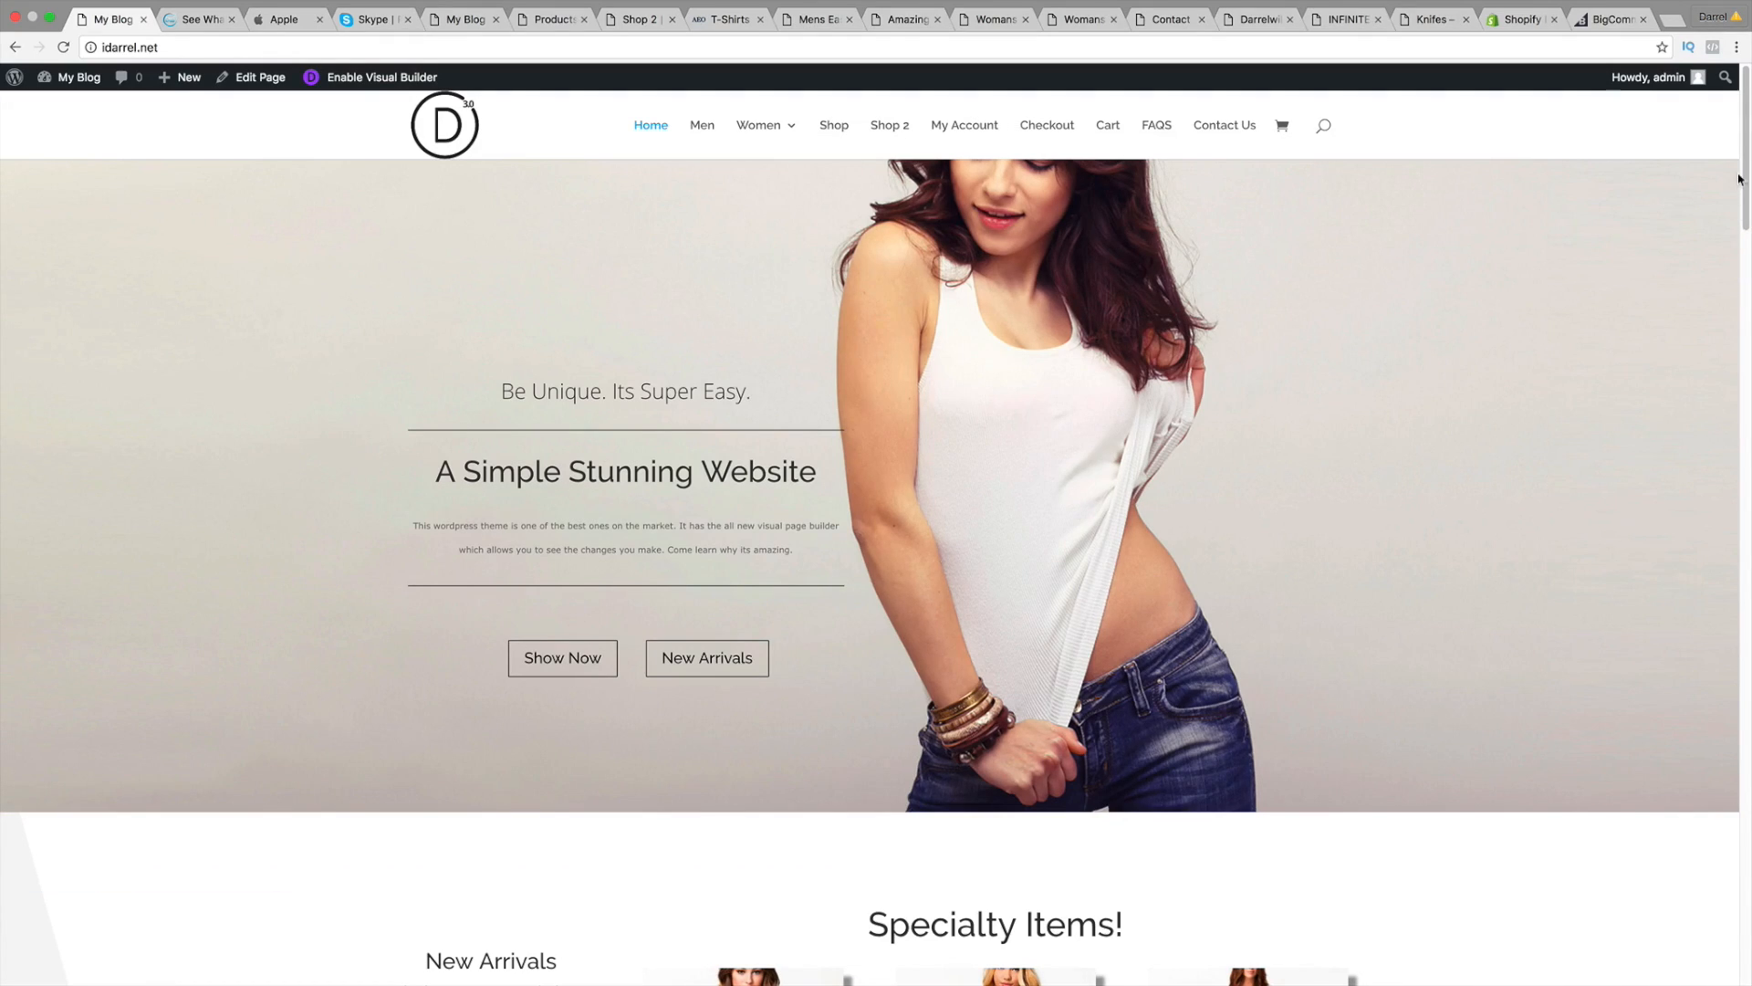
Step: Glance at the Skype and Apple sites, then return to the My Blog site
mouse_move(1747, 142)
left_mouse_down()
mouse_move(1747, 891)
mouse_move(1747, 156)
left_mouse_up()
left_click(370, 19)
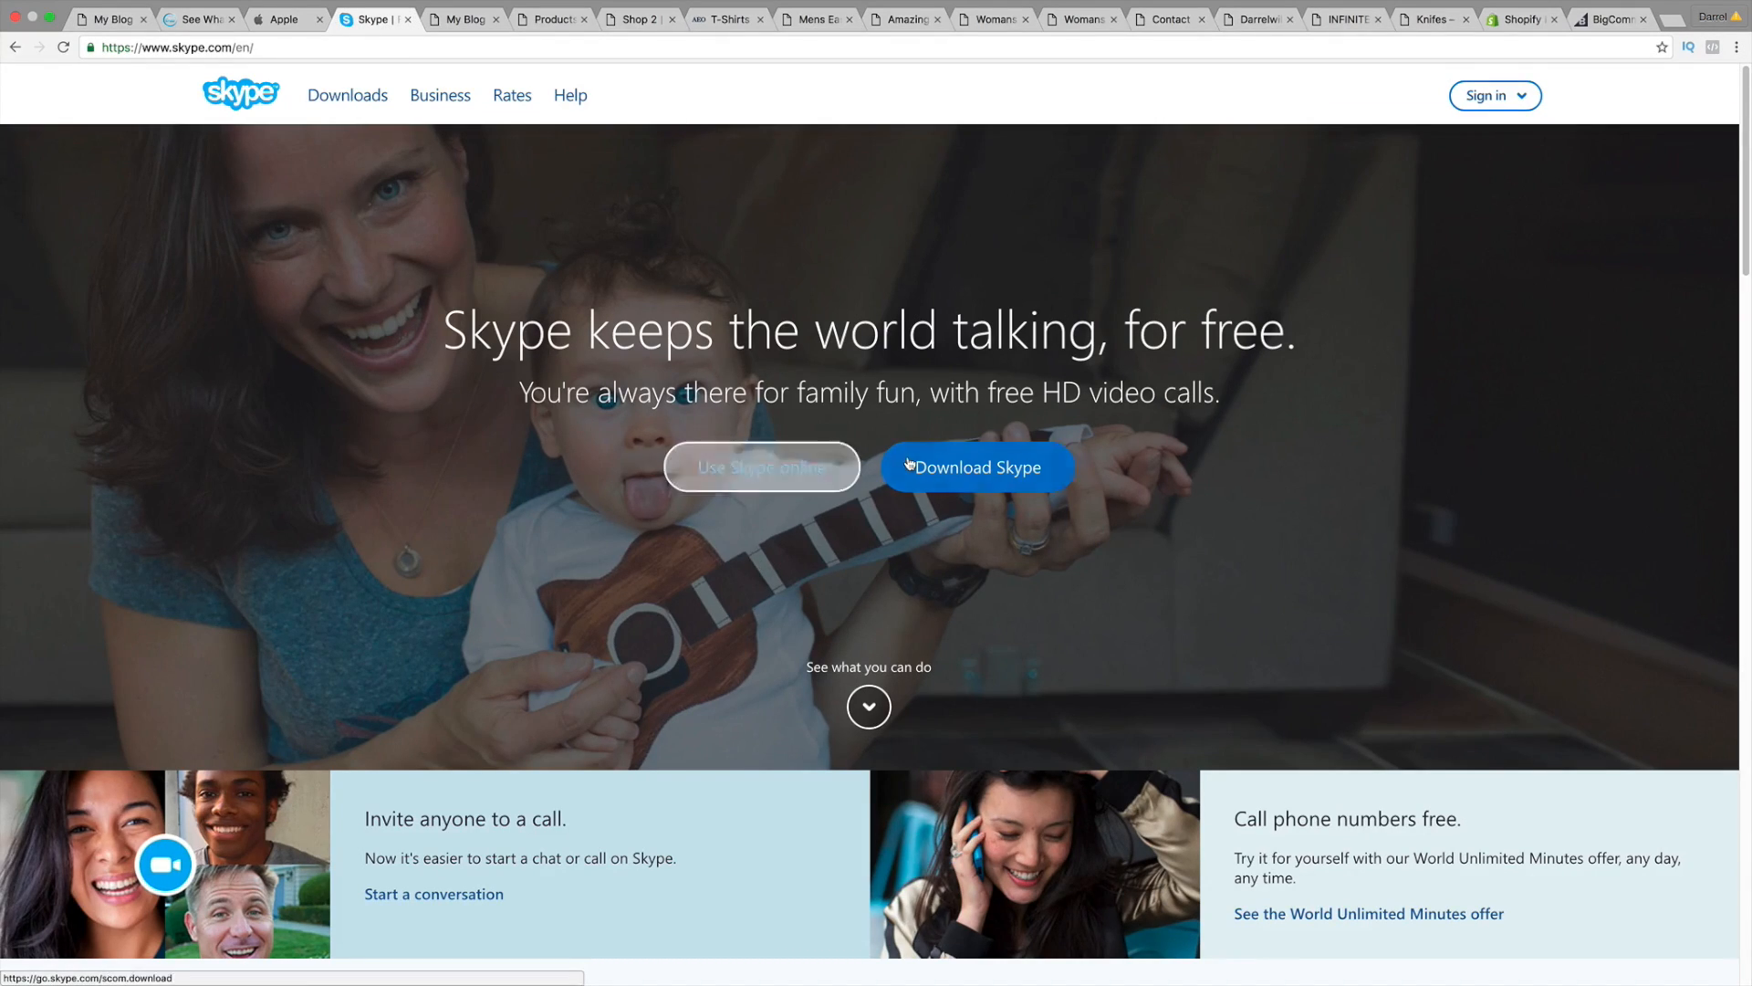
left_click(127, 19)
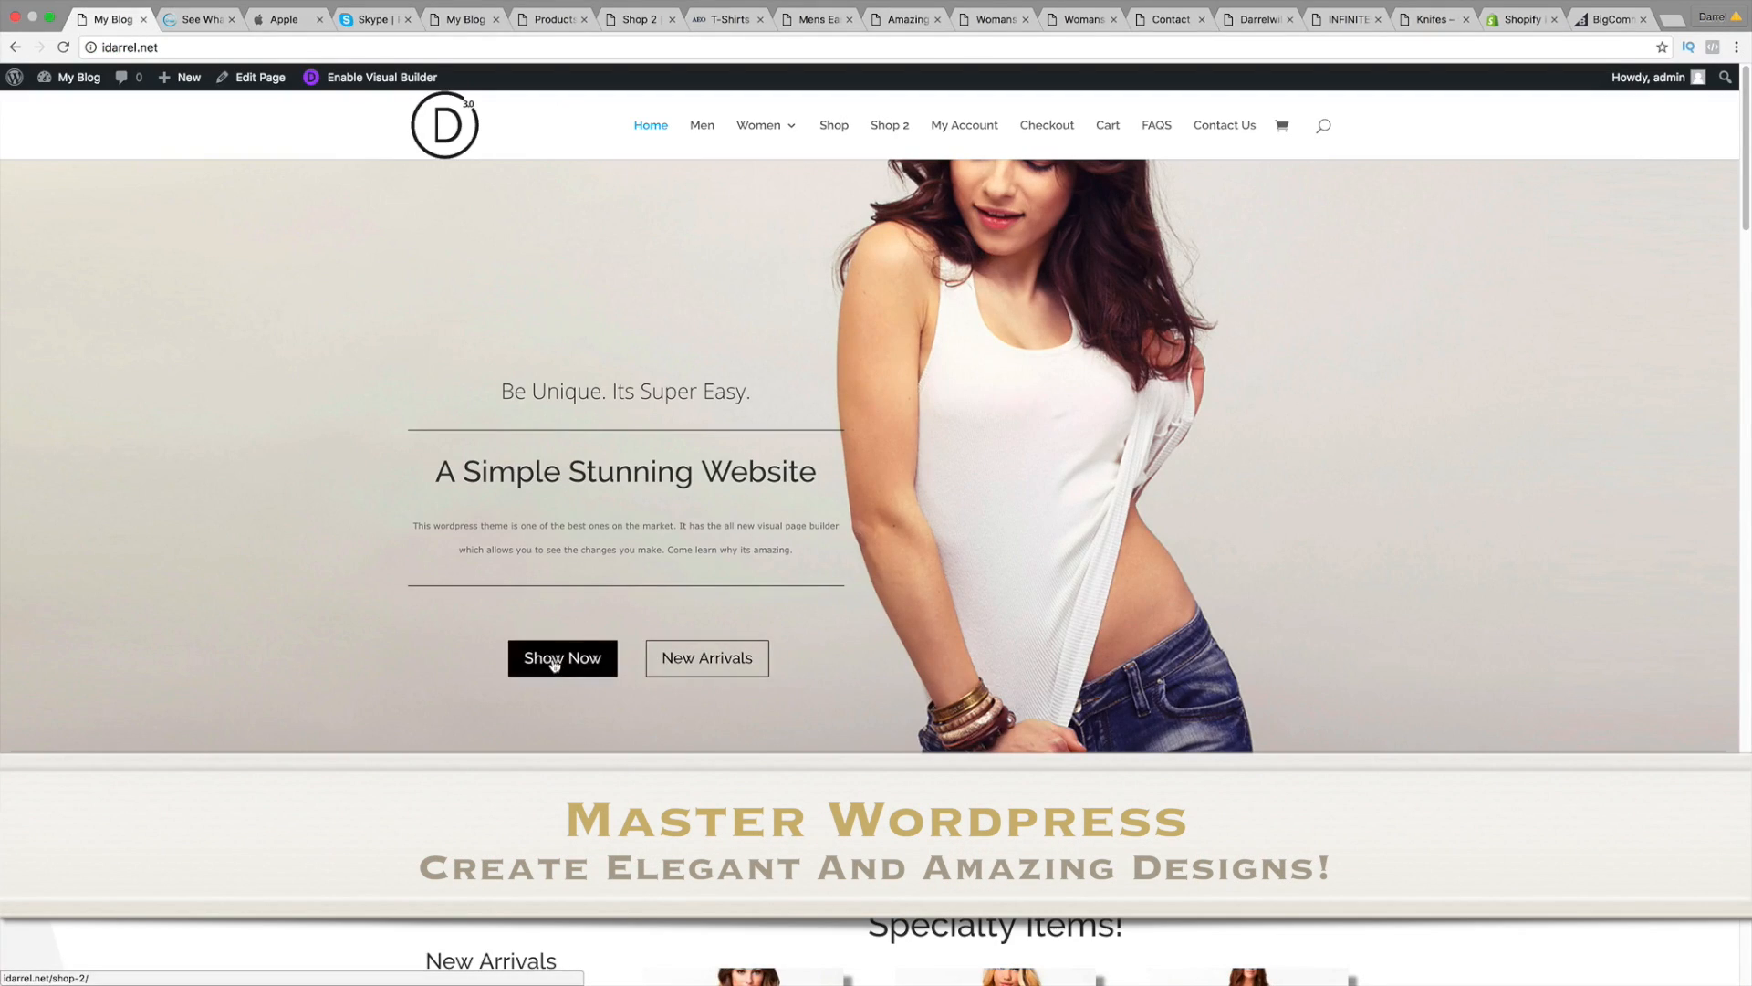
left_click(272, 21)
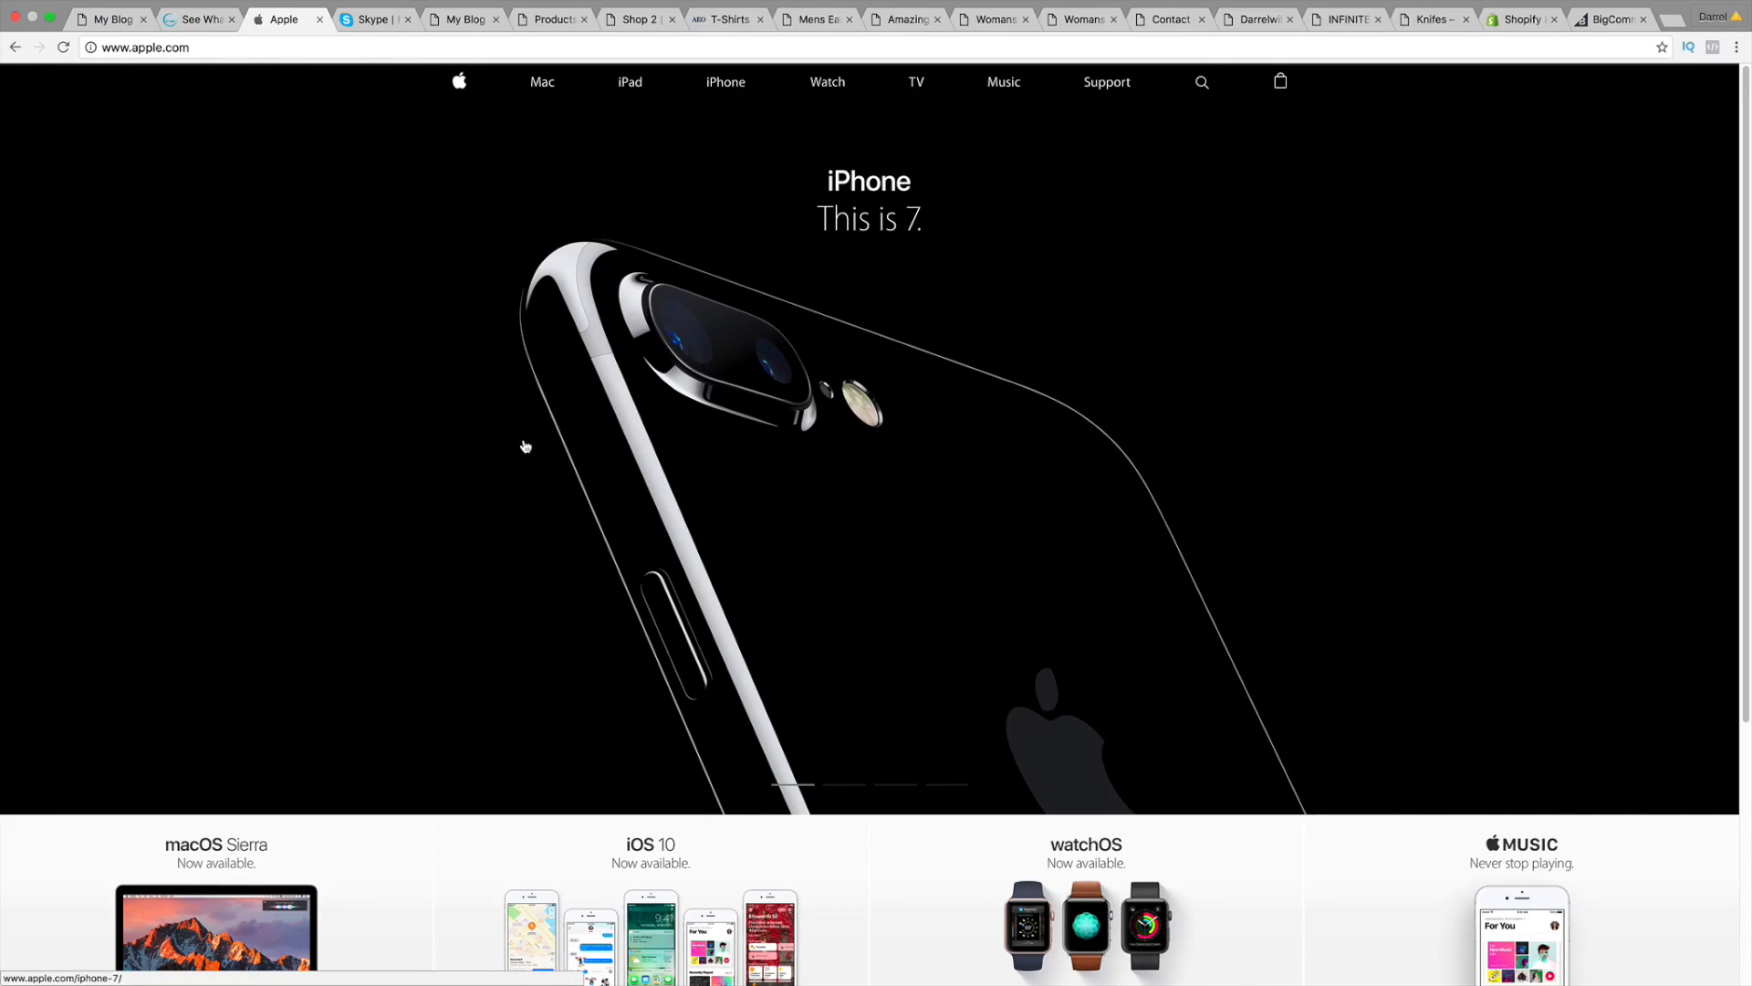
left_click(66, 21)
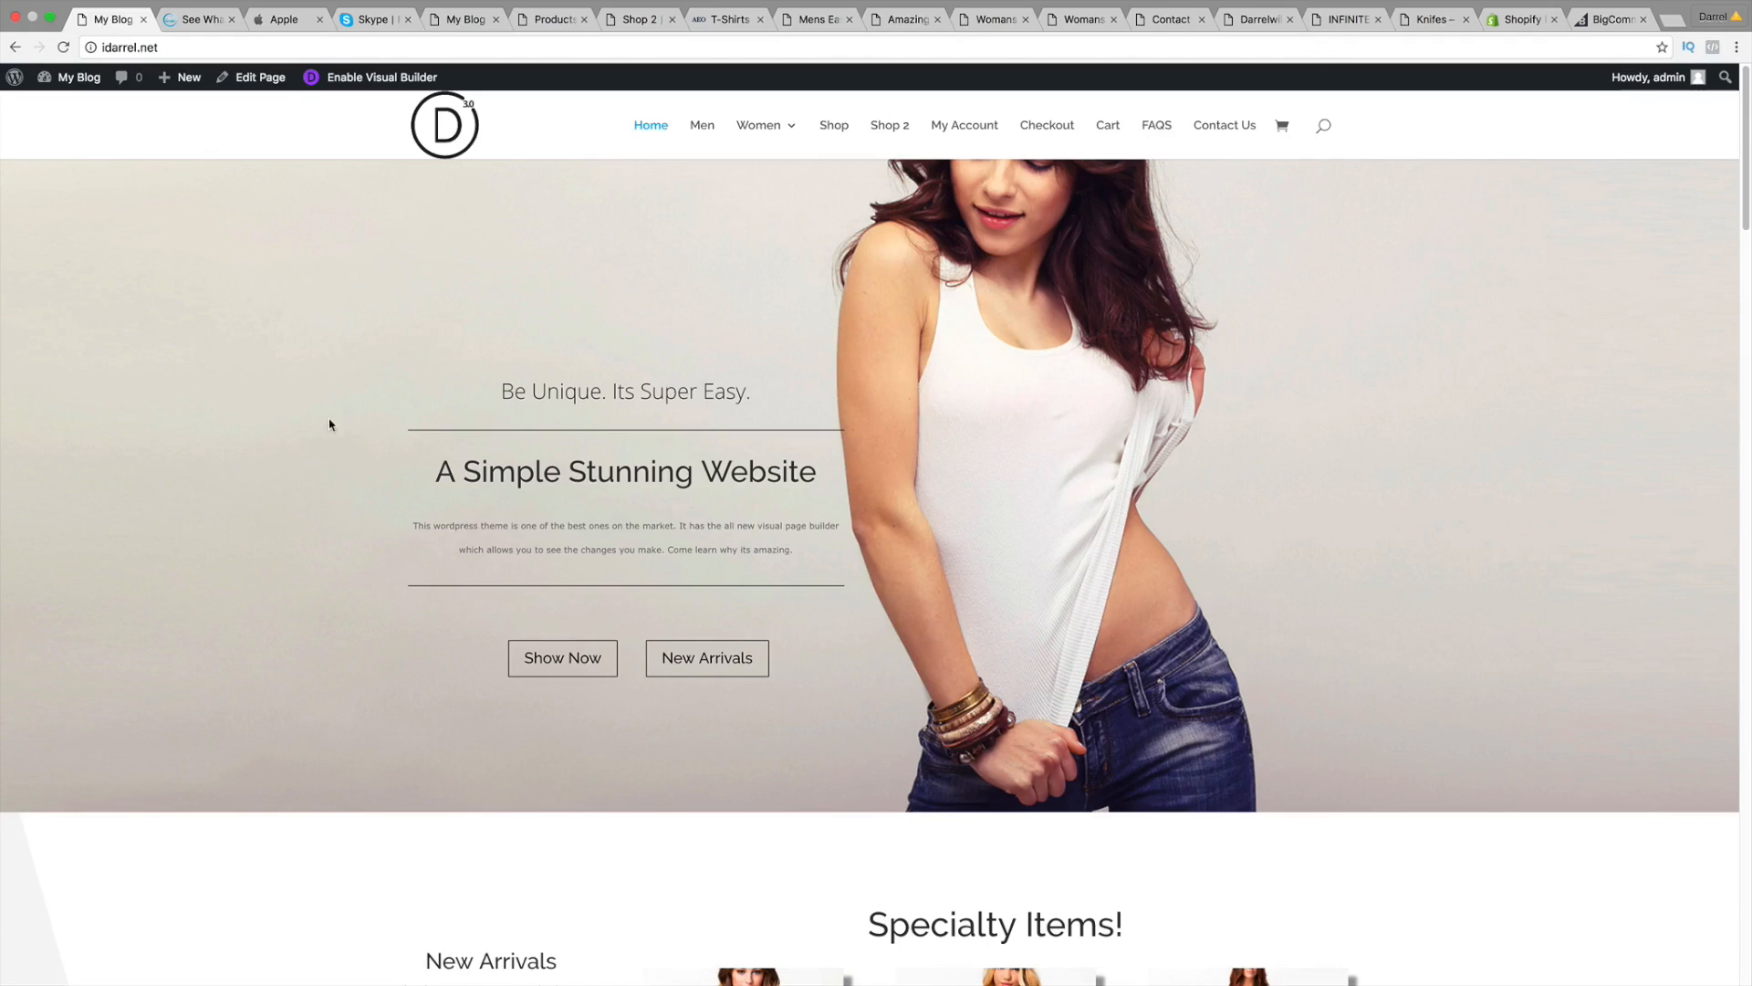
Step: Scroll past Specialty Items, Mens Designs and We Love Our Pants! down to Sexy Womans Clothes
scroll(784, 579, "down", 6)
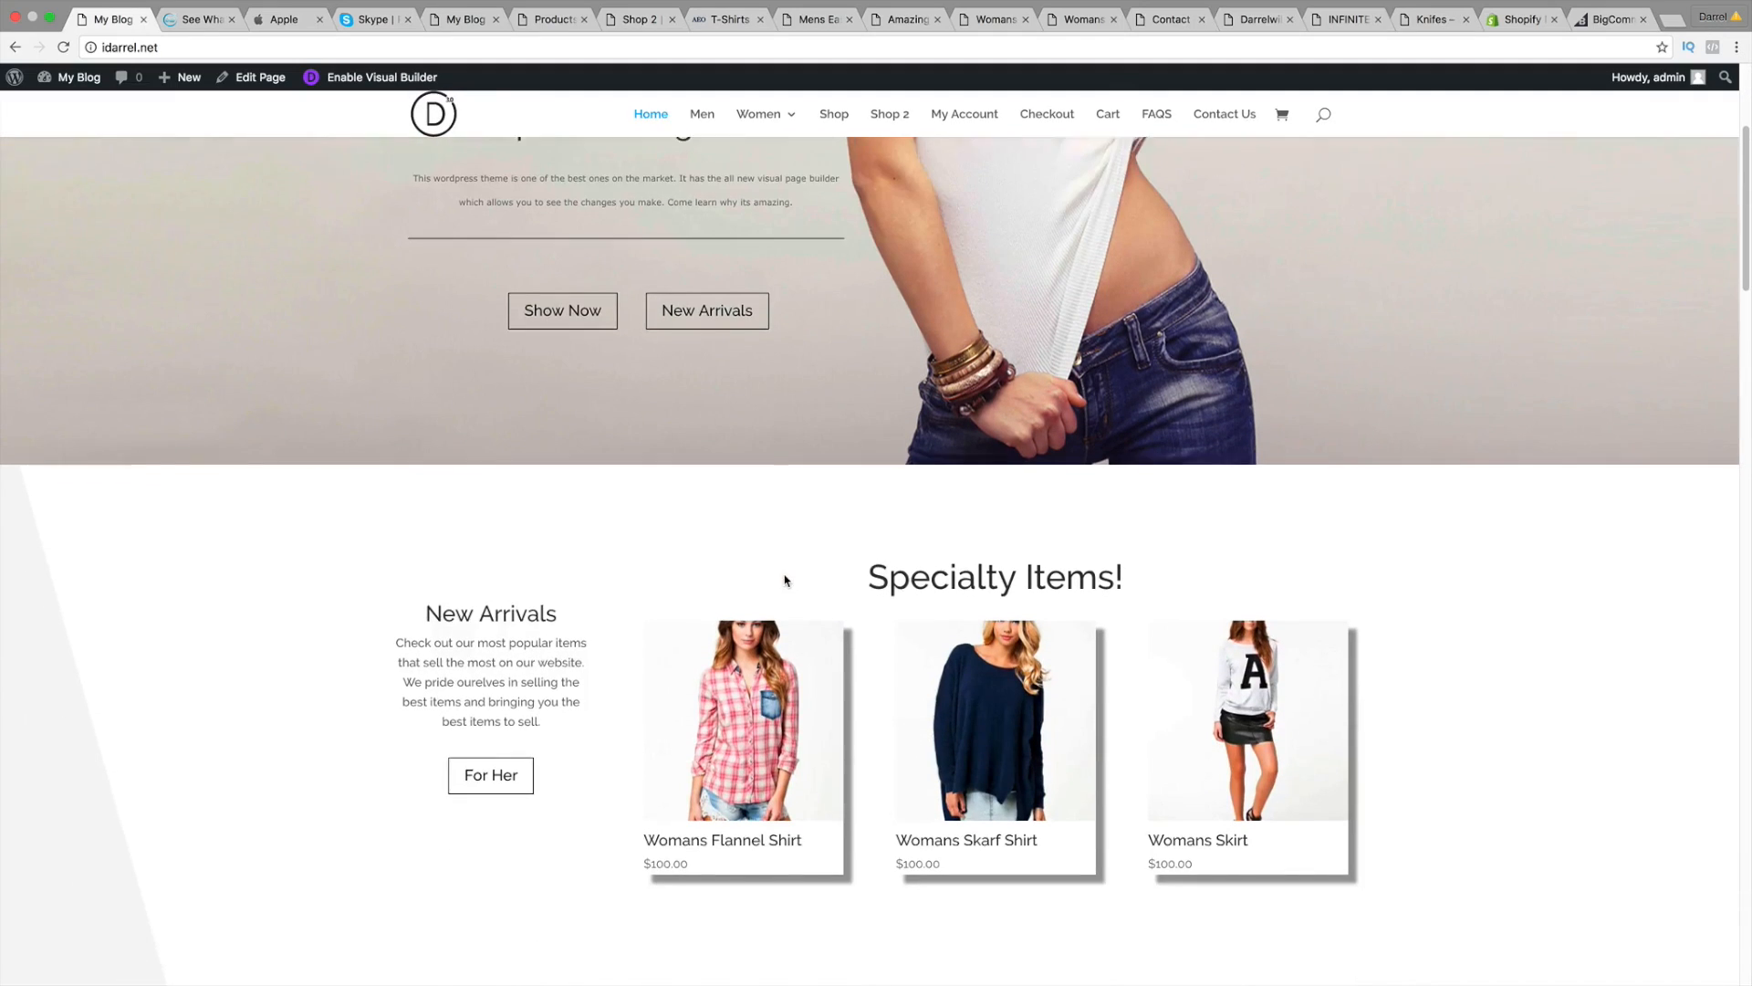
scroll(785, 579, "down", 2)
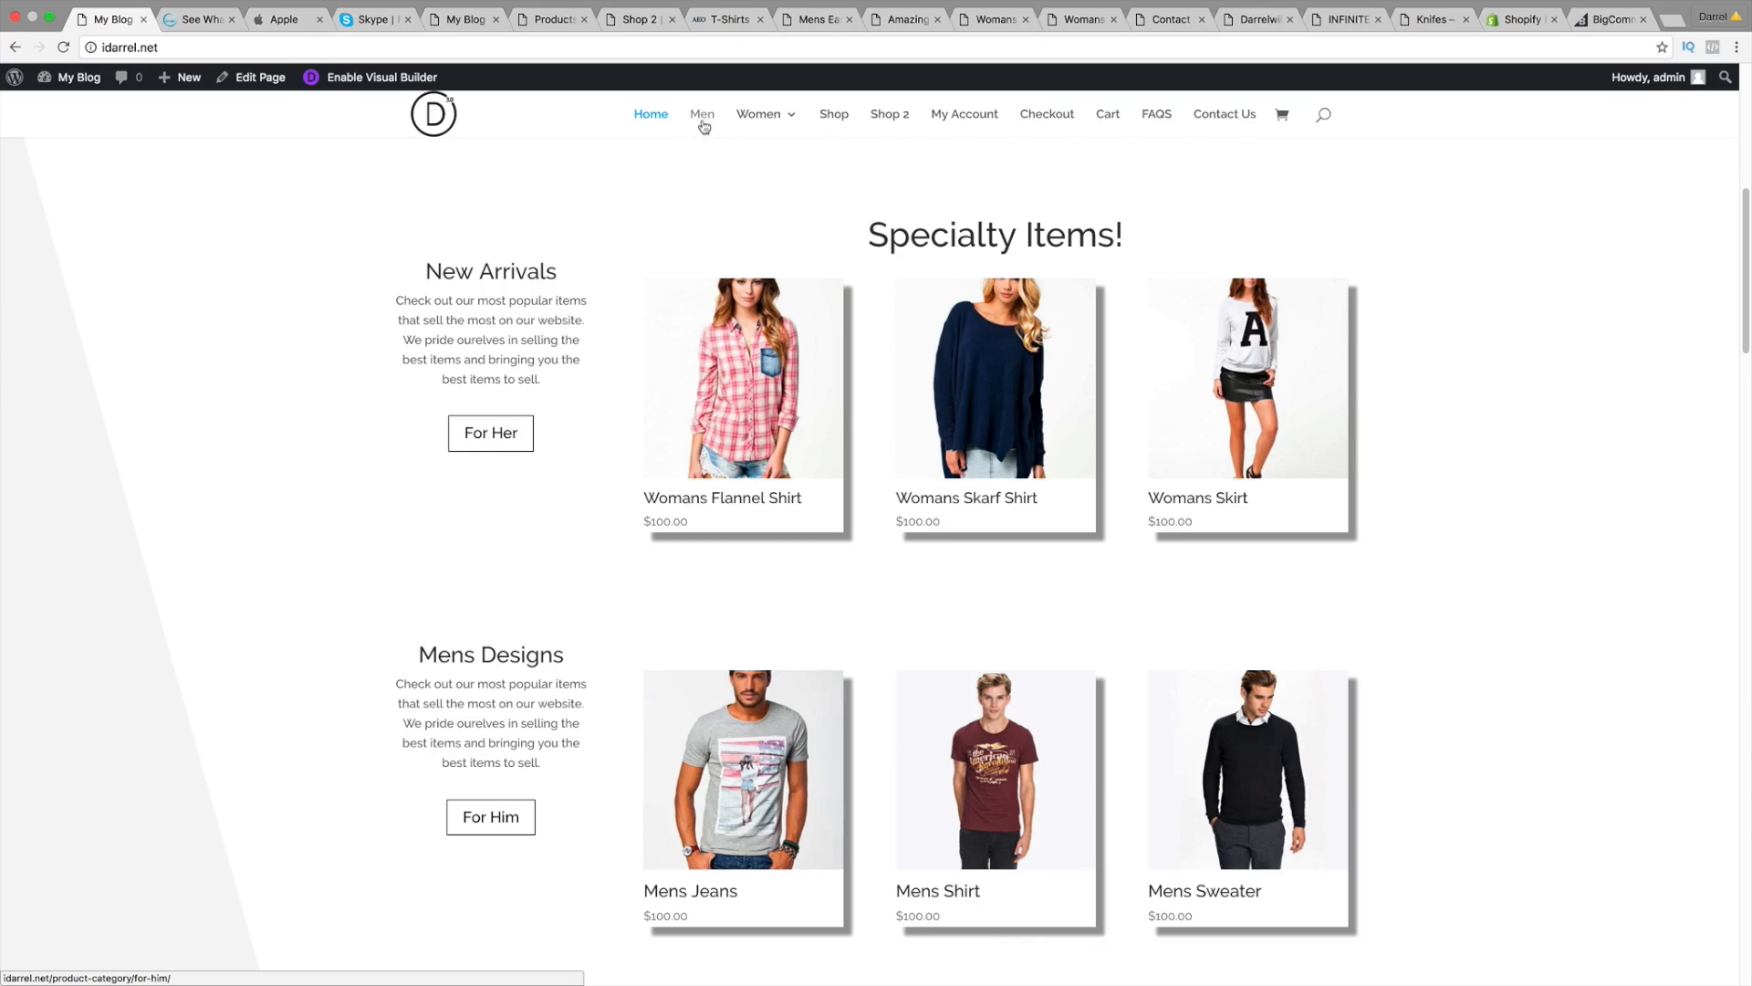
mouse_move(759, 119)
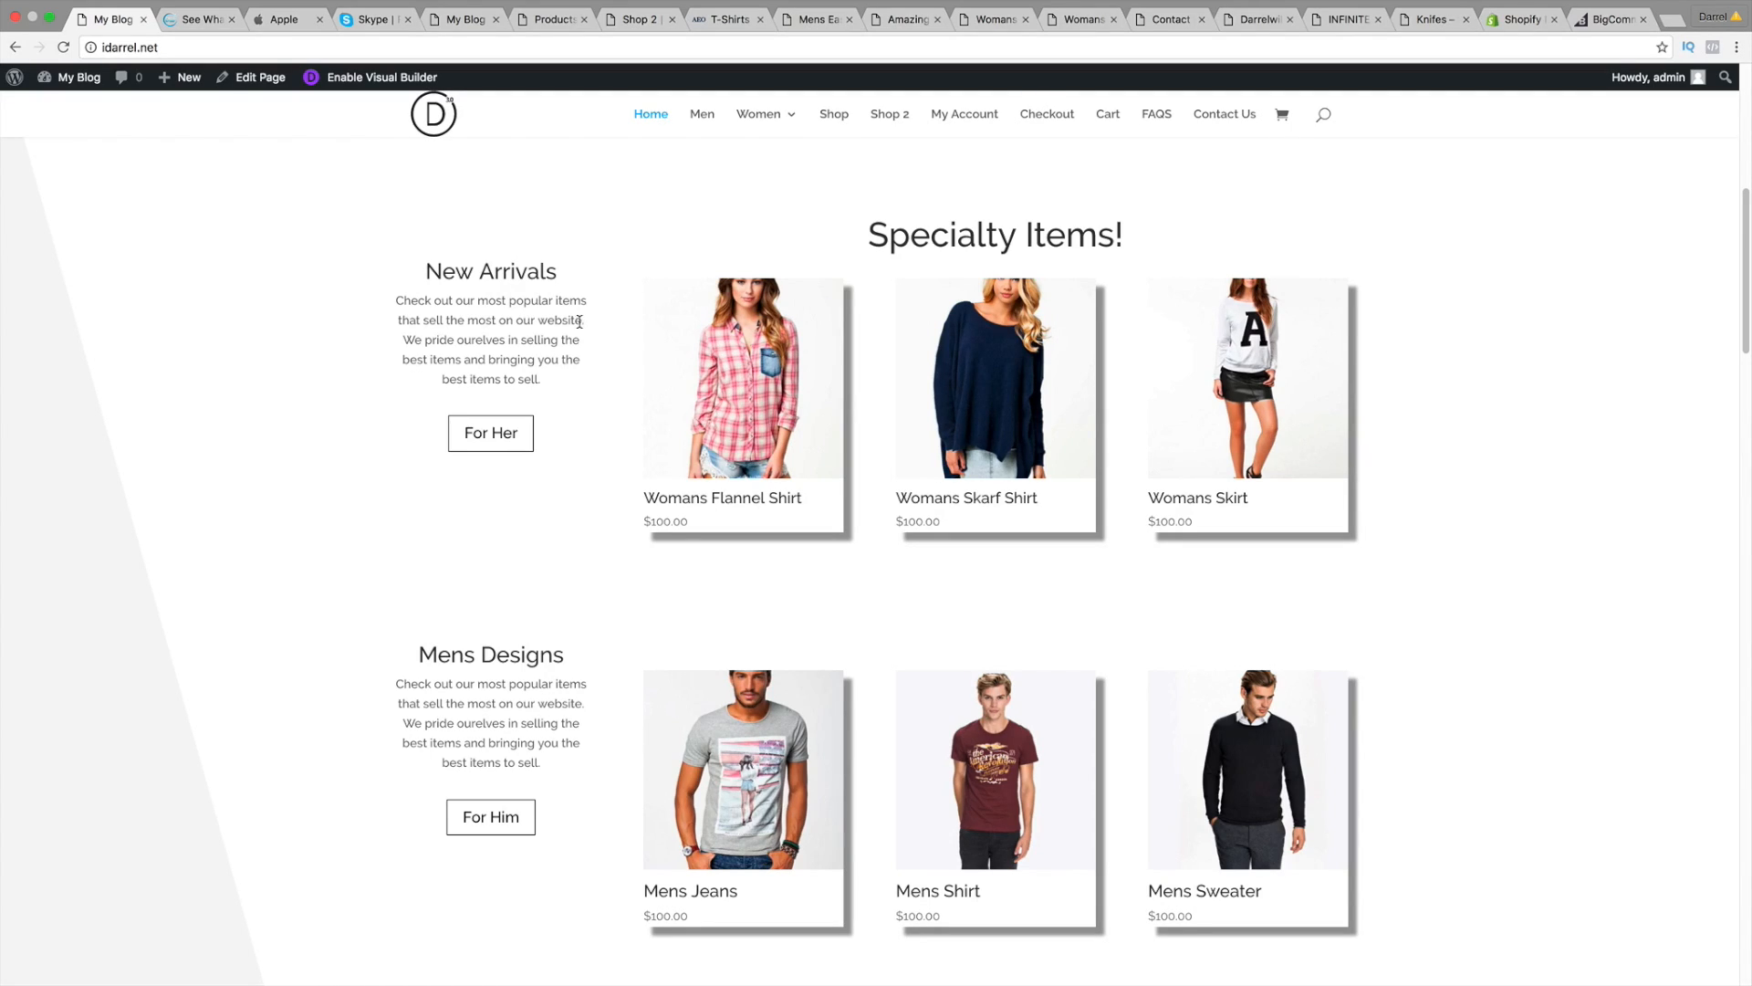
scroll(637, 538, "down", 5)
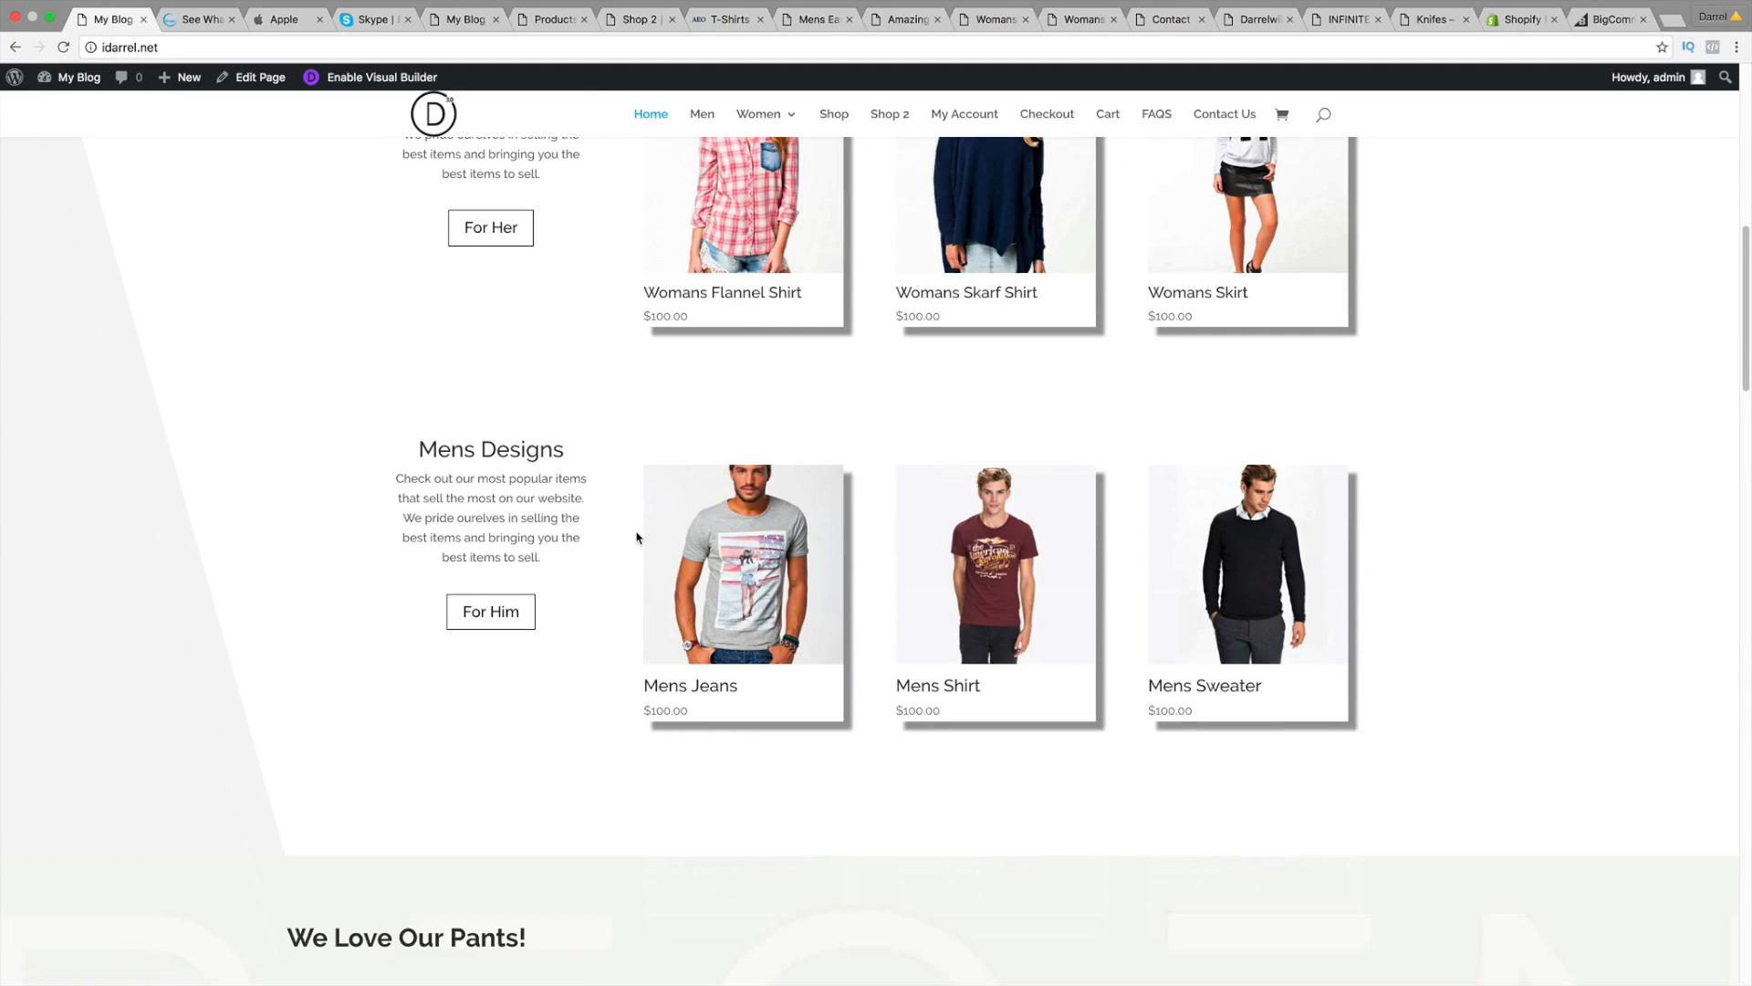
scroll(234, 340, "up", 4)
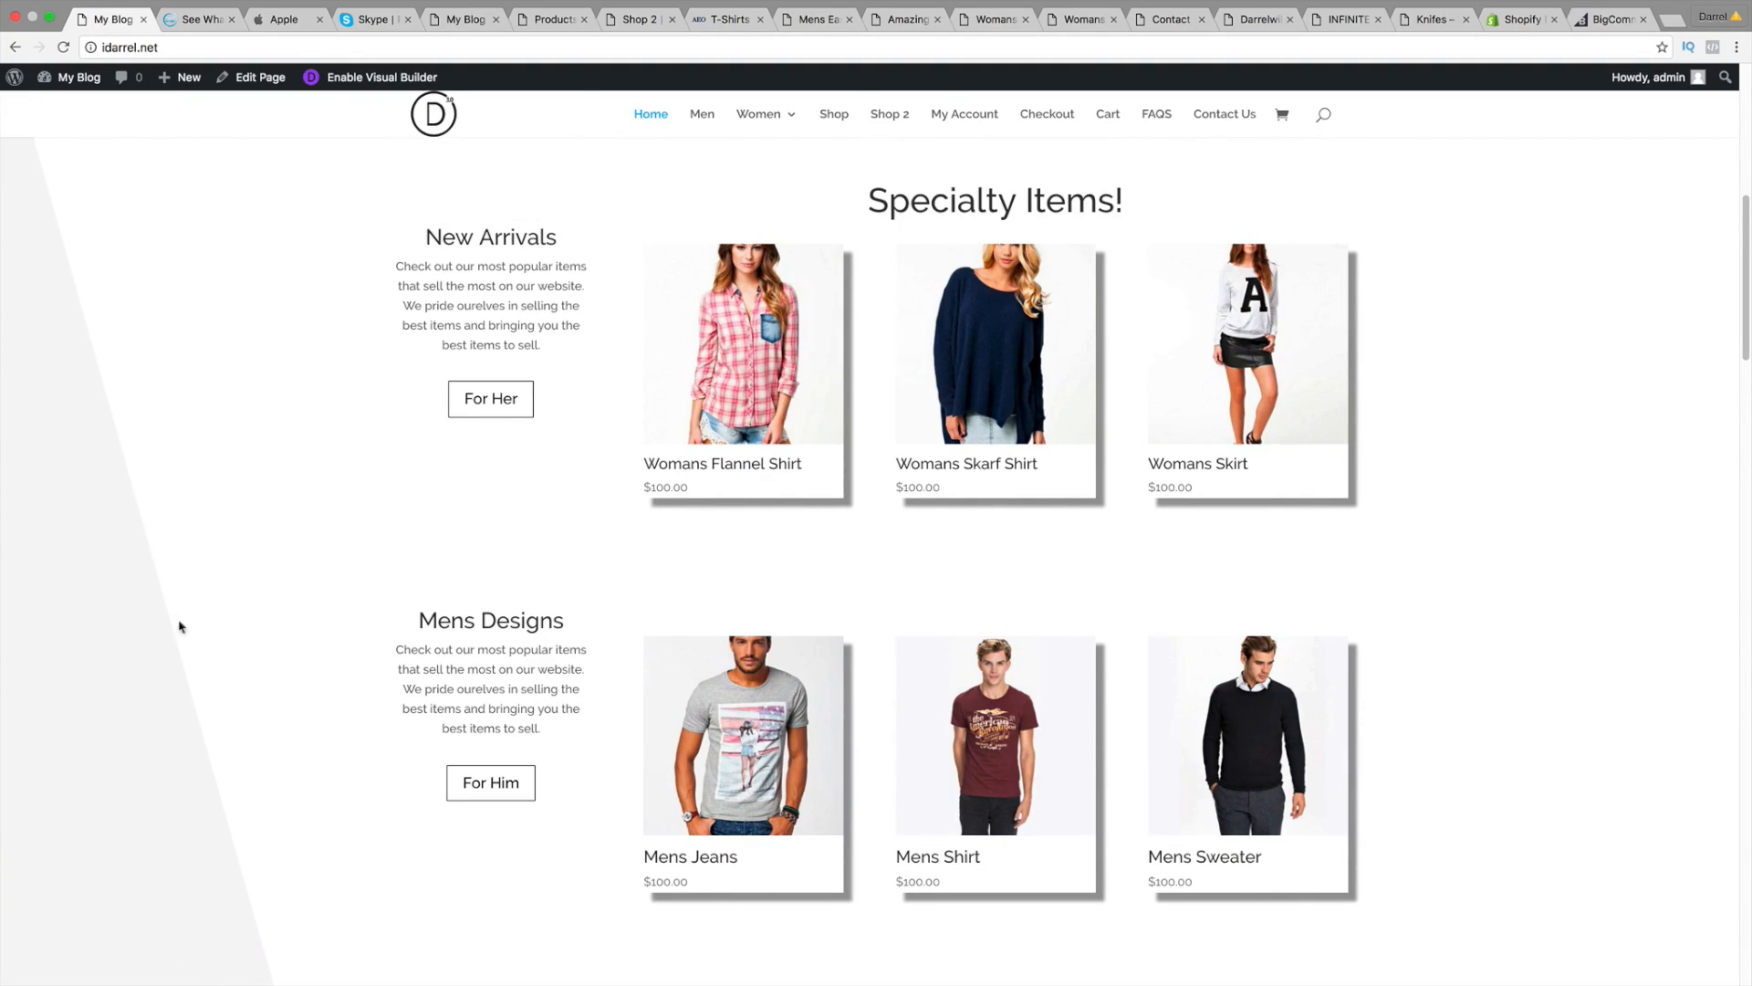
scroll(311, 791, "down", 3)
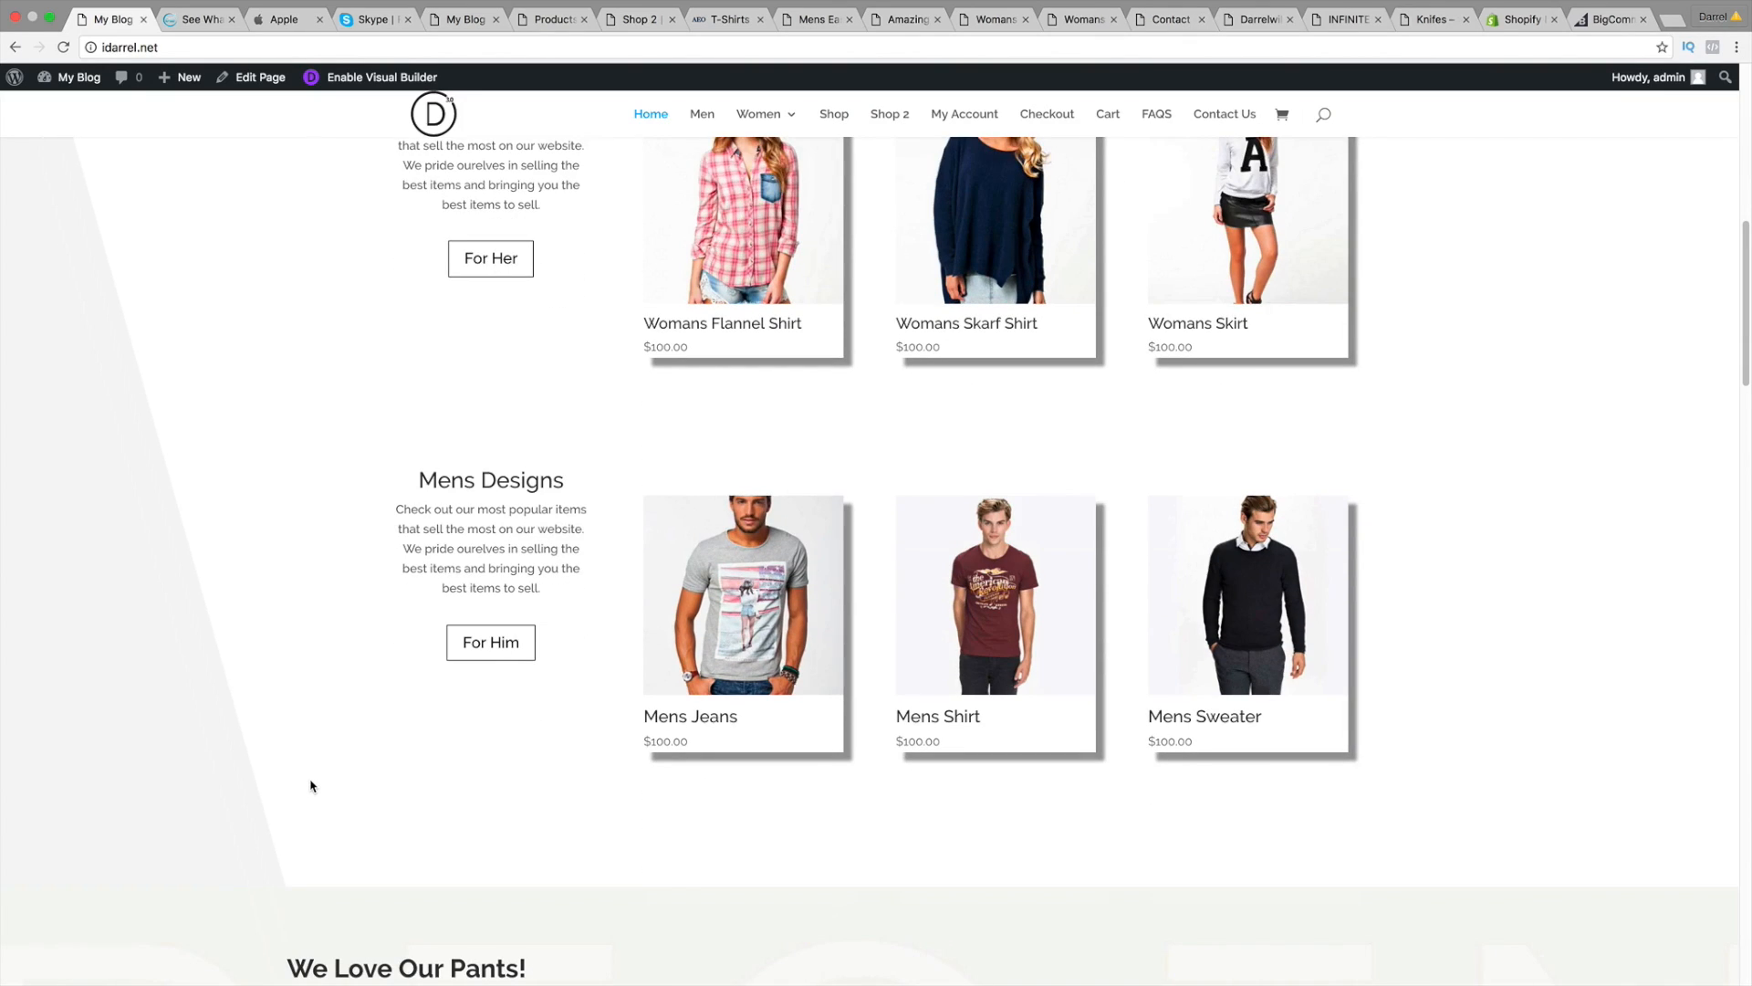
scroll(311, 785, "down", 9)
left_click(518, 709)
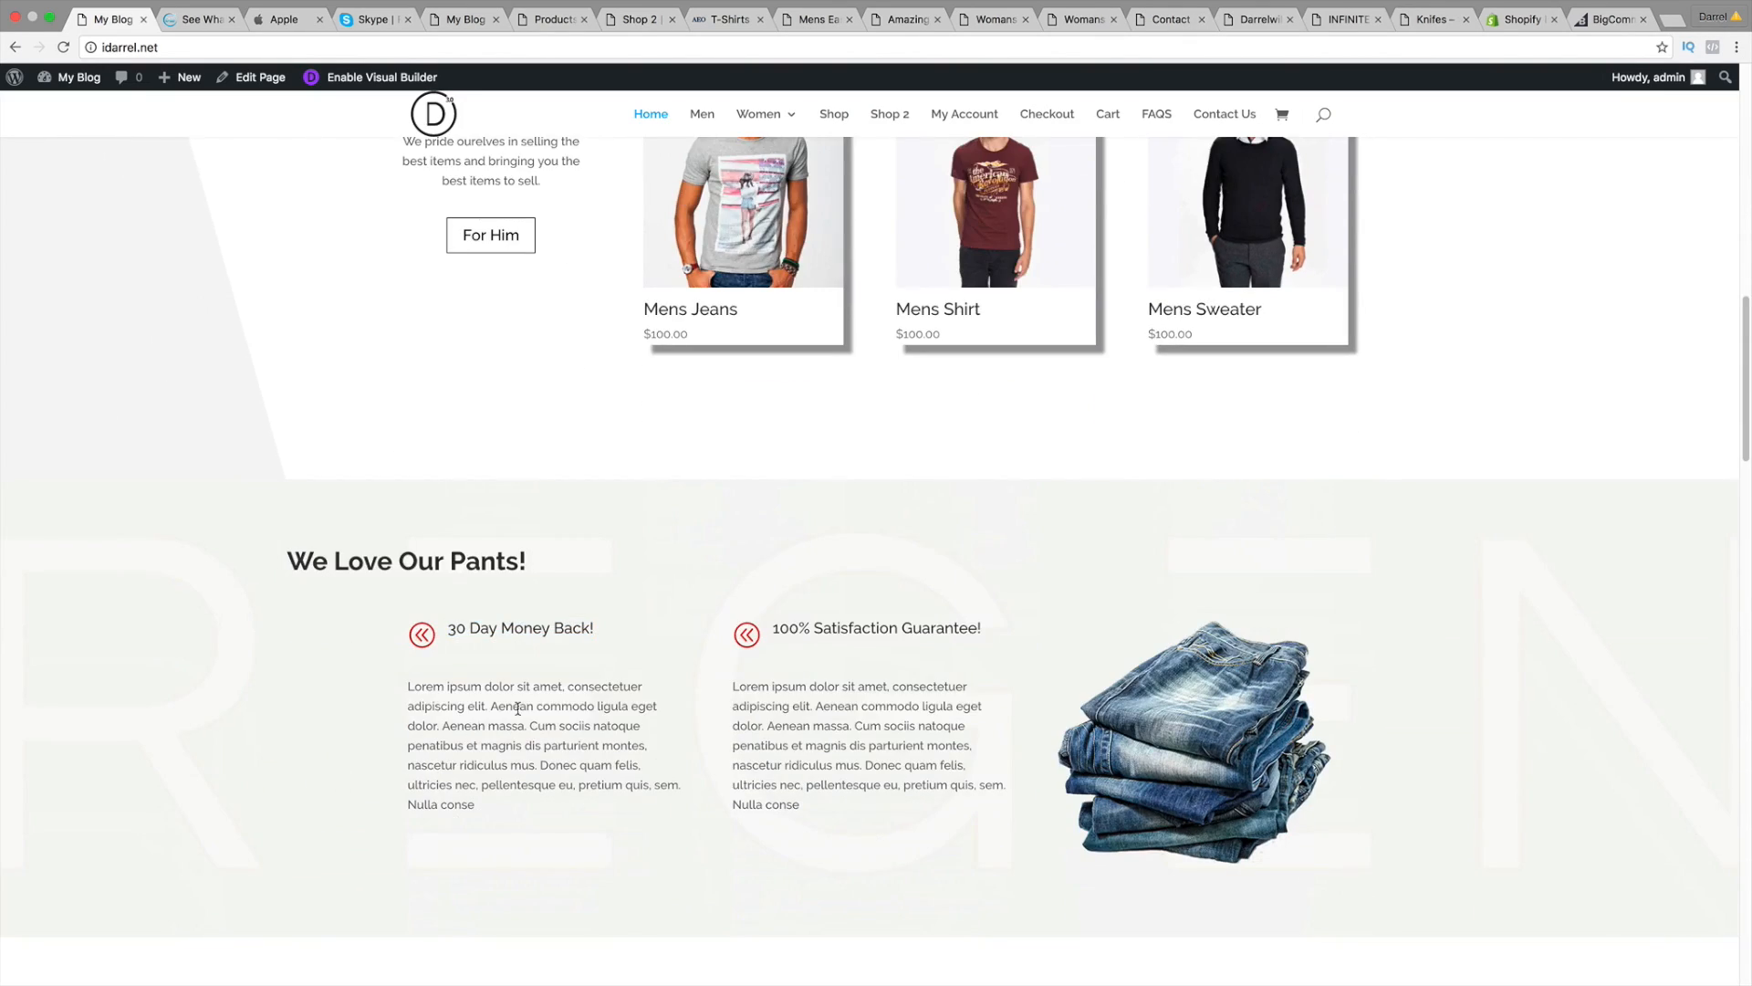
scroll(499, 712, "down", 2)
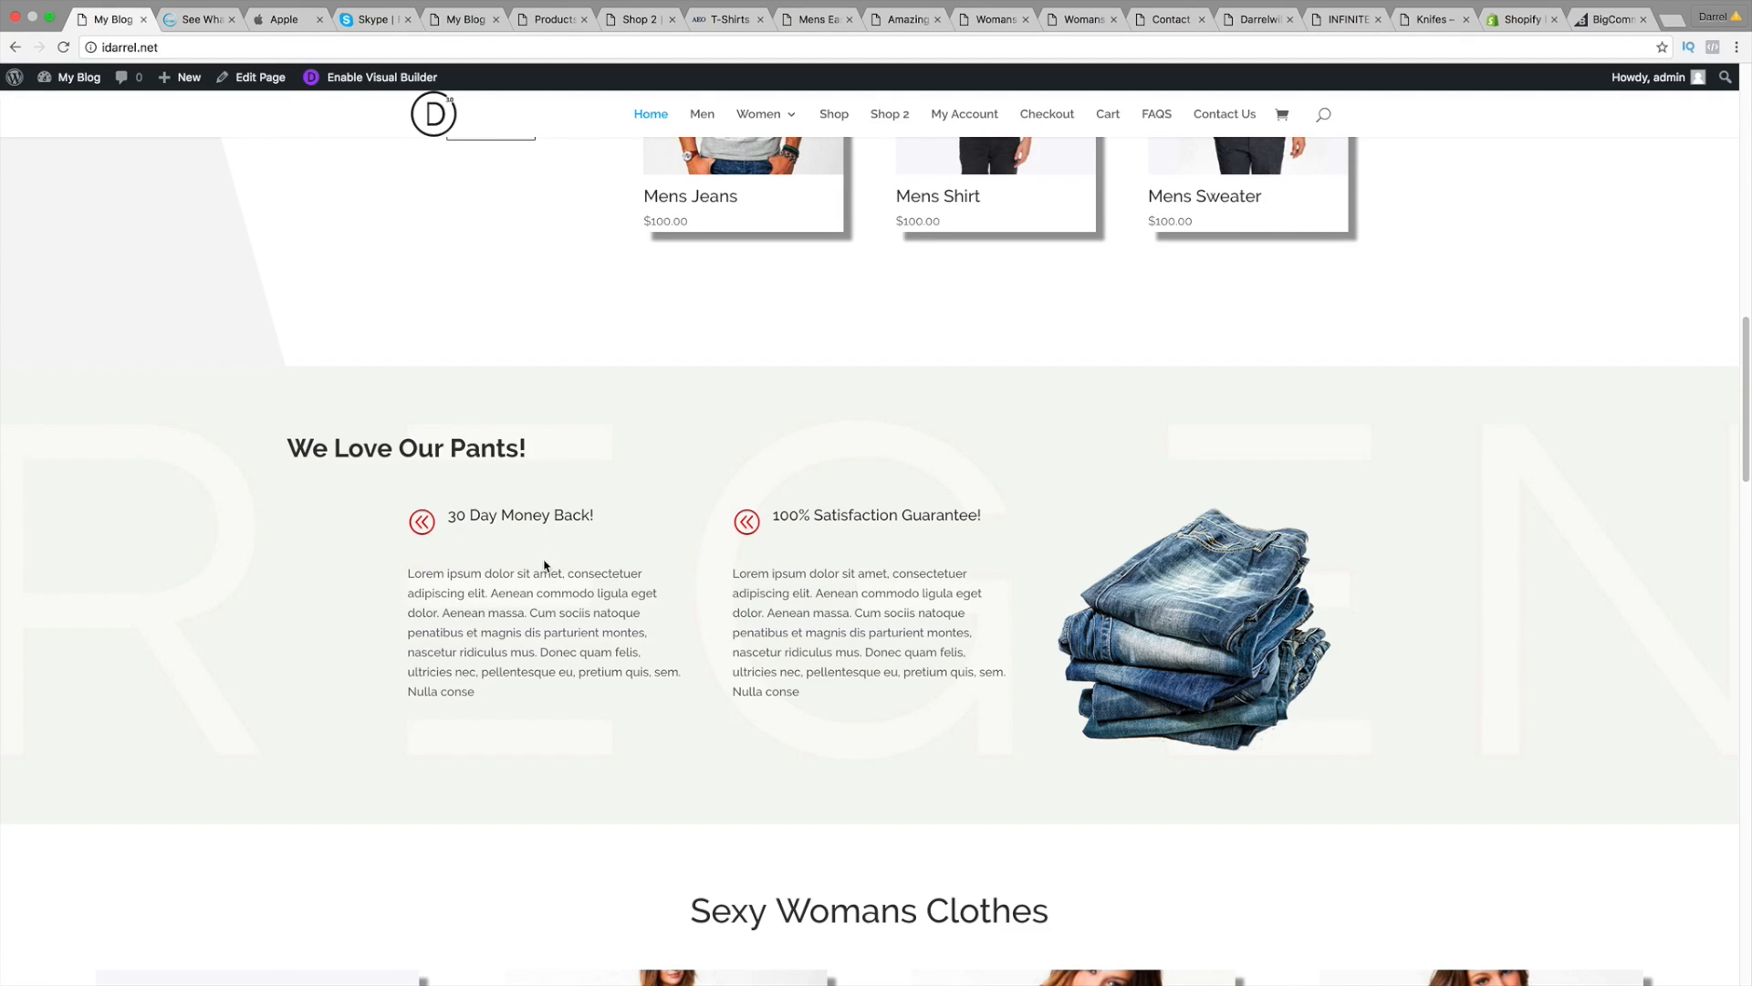
scroll(545, 566, "down", 5)
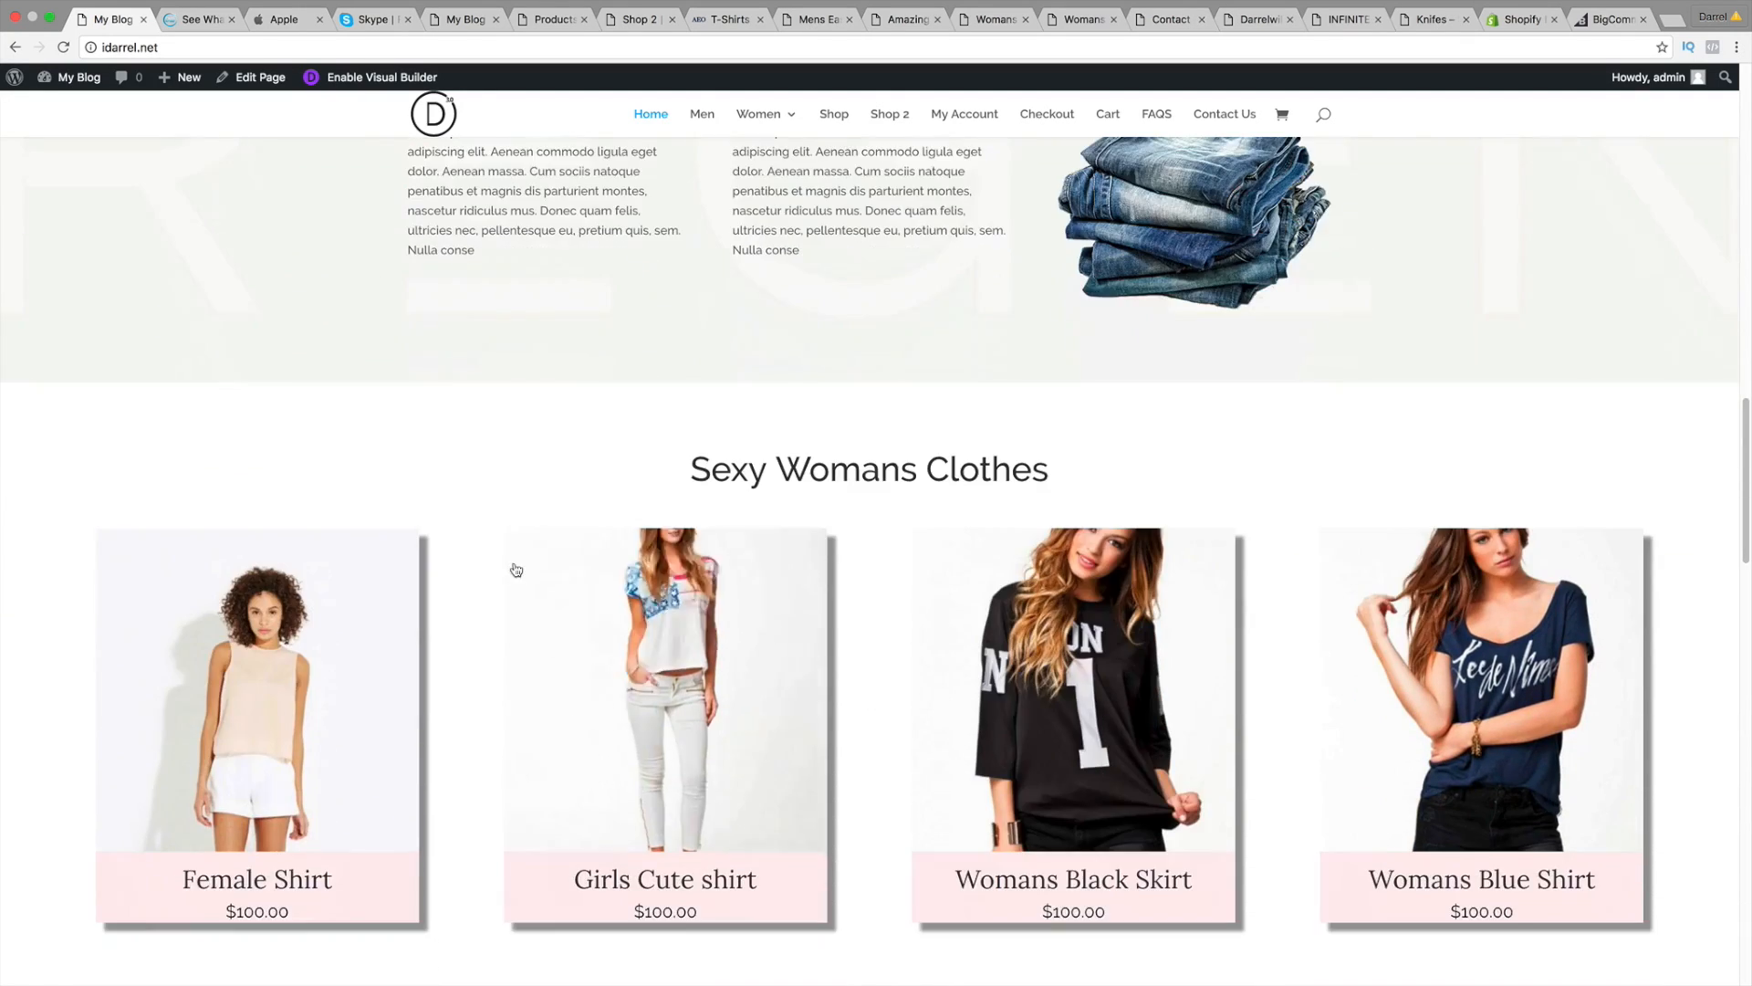
scroll(516, 569, "down", 3)
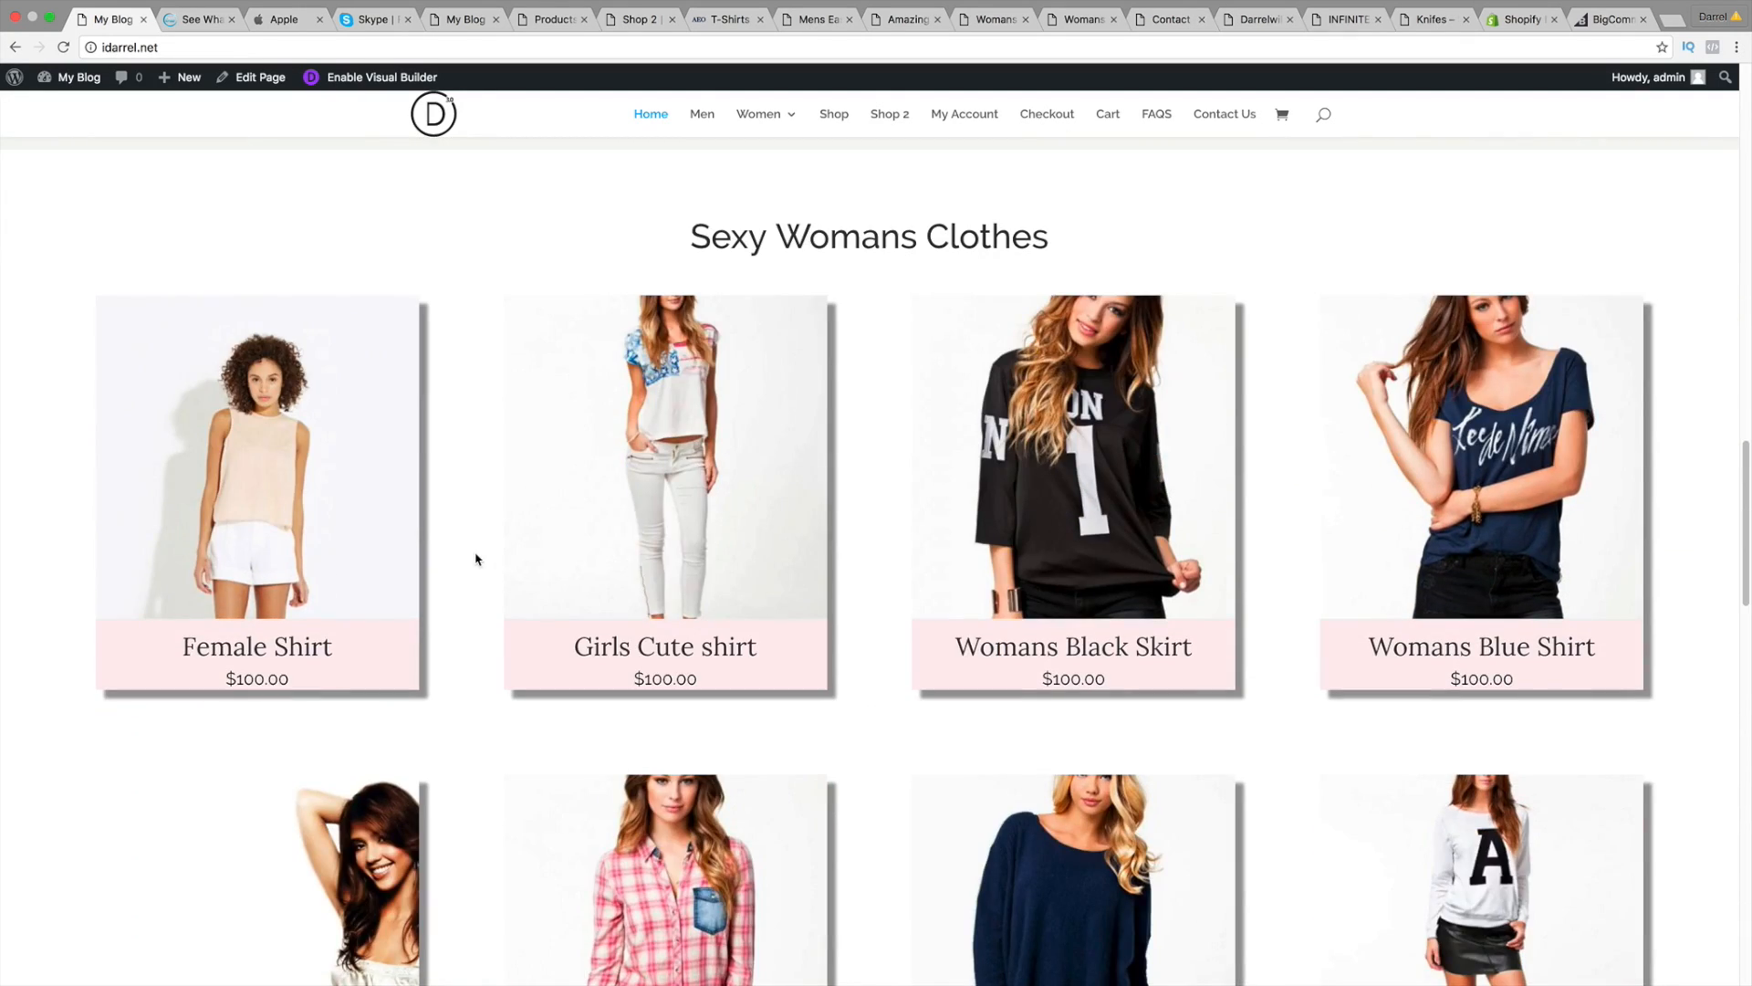
scroll(451, 528, "down", 1)
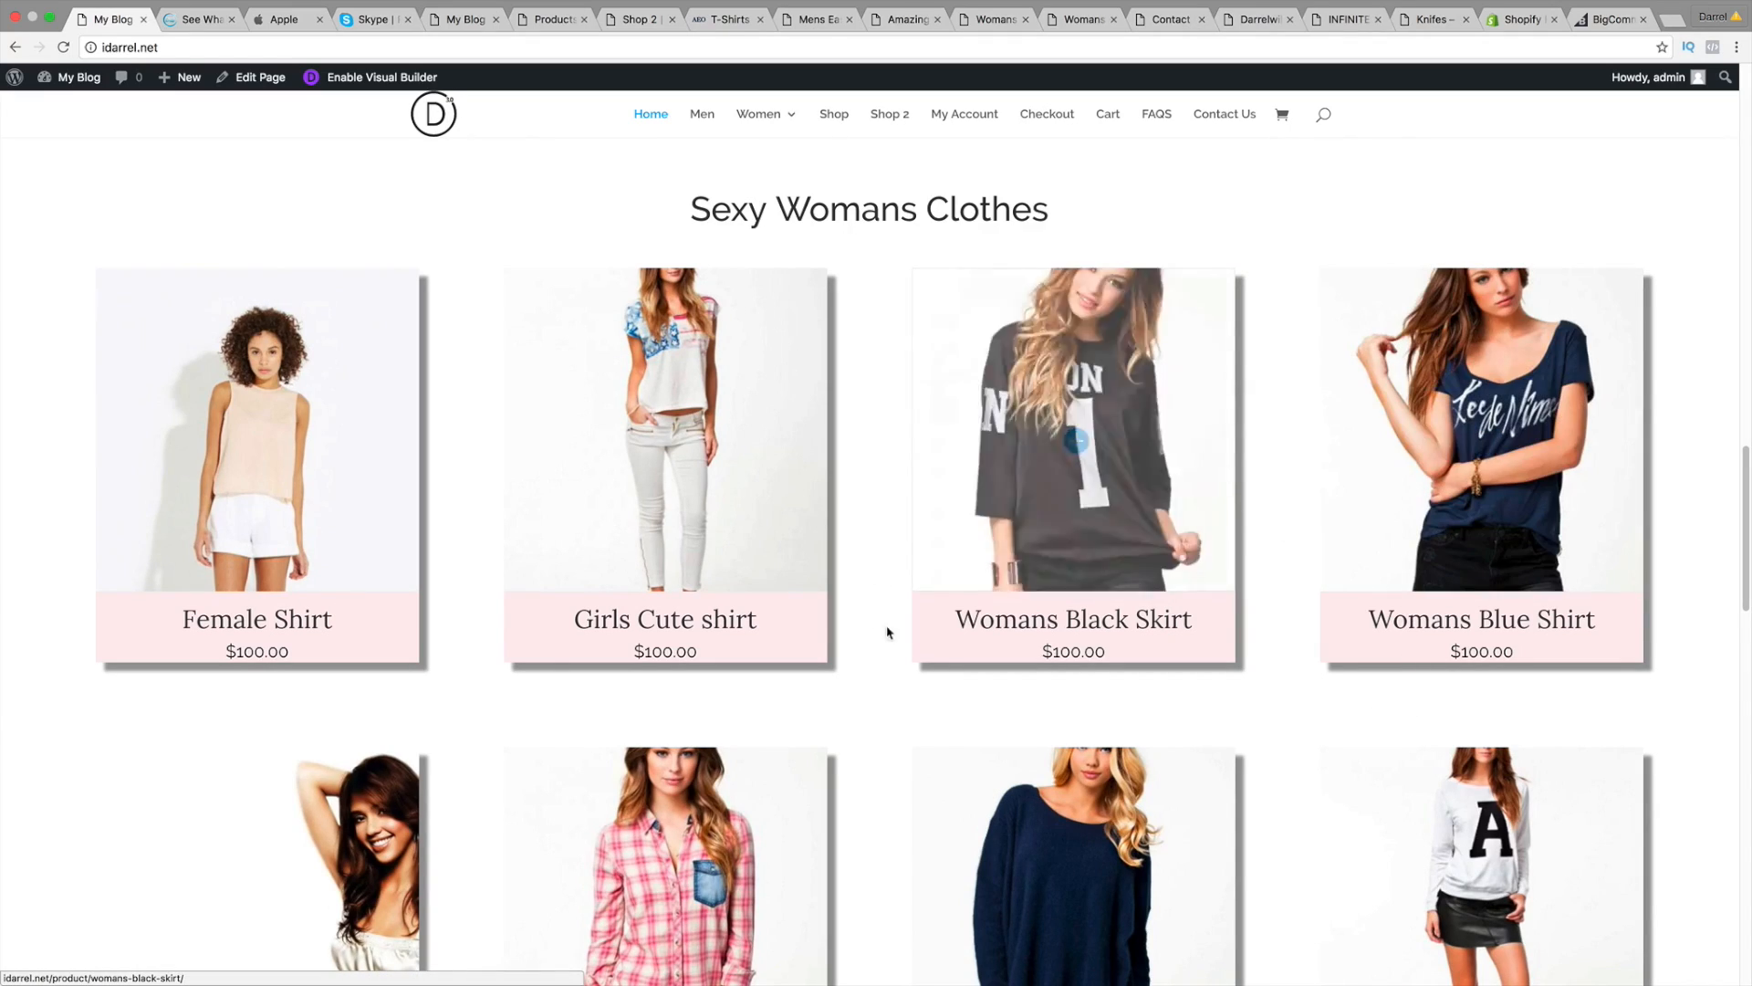
Step: Scroll to the subscribe form and try its First Name, Last Name and Email Address fields
scroll(671, 646, "down", 5)
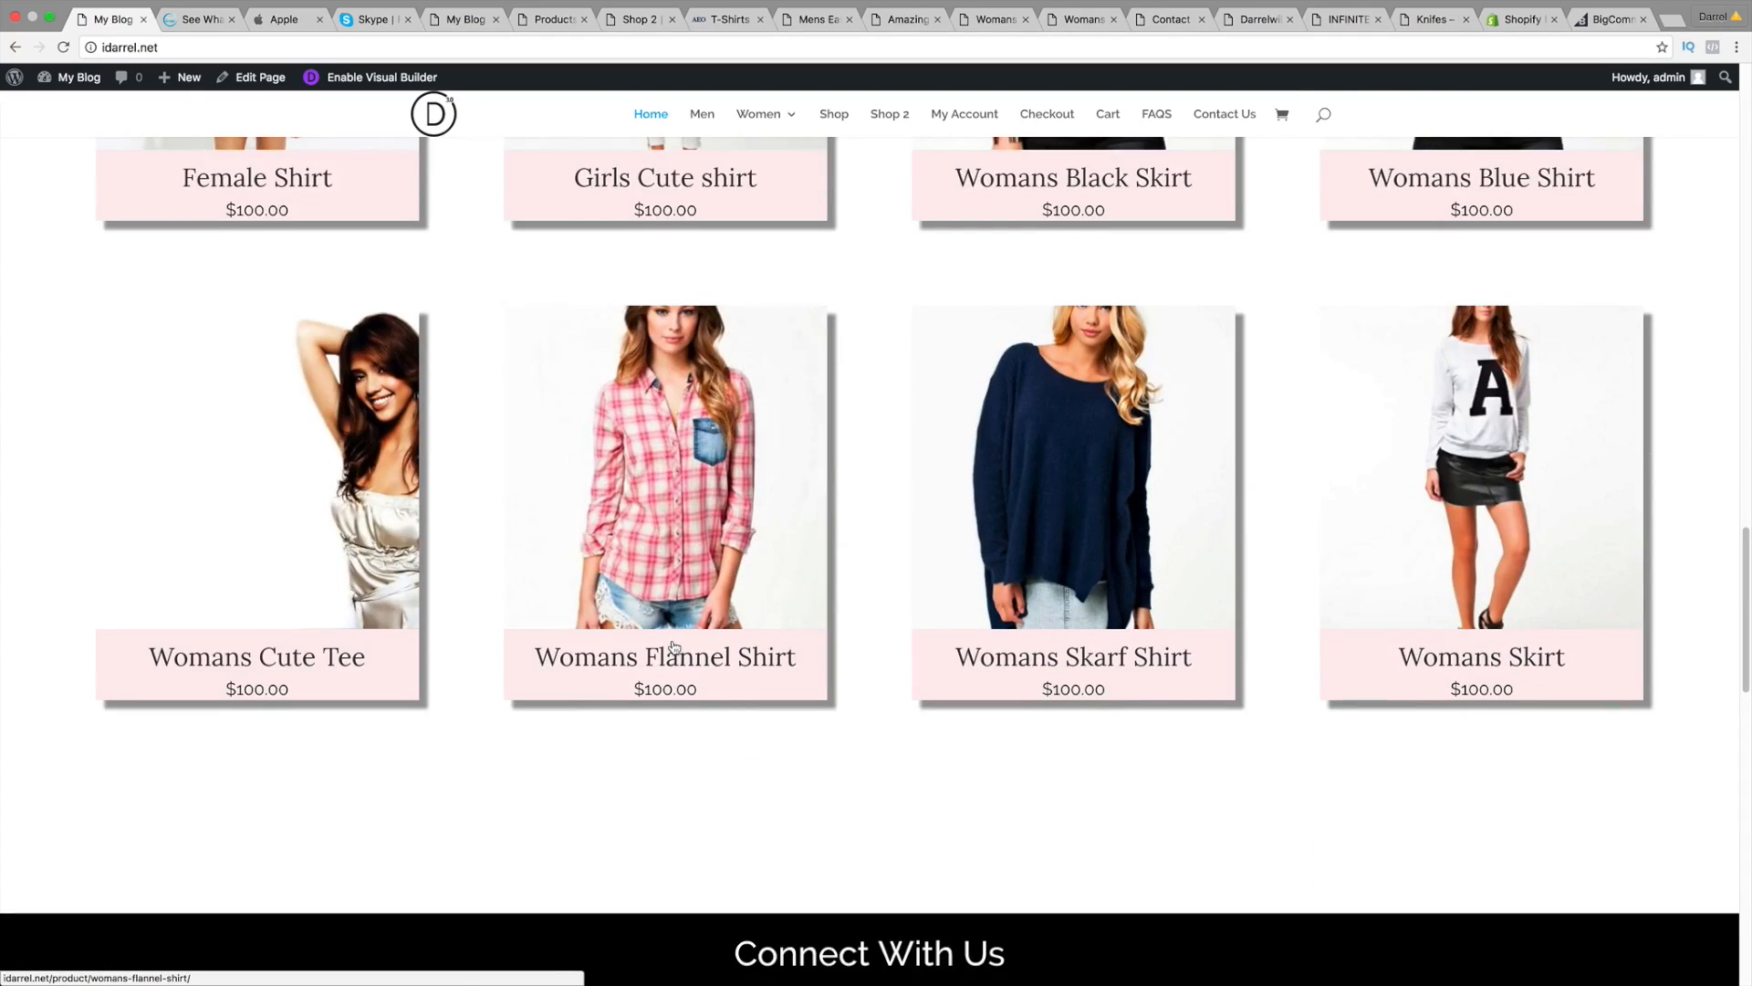
scroll(673, 646, "down", 6)
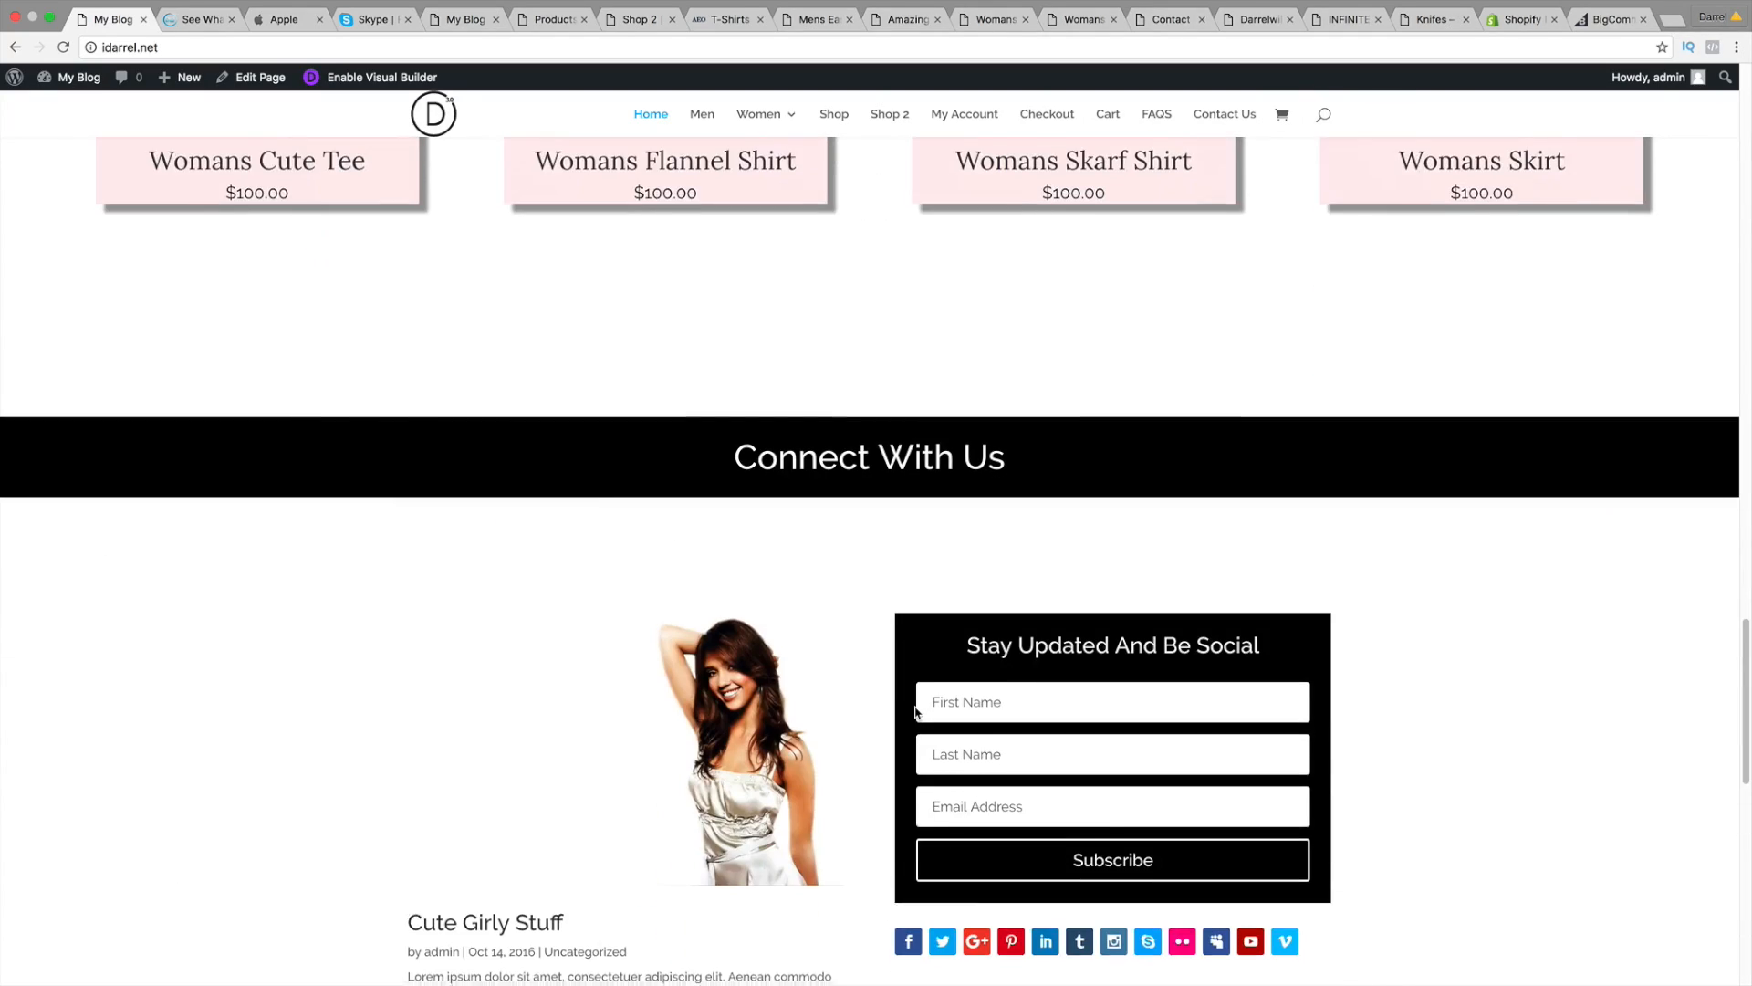
scroll(916, 710, "down", 1)
scroll(956, 643, "down", 1)
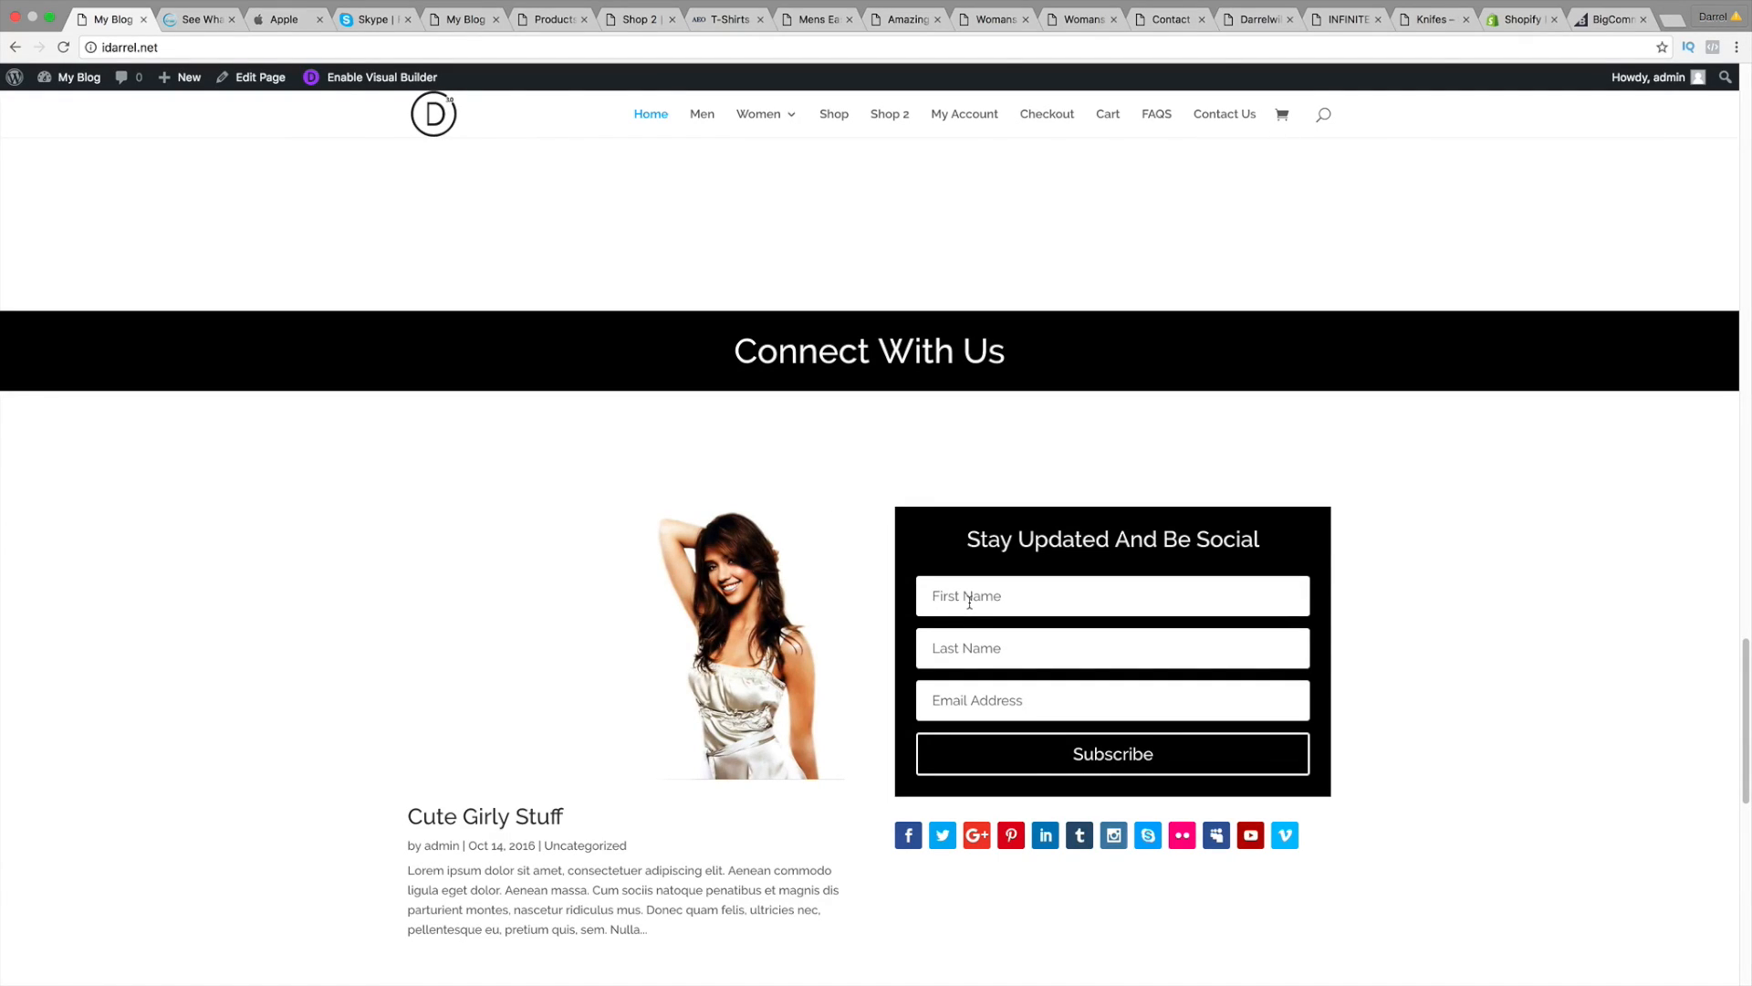
left_click(969, 602)
left_click(964, 639)
left_click(986, 685)
Step: Scroll to the Get In Touch form and try its Name and Message fields
scroll(1148, 715, "down", 2)
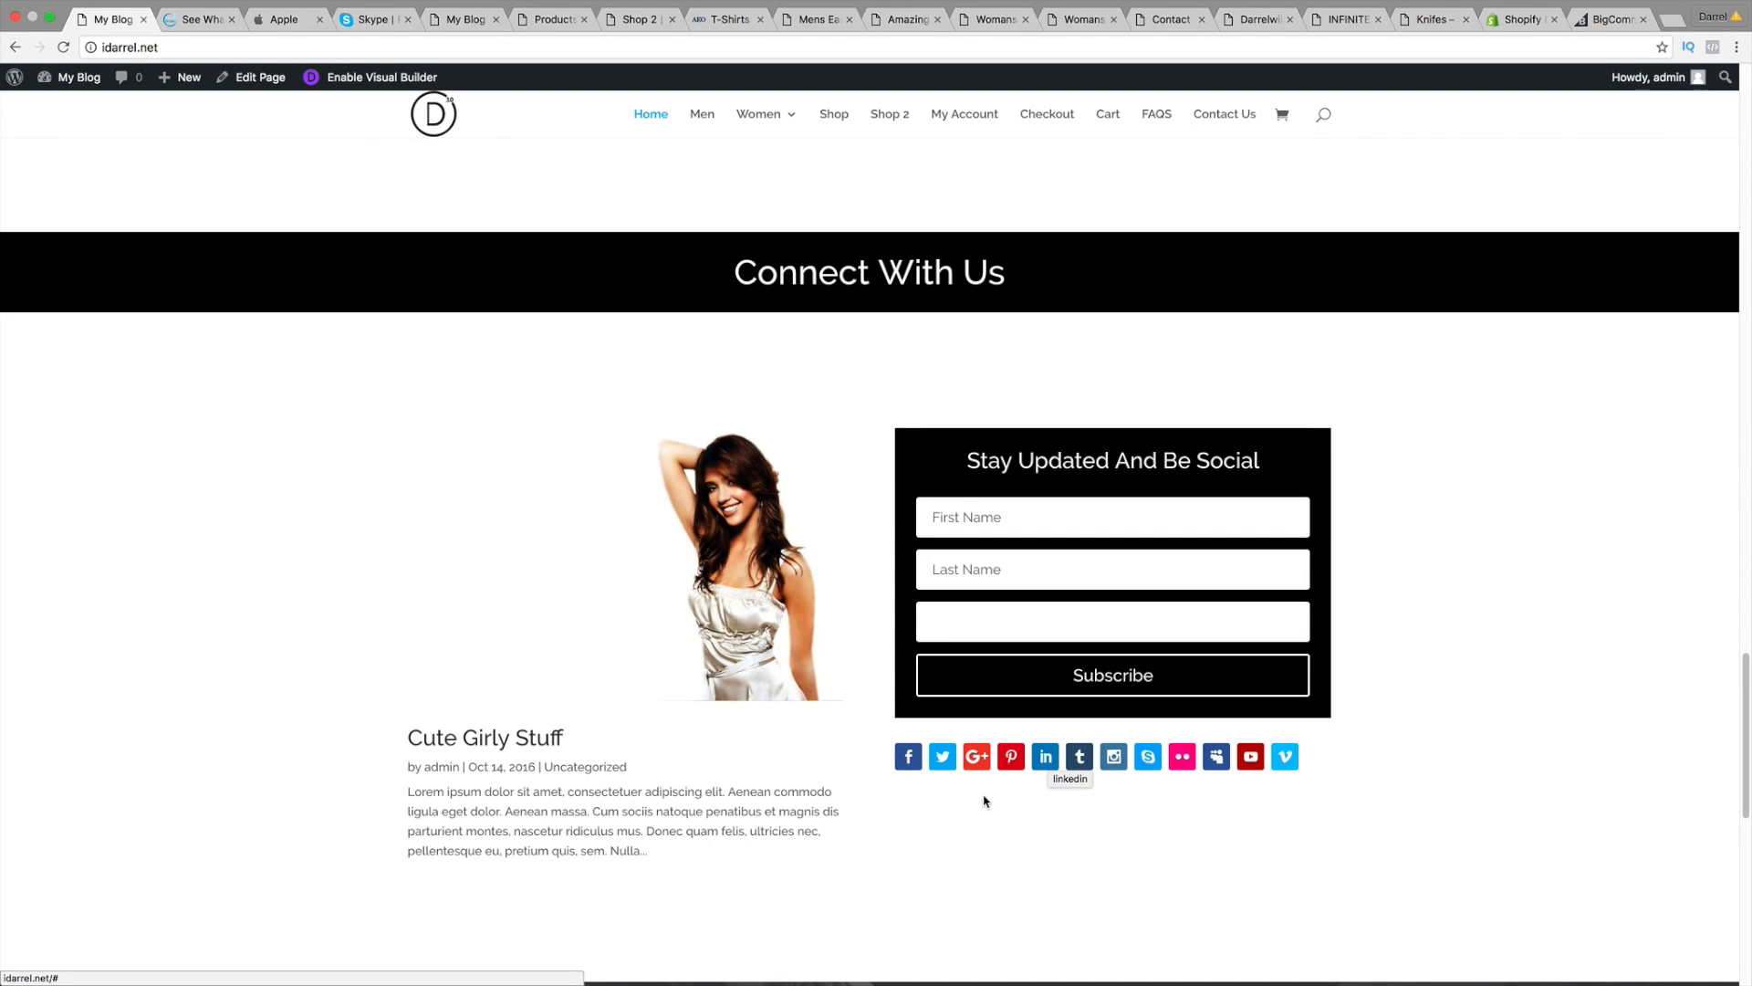
scroll(923, 802, "down", 1)
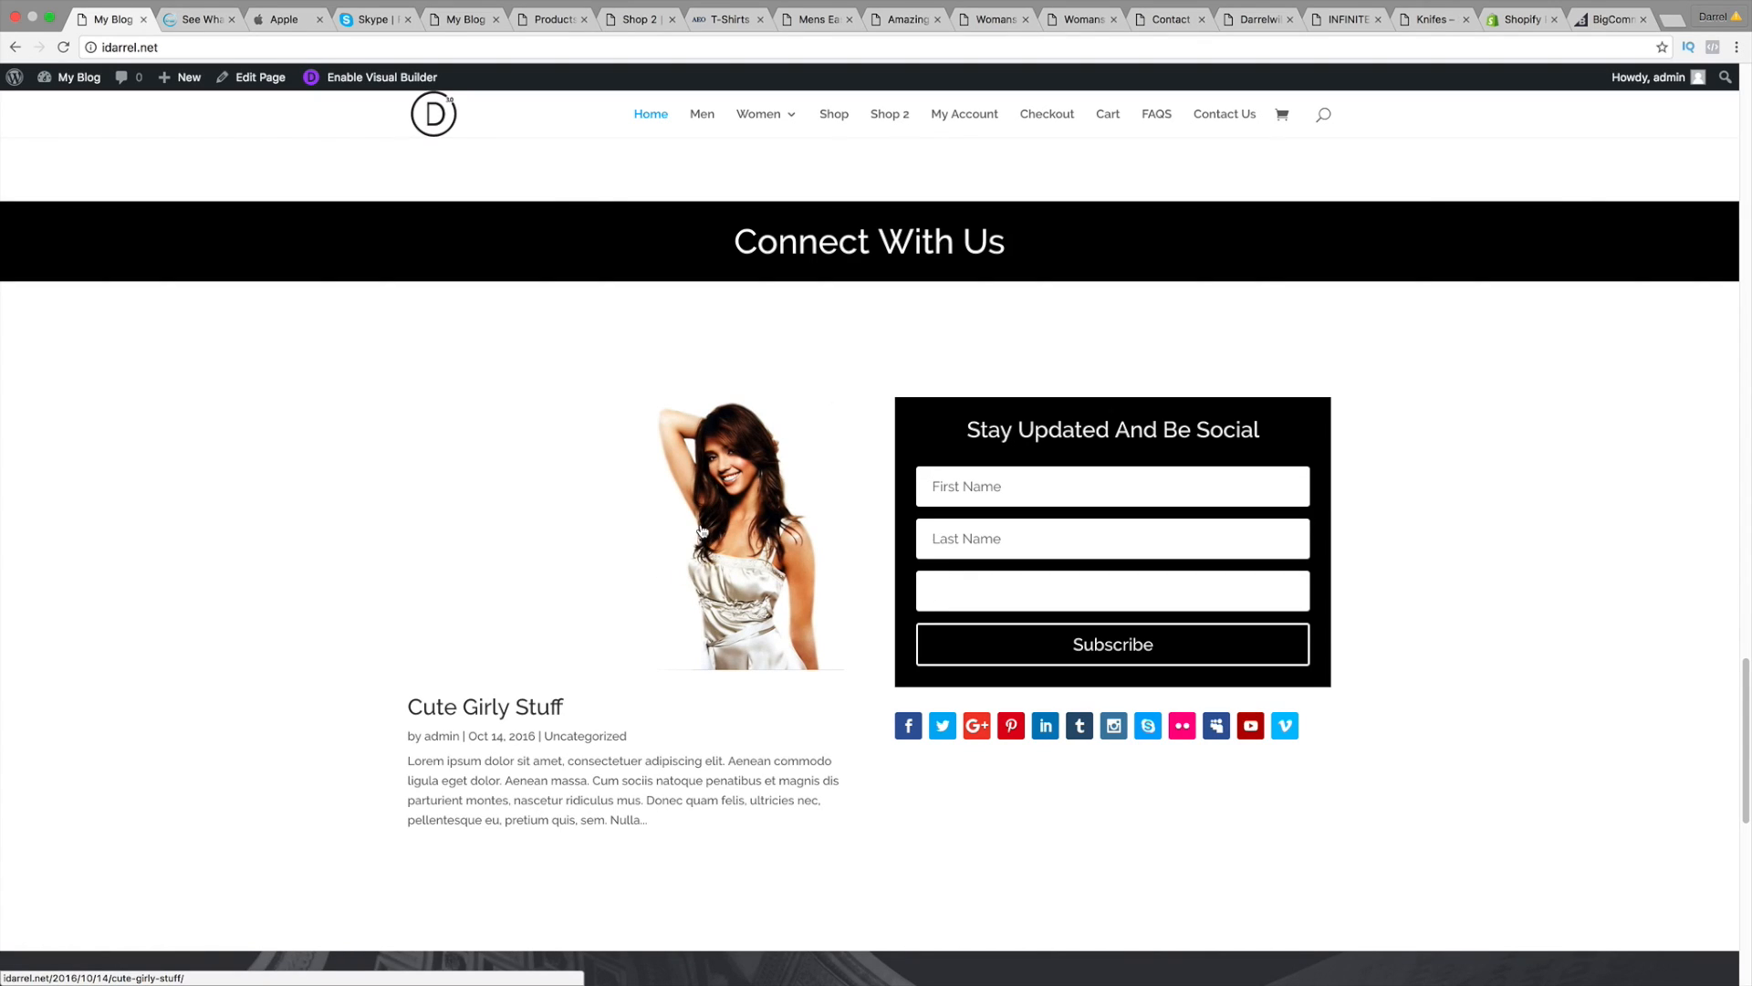
scroll(703, 534, "down", 2)
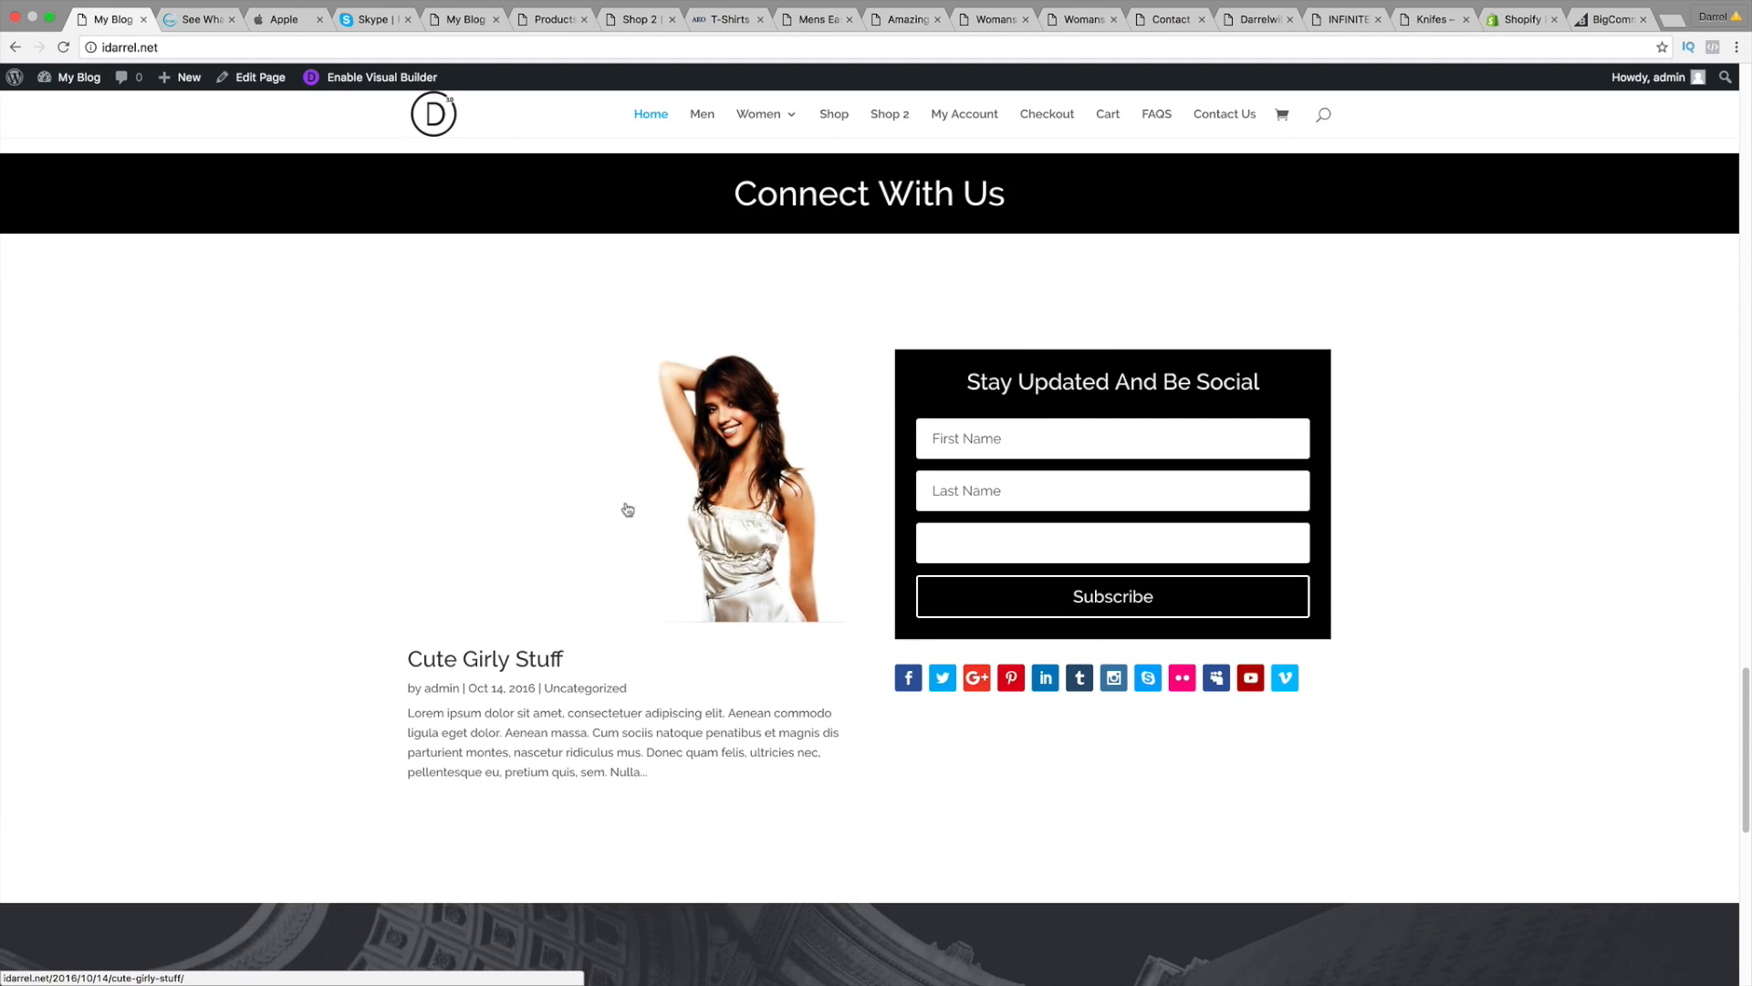
scroll(659, 723, "down", 4)
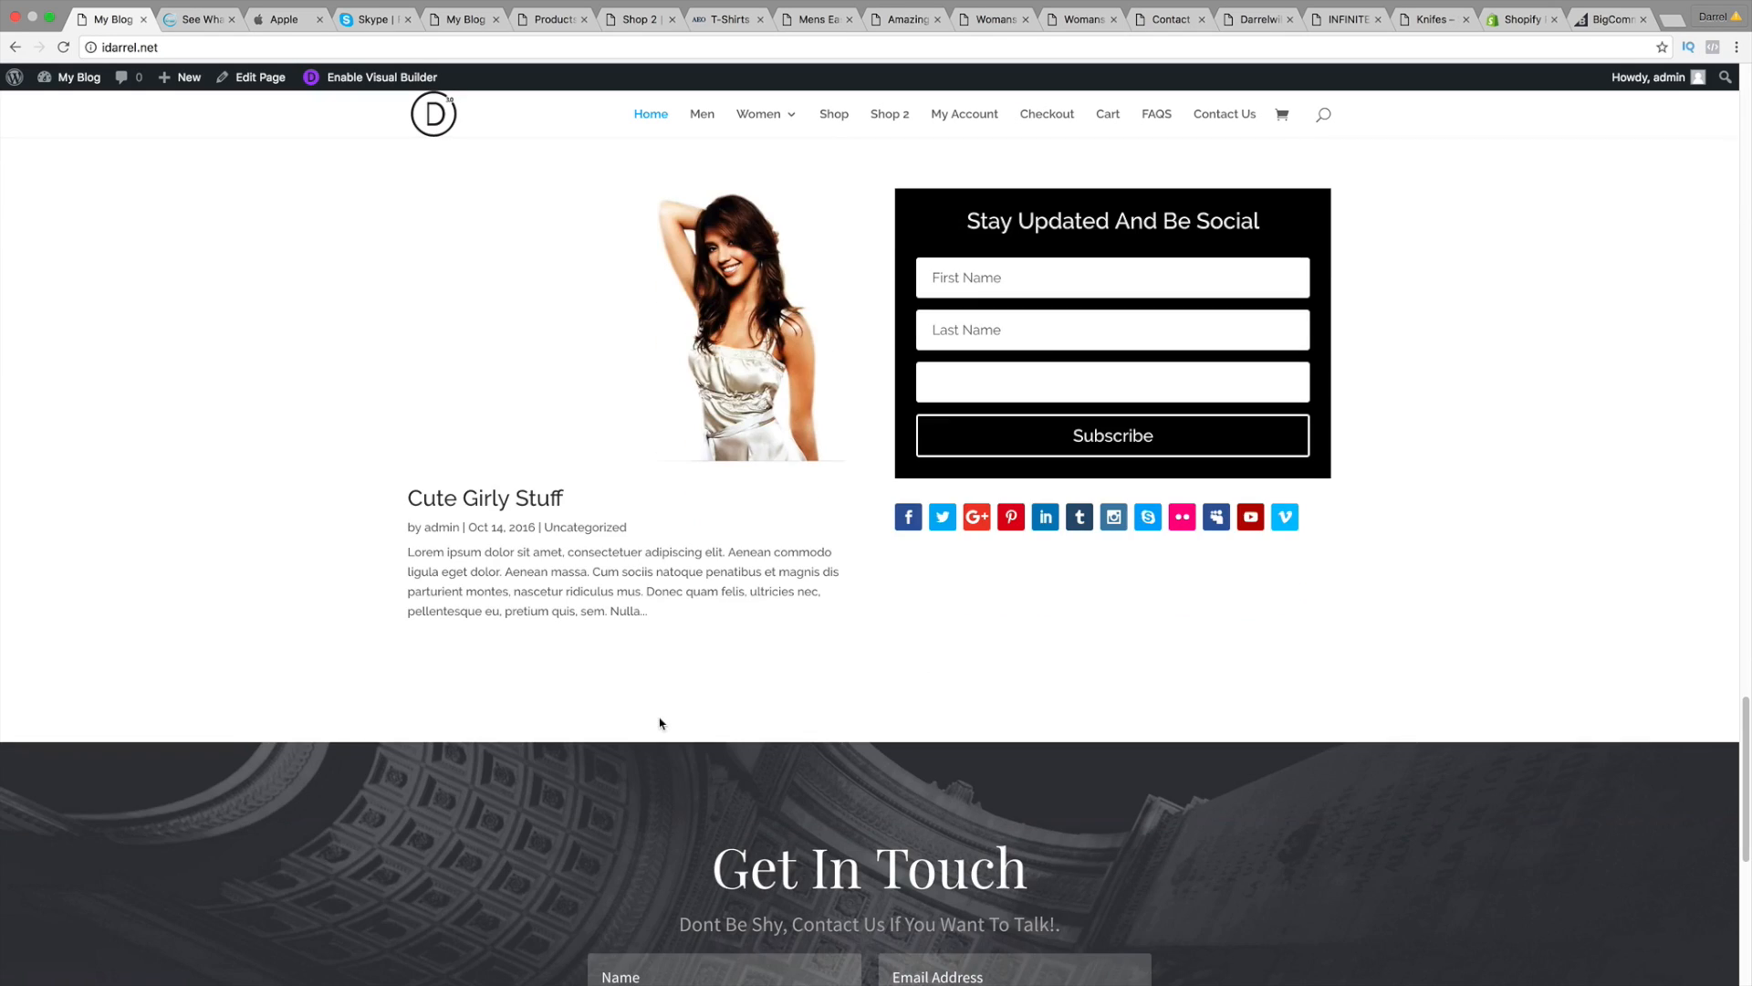
scroll(659, 723, "down", 10)
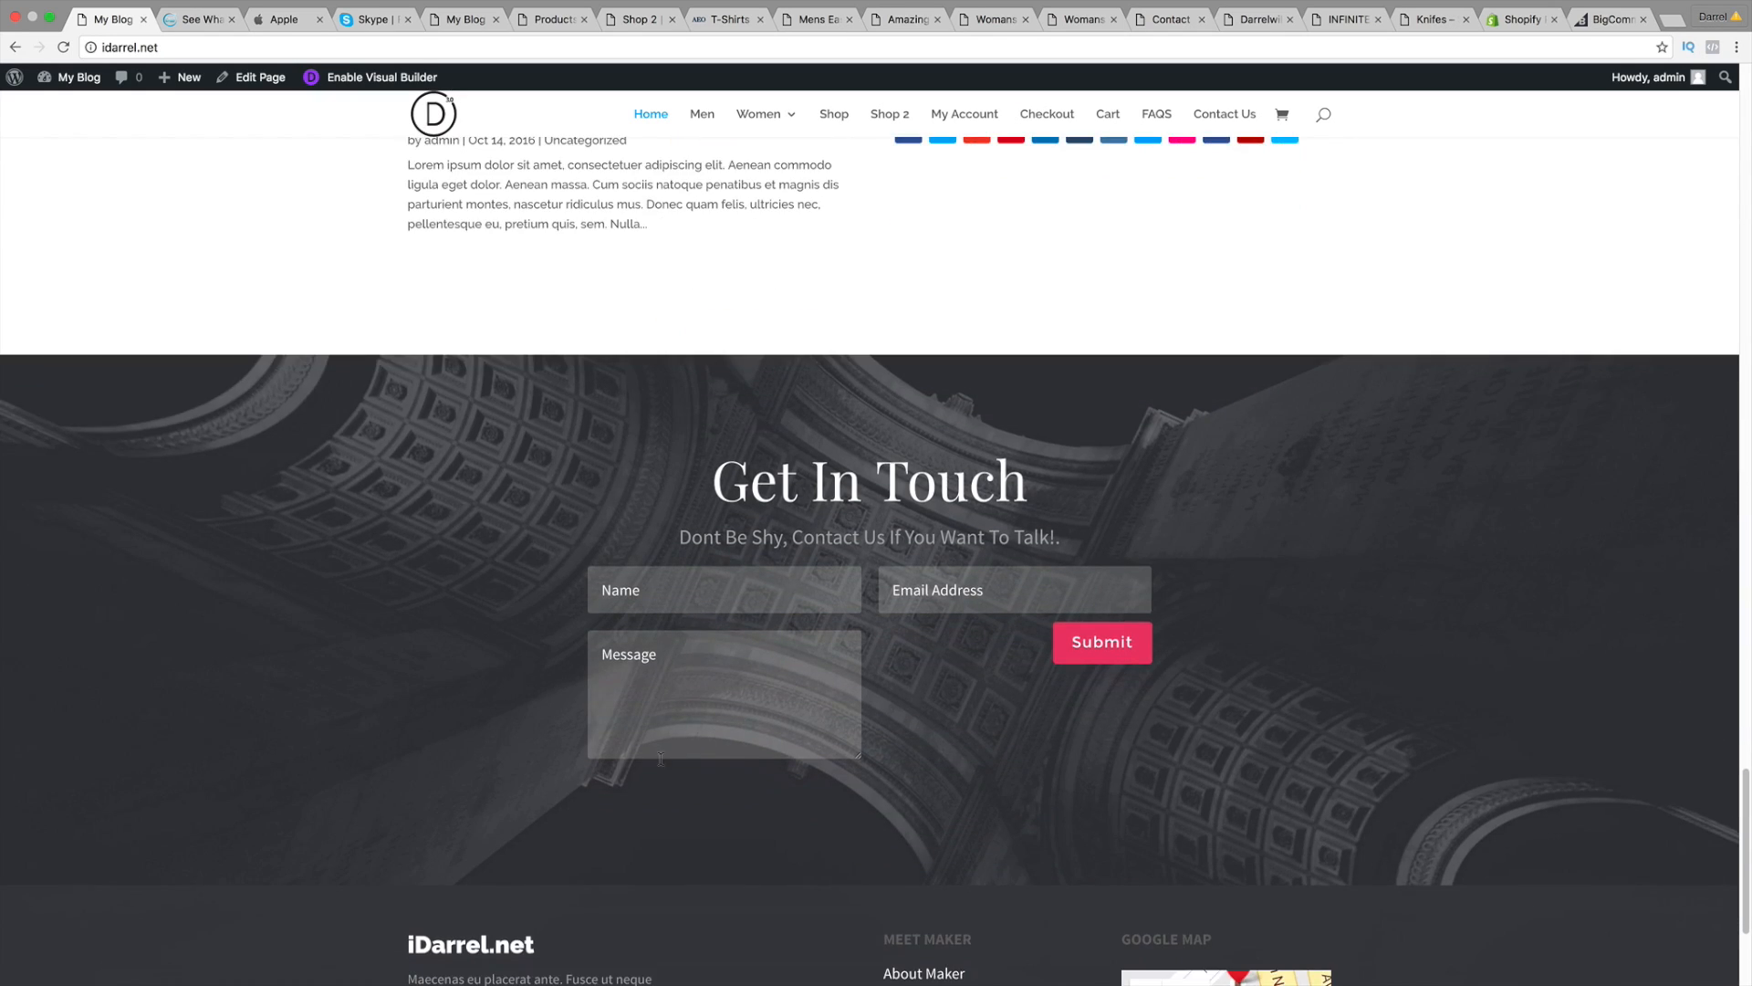
left_click(677, 594)
key("Tab")
left_click(719, 689)
Step: Pan the footer Google map to its red marker, then scroll back toward the hero banner
scroll(716, 689, "down", 7)
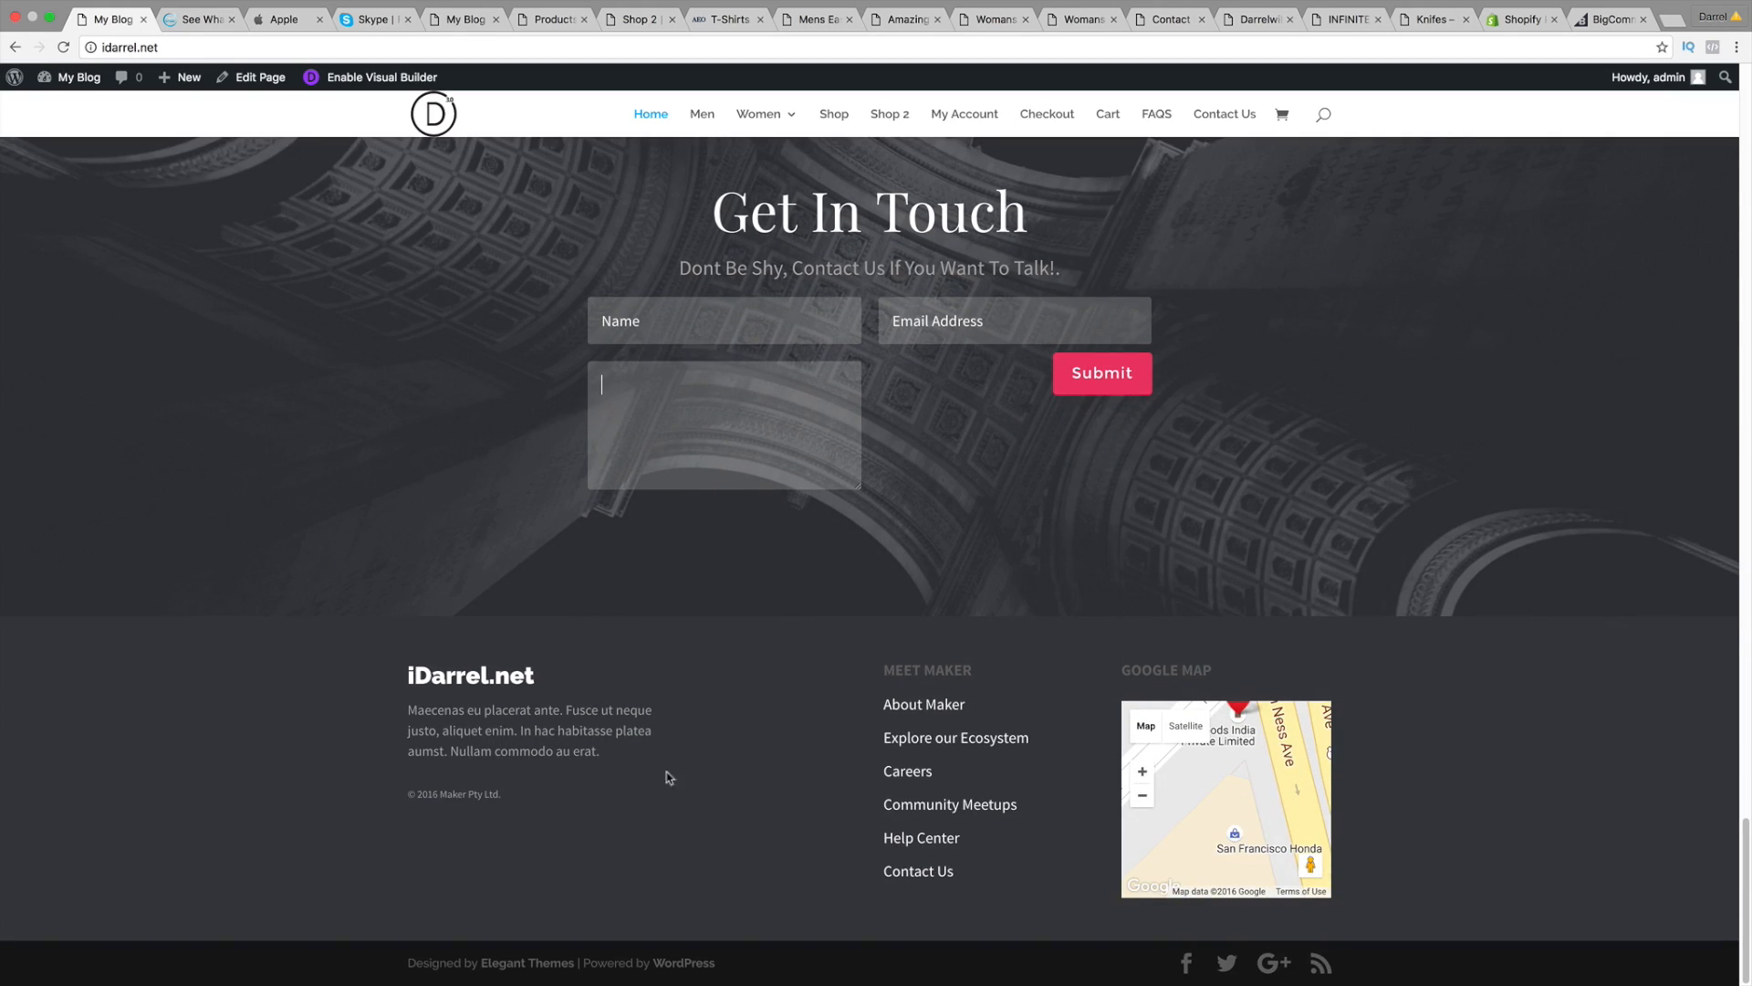
left_click_drag(1169, 789, 1170, 832)
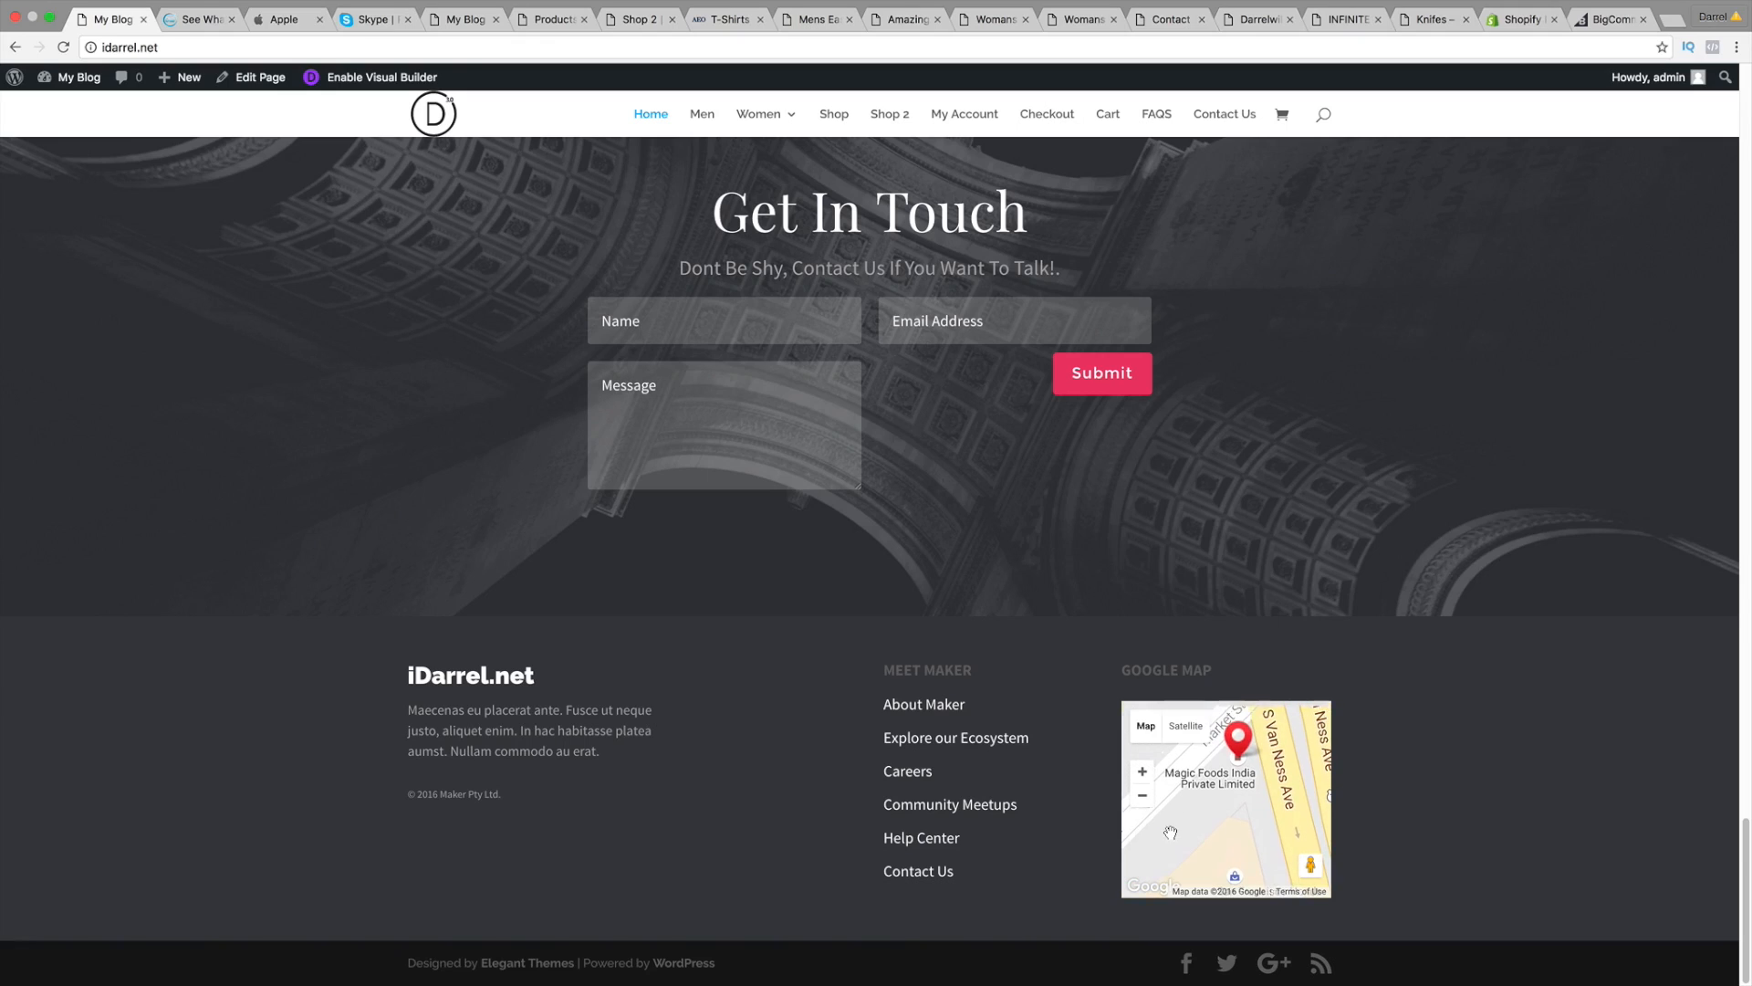
scroll(892, 630, "up", 15)
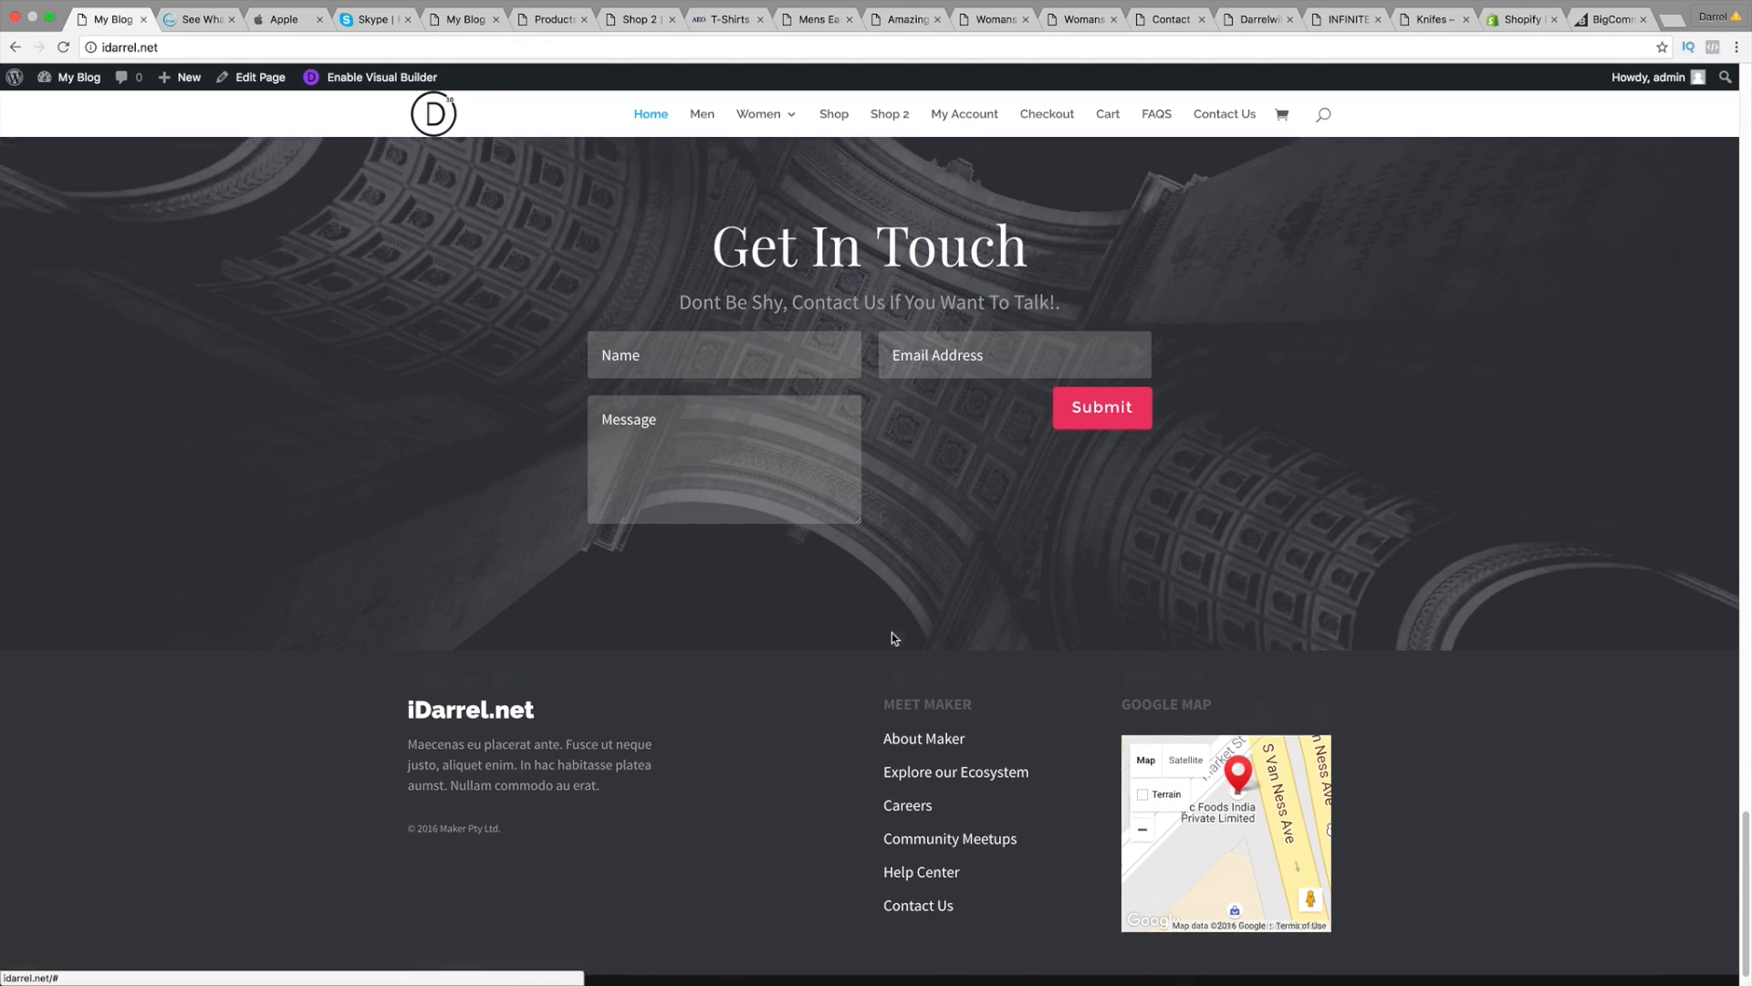
scroll(893, 609, "up", 20)
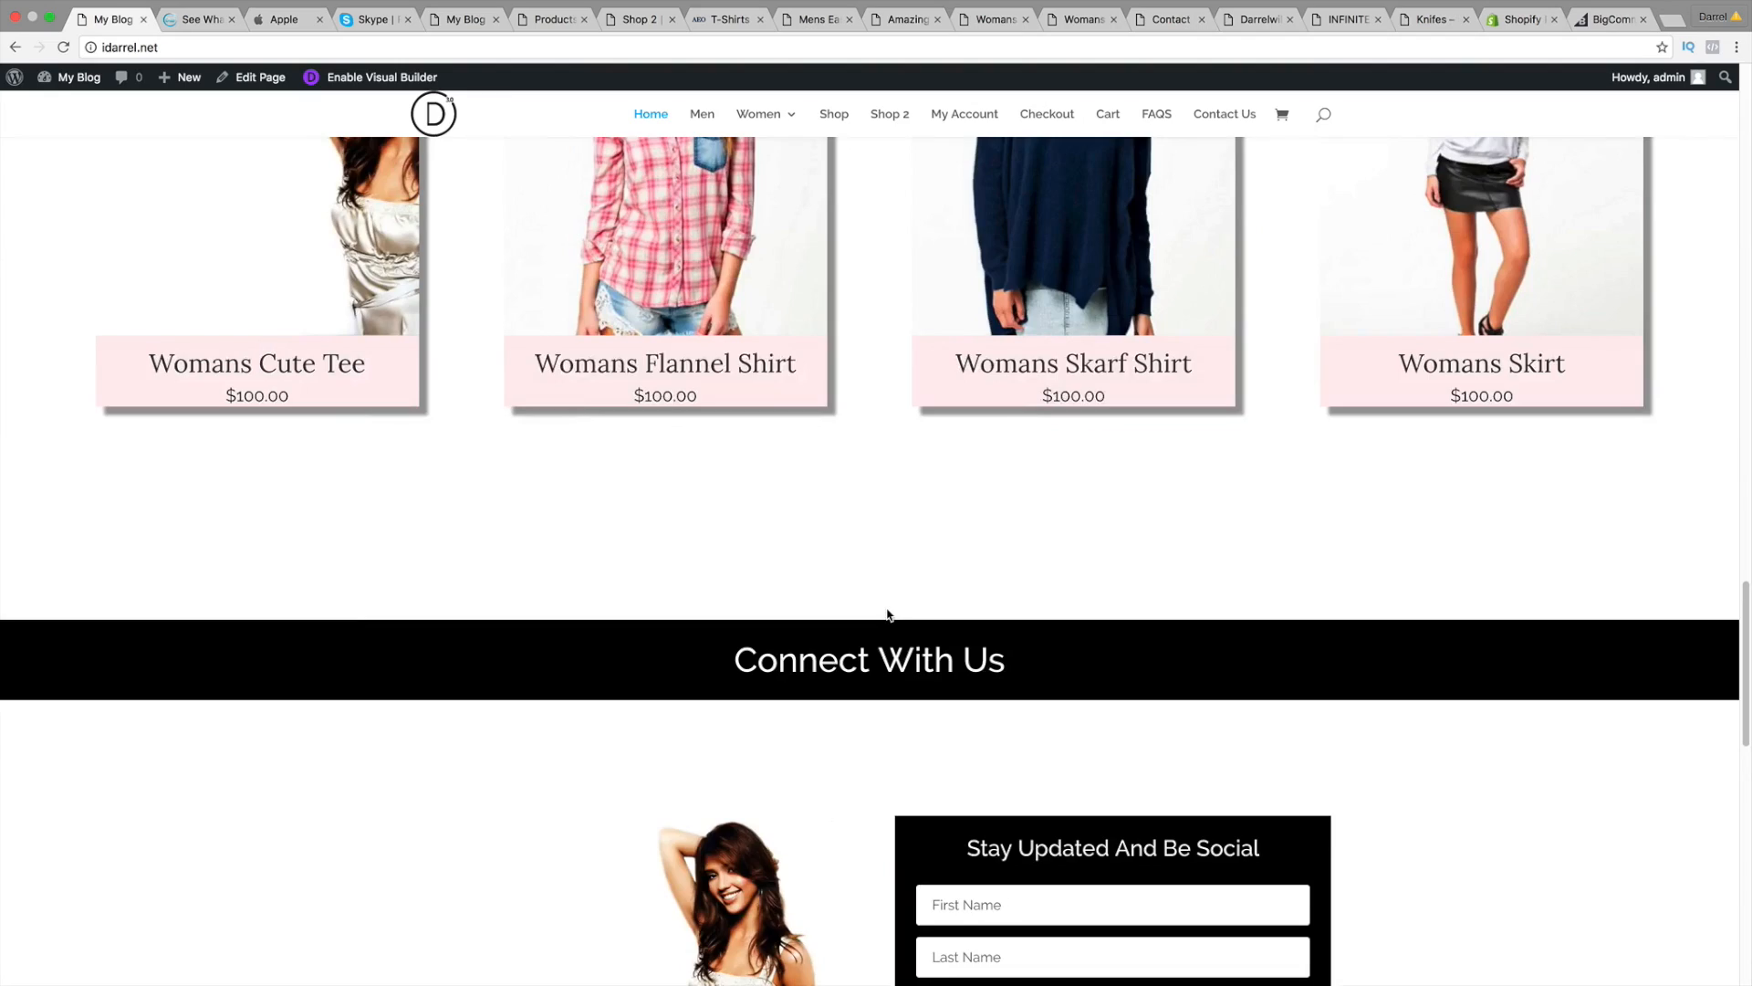
scroll(882, 614, "up", 15)
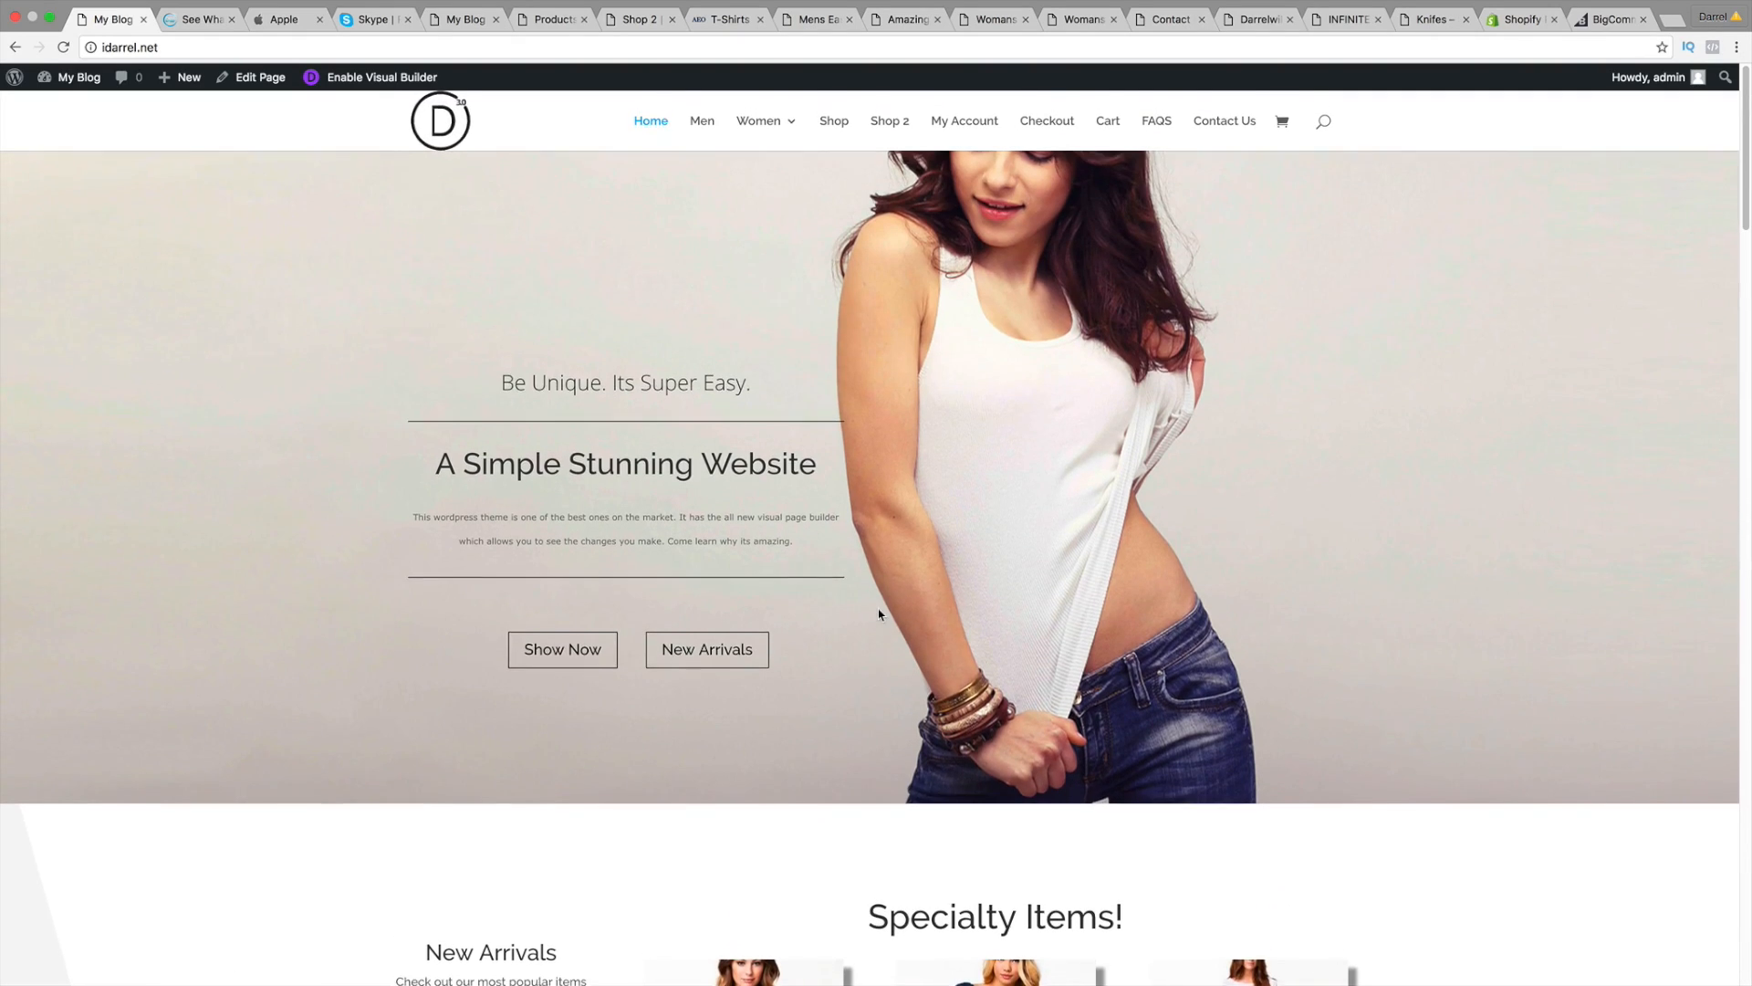
Step: Browse the beginners' website gallery, then return to the idarrel.net 'Be Unique. Its Super Easy.' homepage
left_click(198, 20)
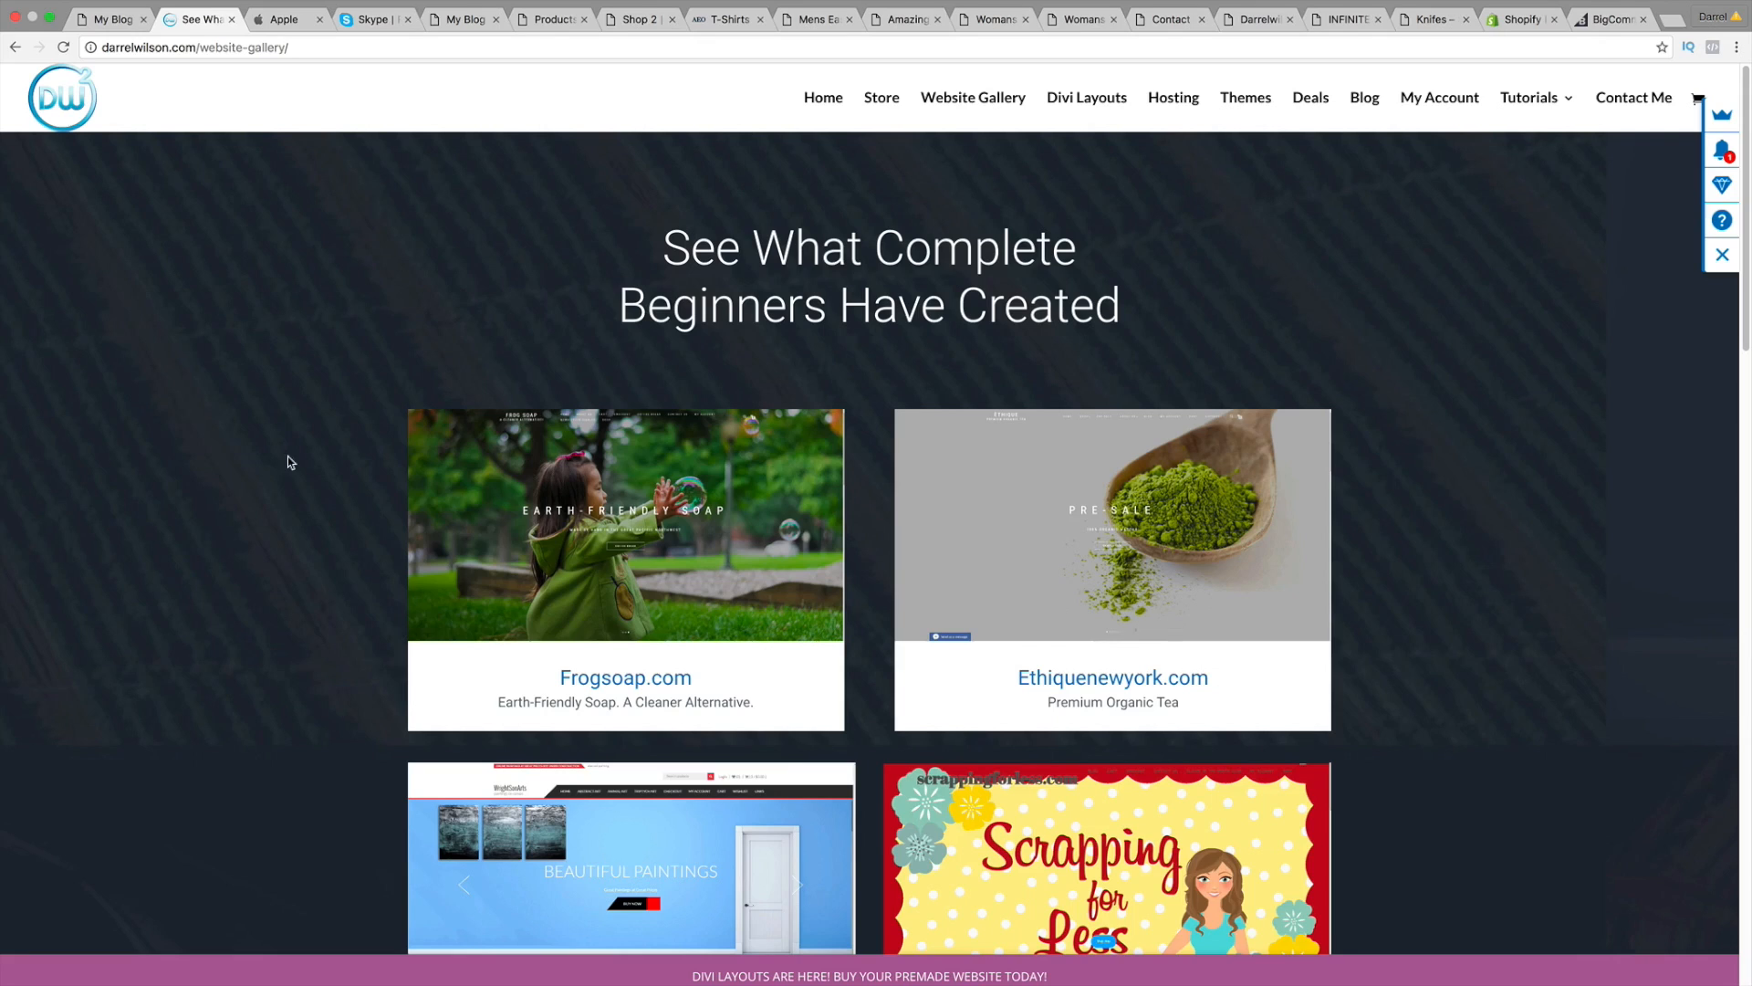
scroll(288, 516, "down", 5)
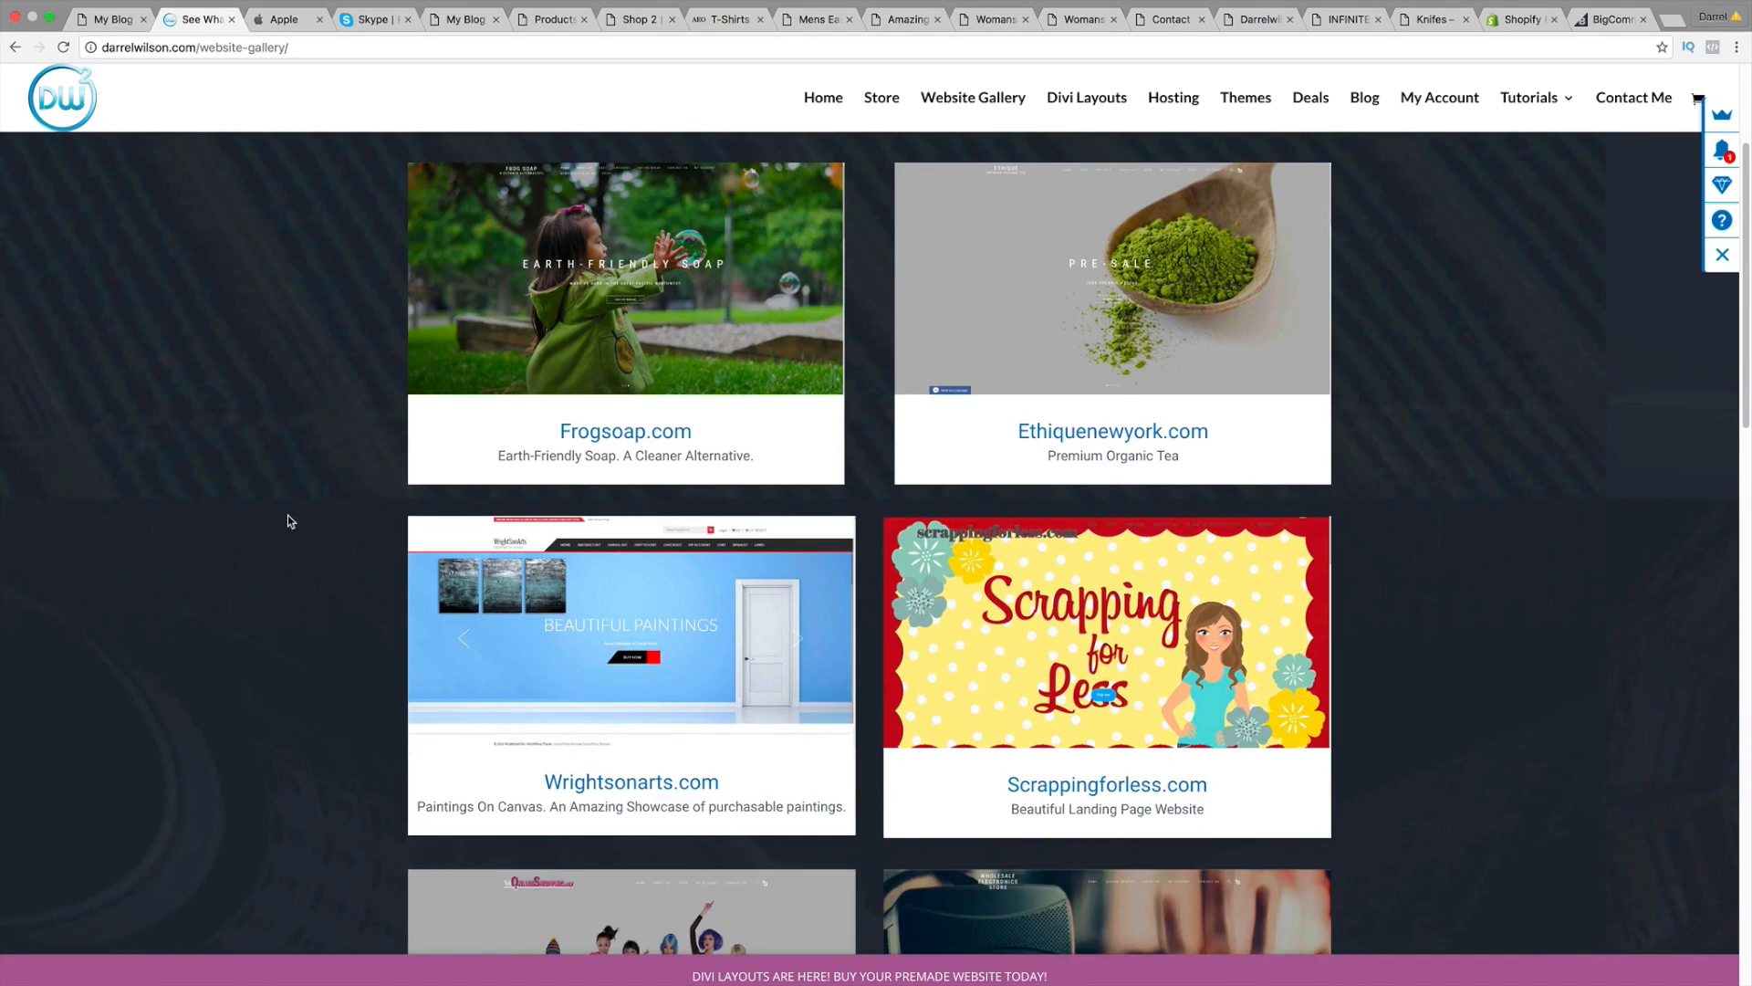
scroll(287, 516, "down", 2)
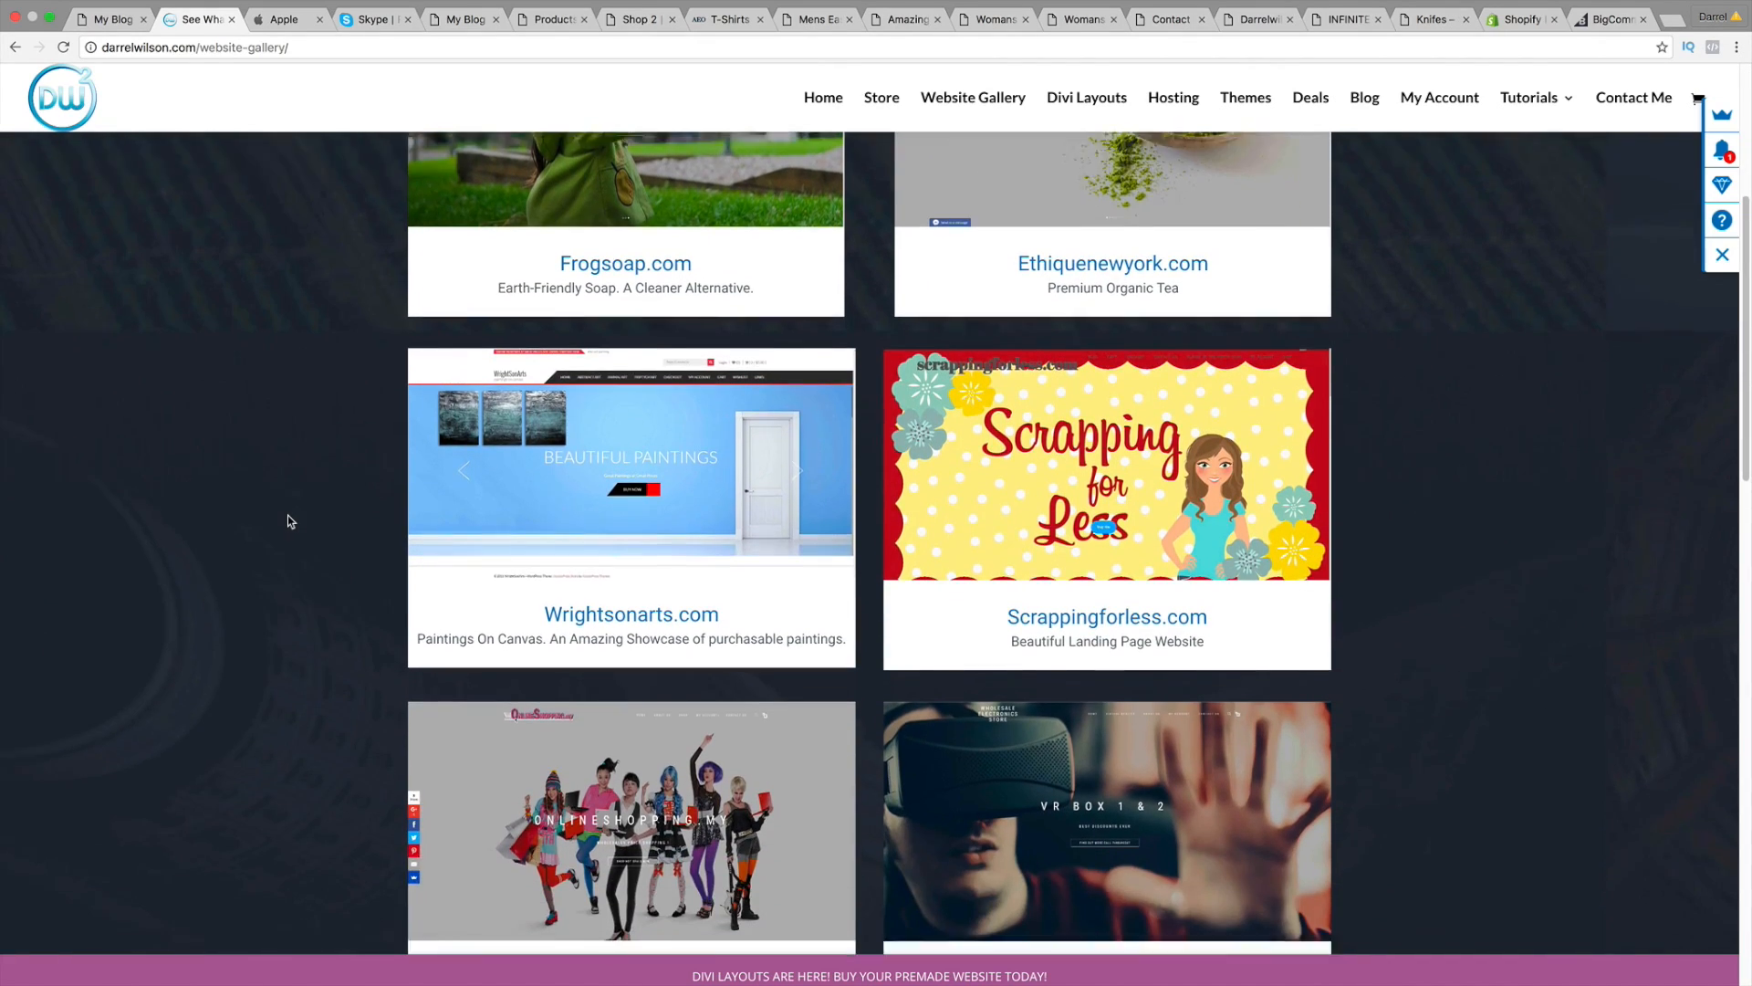
scroll(288, 515, "down", 4)
scroll(288, 514, "down", 3)
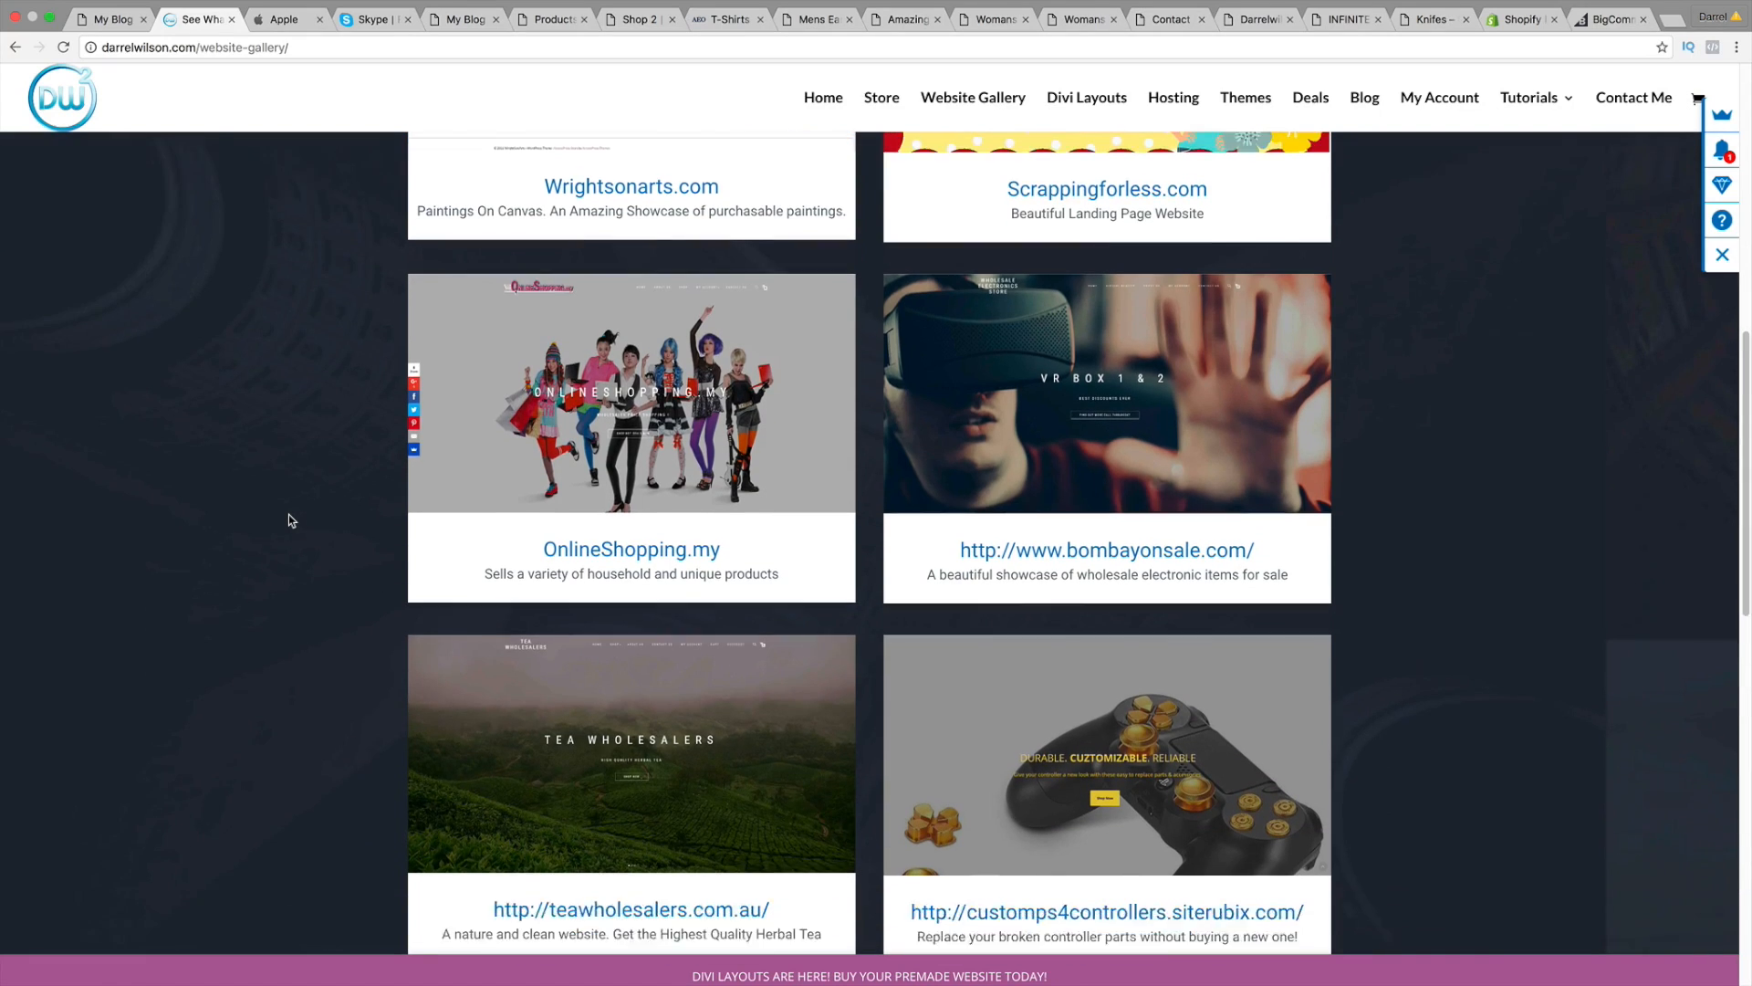
scroll(289, 515, "down", 4)
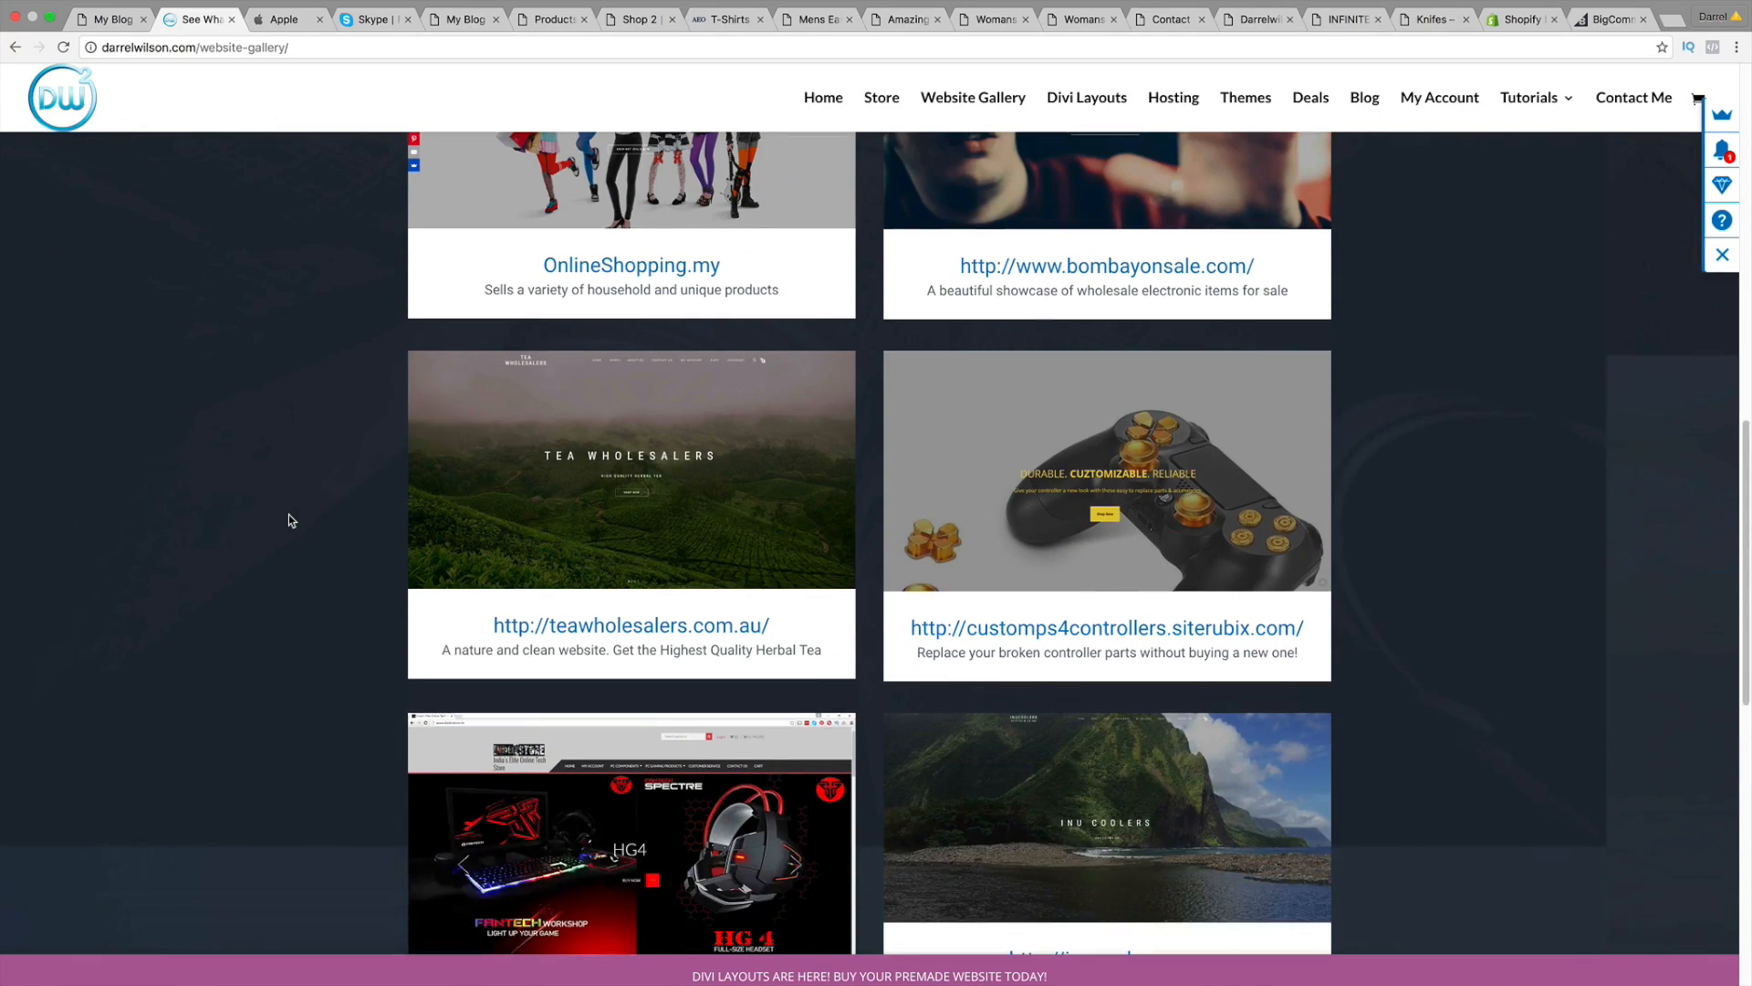
scroll(288, 513, "down", 5)
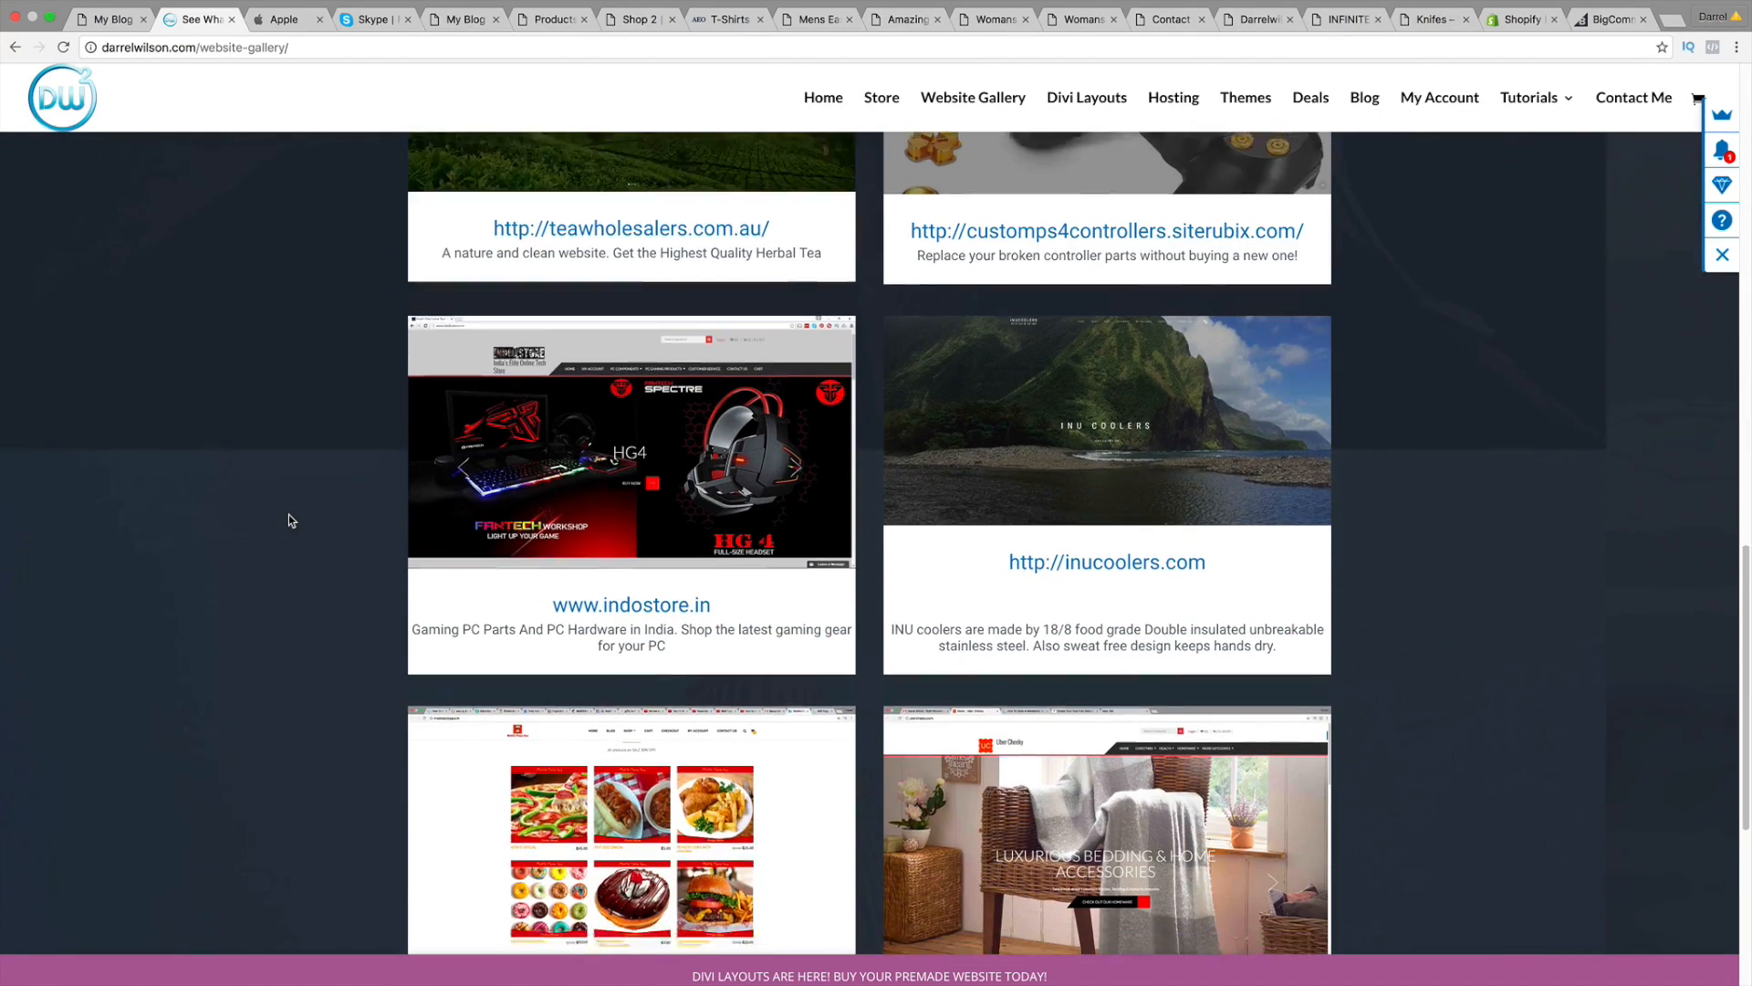
scroll(288, 513, "up", 4)
scroll(288, 521, "up", 13)
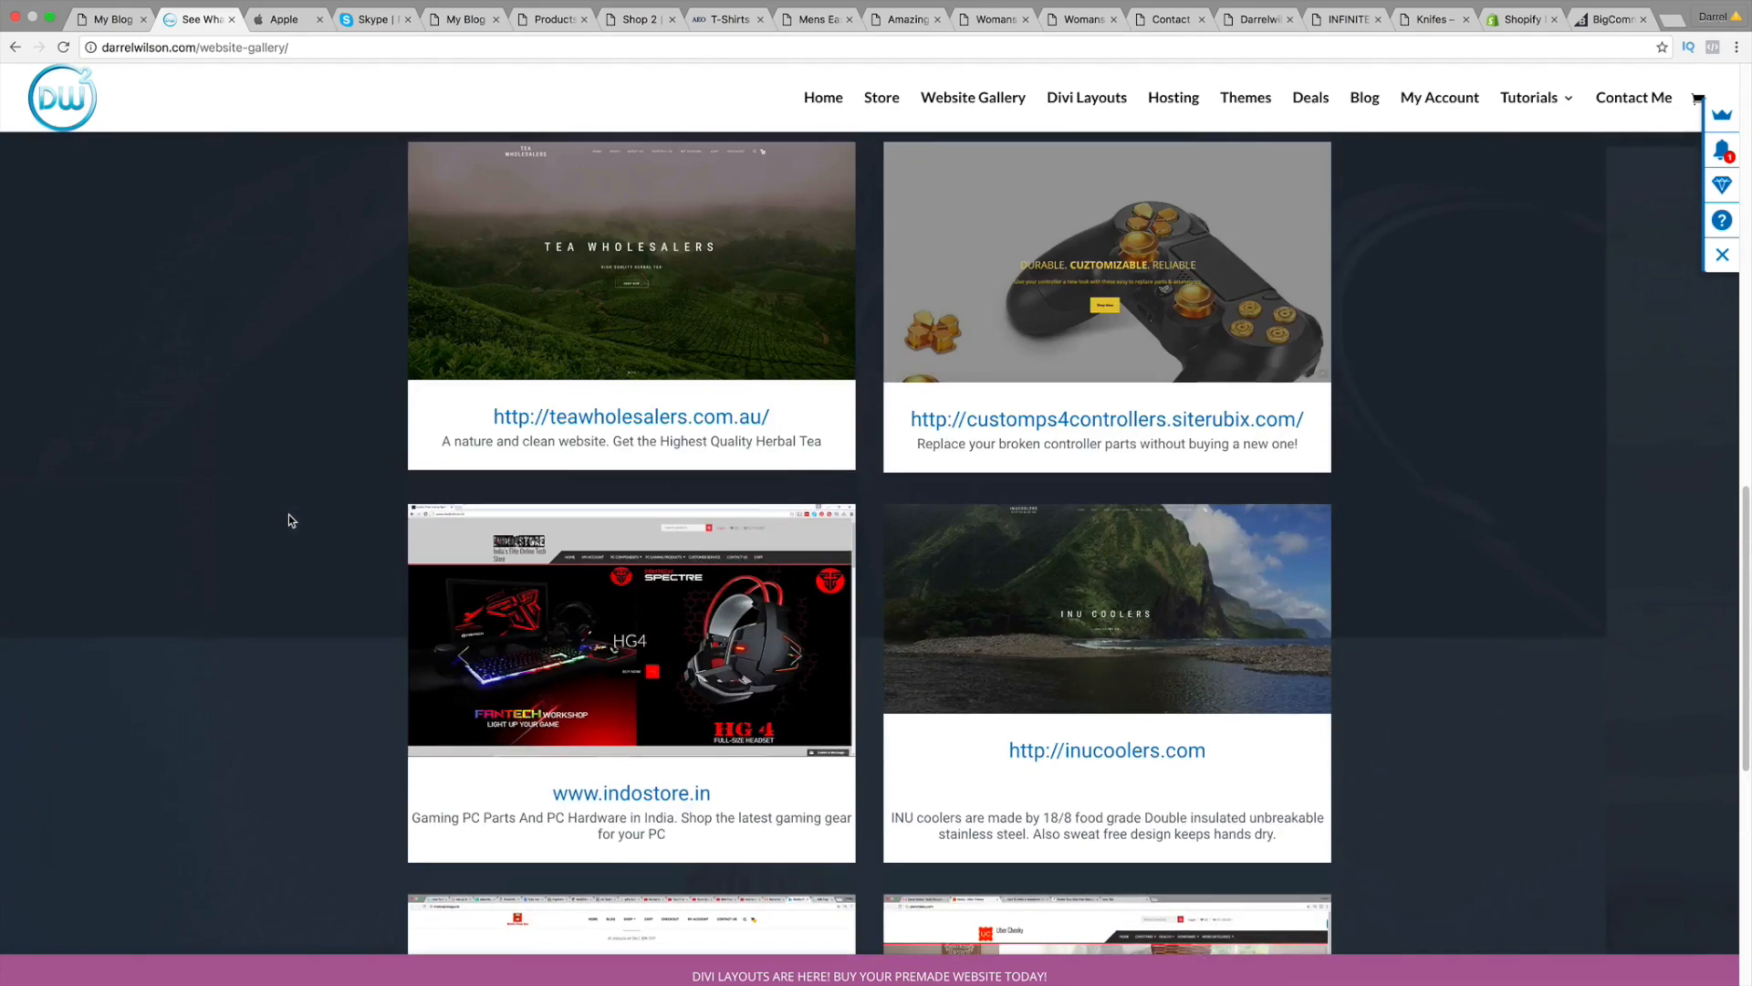
scroll(288, 521, "up", 5)
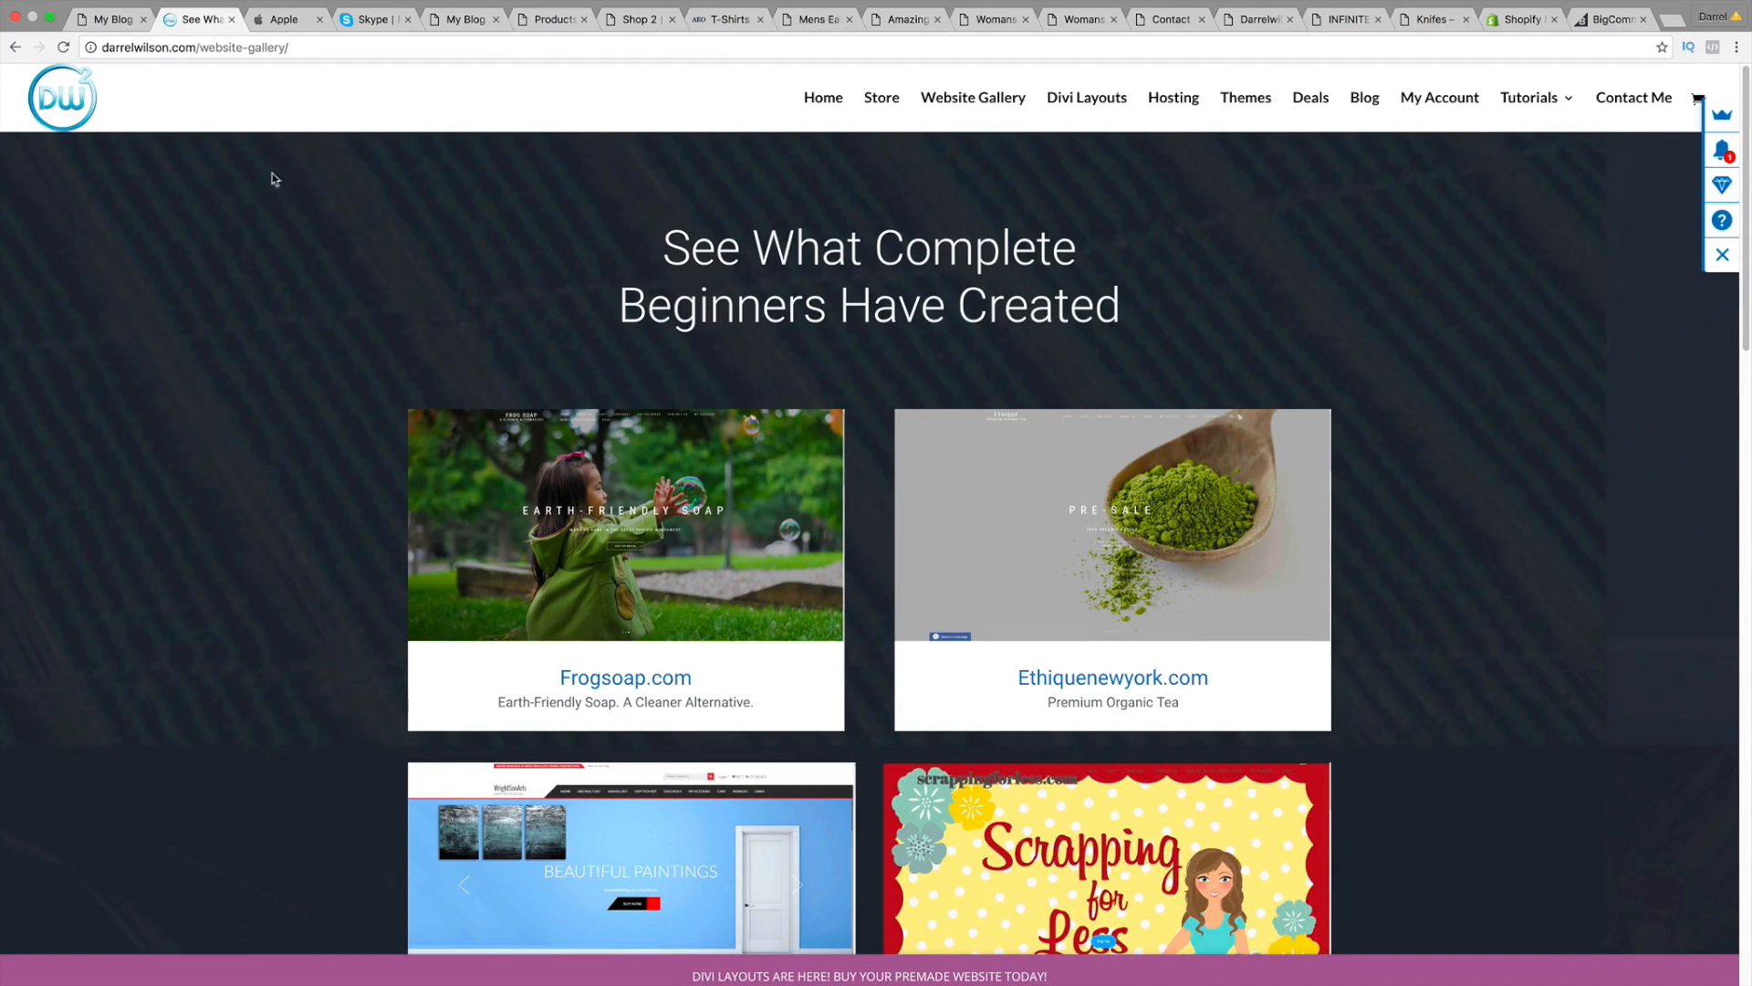
left_click(127, 24)
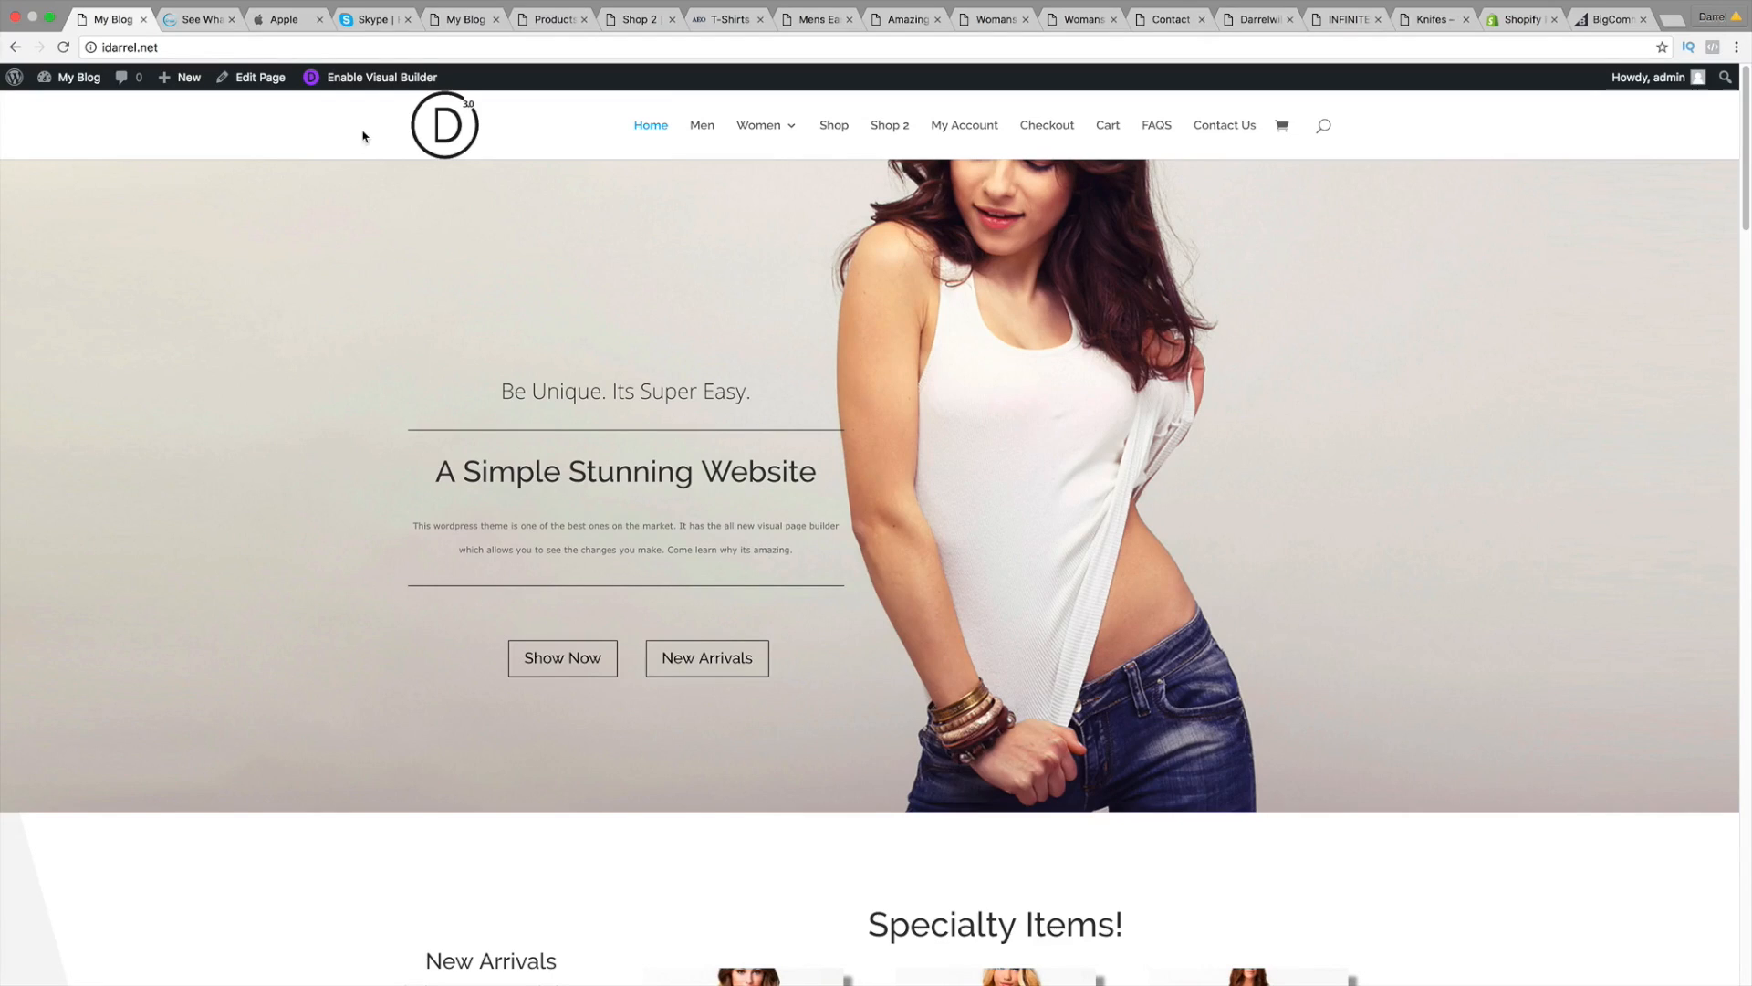
Step: In Visual Builder, shrink the hero's bottom padding and retitle it 'A Simple Unique Website'
left_click(461, 19)
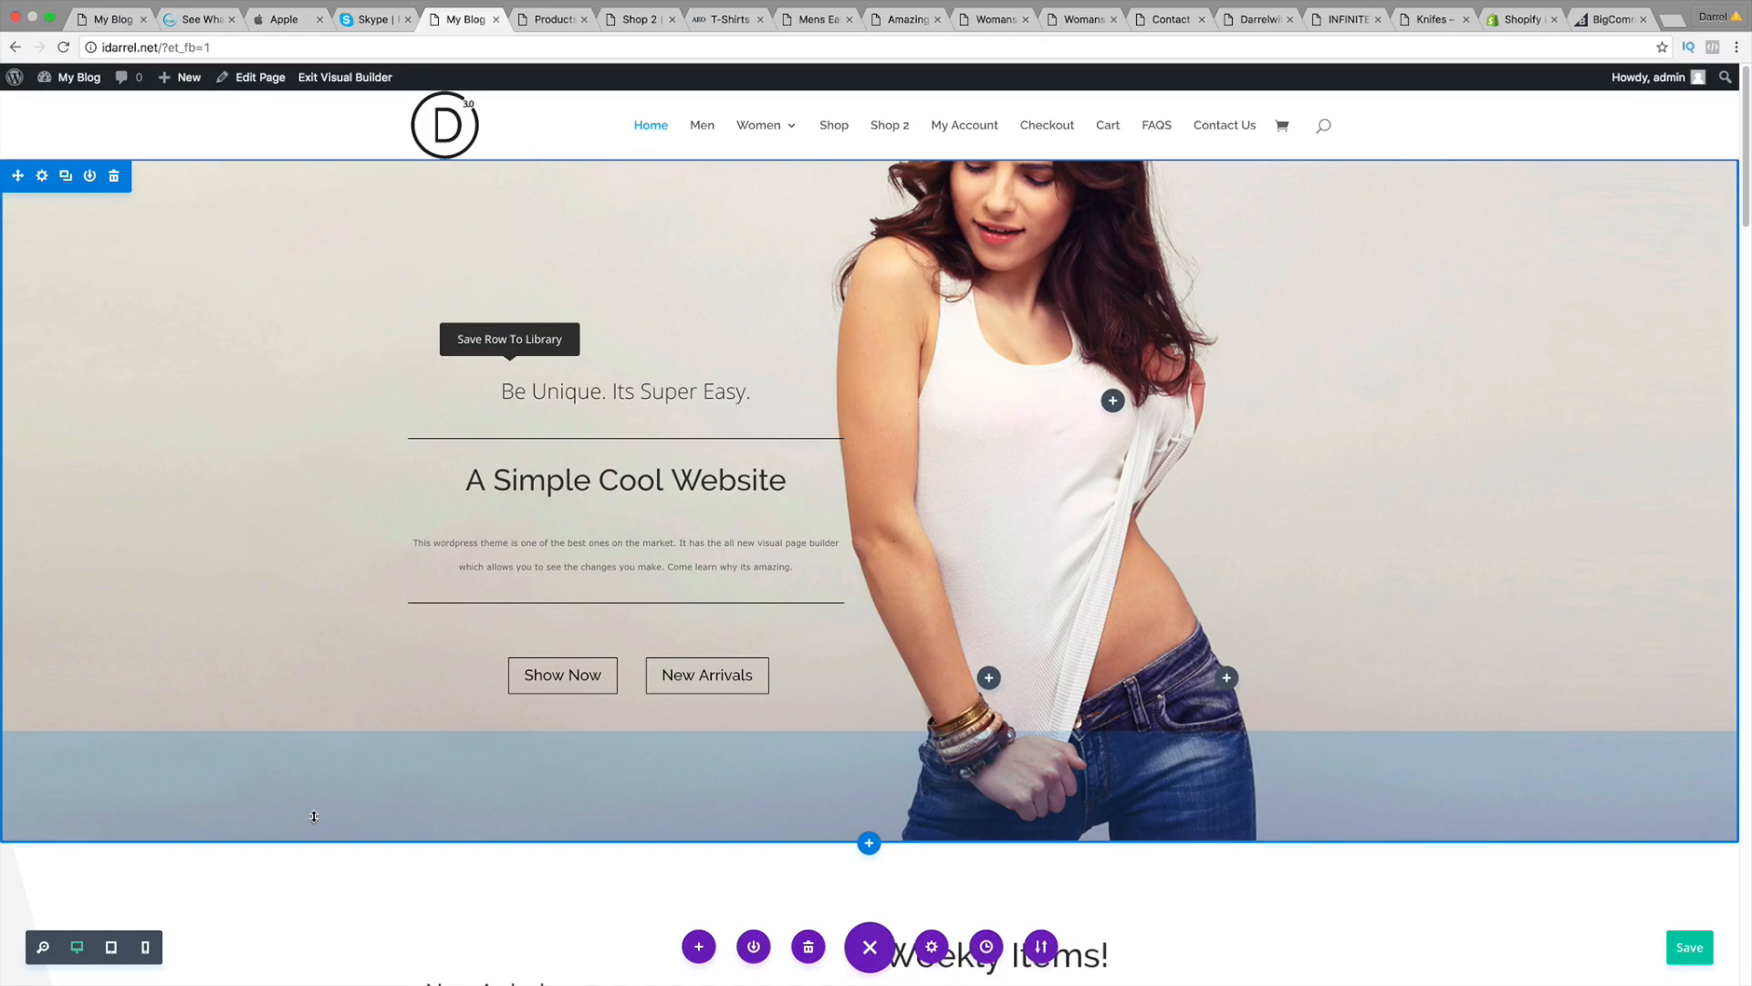
mouse_move(313, 824)
left_mouse_down()
mouse_move(306, 967)
mouse_move(300, 825)
left_mouse_up()
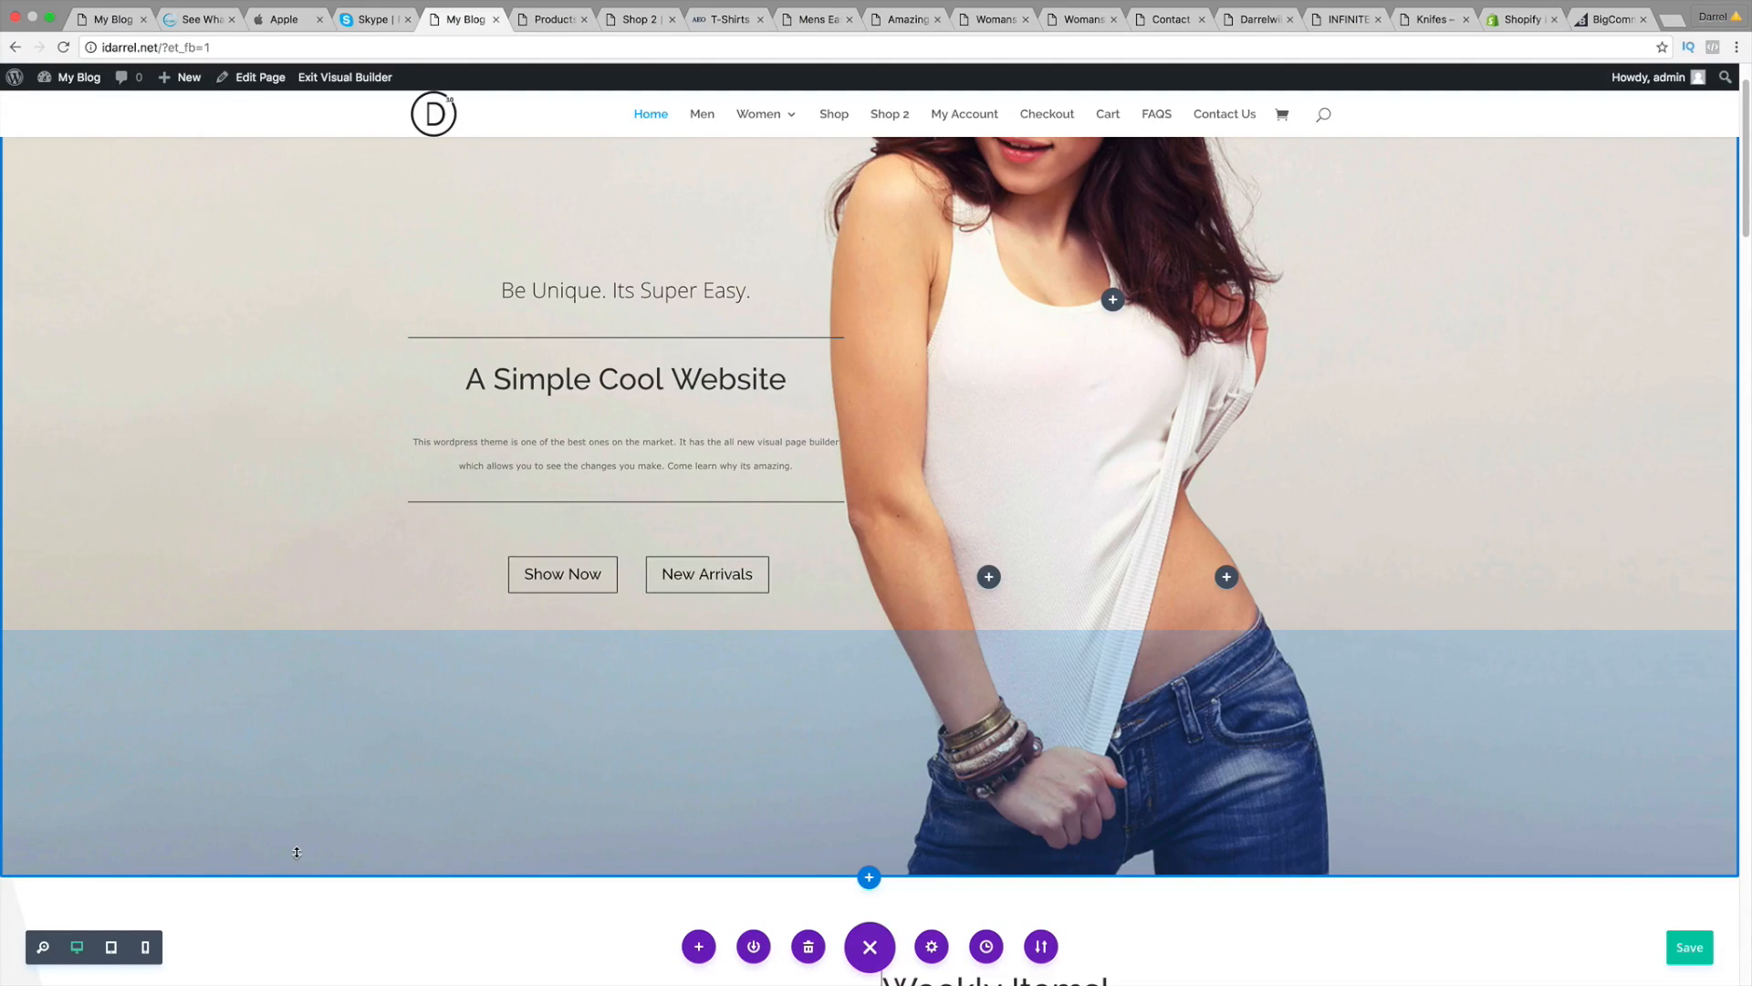
left_click_drag(295, 851, 328, 545)
scroll(328, 545, "up", 3)
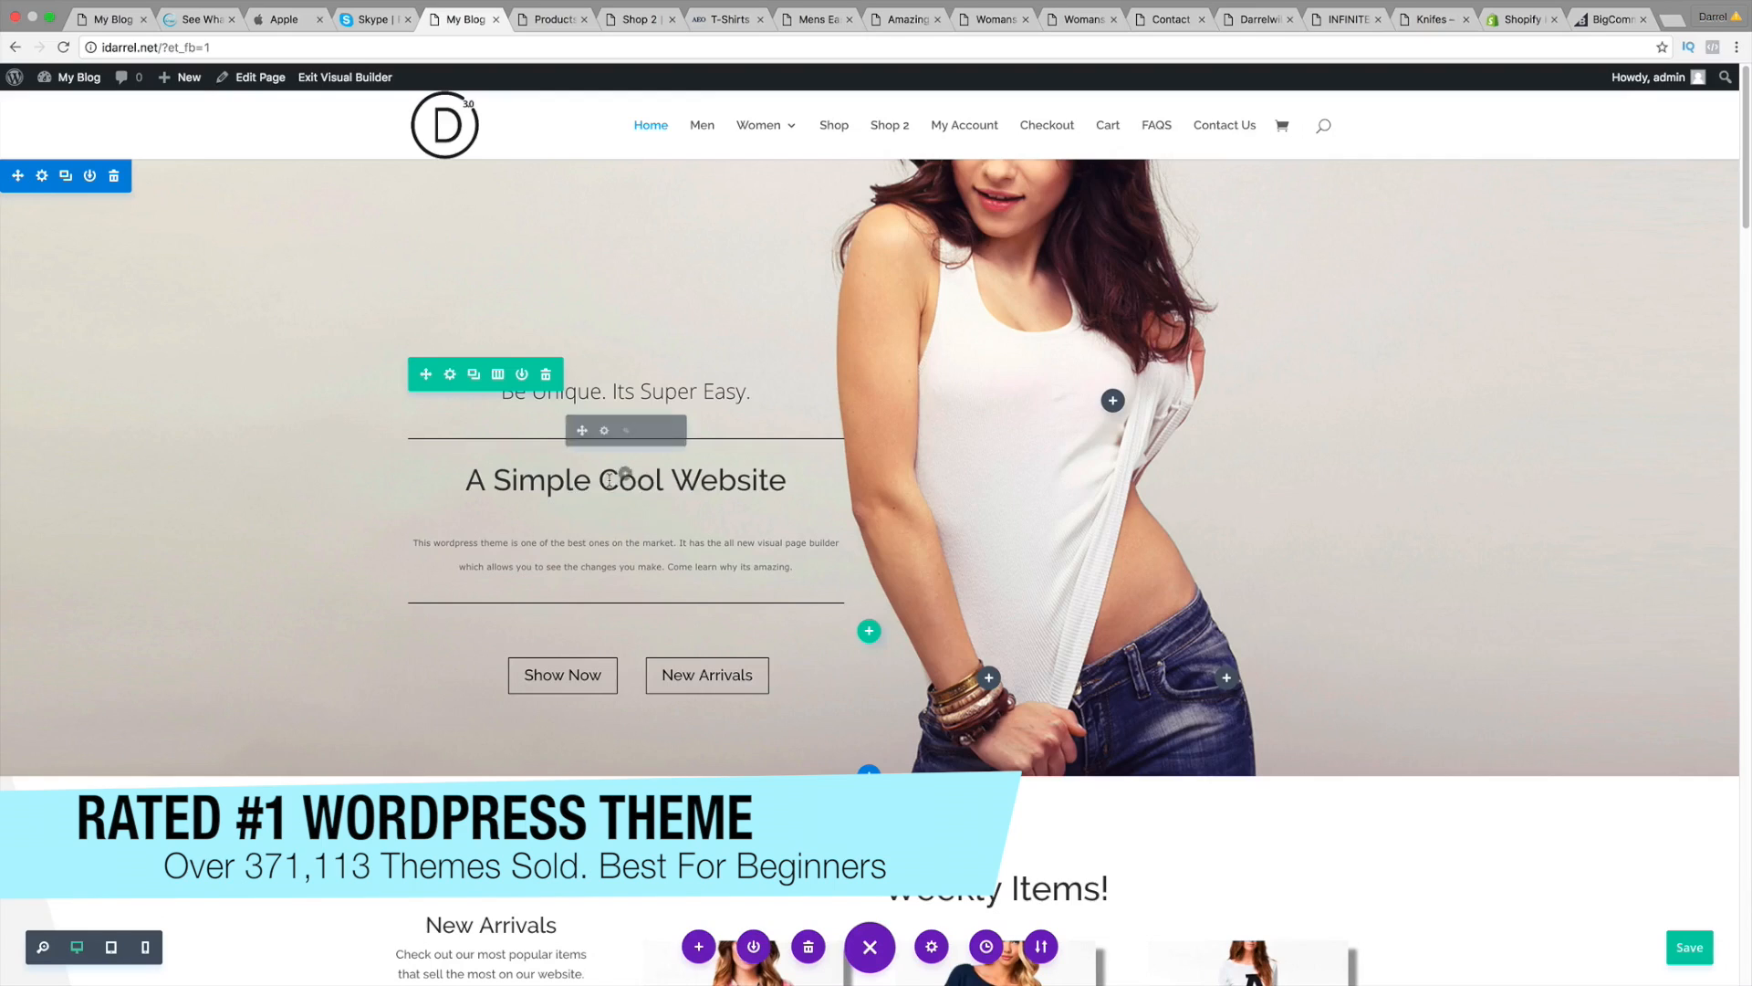
double_click(609, 486)
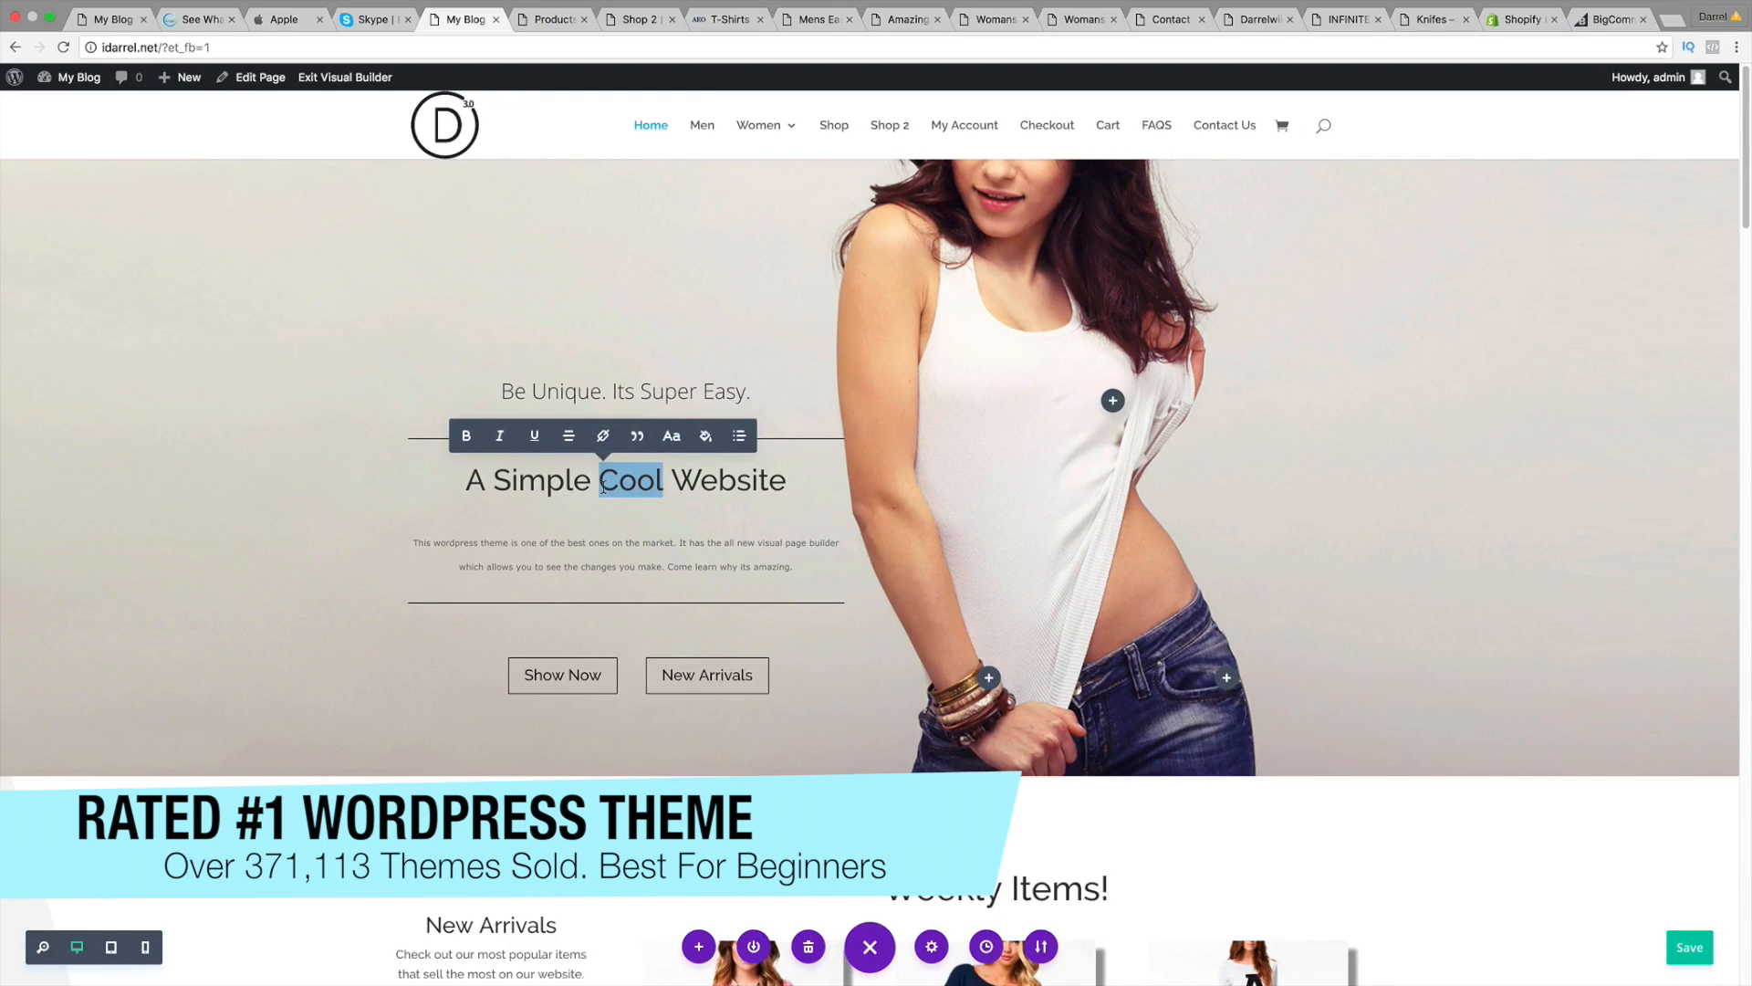
type("Unique")
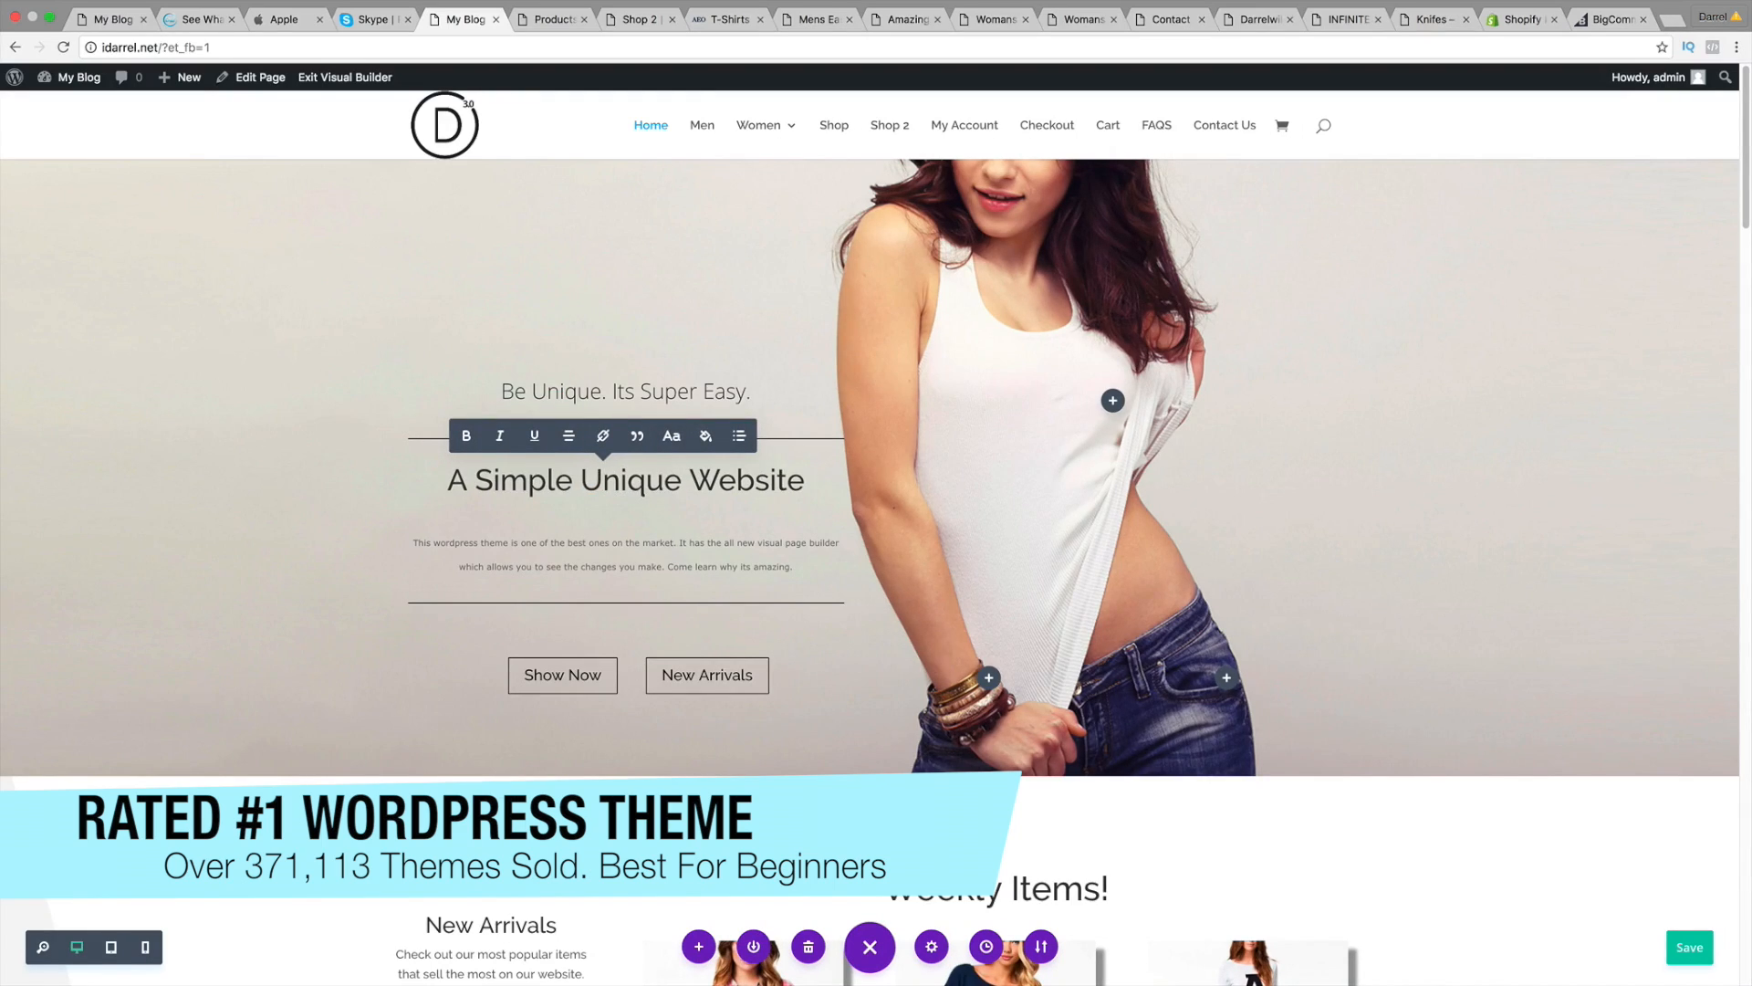
Step: Rename the Weekly Items heading to 'Specialty Items'
scroll(943, 497, "down", 5)
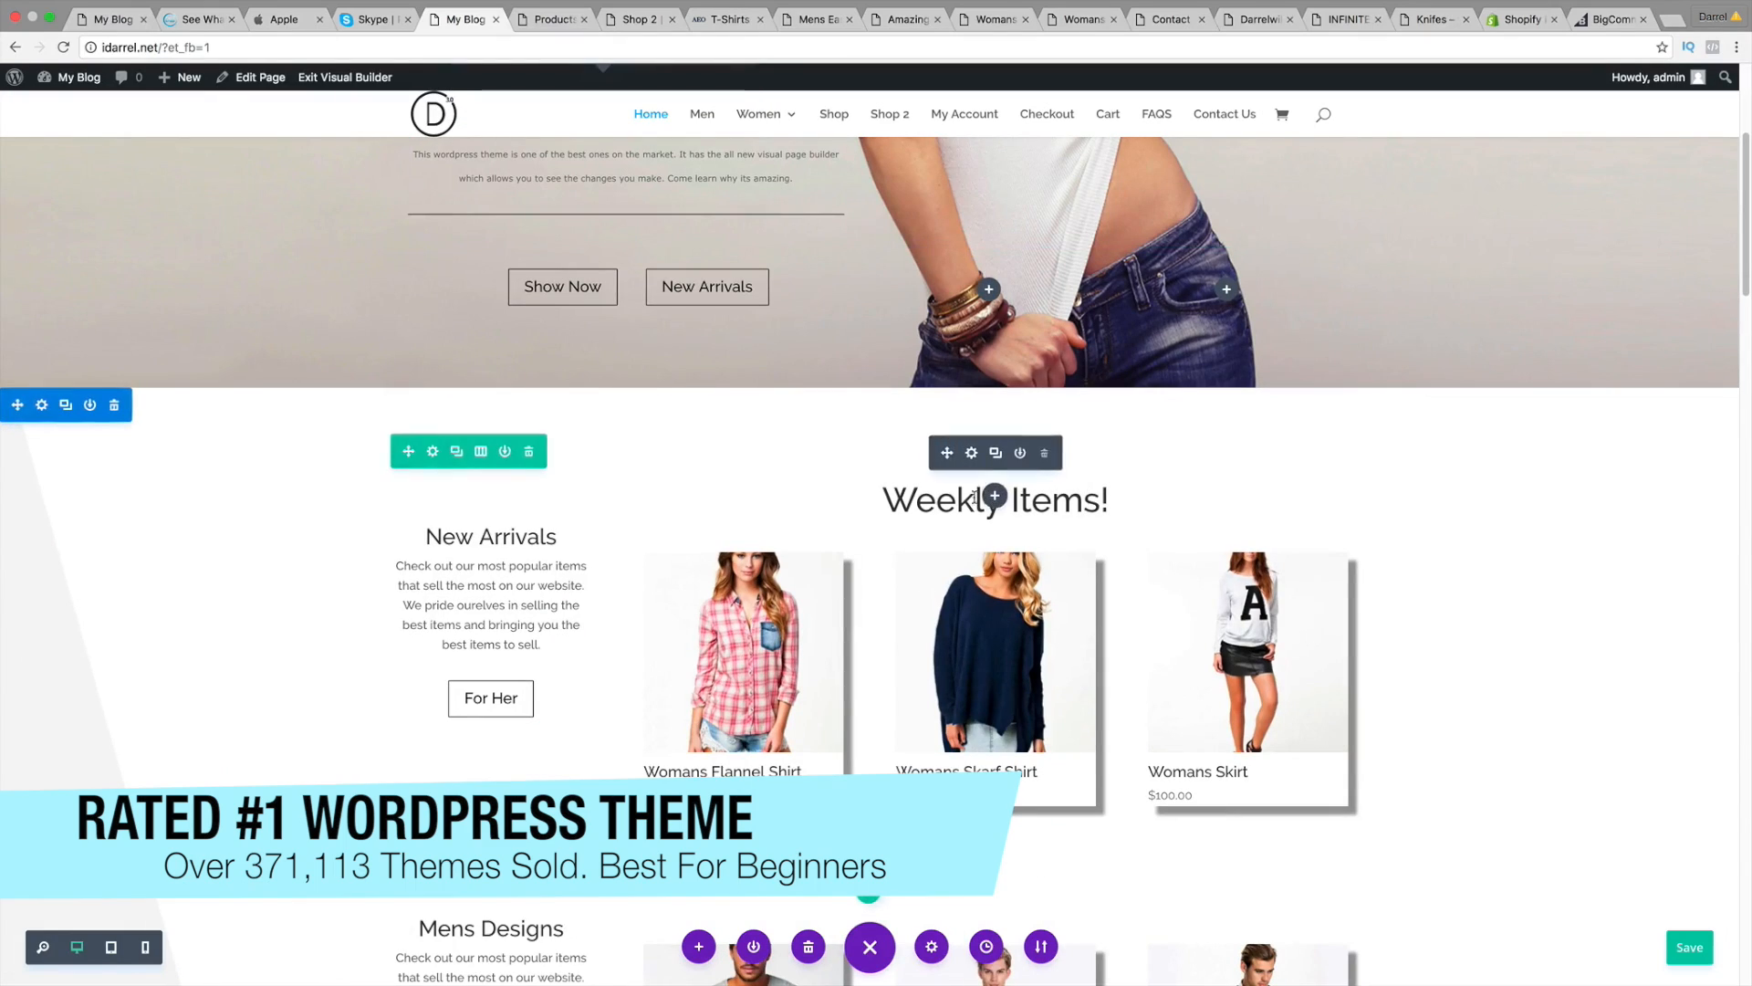
double_click(943, 498)
type("Spec")
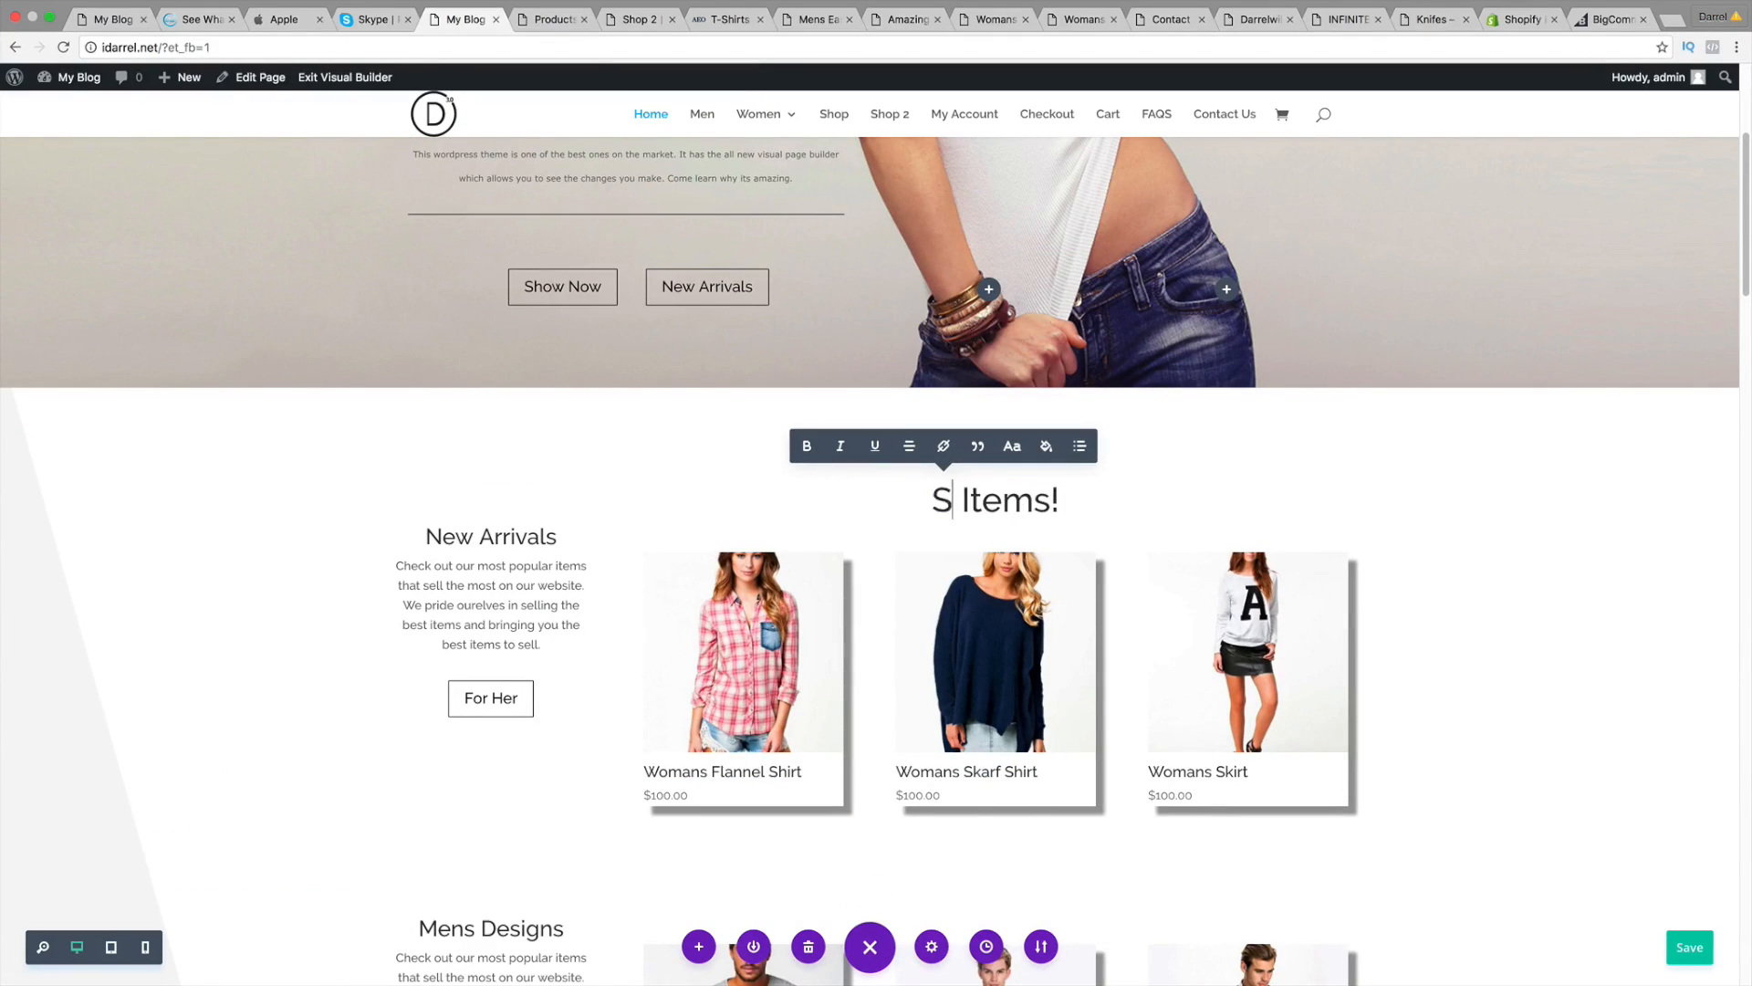
type("ialiu")
key("BackSpace")
key("BackSpace")
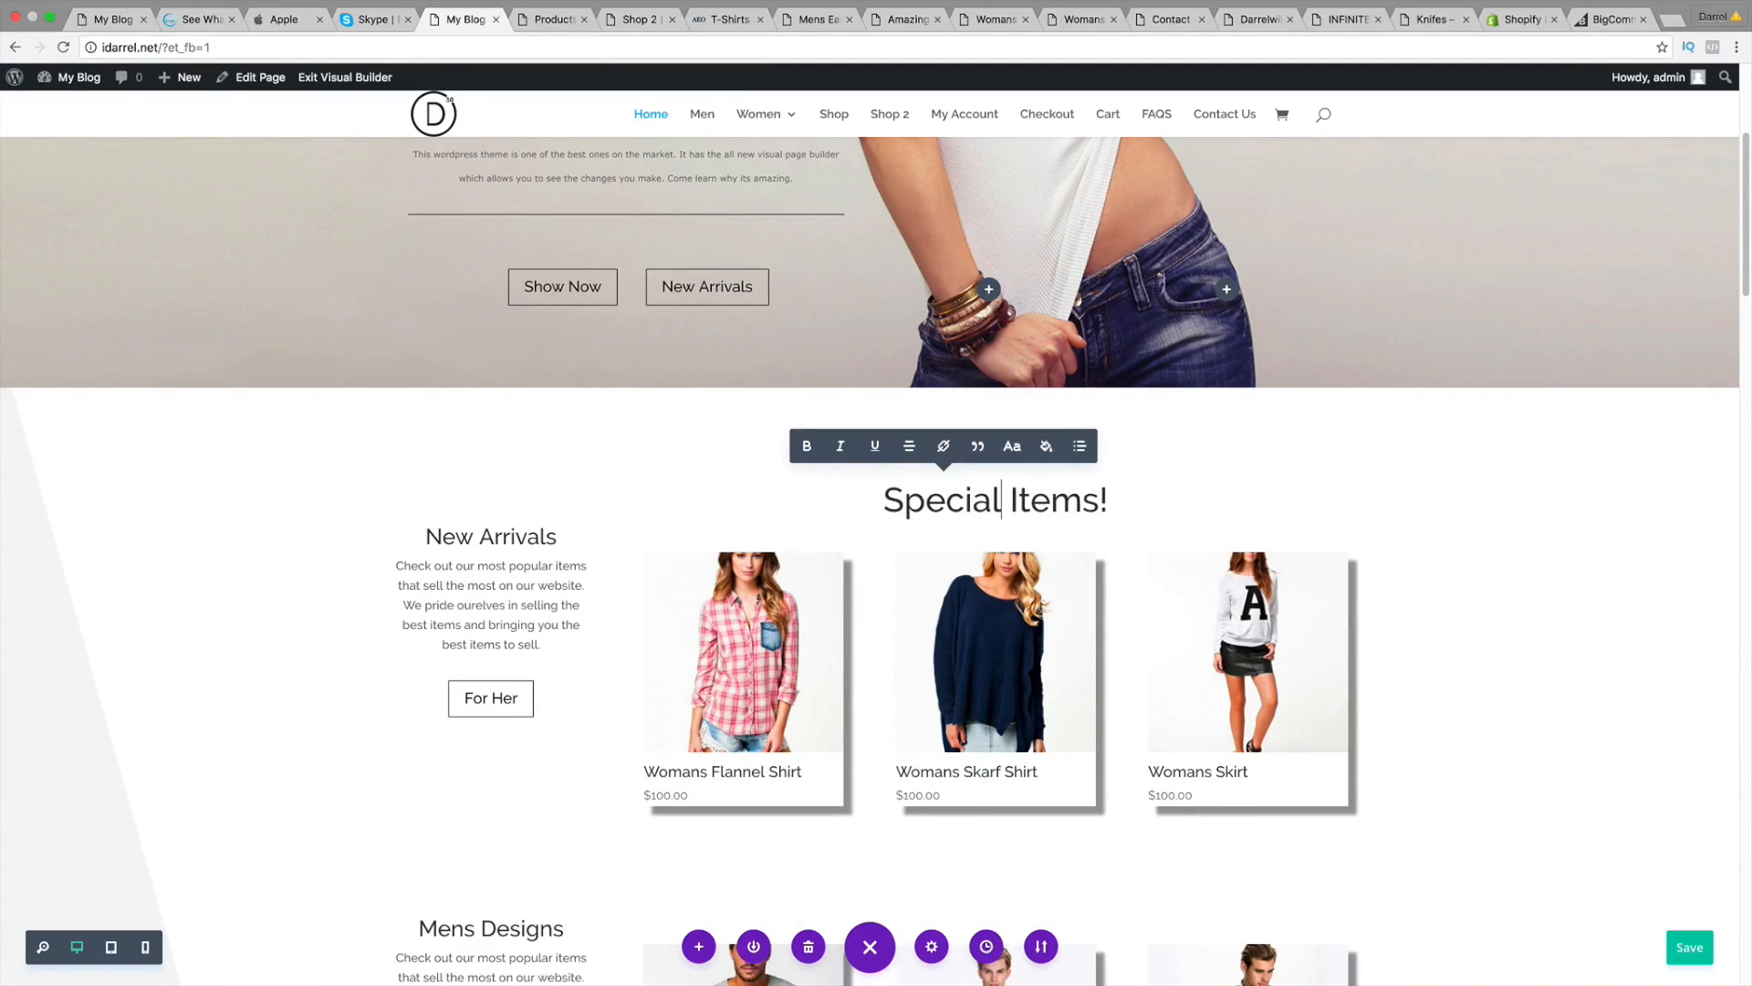
type("ty")
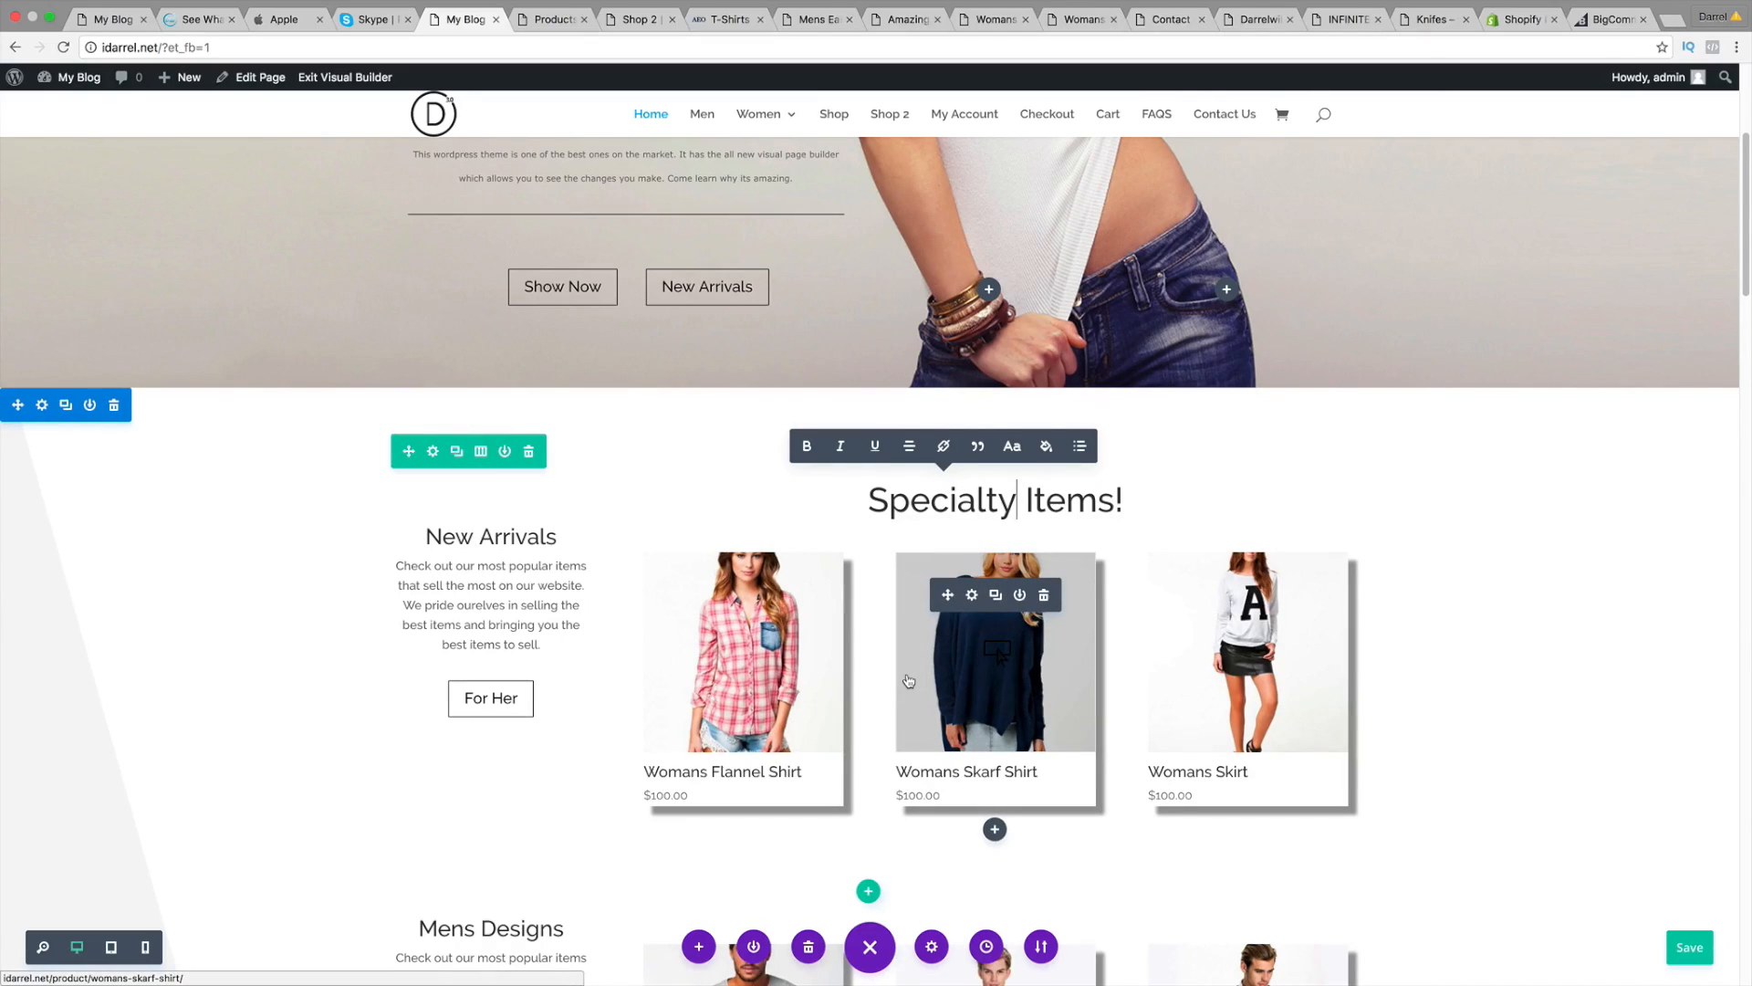
Step: Move the 30 Day Money Back blurb to the right column, then view the Shop page
scroll(908, 680, "down", 2)
scroll(908, 676, "down", 2)
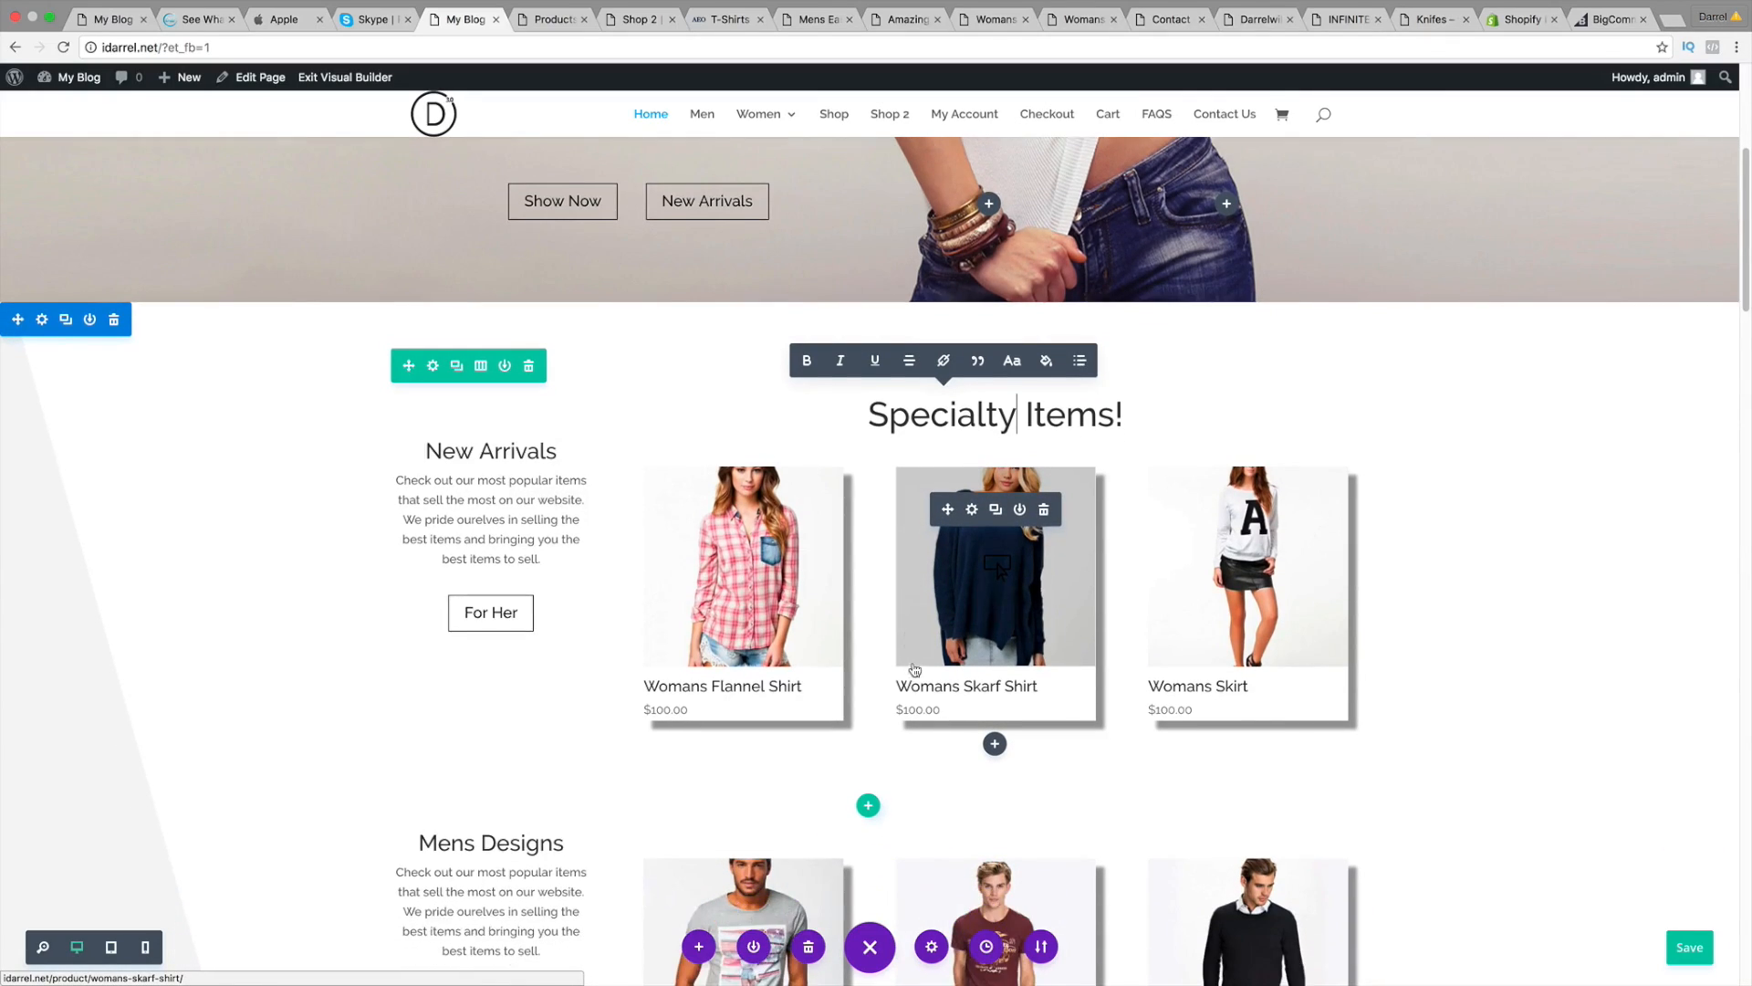
scroll(913, 638, "down", 10)
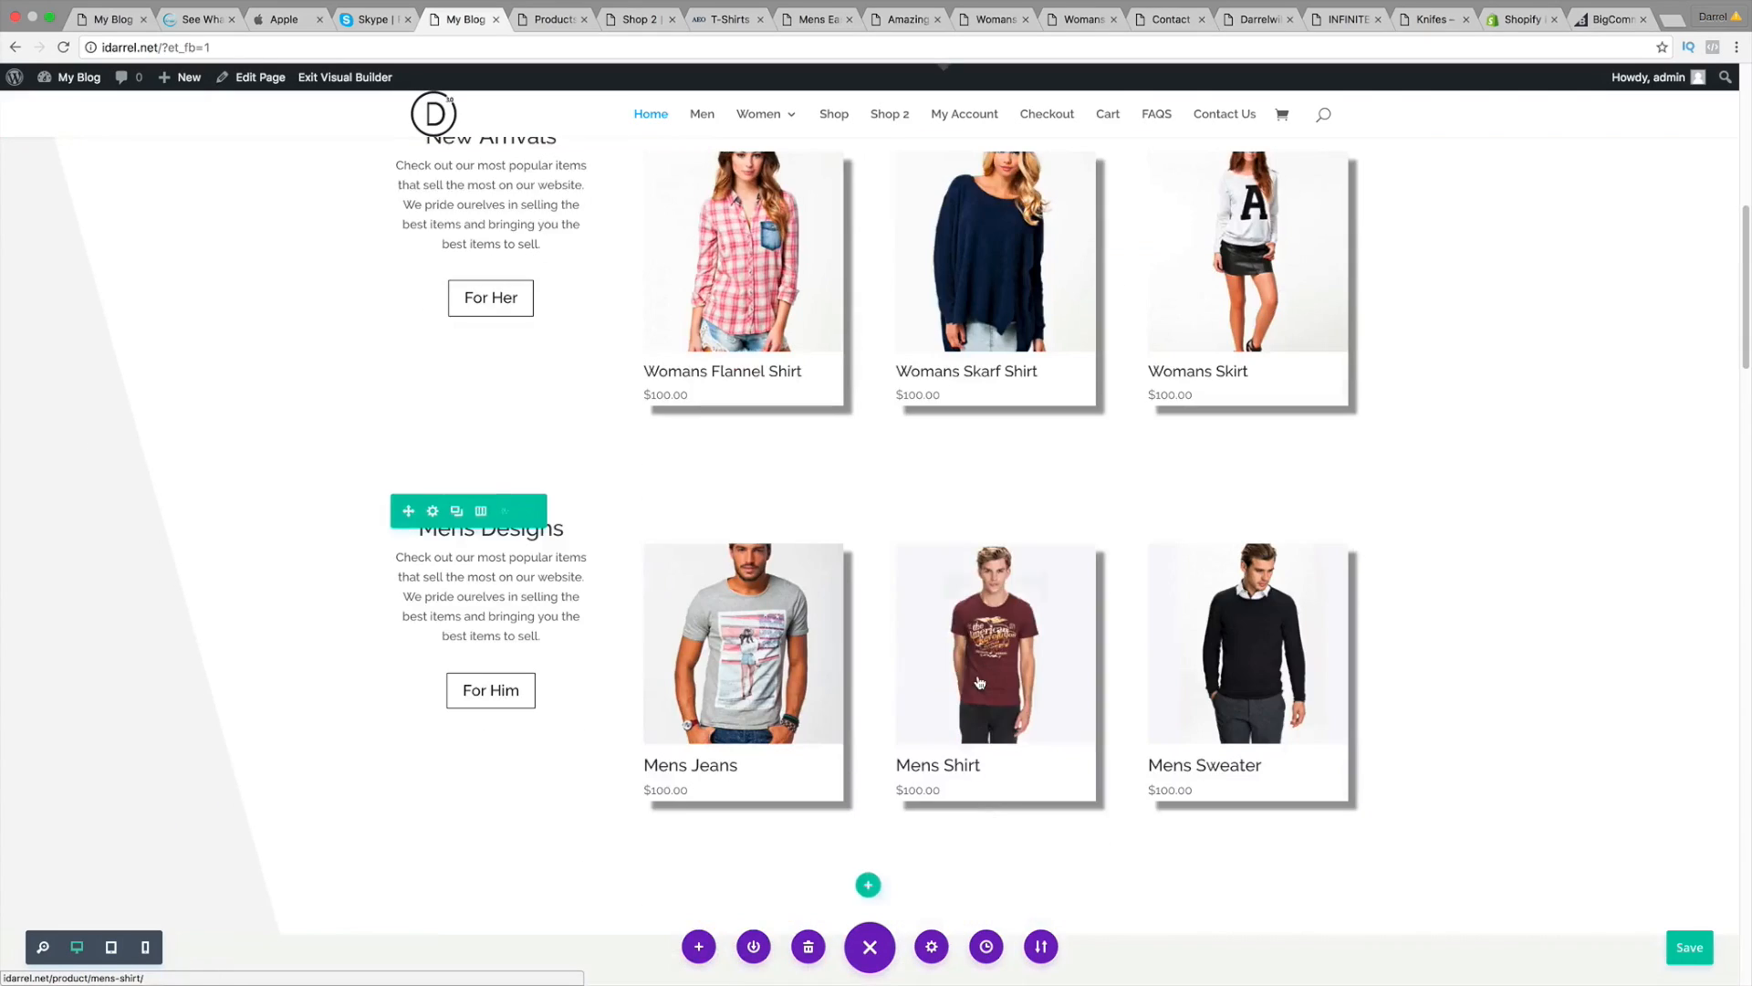
scroll(979, 680, "down", 10)
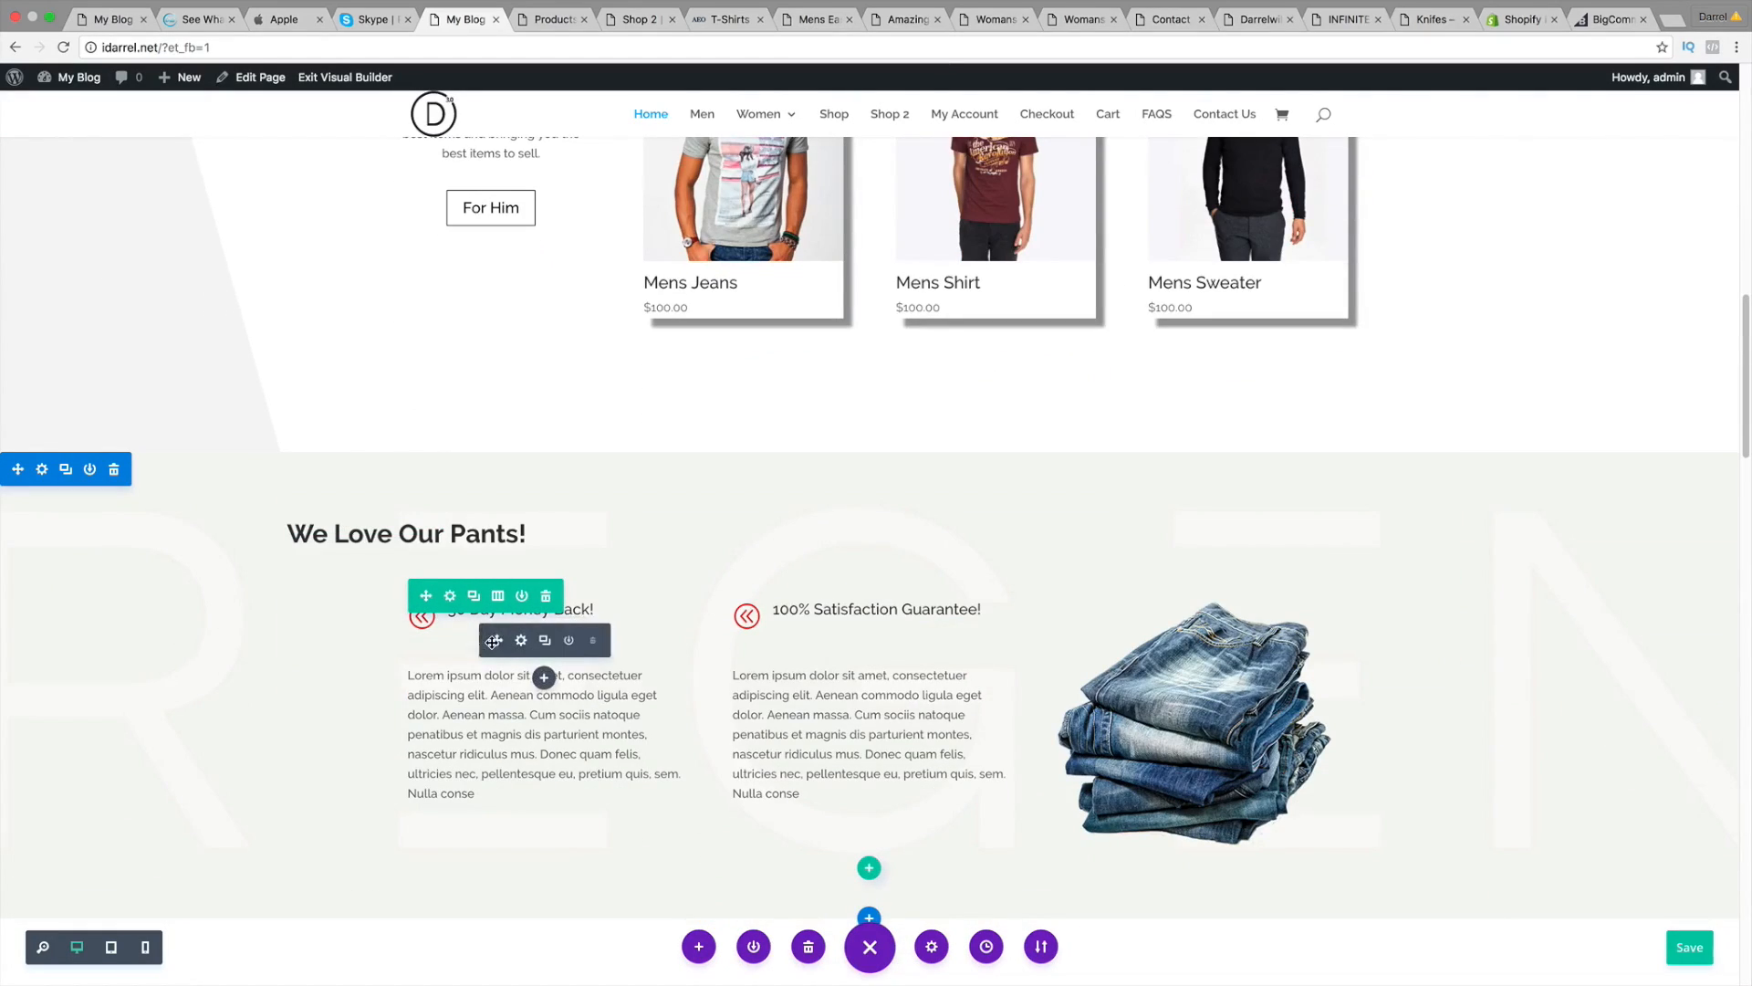
mouse_move(499, 639)
left_mouse_down()
mouse_move(743, 606)
mouse_move(821, 634)
mouse_move(555, 528)
mouse_move(489, 614)
mouse_move(506, 606)
left_mouse_up()
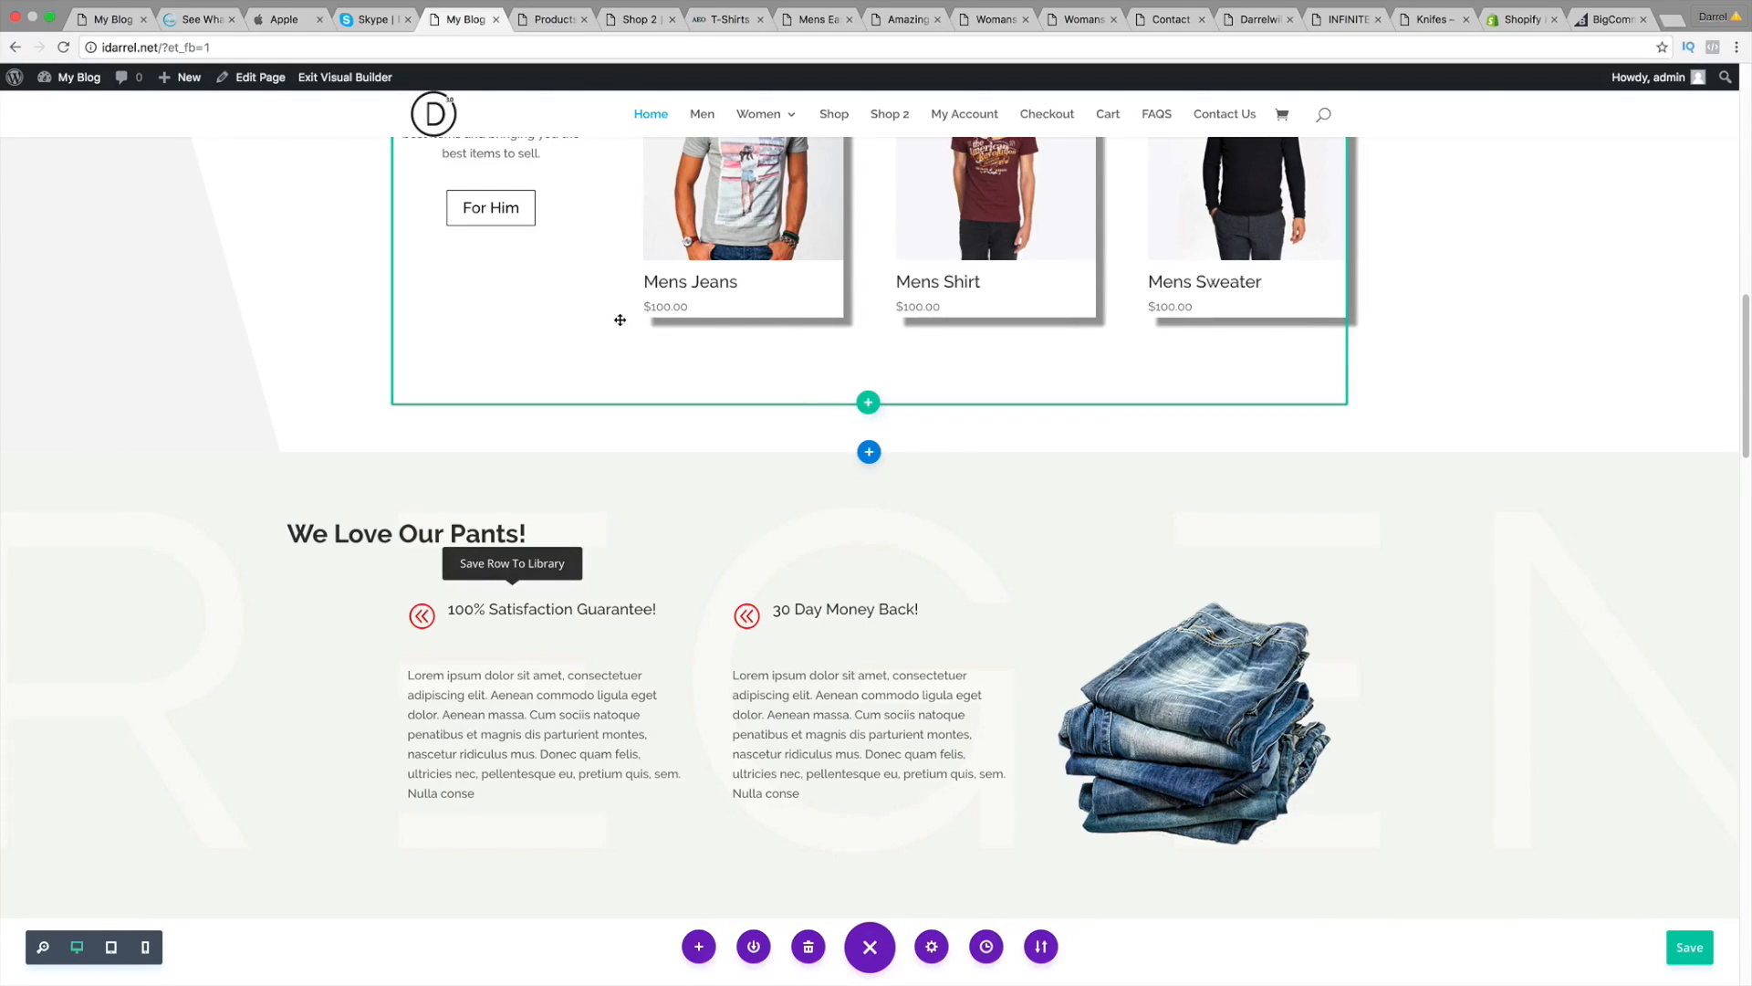
left_click(559, 19)
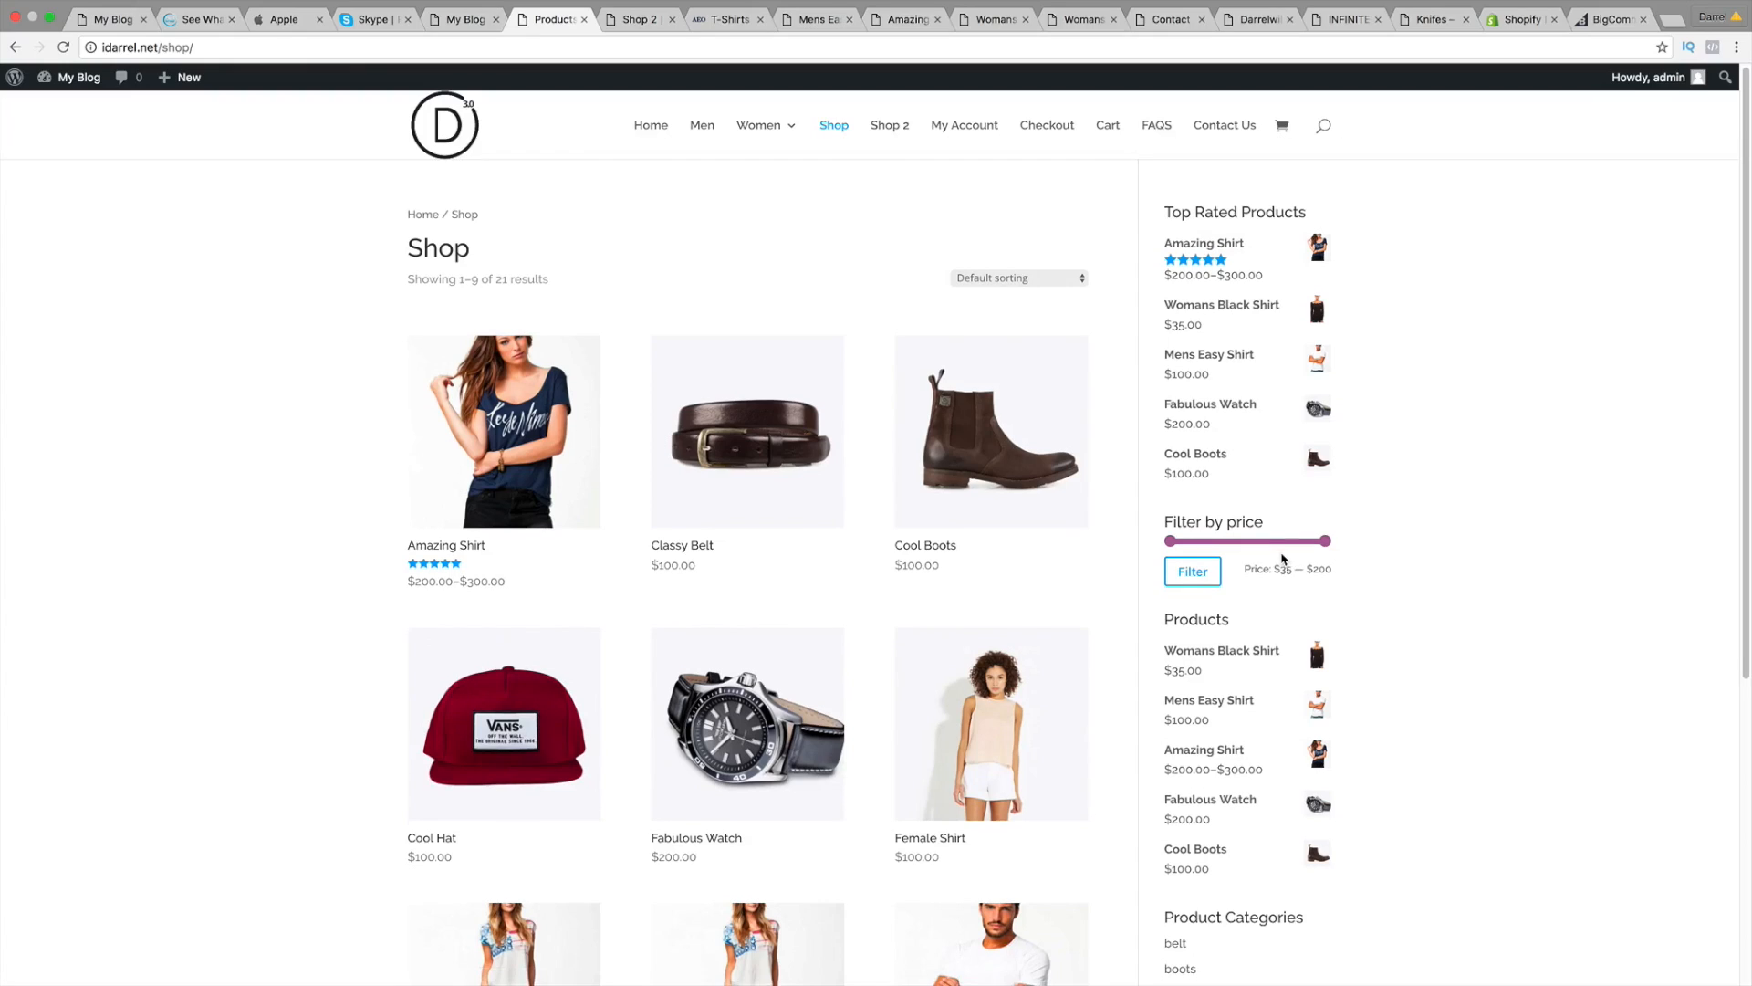
Step: Look over the 21-product shop listing, then switch to the Shop 2 'Very Soft Sweaters' page
scroll(1250, 548, "down", 1)
scroll(1291, 594, "down", 4)
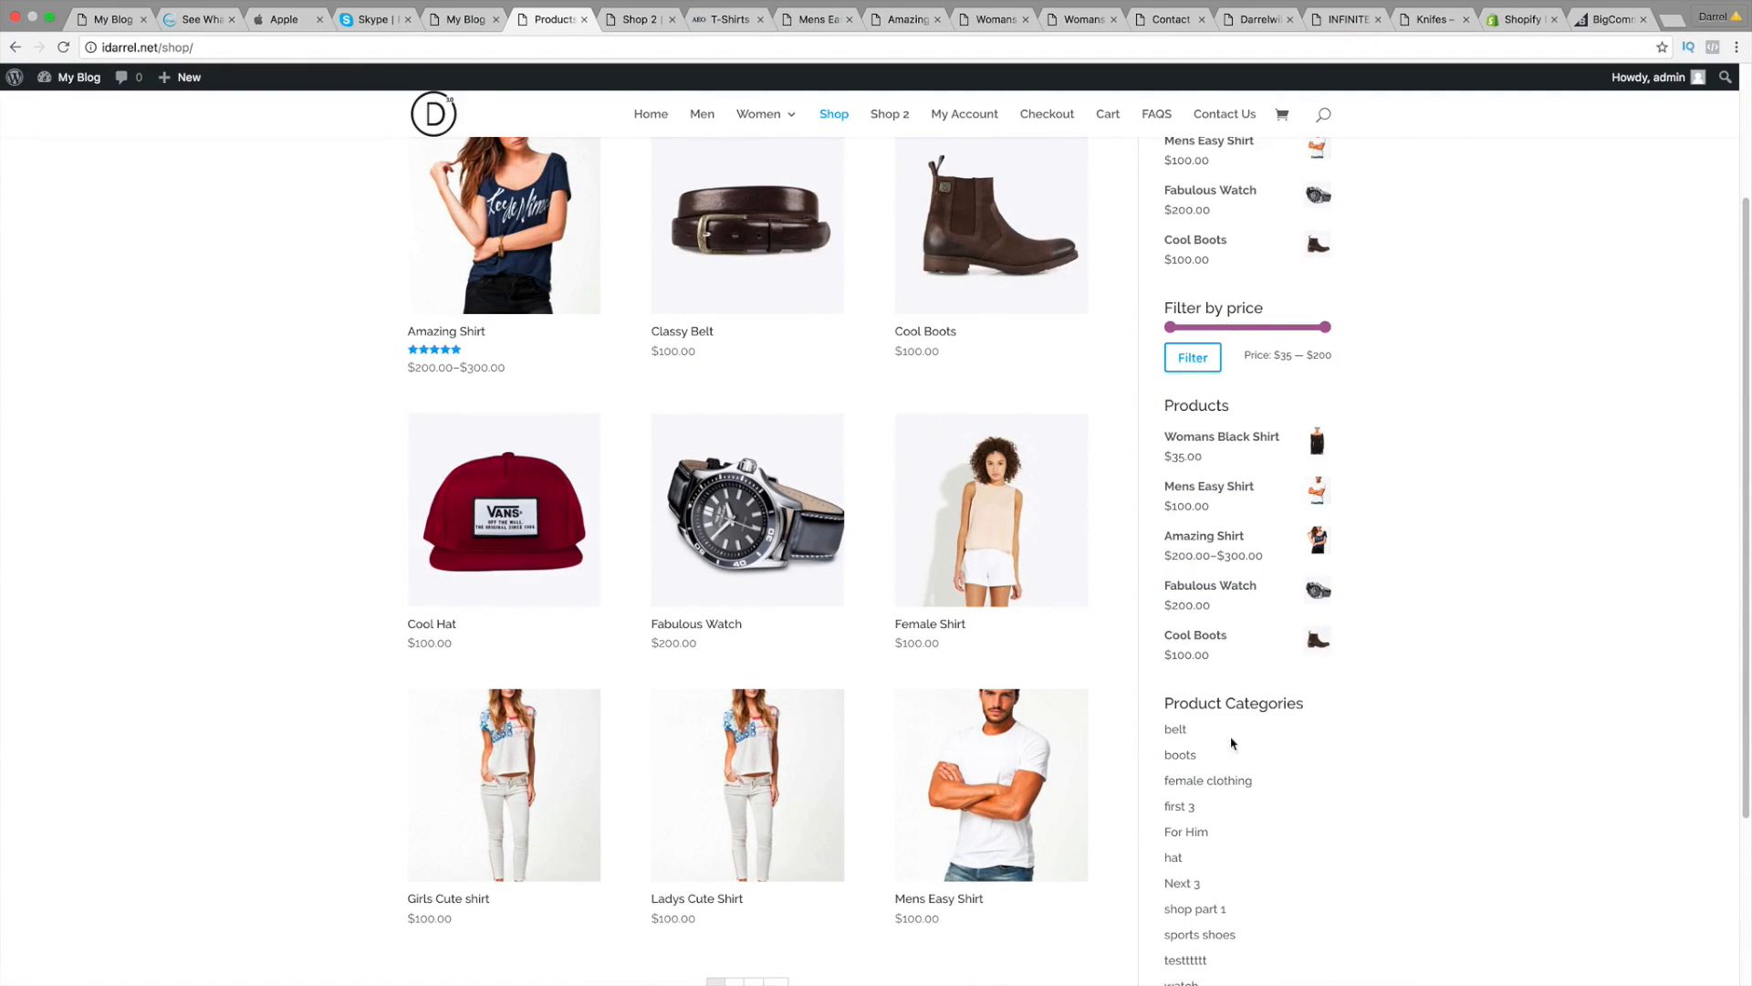
scroll(1136, 681, "up", 3)
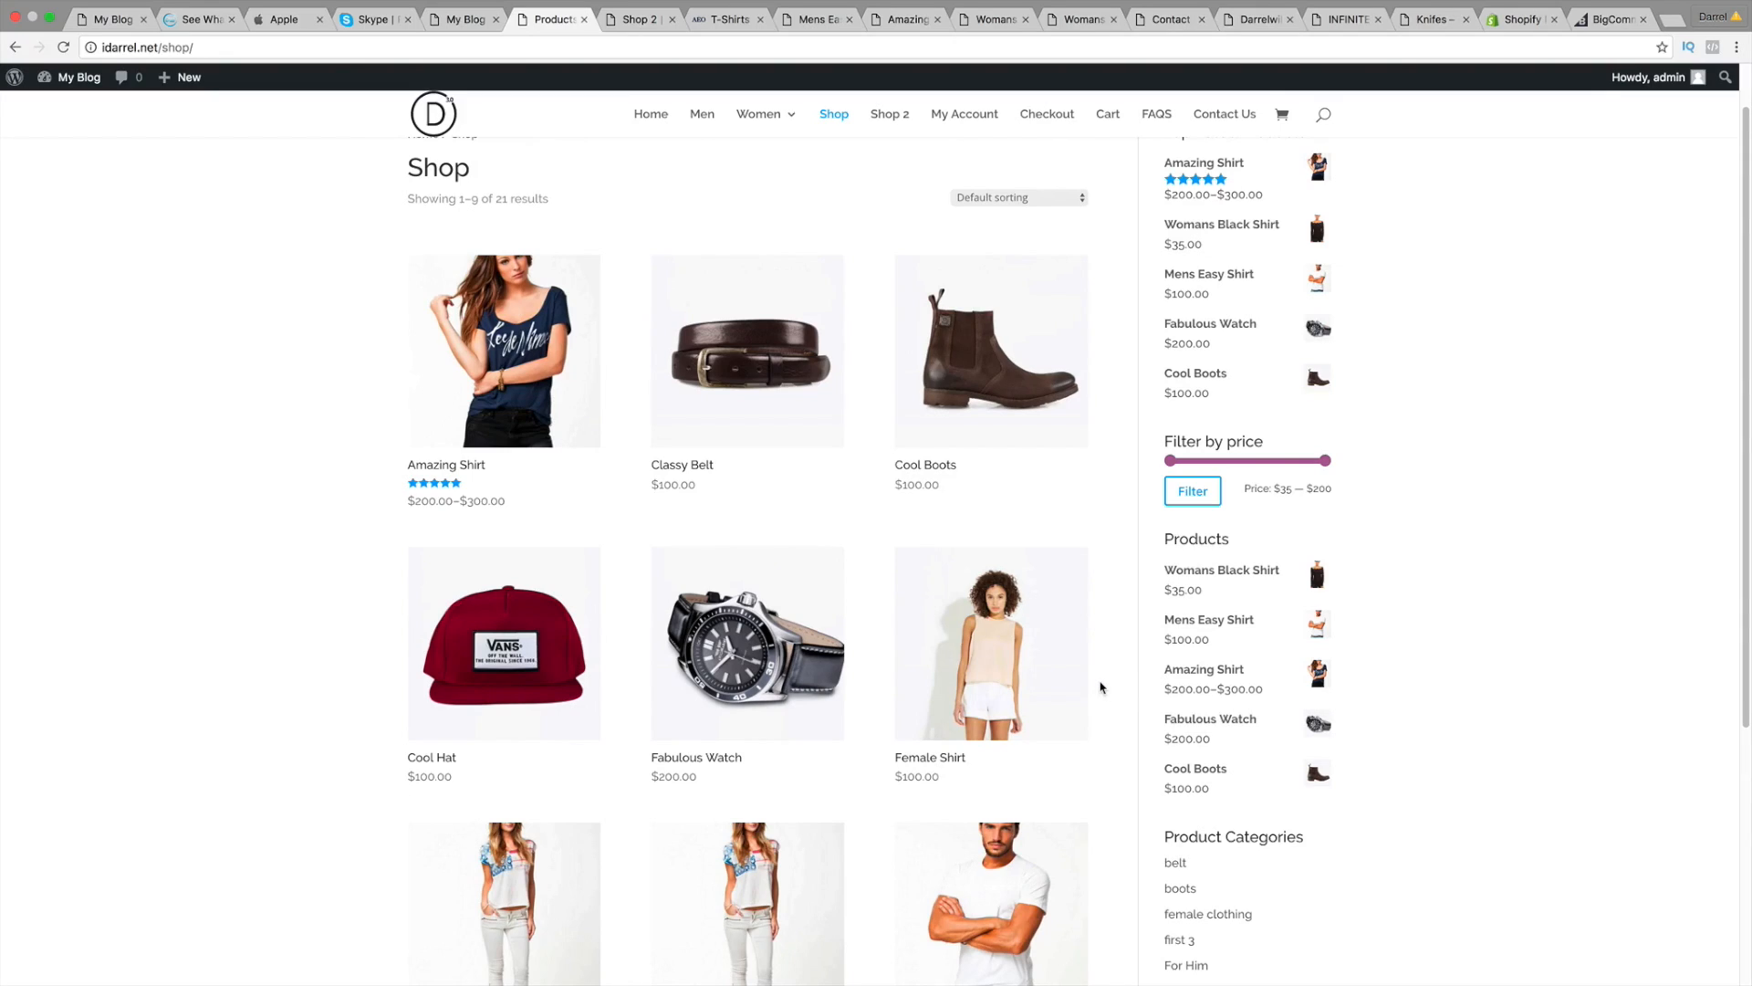
scroll(995, 639, "up", 2)
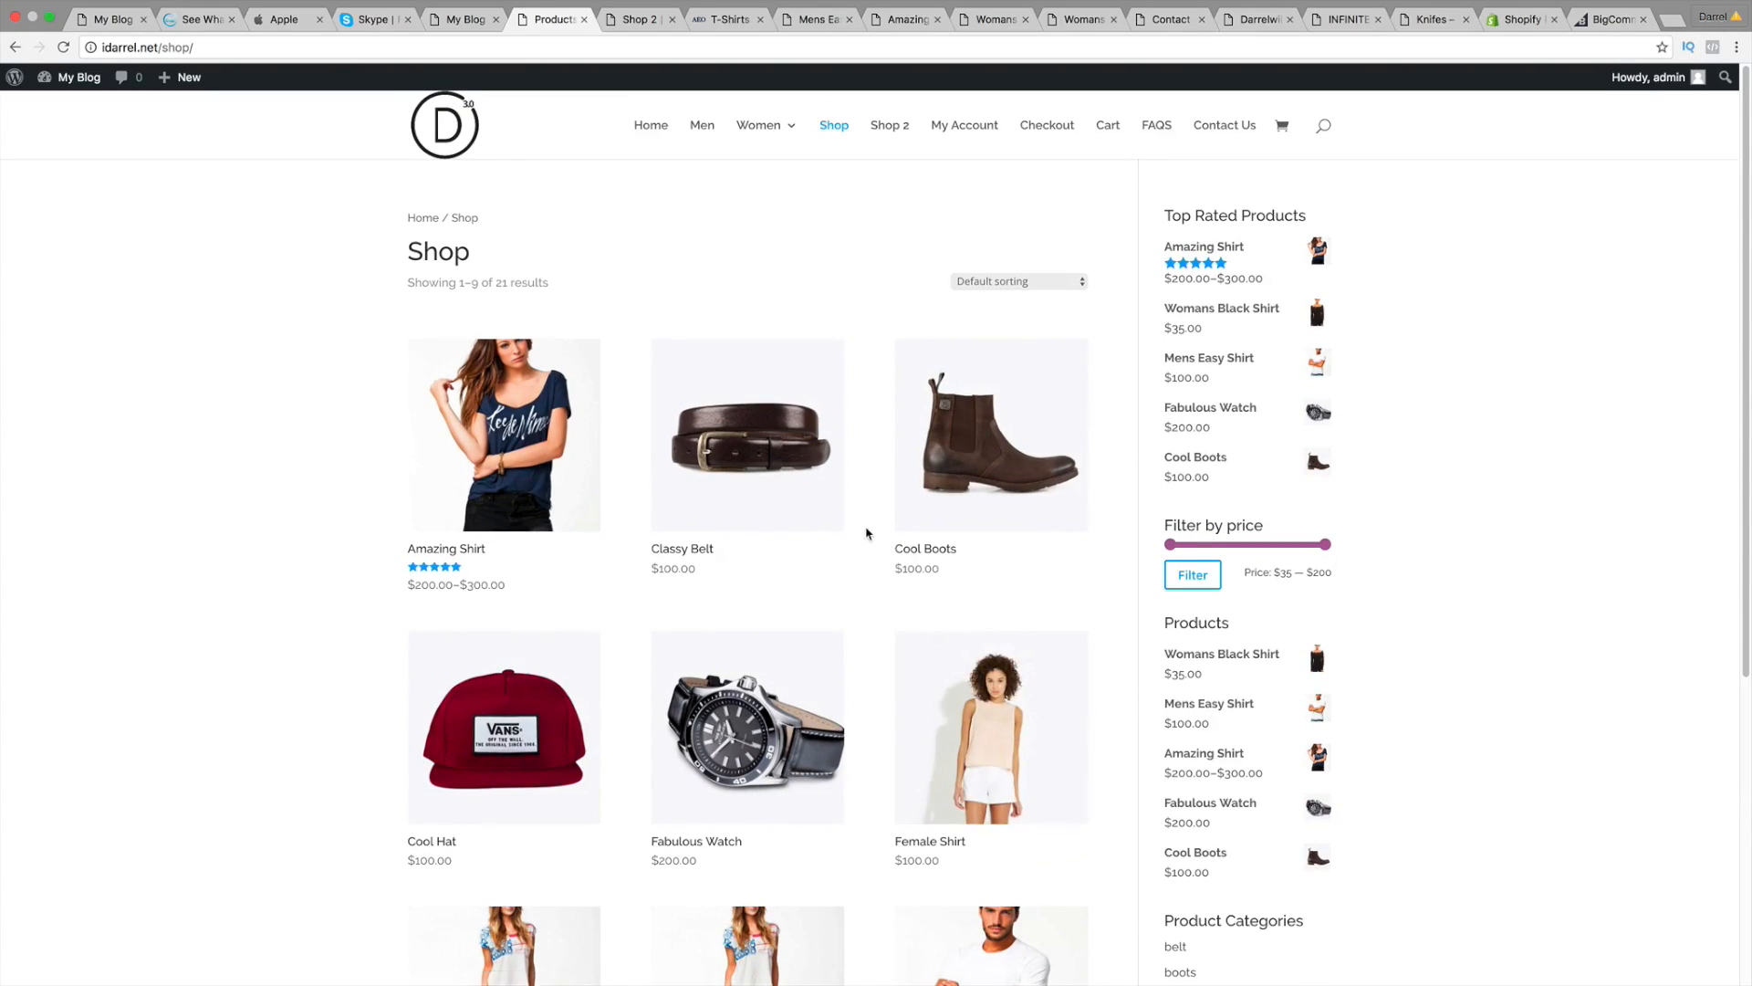
left_click(623, 20)
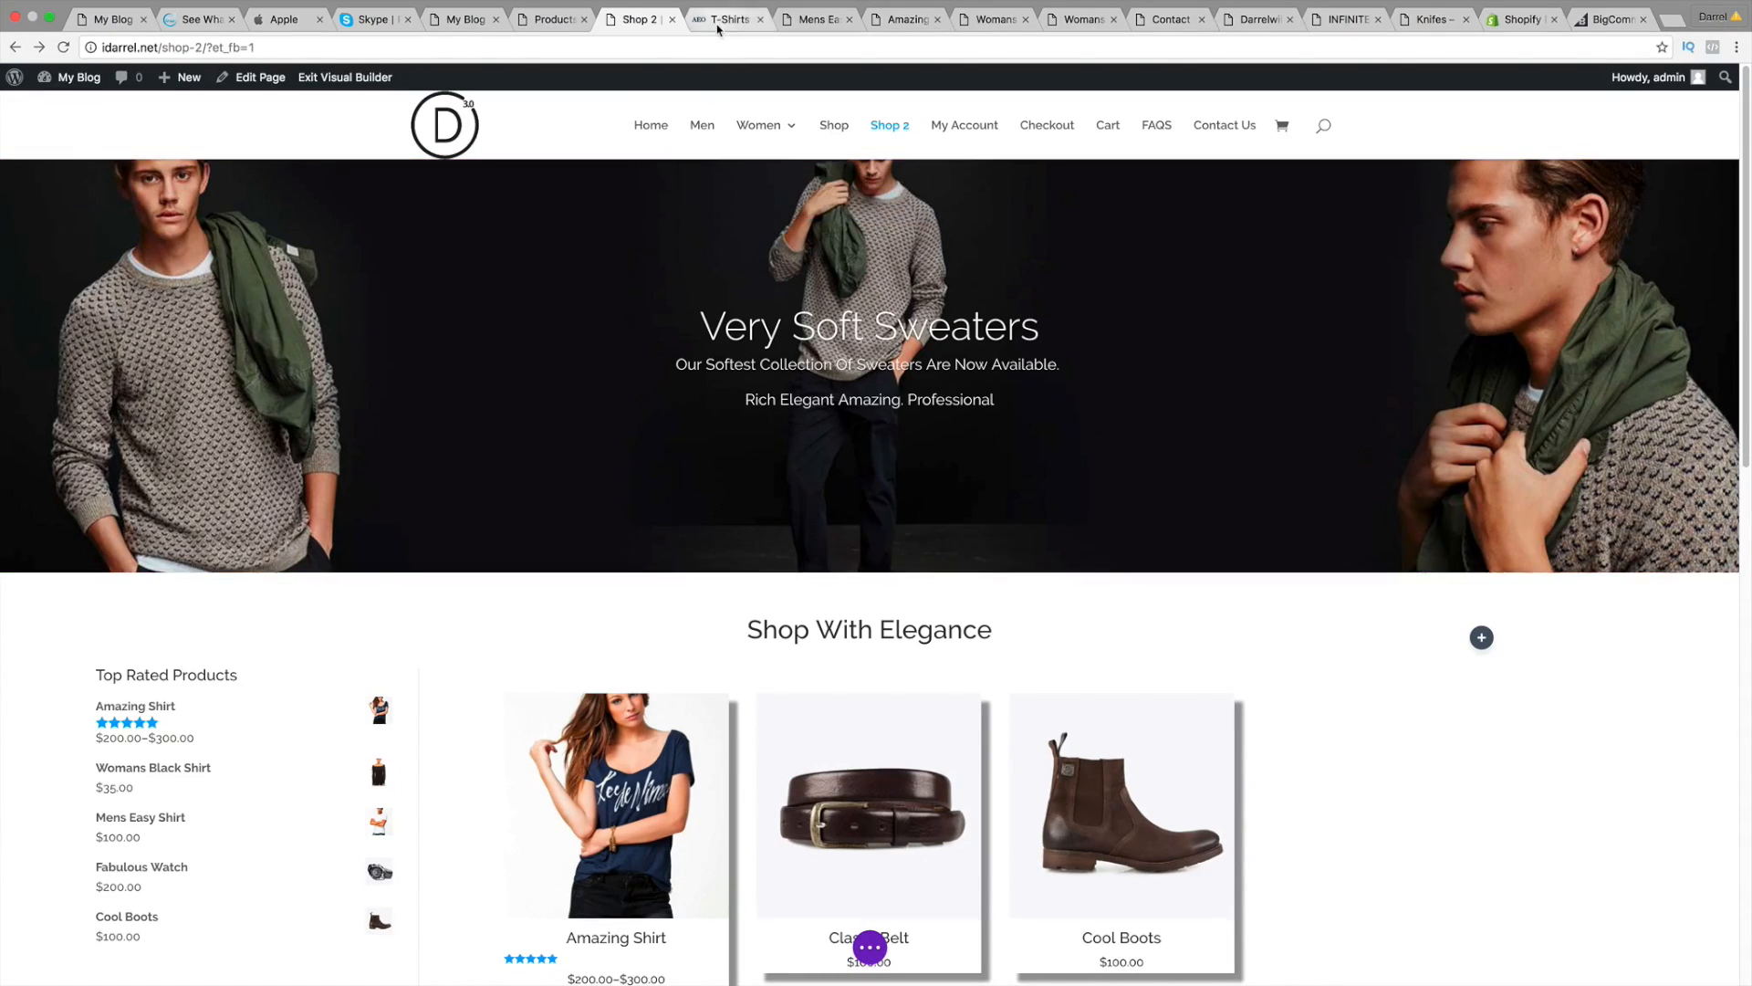
Step: Compare Shop 2 with the American Eagle sweaters page, then open the Mens Easy Shirt product
left_click(718, 20)
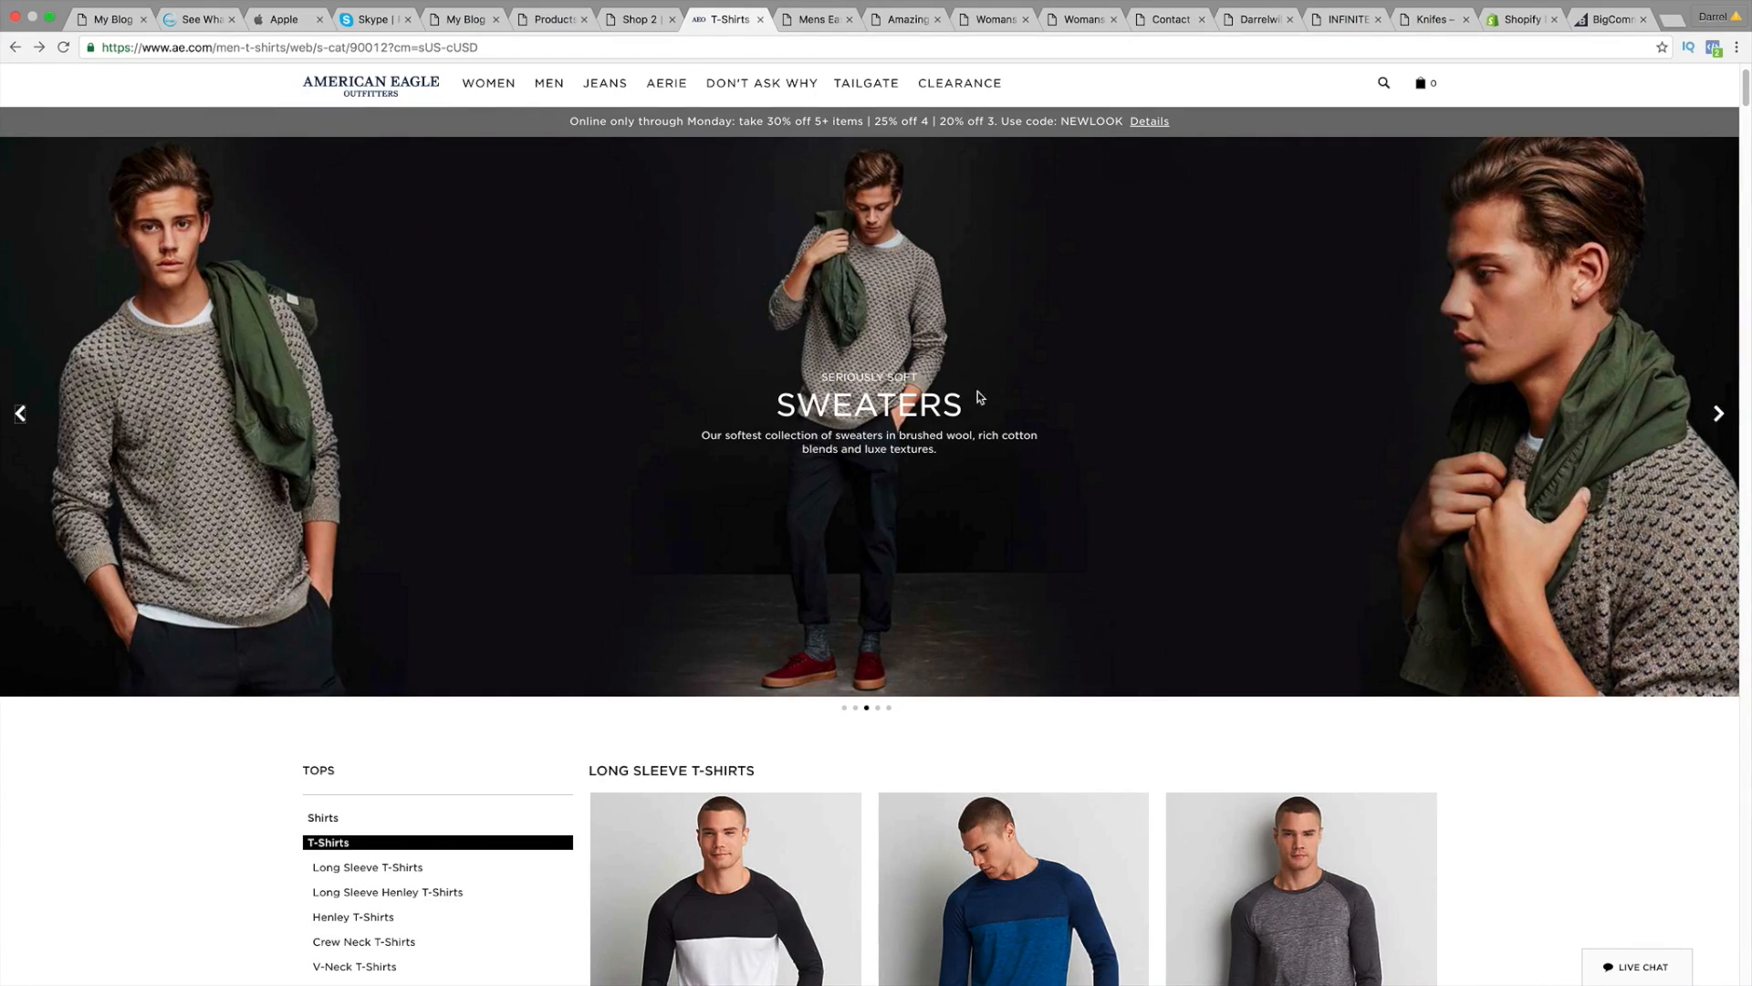
left_click(639, 20)
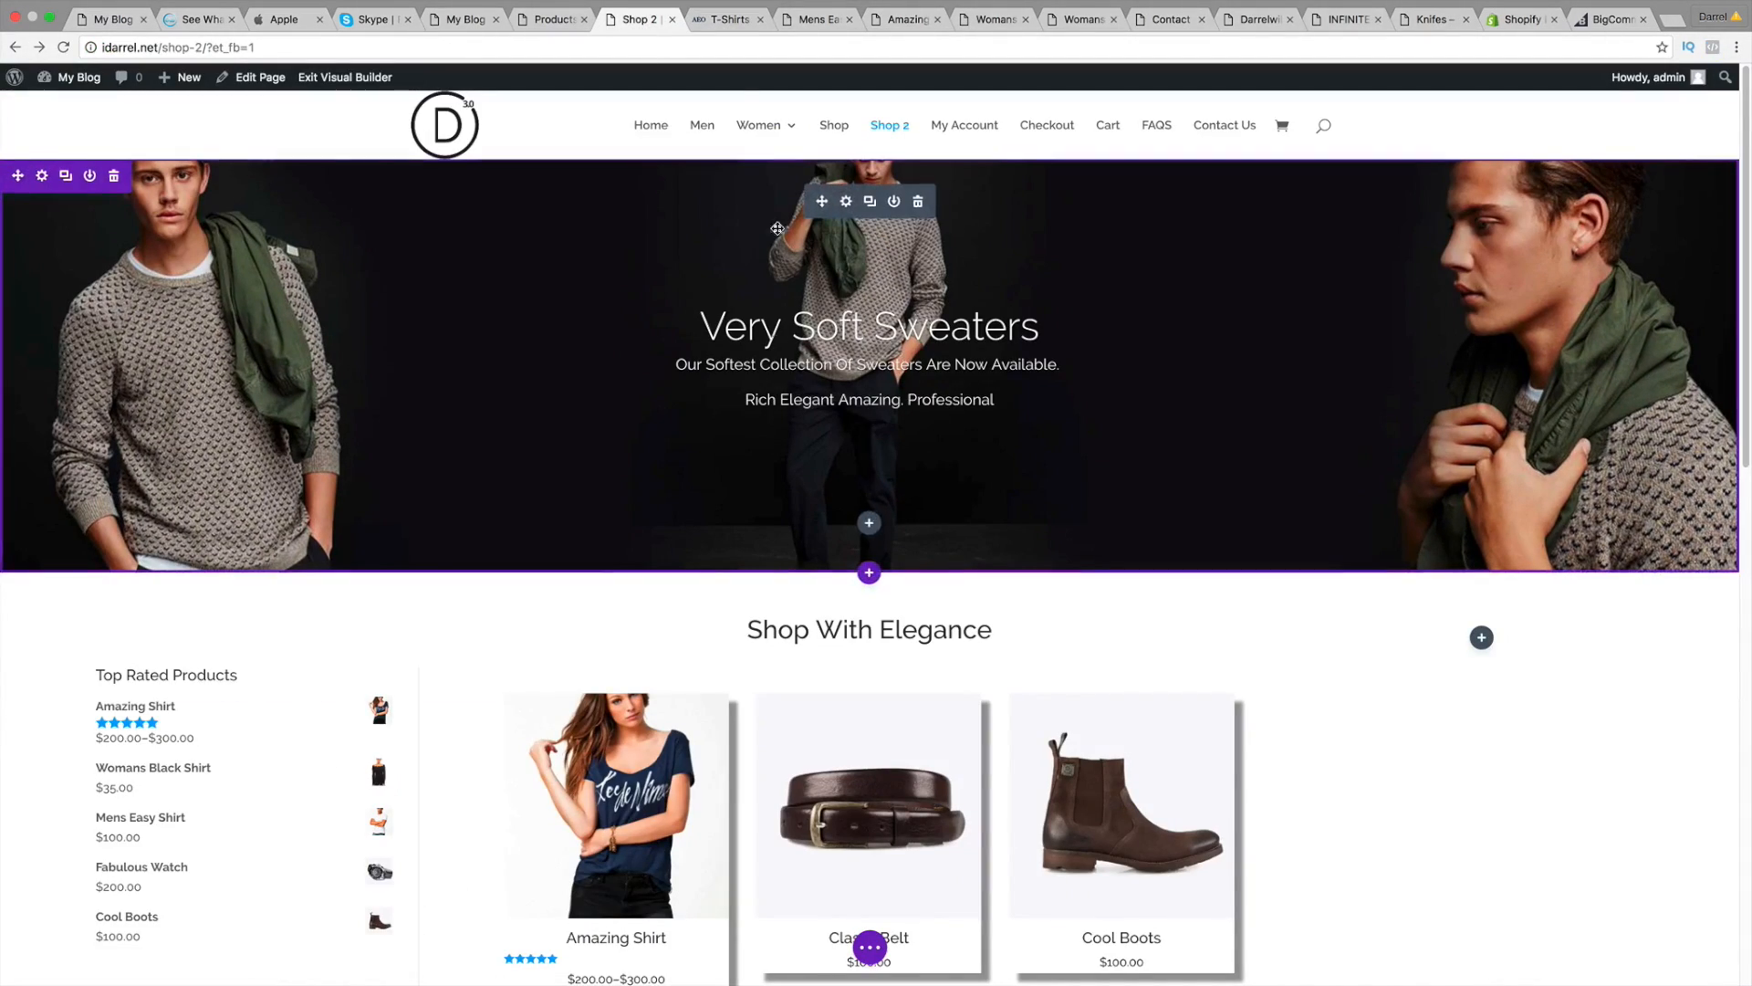
left_click(721, 19)
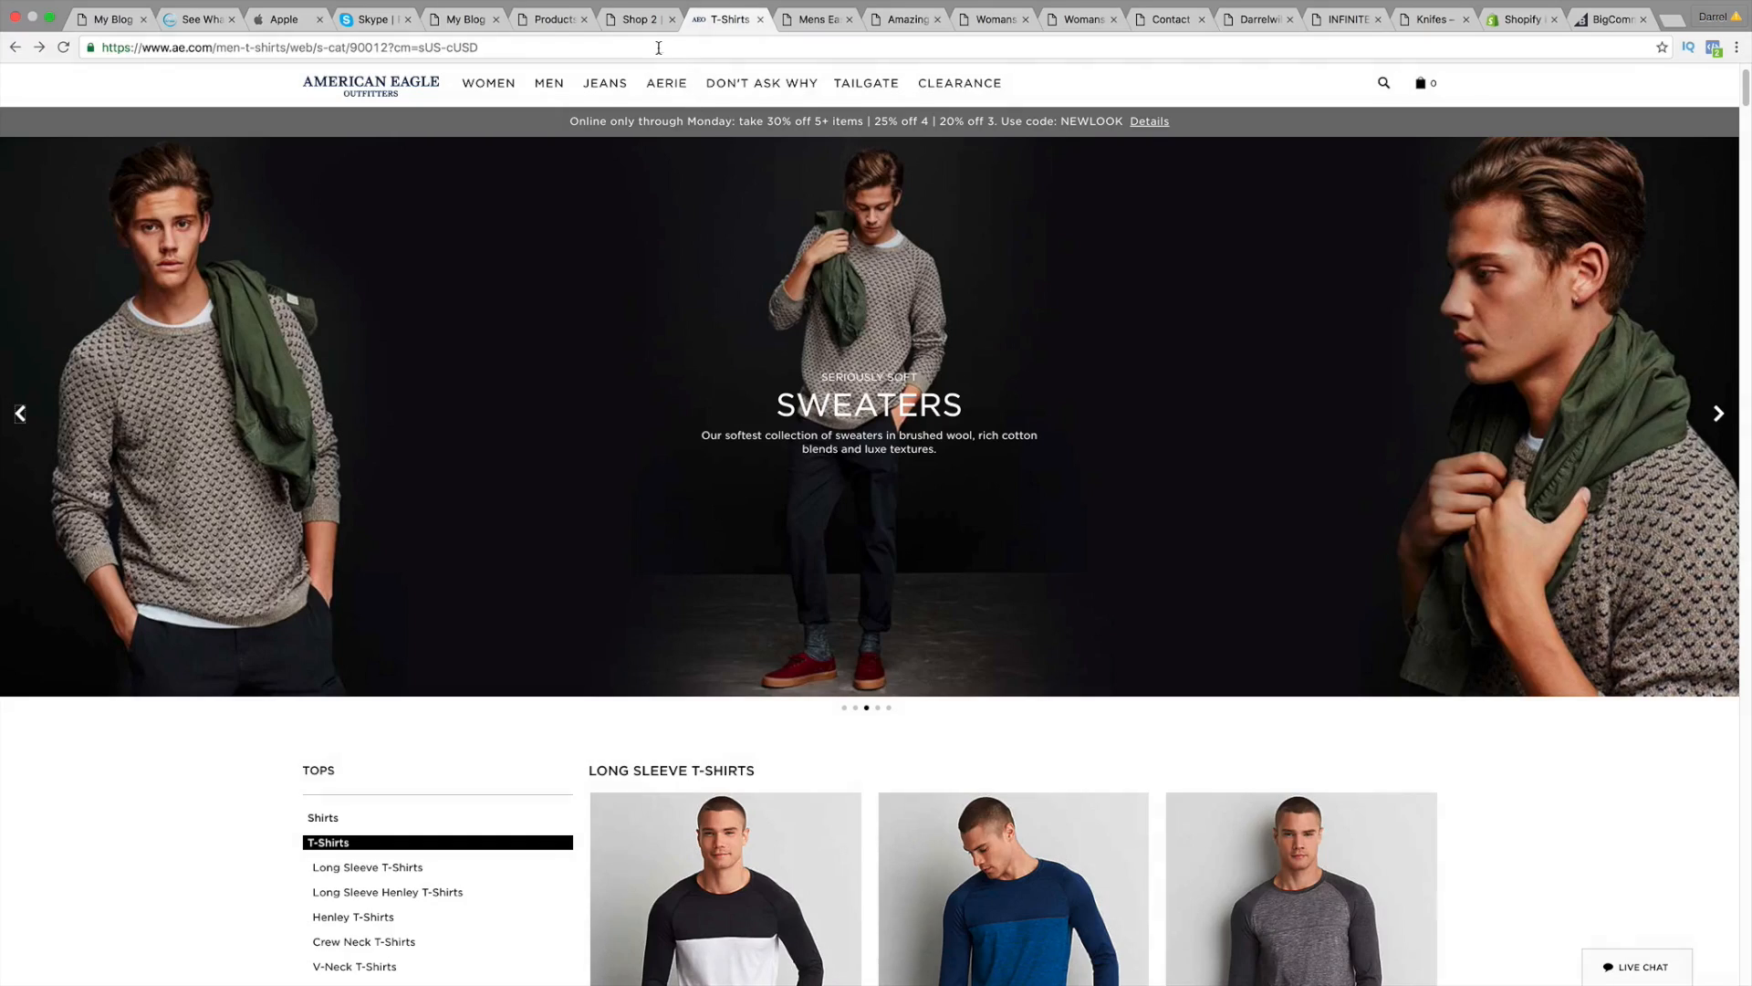
left_click(639, 19)
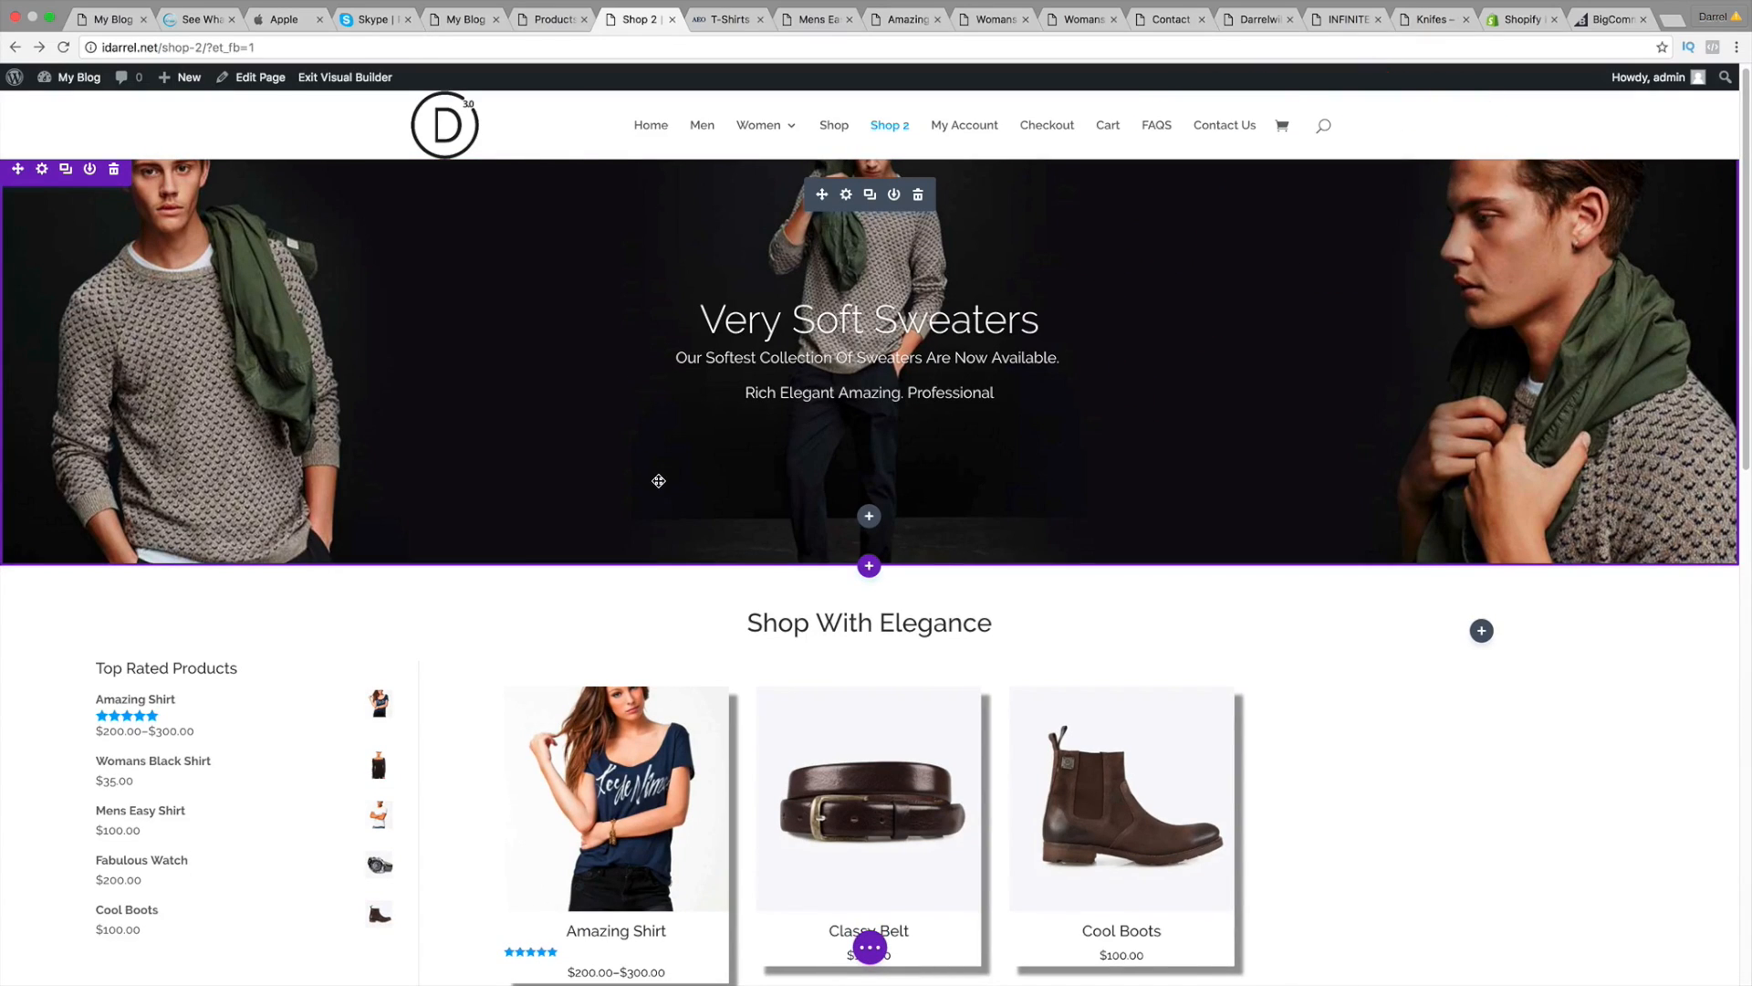
scroll(693, 547, "down", 2)
scroll(707, 580, "down", 3)
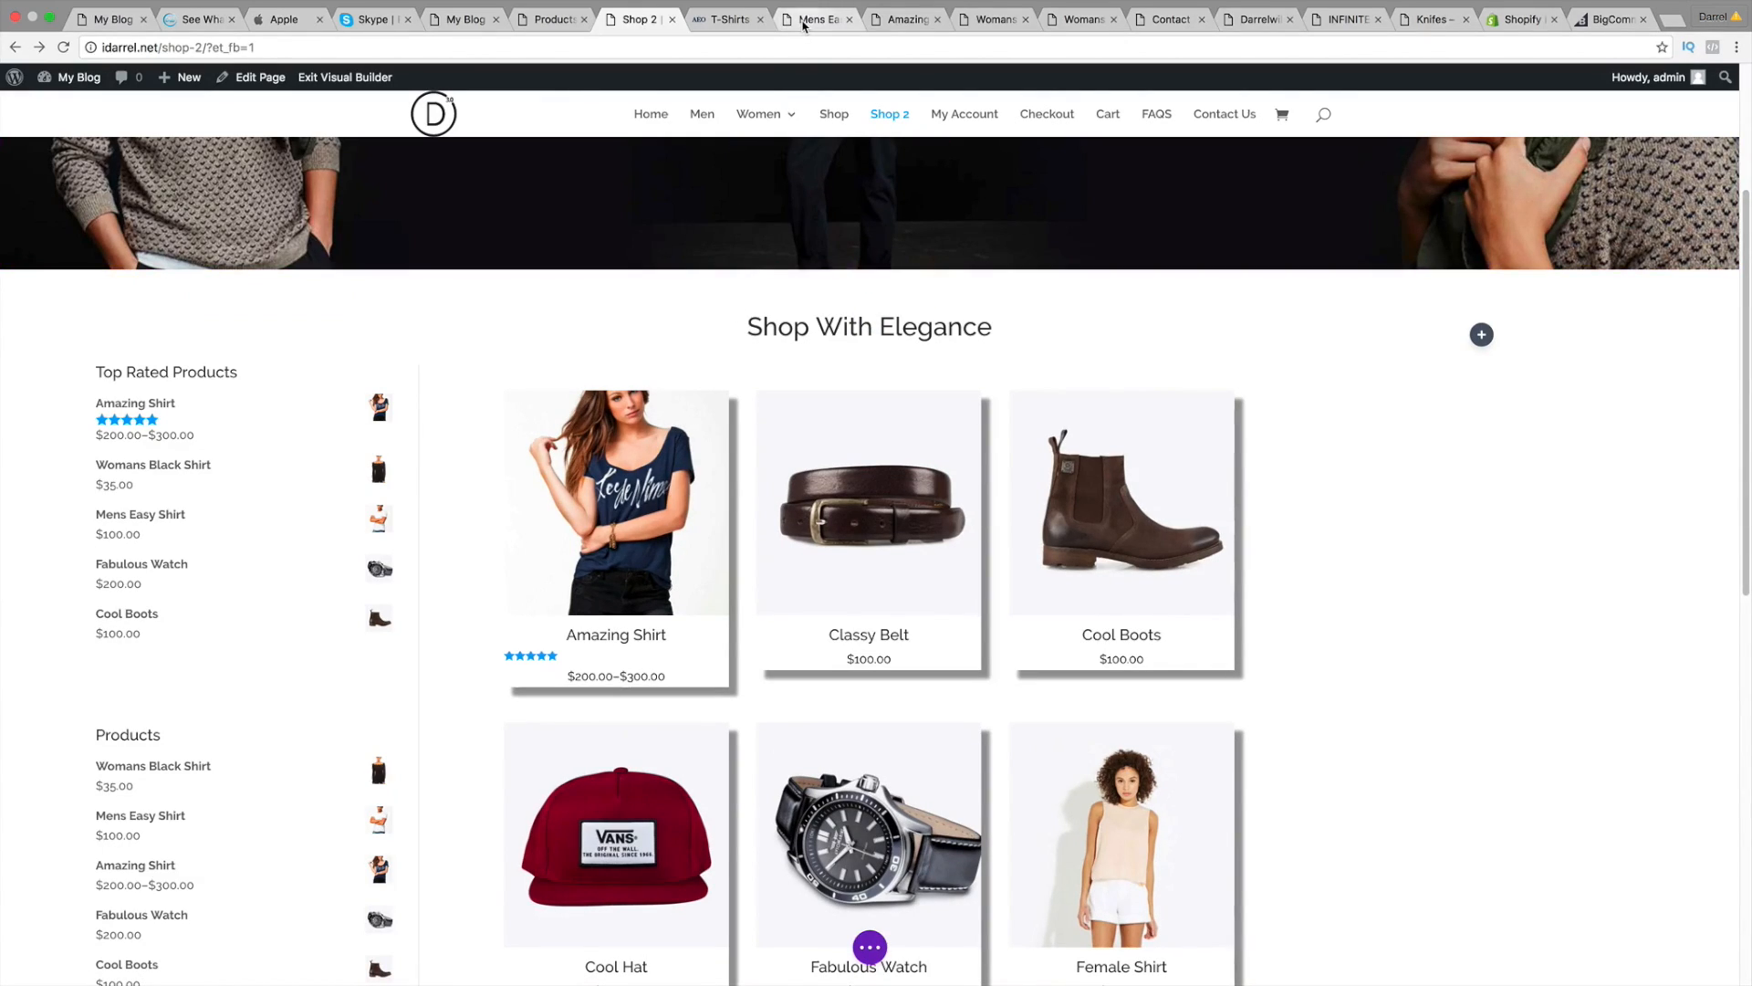
left_click(803, 19)
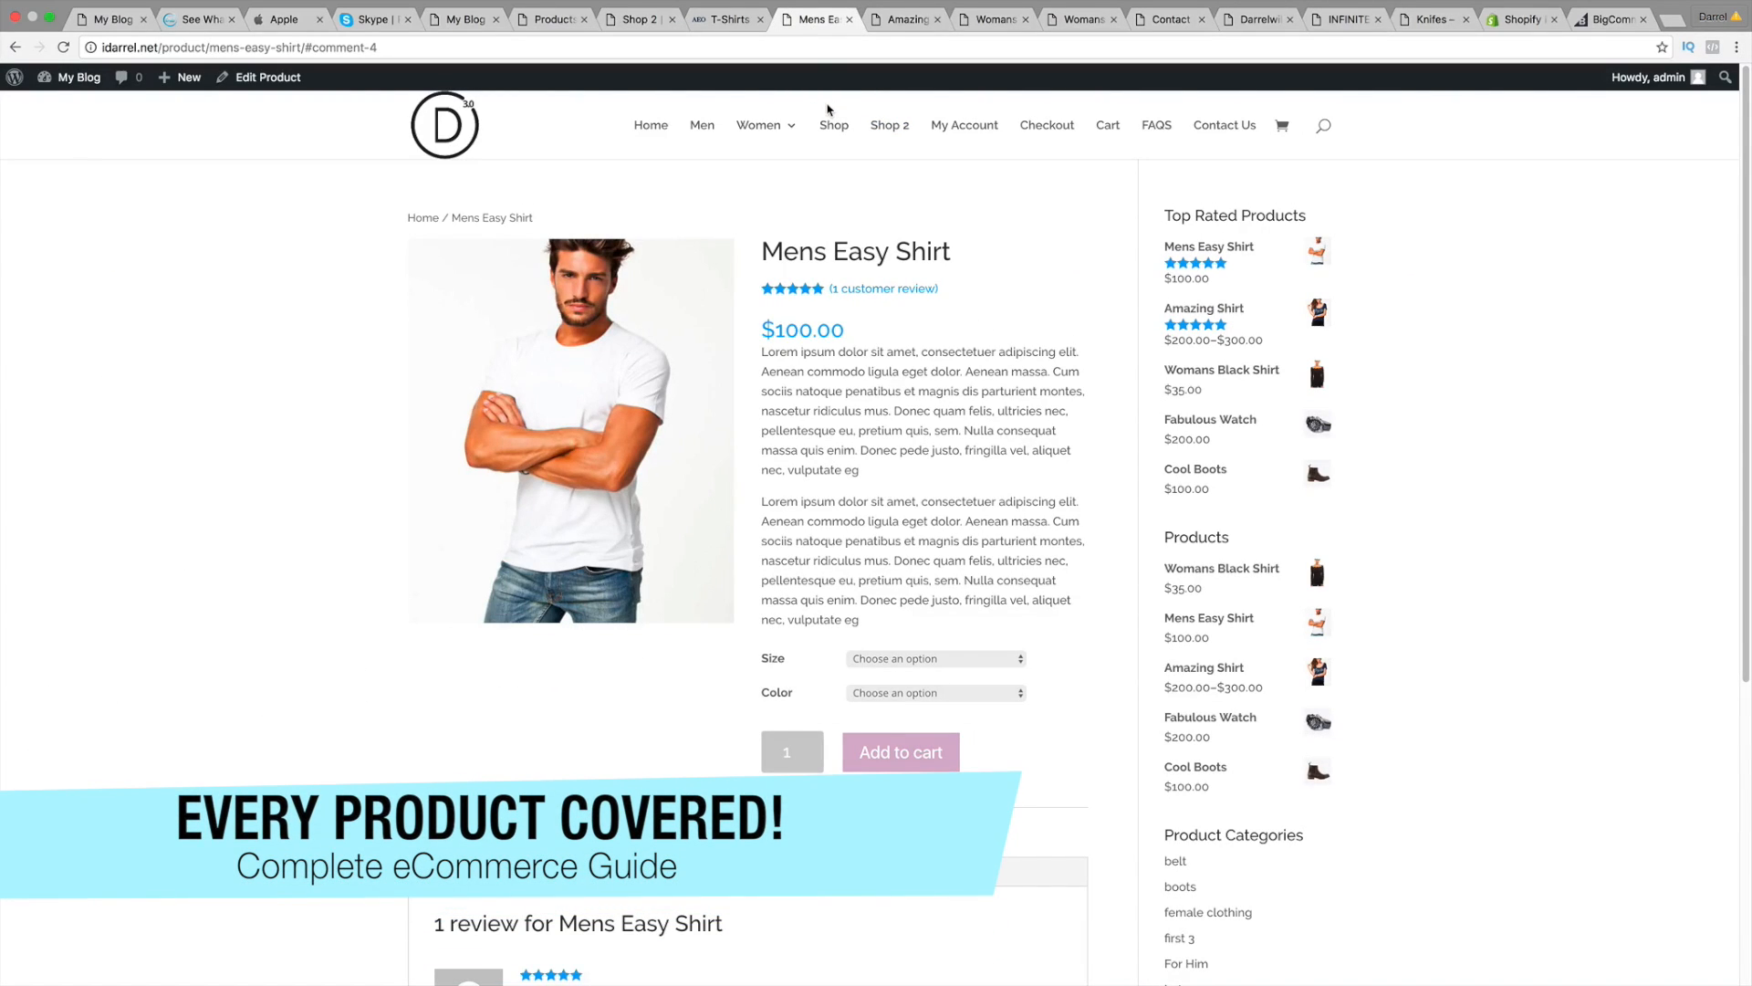
Step: Try the shirt's Size and Color options, ending on size Large in Grey
left_click(898, 658)
left_click(900, 685)
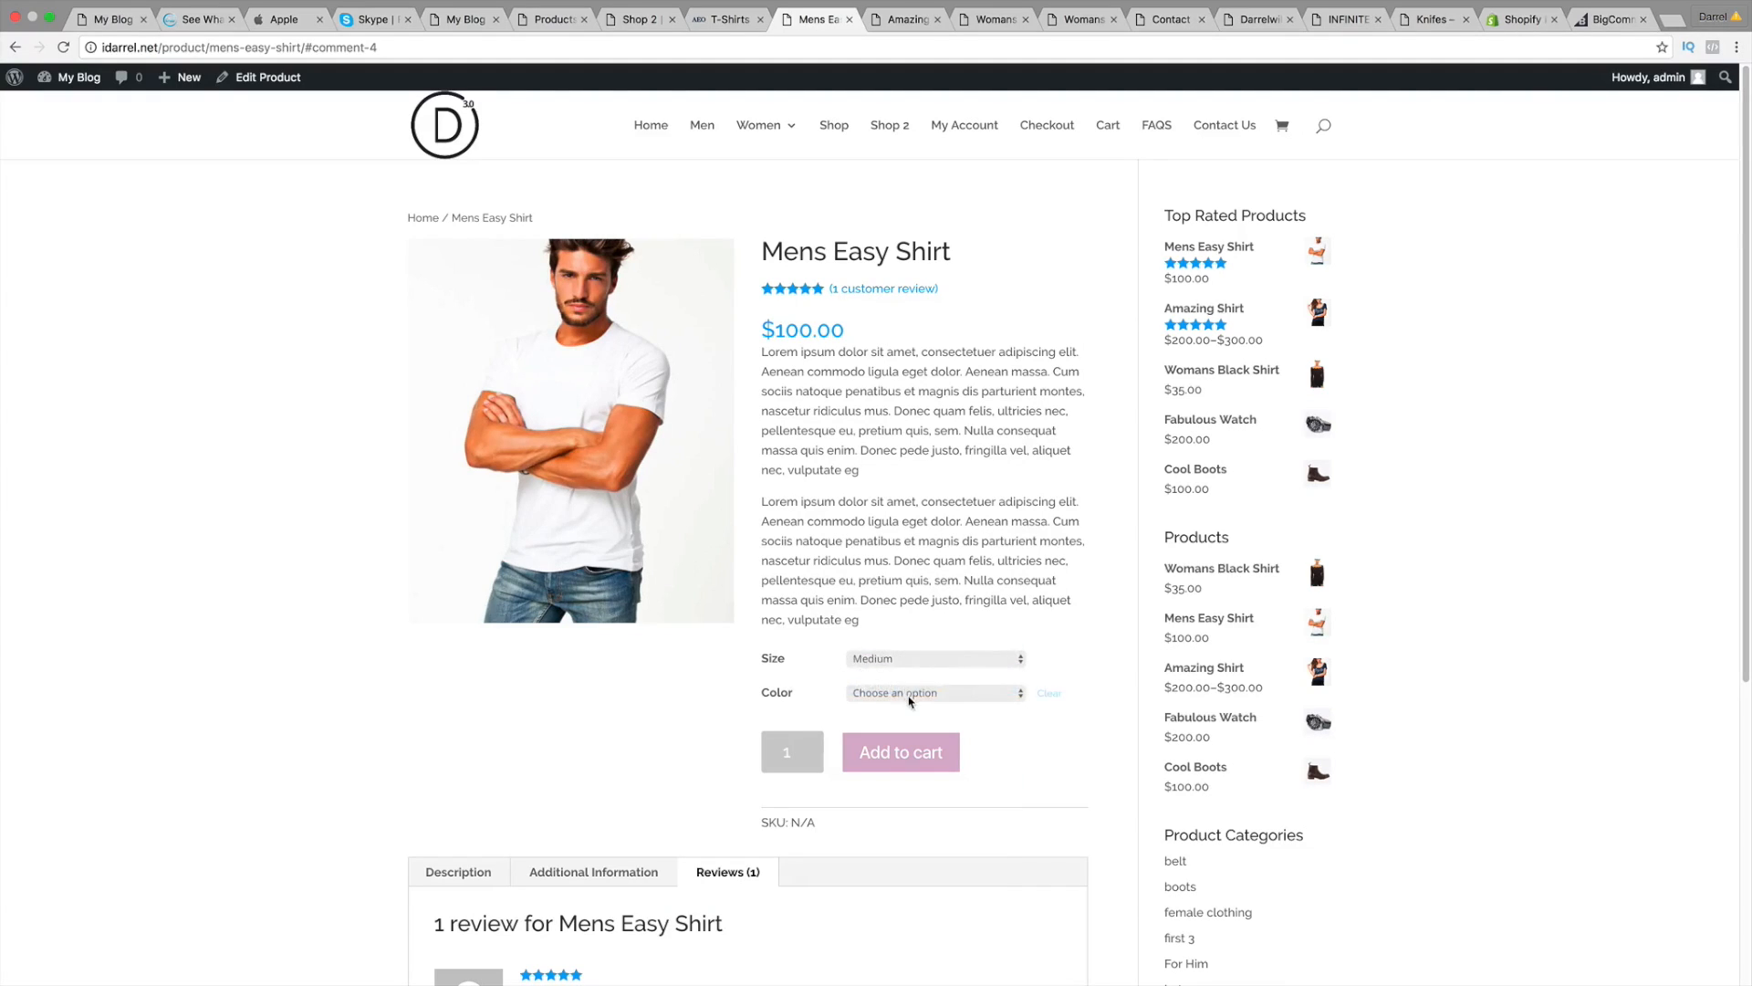
left_click(910, 694)
left_click(909, 713)
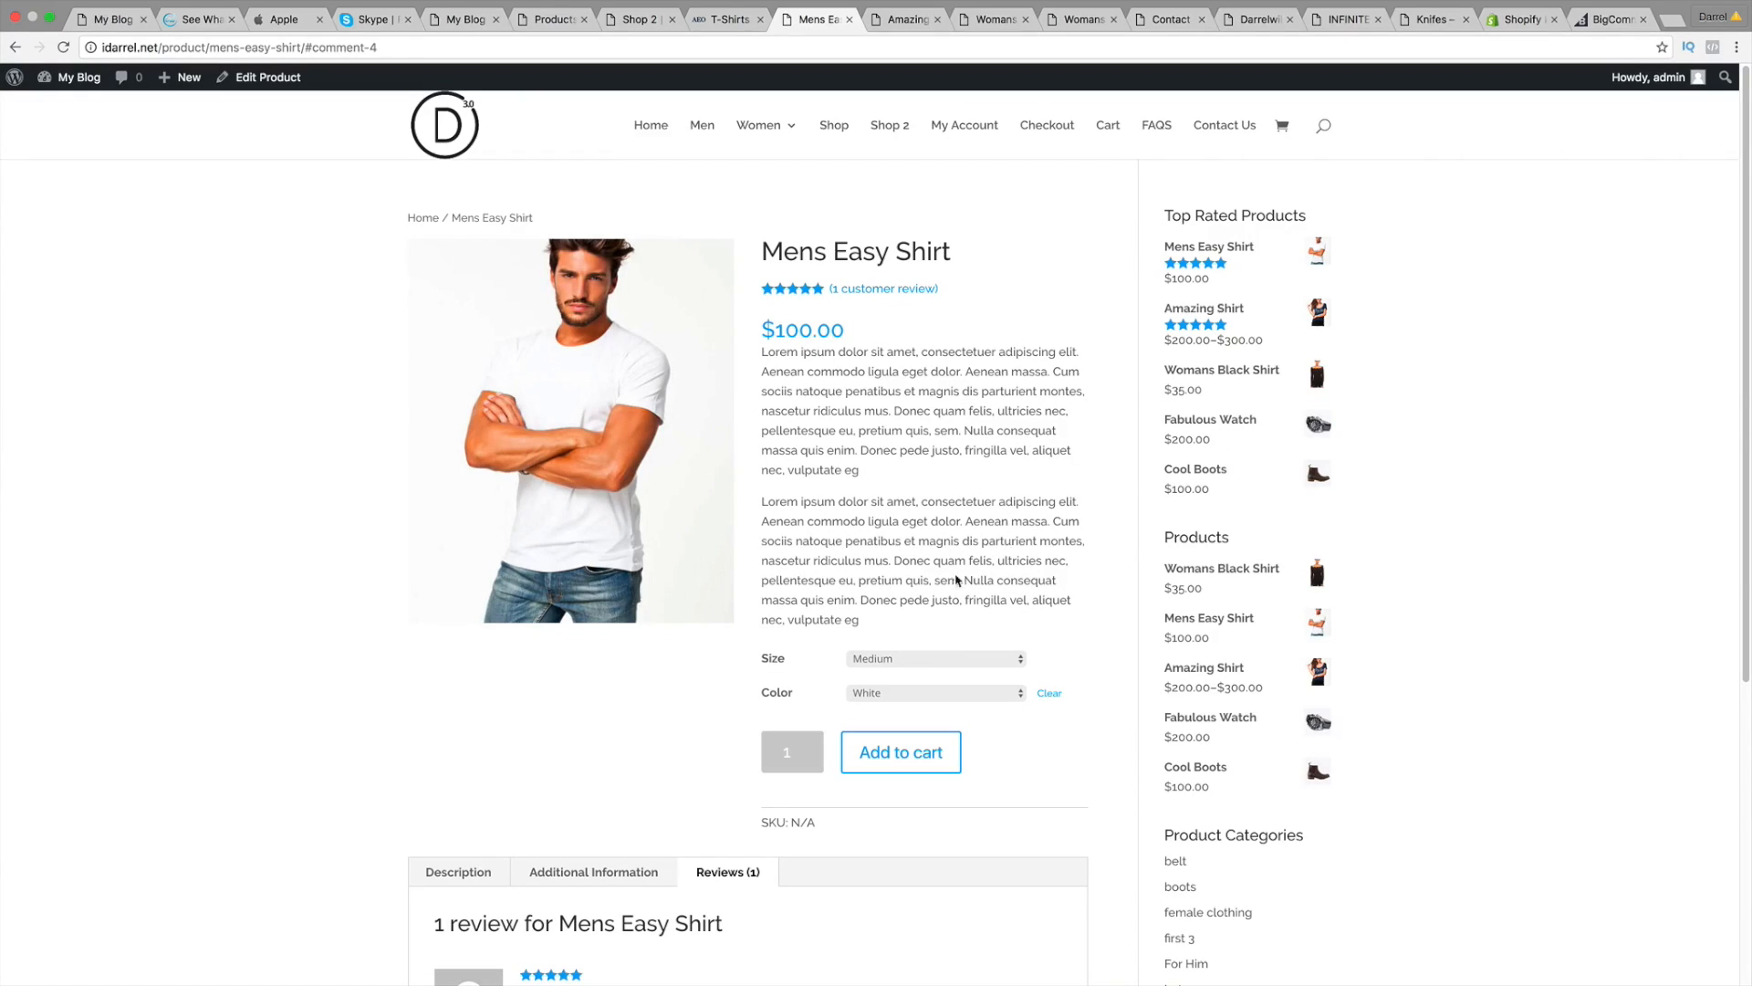
left_click(917, 697)
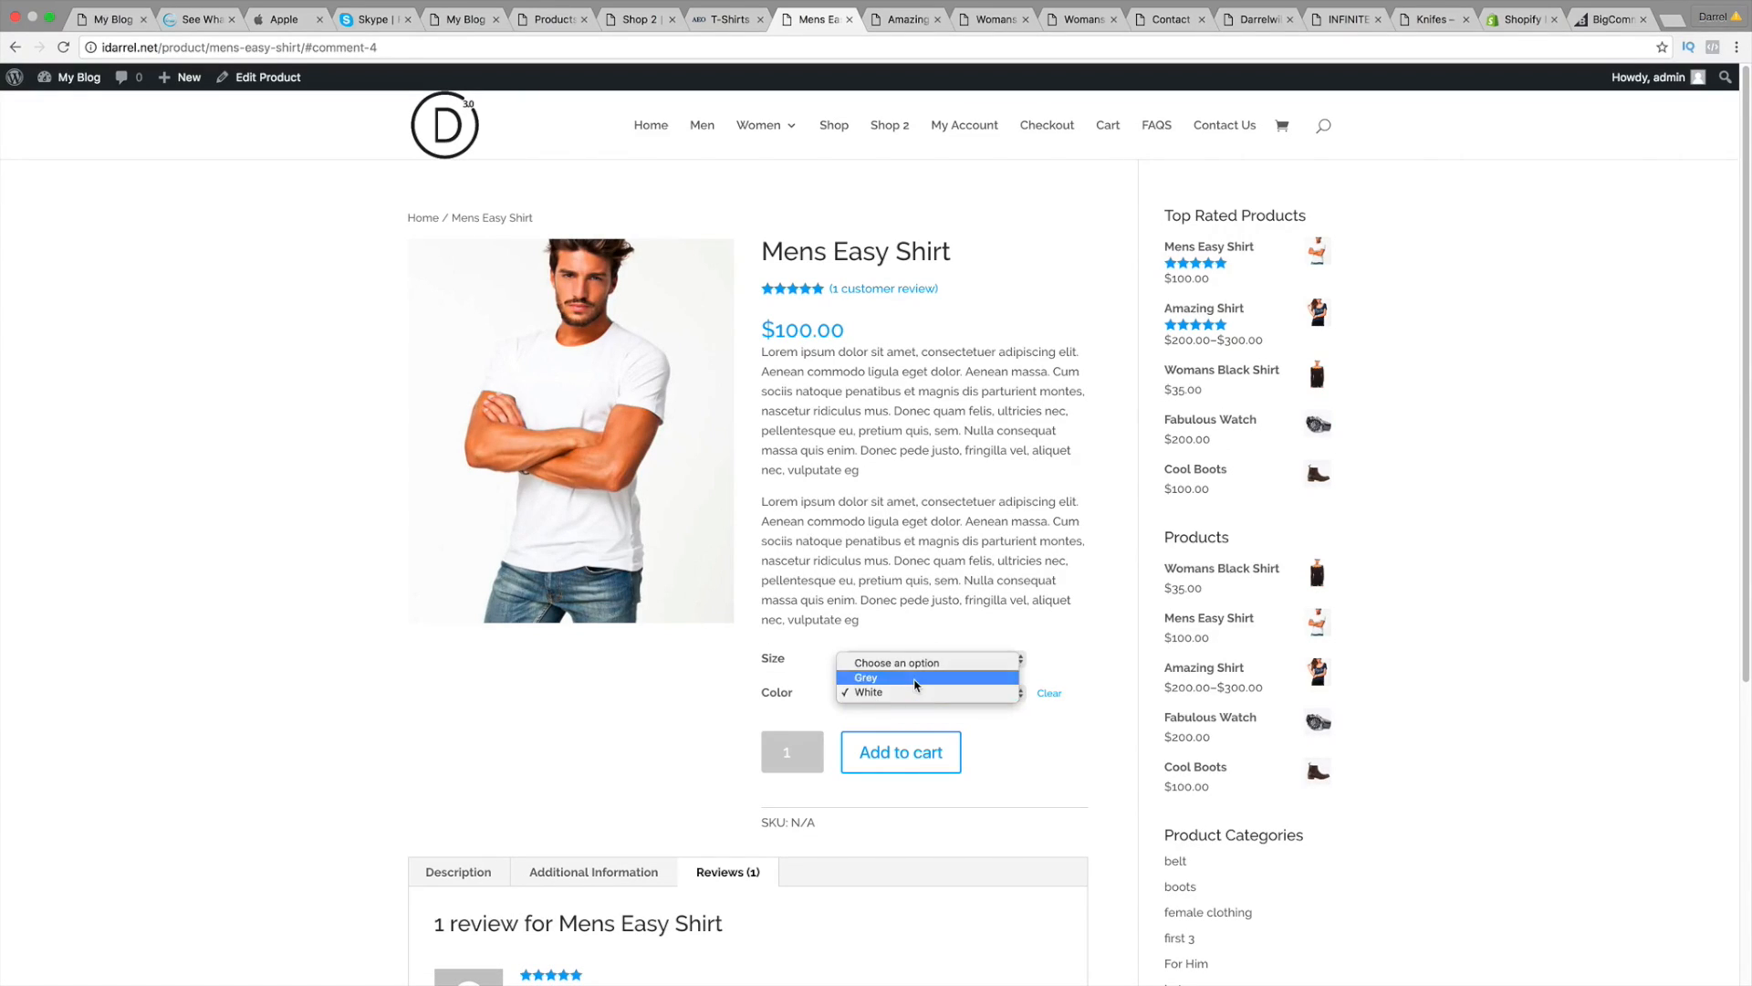
left_click(916, 684)
left_click(912, 660)
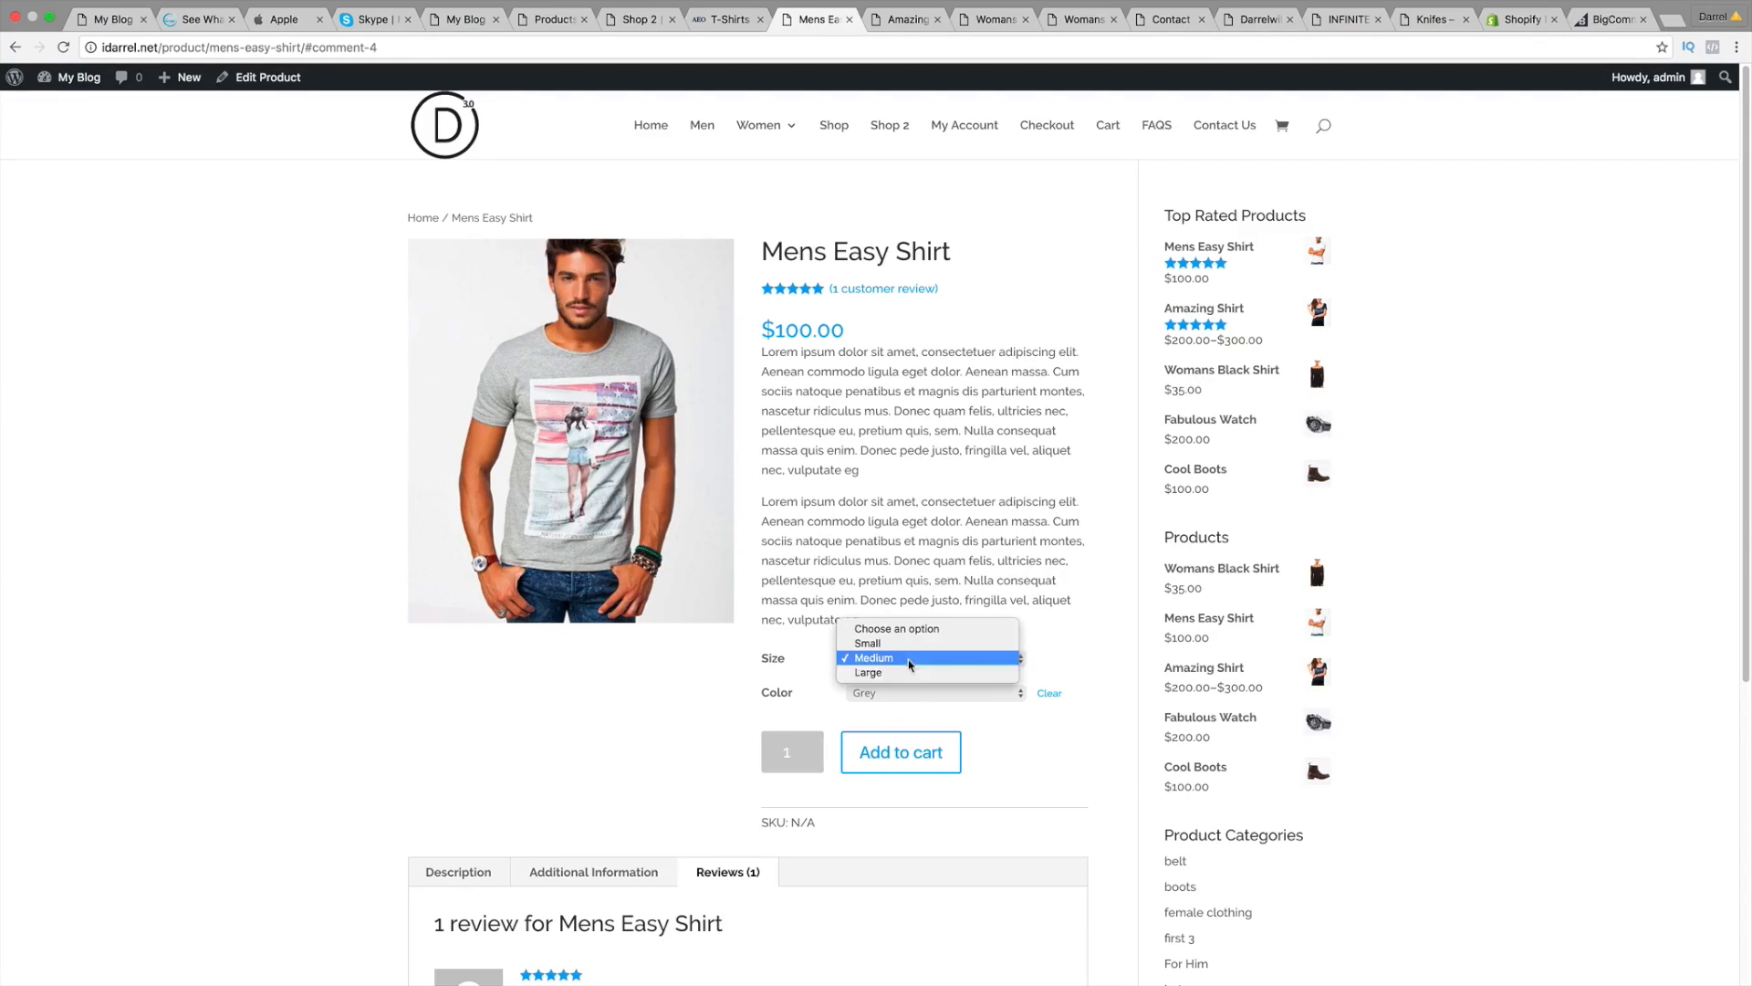
left_click(907, 677)
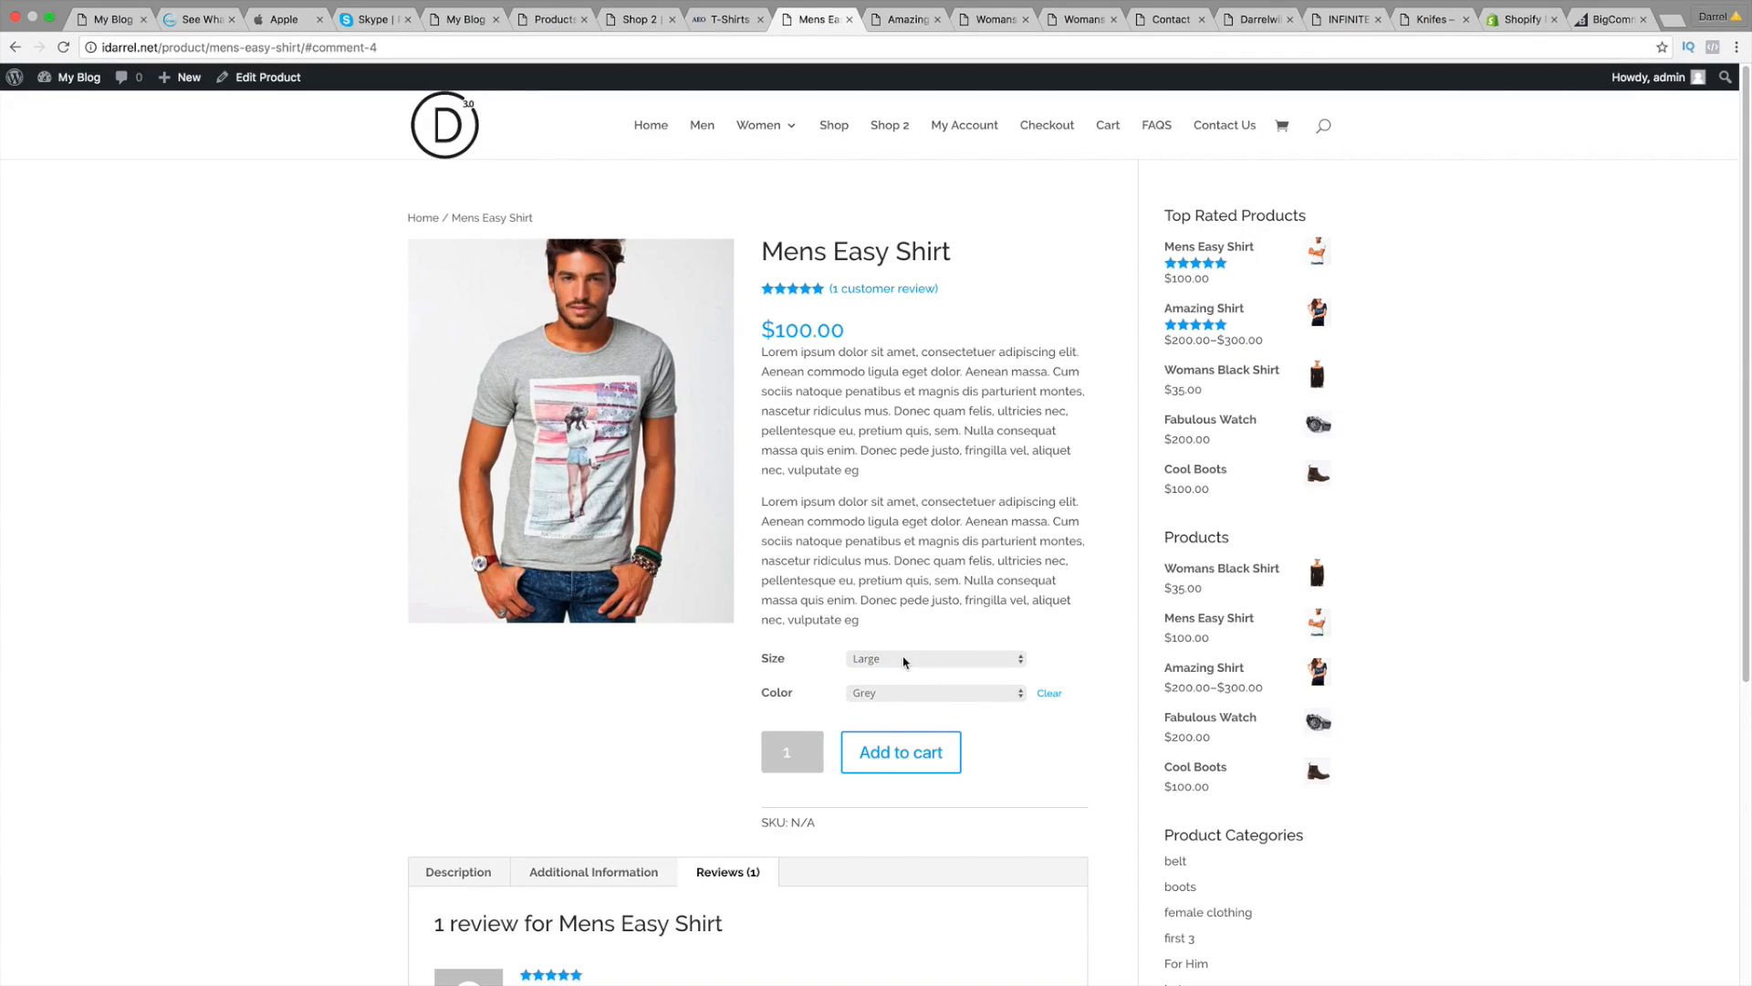
Step: Submit a four-star review reading 'amazing', then open the Amazing Shirt product page
scroll(903, 661, "down", 5)
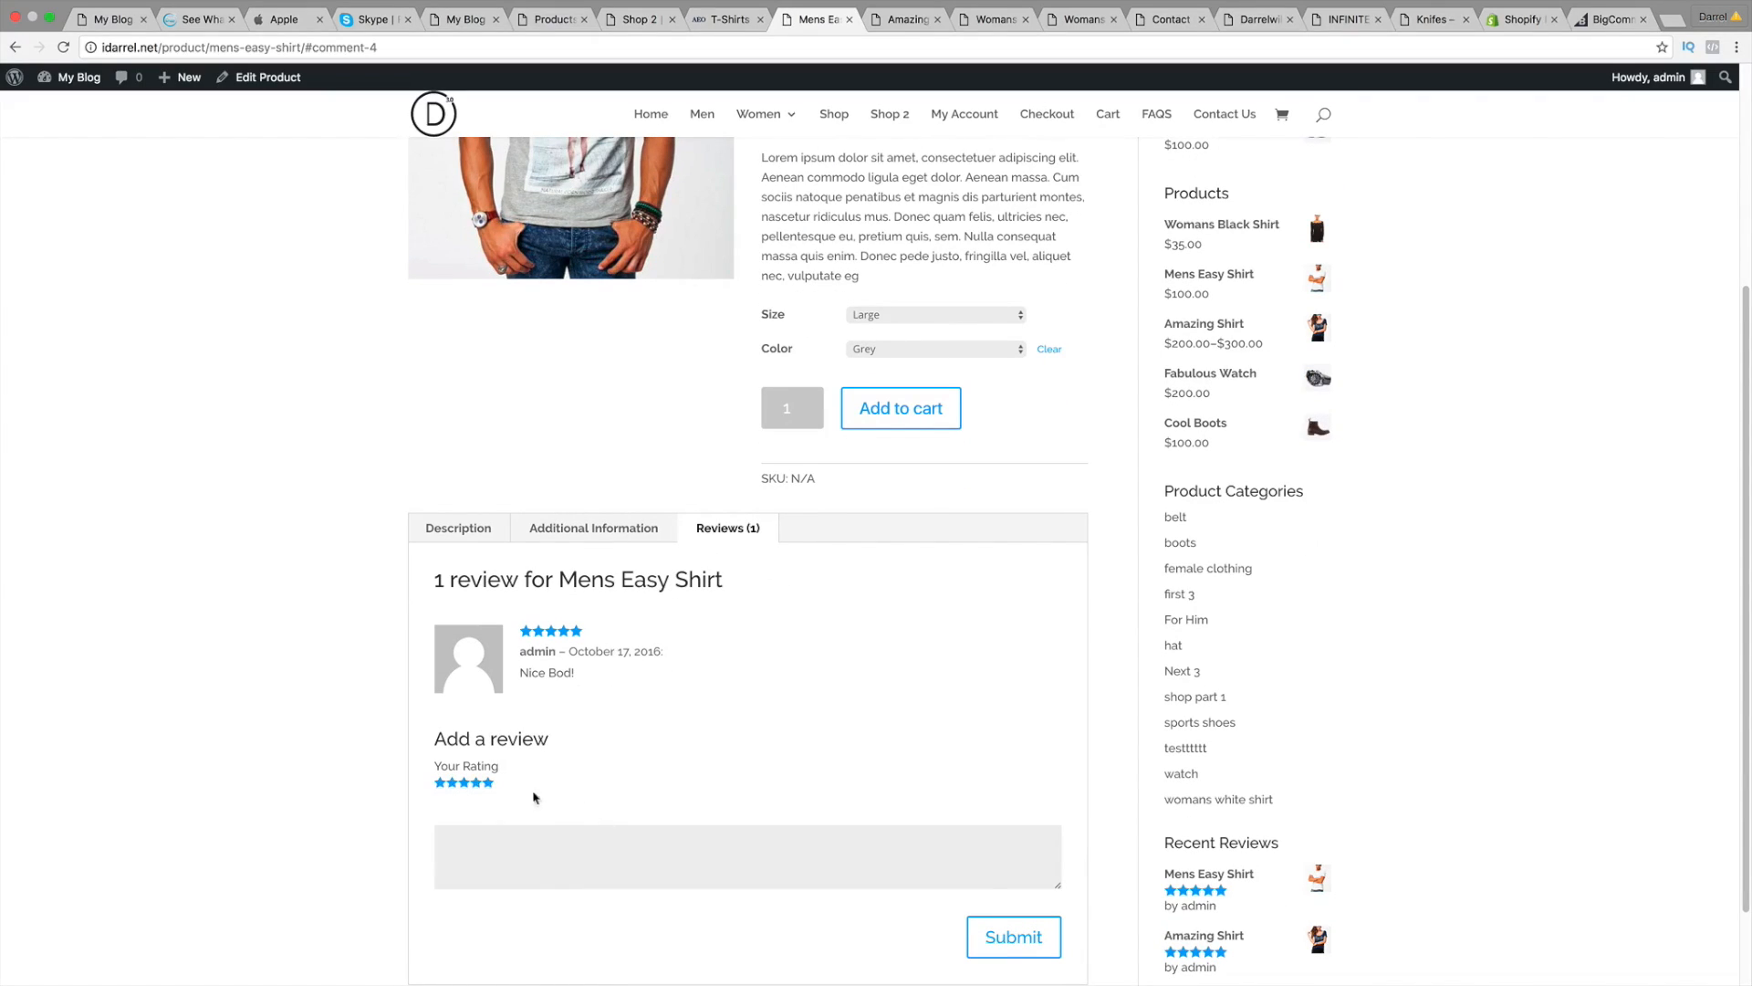
left_click(476, 782)
left_click(507, 860)
type("amazing quality")
left_click(989, 935)
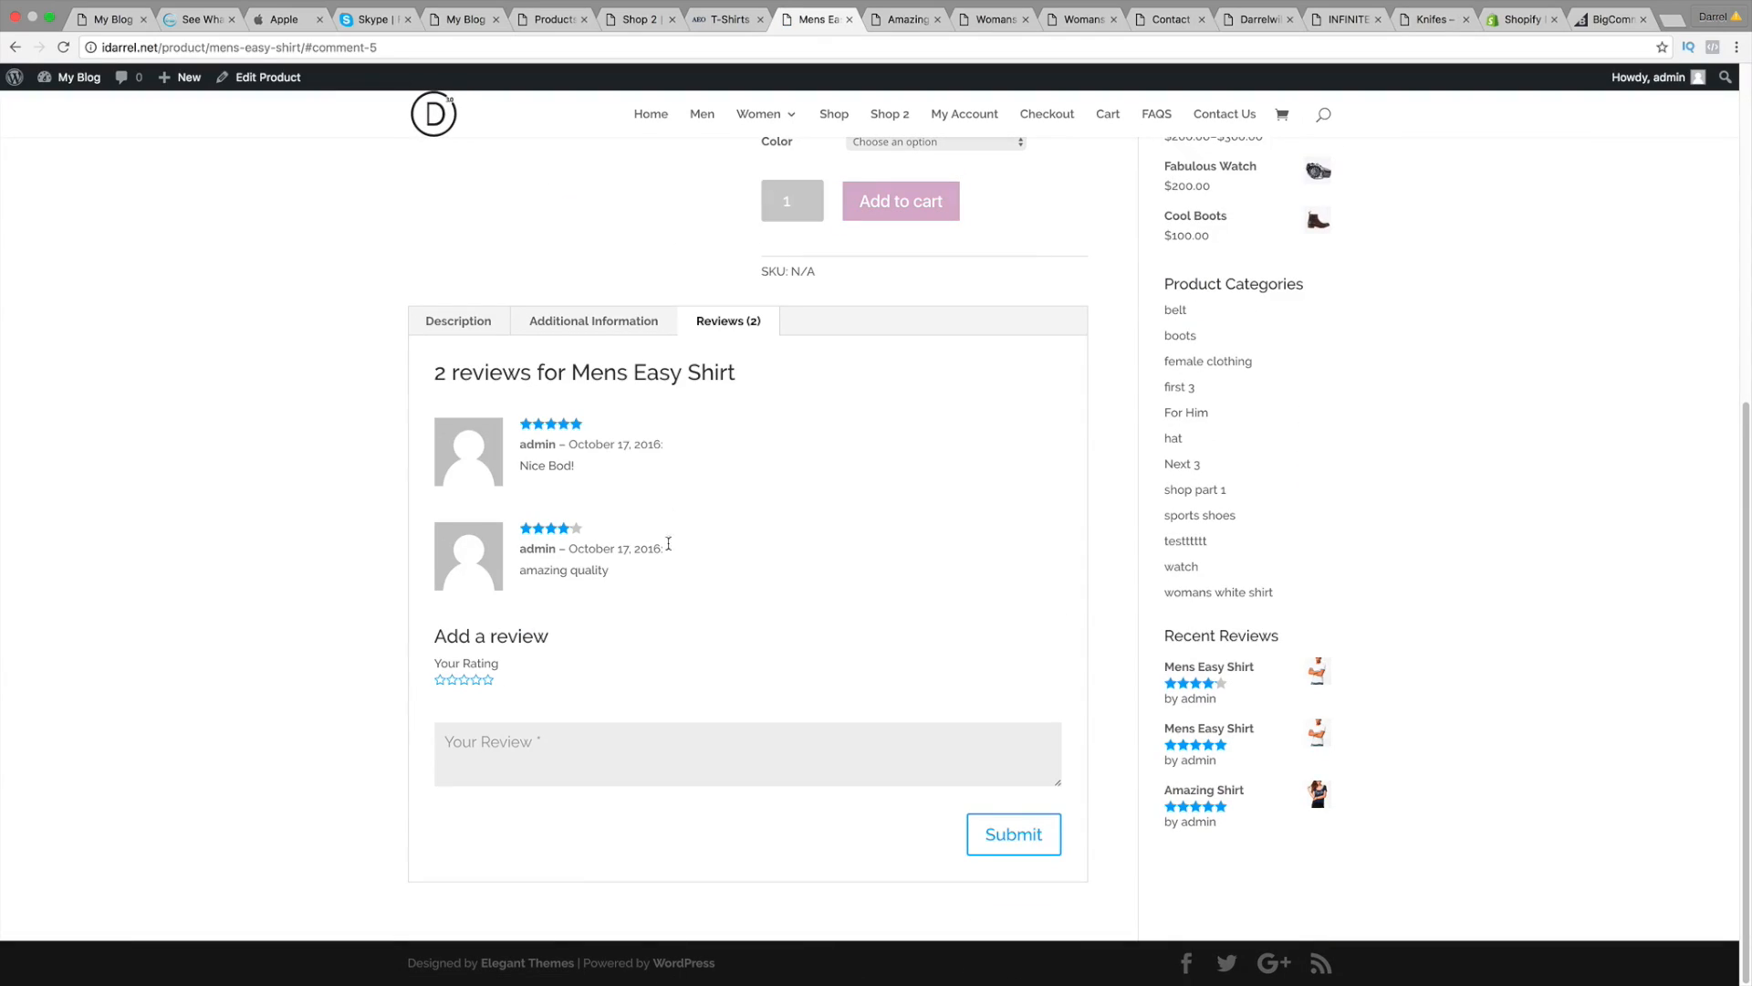
left_click_drag(611, 570, 511, 570)
scroll(628, 571, "up", 10)
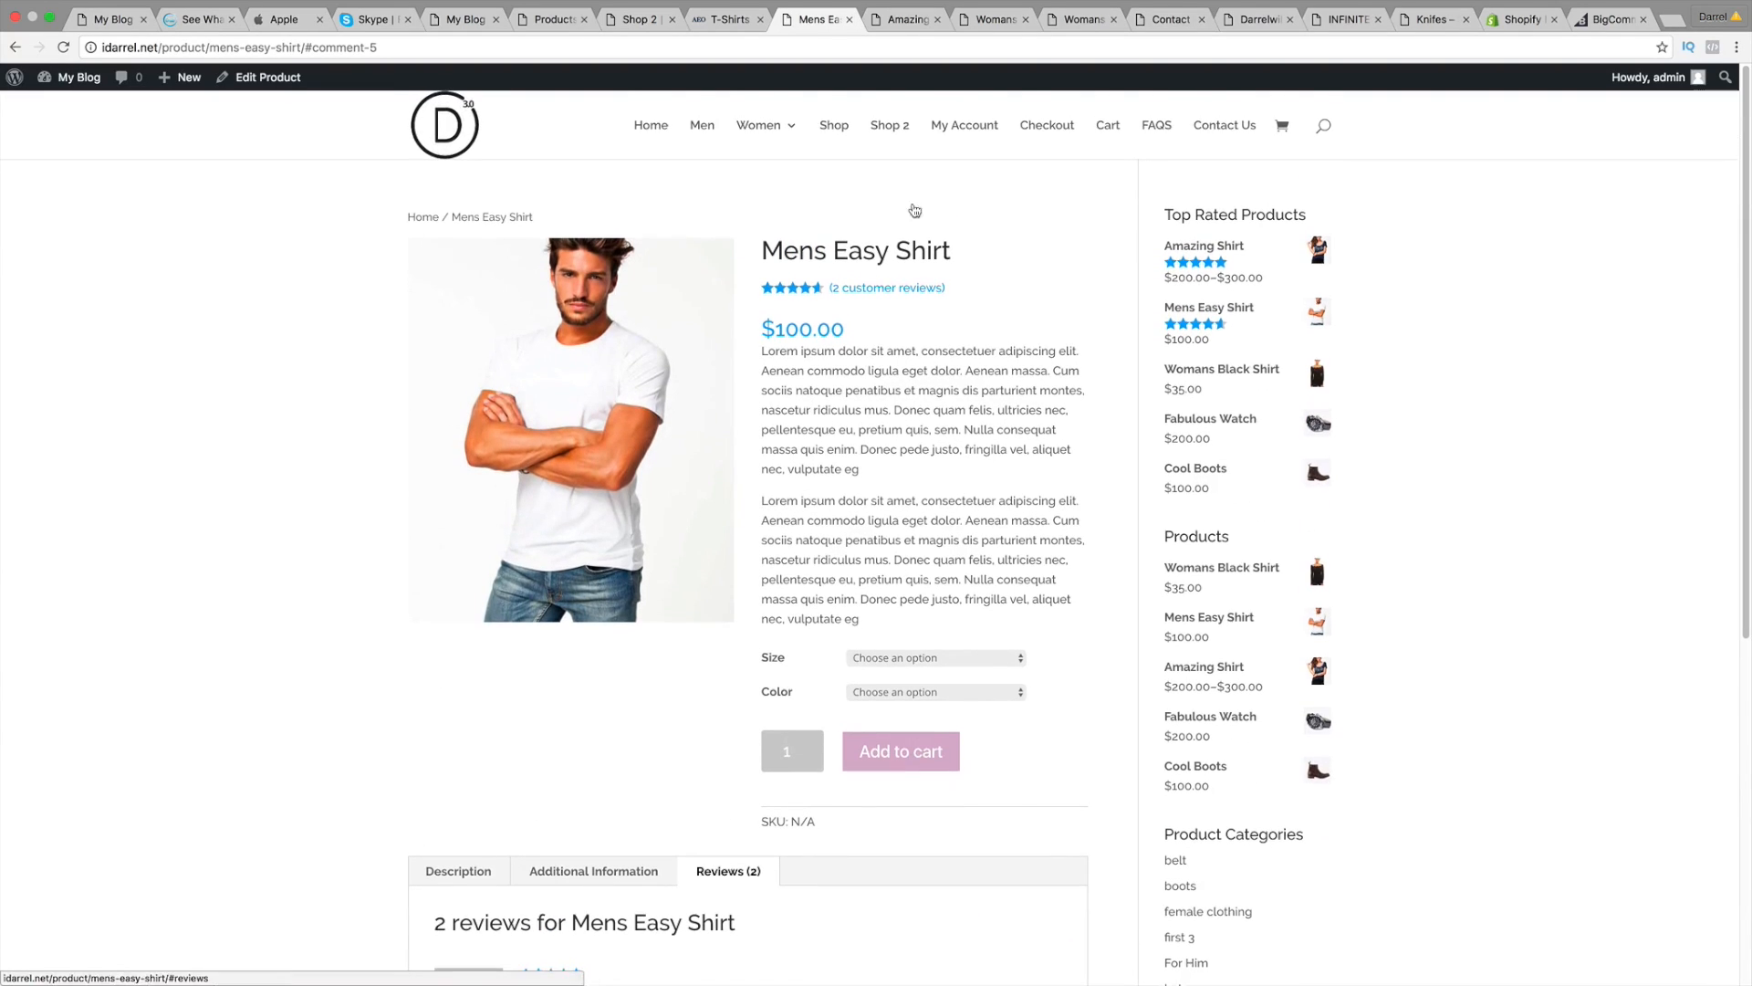
left_click(898, 20)
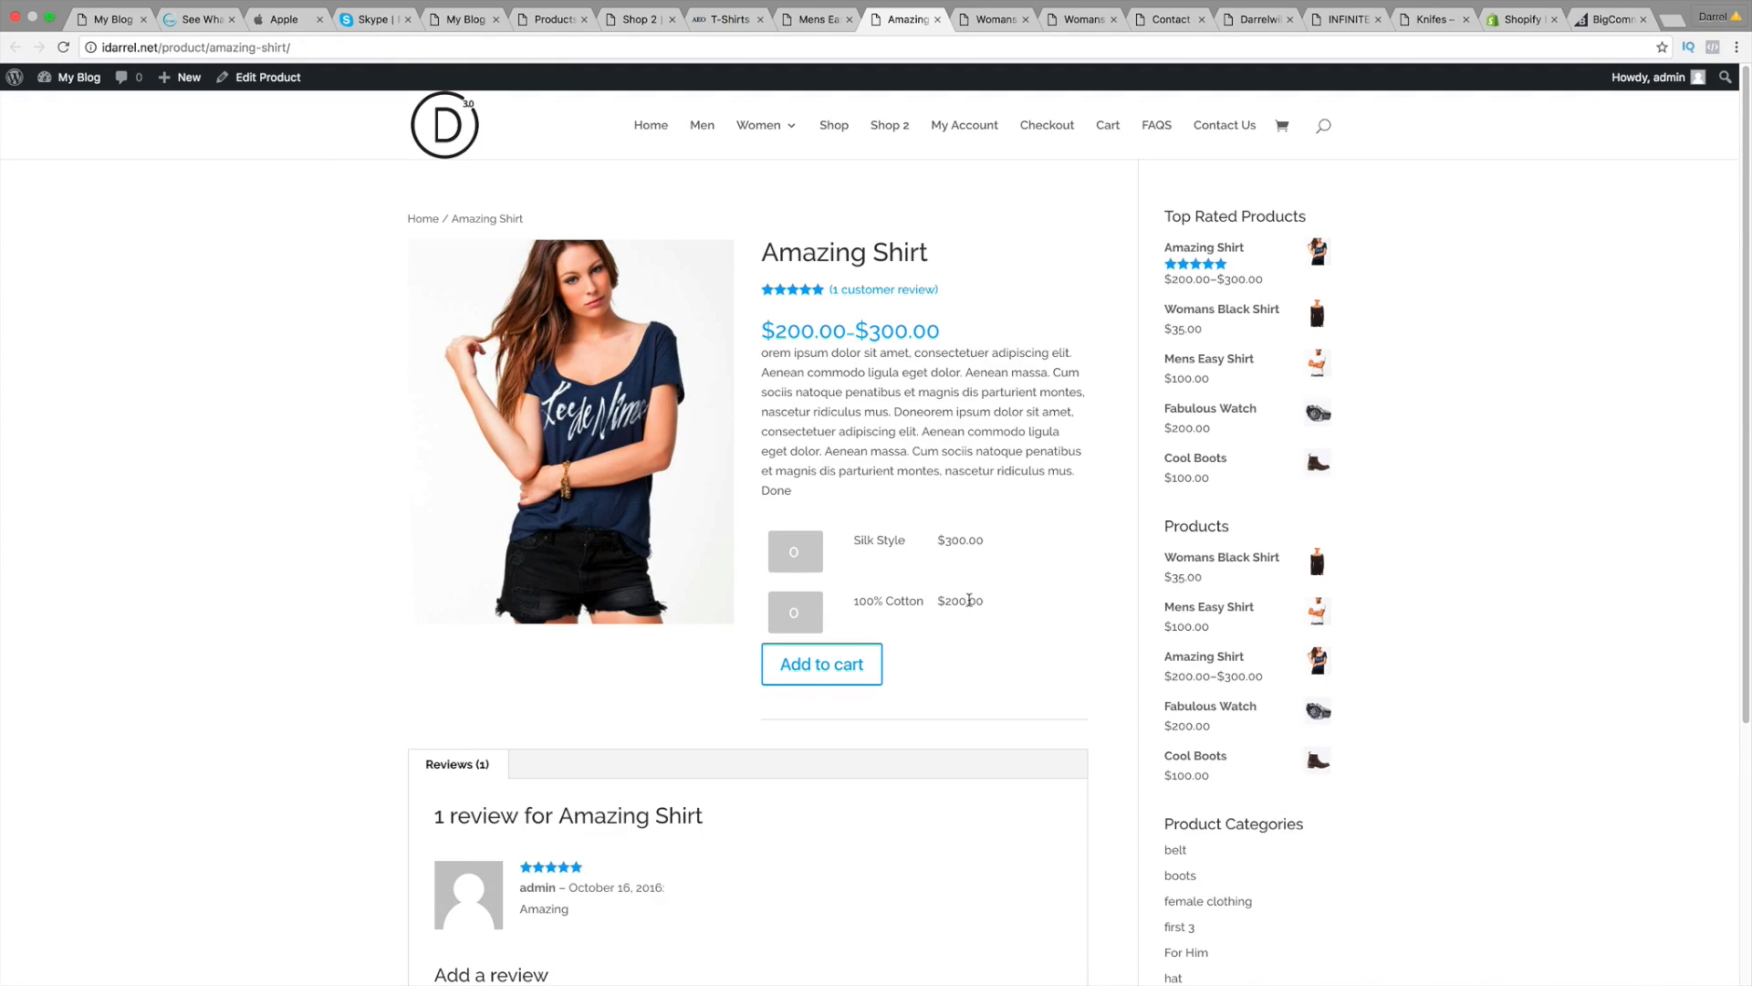
Step: Compare the Silk Style and 100% Cotton prices and add six 100% Cotton shirts to the cart
left_click_drag(984, 601, 858, 604)
left_click_drag(980, 543, 848, 539)
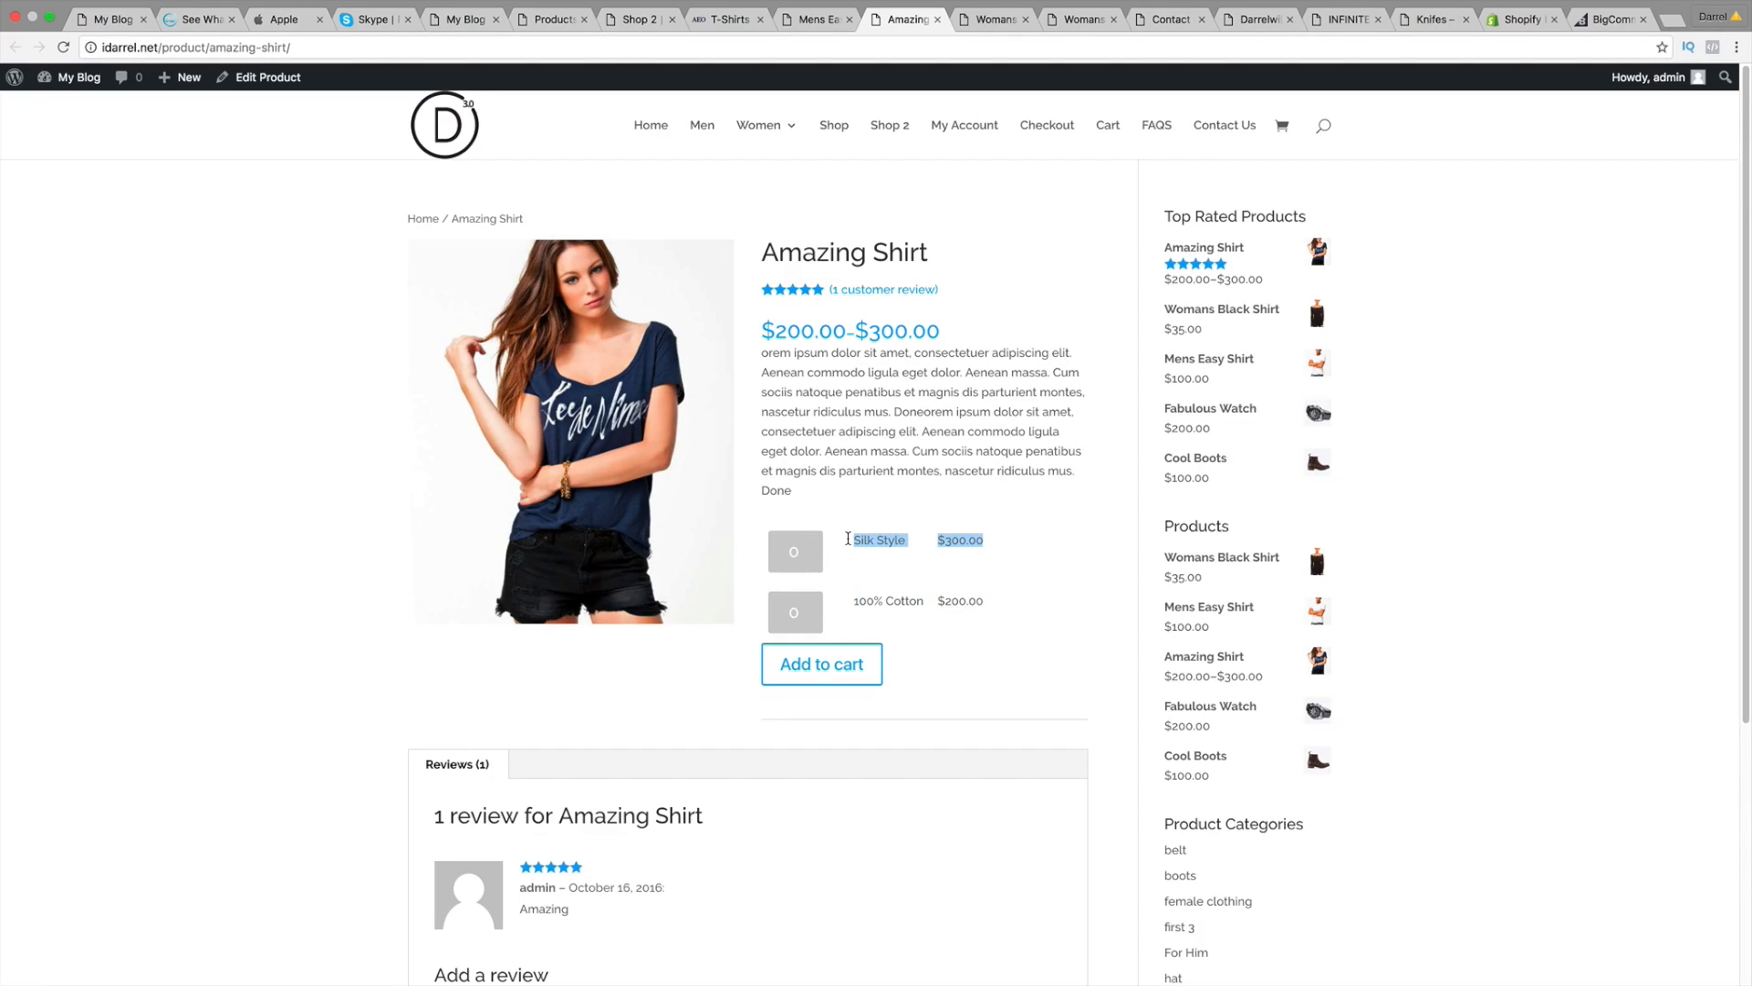
left_click_drag(992, 604, 852, 603)
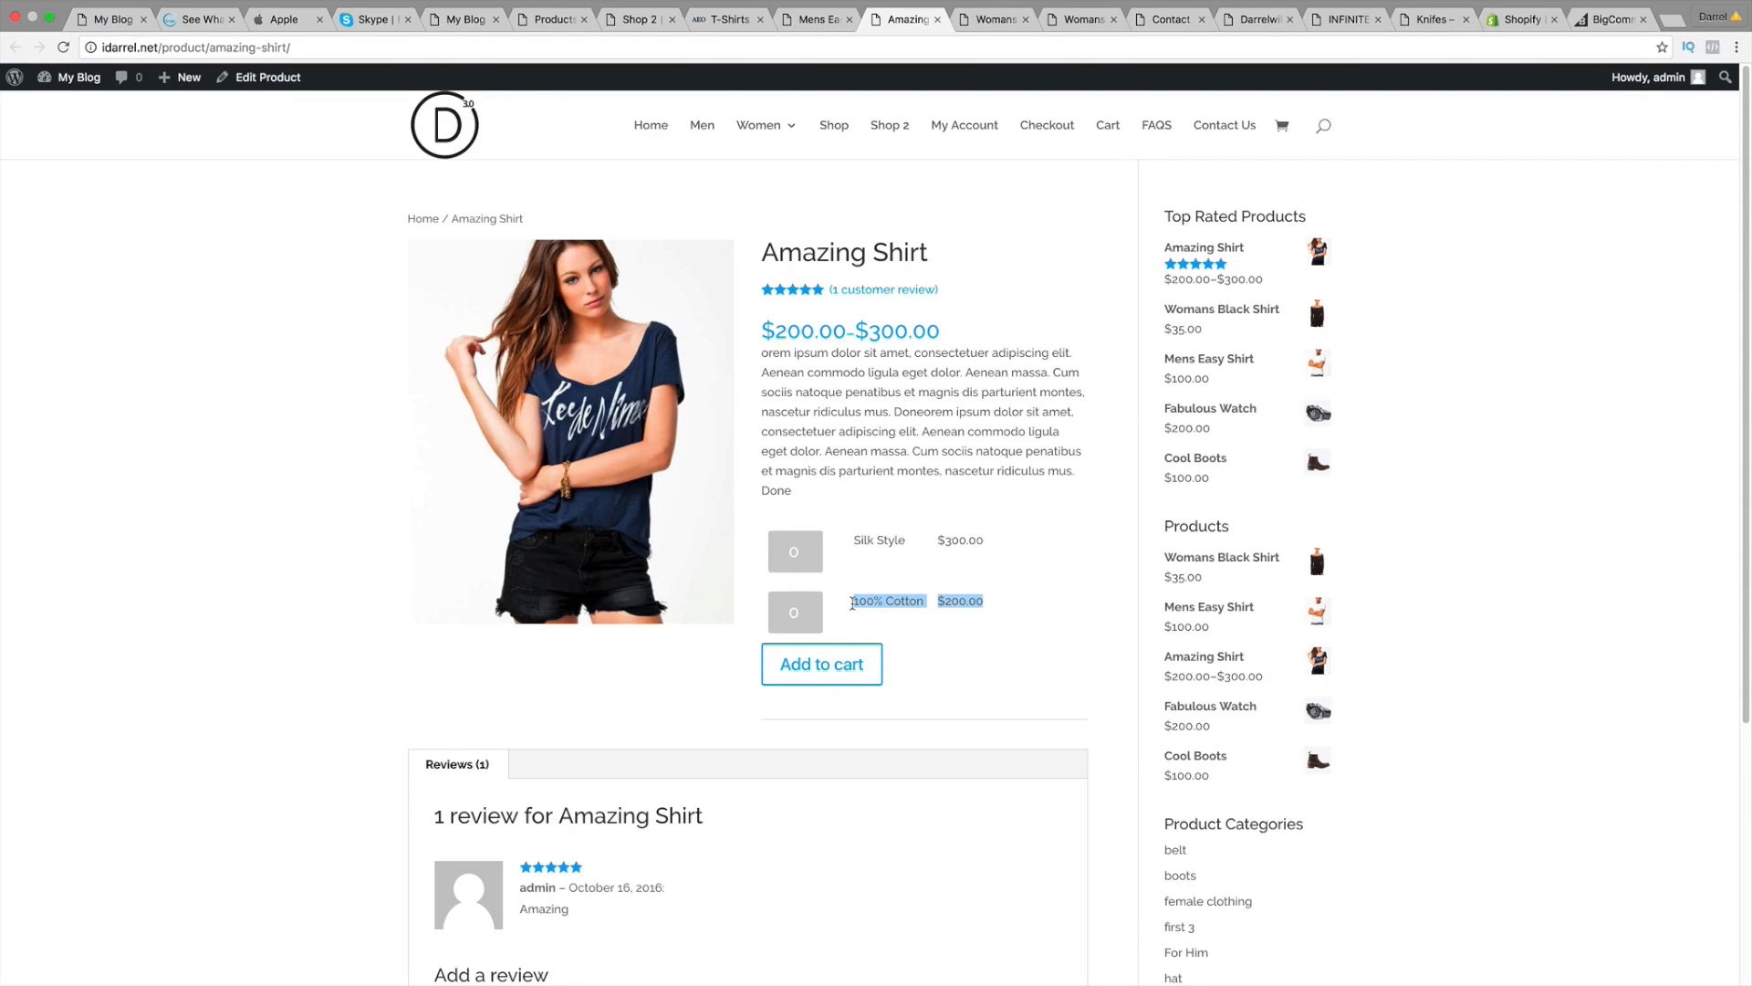
left_click(820, 613)
type("6")
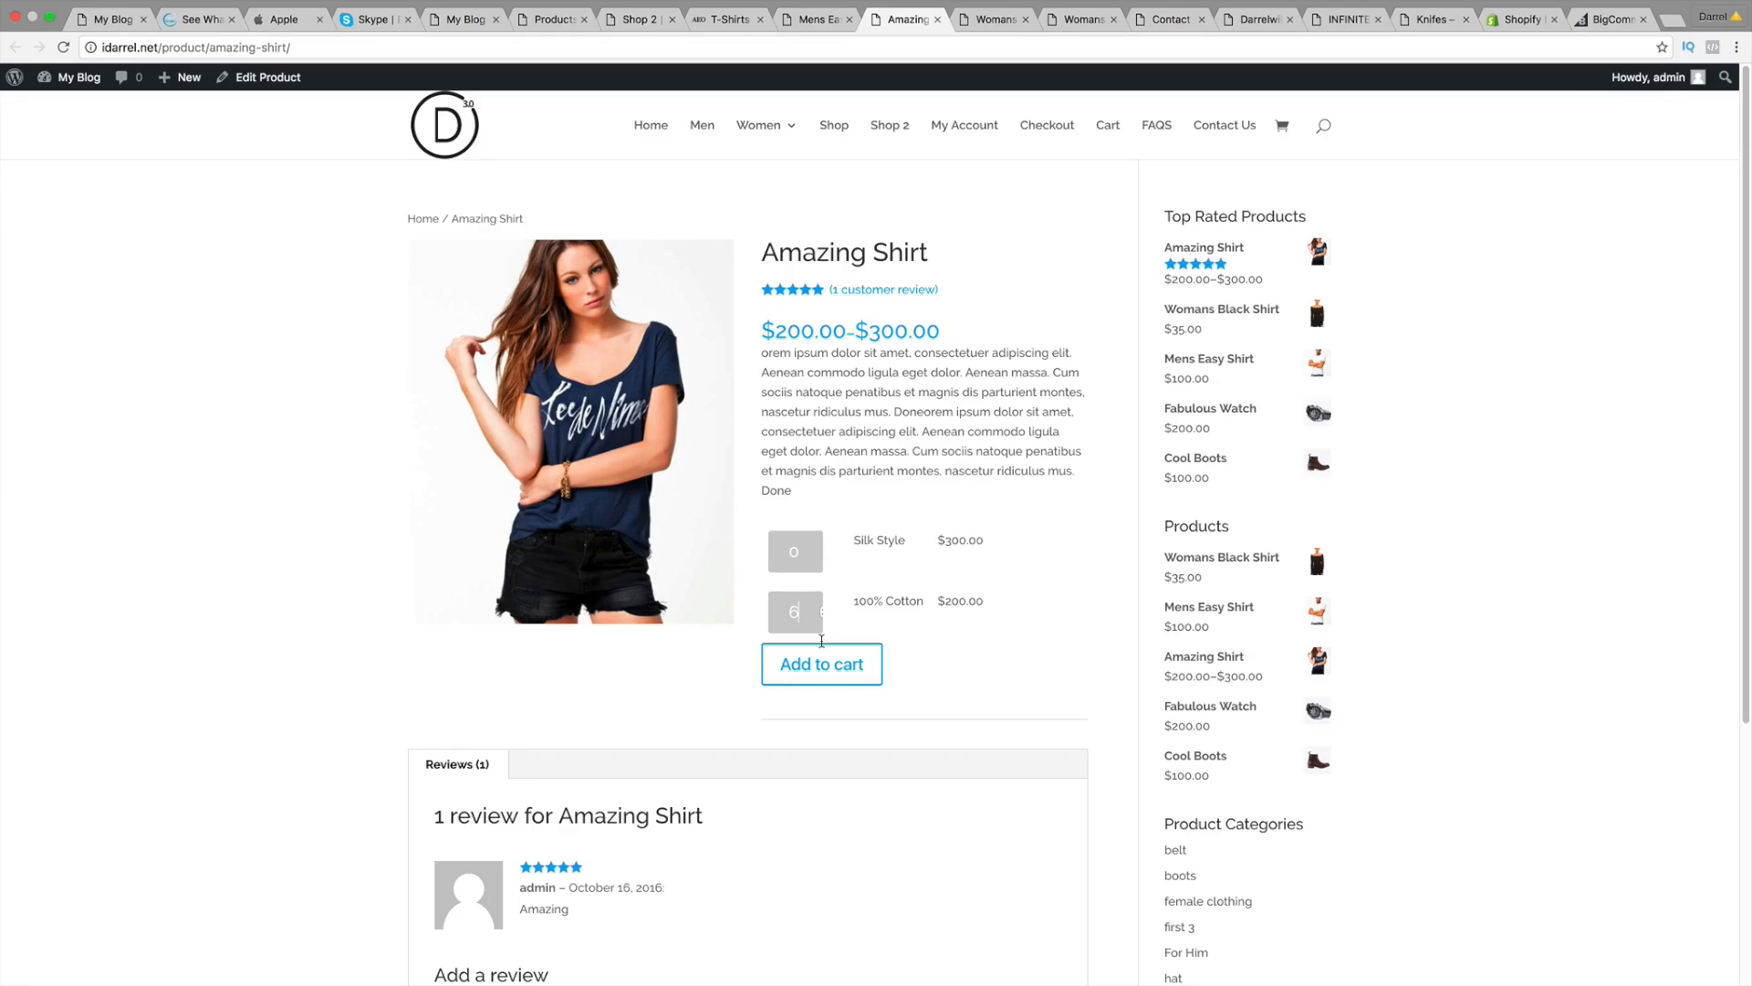
left_click(823, 661)
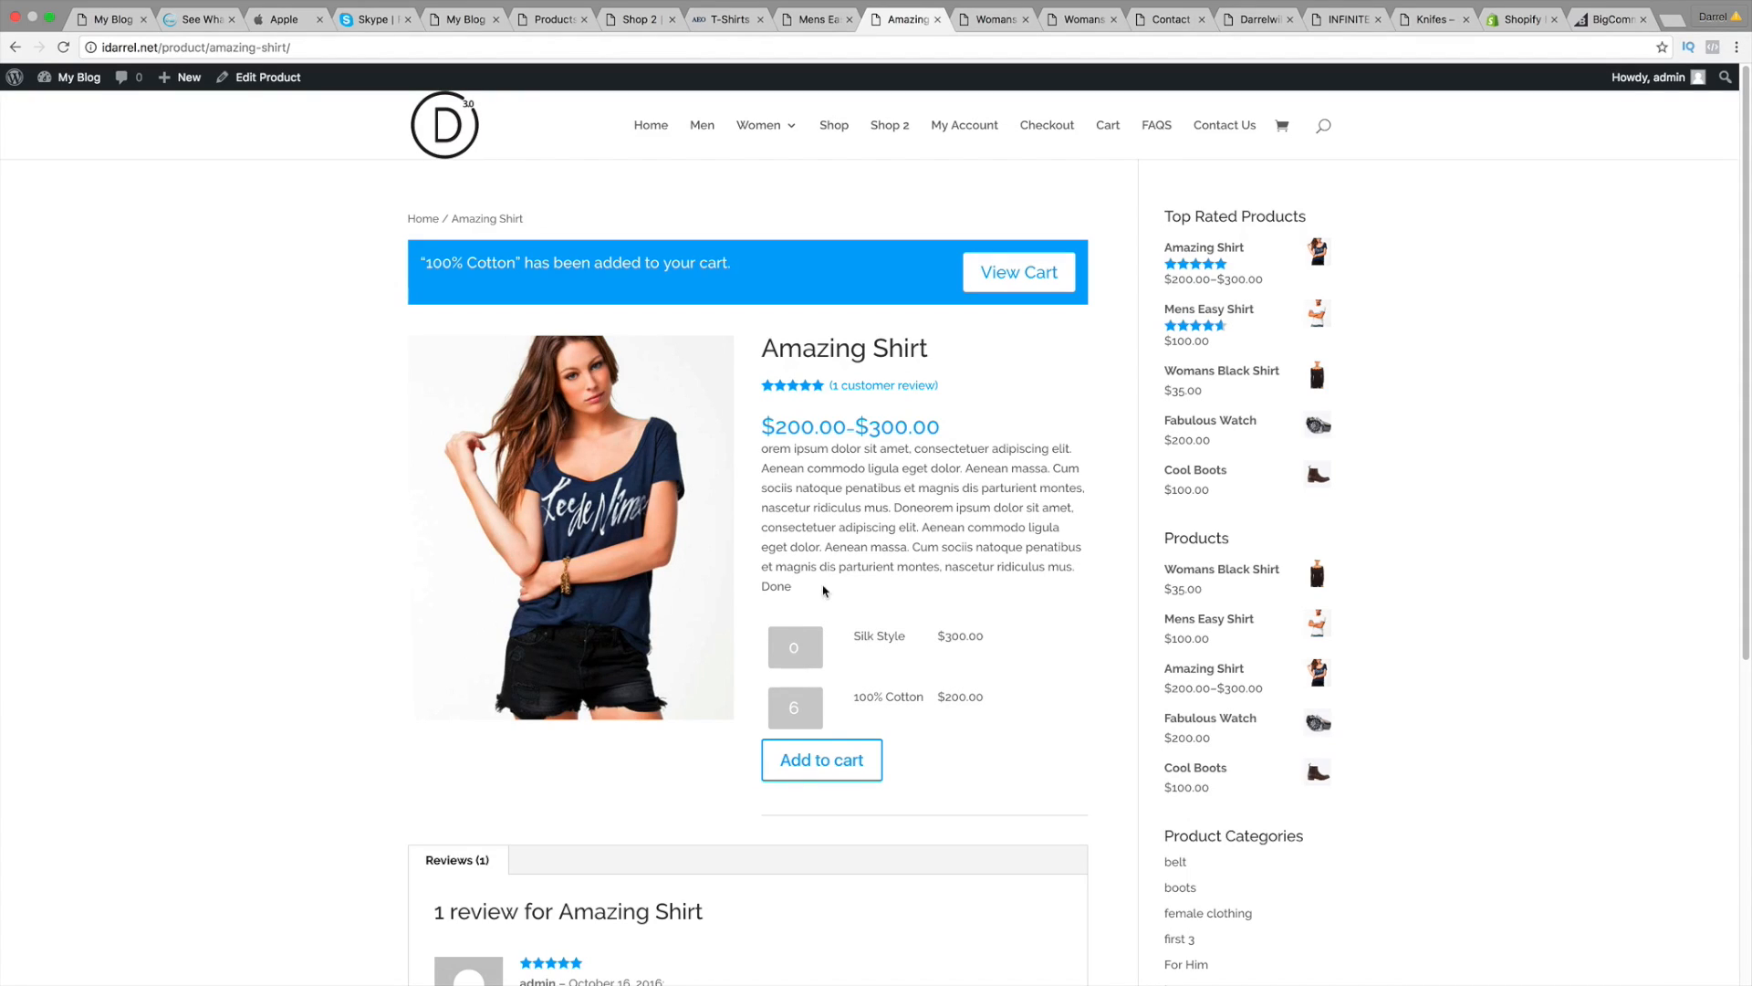
left_click(994, 20)
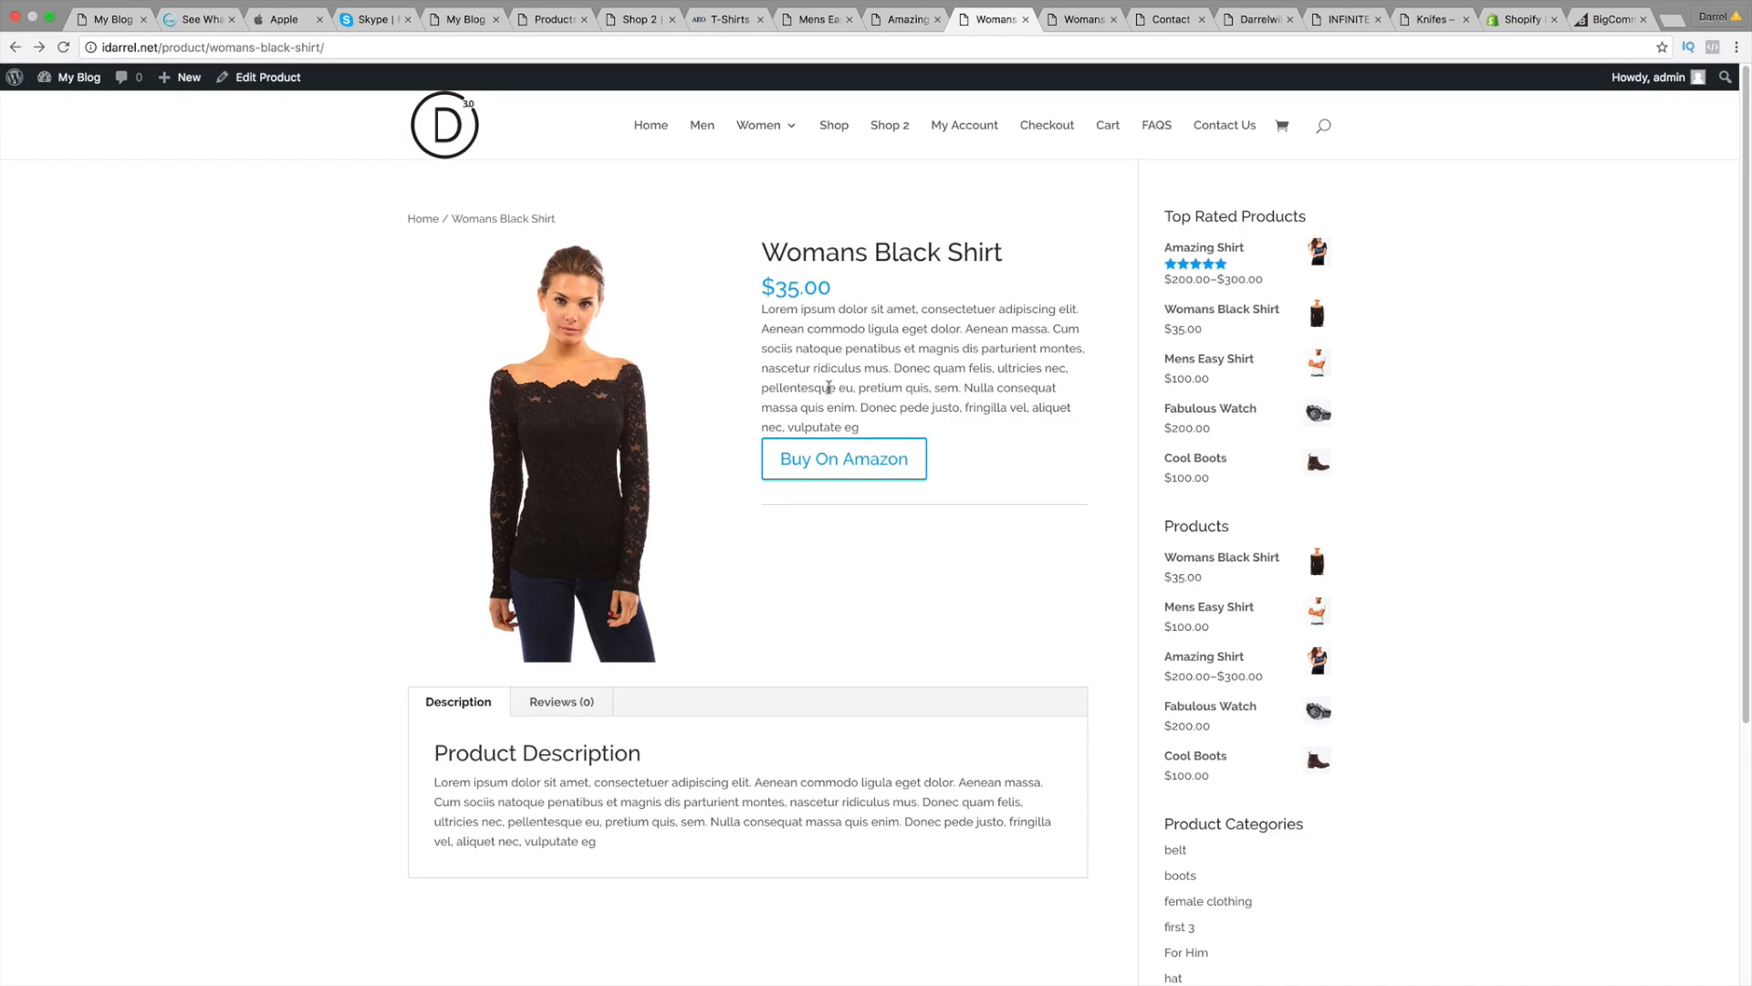
Step: Follow Womans Black Shirt's Buy On Amazon link, then come back to the product page
left_click(846, 472)
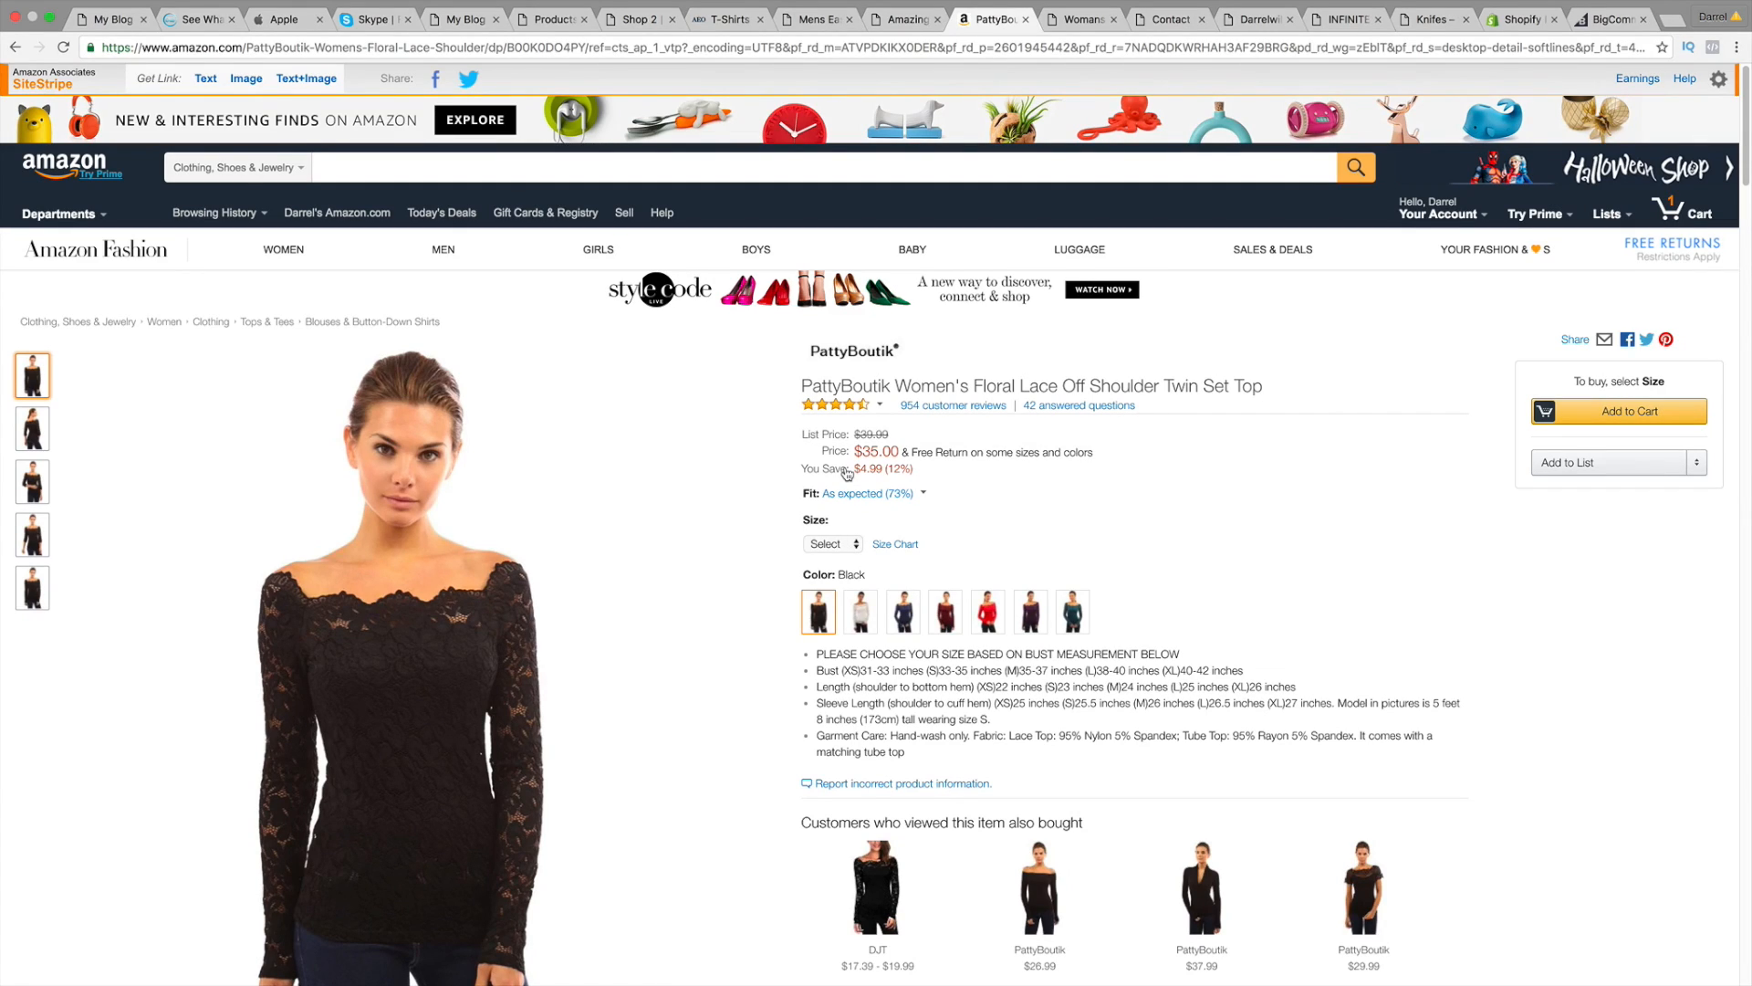
left_click(15, 46)
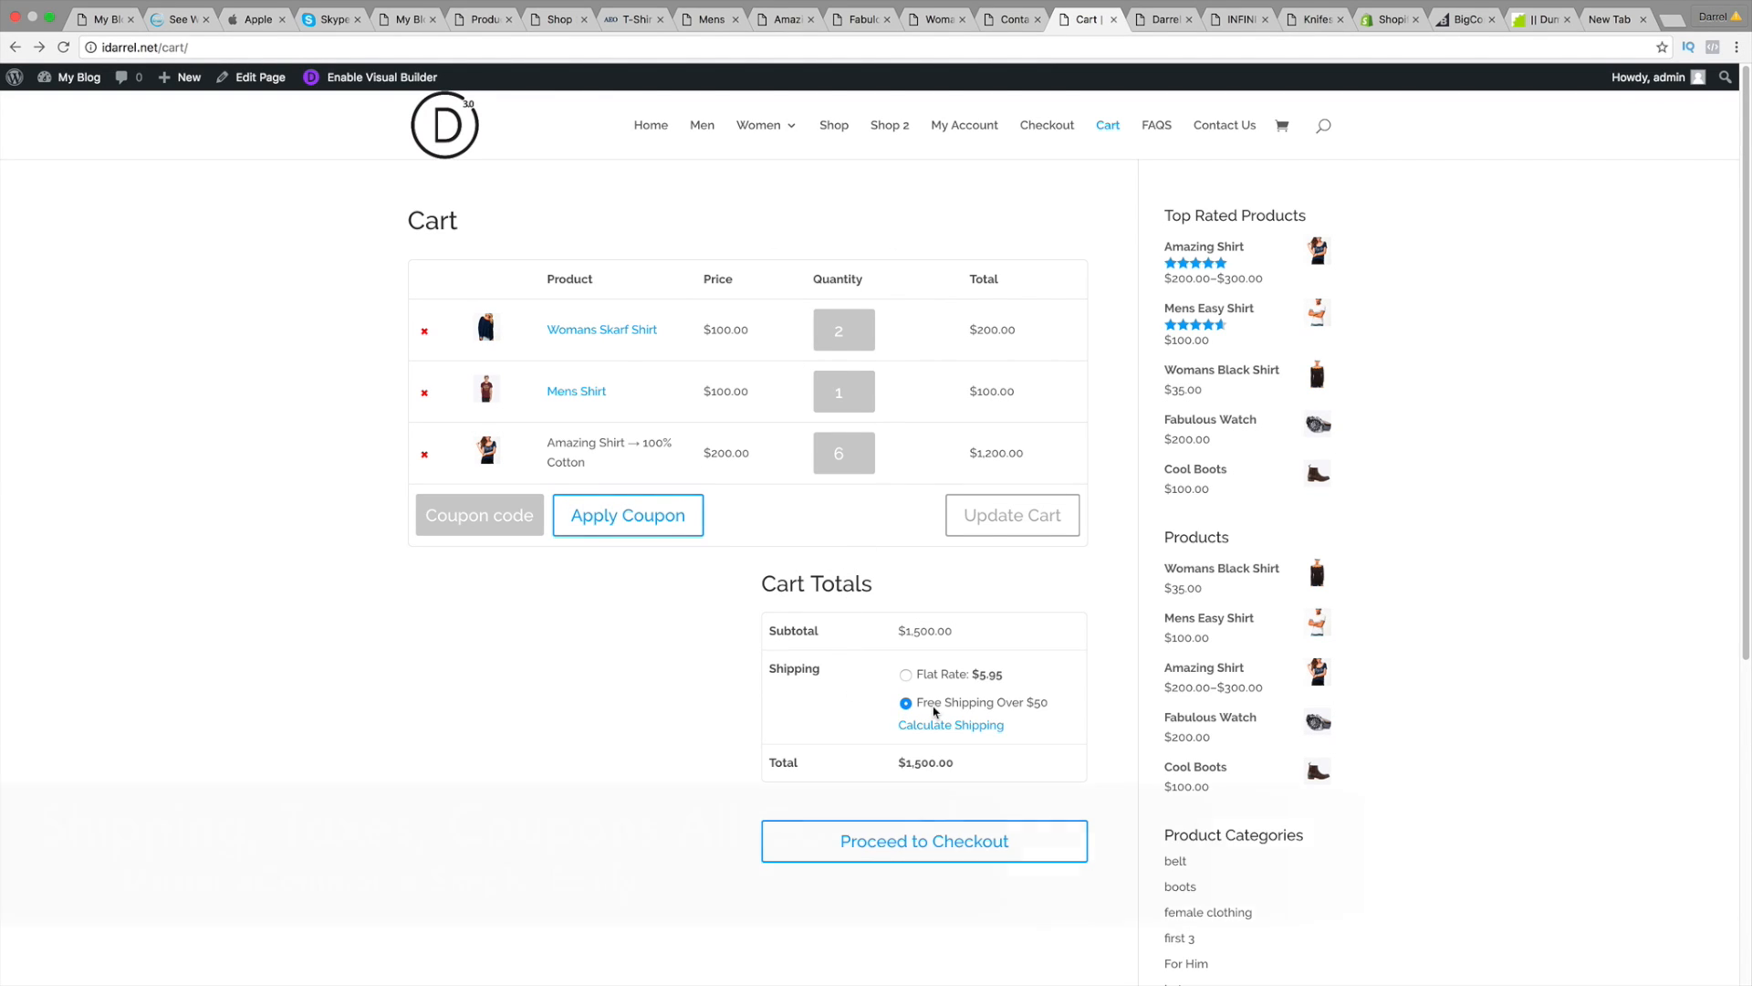
Step: Enter and apply the discount coupon, dropping the total to $750.00, then proceed to checkout
left_click_drag(927, 674, 1003, 676)
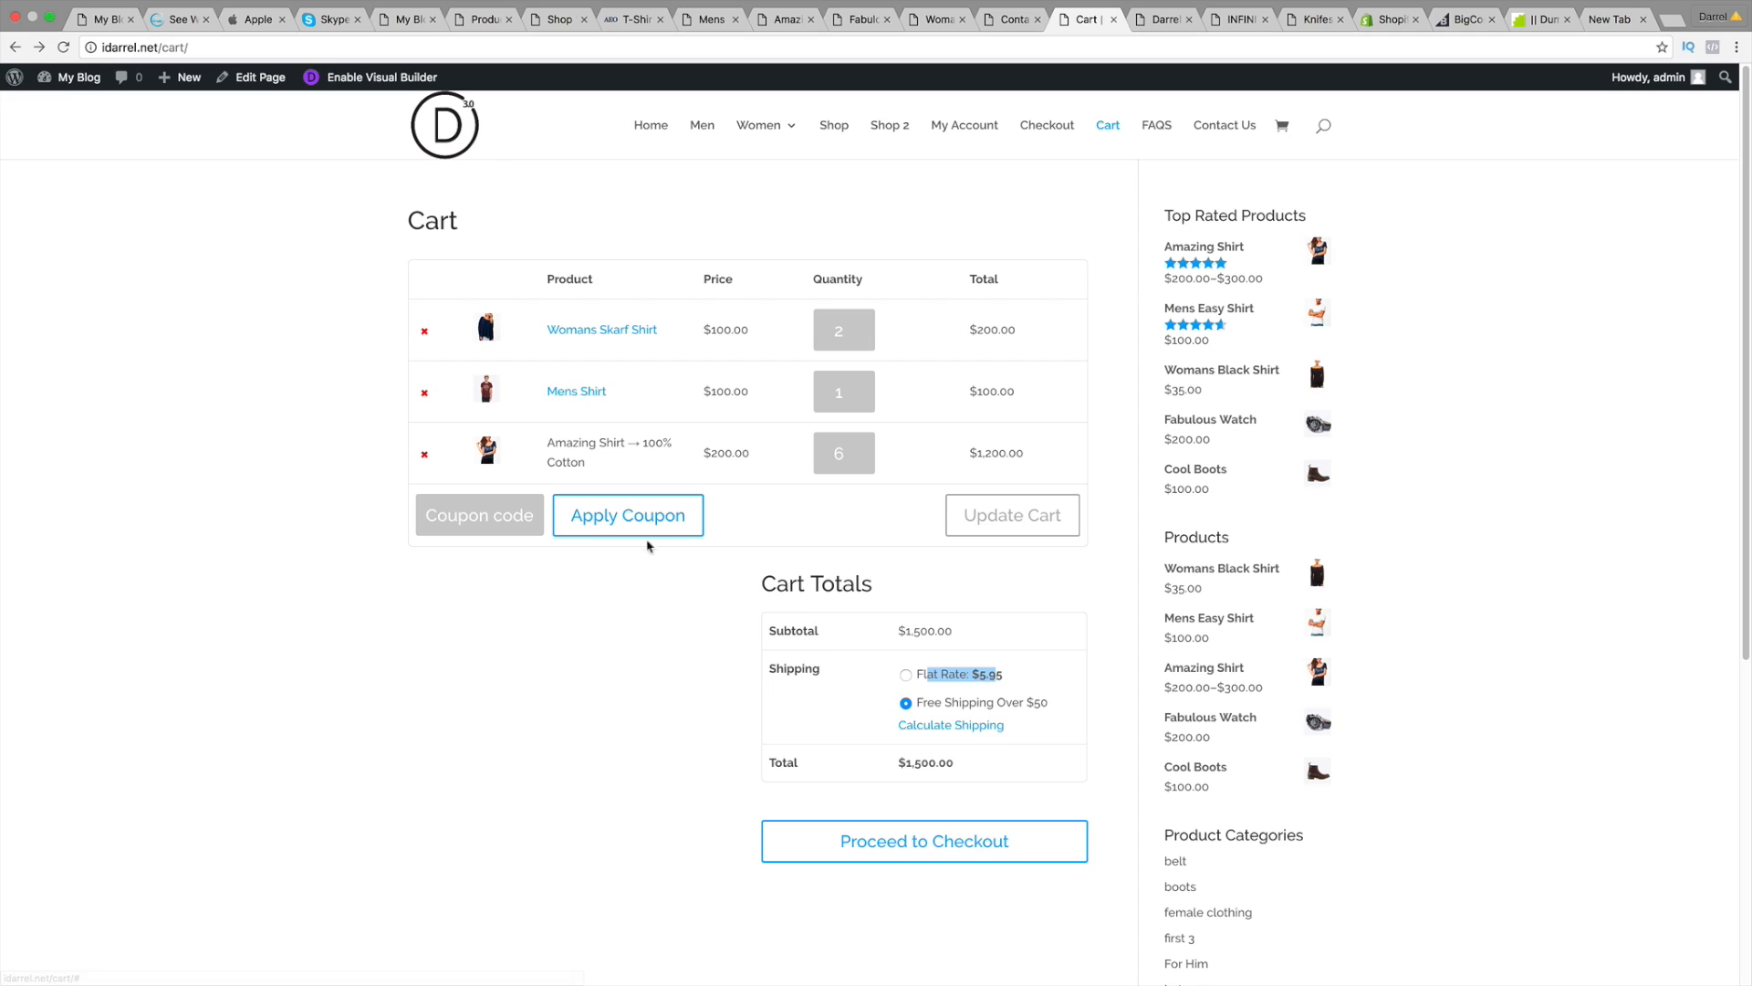
left_click(511, 508)
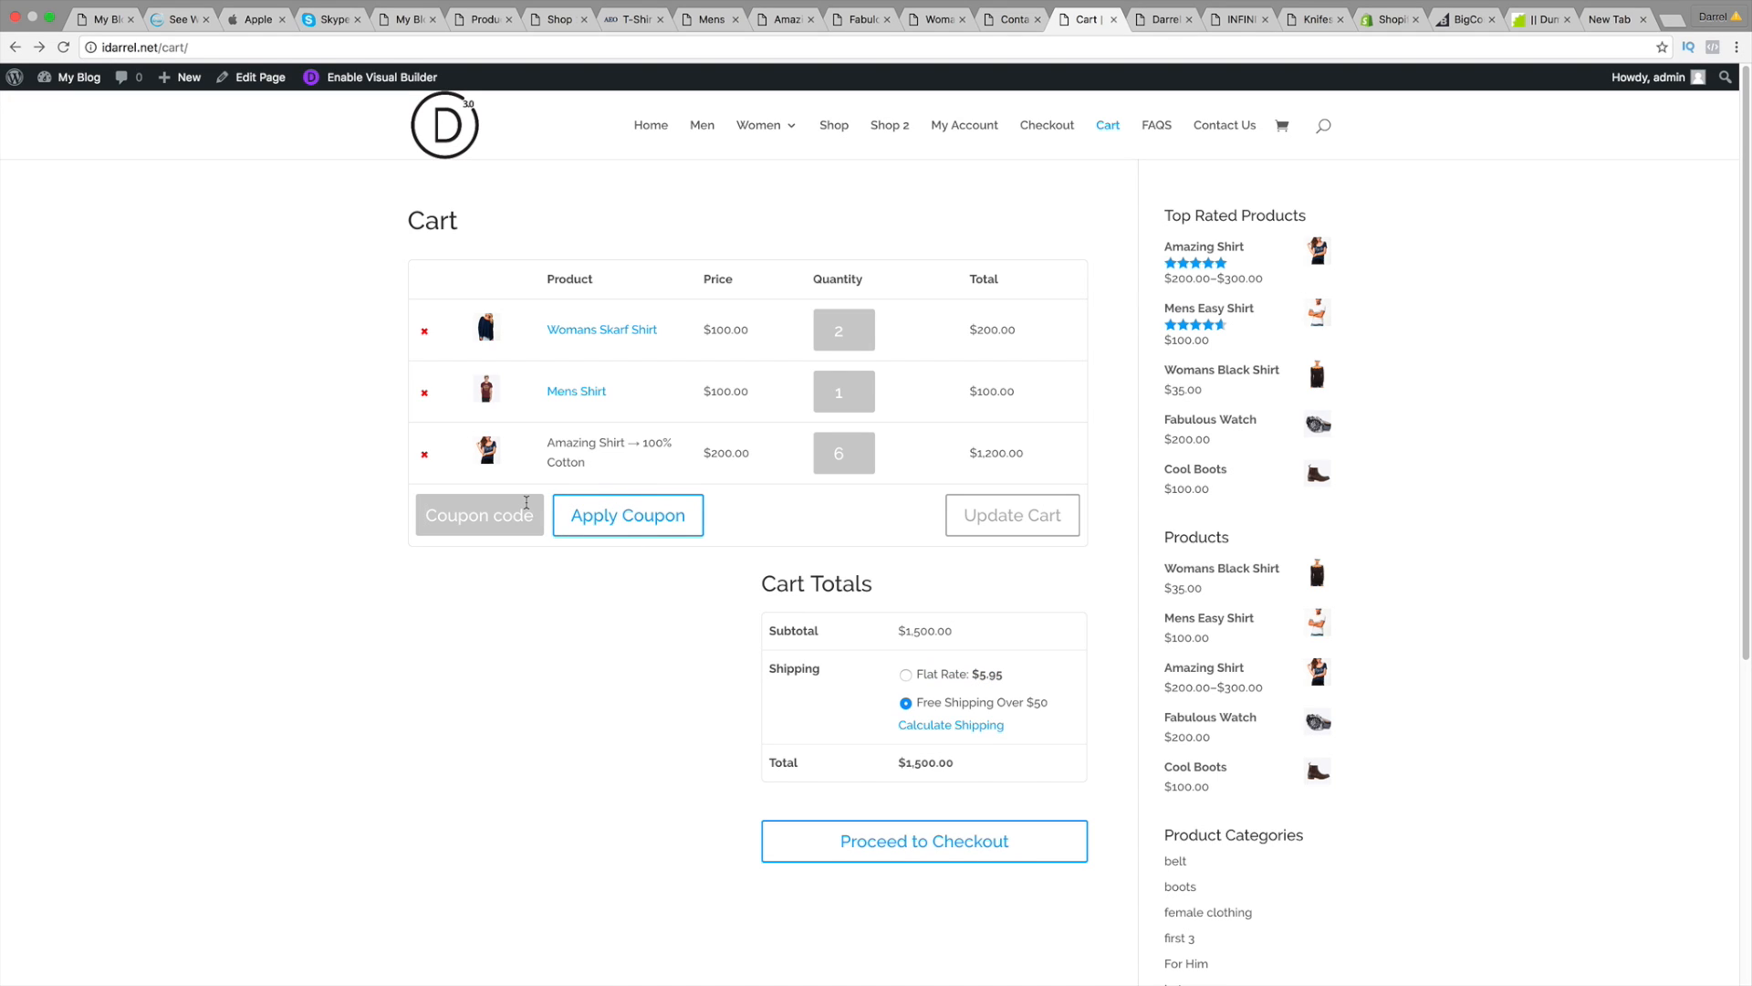
type("darrel626")
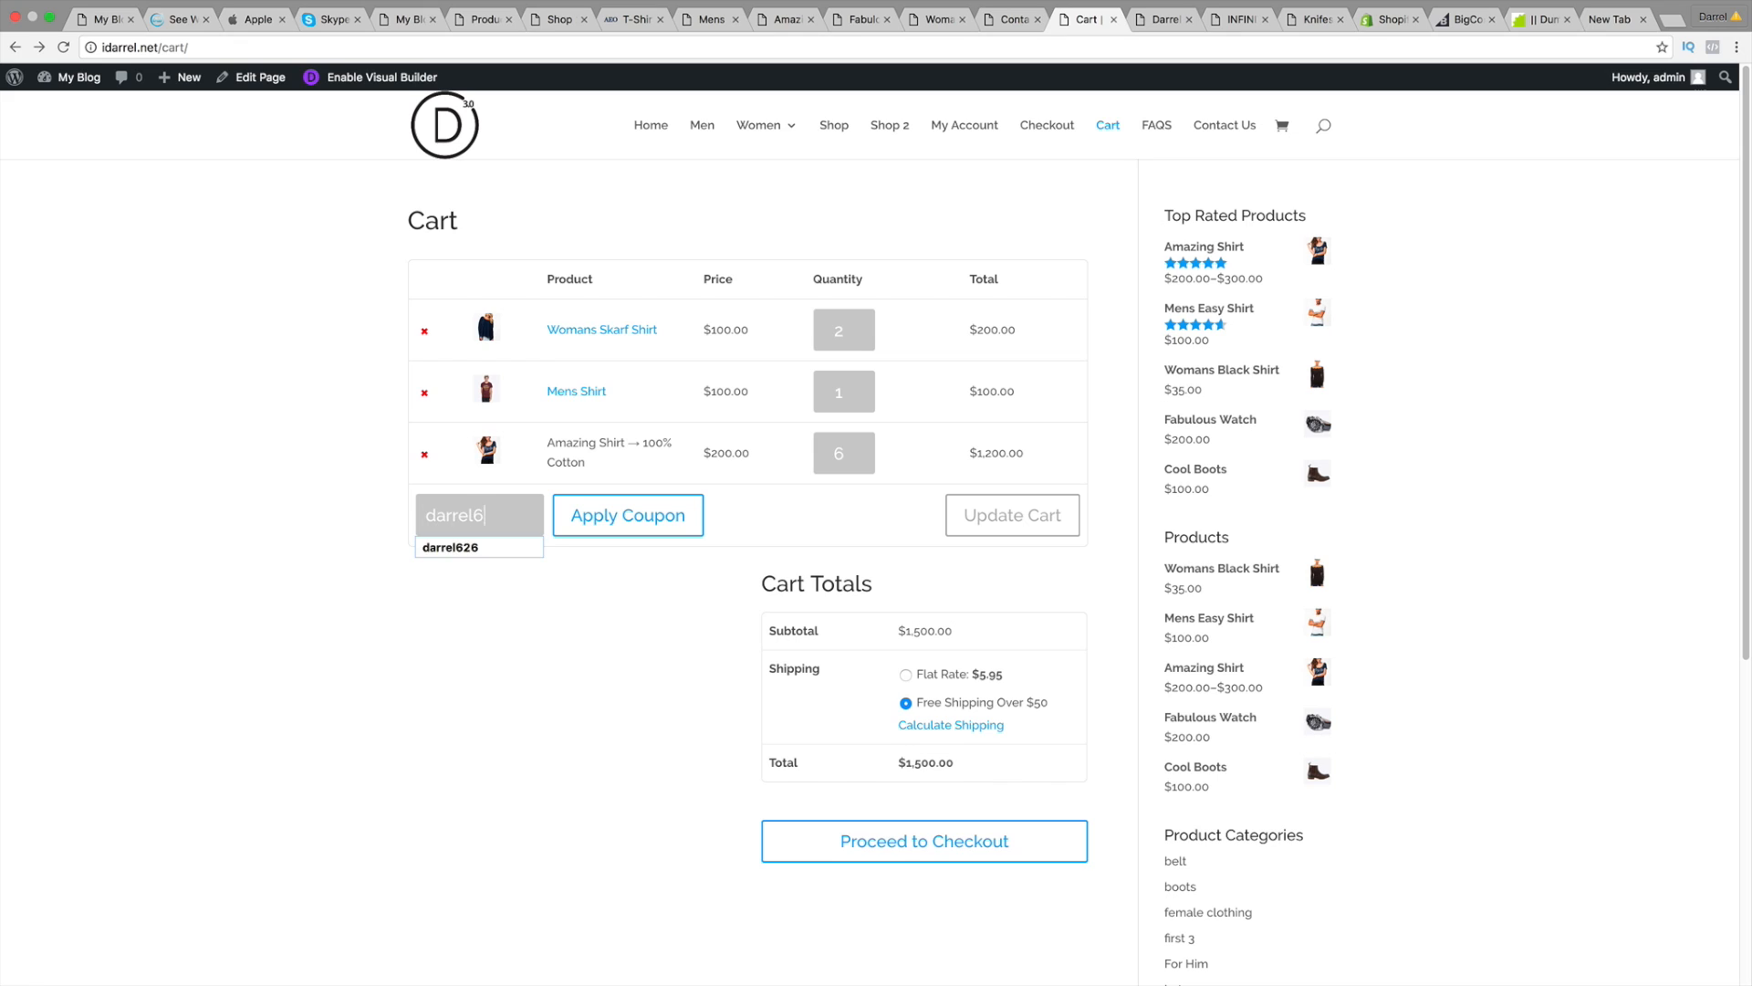
left_click(584, 511)
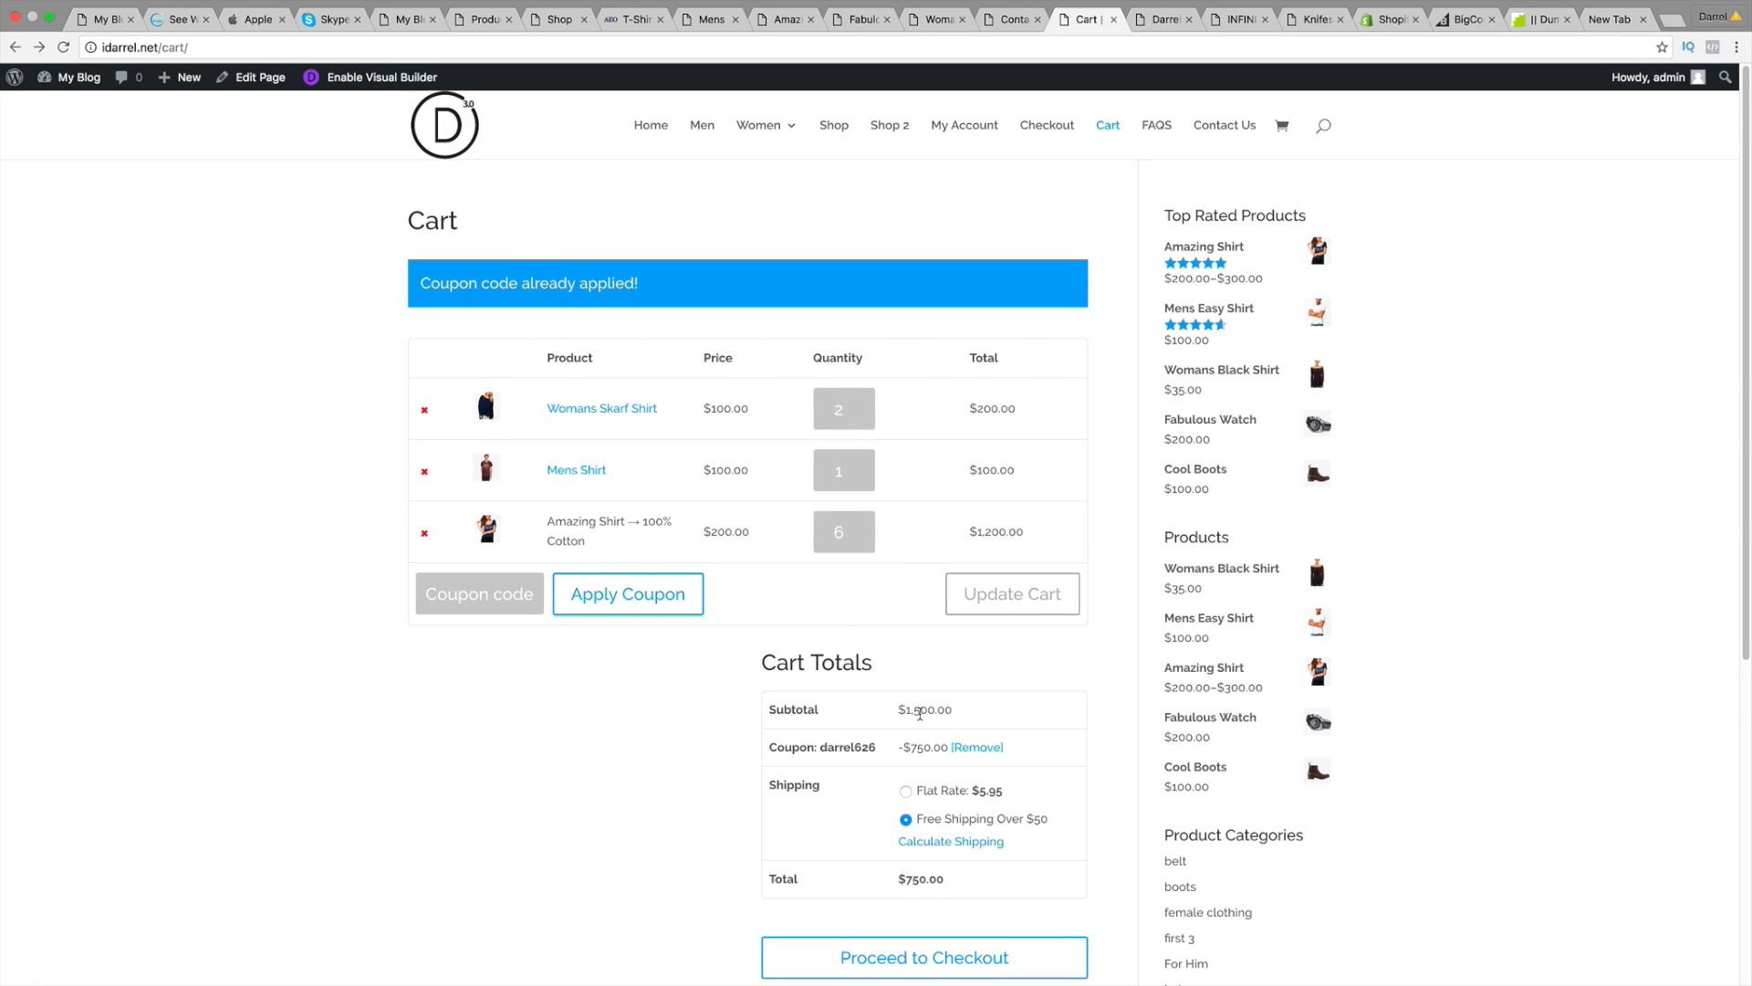
scroll(920, 714, "down", 3)
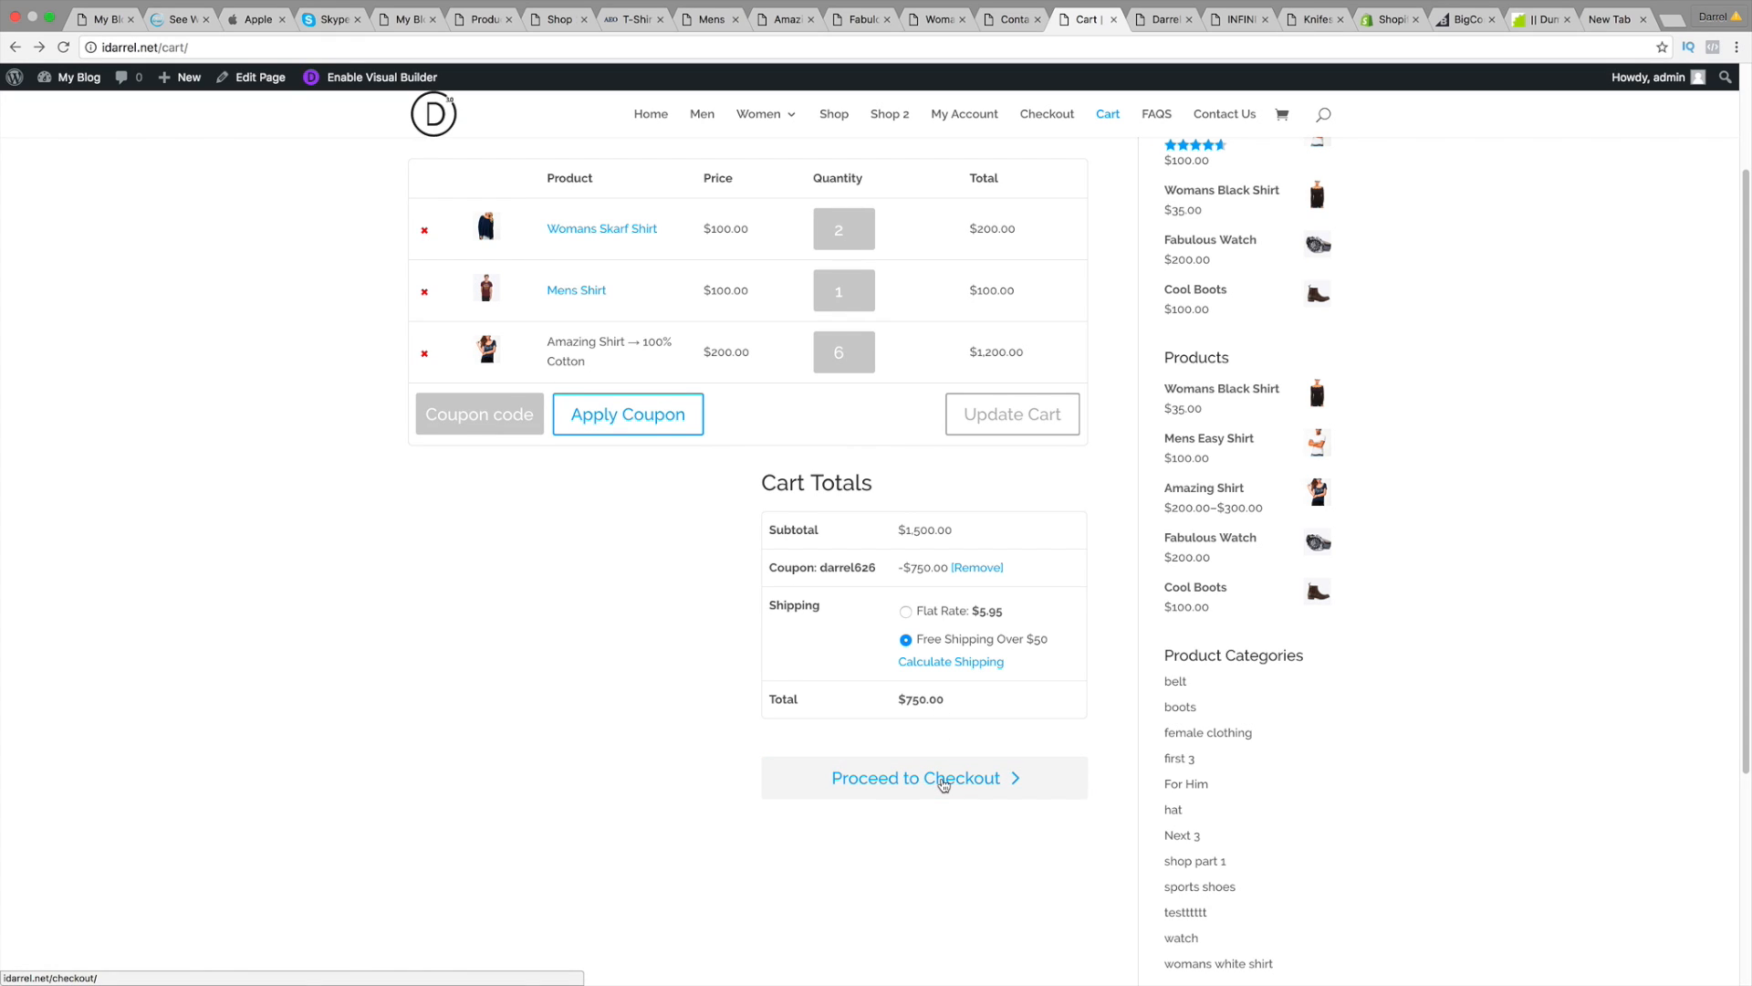
left_click(944, 781)
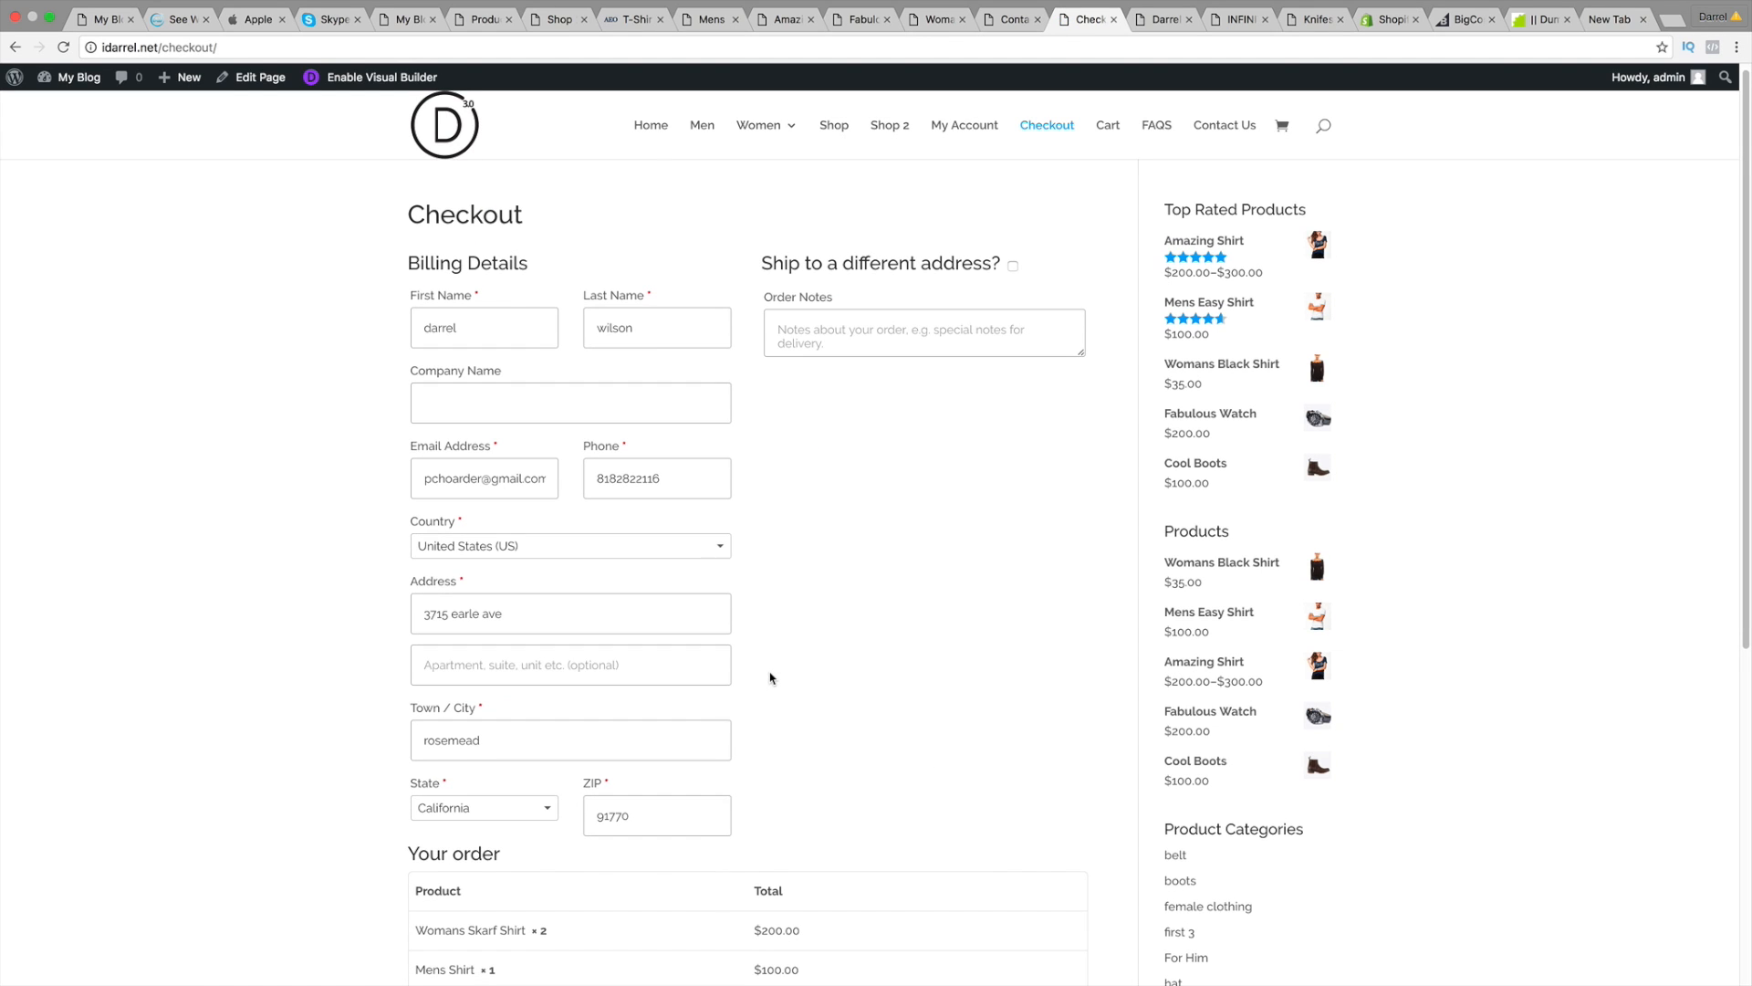
Step: Scroll down the checkout page and highlight the order Subtotal and coupon discount lines
scroll(771, 677, "down", 5)
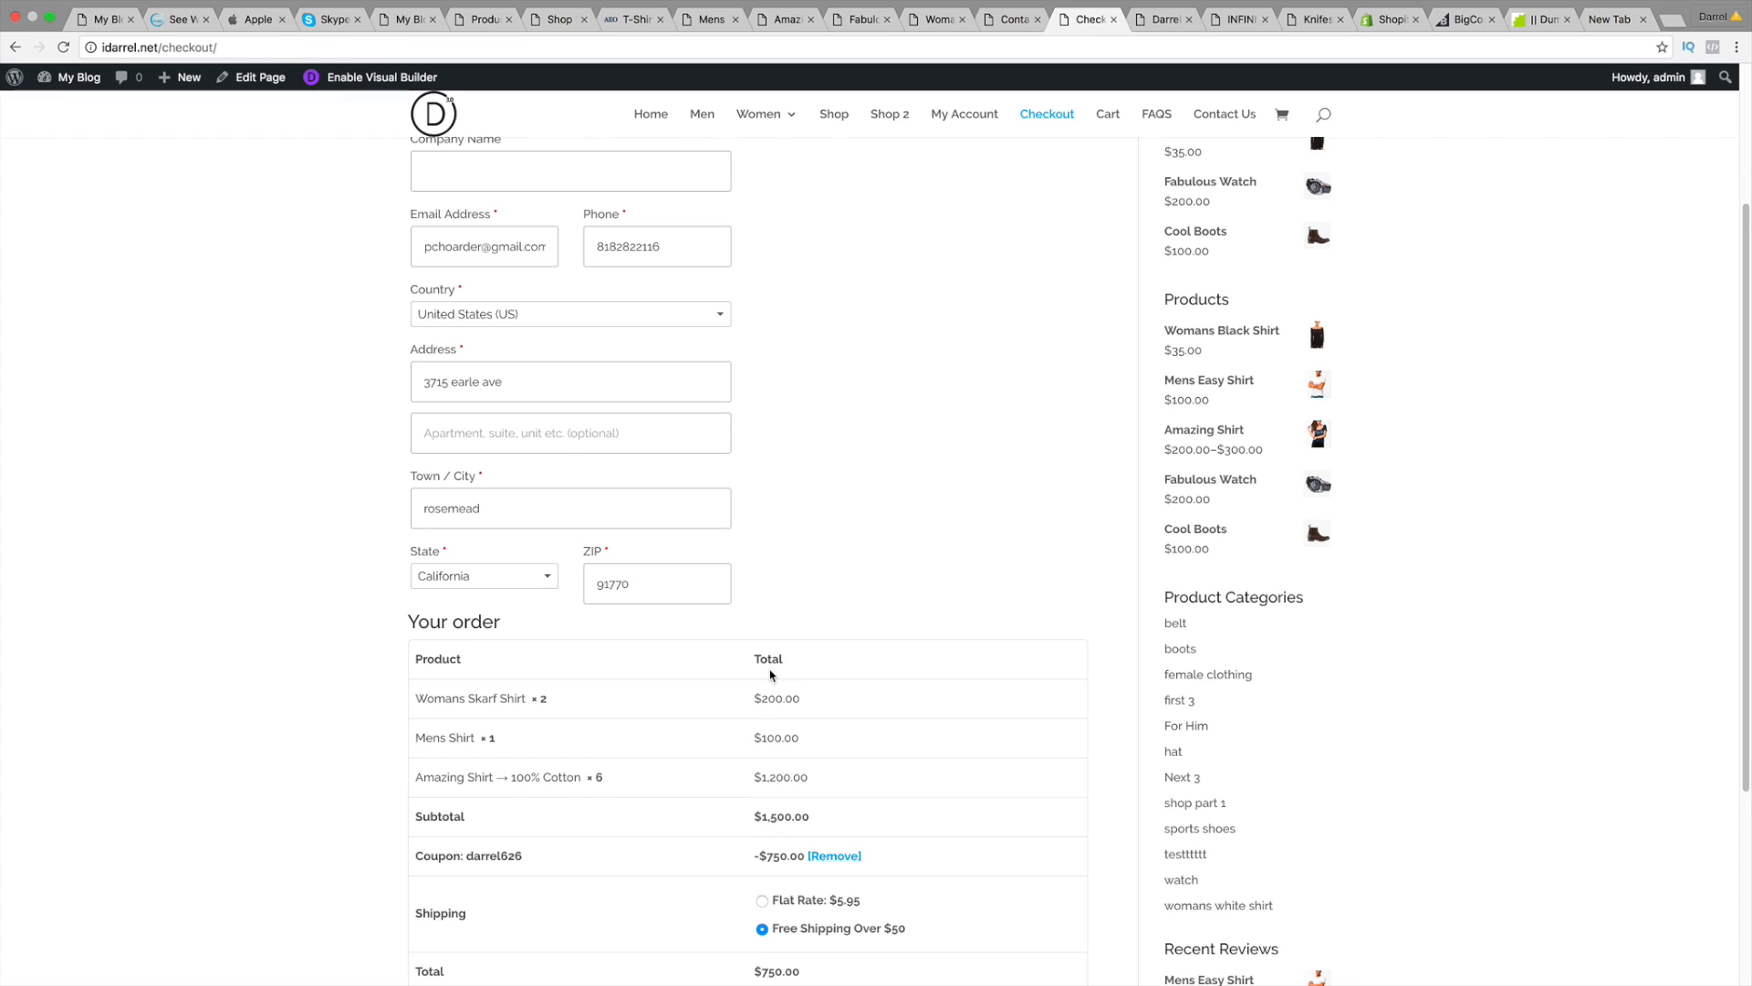
scroll(770, 675, "down", 6)
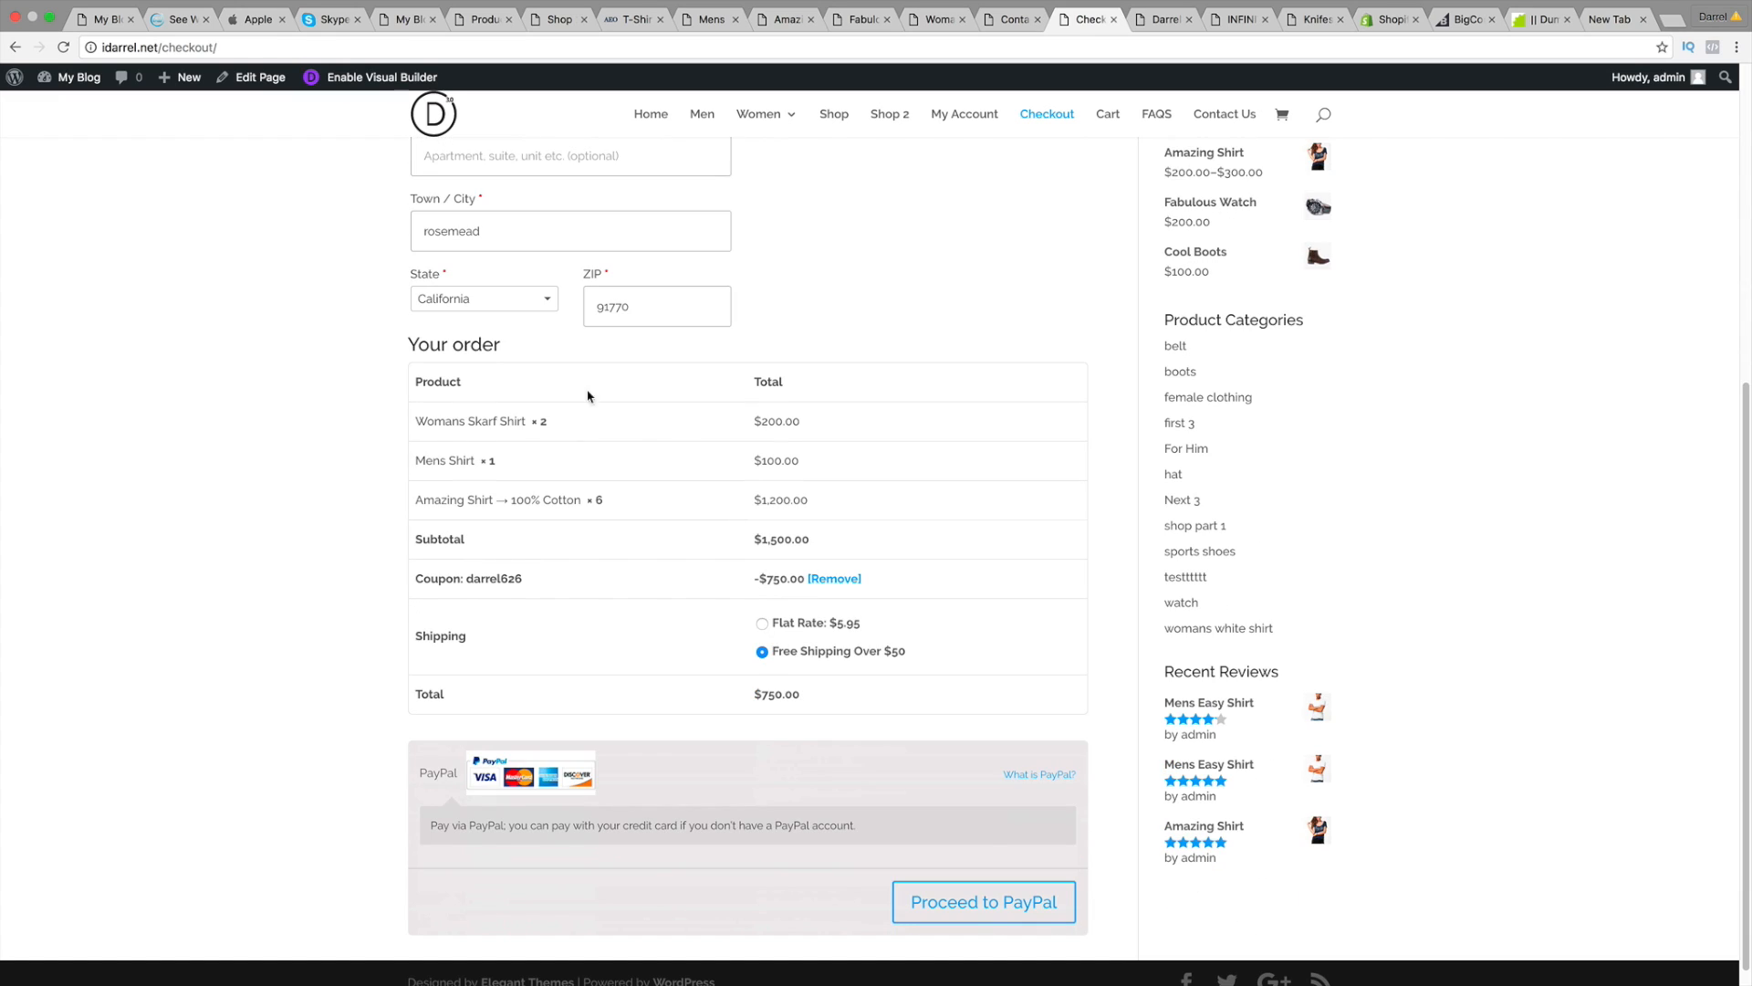
scroll(525, 447, "down", 1)
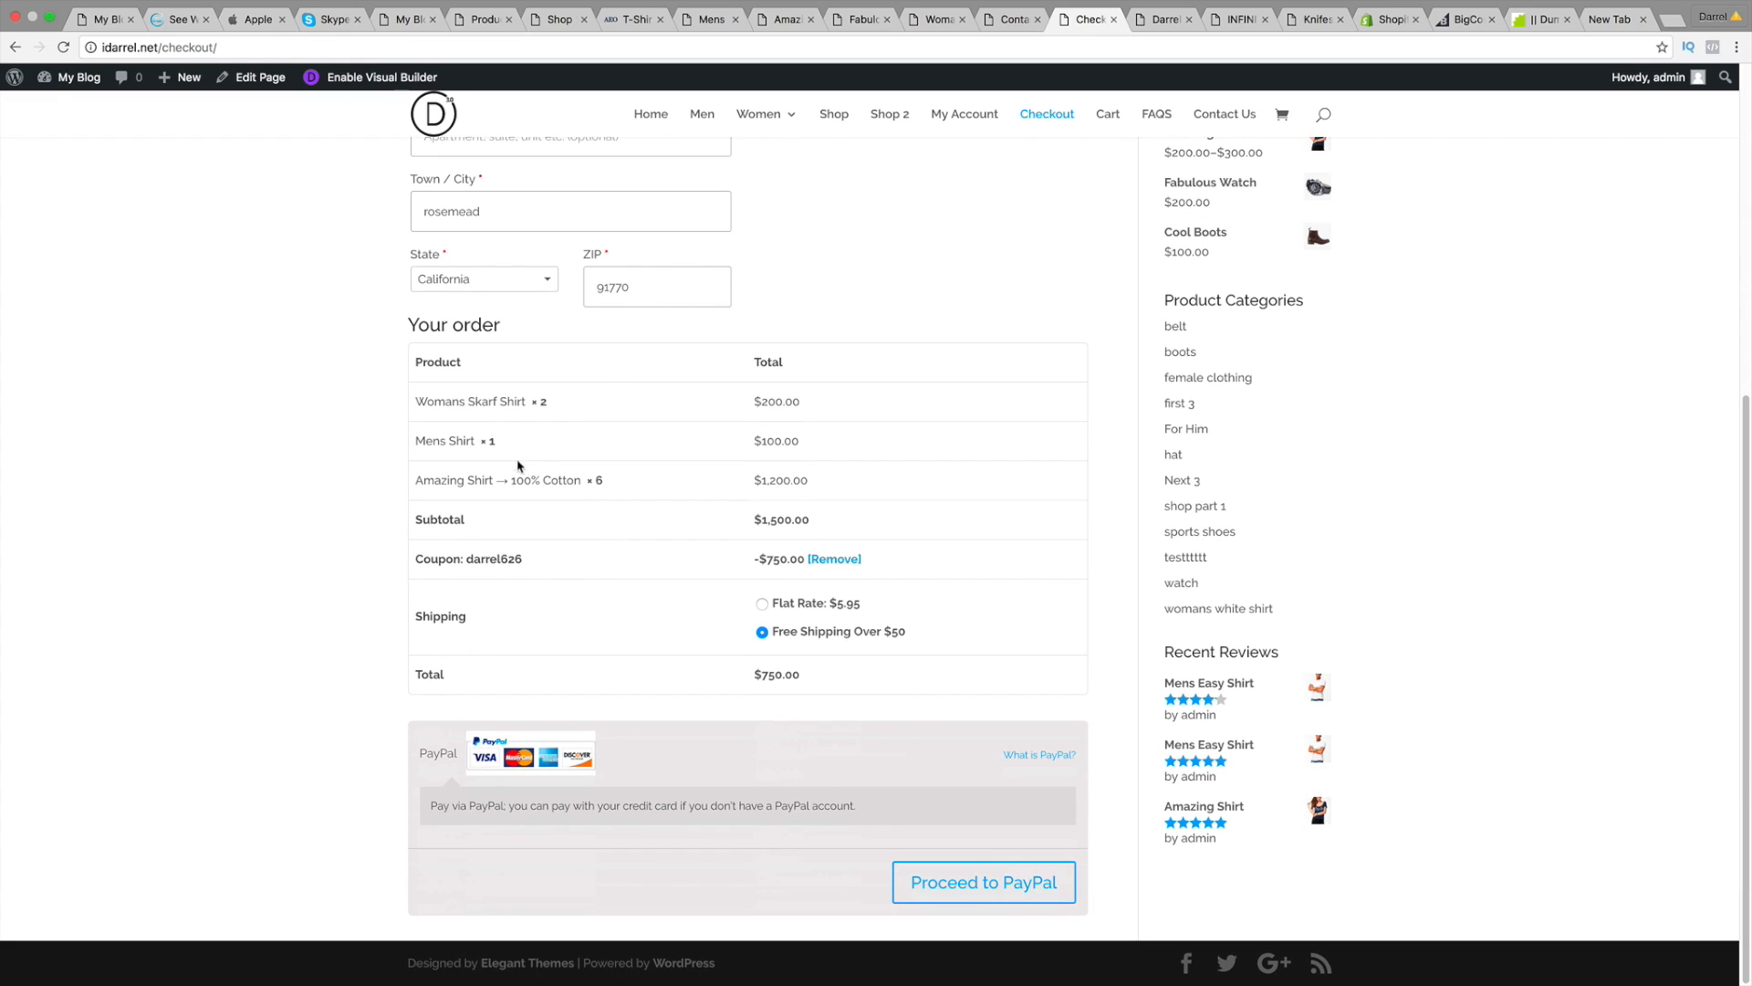
left_click_drag(499, 519, 422, 516)
left_click_drag(518, 559, 413, 558)
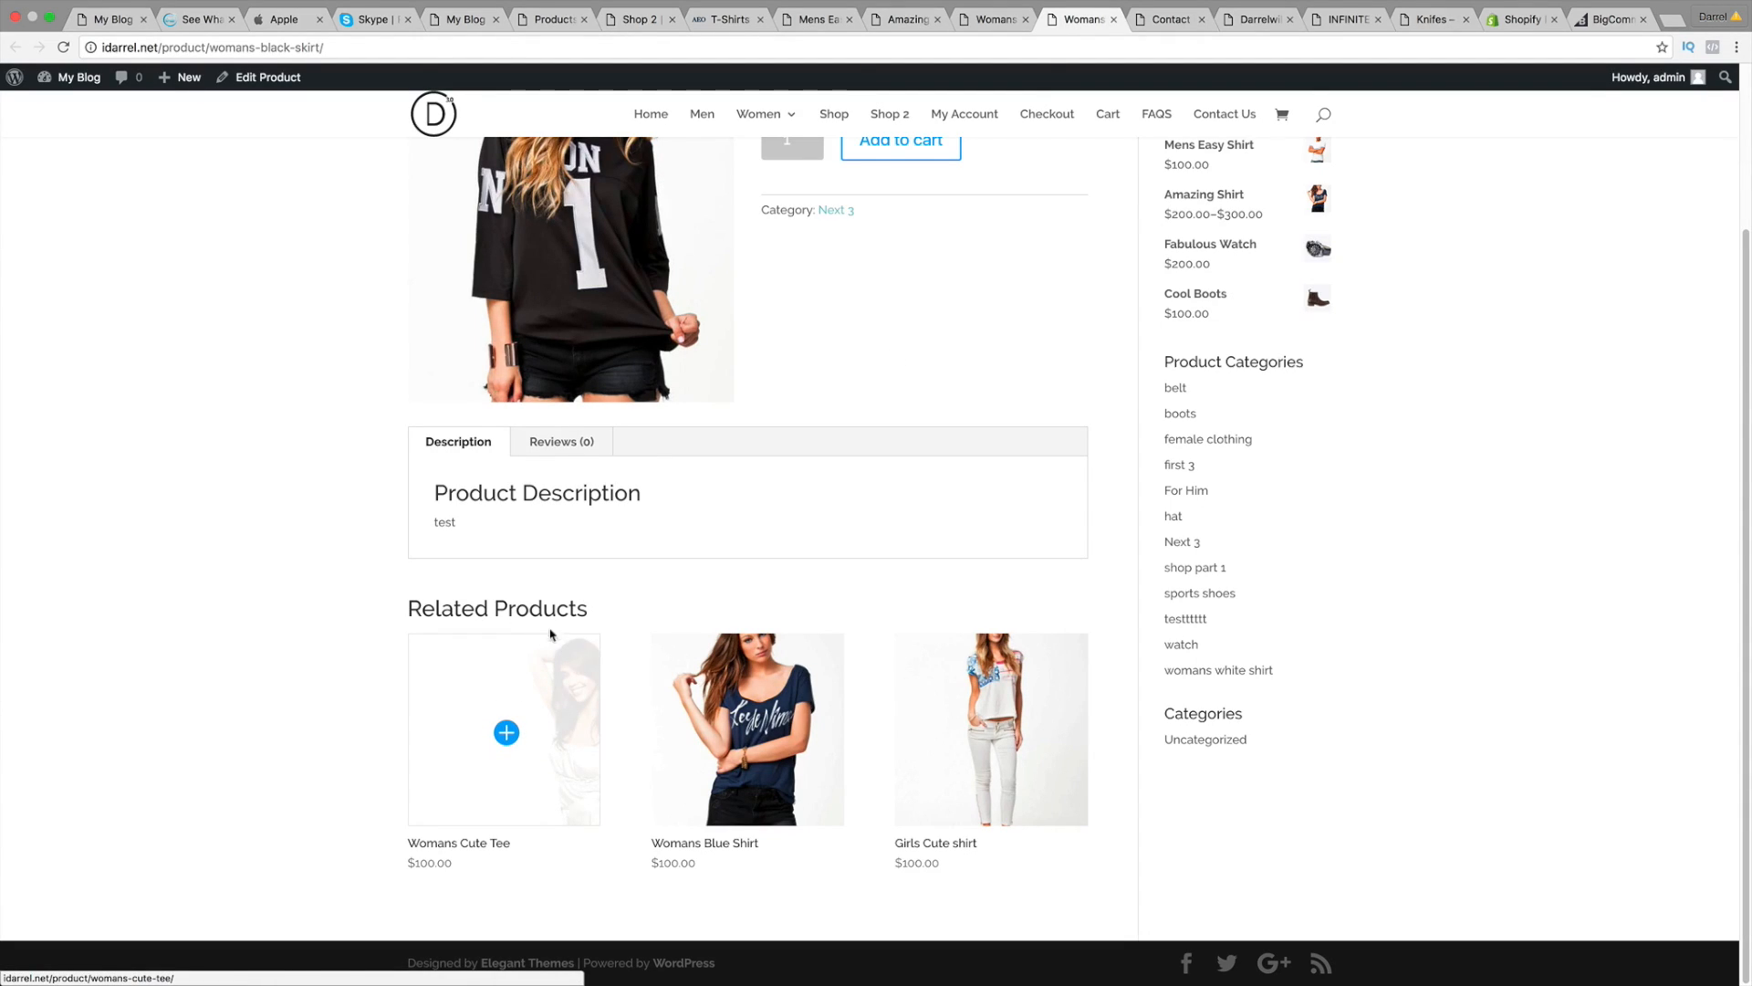
Step: Highlight the Related Products heading, then bring up the darreldivilayout1.com Contact Us page
left_click_drag(598, 610, 408, 611)
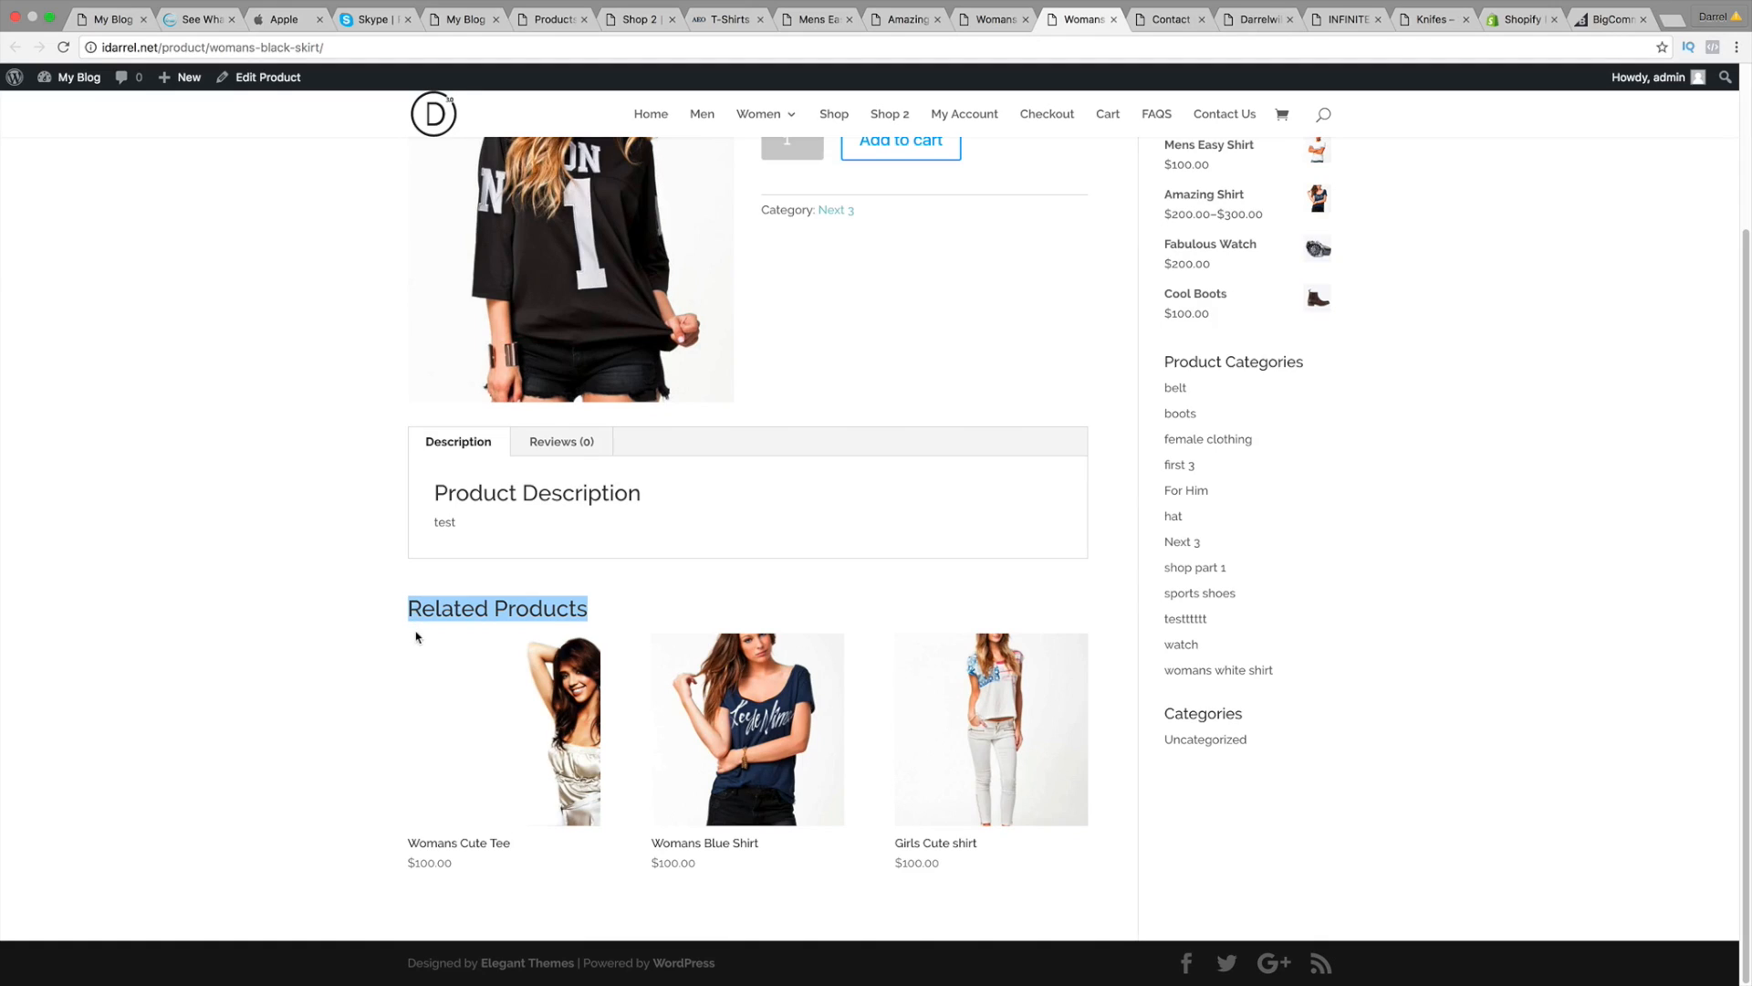
mouse_move(504, 730)
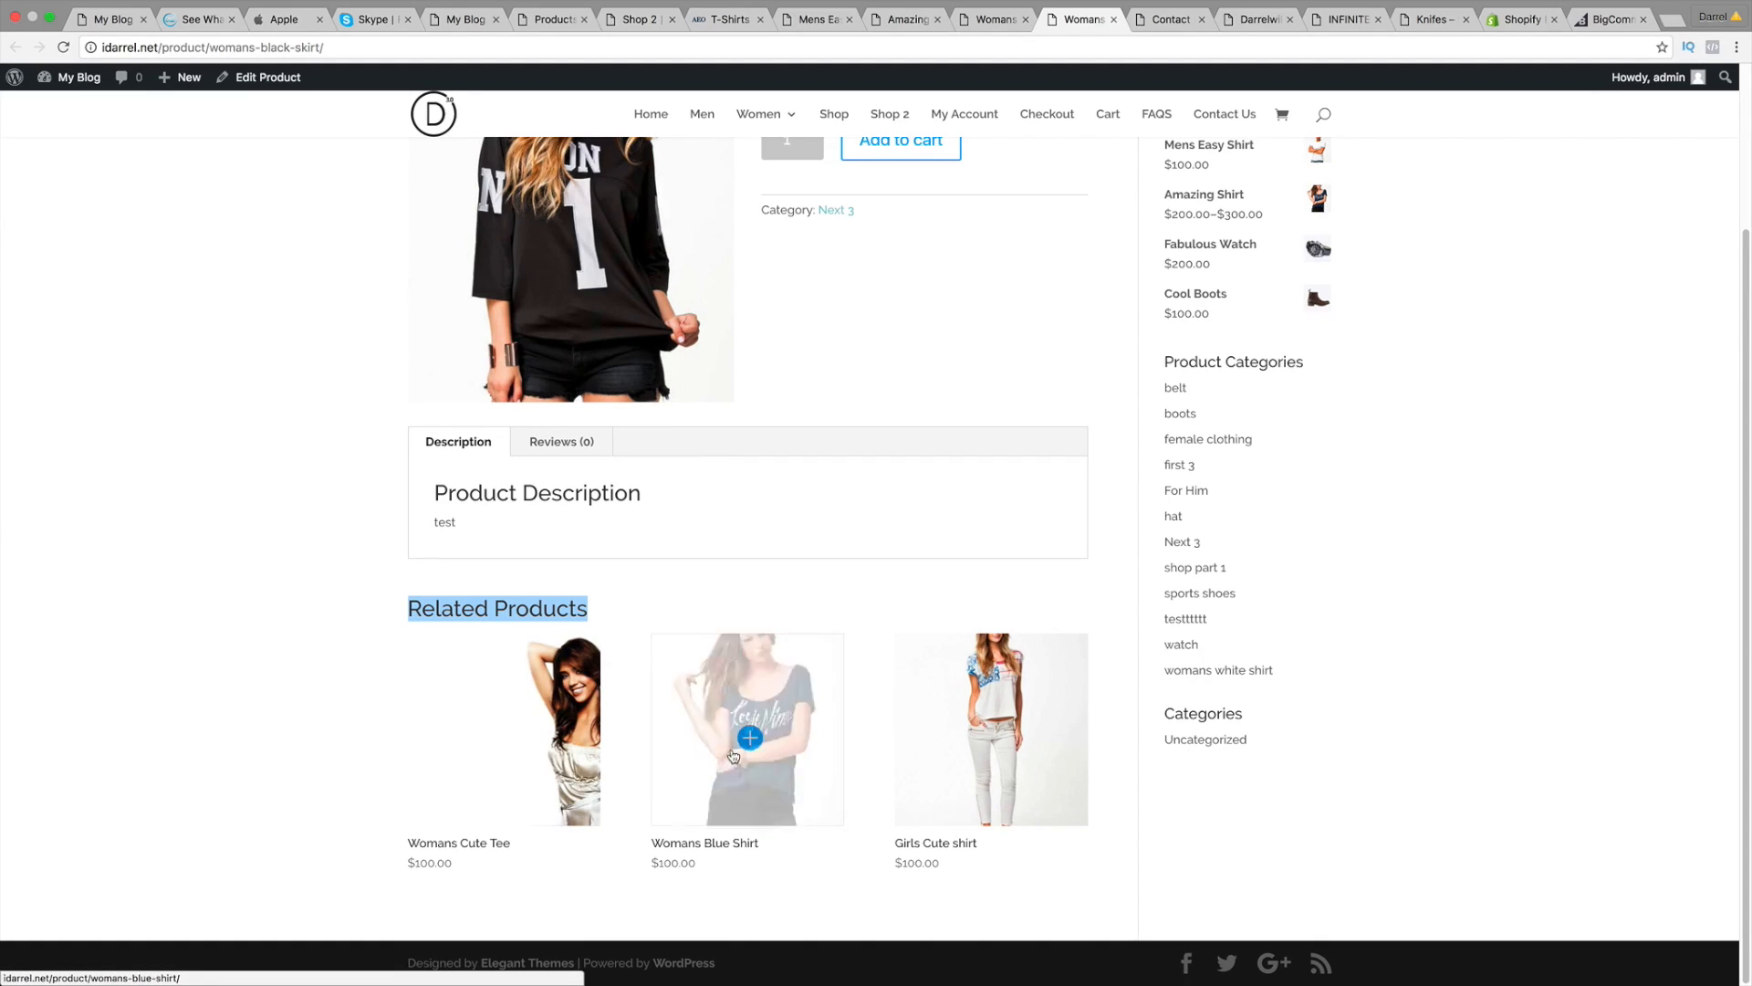
mouse_move(912, 728)
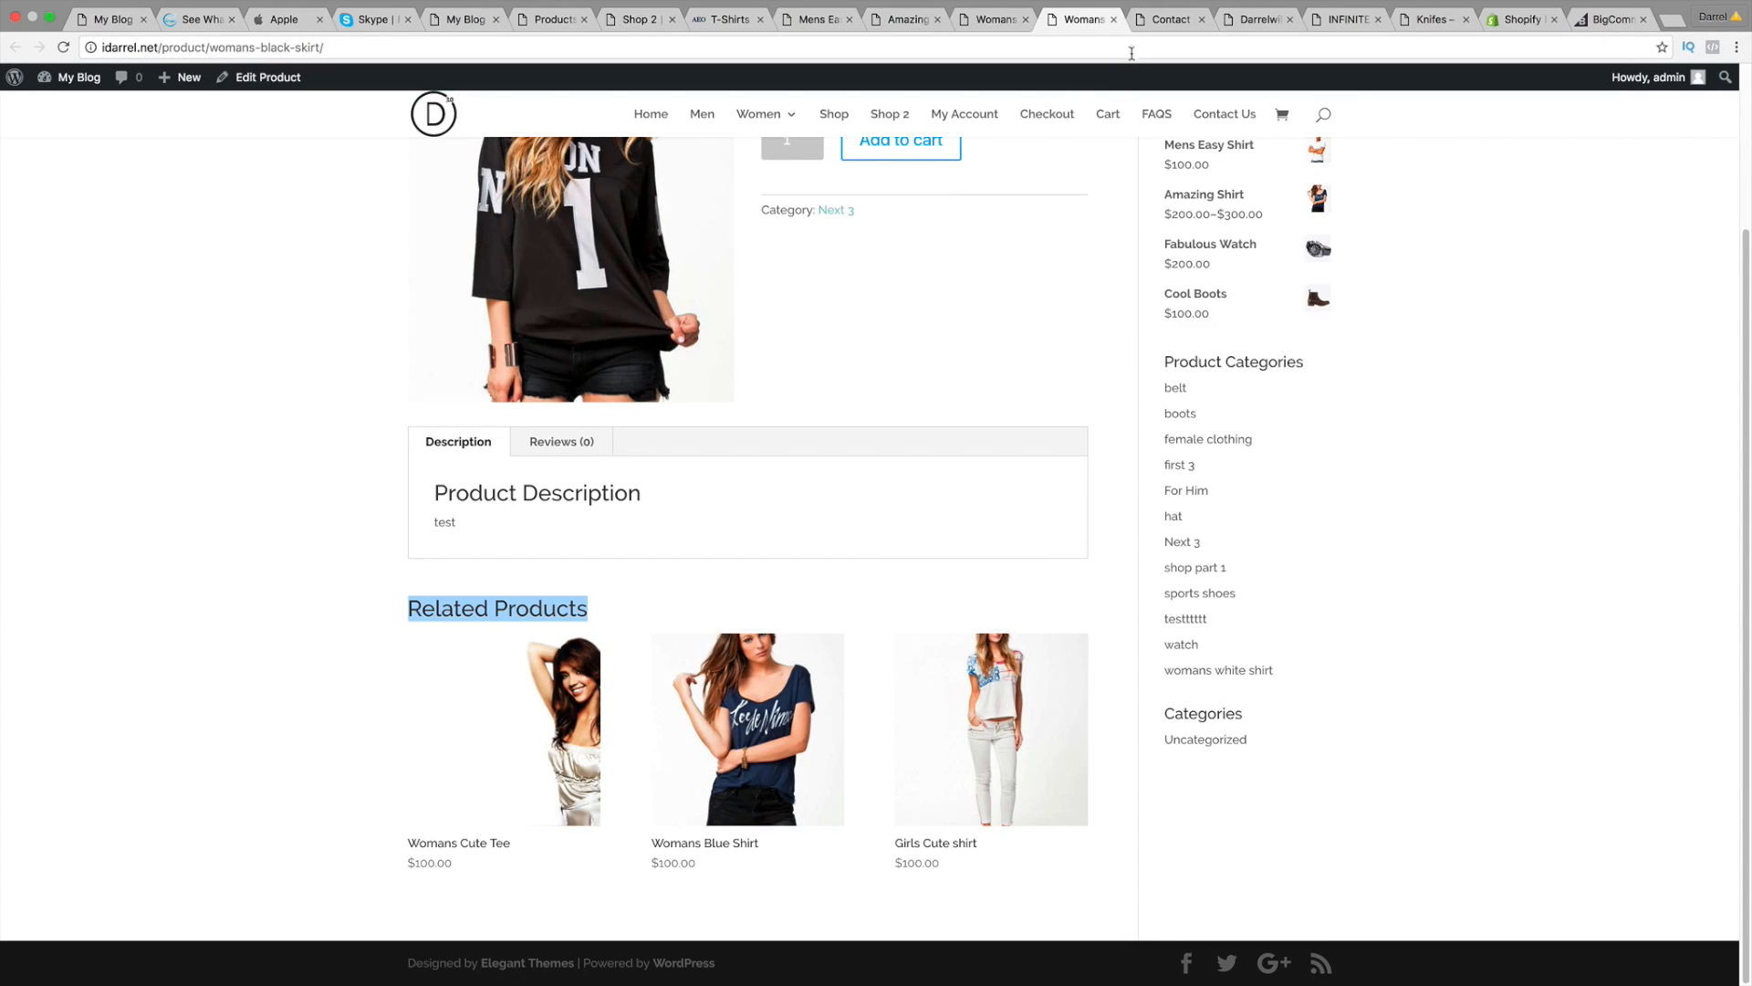
left_click(1170, 19)
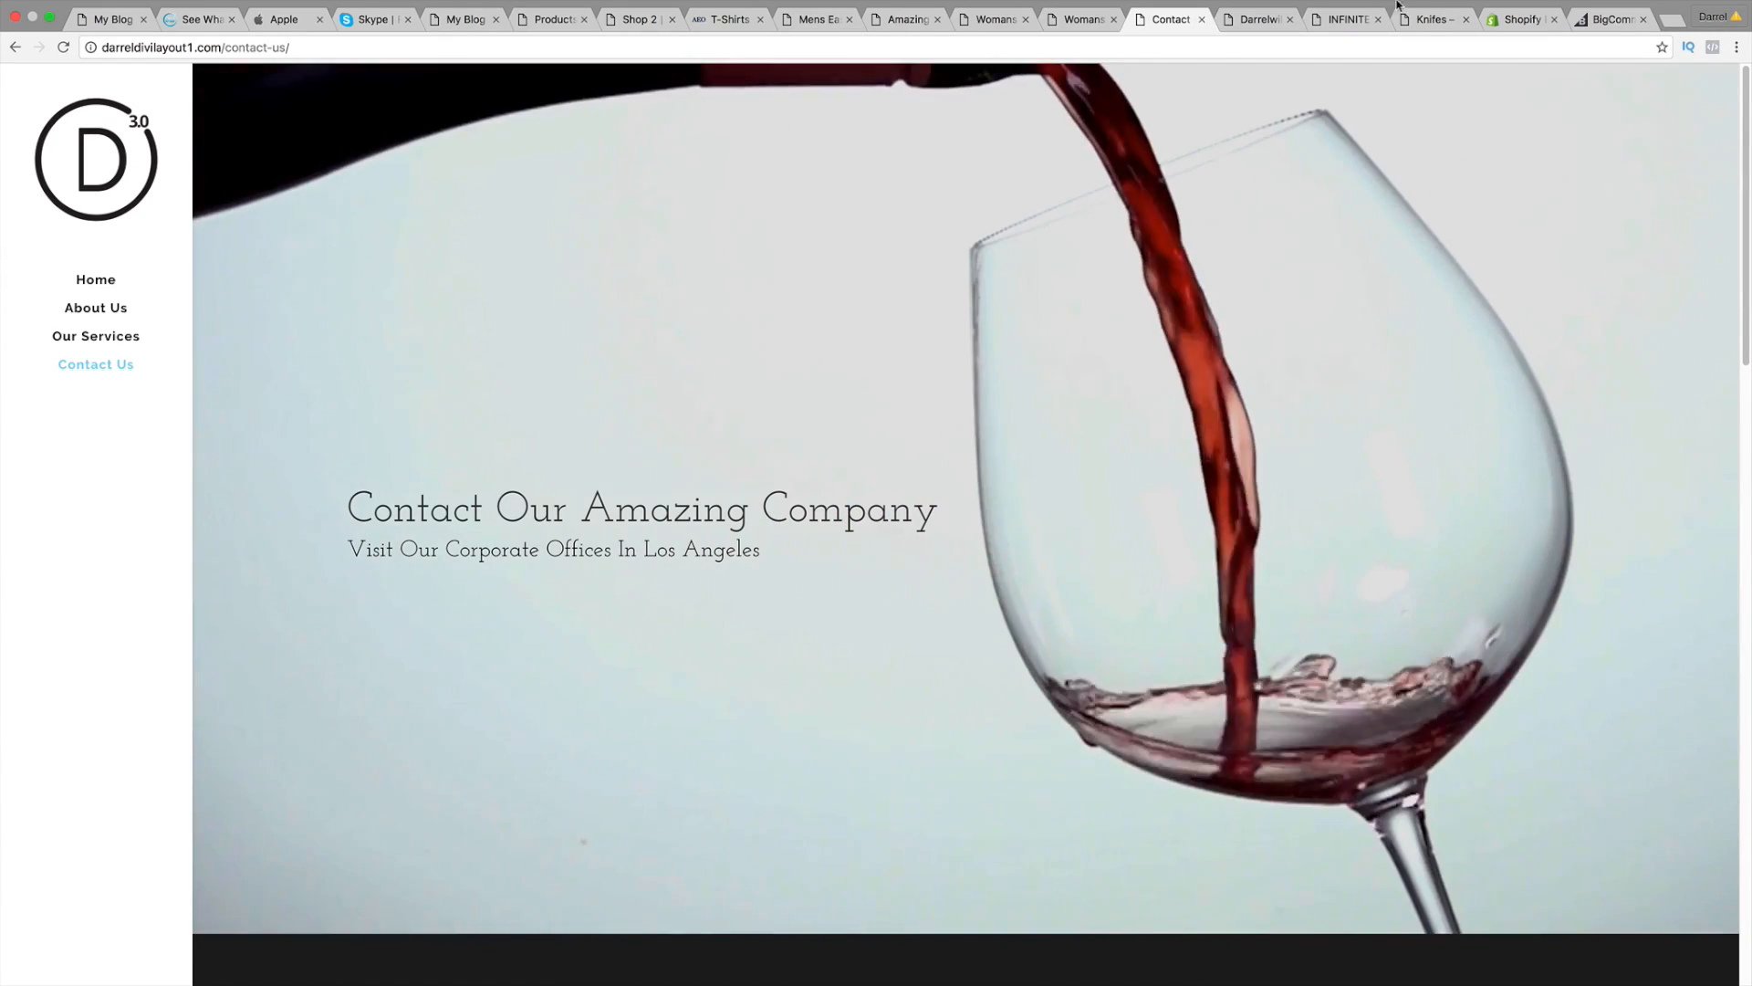
Step: Glance at the beatifulhikes.com and darreldivilayout2.biz demos, then return to the idarrel.net homepage
left_click(1257, 22)
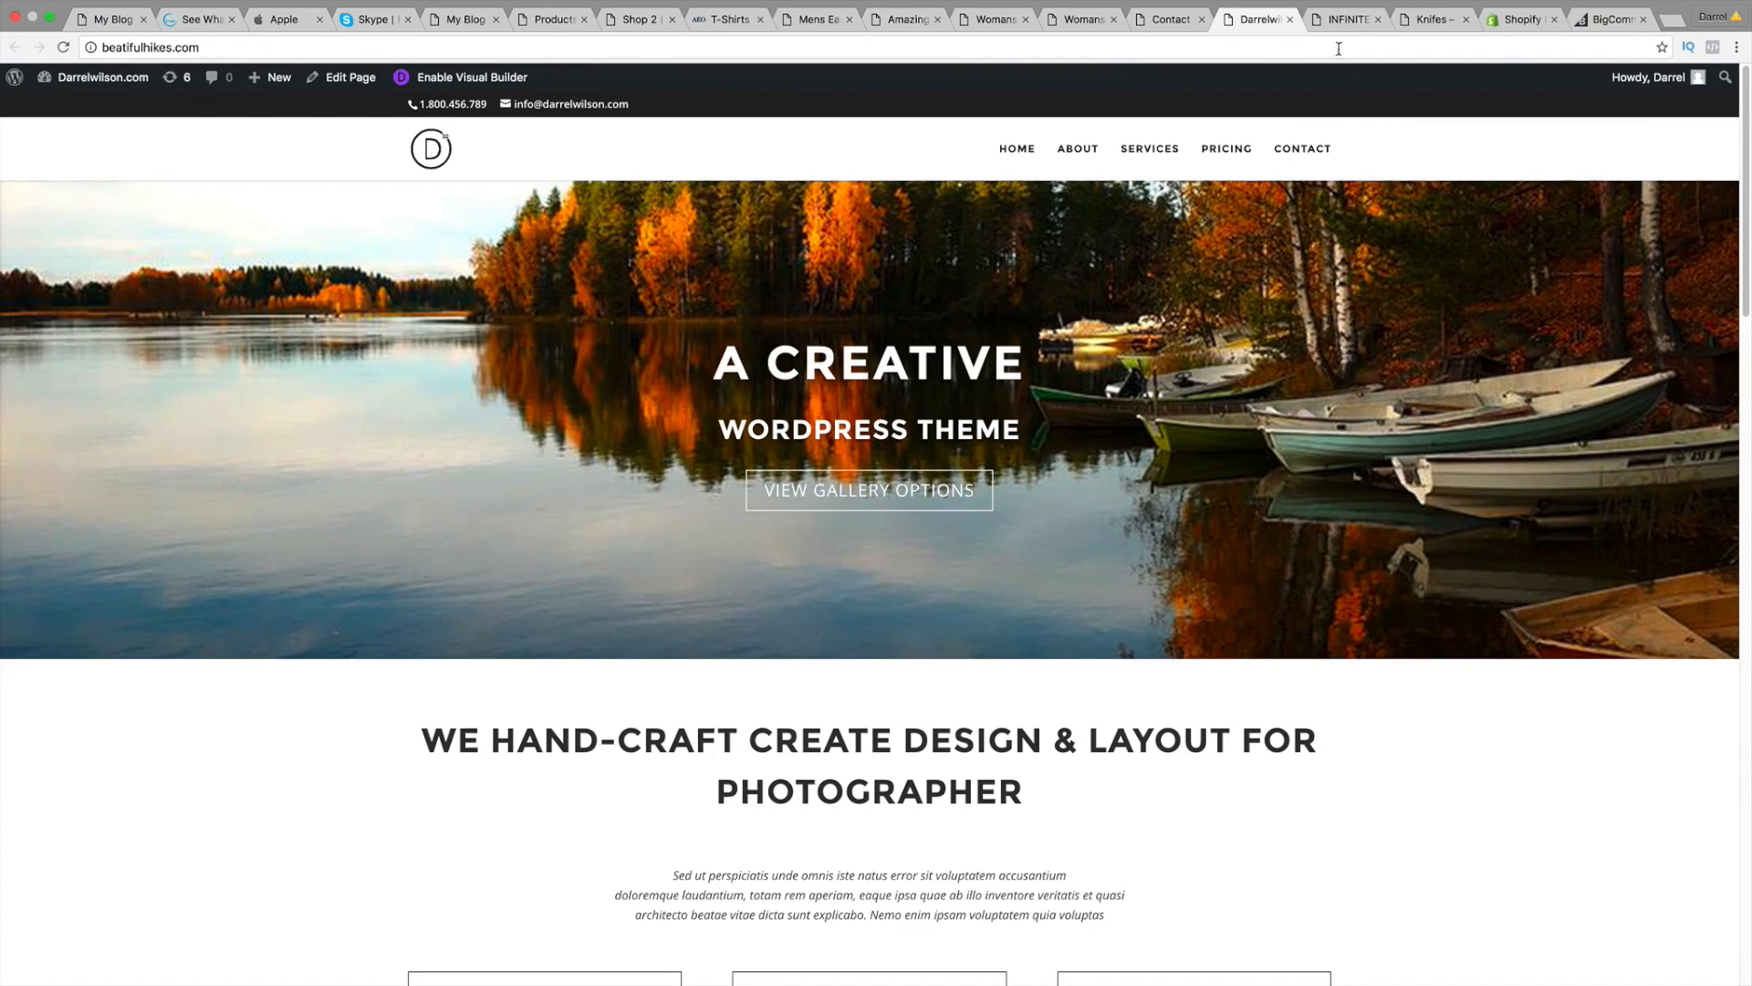
left_click(1342, 19)
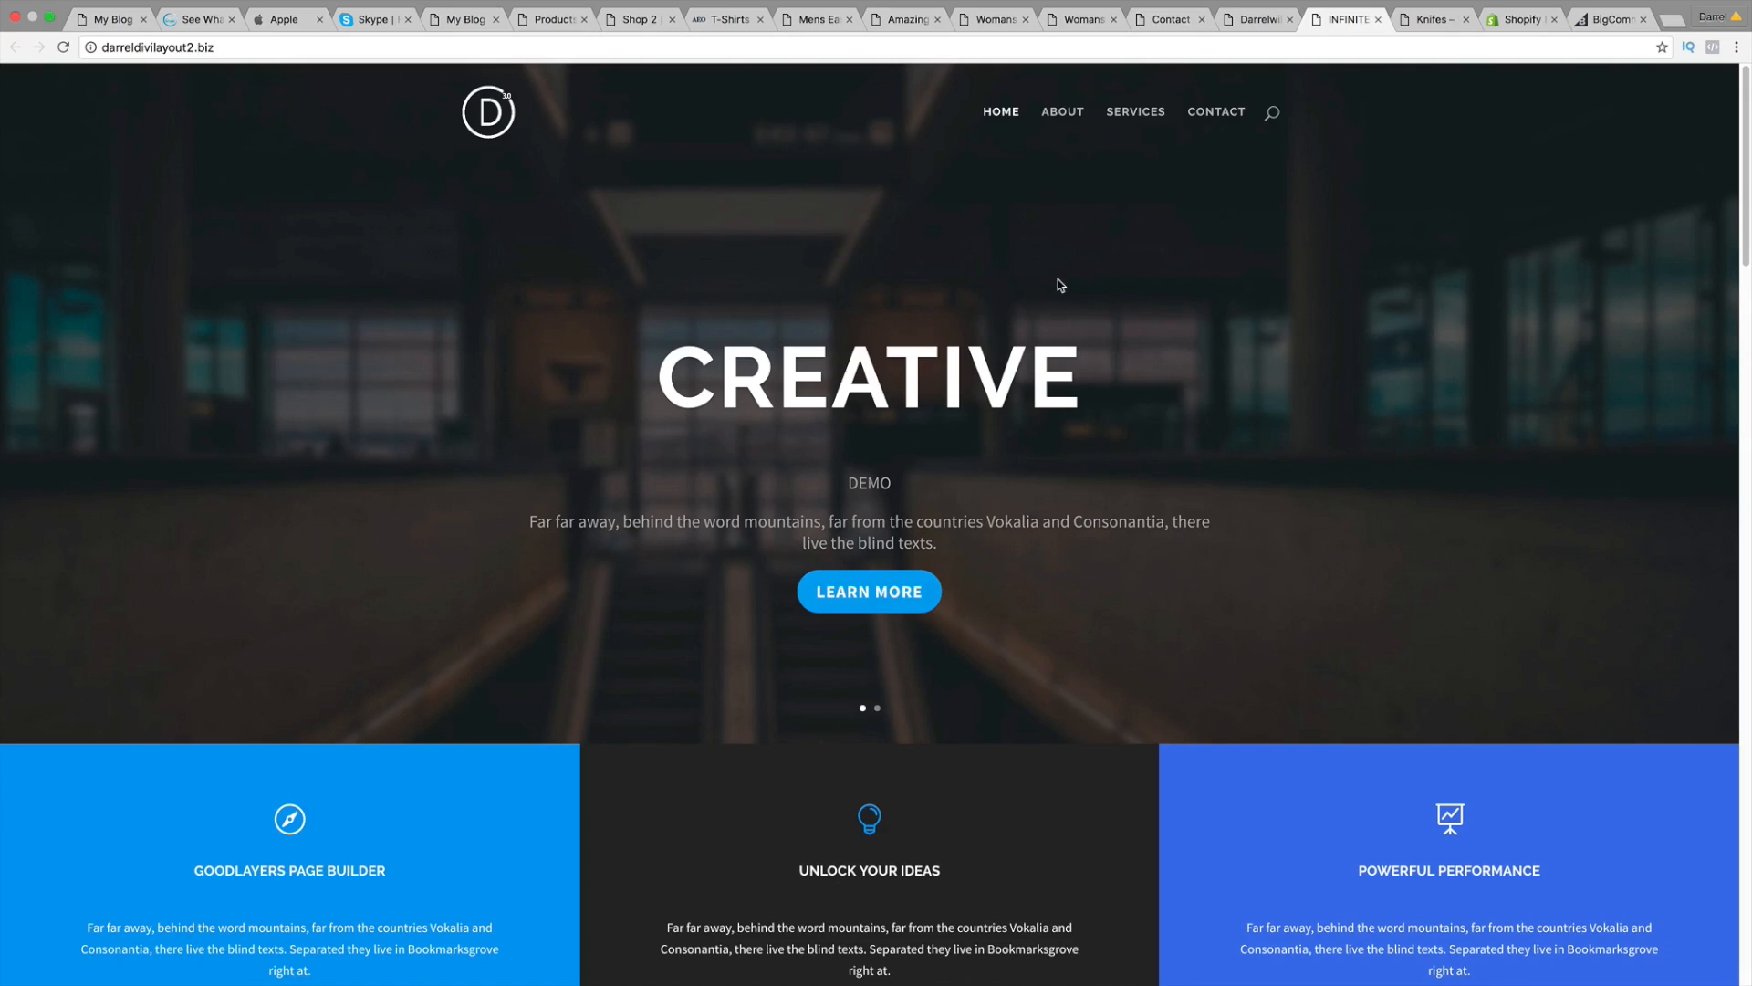
left_click(115, 21)
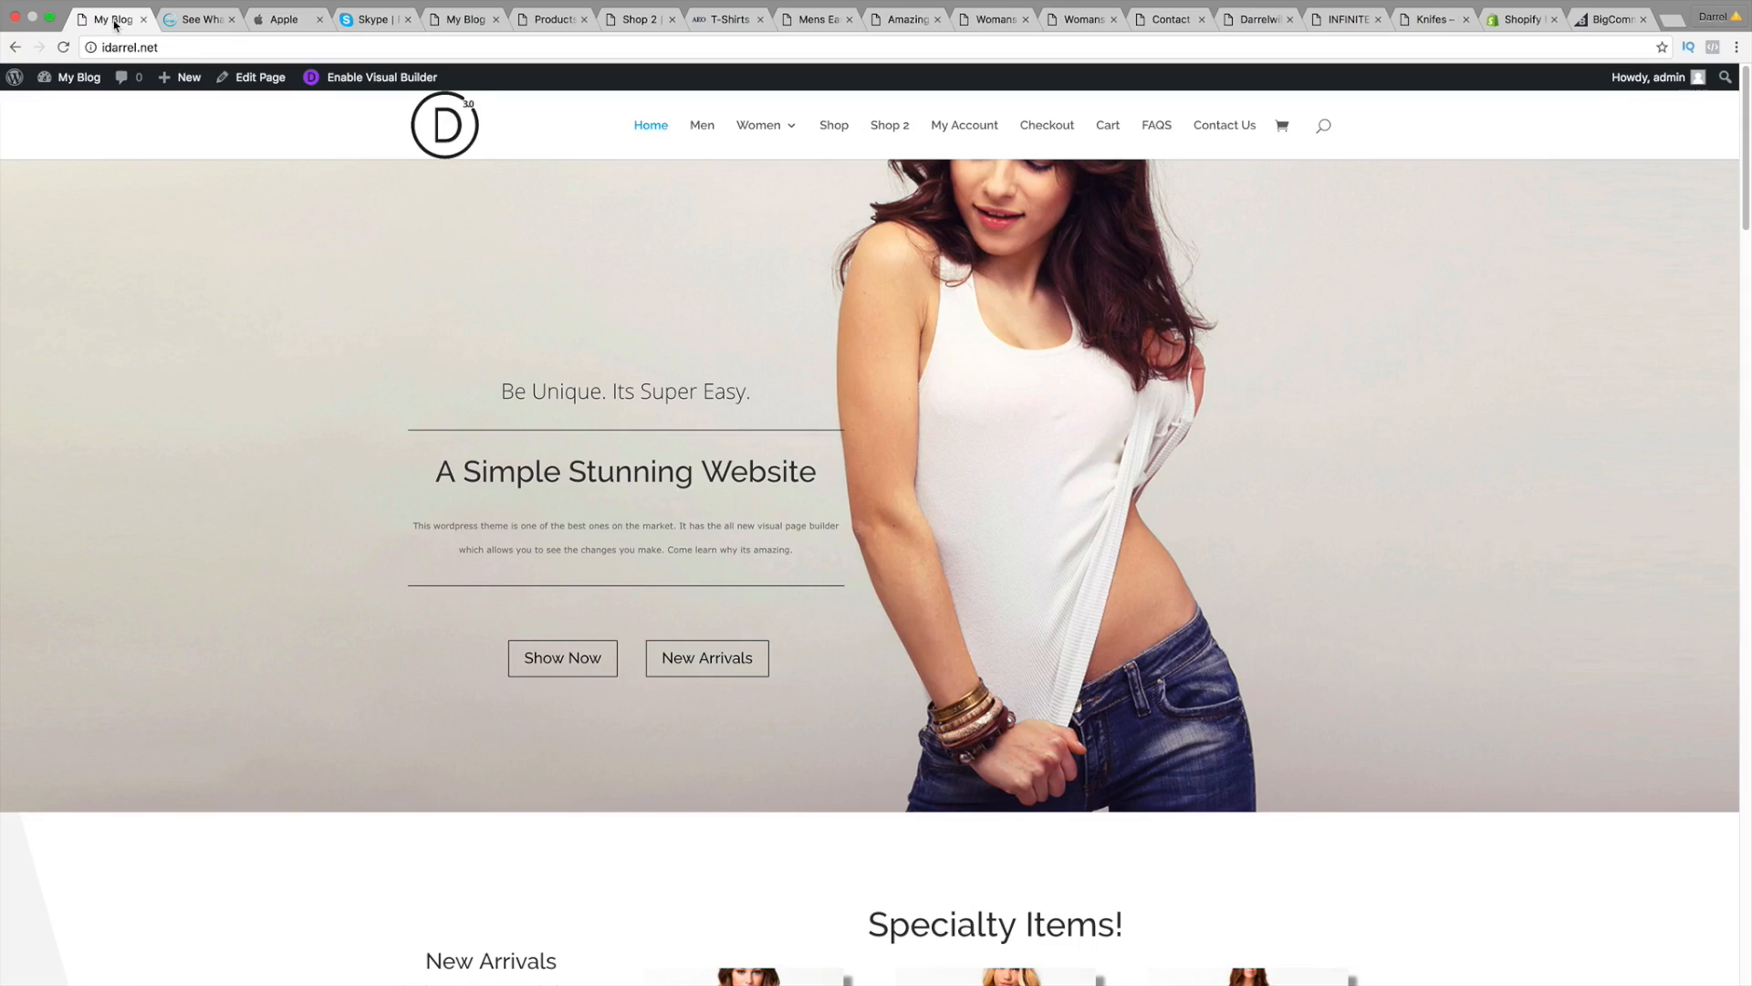
Step: Open FAQS and expand 'How is my price determined?' and 'When will Elgant be in more stores?'
left_click(1150, 130)
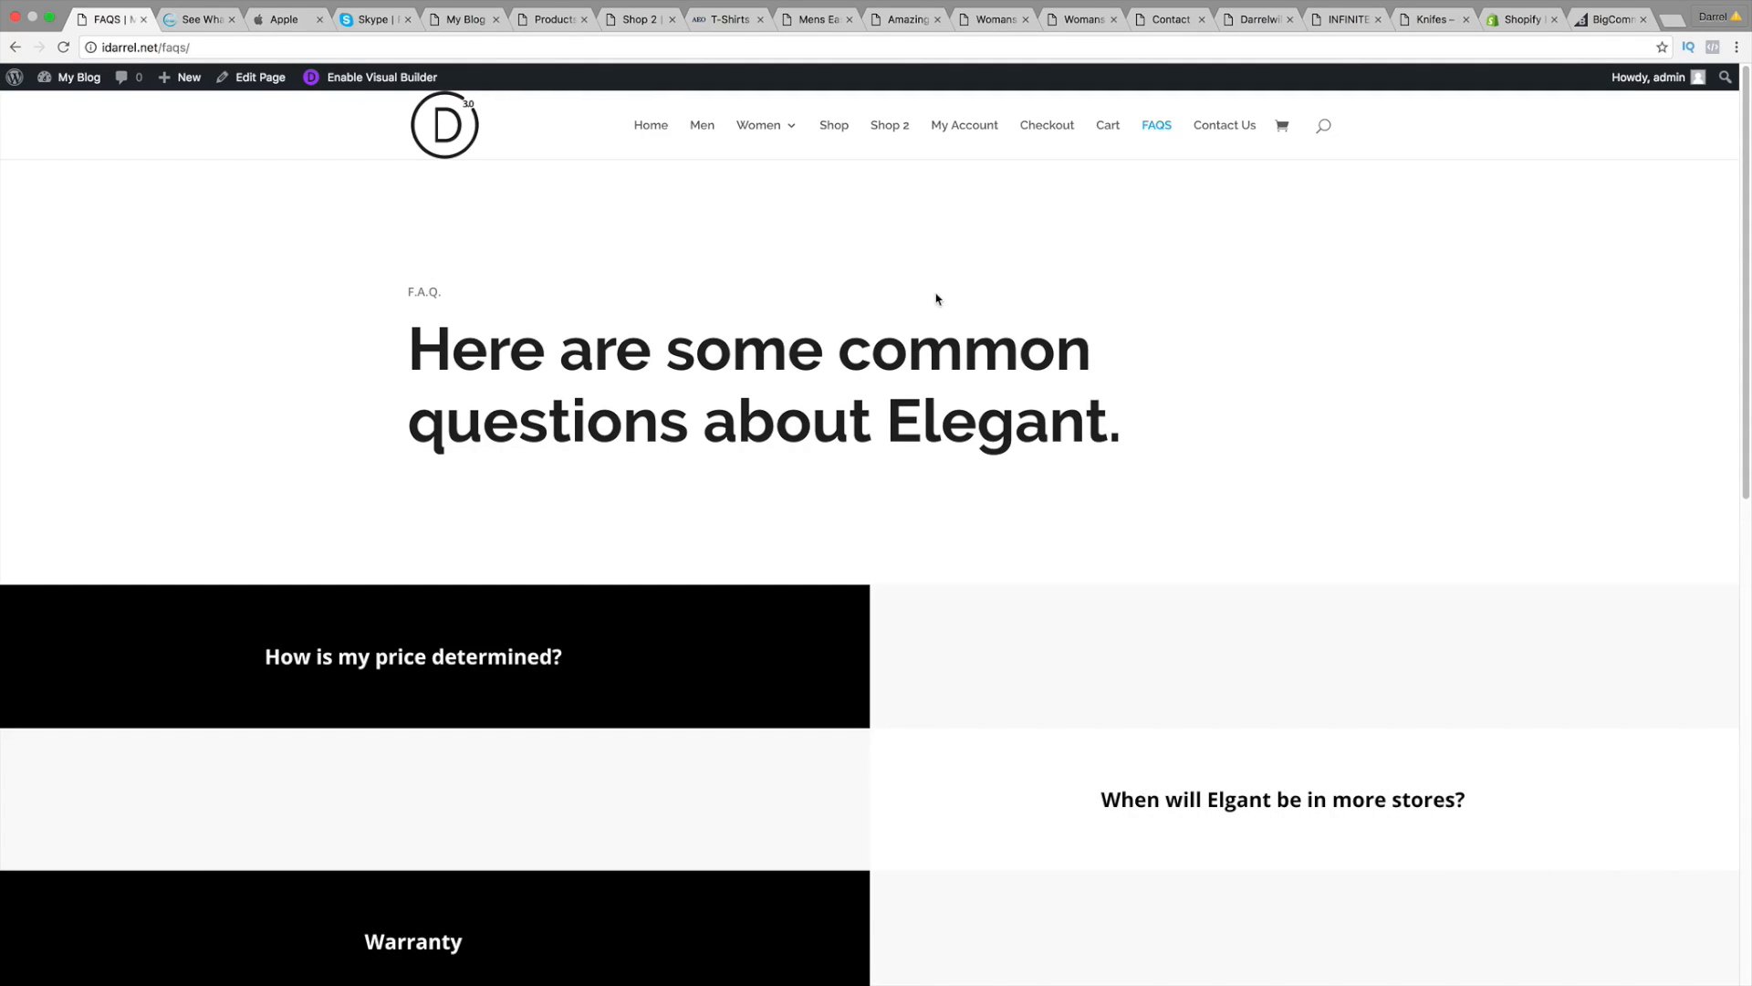
scroll(942, 438, "down", 5)
scroll(942, 438, "down", 6)
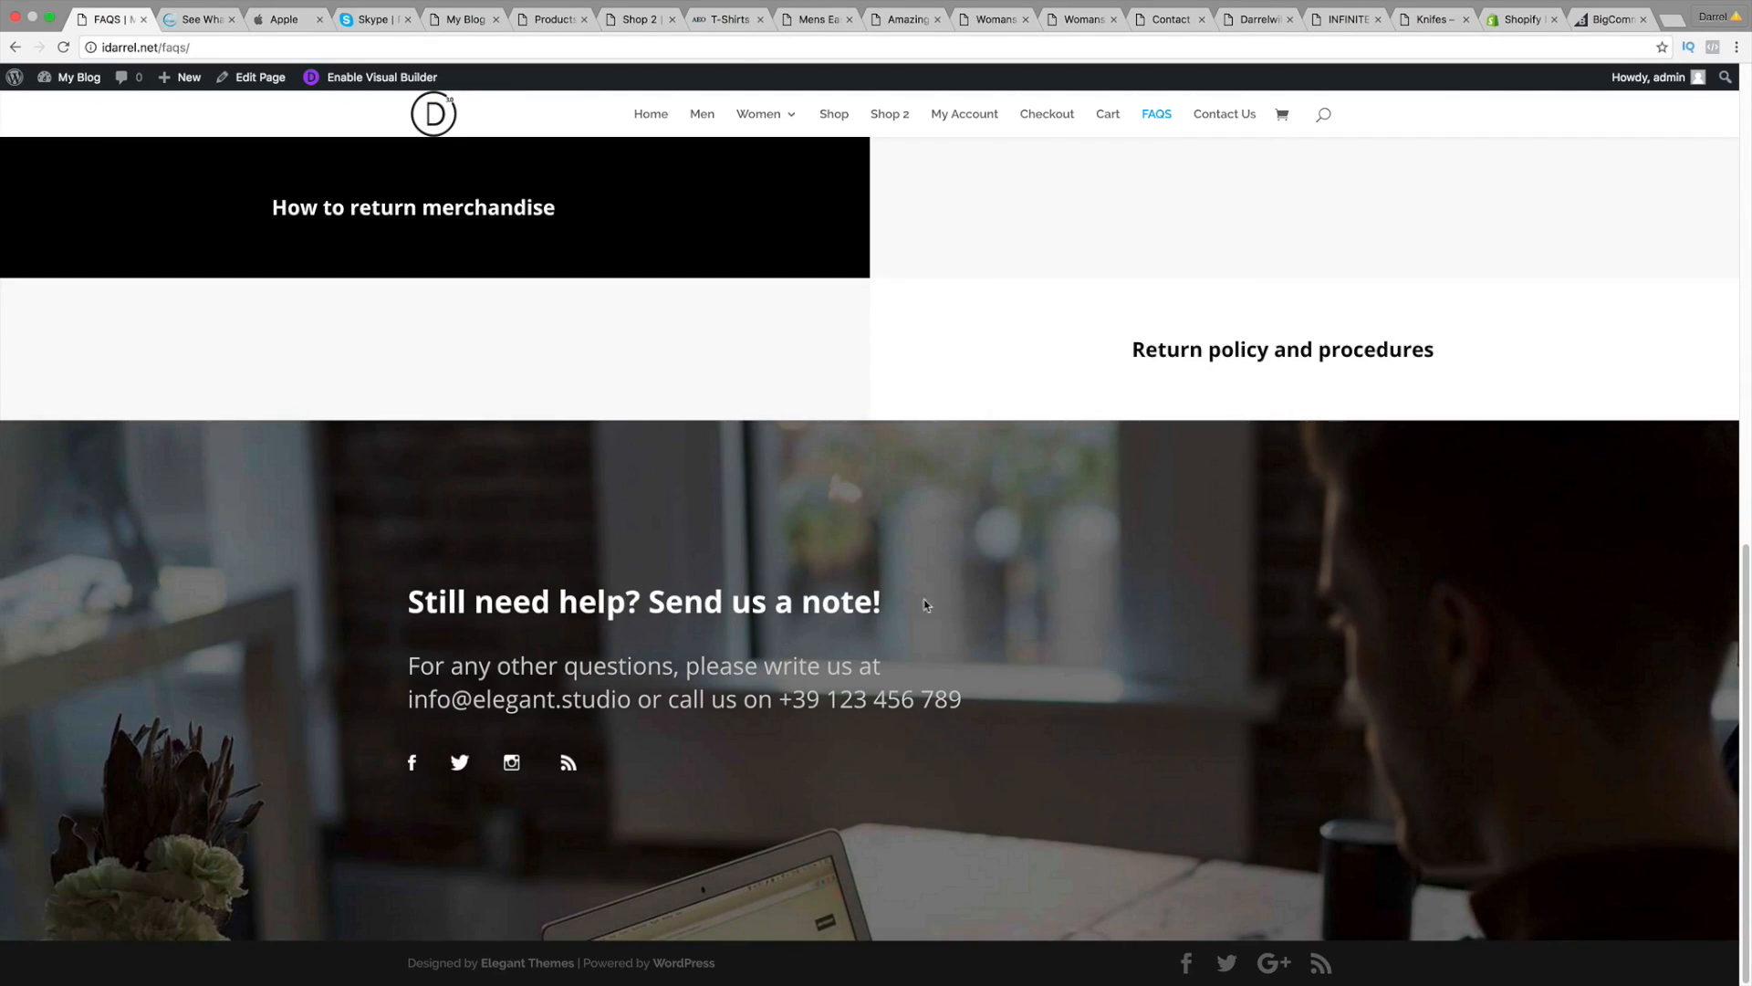
scroll(798, 627, "up", 5)
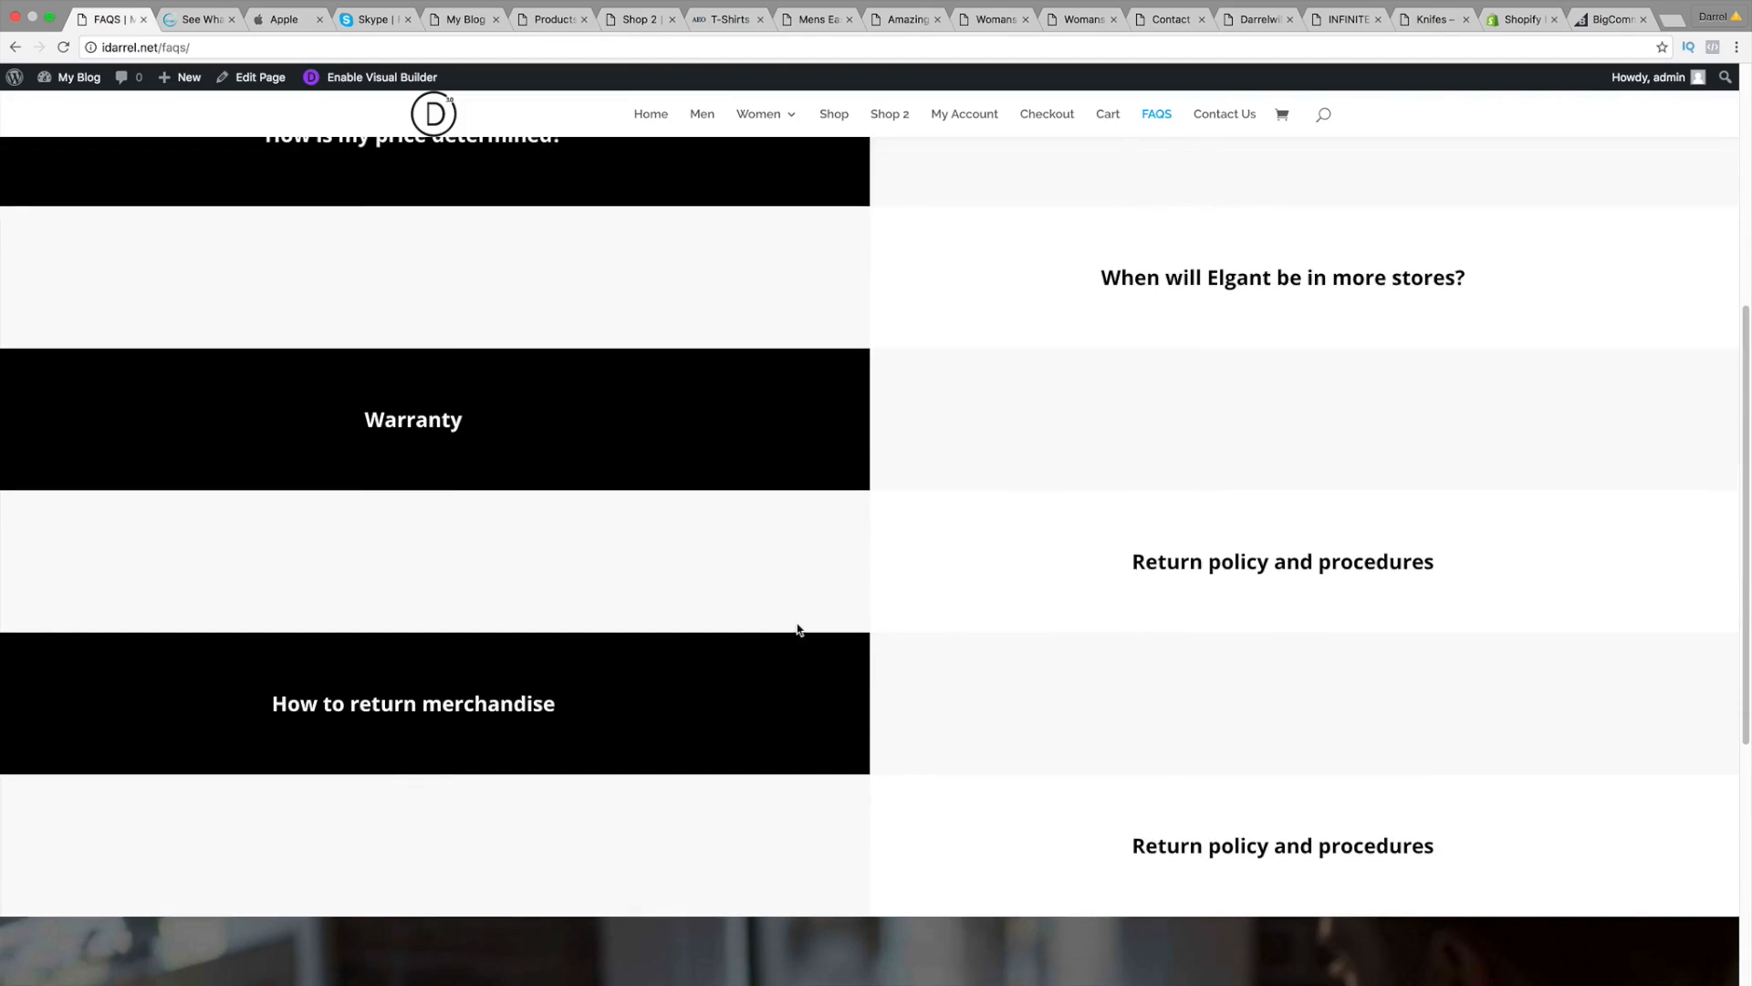
left_click(710, 453)
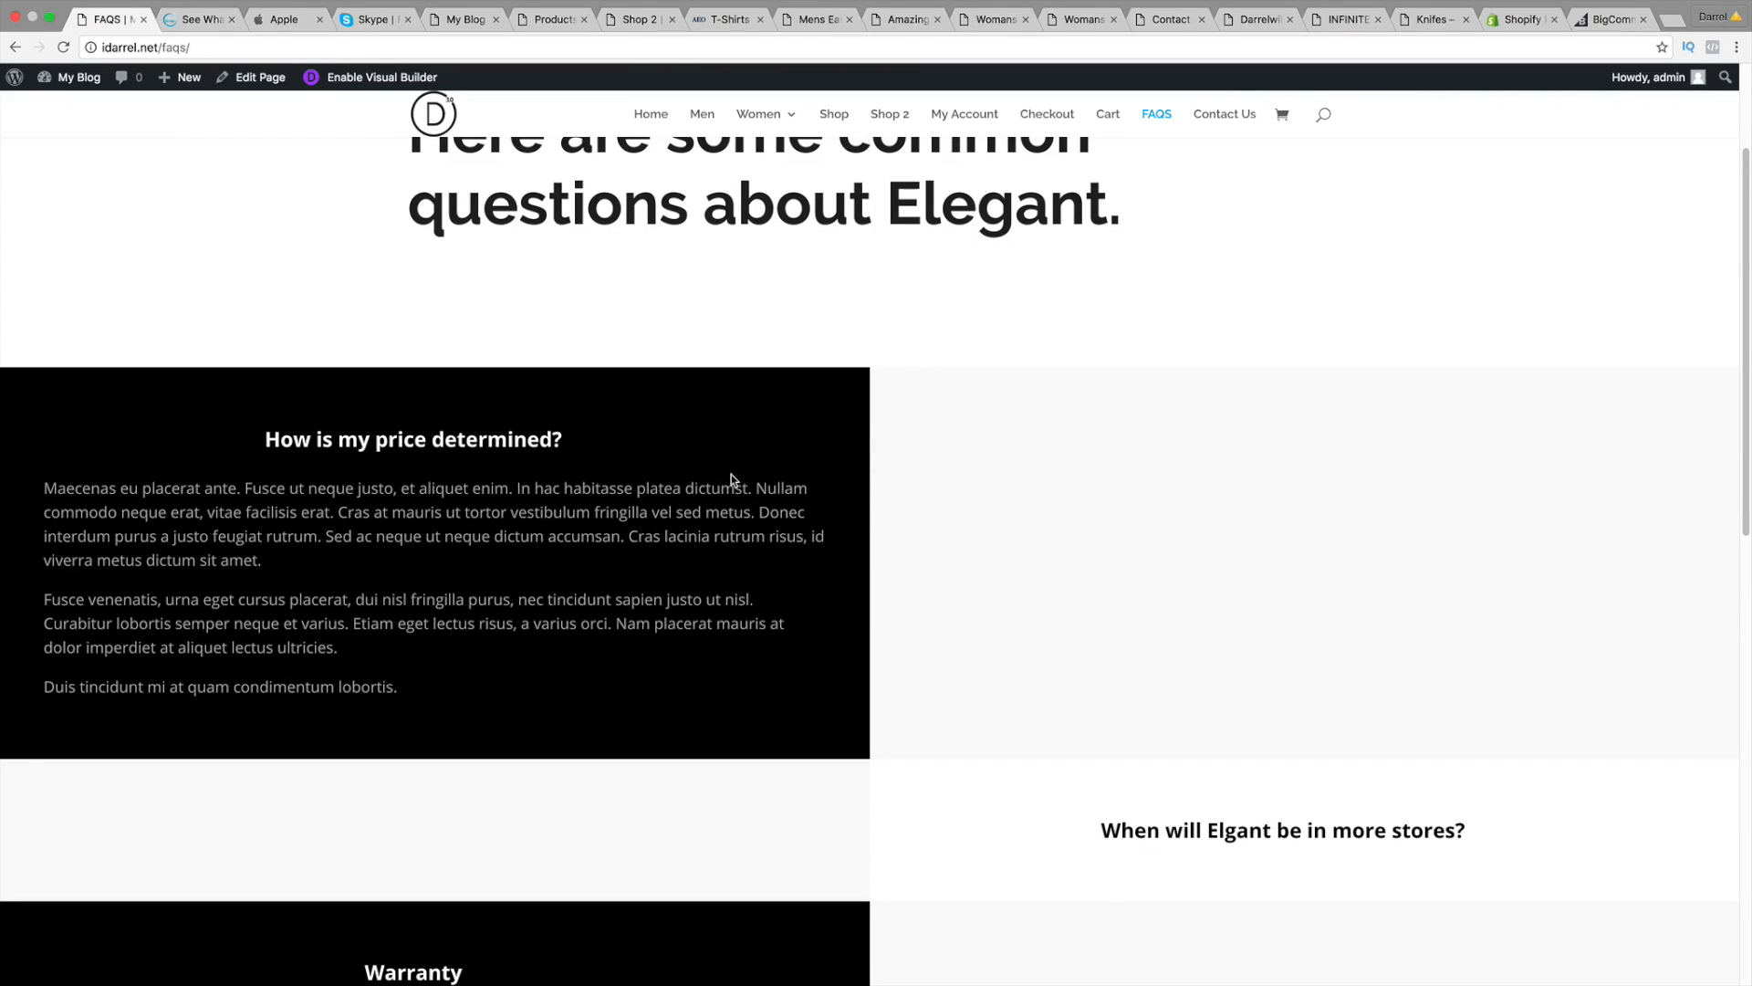
scroll(734, 533, "down", 3)
left_click(1057, 581)
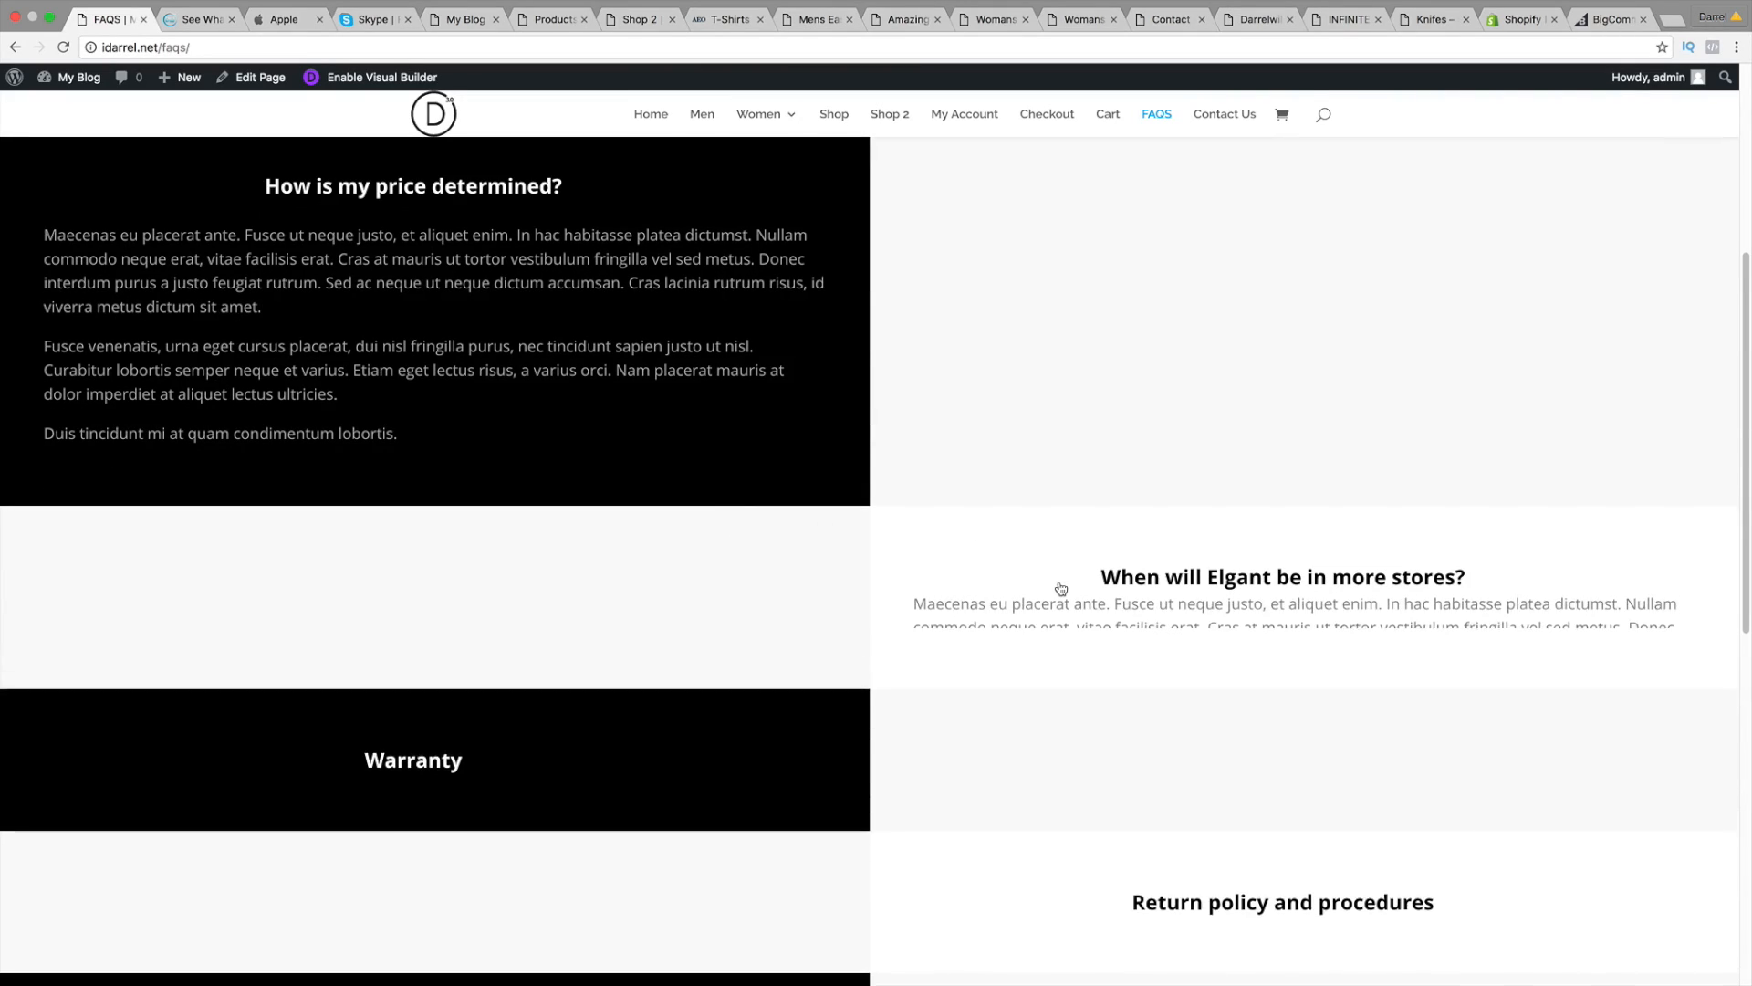
Step: Expand the Warranty, Return policy and procedures, and How to return merchandise answers
scroll(1072, 561, "down", 3)
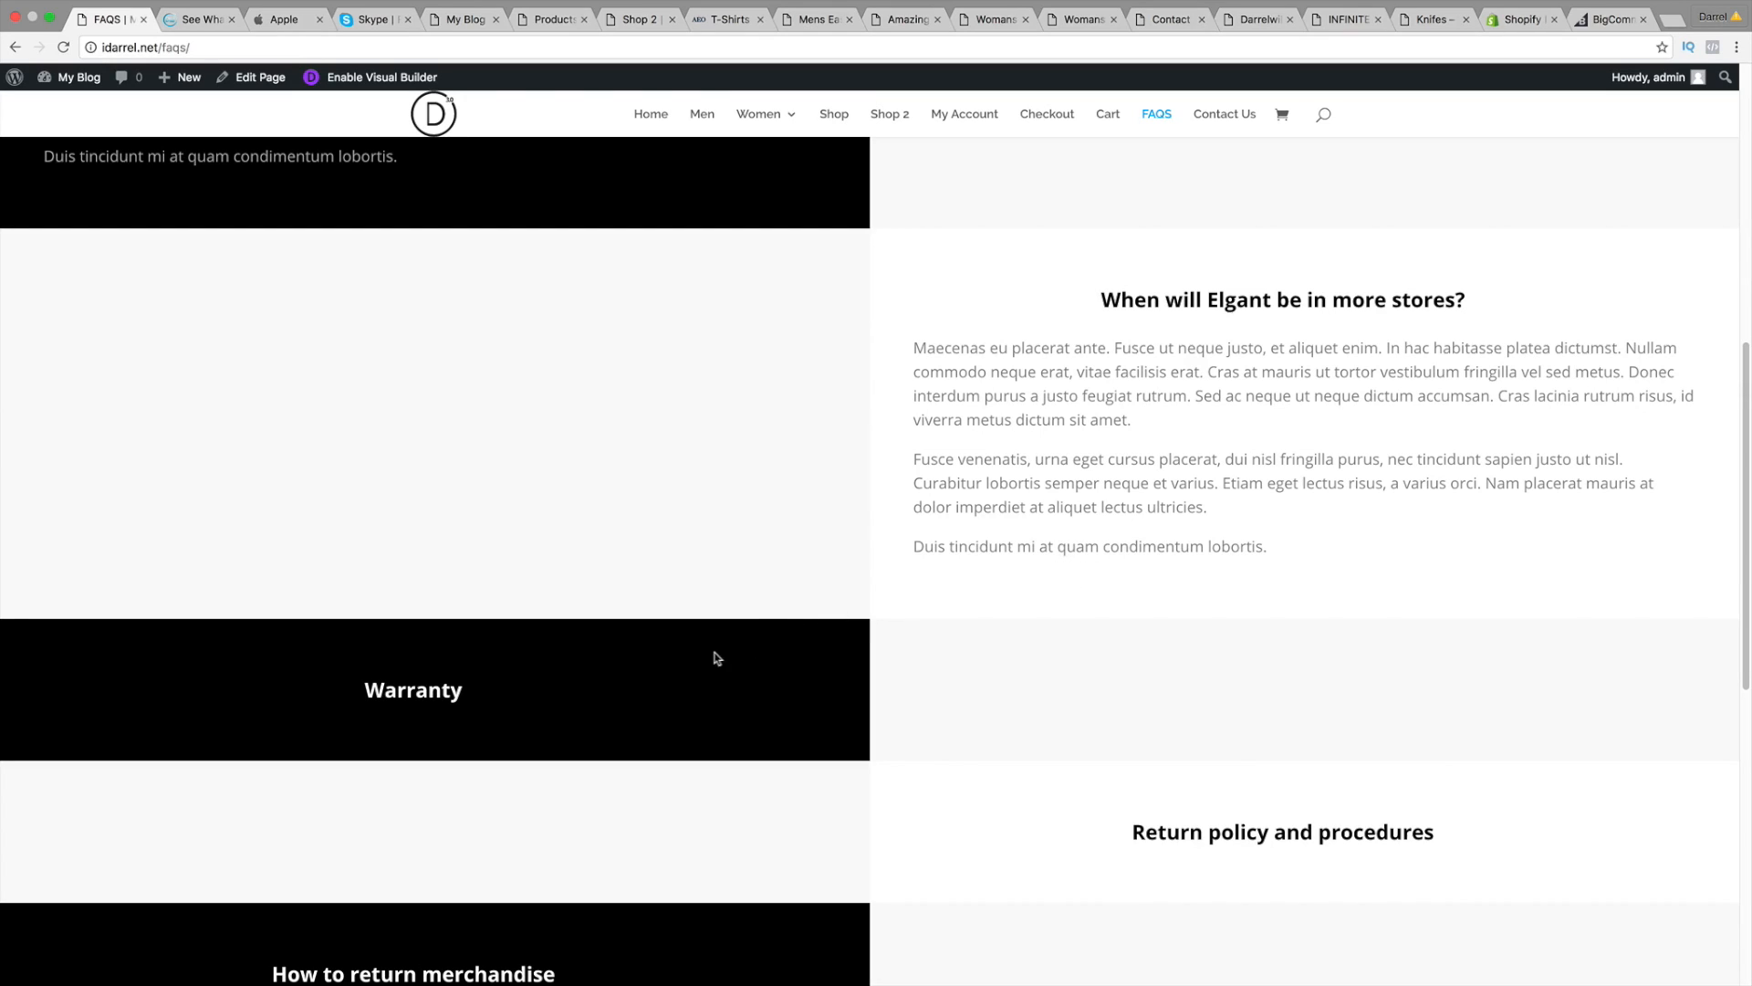
left_click(513, 697)
scroll(520, 700, "down", 4)
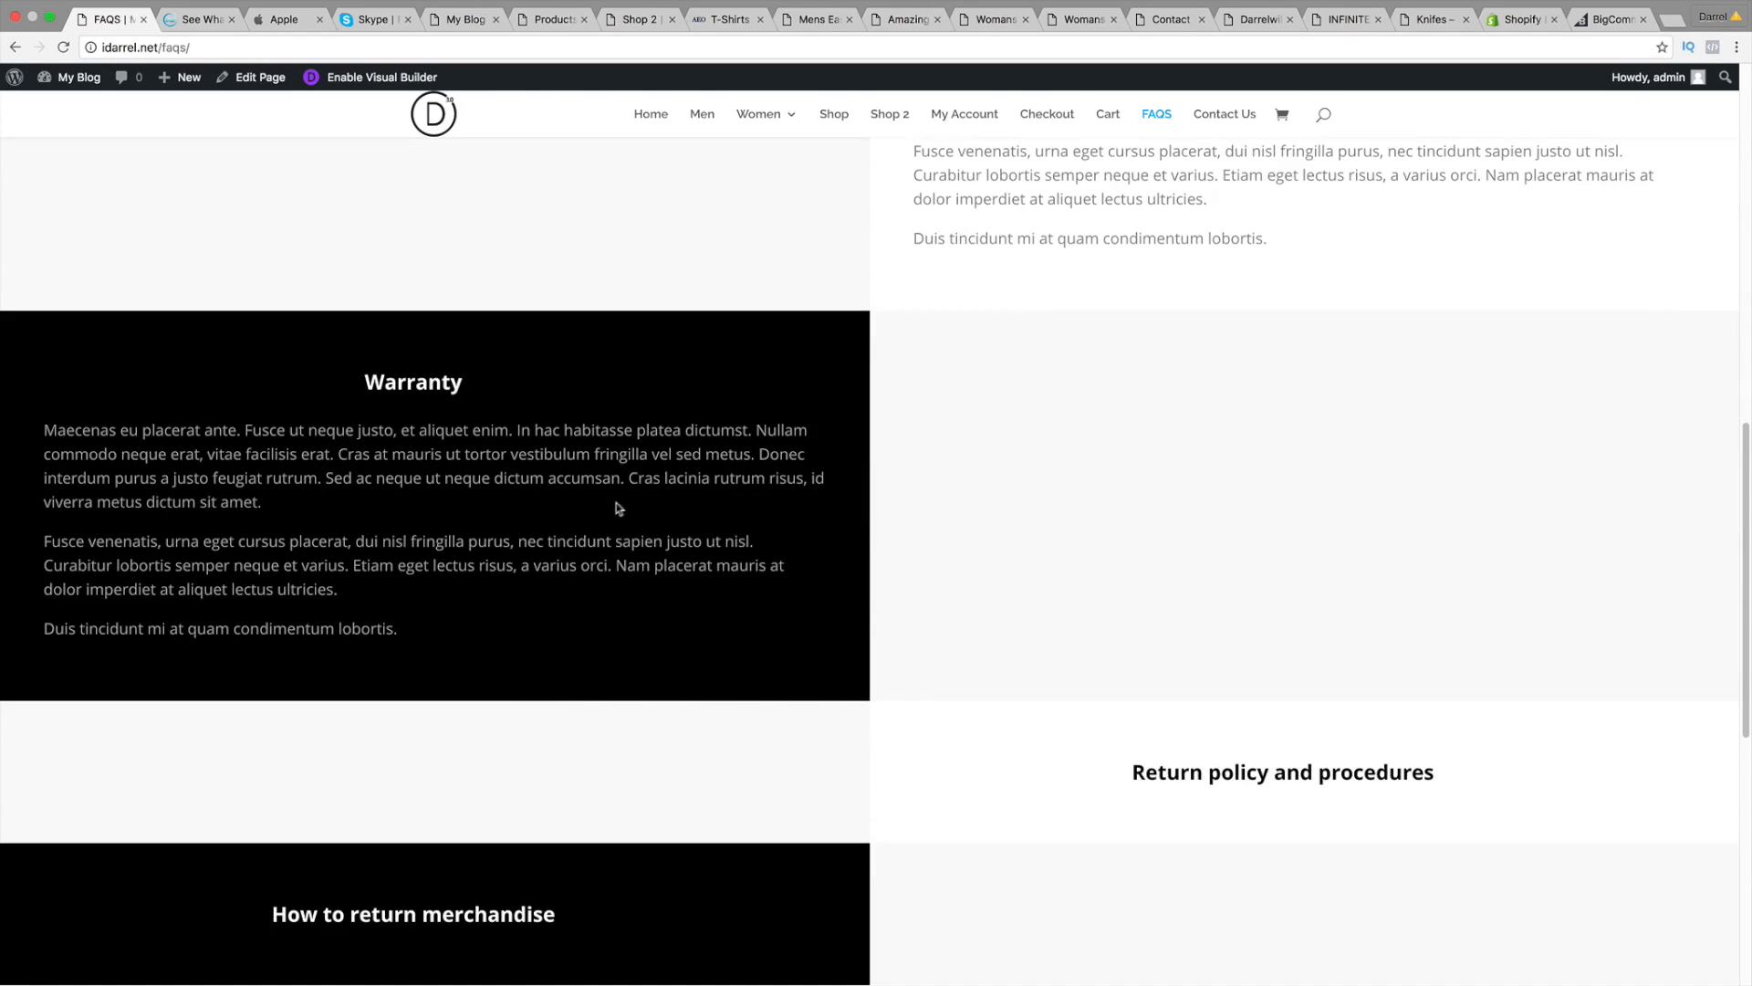
scroll(1049, 693, "down", 2)
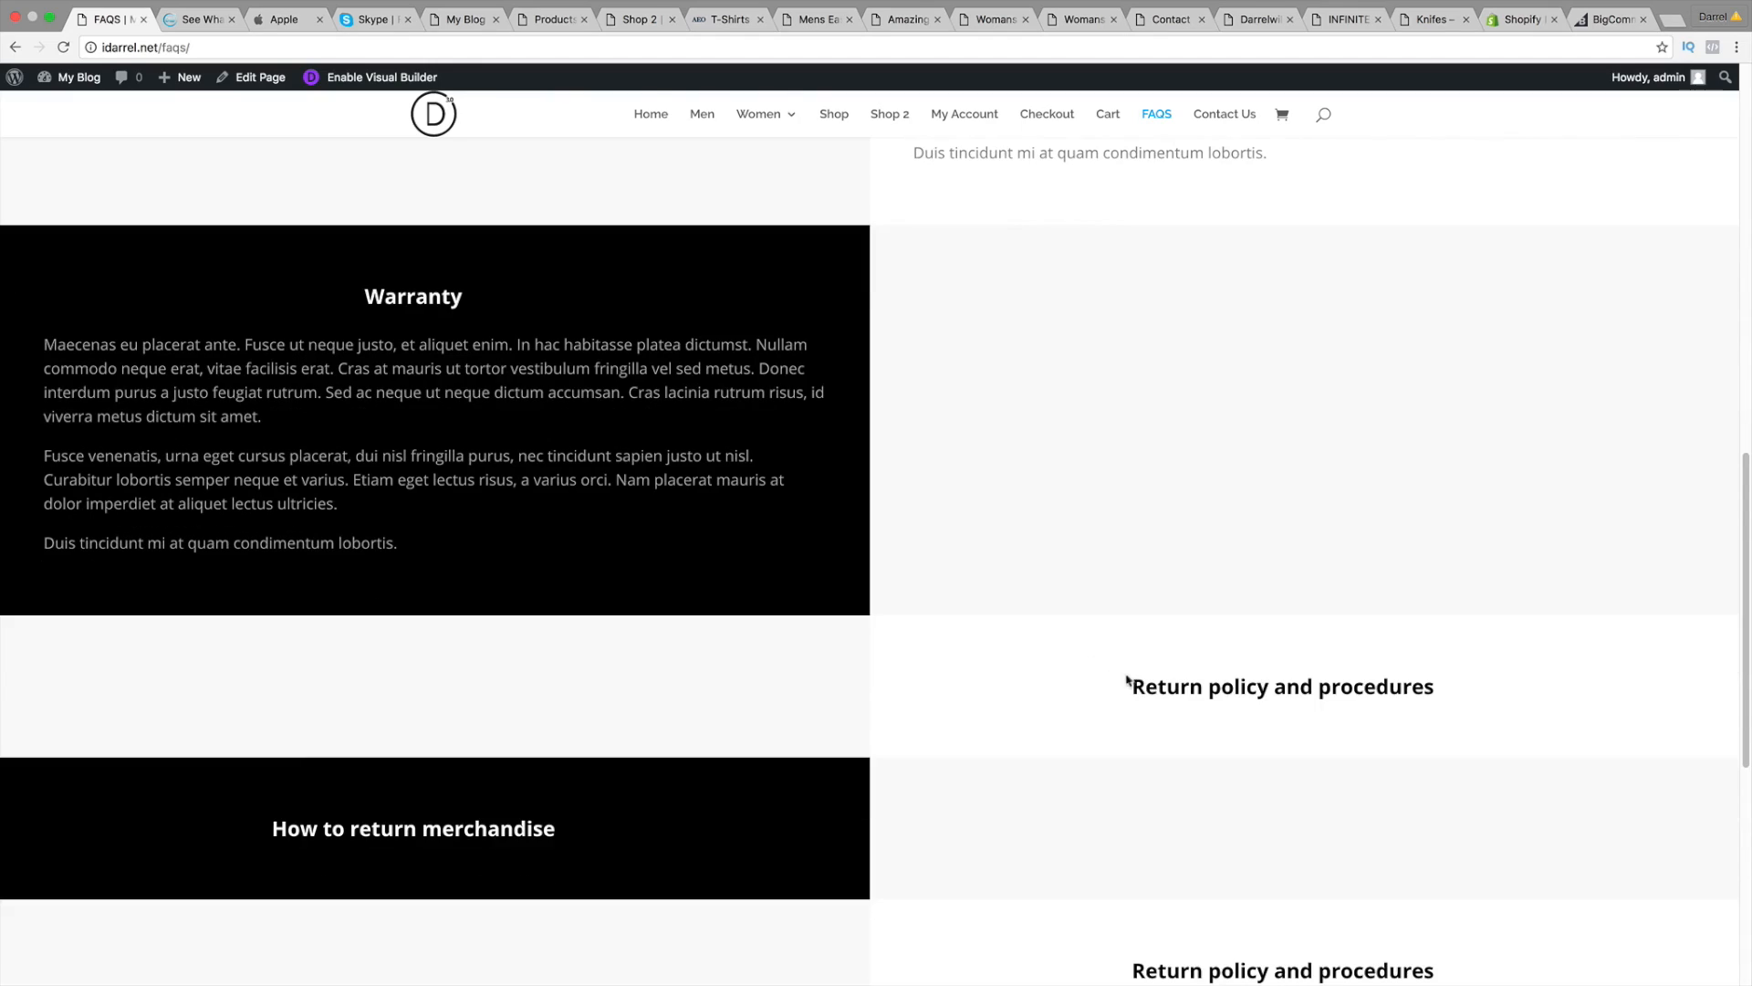
left_click(1176, 689)
scroll(1086, 693, "down", 4)
left_click(518, 720)
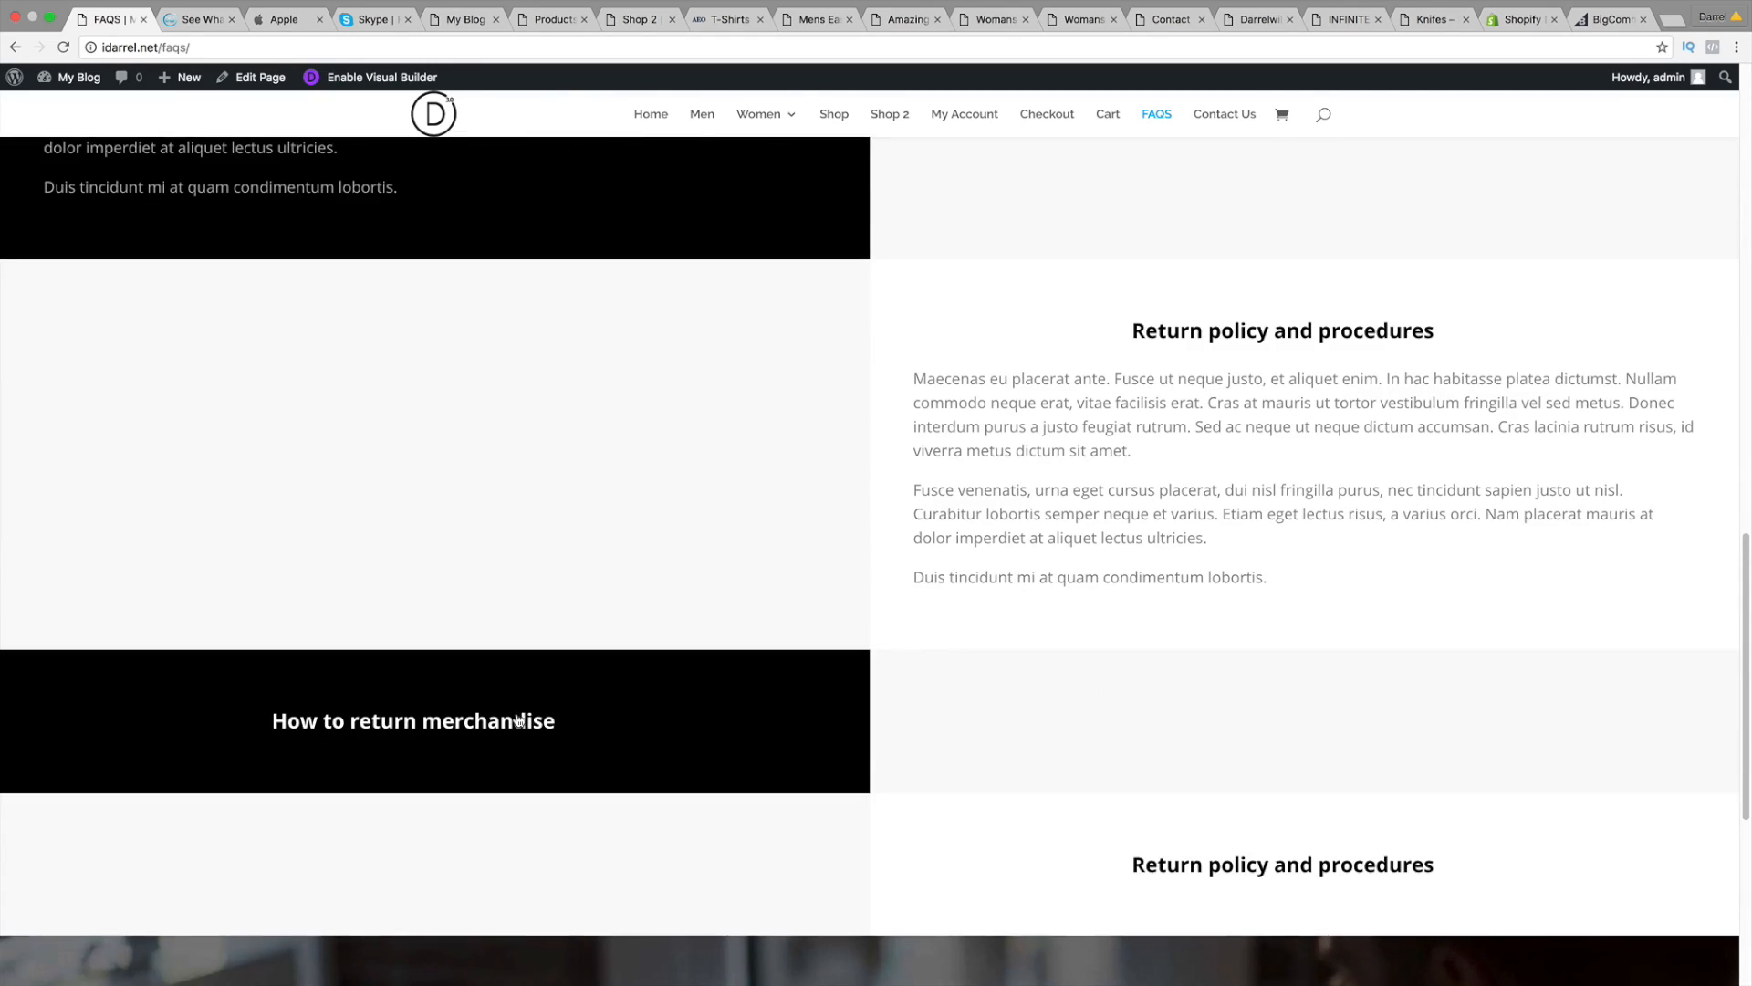
Step: Expand the second Return policy and procedures answer, then go to the Contact Us page
scroll(547, 717, "down", 2)
scroll(589, 714, "down", 3)
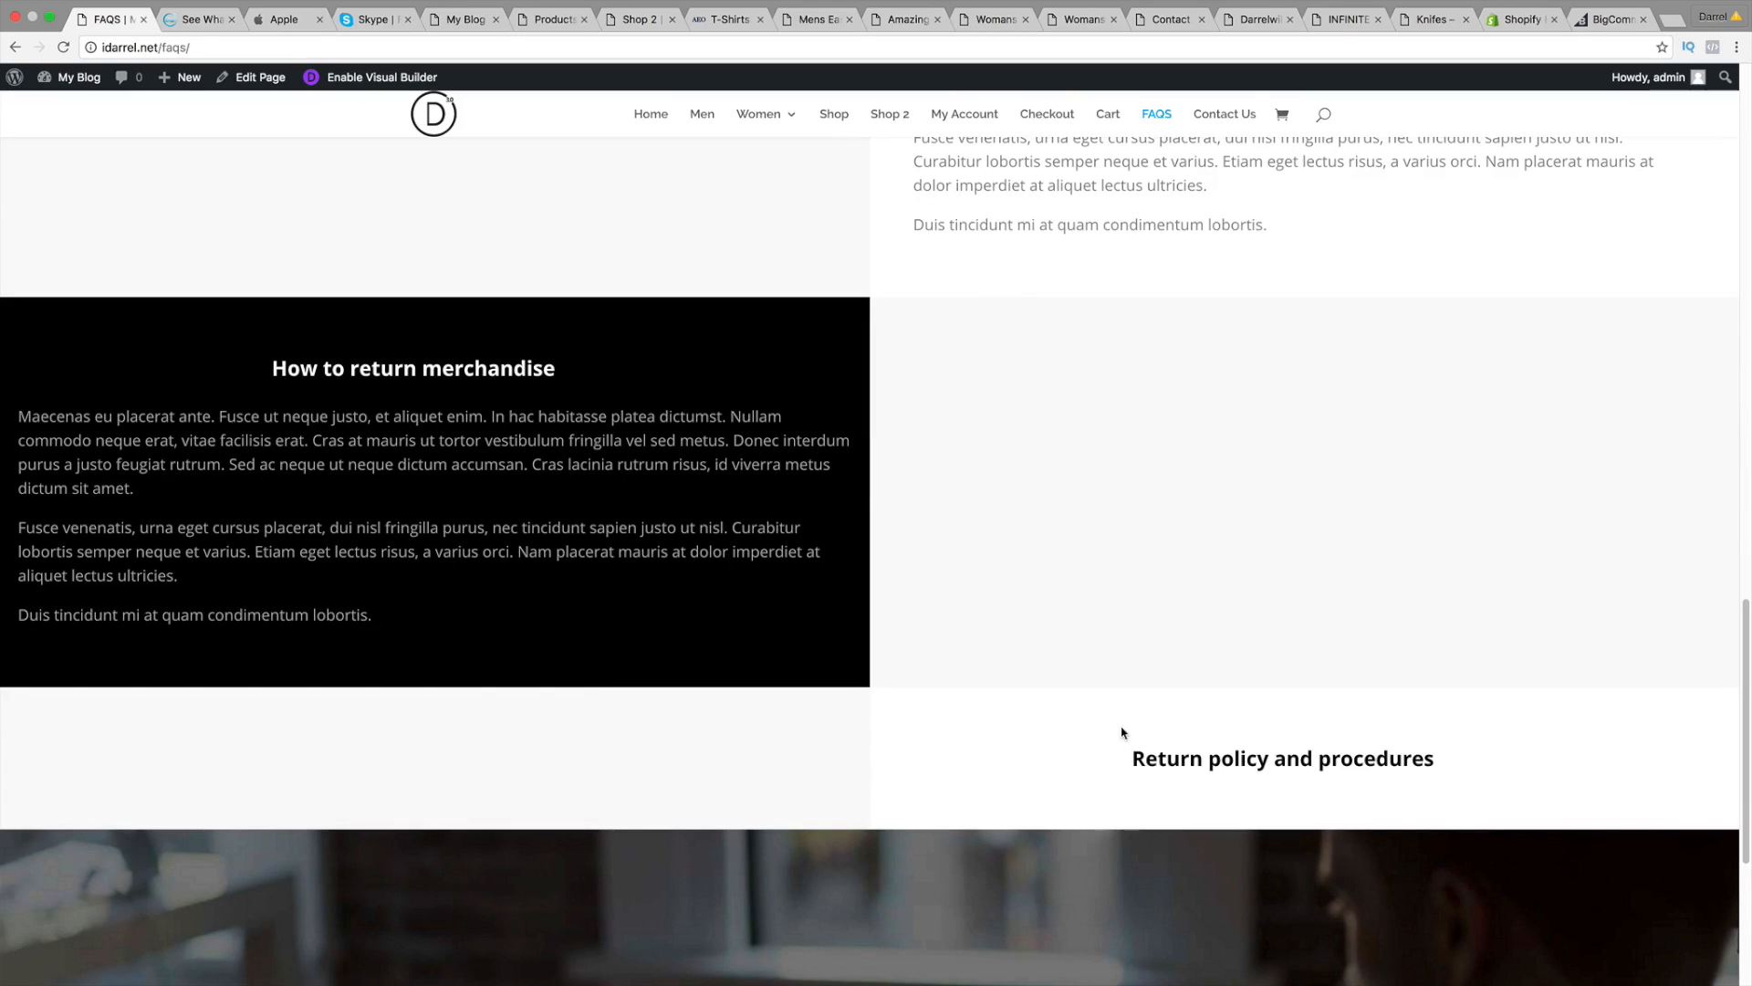
left_click(1161, 758)
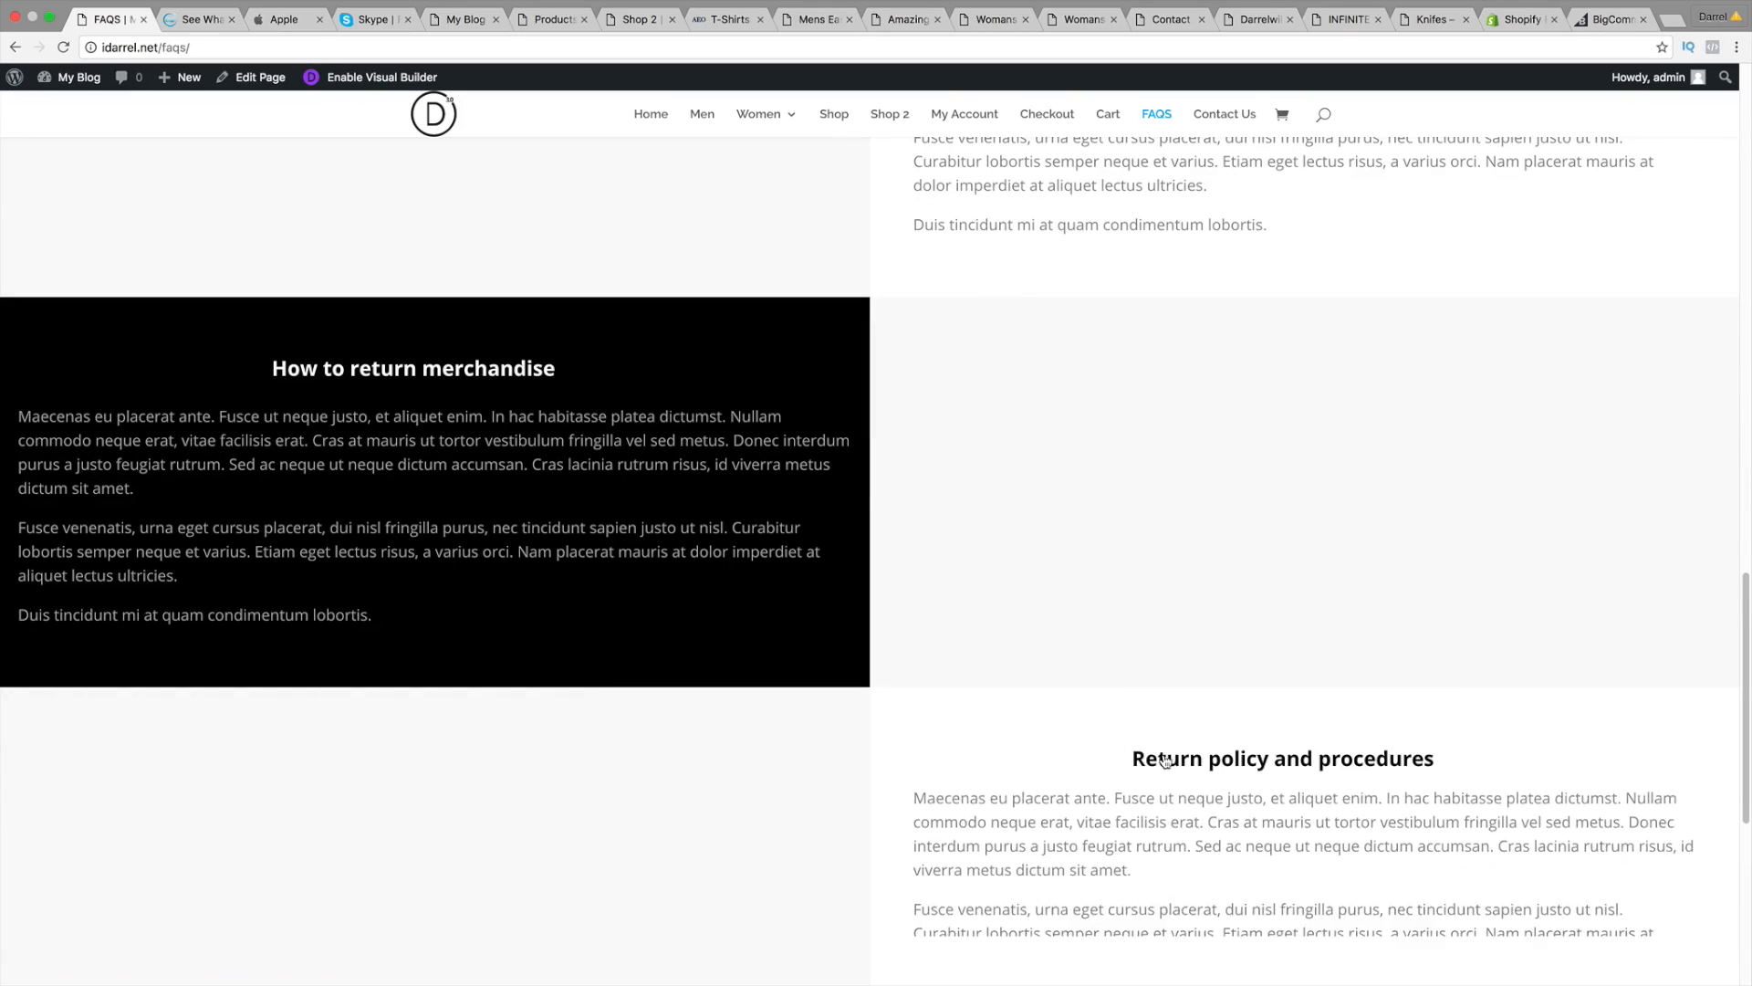
scroll(1159, 753, "down", 1)
scroll(989, 632, "up", 20)
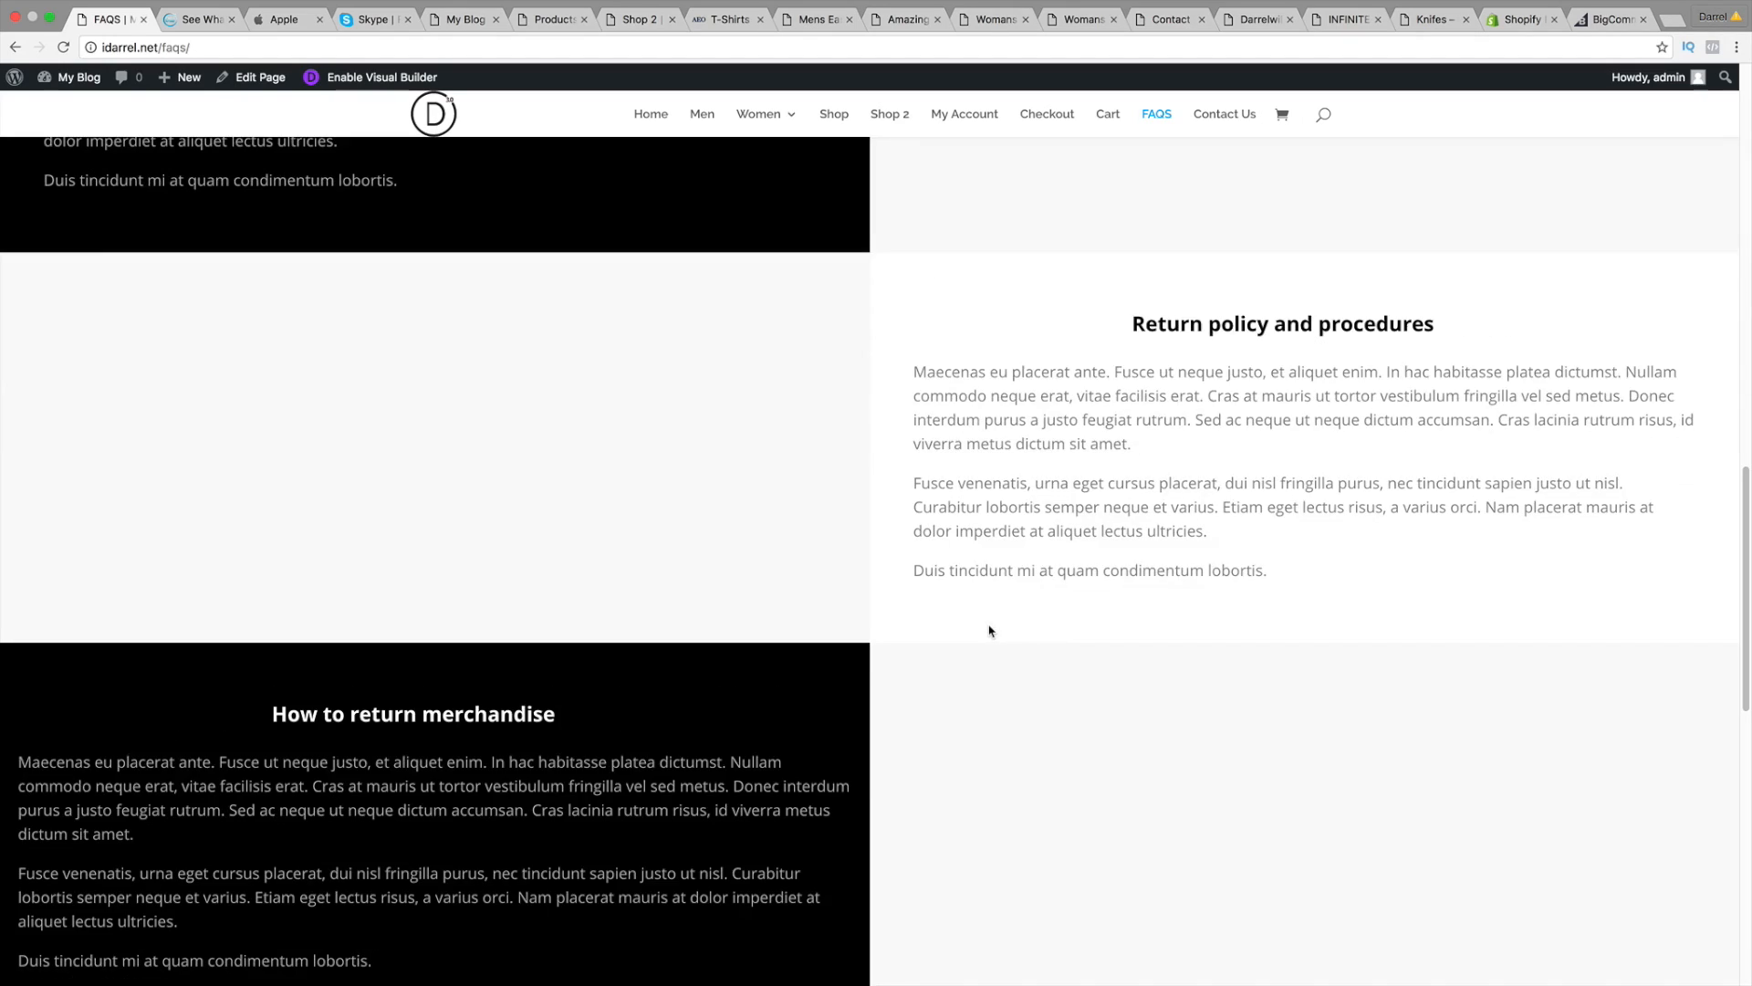
left_click(1231, 121)
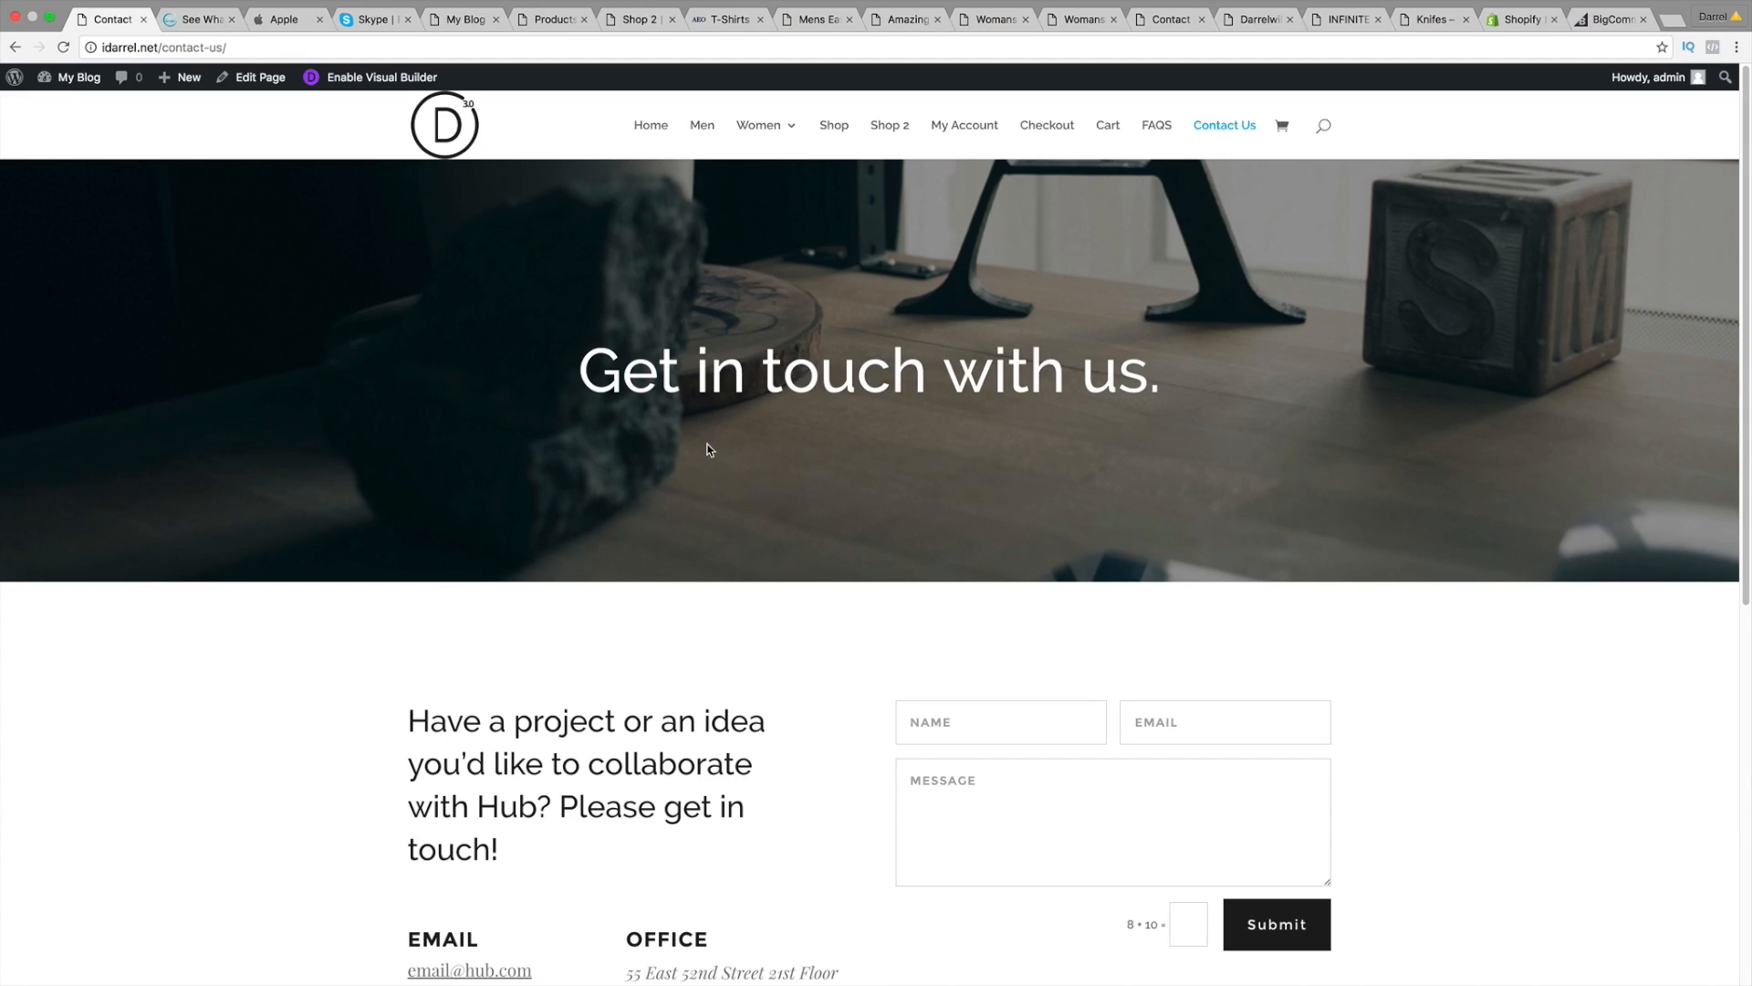
Step: Scroll the Contact Us page down to the map and back, then return Home
scroll(719, 639, "down", 3)
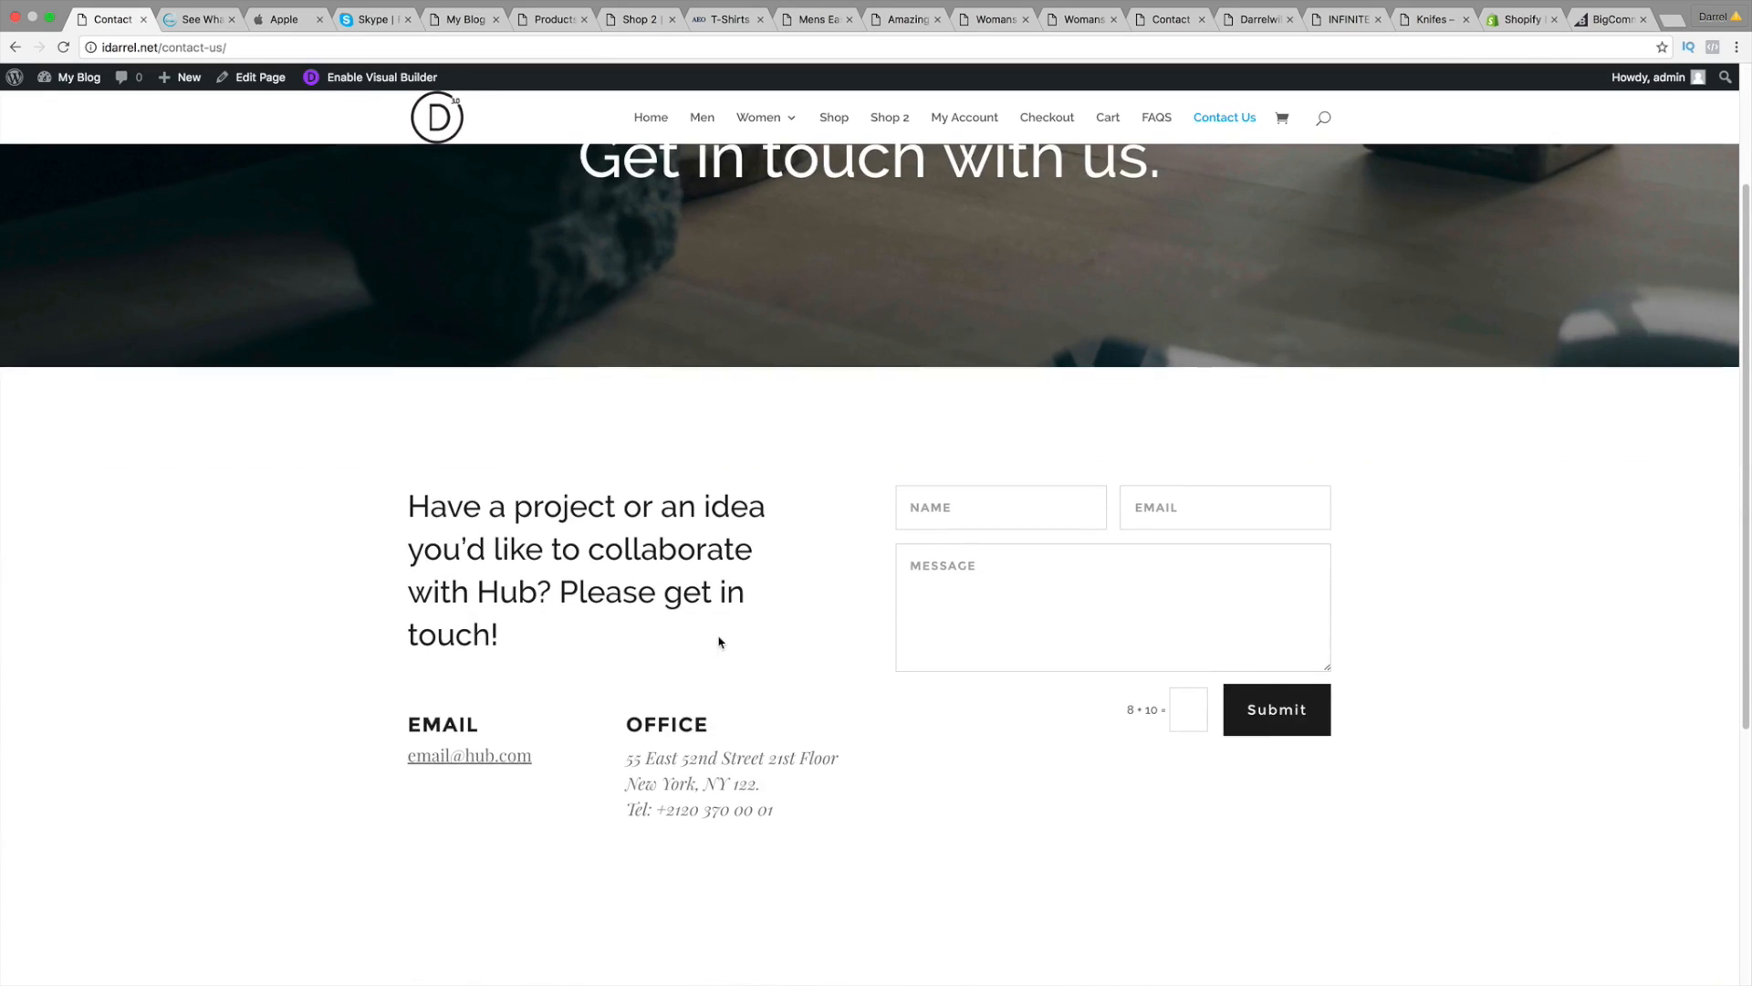
scroll(719, 640, "down", 5)
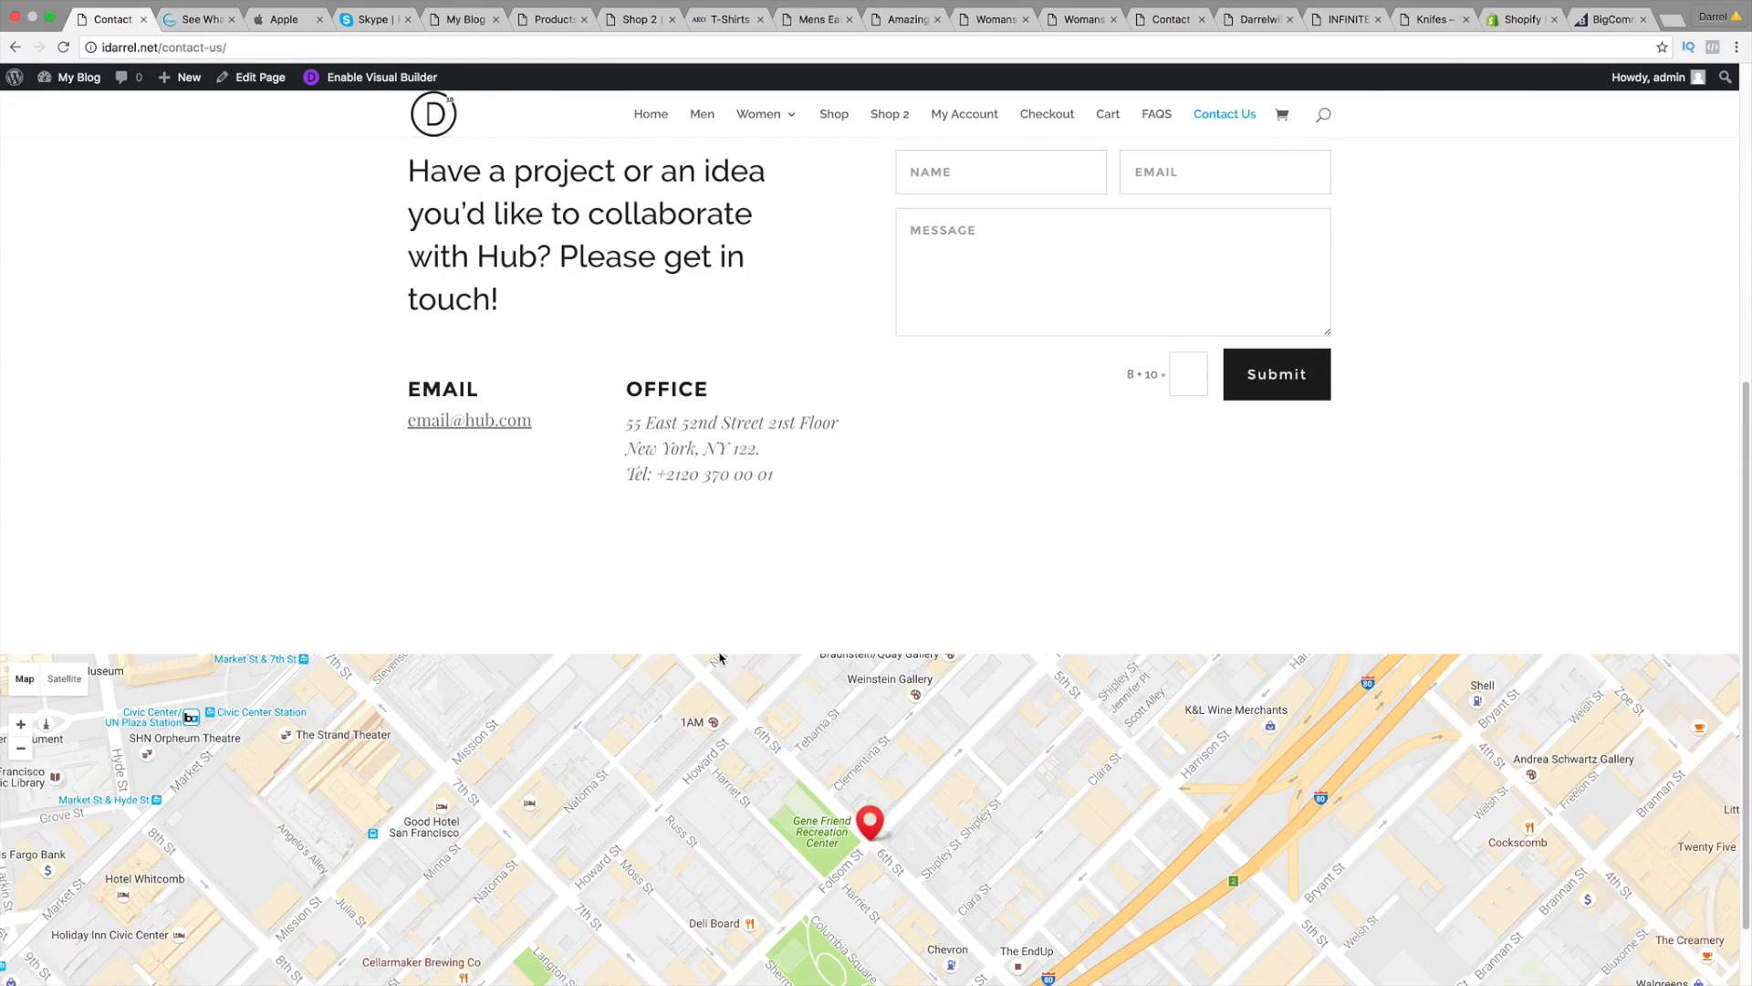
scroll(718, 621, "down", 1)
scroll(712, 639, "down", 1)
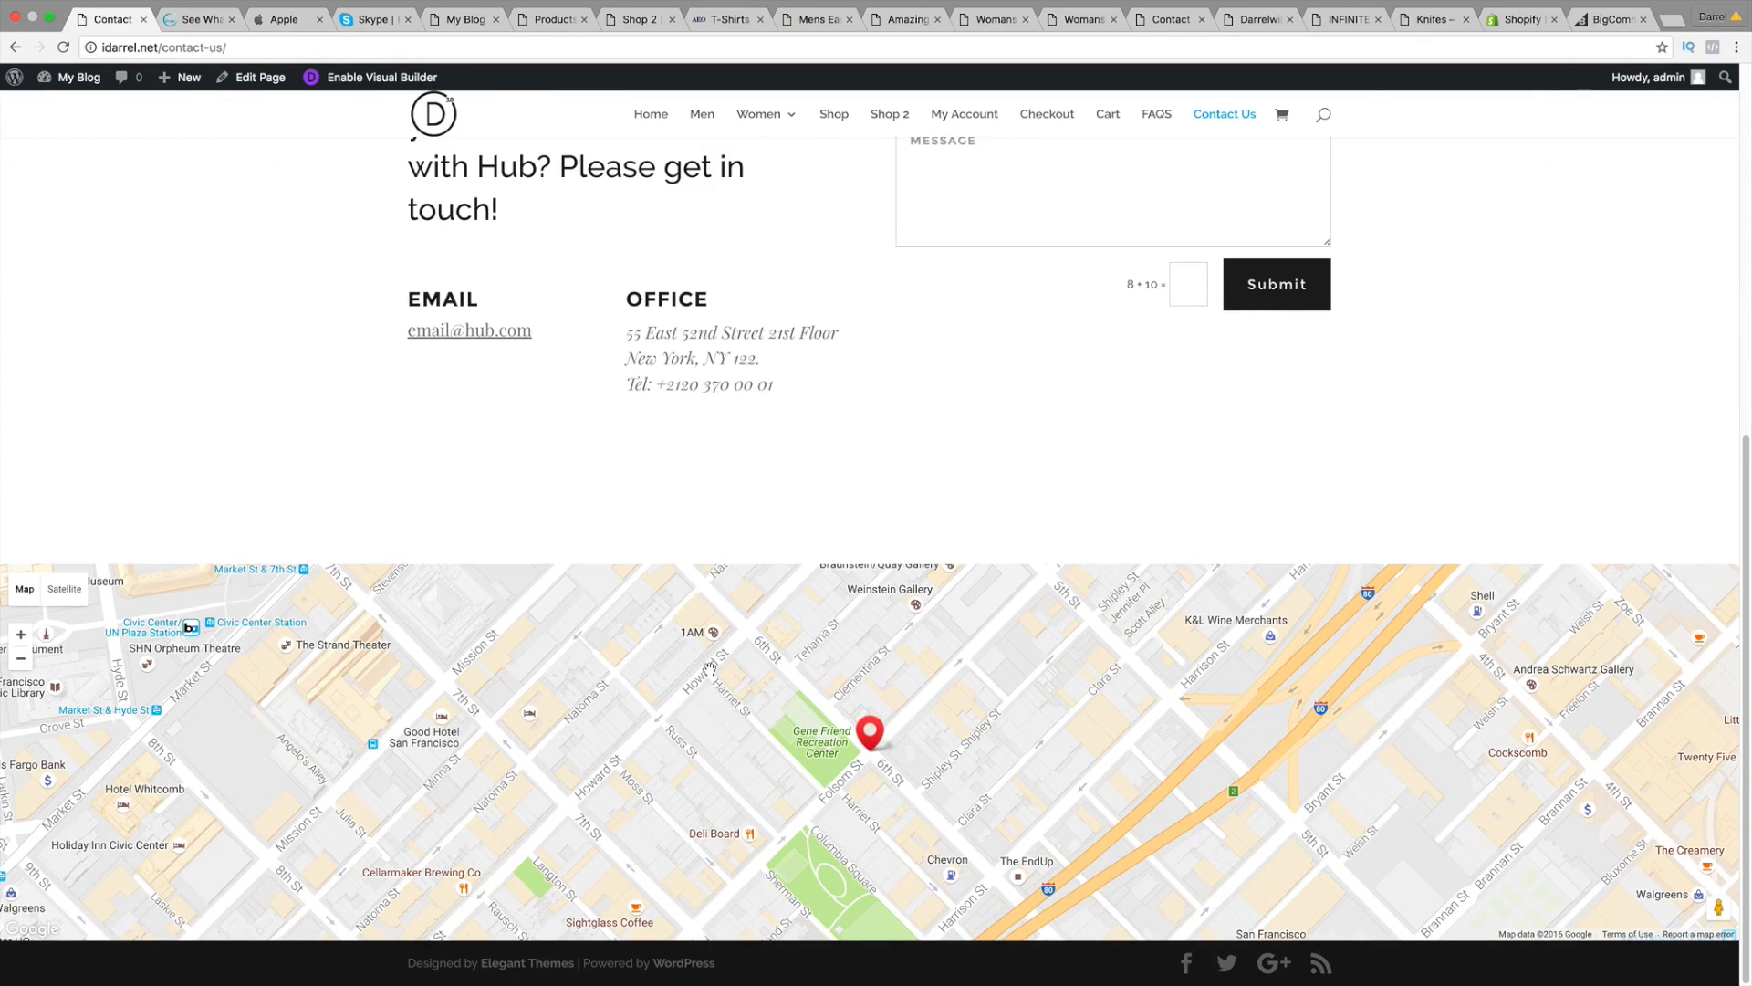
scroll(716, 536, "up", 10)
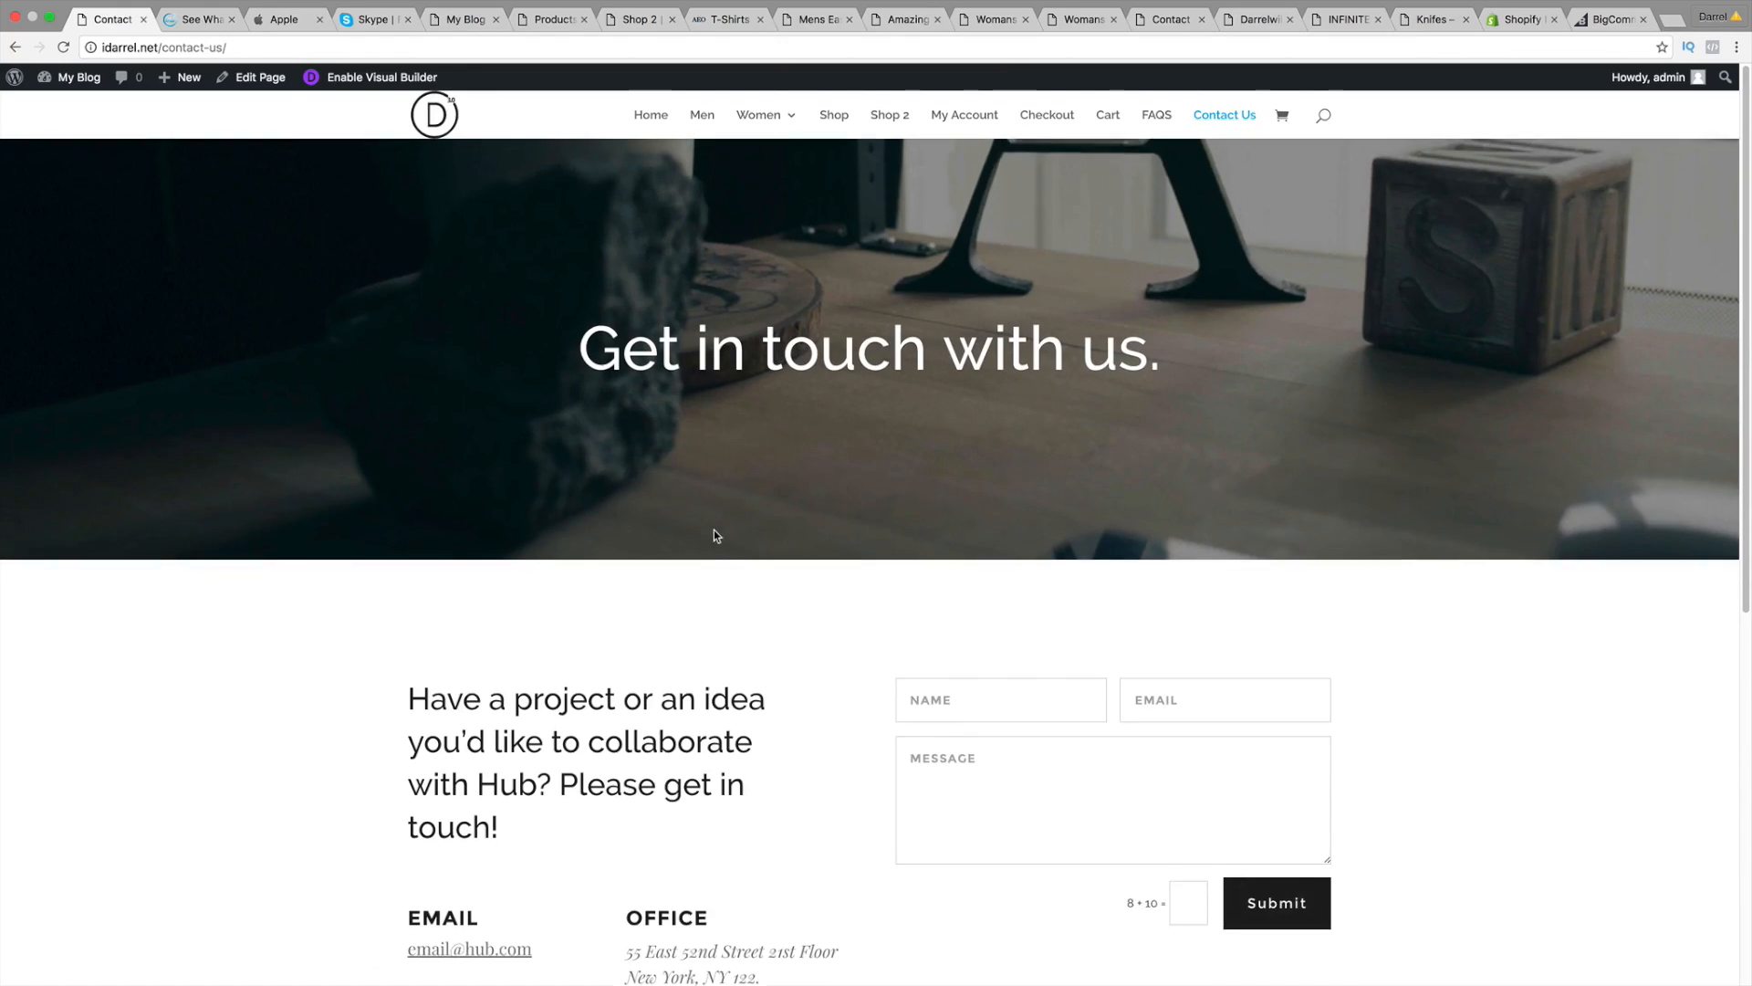
left_click(651, 125)
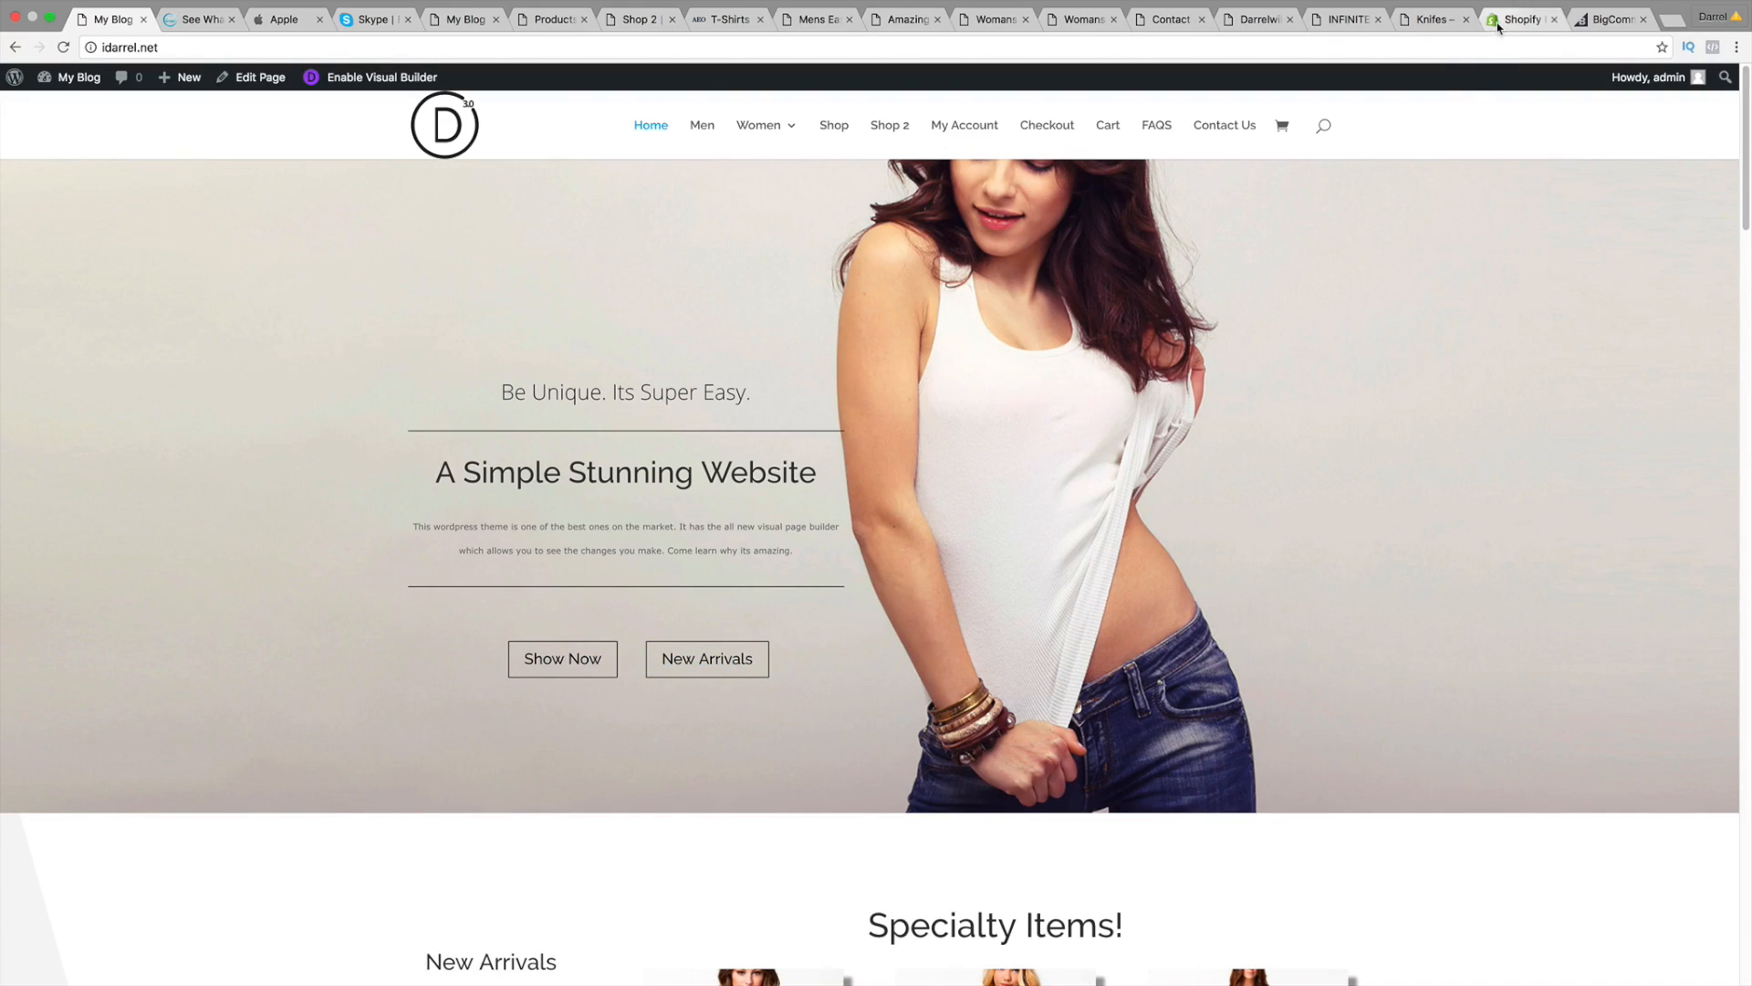
left_click(1498, 27)
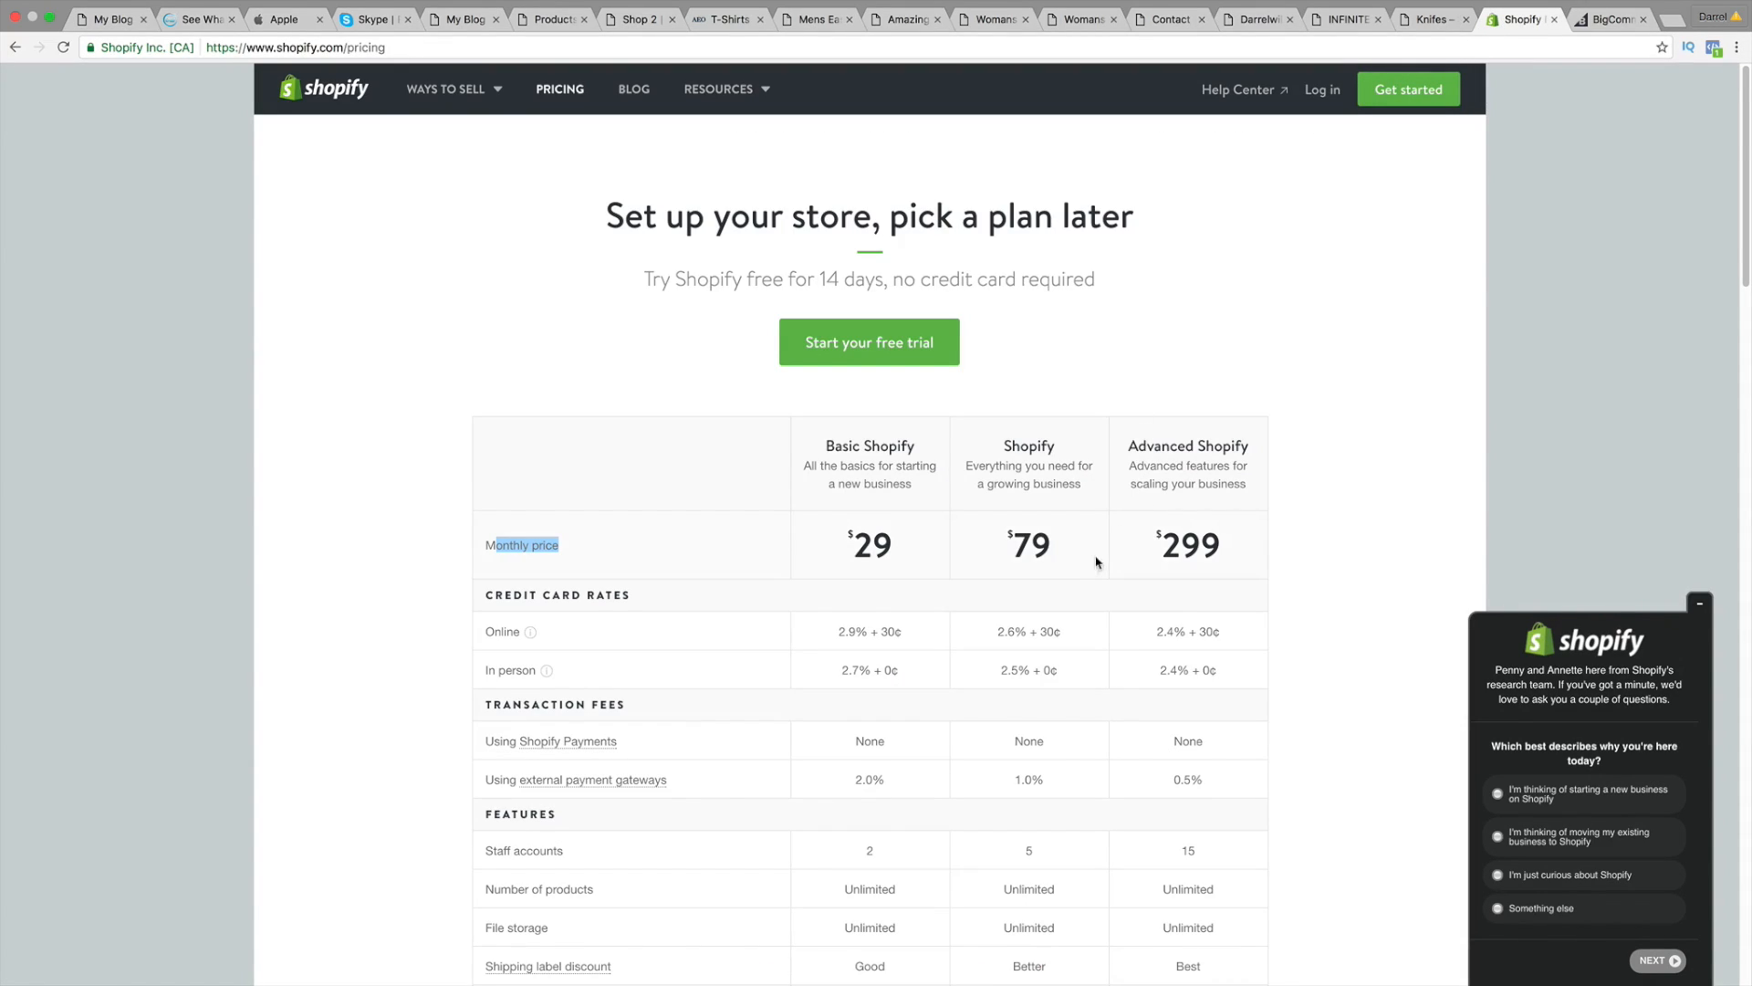
left_click_drag(1095, 551, 1002, 542)
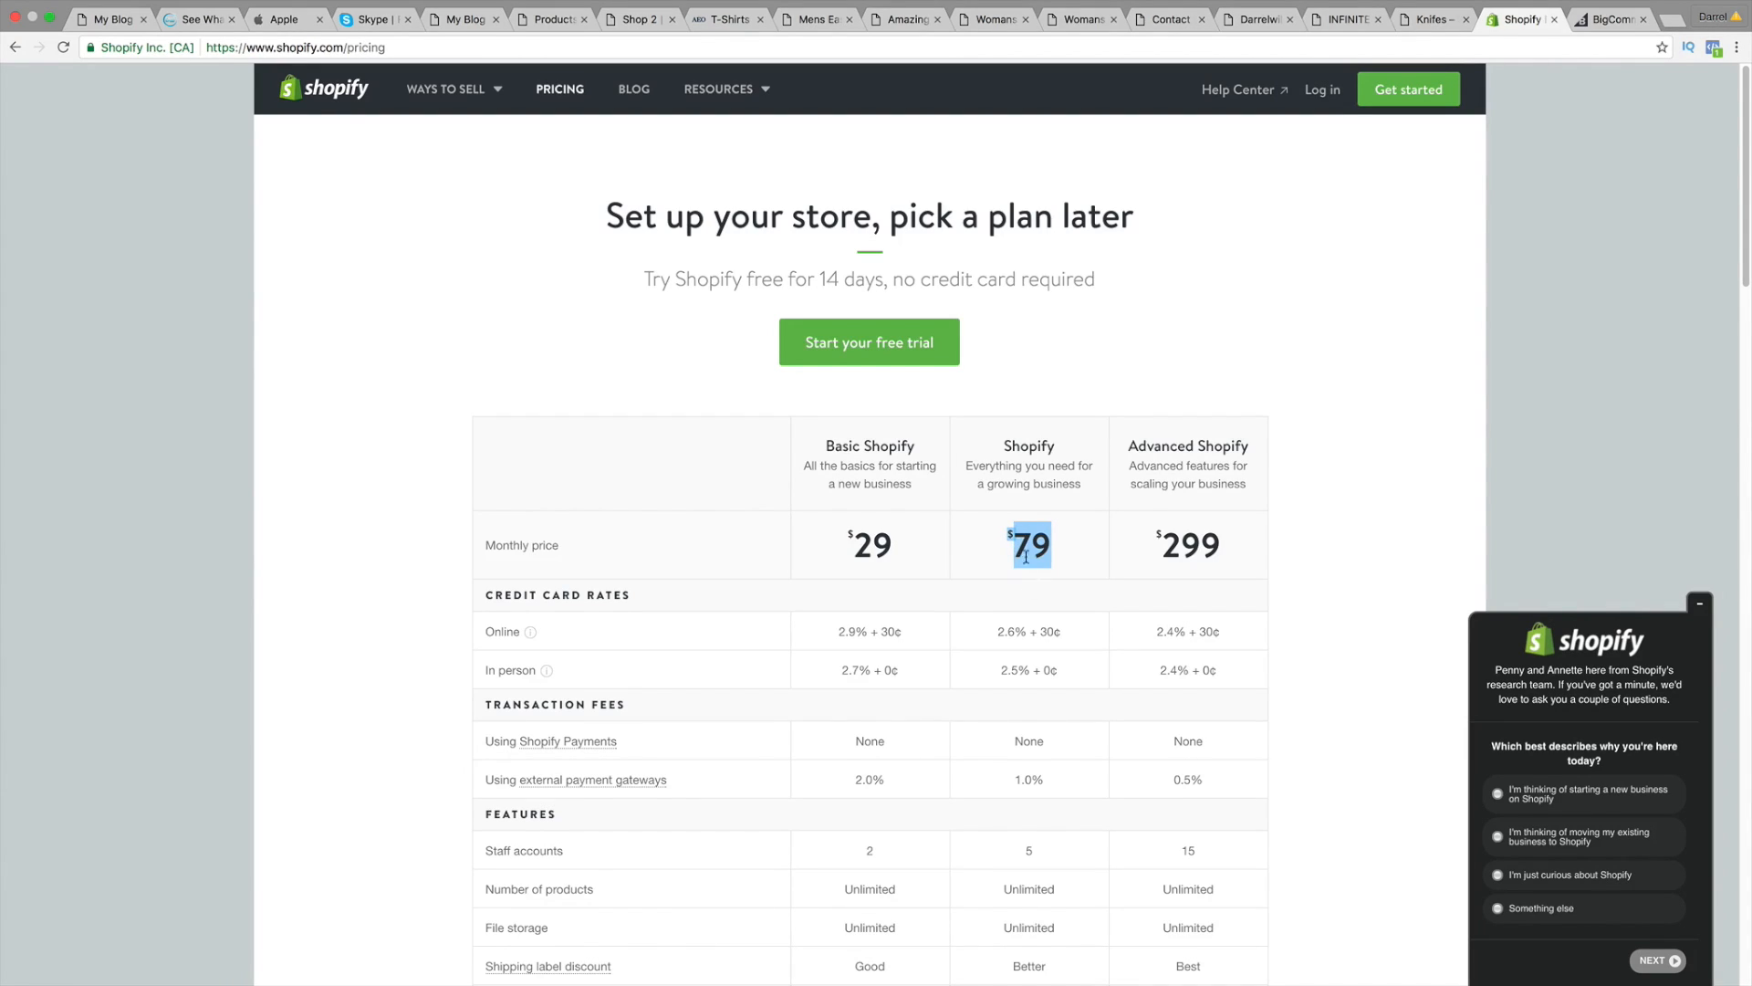
left_click_drag(1060, 631, 974, 635)
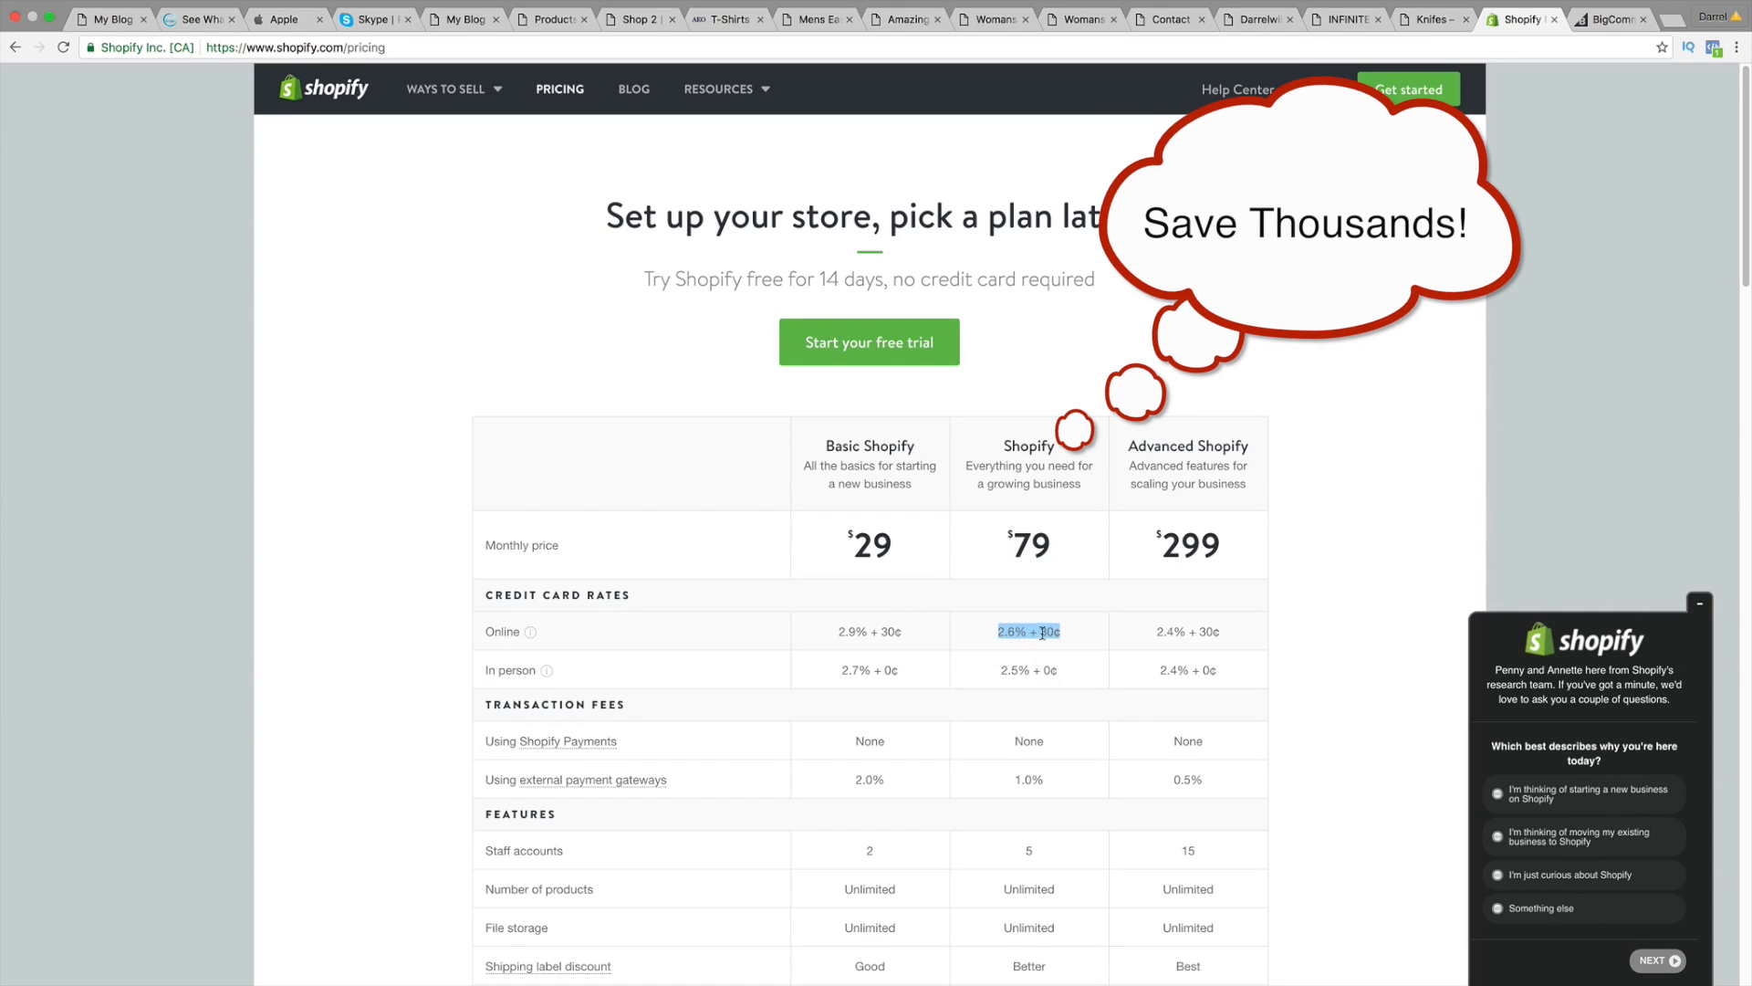
scroll(1038, 651, "down", 5)
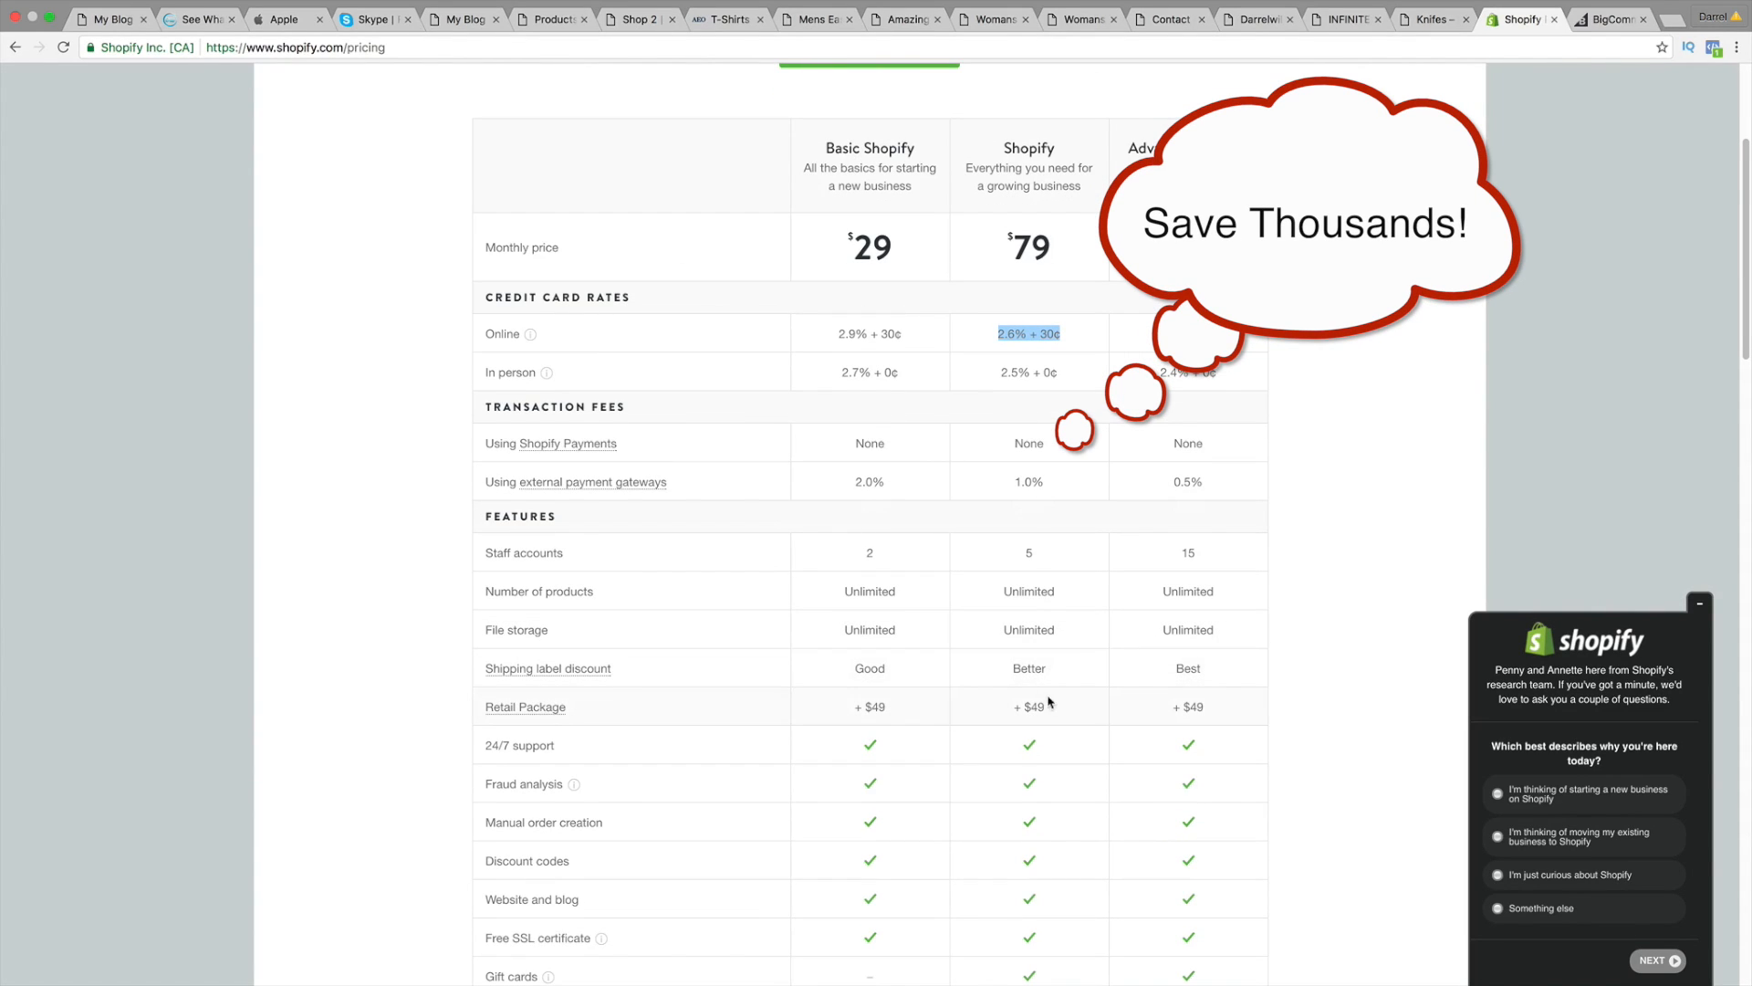
left_click_drag(1057, 706, 1011, 705)
scroll(1010, 690, "down", 4)
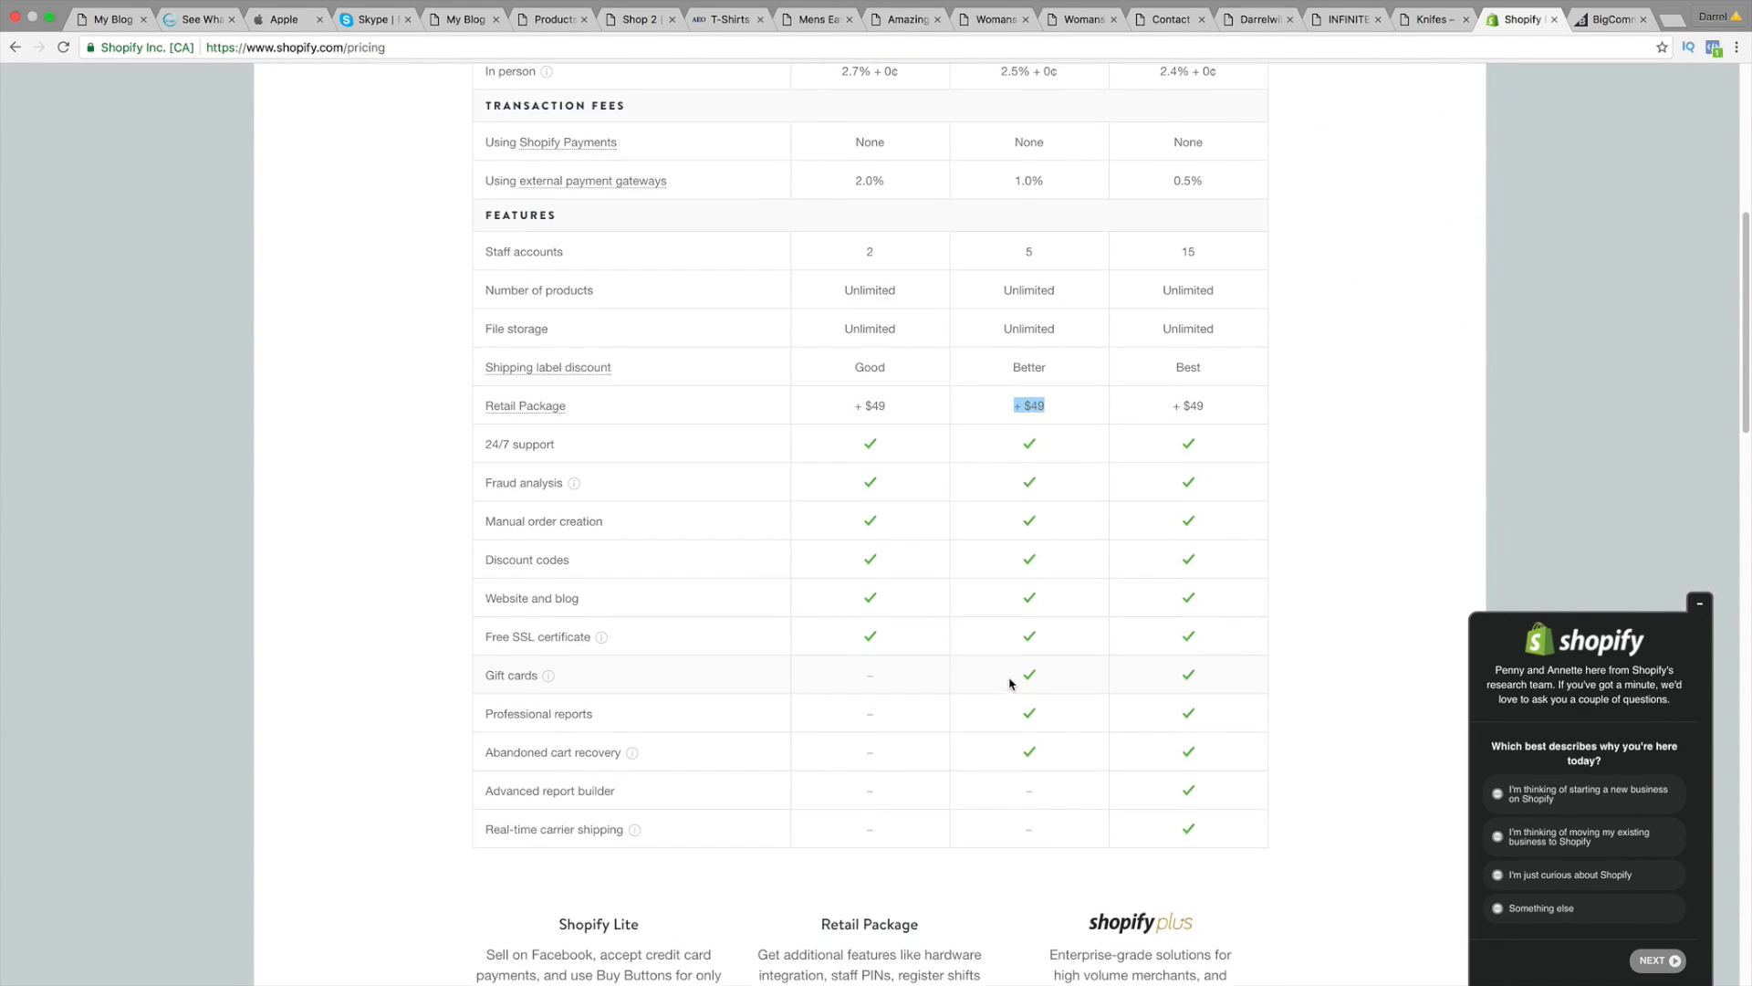
scroll(1011, 684, "up", 3)
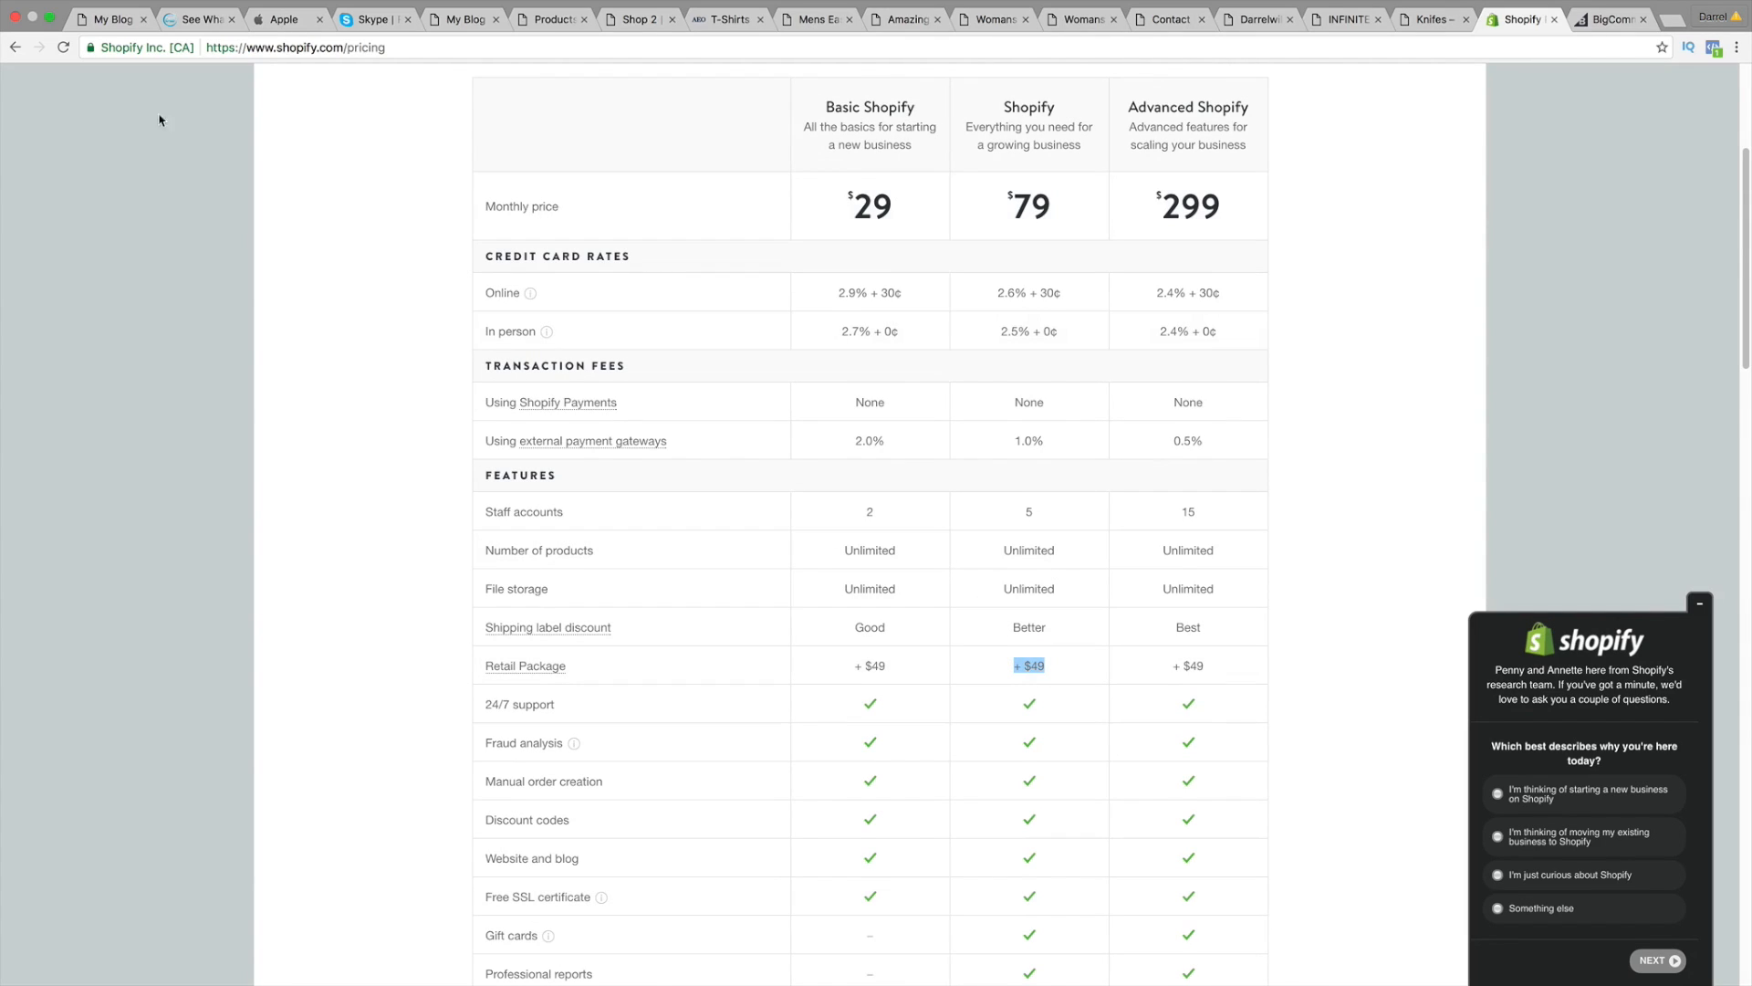
left_click(111, 22)
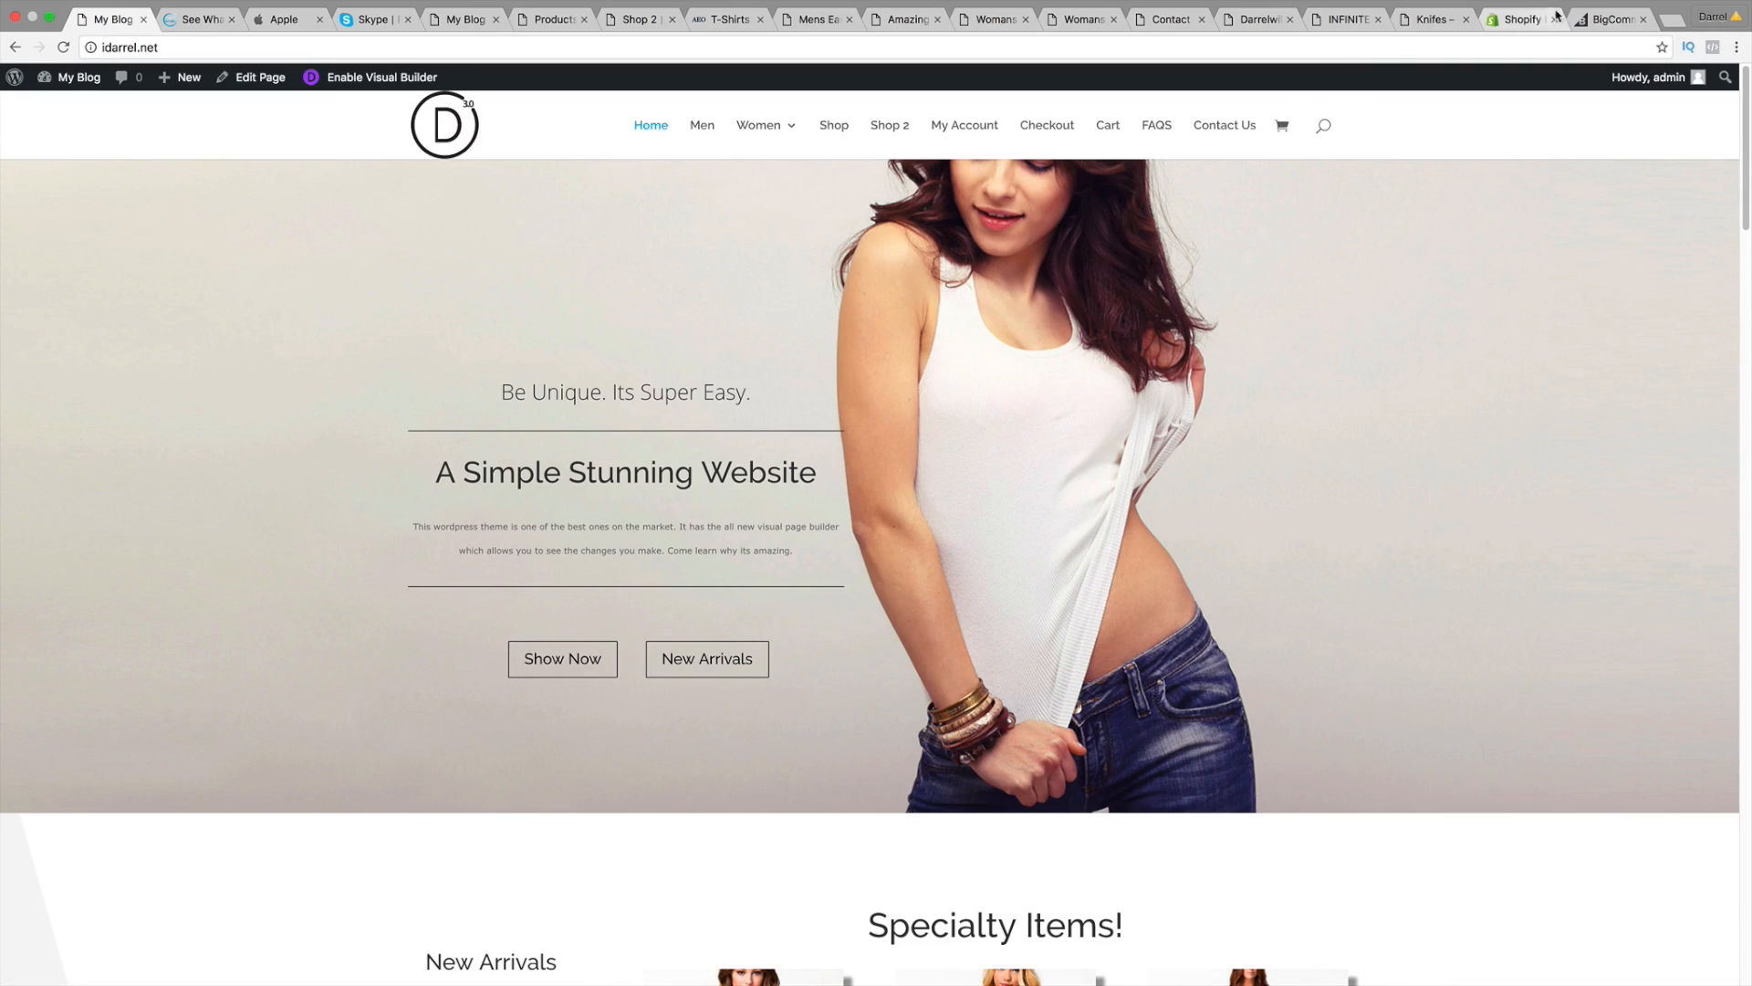
left_click(1612, 19)
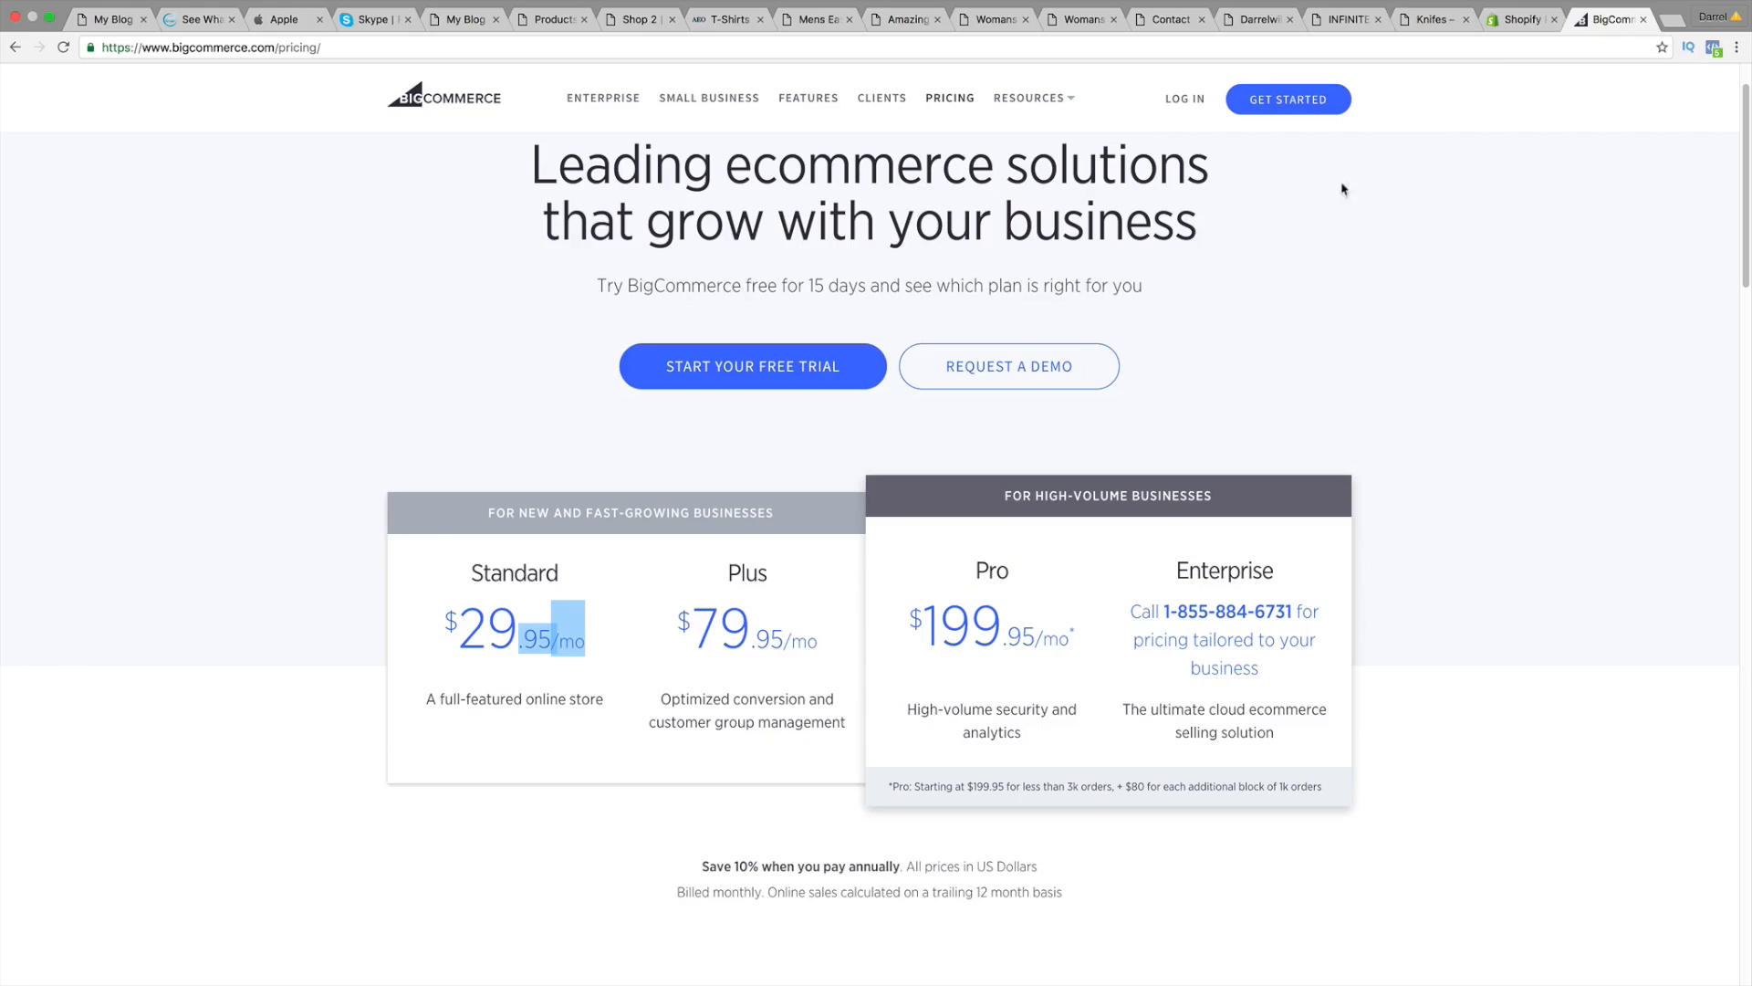
left_click(575, 436)
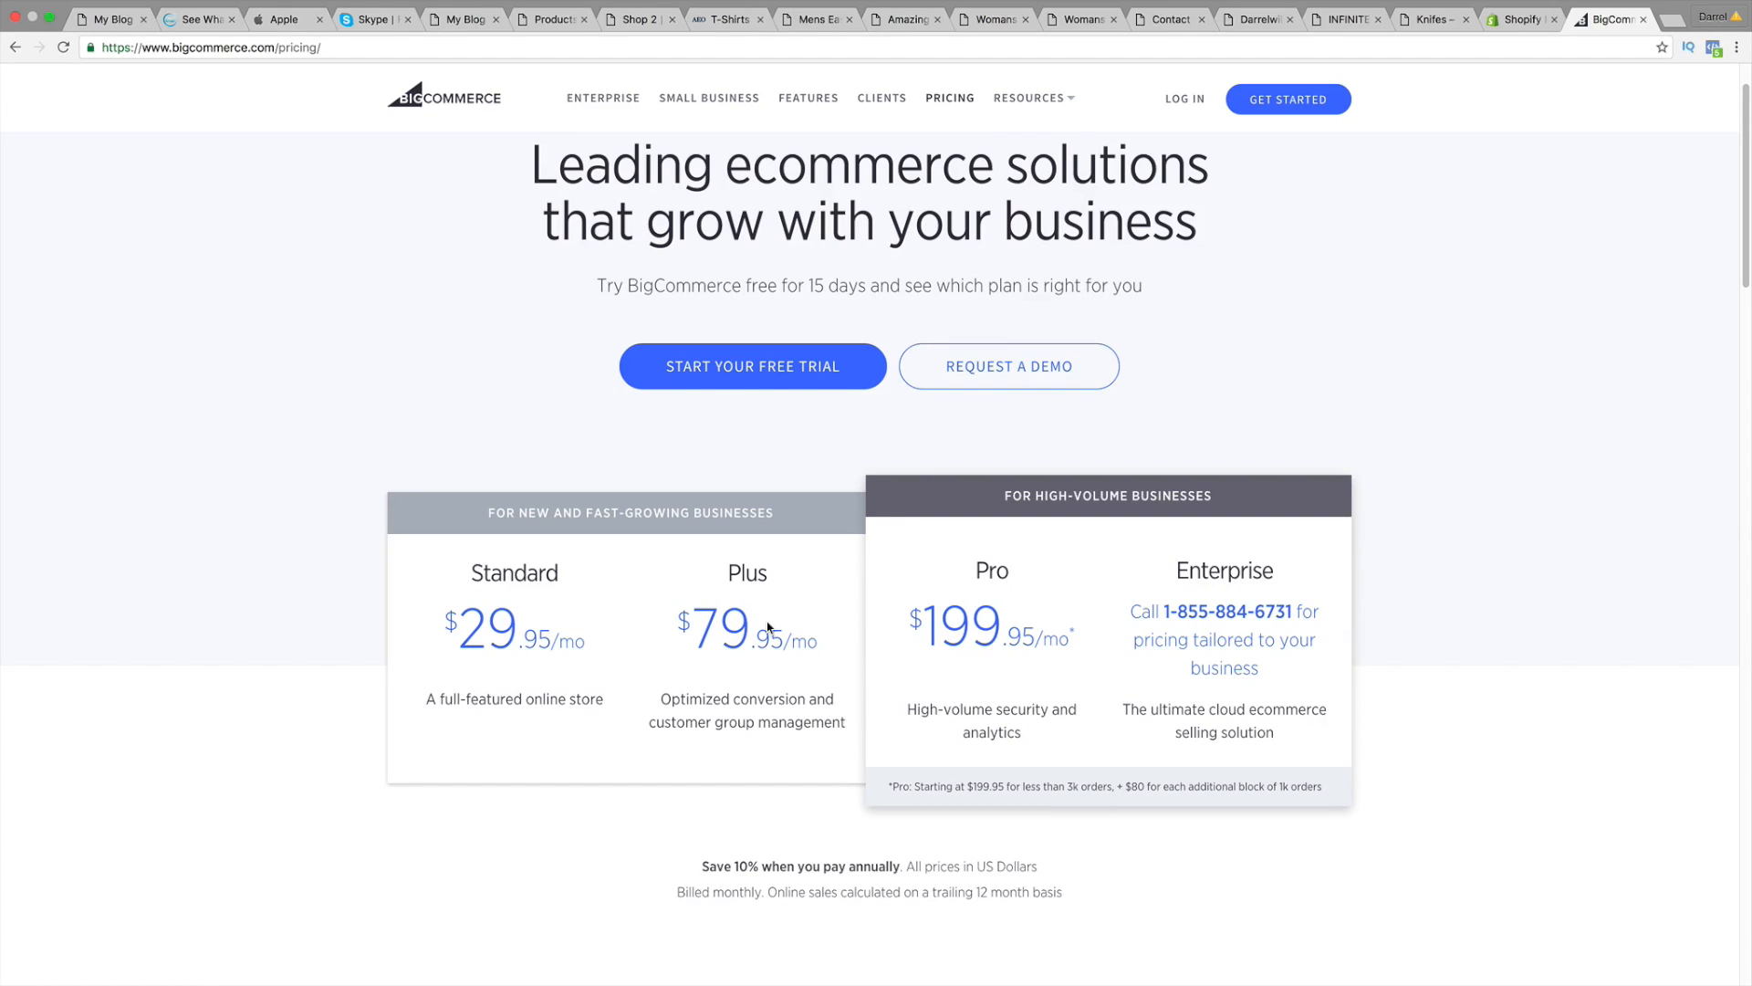
left_click(114, 19)
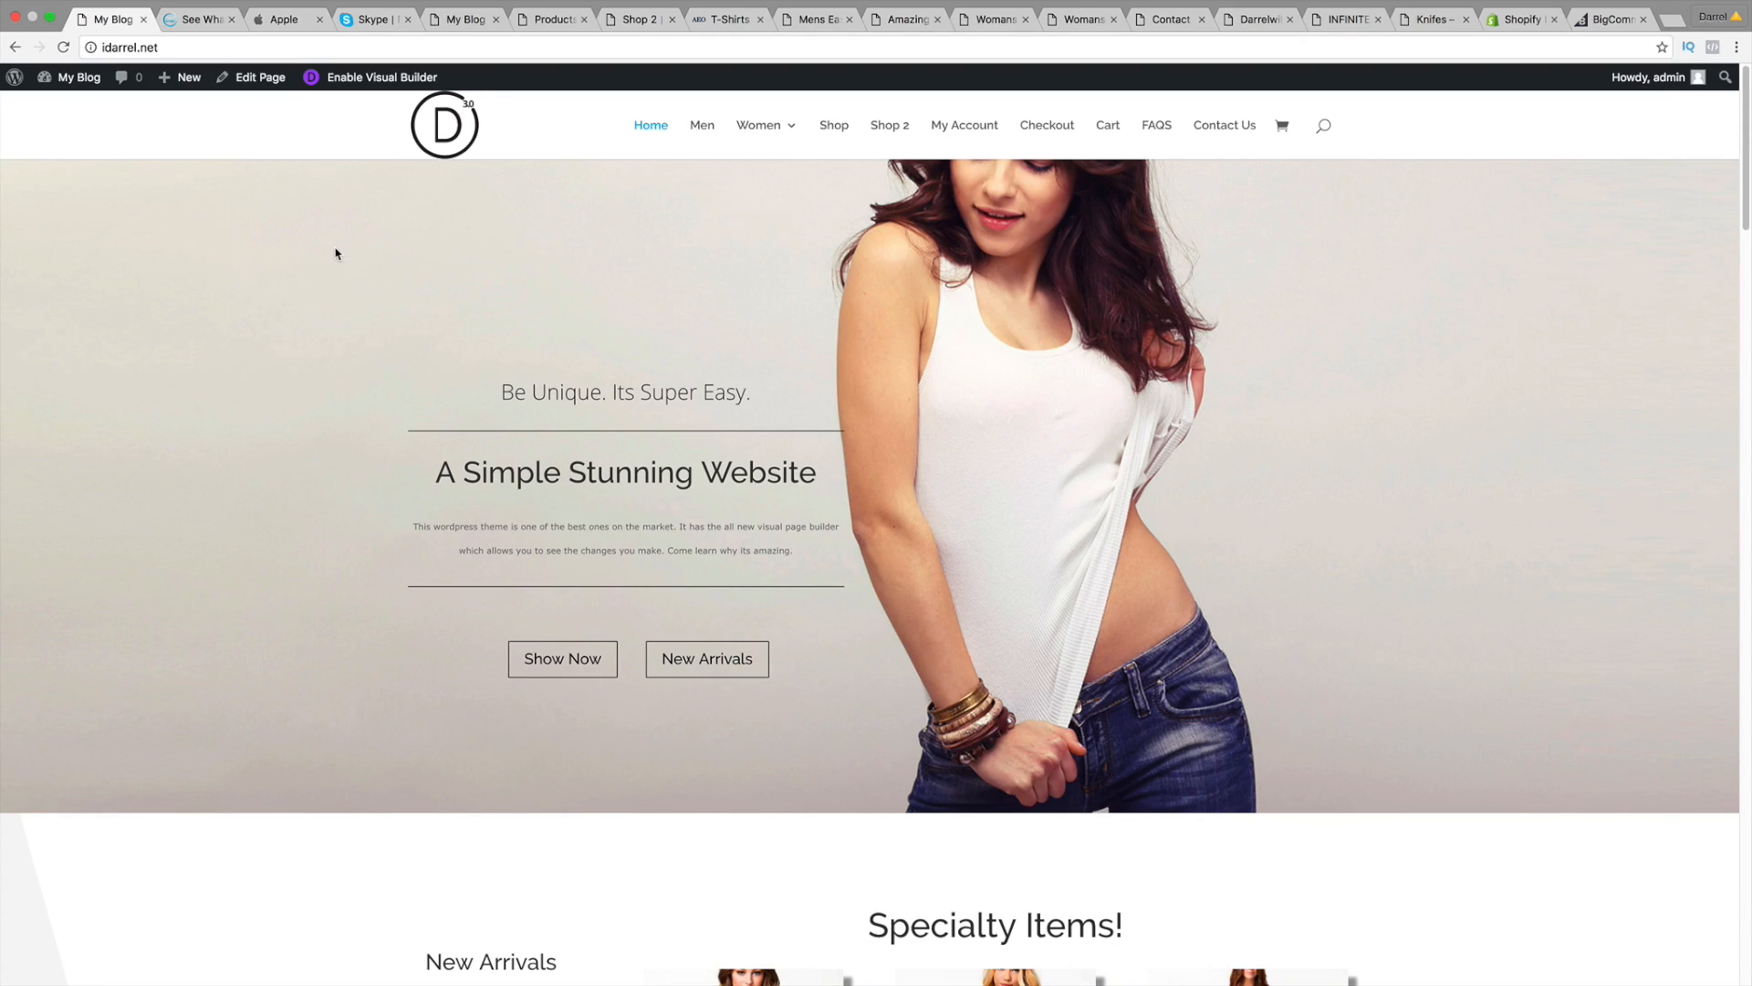
mouse_move(743, 141)
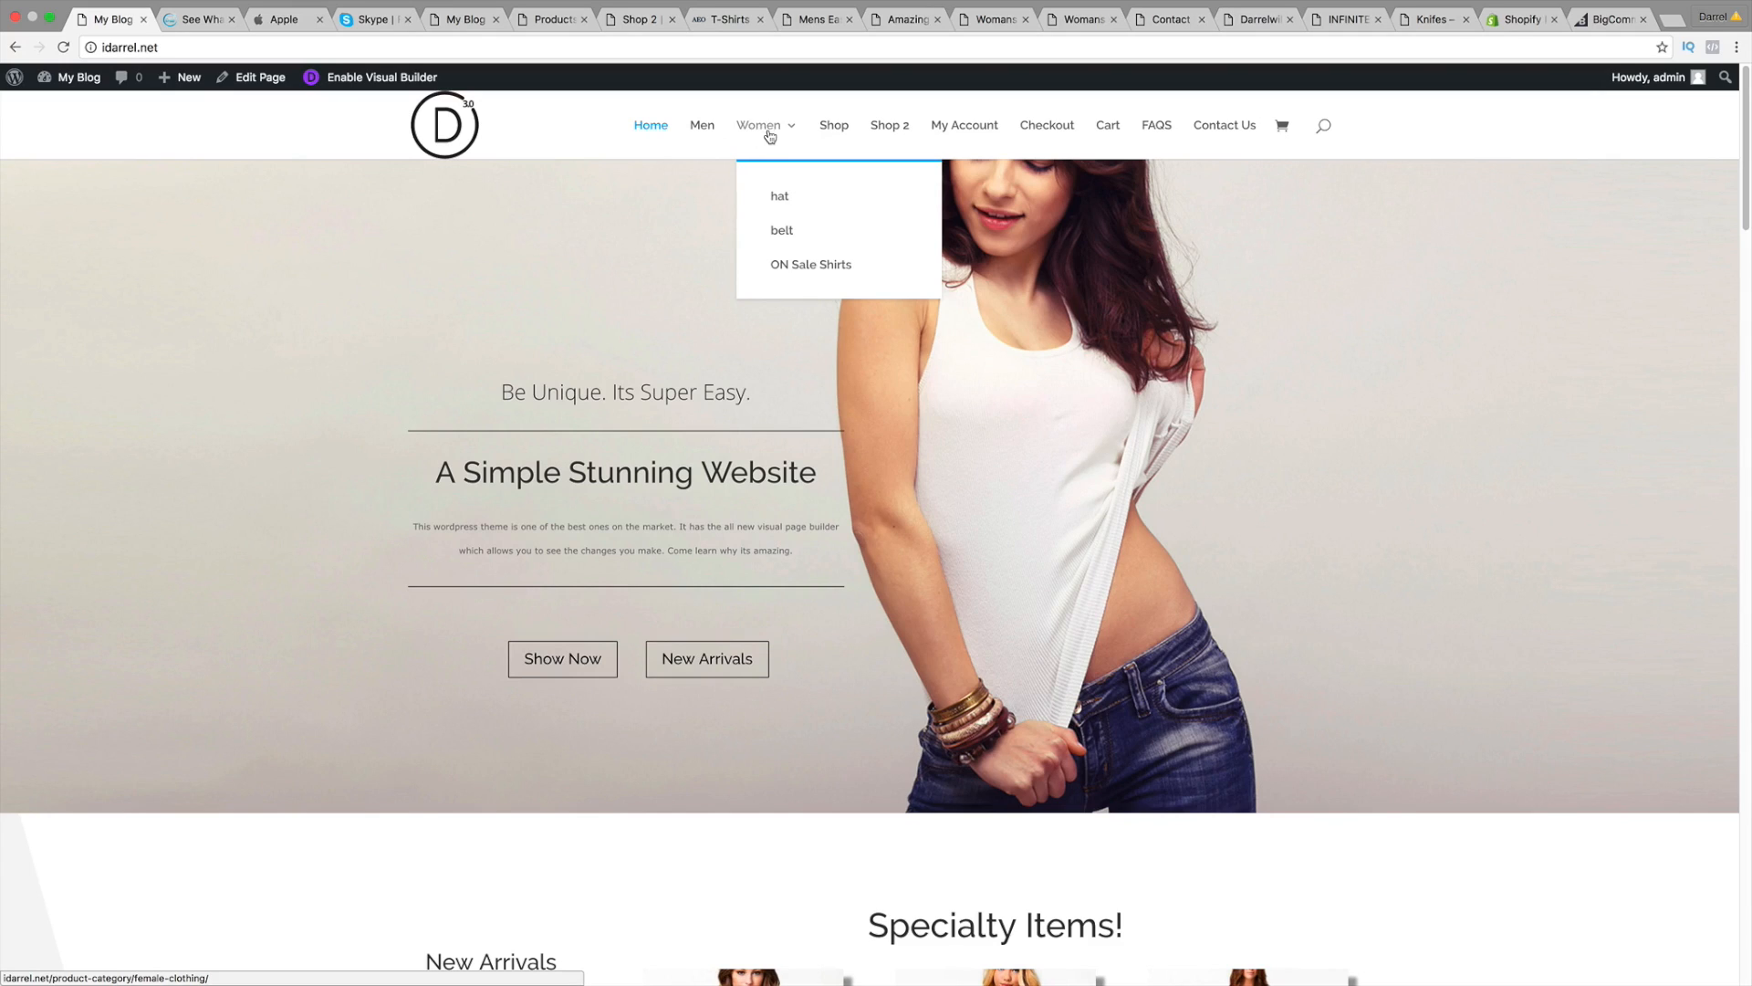
left_click(800, 272)
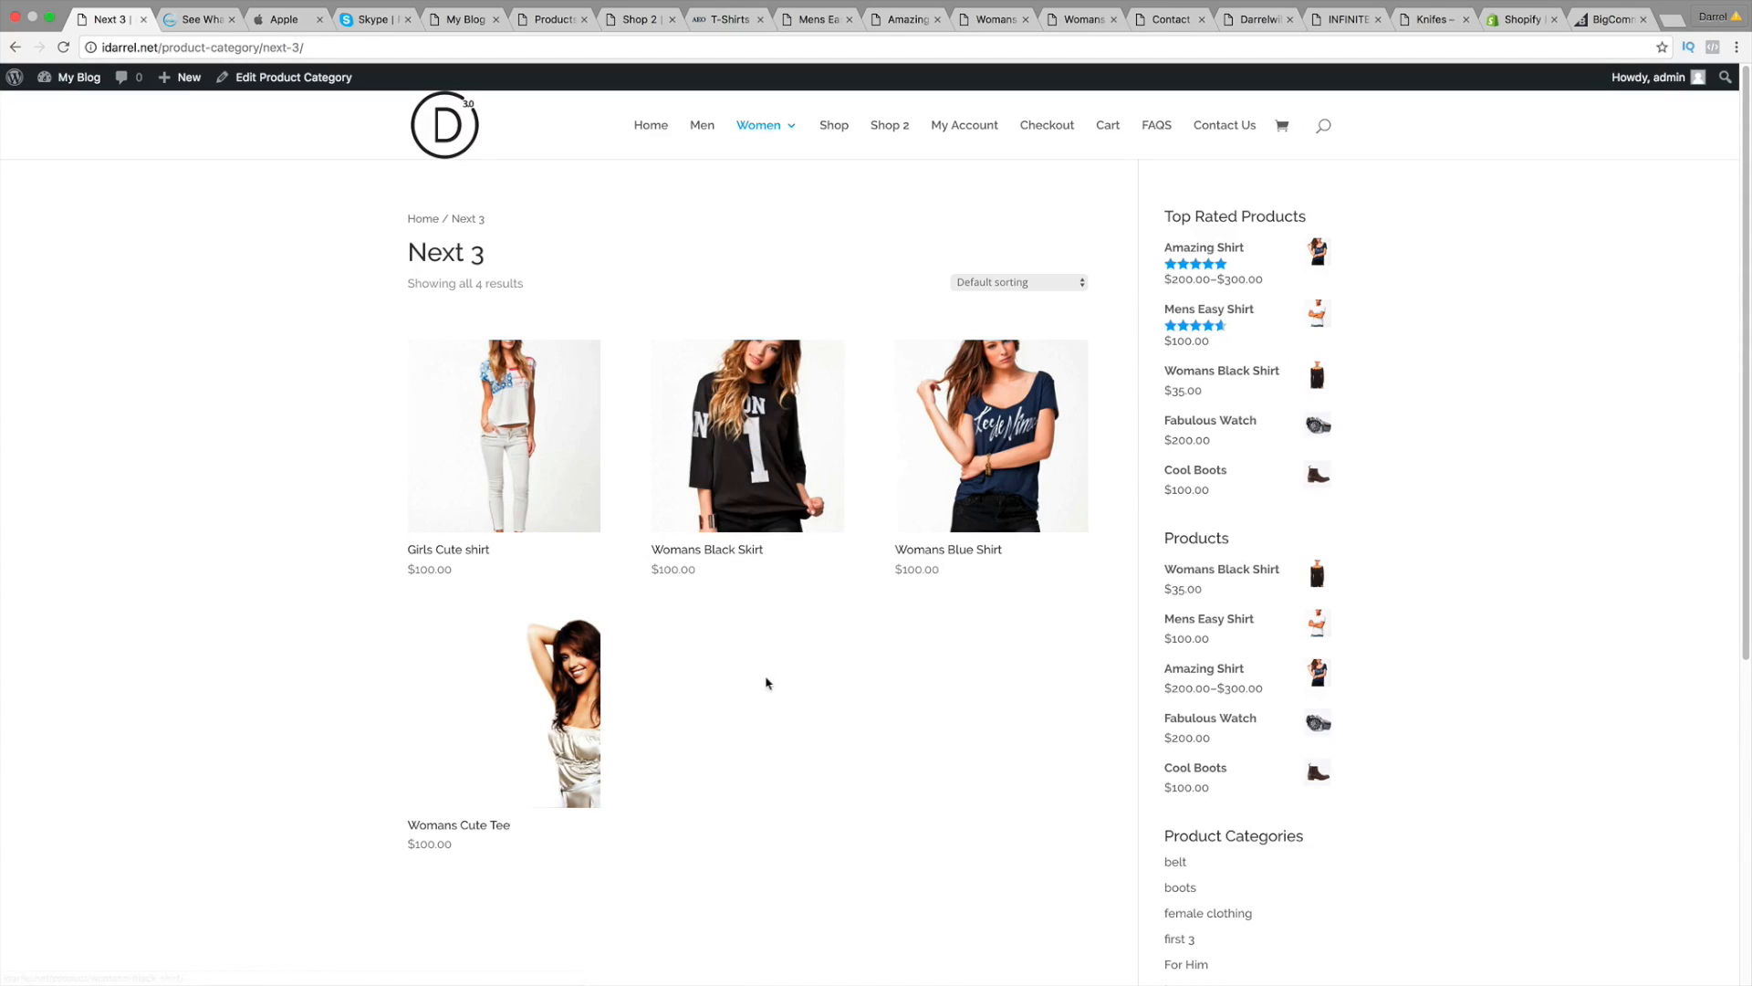
left_click(649, 133)
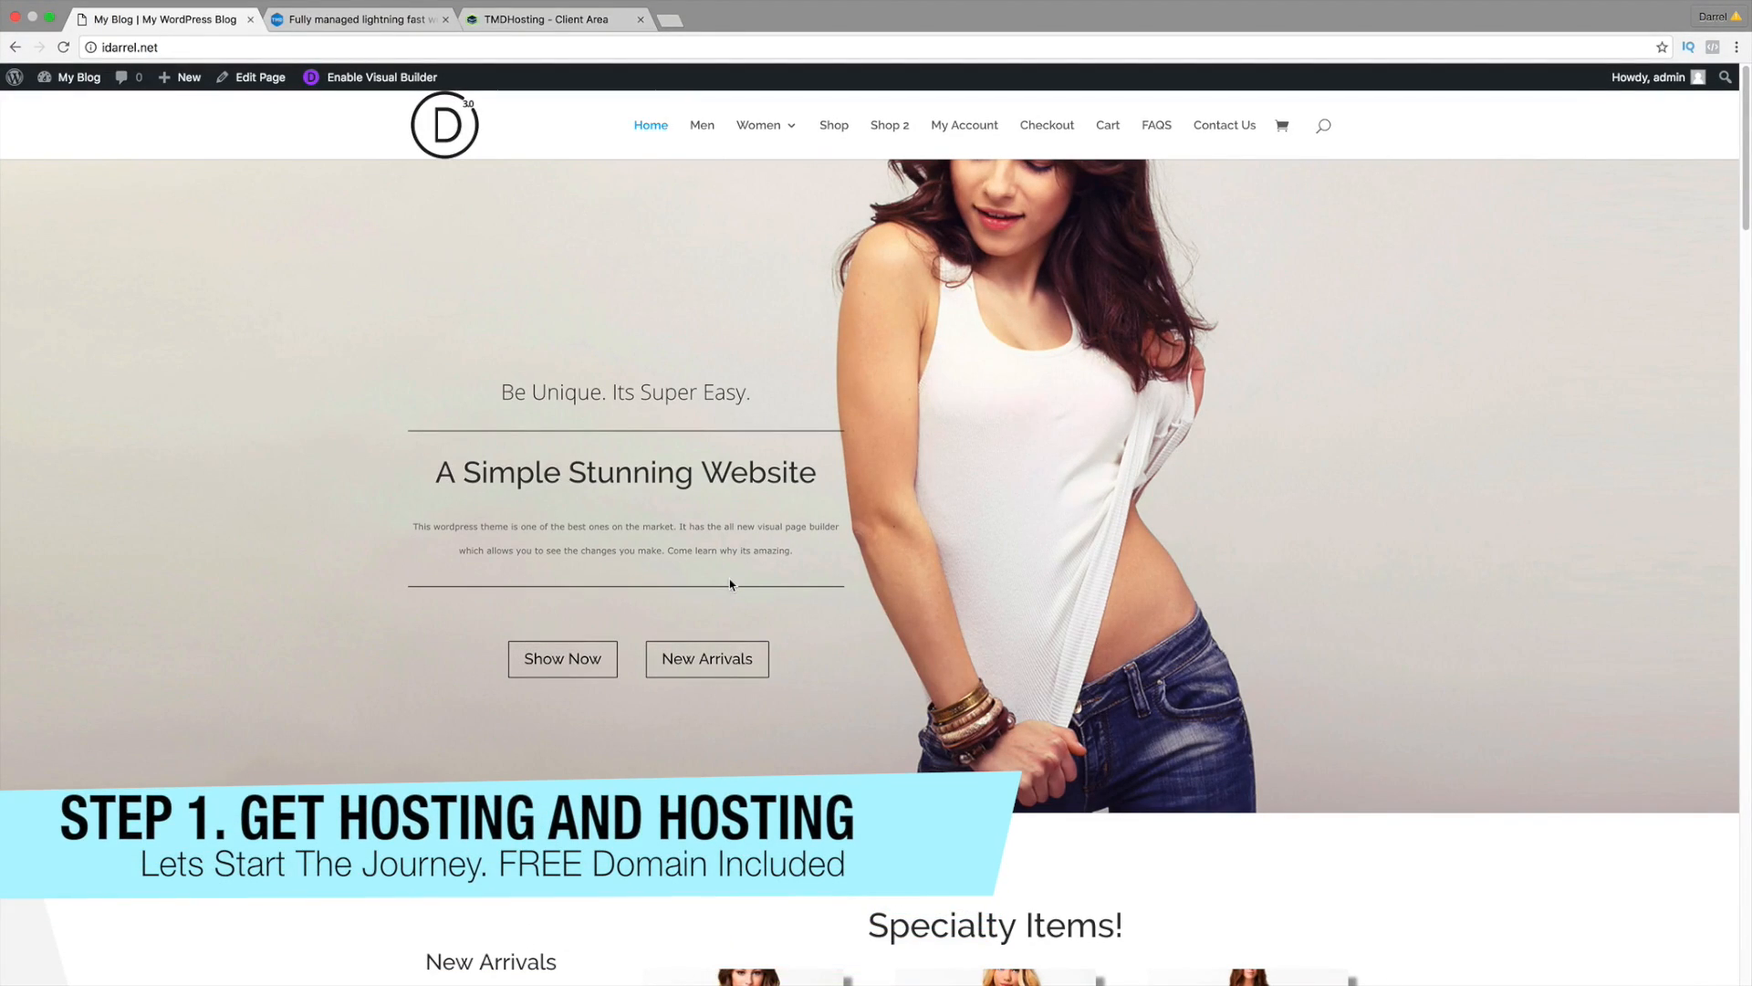
key("super+Tab")
key("super+Tab")
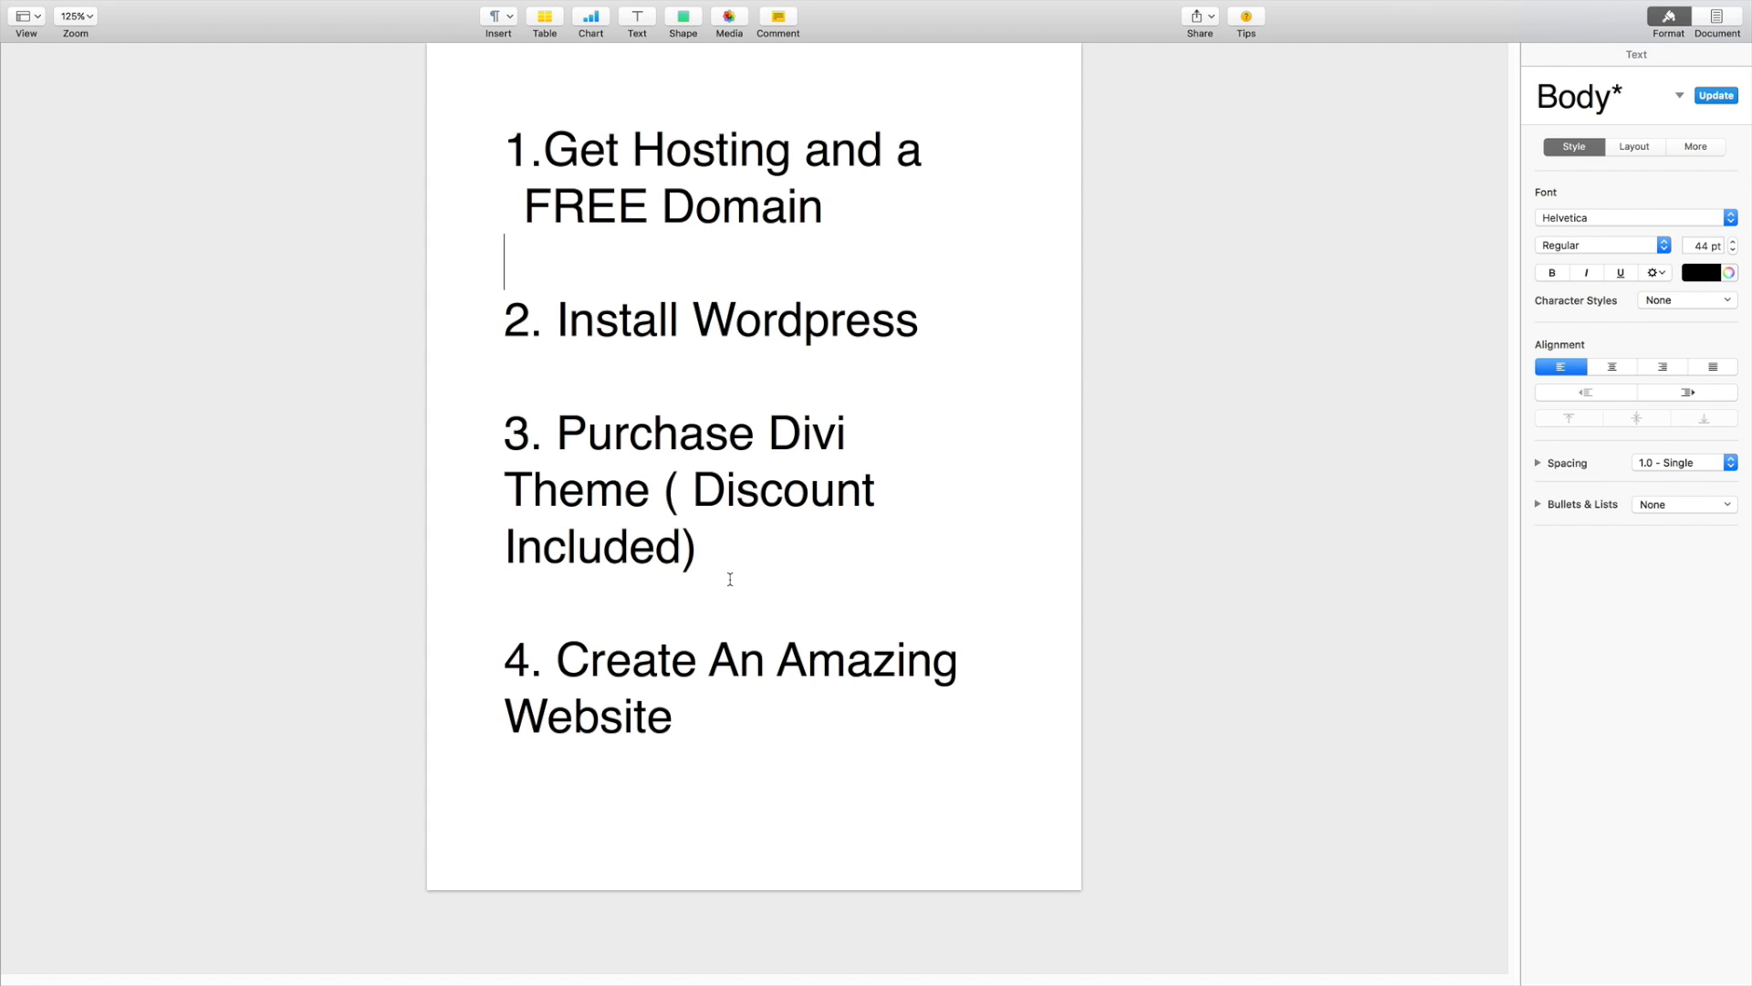
key("super+Tab")
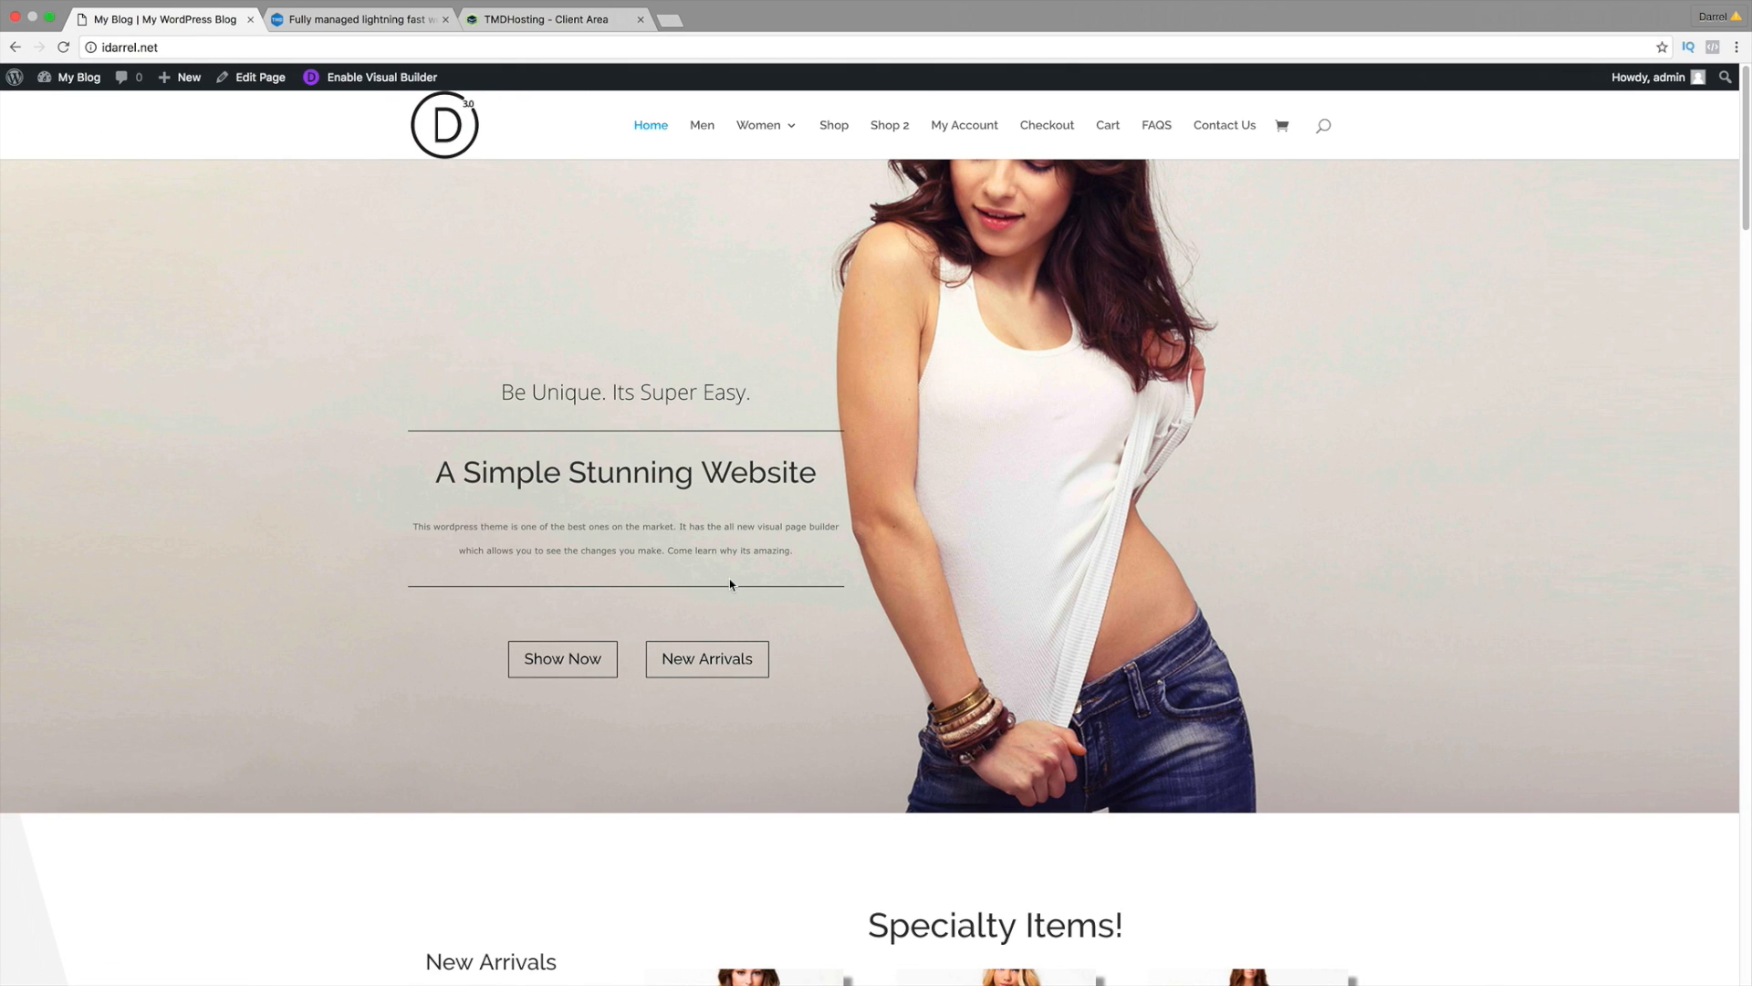
Step: Show TMDHosting's plans: Starter $2.85/mo, Business $5.85/mo, Professional $12.85/mo
left_click(383, 24)
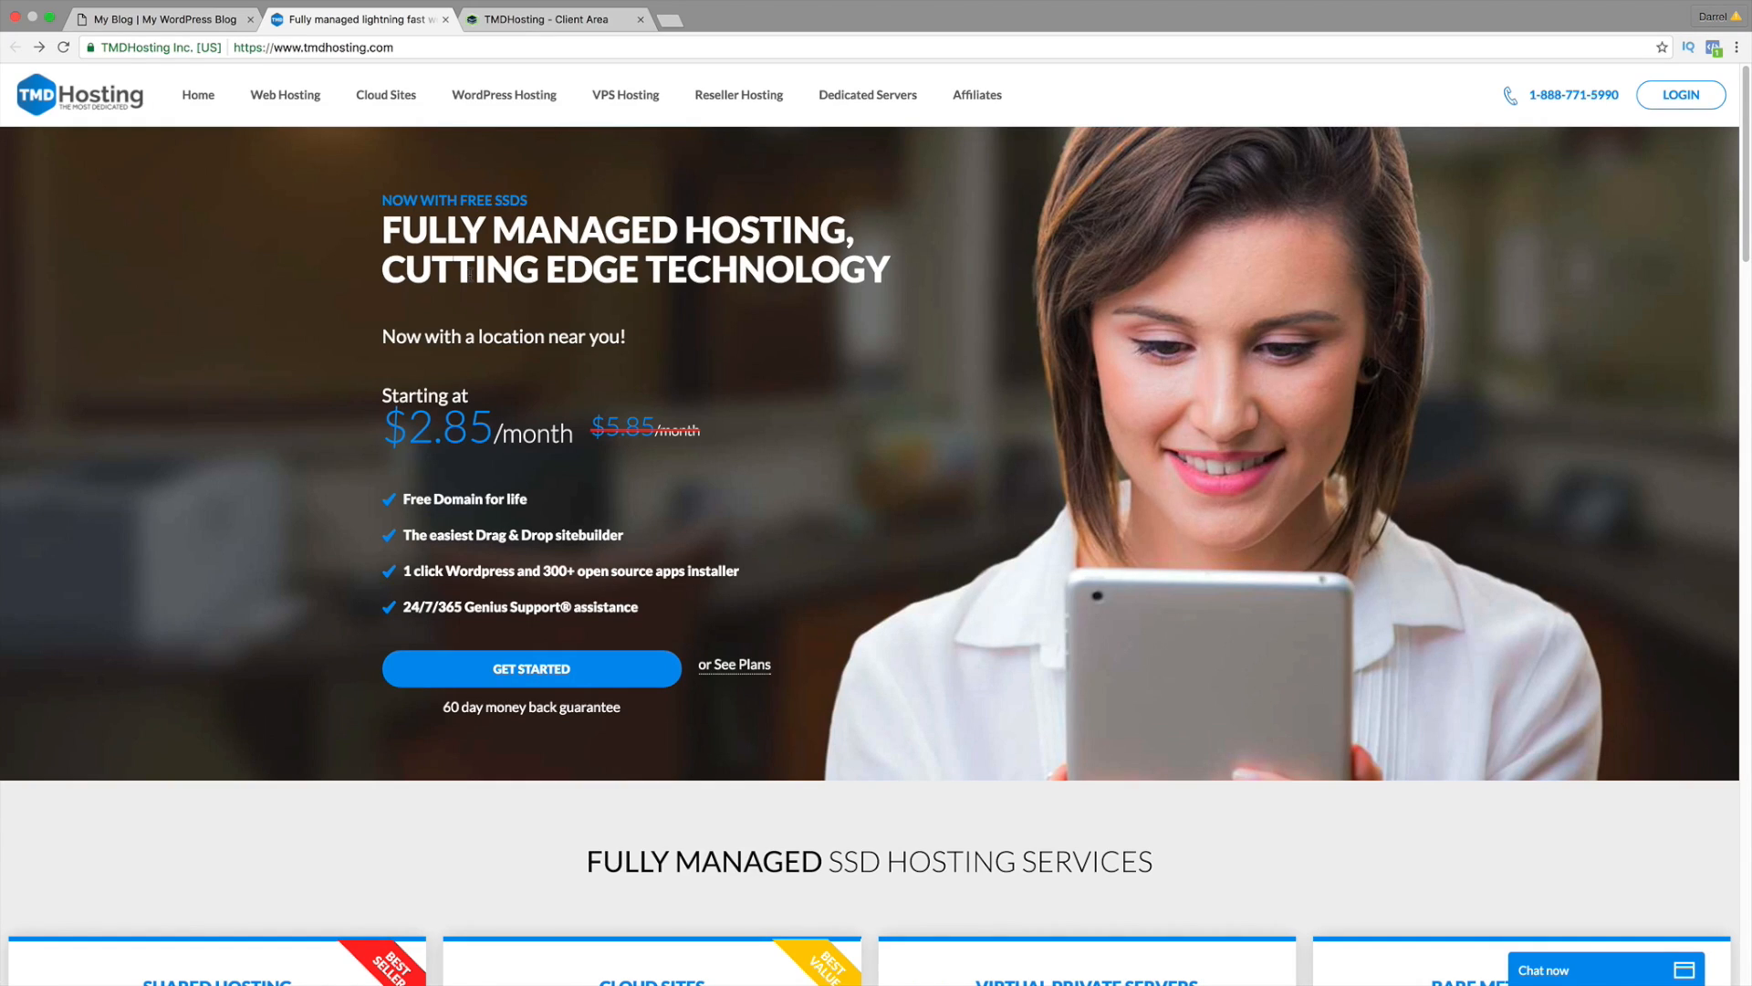
left_click(554, 676)
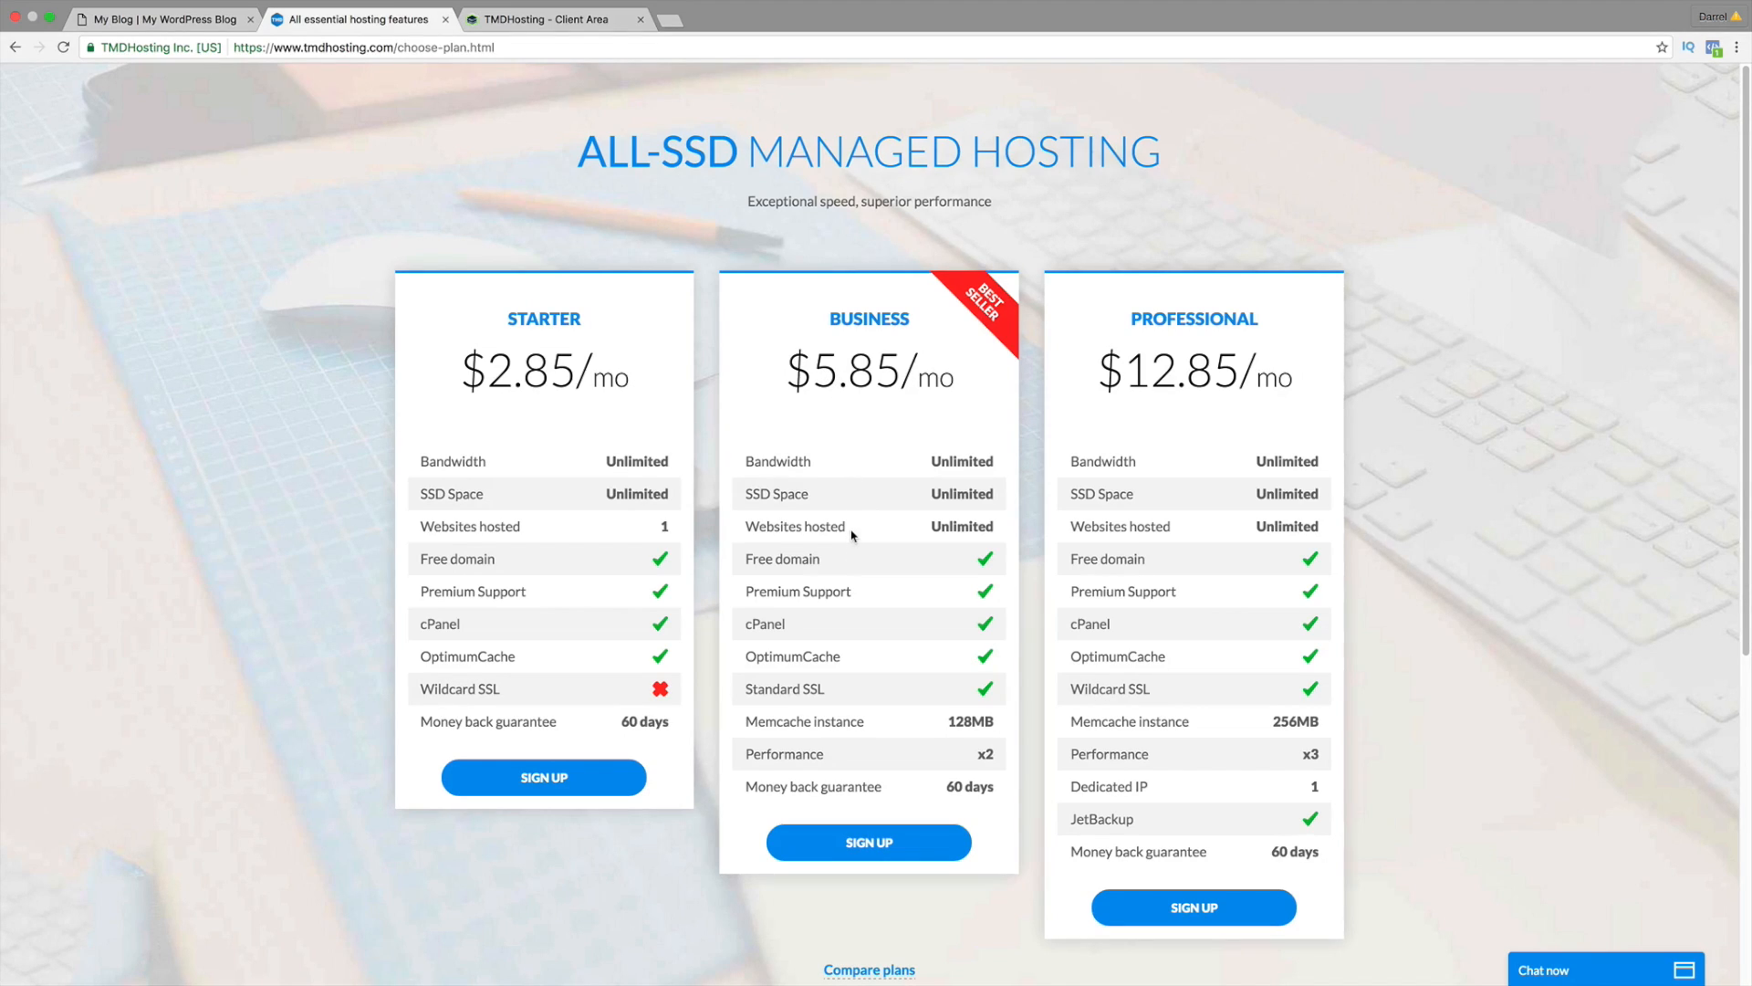
left_click_drag(522, 528, 416, 528)
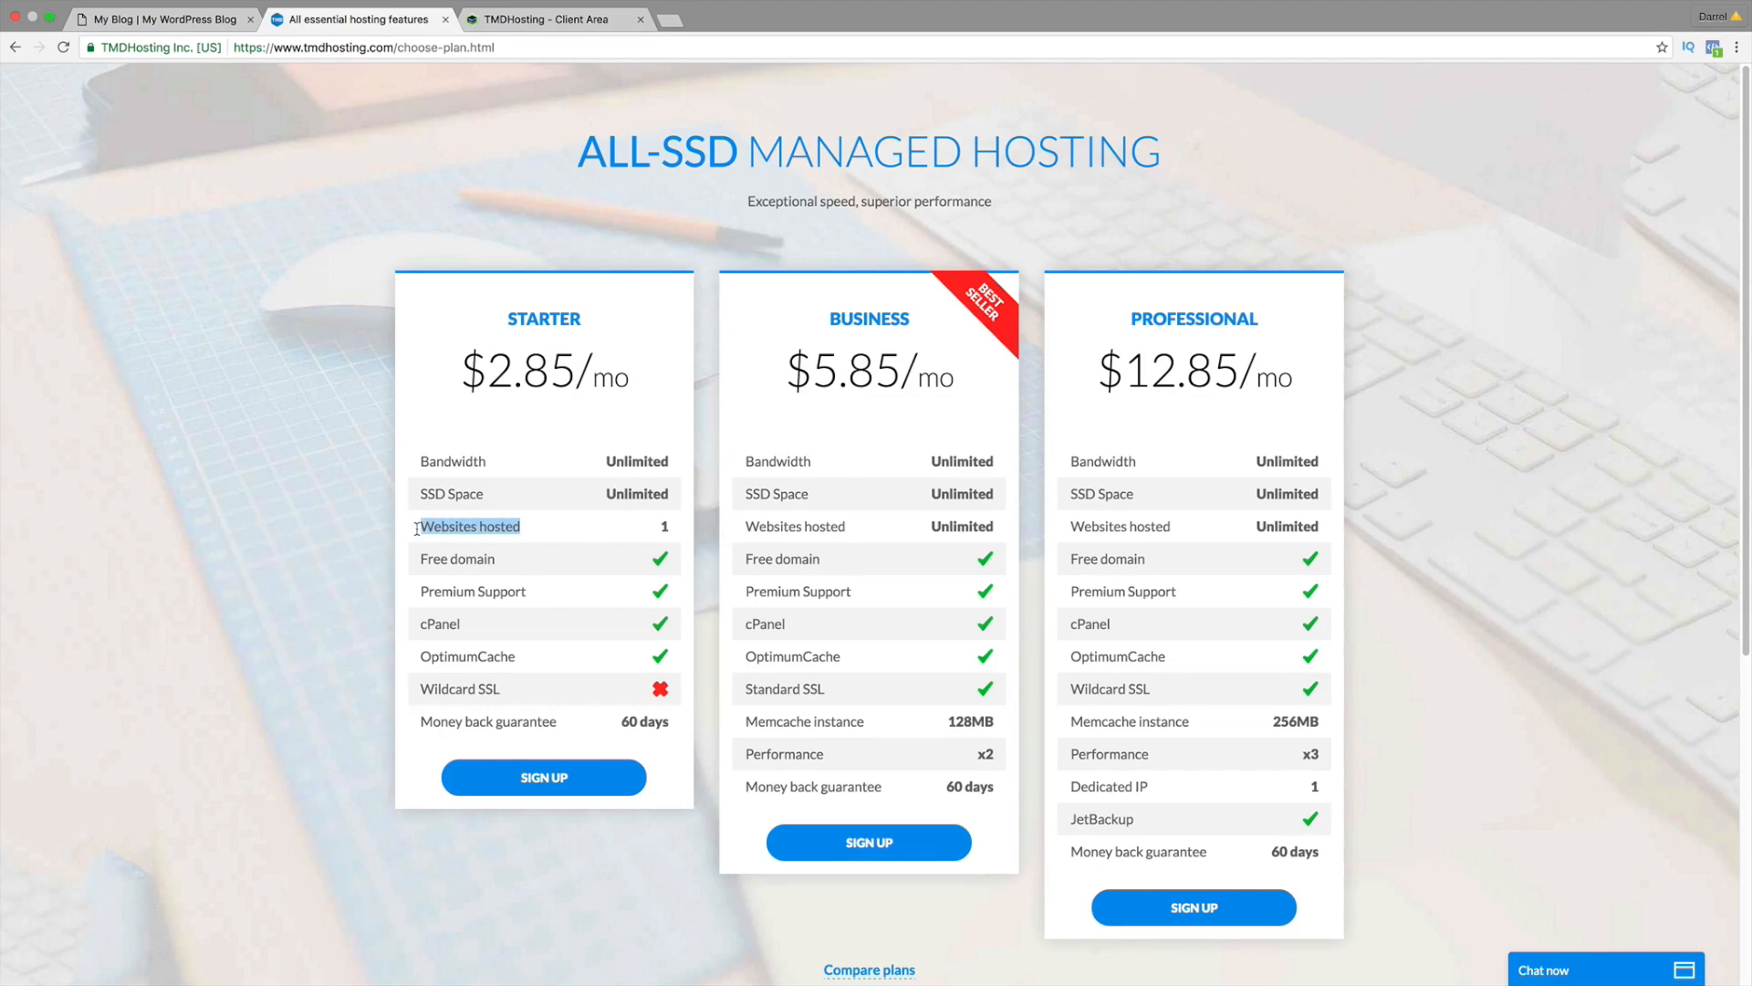
left_click(846, 630)
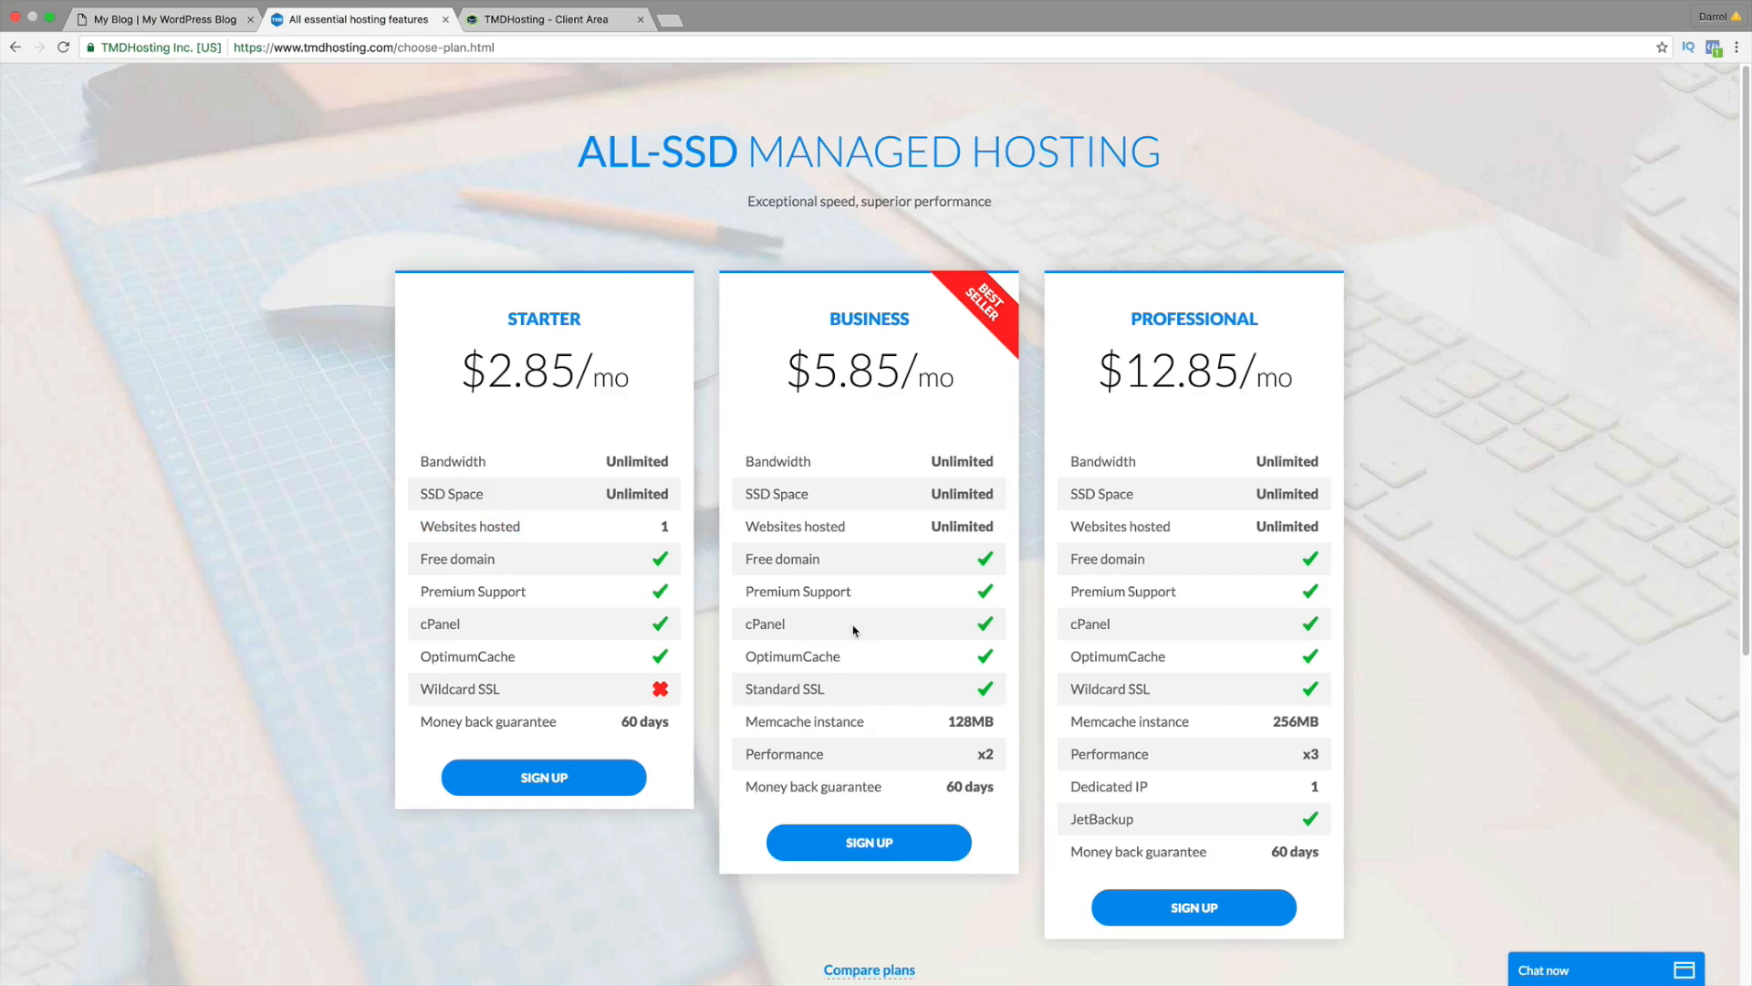
Step: Order the Business plan with free domain ilovekyloren.com and proceed to contact details
left_click(871, 842)
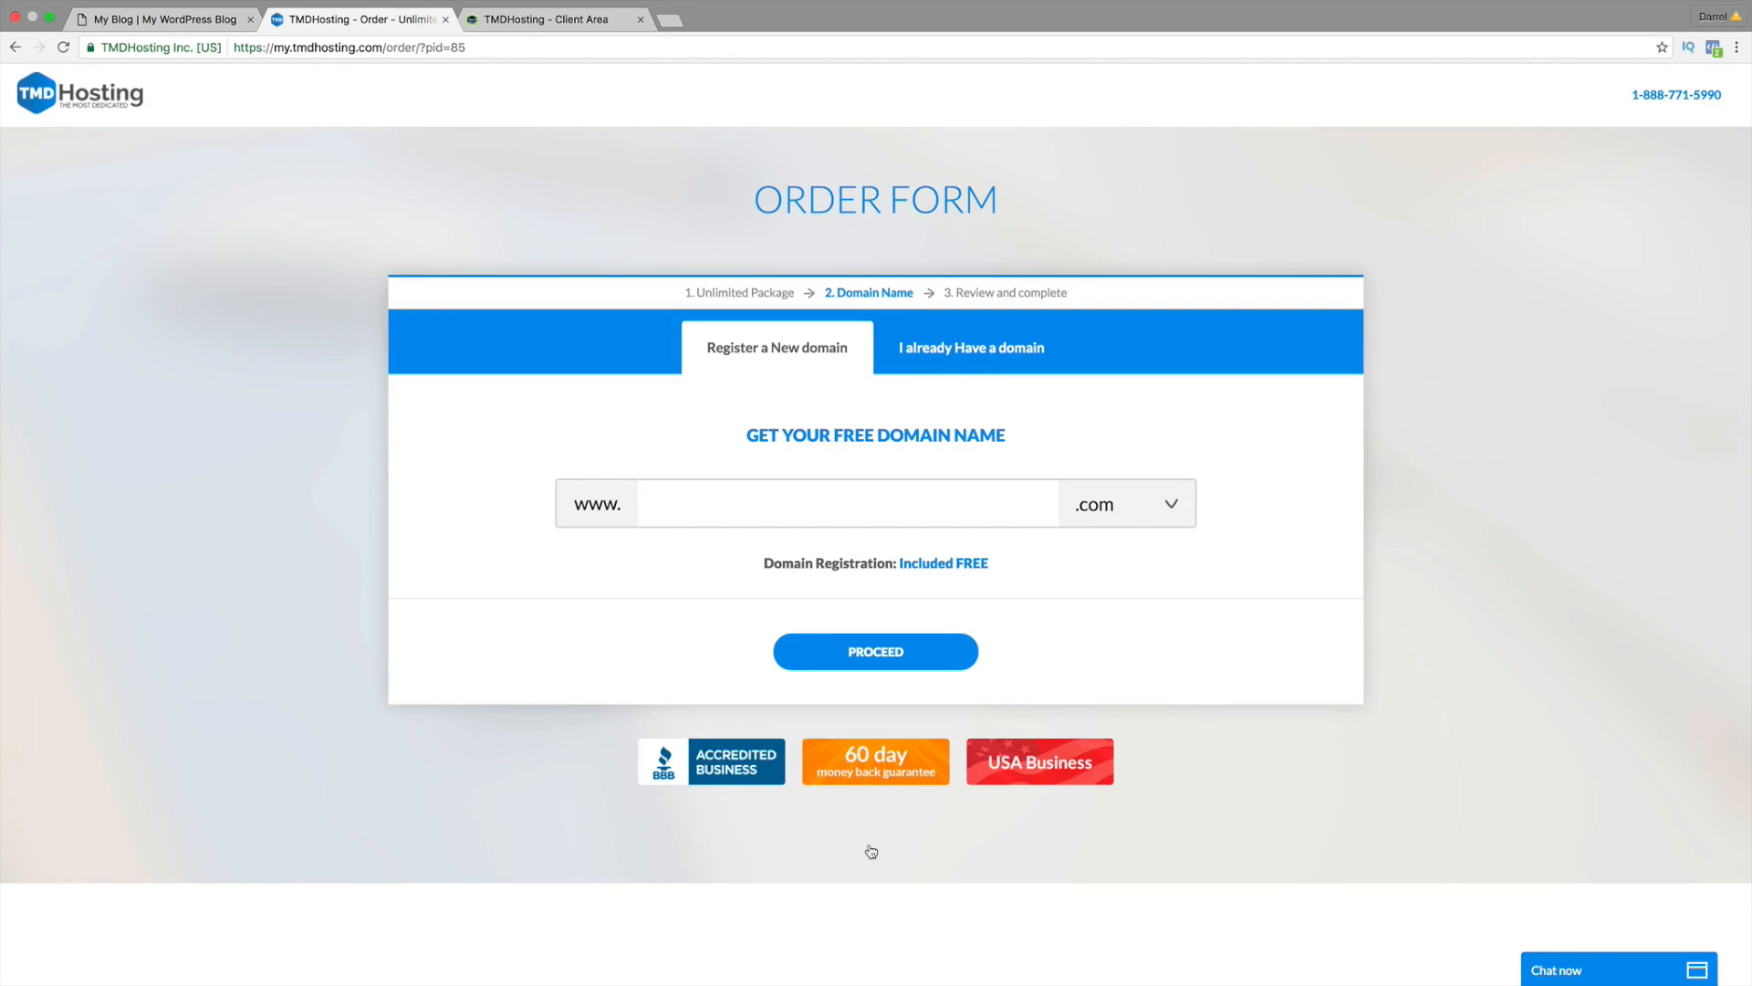
left_click(869, 523)
type("ilovekyloren")
left_click(908, 649)
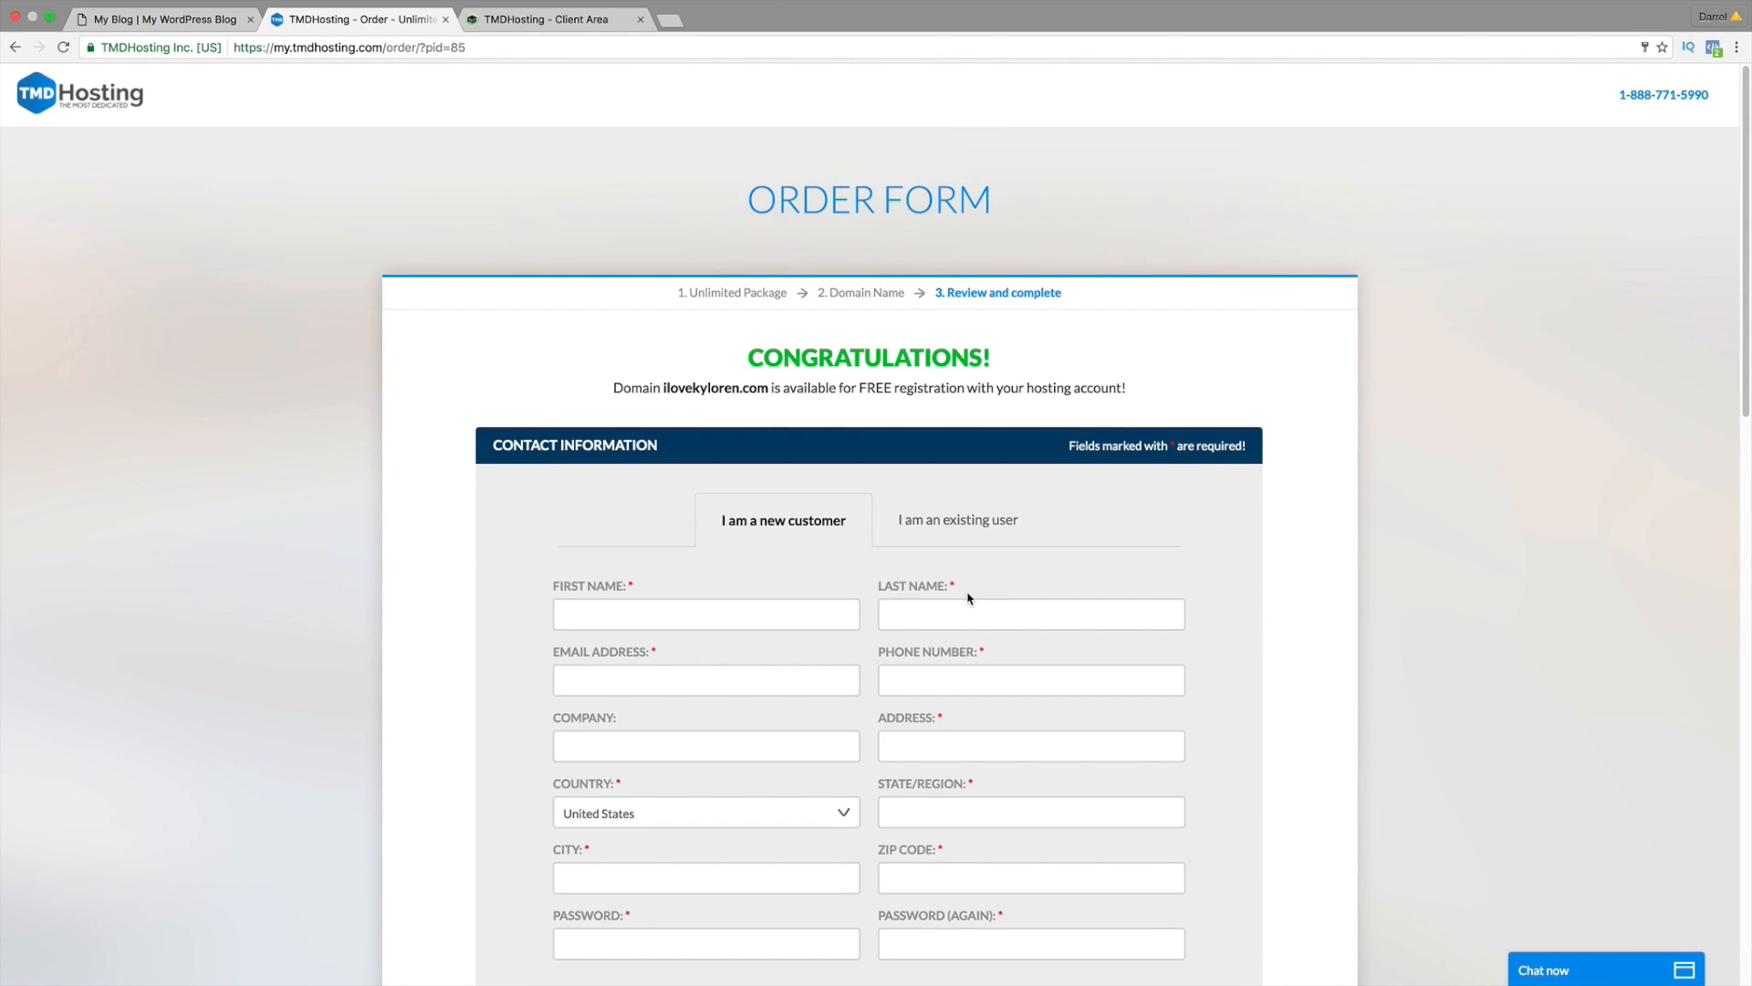
Step: Scroll through the order form into the password and repeat password fields
scroll(967, 588, "down", 2)
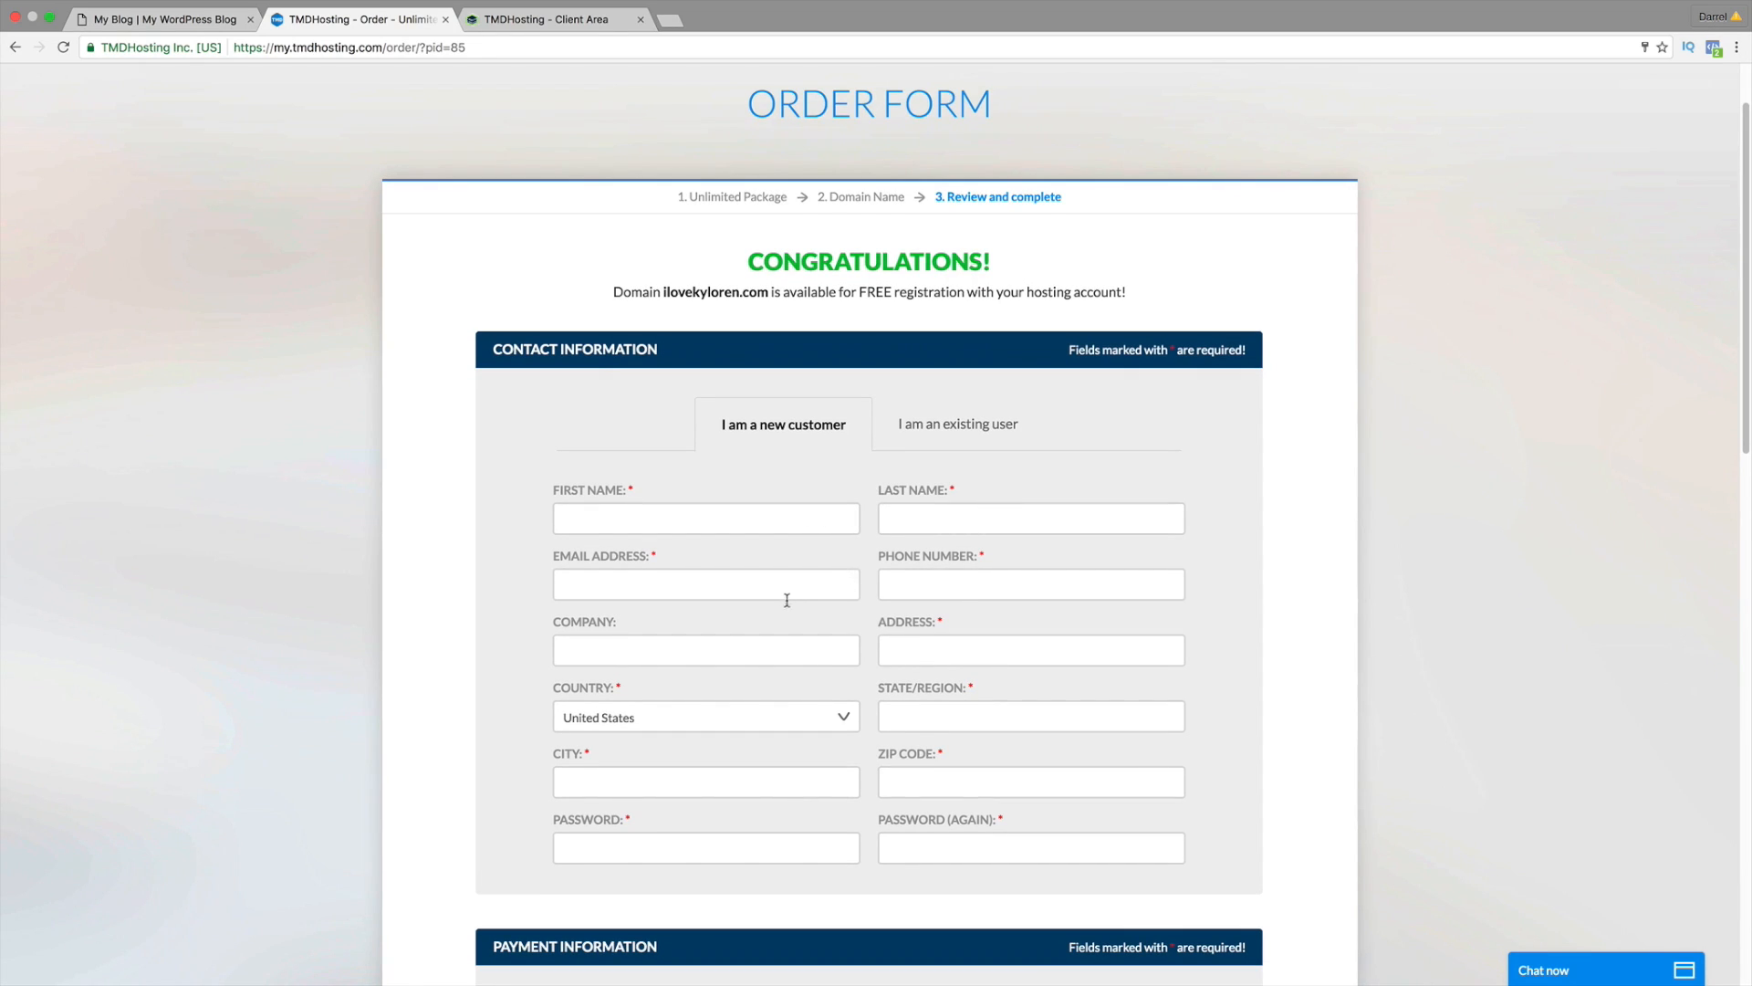
scroll(926, 596, "down", 1)
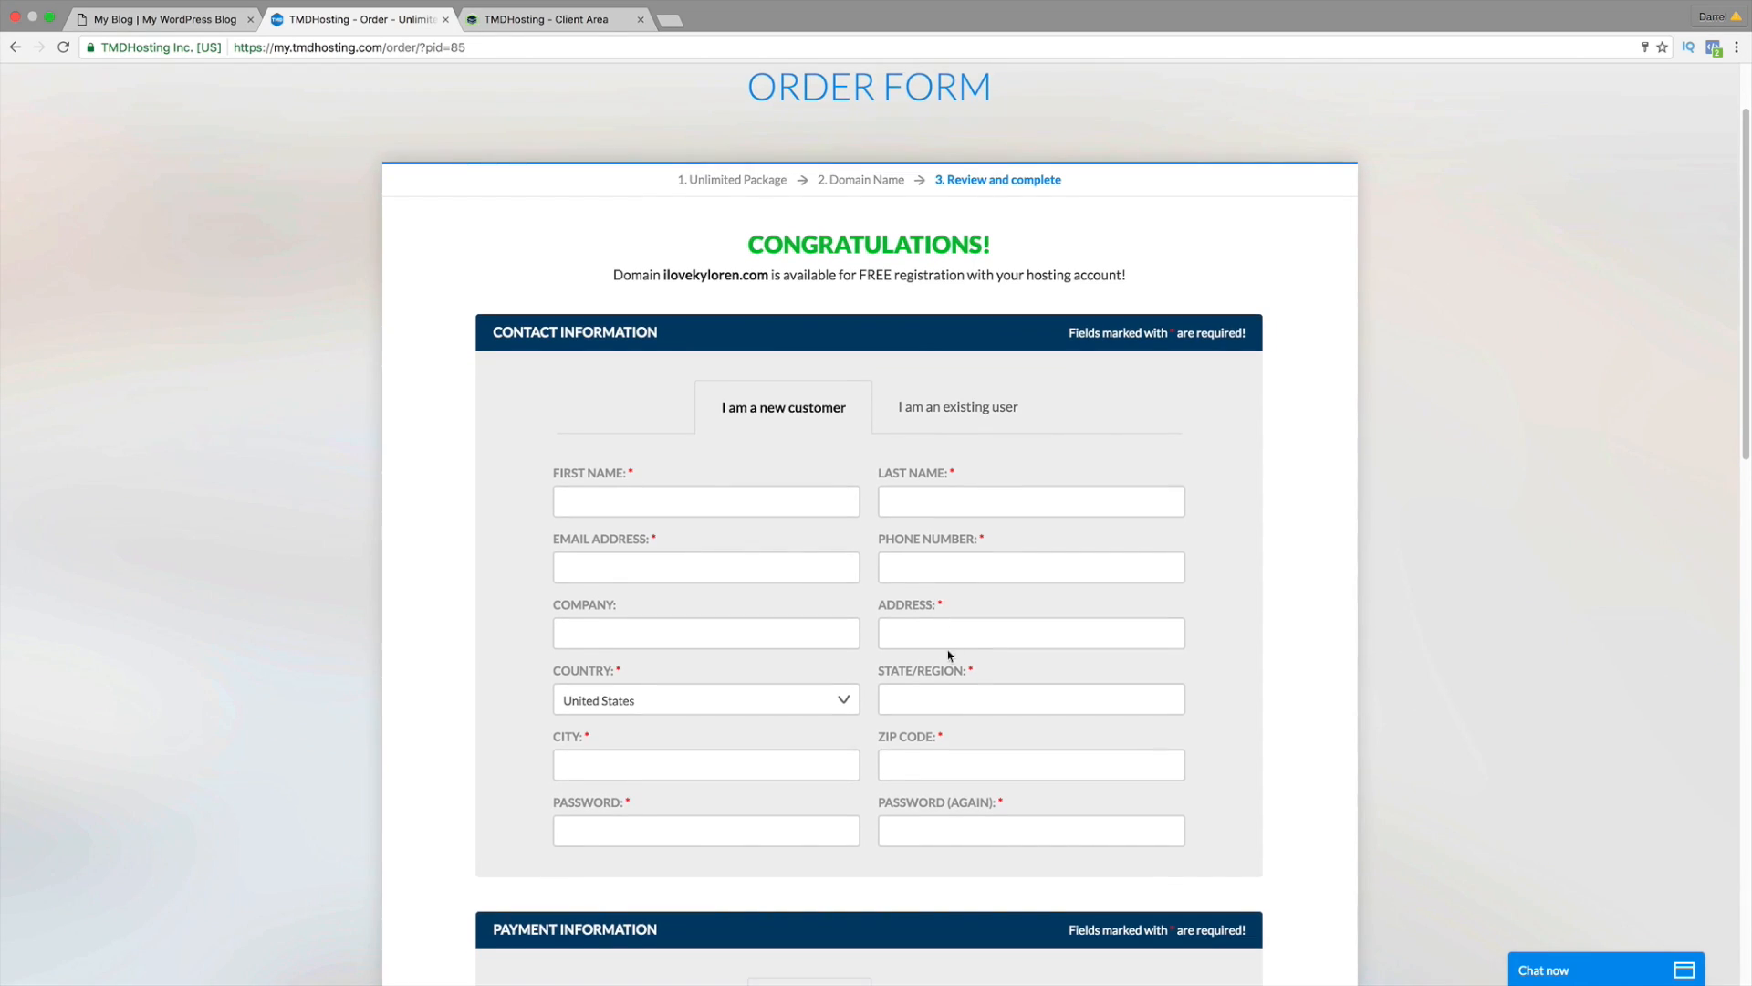
scroll(851, 775, "down", 3)
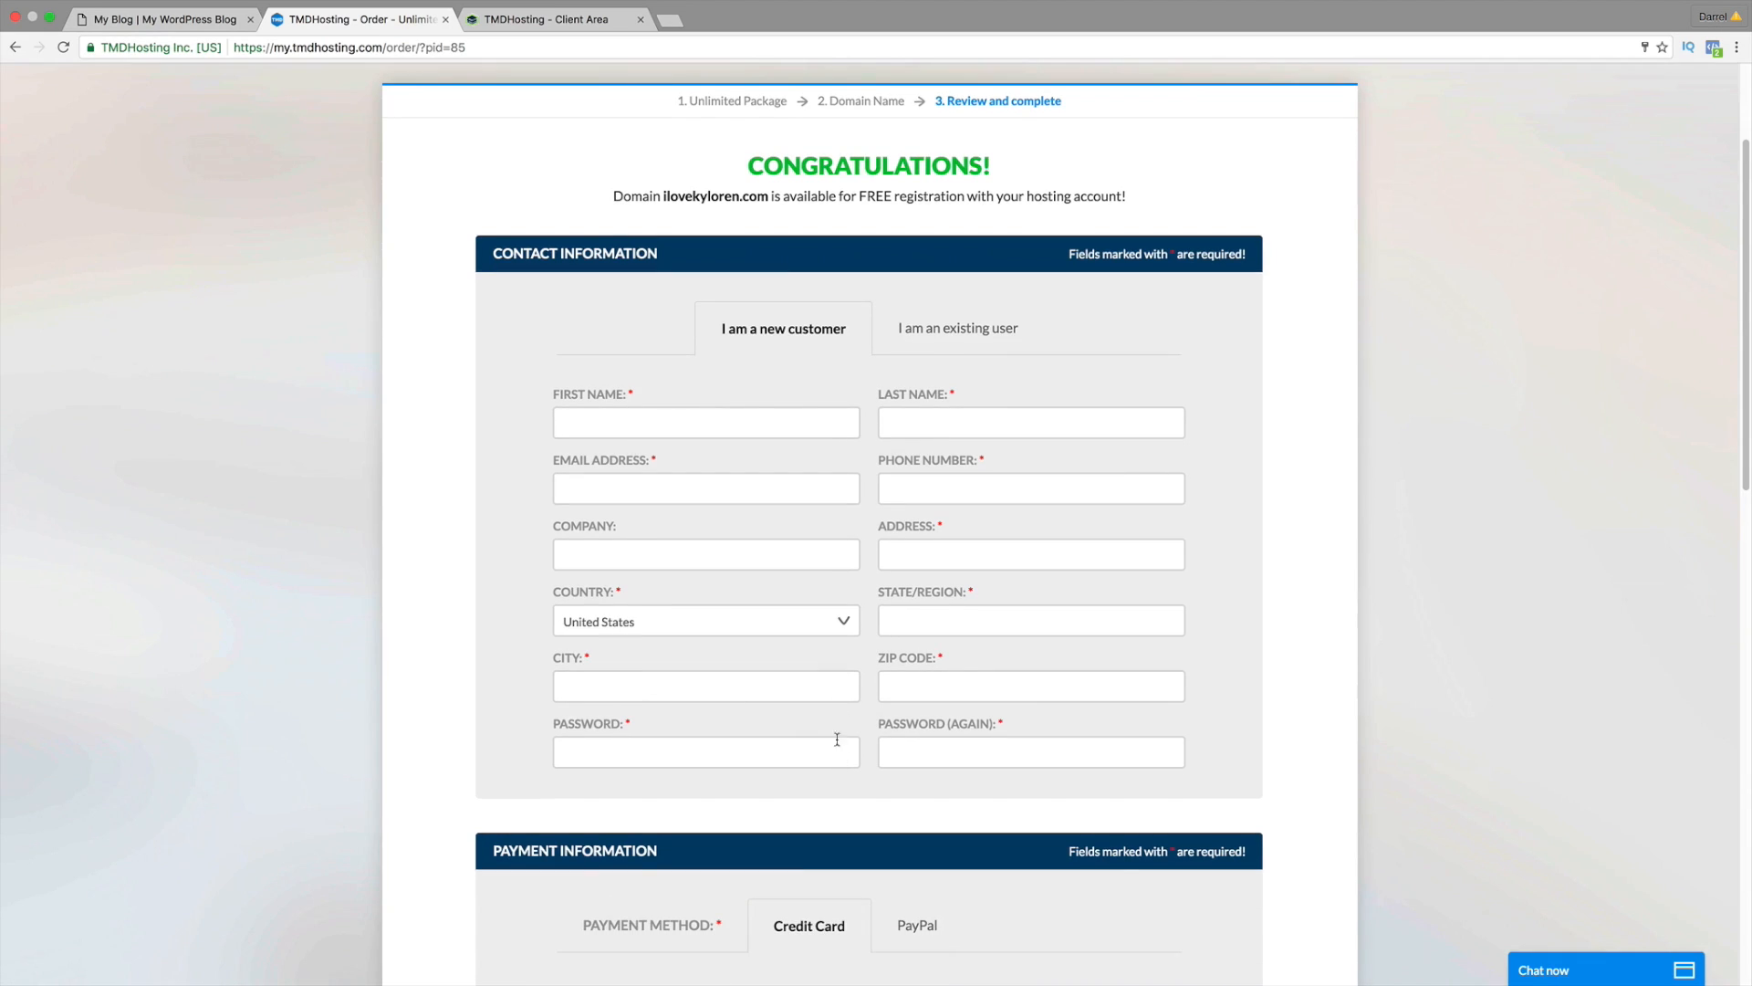
left_click(836, 744)
left_click(925, 741)
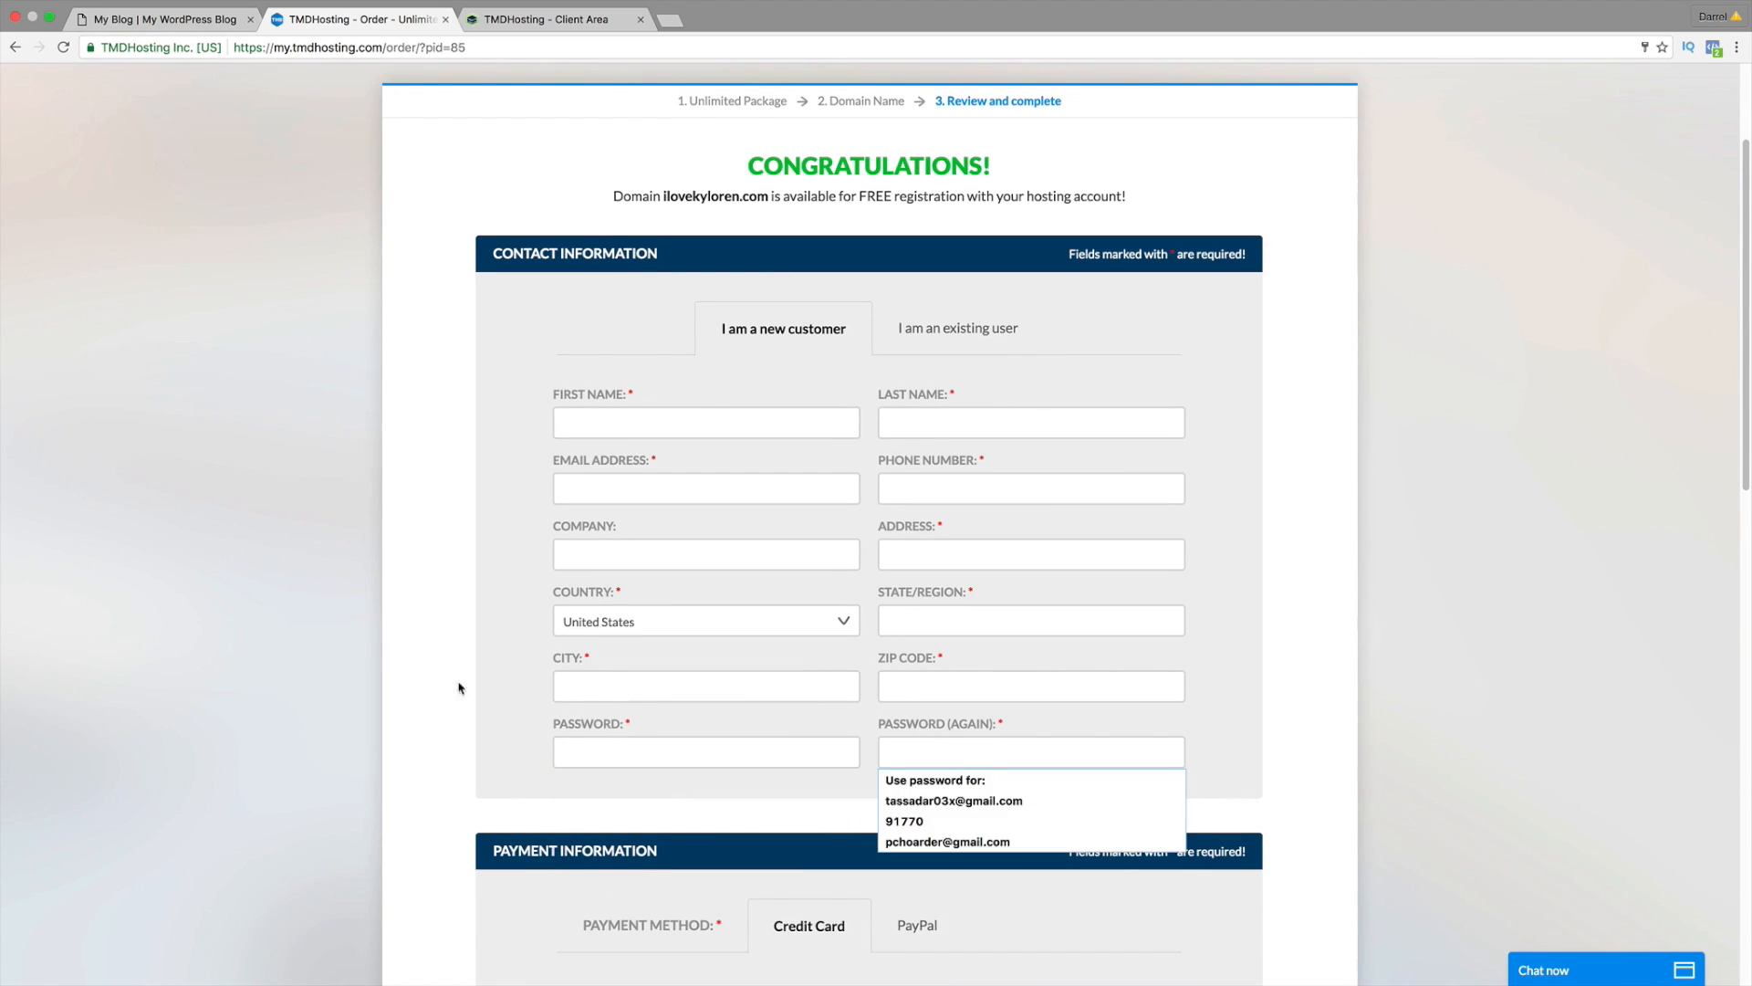
Step: Uncheck the $9.99/year Domain privacy (ID Protect) add-on
scroll(599, 708, "down", 10)
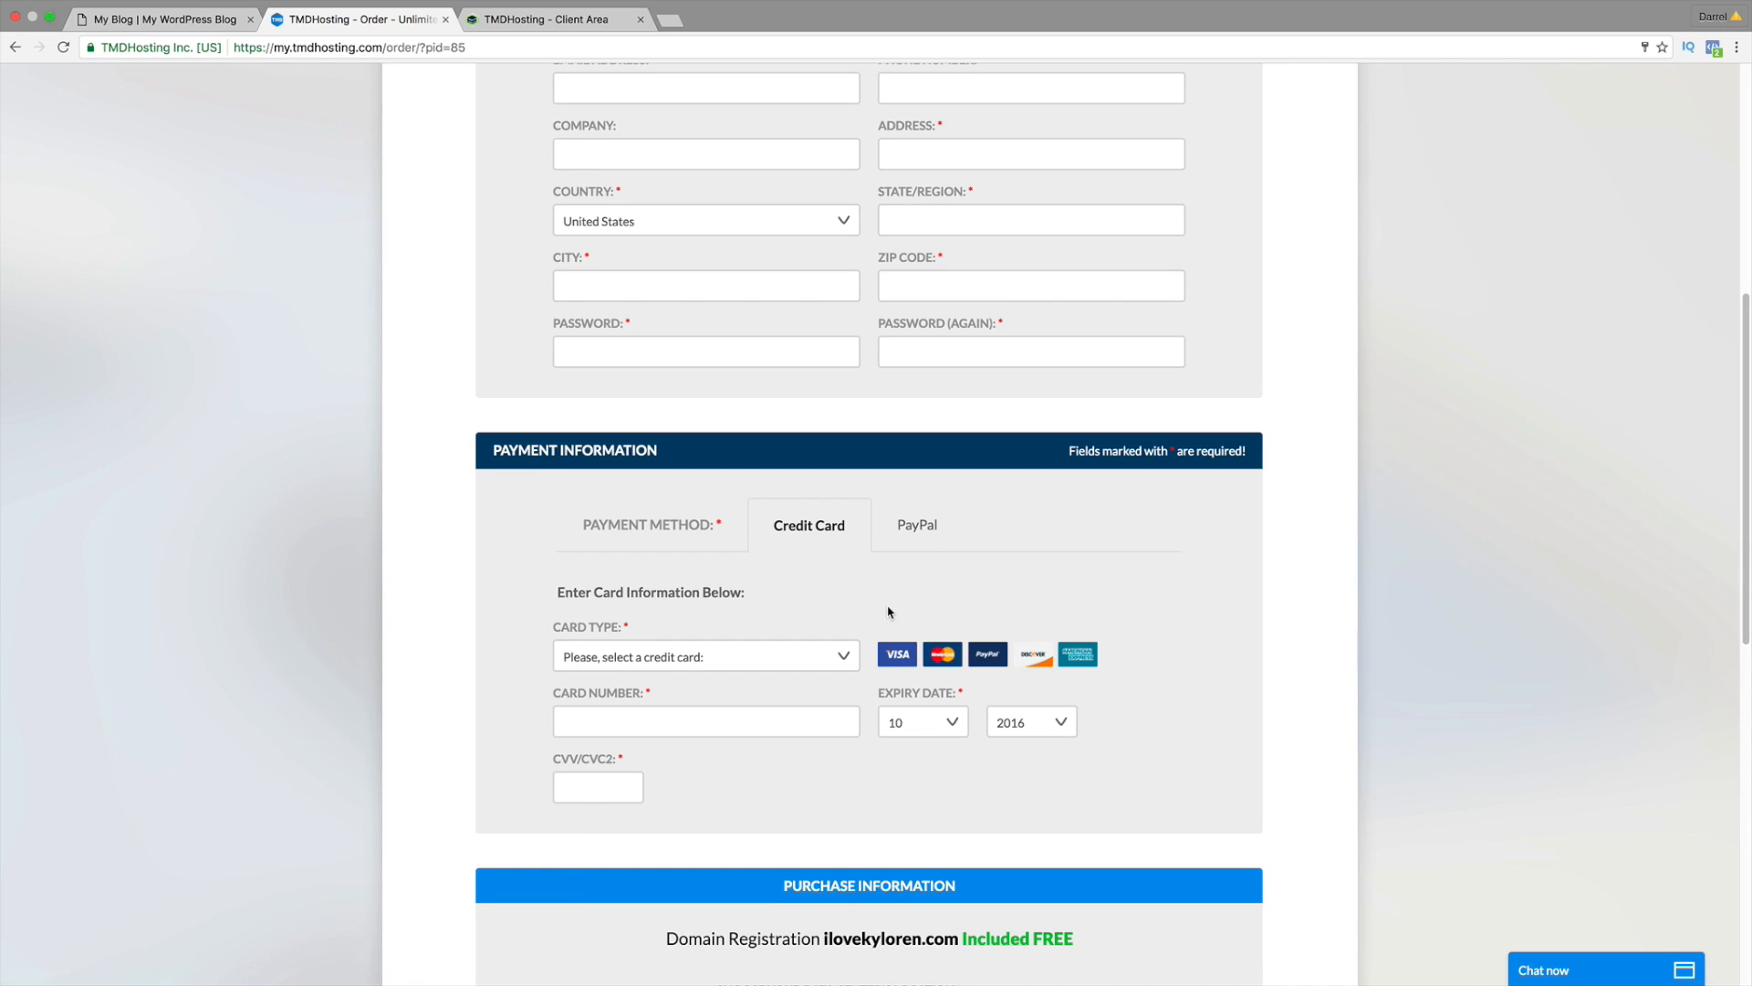
scroll(890, 611, "down", 2)
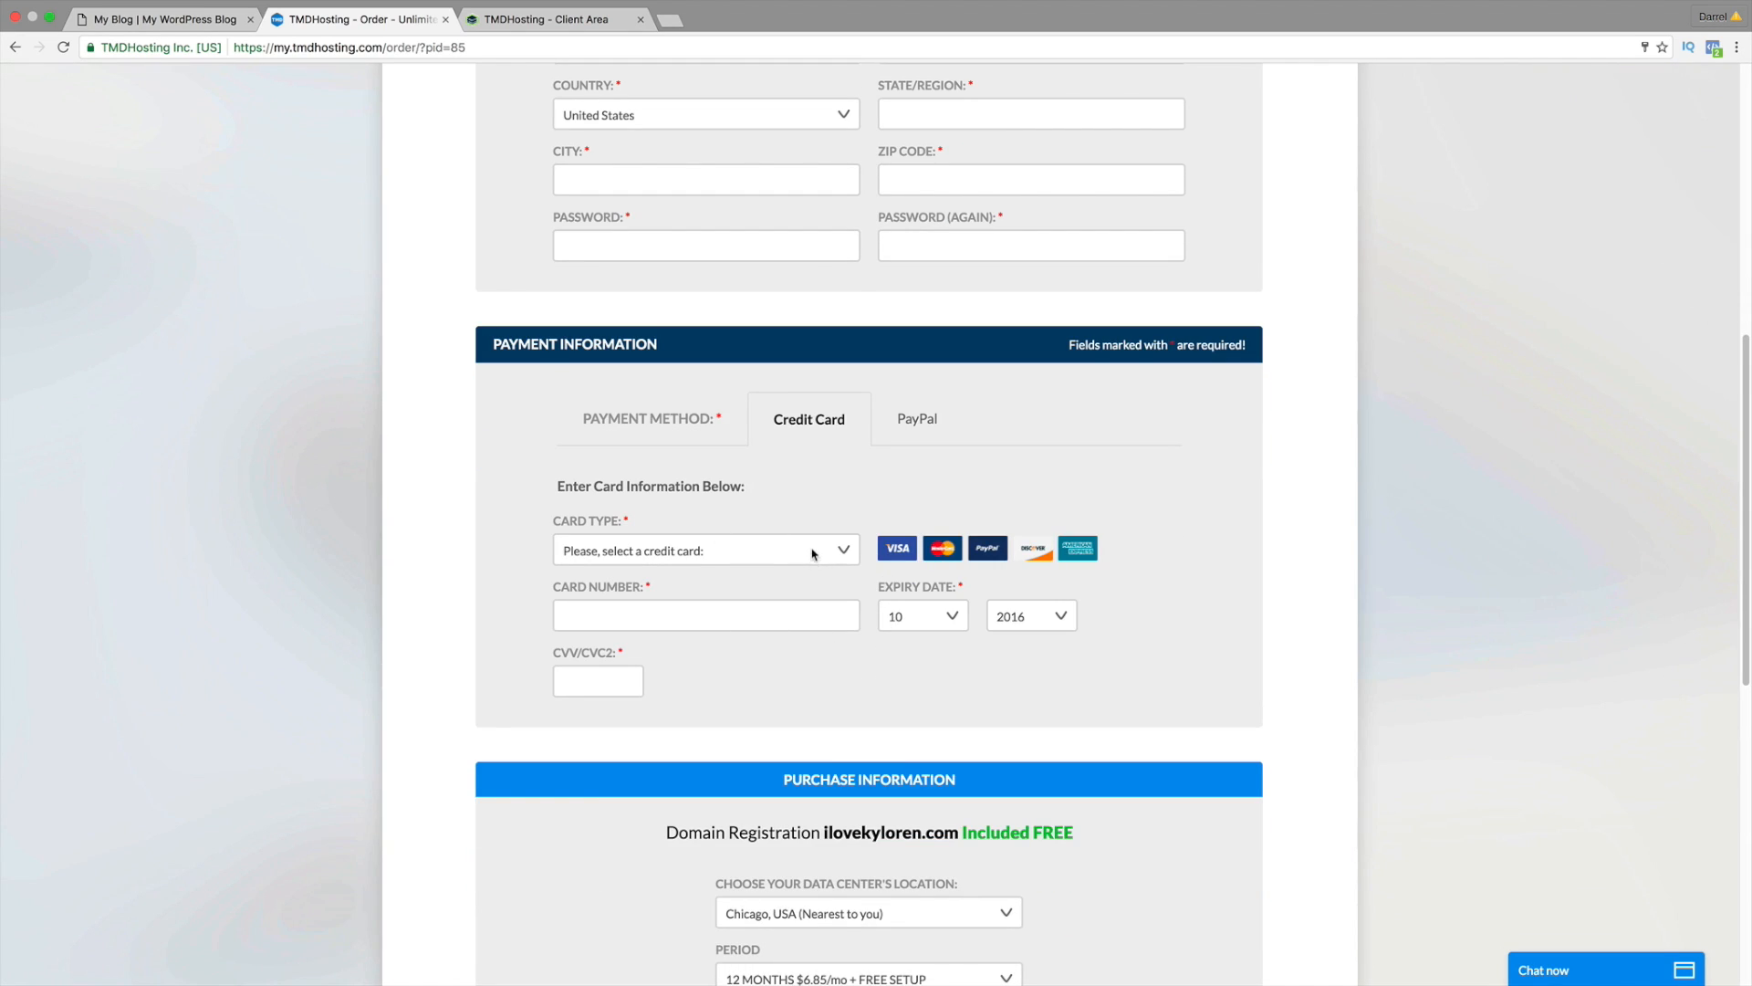
scroll(912, 603, "down", 1)
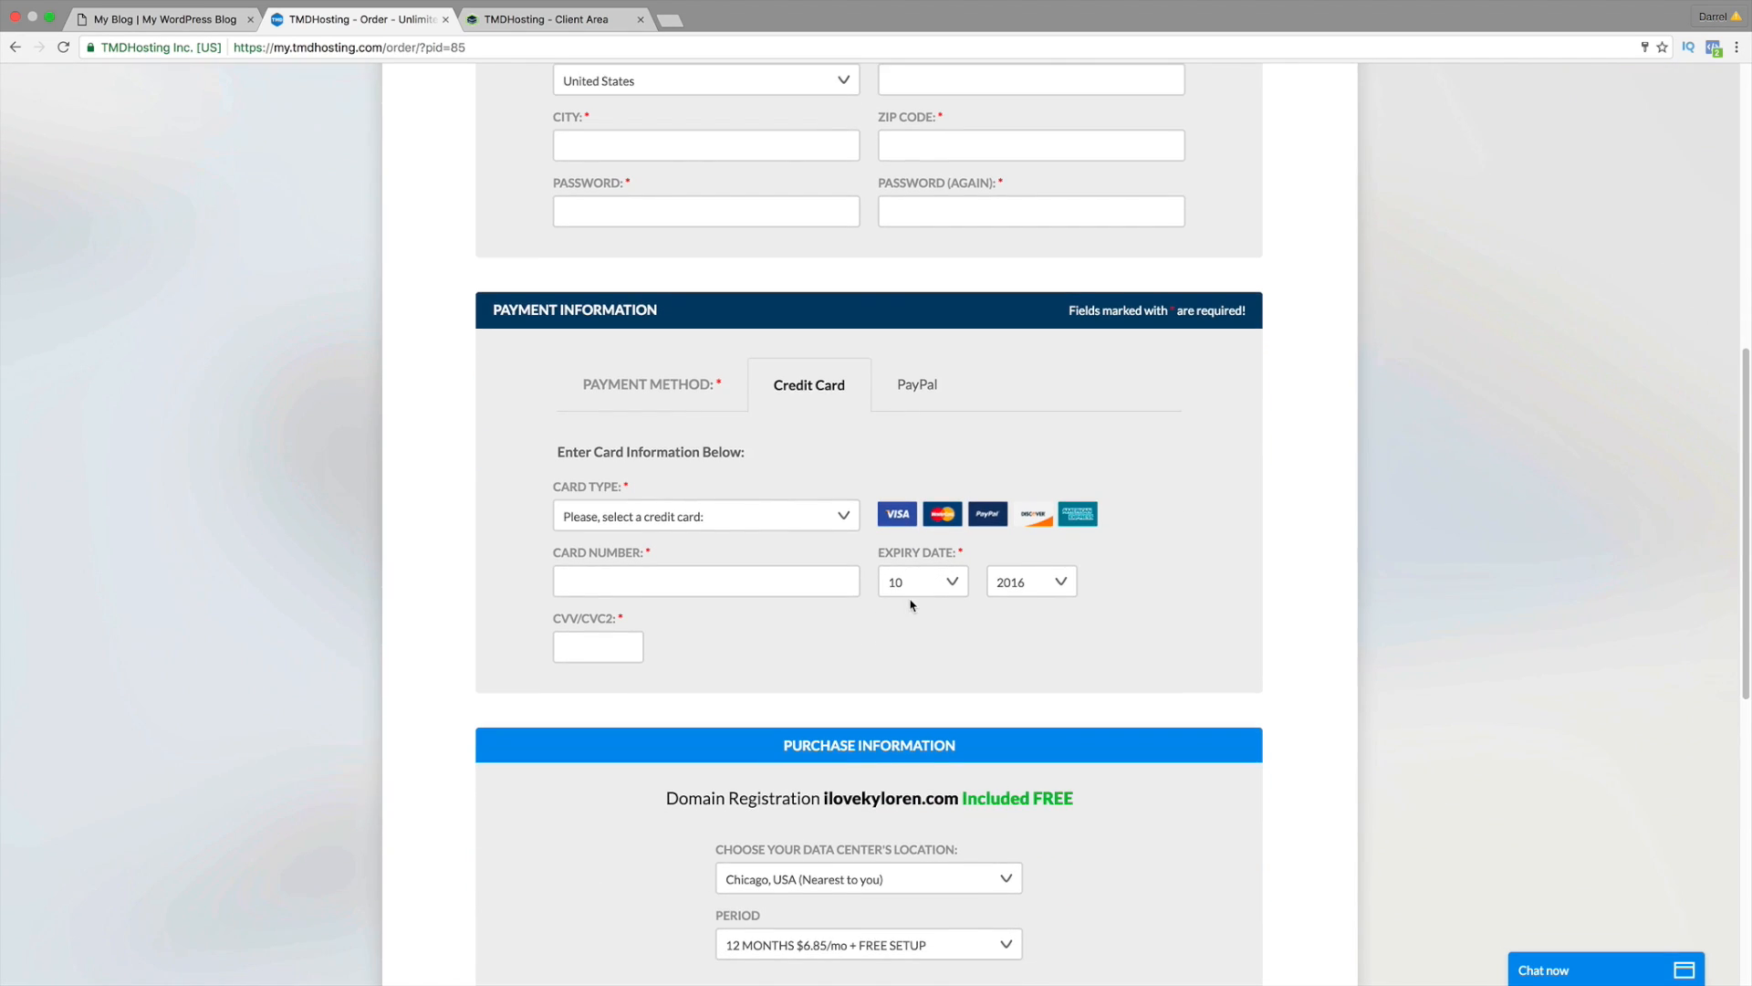
scroll(911, 603, "down", 5)
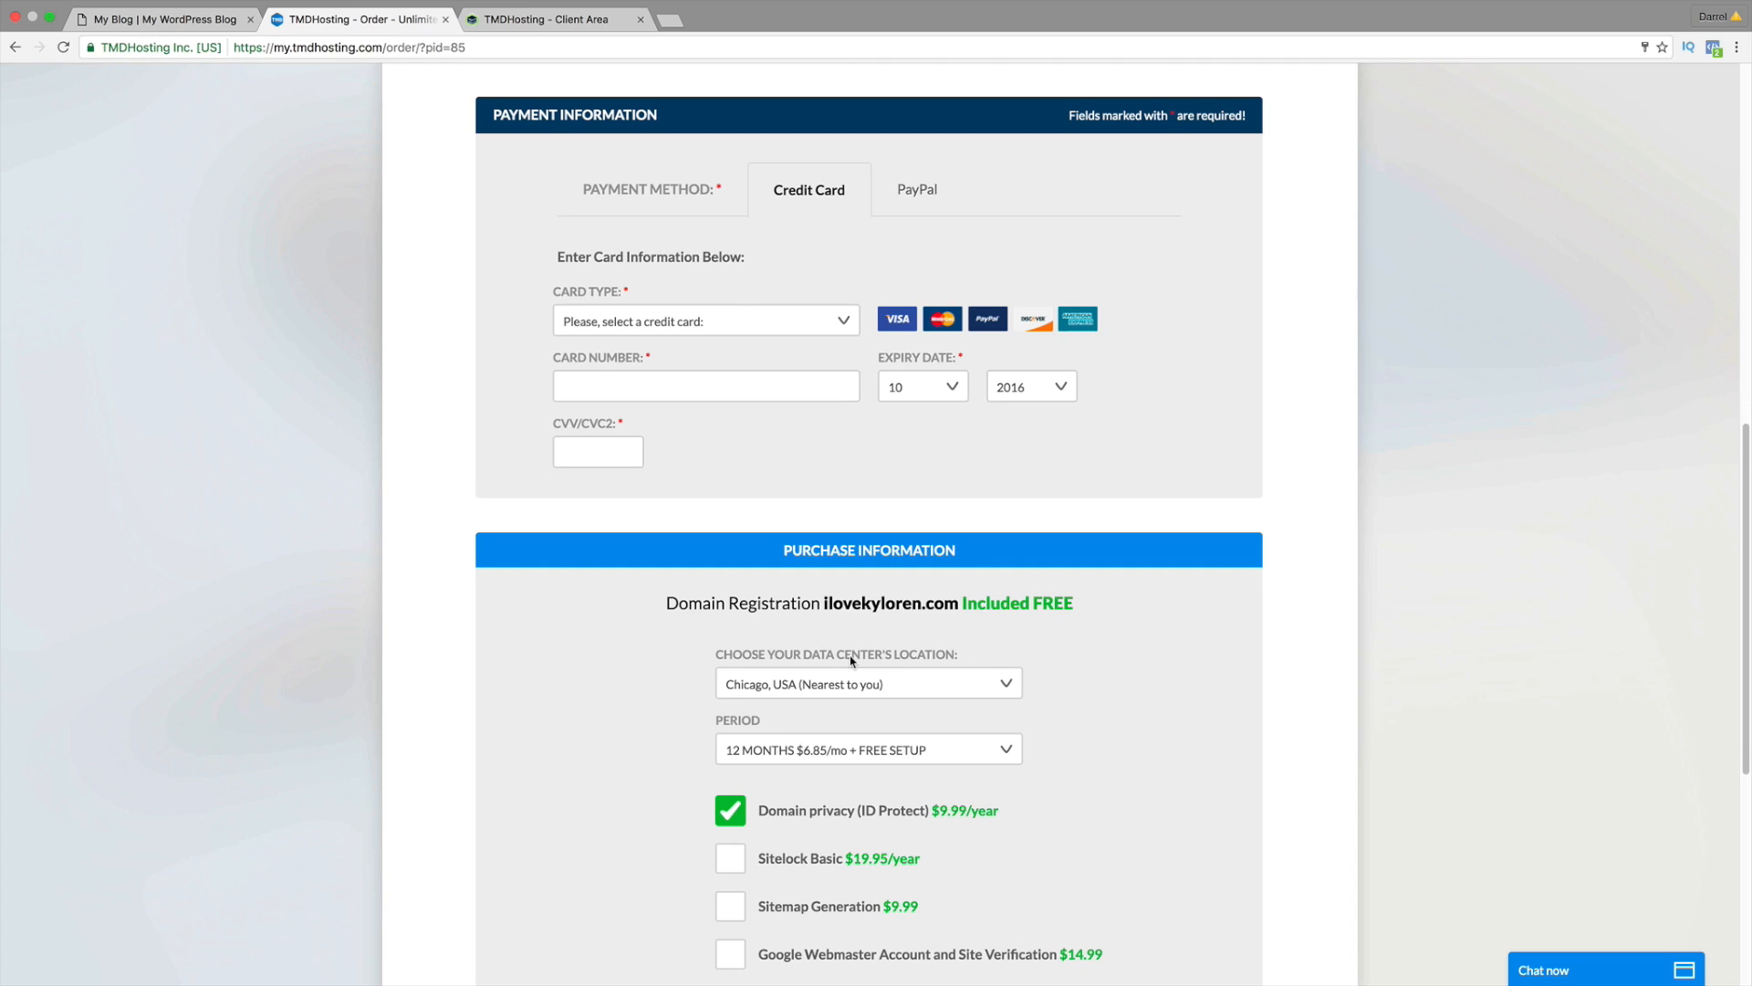
scroll(850, 659, "down", 2)
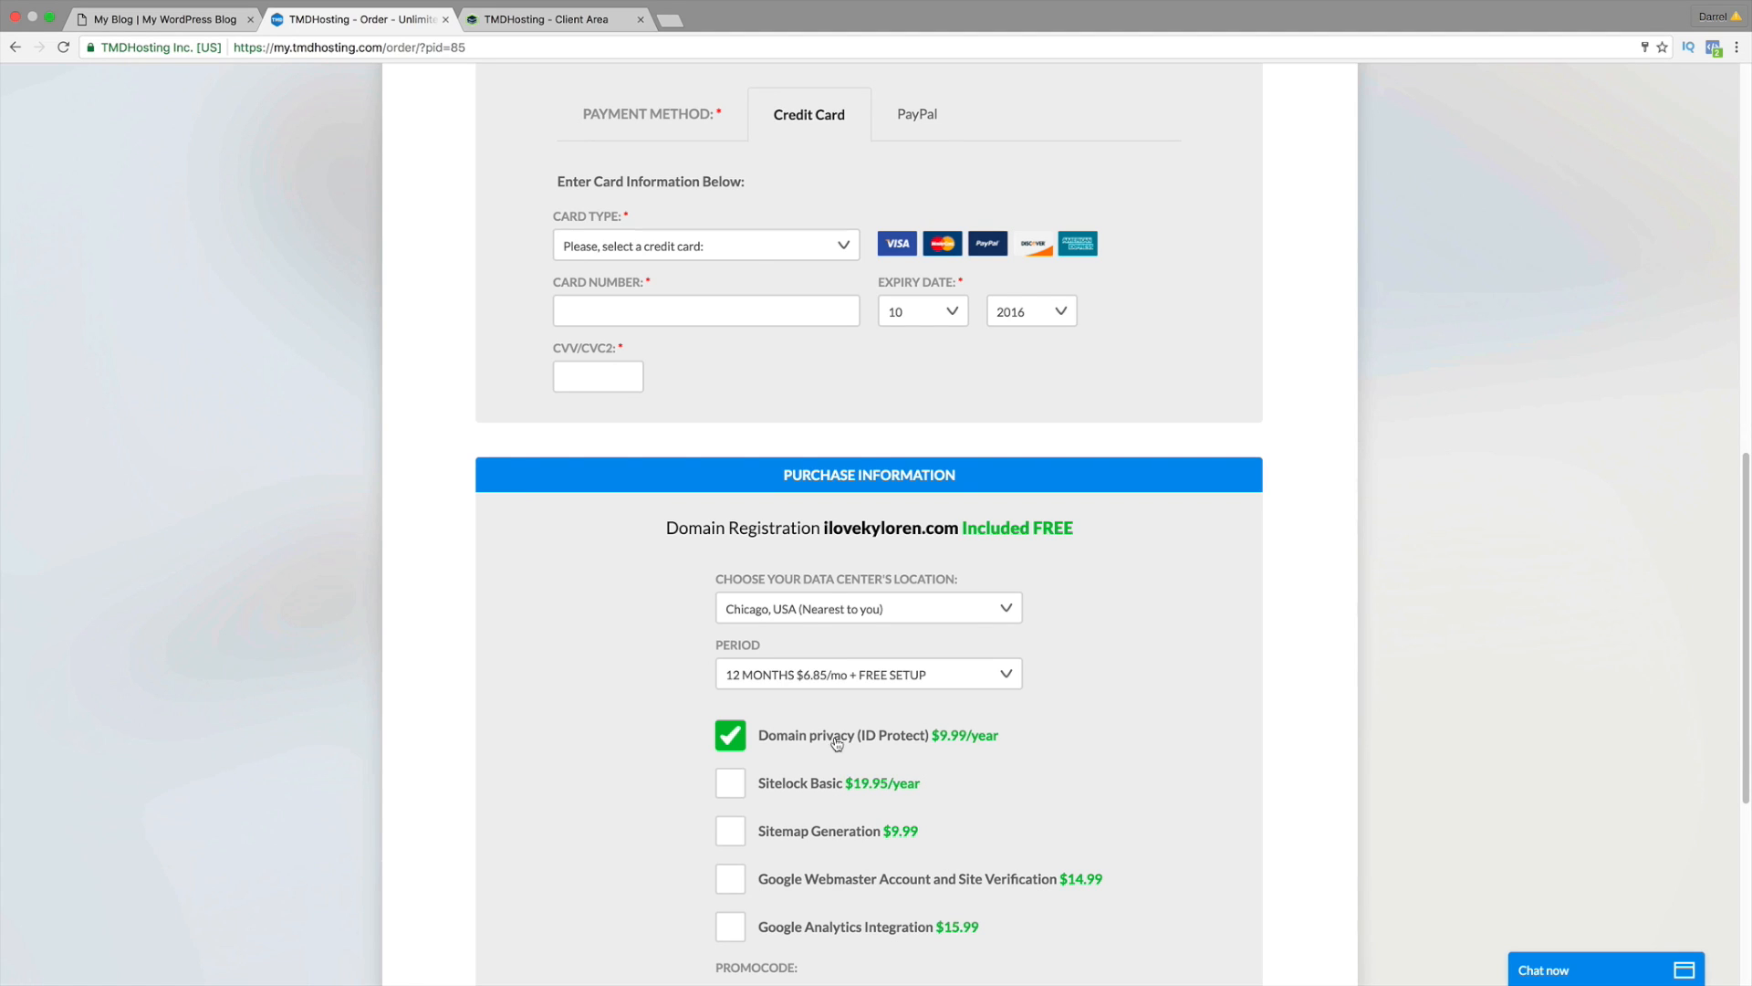
left_click(734, 736)
left_click(784, 675)
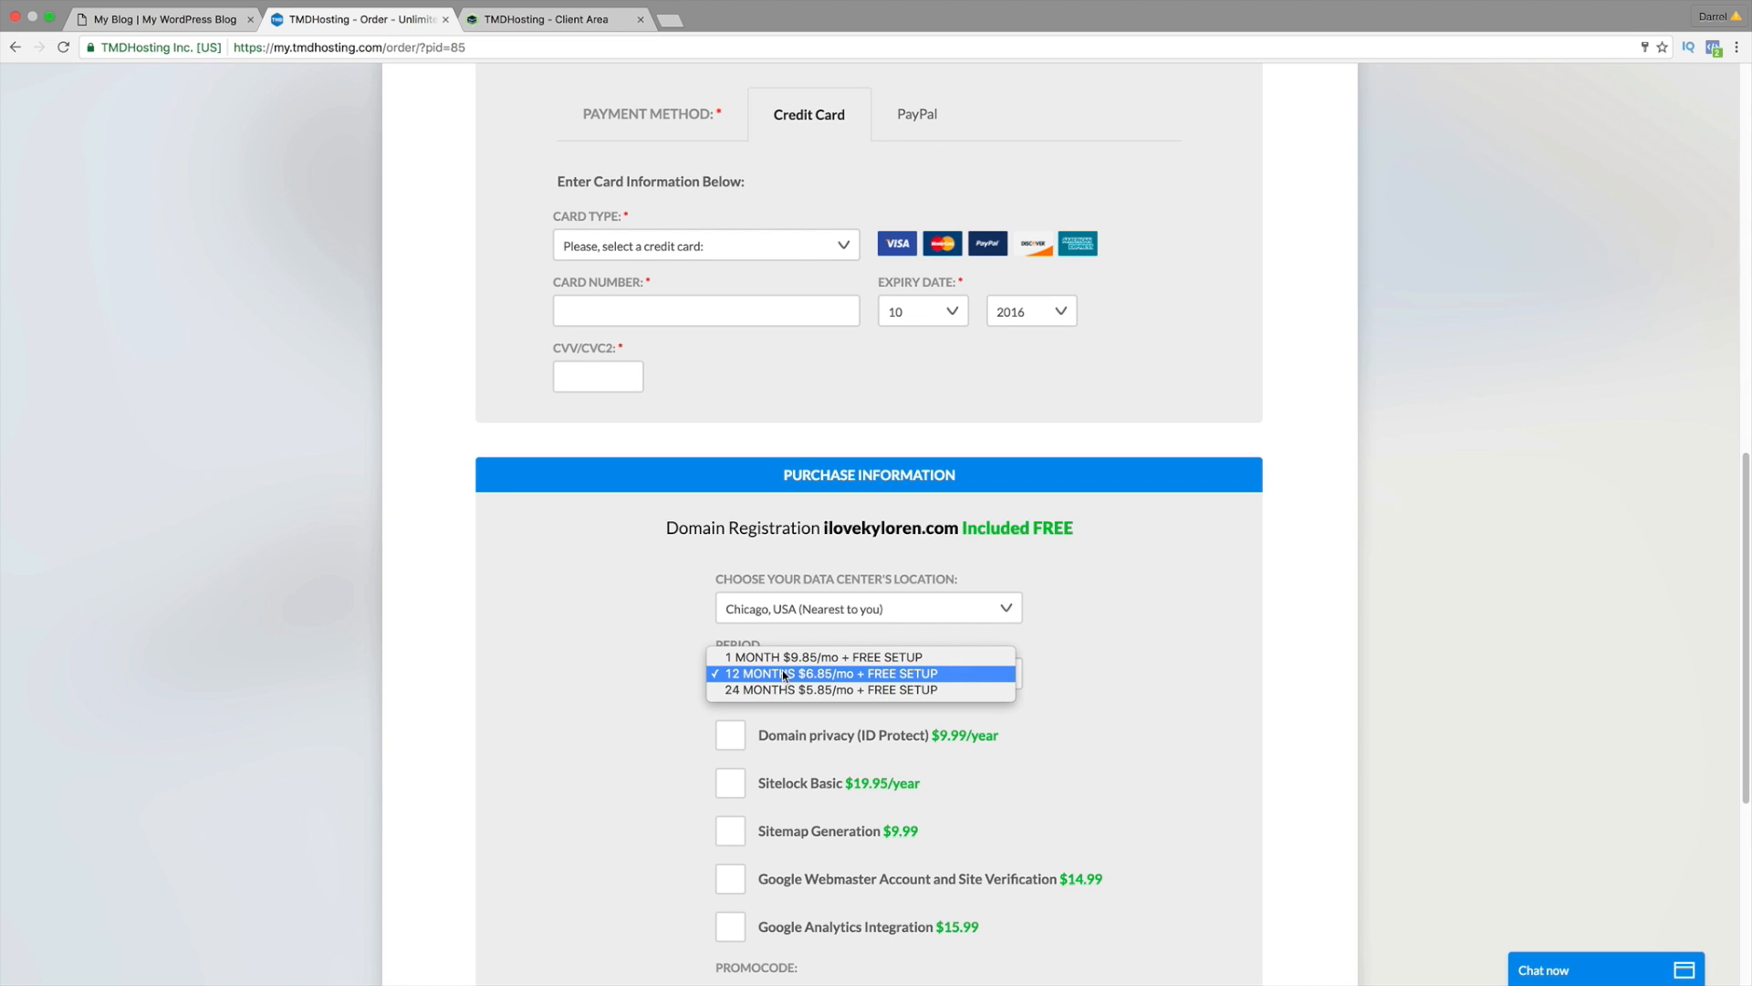
Step: Keep the 12 MONTHS $6.85/mo period, leaving the total at $82.20
left_click(784, 676)
scroll(664, 680, "down", 1)
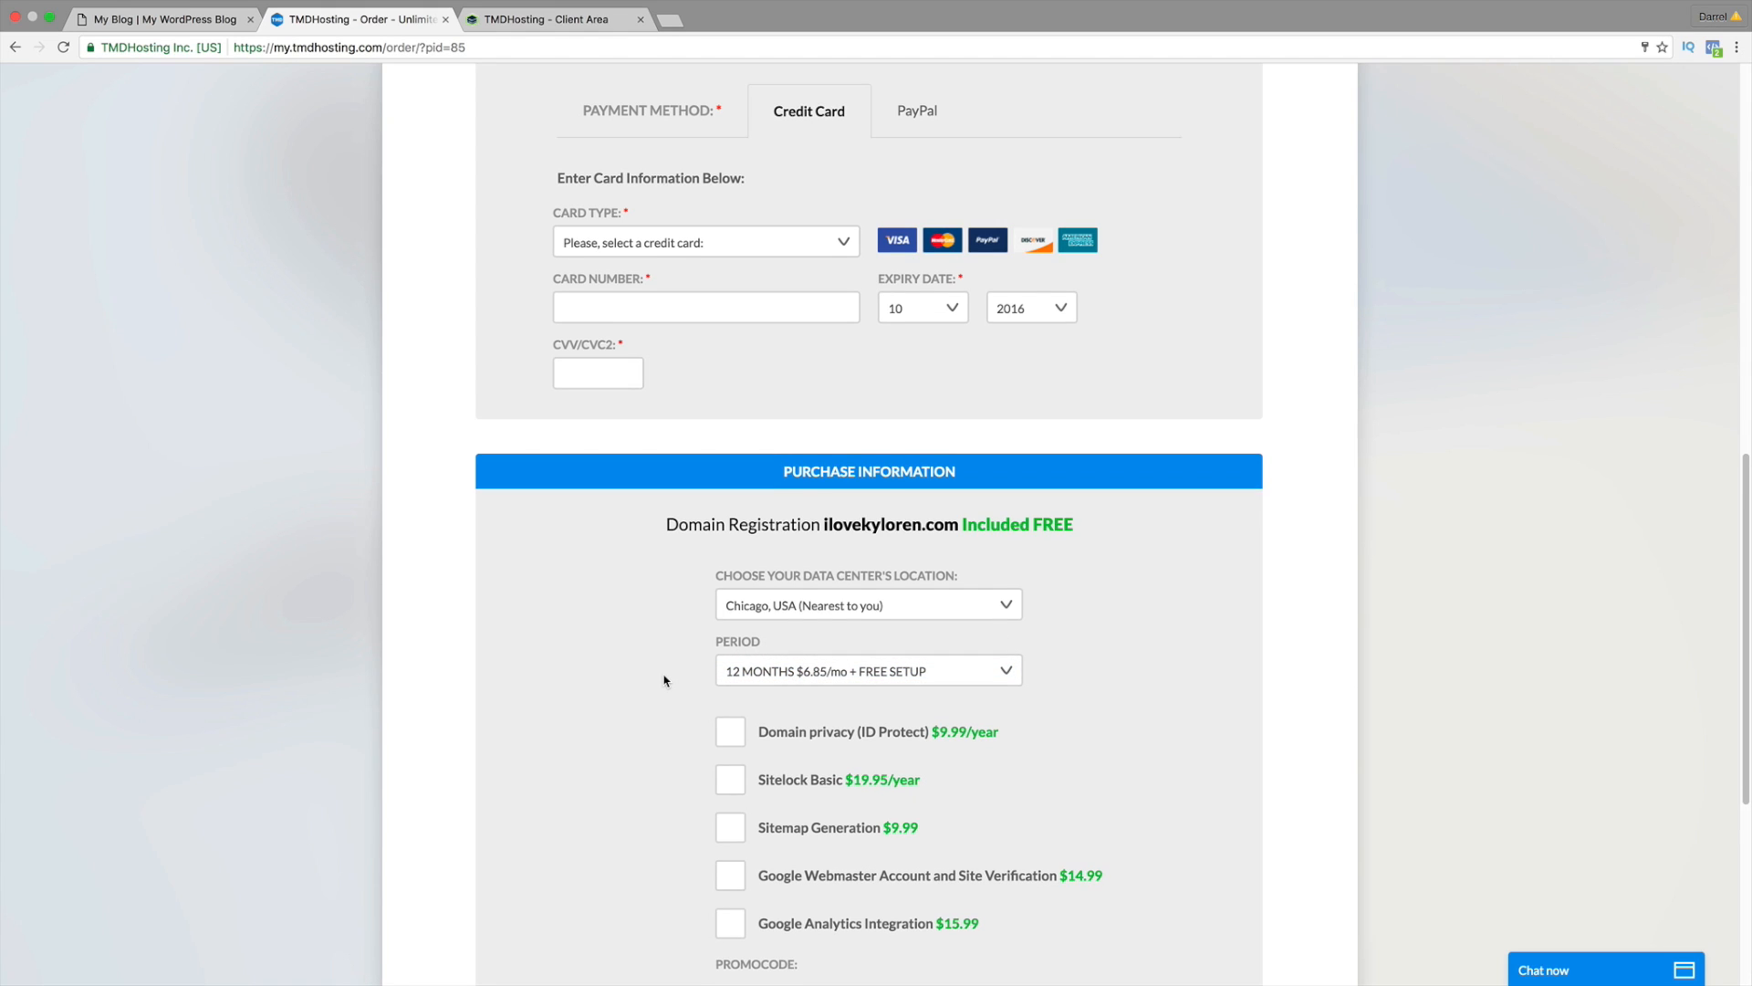
scroll(664, 680, "down", 5)
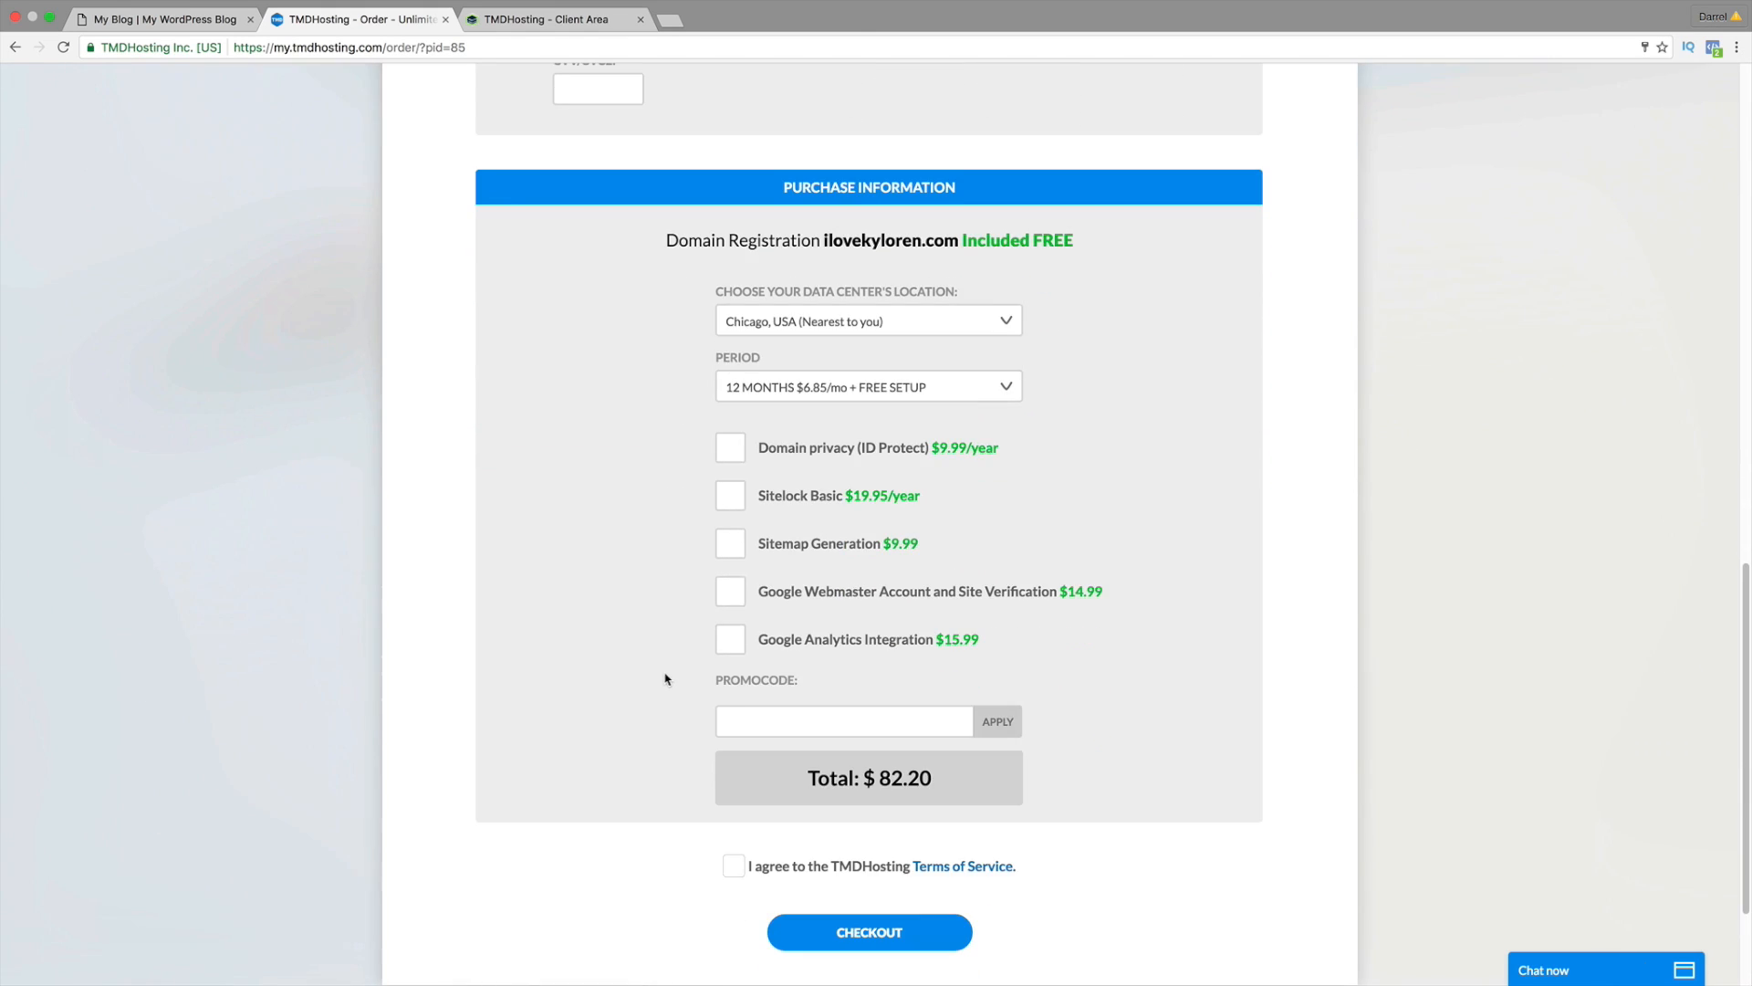
left_click(748, 718)
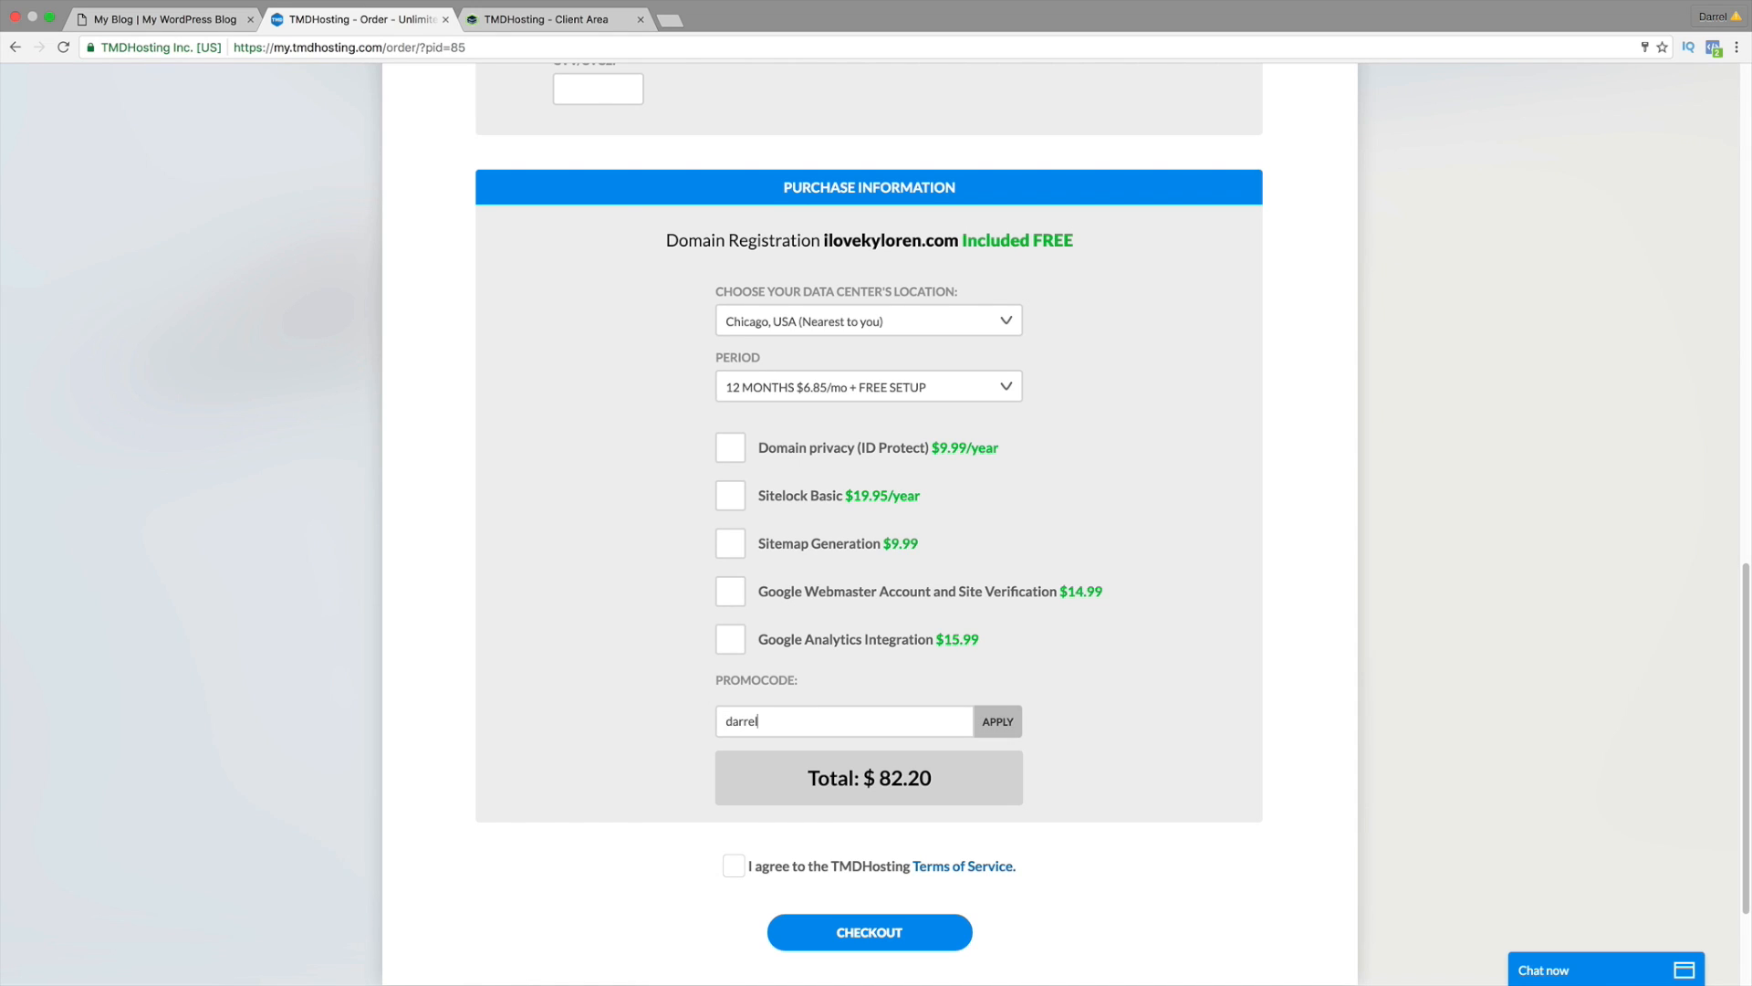
Step: Apply the promo code for 5% off, then try the 1 MONTH billing period
left_click(1013, 721)
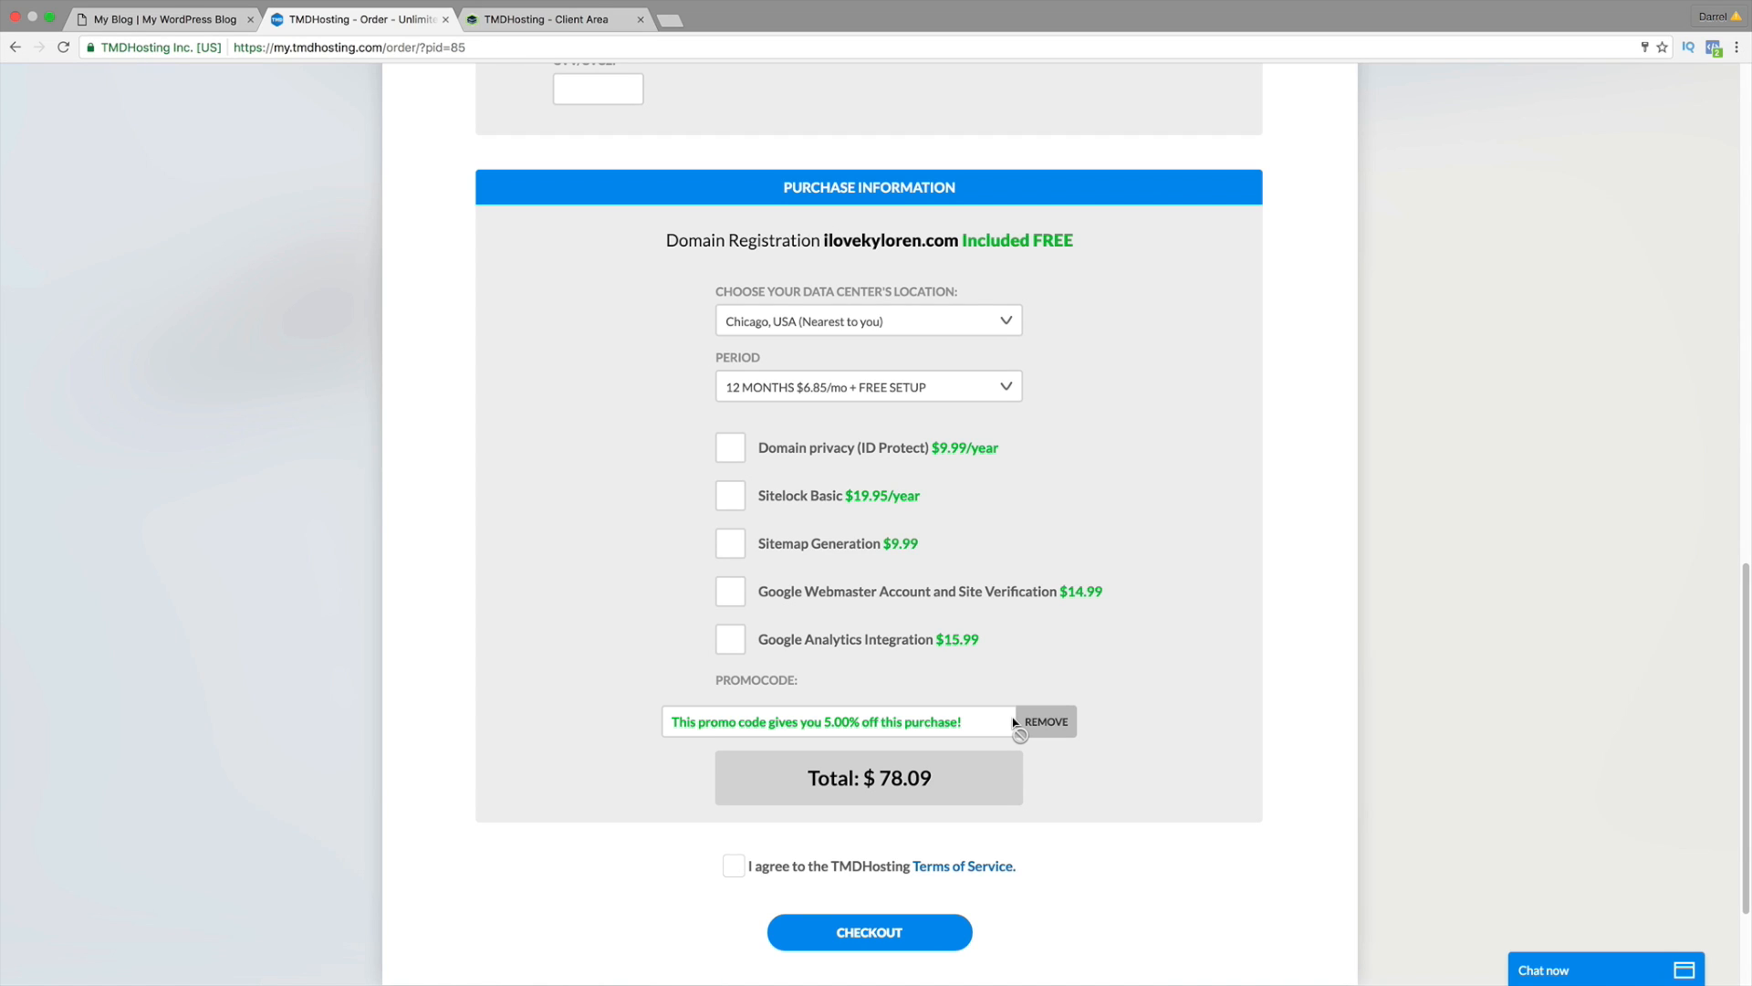
left_click(993, 390)
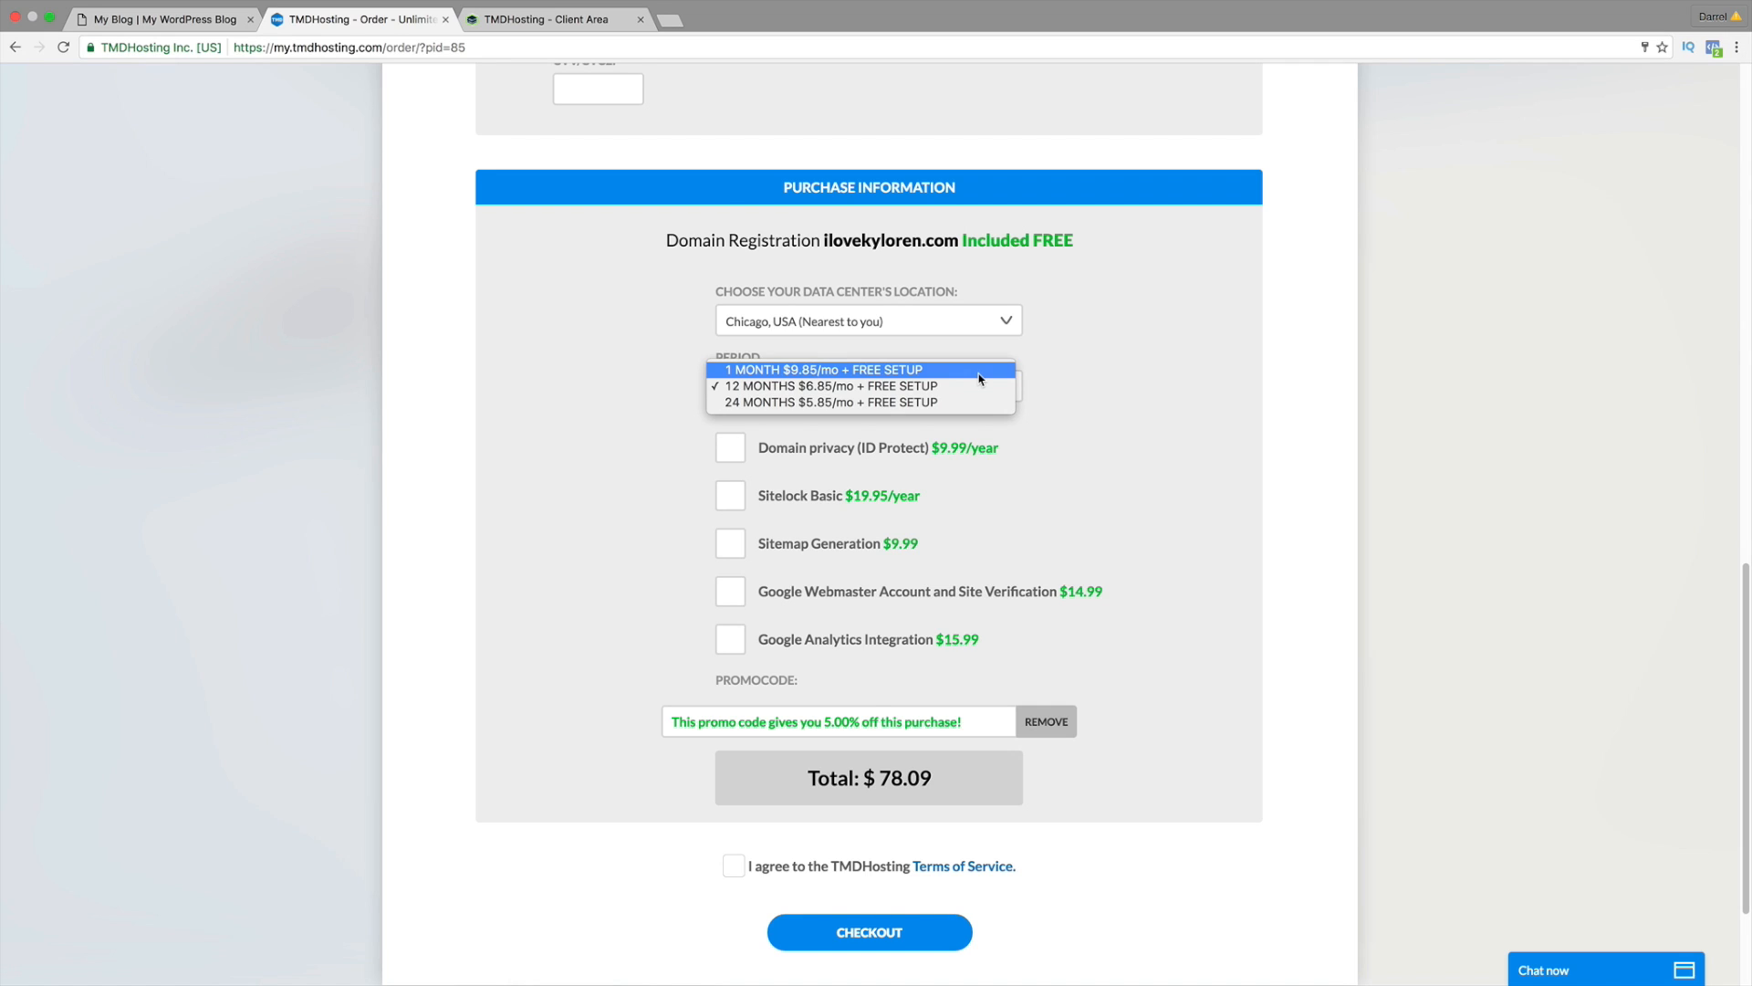
left_click(980, 379)
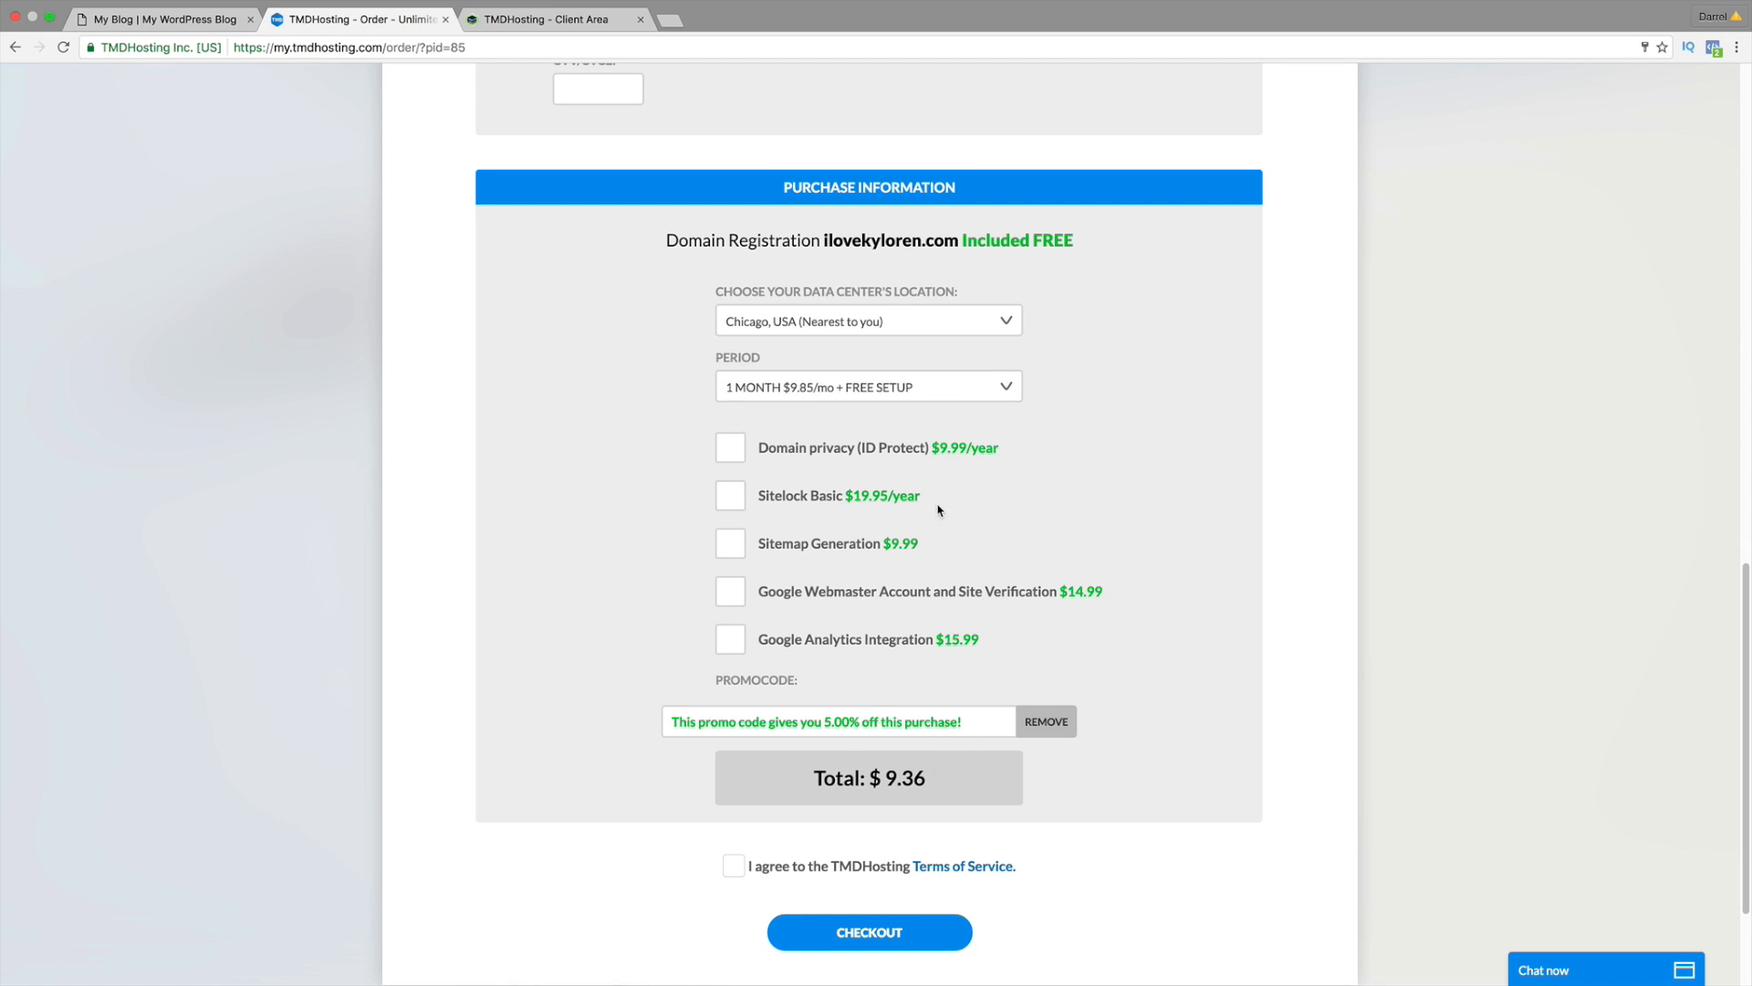
Step: Try 24 months, then settle on 12 MONTHS $6.85/mo for a $78.09 total
left_click(941, 391)
left_click(941, 403)
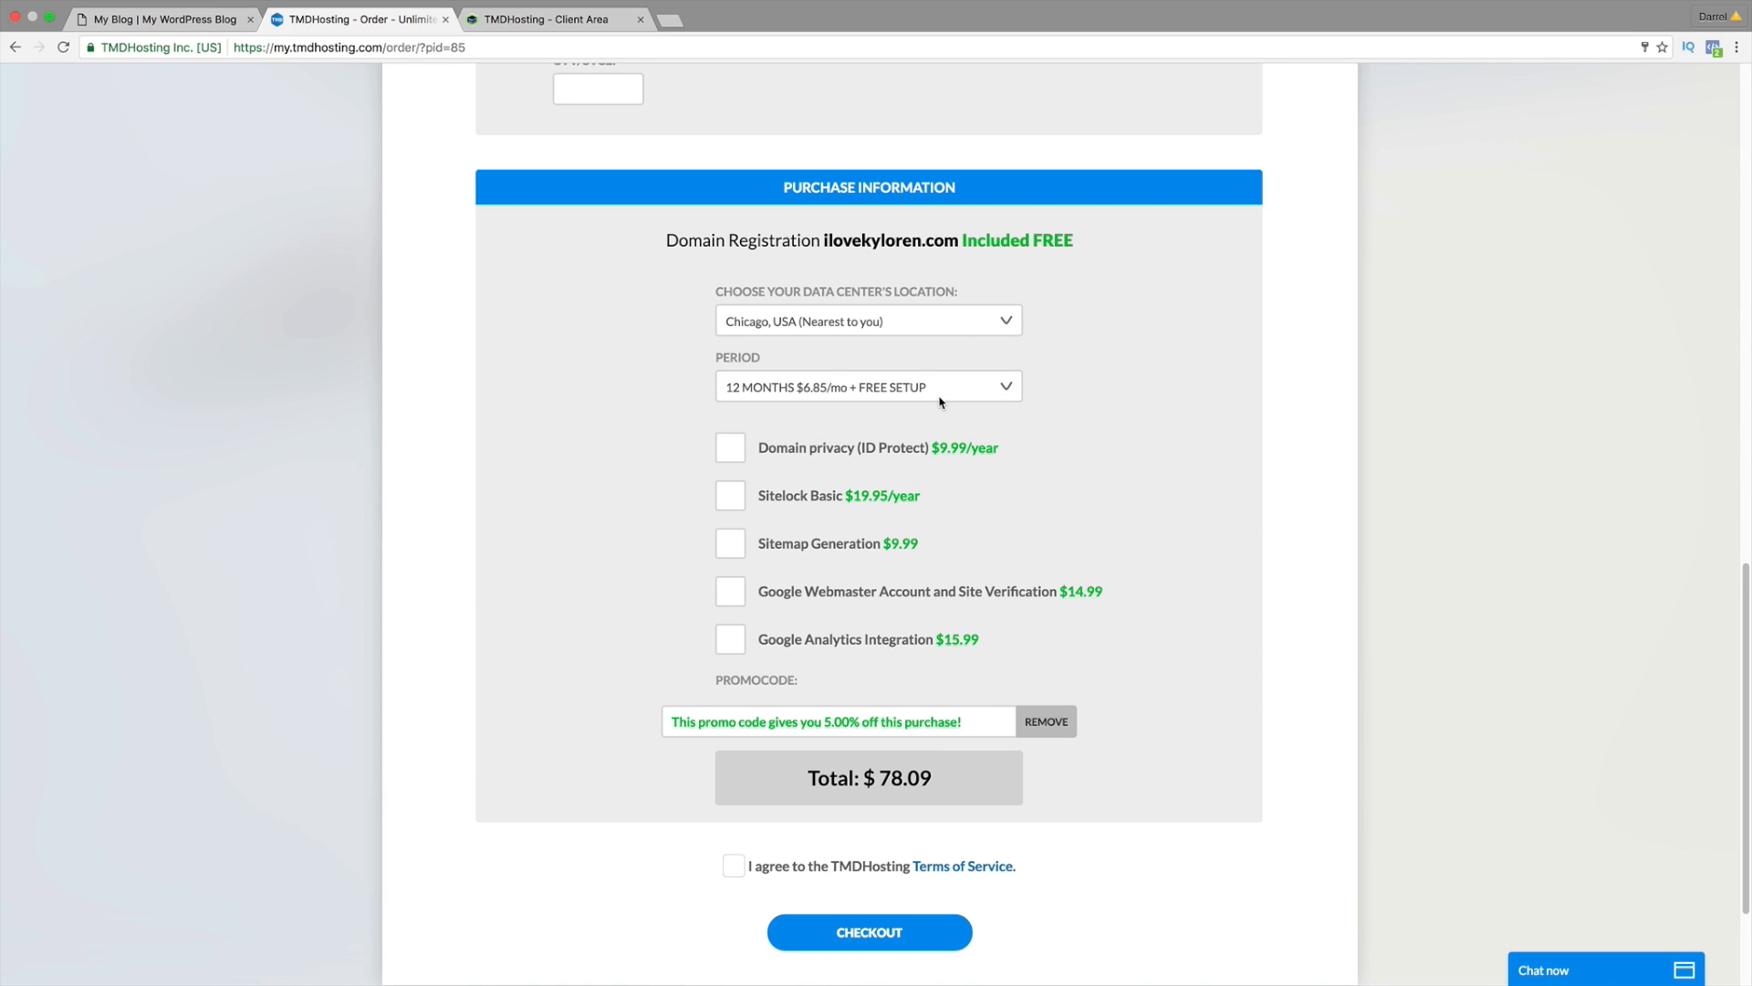
left_click(941, 395)
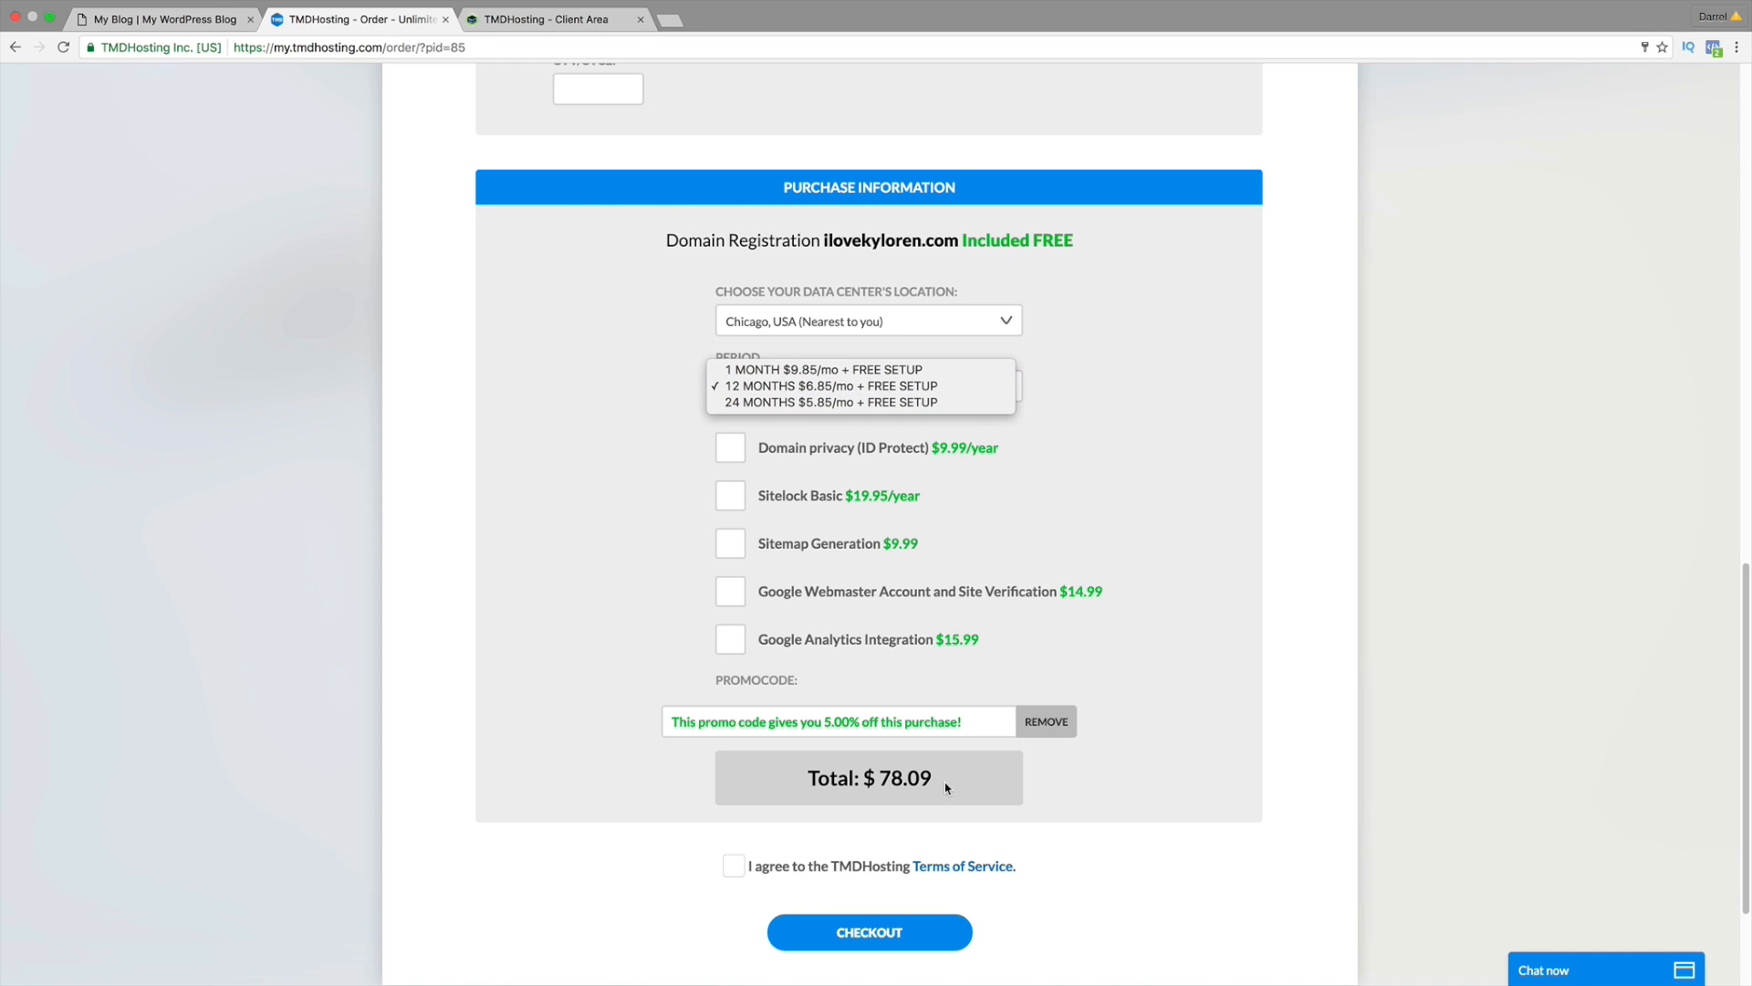
left_click(871, 403)
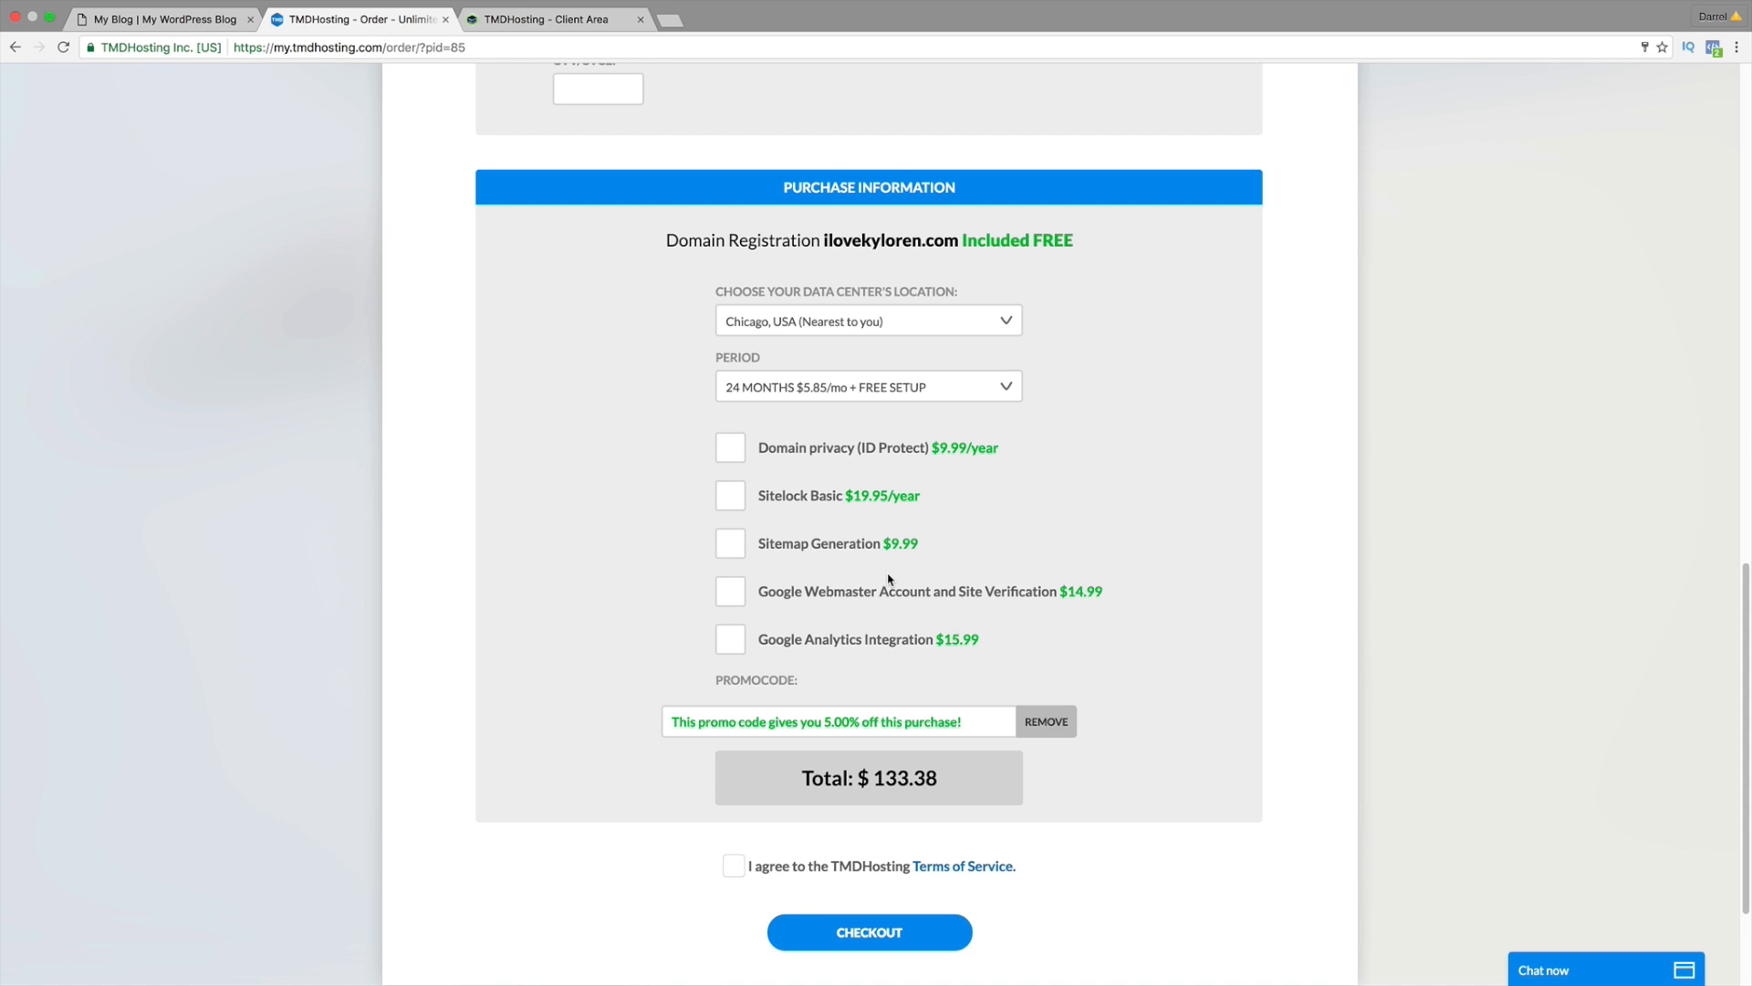
left_click(890, 399)
key("Return")
scroll(821, 548, "down", 3)
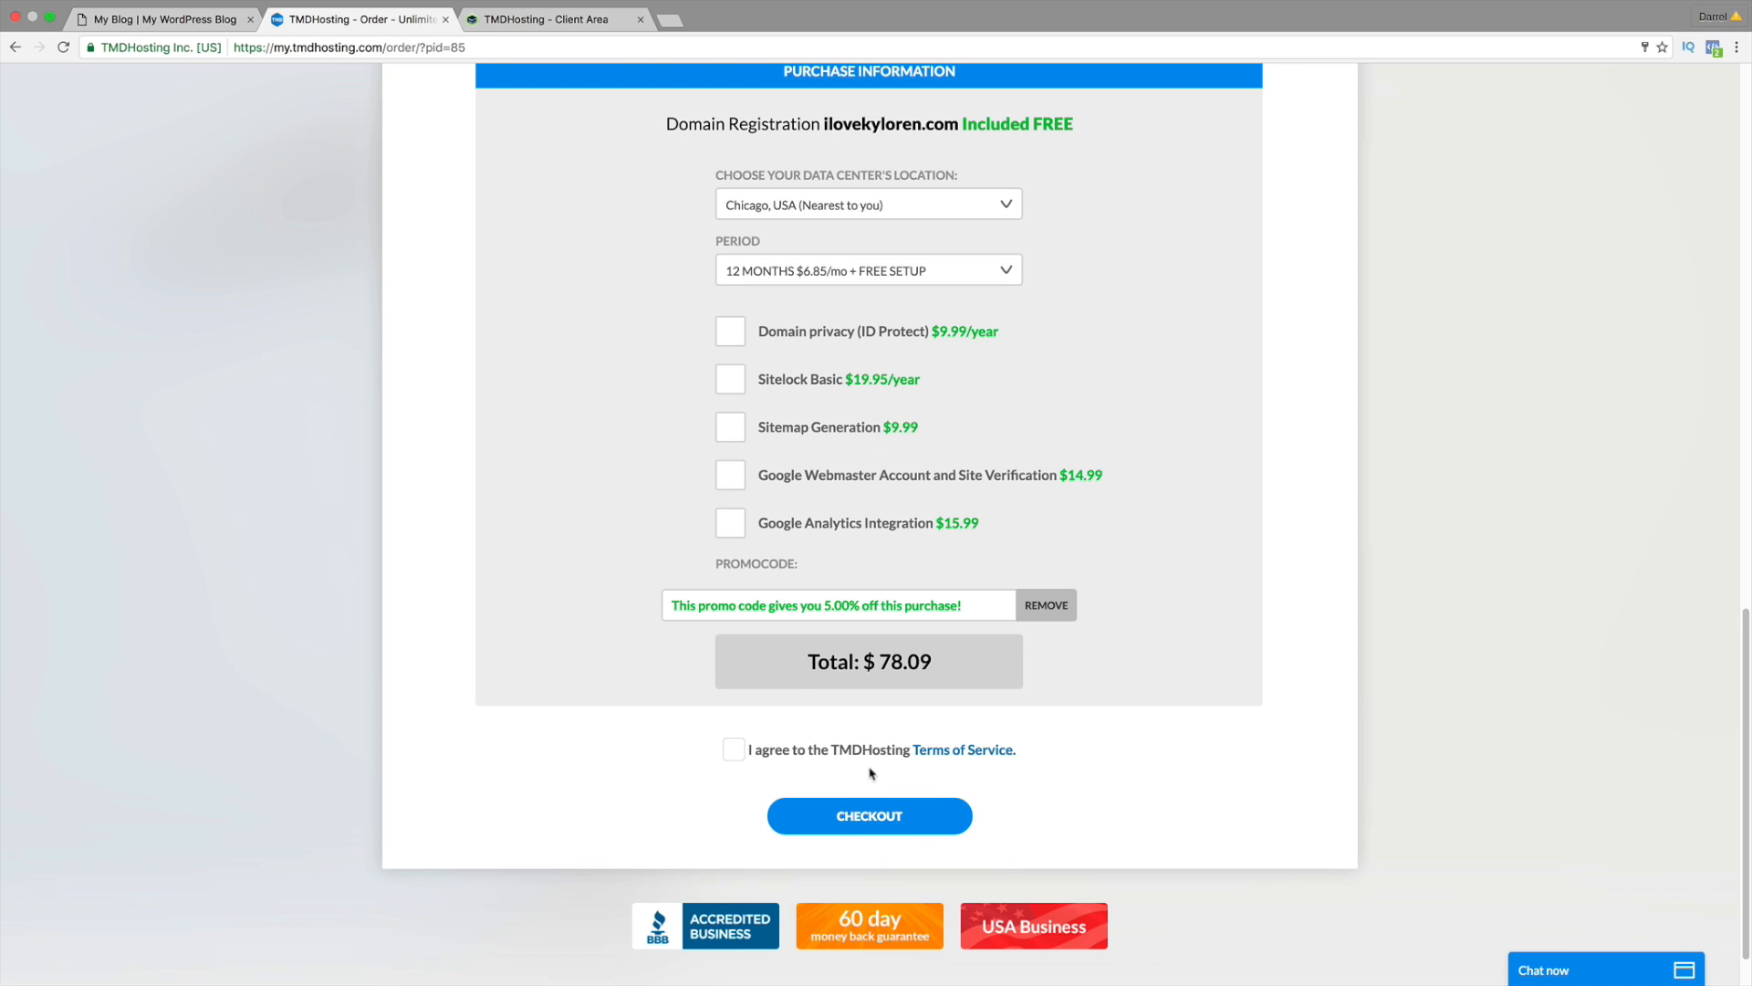
Step: In the Client Area, choose idarrel.net under cPanel Login and request the login
left_click(557, 25)
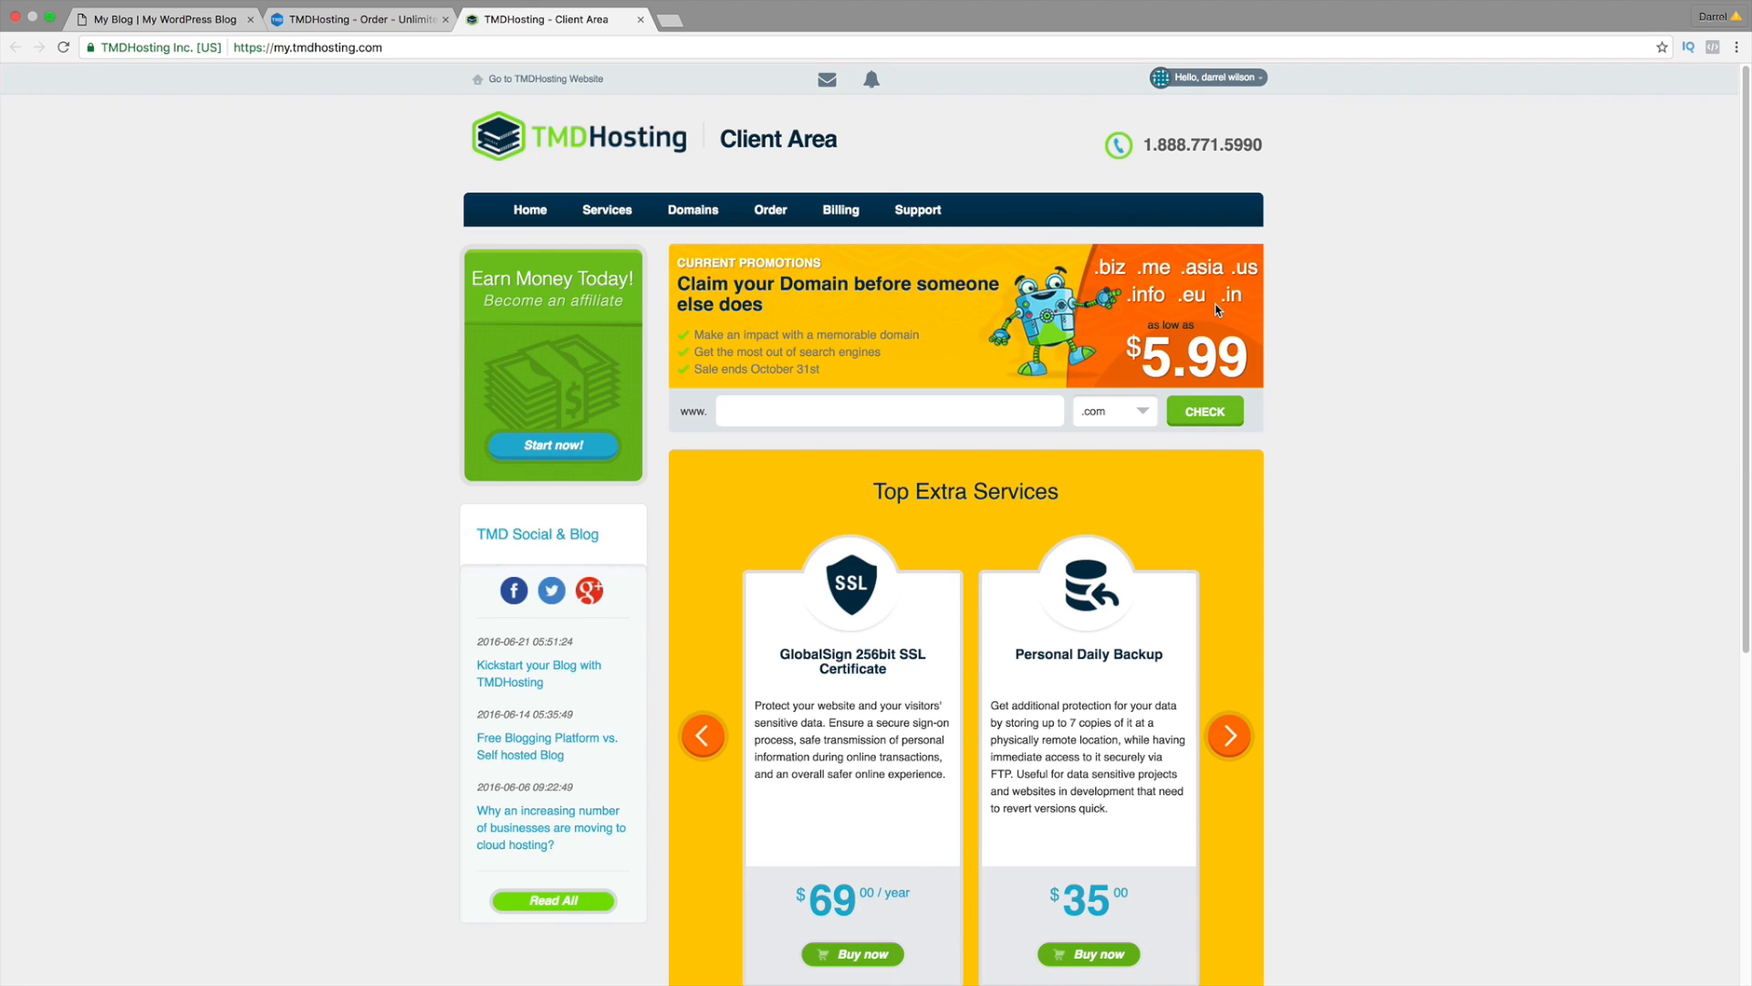
scroll(1265, 416, "down", 1)
scroll(1265, 416, "down", 5)
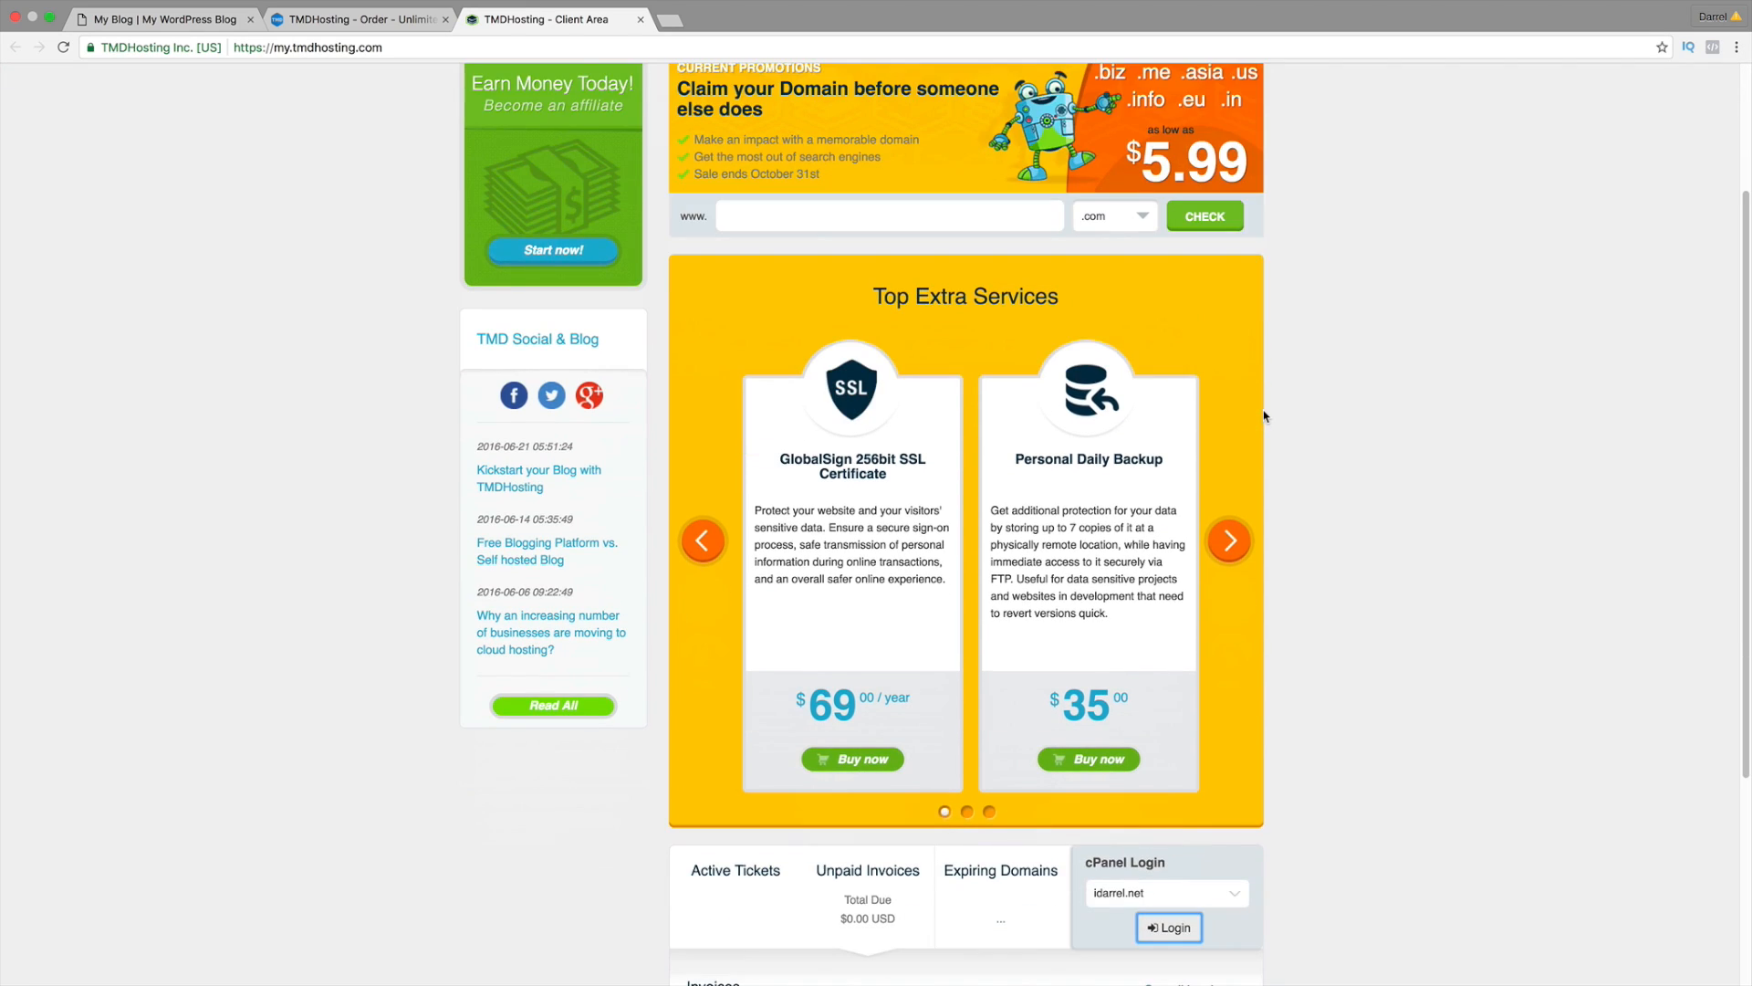
scroll(1271, 408, "down", 2)
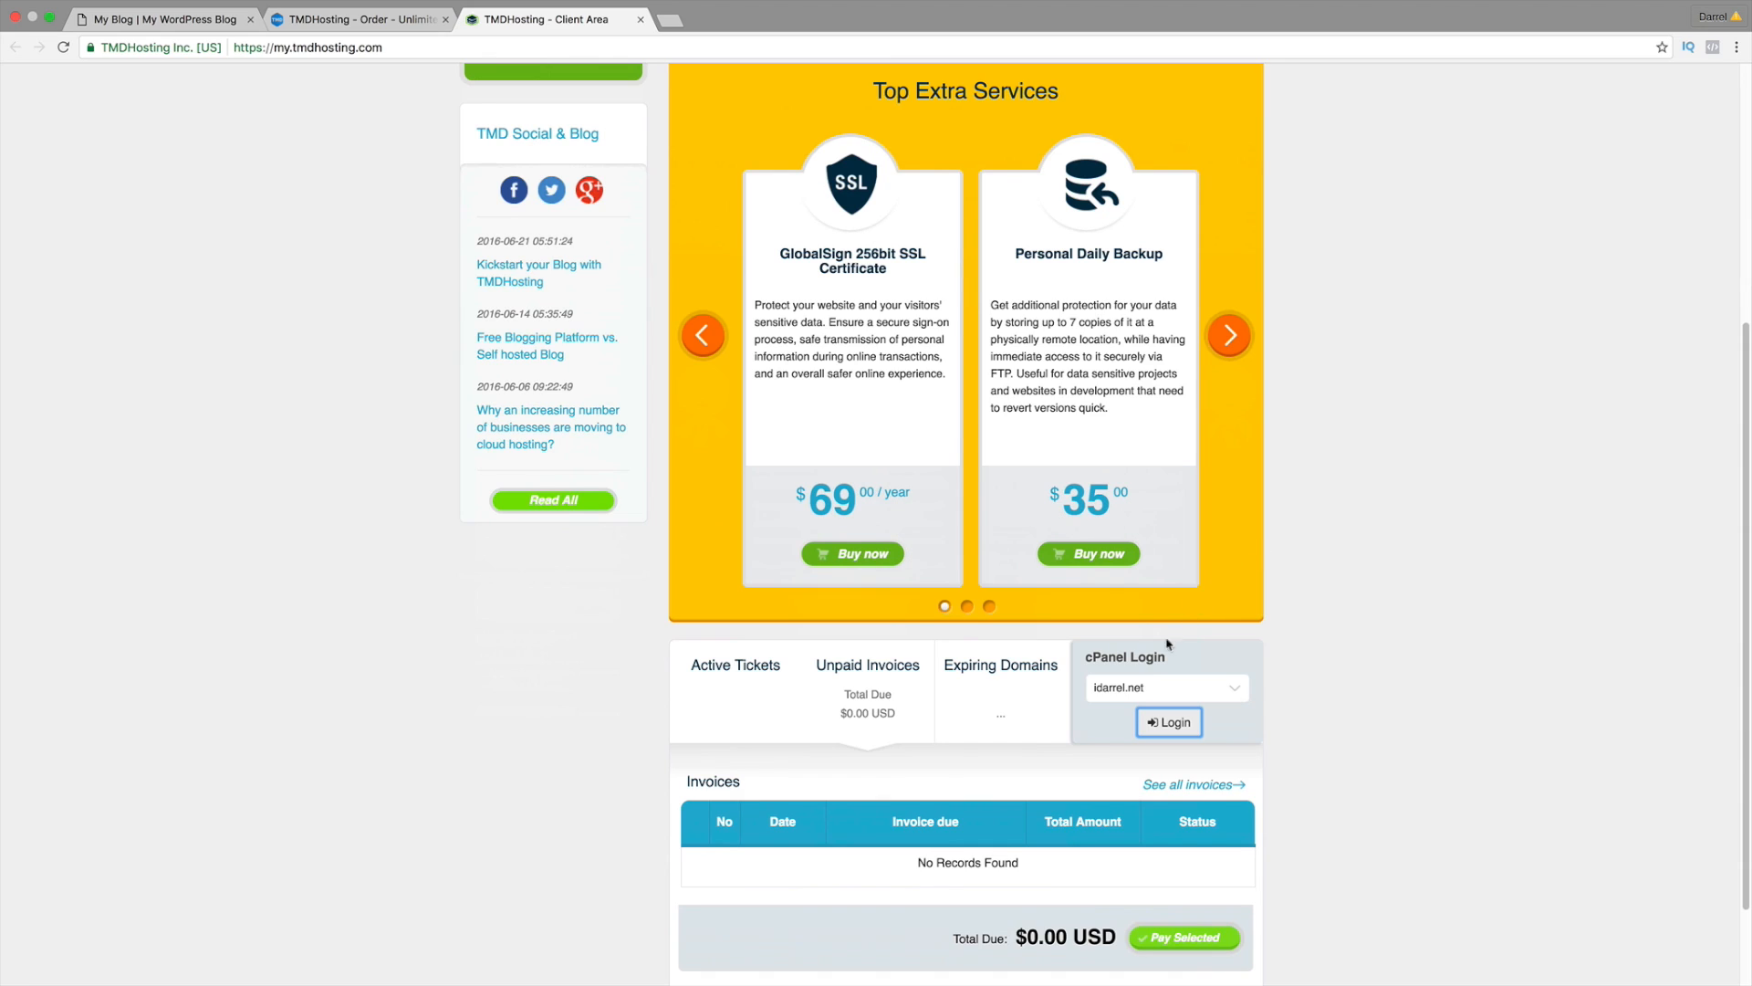
left_click(1143, 689)
left_click(1148, 686)
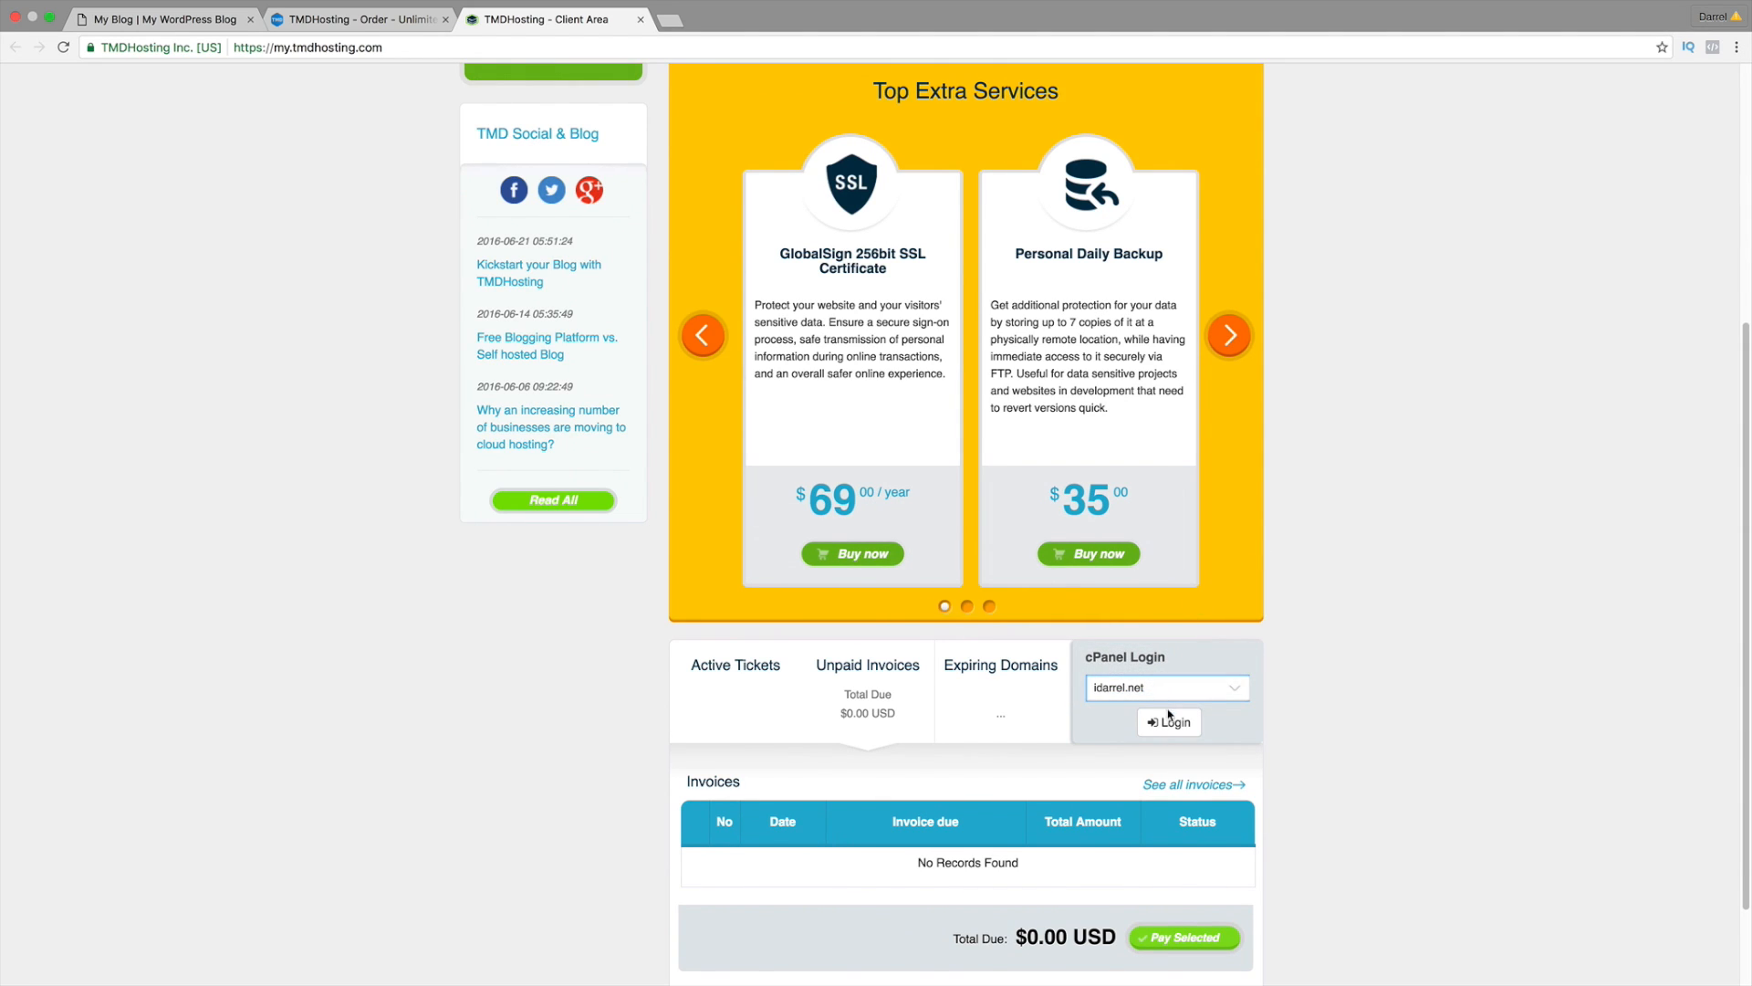
left_click(1169, 719)
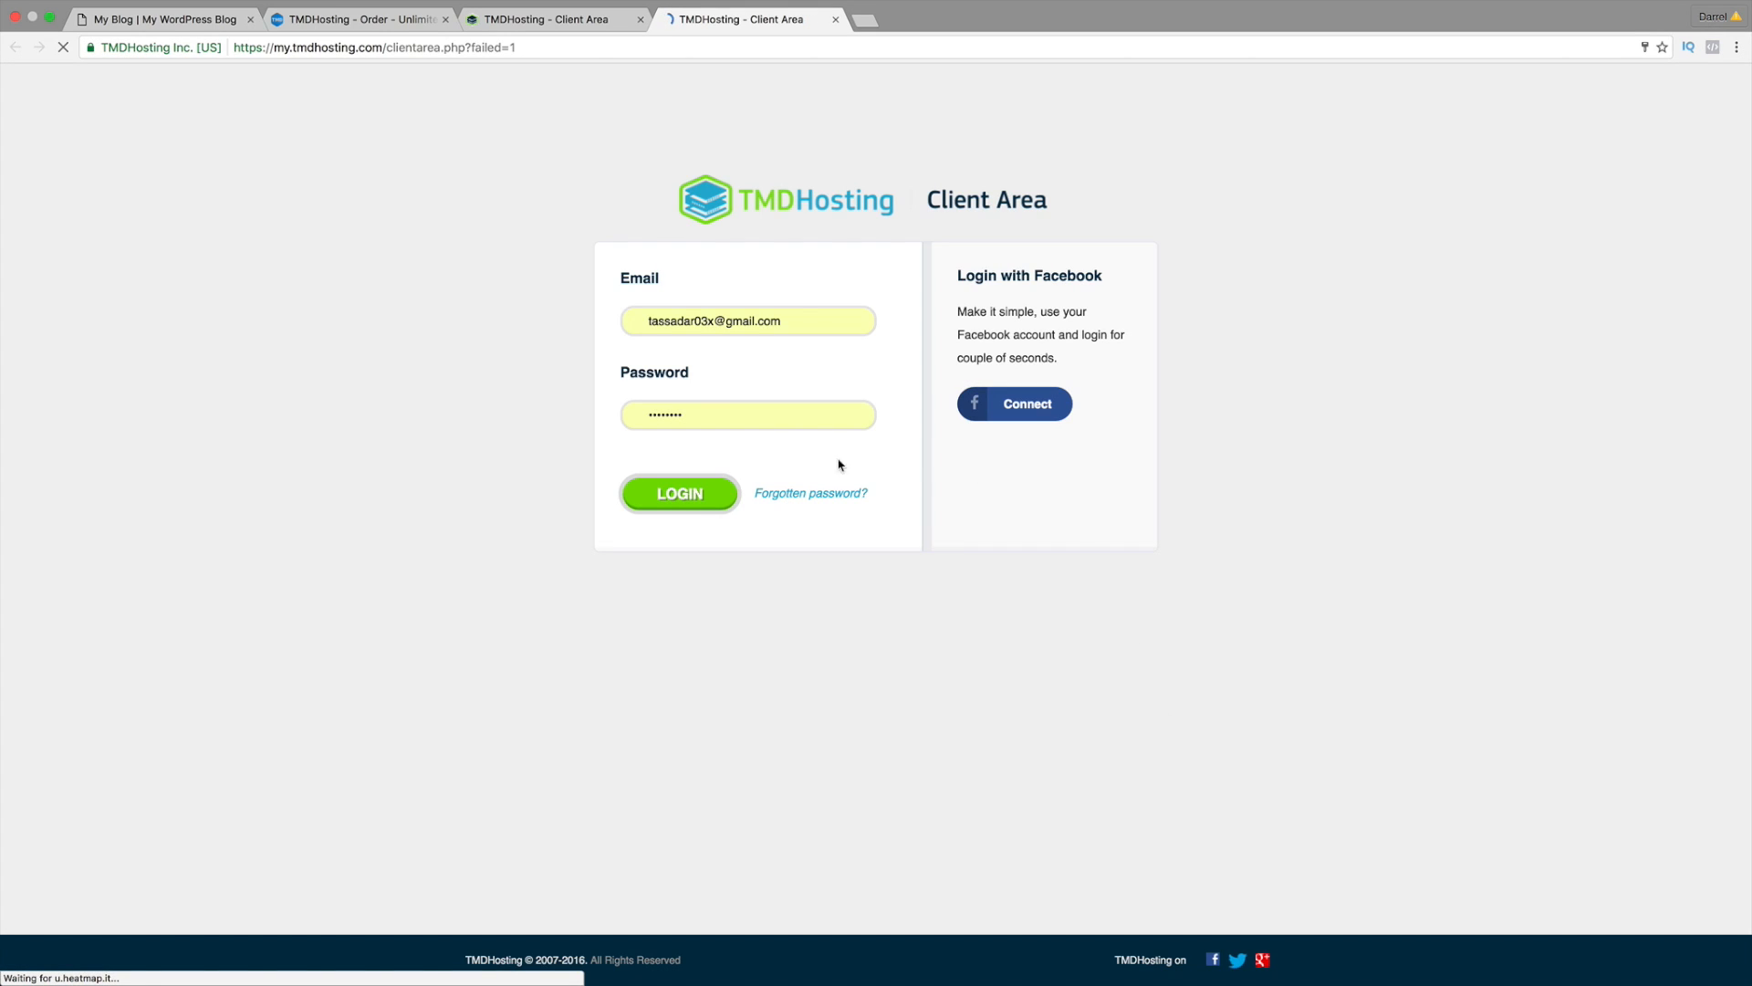
Step: Sign in to the Client Area, then log in to cPanel for idarrel.net
left_click(703, 511)
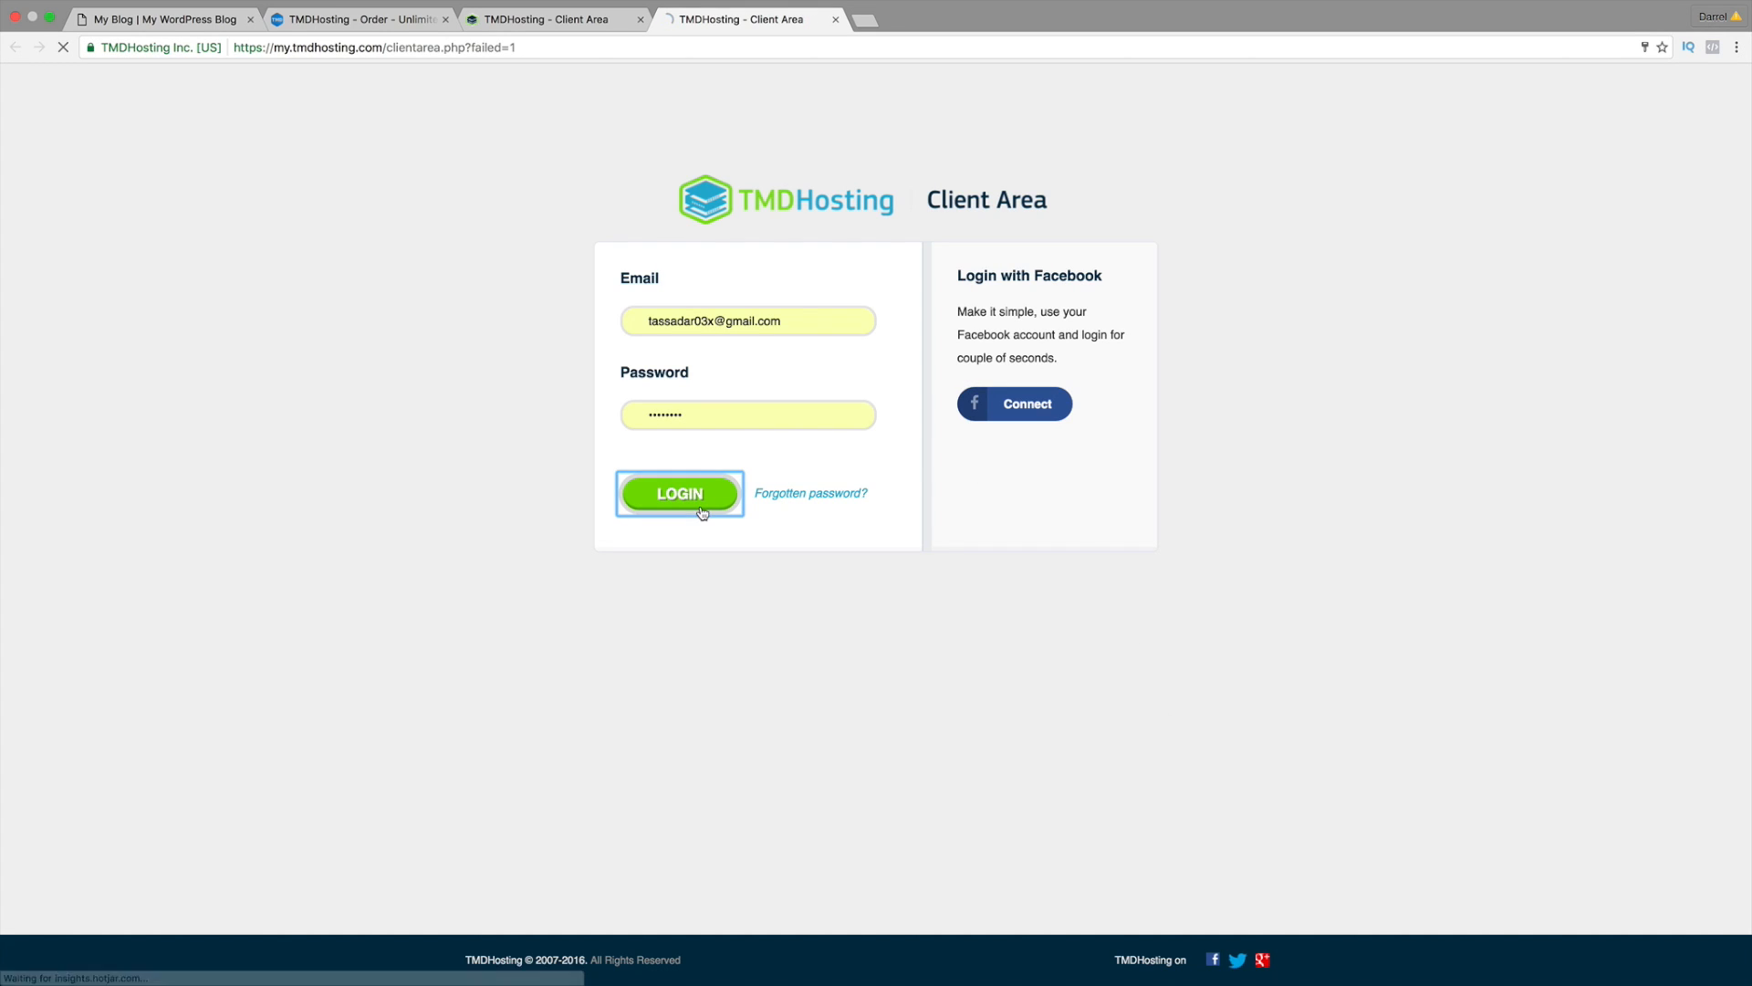
scroll(1040, 611, "down", 2)
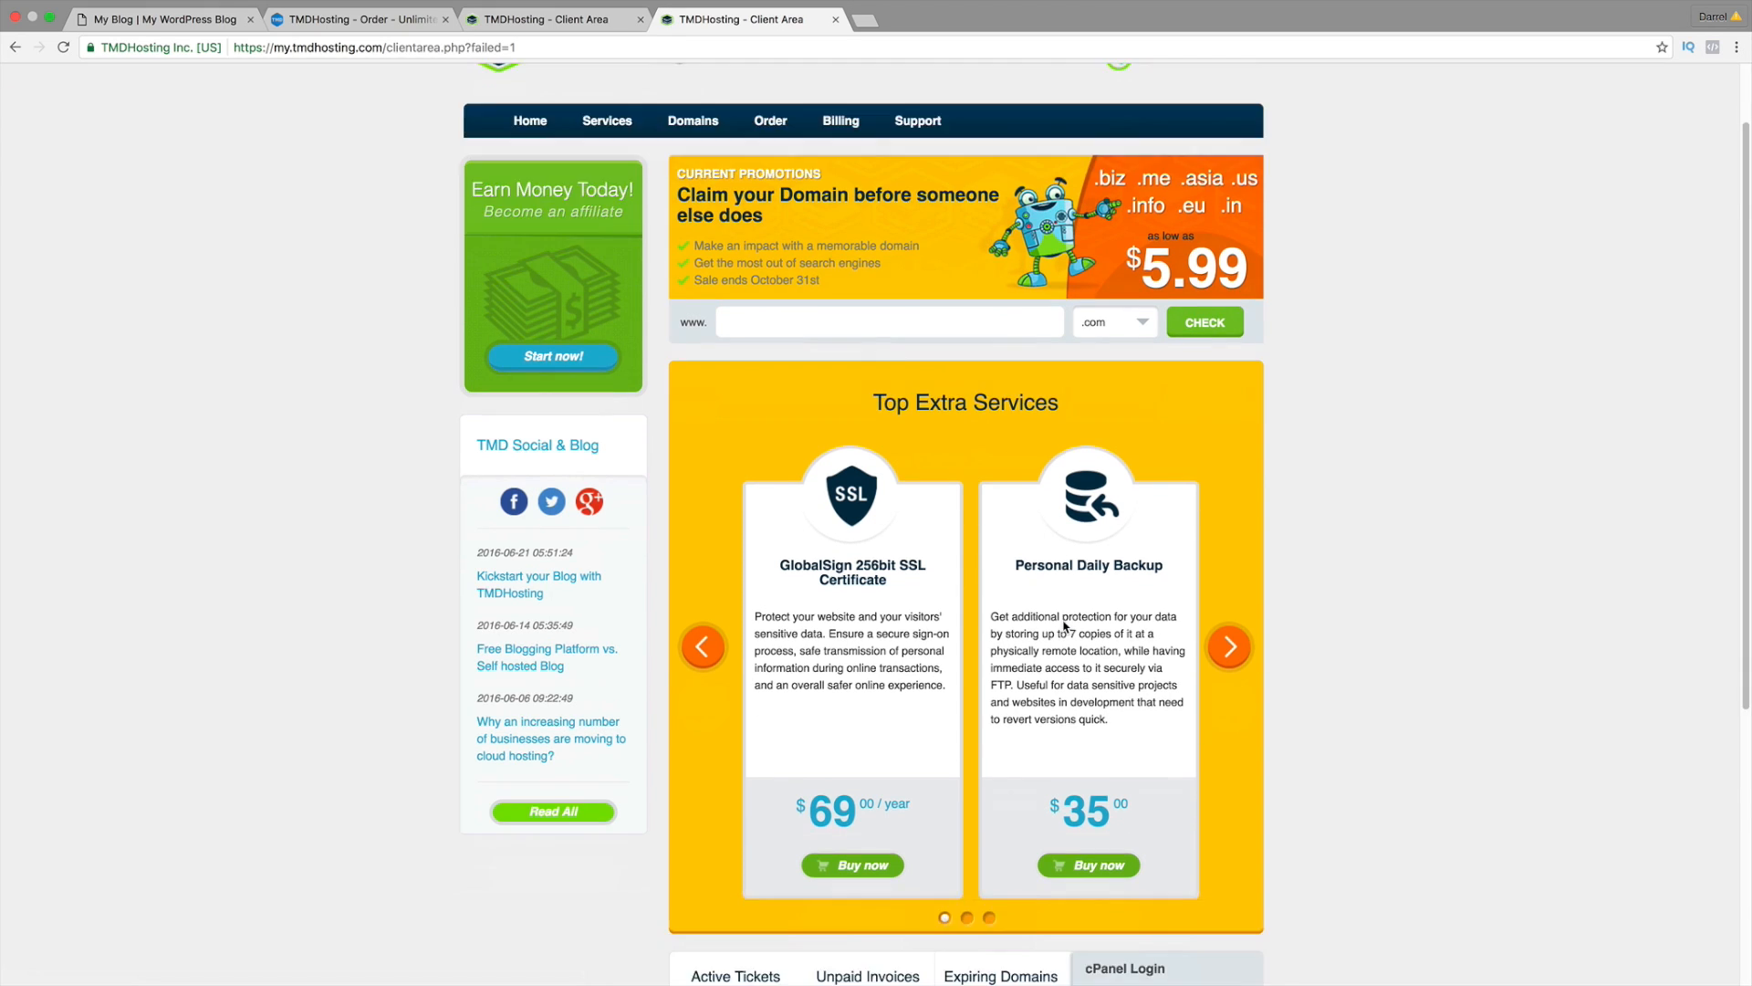
scroll(1064, 626, "down", 5)
left_click(1155, 624)
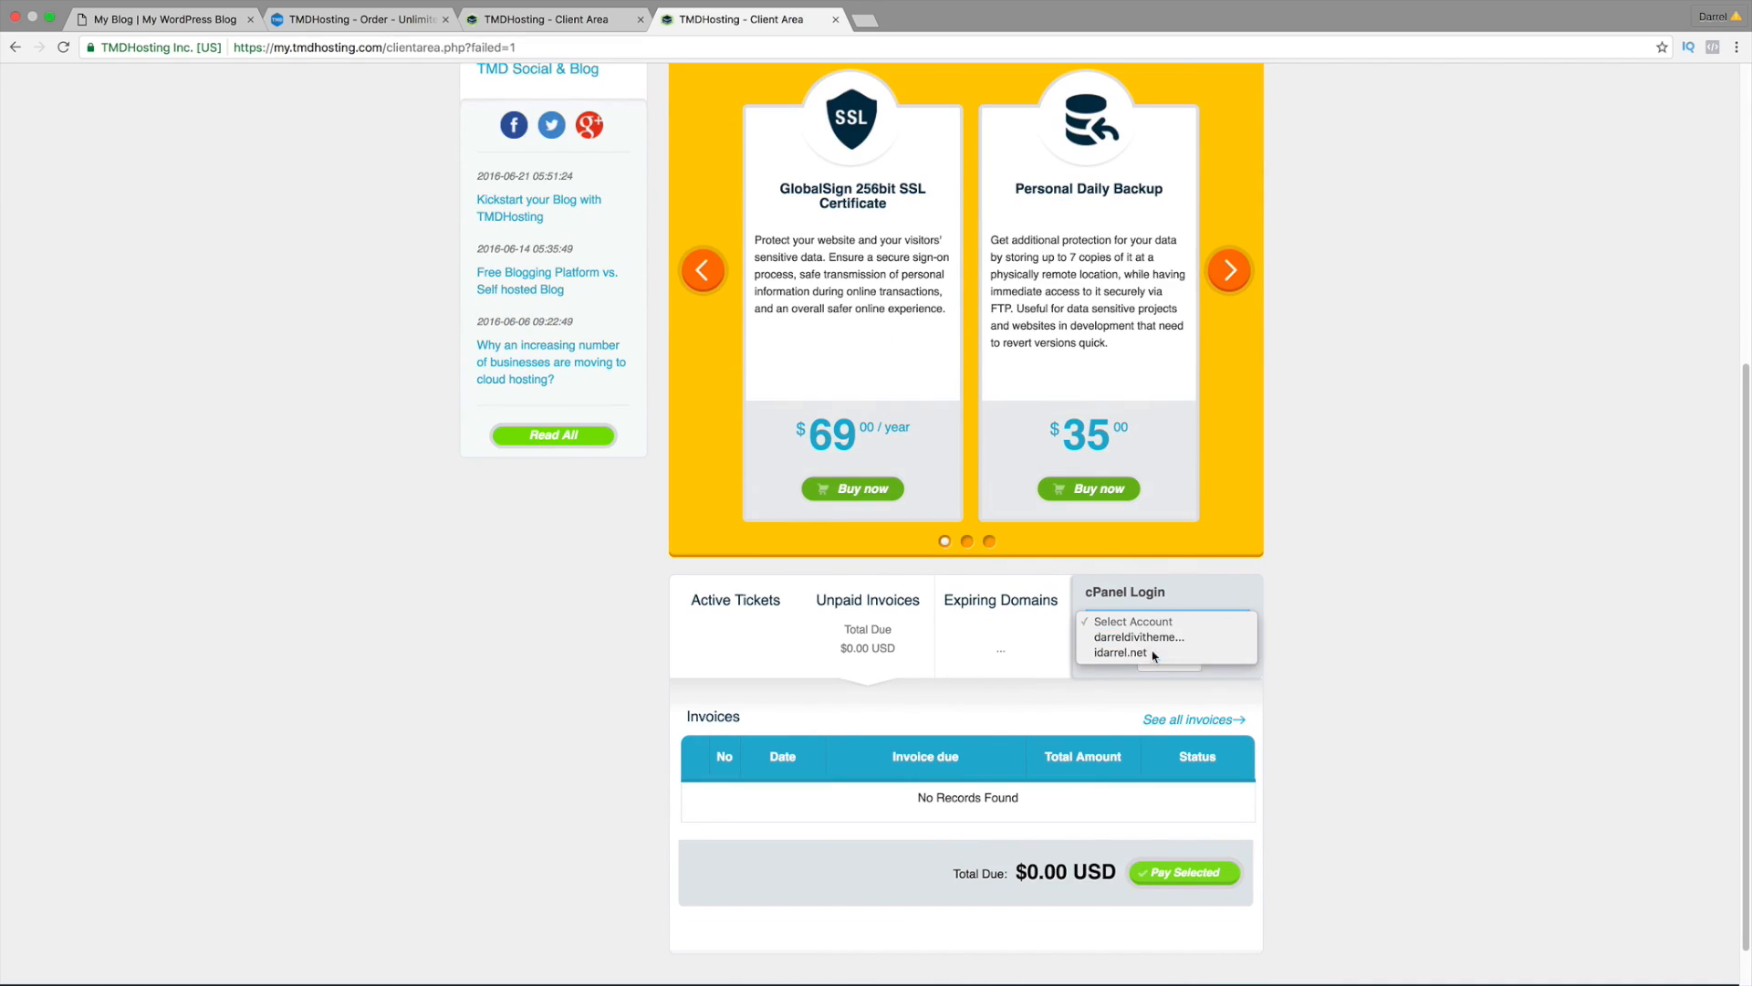
left_click(1153, 652)
left_click(1161, 659)
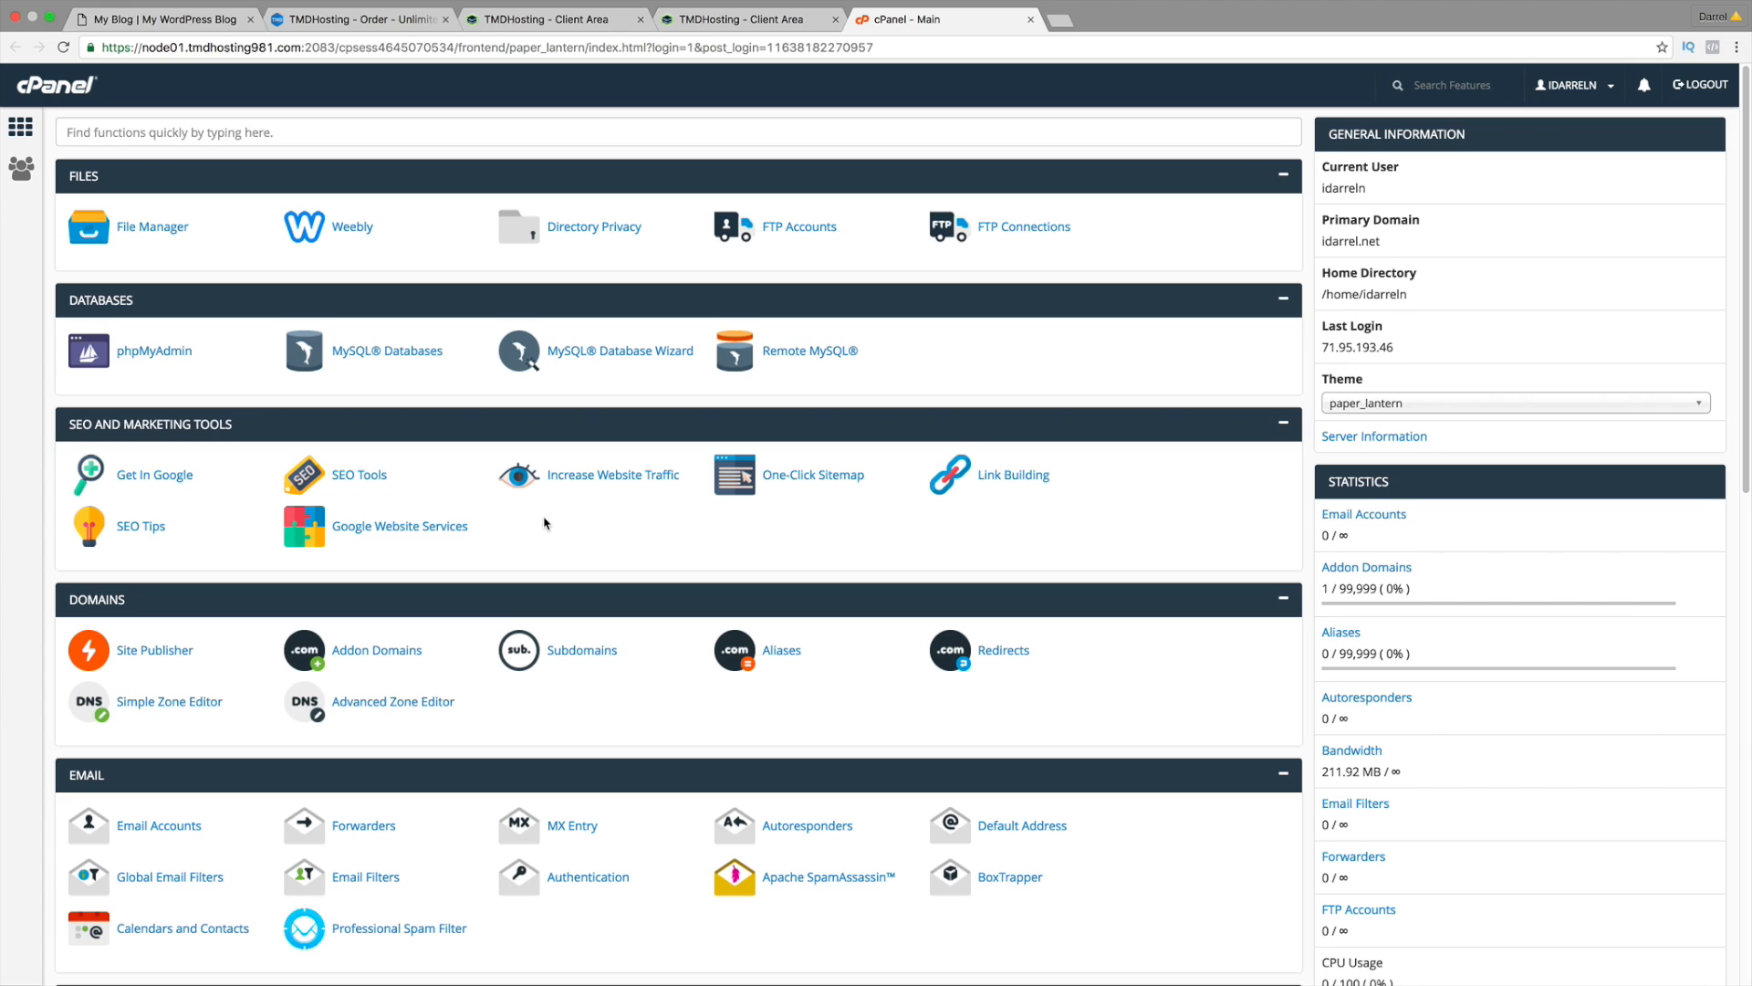
Step: Open the WordPress 4.6.1 page from cPanel's Softaculous Apps Installer section
scroll(545, 521, "down", 3)
scroll(545, 521, "down", 15)
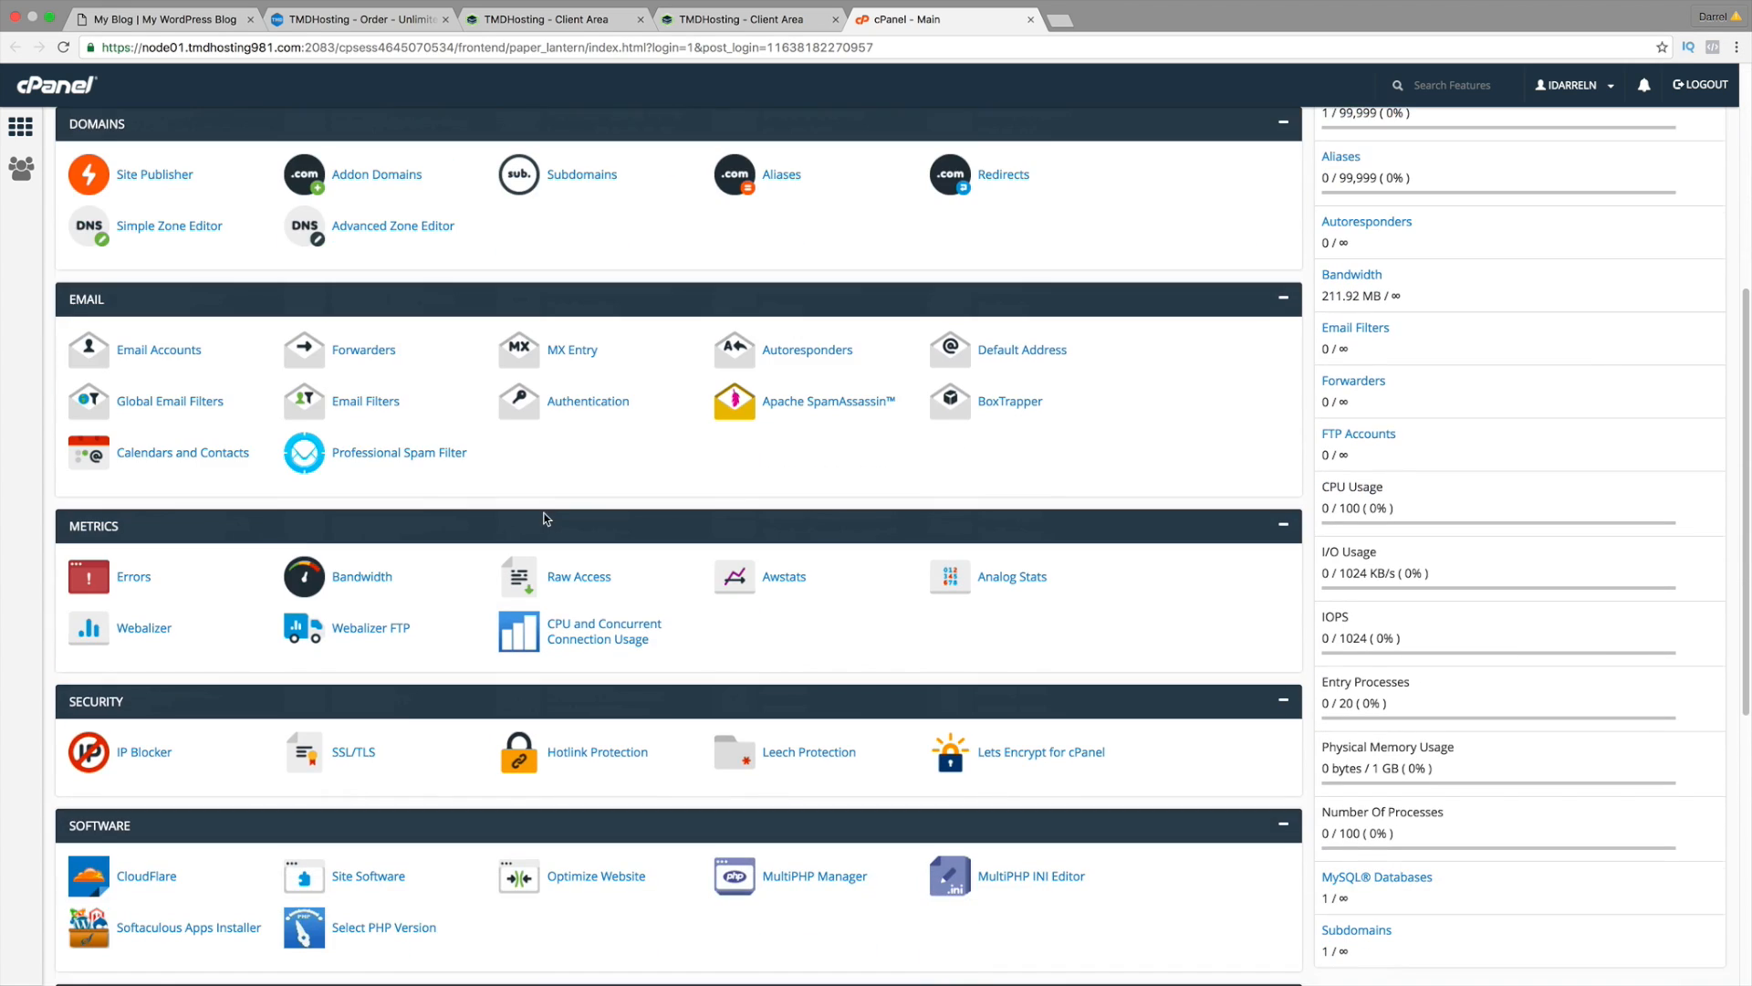
scroll(544, 518, "down", 6)
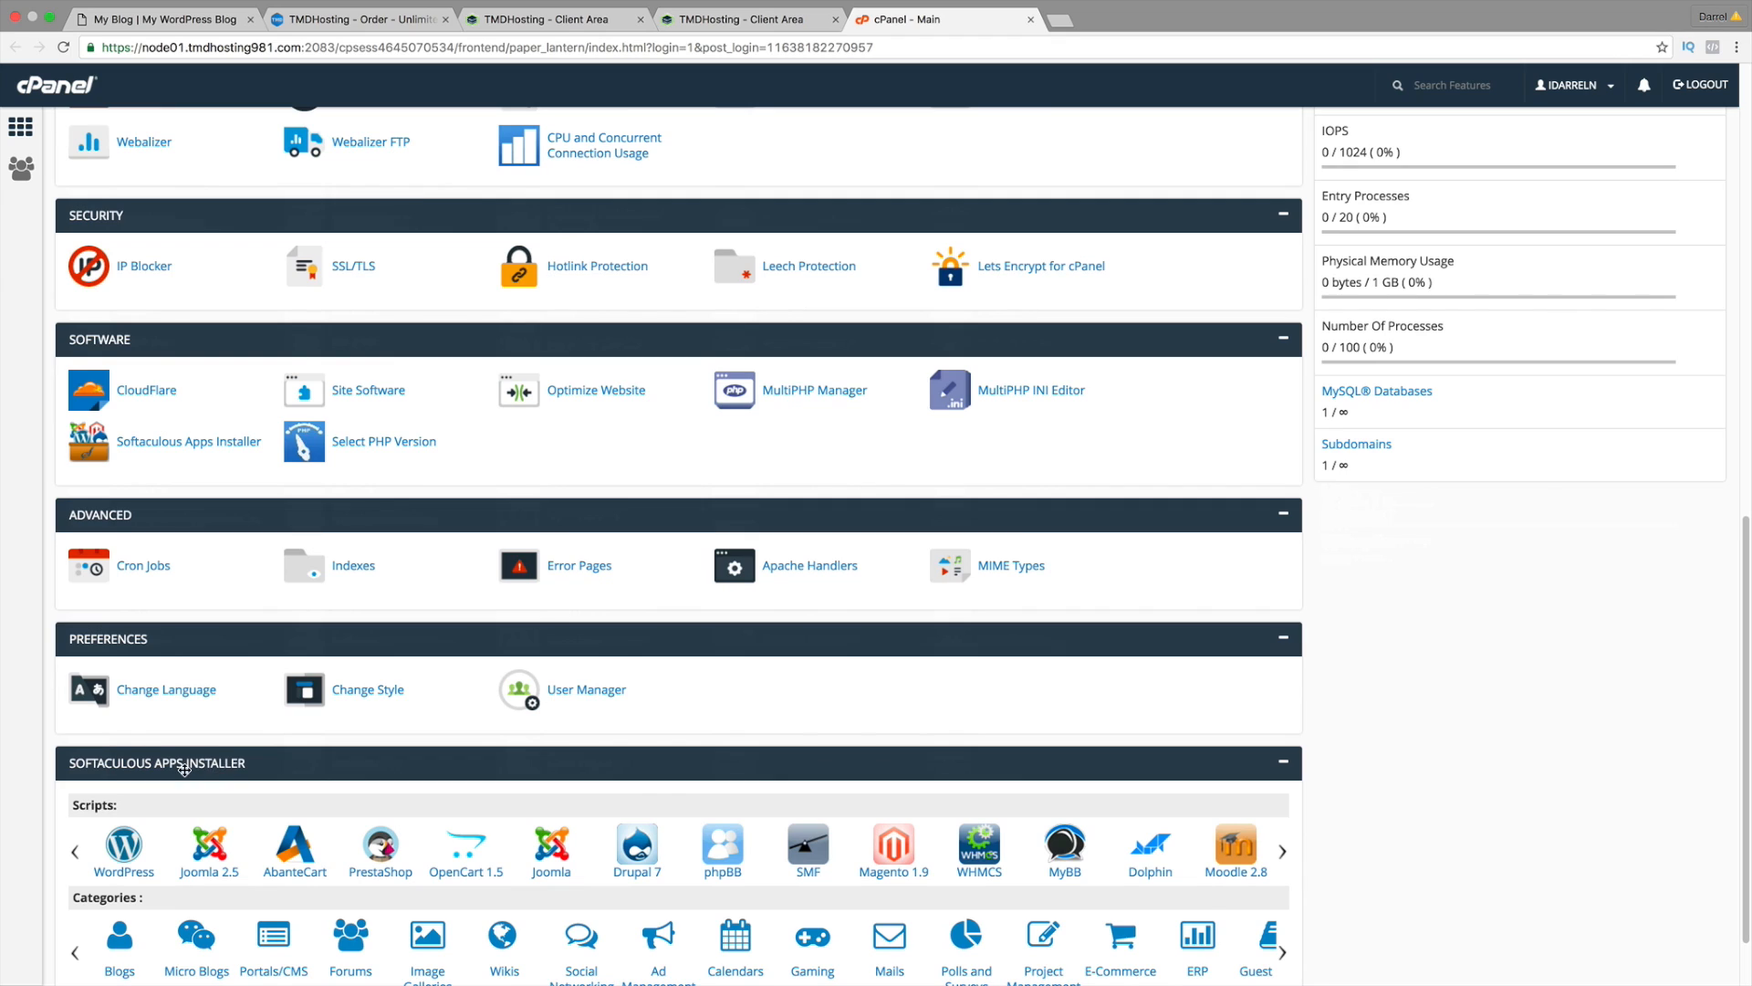
scroll(183, 770, "down", 2)
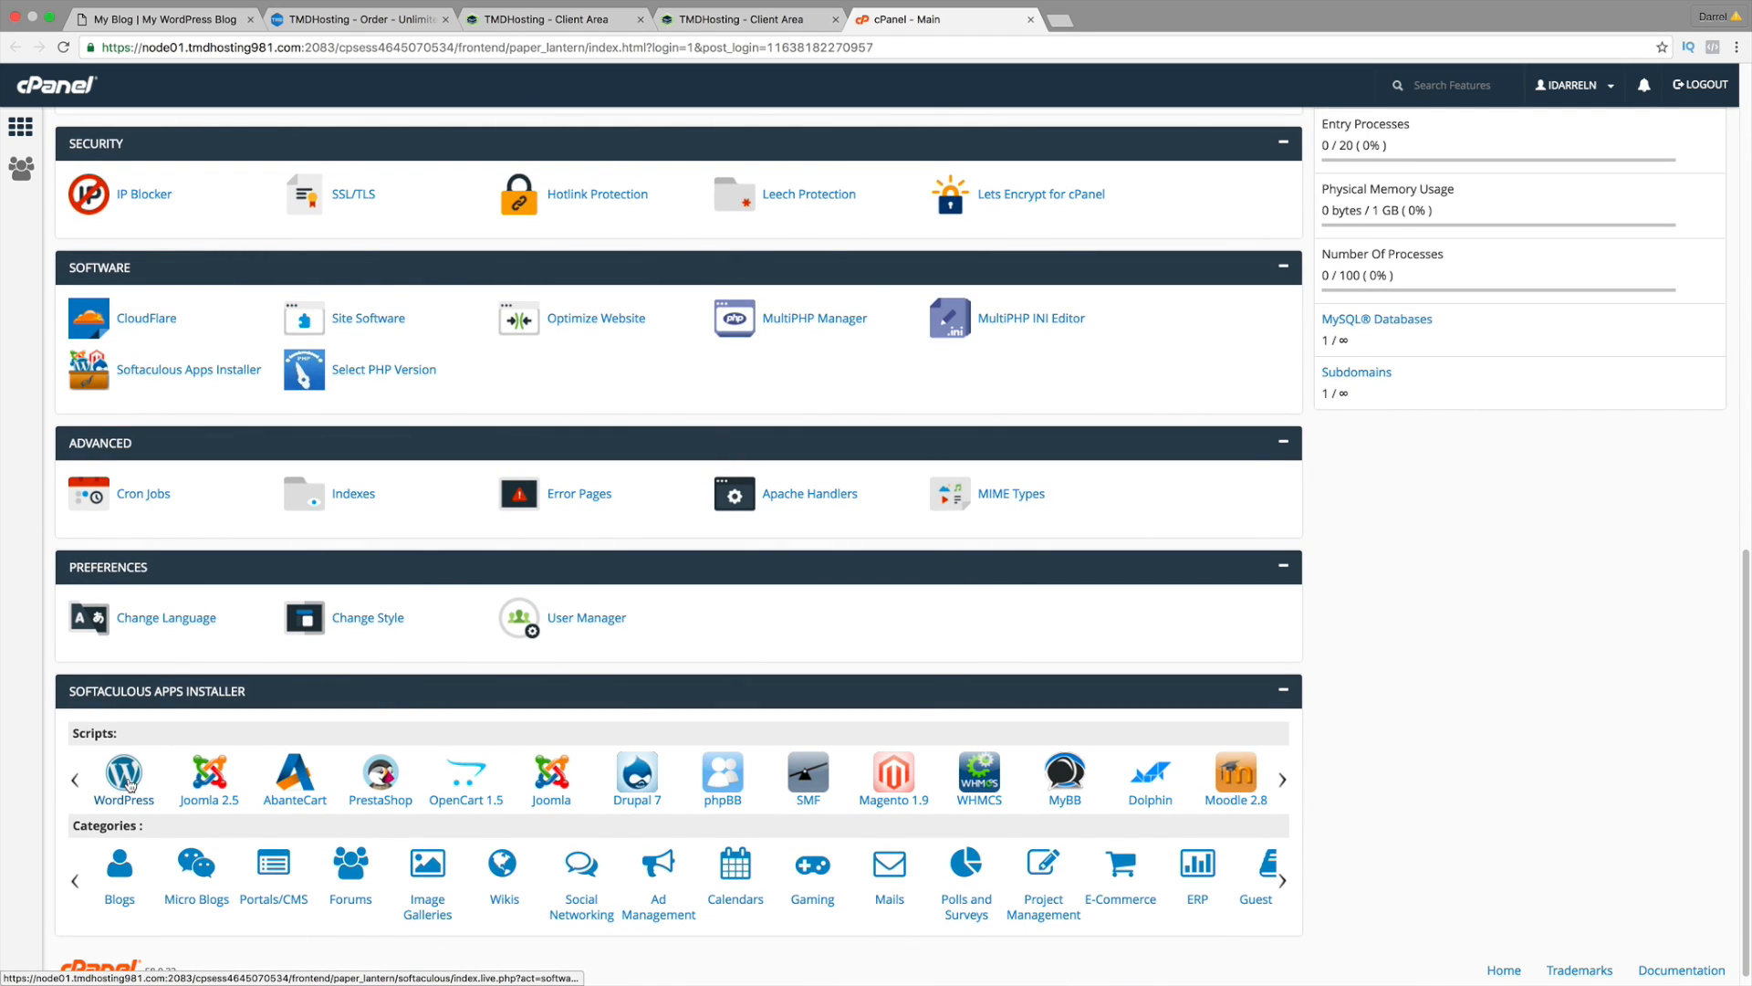
left_click(131, 777)
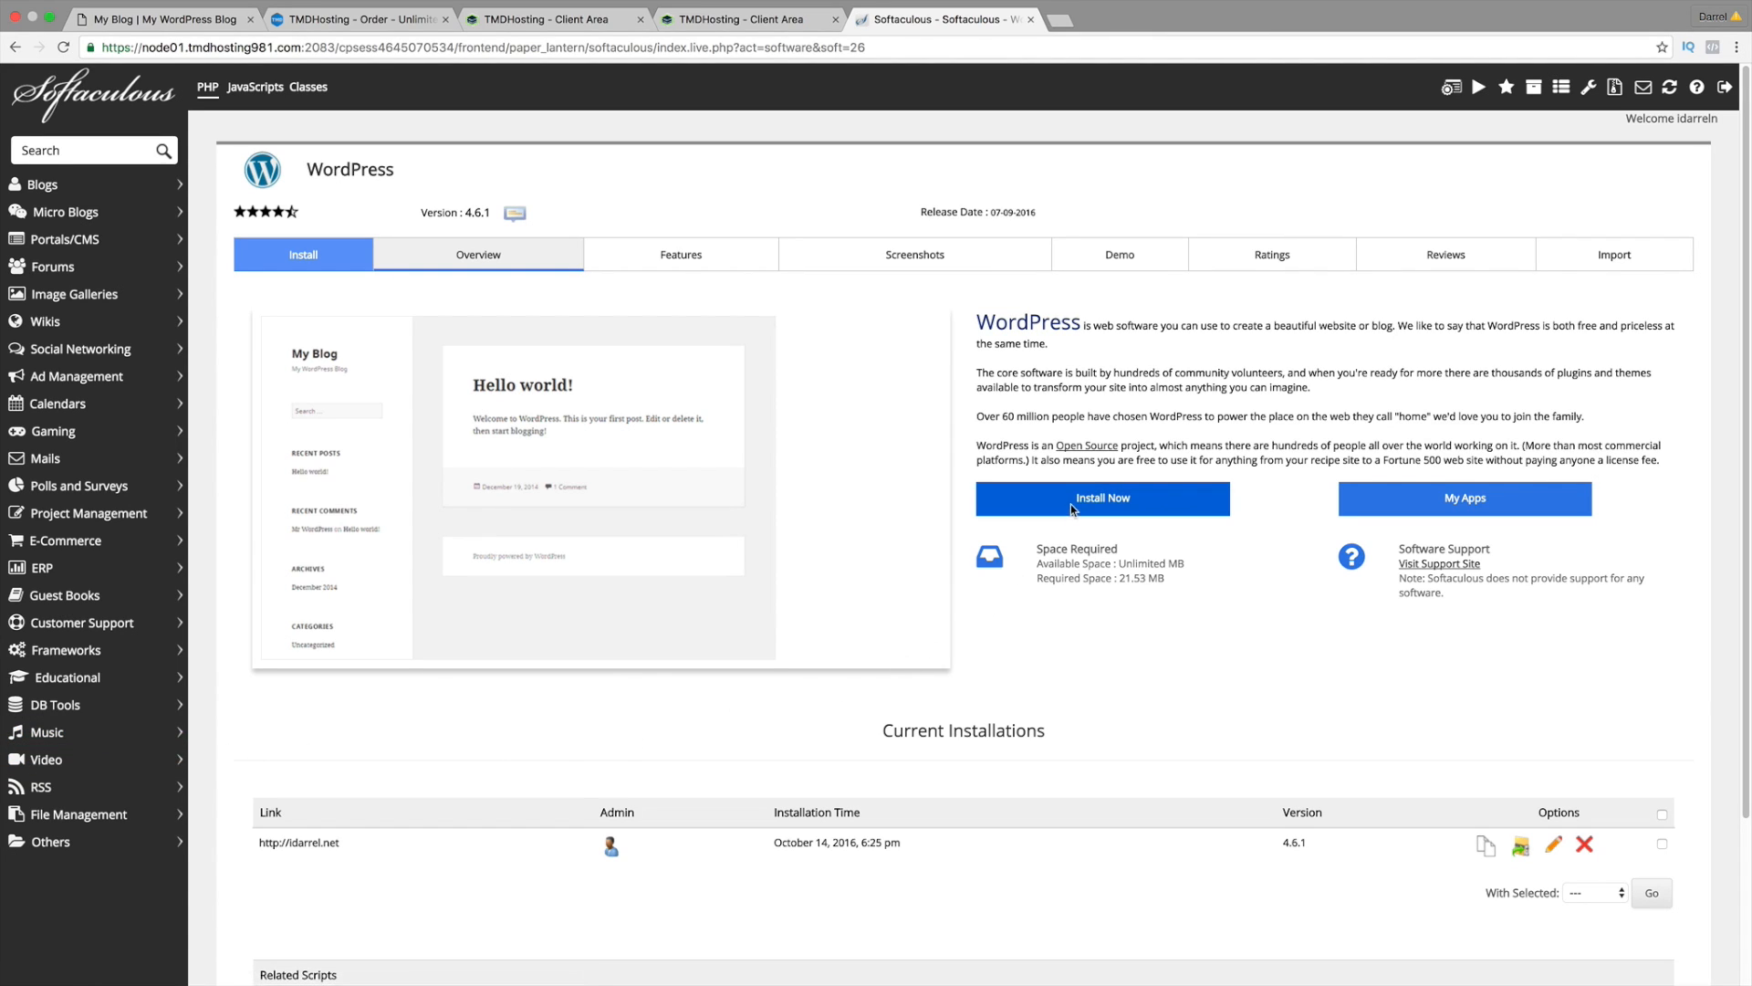
Step: Start a WordPress install on iwilson.biz, clearing the 'wp' directory so it installs at root
scroll(1086, 493, "down", 1)
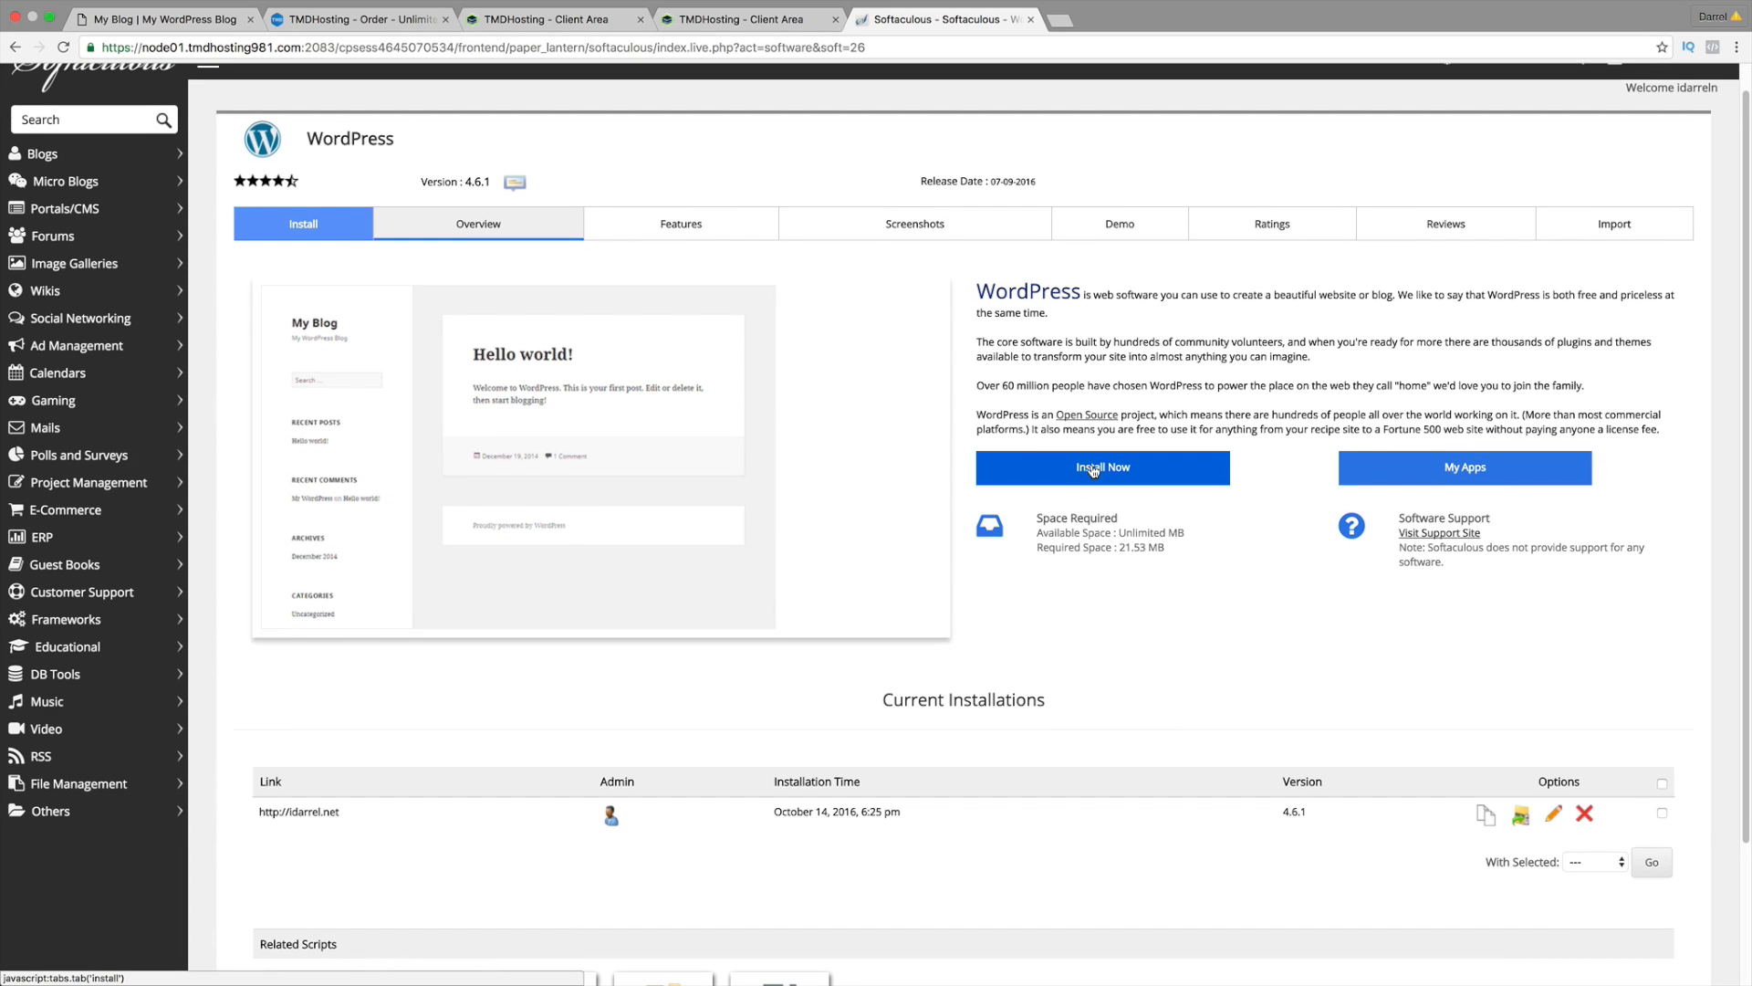
left_click(1093, 469)
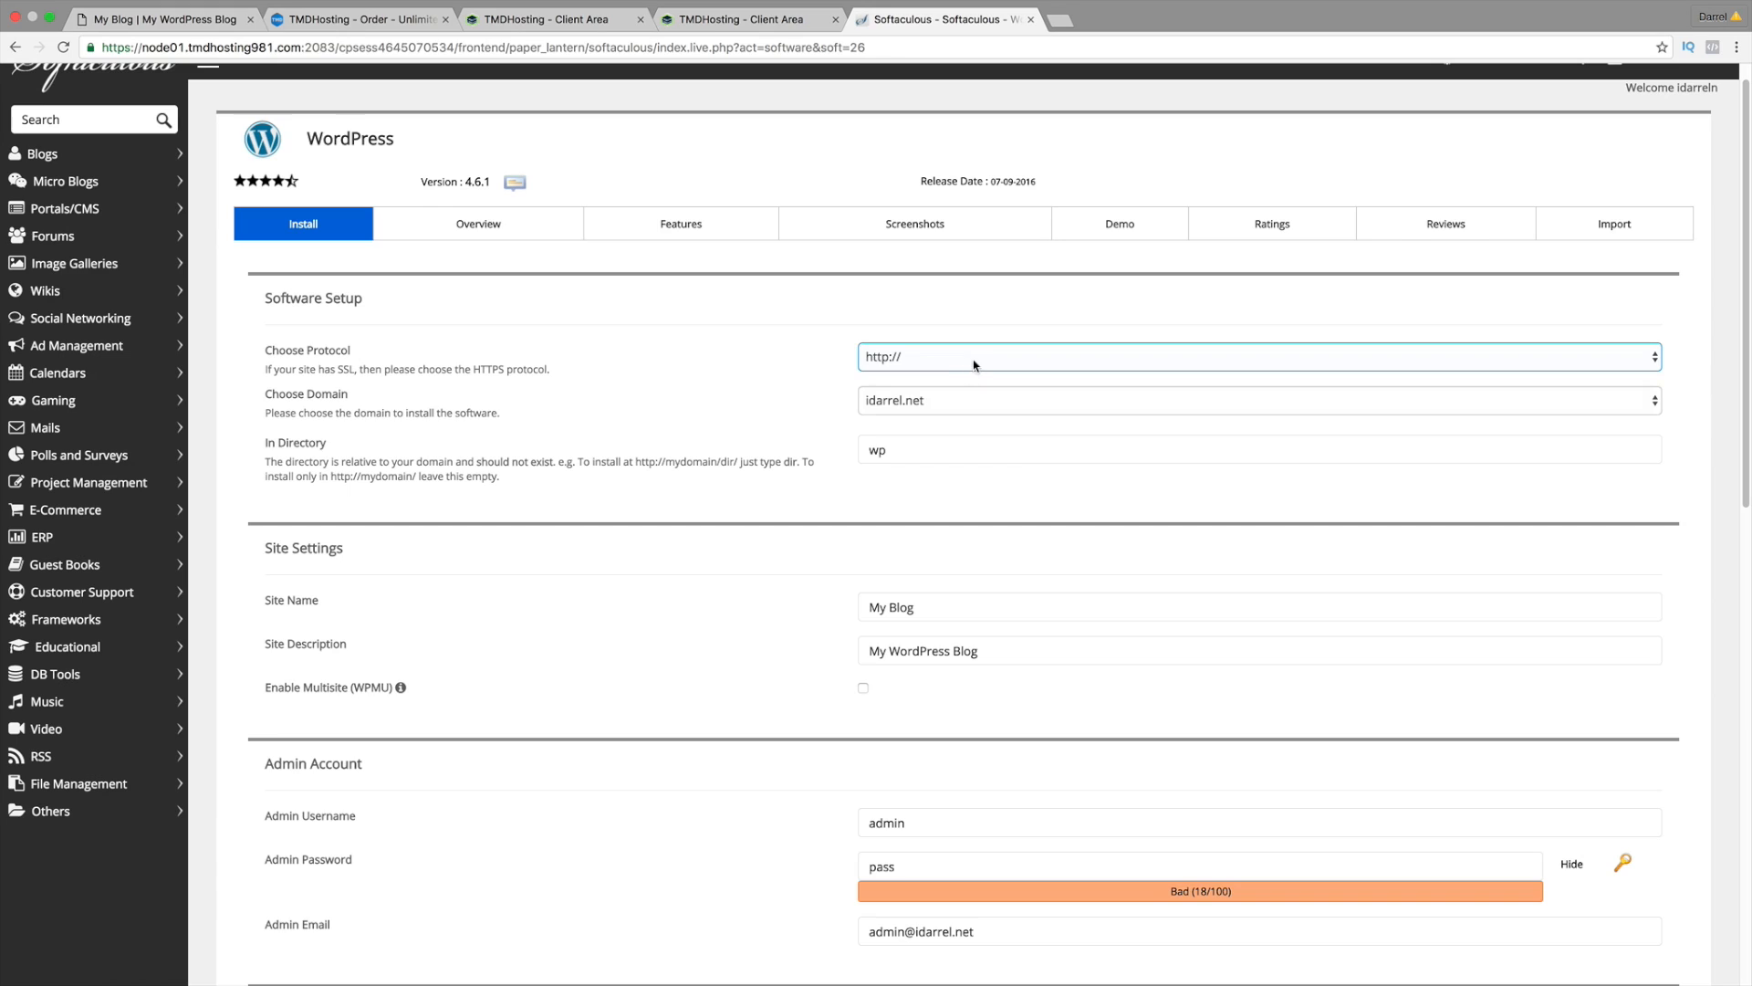
left_click(989, 398)
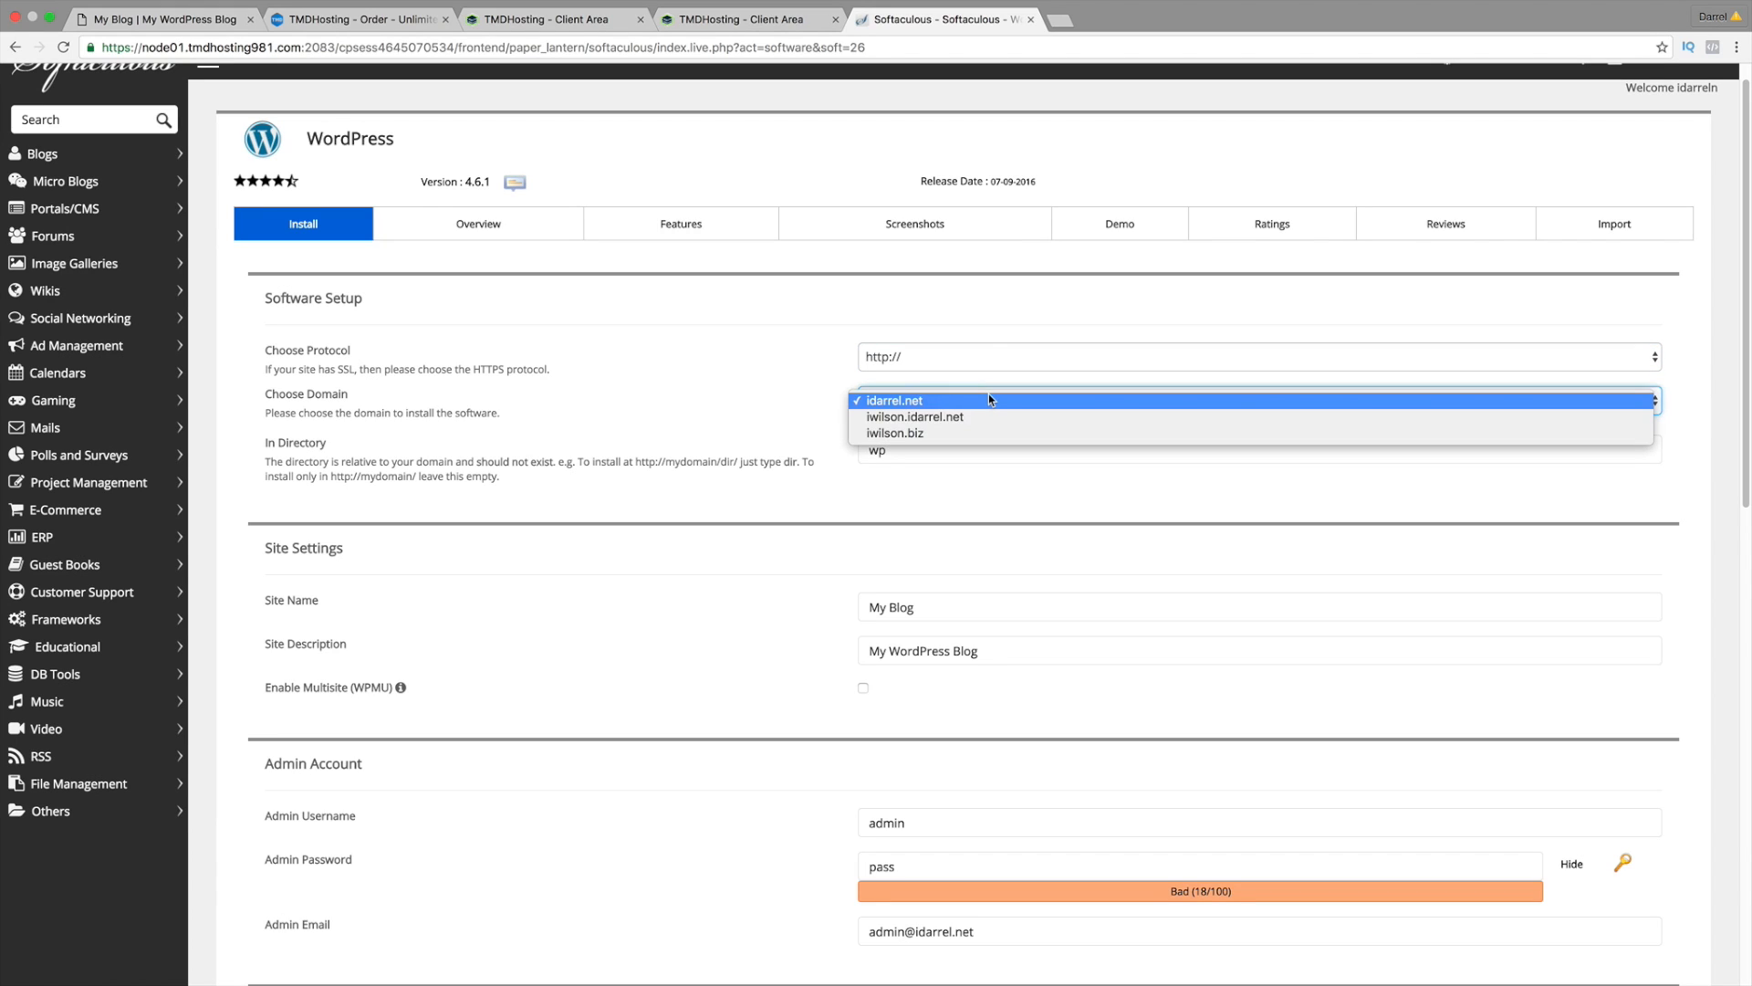
left_click(990, 429)
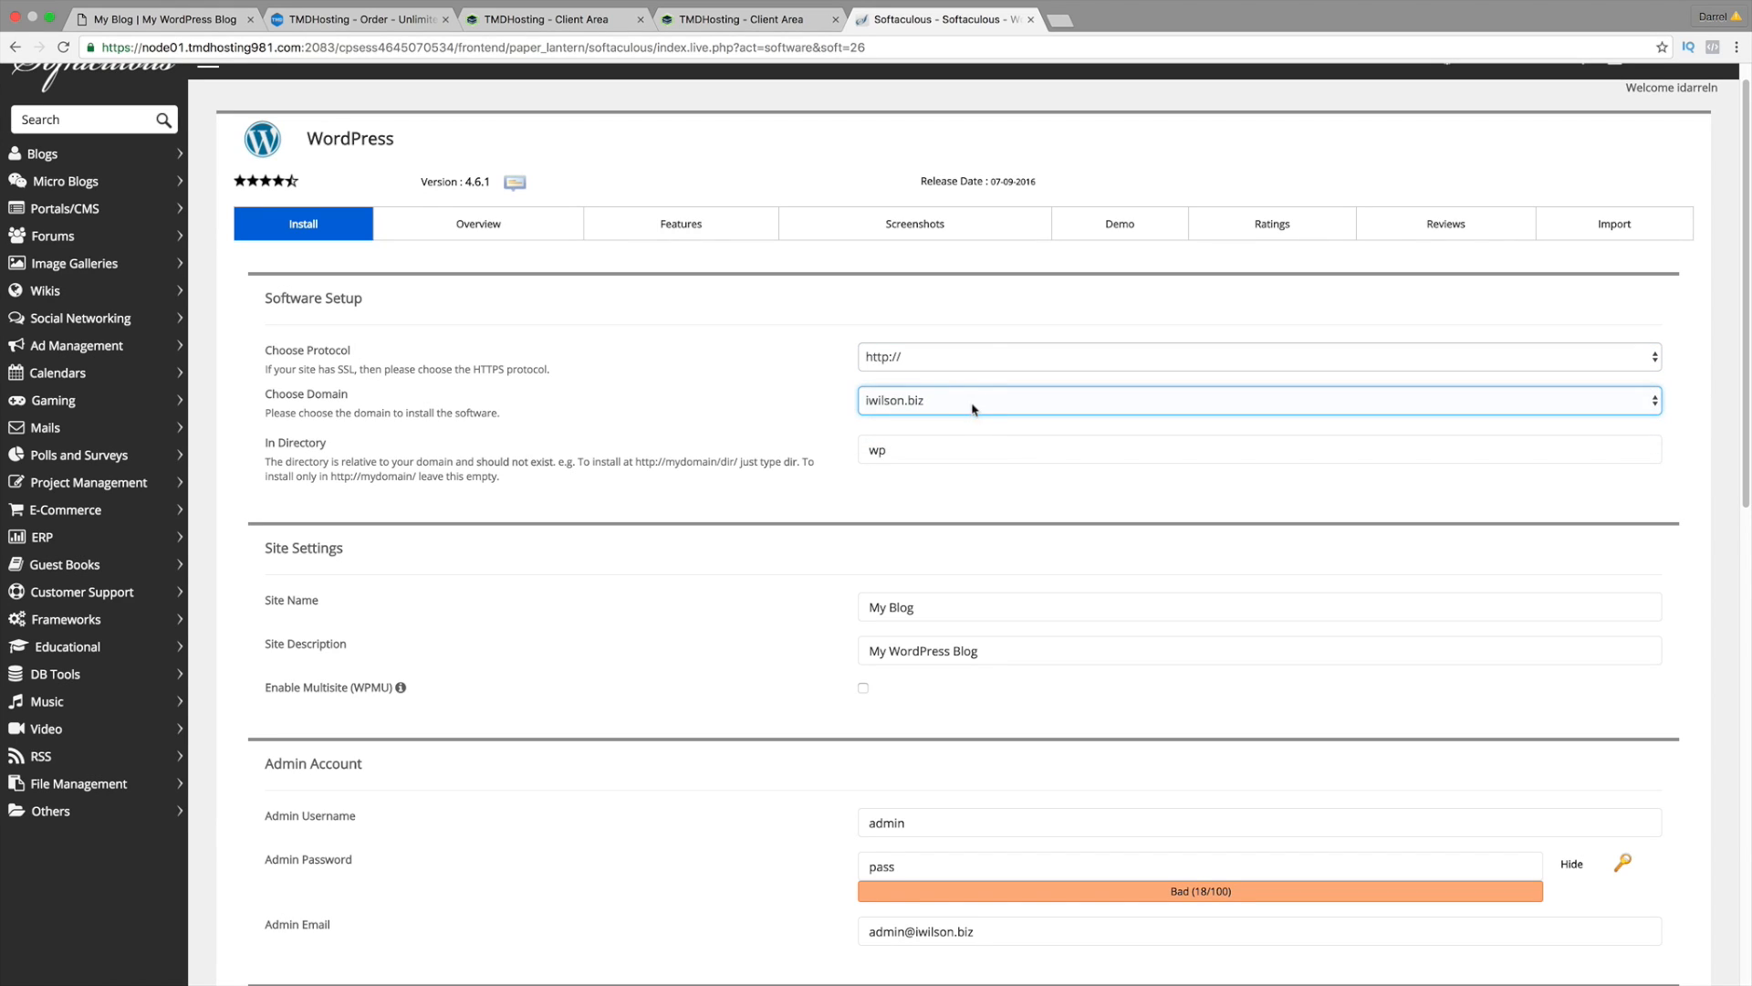
double_click(922, 449)
key("BackSpace")
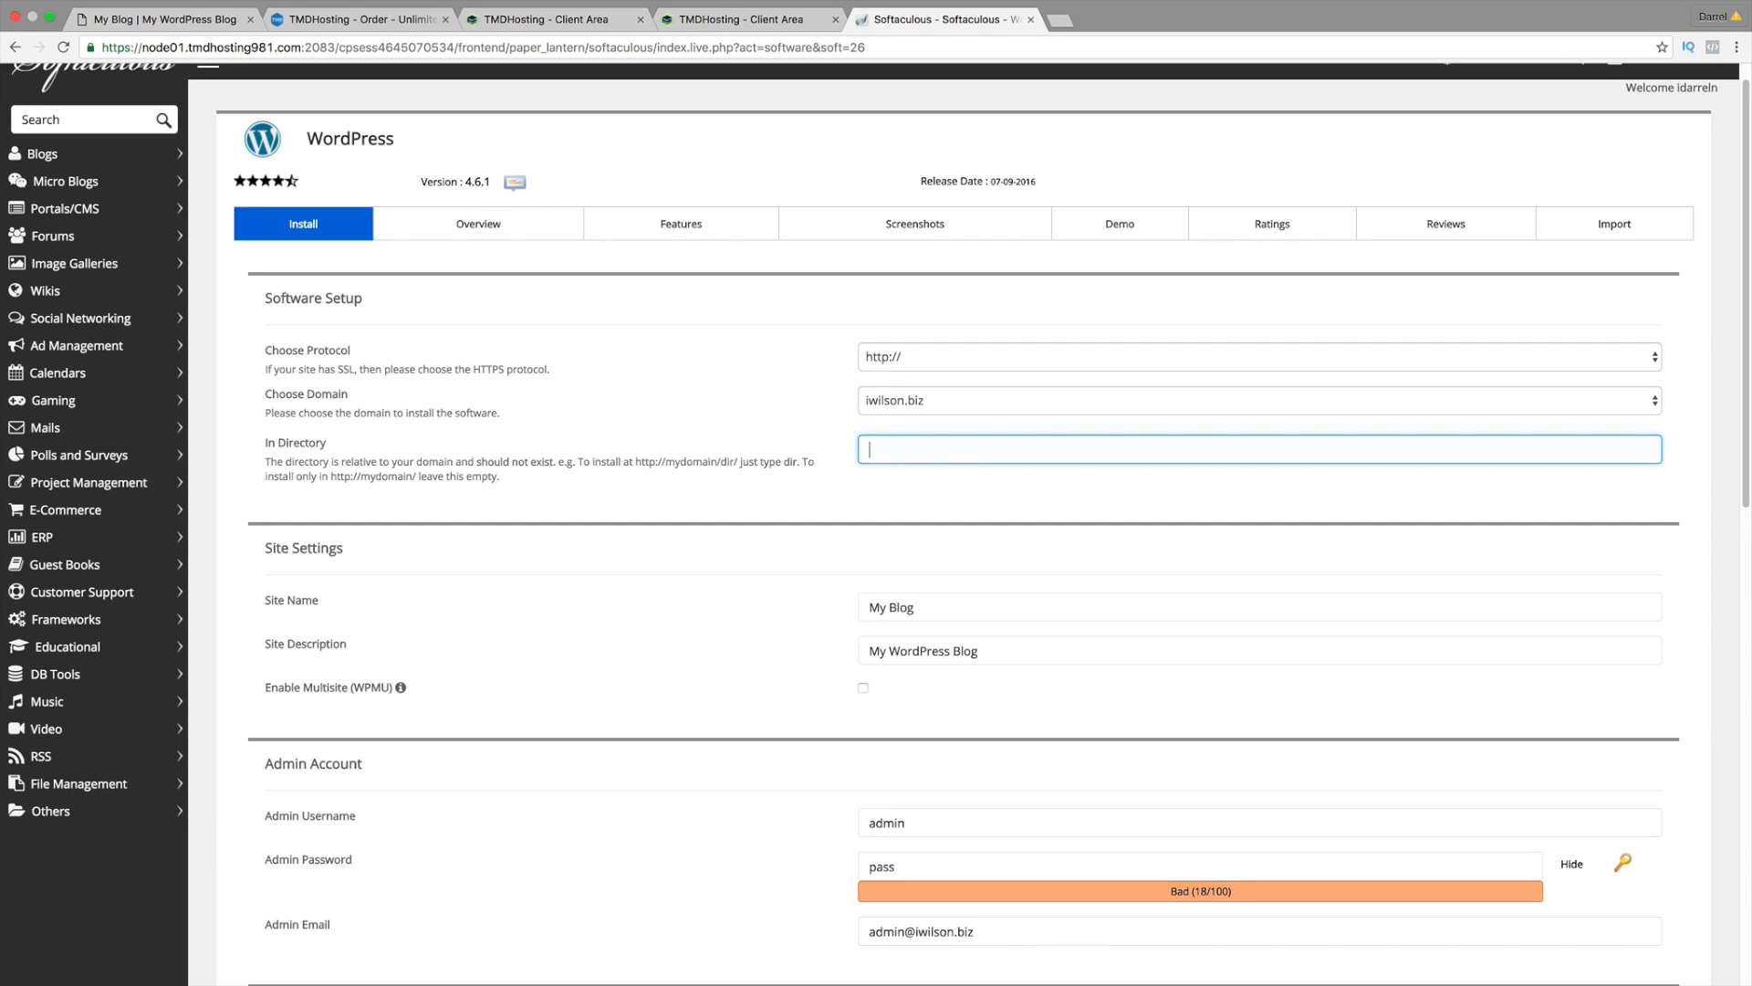
Step: Go through the site name, admin username, admin password and admin email fields
scroll(915, 463, "down", 1)
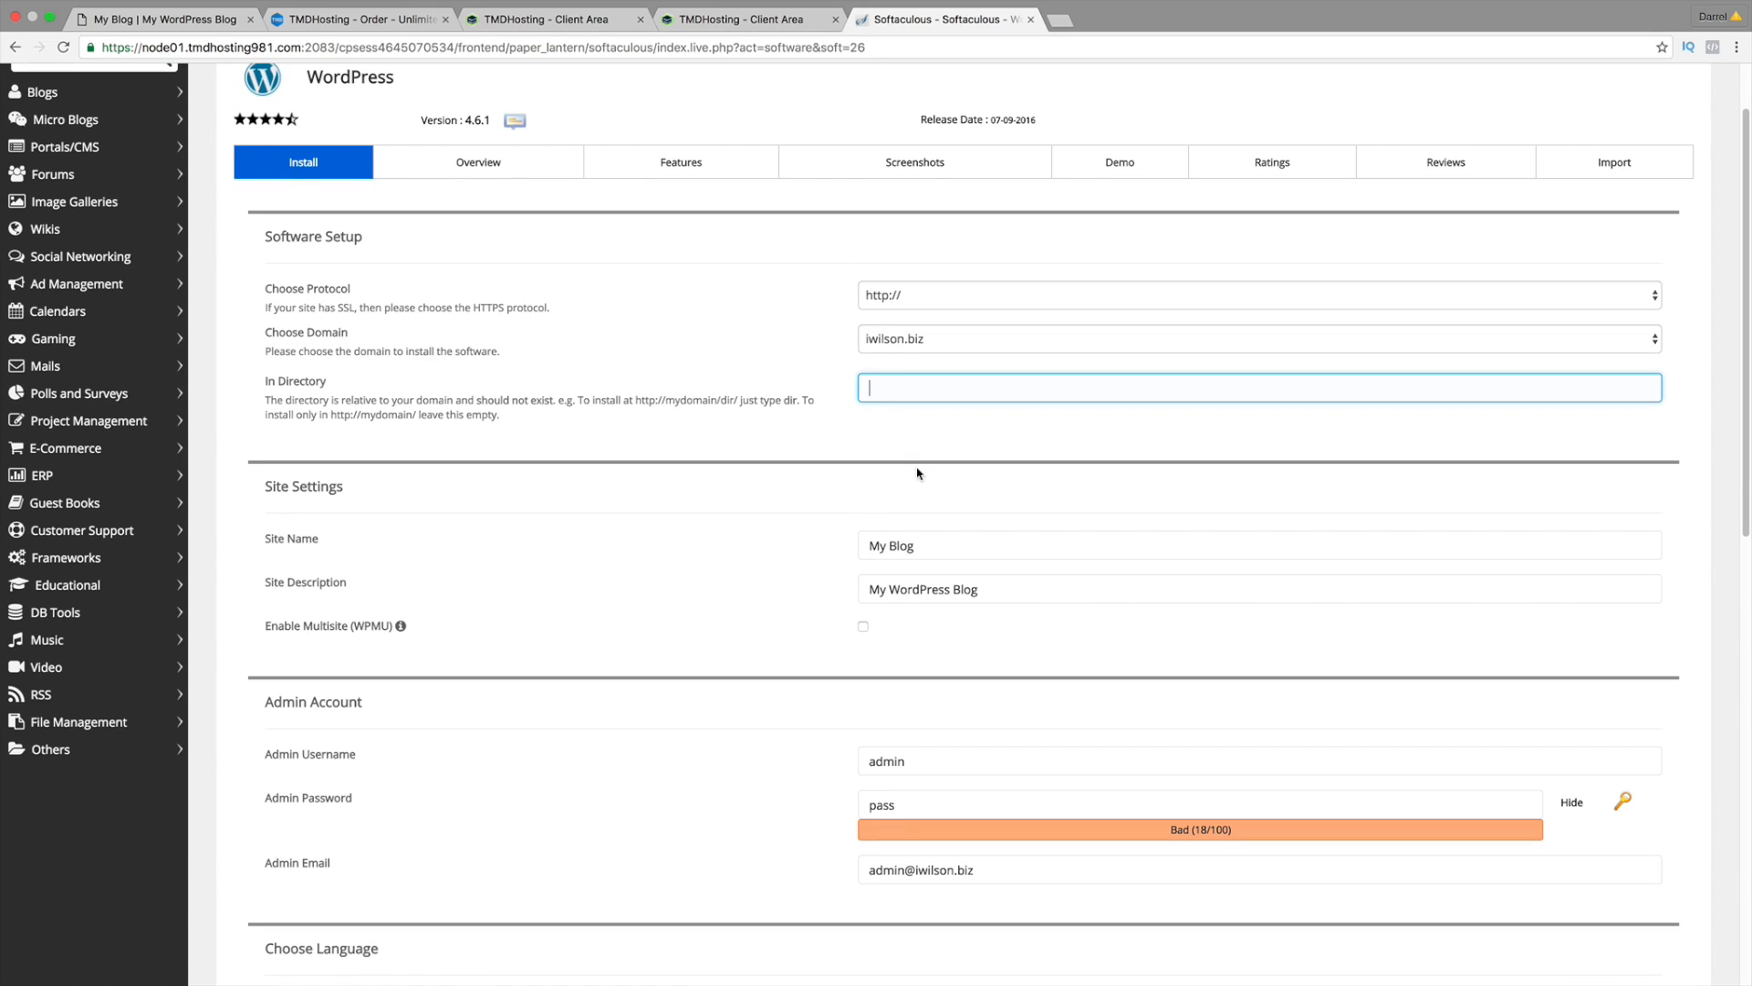
left_click(876, 551)
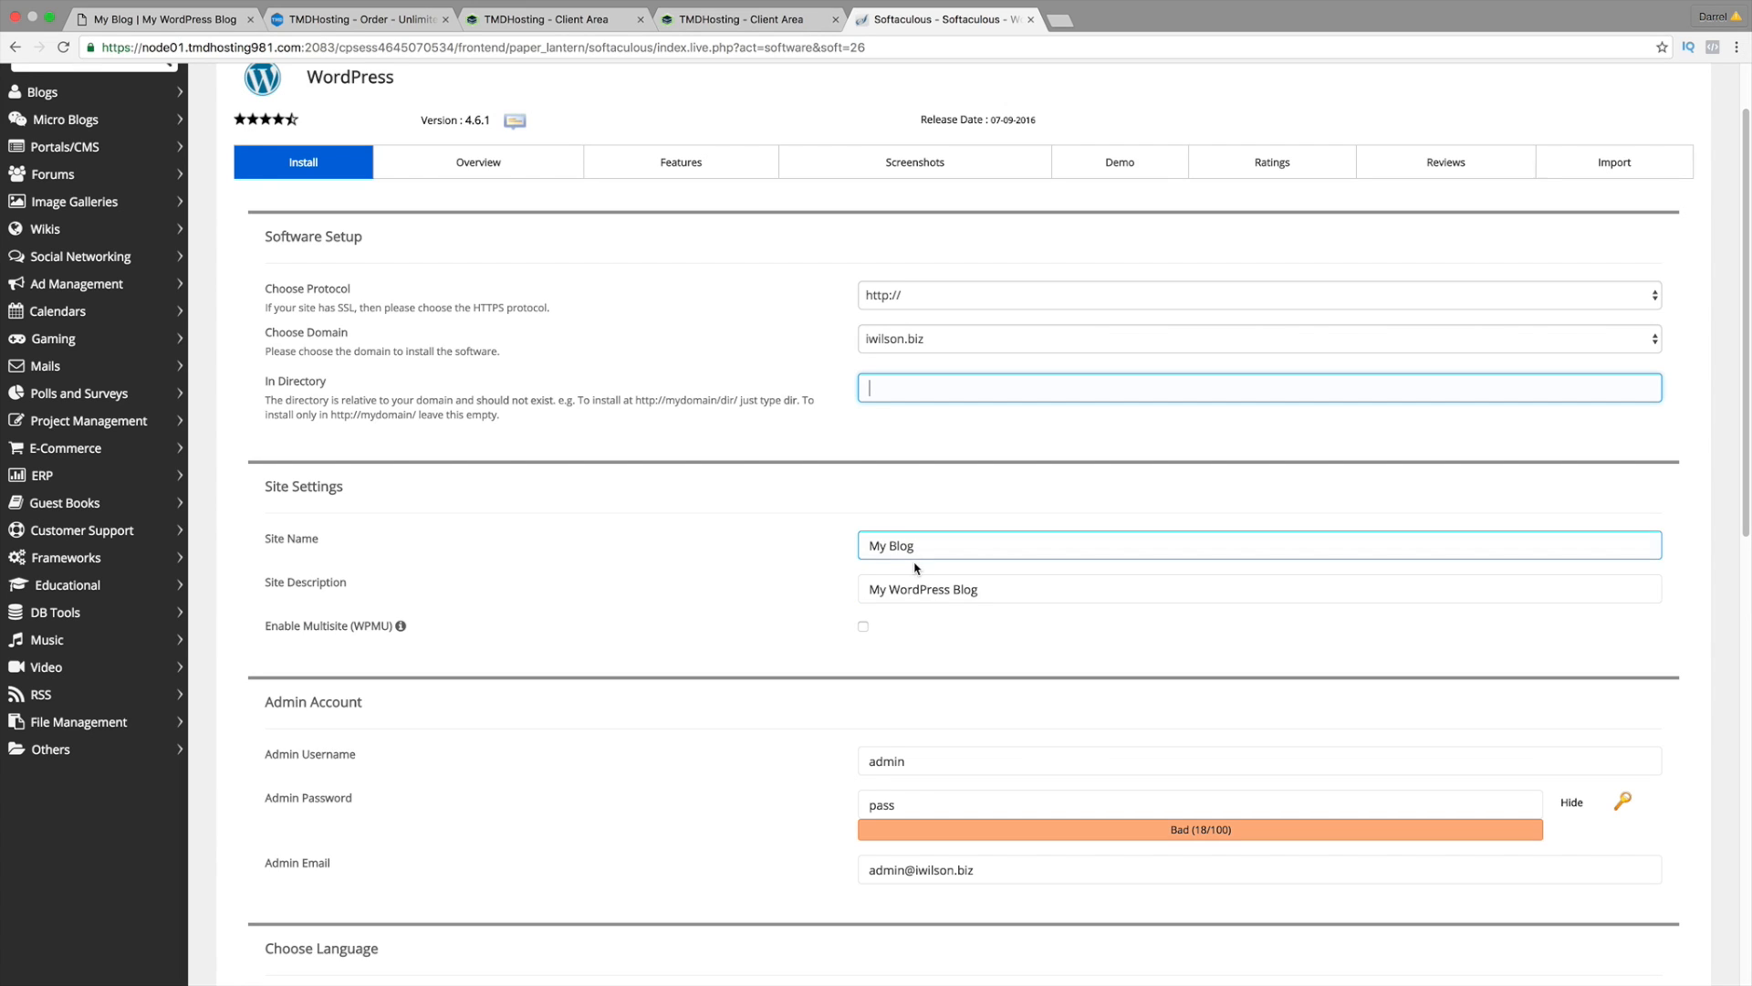
scroll(944, 608, "down", 2)
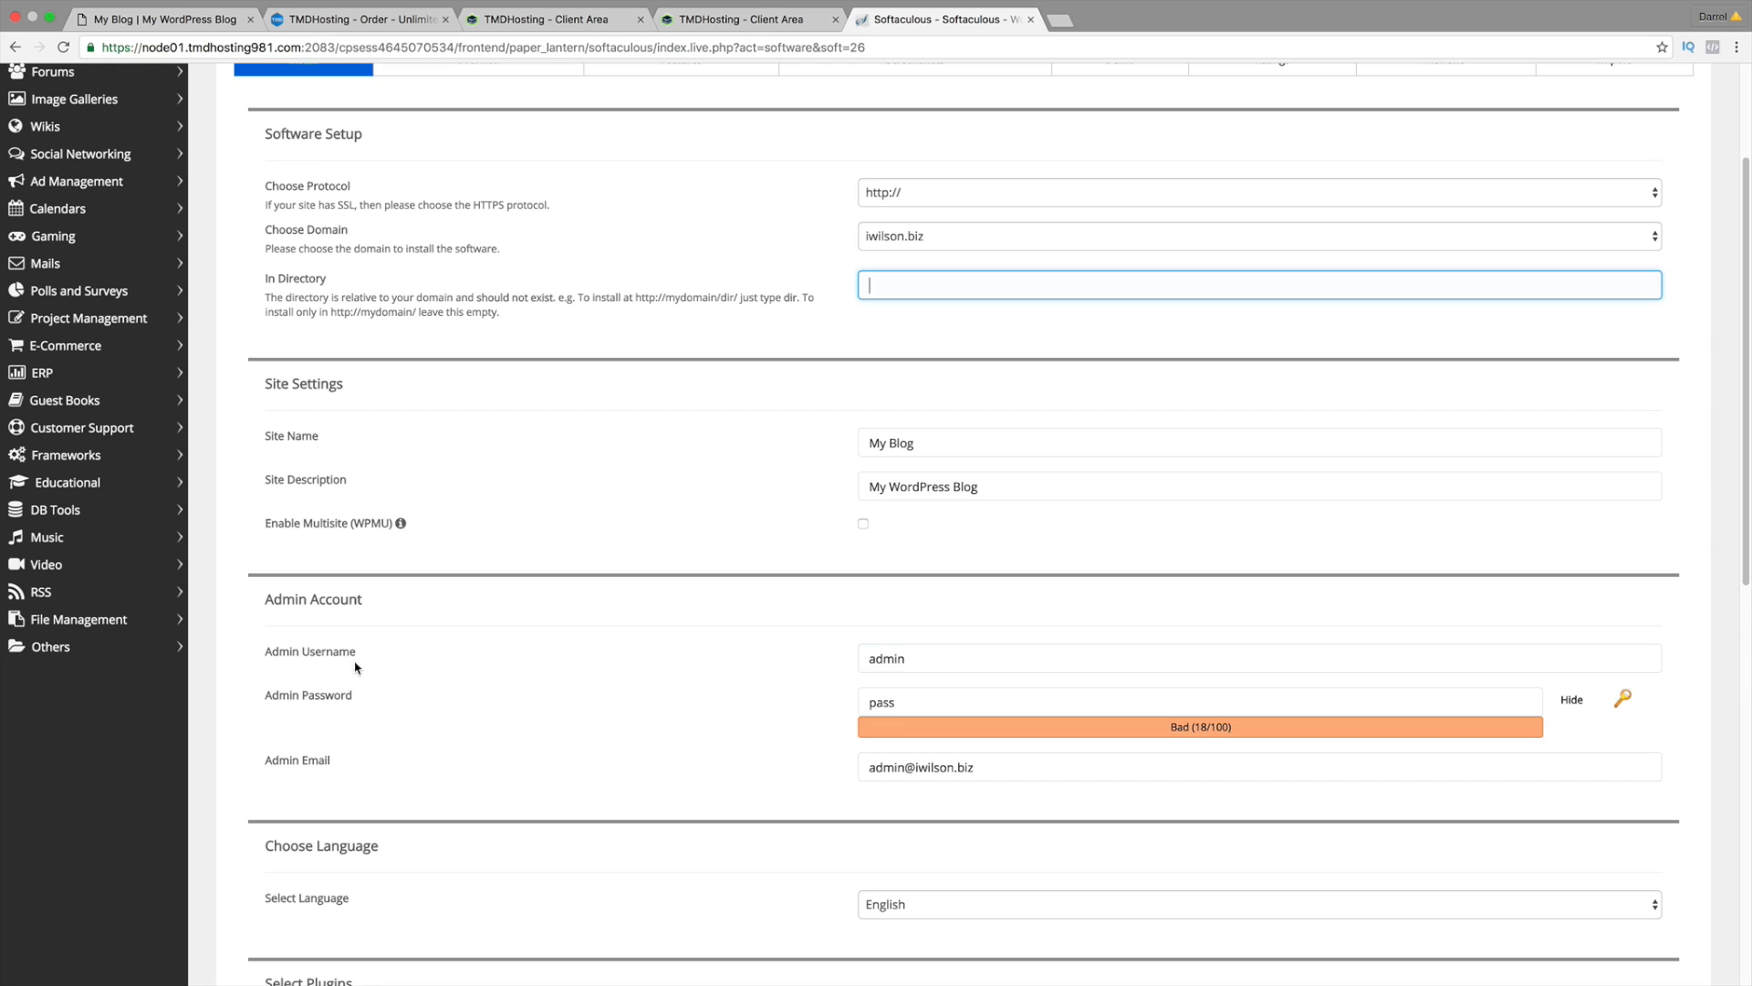
left_click(873, 659)
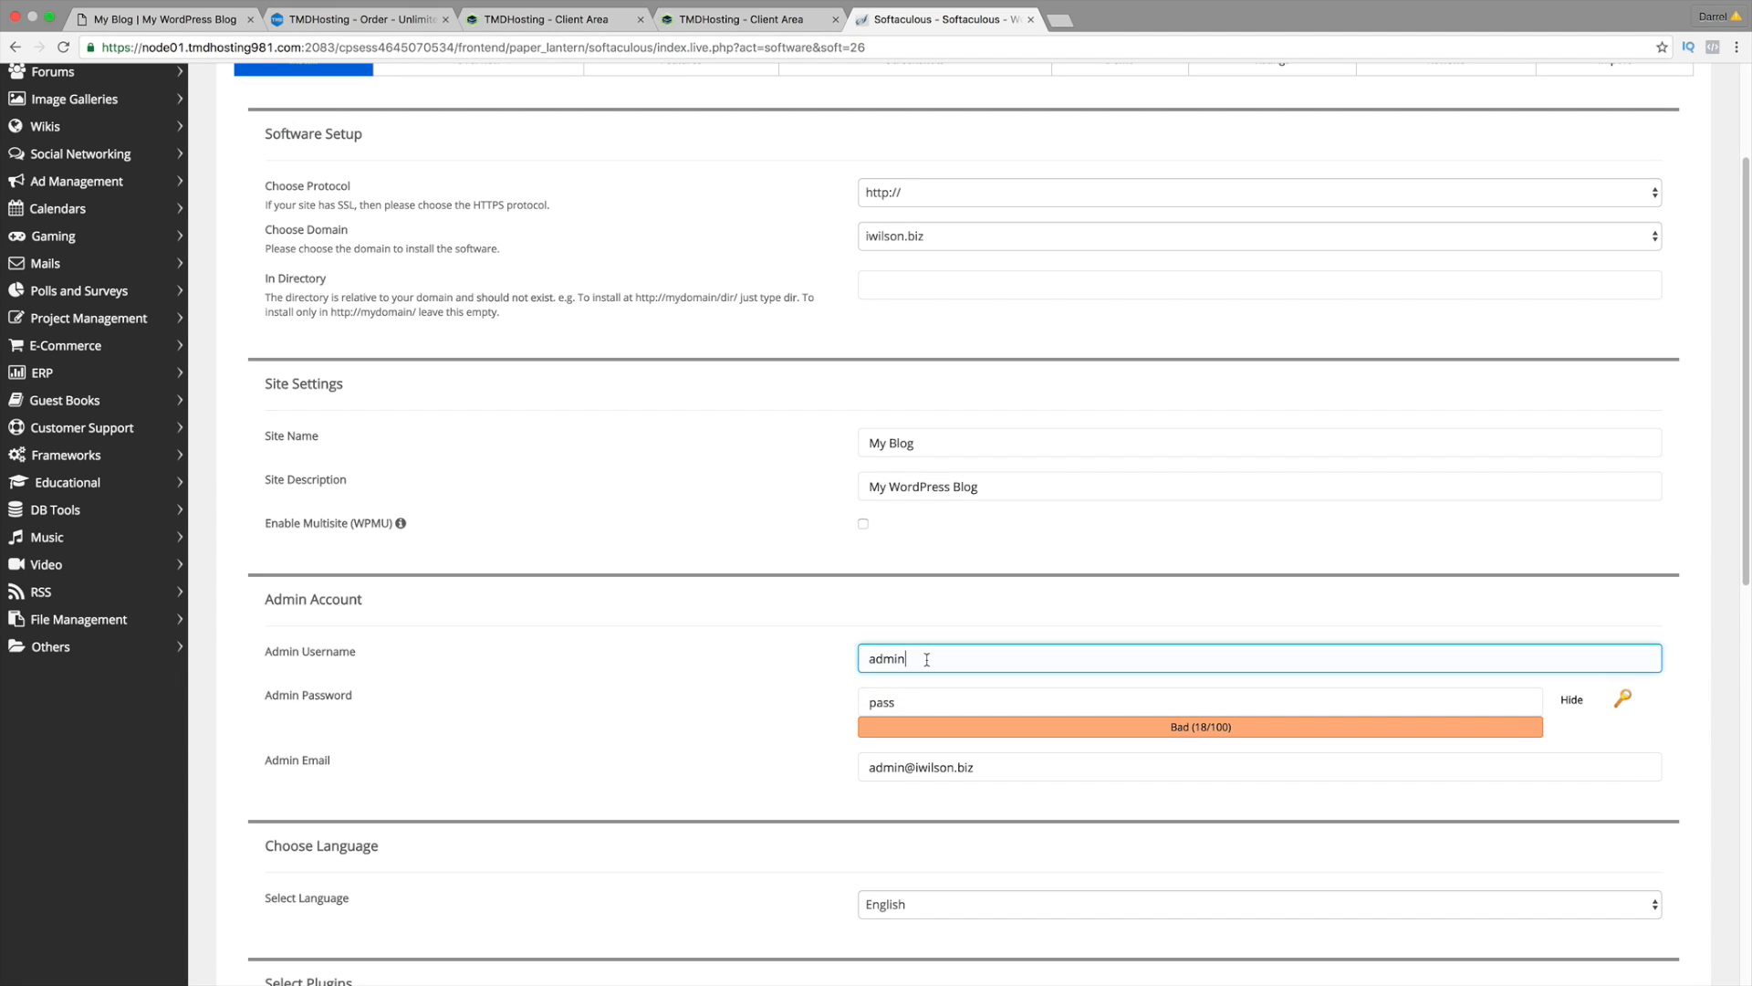
left_click(908, 700)
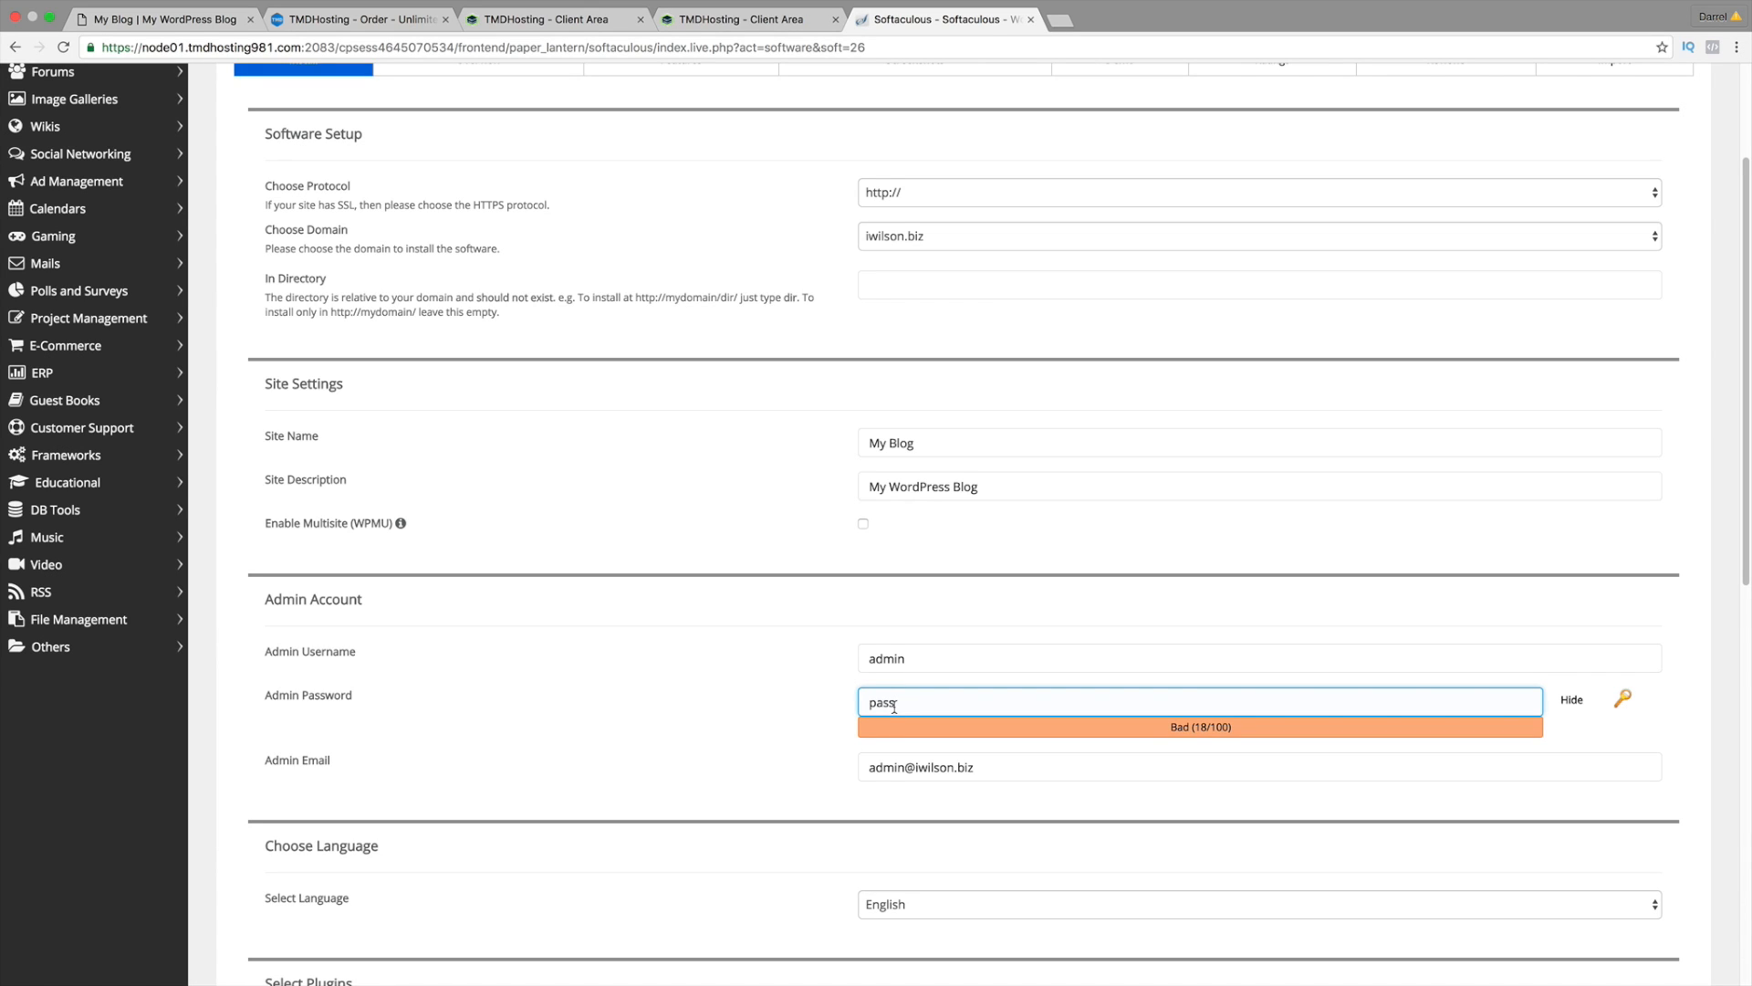
scroll(940, 730, "down", 1)
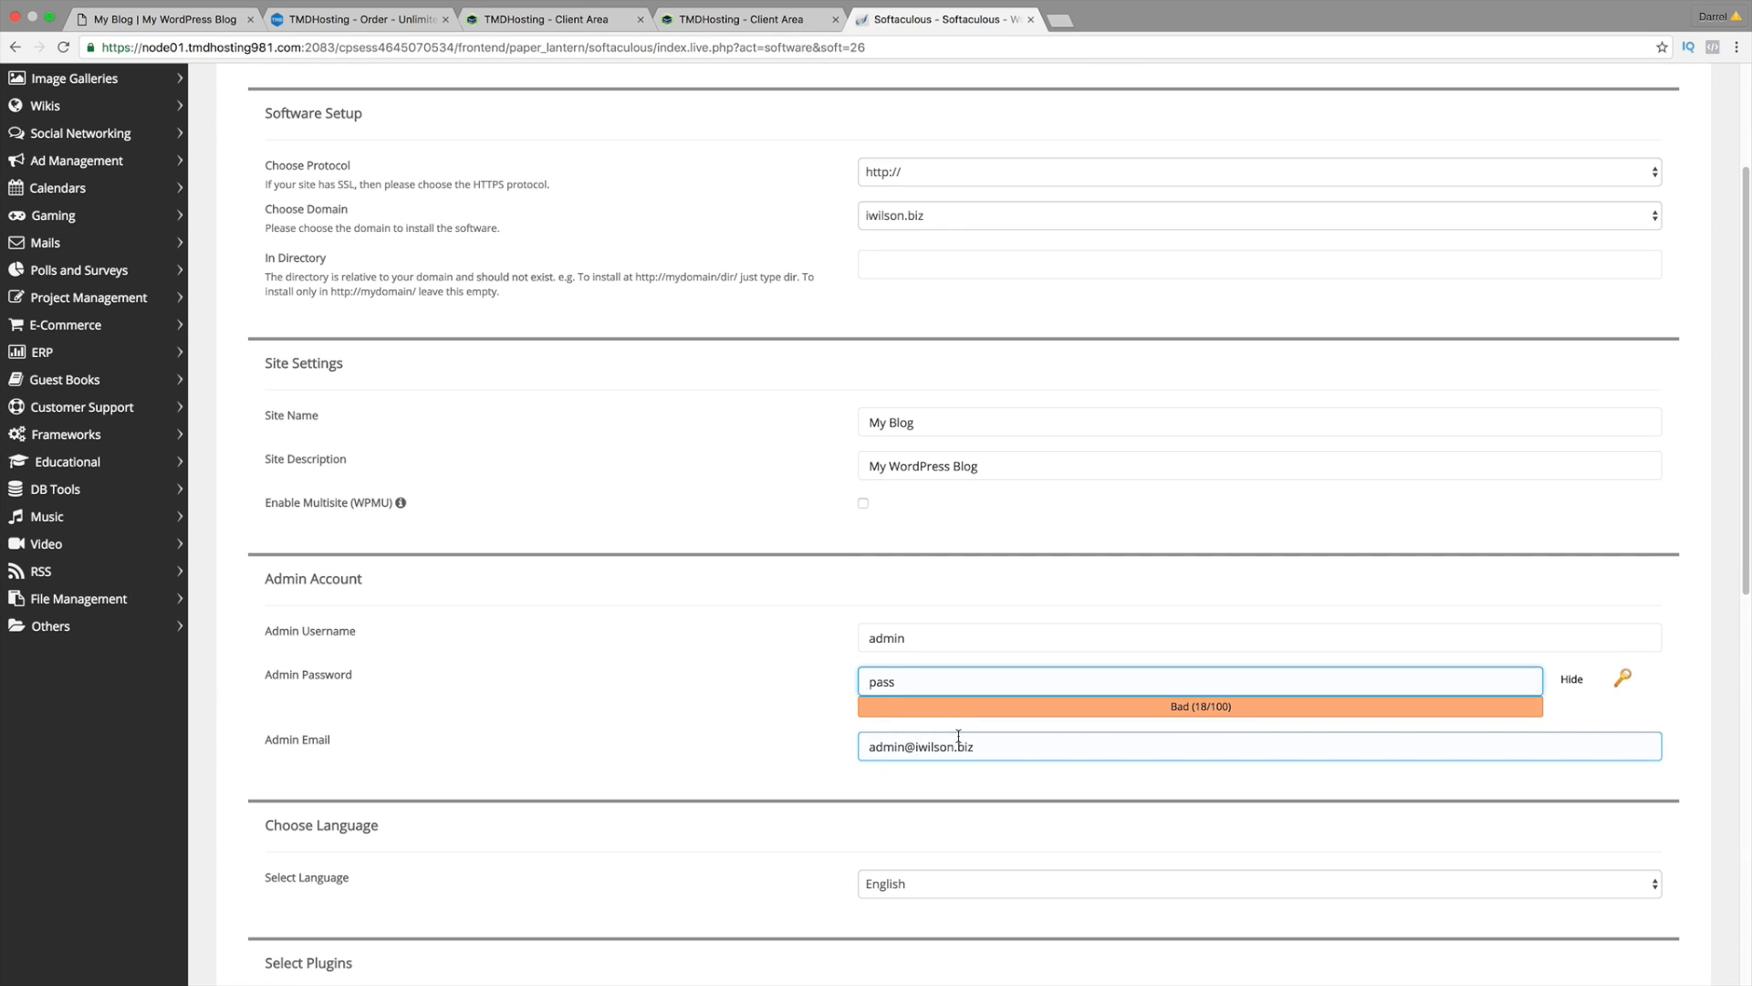
triple_click(958, 739)
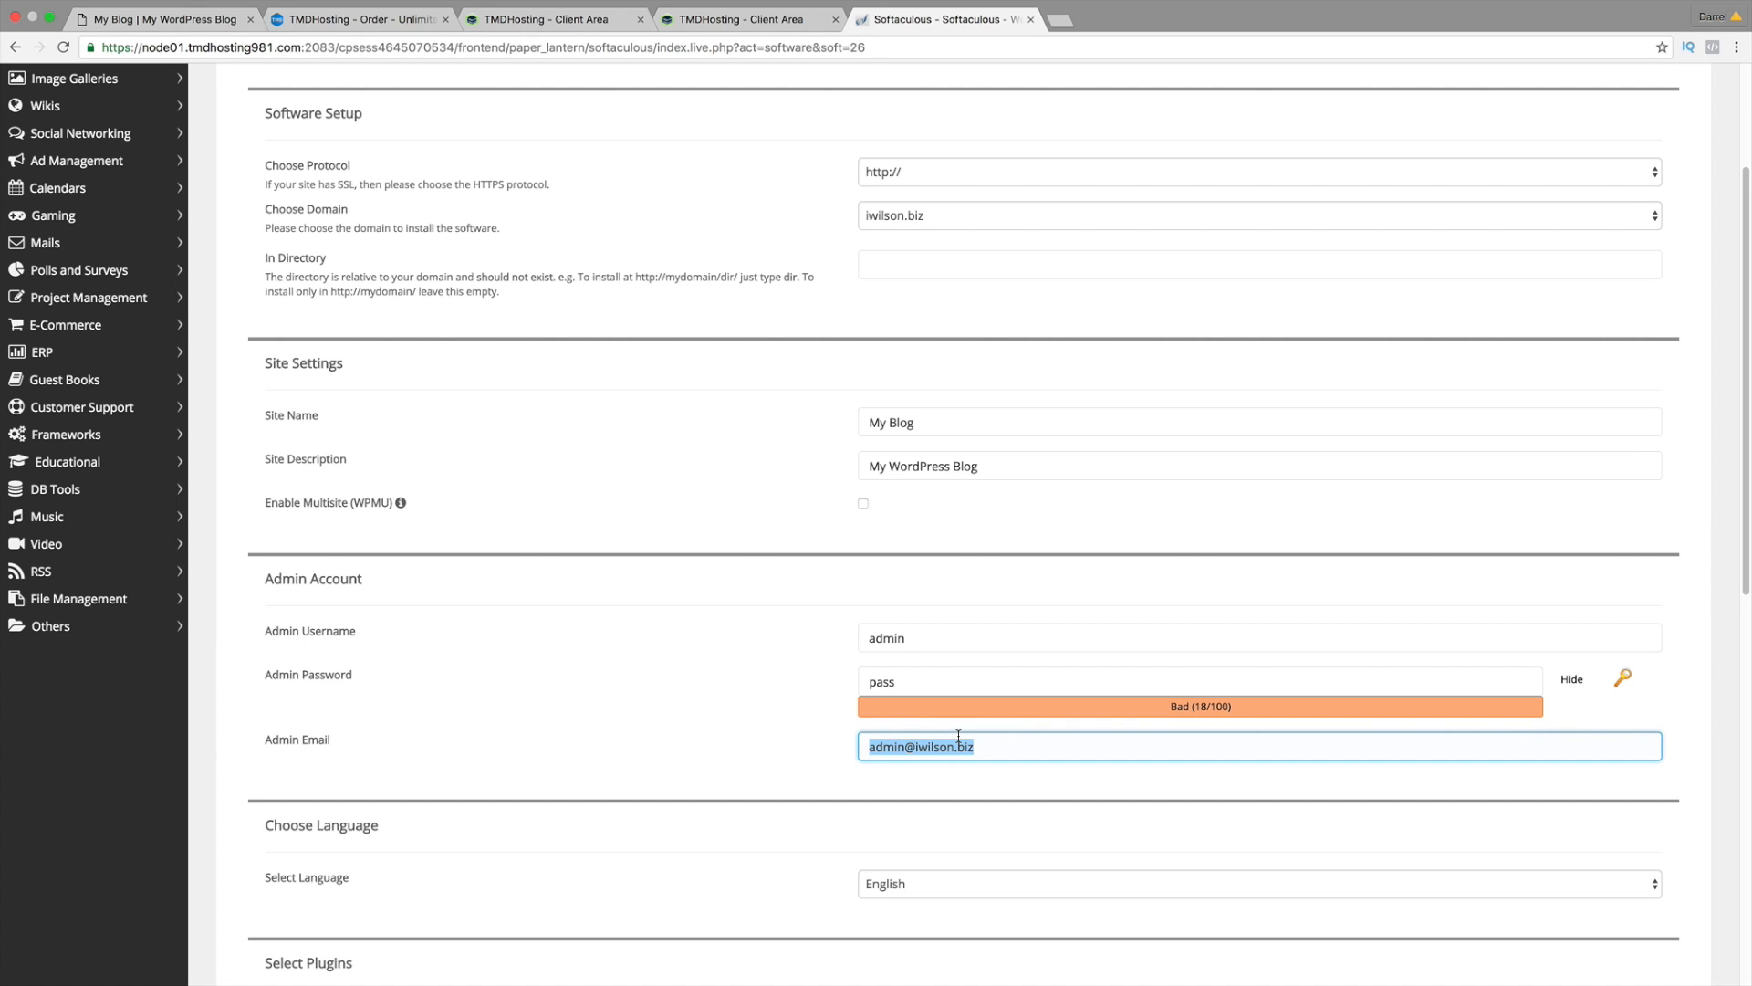
Step: Keep English as the site language and run the WordPress installation
scroll(940, 737, "down", 2)
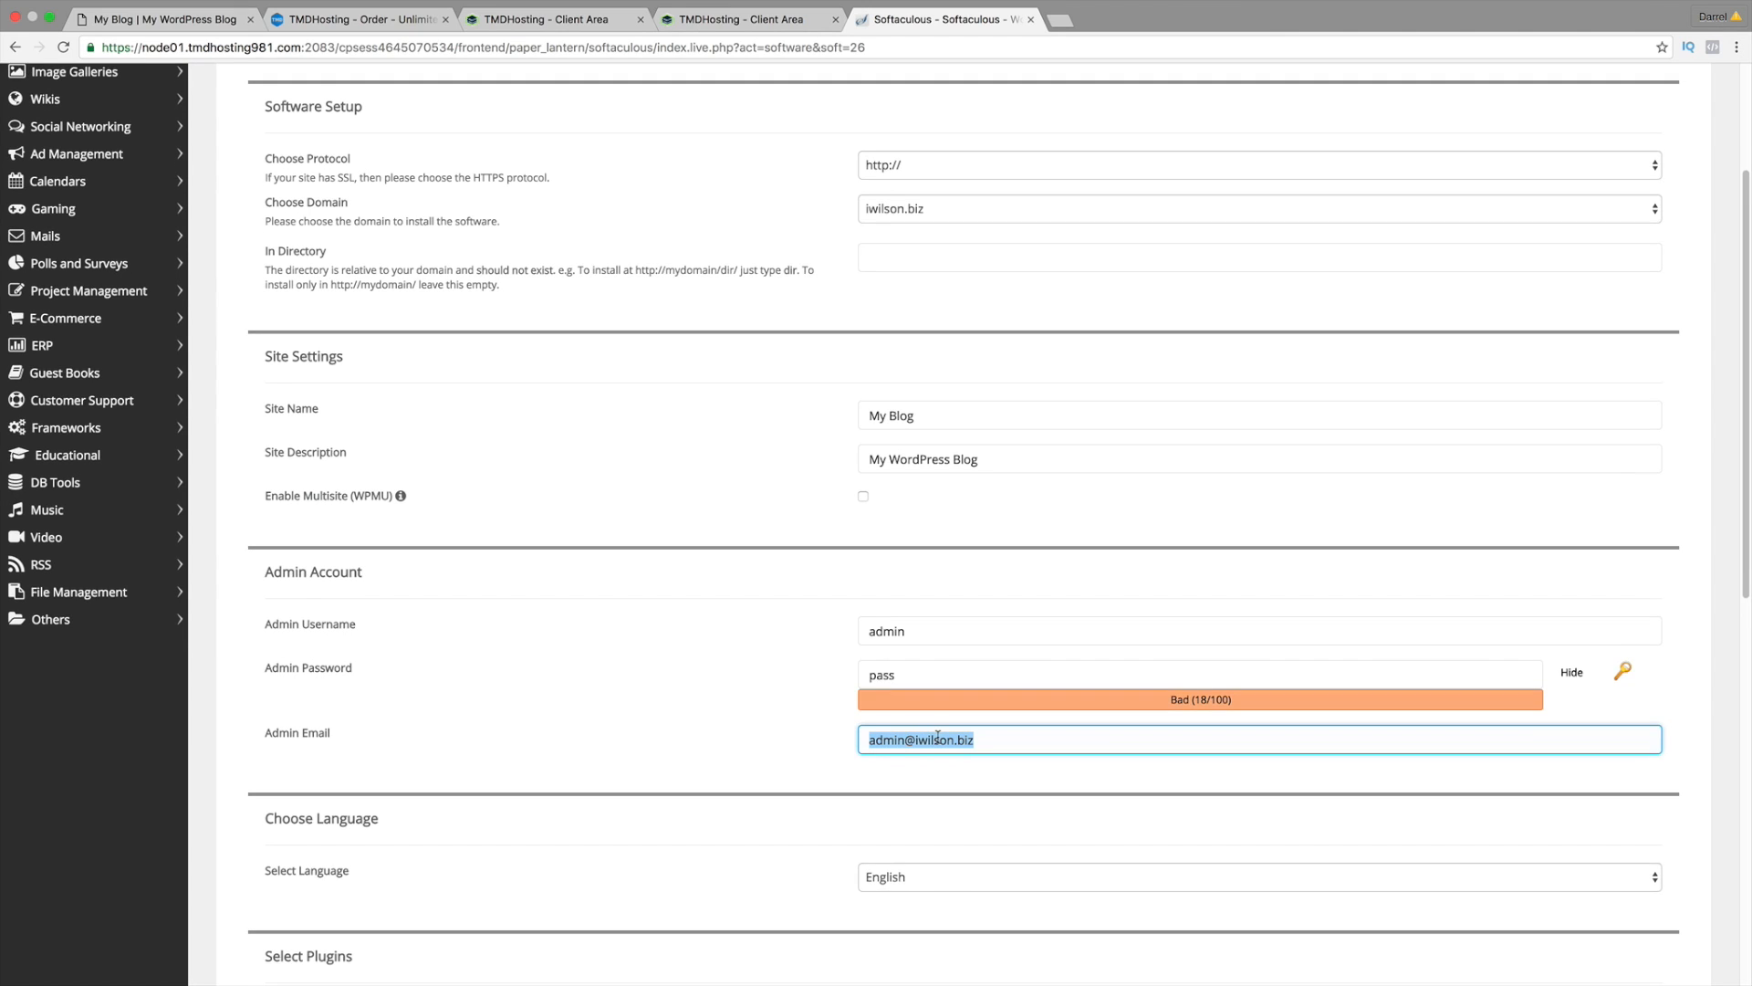
scroll(940, 734, "down", 5)
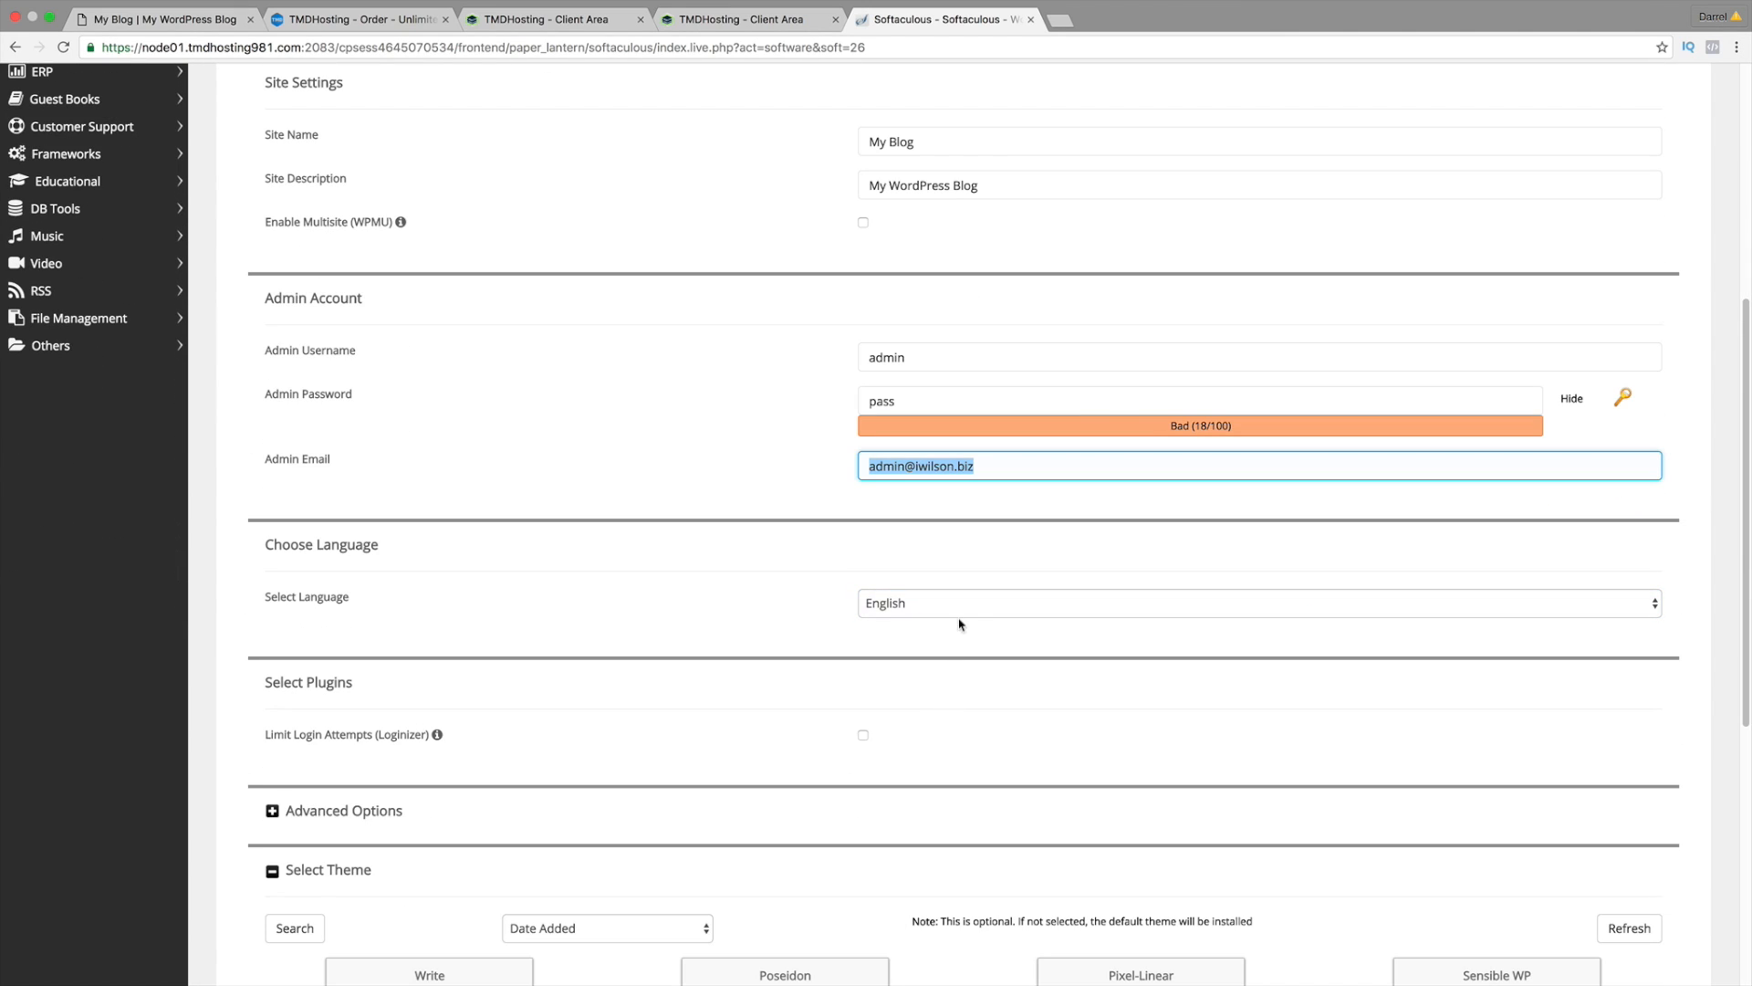
left_click(968, 603)
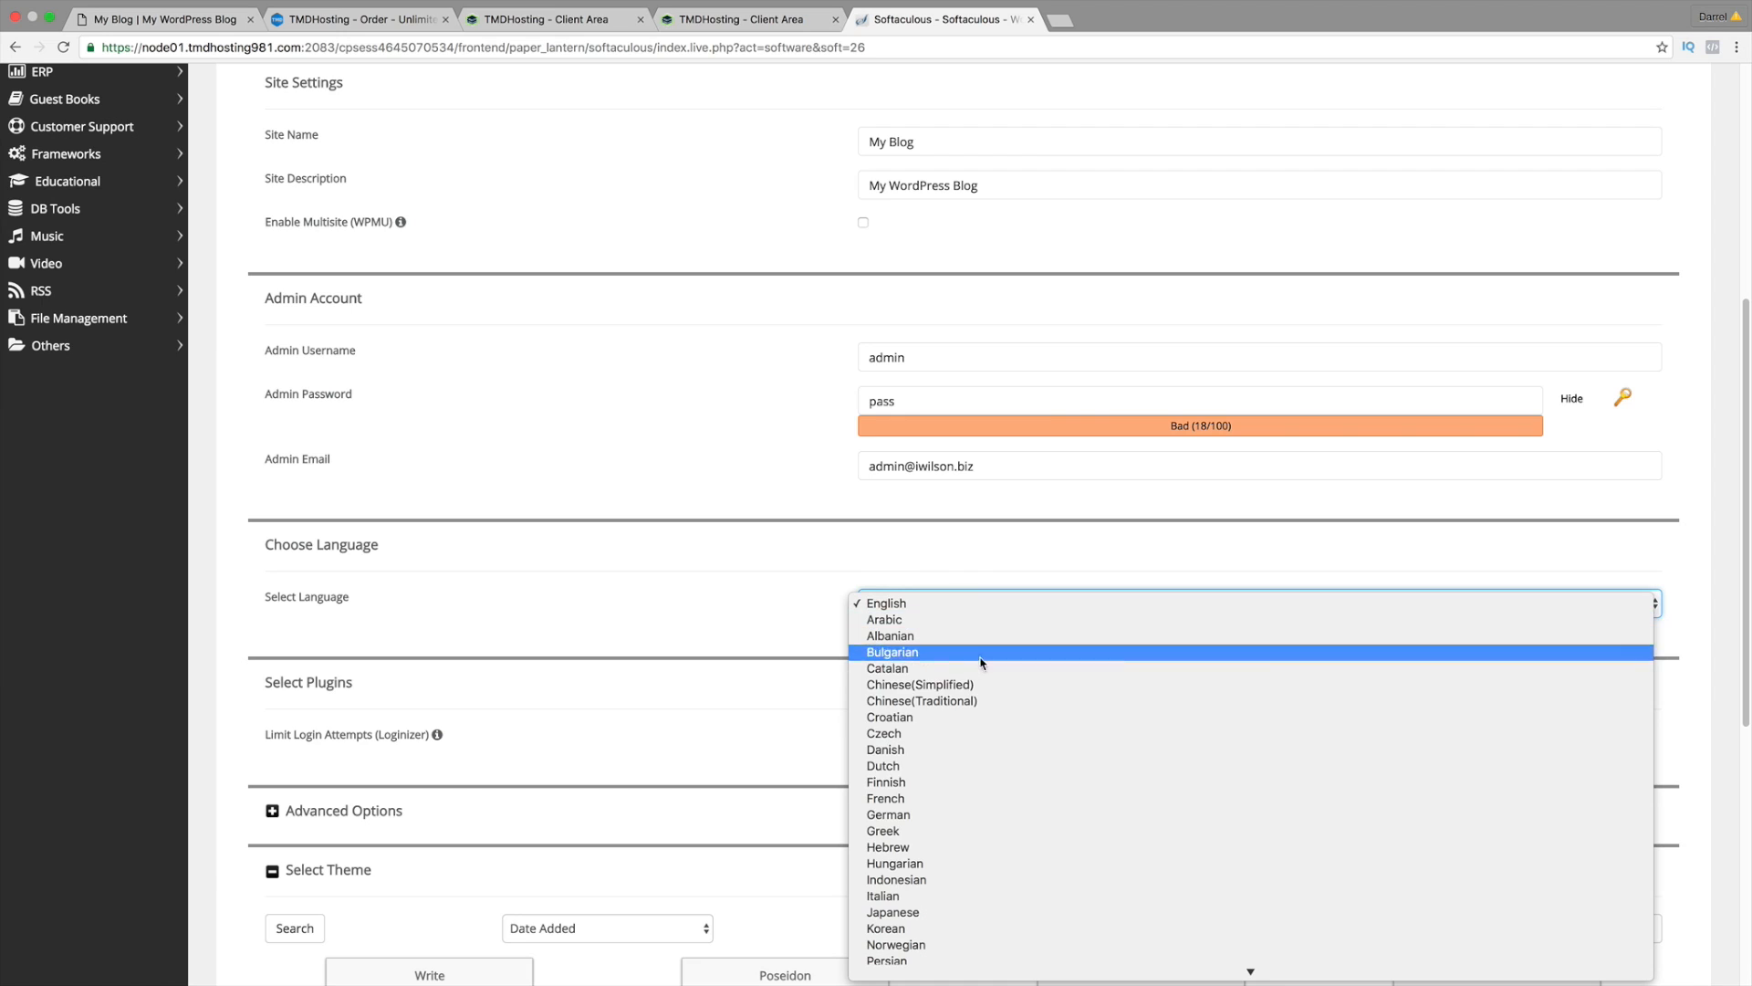
scroll(1016, 741, "down", 3)
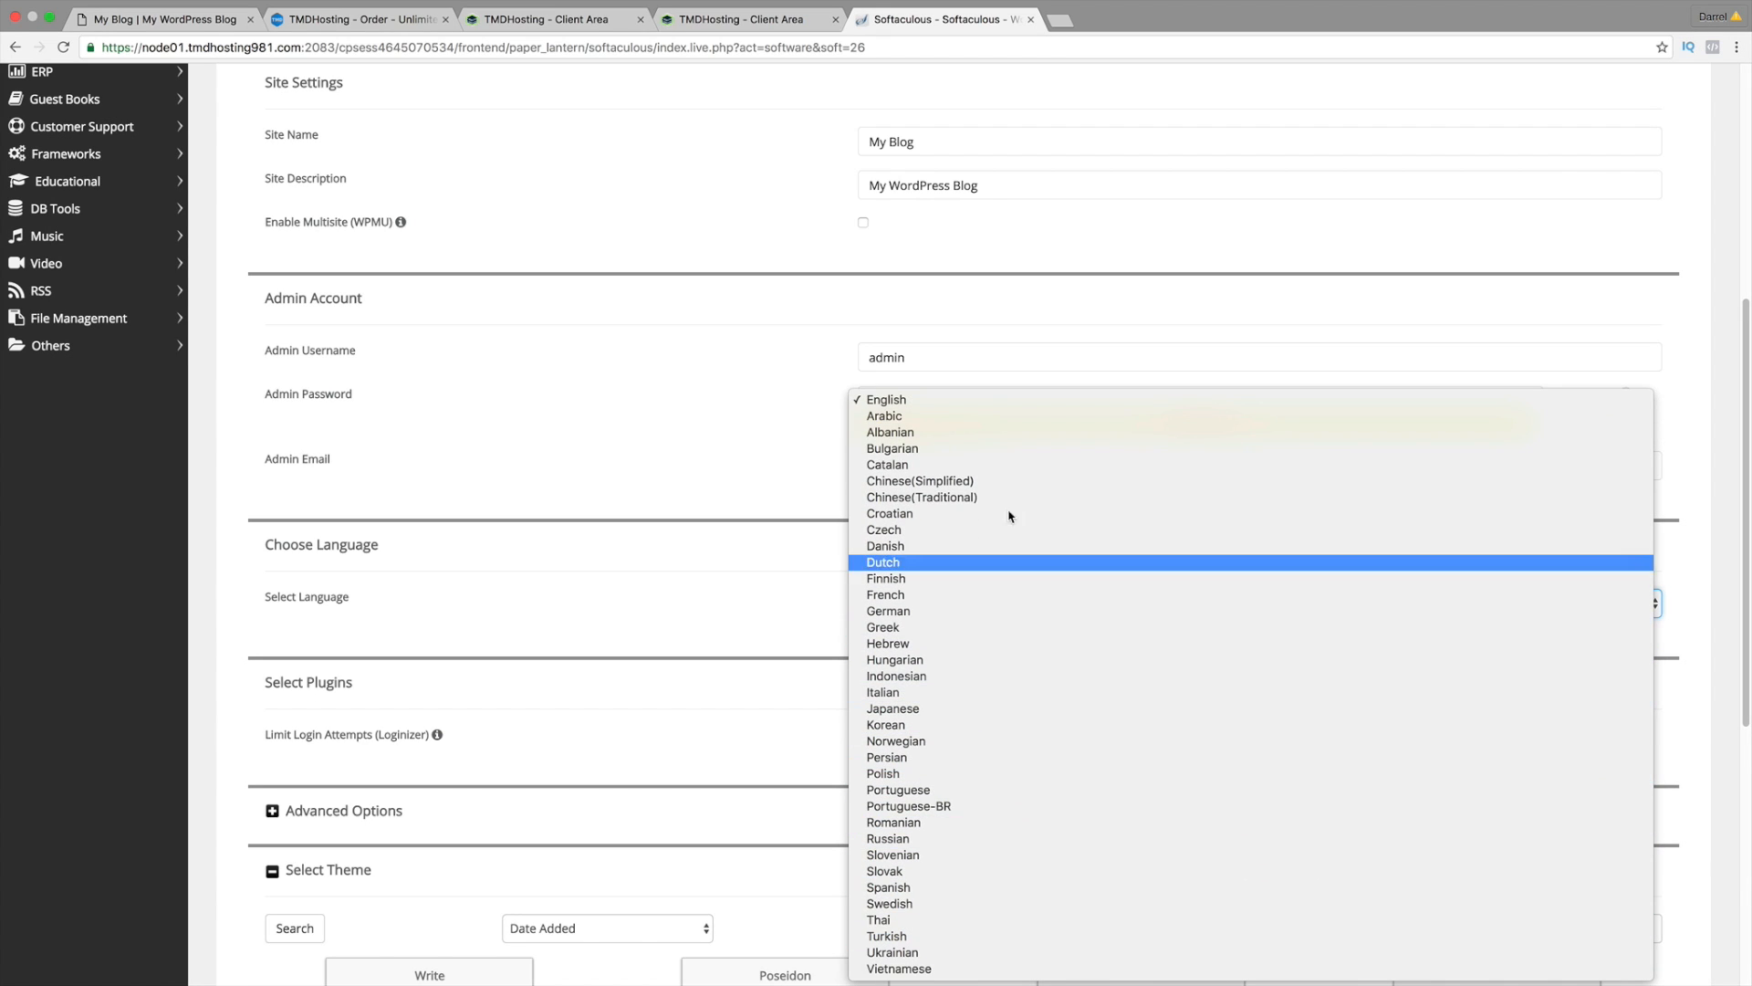
left_click(984, 393)
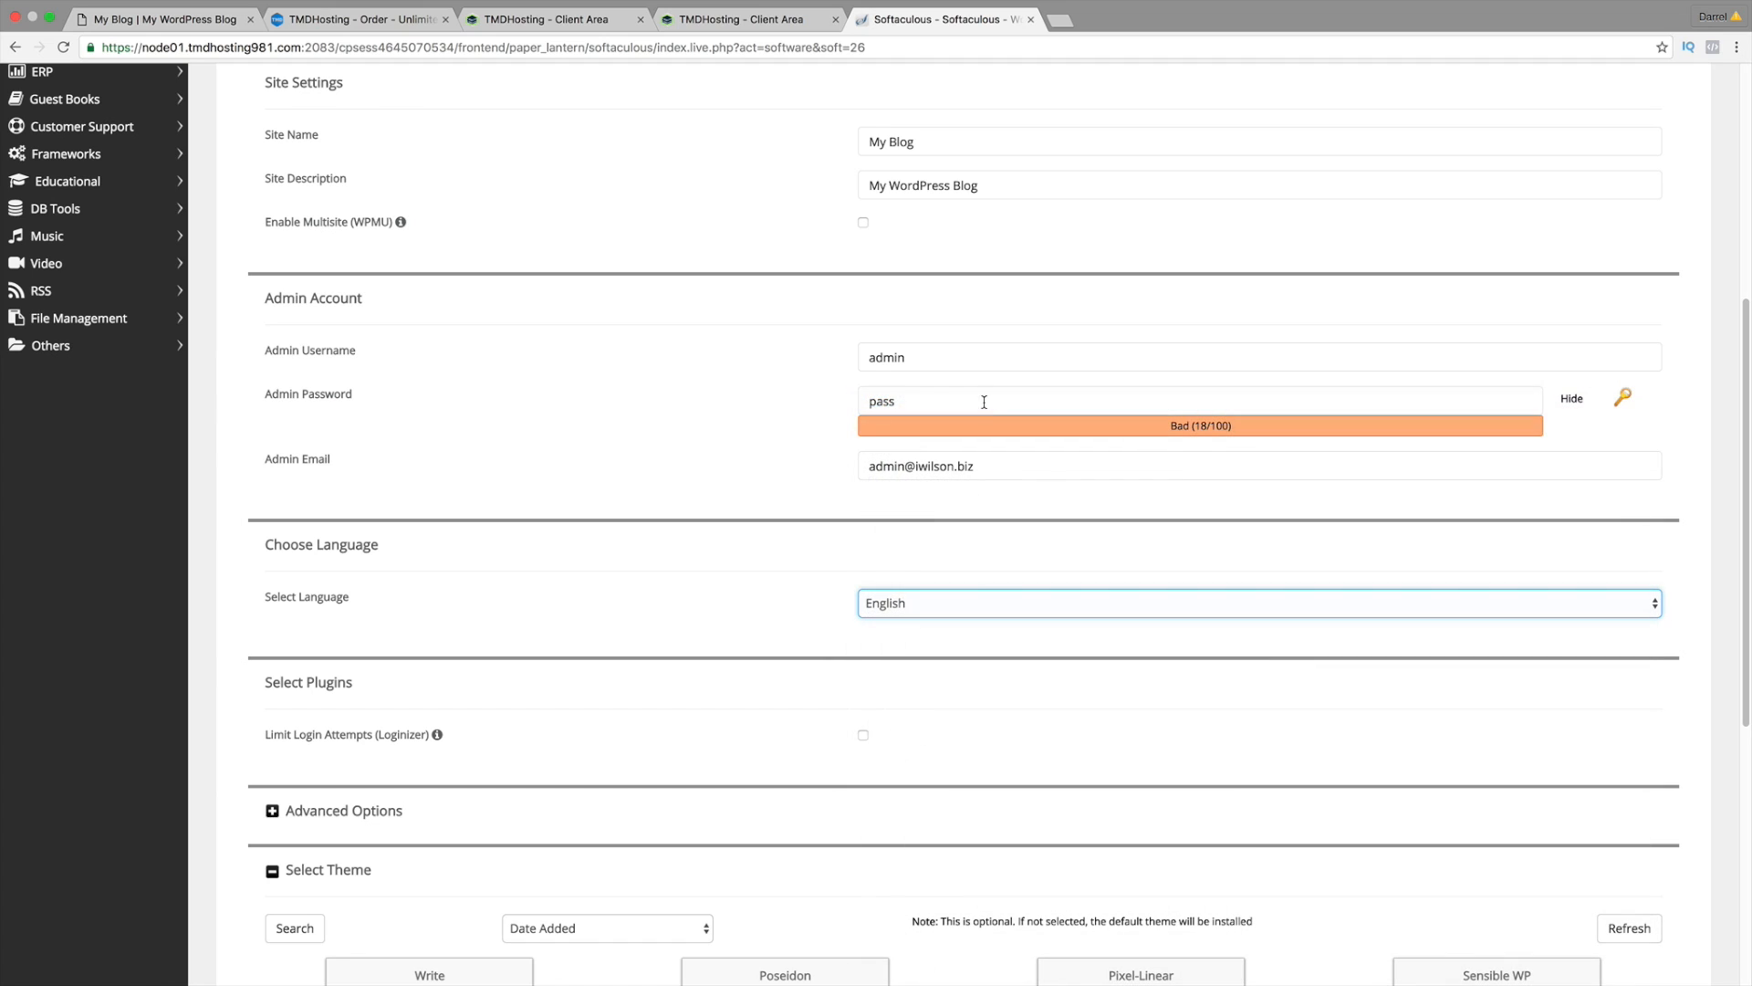
scroll(956, 619, "down", 1)
scroll(1001, 609, "down", 3)
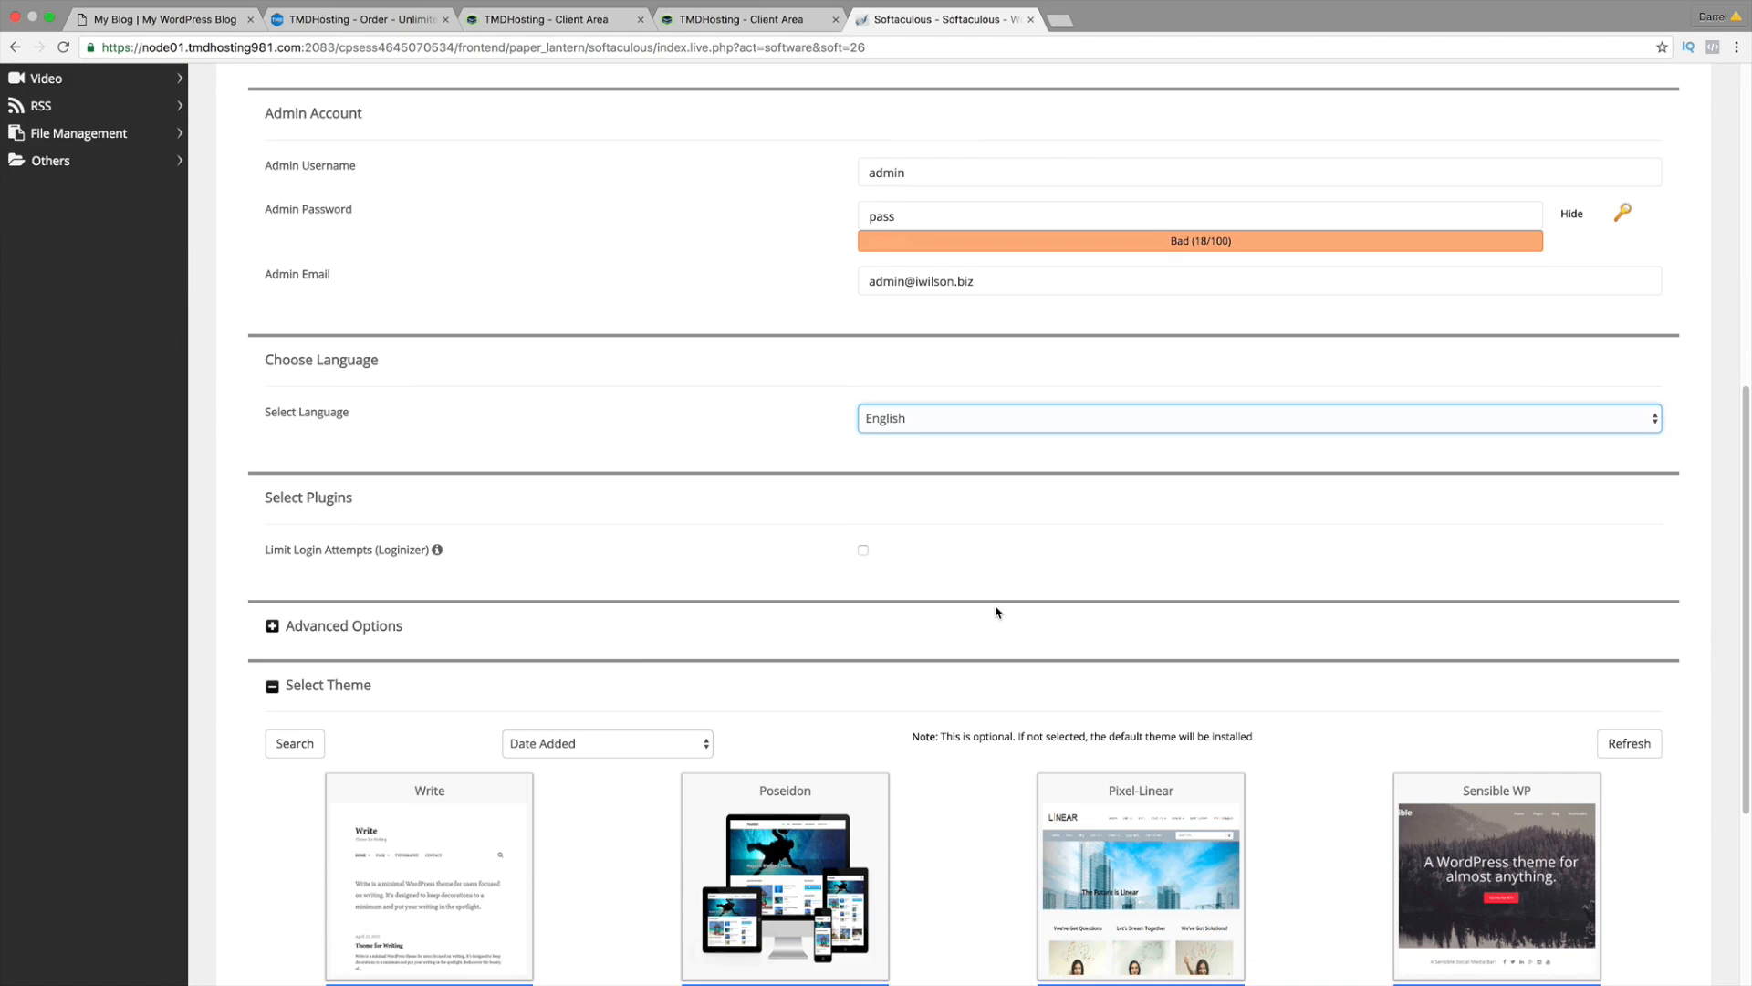
scroll(996, 611, "down", 3)
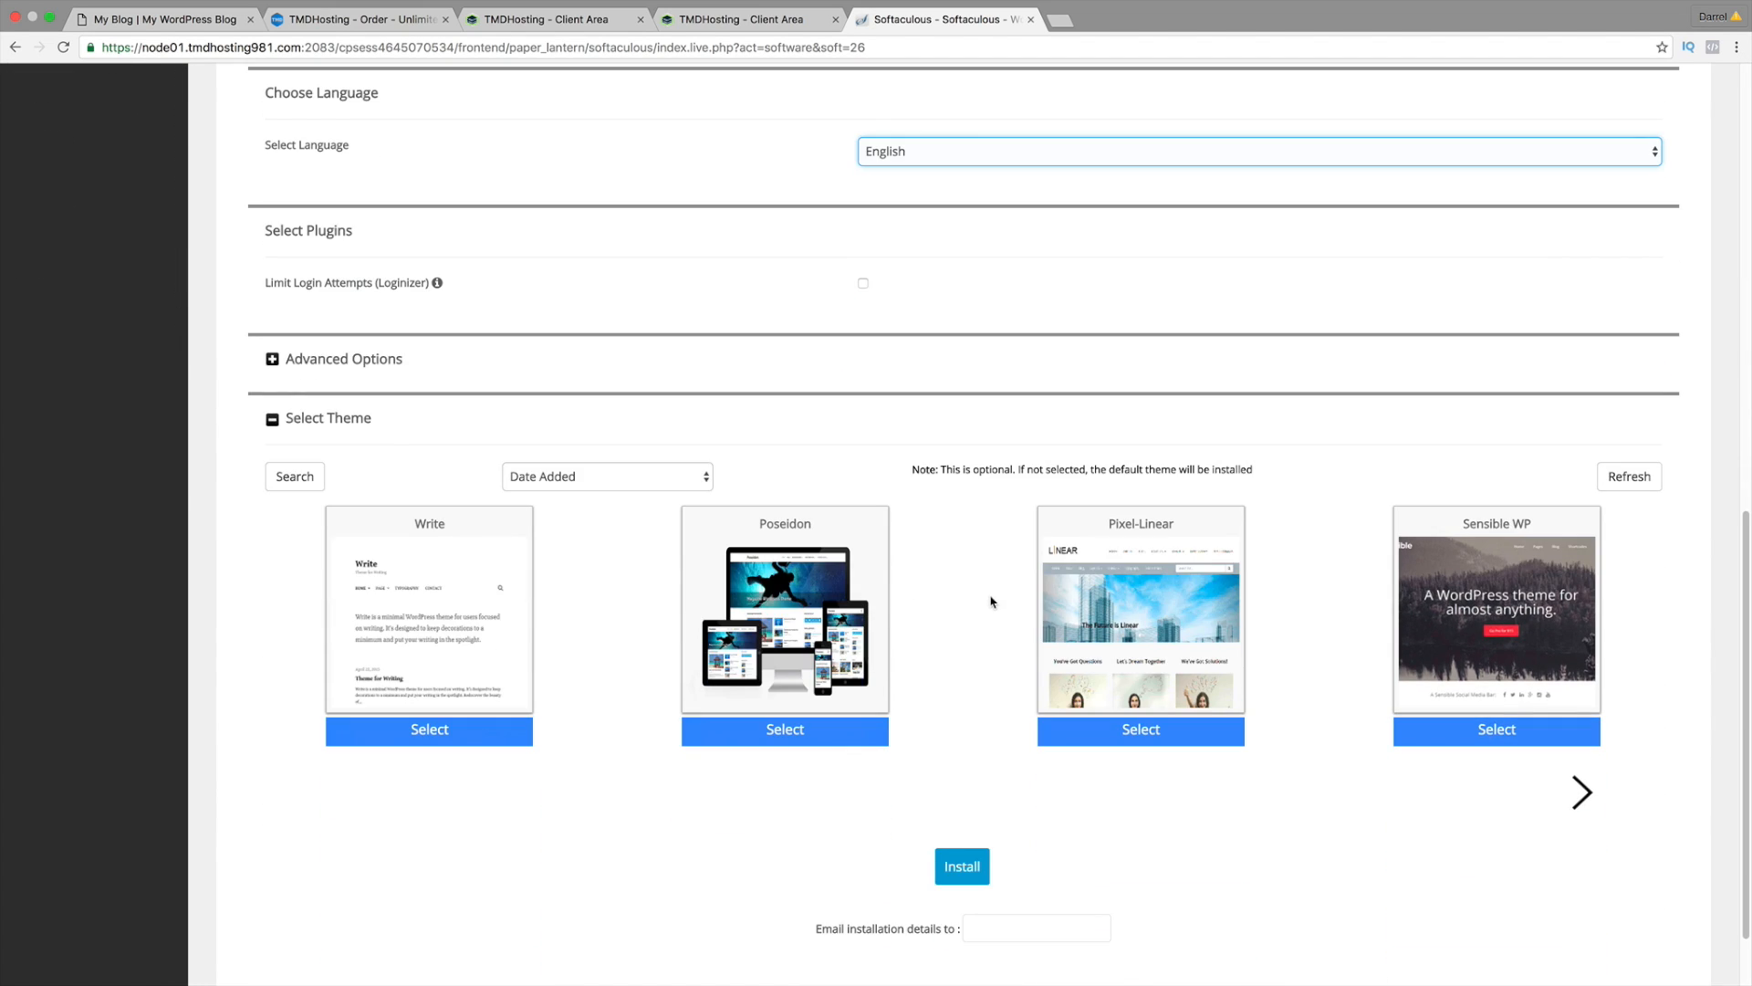
left_click(966, 867)
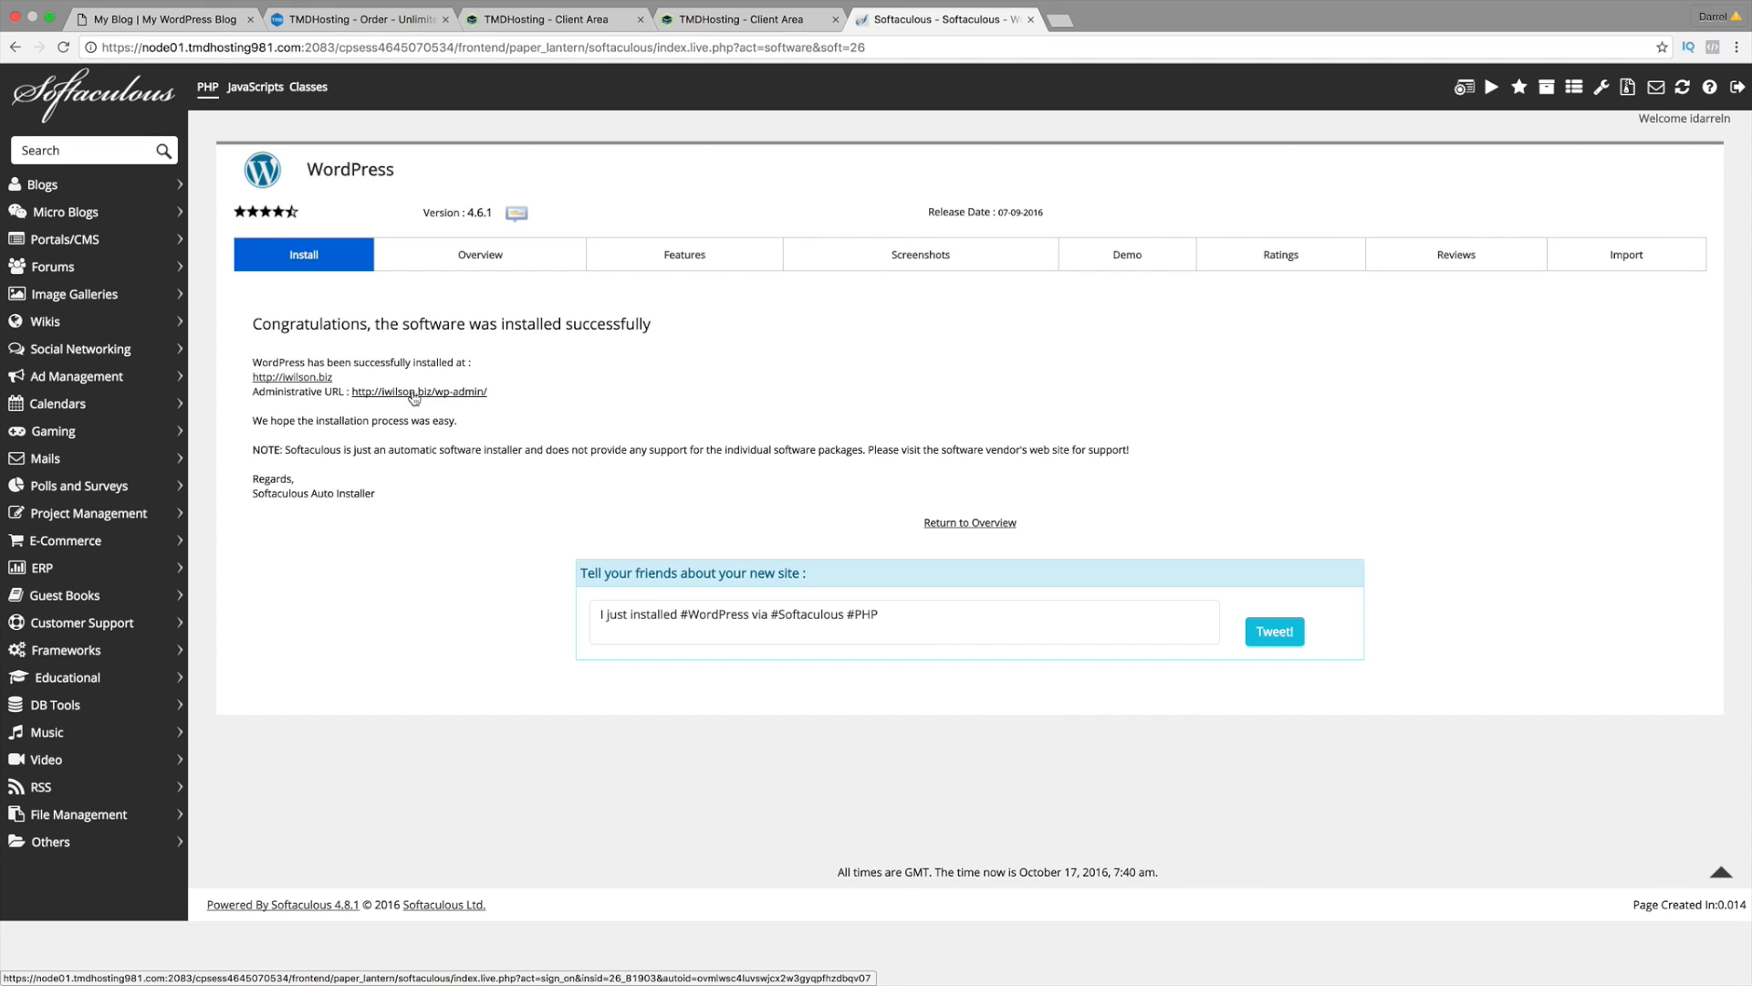
Step: Open Support > Submit Ticket in the TMDHosting Client Area for a Technical Support ticket
left_click(589, 22)
scroll(830, 274, "up", 5)
mouse_move(833, 227)
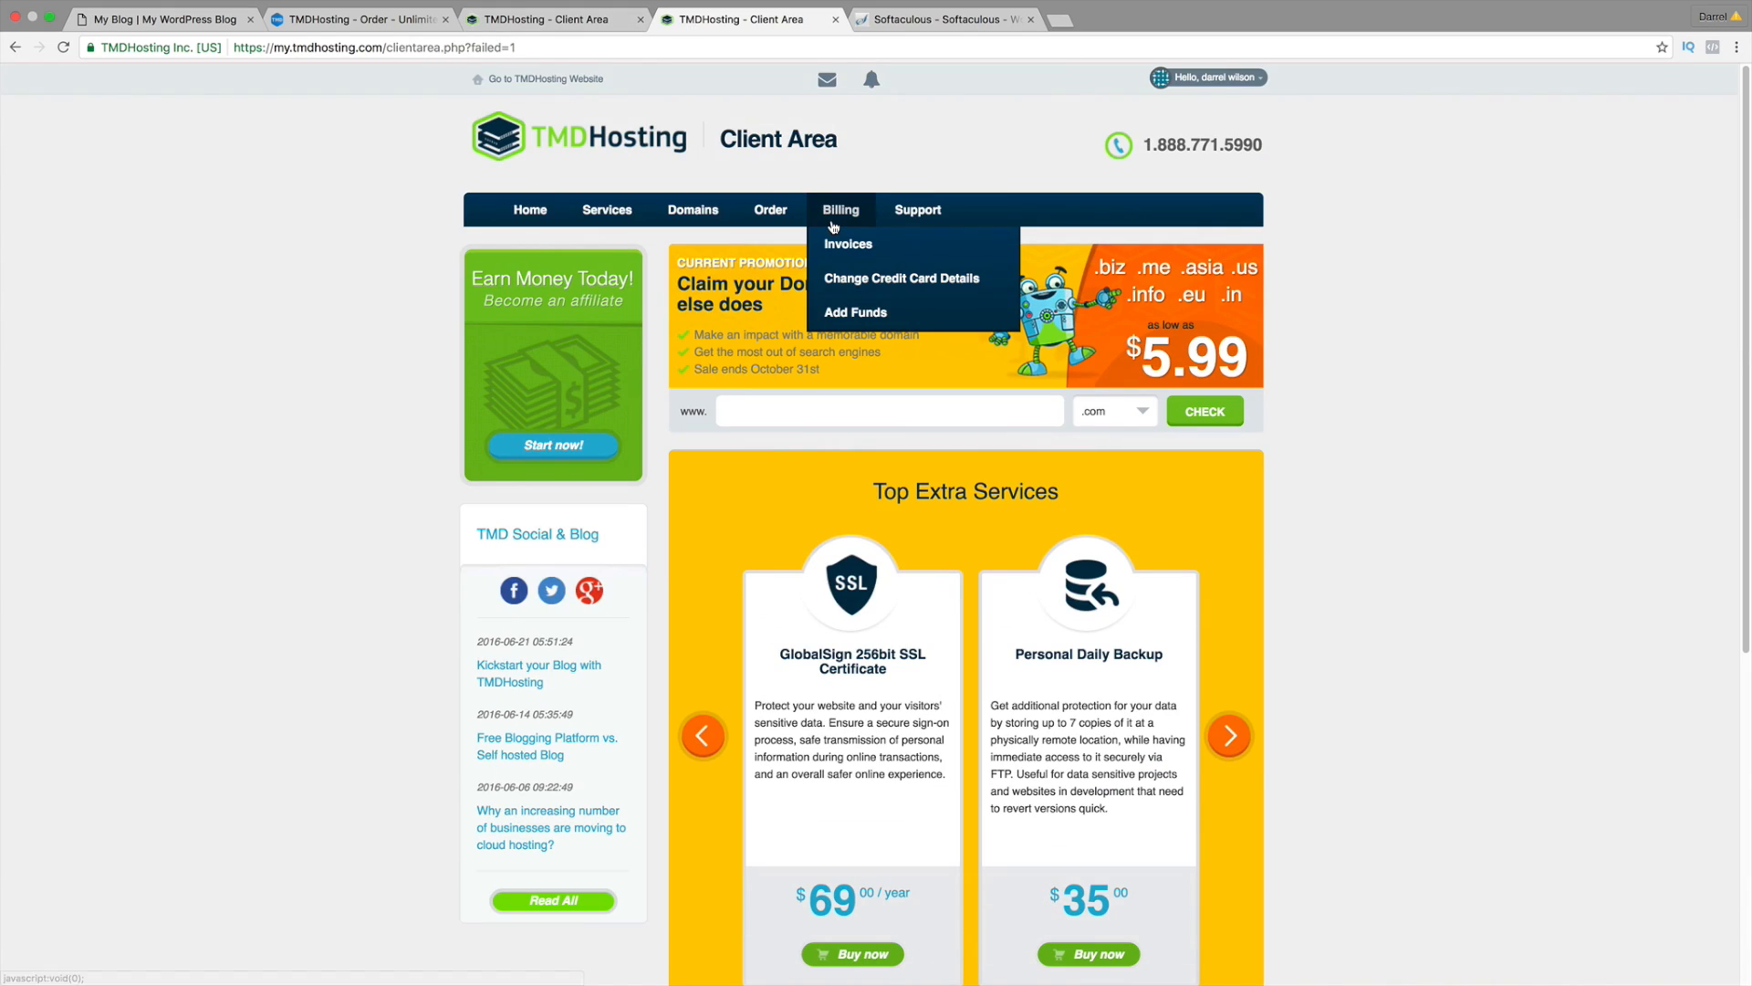
mouse_move(920, 219)
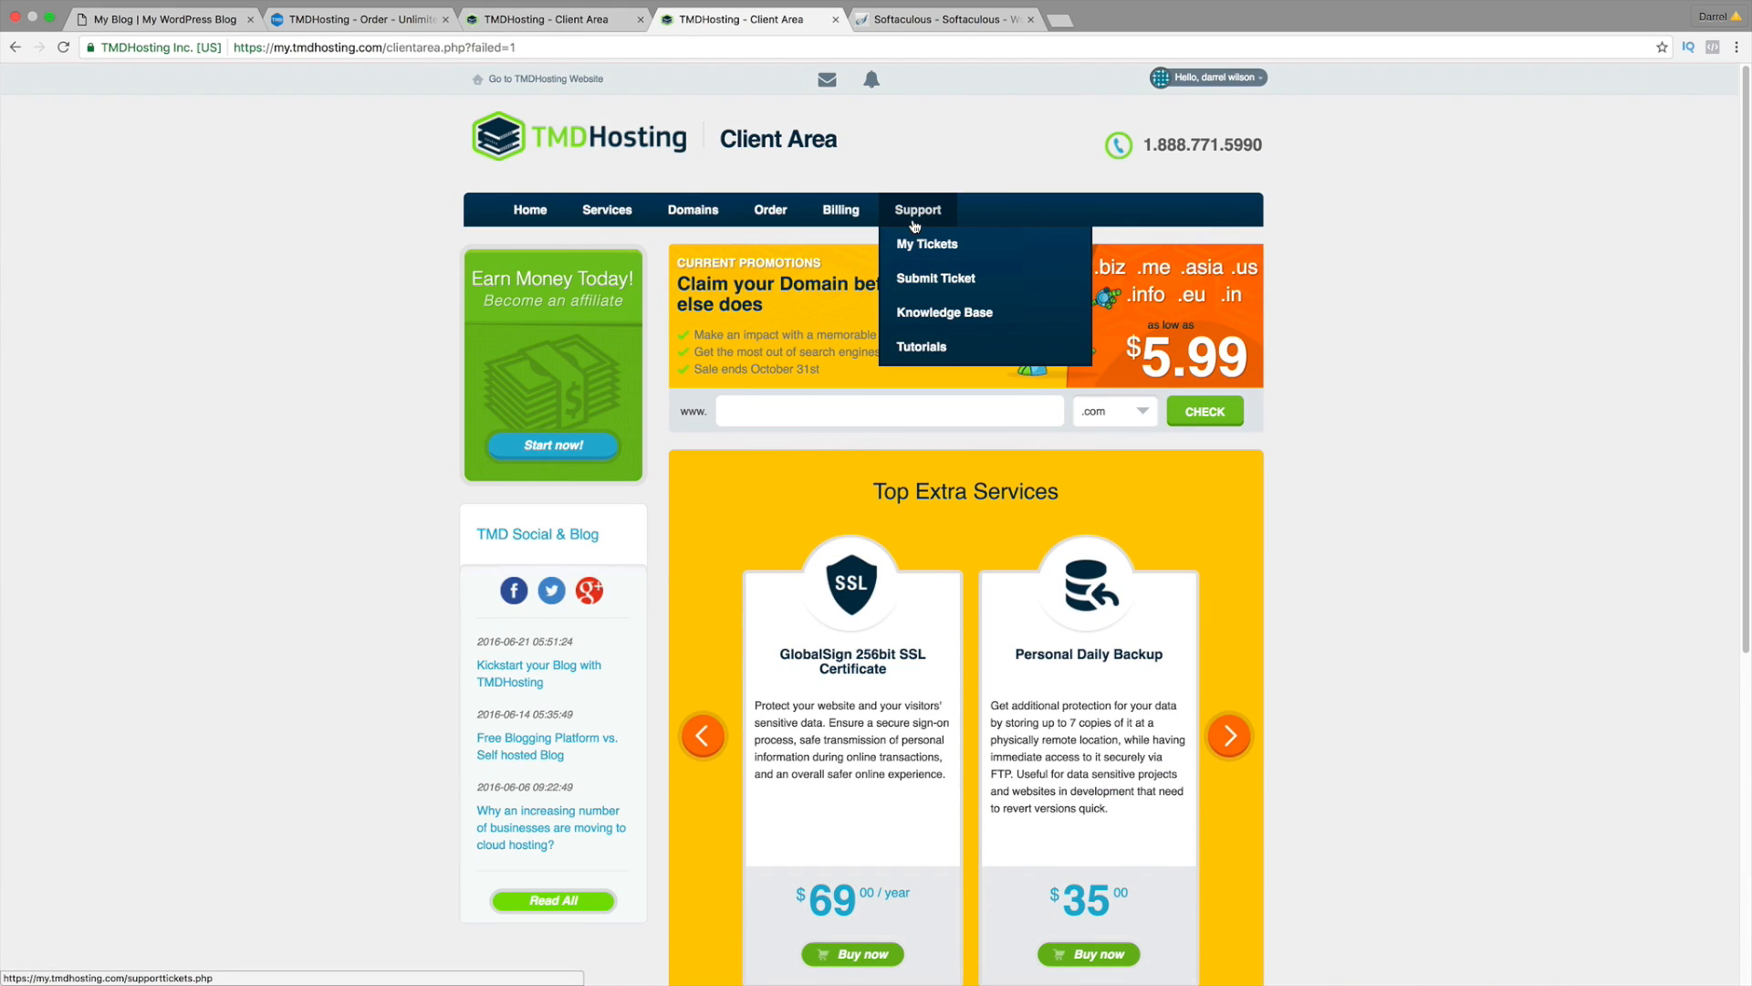
left_click(936, 280)
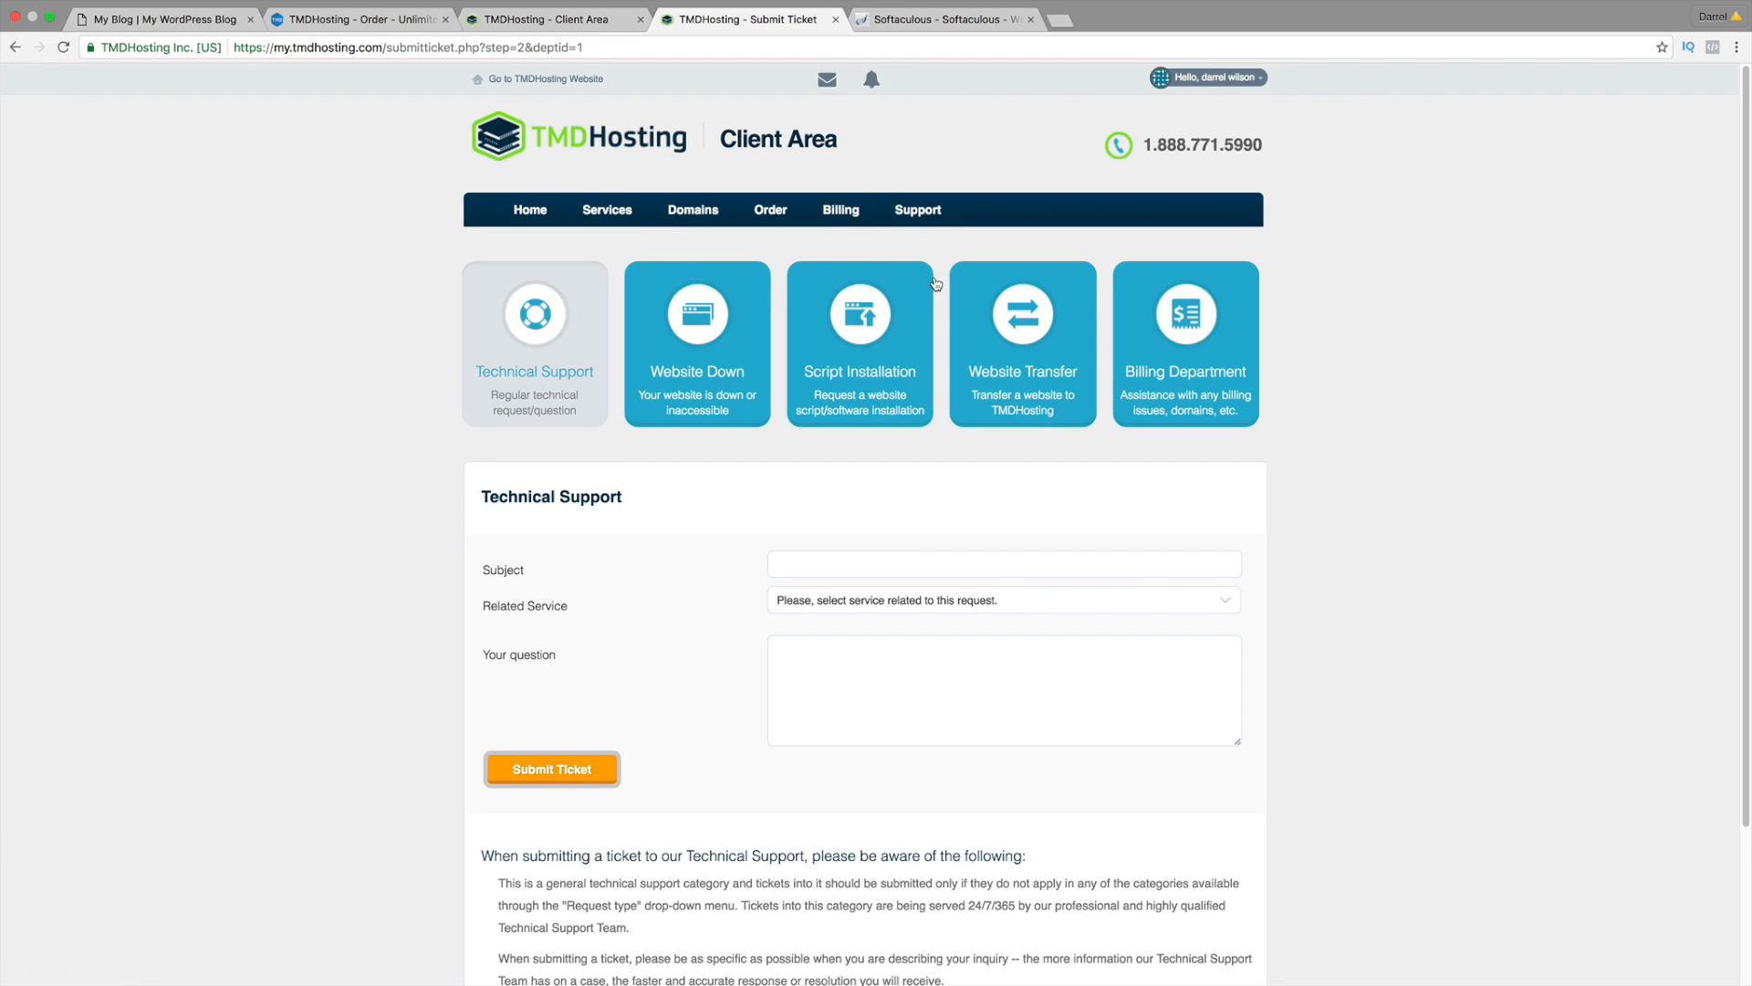
Step: Set the ticket's Related Service to the idarrel.net Unlimited Package, then return to Softaculous
left_click(861, 559)
left_click(878, 600)
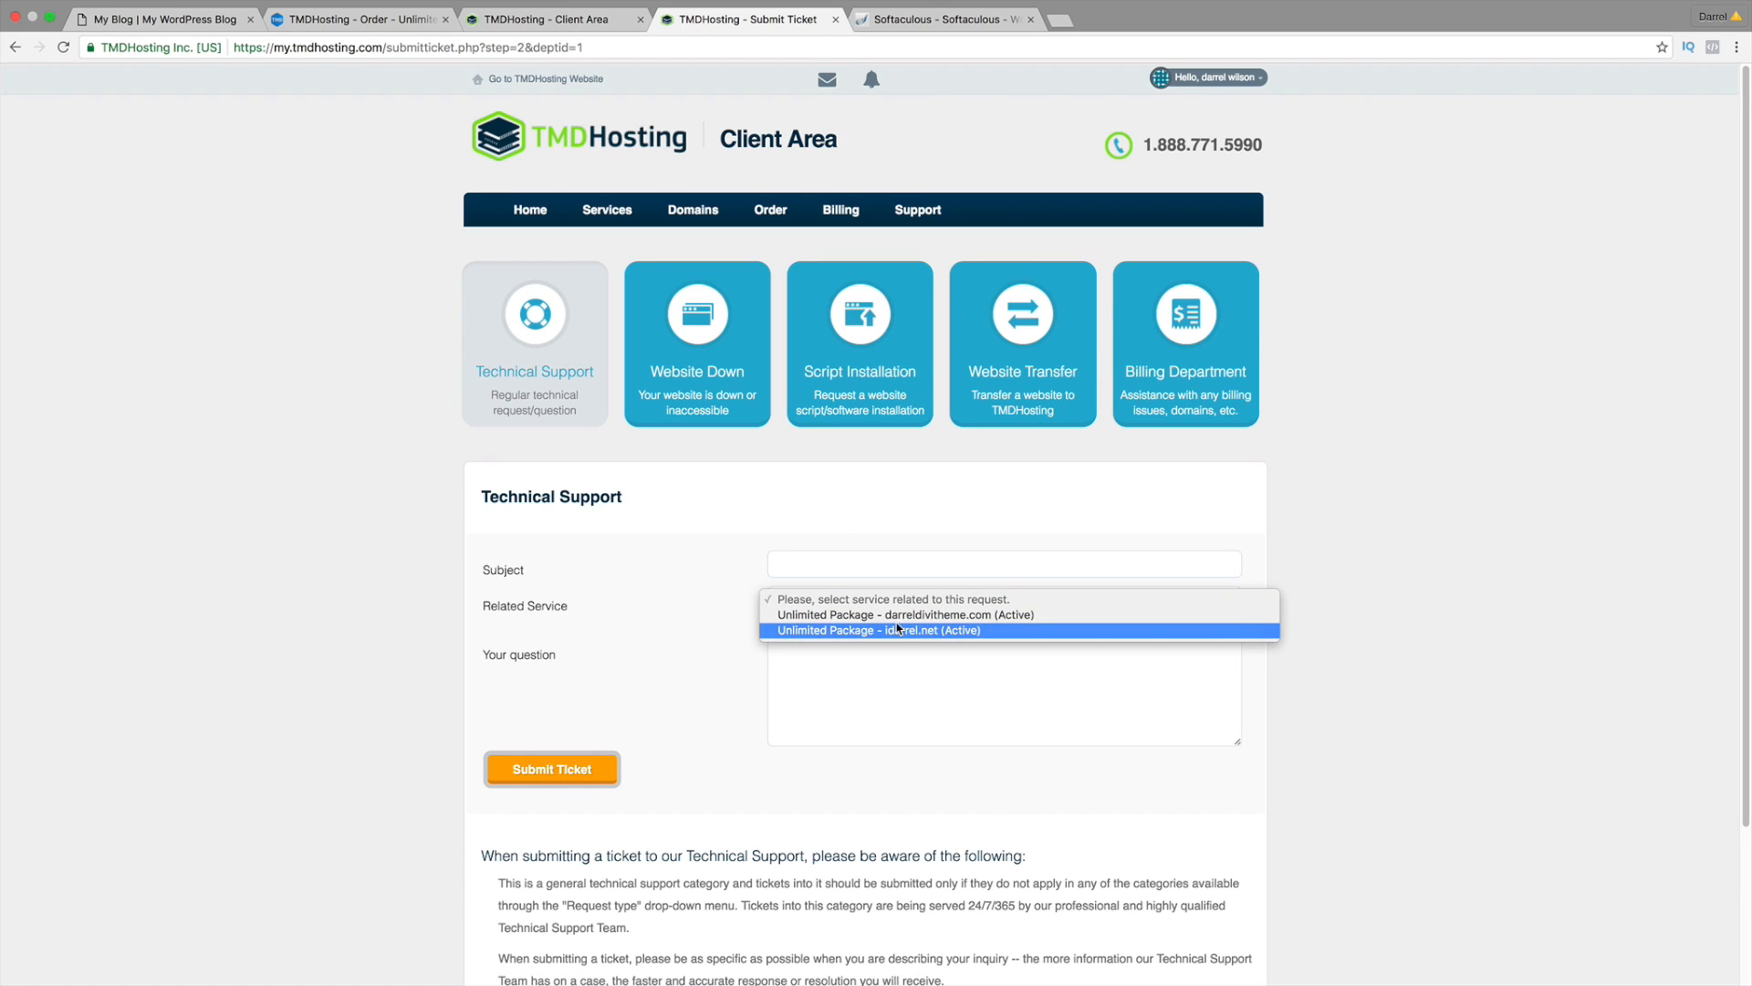
left_click(903, 631)
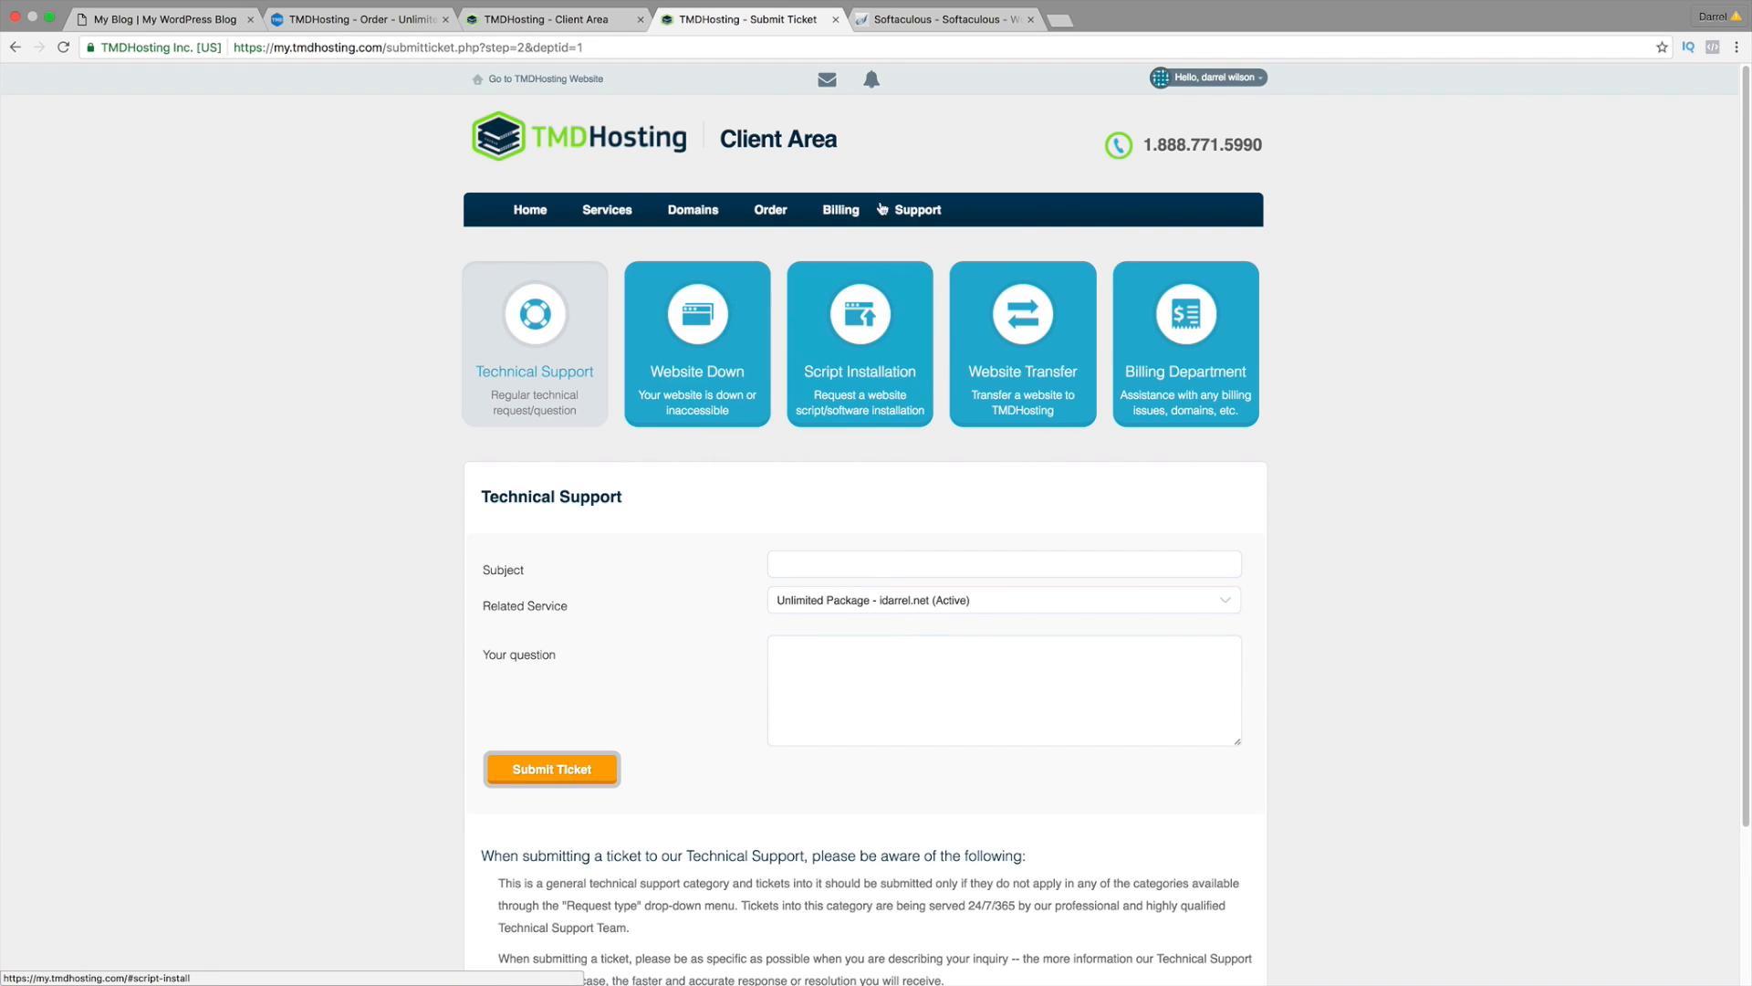
left_click(929, 20)
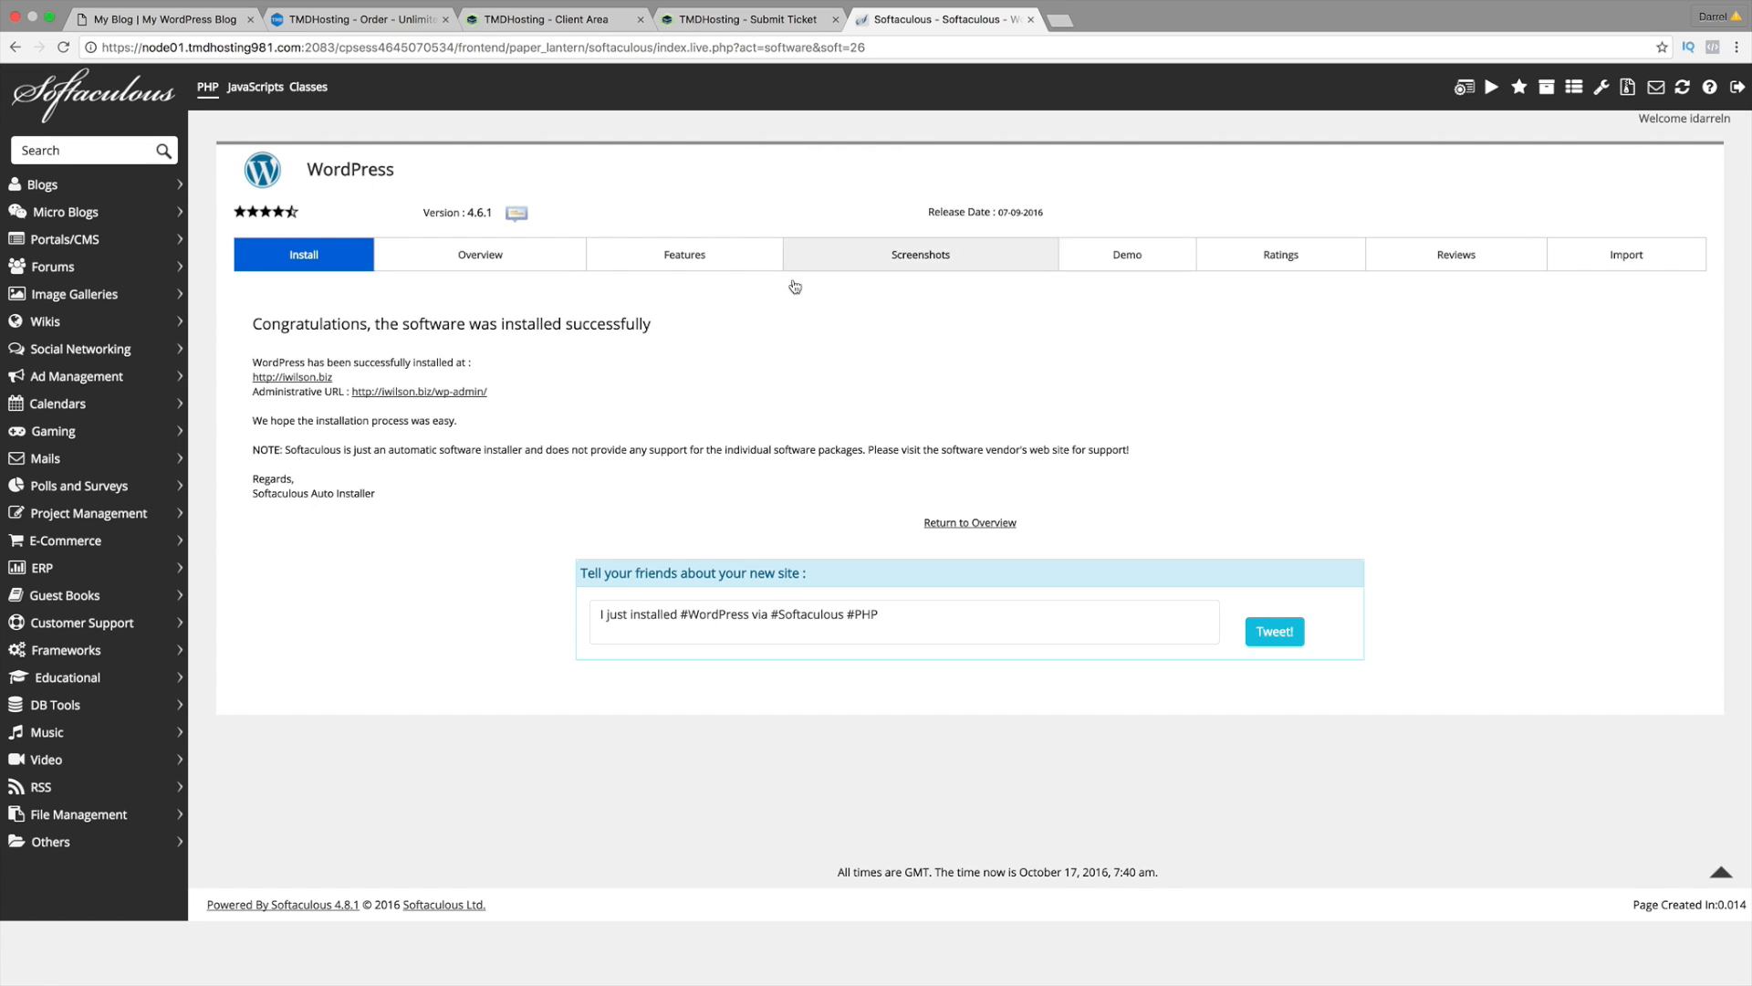
Step: Open iwilson.biz's wp-admin dashboard, then visit the My Blog front page
left_click(423, 395)
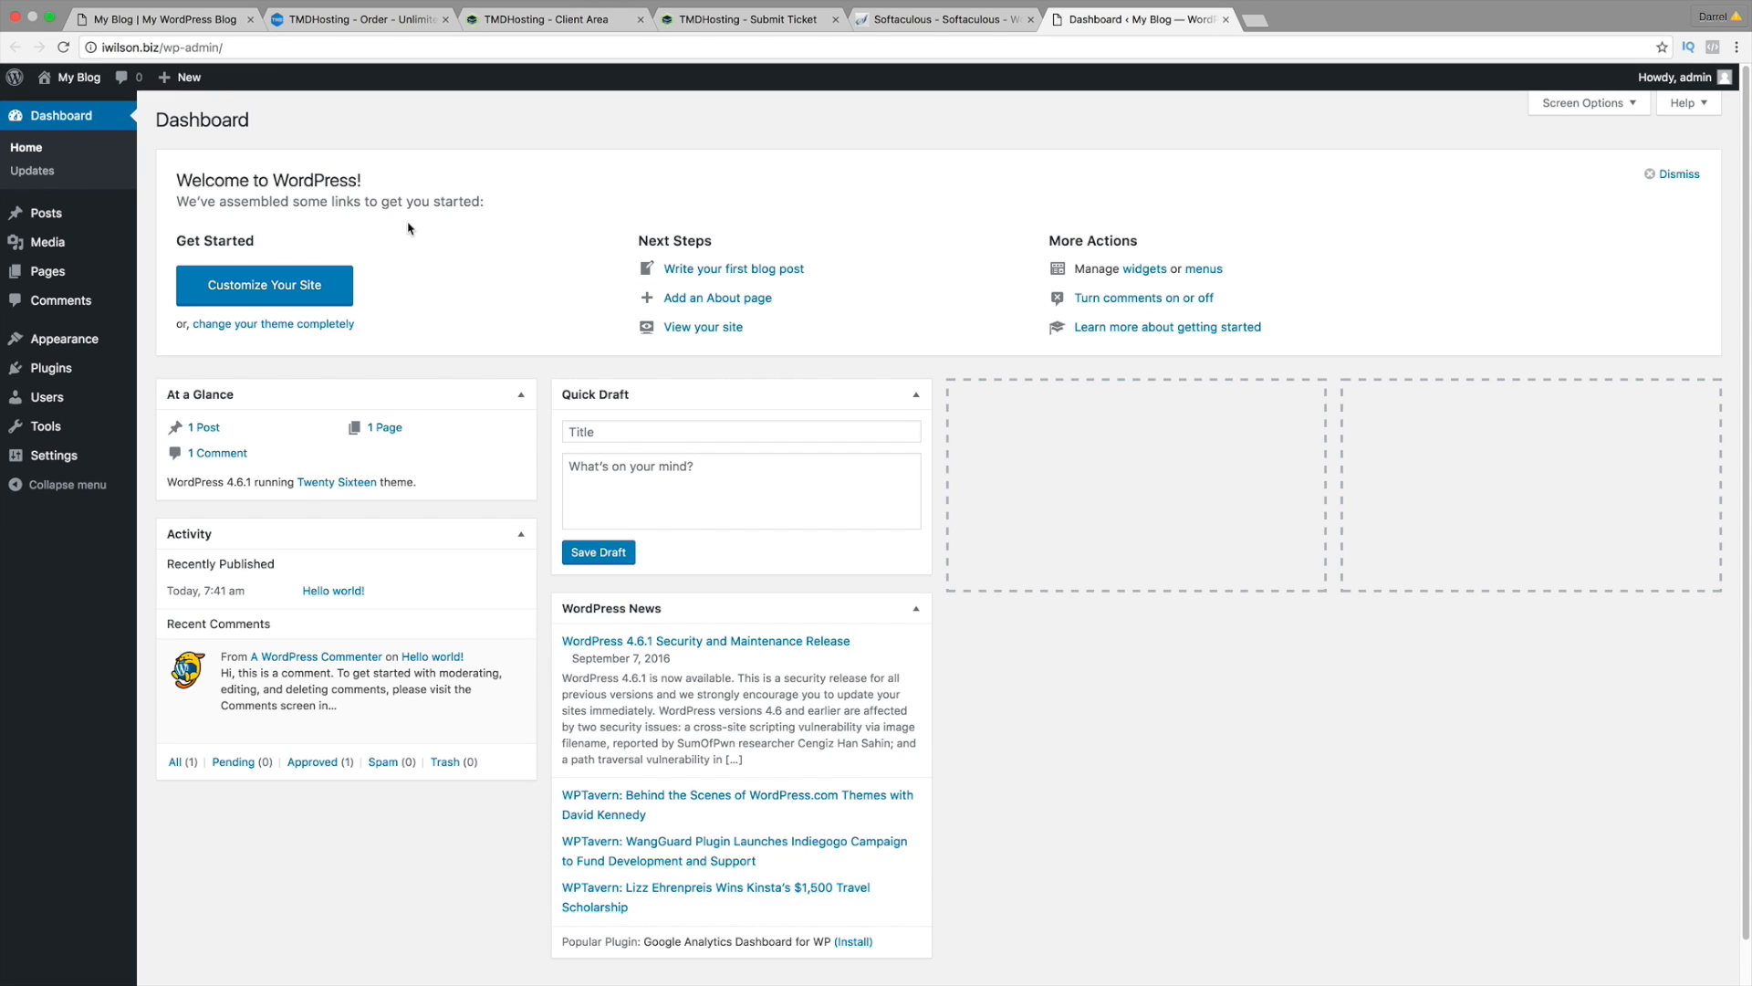
left_click(79, 78)
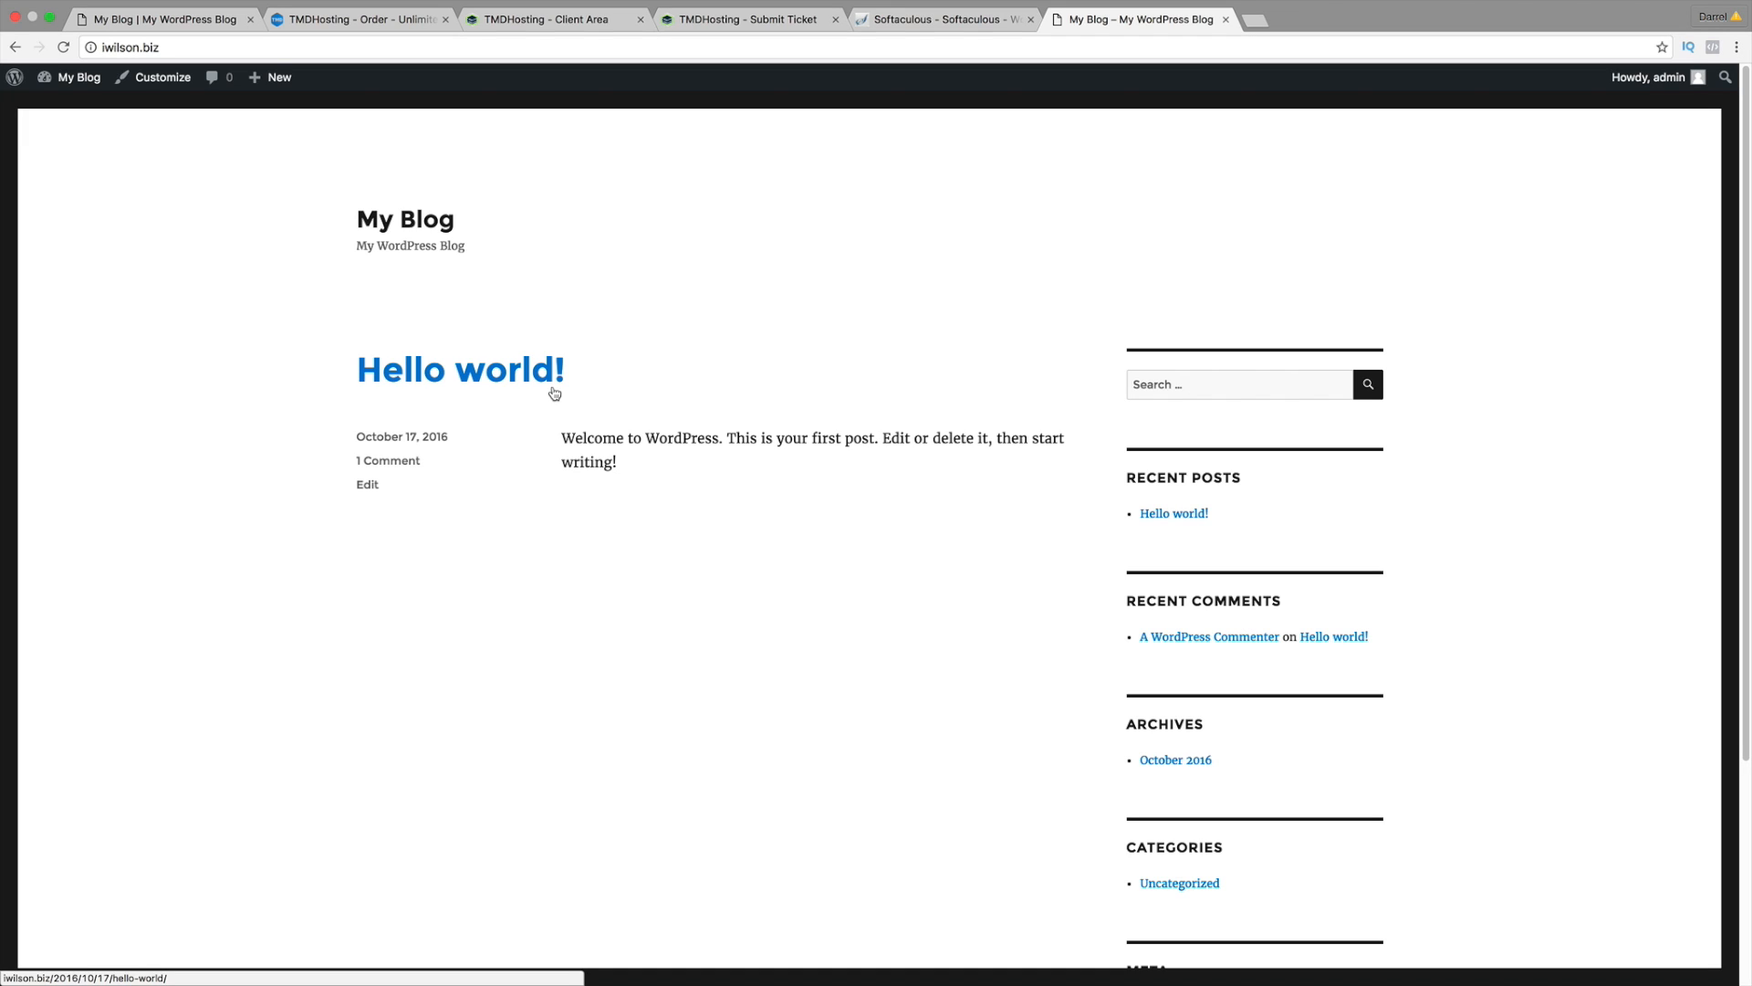
Step: Go to elegantthemes.com in a new tab and open the Join to Download page
left_click(1257, 20)
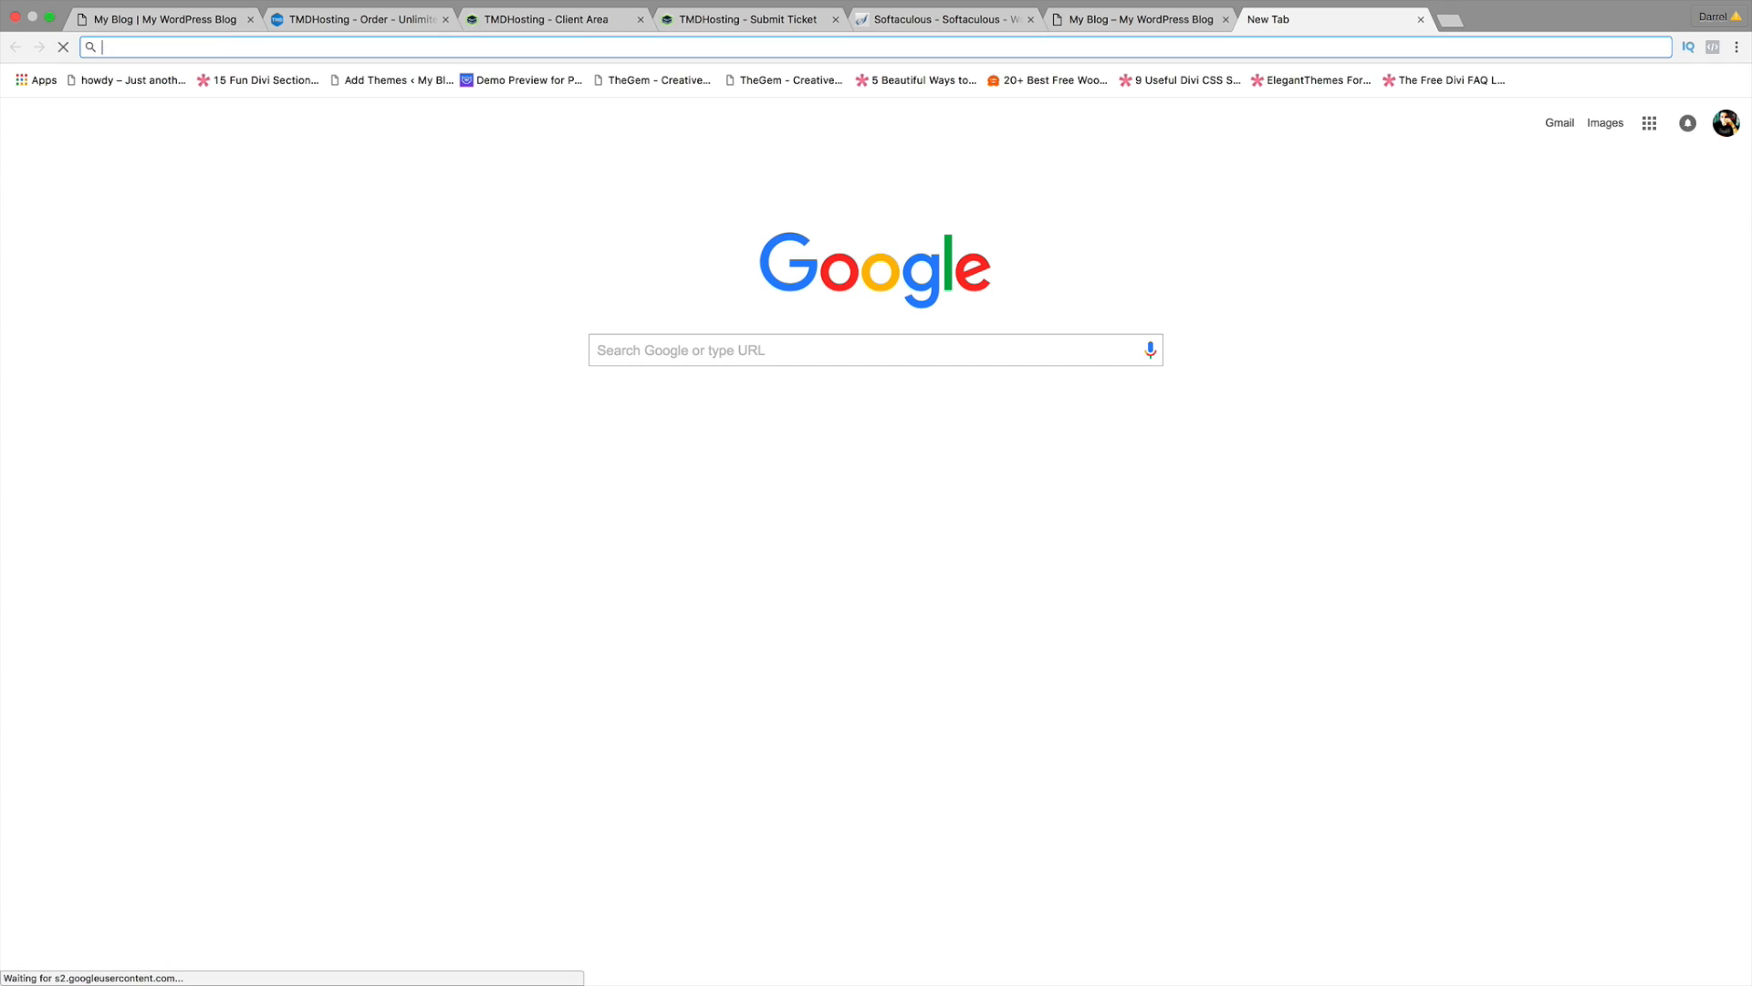
type("elegantthemes.com")
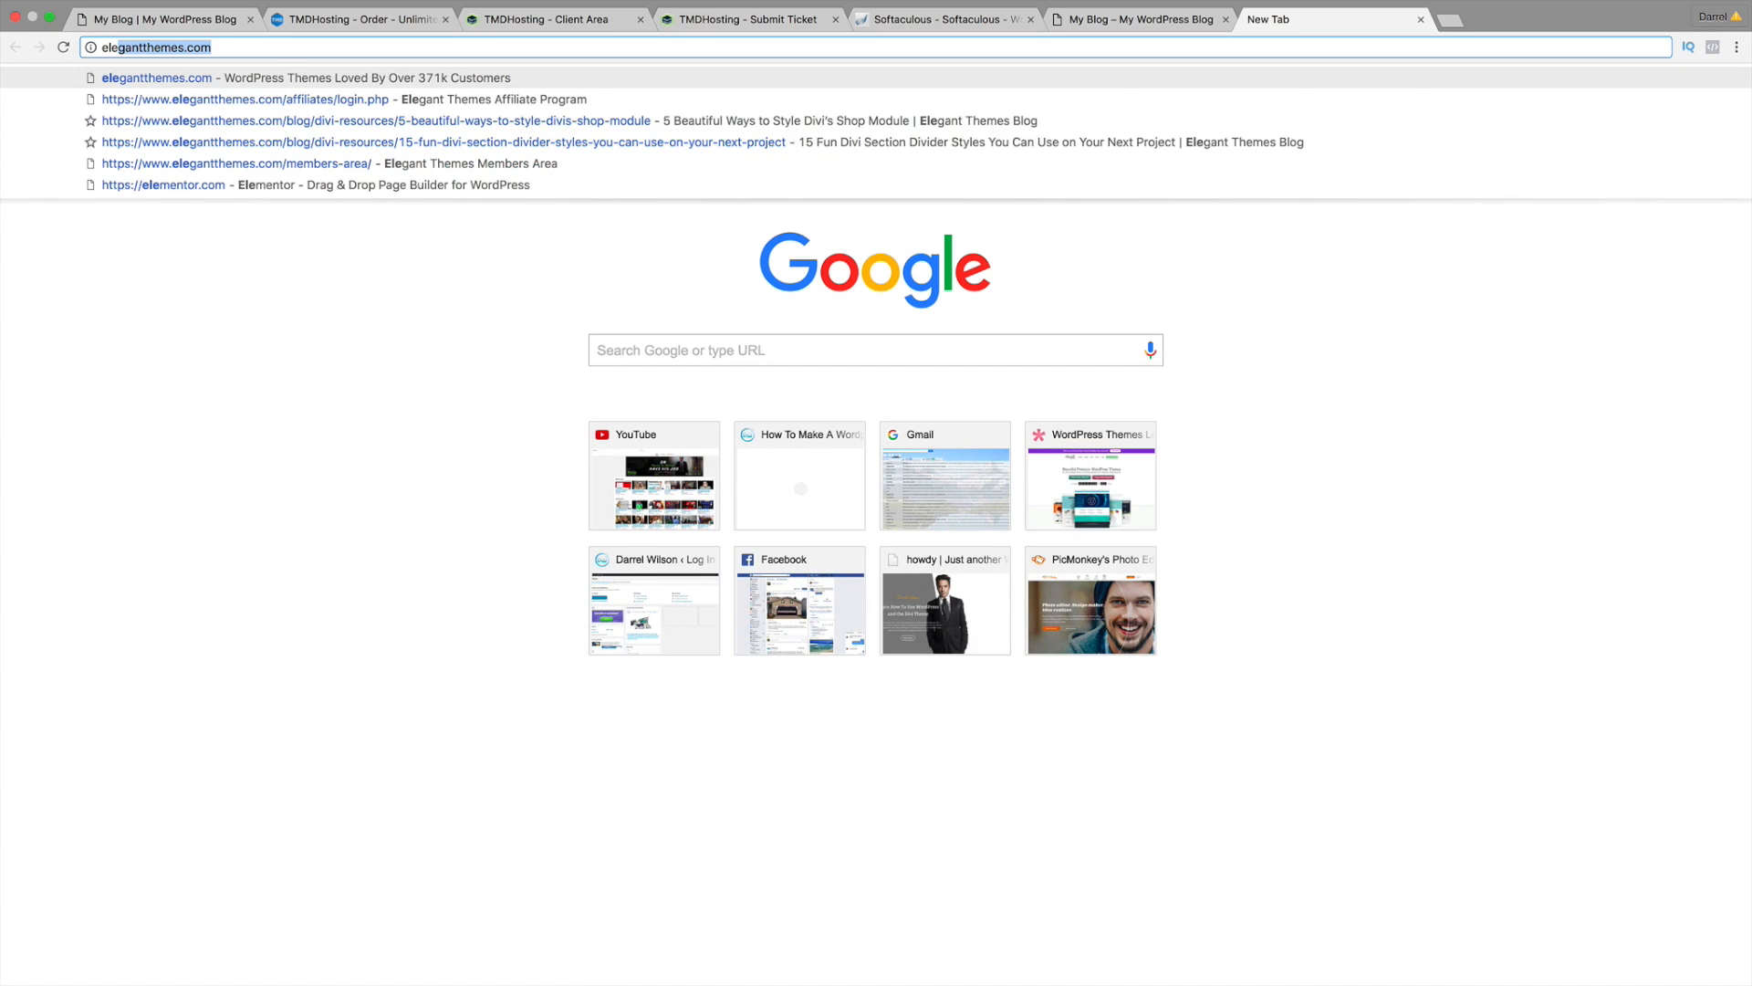
key("Return")
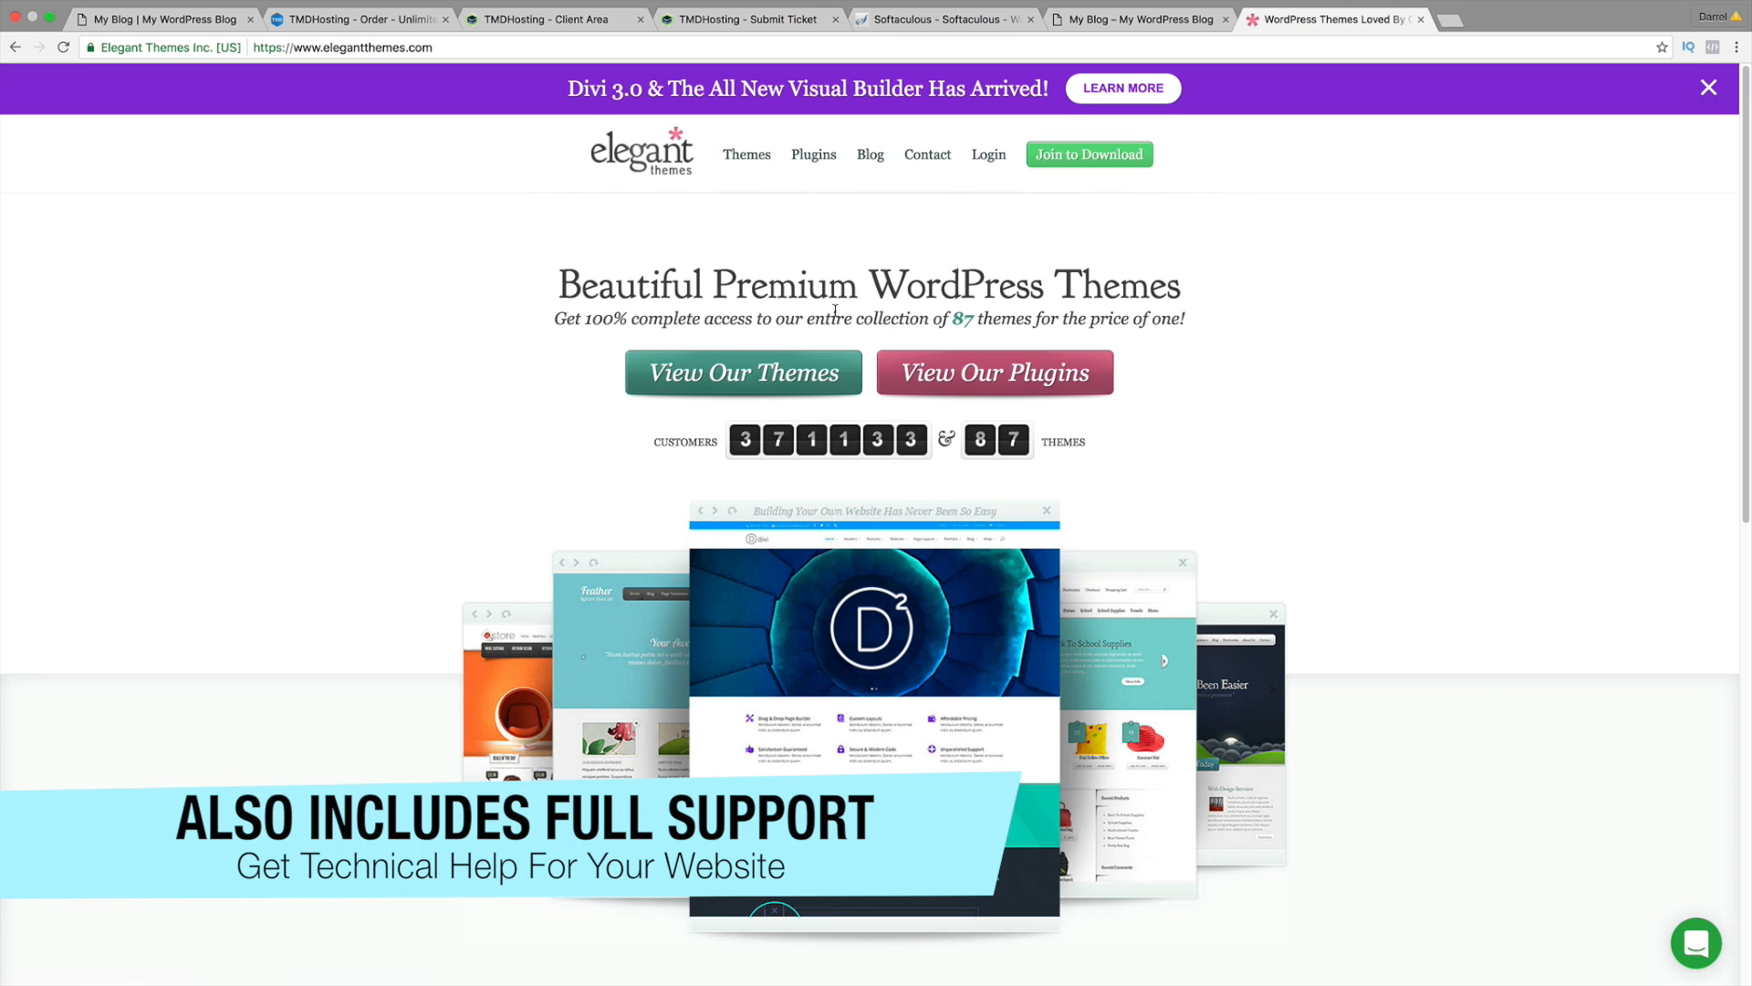
left_click(1098, 157)
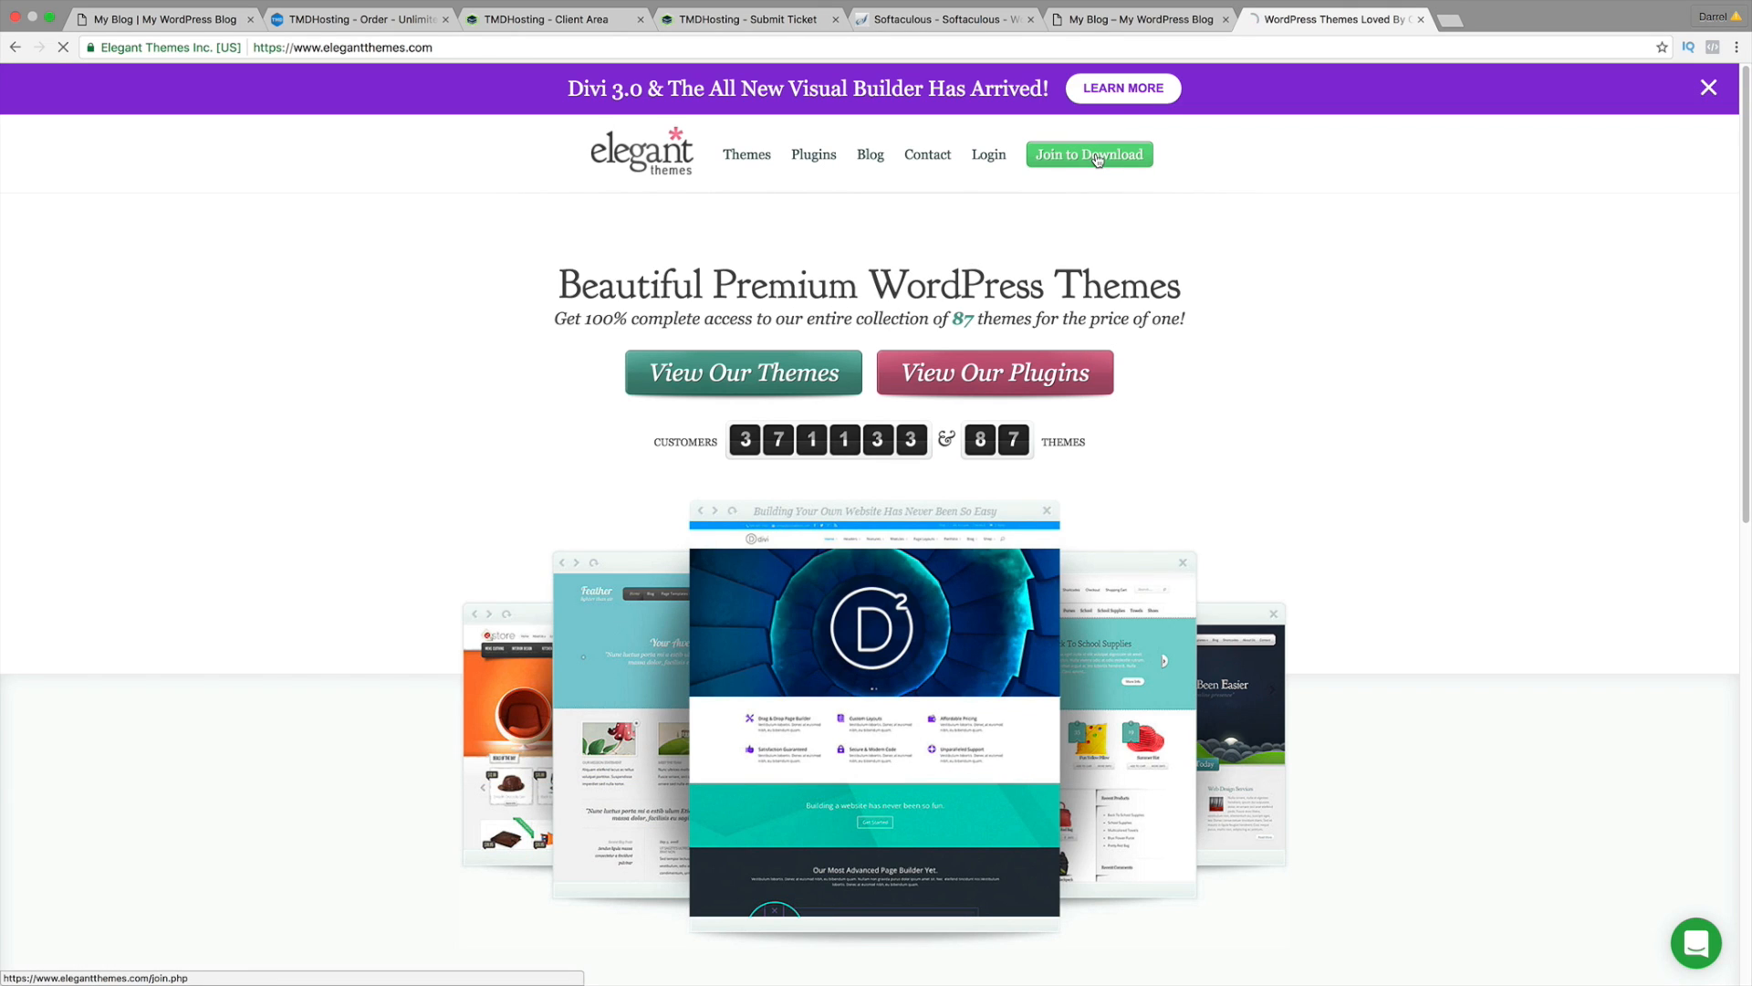
Step: Sign up for the $89-per-year Developer plan and look over the Create Your Account form
scroll(1244, 501, "down", 5)
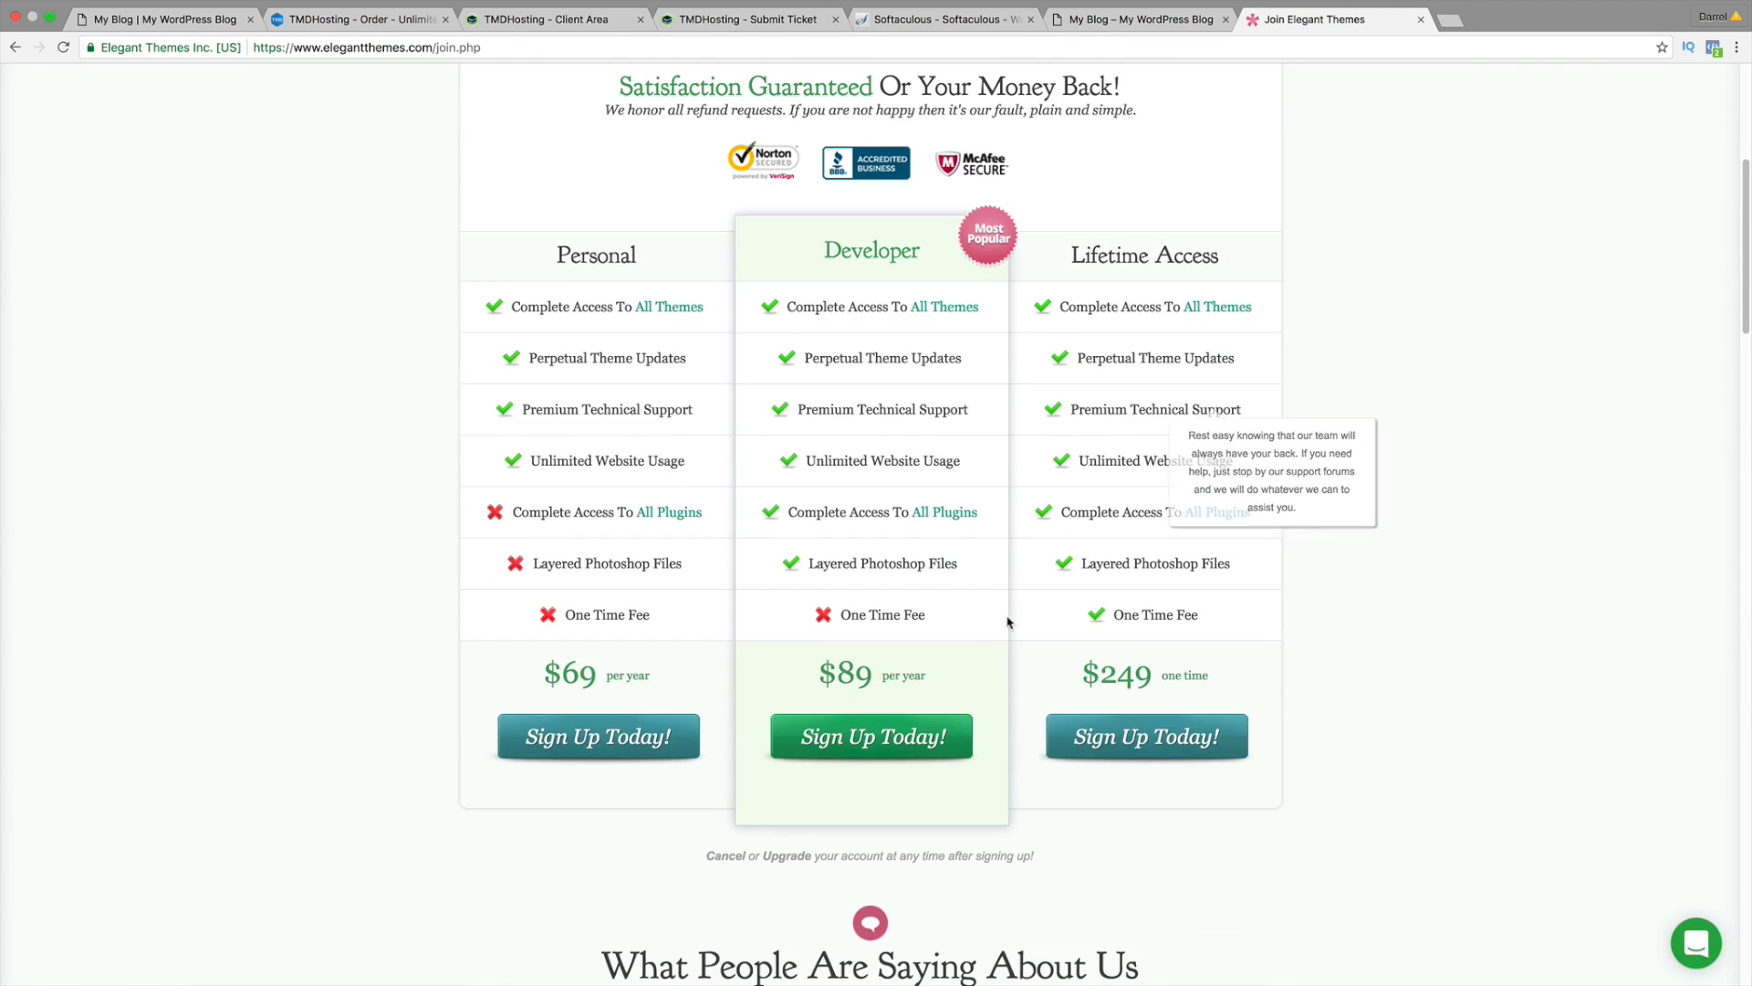
left_click(867, 739)
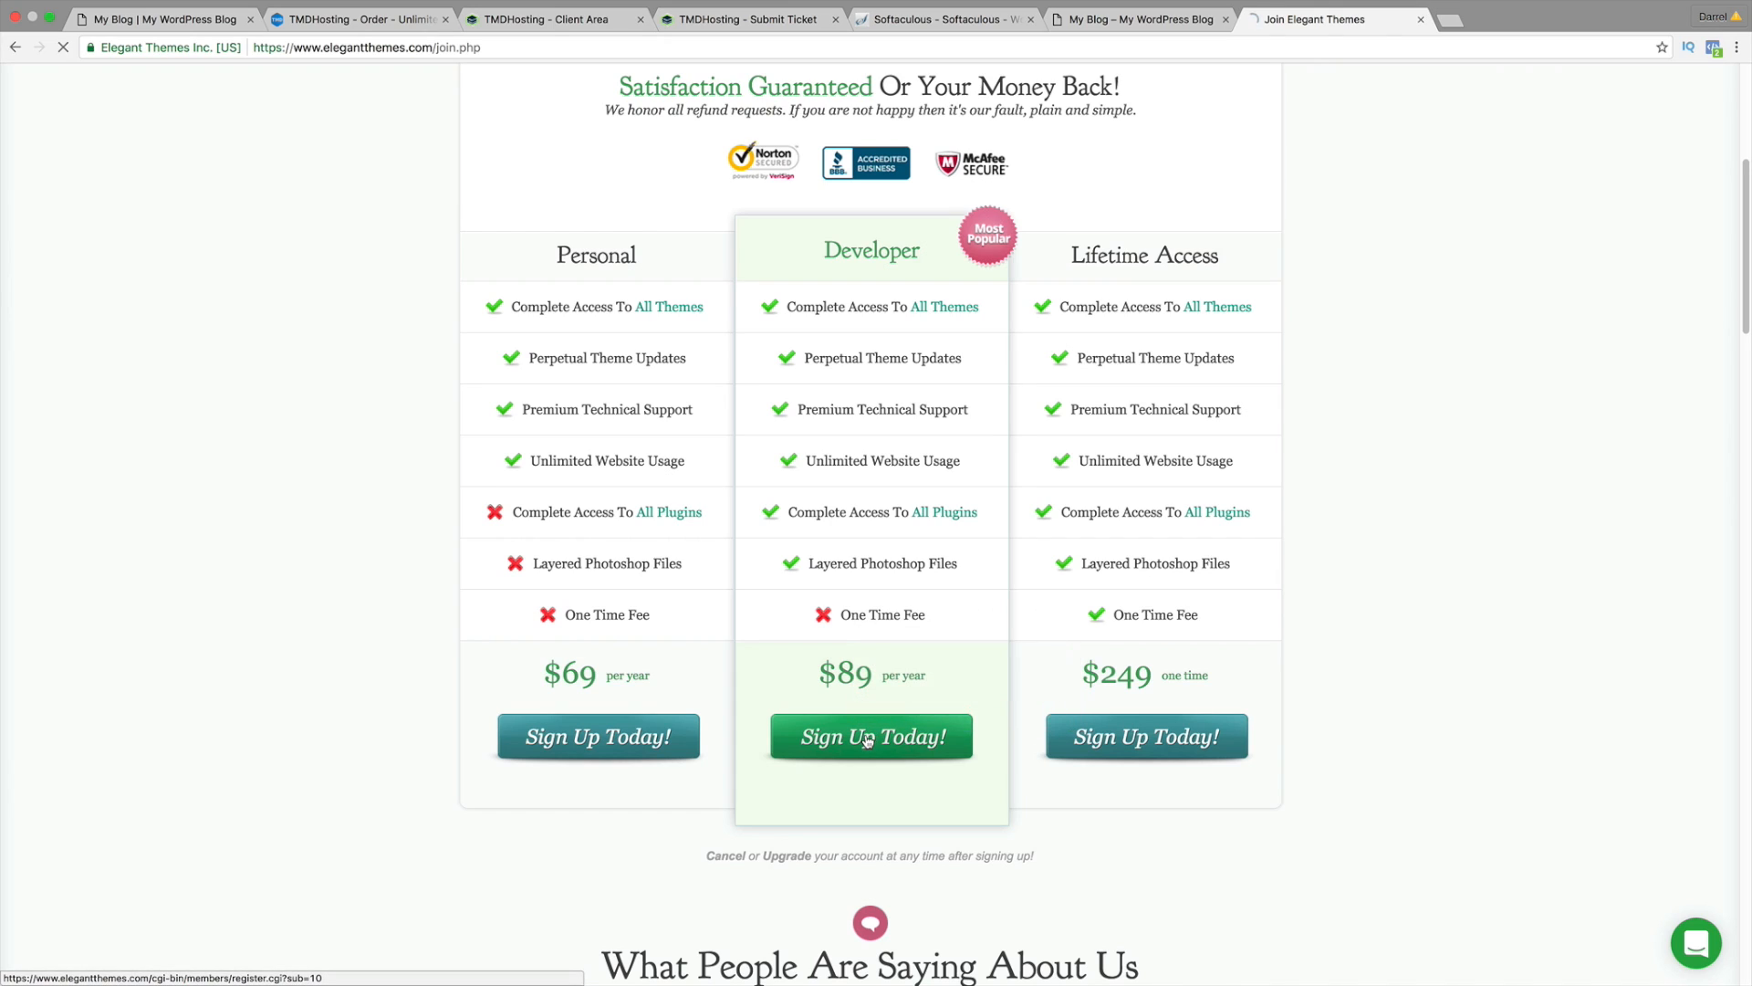
scroll(866, 735, "down", 1)
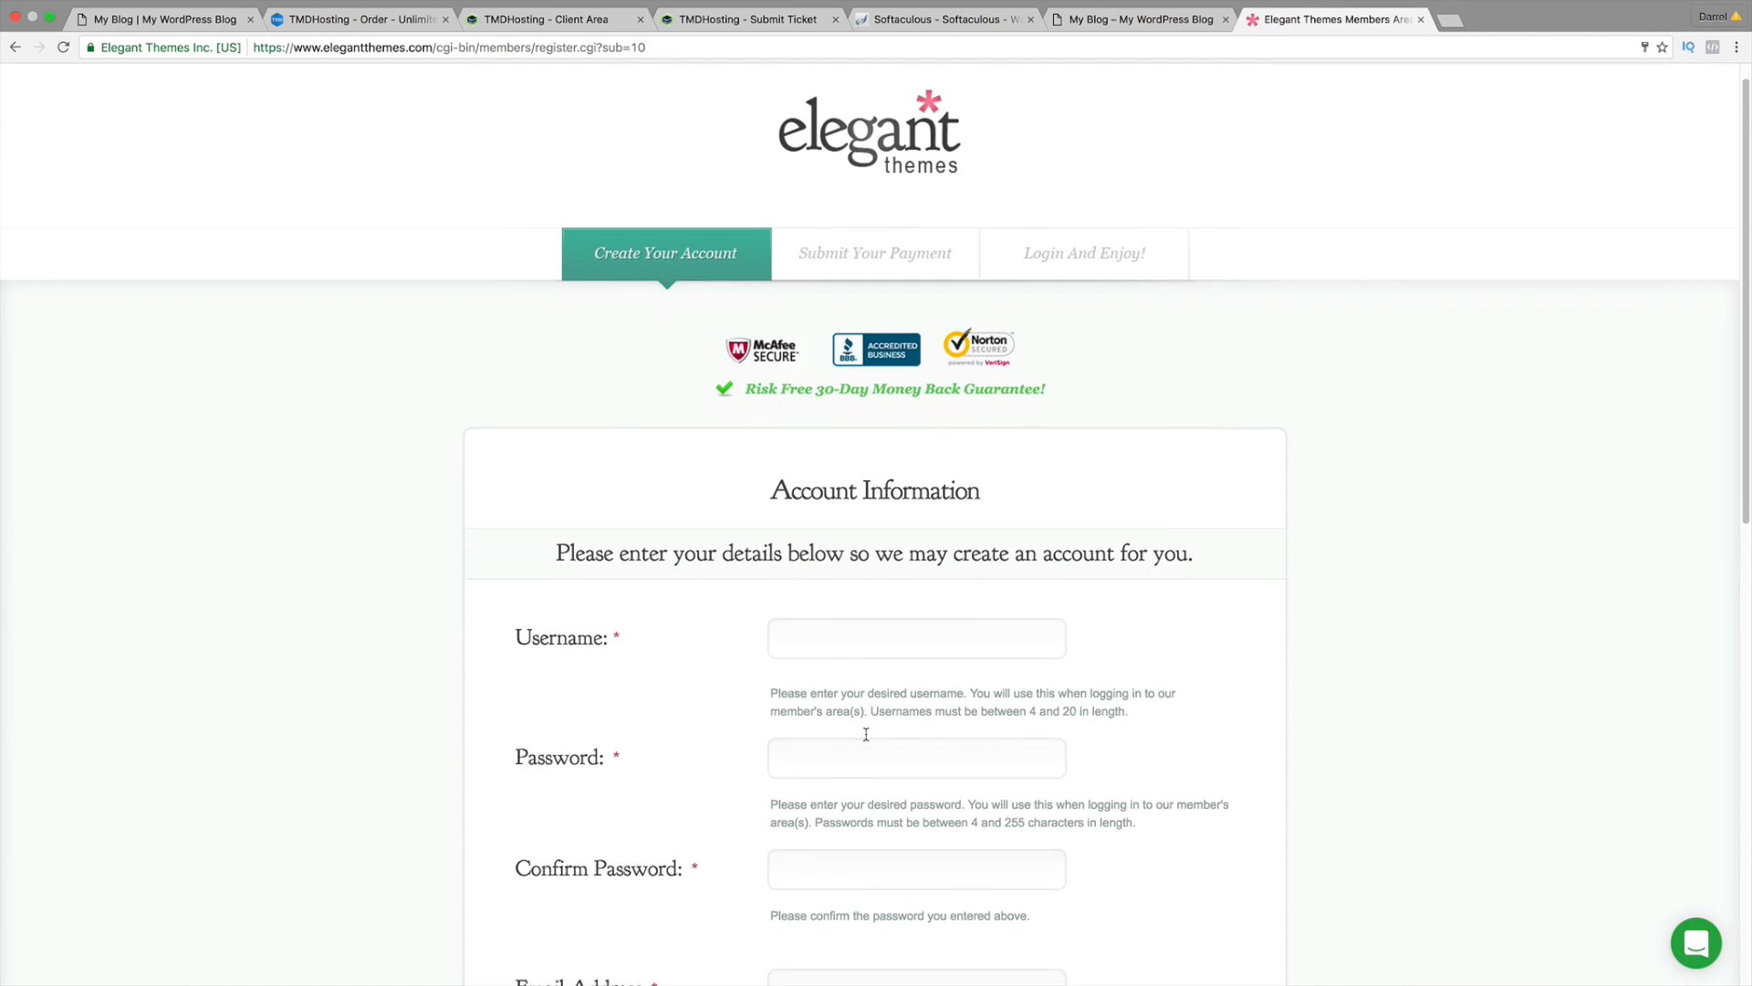
scroll(866, 733, "down", 1)
scroll(862, 693, "down", 3)
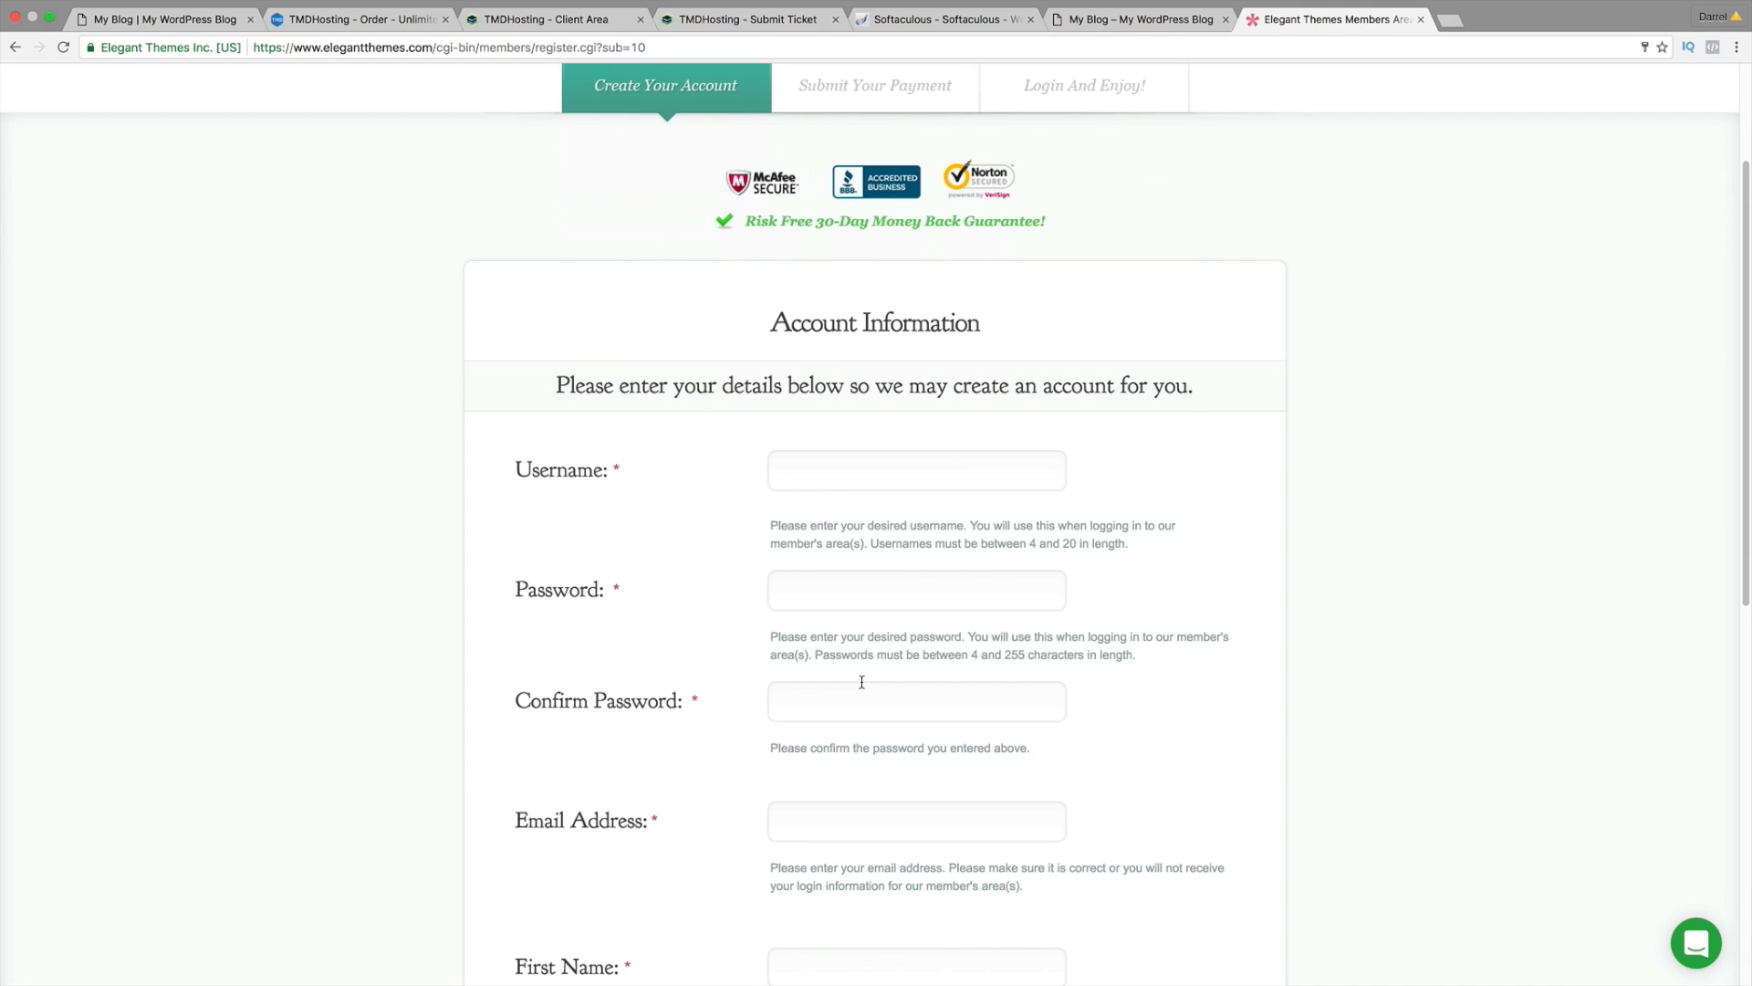
scroll(856, 676, "up", 3)
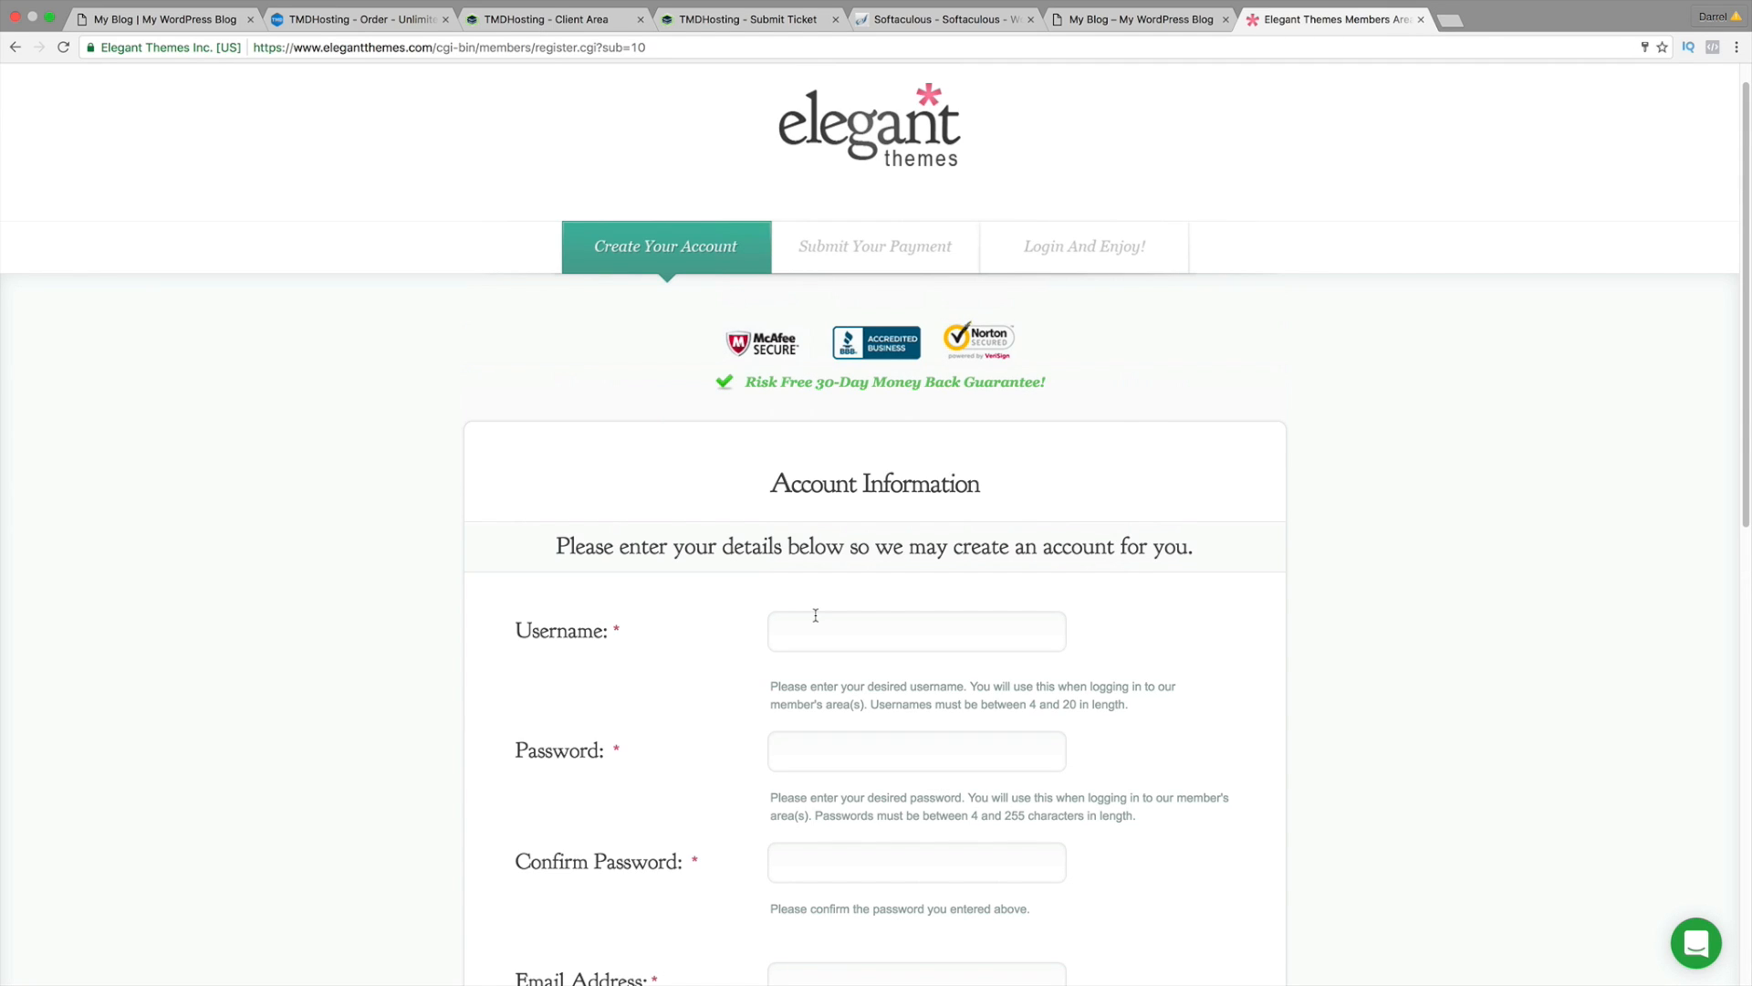
scroll(903, 634, "down", 3)
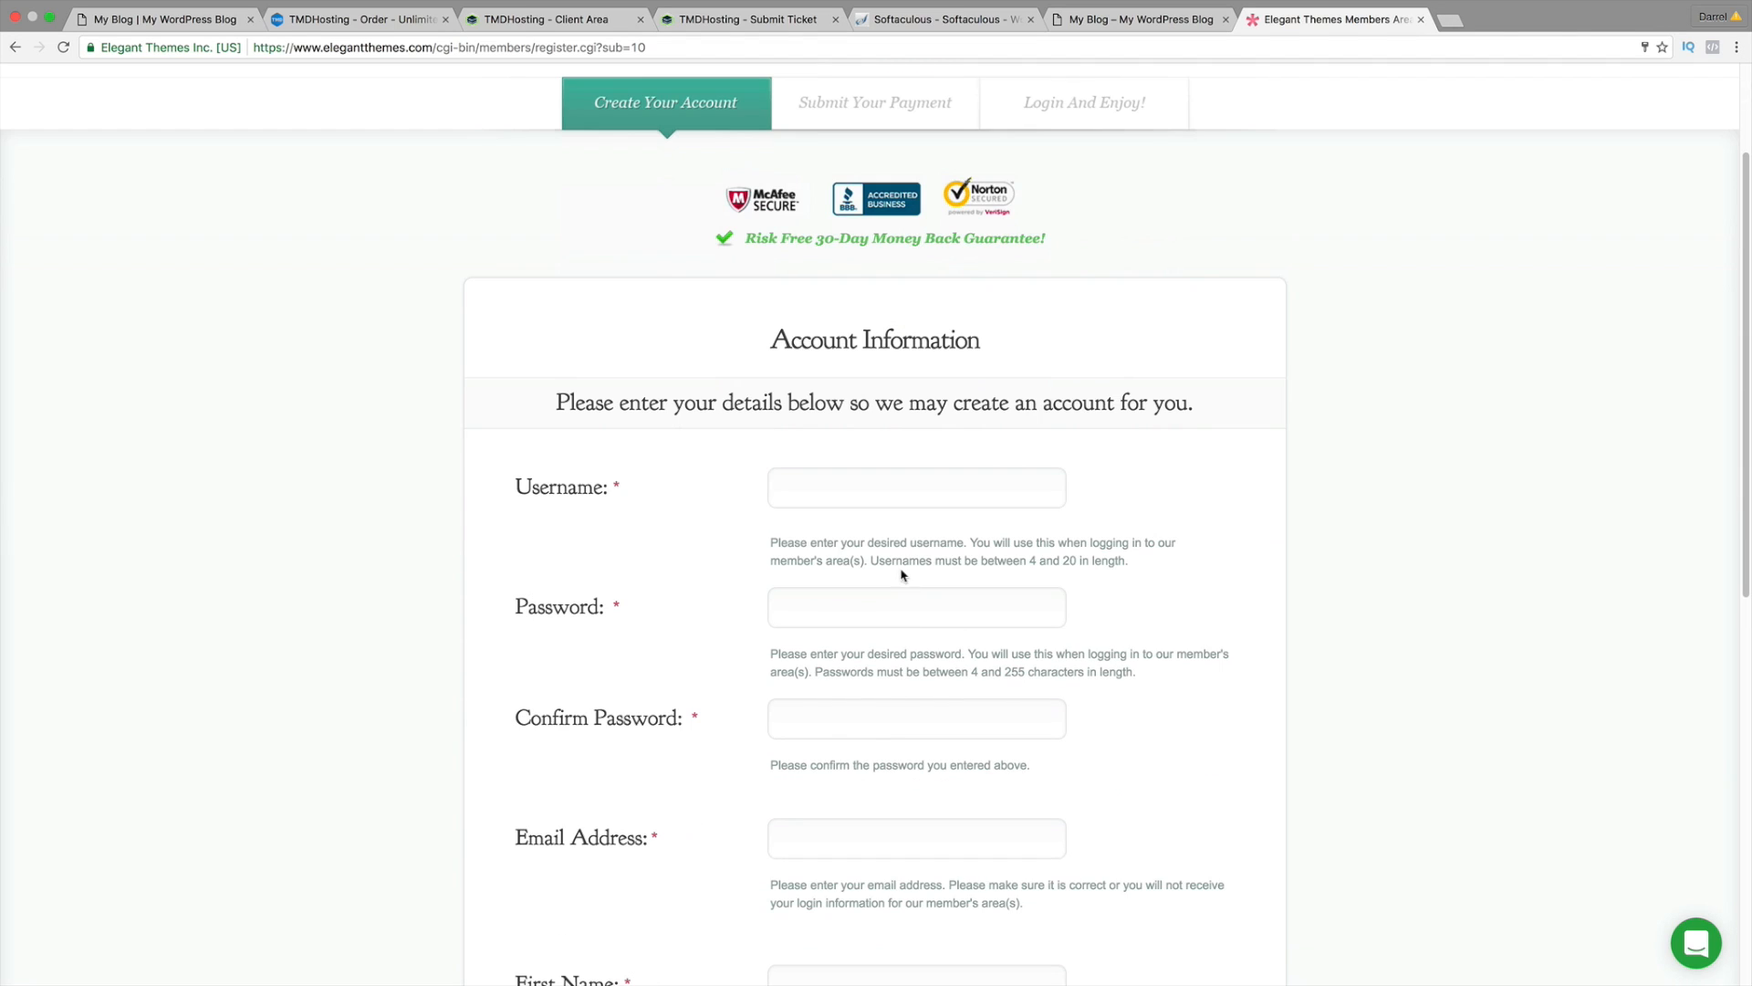
scroll(899, 629, "down", 2)
scroll(913, 662, "down", 2)
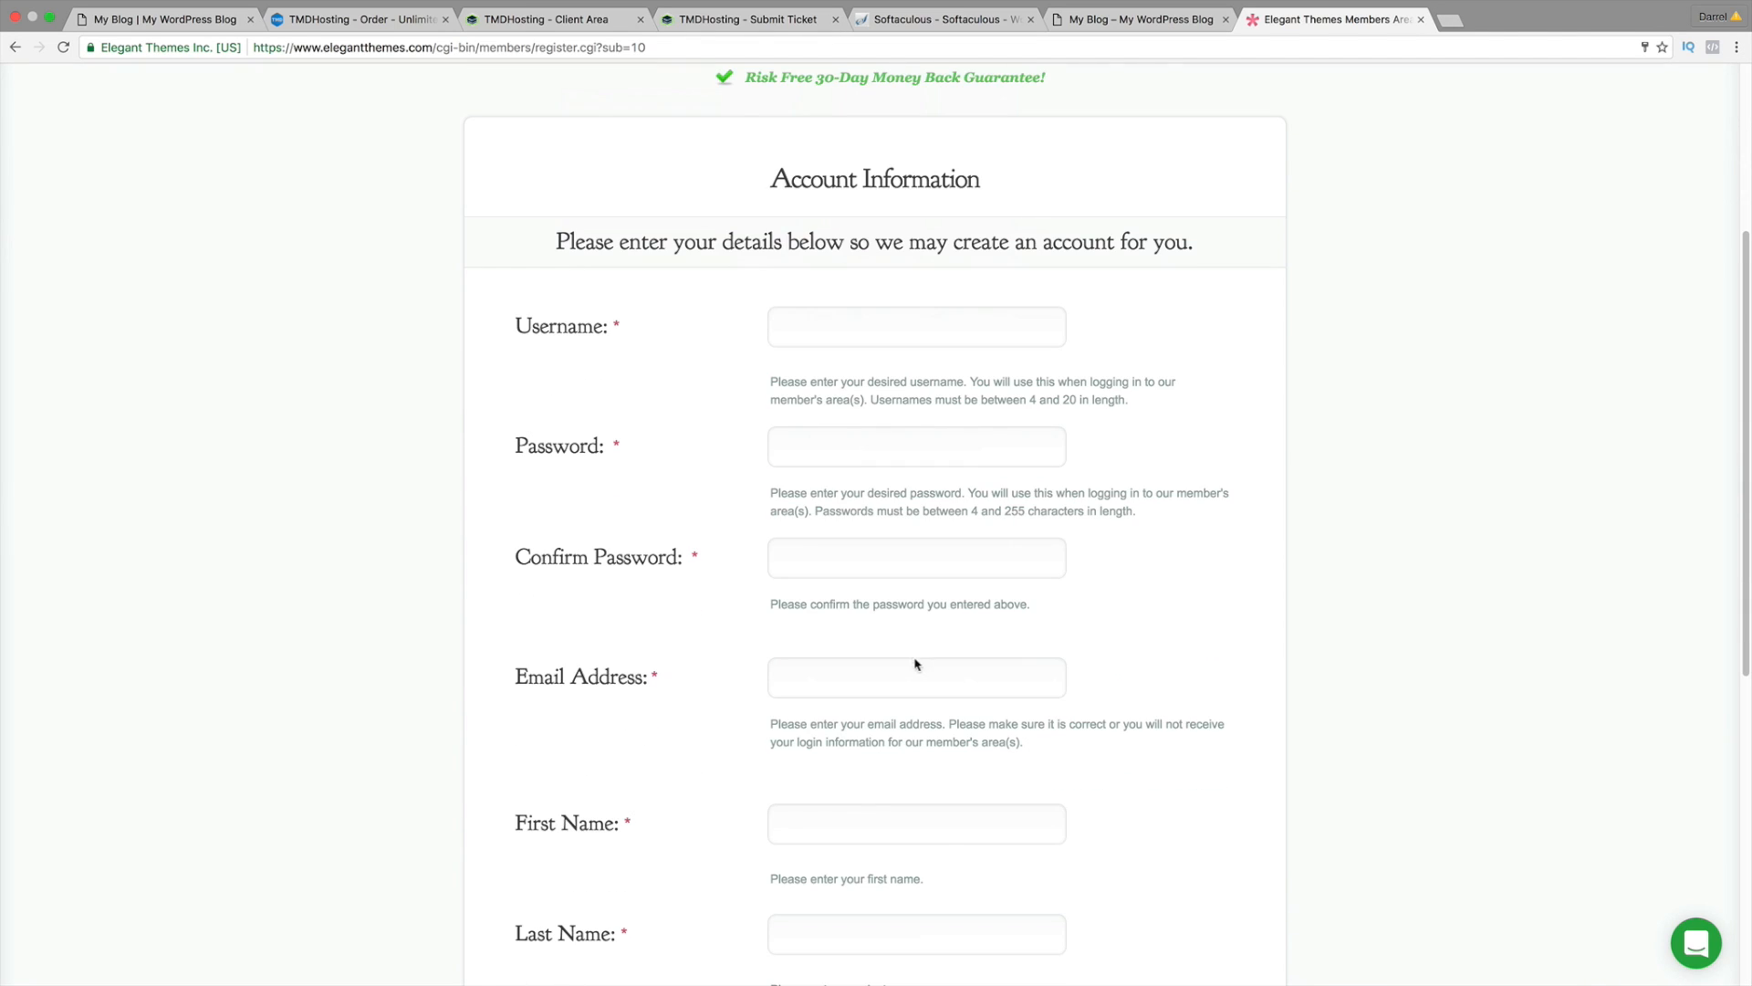
scroll(926, 686, "down", 5)
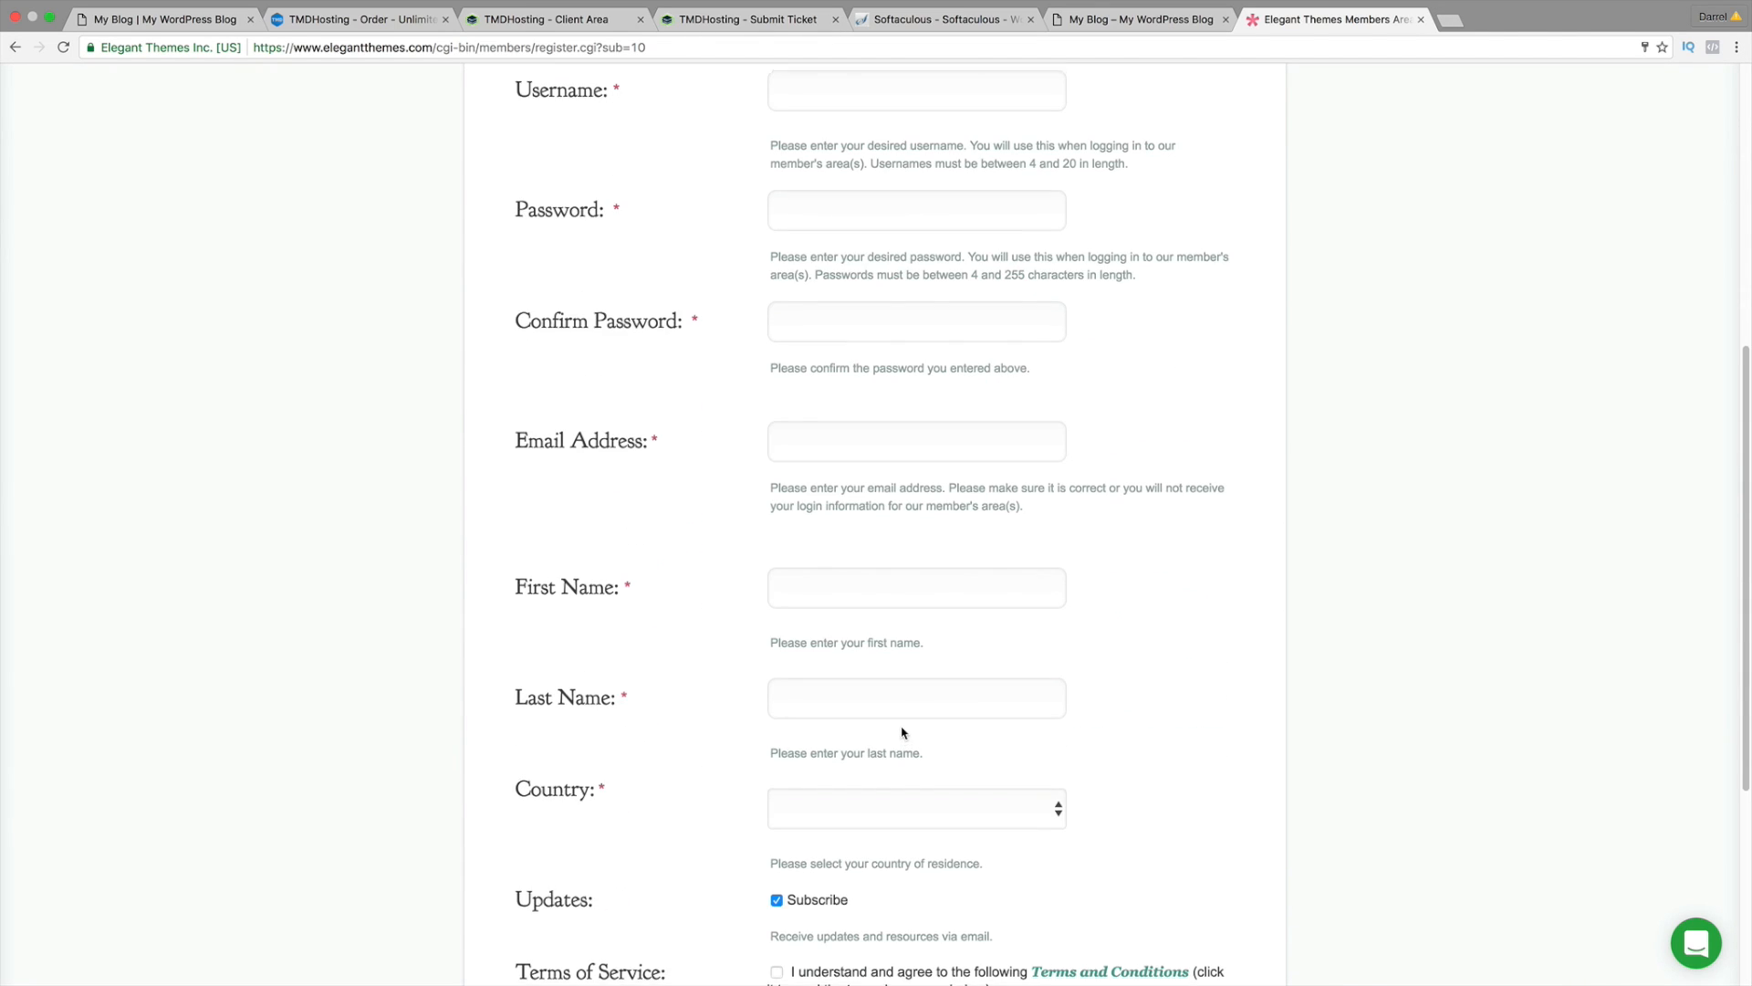
scroll(902, 730, "up", 12)
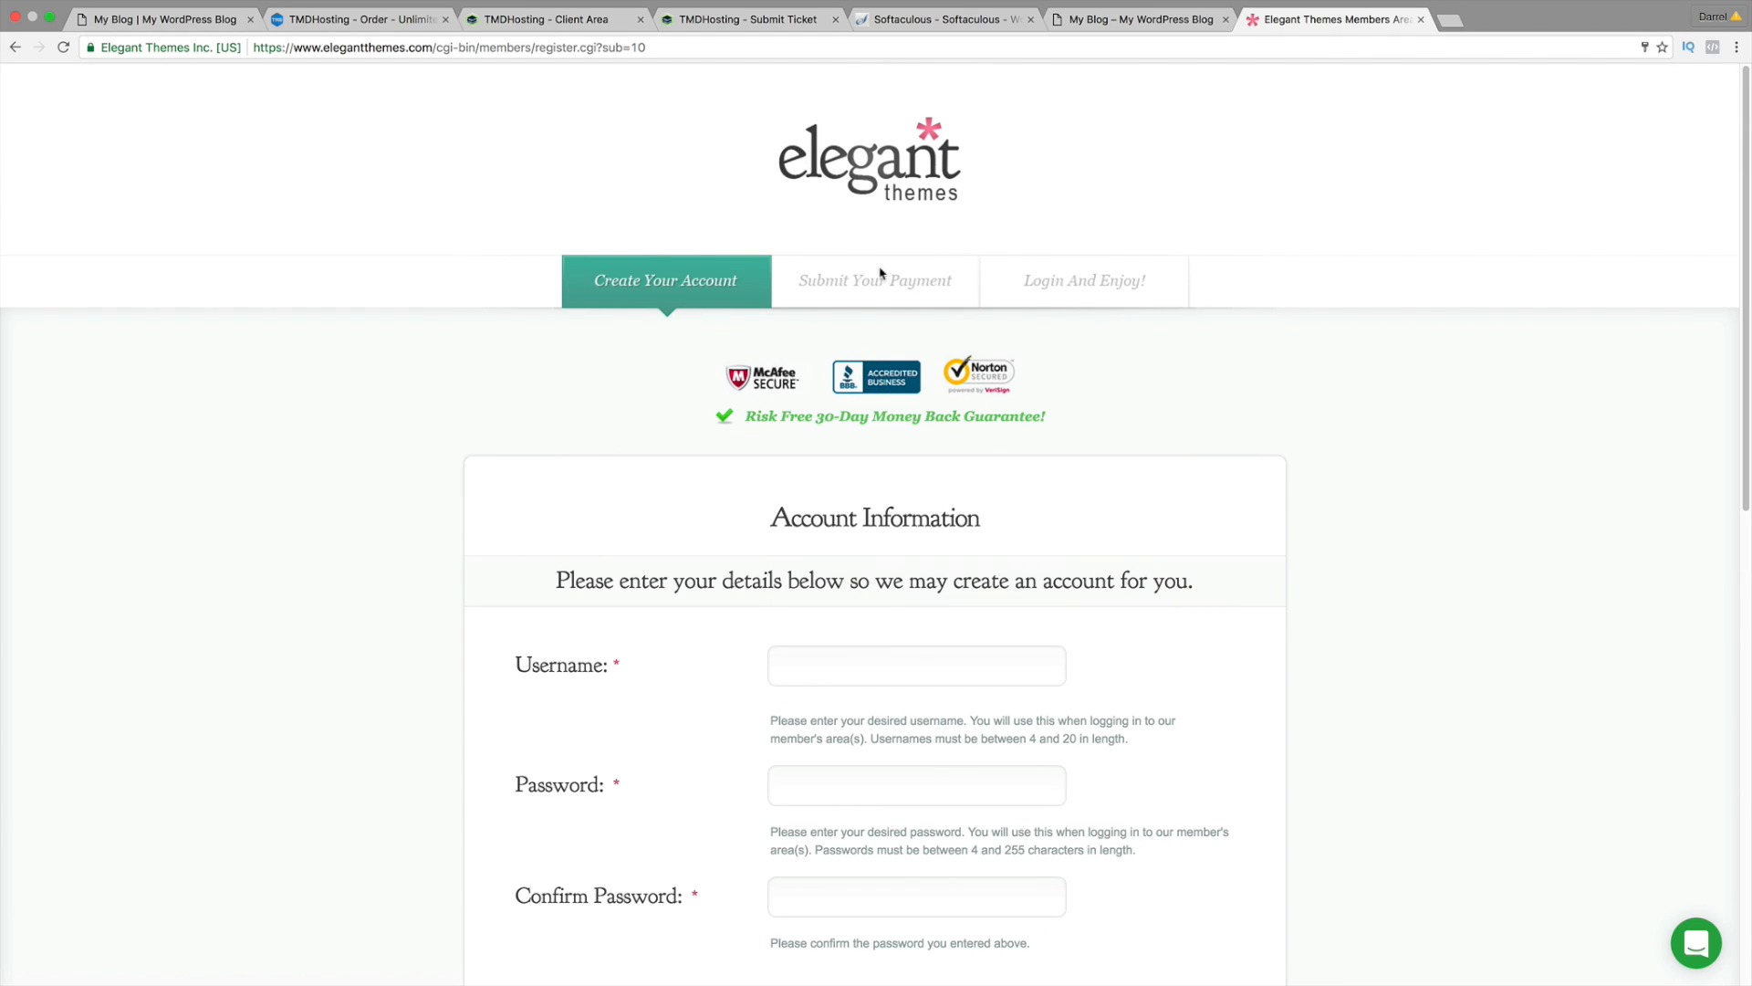
Step: Log in to the Elegant Themes Members Area, re-entering the correct password, and browse the downloads
left_click(15, 47)
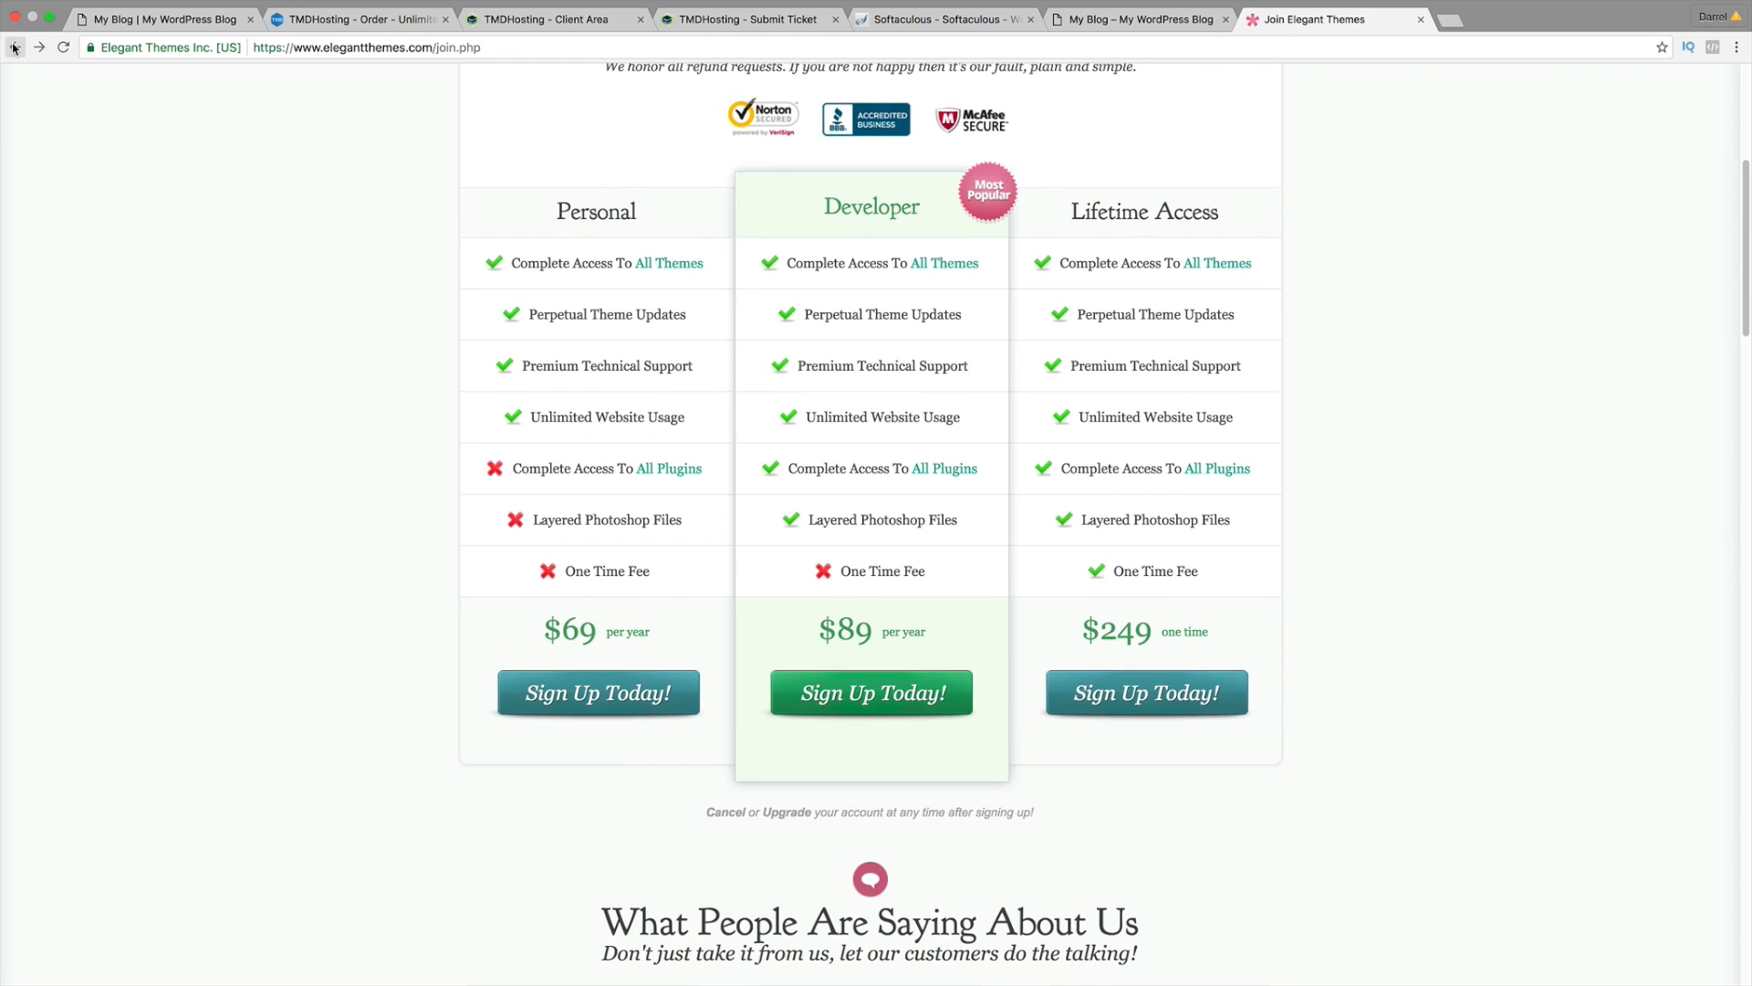
left_click(985, 155)
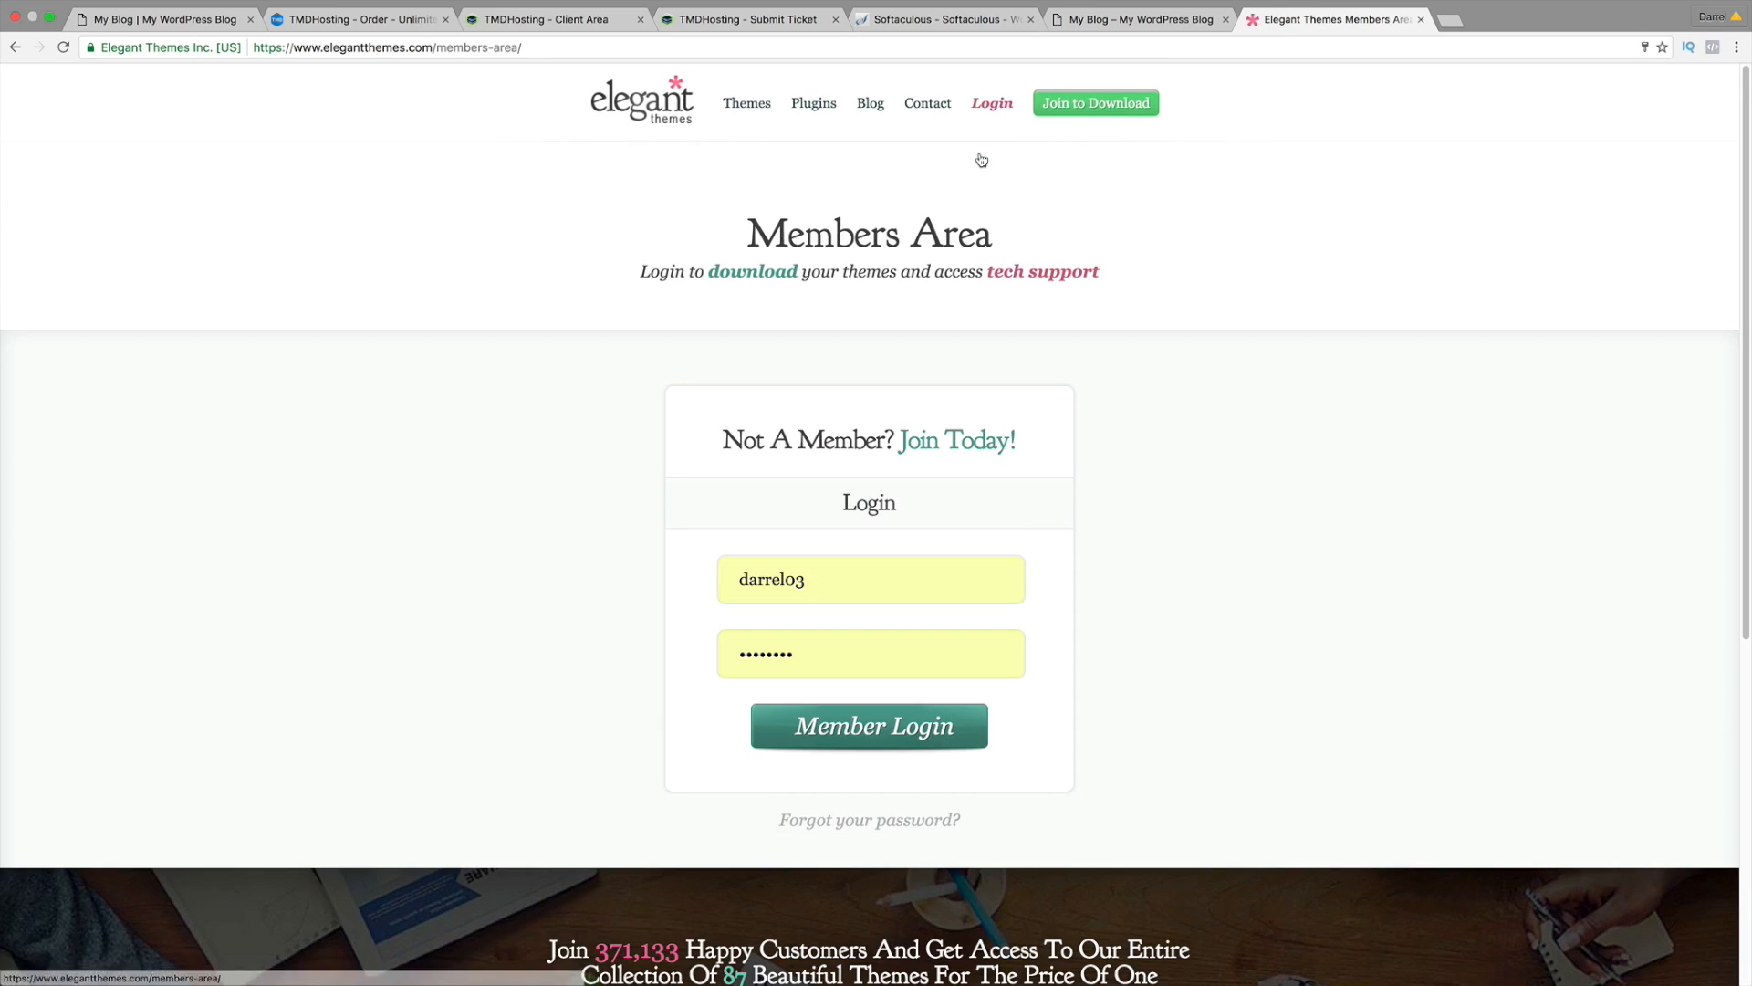
left_click(959, 724)
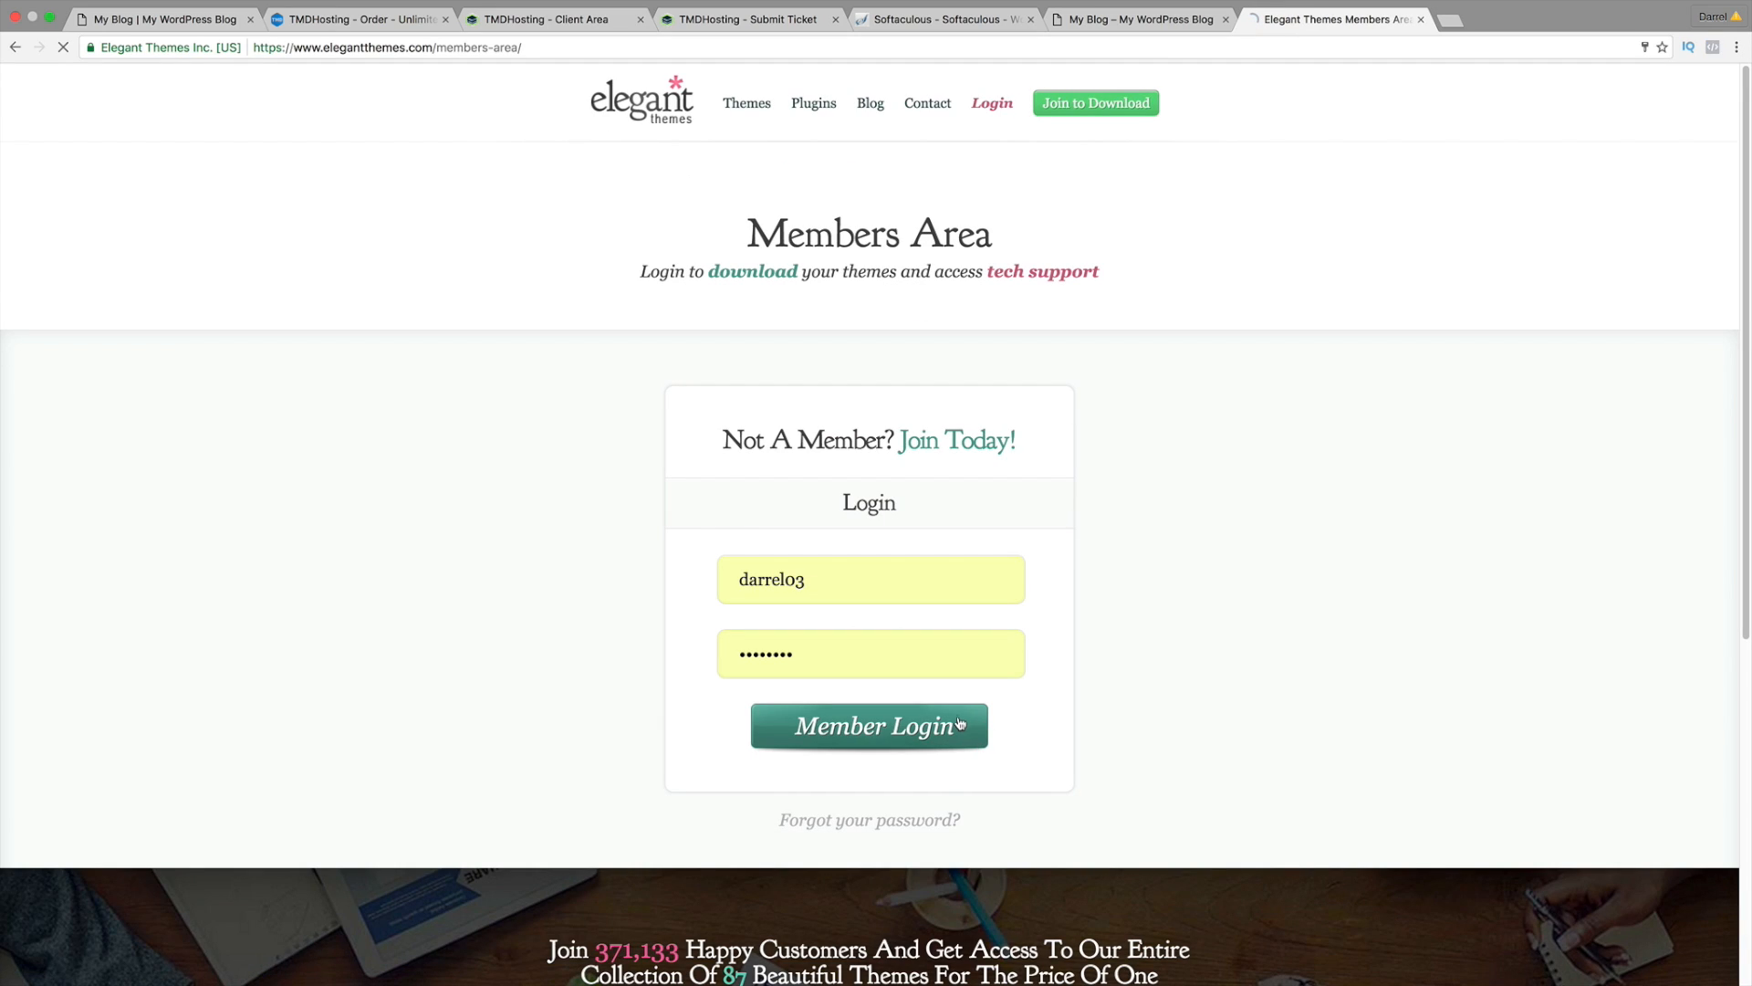
left_click(928, 654)
type("•••••••••")
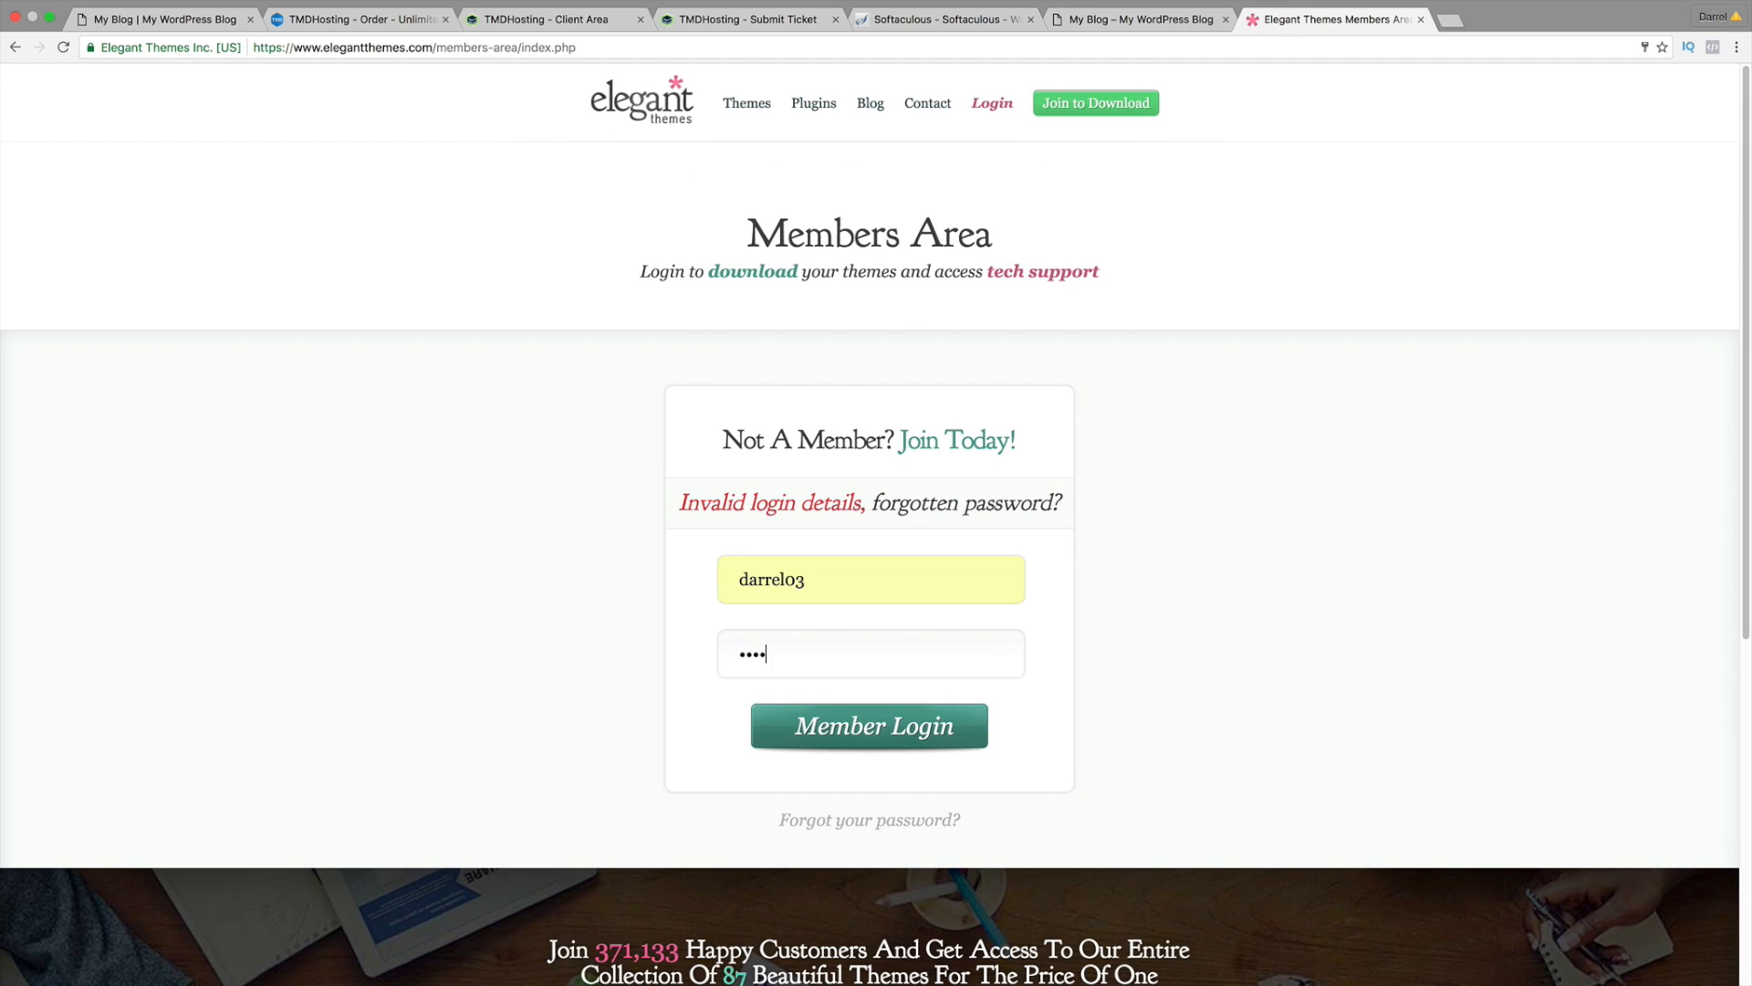
key("Return")
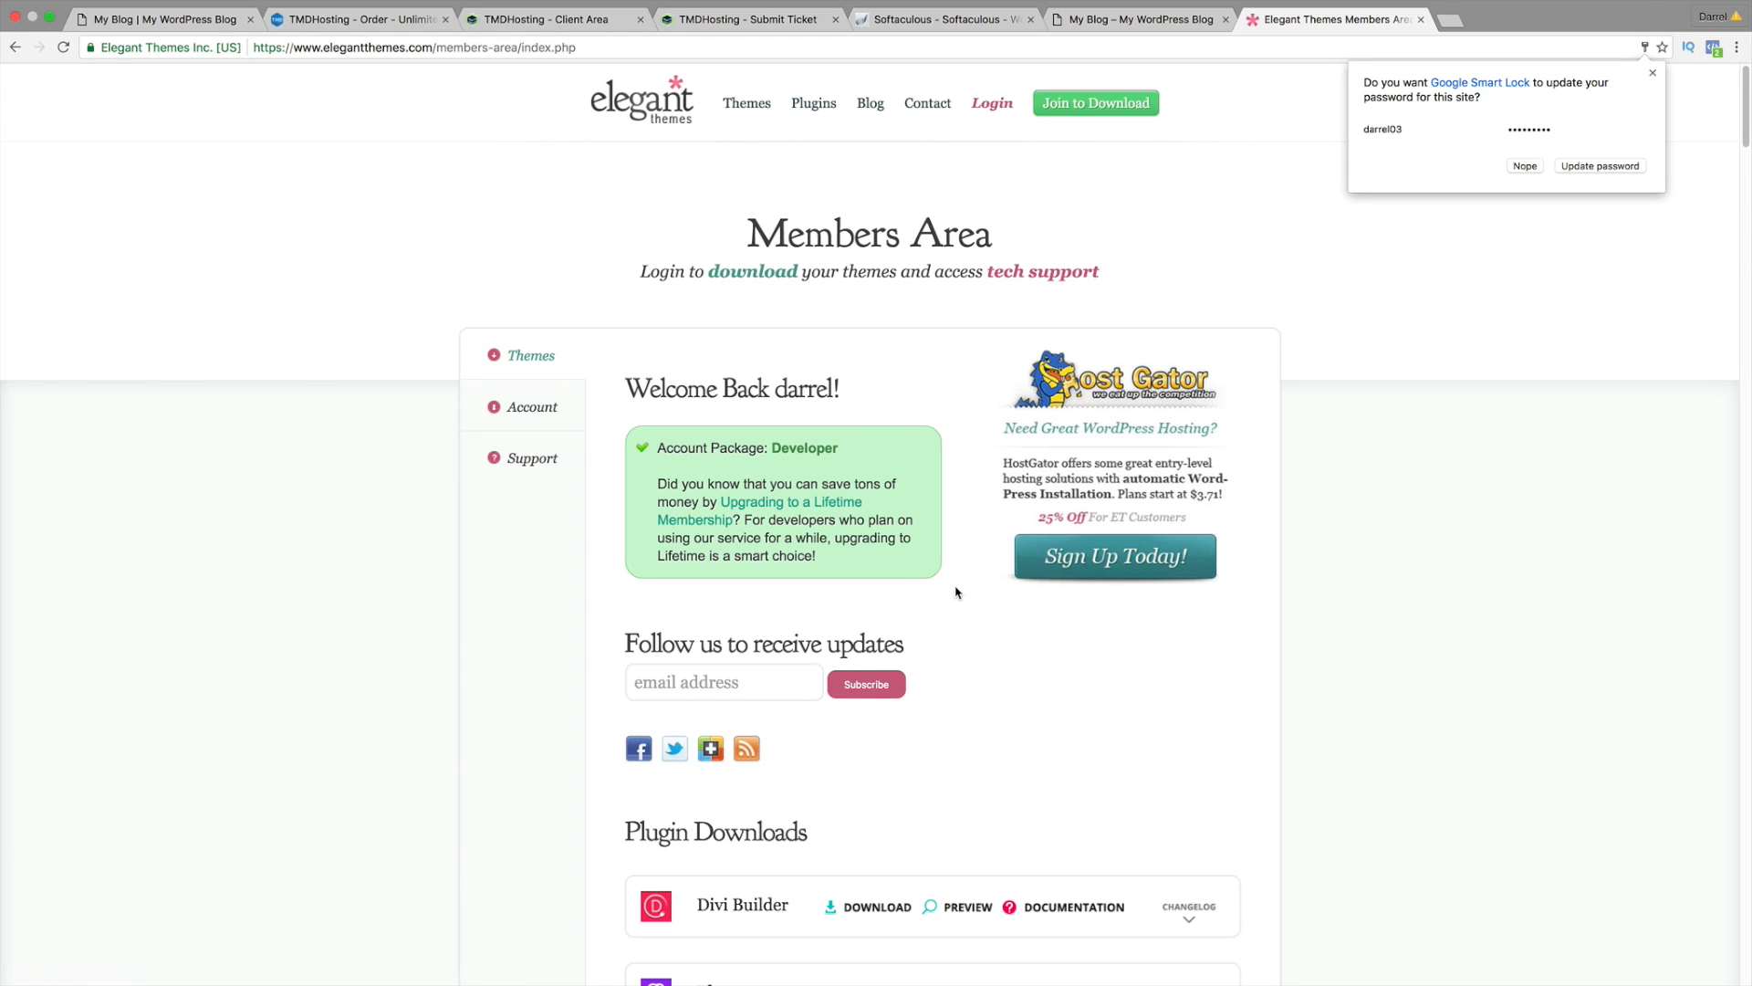
scroll(949, 591, "down", 3)
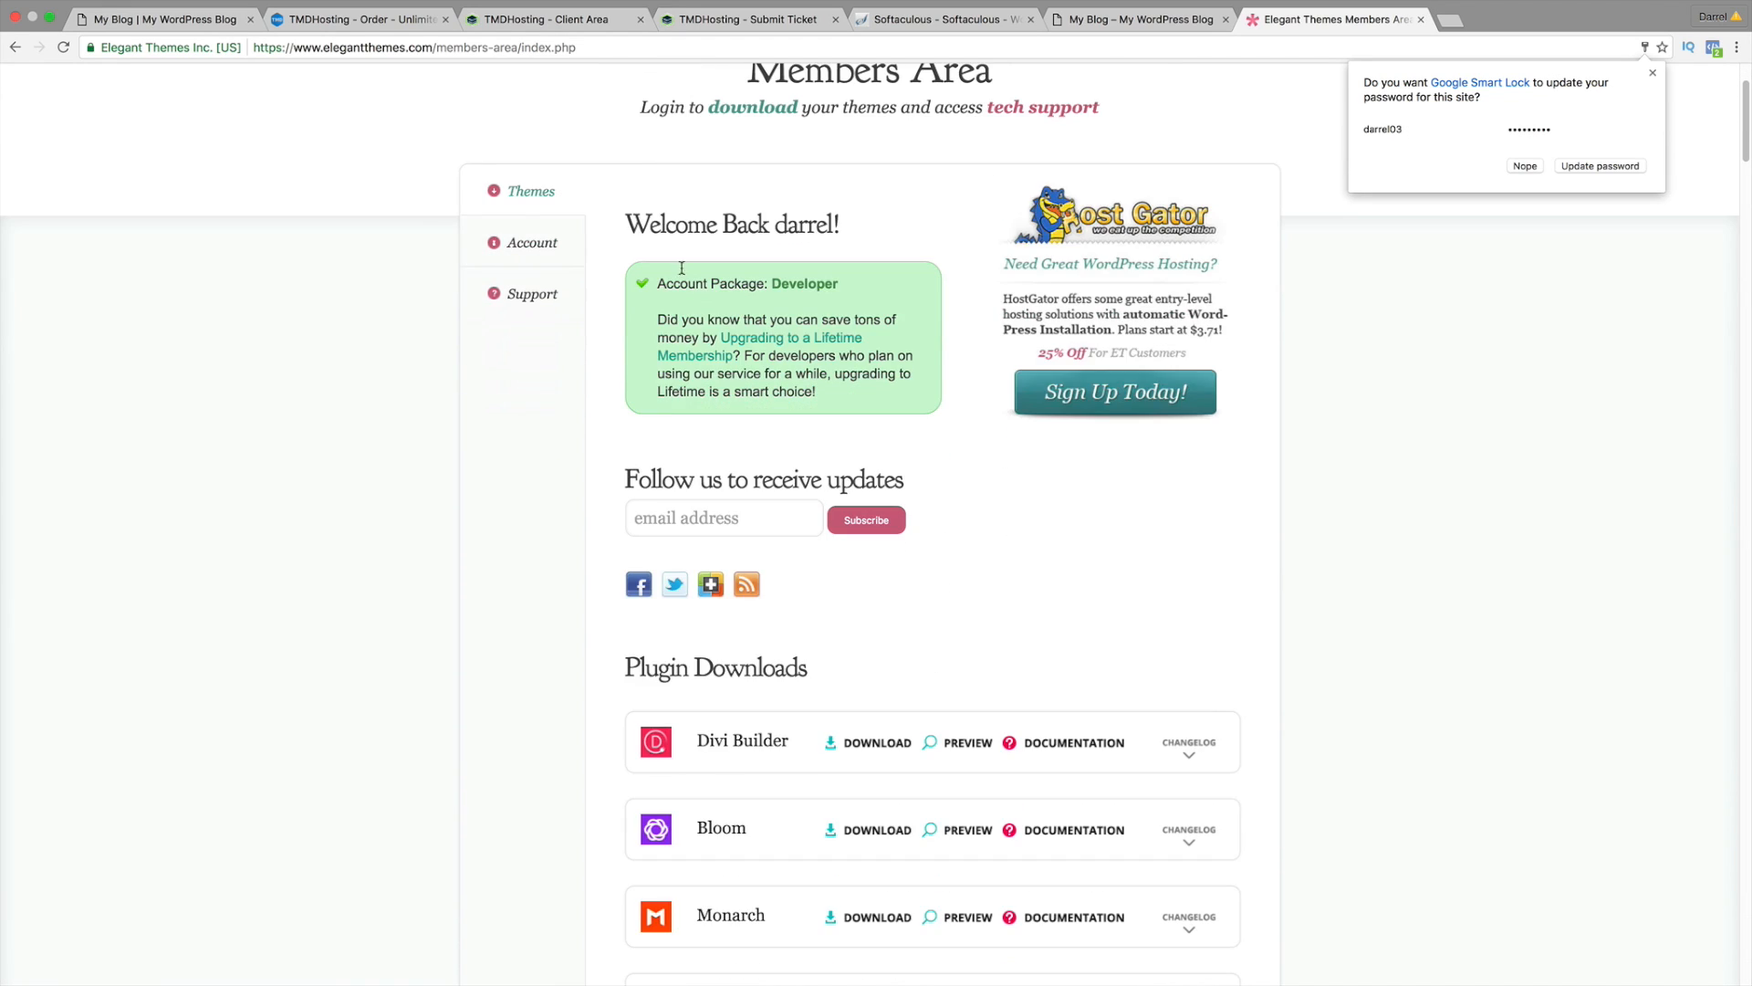
scroll(690, 437, "down", 3)
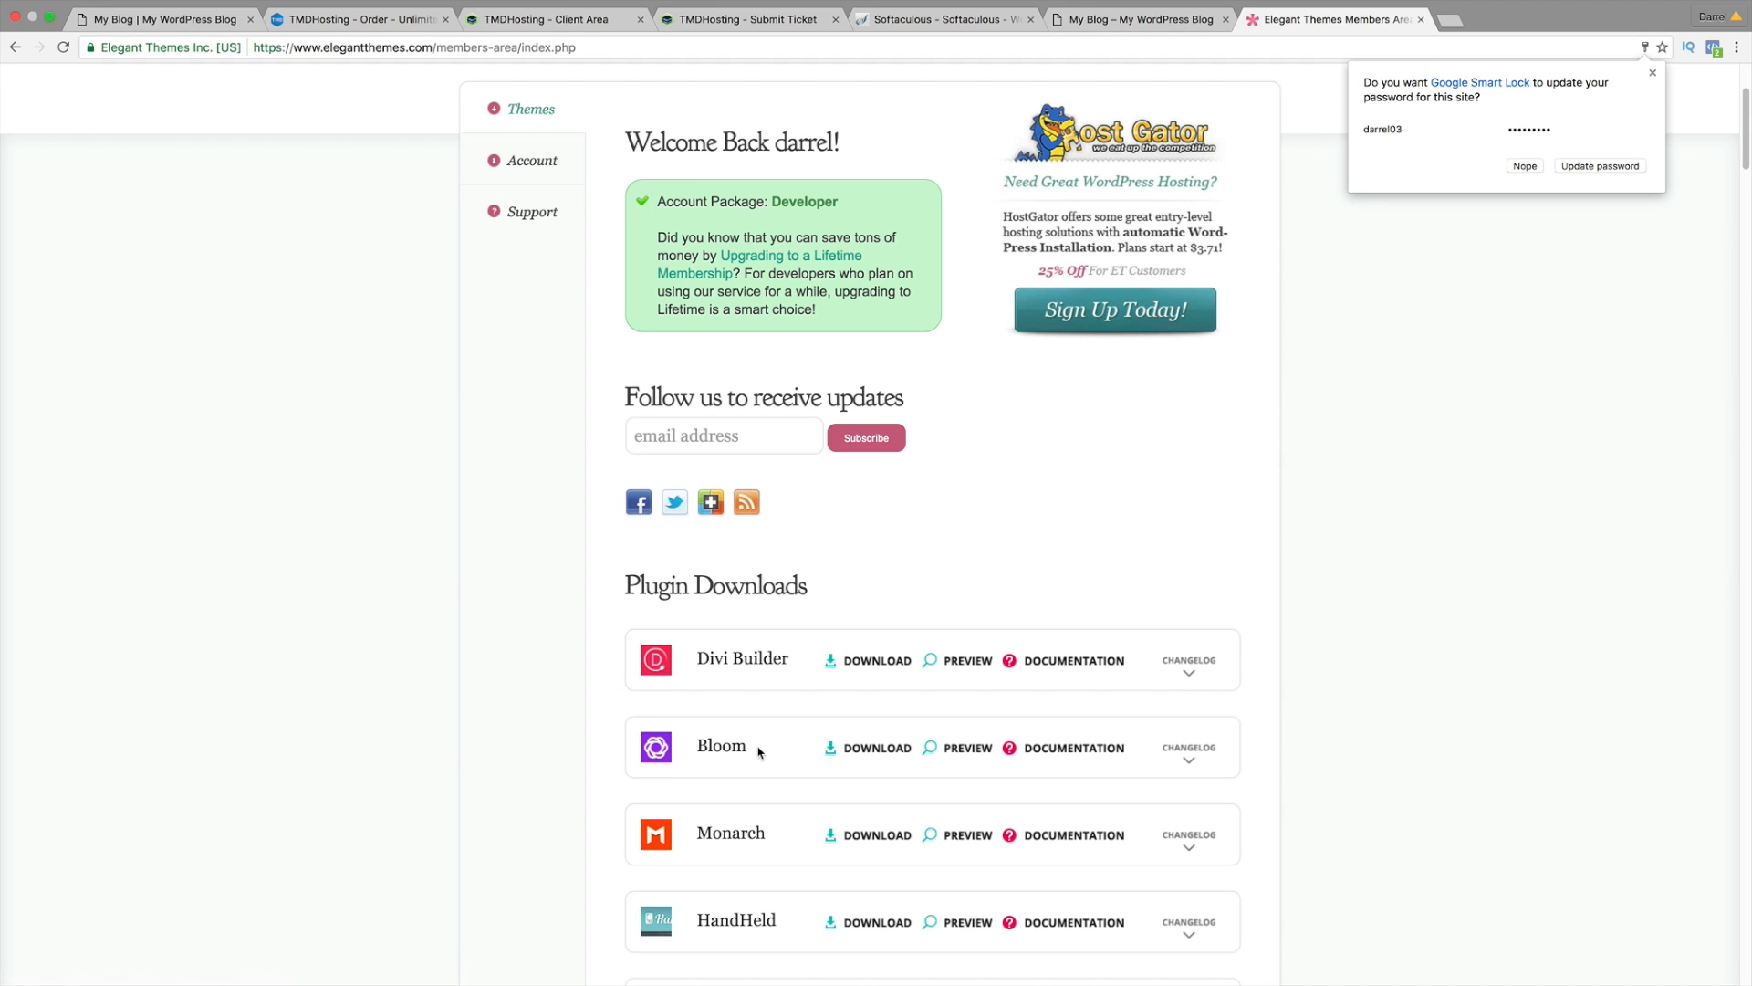
left_click(989, 749)
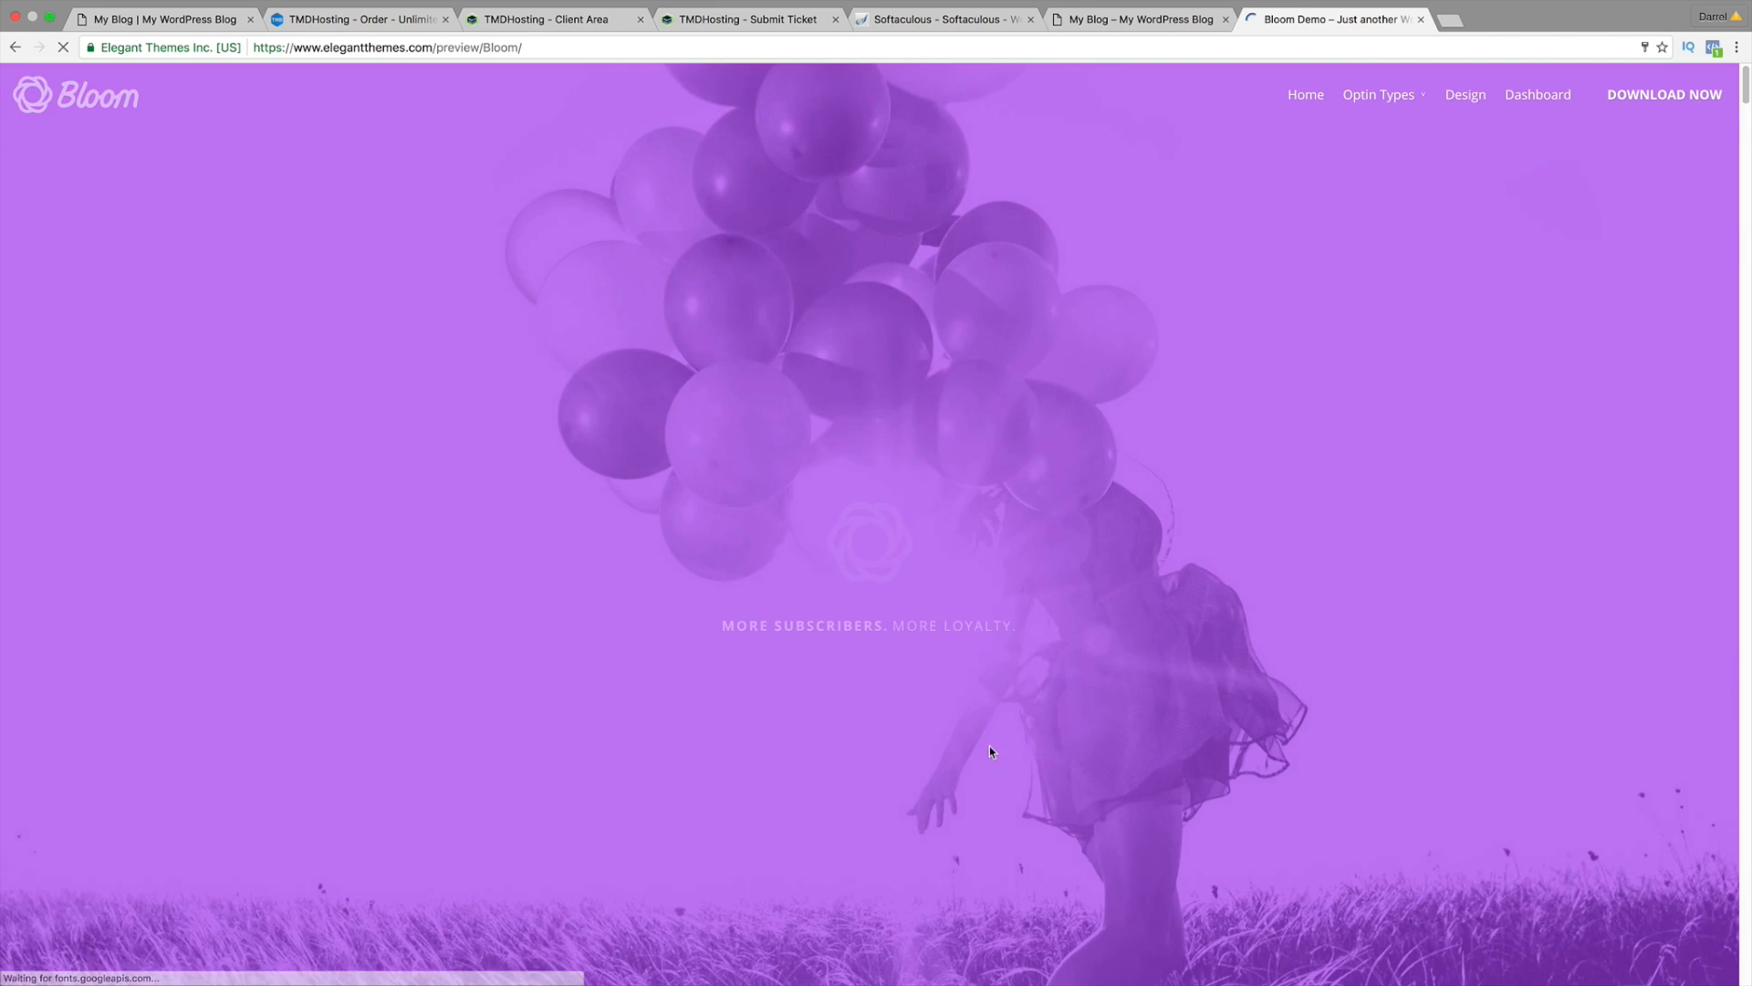
scroll(990, 739, "down", 3)
scroll(989, 735, "up", 3)
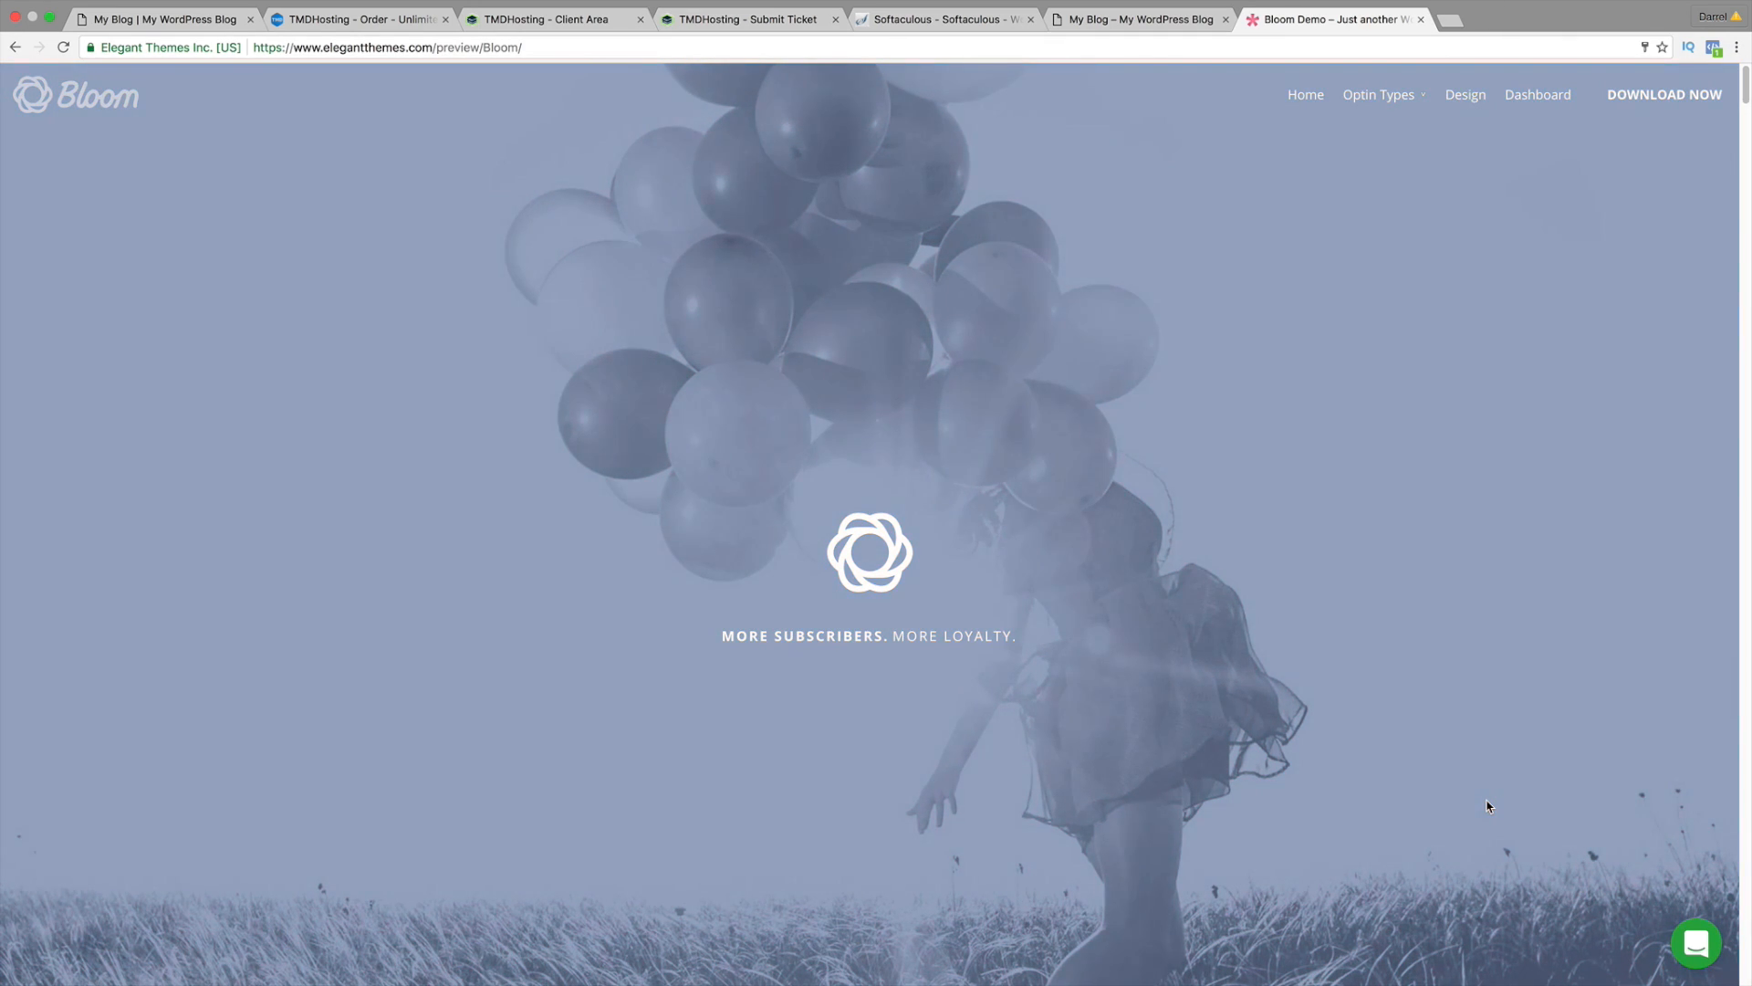
scroll(1487, 806, "down", 5)
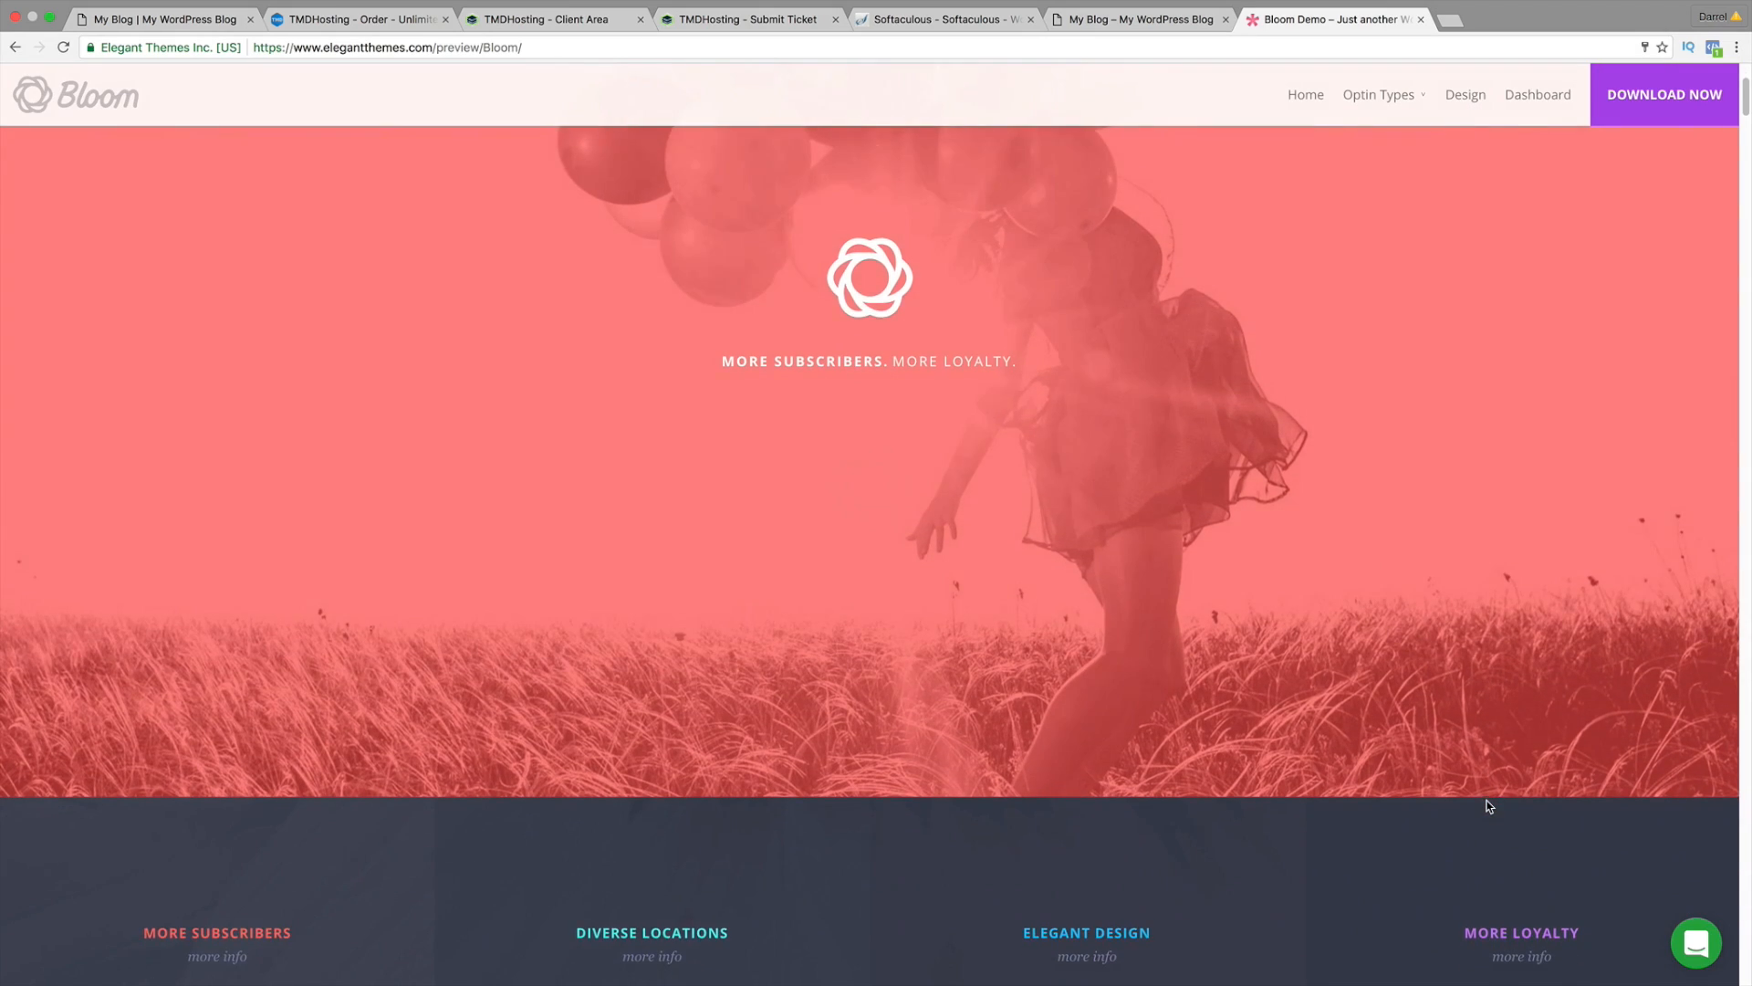
scroll(1487, 806, "down", 8)
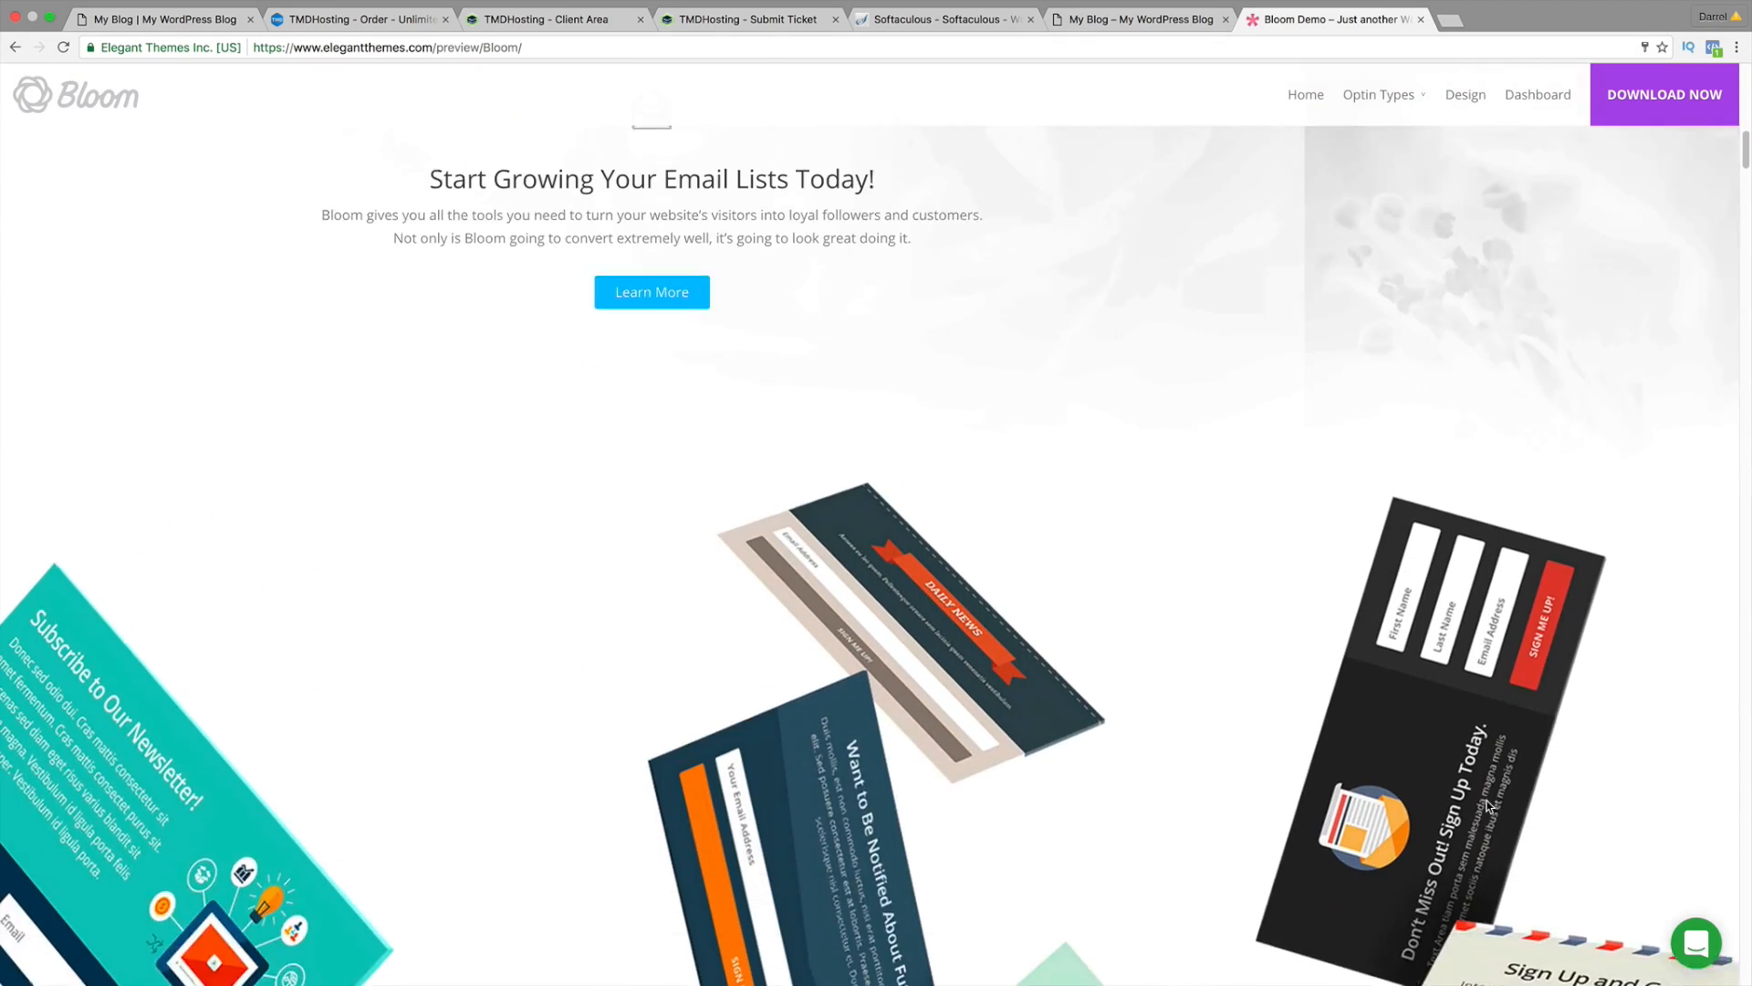
scroll(1487, 806, "down", 2)
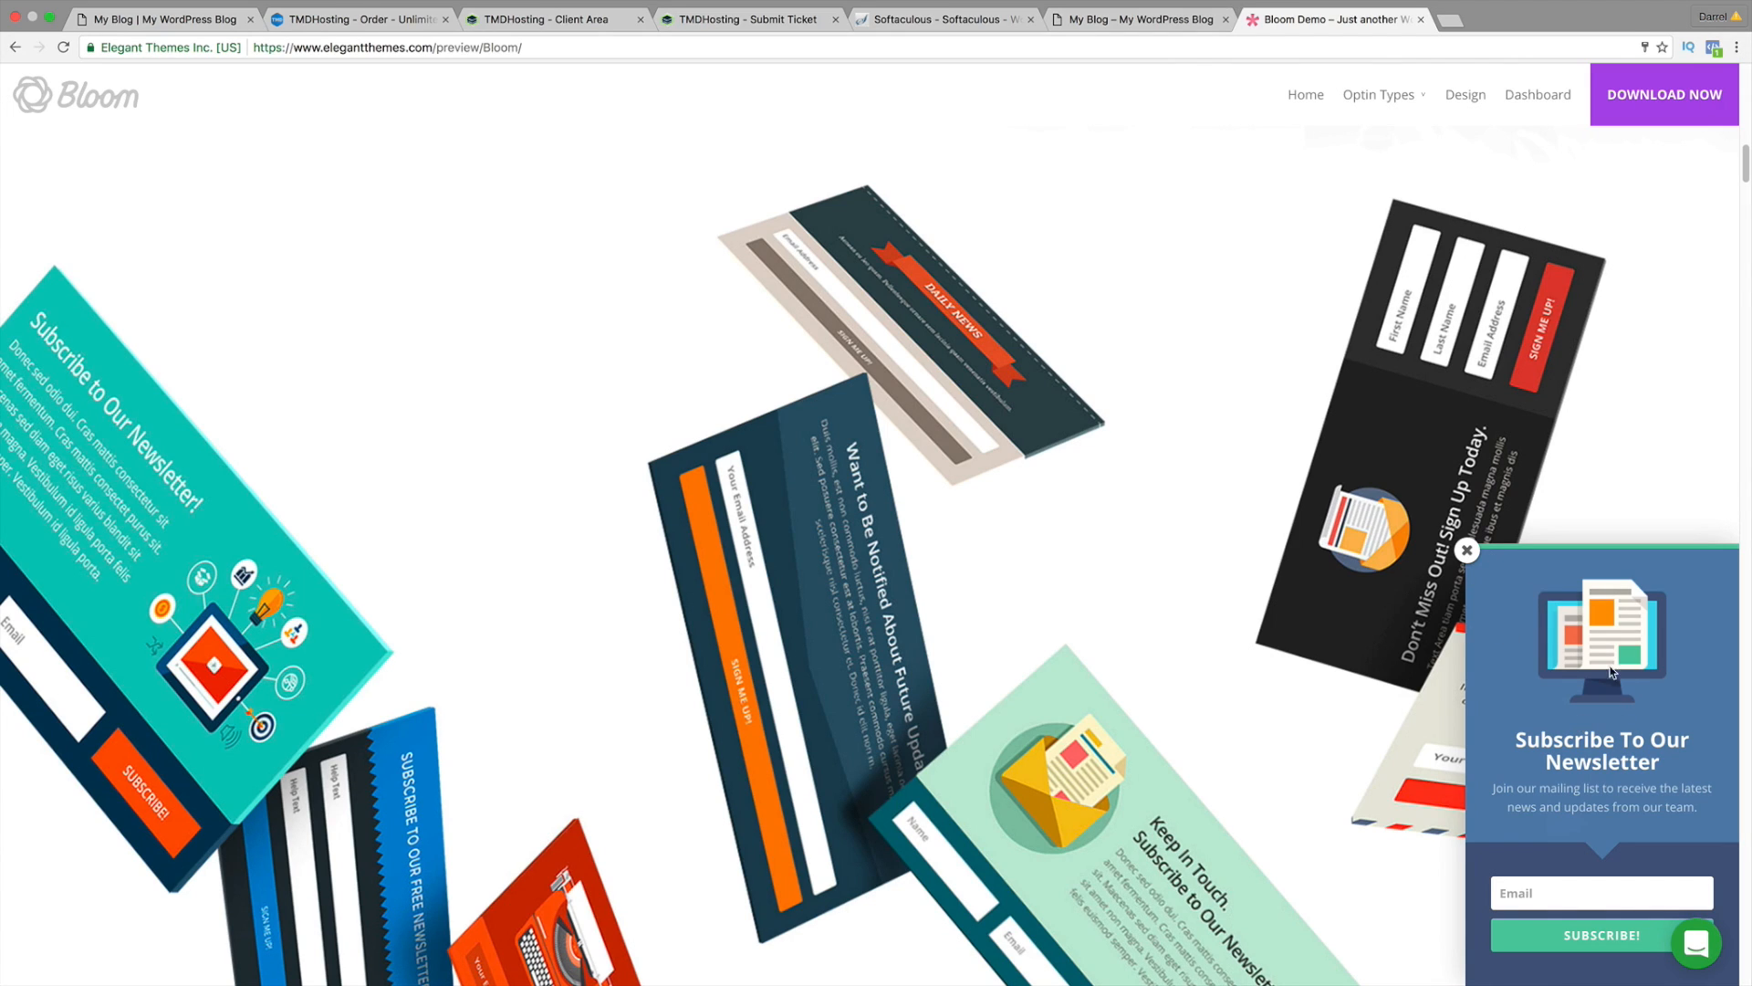
scroll(1547, 683, "up", 15)
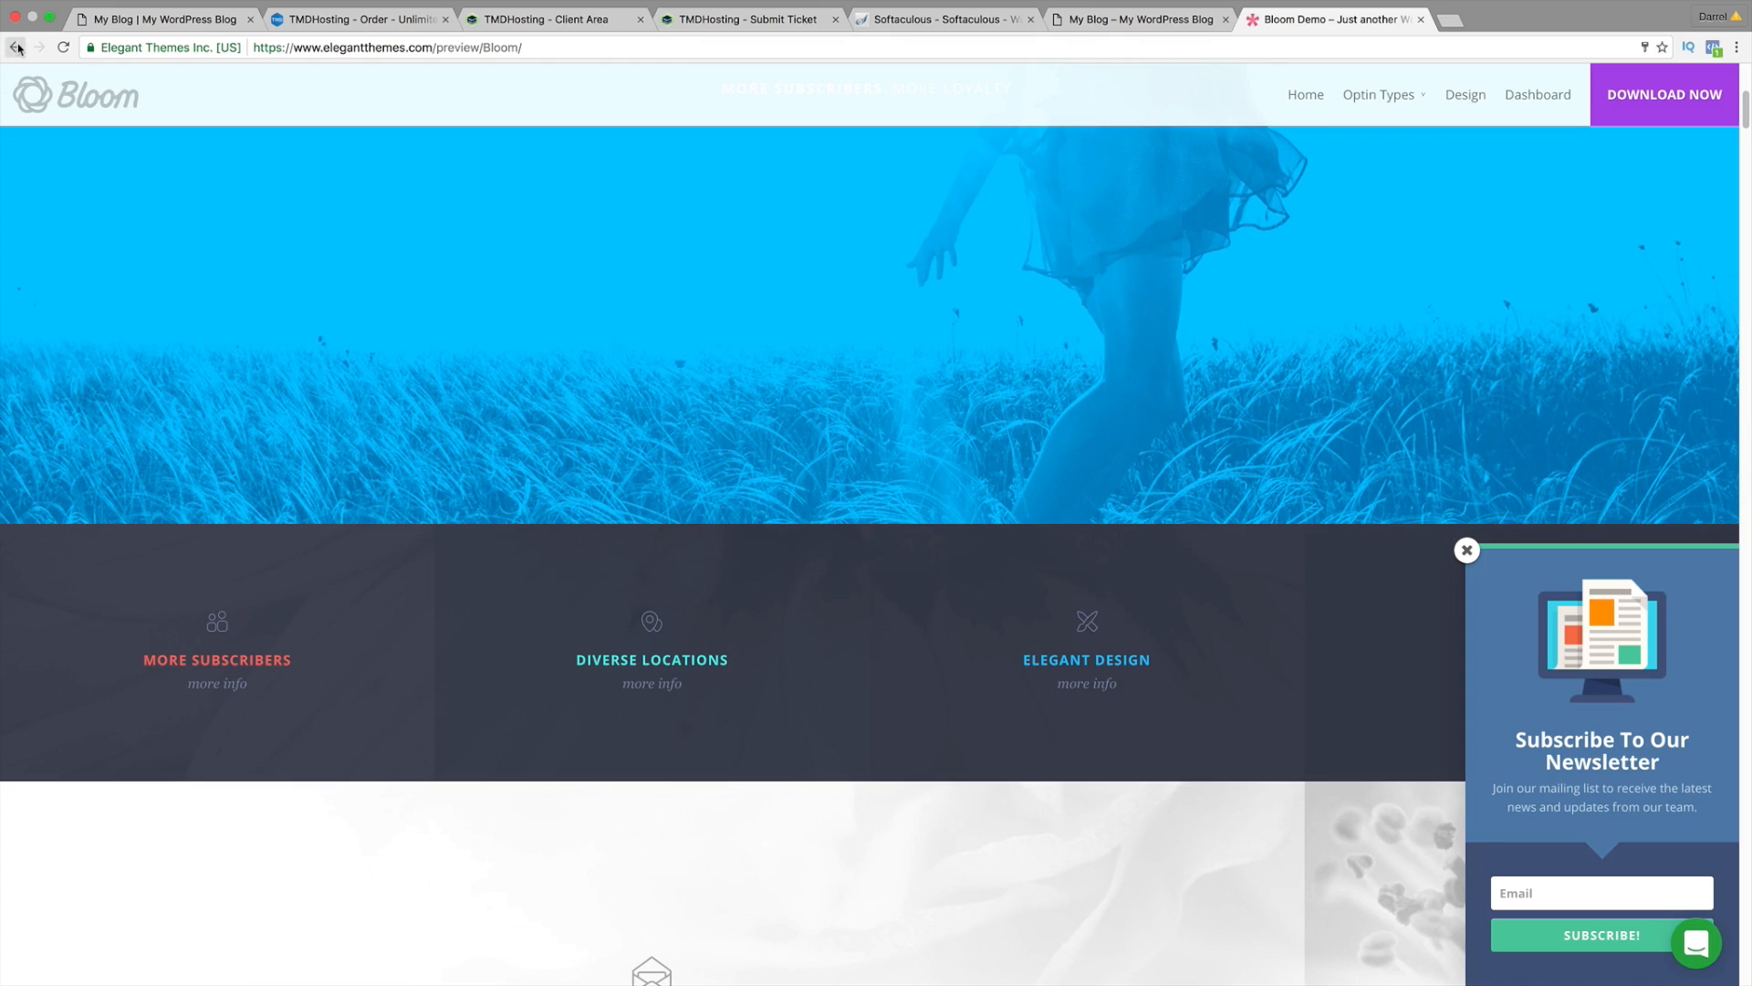
left_click(14, 47)
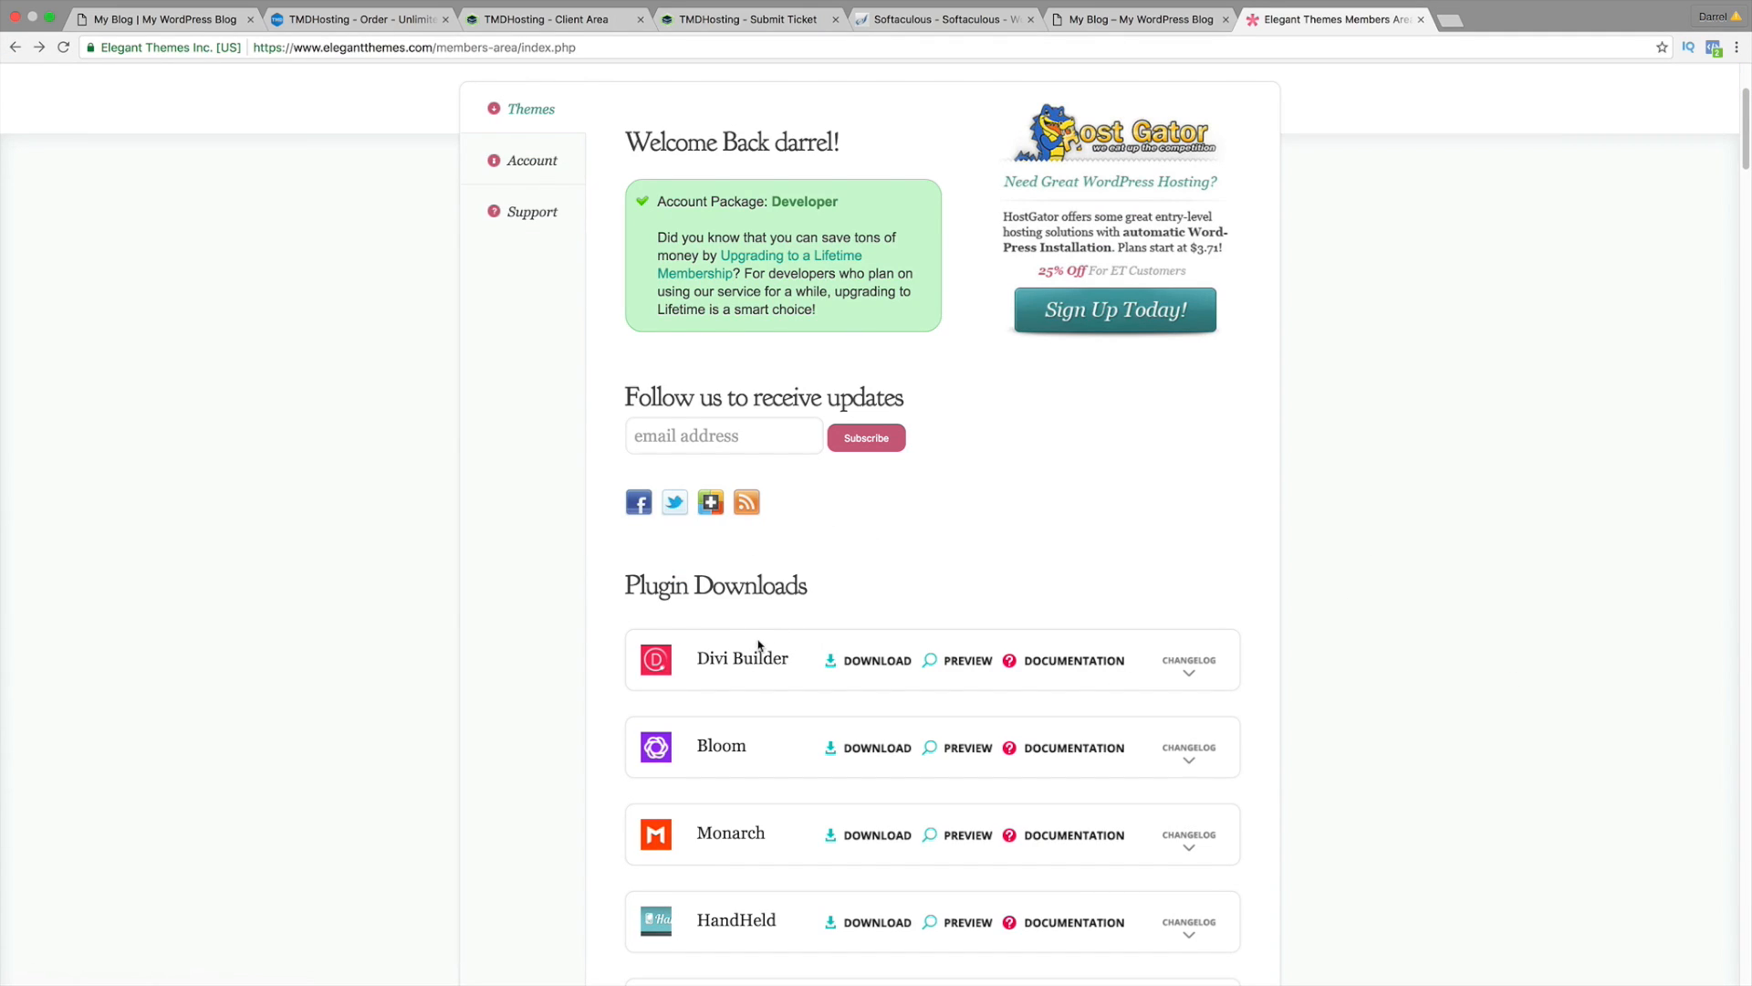
Step: Download the Divi Theme Package as Divi (7).zip and switch back to the My Blog tab
scroll(759, 638, "down", 5)
scroll(758, 633, "down", 12)
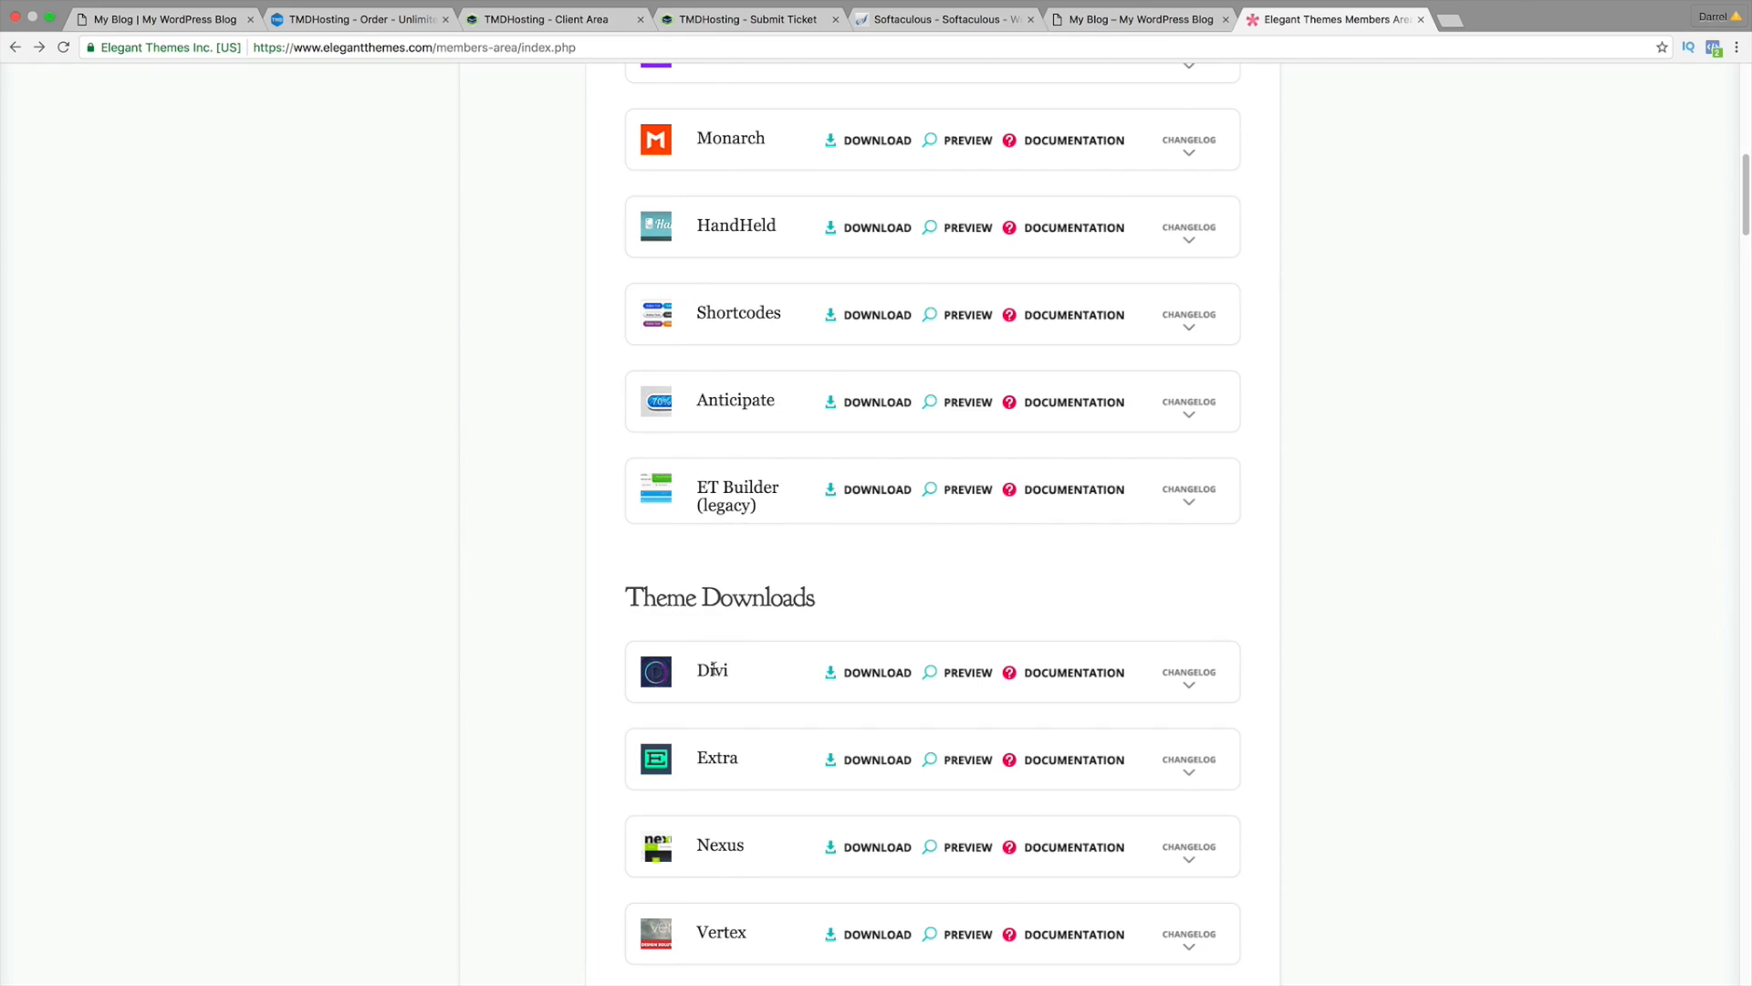
left_click(862, 675)
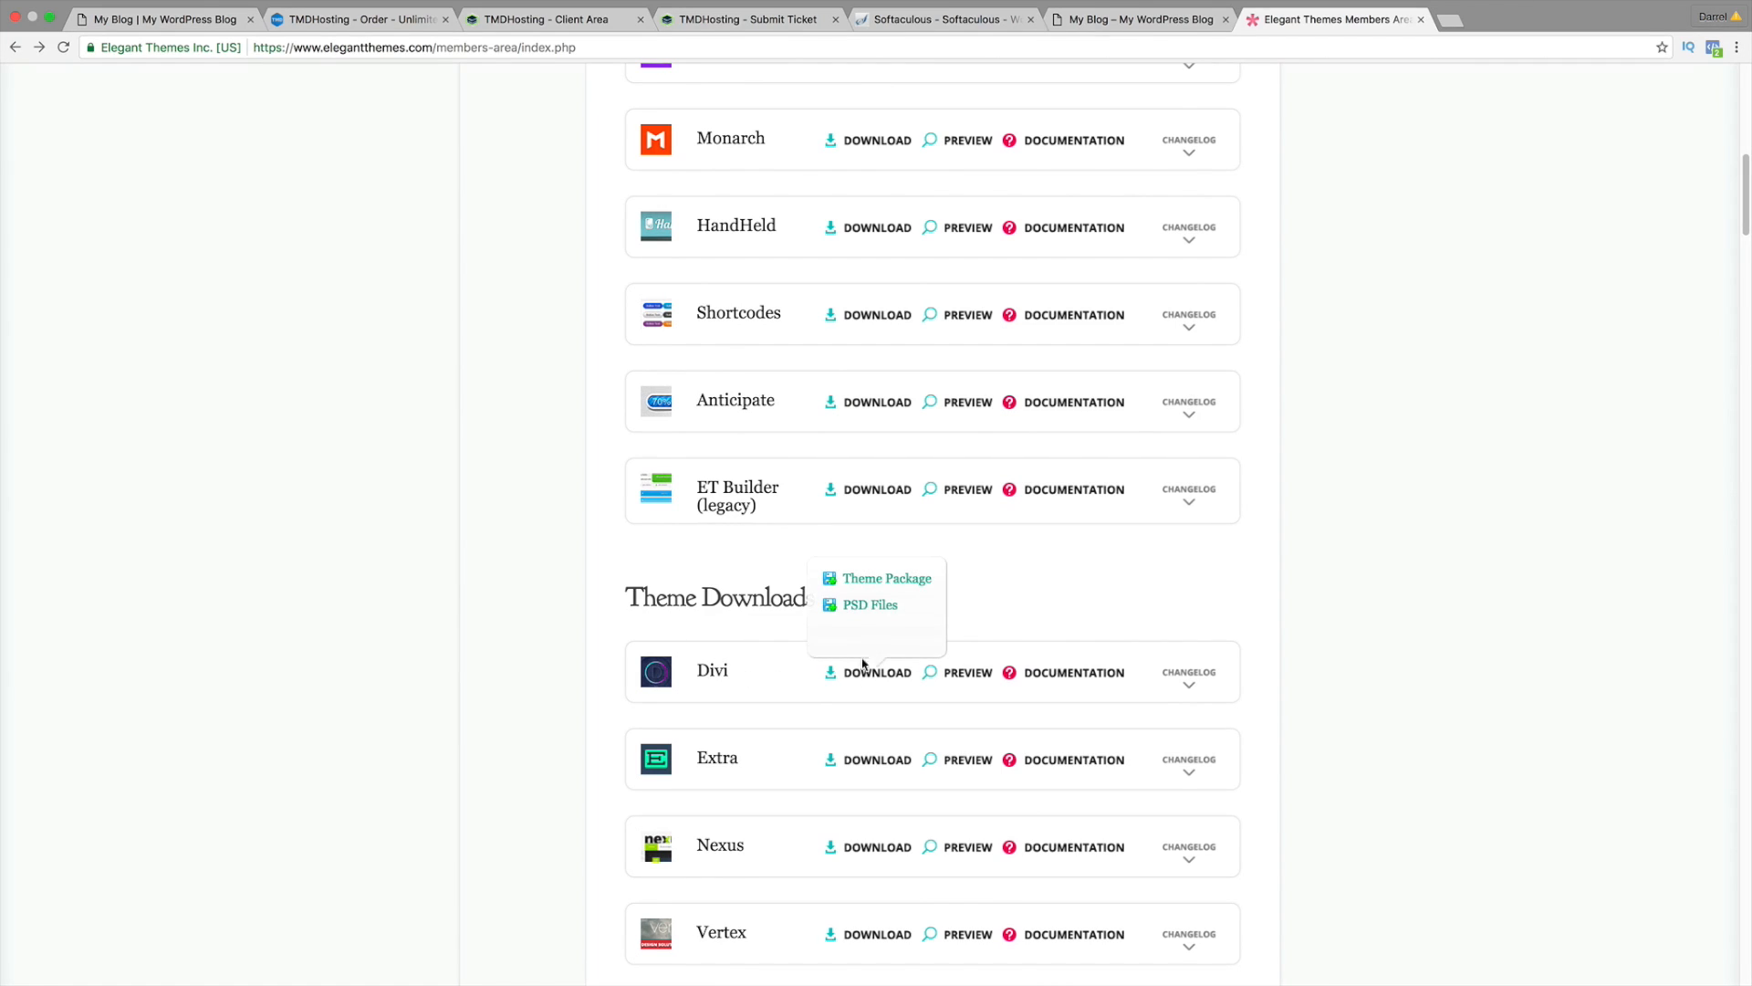
left_click(872, 582)
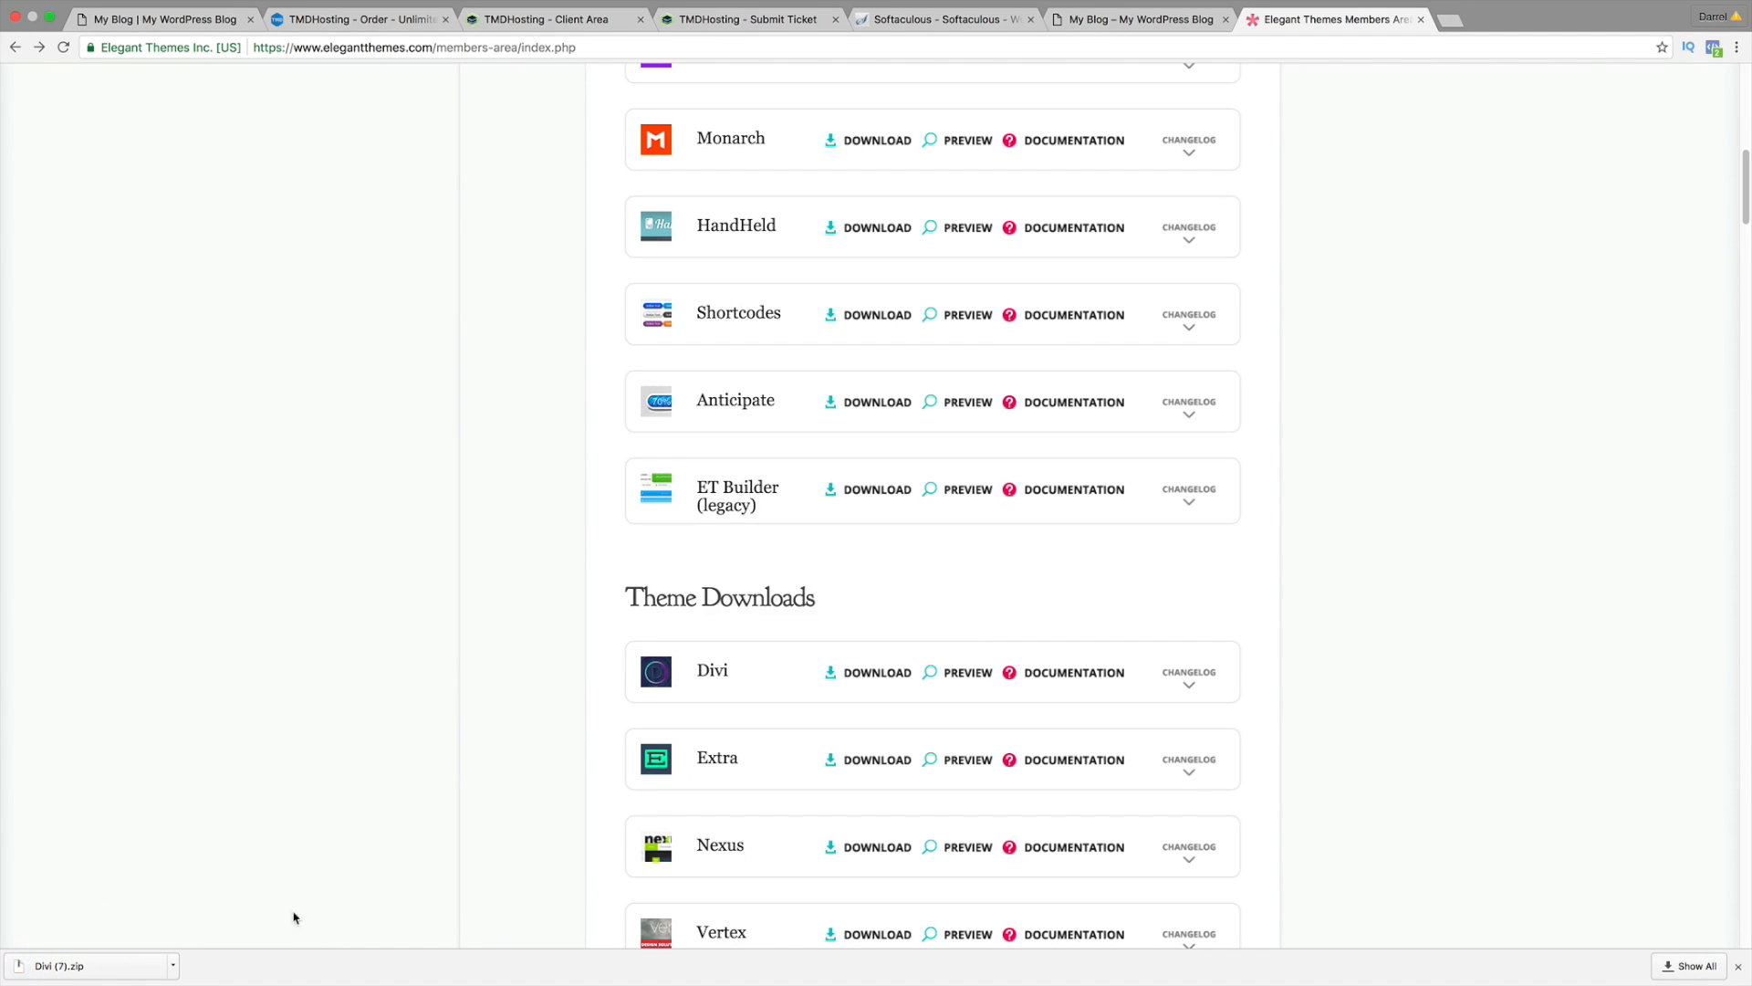
left_click(1131, 25)
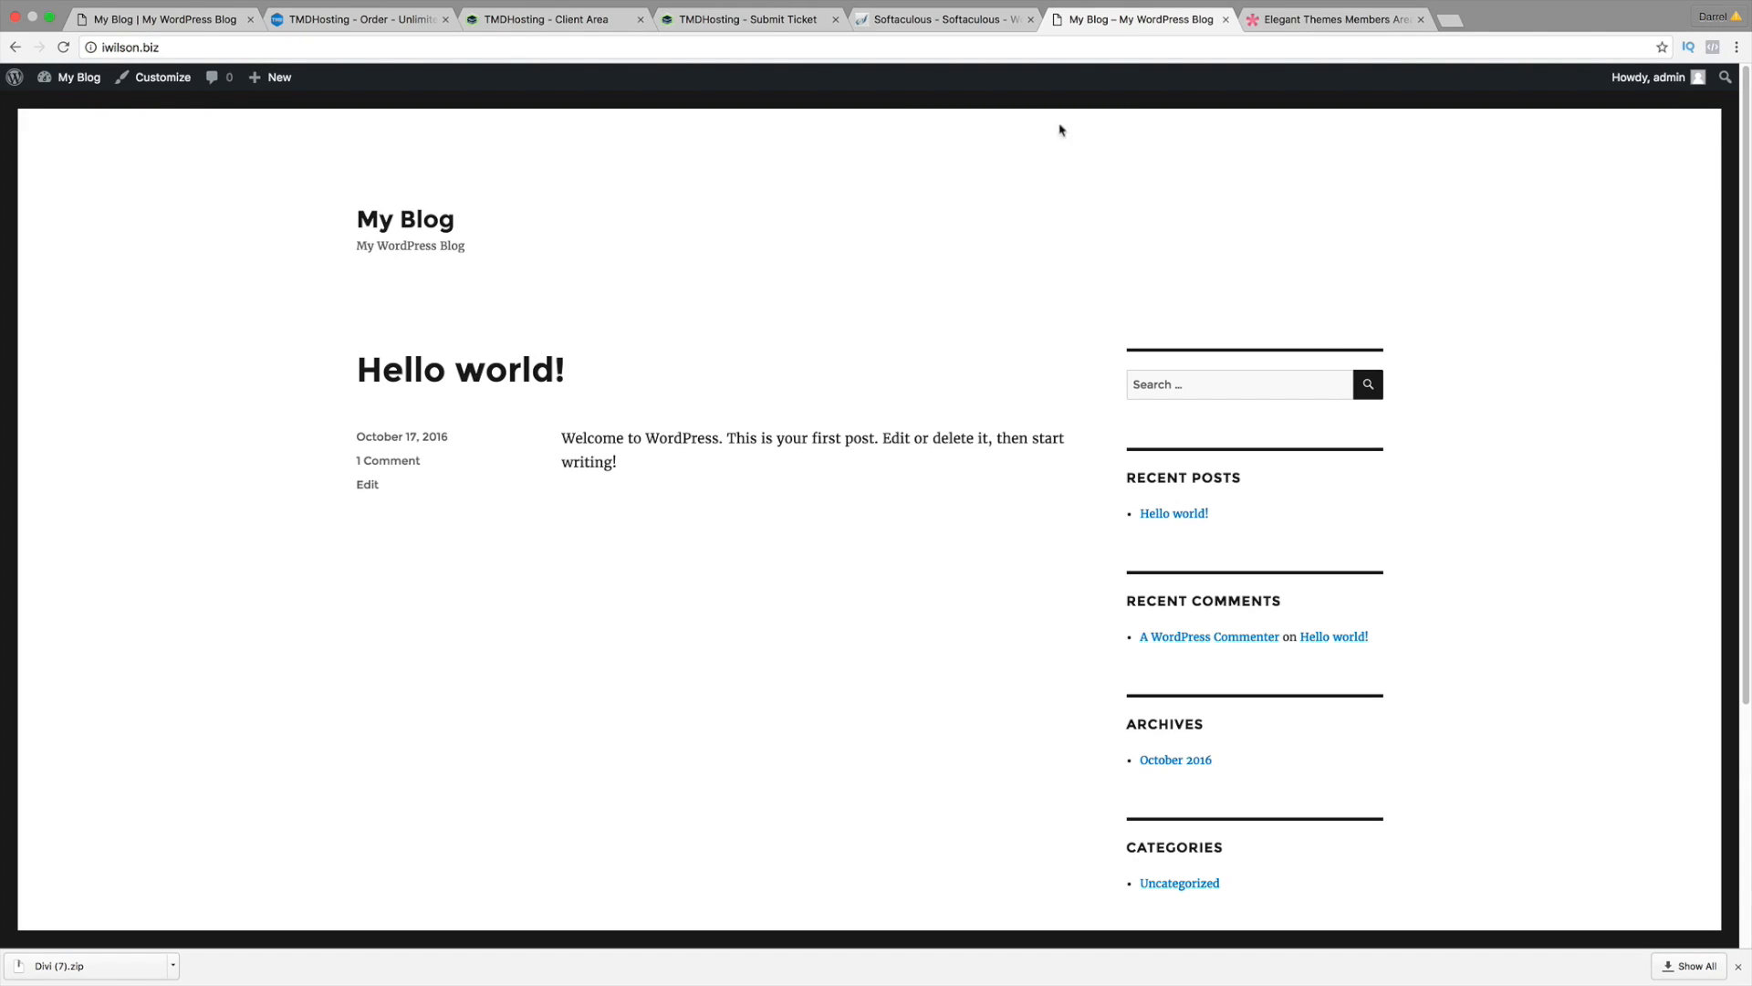
Step: Go from the My Blog dashboard to Appearance > Themes and open Add New on iwilson.biz
mouse_move(78, 78)
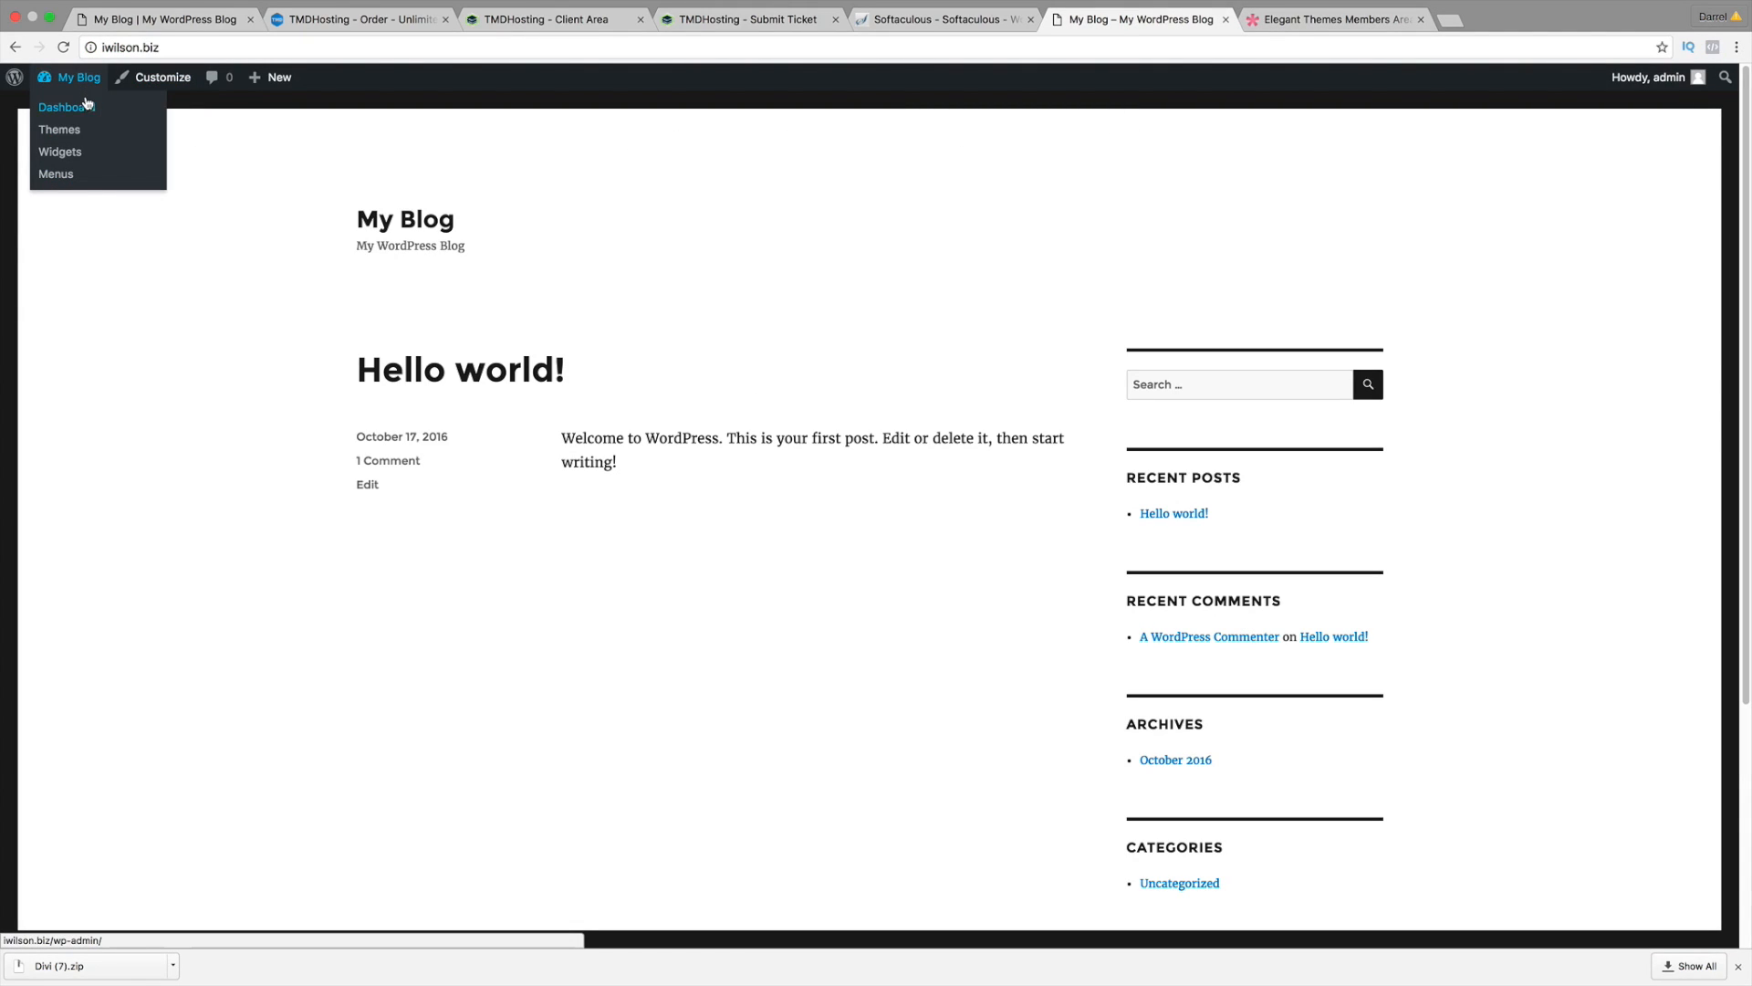
left_click(88, 109)
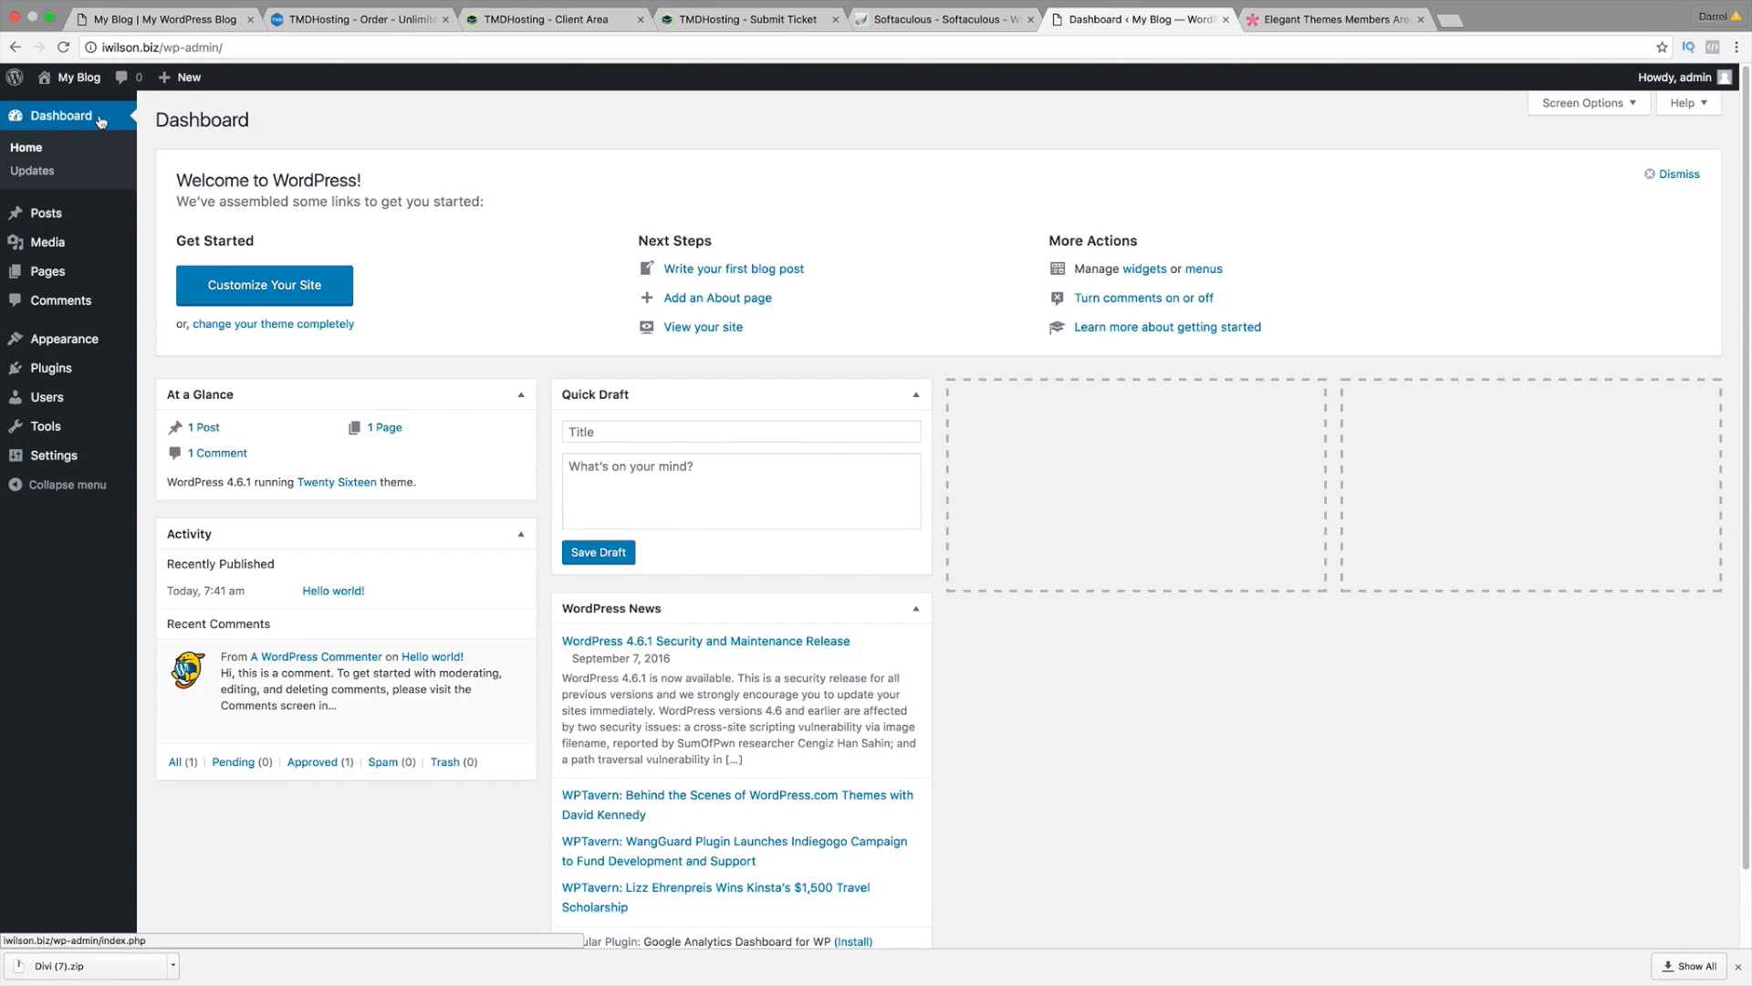
mouse_move(66, 341)
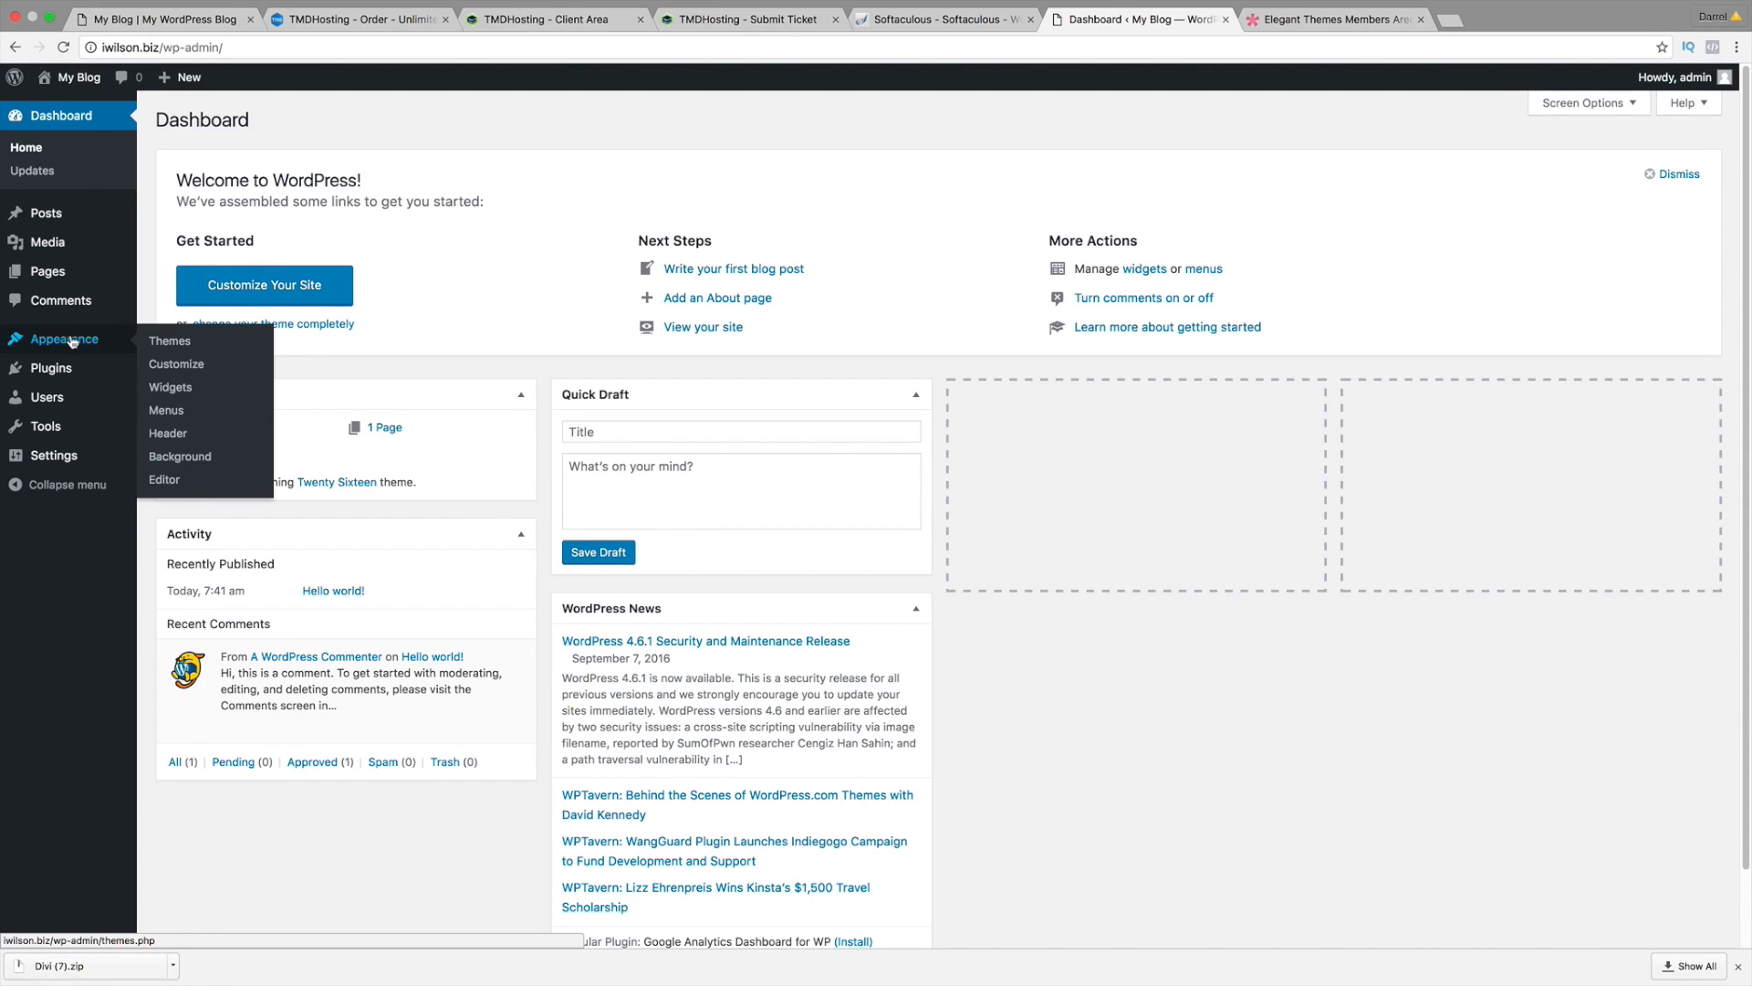
left_click(178, 342)
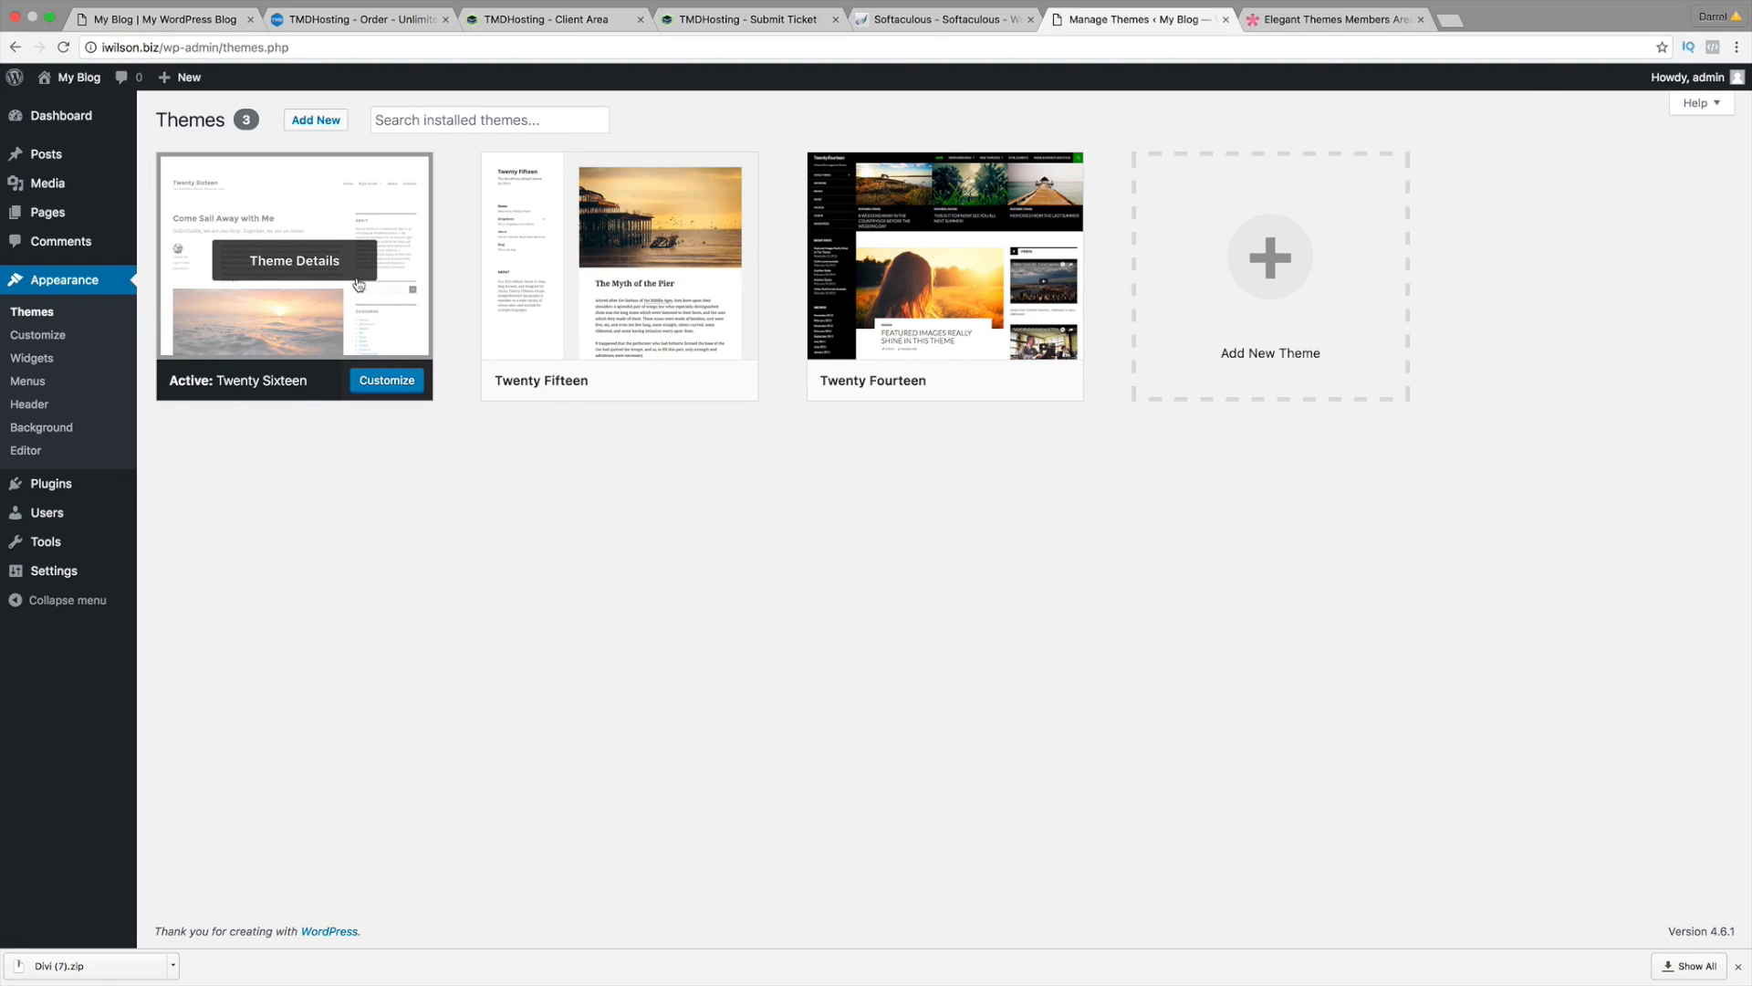
left_click(310, 129)
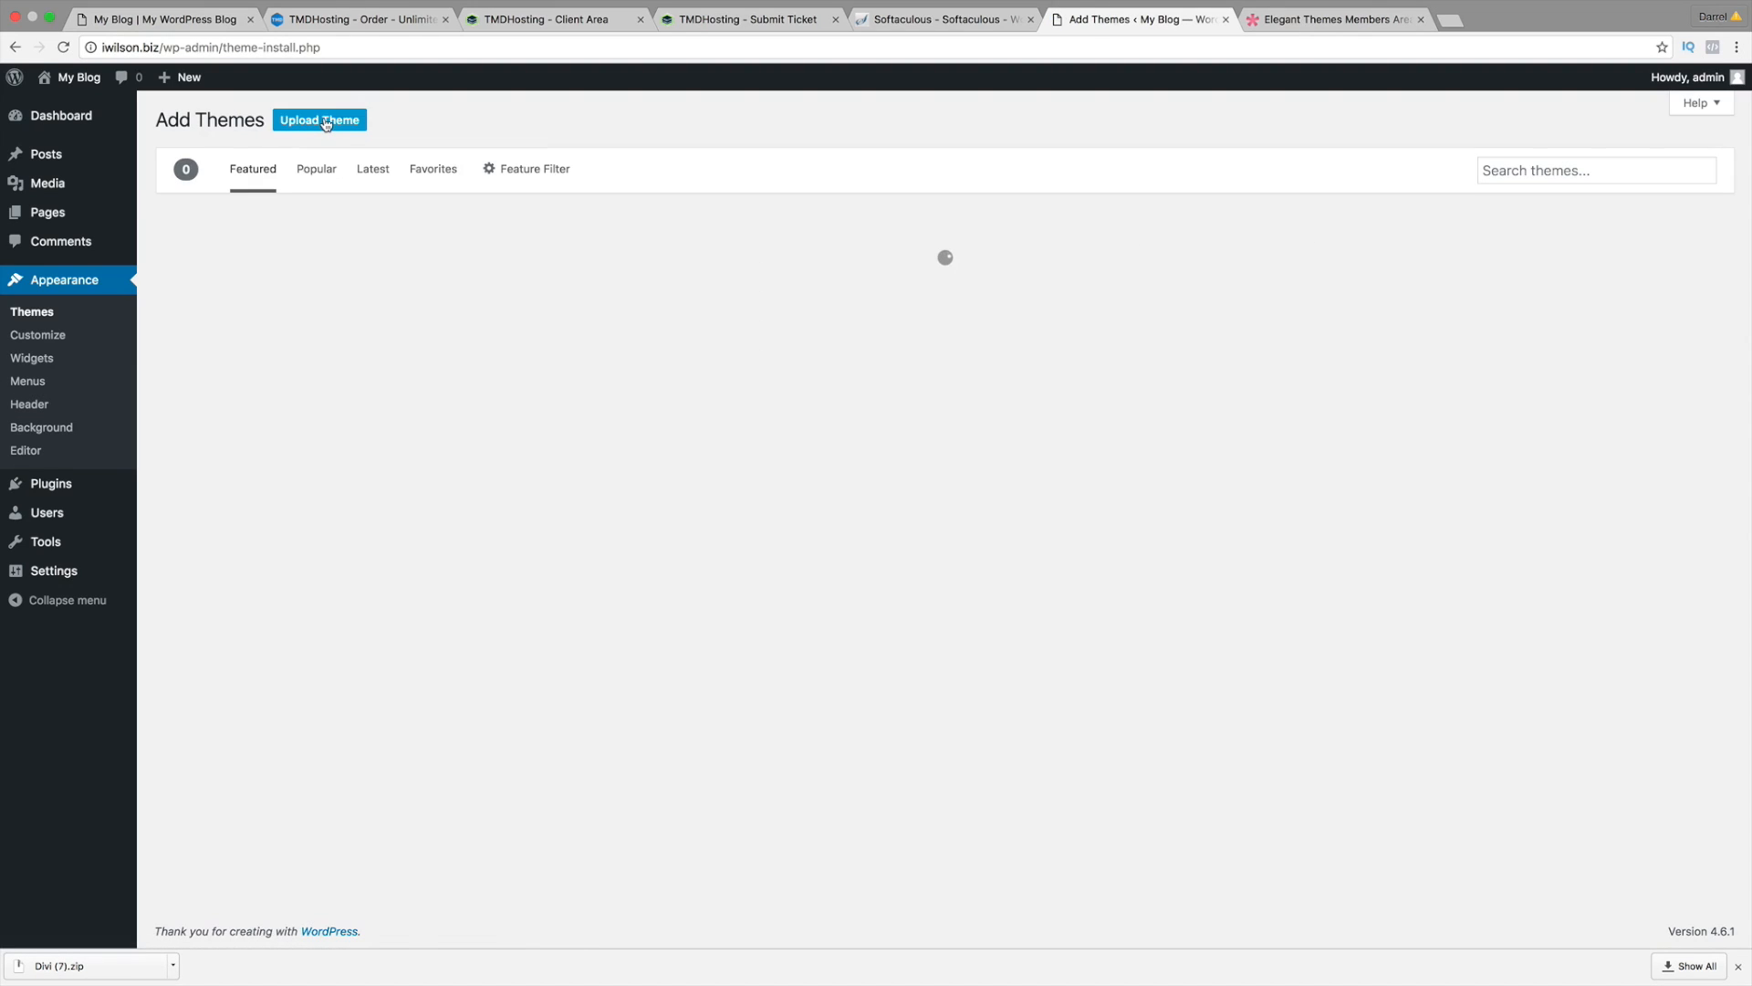
Step: Upload Divi (7).zip from the Downloads folder as a theme and start installing it
left_click(338, 122)
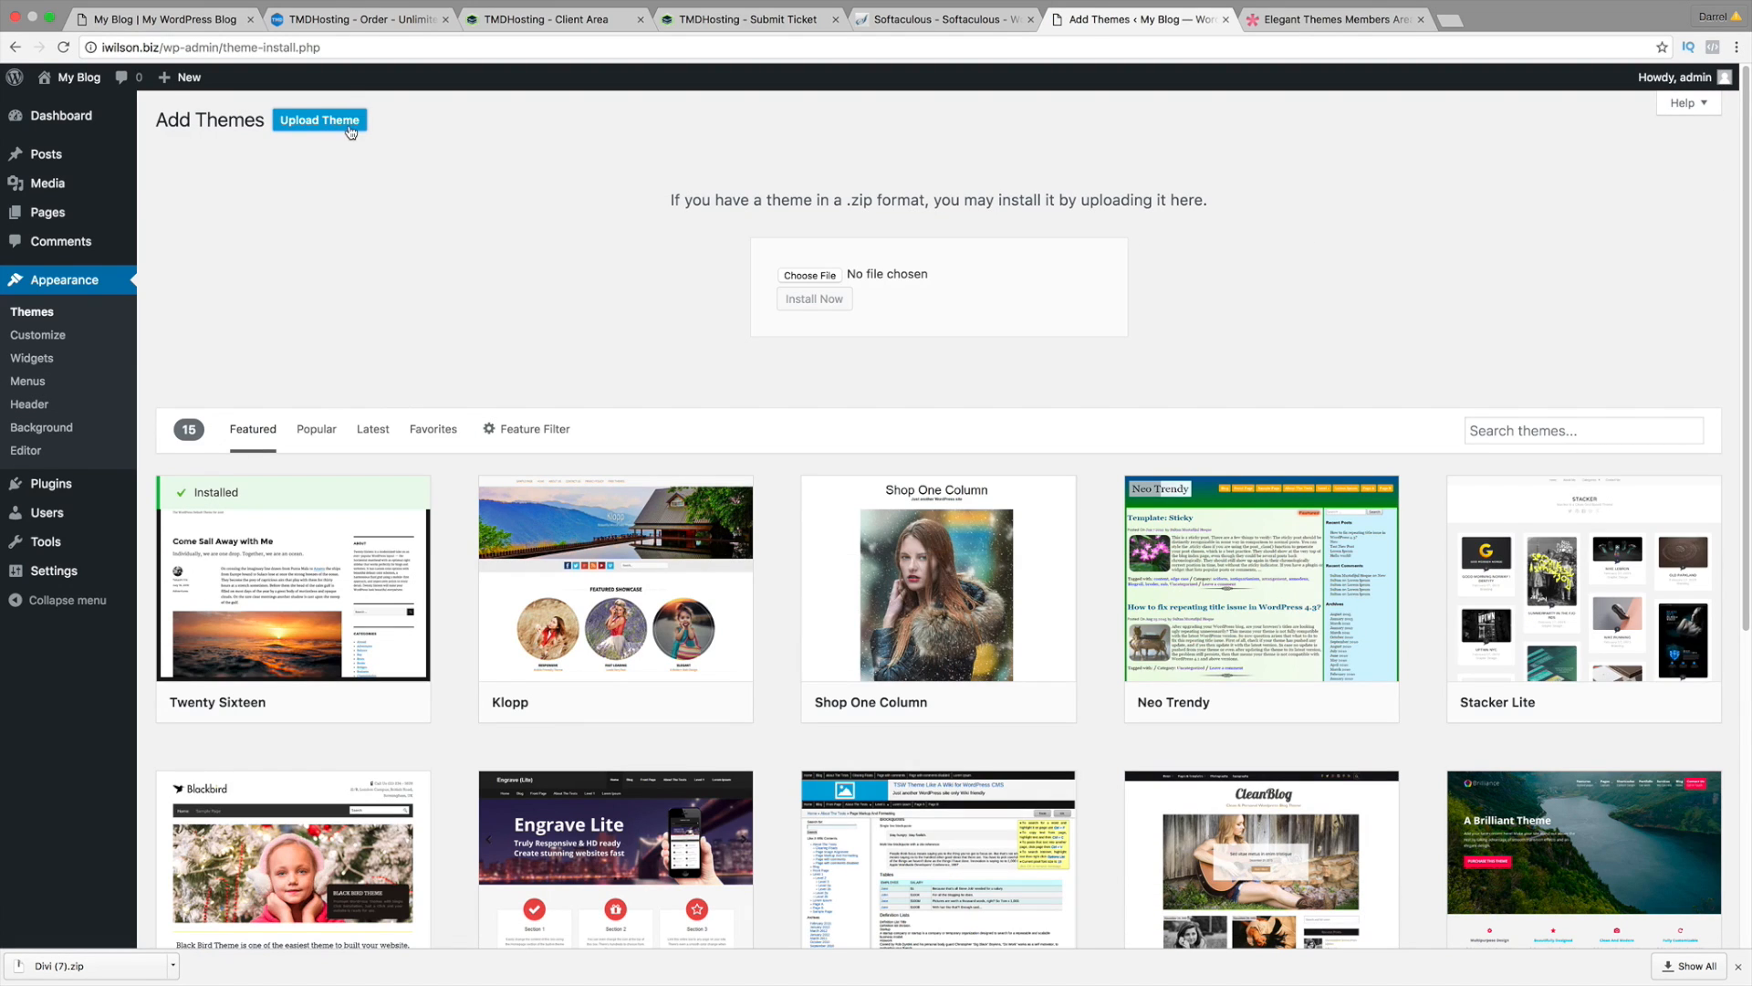
left_click(805, 276)
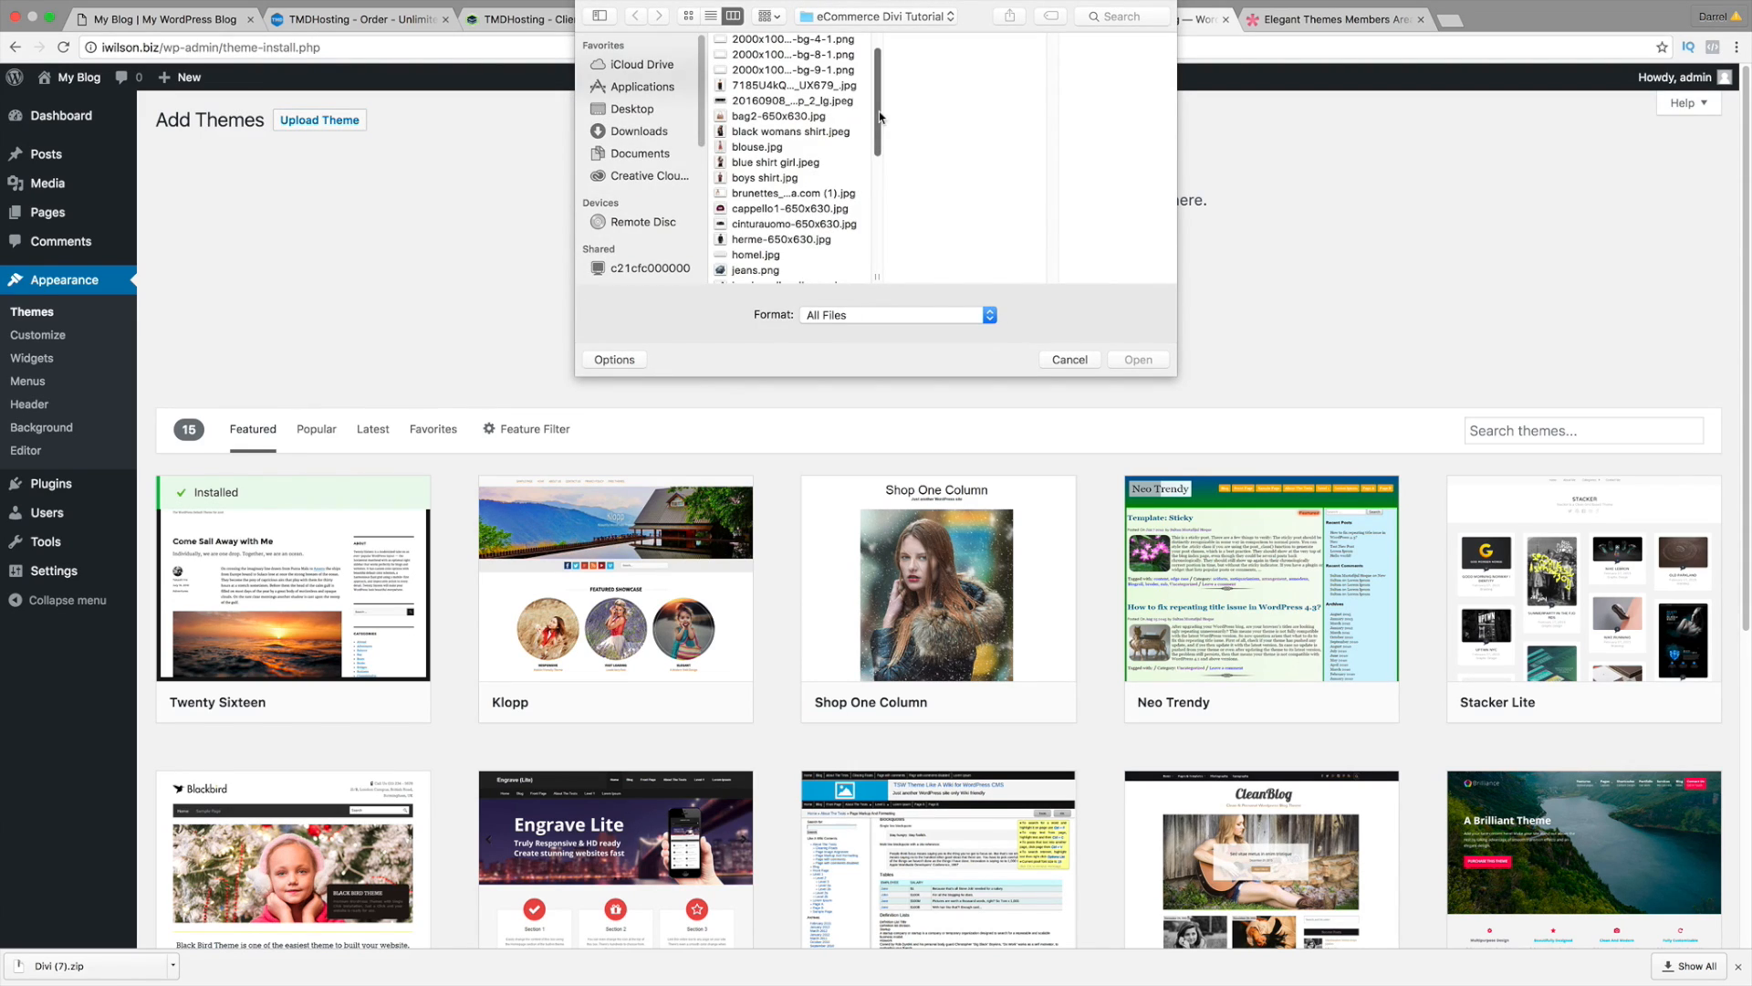
left_click(650, 131)
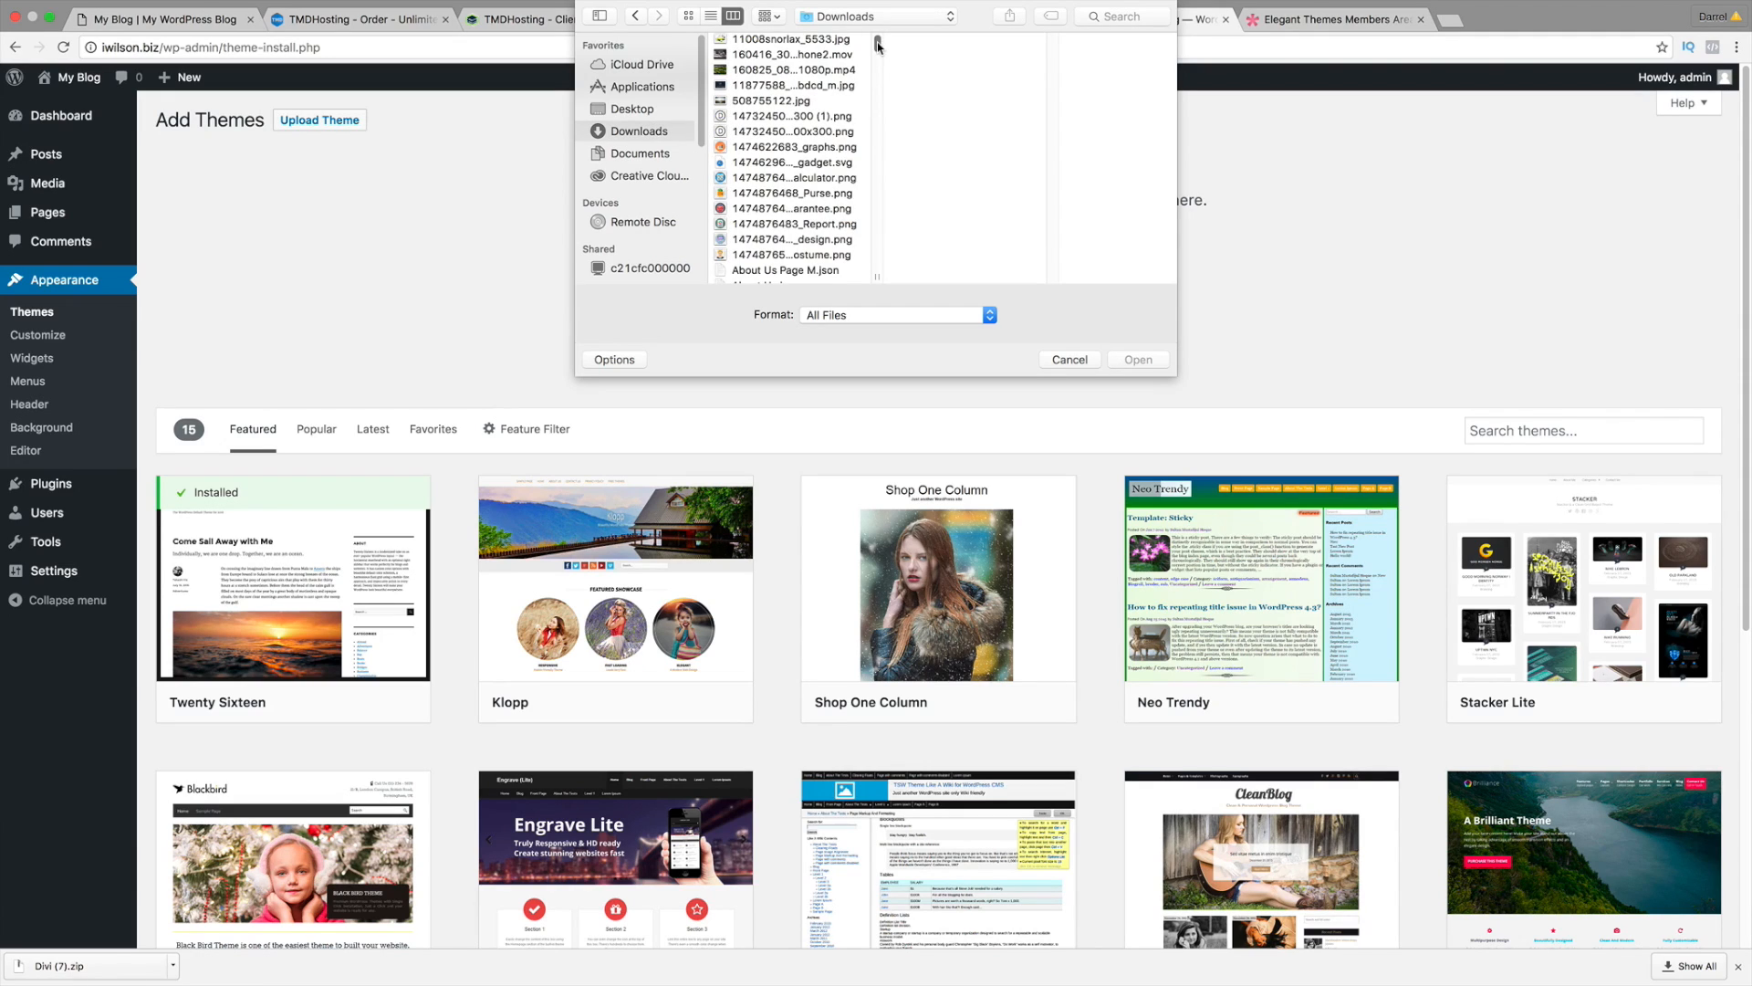
left_click_drag(878, 46, 877, 107)
left_click(810, 109)
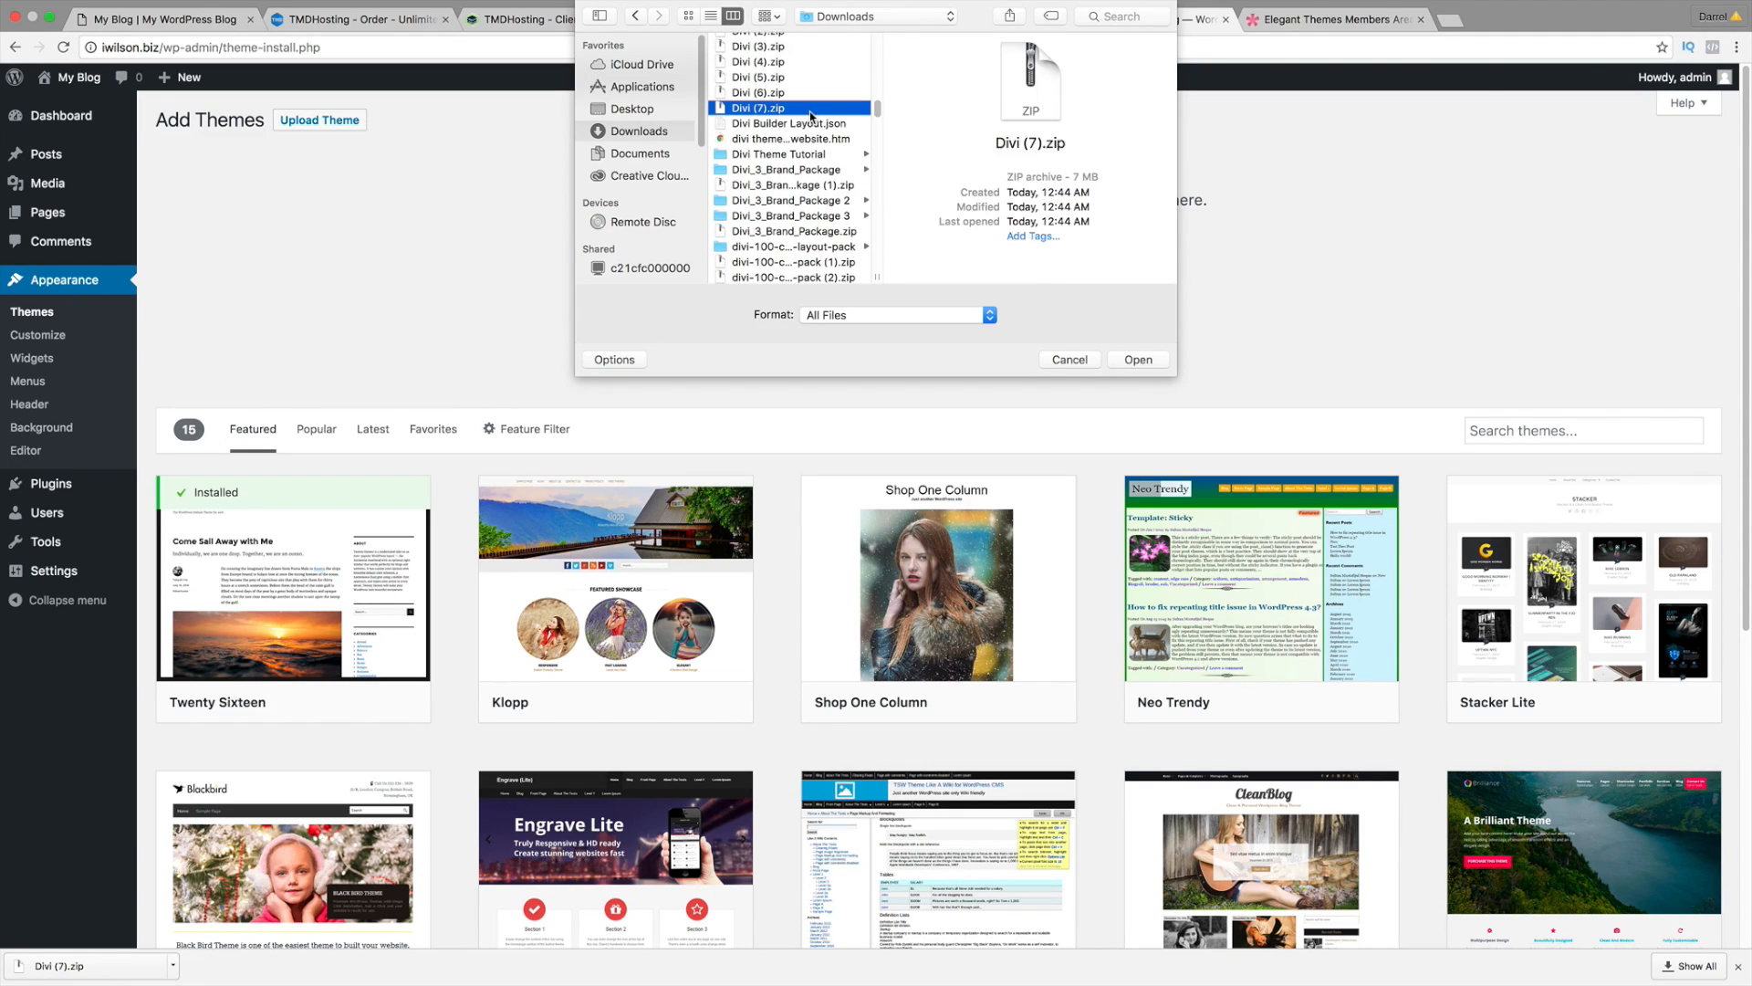
left_click(1138, 360)
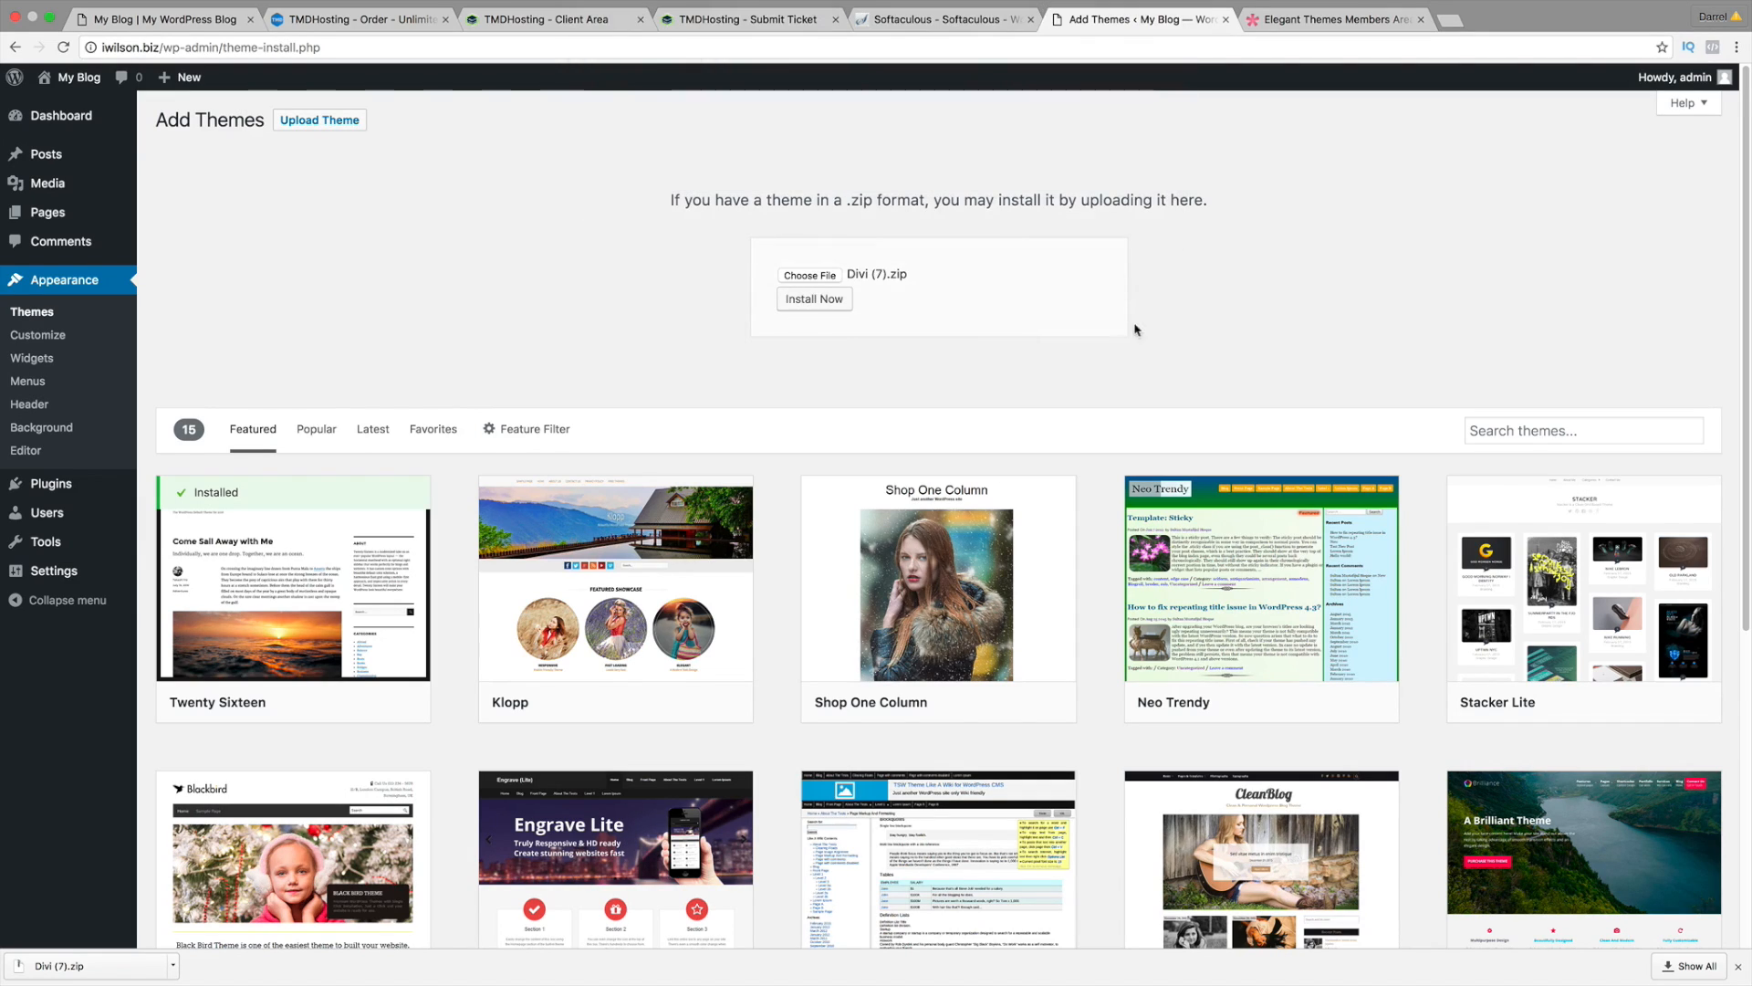
left_click(834, 308)
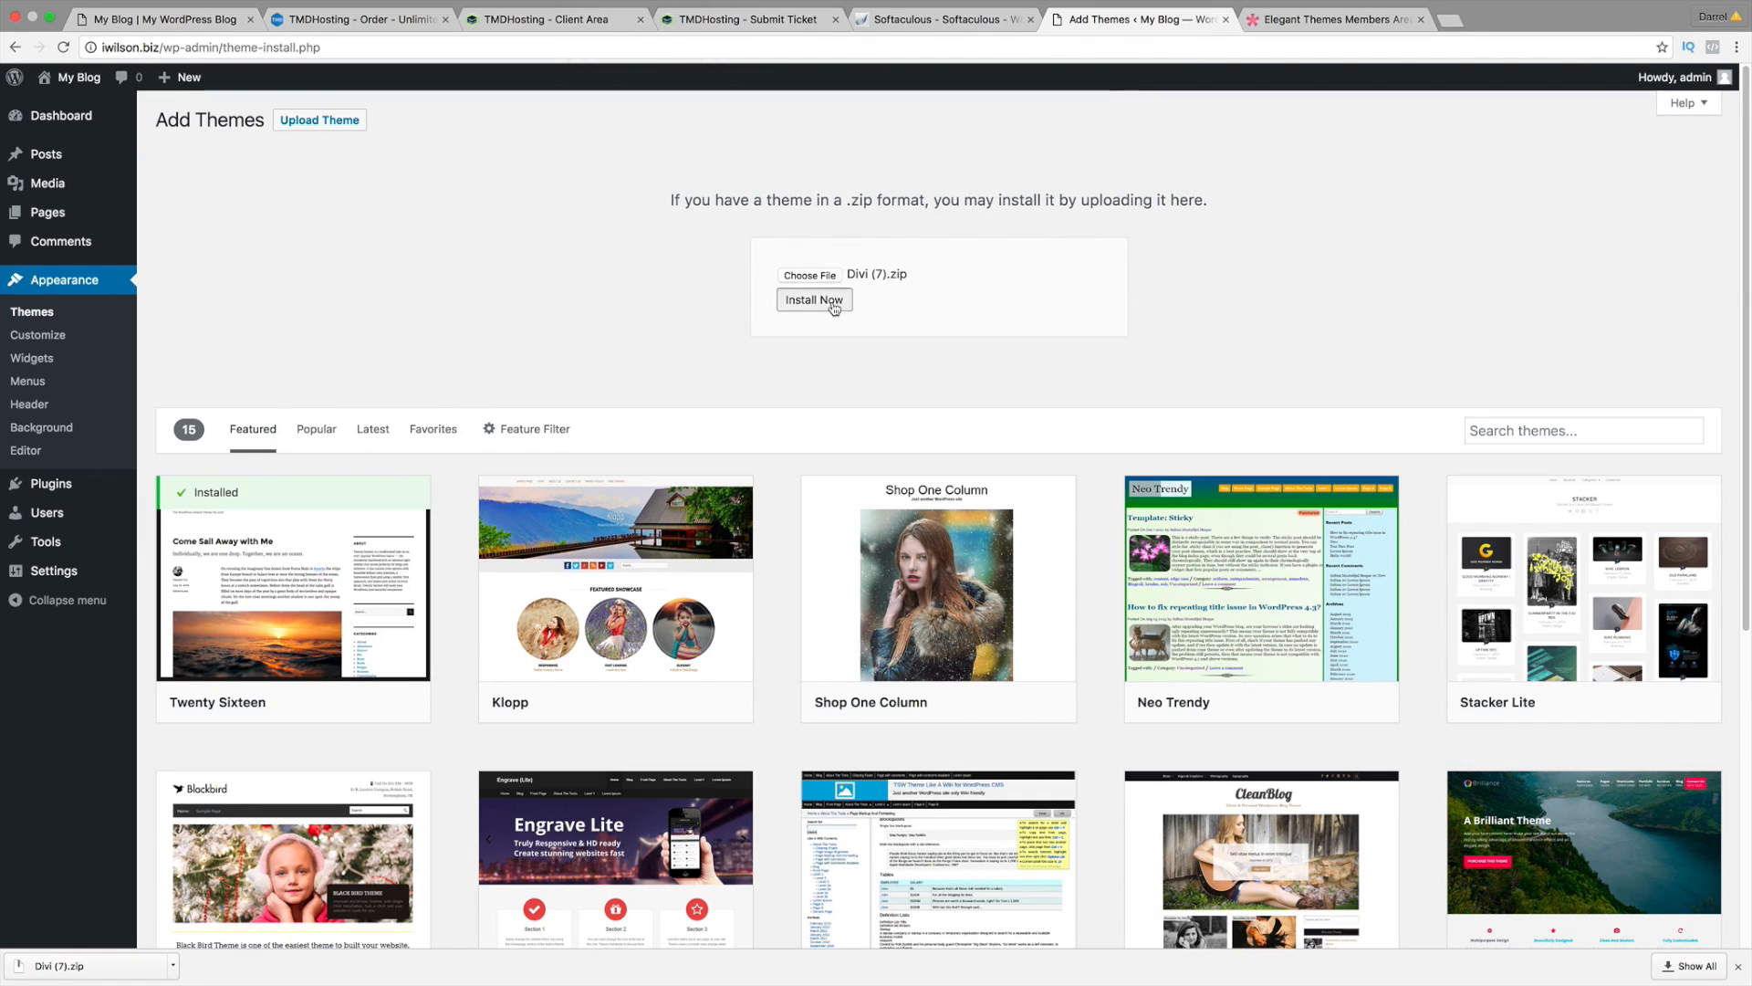
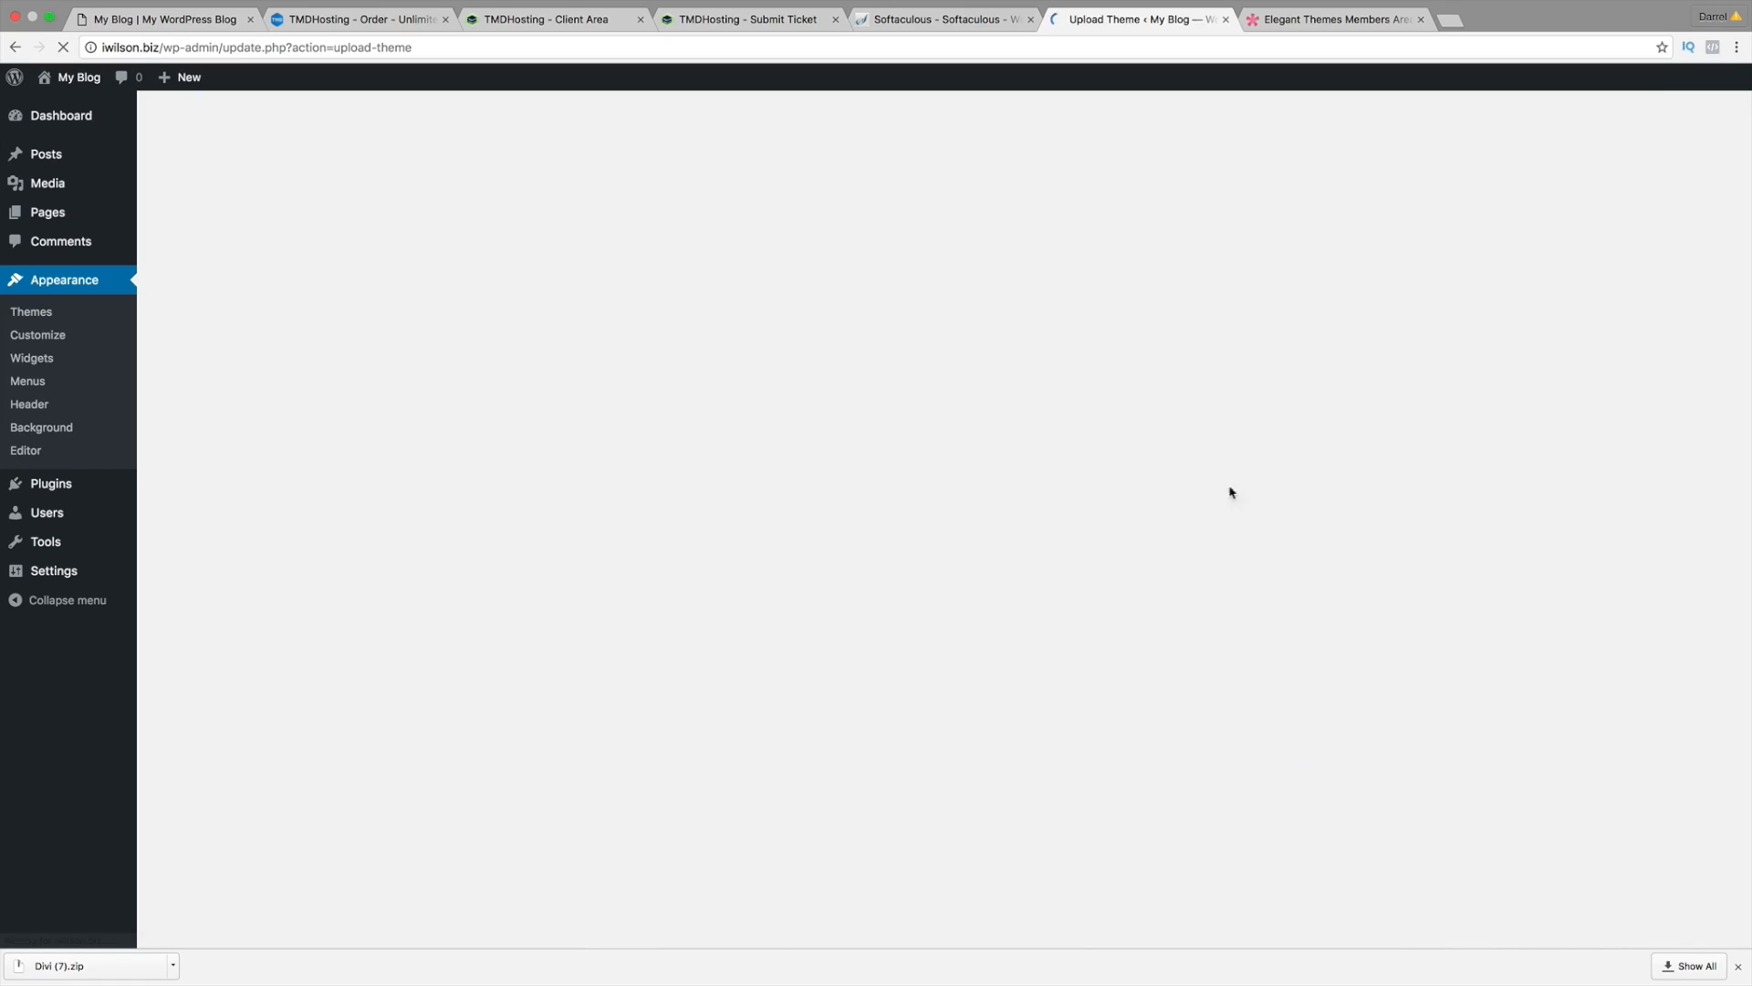
Step: Dismiss the download notice and activate the newly installed Divi theme
left_click(1740, 968)
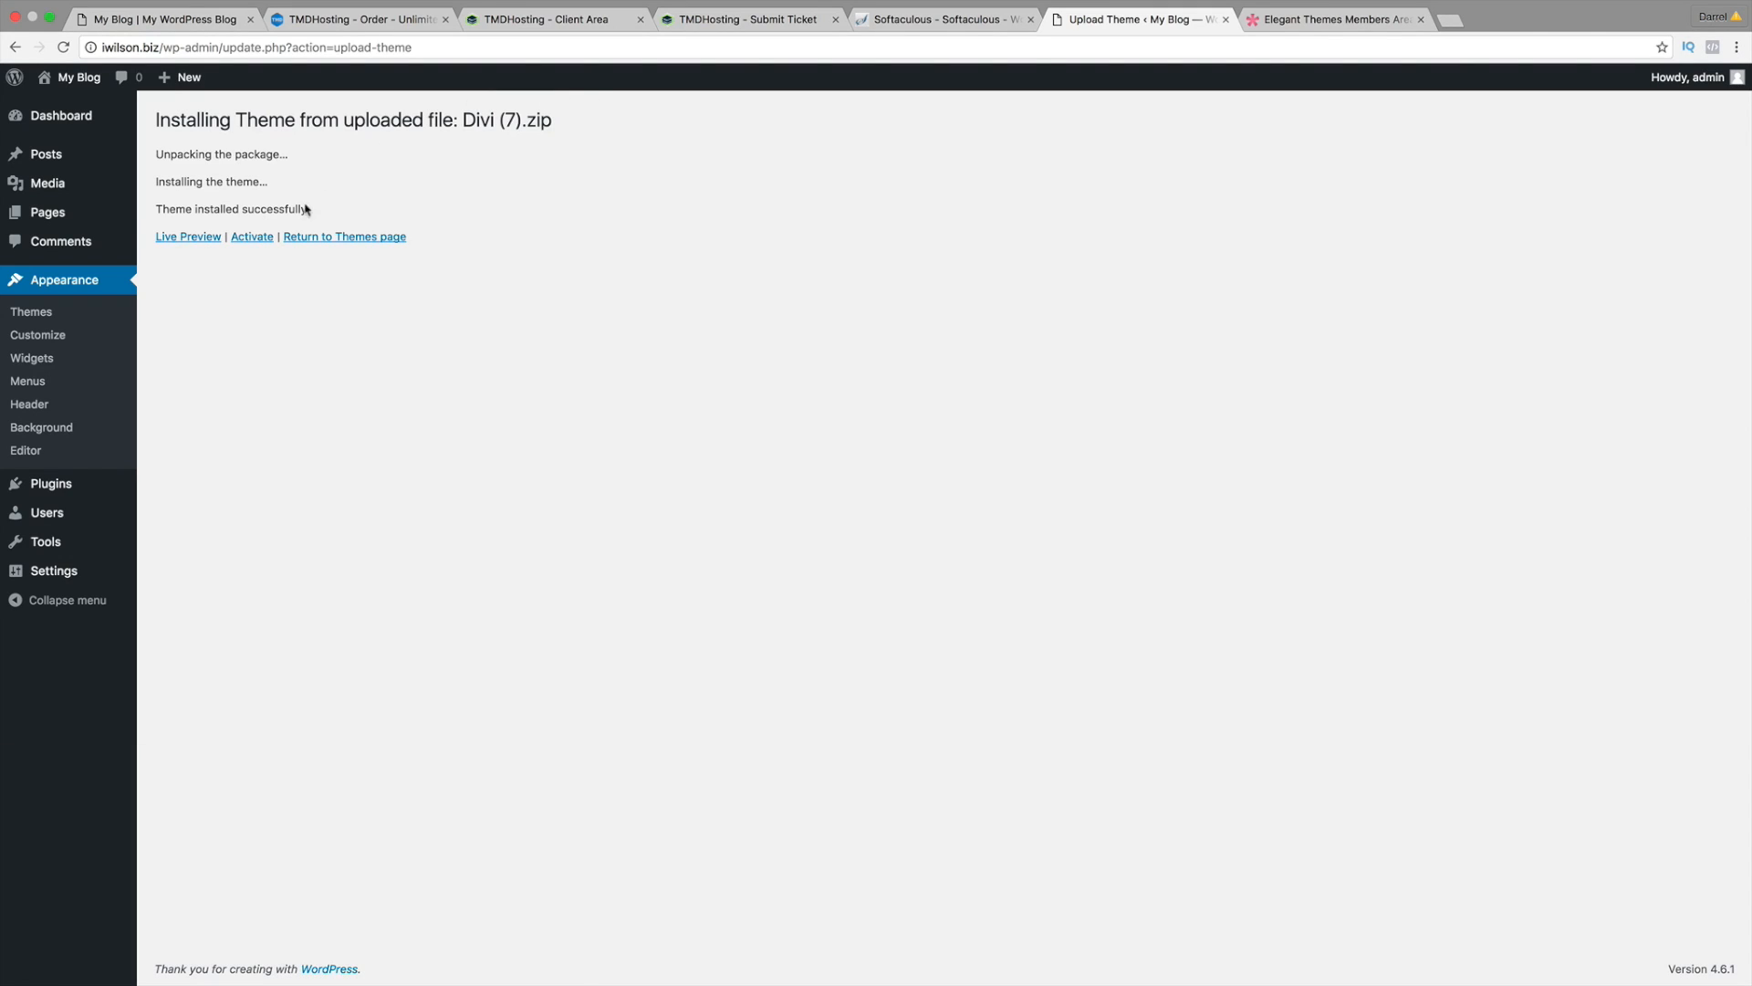
left_click(266, 241)
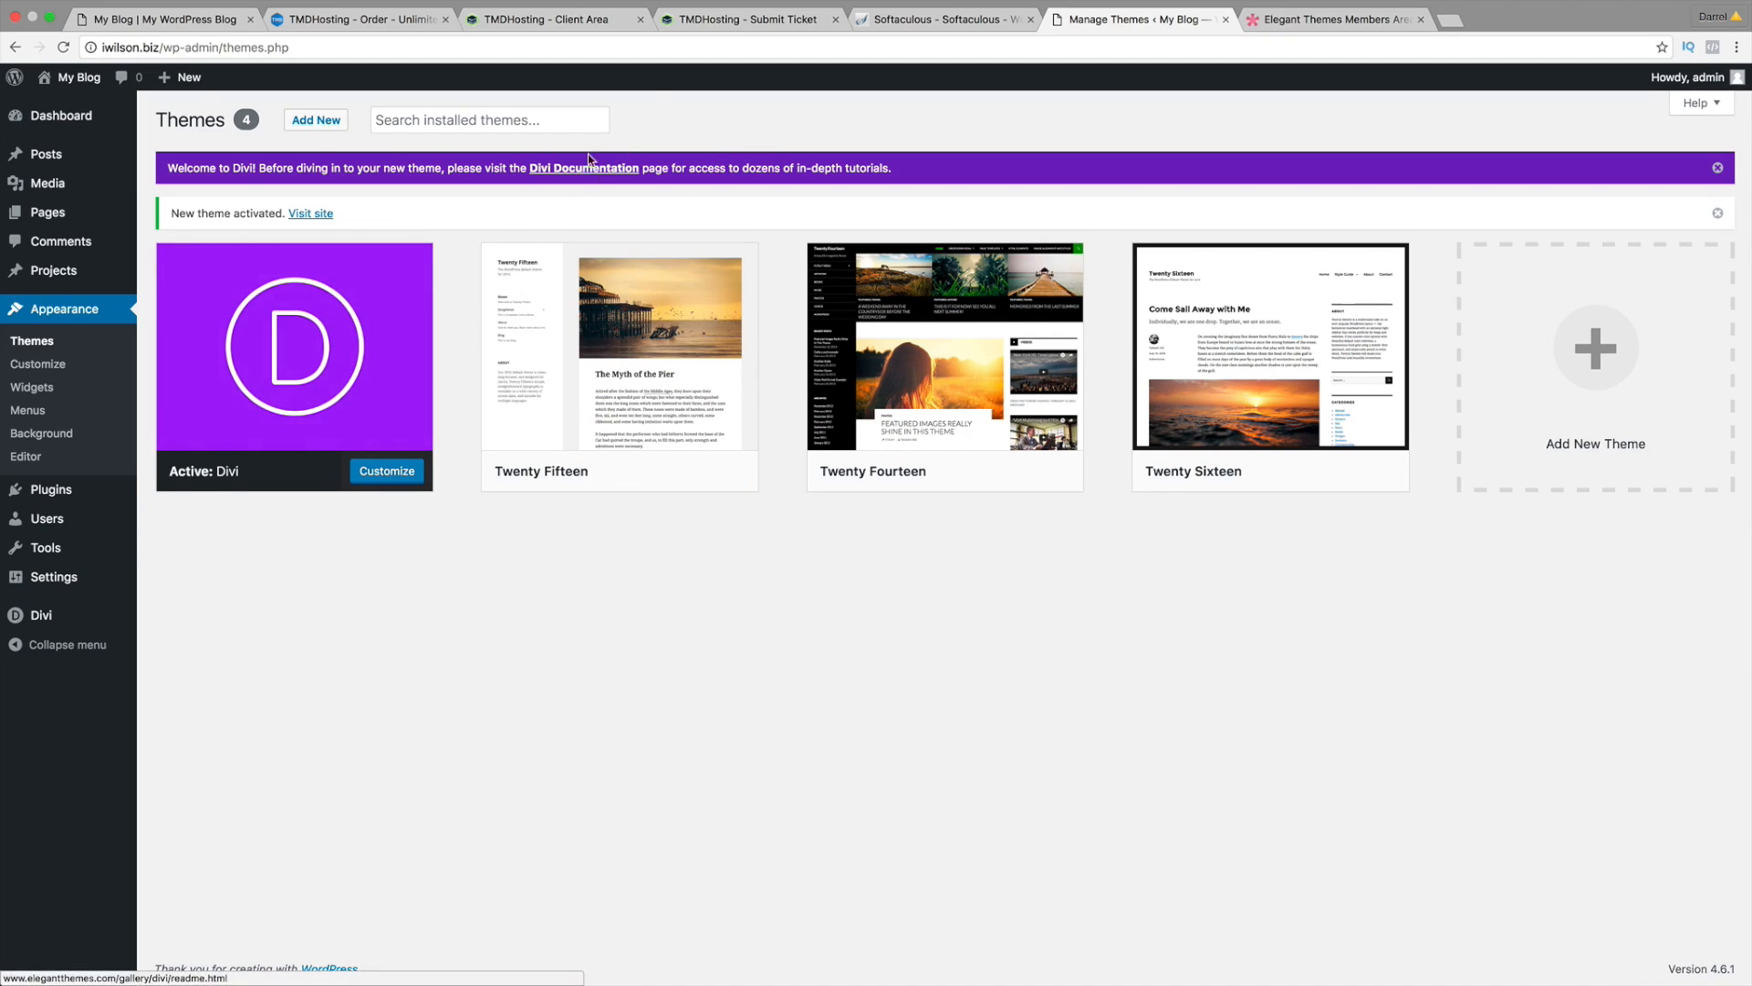
Step: Open the live Divi site, move its tab first, close the other tabs, and return to the Dashboard
left_click(87, 109)
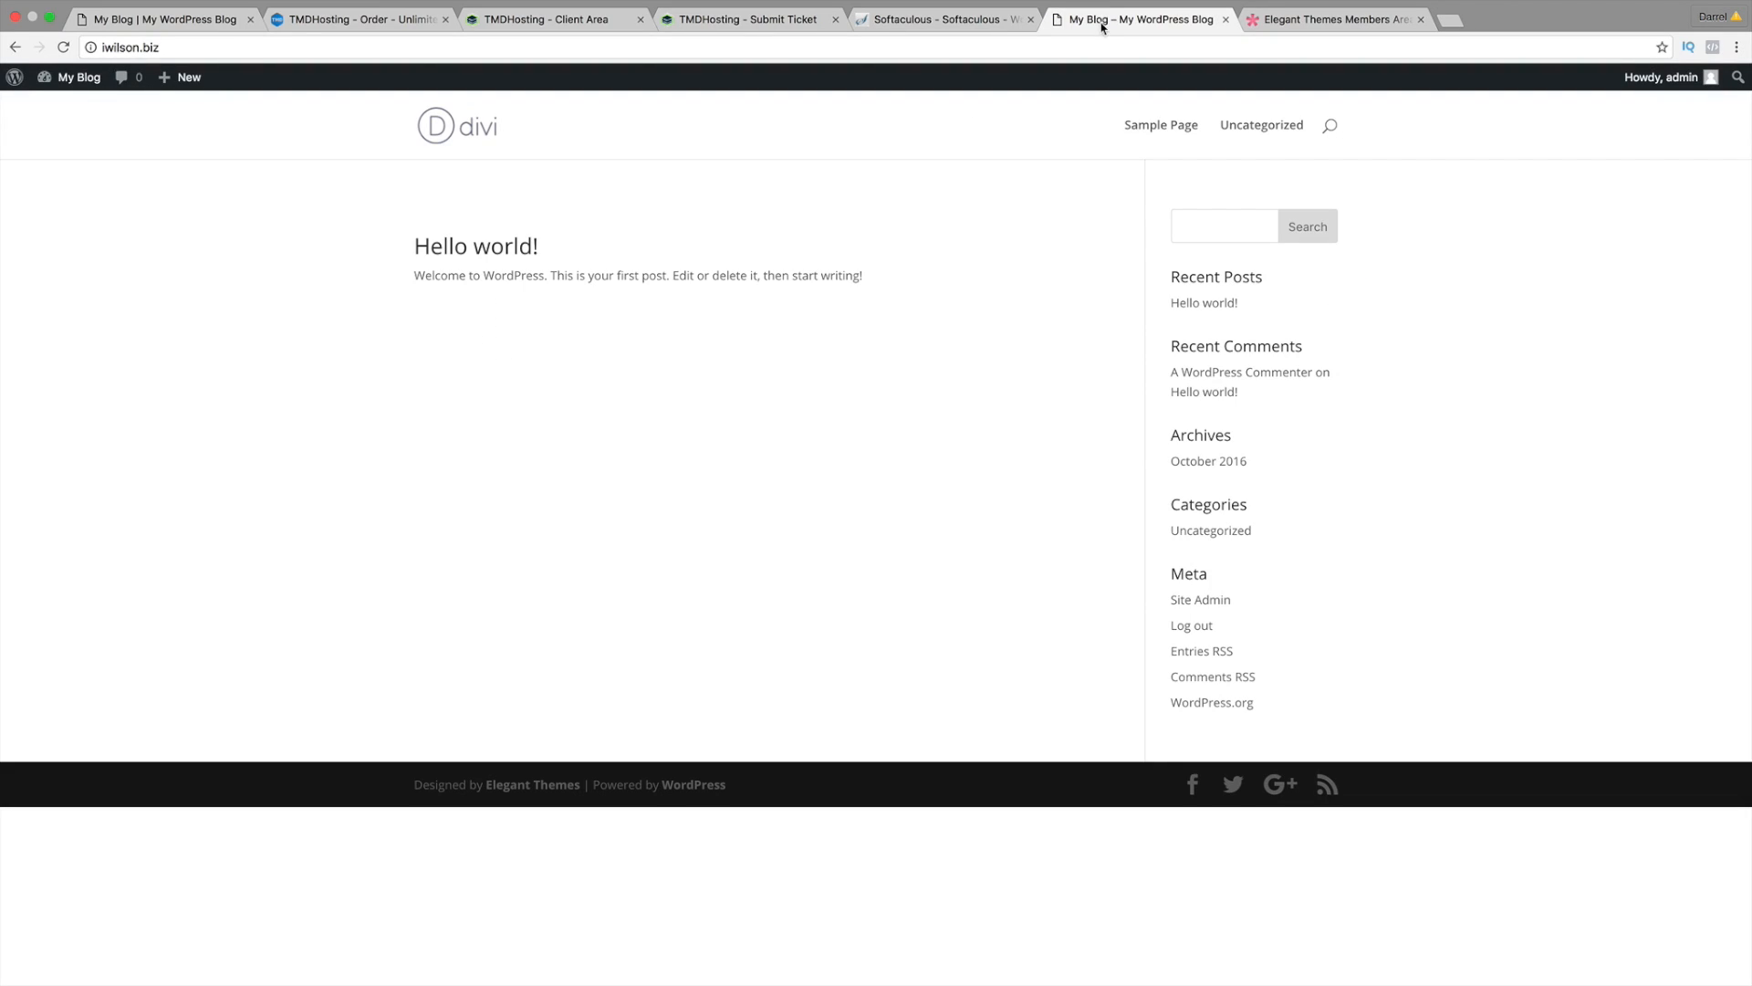
left_click_drag(1102, 28, 182, 26)
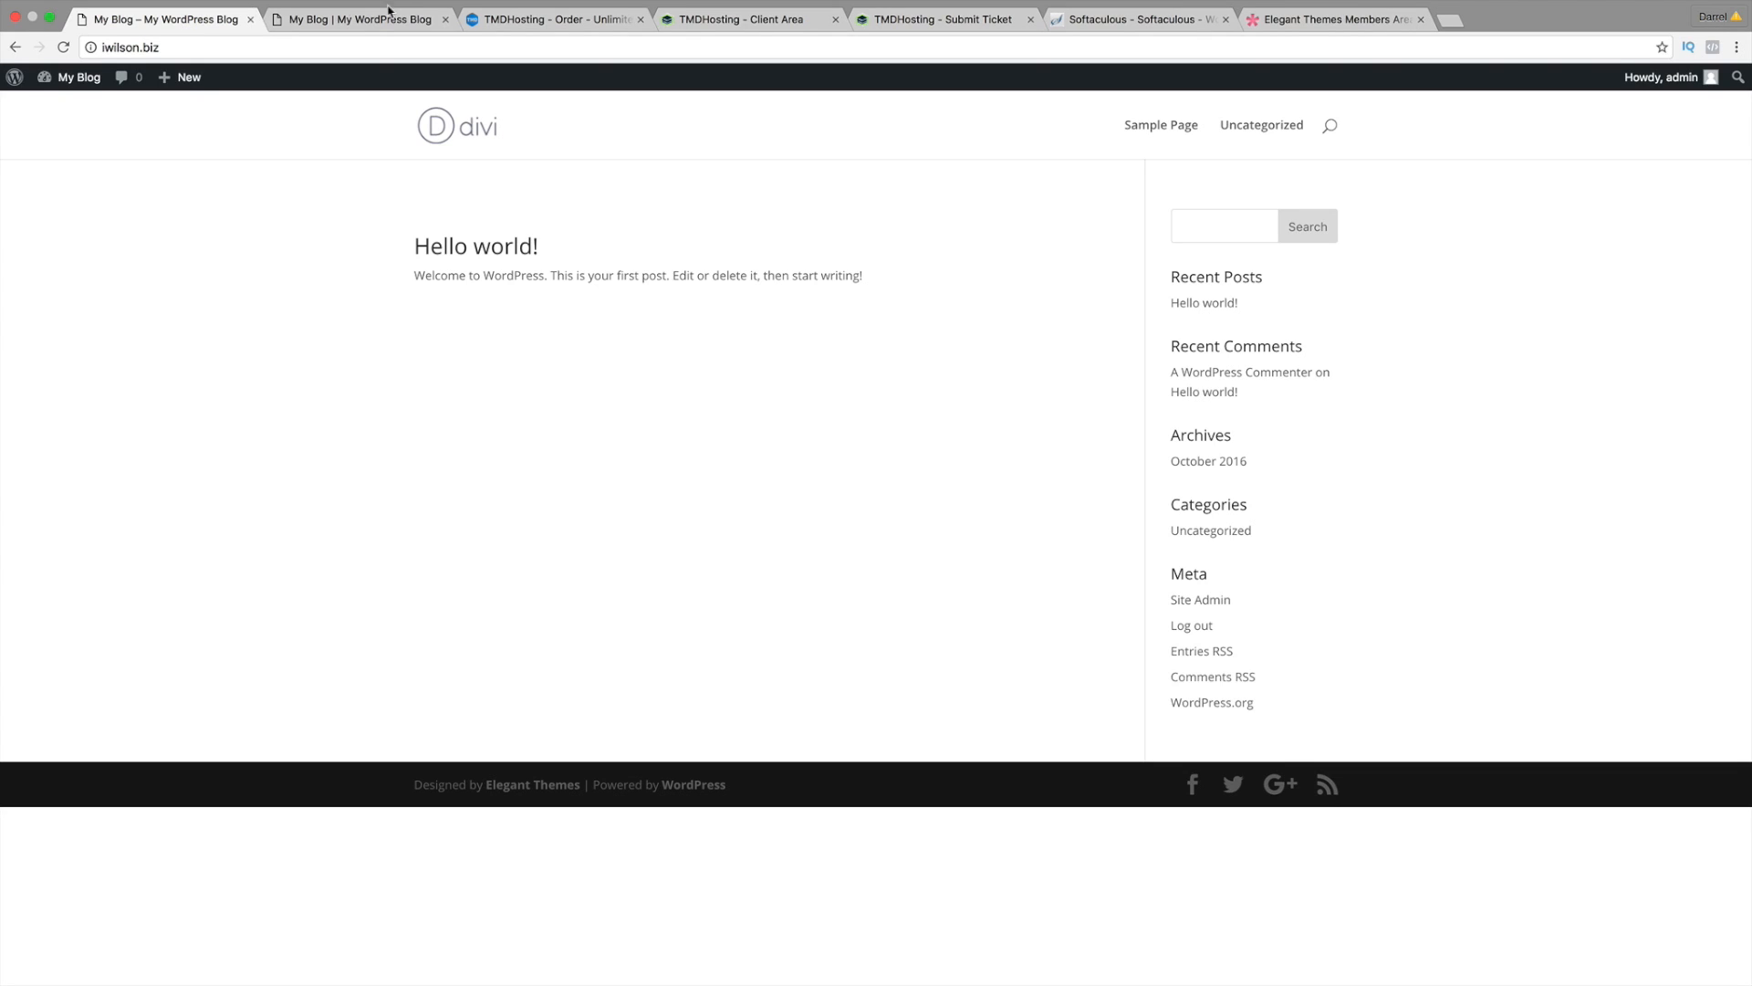
left_click(446, 19)
left_click(445, 19)
left_click(445, 19)
left_click(446, 19)
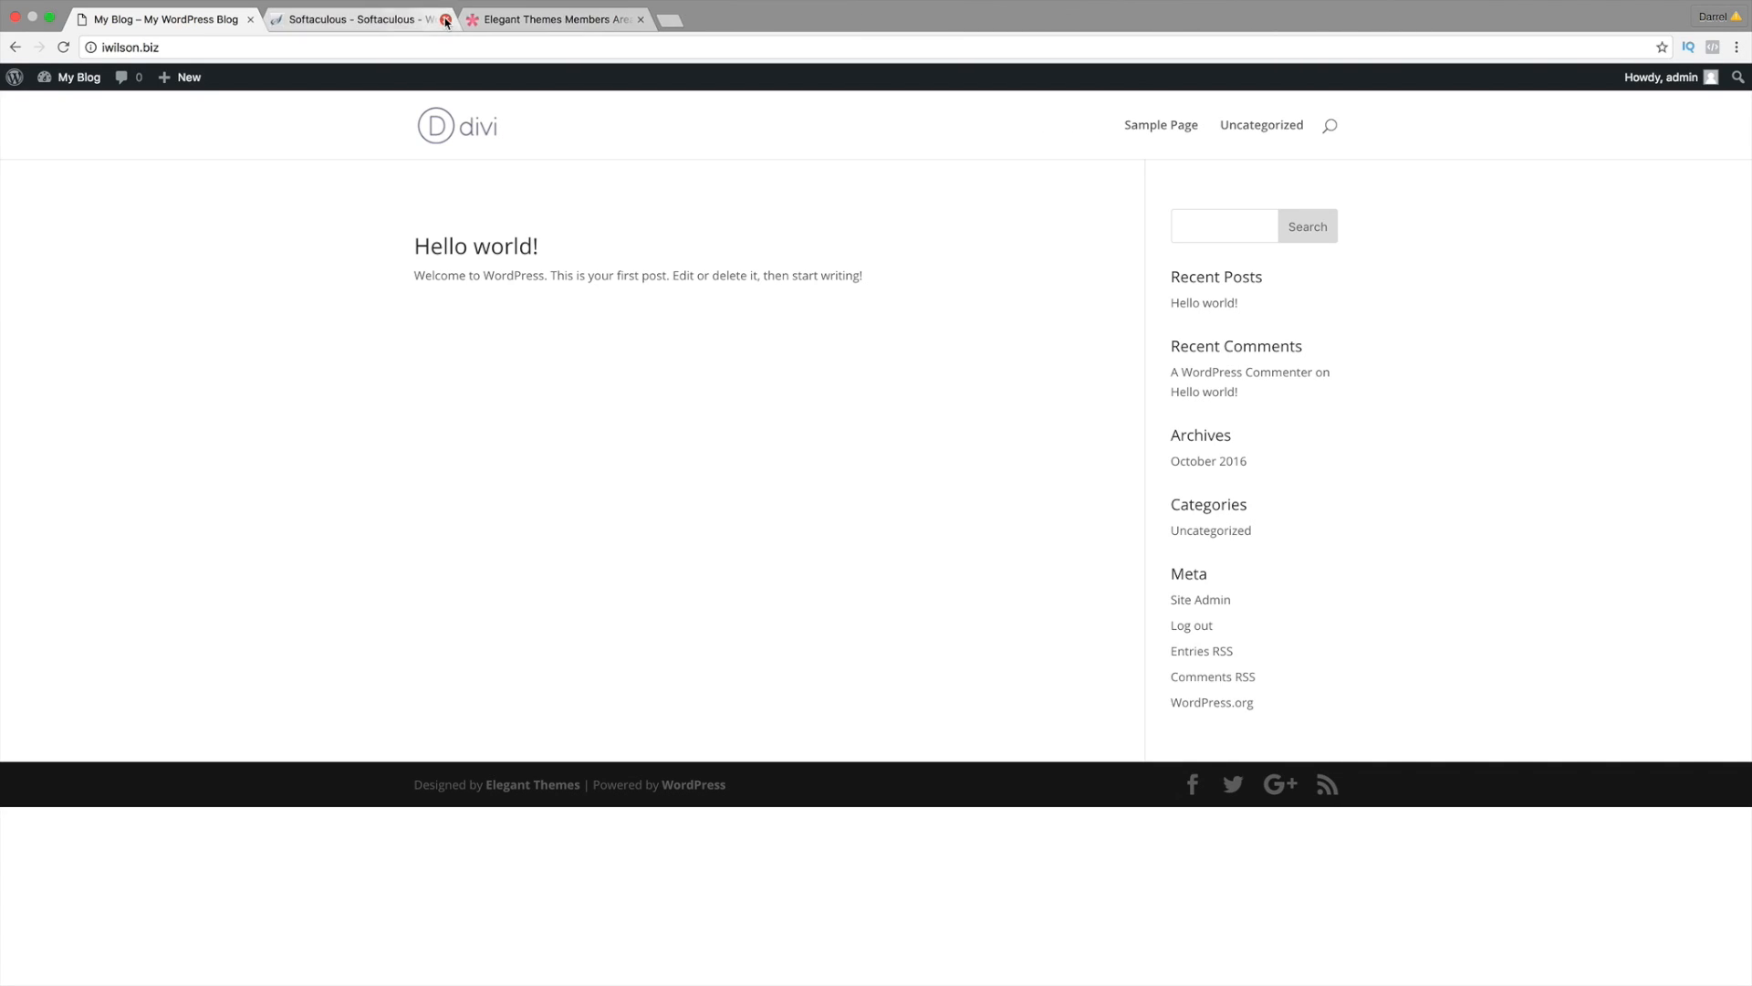
left_click(445, 19)
left_click(445, 19)
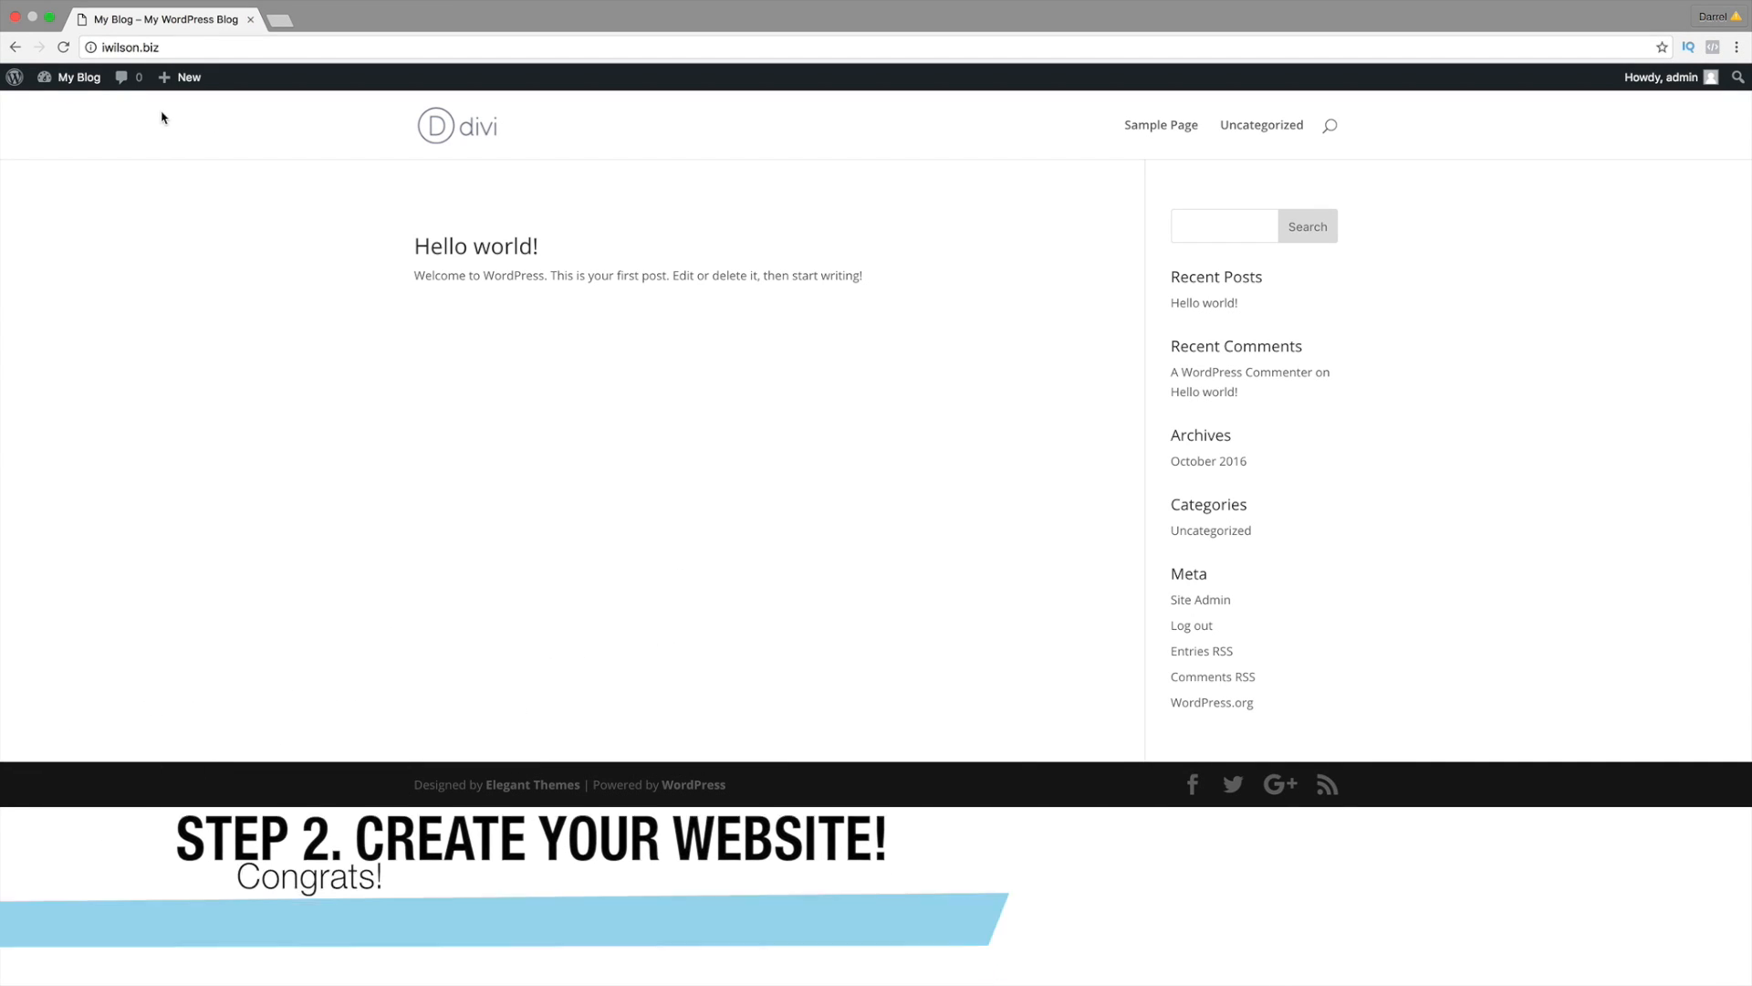
left_click(89, 107)
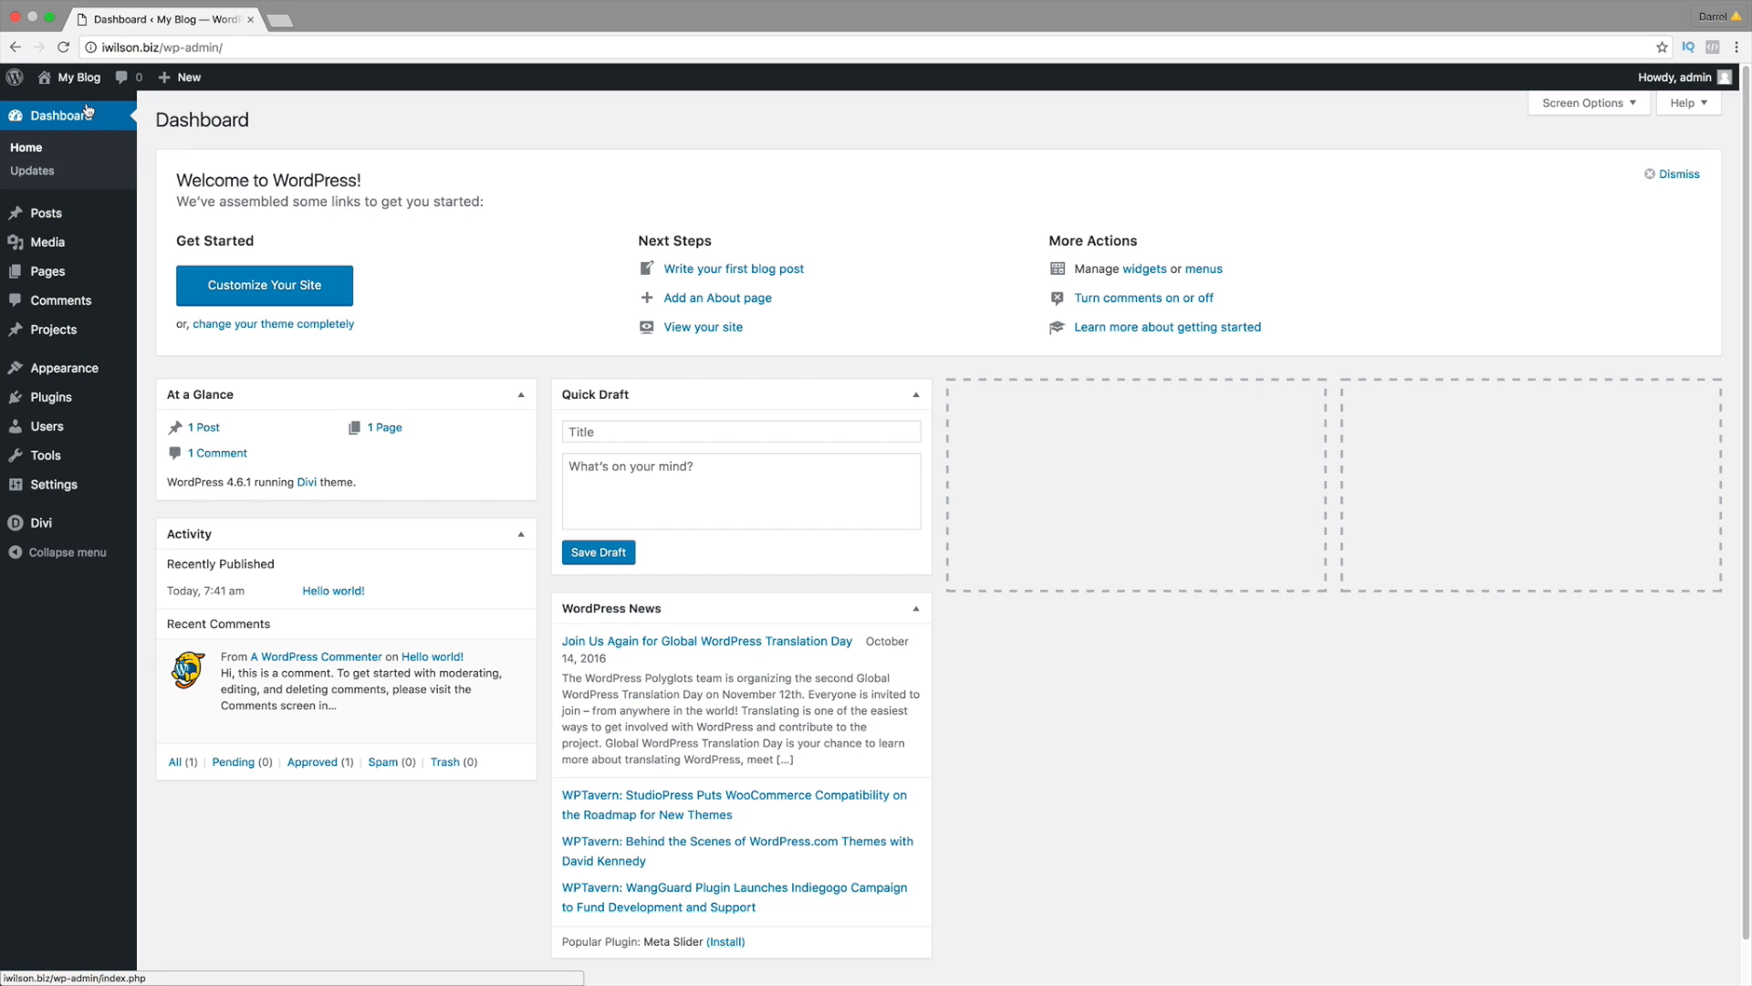
Step: In the admin user's profile, set the admin colour scheme to Midnight
left_click(63, 429)
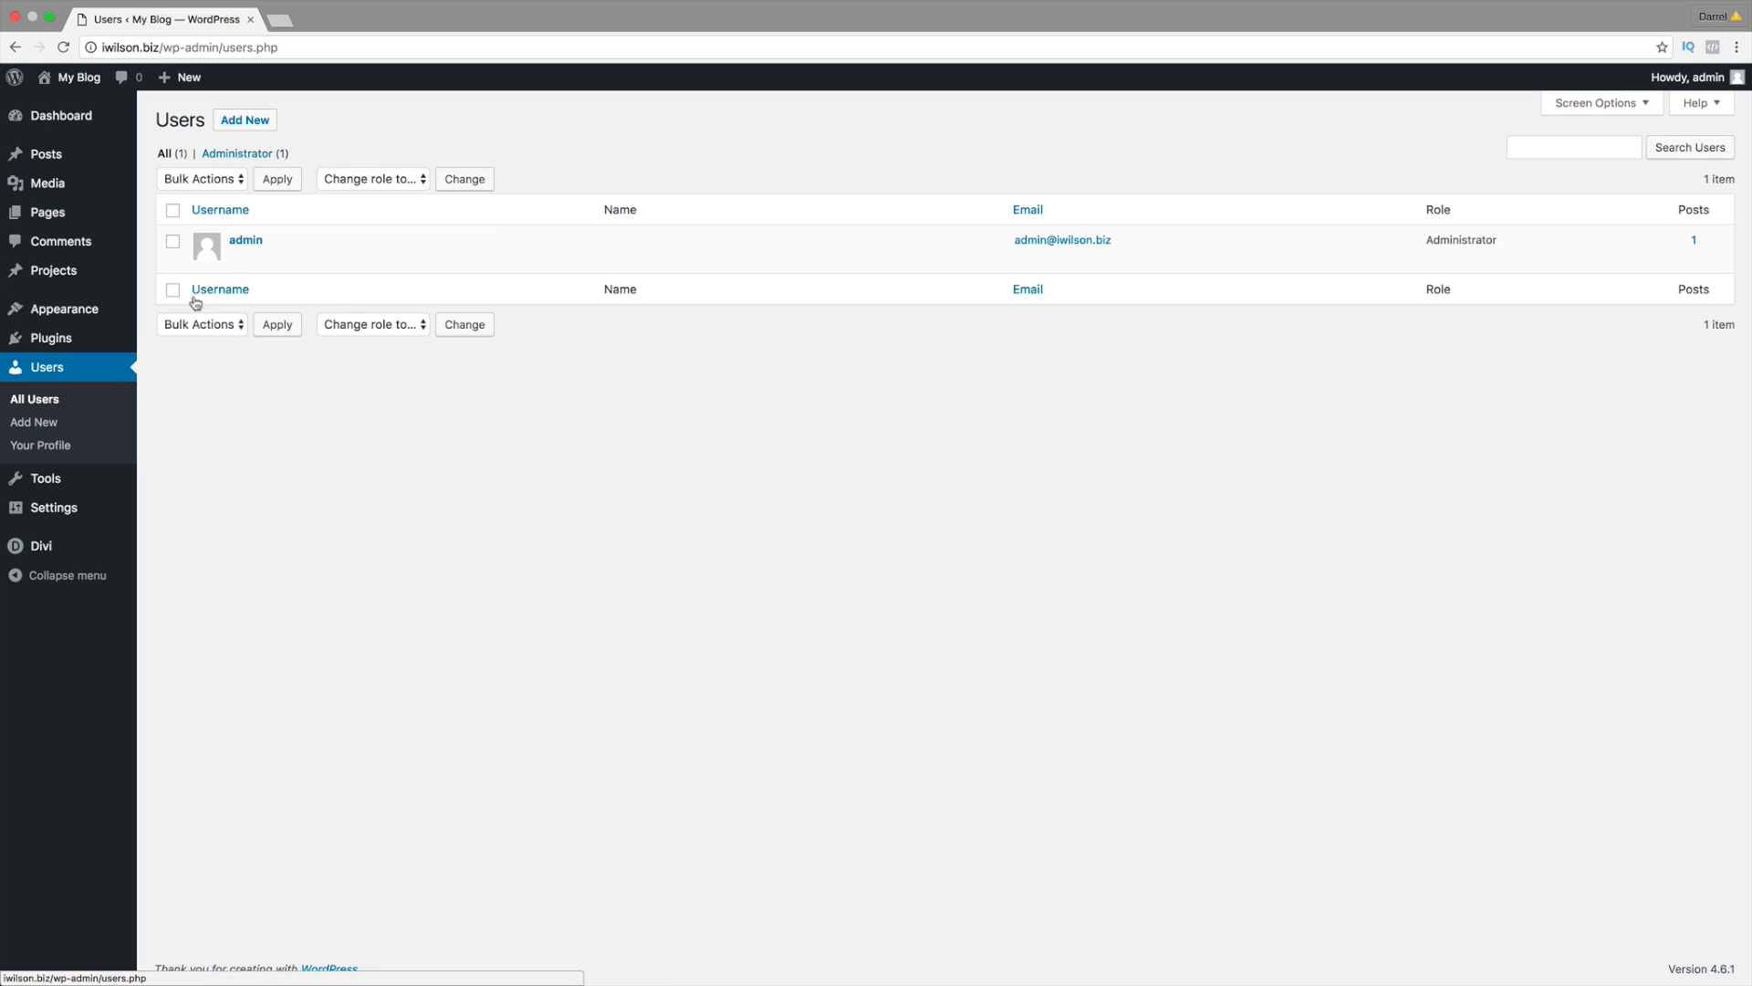
left_click(244, 241)
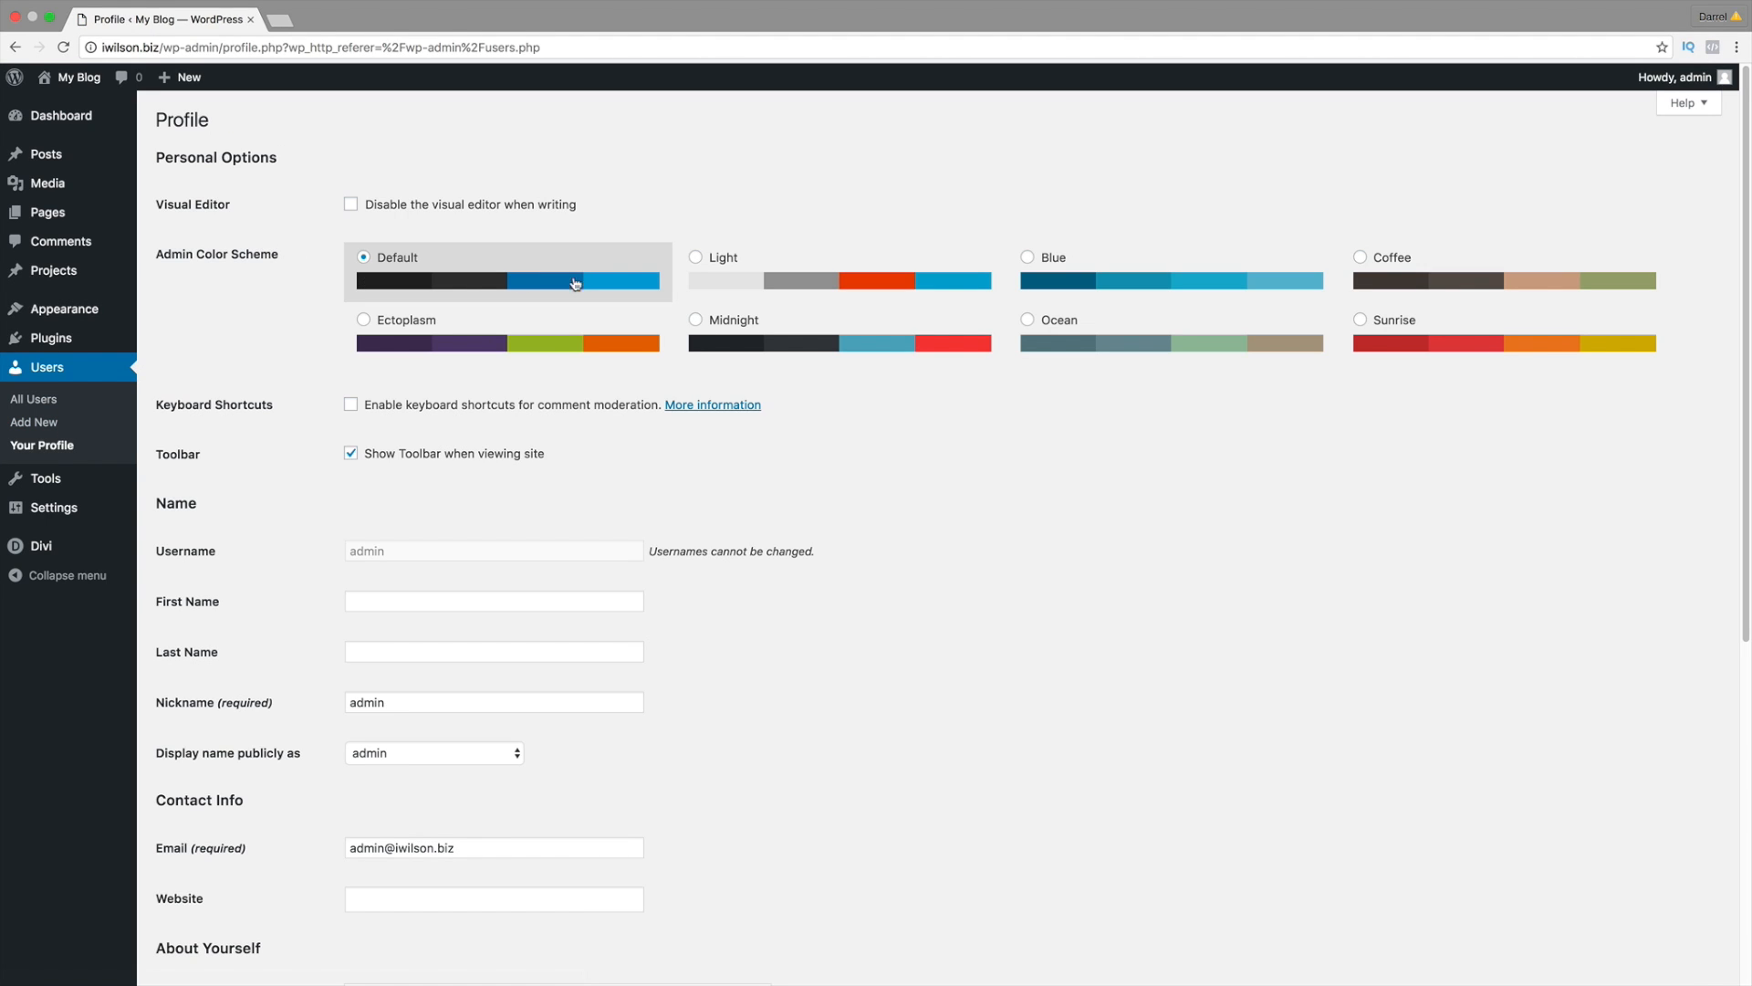
left_click(723, 281)
left_click(1049, 273)
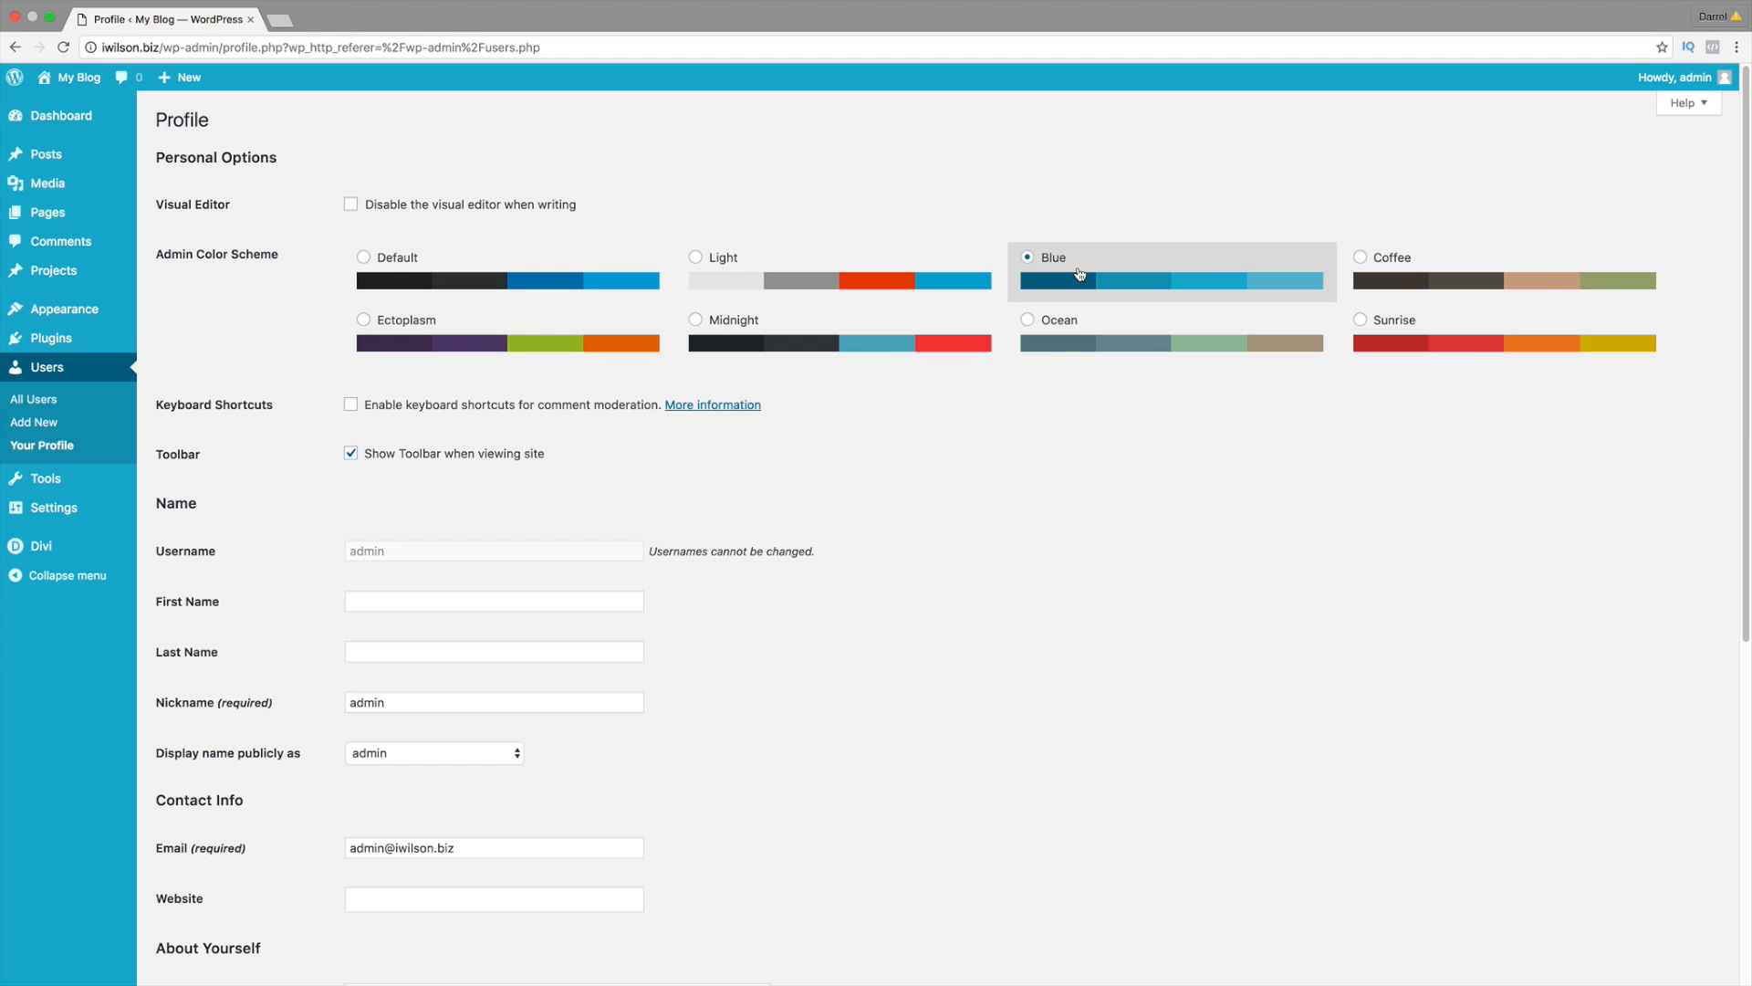
left_click(1411, 292)
left_click(1369, 345)
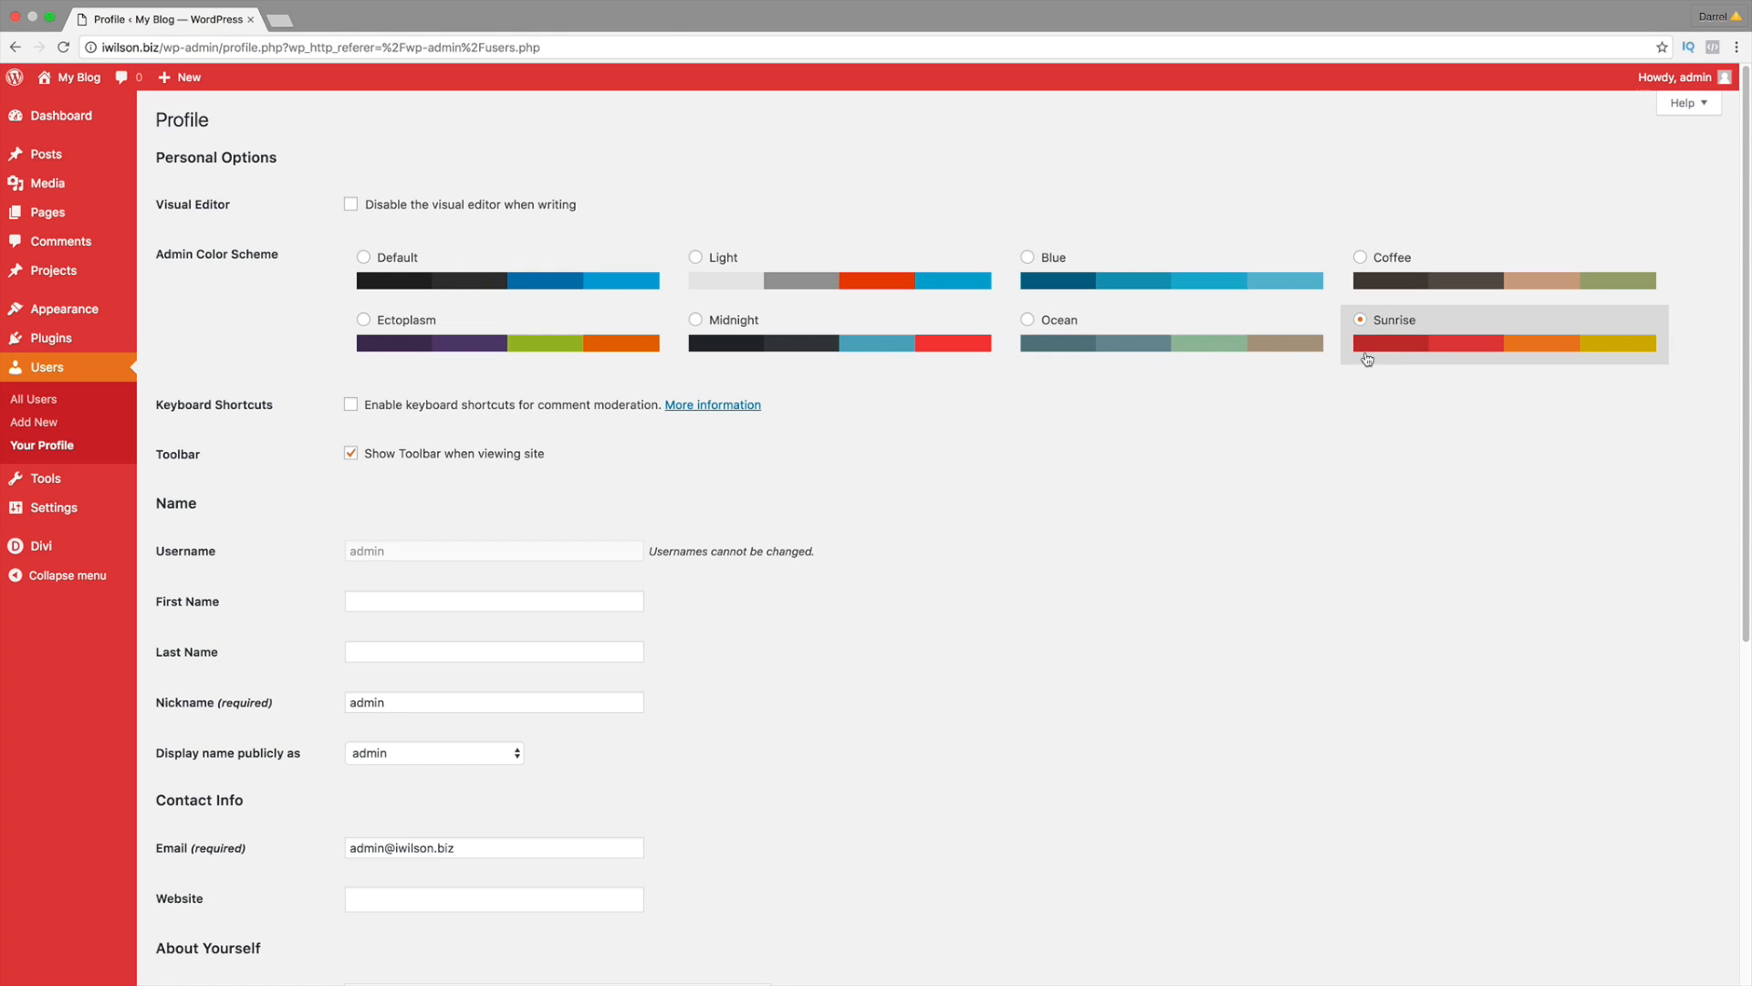
left_click(1024, 345)
left_click(940, 345)
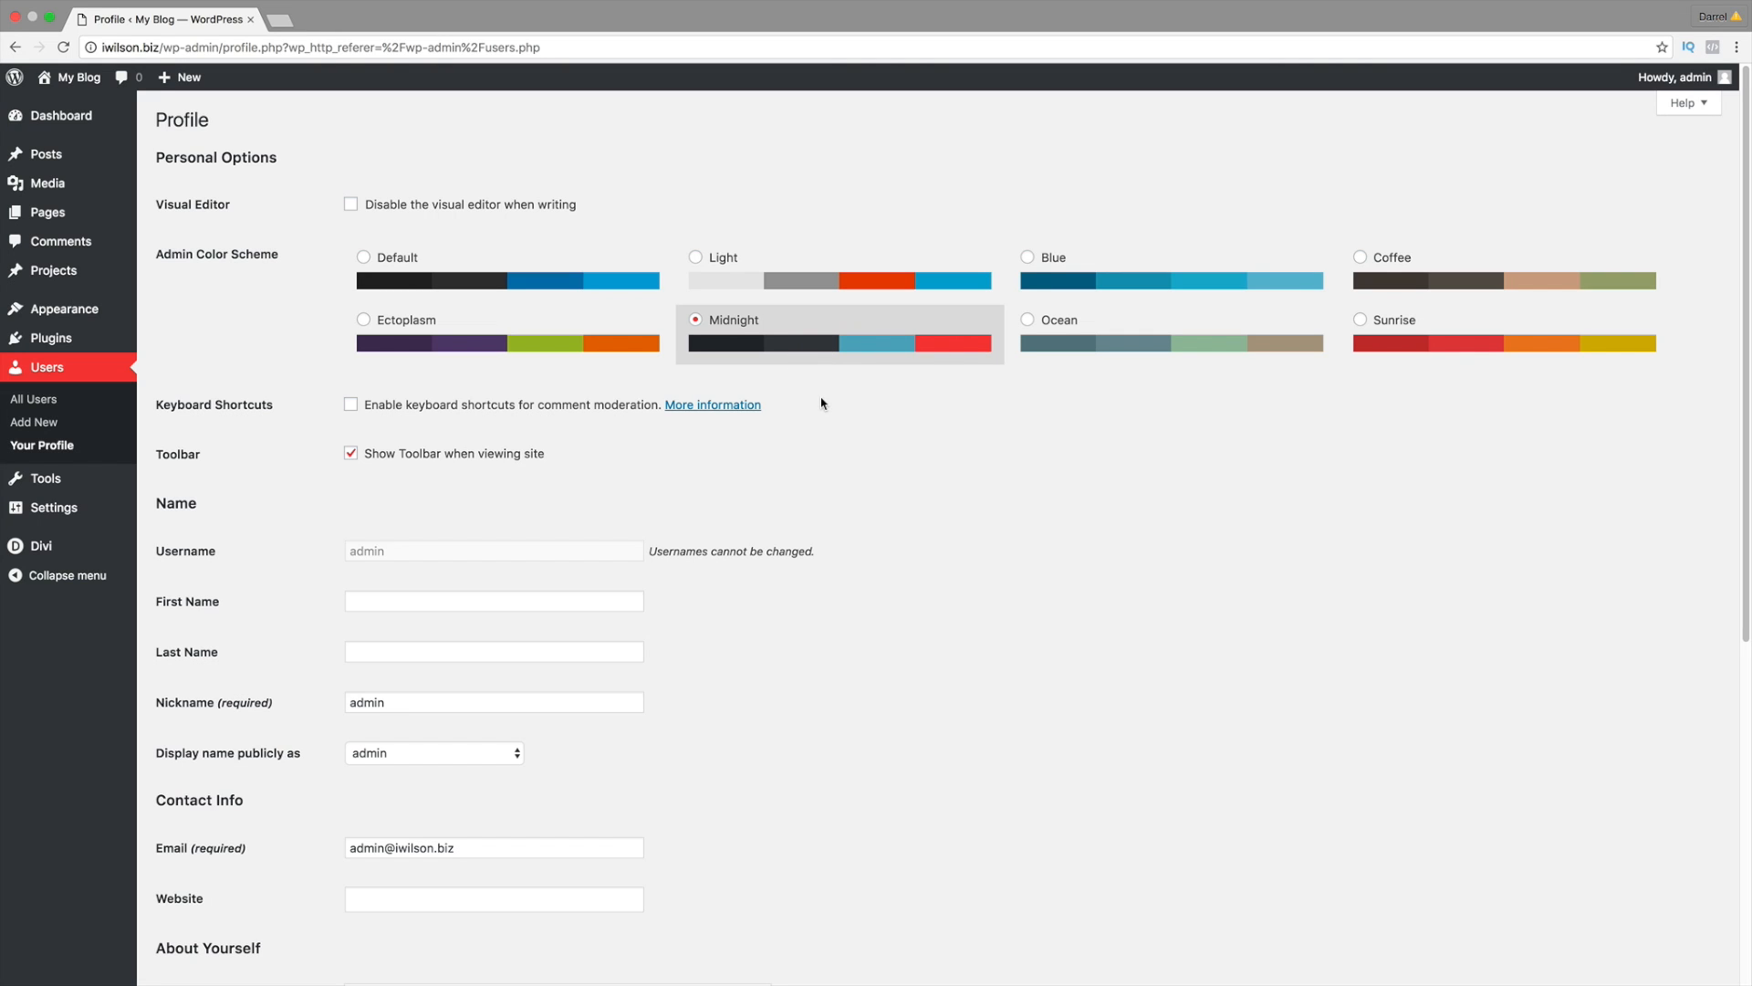
Step: Generate a new Strong admin password, type a replacement, then head to Settings > Permalinks
scroll(822, 403, "down", 5)
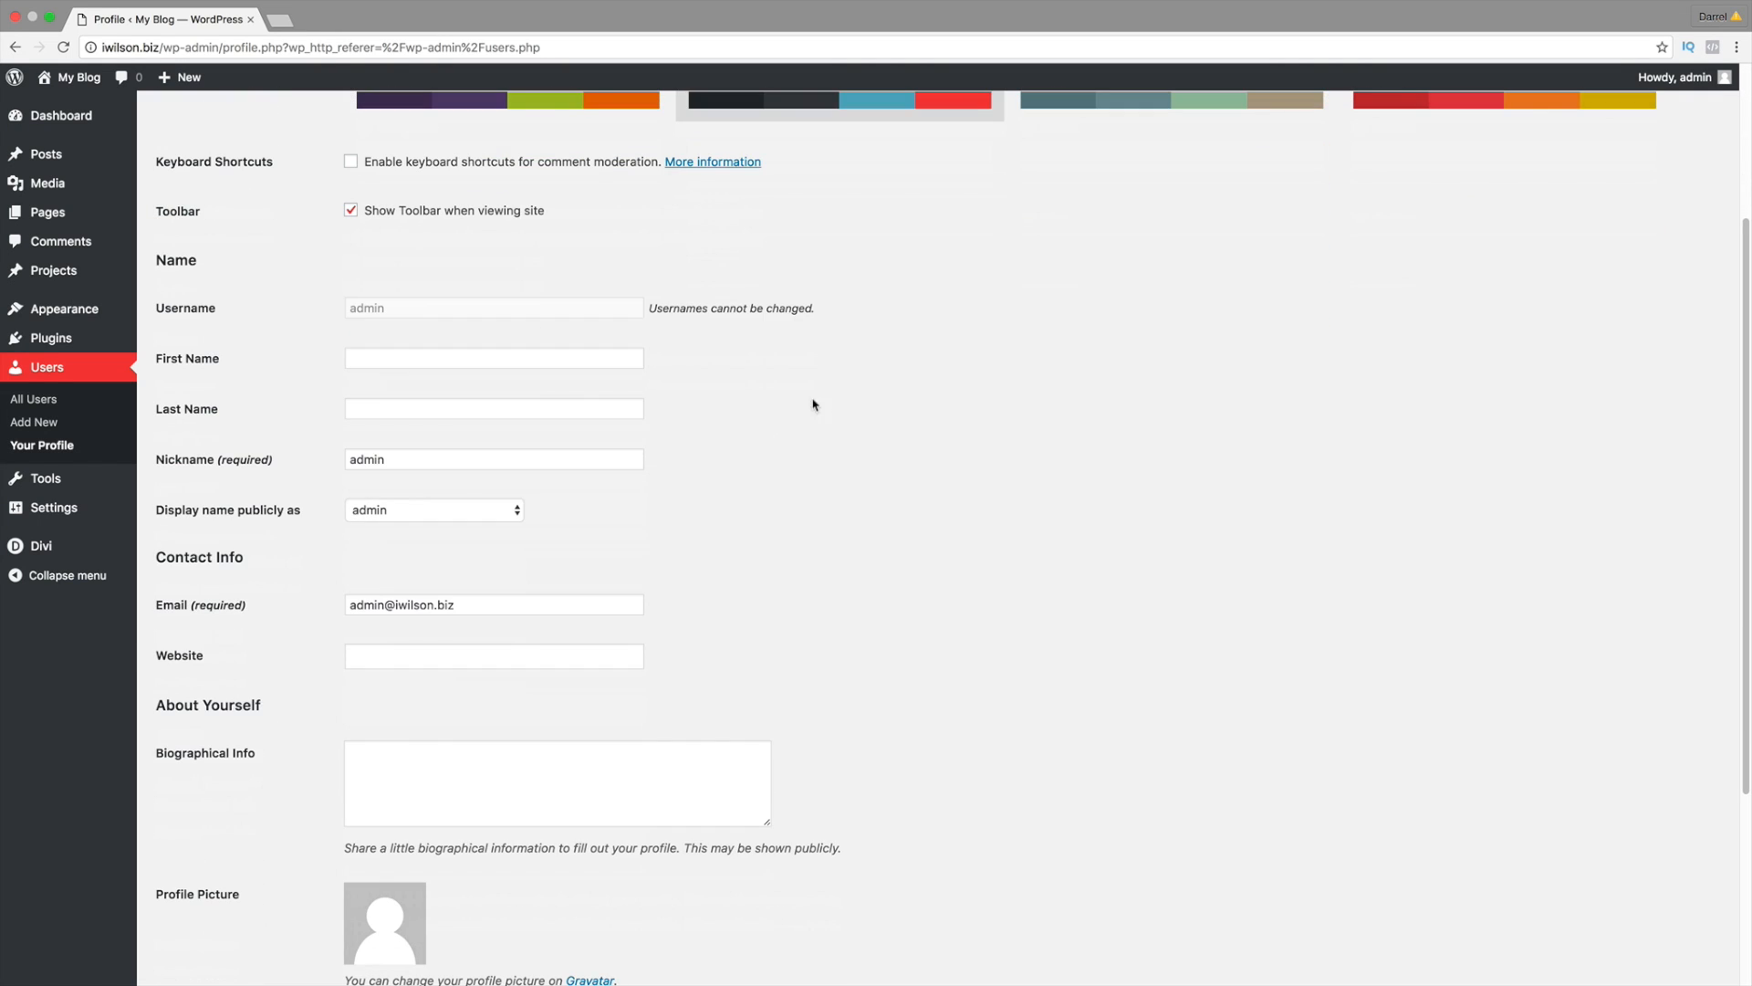
scroll(306, 630, "down", 2)
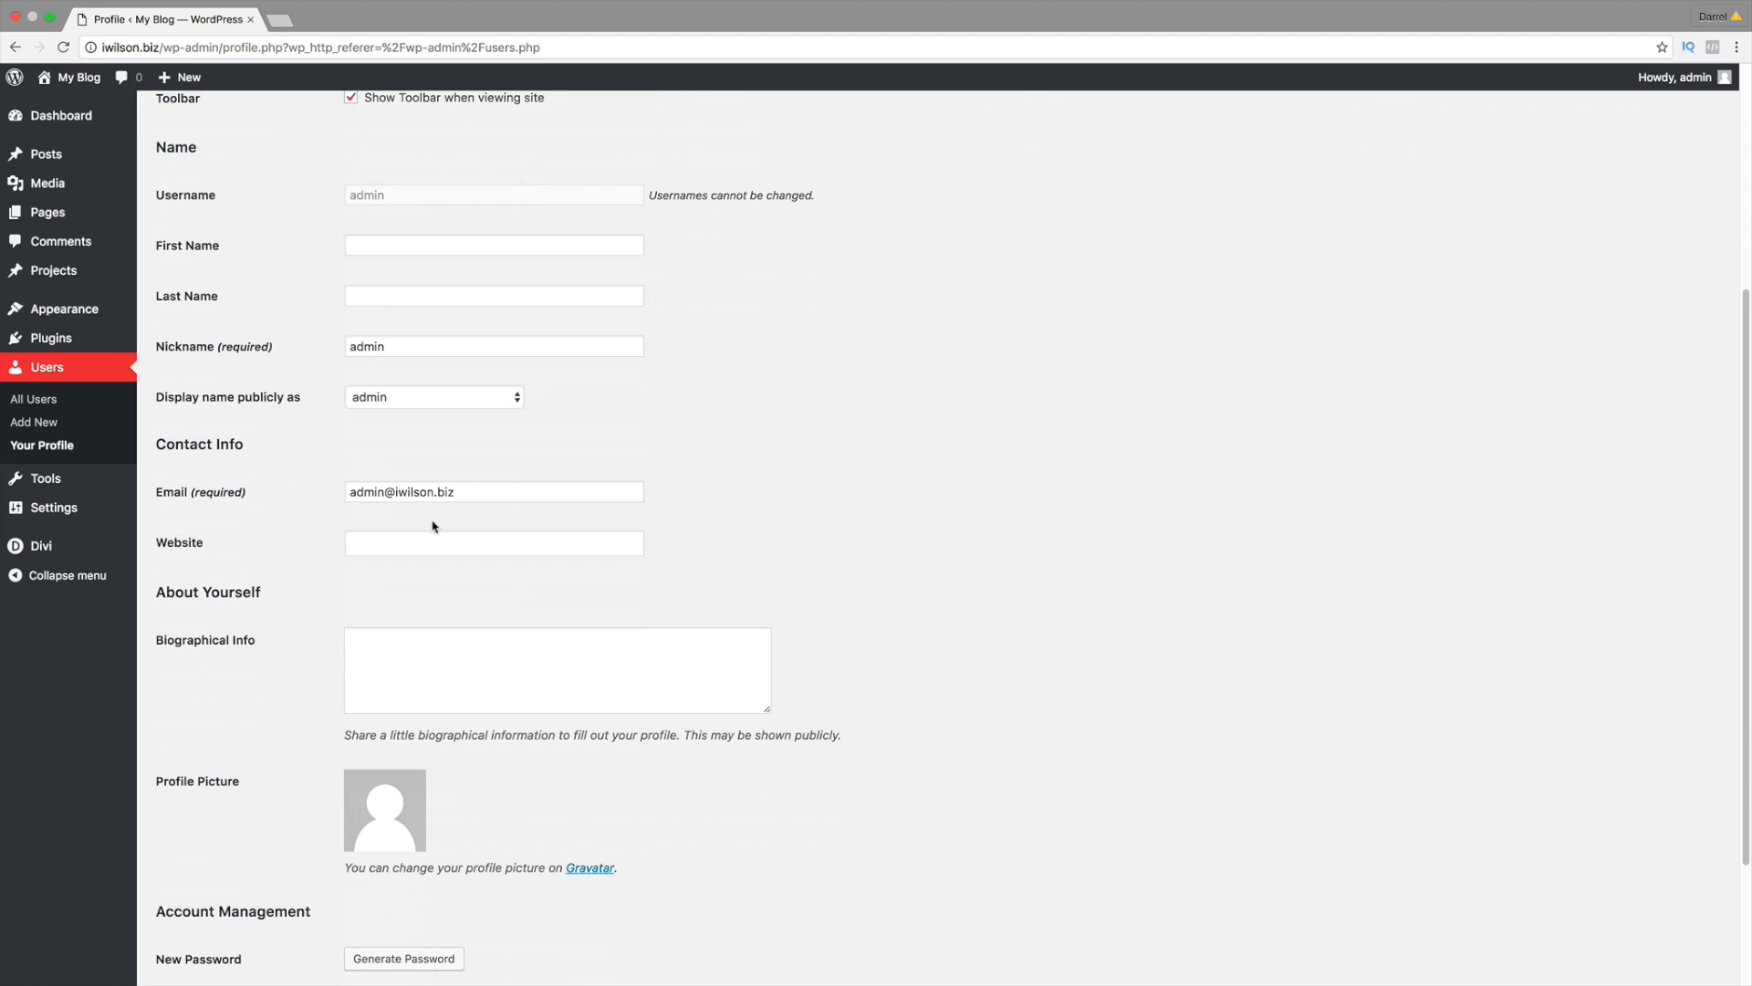
mouse_move(479, 491)
left_mouse_down()
mouse_move(335, 485)
mouse_move(456, 488)
left_mouse_up()
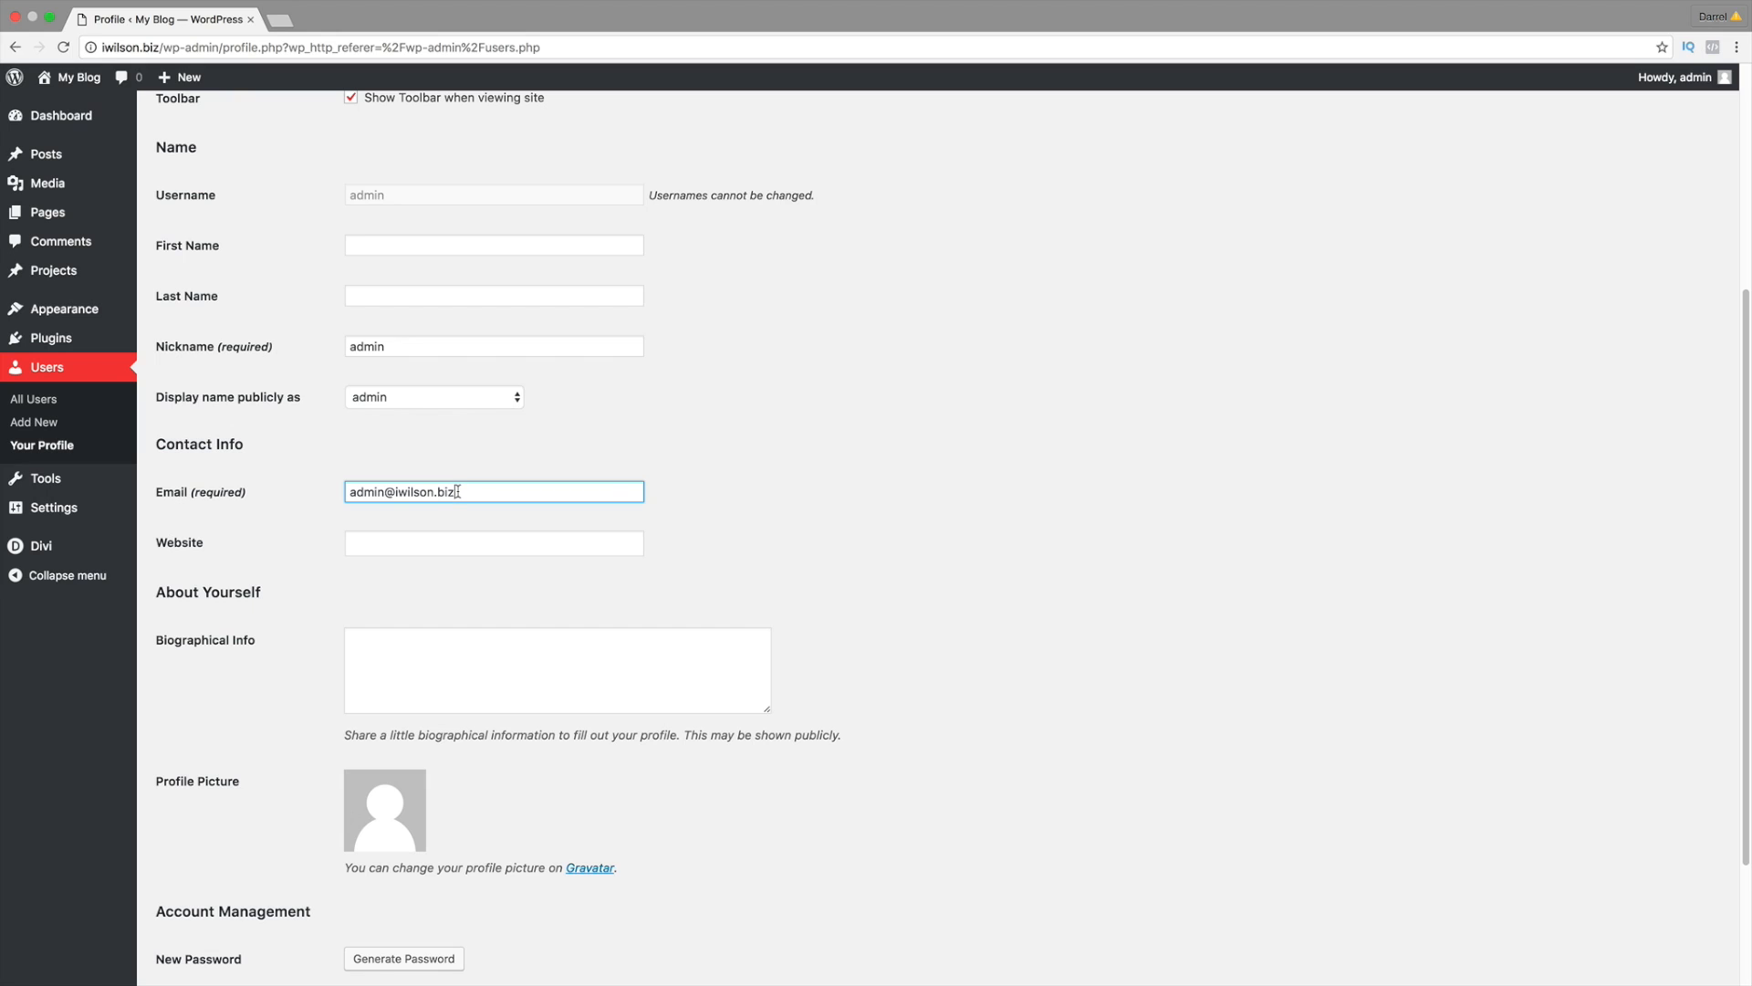
mouse_move(453, 491)
left_mouse_down()
mouse_move(333, 489)
mouse_move(464, 491)
left_mouse_up()
scroll(501, 557, "down", 5)
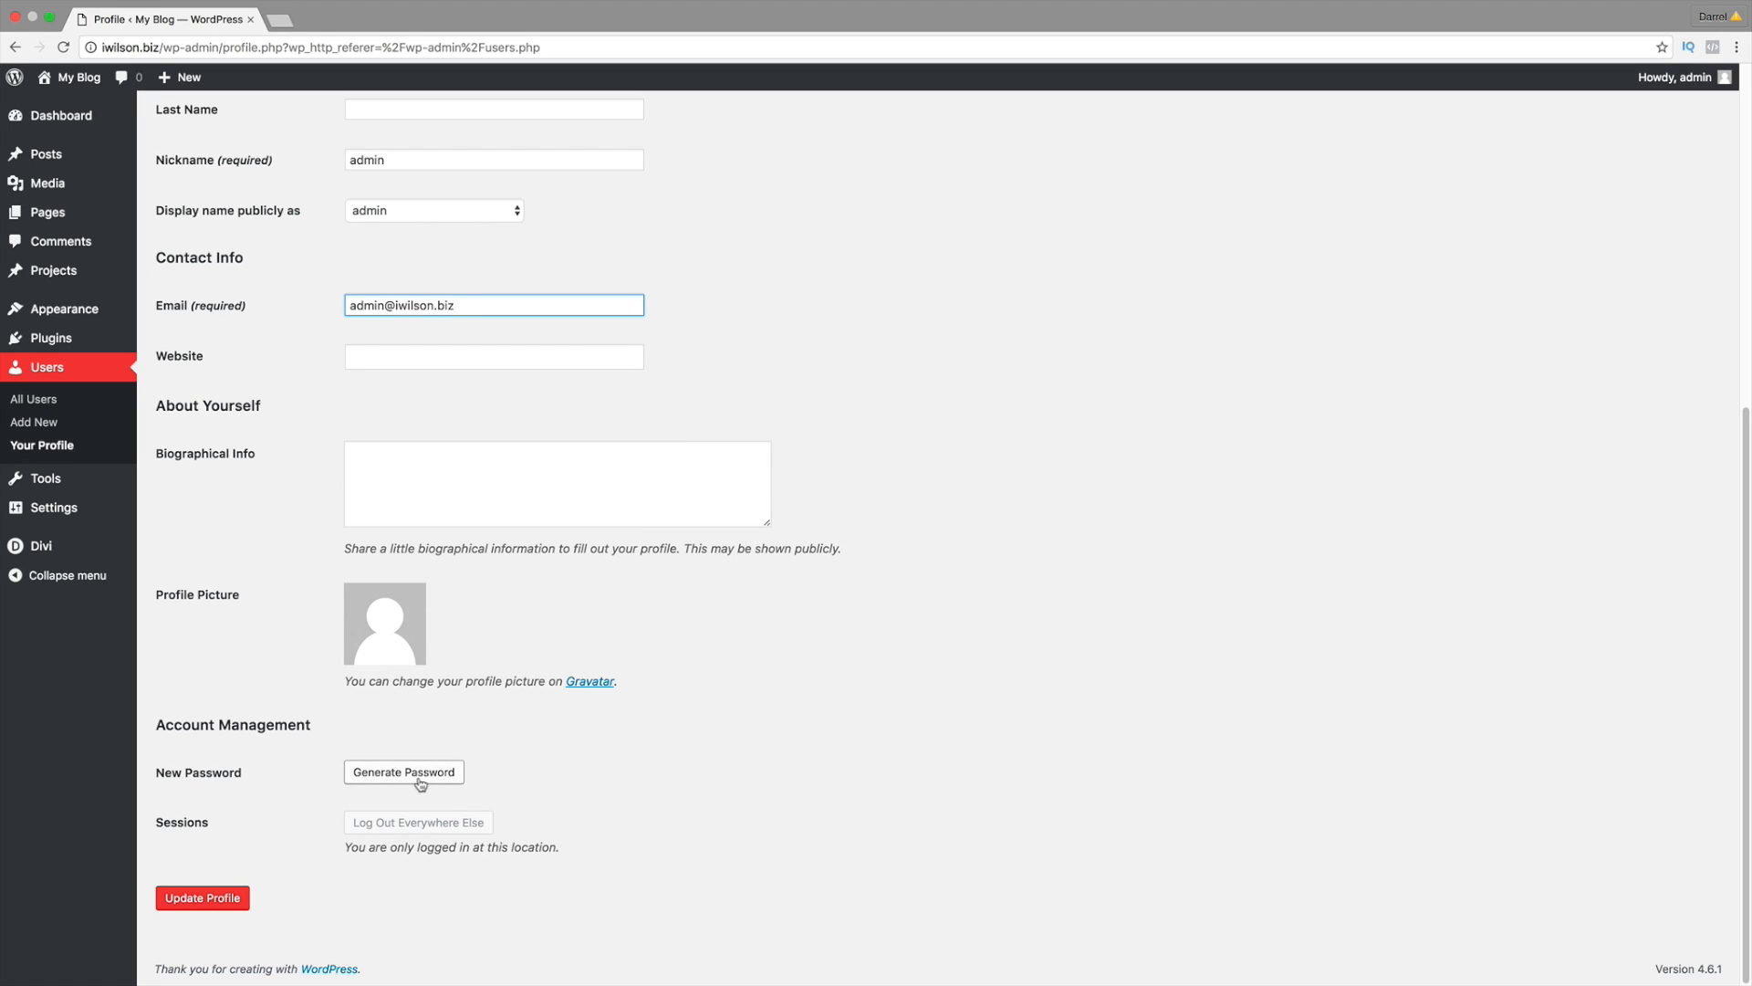
left_click(424, 775)
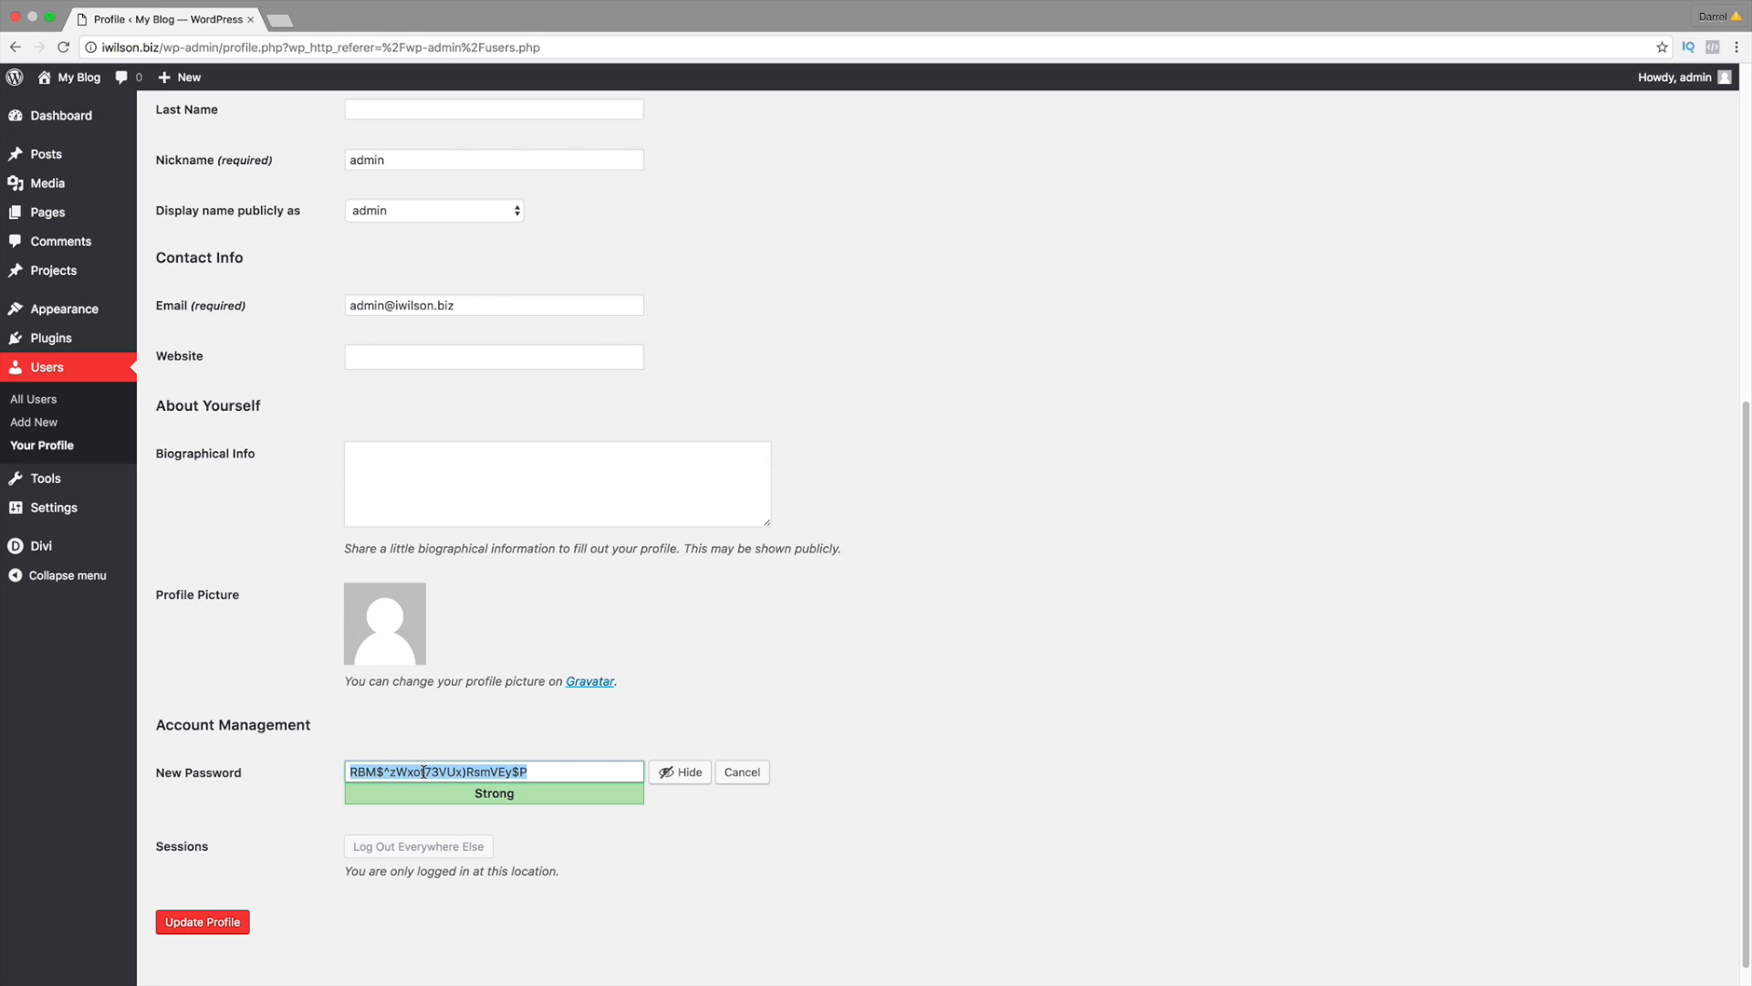
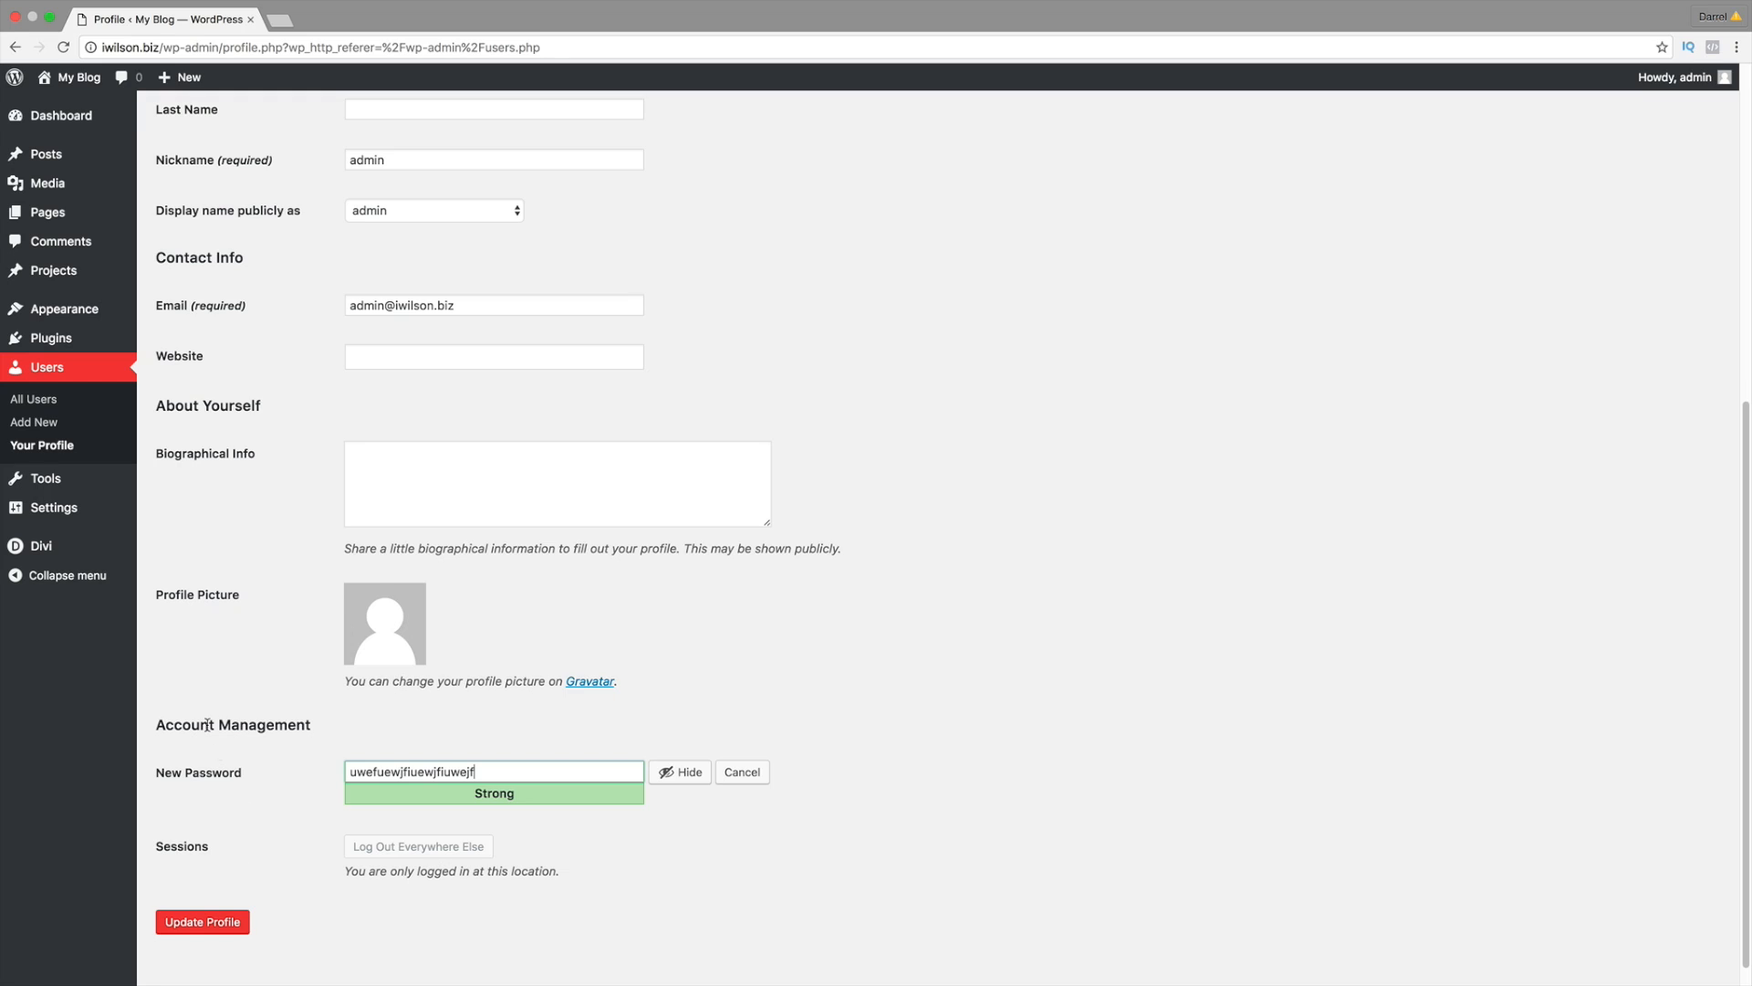
mouse_move(92, 509)
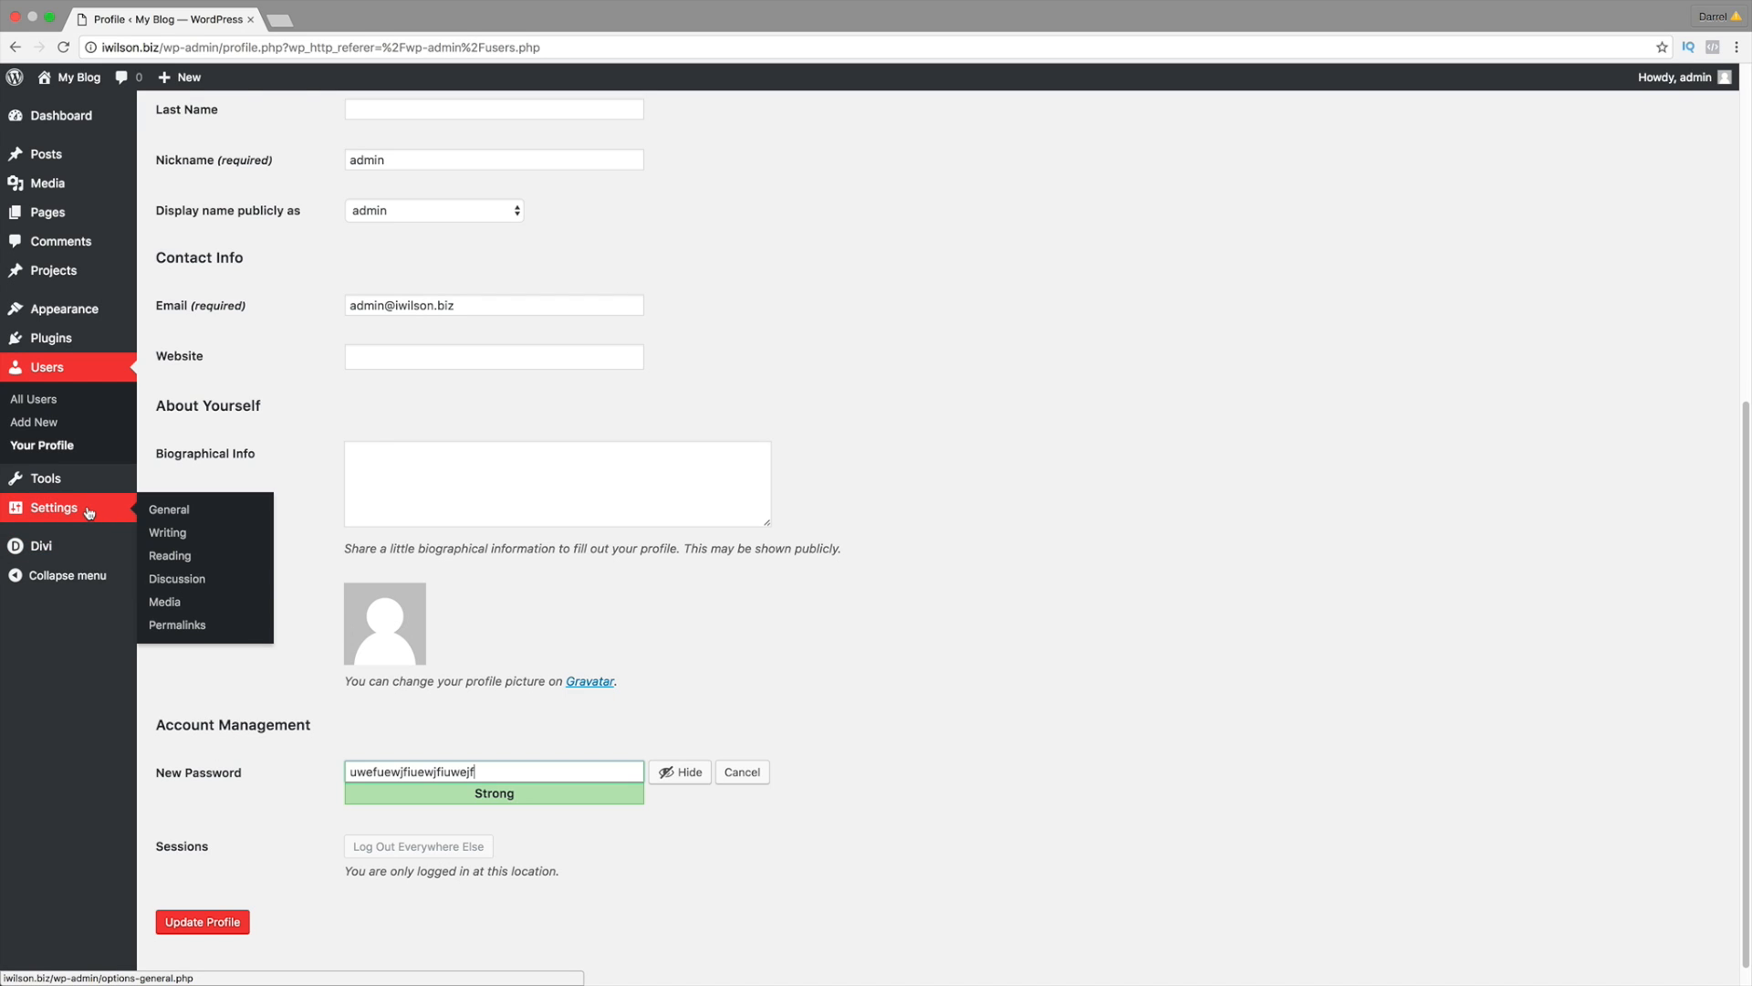
left_click(192, 633)
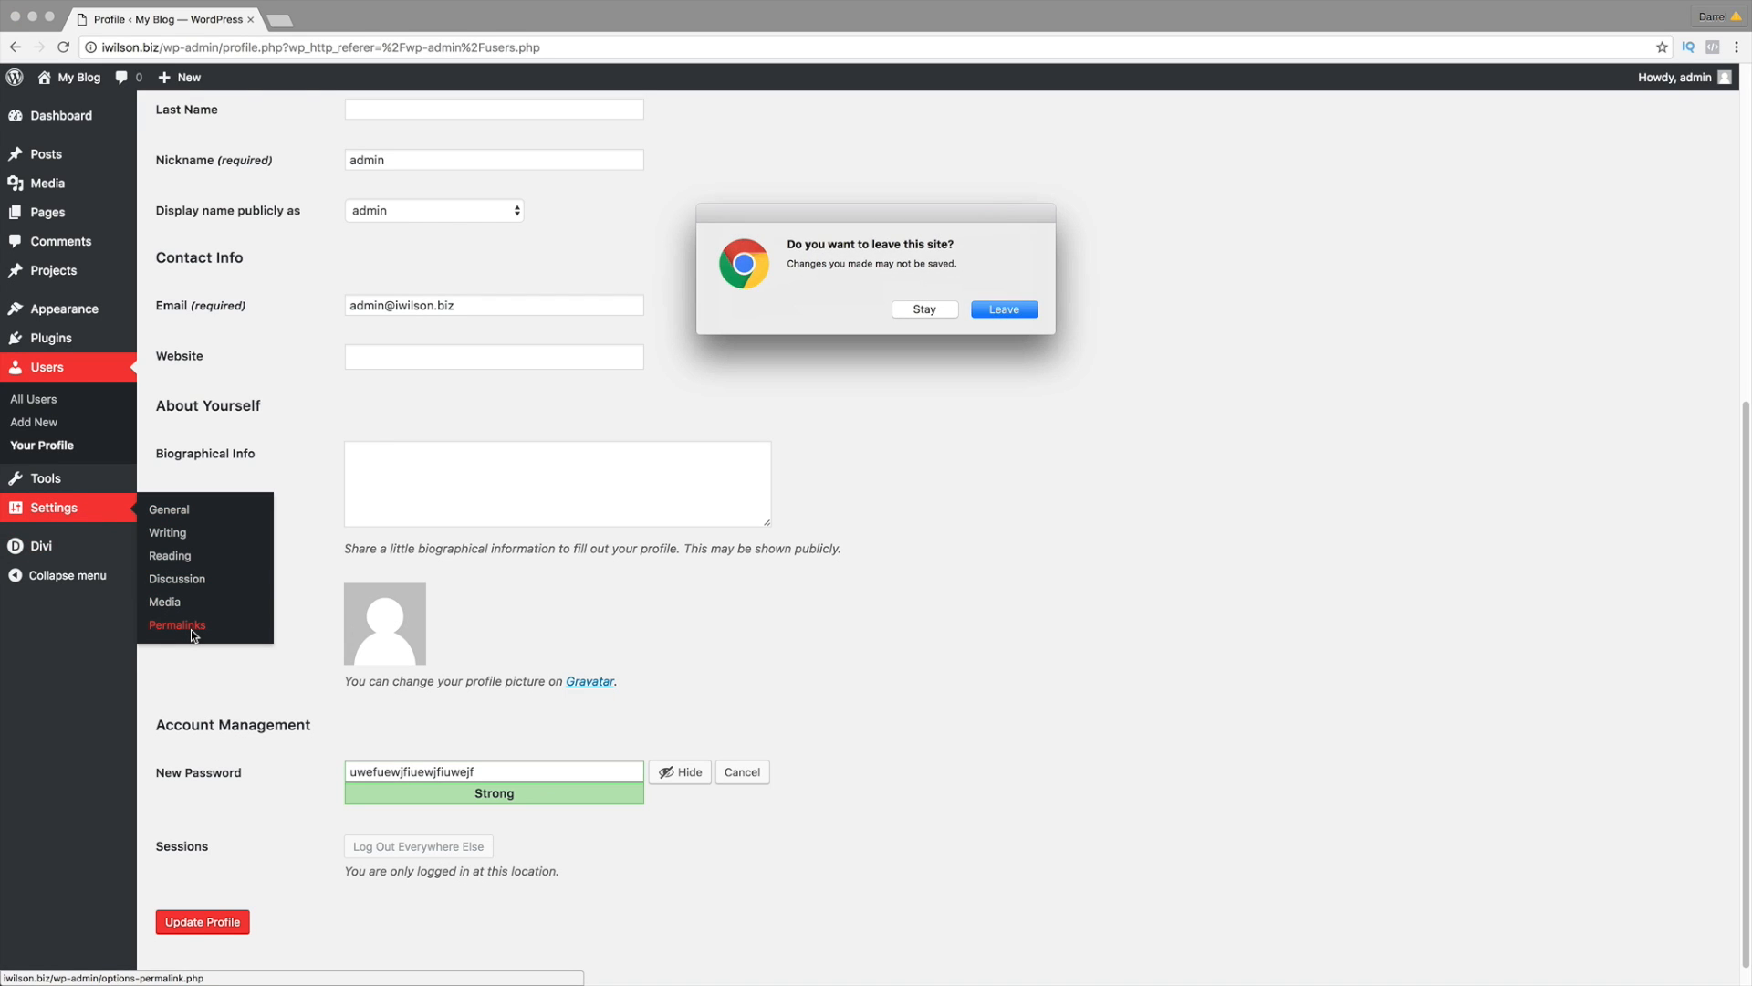
Step: Confirm leaving the profile, select the Post name permalink structure, and save changes
left_click(1003, 310)
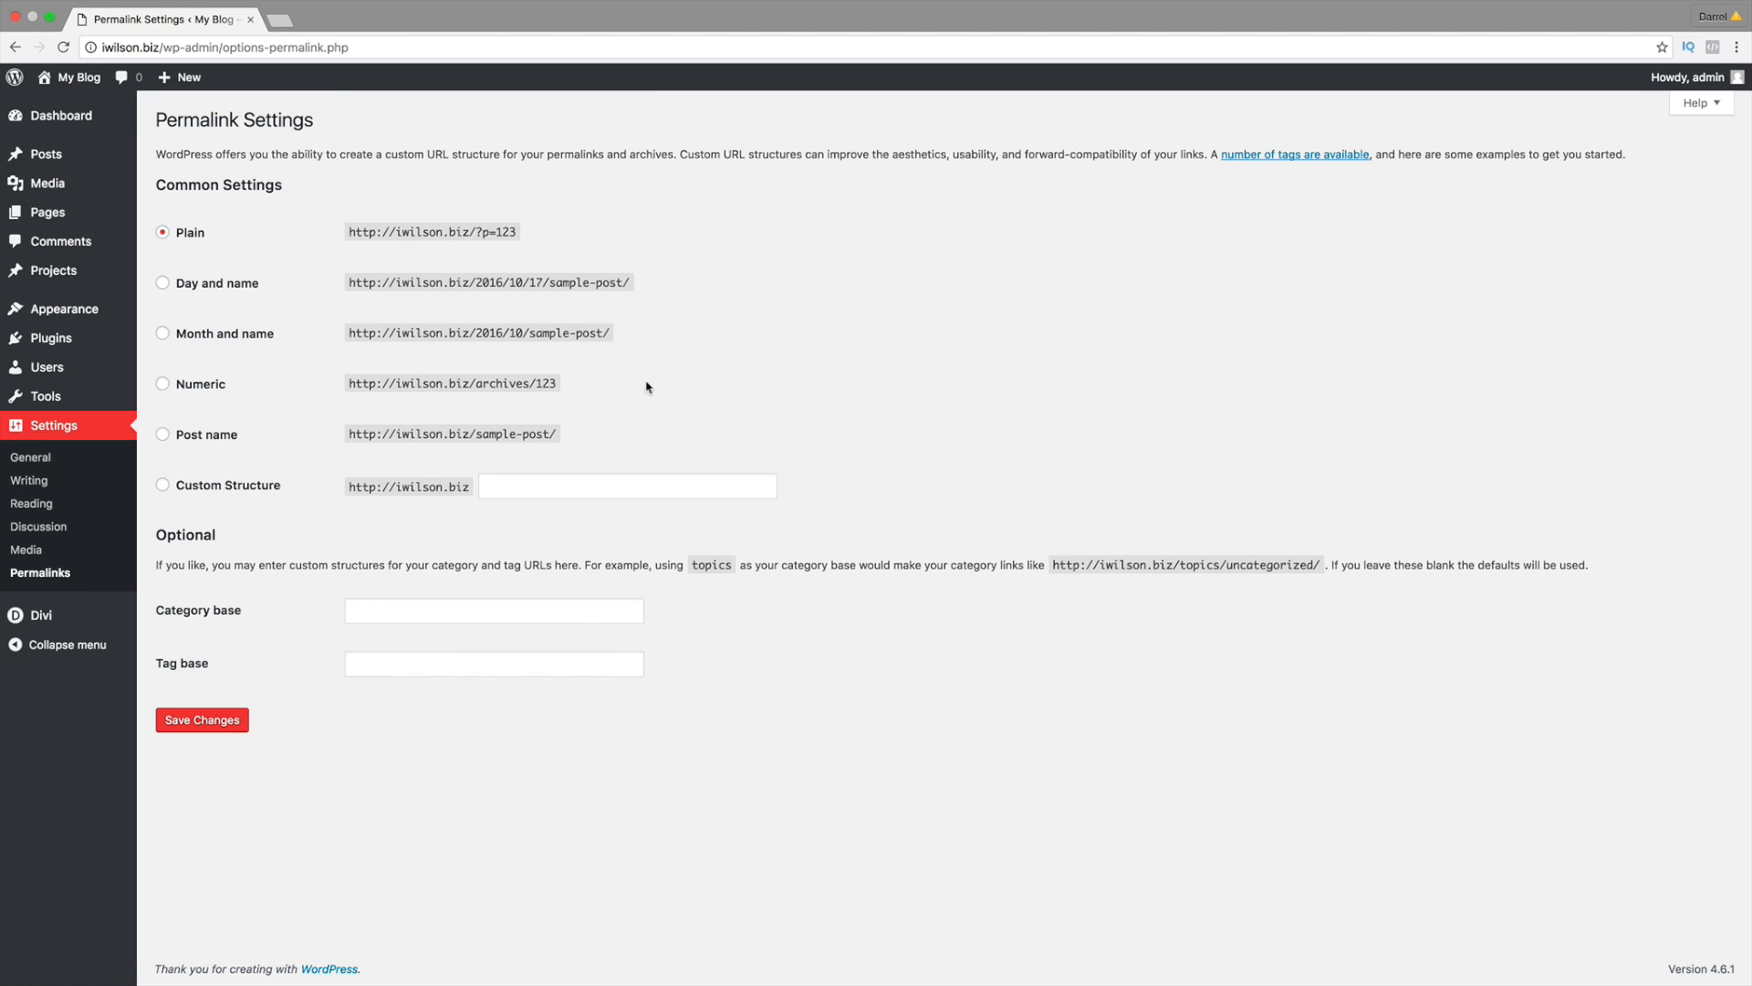
left_click_drag(393, 433, 554, 431)
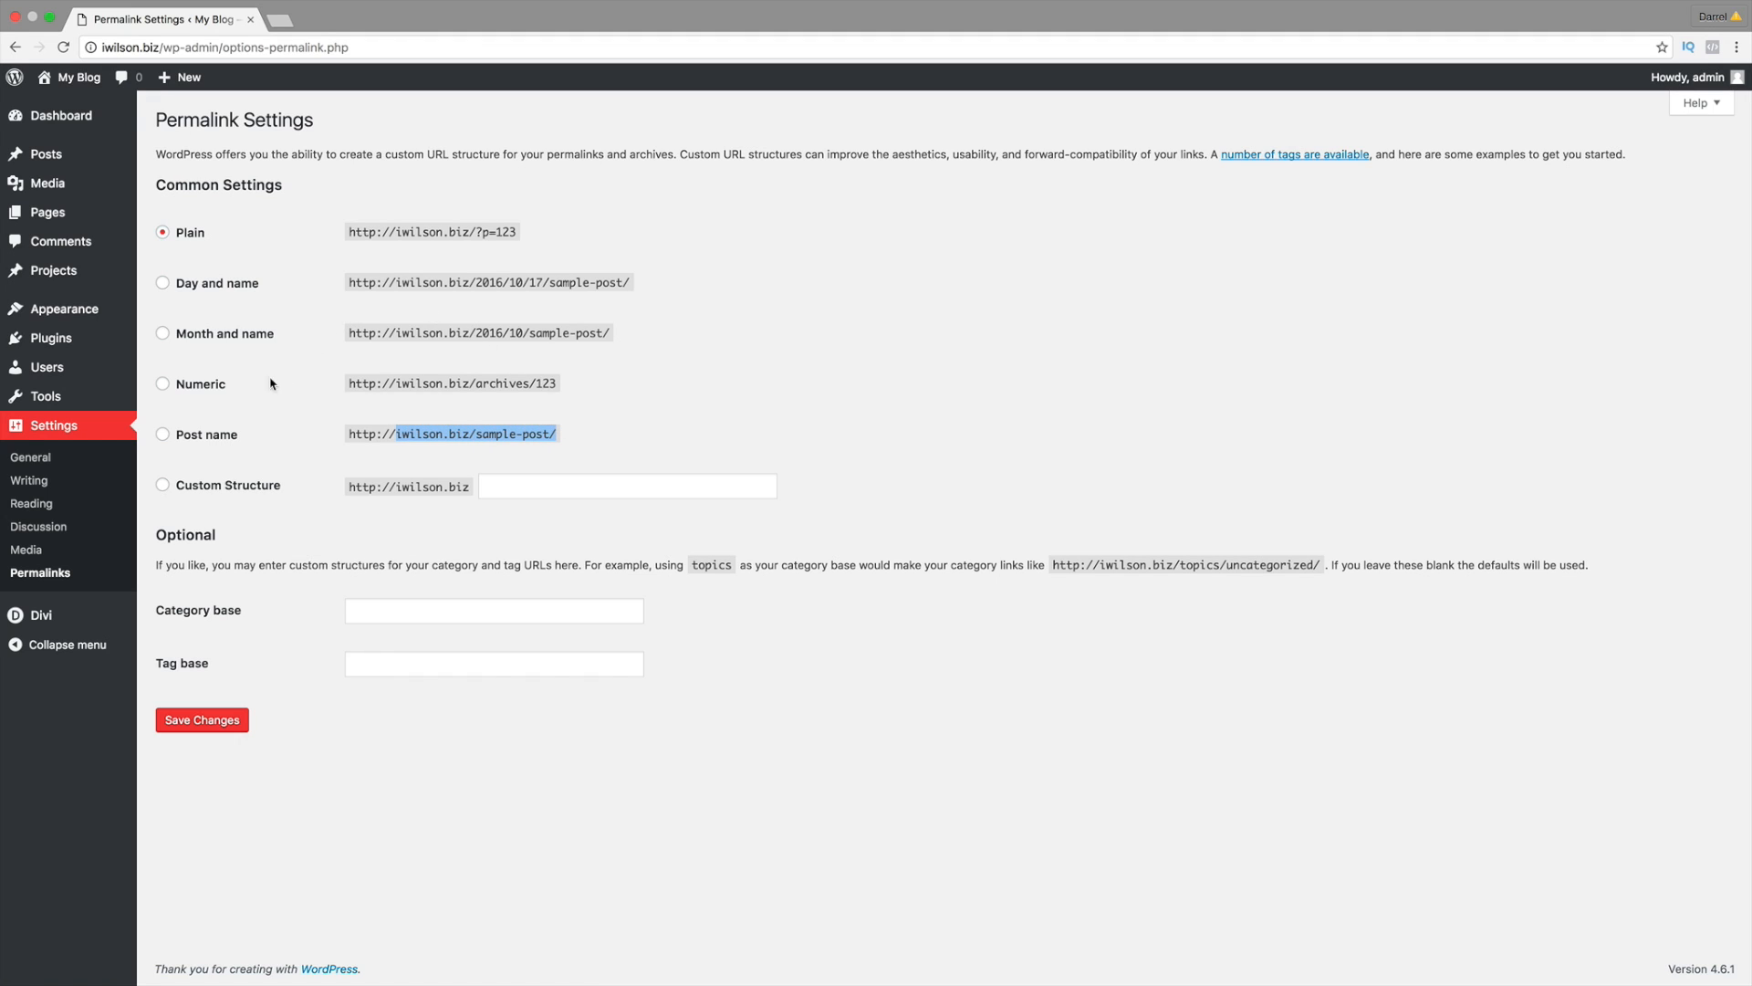
left_click(165, 435)
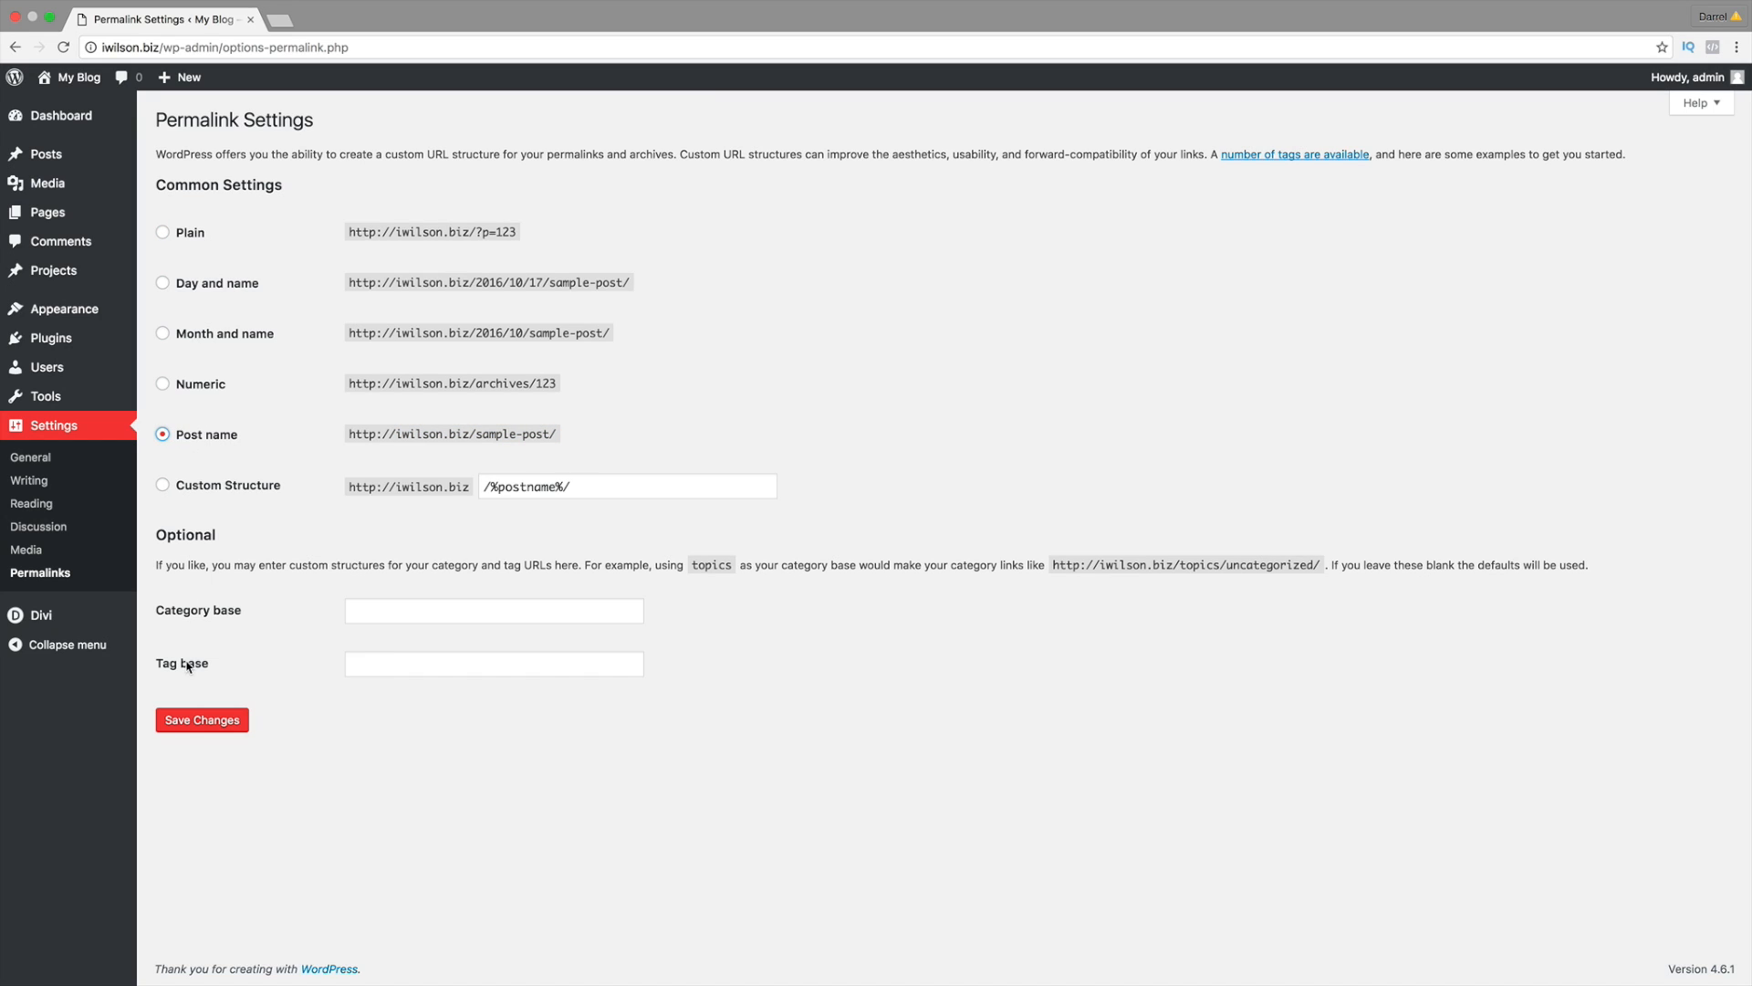
left_click(190, 721)
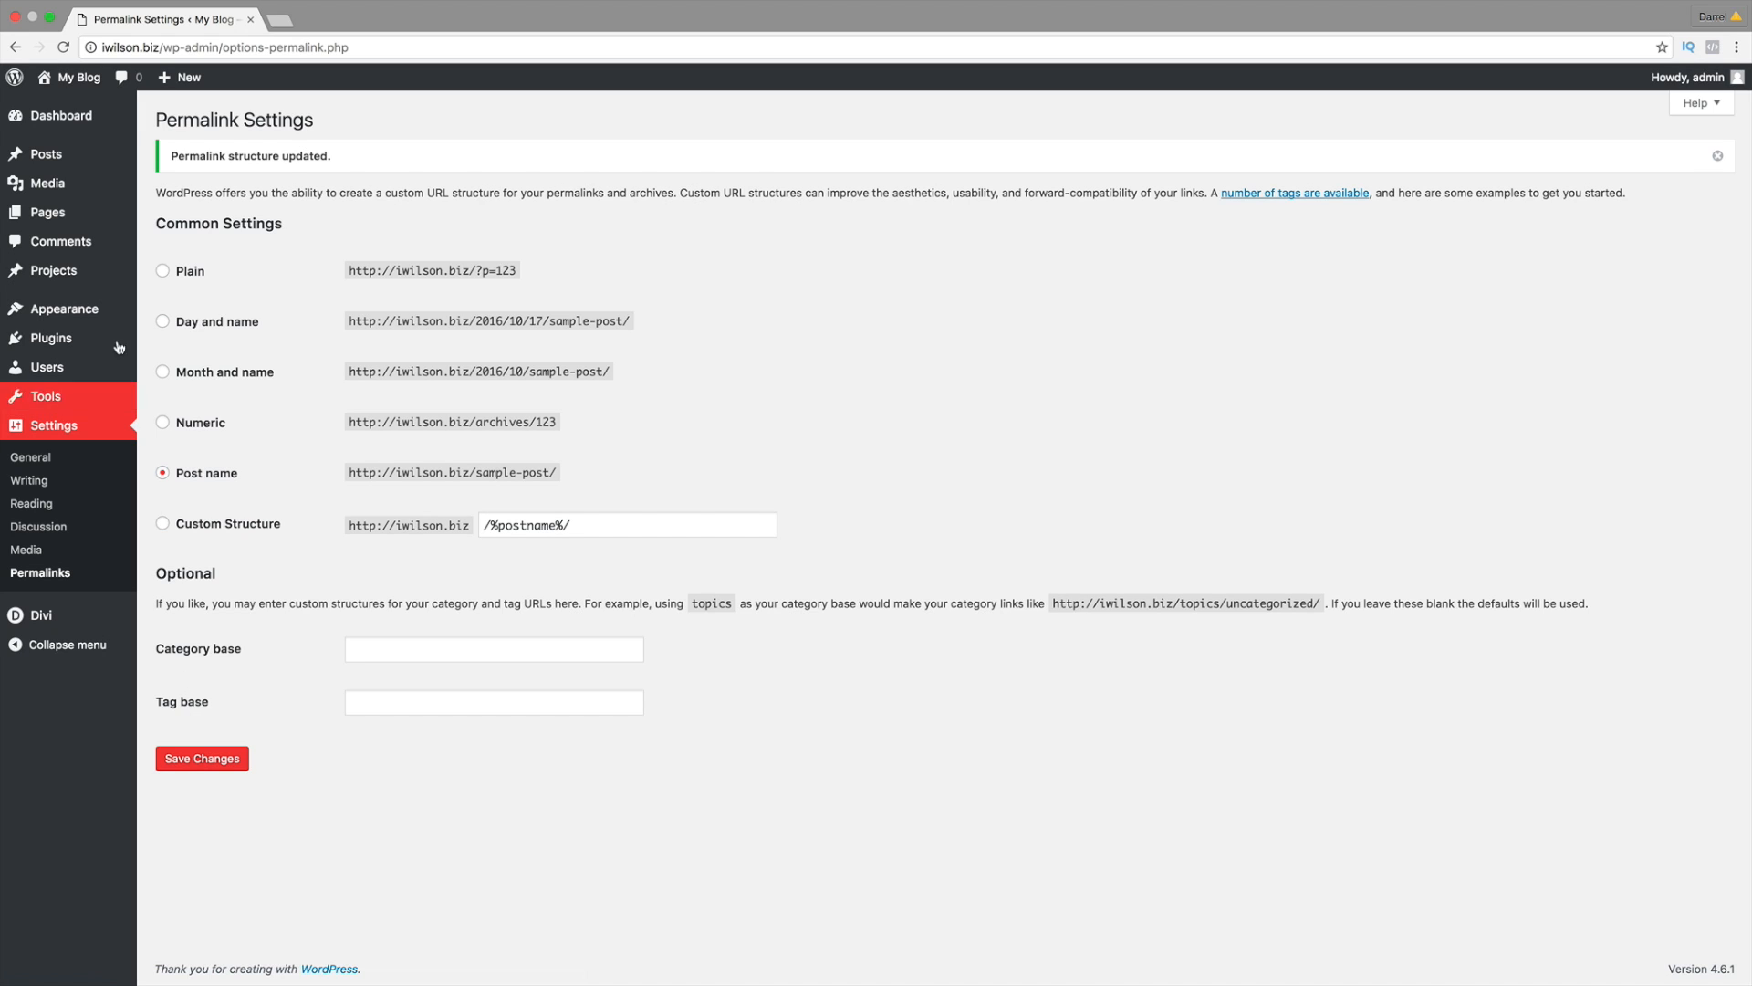
Step: Create and publish a new page titled Home
mouse_move(55, 213)
left_click(202, 240)
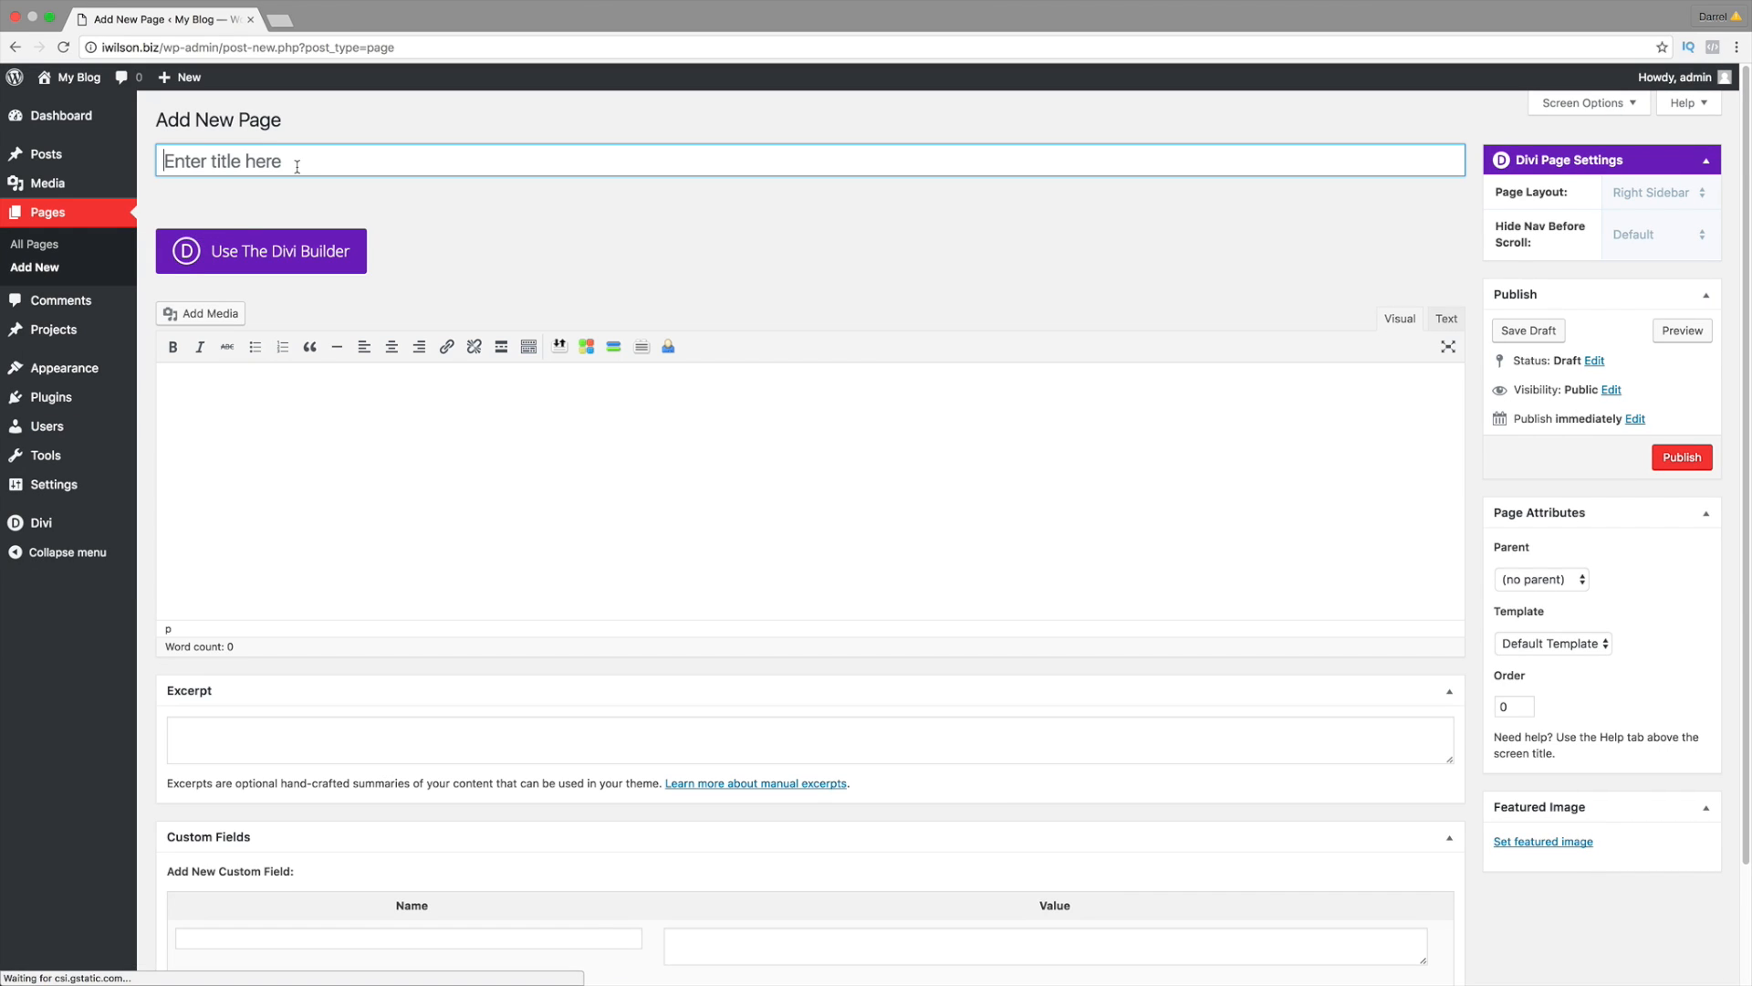
type("Home")
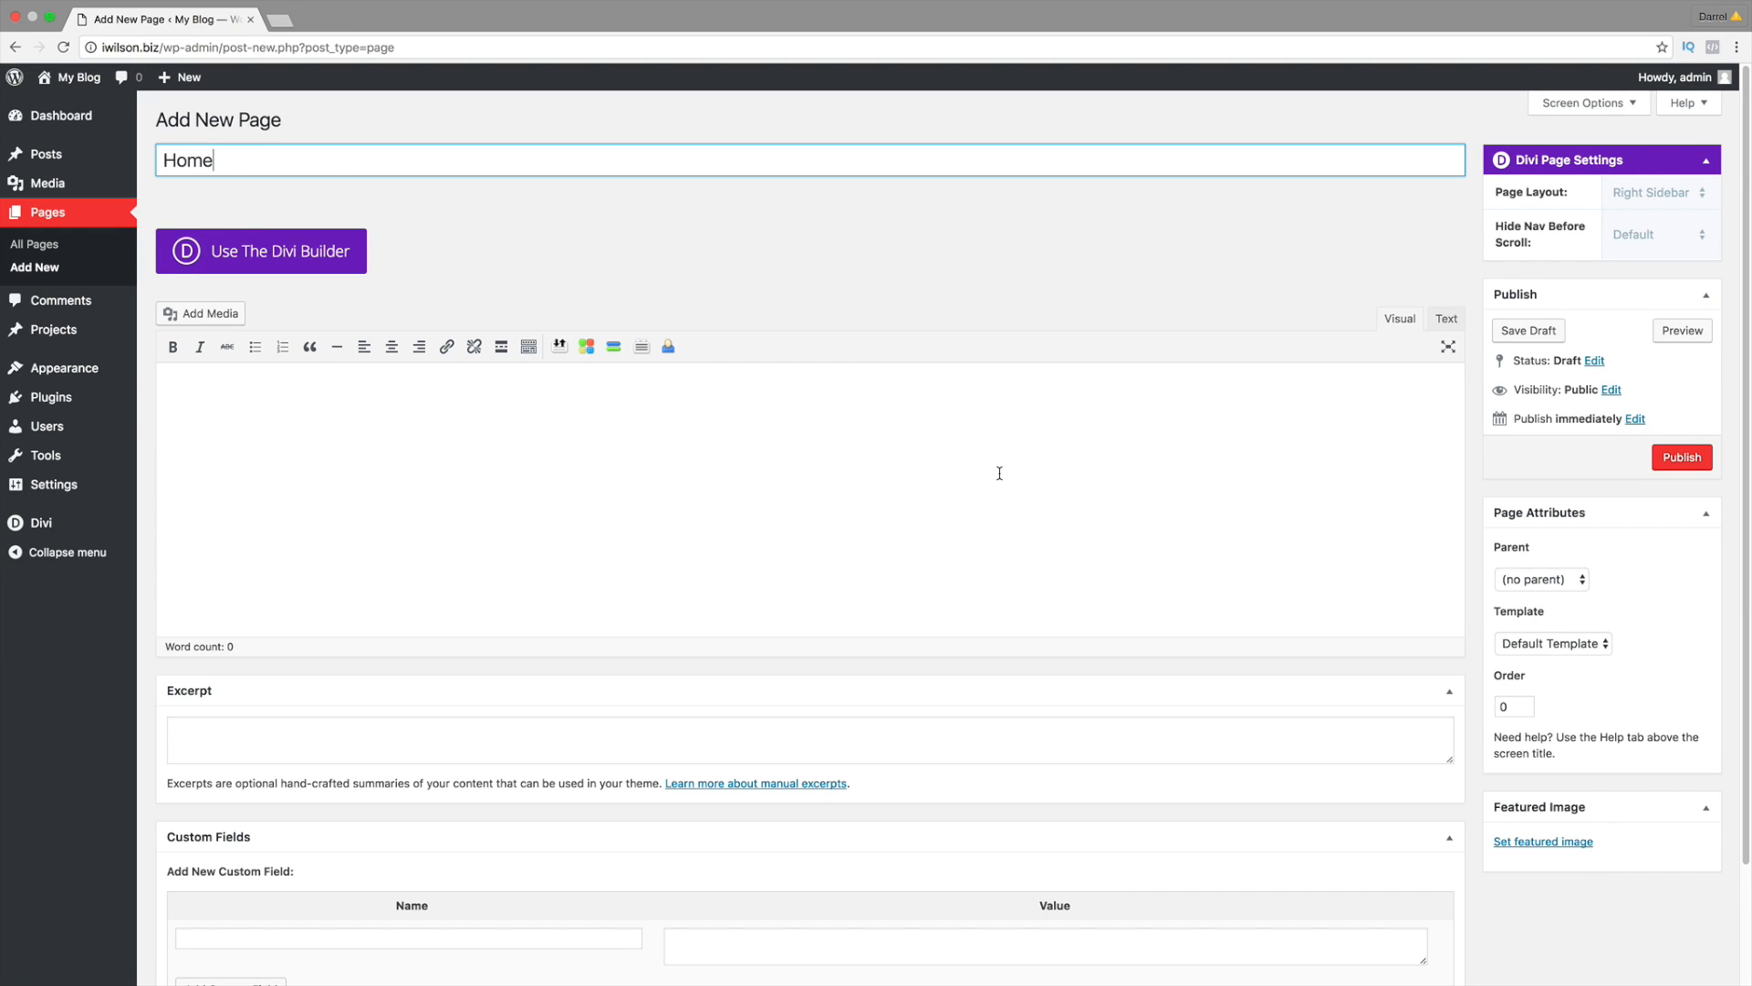
left_click(1671, 464)
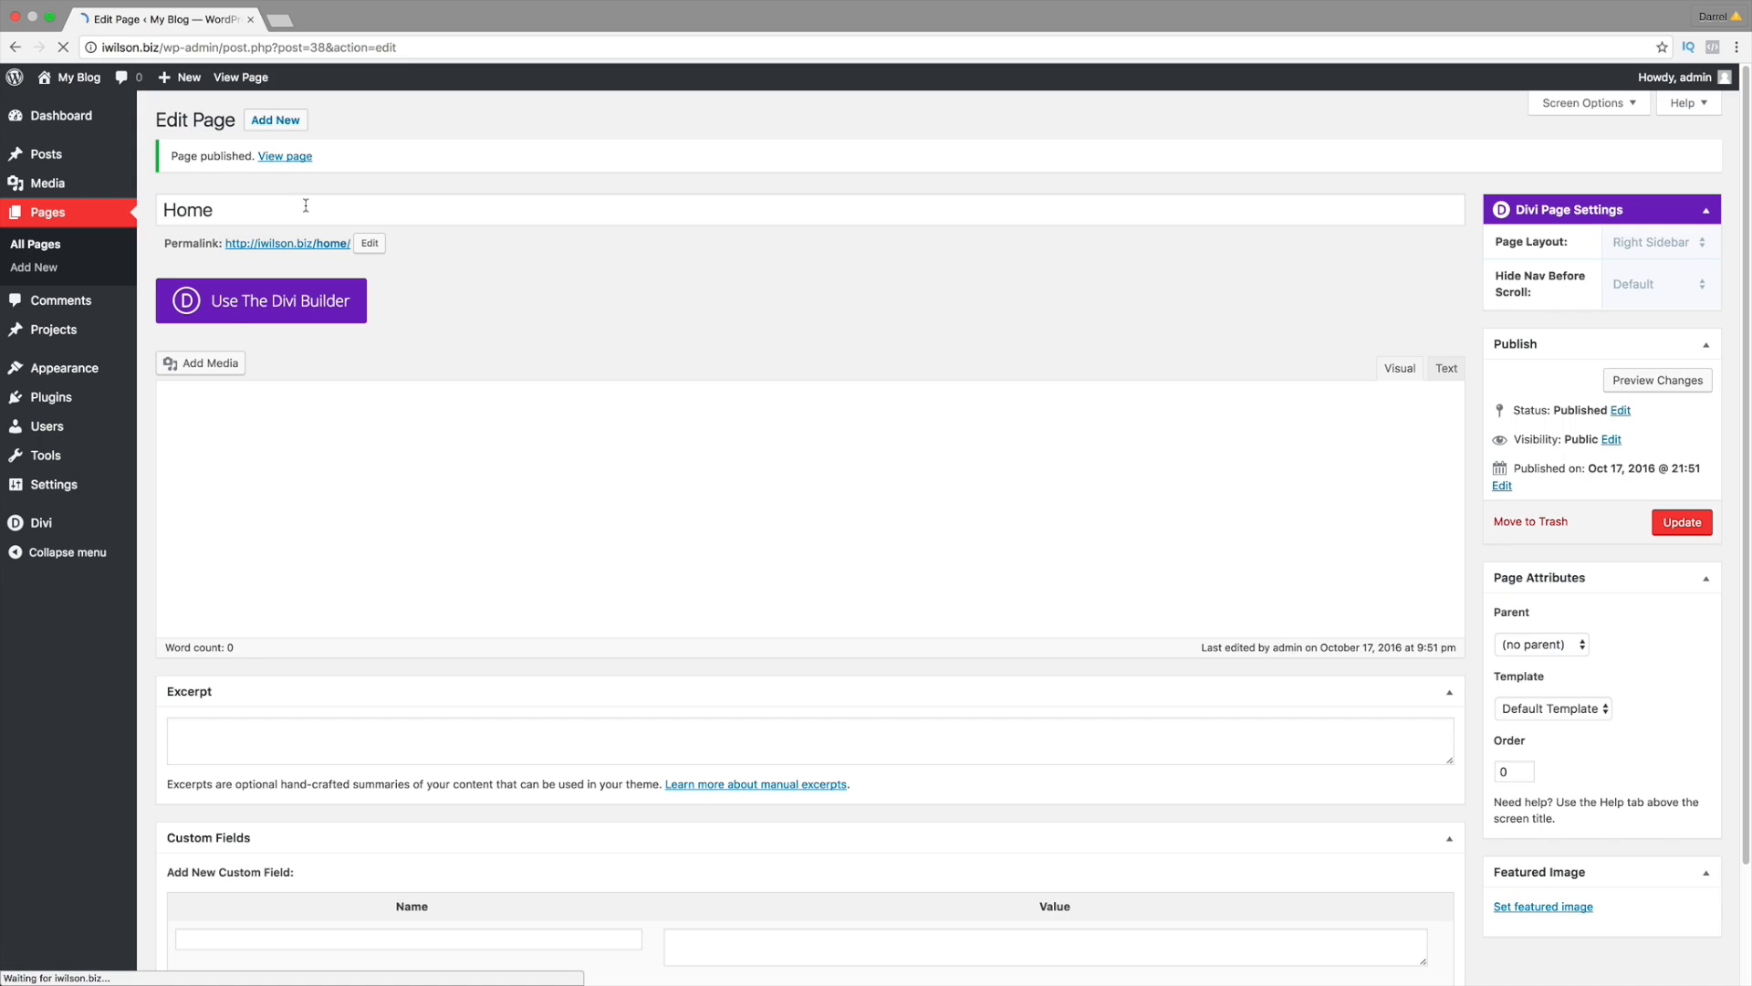
Step: Create and publish a page titled F.A.Q., correcting the mistyped title
left_click(301, 123)
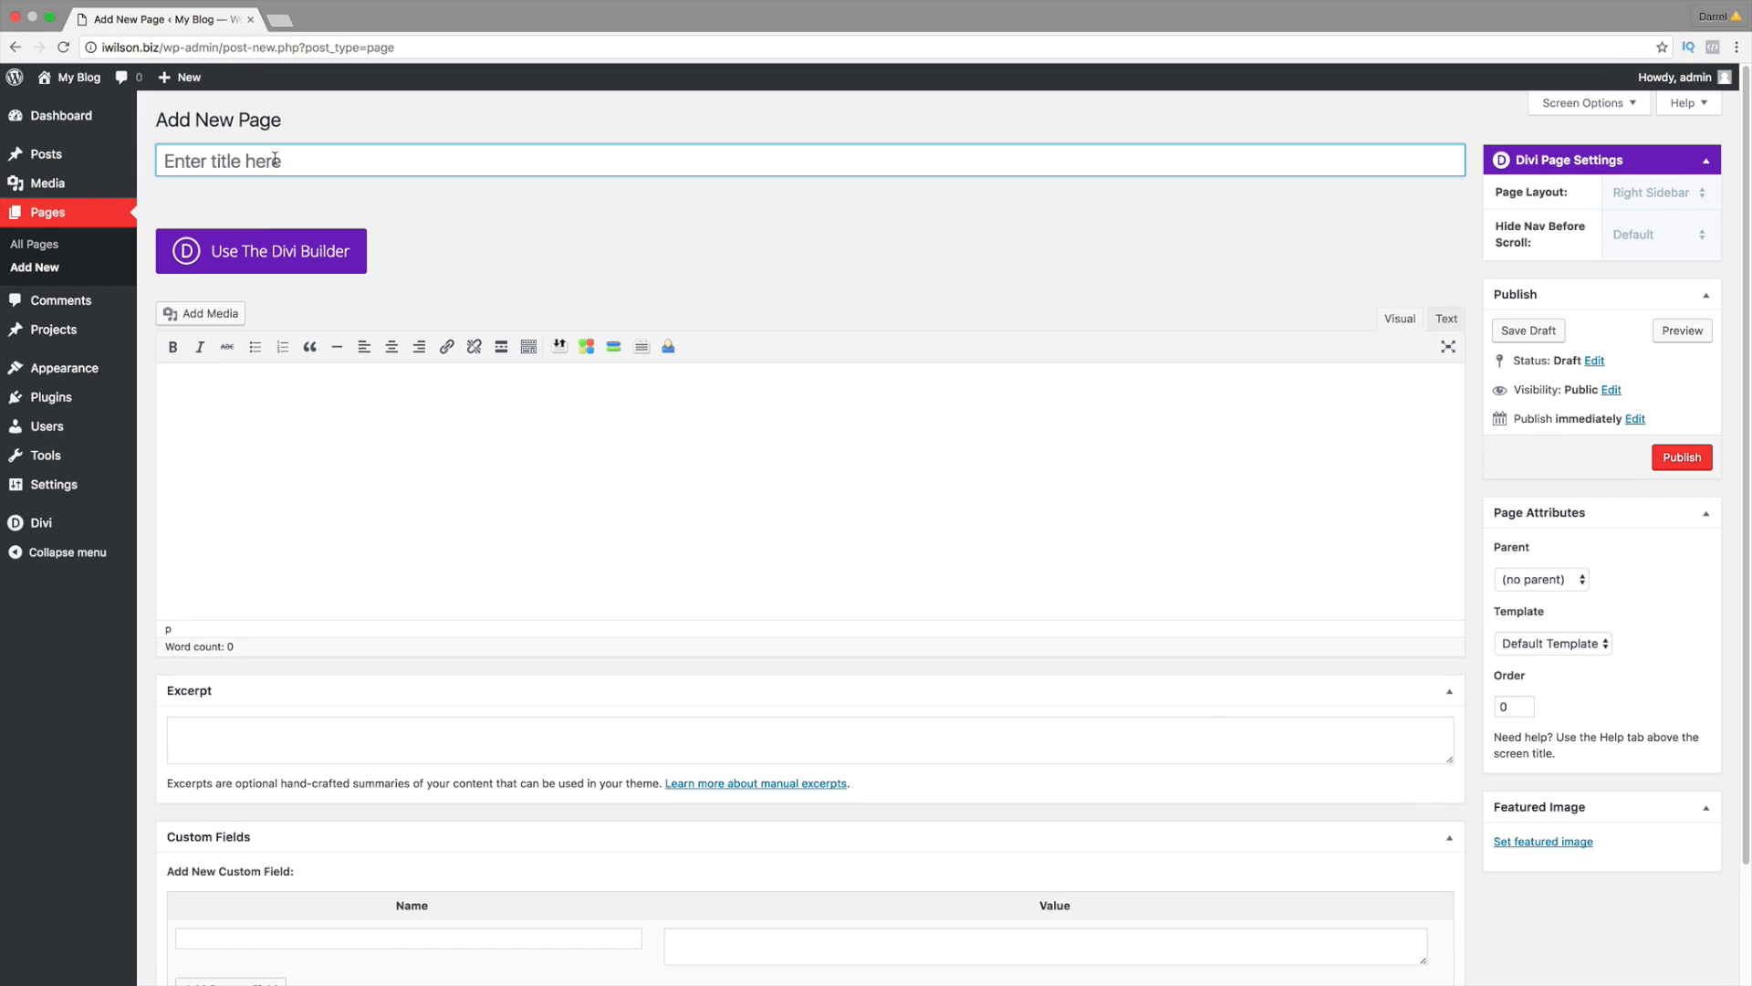
type("F.A.Q.")
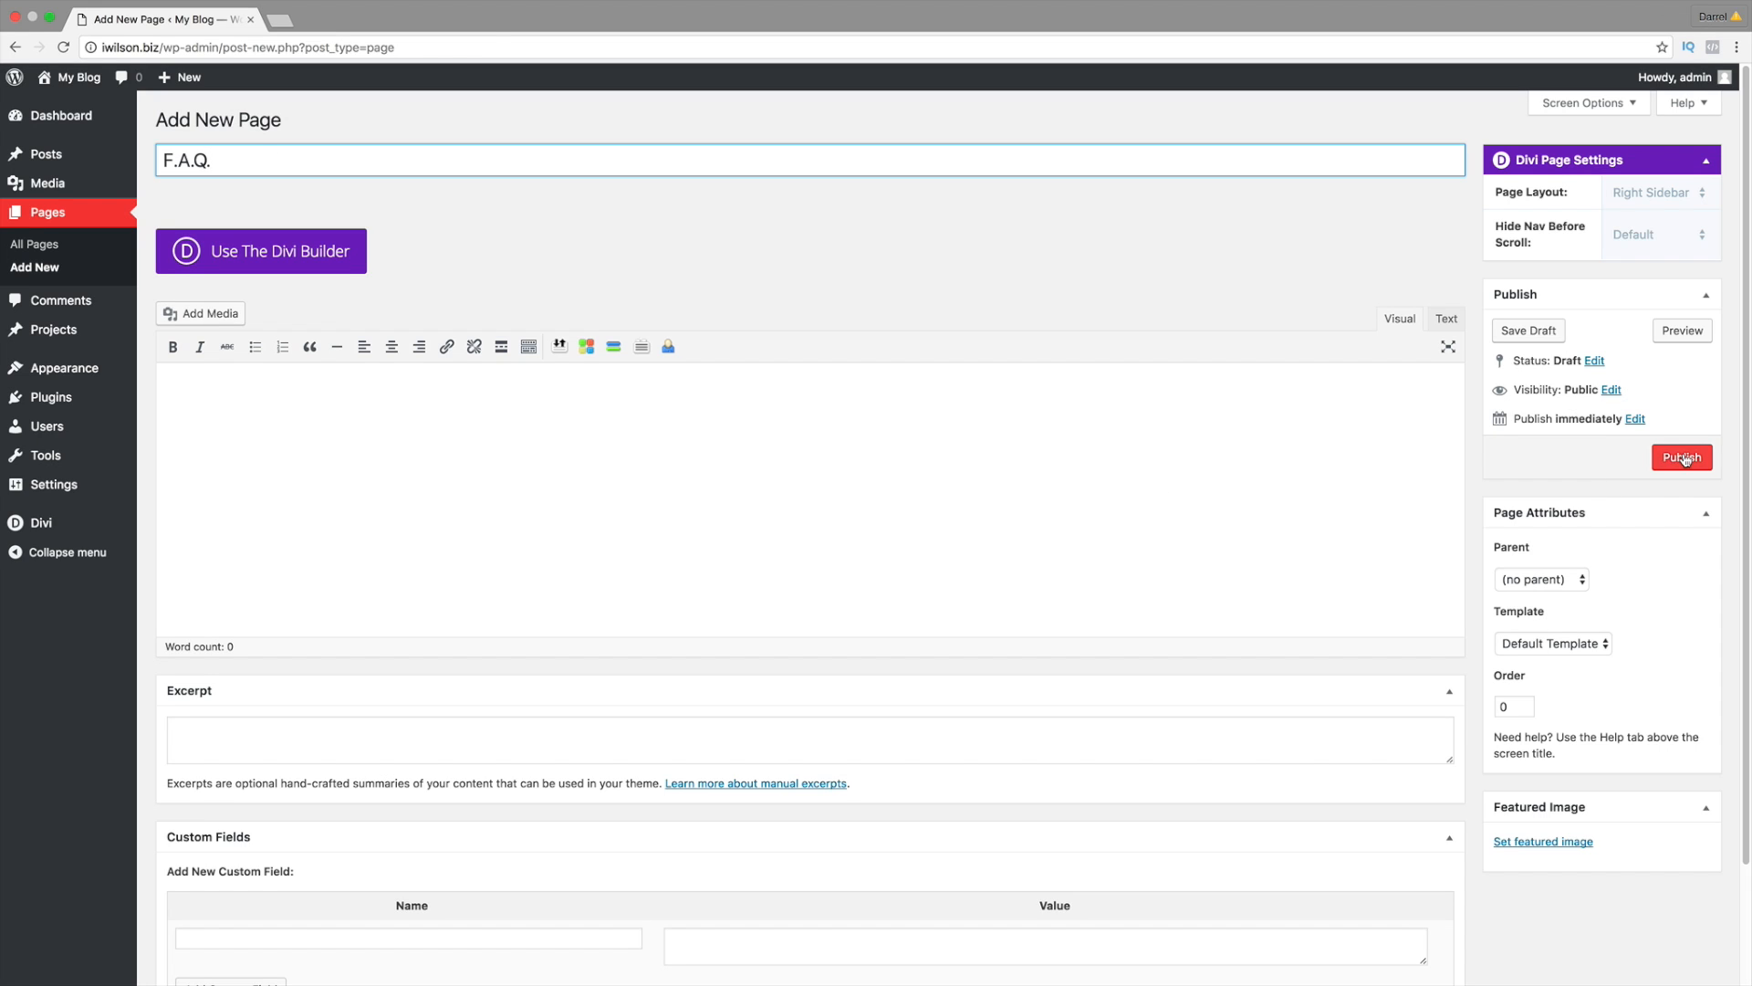
left_click(1684, 453)
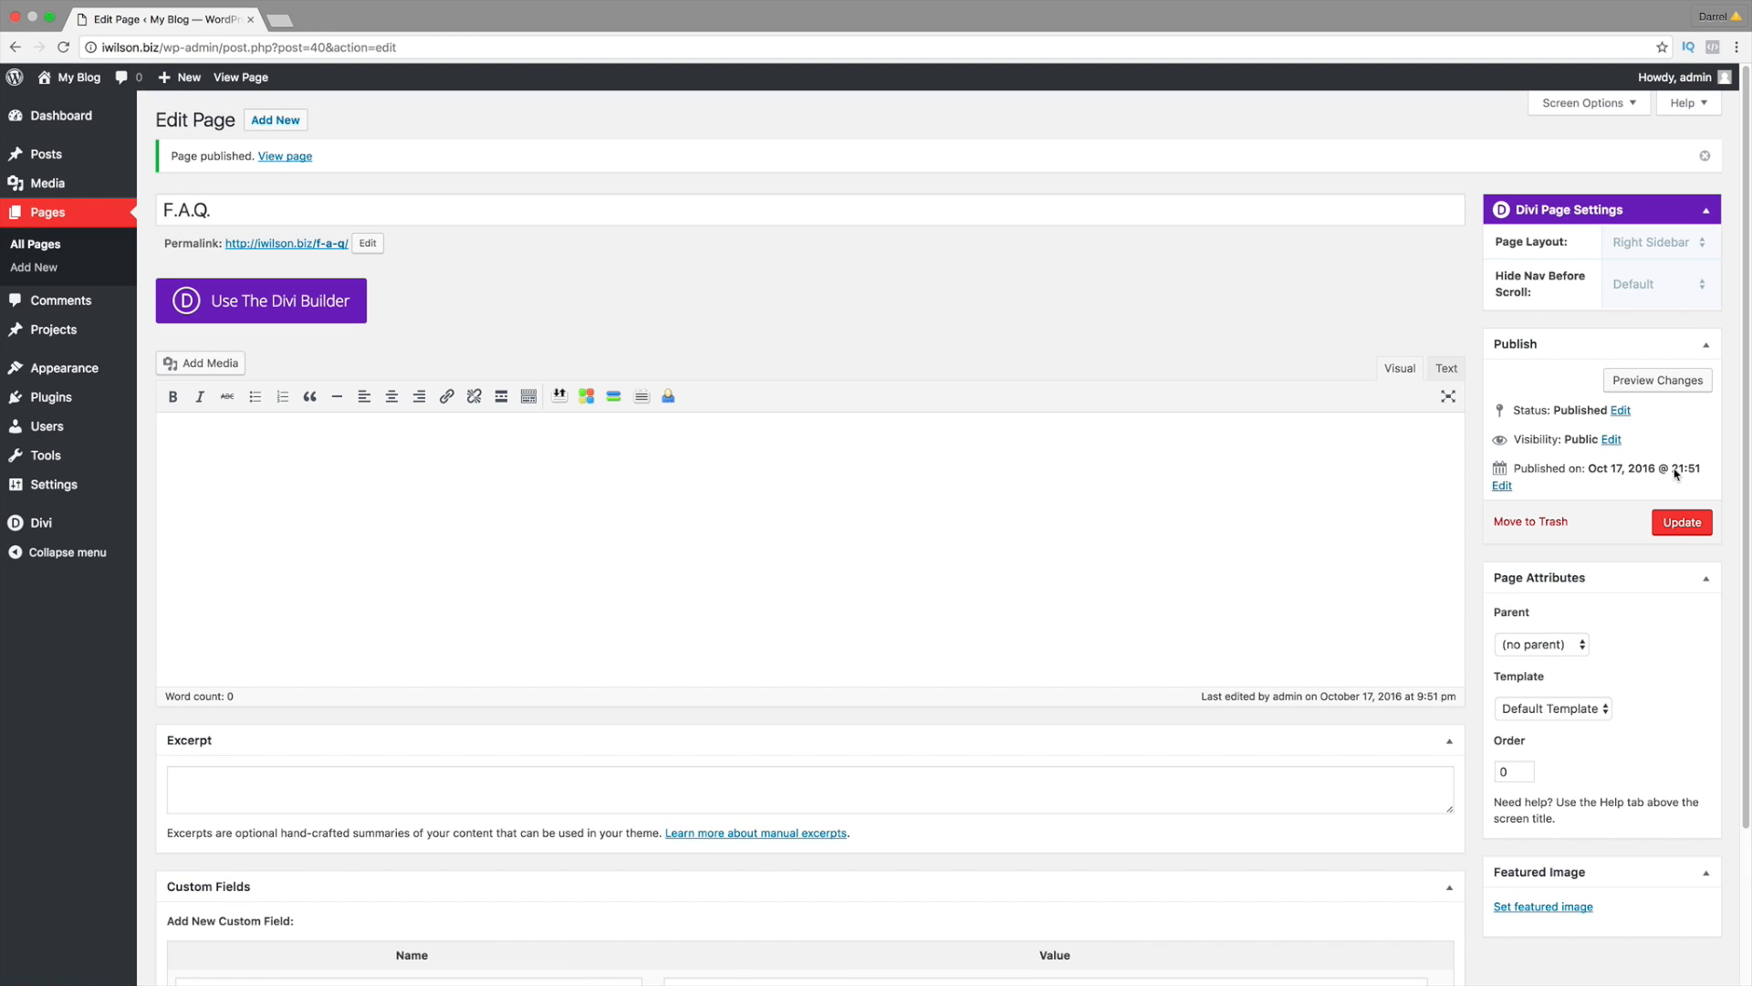
triple_click(615, 204)
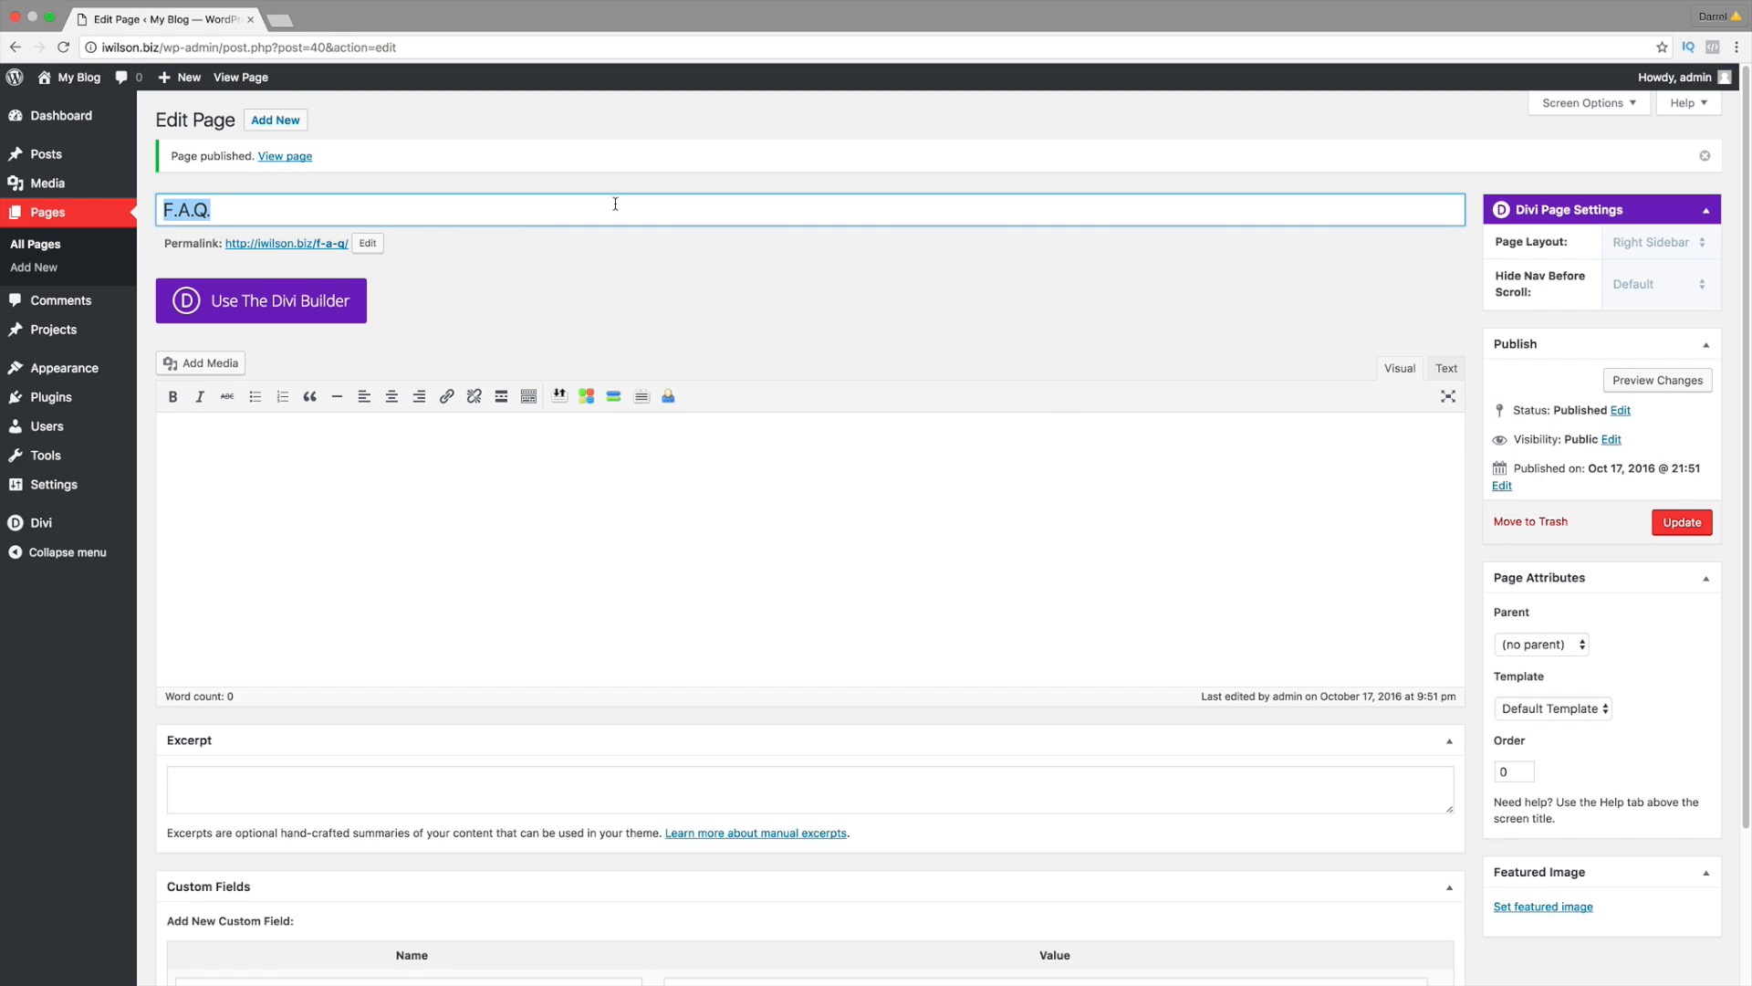
Step: Create and publish a page titled Contact Us
left_click(261, 125)
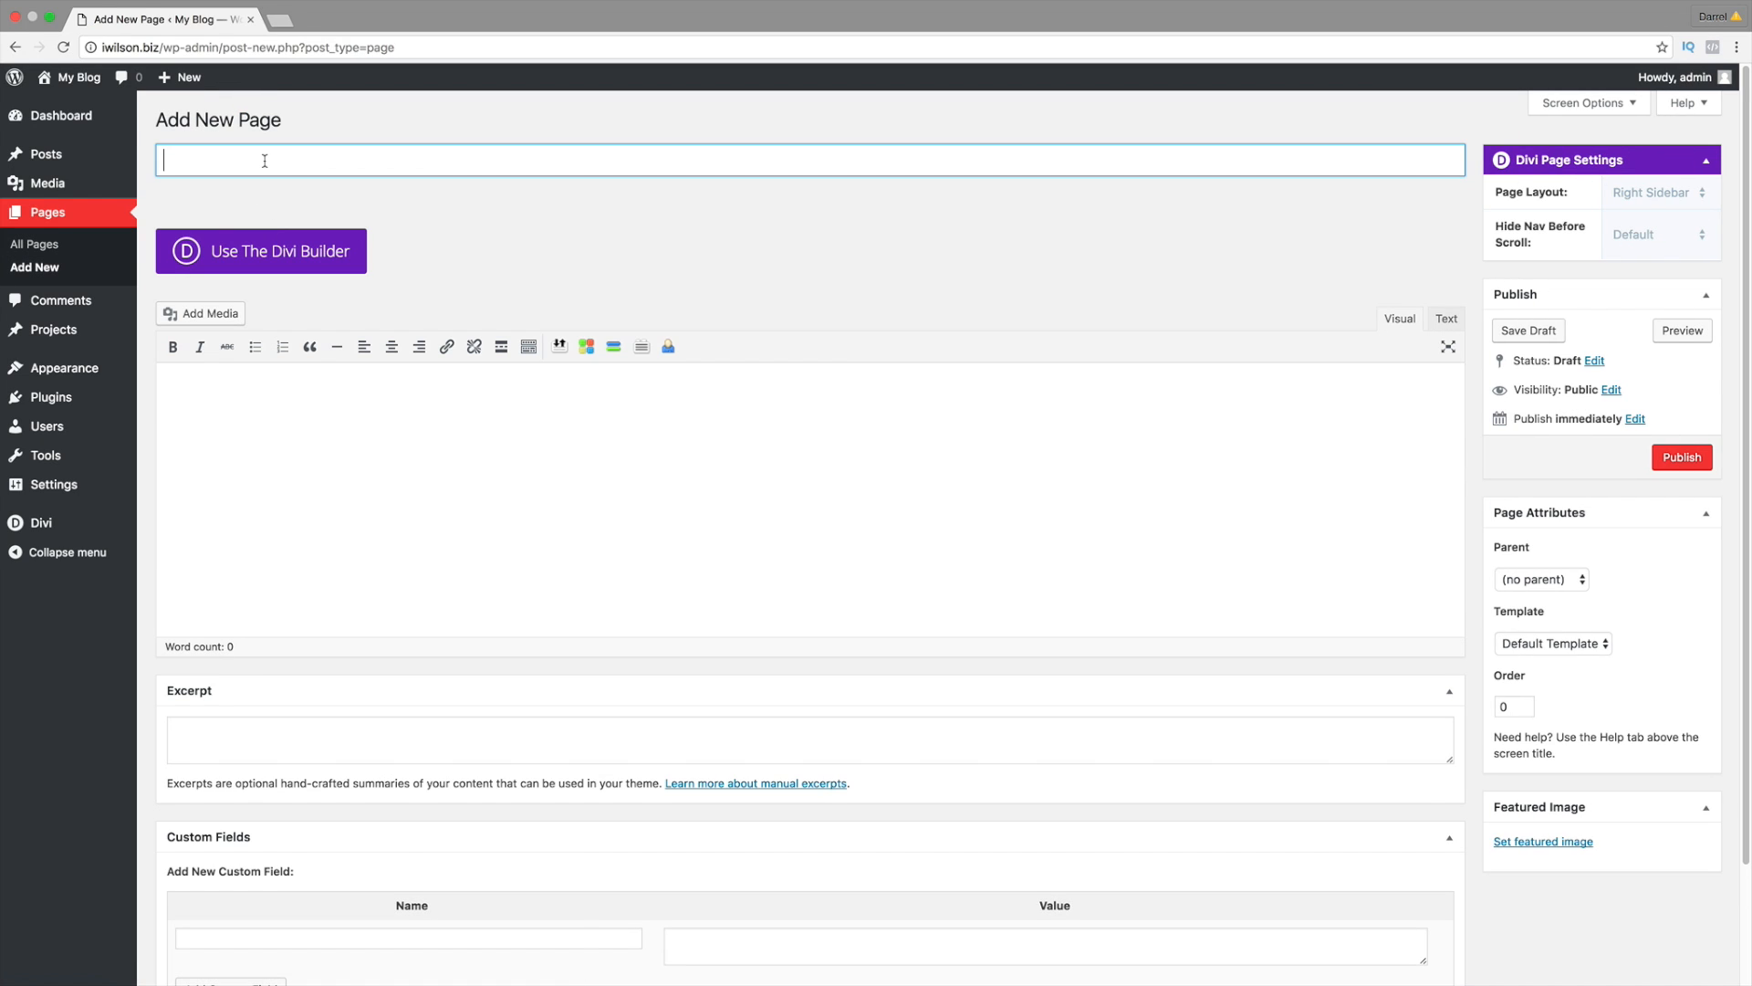
type("Contact Us")
left_click(1673, 465)
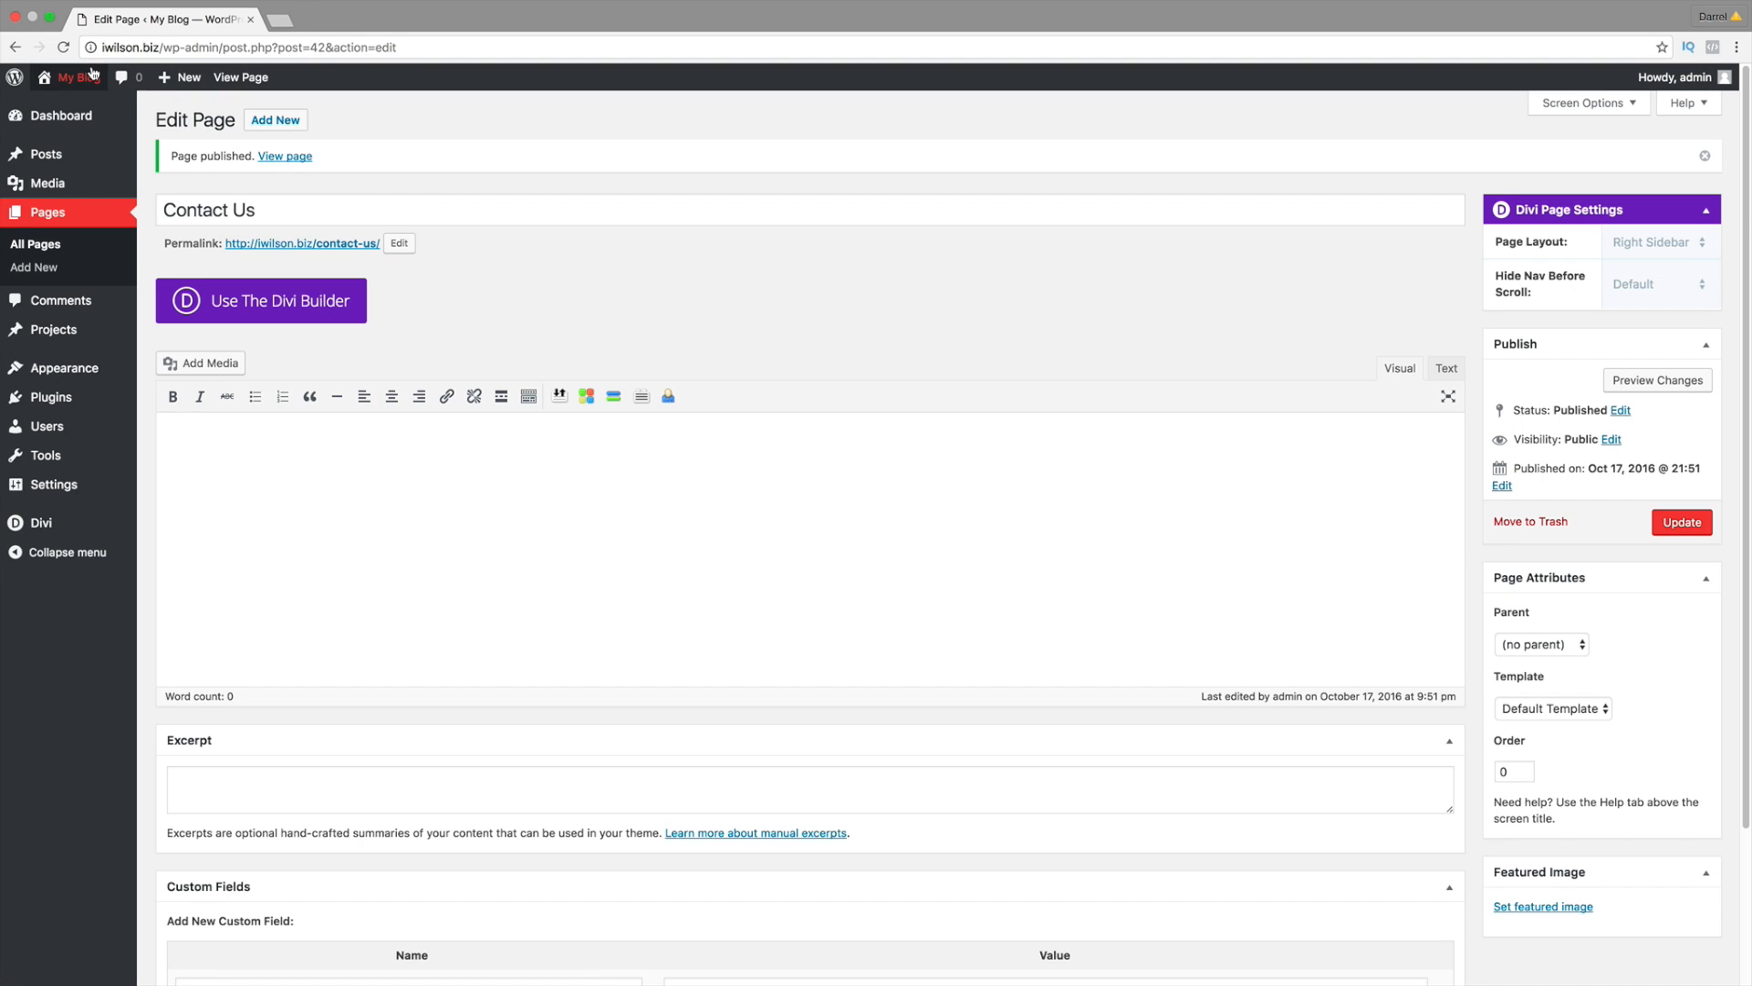
Step: Check the live site's Contact Us, F.A.Q. and Home menu, then return to the Dashboard
left_click(80, 110)
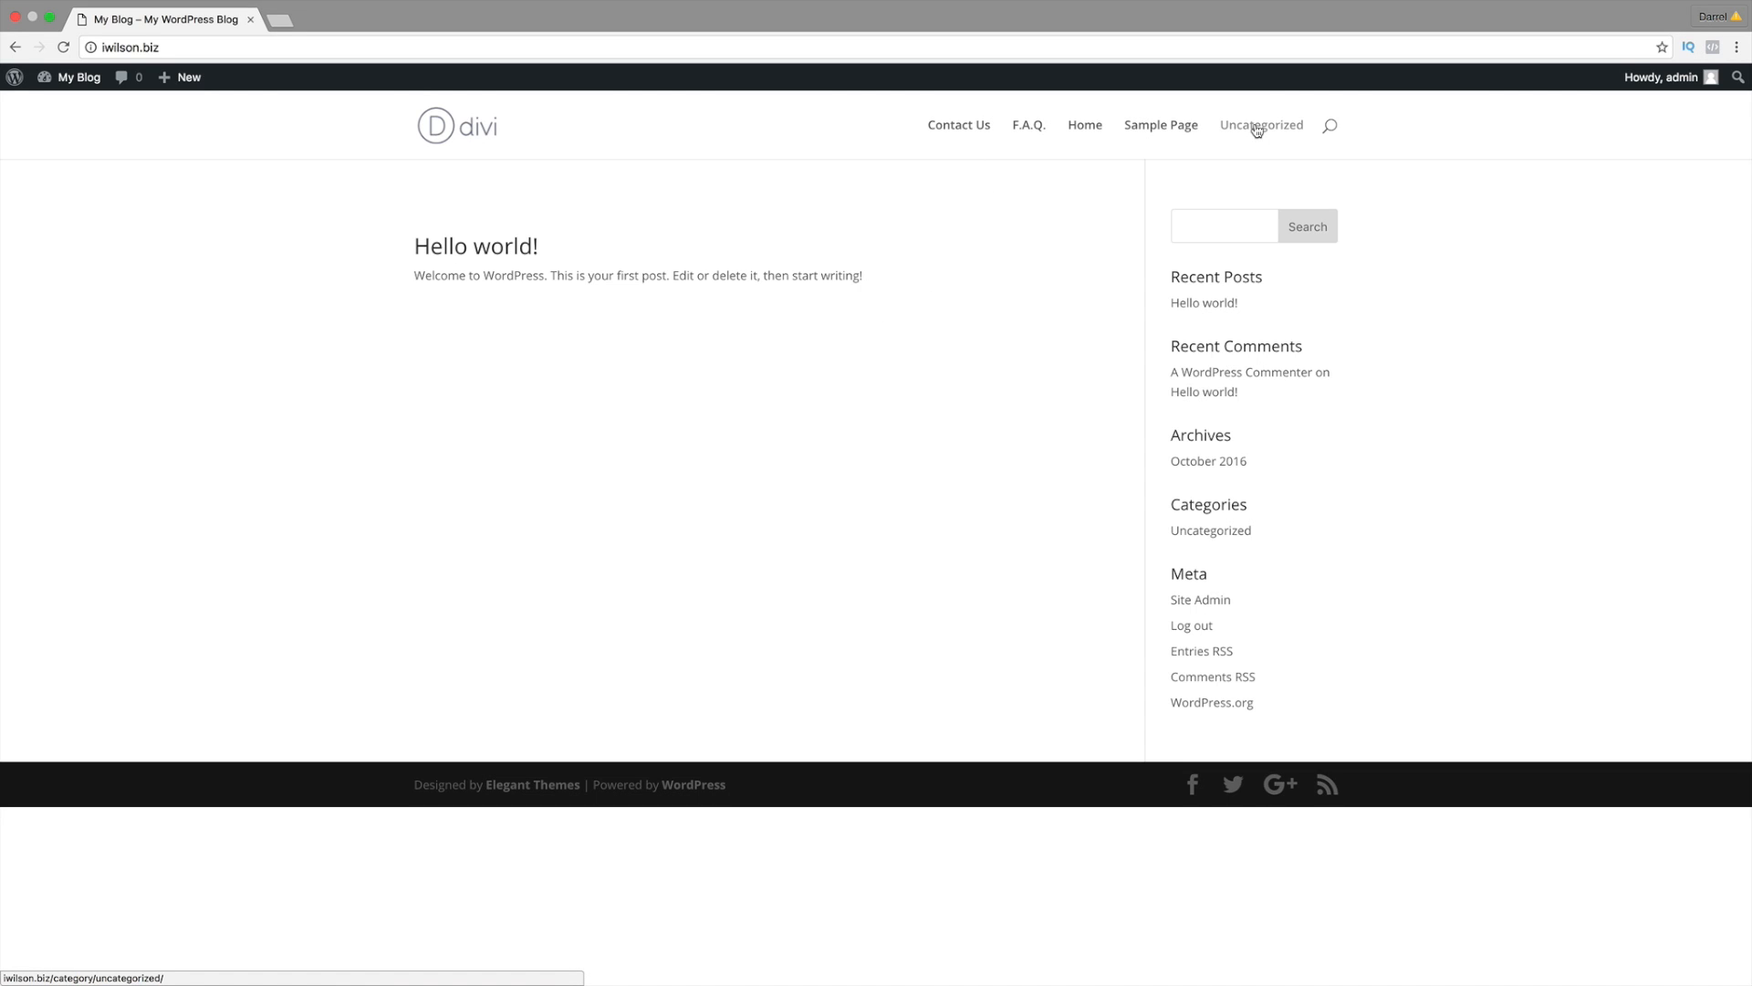
mouse_move(79, 97)
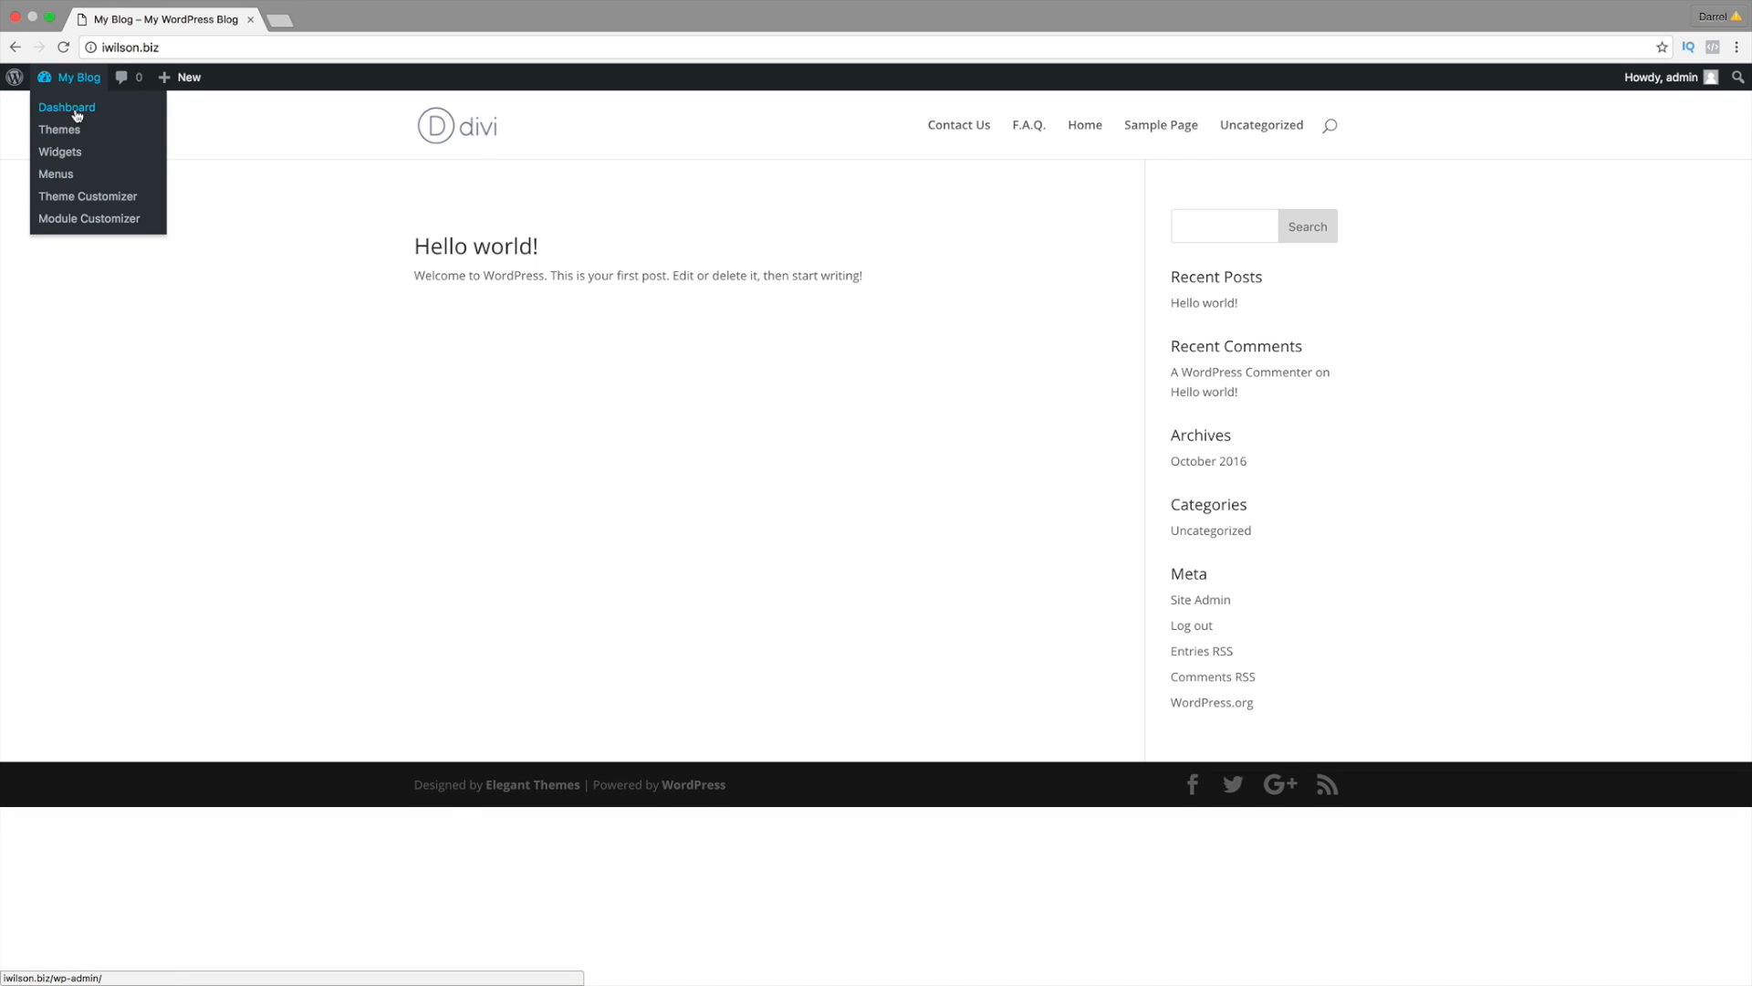
left_click(77, 114)
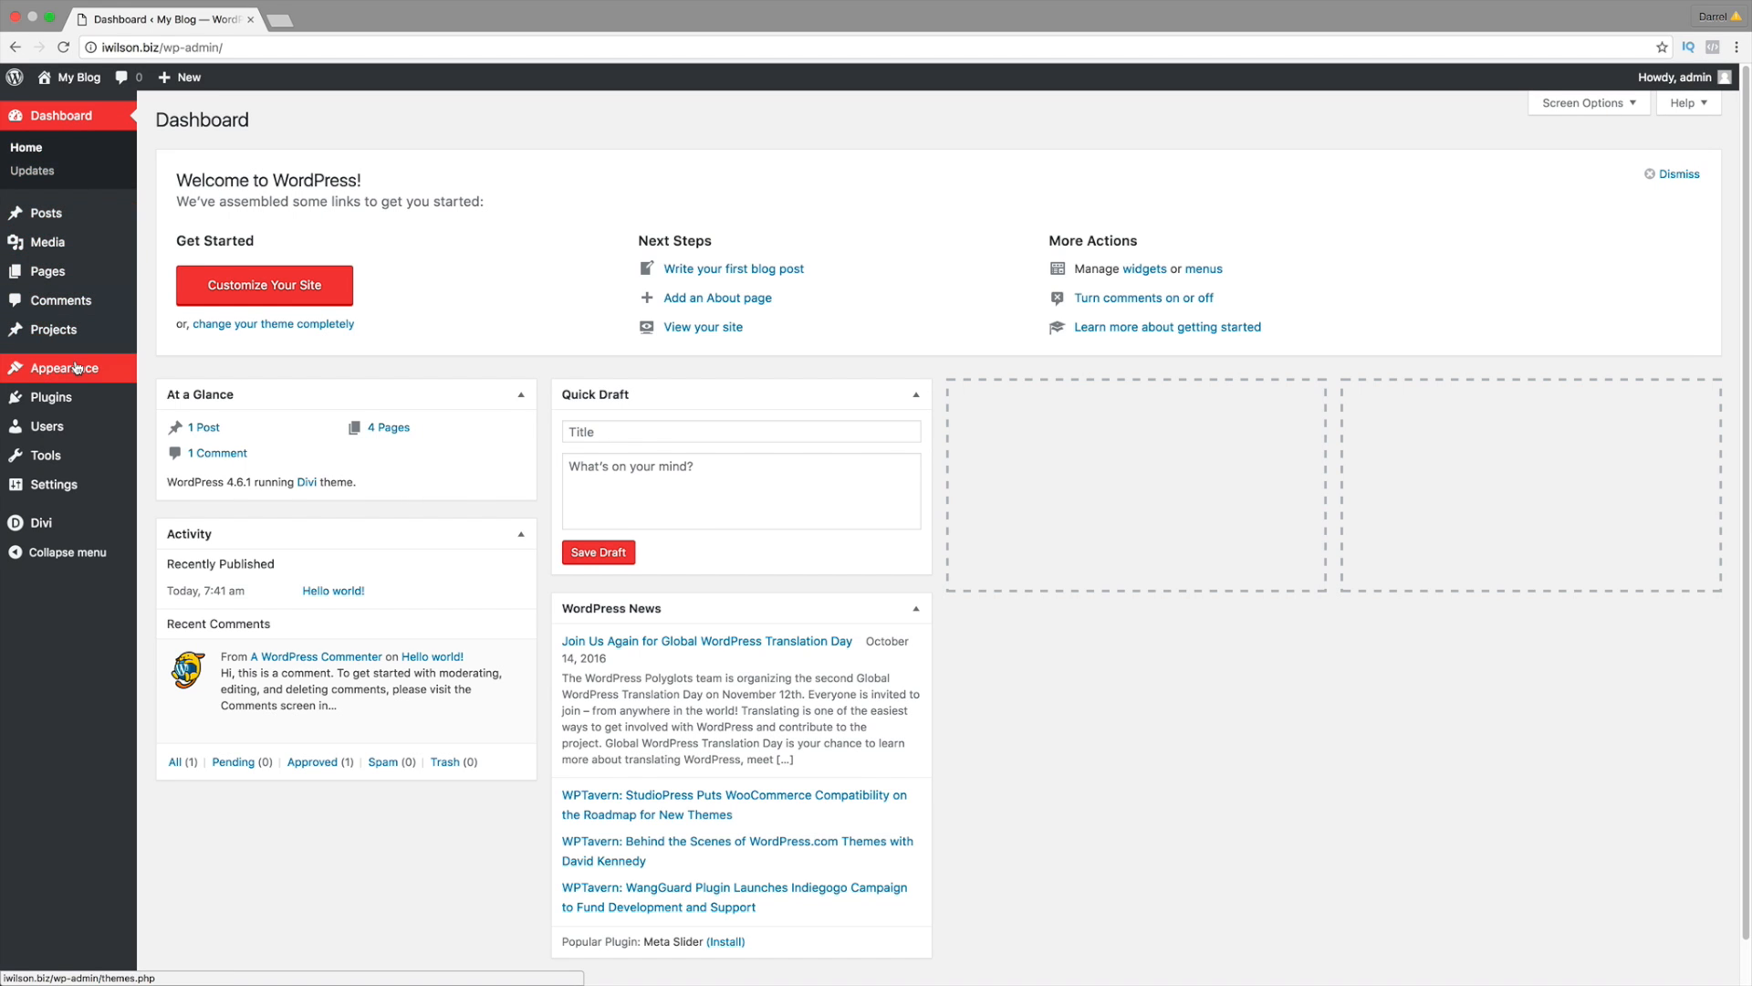
Step: Under Appearance > Menus, create a new menu named Menu 1
mouse_move(78, 368)
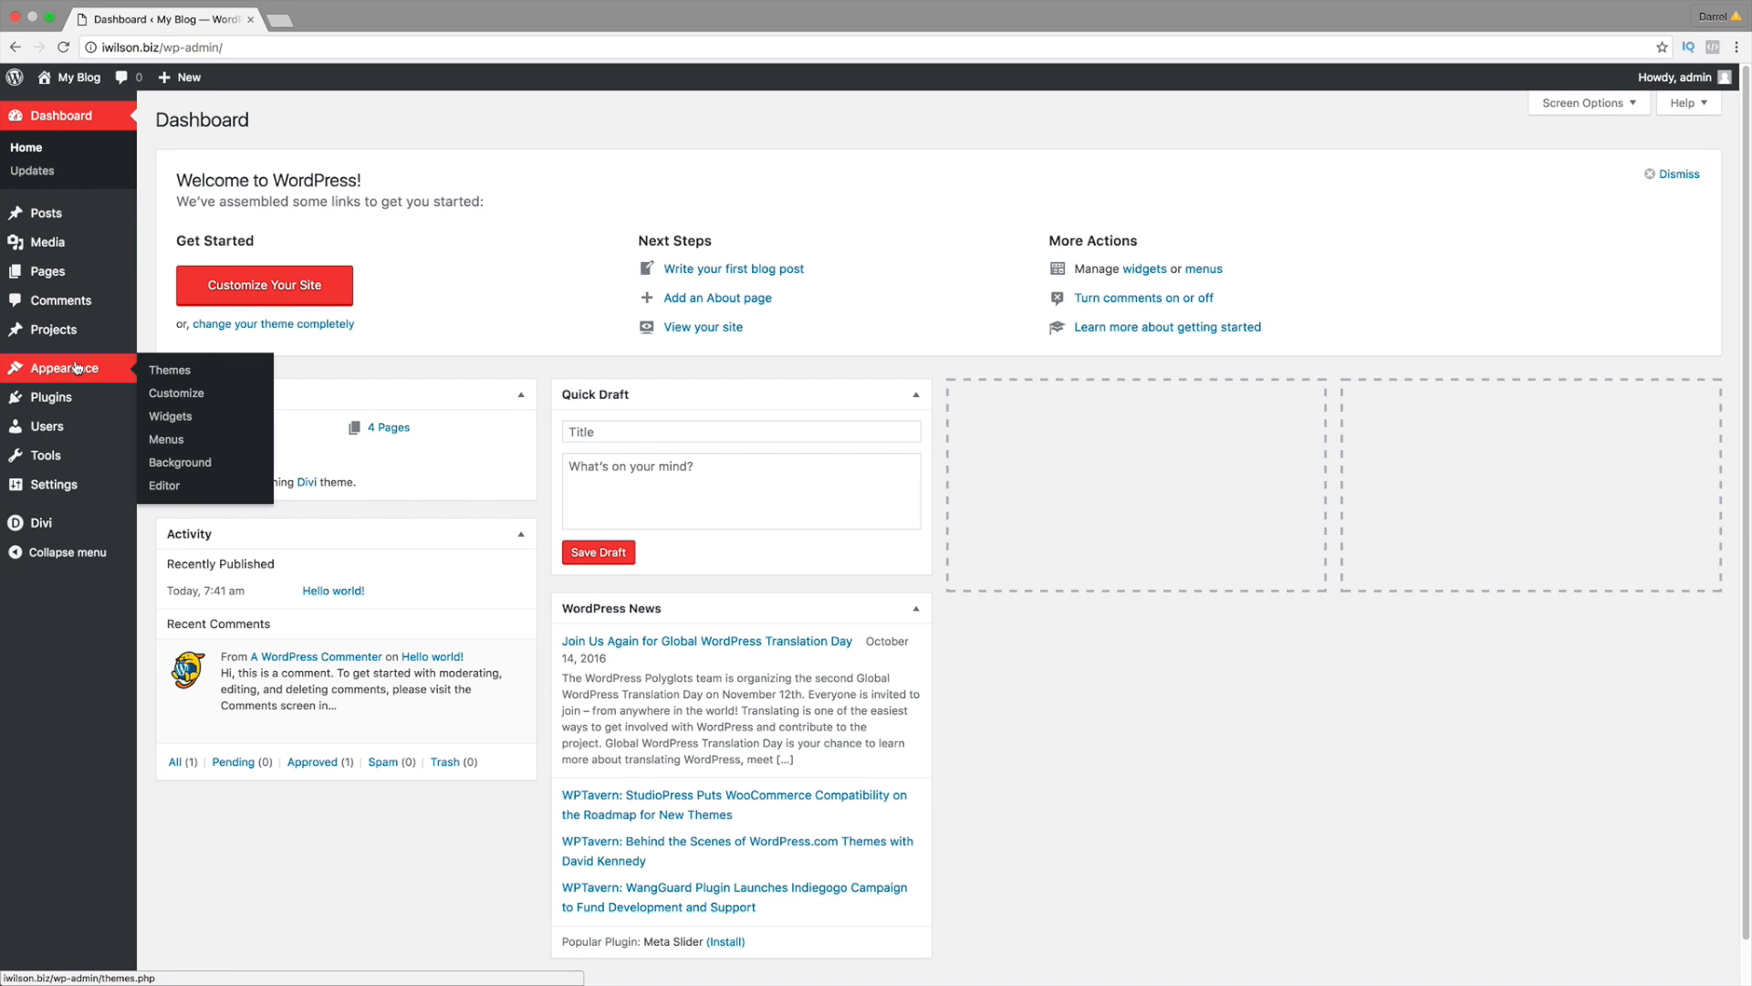
left_click(167, 442)
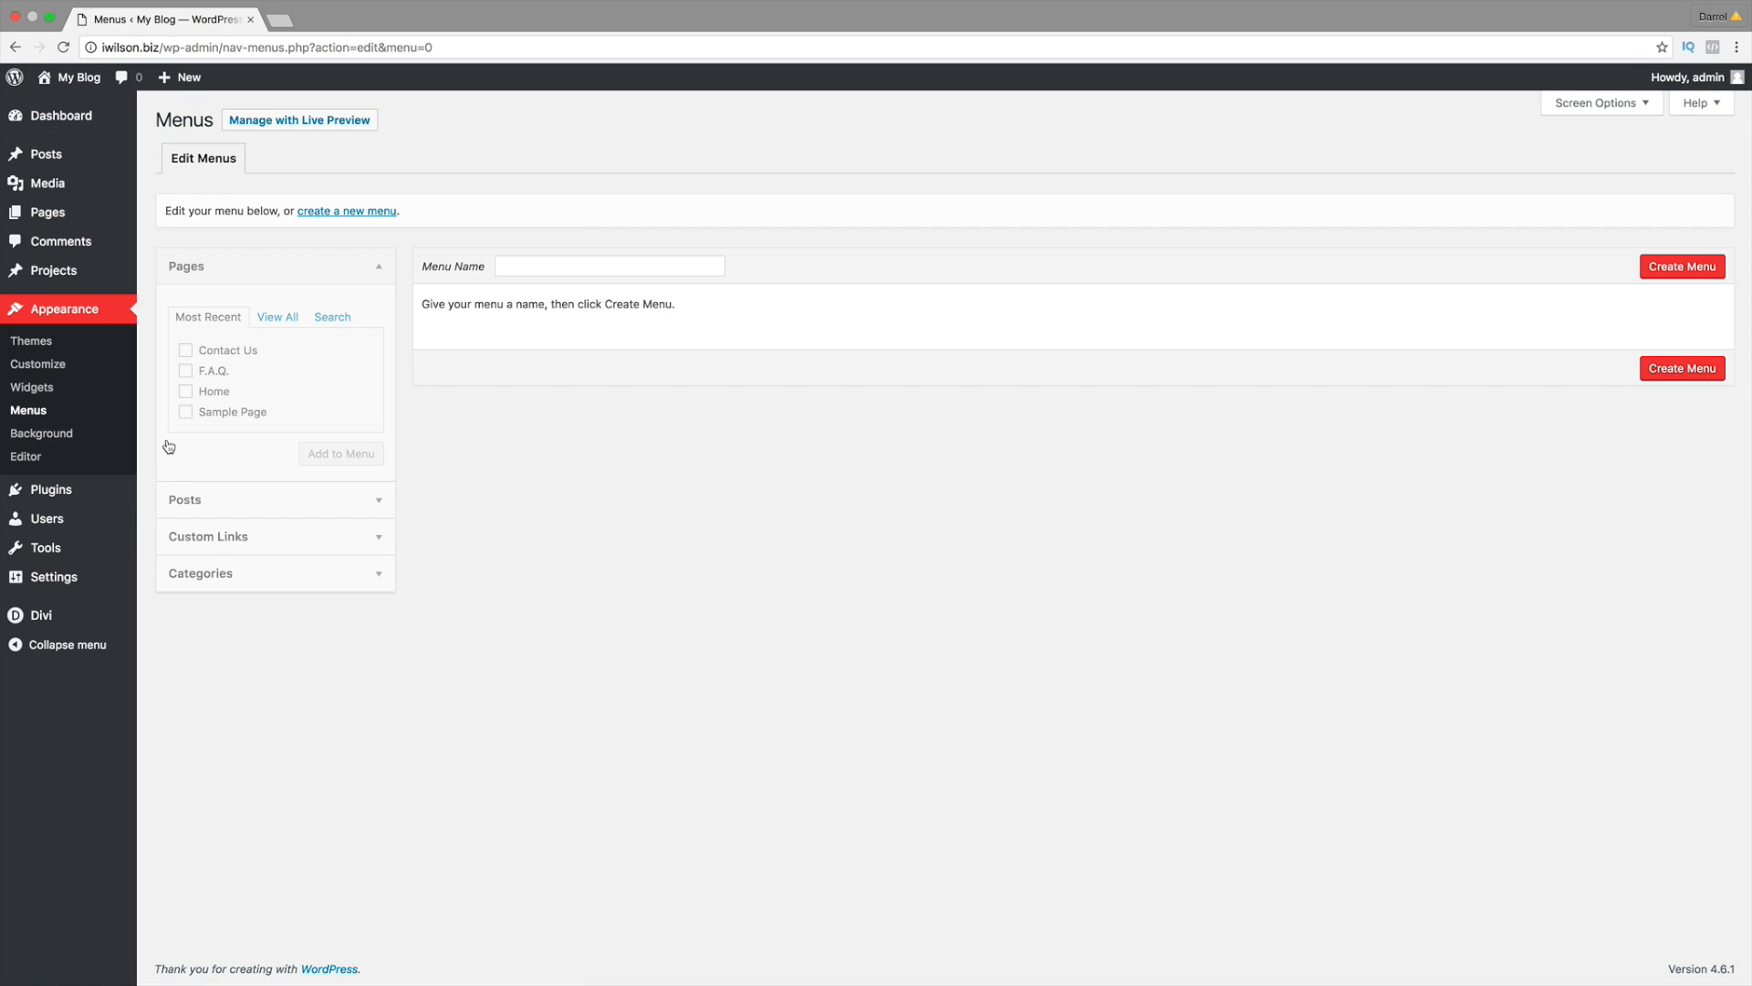
left_click(525, 267)
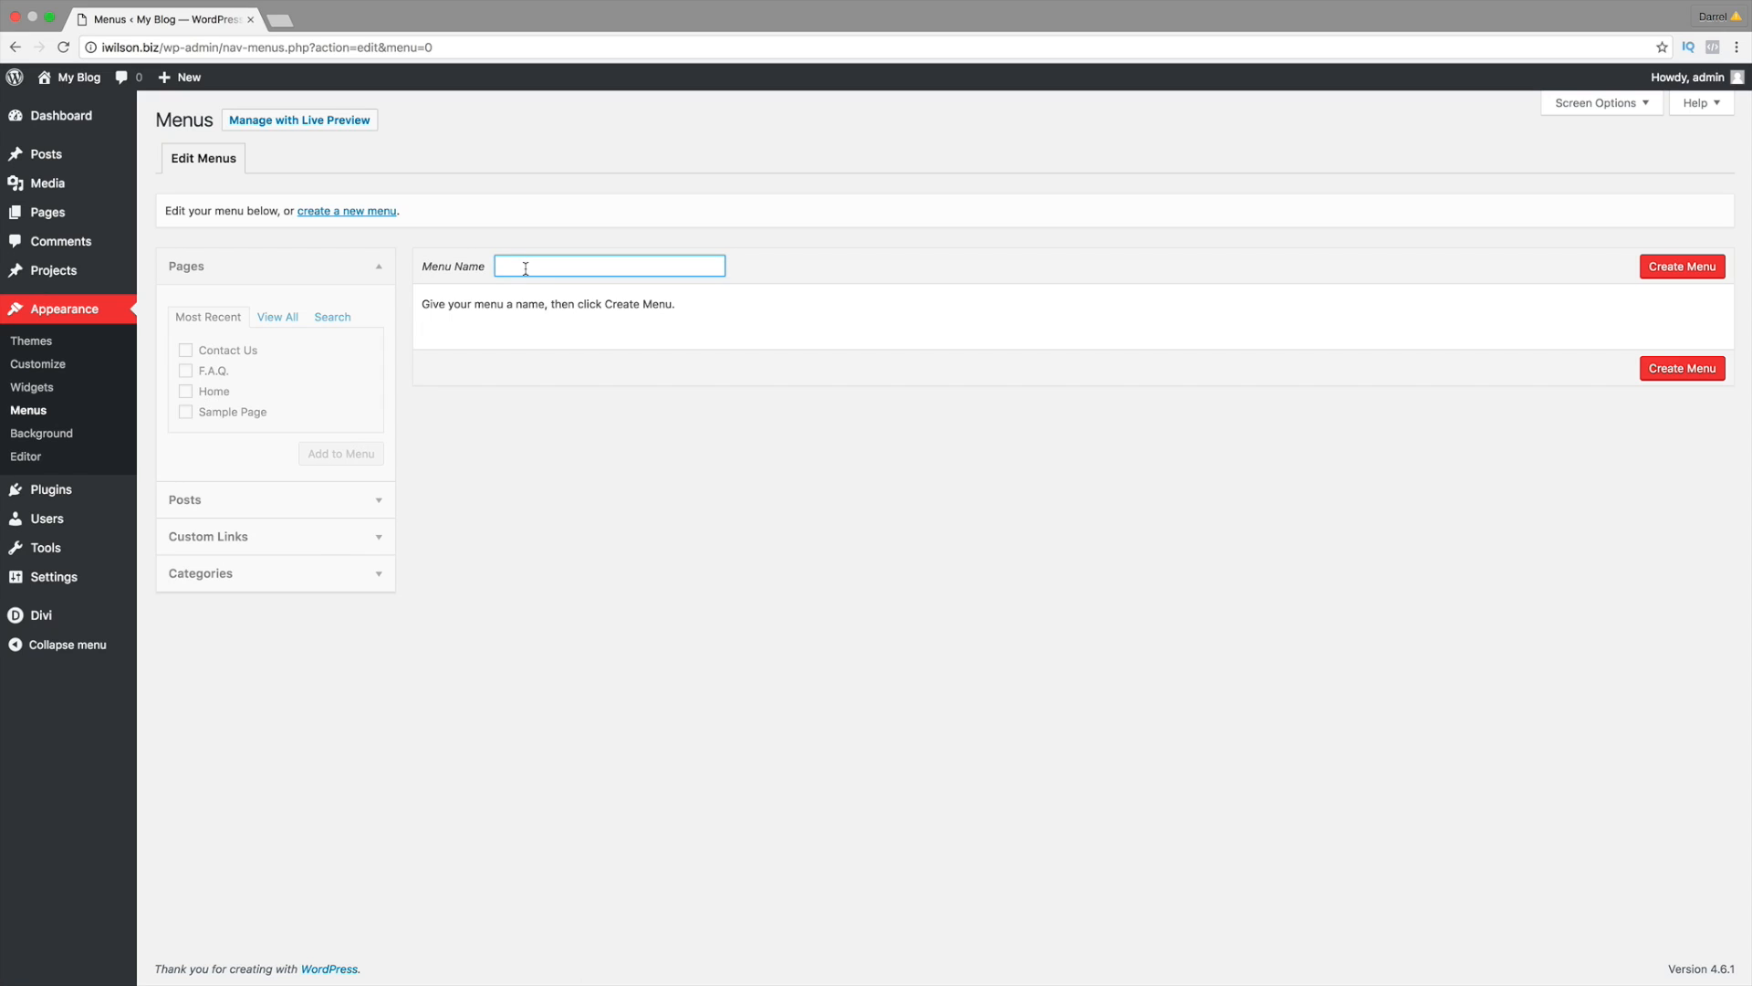
type("Menu 1")
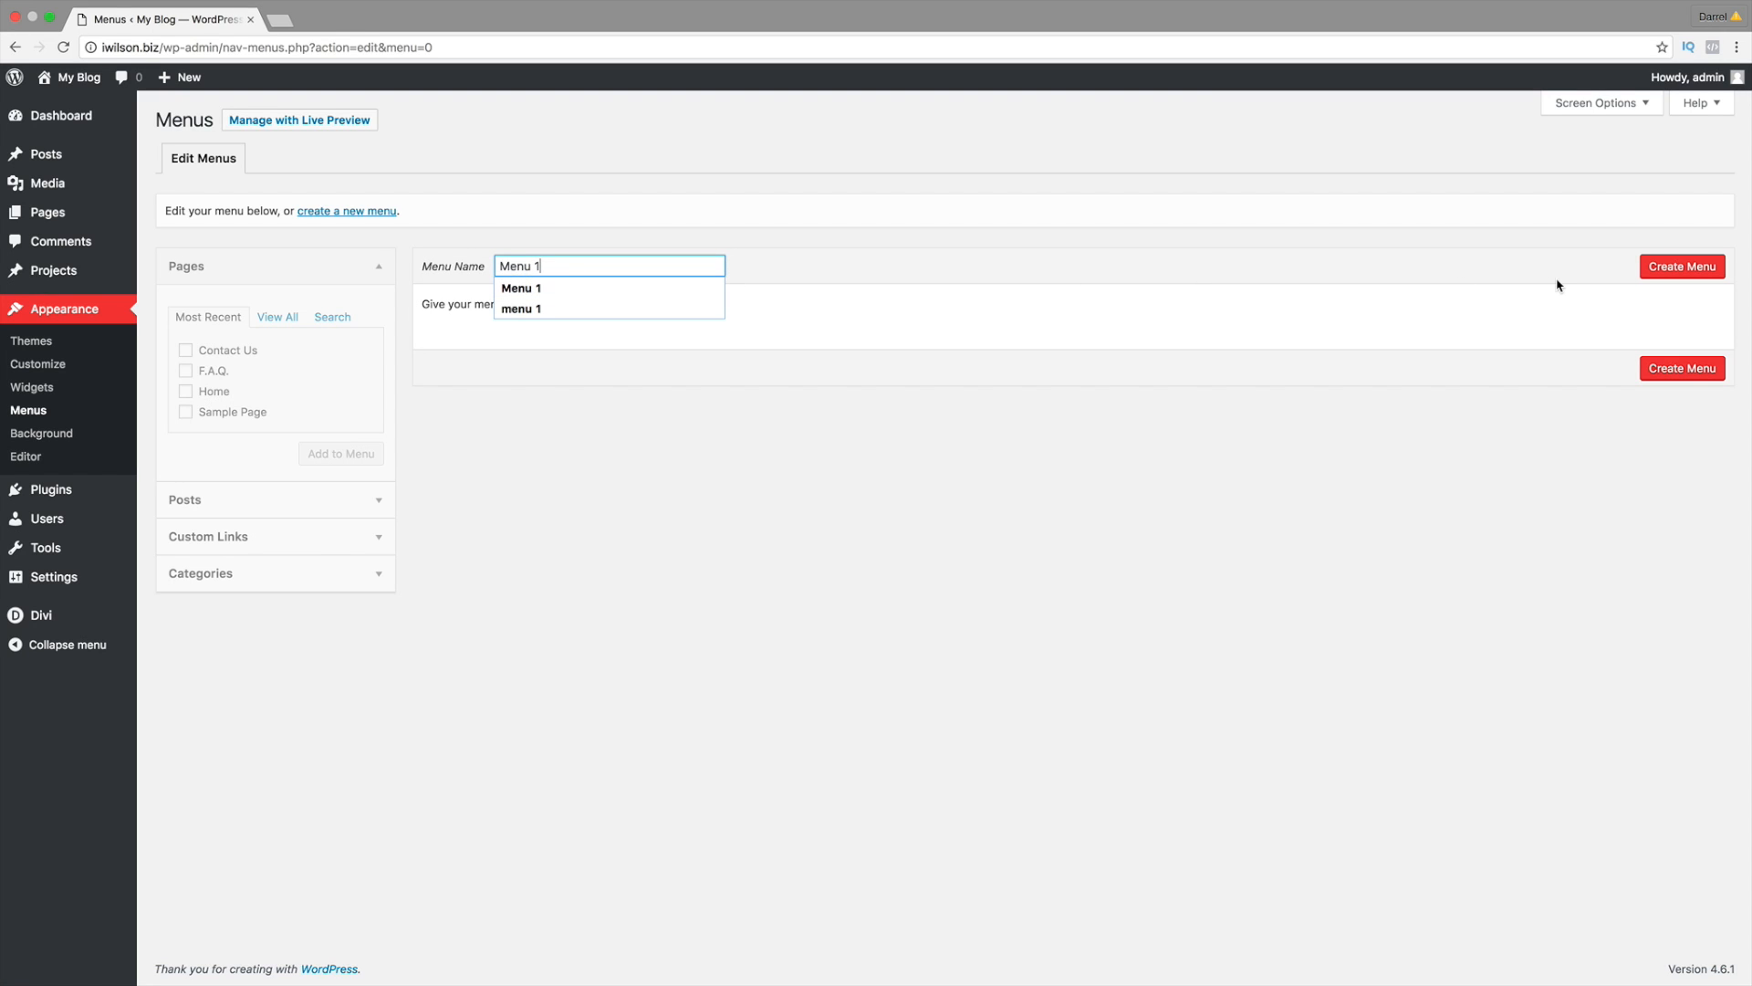
left_click(1652, 279)
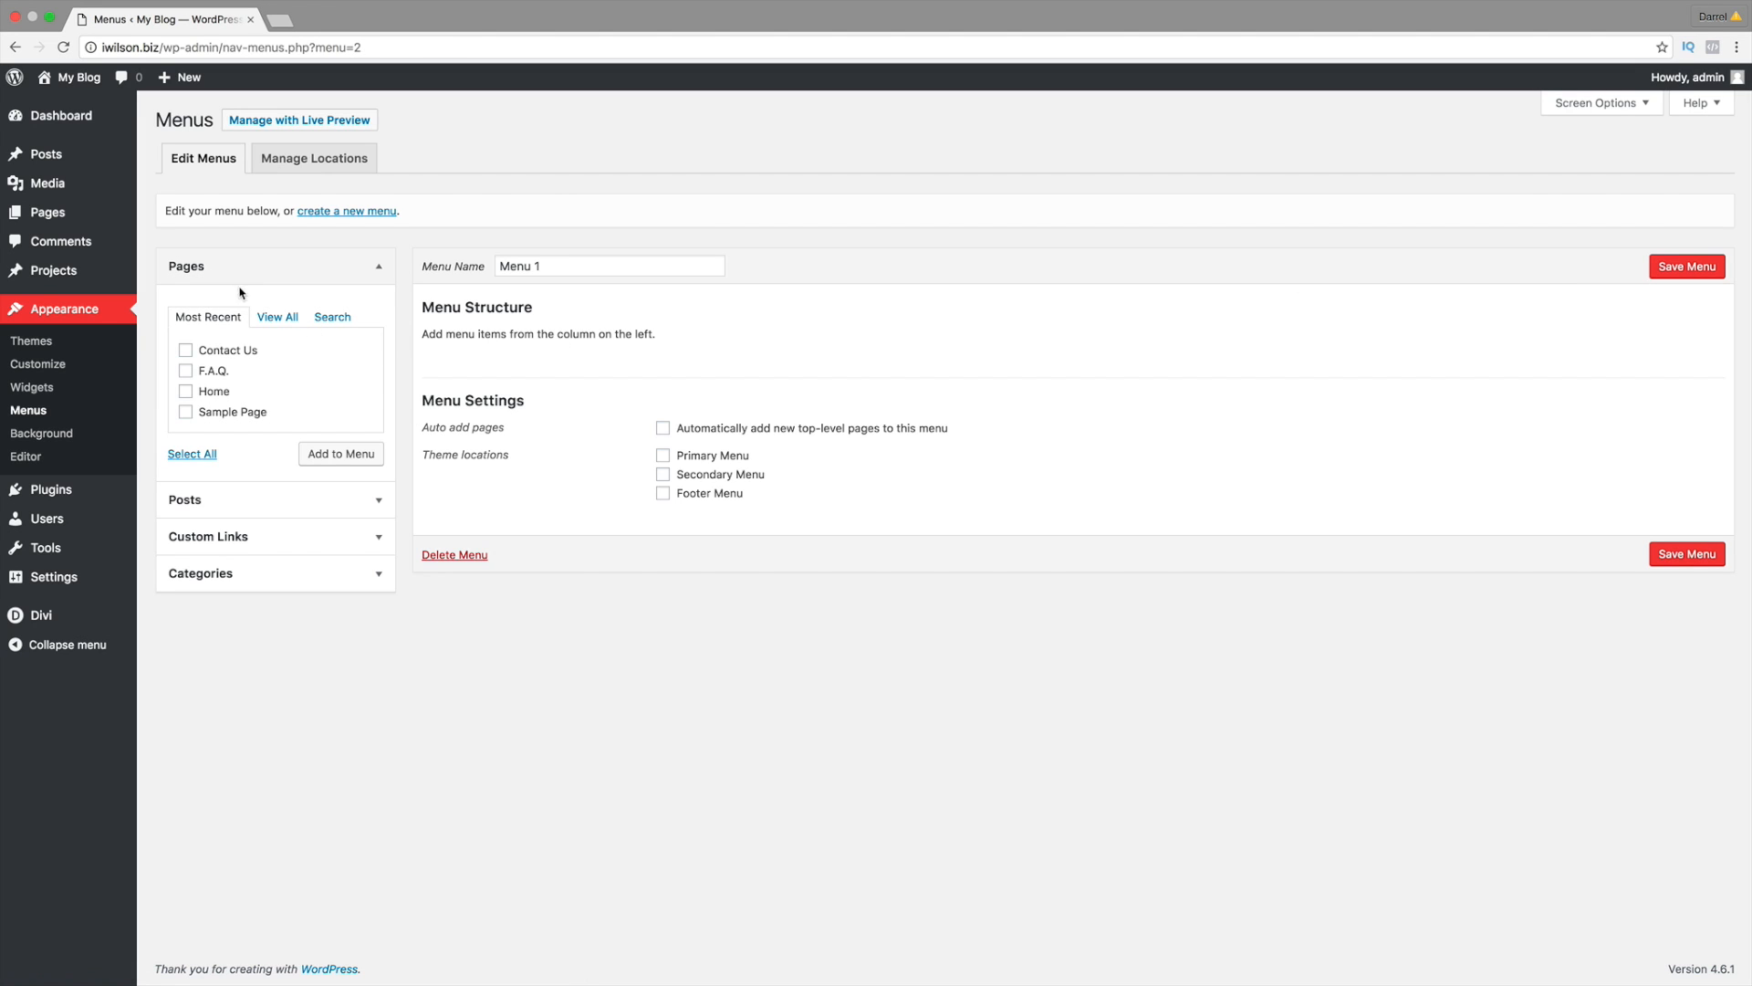
Step: Add both Home pages, Contact Us and F.A.Q. to Menu 1 and set it as Primary Menu
left_click(273, 319)
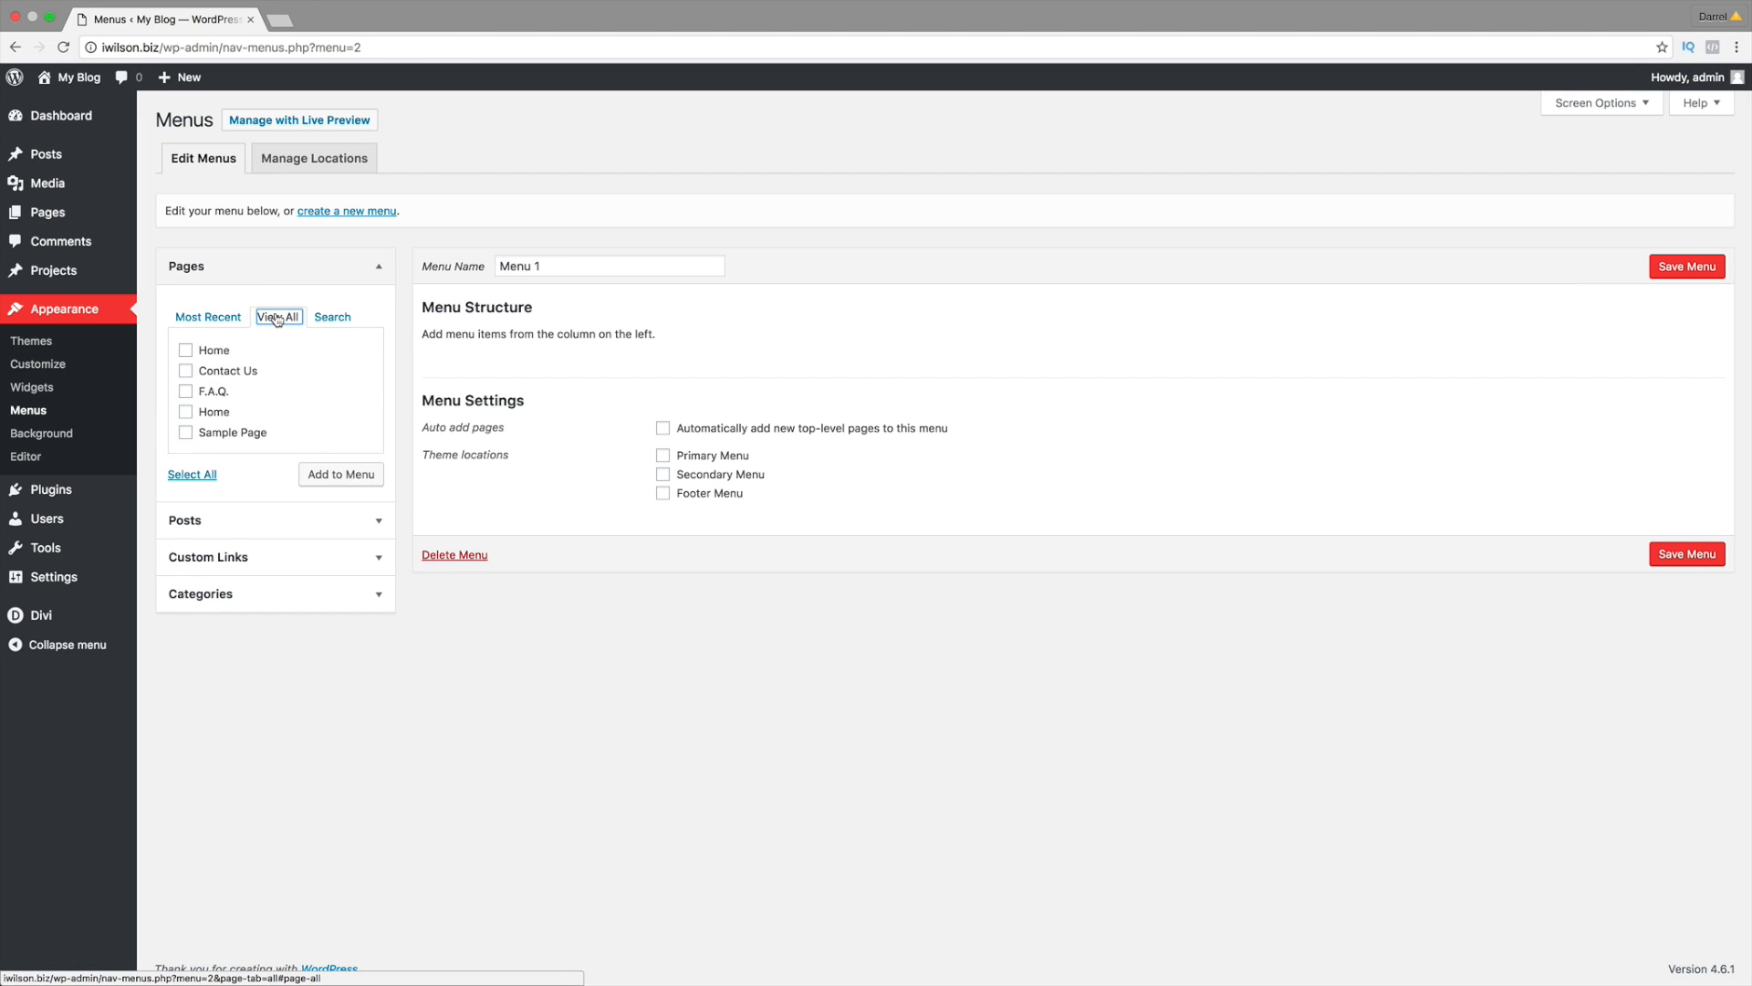
left_click(185, 352)
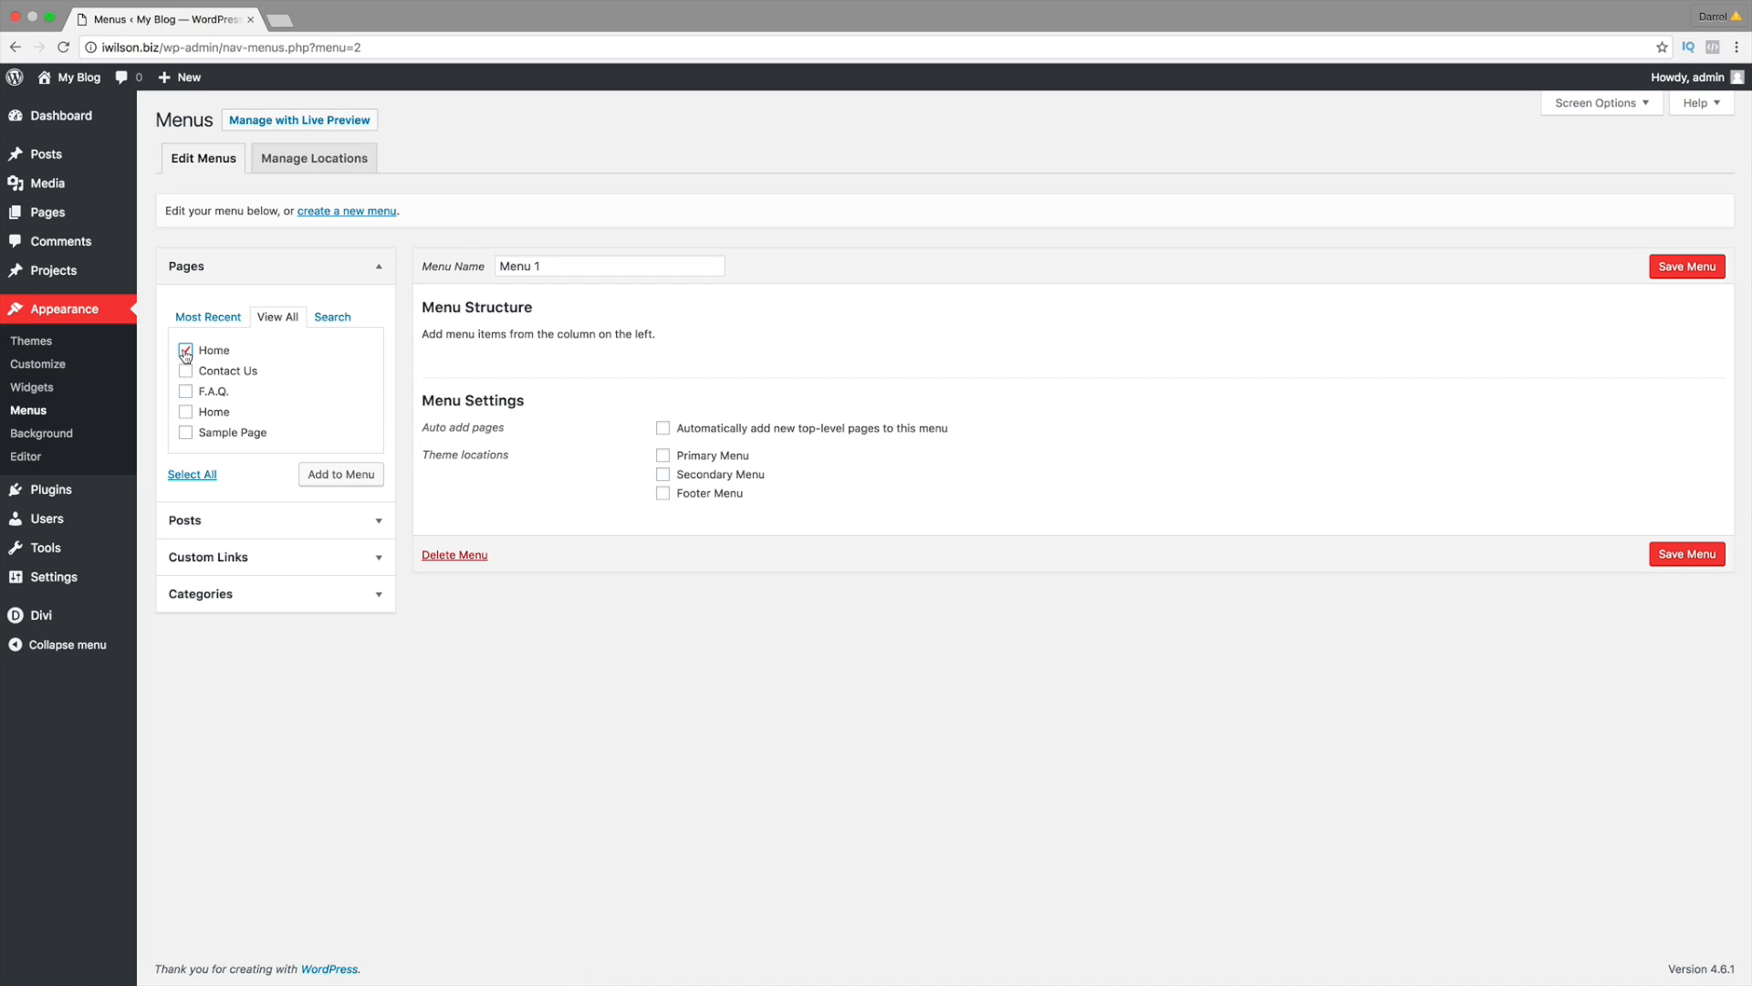
left_click(185, 411)
left_click(185, 371)
left_click(187, 392)
left_click(662, 456)
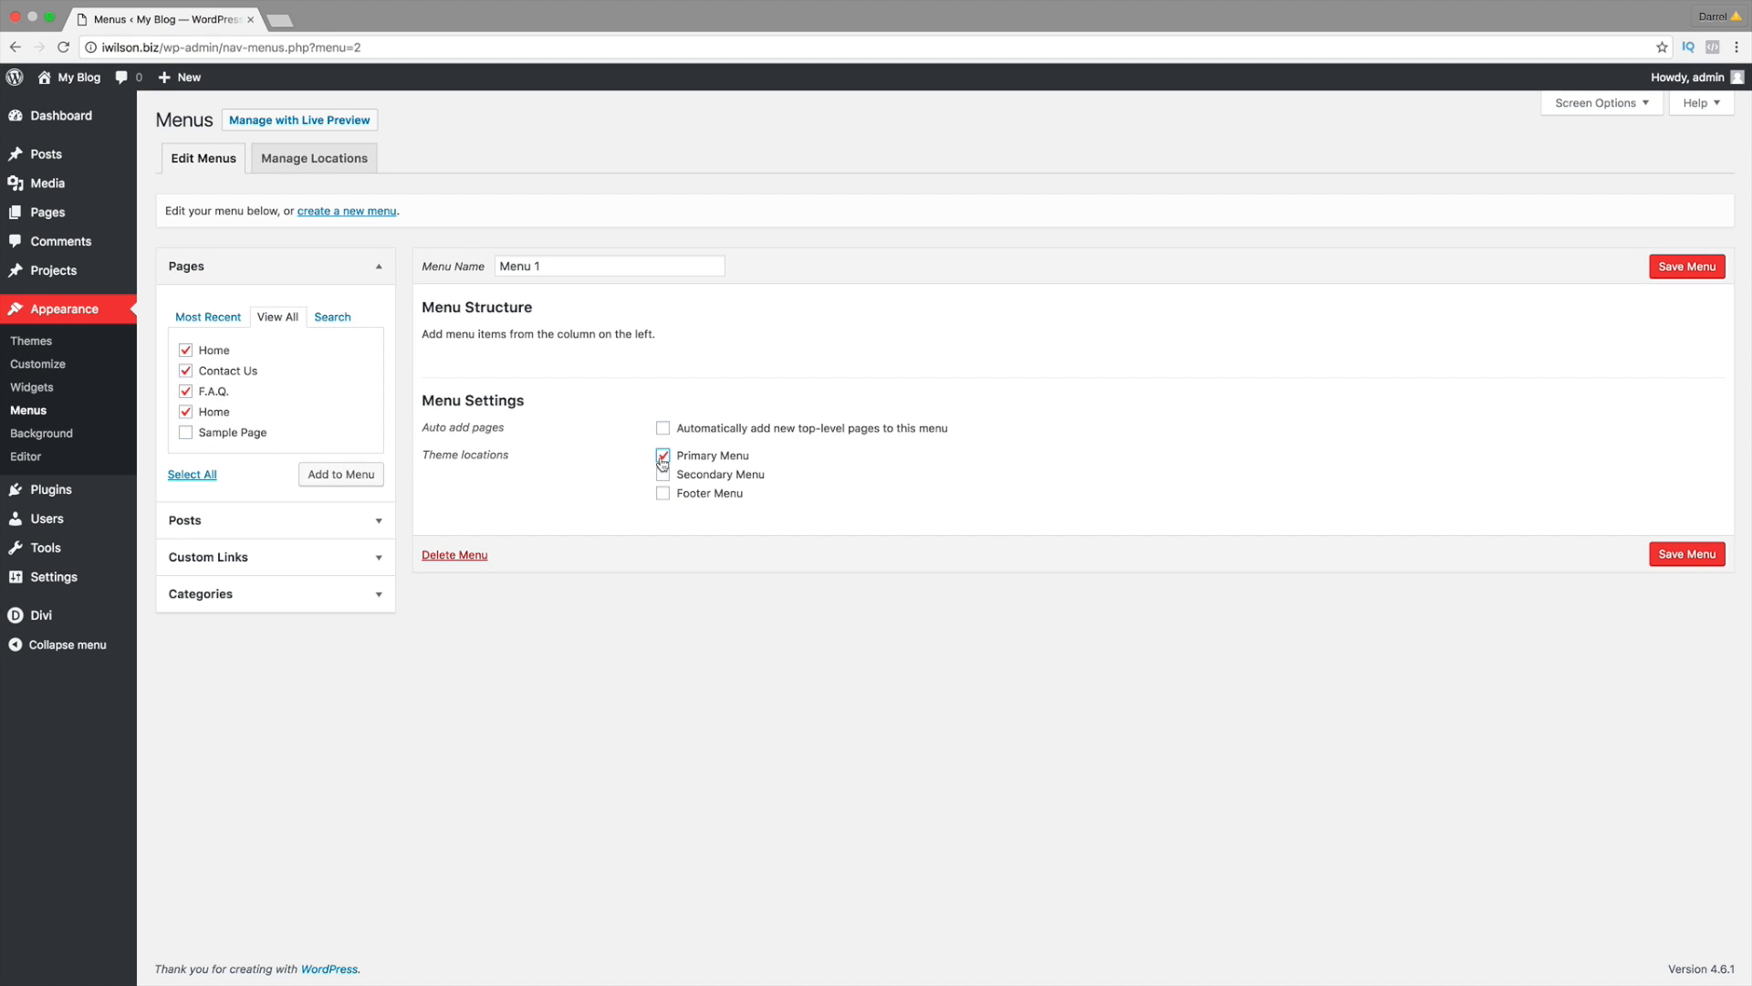
left_click(347, 481)
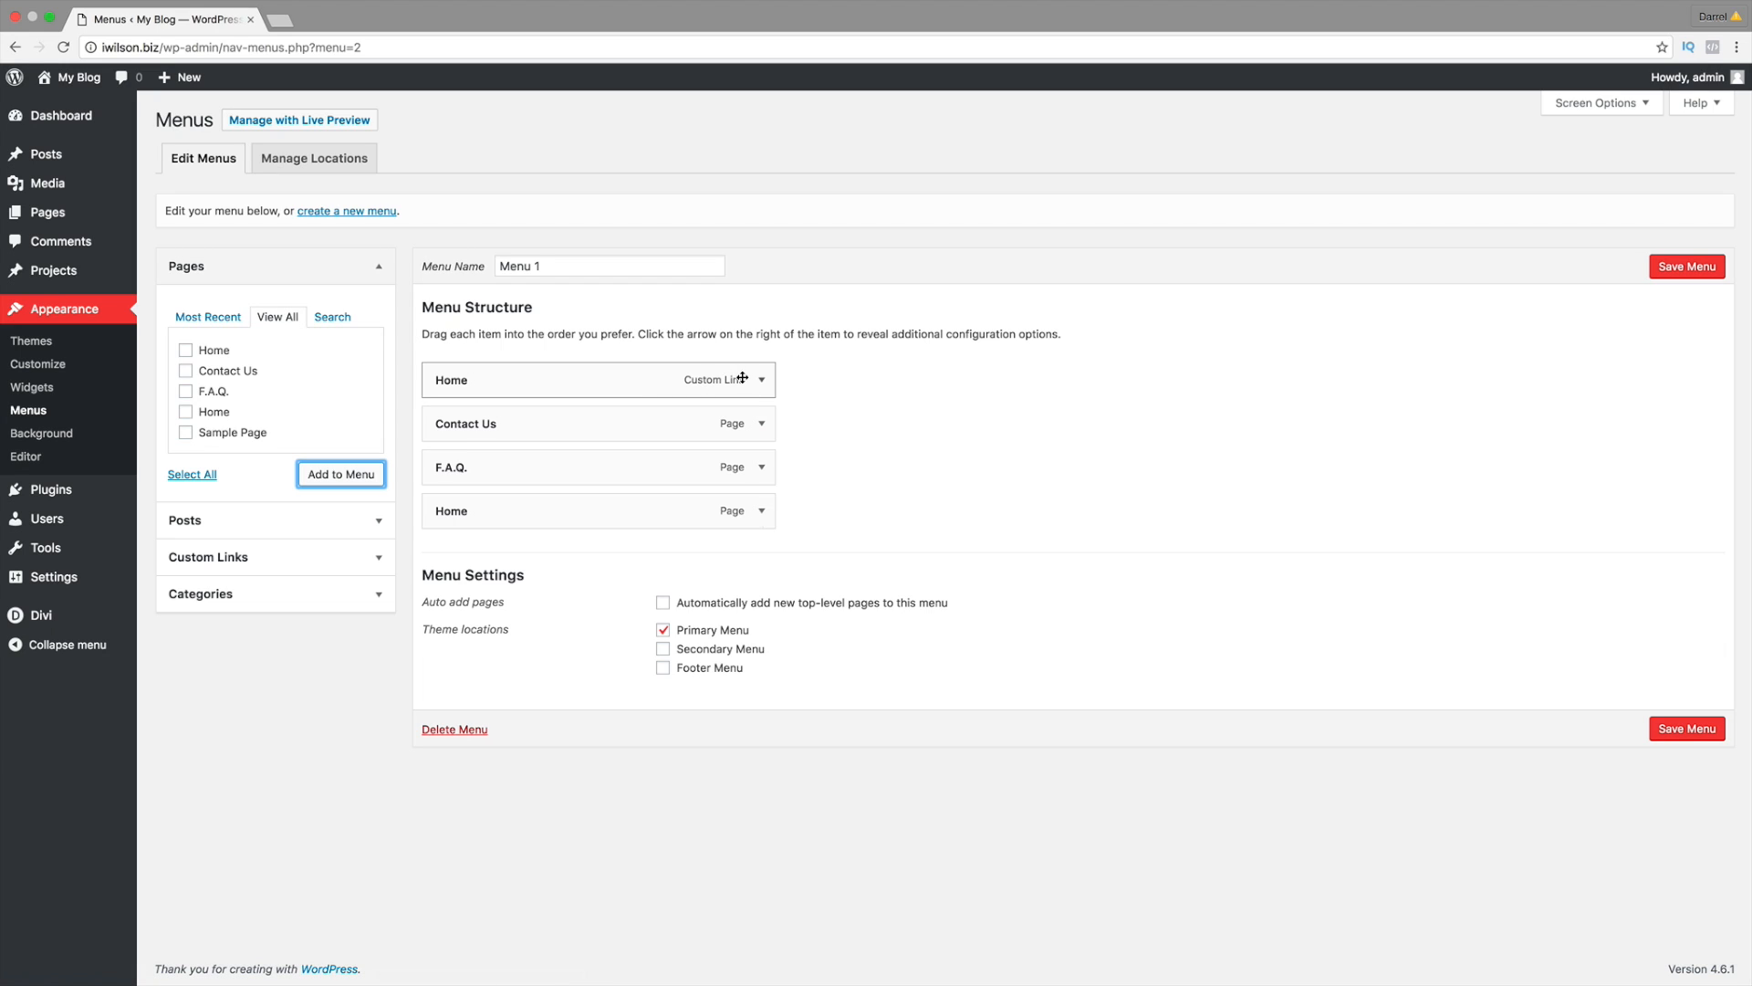
Step: Delete the Home custom link, order items Home, F.A.Q., Contact Us, save Menu 1, and view the site
left_click(763, 382)
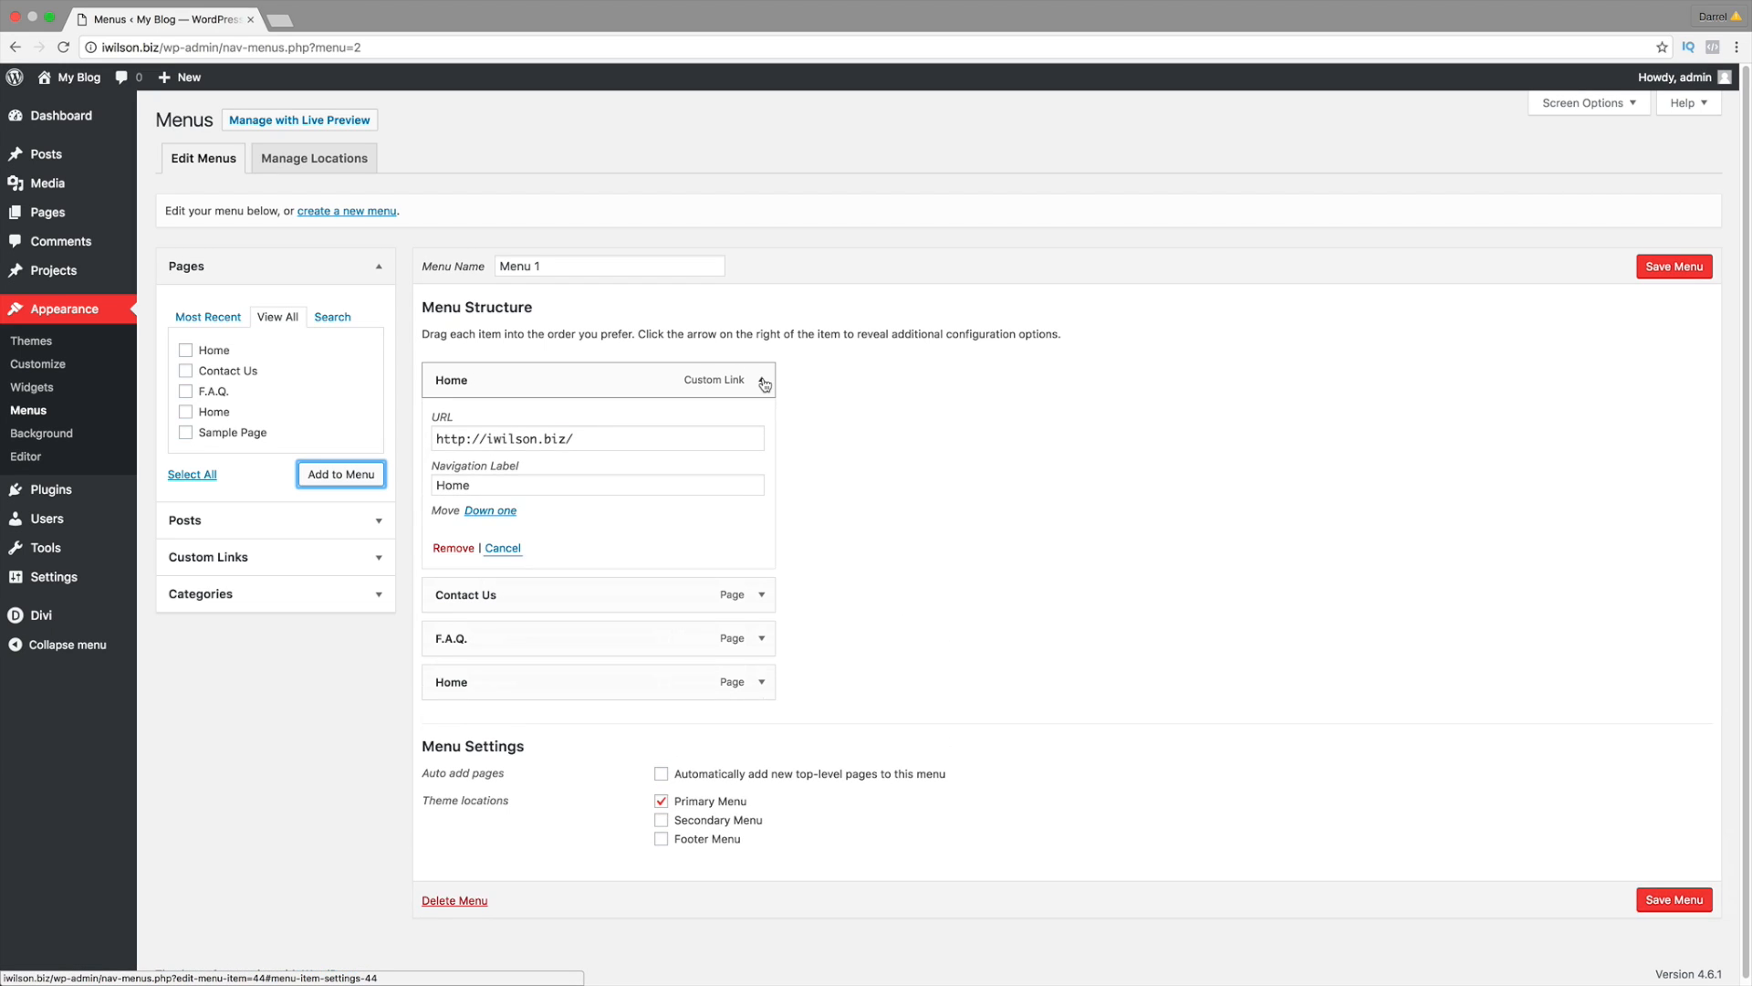
left_click(454, 547)
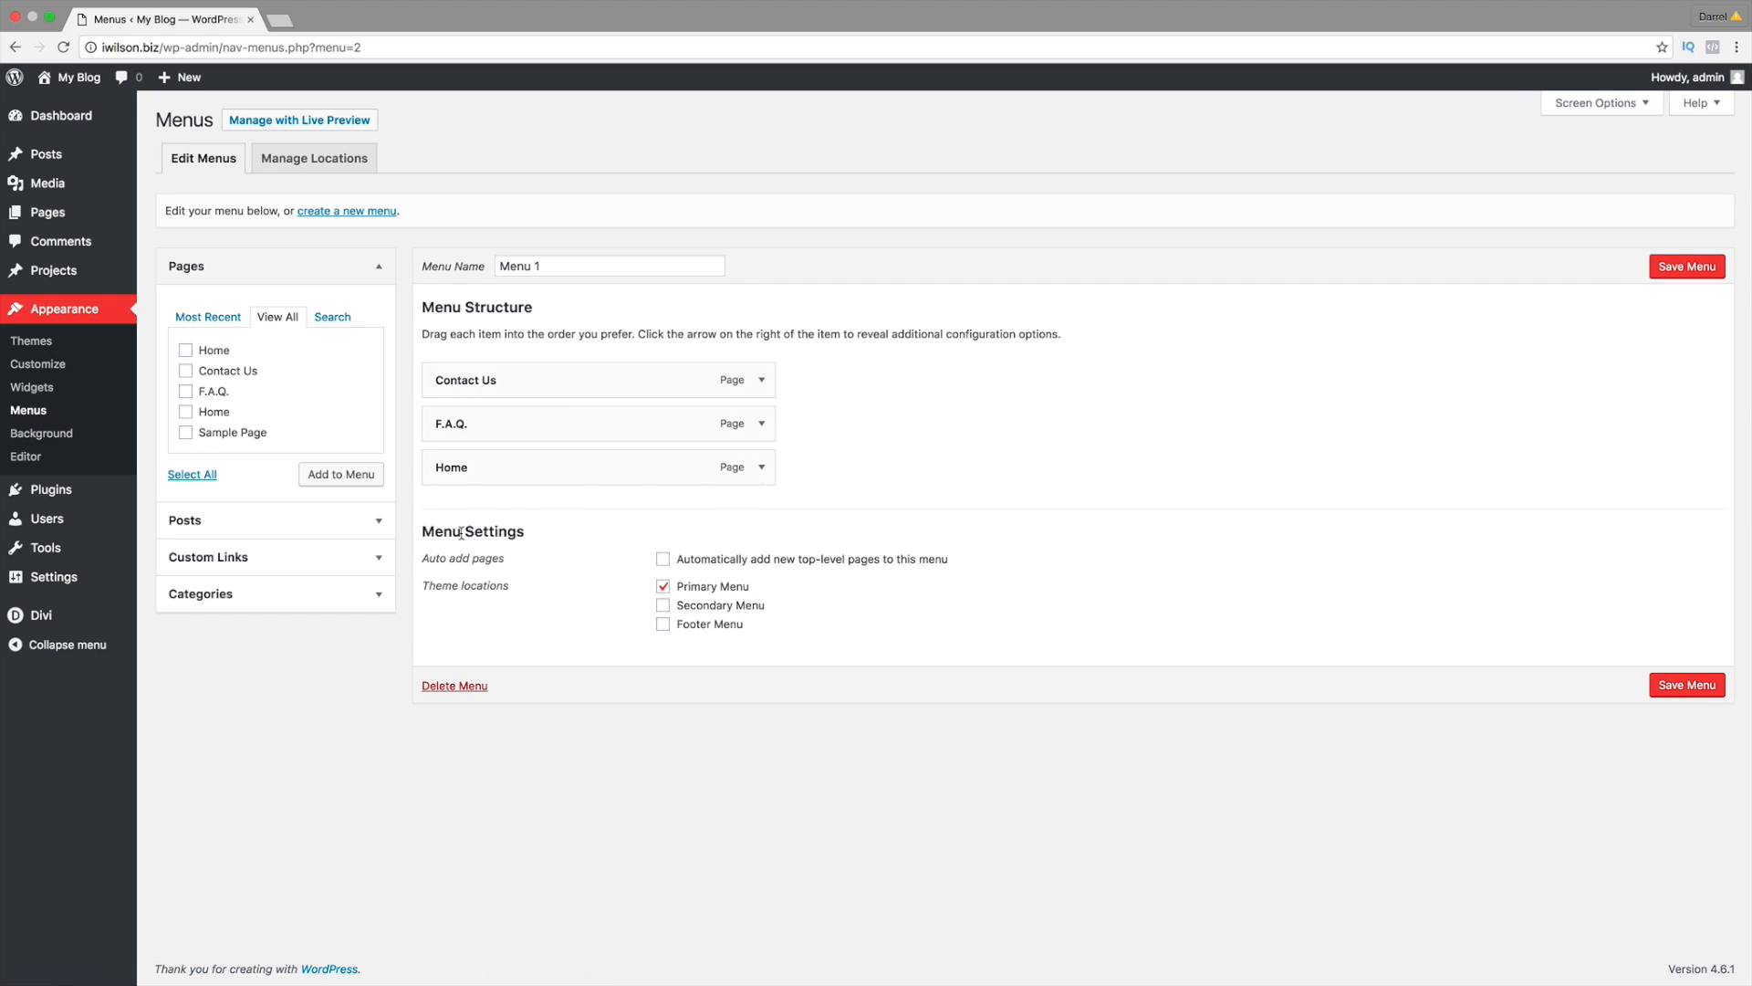
mouse_move(500, 462)
left_mouse_down()
mouse_move(476, 380)
mouse_move(482, 464)
left_mouse_up()
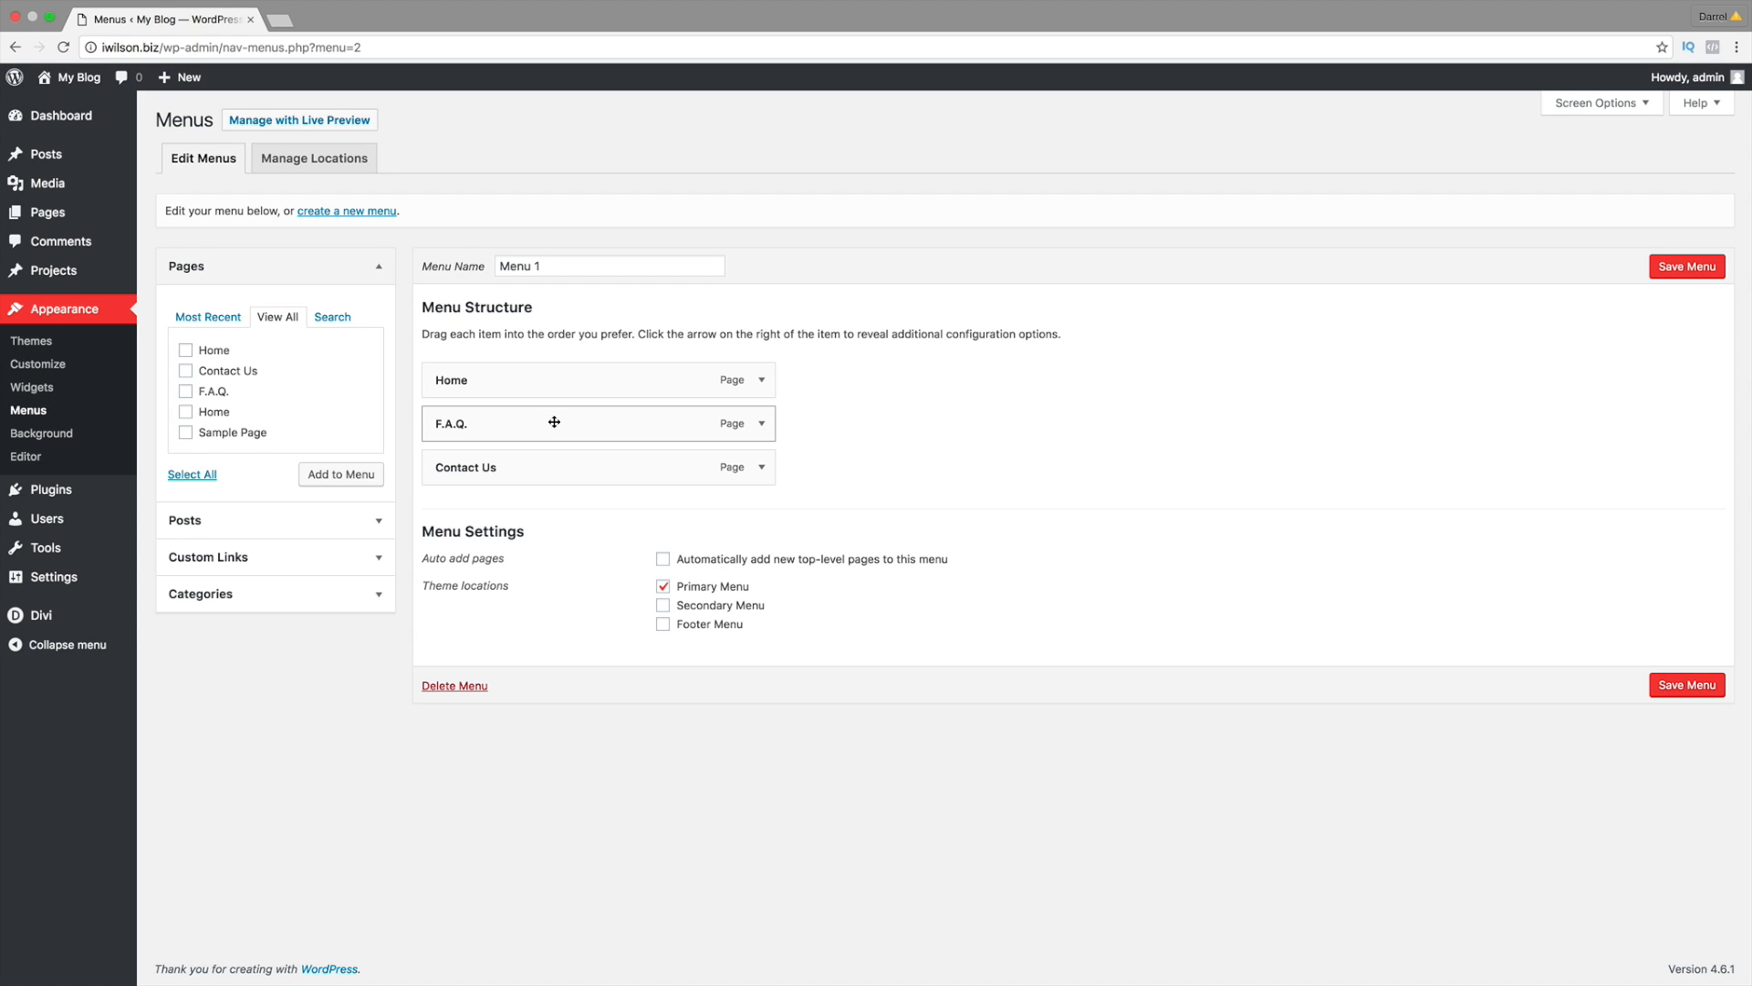
left_click_drag(516, 431, 556, 432)
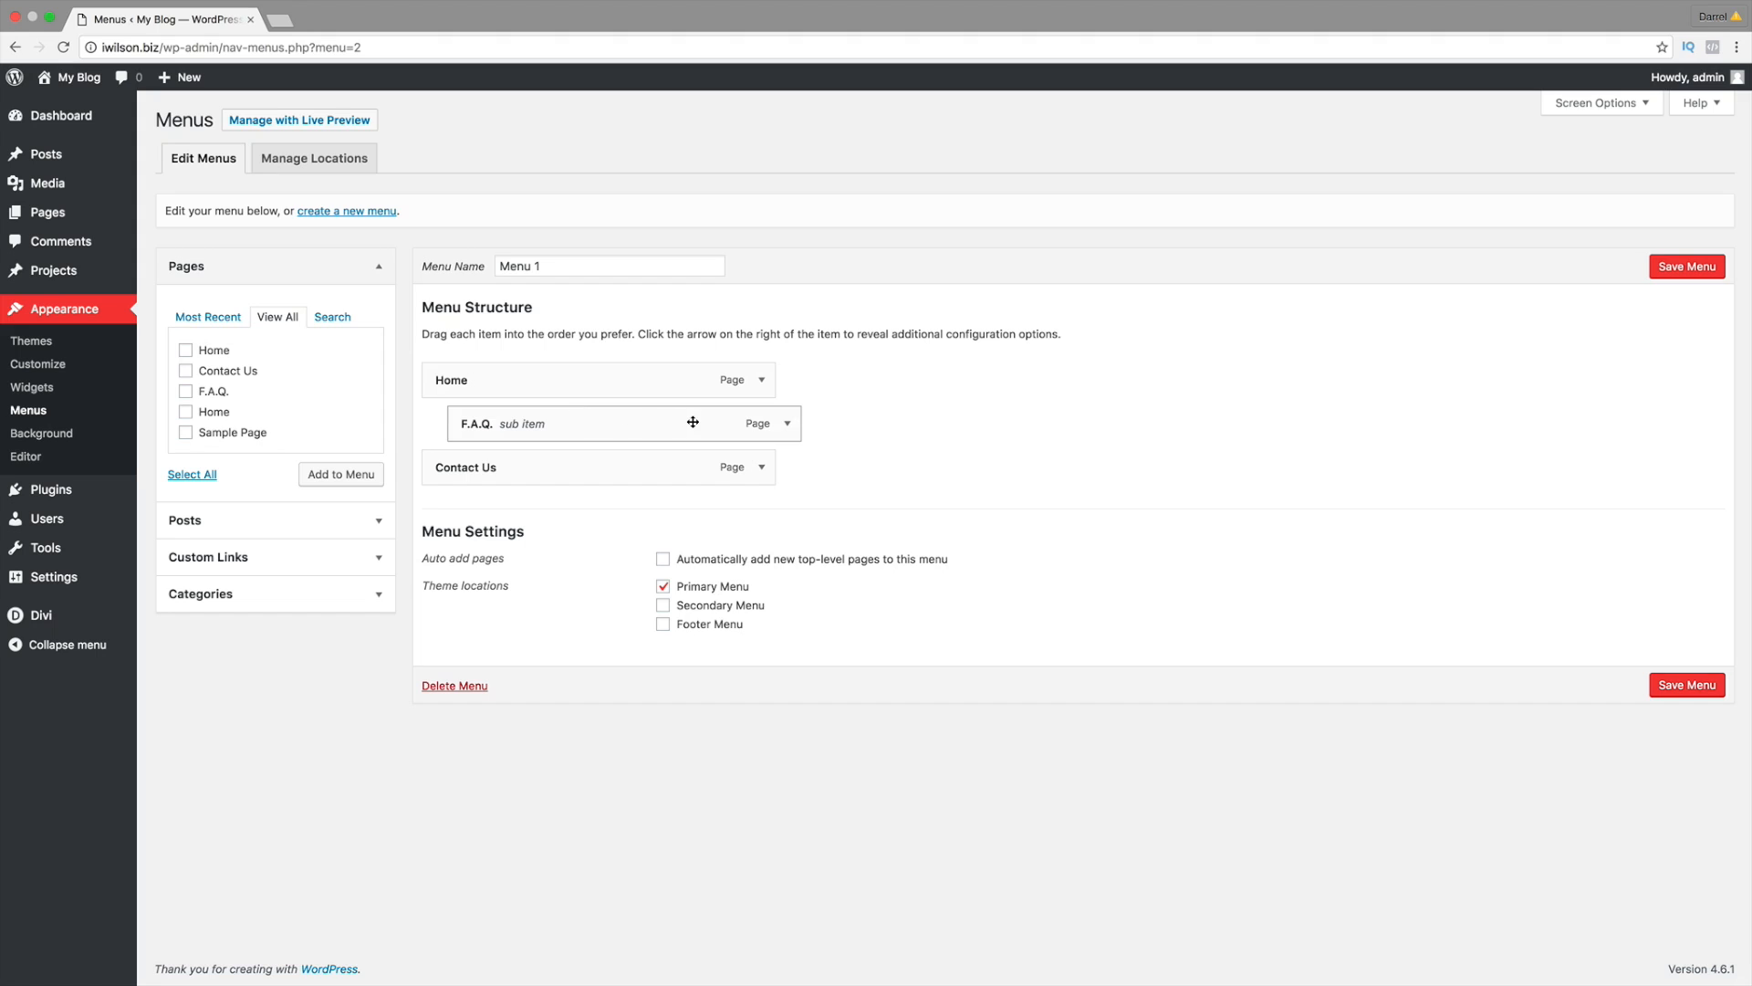
mouse_move(708, 422)
left_mouse_down()
mouse_move(729, 423)
mouse_move(704, 423)
left_mouse_up()
left_click(1671, 695)
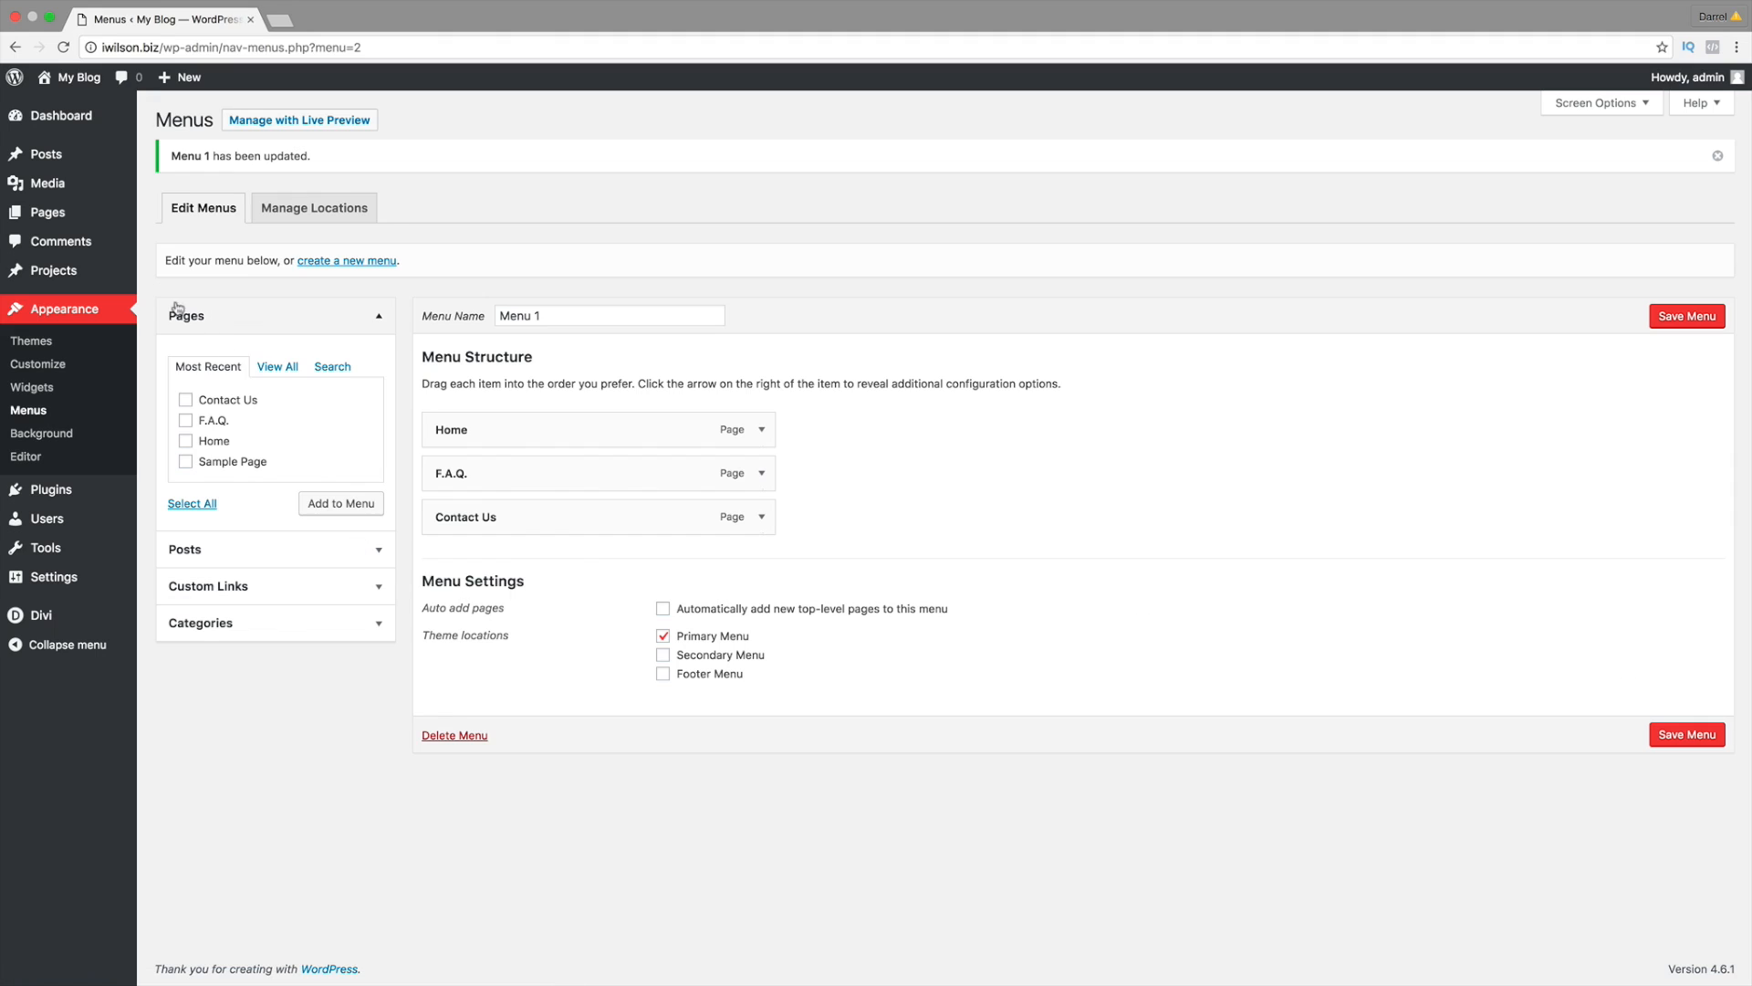
left_click(53, 108)
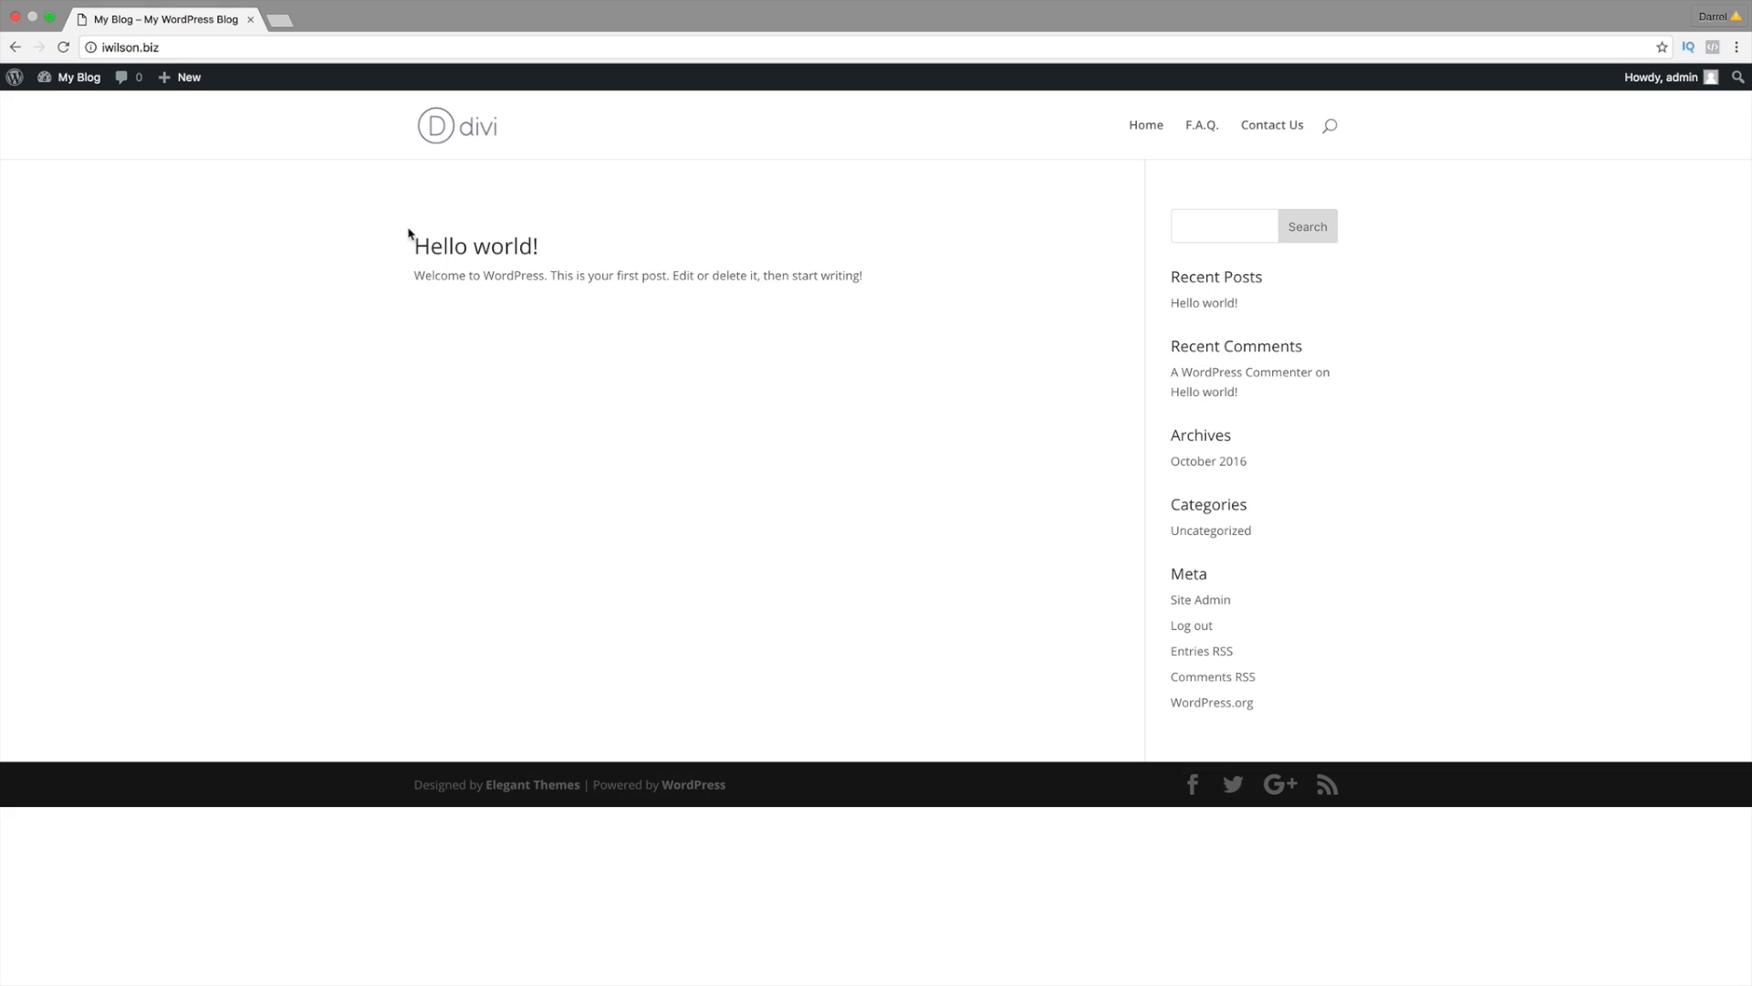
Step: Open the Theme Customizer from the My Blog admin-bar menu
mouse_move(72, 82)
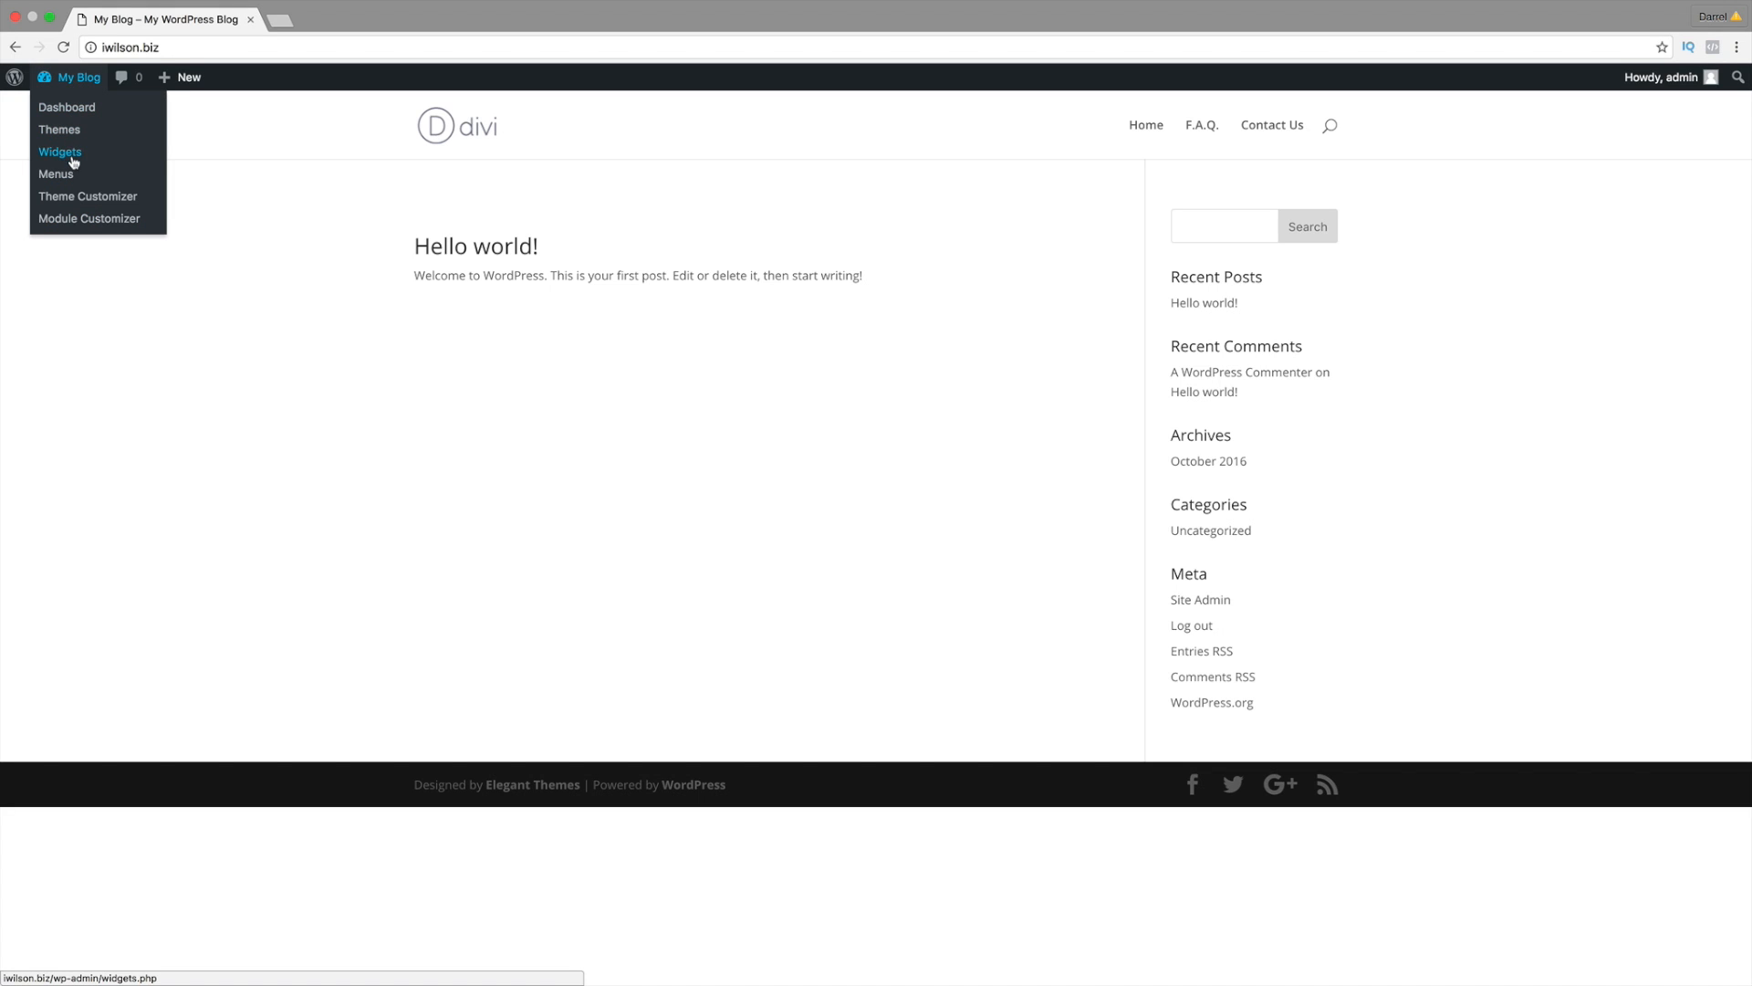
left_click(73, 200)
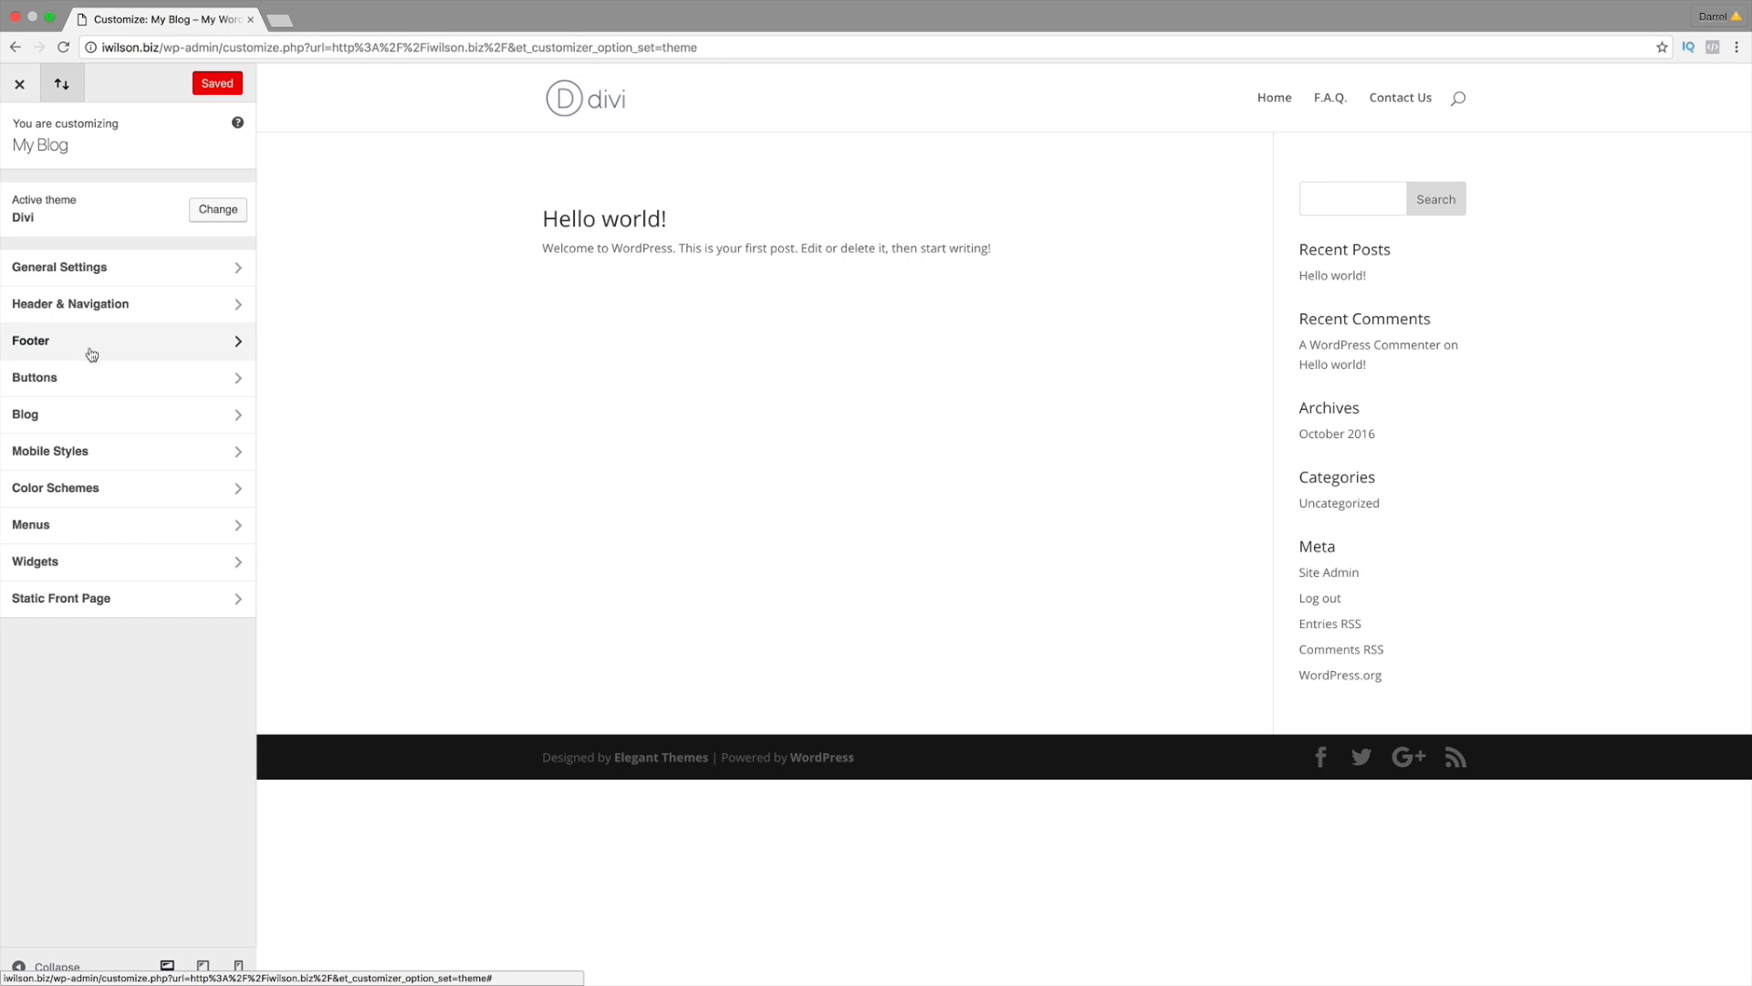
Step: Set the static front page to Home, Save & Publish, and close the customizer
left_click(86, 609)
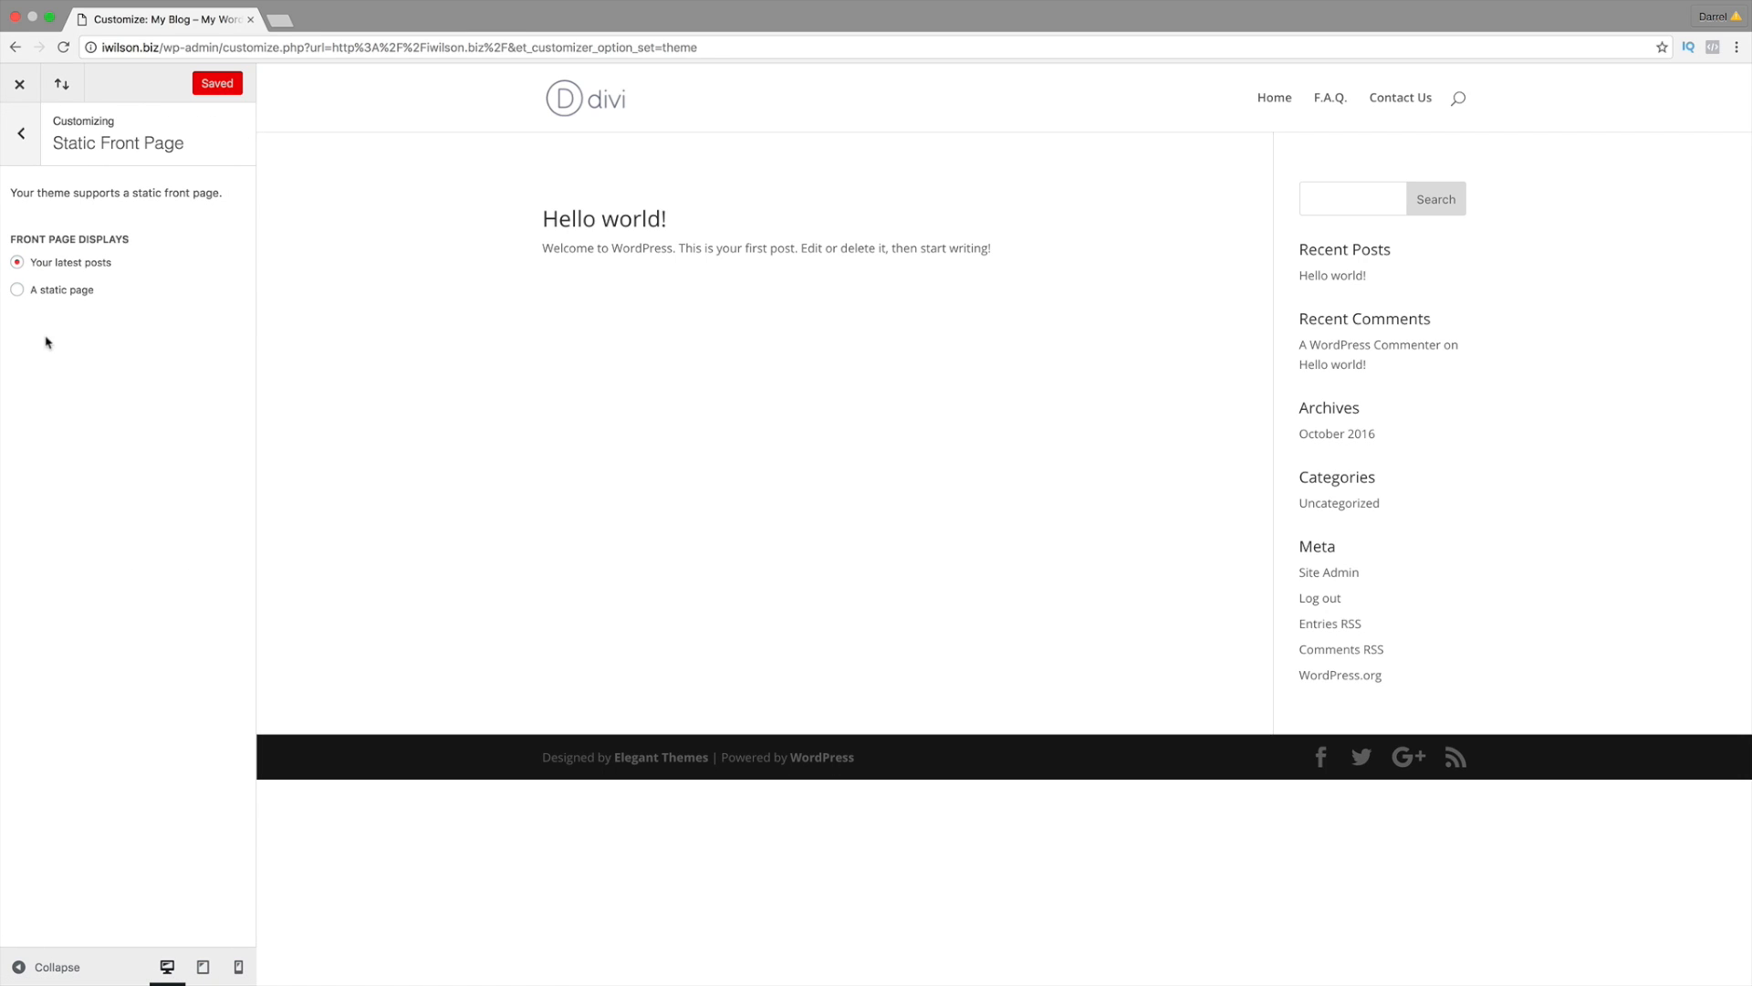
left_click(19, 290)
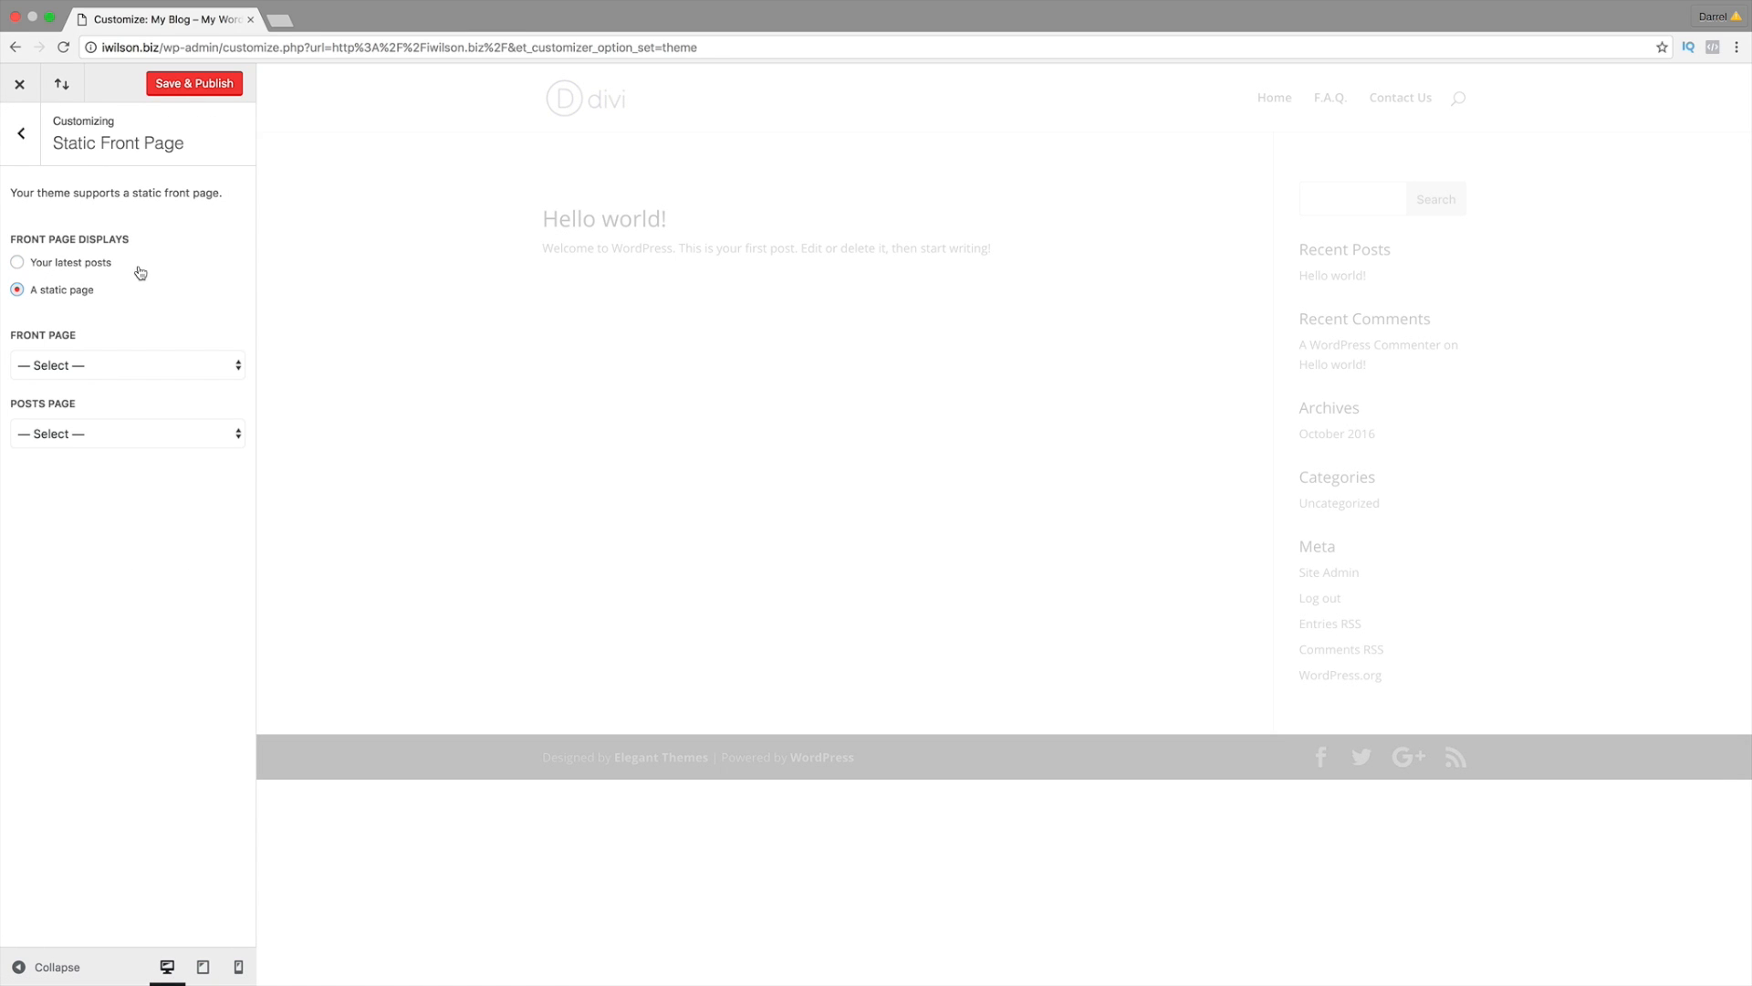
left_click(135, 364)
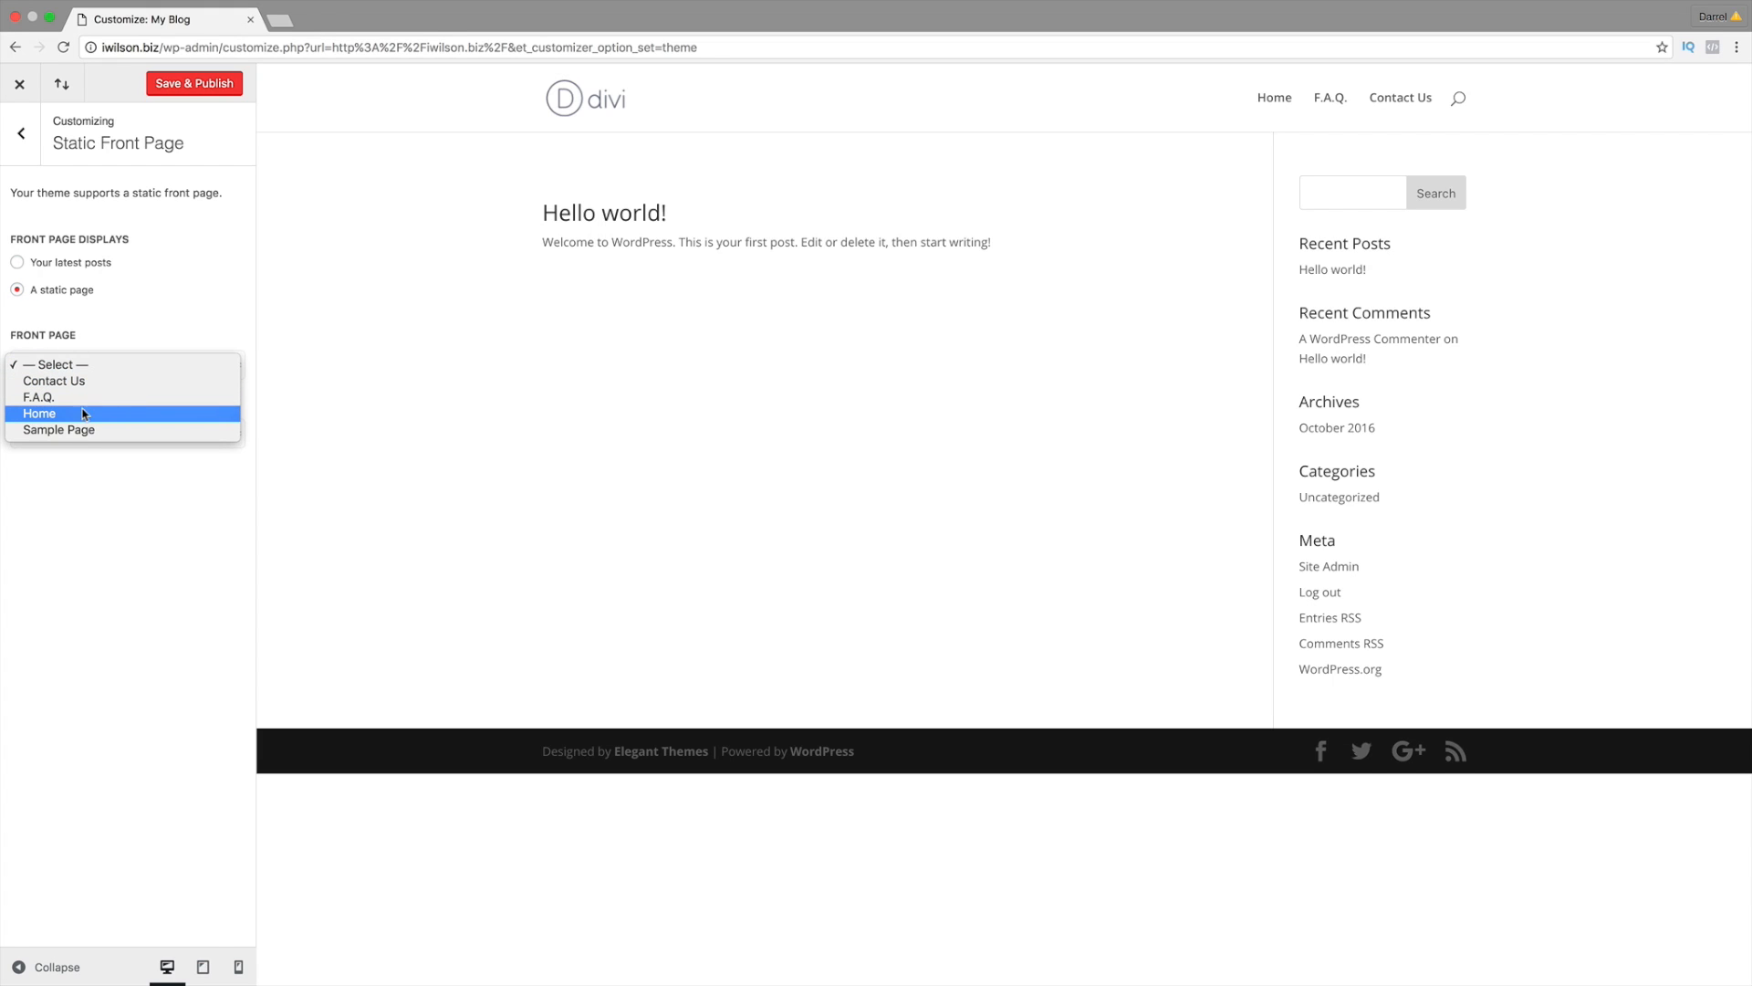
left_click(134, 413)
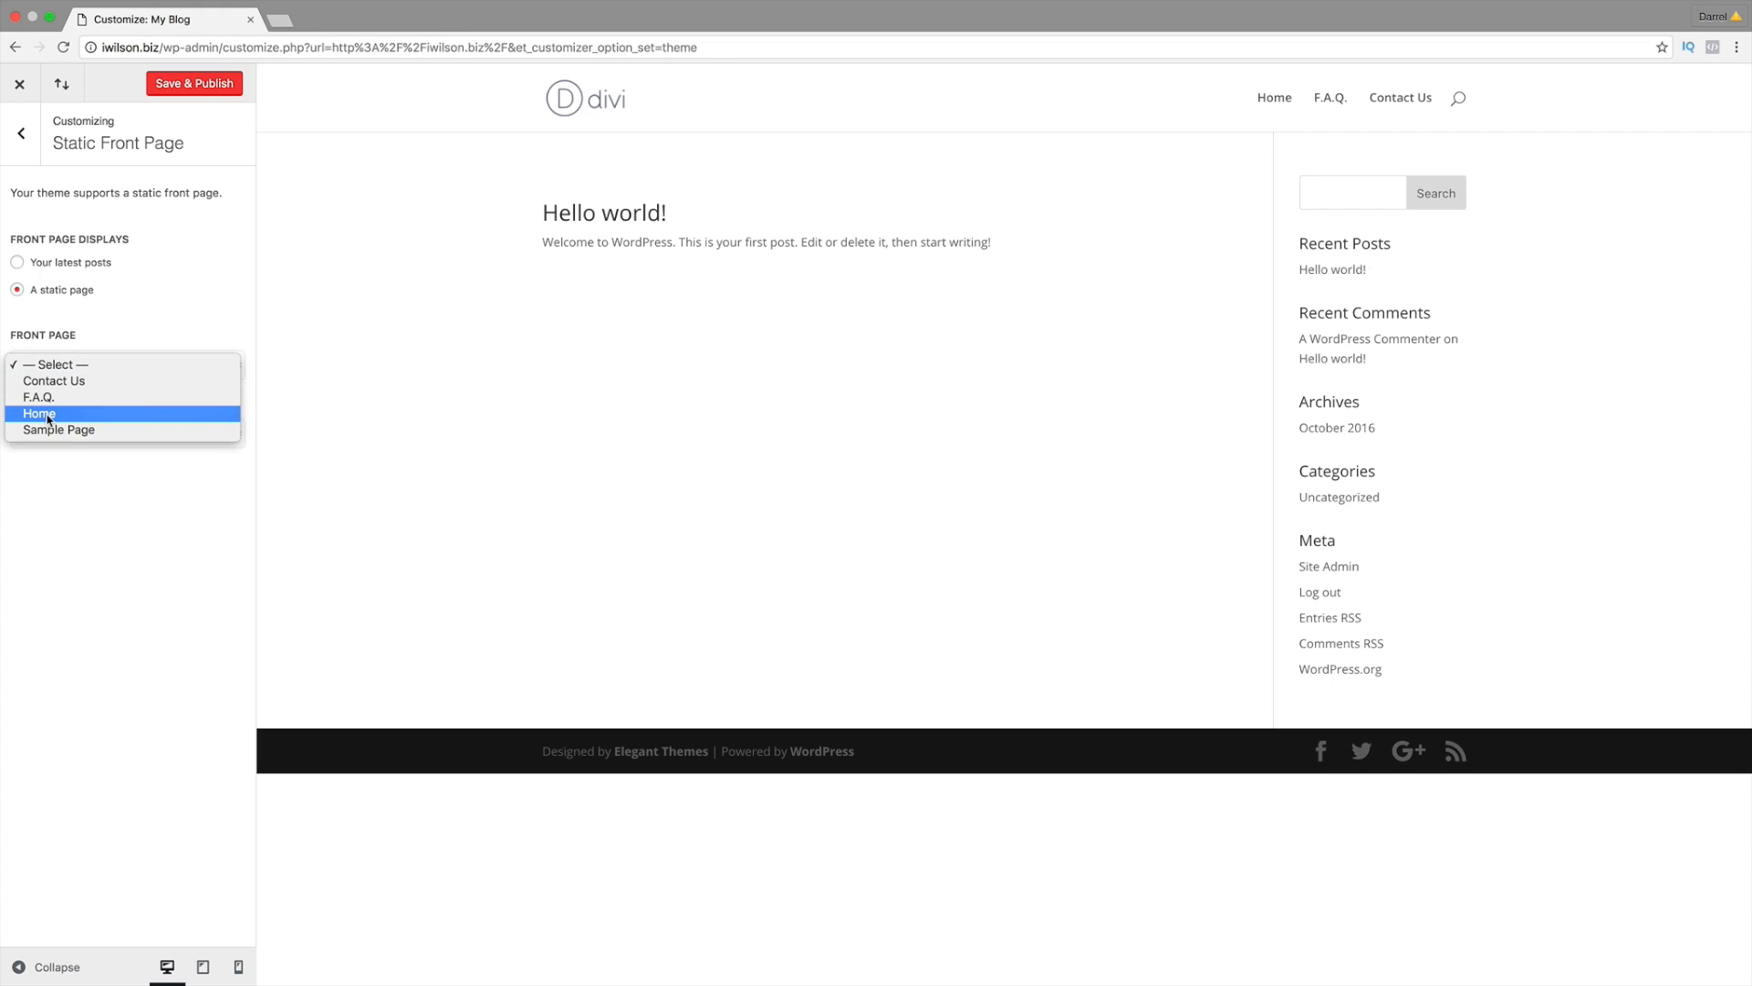
left_click(177, 87)
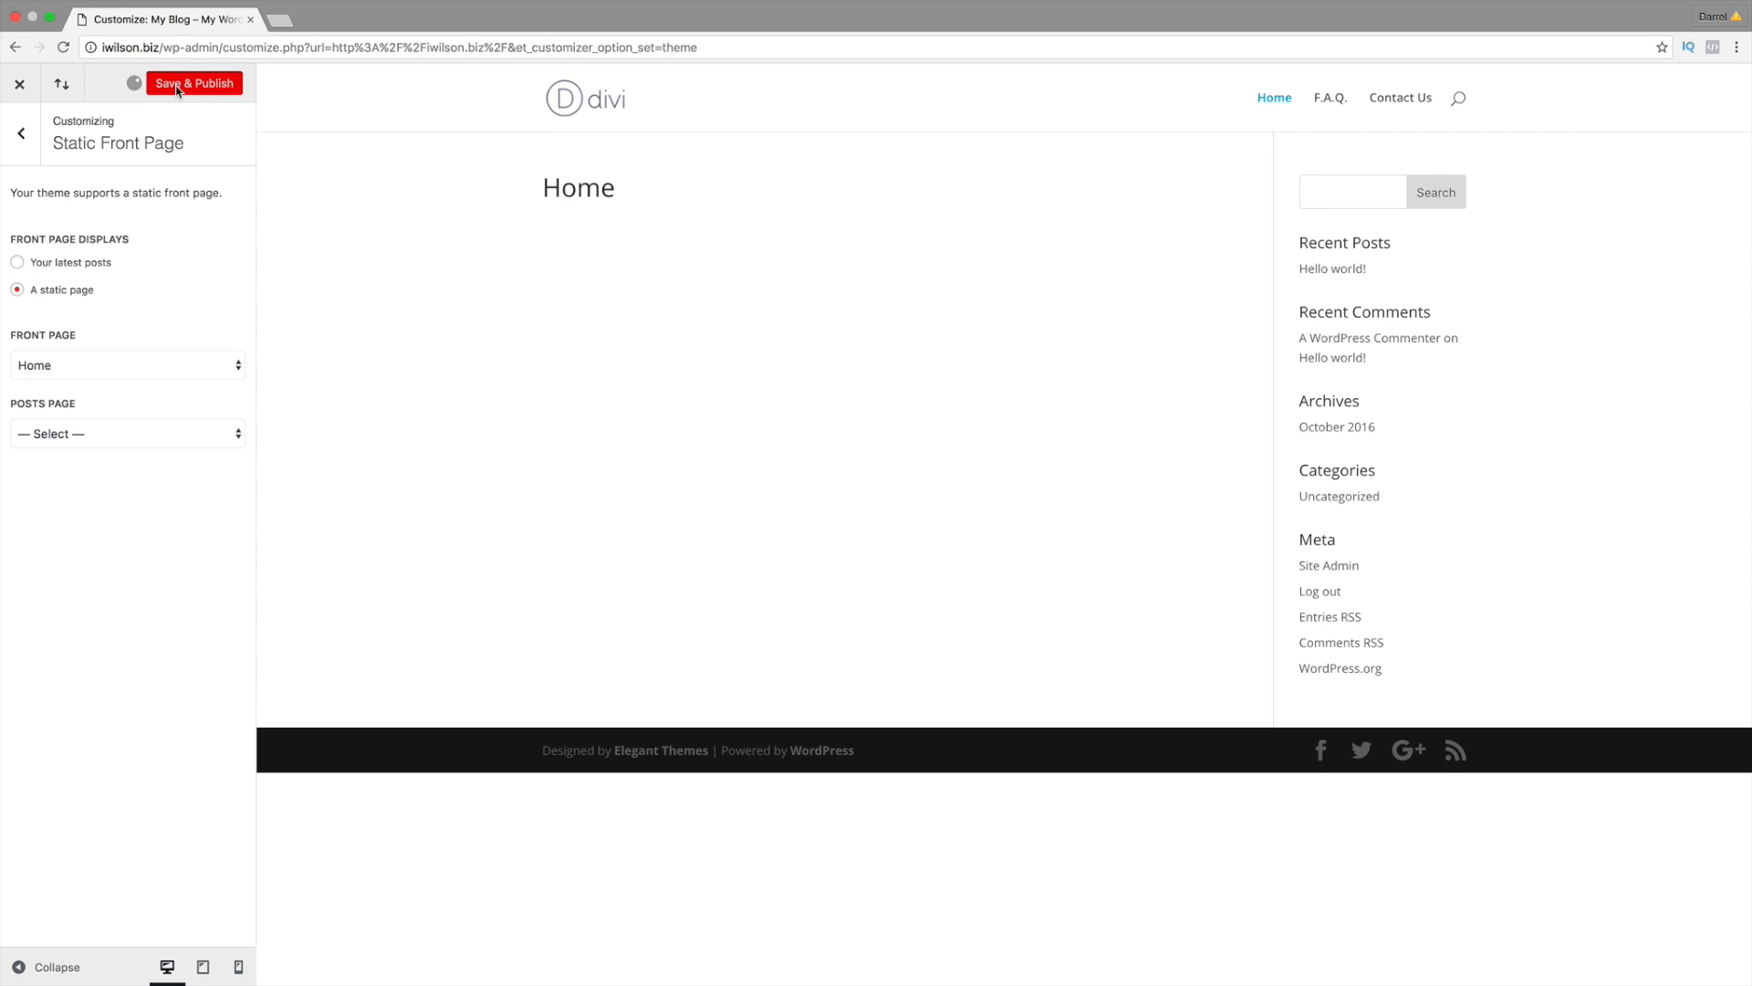
left_click(18, 87)
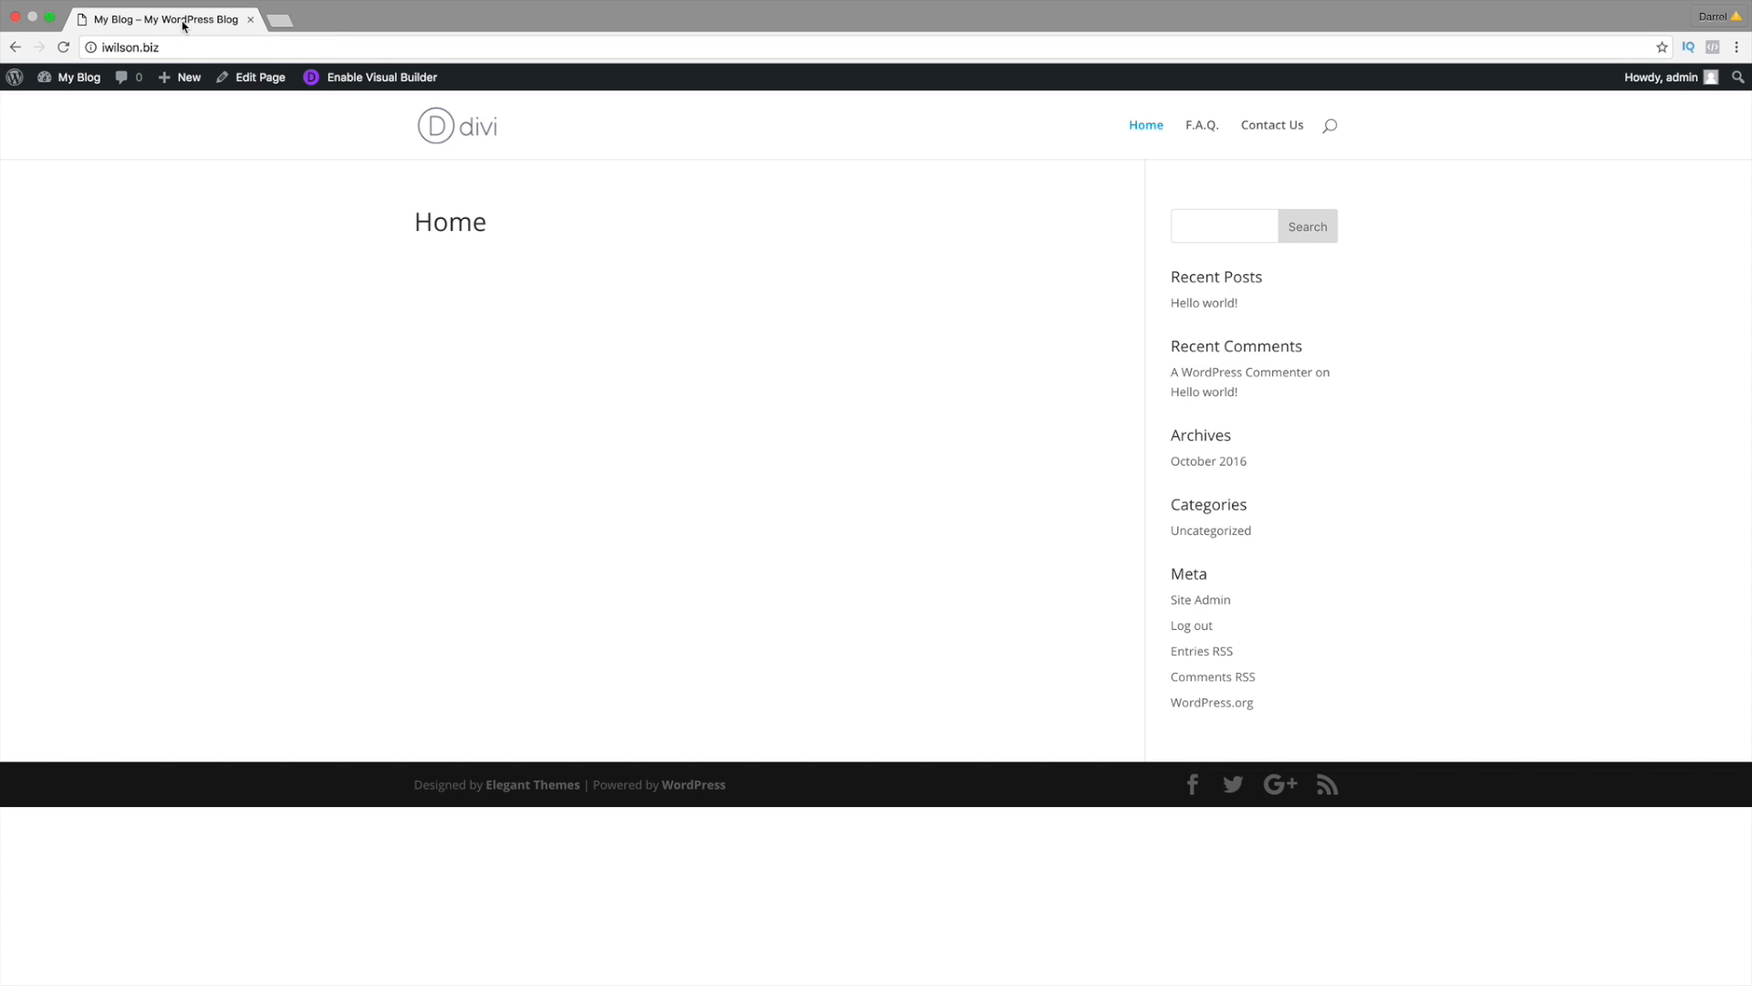
Step: Enable the Visual Builder on Home, load idarrel.net in a new tab, and return to the builder
left_click(398, 78)
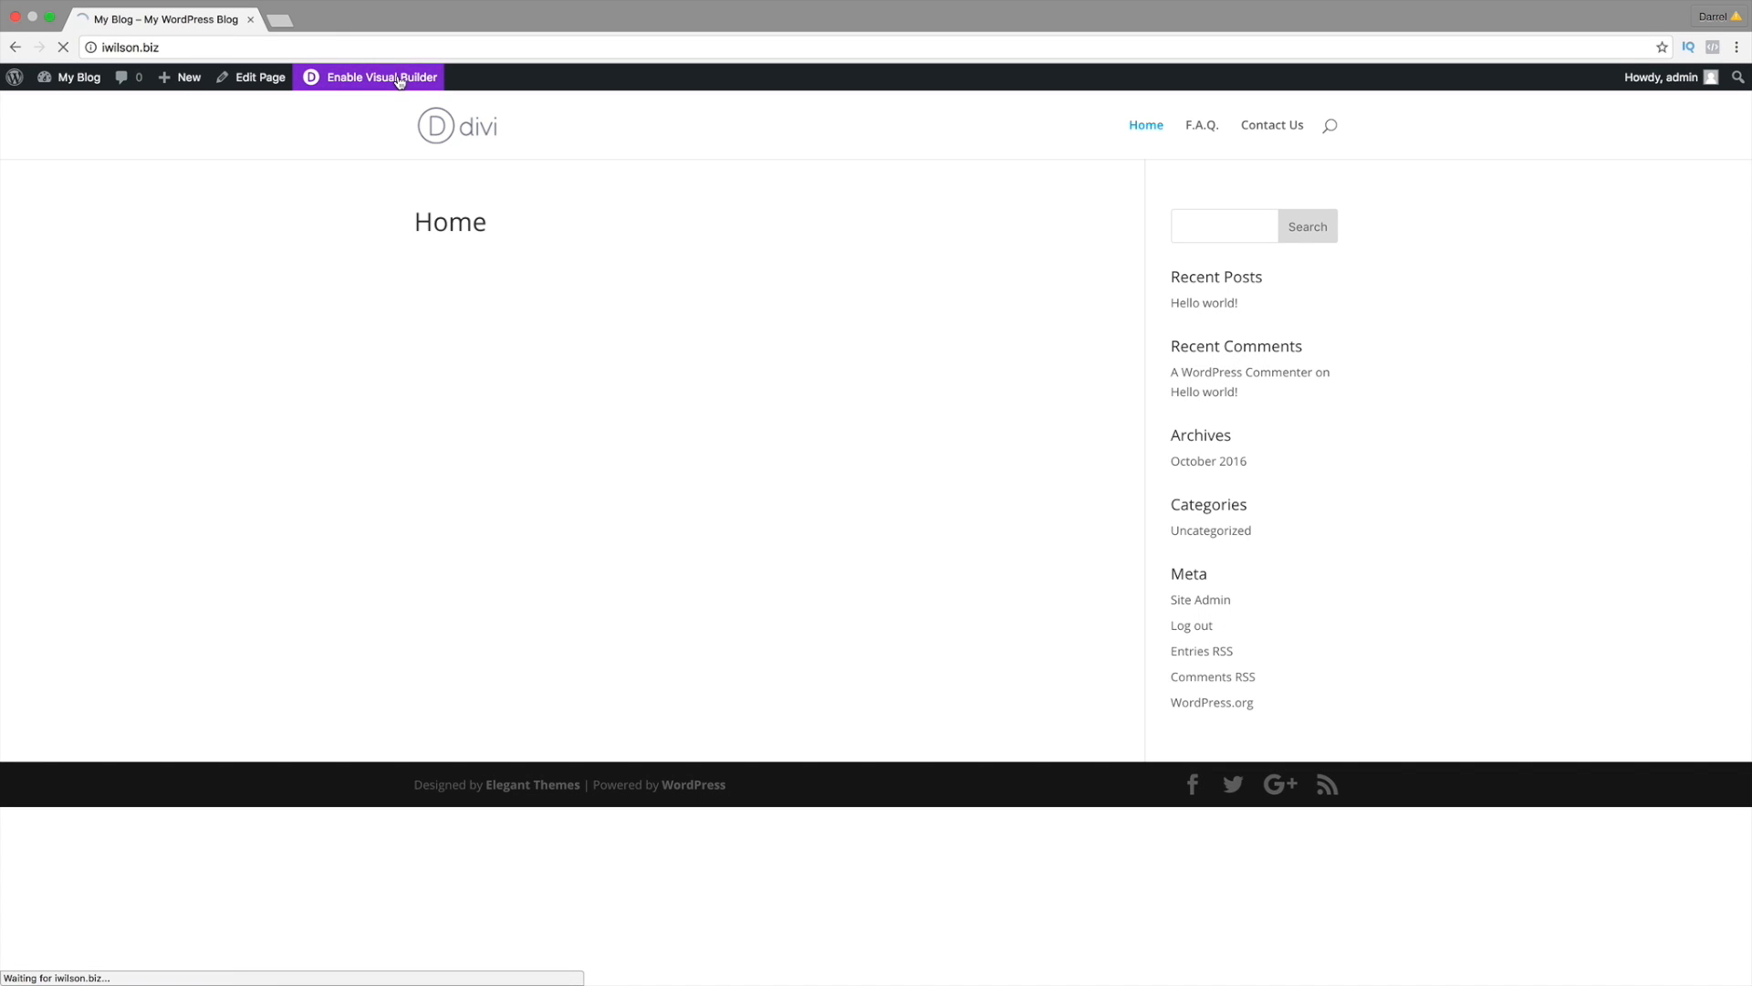
left_click(283, 21)
type("idarrel.net")
key("Return")
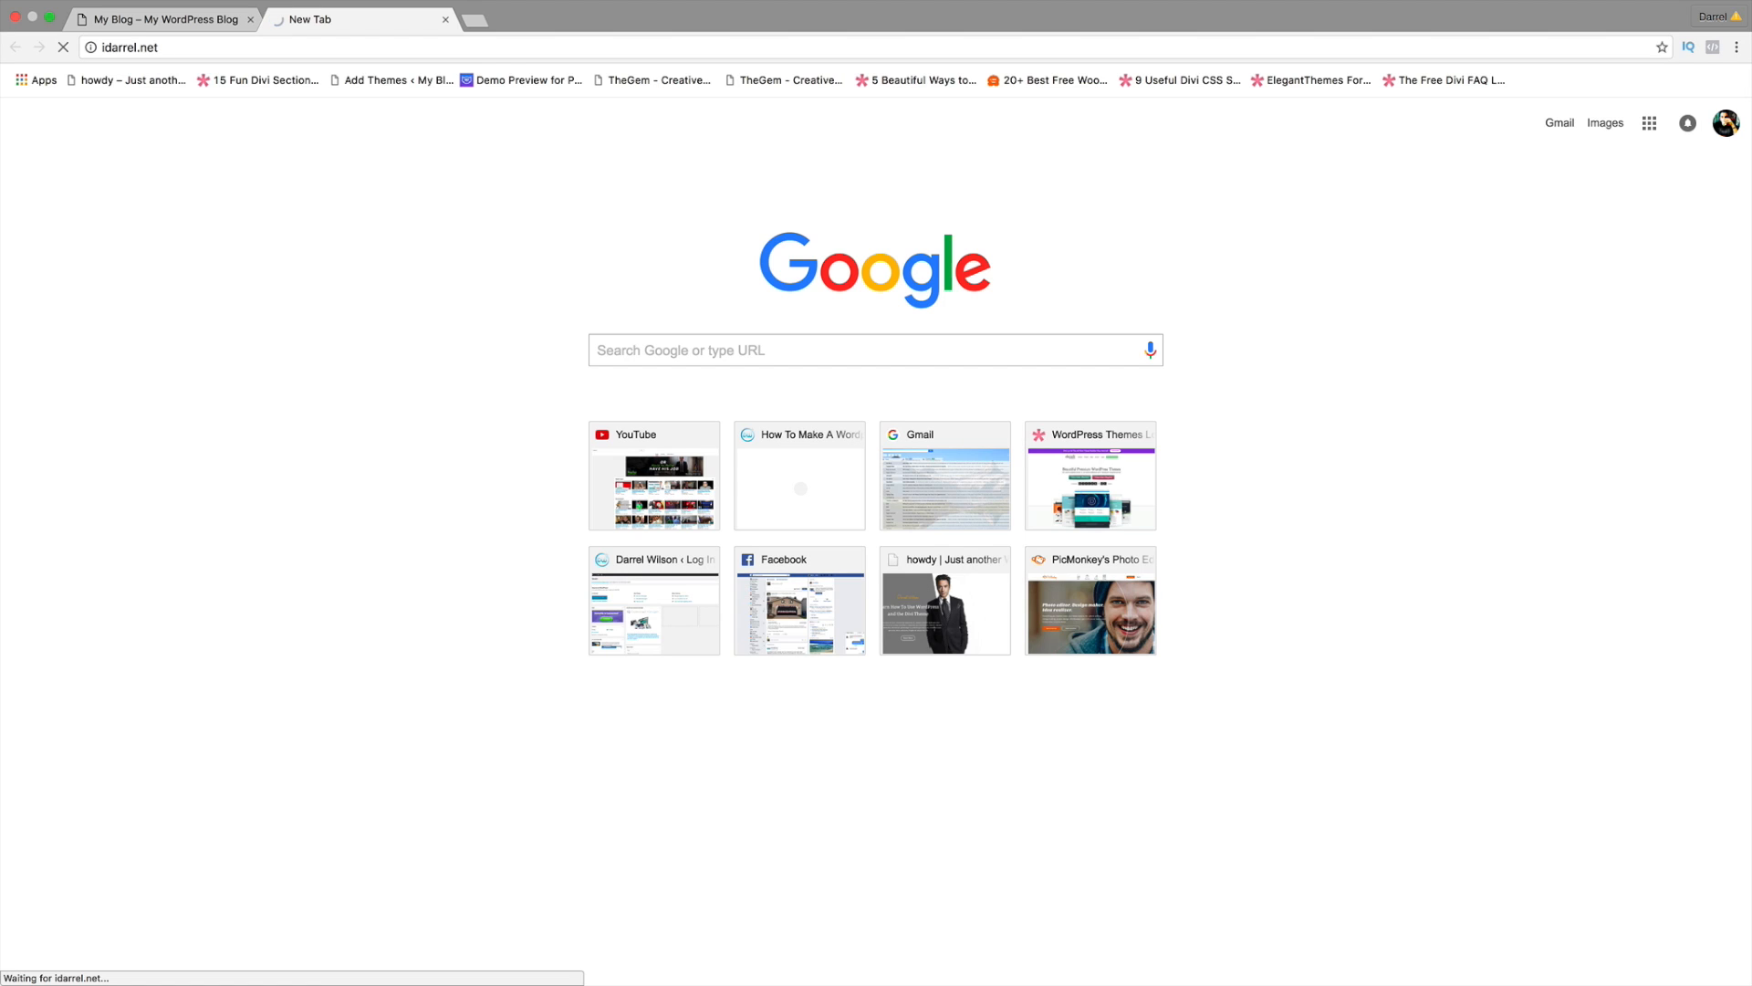
left_click(199, 21)
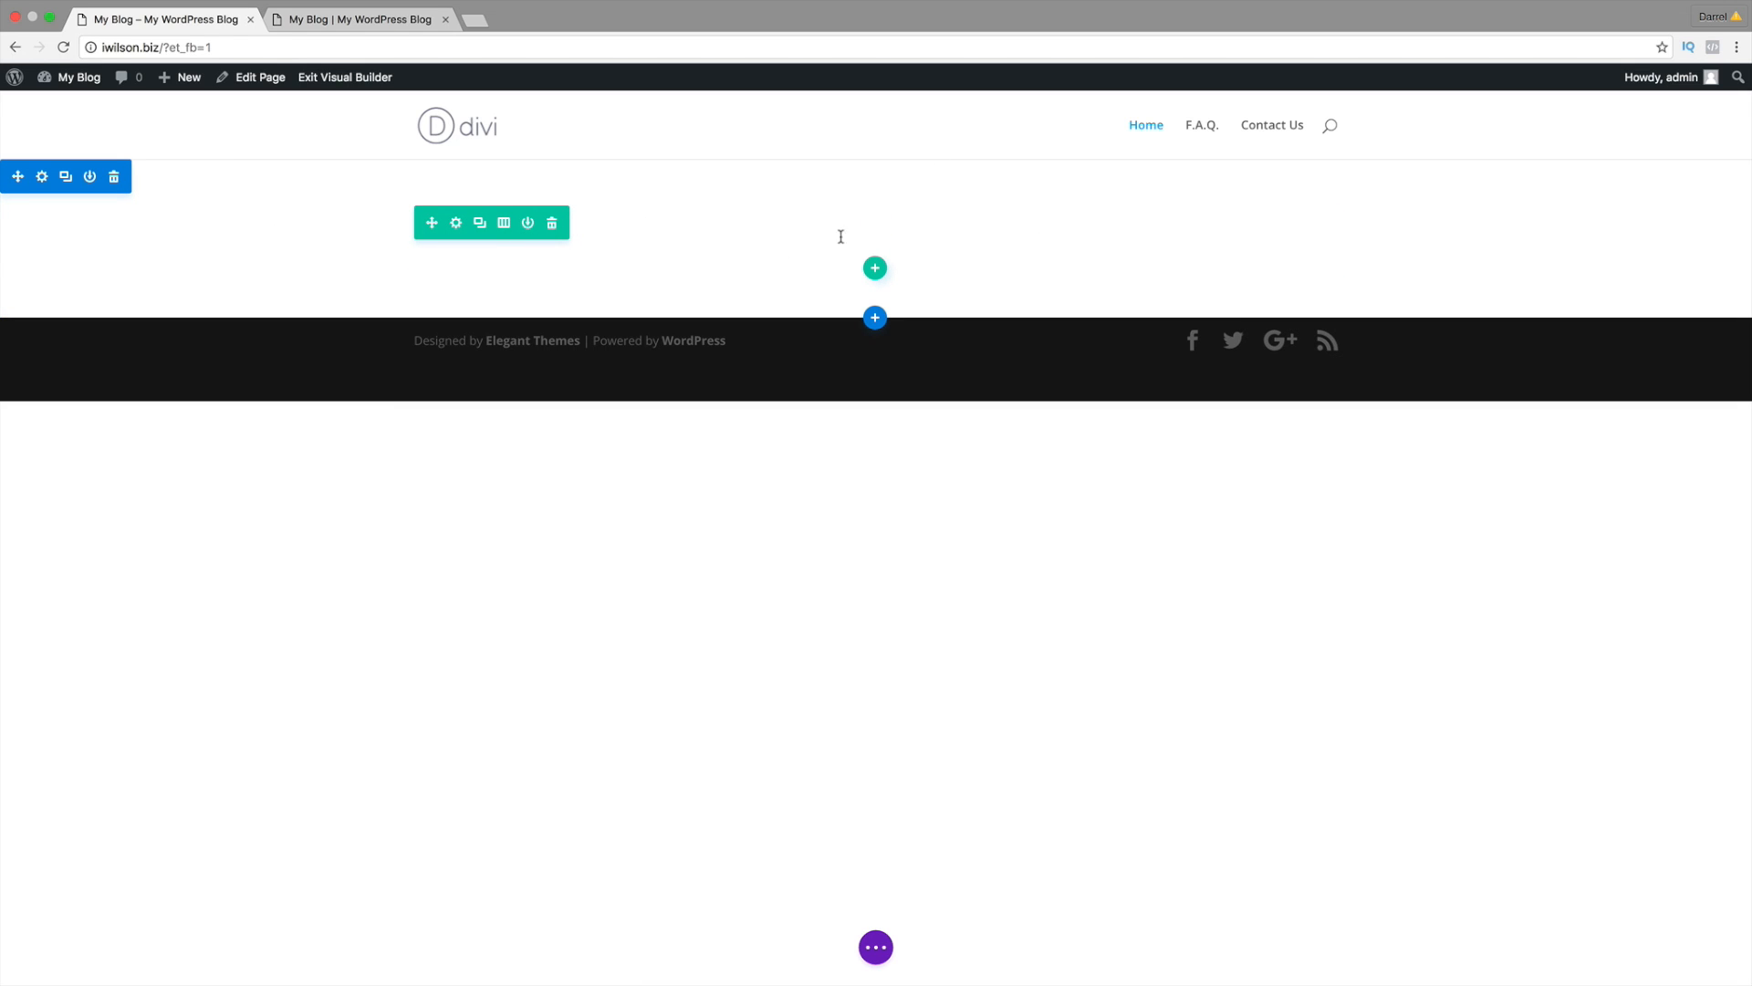
Step: Check the row's column layouts, then open the idarrel.net demo home page for editing and return
left_click(505, 226)
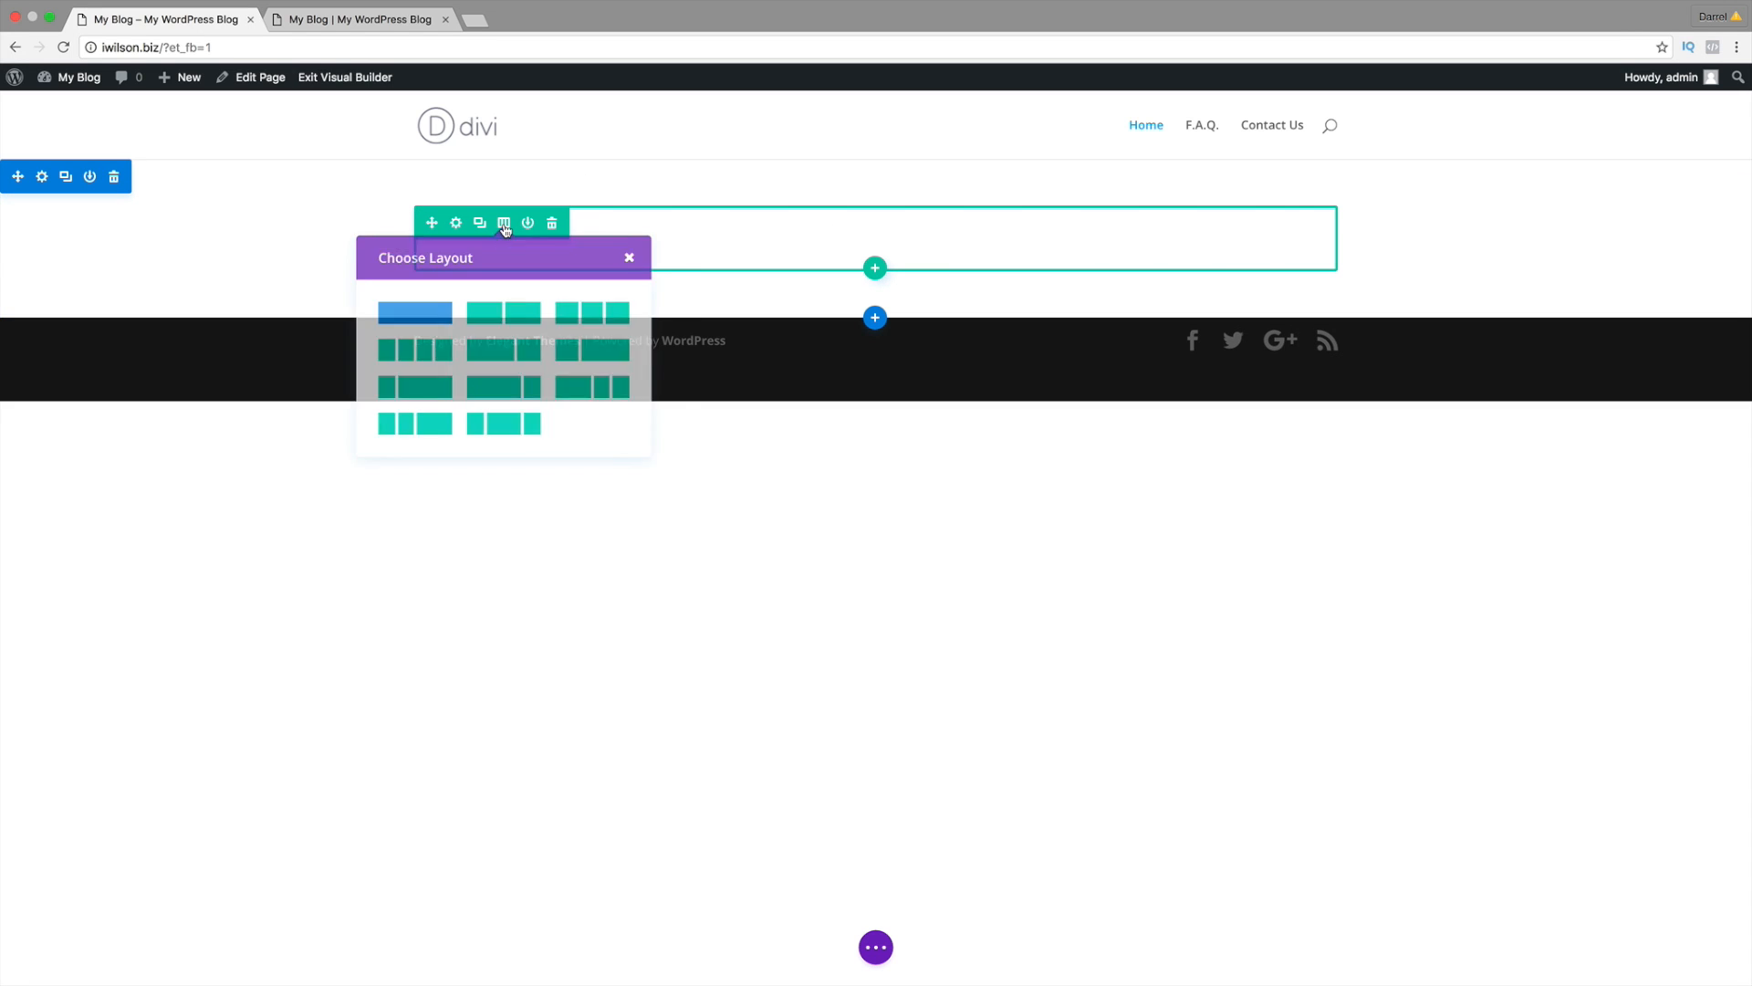
left_click(517, 330)
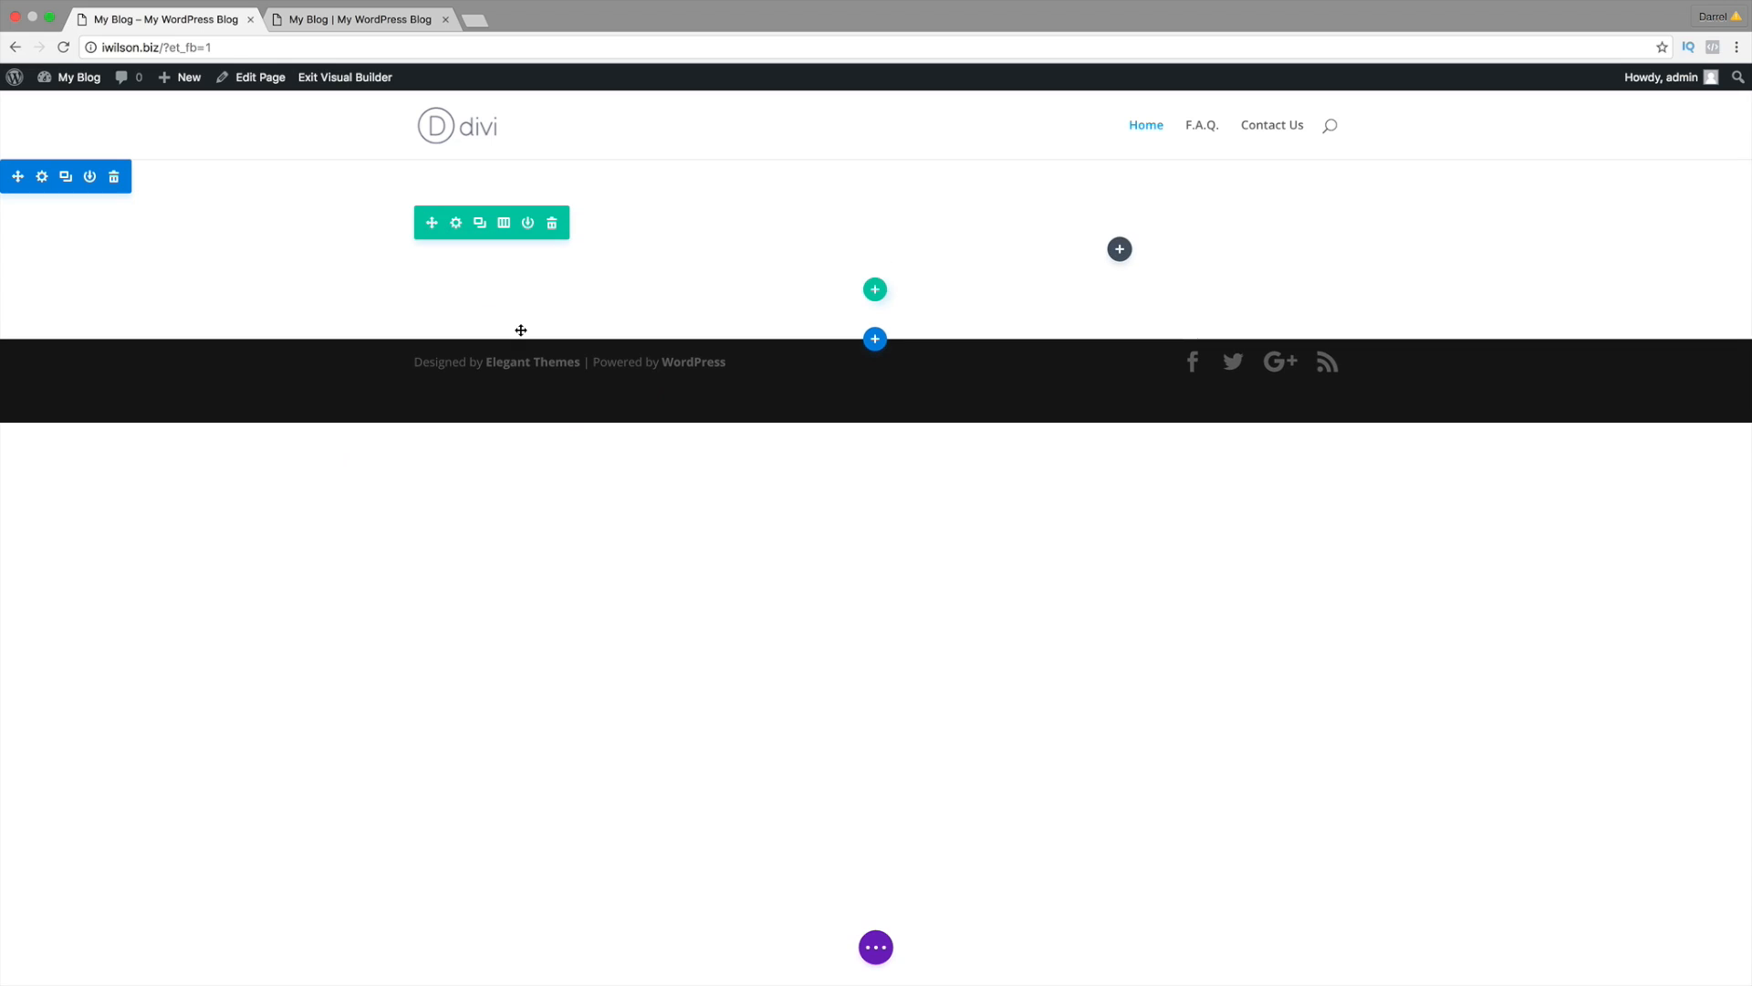
left_click(397, 21)
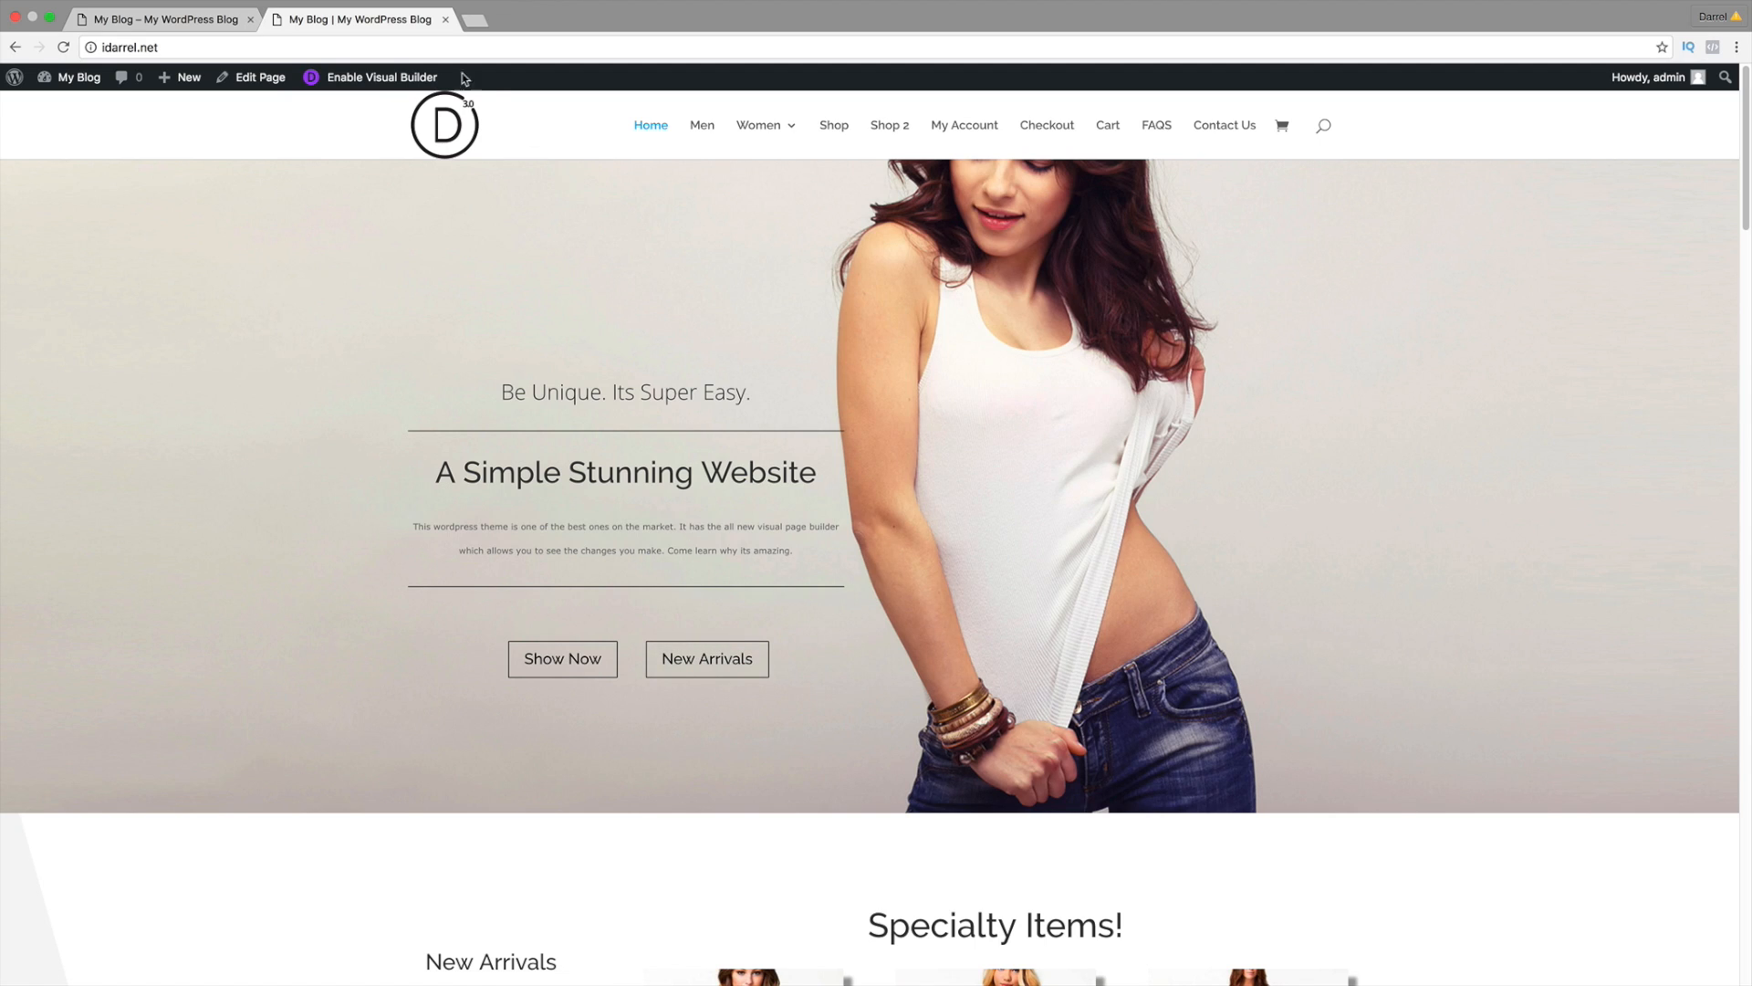
left_click(265, 79)
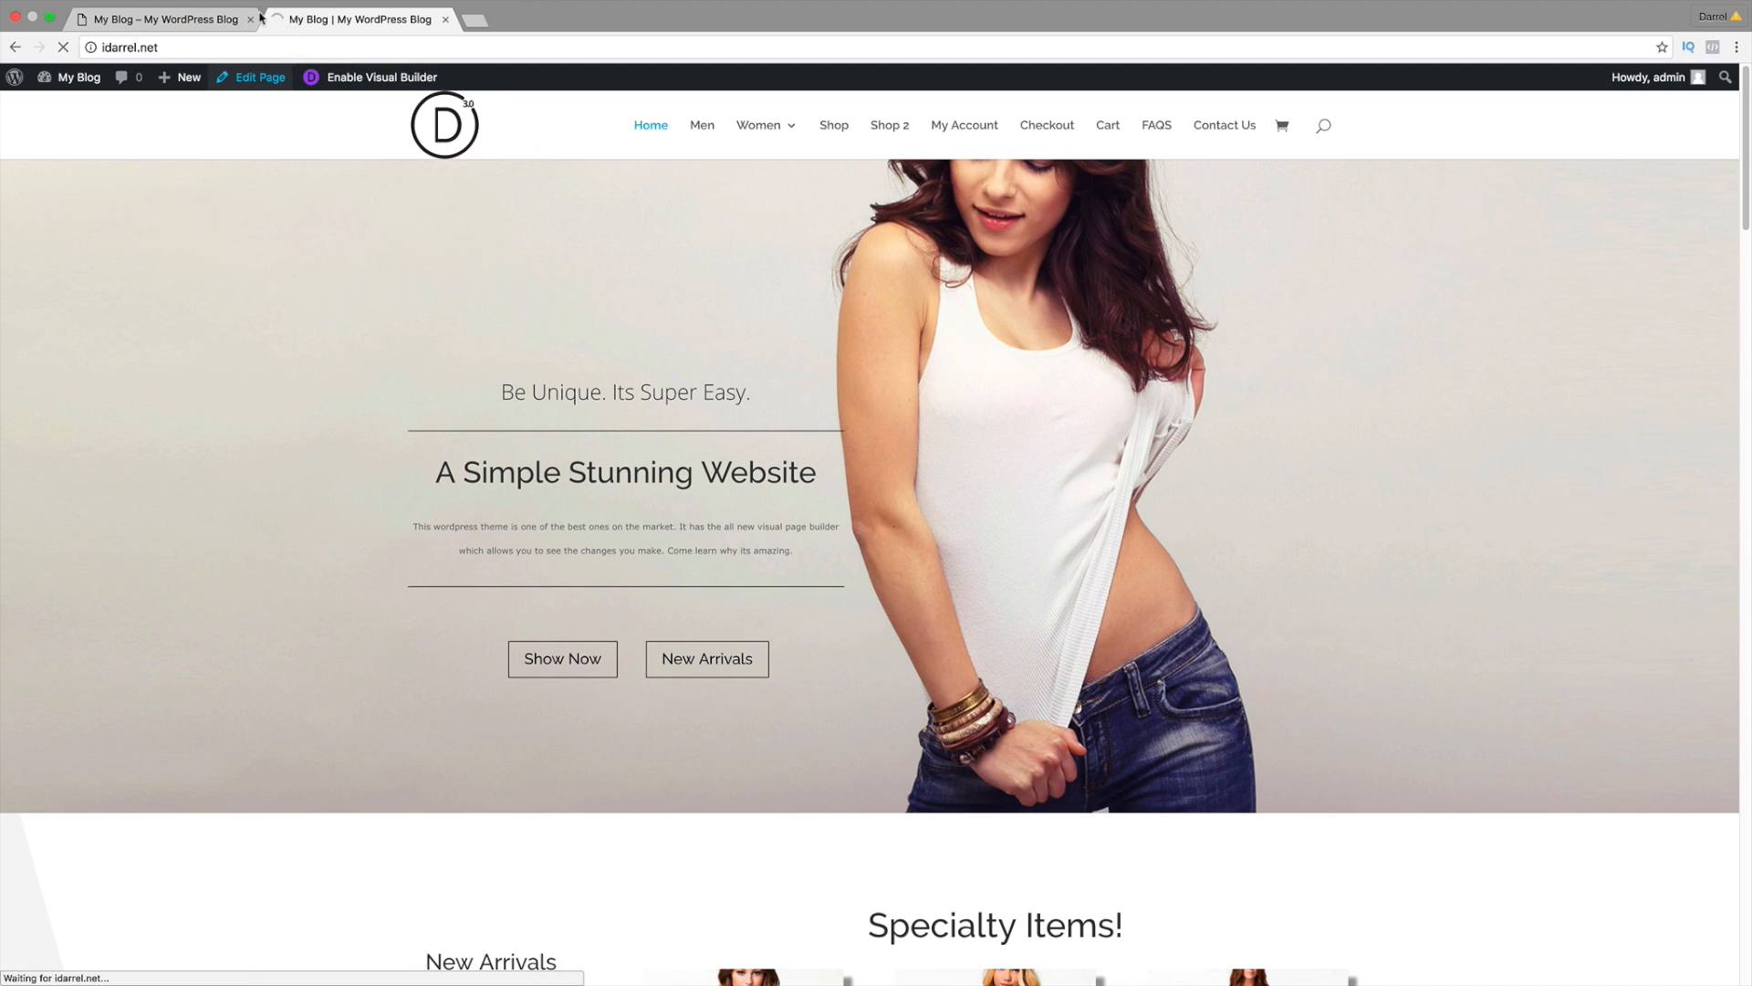
left_click(206, 20)
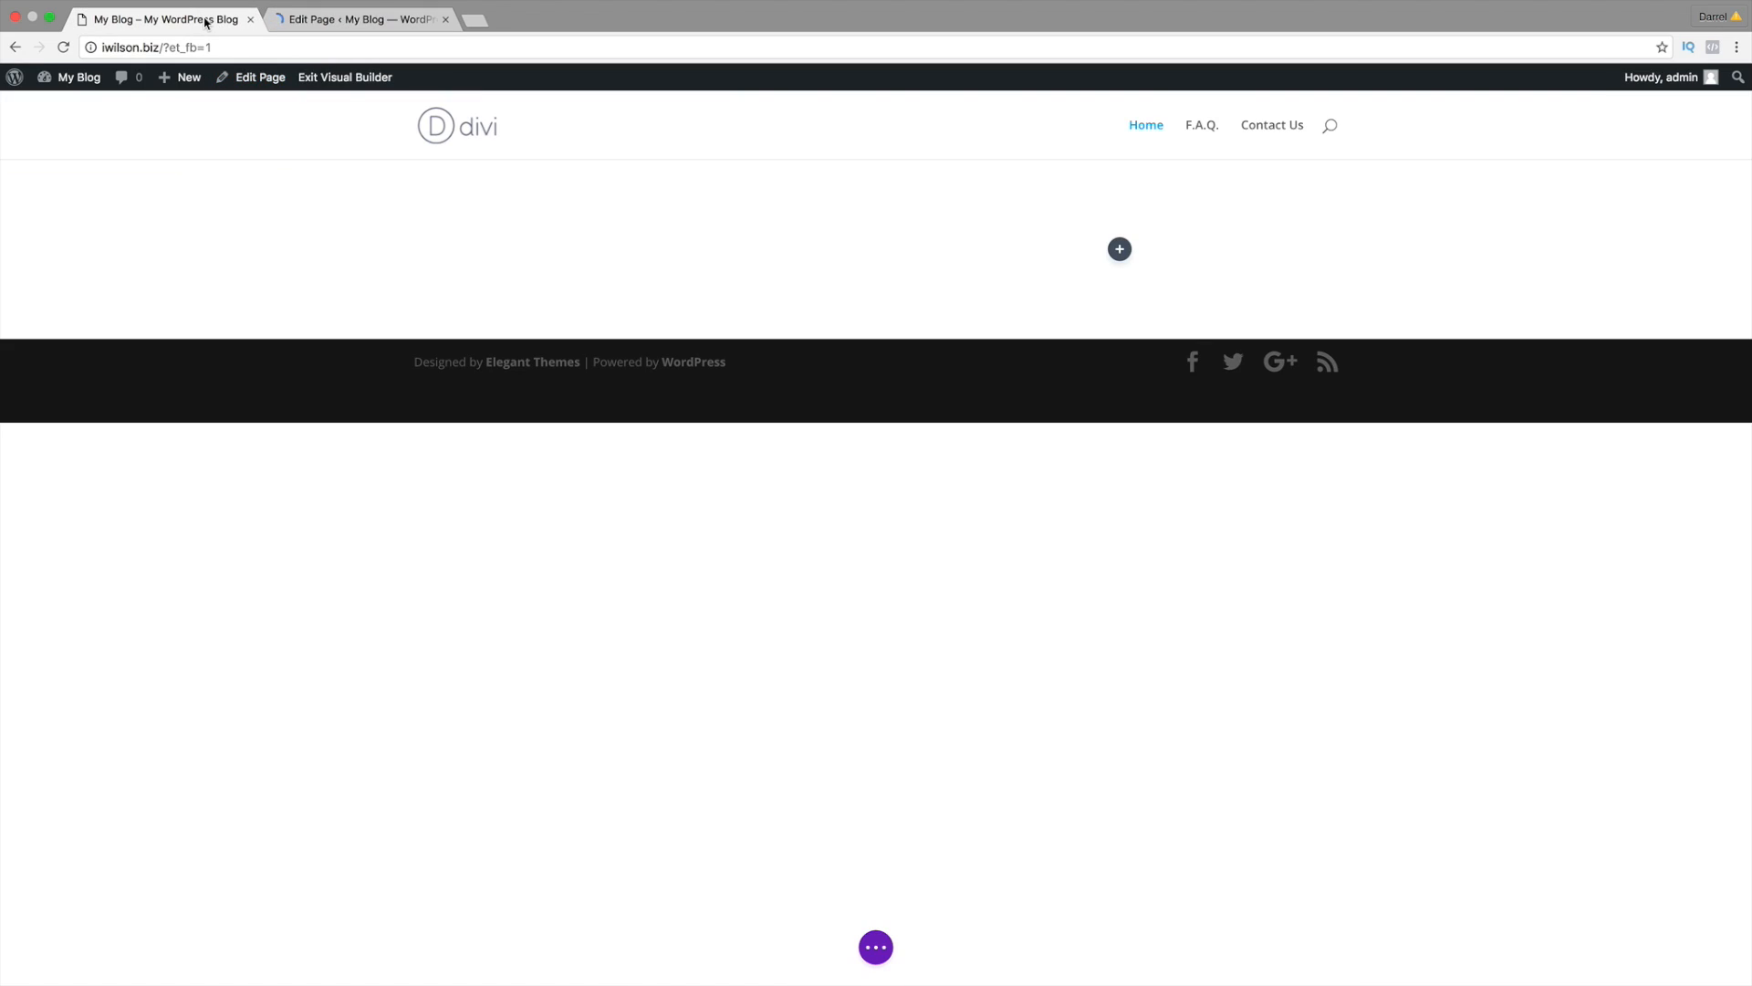
Step: Load Dropbox in a new tab, open the eCommerce tutorial folder, and return to the builder
left_click(474, 20)
type("drop")
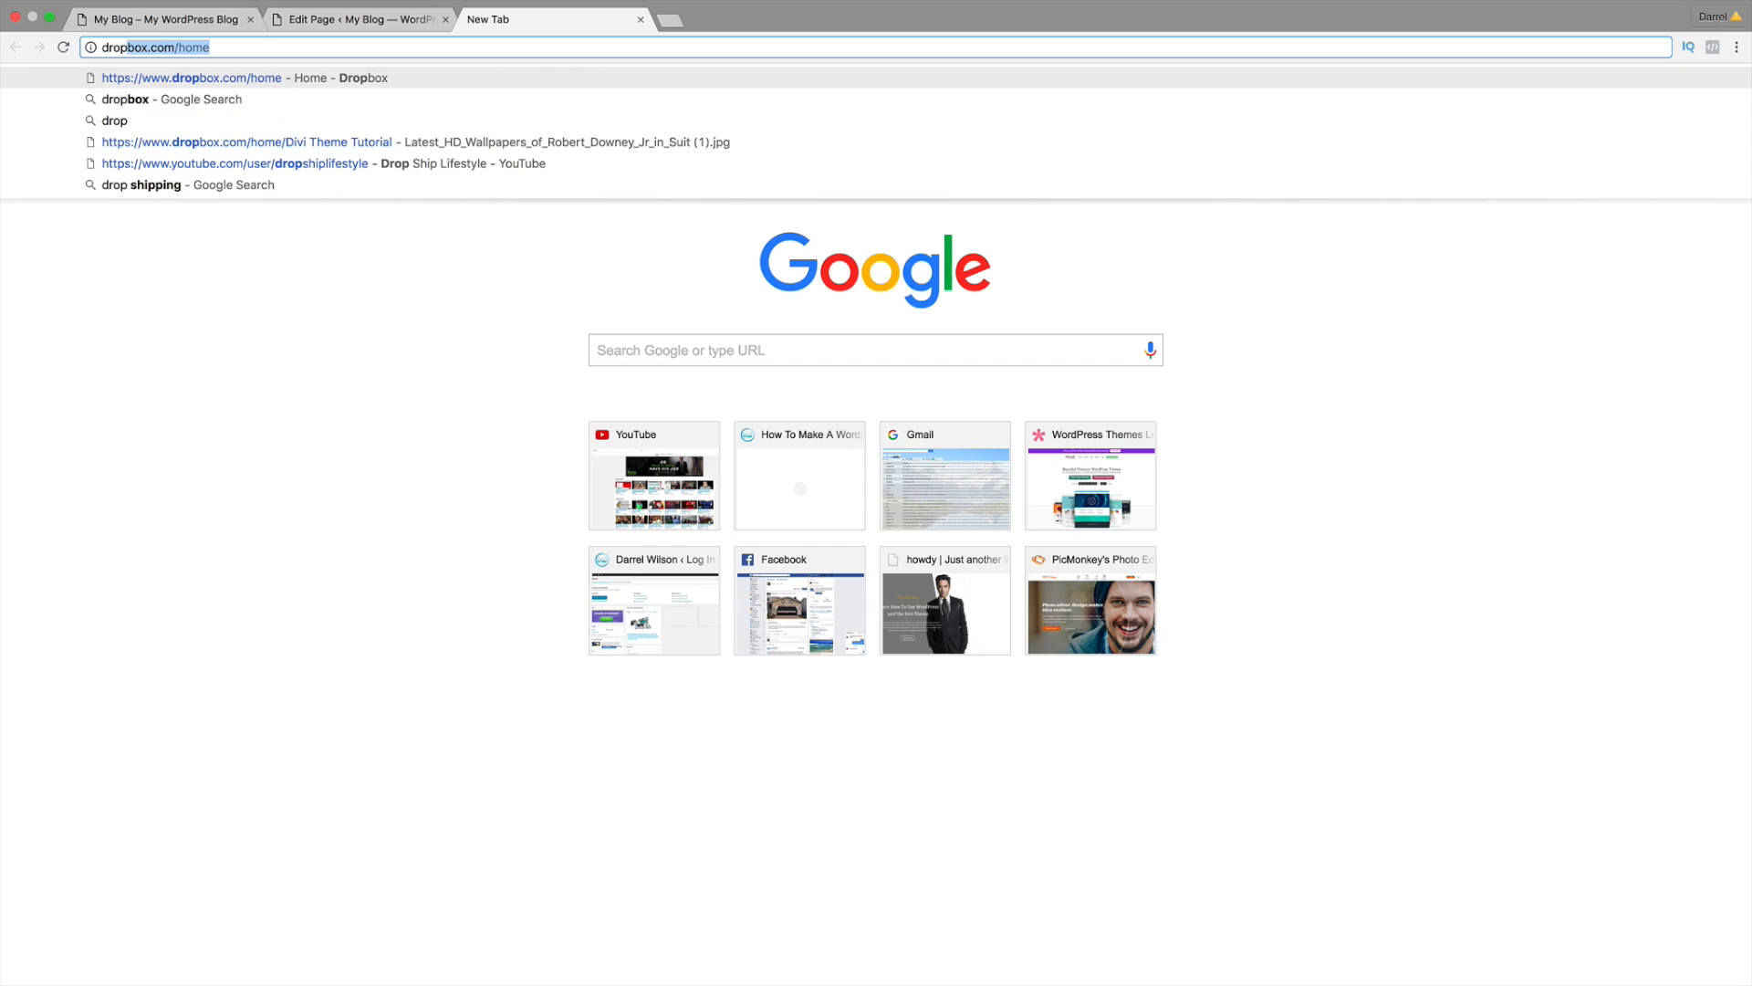
key("Return")
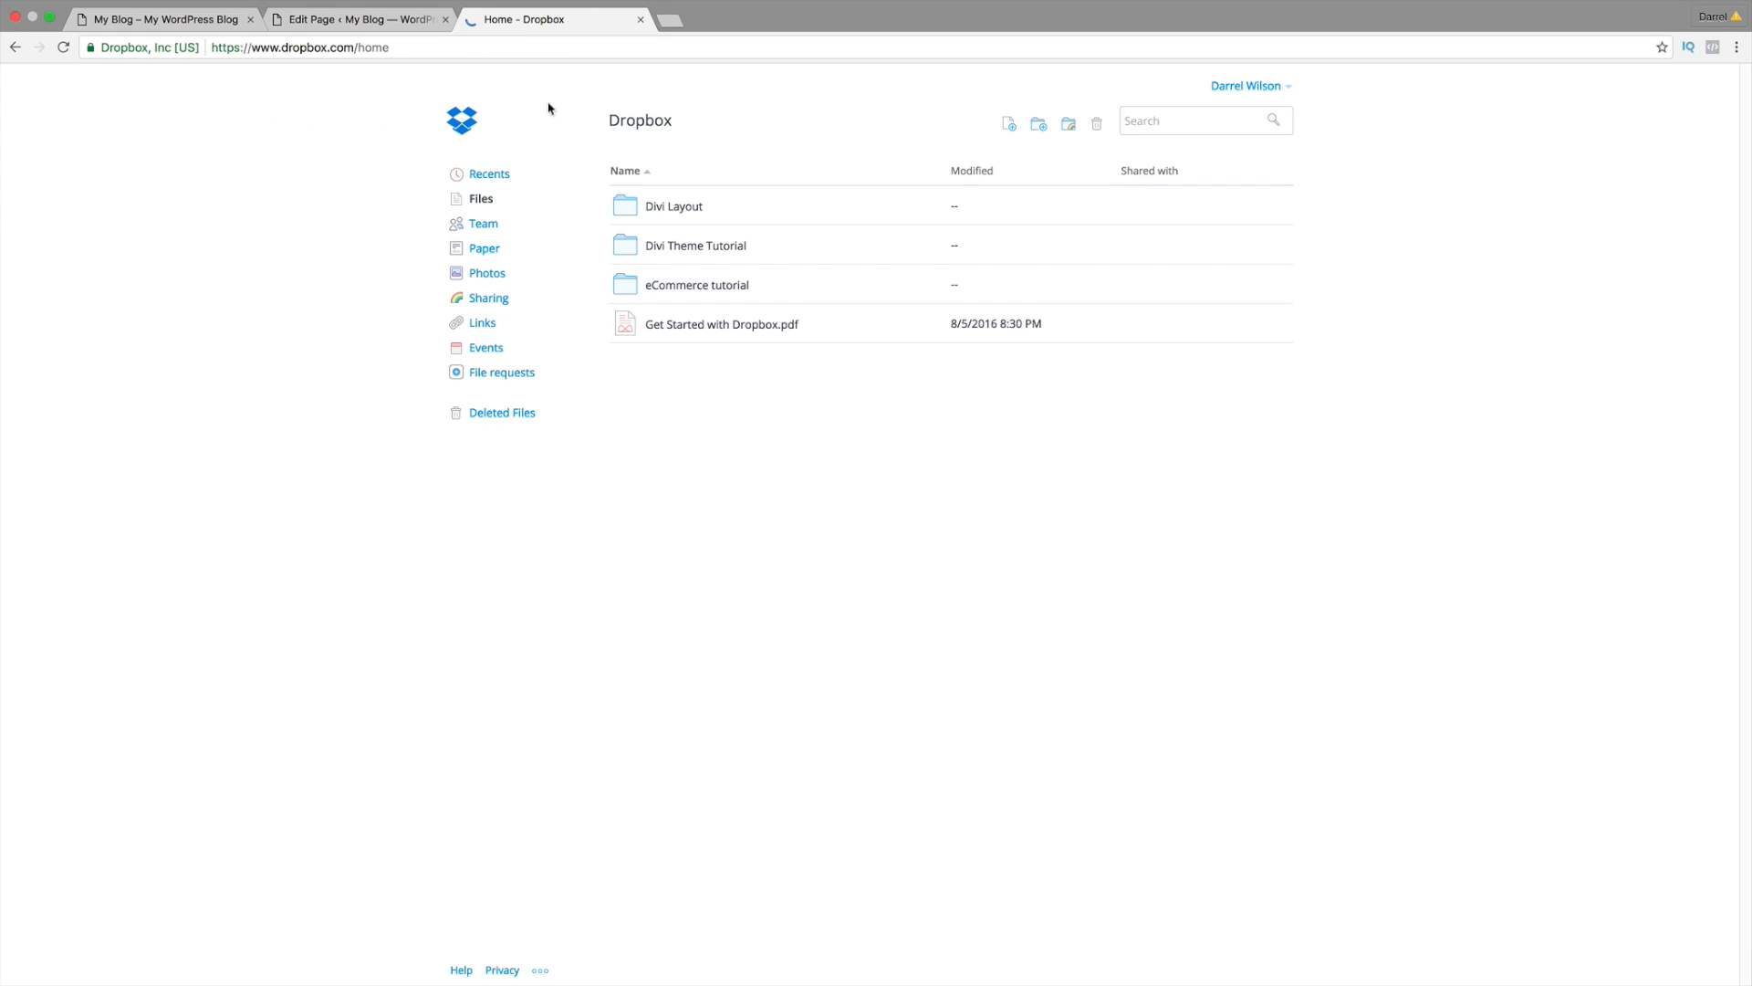
left_click(682, 285)
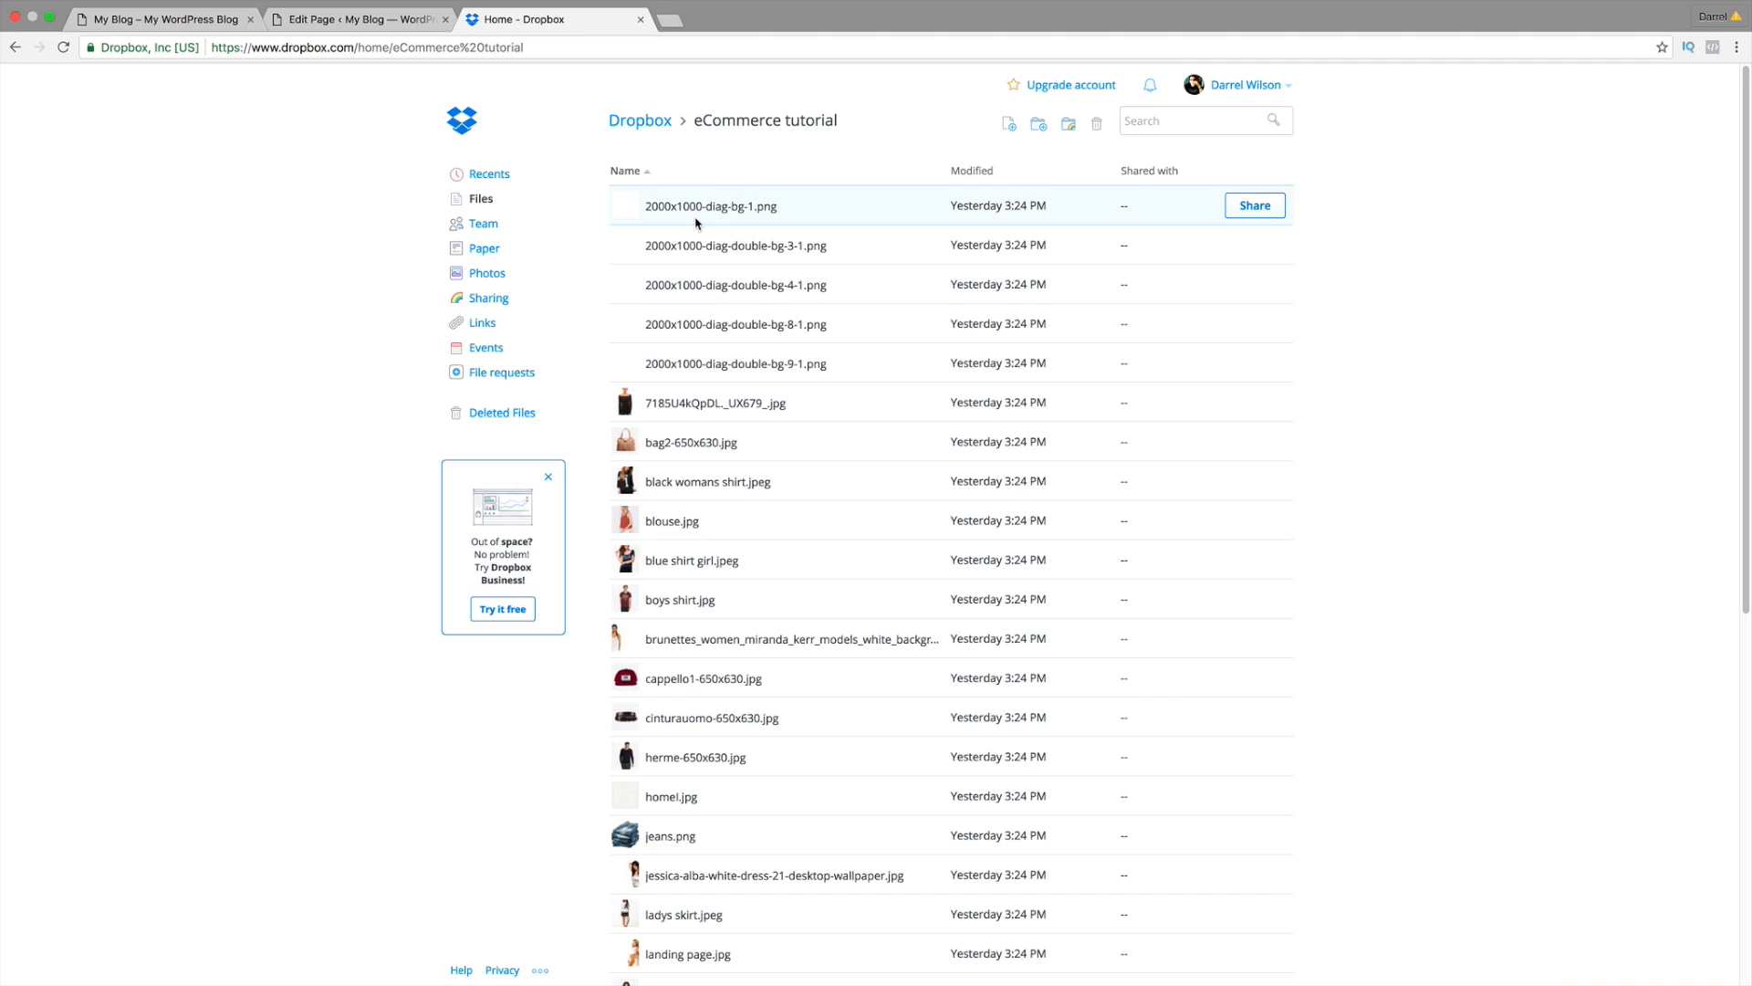
left_click(210, 22)
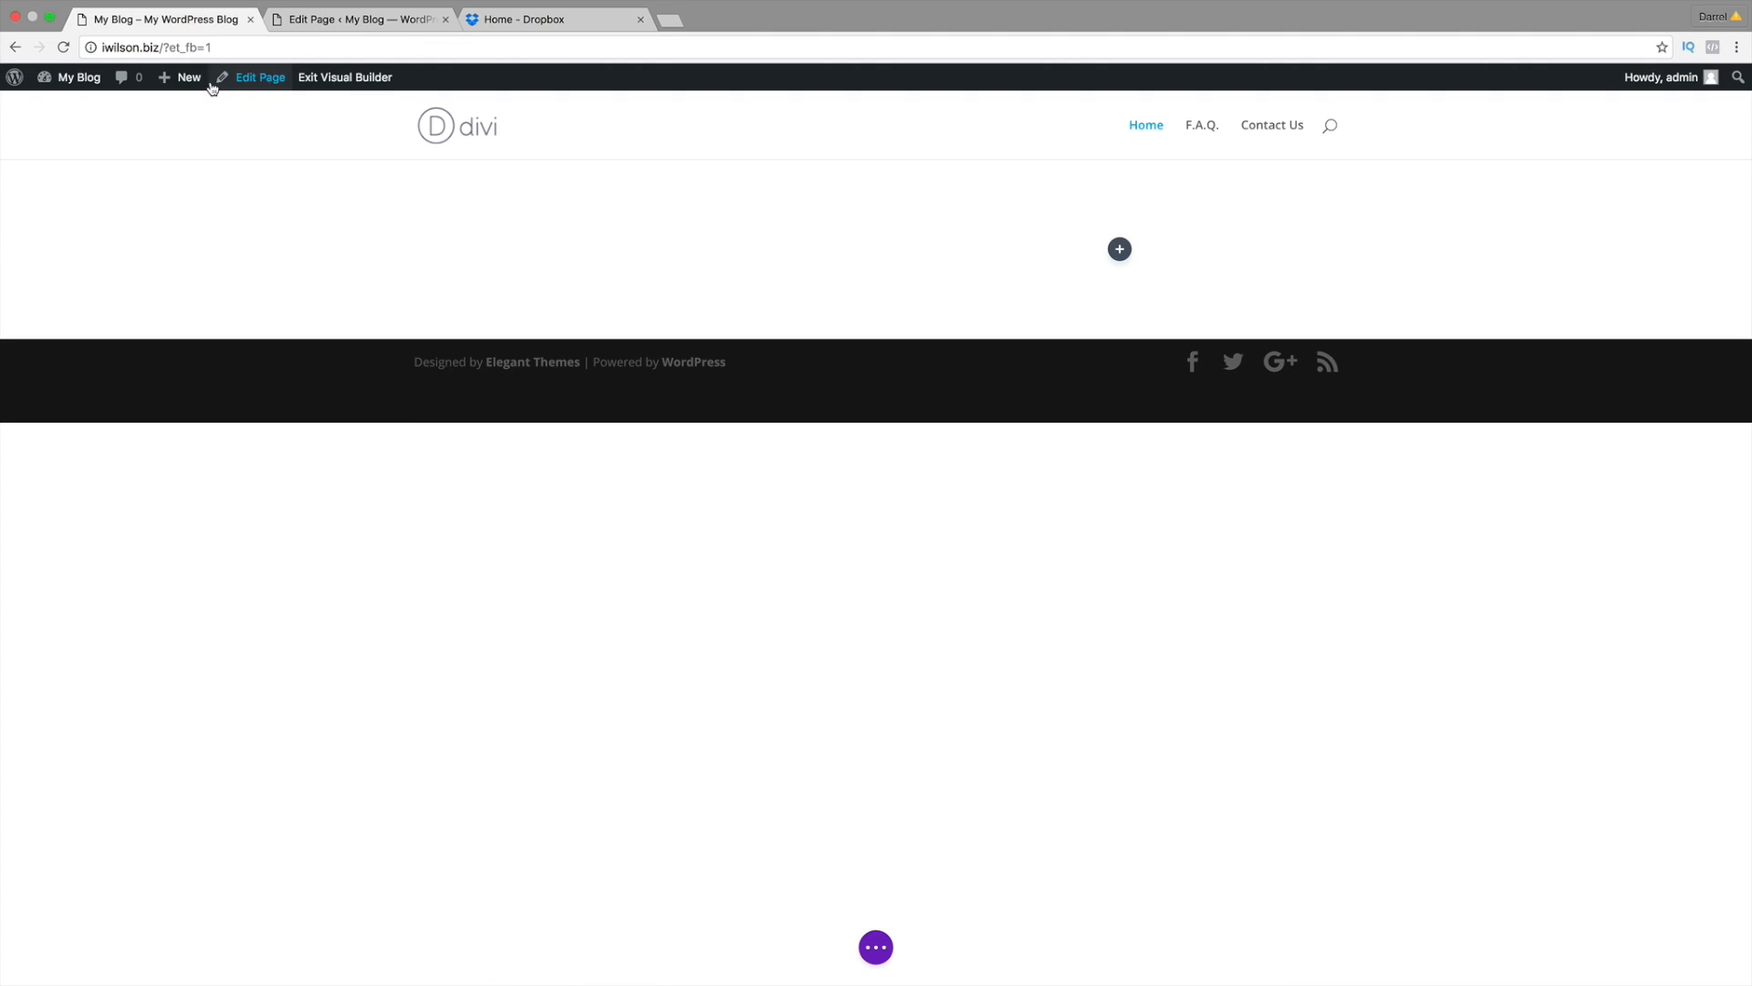
Step: Start uploading a background image from the section's settings, after checking the Dropbox folder's images
mouse_move(112, 178)
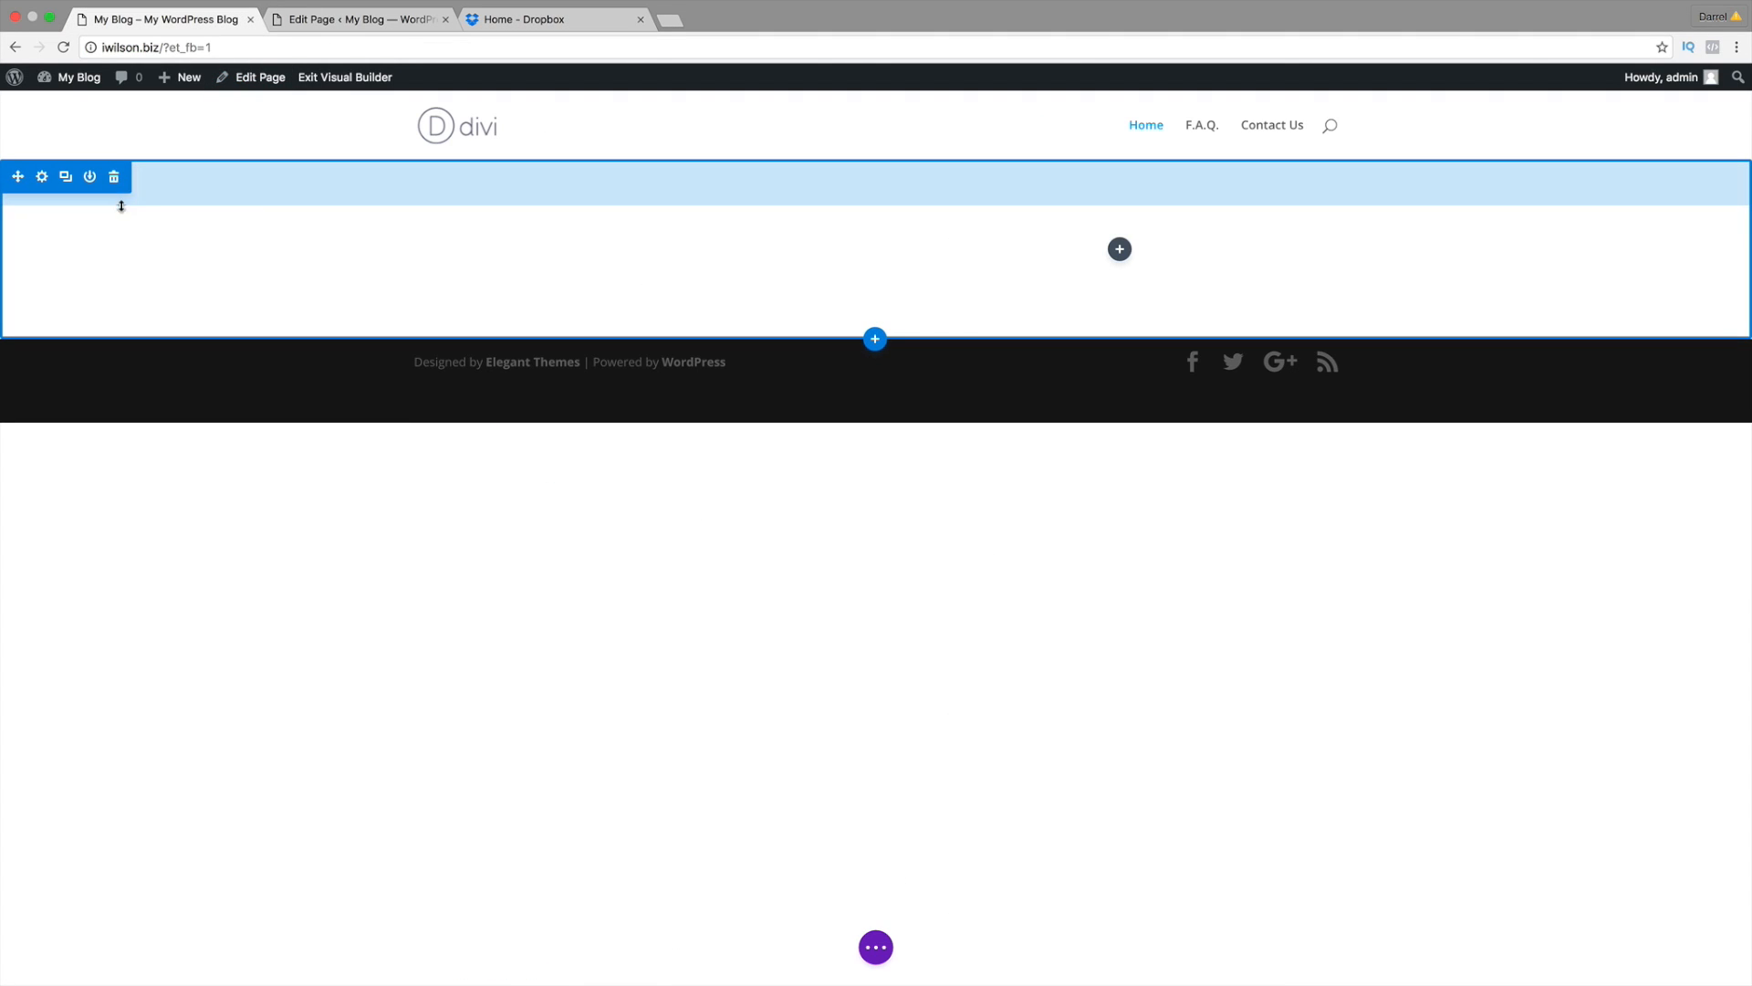
left_click(43, 179)
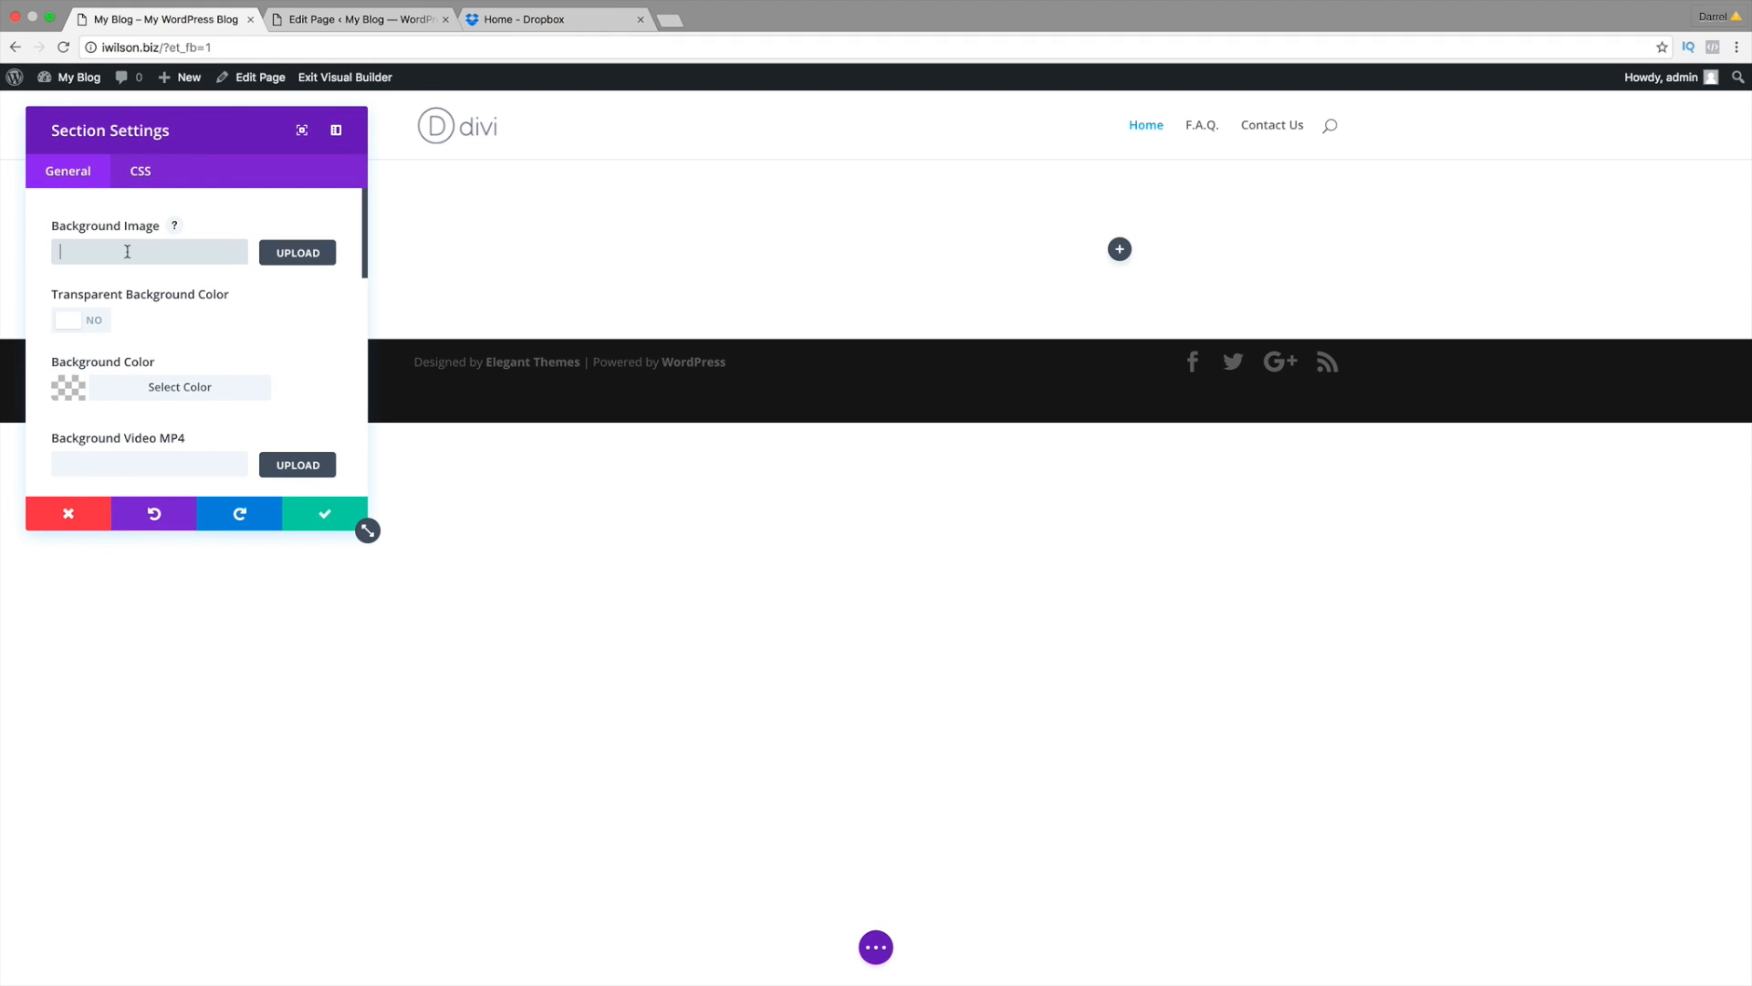
left_click(285, 257)
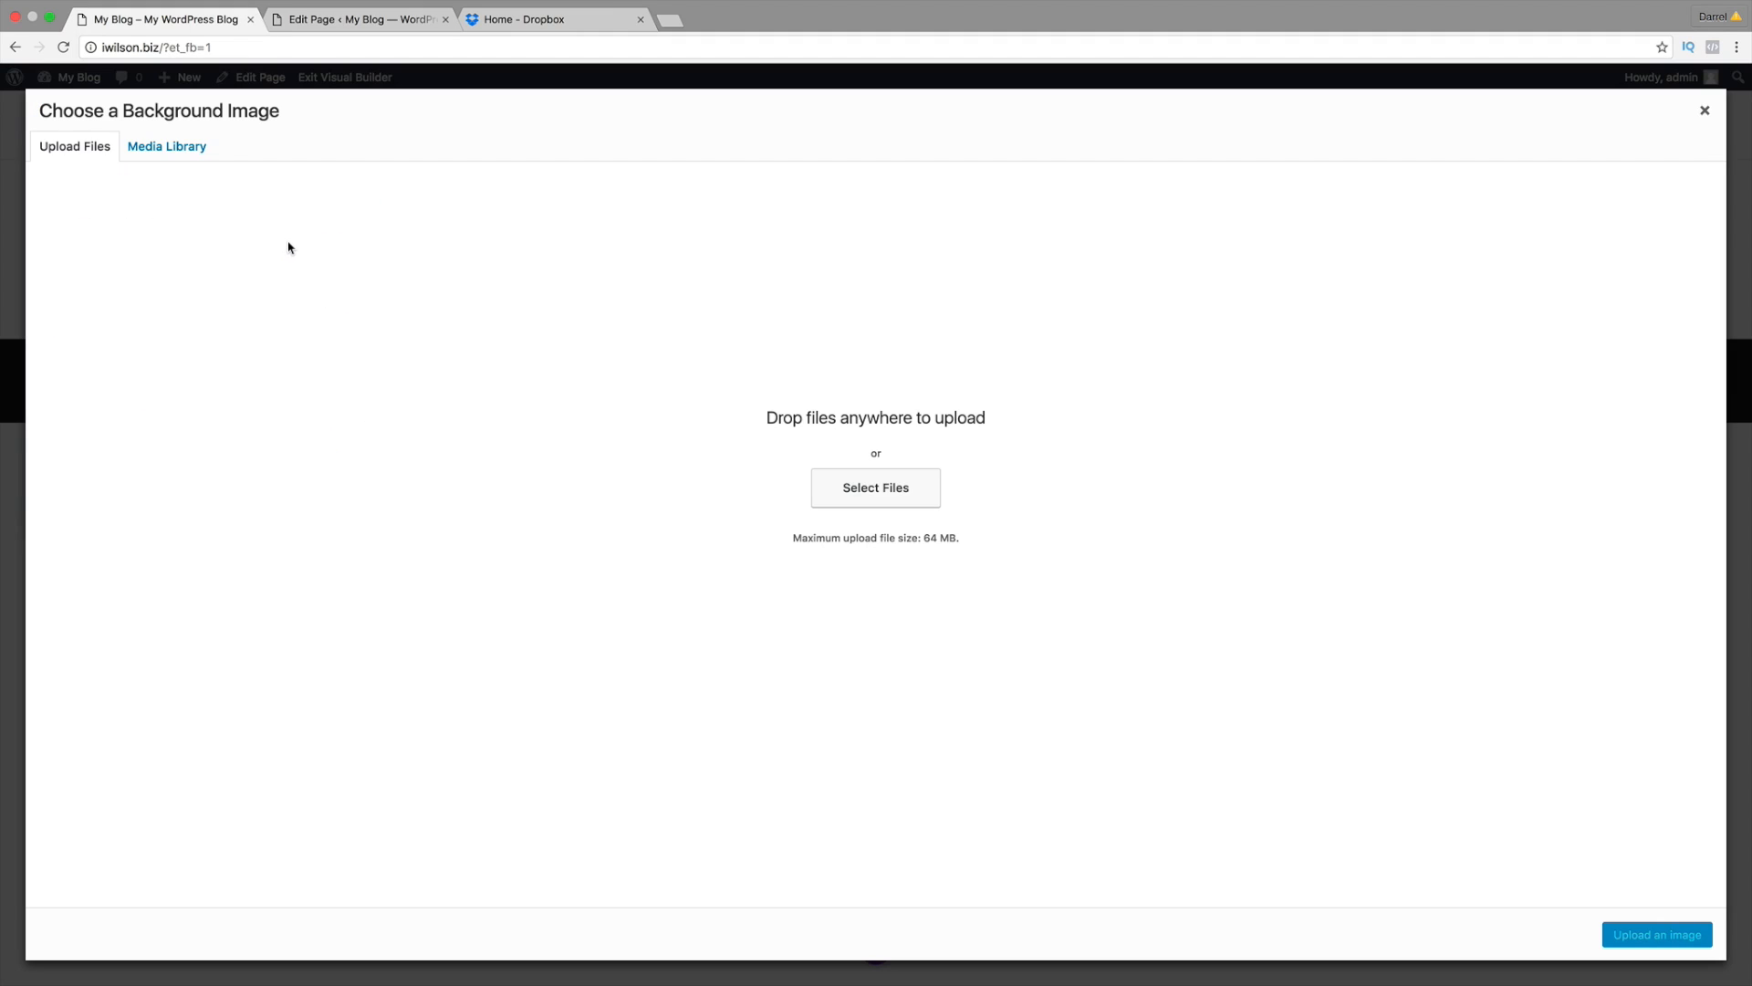
left_click(901, 497)
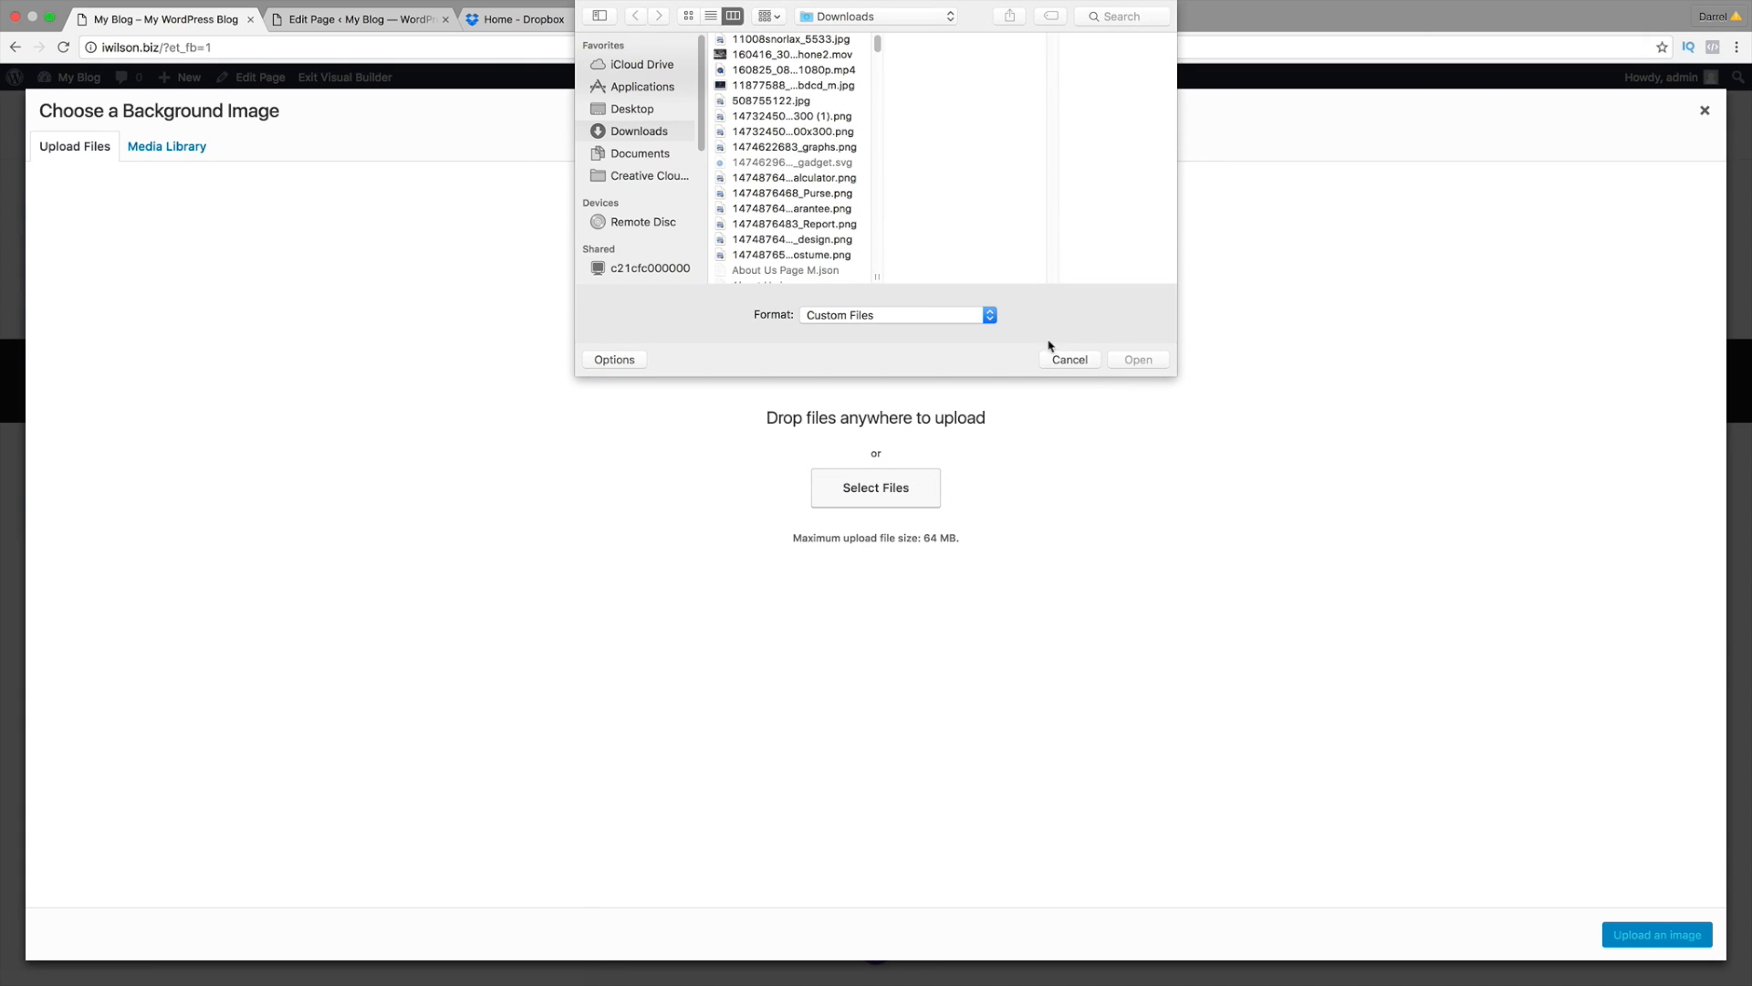
key("Escape")
left_click(548, 19)
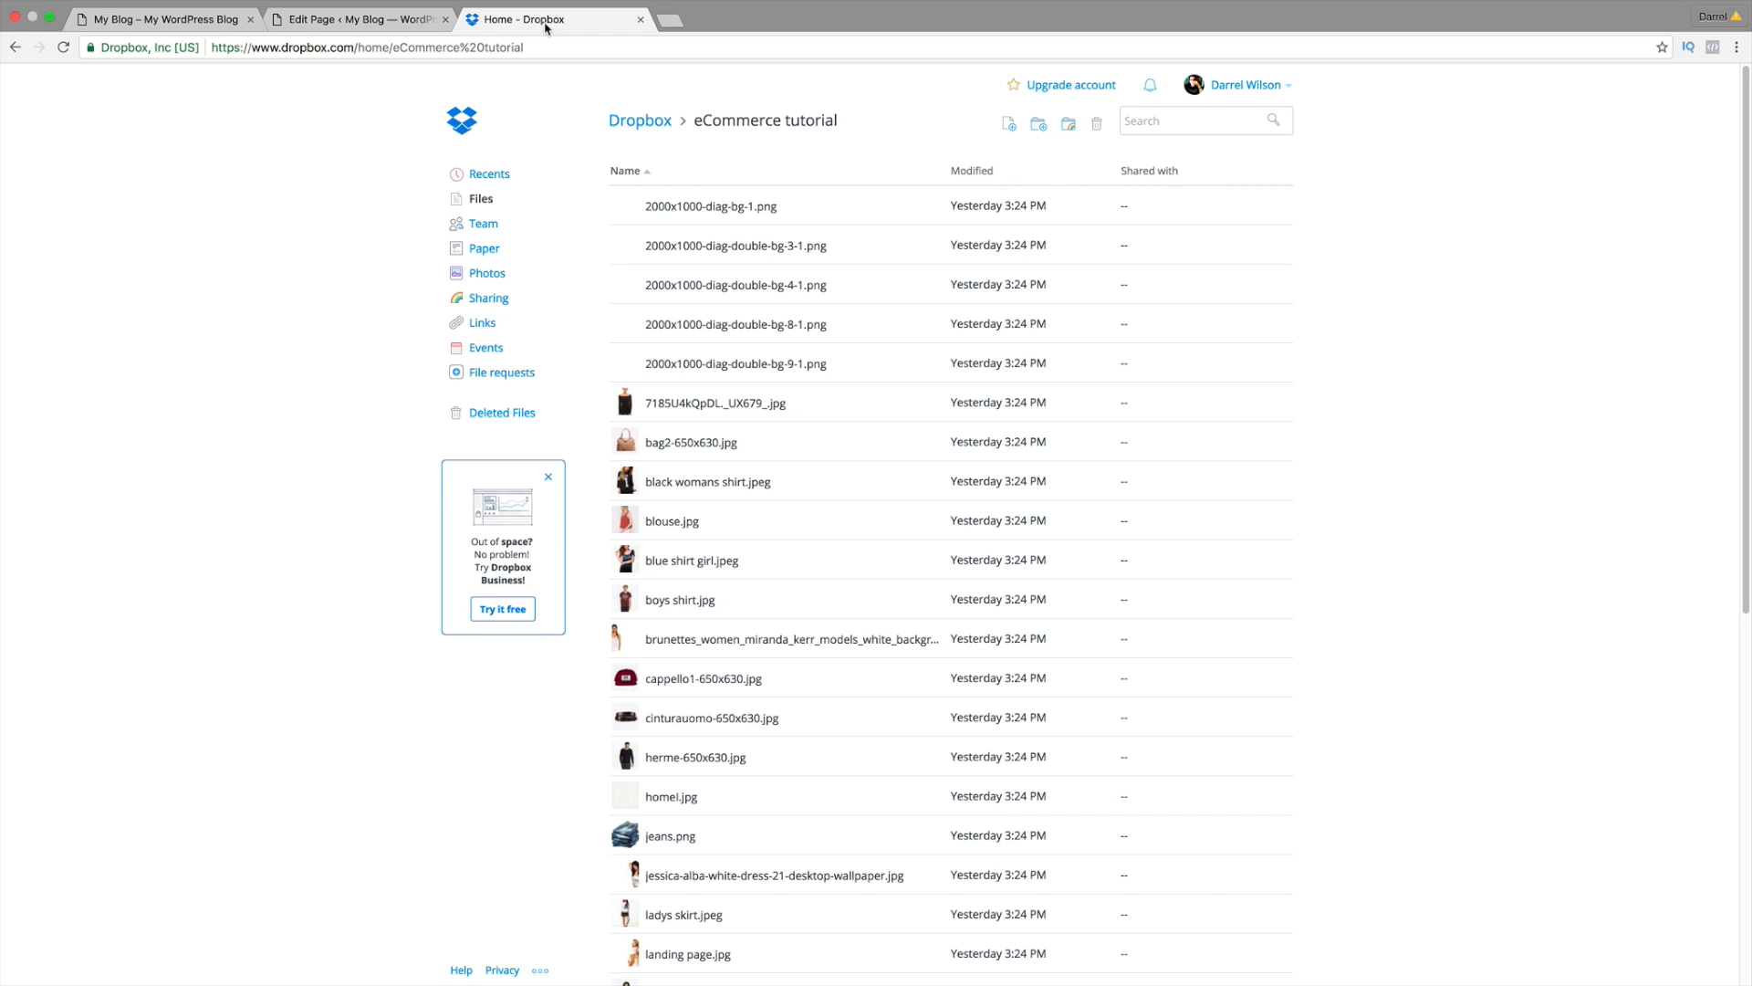
left_click(135, 20)
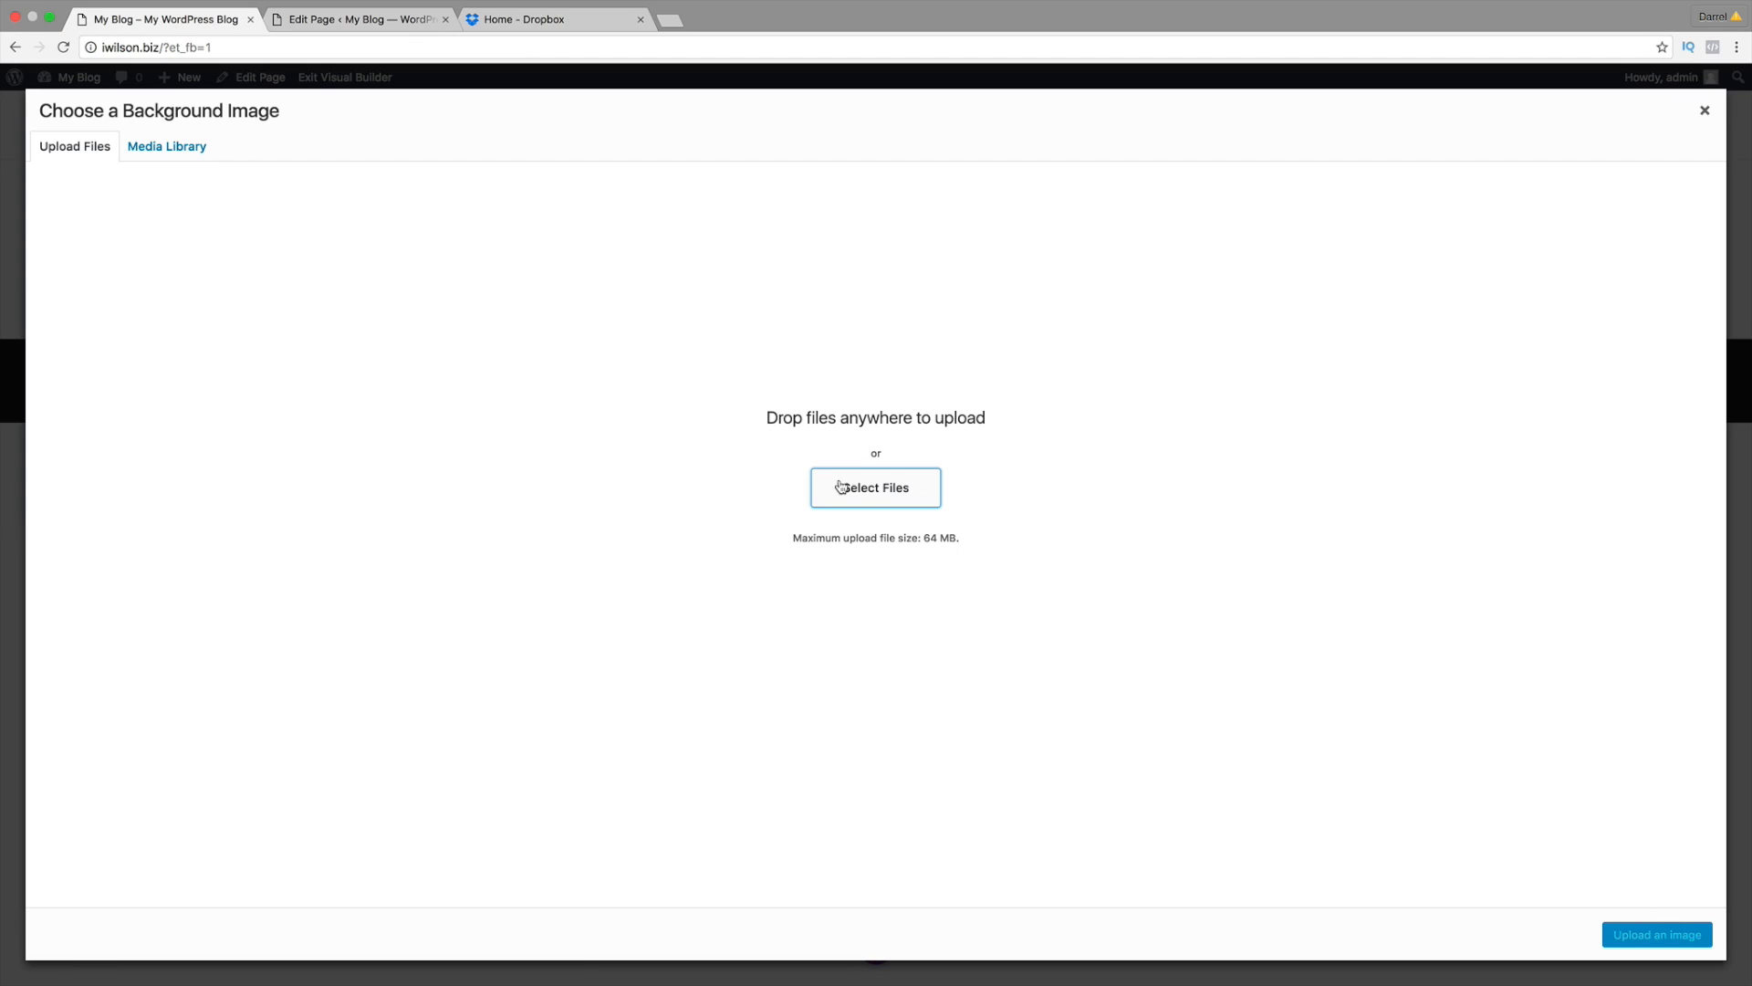
left_click(868, 489)
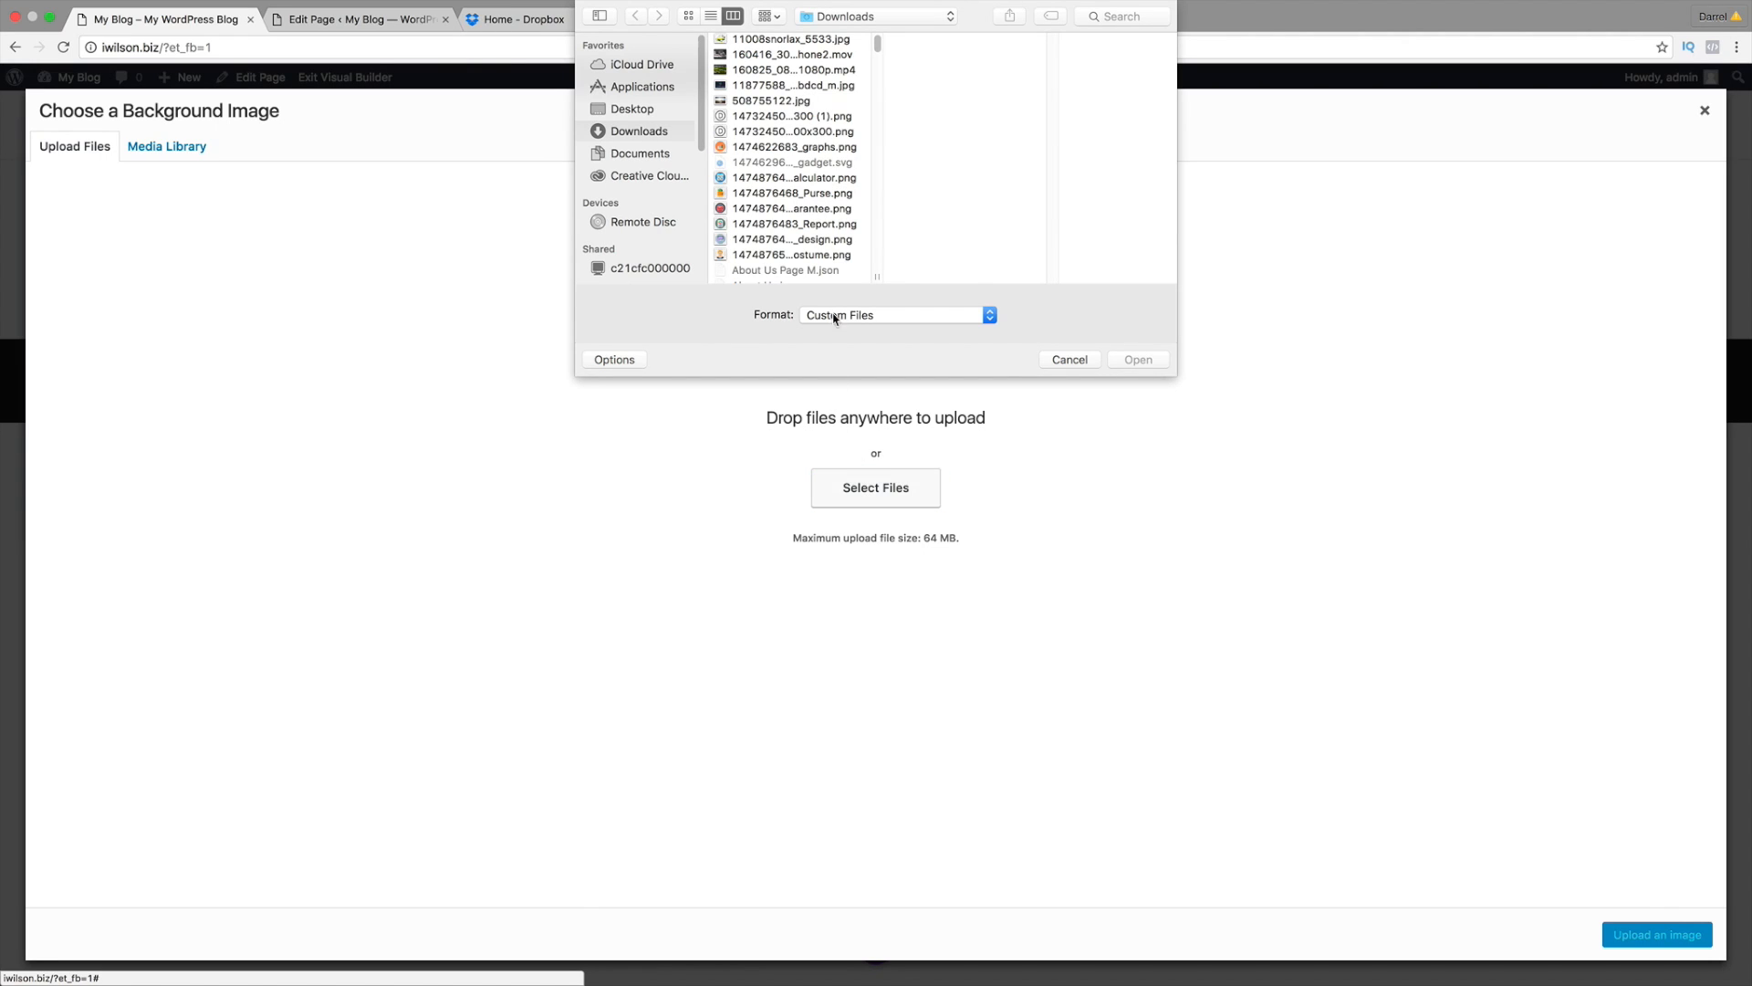
Step: Upload every file from Desktop > eCommerce Divi Tutorial to the media library
scroll(834, 235, "down", 5)
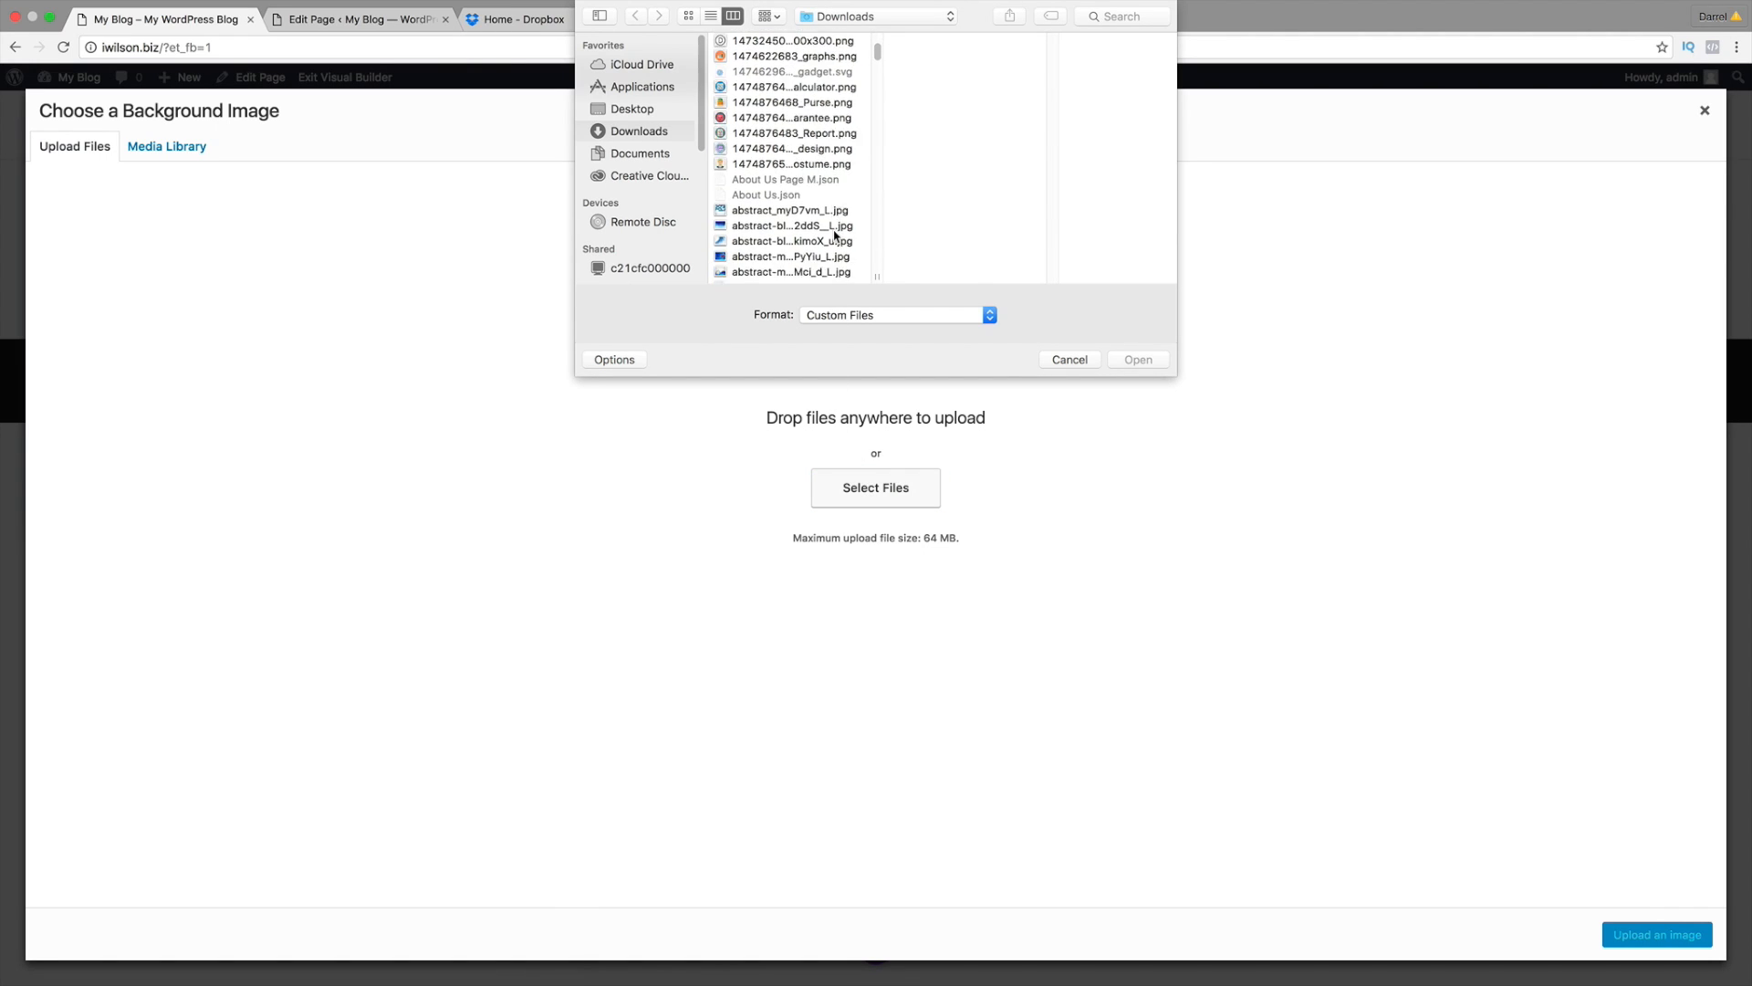
scroll(834, 235, "down", 2)
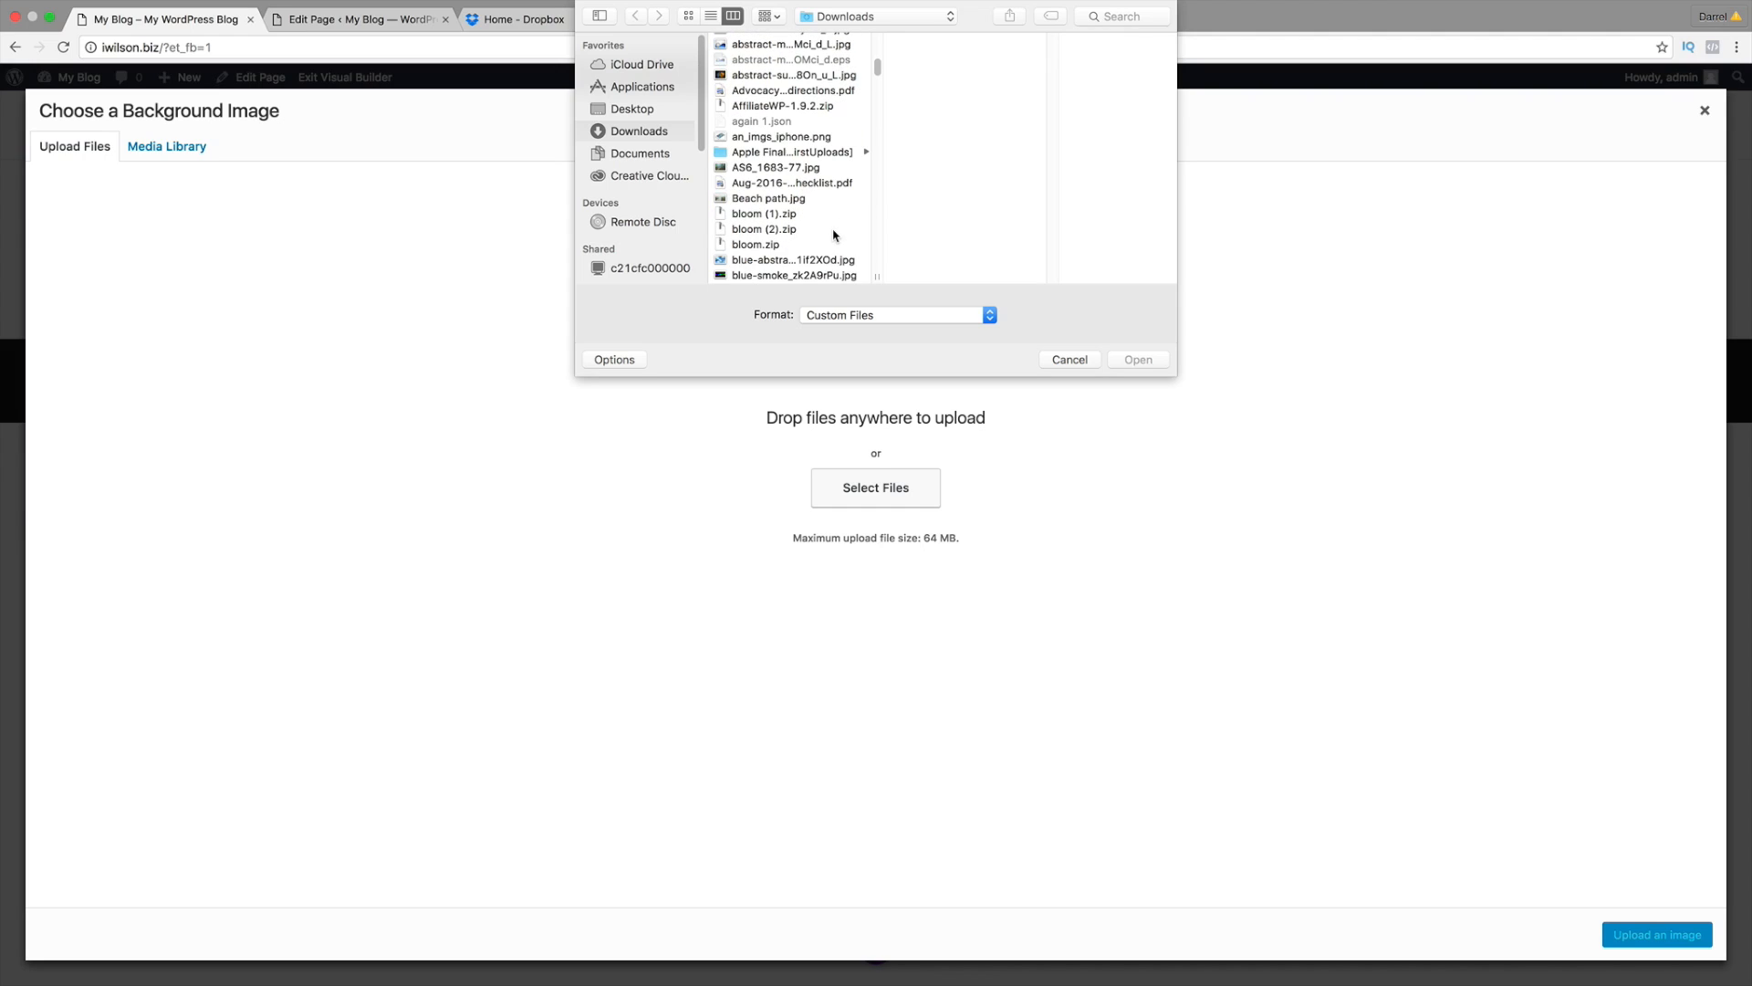
scroll(834, 236, "down", 6)
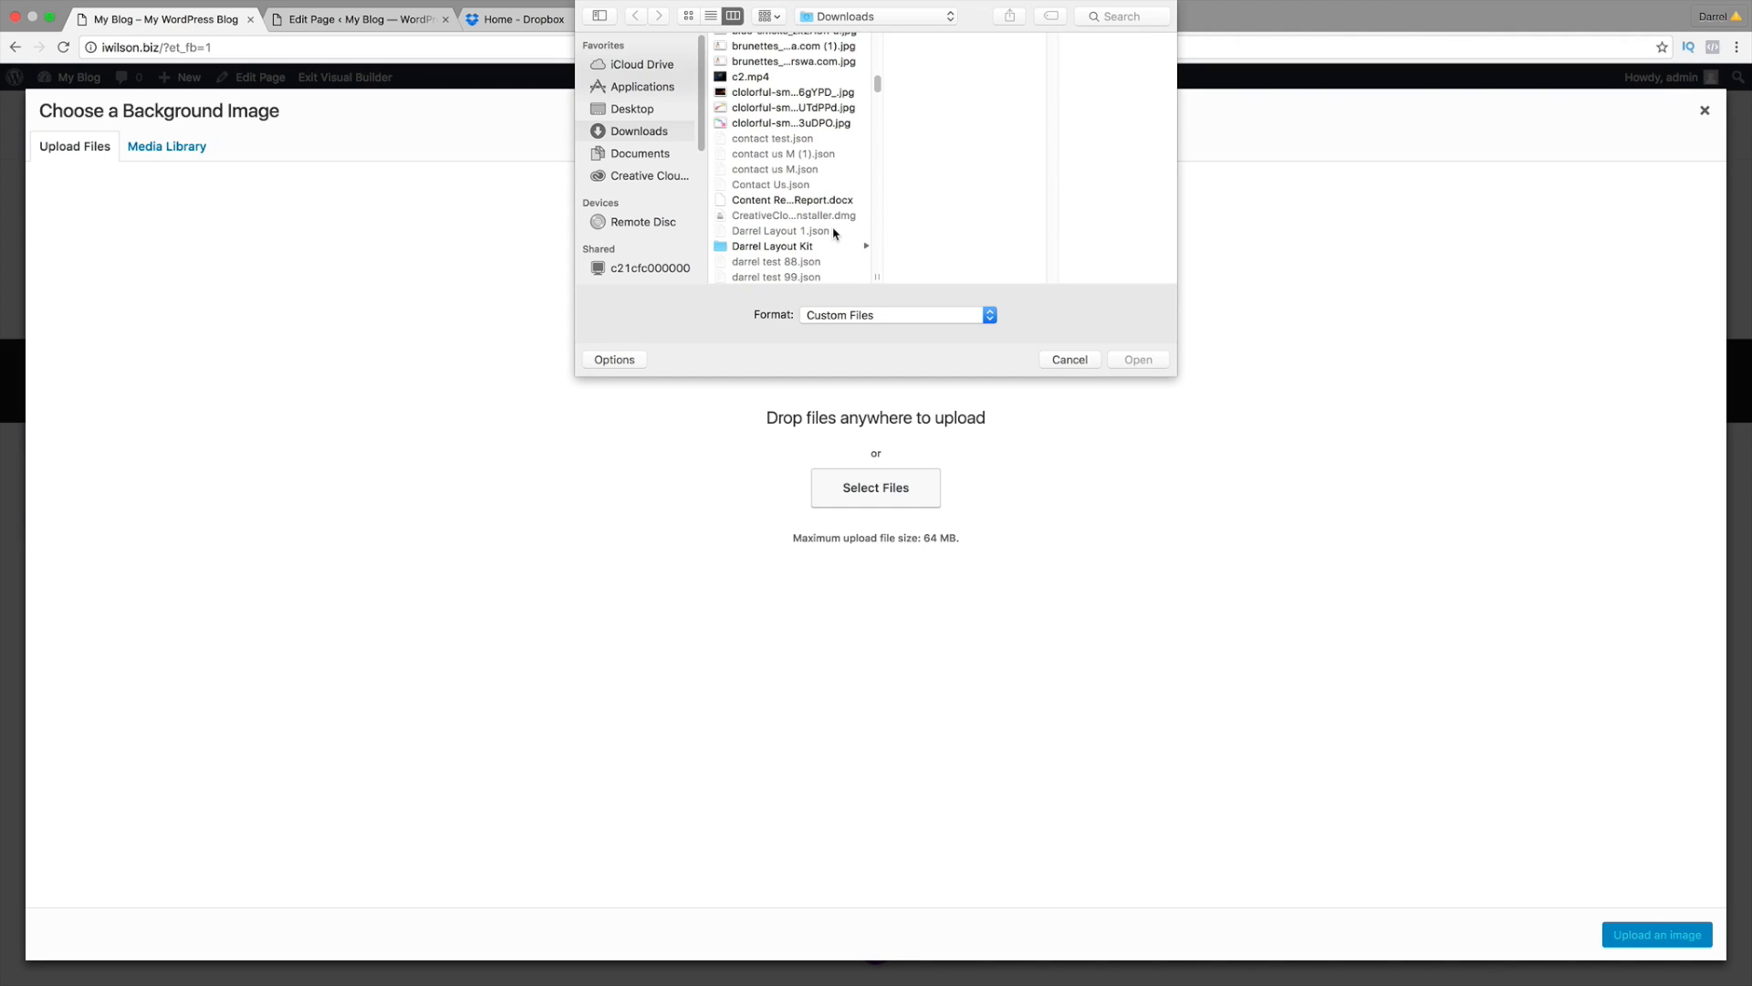
scroll(834, 235, "down", 2)
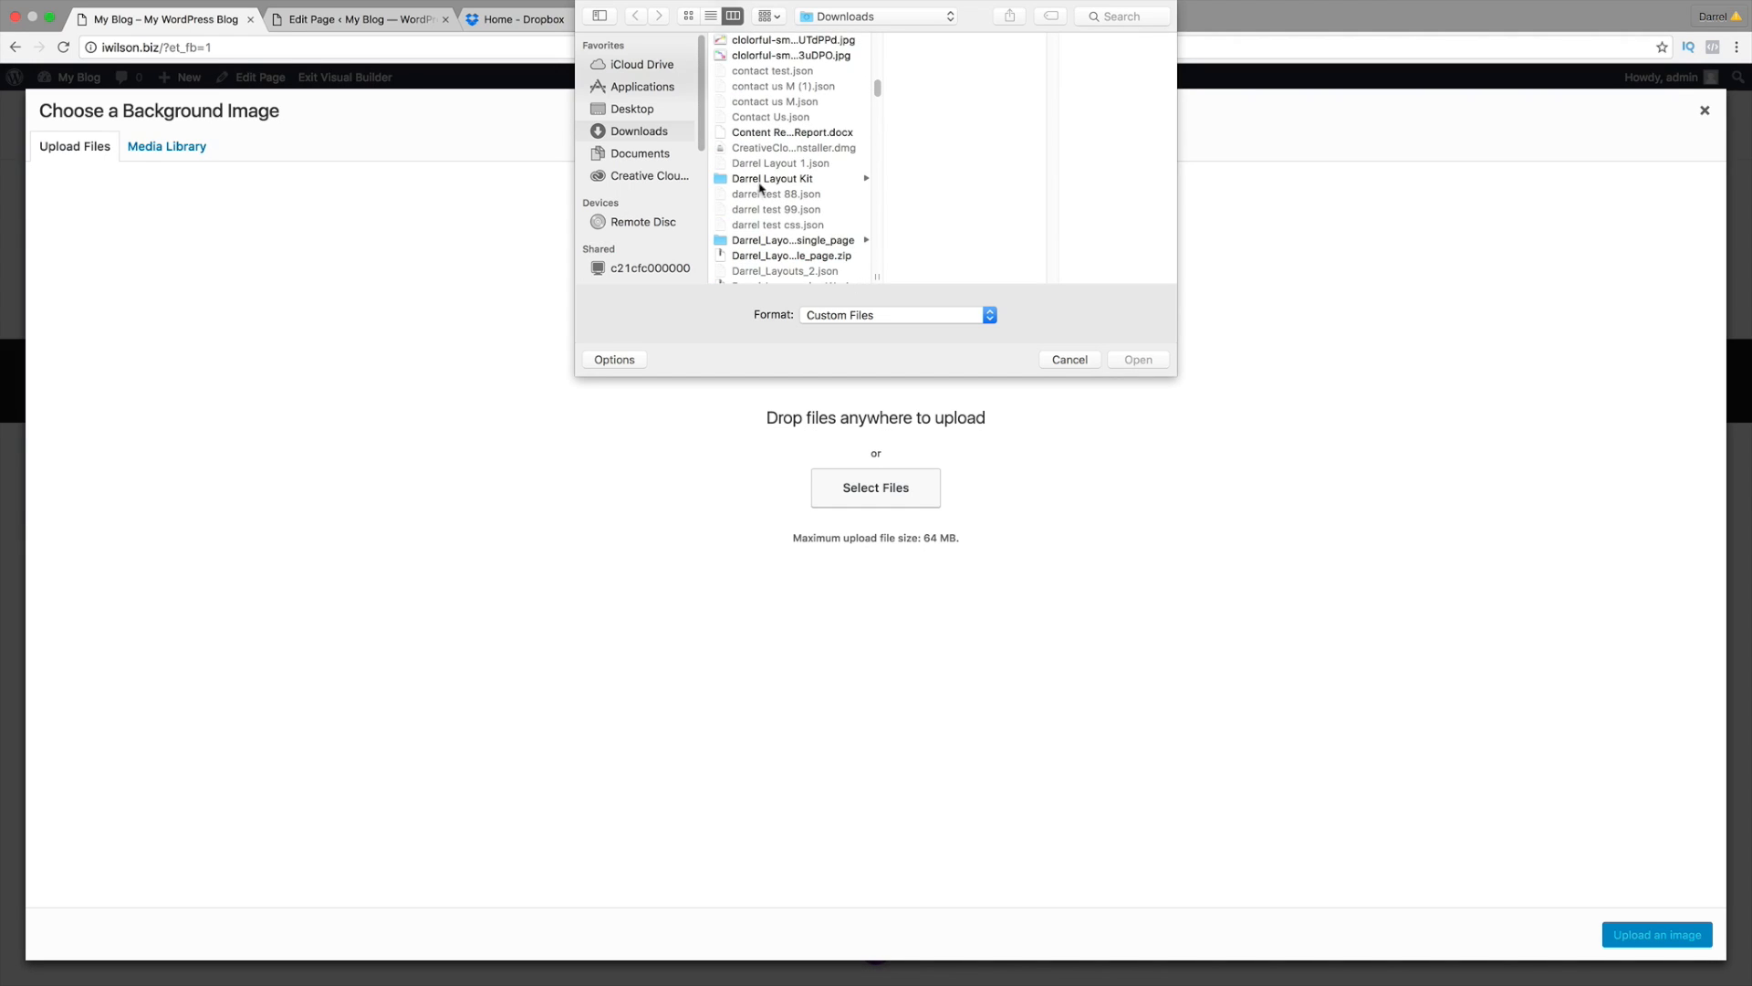
left_click(639, 112)
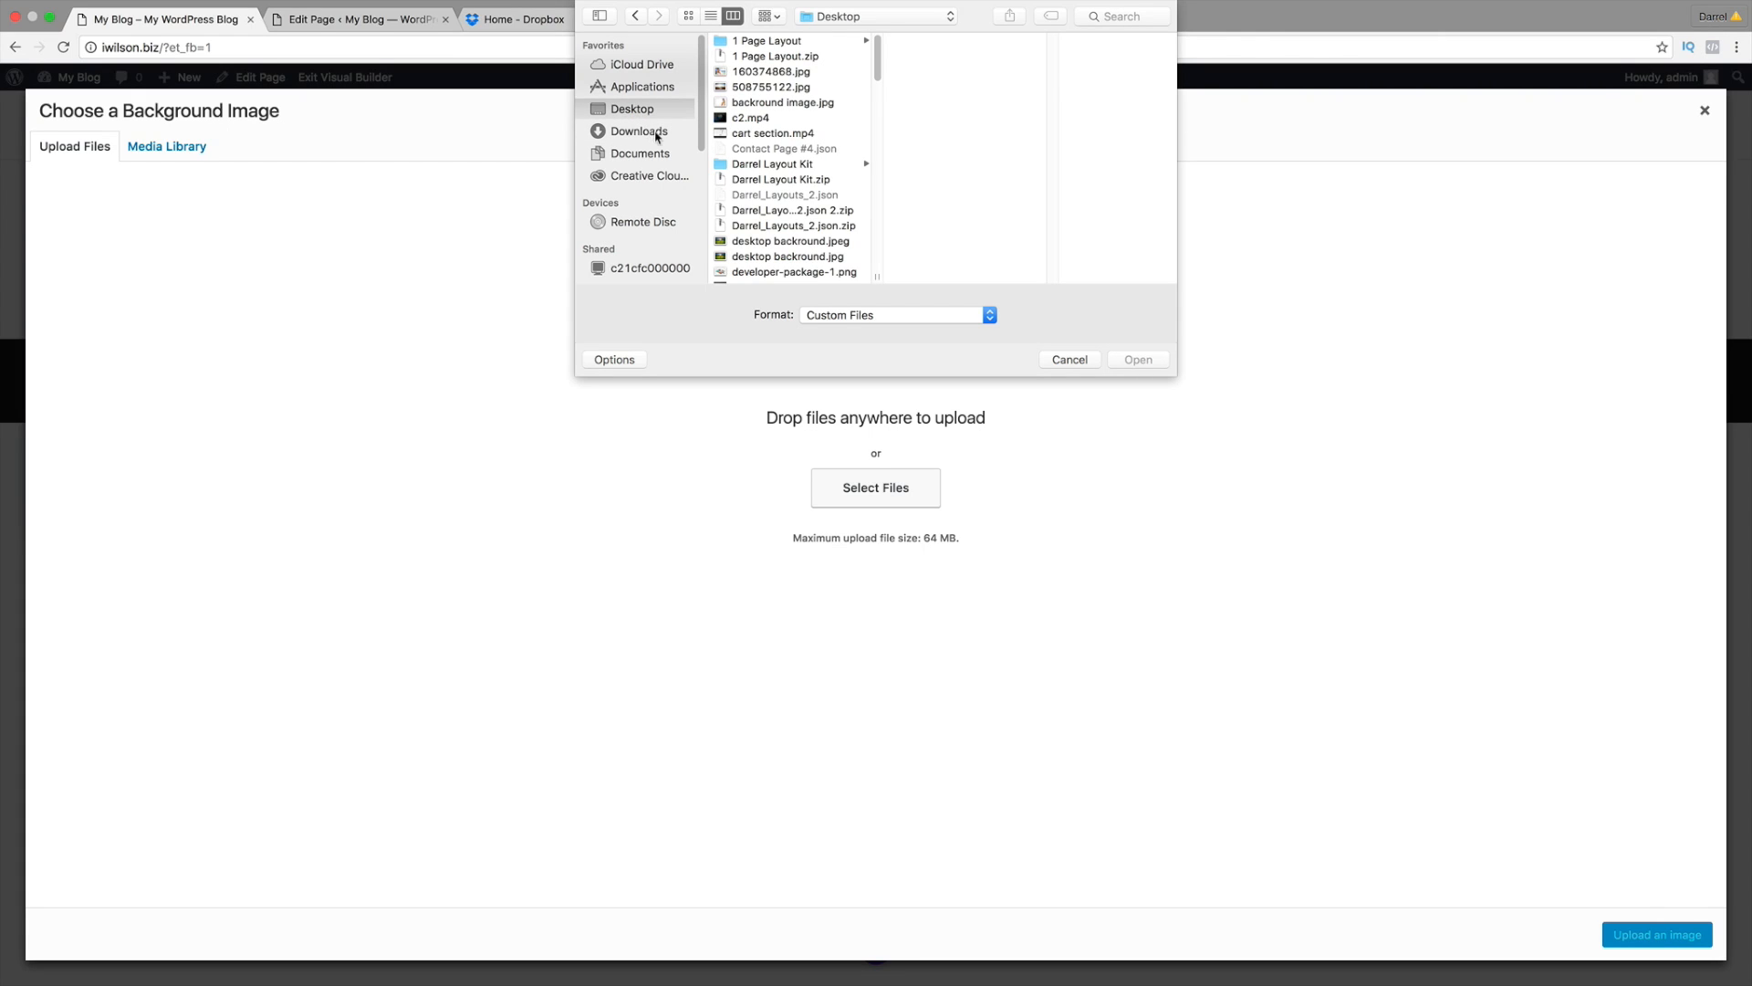
scroll(769, 215, "down", 1)
scroll(769, 215, "down", 4)
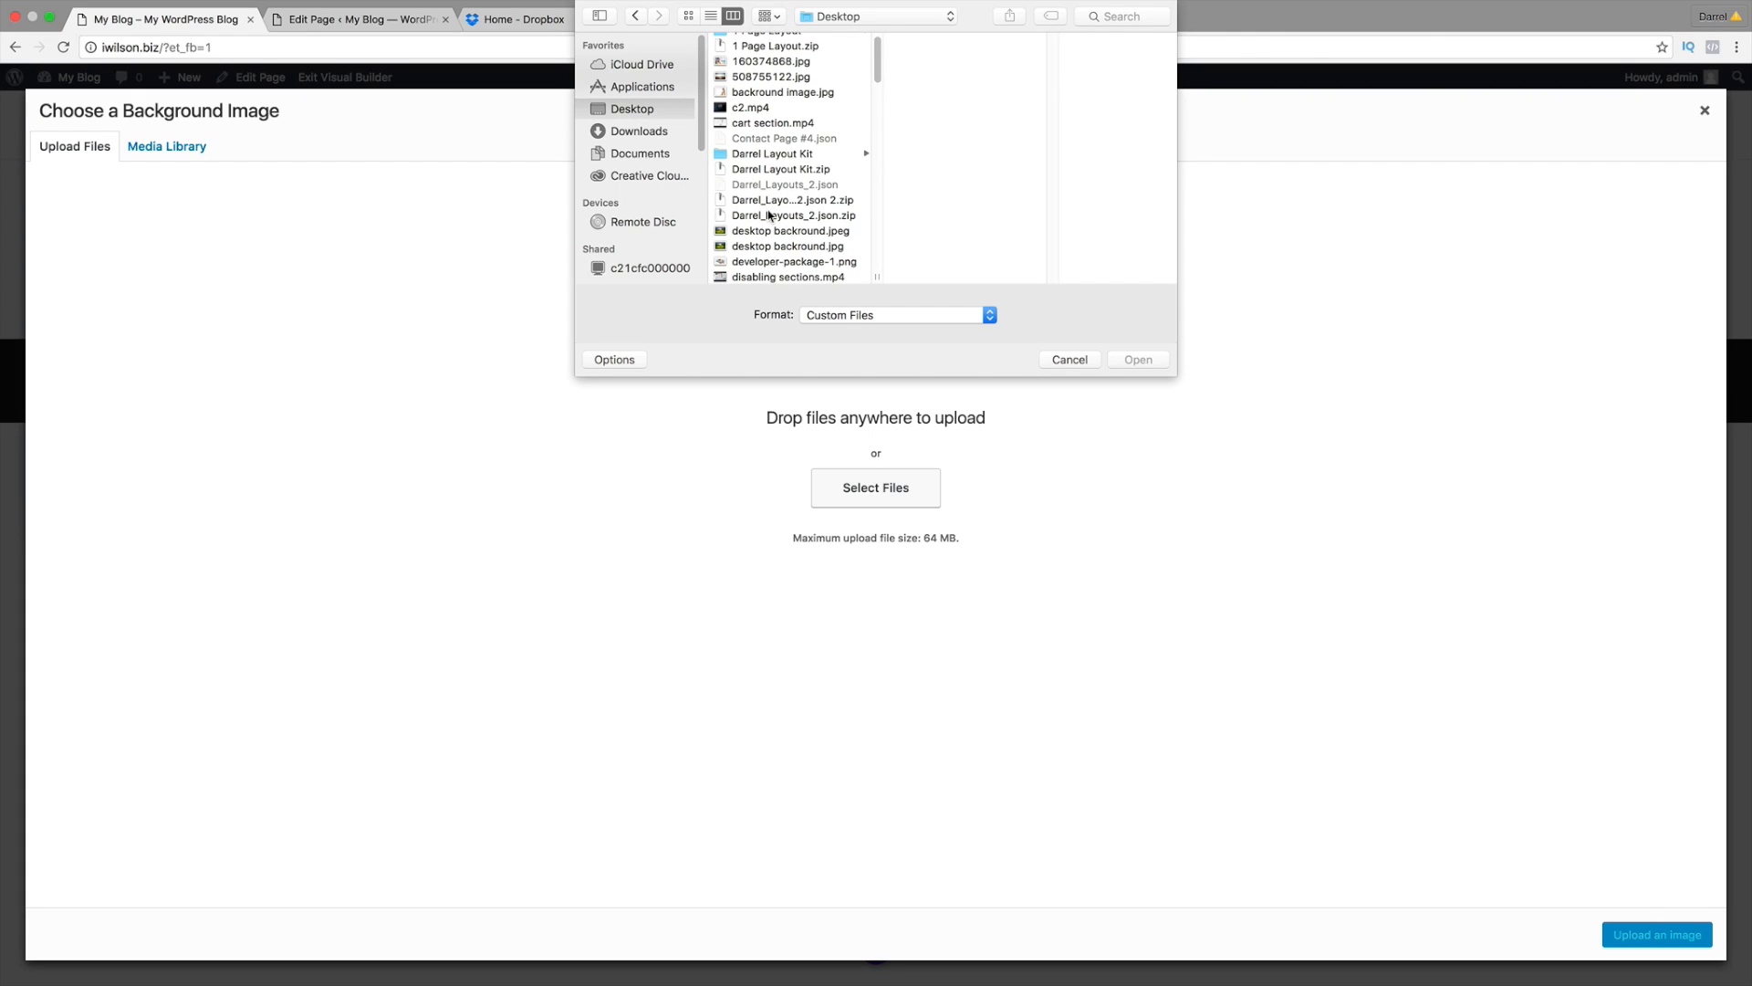
scroll(769, 216, "down", 3)
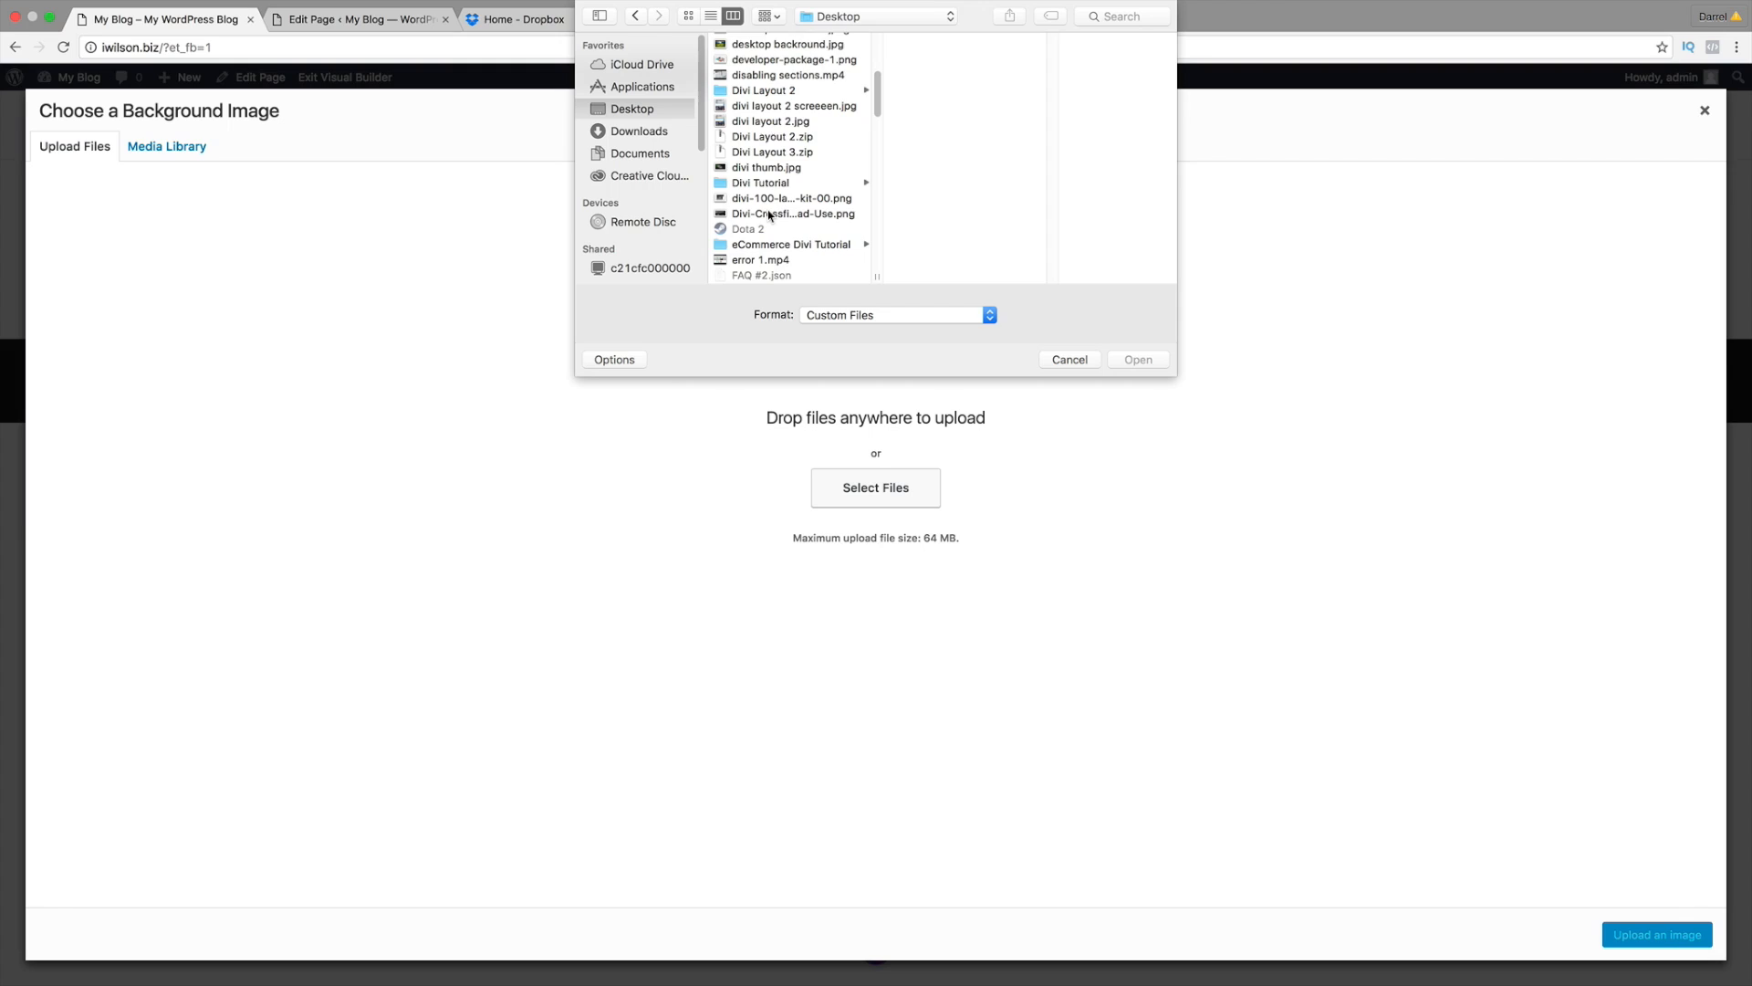
left_click(779, 268)
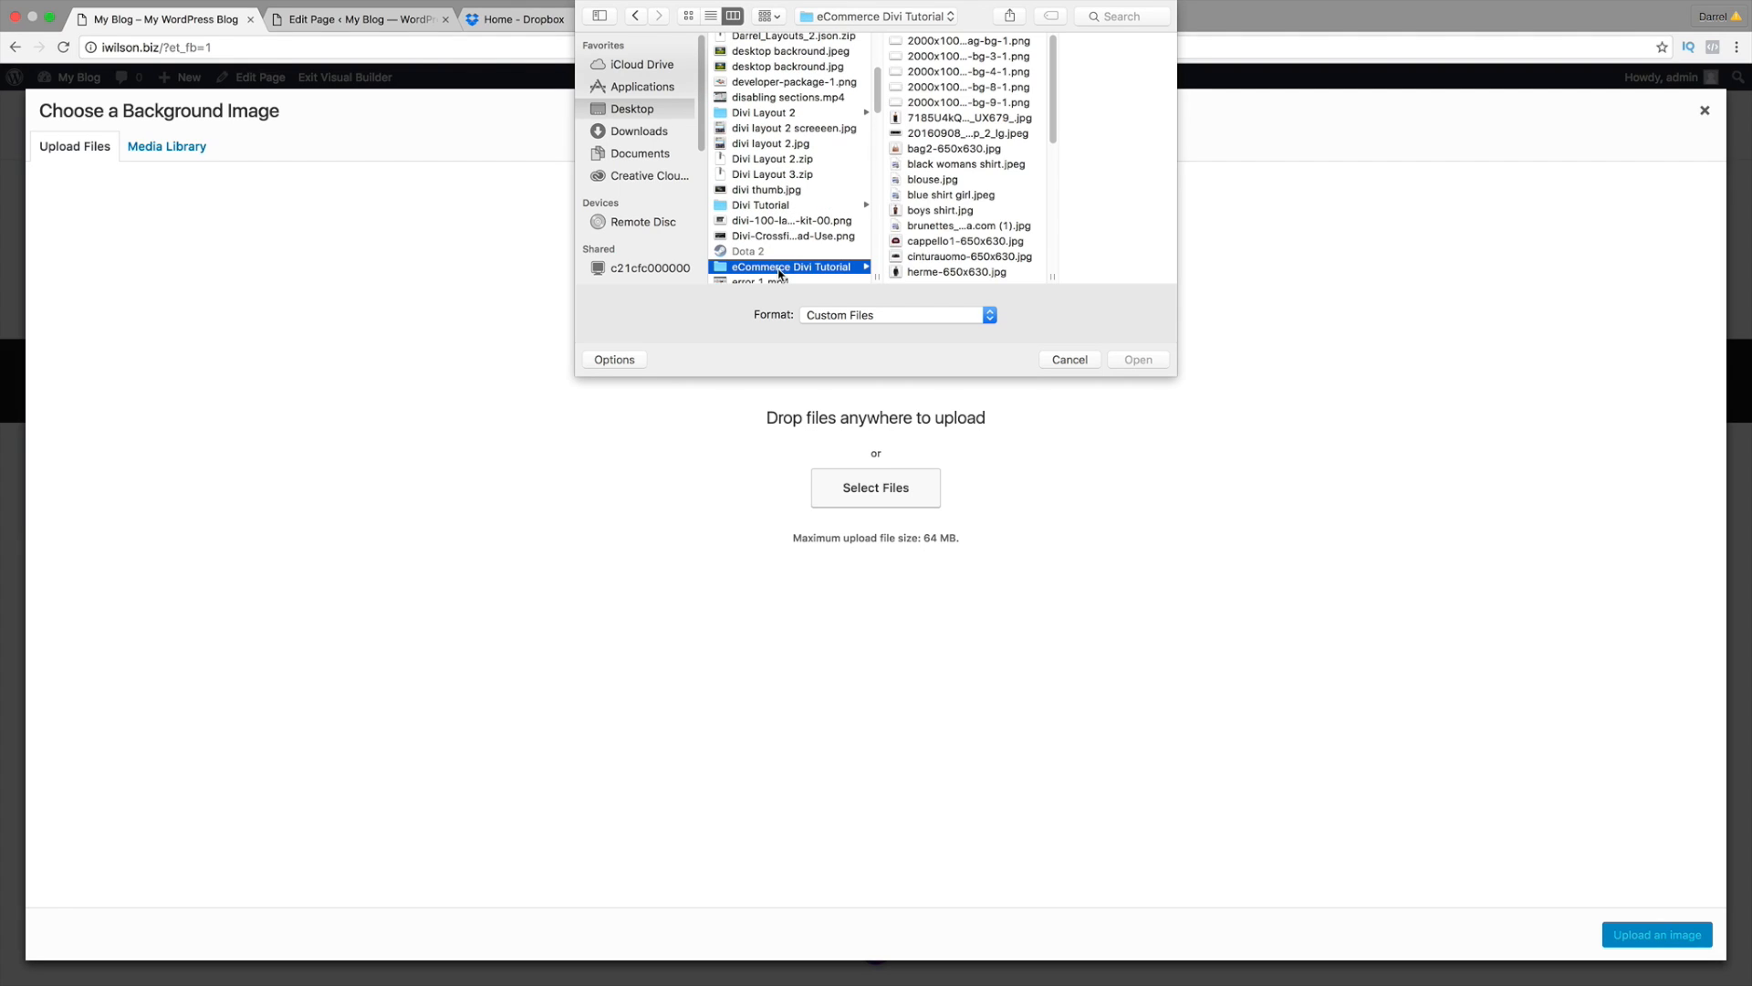
left_click(953, 42)
key("shift+Down")
key("shift+Down")
key("shift+Down")
key("shift+Down")
key("shift+Down")
key("shift+Down")
key("shift+Down")
key("shift+Down")
key("shift+Down")
key("shift+Down")
key("shift+Down")
key("shift+Down")
key("shift+Down")
key("shift+Down")
key("shift+Down")
key("shift+Down")
key("shift+Down")
key("shift+Down")
key("shift+Down")
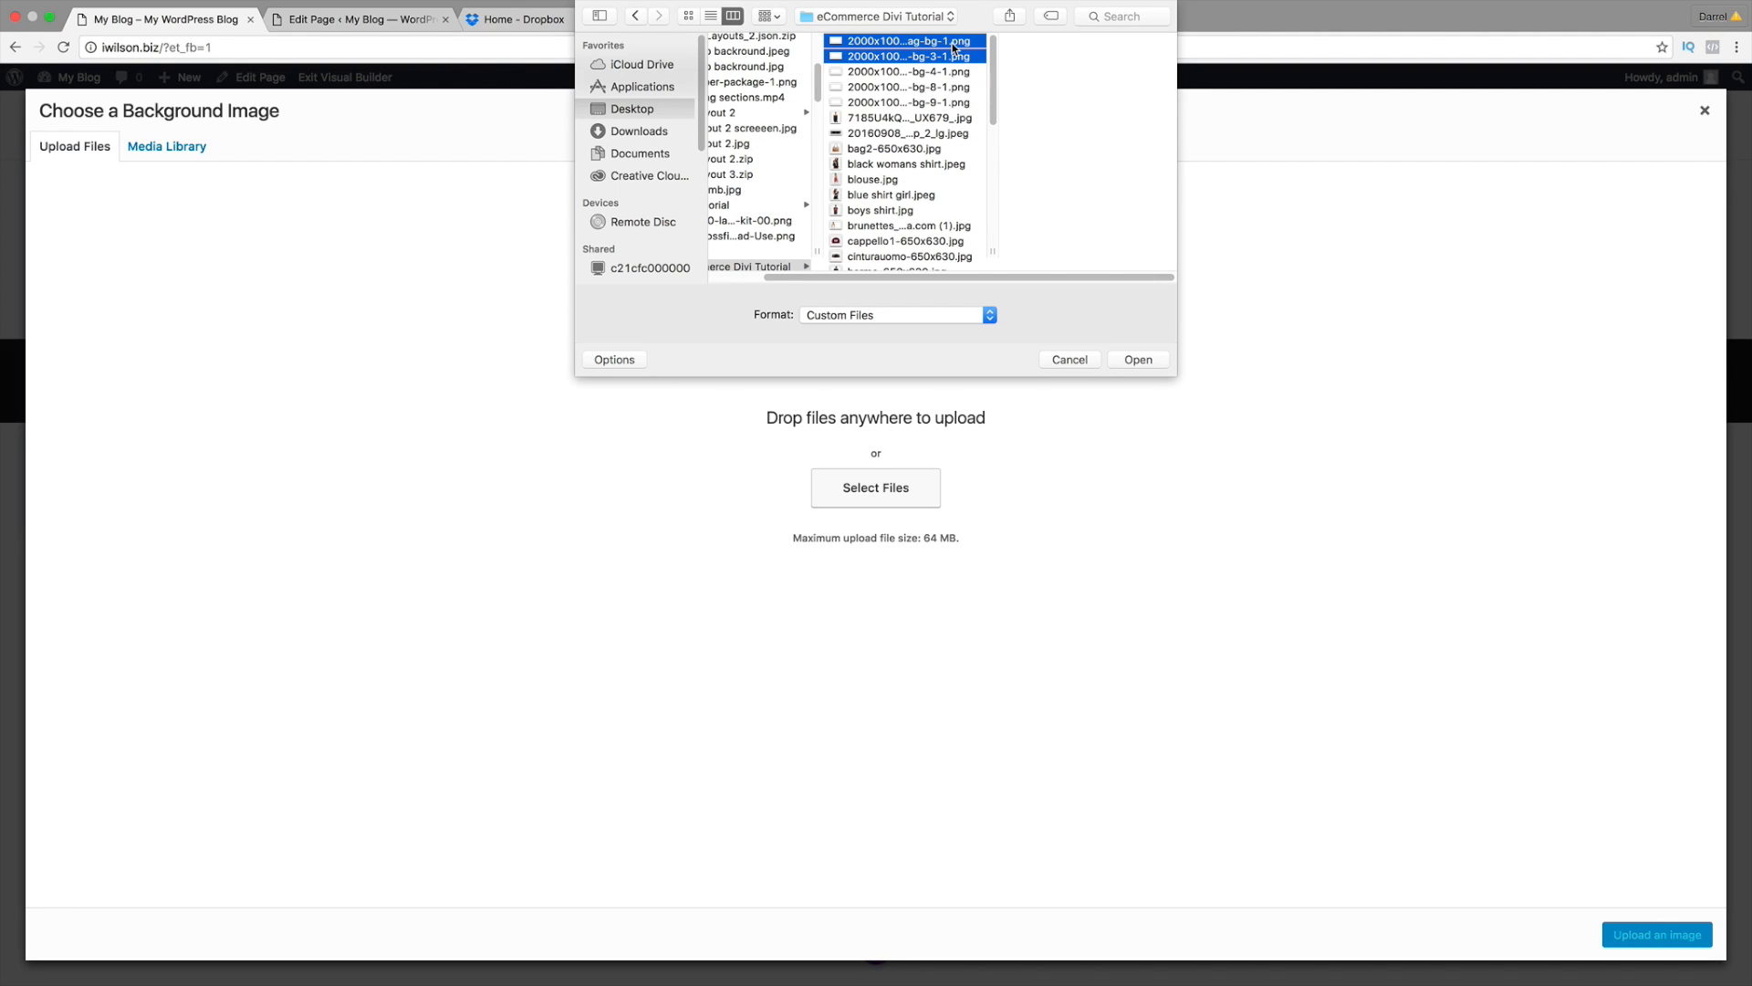
key("shift+Down")
key("shift+Down")
key("shift+Down")
key("shift+Down")
key("shift+Down")
key("shift+Down")
key("shift+Down")
key("shift+Down")
key("shift+Down")
key("shift+Down")
key("shift+Down")
key("shift+Down")
key("shift+Down")
key("shift+Down")
key("shift+Down")
key("shift+Down")
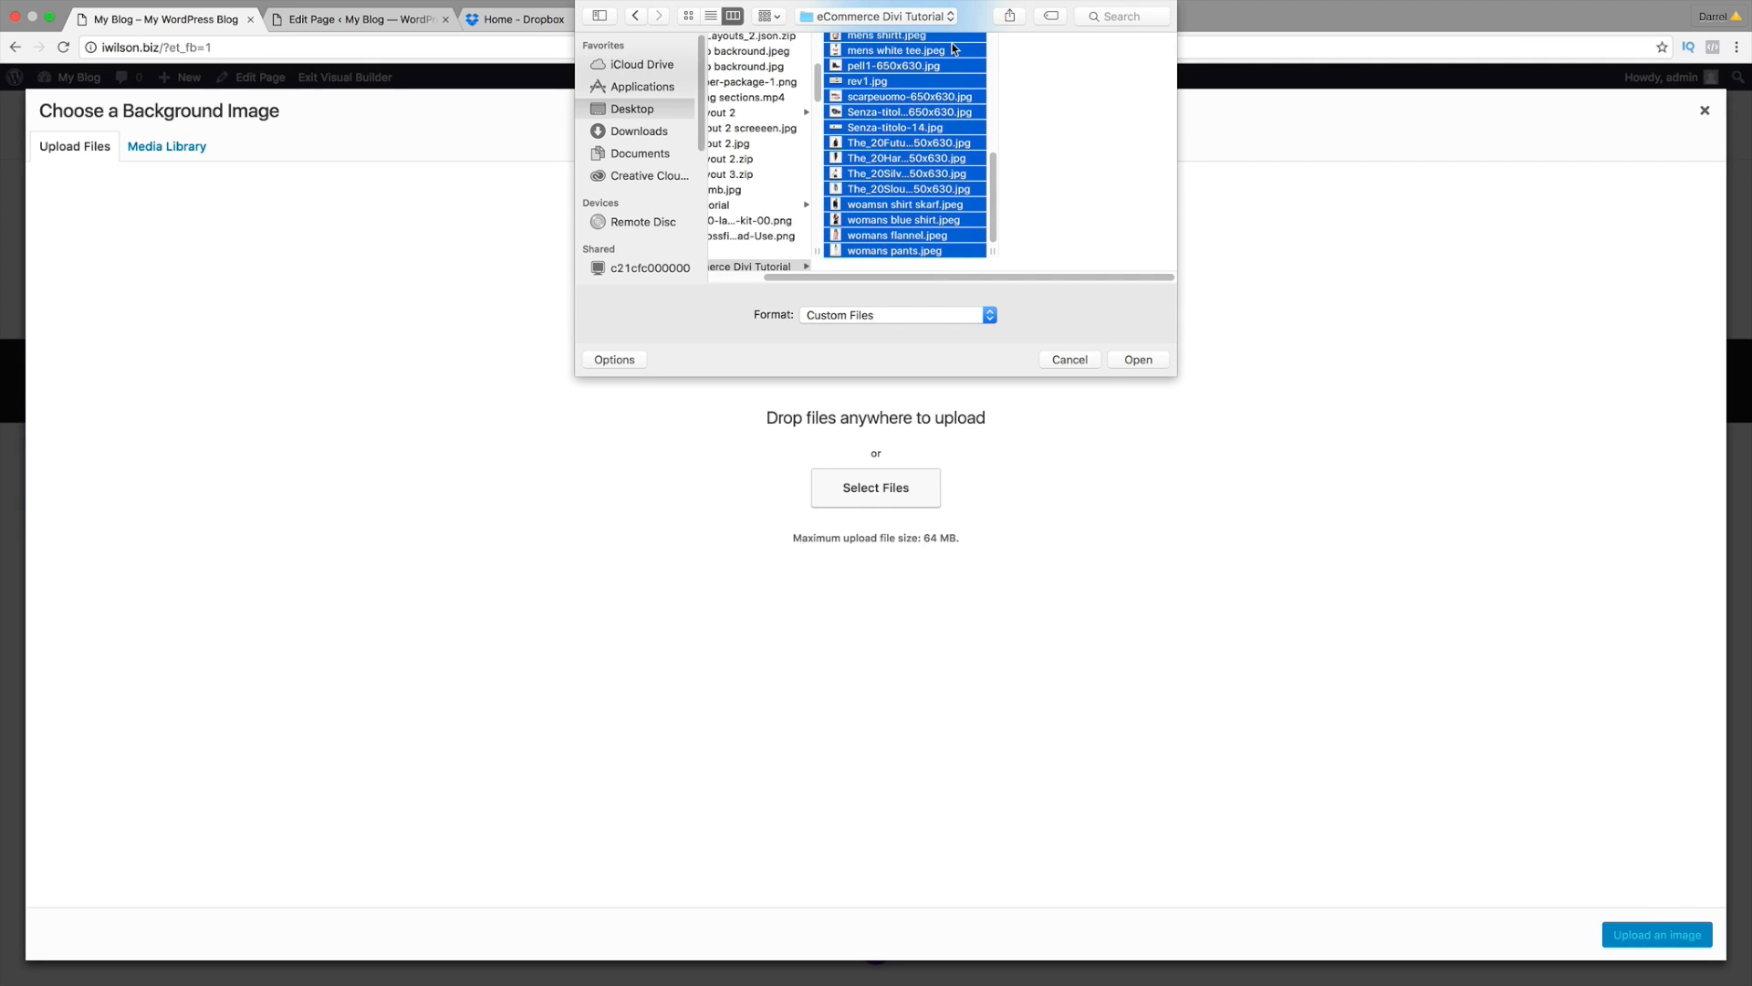
left_click(1146, 362)
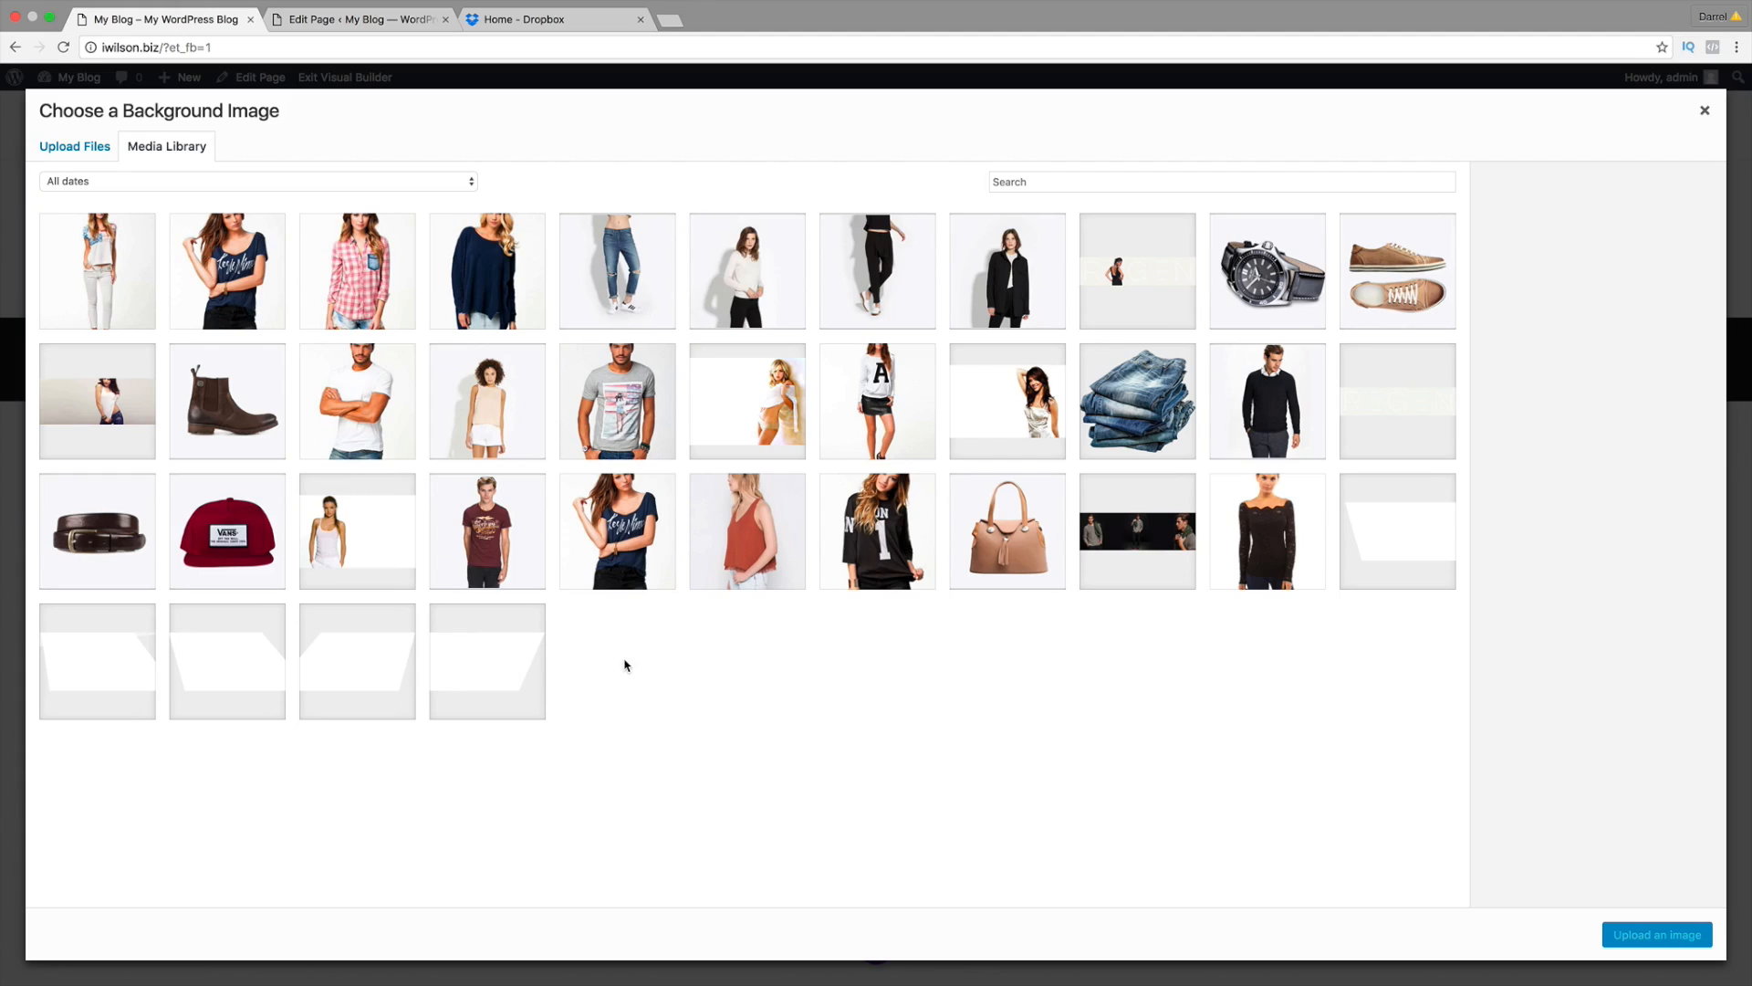
Step: Set rev1.jpg, the photo of the woman, as the section background and save
left_click(137, 400)
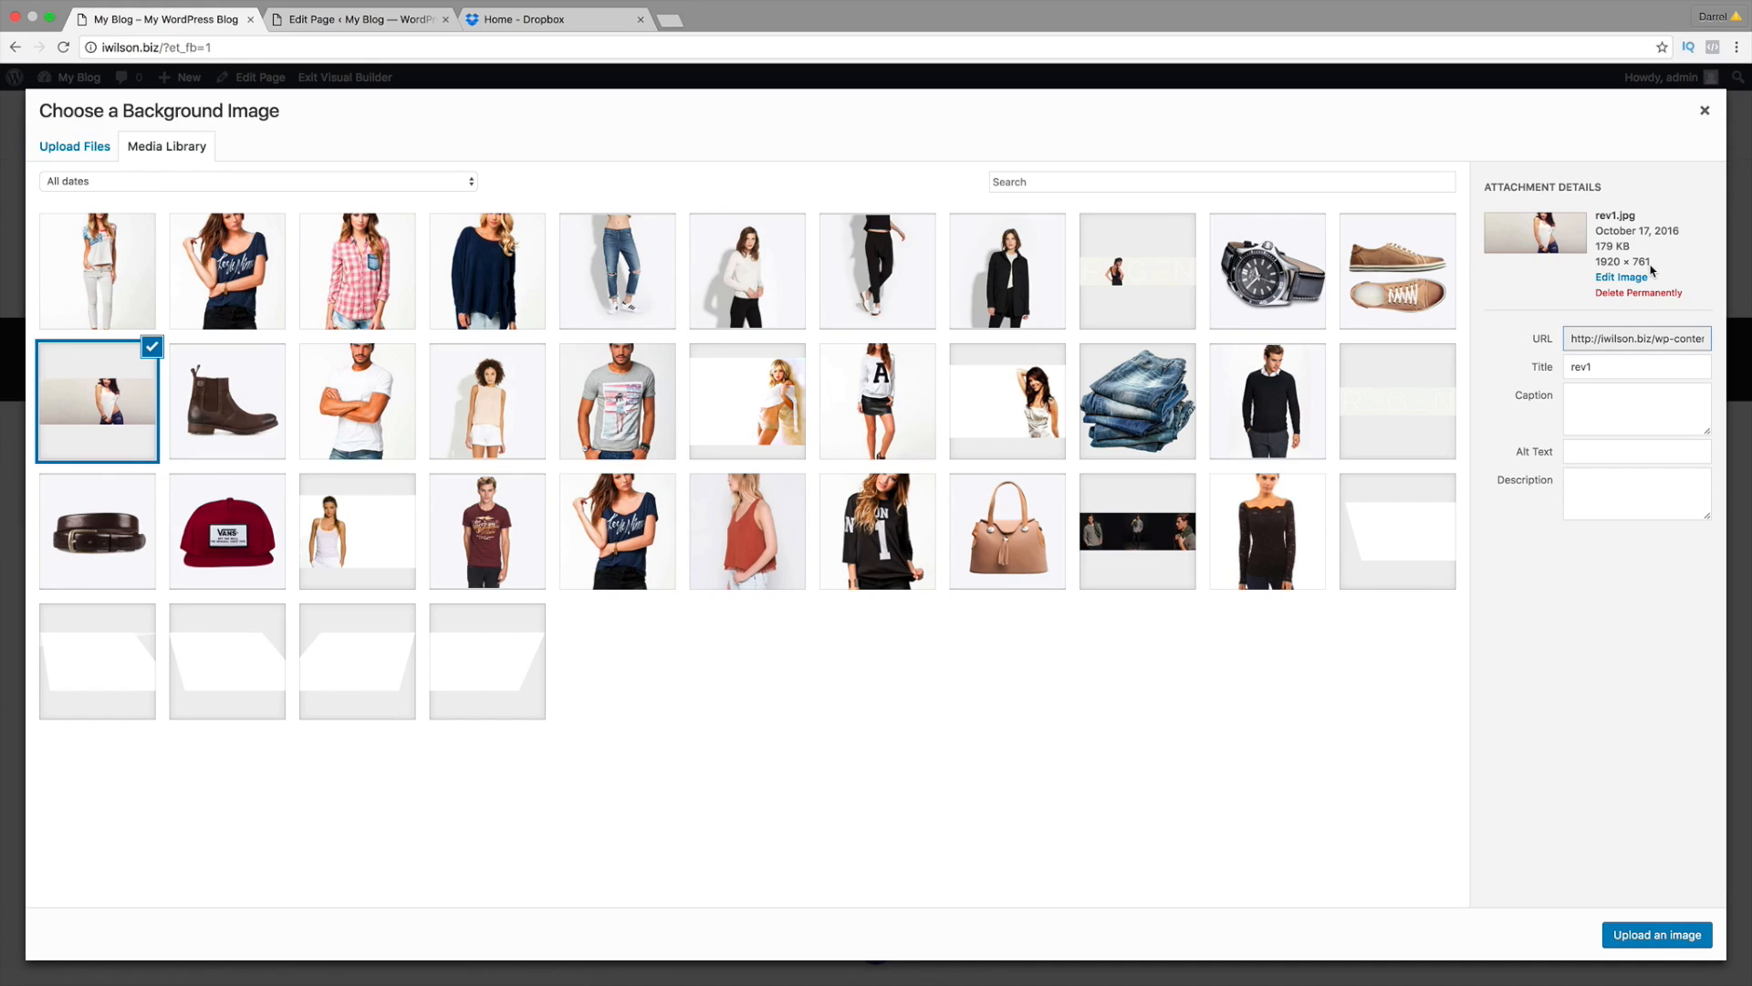
left_click(1645, 937)
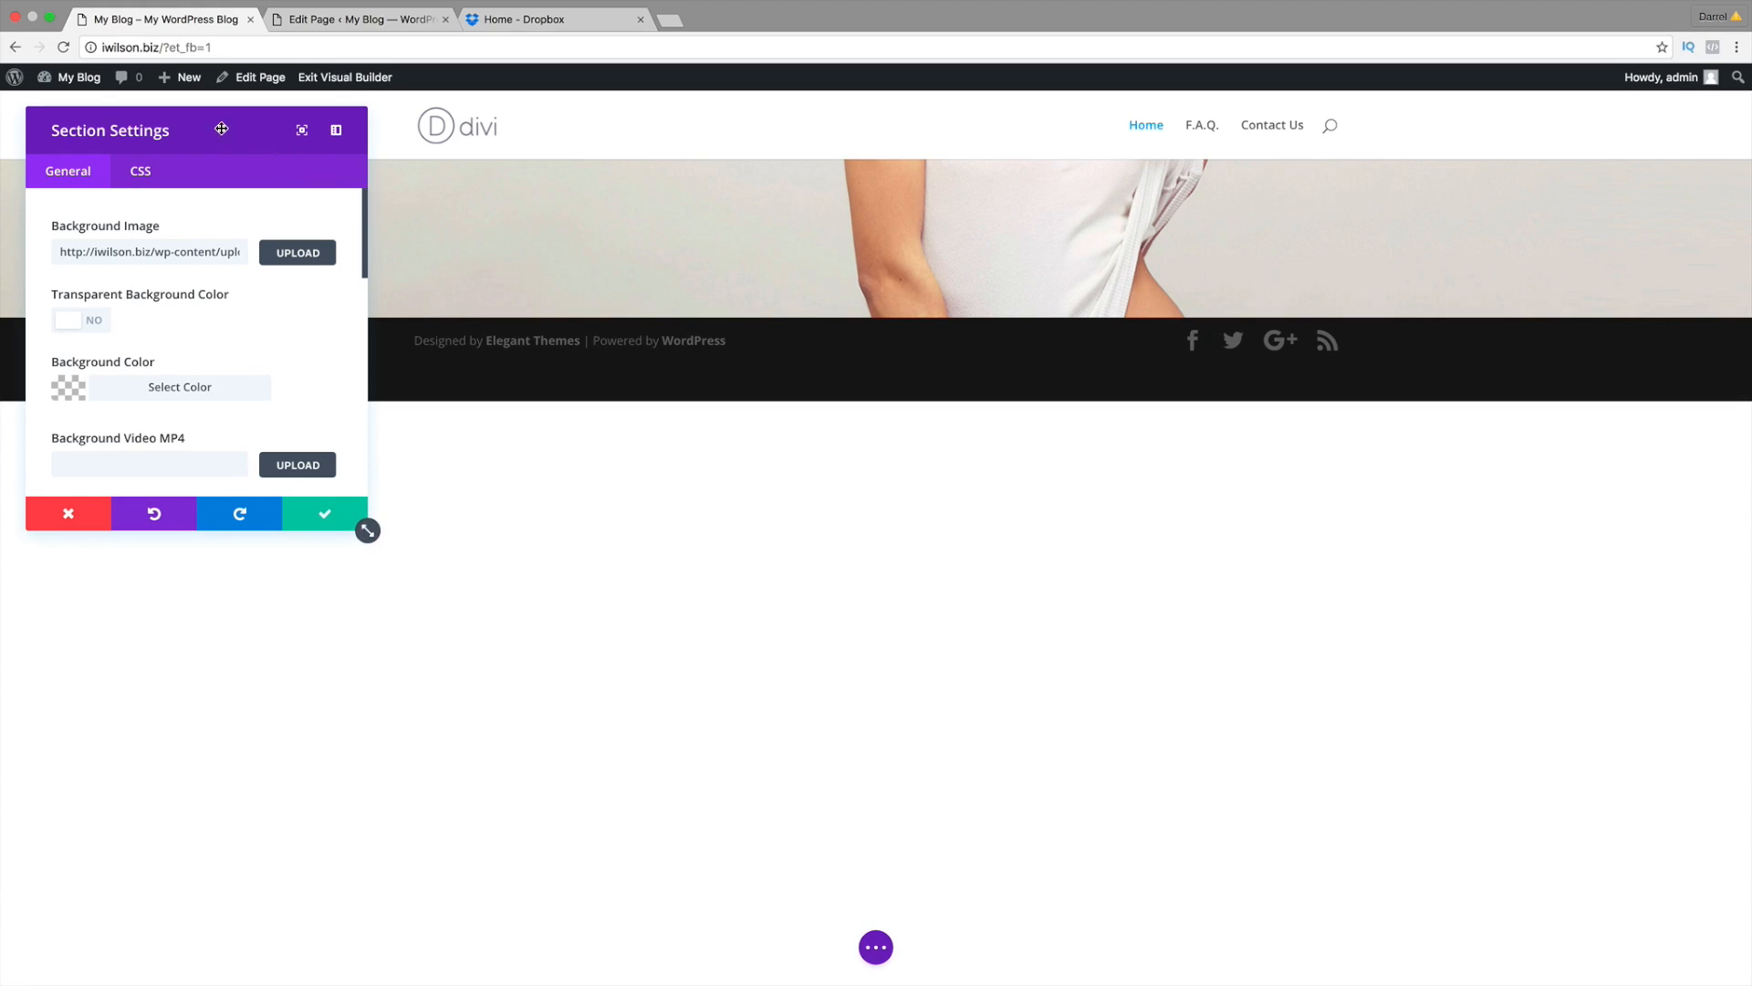
left_click_drag(222, 128, 1416, 166)
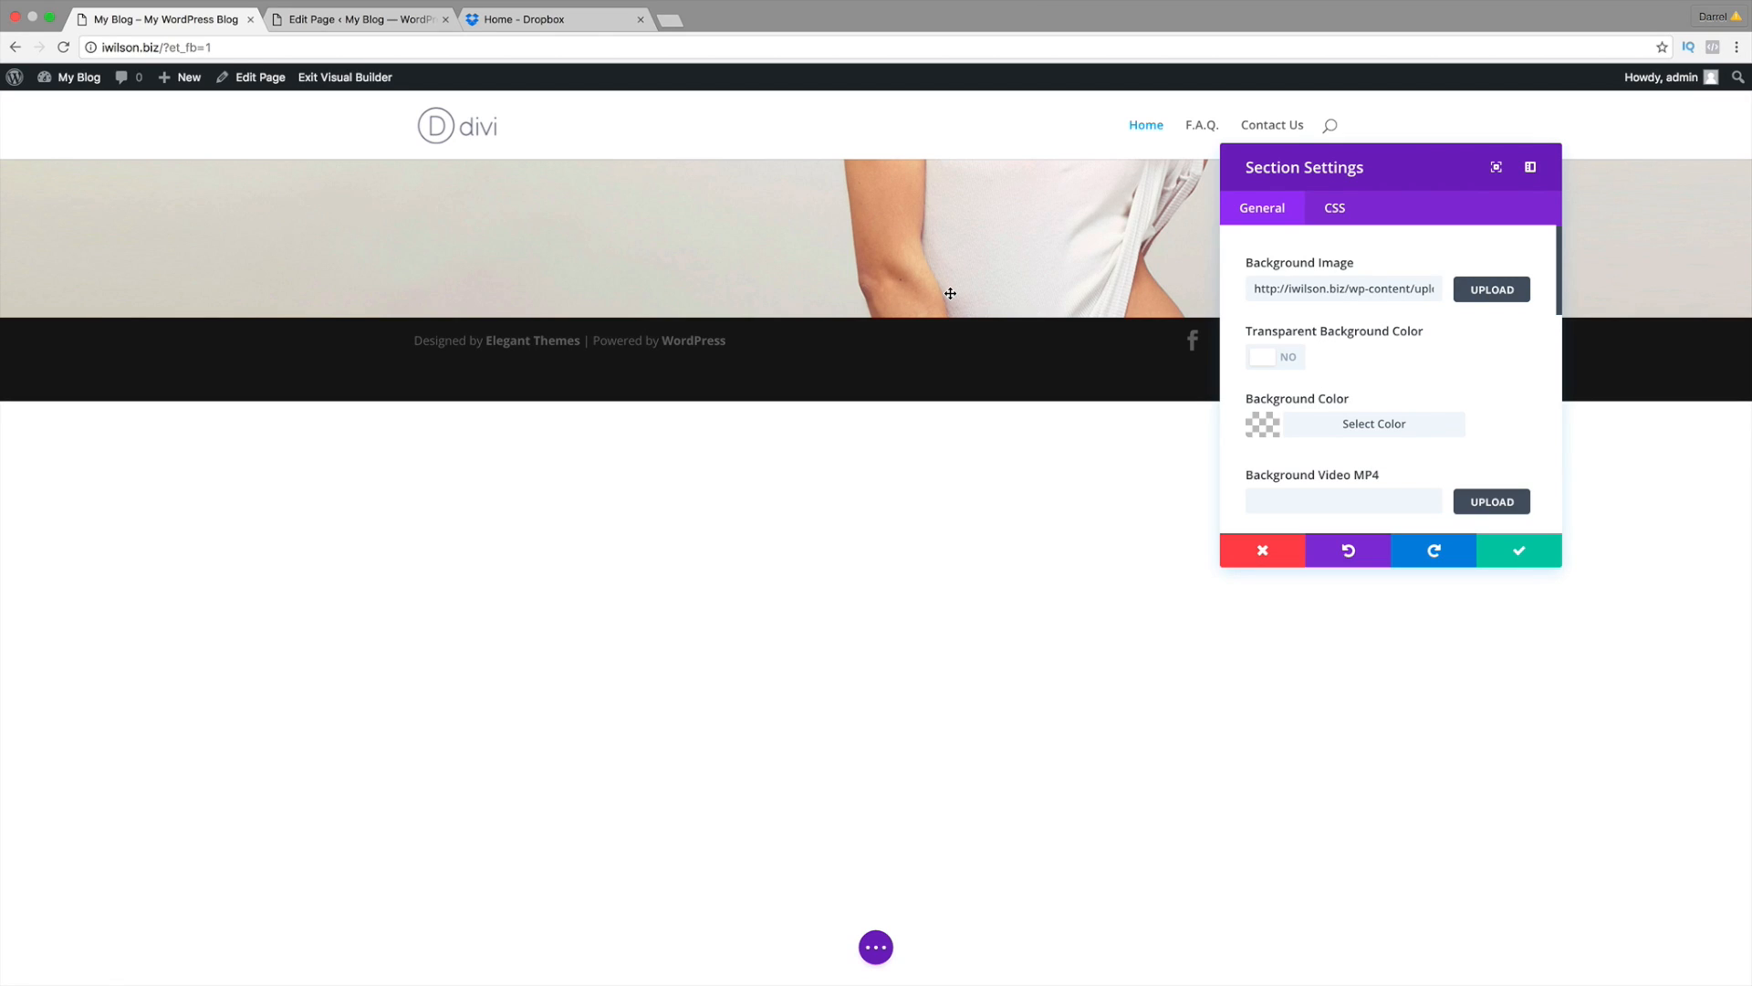
left_click(1511, 538)
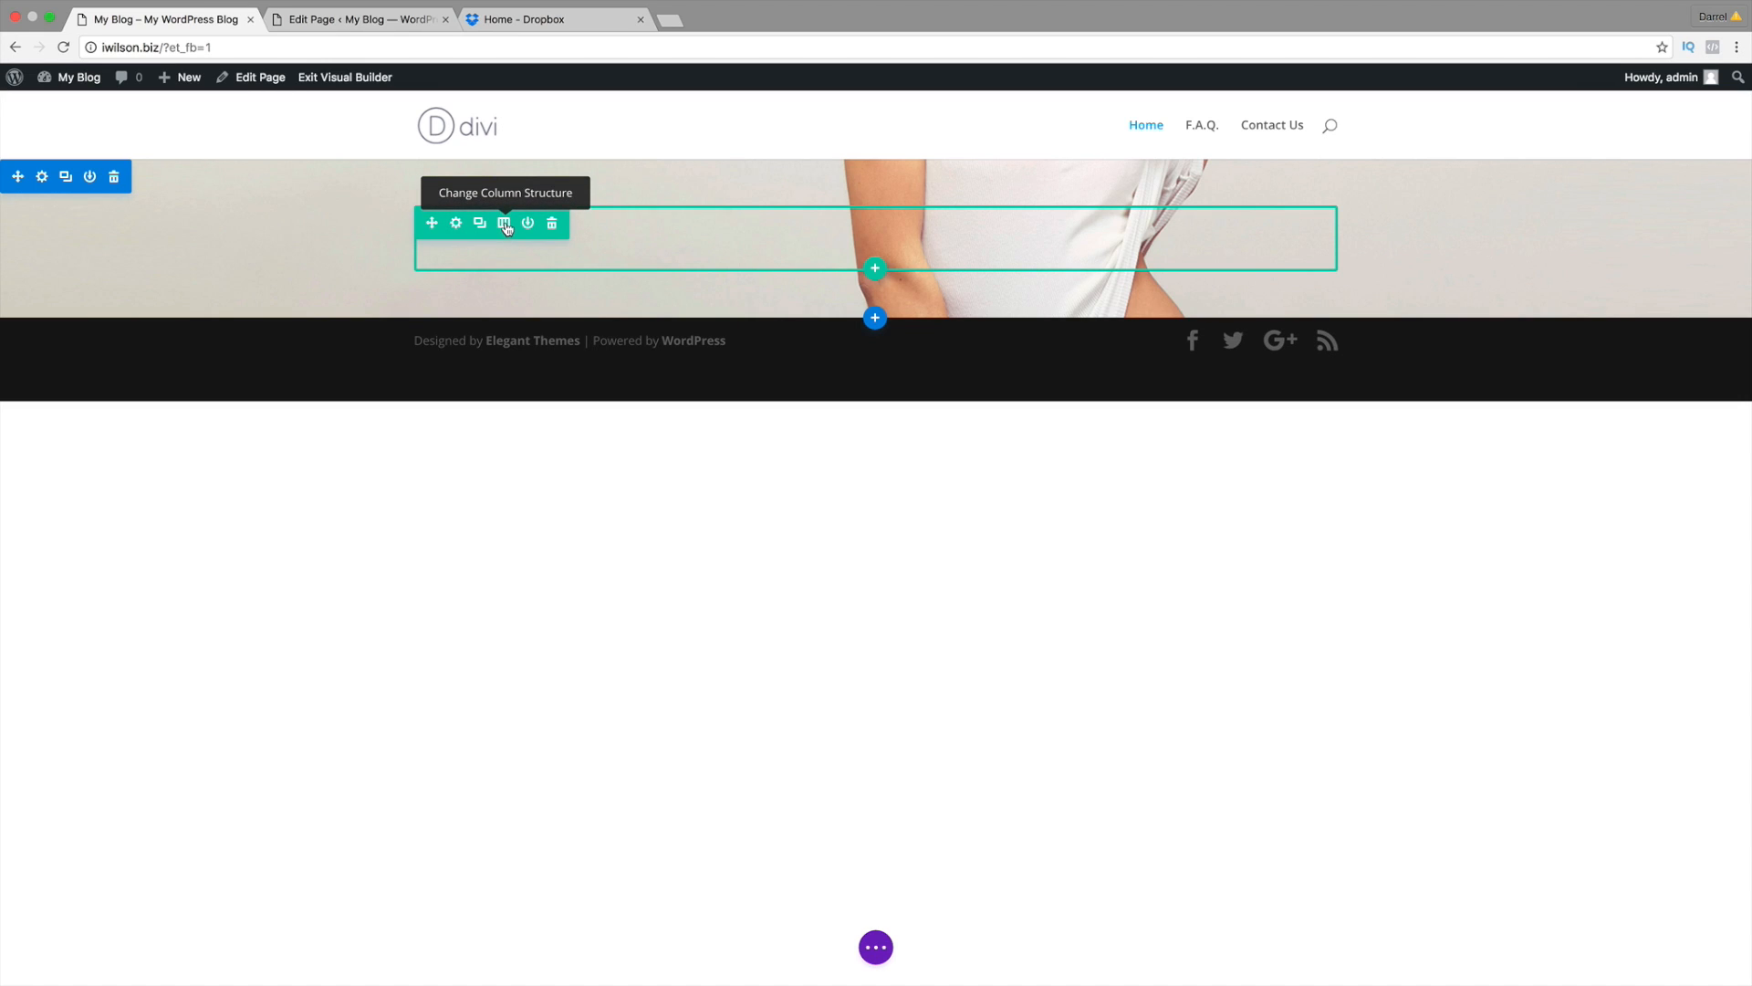
Step: Switch the row to a two-column layout and bring up Insert Module, scrolled toward Text
left_click(505, 224)
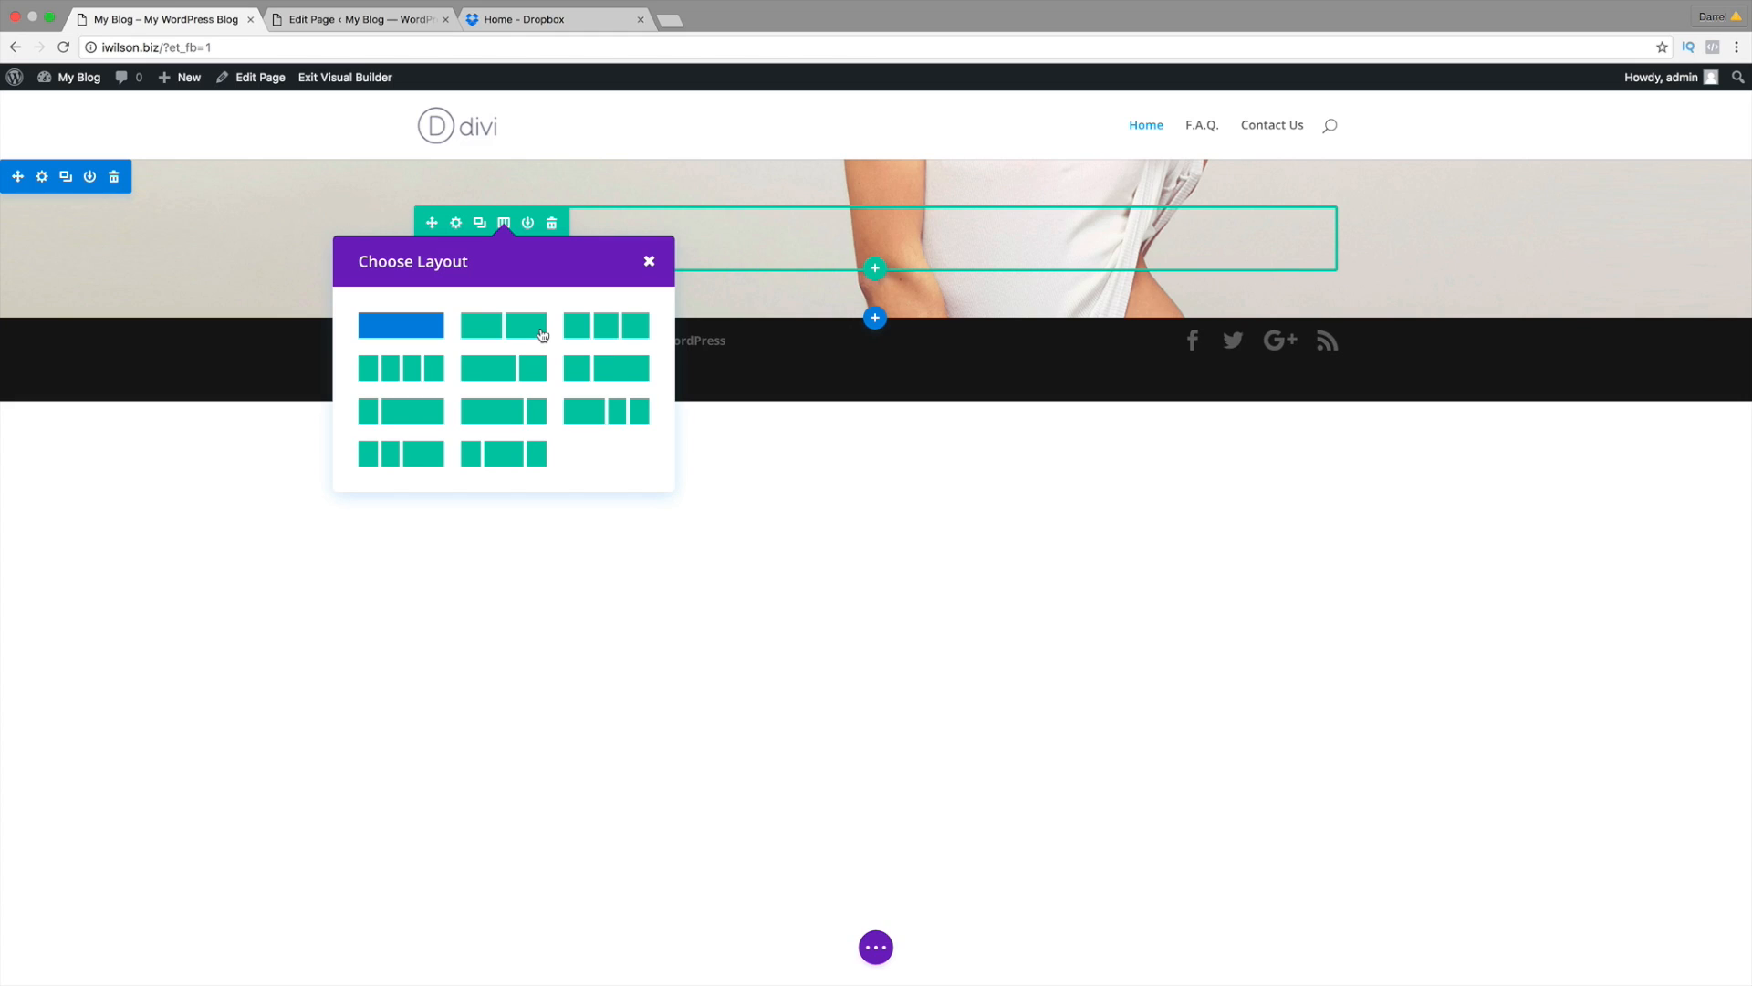
left_click(531, 326)
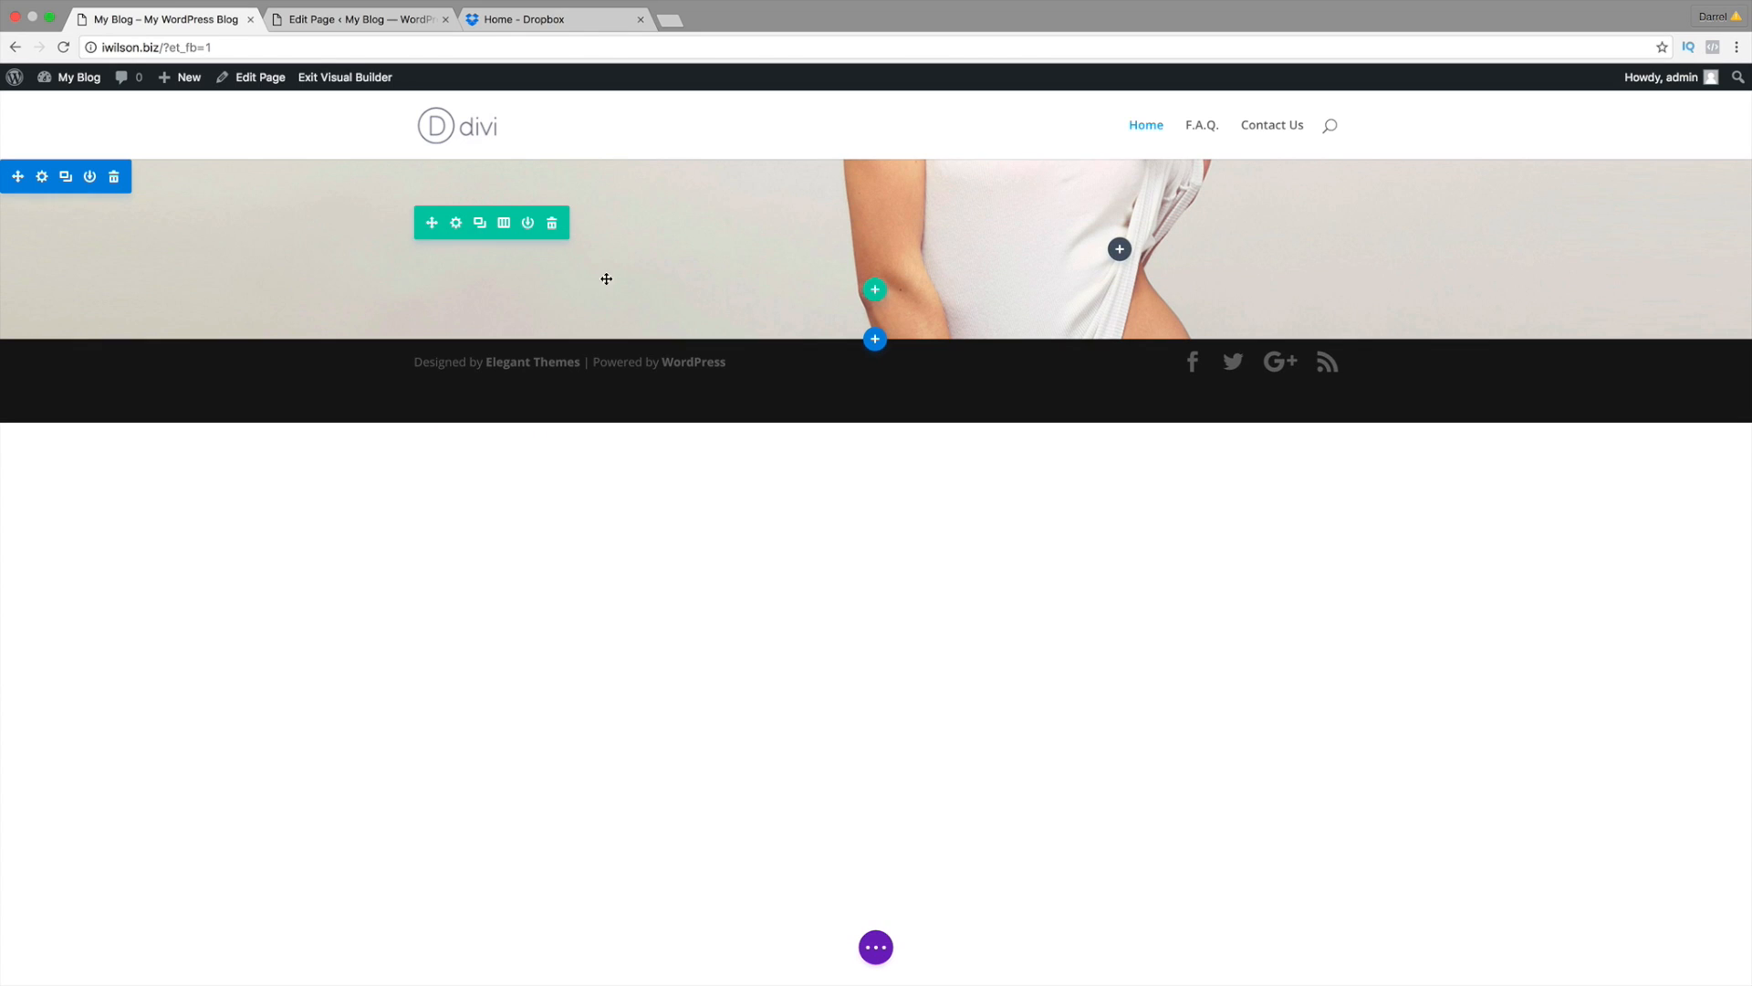
mouse_move(618, 284)
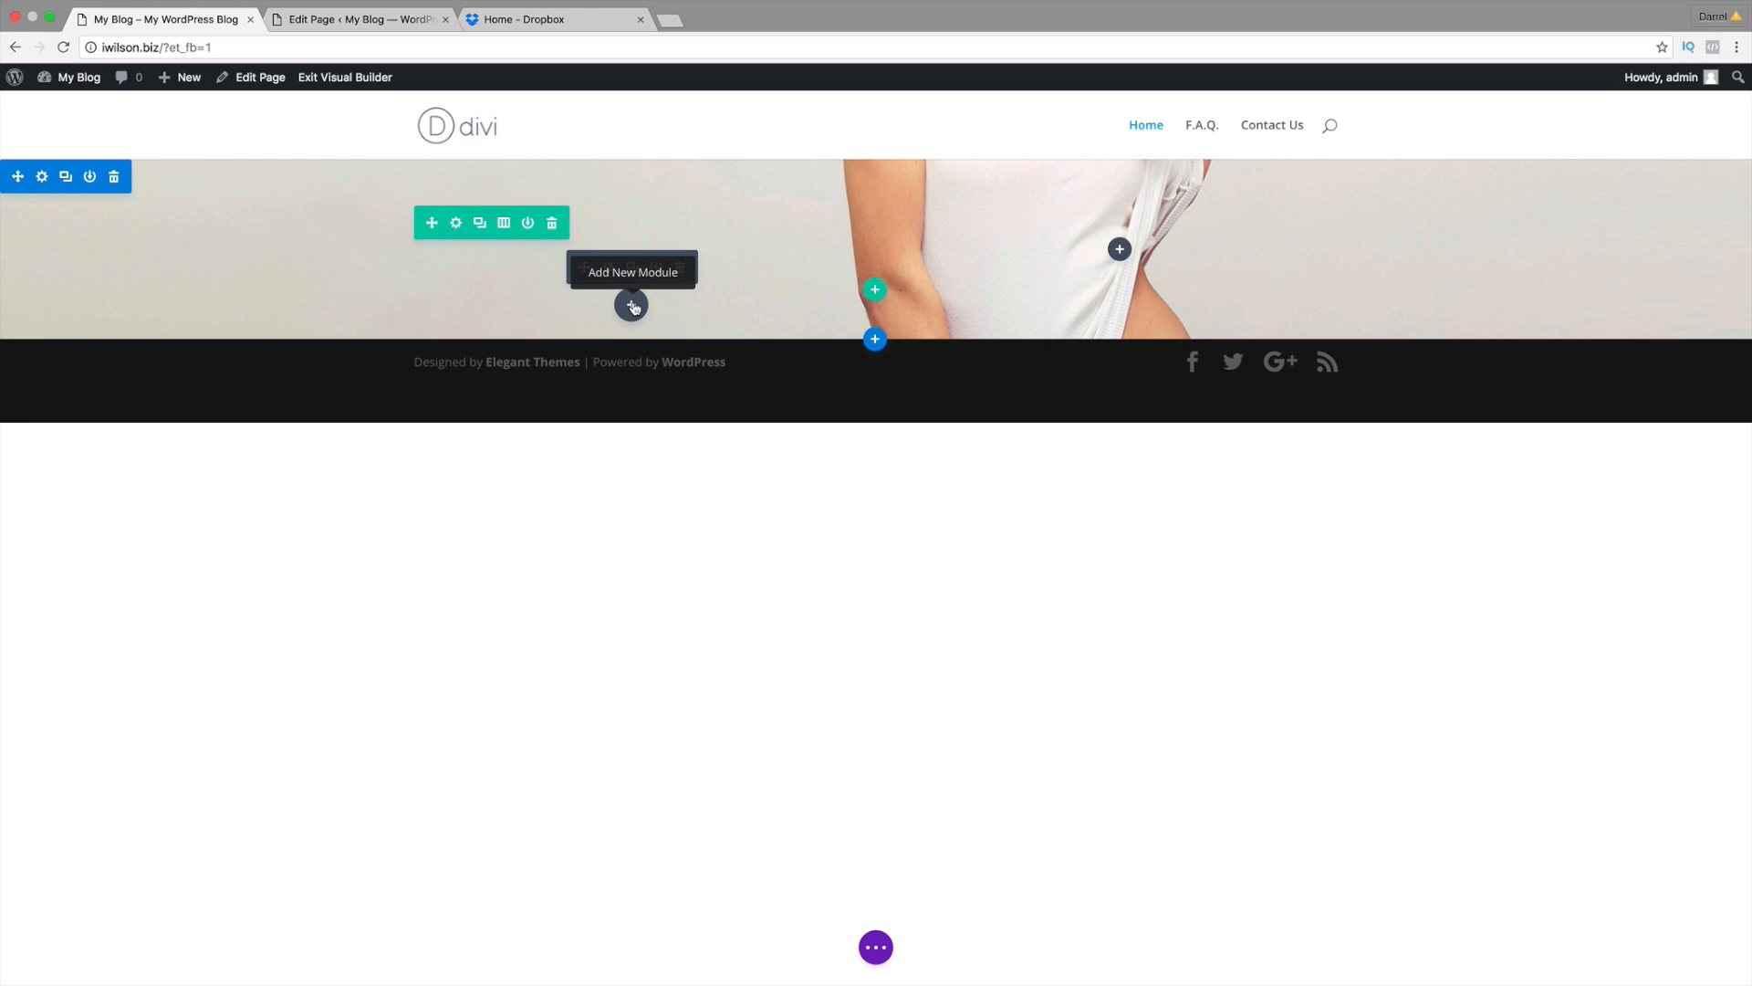
left_click(631, 305)
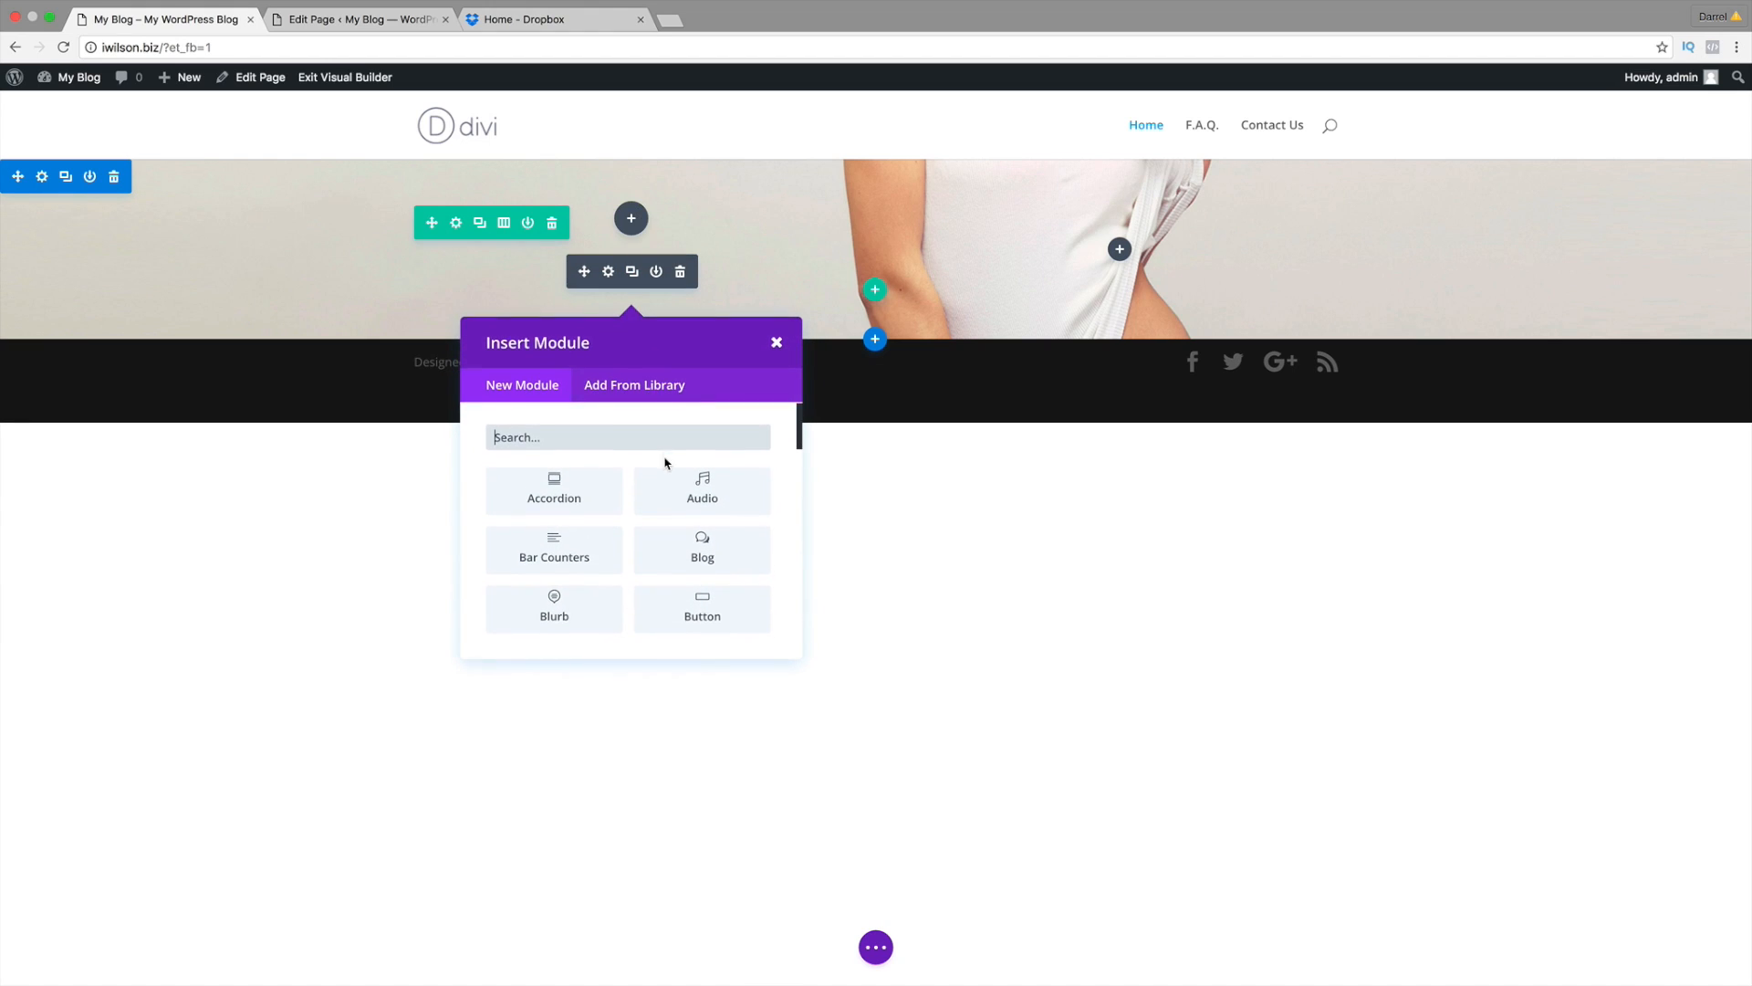
scroll(667, 463, "down", 10)
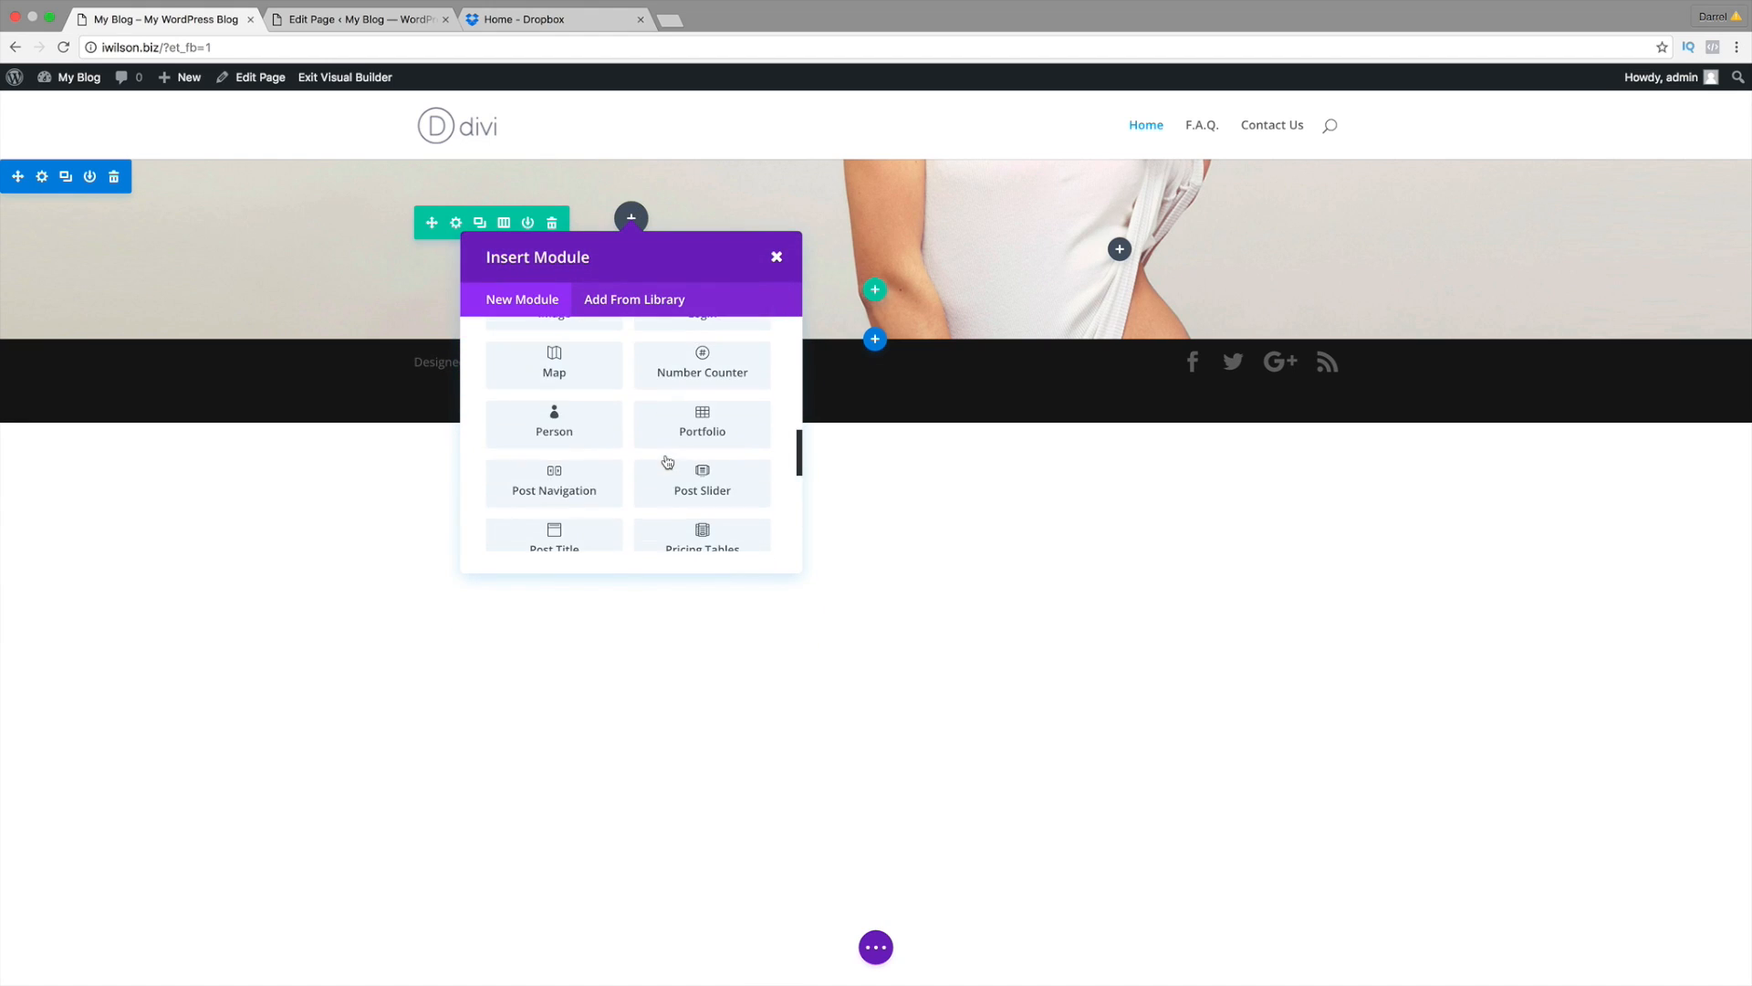
scroll(666, 459, "down", 3)
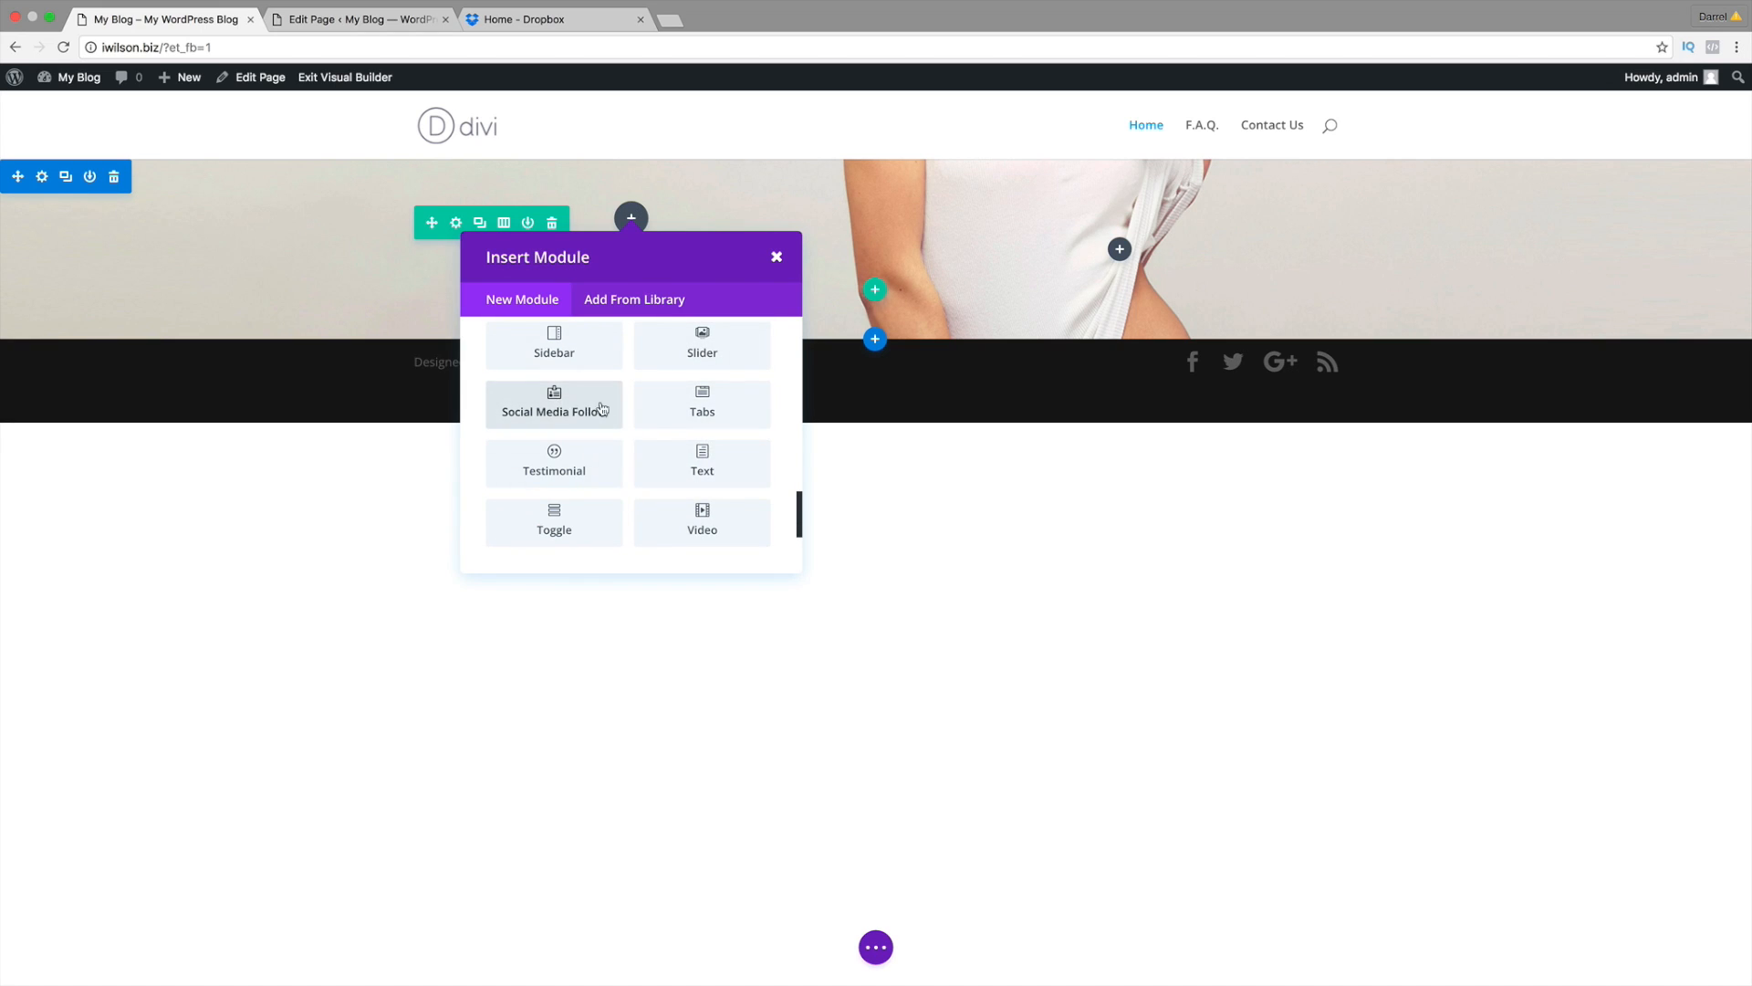
Step: Insert a Text module, then load idarrel.net in a new tab placed before the Dropbox tab
left_click(714, 468)
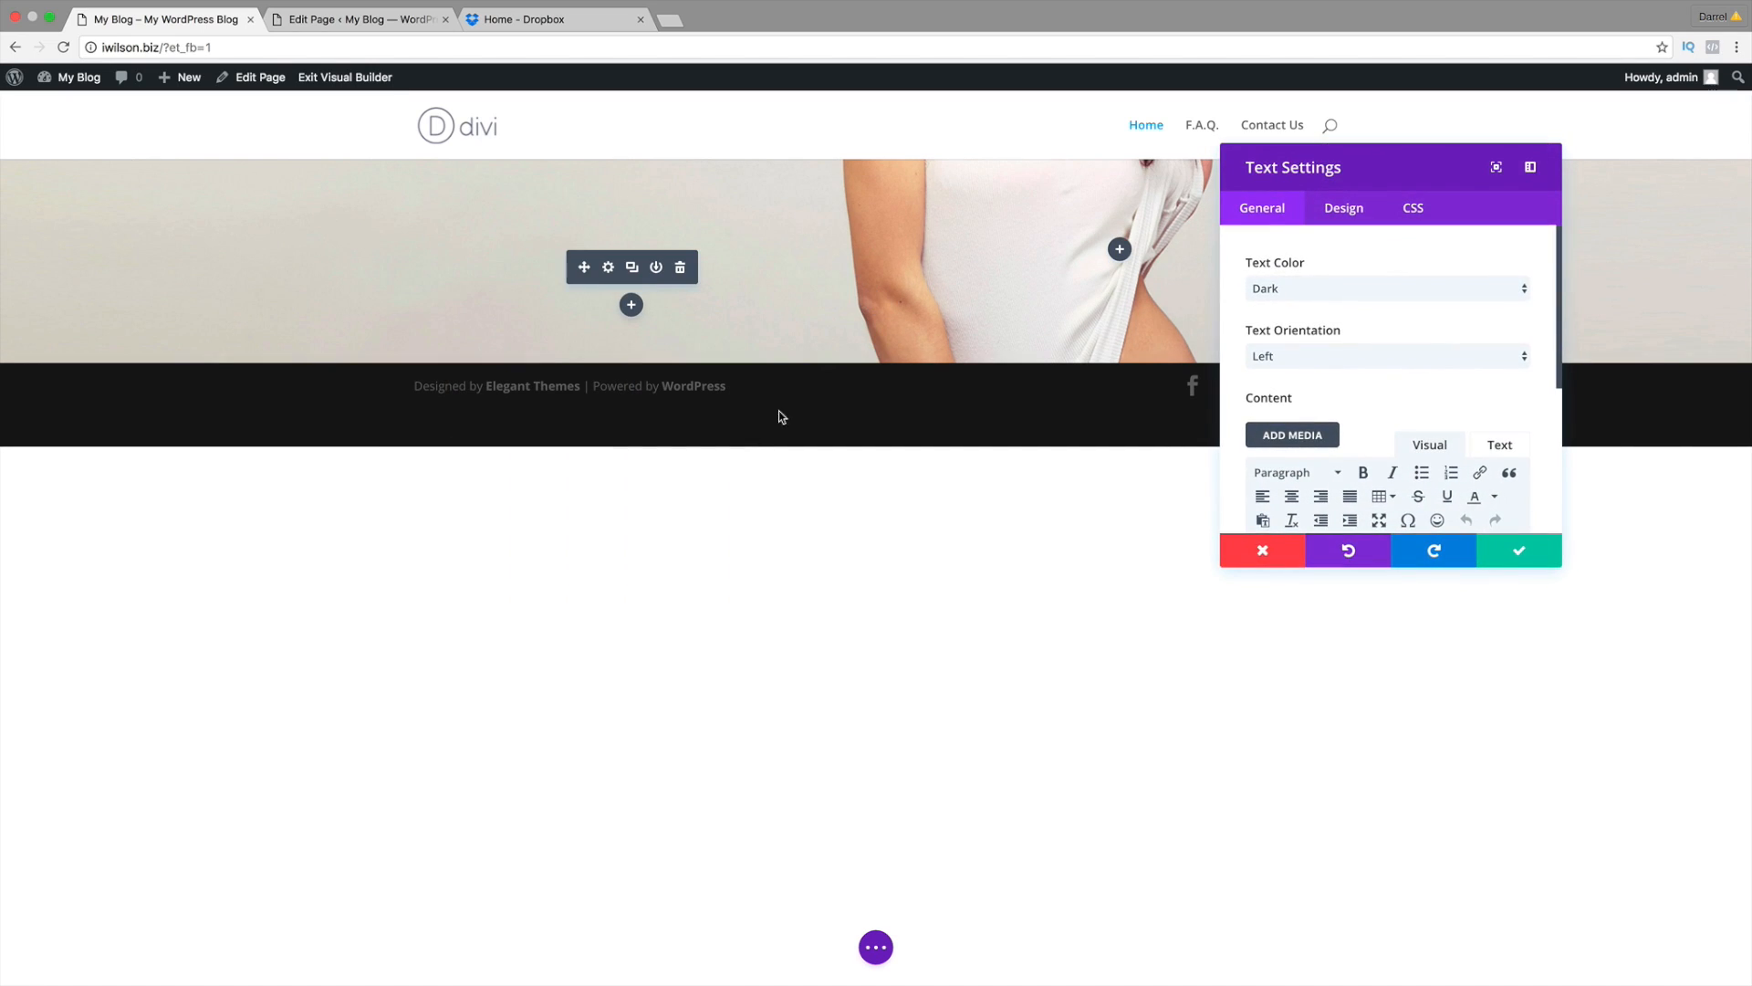
scroll(1302, 356, "down", 3)
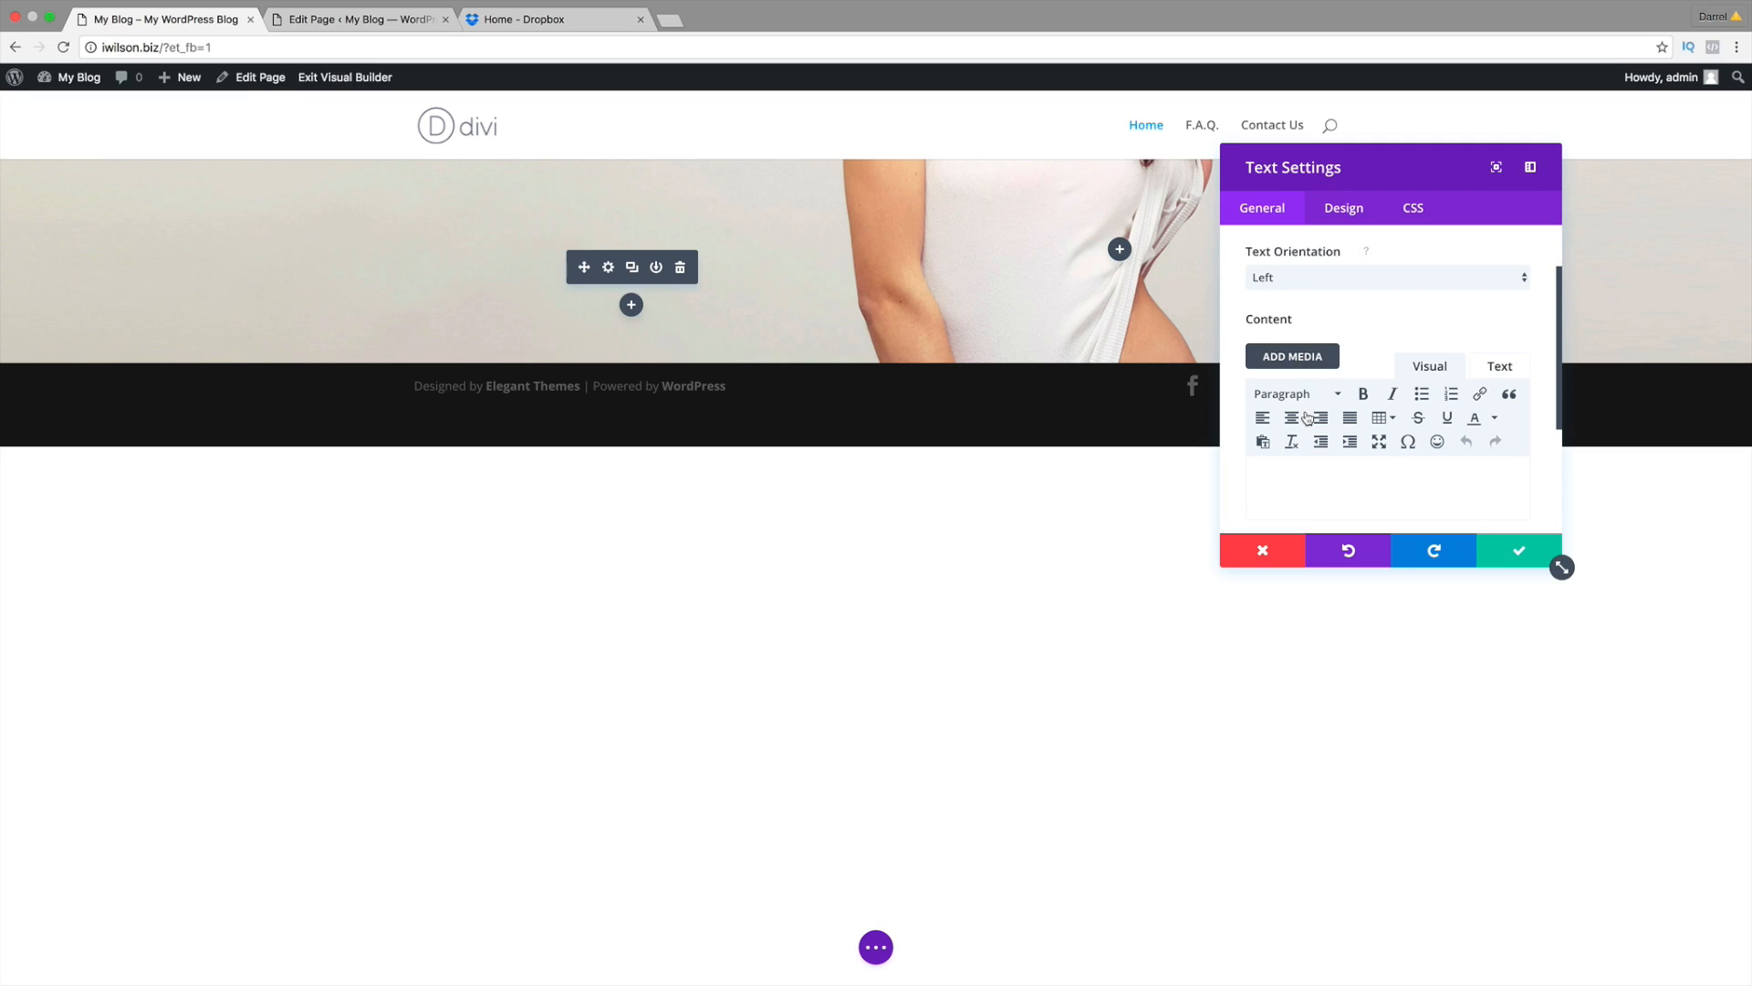
left_click(670, 19)
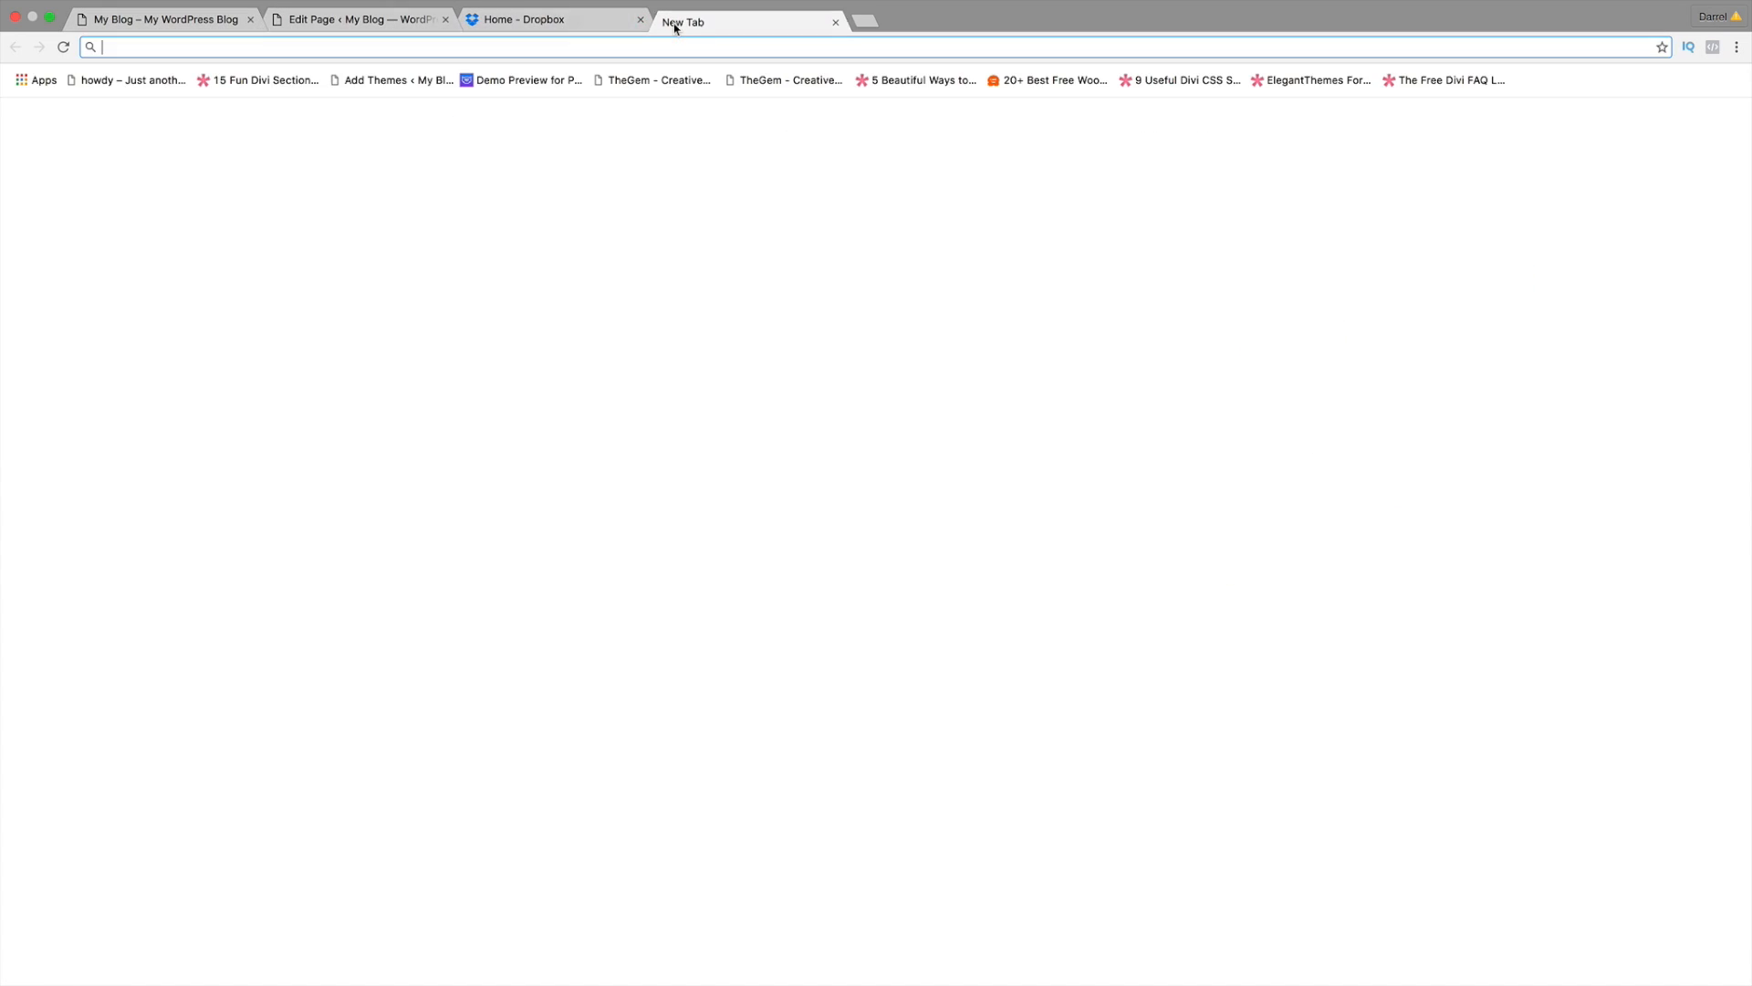
type("idarr")
key("Return")
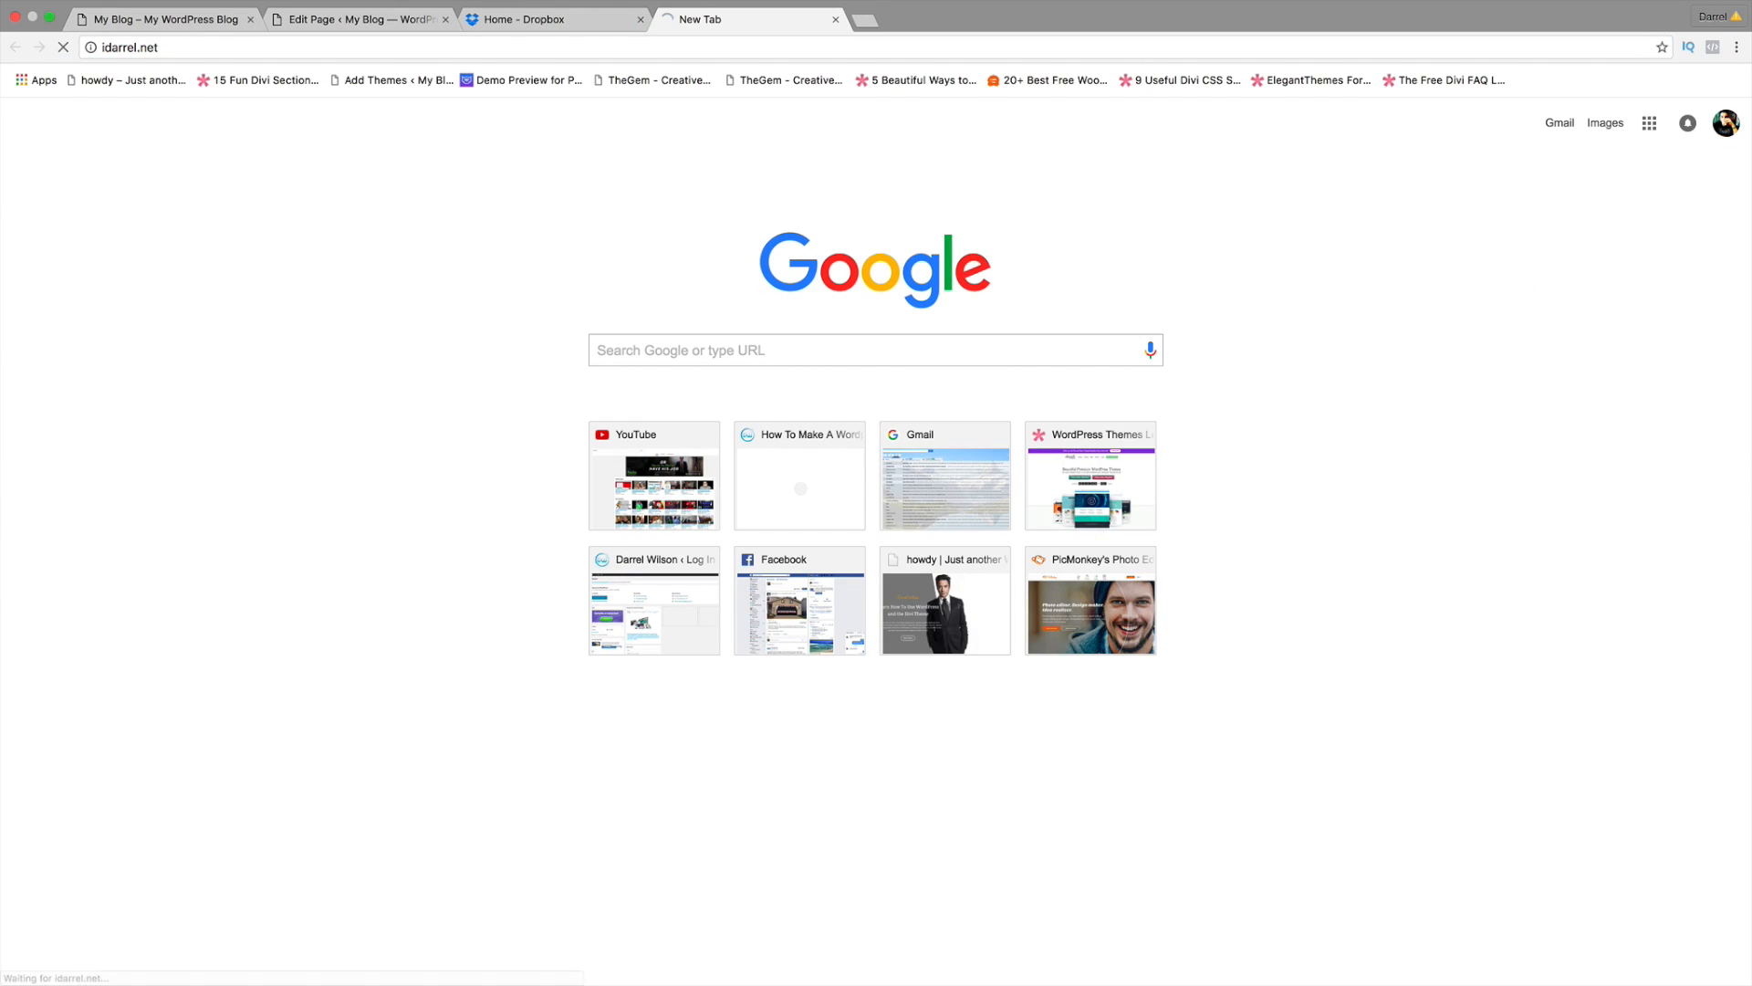
left_click_drag(704, 16, 556, 20)
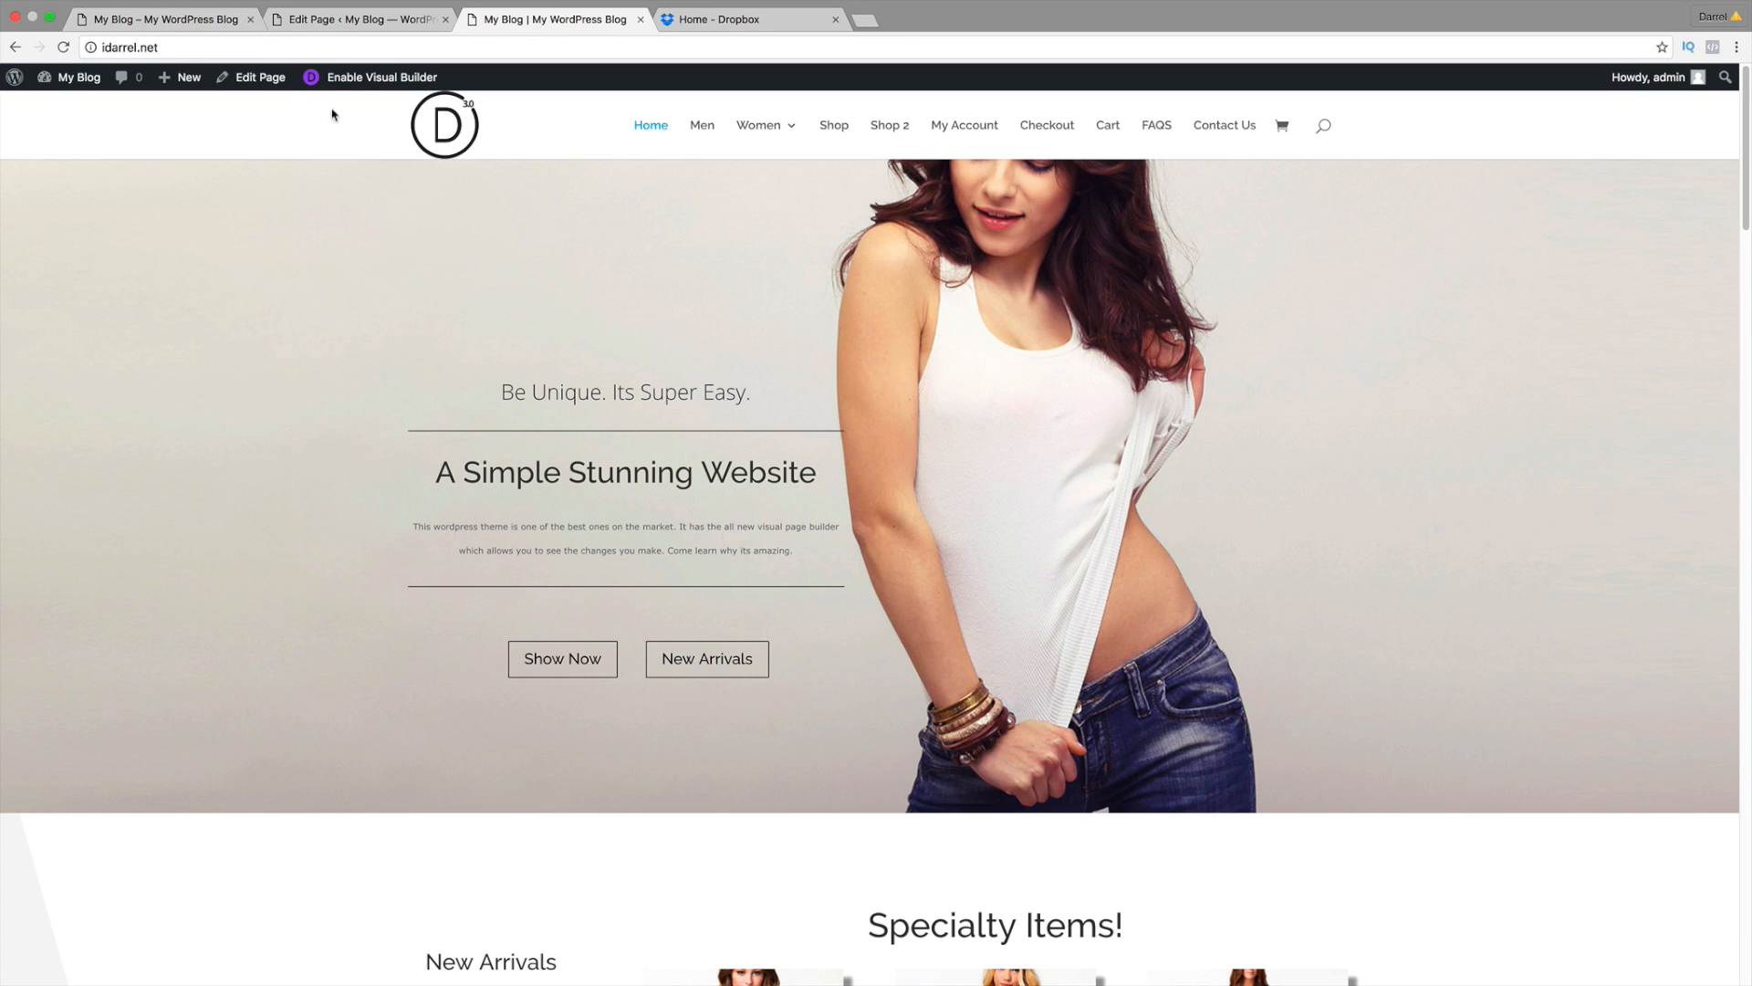
Step: Enter the hero text 'Be Unique. Its Super Easy' and set its orientation to Center
left_click(174, 19)
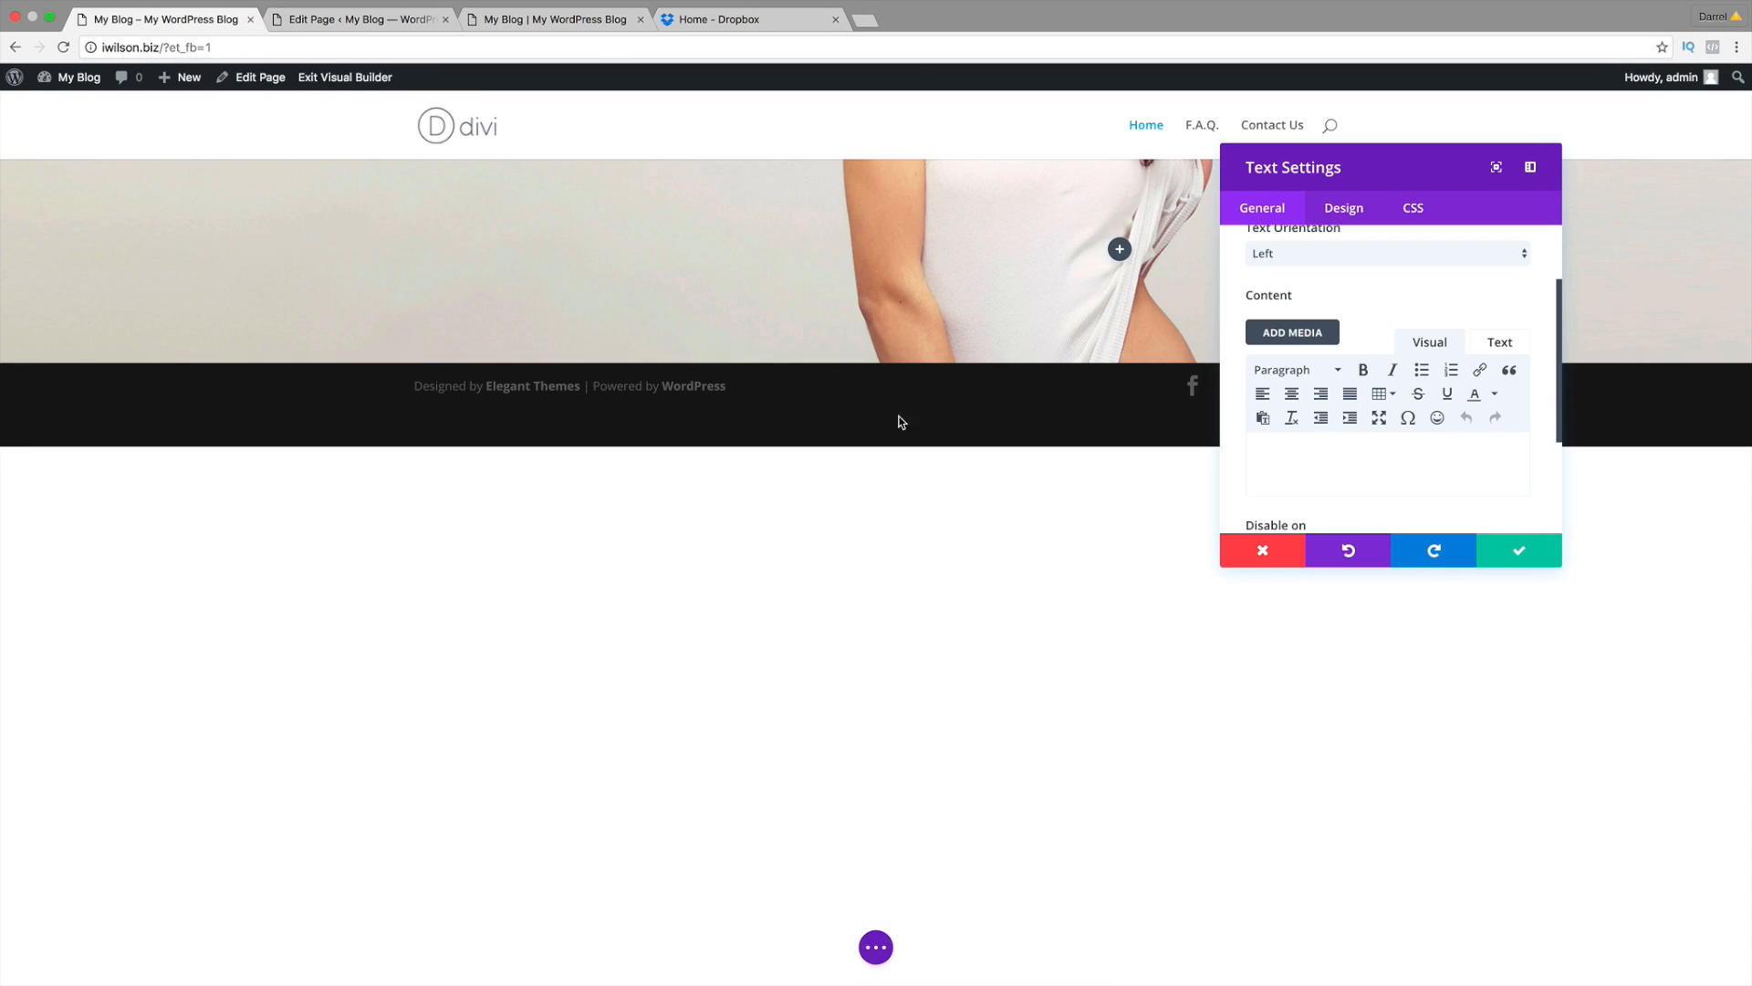
left_click(1318, 436)
type("Be Unqie")
type("que")
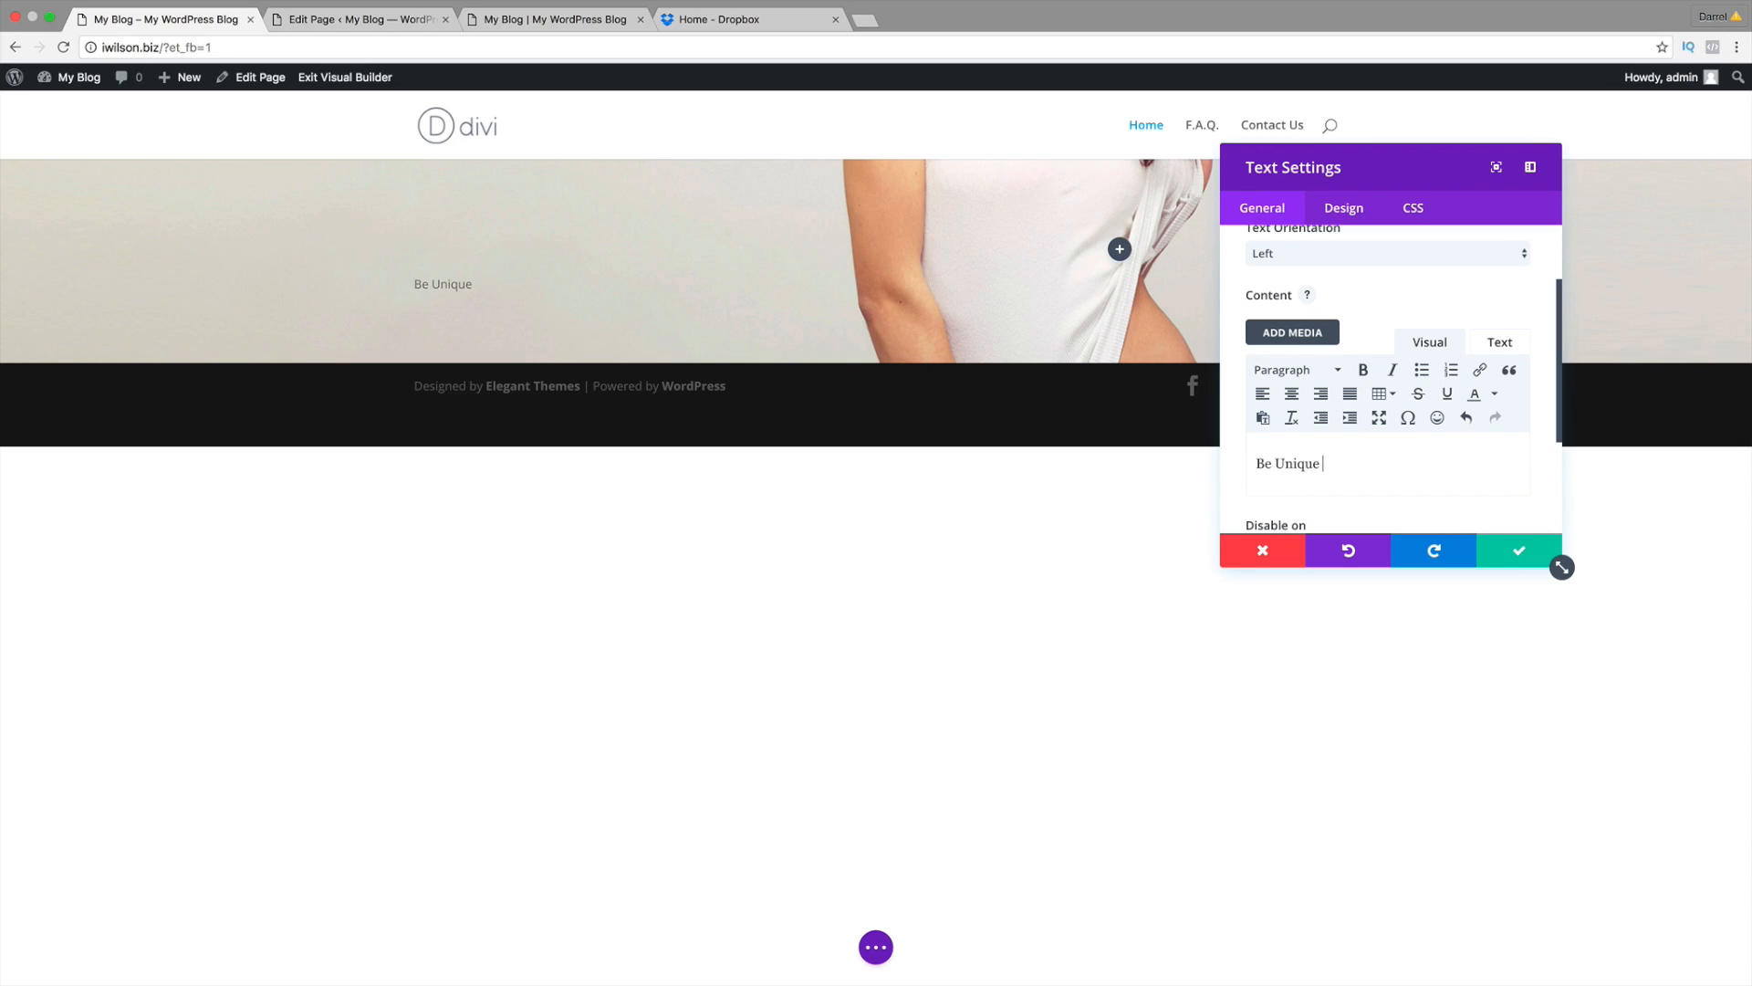
type(". UI")
type("s Super Easy")
scroll(1309, 383, "up", 1)
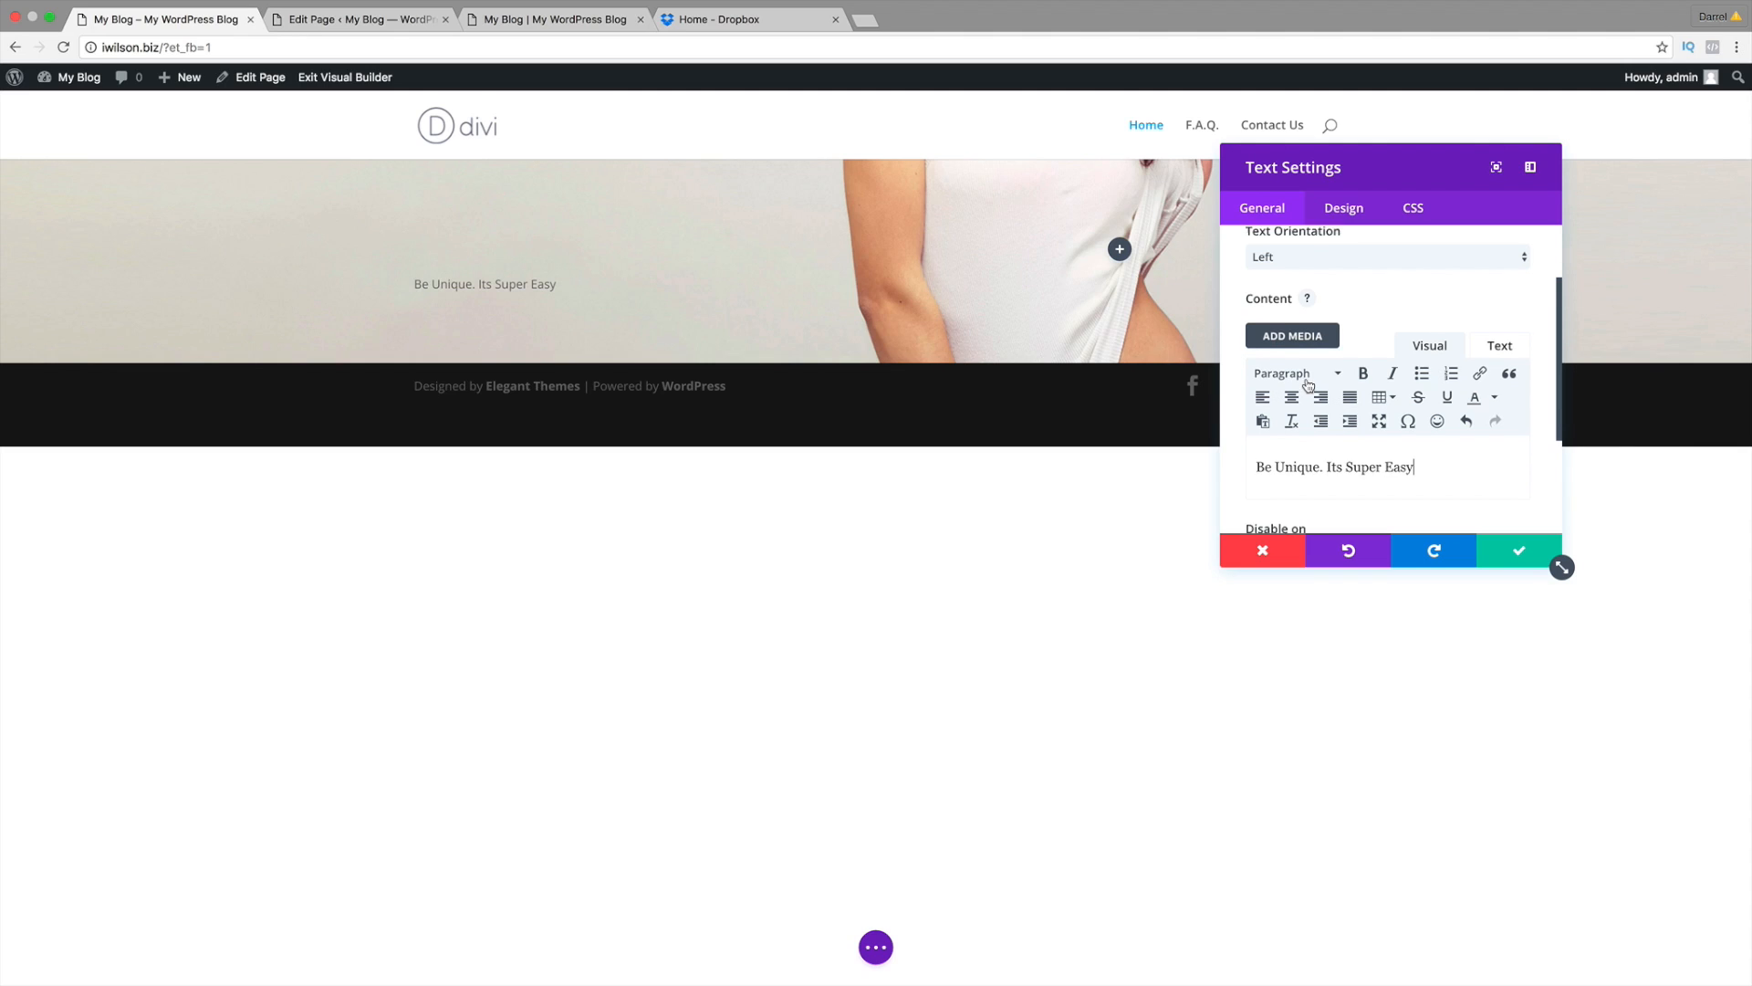
scroll(1309, 383, "up", 2)
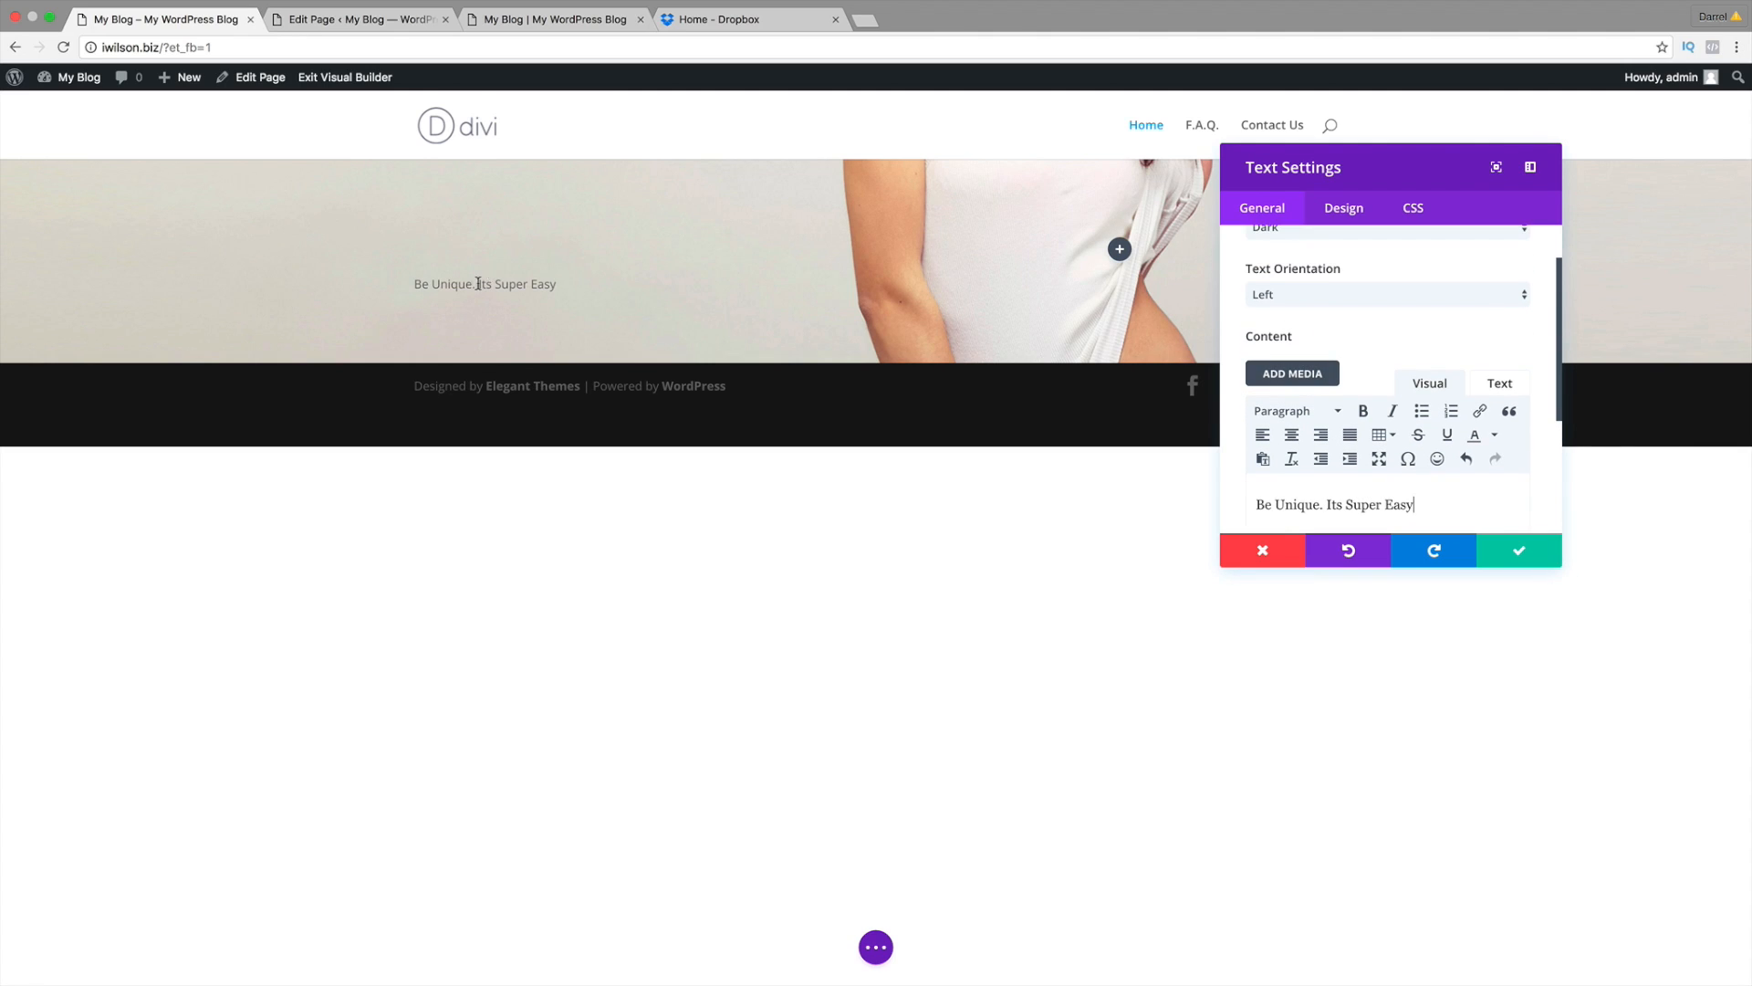
scroll(1331, 324, "up", 2)
left_click(1349, 356)
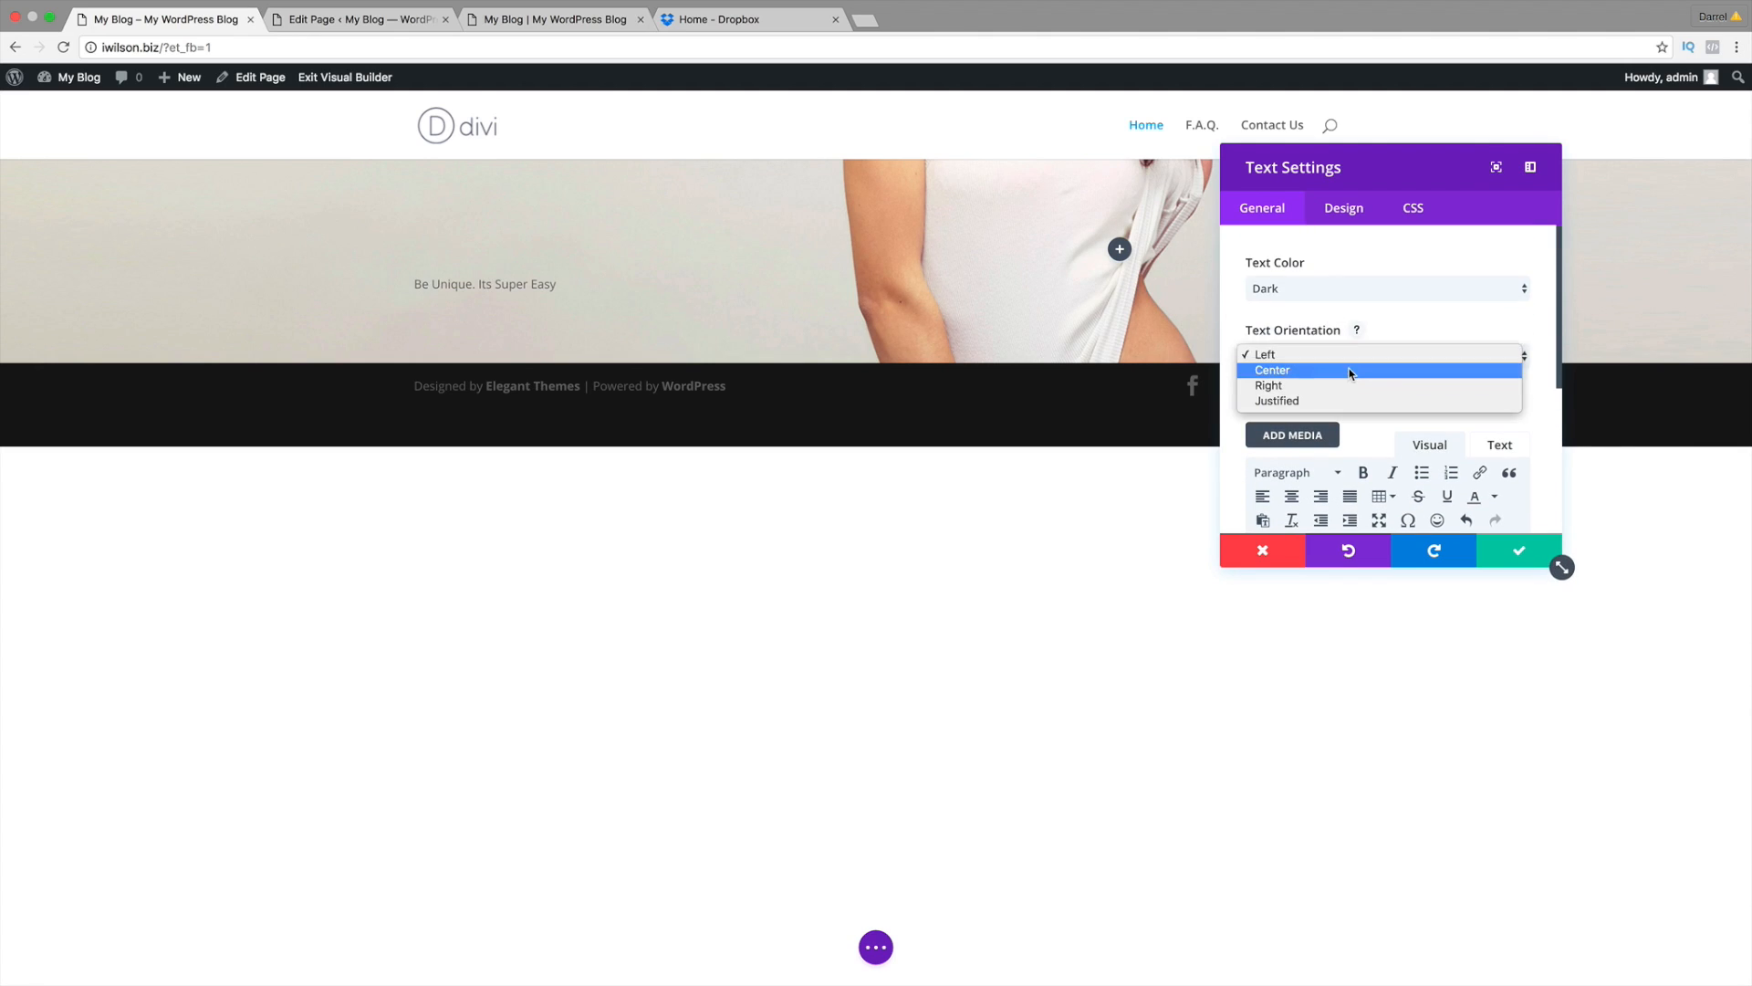
left_click(1349, 370)
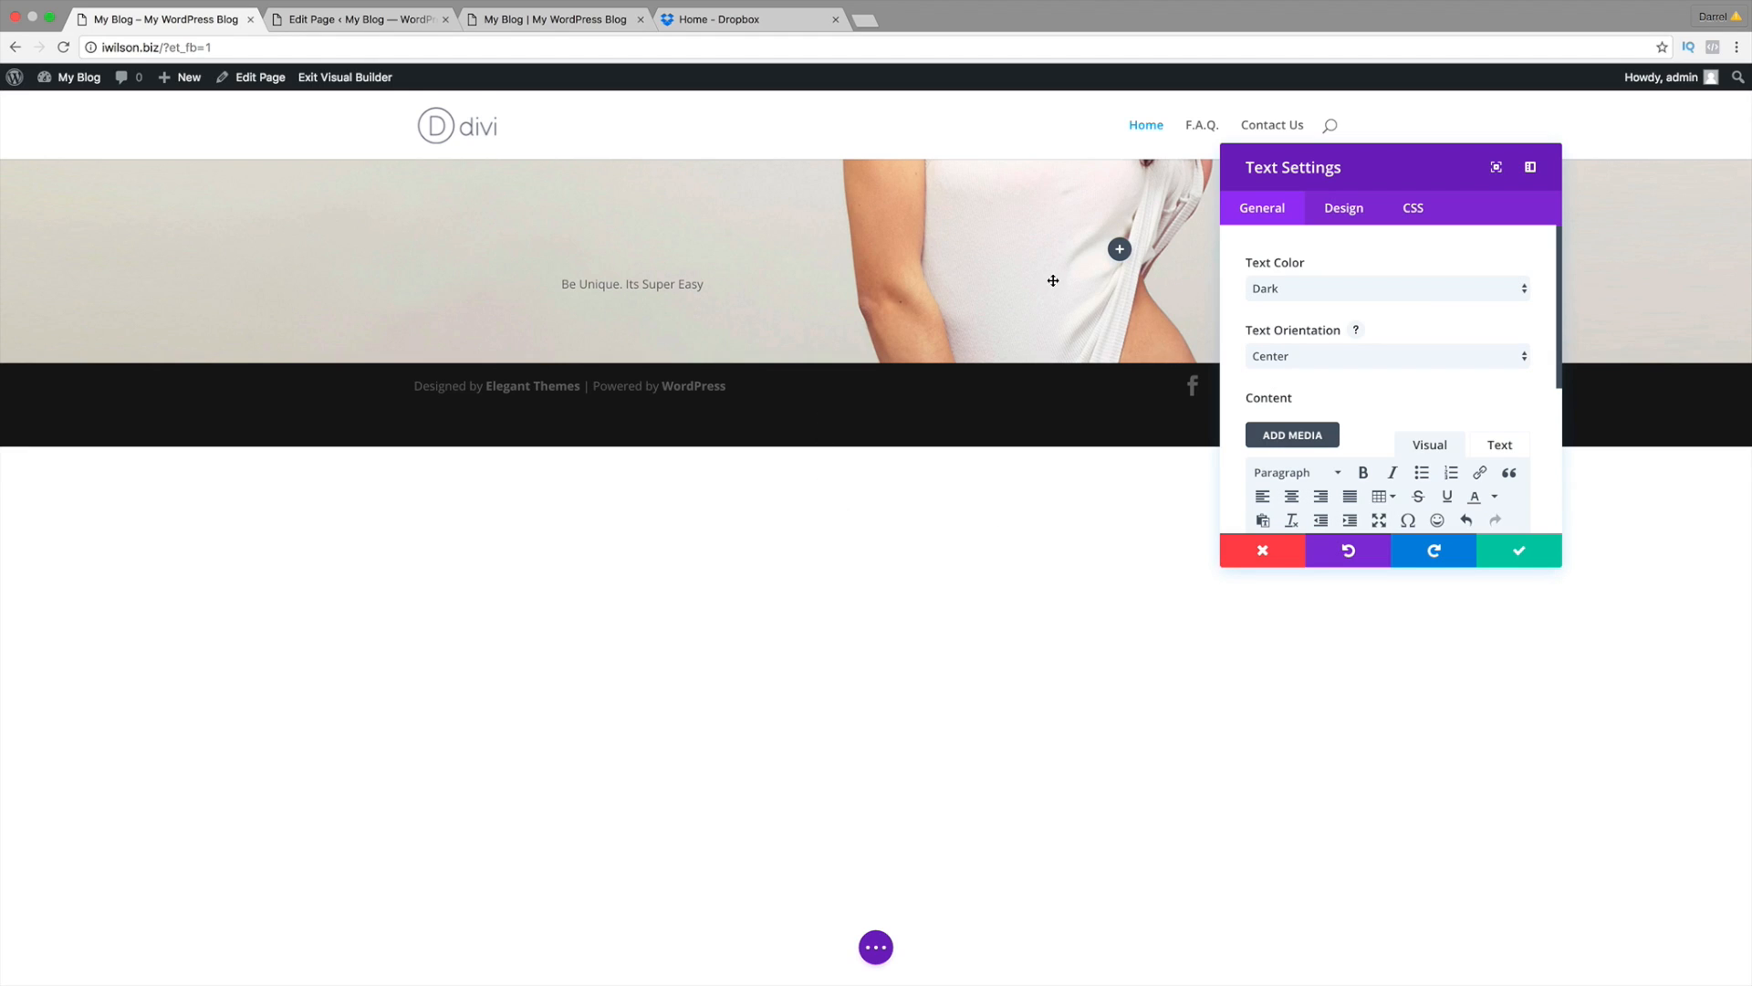
Step: Apply bold and italic to the hero line inline, then remove both again
left_click(703, 284)
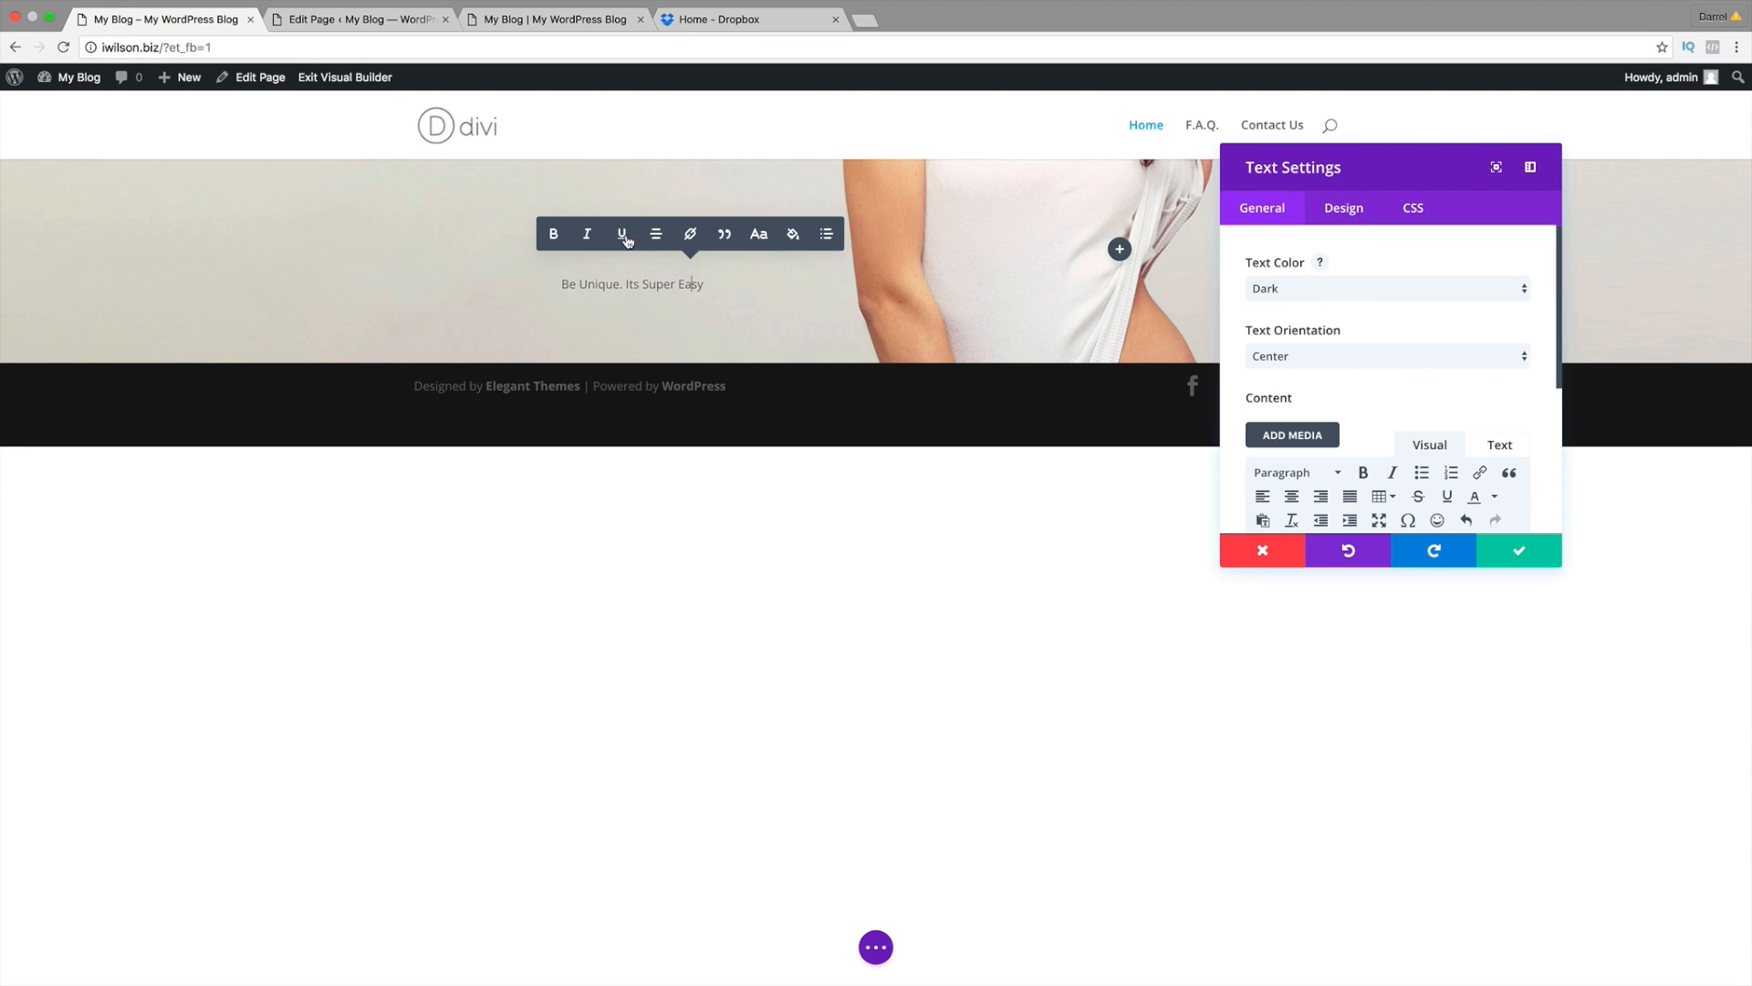
left_click_drag(706, 289, 558, 287)
left_click(424, 241)
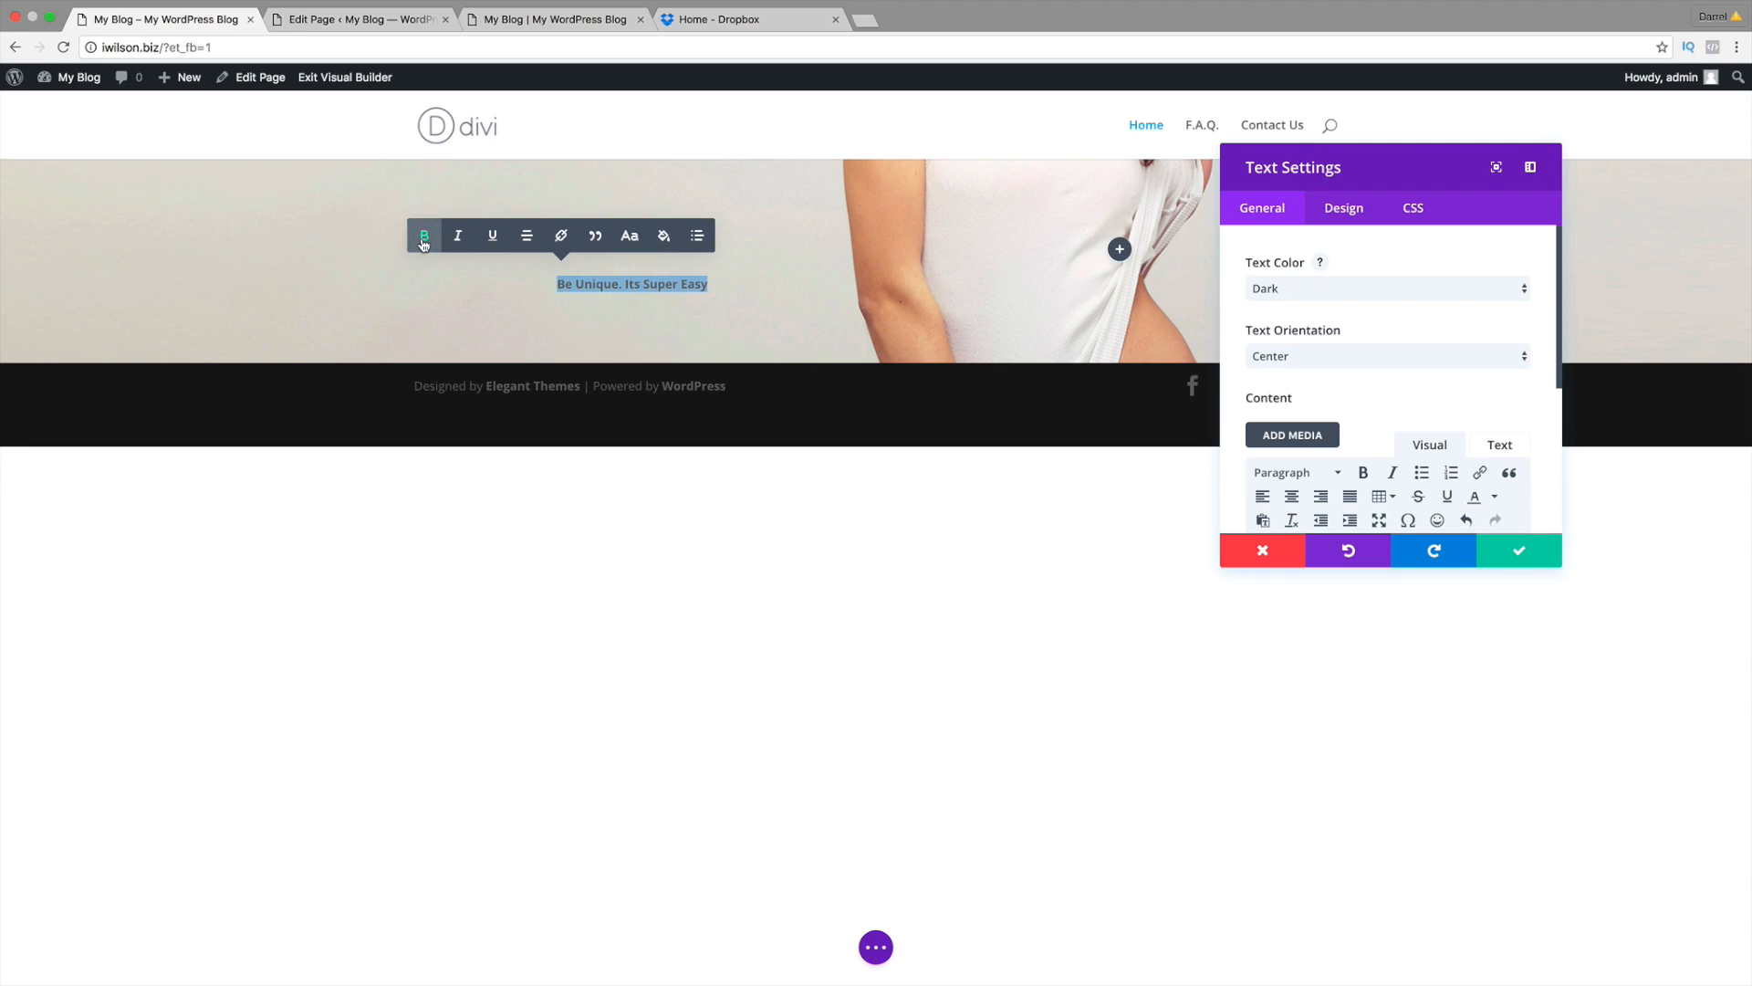
left_click(456, 240)
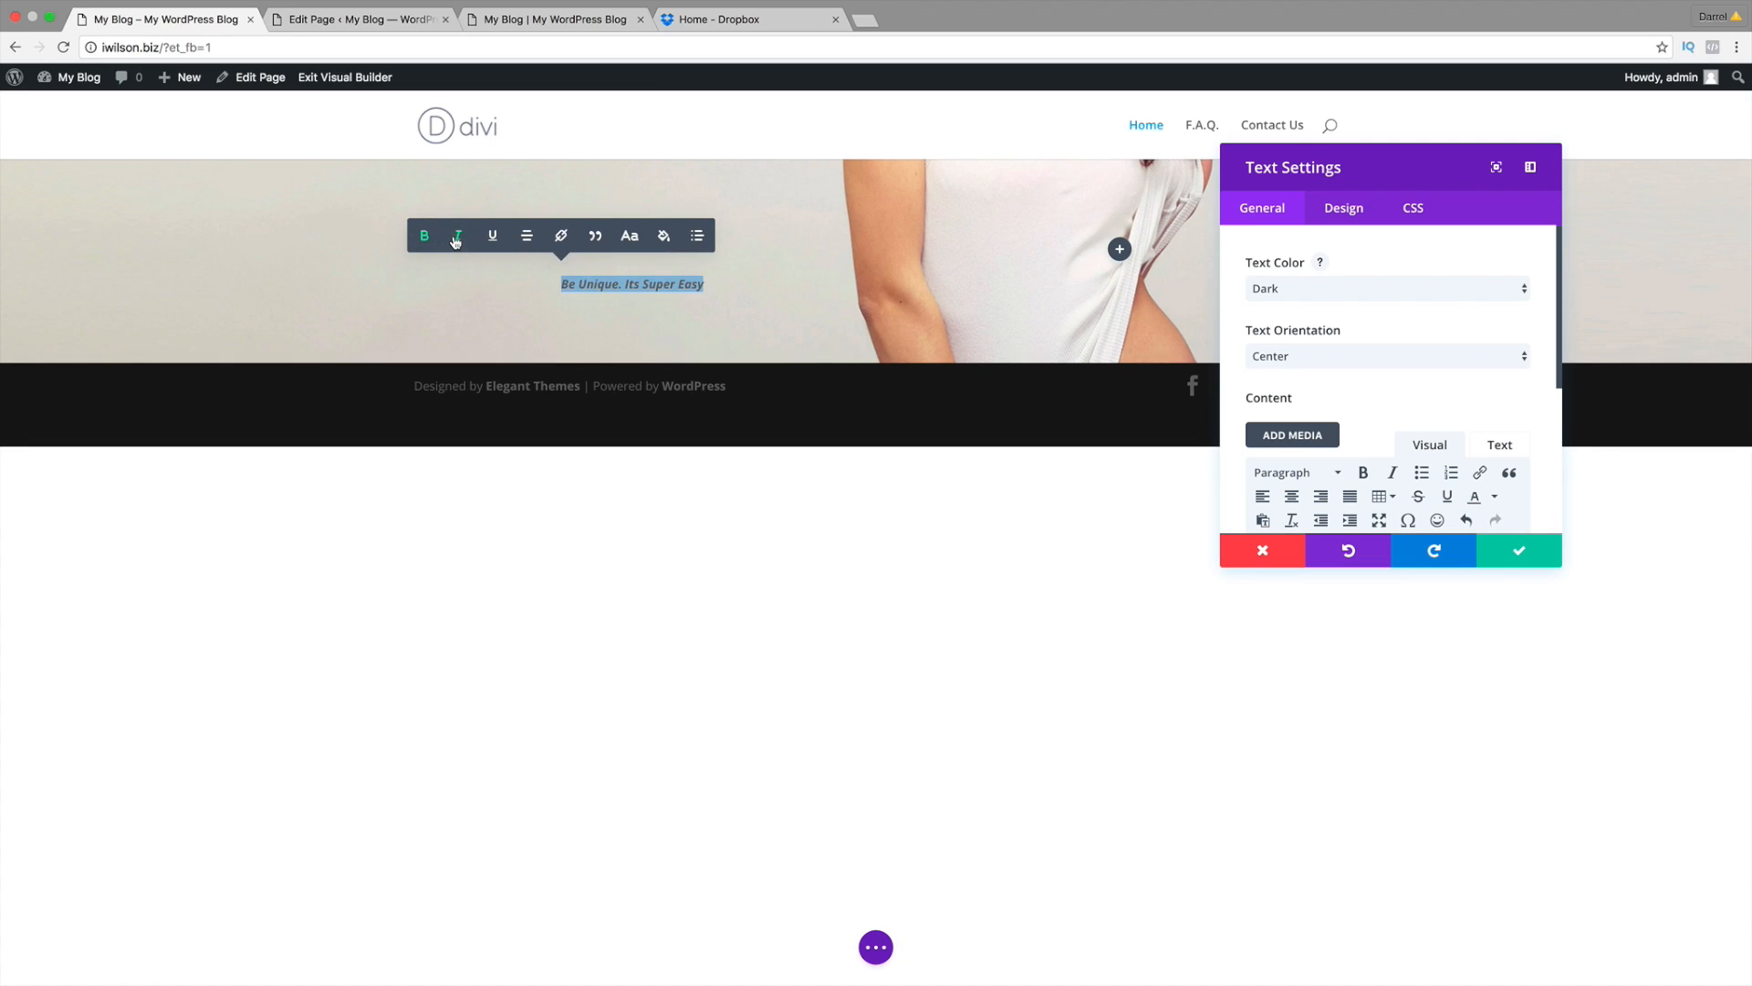
left_click(455, 240)
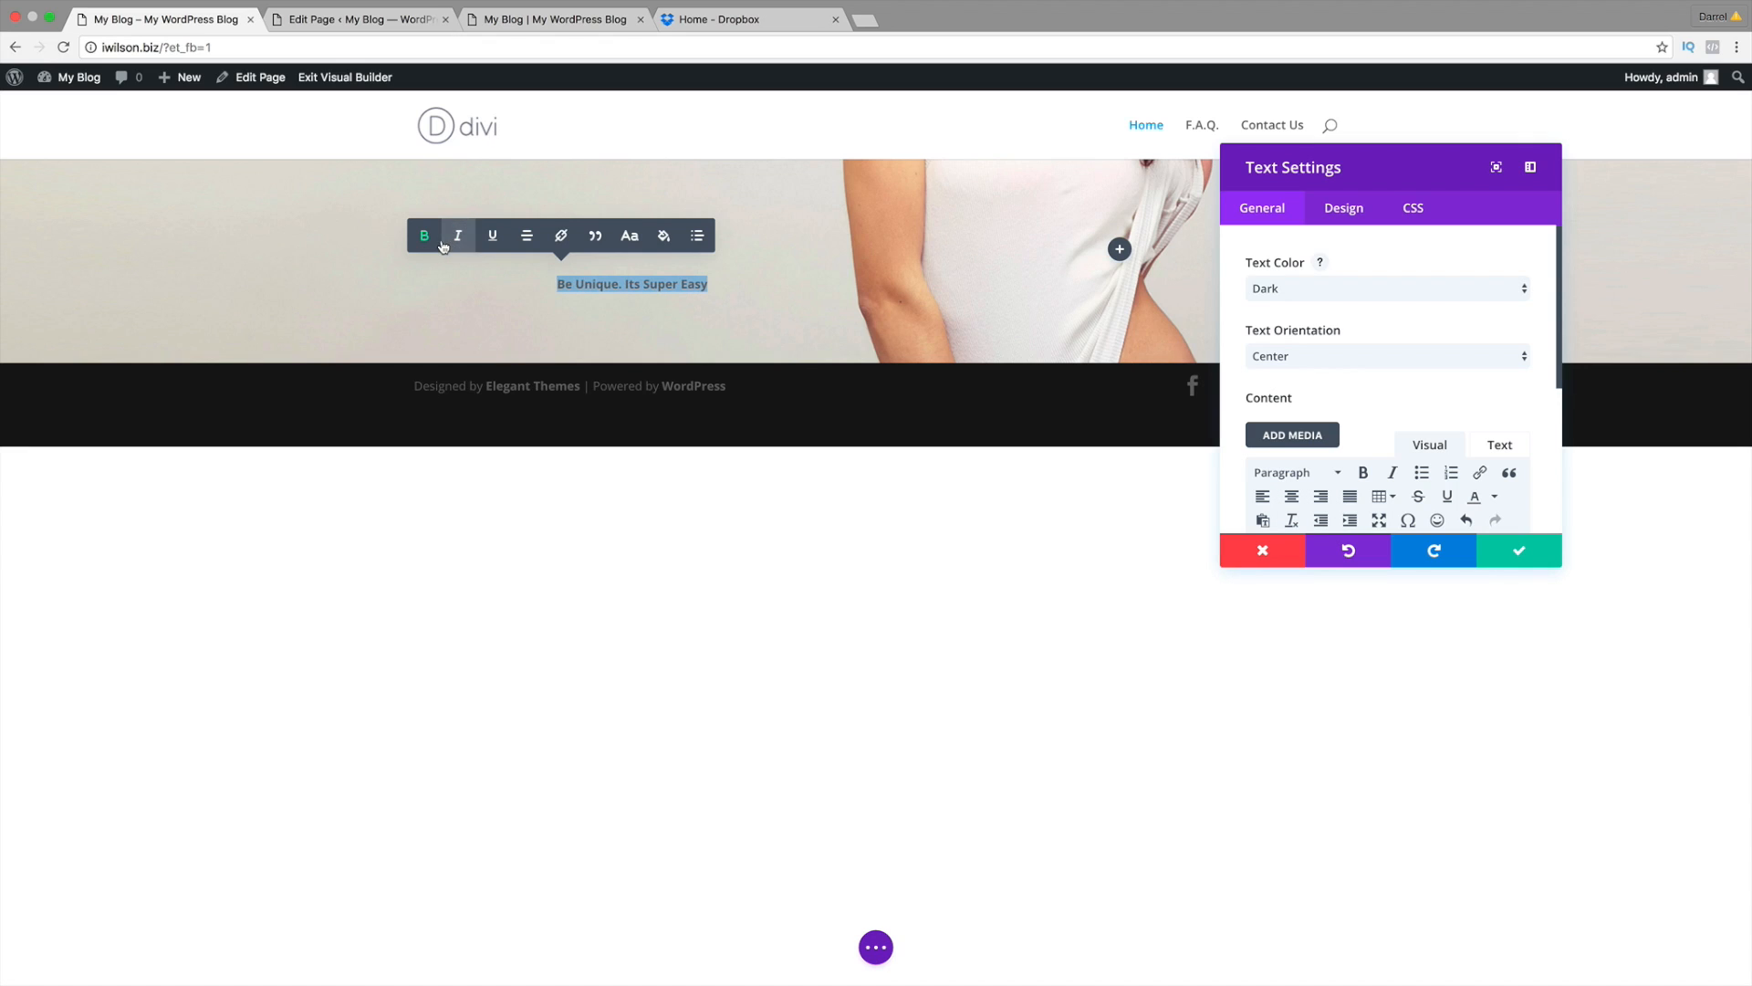
left_click(424, 237)
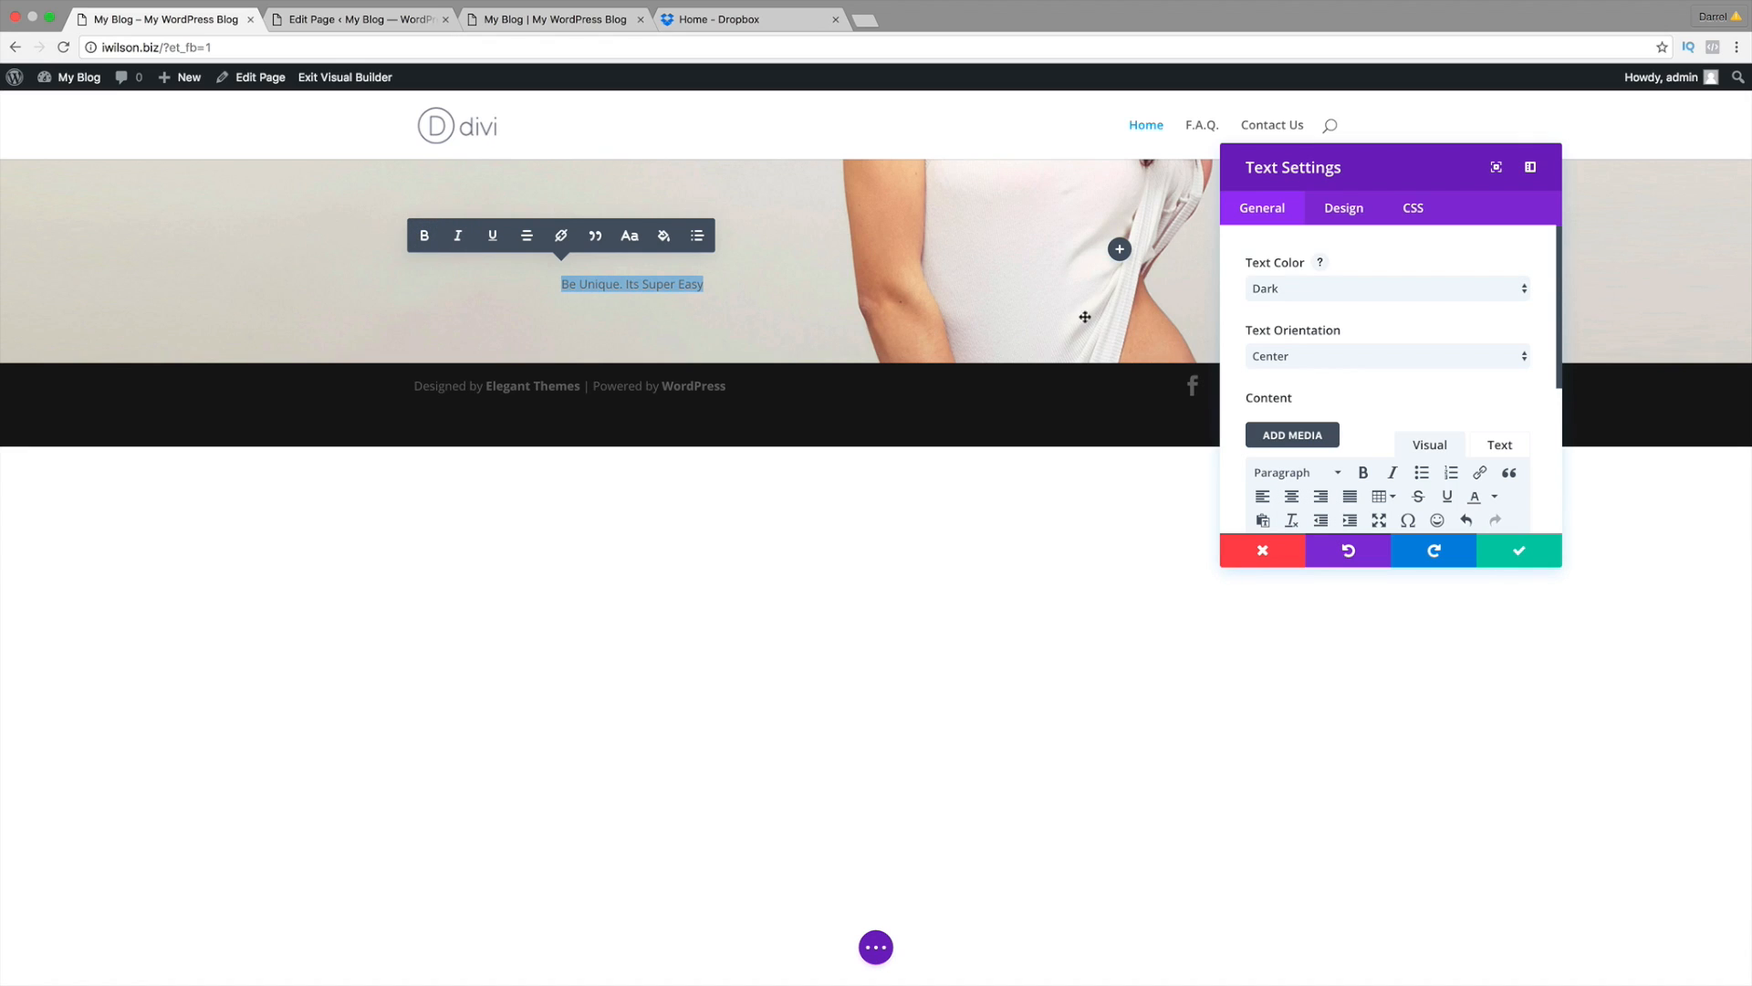
left_click(1334, 212)
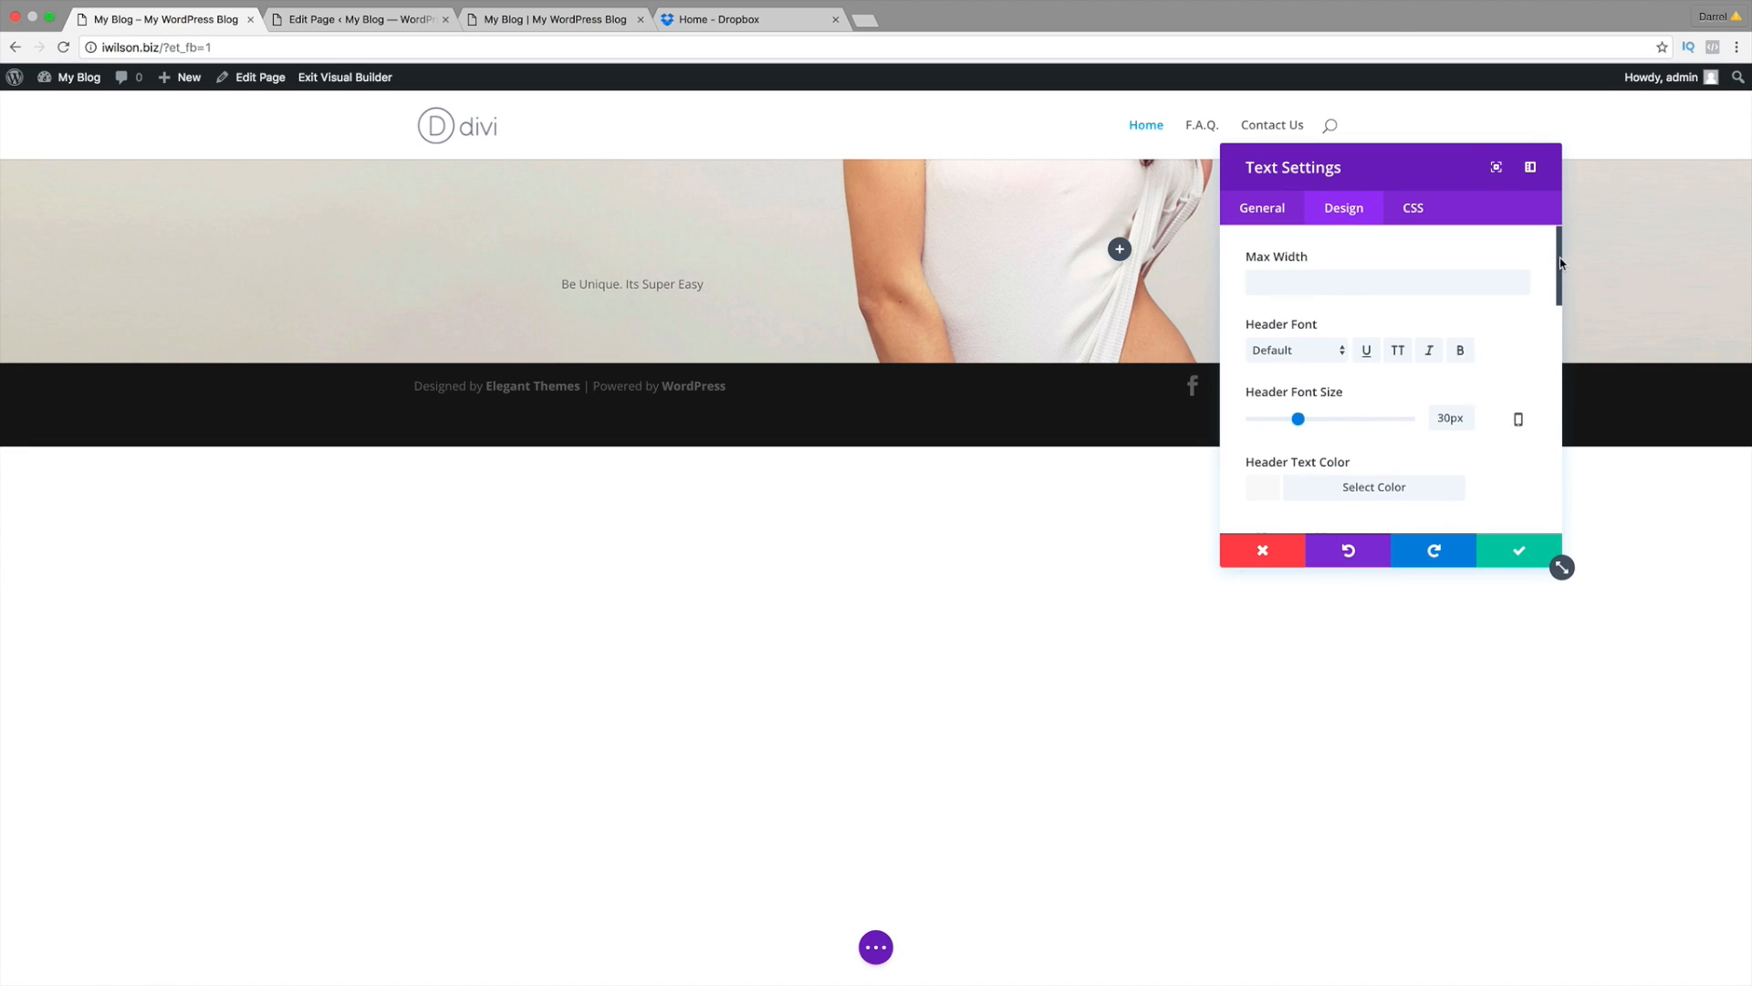
Step: Try Black Ops One, Coming Soon and Josefin Slab, settle on Raleway, and enlarge the font size
left_click_drag(1561, 258, 1559, 347)
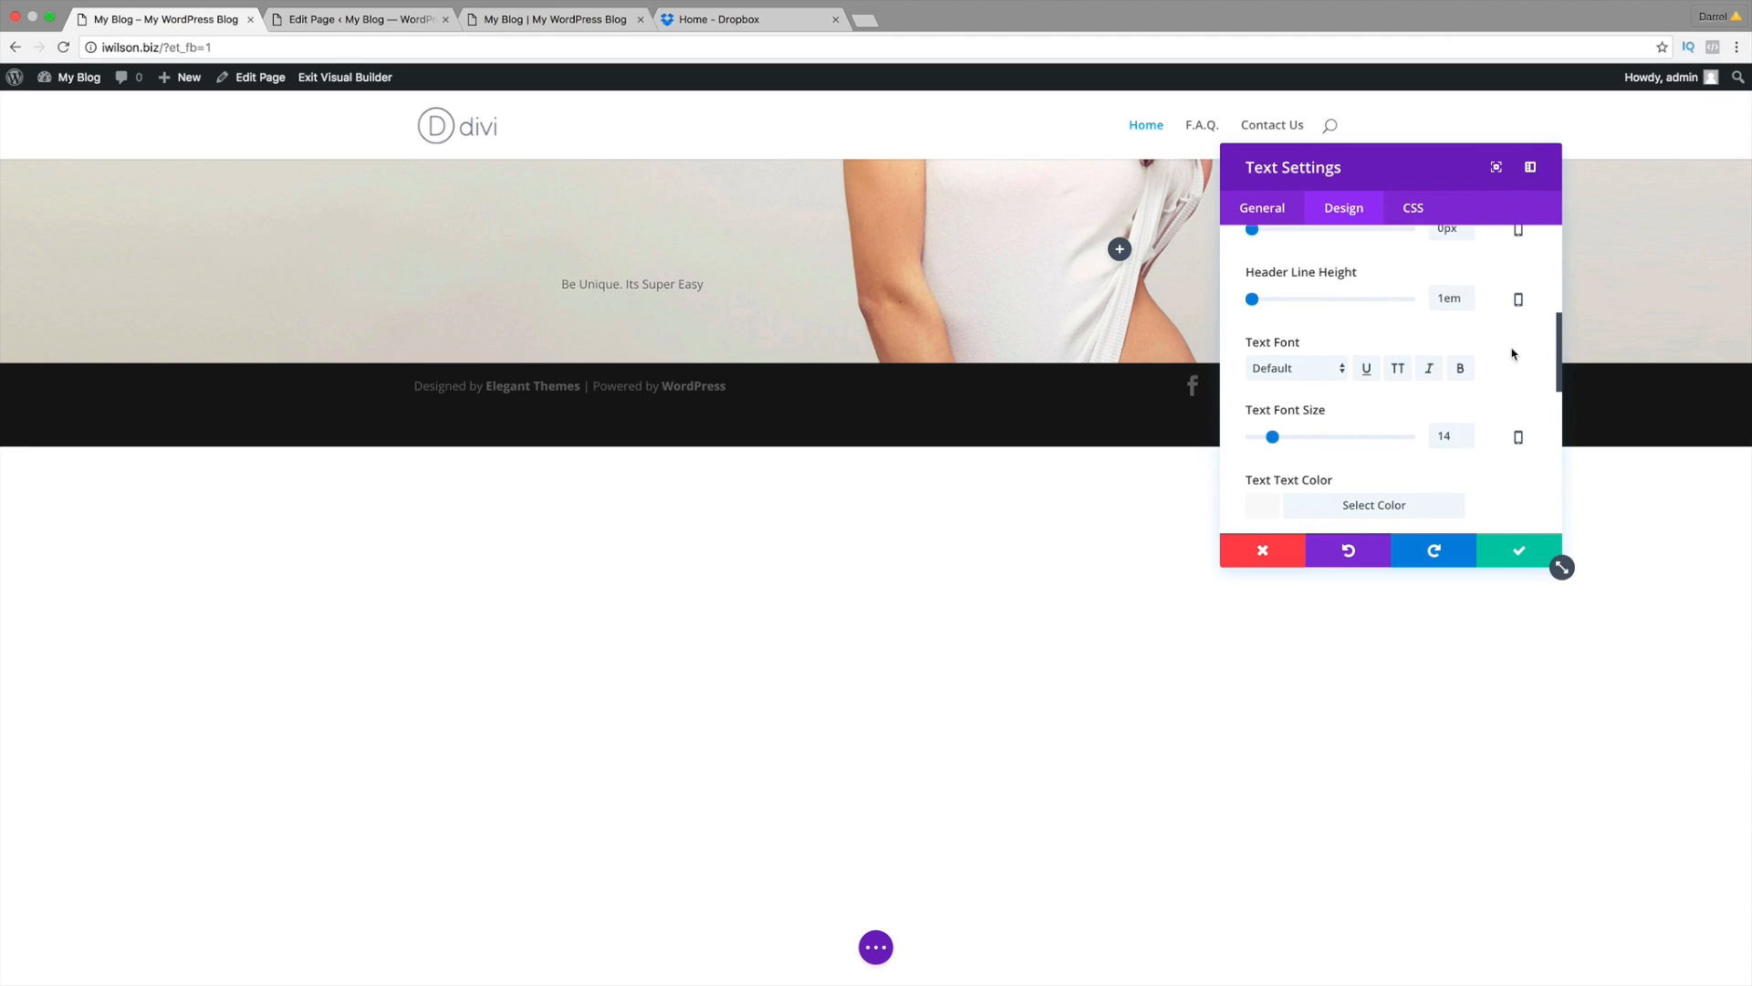
left_click(1293, 369)
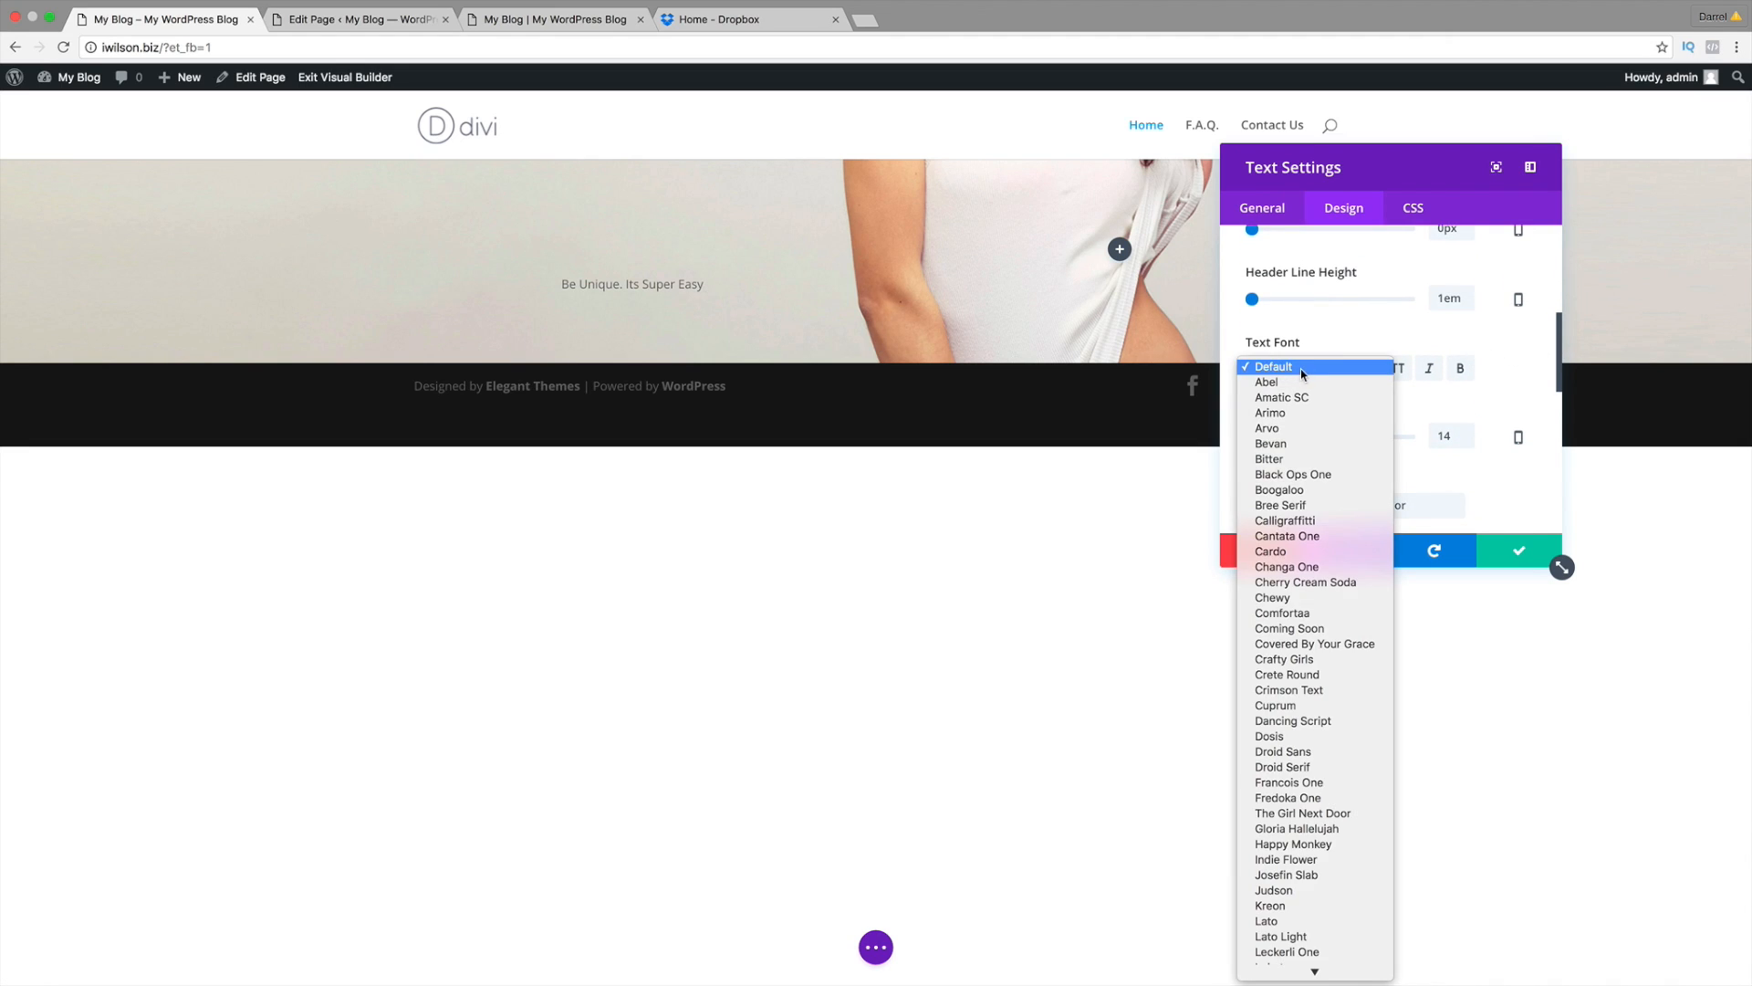
left_click(1299, 474)
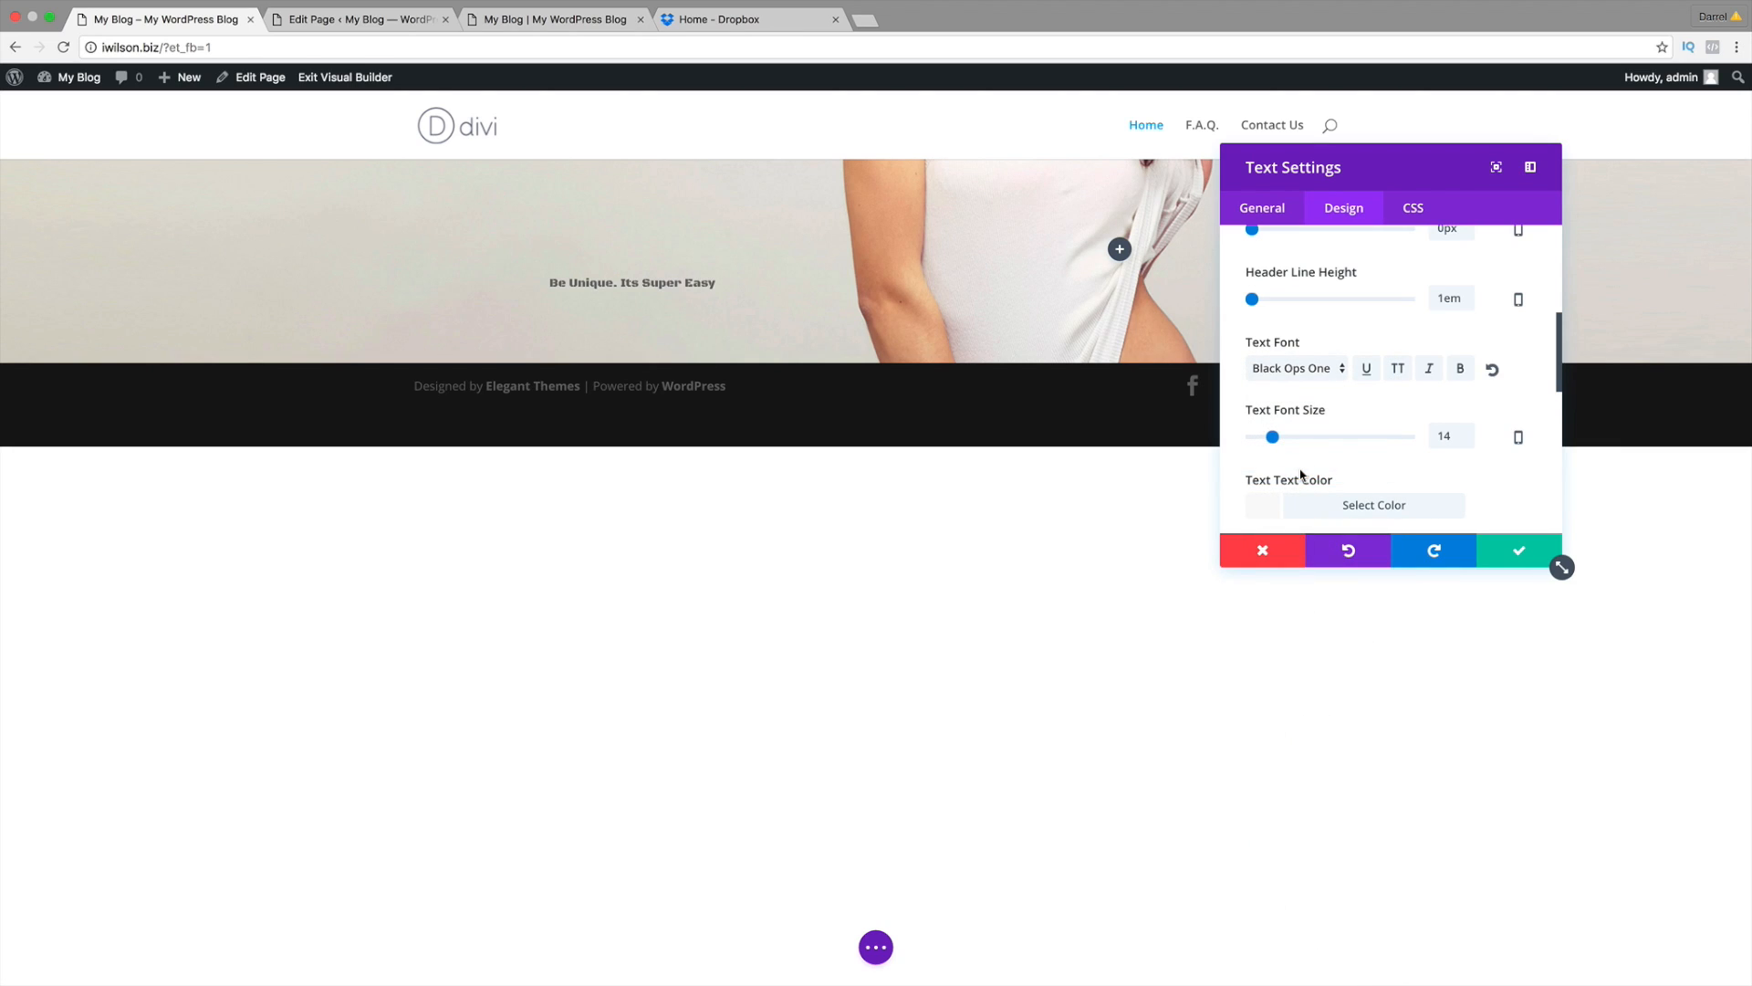
left_click(1305, 369)
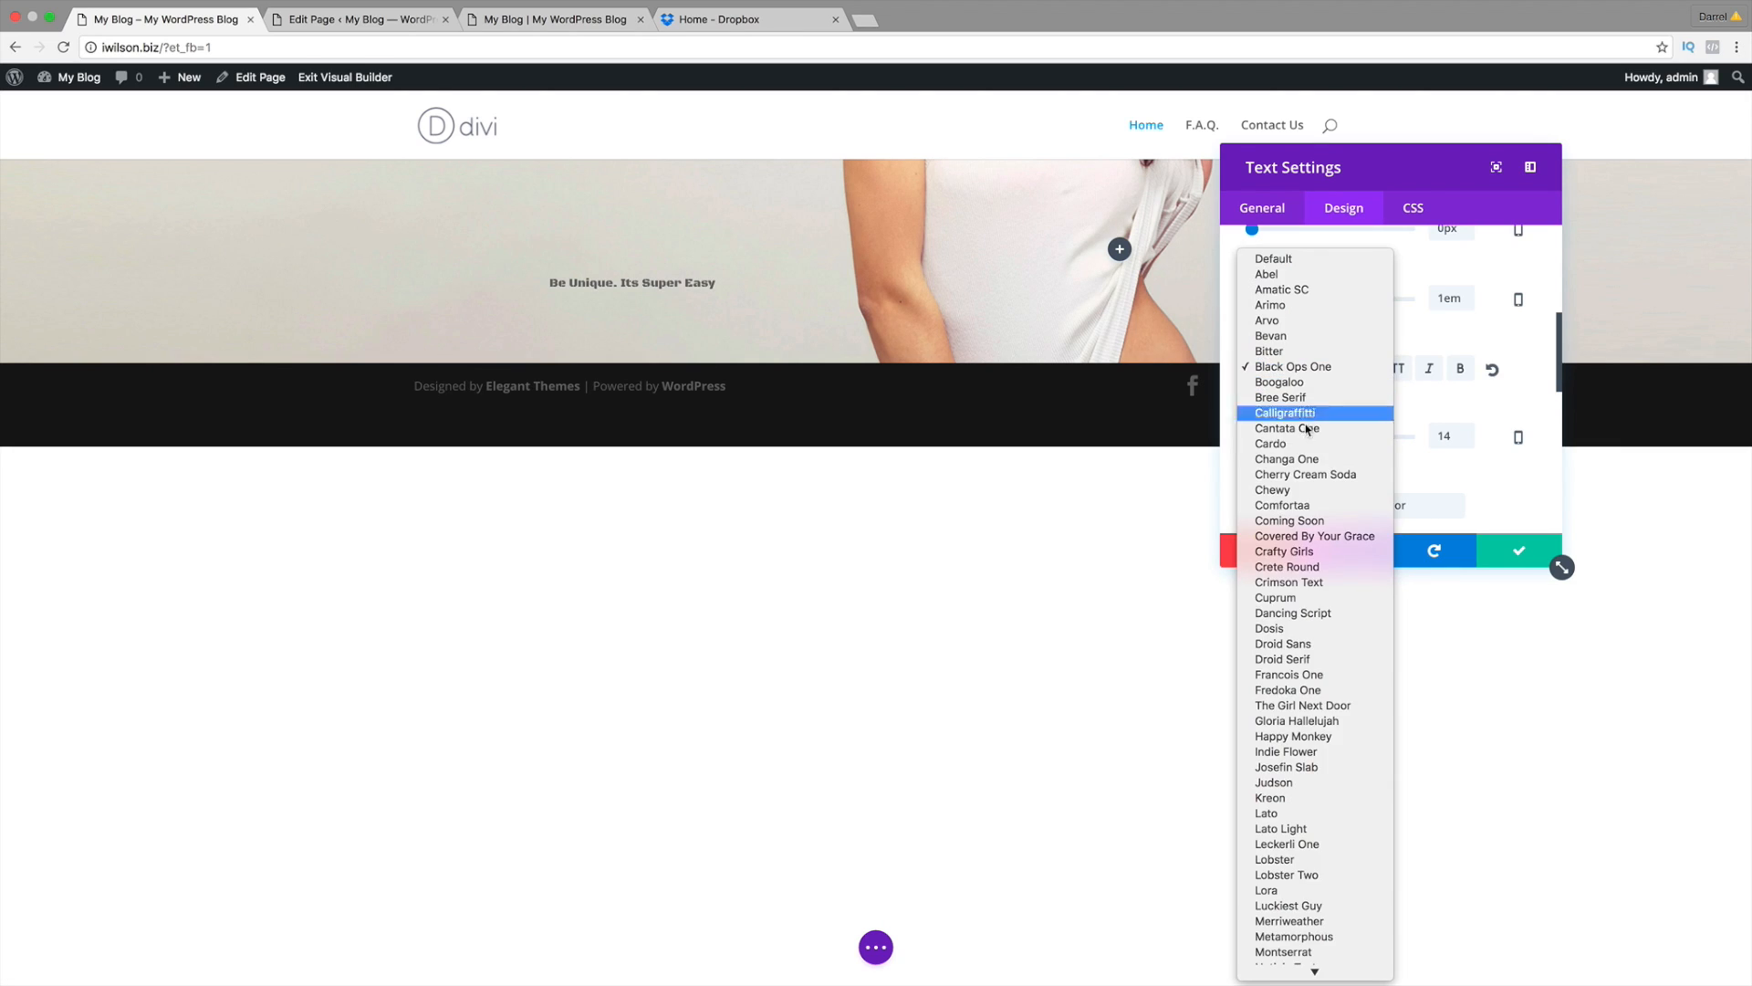
left_click(1308, 522)
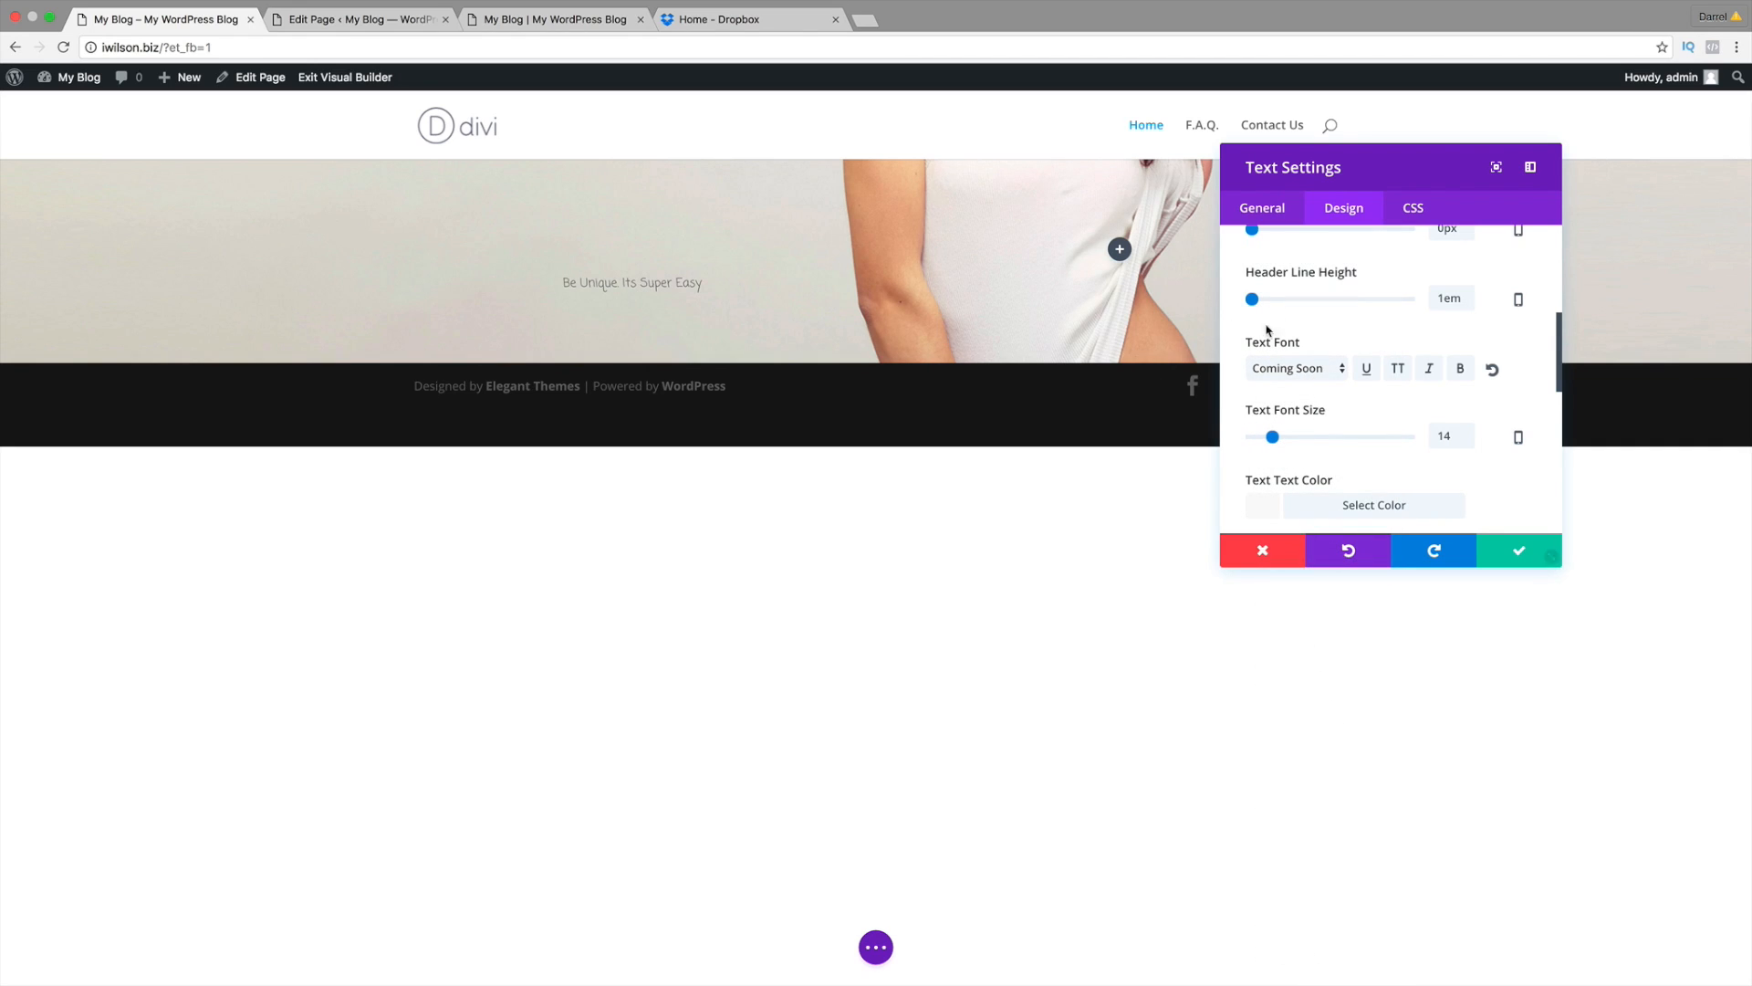
left_click(1278, 368)
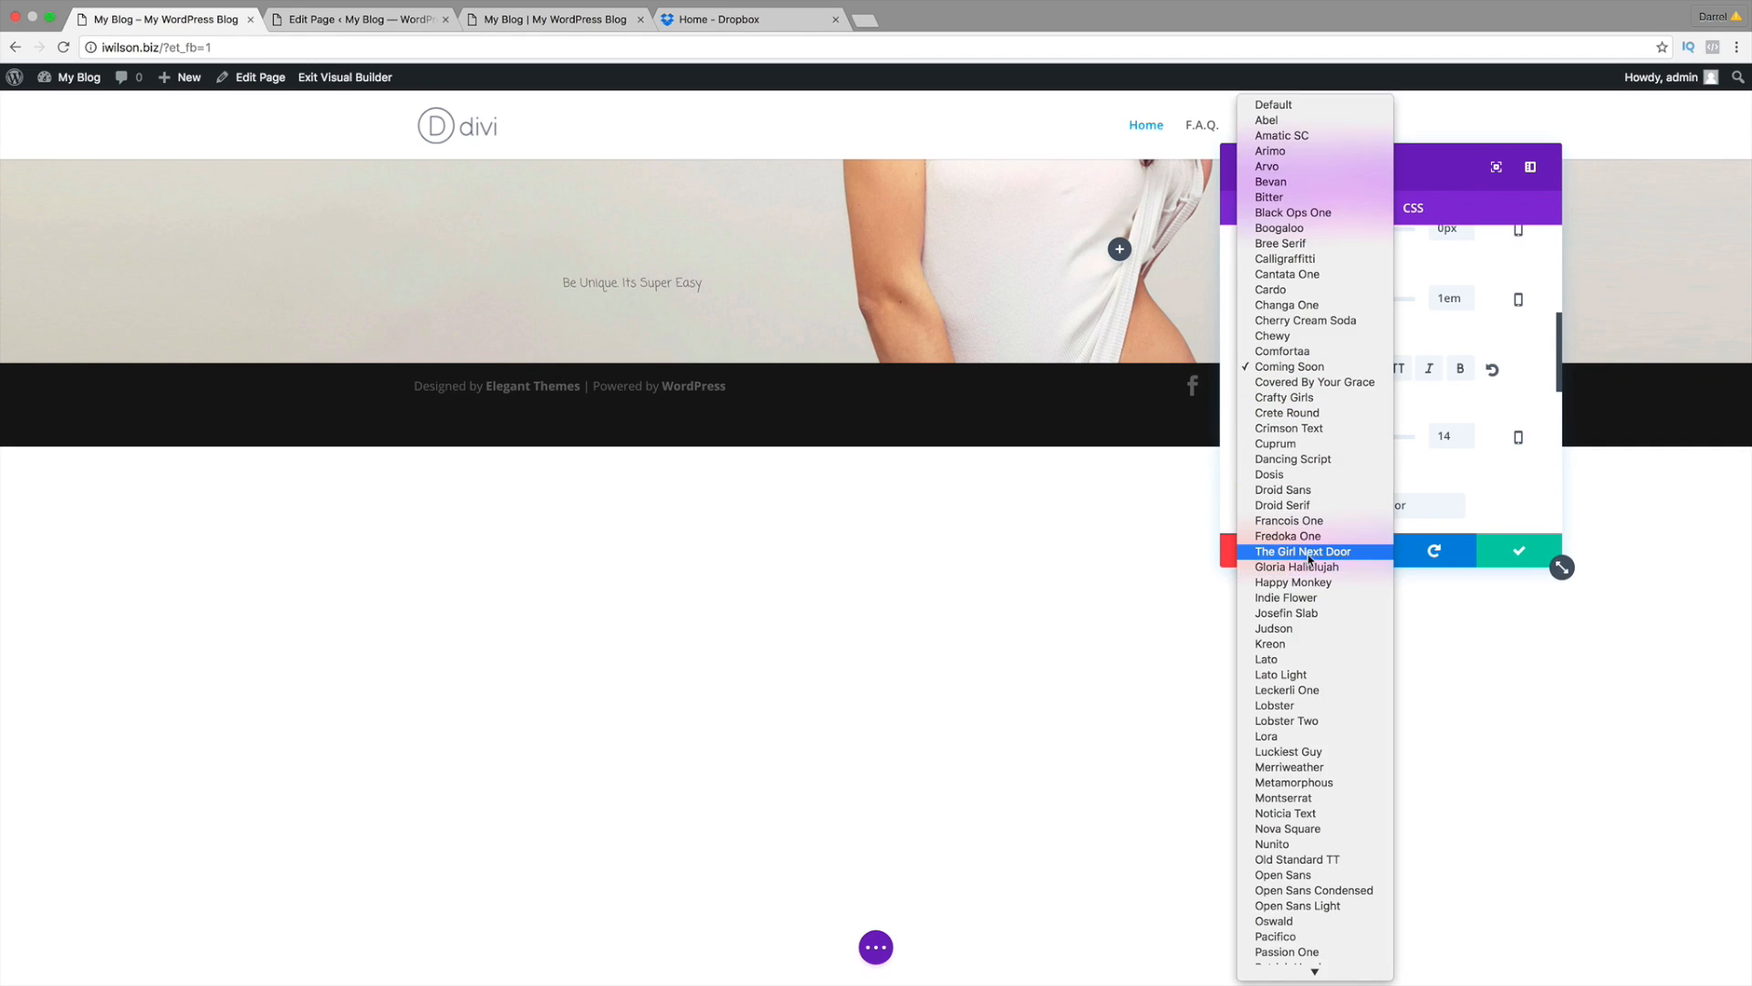
left_click(1310, 613)
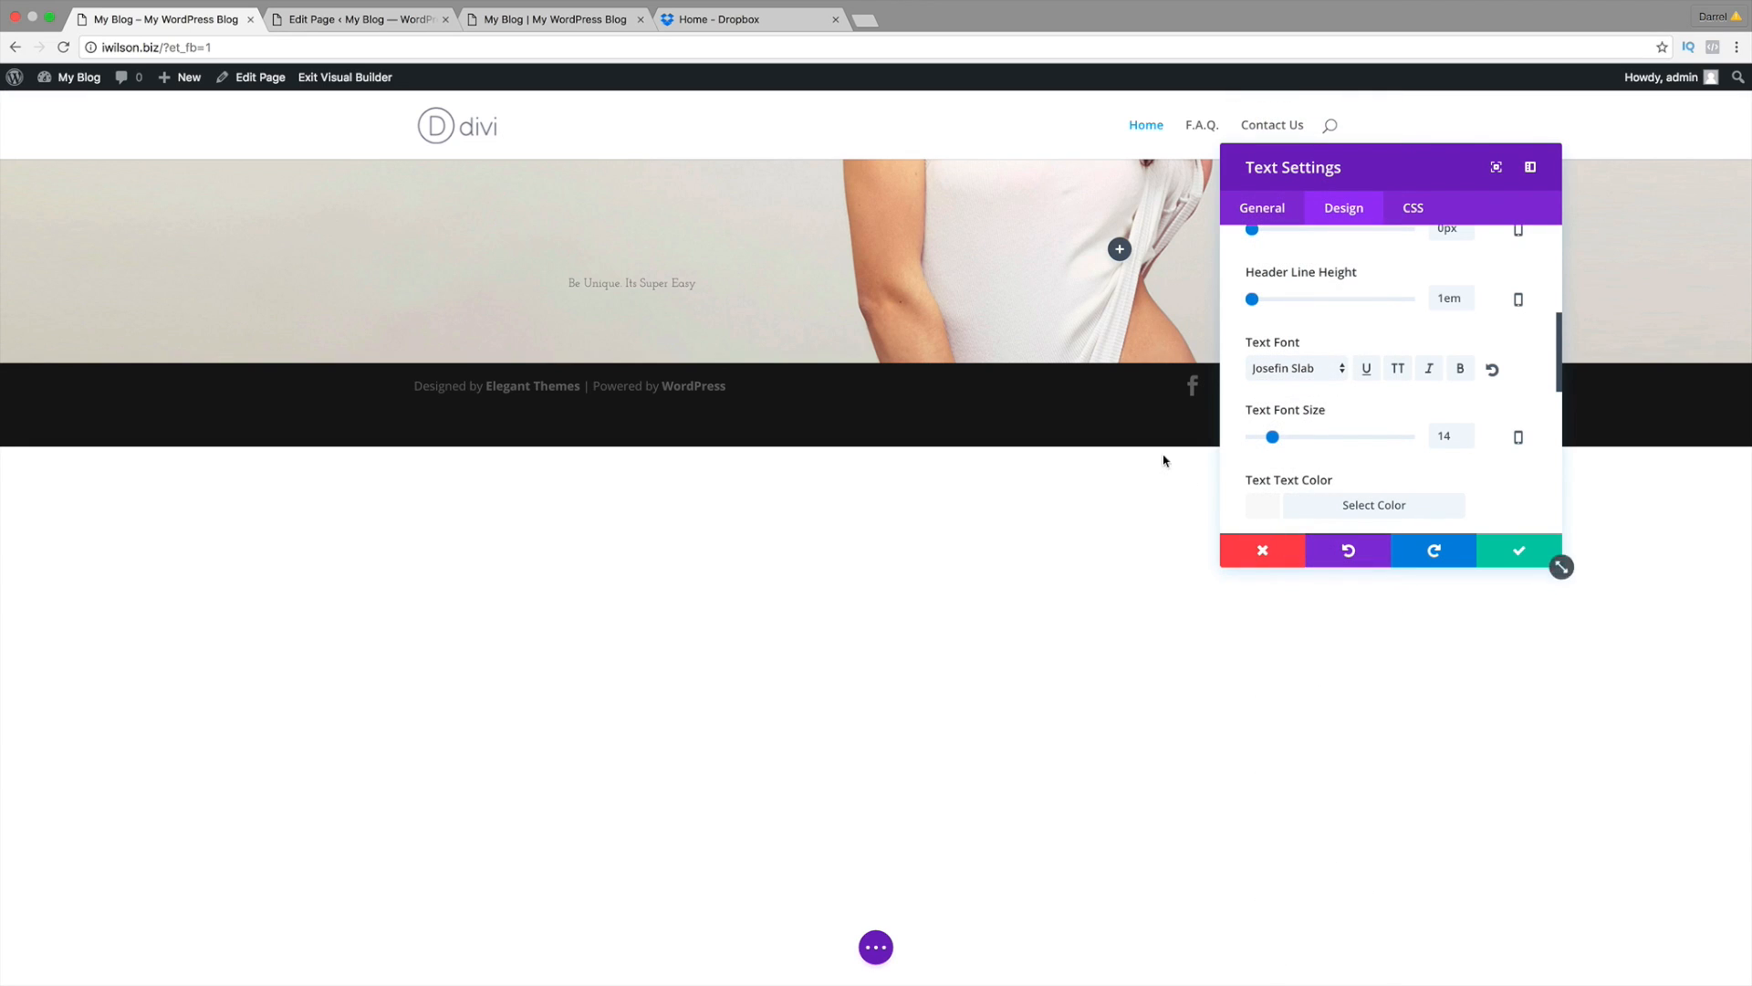
left_click(1287, 368)
left_click(1296, 843)
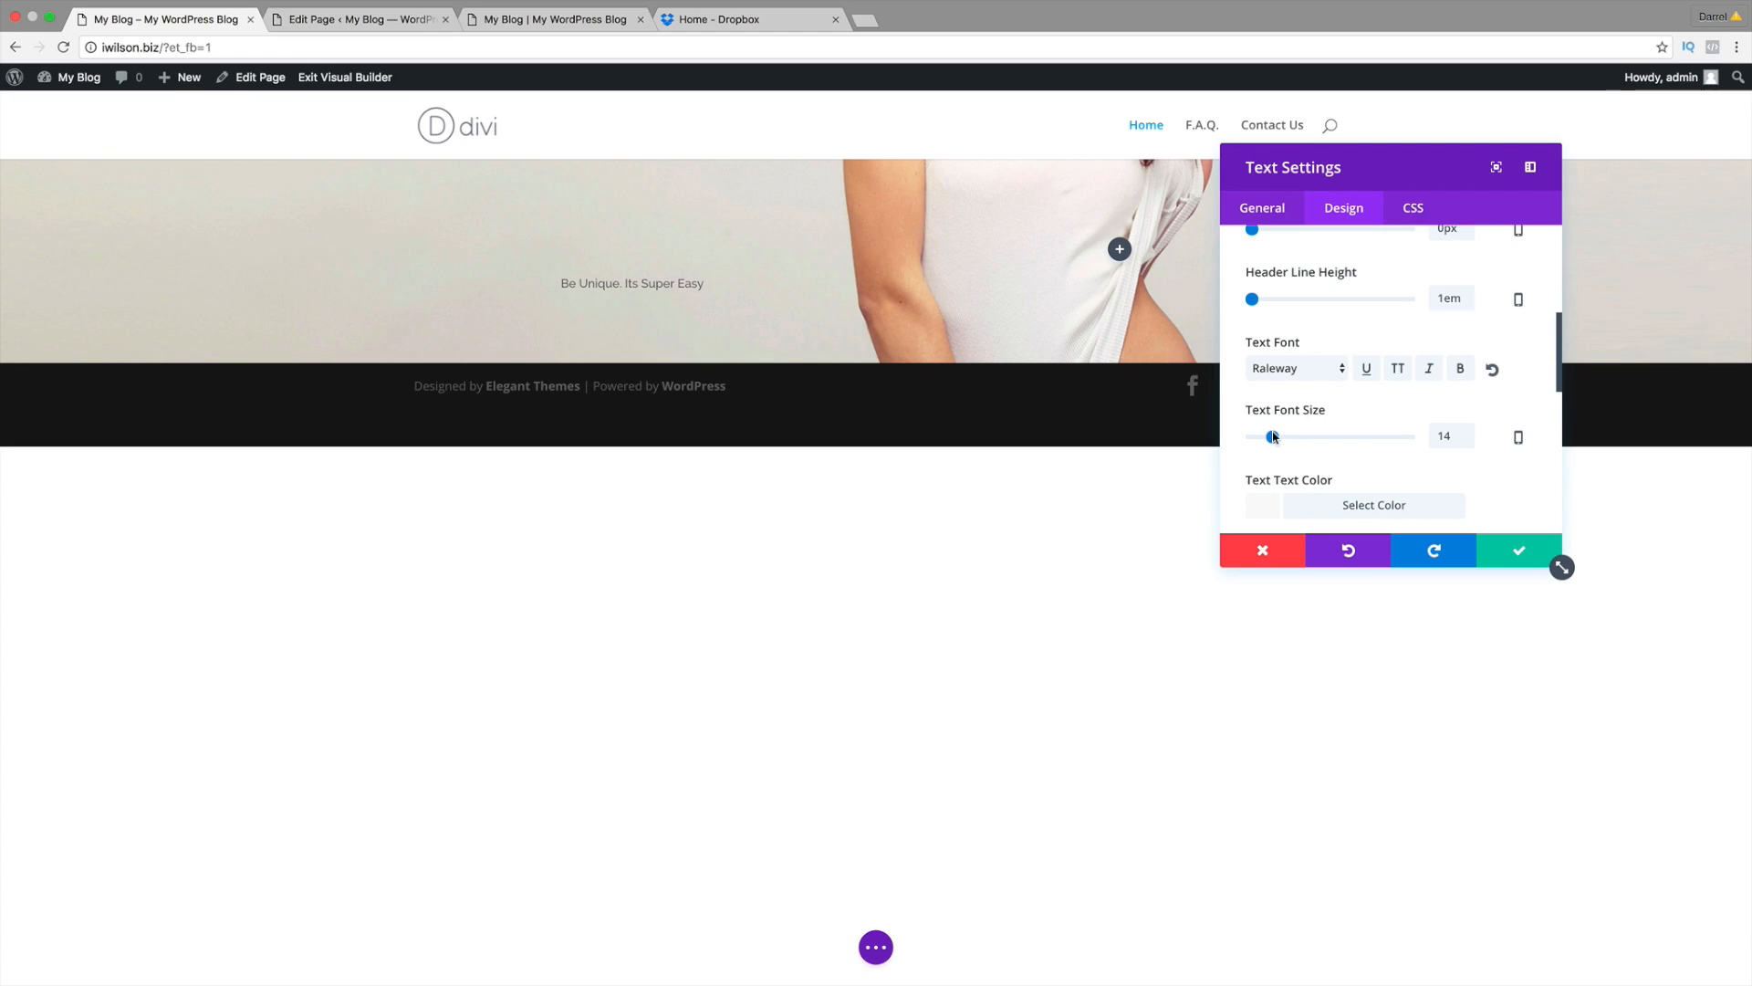
mouse_move(1273, 436)
left_mouse_down()
mouse_move(1346, 436)
mouse_move(1286, 440)
left_mouse_up()
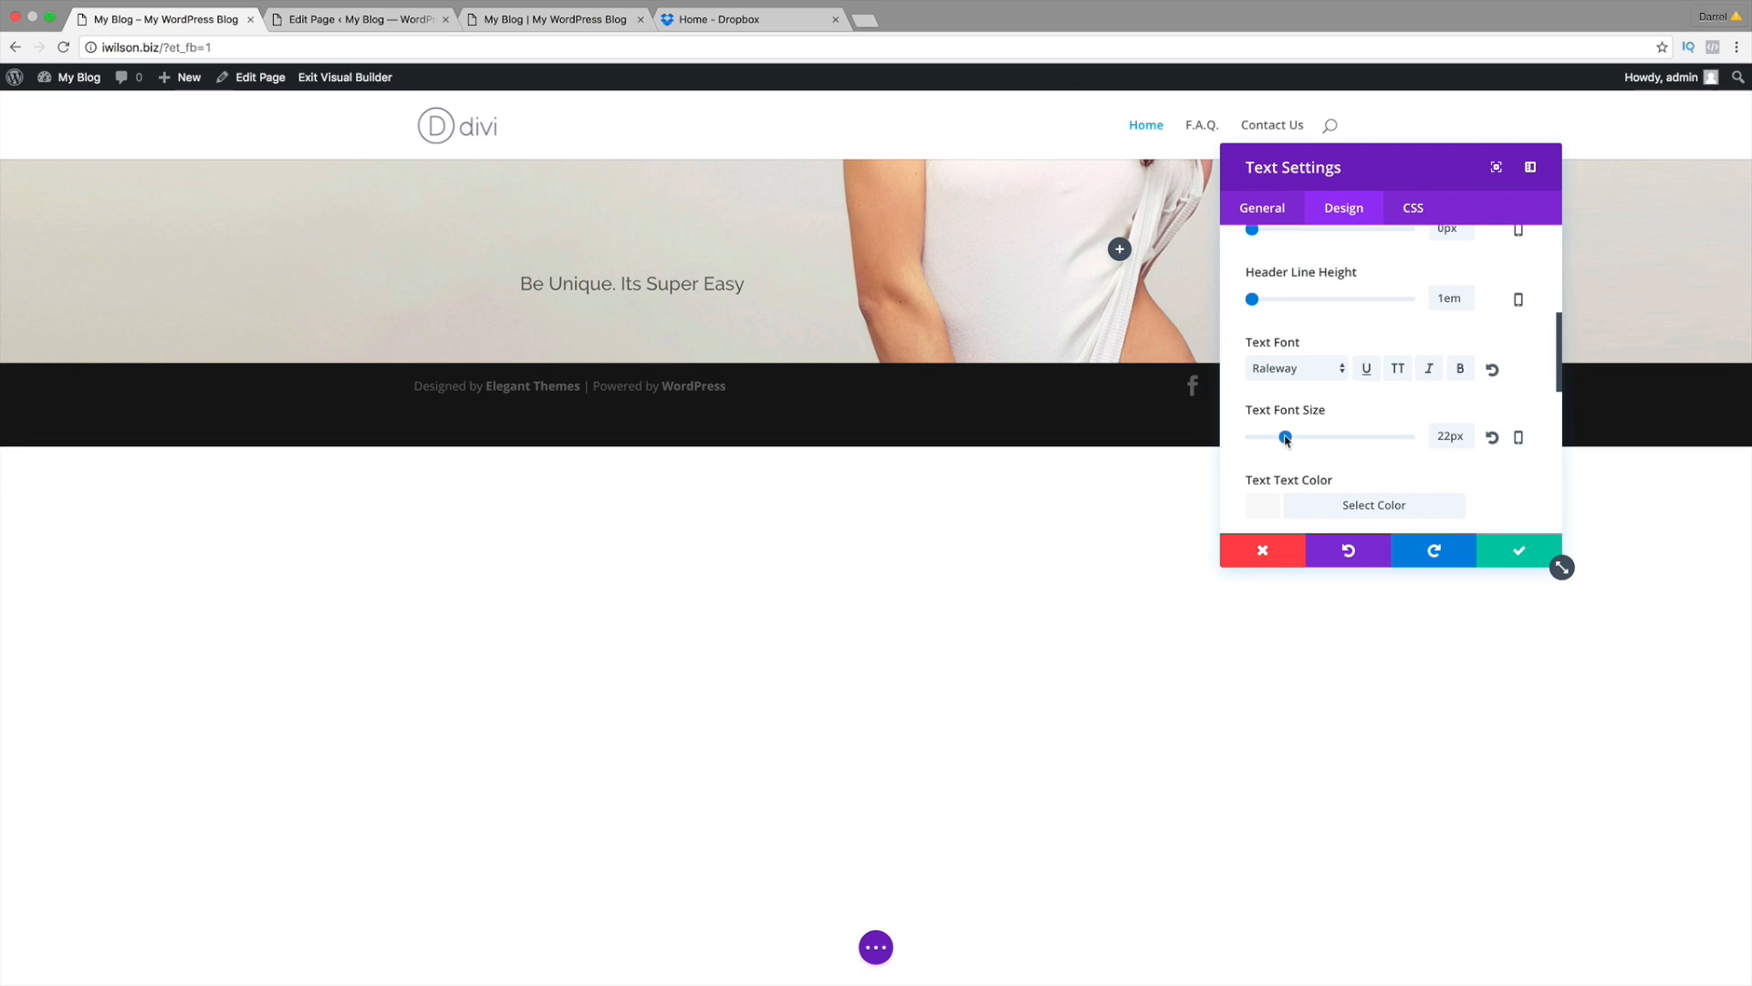
Step: Make the subtitle text colour black
scroll(1306, 460, "down", 2)
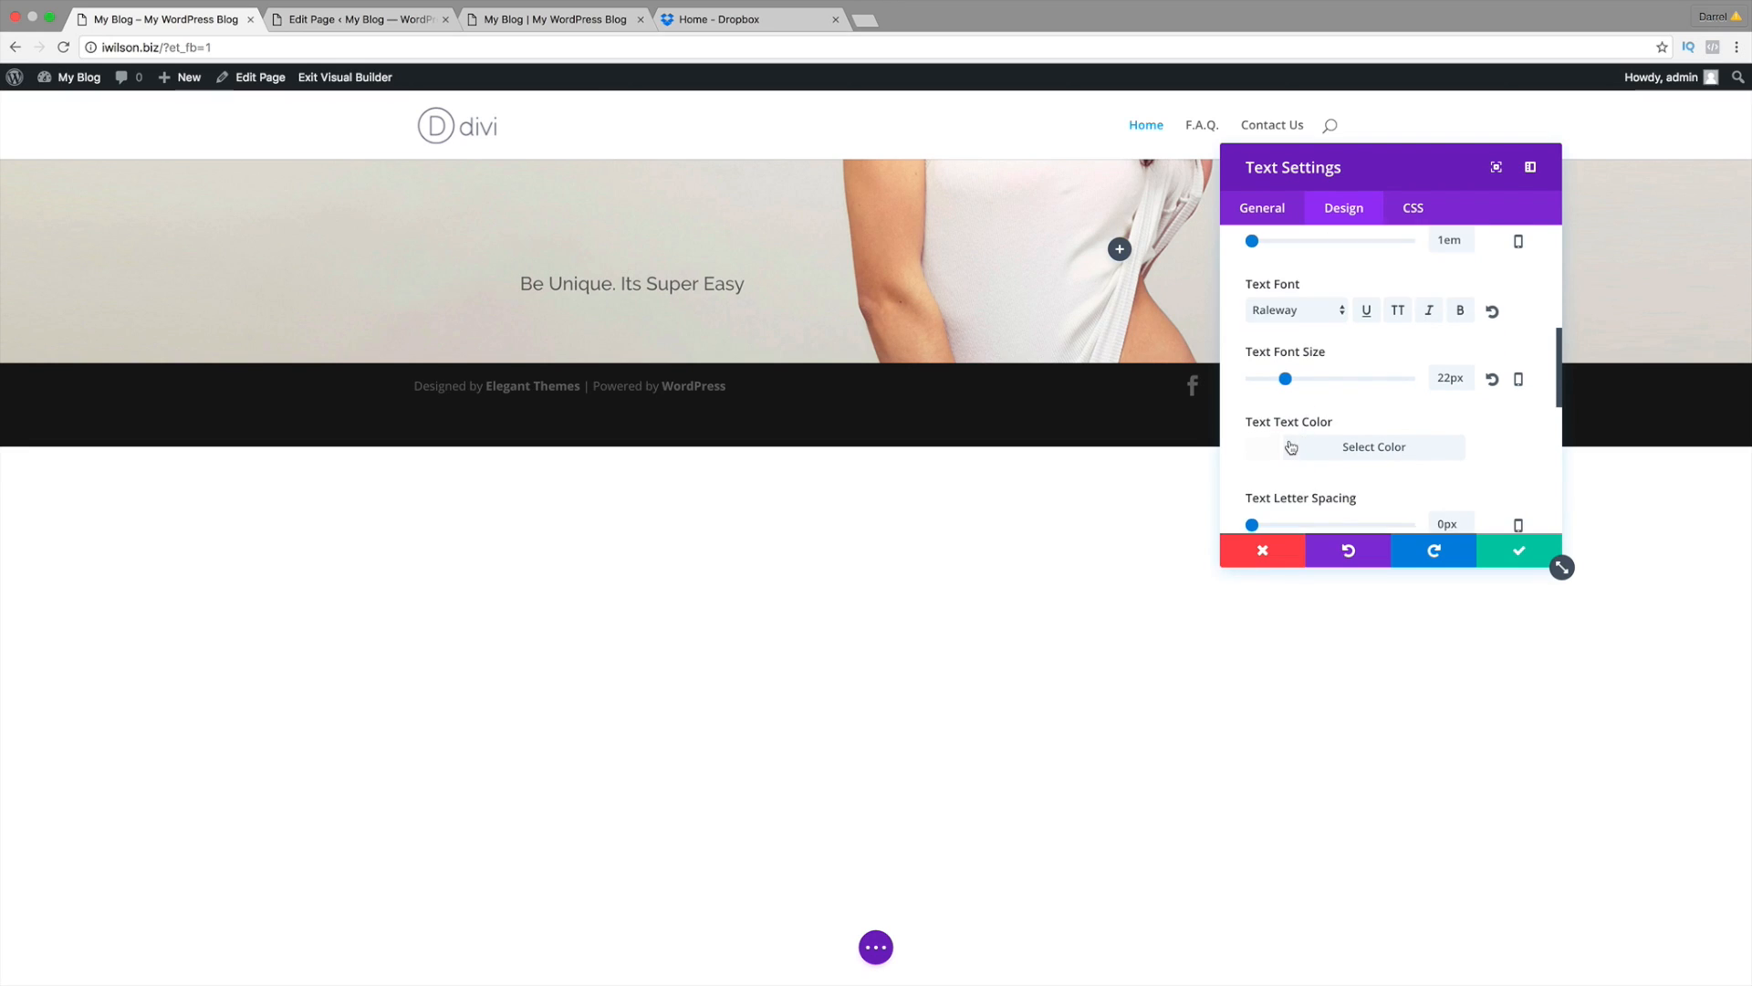
left_click(1274, 448)
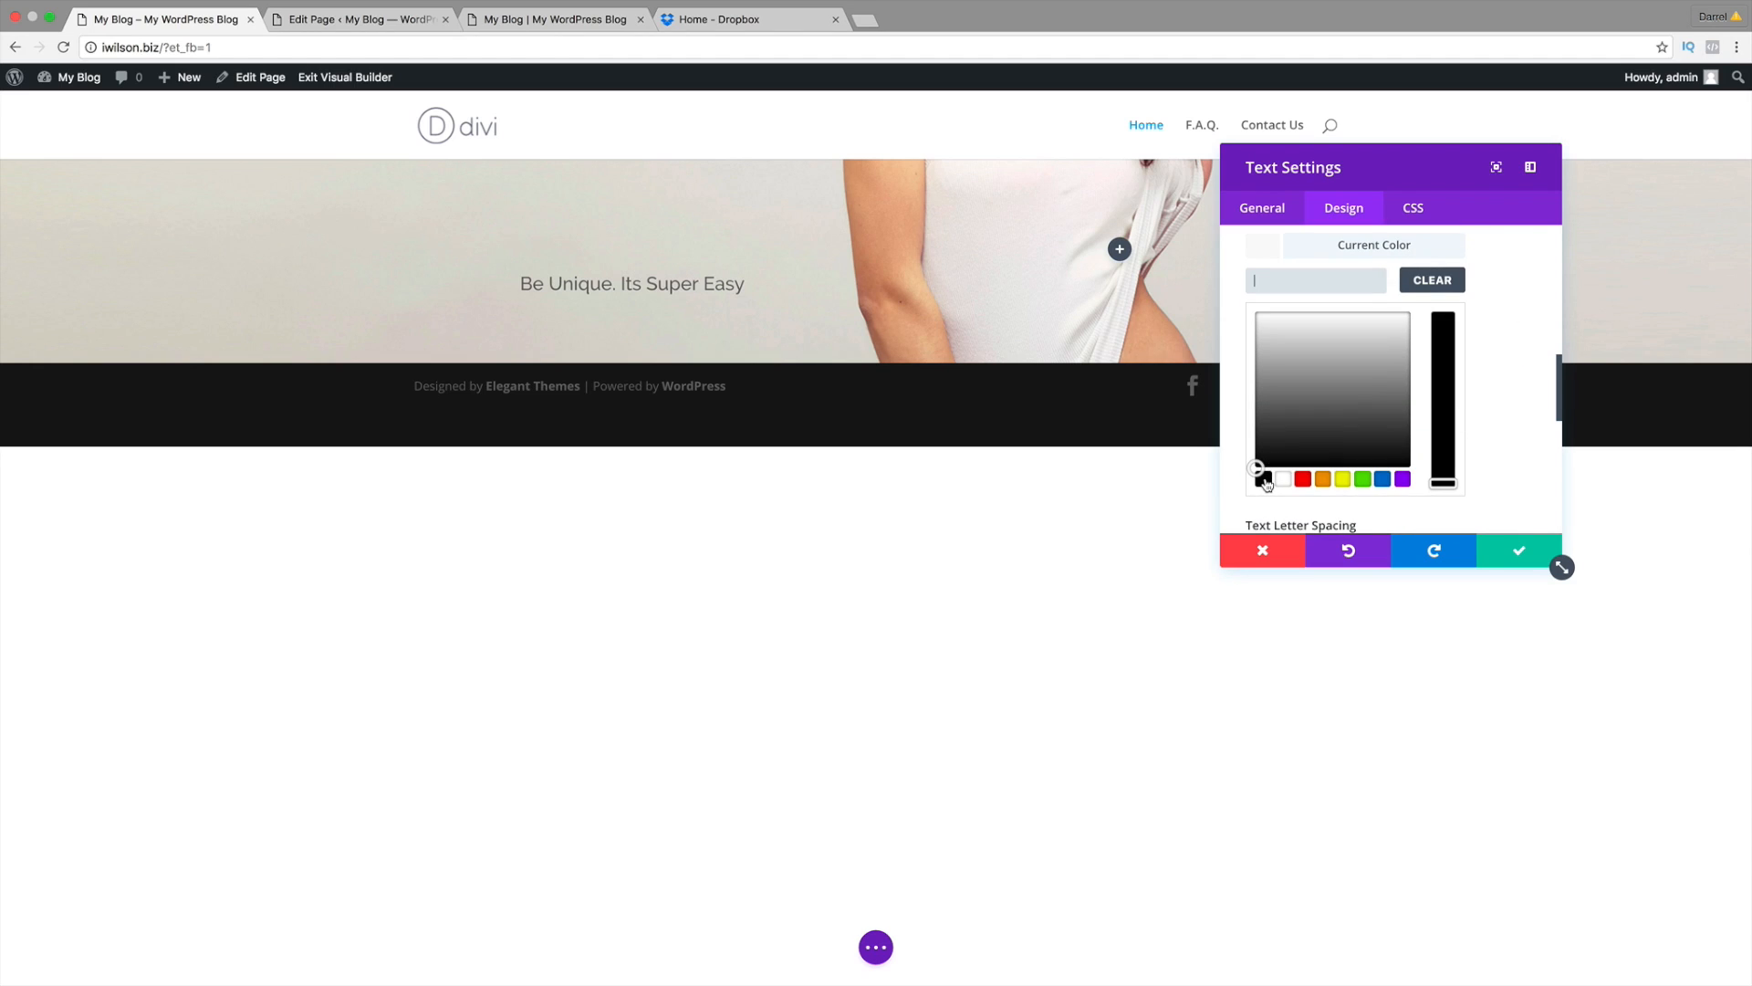
left_click(1264, 479)
Step: Try wider letter spacing and 1.8em line height, then reset them to 0px and 1.7em
scroll(1488, 421, "down", 3)
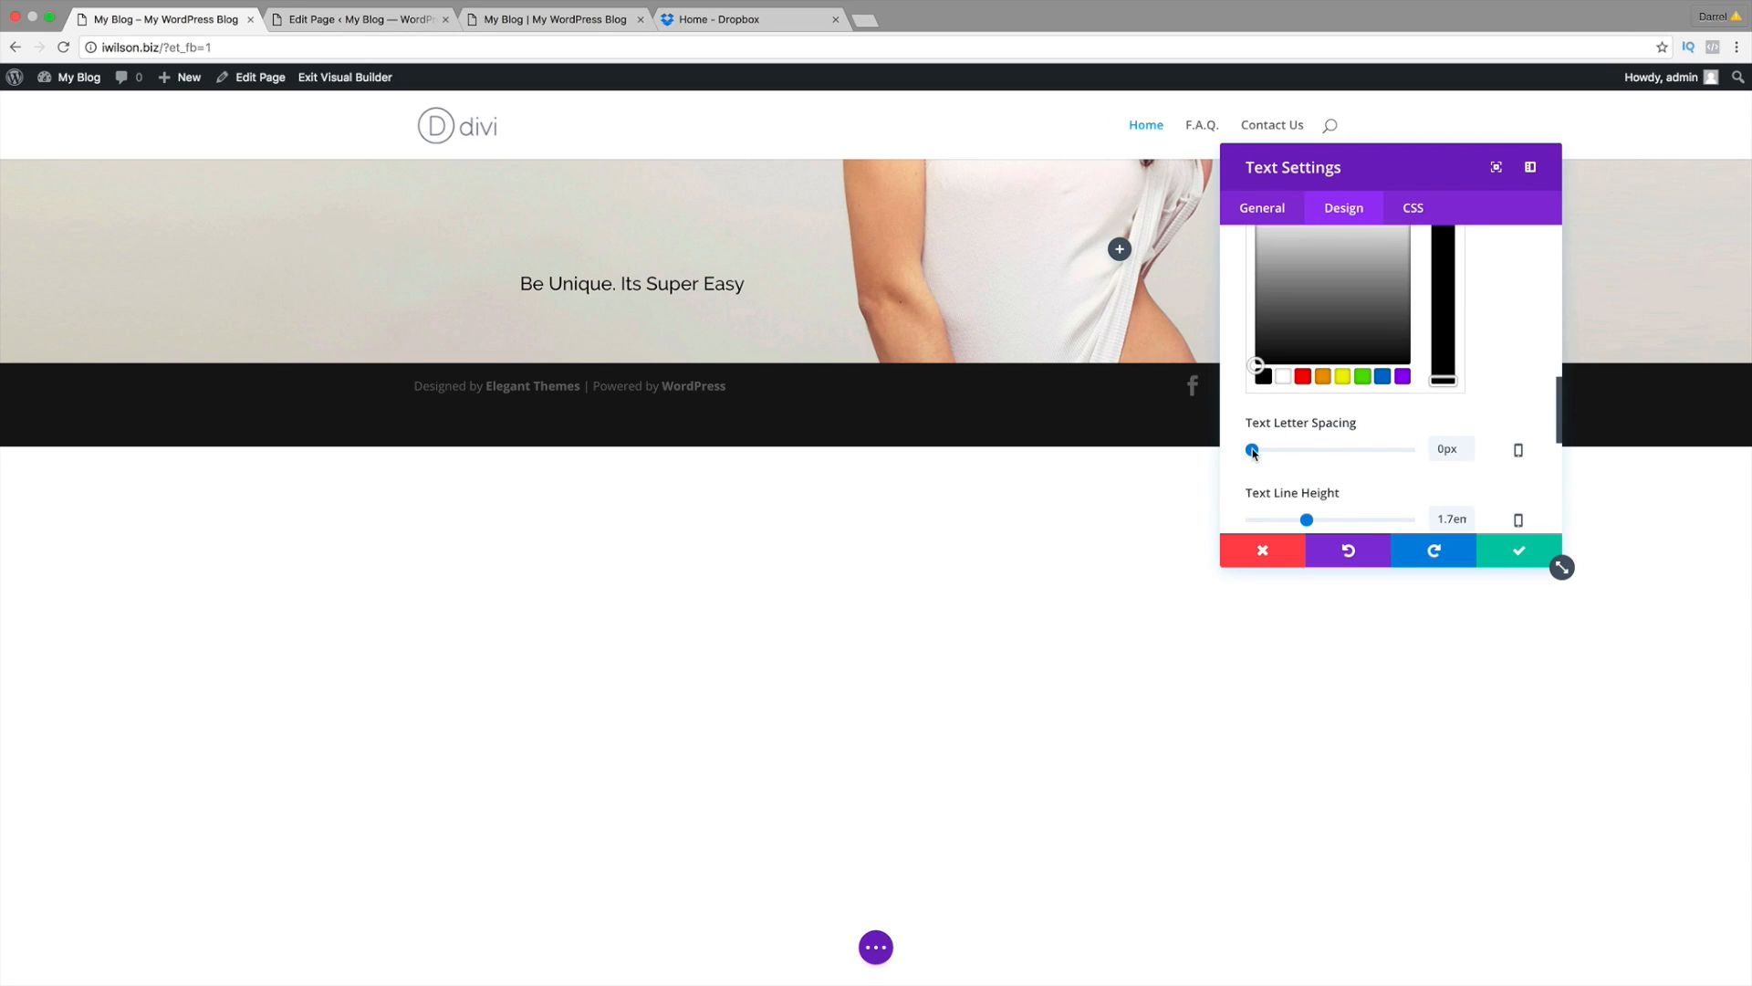
left_click_drag(1253, 452, 1255, 452)
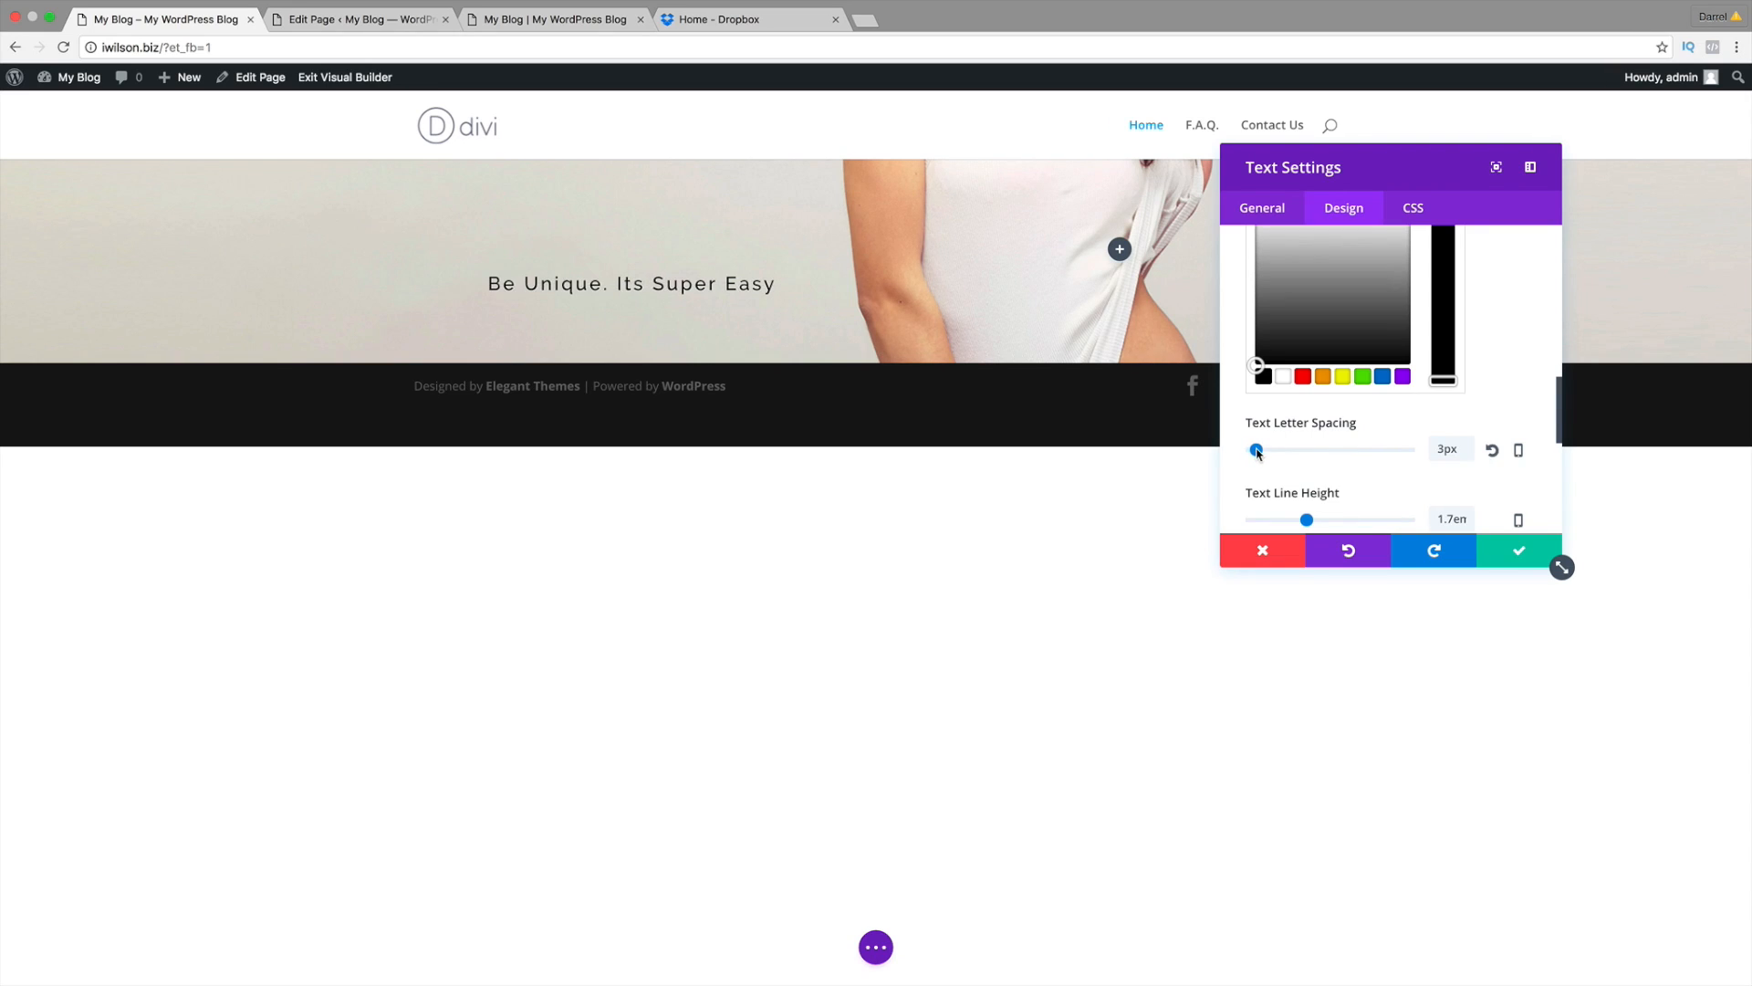
left_click_drag(1256, 452, 1256, 452)
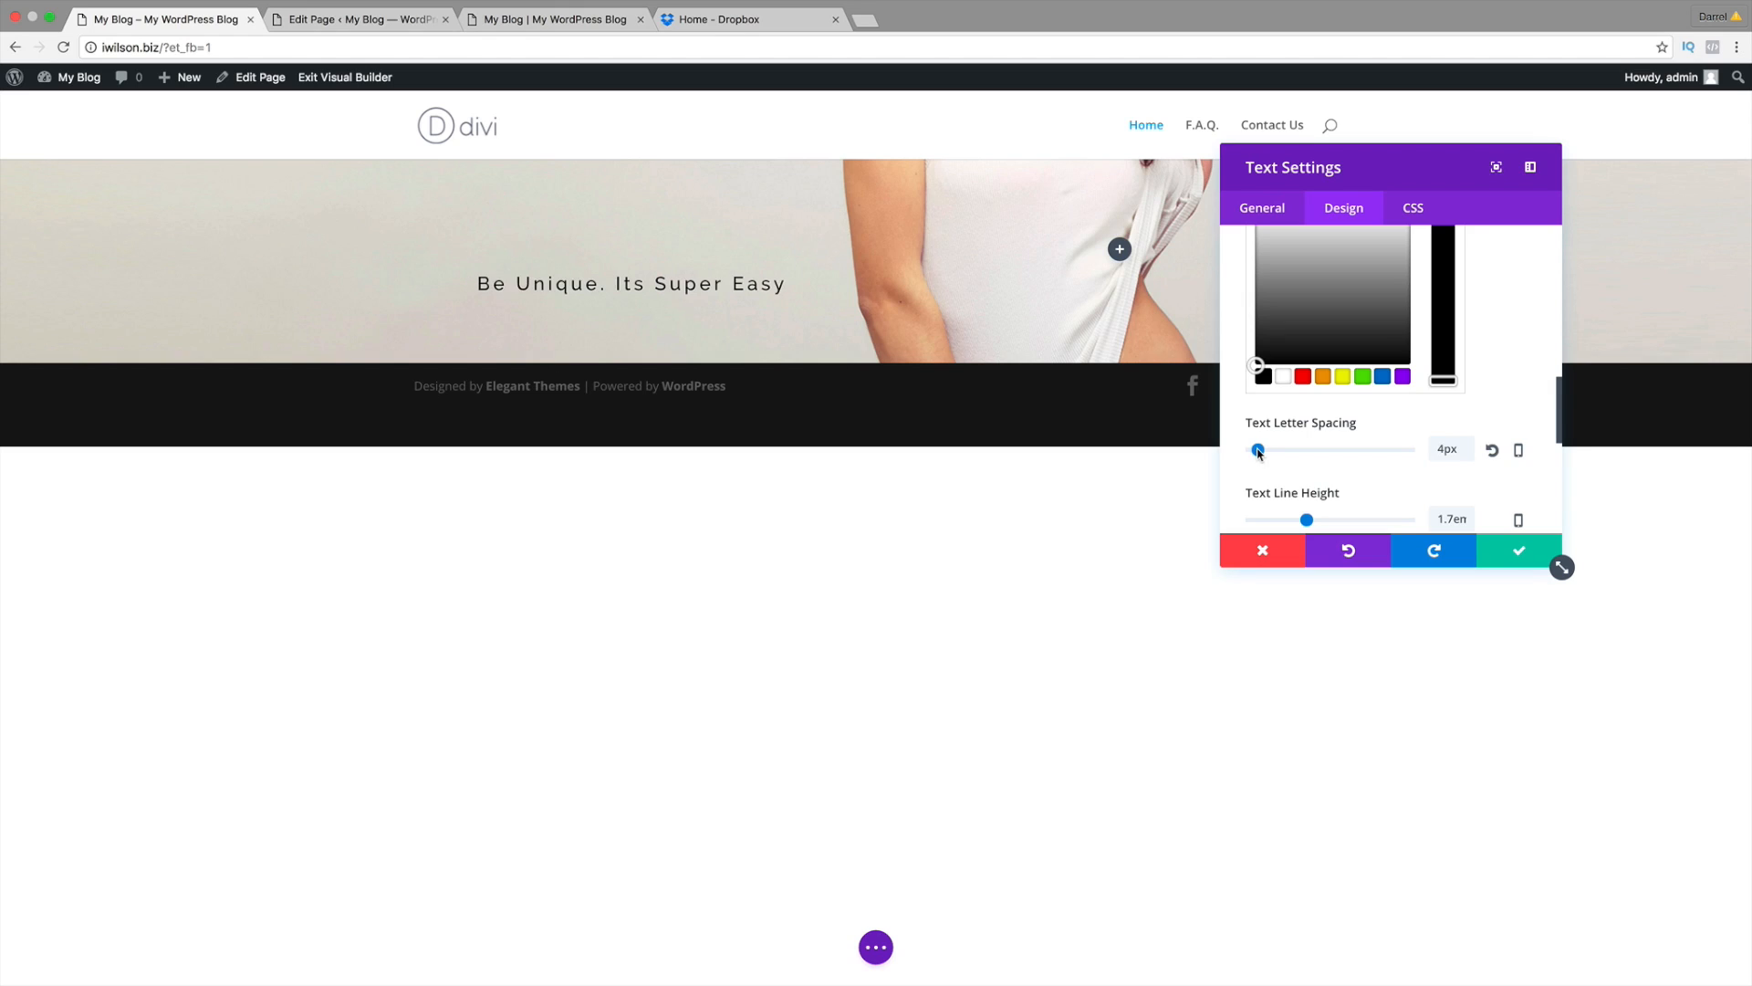
scroll(1479, 447, "down", 3)
scroll(1487, 386, "up", 1)
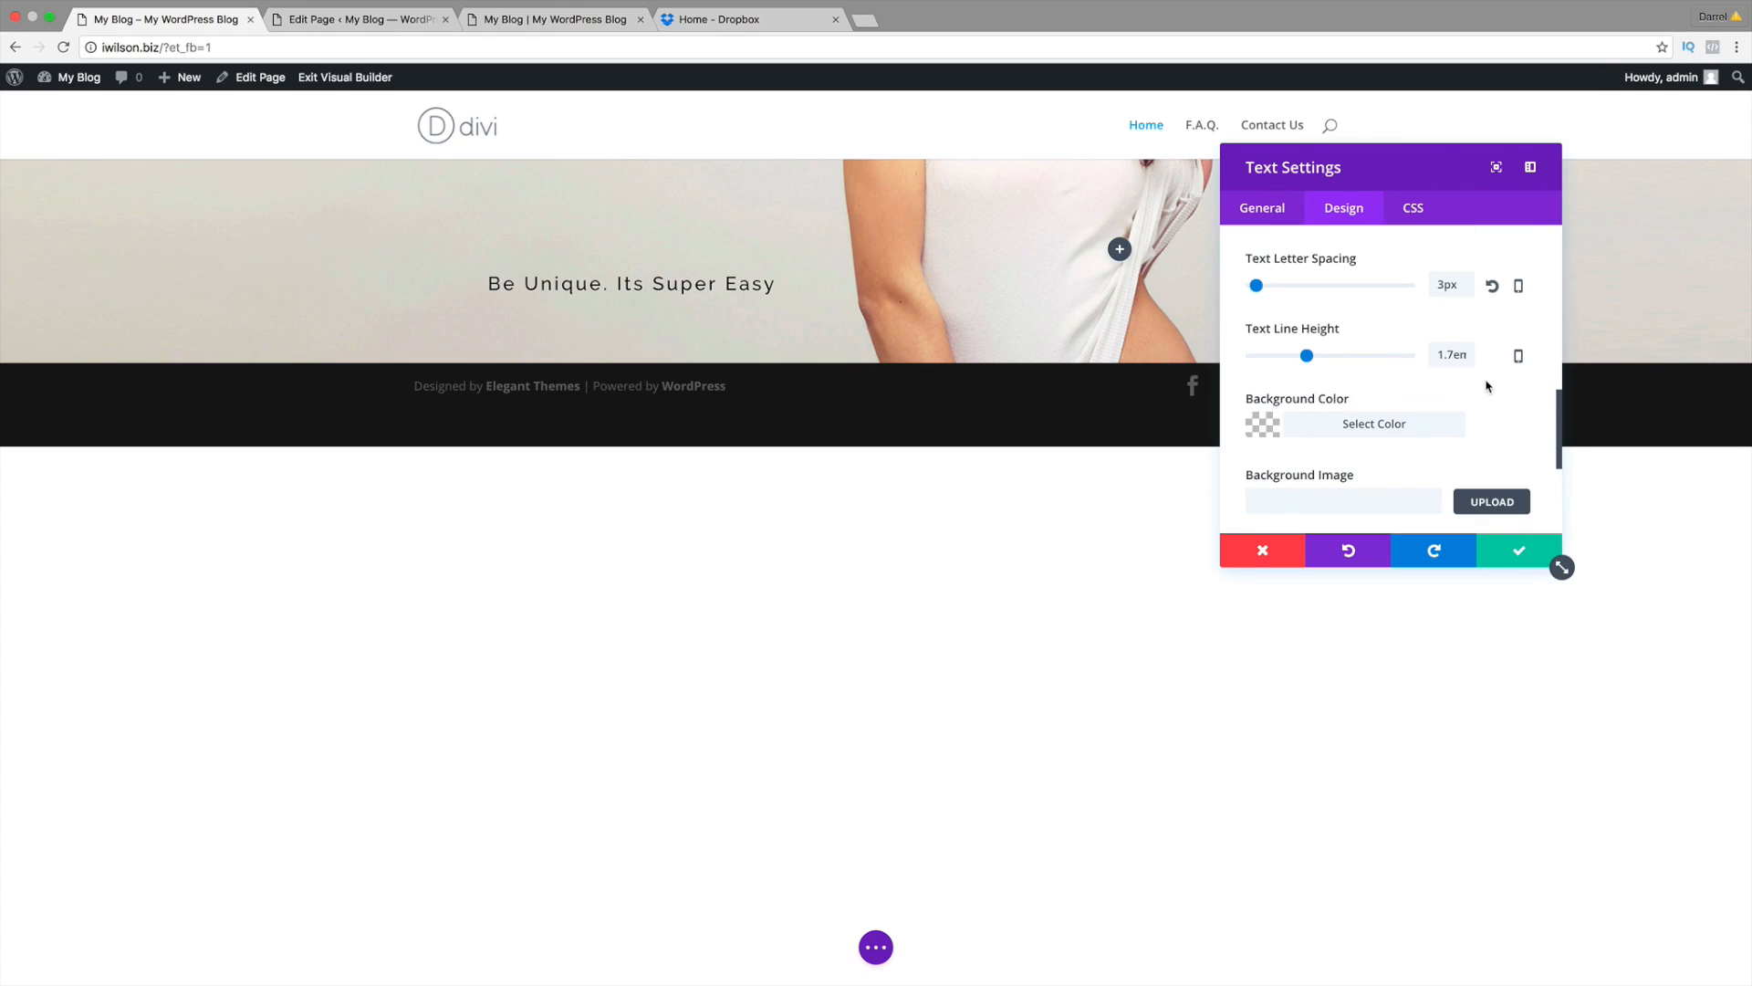
left_click(1492, 286)
scroll(1405, 328, "up", 1)
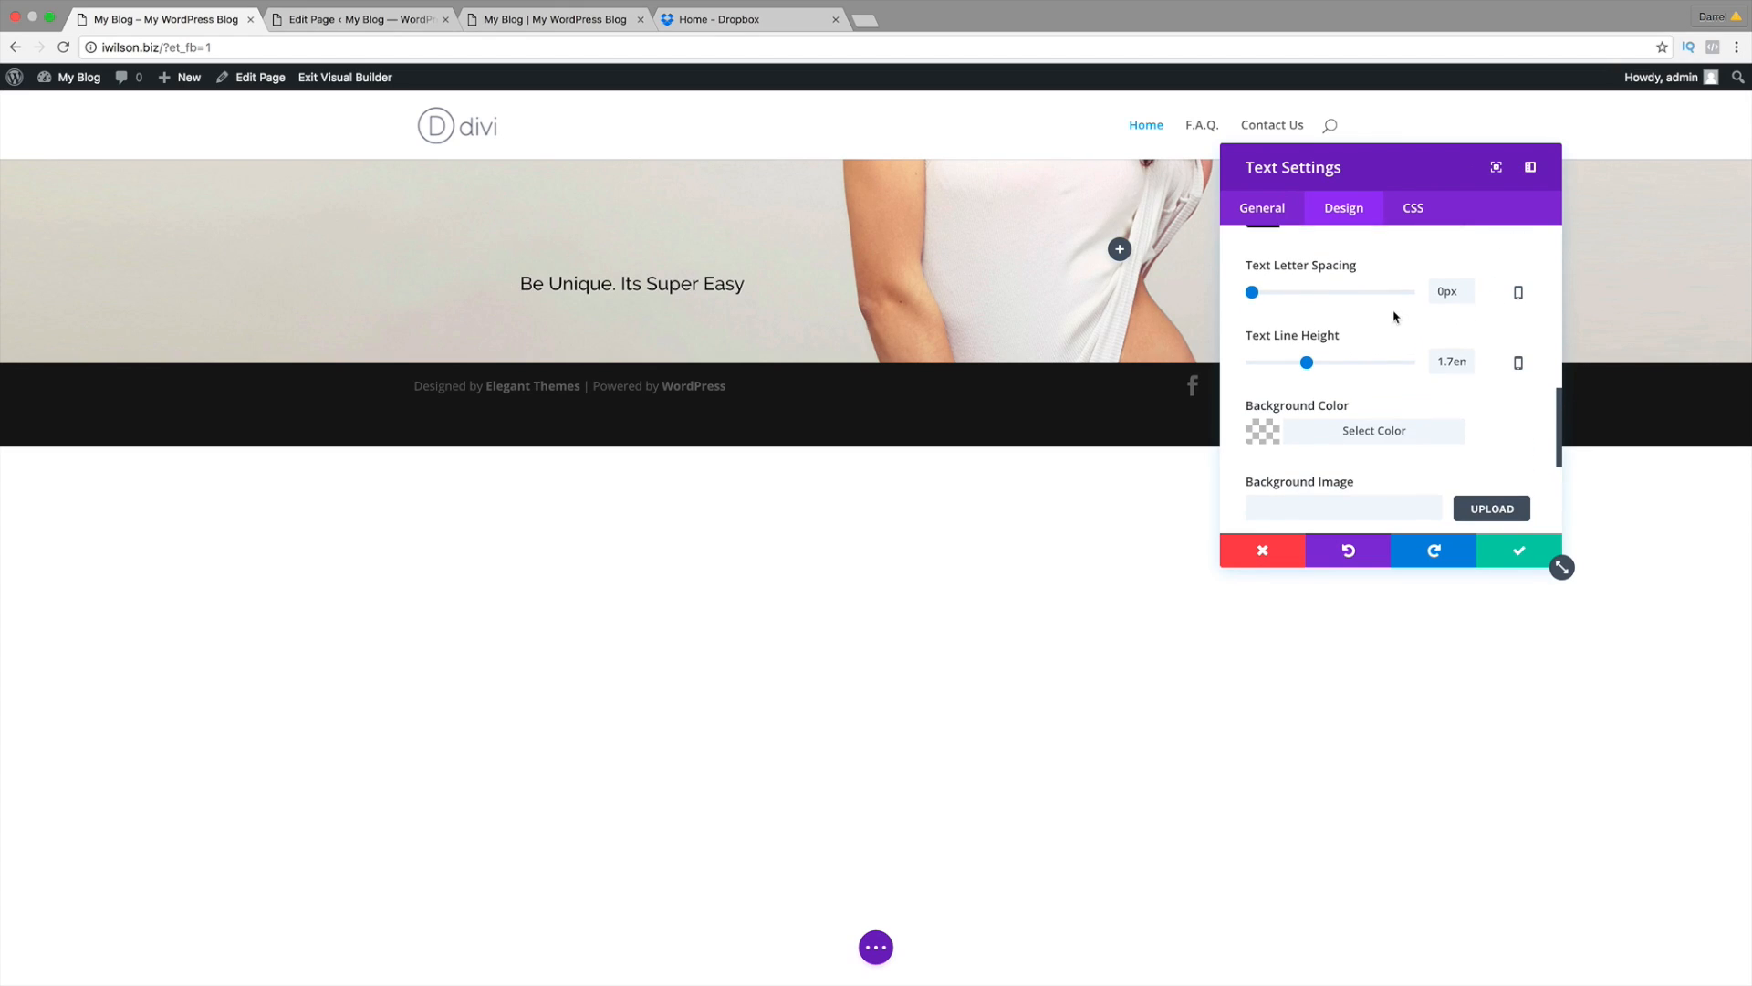
left_click_drag(1307, 362, 1314, 362)
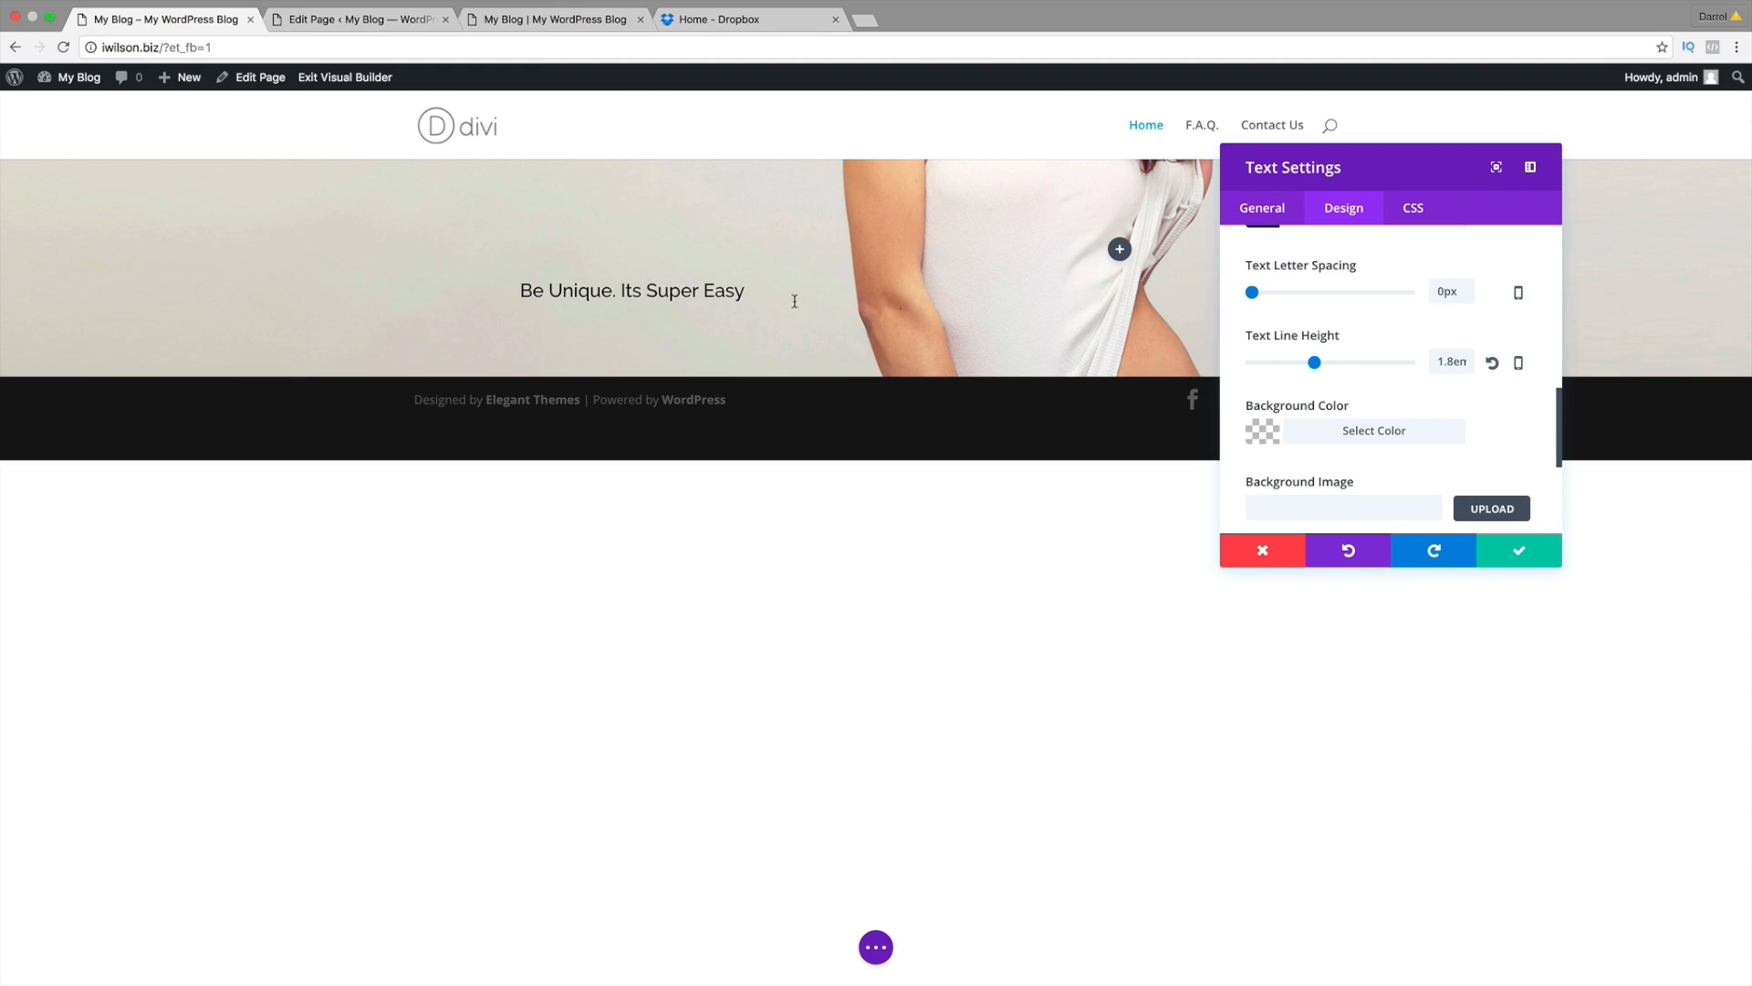
left_click(1492, 363)
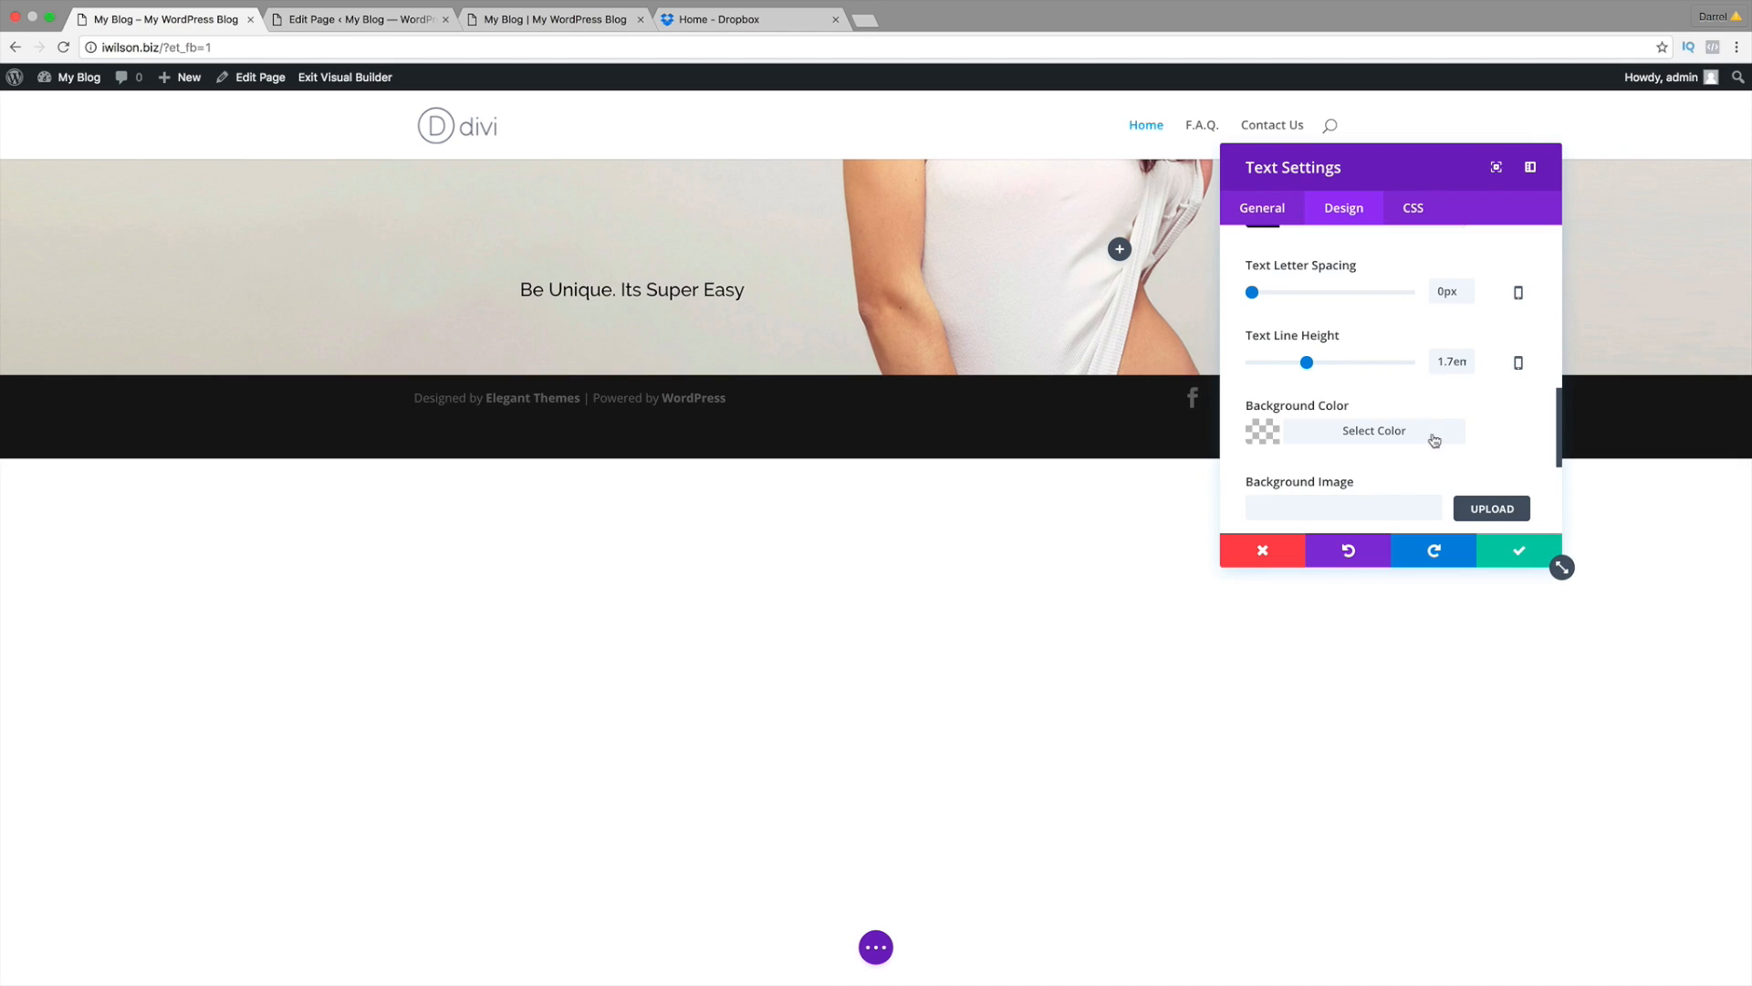
scroll(1431, 445, "down", 1)
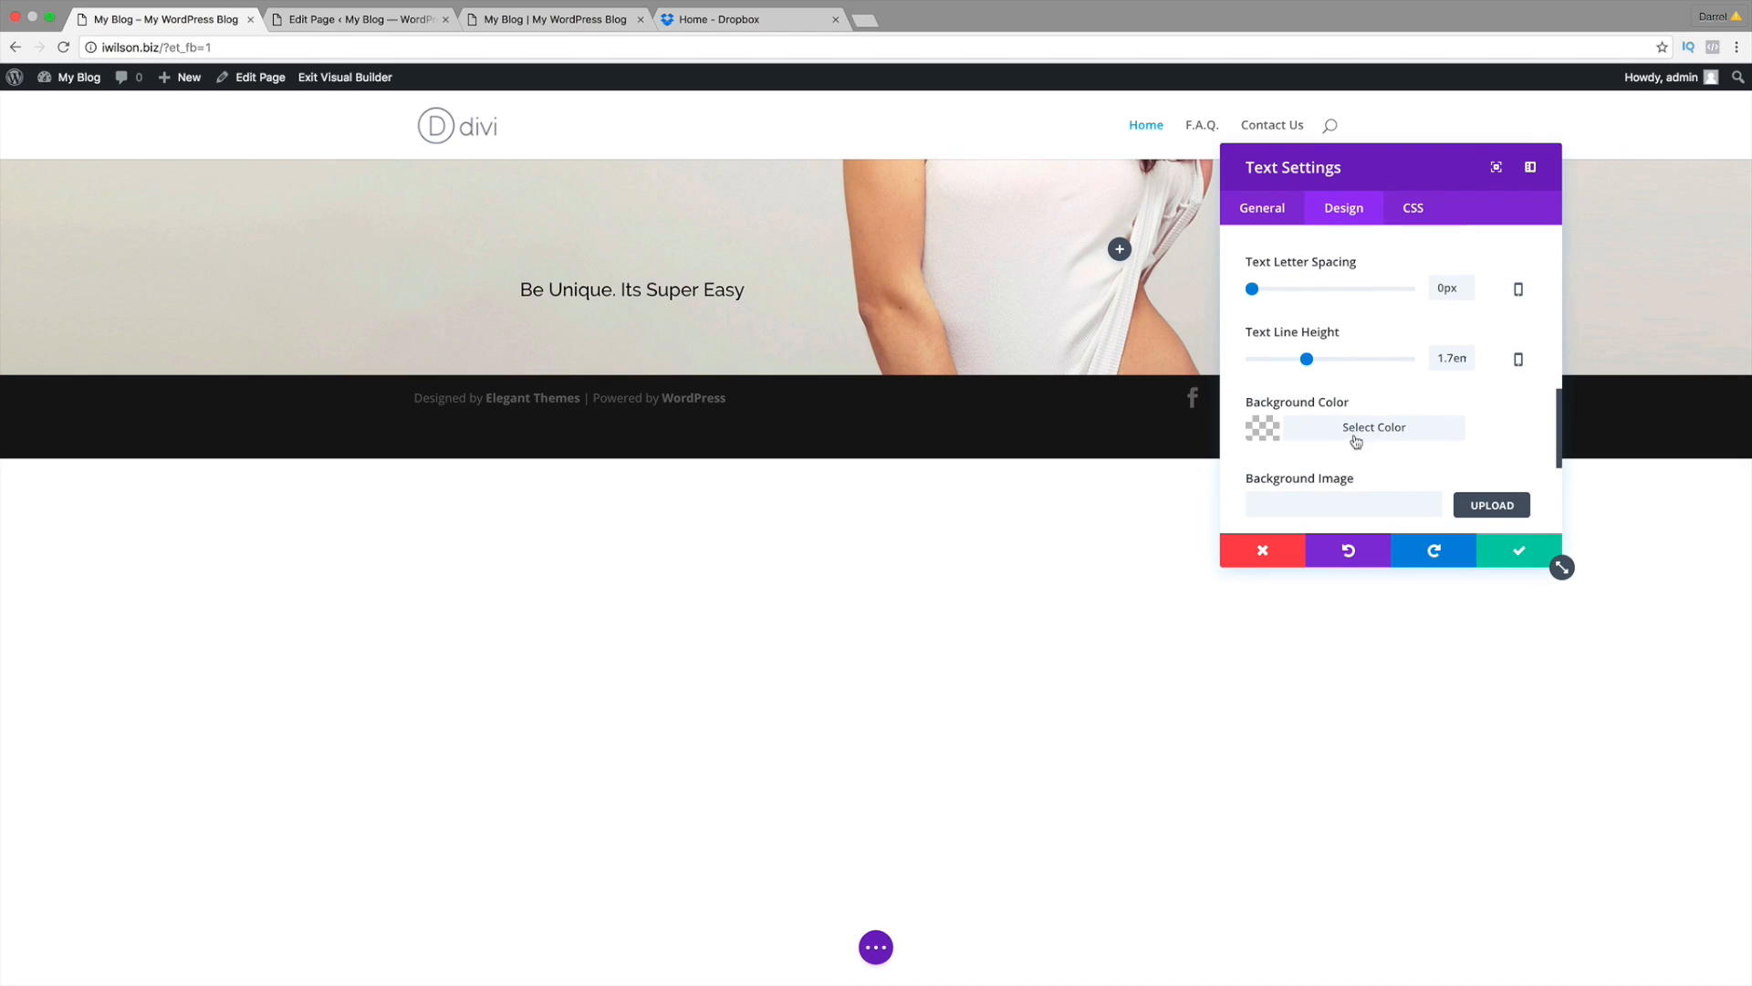
scroll(1335, 475, "down", 2)
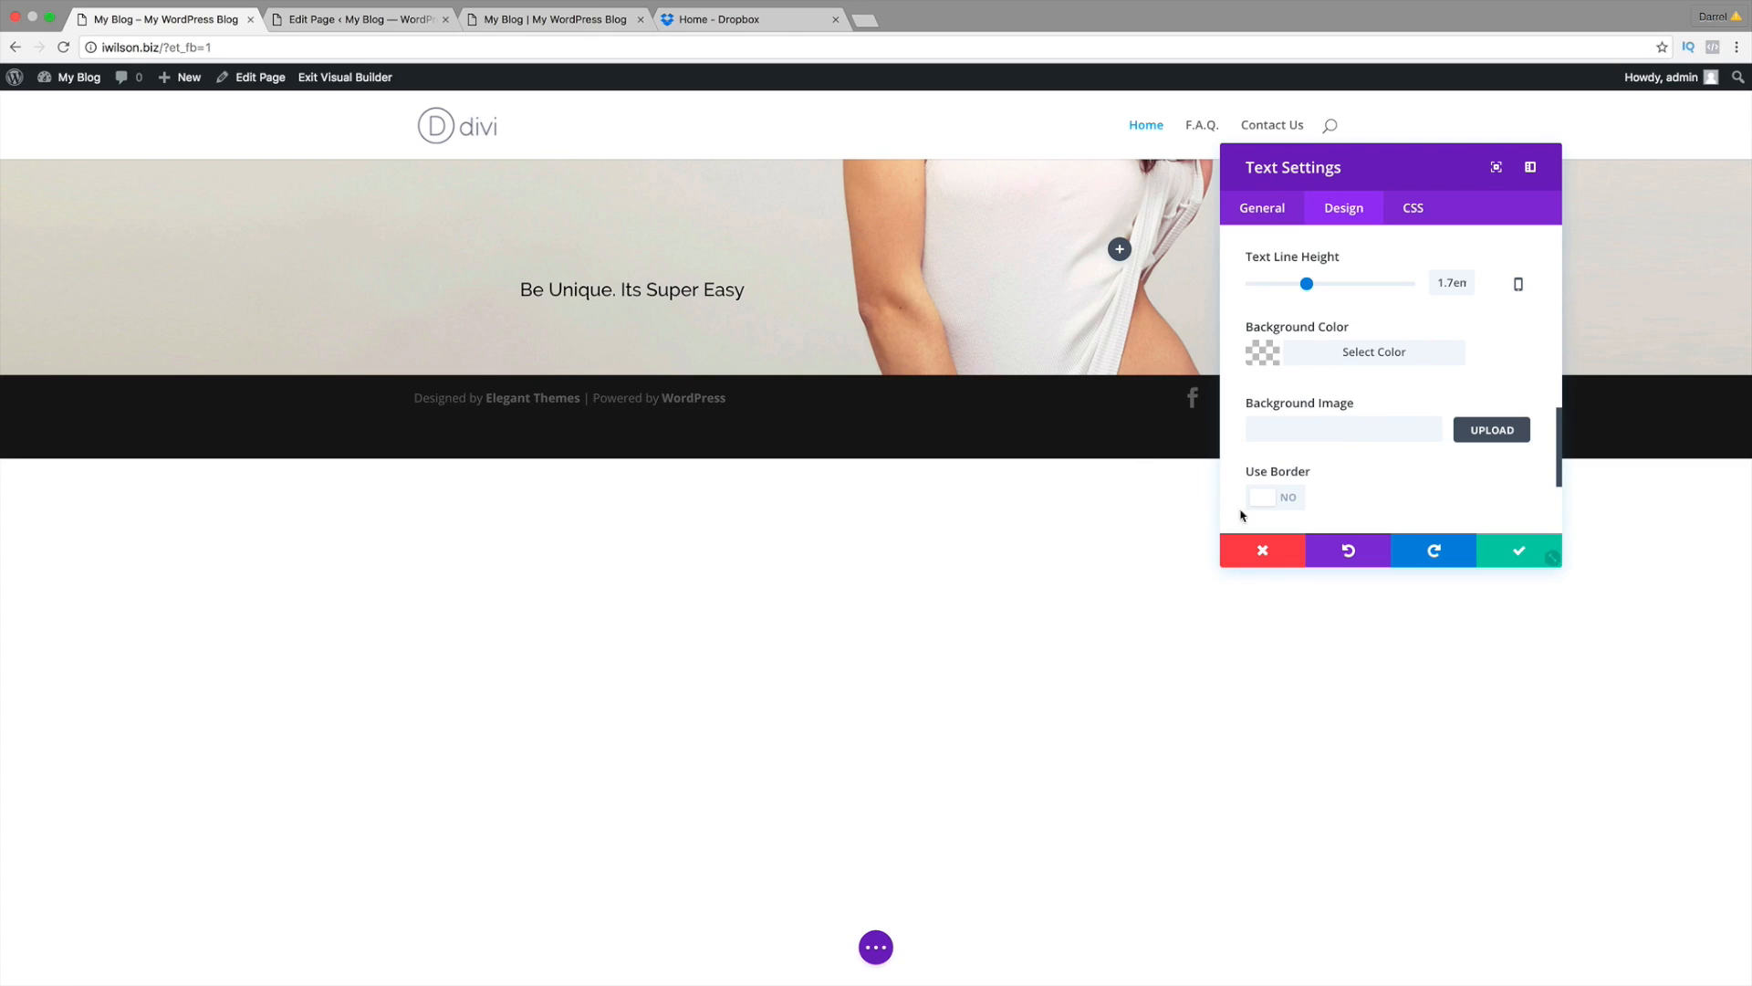
Step: Turn on a subtitle border, adjust its colour, then remove the border again
scroll(1325, 464, "down", 2)
scroll(1325, 463, "down", 2)
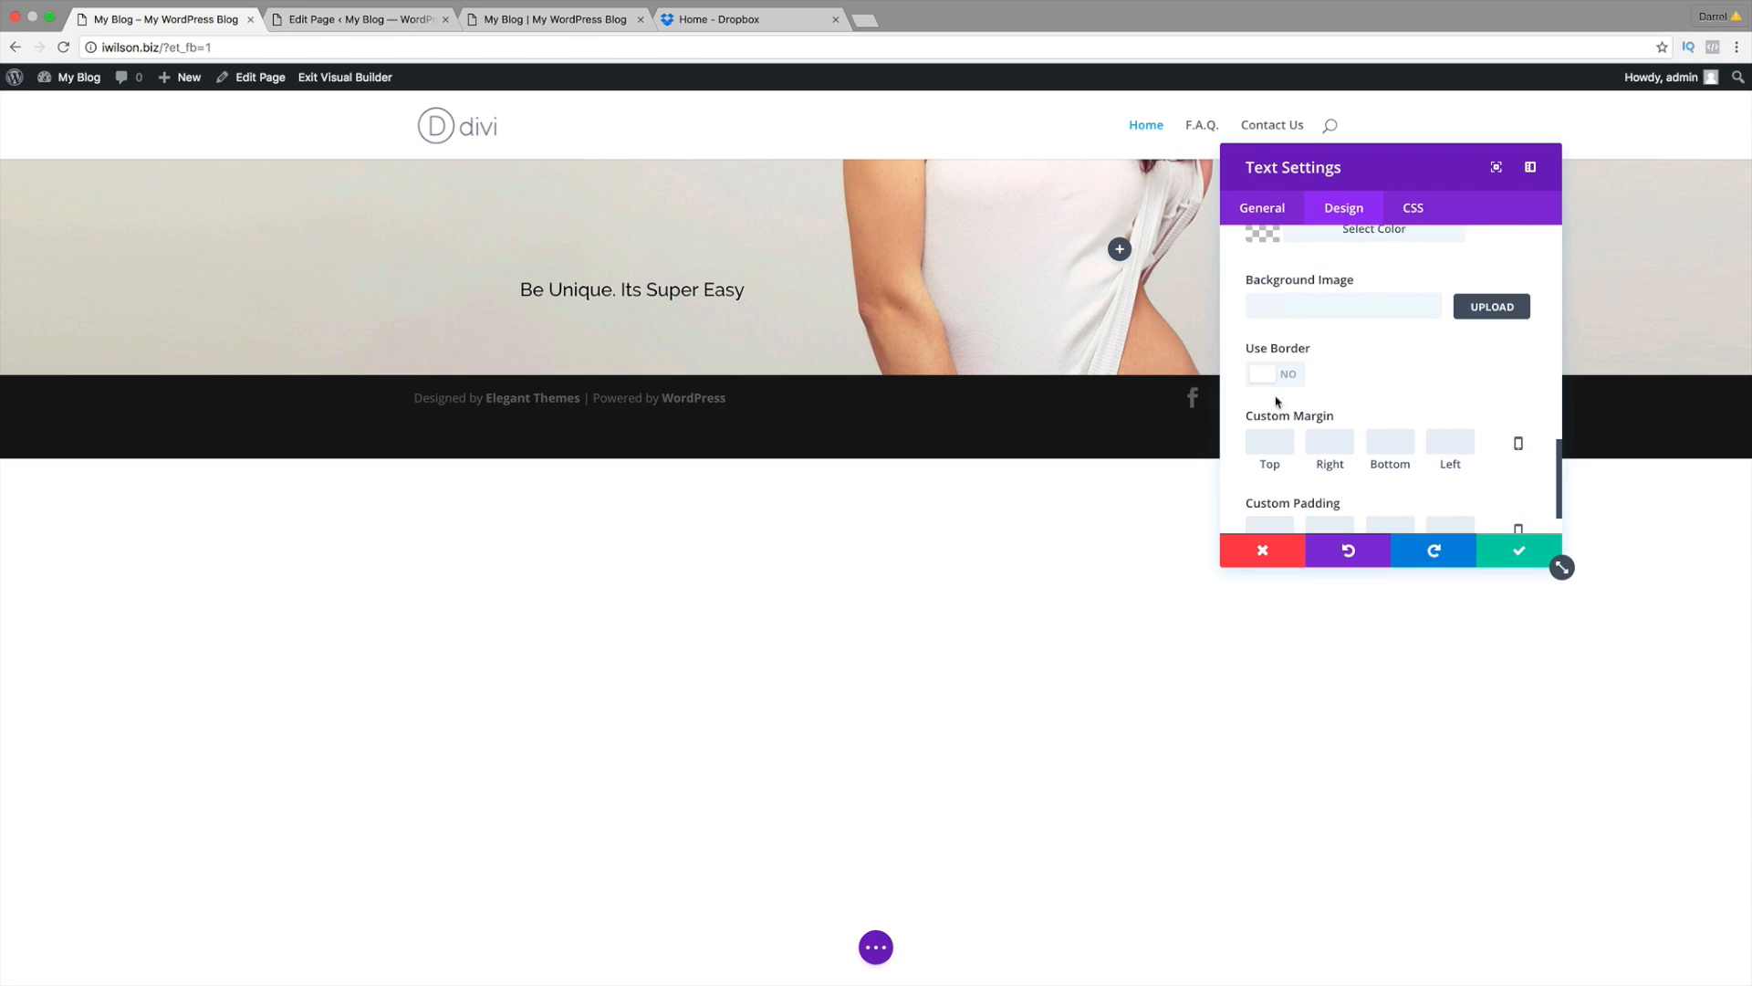
left_click(1269, 376)
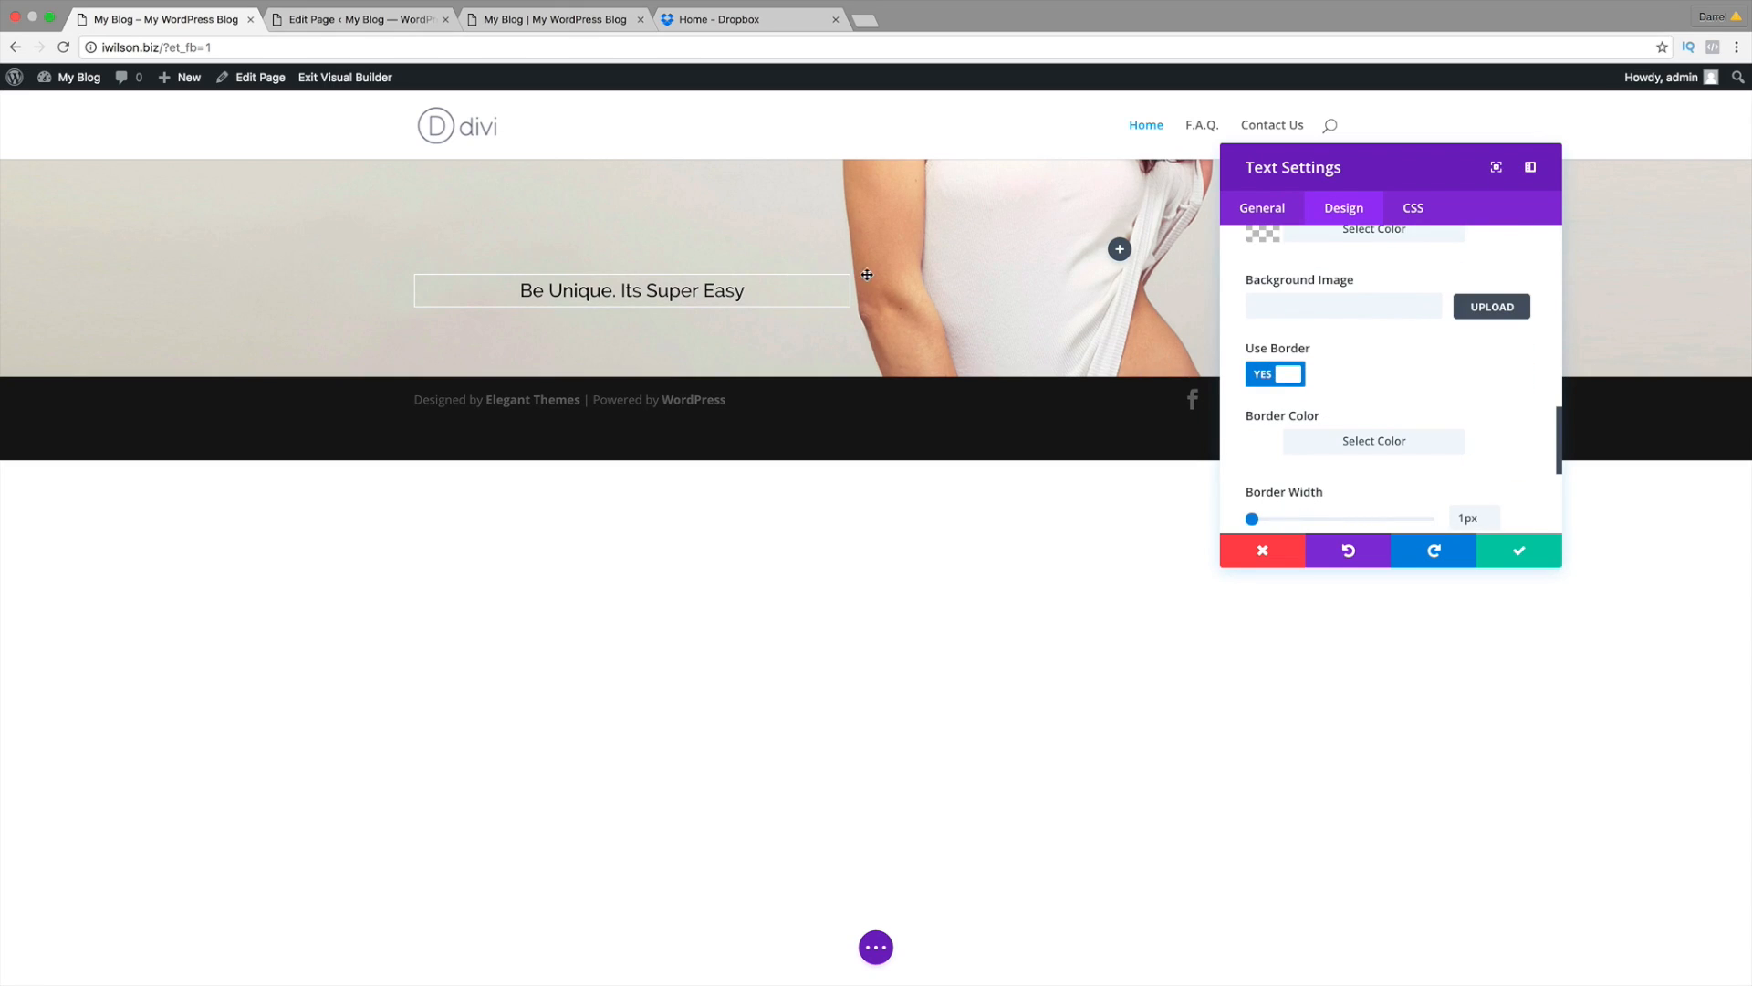
left_click(1258, 455)
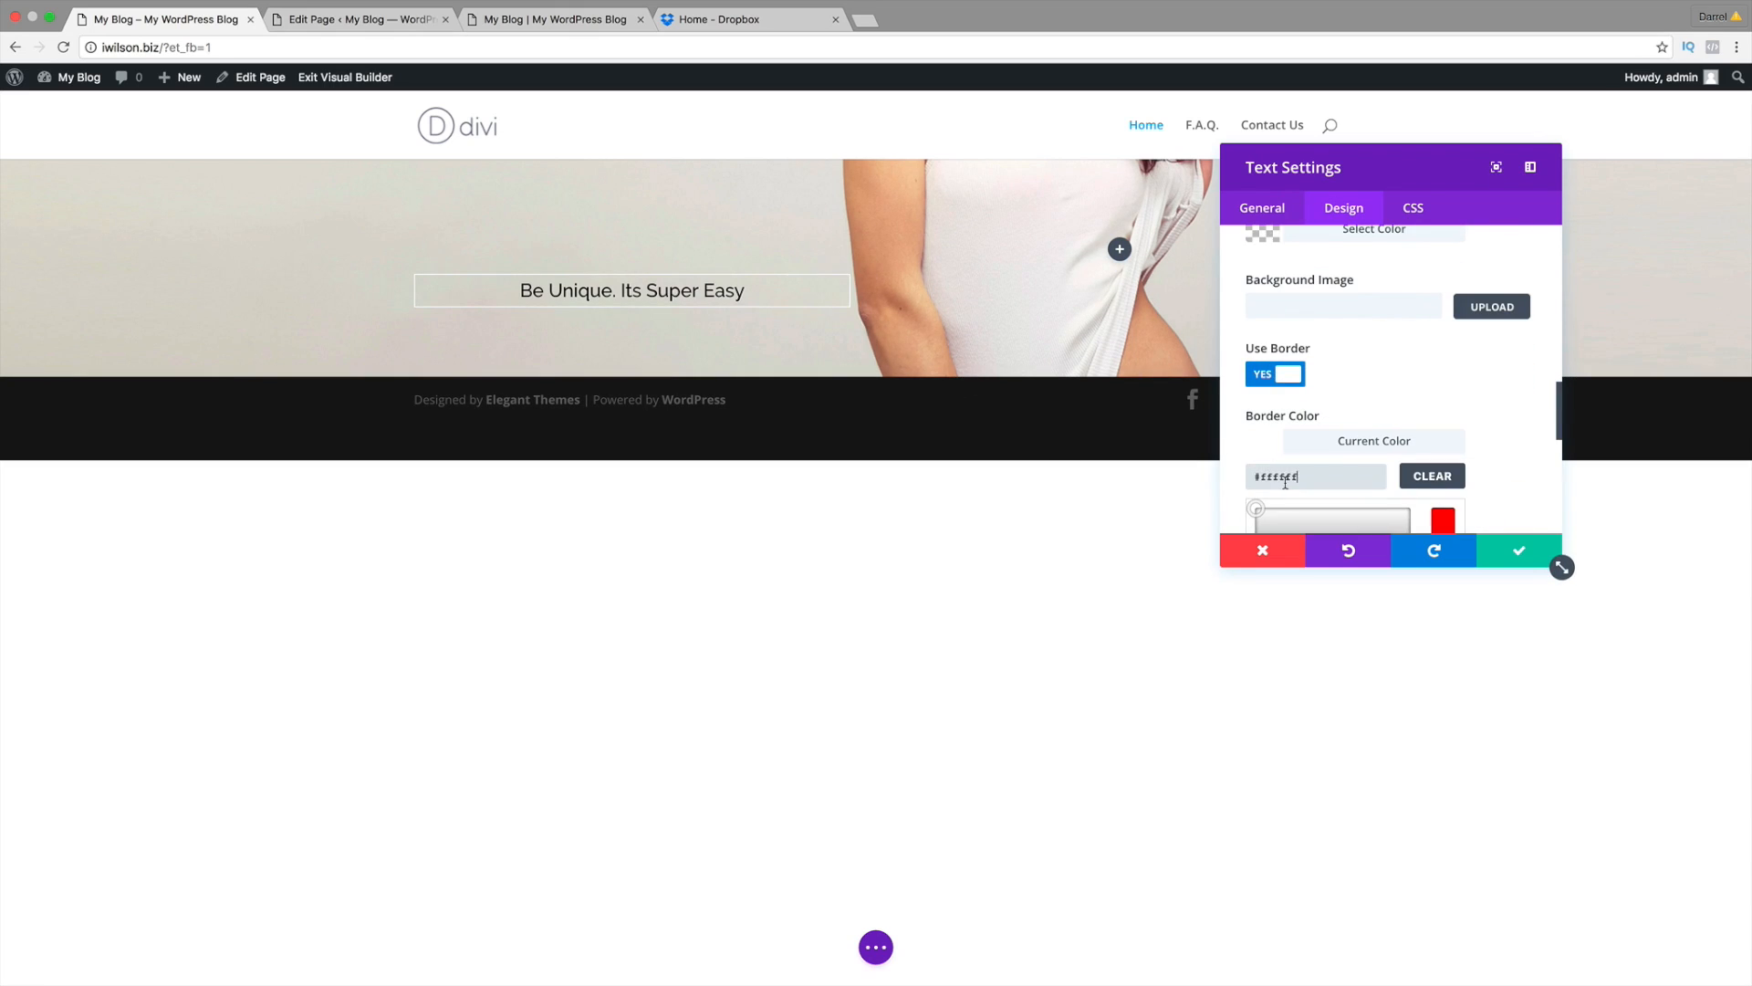
scroll(1258, 455, "down", 3)
left_click_drag(1299, 462, 1348, 491)
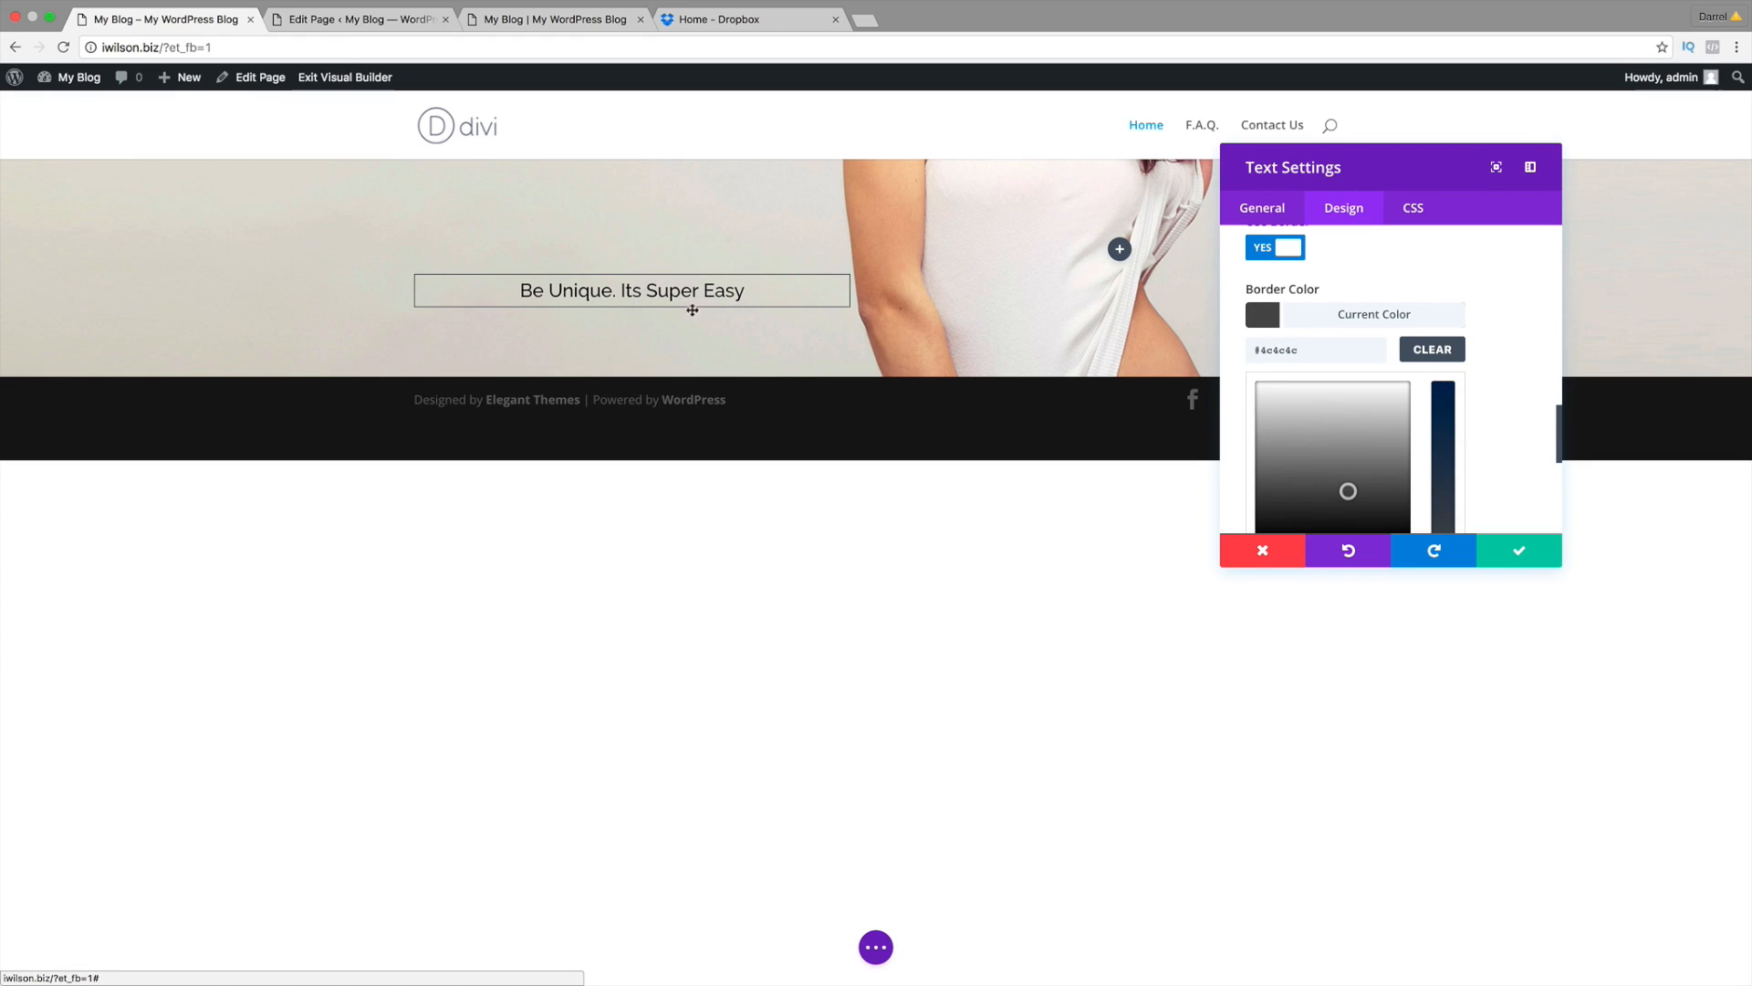
scroll(1355, 340, "up", 2)
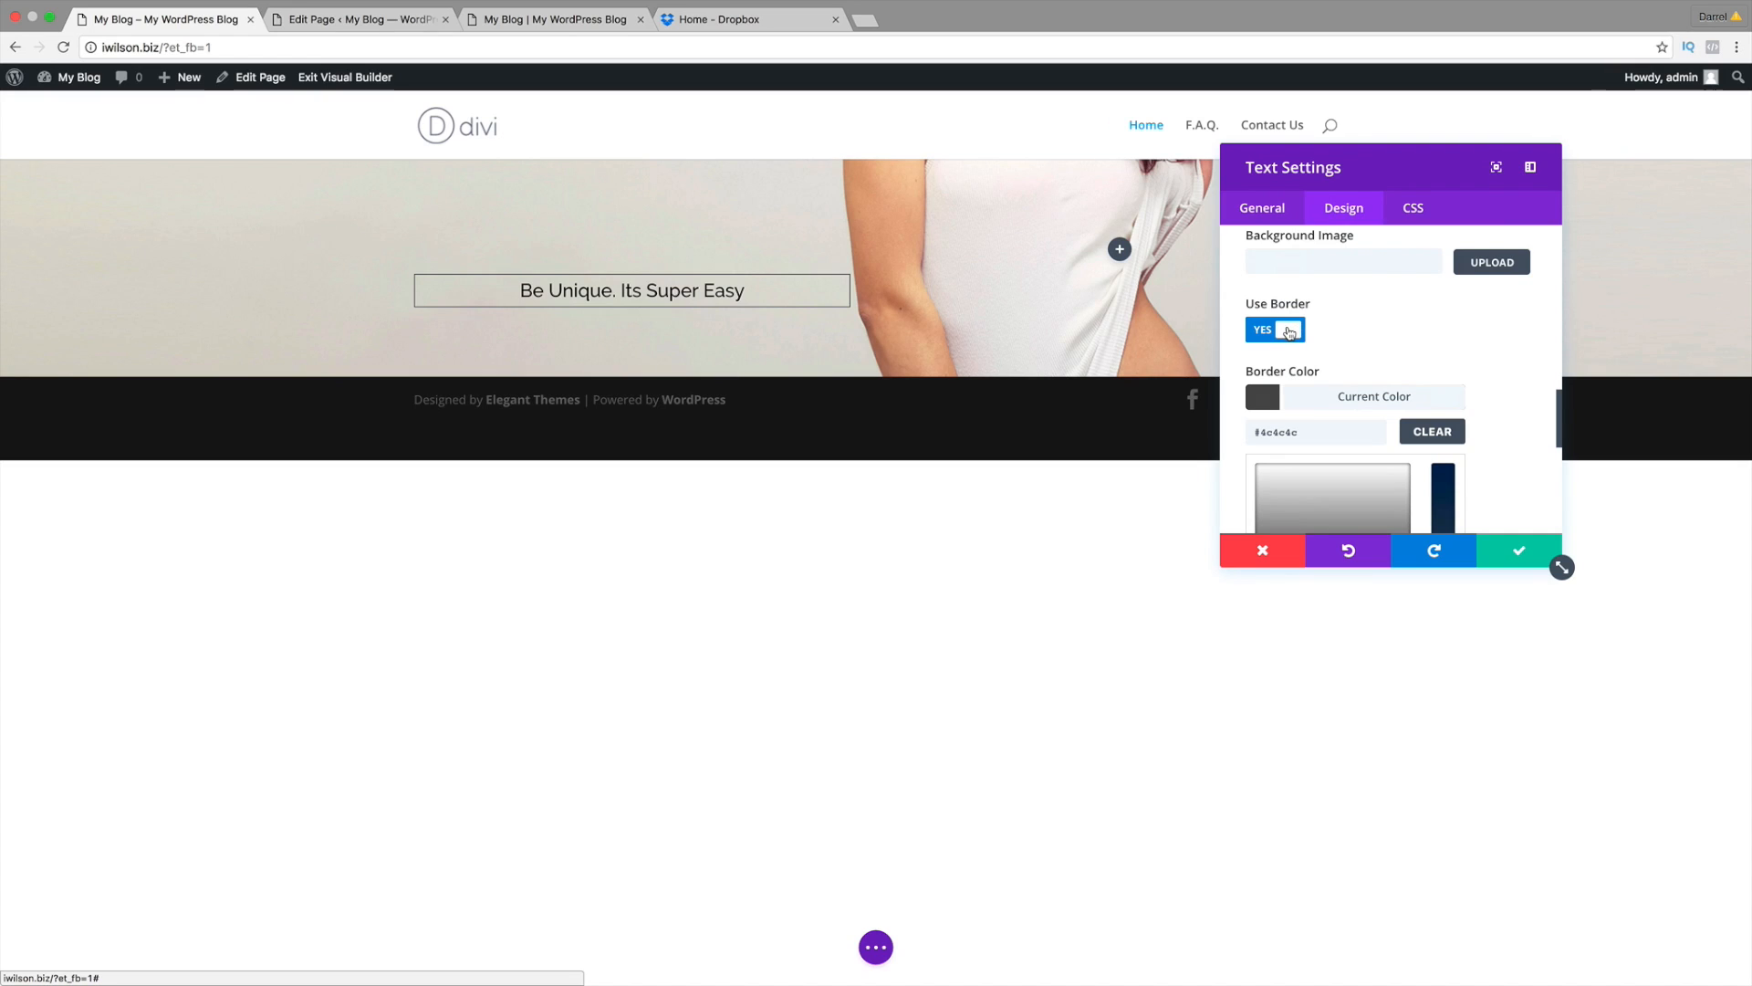
left_click(1289, 332)
scroll(1369, 365, "down", 1)
Step: Enter a 10% top margin for the subtitle, then delete it
left_click(1264, 389)
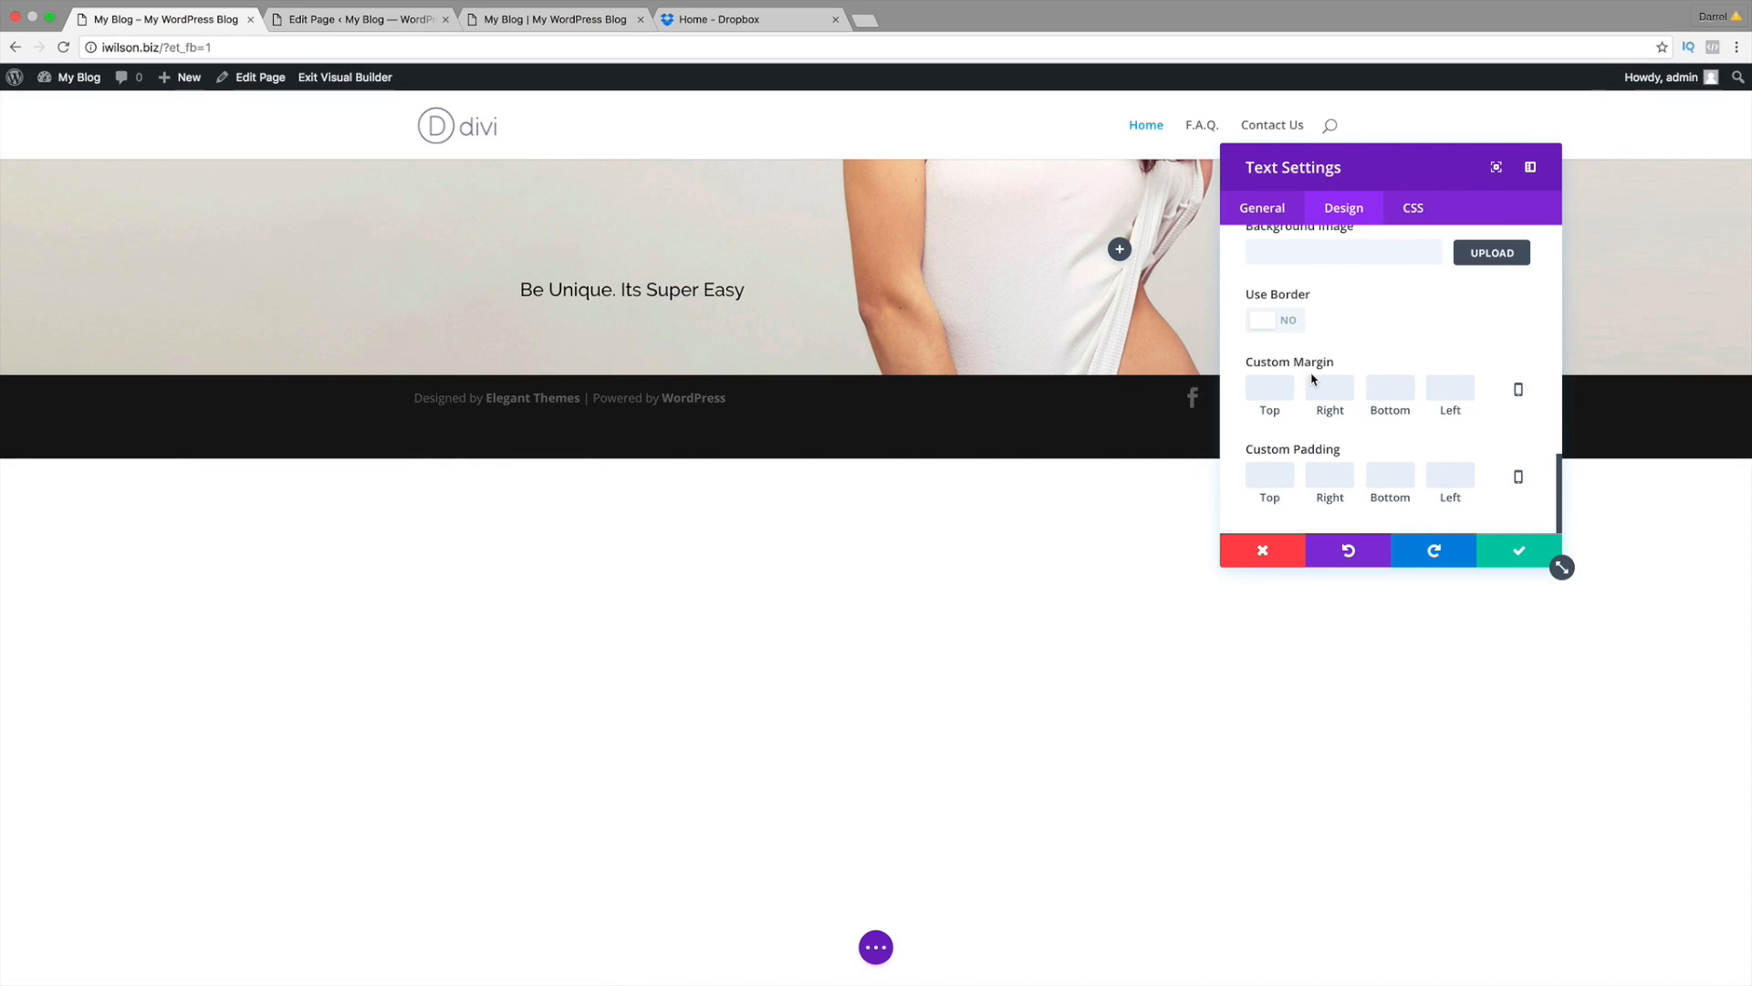
type("10%")
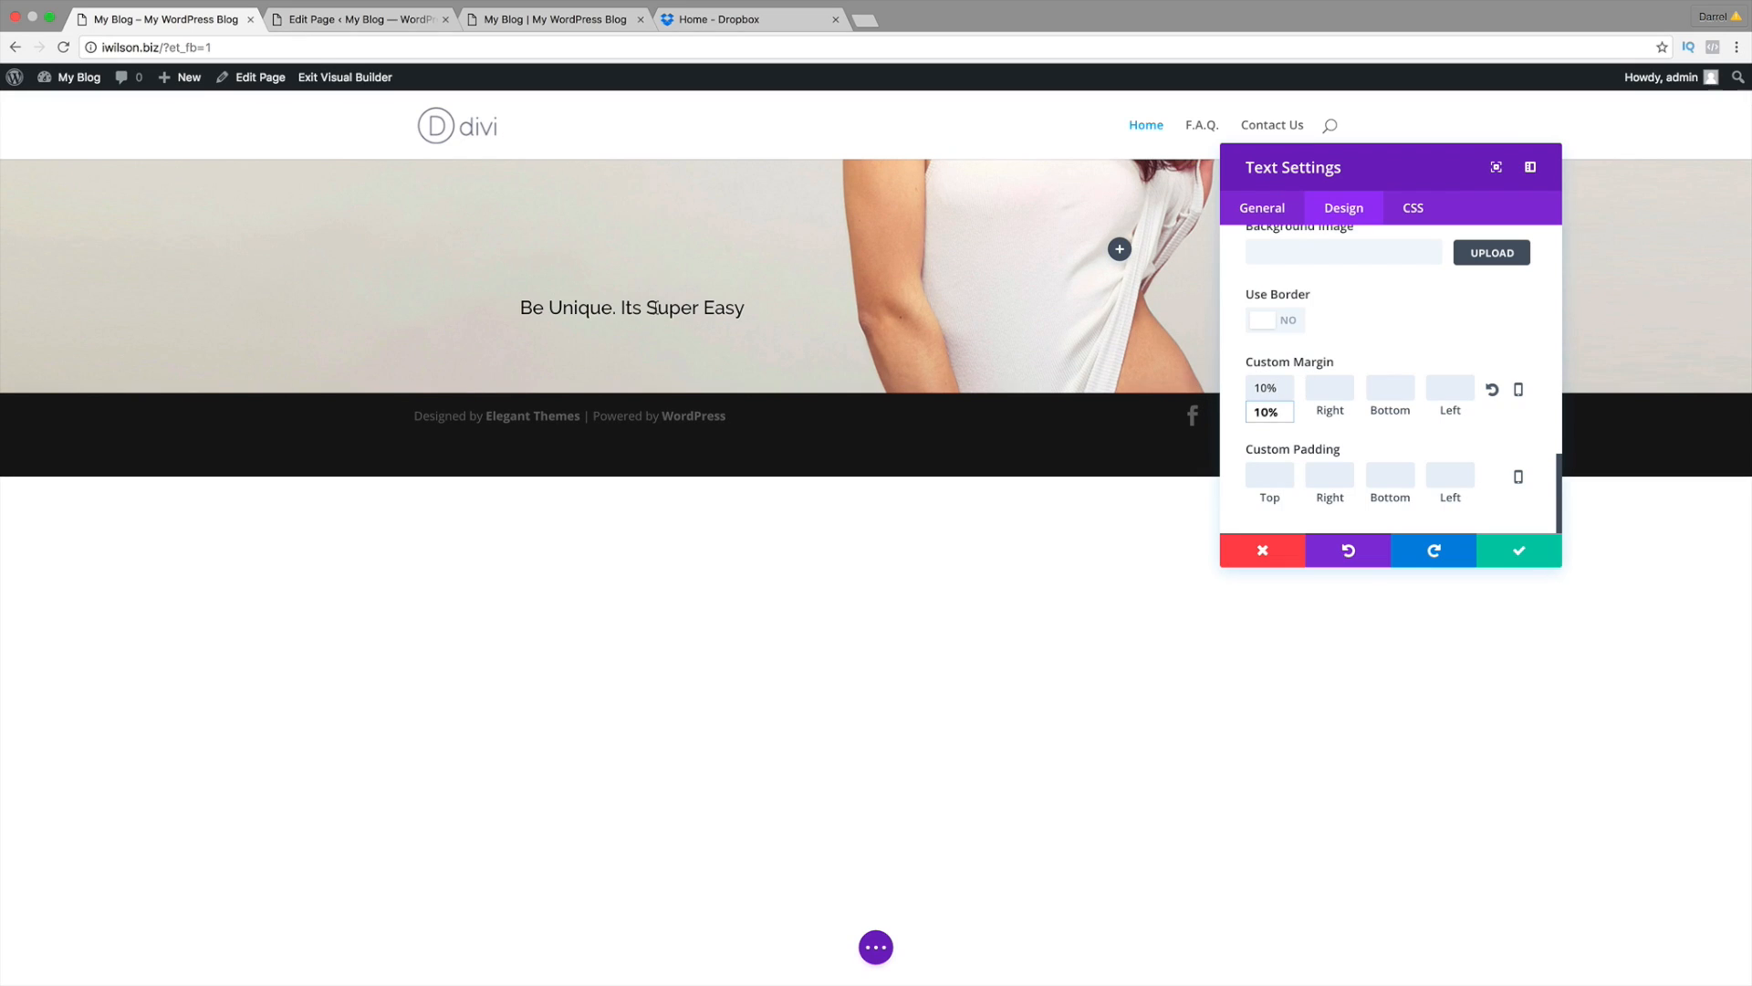
double_click(1261, 385)
triple_click(1261, 385)
key("BackSpace")
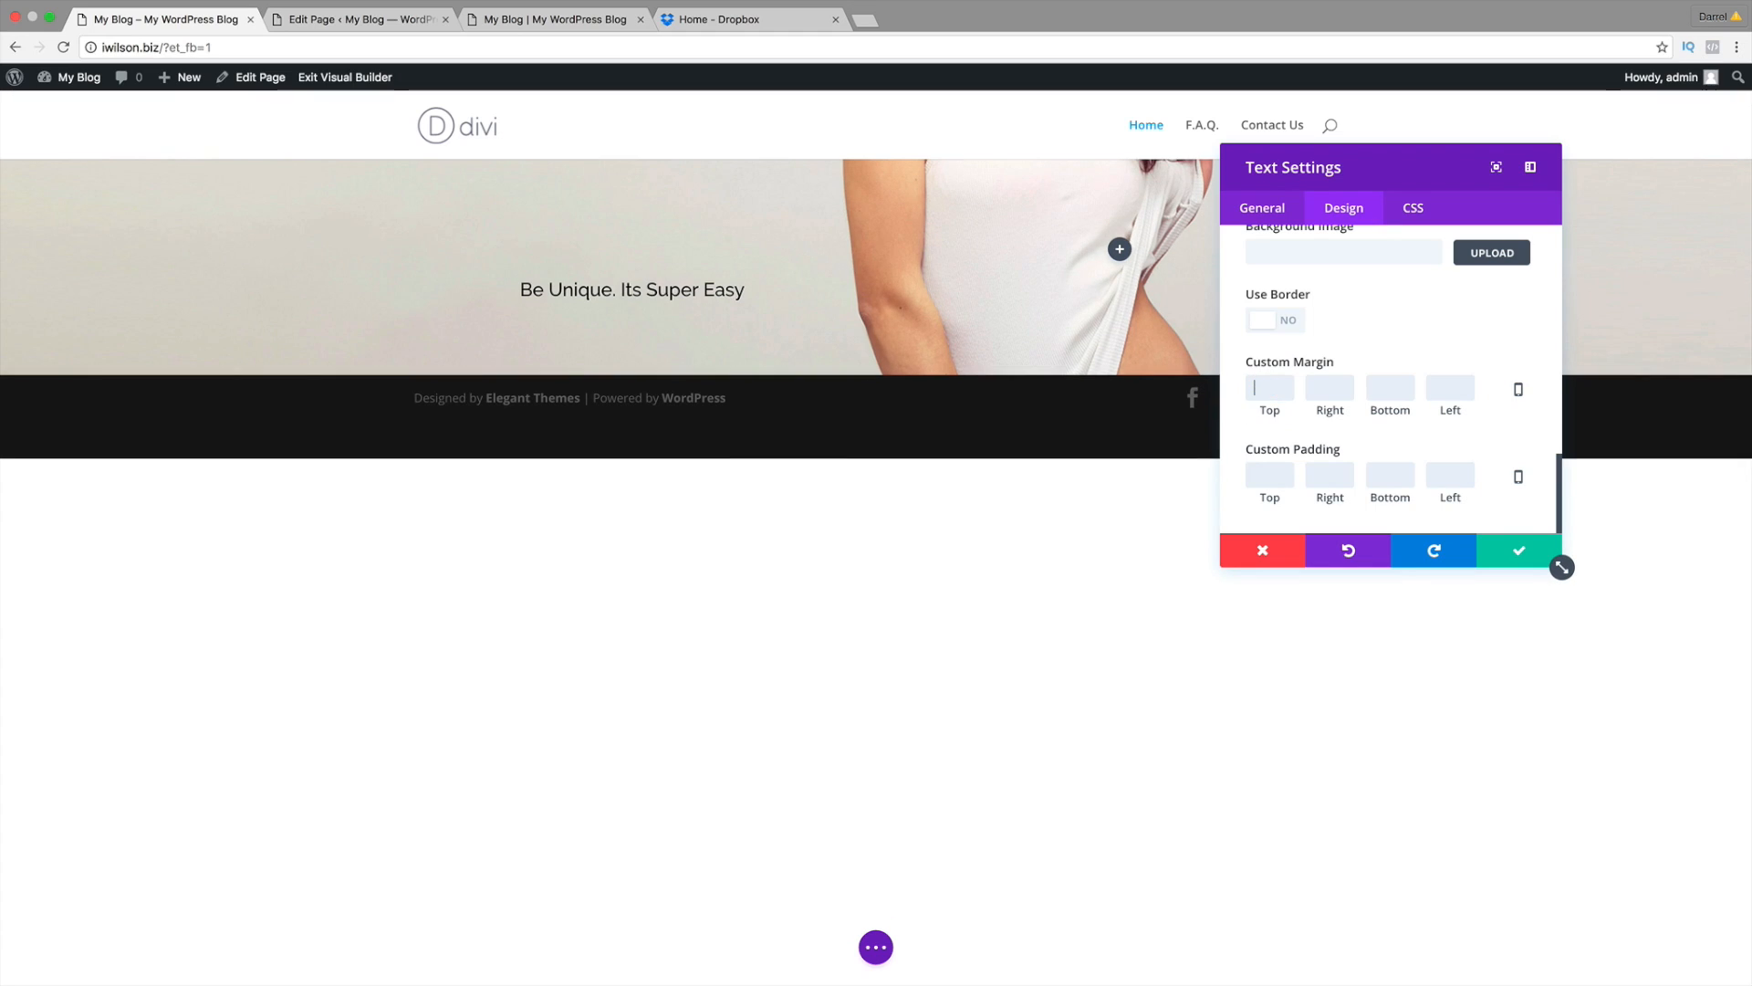
Step: Try 10% top padding and a 45% top margin, clear both, and save the settings
left_click(1261, 474)
type("10%")
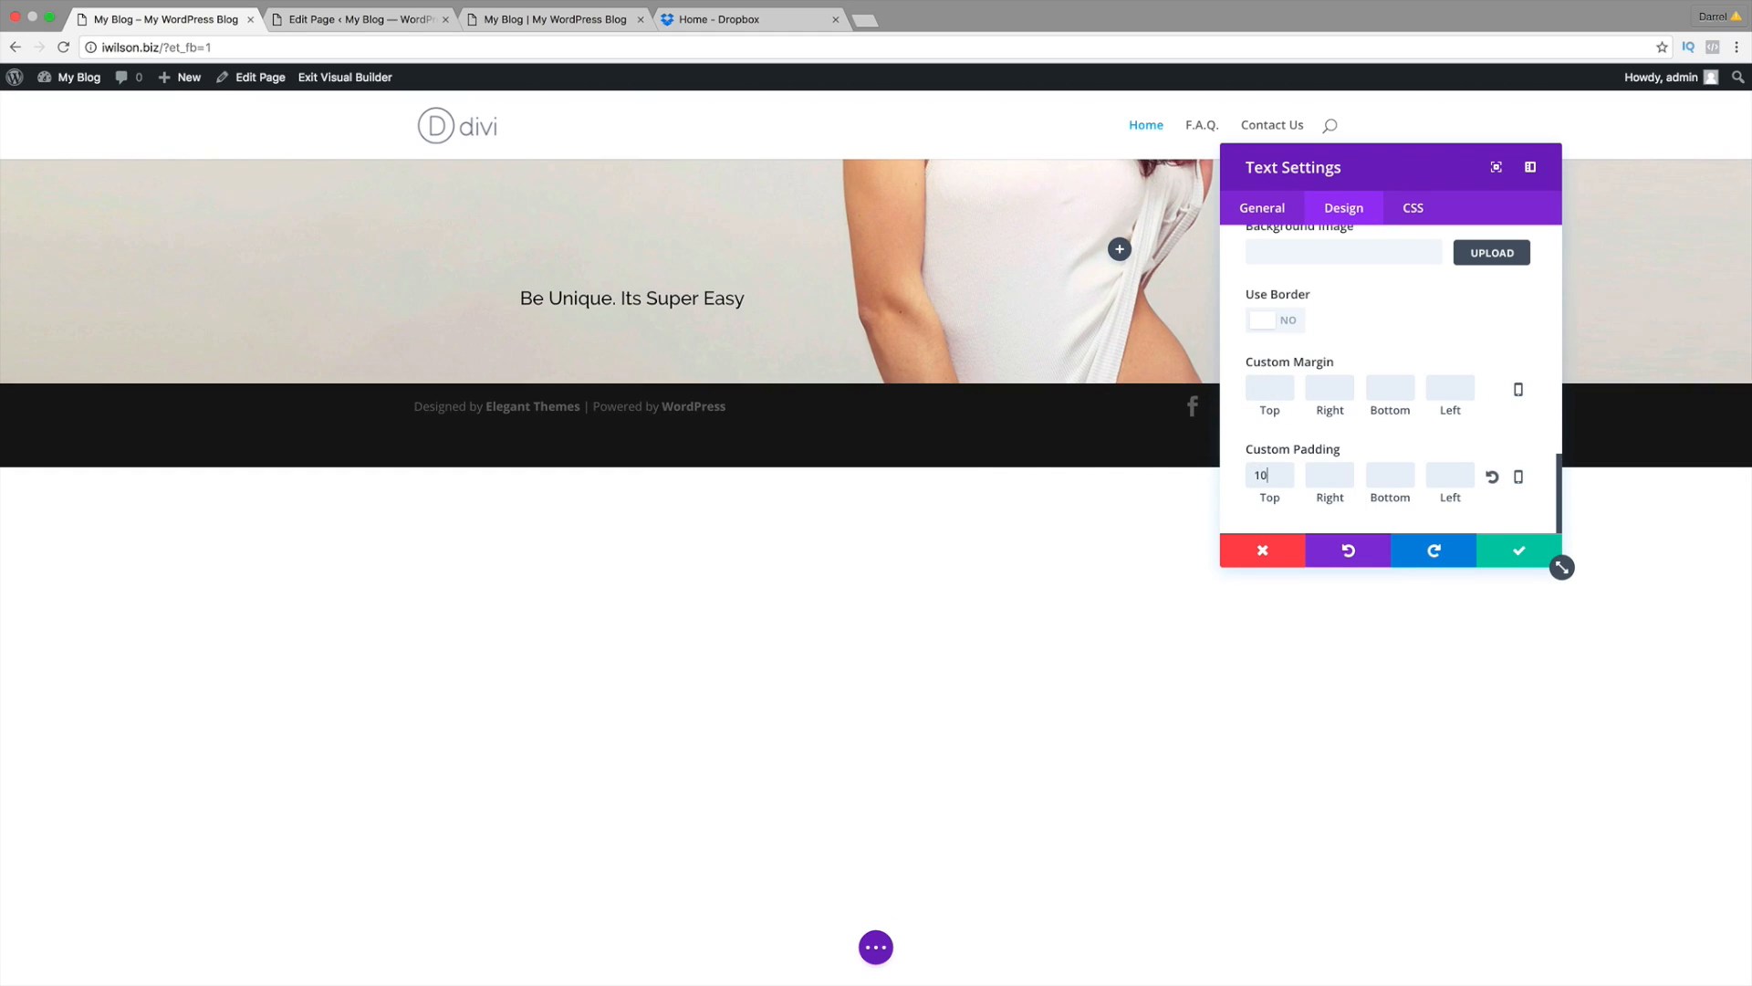
left_click(1254, 390)
type("45%")
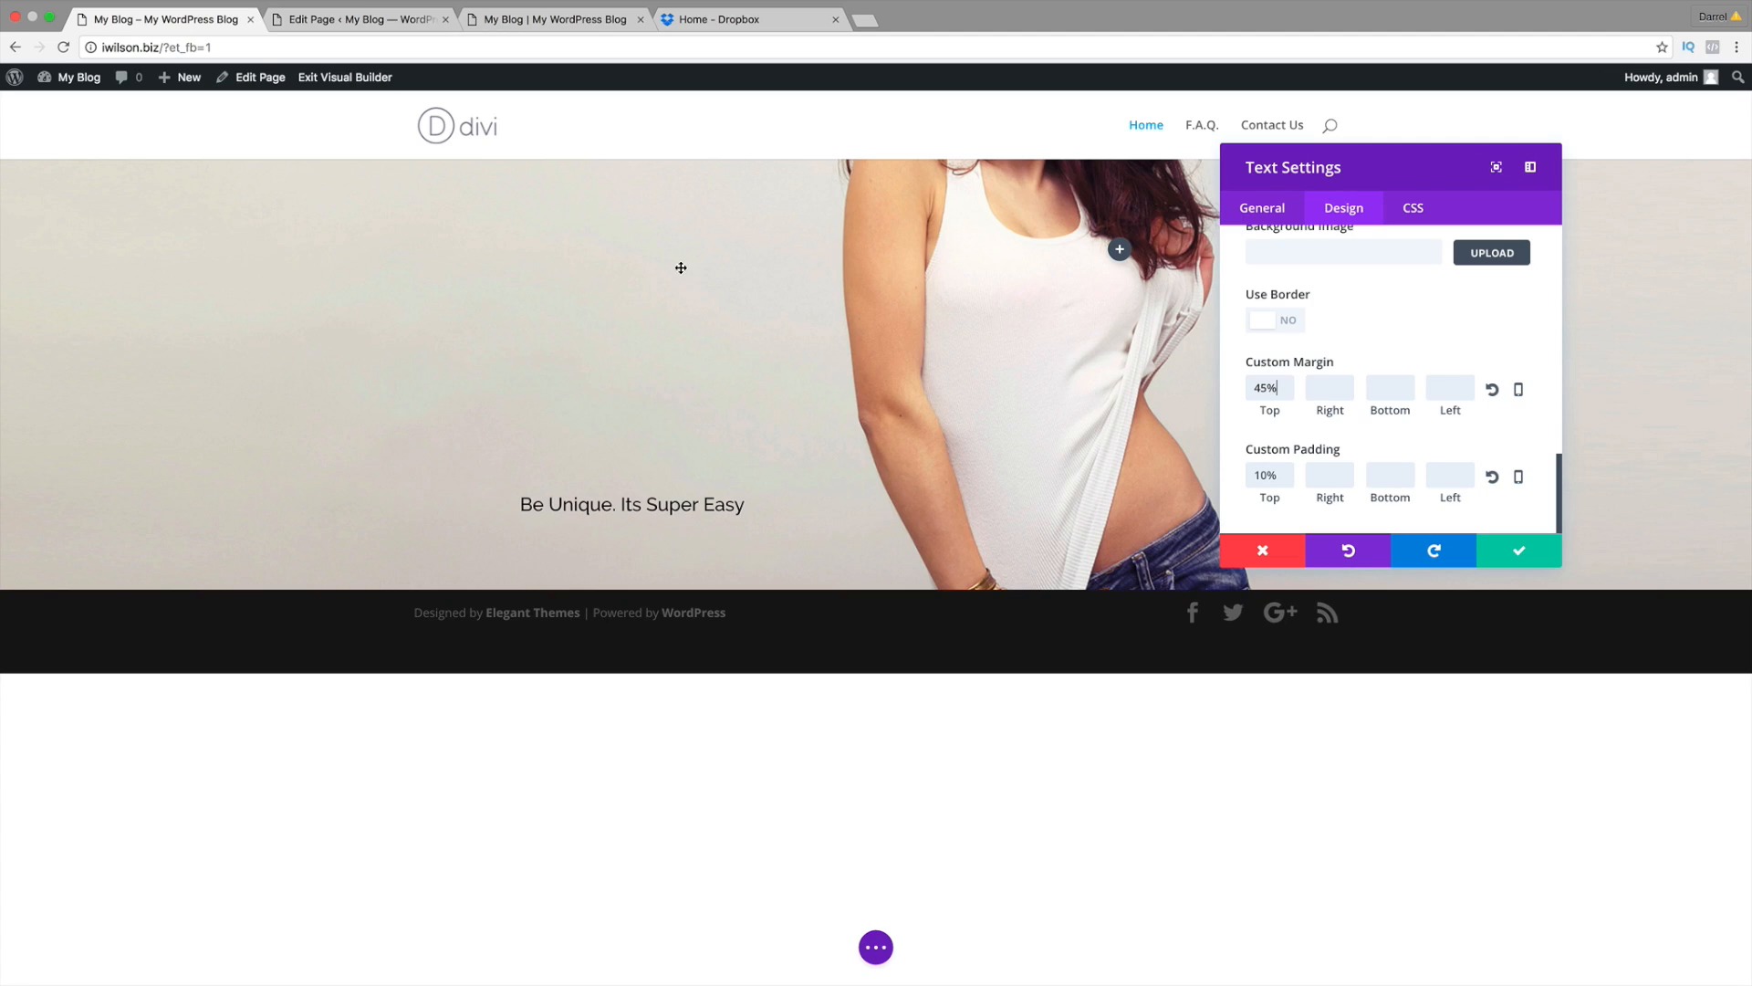
double_click(1264, 475)
key("BackSpace")
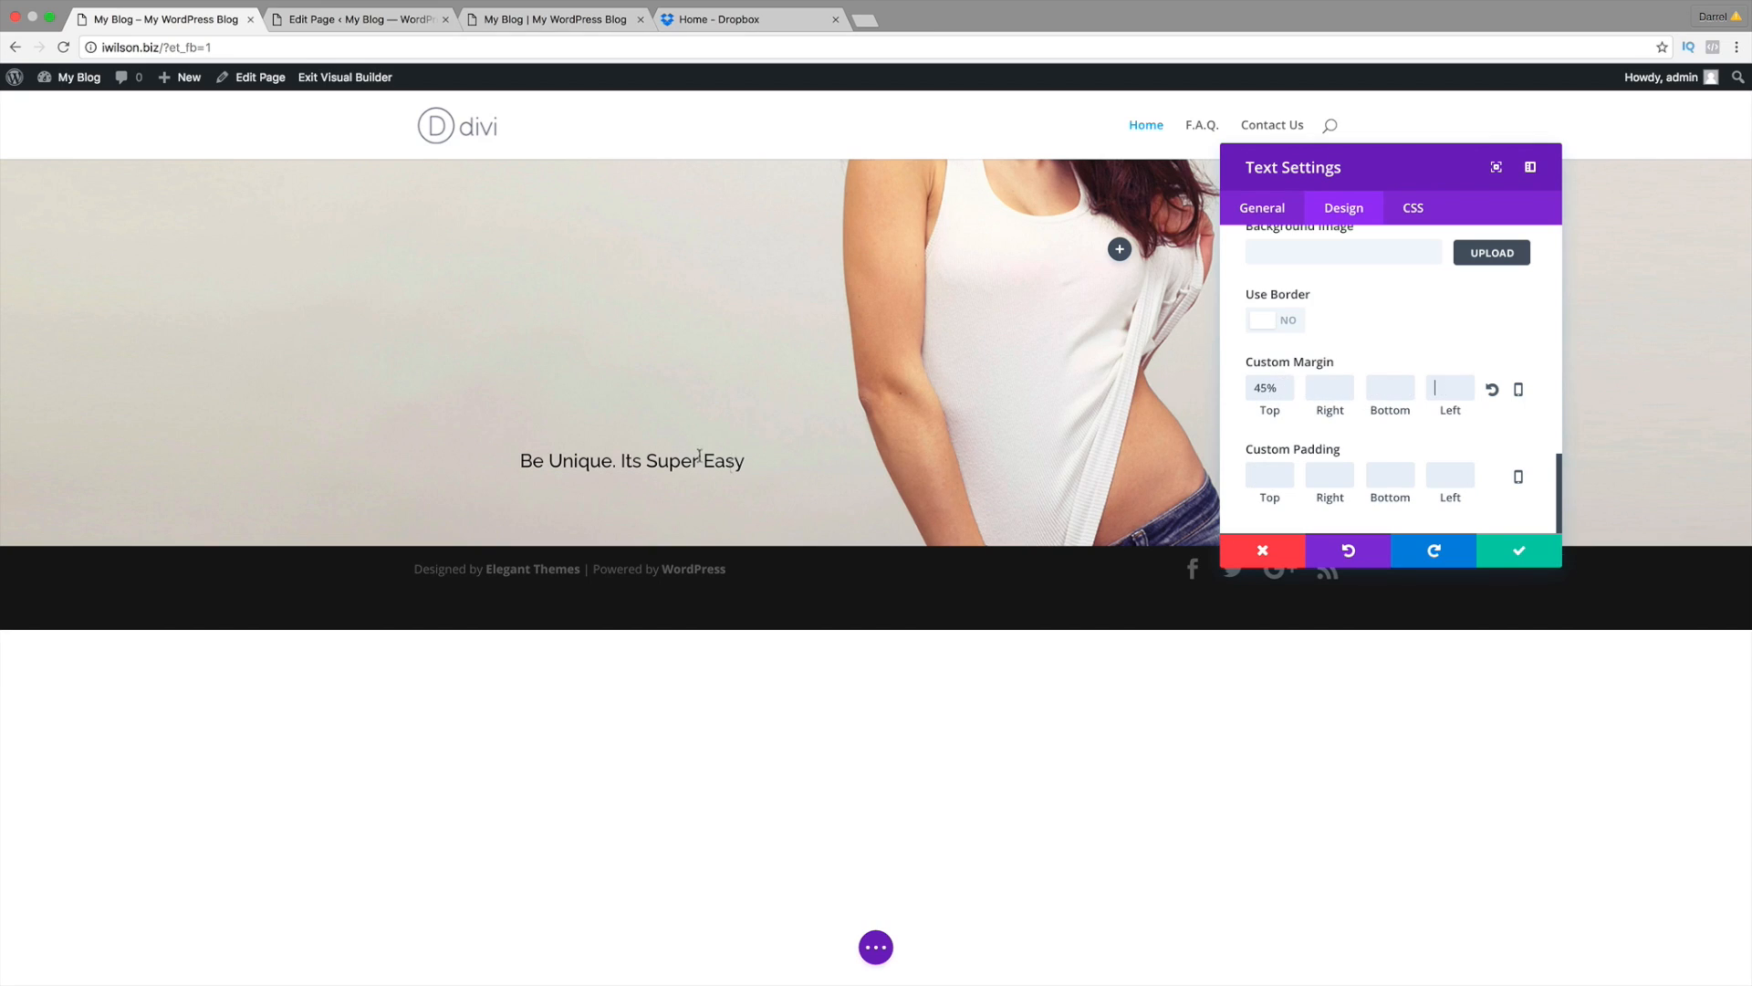
triple_click(1285, 394)
key("BackSpace")
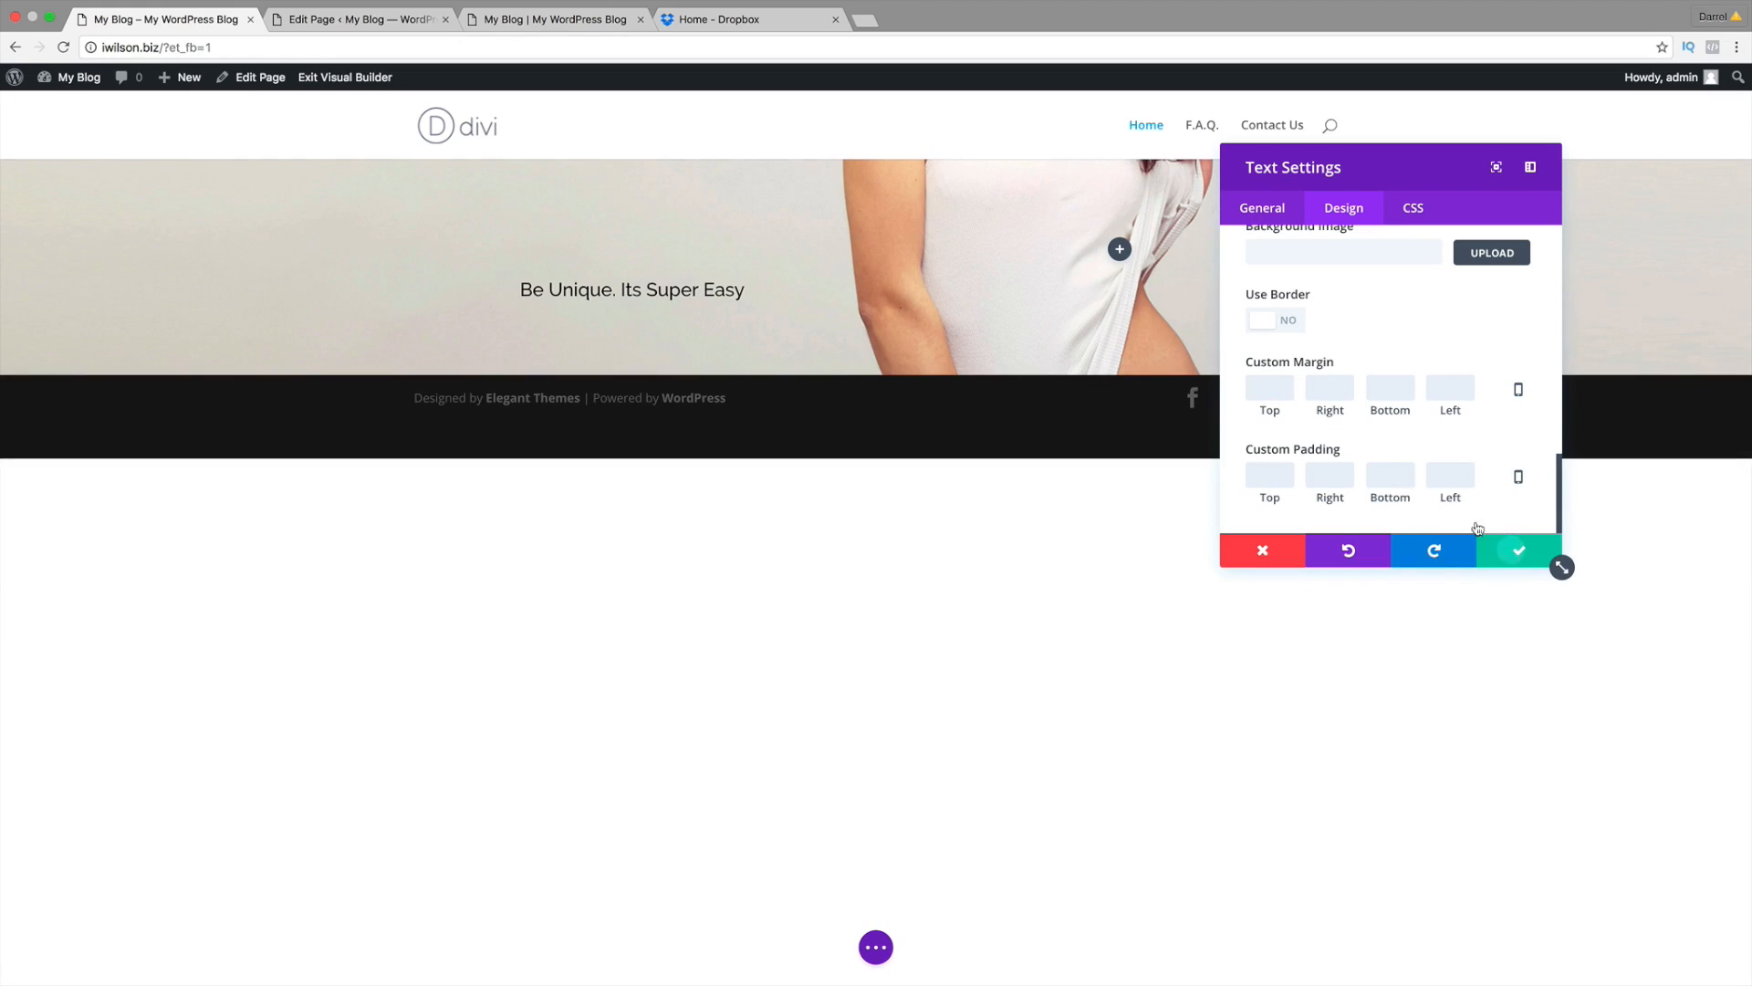
left_click(1517, 550)
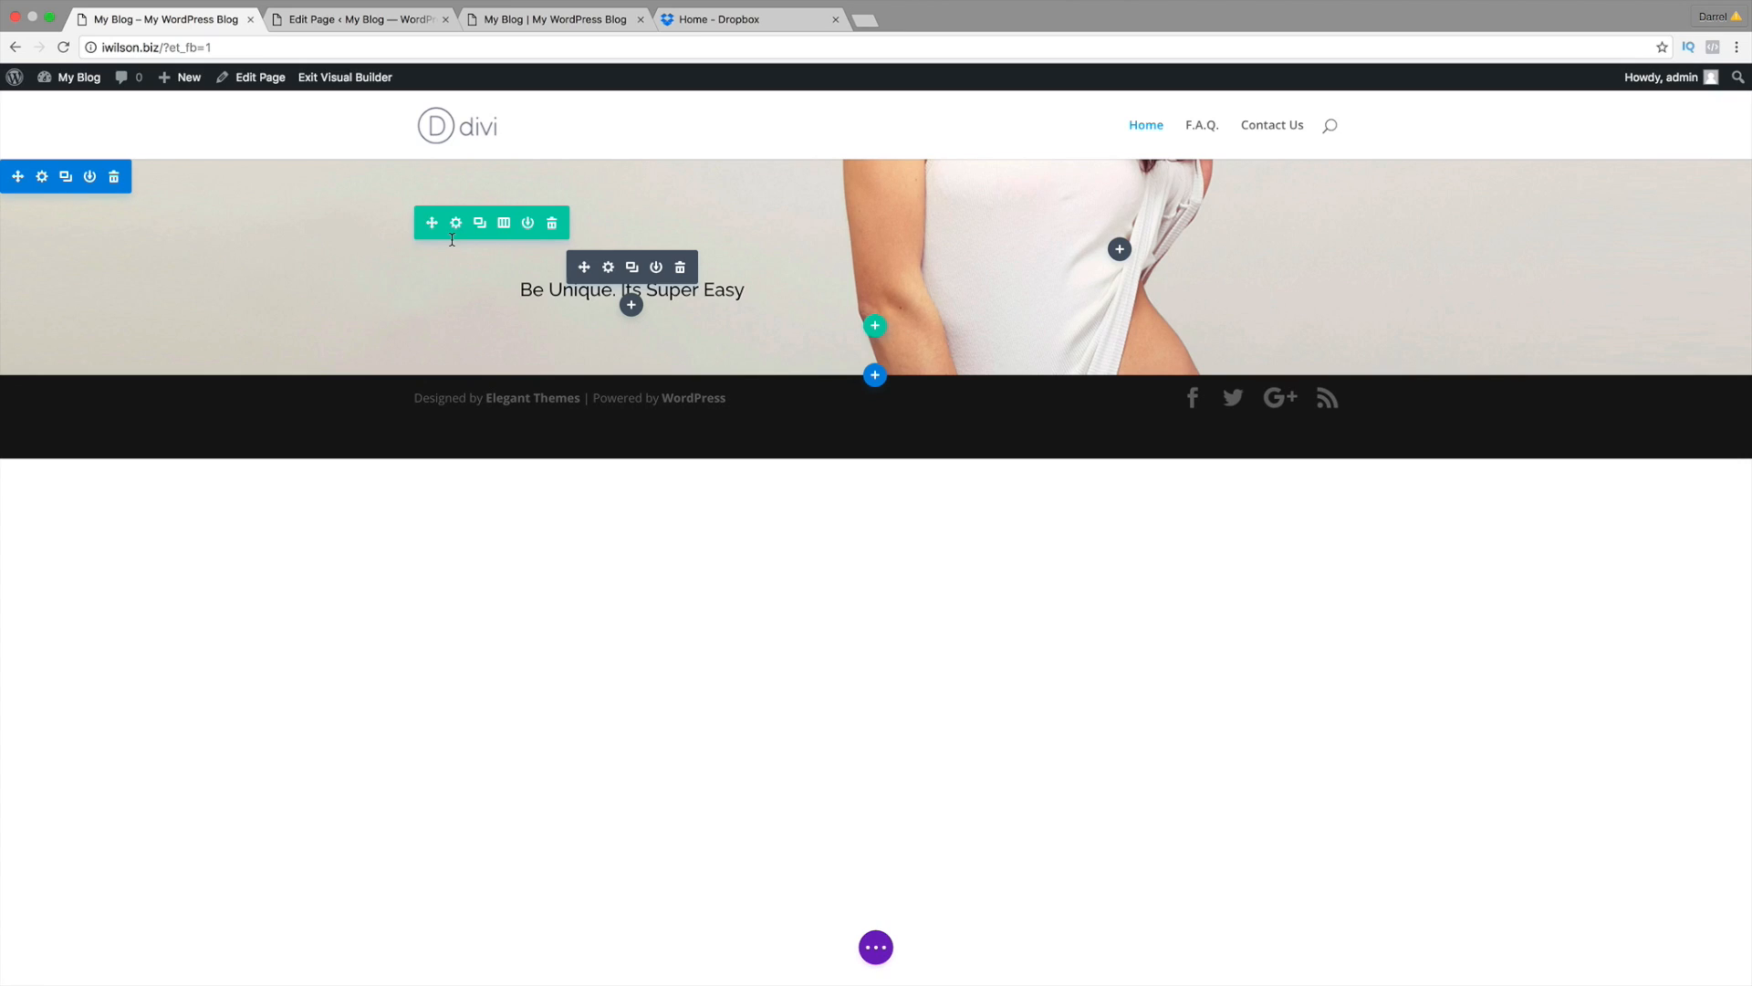
left_click(550, 22)
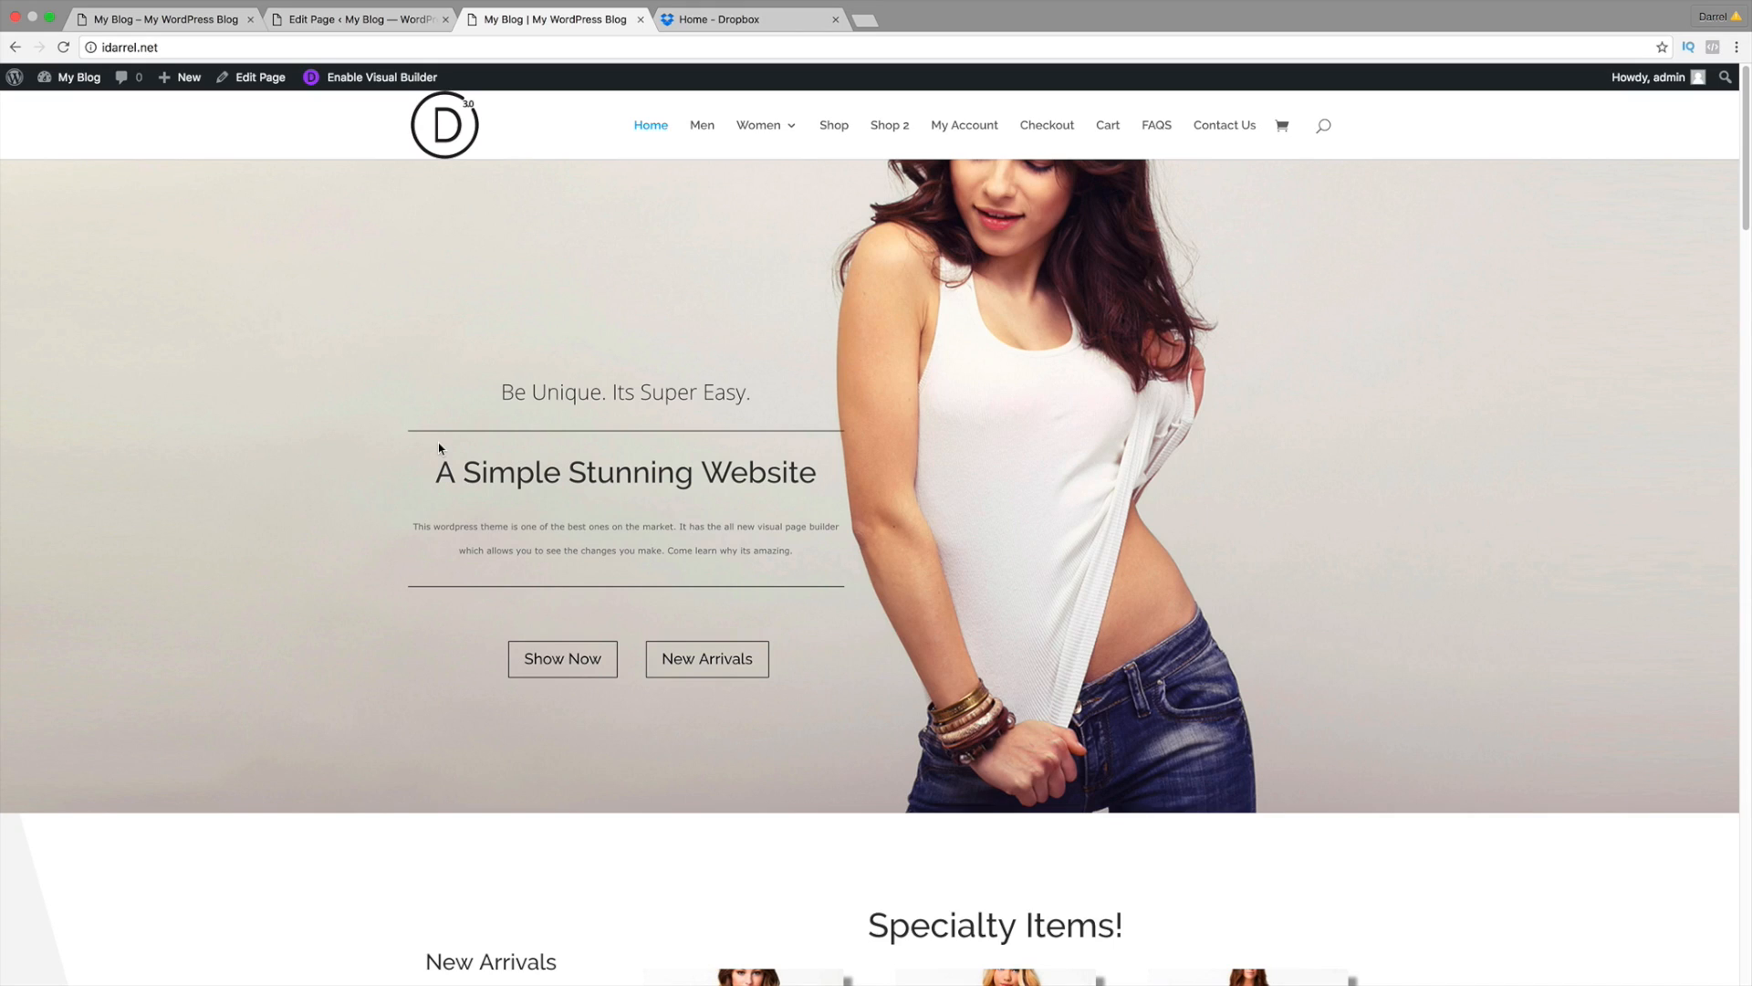
left_click(175, 20)
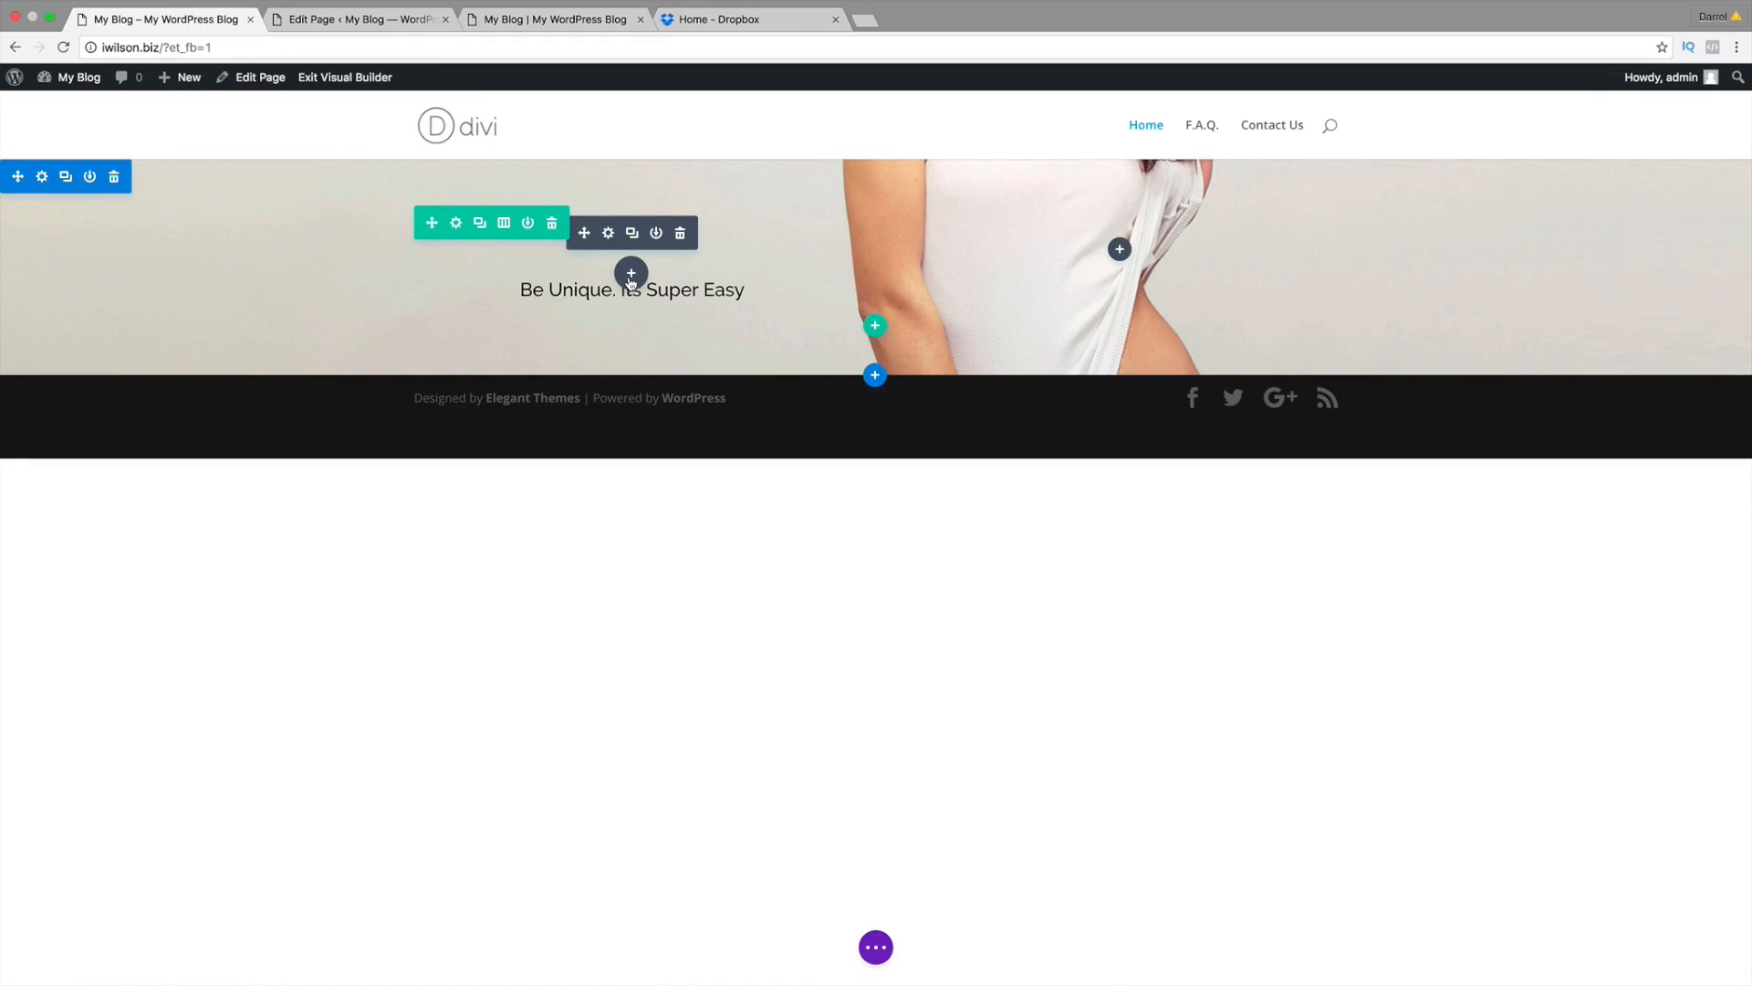
Step: Insert a Divider module below the hero subtitle
left_click(630, 276)
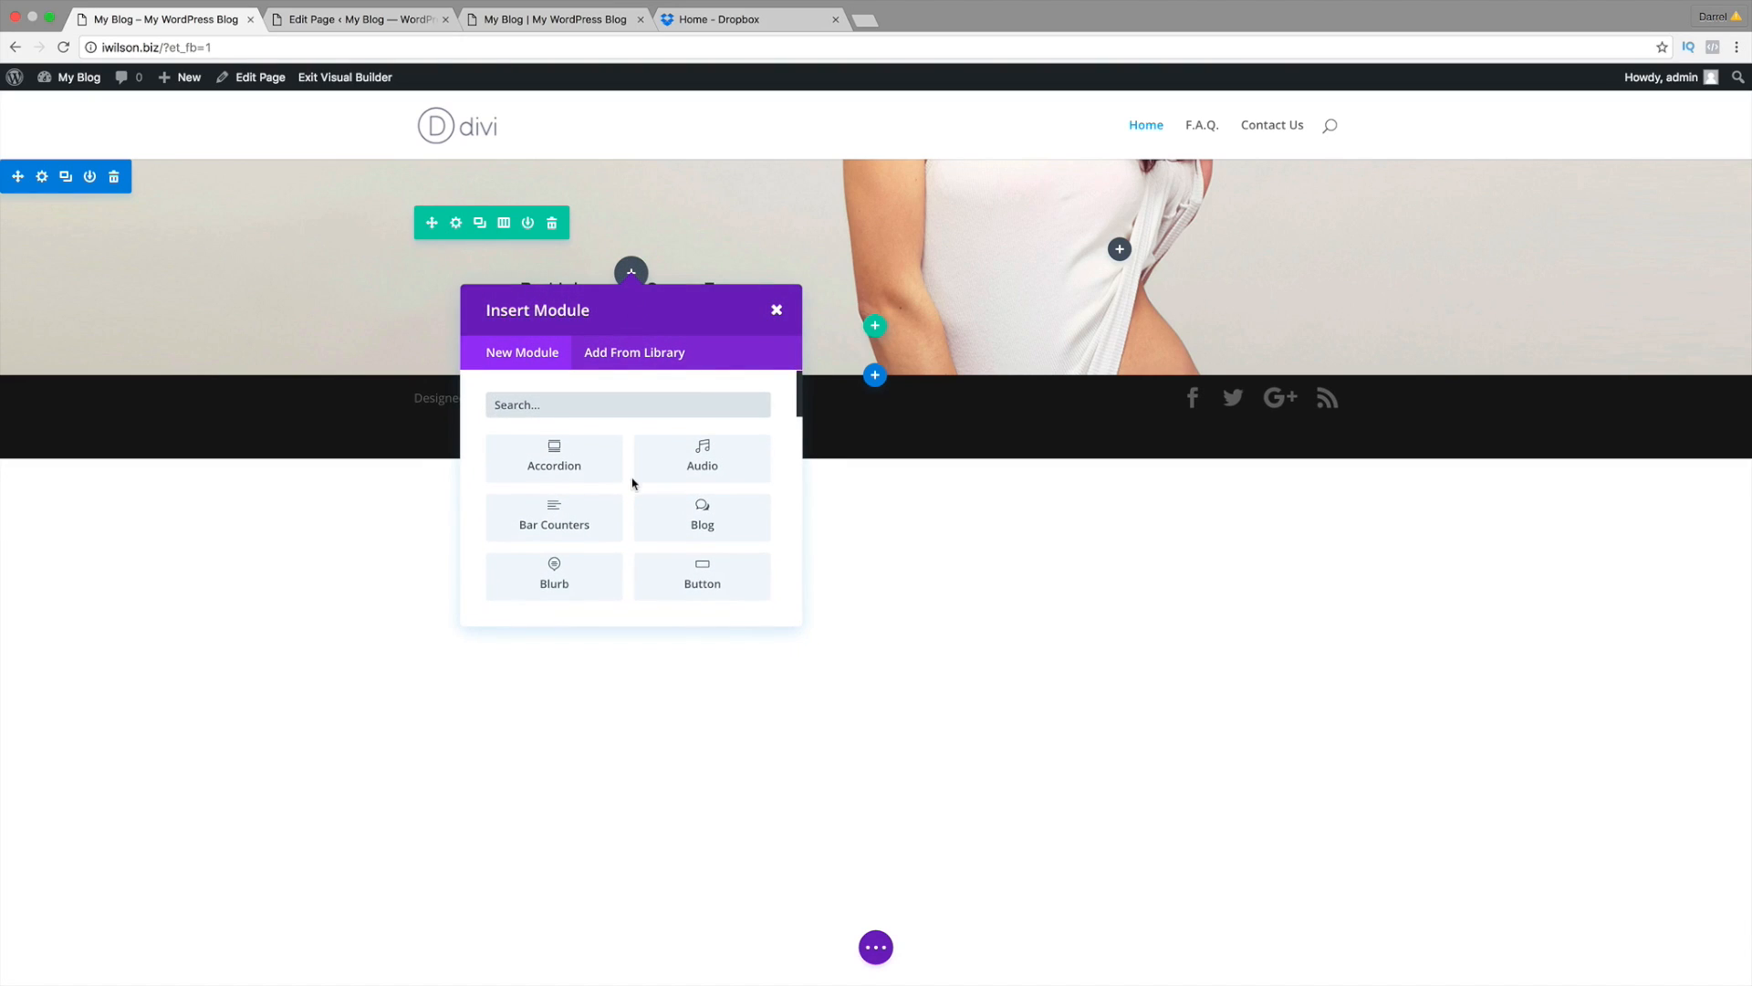
scroll(634, 483, "down", 2)
scroll(634, 484, "down", 4)
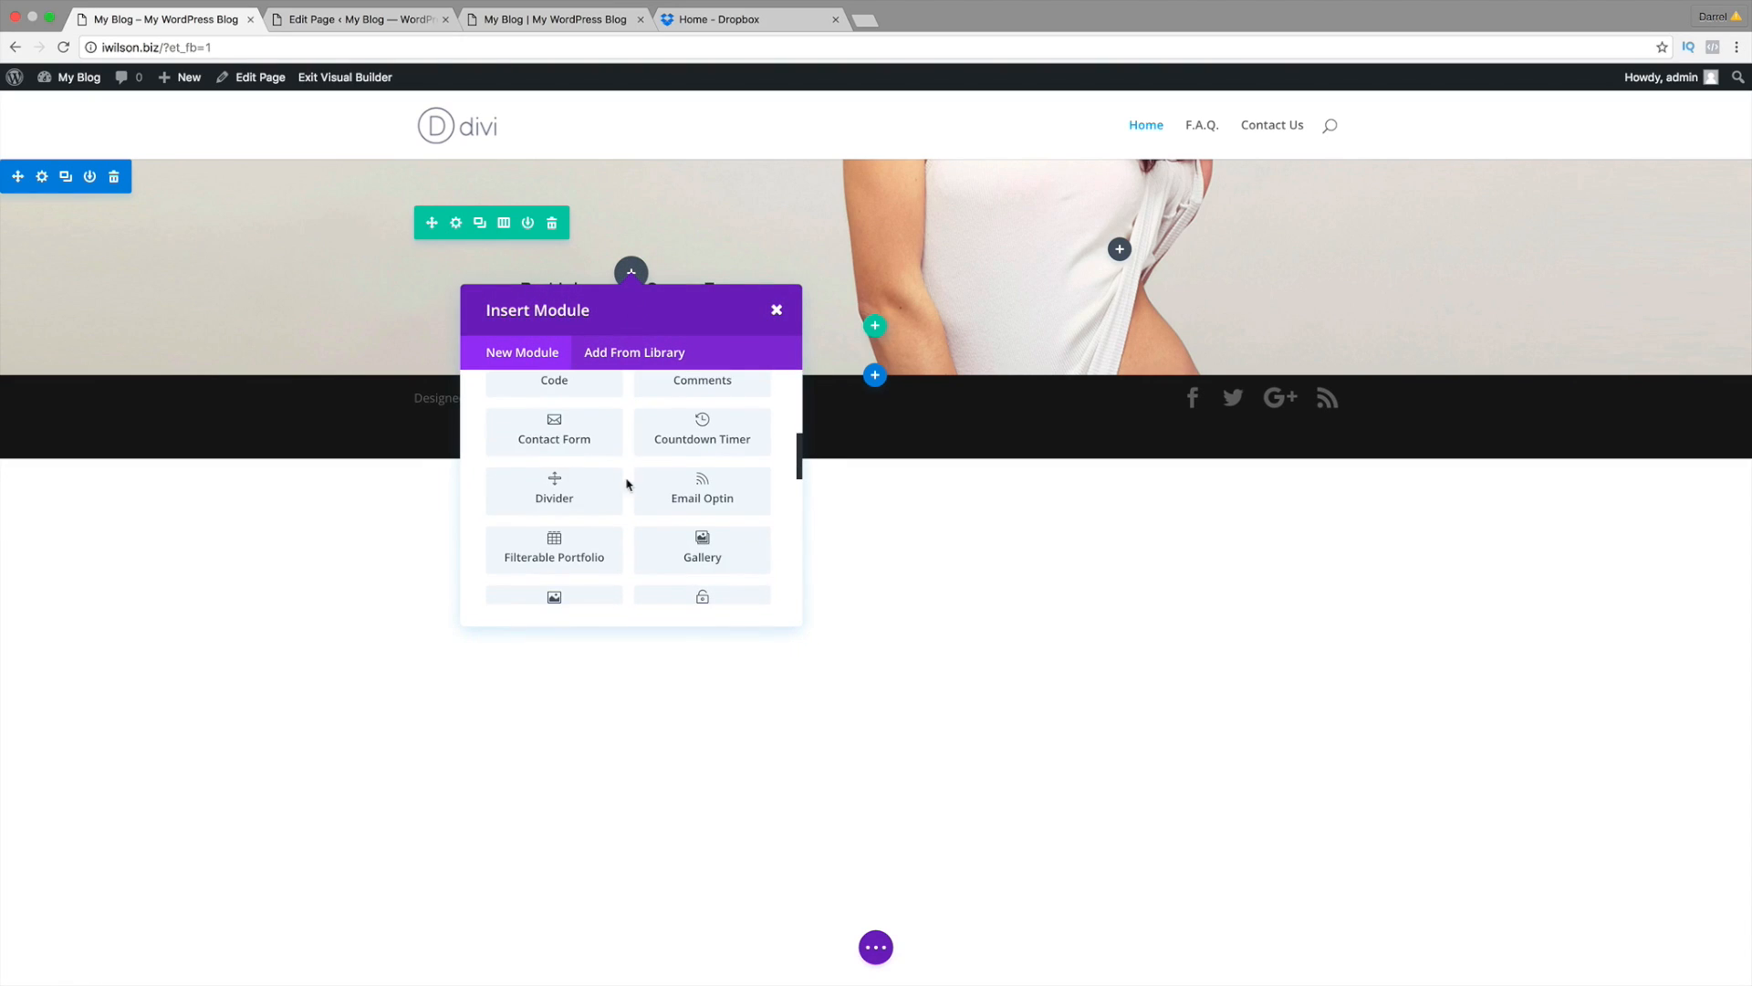
left_click(554, 491)
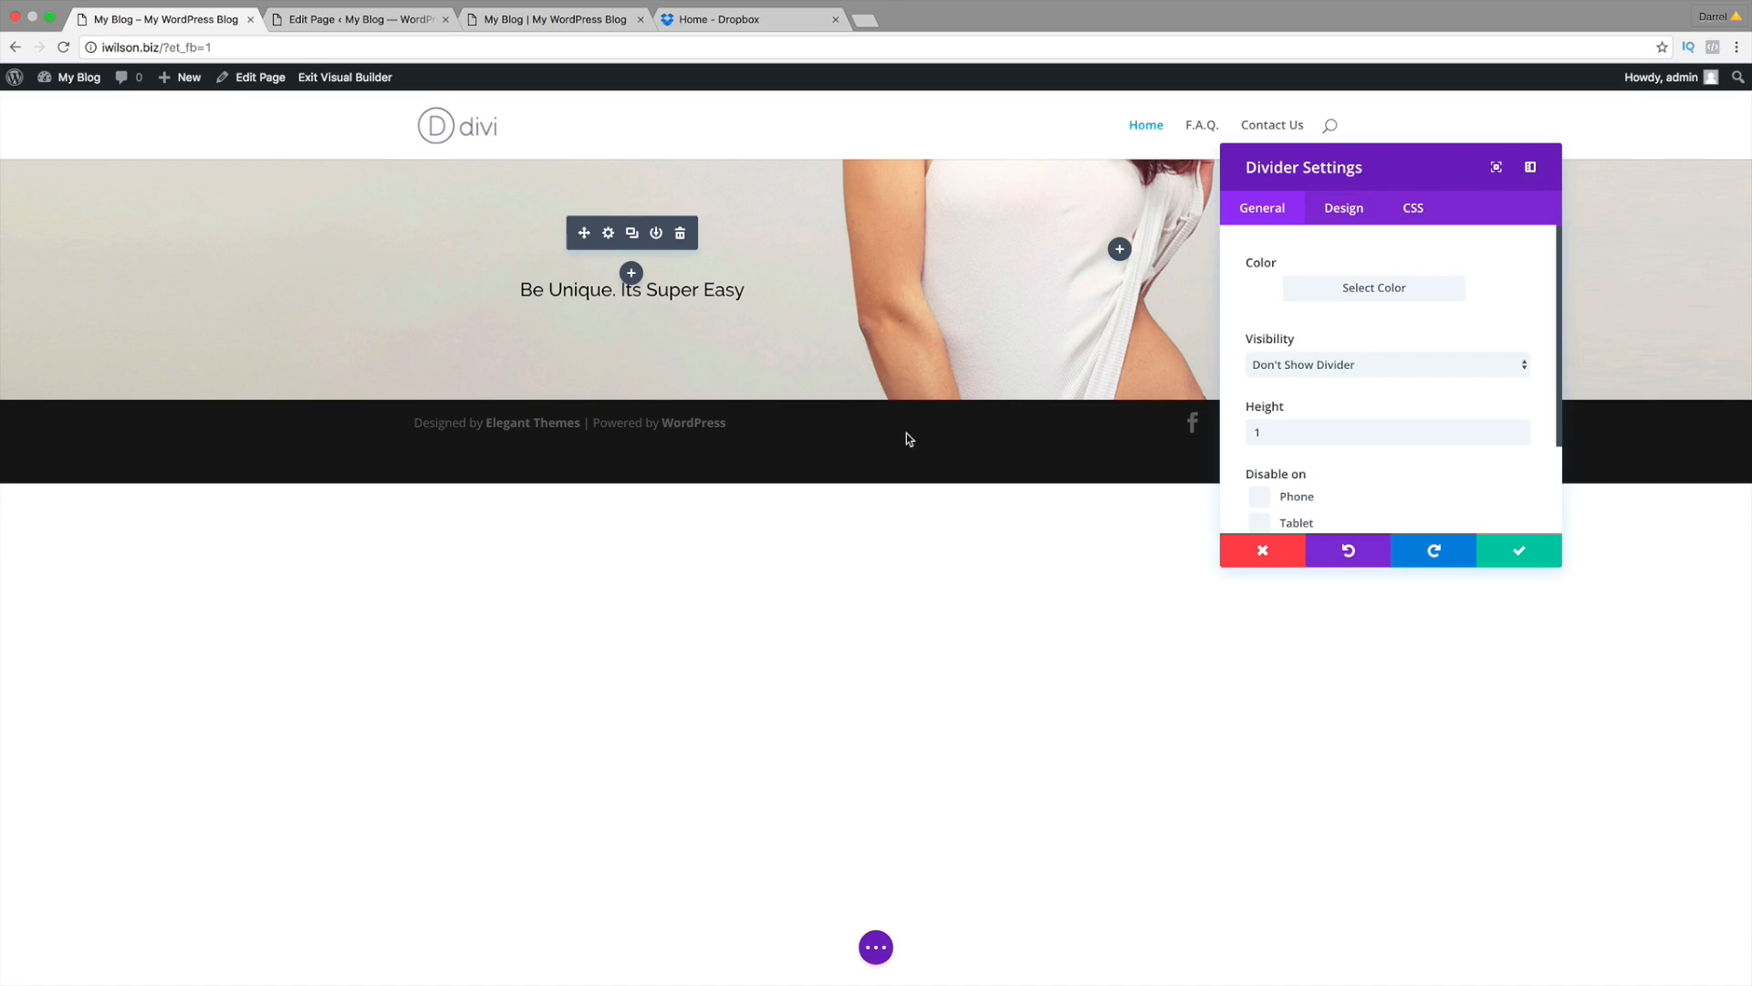
Step: Make the divider black and turn on Show Divider
left_click(1257, 290)
left_click(1263, 521)
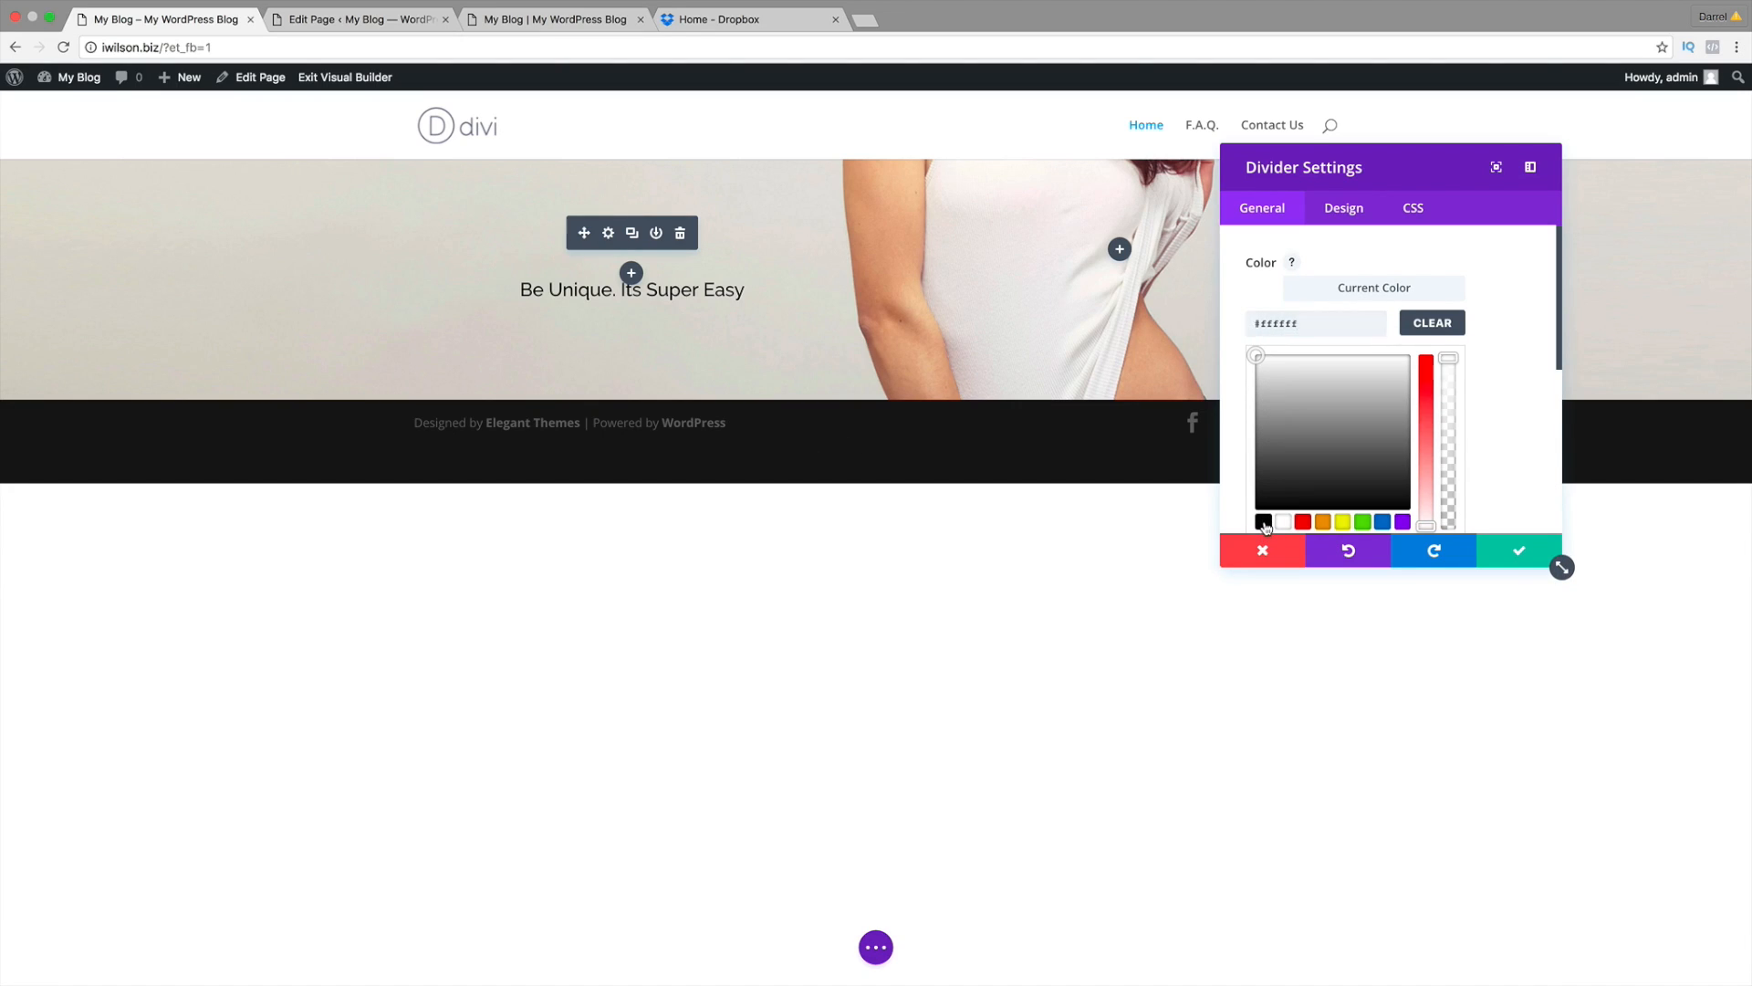
scroll(1479, 401, "down", 5)
left_click(1354, 483)
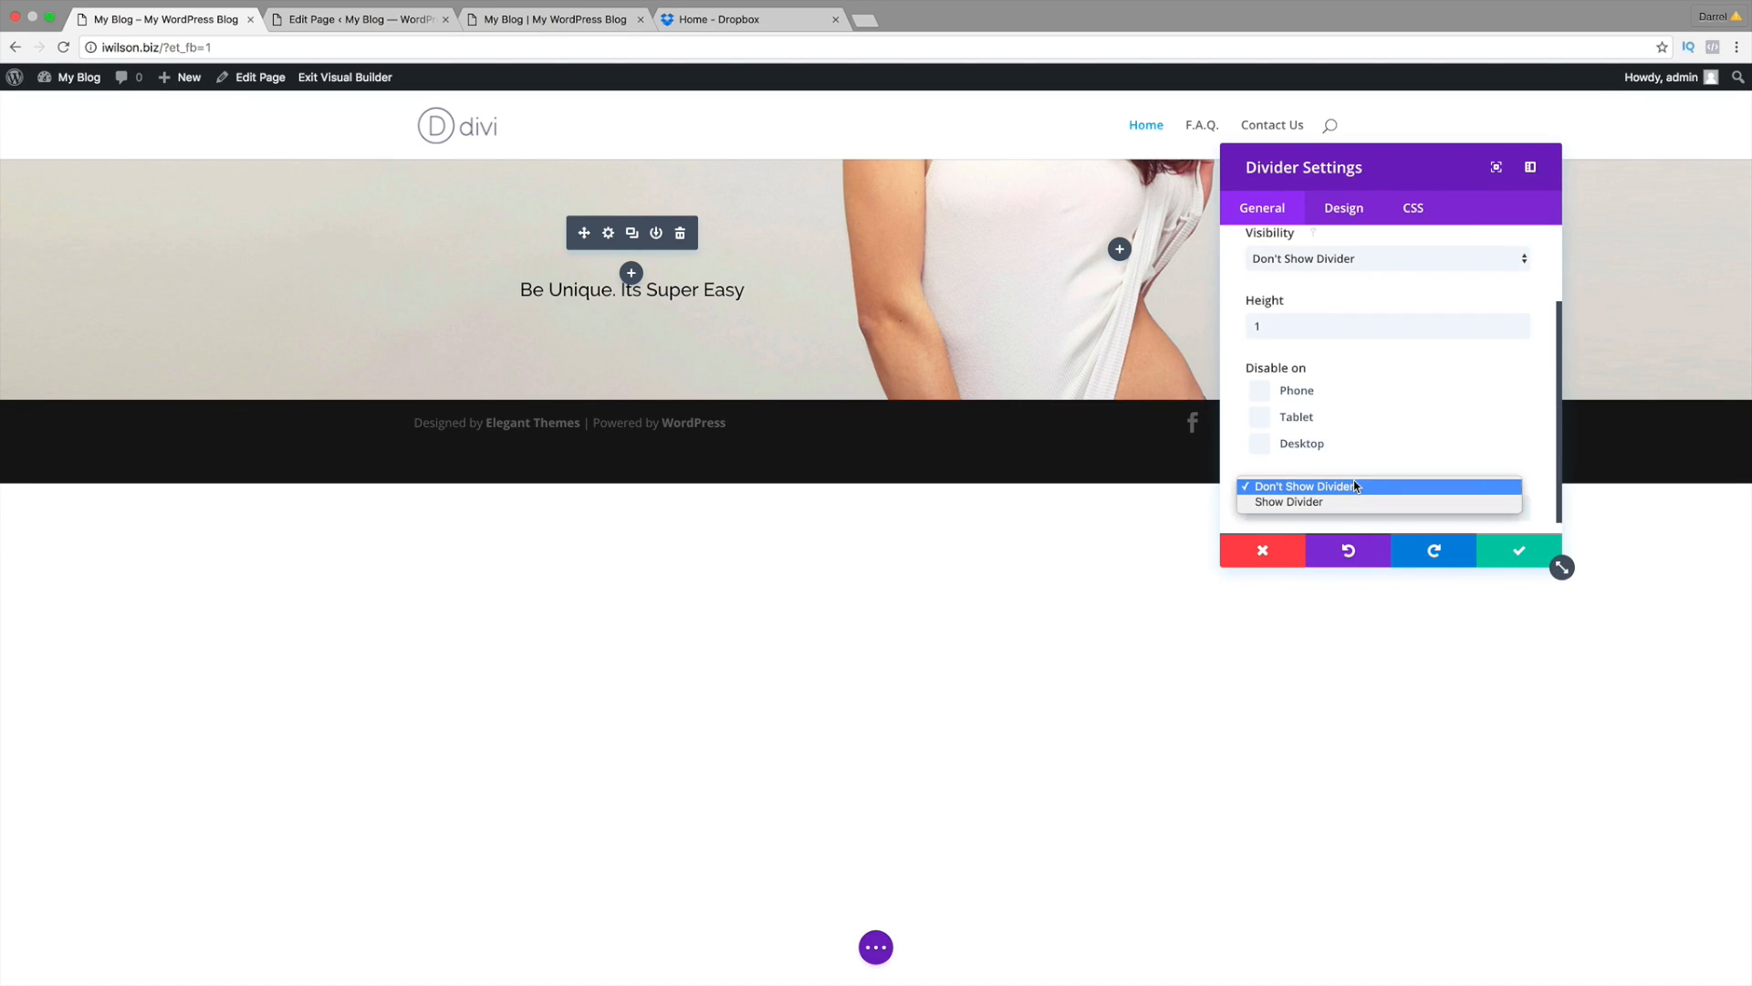
left_click(1354, 501)
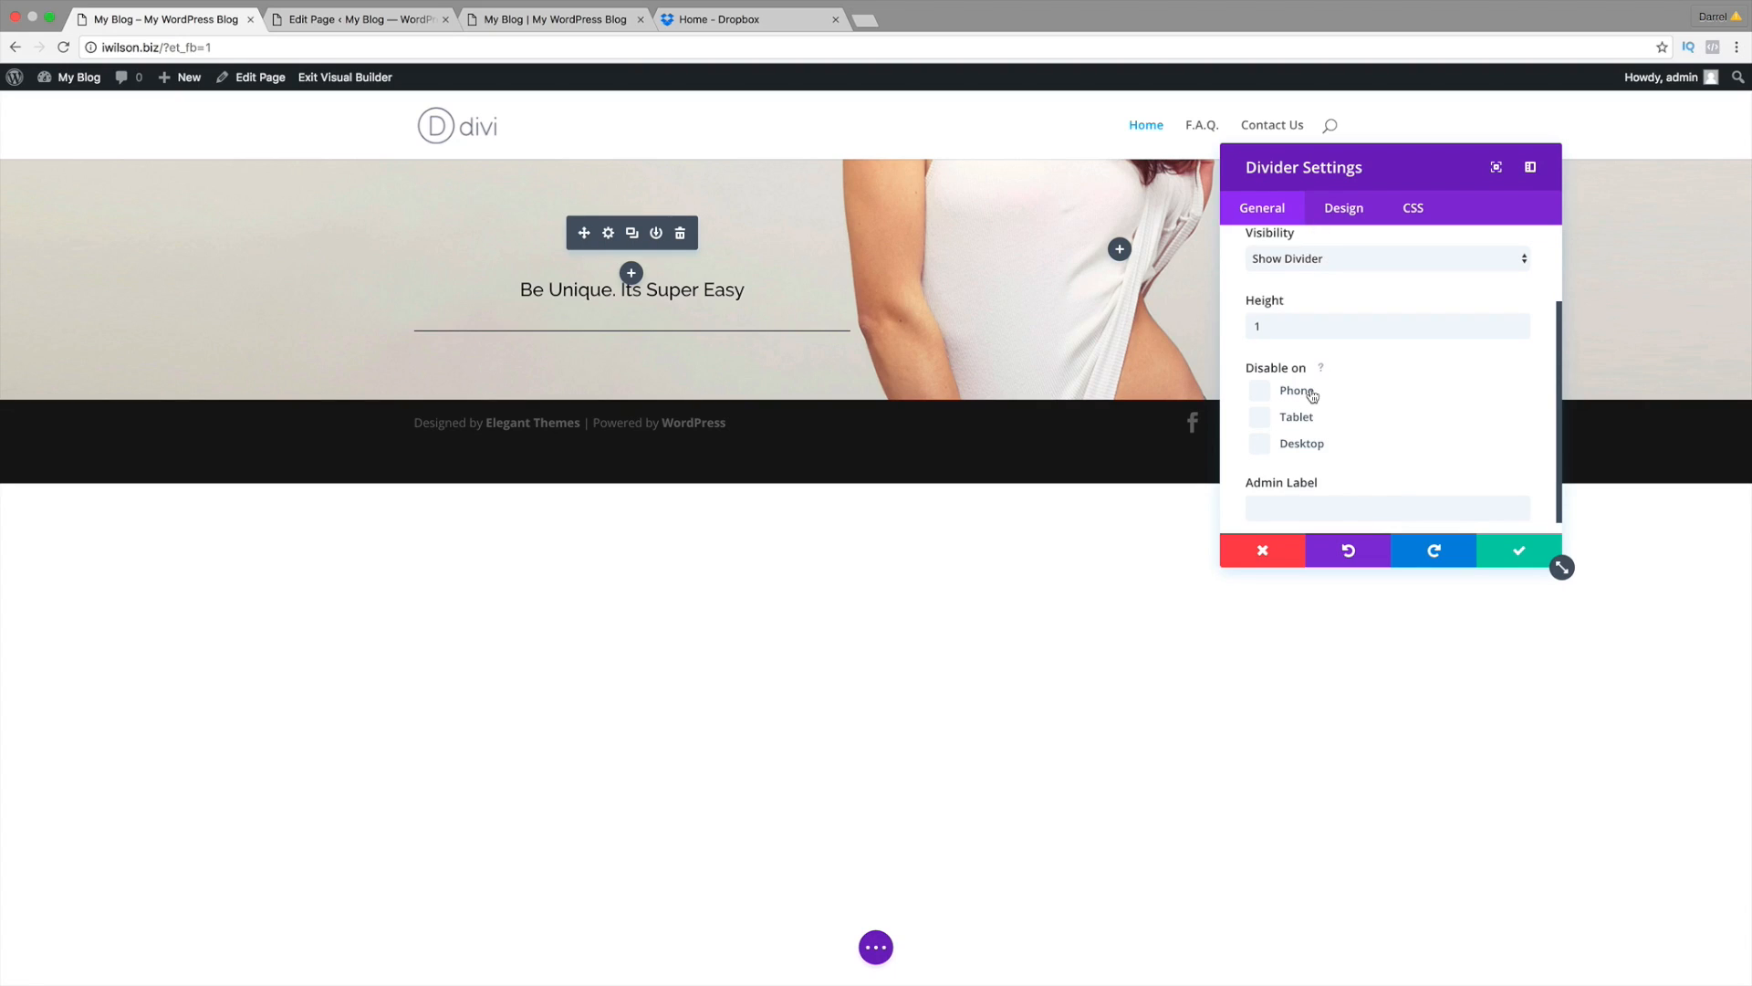
Step: Set the divider height to 1 and save the divider settings
scroll(1311, 395, "down", 1)
left_click(1326, 311)
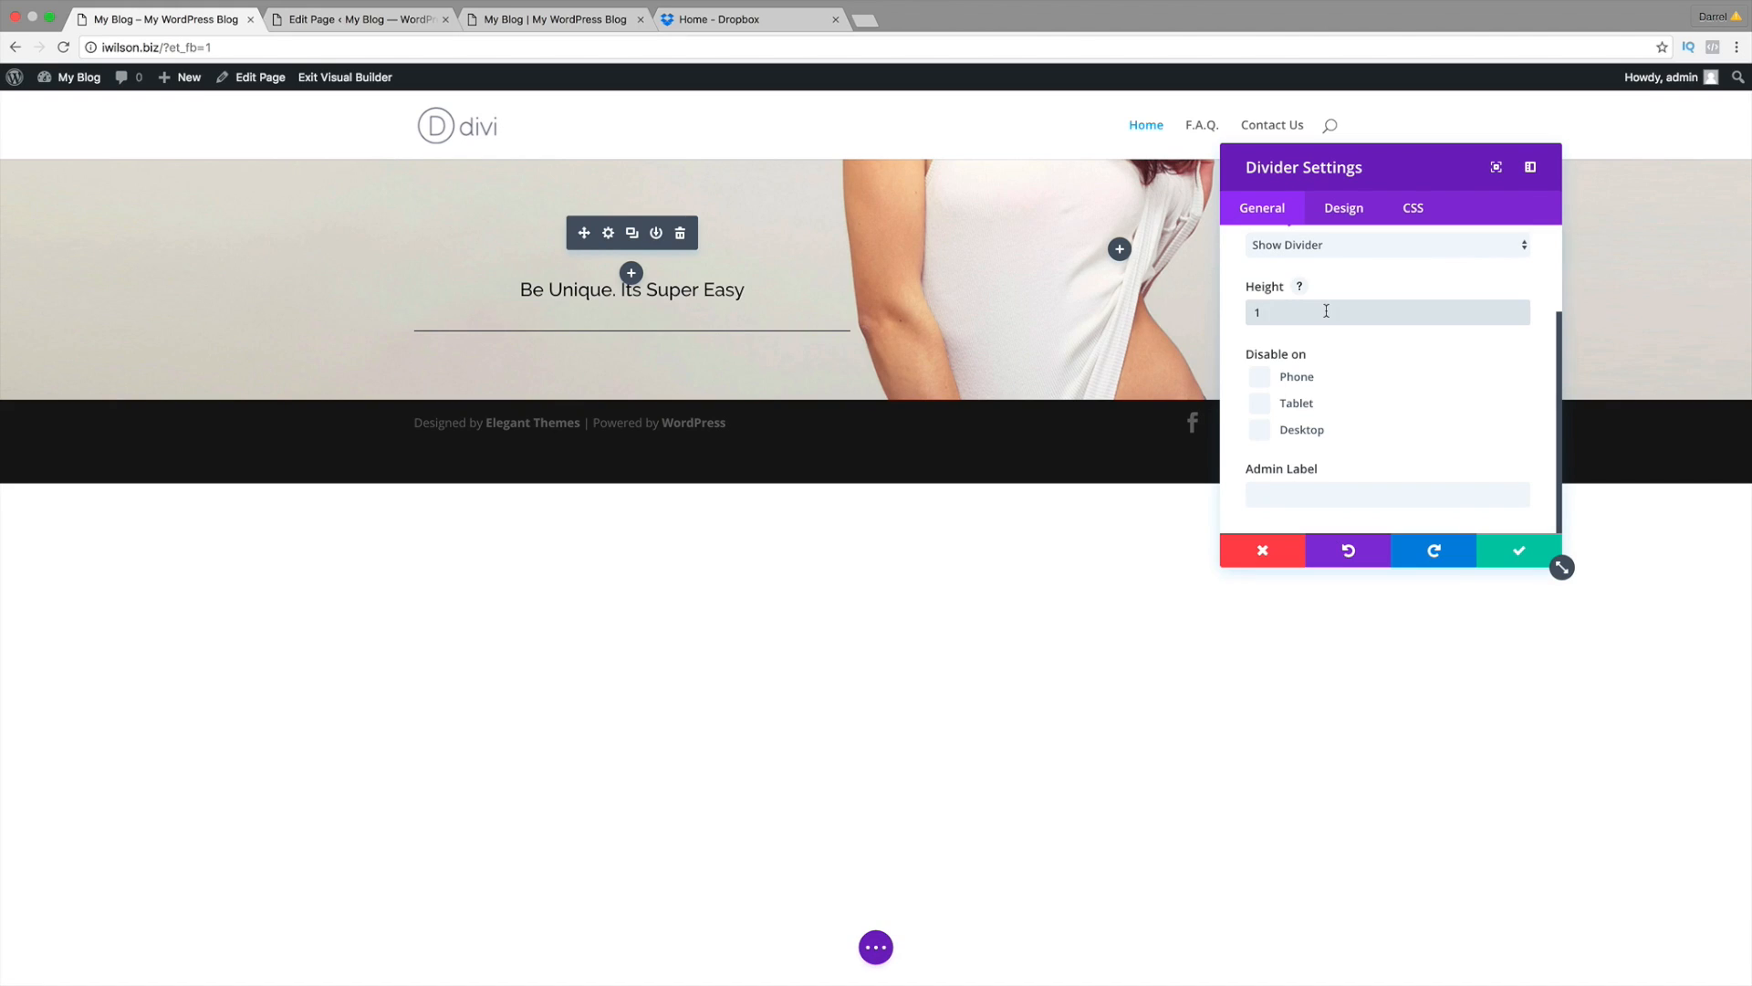
type("0")
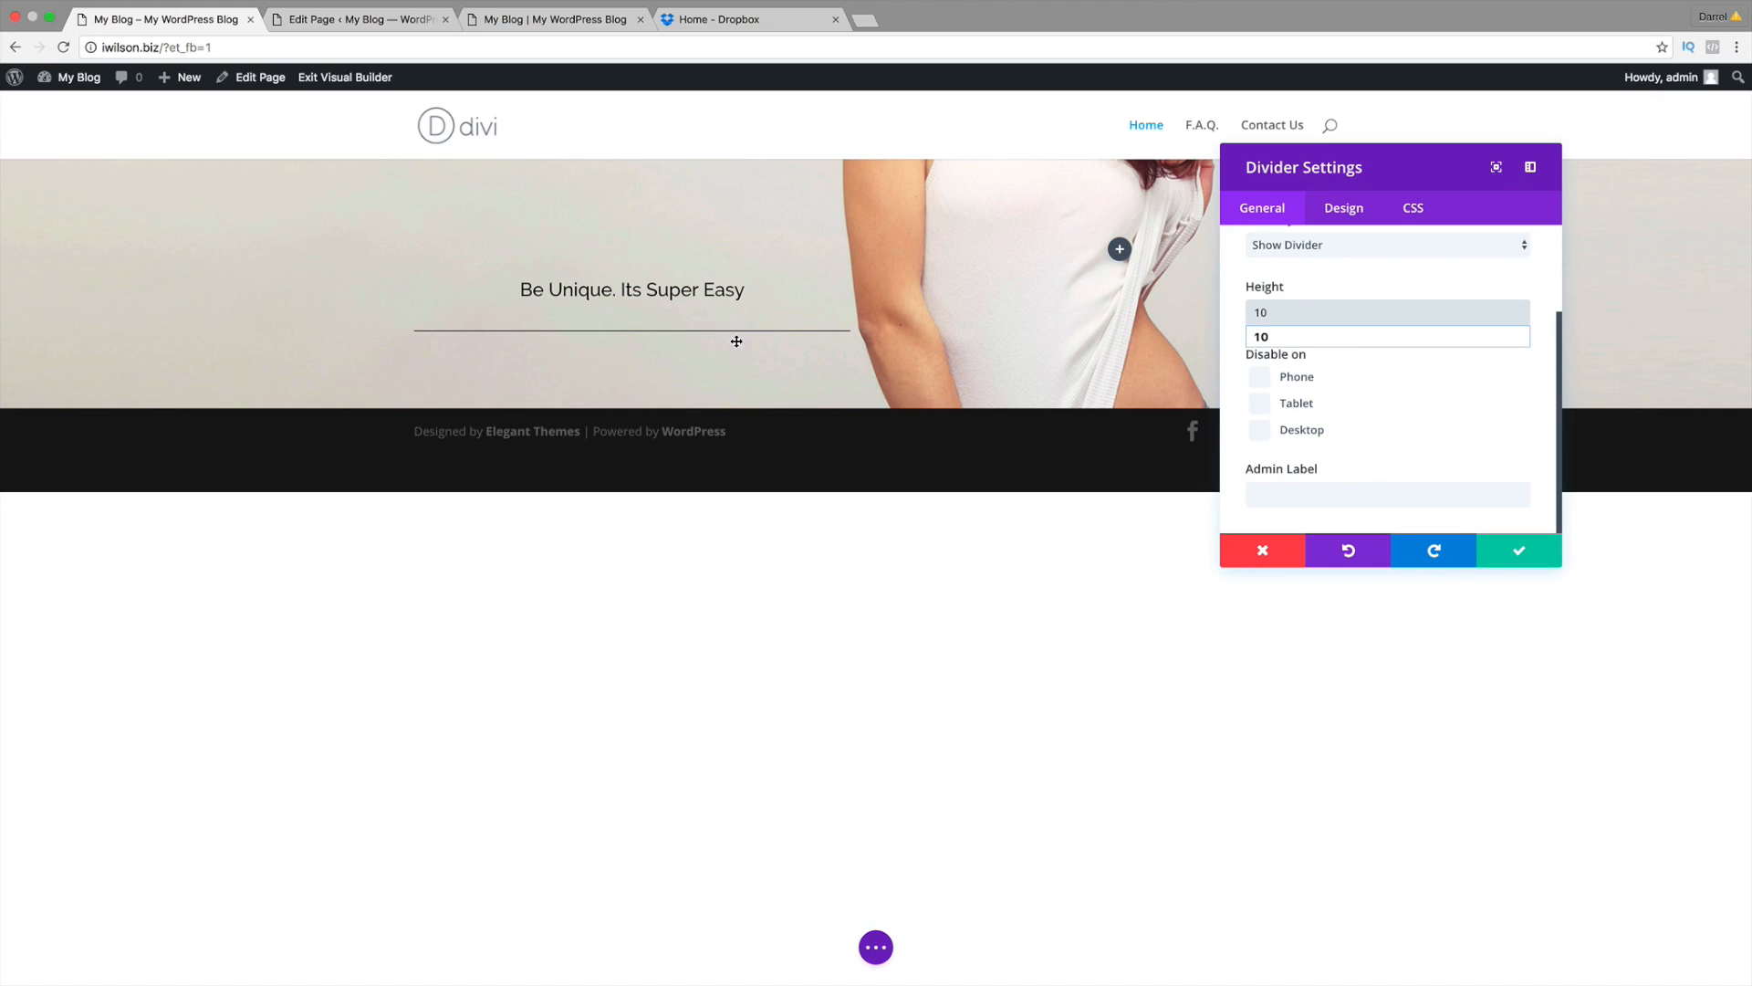
double_click(1308, 306)
type("300")
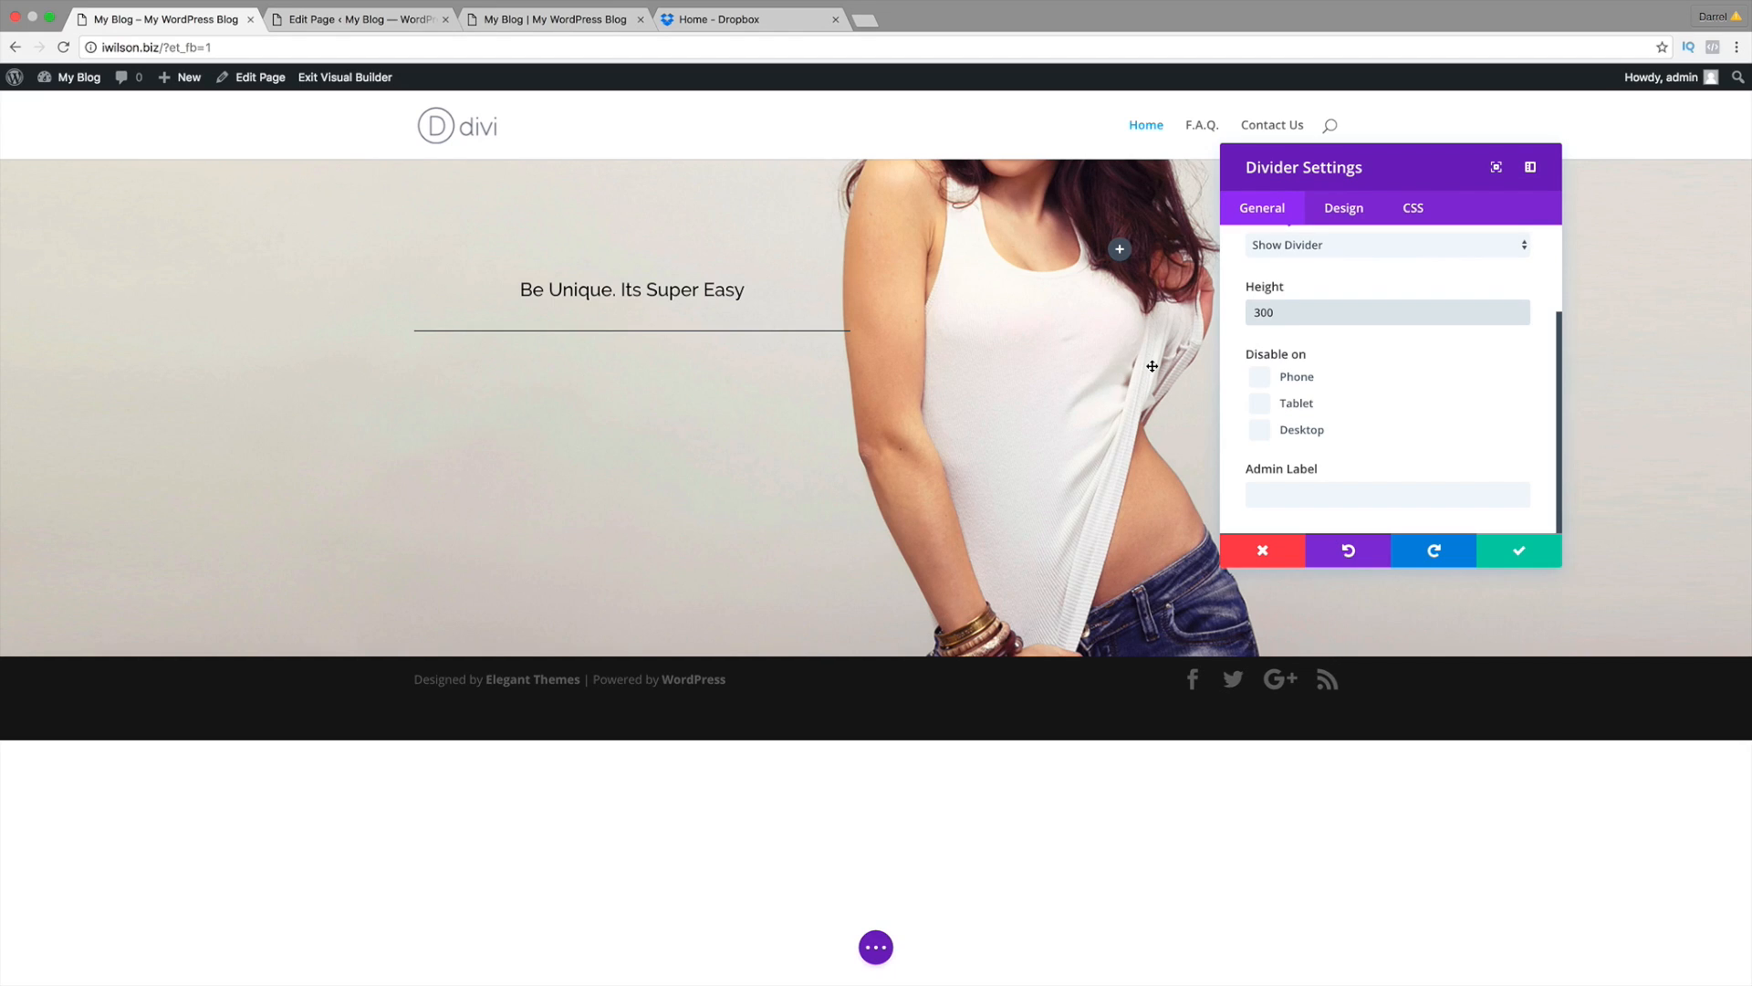
key("BackSpace")
key("BackSpace")
key("BackSpace")
type("1")
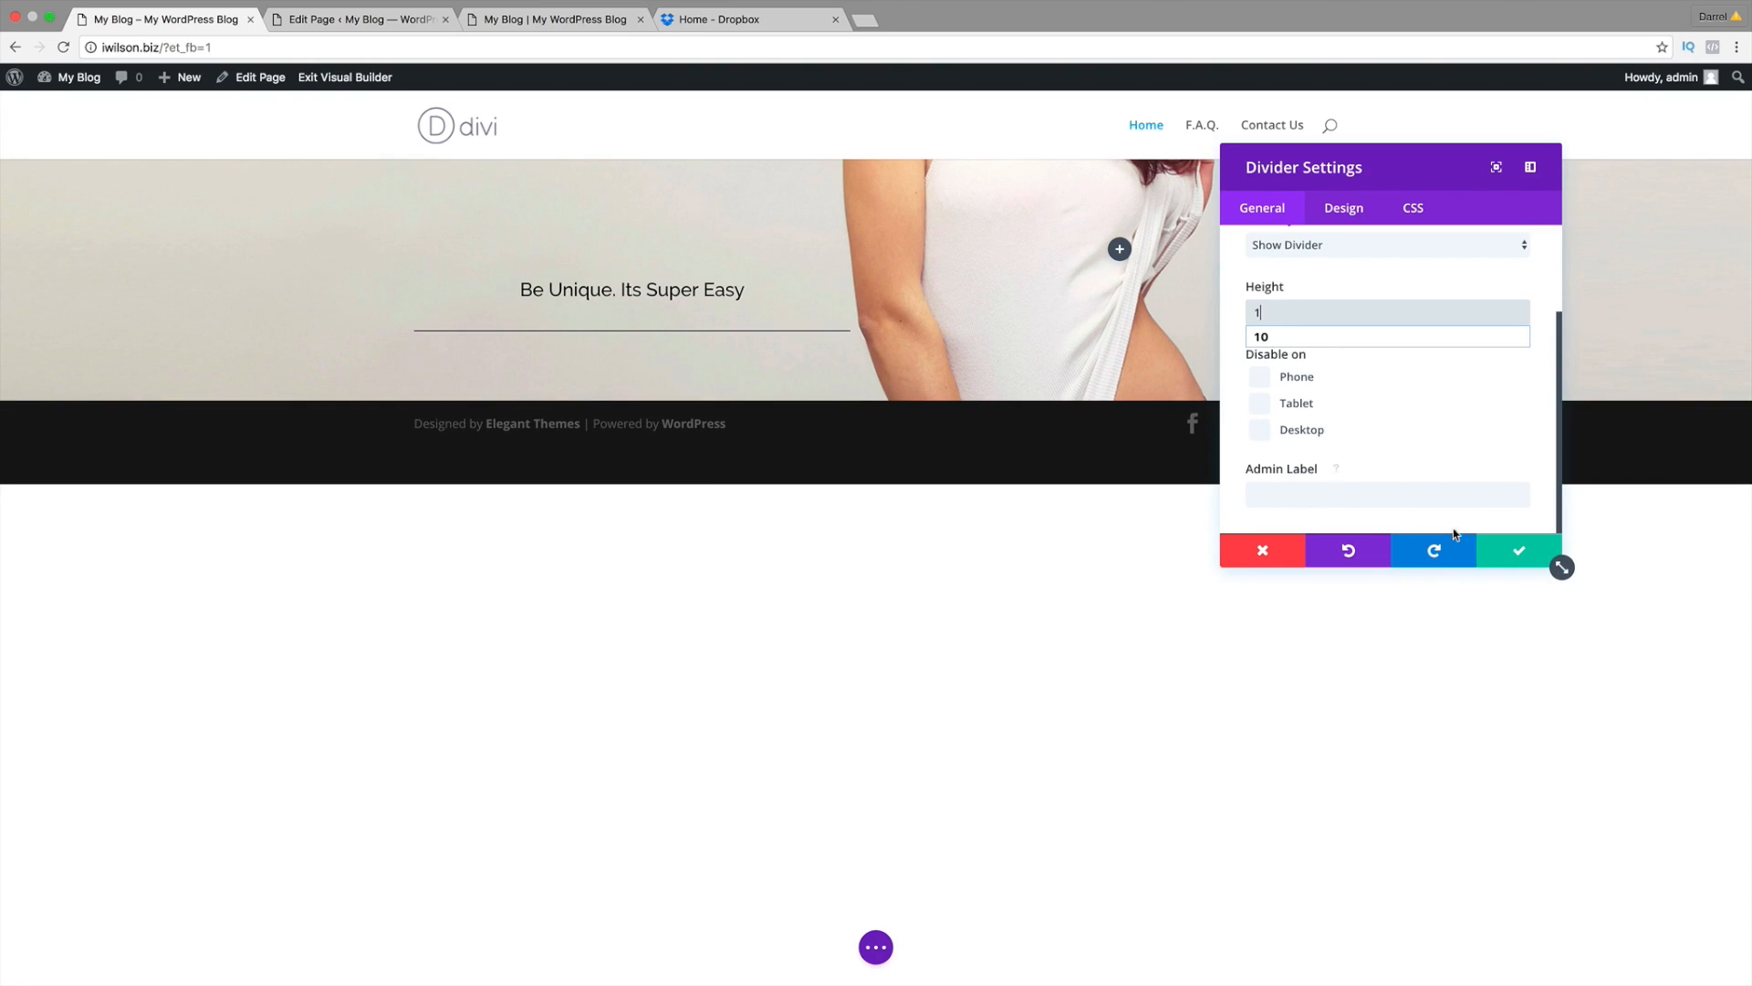
scroll(1457, 495, "up", 1)
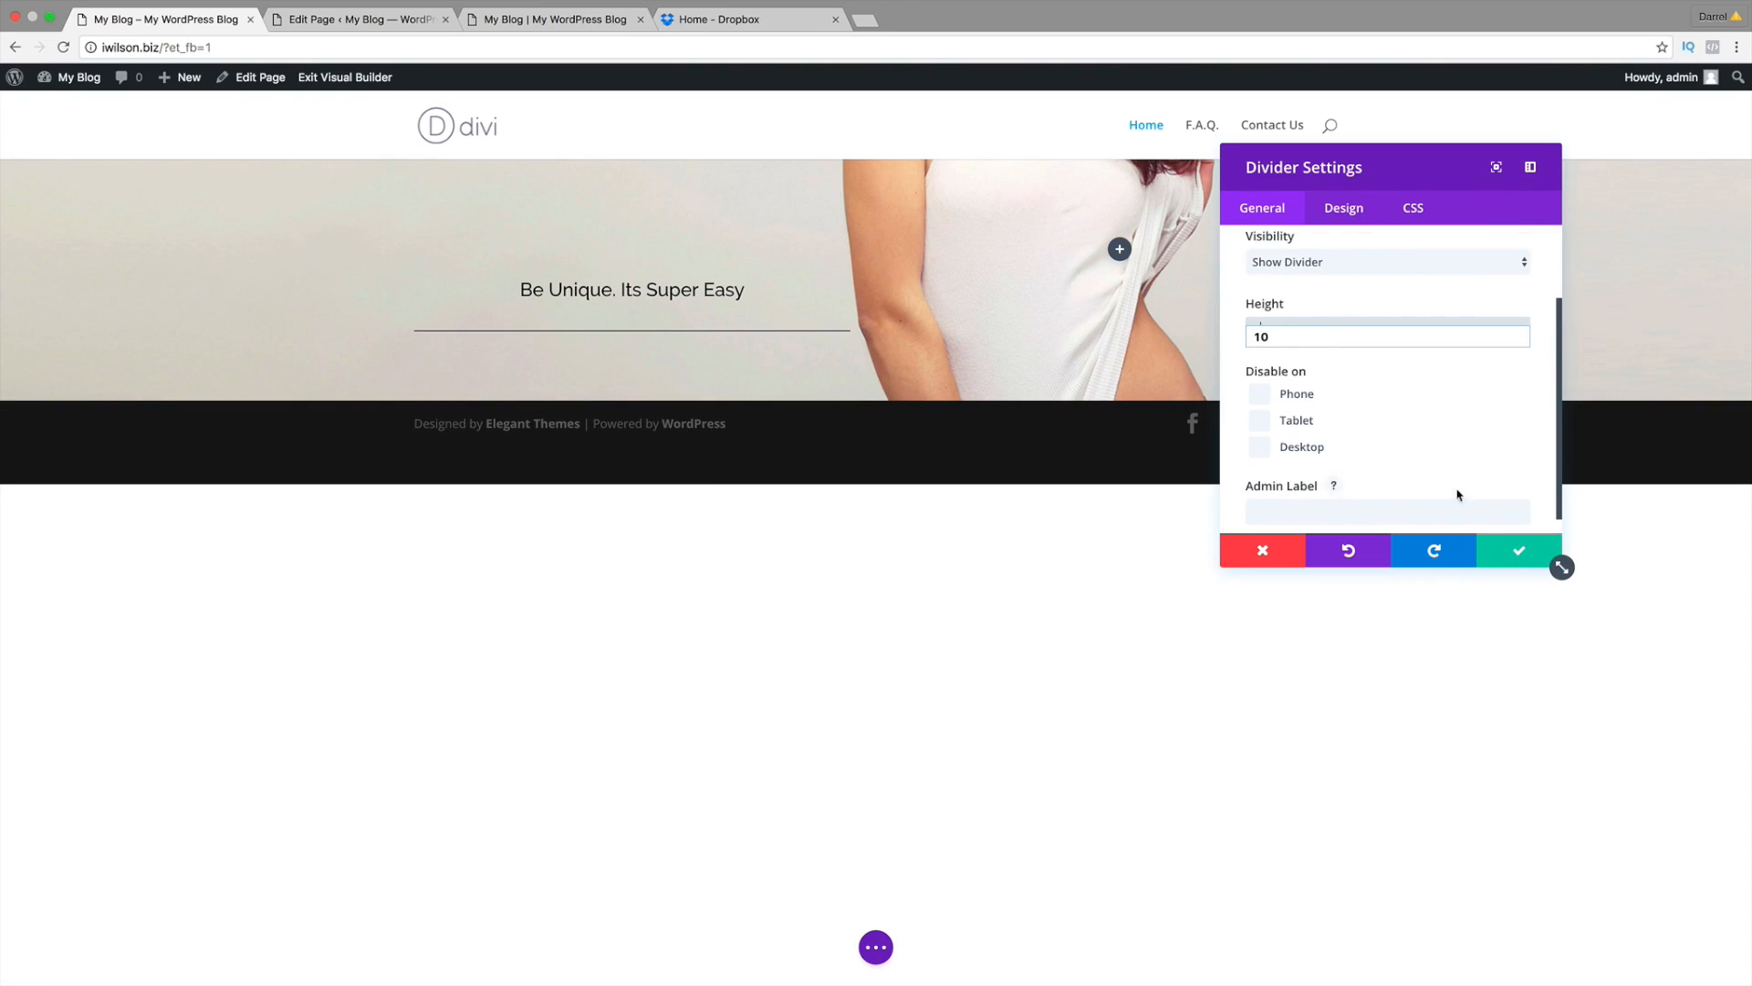
left_click(1521, 555)
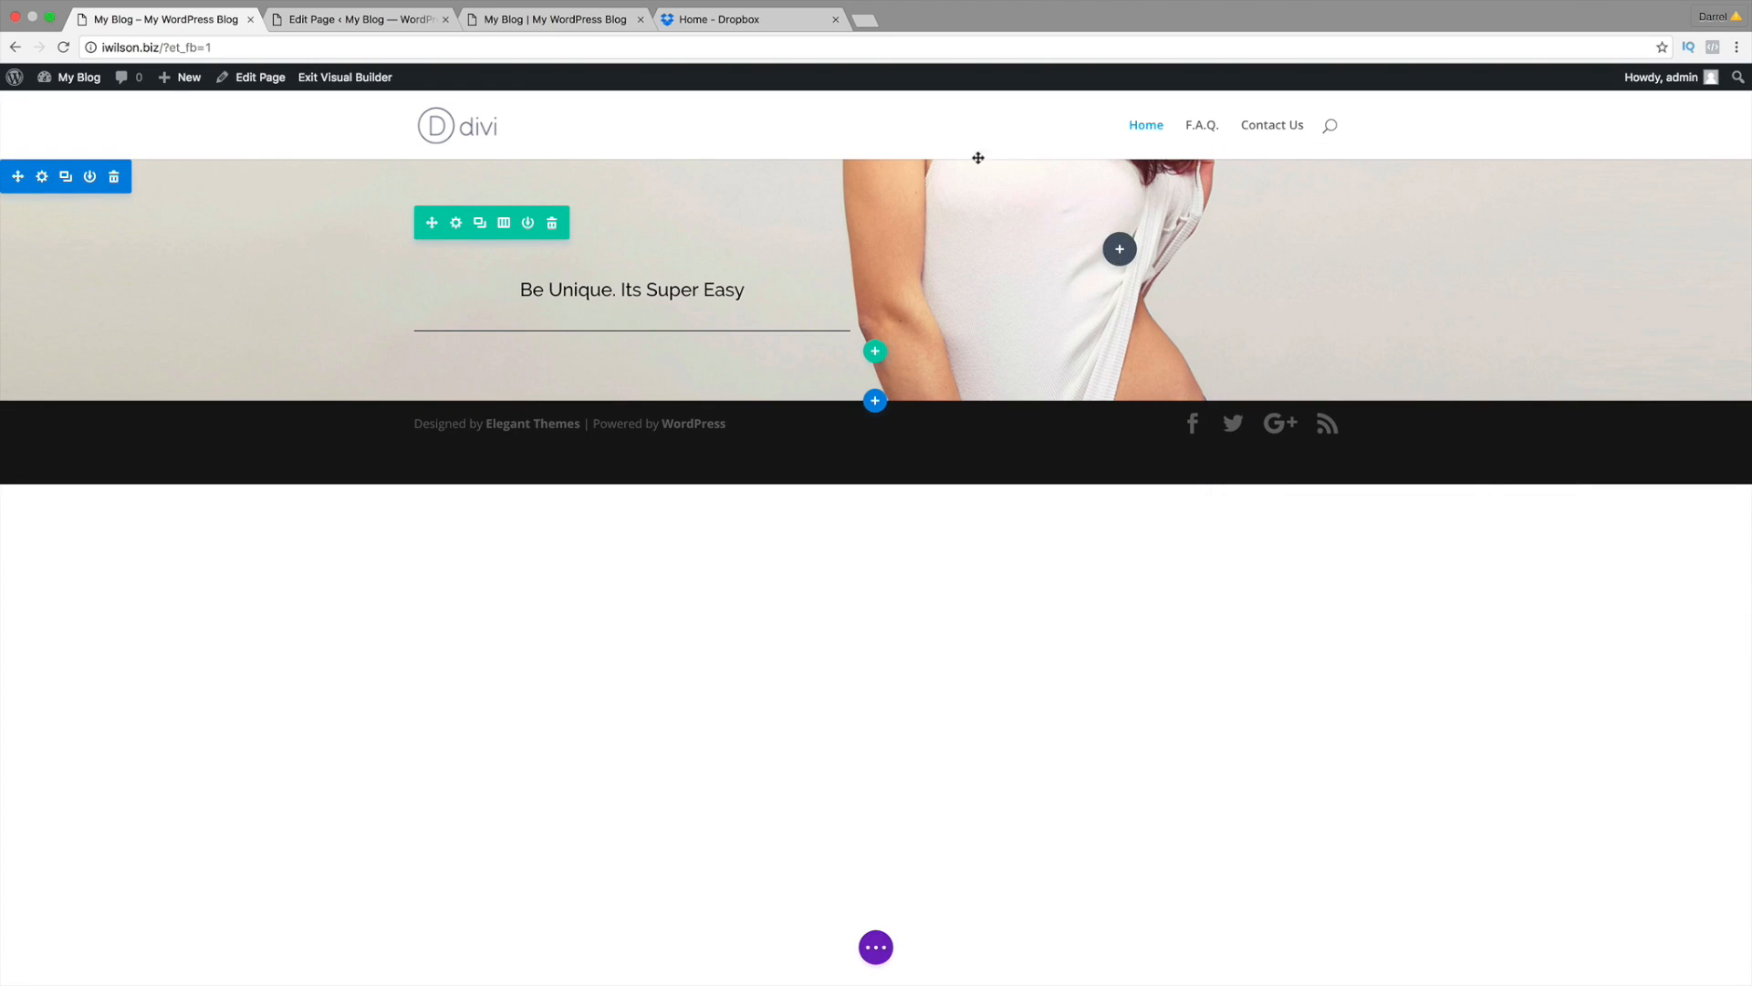
Step: Select the reference site's 'A Simple Stunning Website' headline, then add a module to the hero's right column
left_click(579, 22)
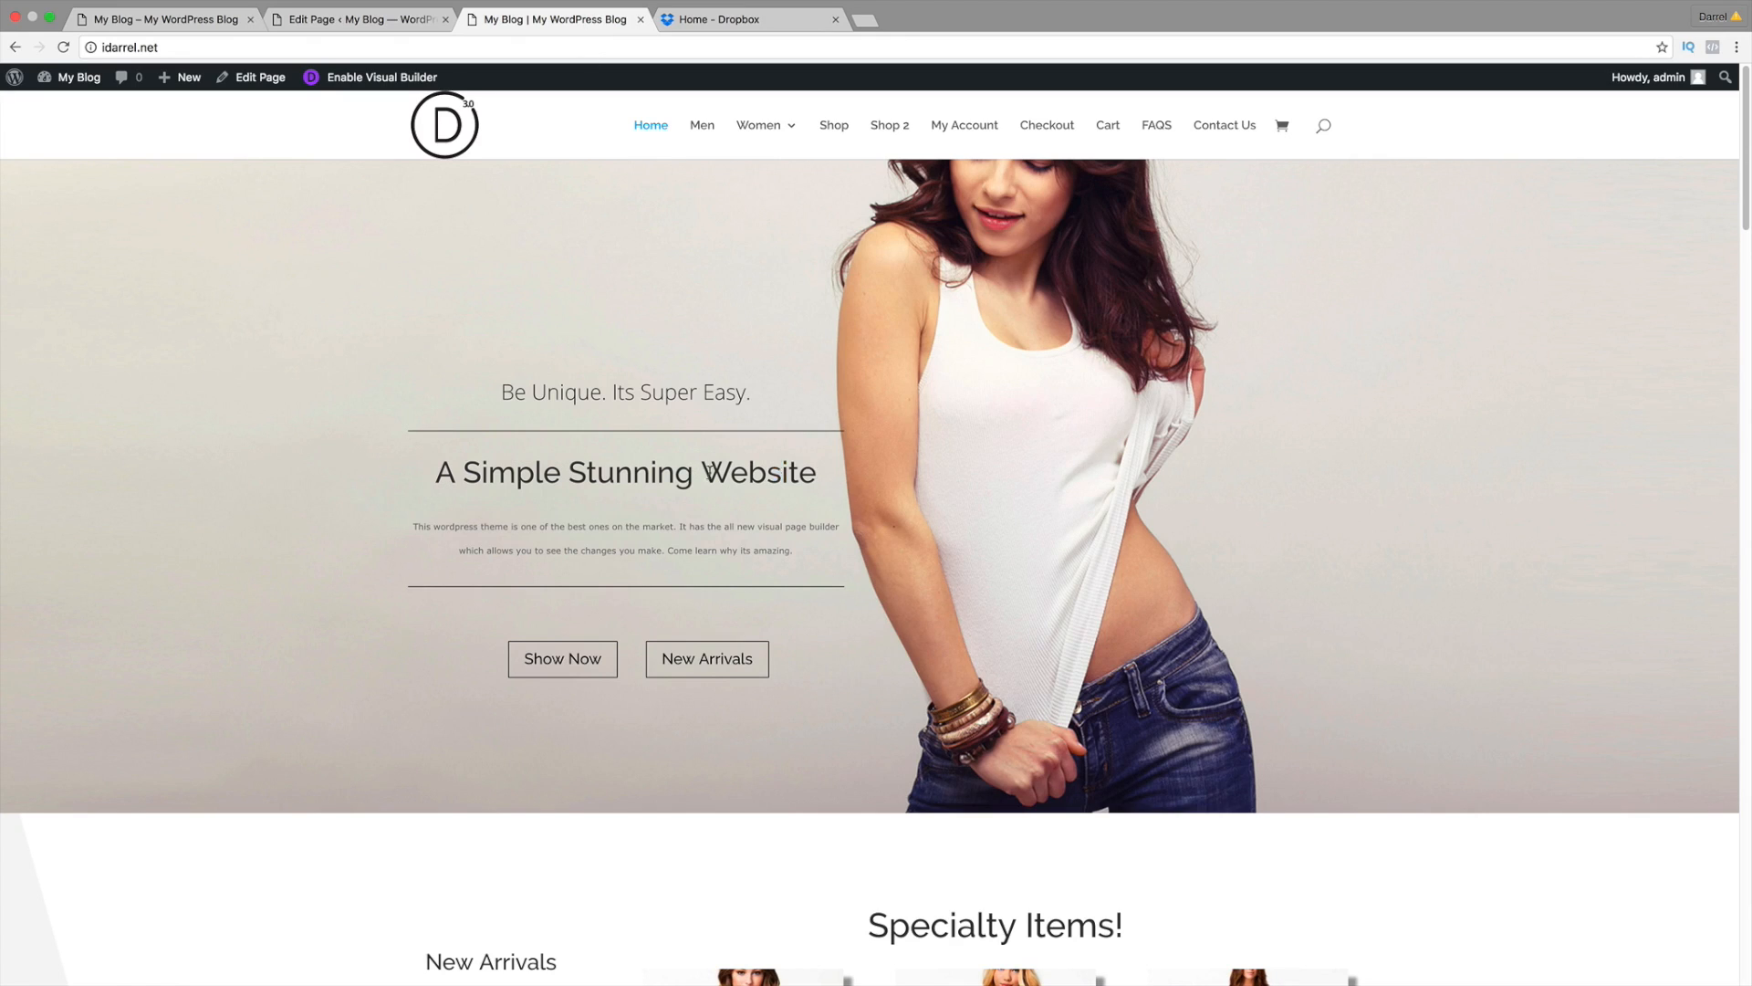
left_click_drag(817, 473, 435, 473)
left_click(208, 20)
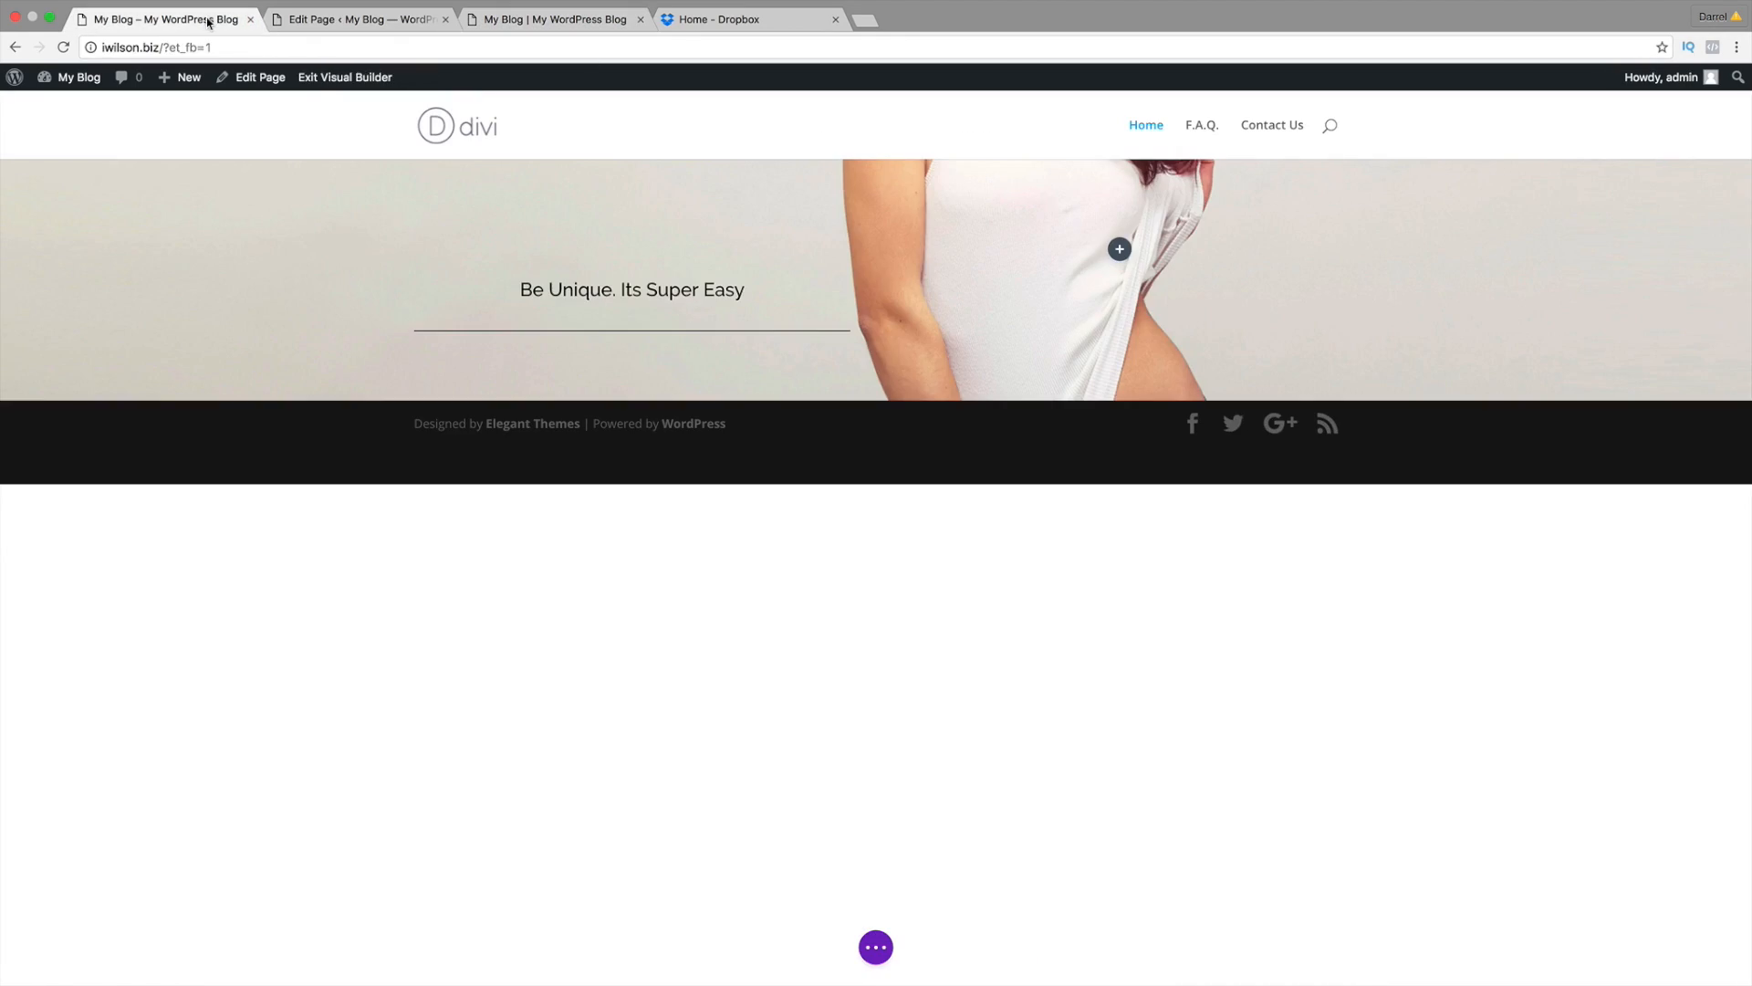
left_click(1120, 250)
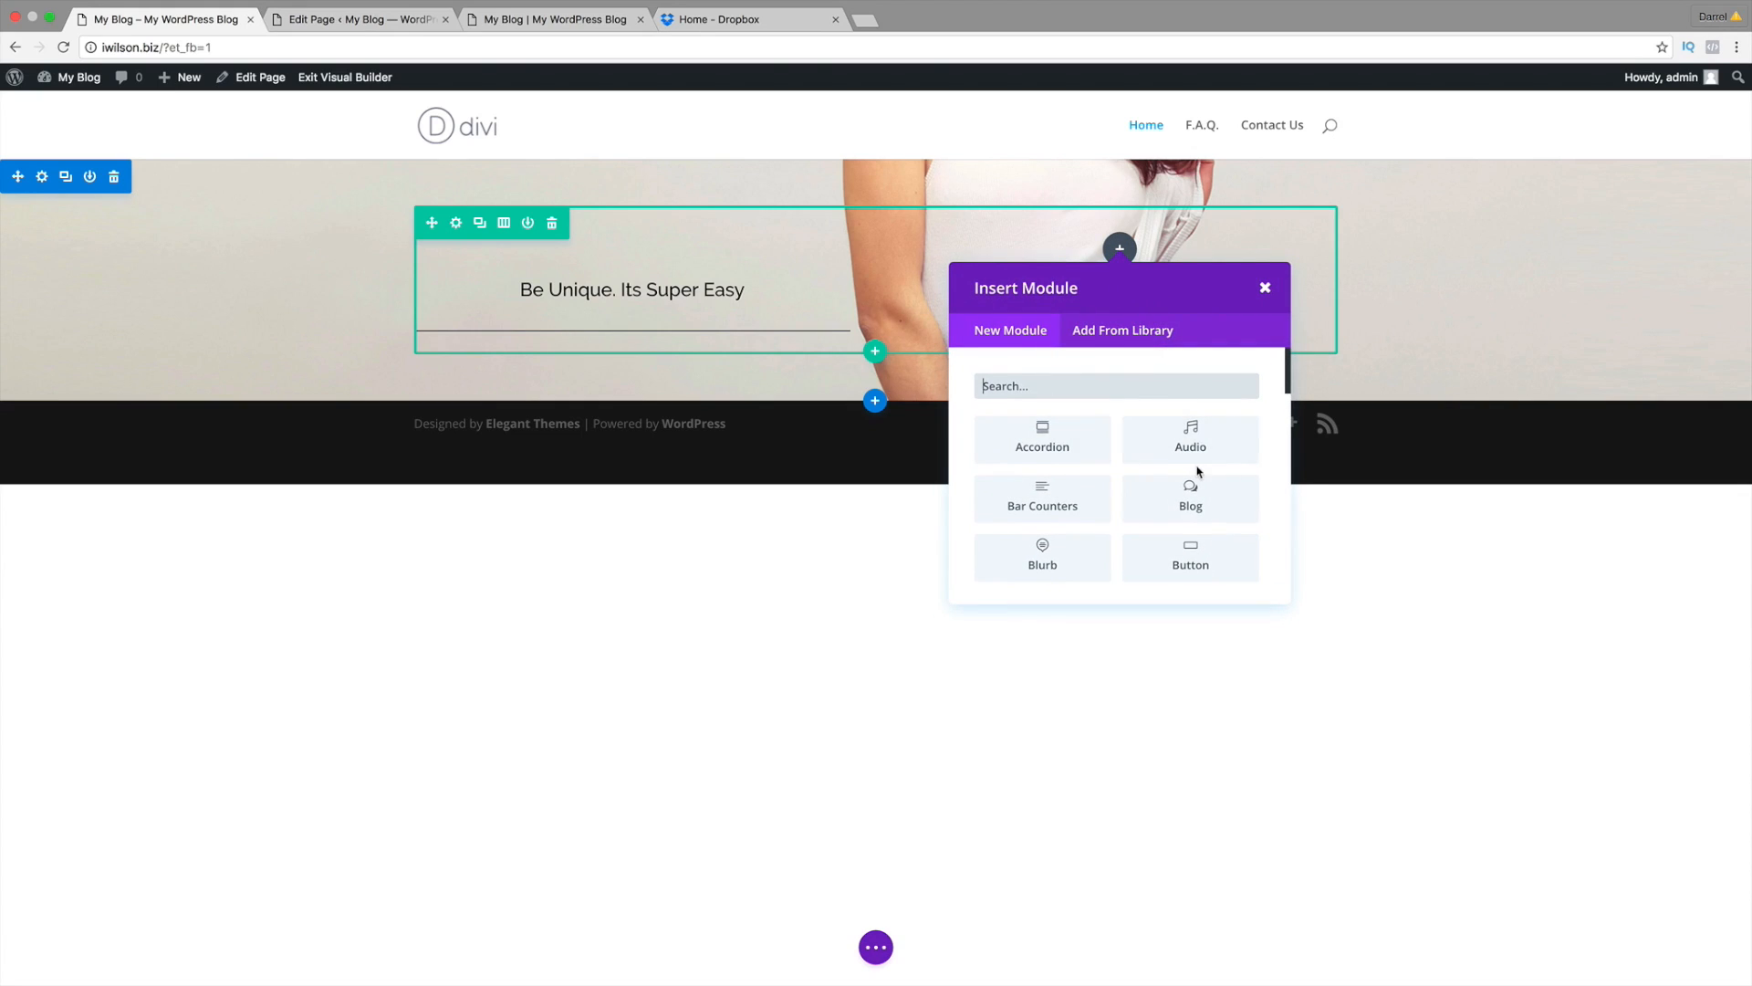
Step: Insert a Text module in the right column with Text Orientation set to Center
scroll(1197, 467, "down", 4)
scroll(1198, 470, "down", 5)
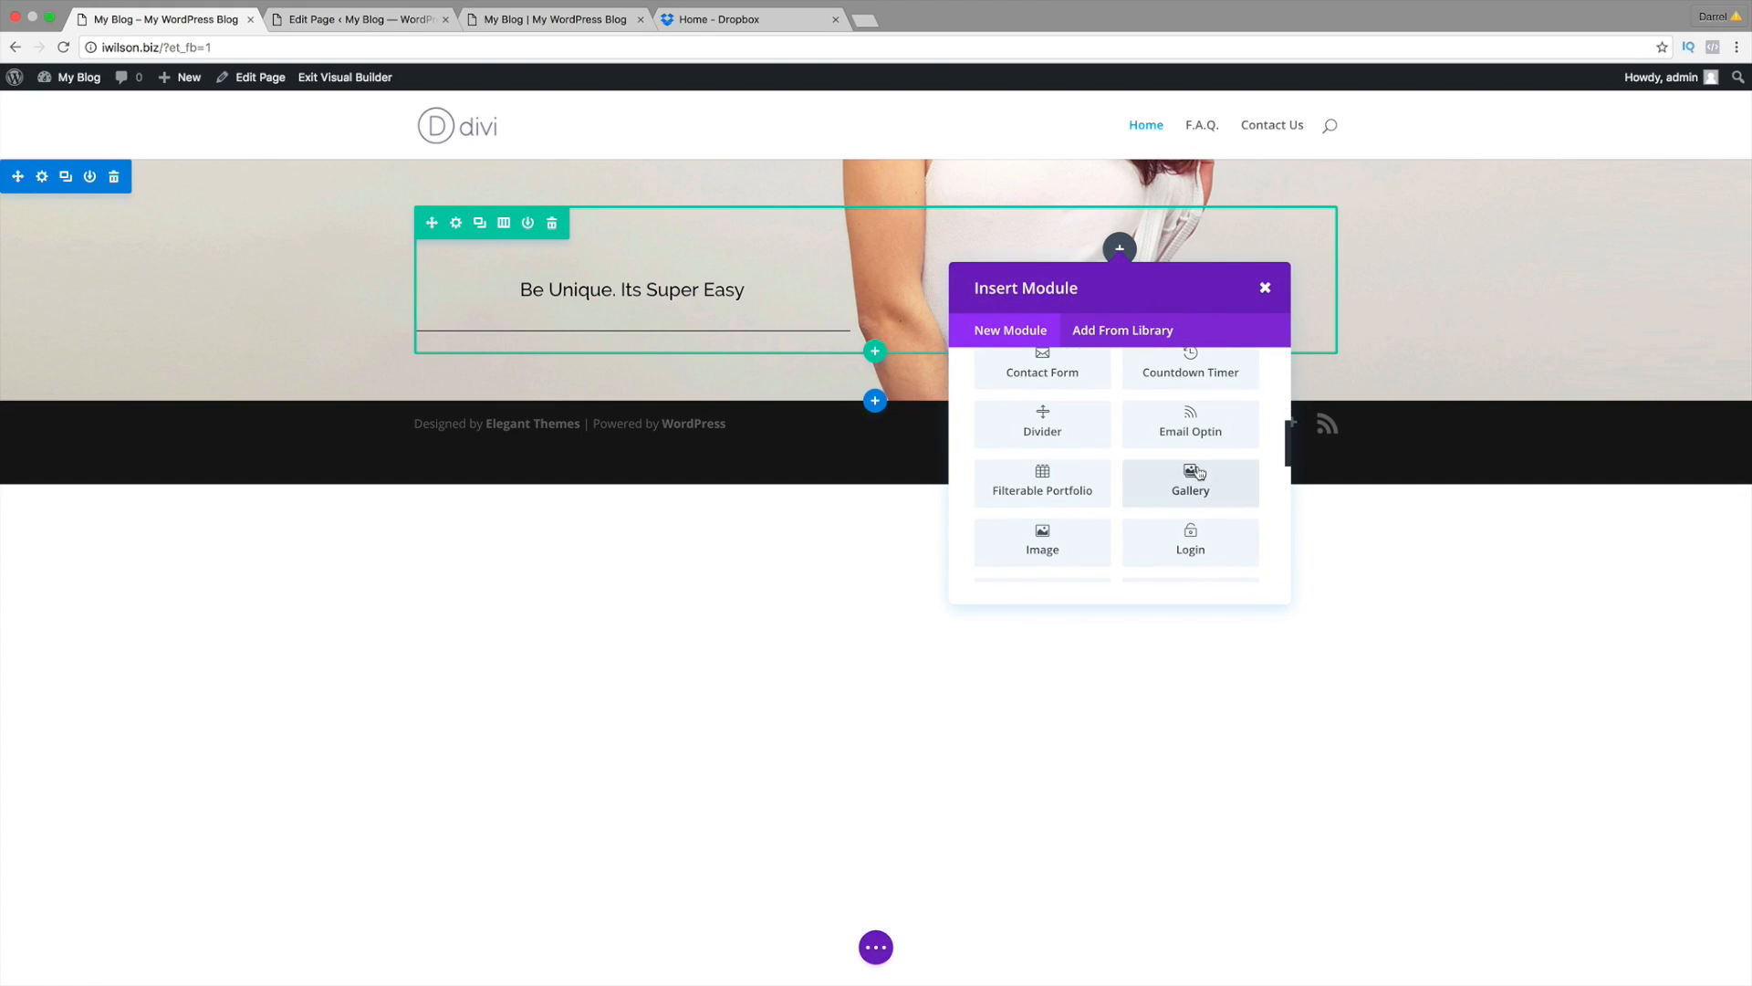
scroll(1200, 472, "down", 5)
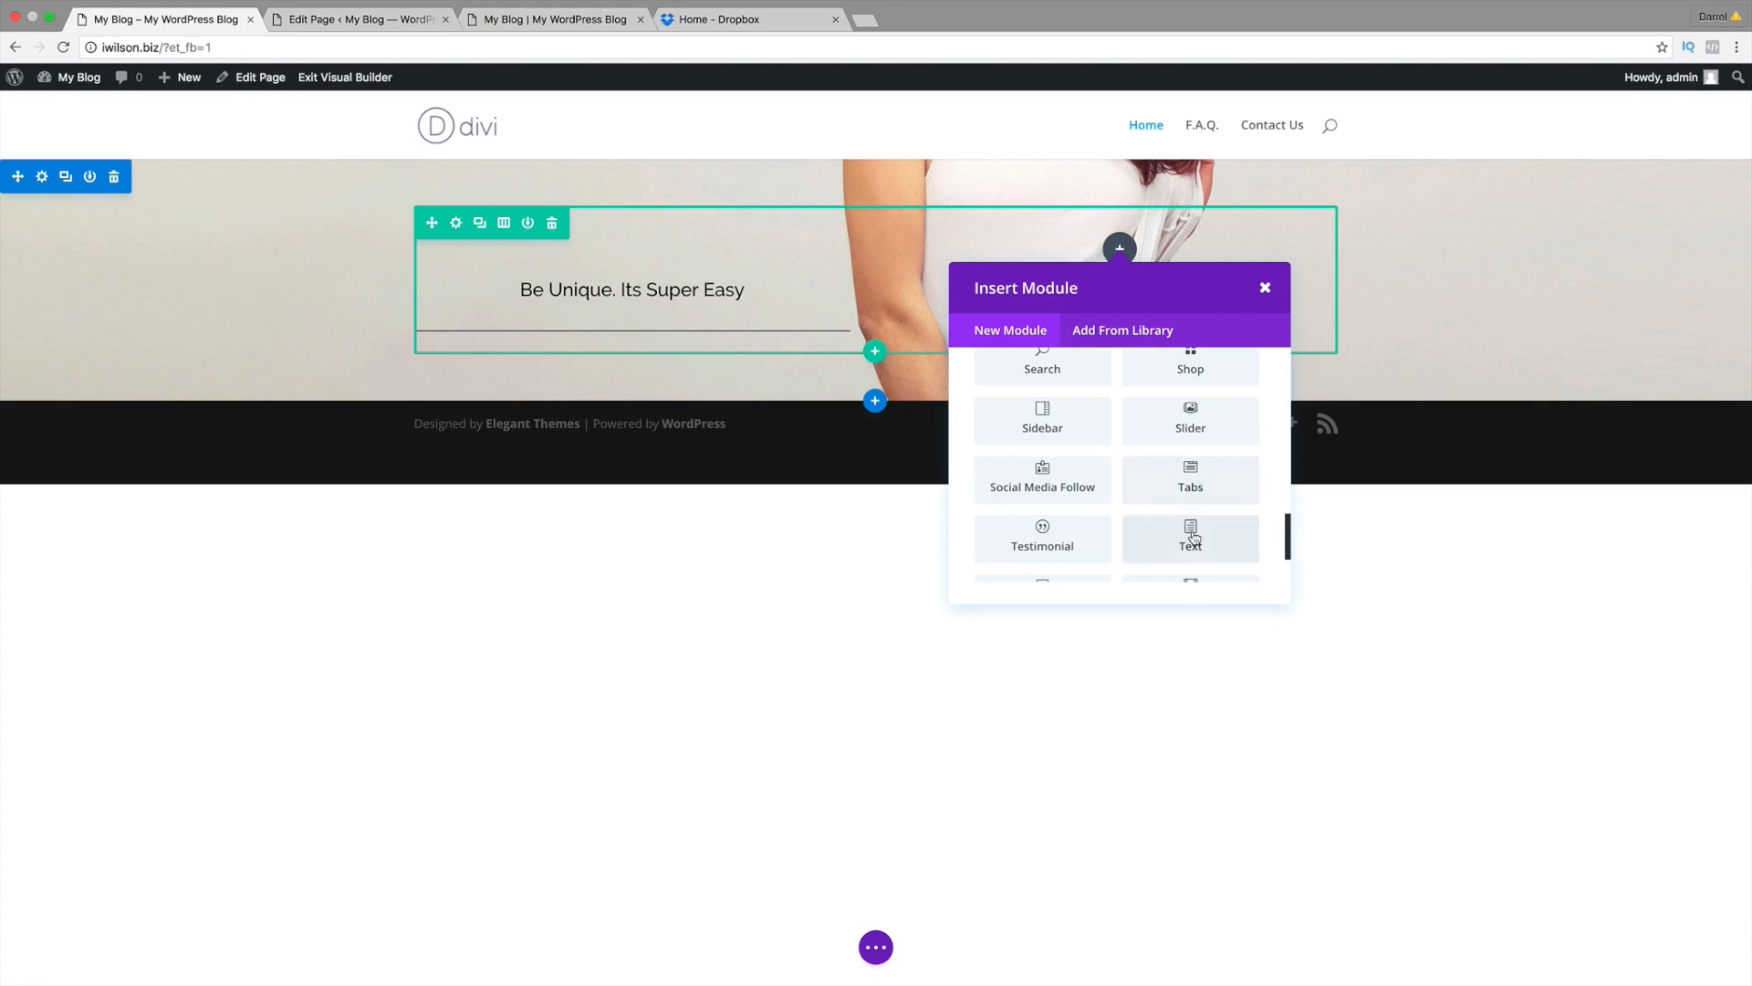
left_click(1190, 539)
left_click(1297, 367)
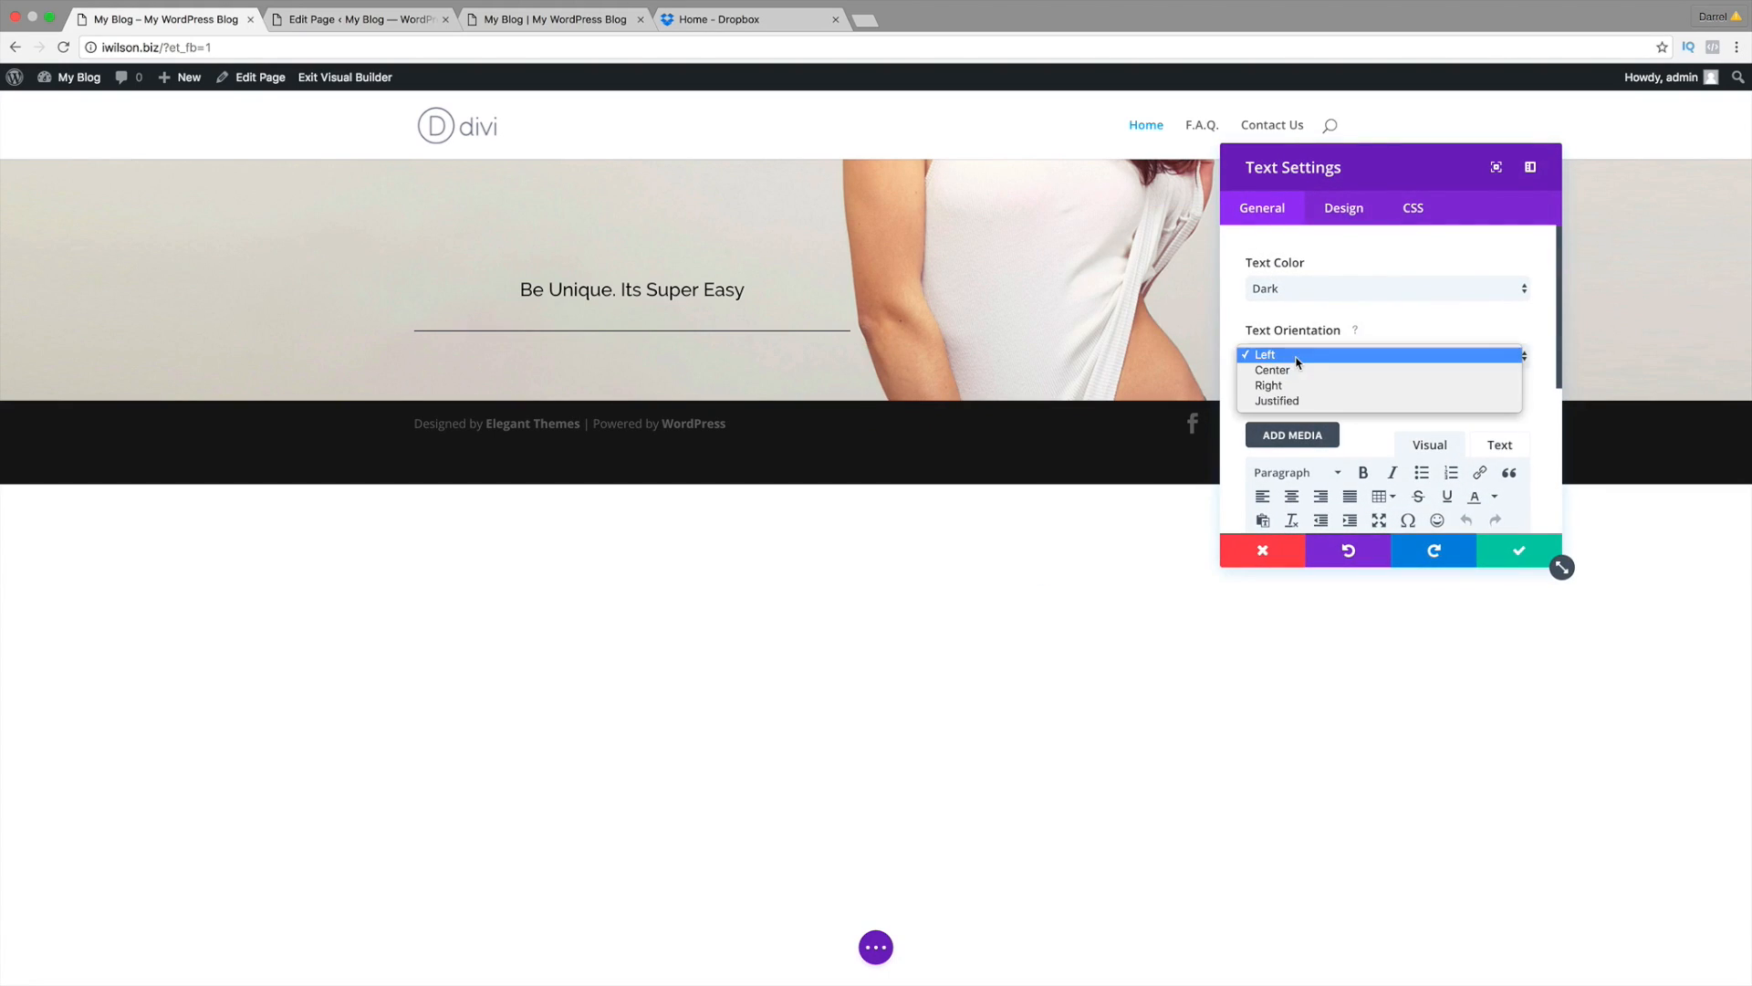
left_click(1297, 372)
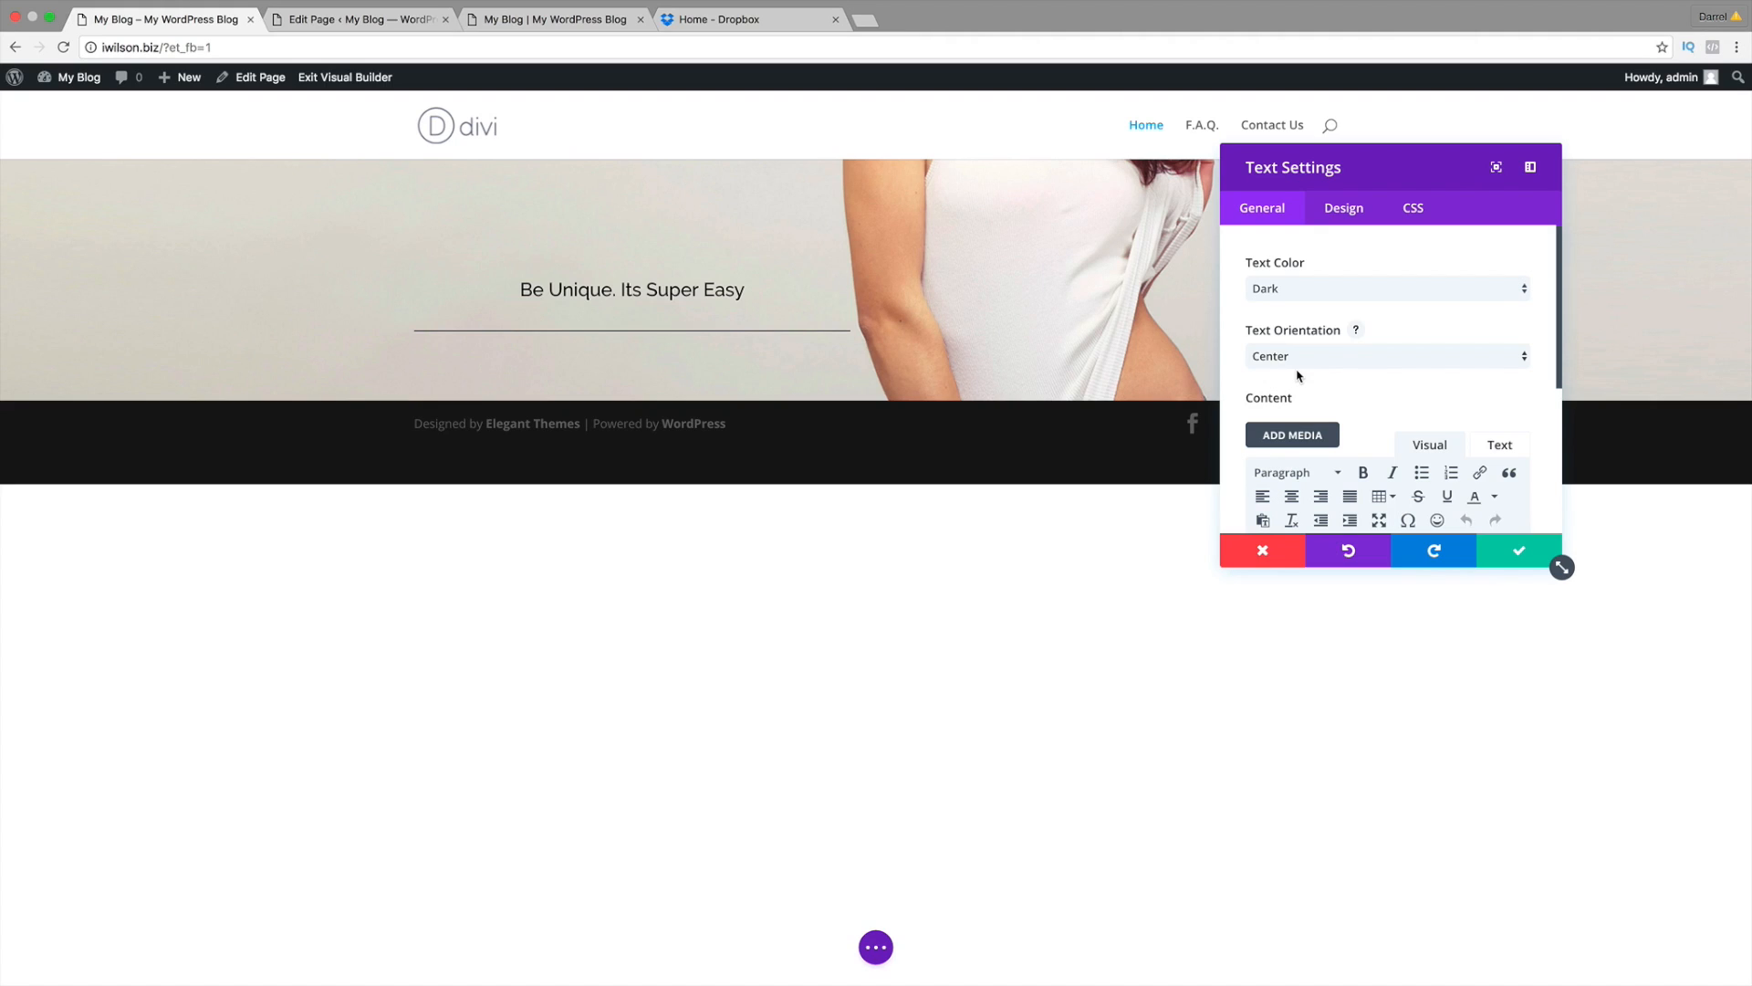
scroll(1300, 374, "down", 2)
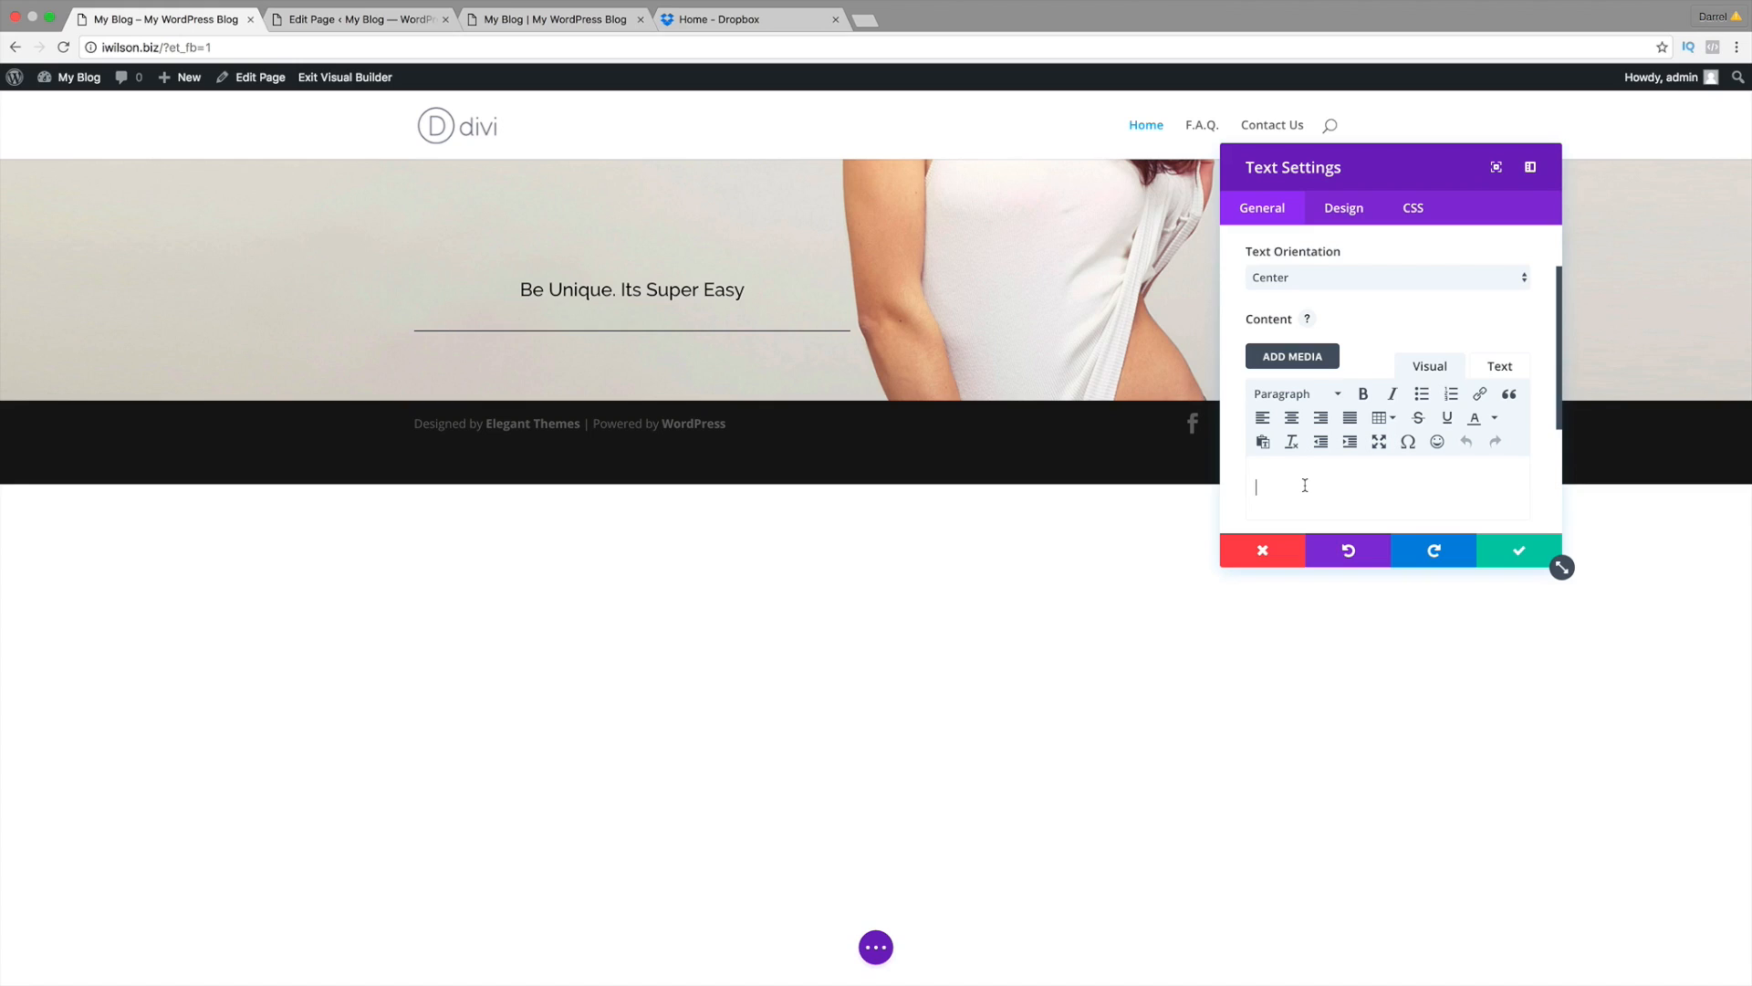
Step: Enter 'Simple Stunning Website' as the content, format it as Heading 1, and move the panel aside
type("Simple Stunning Website")
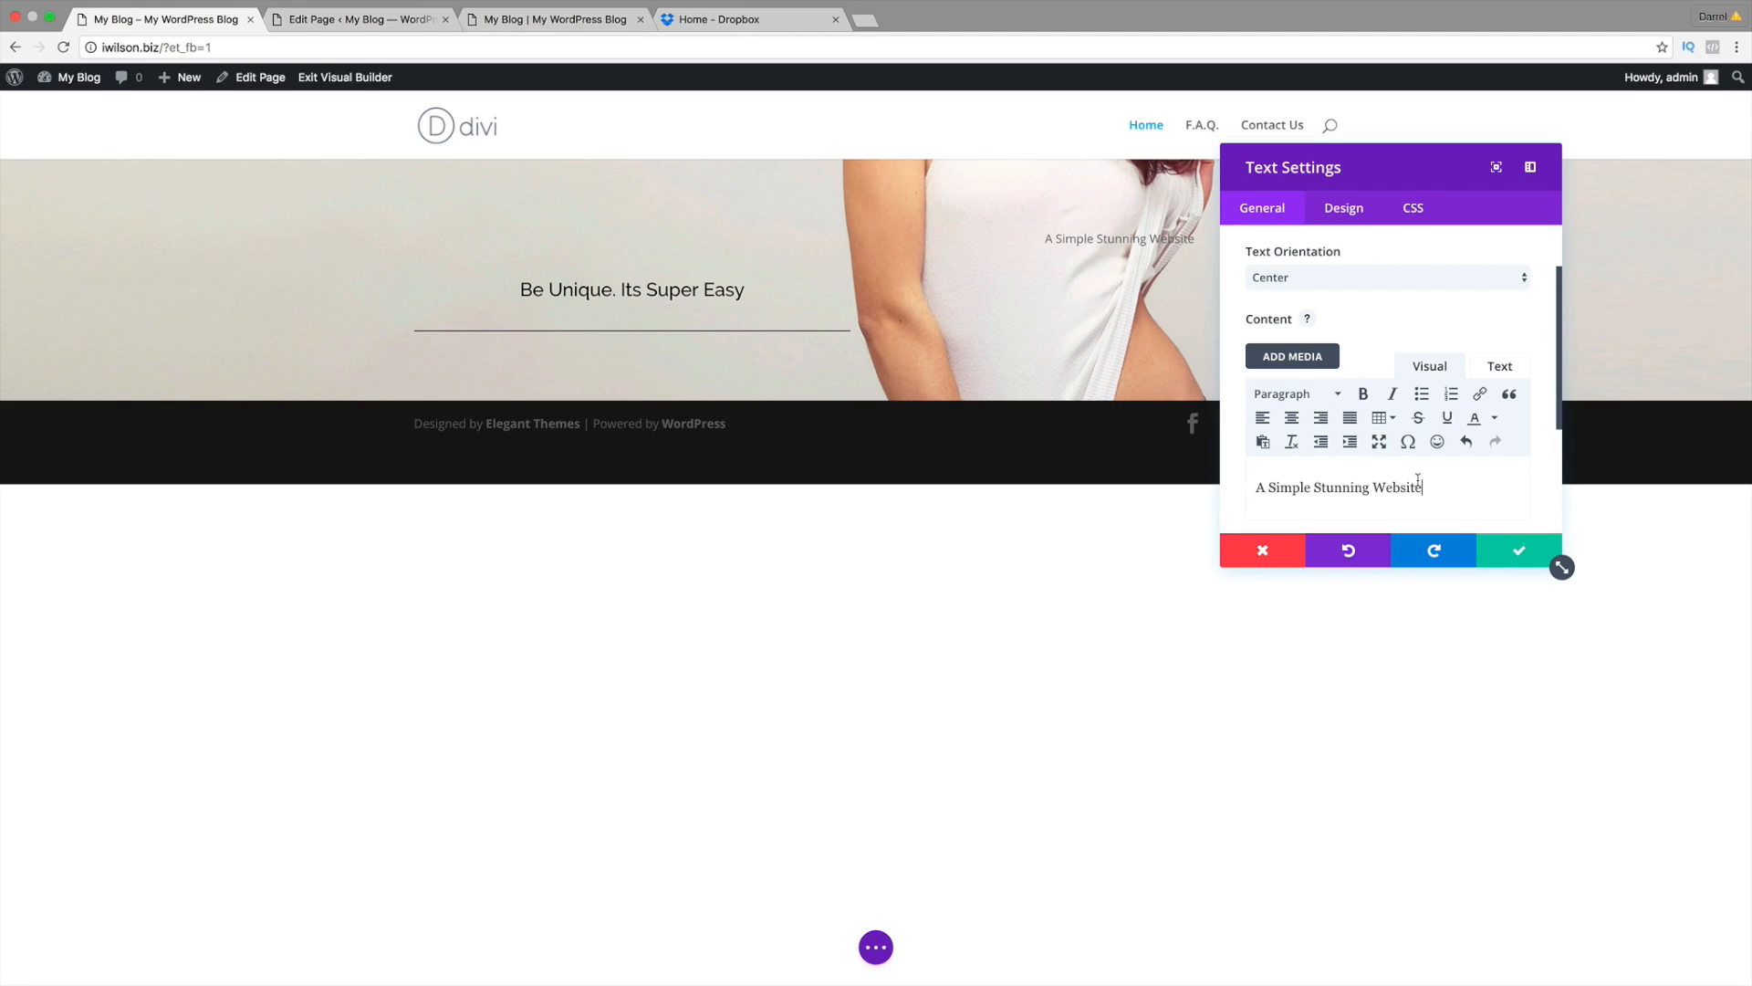
left_click_drag(1445, 489, 1396, 488)
left_click_drag(1395, 488, 1248, 488)
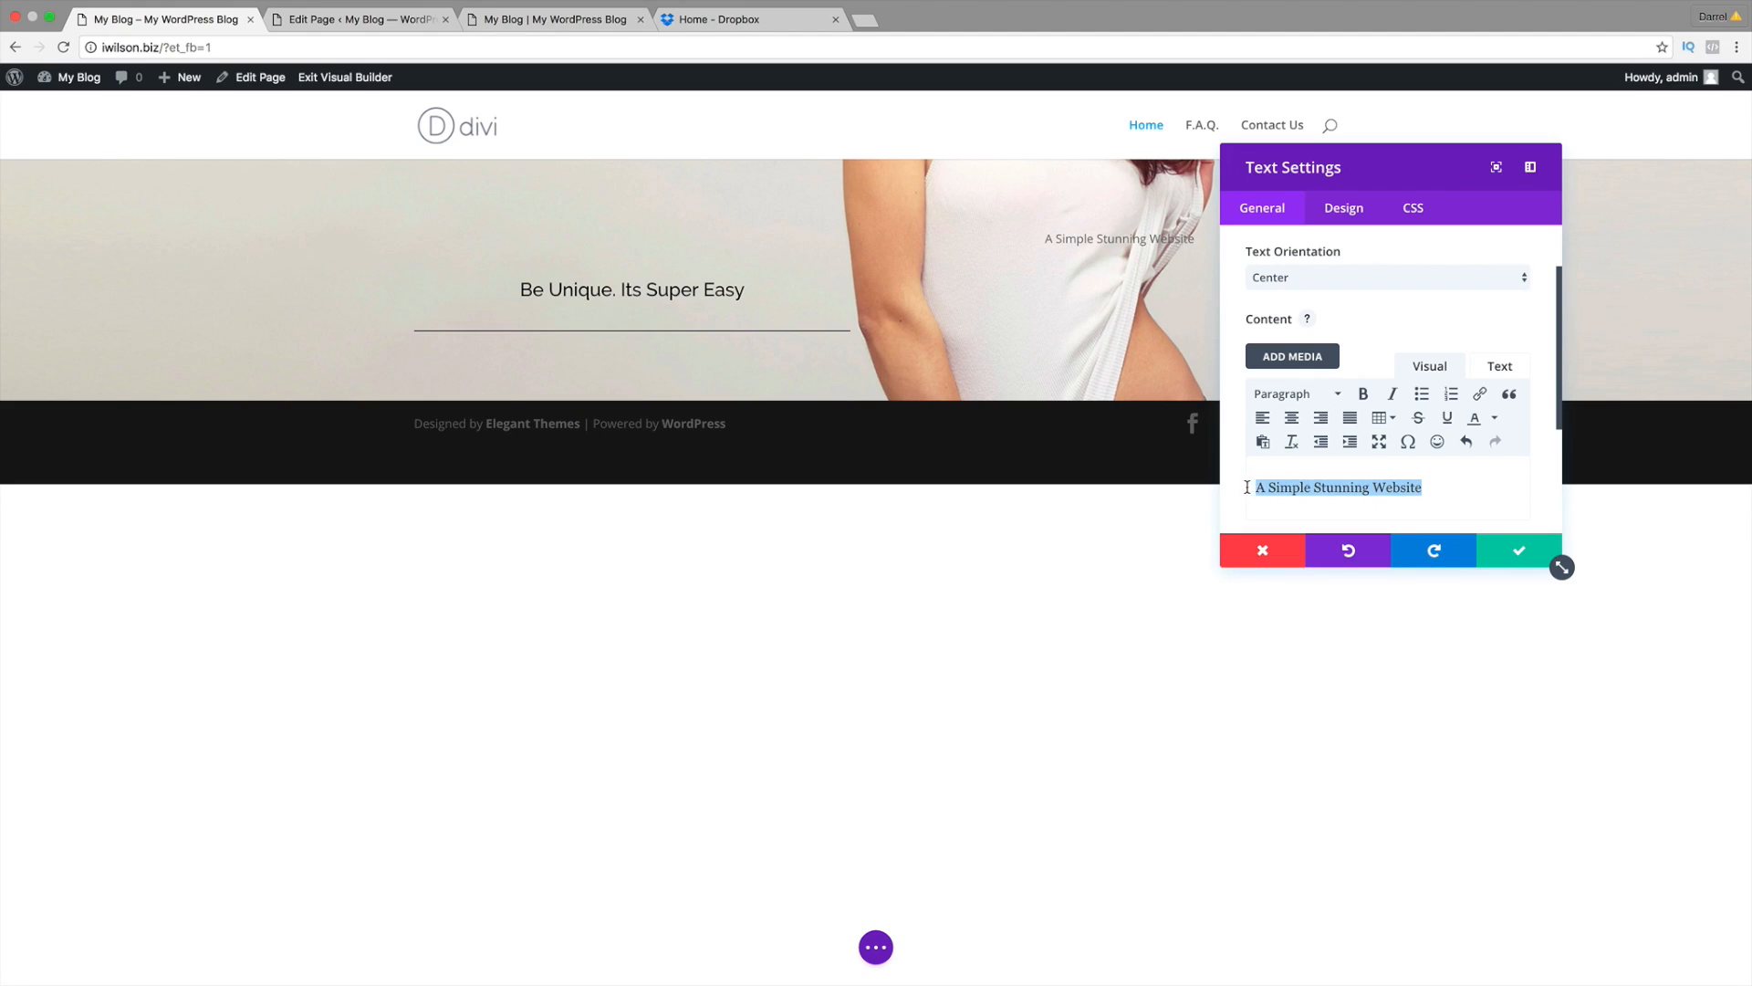
left_click(1336, 395)
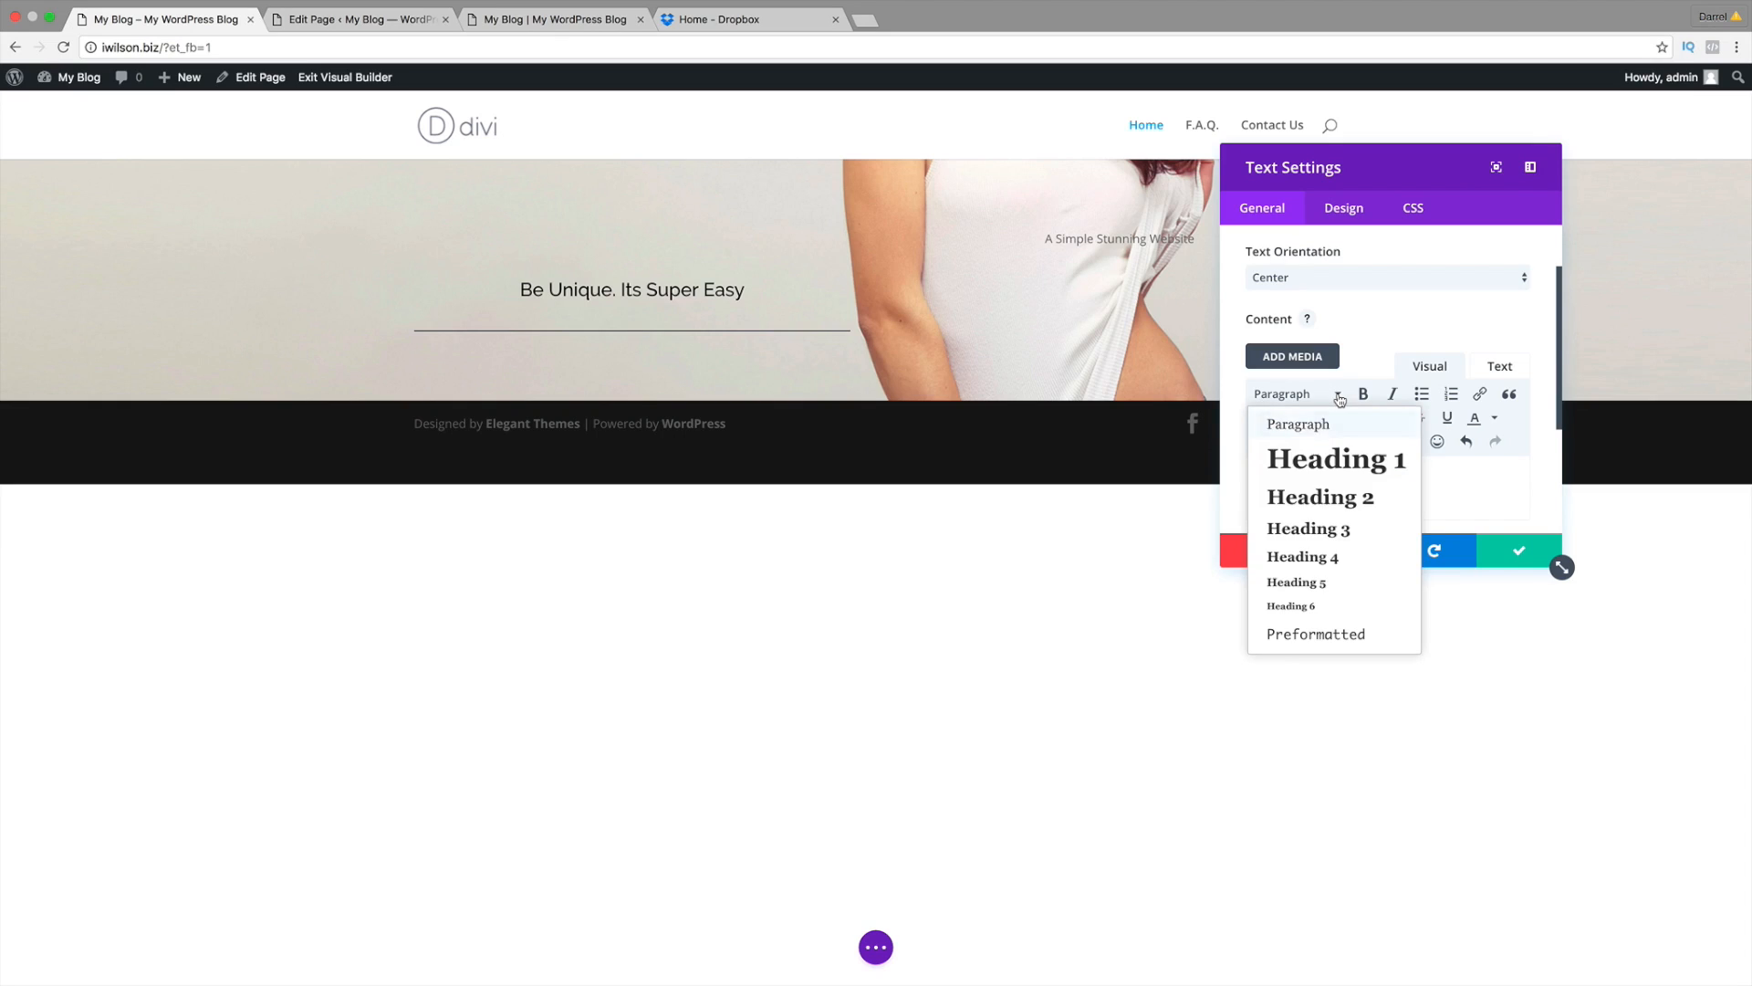
left_click(1338, 461)
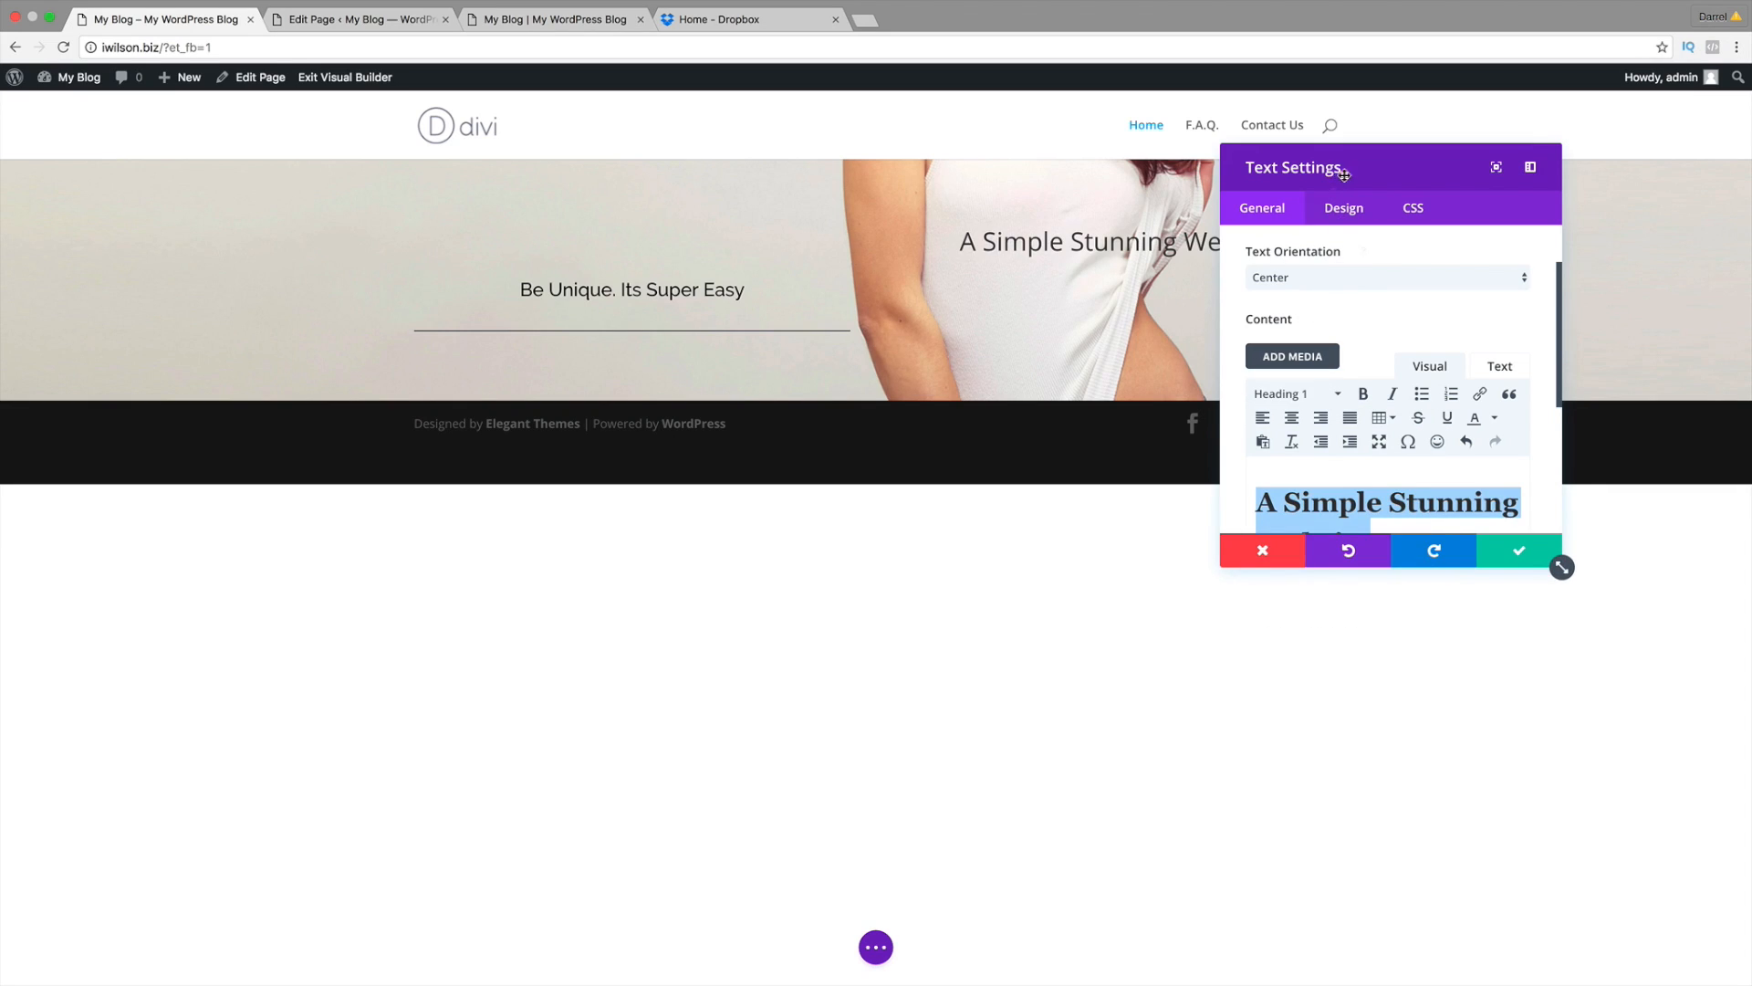
left_click_drag(1341, 192, 206, 203)
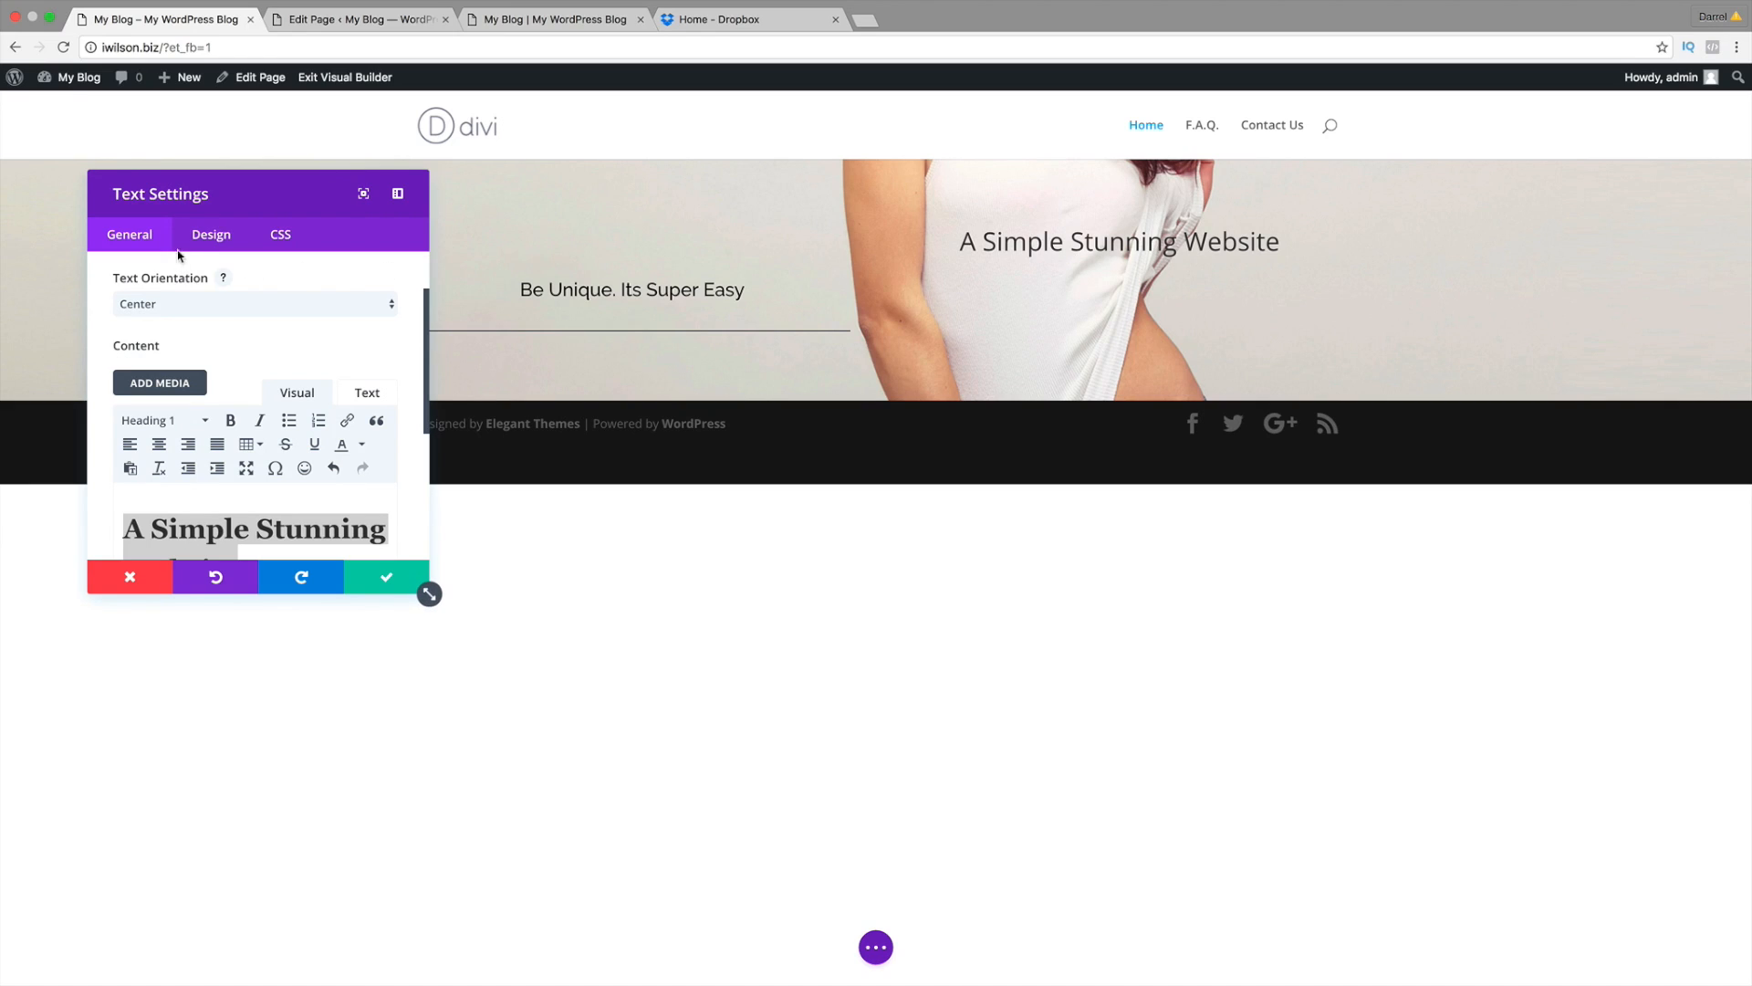
Step: Give the headline the Raleway header font at a 40px header font size
left_click(207, 239)
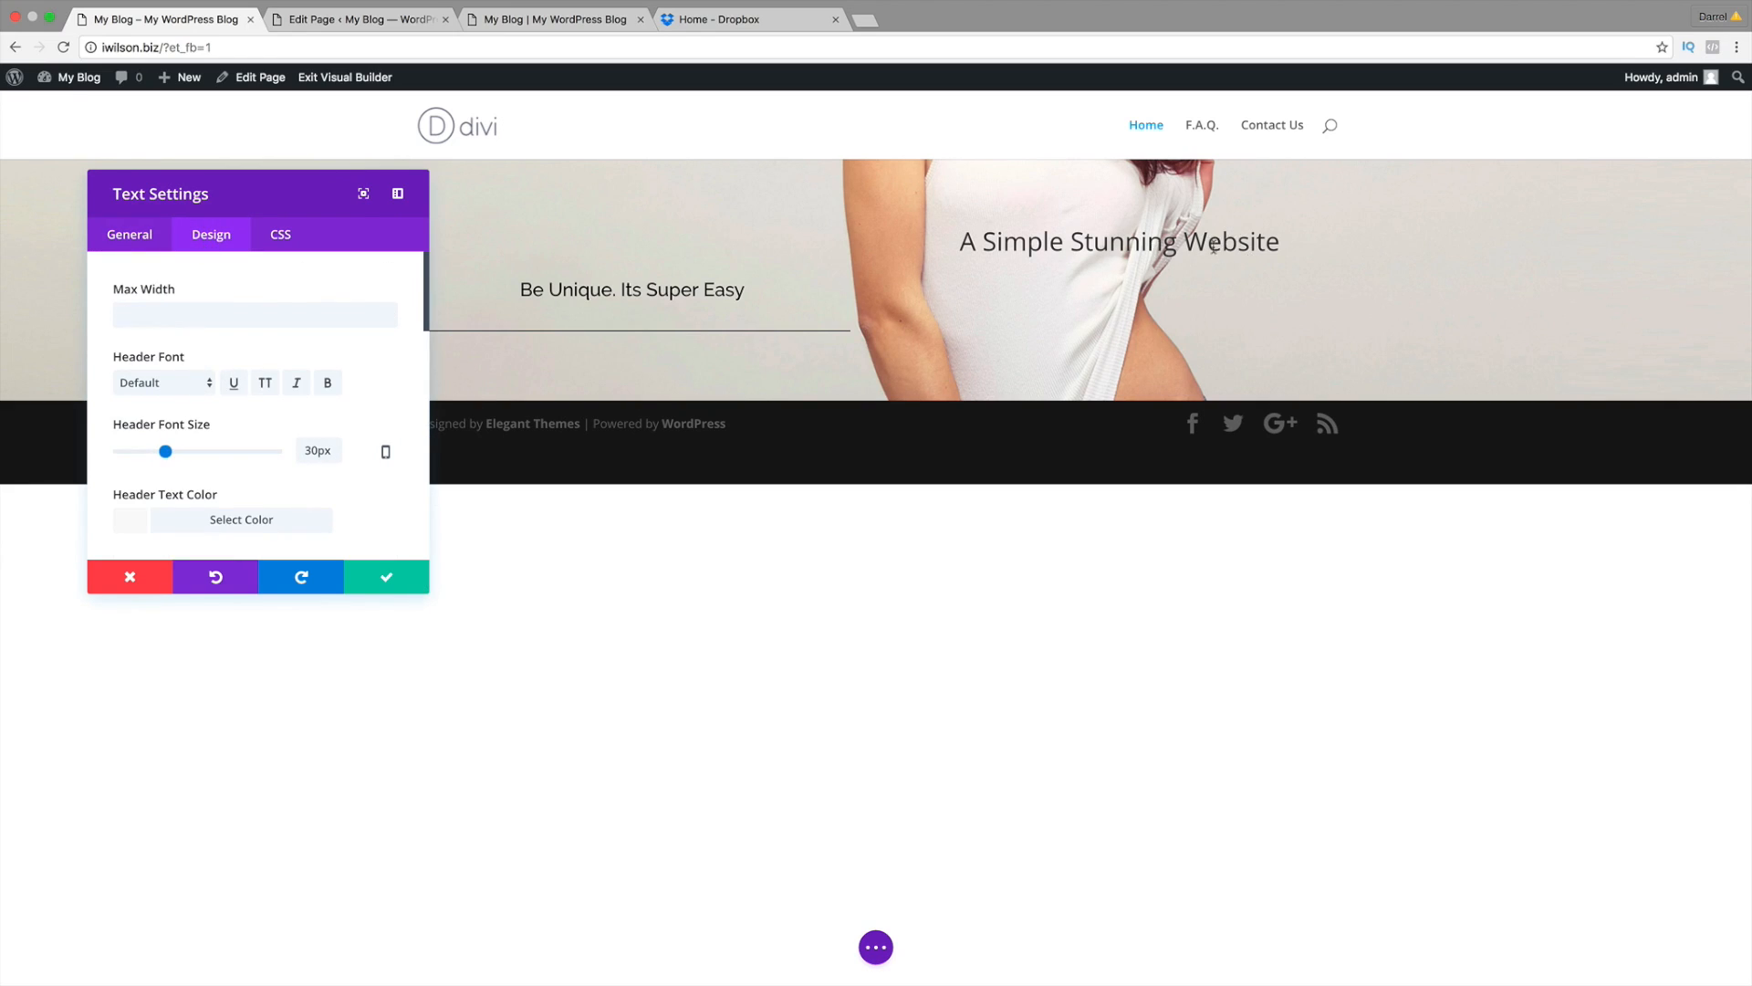
left_click(187, 382)
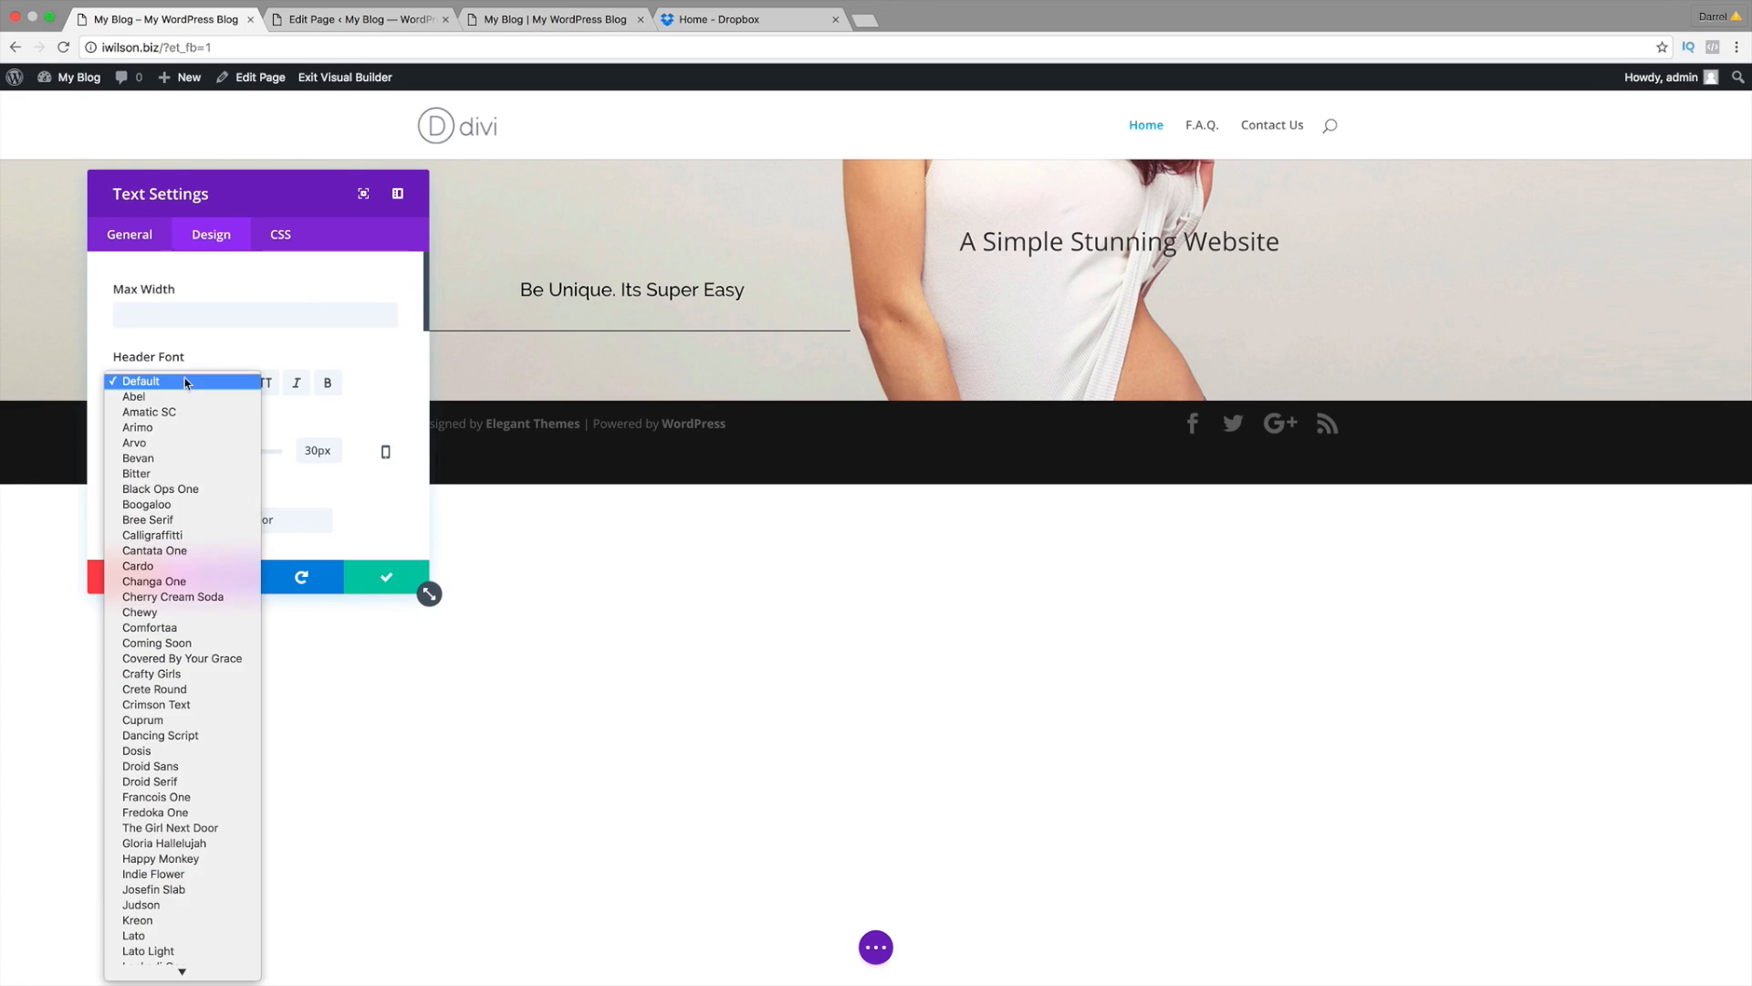
scroll(187, 784, "down", 3)
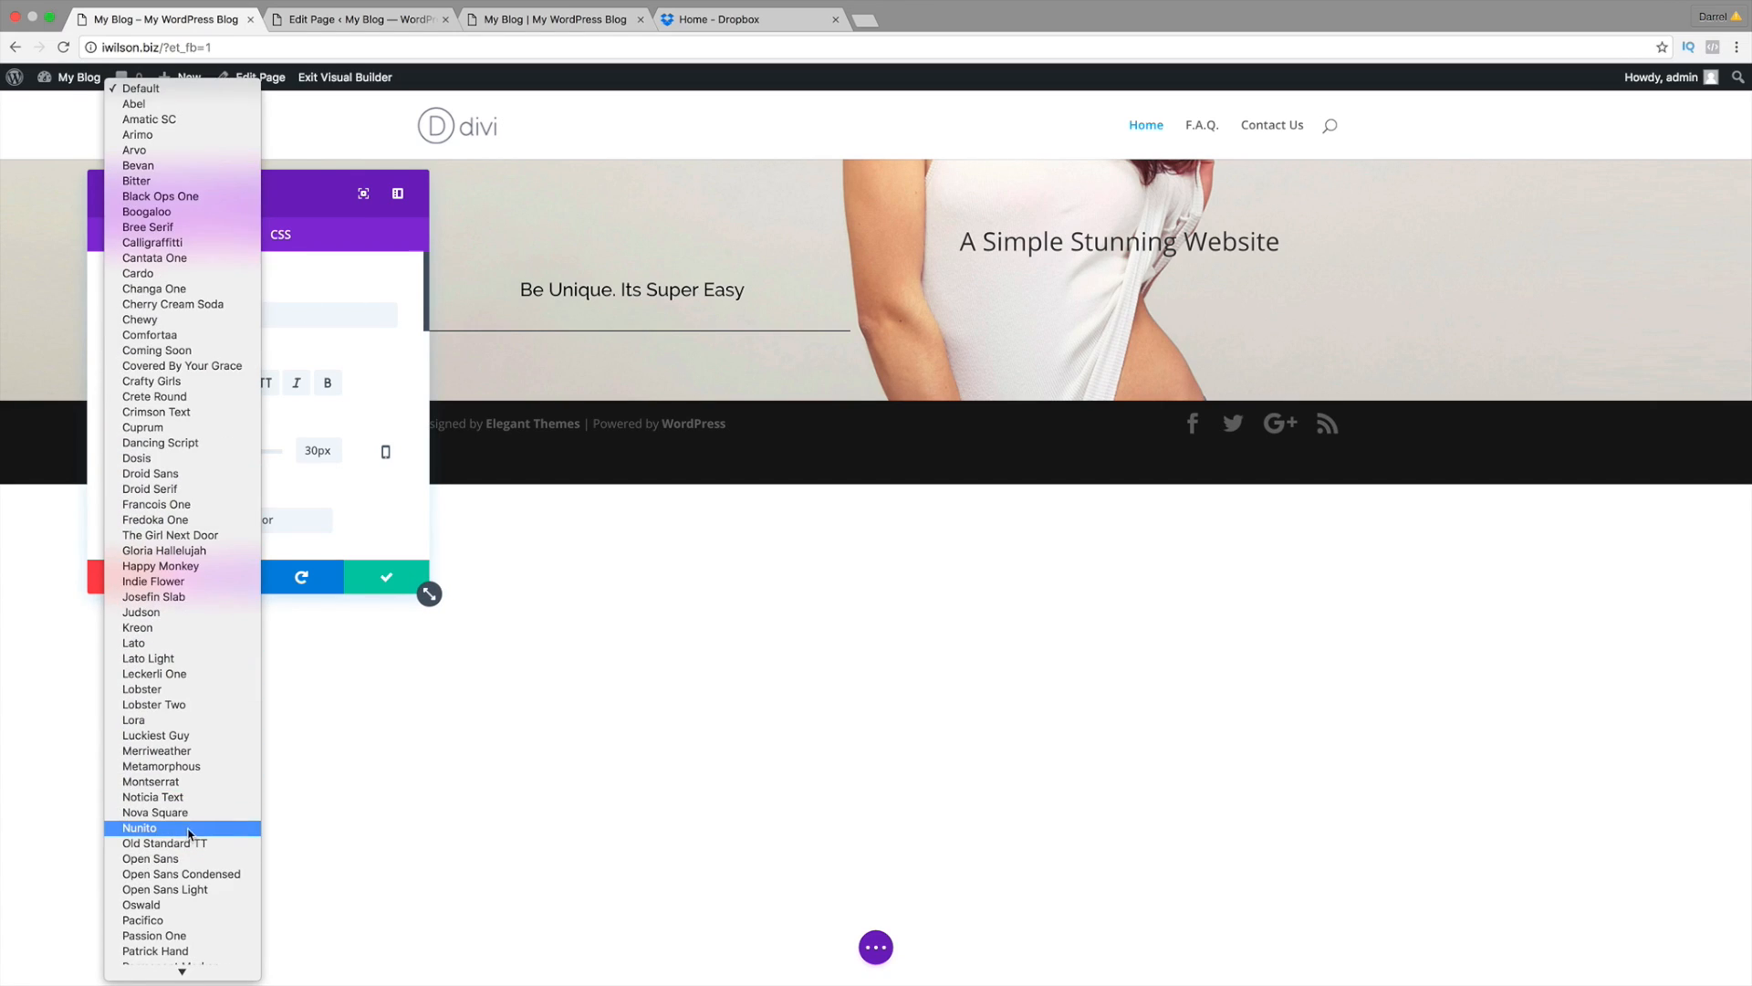
scroll(189, 822, "down", 5)
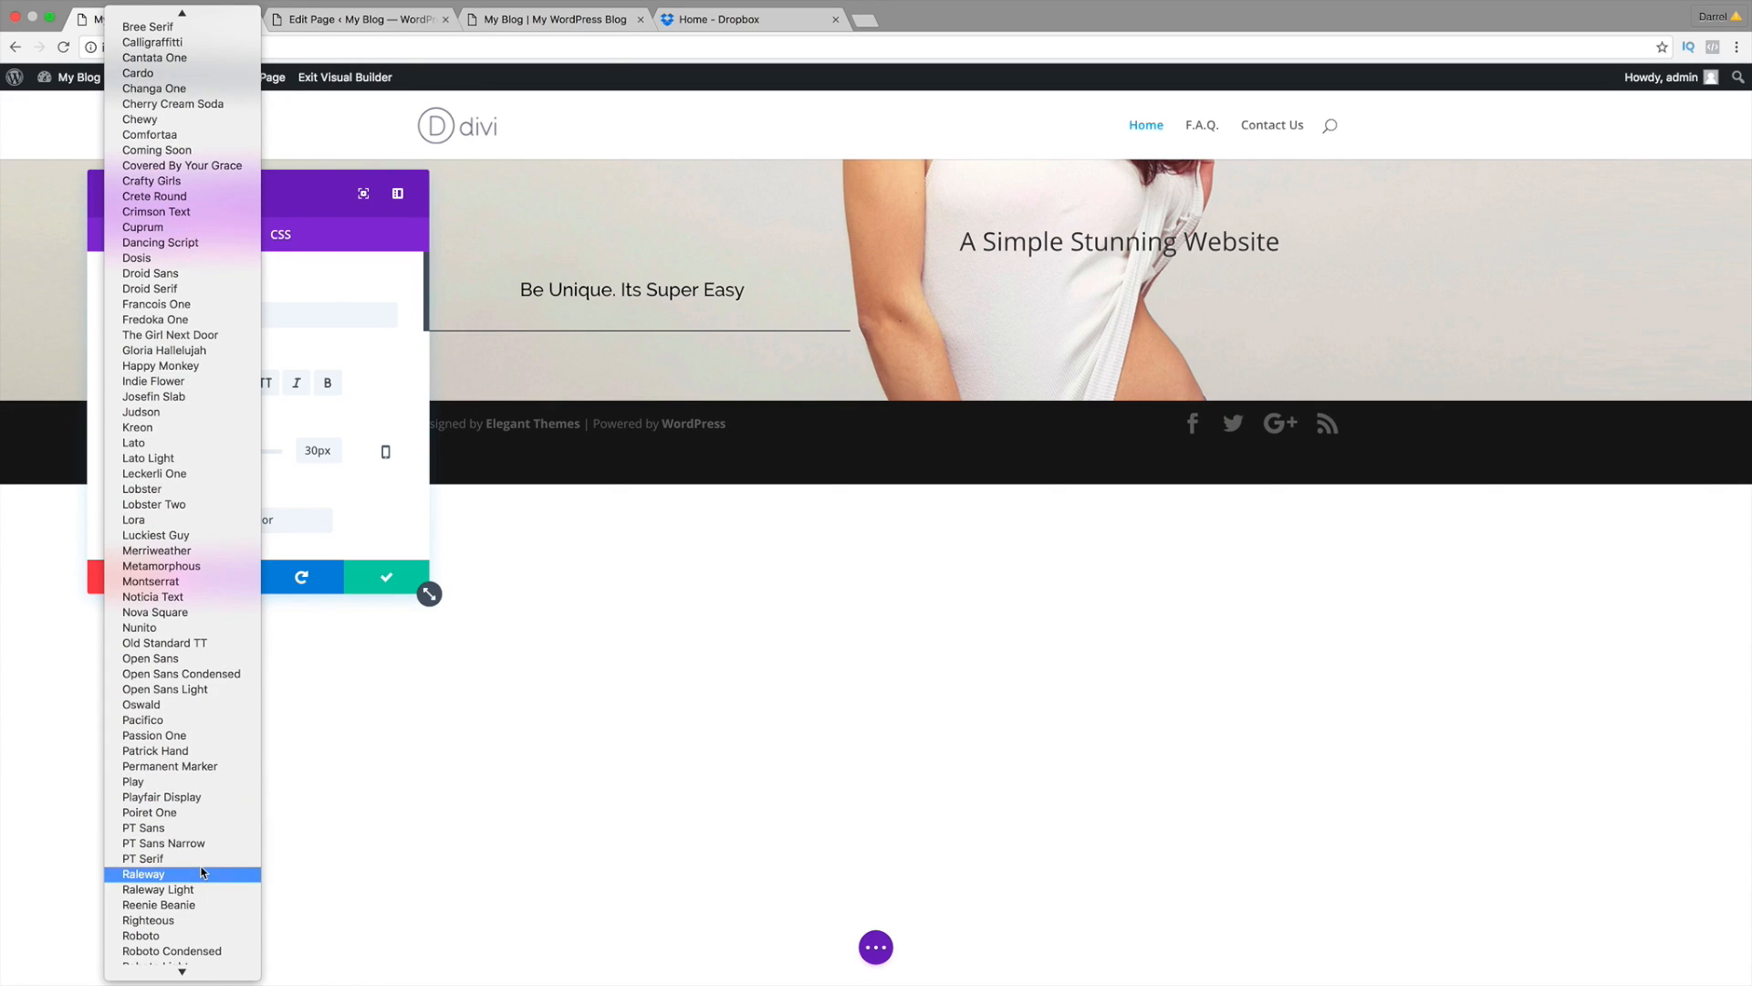
left_click(201, 873)
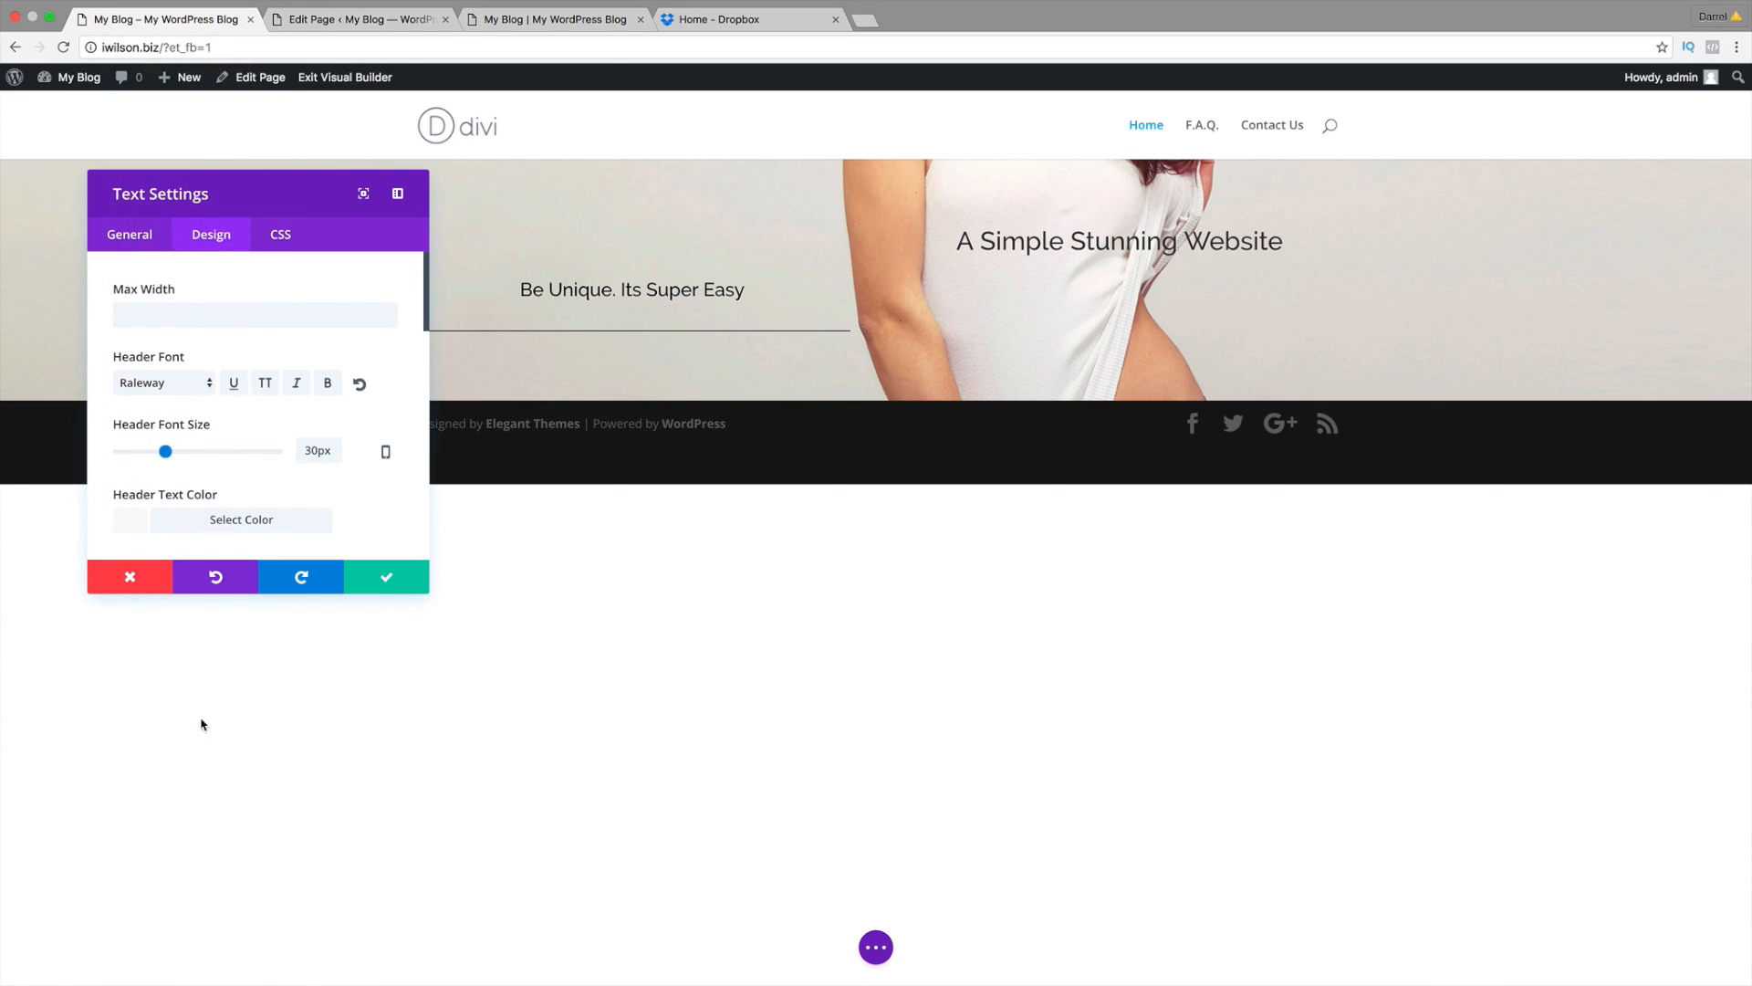
left_click_drag(165, 452, 181, 454)
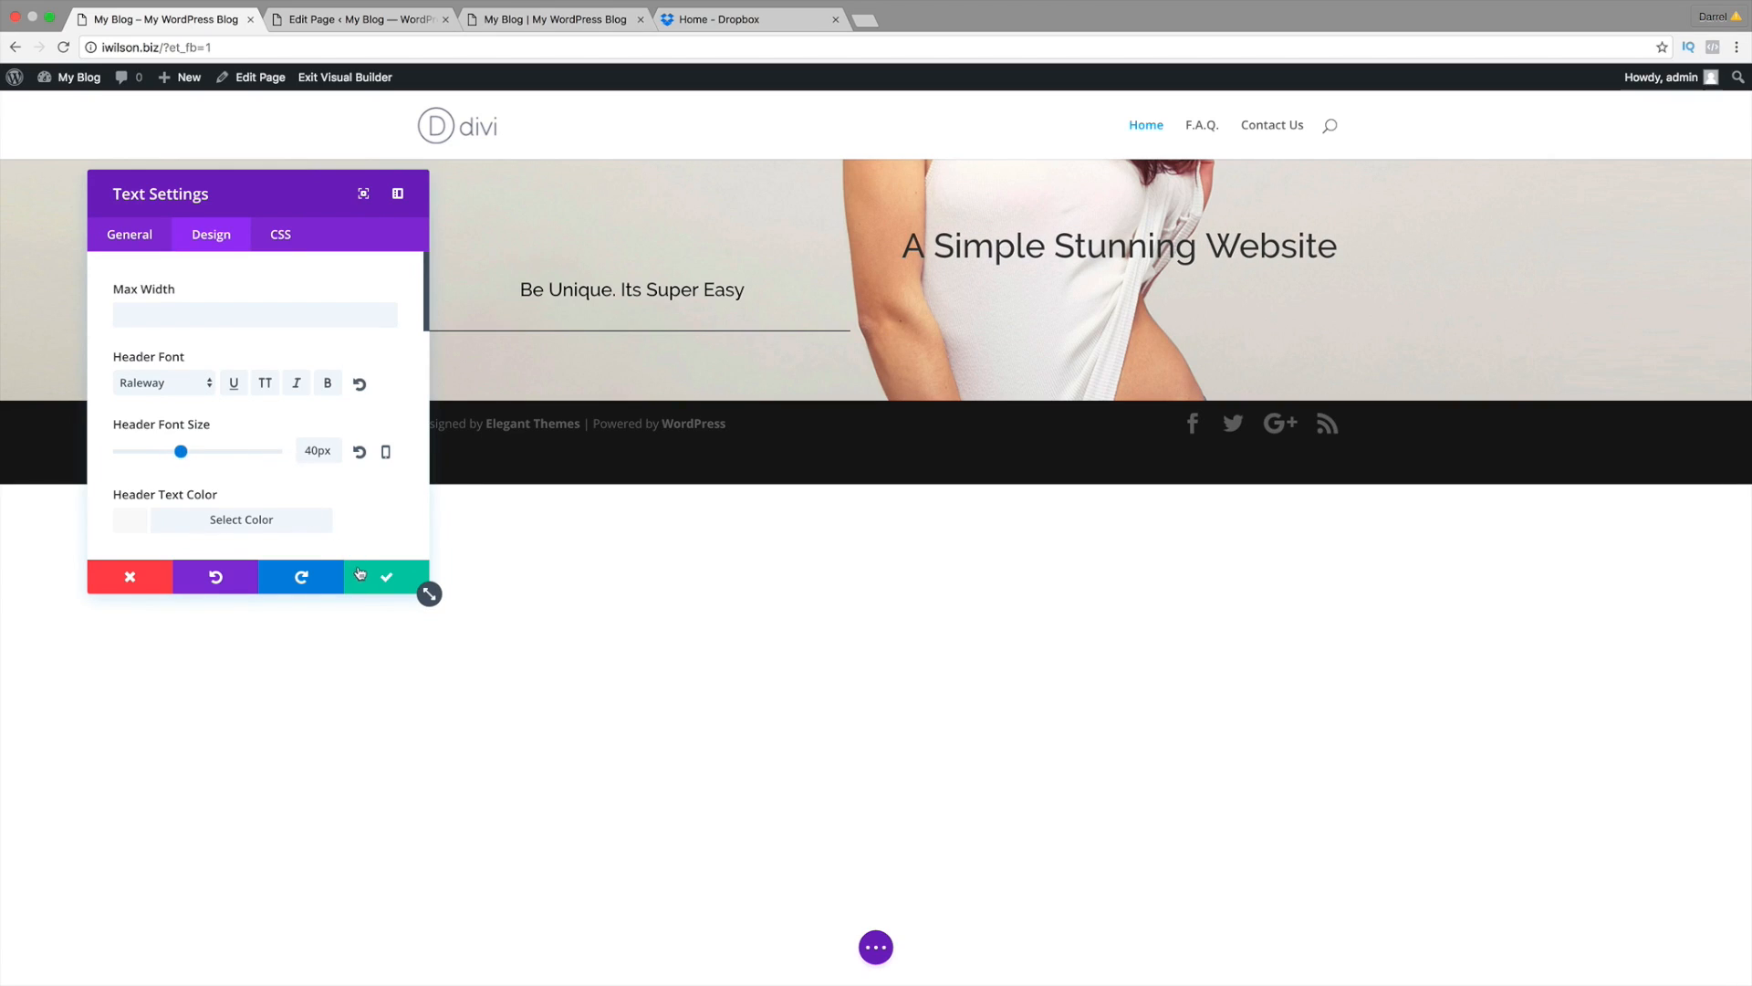
scroll(264, 518, "down", 1)
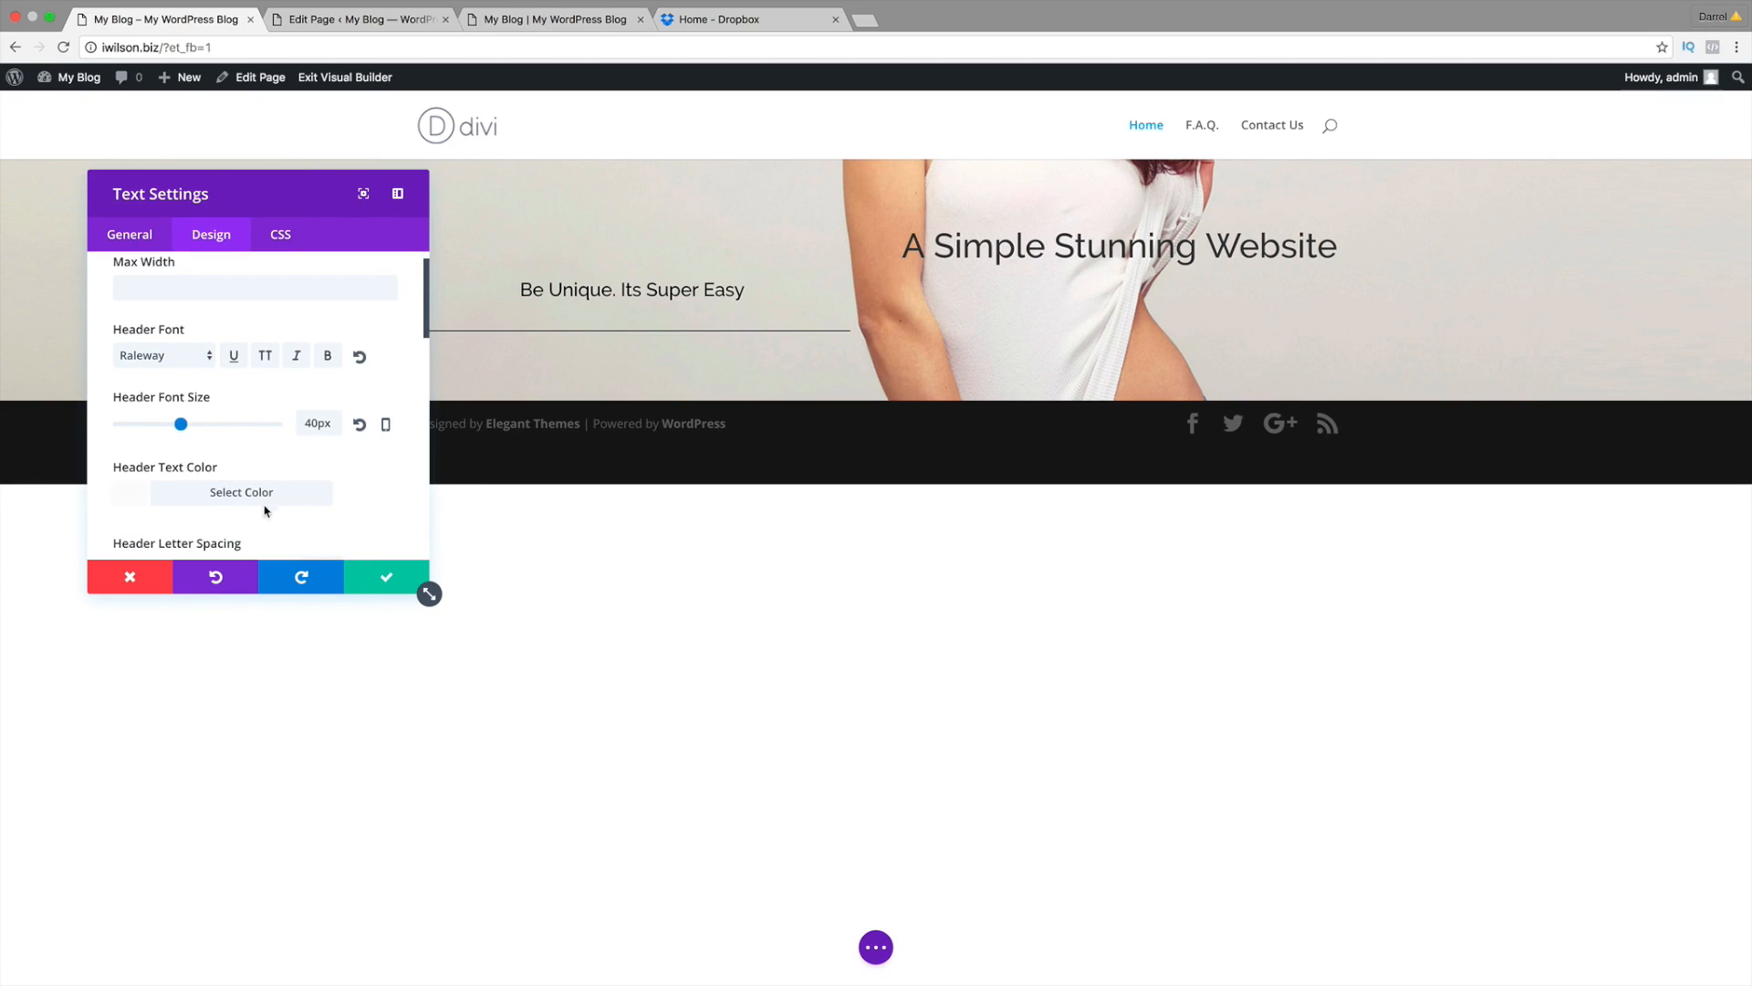
scroll(229, 486, "down", 3)
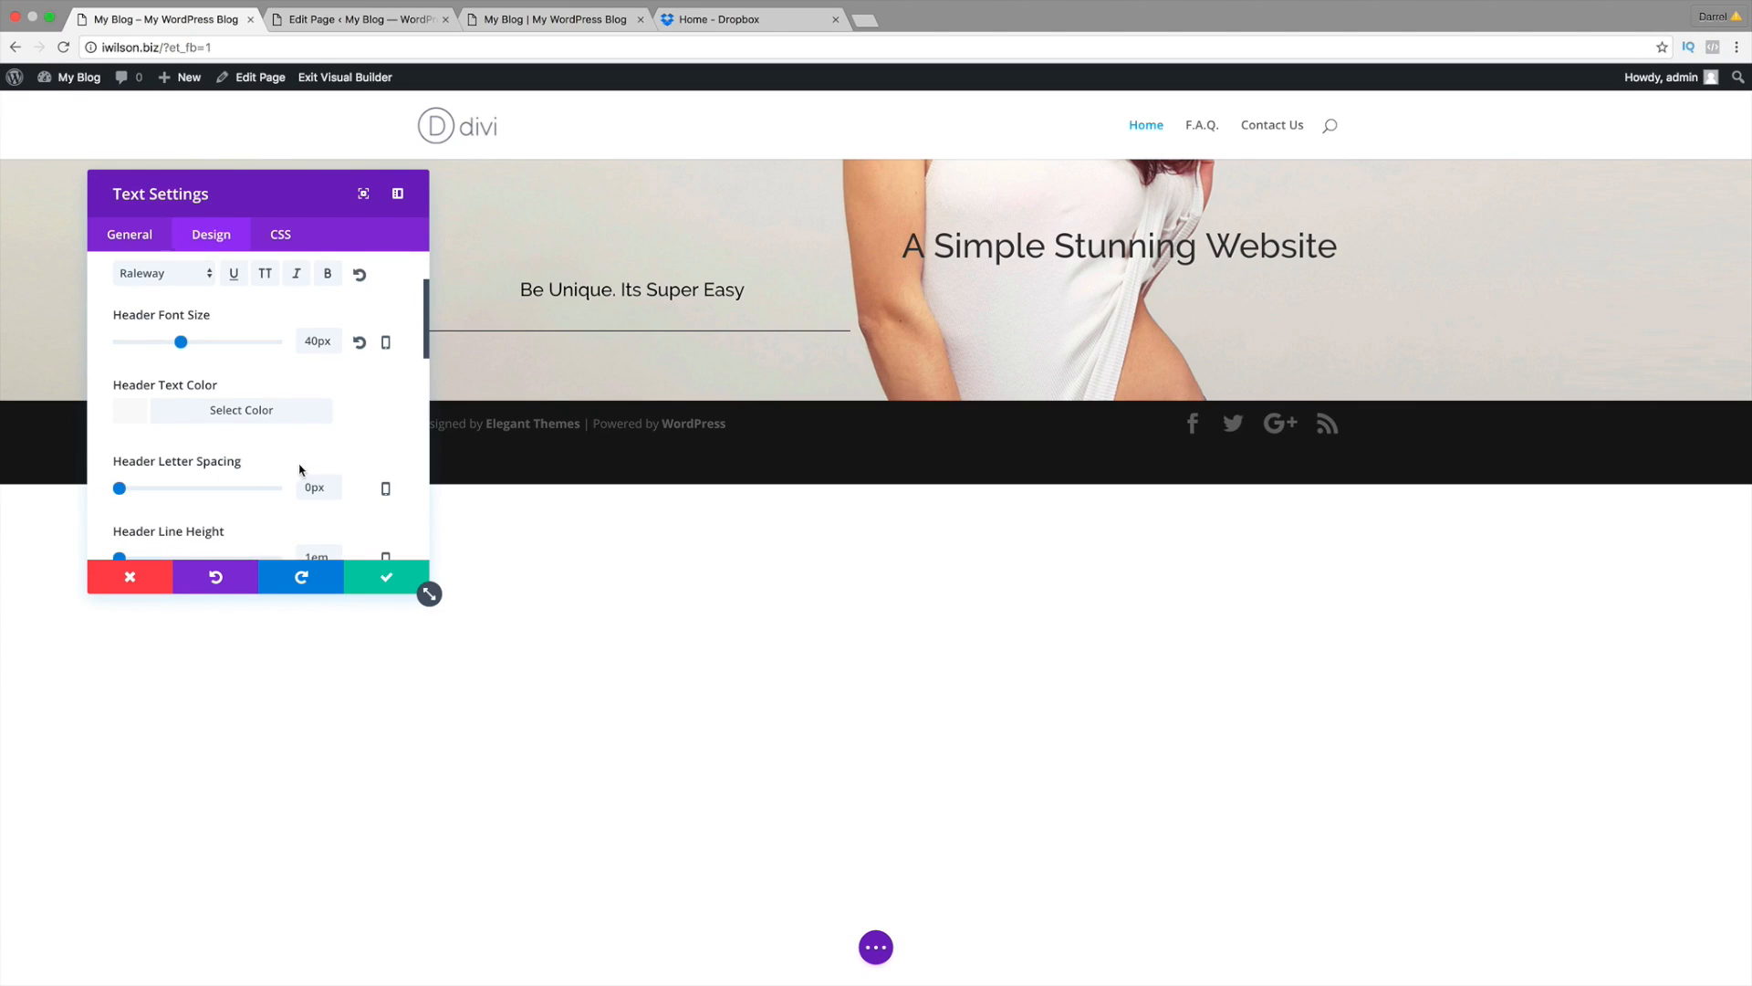
Step: Save the text module, duplicate the headline, then remove an accidentally duplicated hero row
left_click(386, 584)
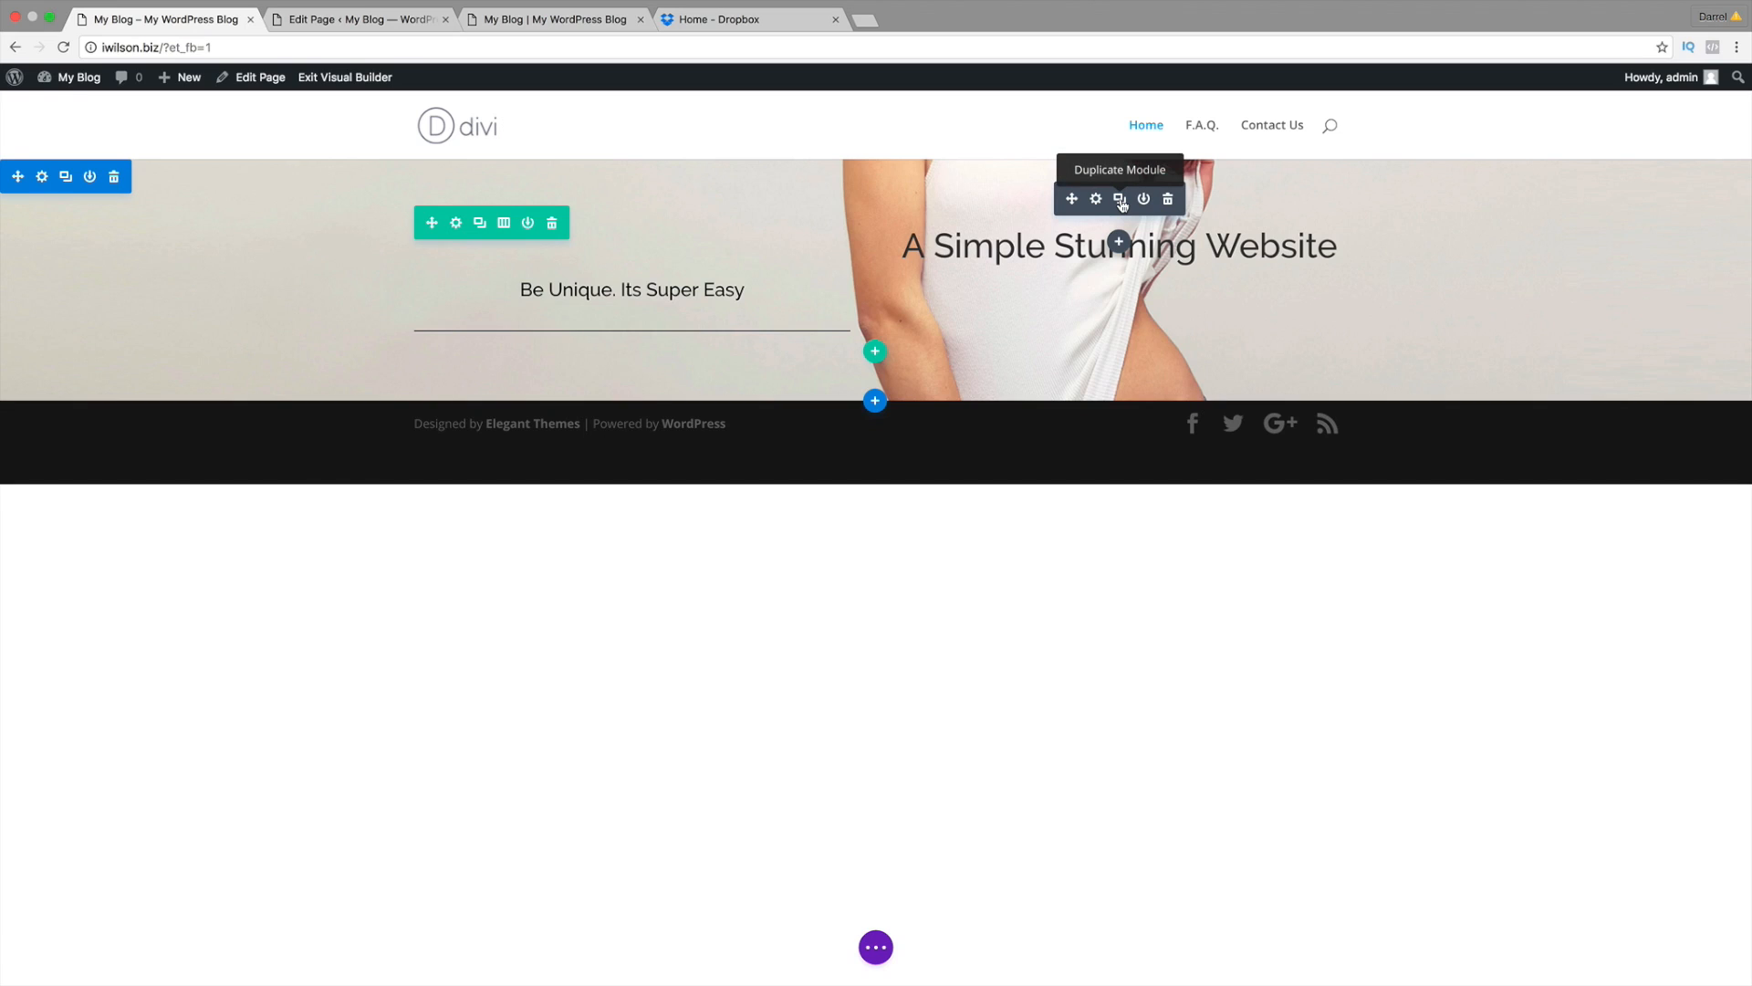
left_click(1121, 203)
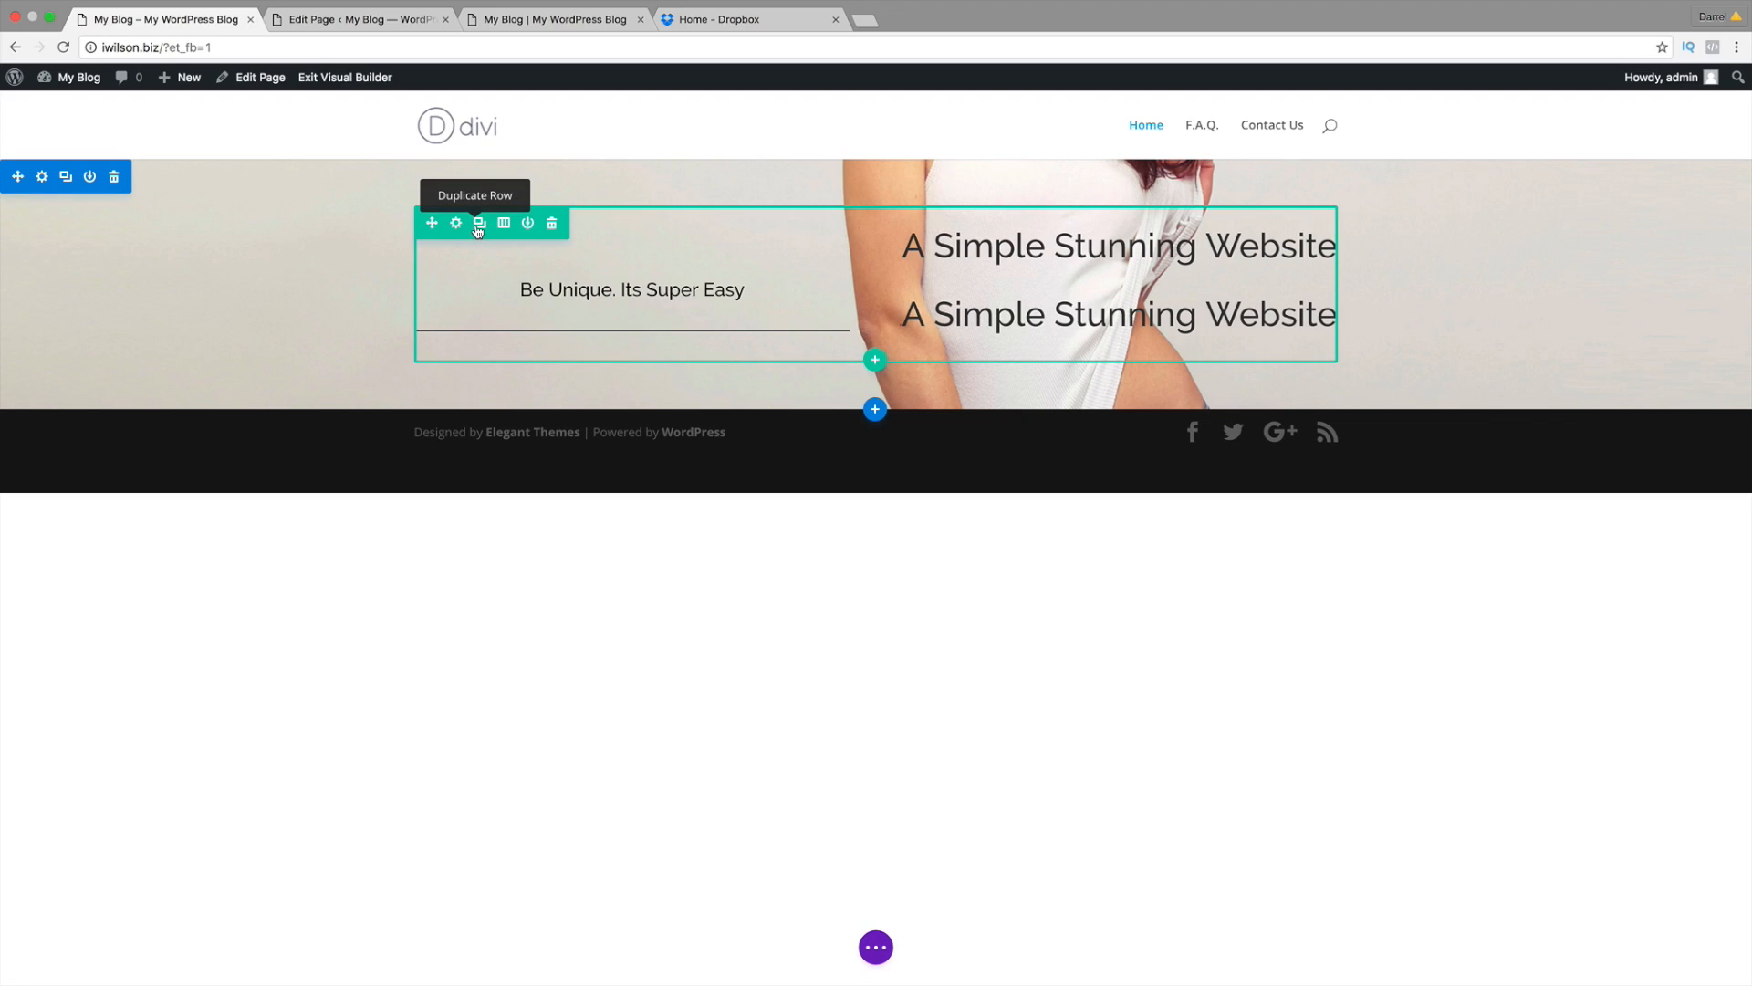
left_click(478, 225)
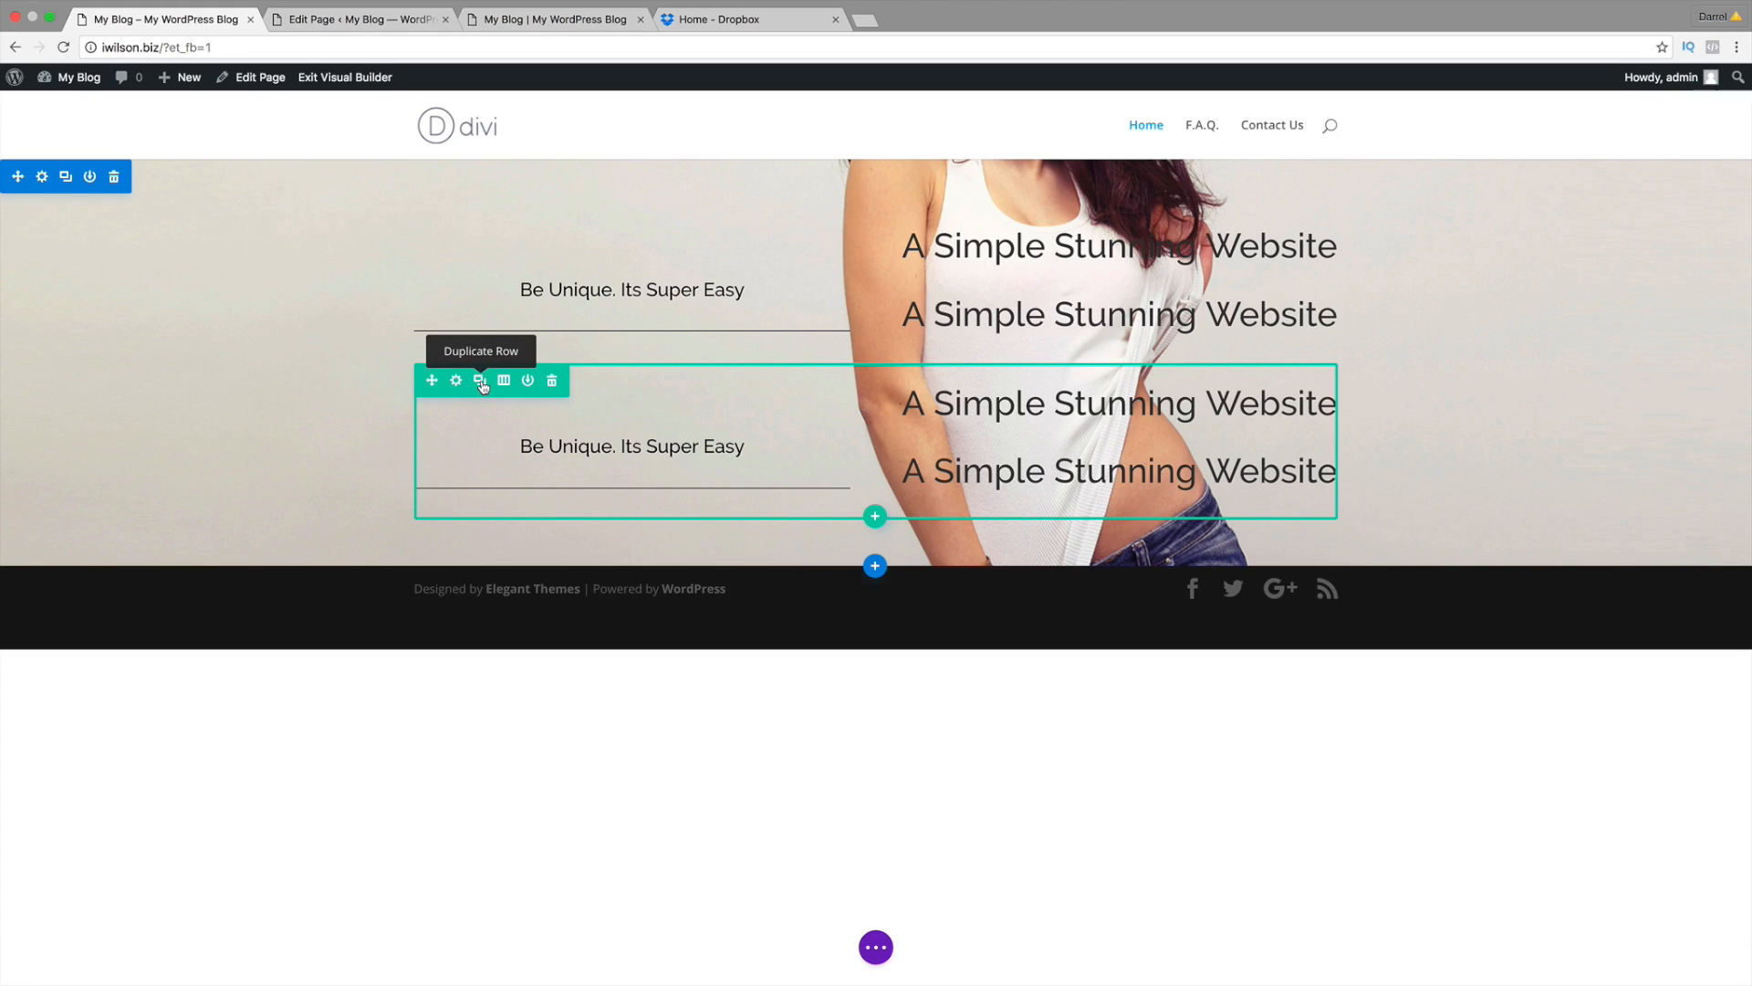
left_click(552, 381)
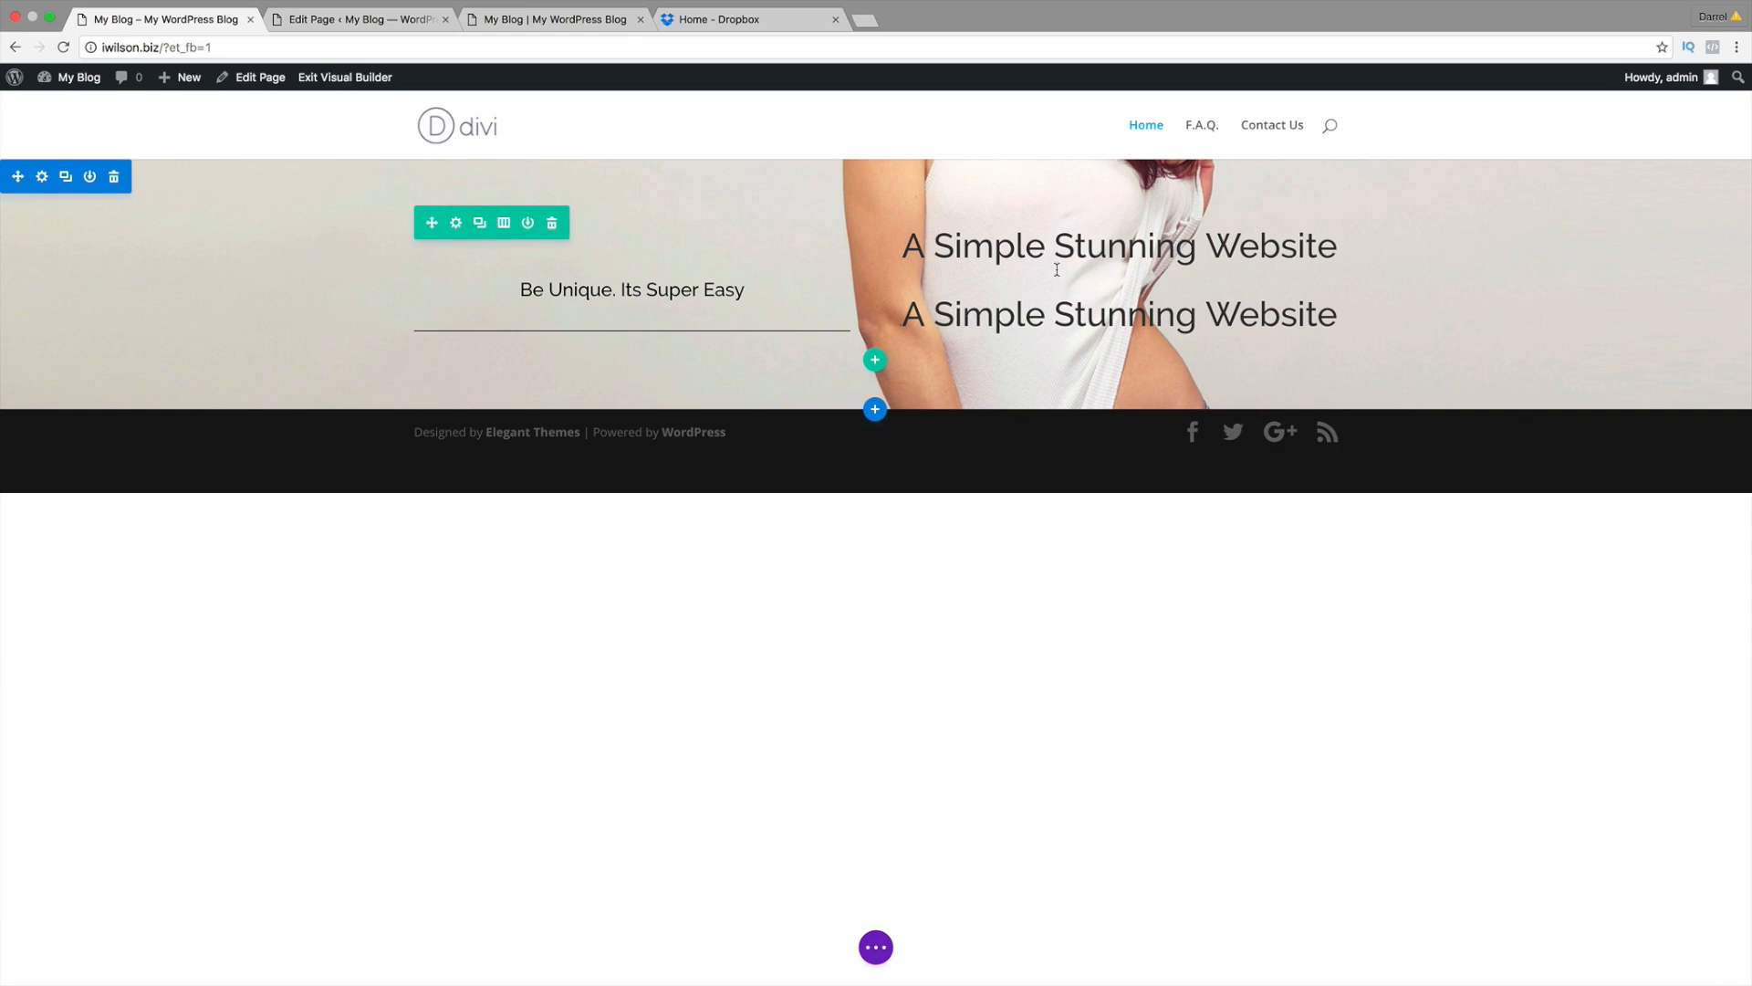
Step: Move the copied headline into the left column and delete the leftover right-column headline
left_click_drag(1072, 268, 579, 332)
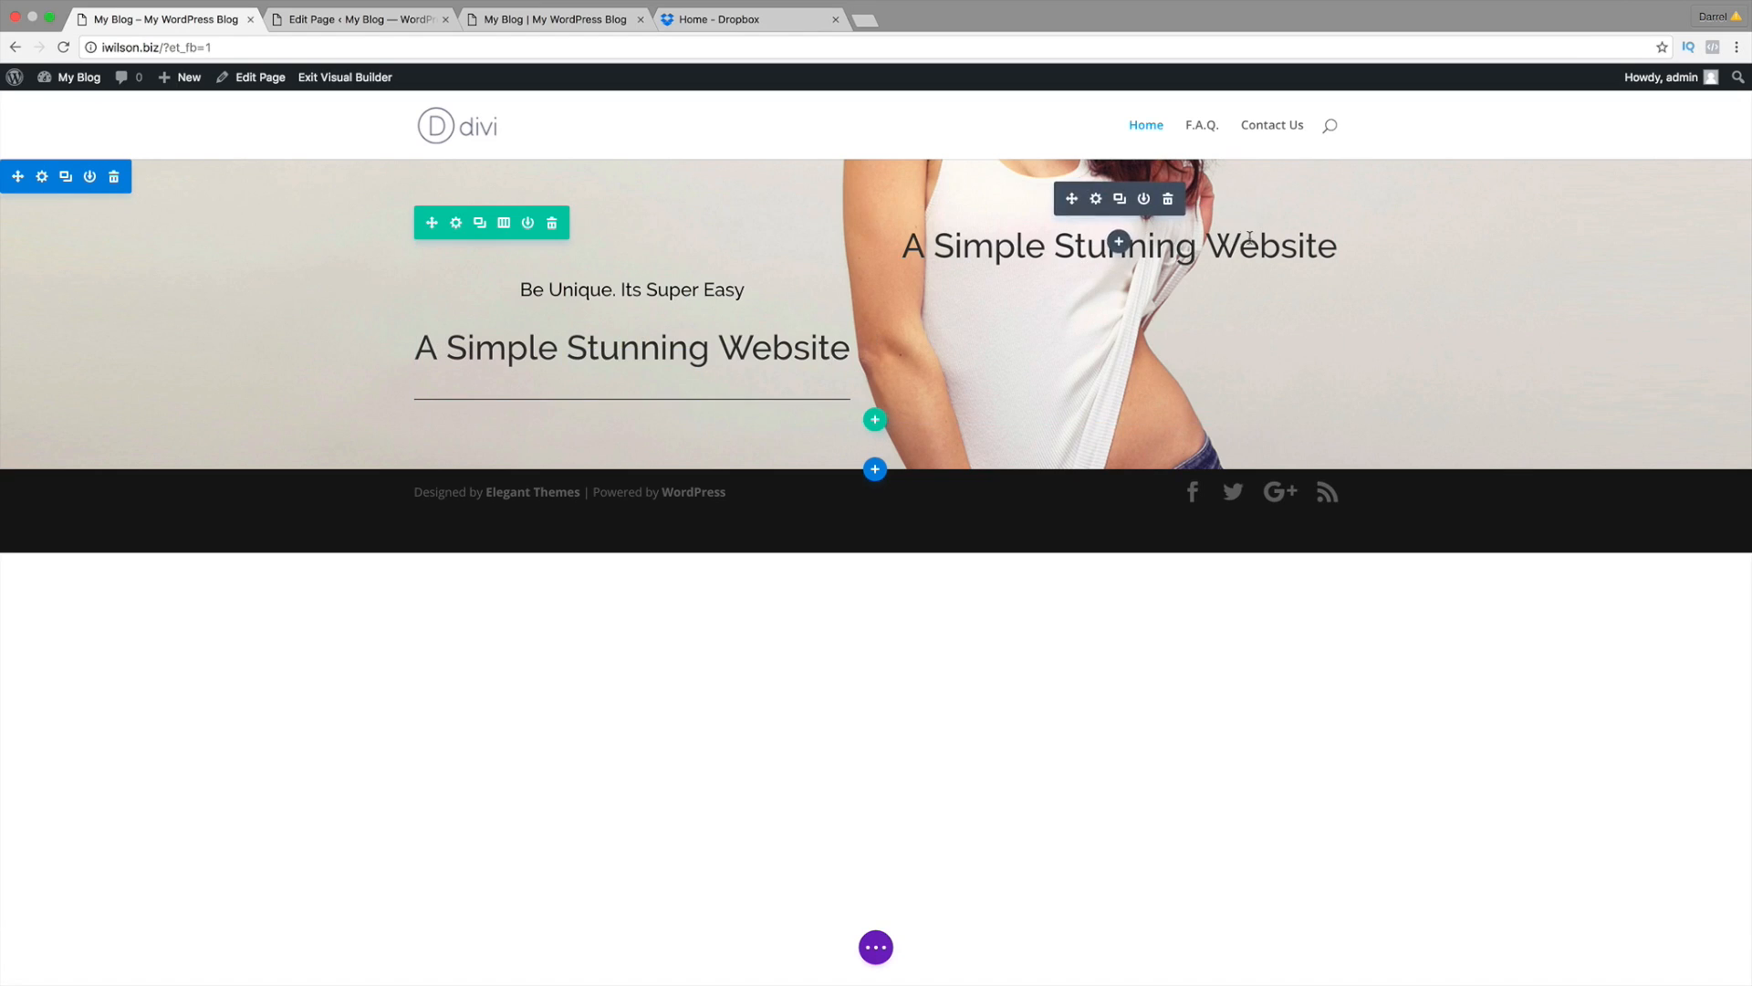
left_click(1168, 200)
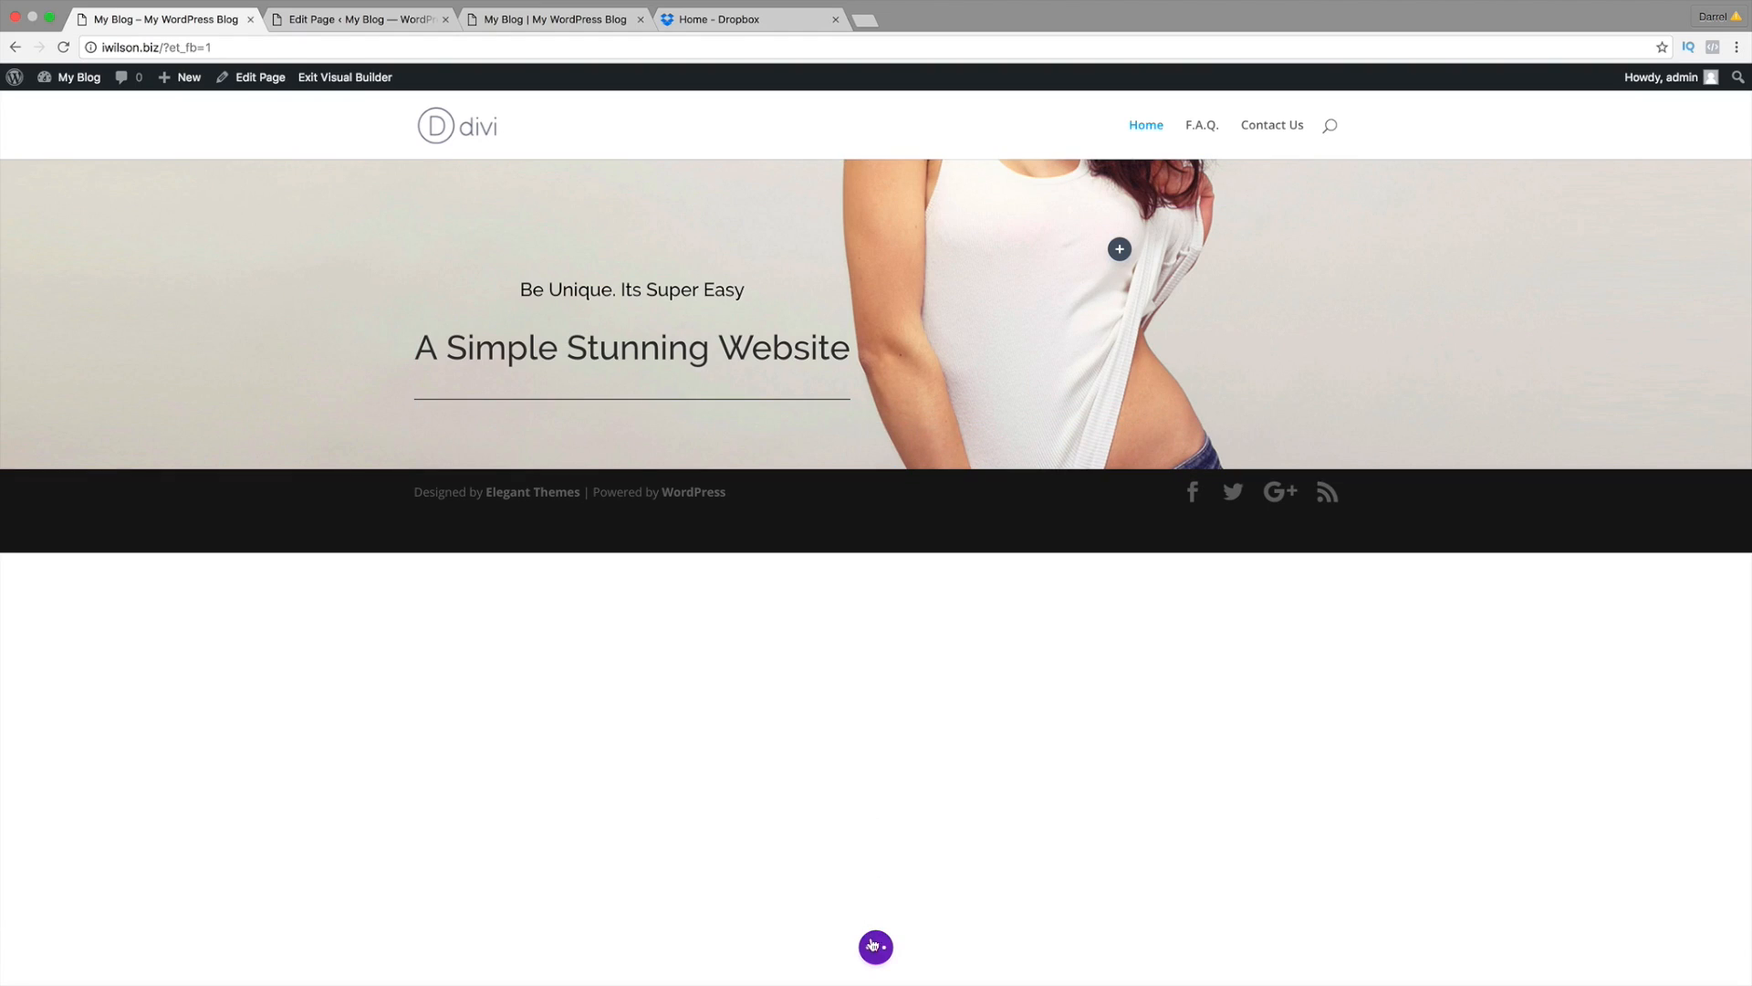
left_click(875, 947)
Step: Save the page layout and exit the Visual Builder to the live Home page
left_click(1702, 946)
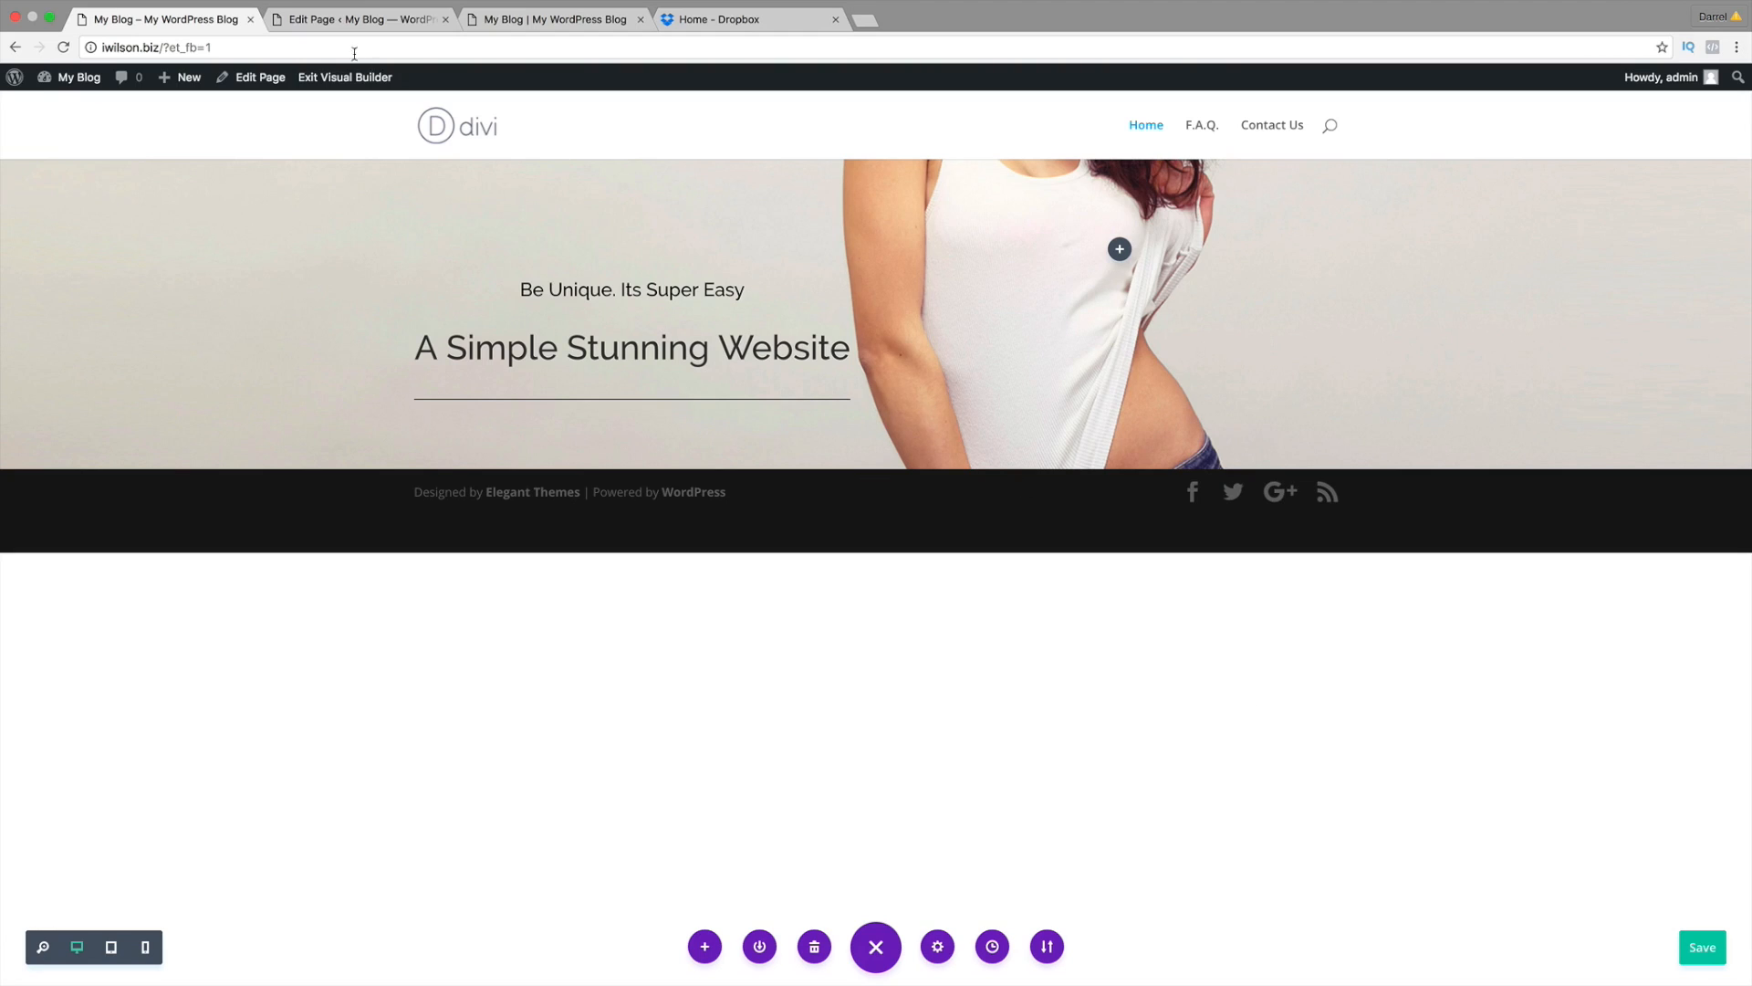
left_click(314, 81)
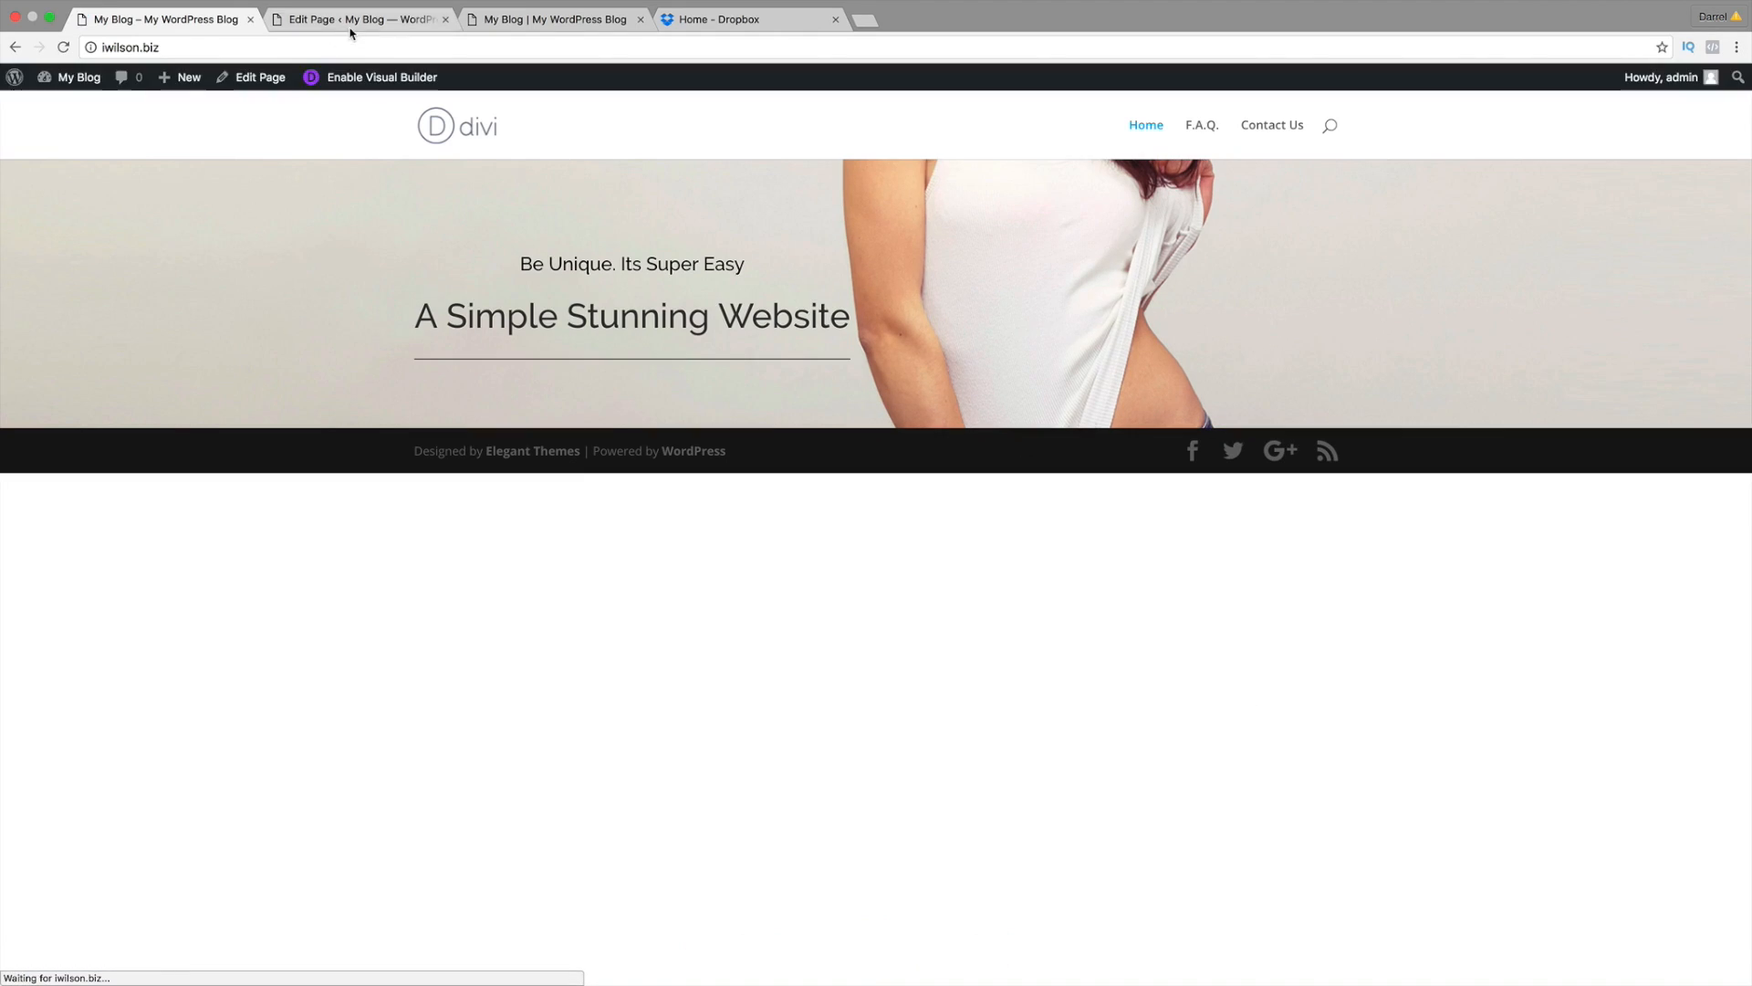
left_click(270, 78)
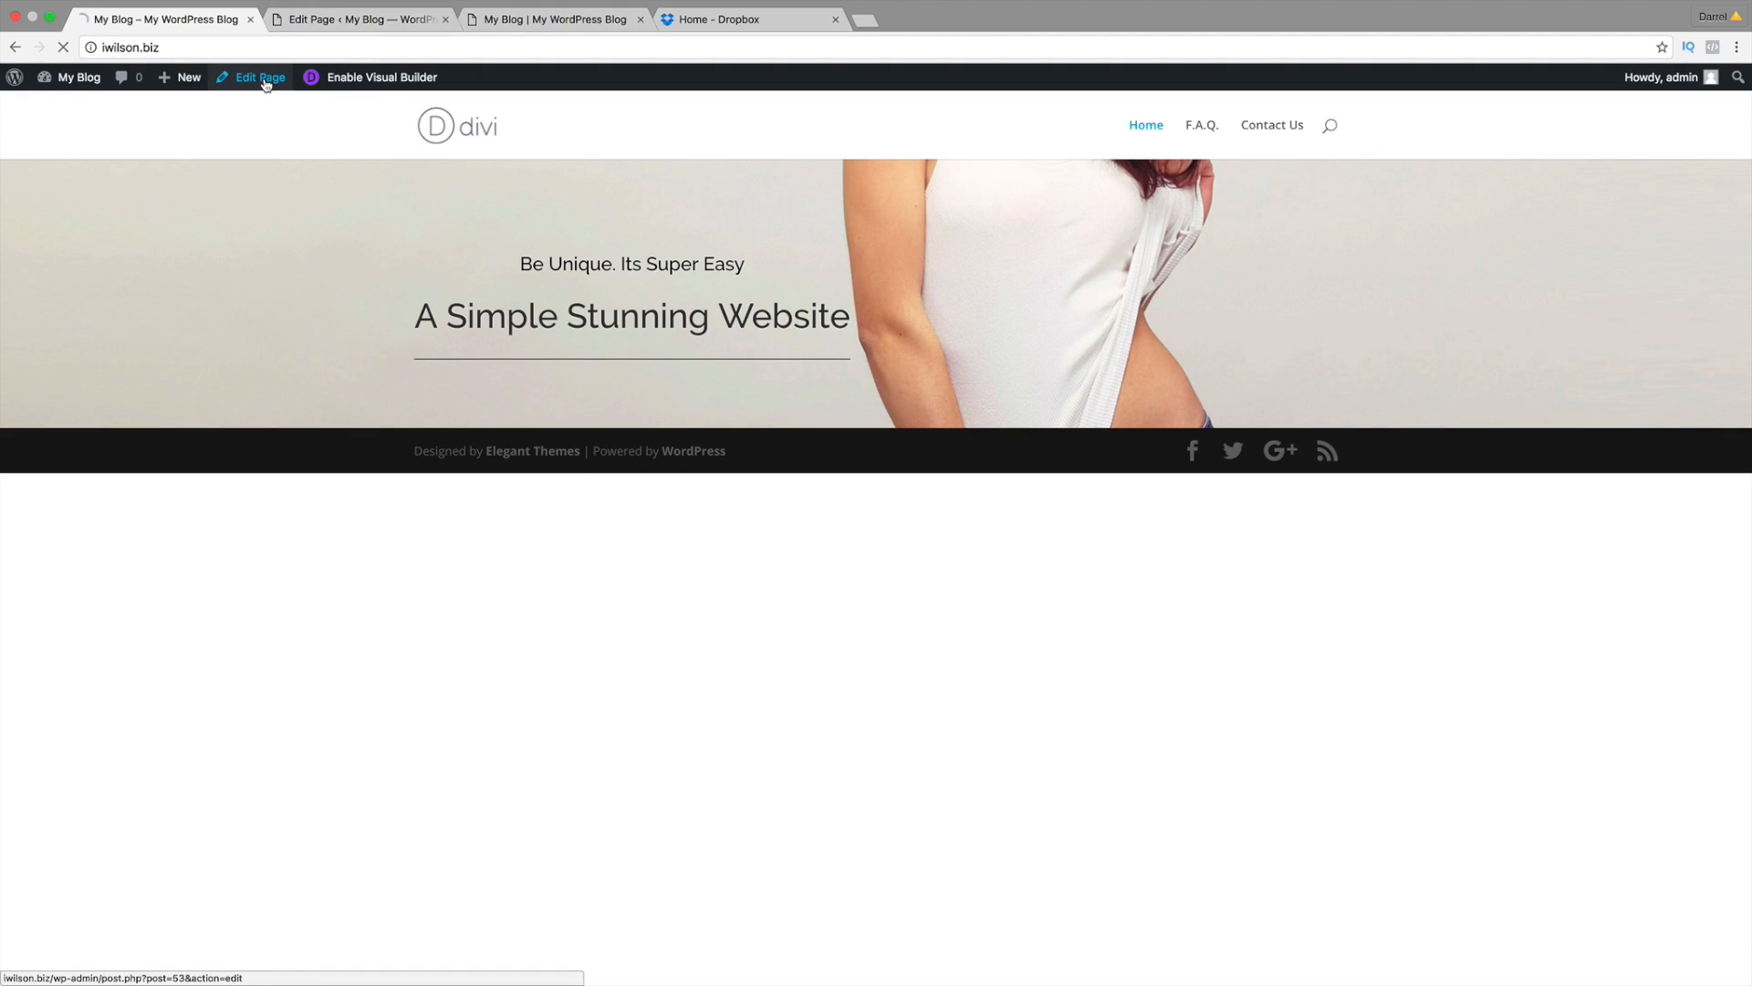
Step: Open the Home page's back-end Edit Page and inspect a Text module's settings
left_click(350, 20)
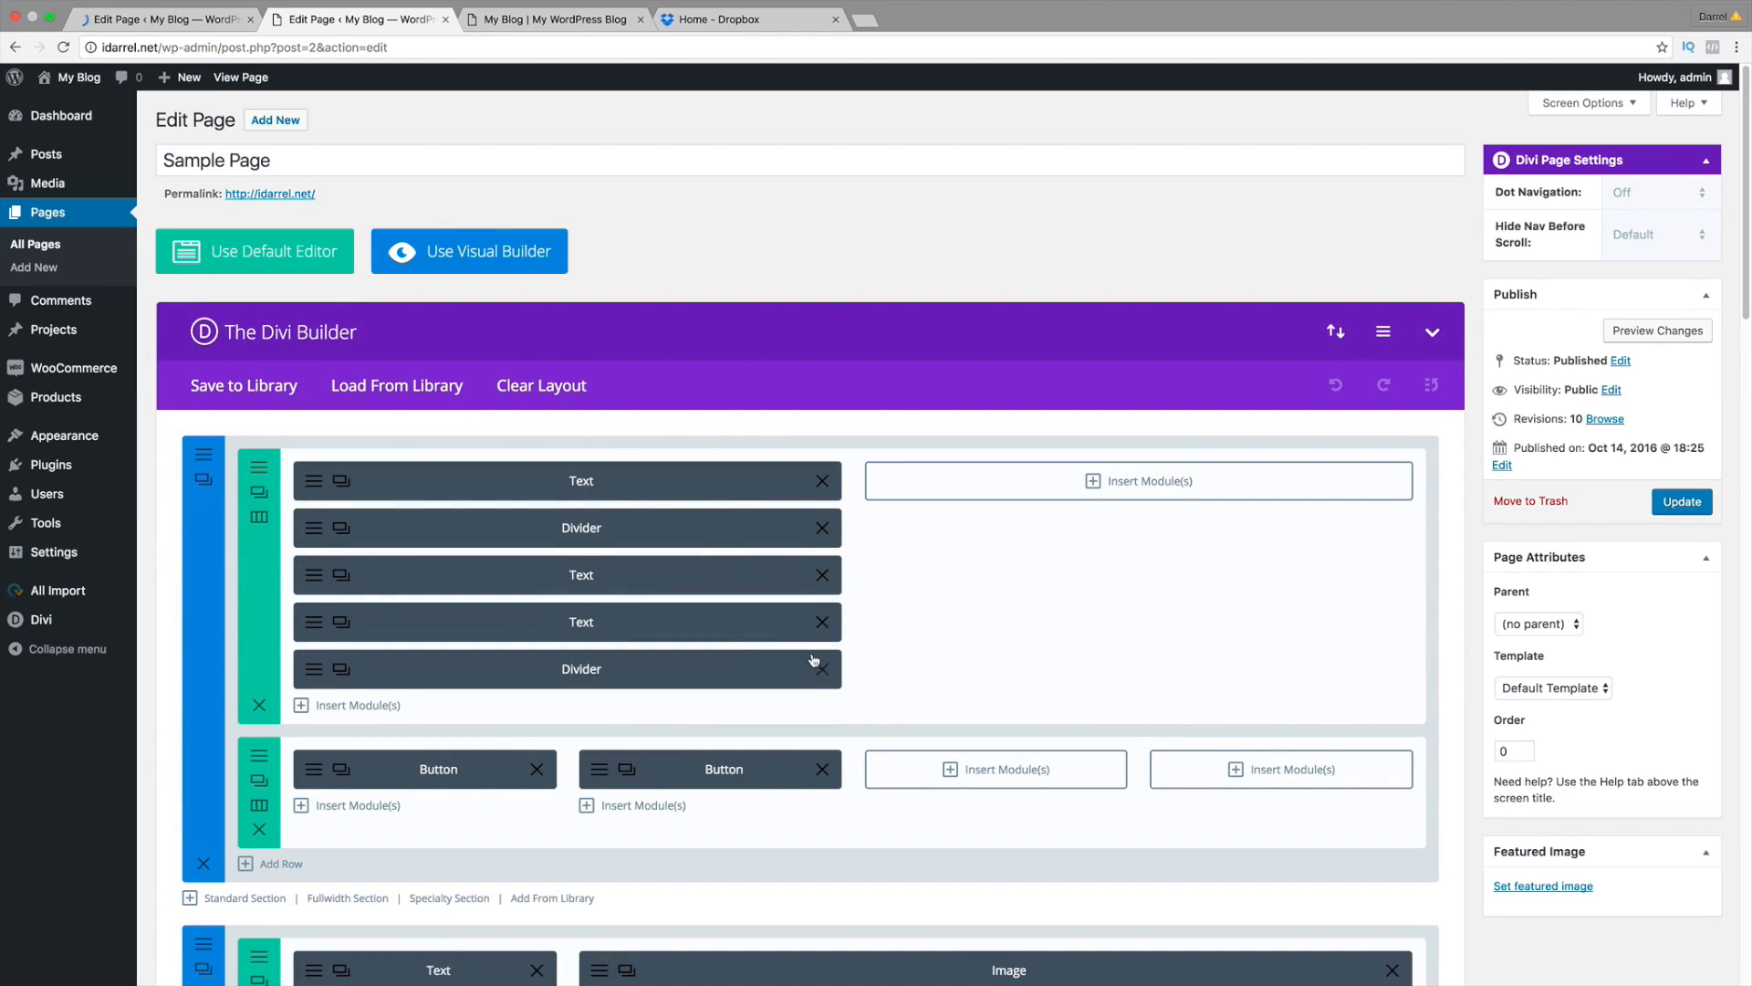
scroll(645, 394, "down", 2)
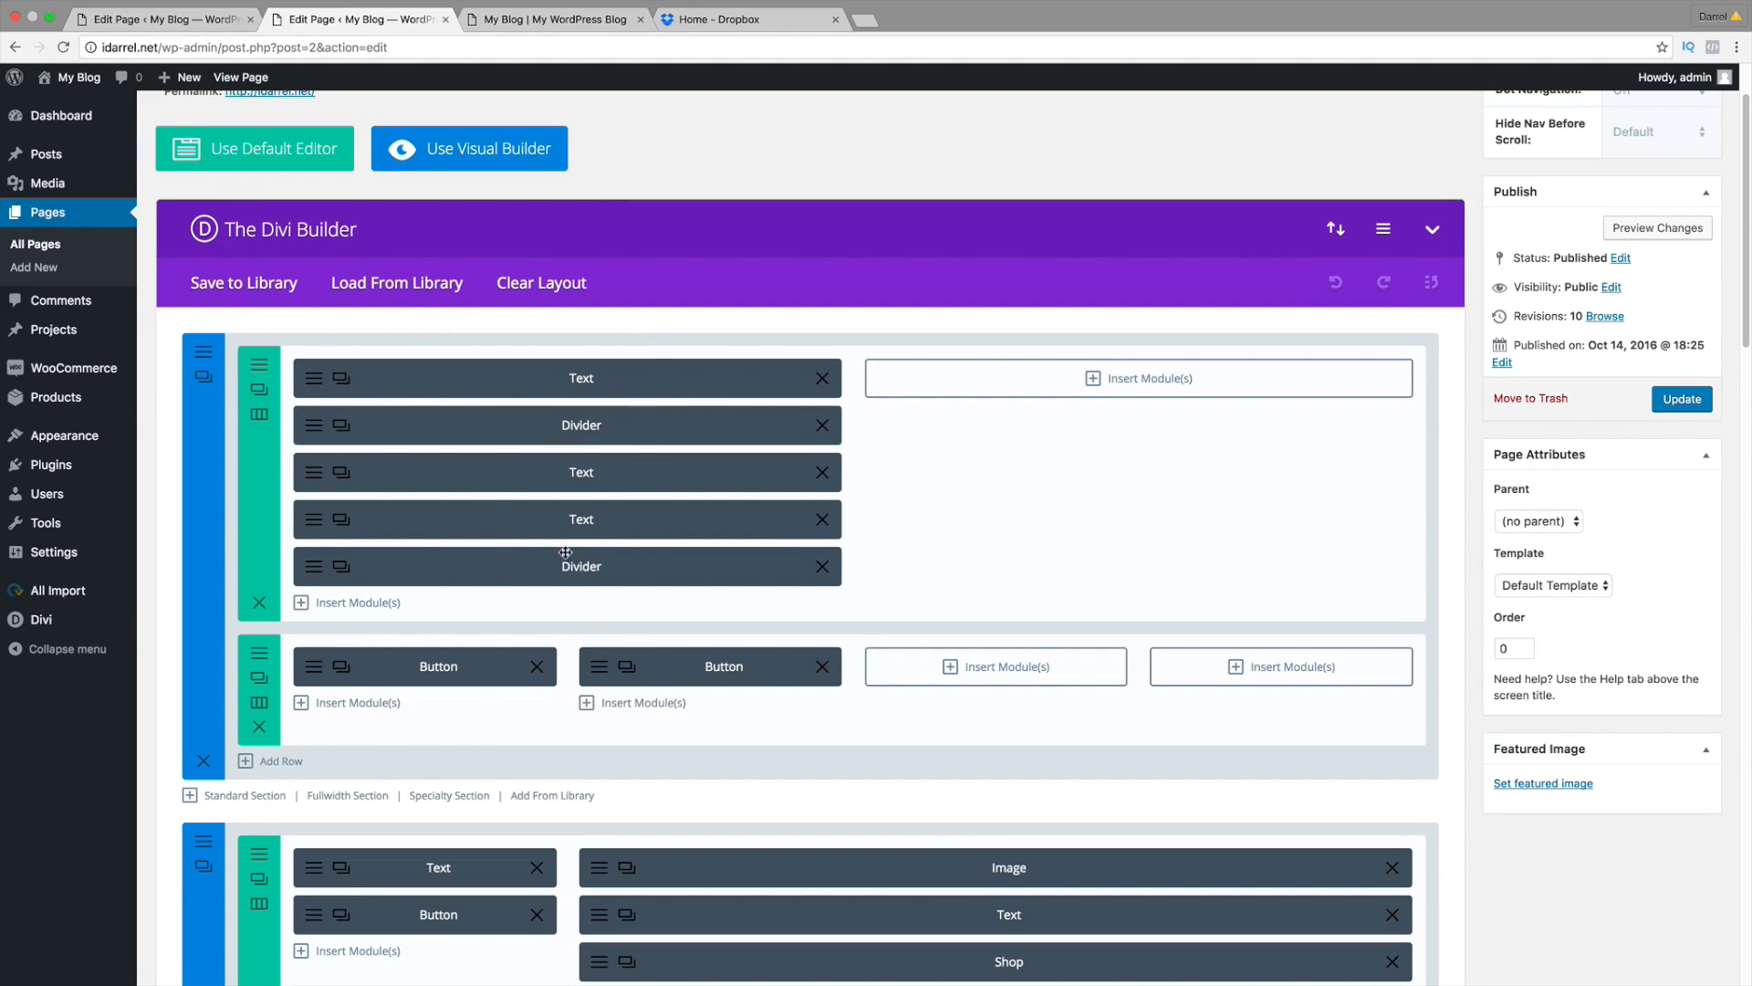
left_click(228, 19)
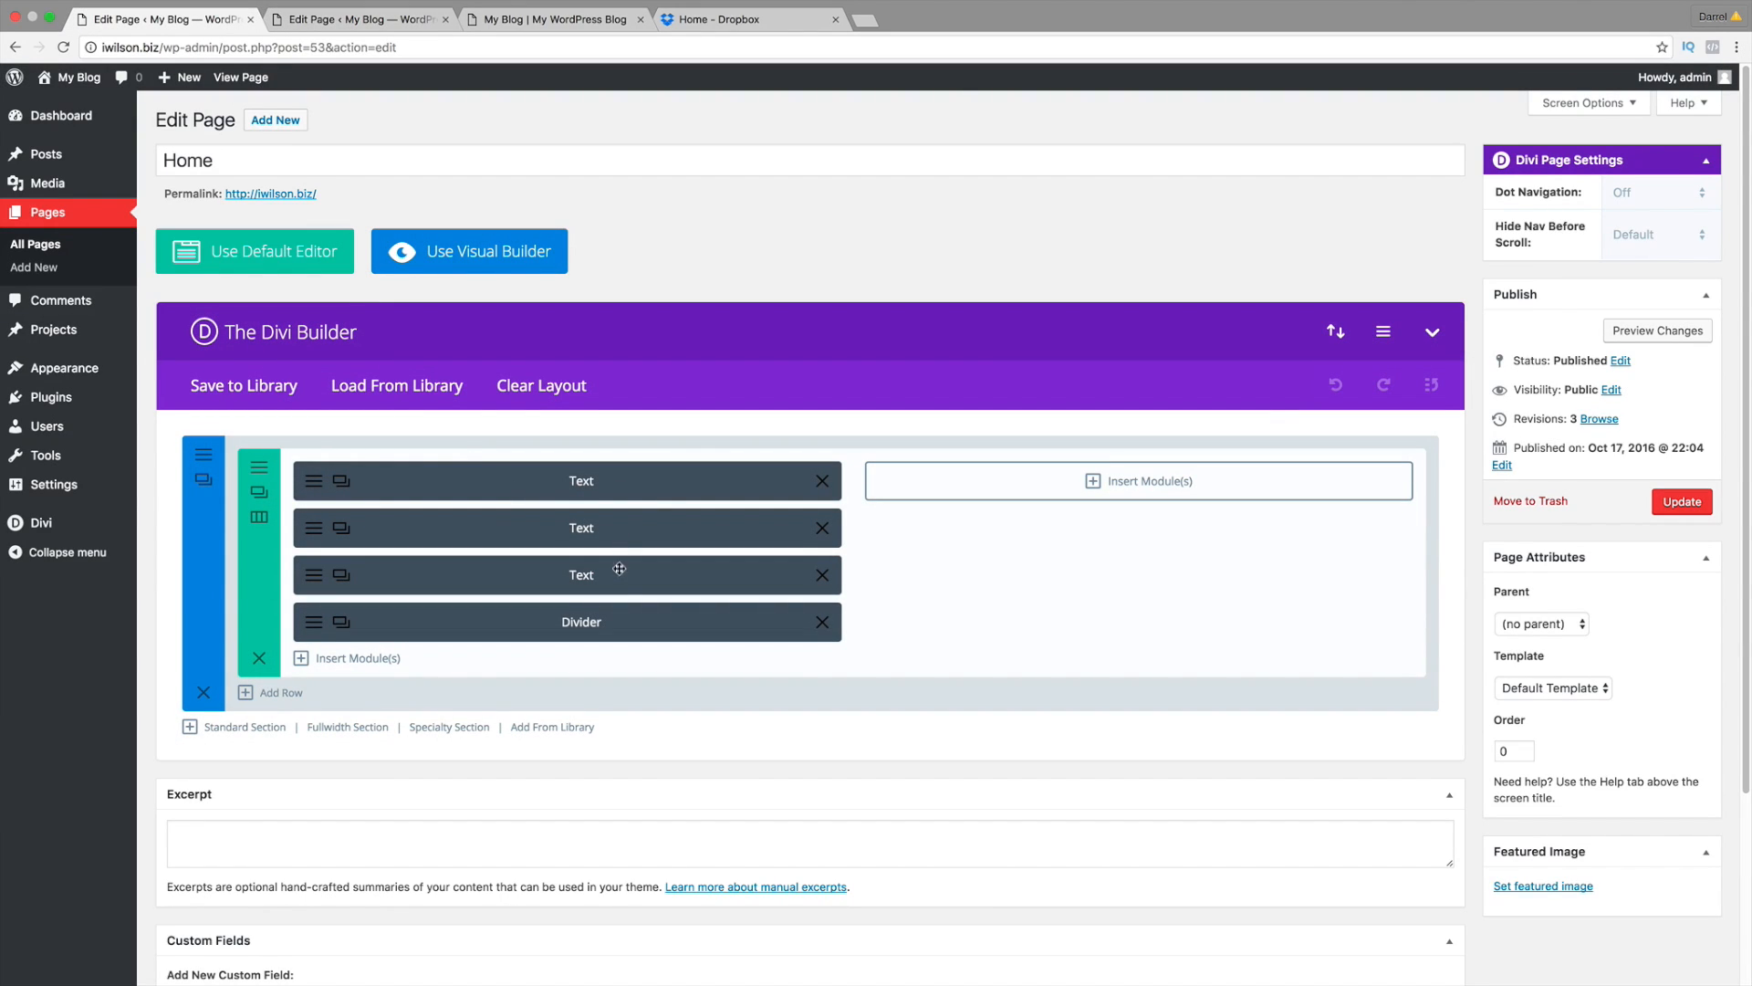
left_click(313, 491)
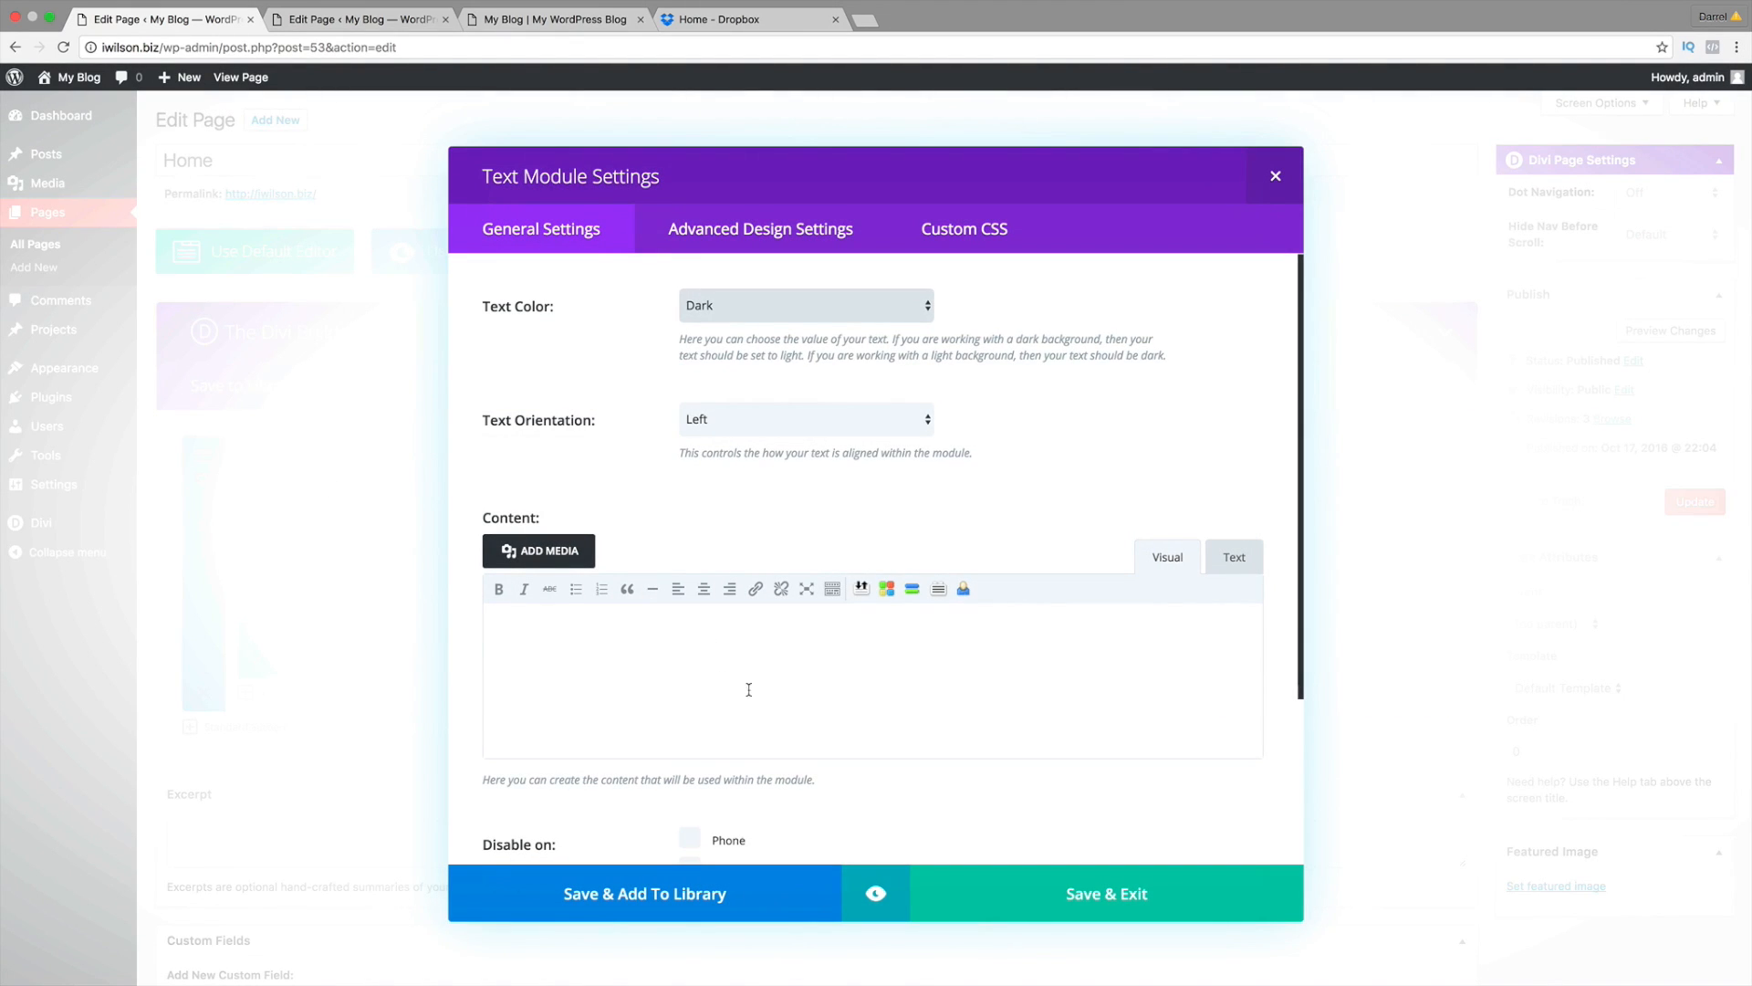
scroll(695, 710, "down", 2)
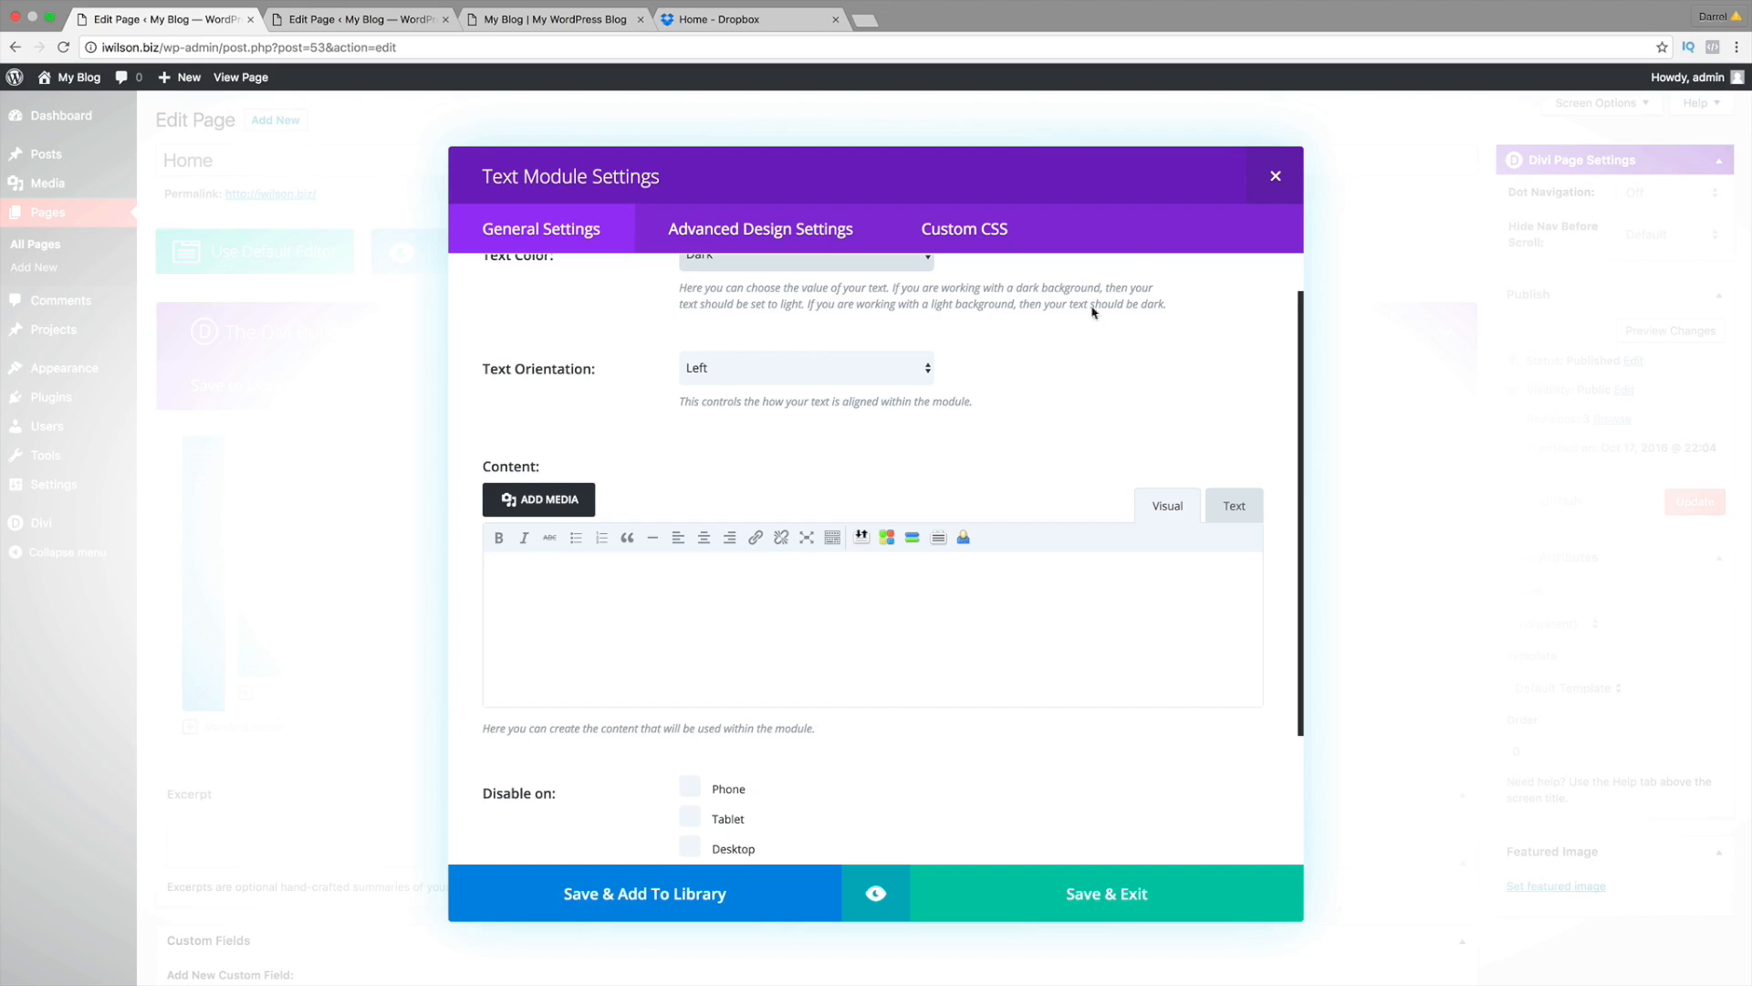
left_click(1262, 172)
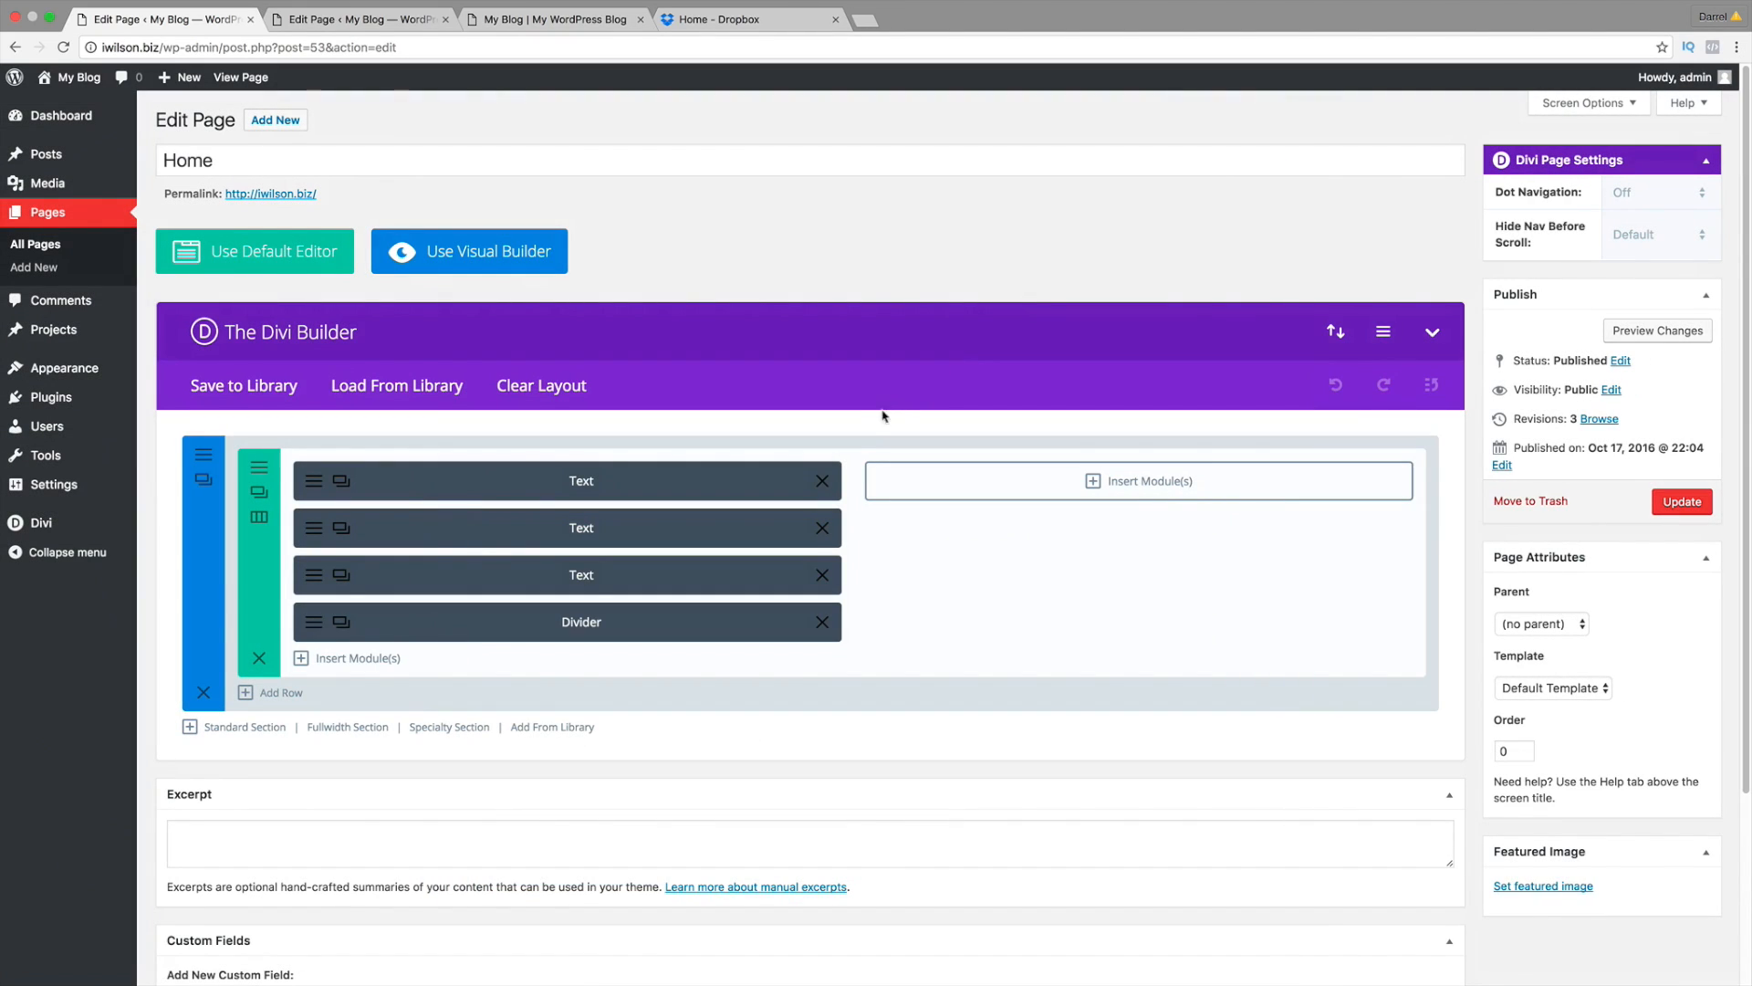
Step: Delete one Text module, move the Divider between the remaining two, and update Home
left_click(826, 479)
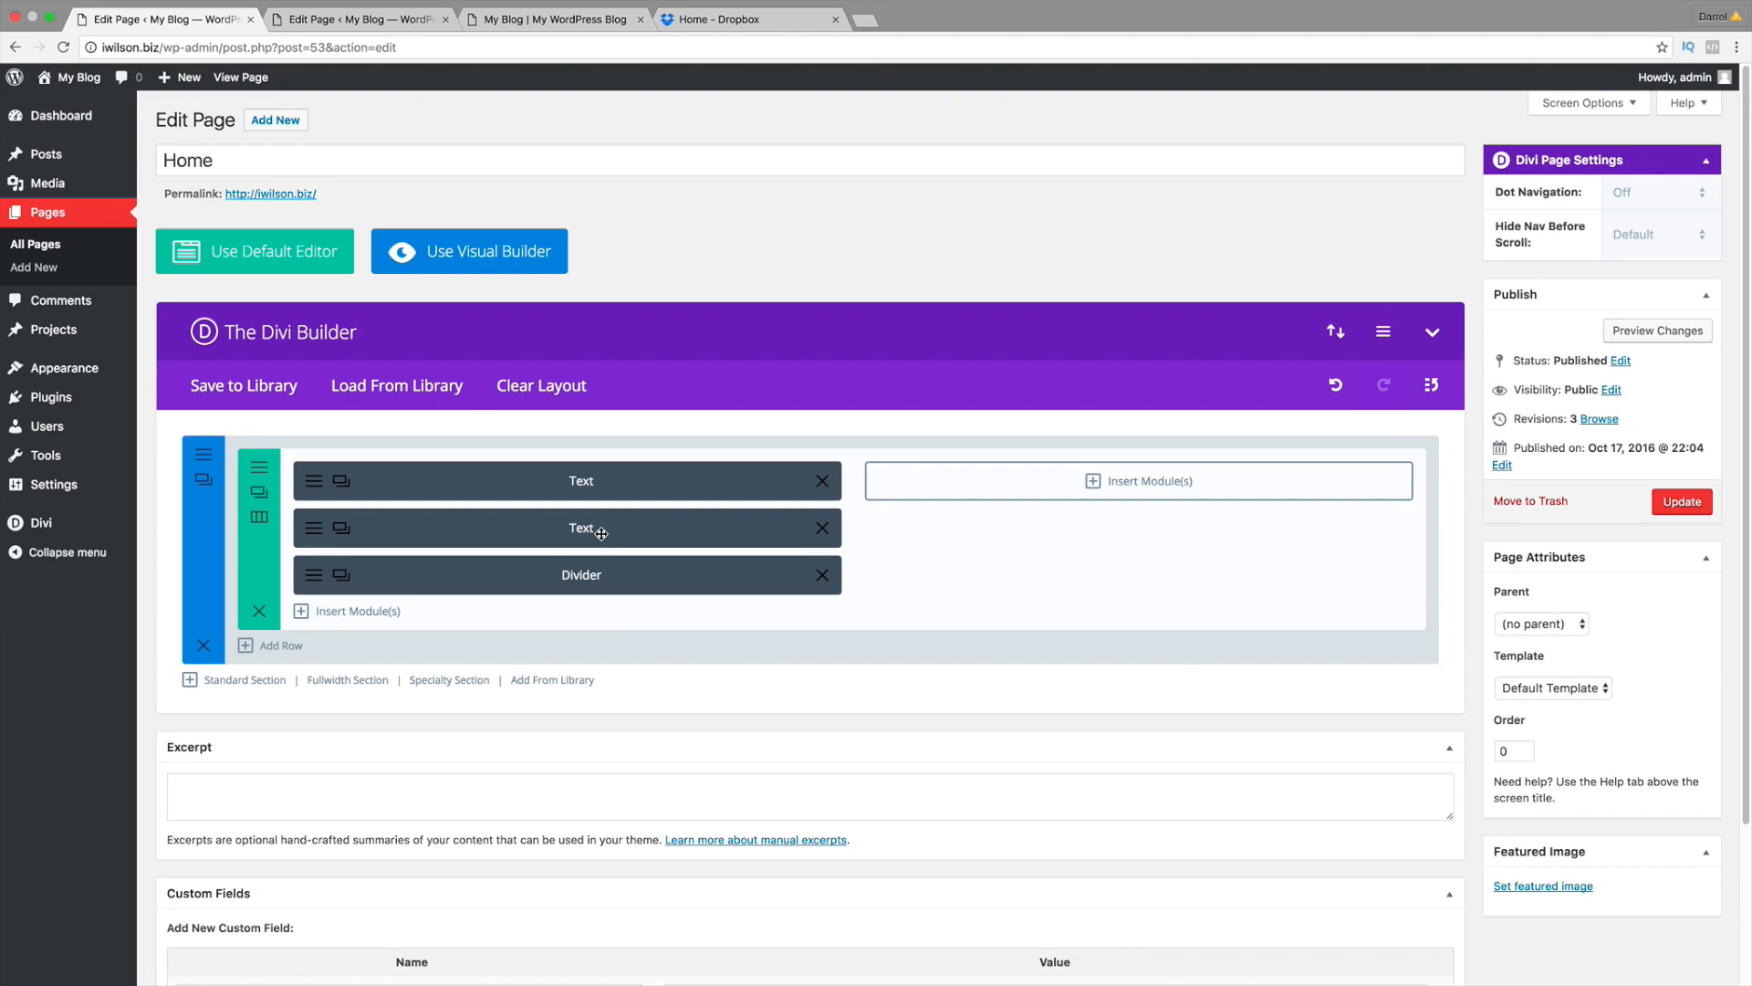
left_click_drag(598, 573, 604, 519)
left_click(1689, 508)
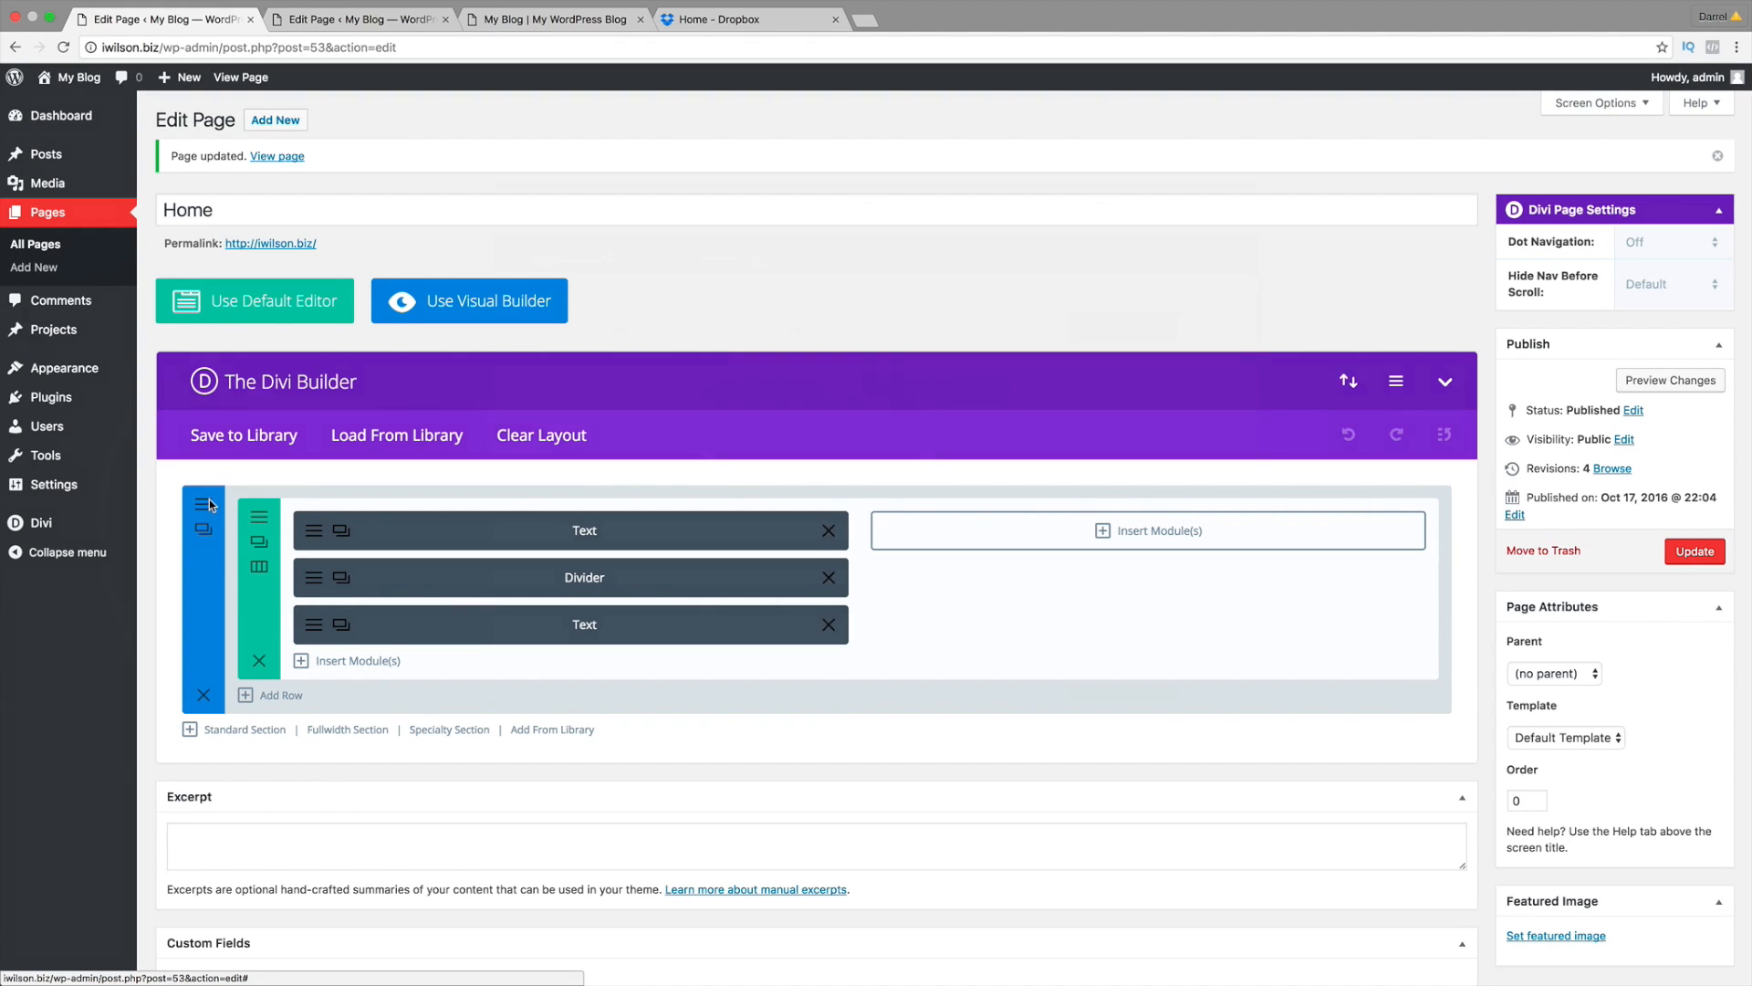
Step: Preview the updated Home page showing the divider between subtitle and heading, then close the preview
left_click(203, 505)
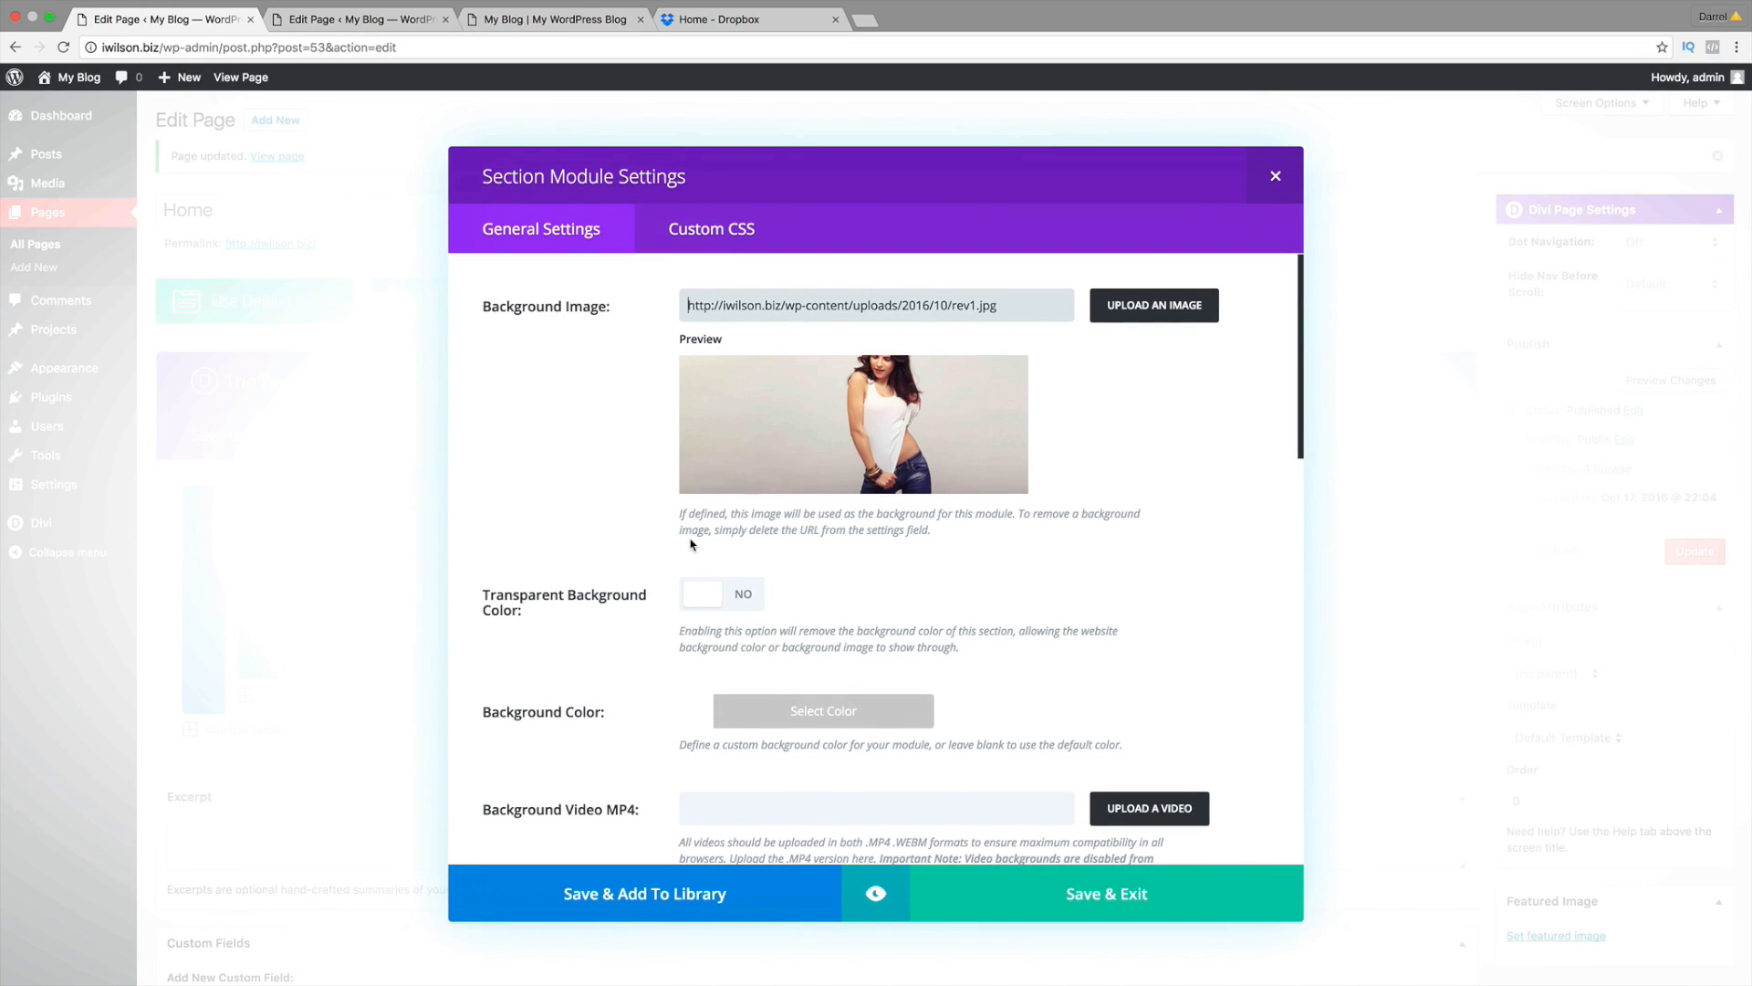
left_click(1275, 178)
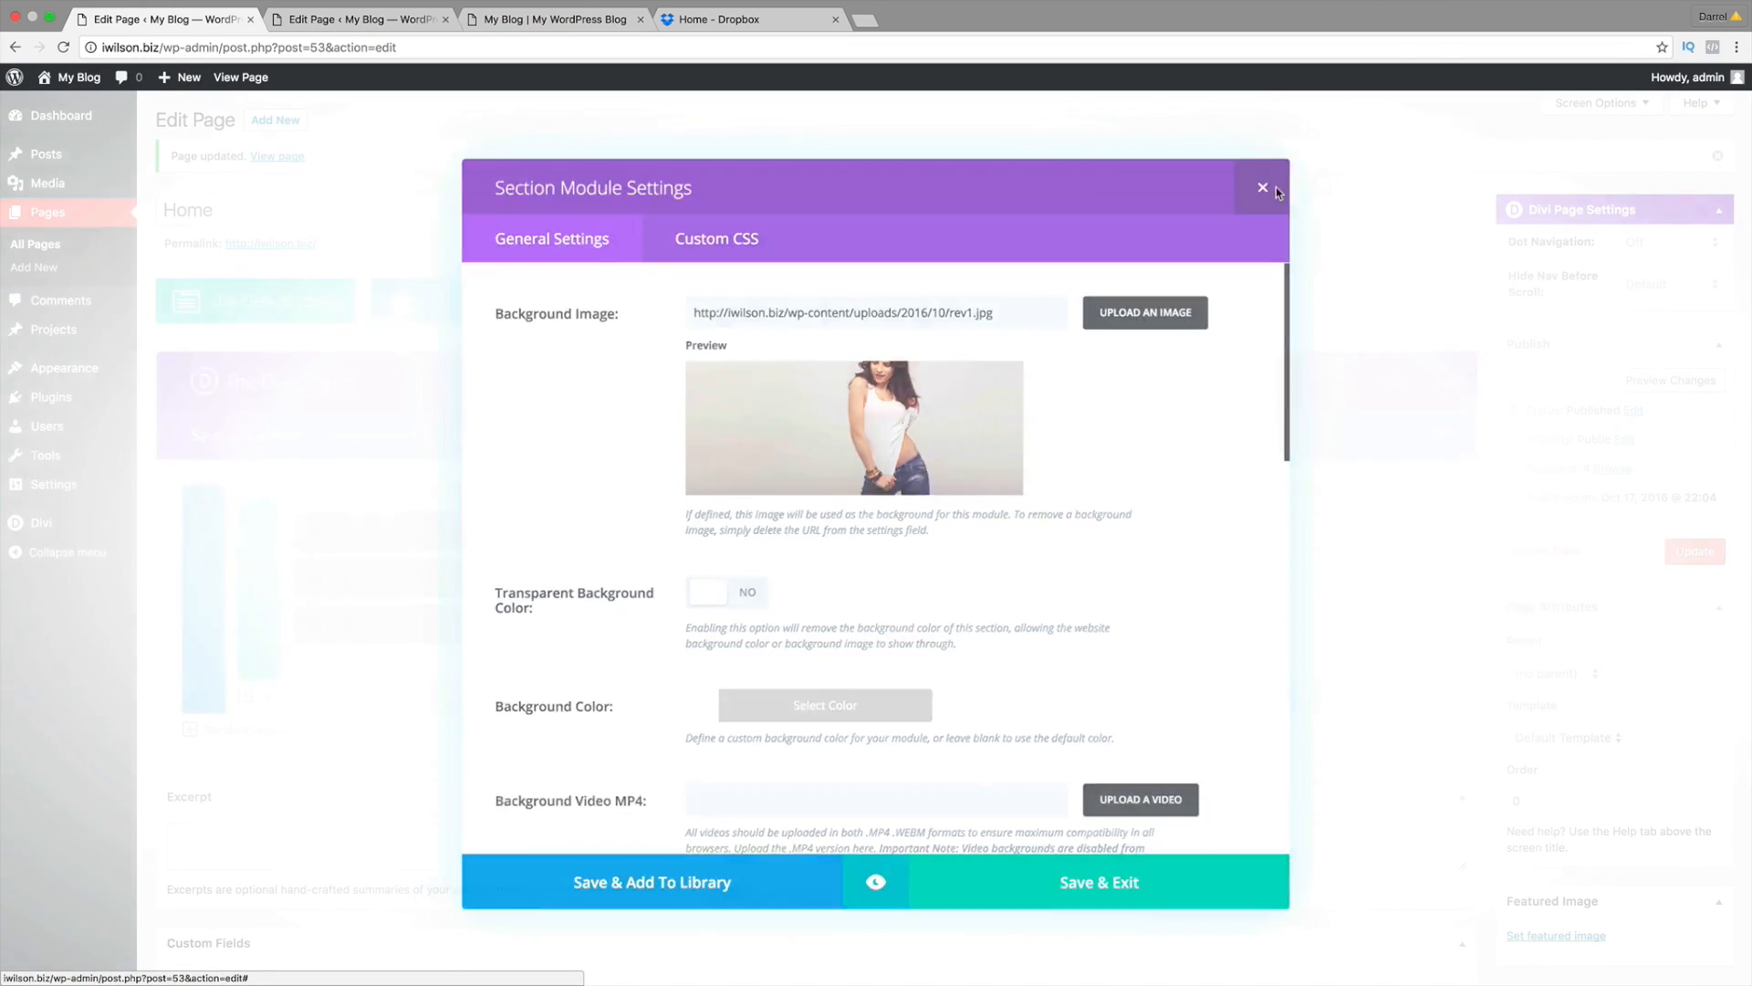
left_click(1682, 381)
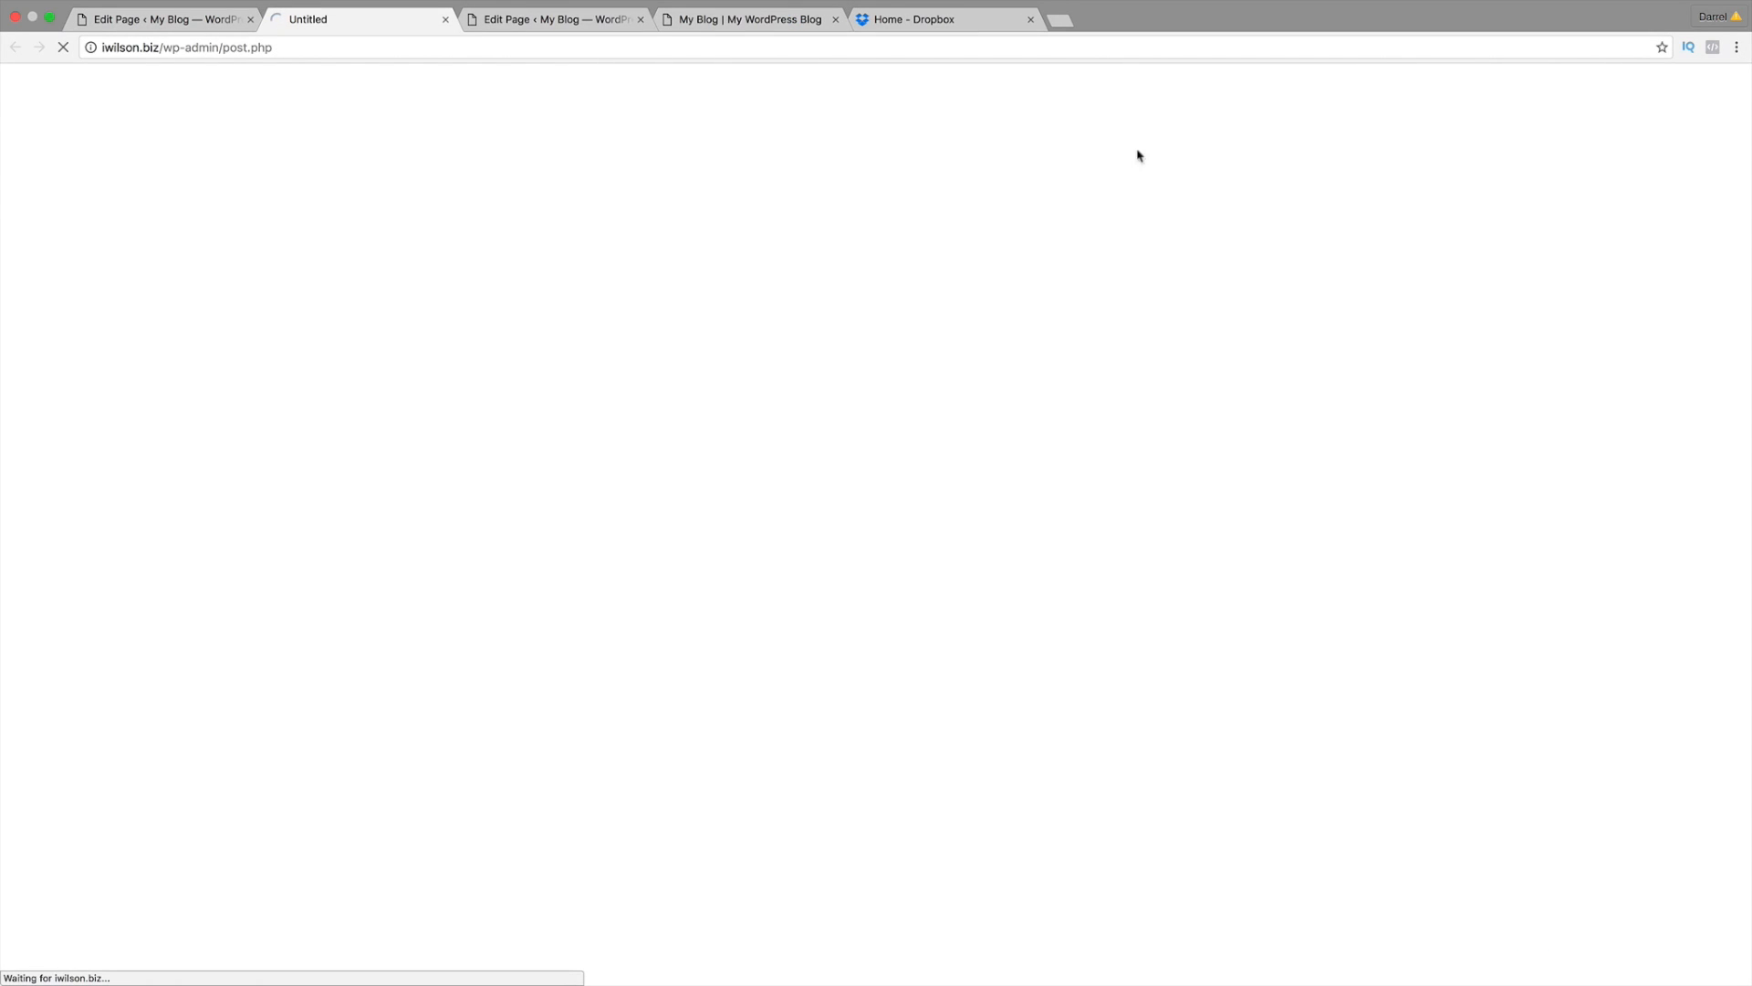
left_click(217, 25)
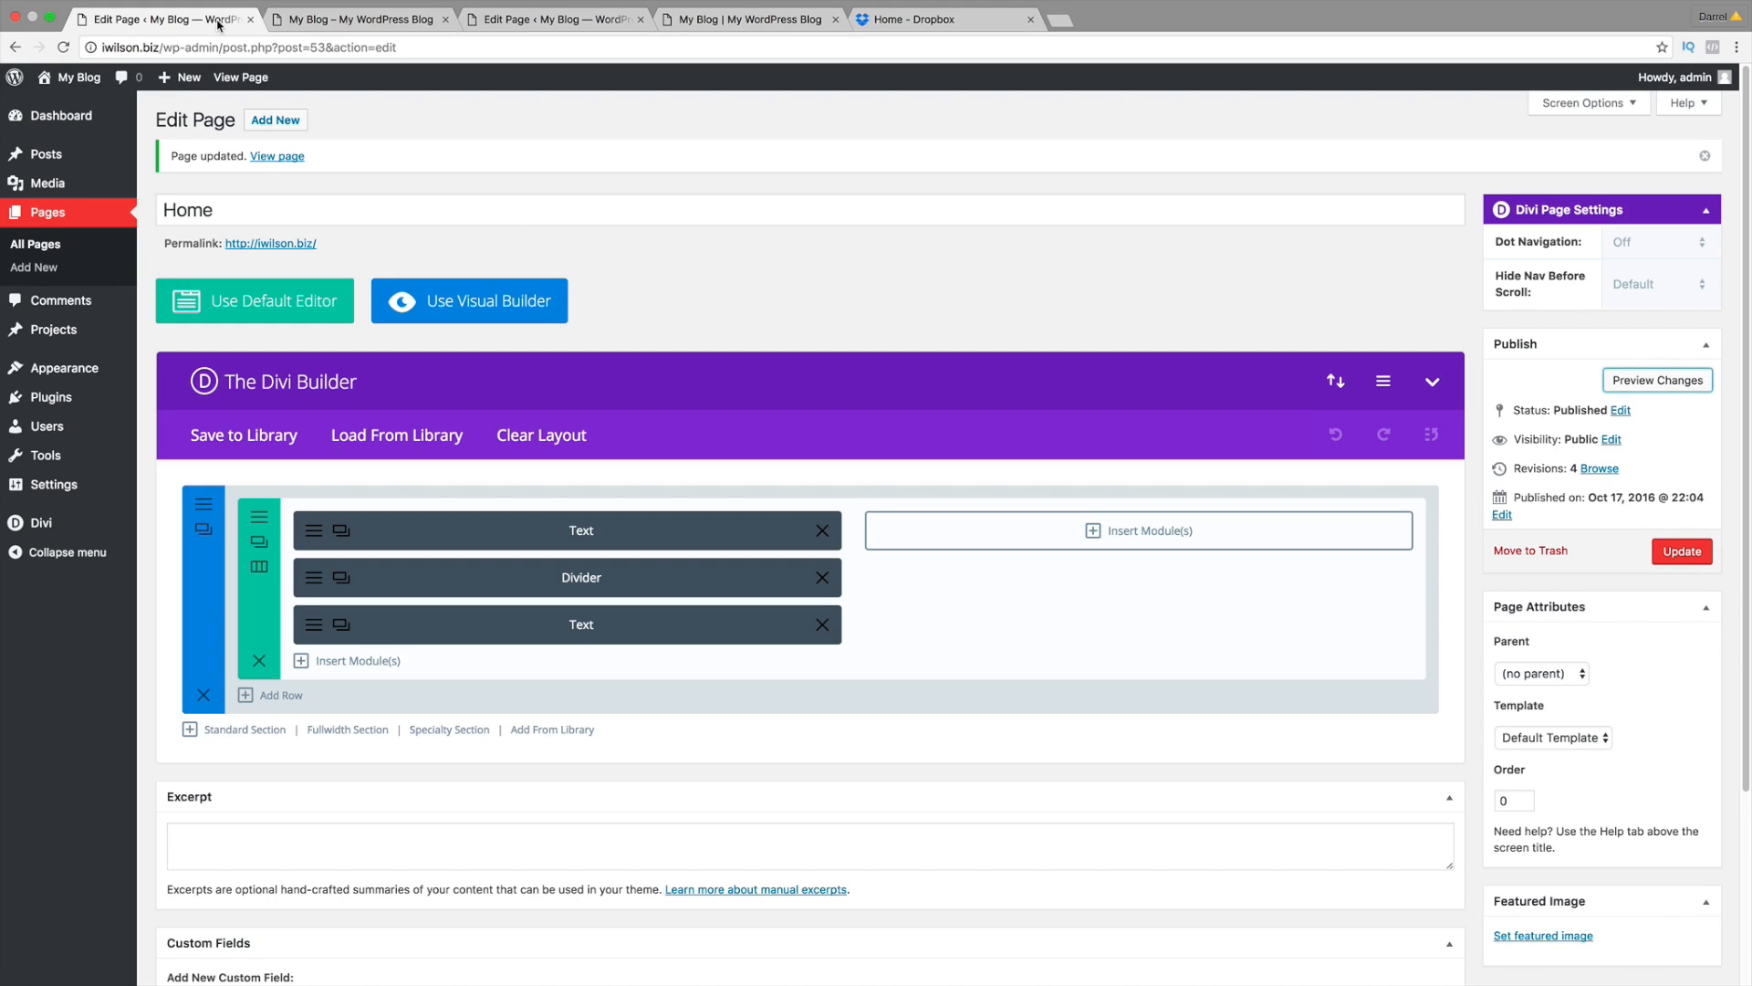
left_click(243, 80)
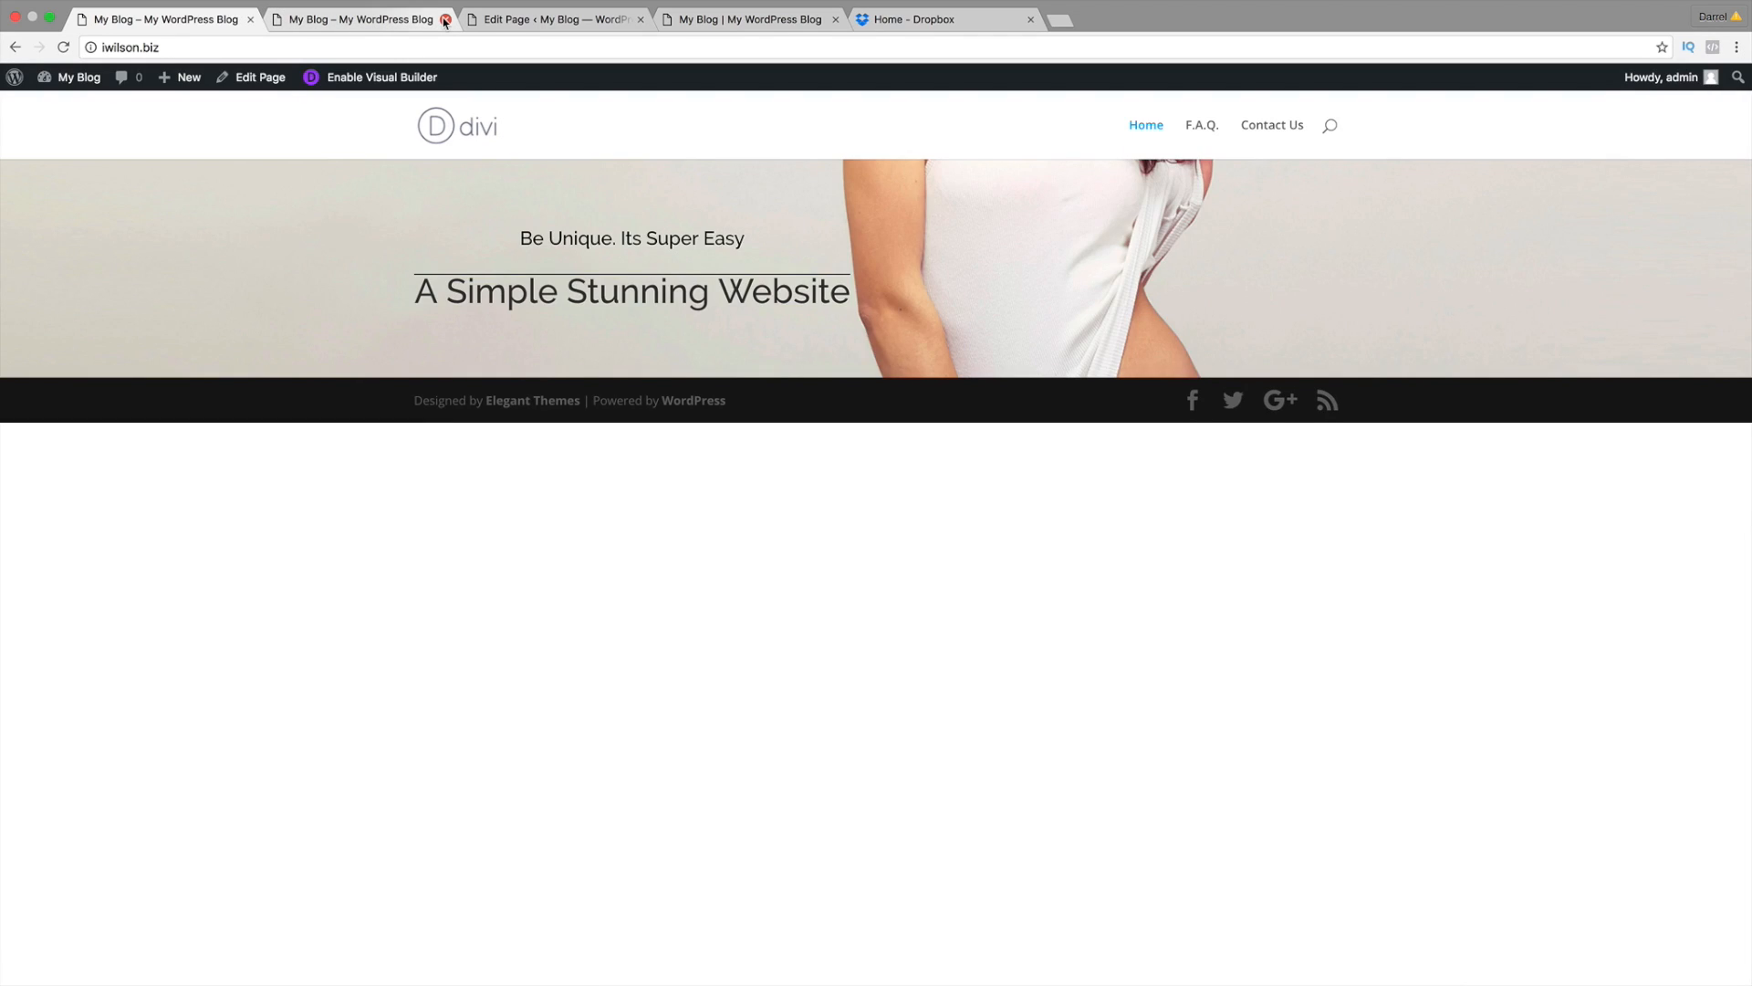
left_click(445, 19)
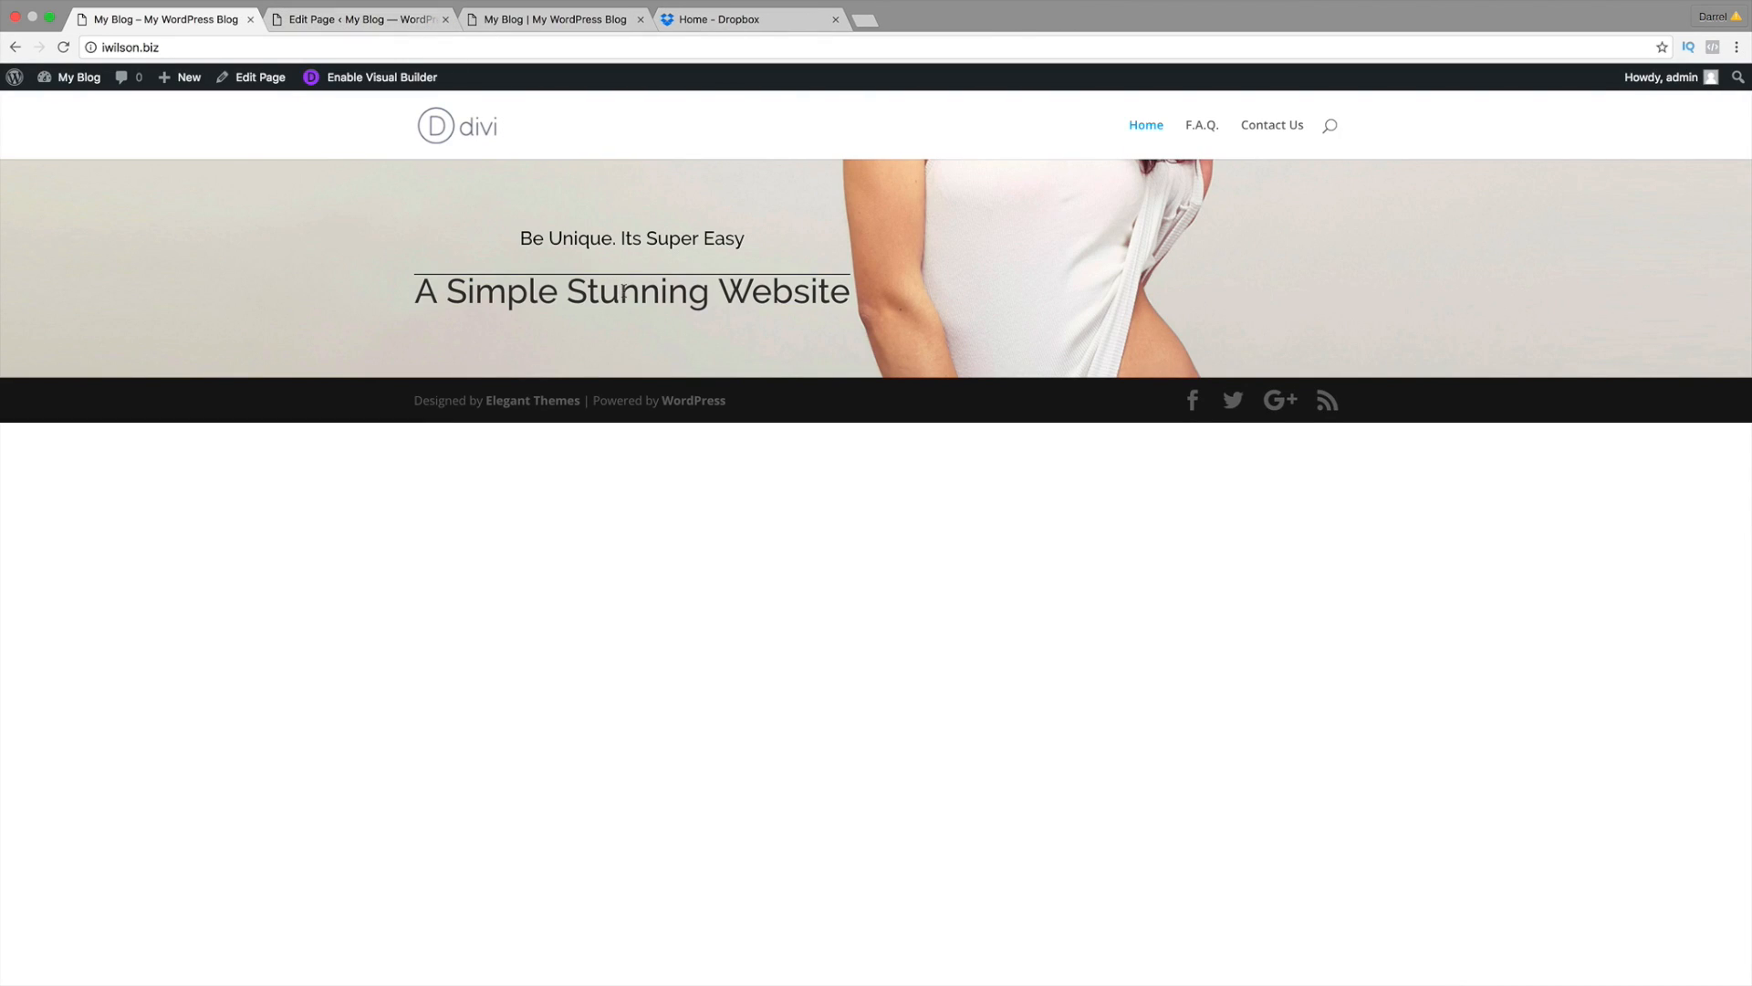
Step: Reopen the Home page in the Visual Builder and compare it with the idarrel.net reference
left_click(409, 81)
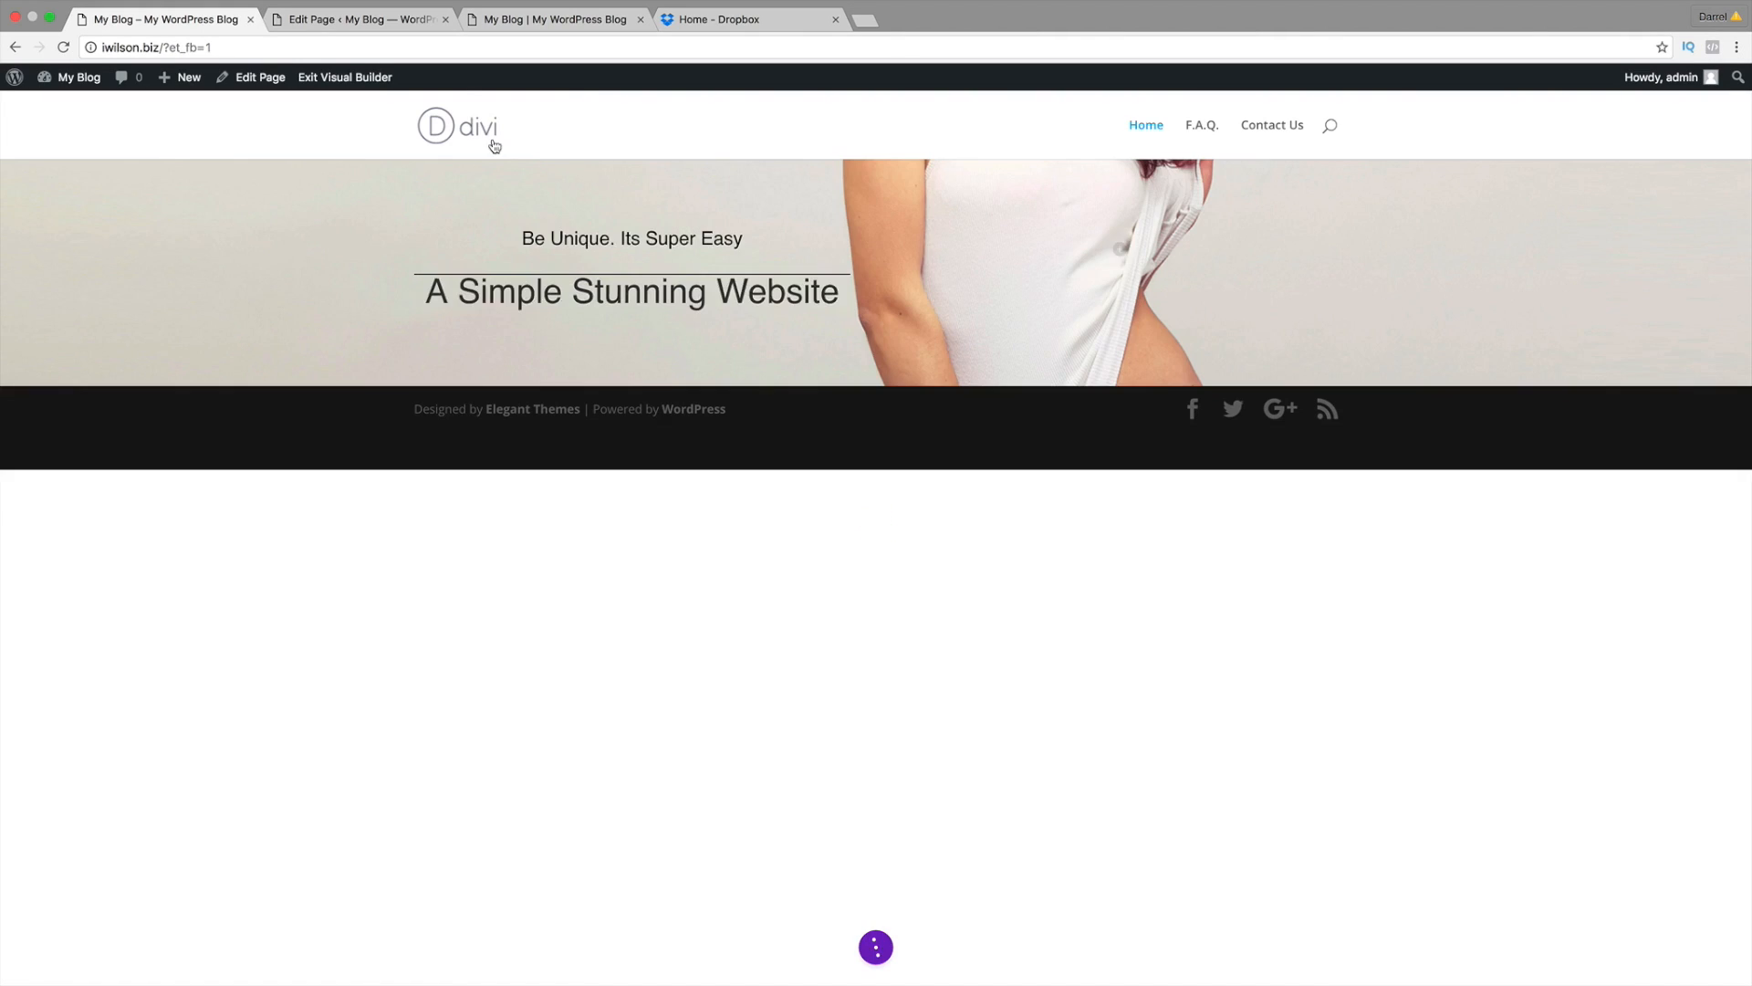
left_click(548, 20)
left_click(716, 529)
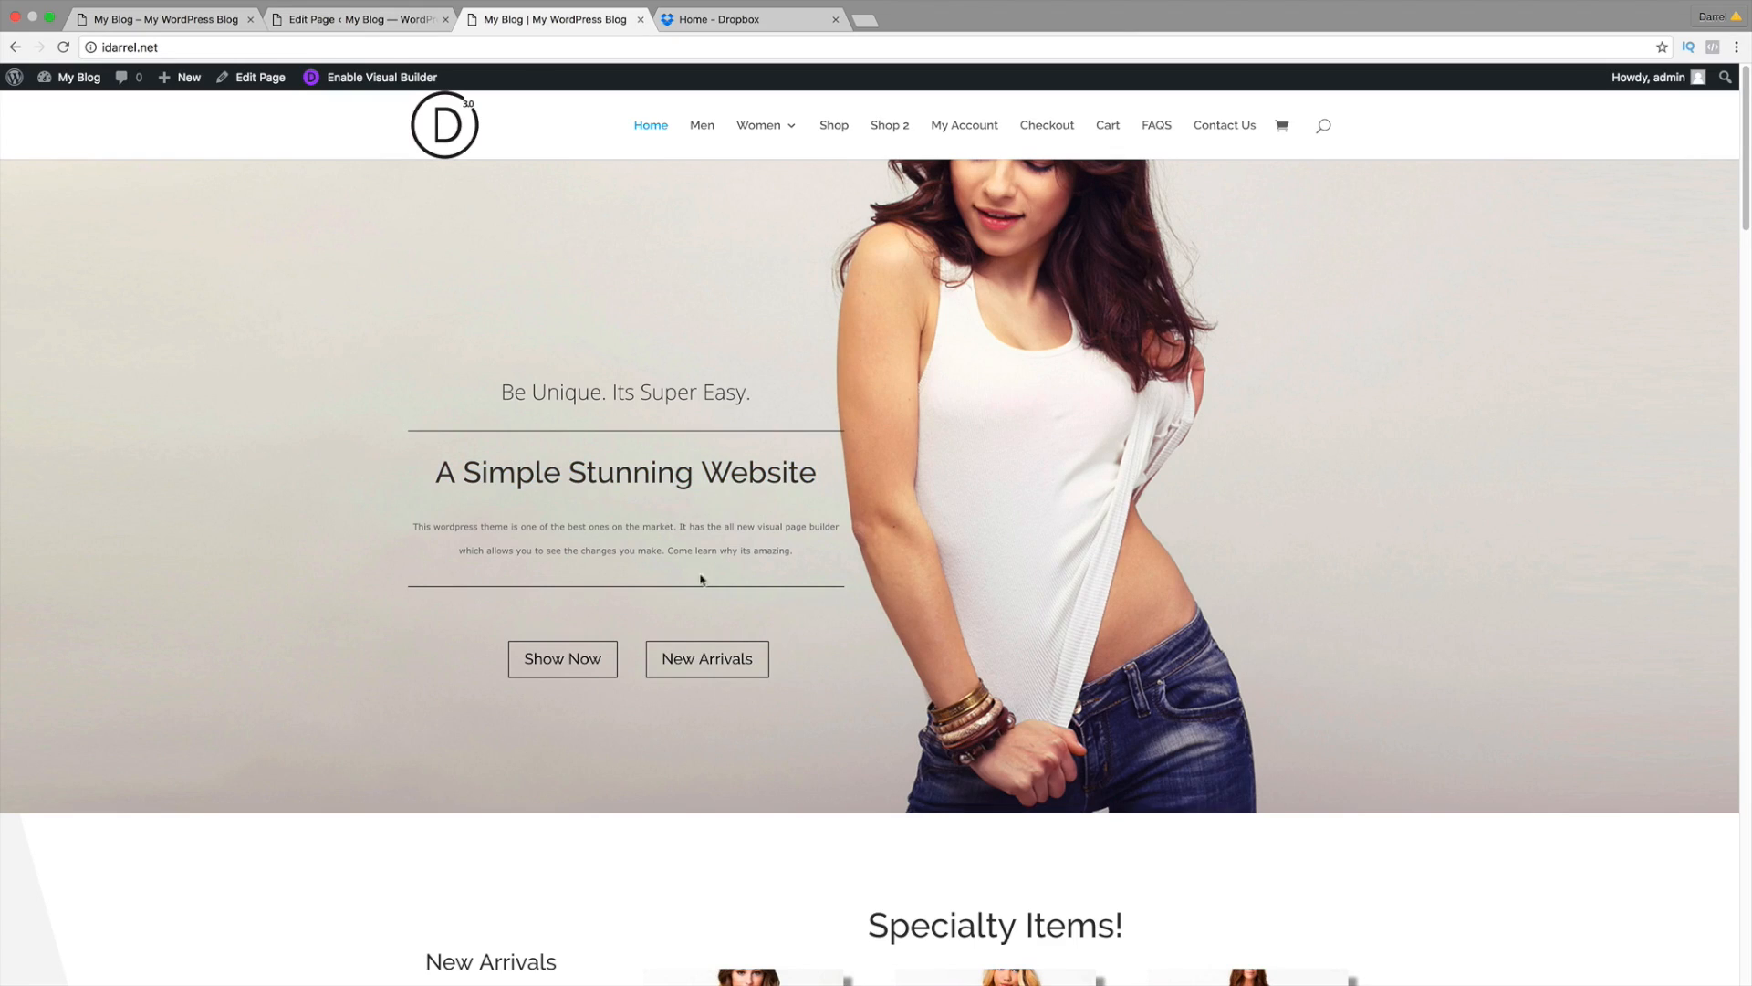
left_click(189, 21)
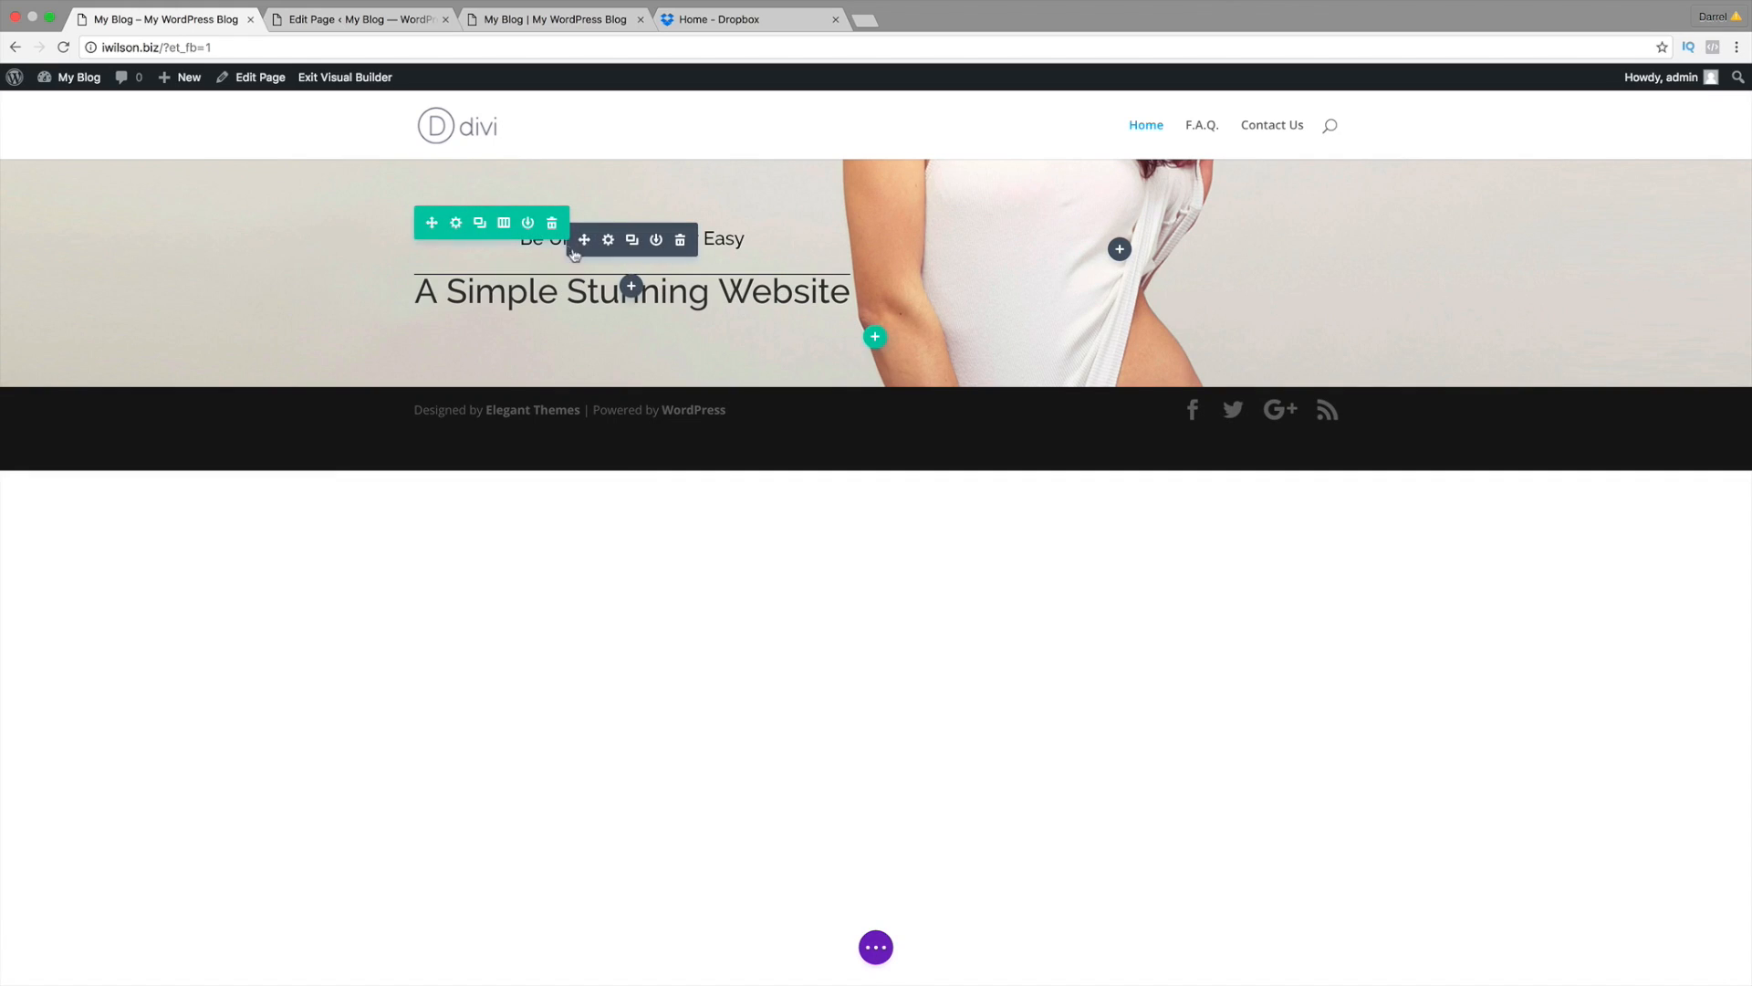
Step: Change the hero Divider module's height from 1 to 10 and save it
left_click(607, 239)
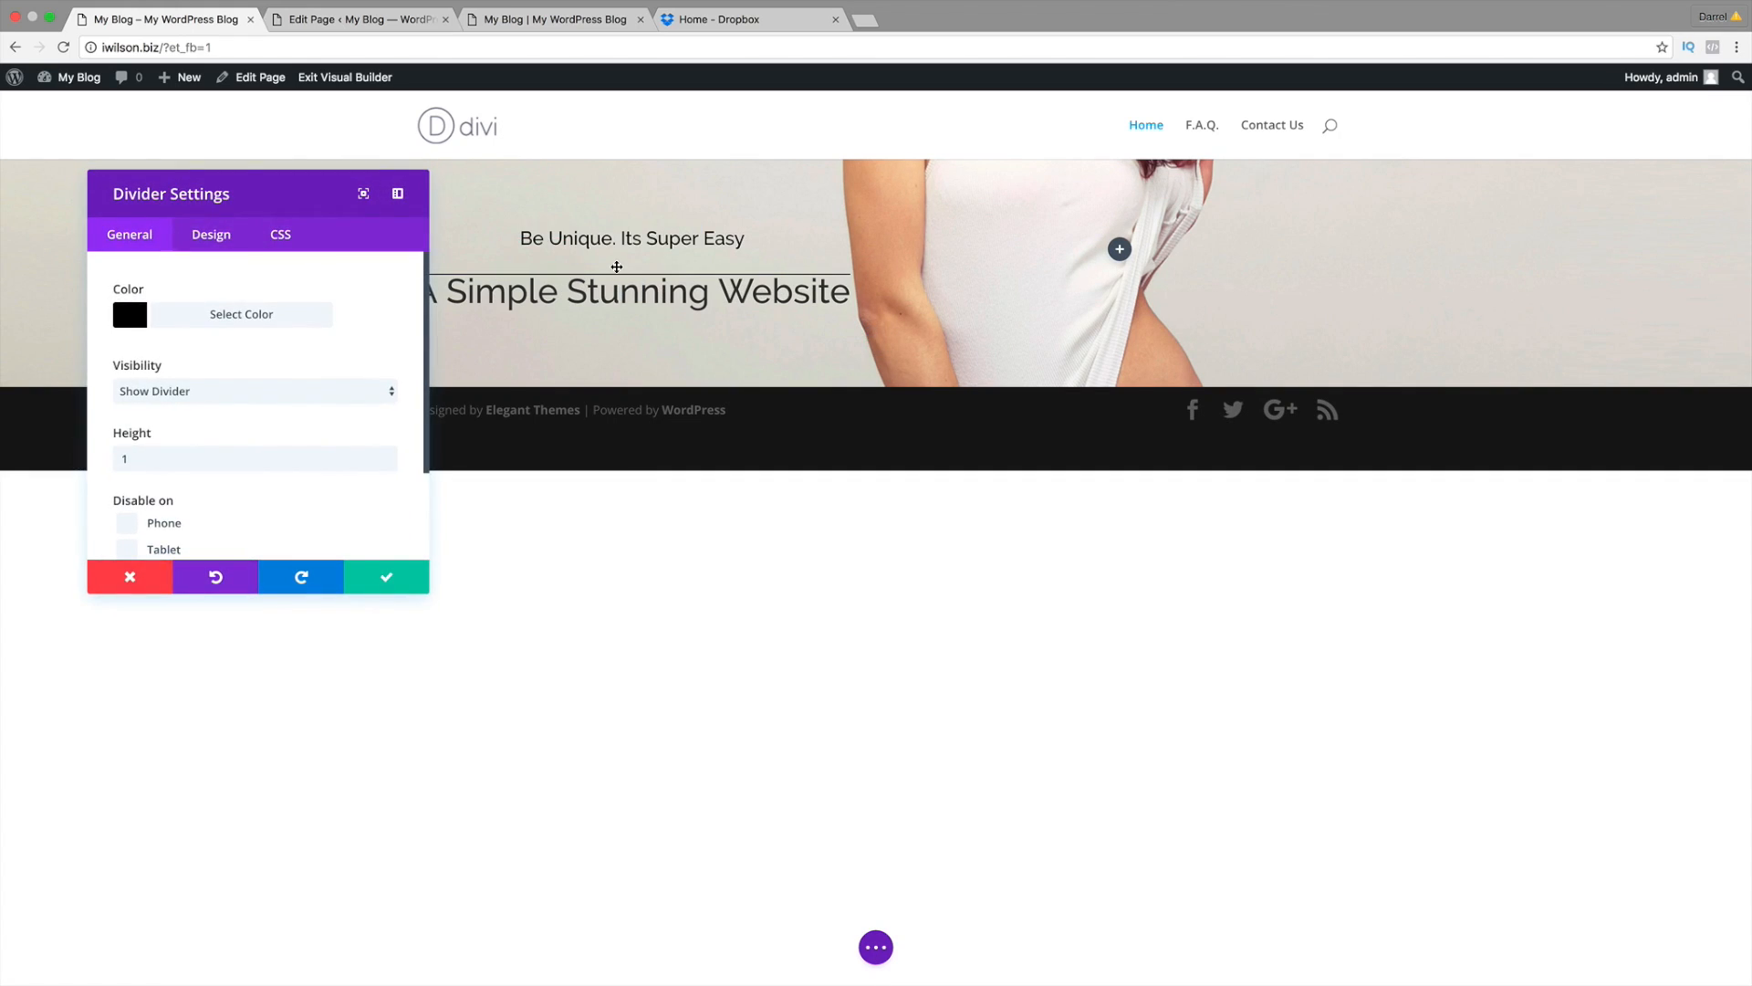
left_click(139, 581)
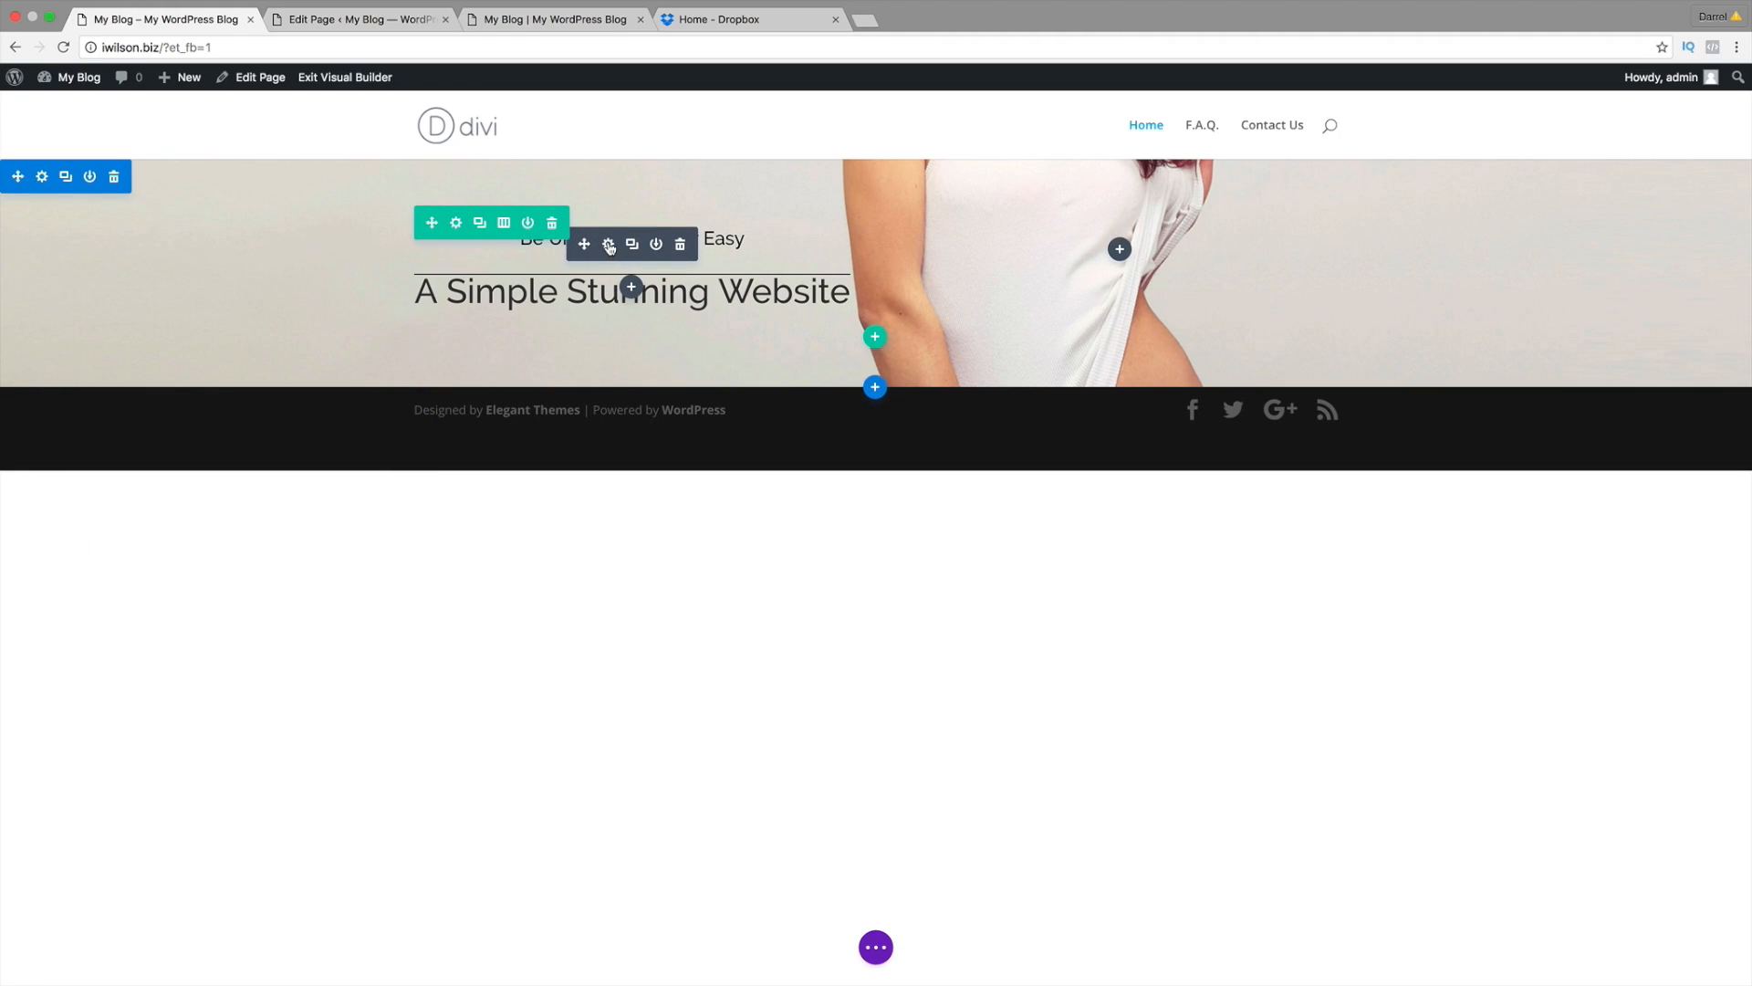
left_click(609, 244)
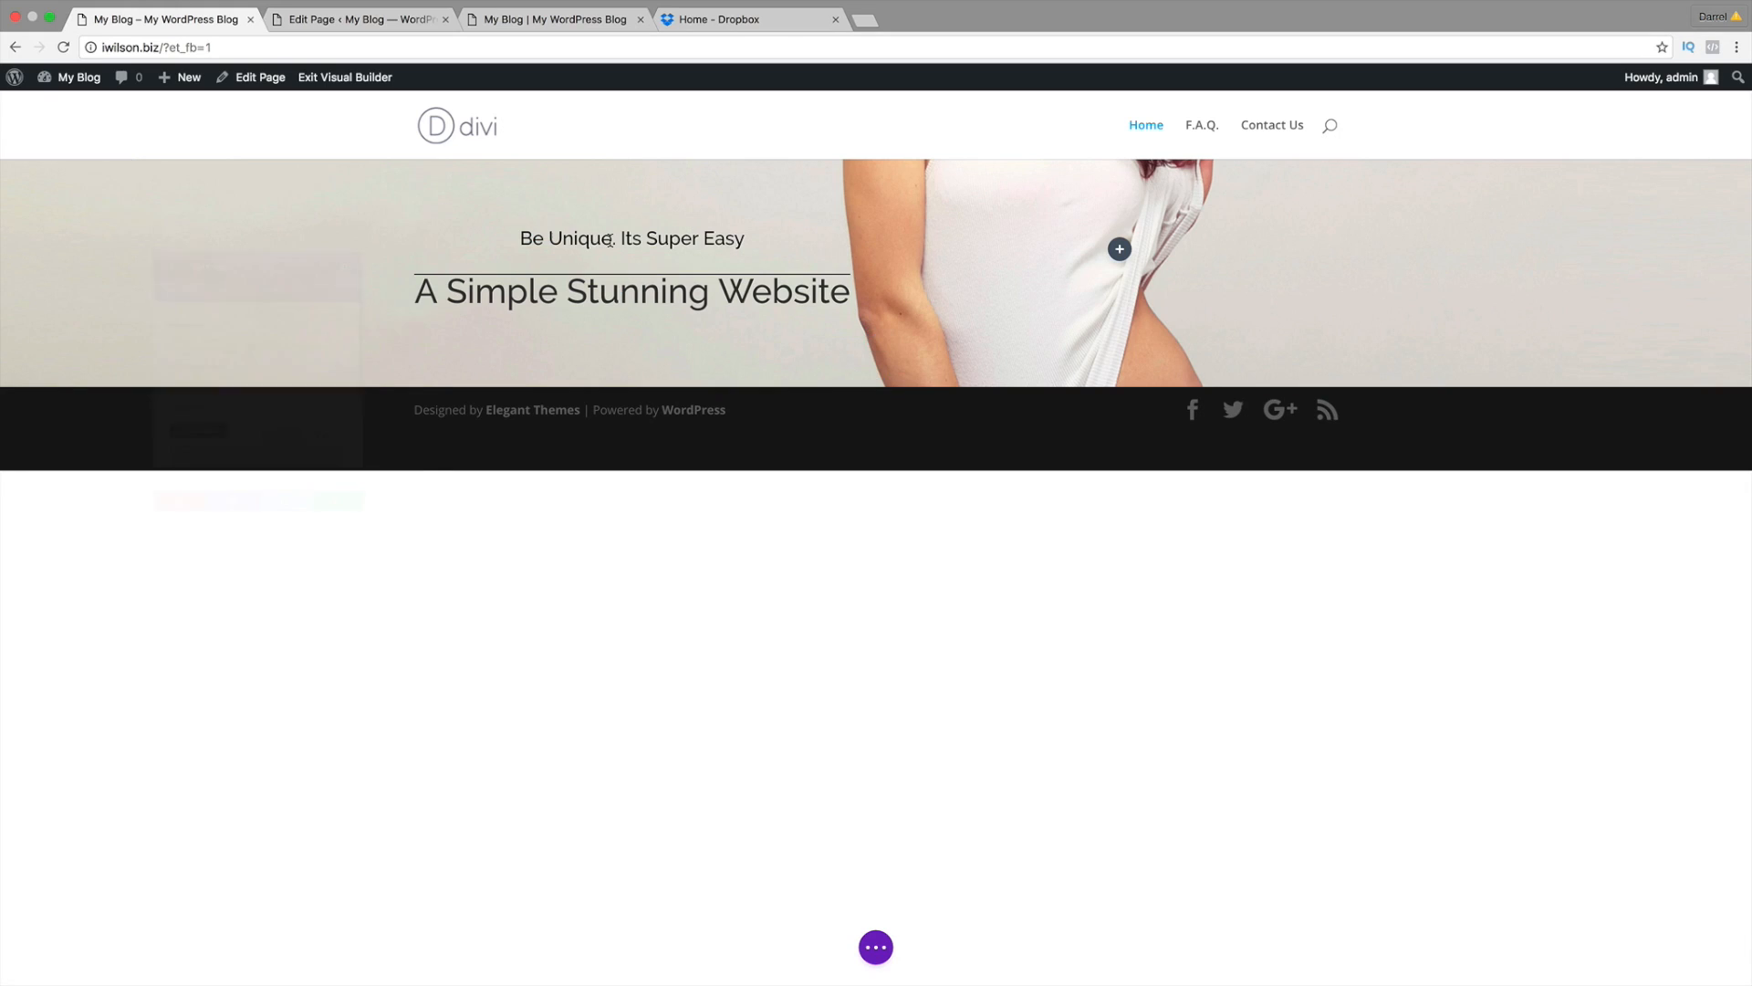
left_click(168, 566)
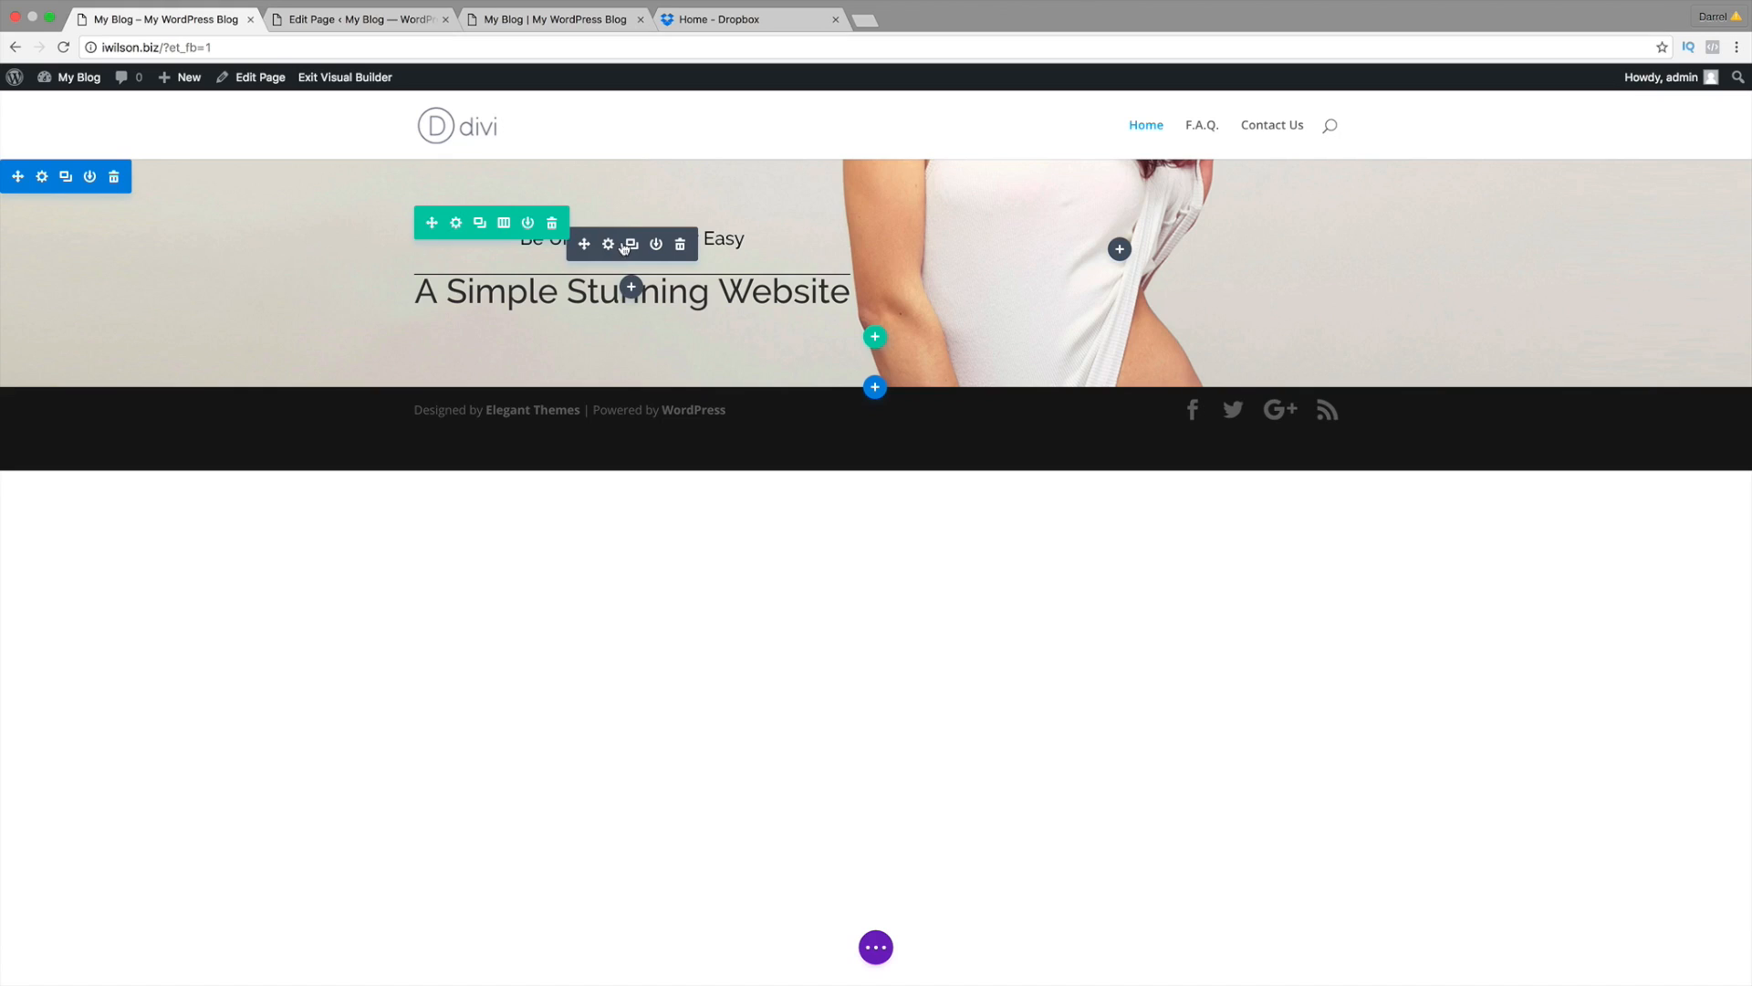
left_click(608, 244)
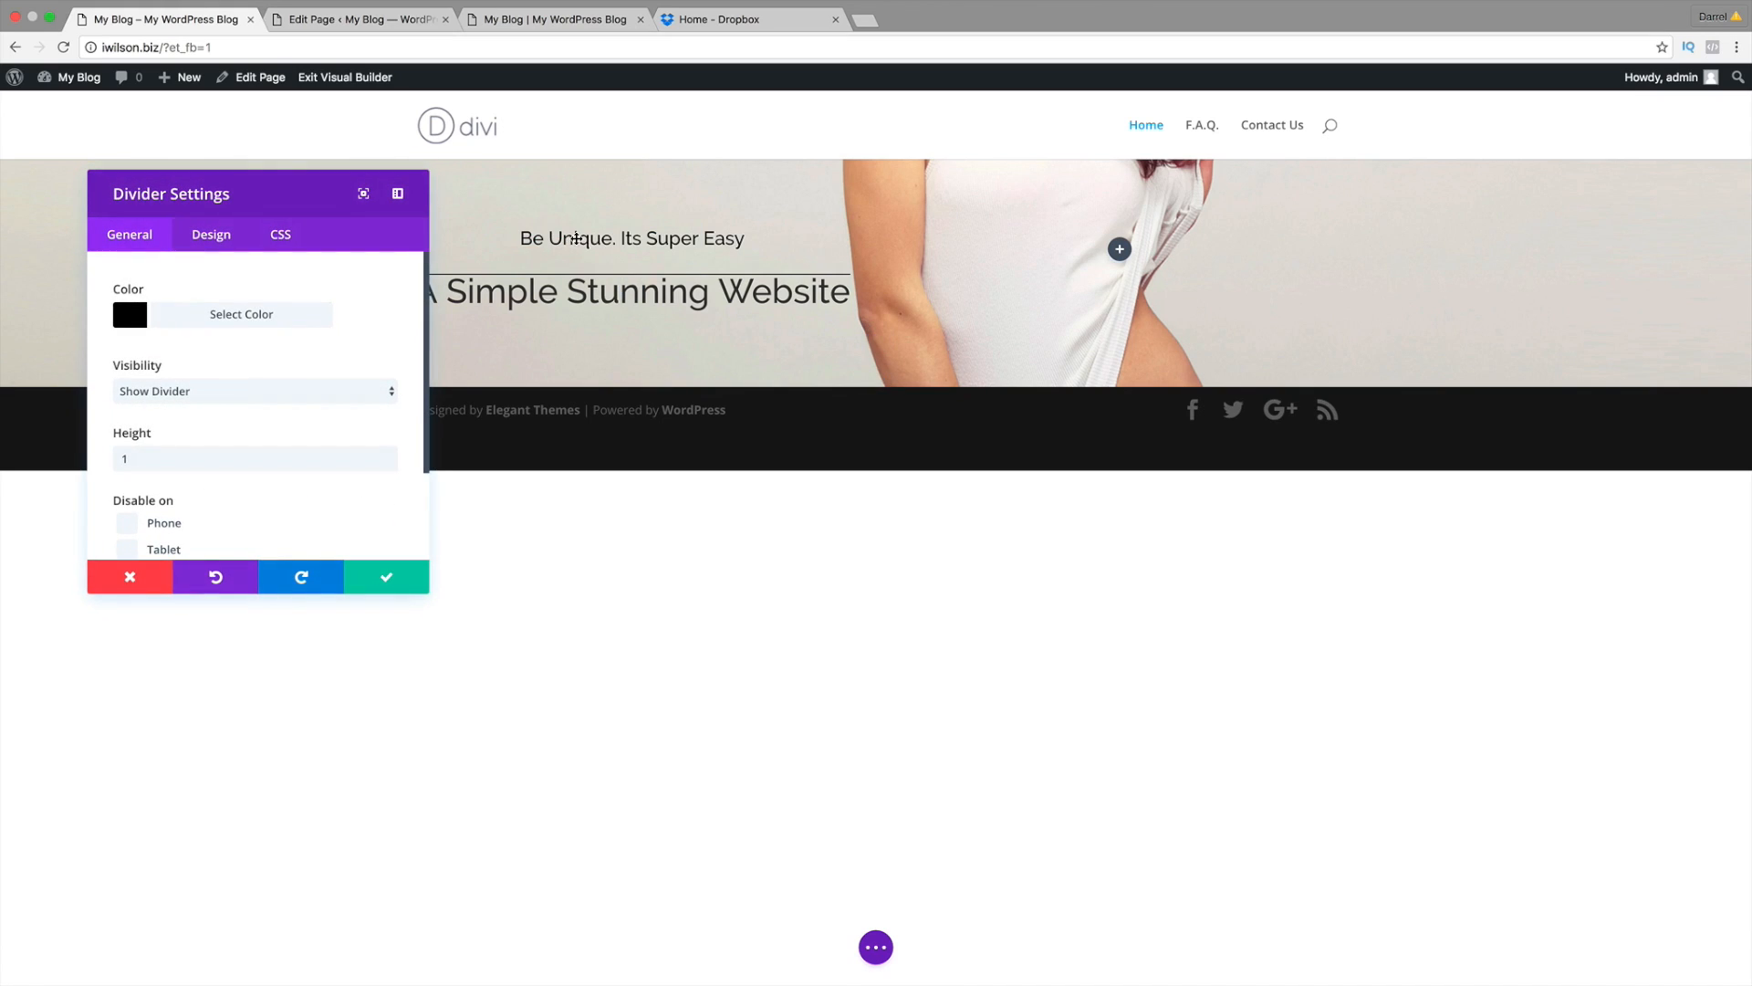
left_click(211, 458)
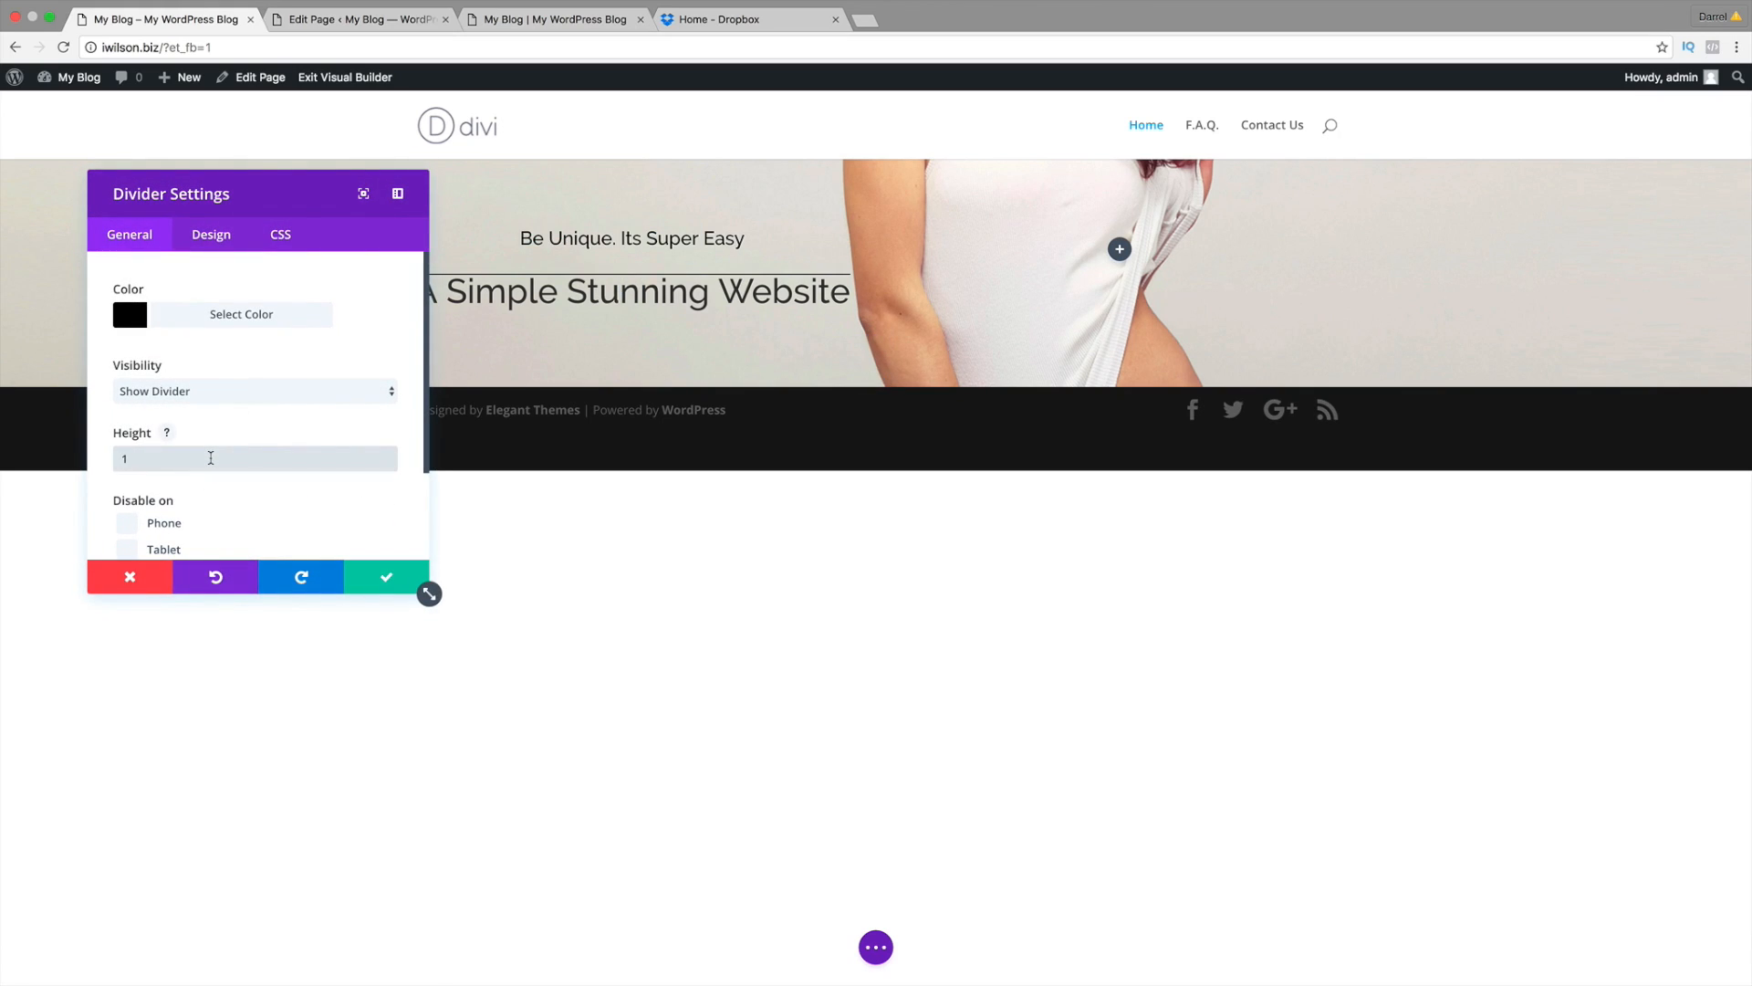
type("0")
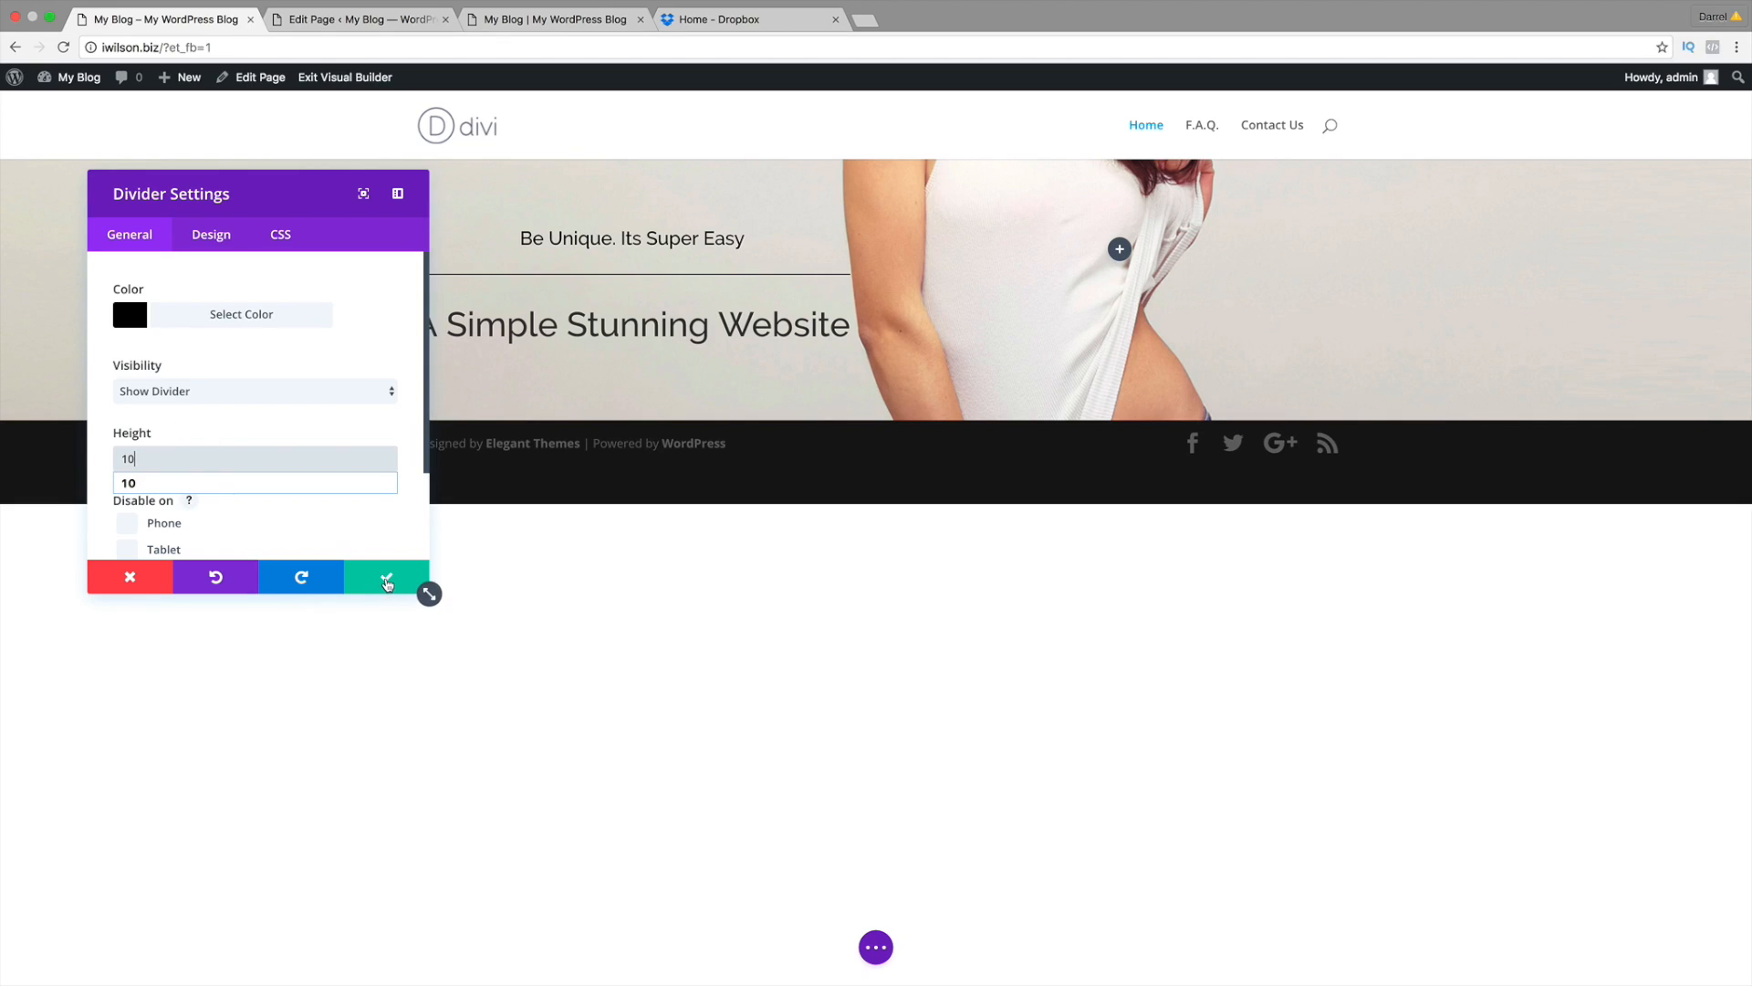
left_click(386, 581)
Step: Compare the hero against the reference site's hero on the idarrel.net tab
left_click(538, 19)
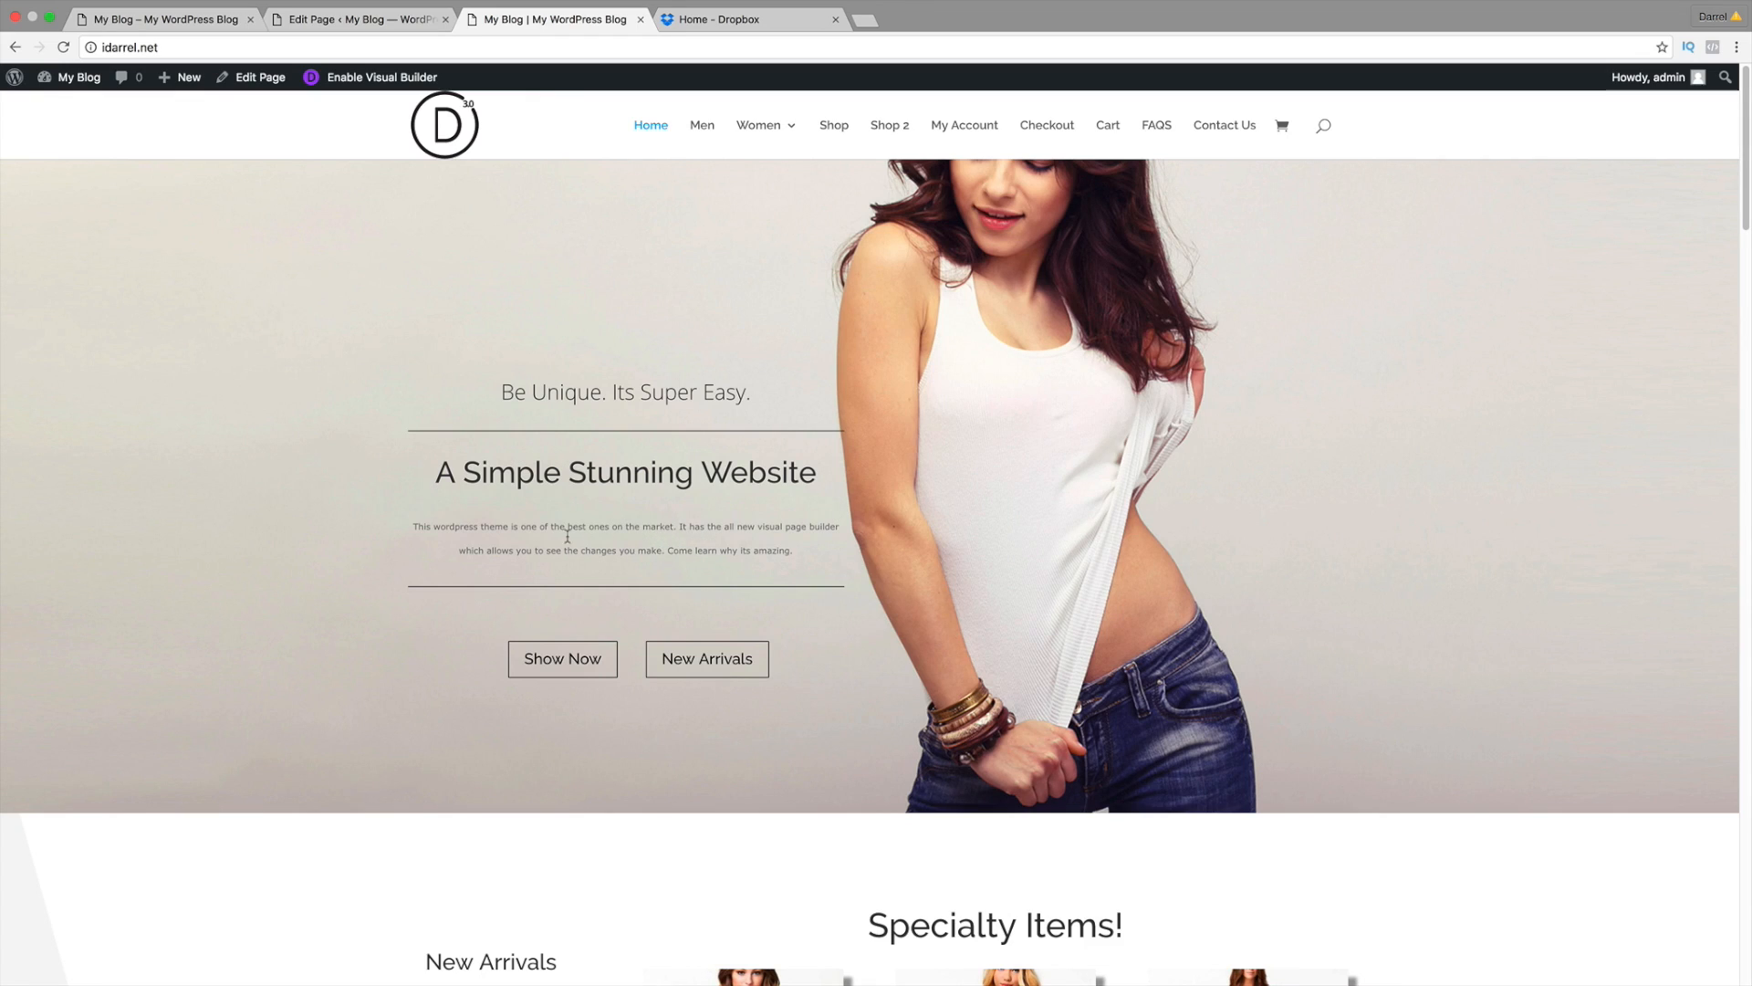
left_click(165, 19)
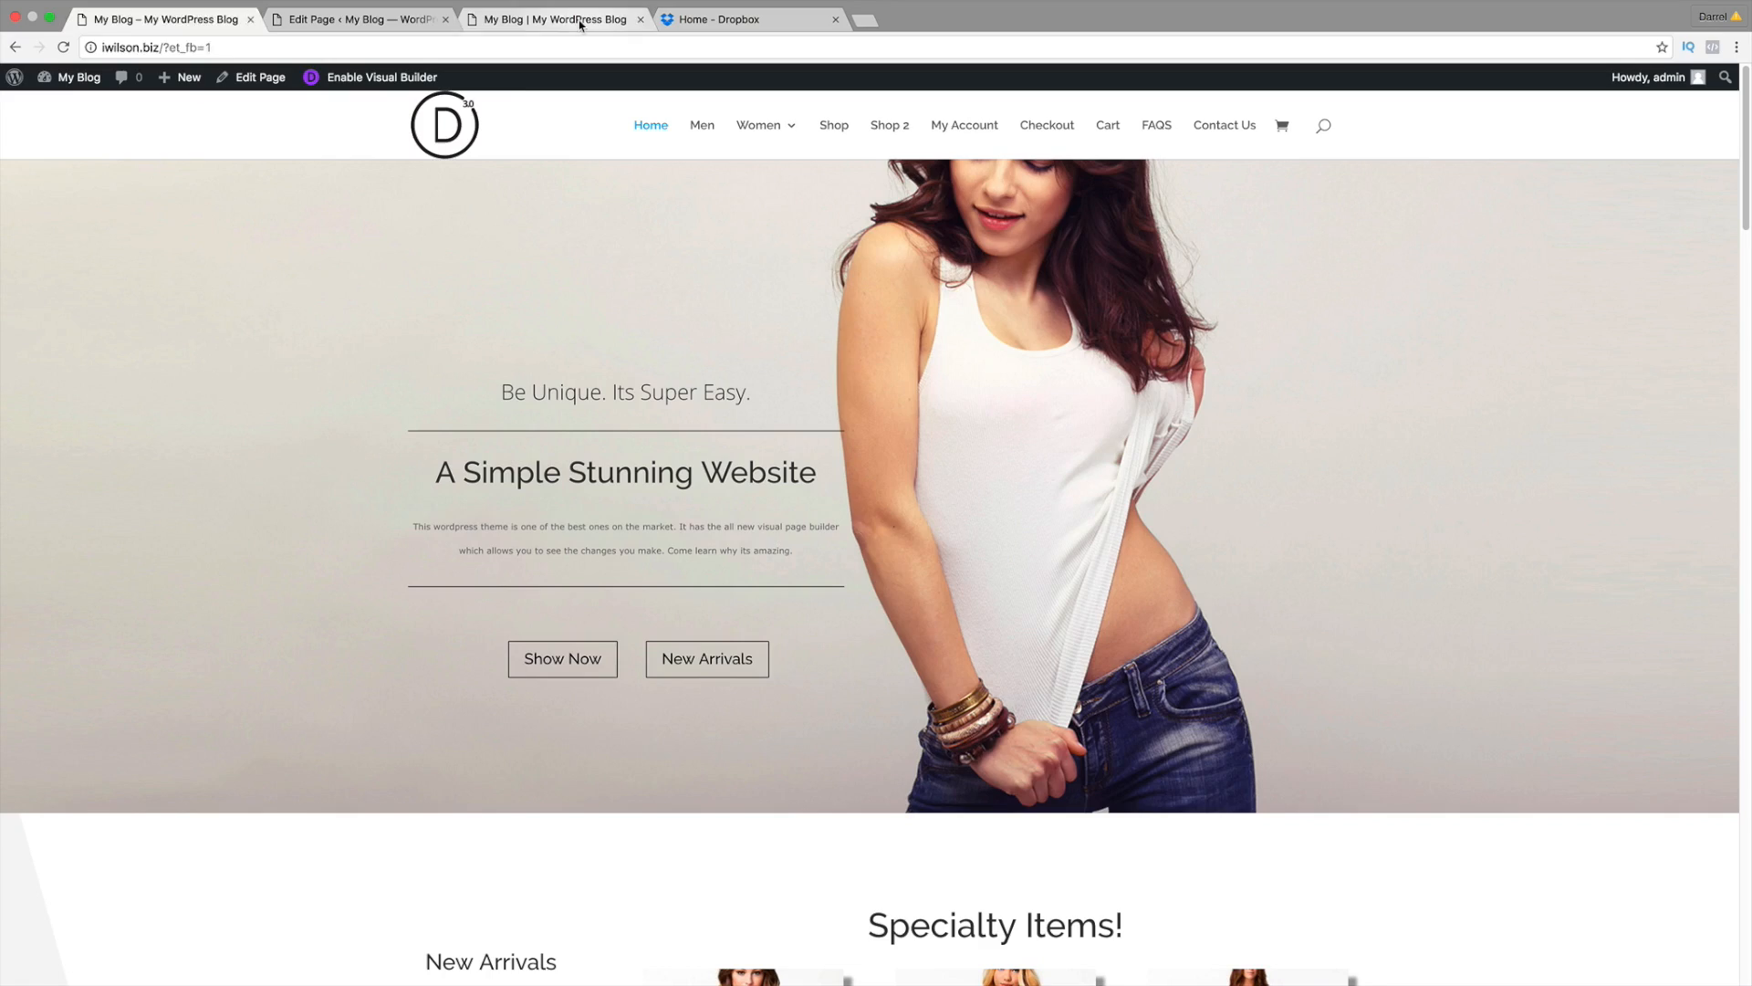
left_click(583, 19)
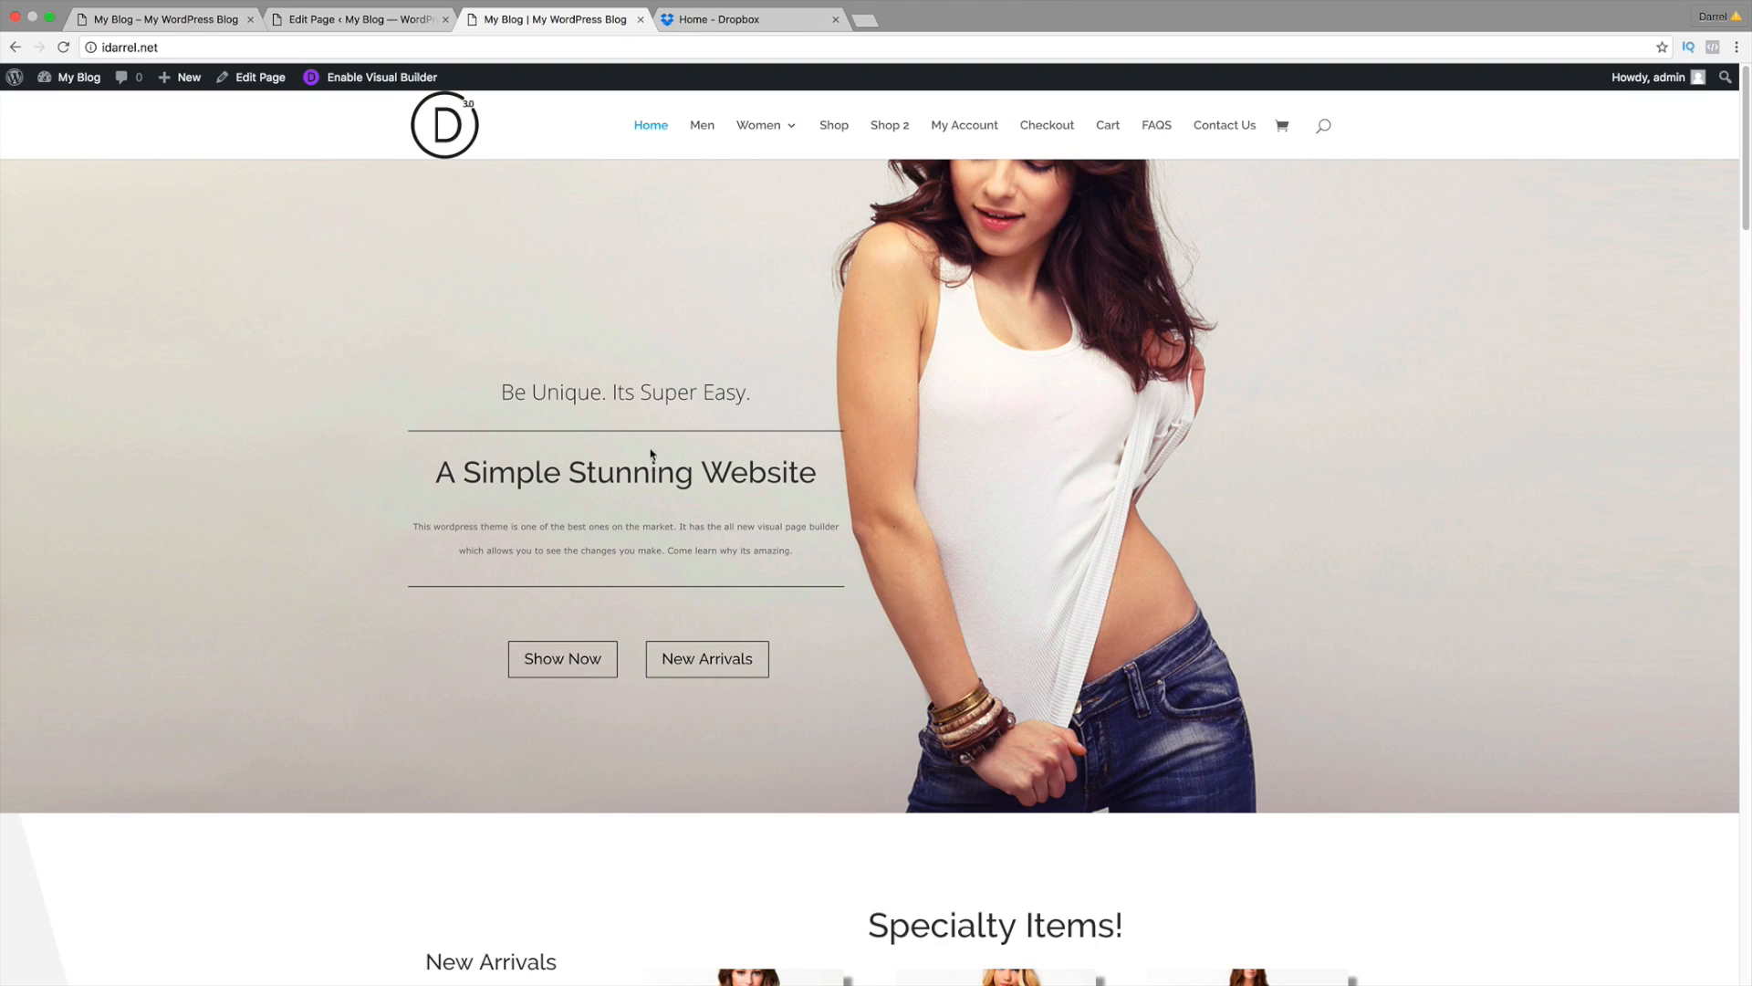
left_click(188, 22)
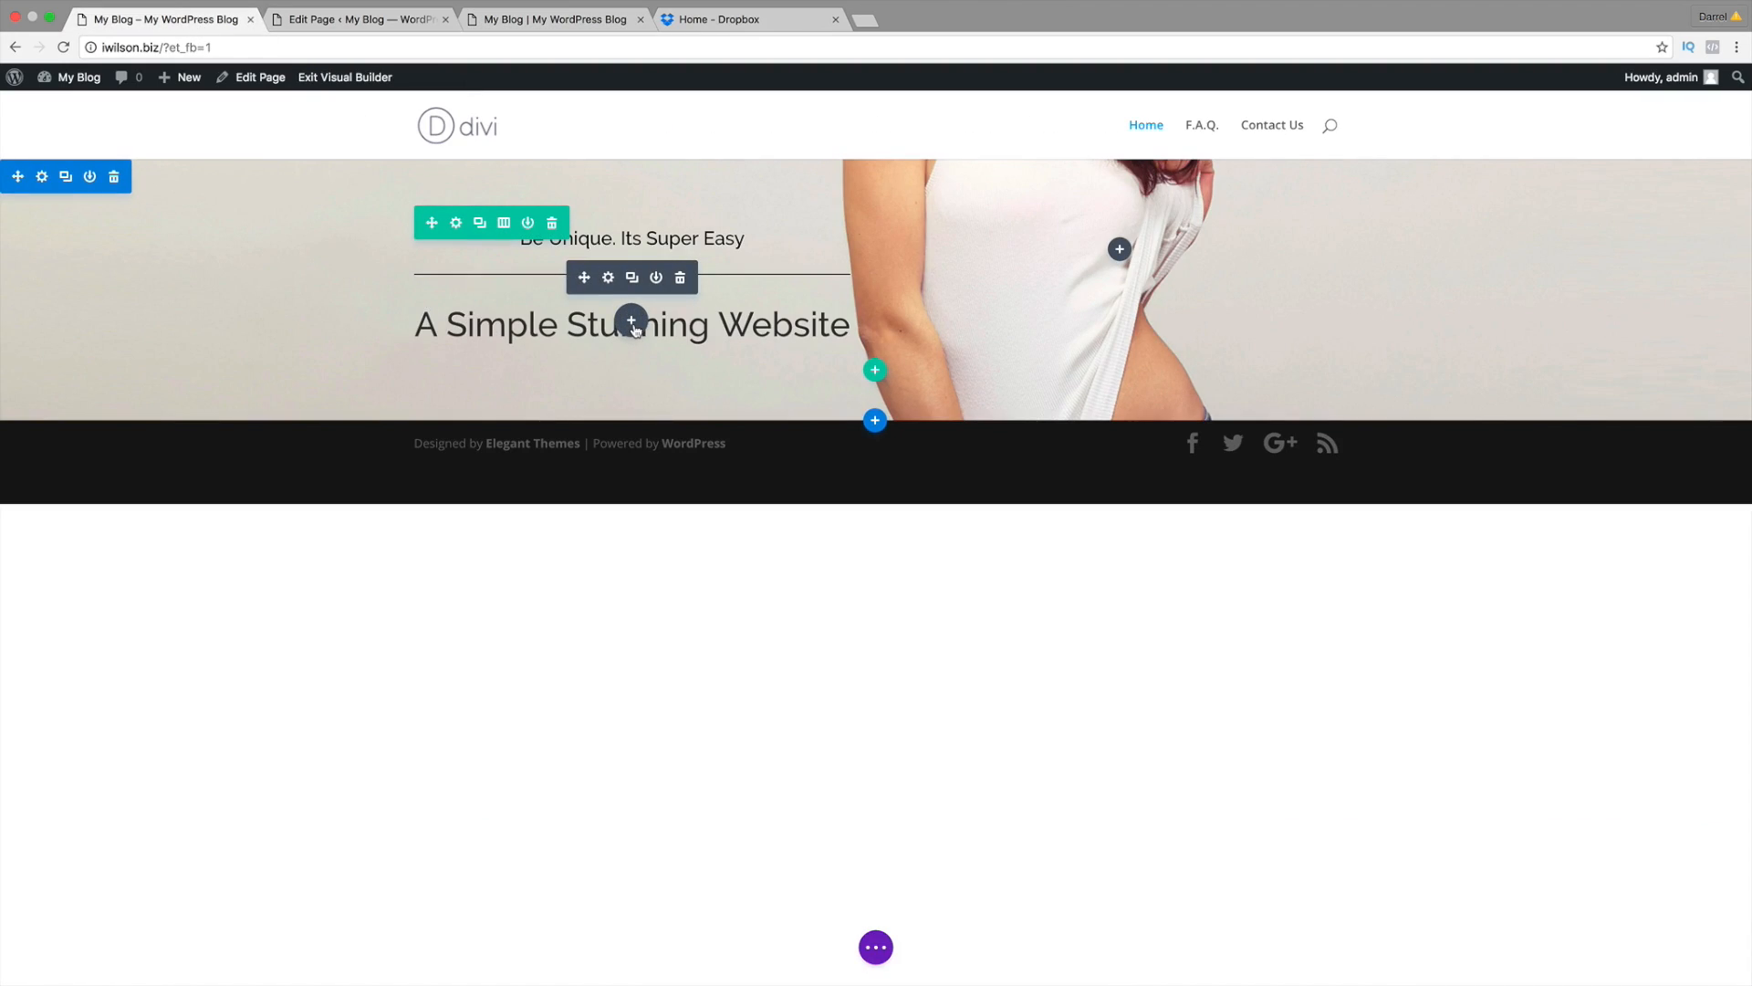
Step: Insert a Text module below the 'A Simple Stunning Website' heading with Center text orientation
left_click(632, 321)
scroll(640, 543, "down", 2)
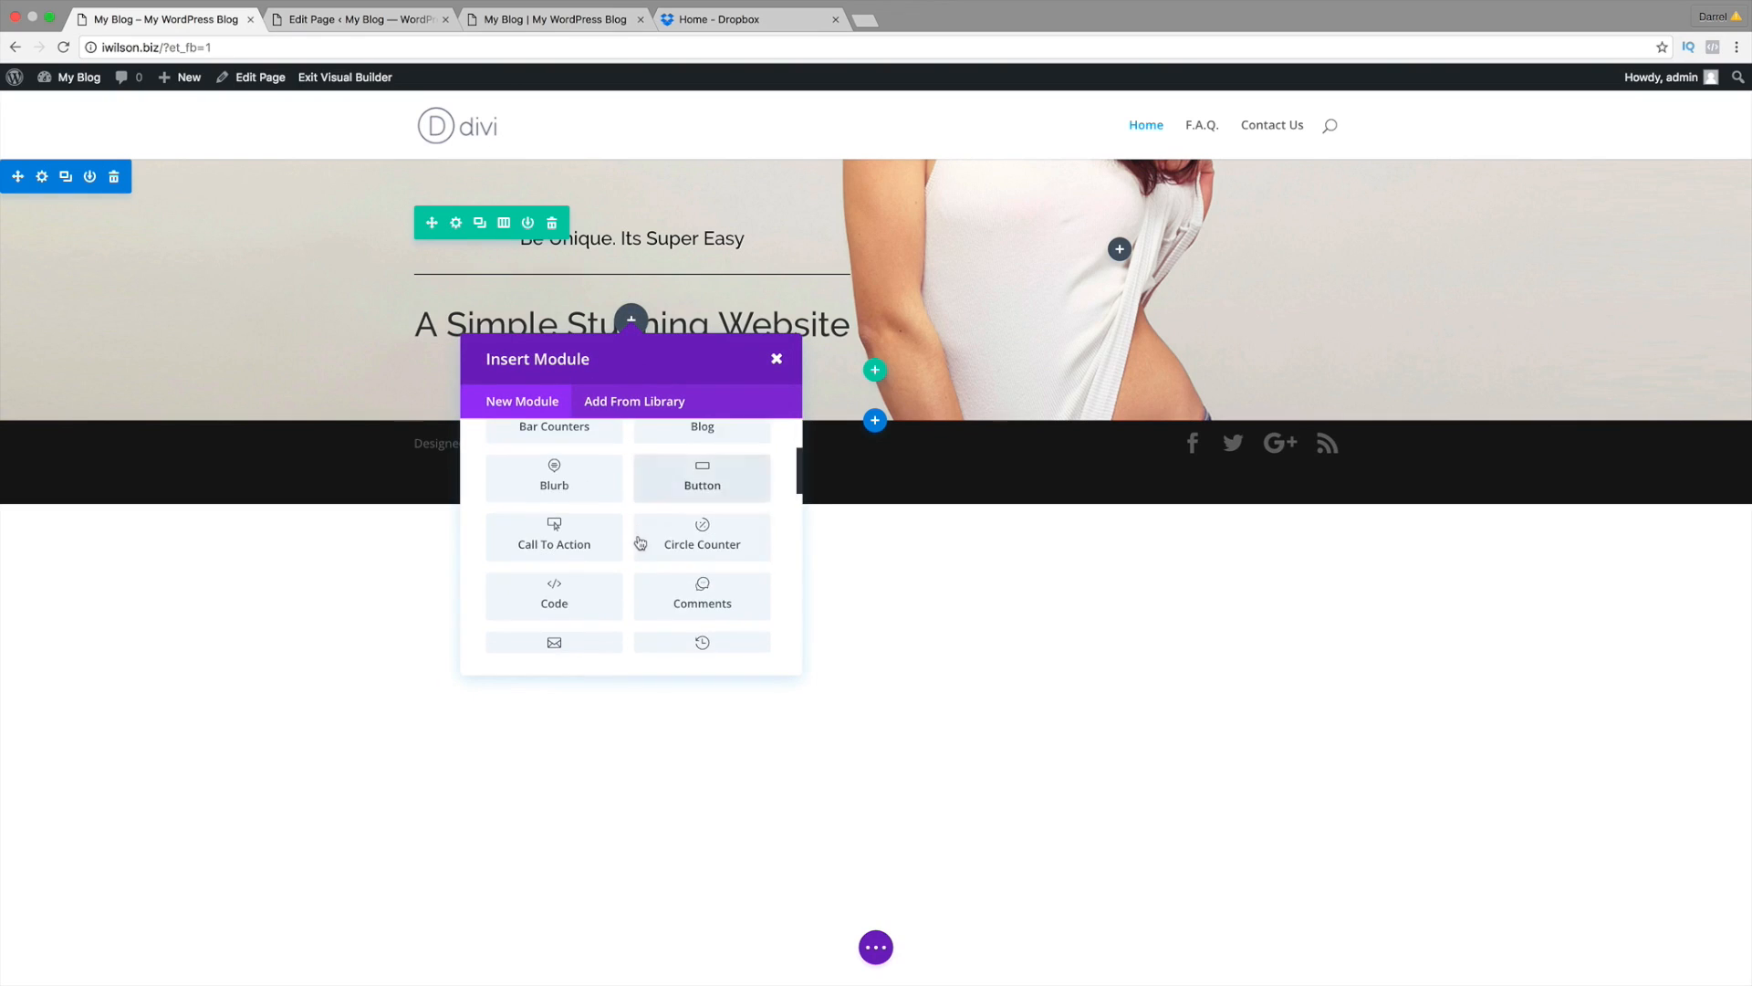
scroll(639, 543, "down", 5)
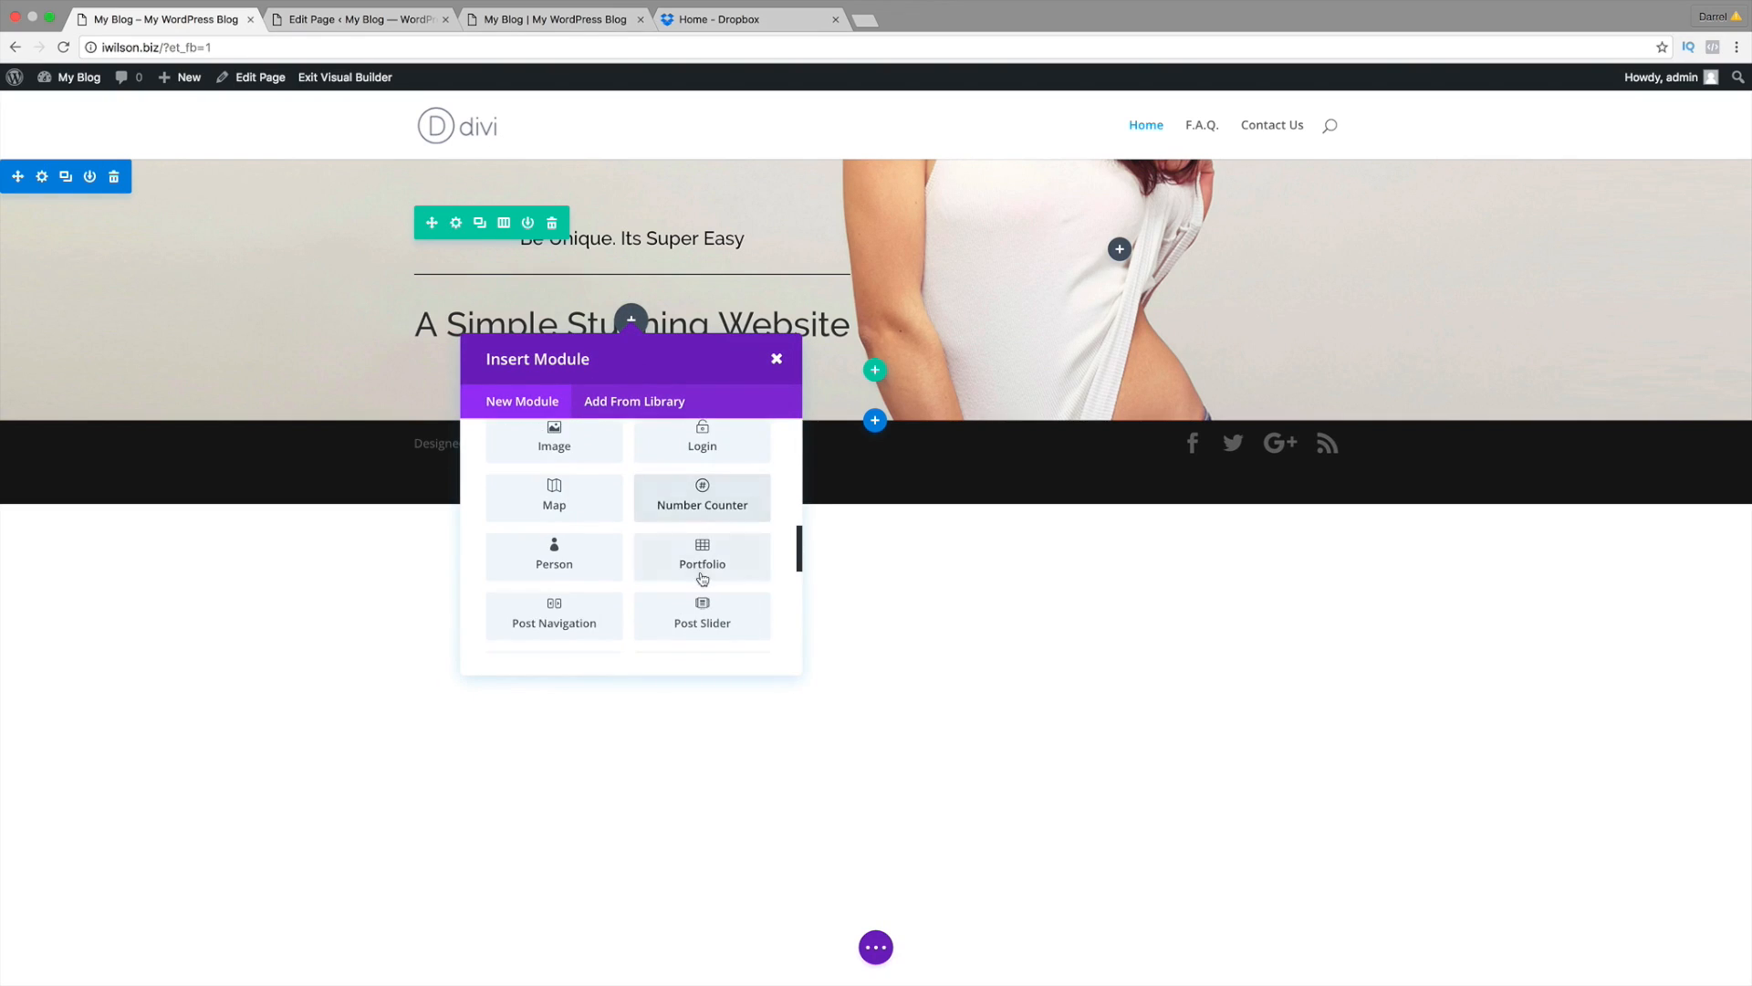
scroll(704, 581, "down", 3)
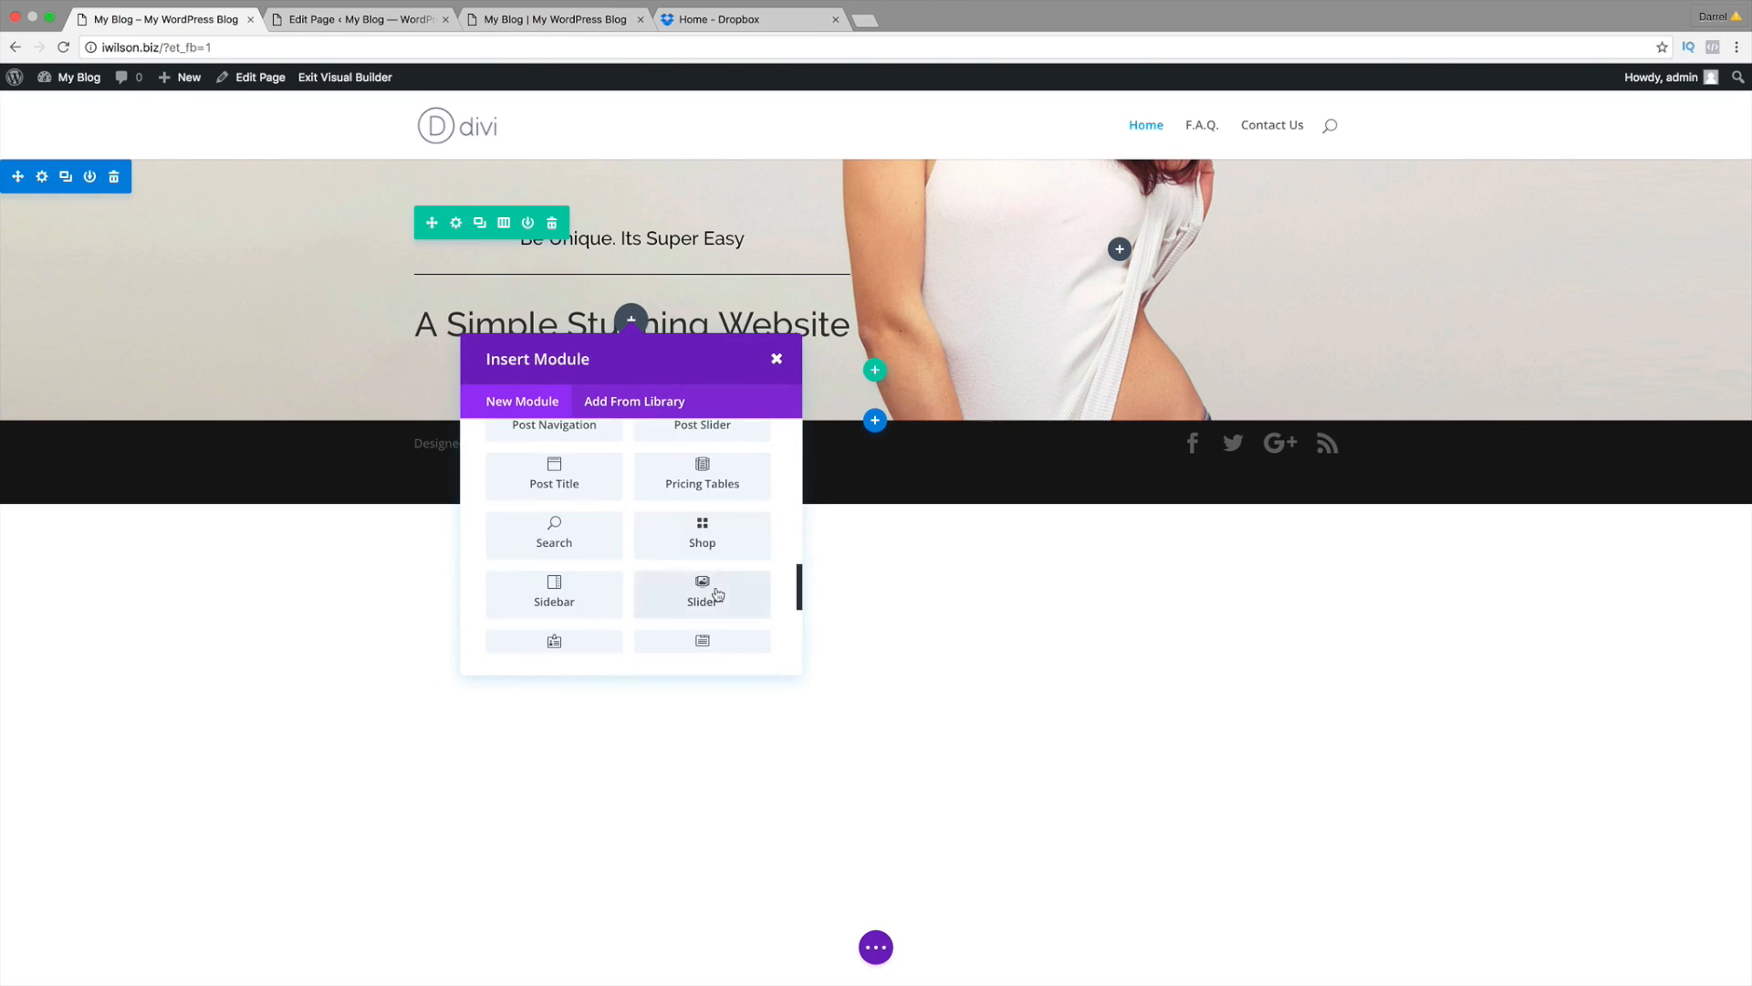
scroll(717, 594, "down", 3)
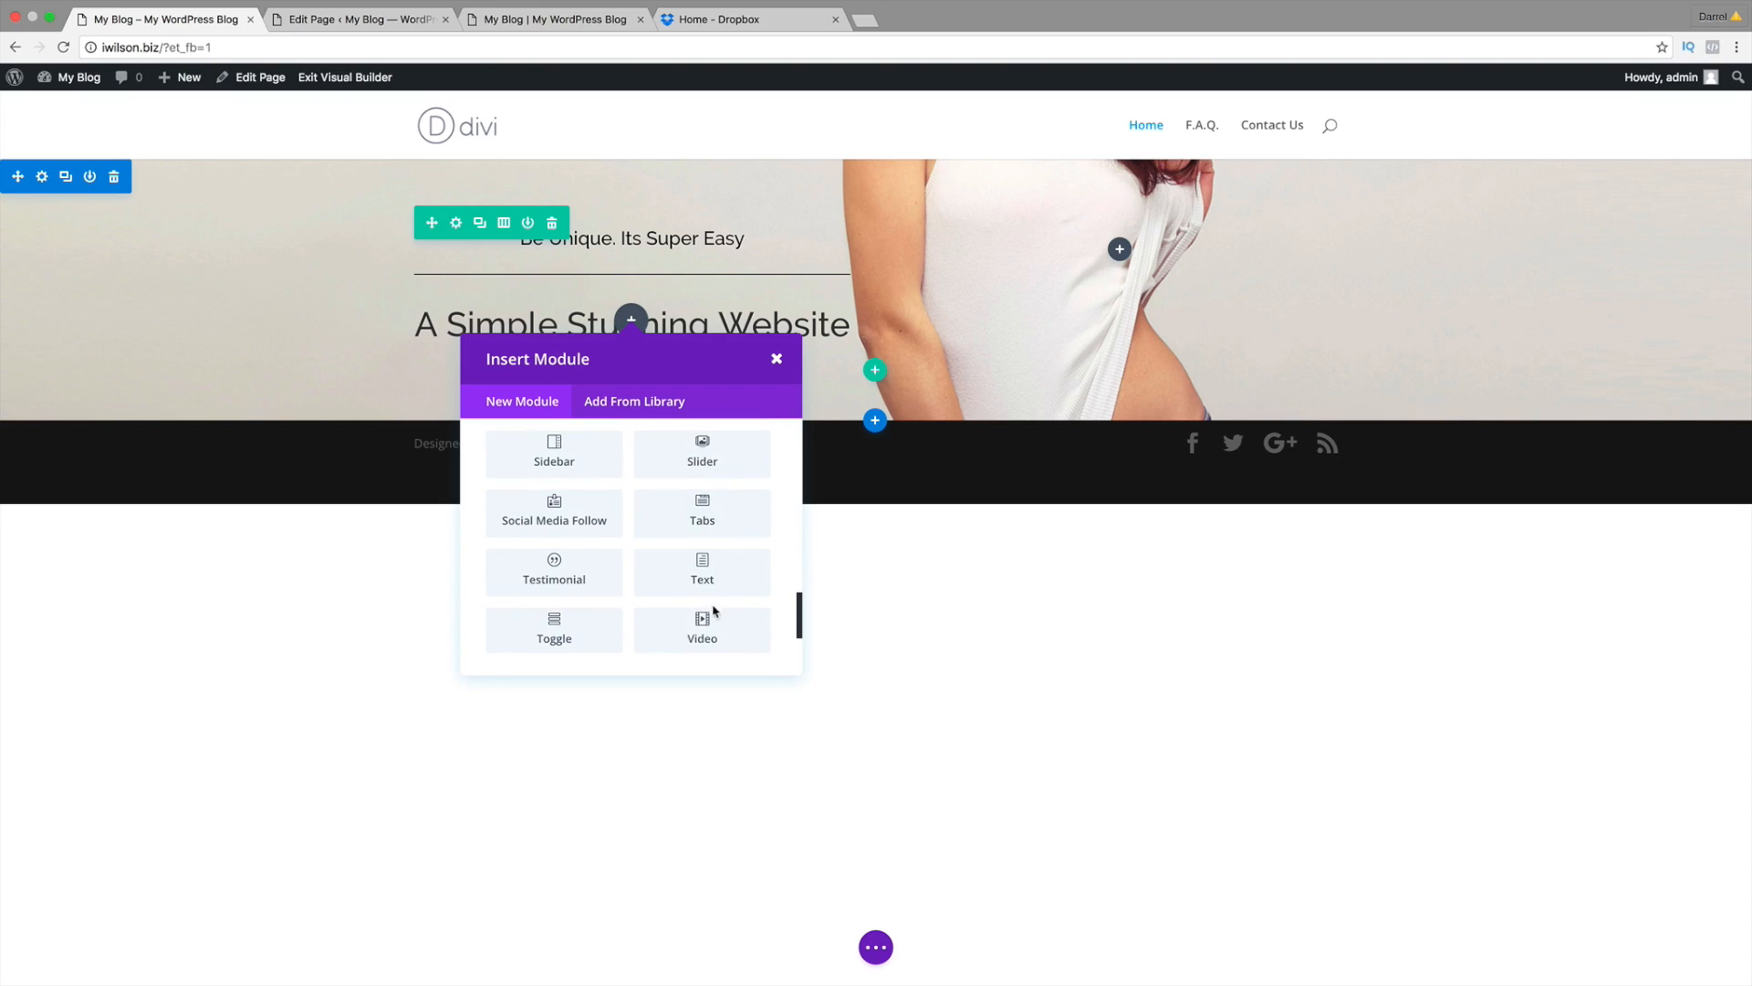
left_click(705, 573)
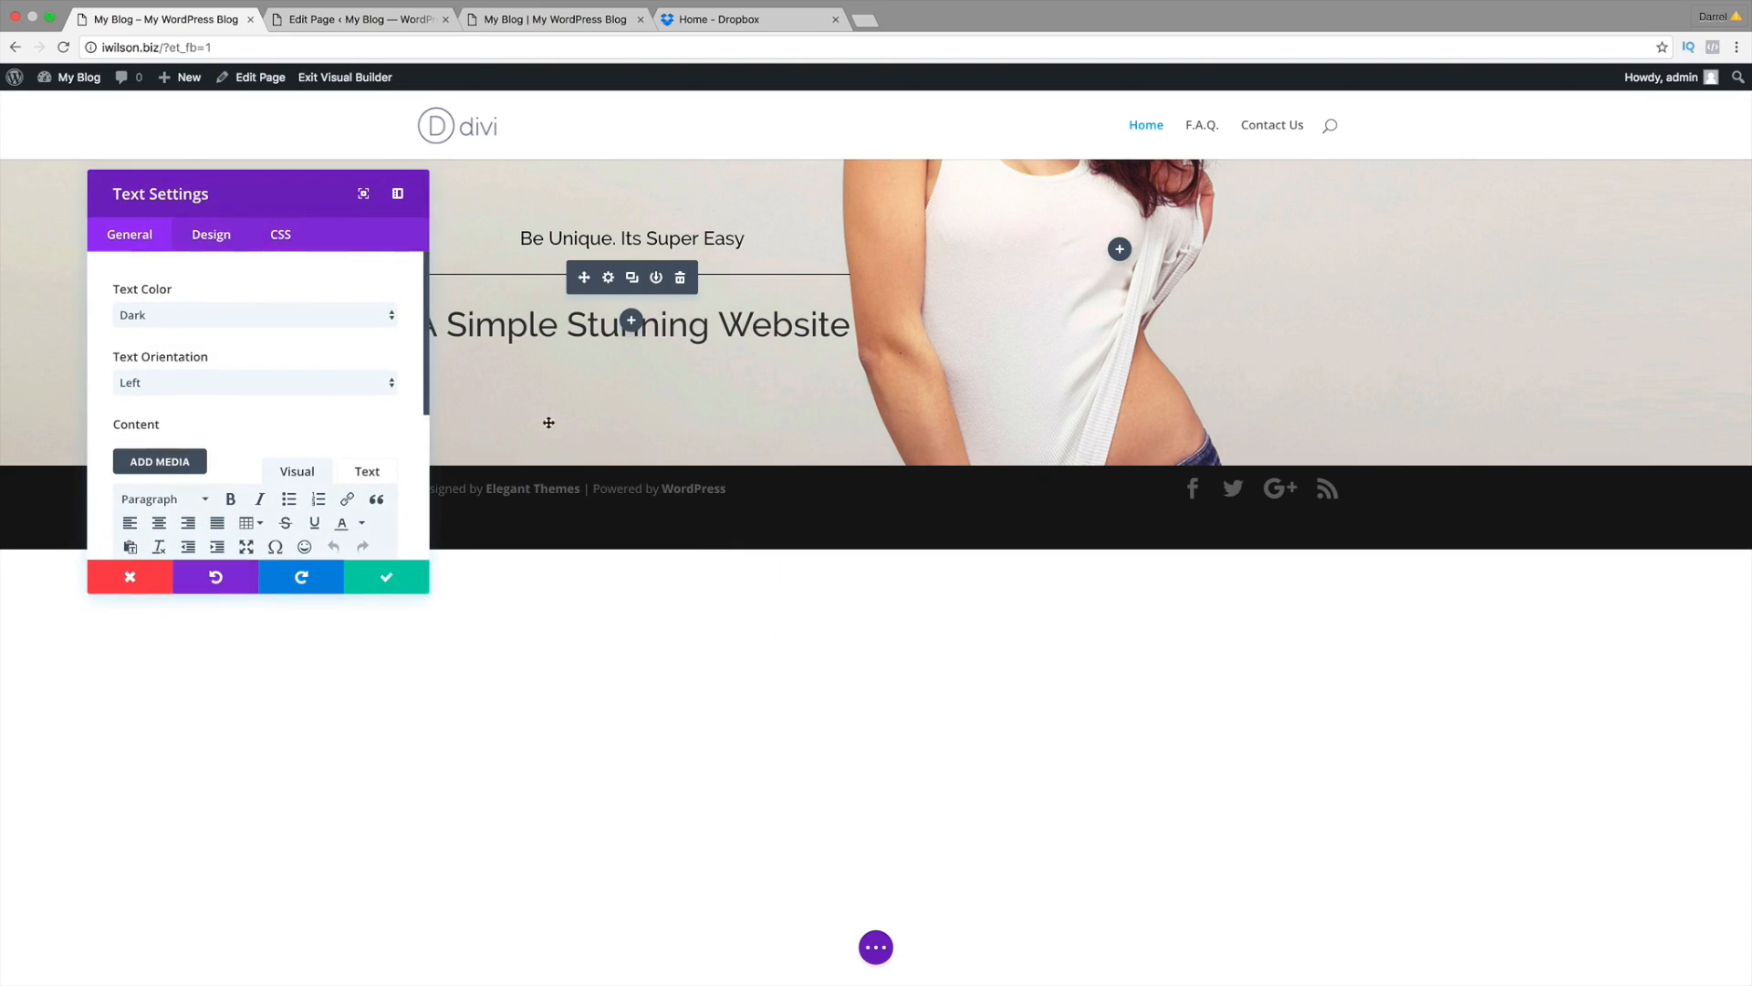
left_click(314, 392)
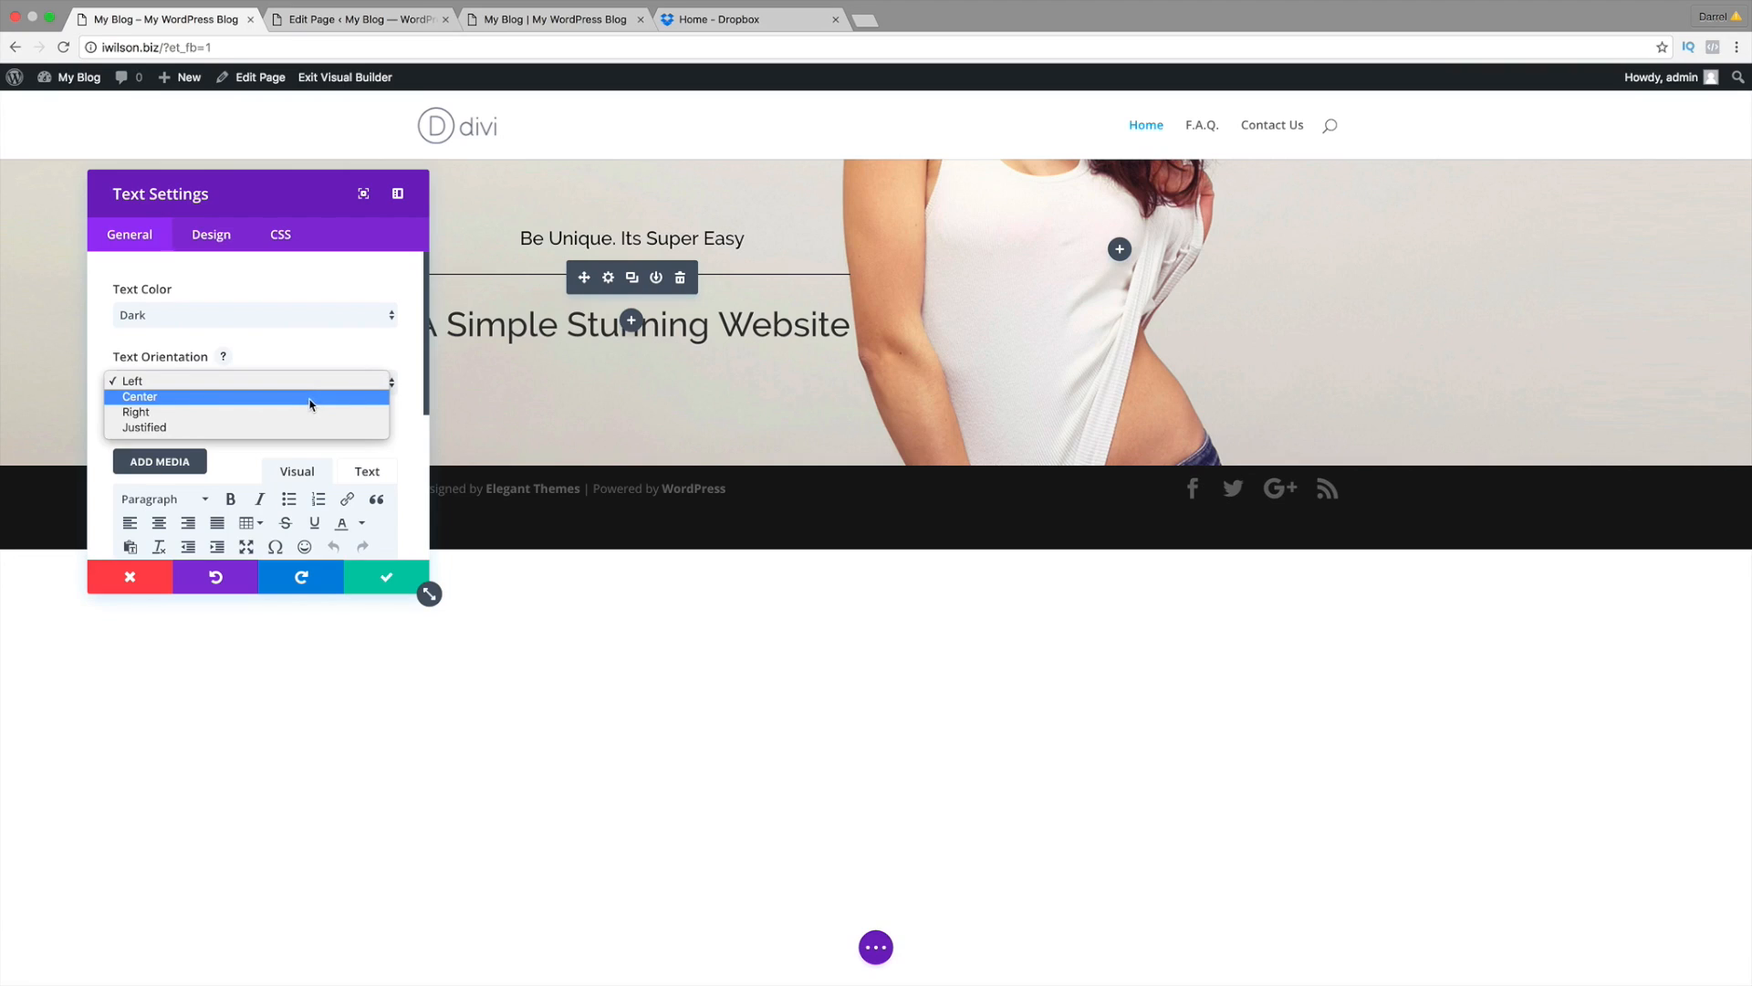
left_click(144, 398)
scroll(256, 411, "down", 2)
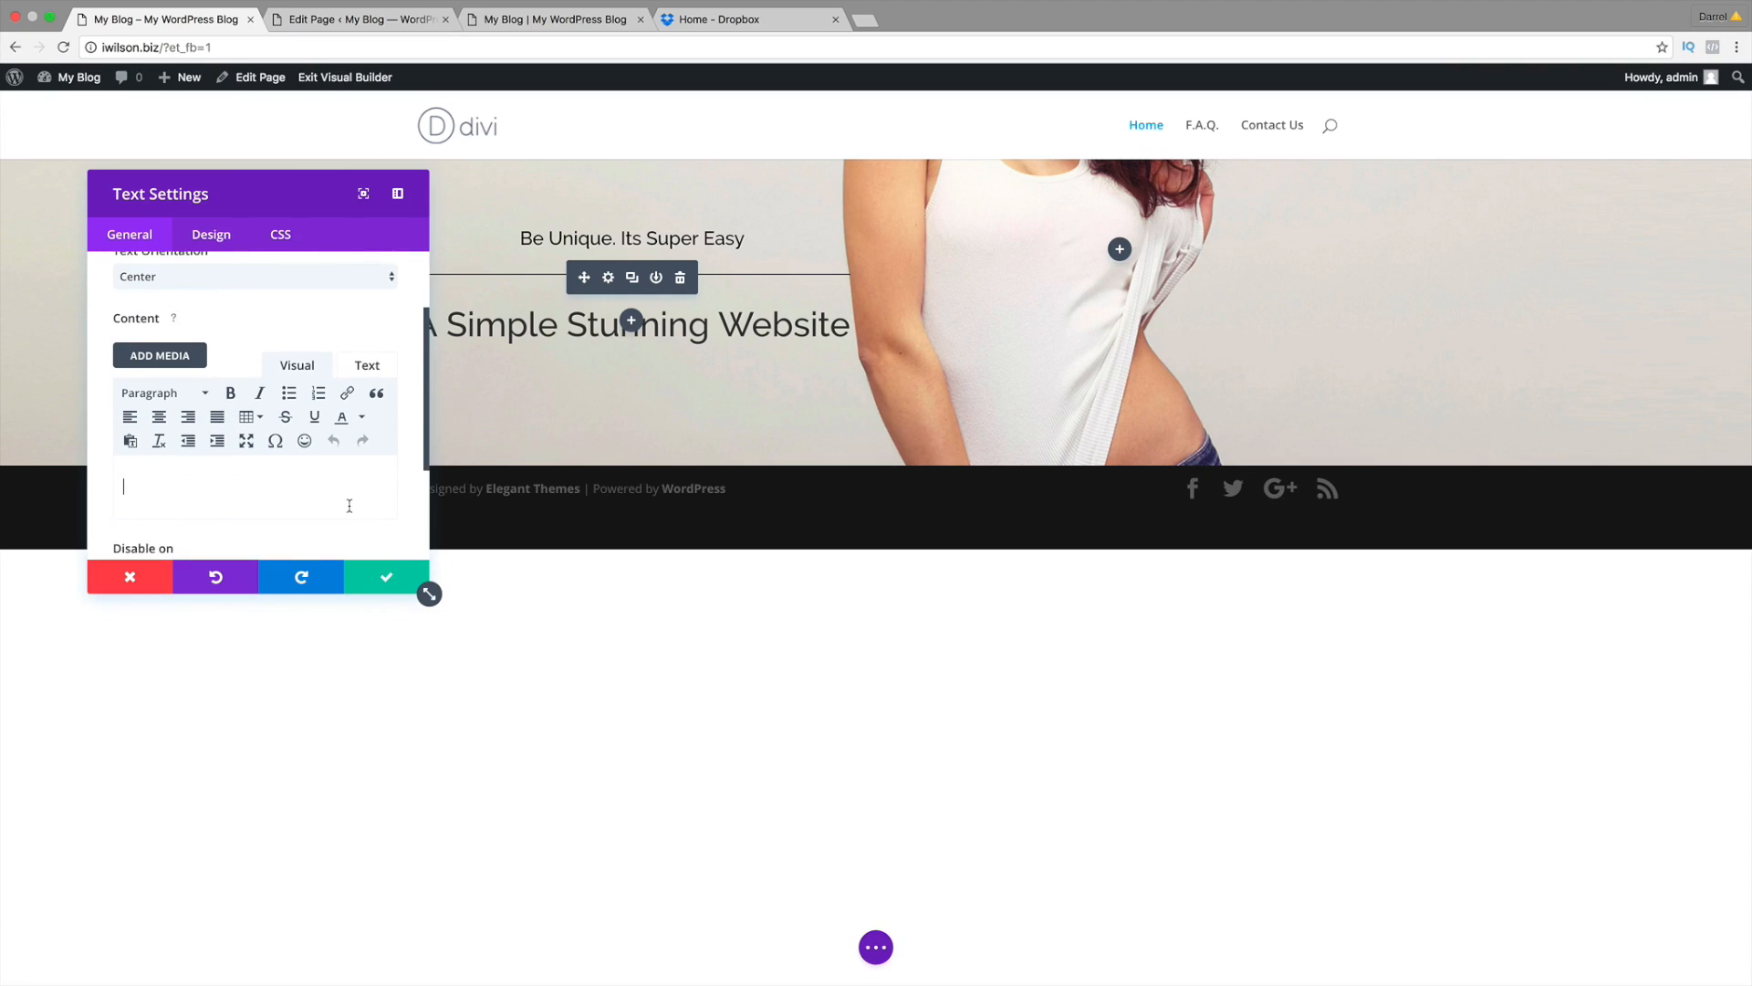
Step: In a new tab, search 'dummy text' and open blindtextgenerator.com
left_click(864, 20)
type("dummy text")
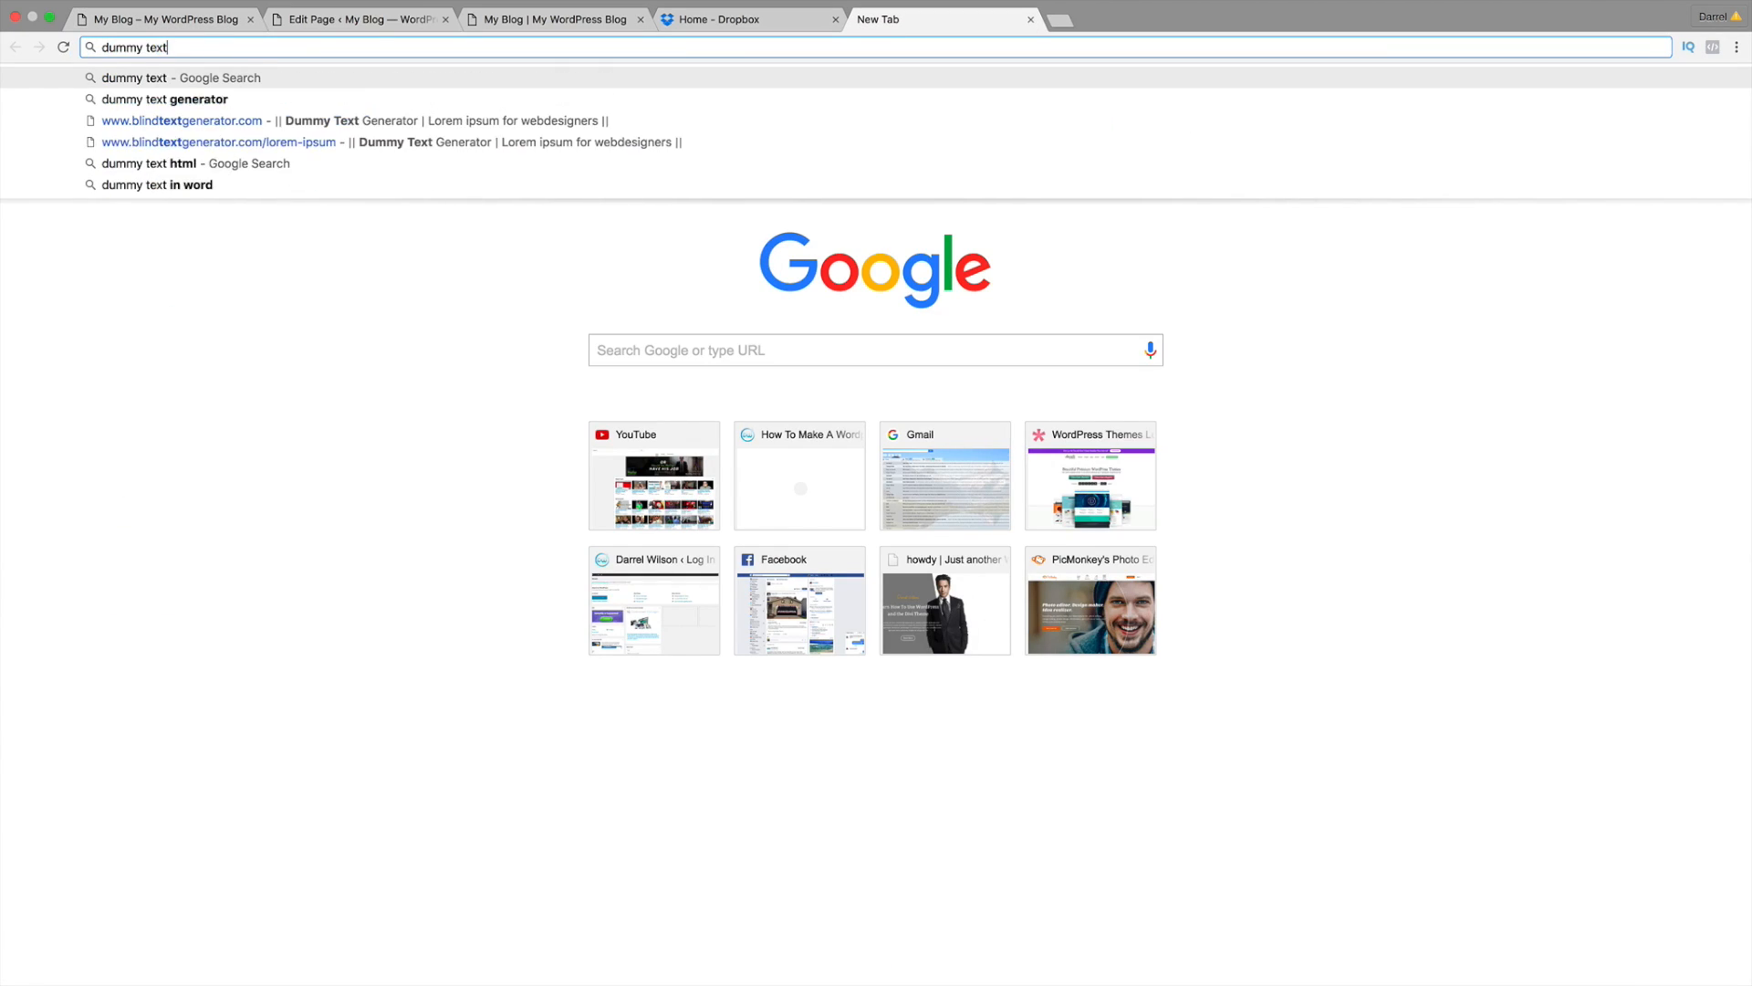
key("Return")
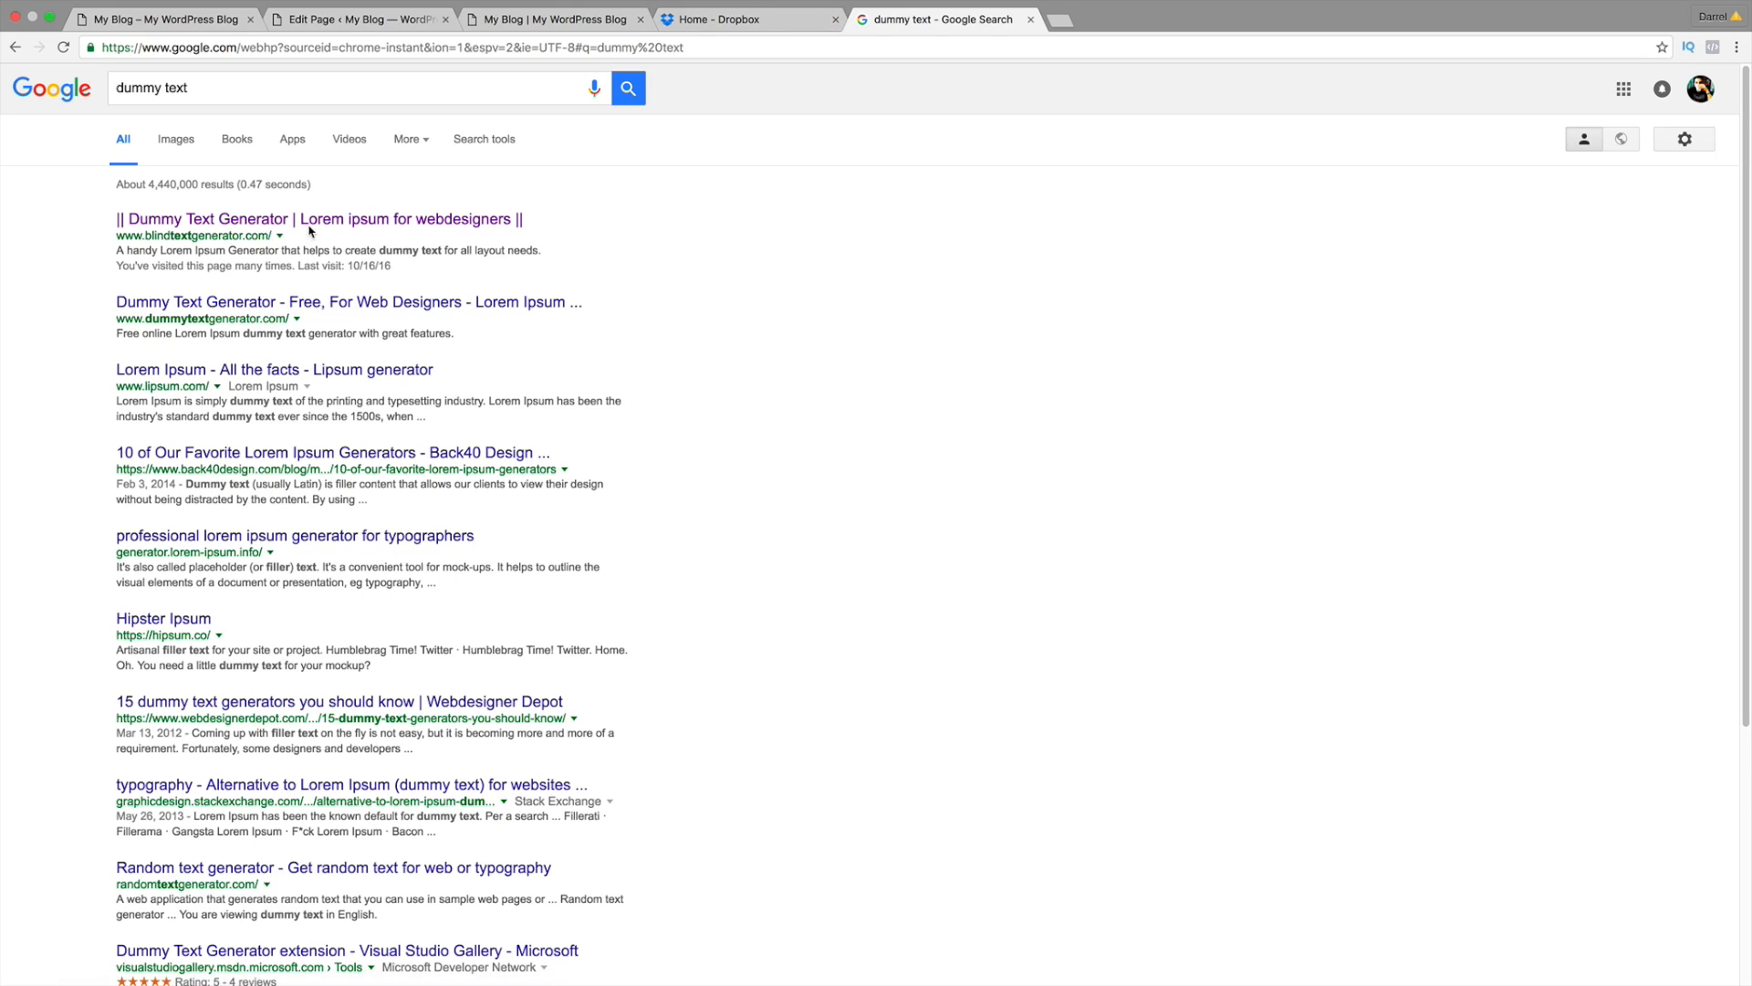
left_click(309, 228)
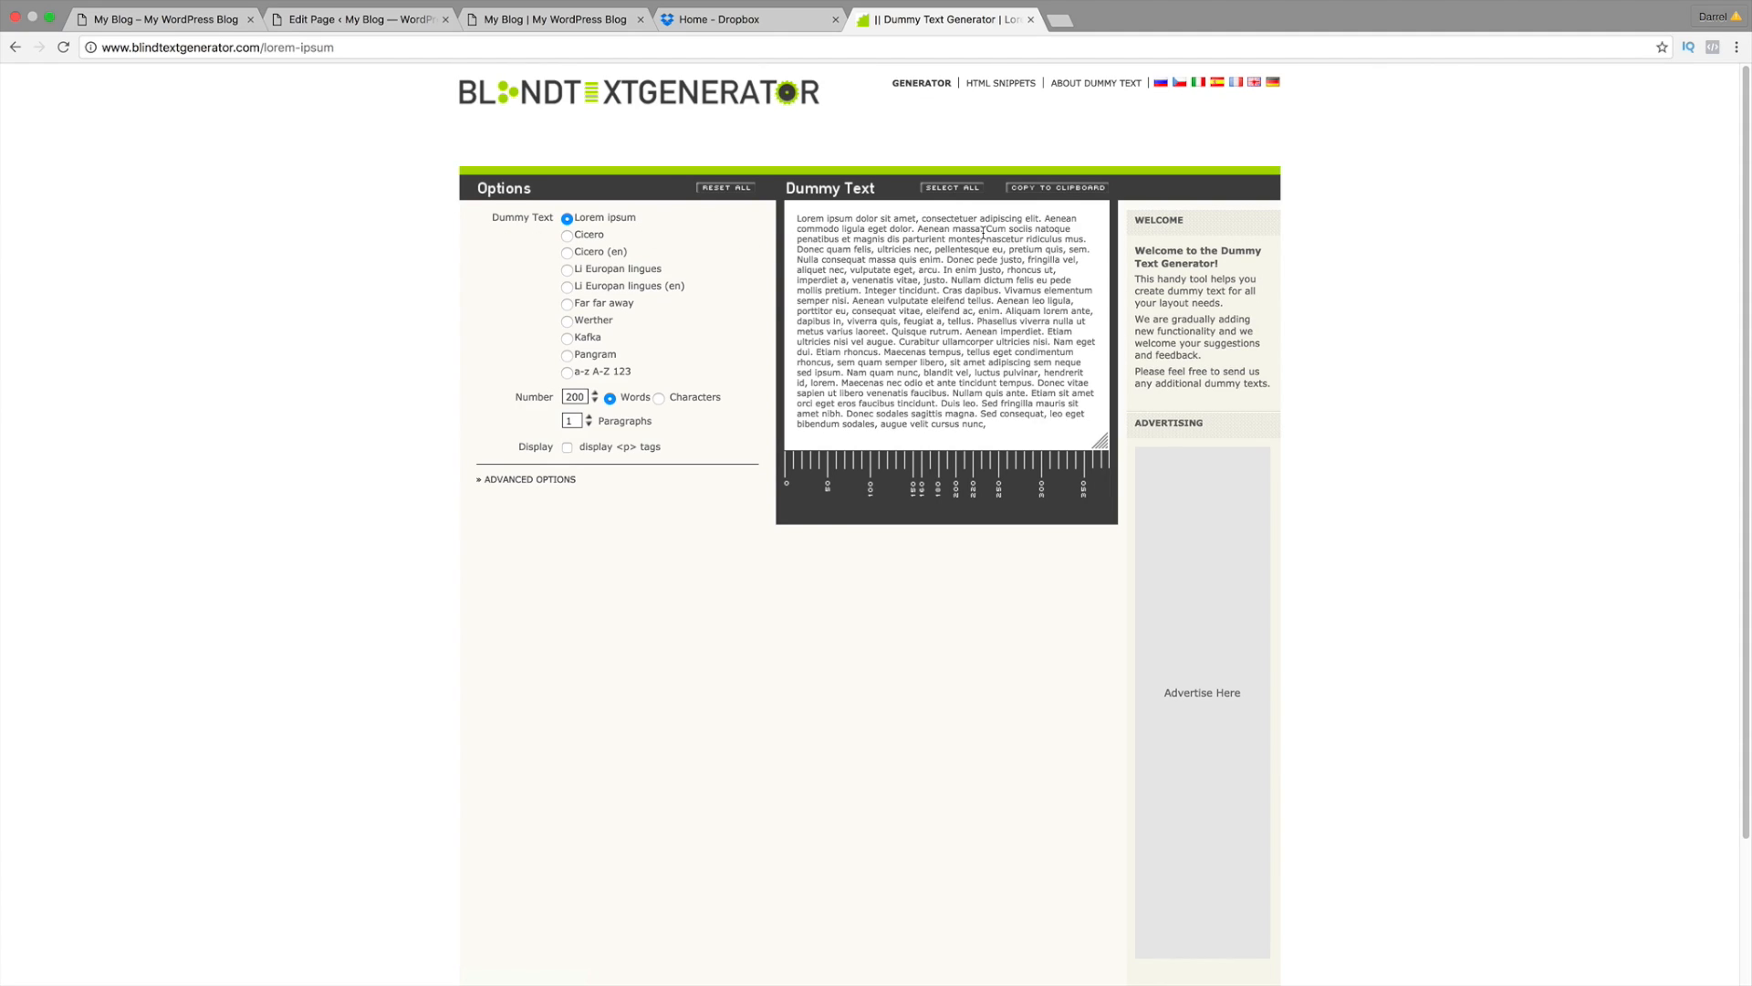
Step: Copy the first few lorem ipsum sentences and return to the page builder tab
left_click_drag(982, 242, 797, 219)
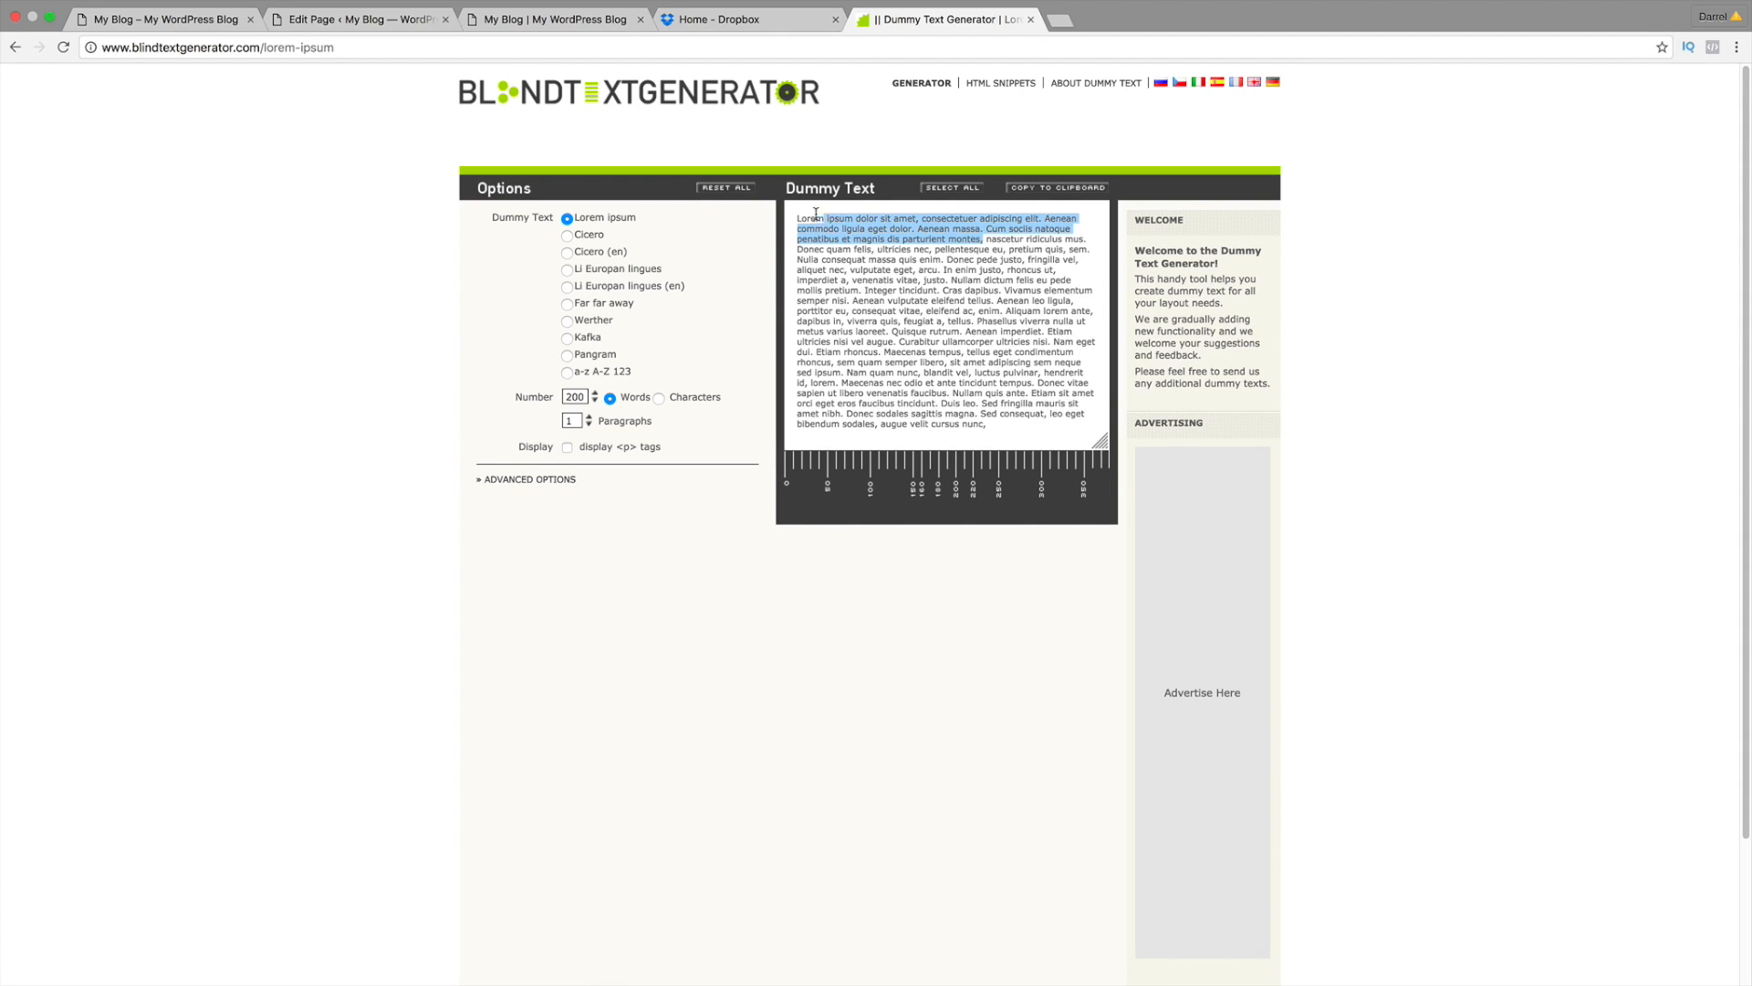
right_click(810, 222)
left_click(845, 264)
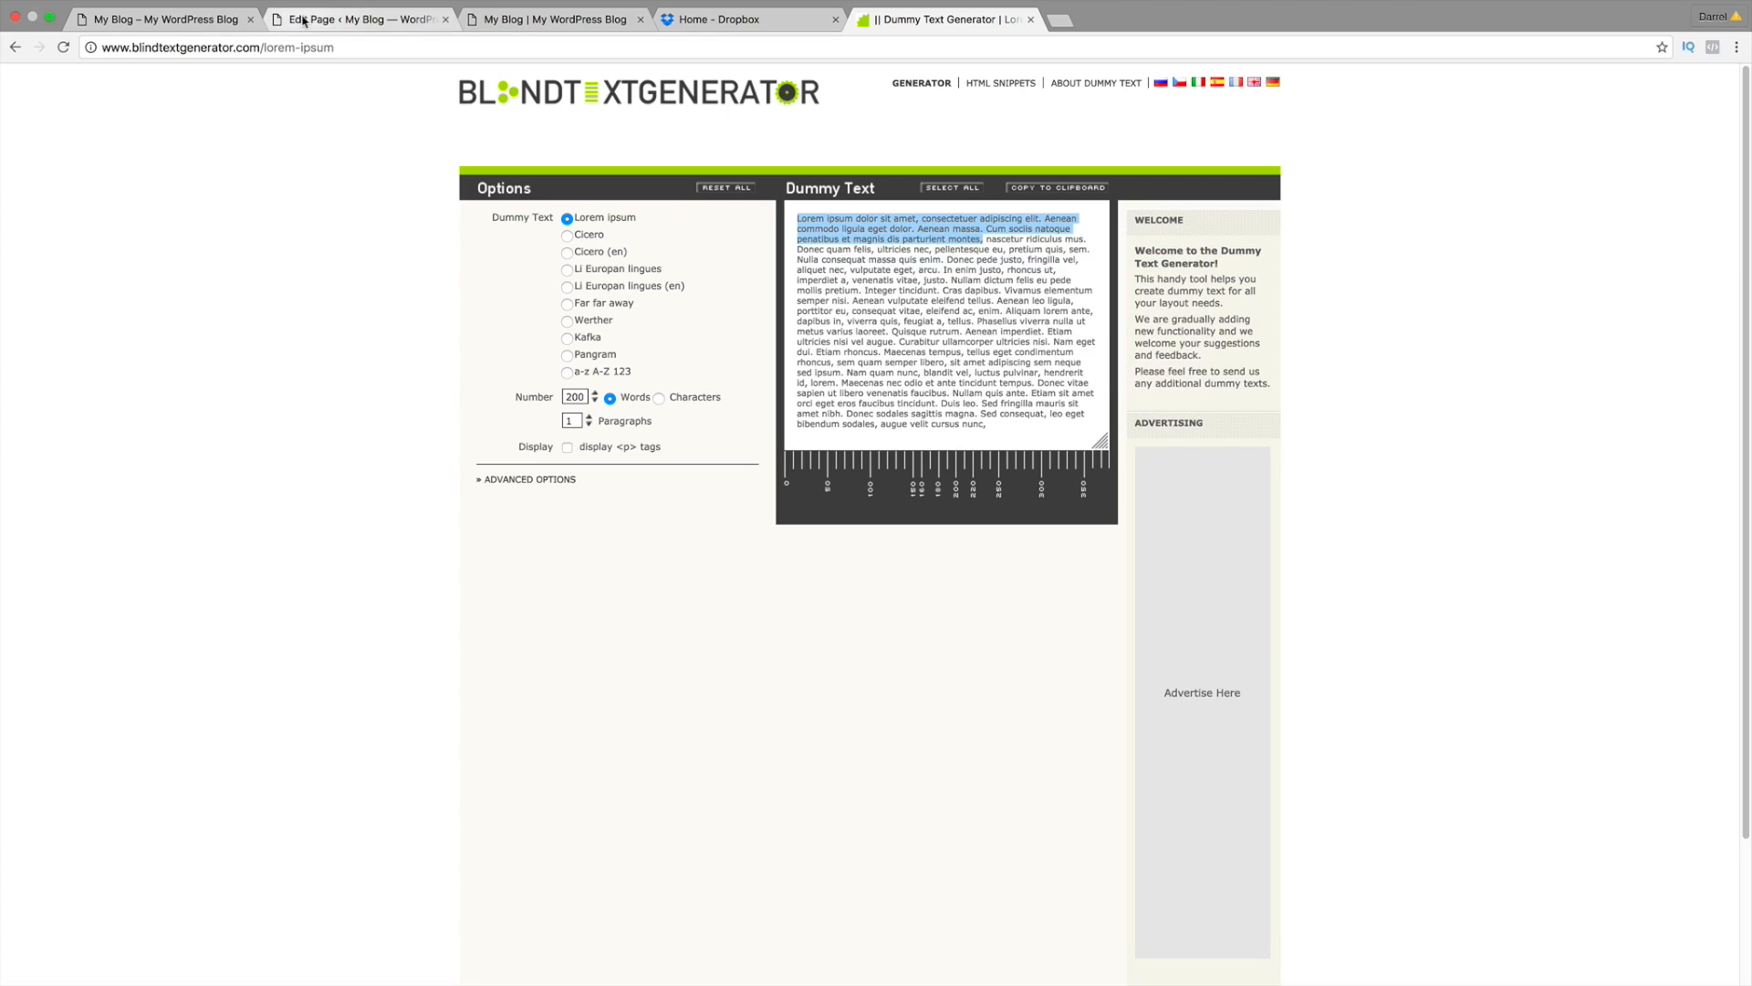
left_click(164, 19)
Step: Paste the lorem ipsum into the text module and set its body font to Raleway
right_click(179, 477)
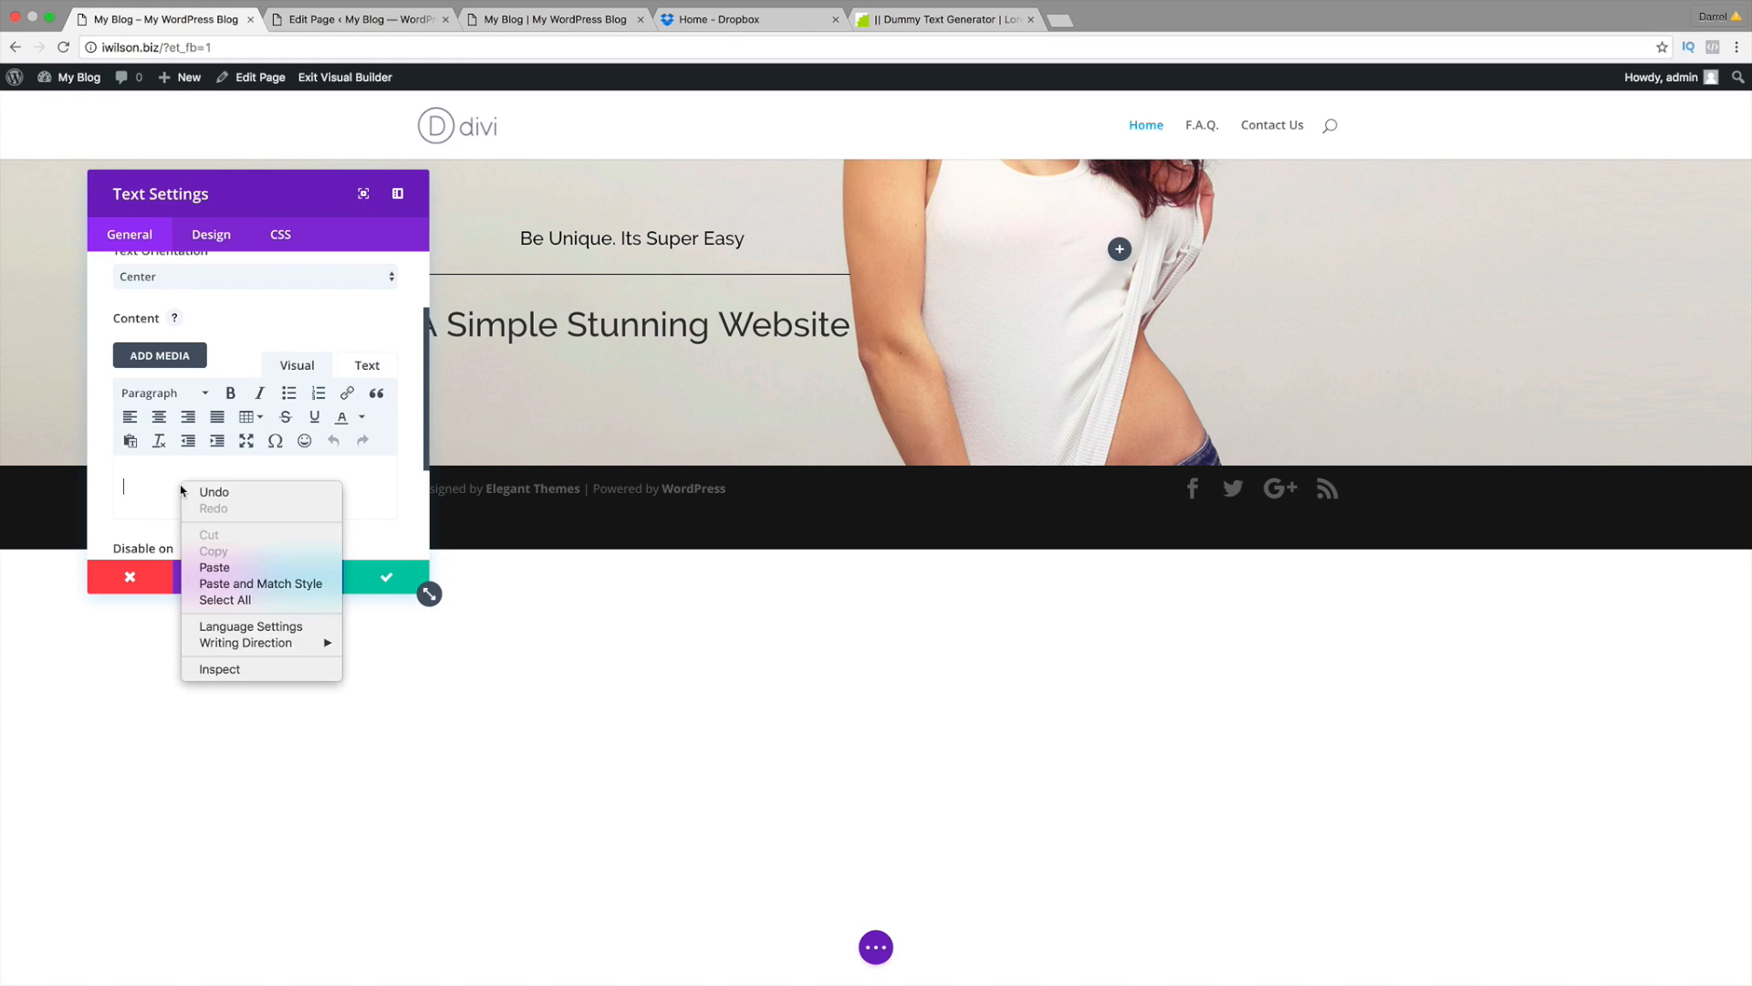
left_click(202, 561)
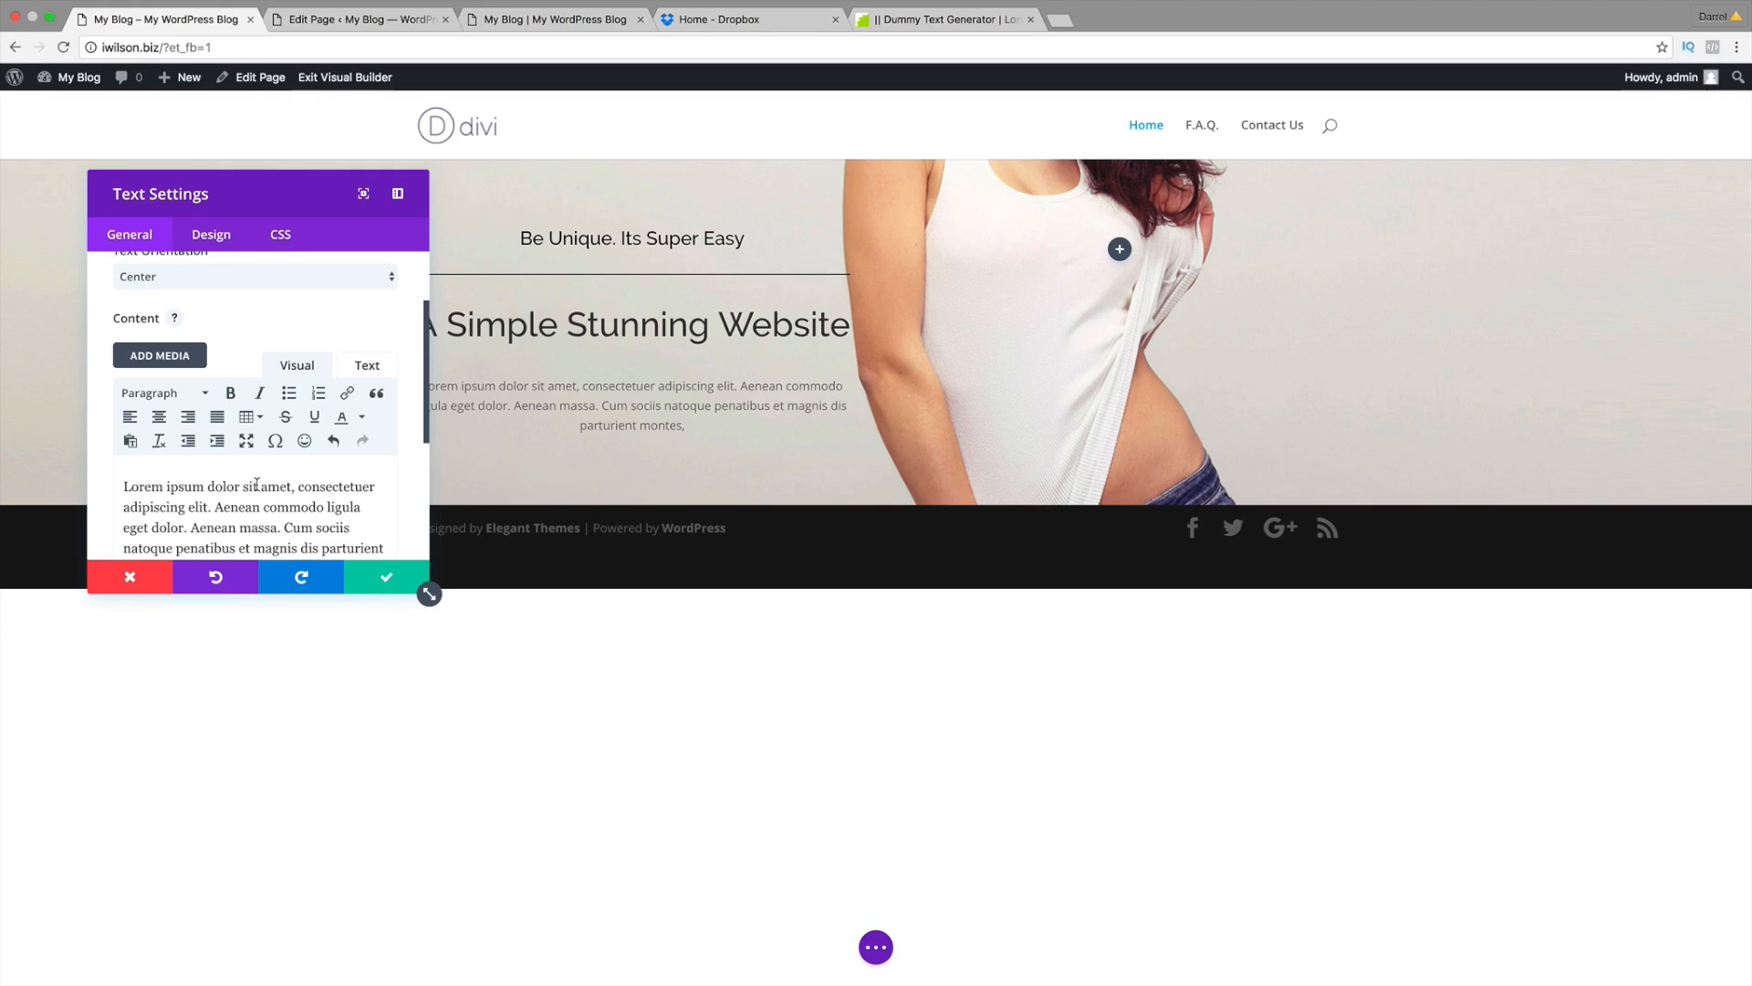
left_click(221, 239)
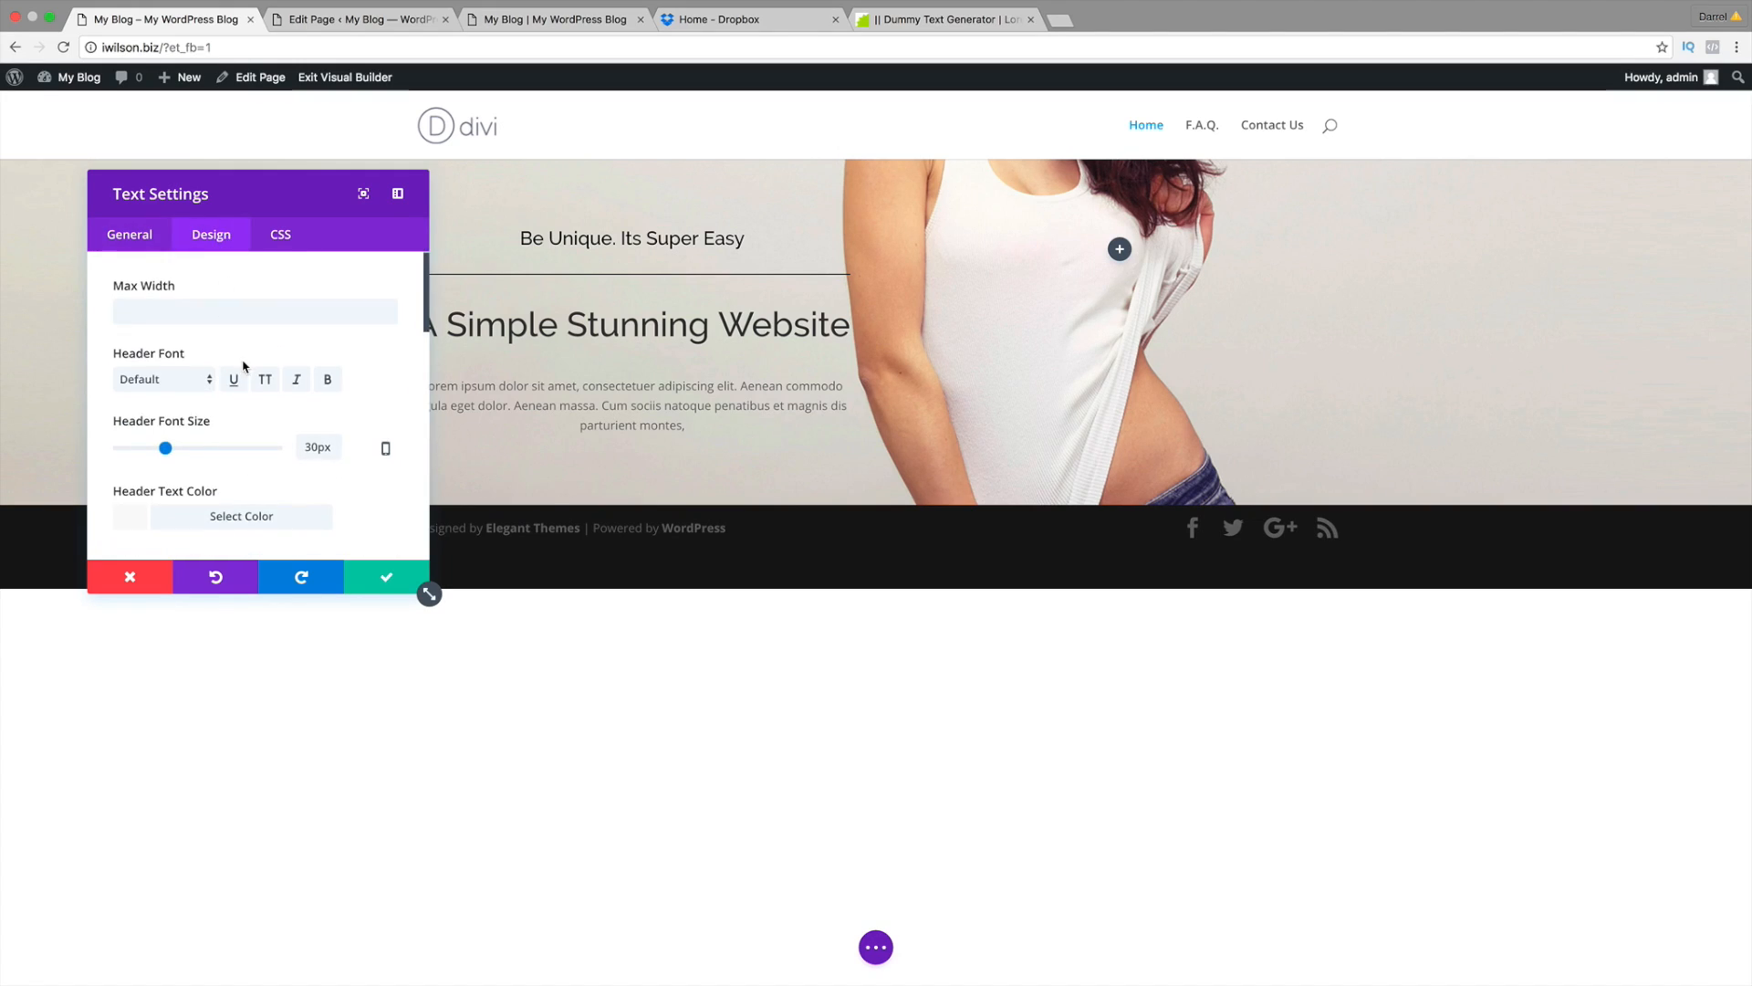
scroll(242, 370, "down", 5)
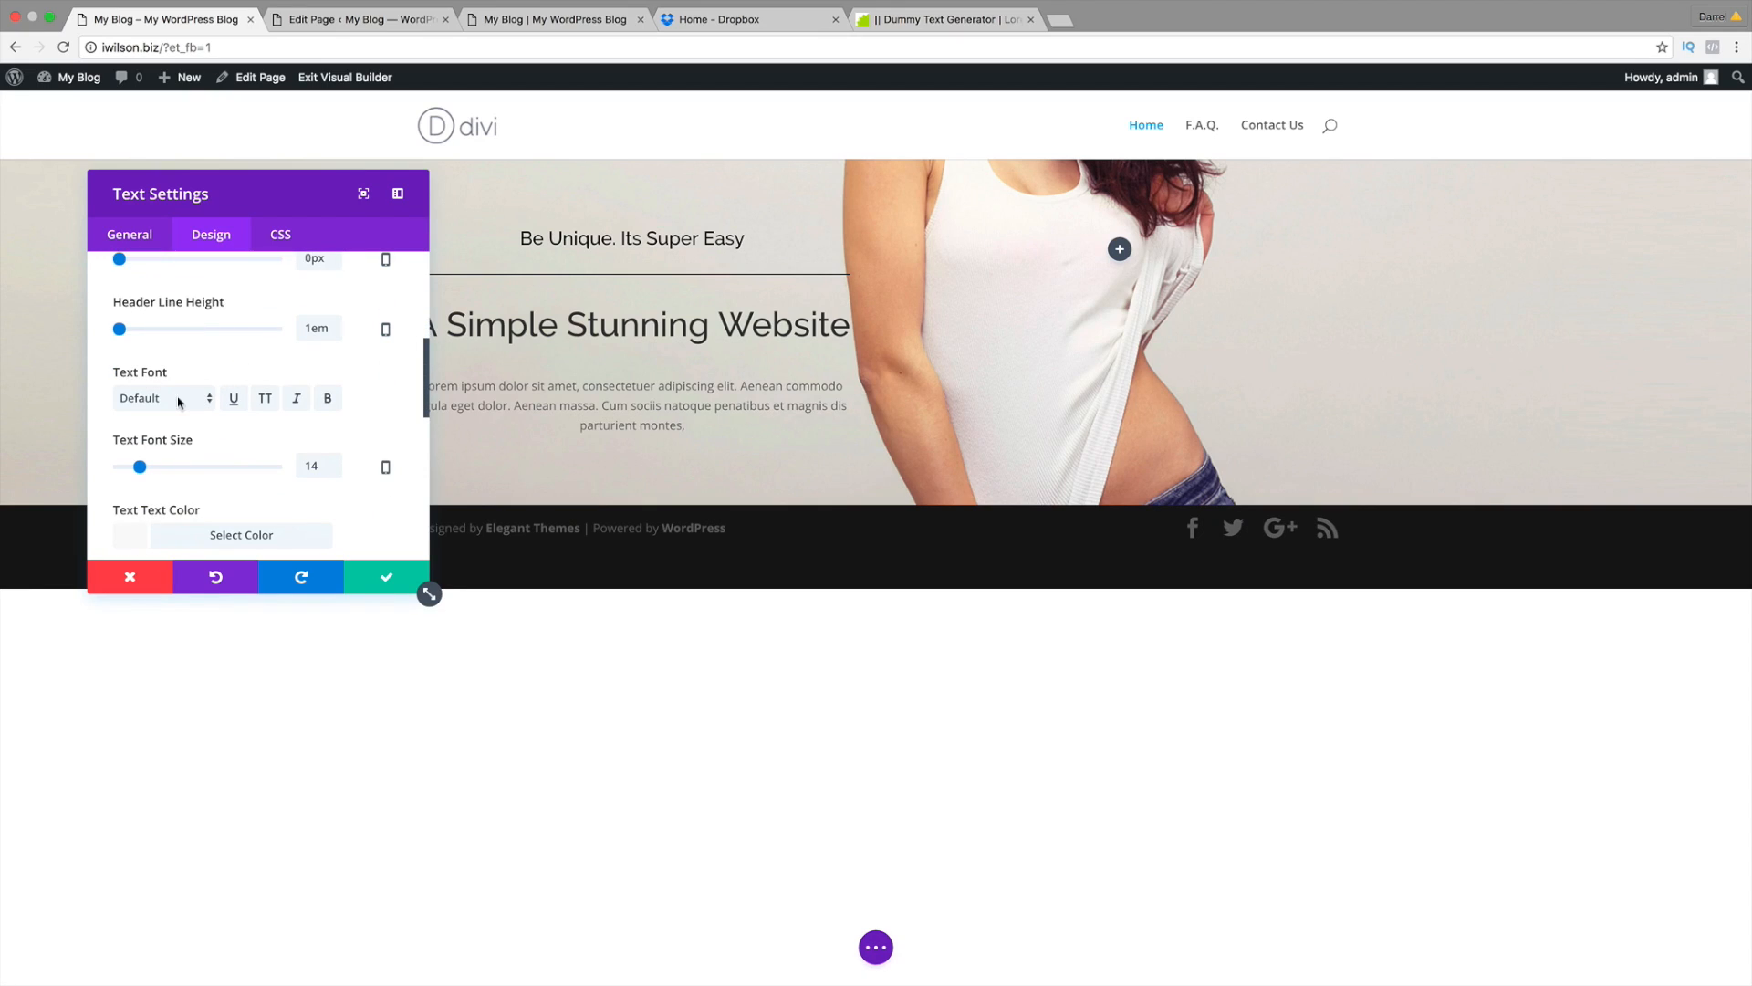
left_click(175, 405)
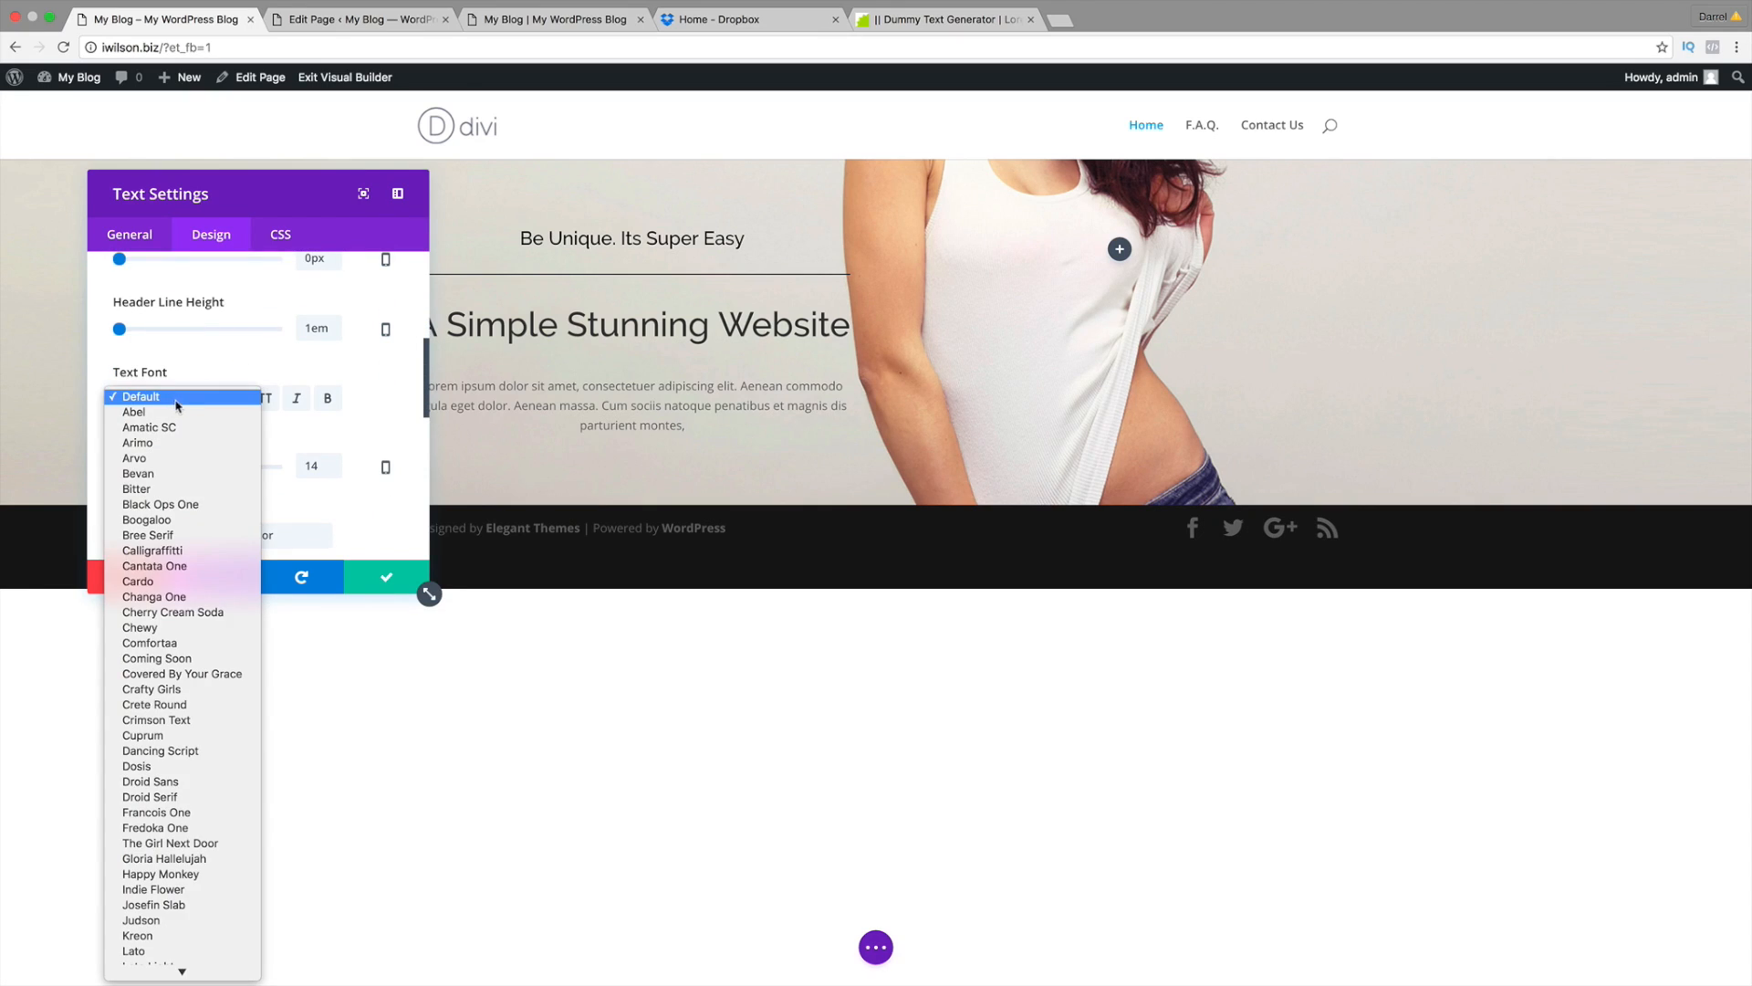
scroll(183, 511, "down", 5)
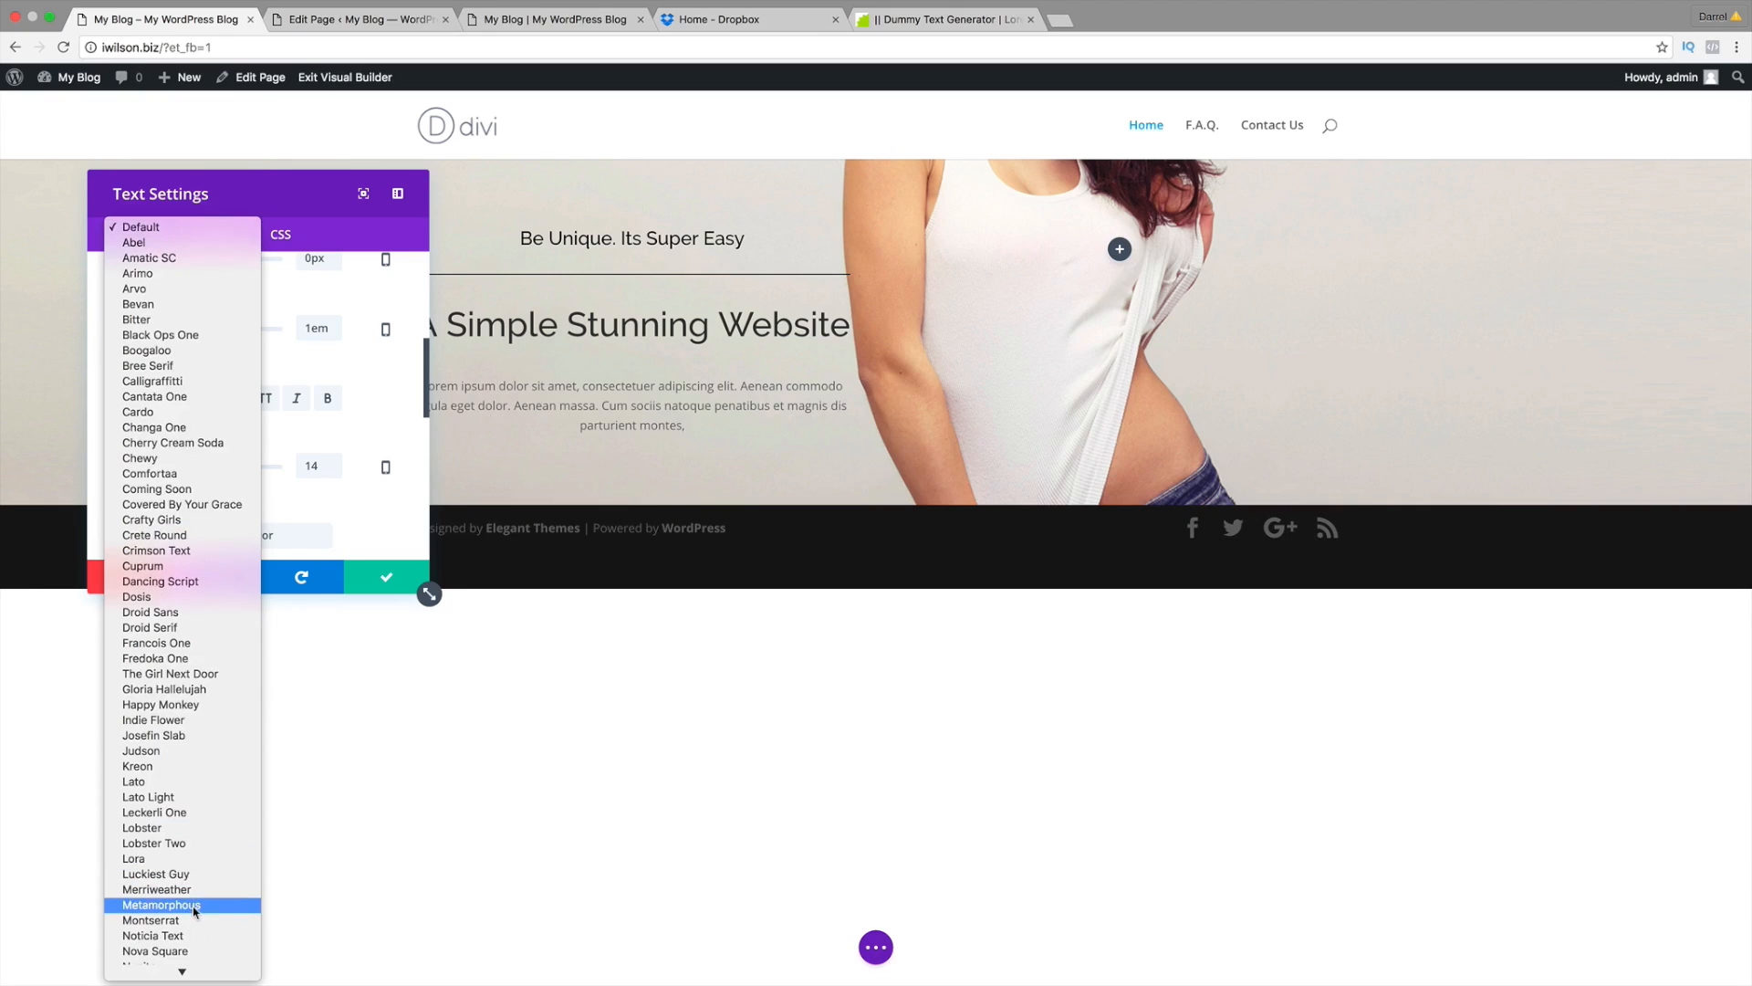
scroll(194, 908, "down", 5)
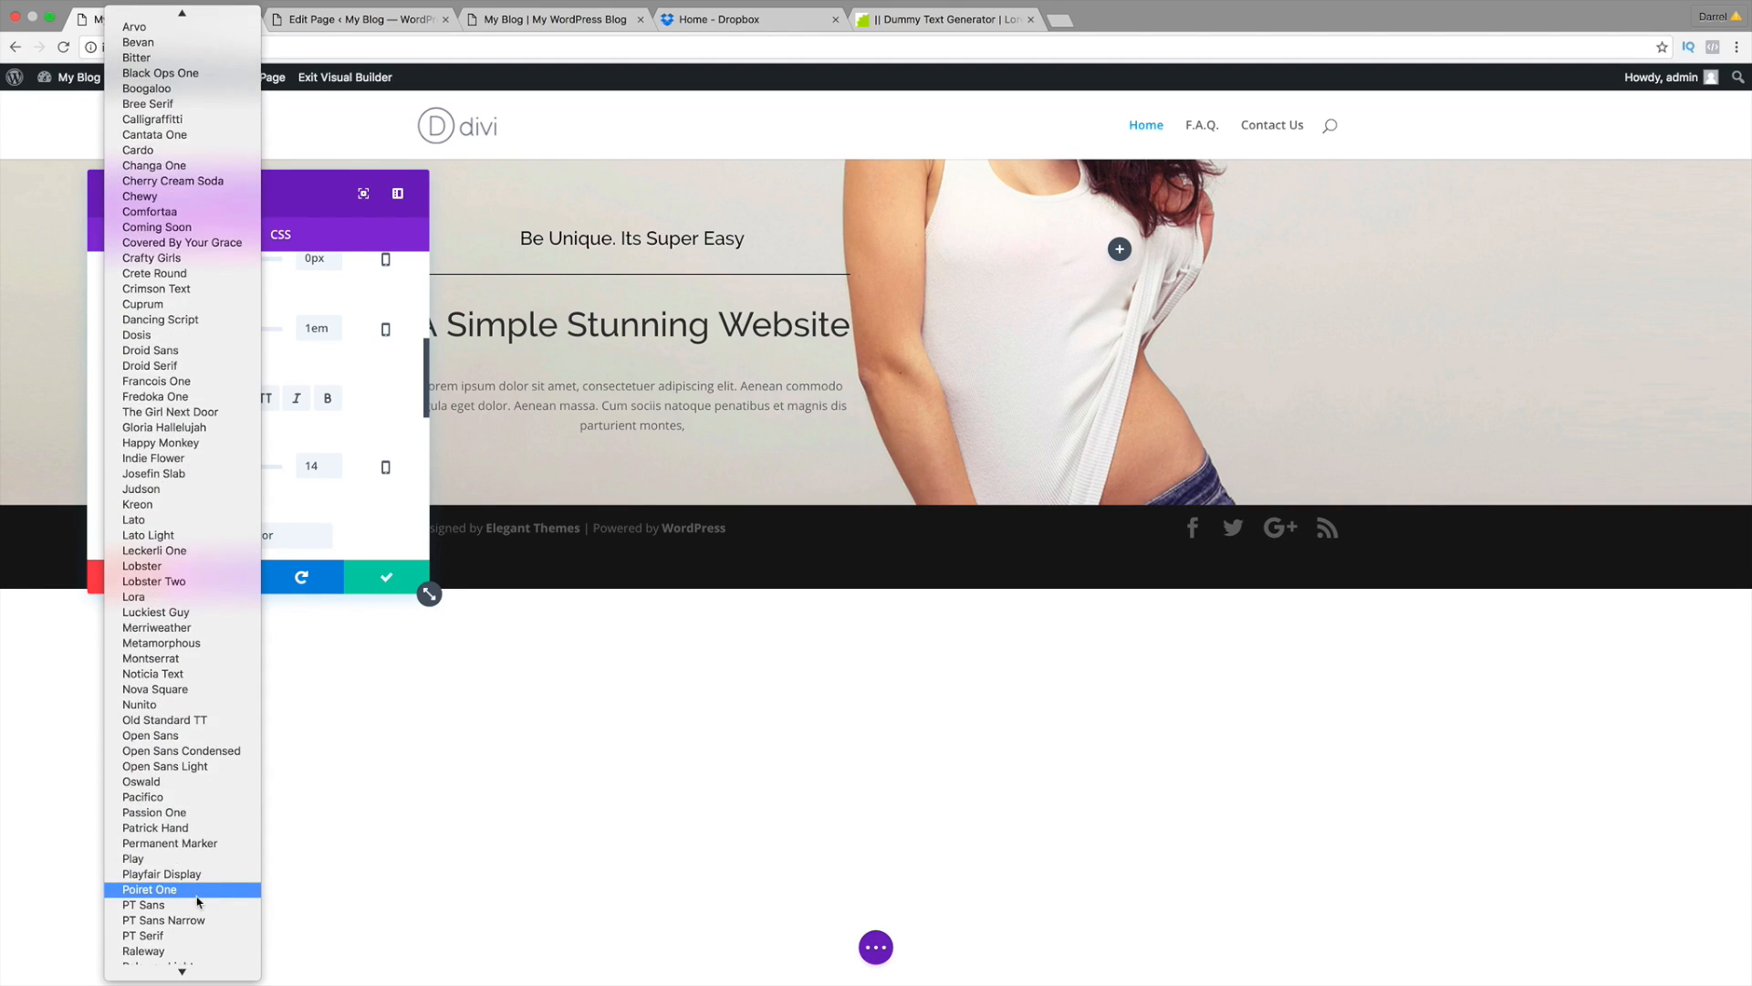
scroll(197, 902, "down", 3)
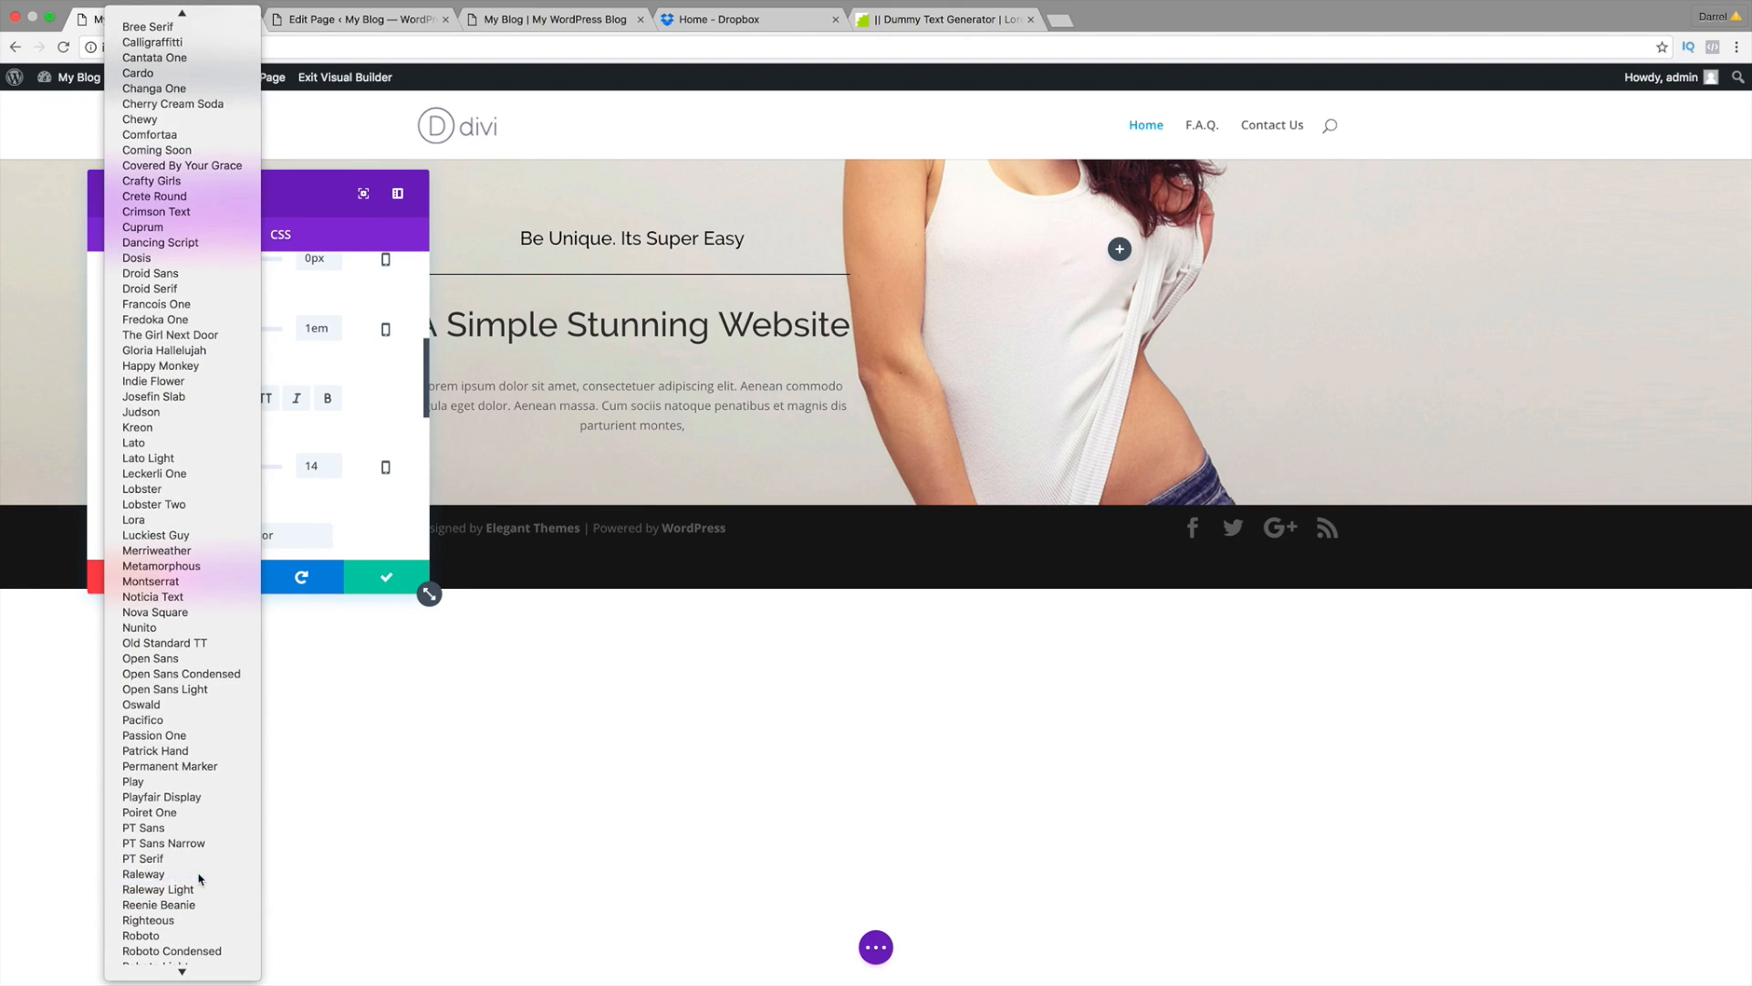
left_click(196, 873)
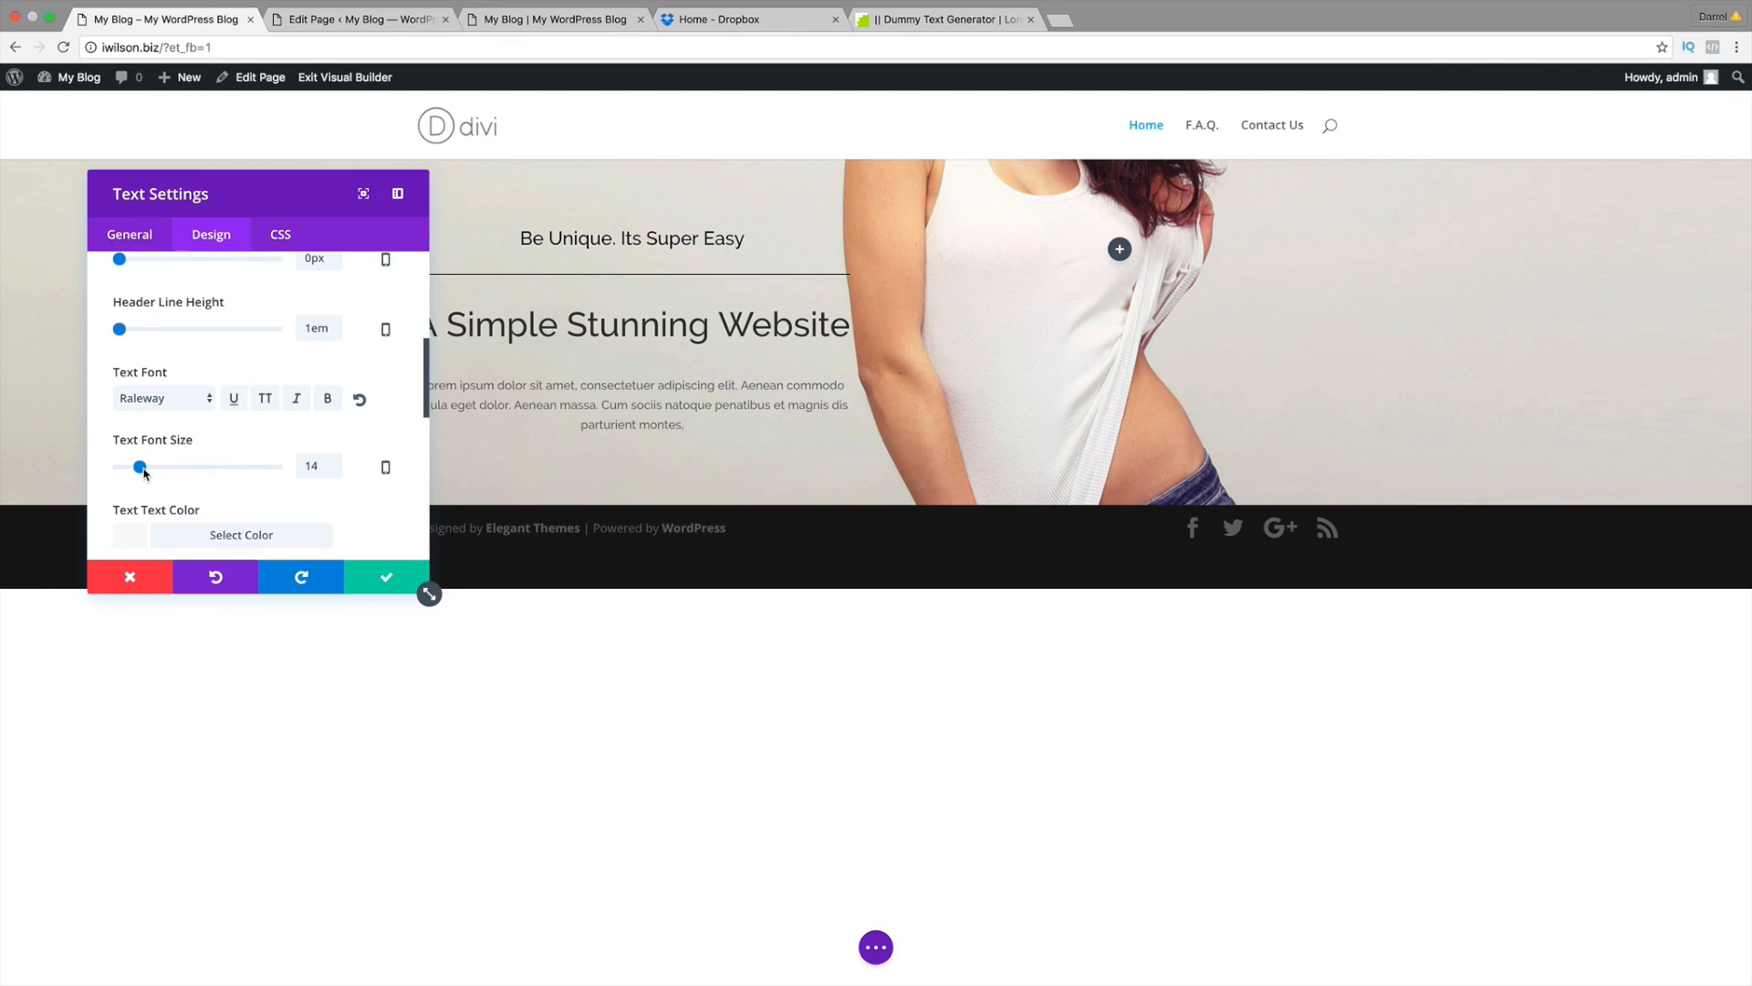
Step: Make the paragraph text 17px and black, then save the module
left_click_drag(145, 473, 146, 471)
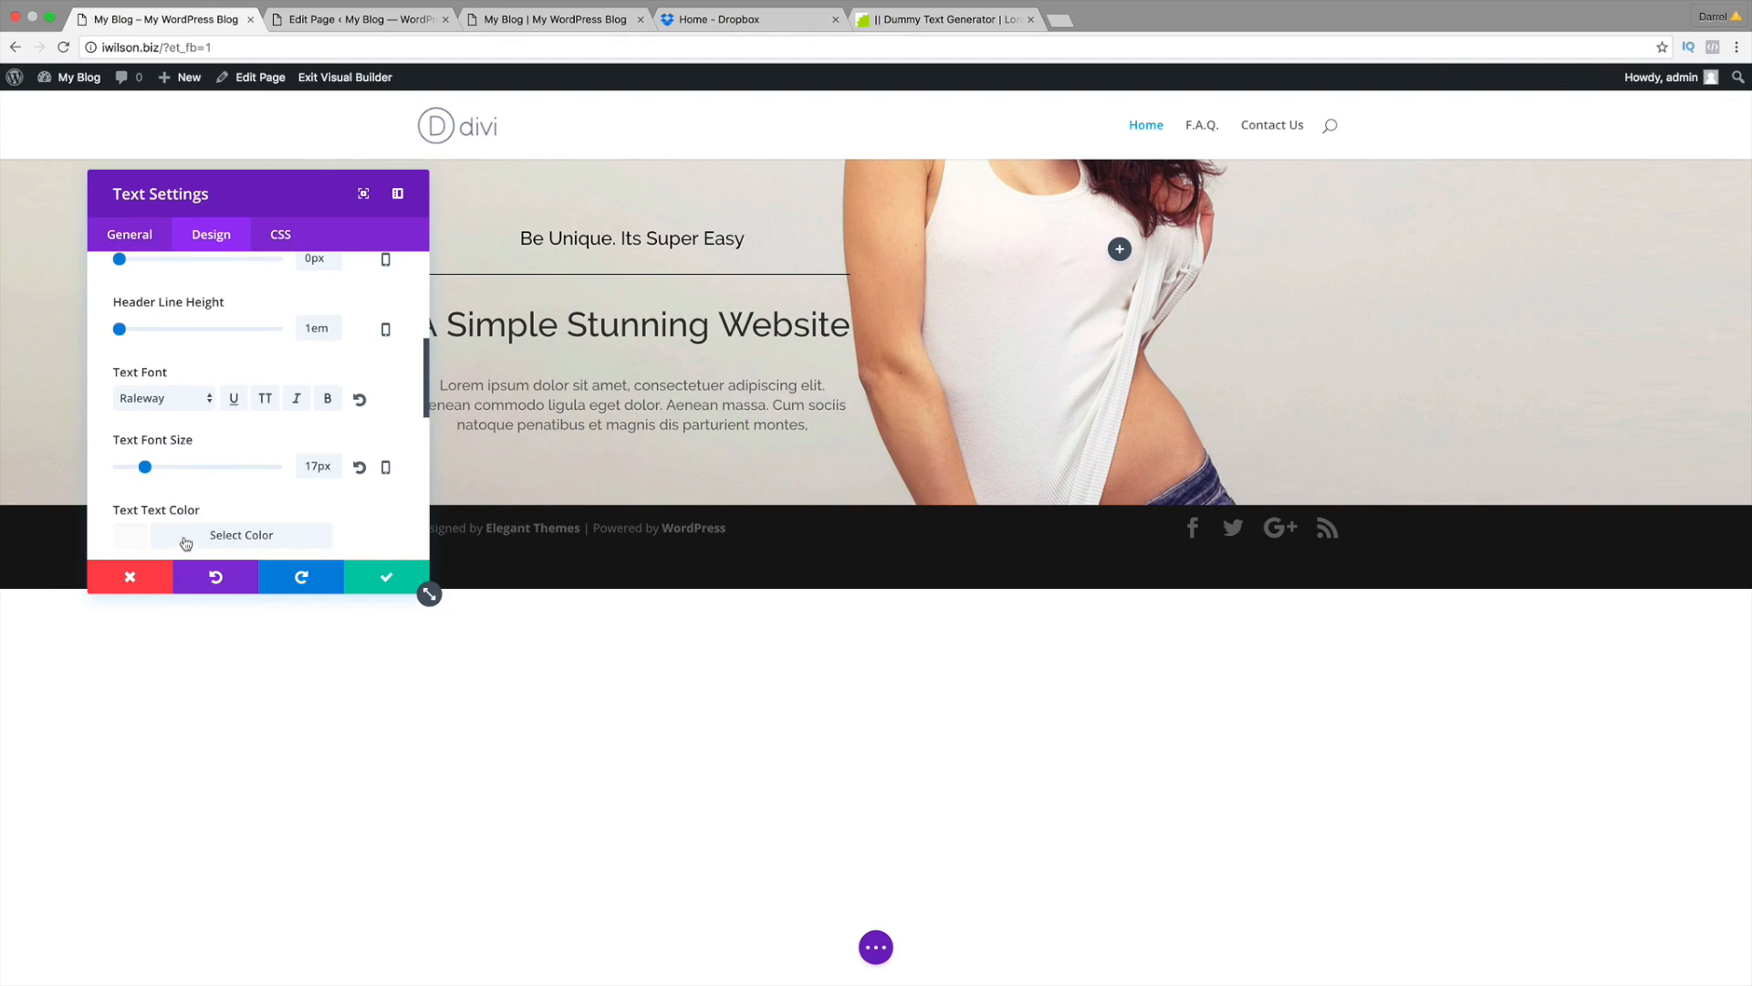
left_click(142, 536)
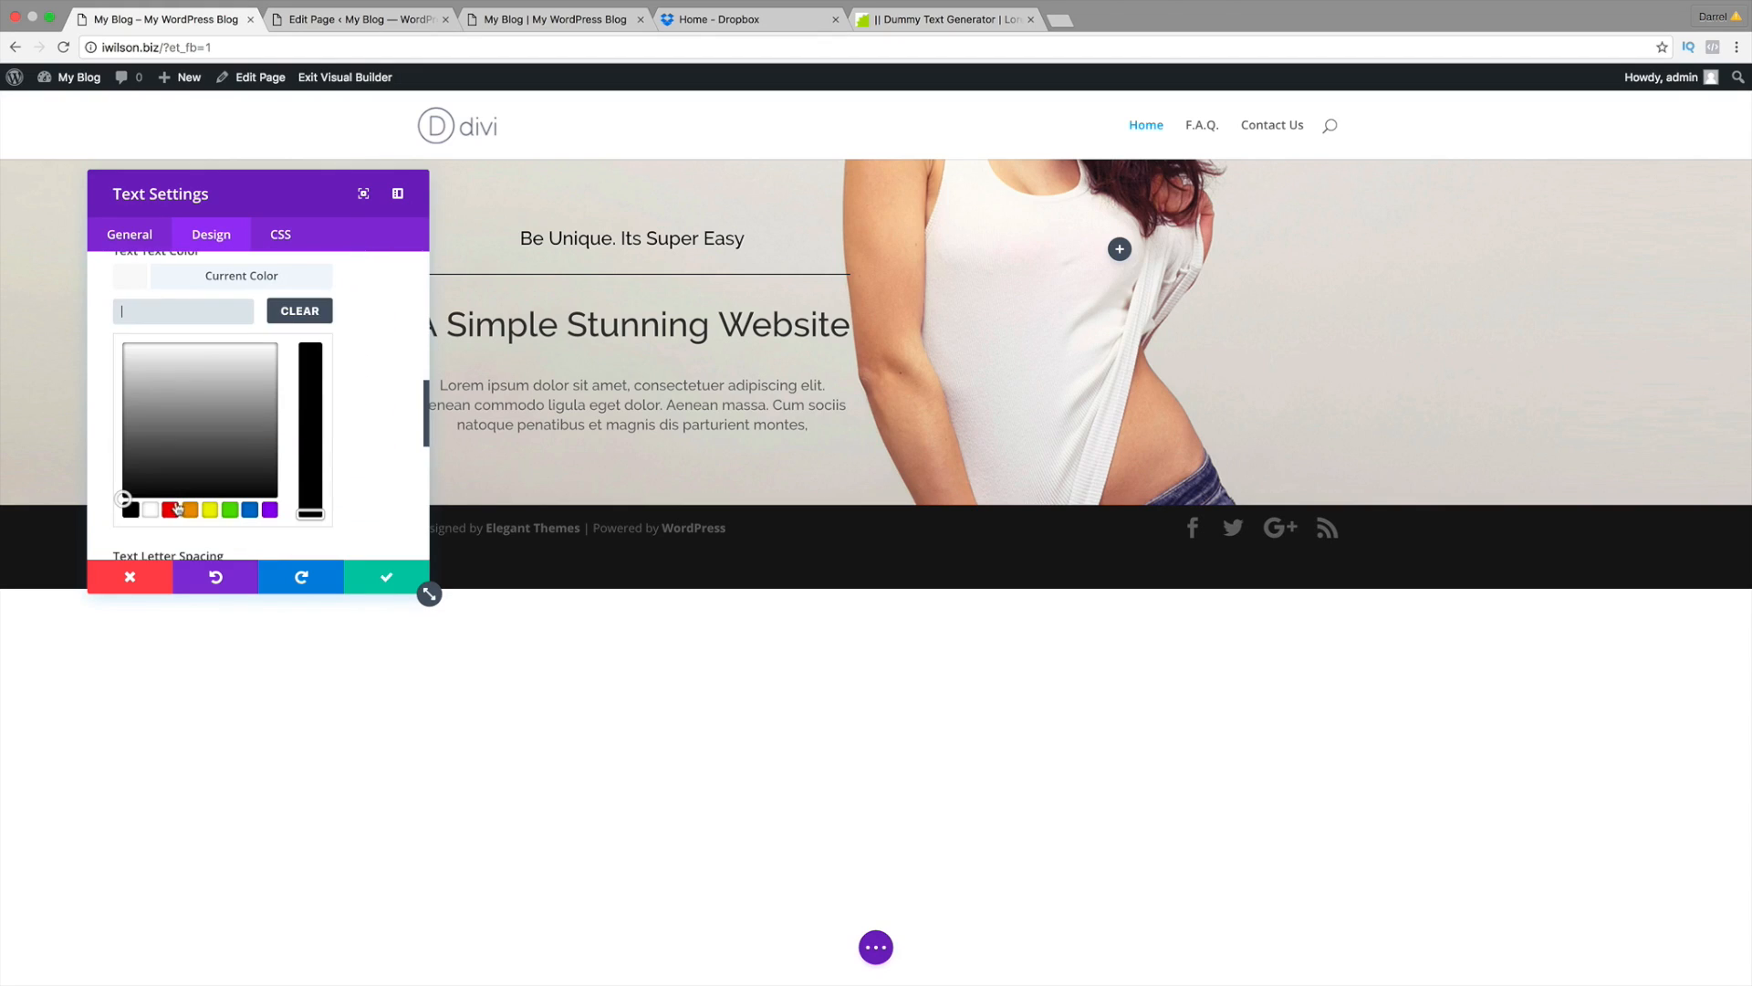
left_click(130, 509)
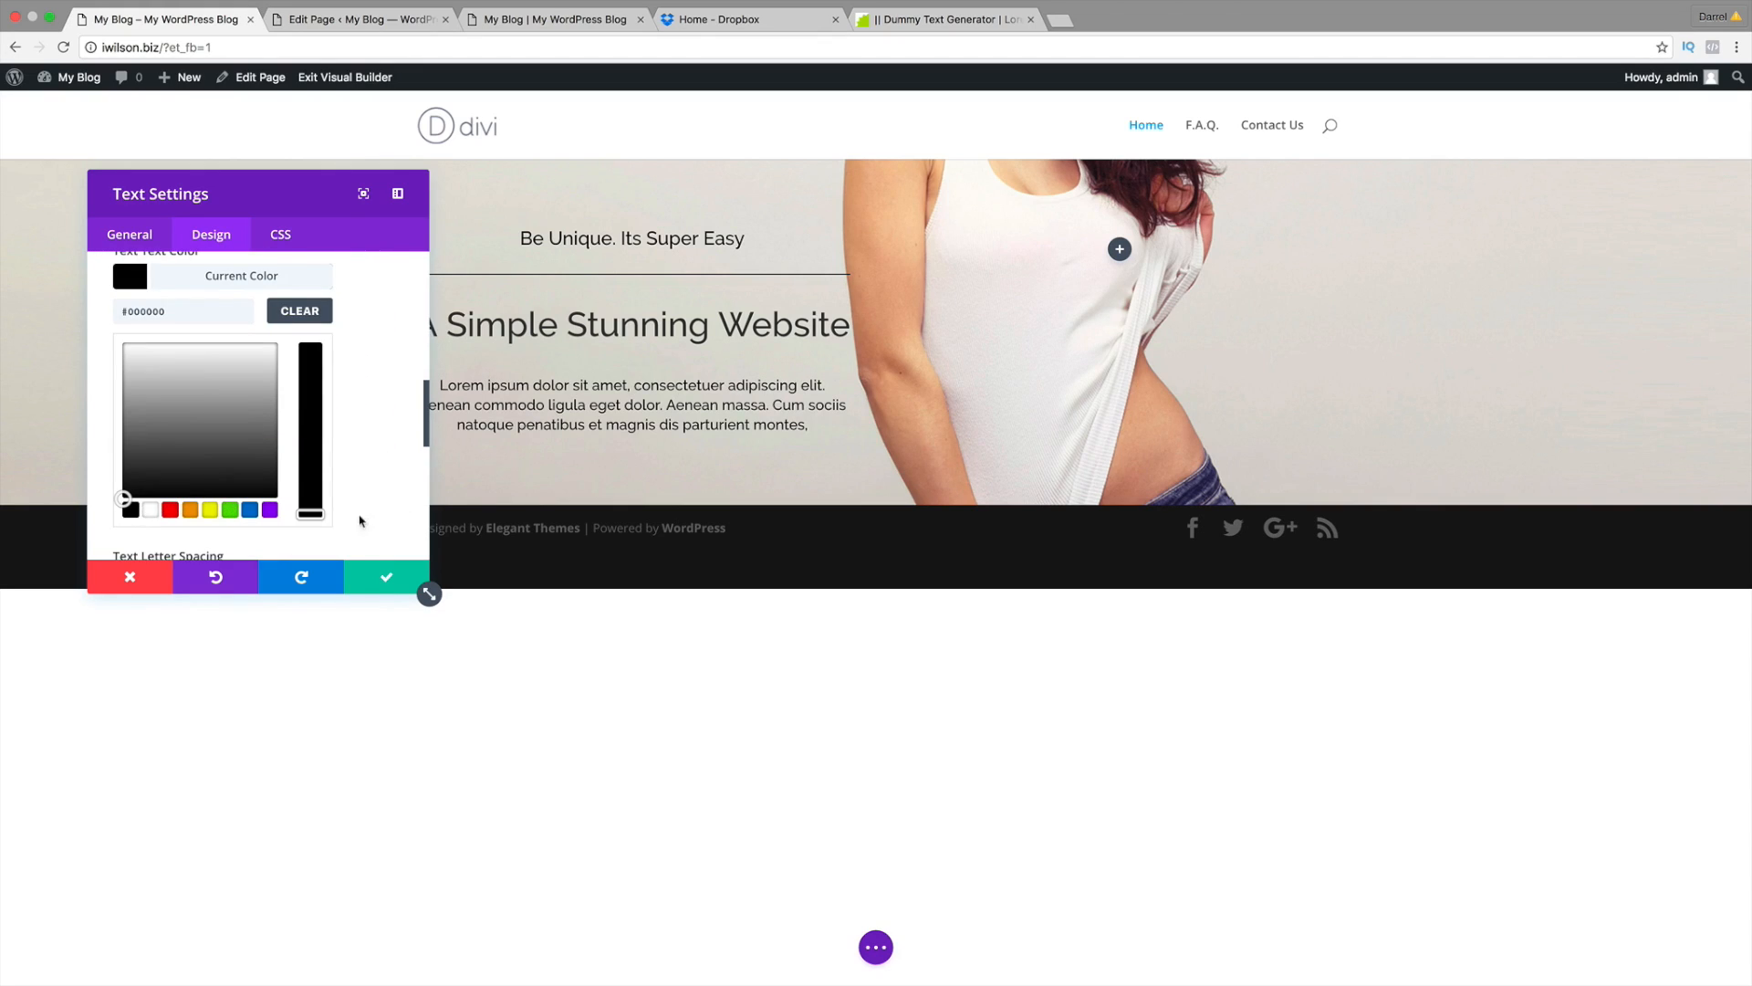
left_click(382, 585)
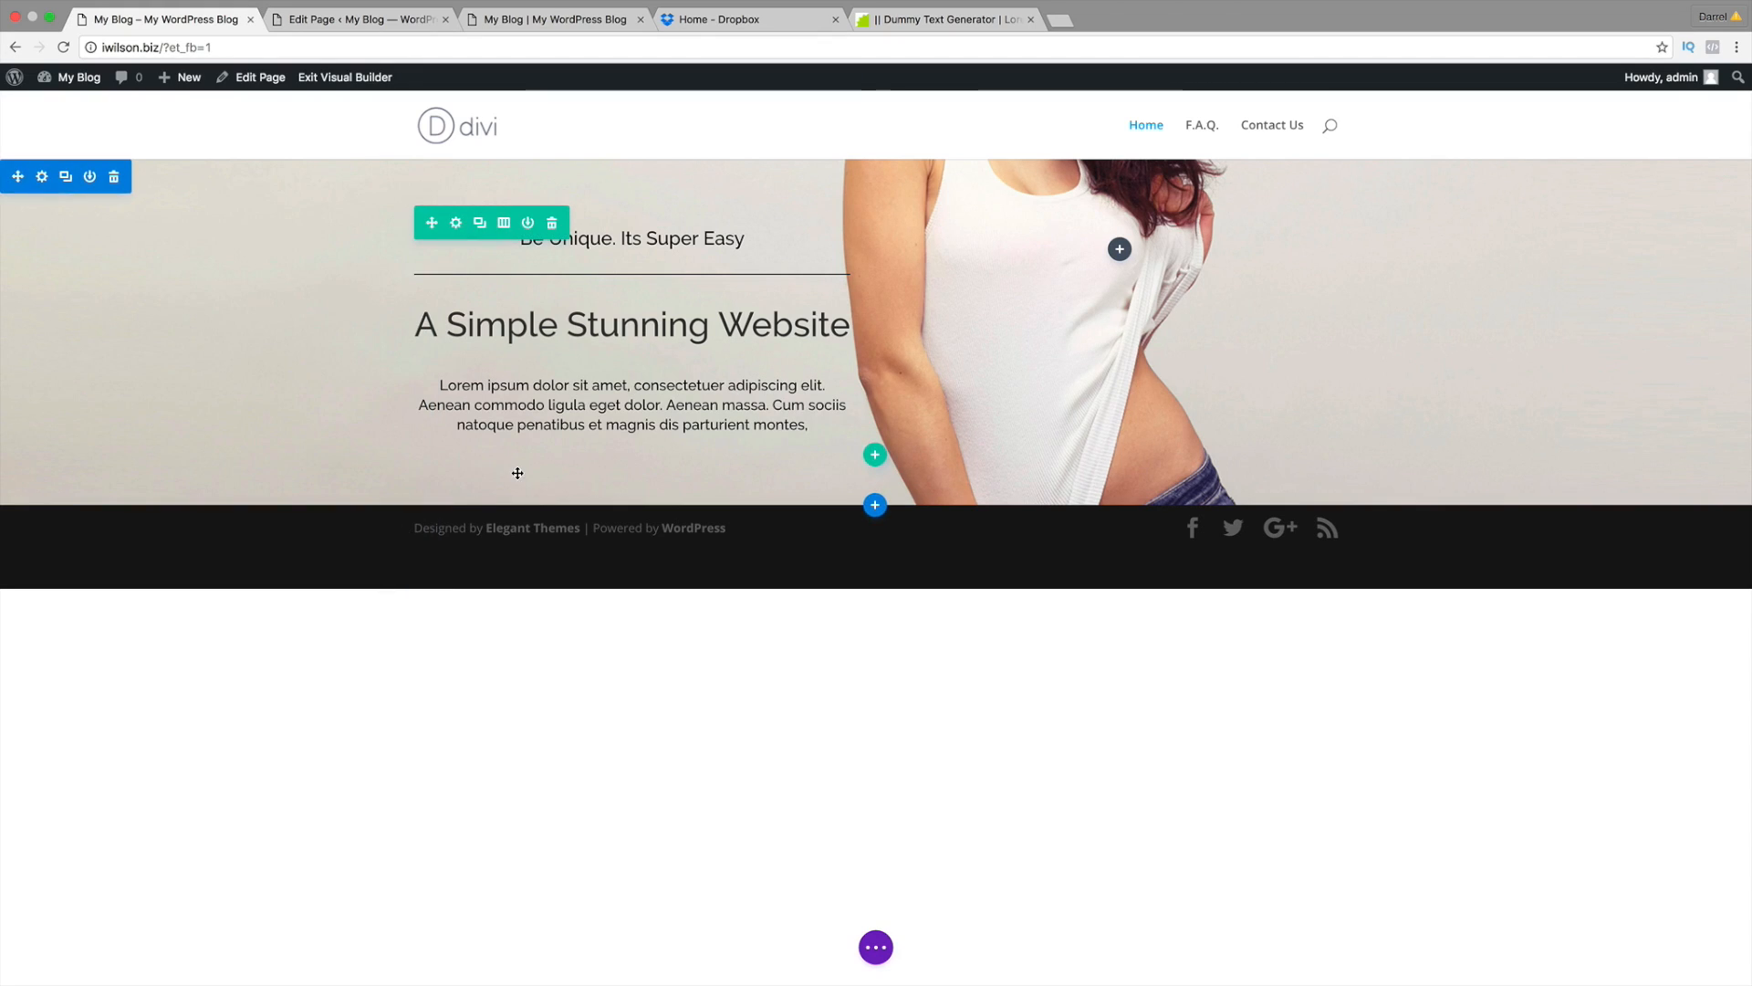
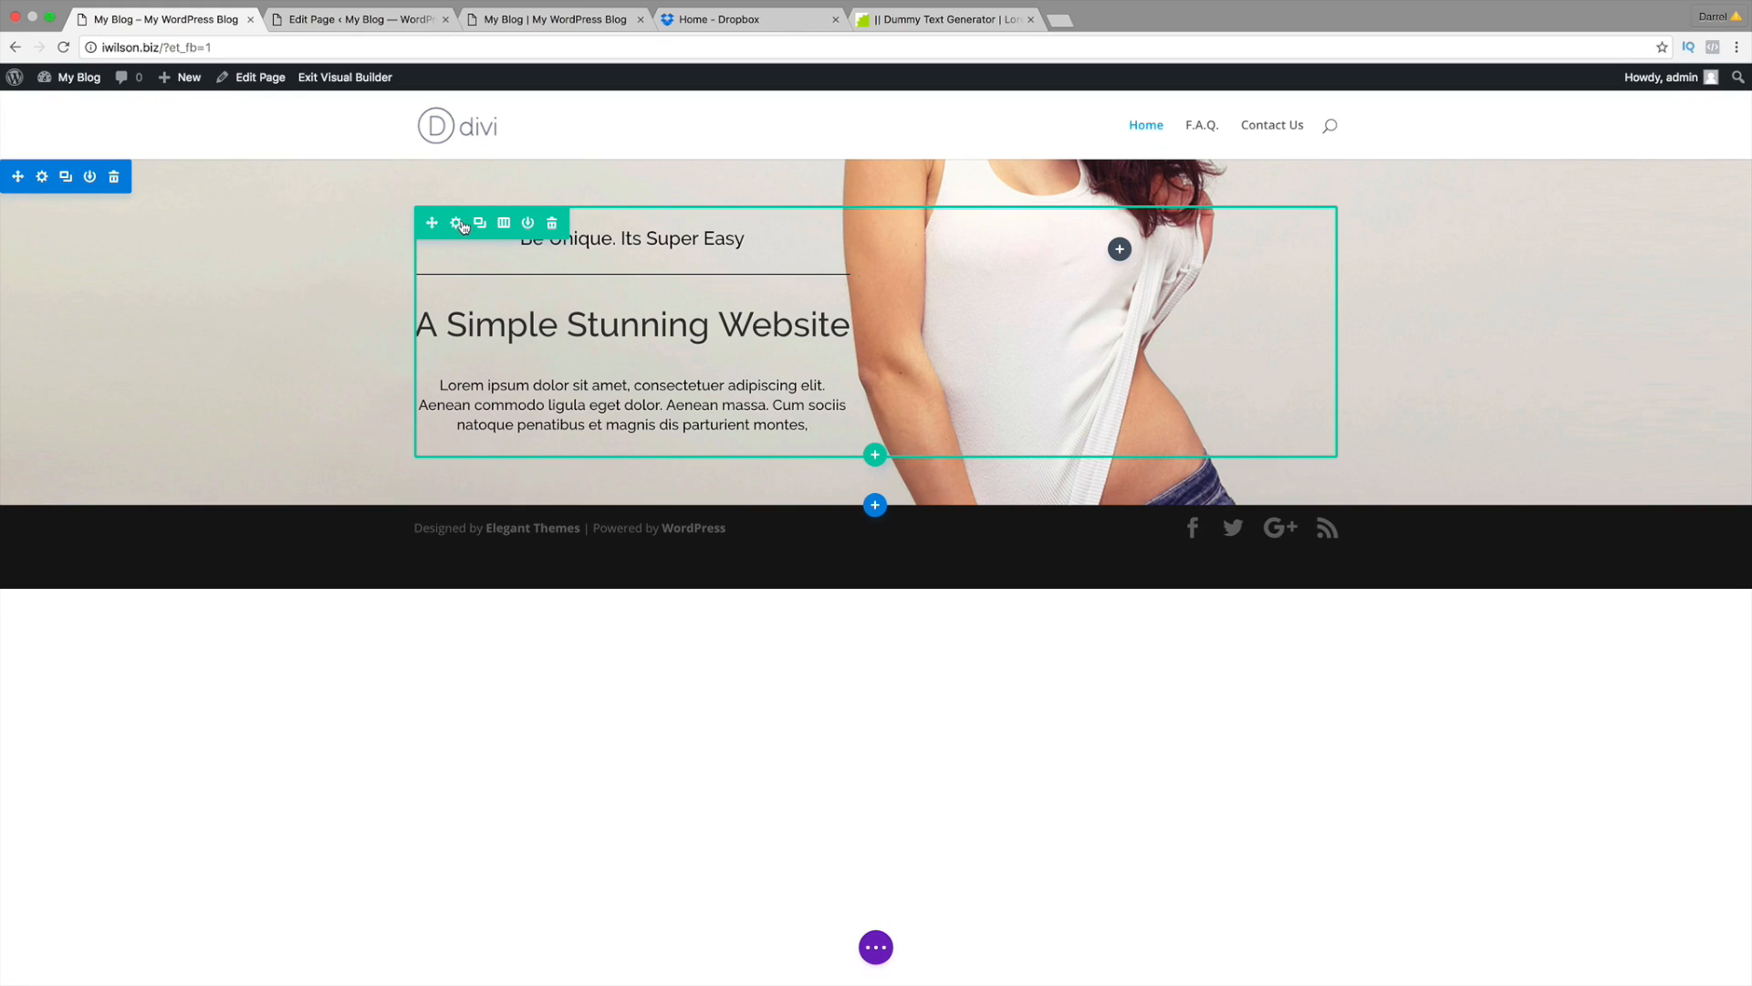
Step: Try full width and gutter width 1 on the hero row, then revert both and save
left_click(456, 225)
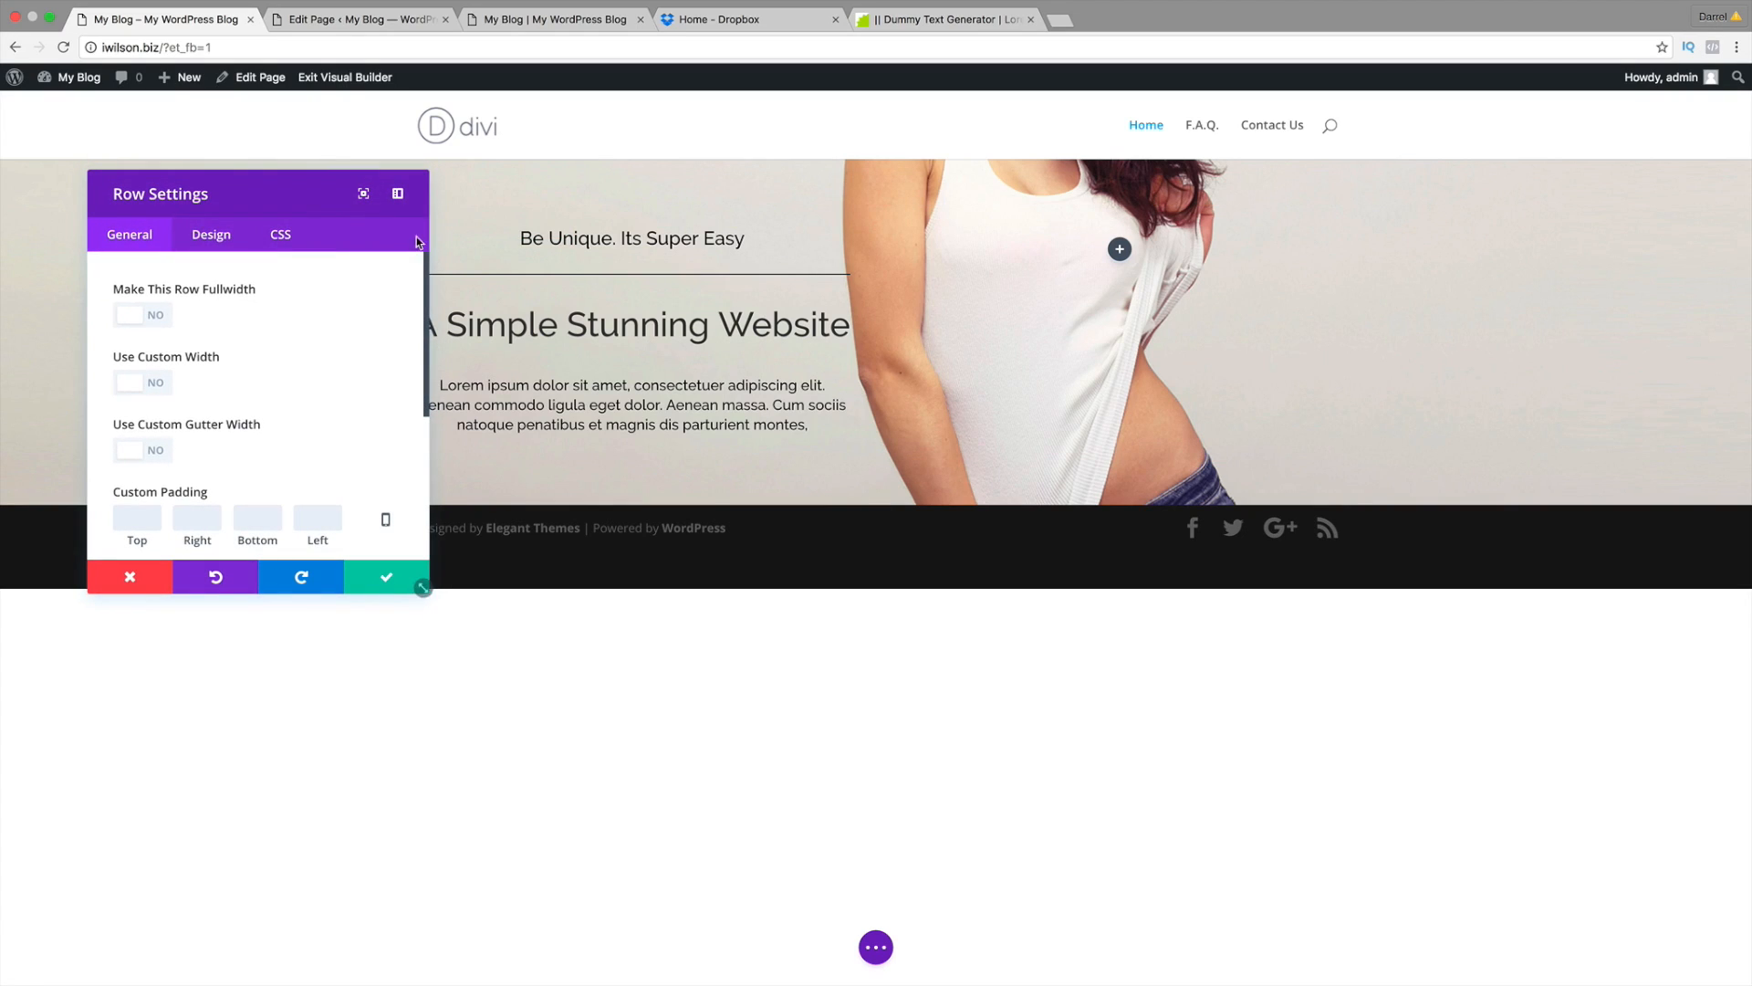
left_click(140, 321)
left_click_drag(234, 193, 1275, 284)
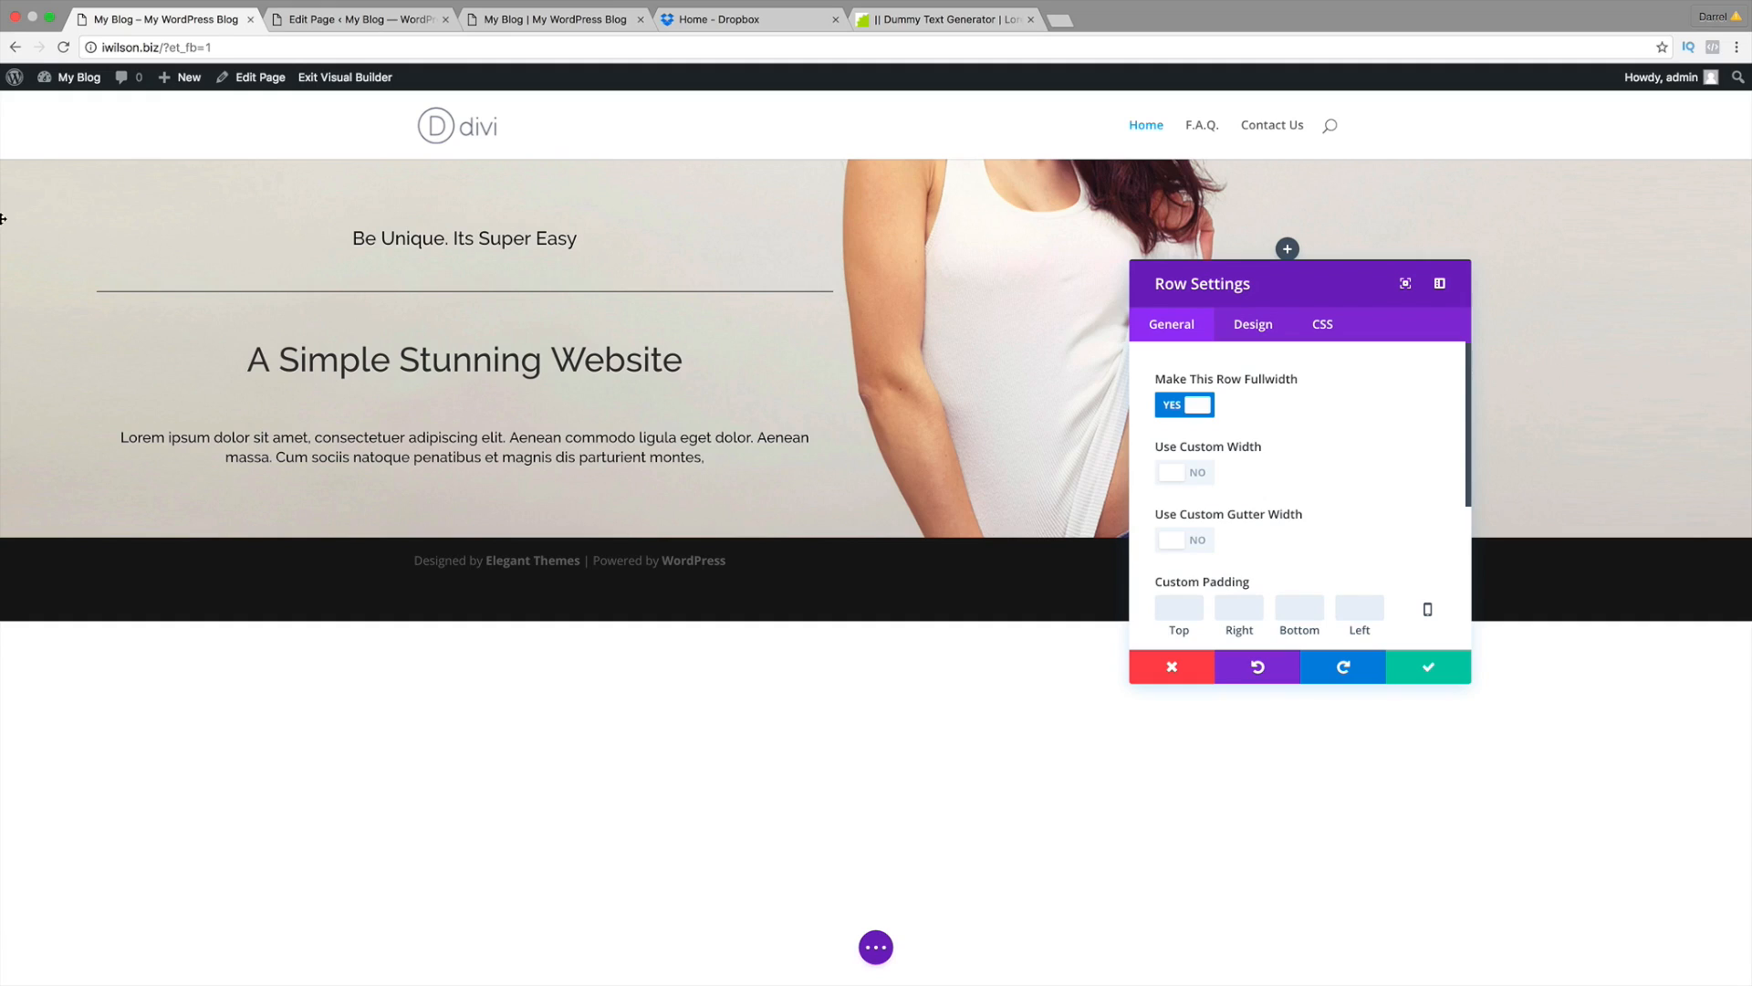
left_click(1195, 545)
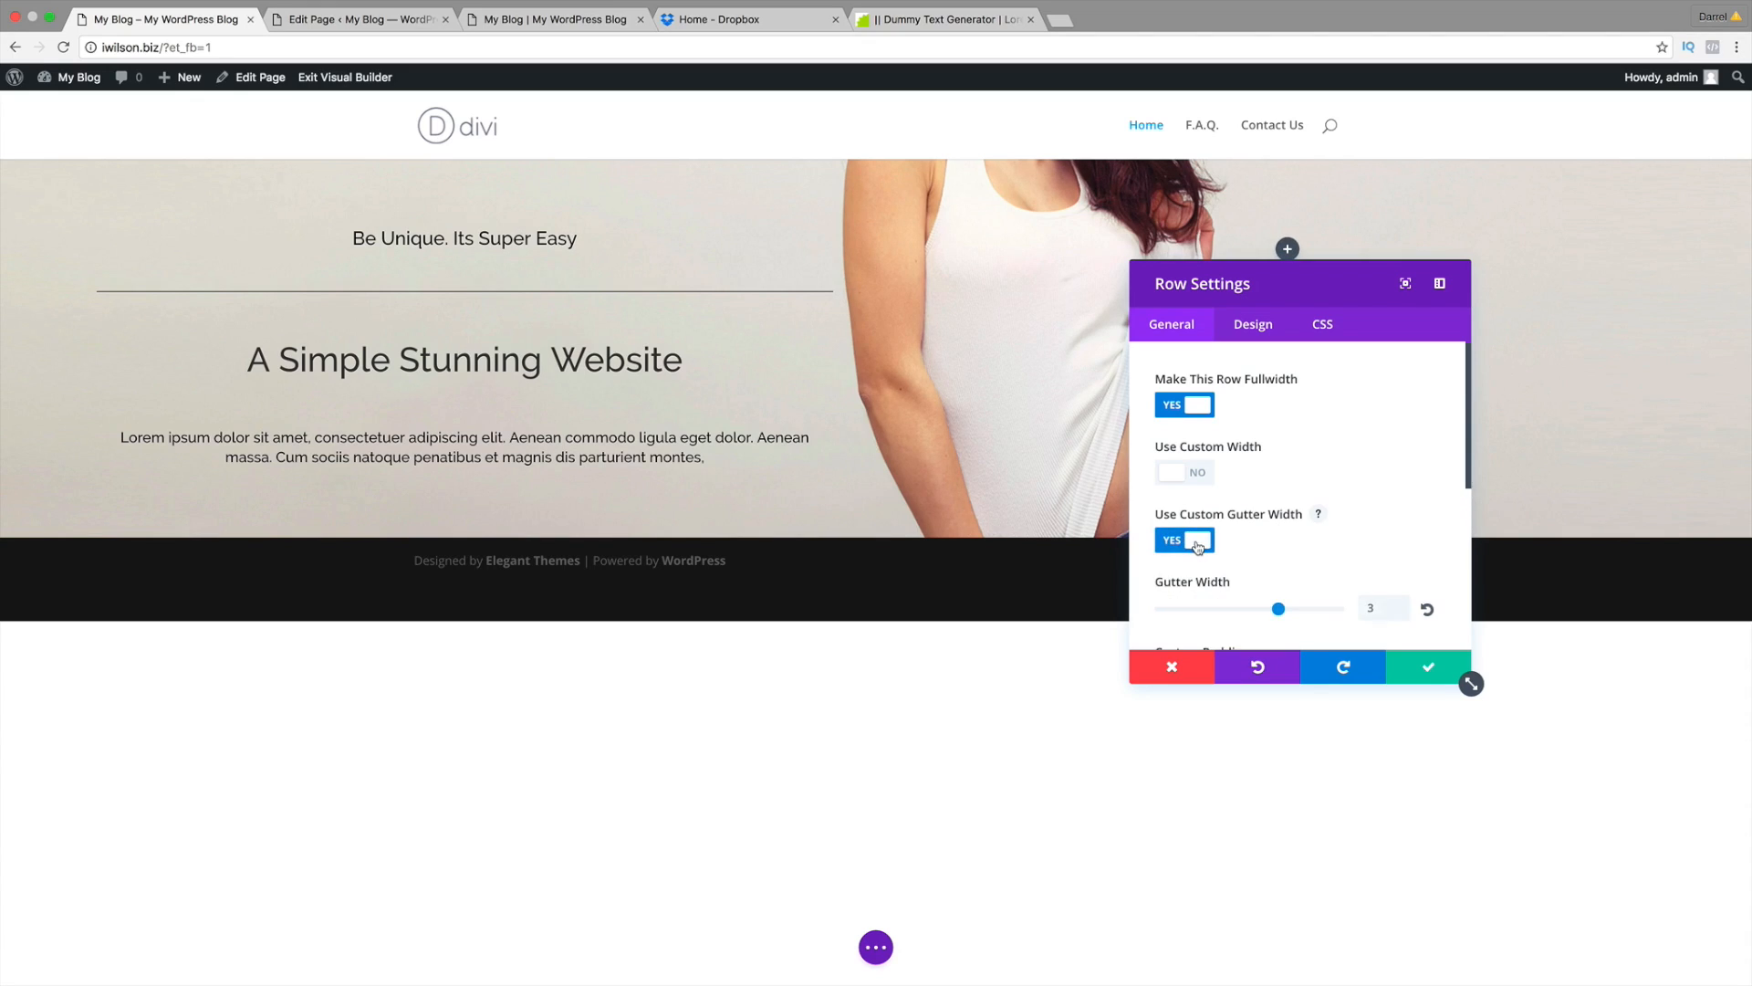
left_click_drag(1231, 614, 1159, 610)
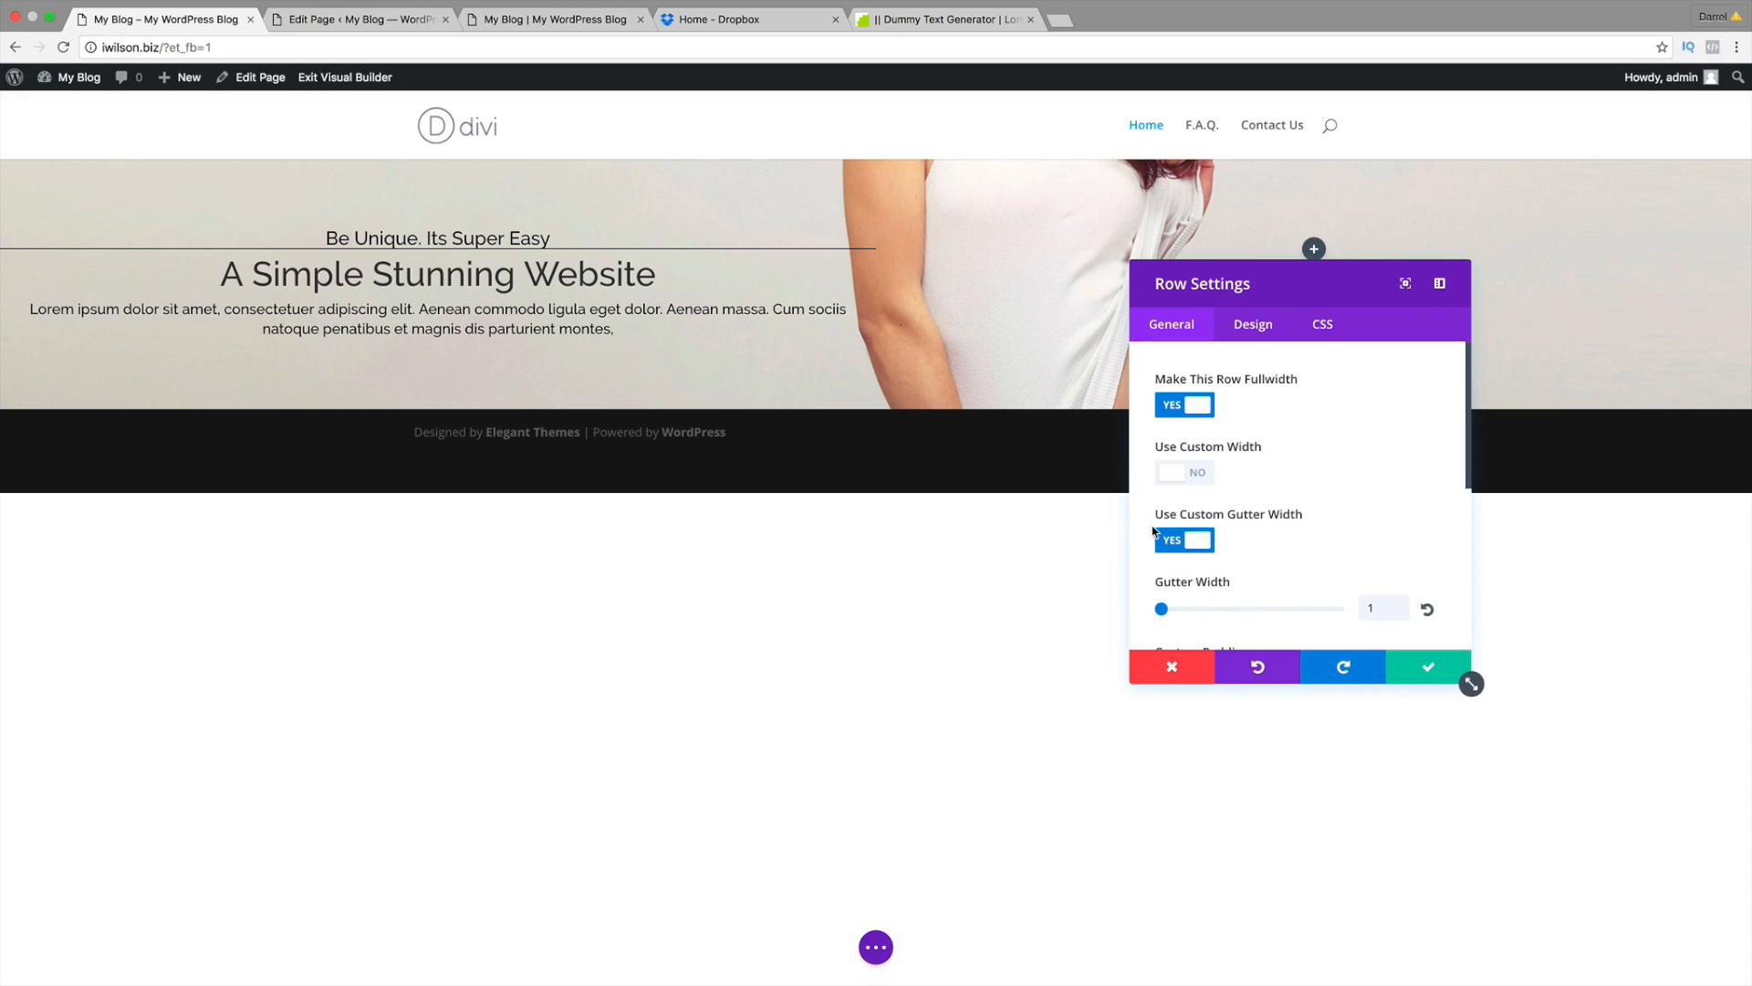
left_click(1214, 542)
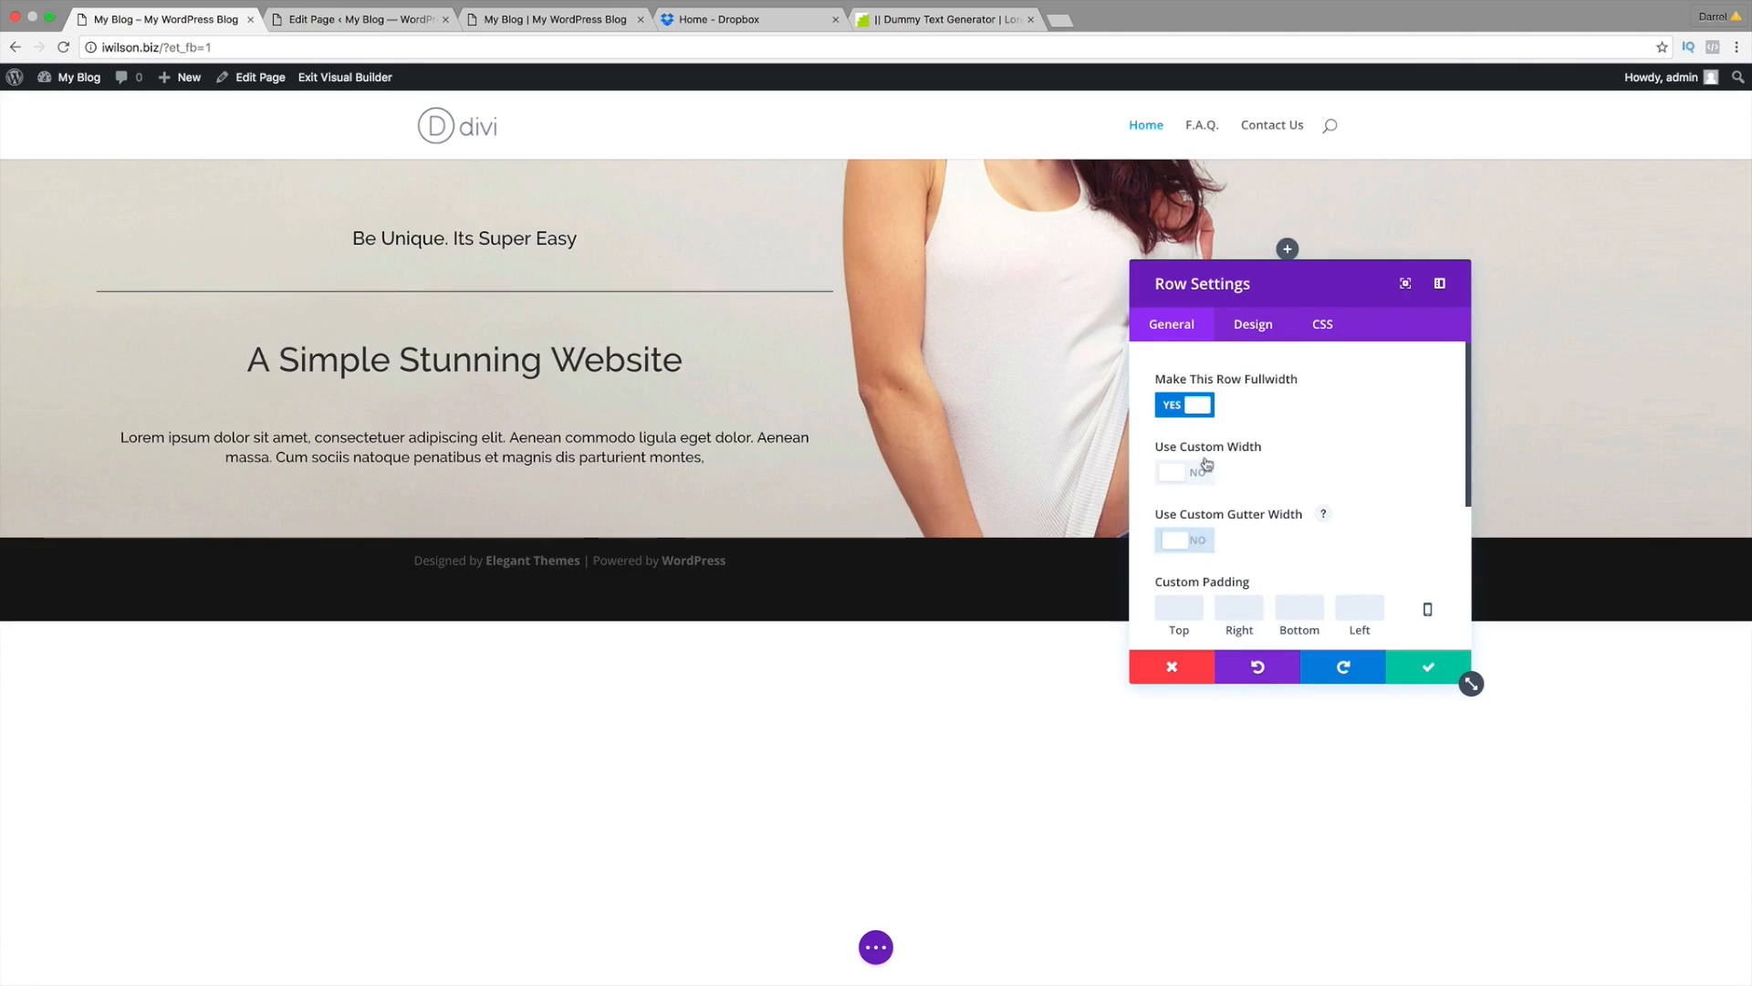
left_click(1203, 400)
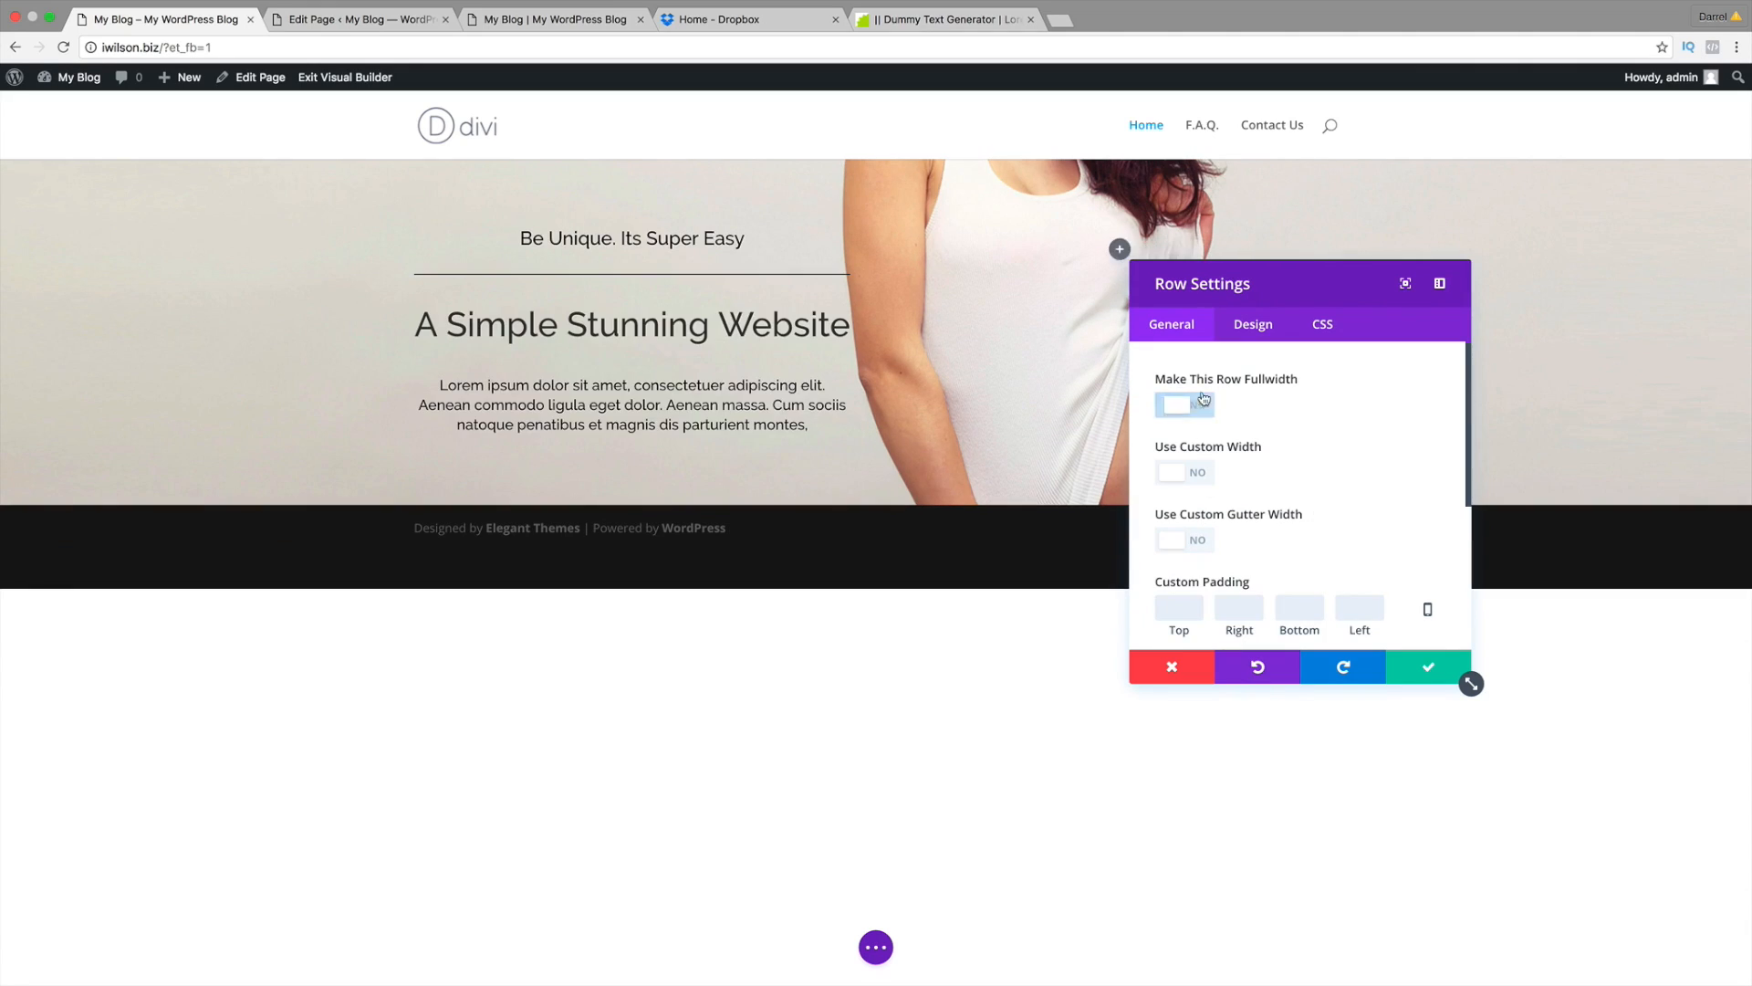
left_click(1415, 669)
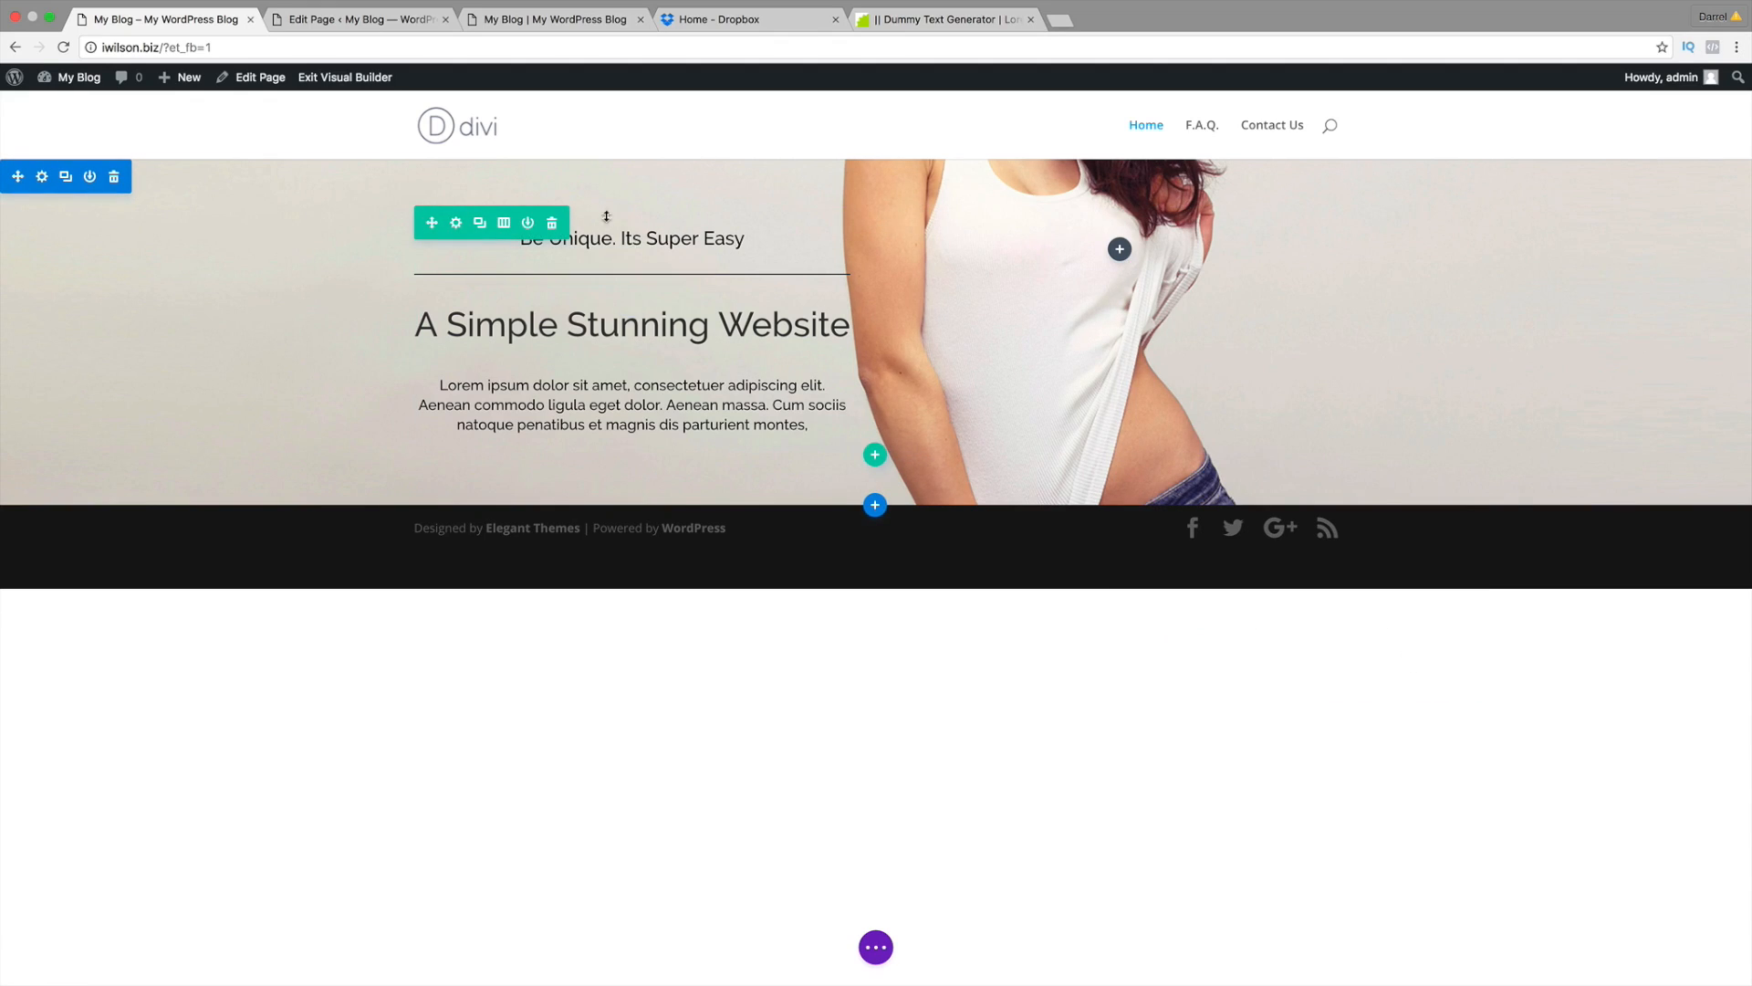
Step: Compare with the reference site and back-end layout, checking the tagline and divider settings
left_click(567, 25)
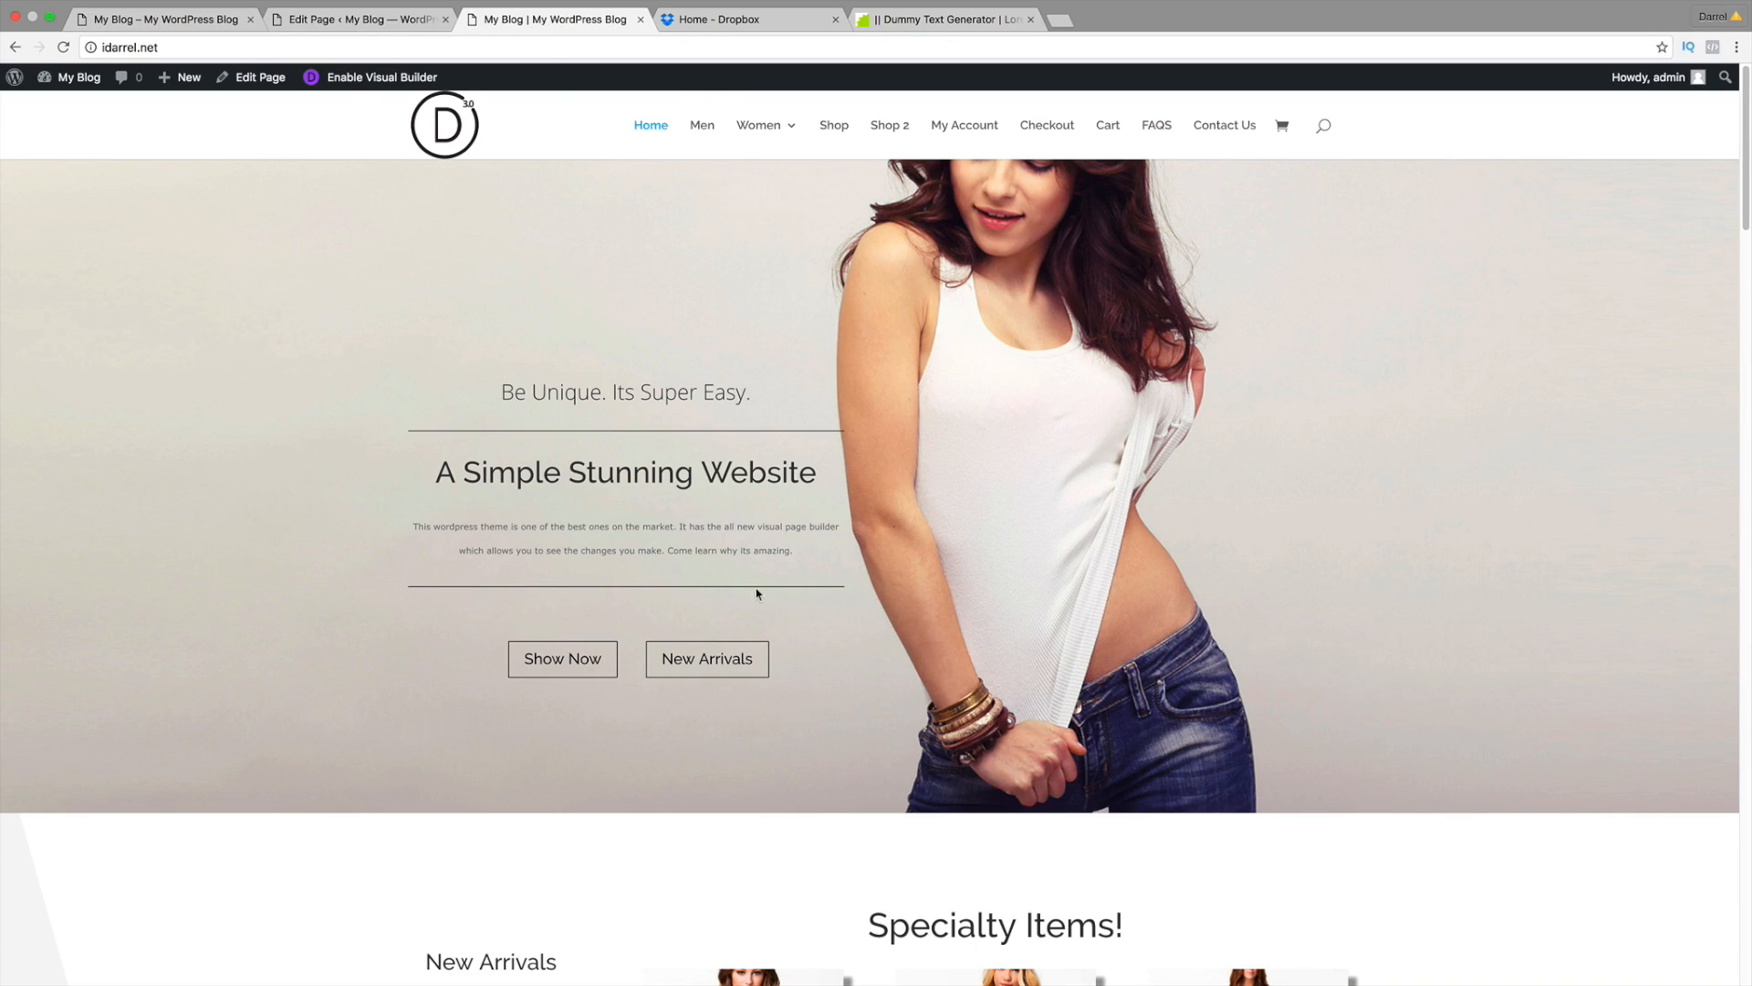
left_click(337, 23)
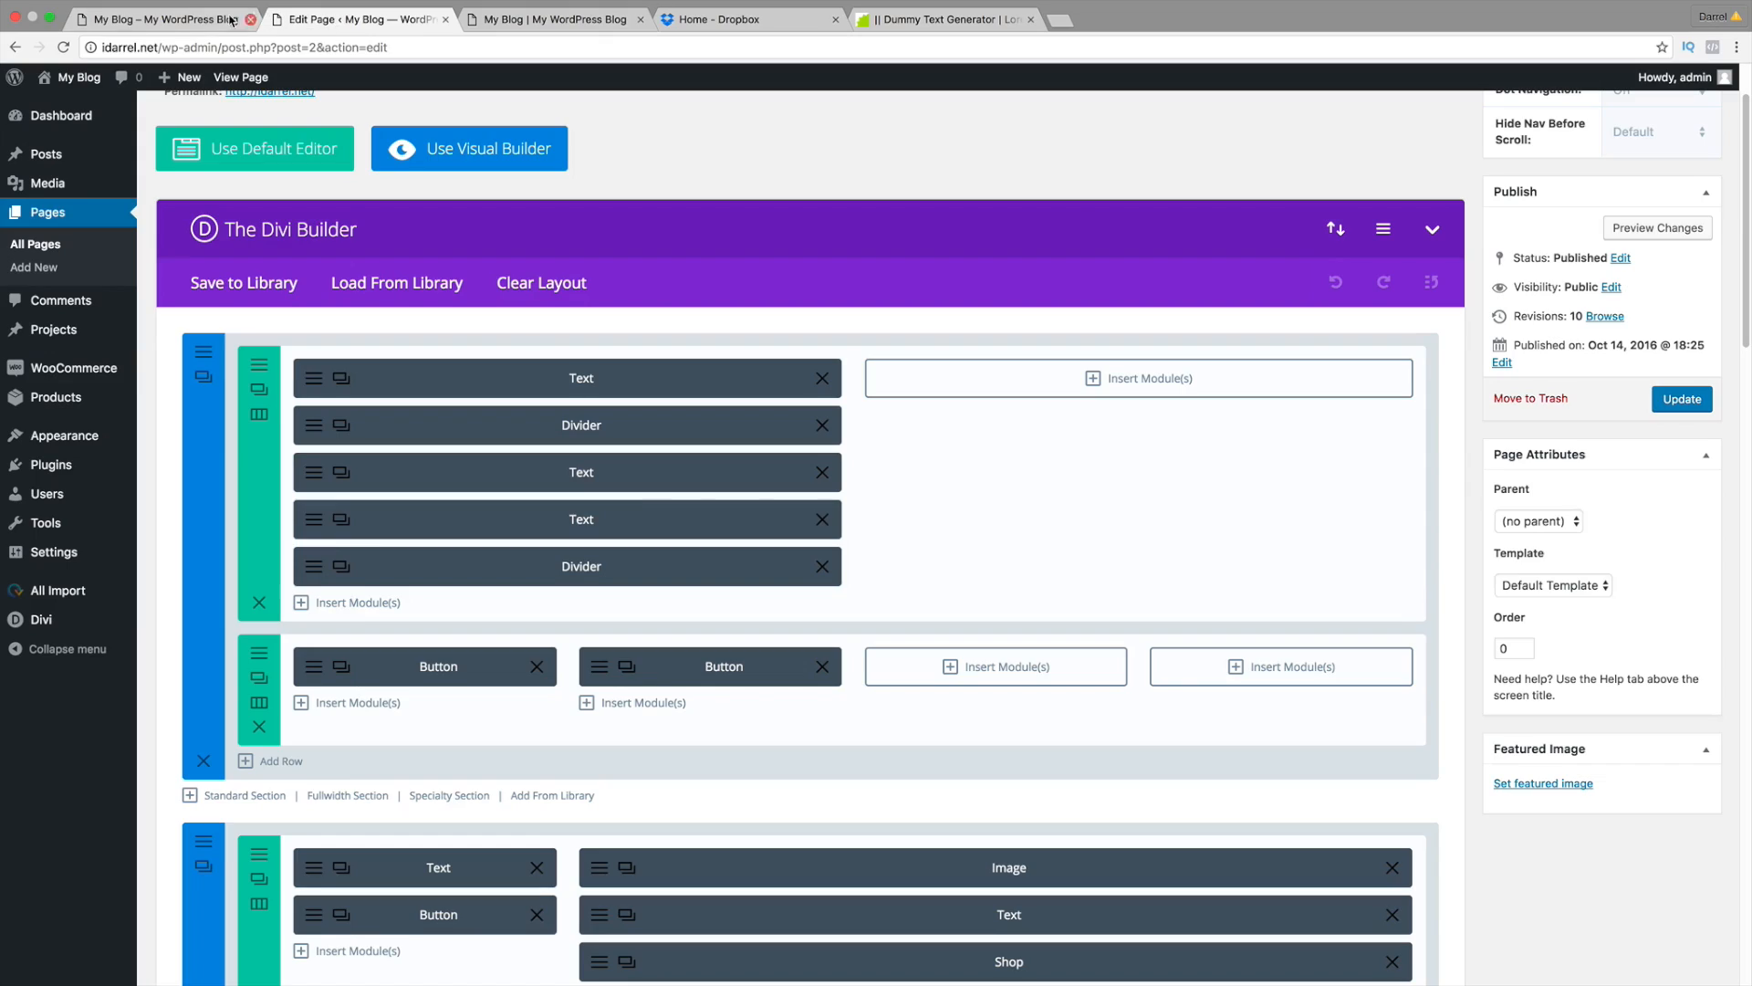
left_click(243, 19)
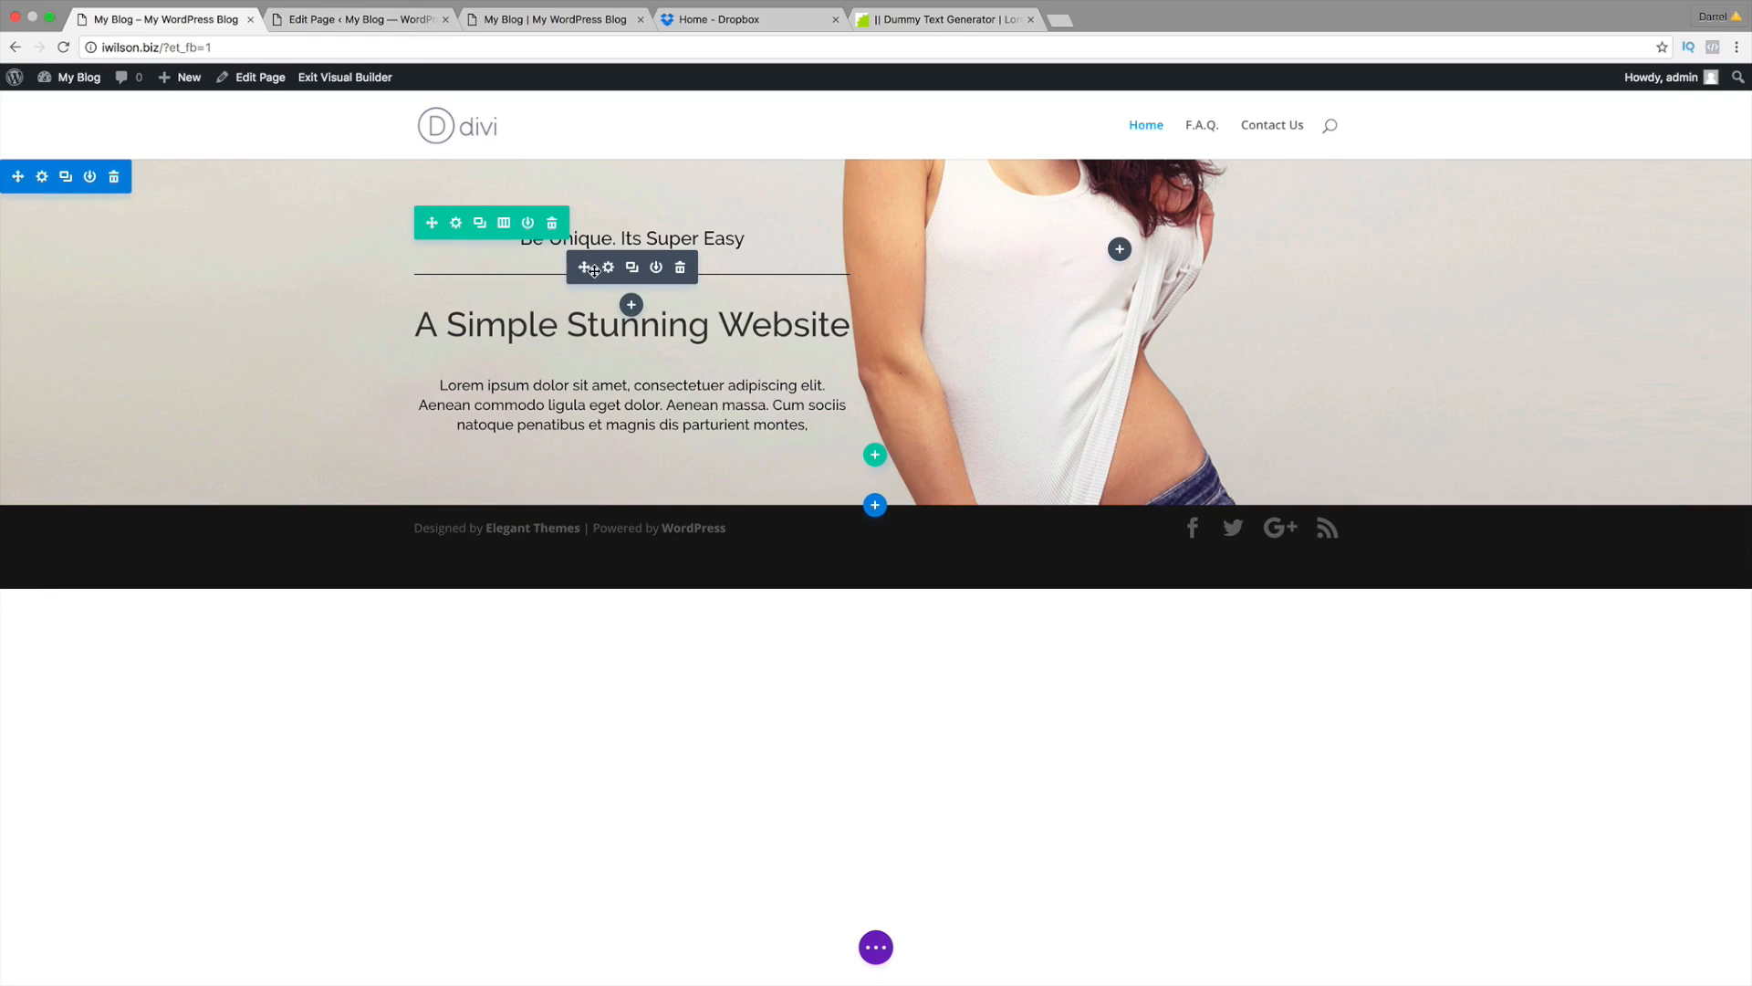
left_click(613, 271)
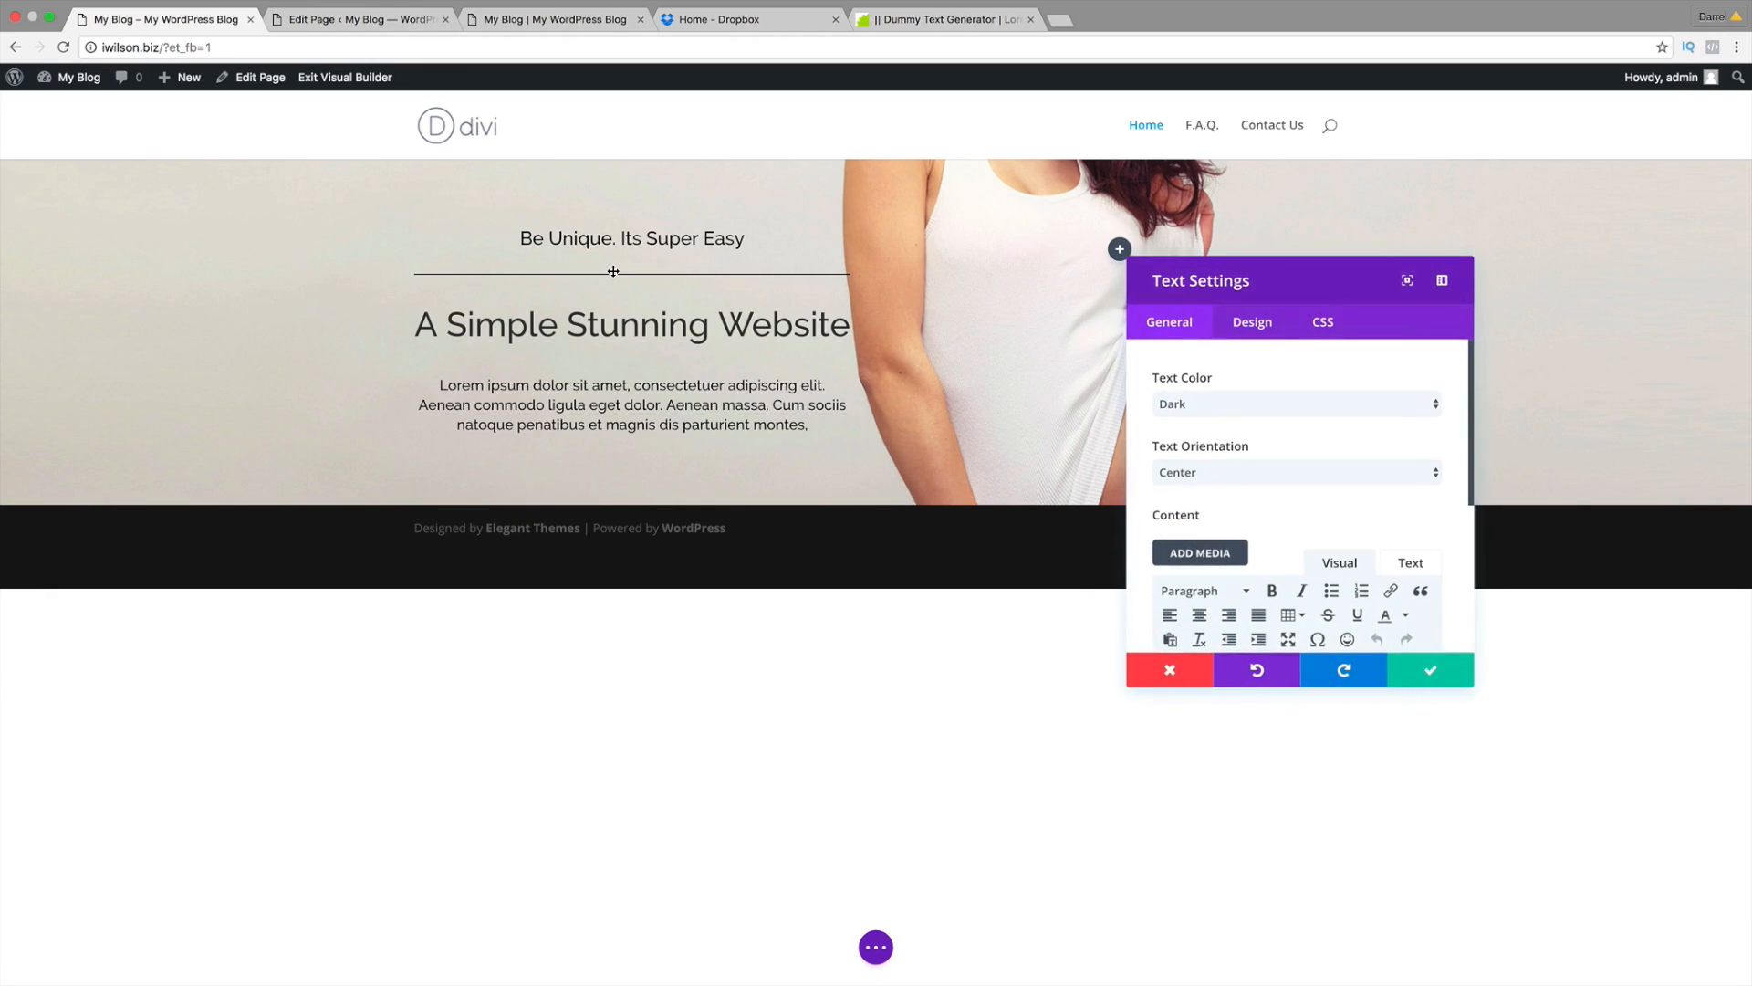
left_click(1170, 670)
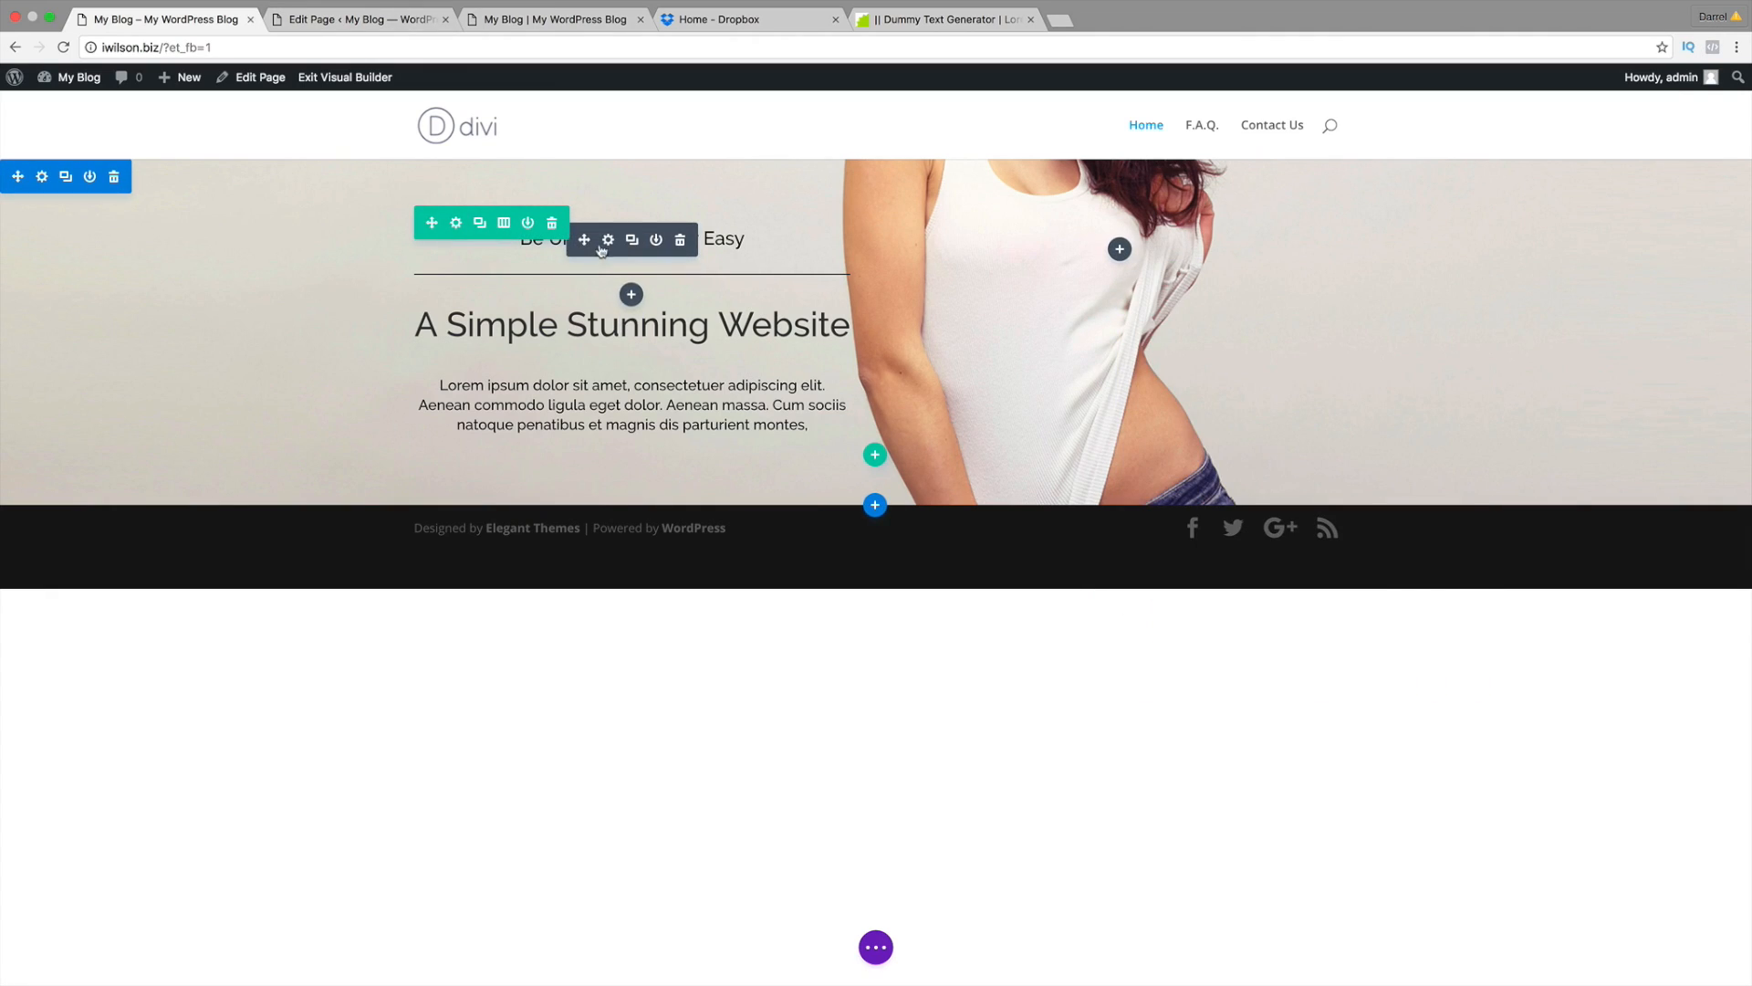
left_click(610, 240)
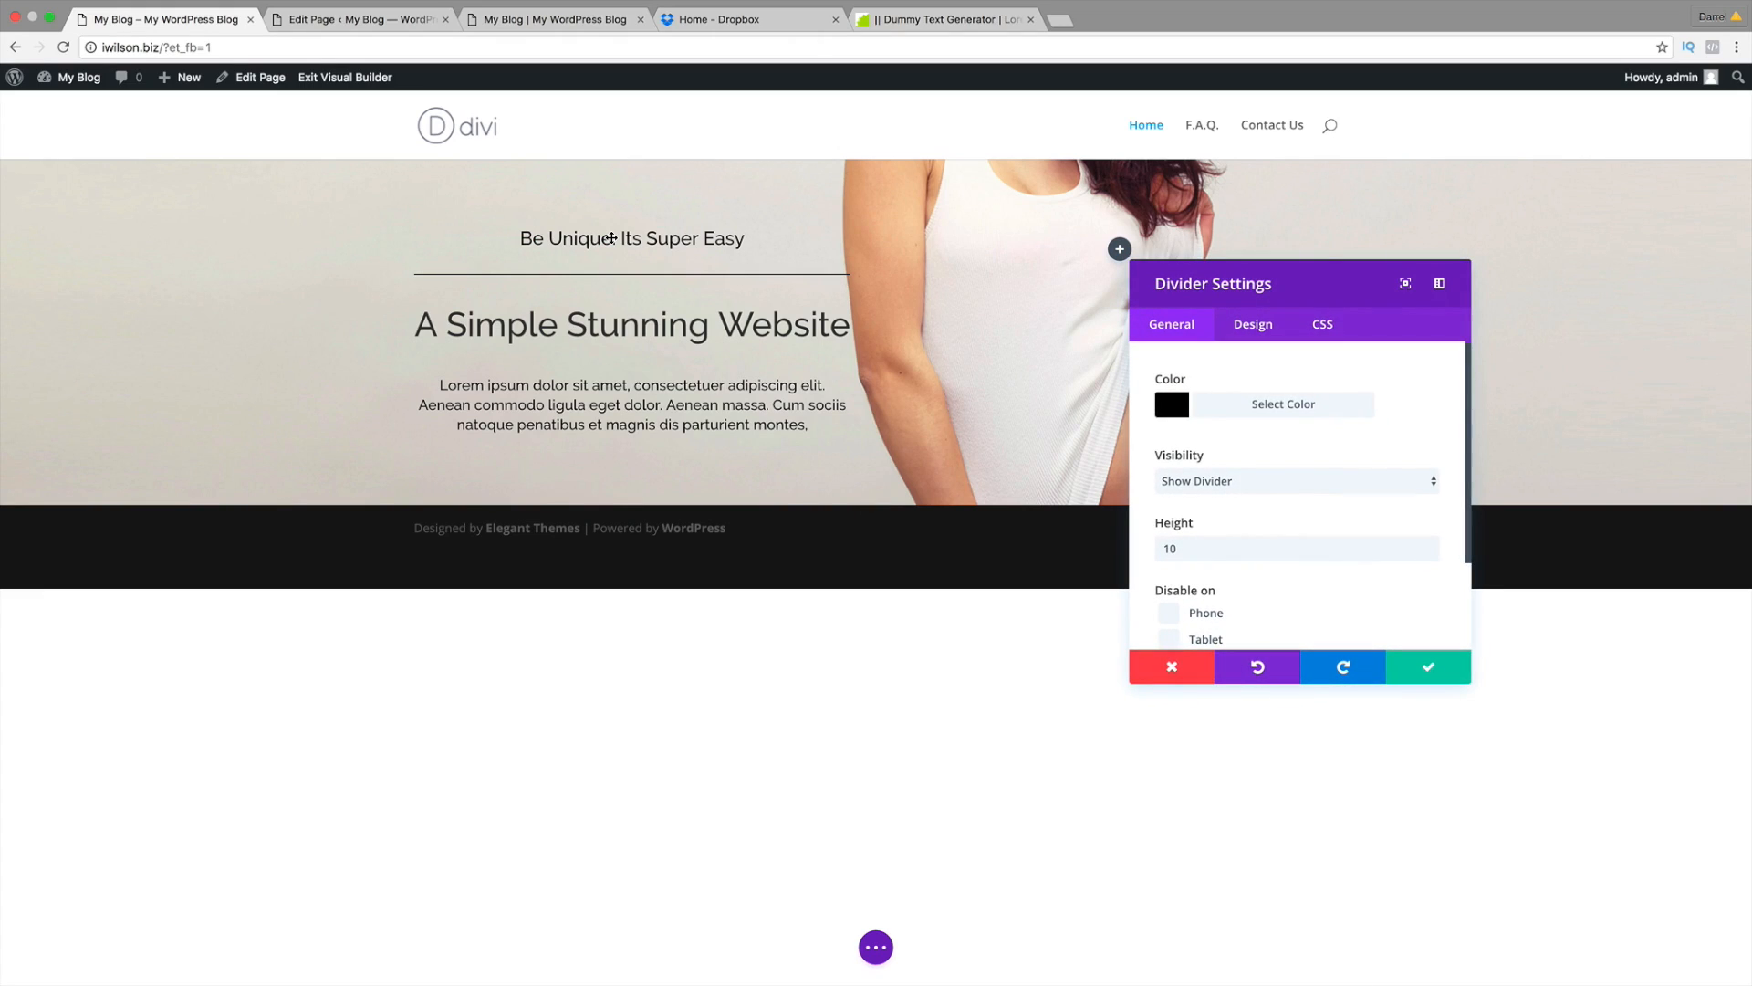
left_click(1148, 674)
Step: Duplicate the divider, move the copy below the main heading, and check the back-end layout
mouse_move(620, 256)
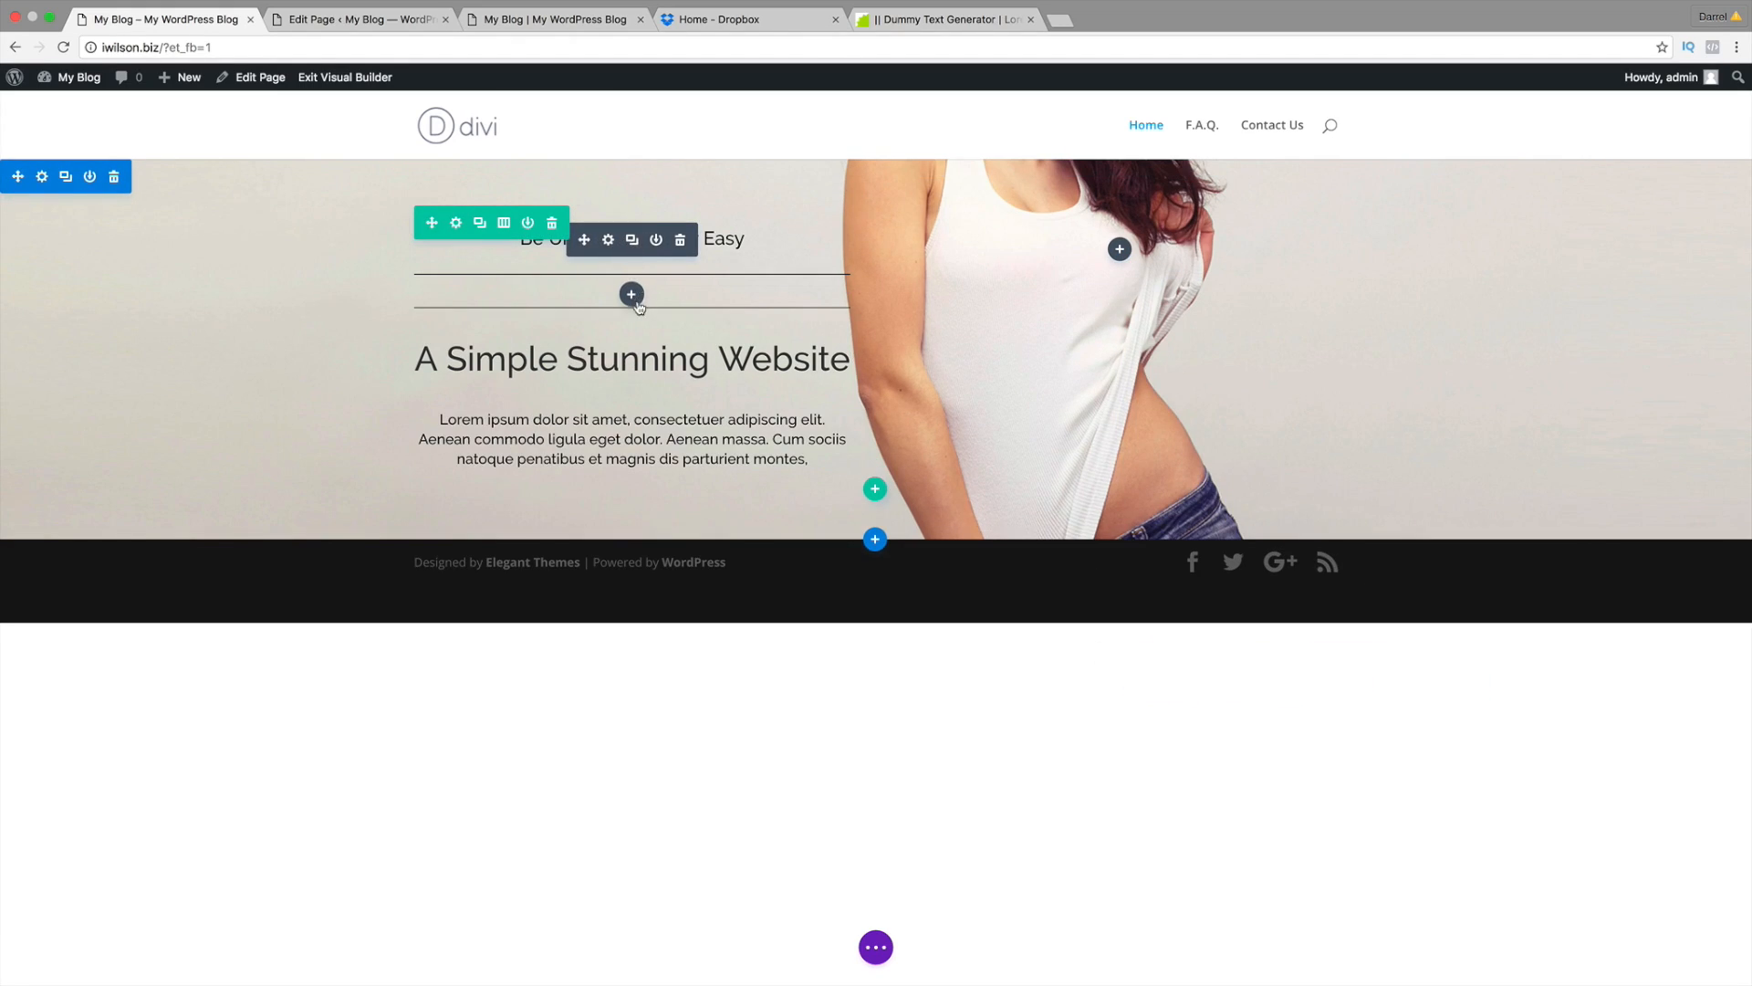
left_click(633, 241)
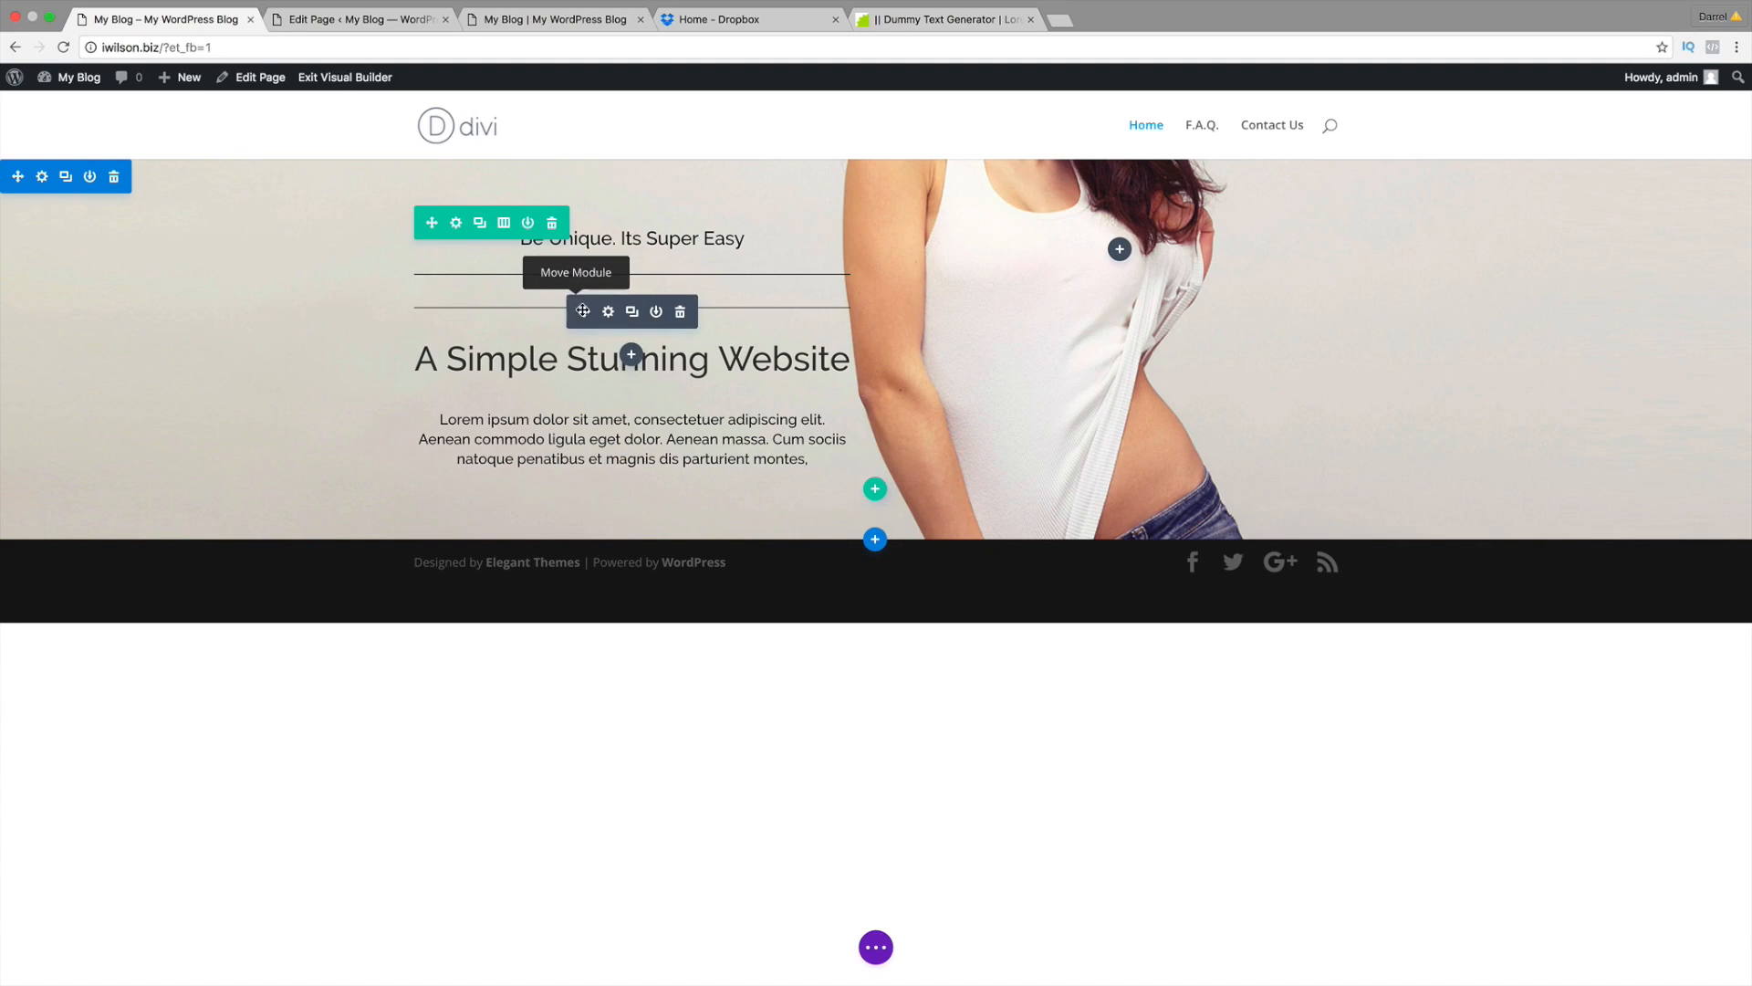
mouse_move(585, 317)
left_mouse_down()
mouse_move(587, 441)
mouse_move(586, 311)
left_mouse_up()
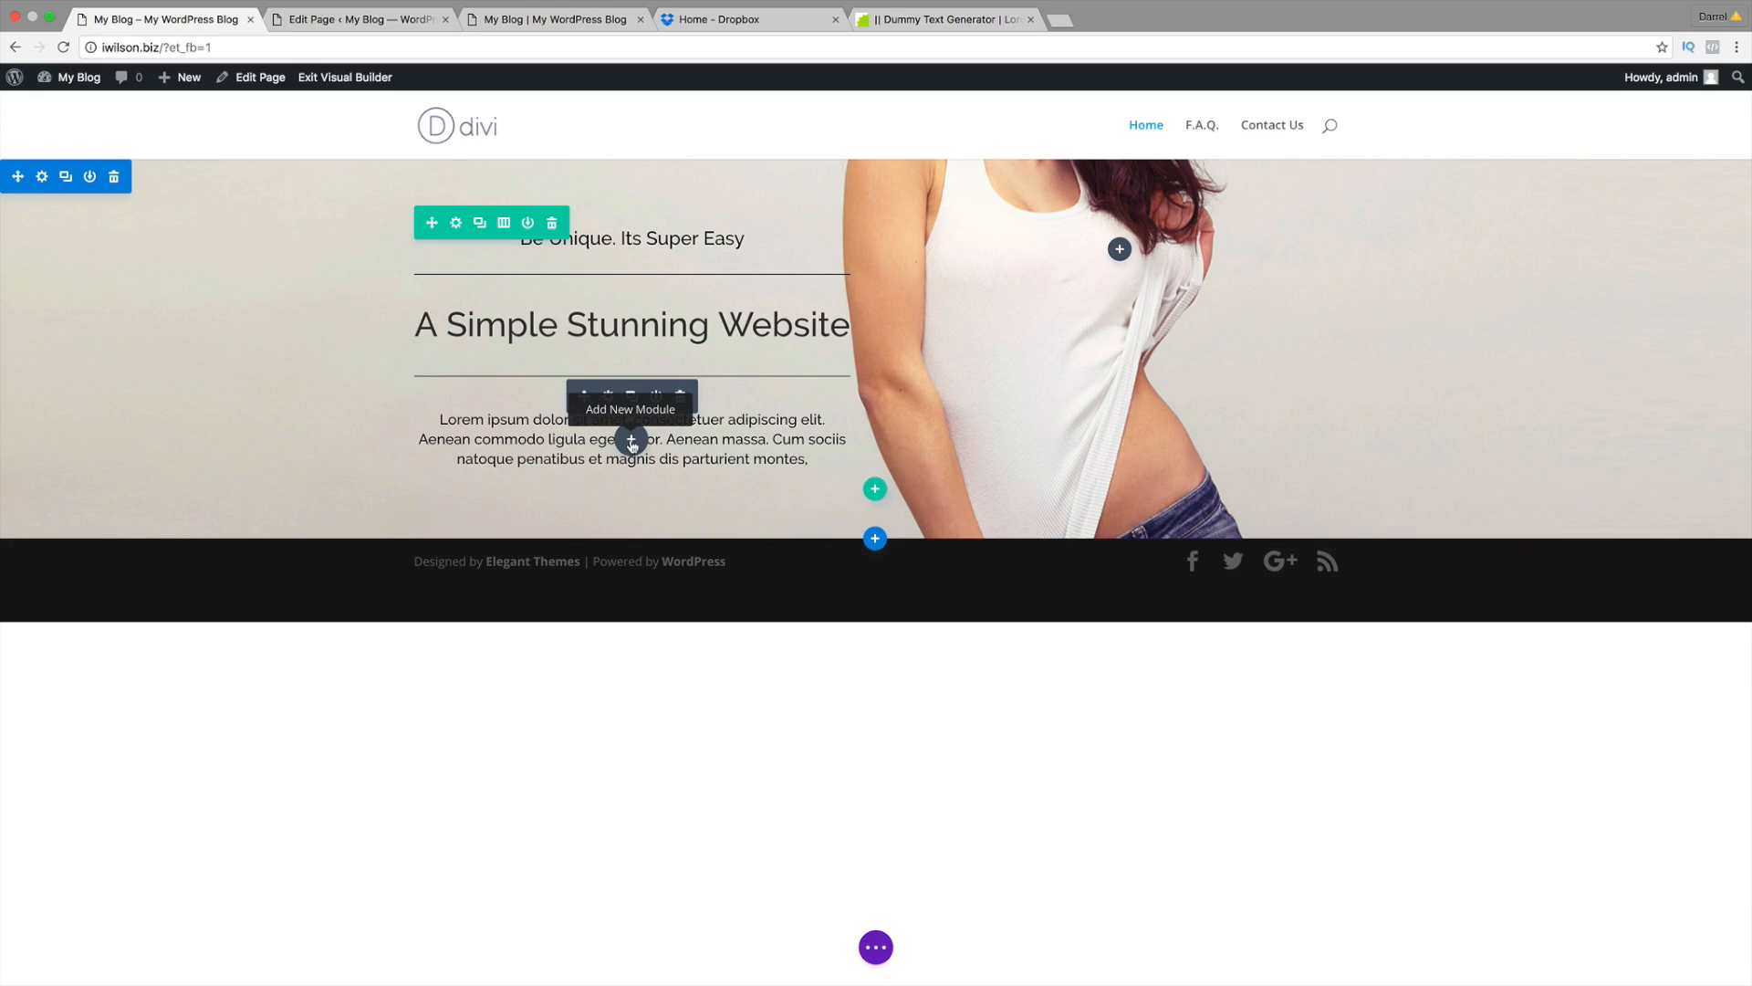
left_click(408, 13)
scroll(438, 365, "down", 3)
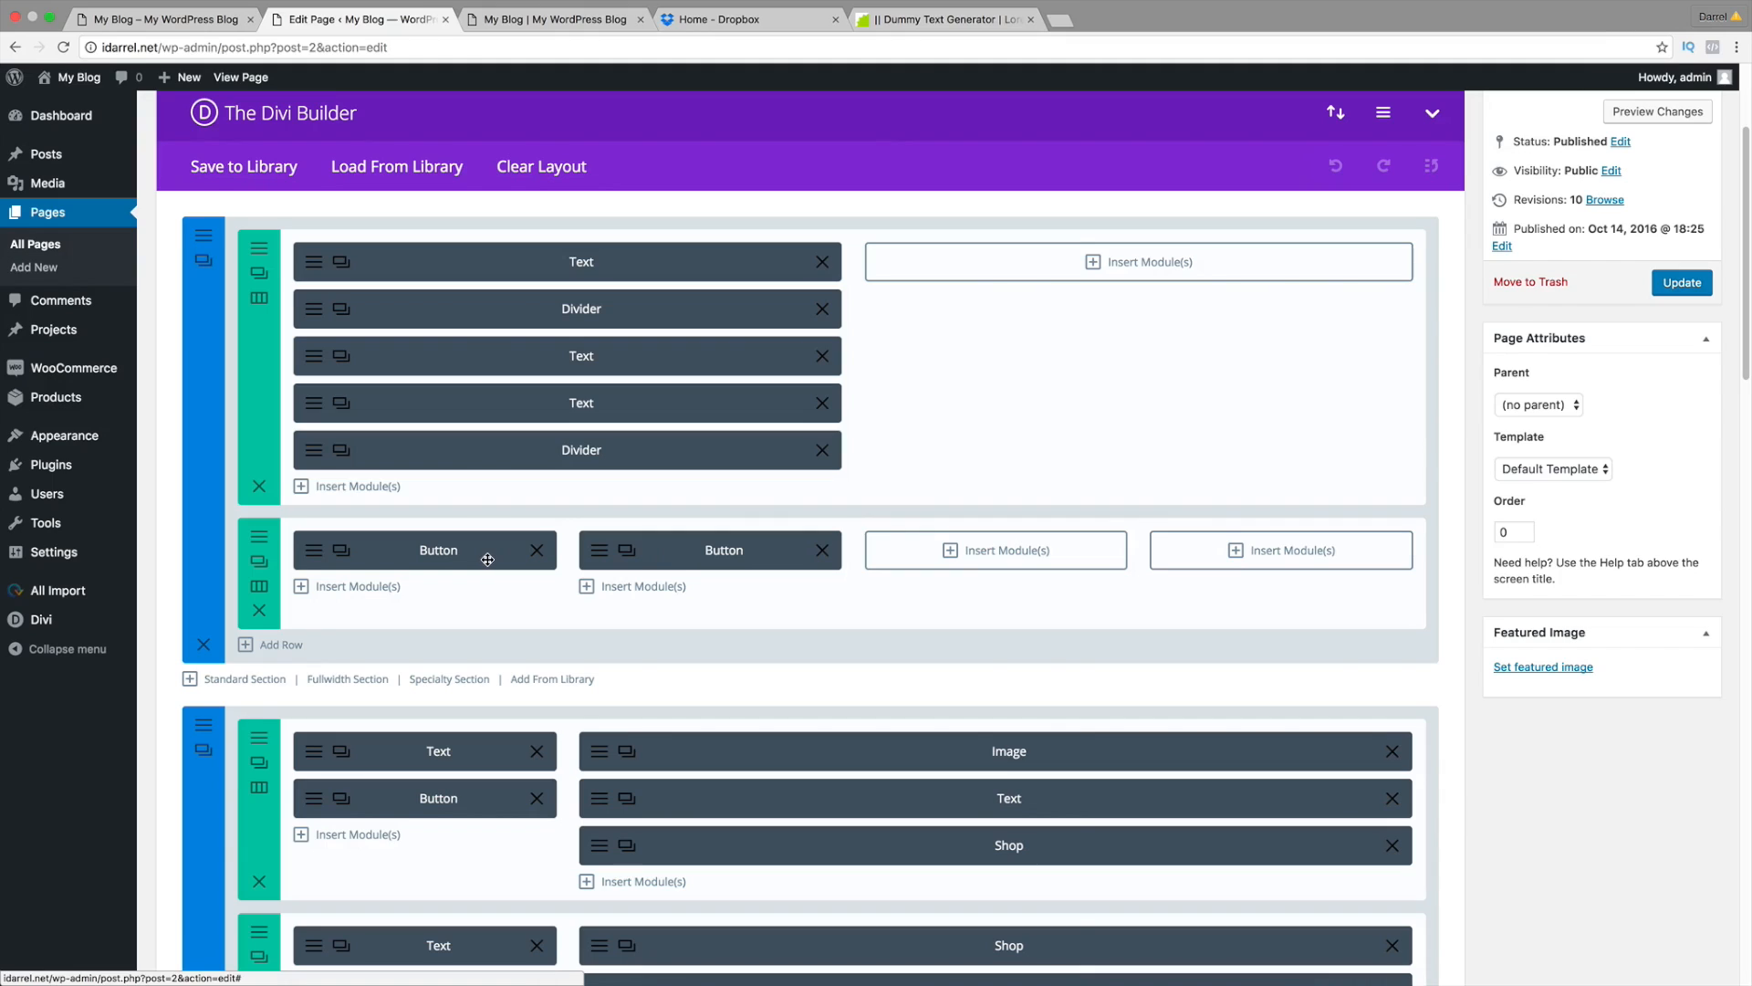
left_click(168, 18)
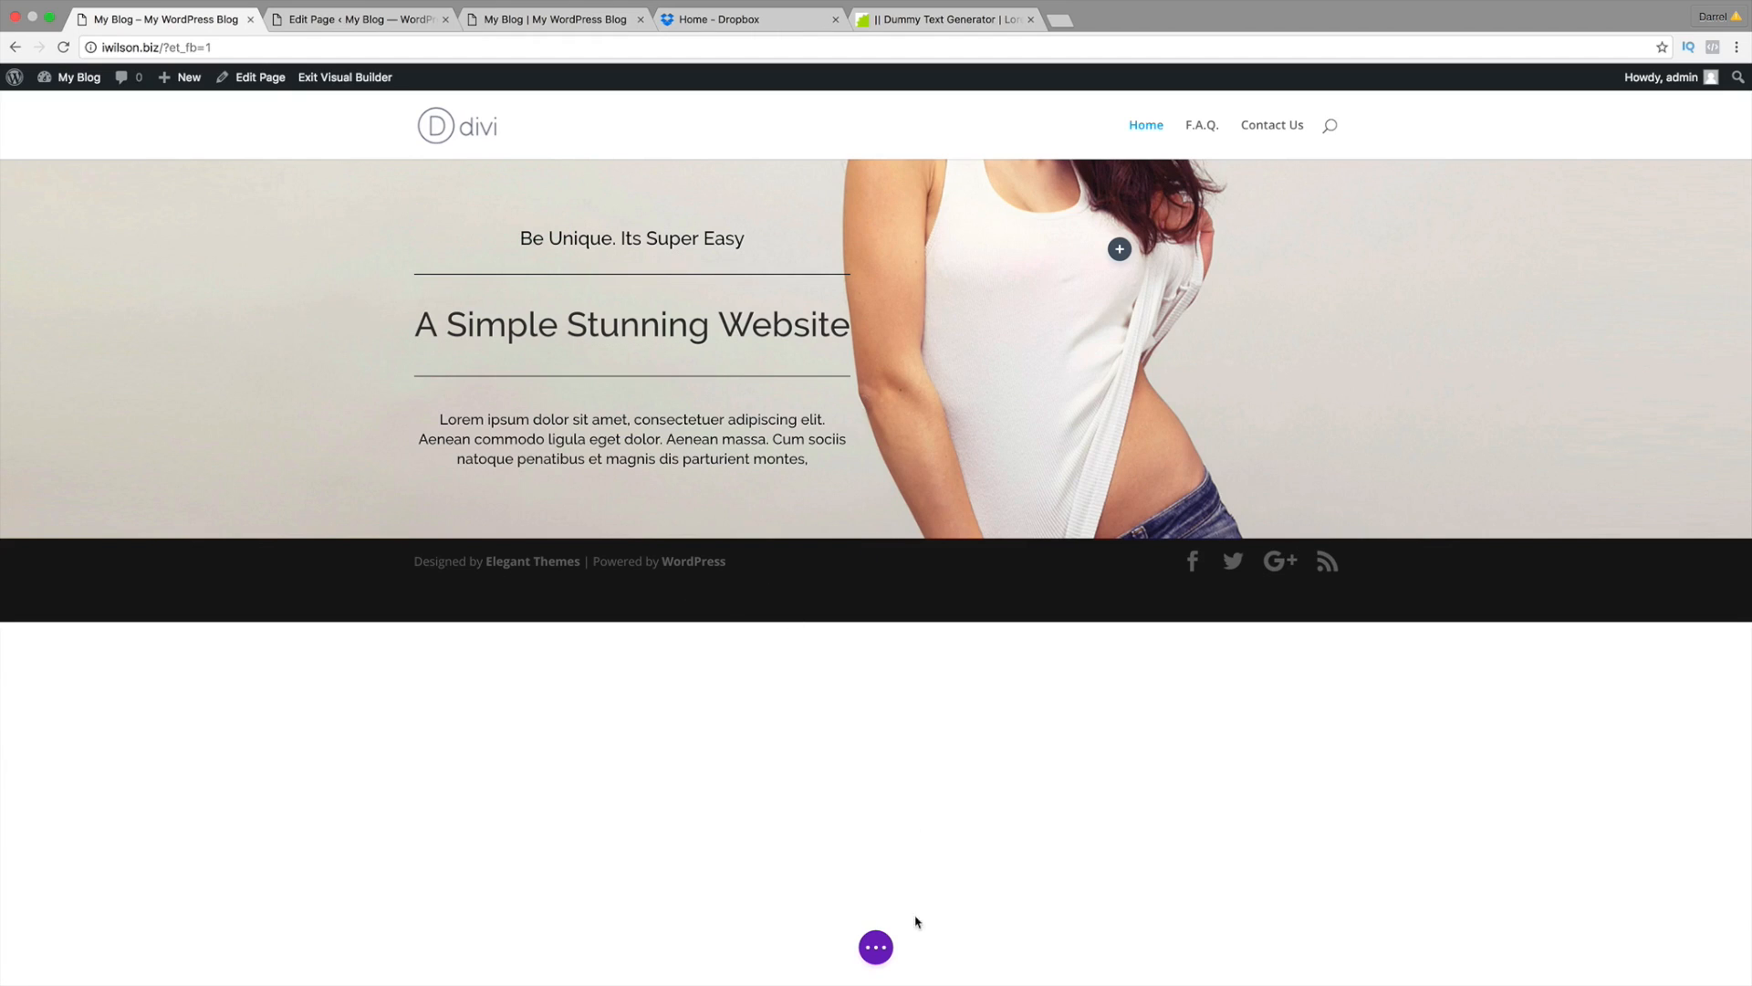
left_click(872, 954)
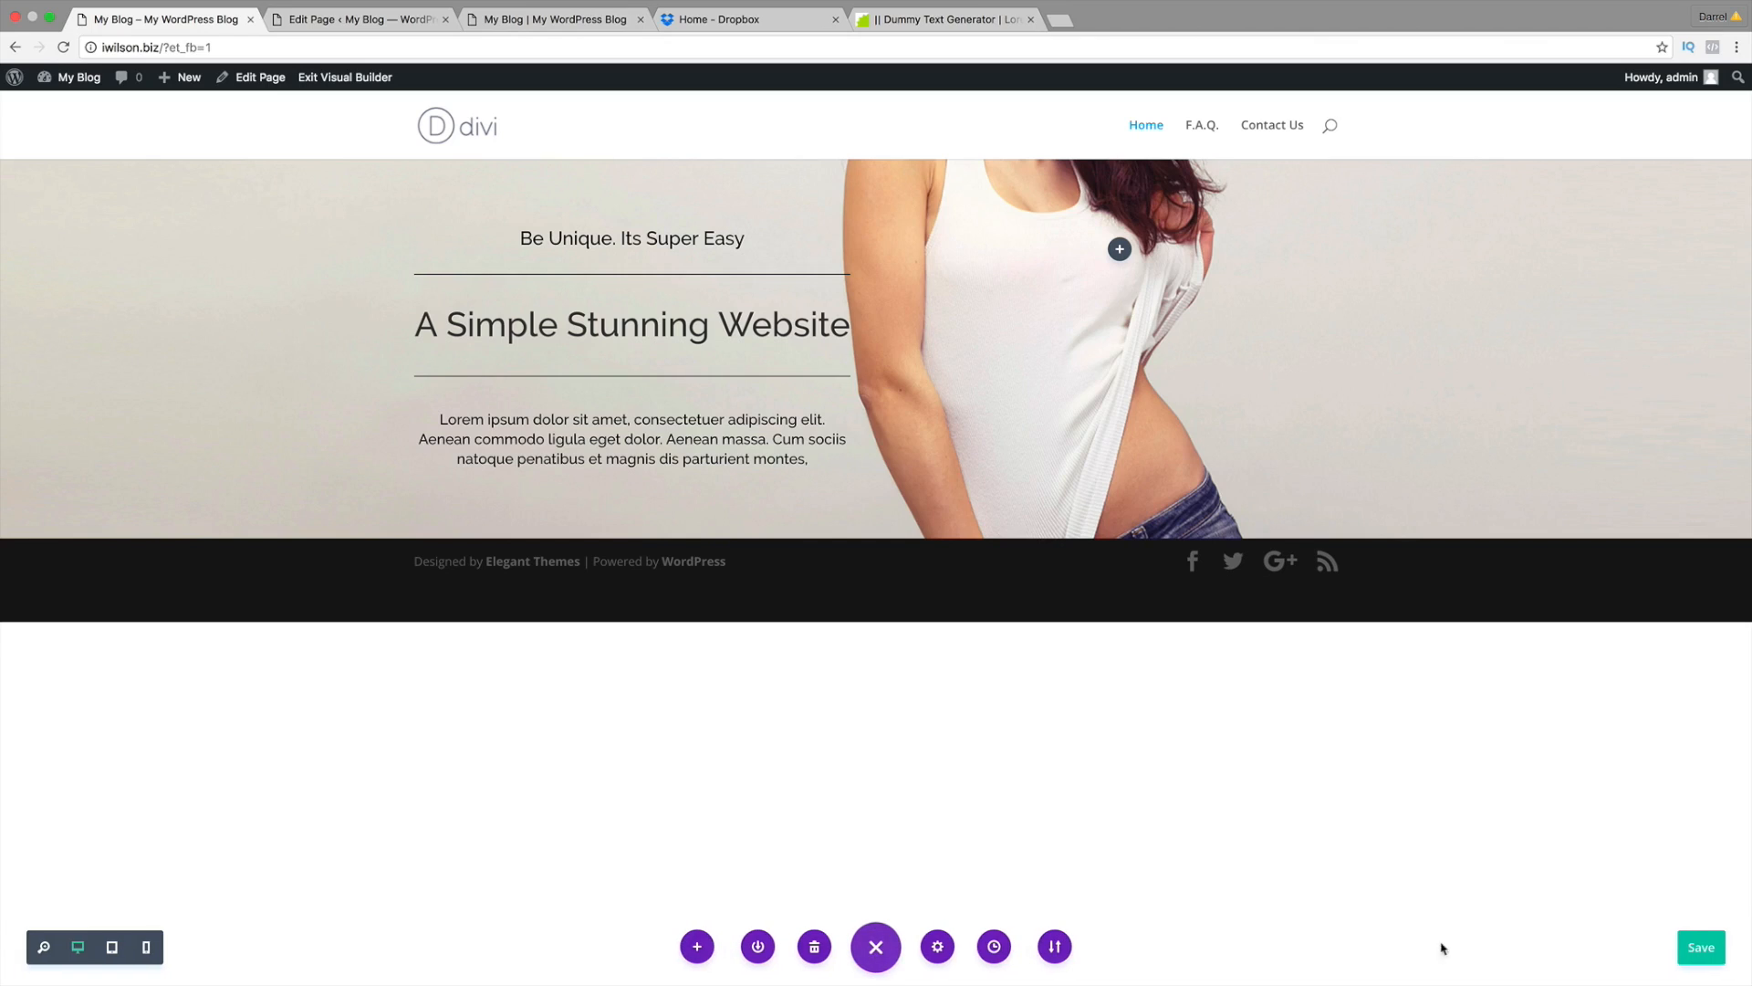
Step: Save the page, then add a Regular section below the hero with a four-column row
left_click(1702, 949)
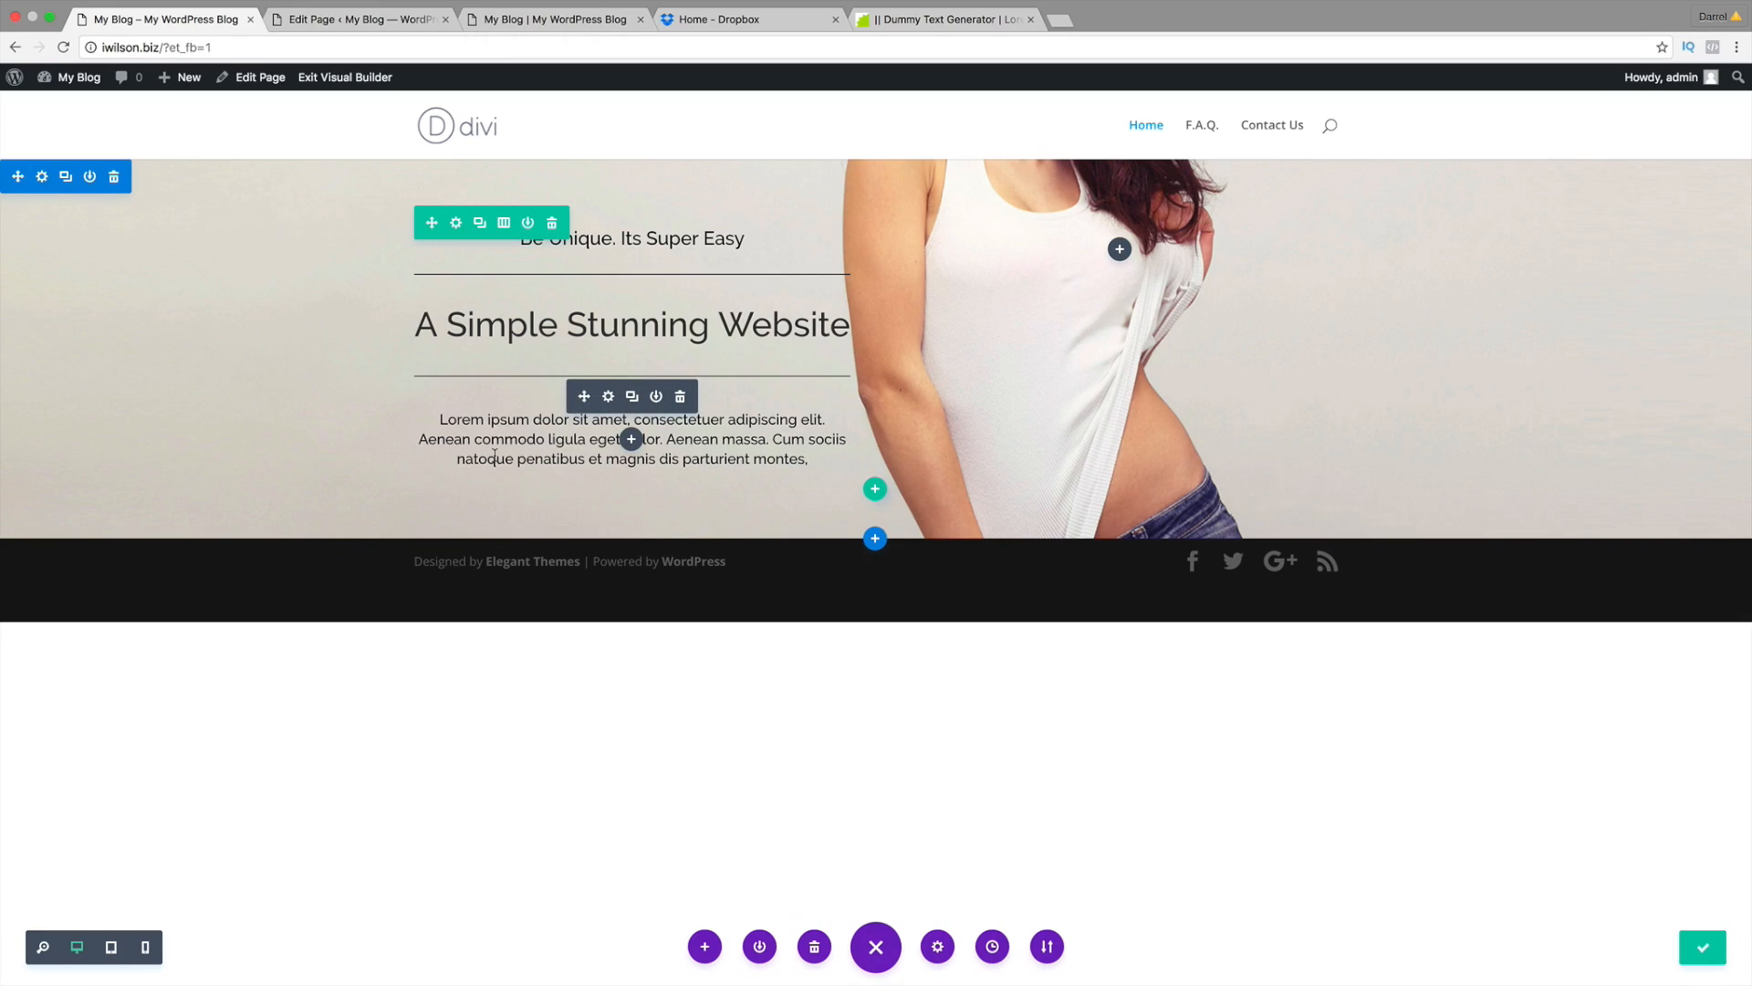
left_click(875, 539)
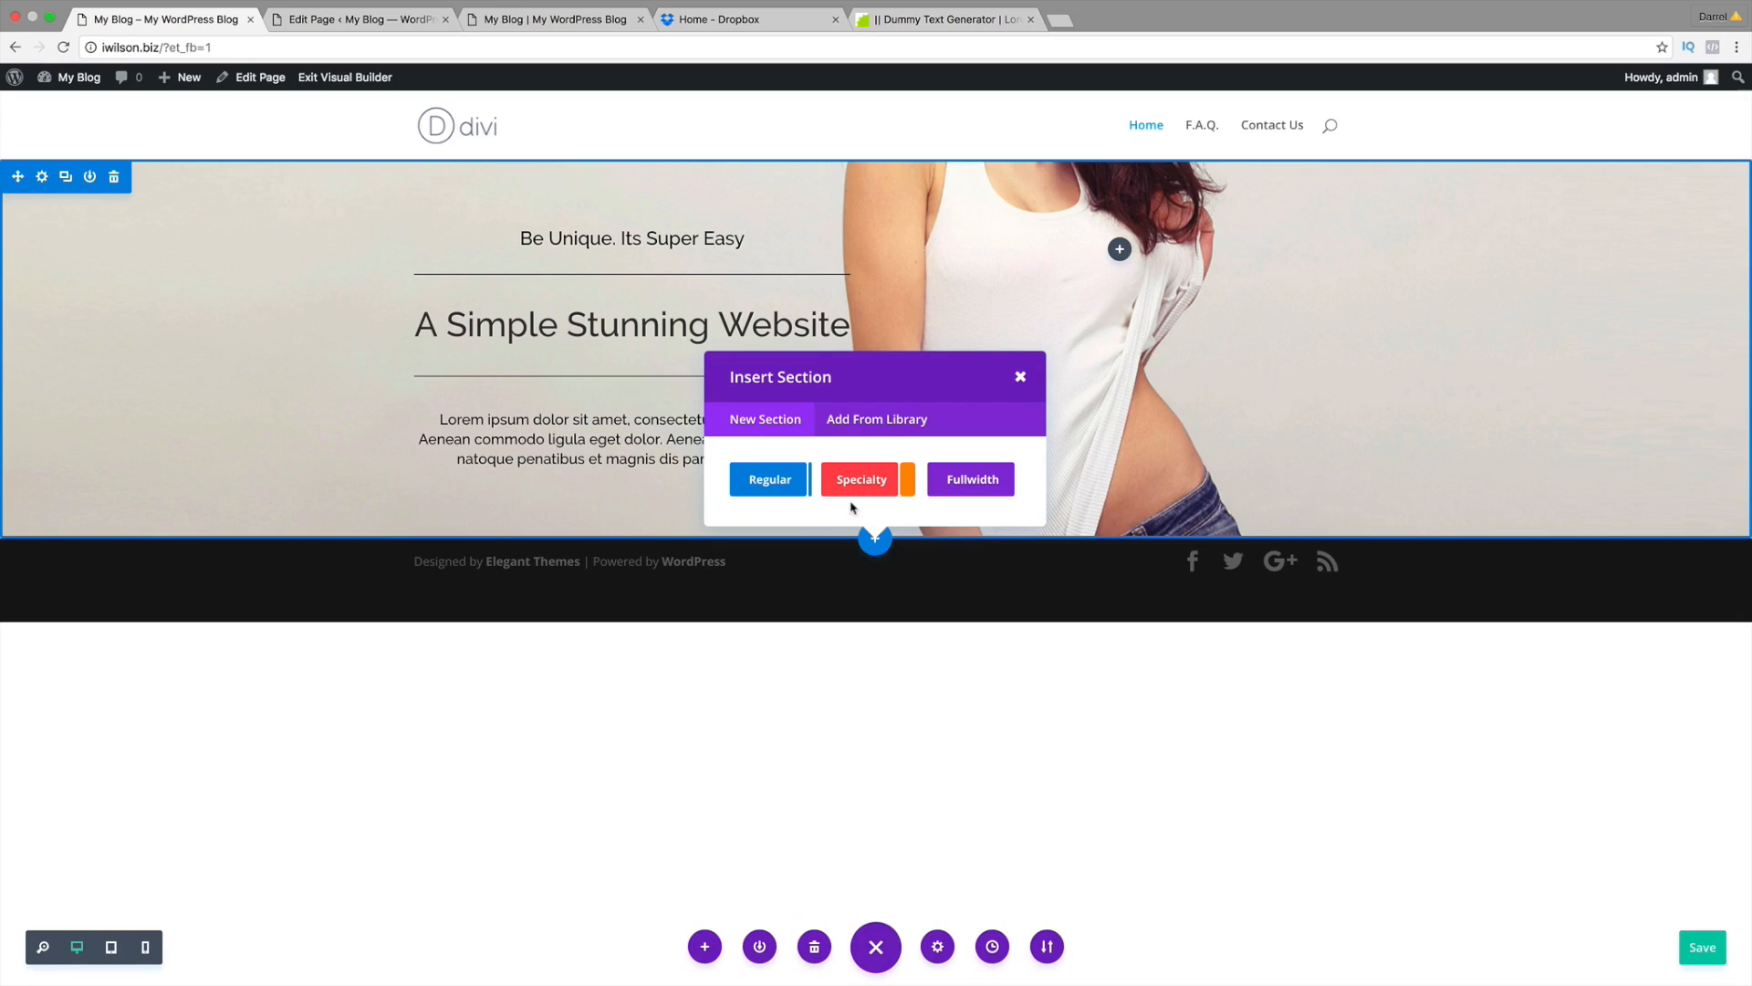
left_click(786, 489)
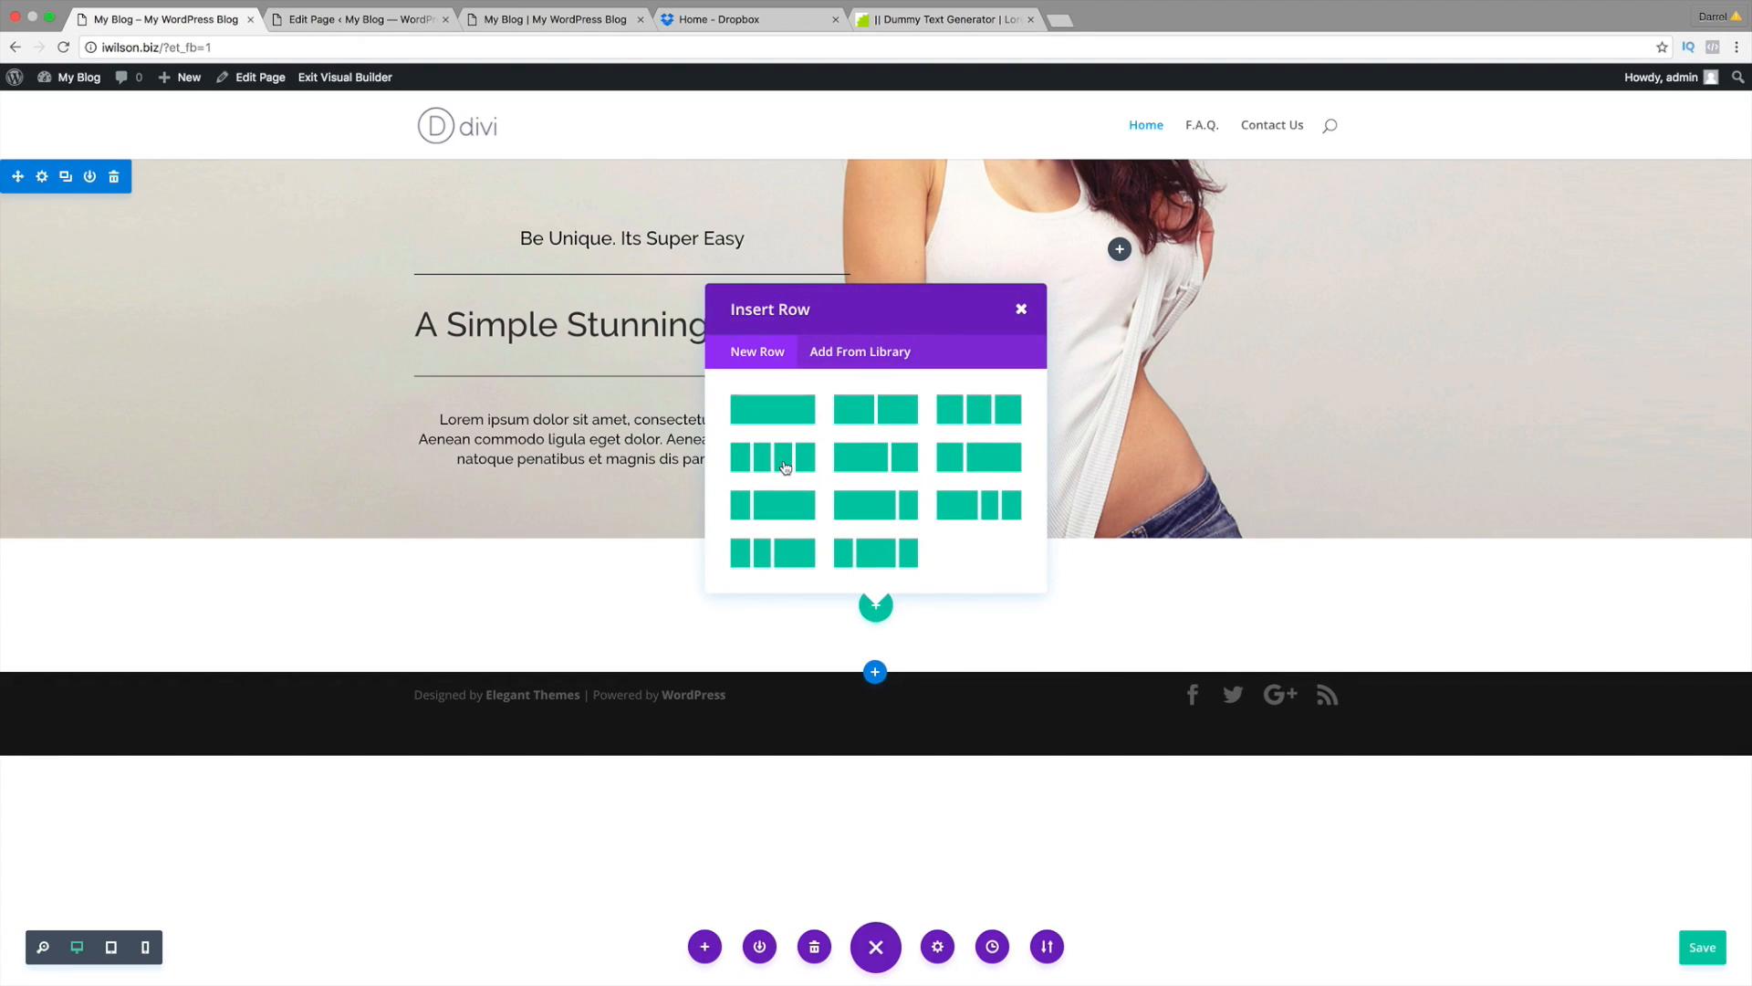
left_click(786, 467)
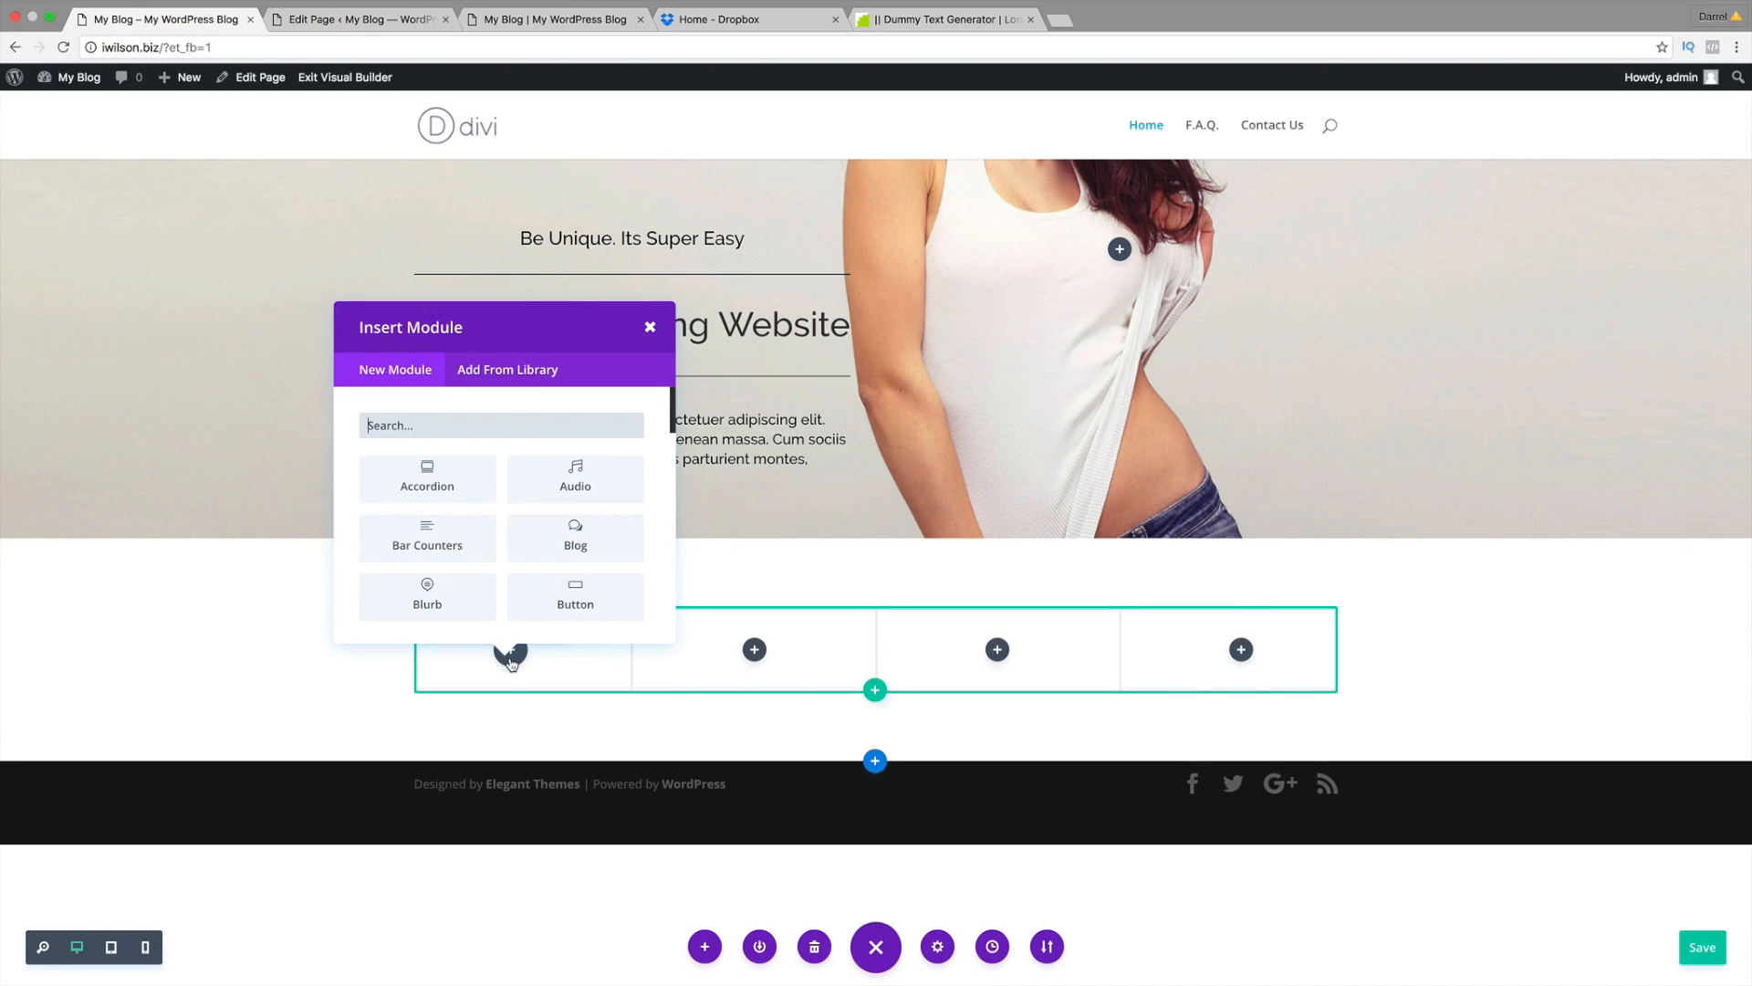
Step: Add a button module to the first column and center it
left_click(575, 595)
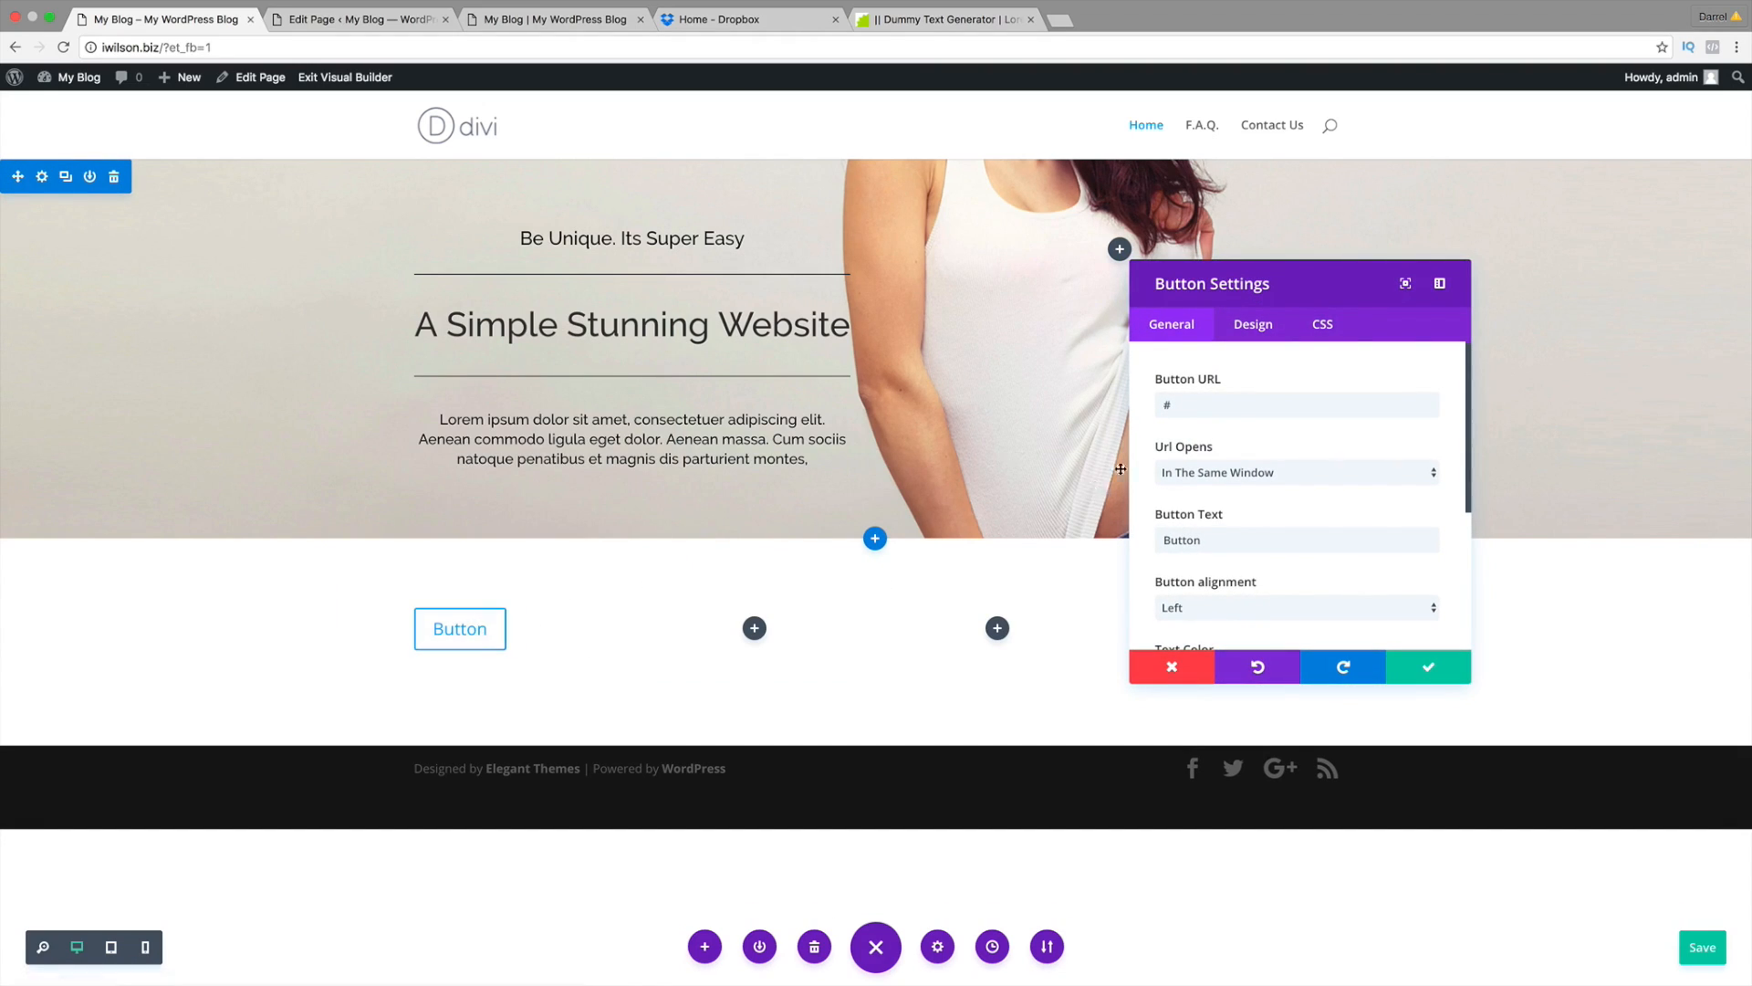
scroll(1226, 492, "down", 2)
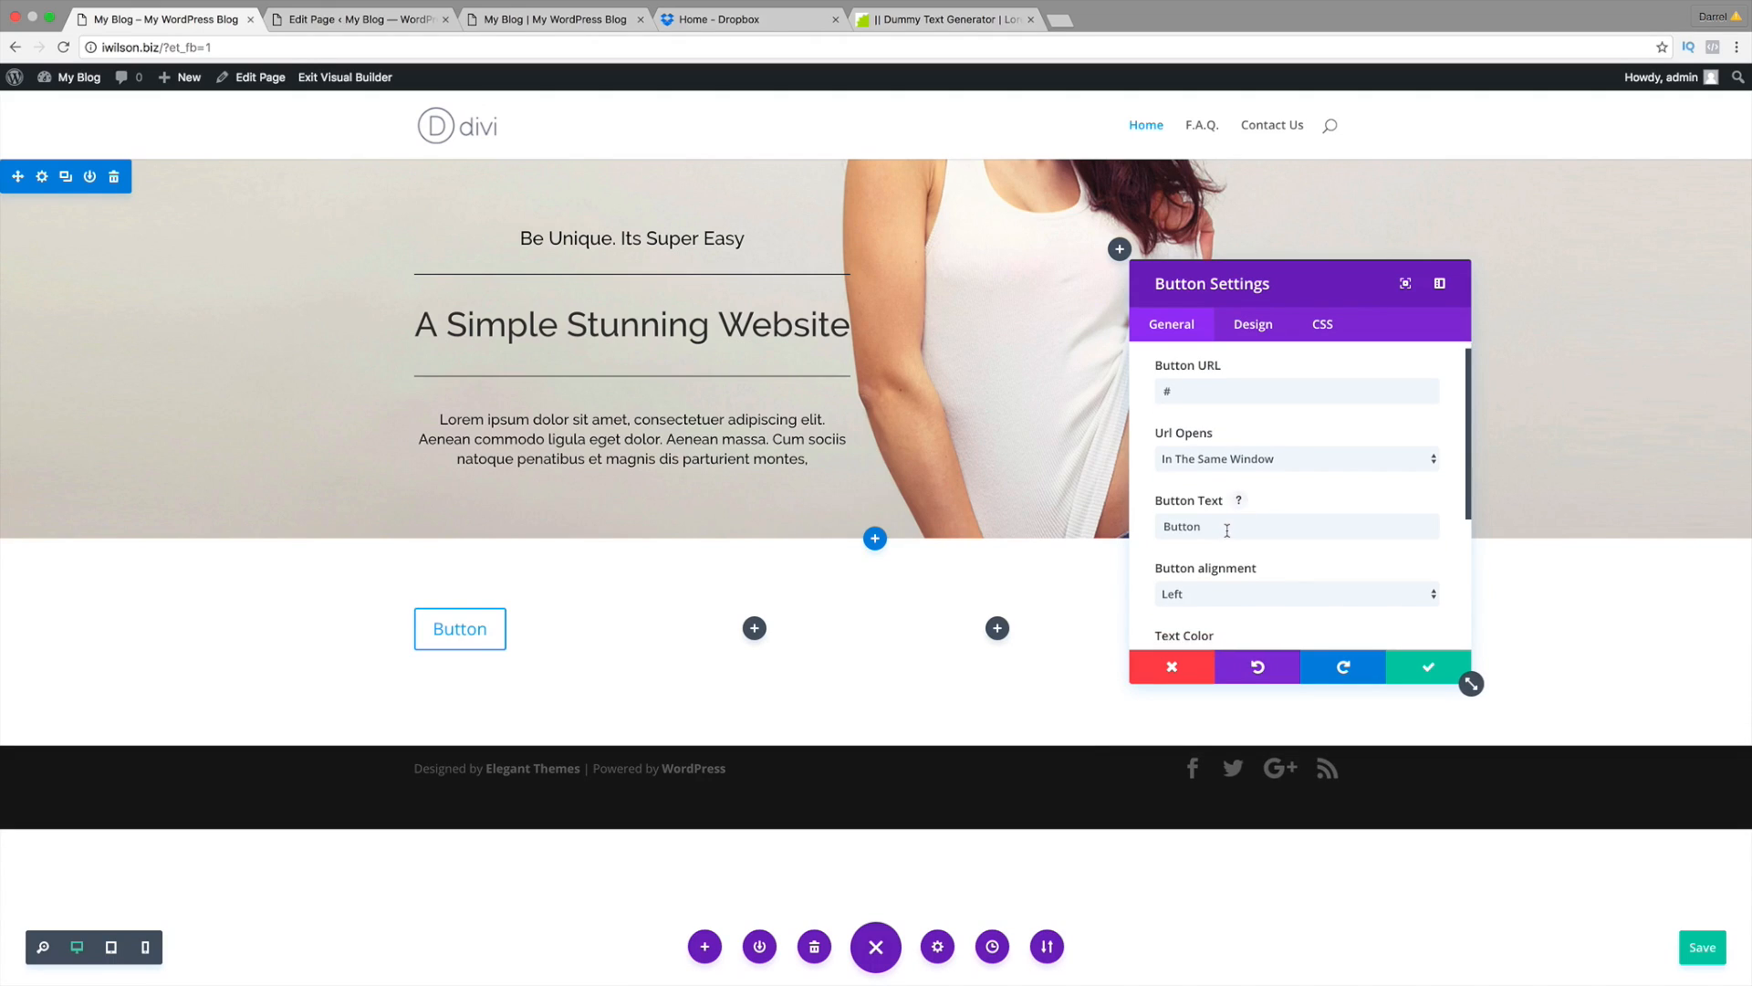
left_click(1226, 570)
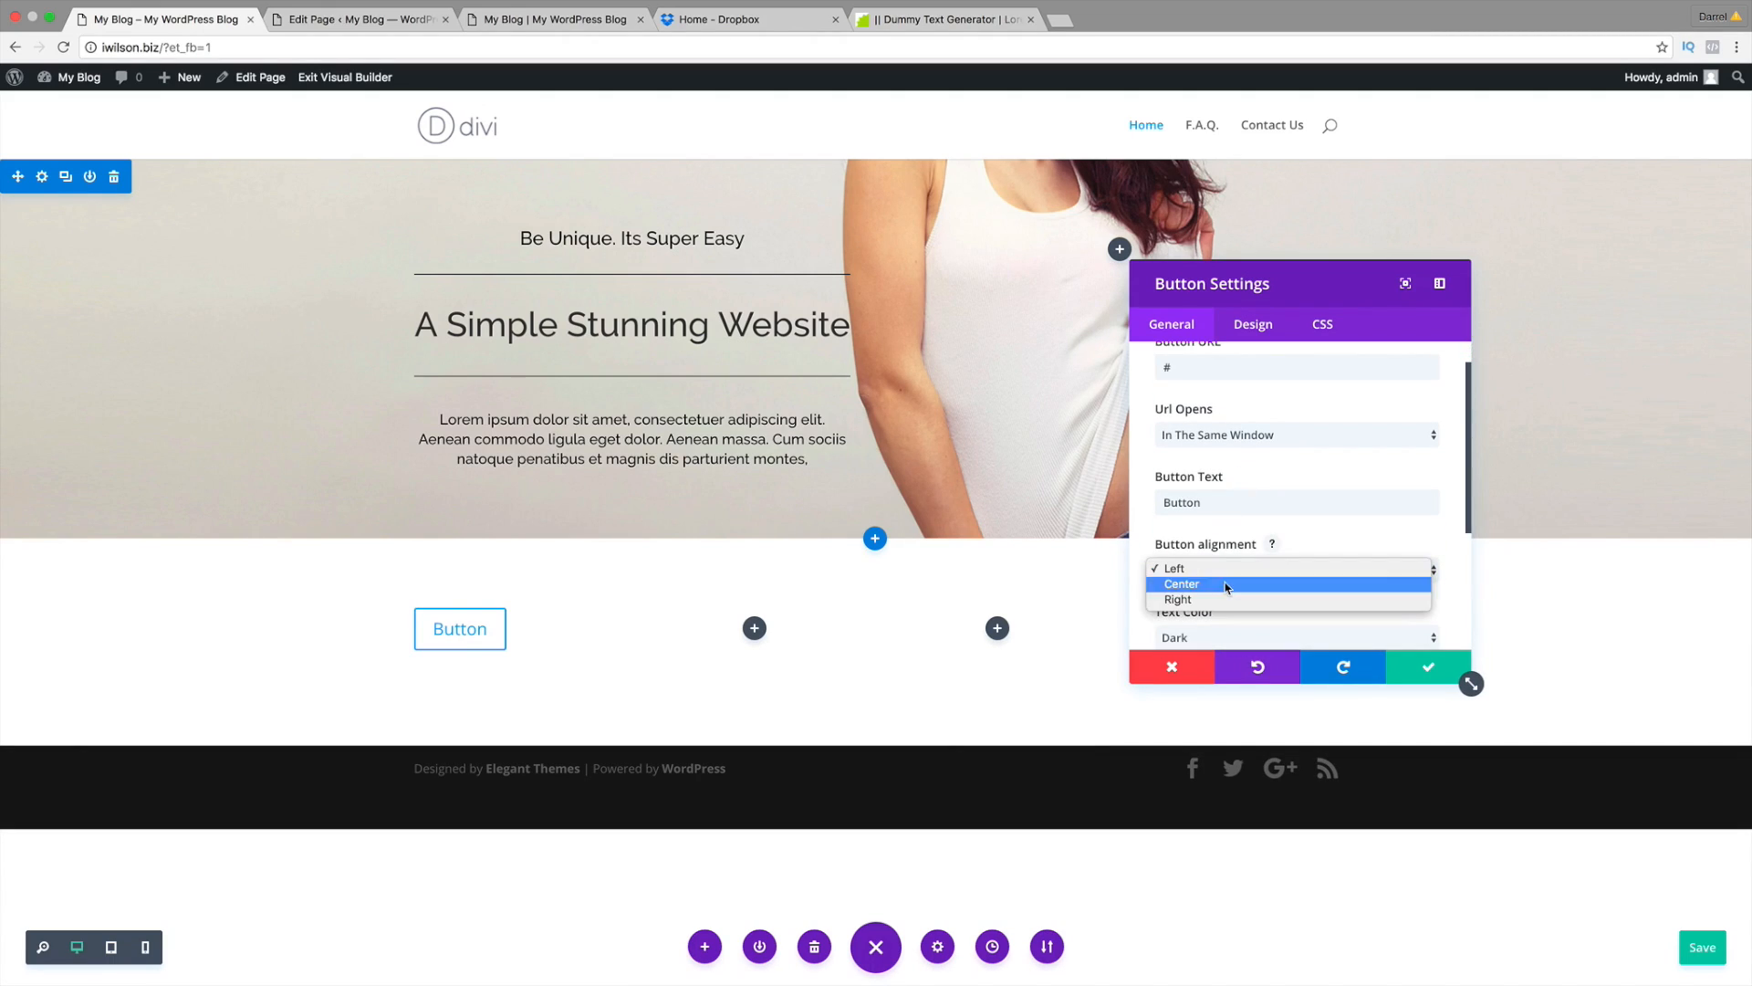
left_click(1226, 584)
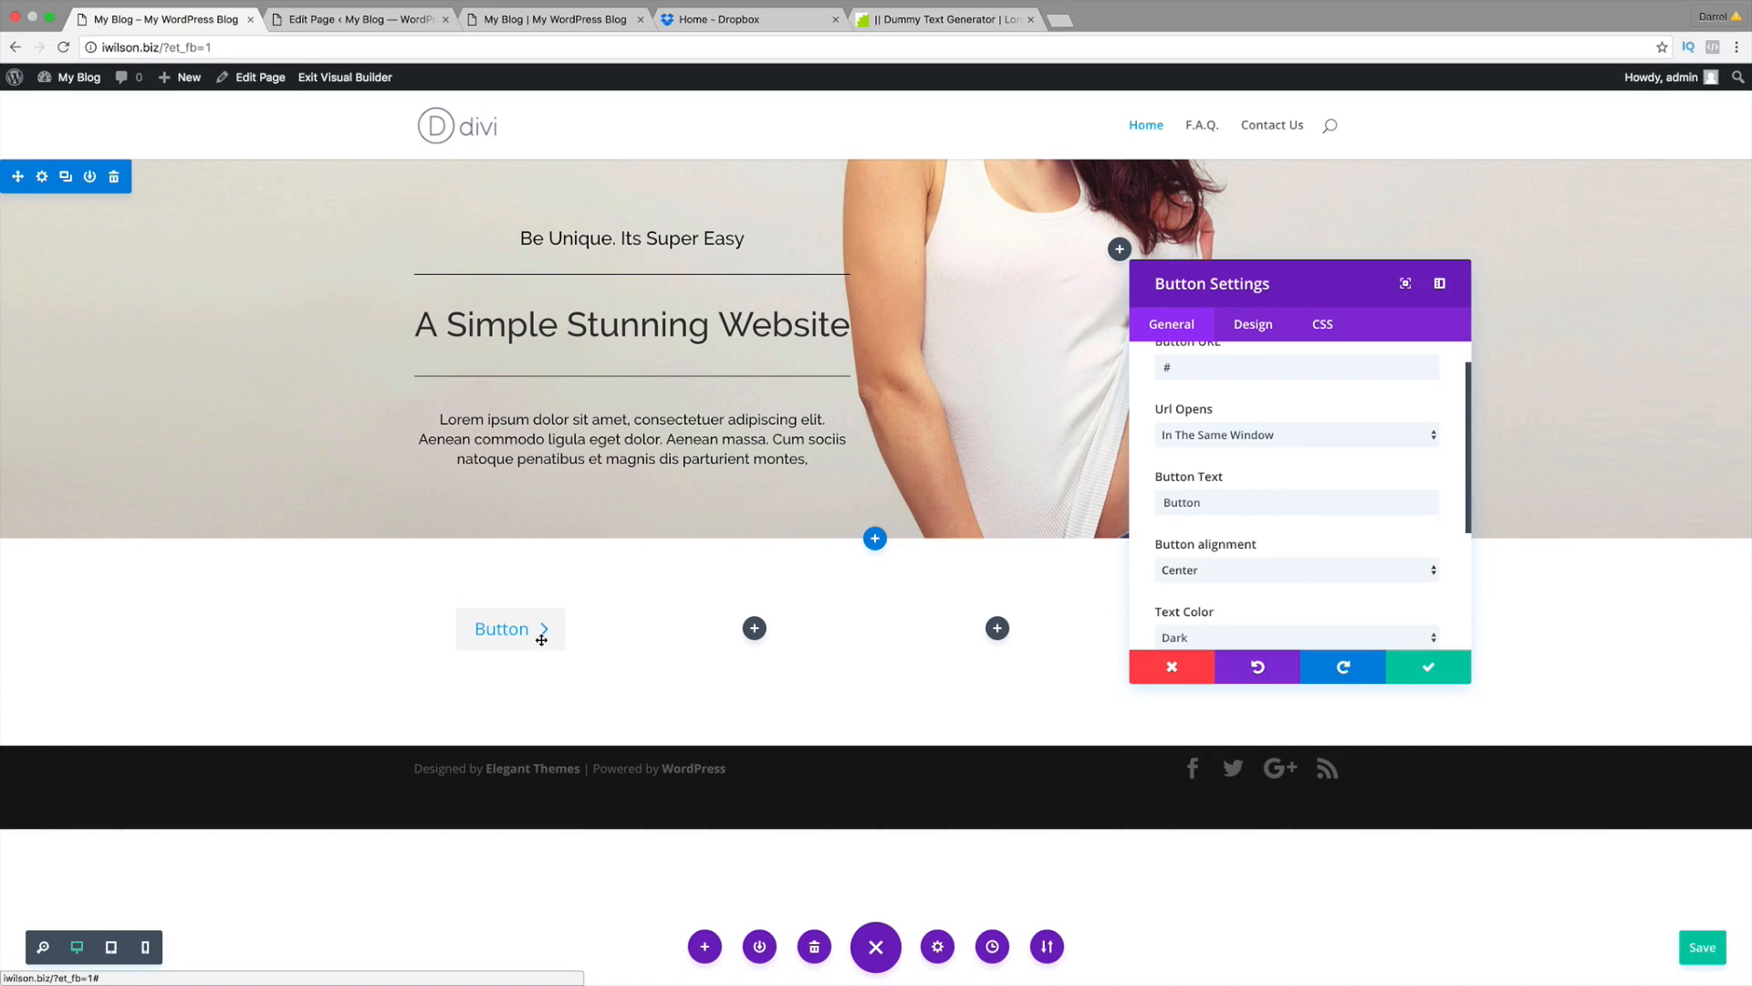
Step: Keep the button text colour on Dark and change the label to Shop Now
scroll(1286, 577, "down", 2)
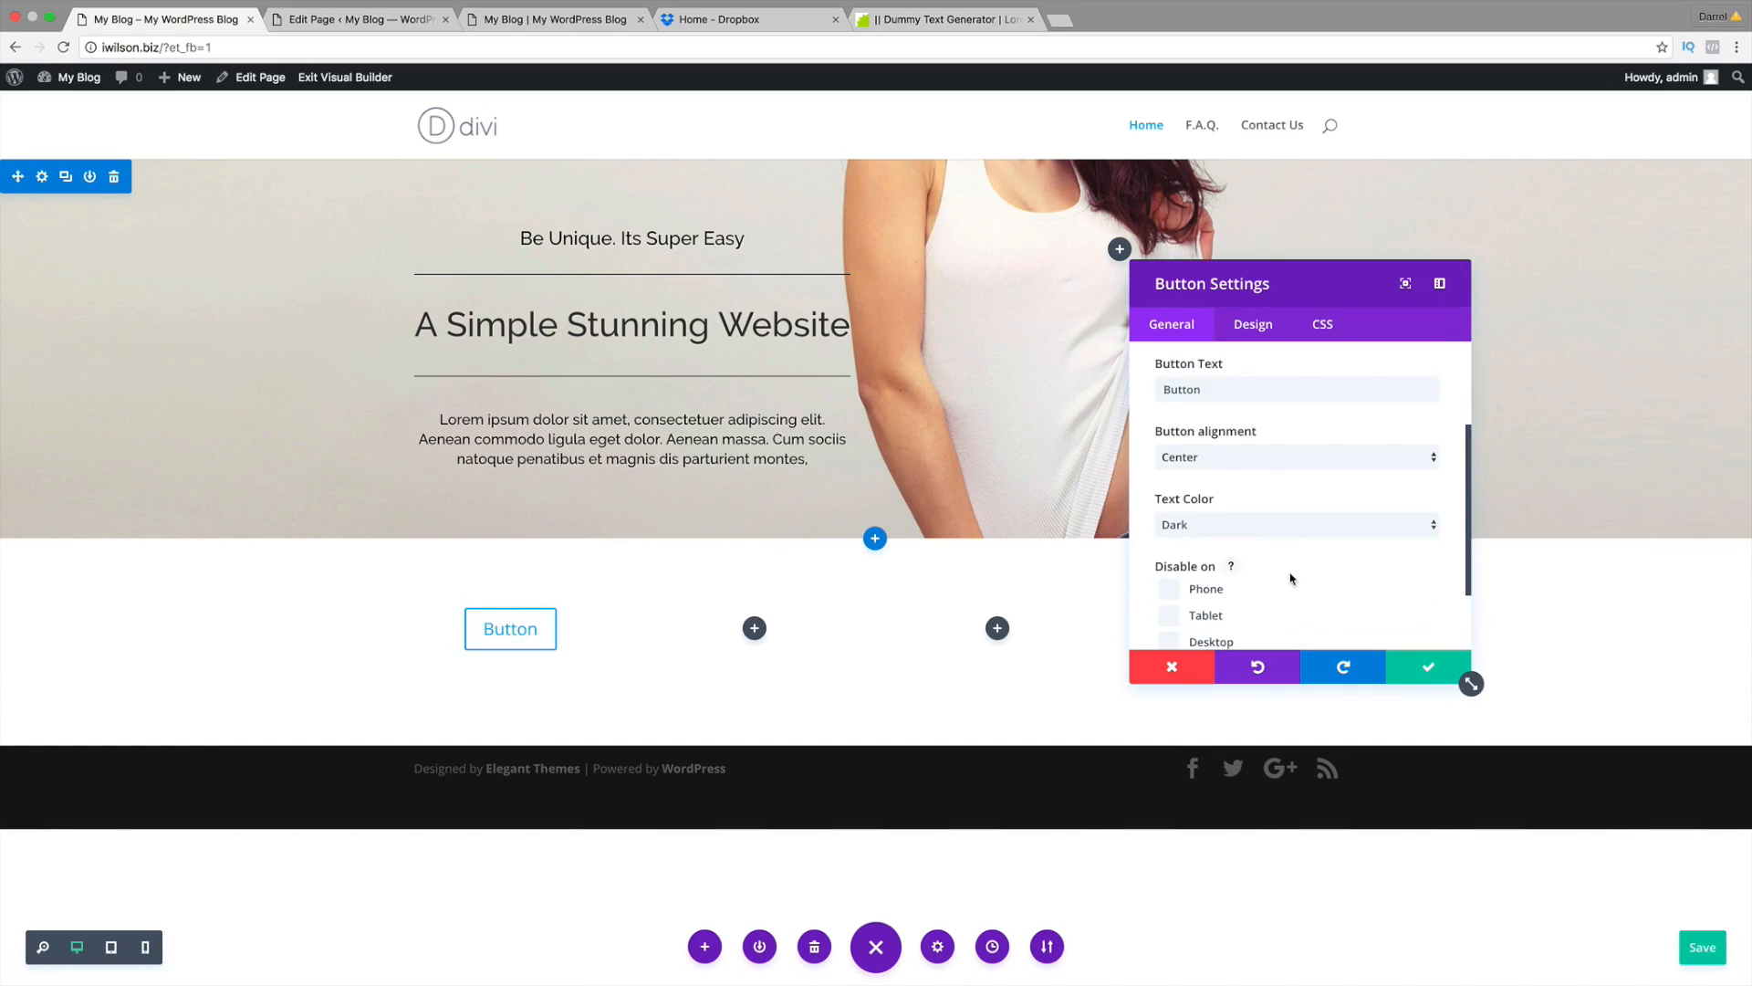
left_click(1294, 522)
left_click(1296, 538)
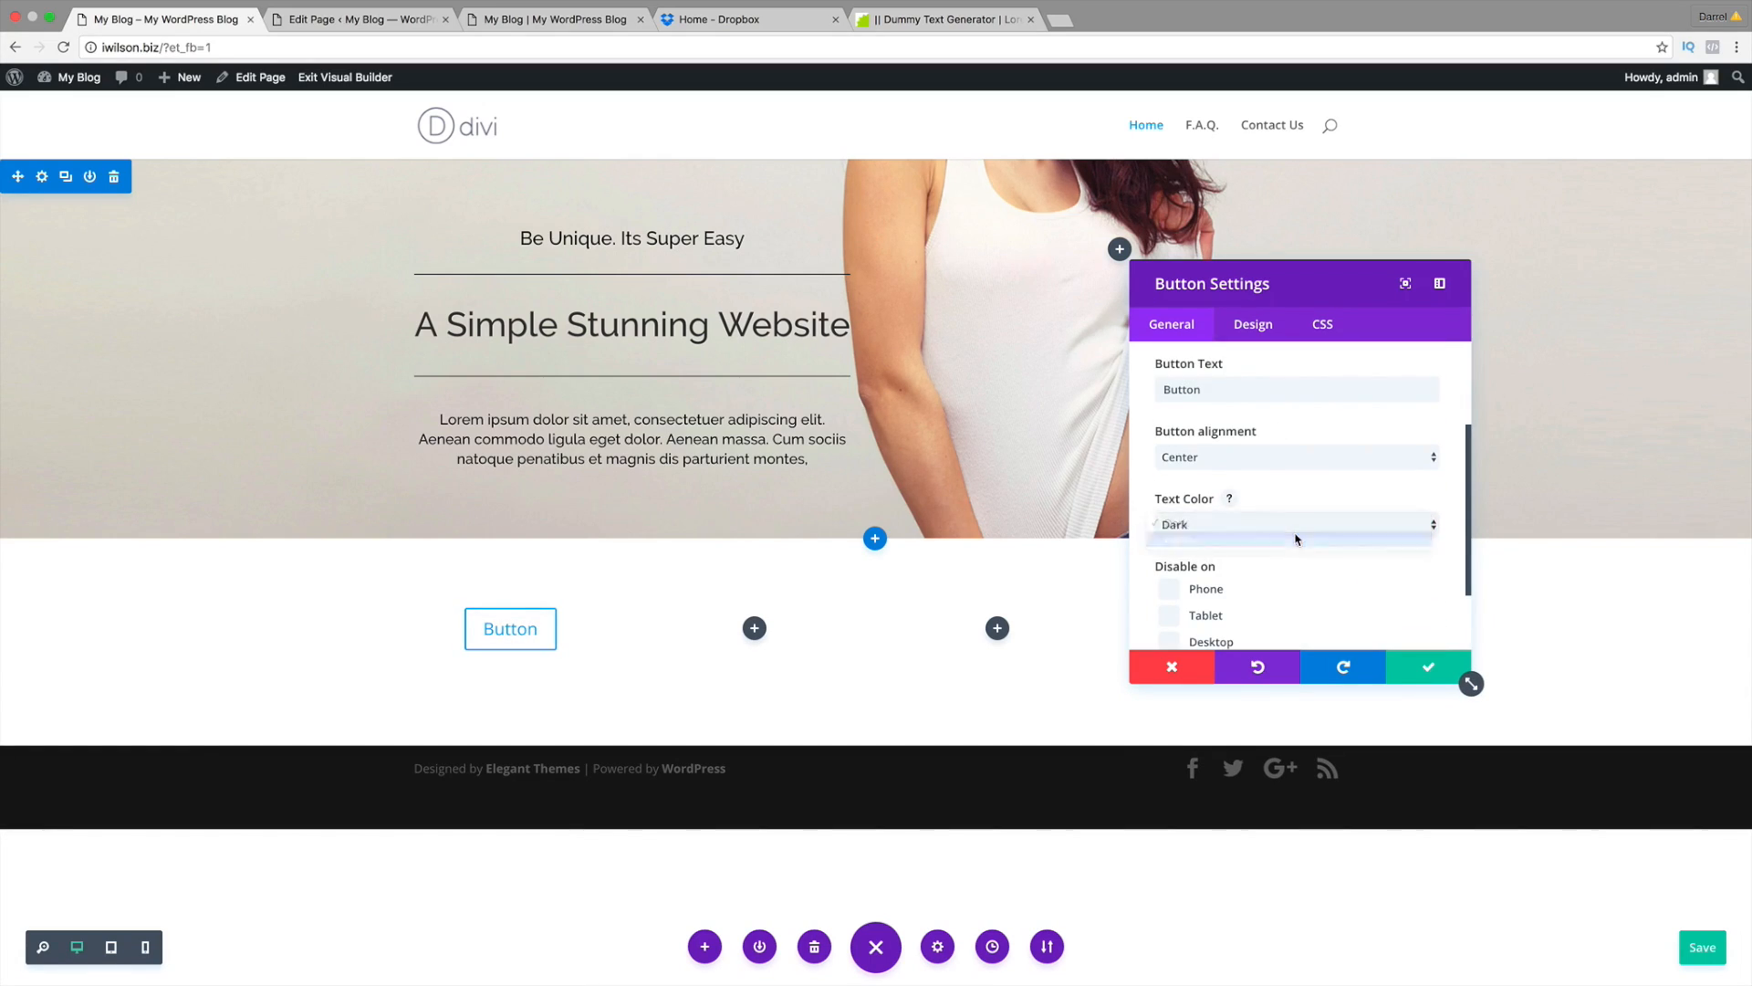
left_click(1301, 522)
left_click(1302, 502)
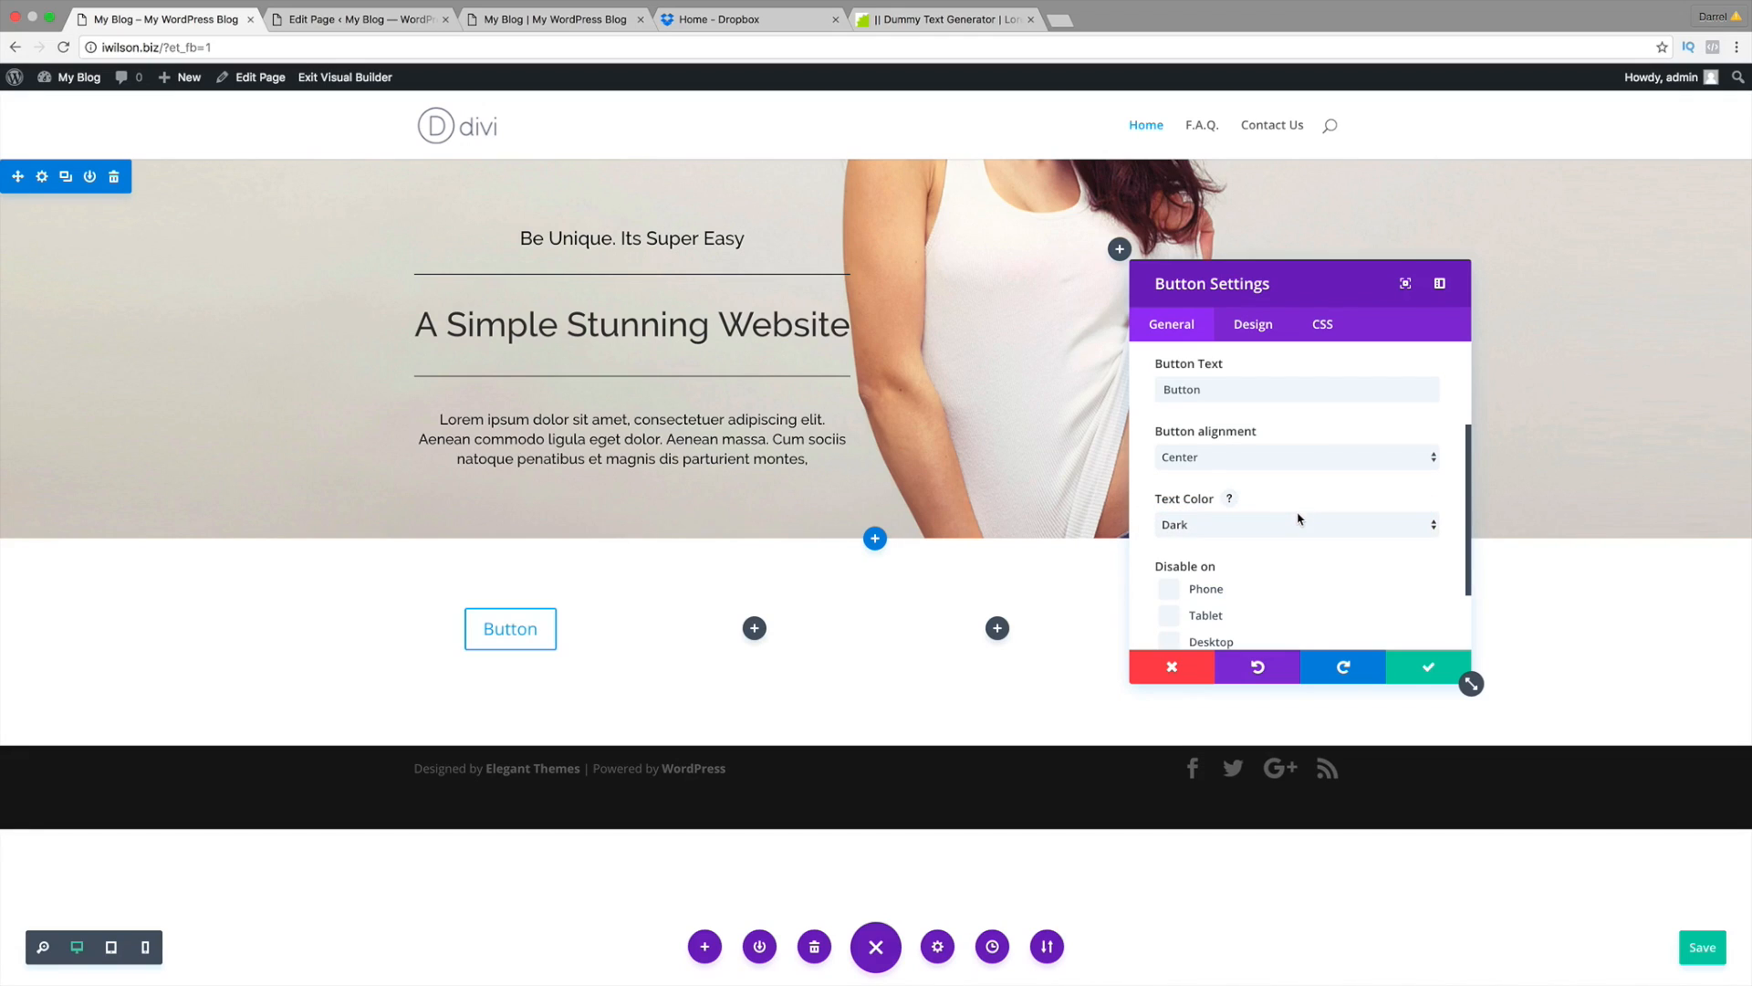
scroll(1238, 551, "up", 1)
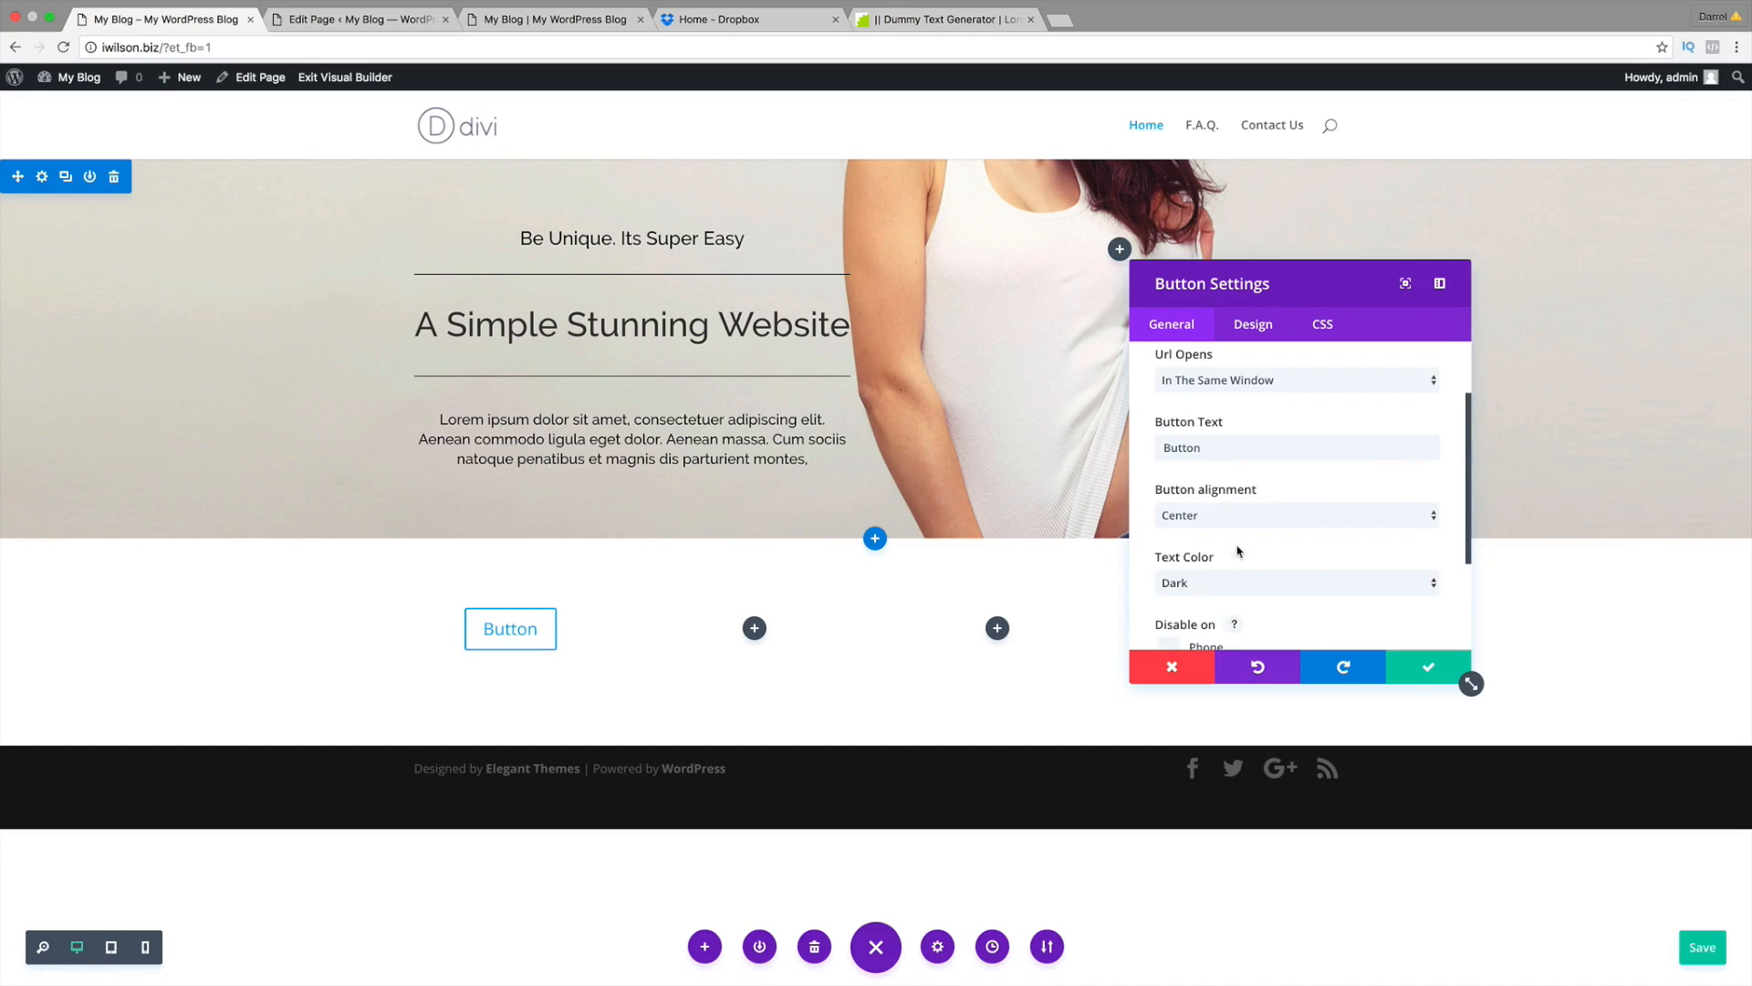
scroll(1238, 550, "up", 2)
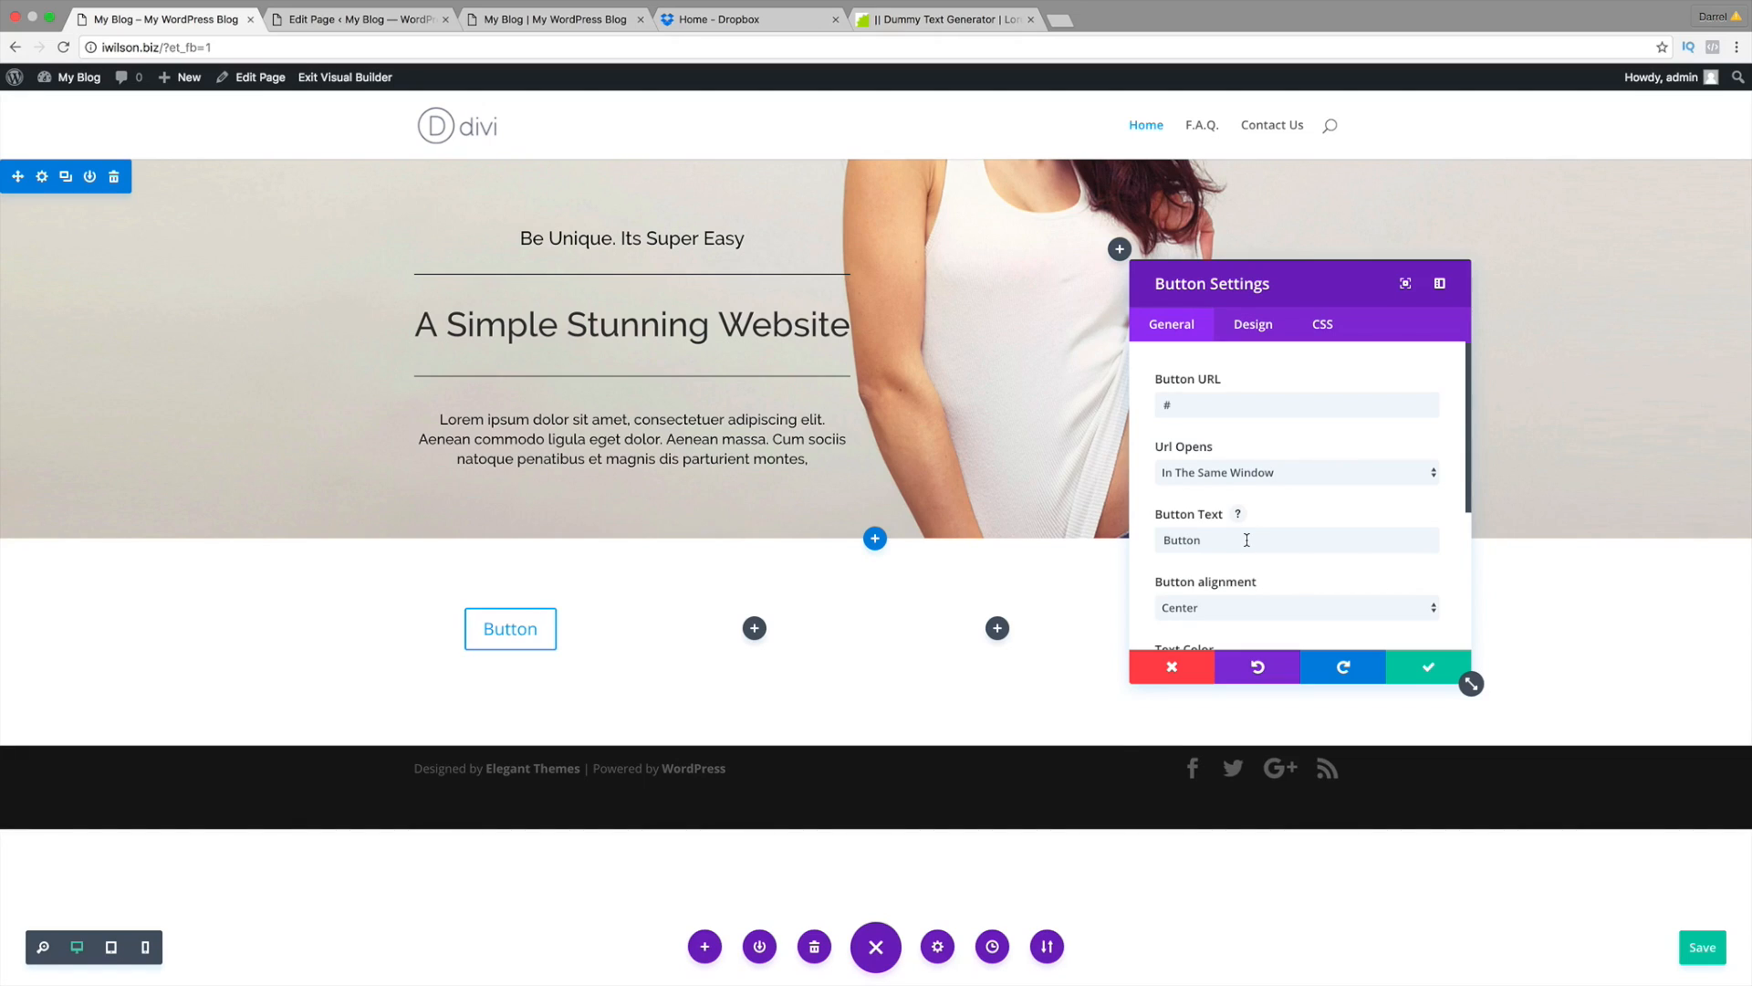
double_click(1247, 539)
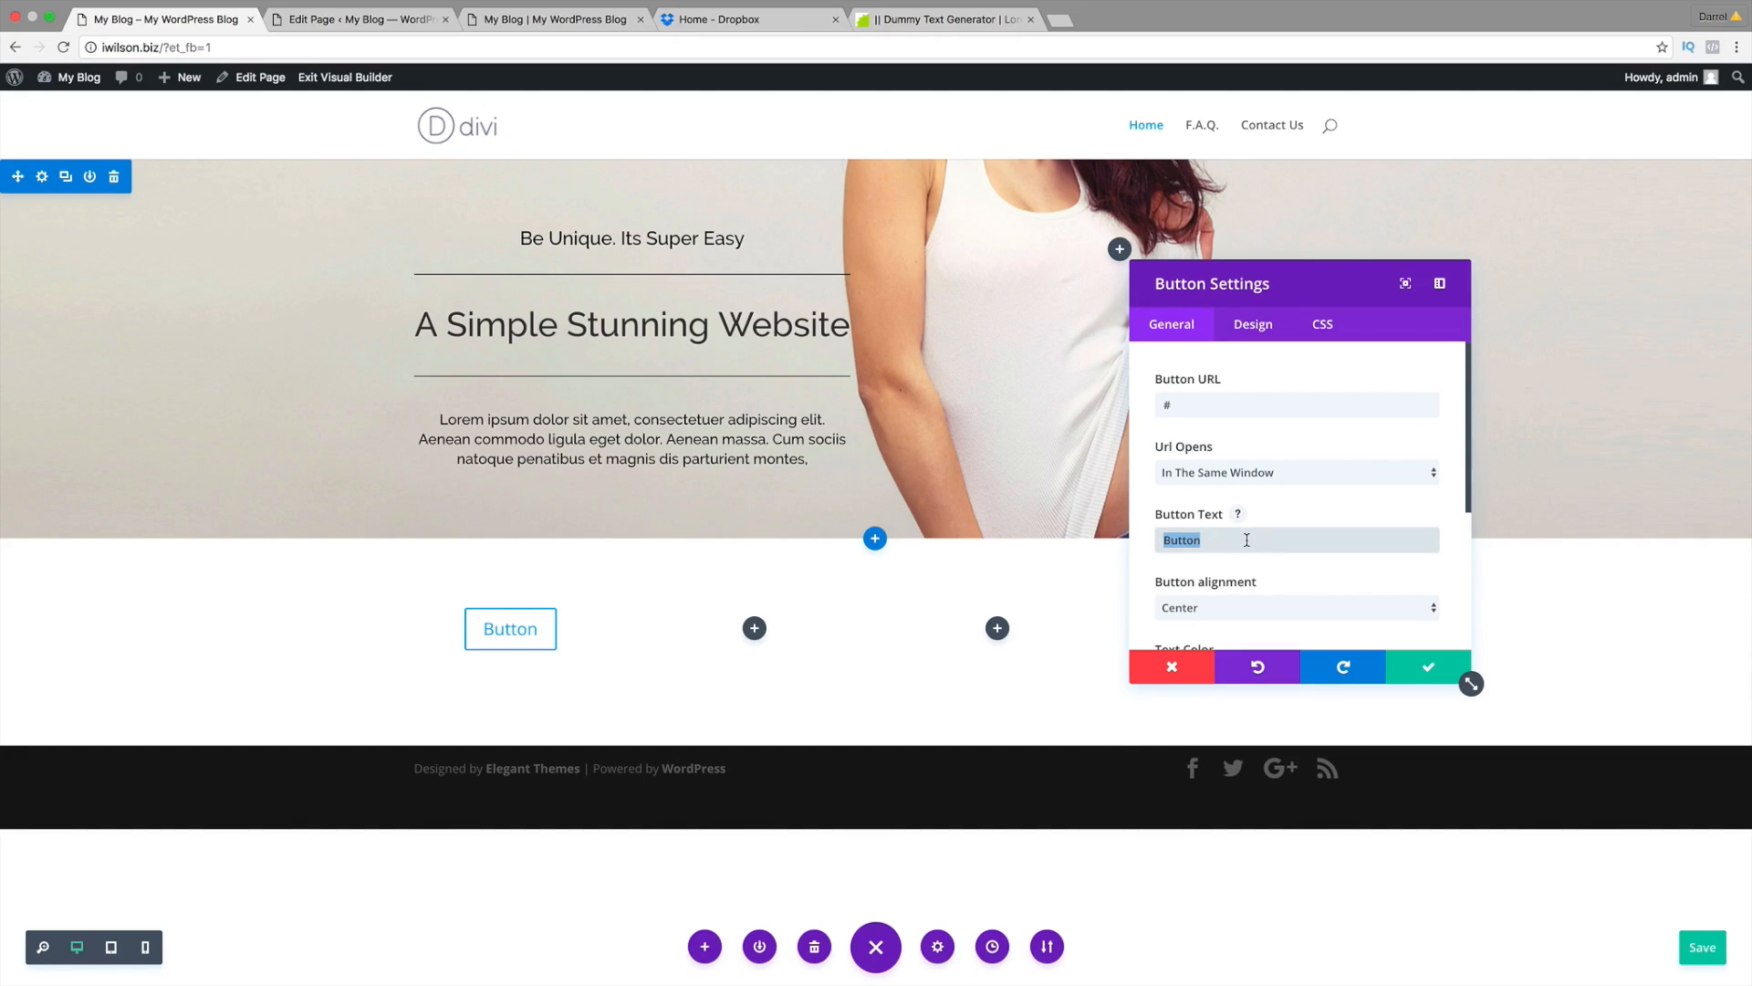
type("Shop Now")
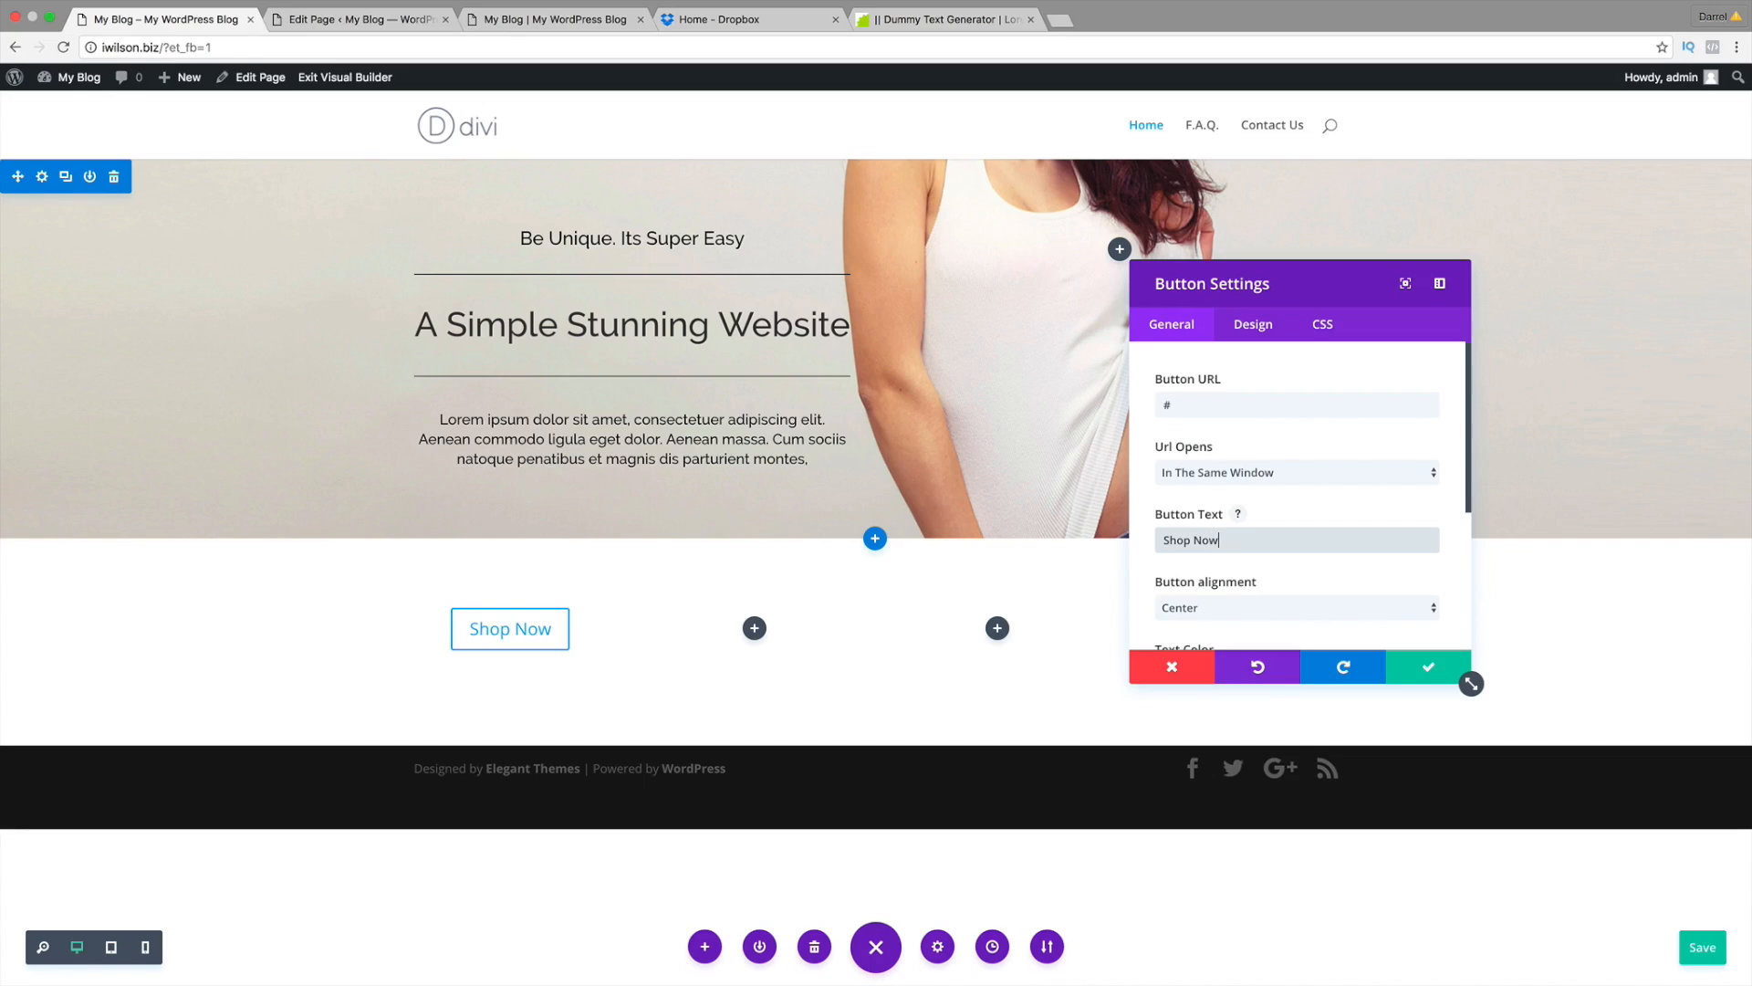
left_click(1261, 325)
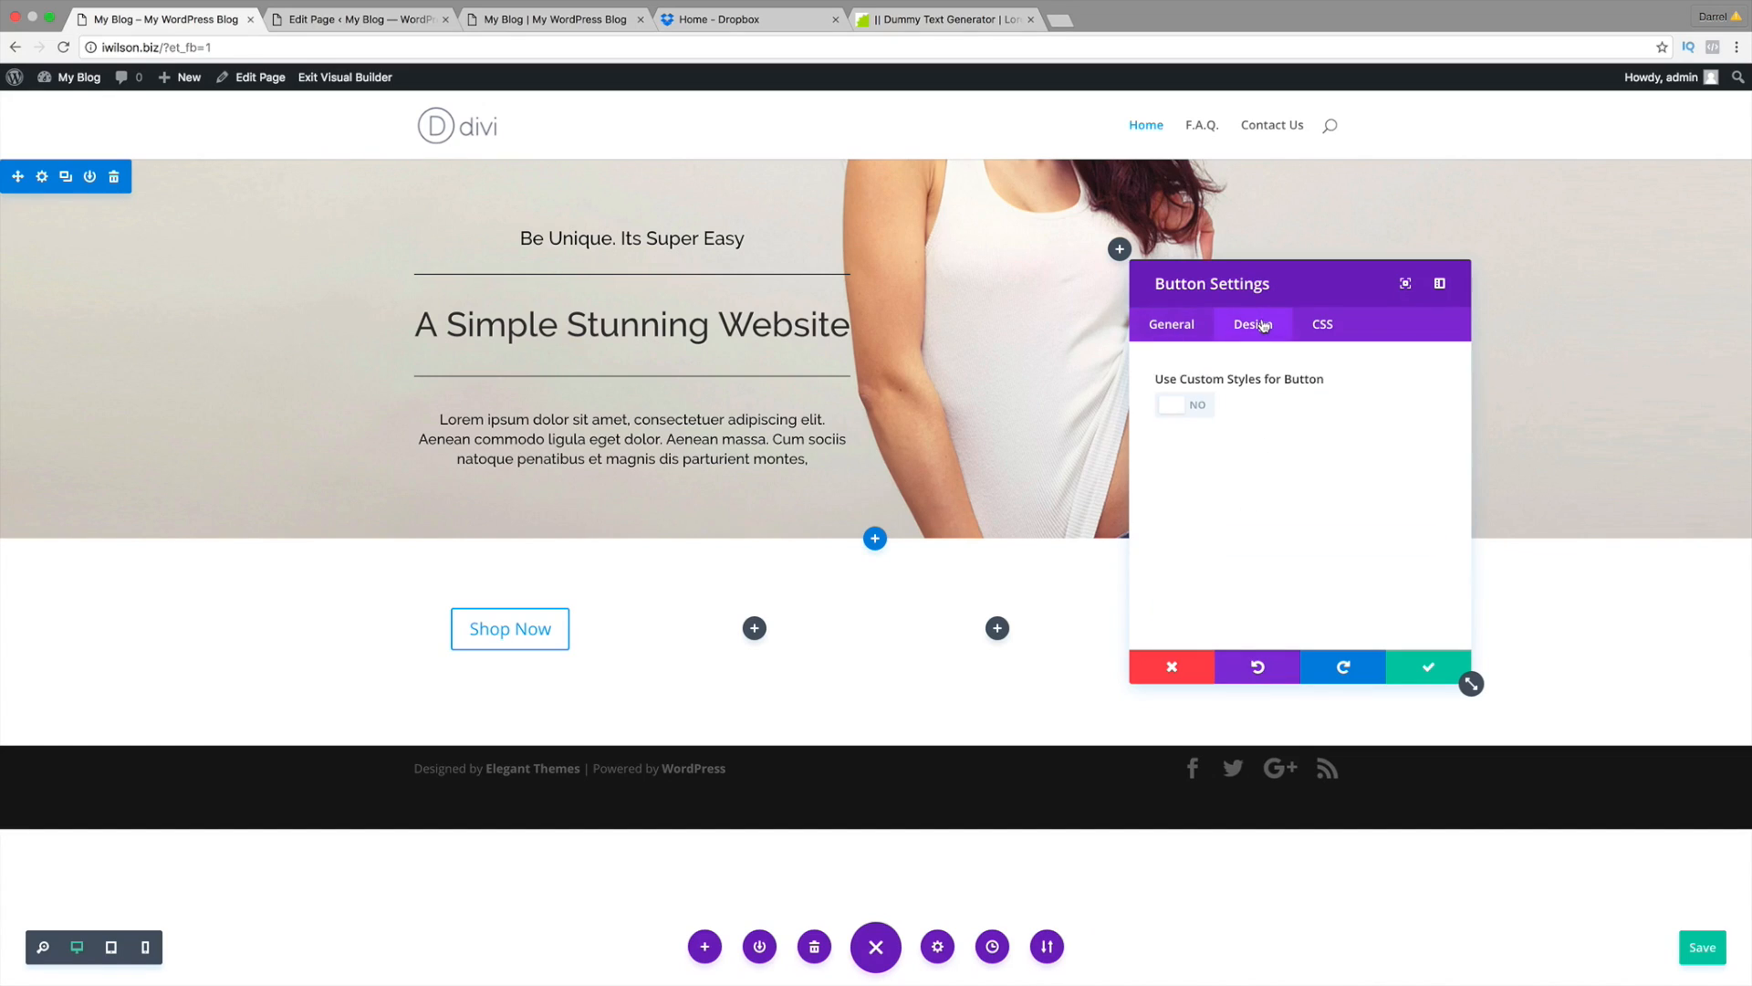
Step: Enable custom button styles with 18px black Shop Now text, checking the reference site
left_click(1183, 412)
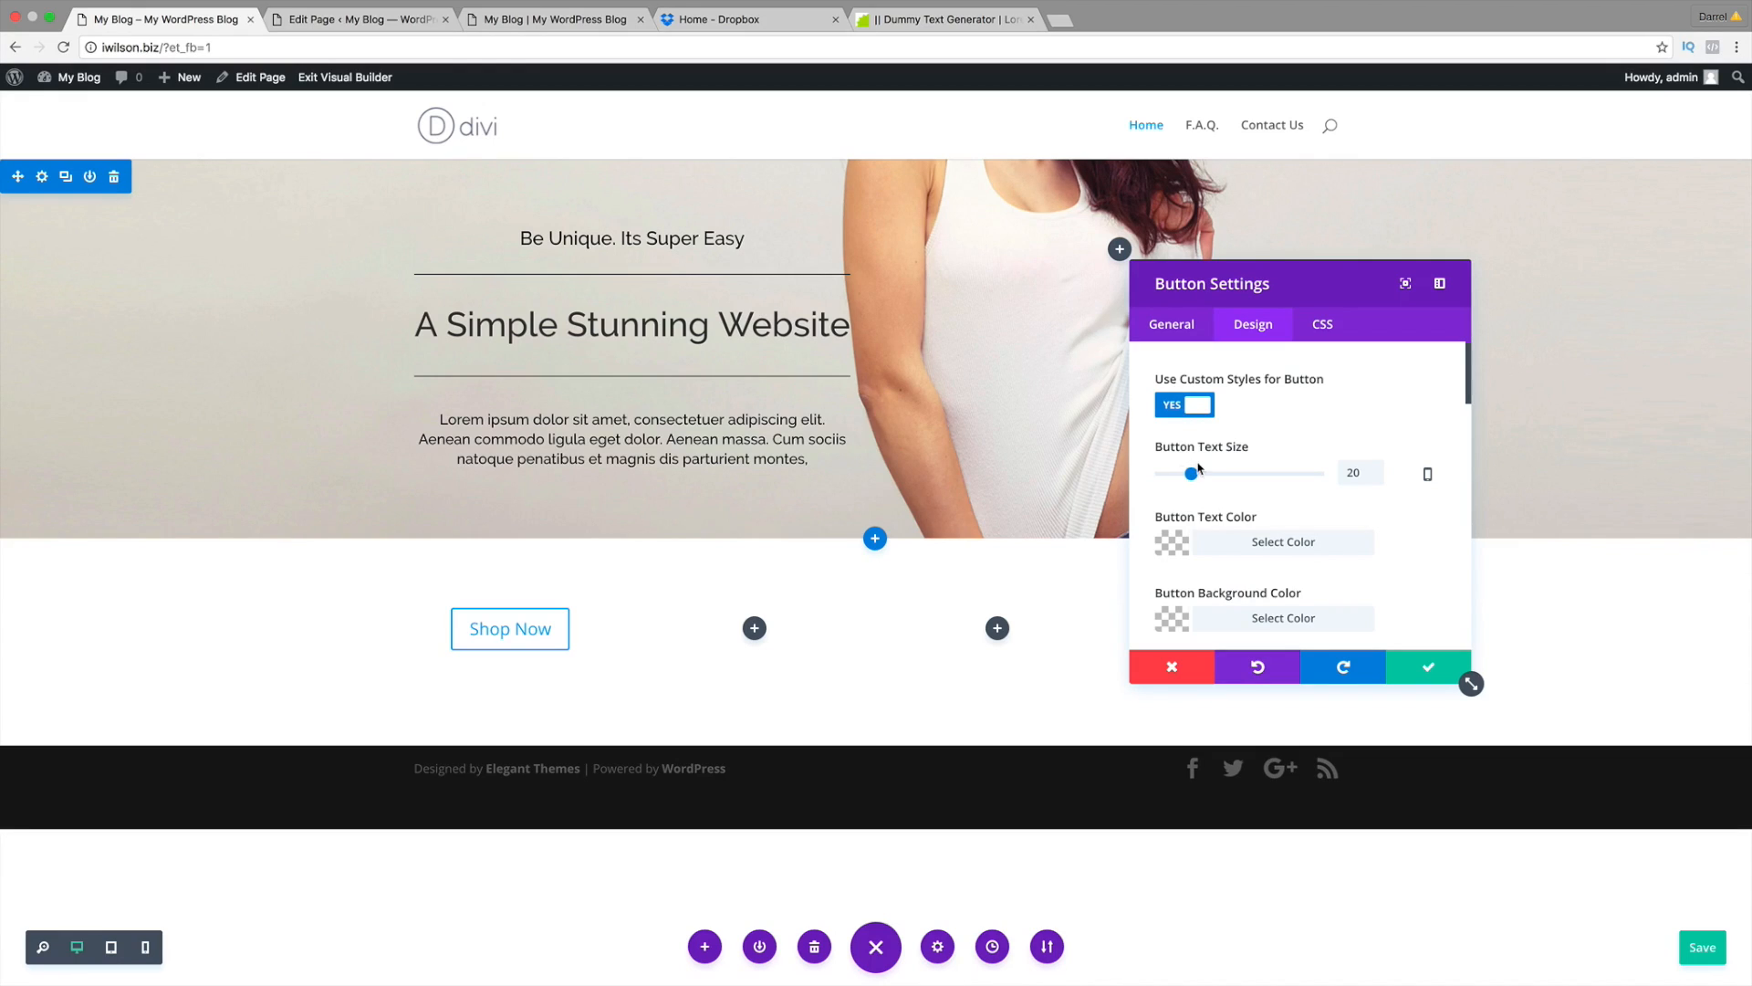
mouse_move(1198, 476)
left_mouse_down()
mouse_move(1215, 475)
mouse_move(1192, 478)
left_mouse_up()
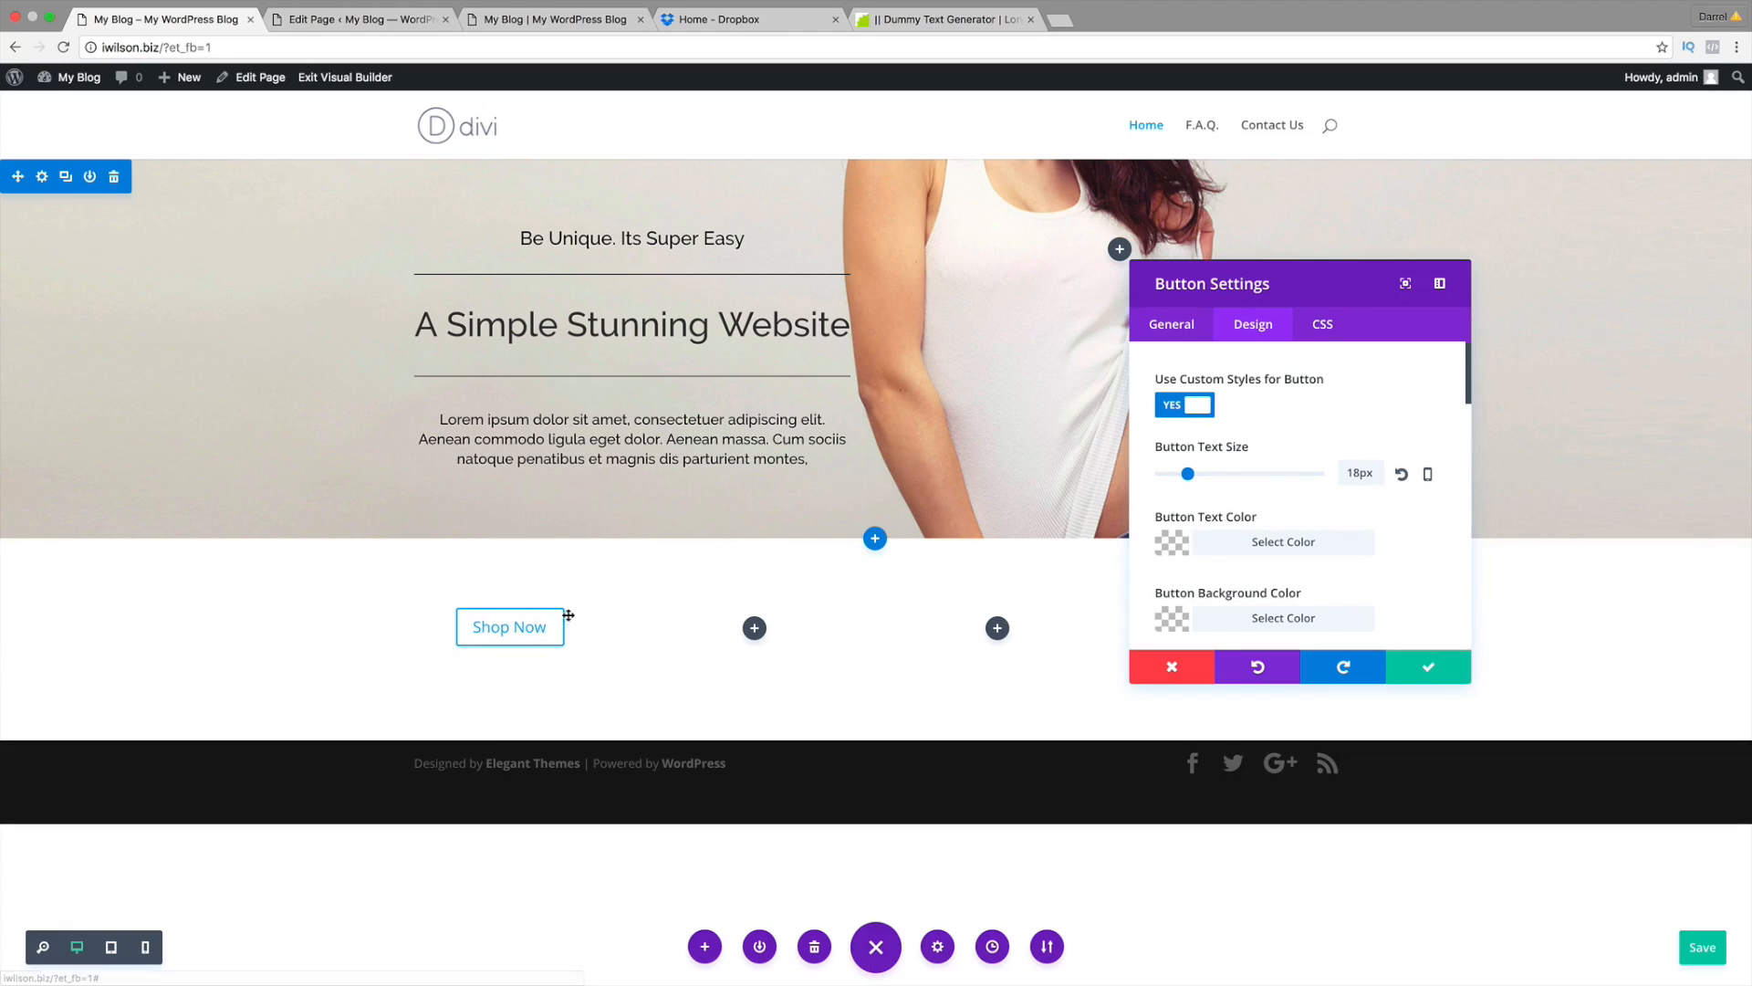
scroll(1387, 566, "down", 3)
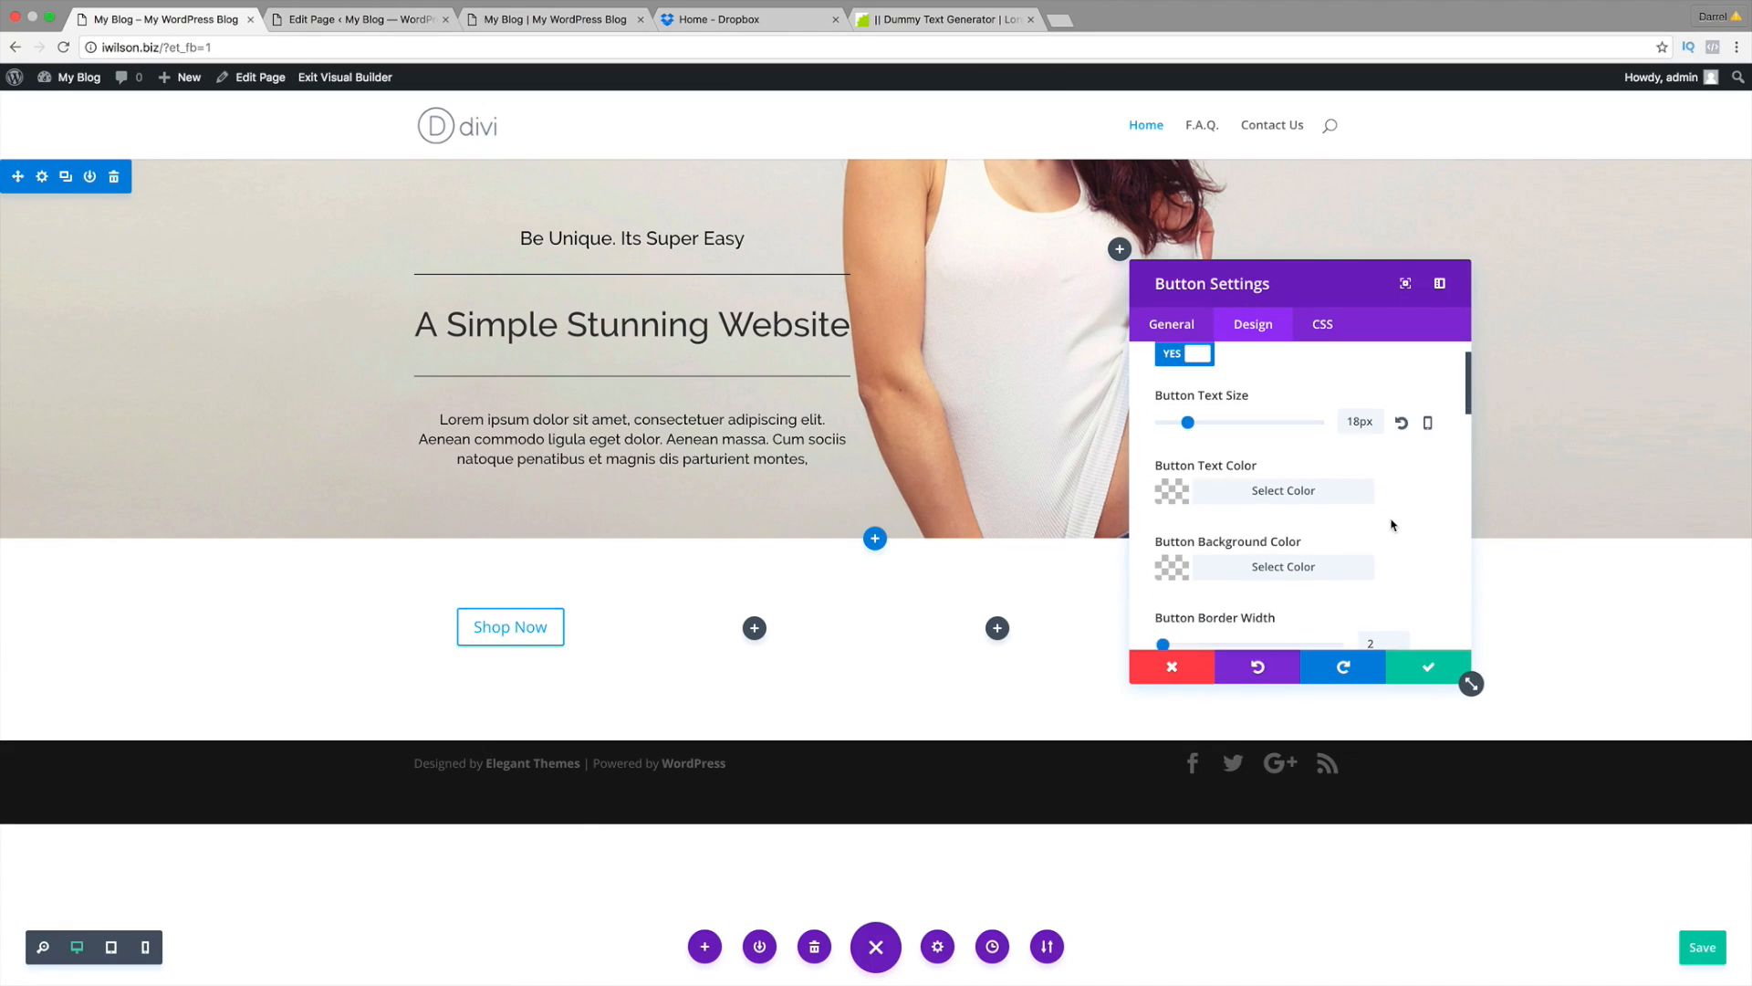
left_click(1188, 492)
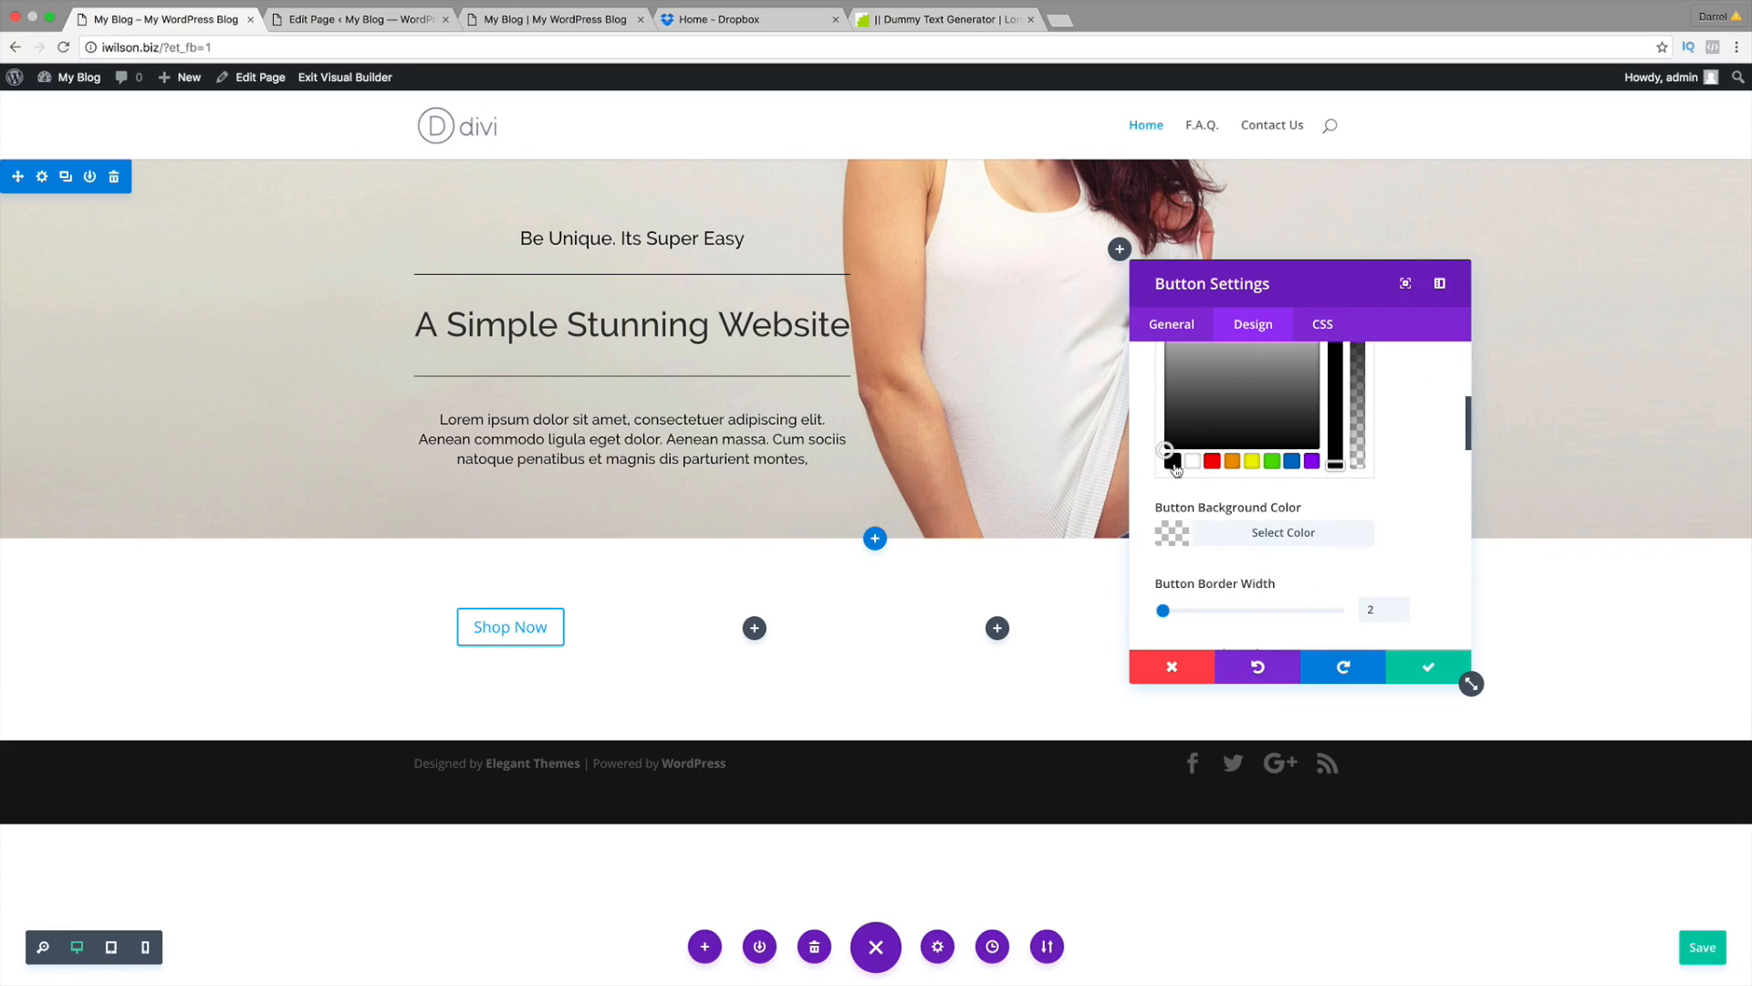
left_click(1172, 463)
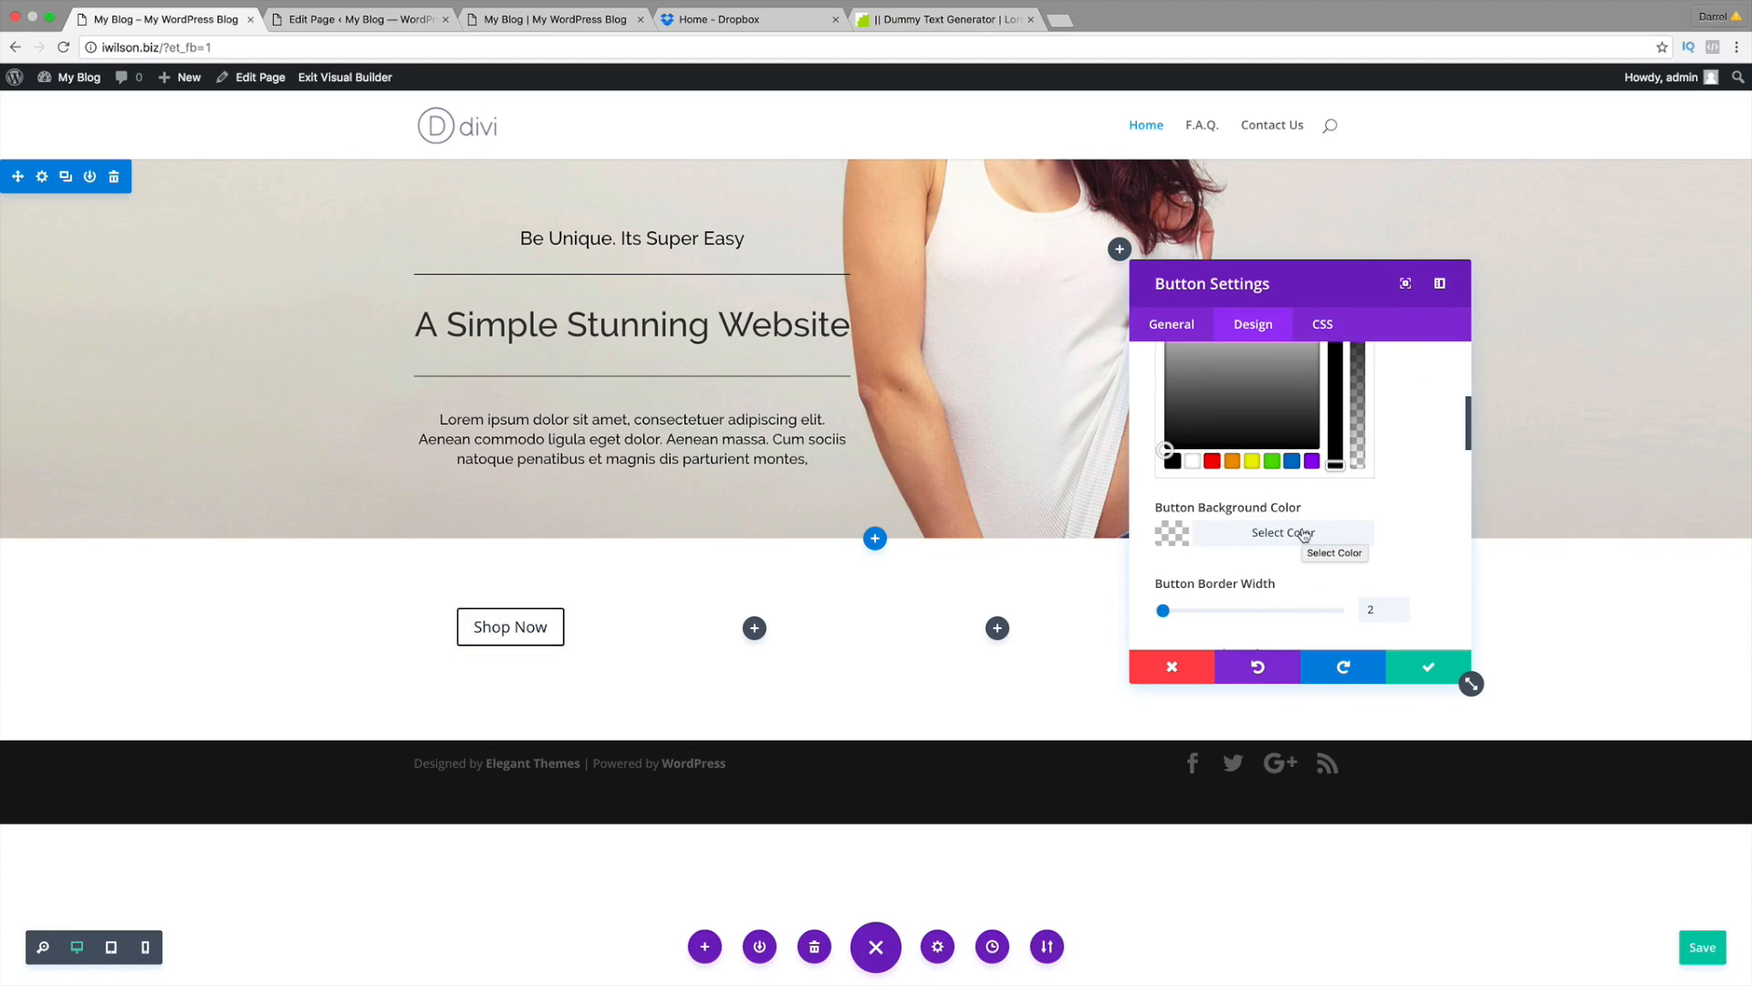
left_click(583, 21)
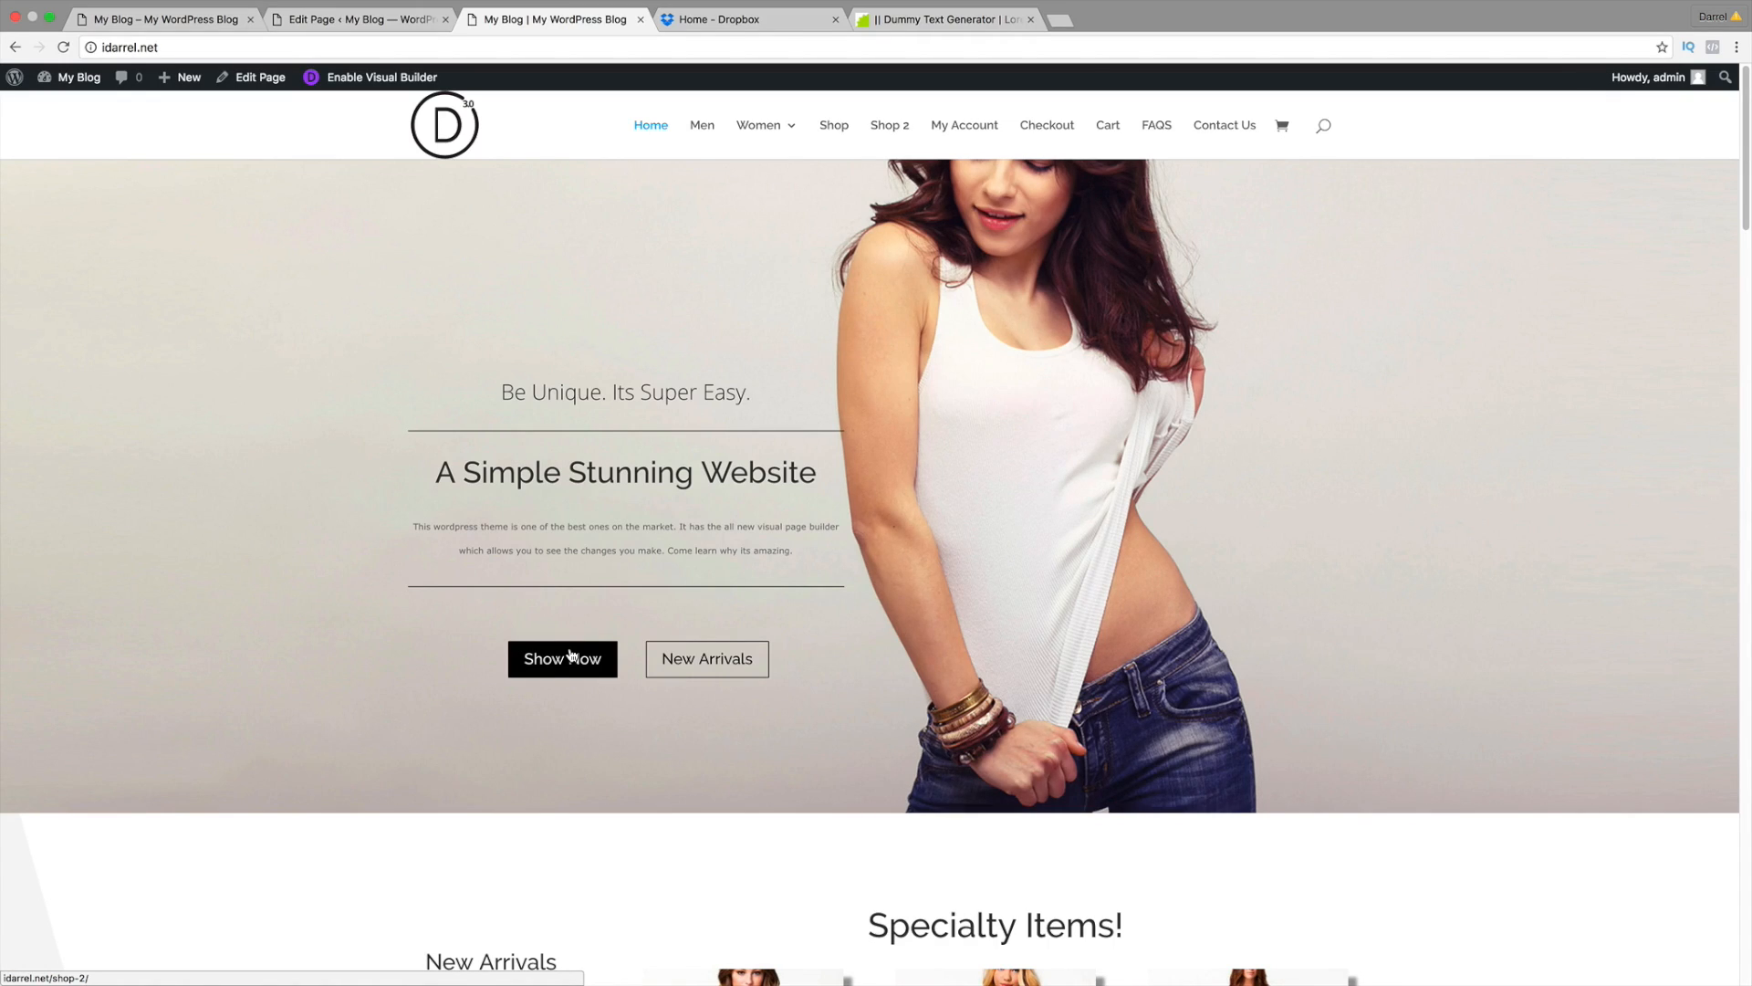
left_click(159, 16)
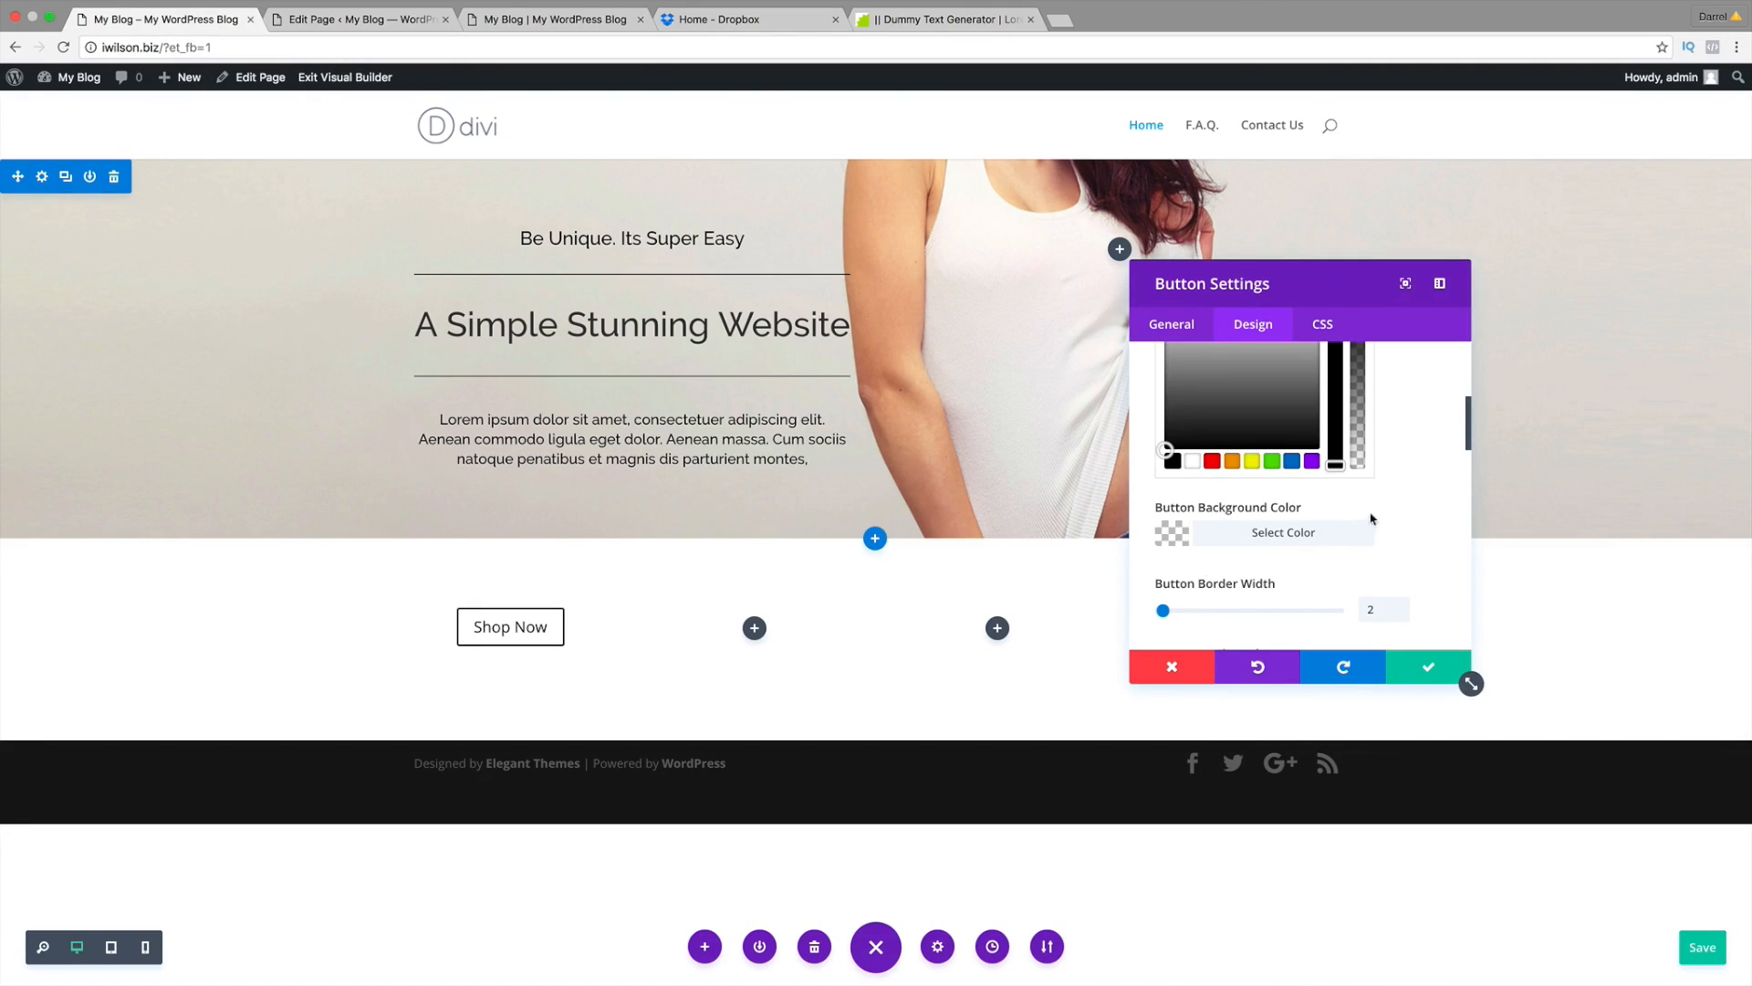
scroll(1401, 516, "down", 1)
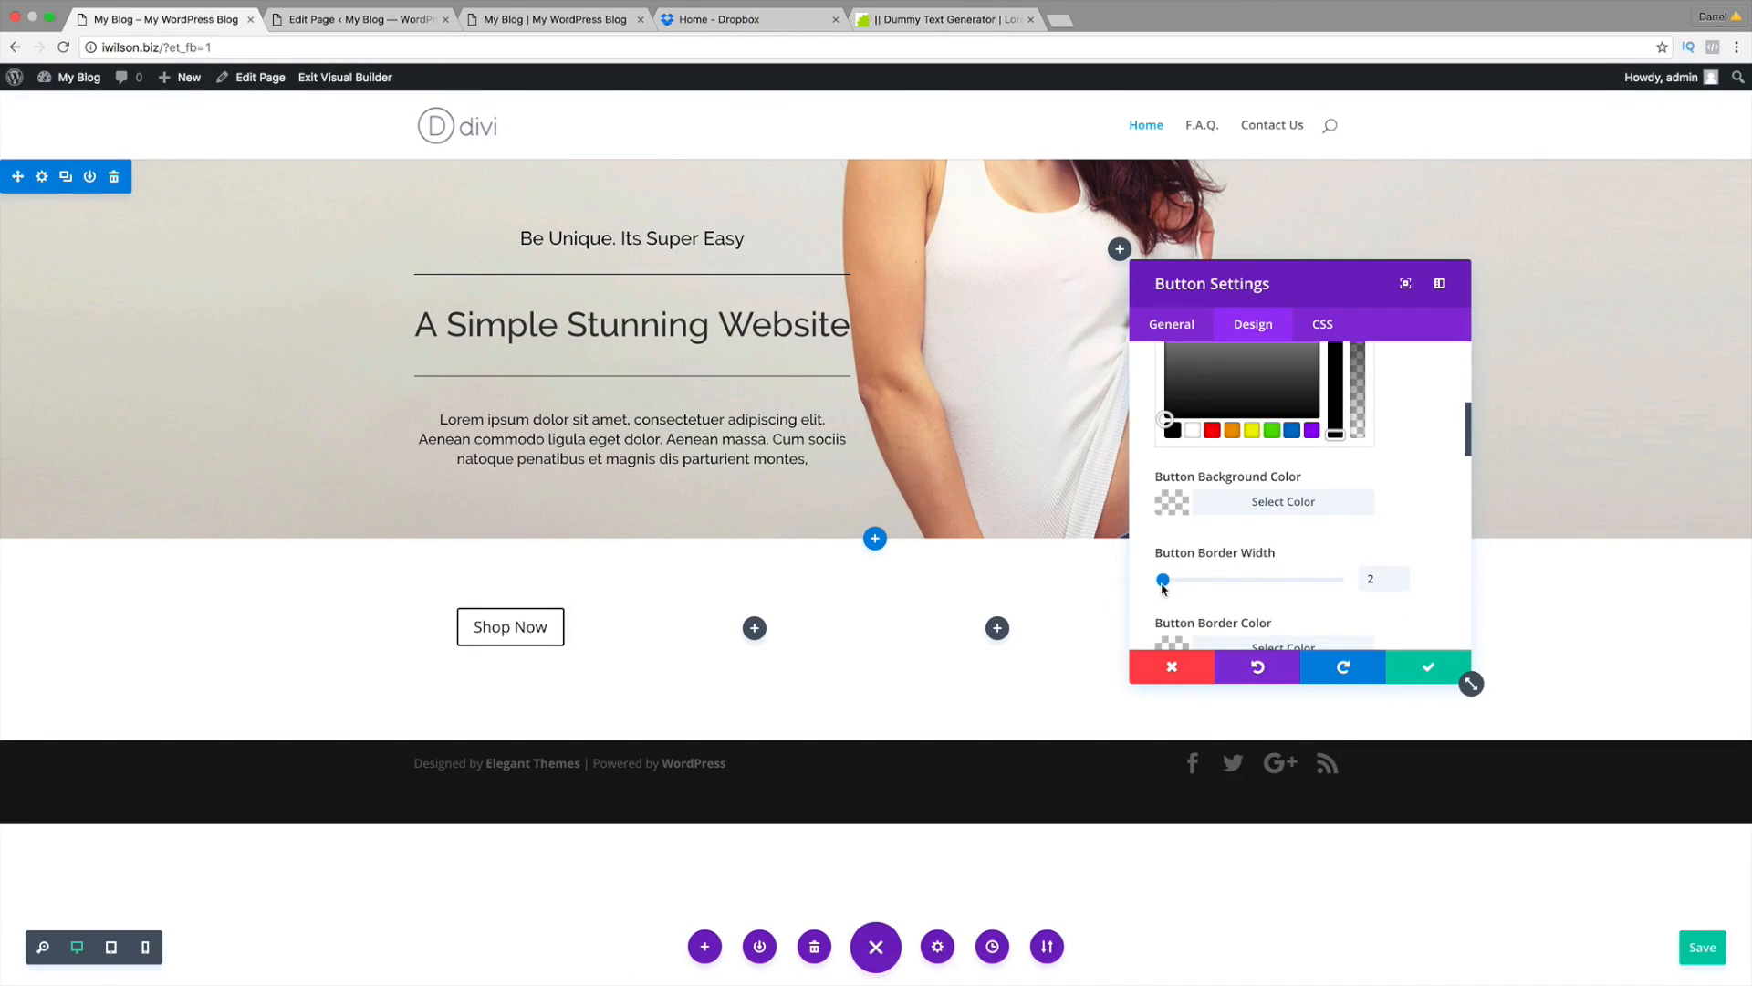
Step: Try a thicker border, rounded corners and wider letter spacing, then reset each to default
mouse_move(1165, 584)
left_mouse_down()
mouse_move(1328, 585)
mouse_move(1174, 585)
left_mouse_up()
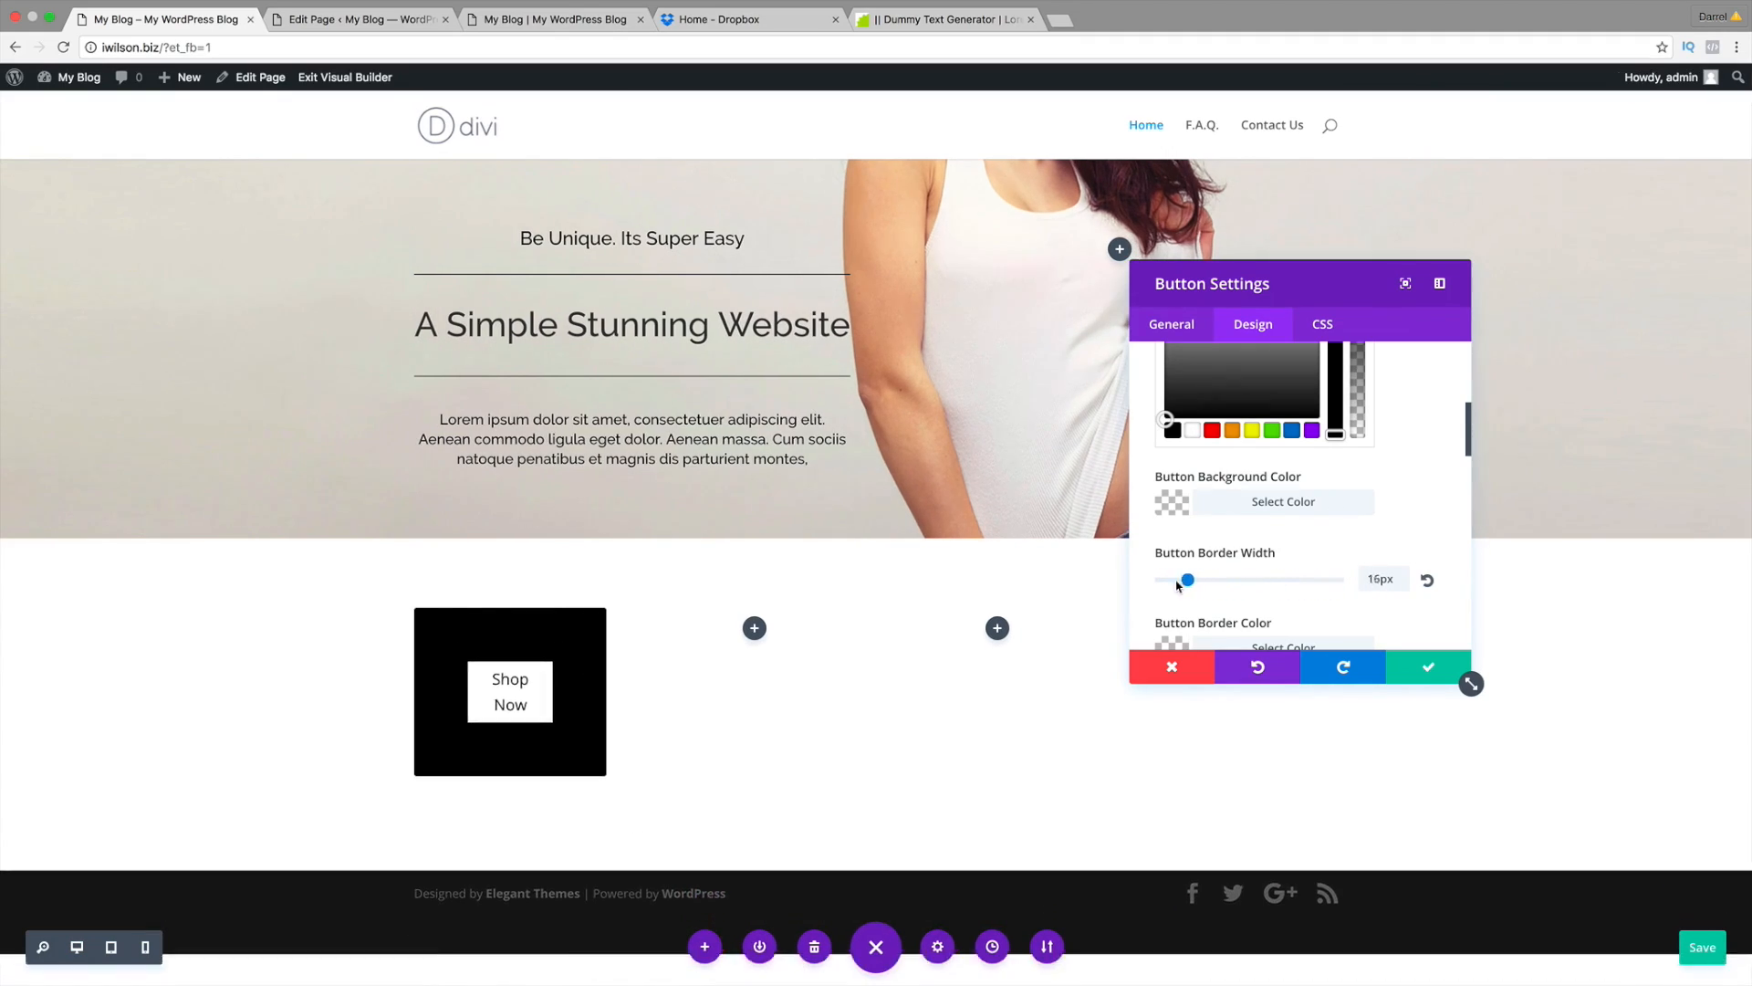
scroll(1268, 587, "down", 5)
scroll(1414, 445, "up", 2)
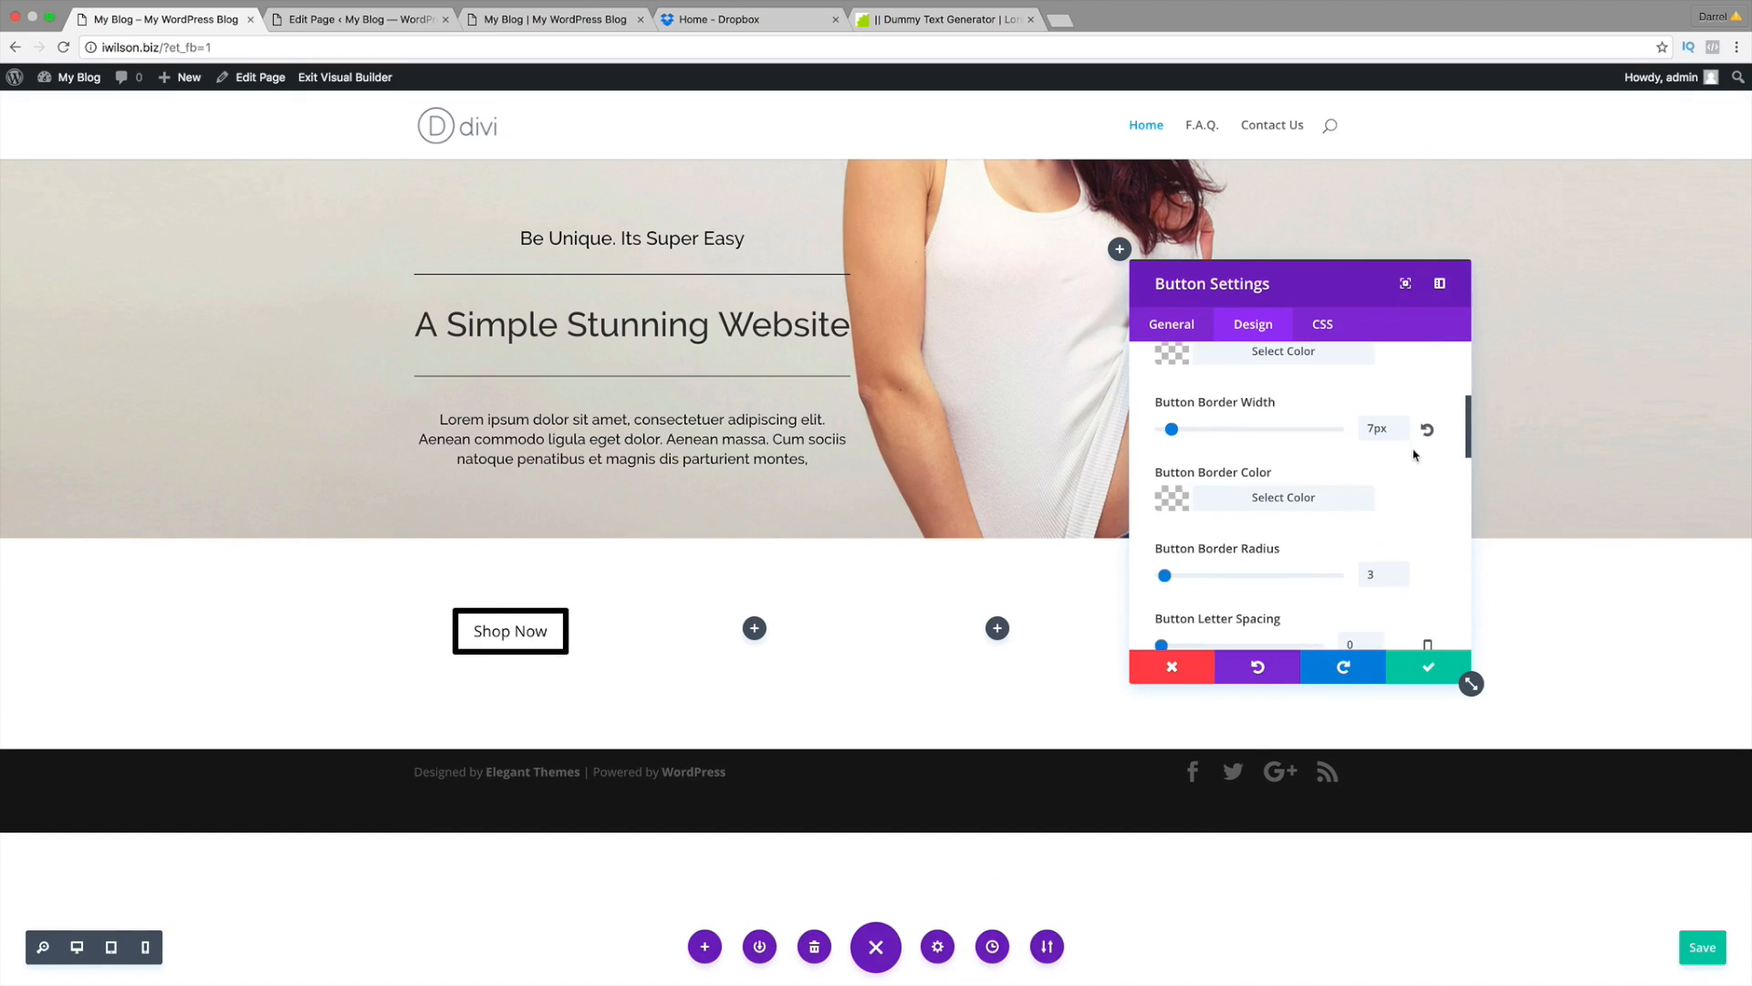
scroll(1419, 529, "up", 6)
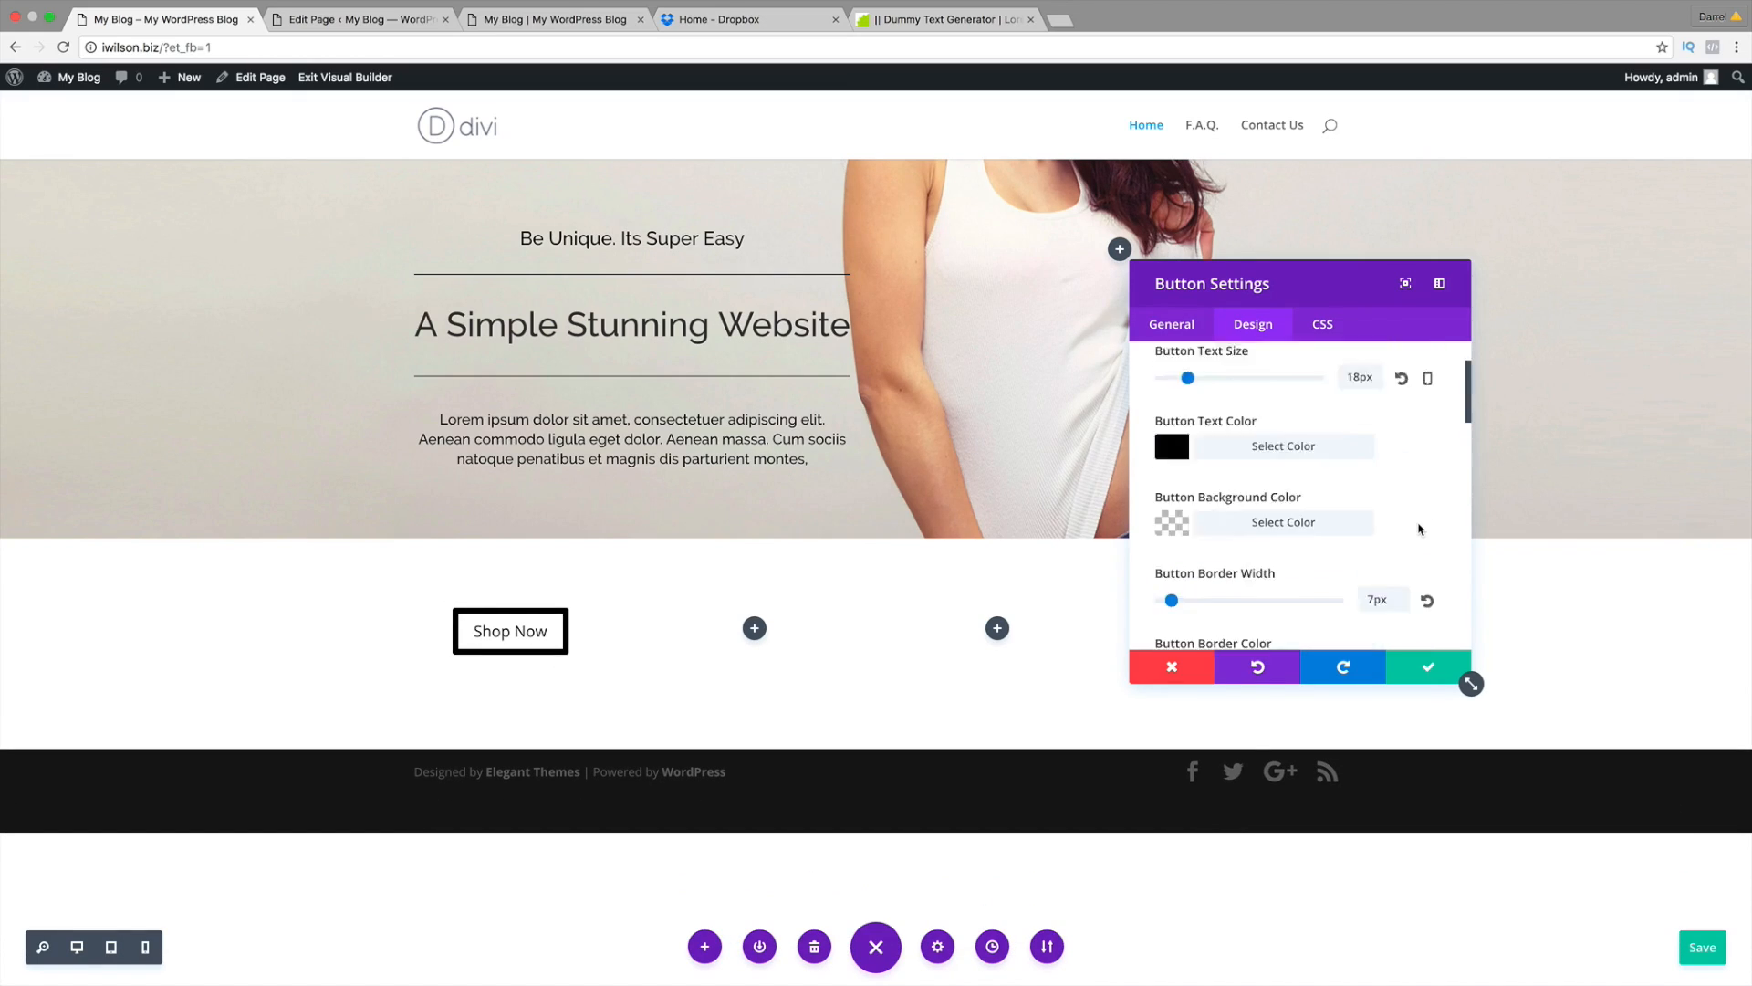
scroll(1420, 527, "down", 3)
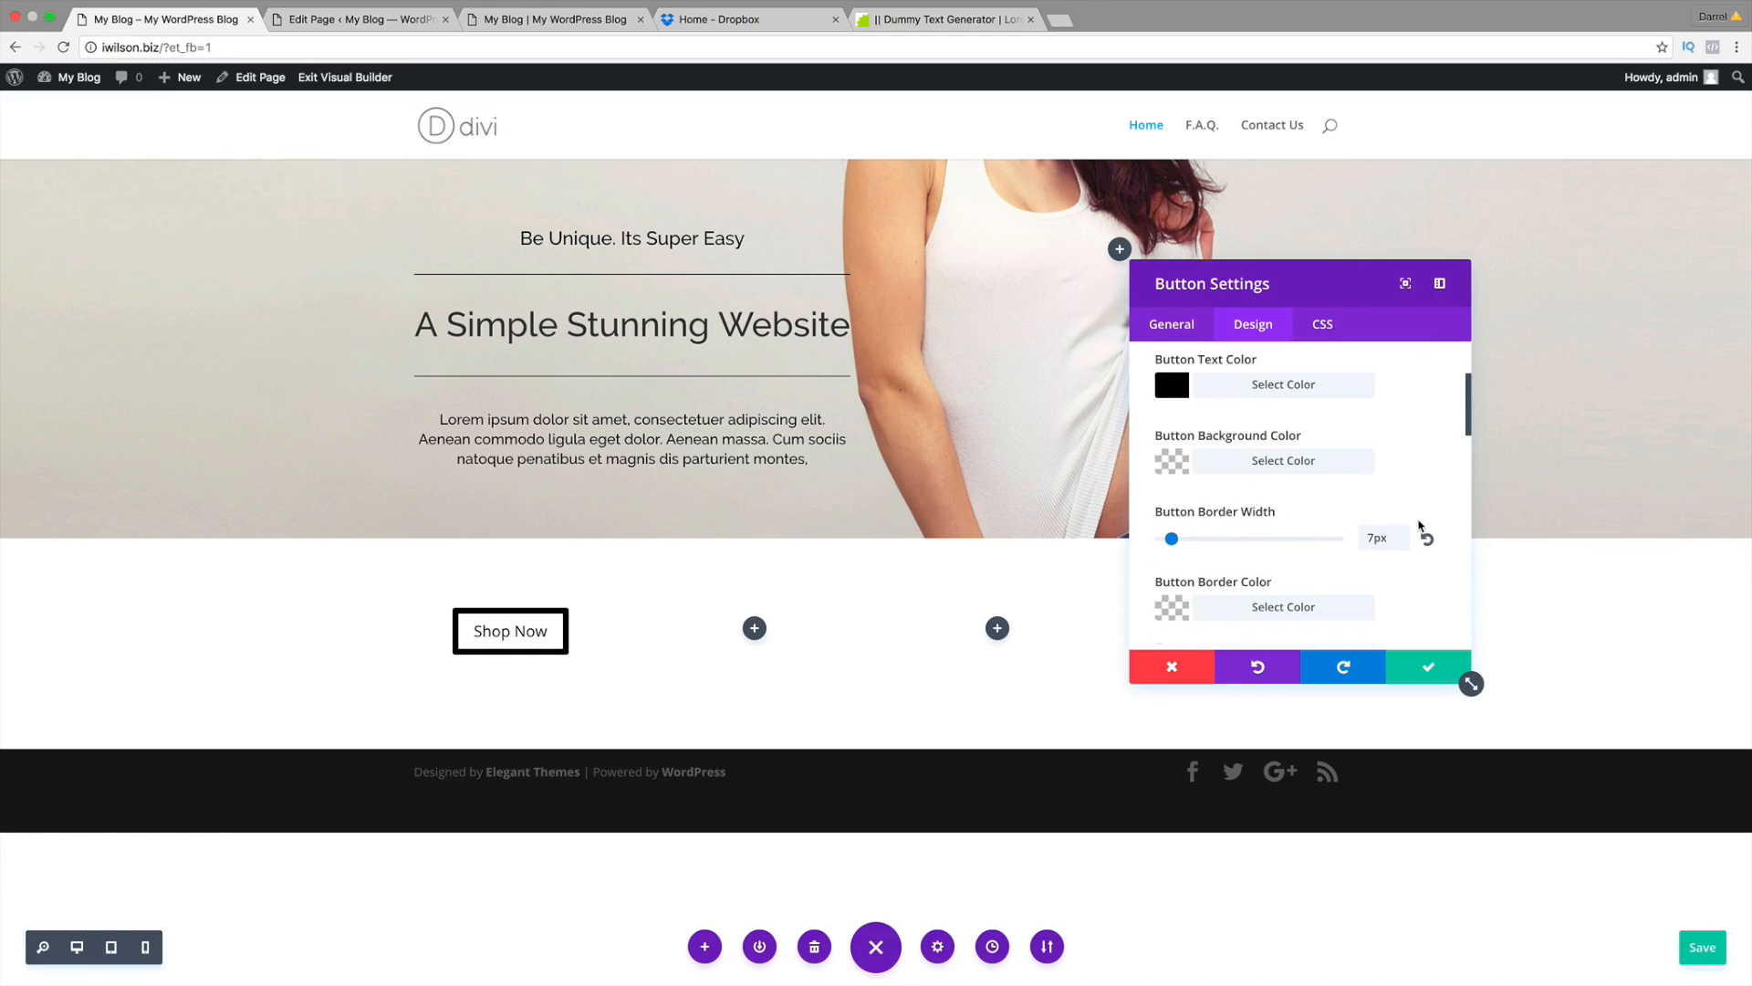
left_click(1426, 531)
scroll(1369, 527, "down", 2)
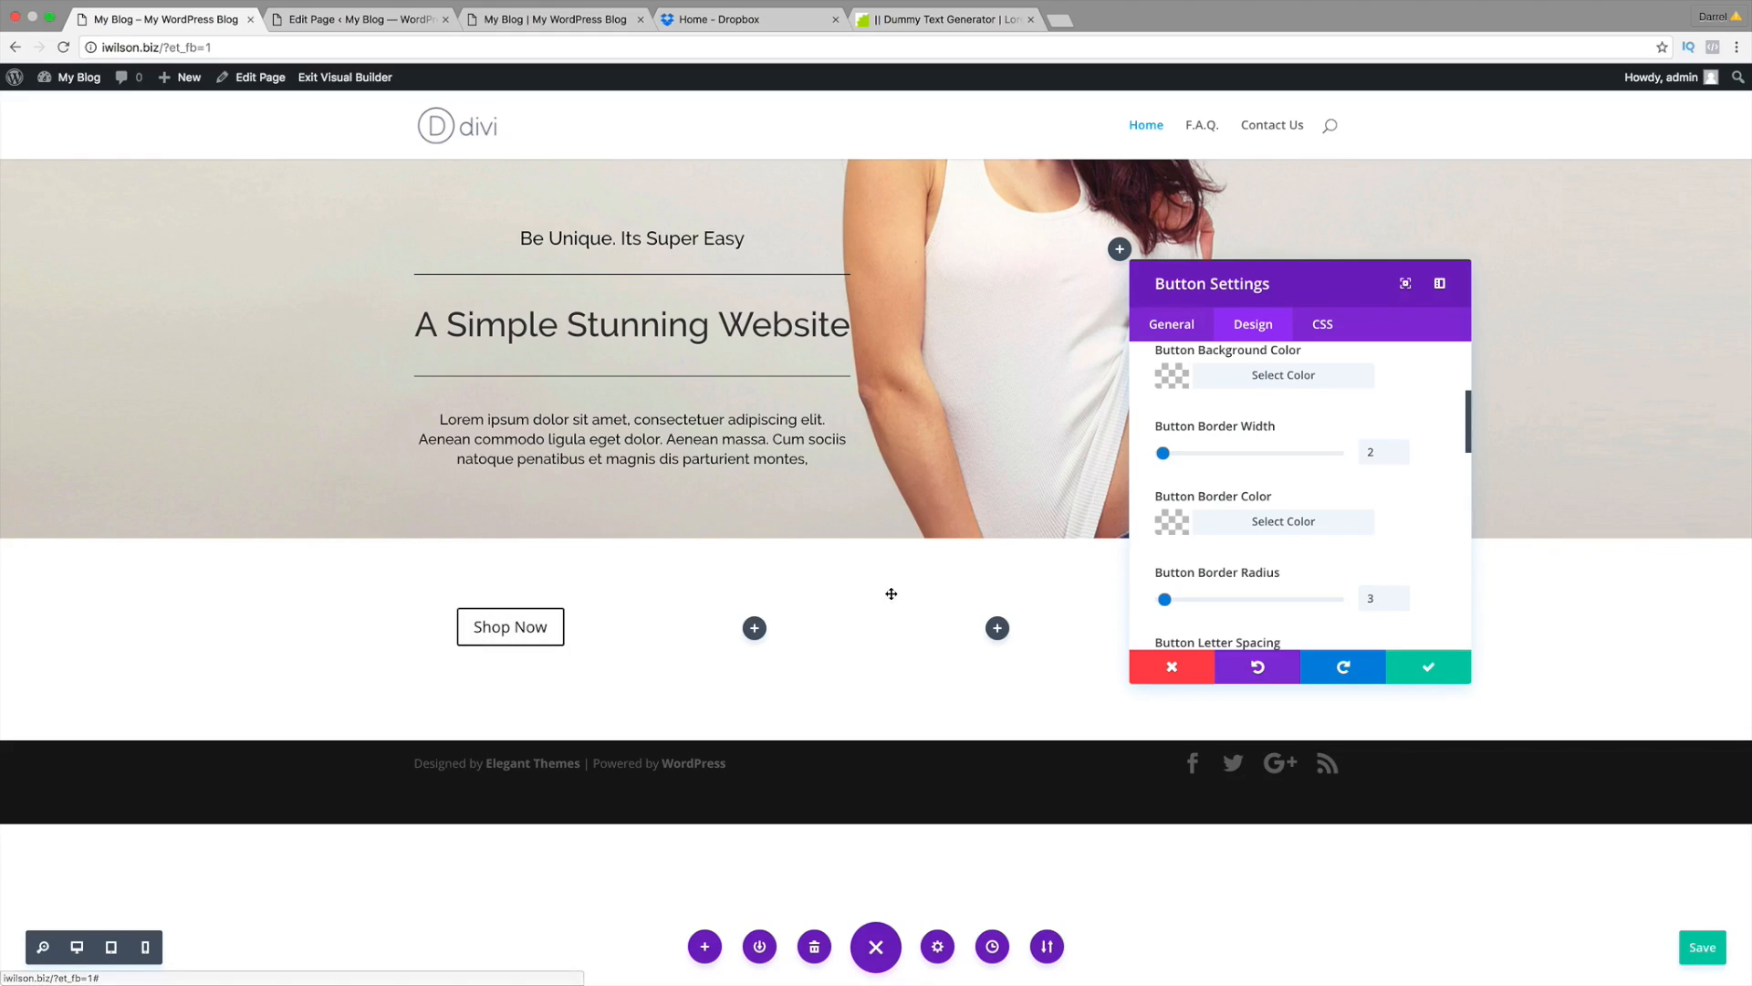
scroll(1309, 537, "down", 1)
scroll(1308, 536, "down", 1)
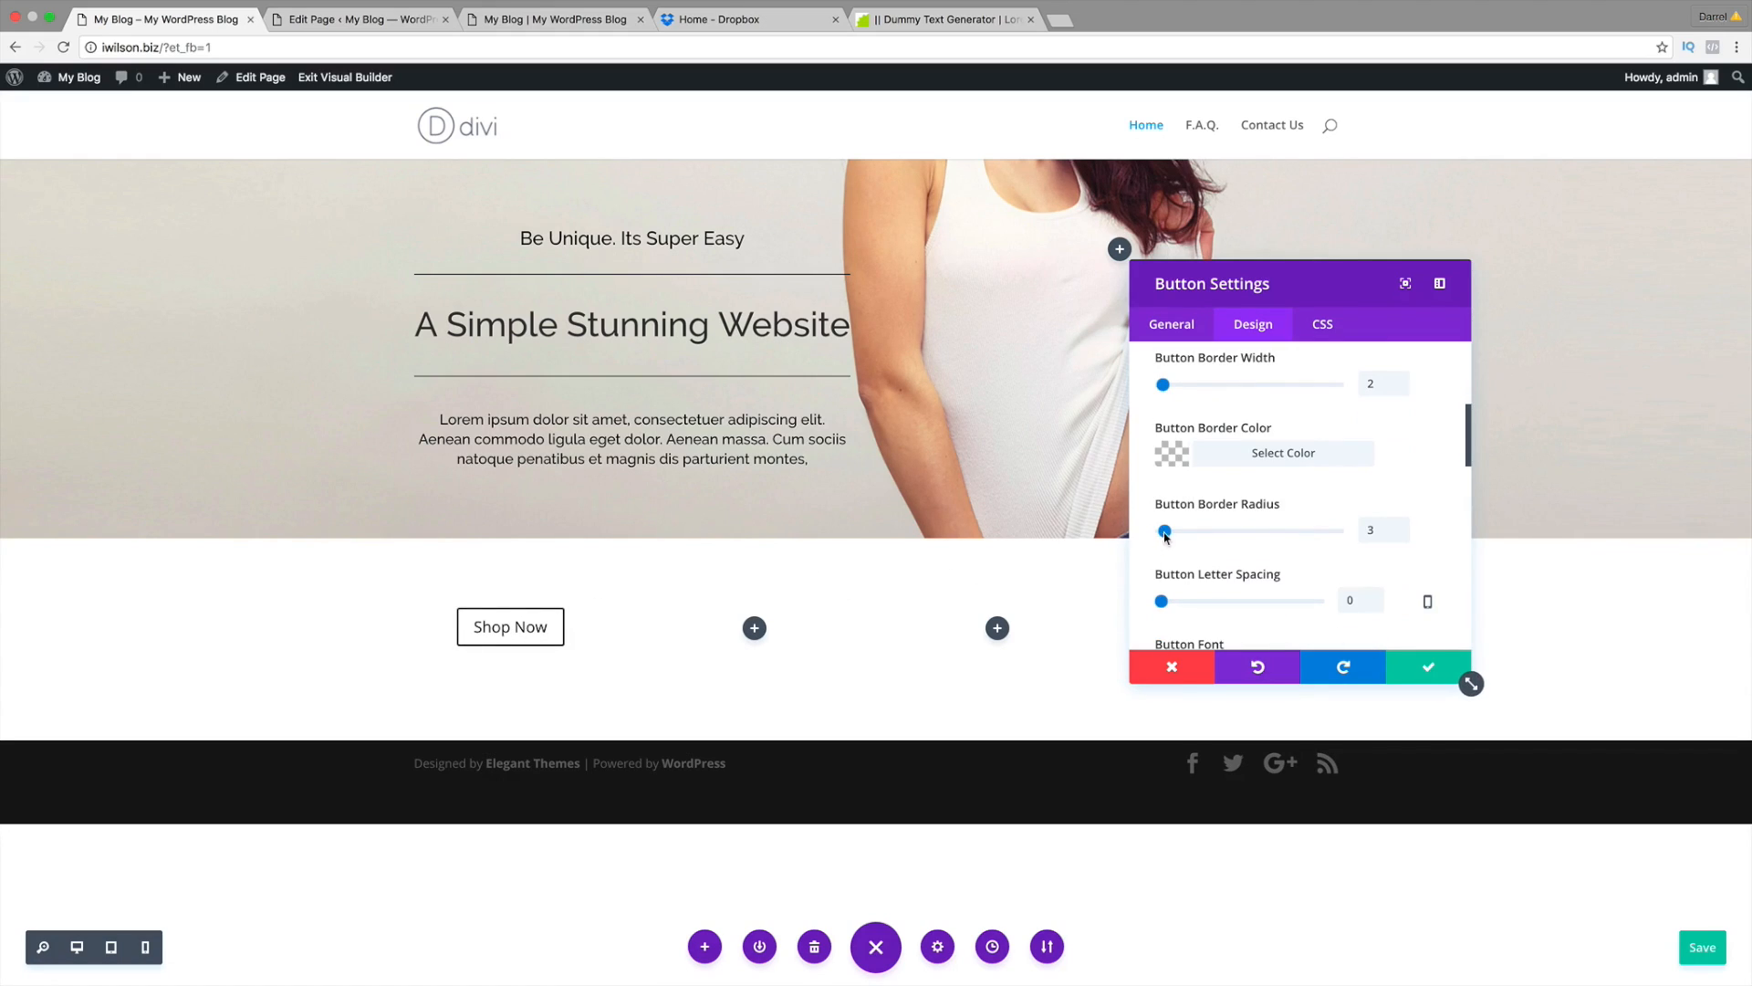
left_click_drag(1165, 531, 1314, 539)
left_click_drag(1166, 600, 1167, 601)
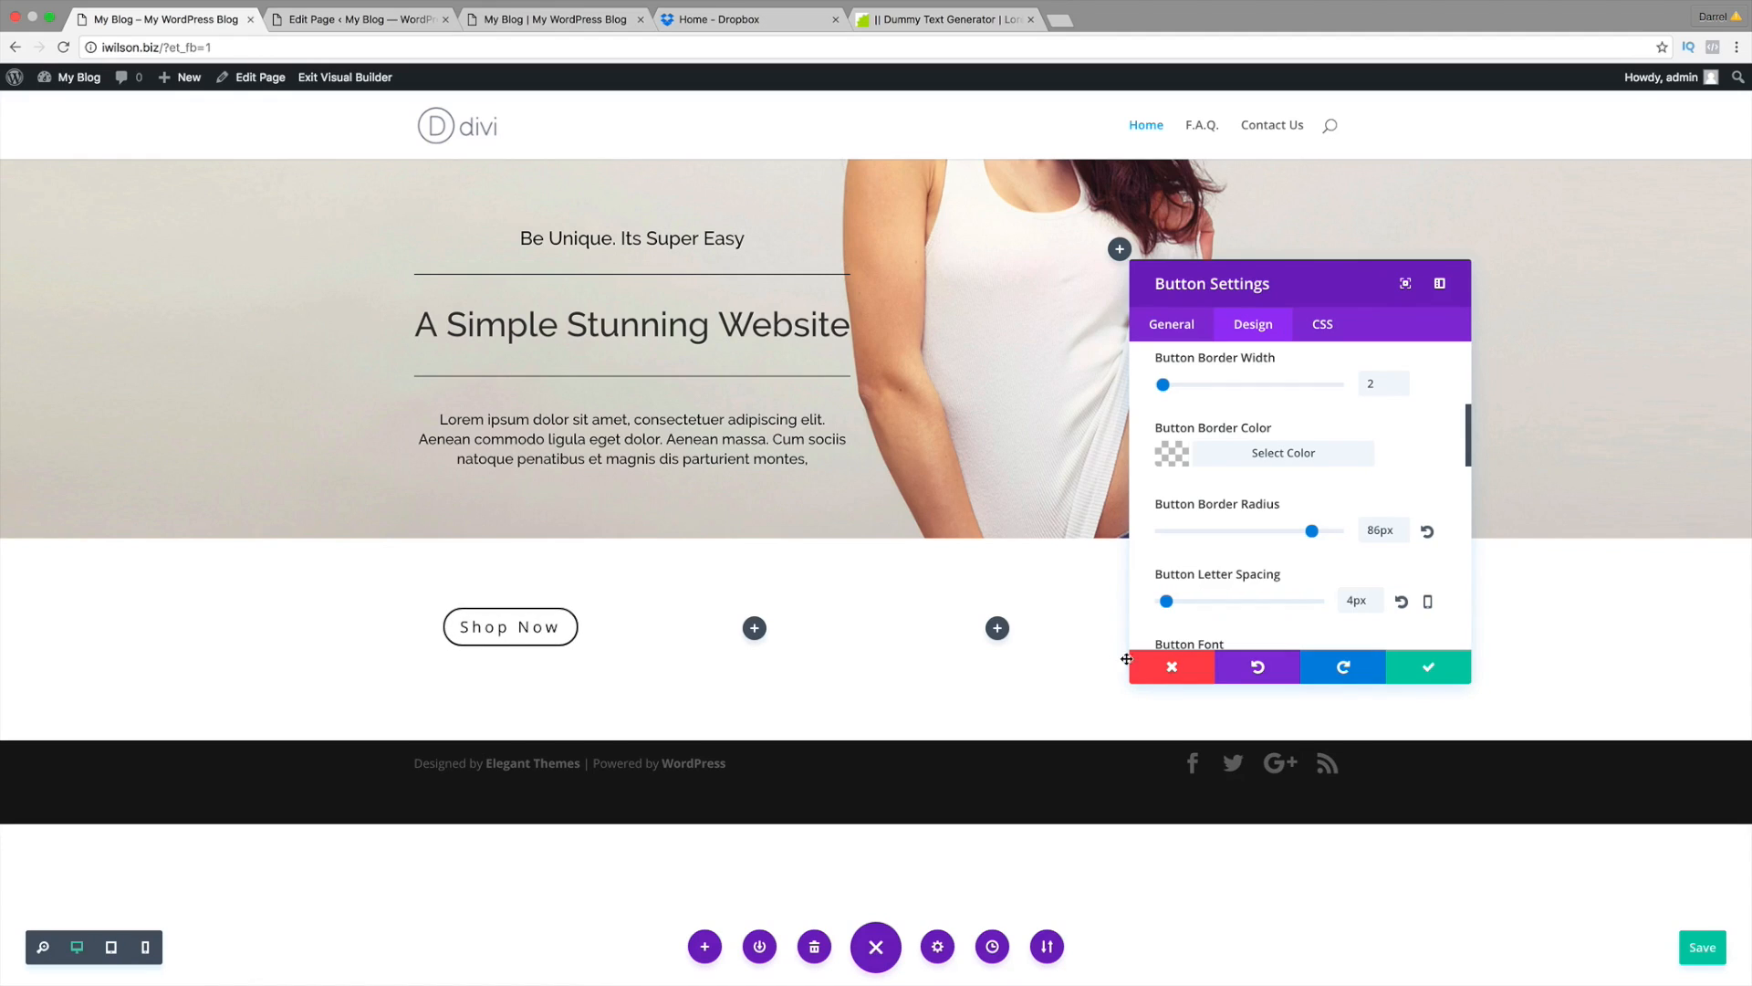
left_click(1427, 531)
left_click(1404, 602)
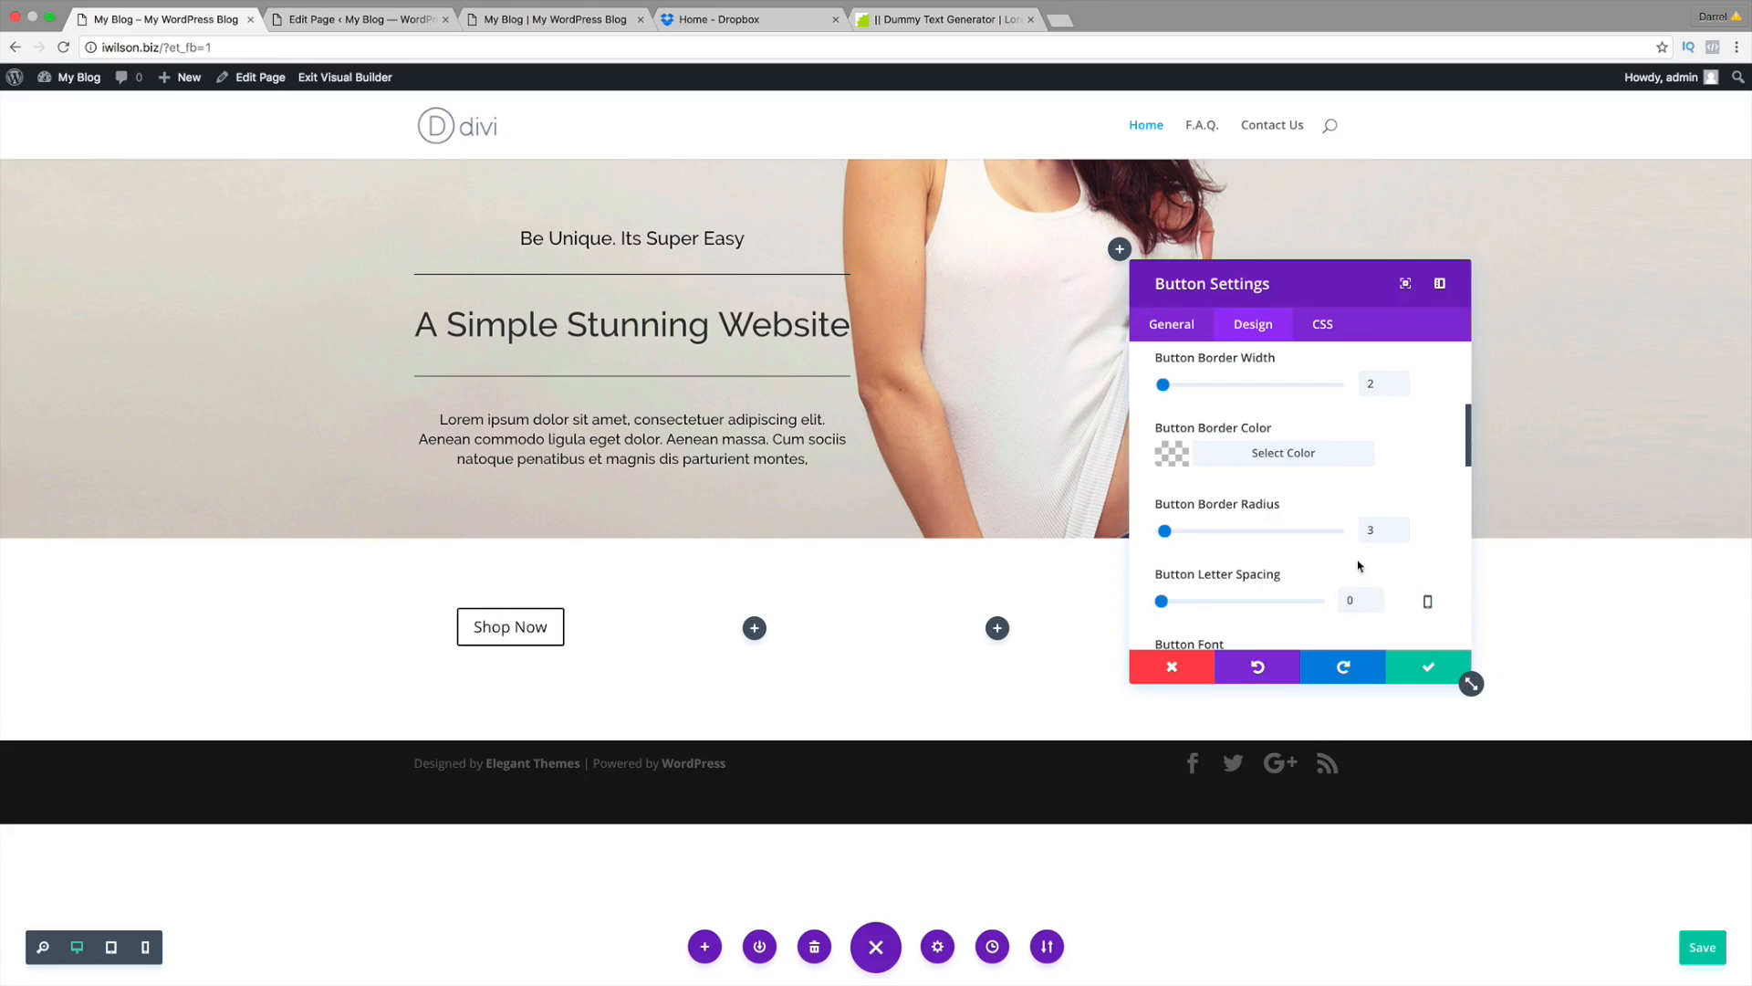
scroll(1264, 602, "down", 4)
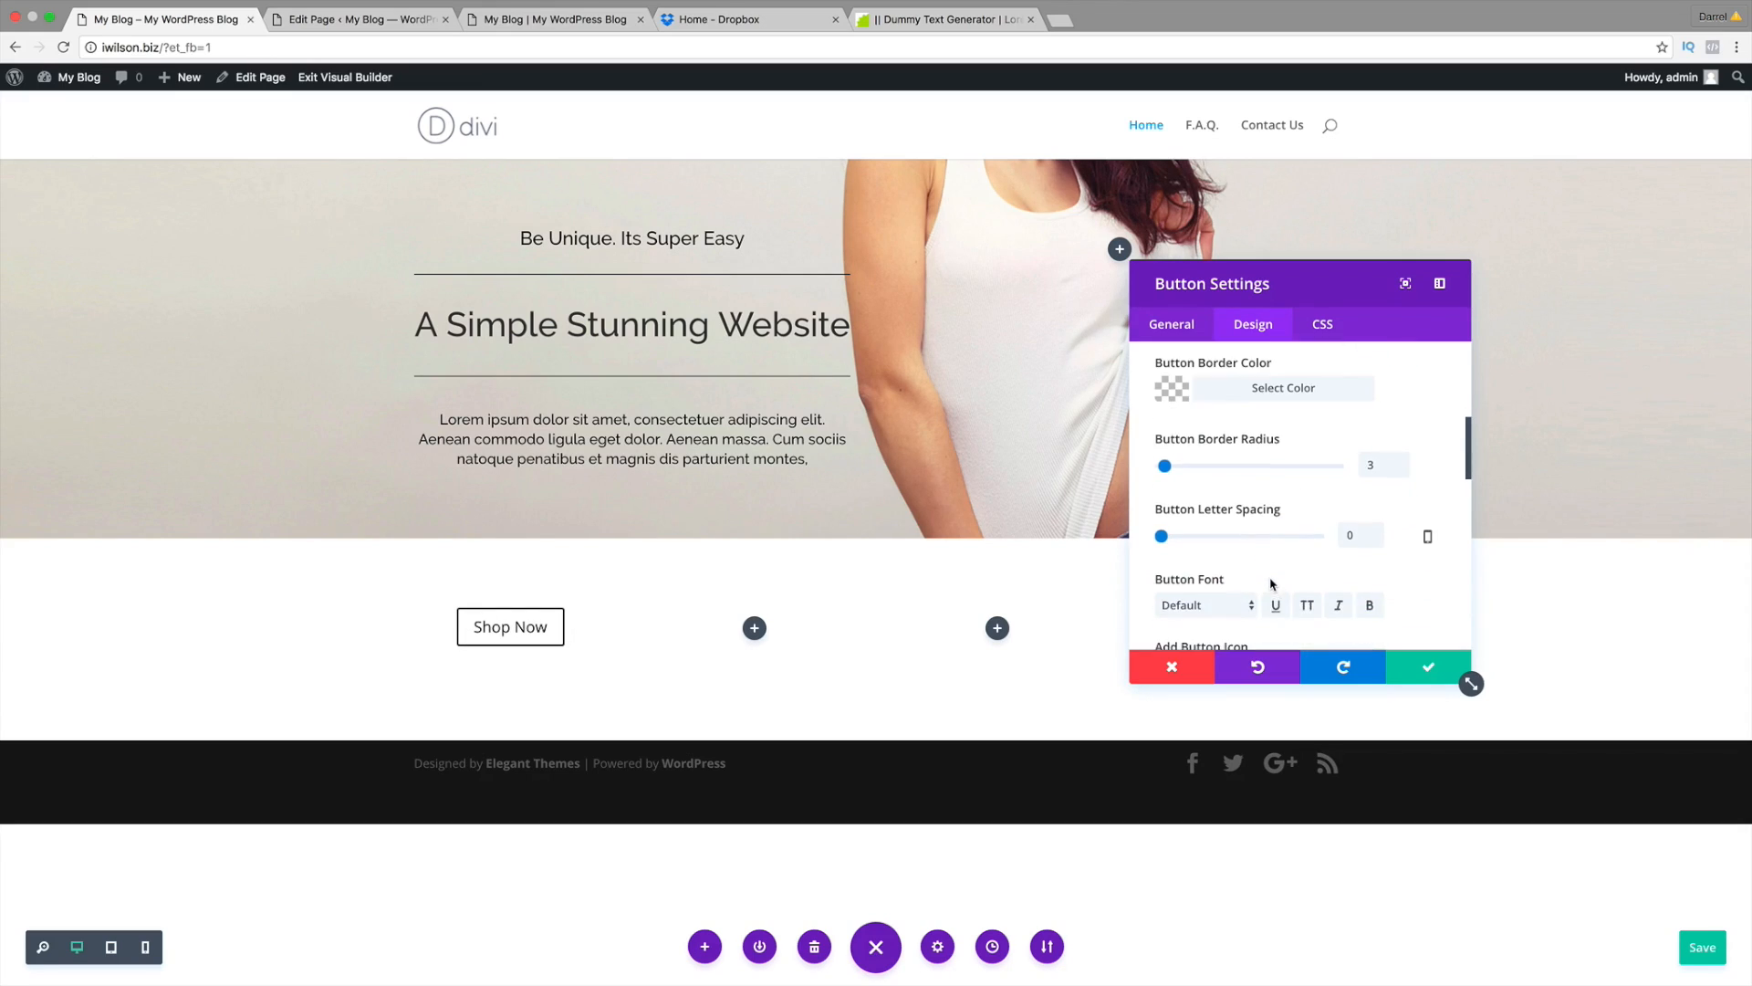
scroll(1278, 548, "down", 1)
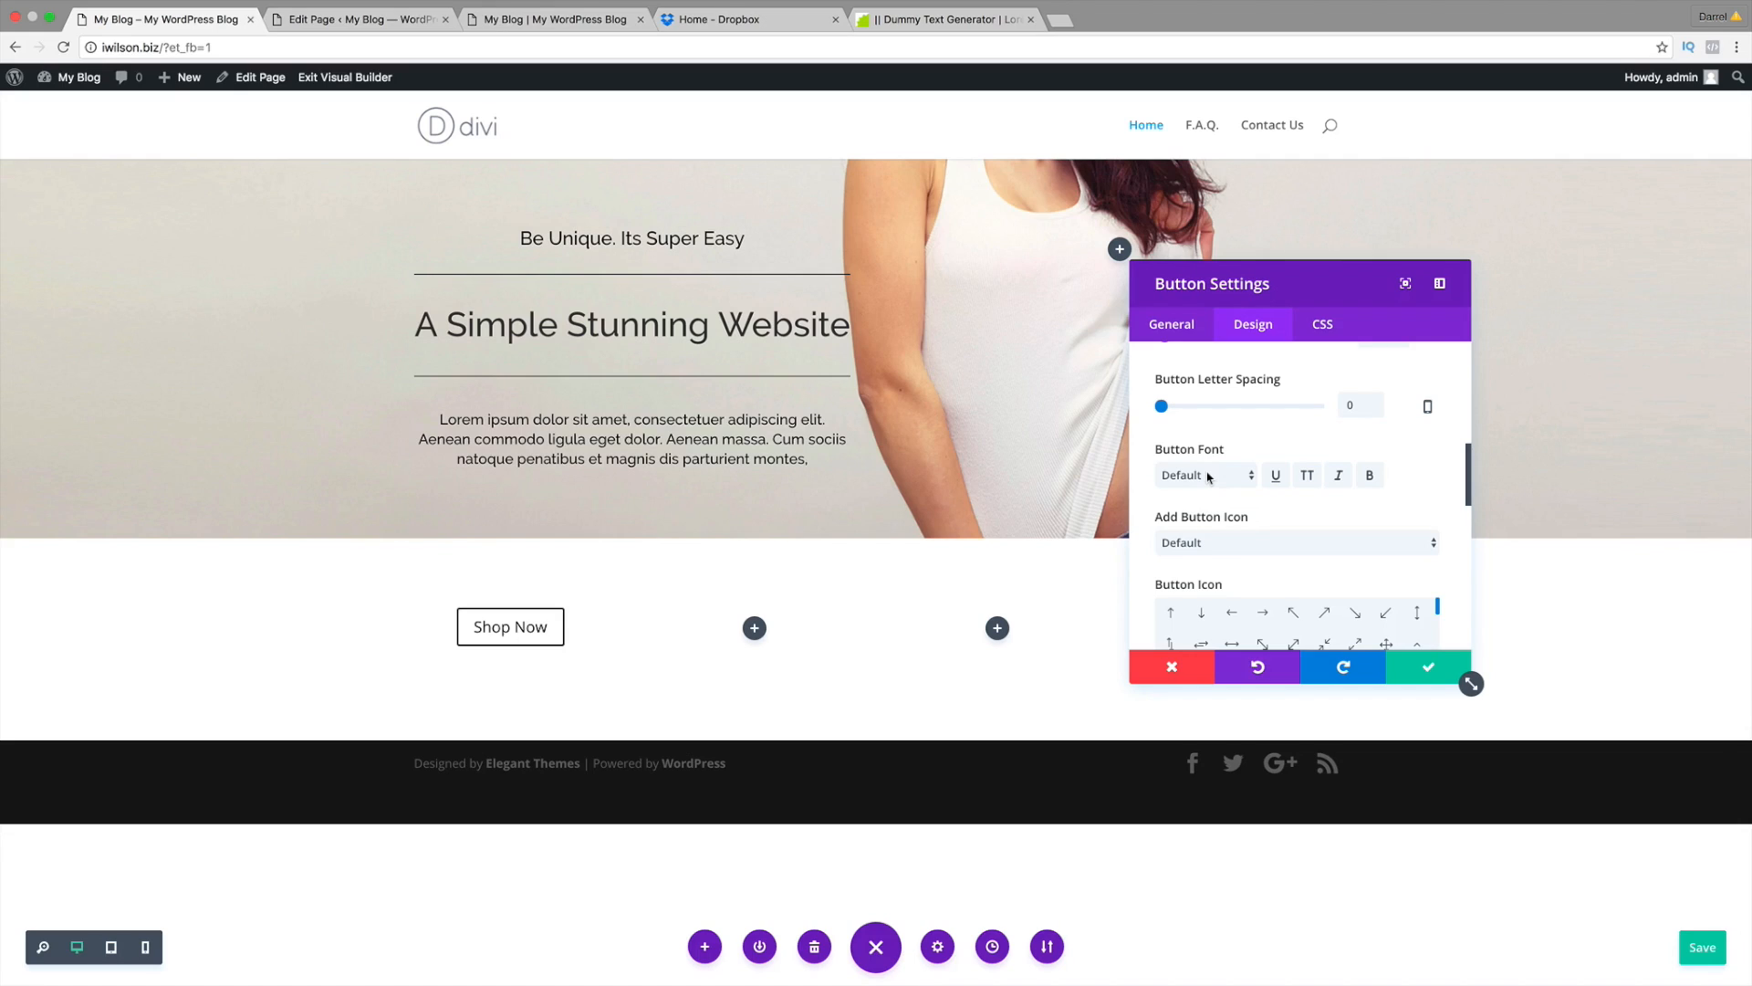
Step: Set the button font to Raleway and compare with the reference site
left_click(1209, 477)
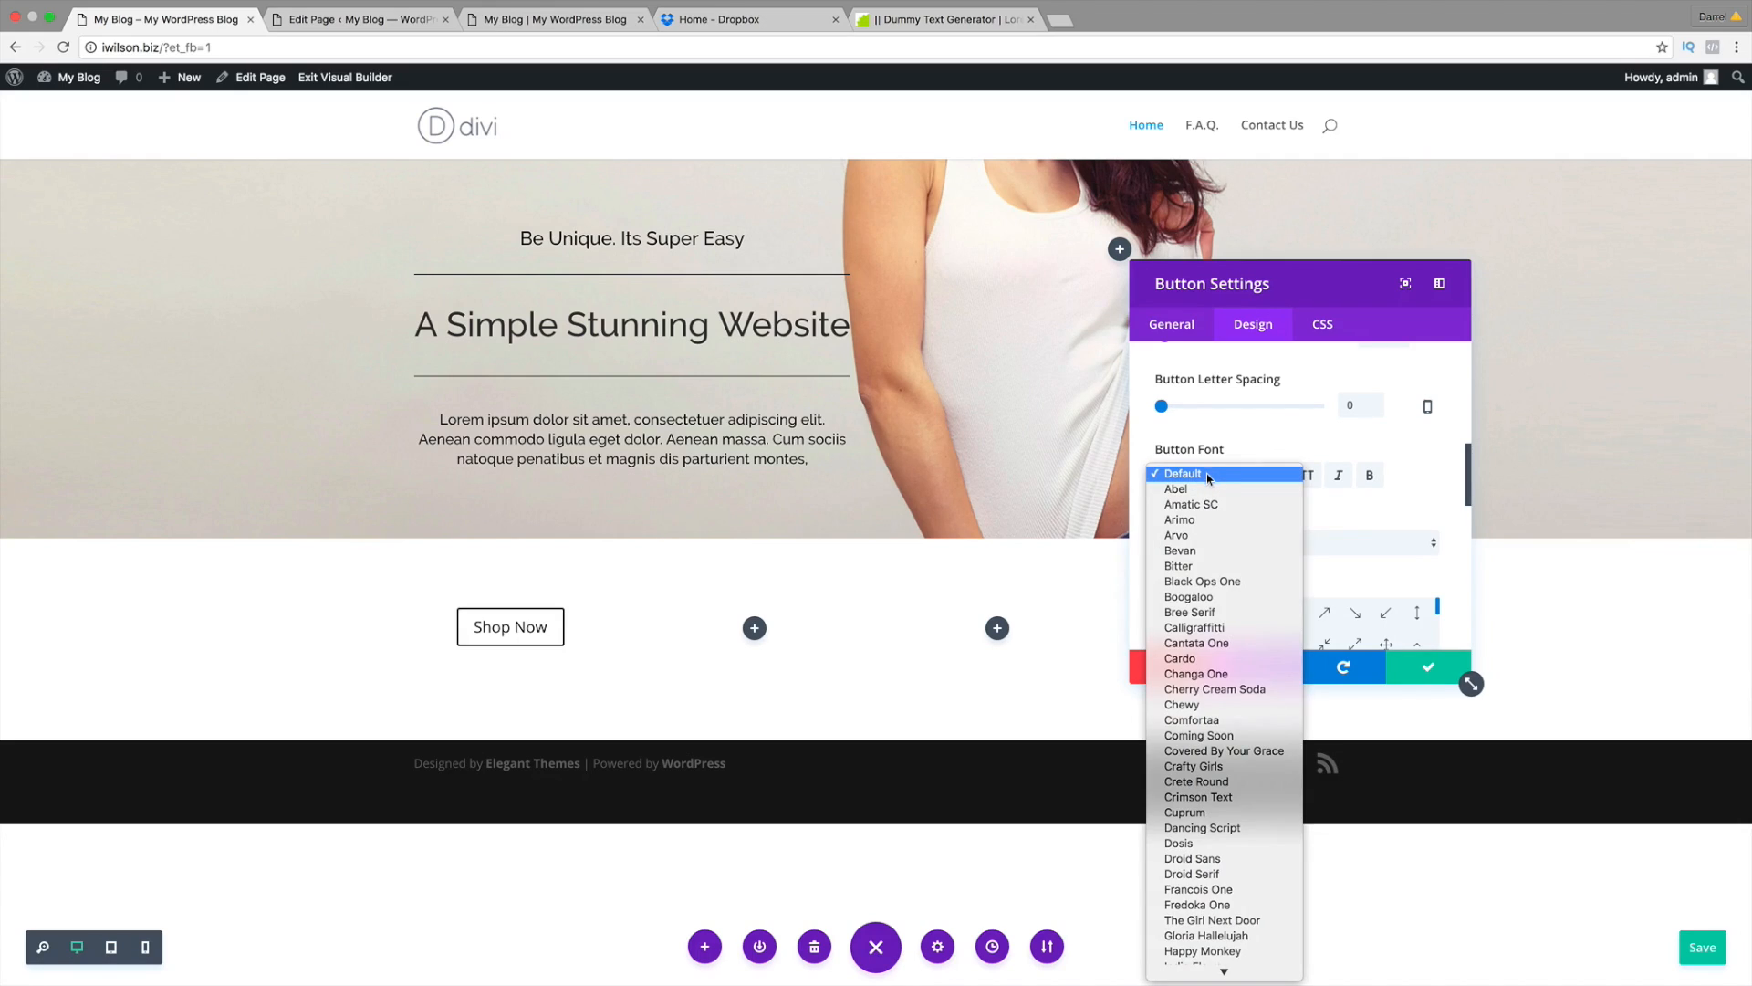
scroll(1222, 675, "down", 3)
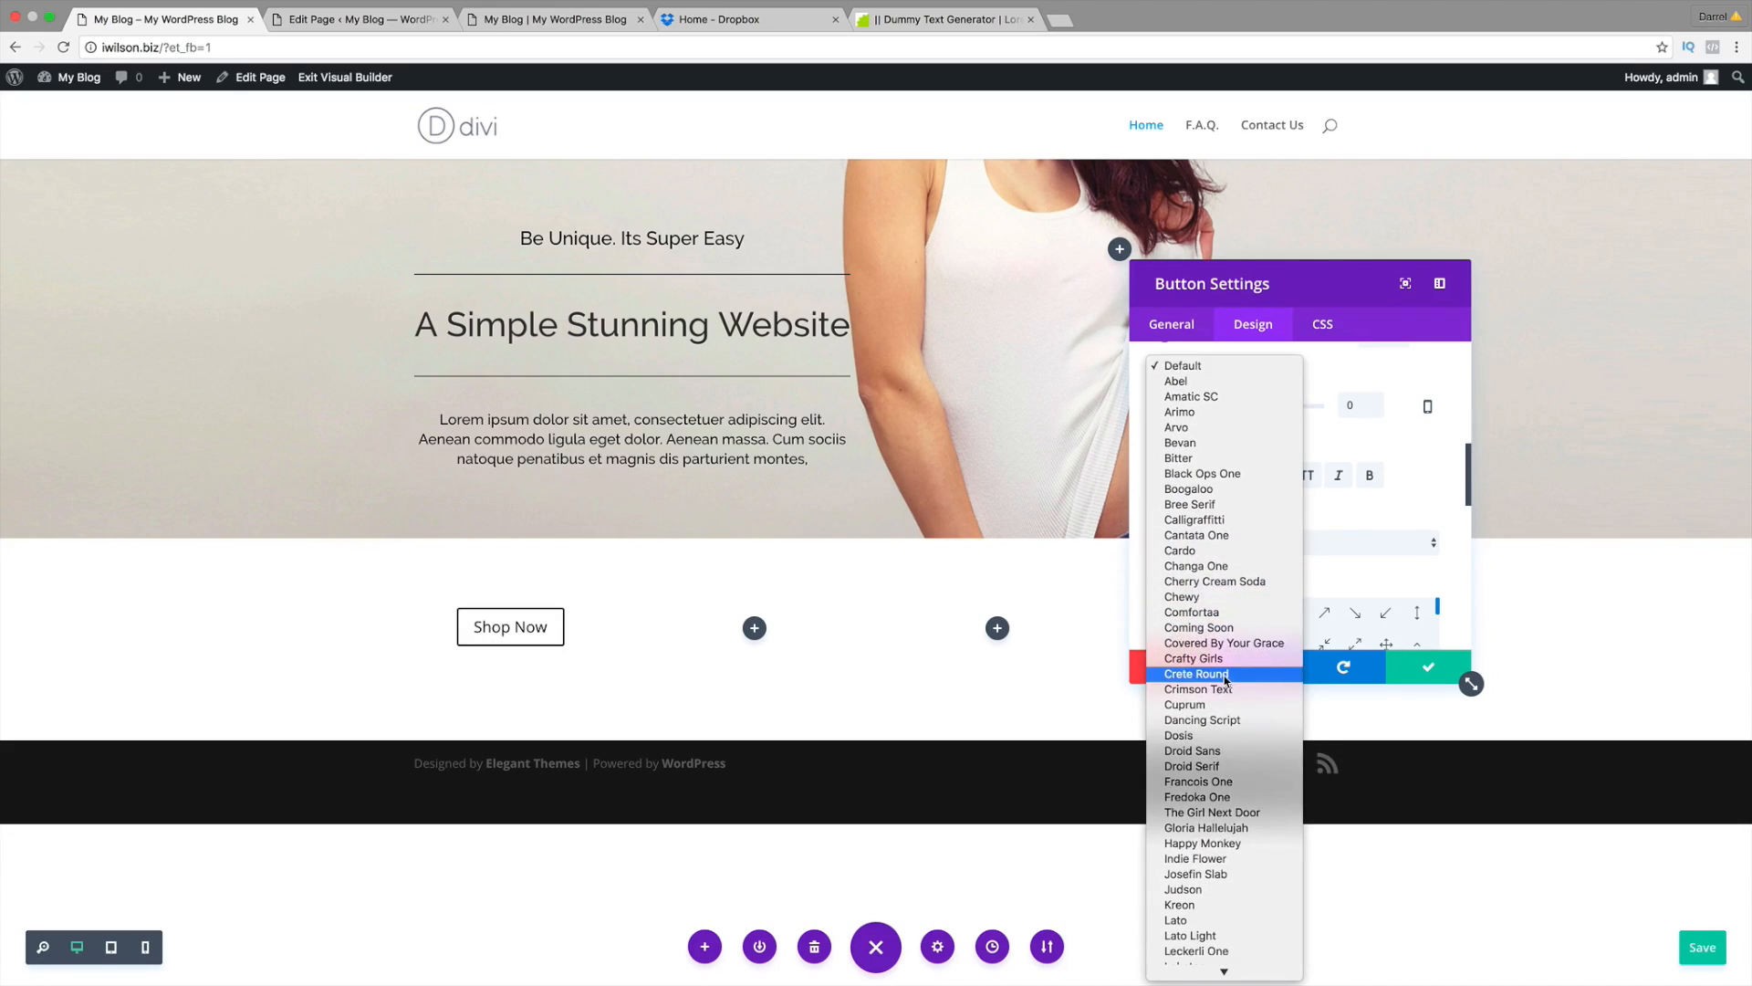
scroll(1225, 680, "down", 10)
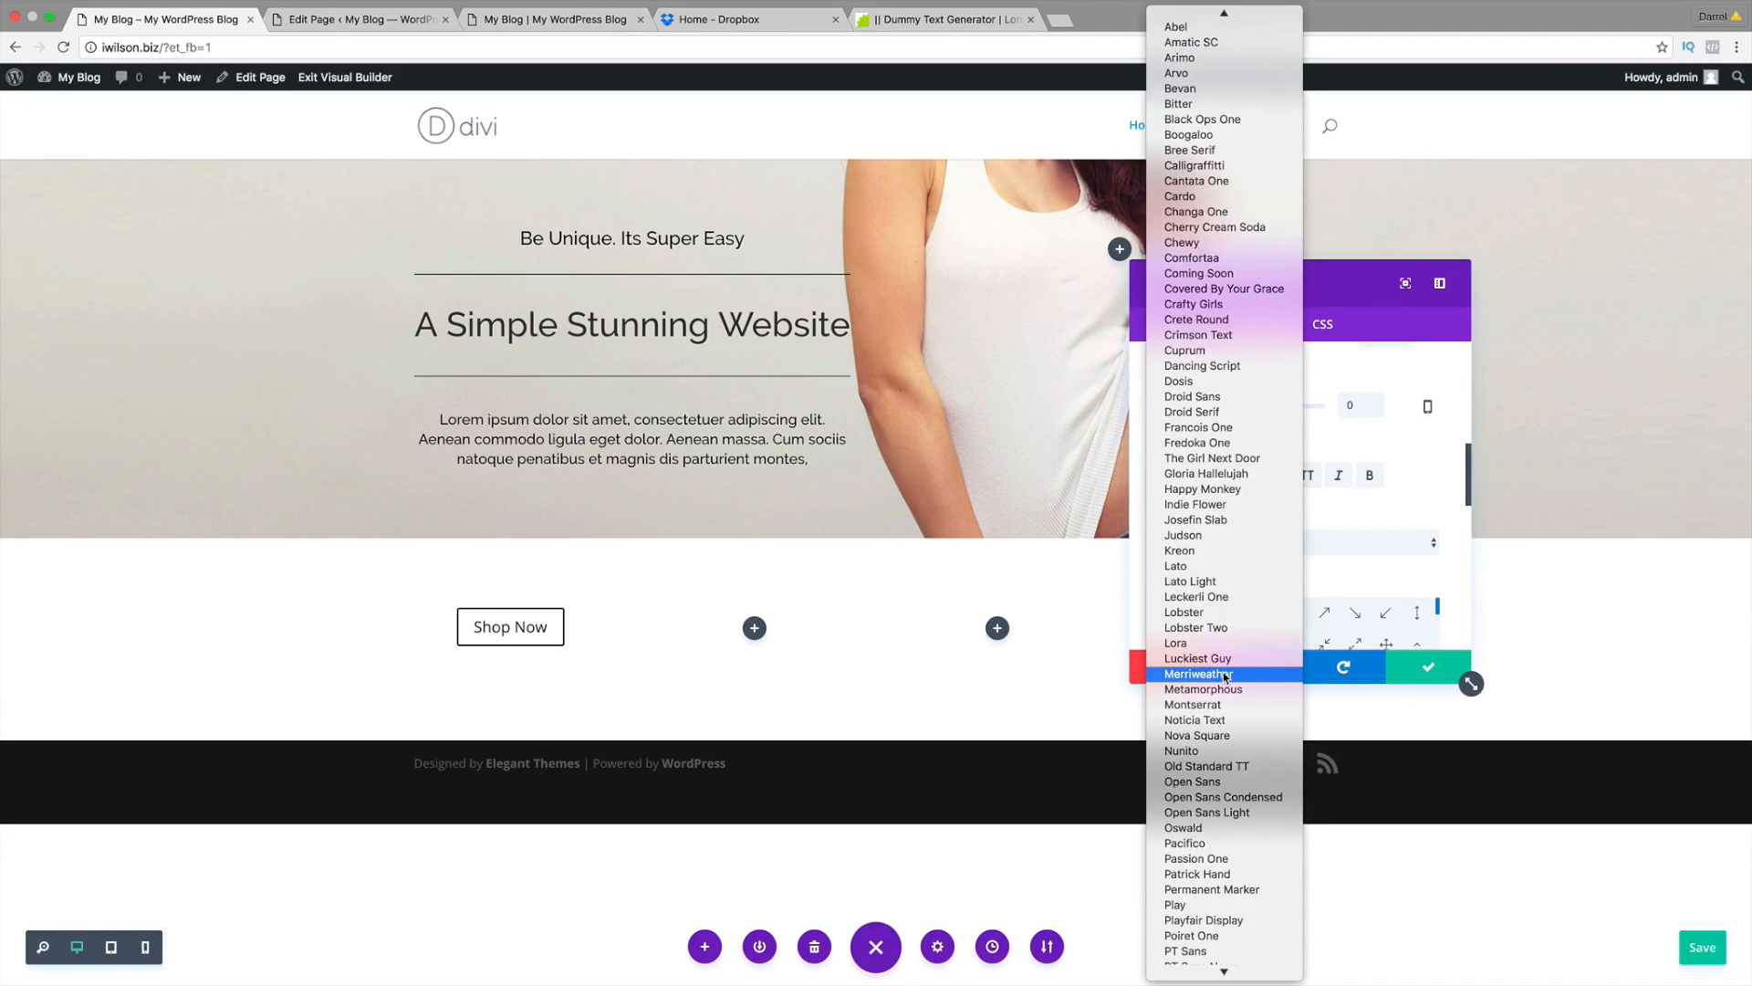
scroll(1226, 679, "down", 3)
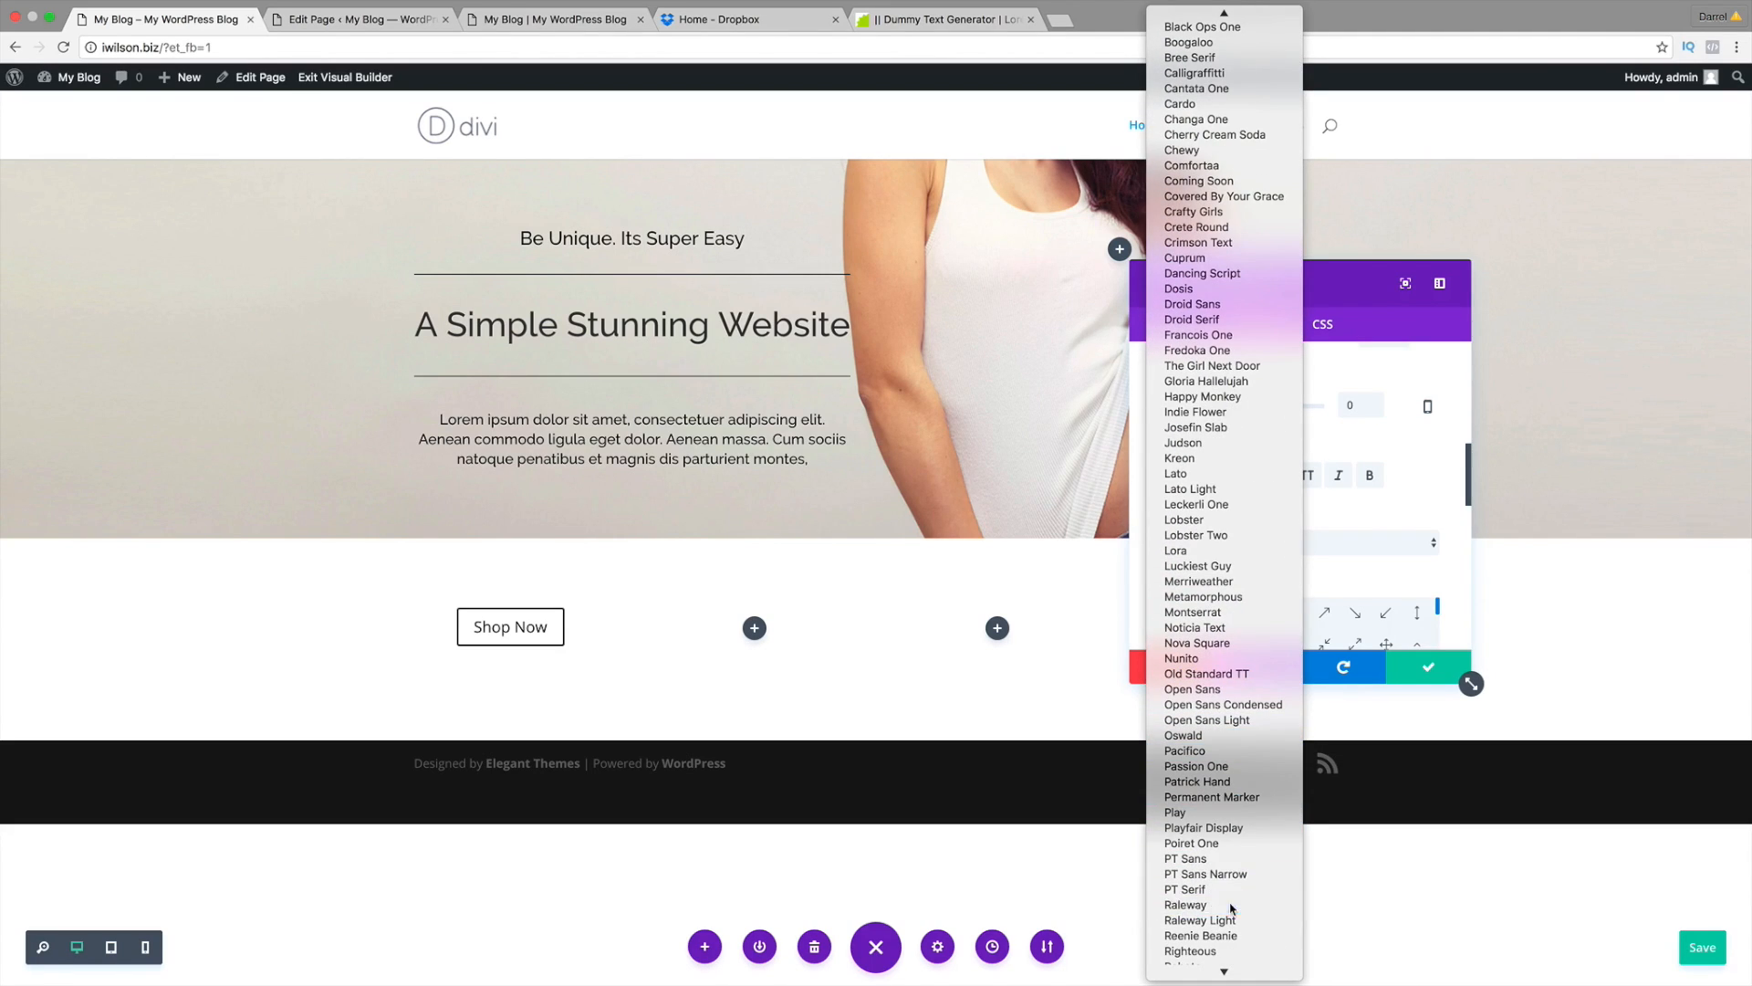
left_click(1186, 906)
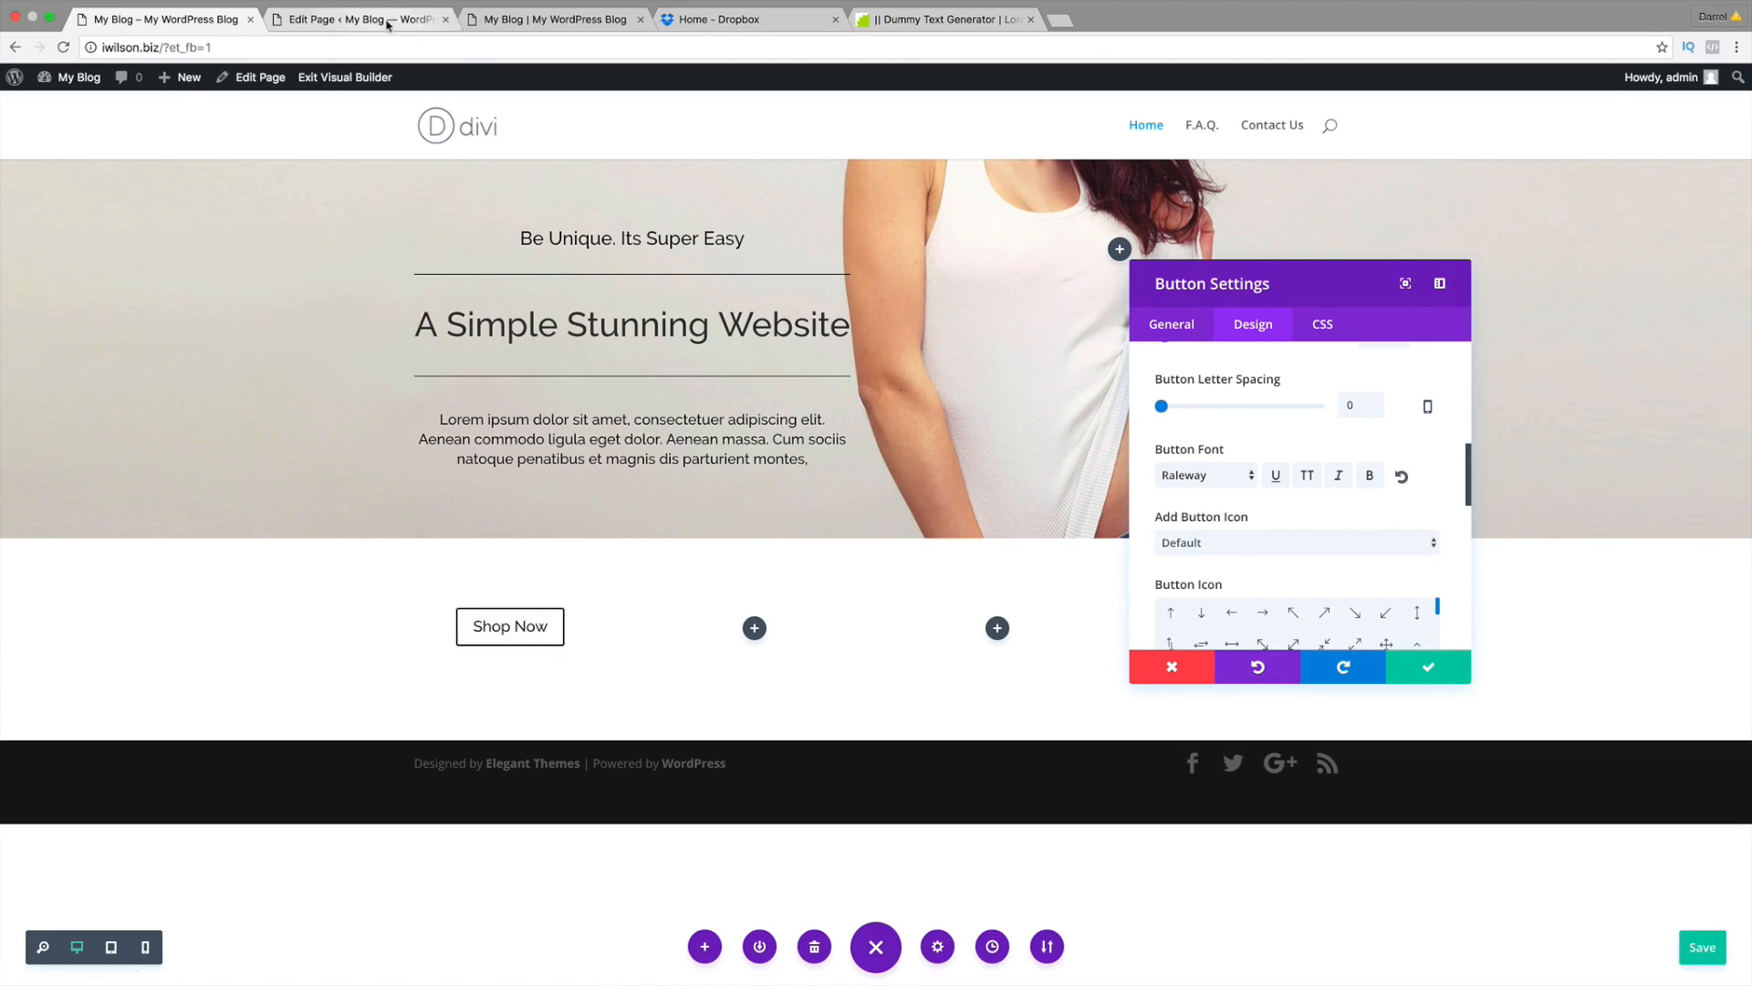
left_click(548, 20)
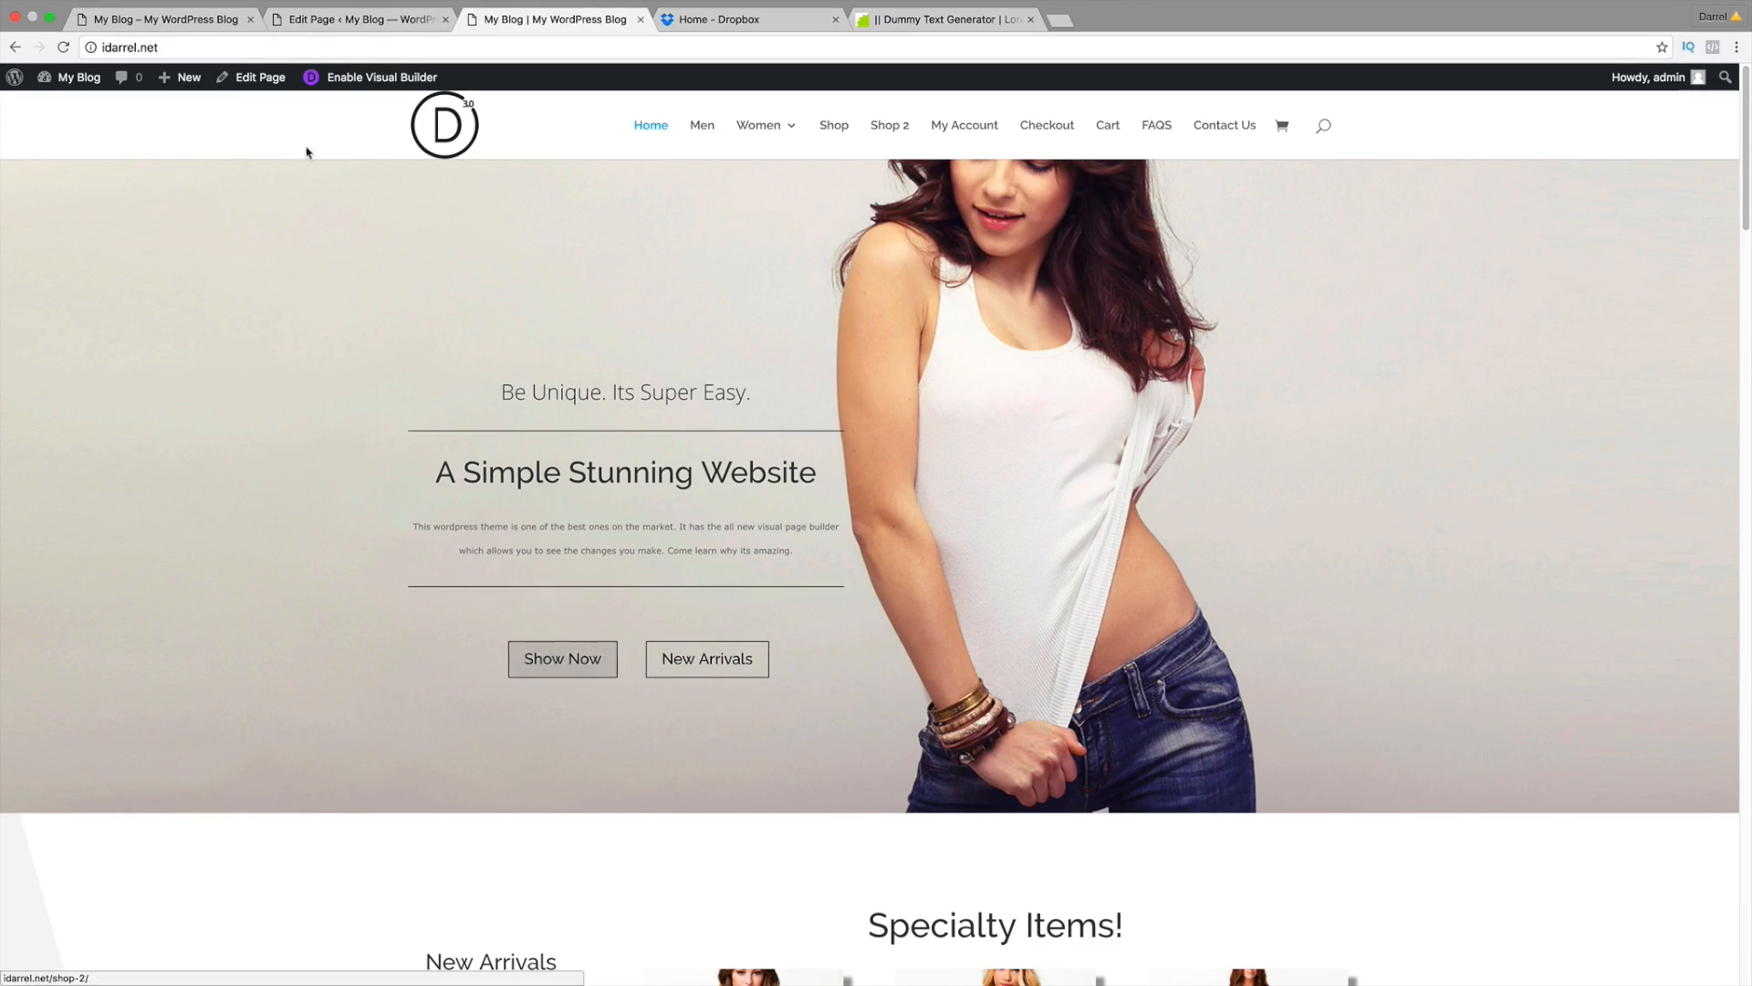
left_click(182, 19)
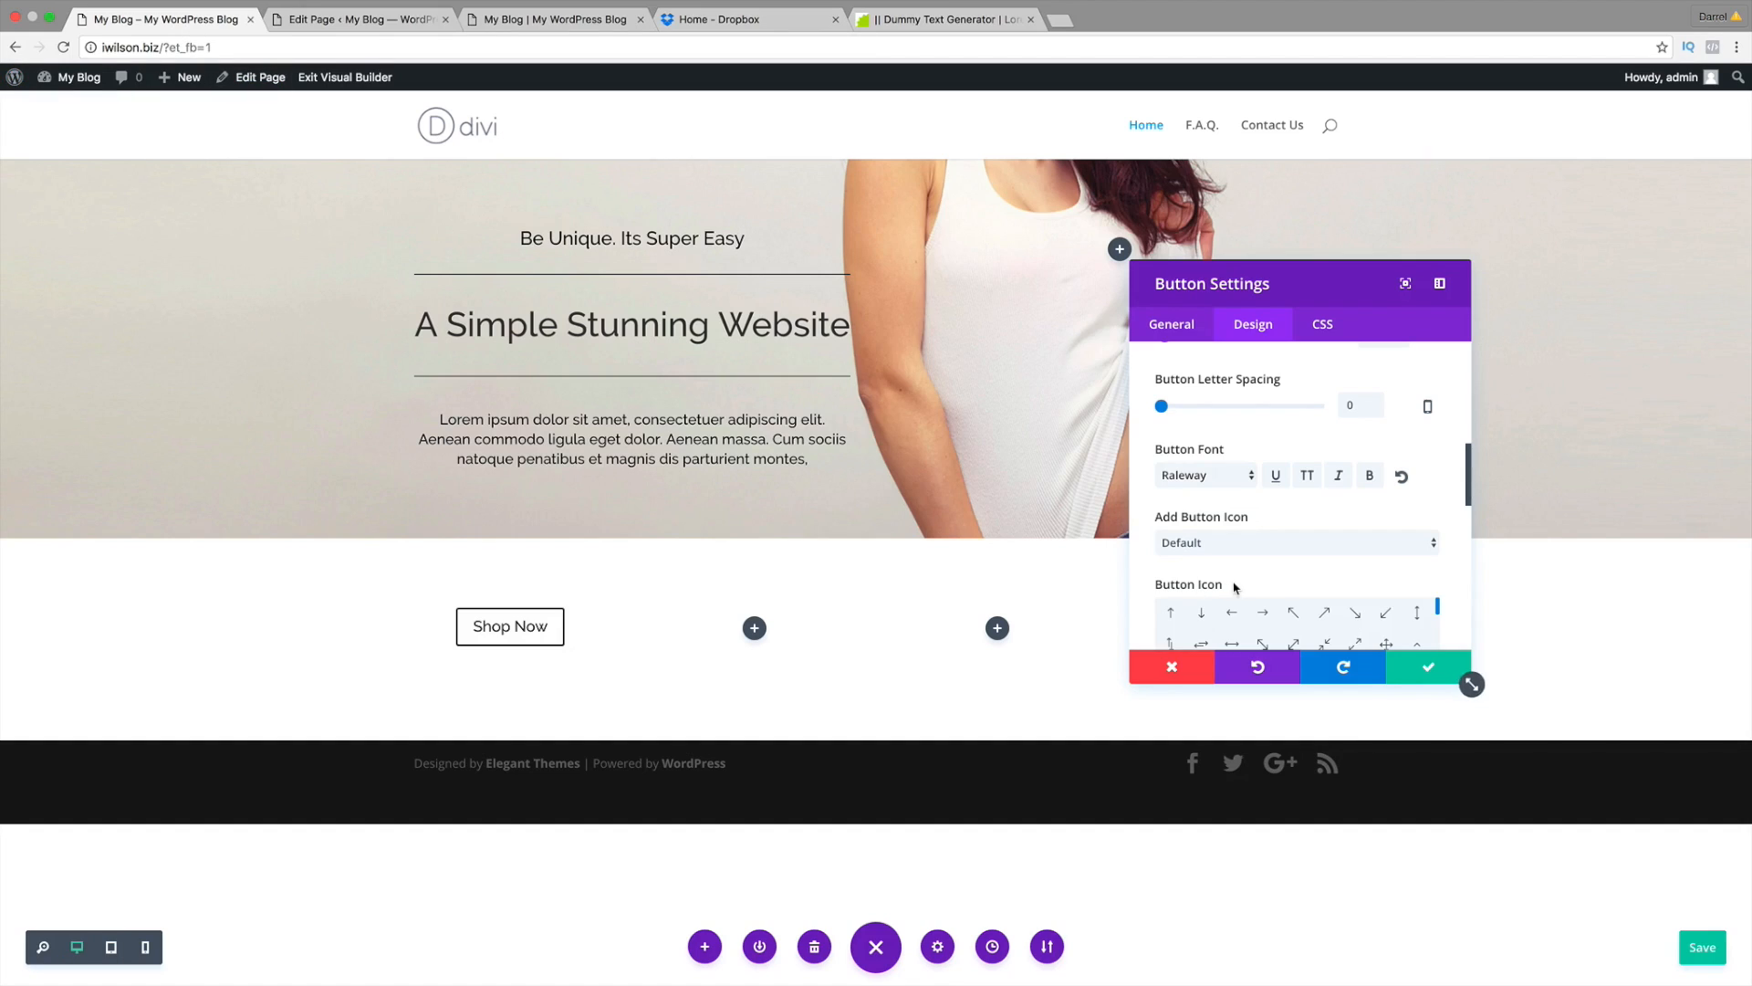
Step: Try a thumbs-up and another button icon, then set Add Button Icon to No
scroll(1239, 574, "down", 2)
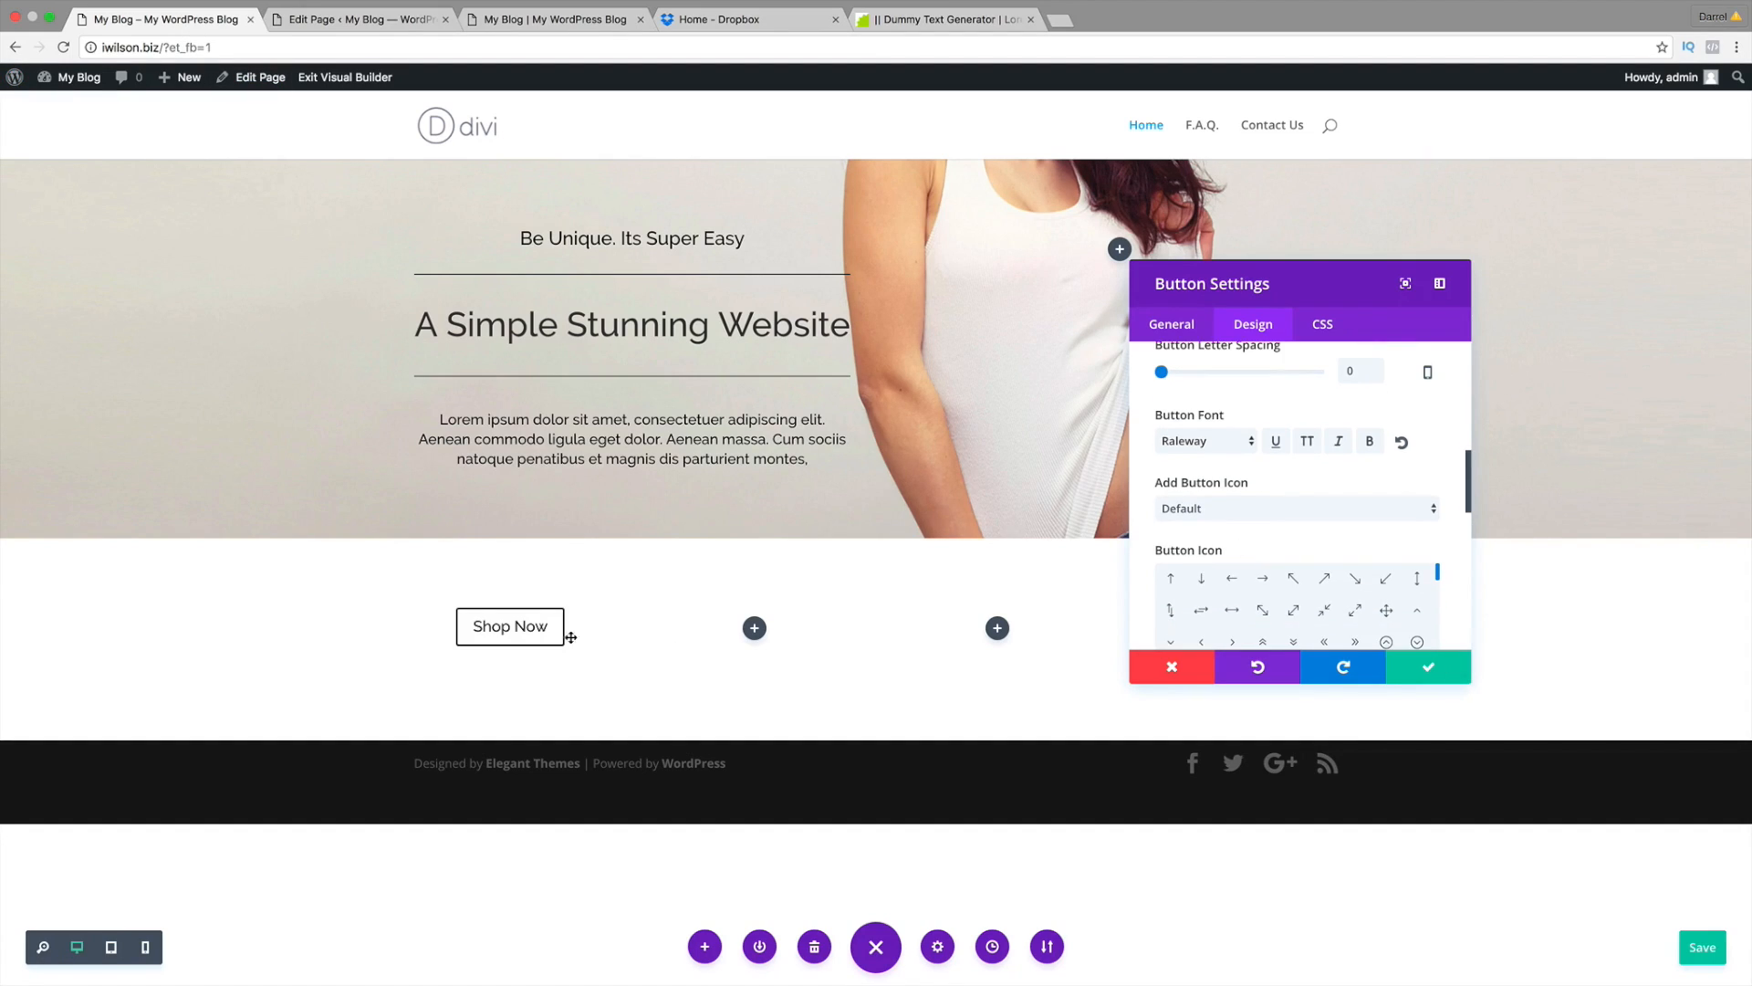
left_click(1224, 510)
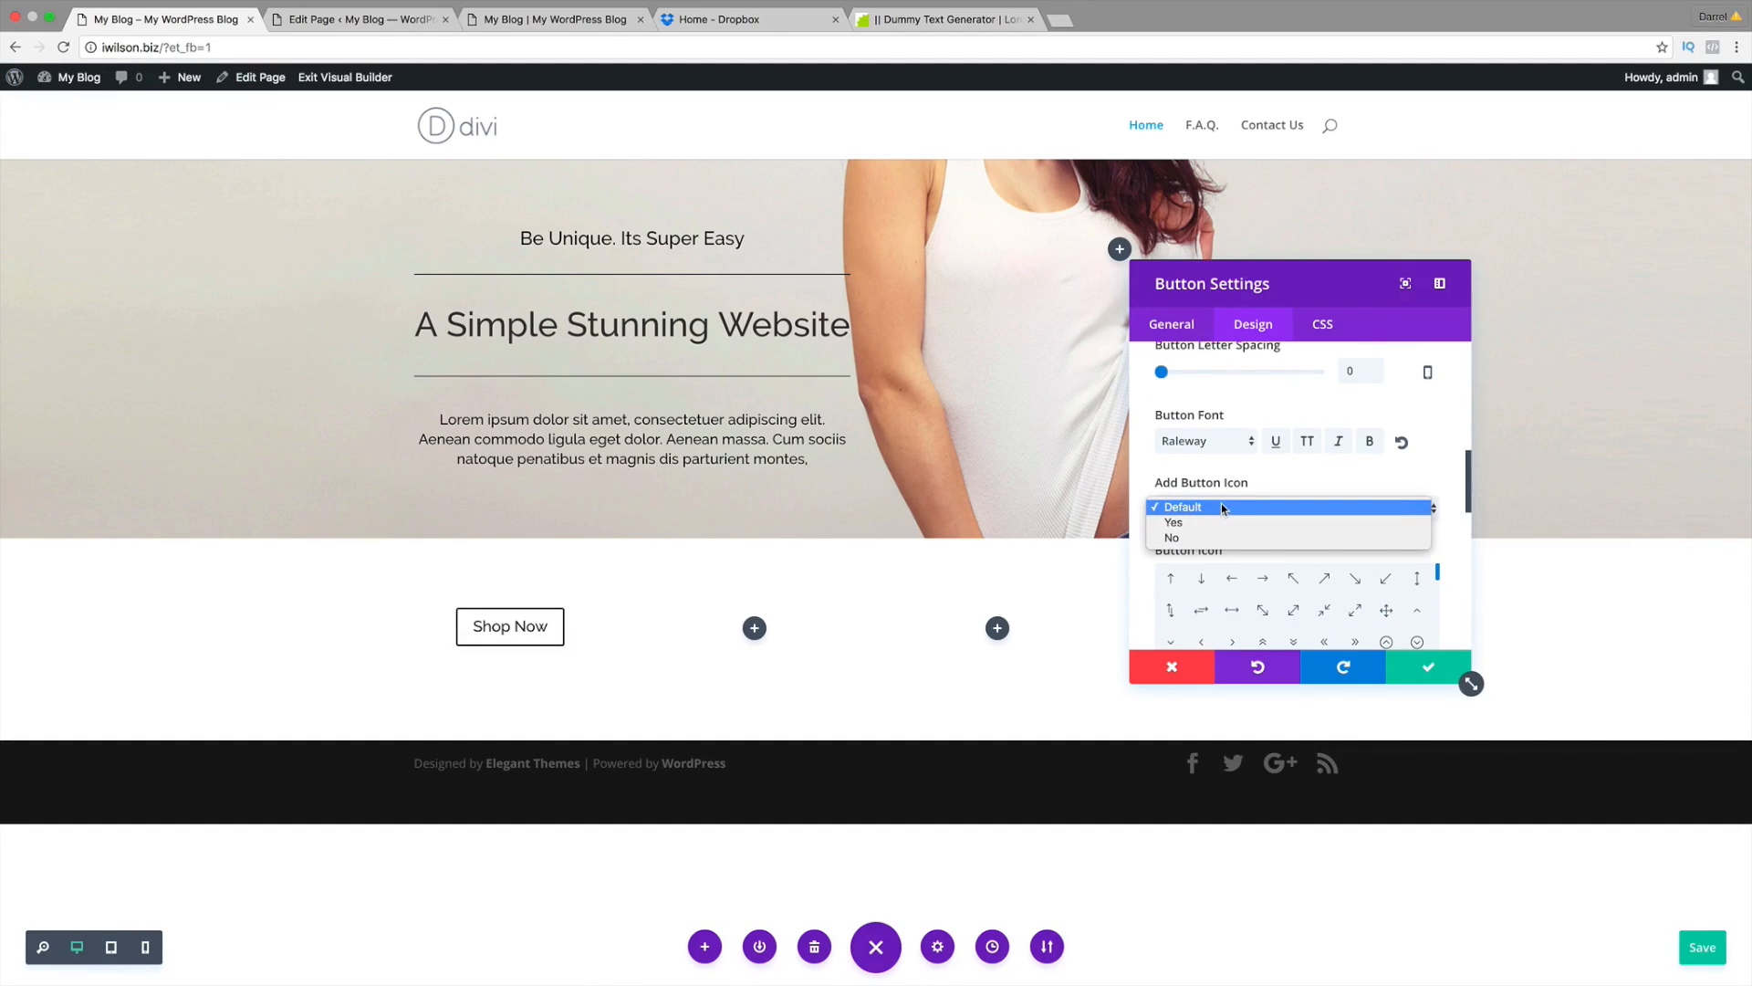
left_click(1457, 485)
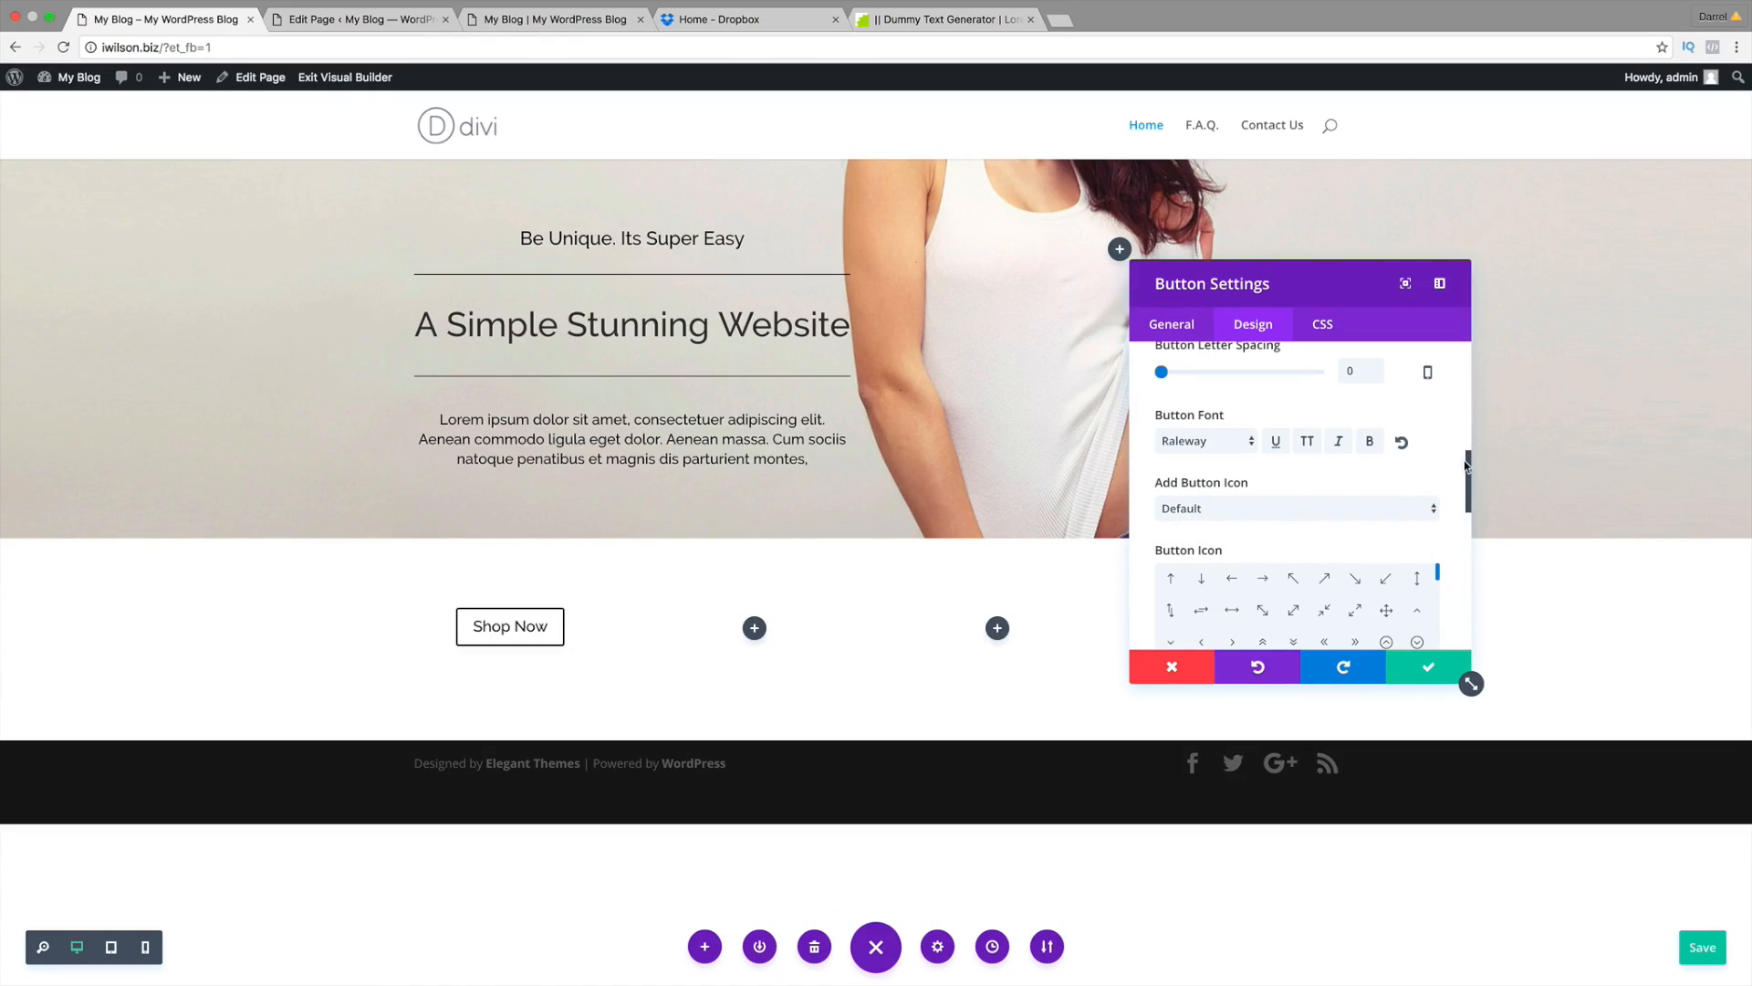
left_click_drag(1465, 465, 1469, 505)
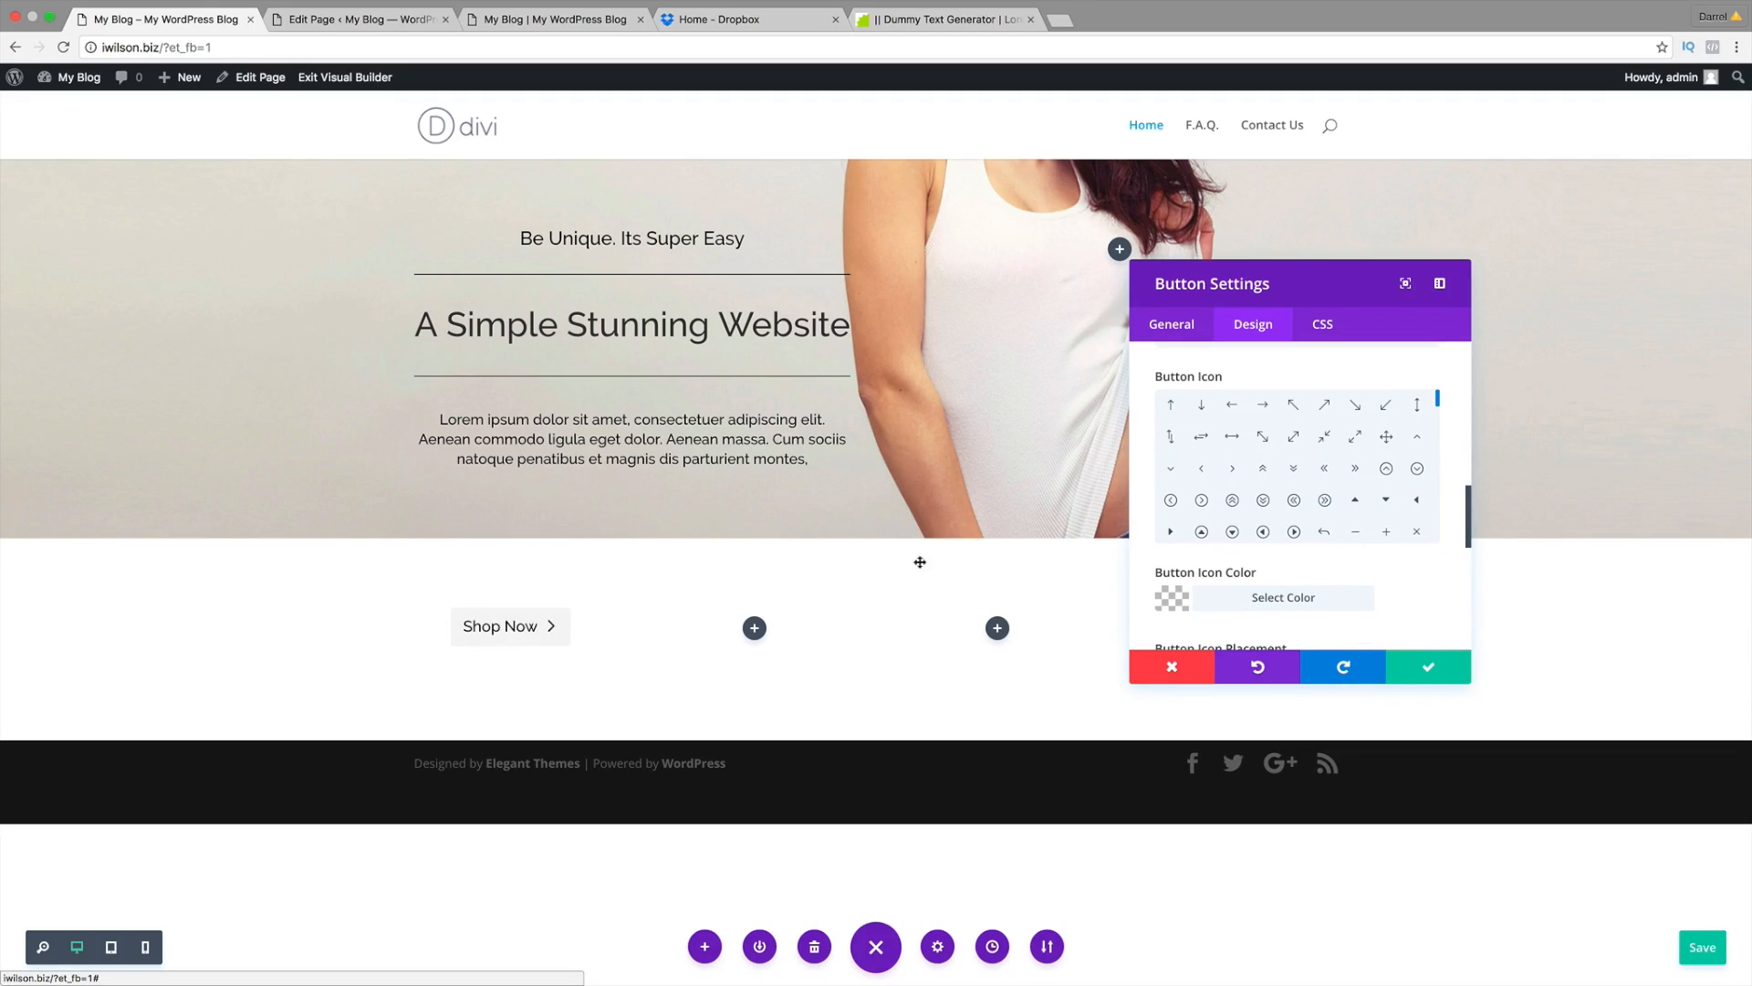
scroll(1296, 475, "down", 5)
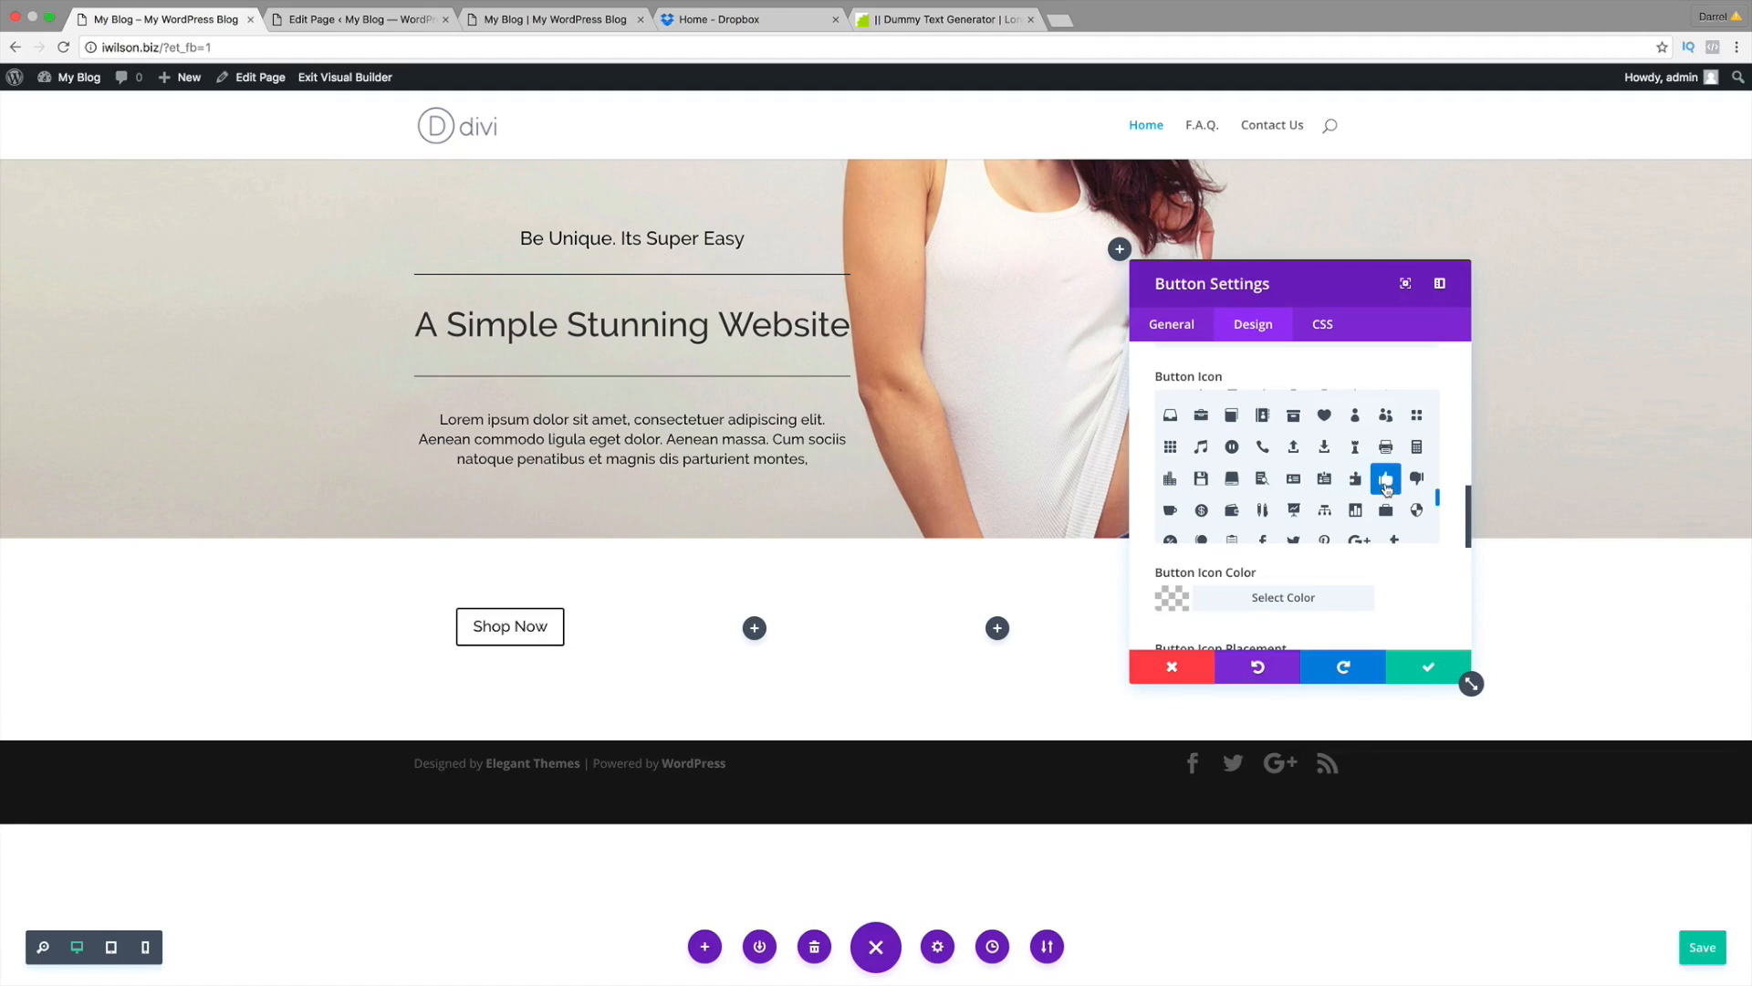
left_click(1387, 484)
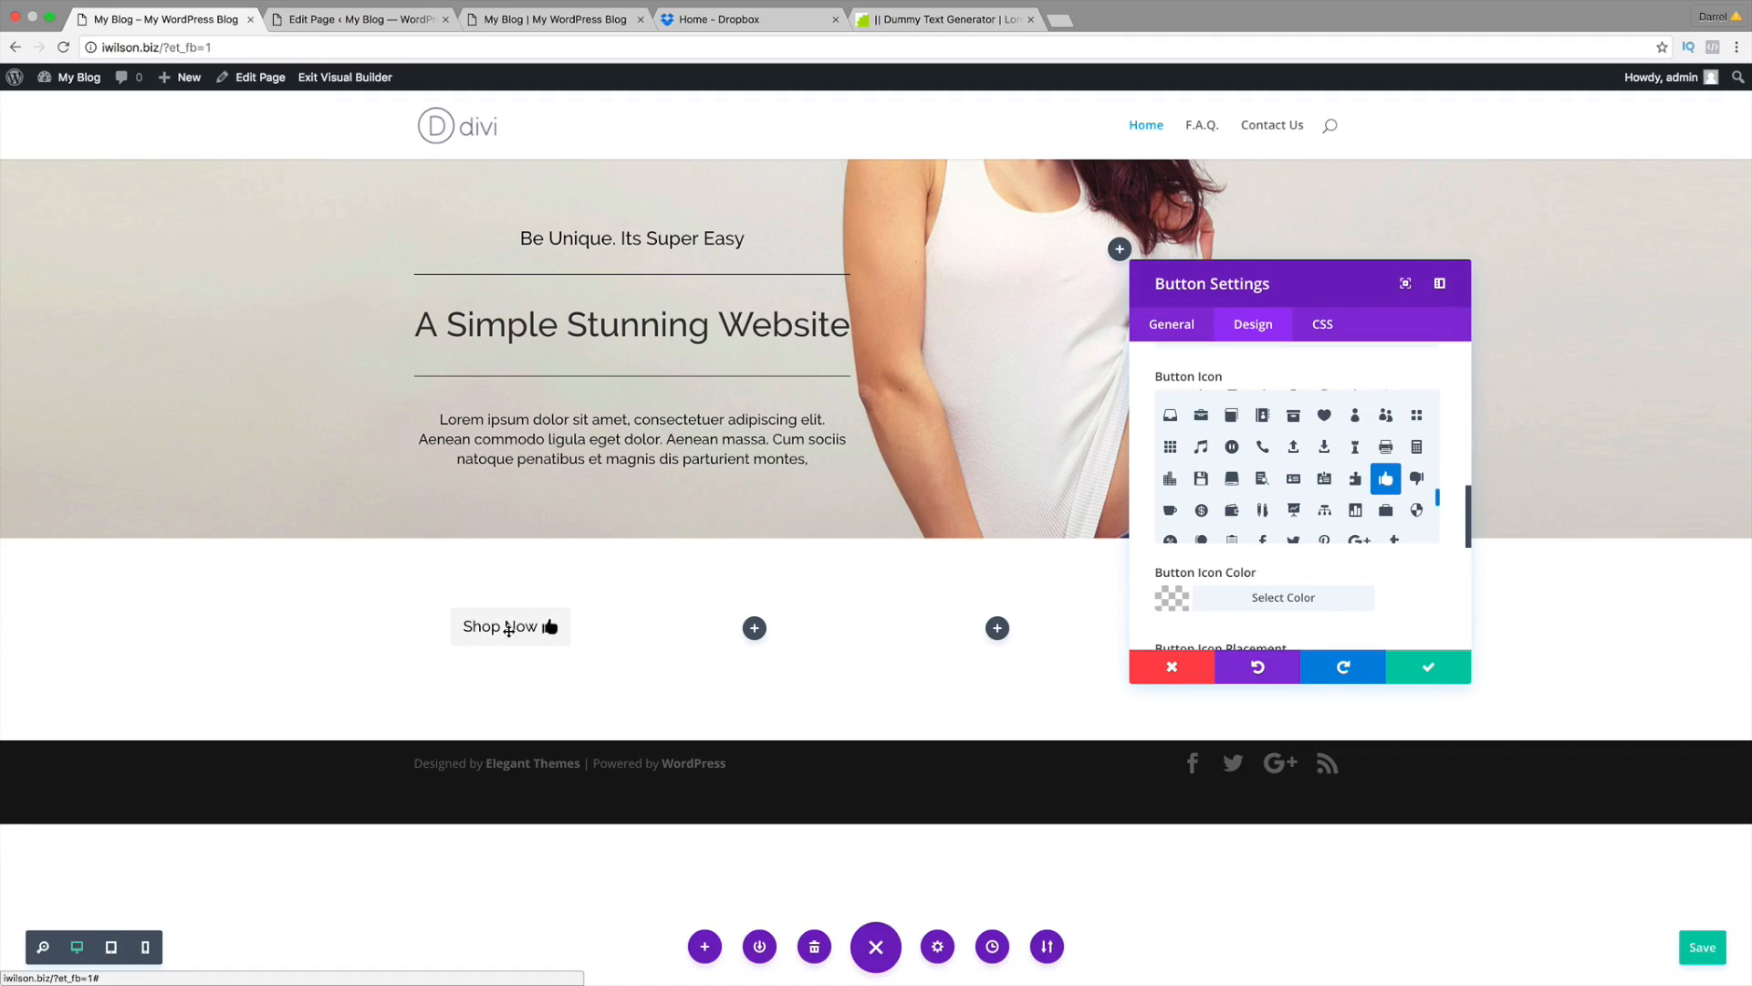
scroll(1278, 511, "down", 1)
left_click(1201, 493)
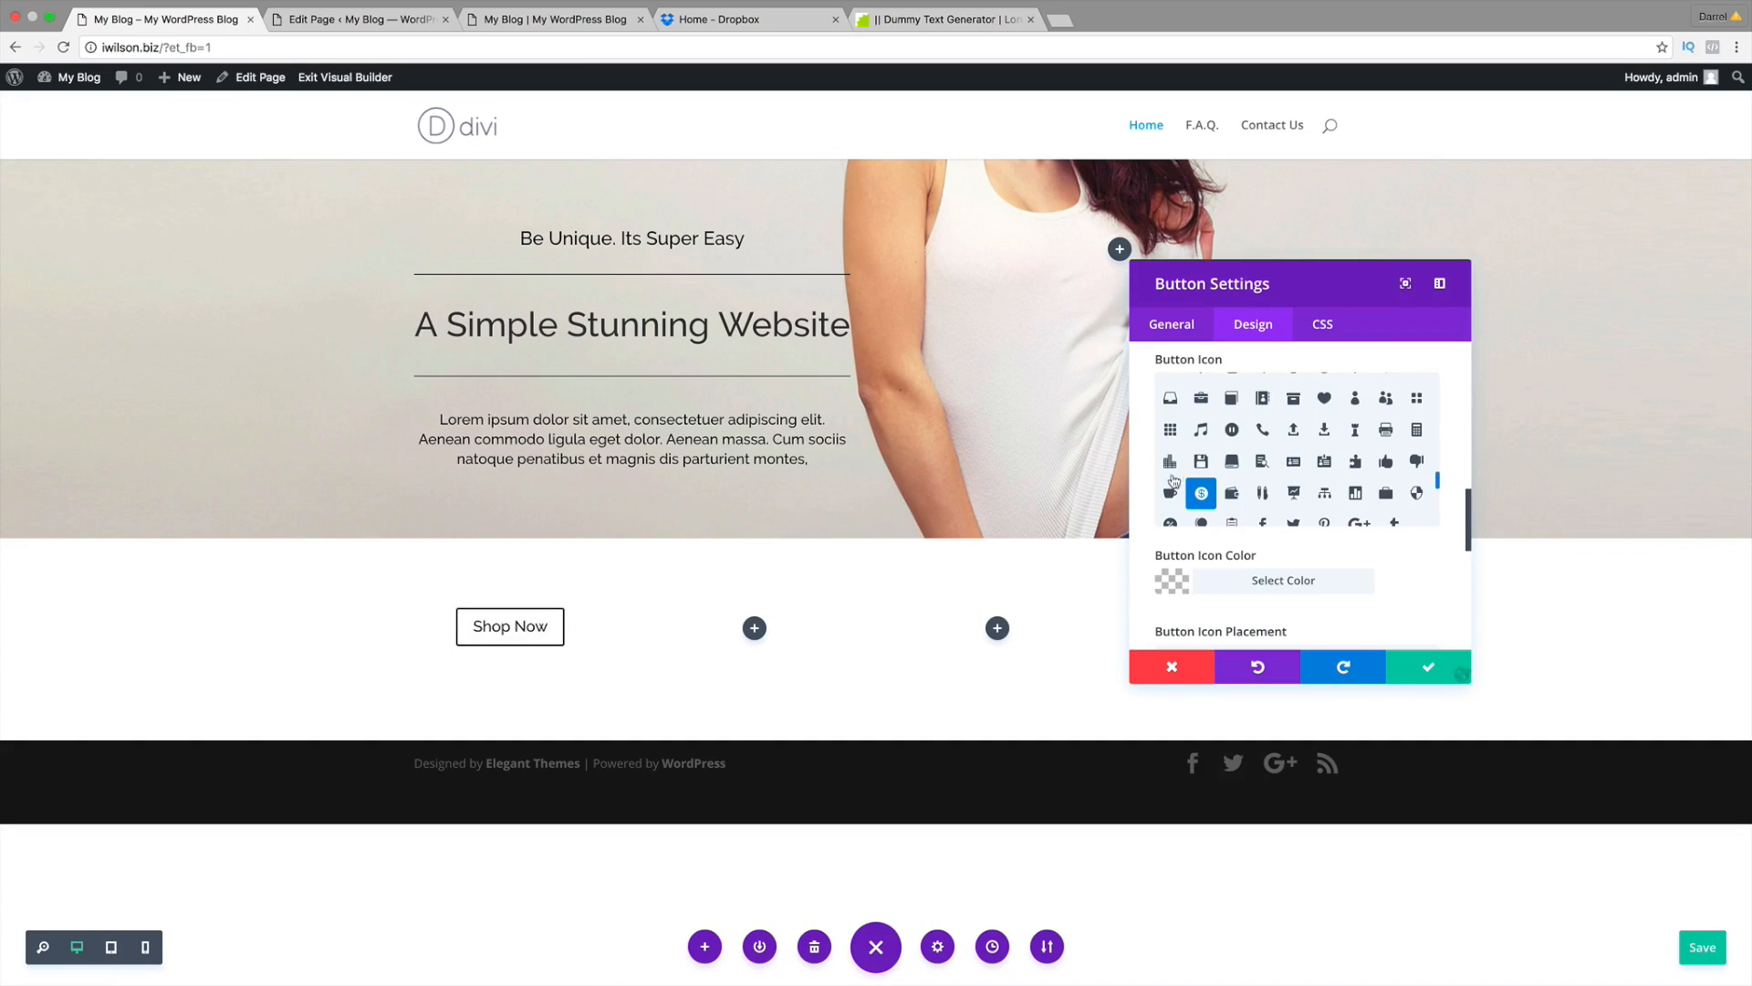
scroll(1249, 374, "up", 2)
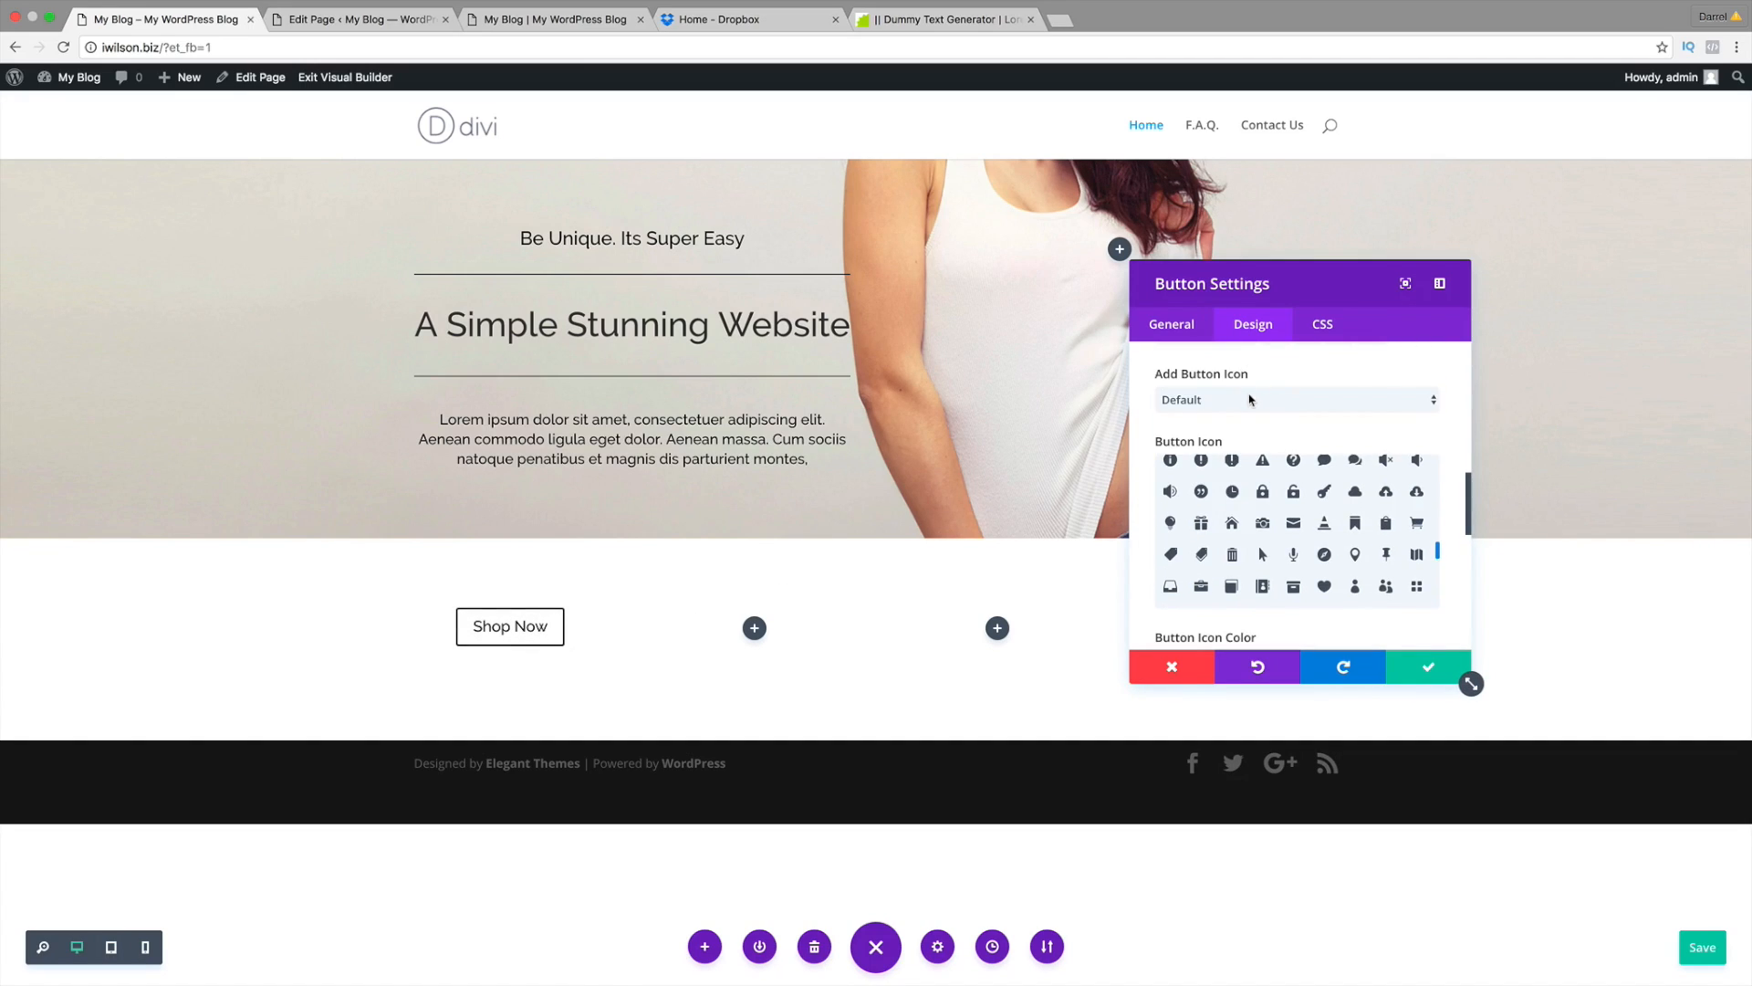
left_click(1249, 399)
left_click(1247, 426)
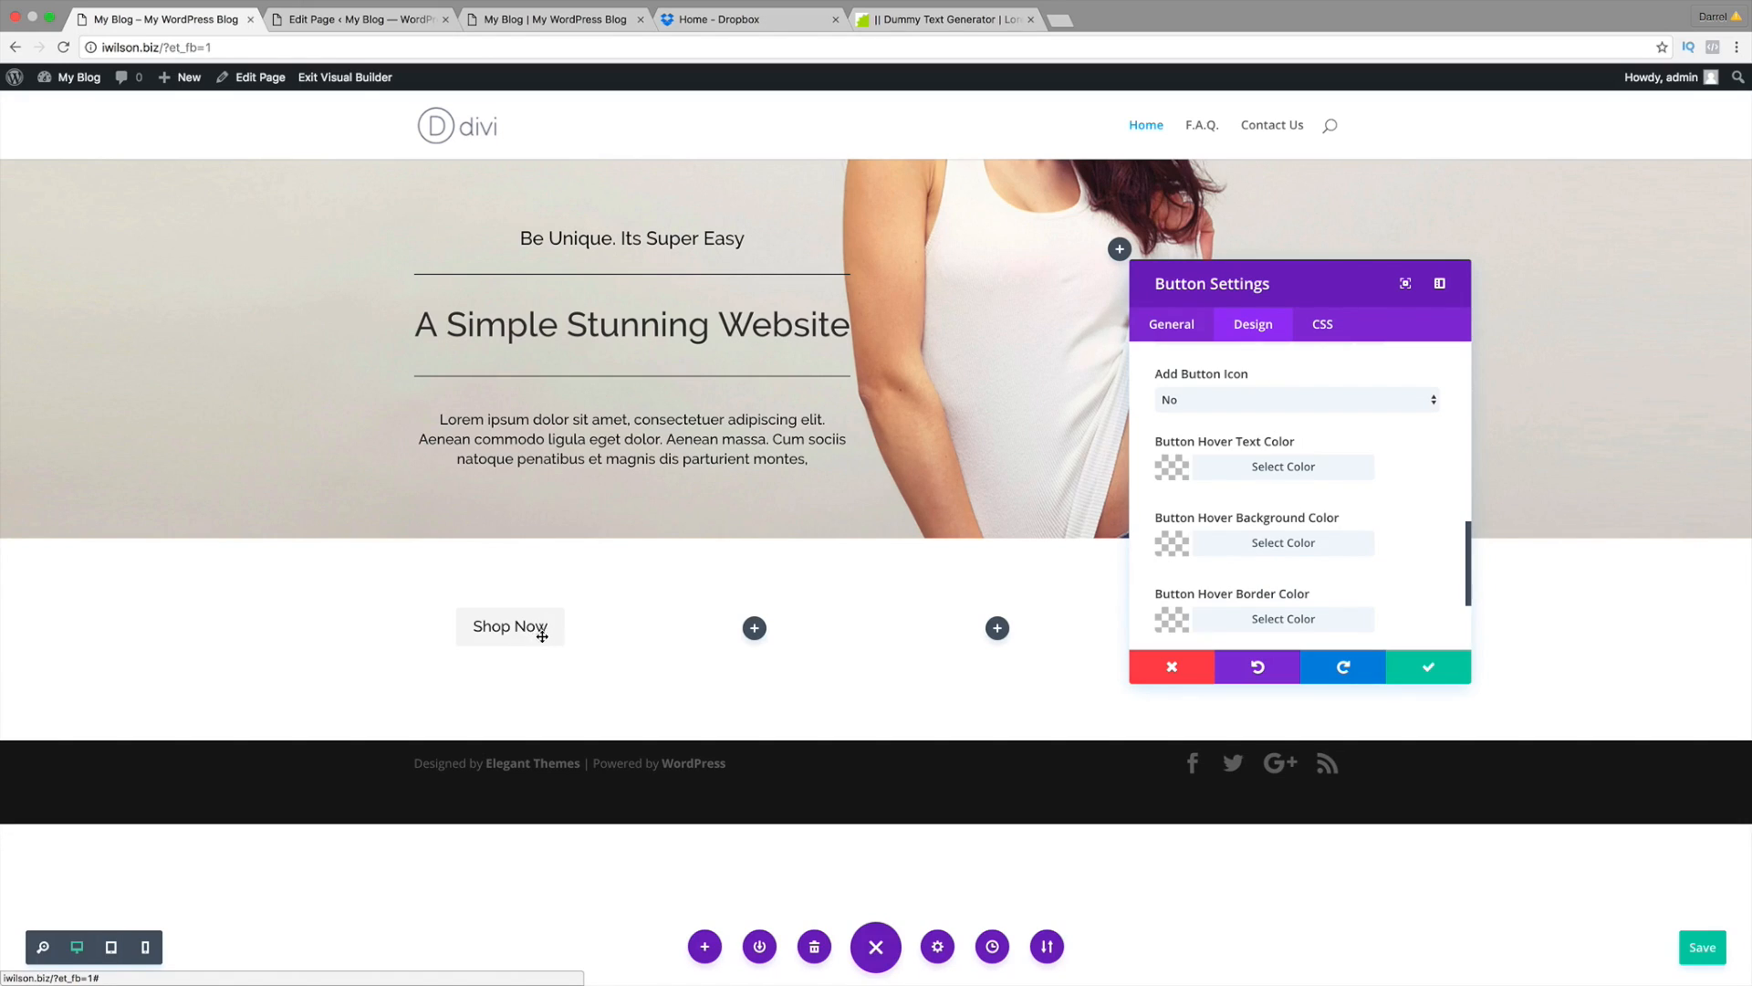
Step: Give the button white (#ffffff) hover text and a black (#000000) hover background, then save
left_click(1174, 468)
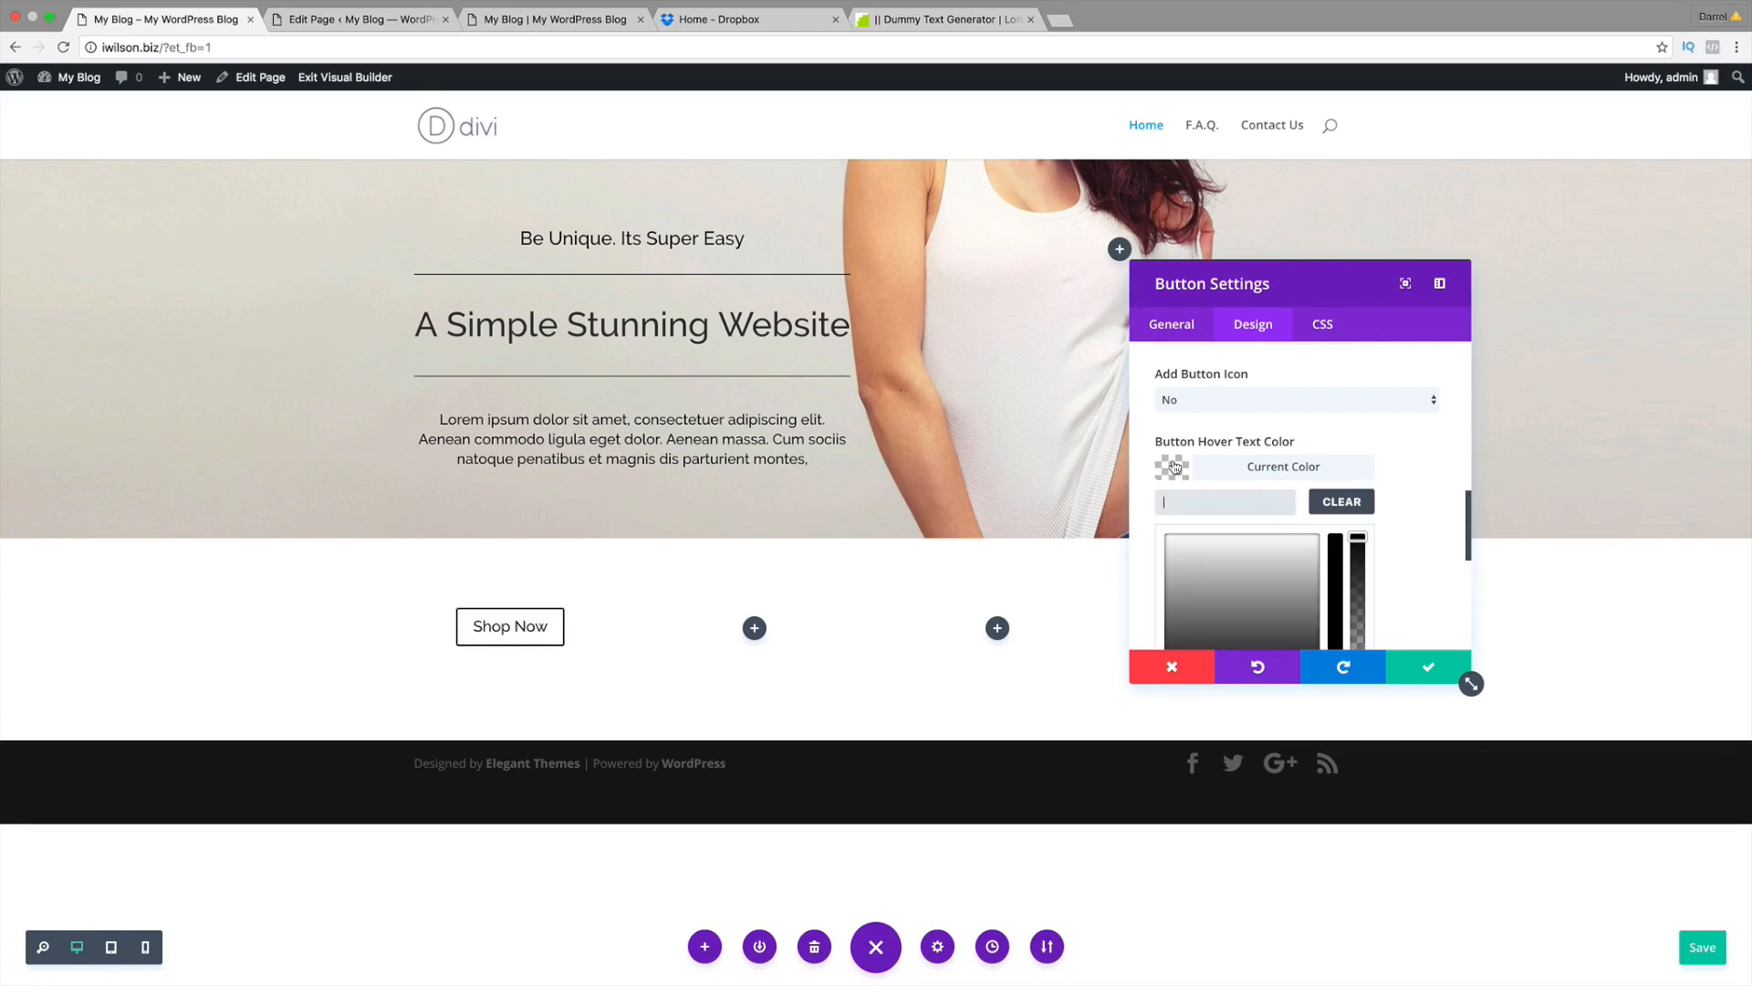
scroll(1177, 466, "down", 2)
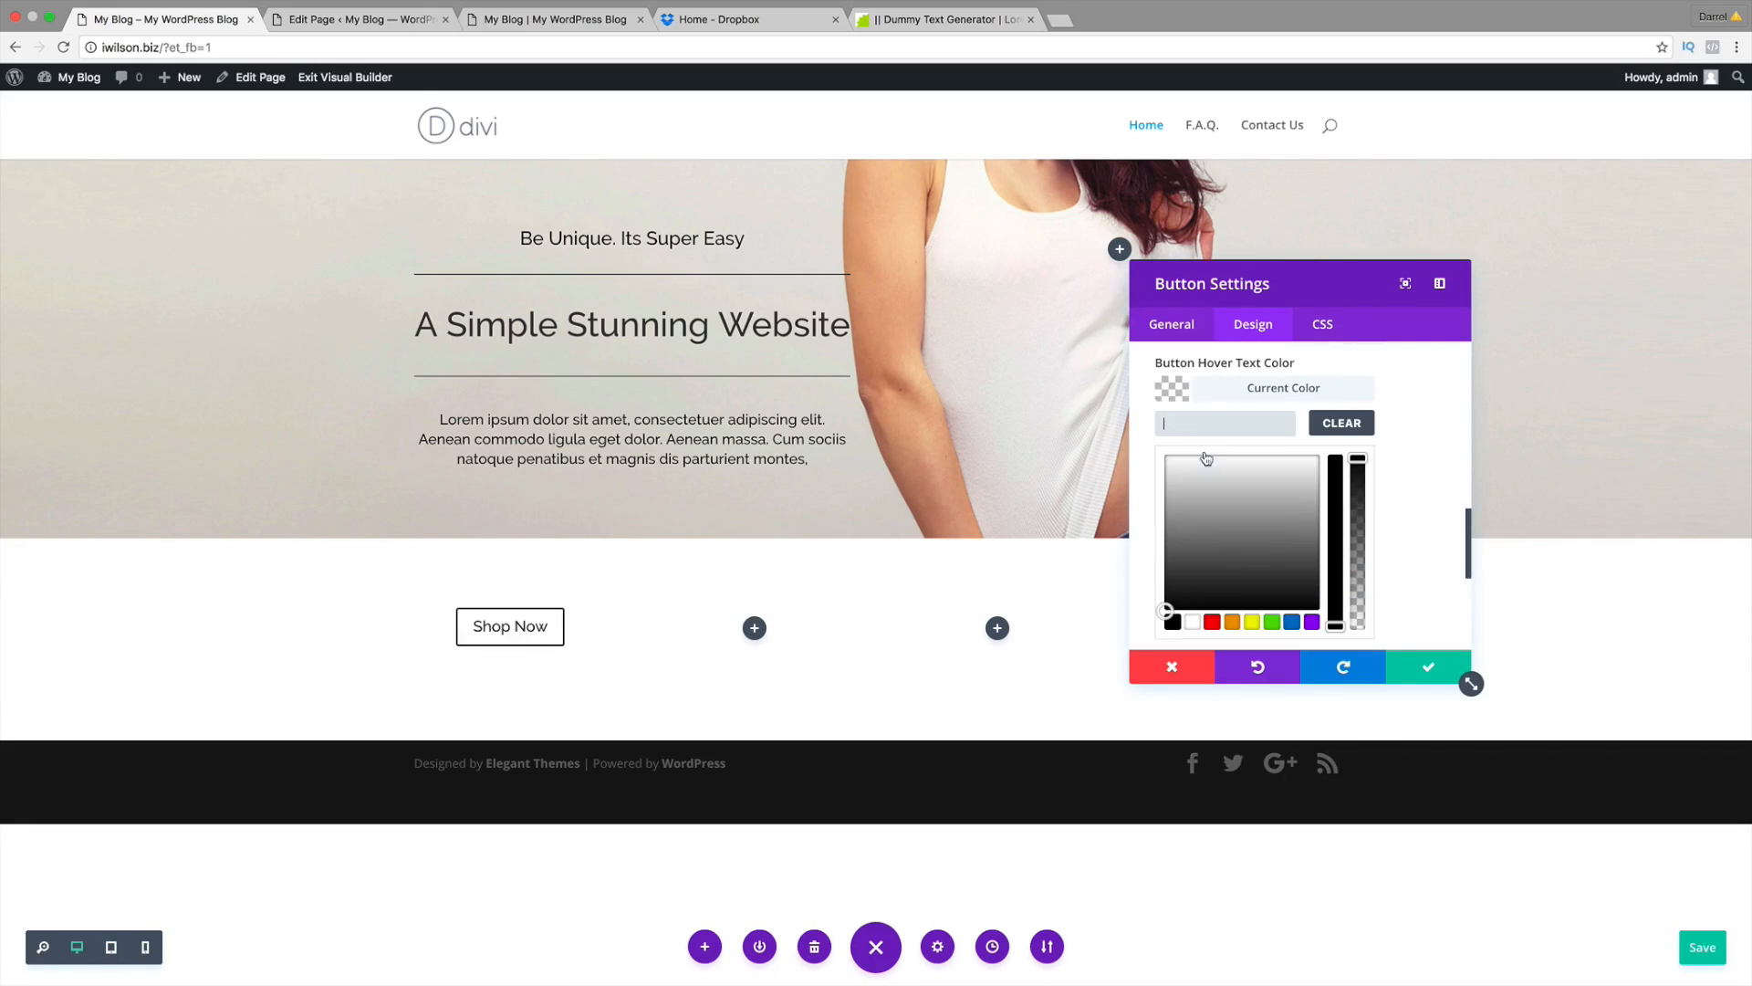
left_click(1192, 621)
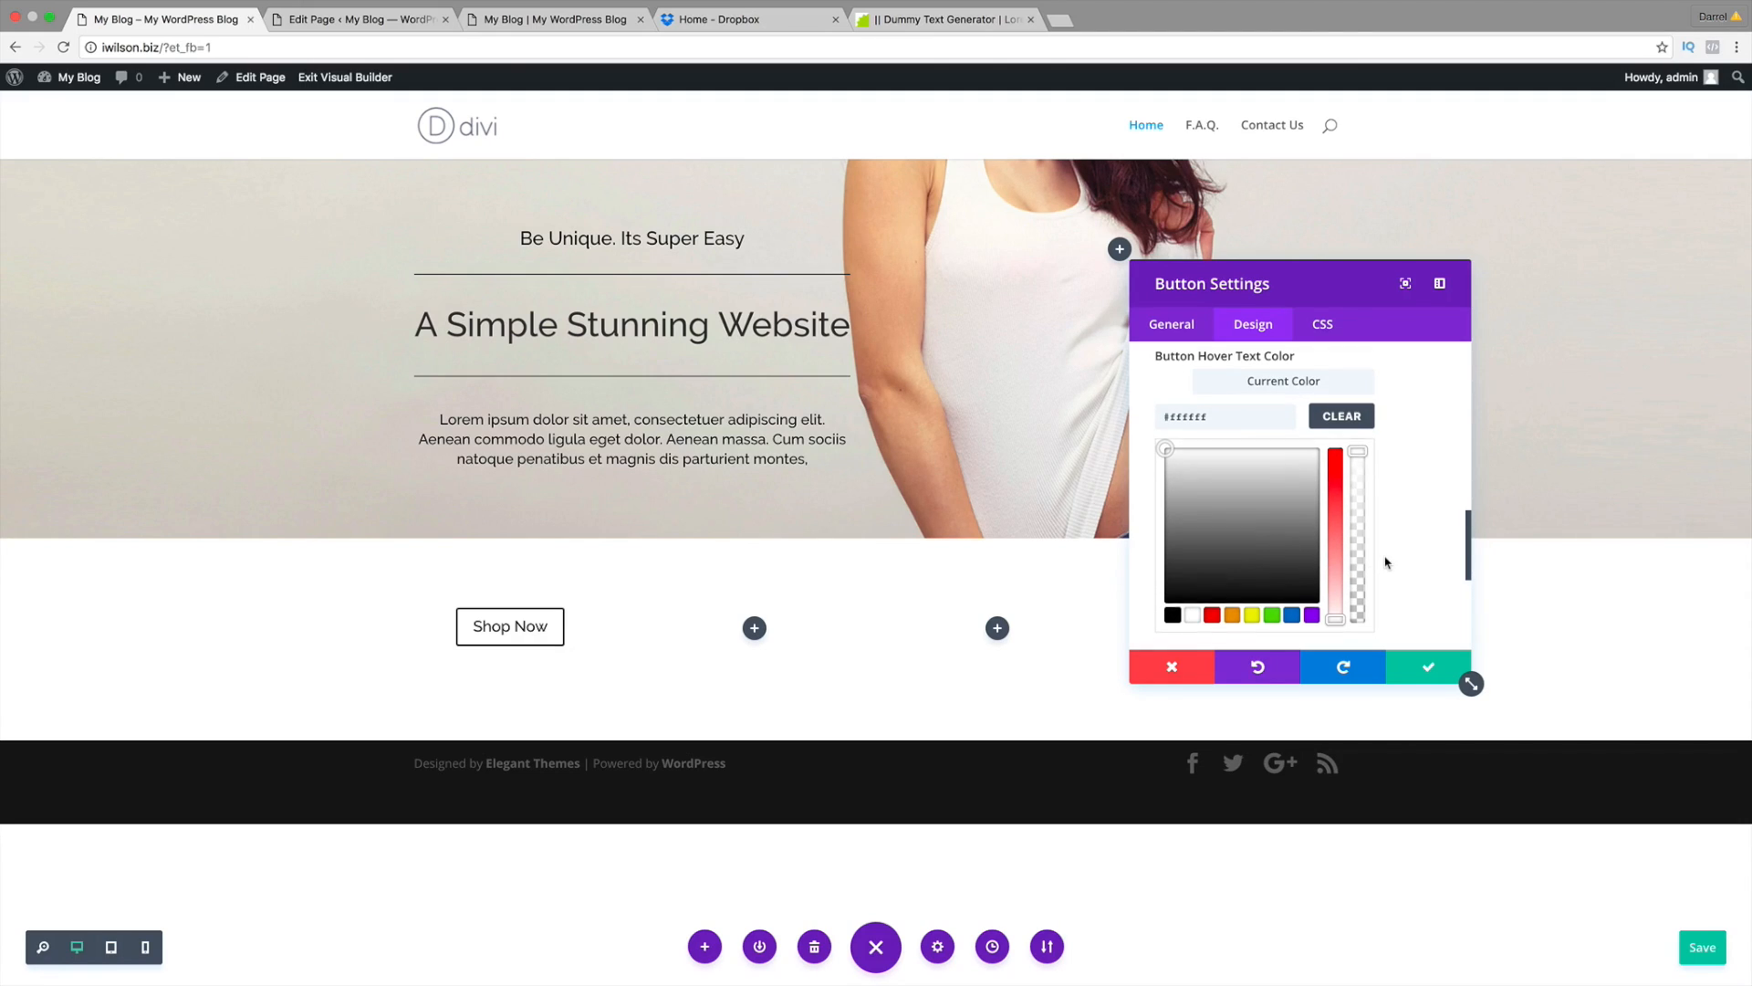
scroll(1381, 559, "down", 2)
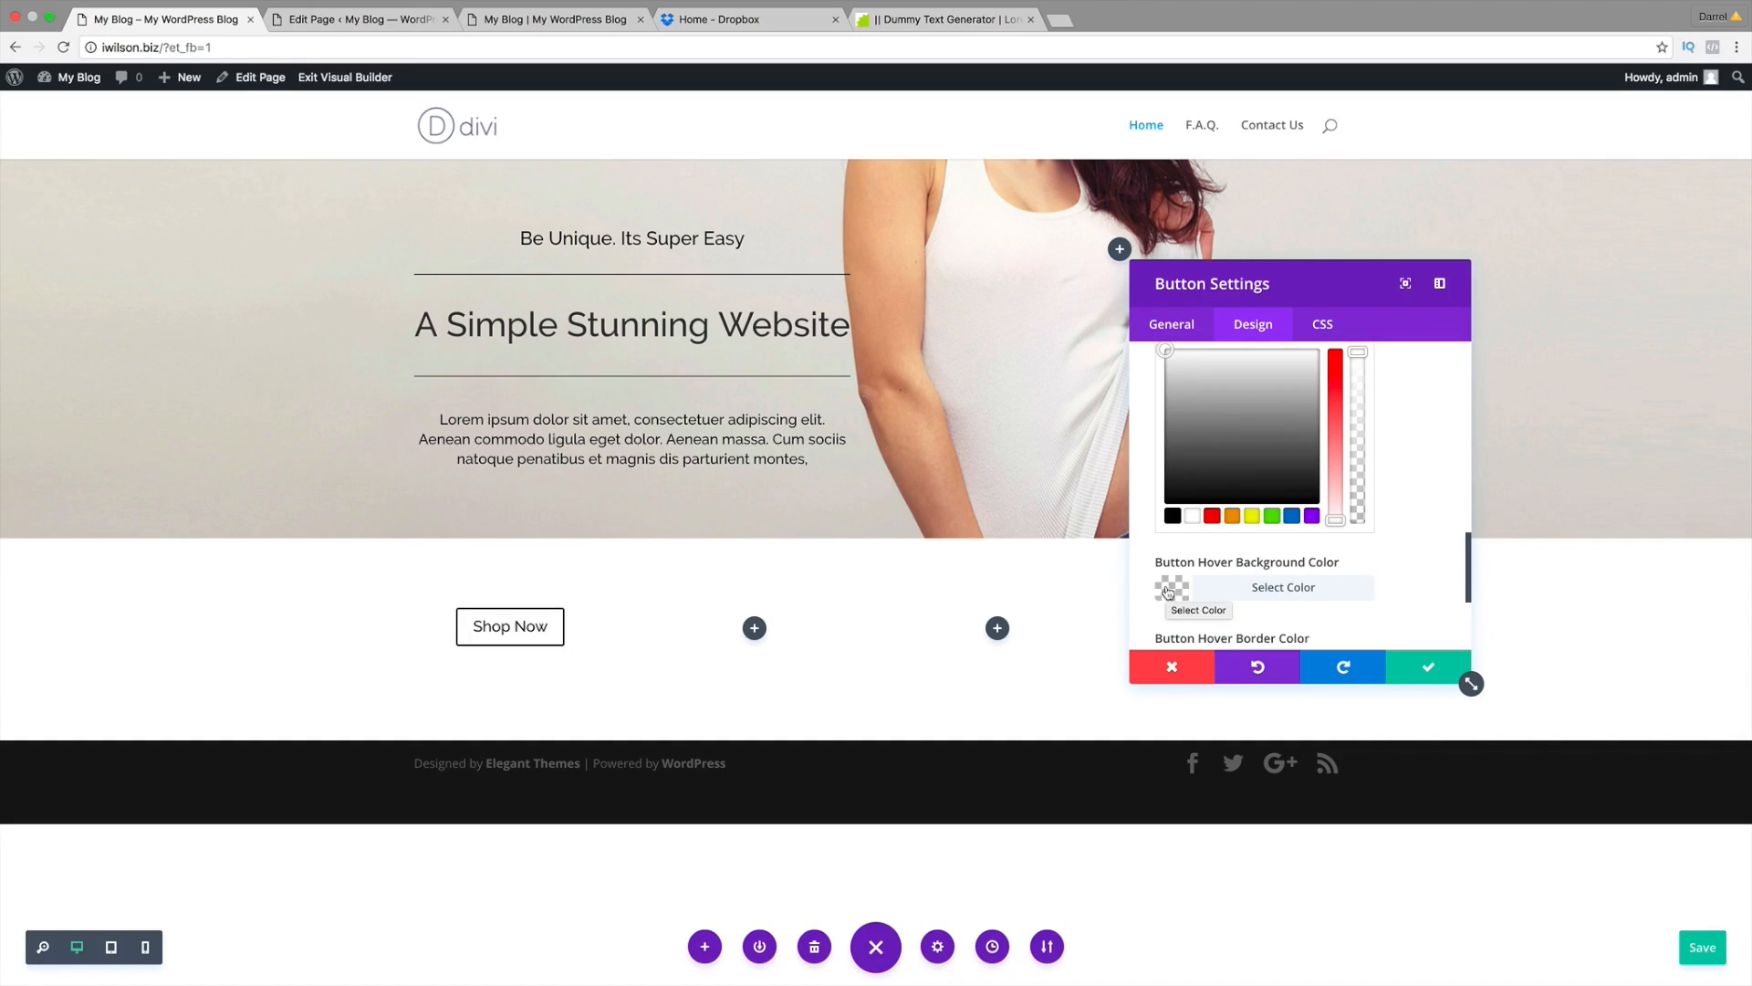
left_click(1168, 591)
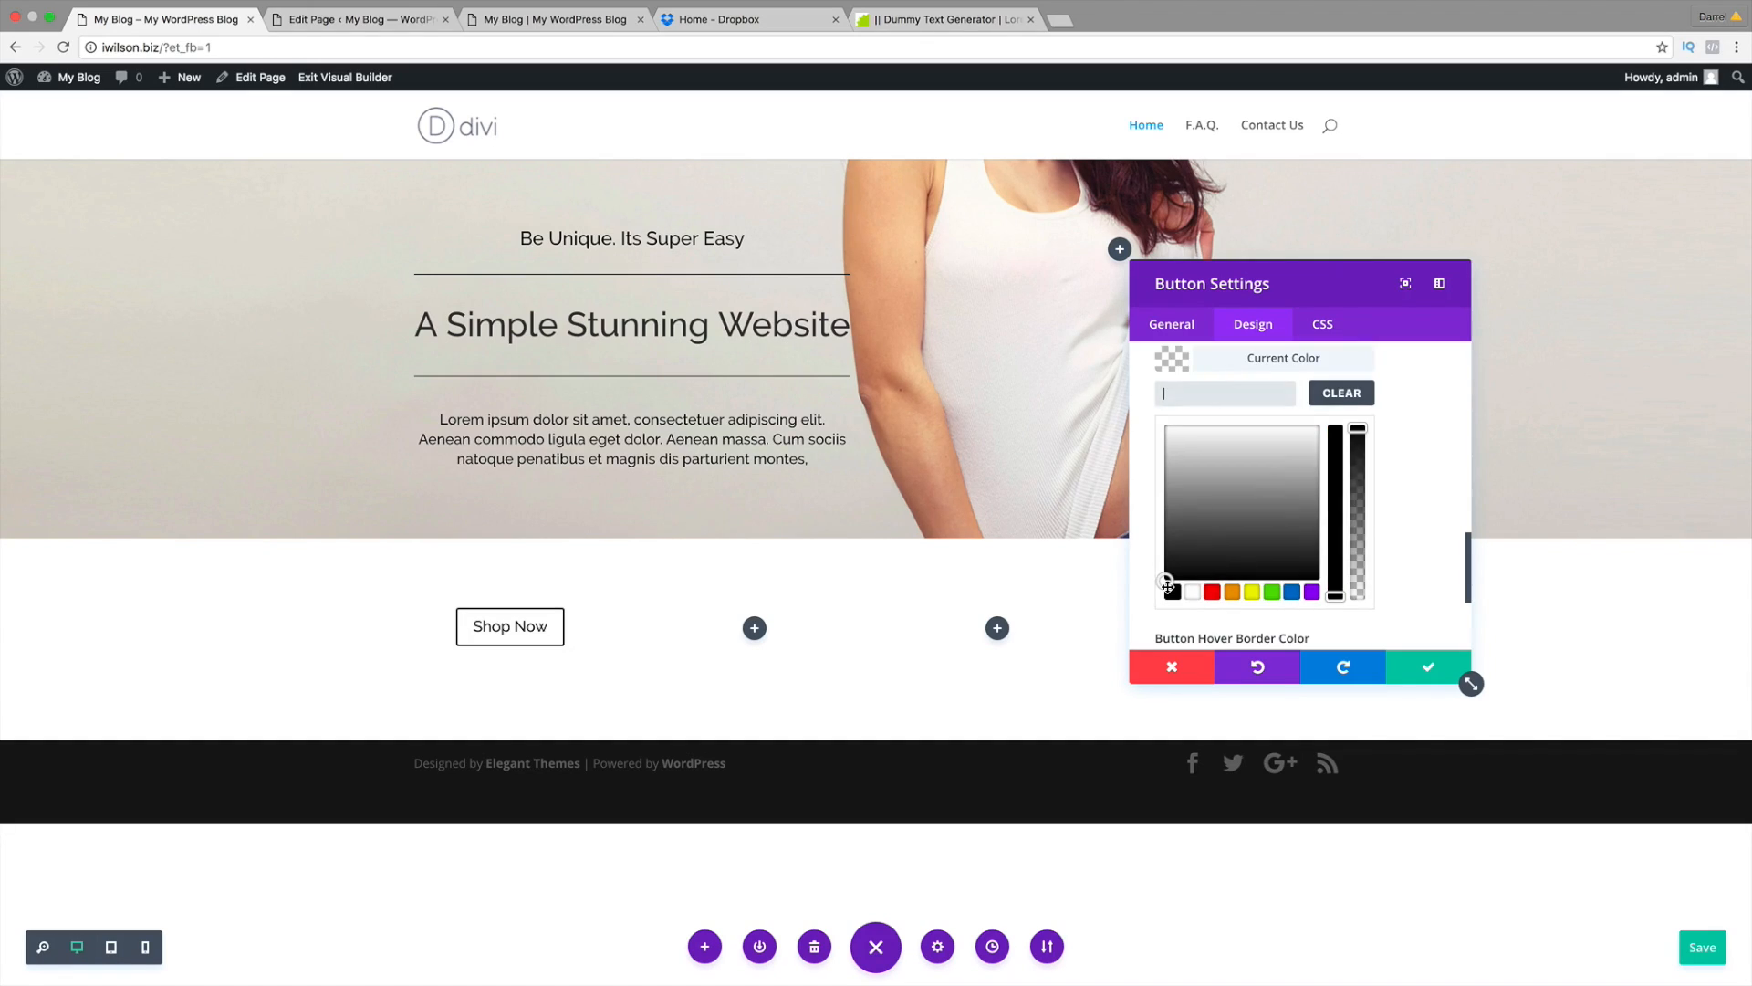
left_click(1174, 593)
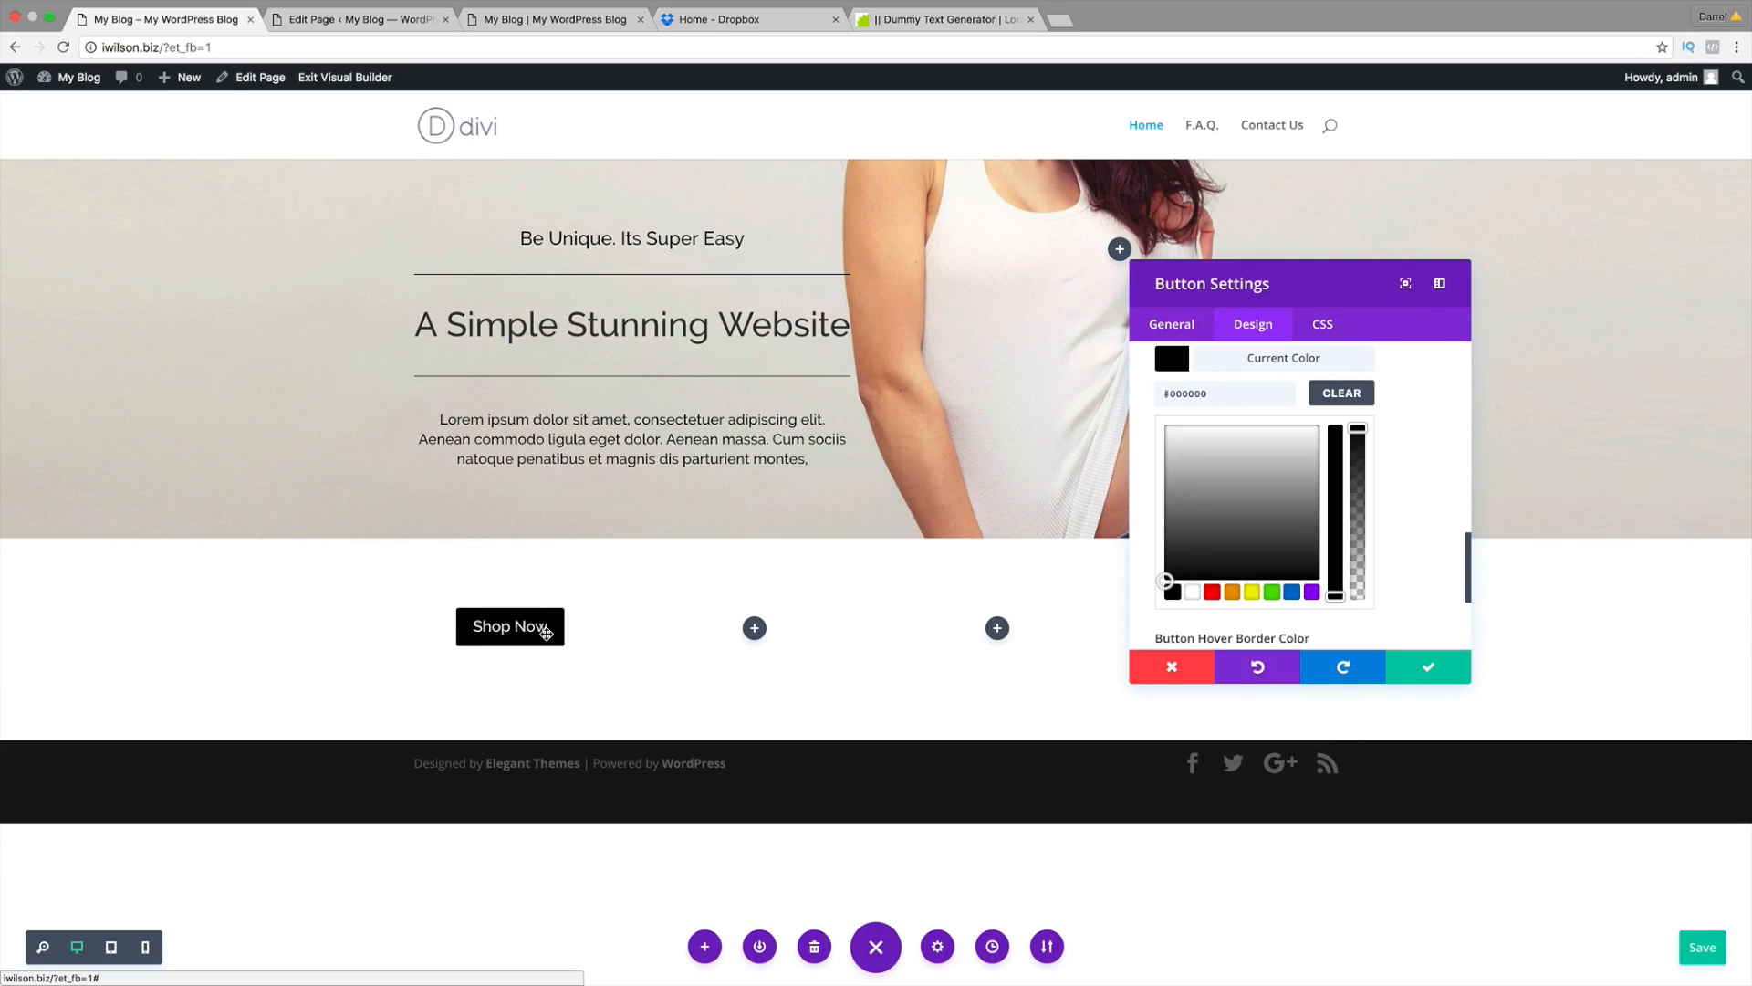
scroll(1236, 580, "down", 2)
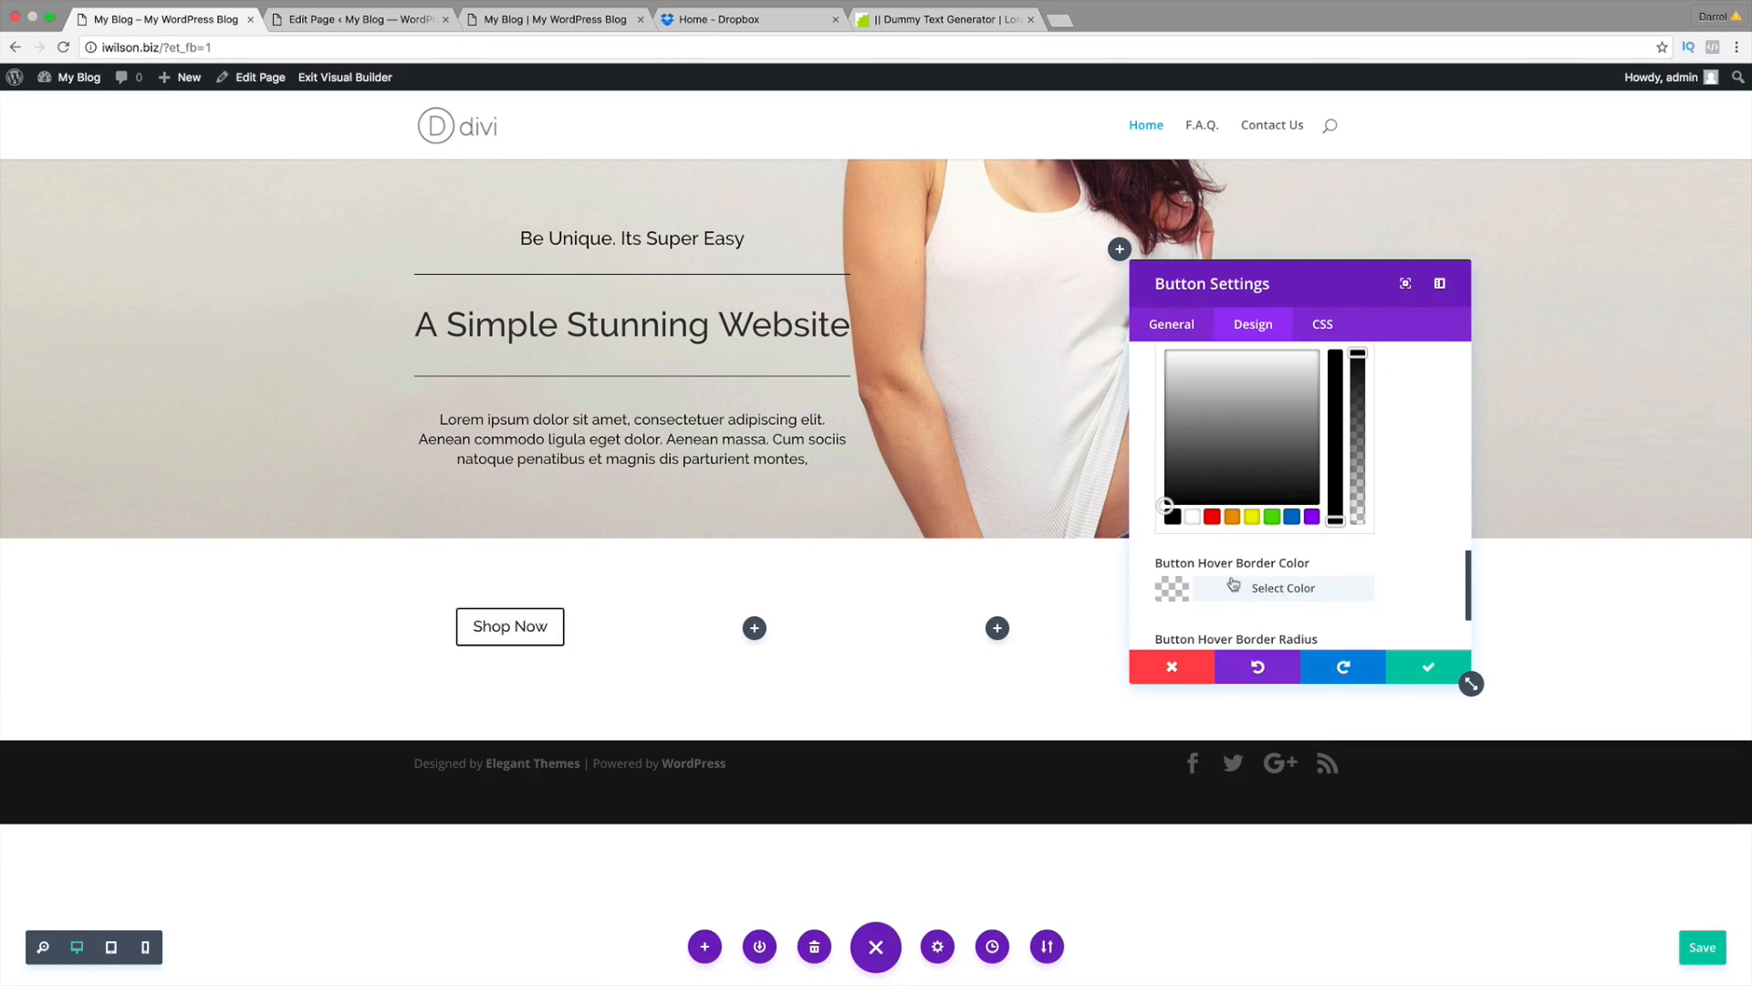
scroll(1234, 581, "down", 2)
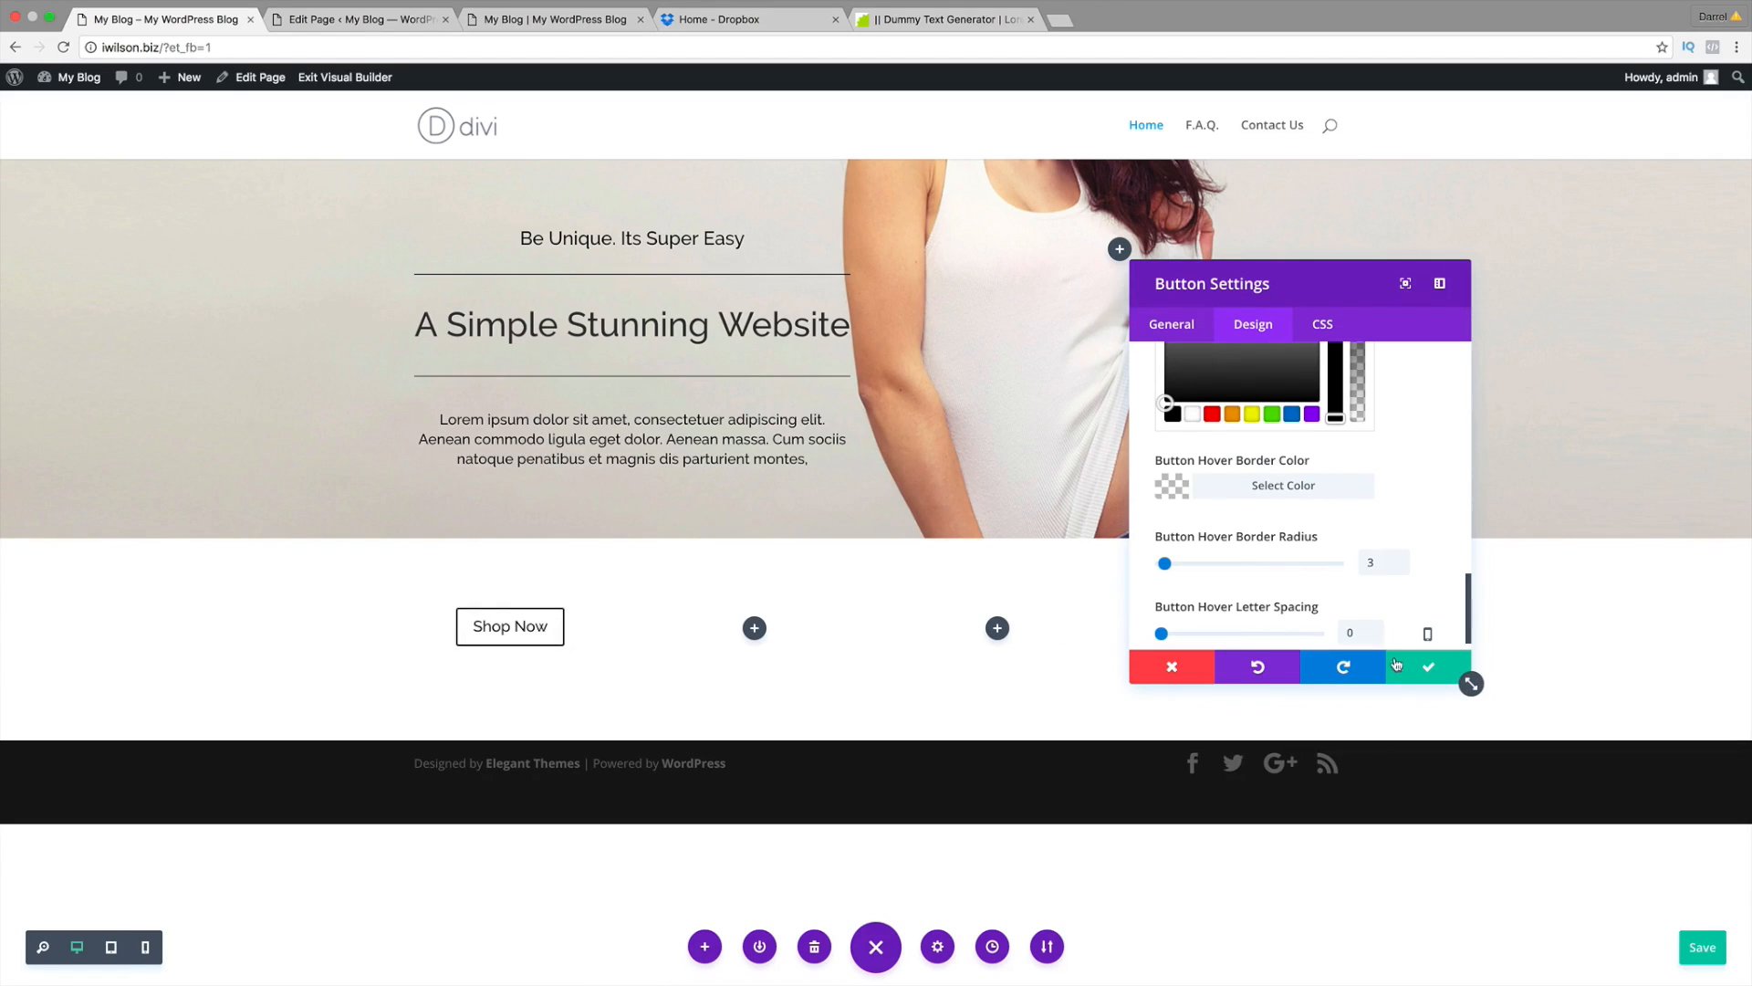
left_click(1427, 665)
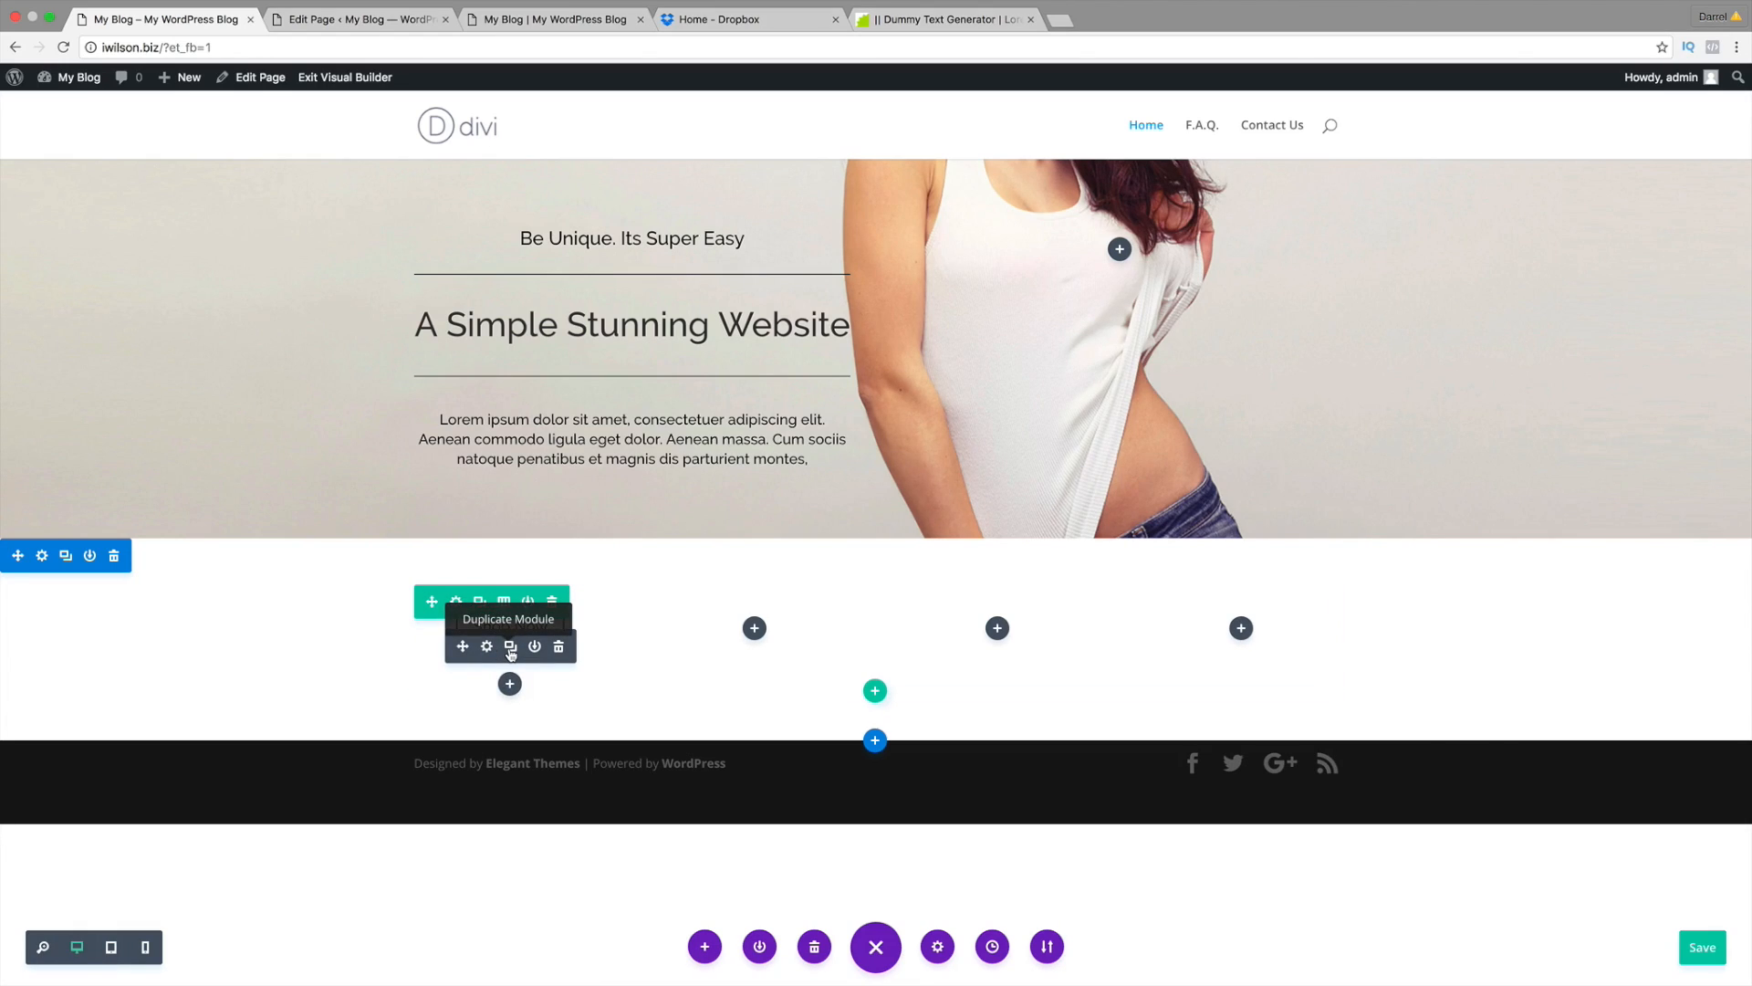
Step: Duplicate Shop Now into the second column, then duplicate that row and move it into the hero
left_click(511, 647)
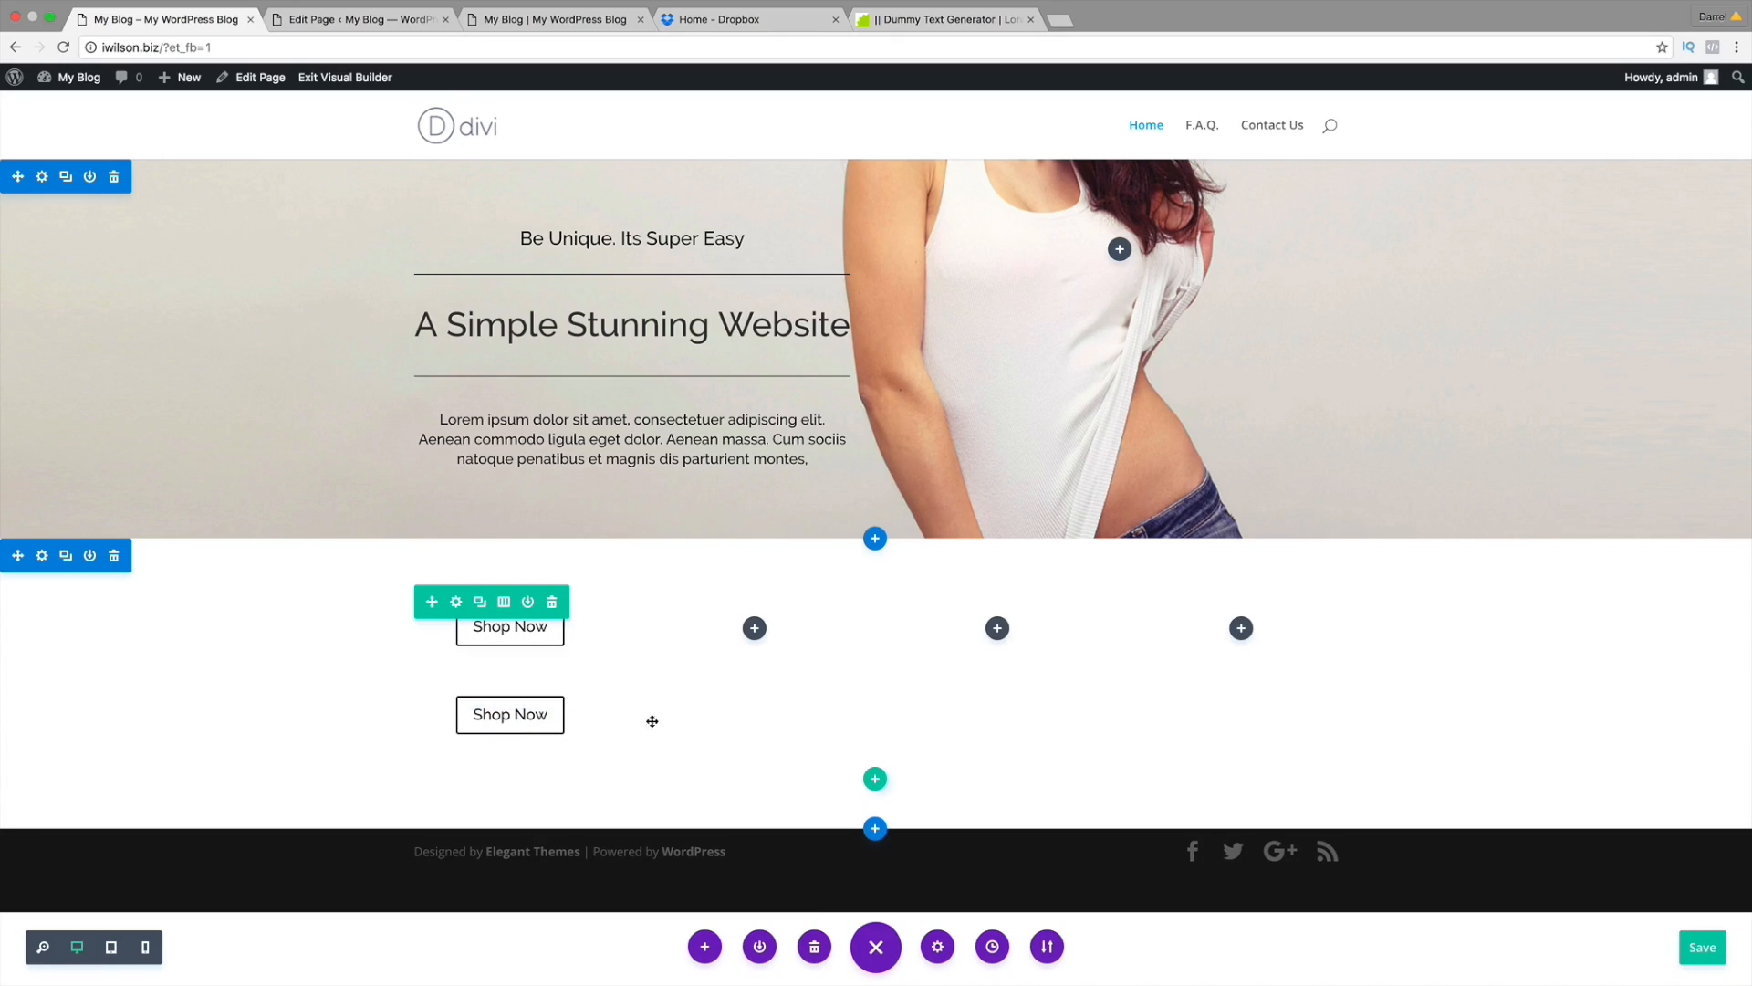
mouse_move(502, 657)
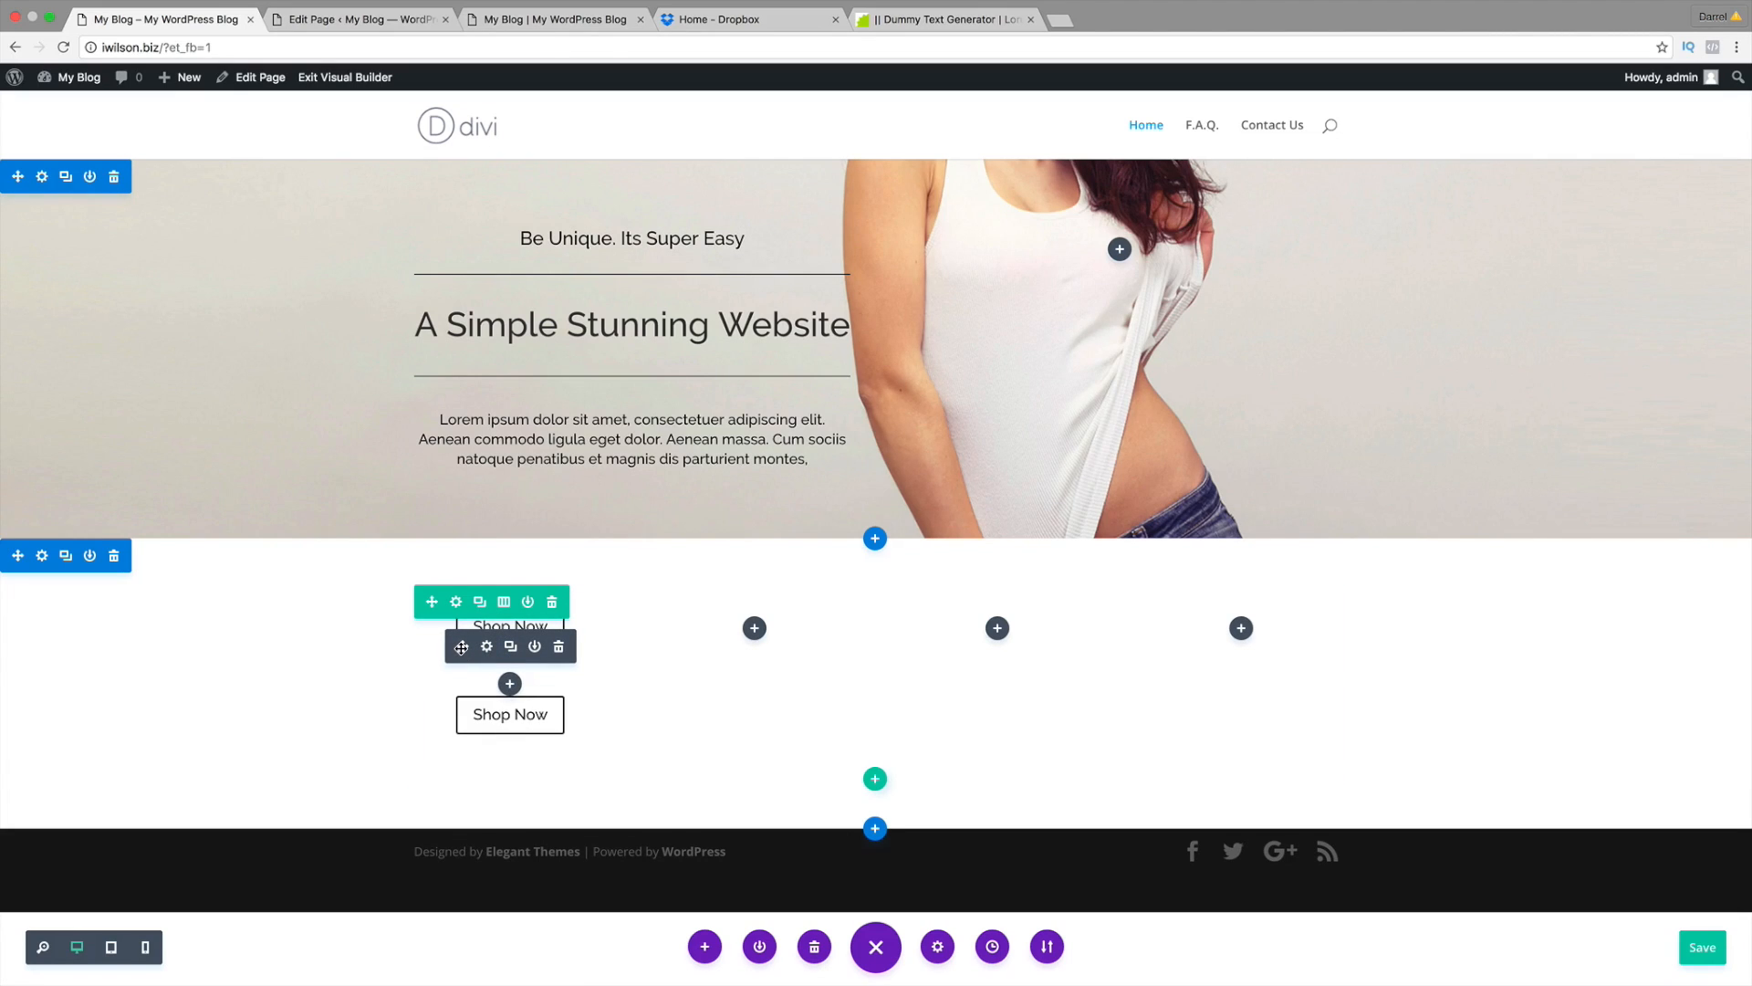
left_click_drag(462, 647, 623, 500)
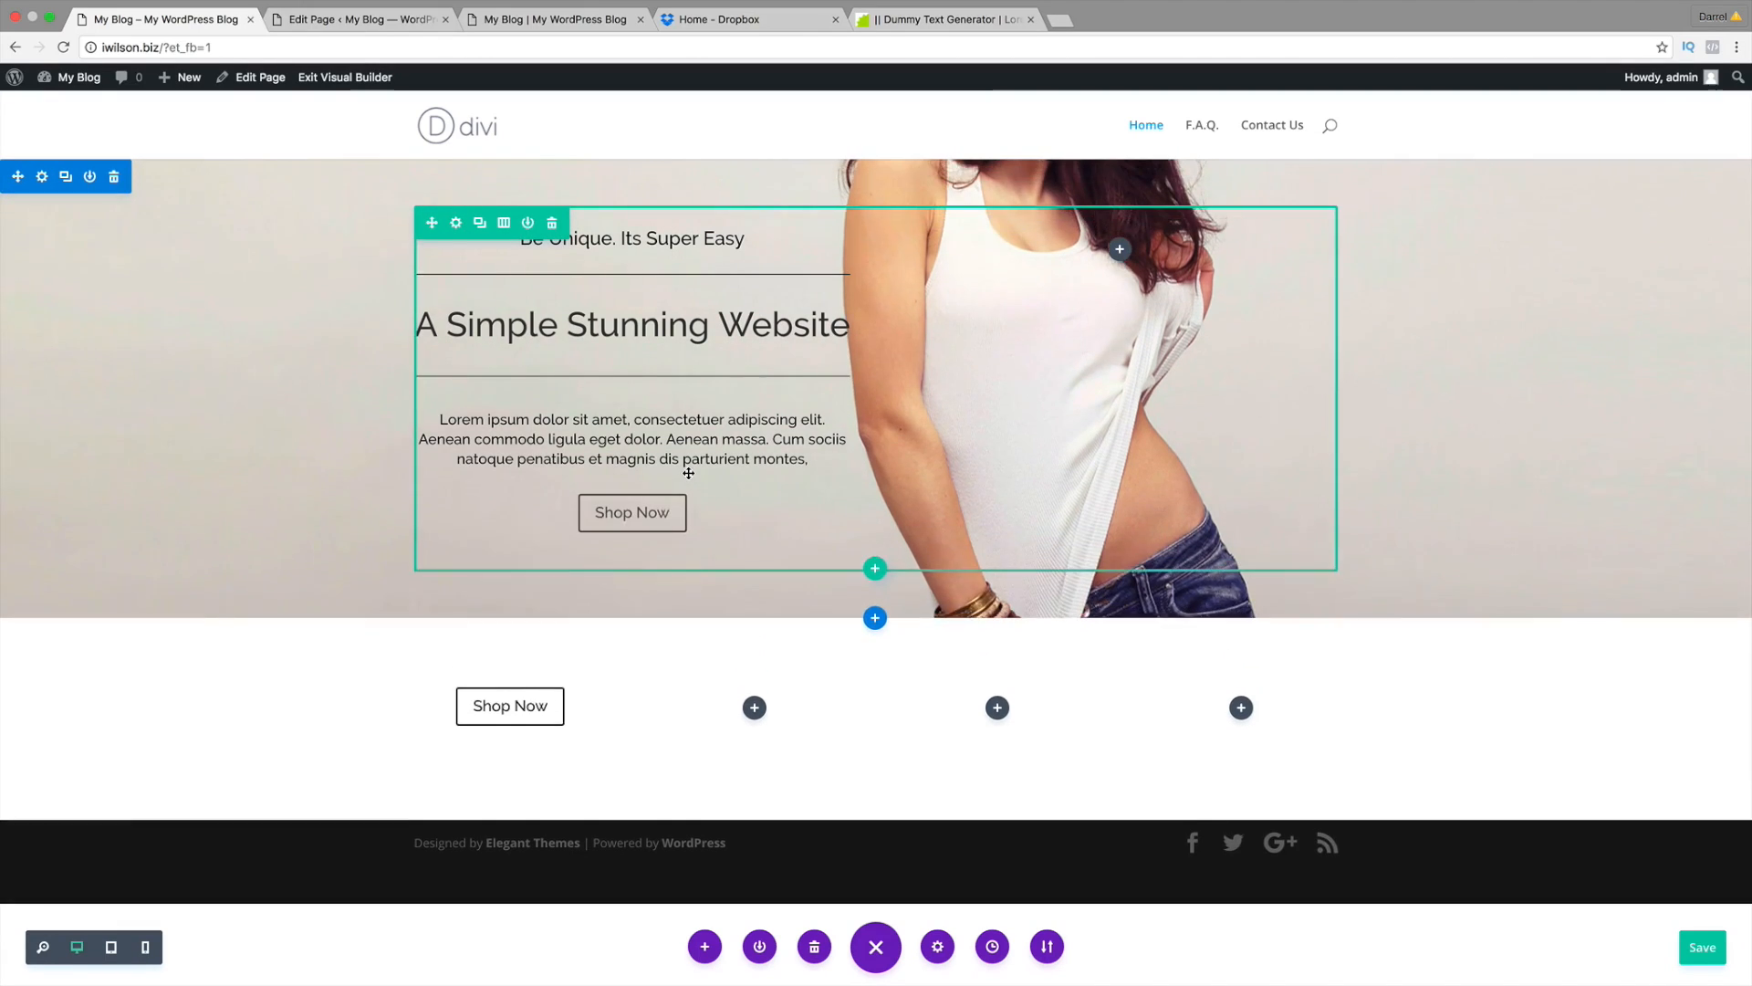
mouse_move(653, 518)
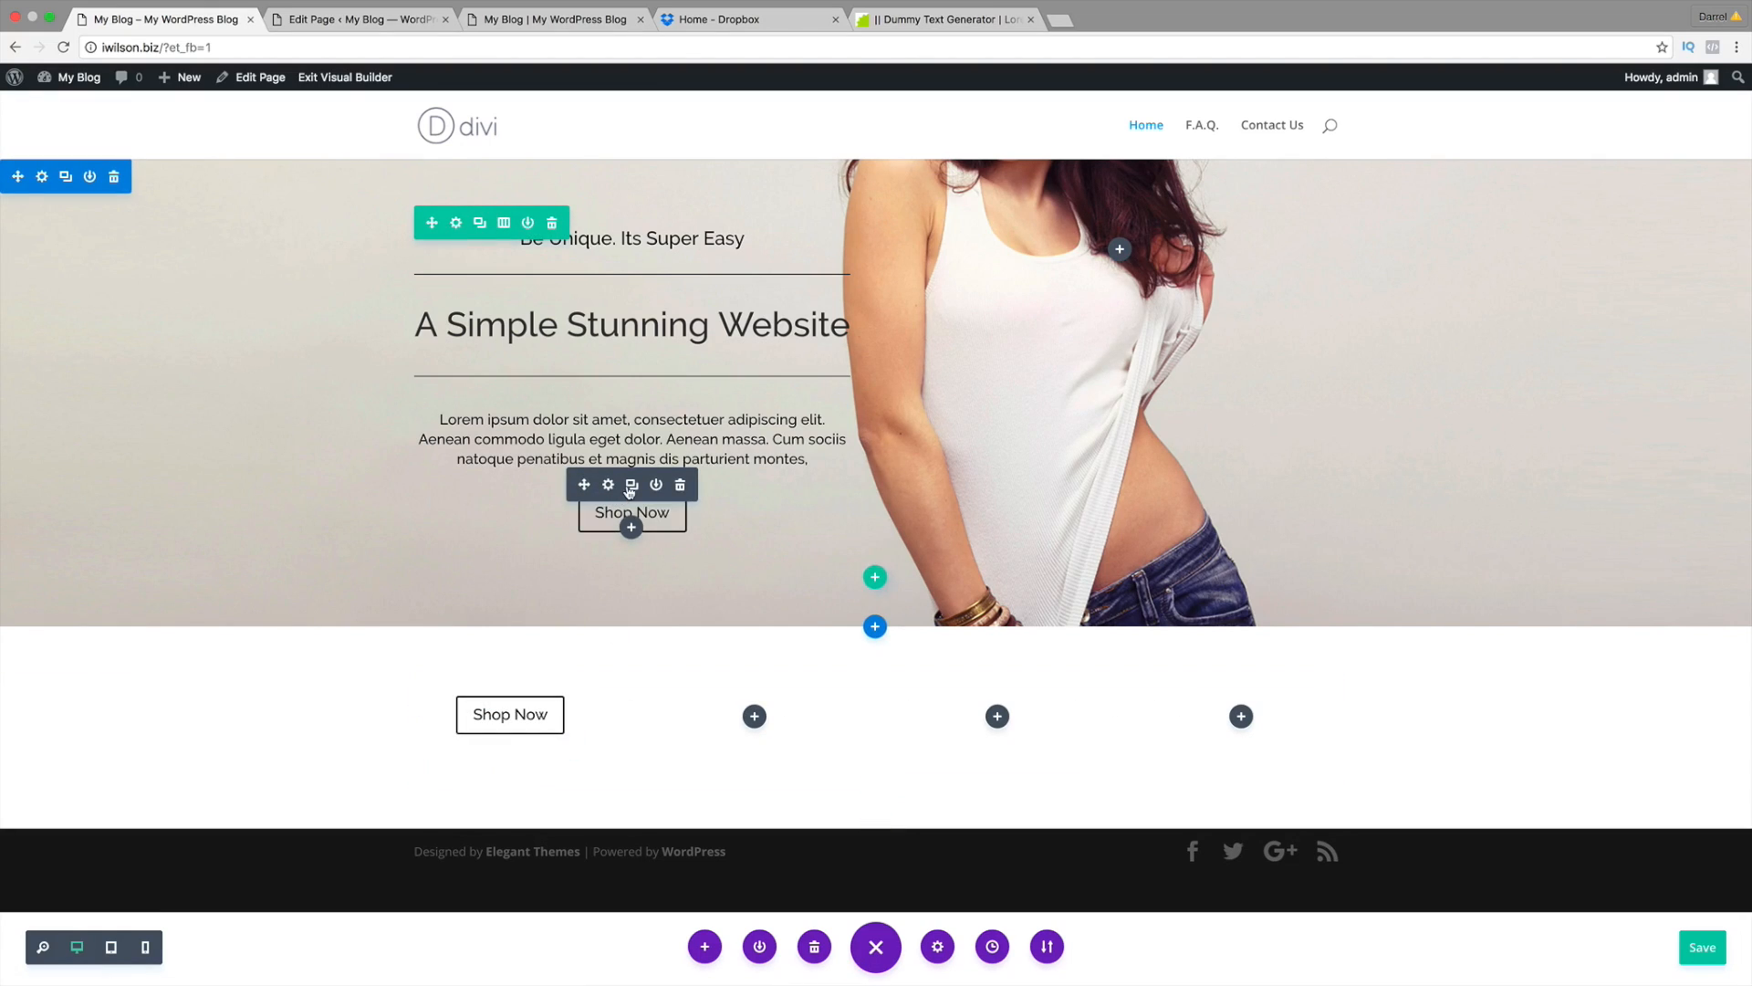
left_click_drag(584, 483, 752, 655)
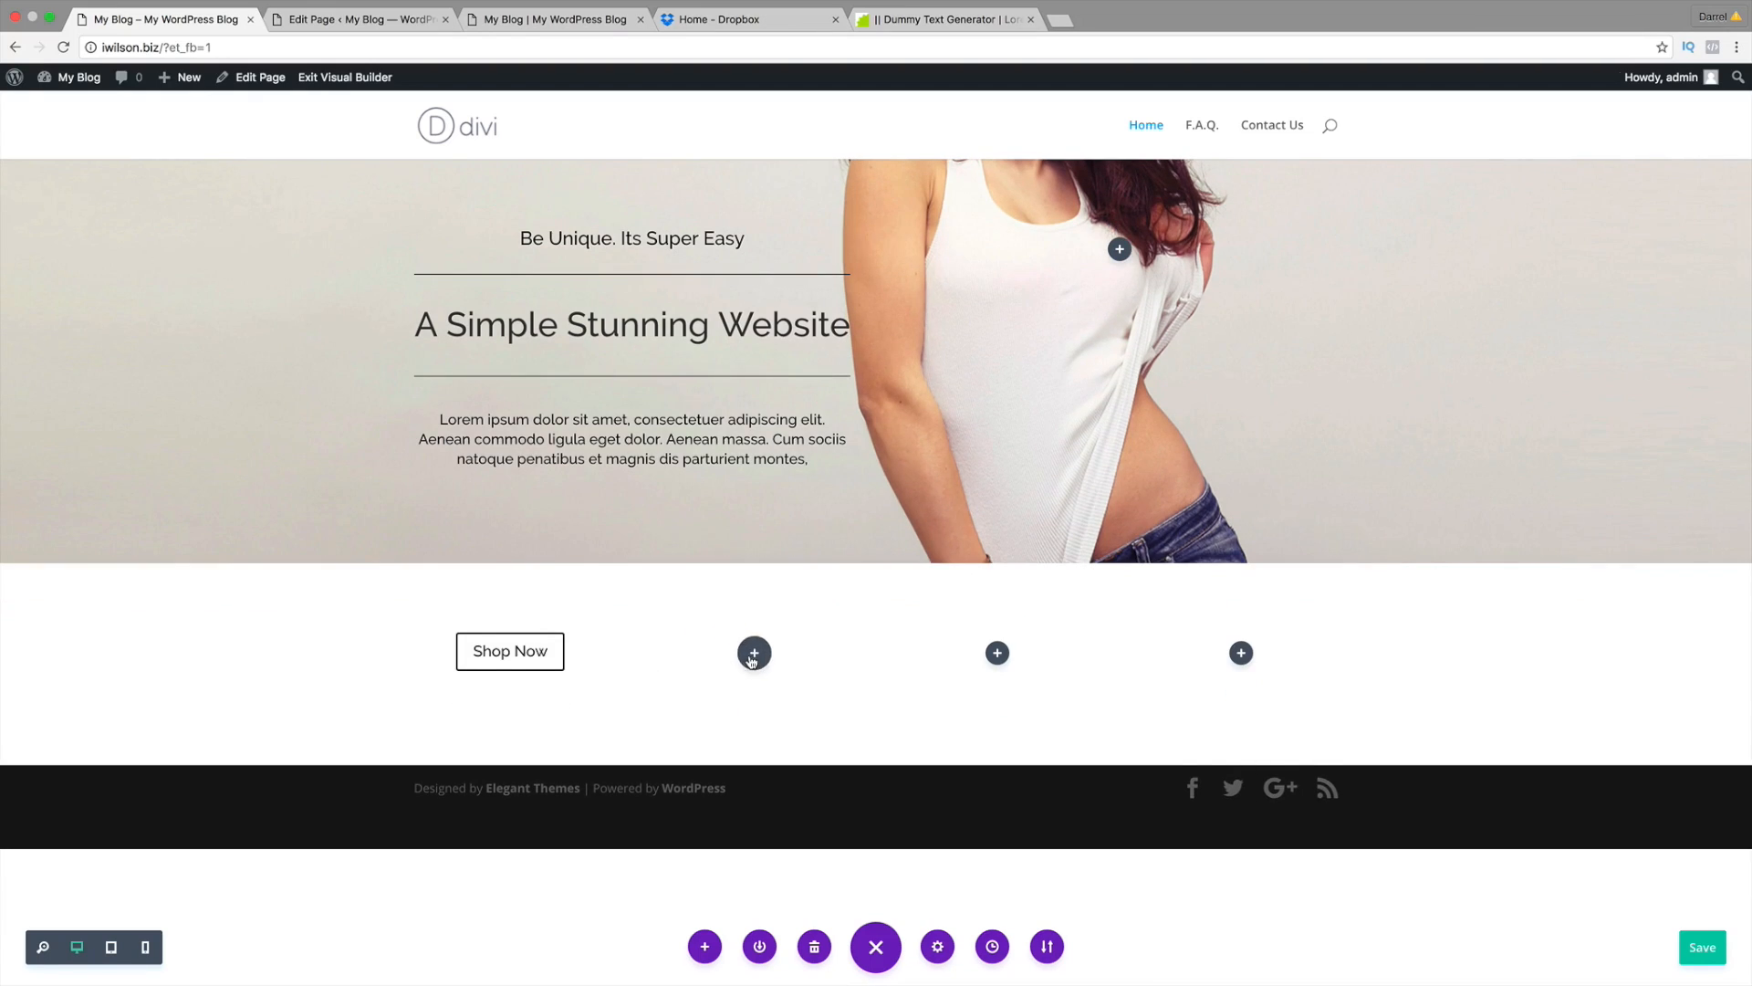
left_click(479, 602)
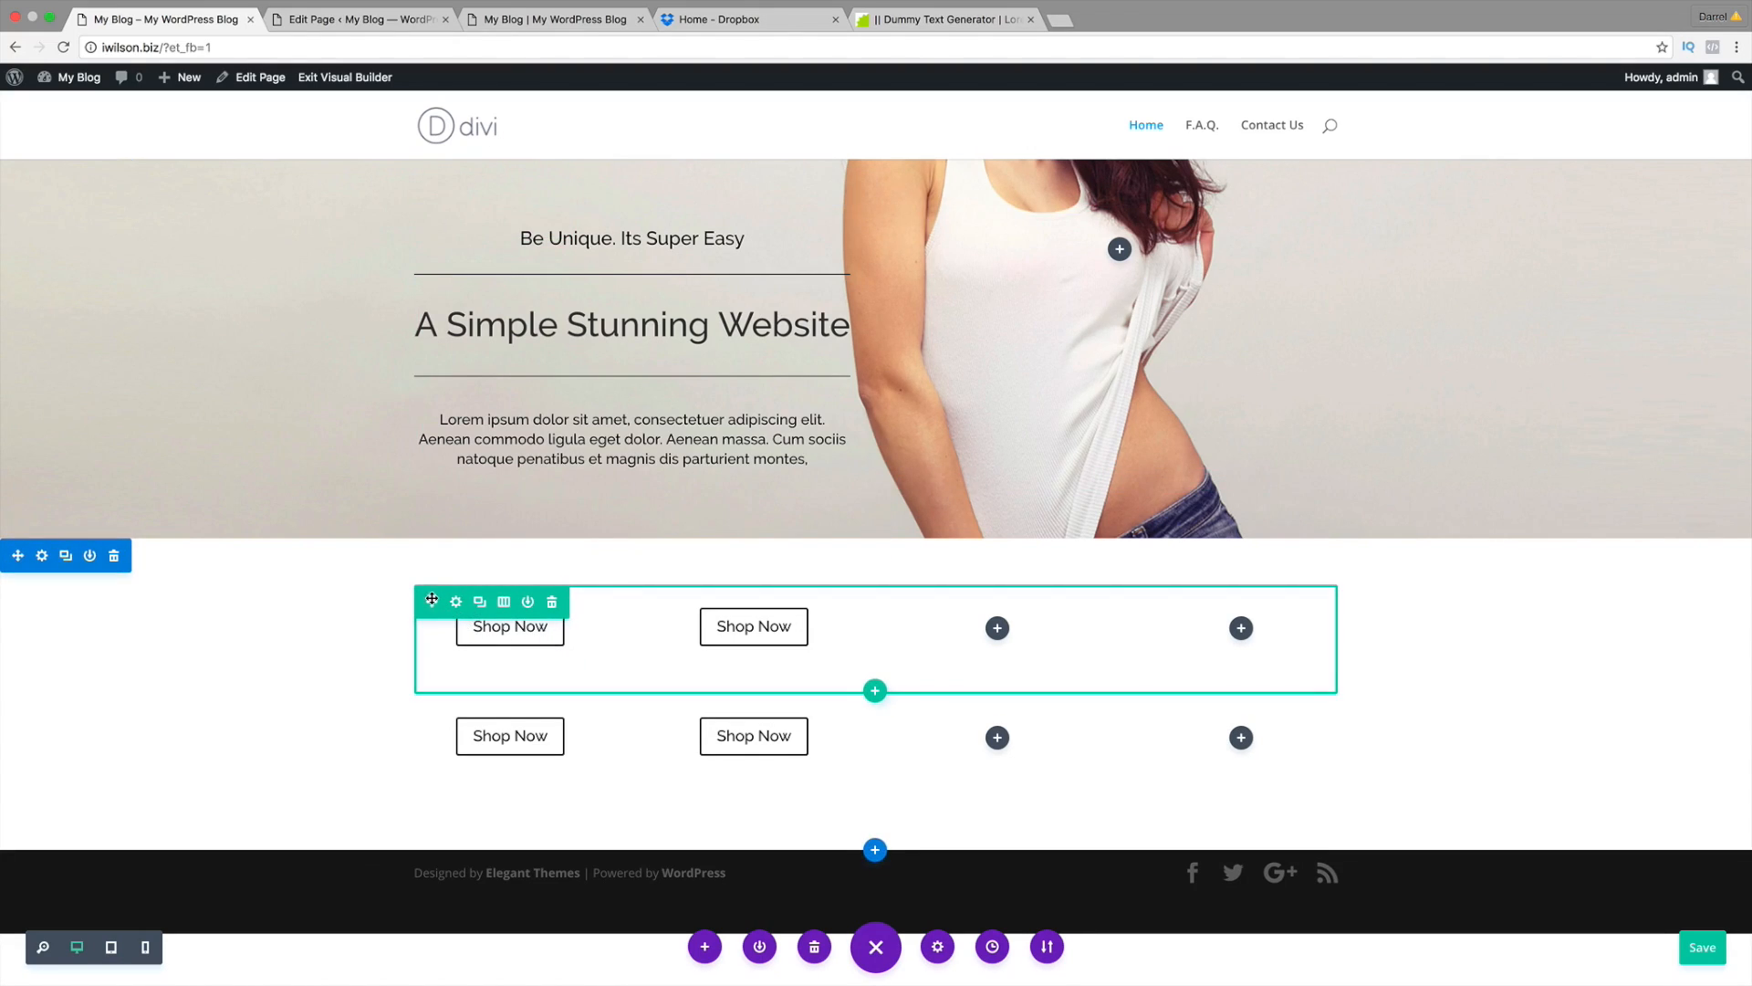
left_click_drag(432, 599, 509, 588)
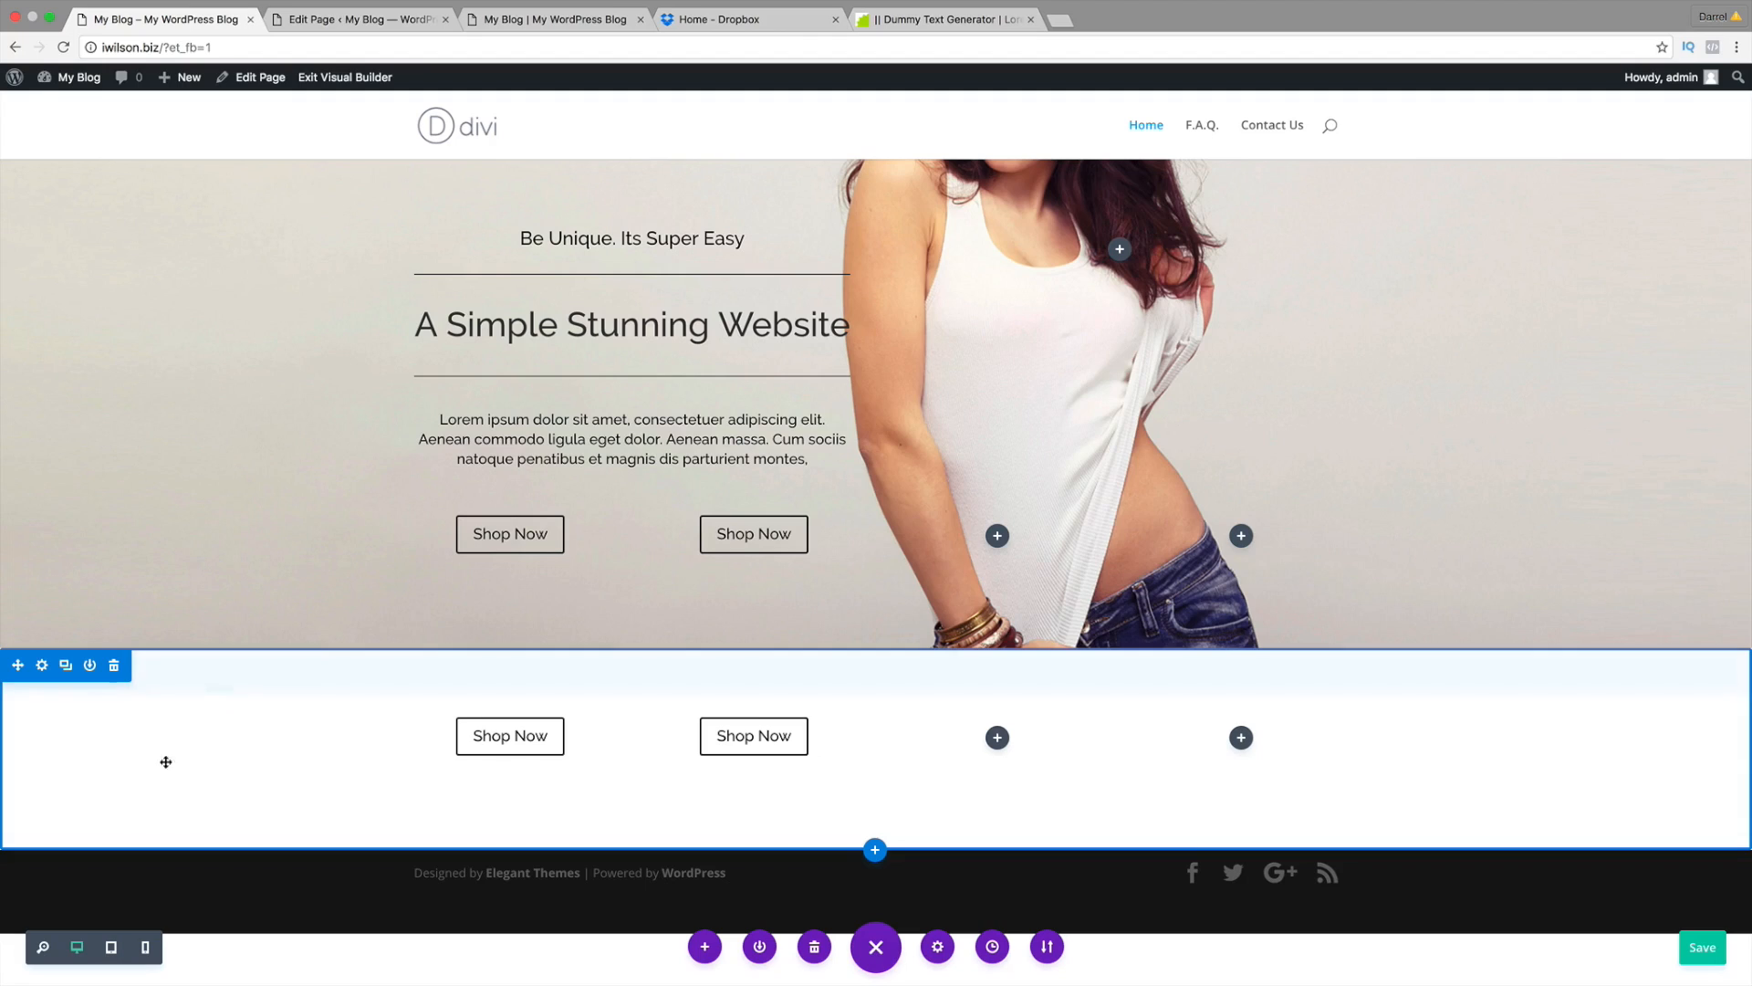
Step: Delete the lower two-button section and left-align the second hero Shop Now button
left_click(114, 667)
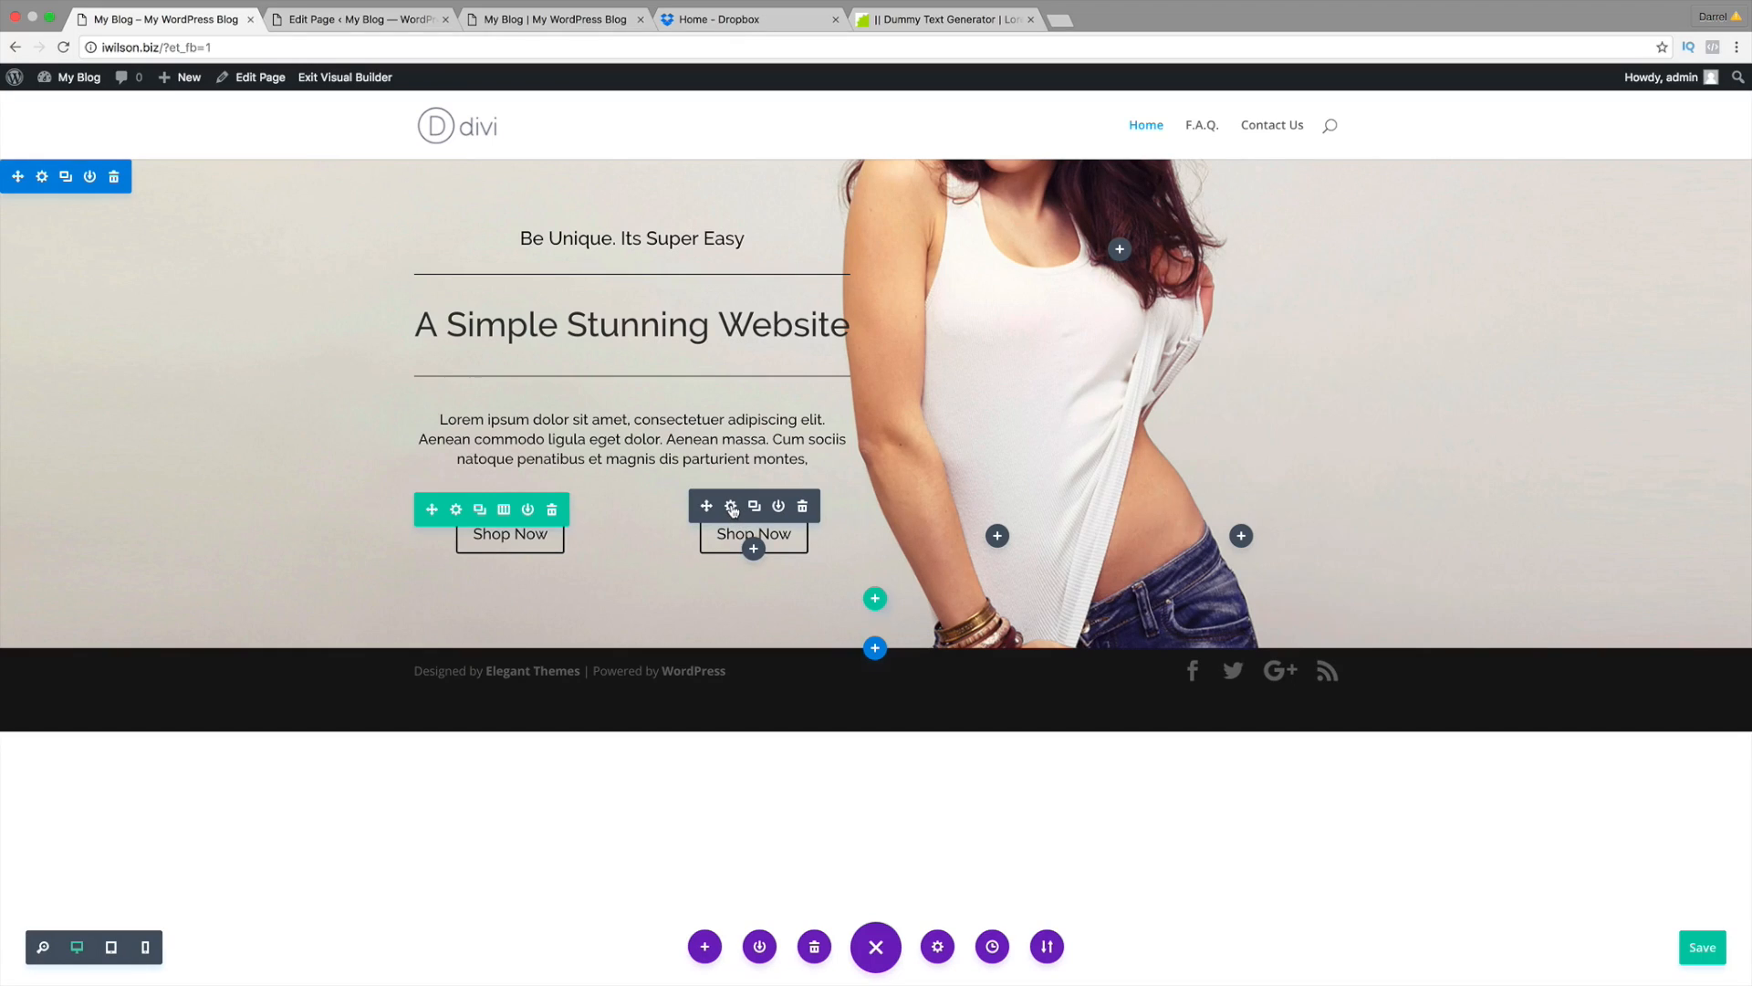
left_click(731, 508)
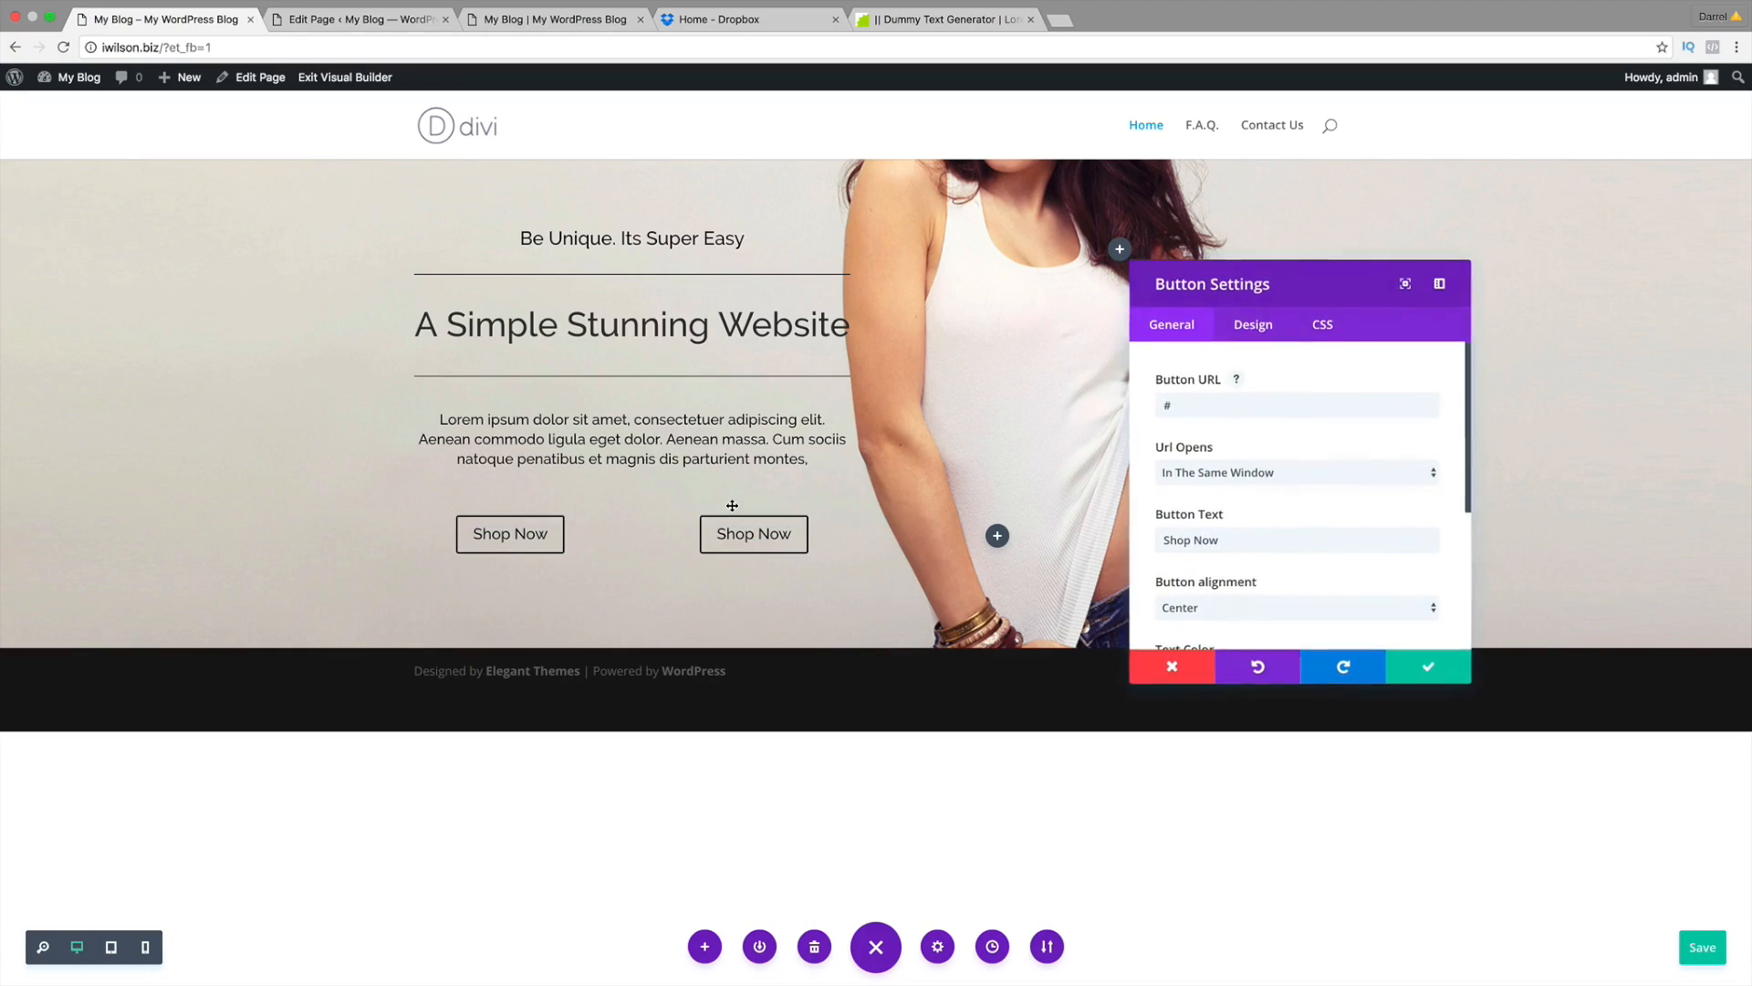
left_click(1195, 607)
left_click(1197, 593)
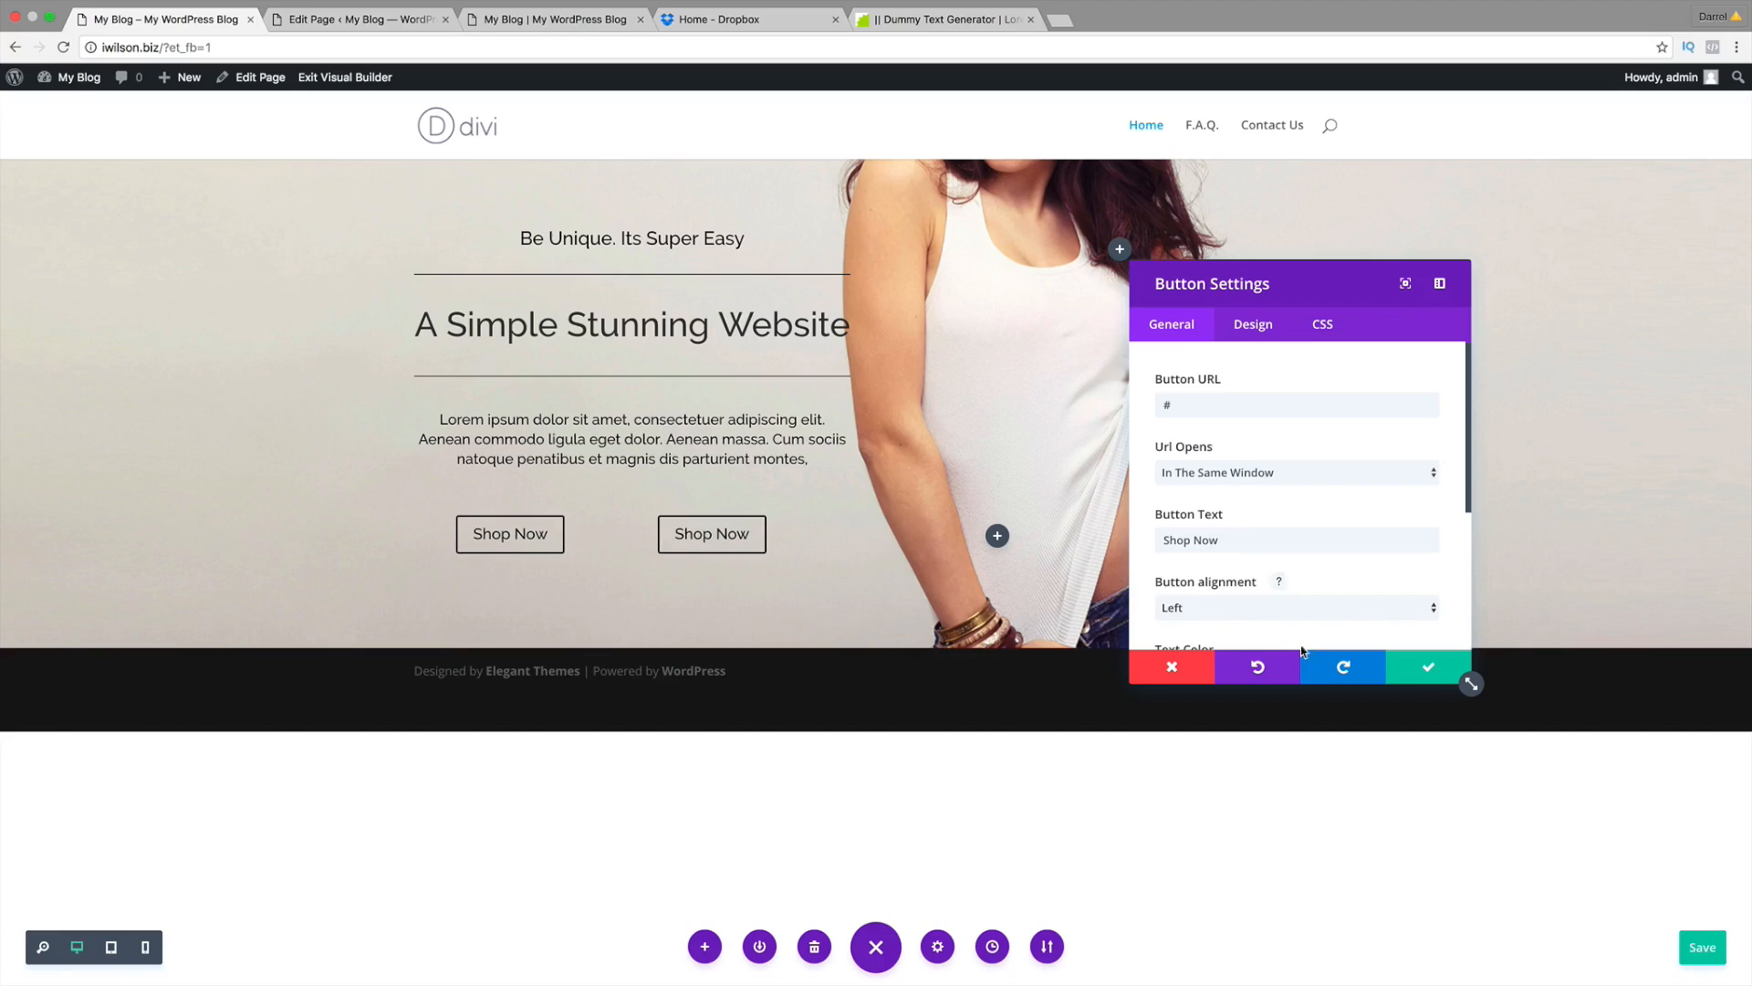
left_click(1421, 676)
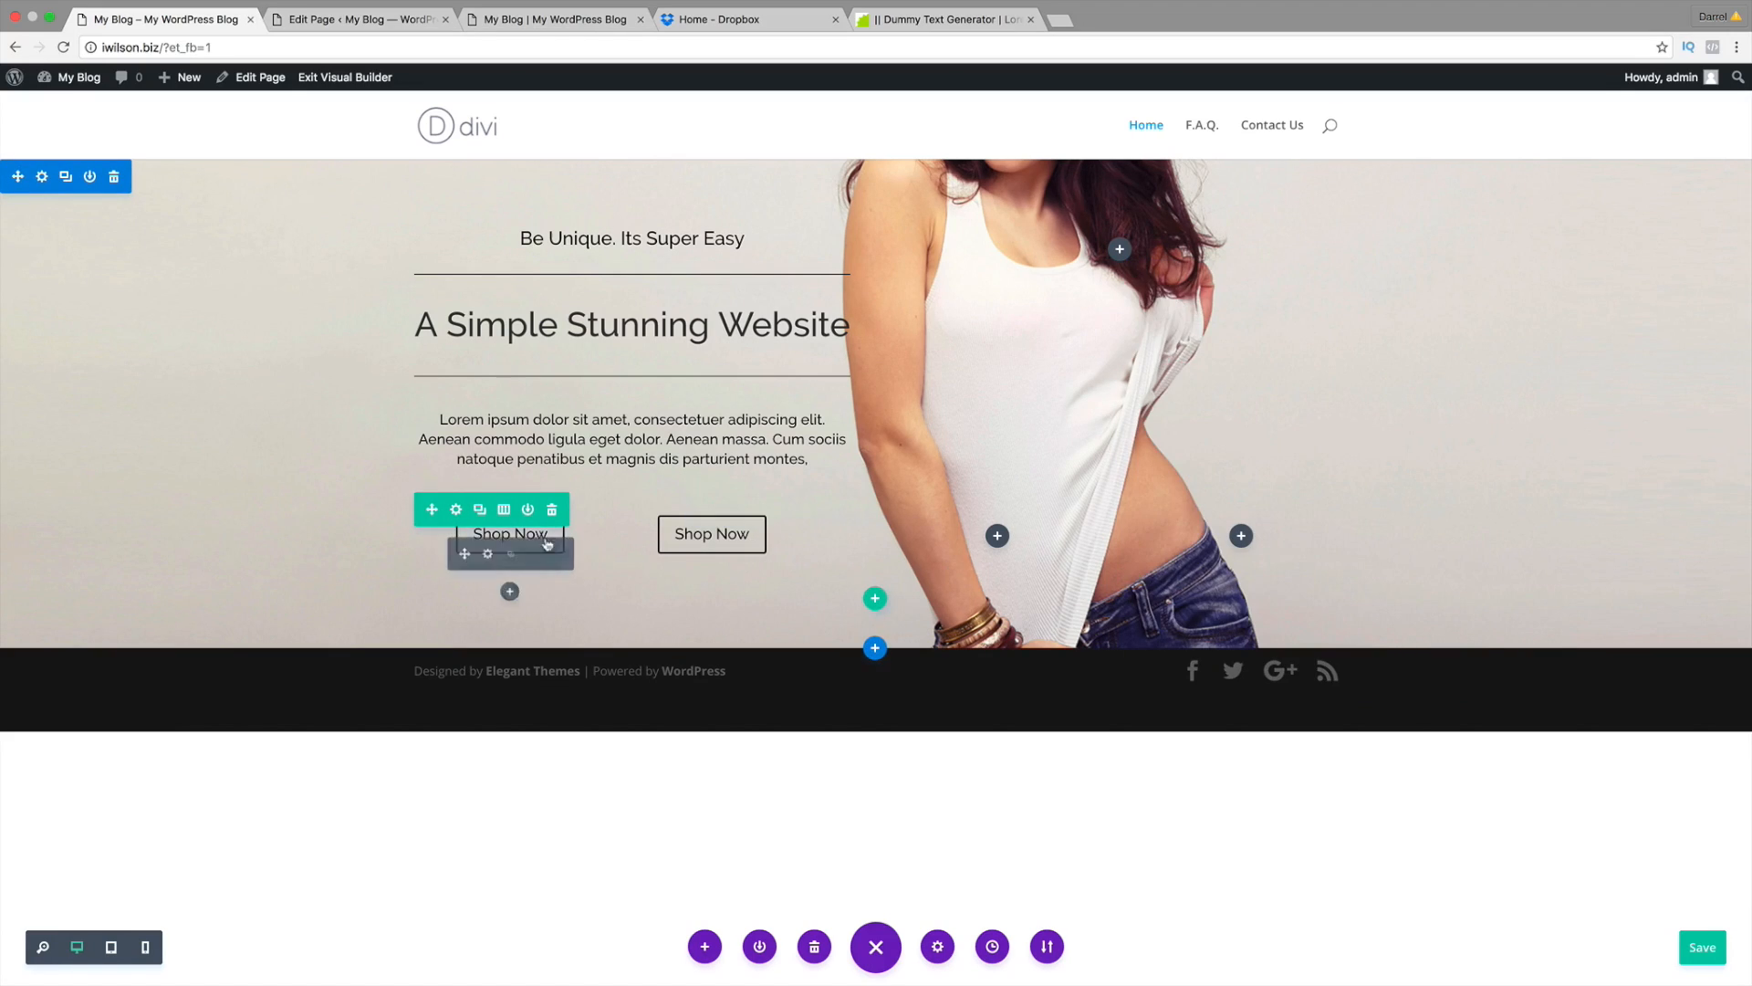
Step: Right-align the first Shop Now button and compare with the reference site
left_click(486, 555)
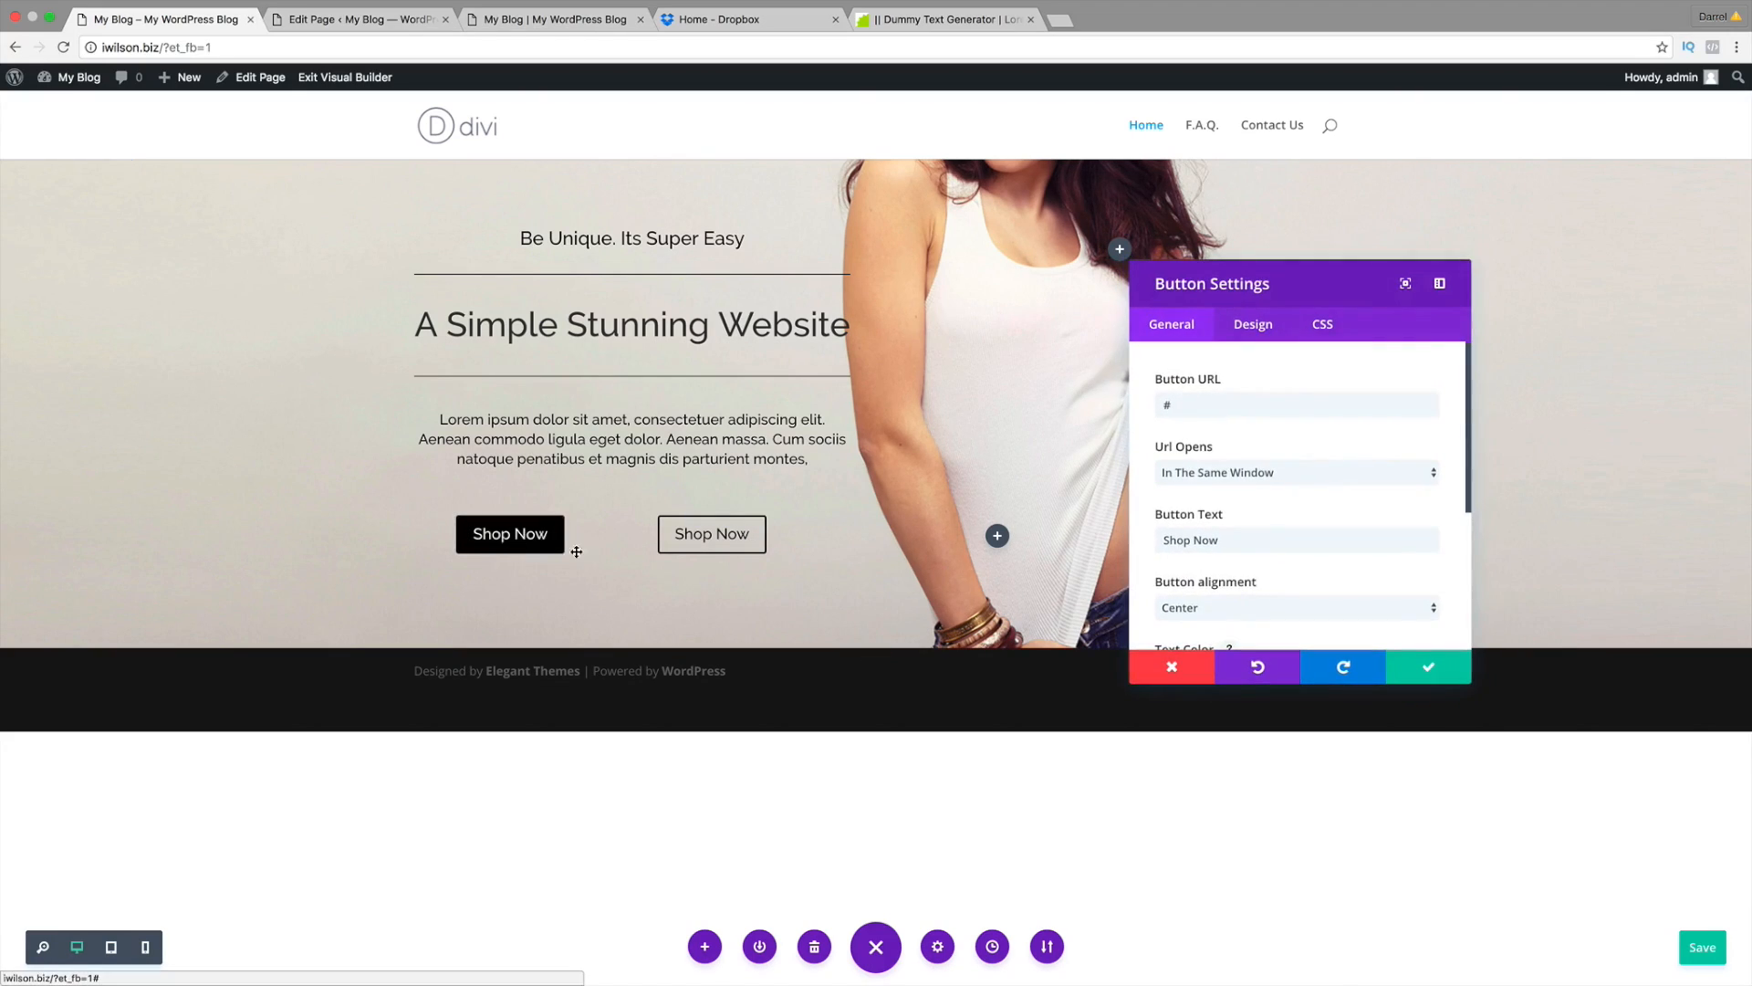
left_click(1190, 607)
left_click(1191, 621)
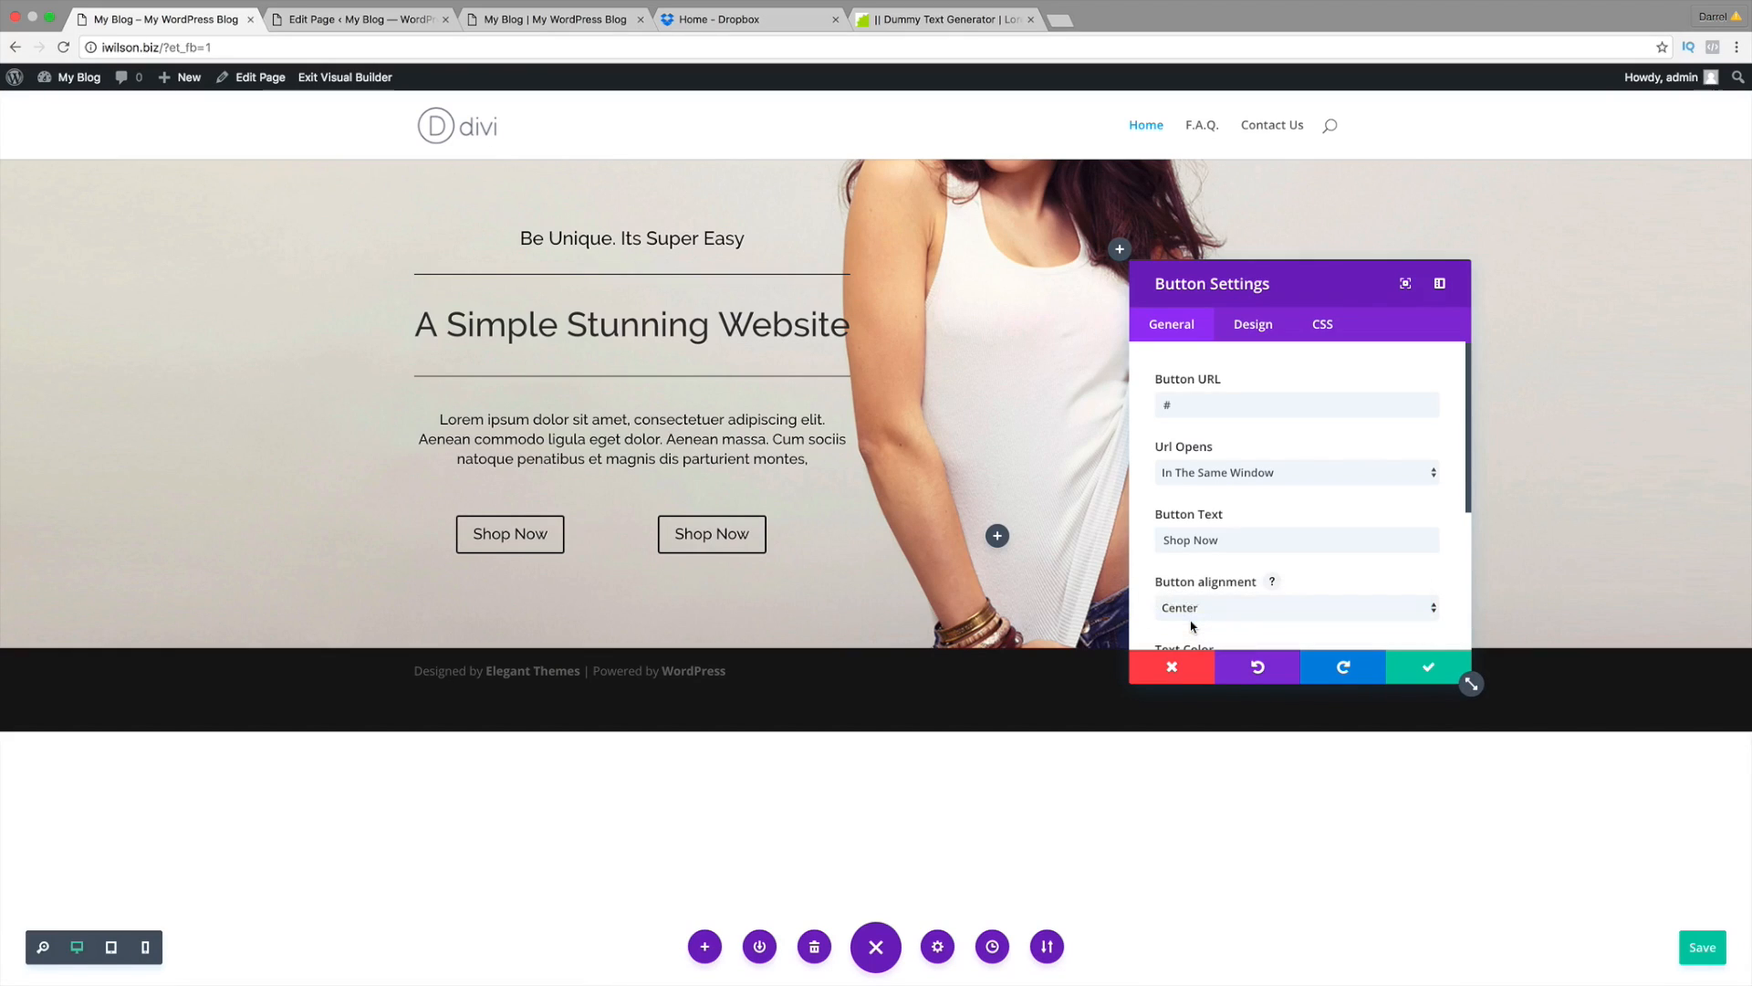
left_click(1426, 667)
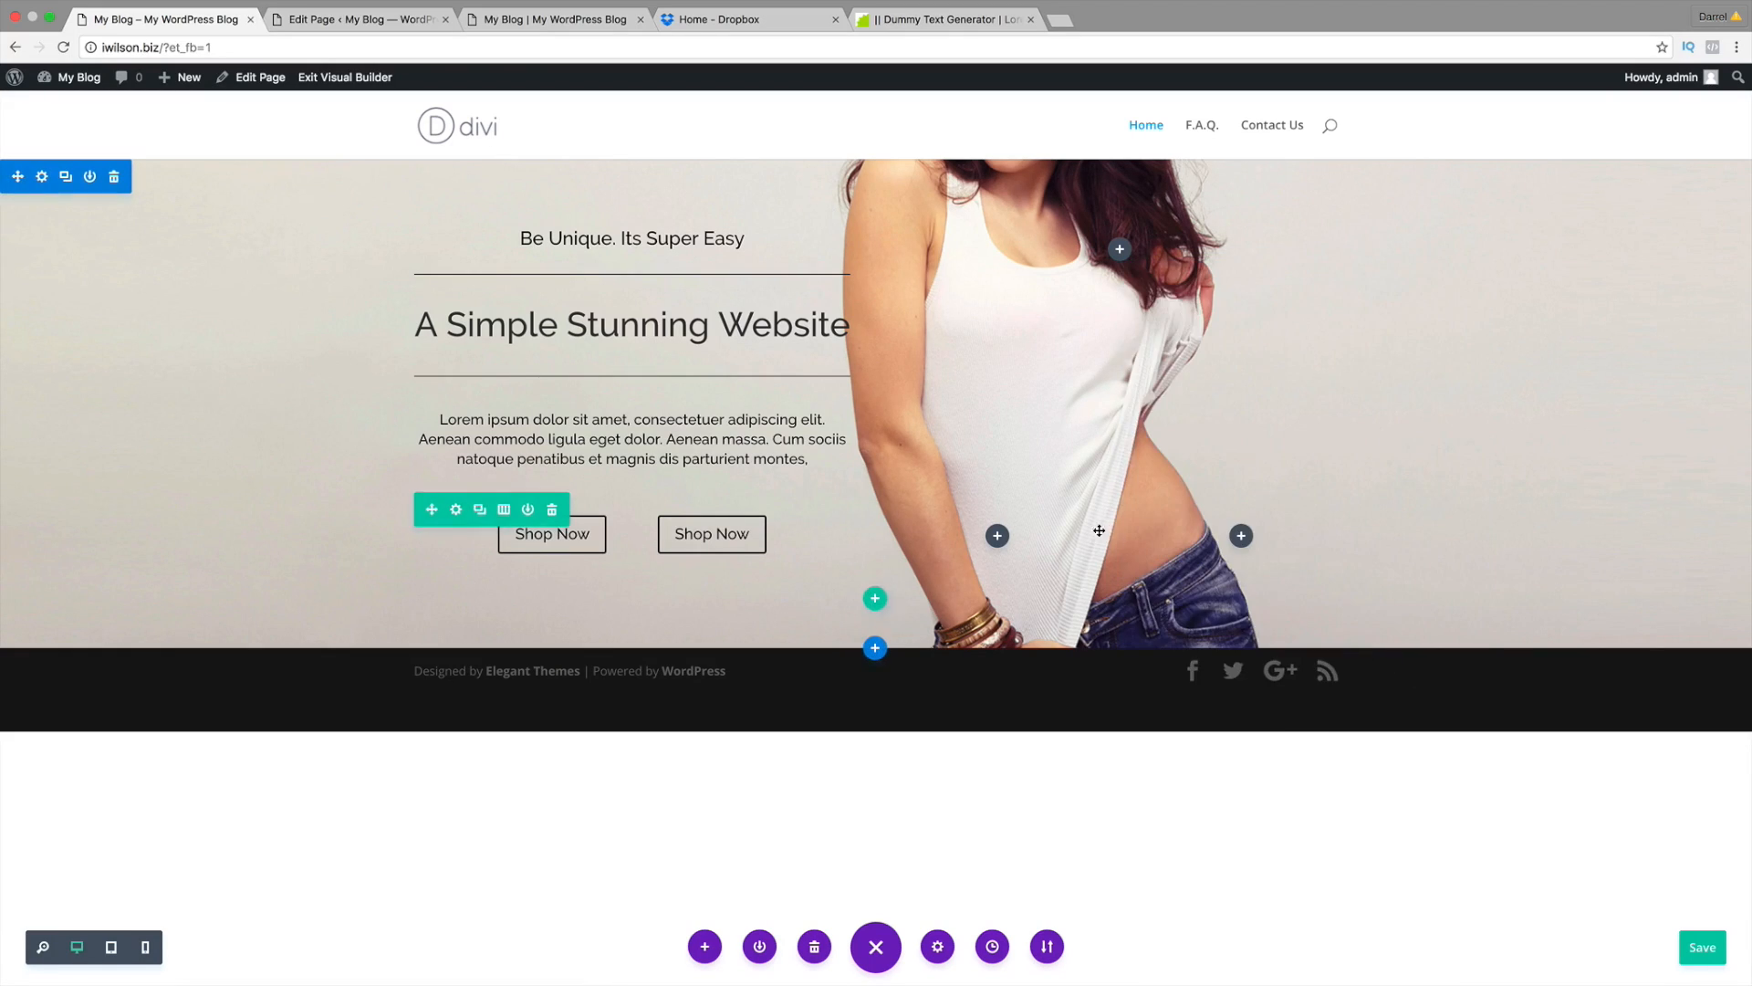
left_click(535, 24)
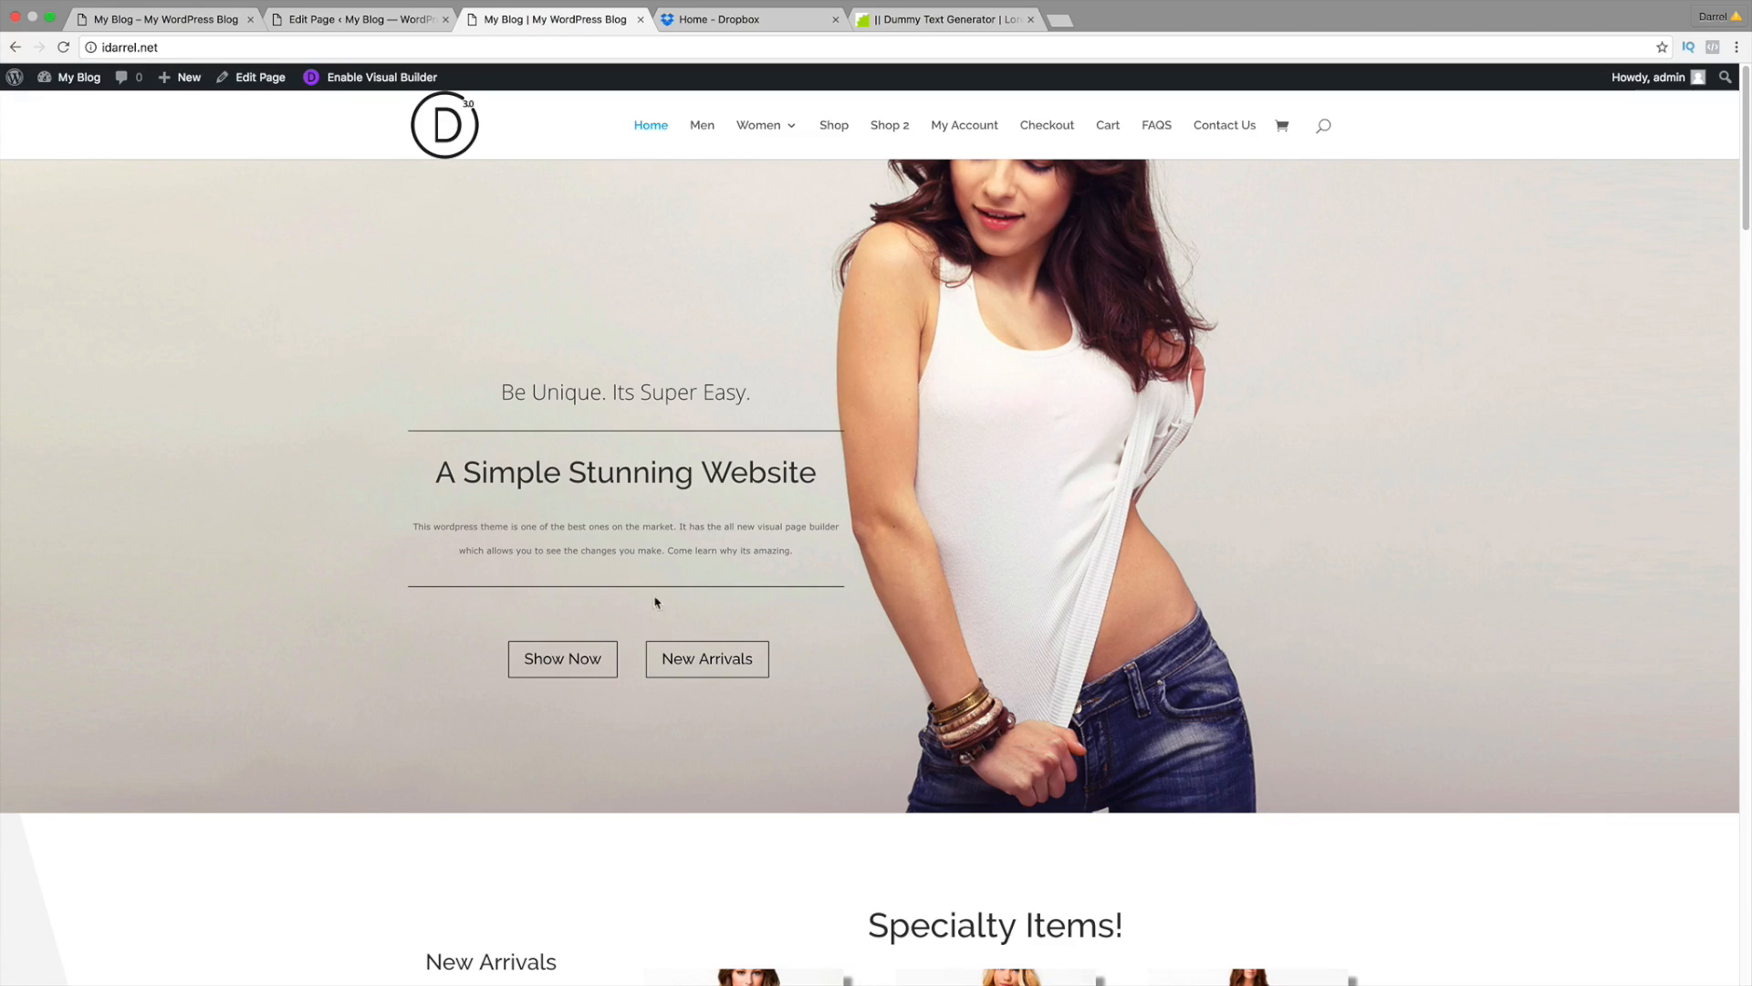
left_click(164, 19)
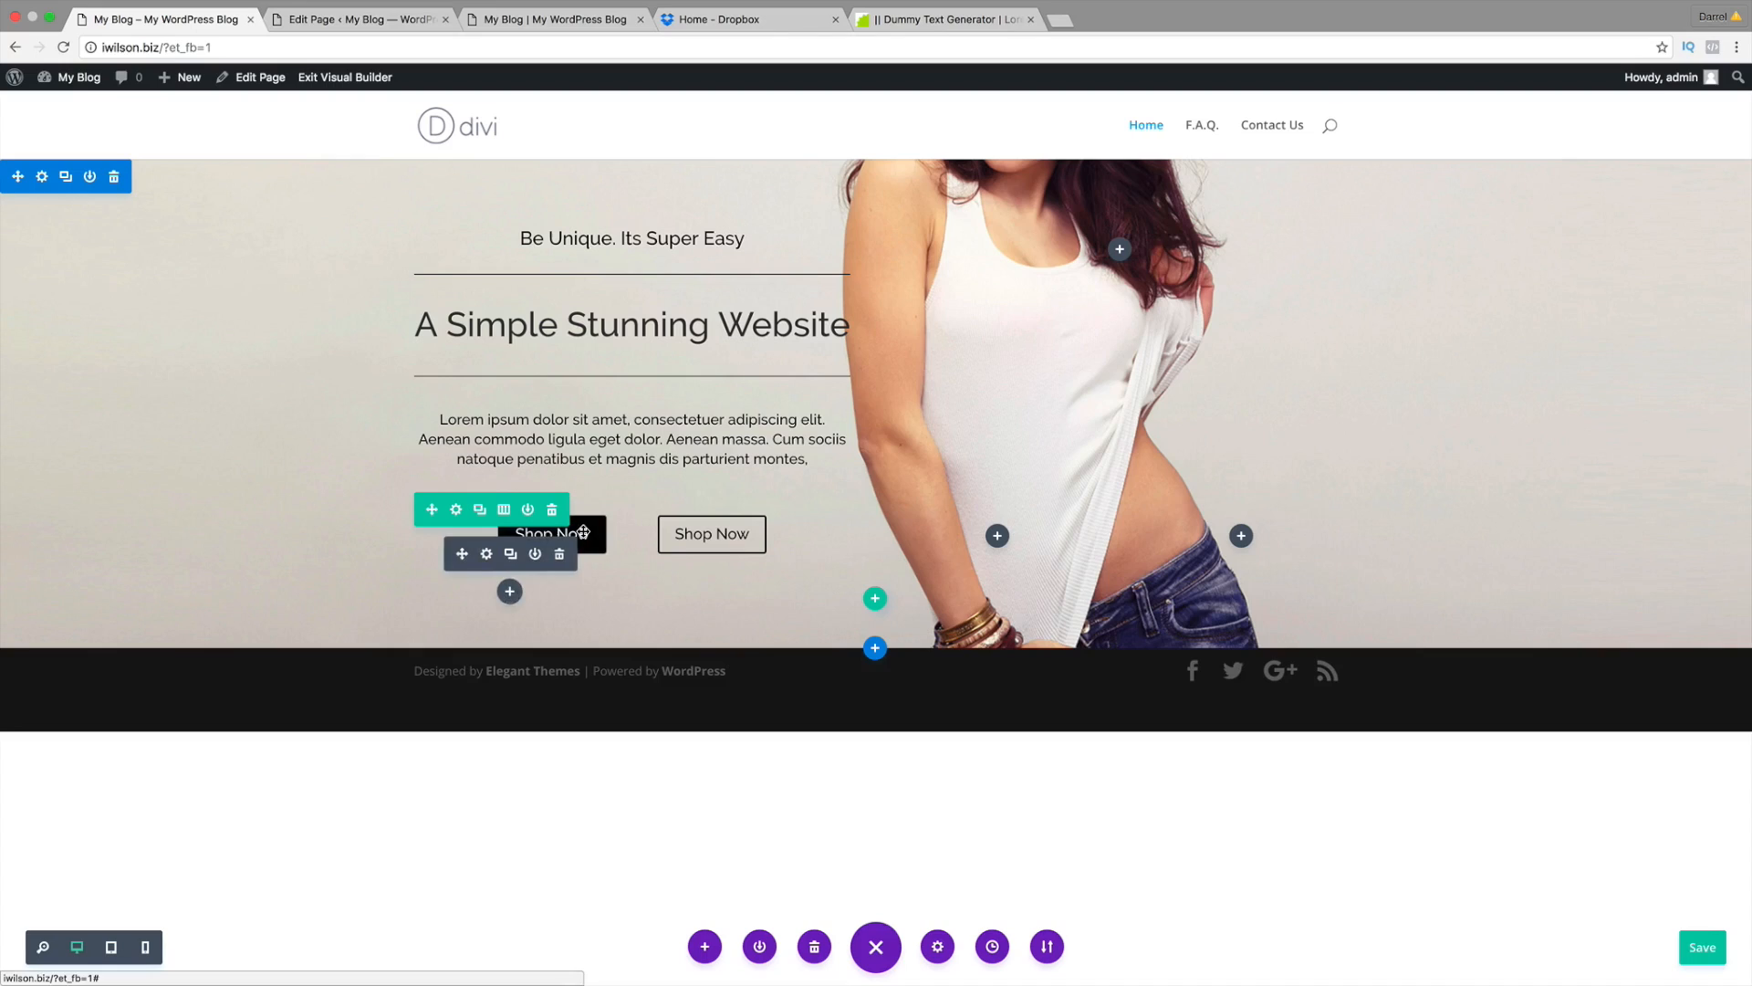
Step: Relabel the second hero button New Arrivals
mouse_move(702, 532)
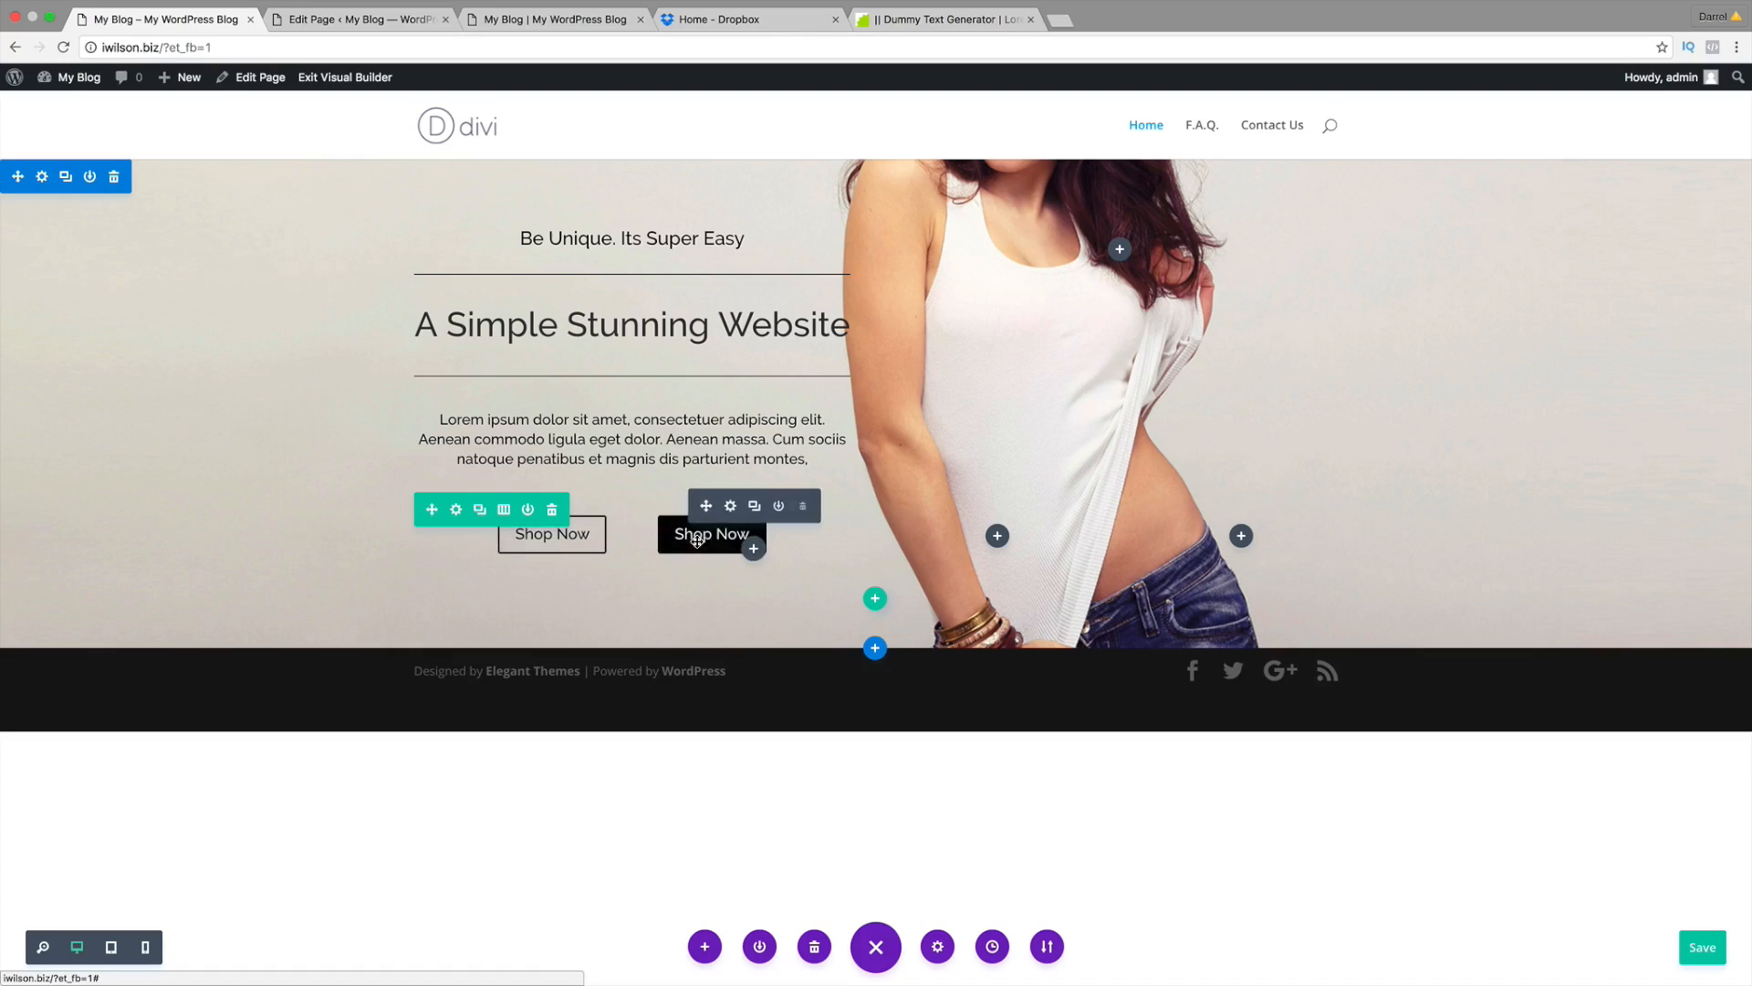
left_click(729, 507)
left_click_drag(1252, 538, 912, 542)
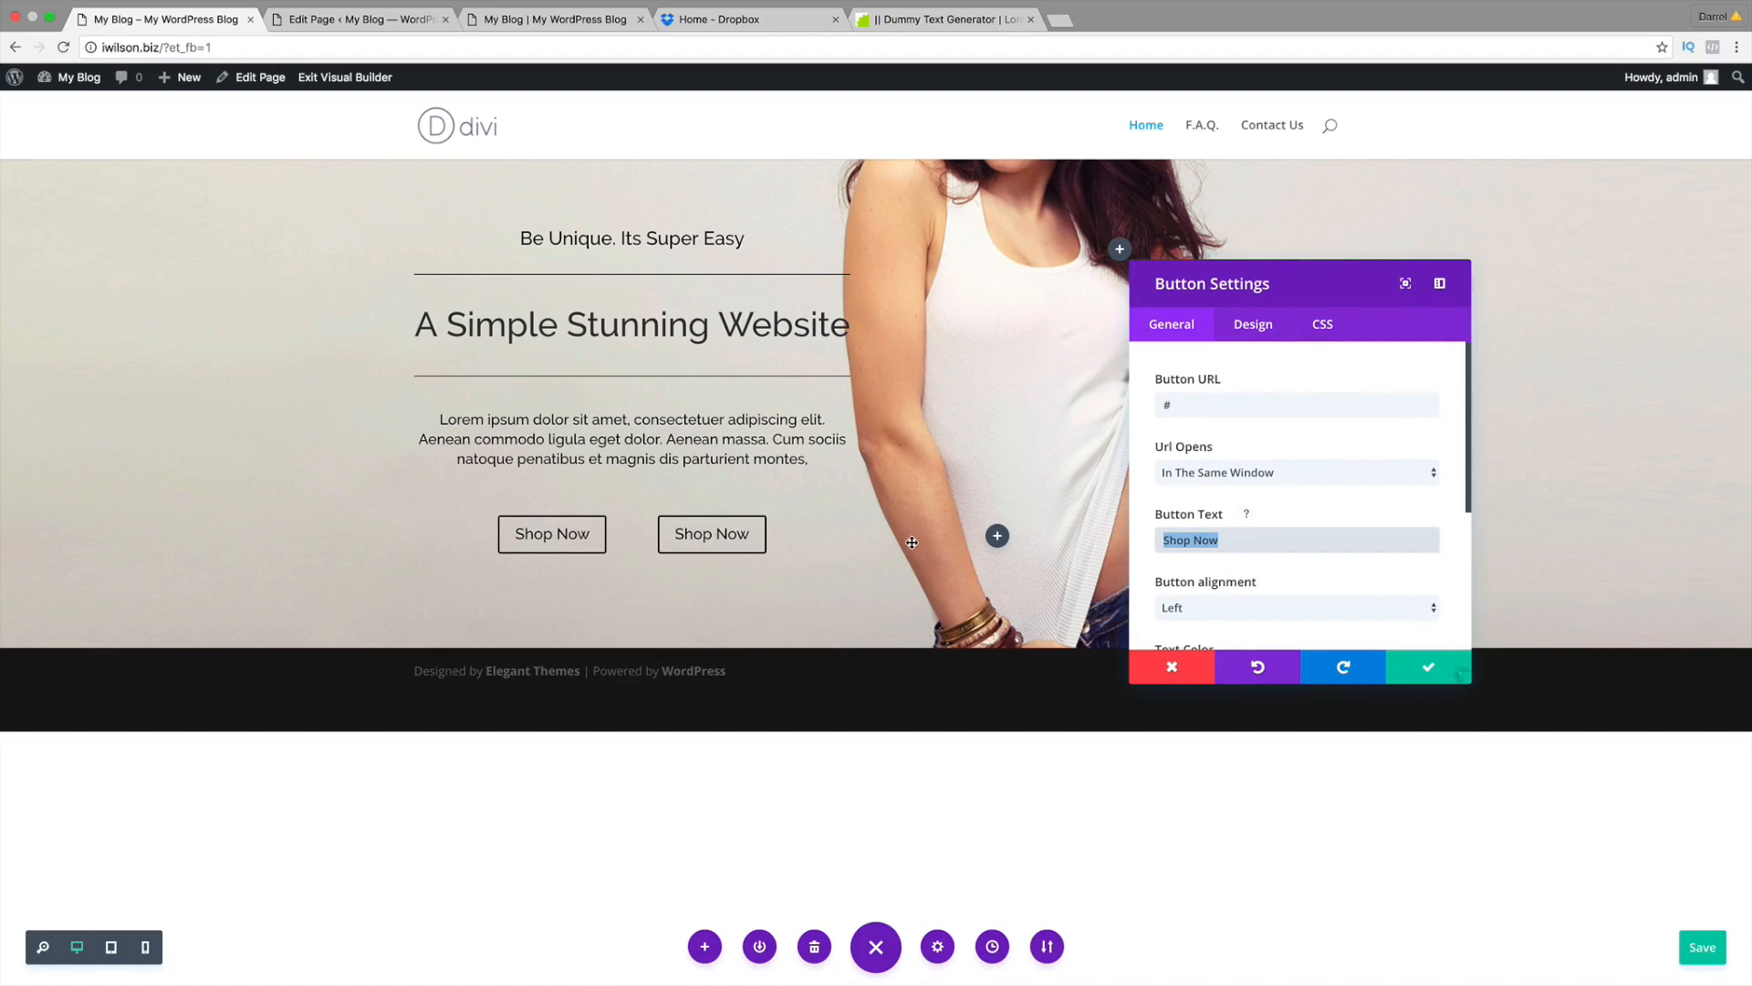
type("New Arrivals")
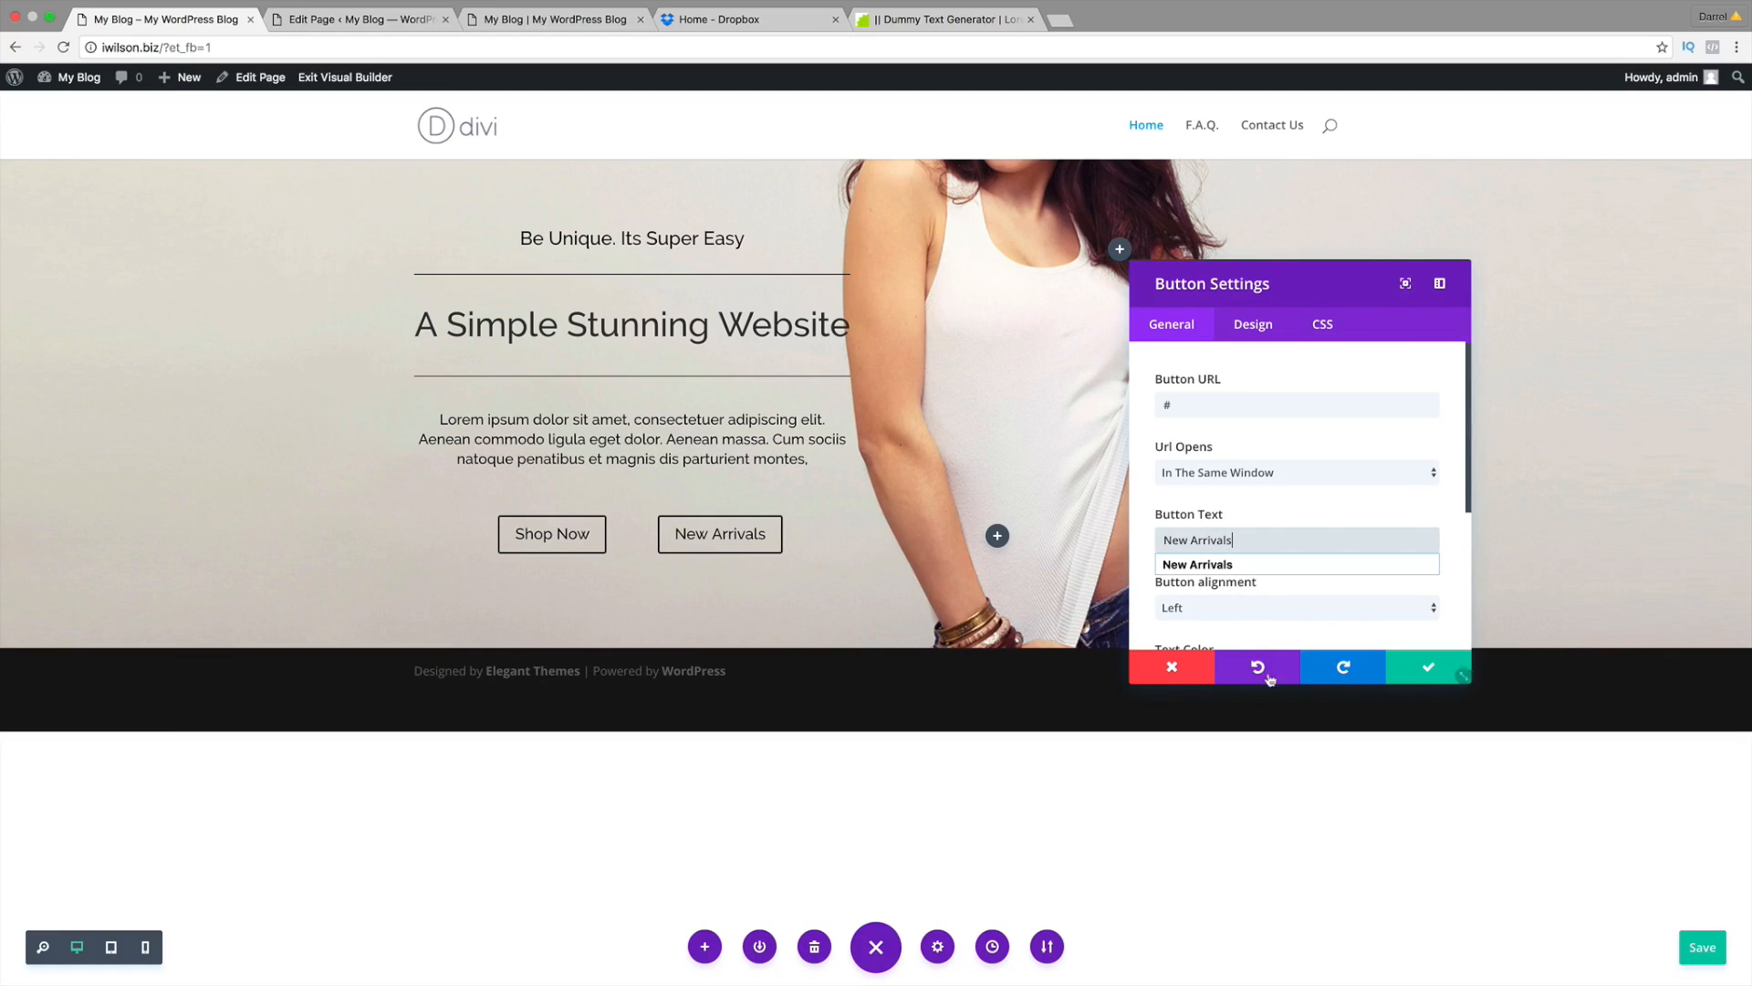
left_click(1401, 669)
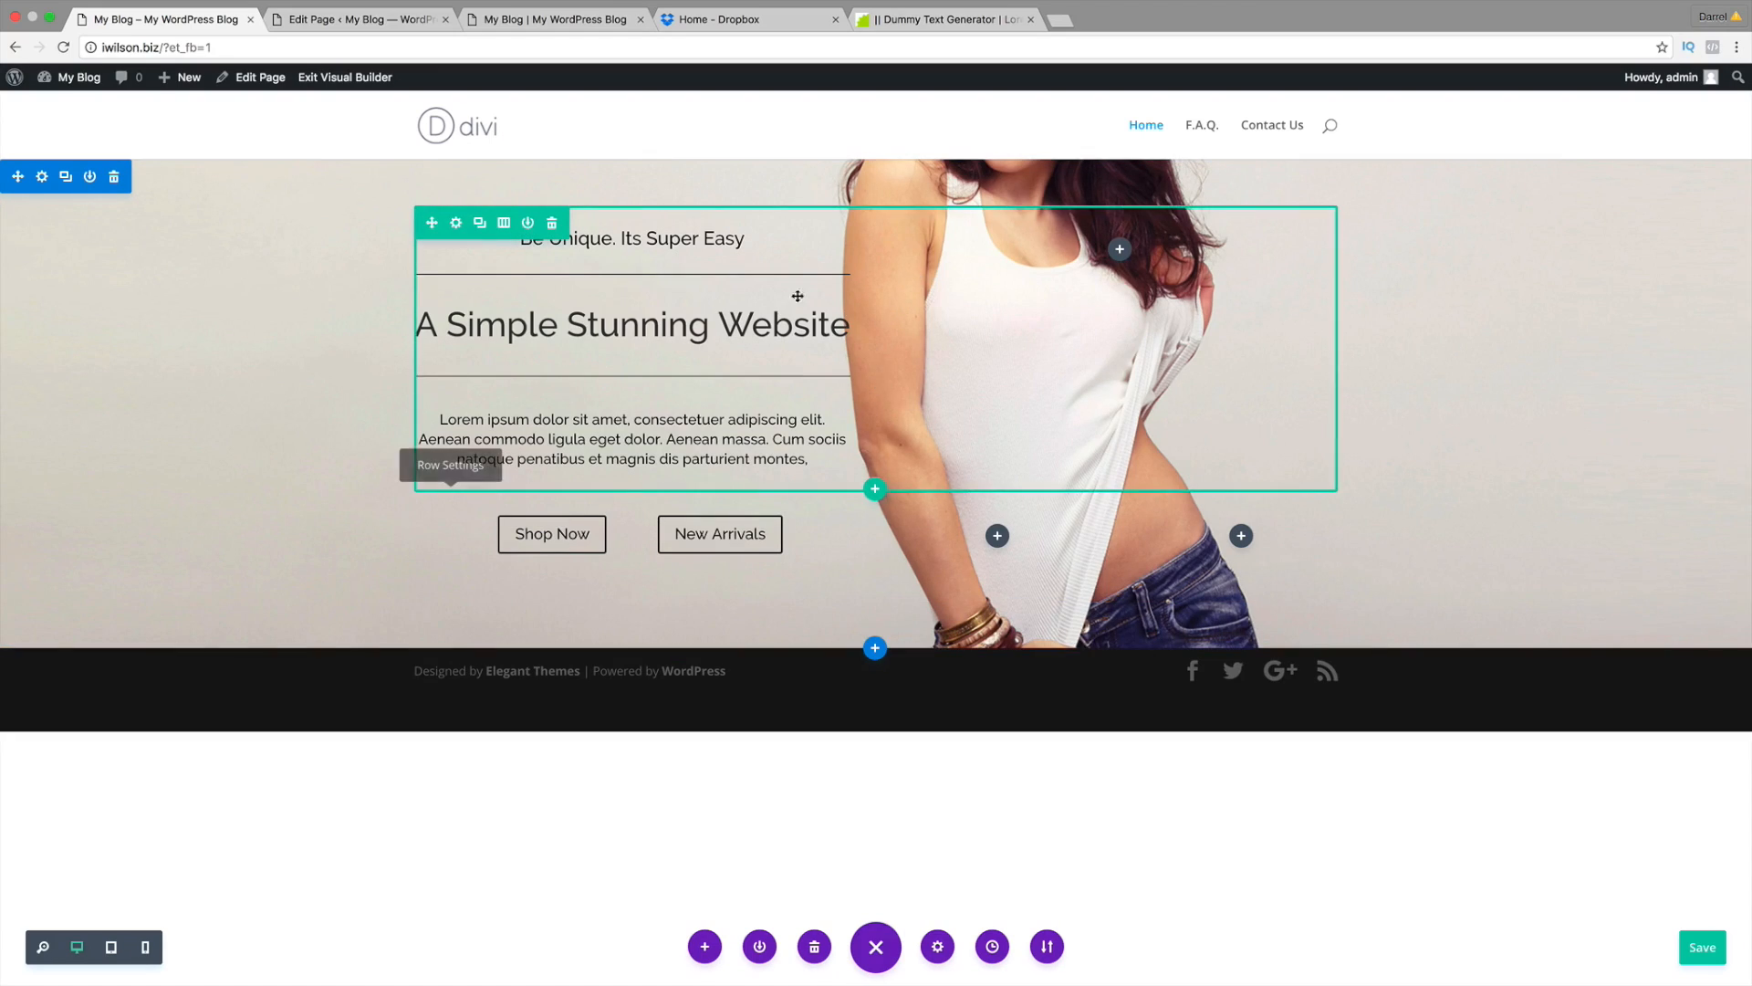
Step: Enlarge the hero's top padding, trying about 78px, and lengthen its bottom padding
left_click_drag(305, 633, 305, 865)
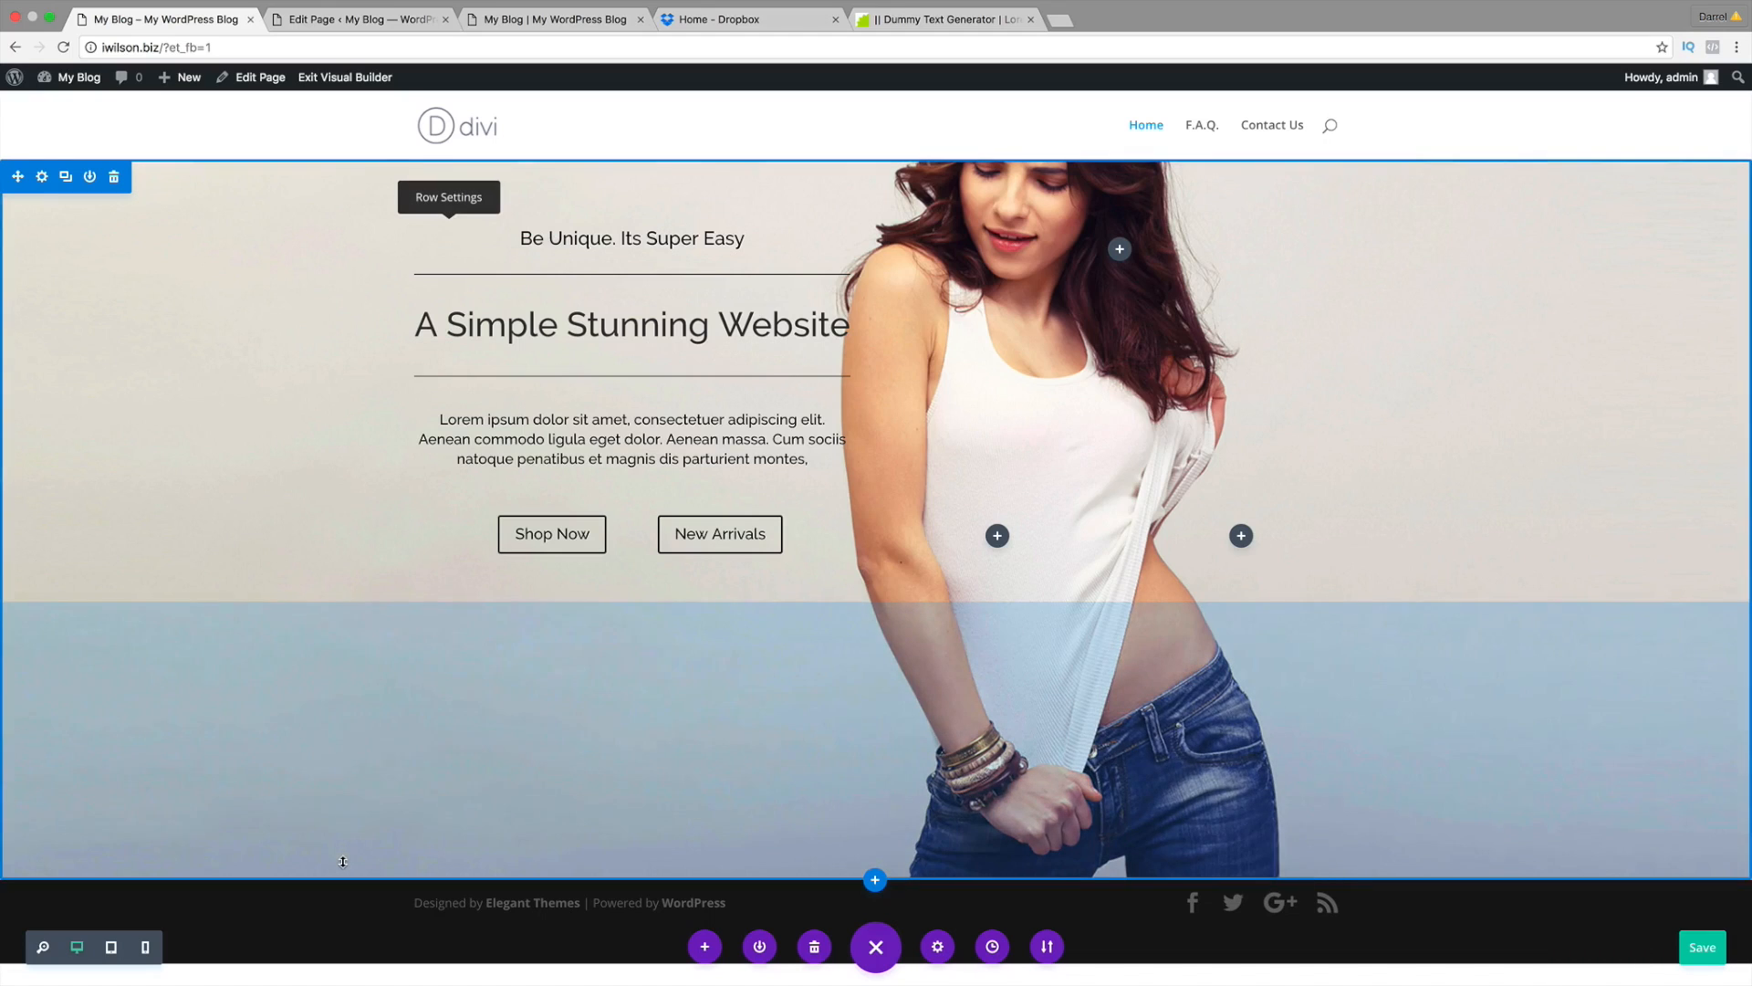
left_click_drag(343, 861, 341, 678)
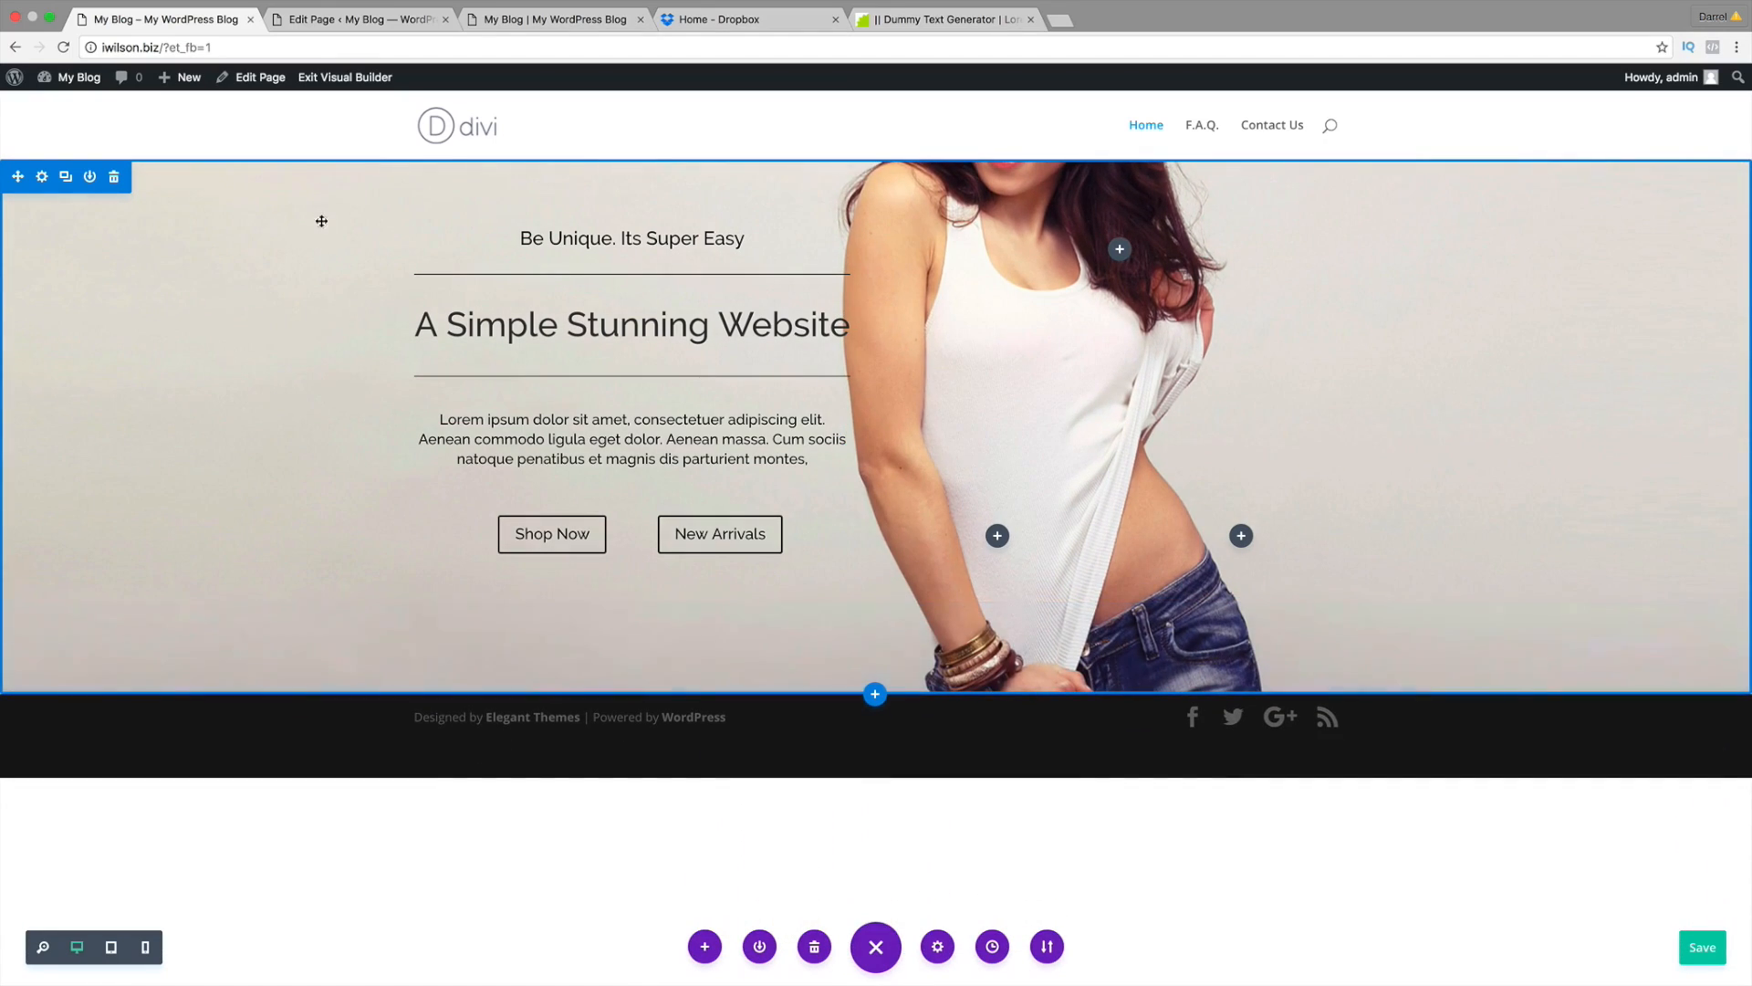
left_click_drag(321, 179, 323, 260)
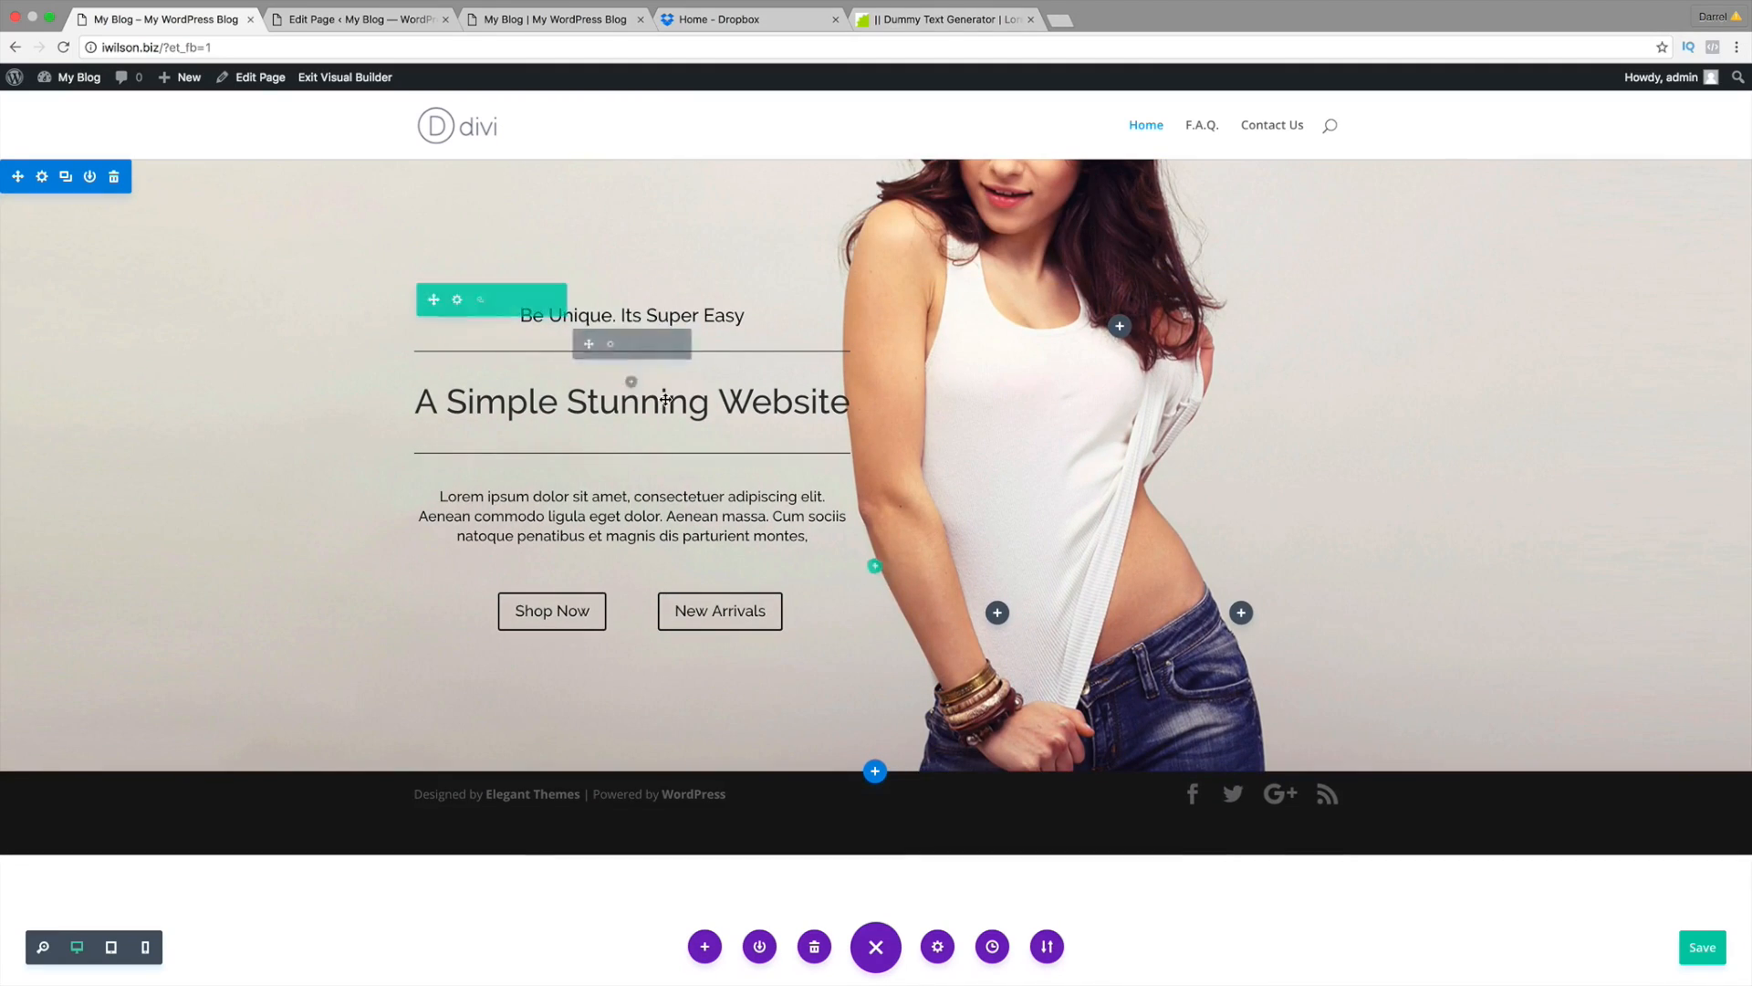
left_click_drag(608, 200, 607, 209)
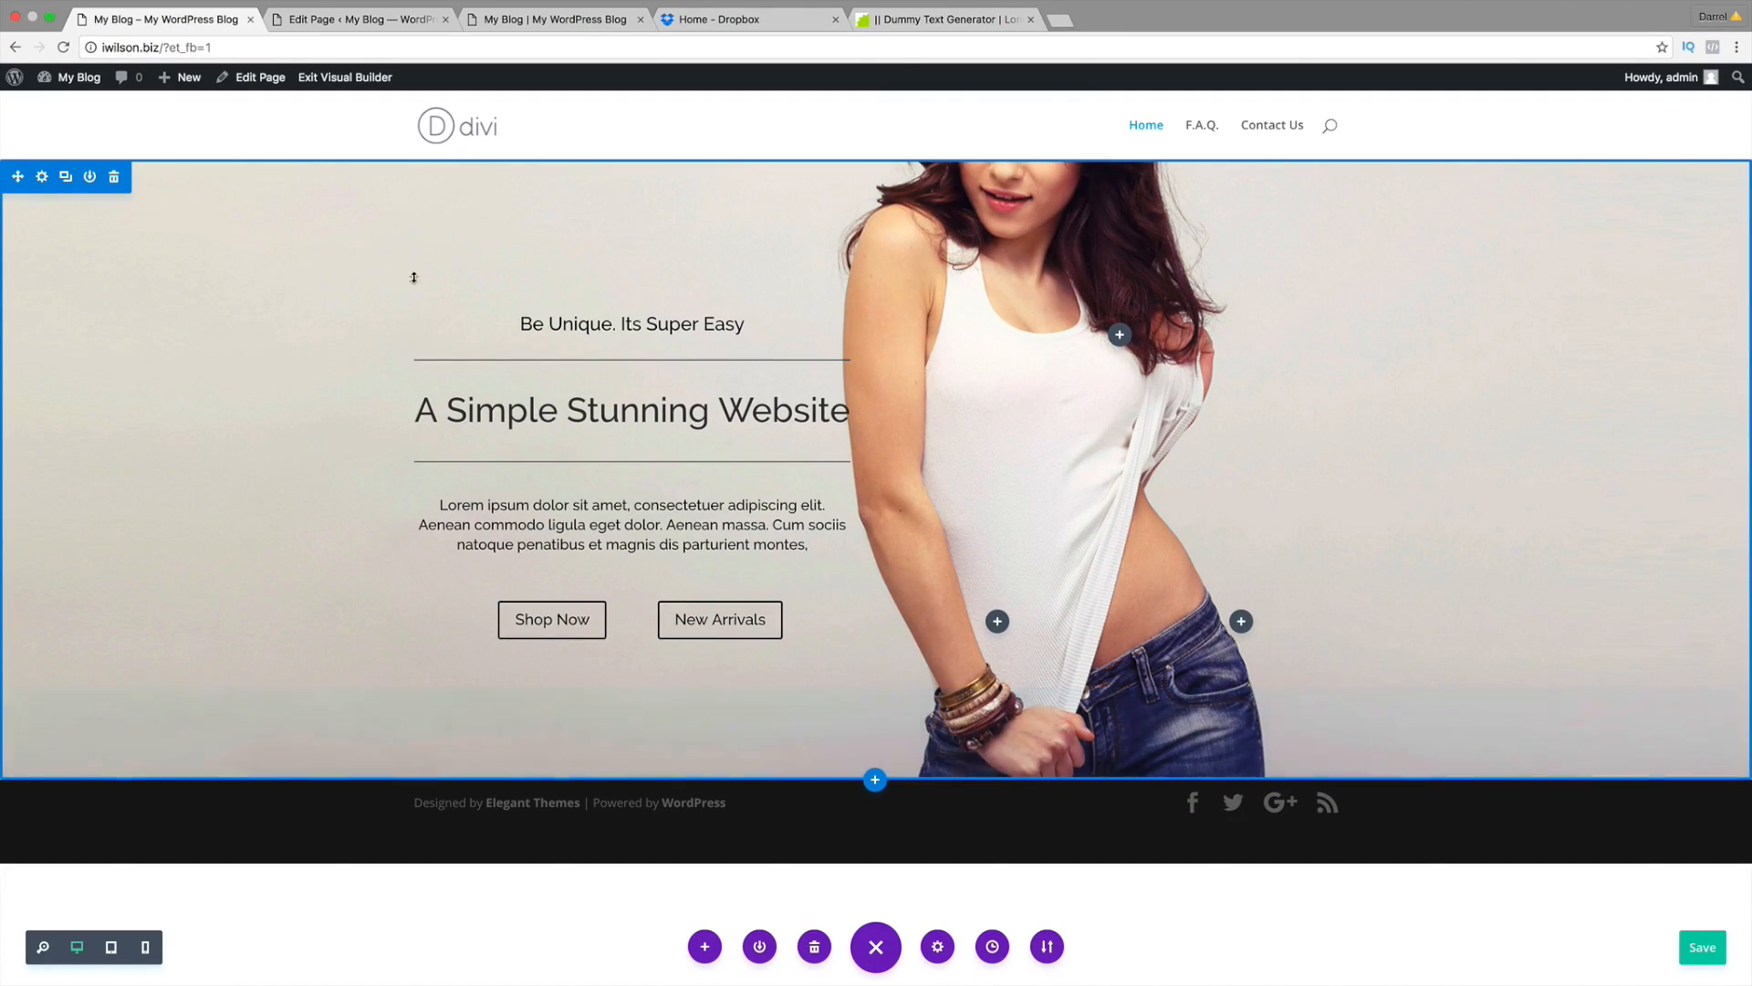
left_click_drag(431, 207, 429, 289)
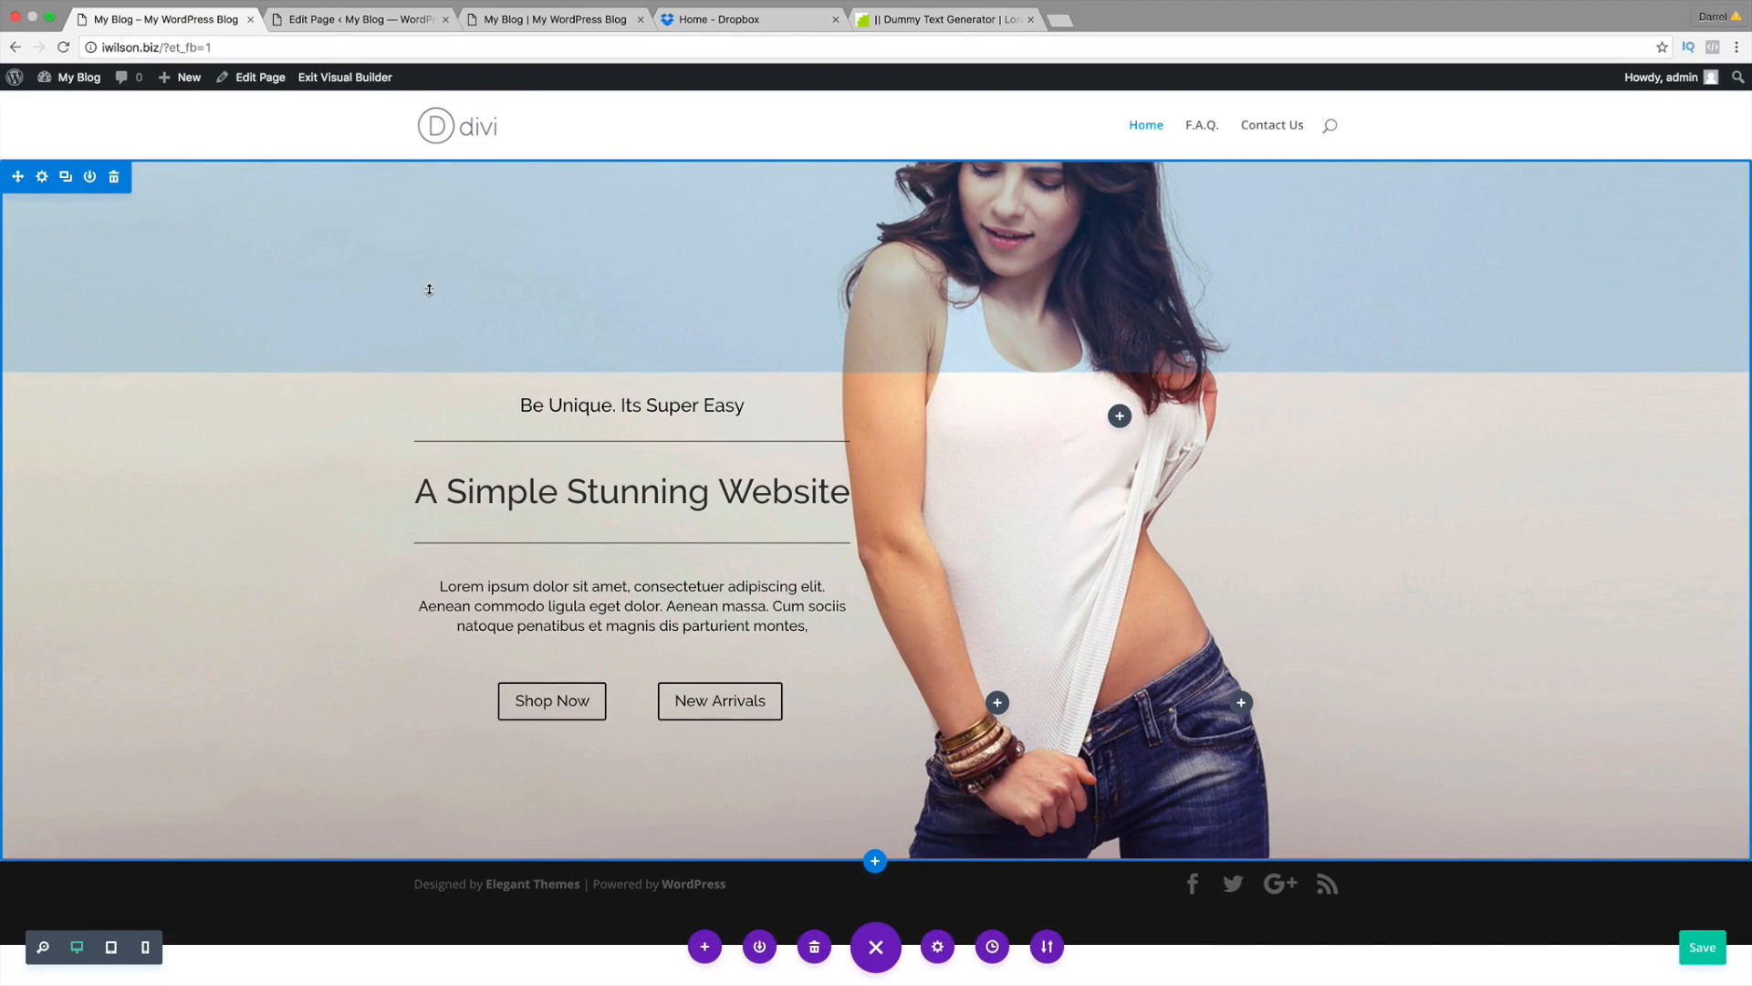
left_click_drag(428, 289, 427, 254)
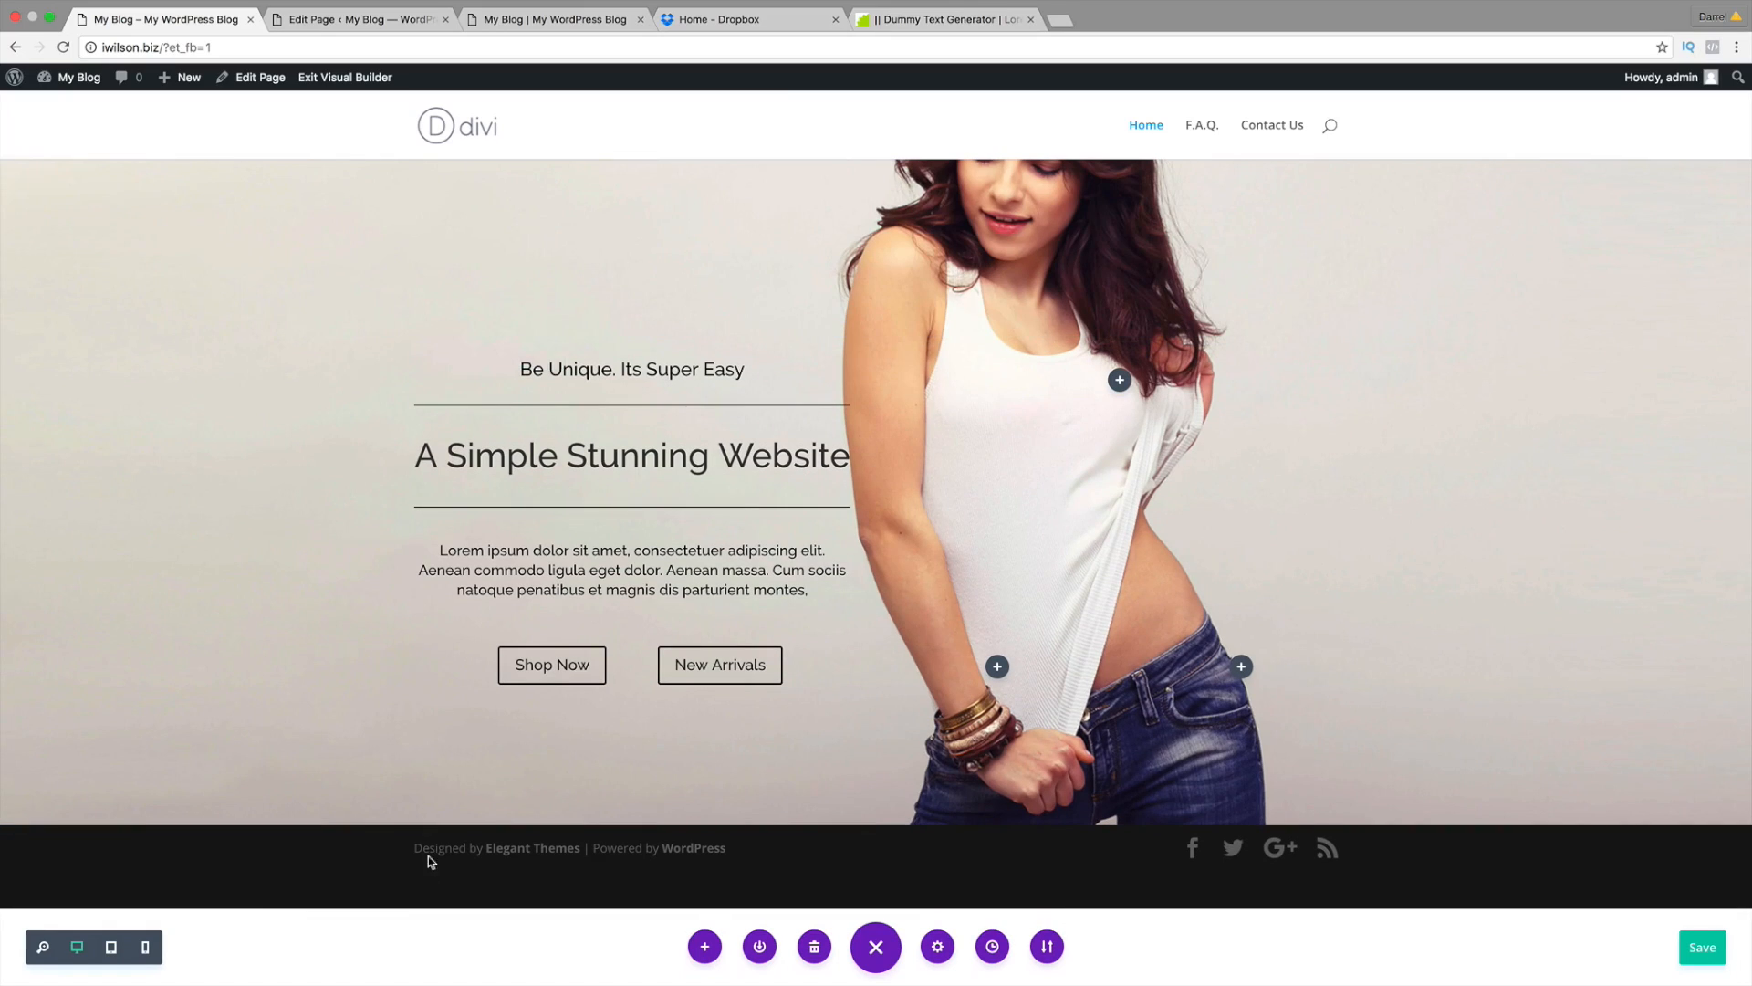
left_click_drag(427, 817, 426, 863)
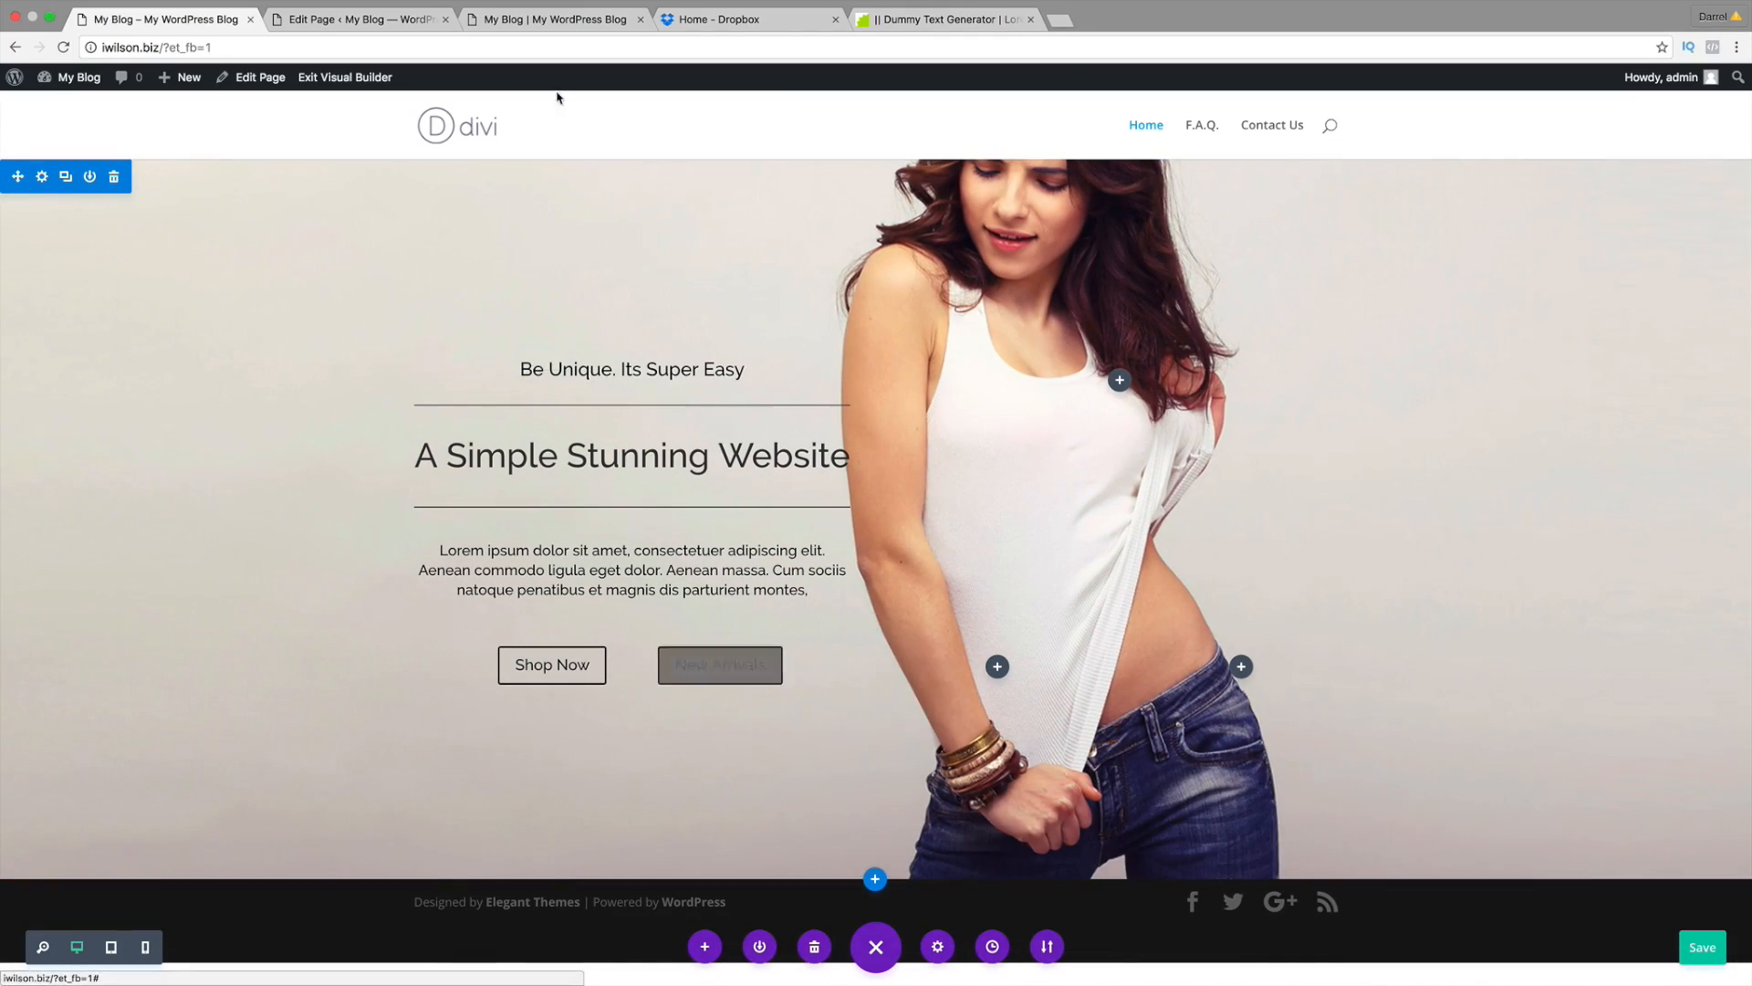
left_click(547, 23)
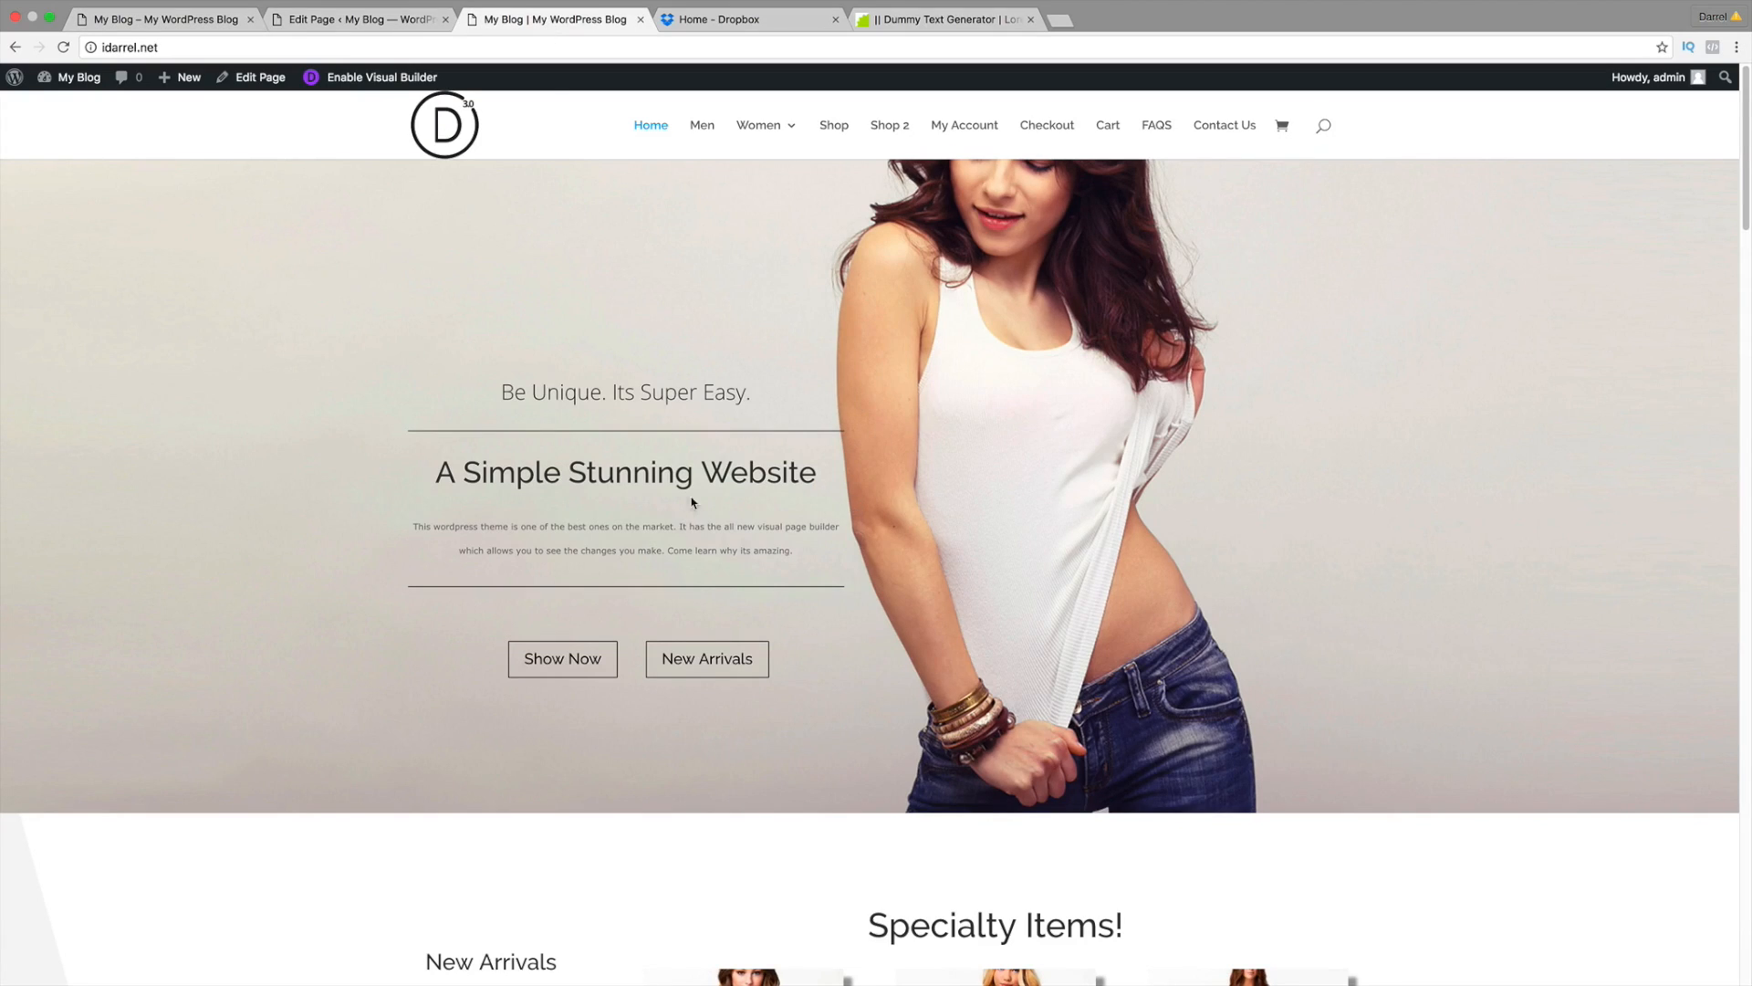
Step: Select the reference site's tagline and paragraph, then shorten the hero's bottom padding
left_click_drag(755, 397, 489, 392)
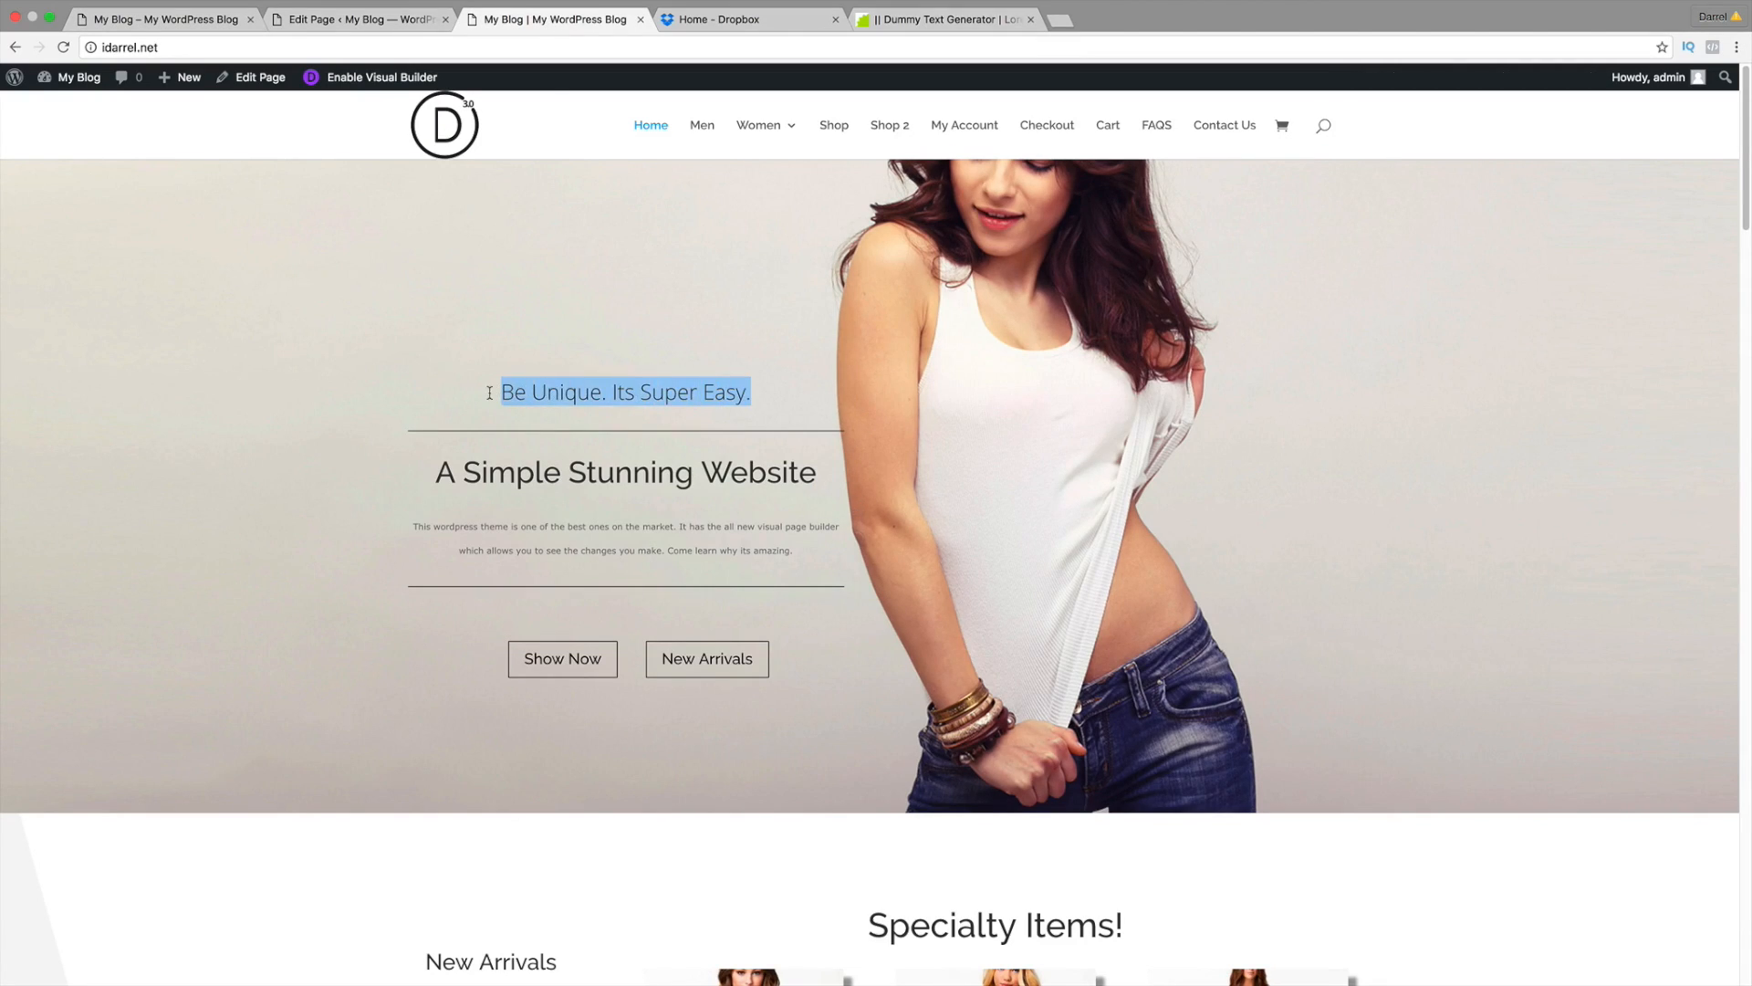
triple_click(608, 545)
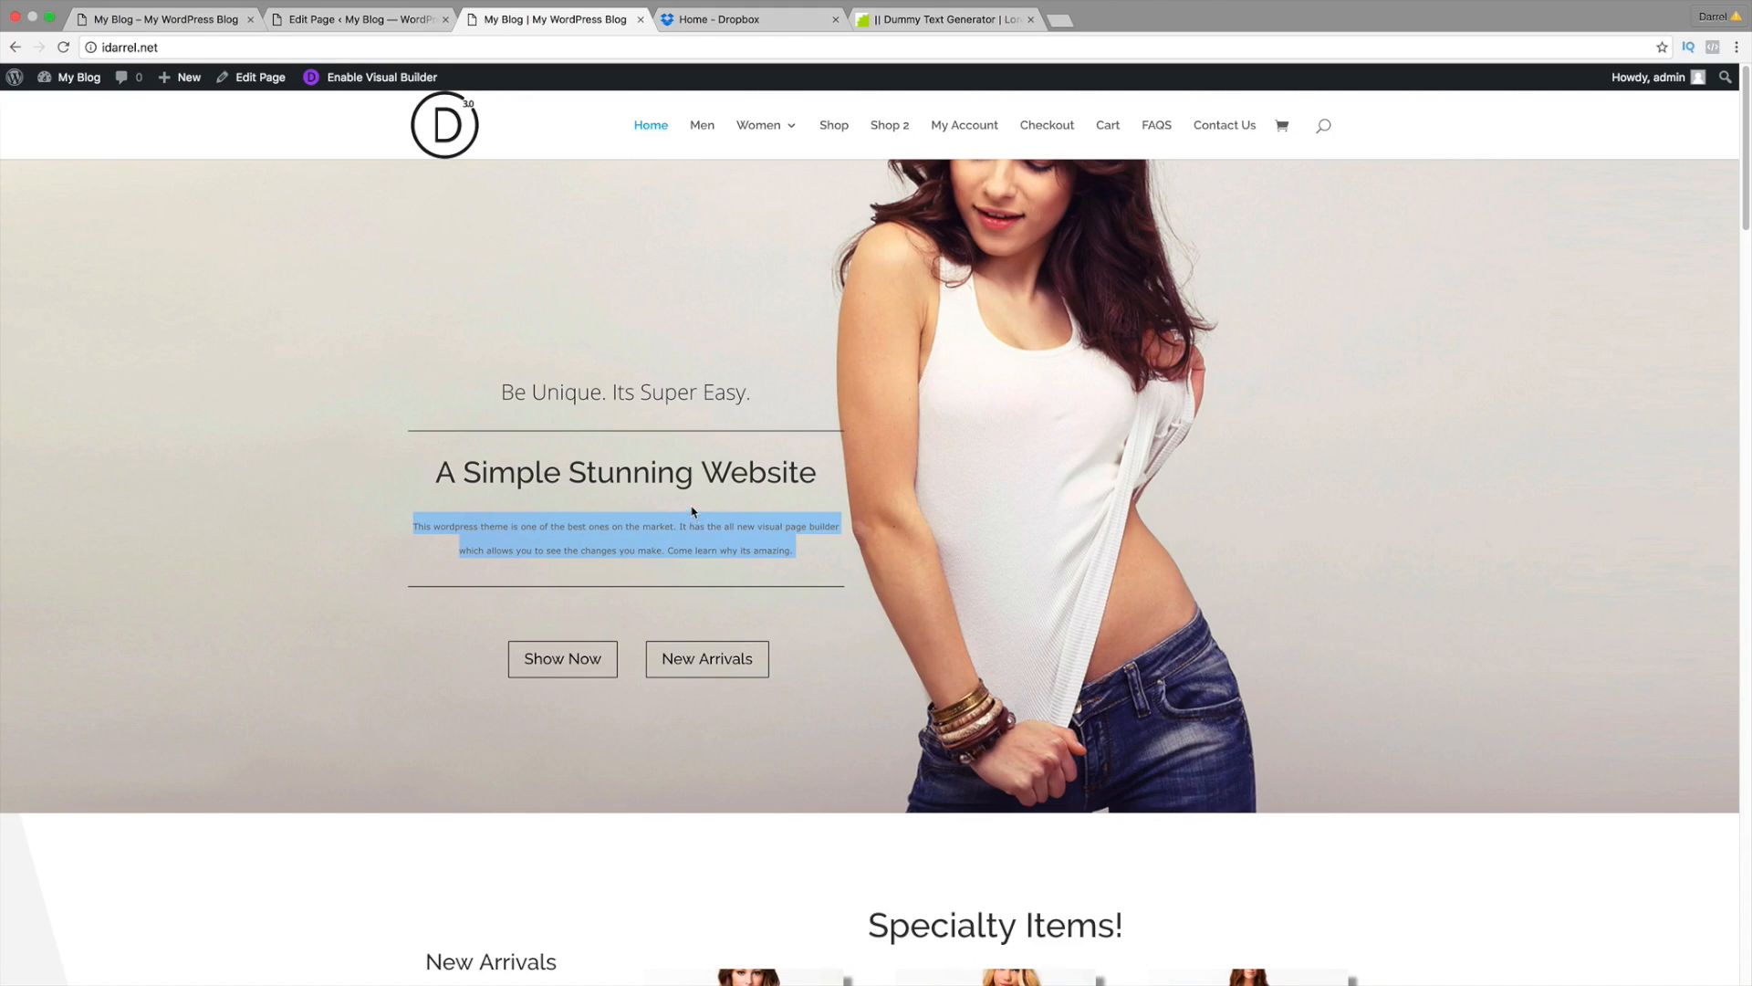
left_click(194, 22)
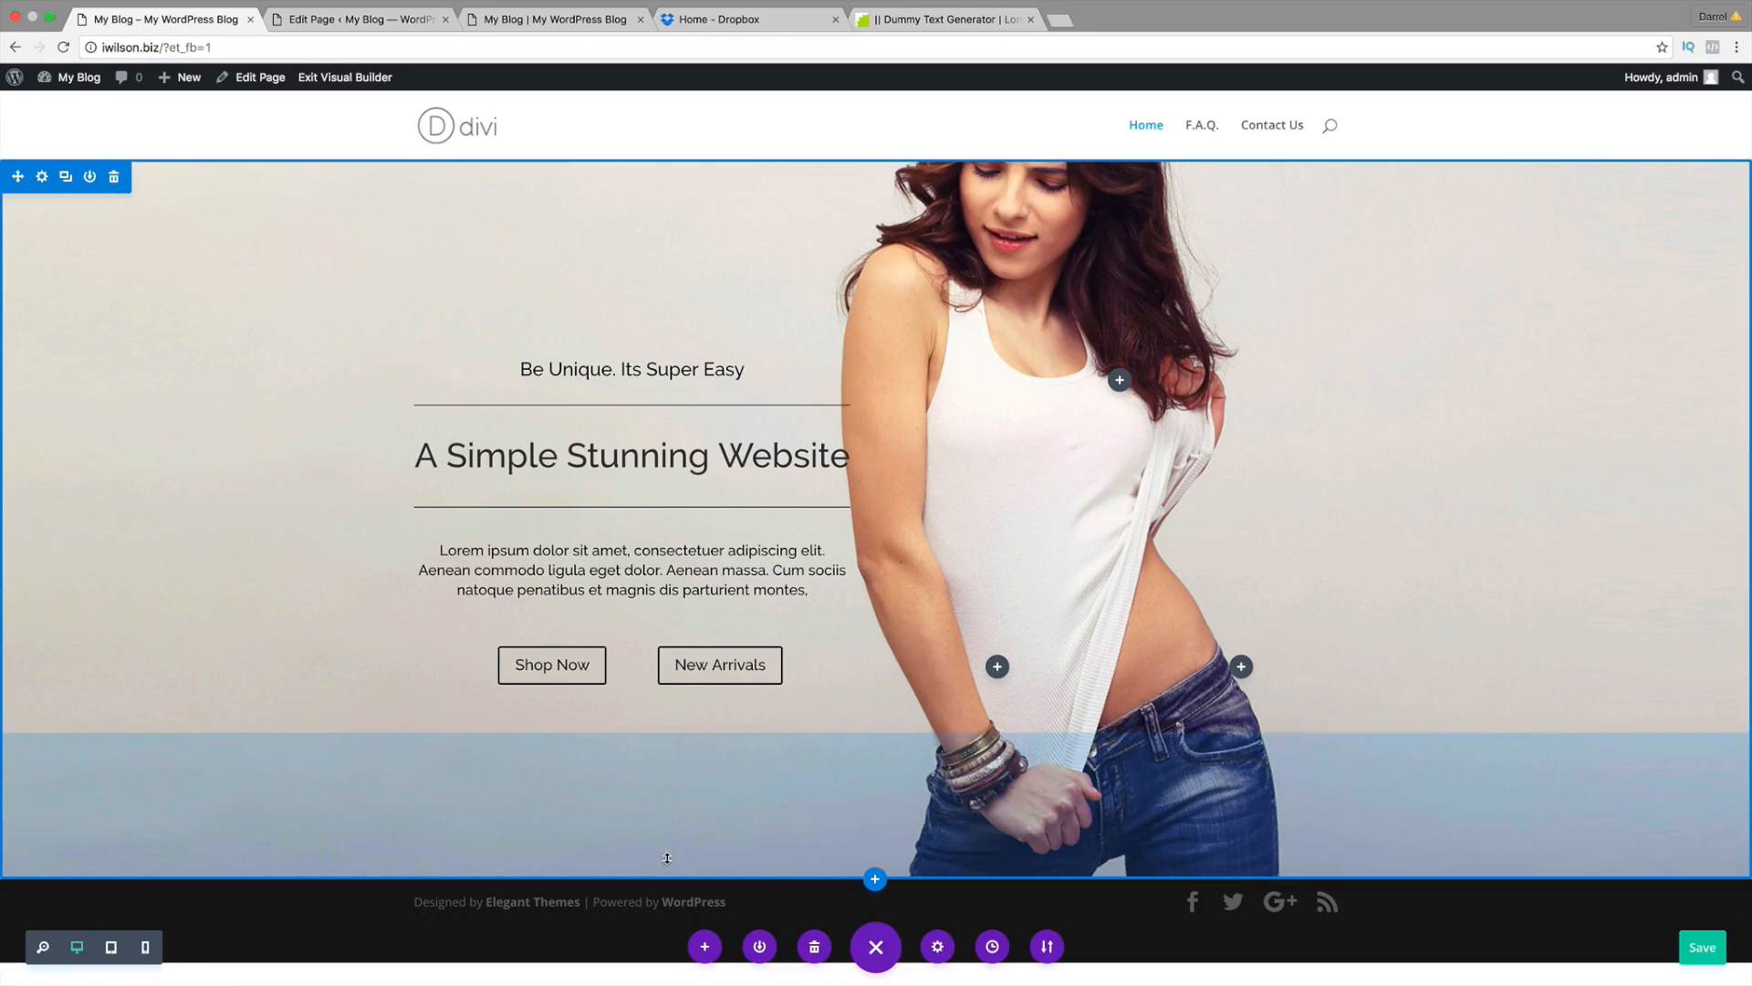
left_click_drag(667, 841, 667, 769)
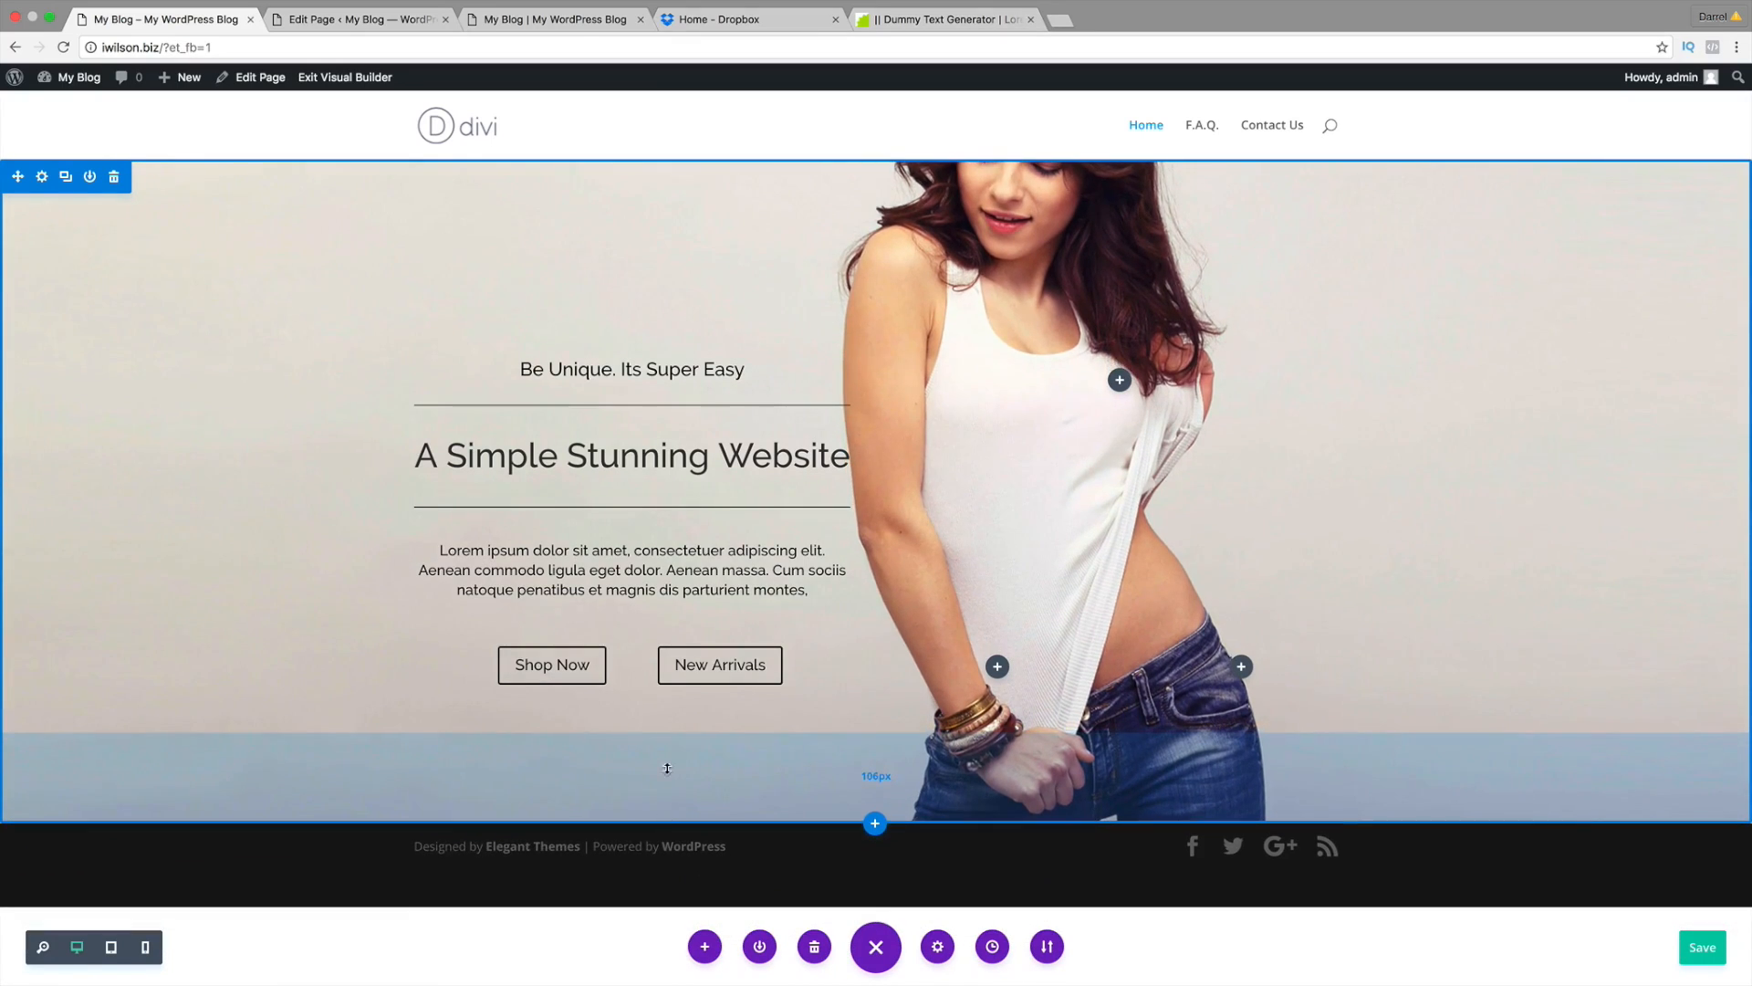
Step: Place the reference site beside the builder and compare it with the back-end editor
left_click_drag(527, 35, 402, 29)
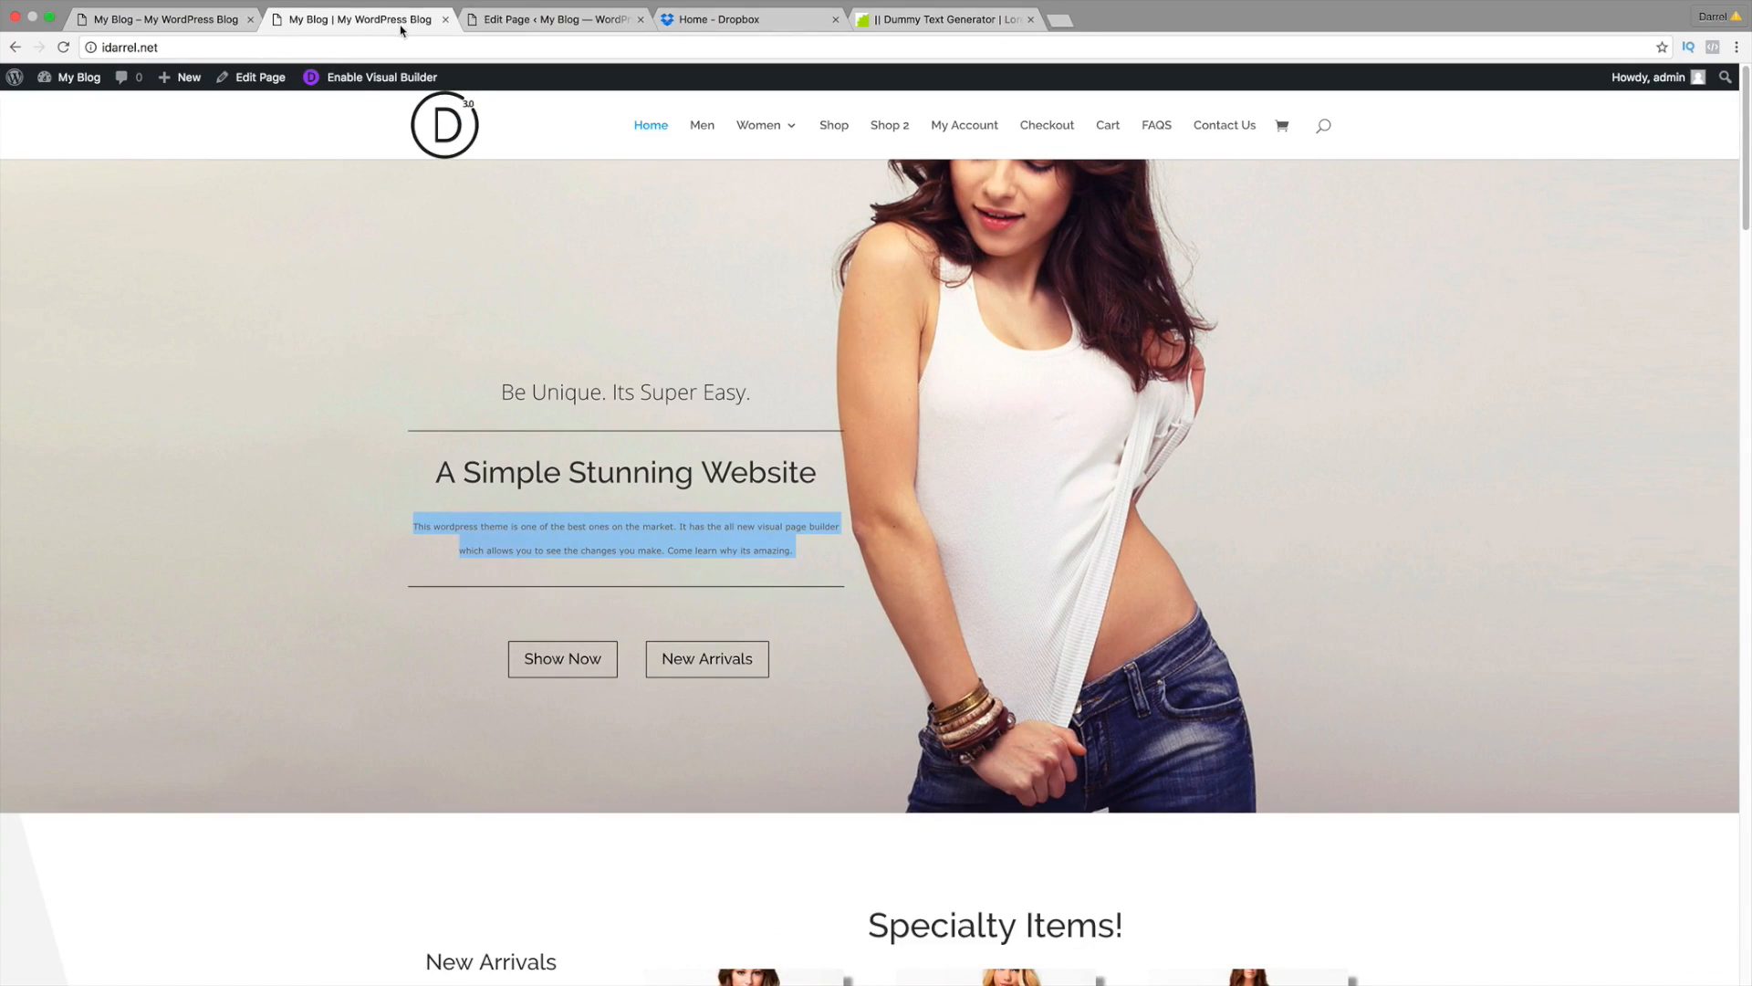
left_click(248, 31)
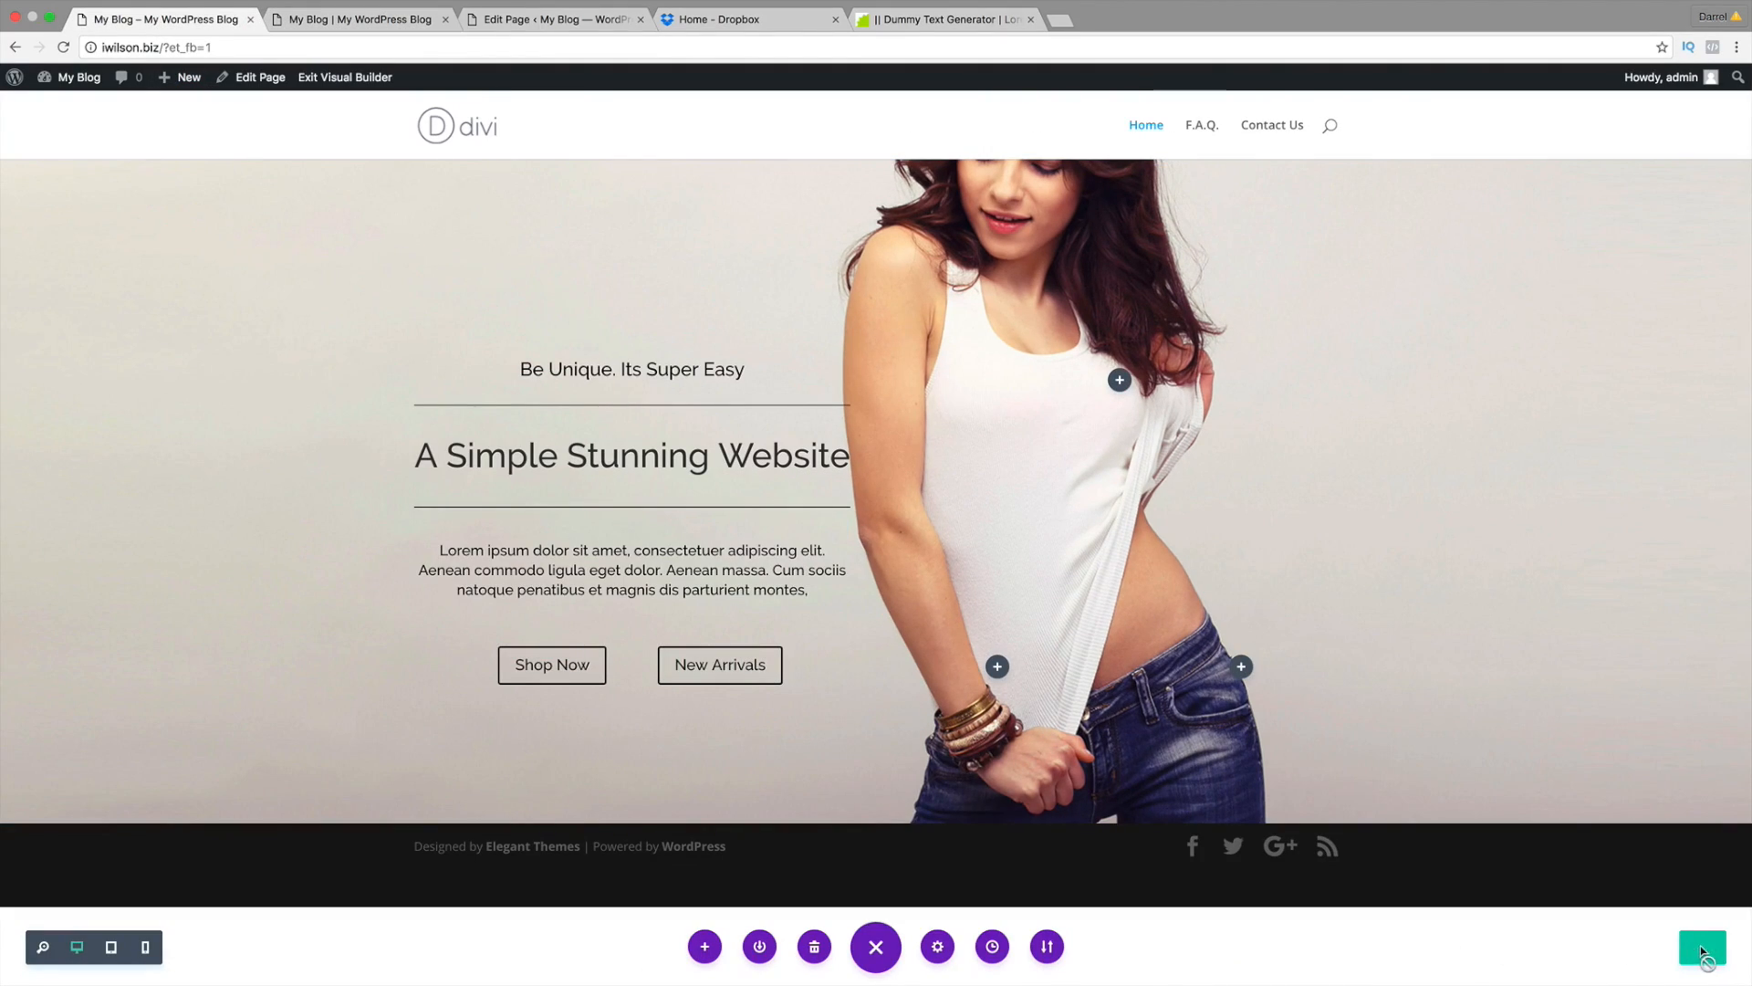
left_click(527, 19)
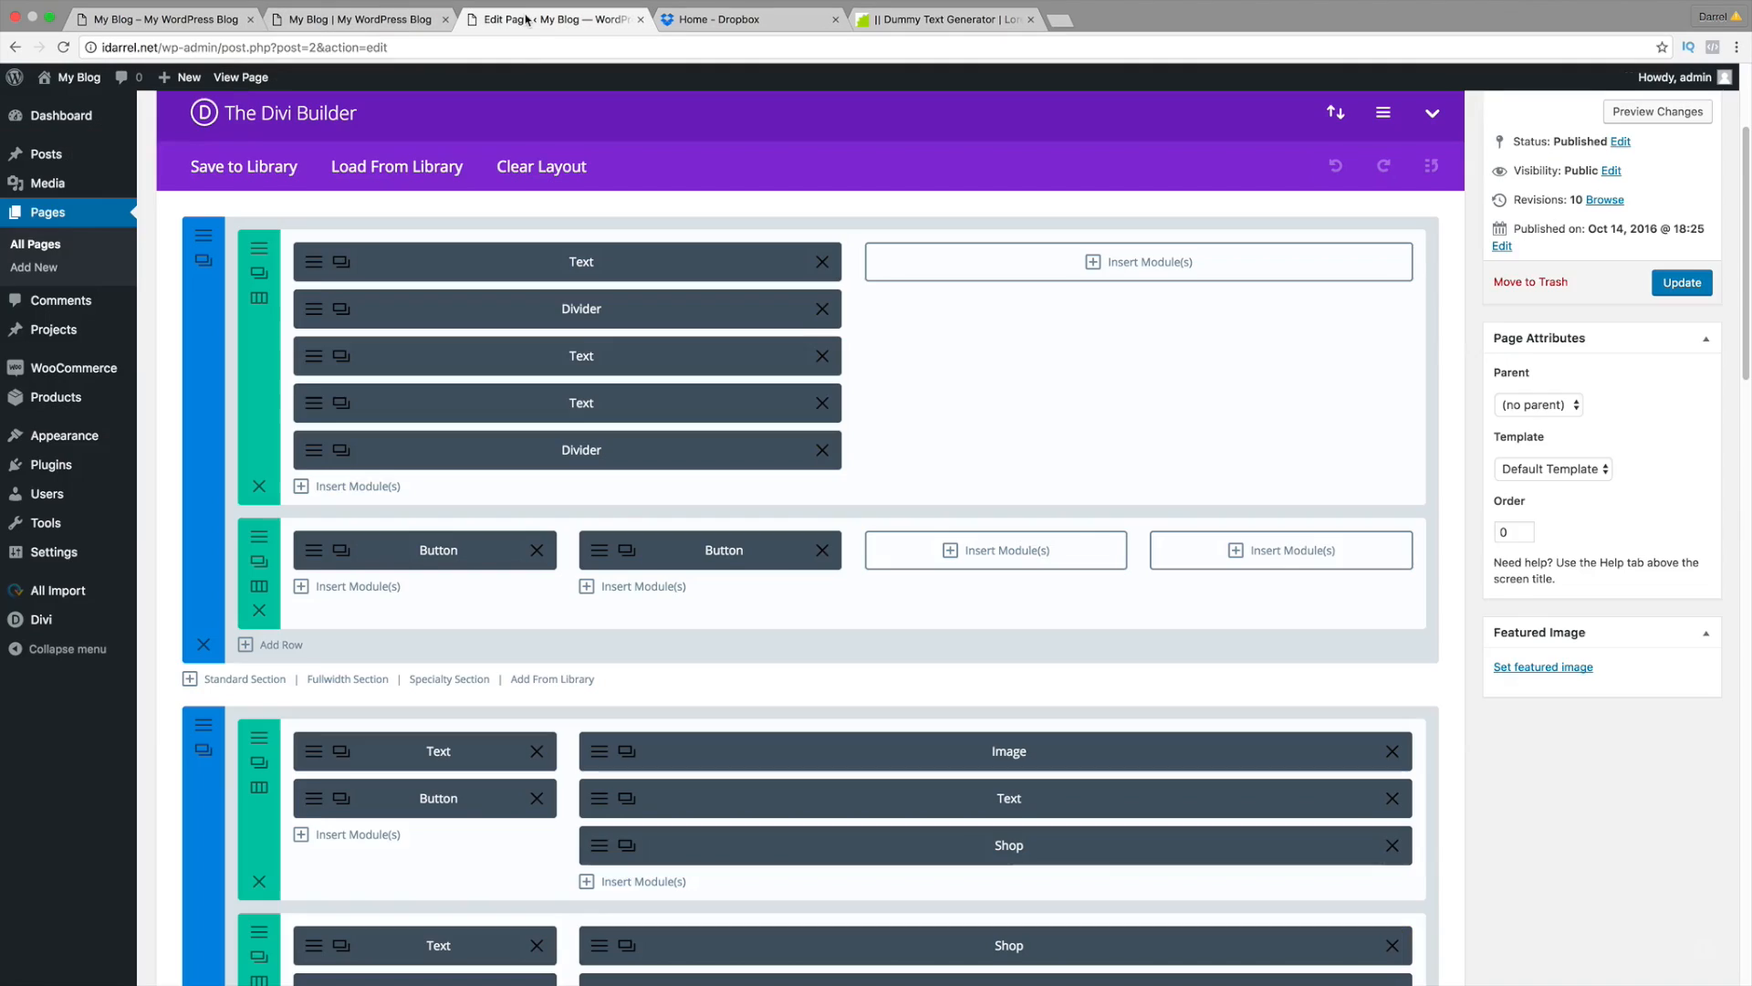
left_click(429, 15)
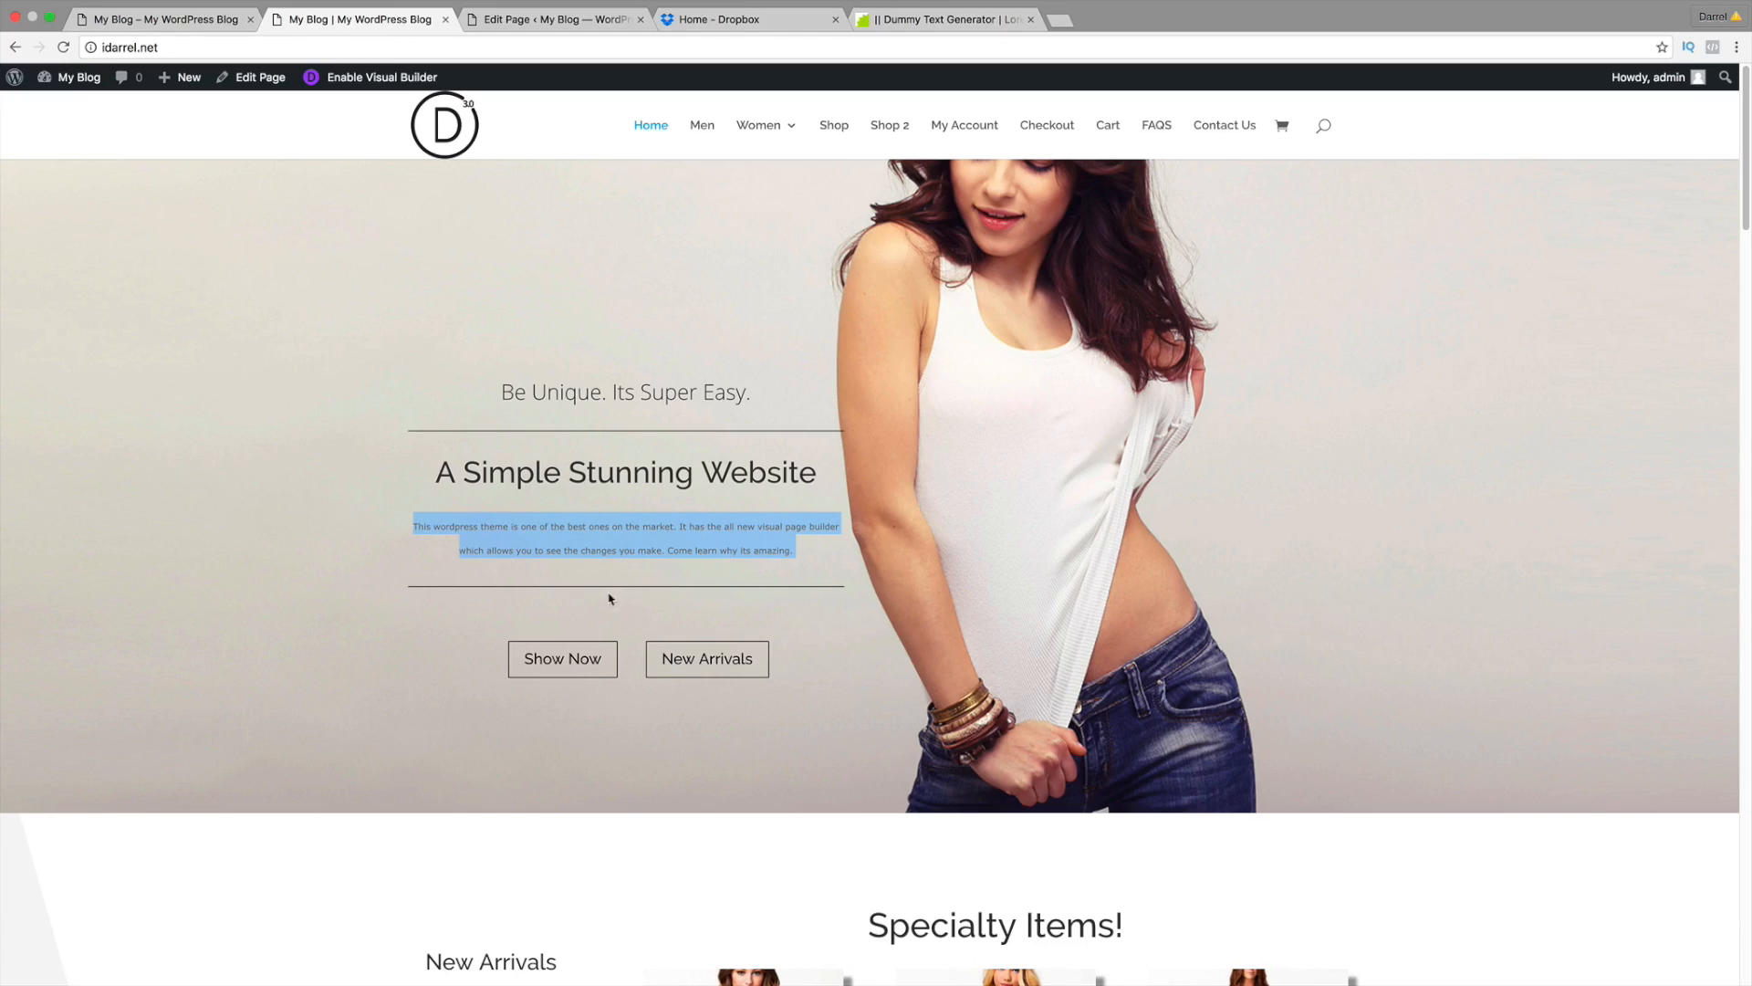
left_click(178, 20)
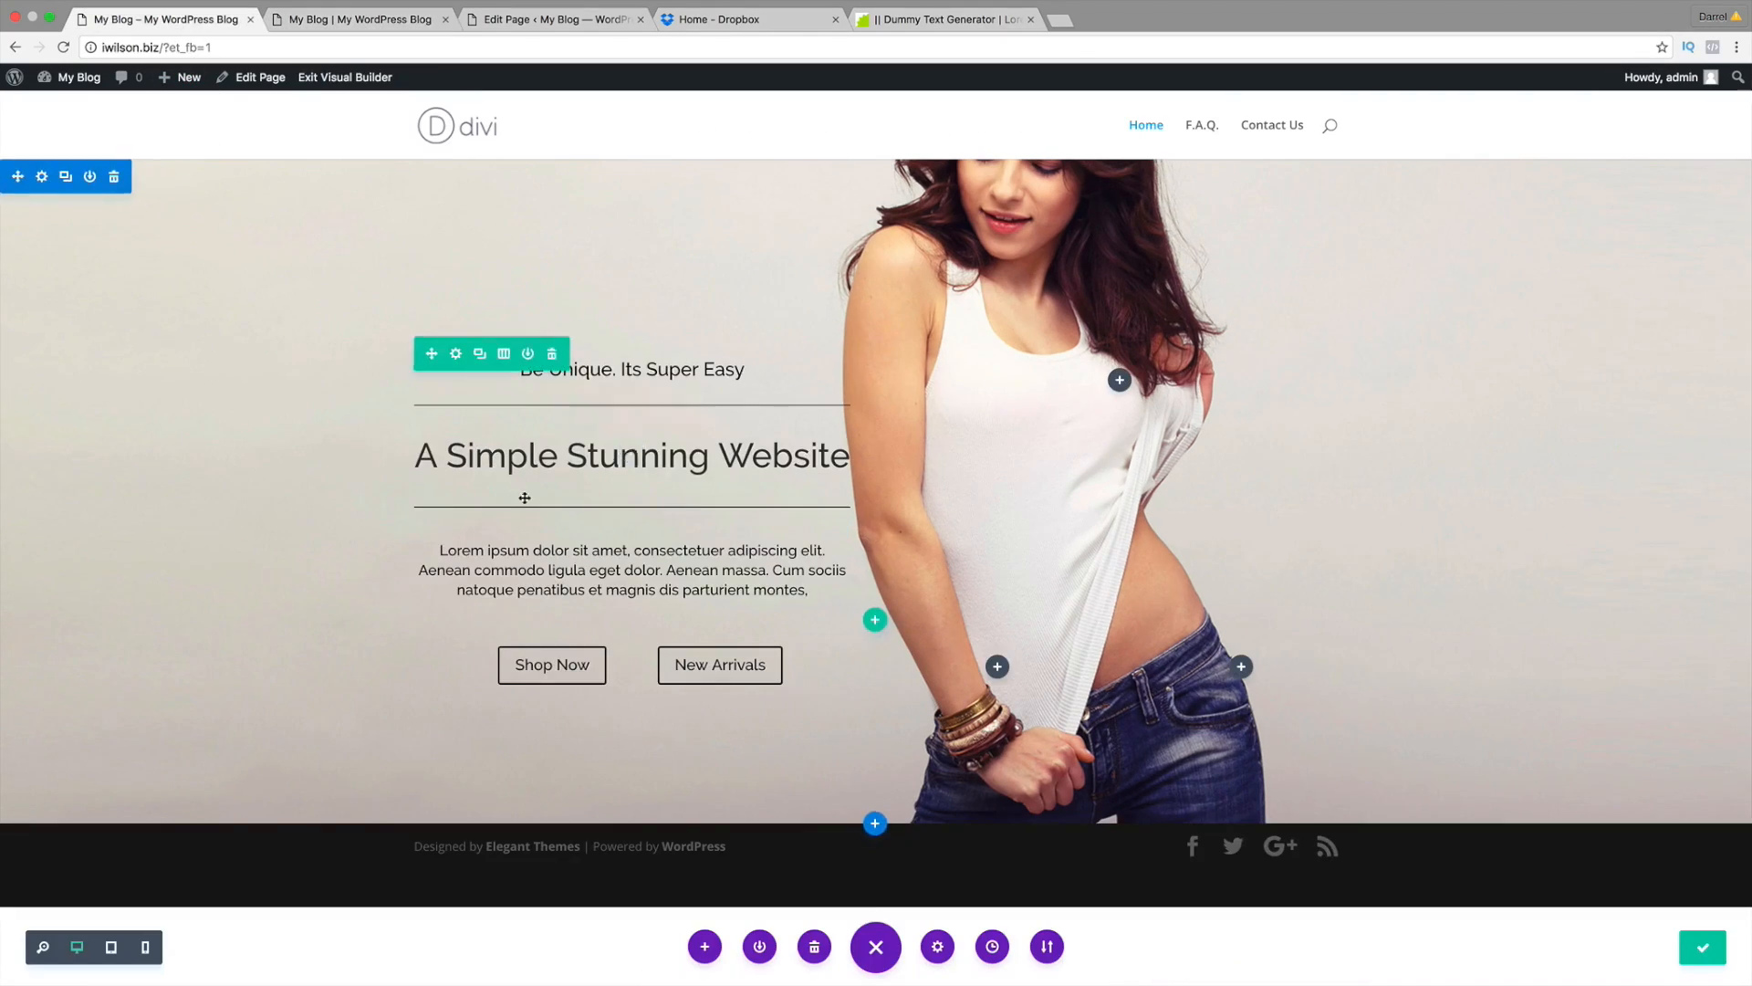
Step: Drag the hero's second divider below the Lorem ipsum paragraph and save the page
left_click_drag(586, 495, 630, 589)
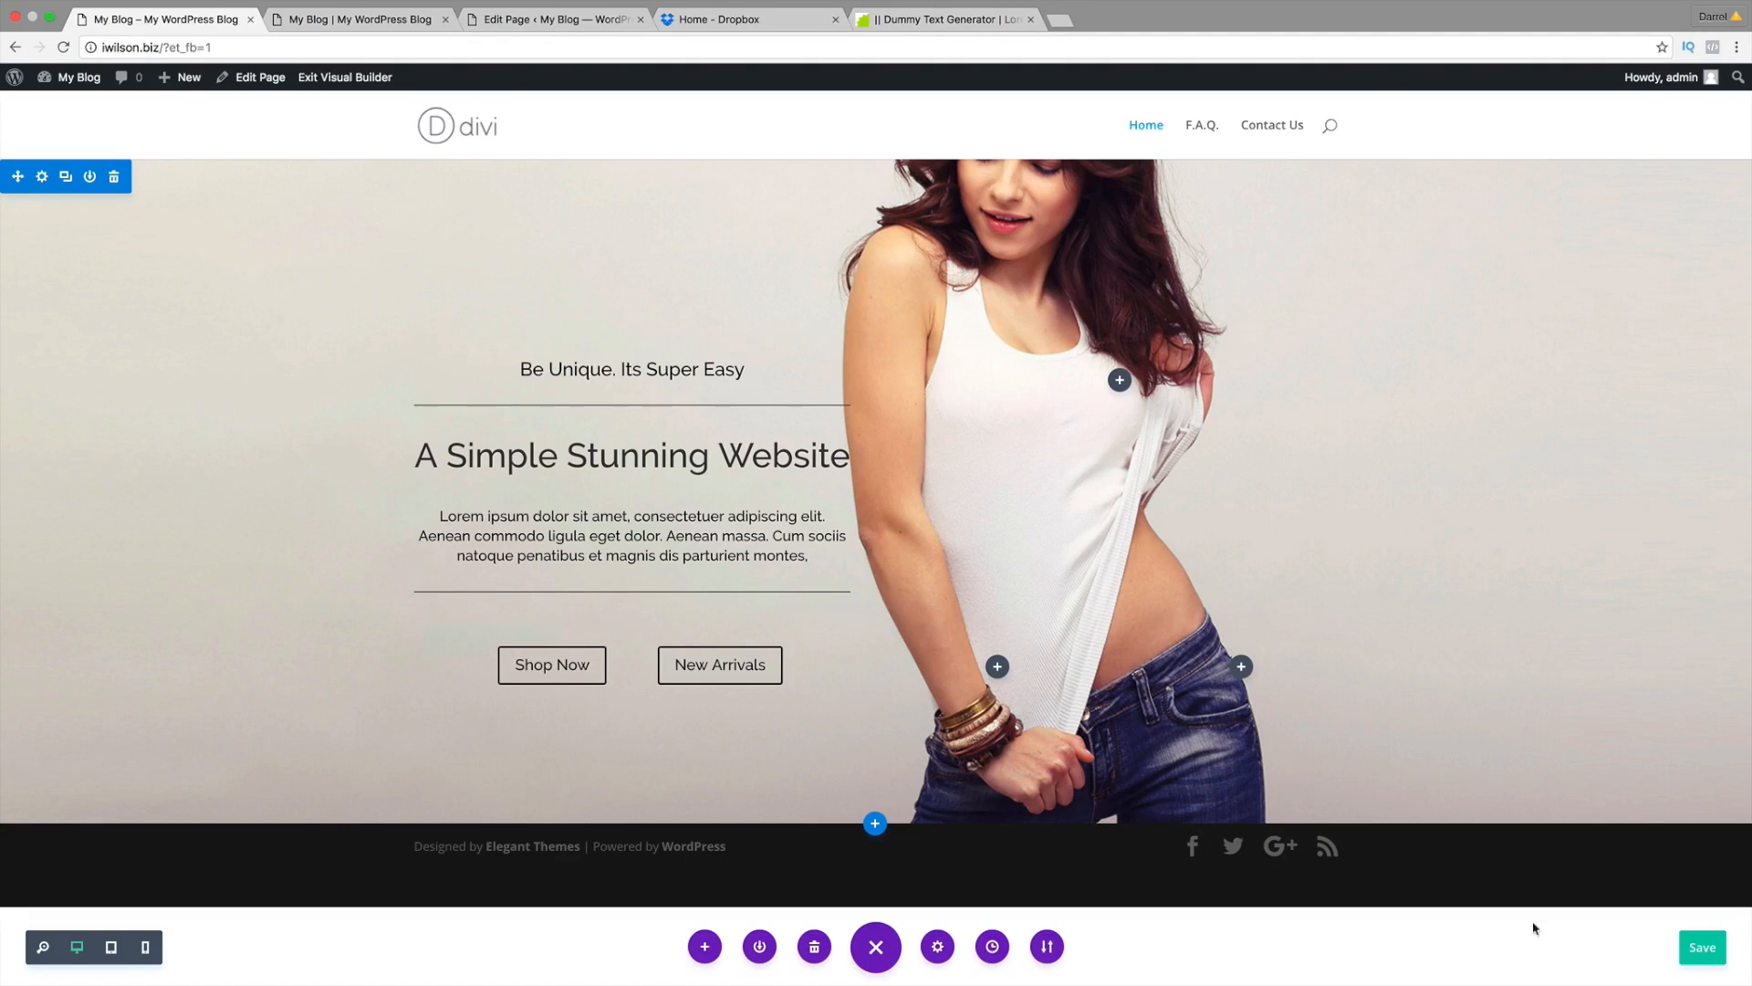
left_click(1703, 947)
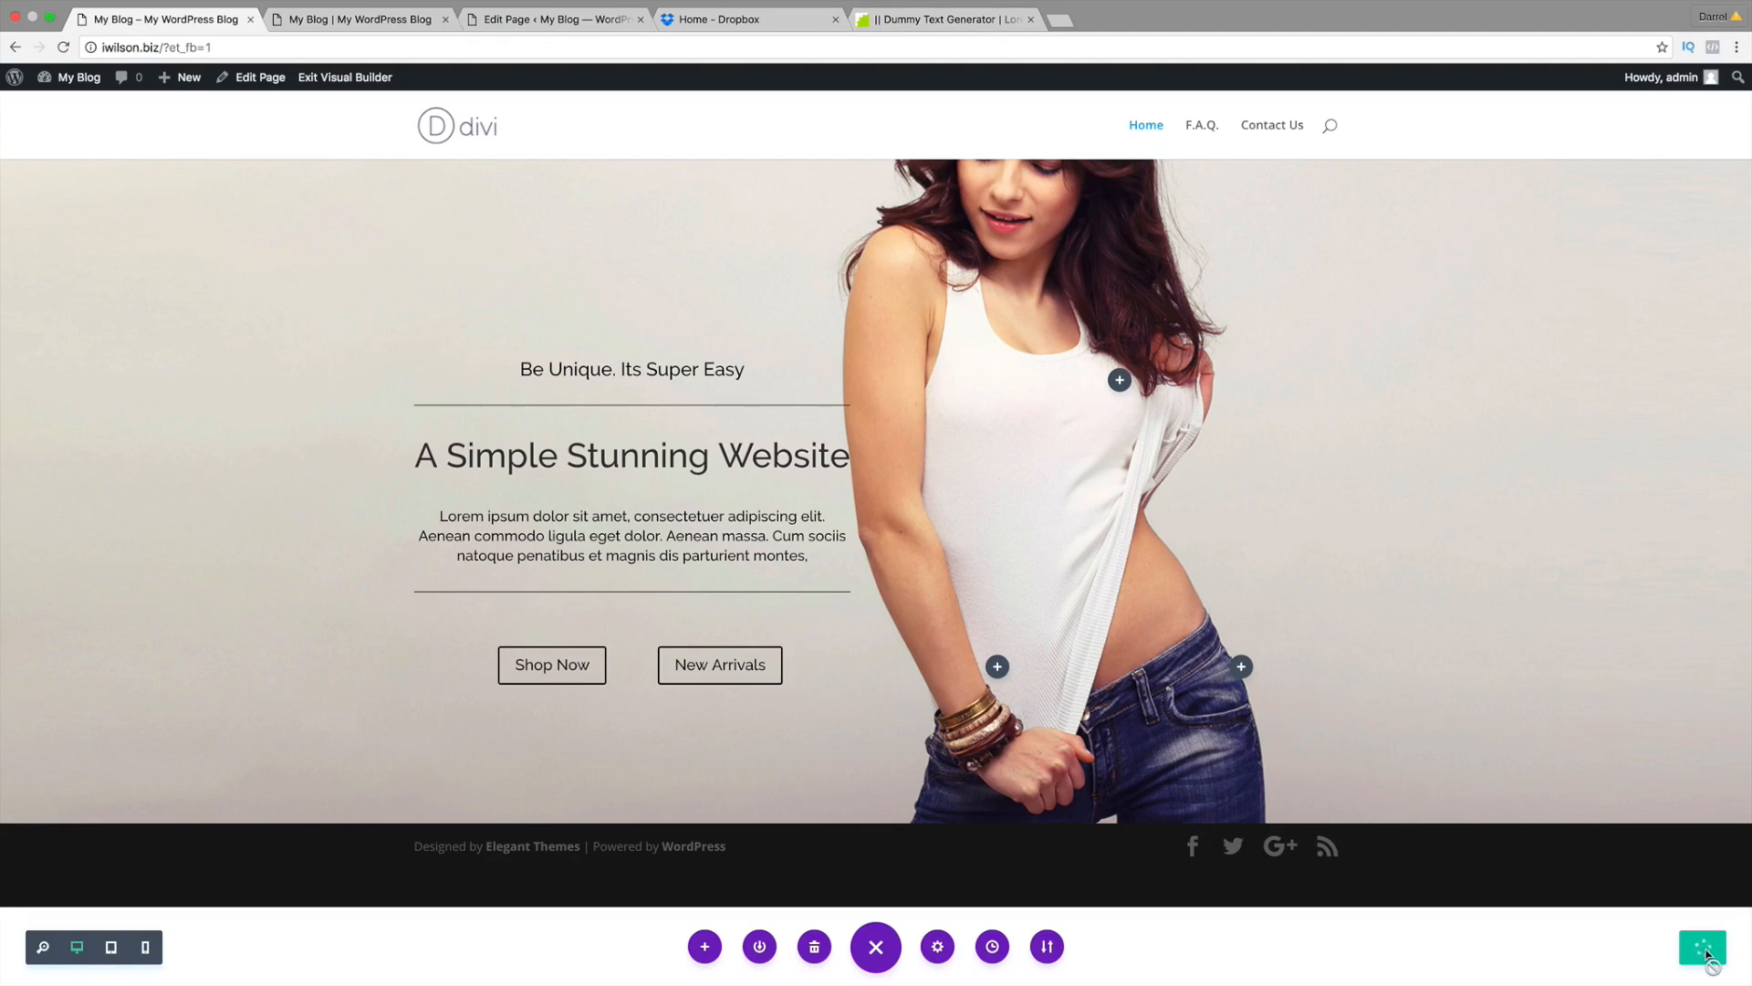
Step: Check the reference site, scroll through the Home page's backend Divi layout, then return to the Visual Builder
left_click(374, 20)
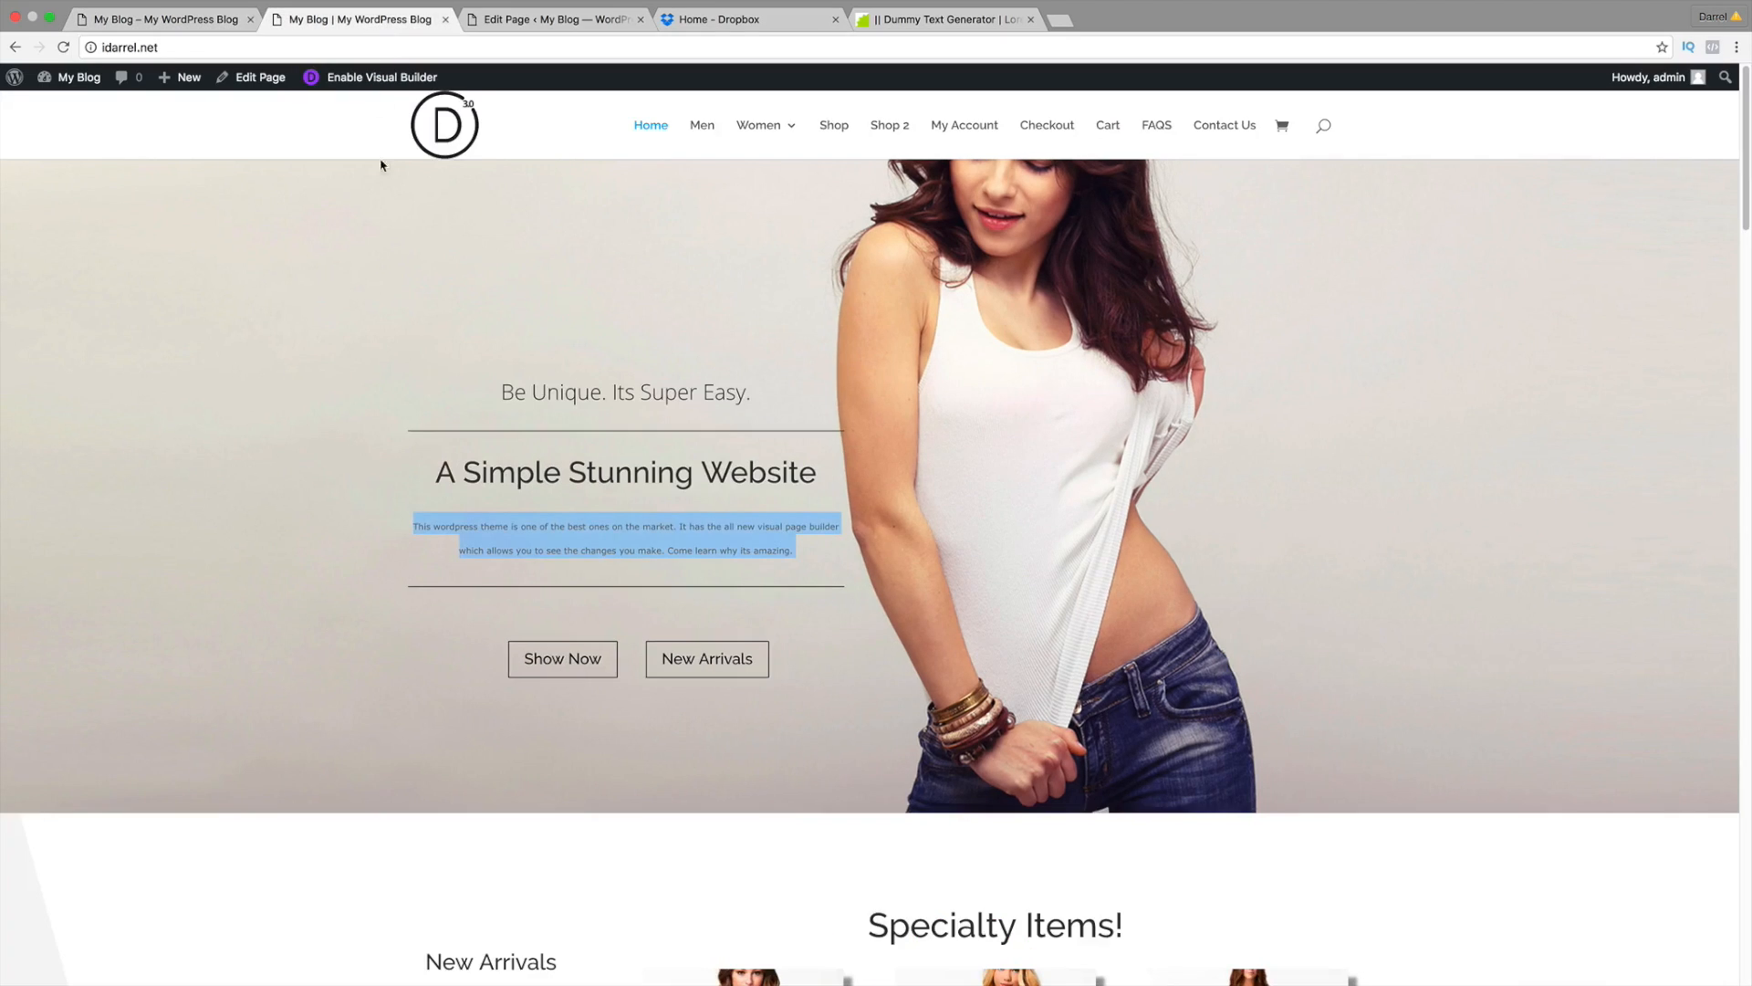
scroll(393, 274, "down", 5)
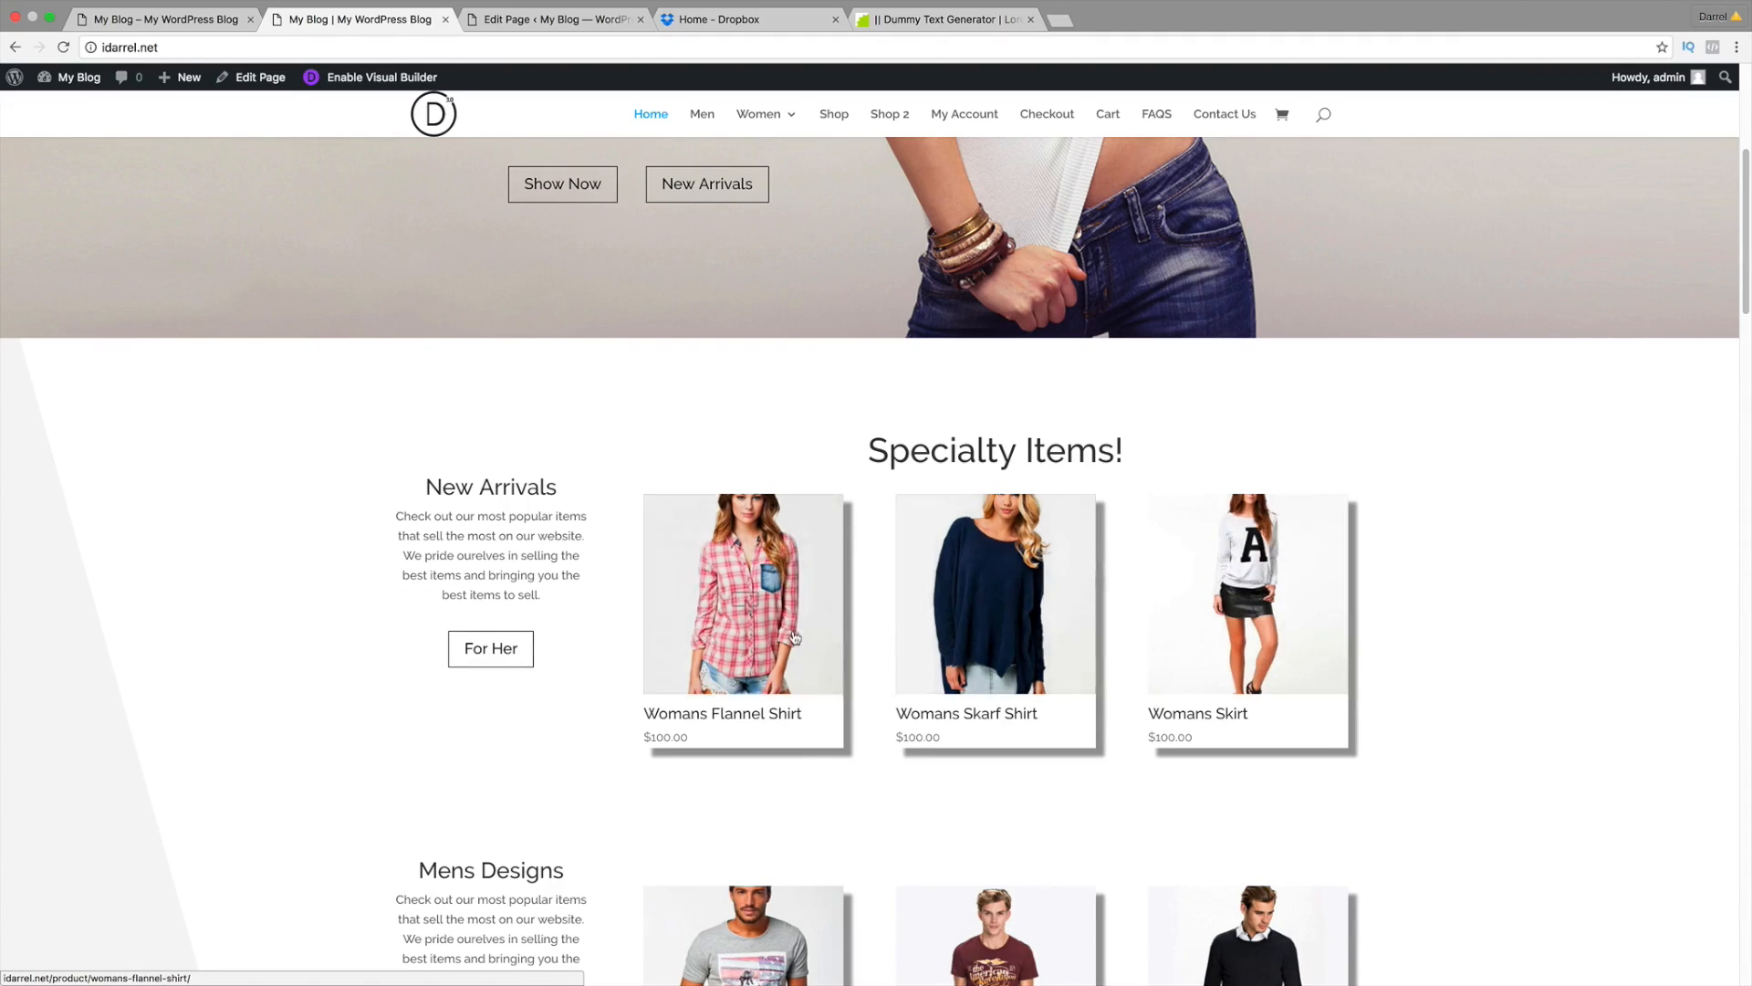
left_click(556, 19)
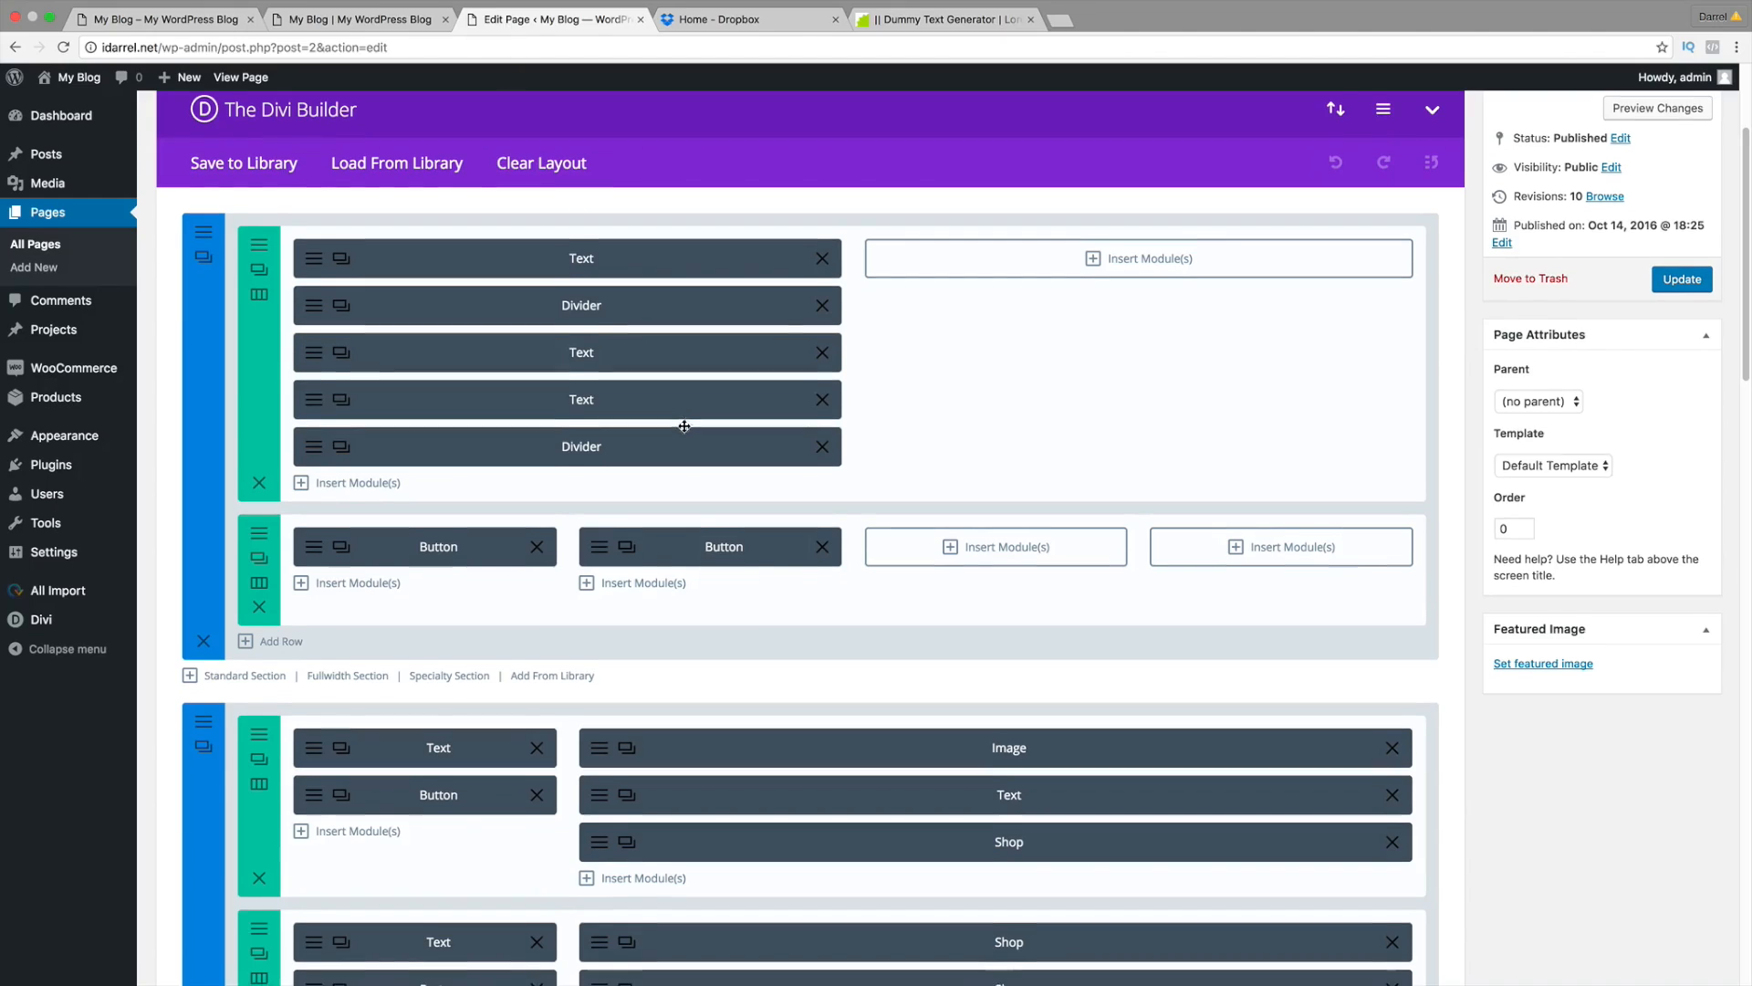
scroll(685, 425, "down", 3)
scroll(684, 425, "down", 3)
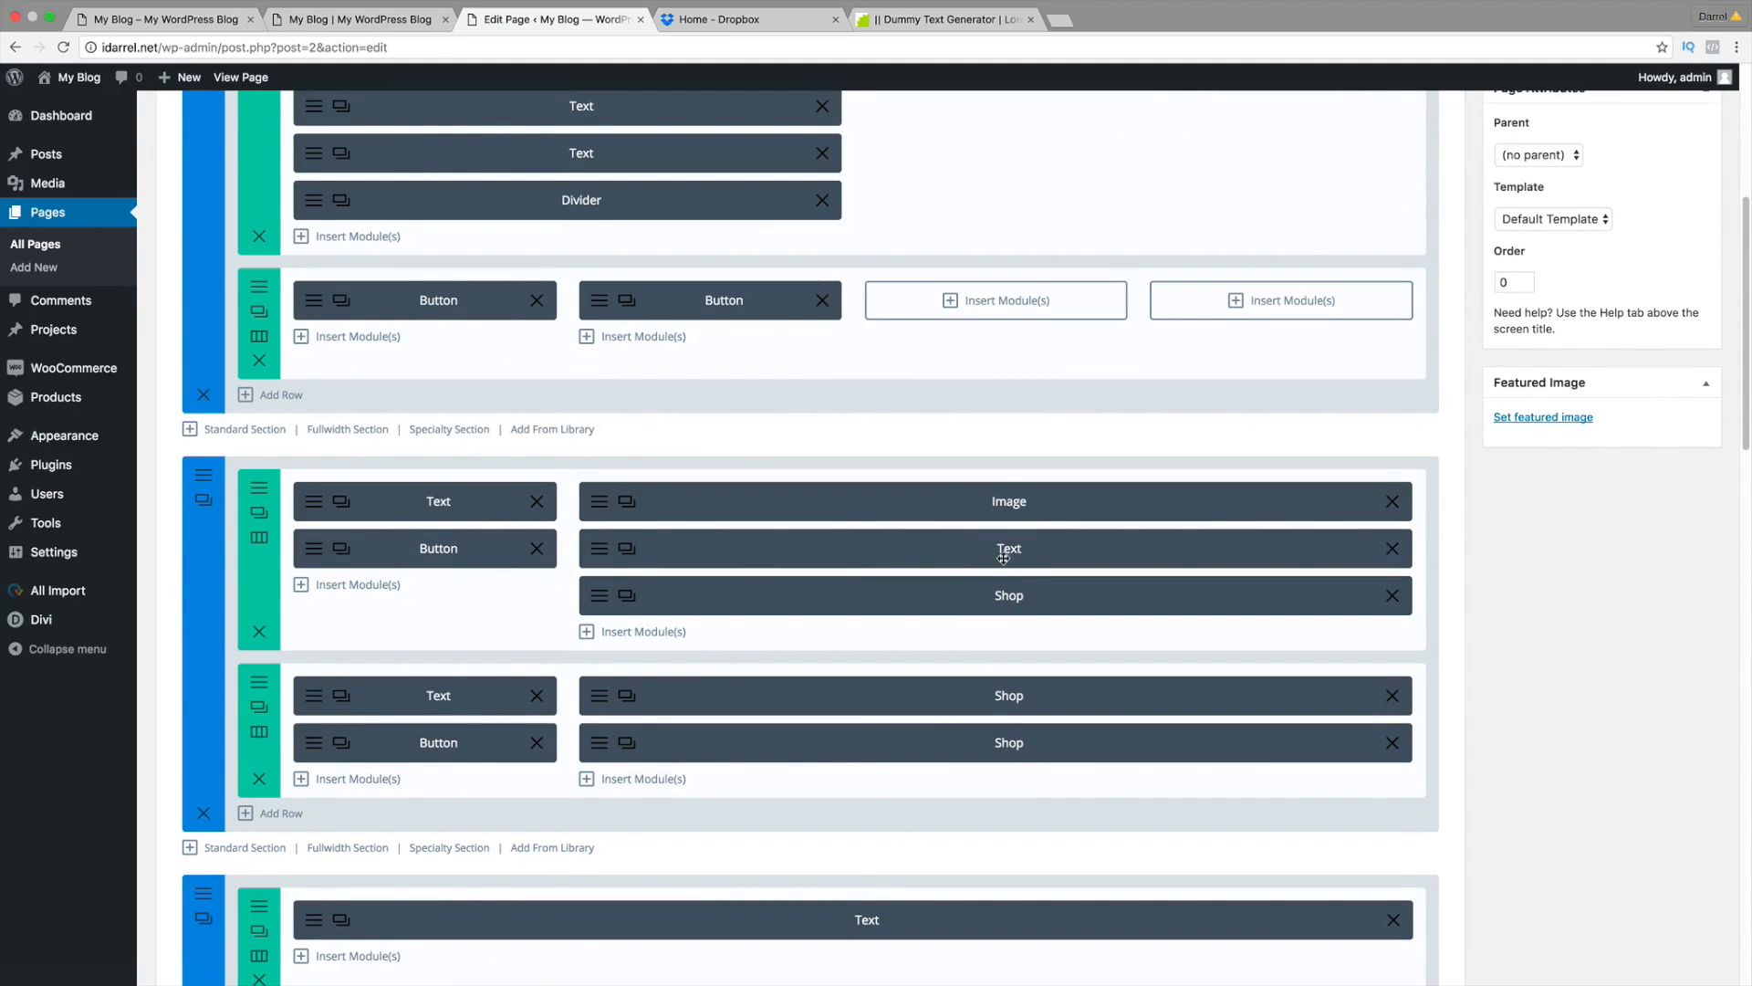
scroll(1003, 592, "down", 2)
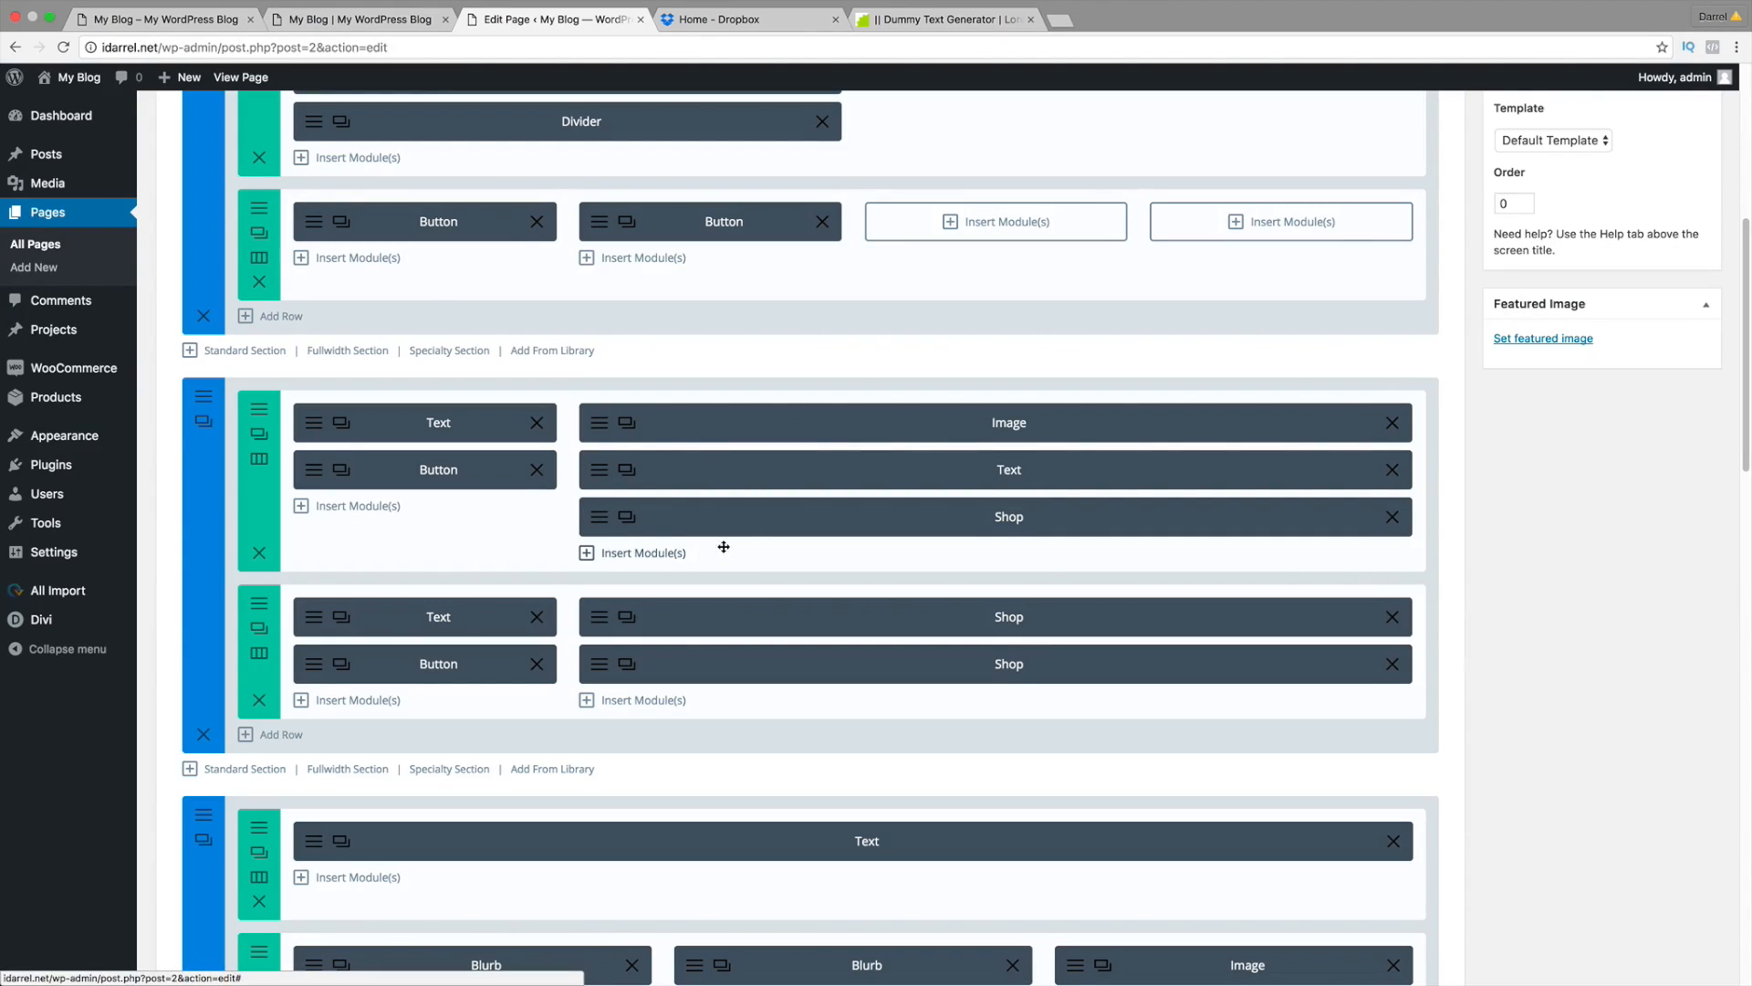
left_click(146, 20)
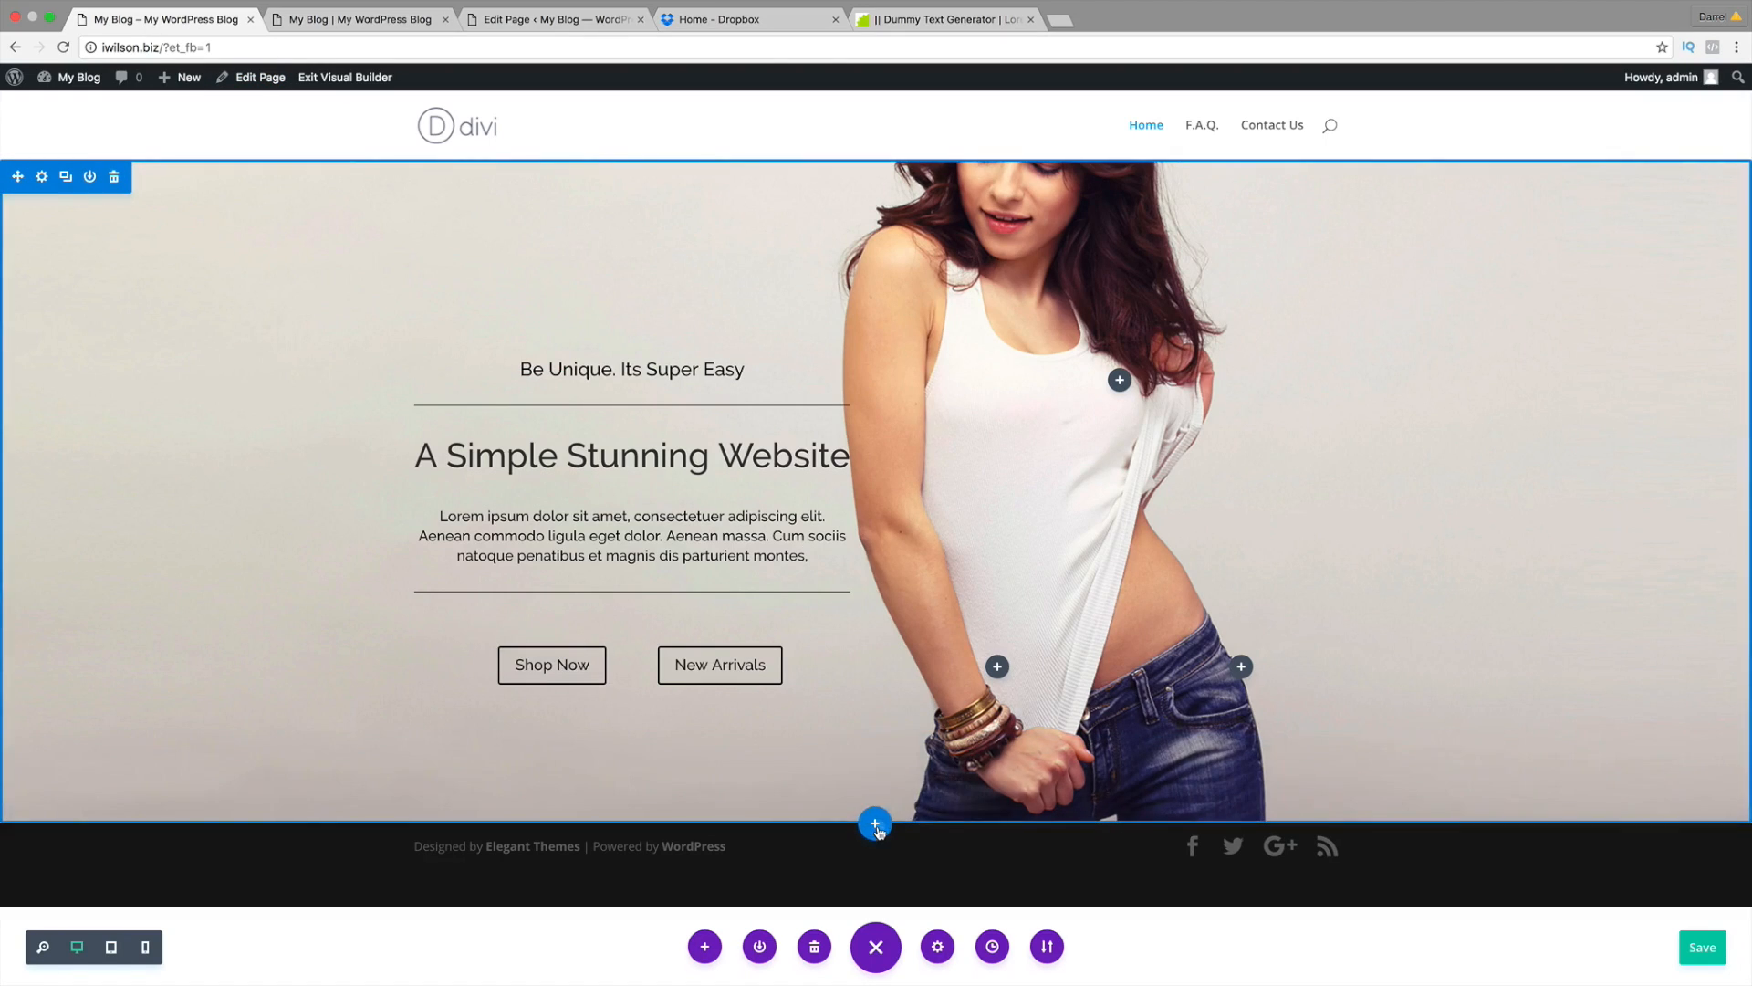
Step: Add a regular section below the hero, checking the live site's New Arrivals layout
left_click(875, 822)
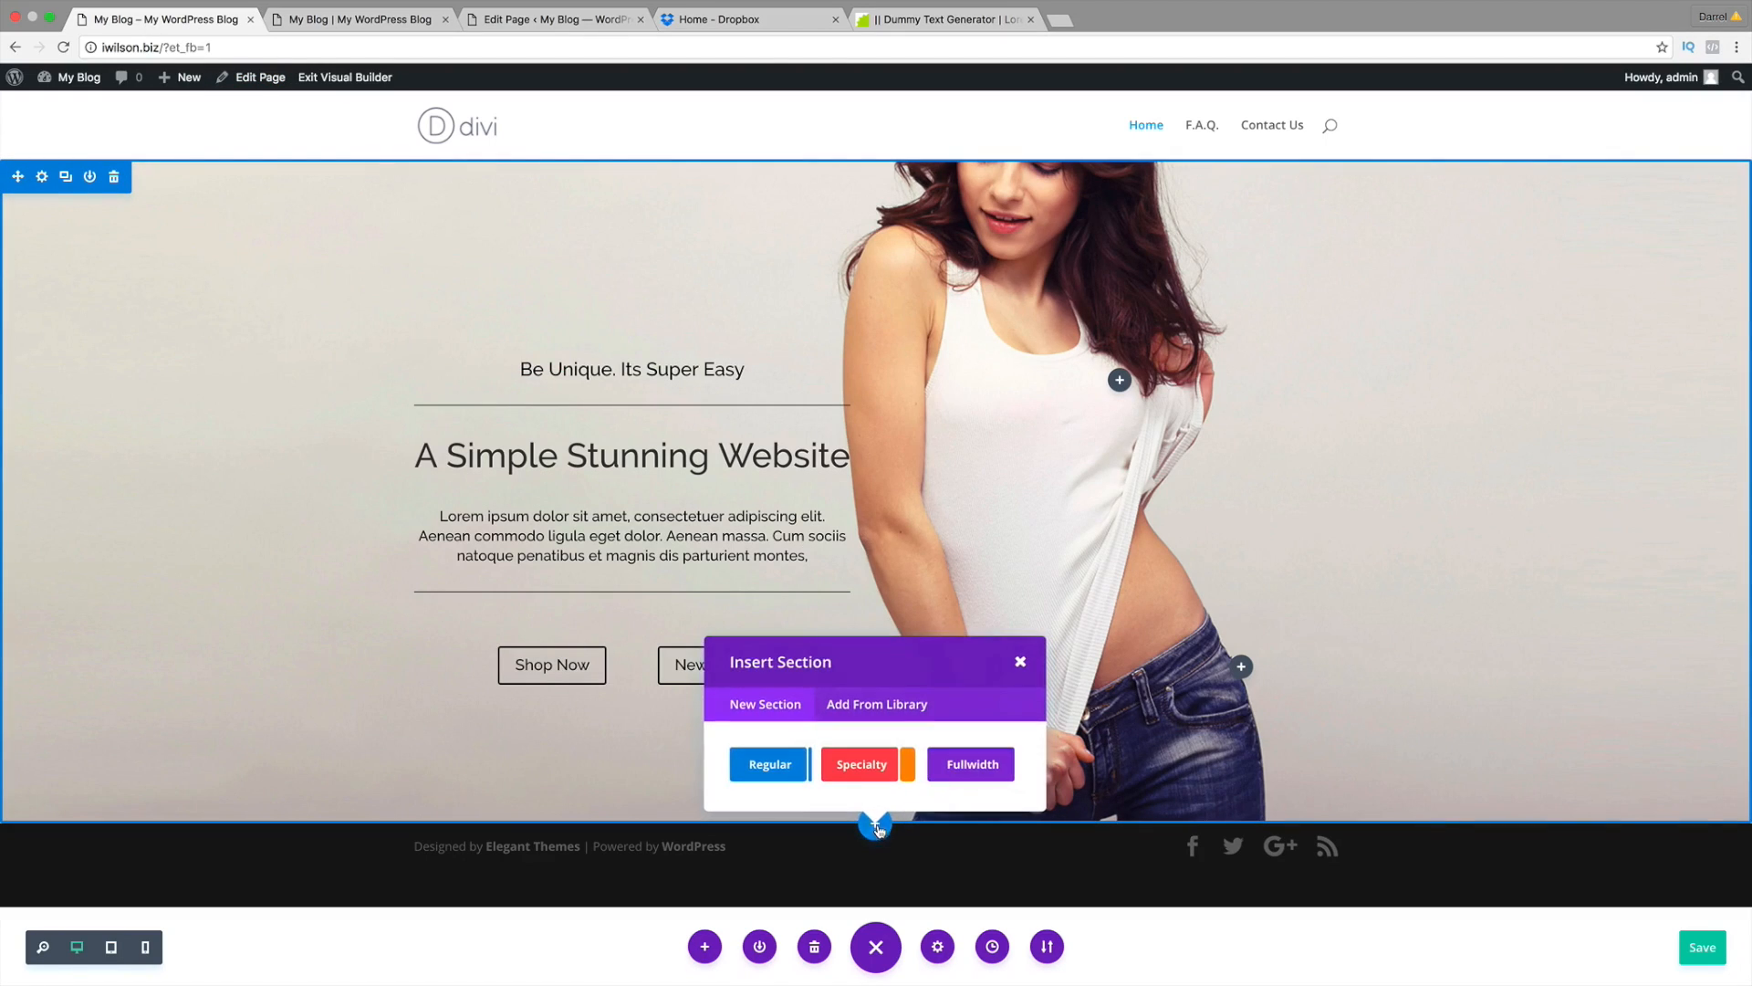
left_click(787, 770)
left_click(344, 22)
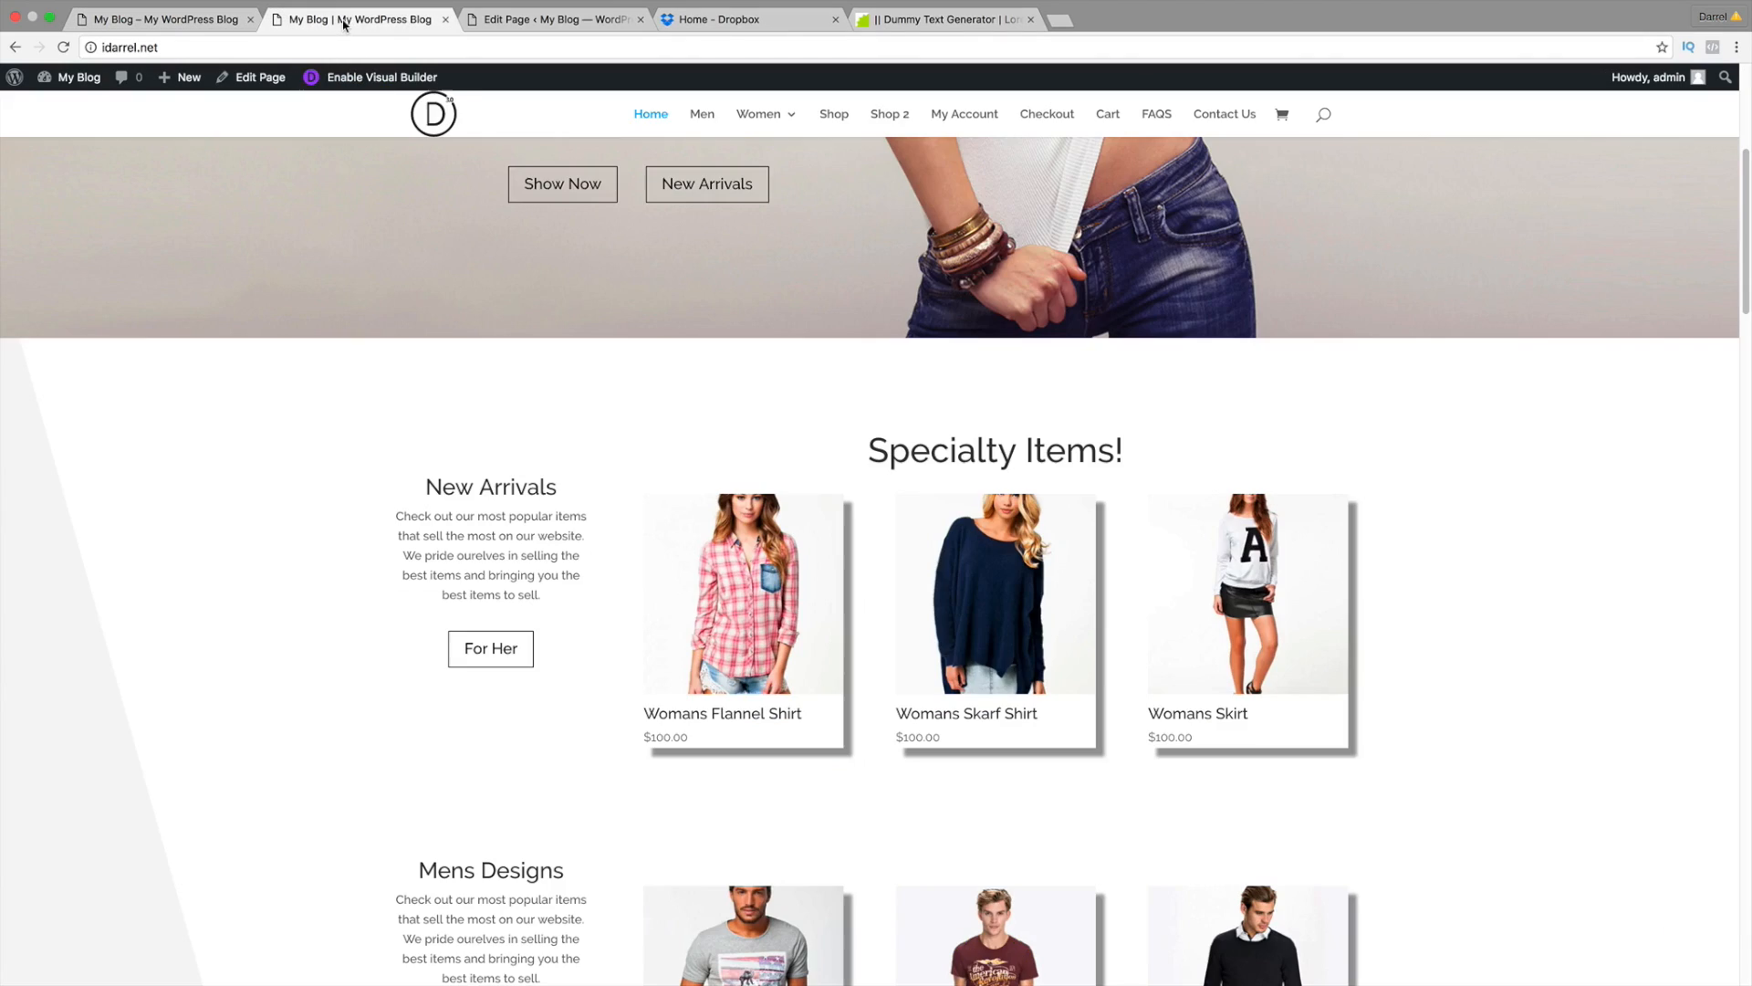
left_click(519, 20)
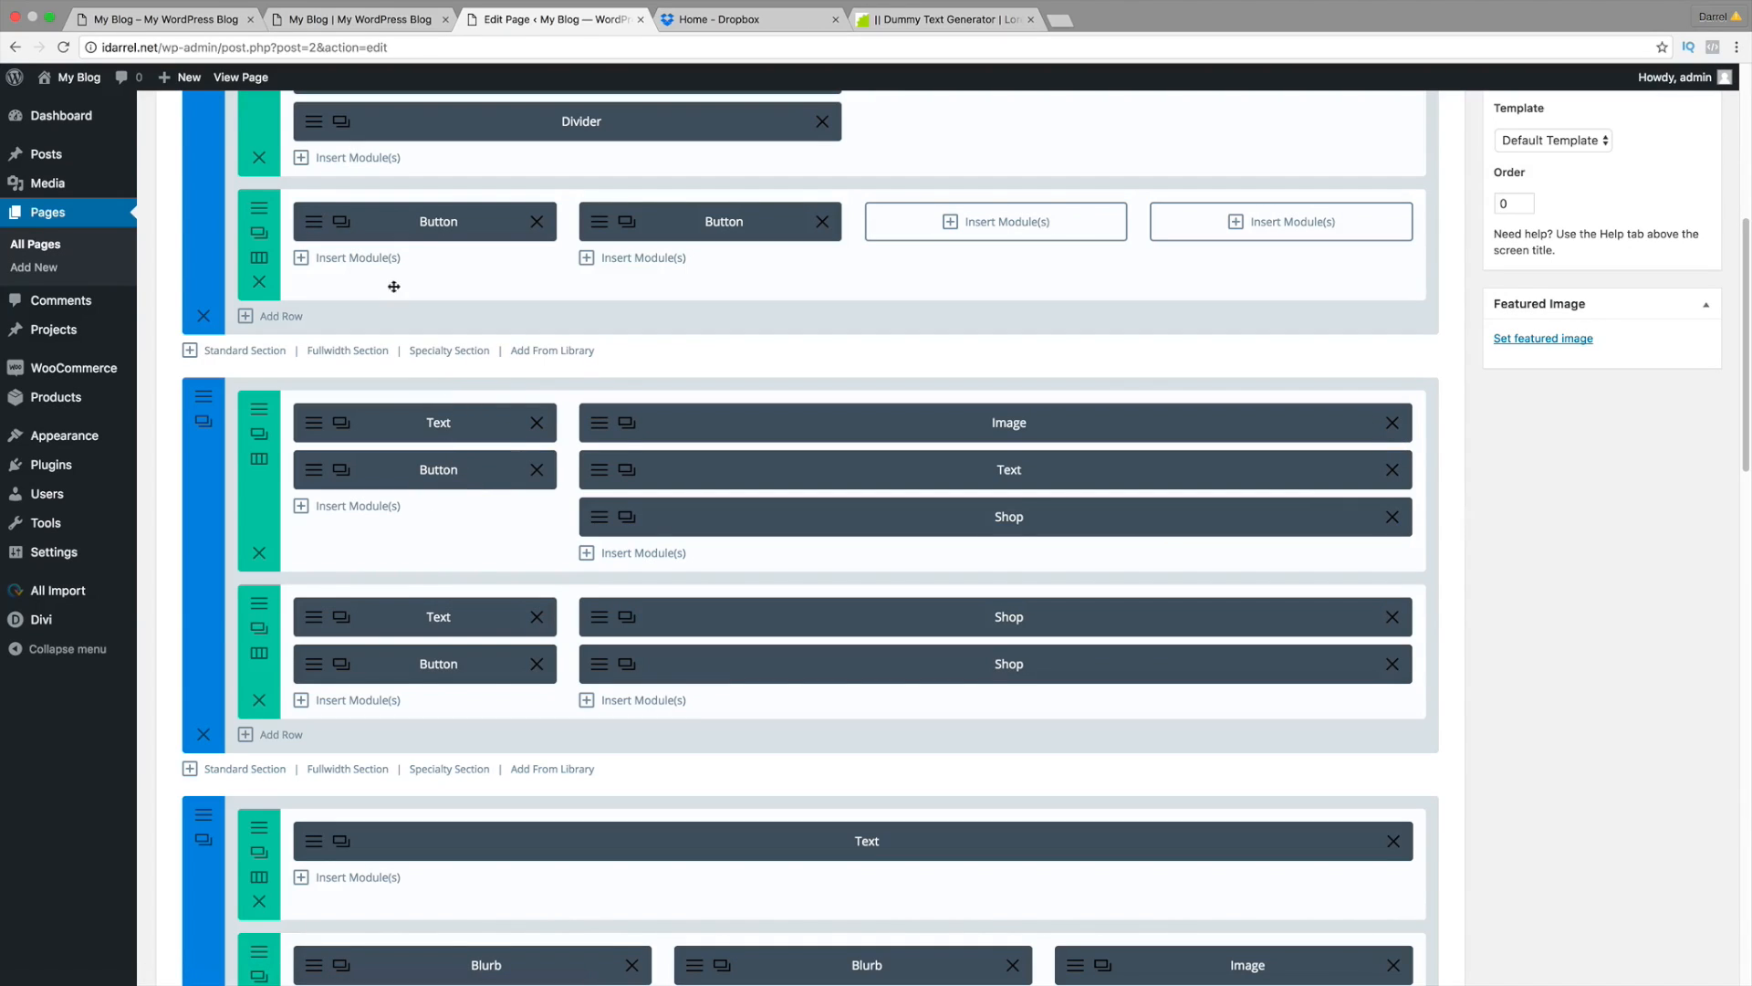
left_click(178, 22)
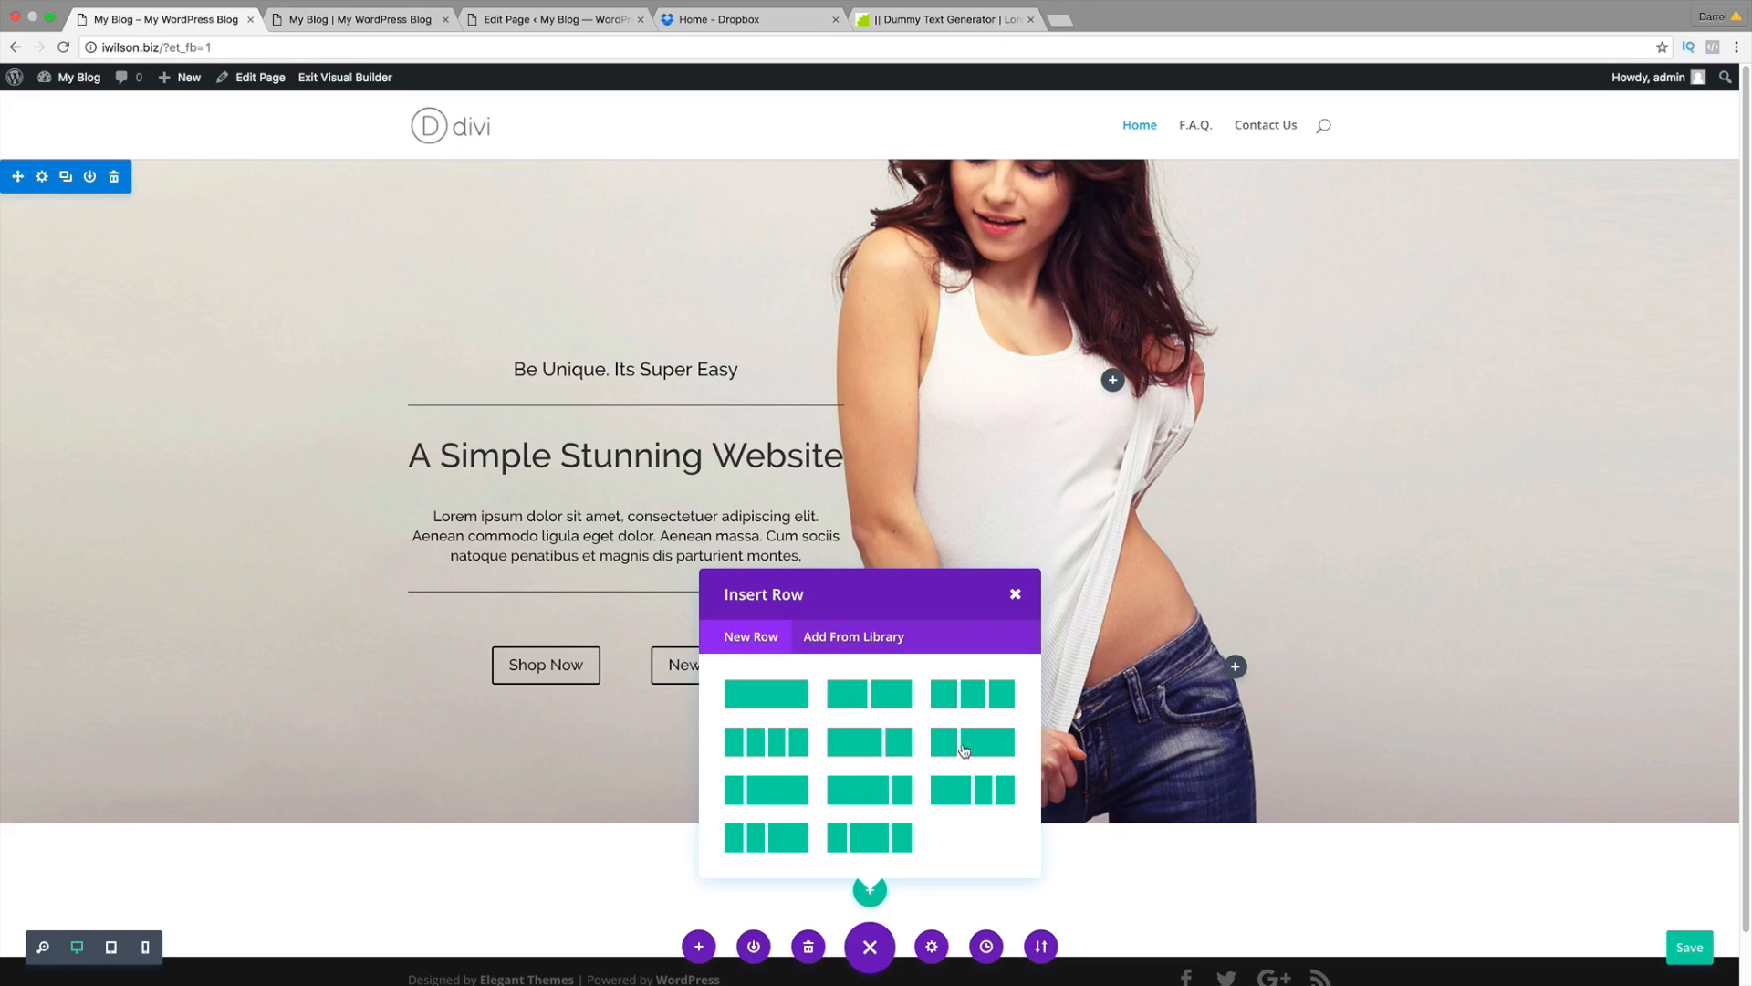
Step: Give the section a 1/4 + 3/4 row and insert a Text module in the narrow column
left_click(758, 791)
scroll(780, 776, "down", 3)
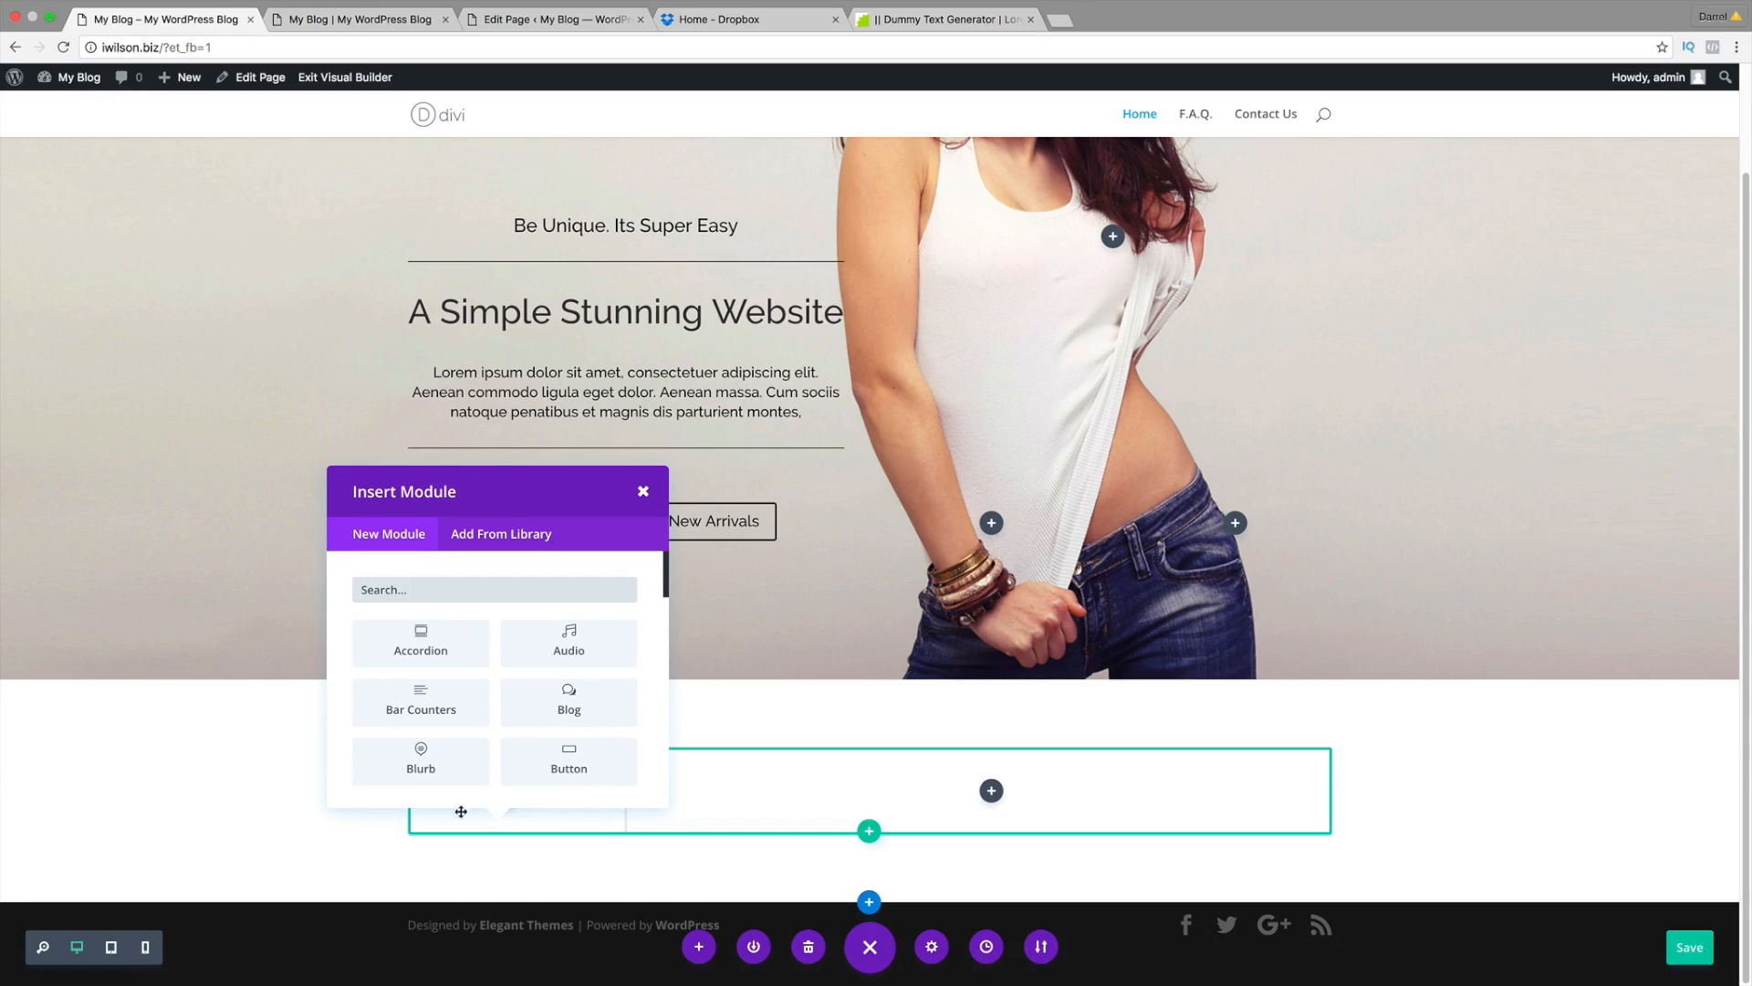
scroll(547, 748, "down", 5)
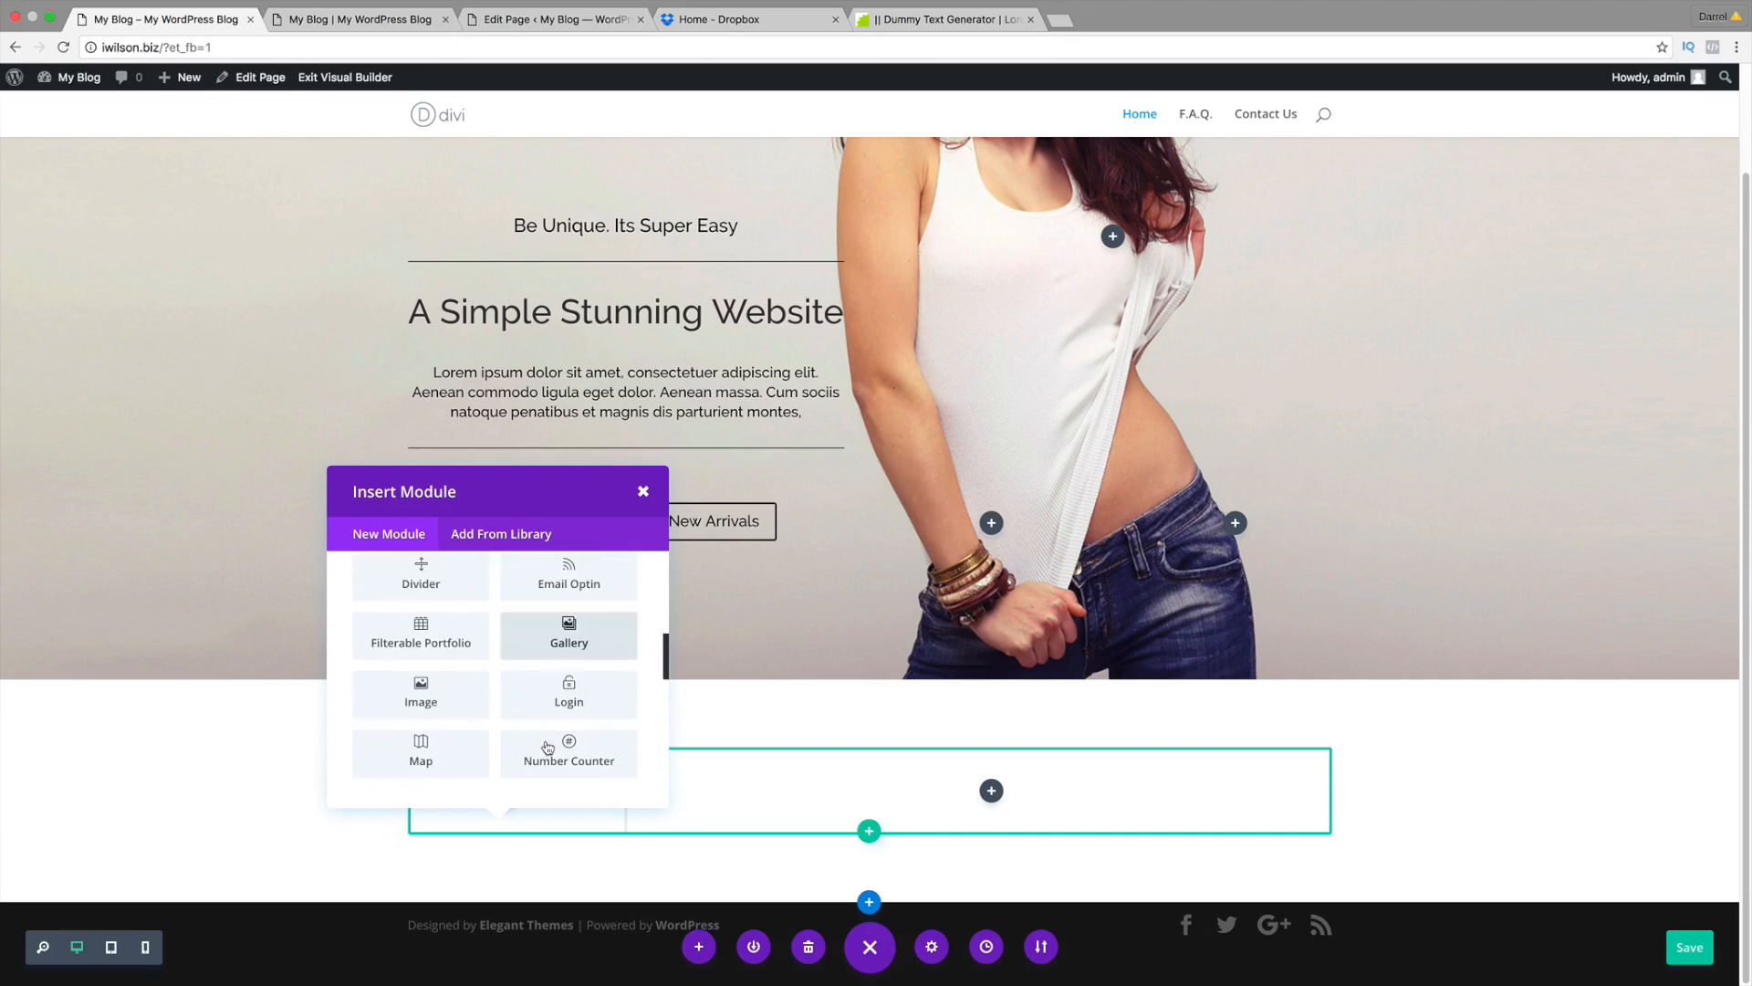
scroll(547, 747, "down", 8)
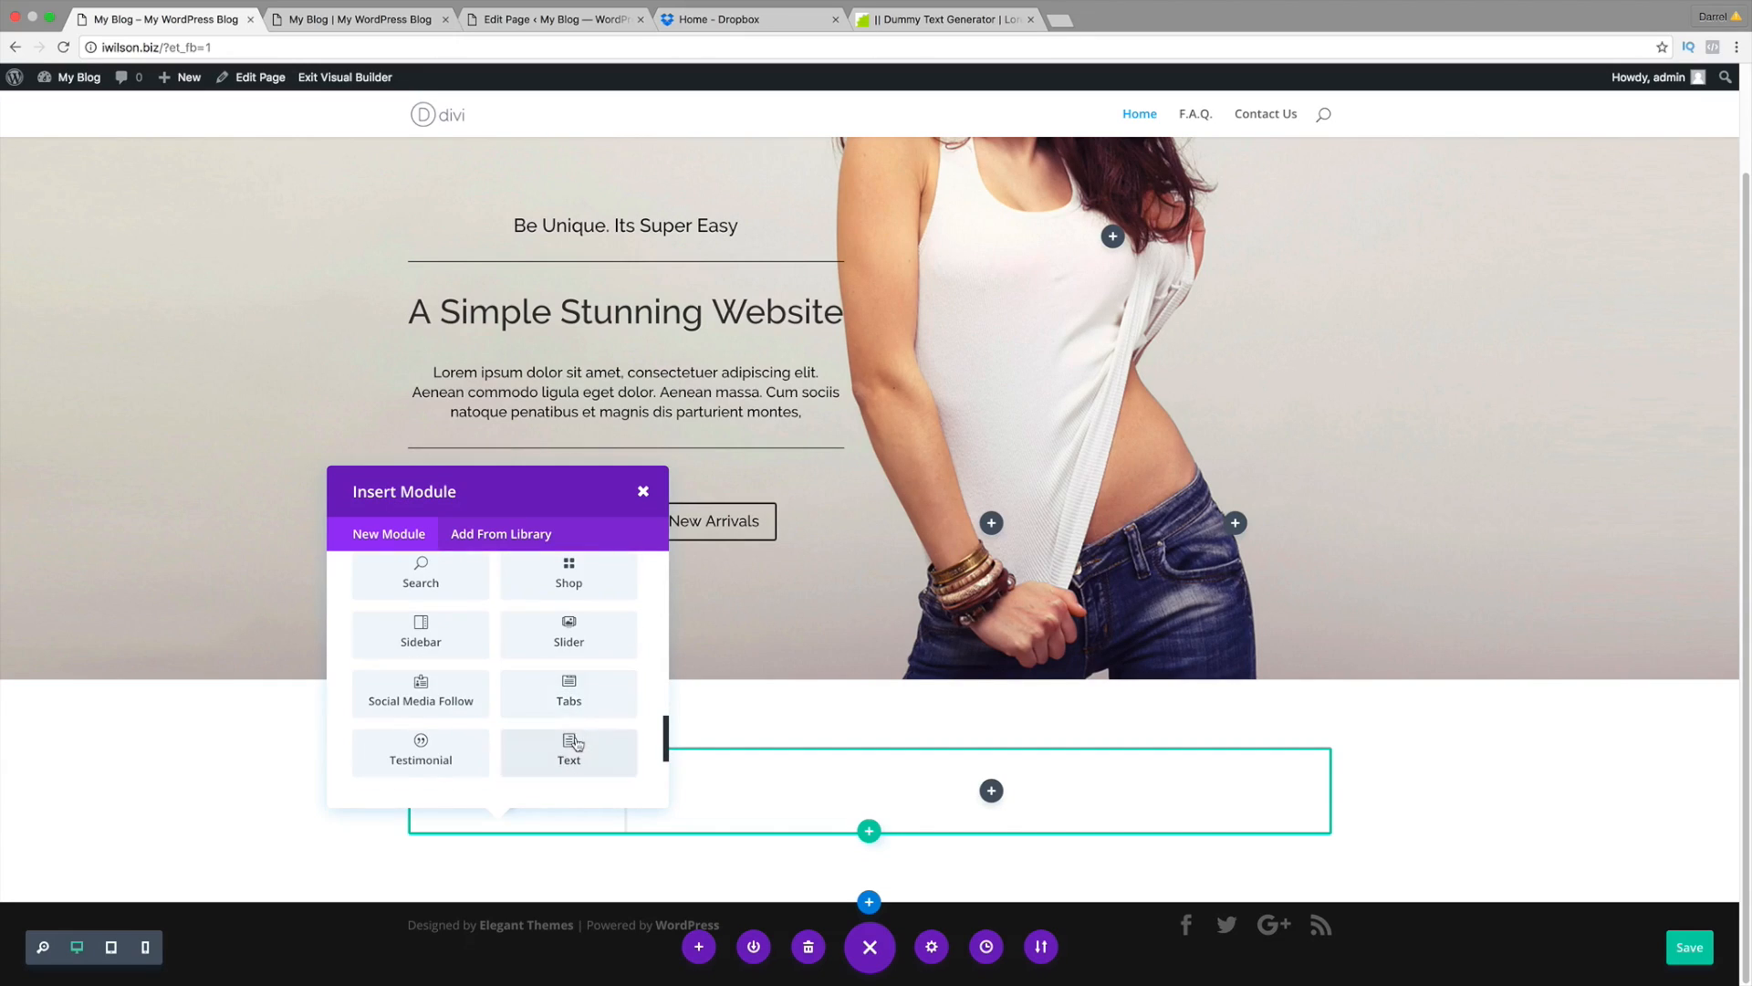
left_click(575, 744)
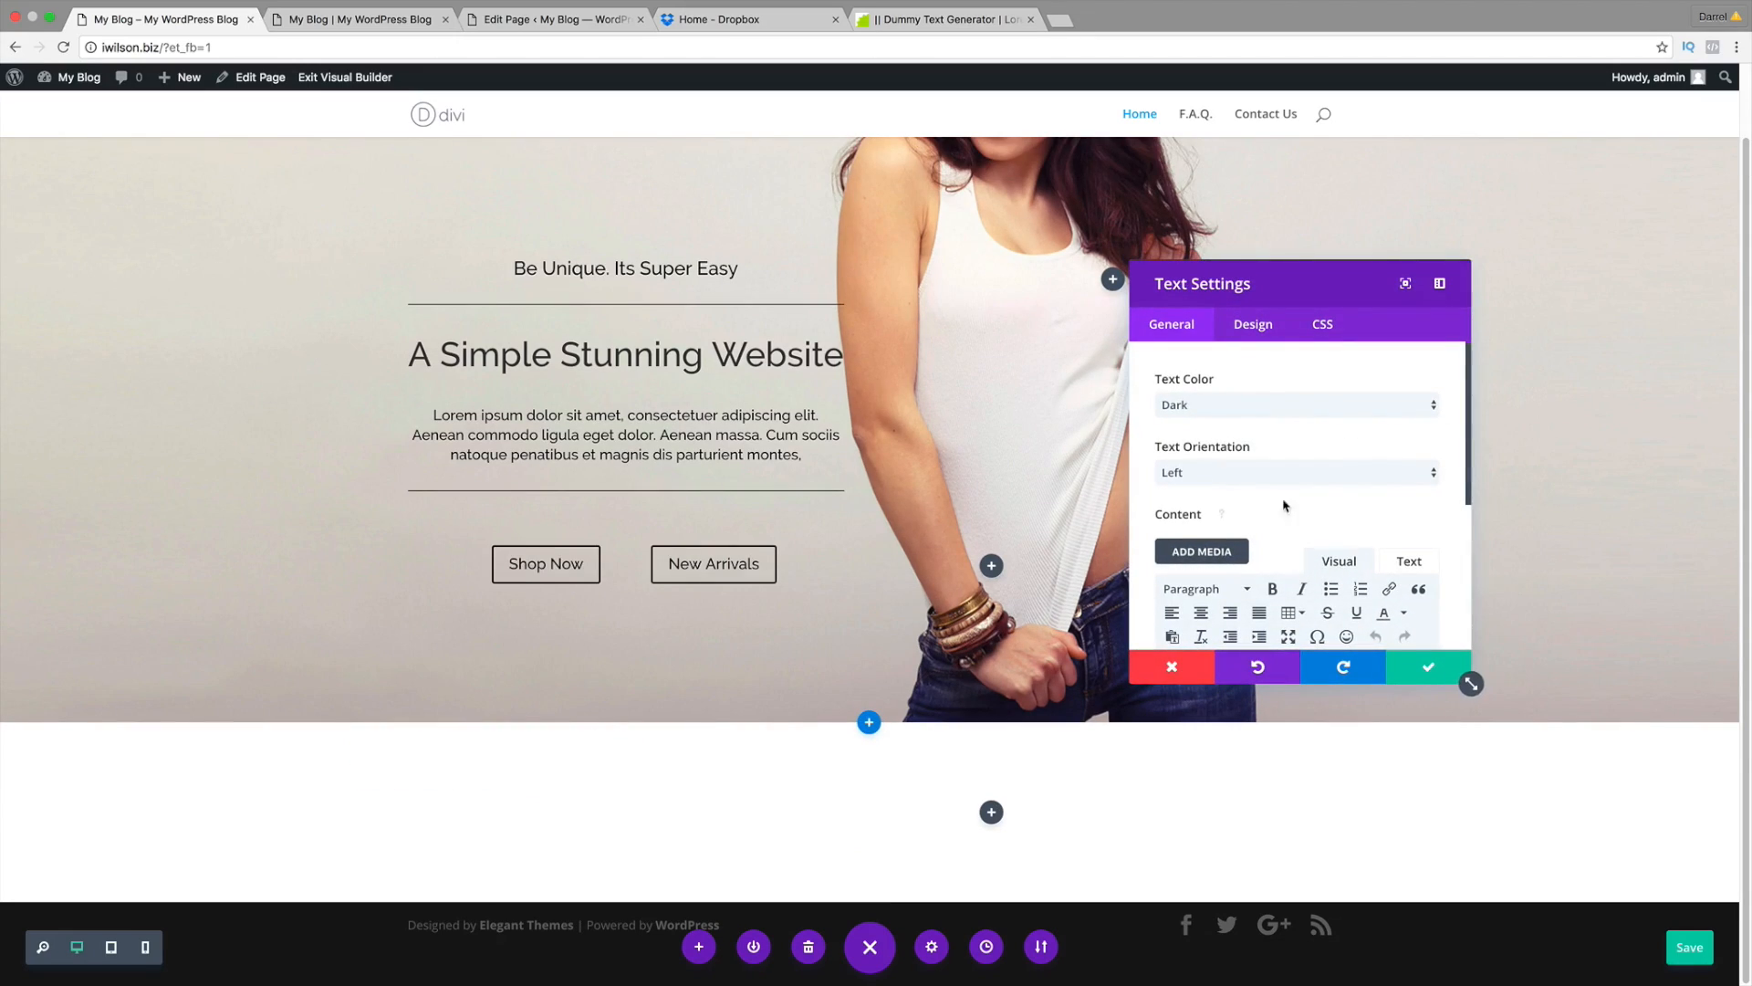
Step: Center the text module's alignment, checking the live New Arrivals section for reference
left_click(1257, 475)
left_click(1257, 487)
left_click(516, 25)
left_click(365, 26)
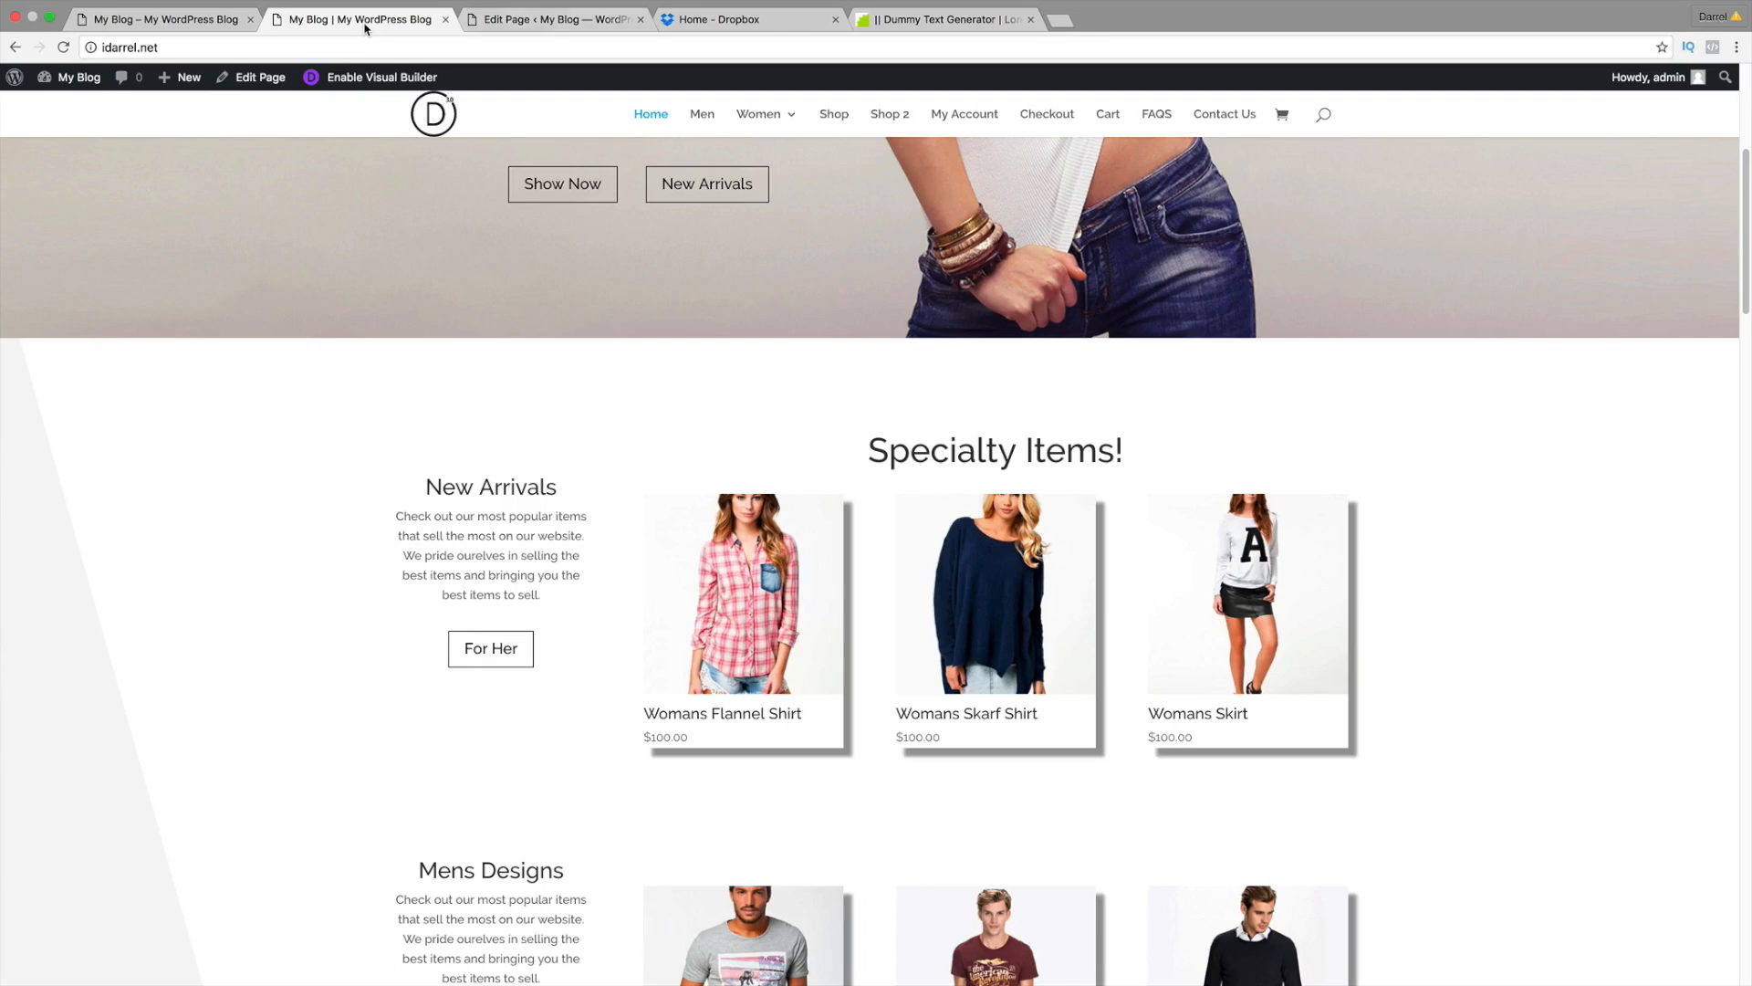
left_click(179, 22)
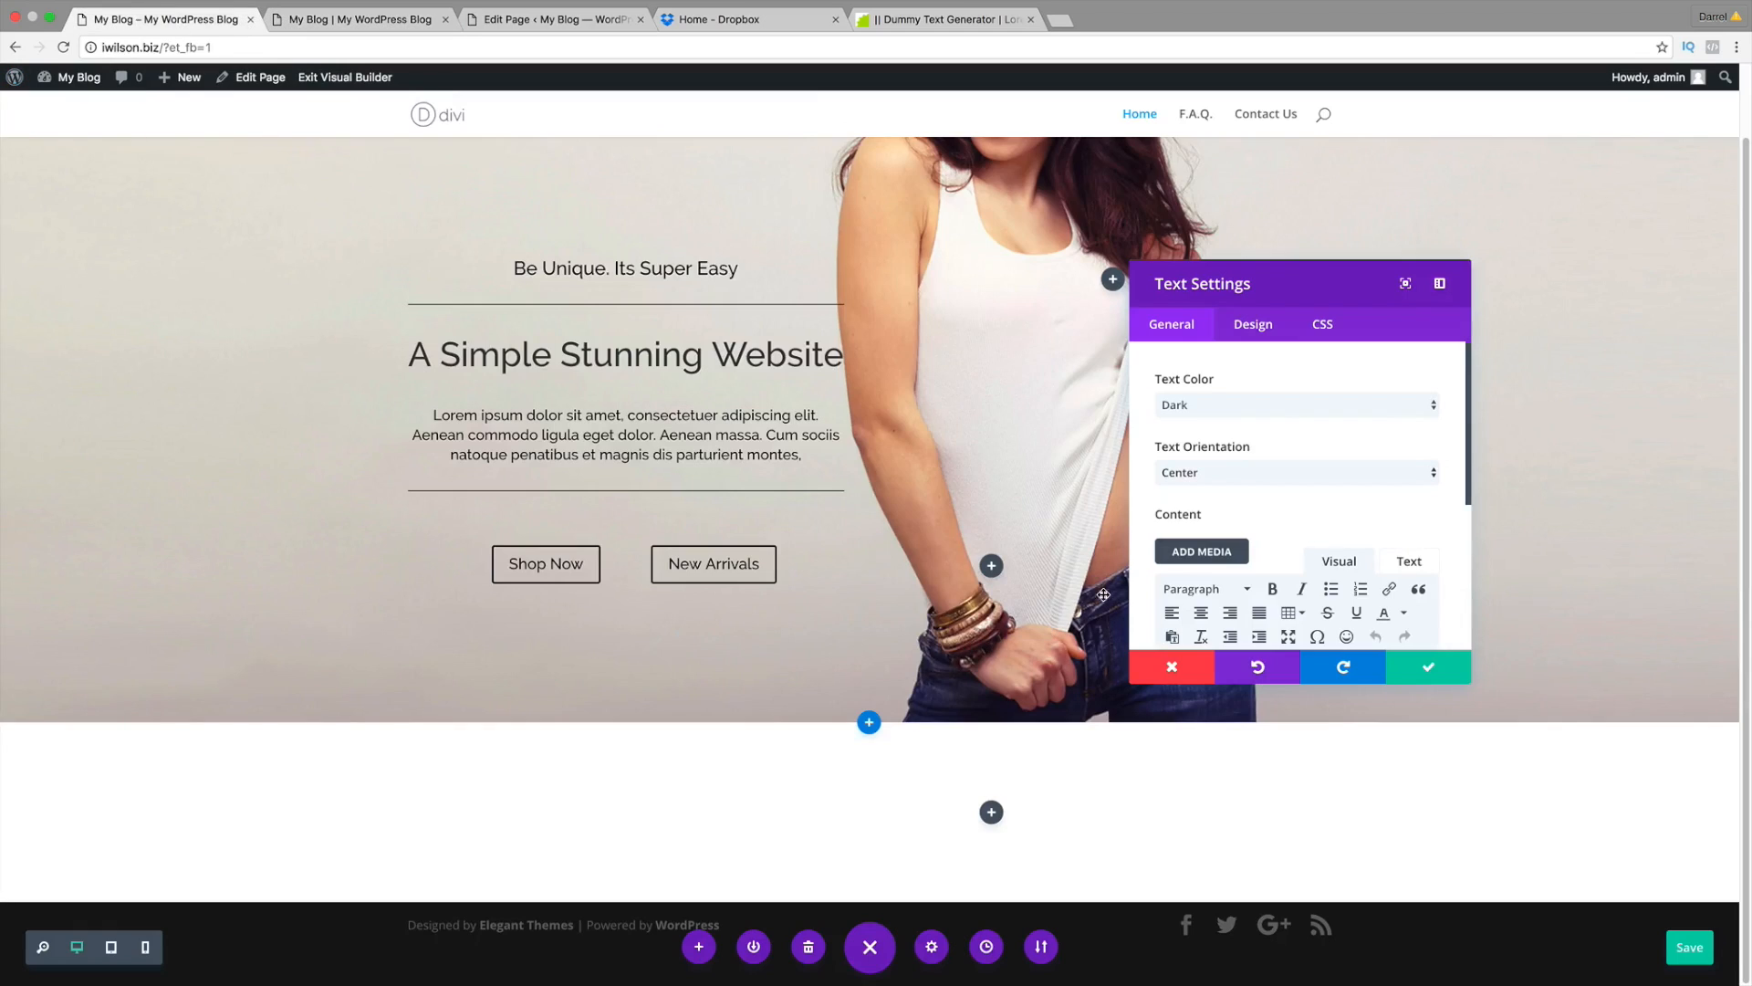
scroll(1217, 492, "down", 3)
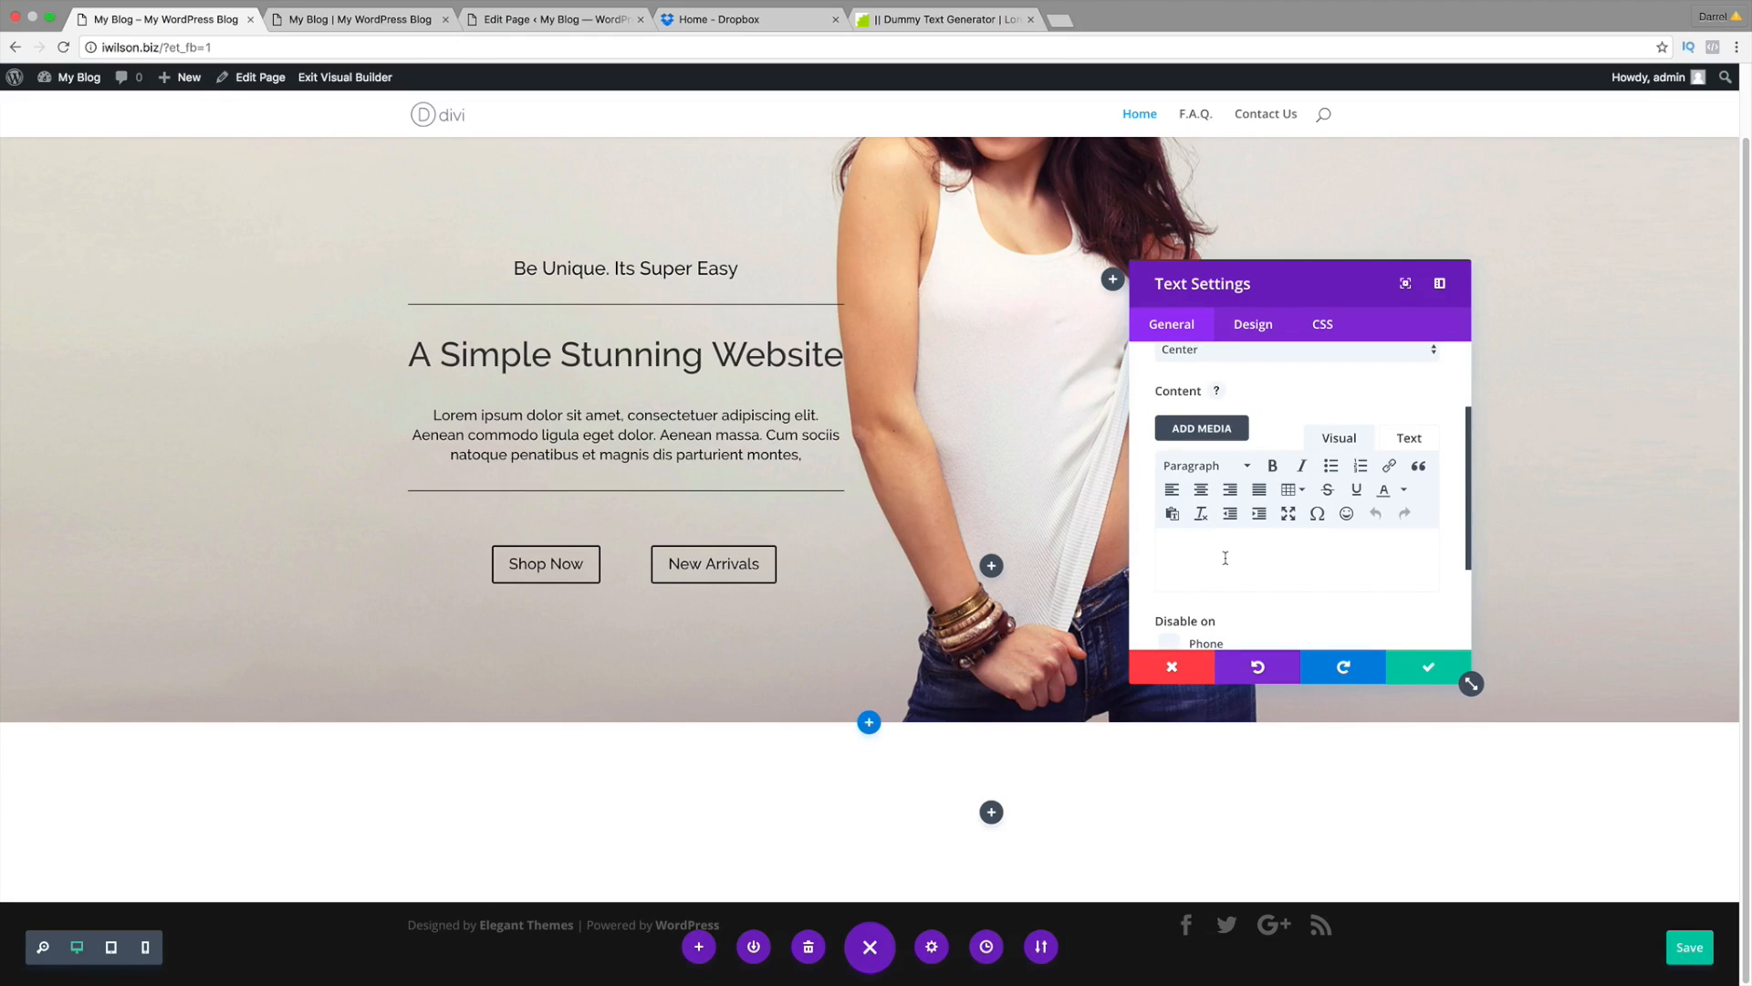
Step: Type 'New Arrivals' as a Heading 1 and set the header font to Raleway
type("ew Arrivals")
left_click_drag(1284, 556, 1147, 558)
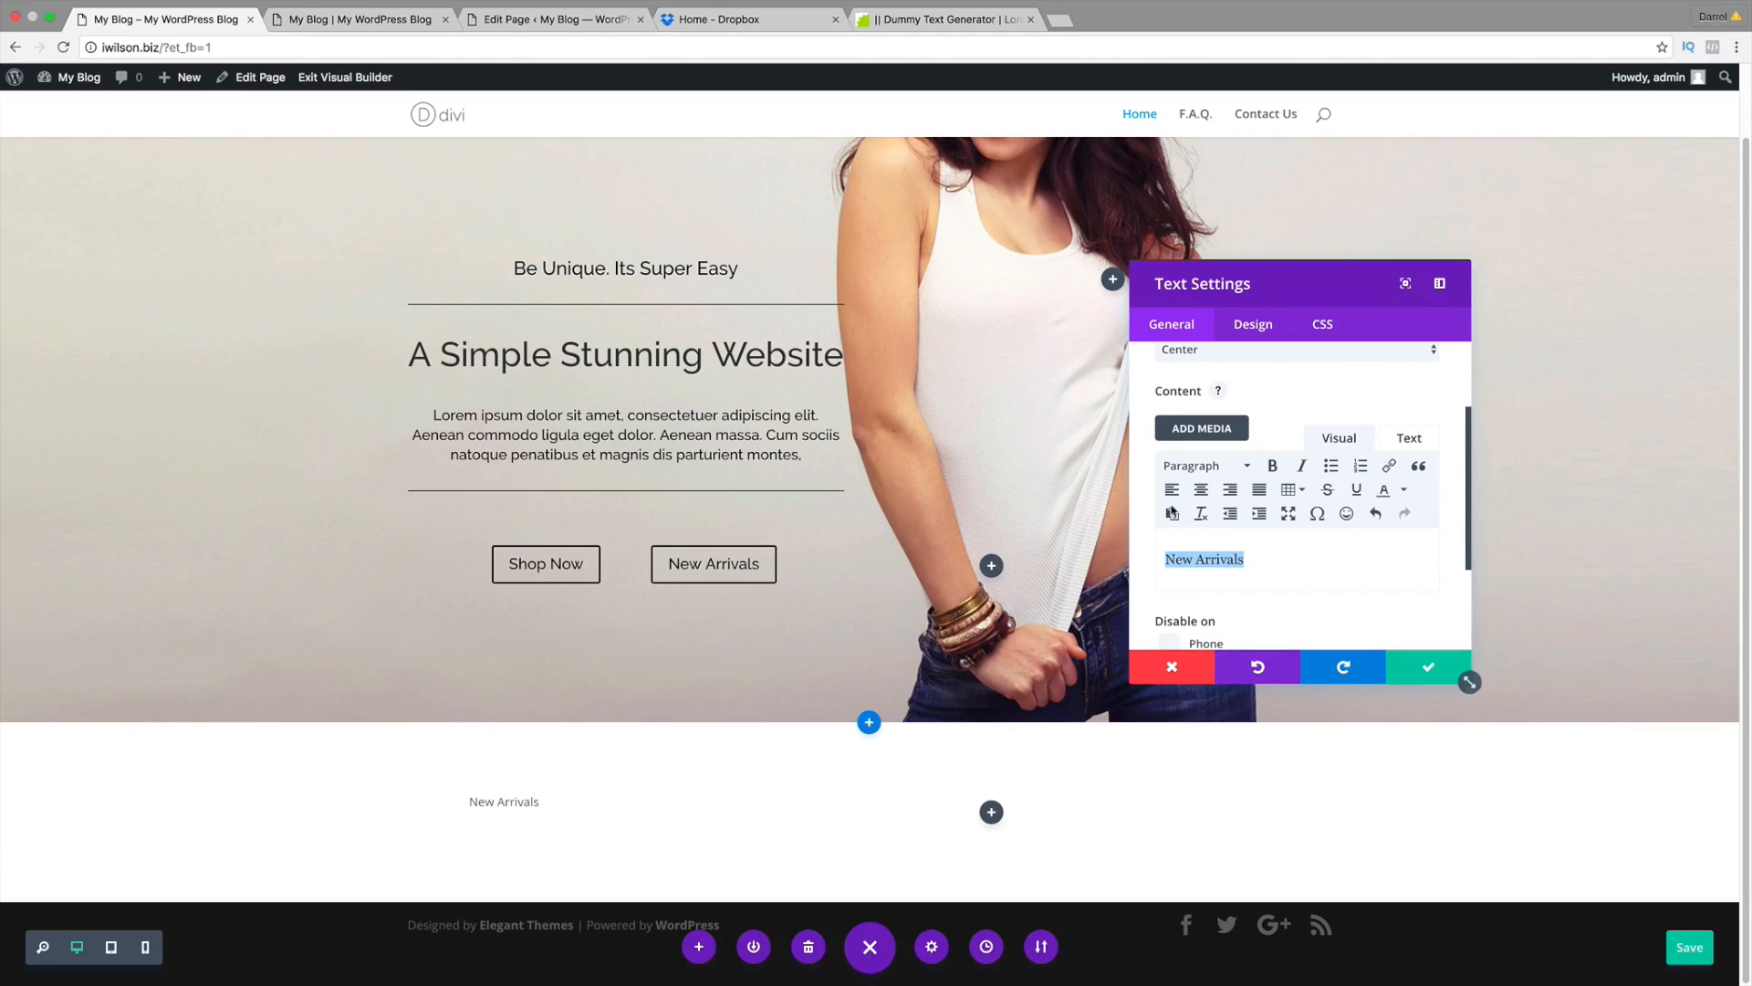
left_click(1236, 466)
left_click(1237, 531)
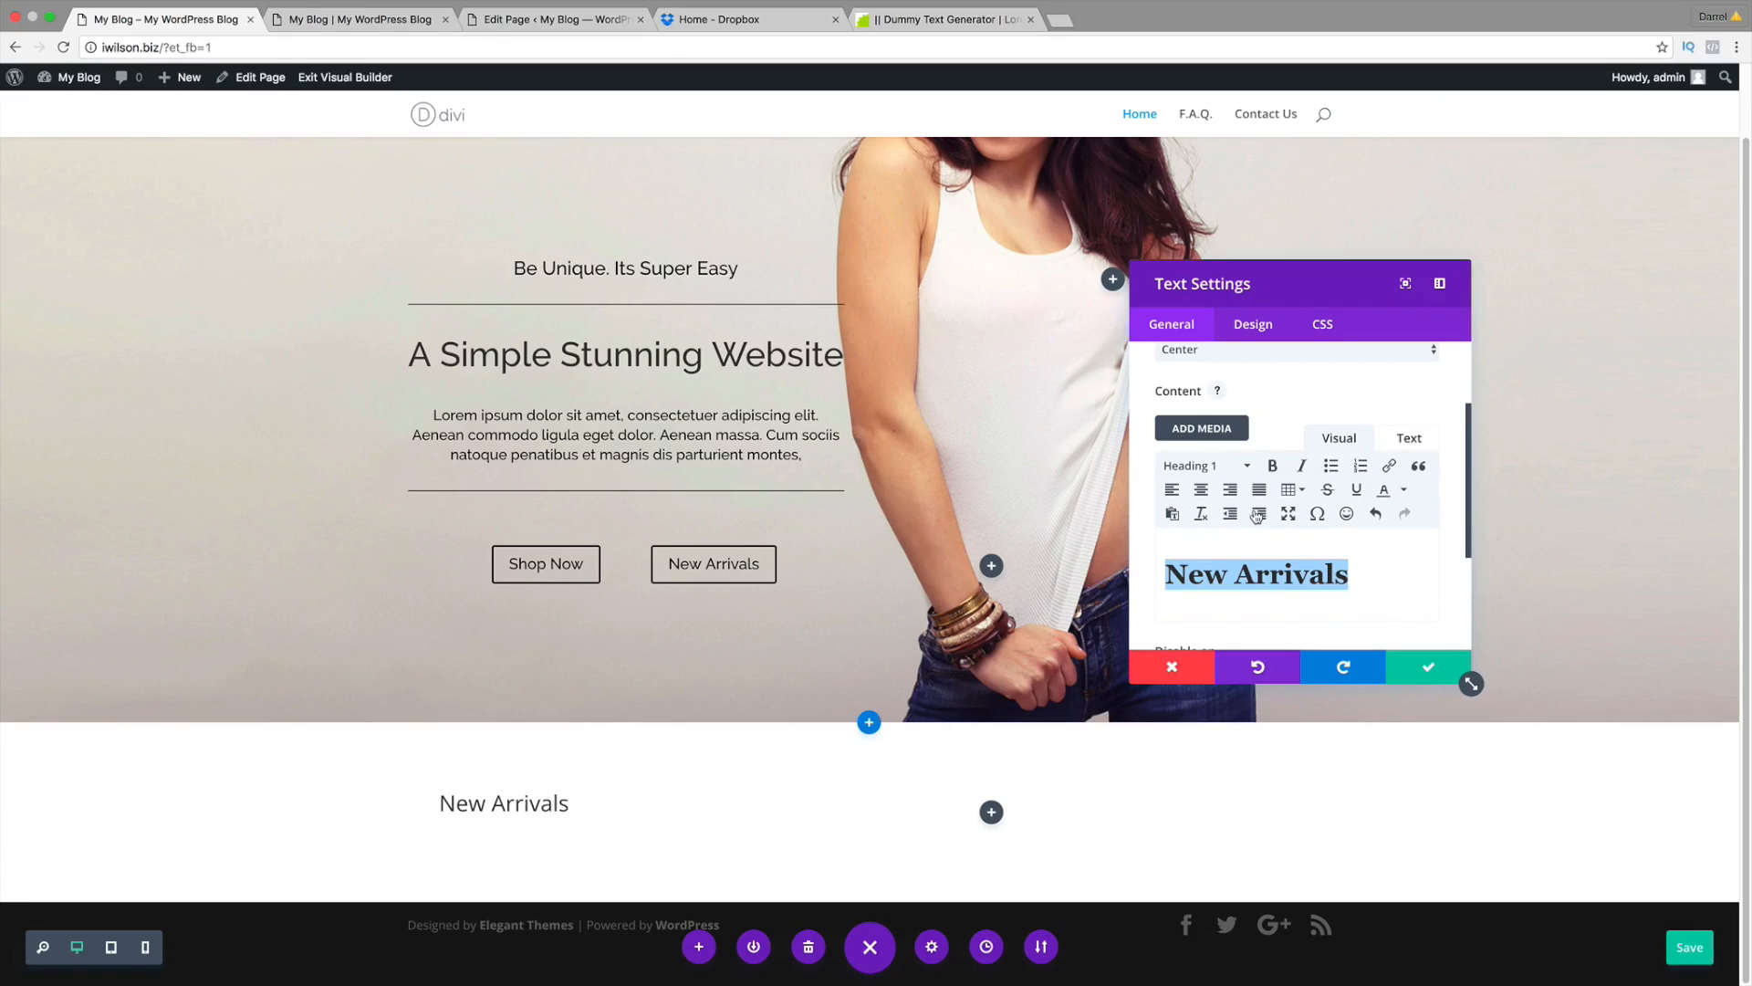
left_click(1253, 325)
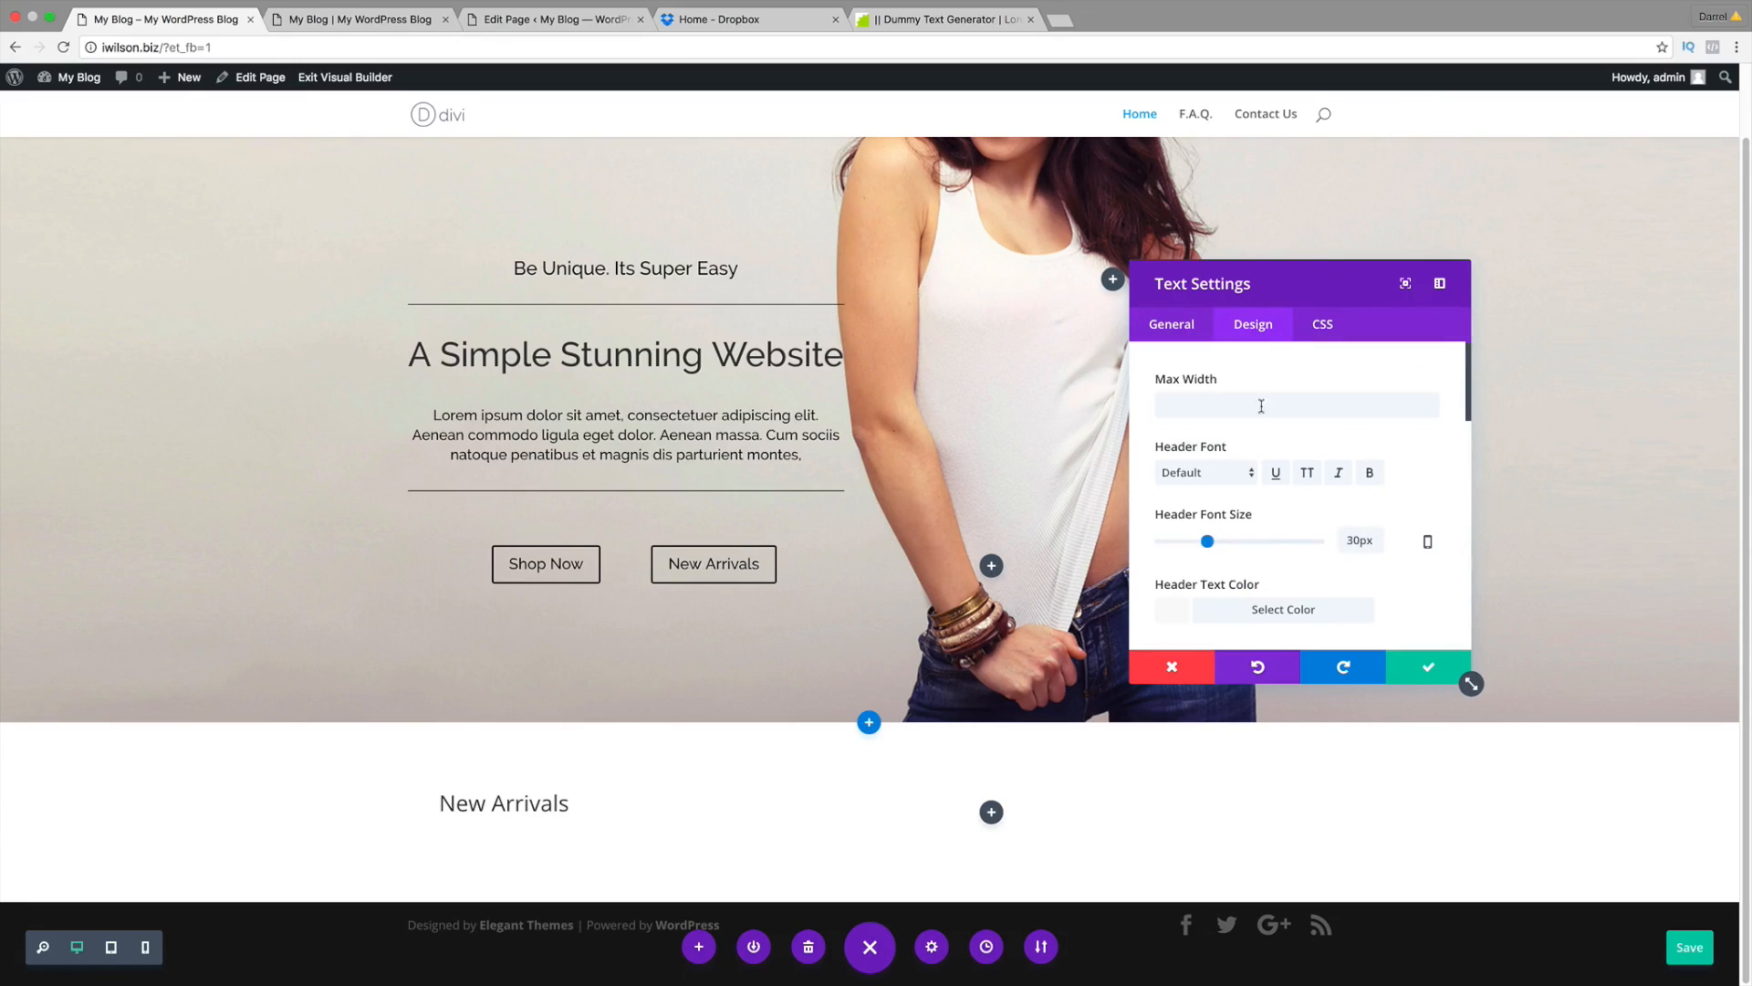
left_click(1234, 474)
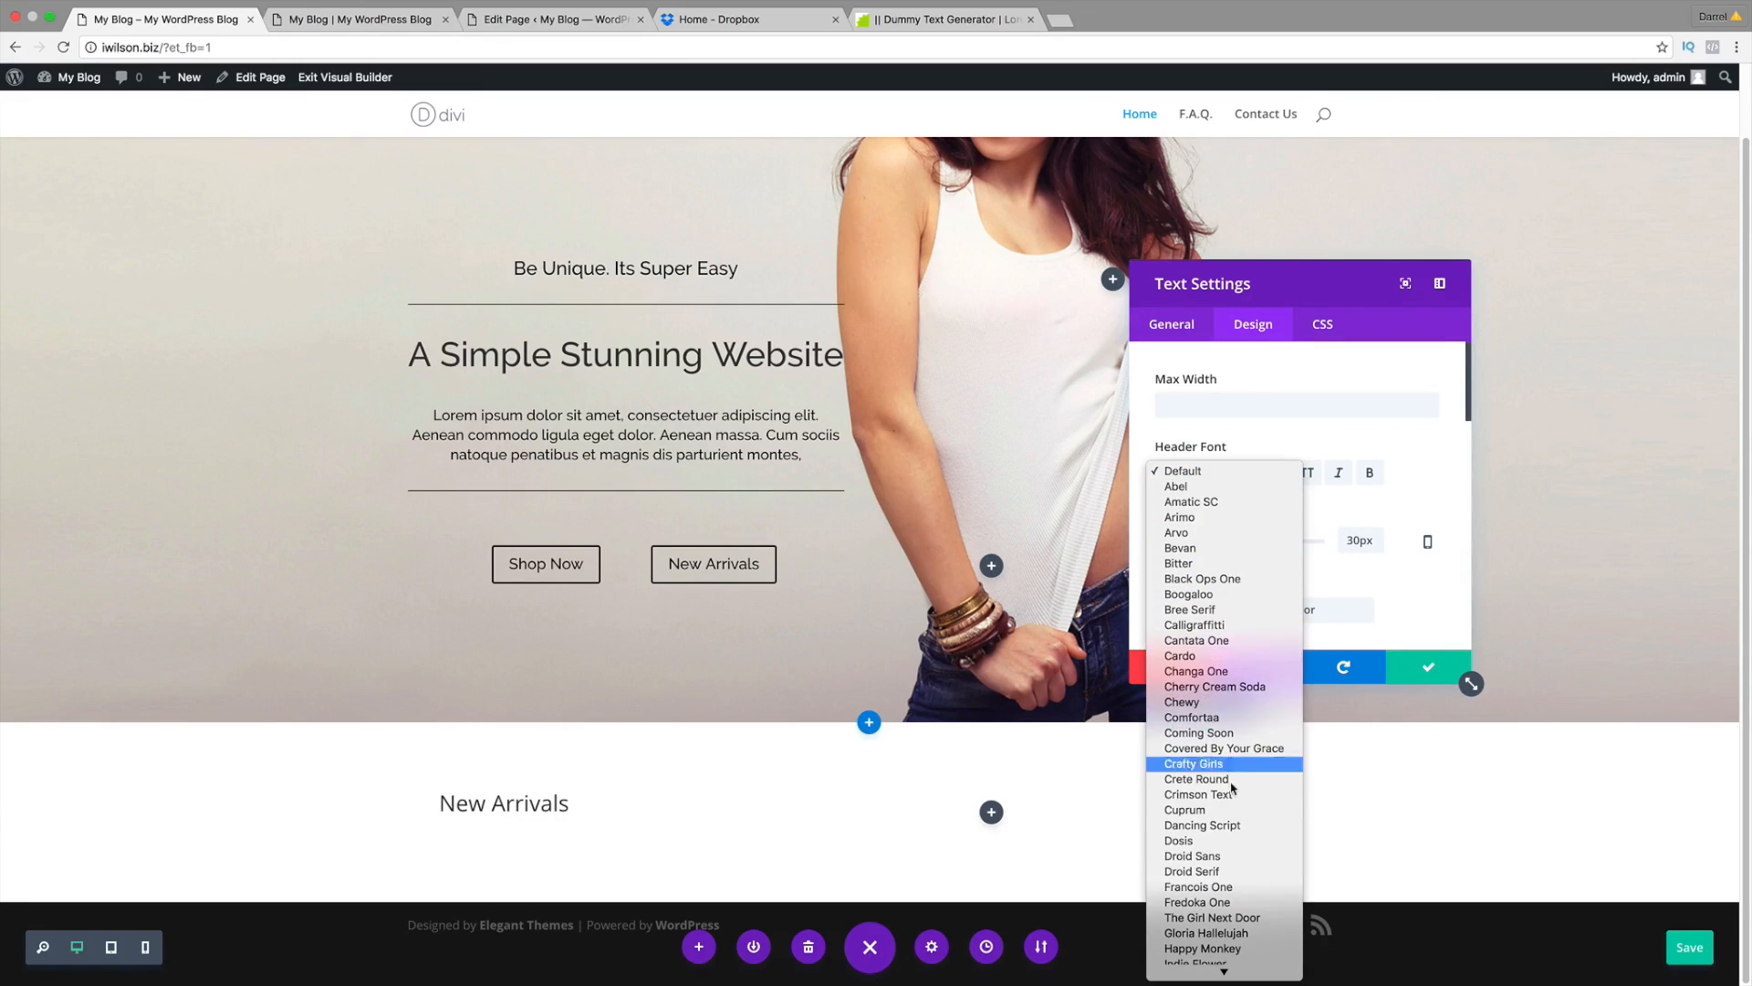
scroll(1231, 793, "down", 10)
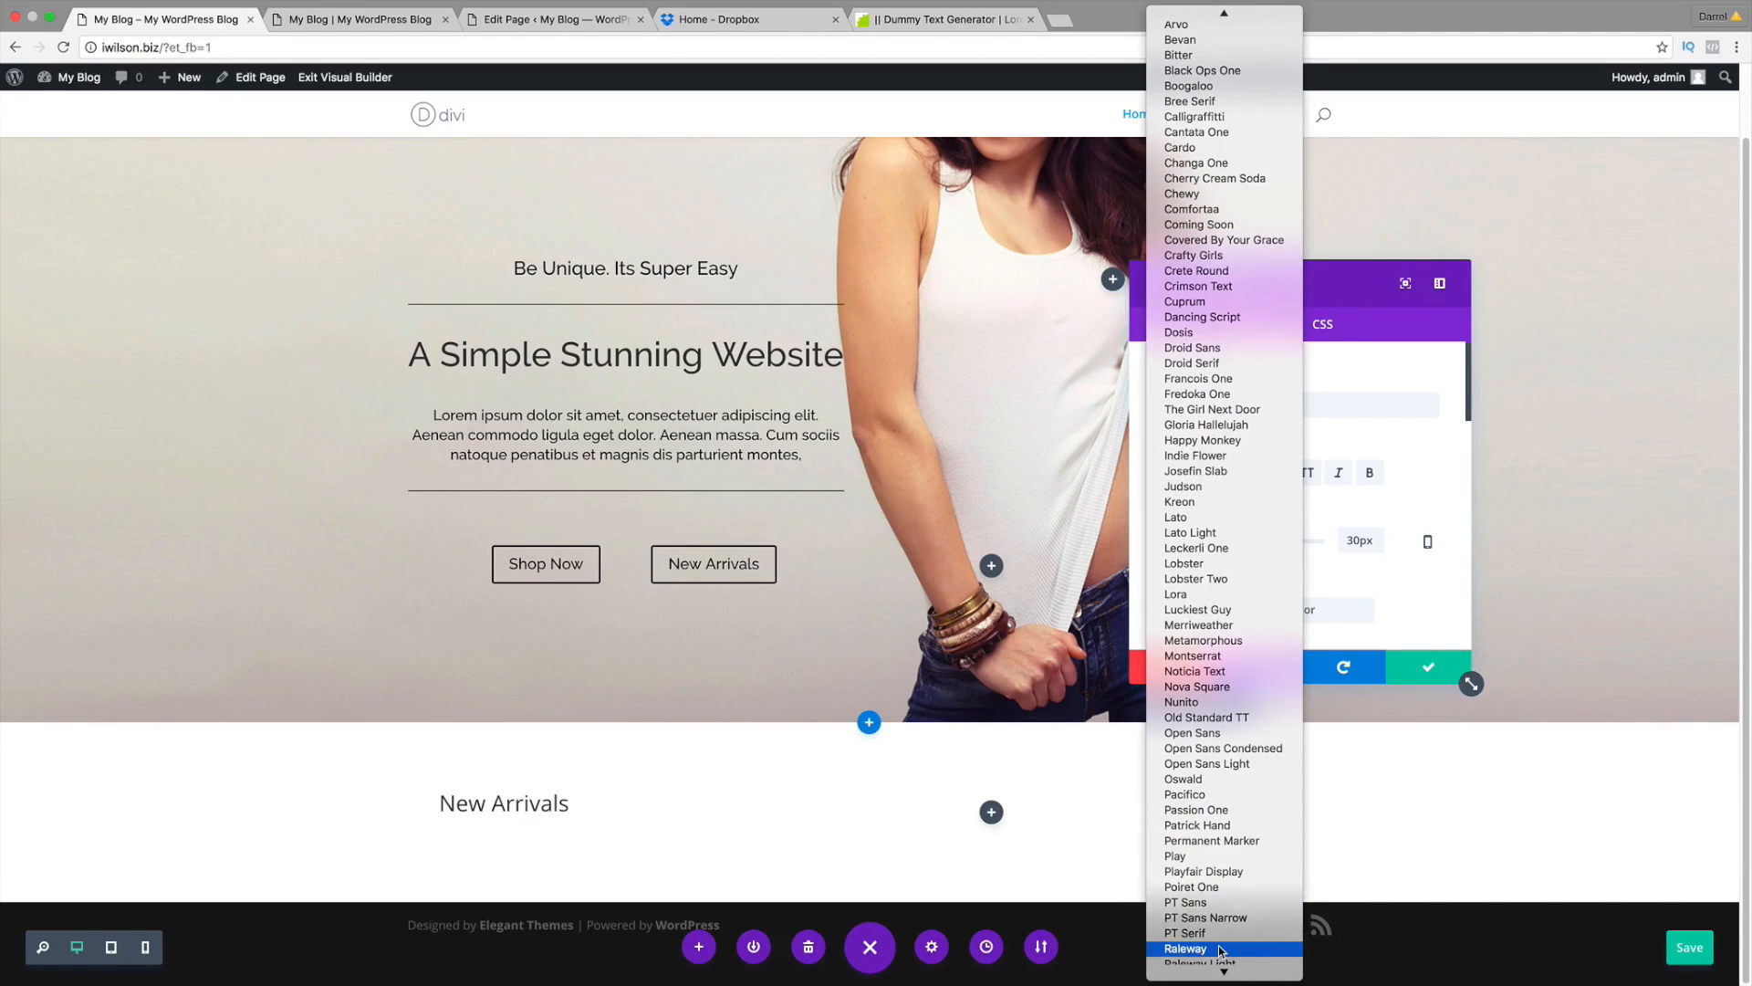
left_click(1219, 925)
left_click(1177, 325)
scroll(1328, 520, "down", 3)
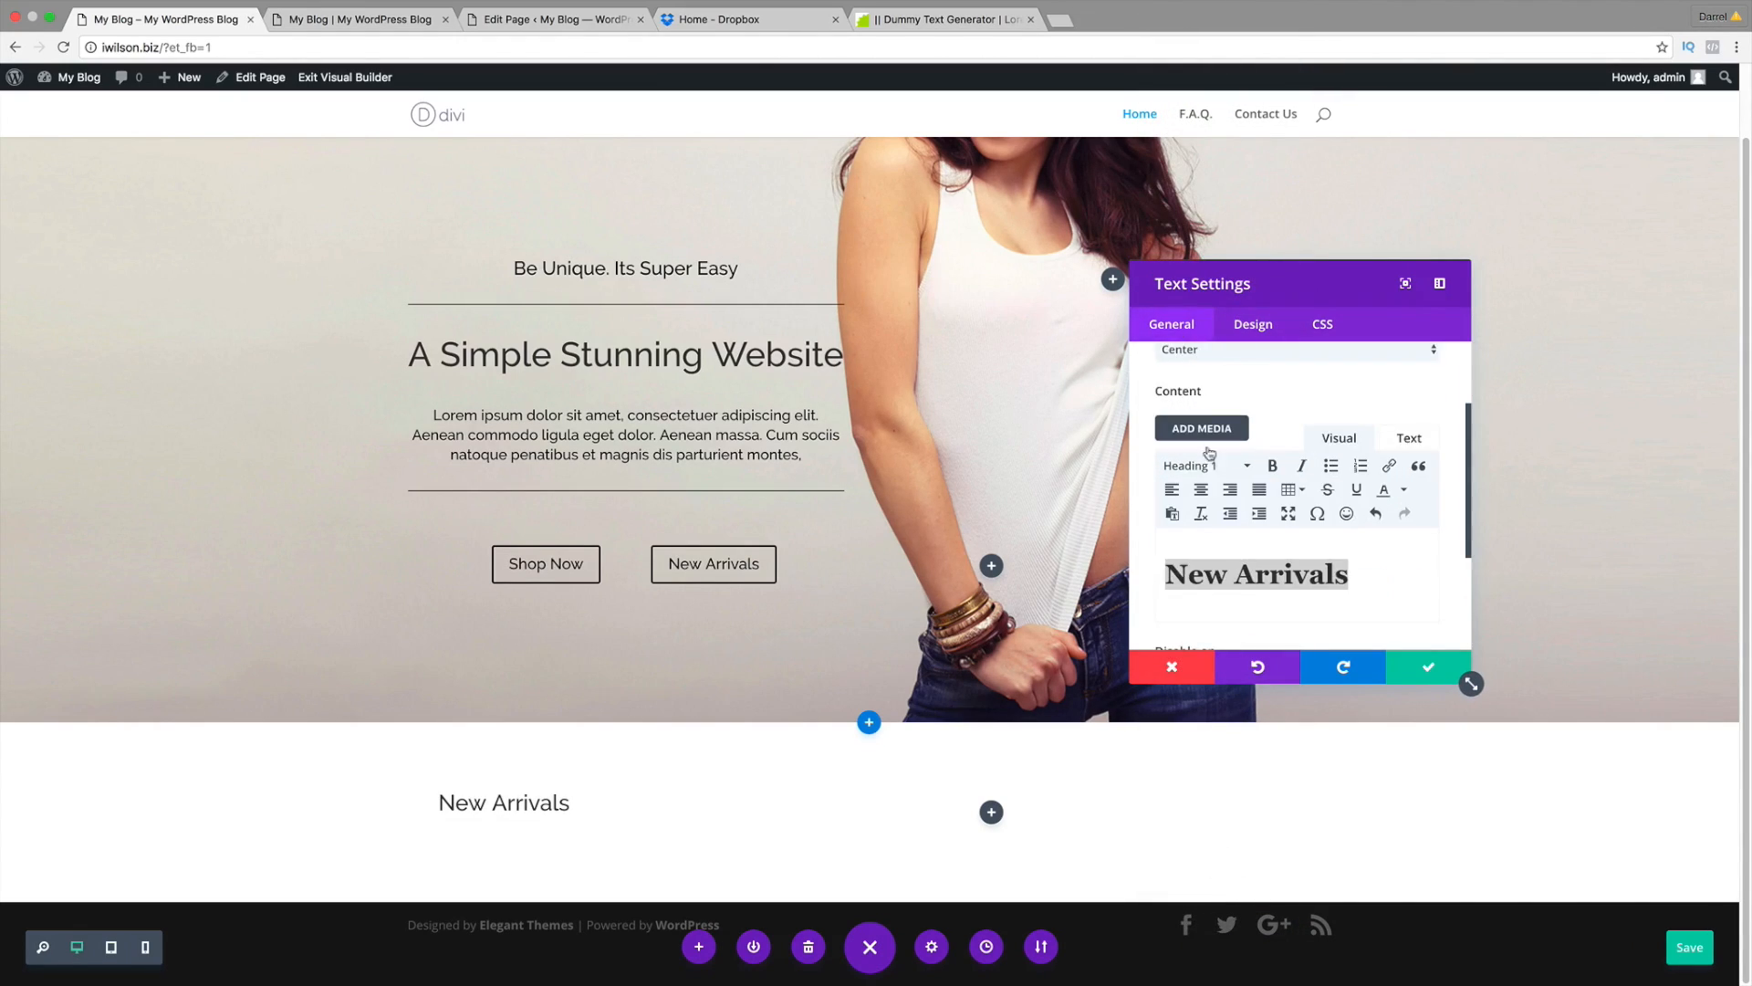
Step: Add one pasted Lorem ipsum paragraph below the heading, removing an extra second copy
left_click(1373, 468)
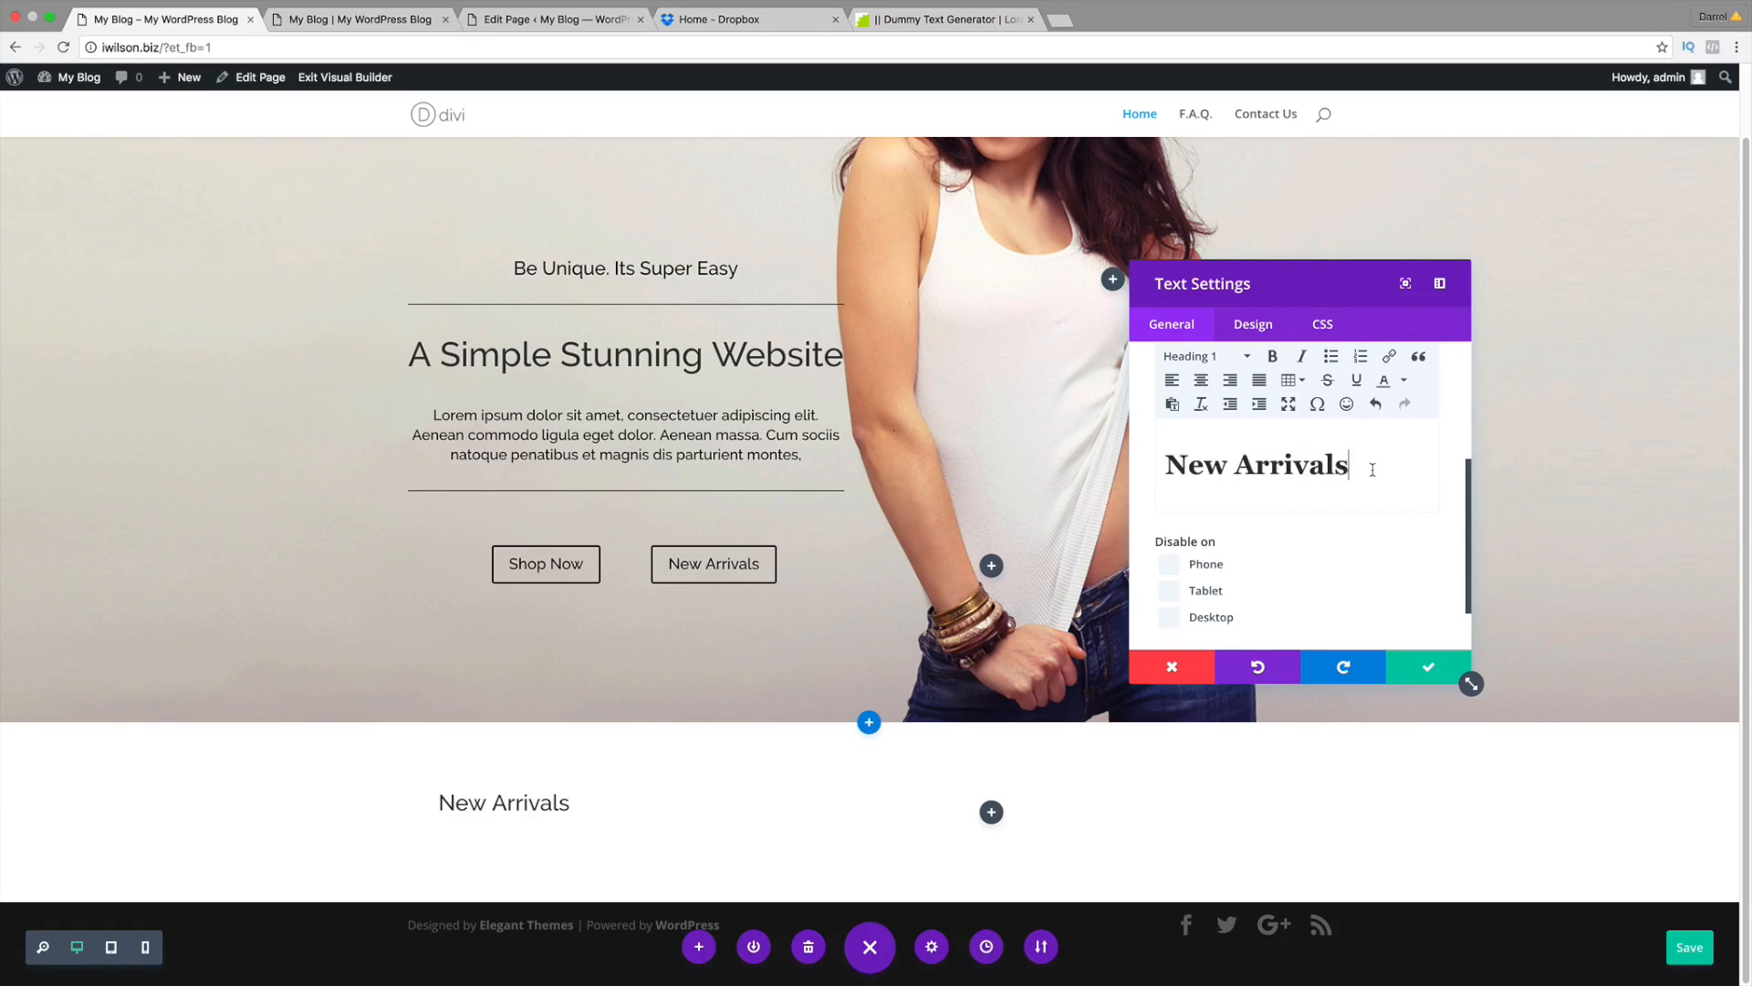
key("Return")
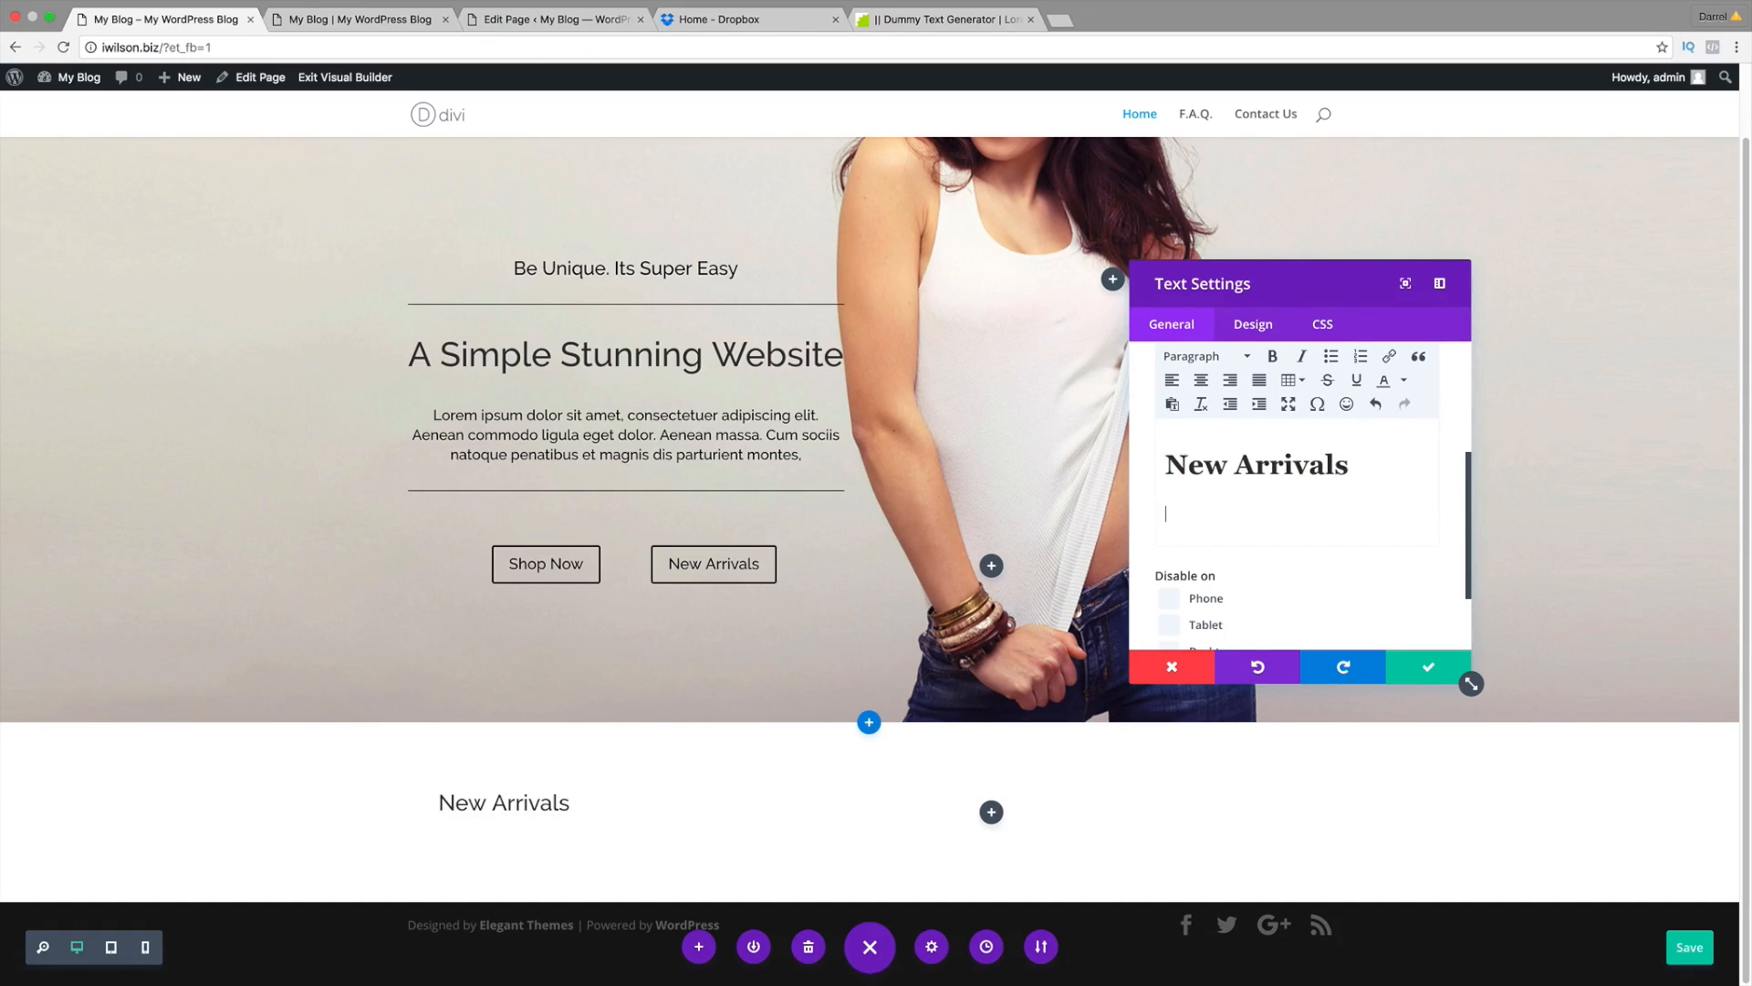
right_click(1175, 520)
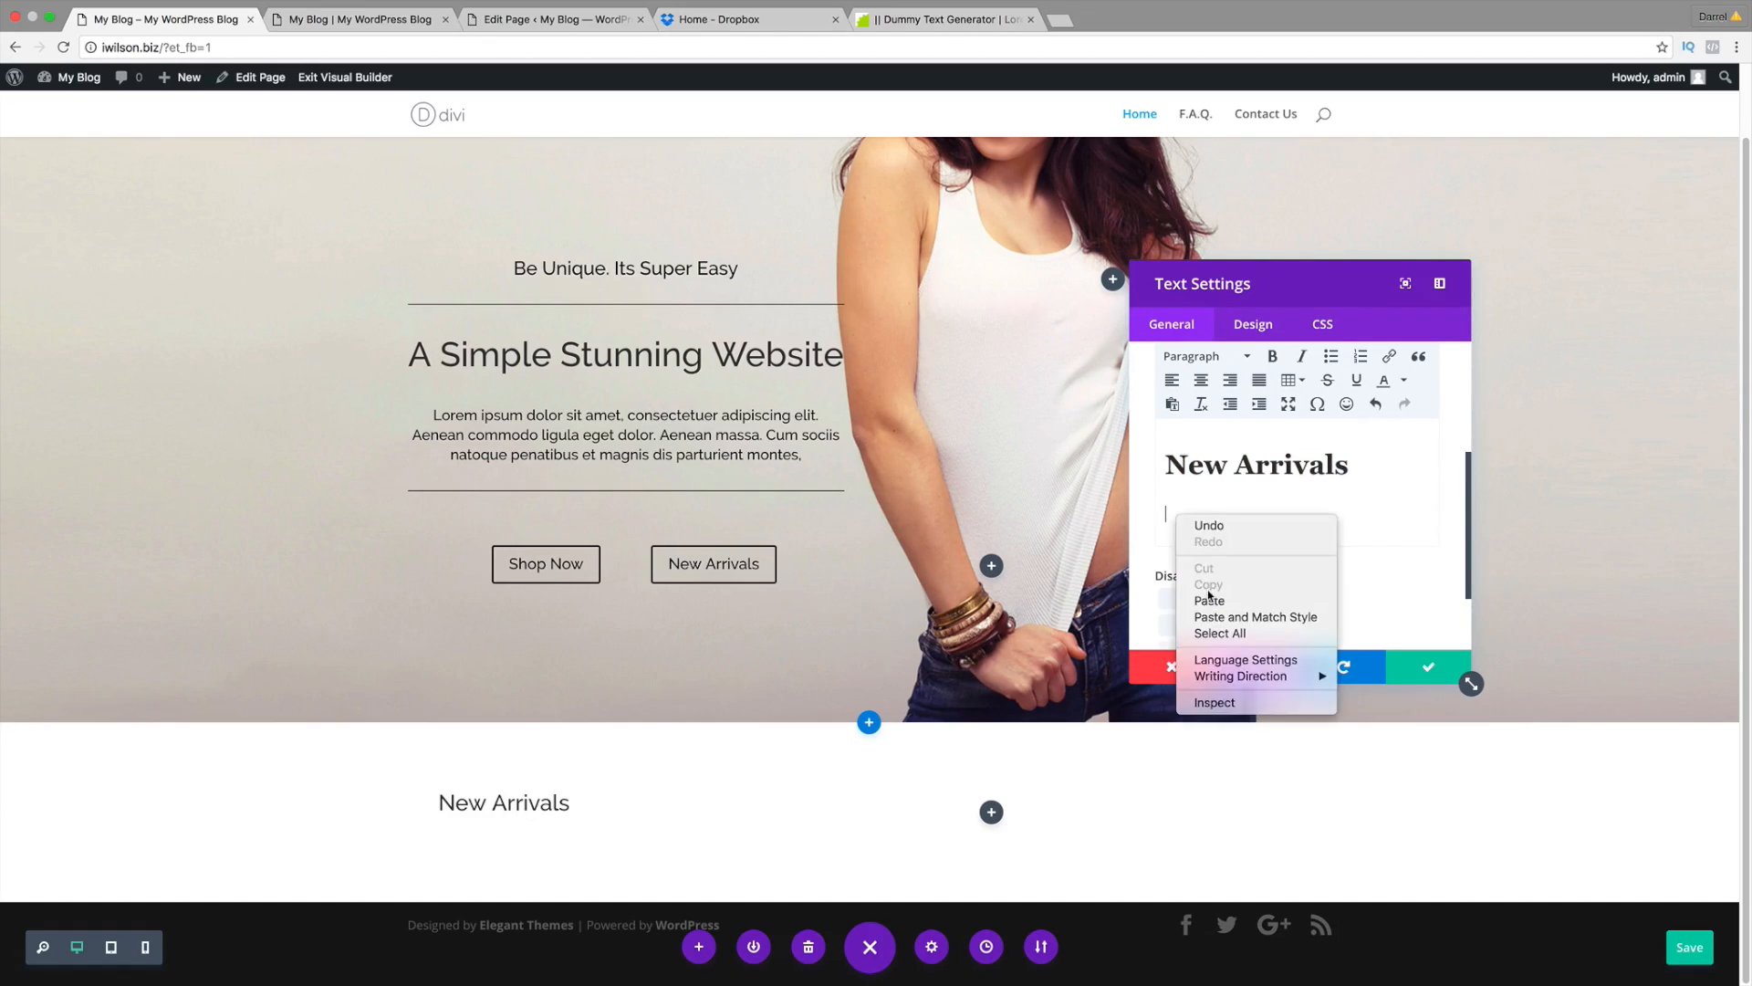
left_click(1209, 599)
right_click(1168, 514)
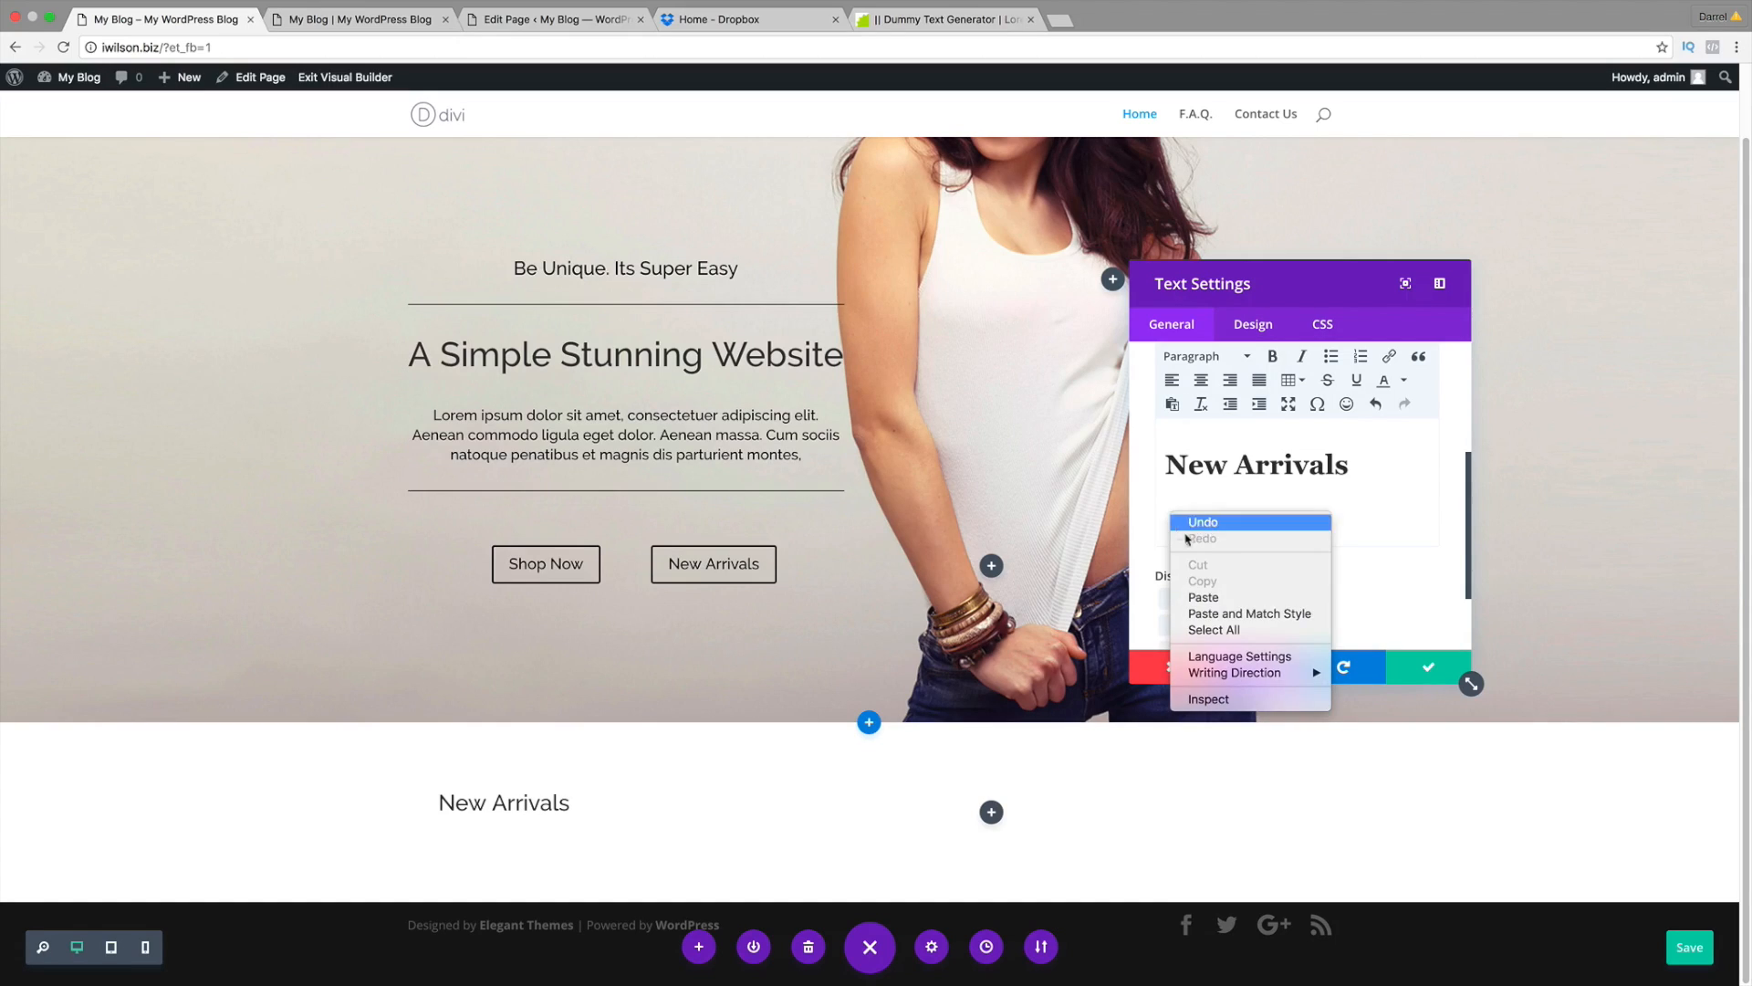
left_click(1204, 595)
scroll(725, 723, "down", 2)
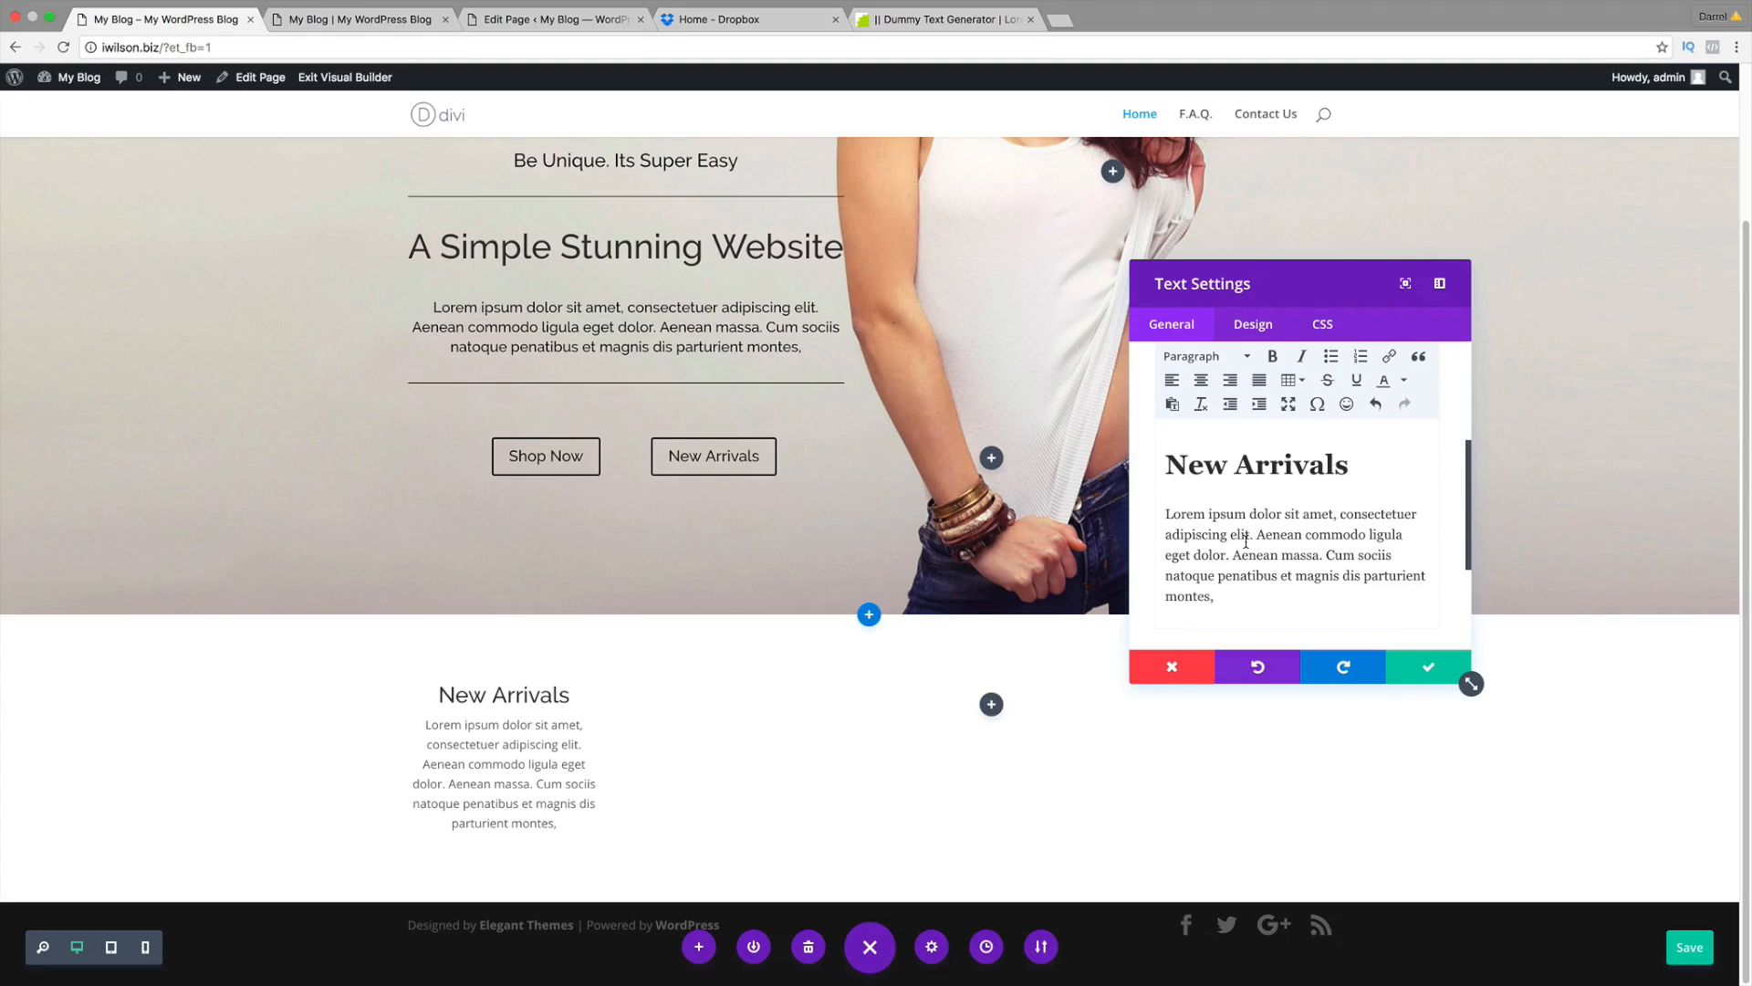
key("Return")
right_click(1188, 630)
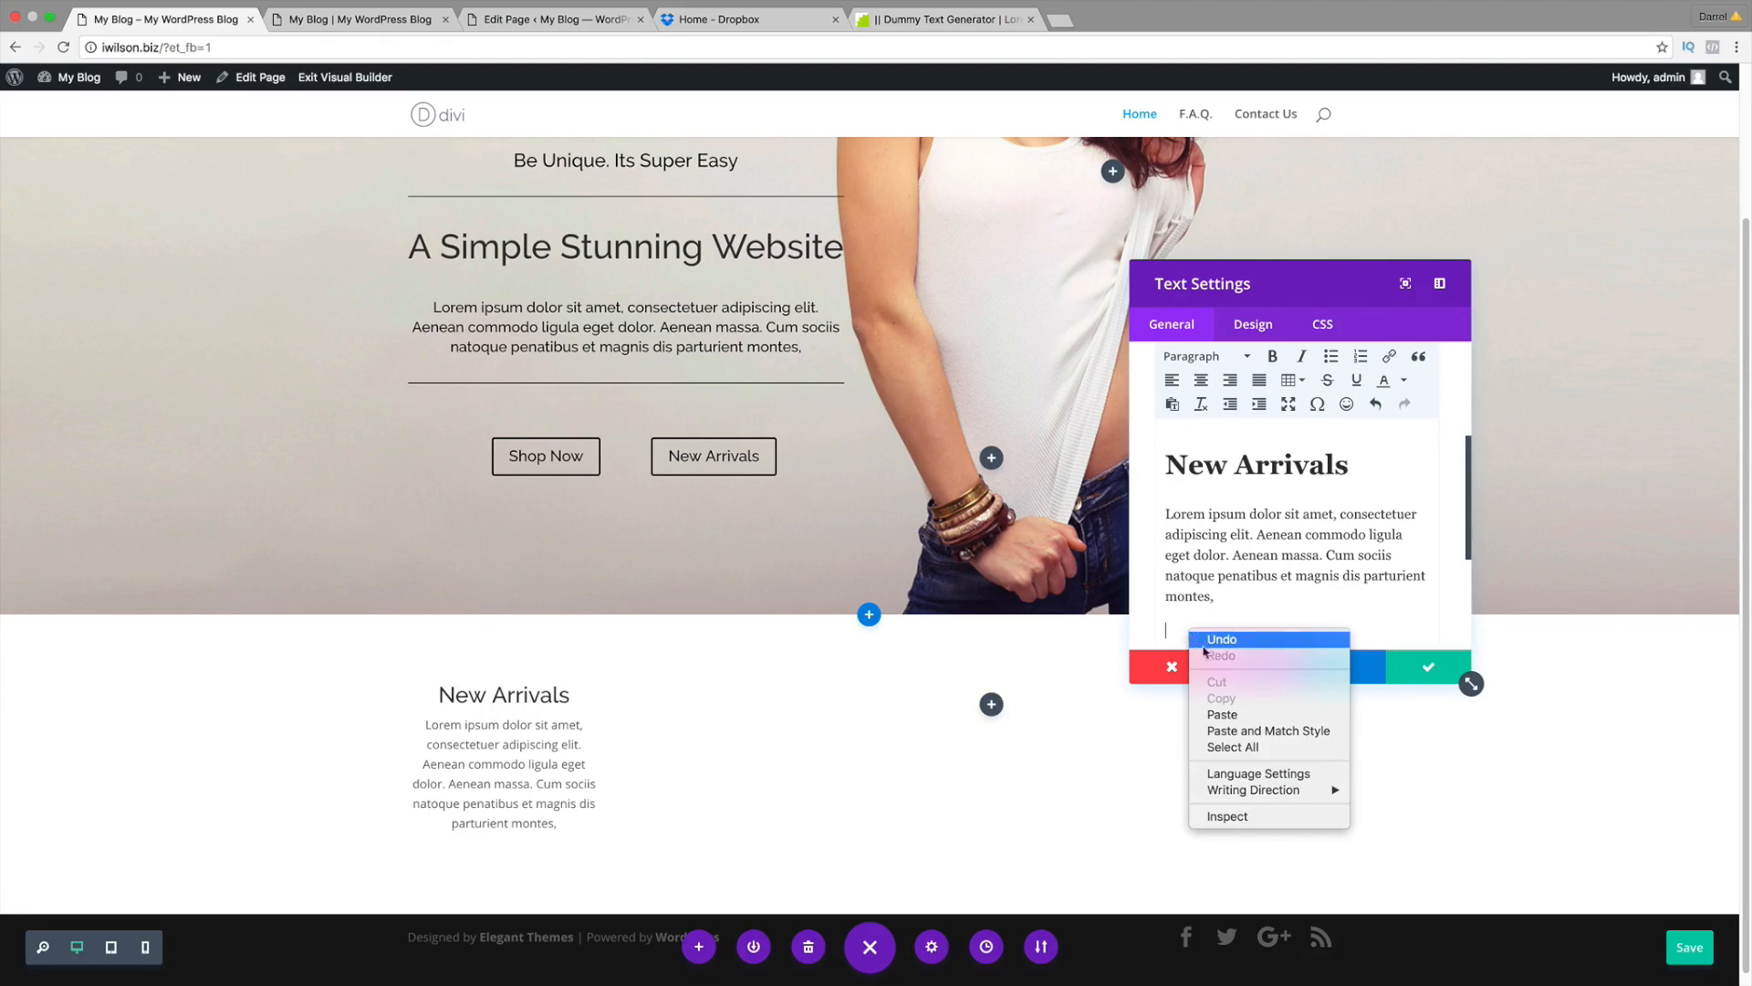
left_click(1213, 714)
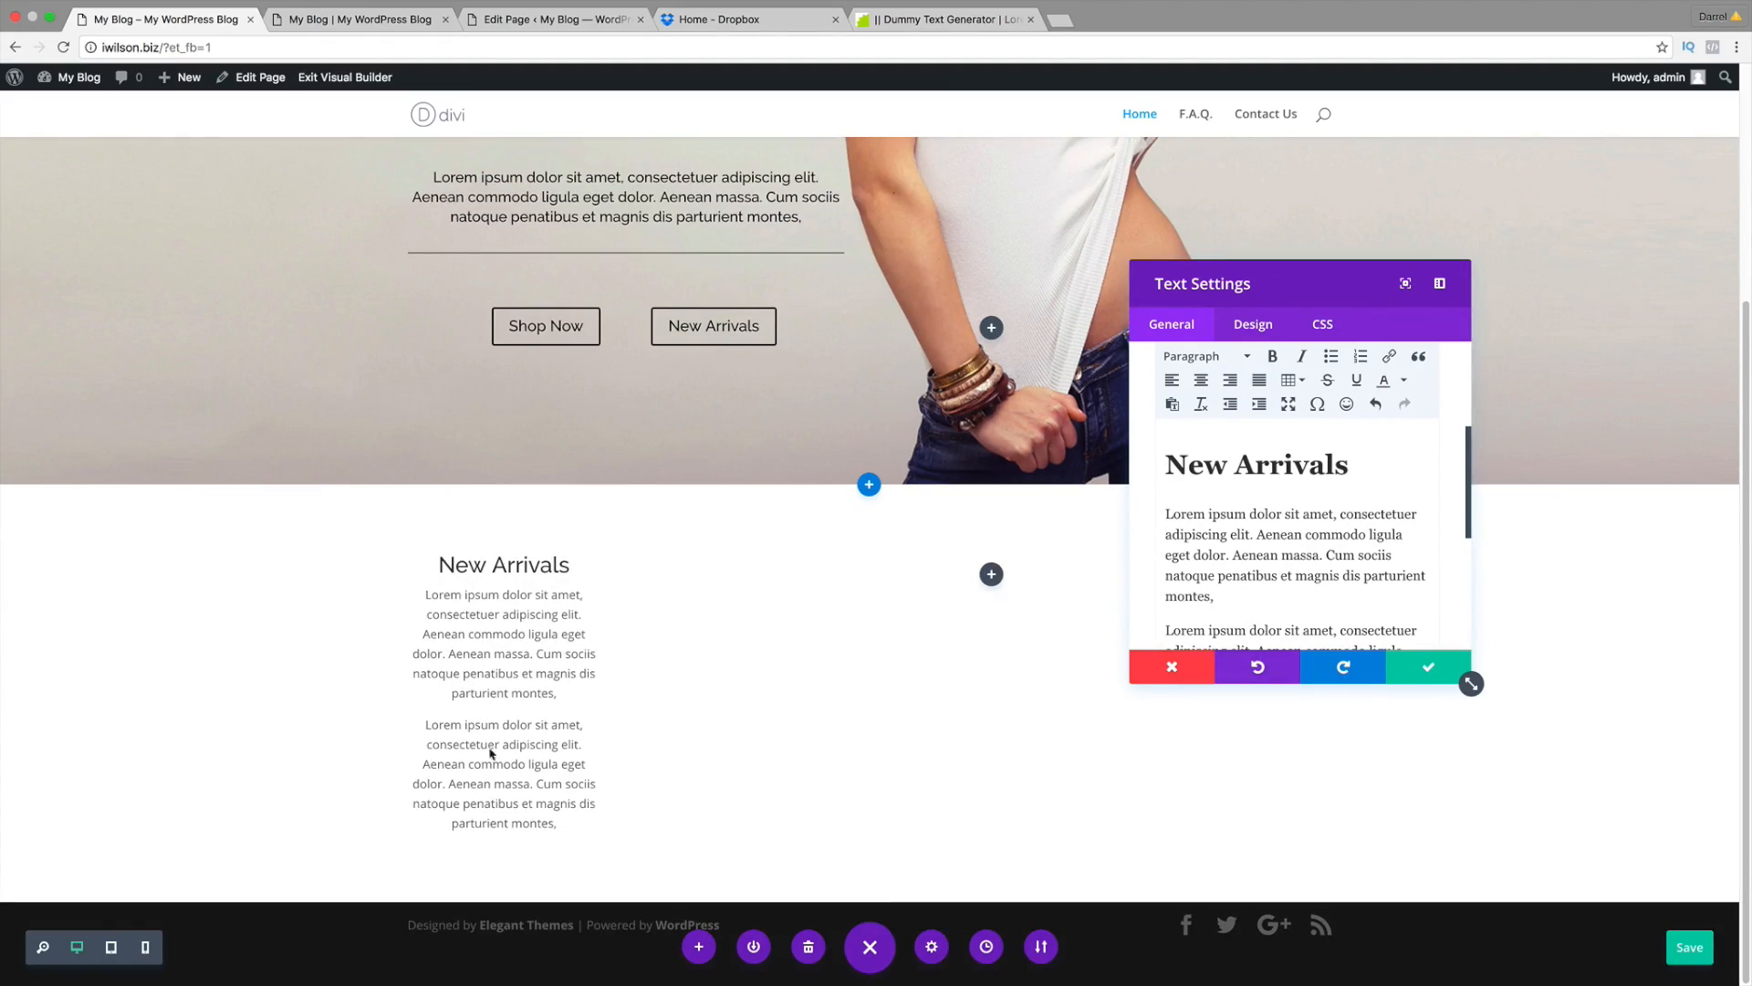
scroll(1252, 582, "down", 2)
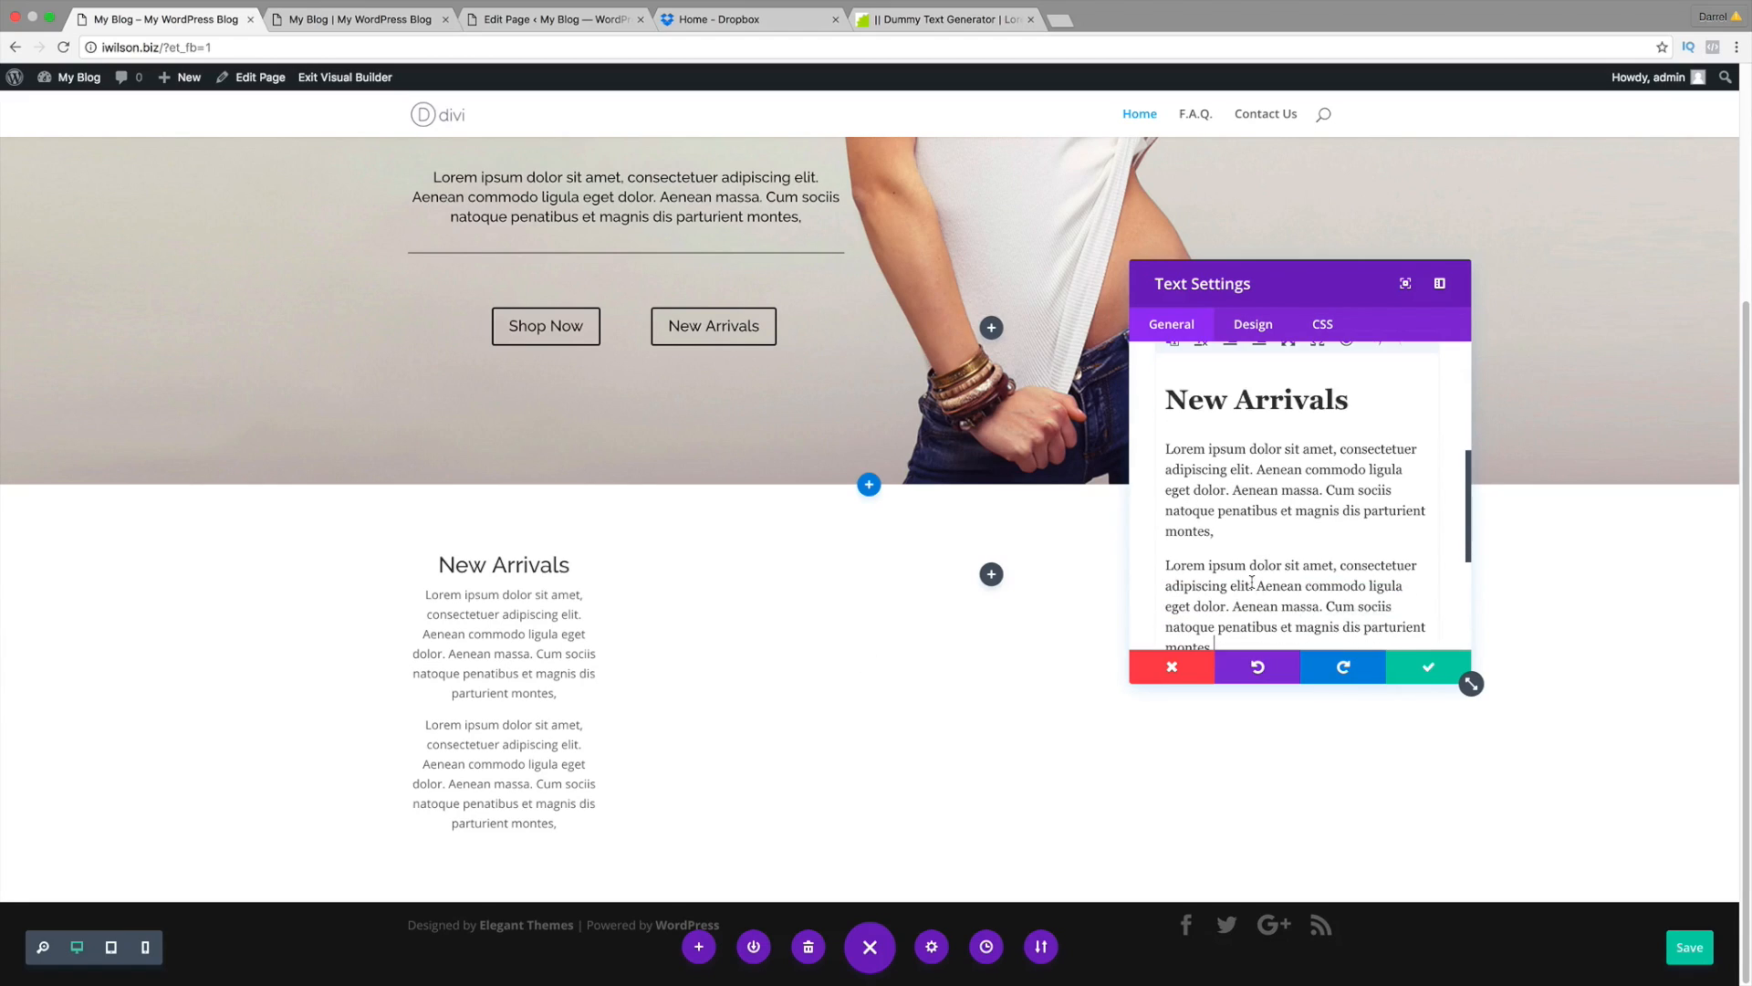
left_click_drag(1214, 645, 1148, 567)
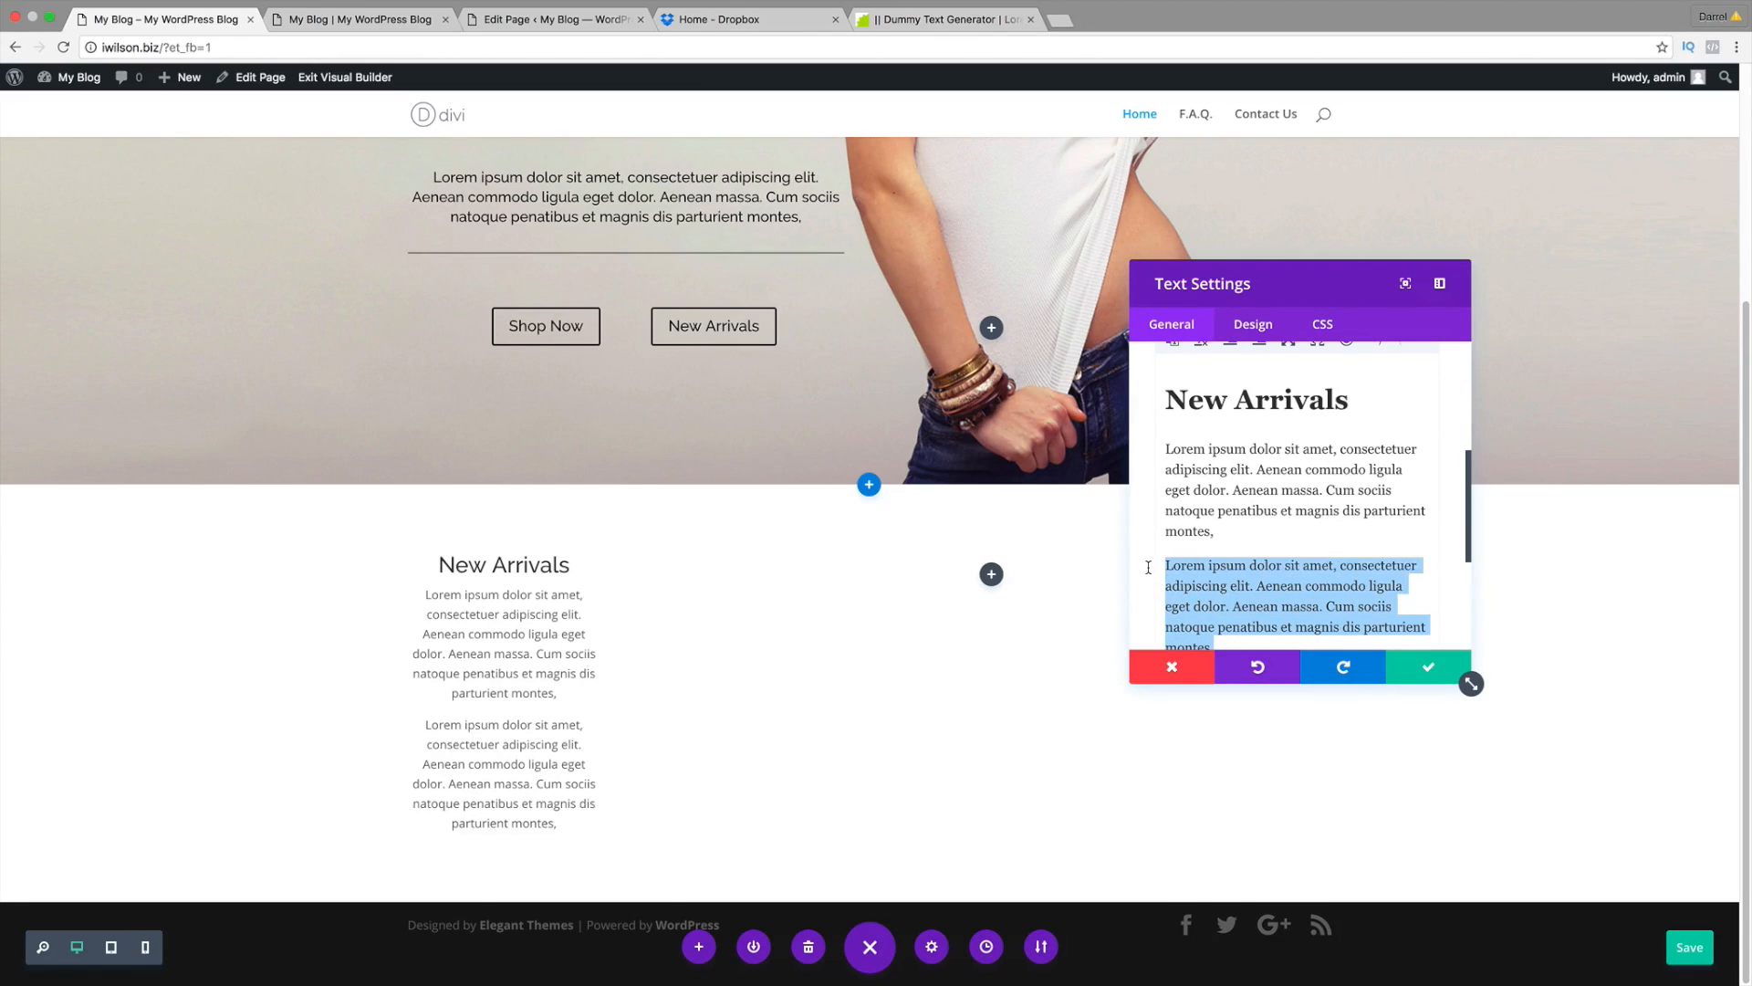
key("BackSpace")
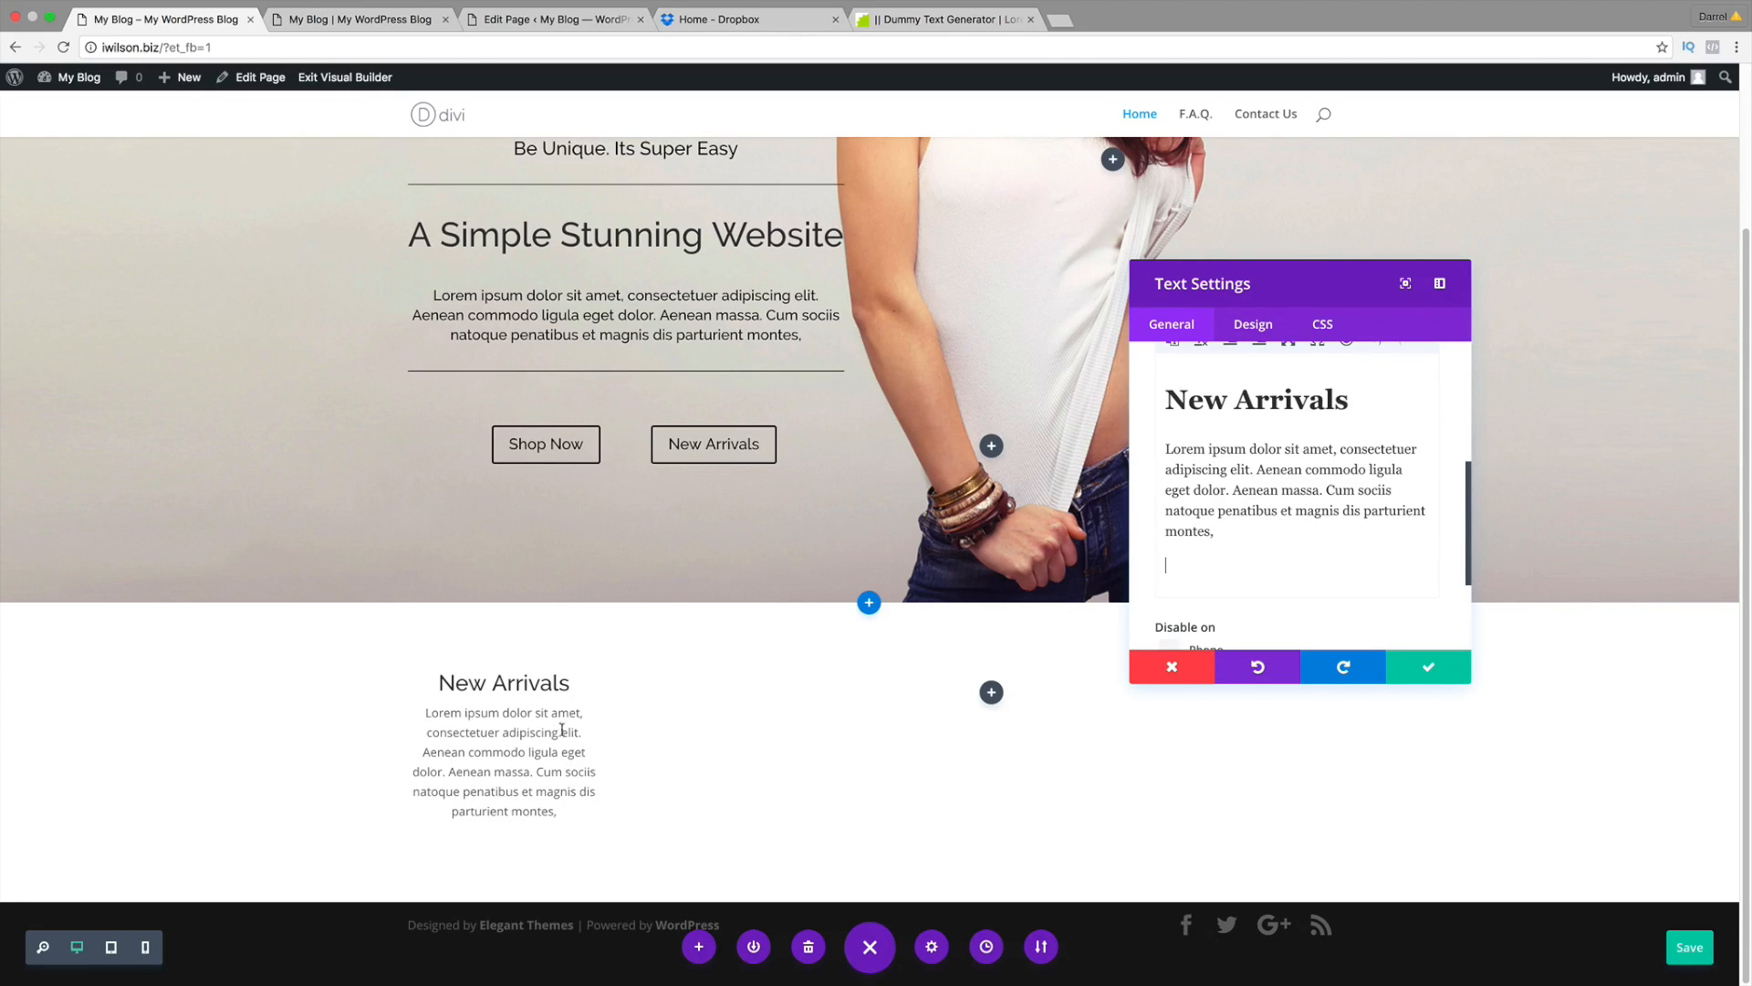
Step: Style the body text as black Raleway at 15px
left_click(1248, 328)
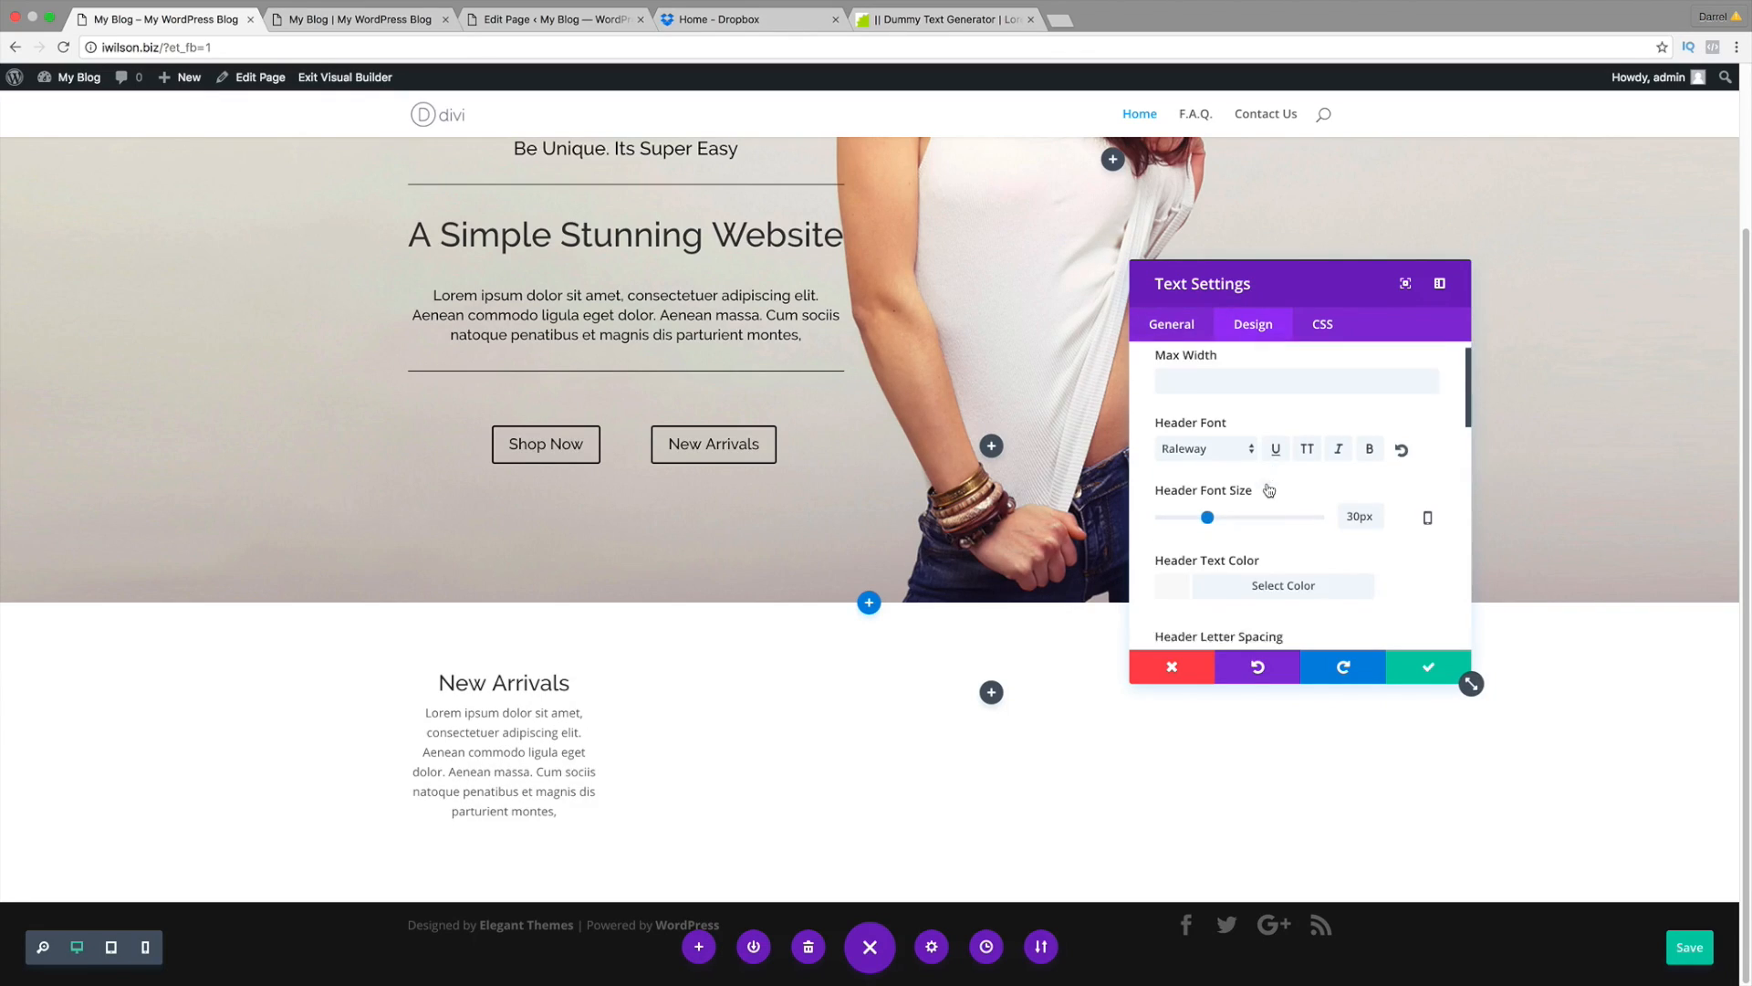
scroll(1269, 490, "down", 5)
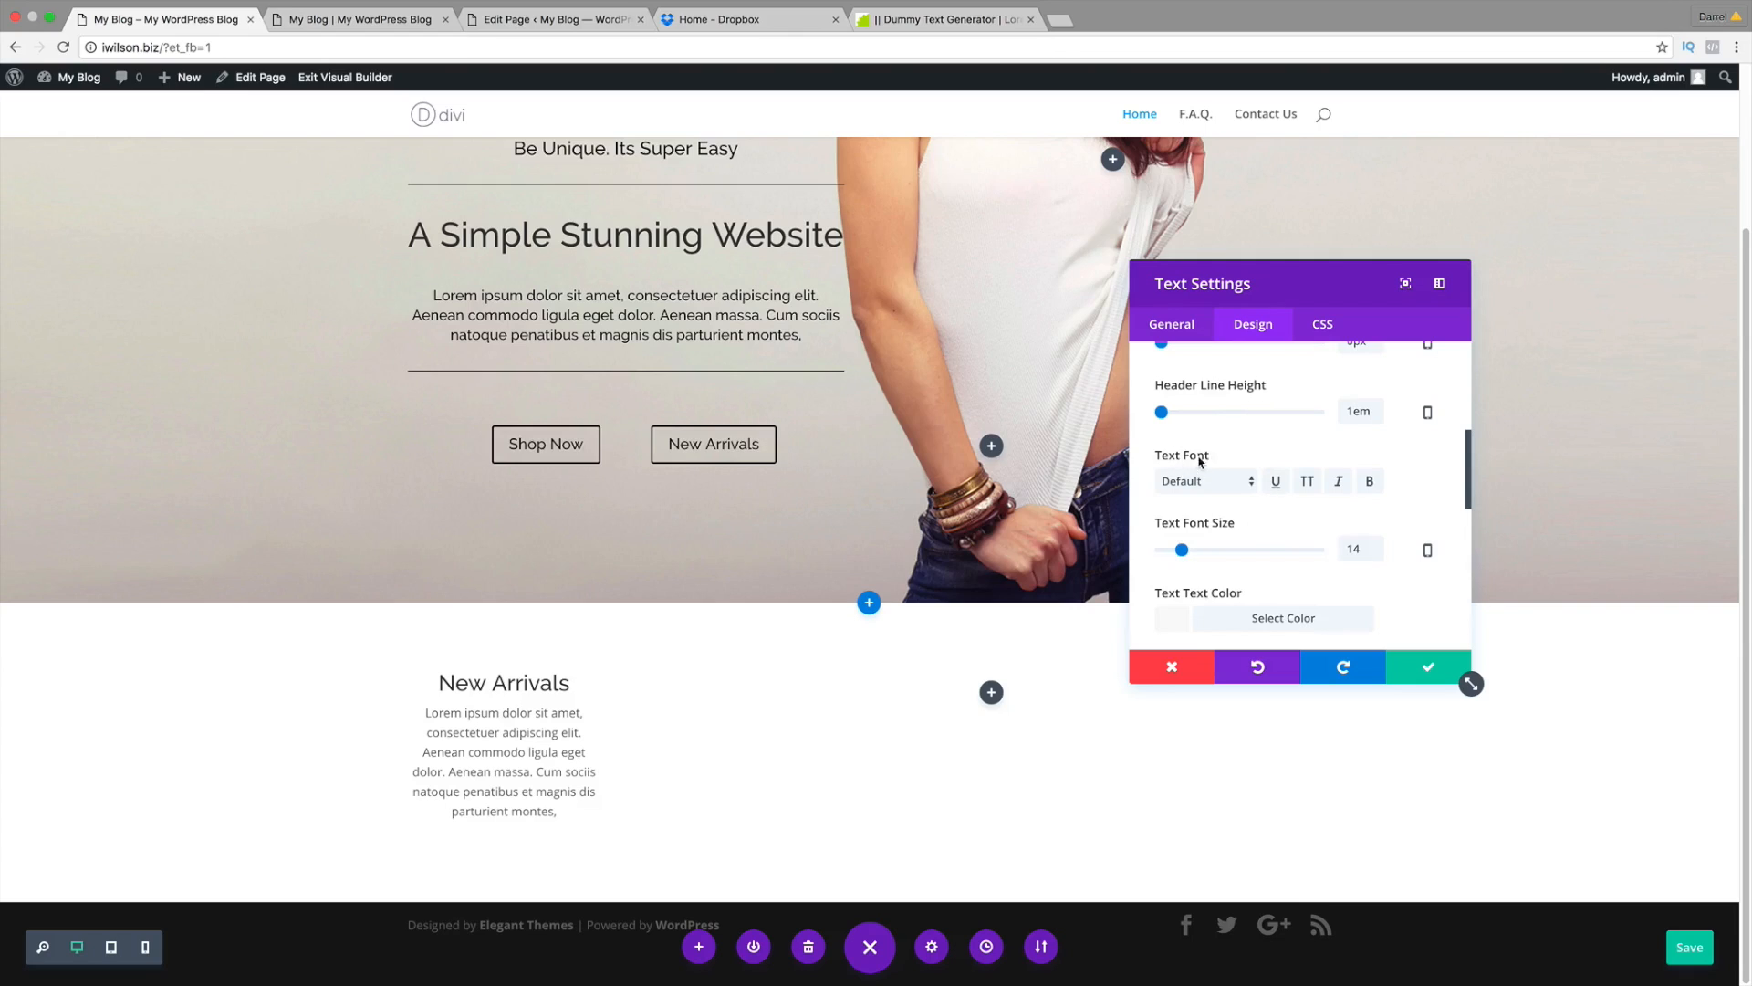
left_click(1211, 480)
scroll(1206, 792, "down", 4)
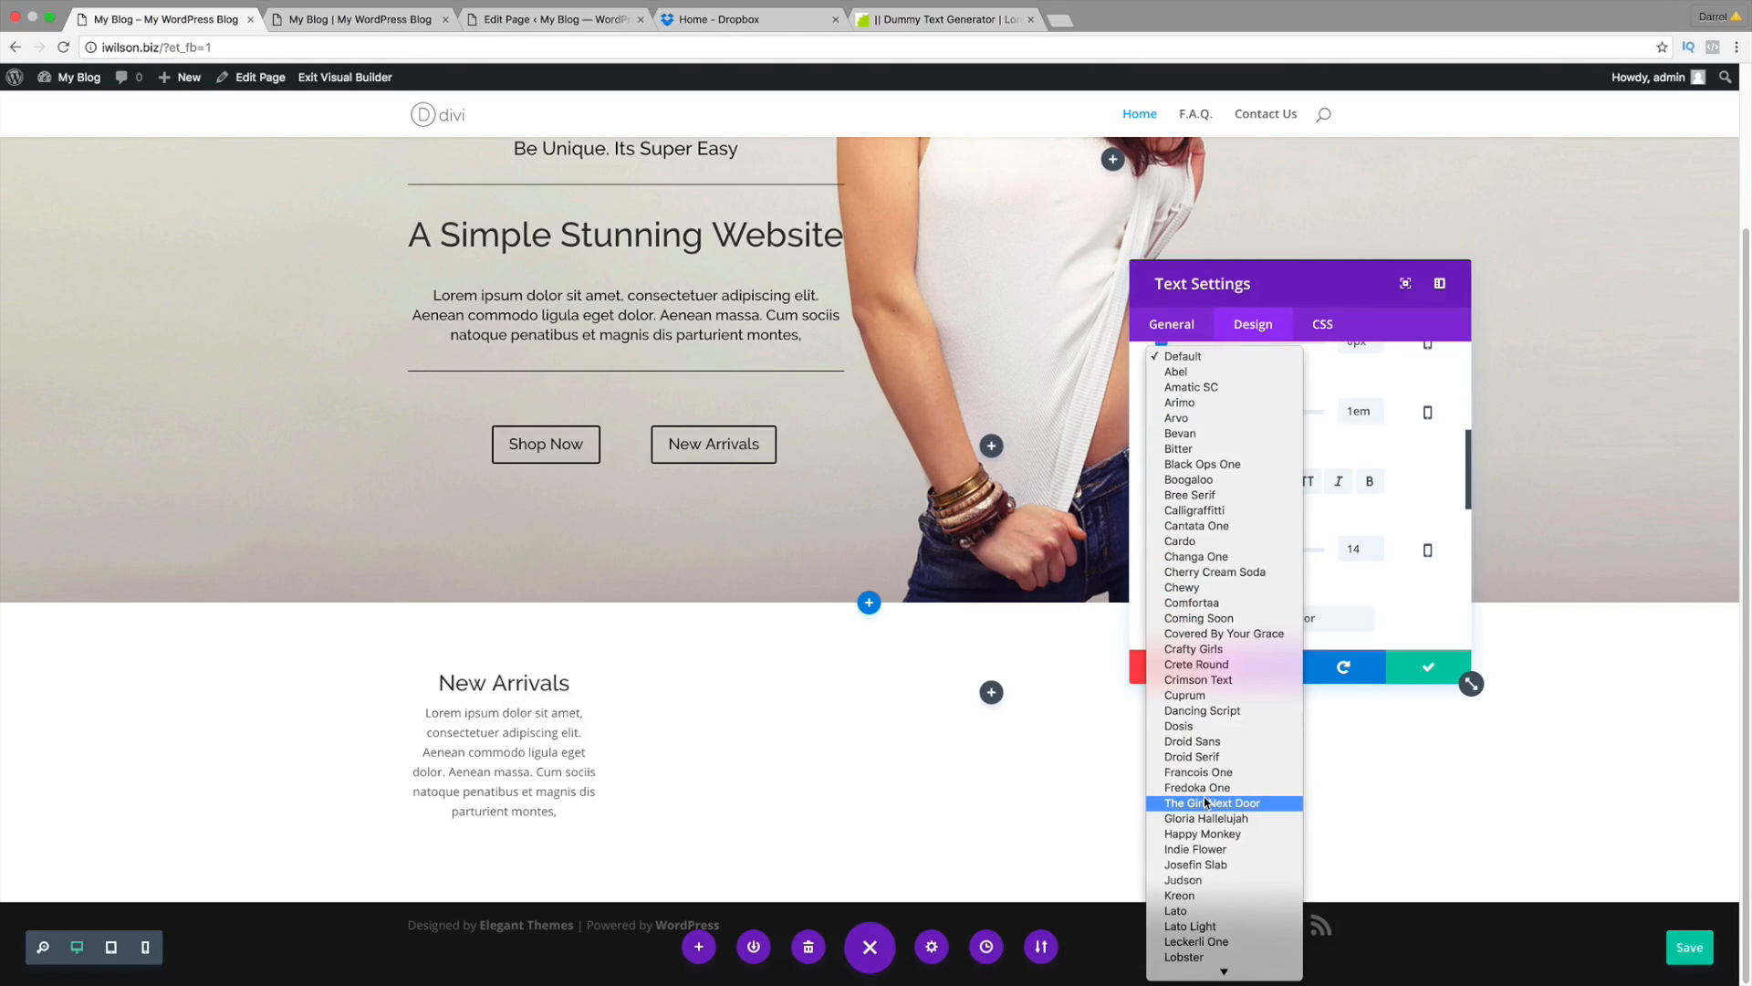
scroll(1206, 791, "down", 5)
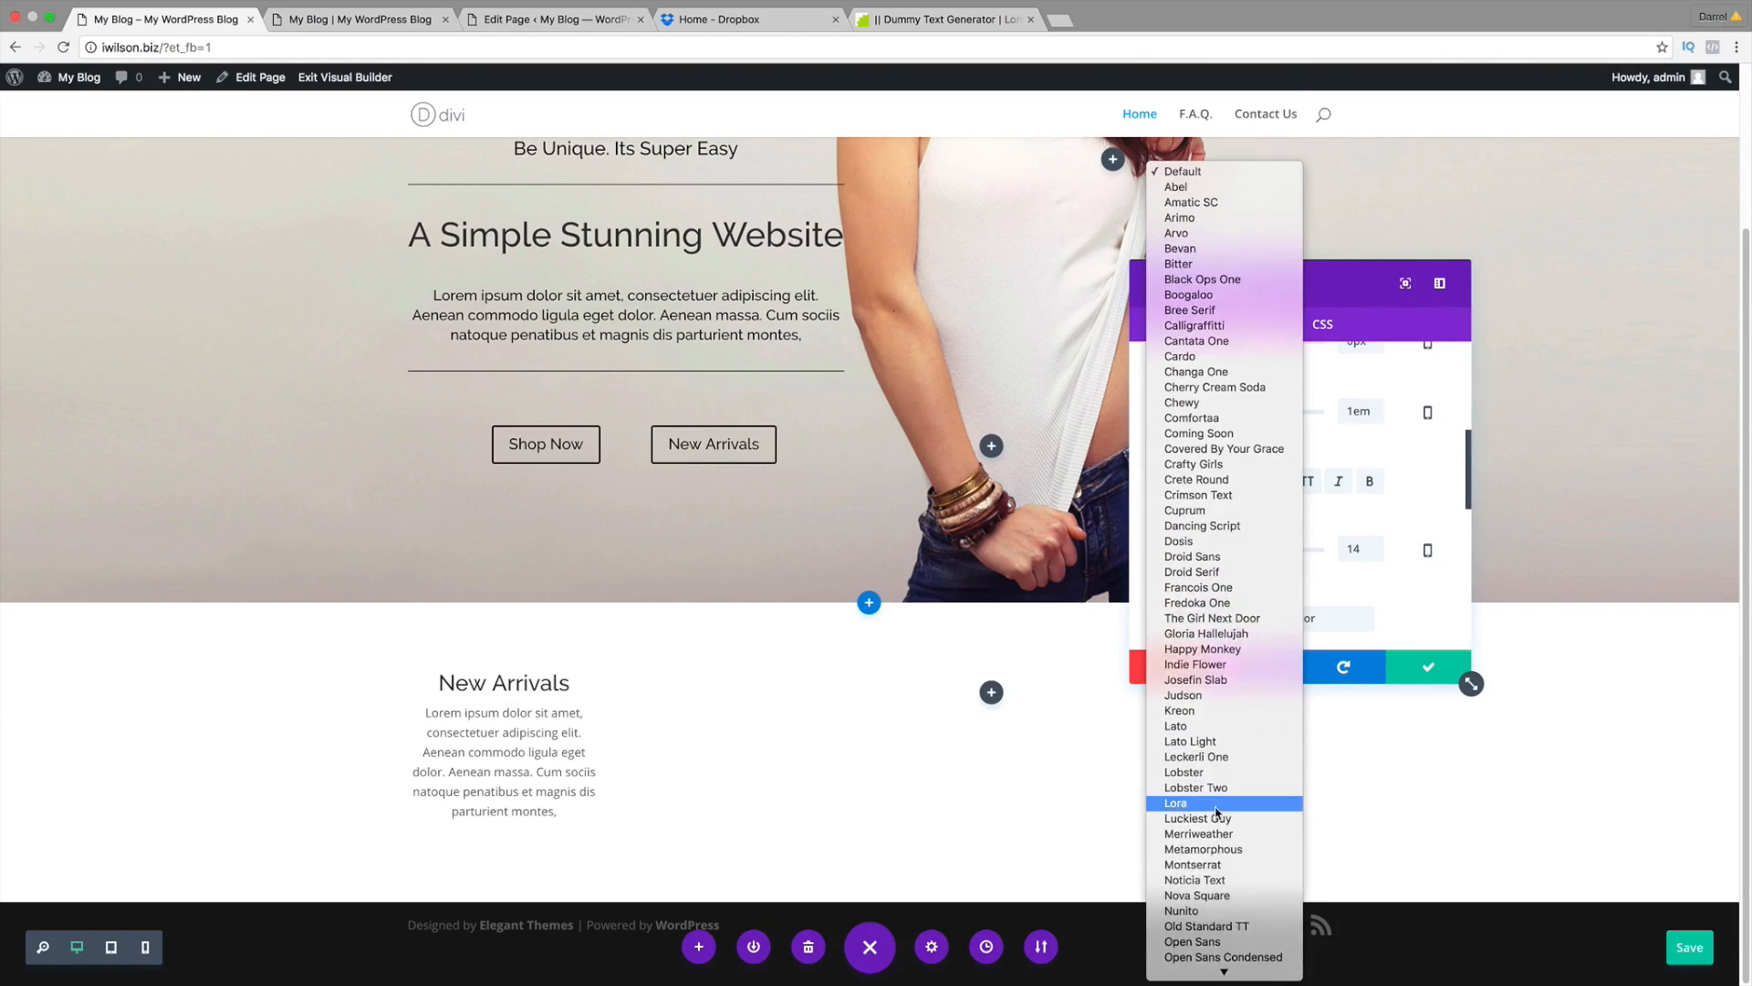
scroll(1216, 812, "down", 5)
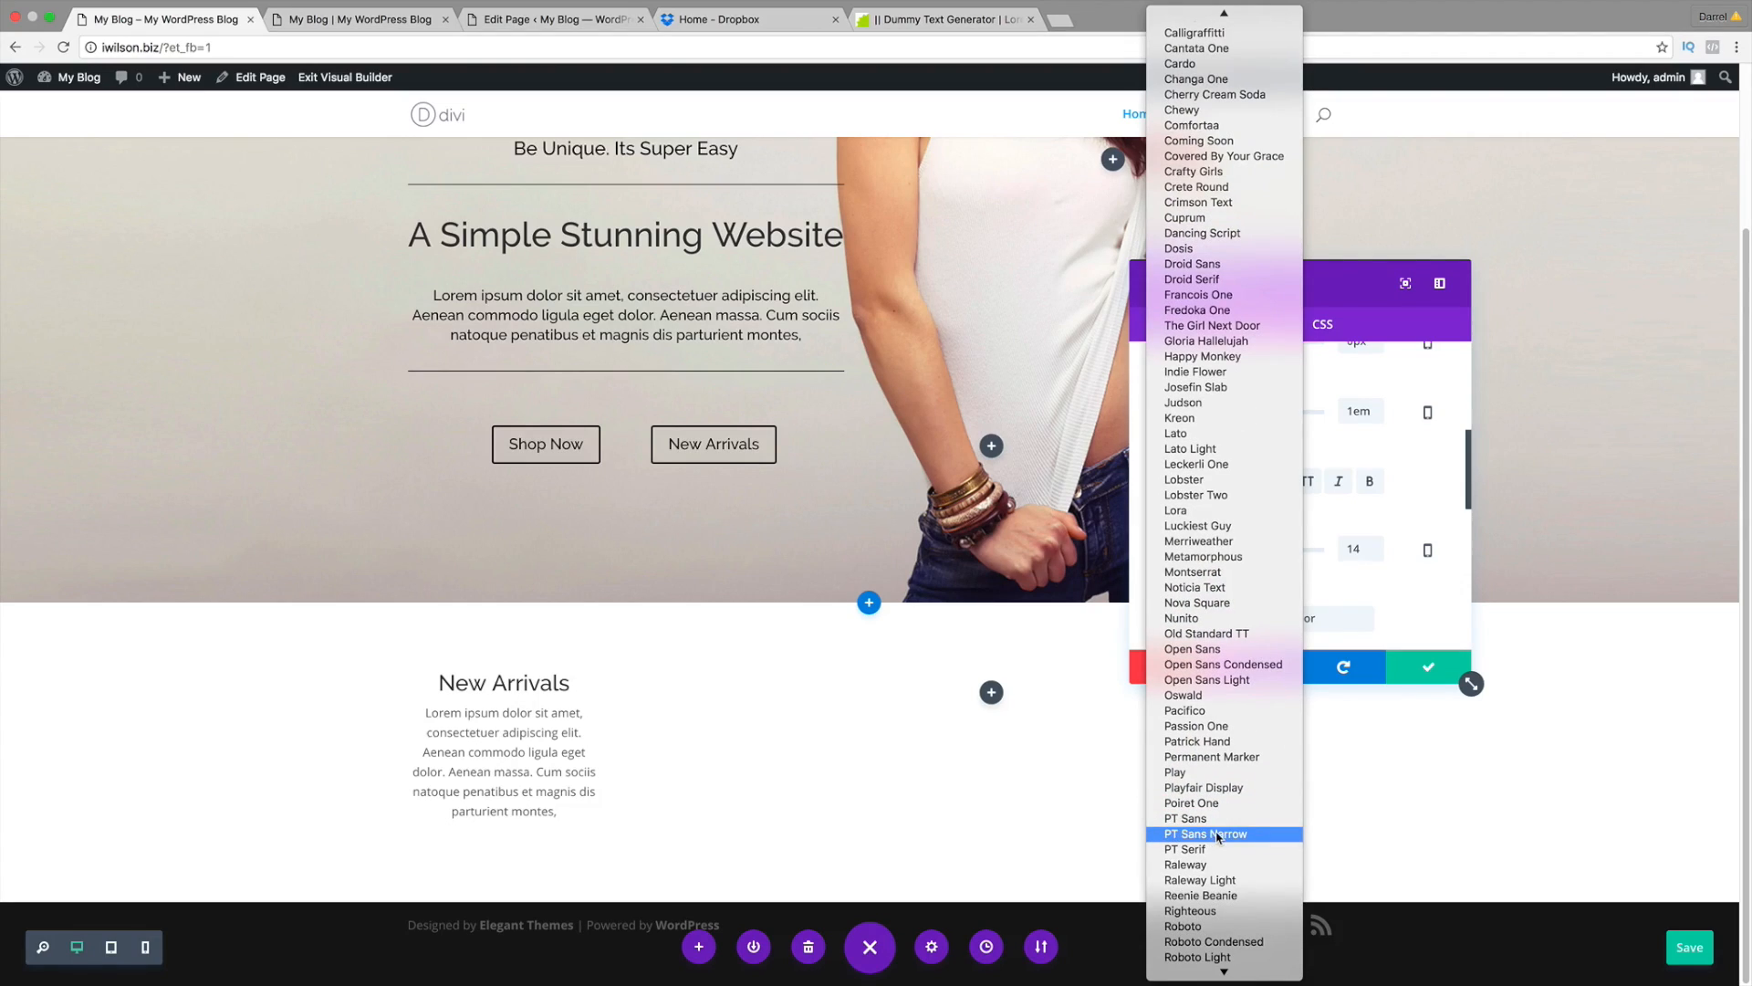
left_click(1217, 865)
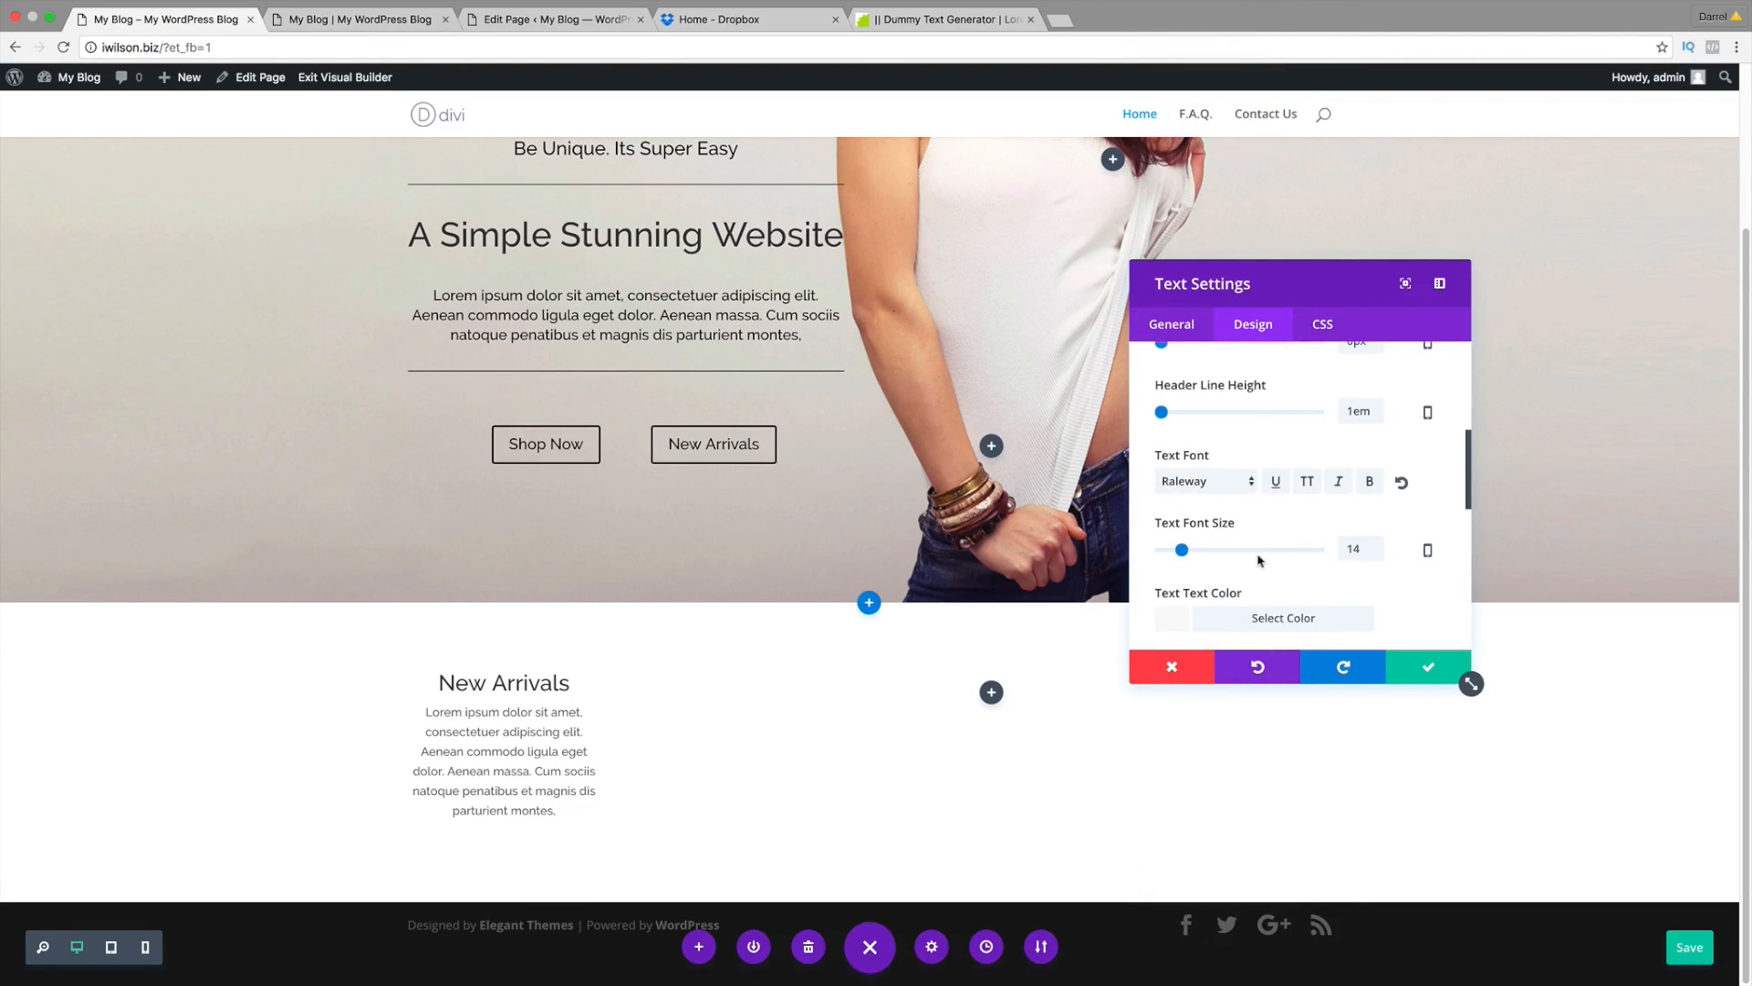
left_click_drag(1182, 551, 1182, 550)
scroll(1186, 547, "down", 3)
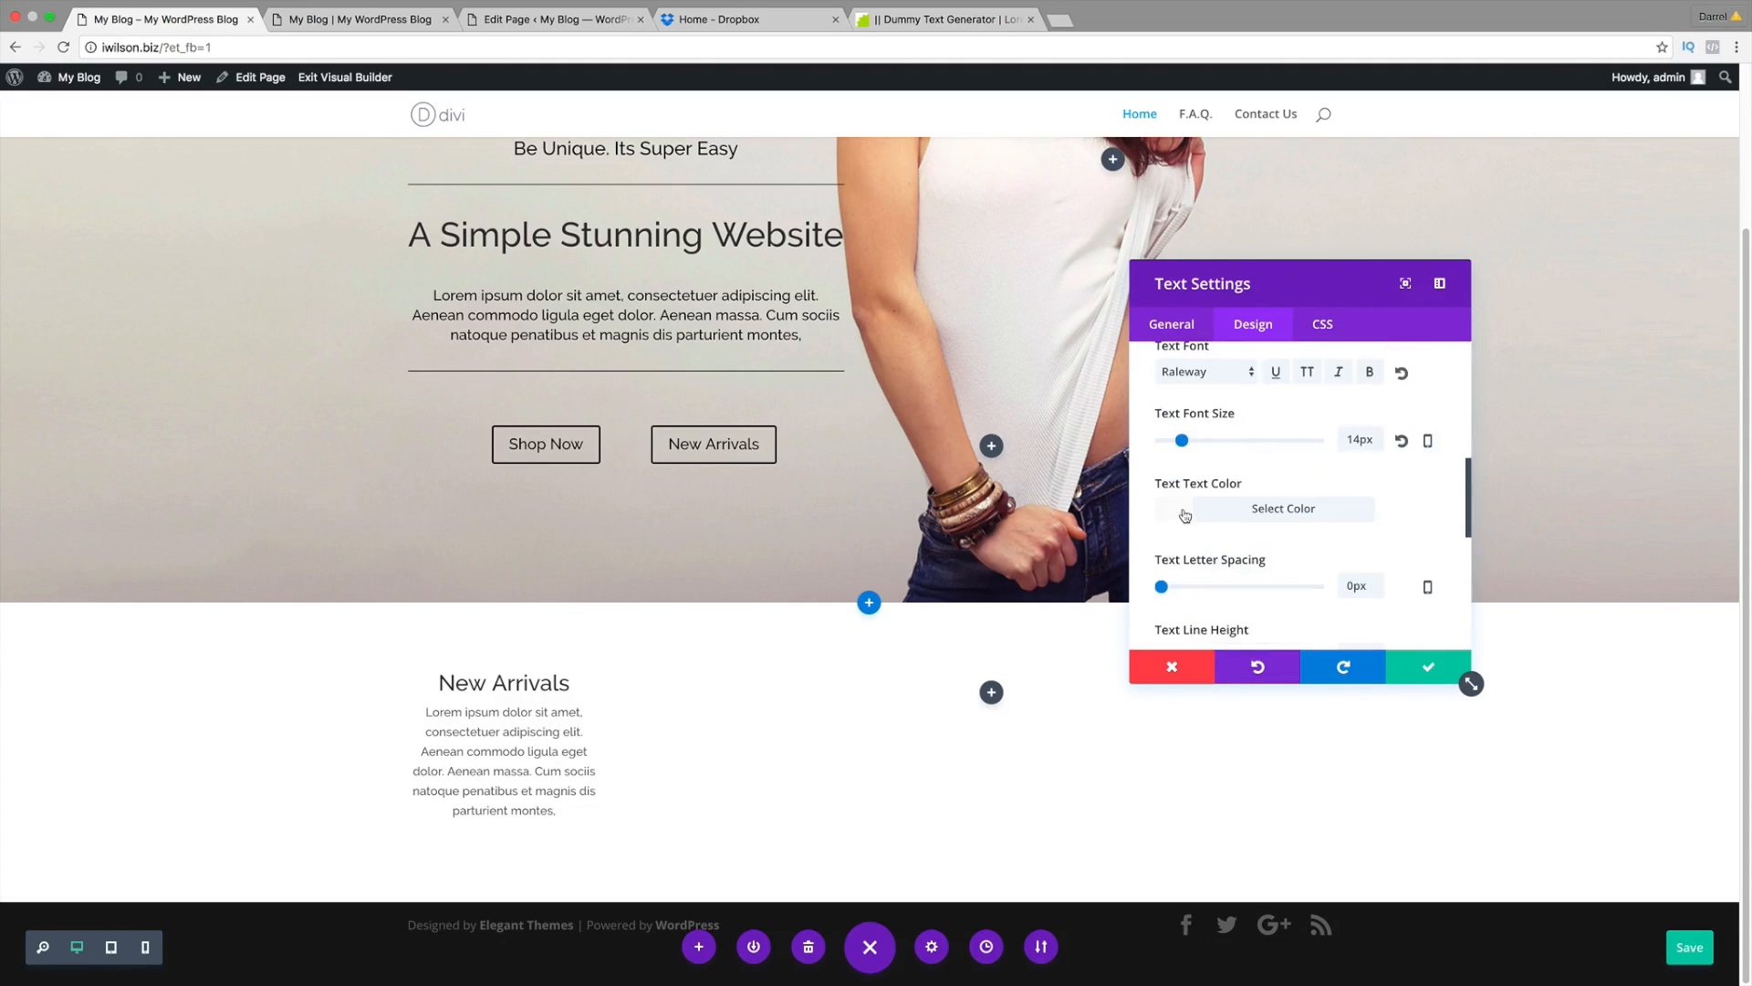
left_click(1186, 511)
scroll(1239, 545, "down", 3)
left_click(1171, 620)
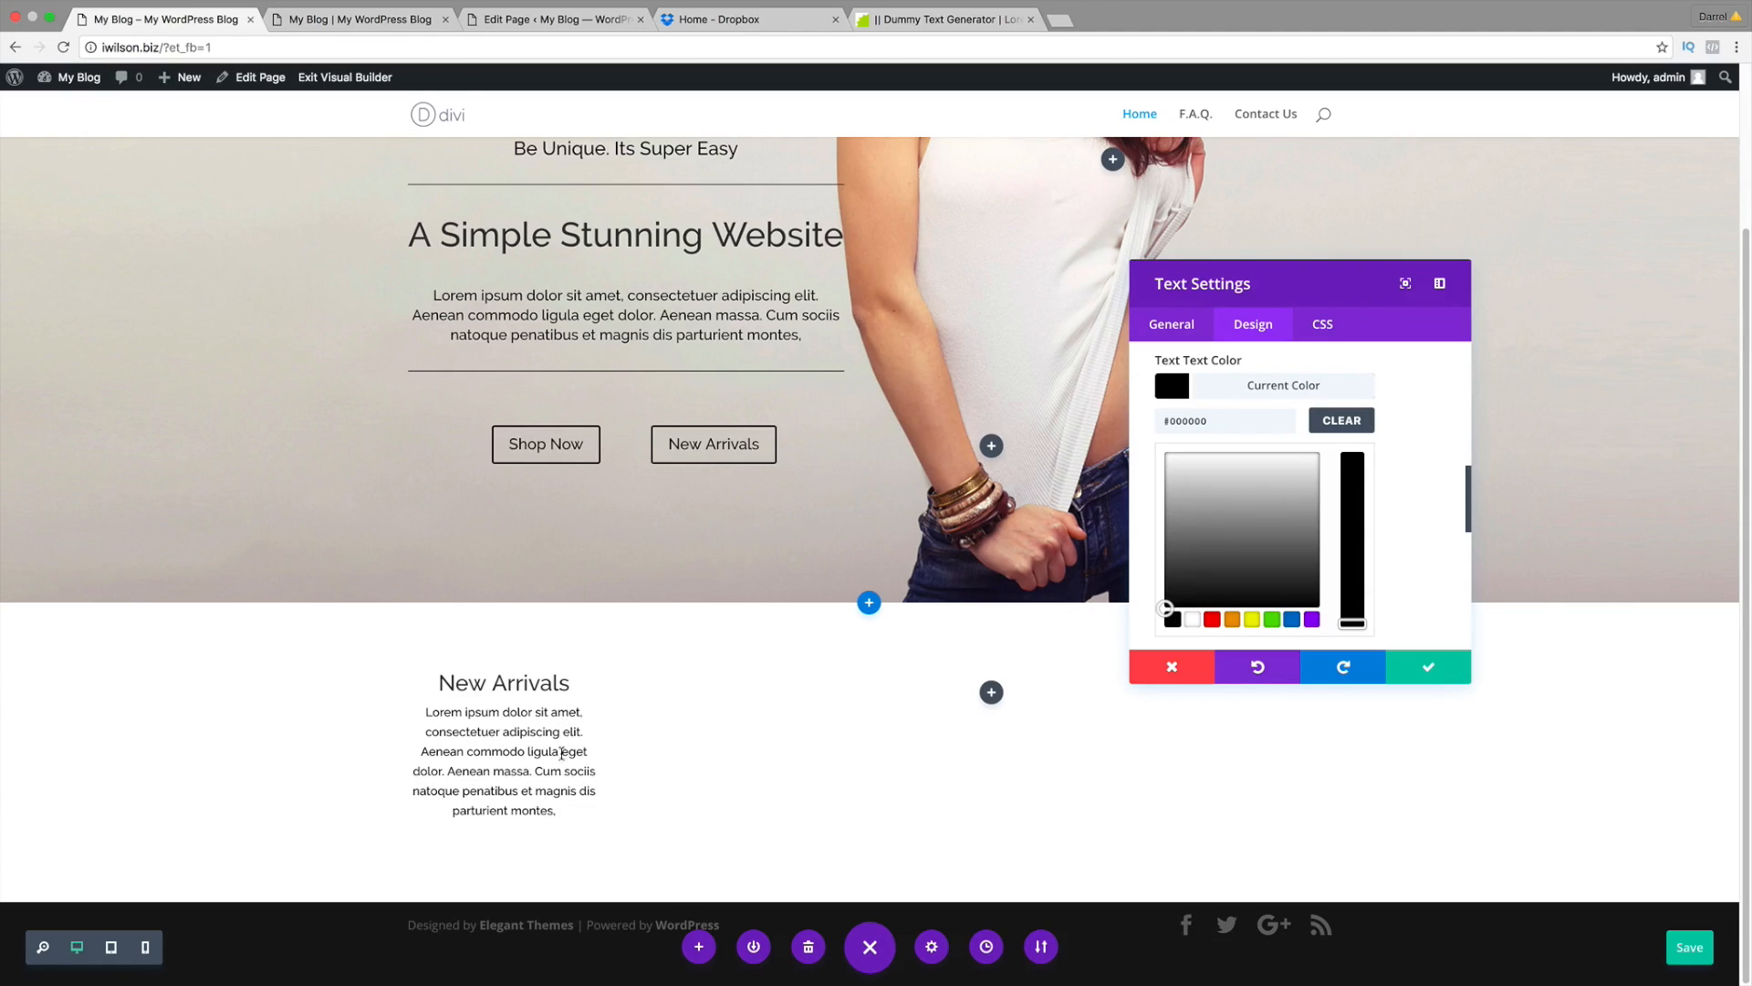
Step: Add a blank line between the New Arrivals heading and the paragraph, and save the module
scroll(751, 237, "up", 1)
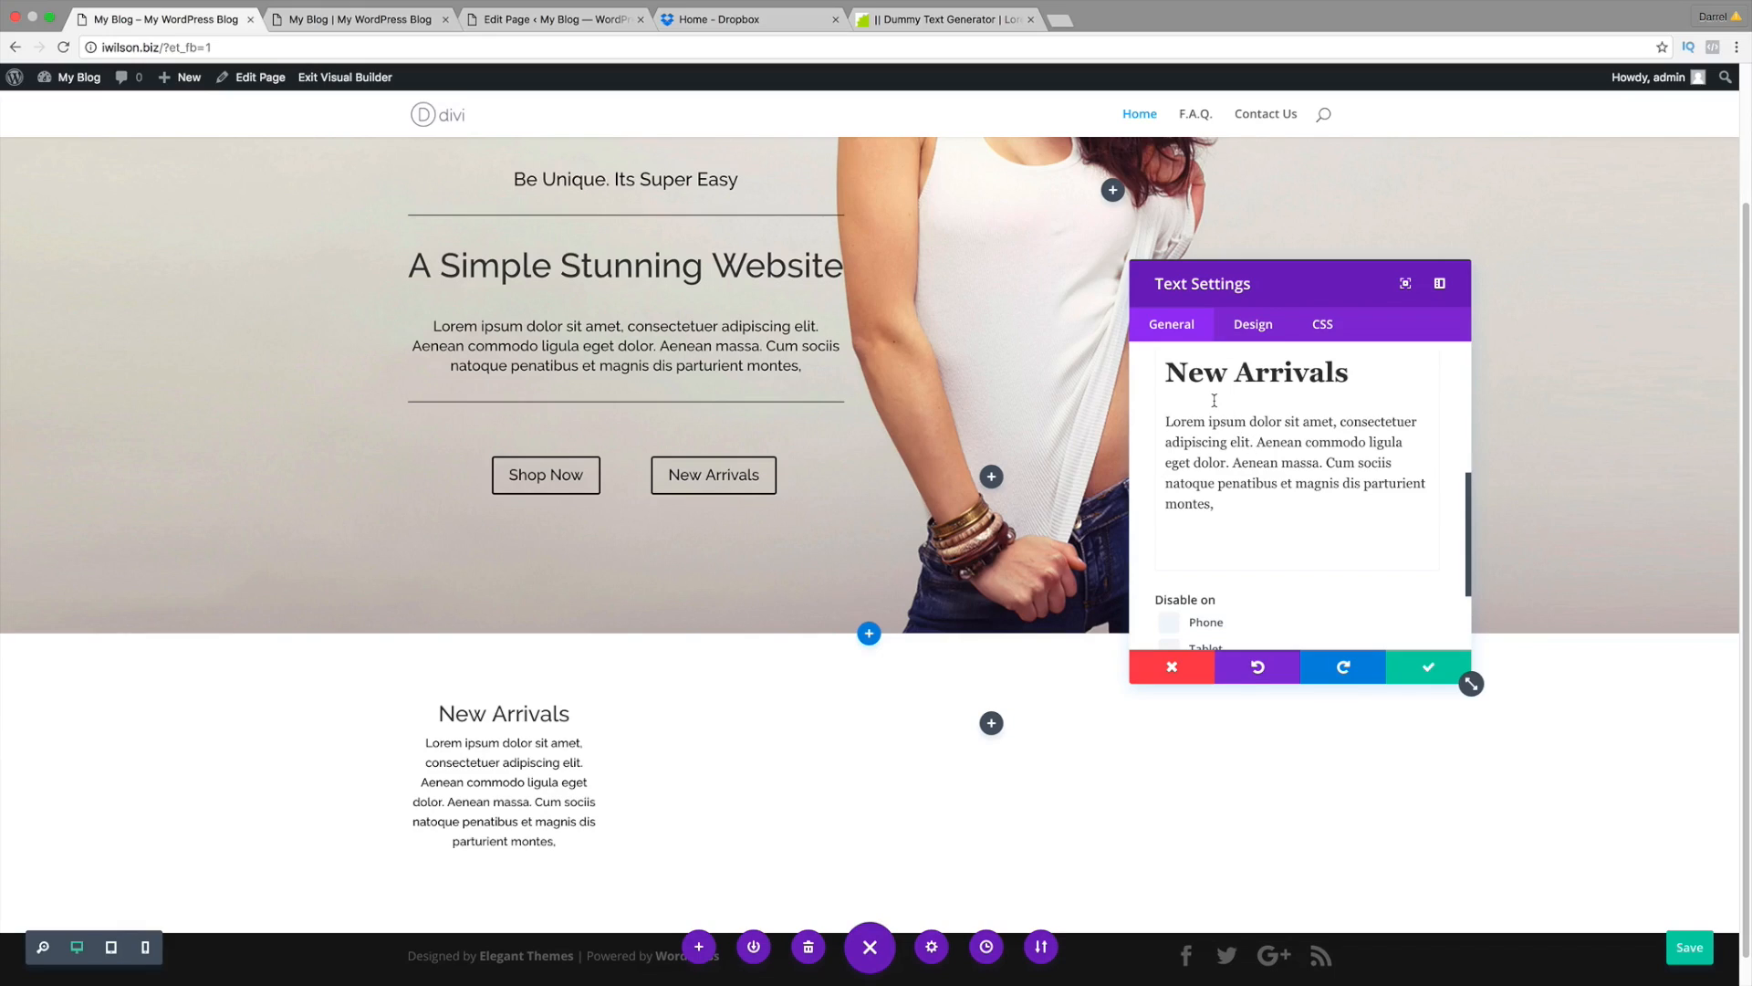
left_click(1213, 400)
key("Return")
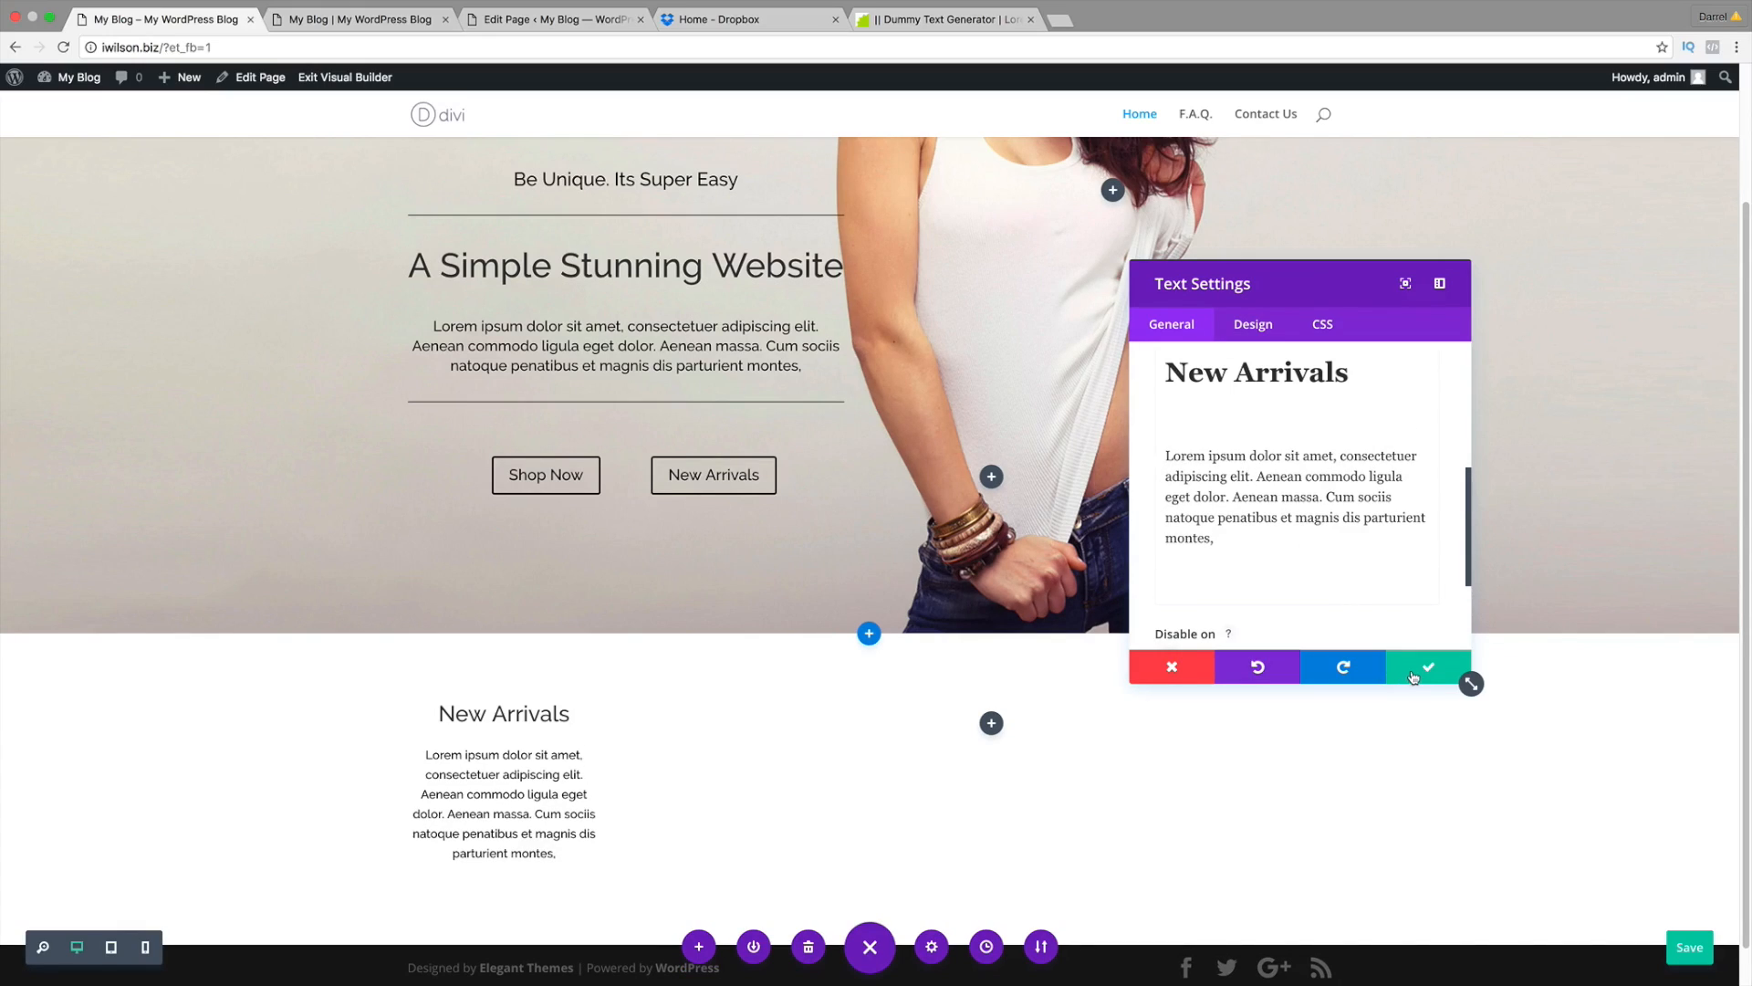
left_click(1420, 671)
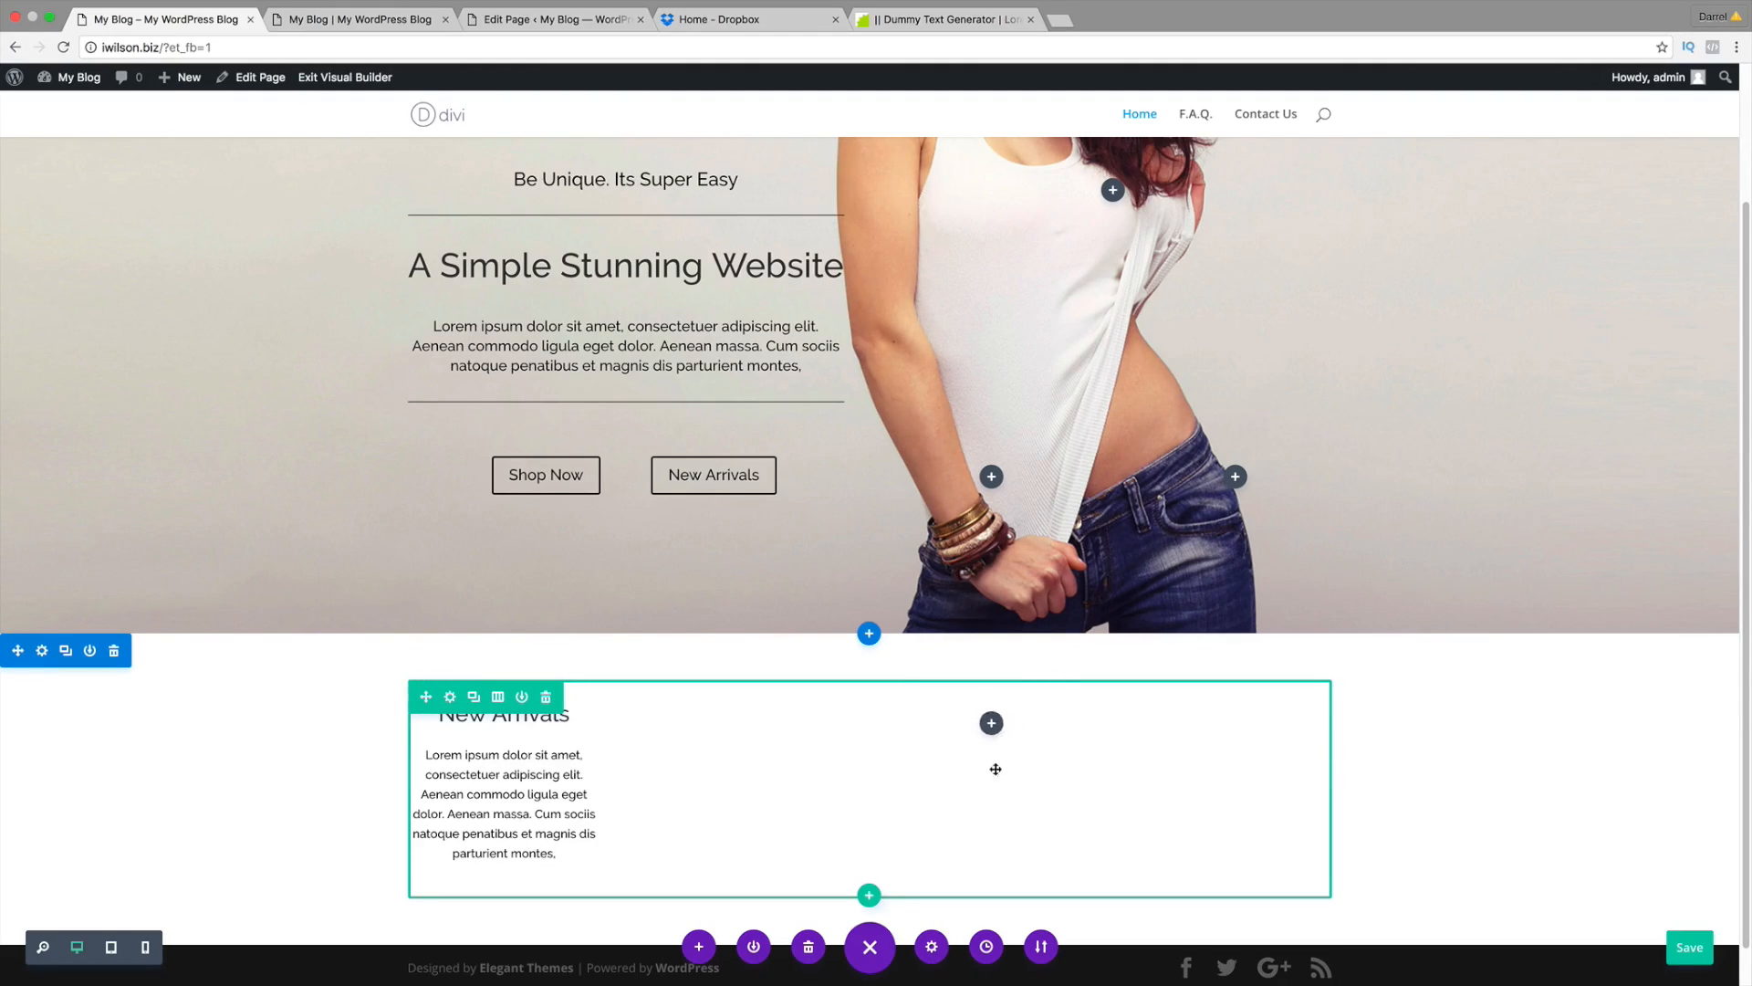
Step: Scroll through the idarrel.net New Arrivals and We Love Our Pants sections for comparison
left_click(363, 19)
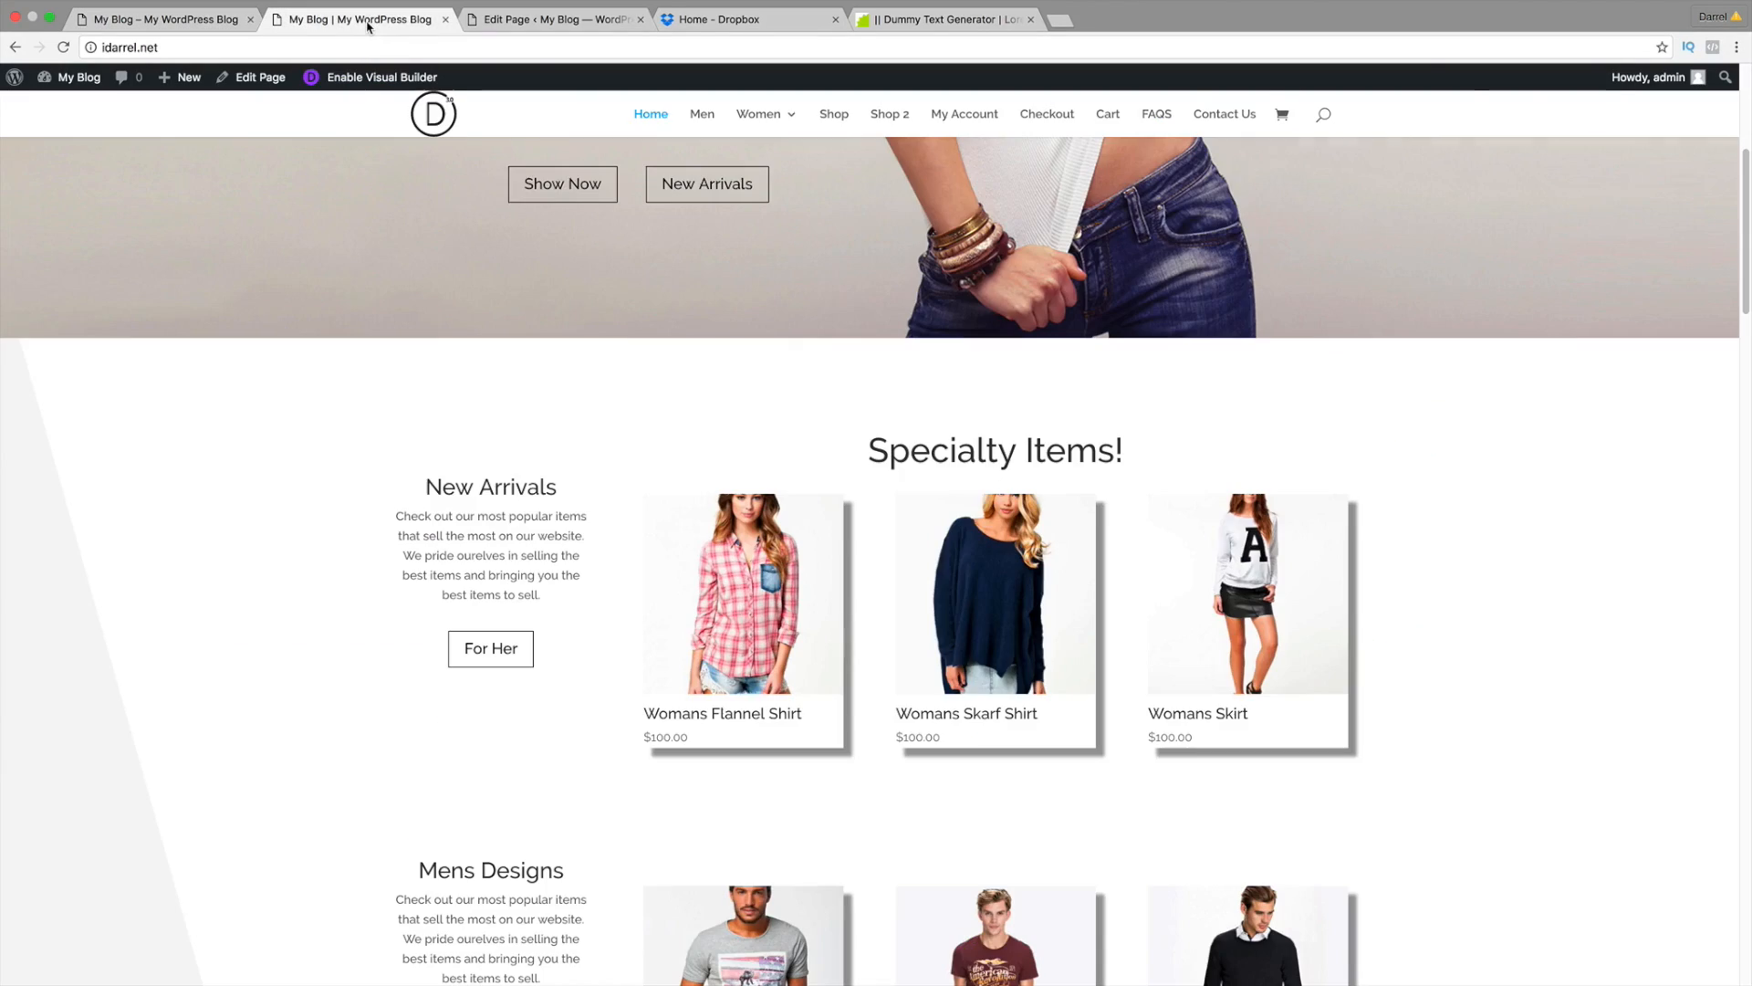
scroll(577, 582, "down", 1)
scroll(575, 393, "down", 6)
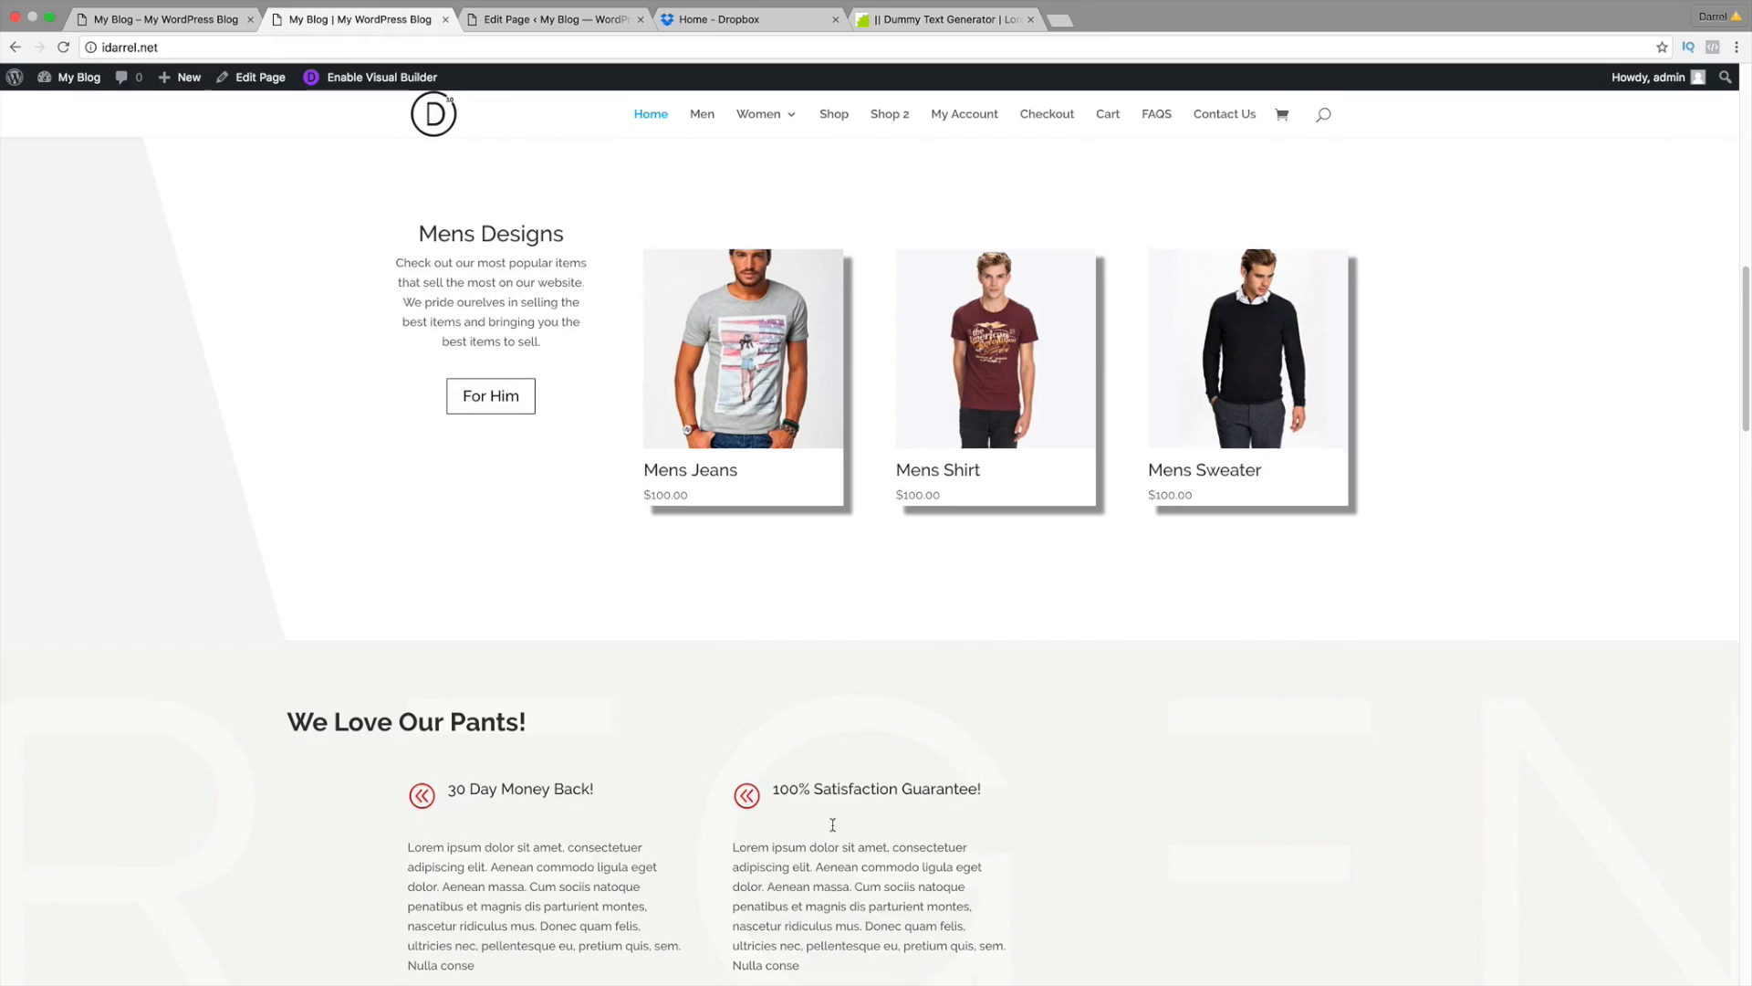
scroll(830, 821, "down", 3)
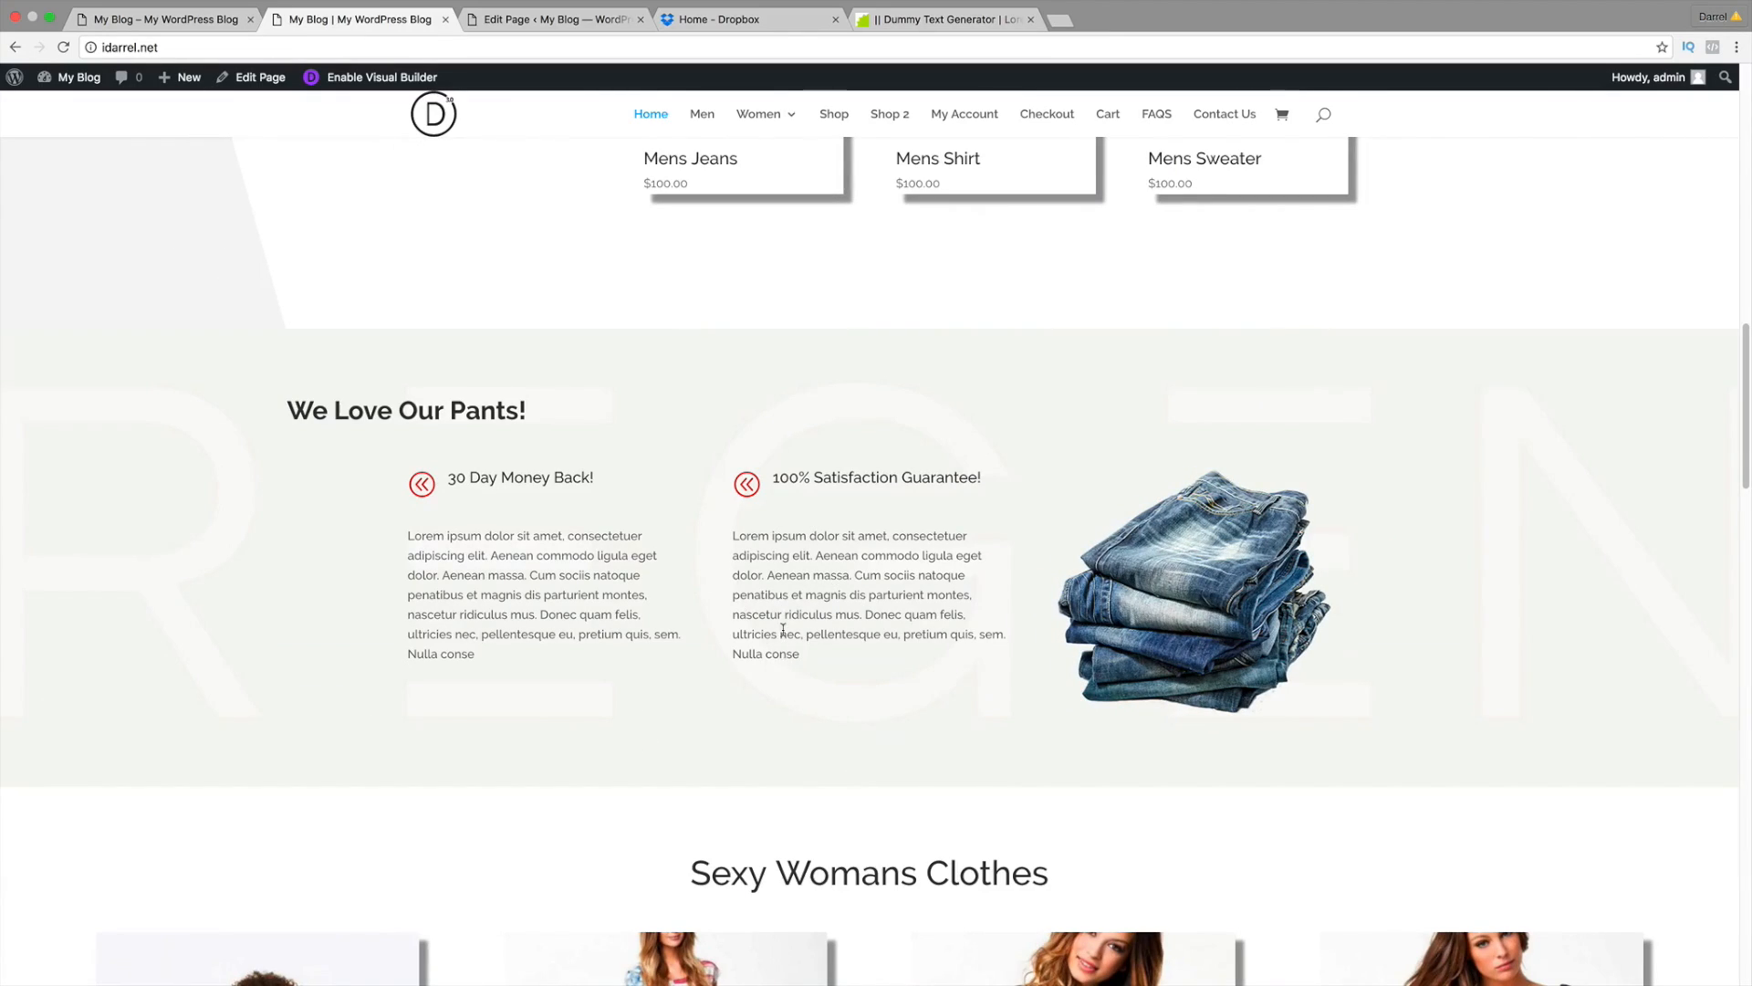
scroll(783, 629, "up", 3)
scroll(783, 632, "up", 3)
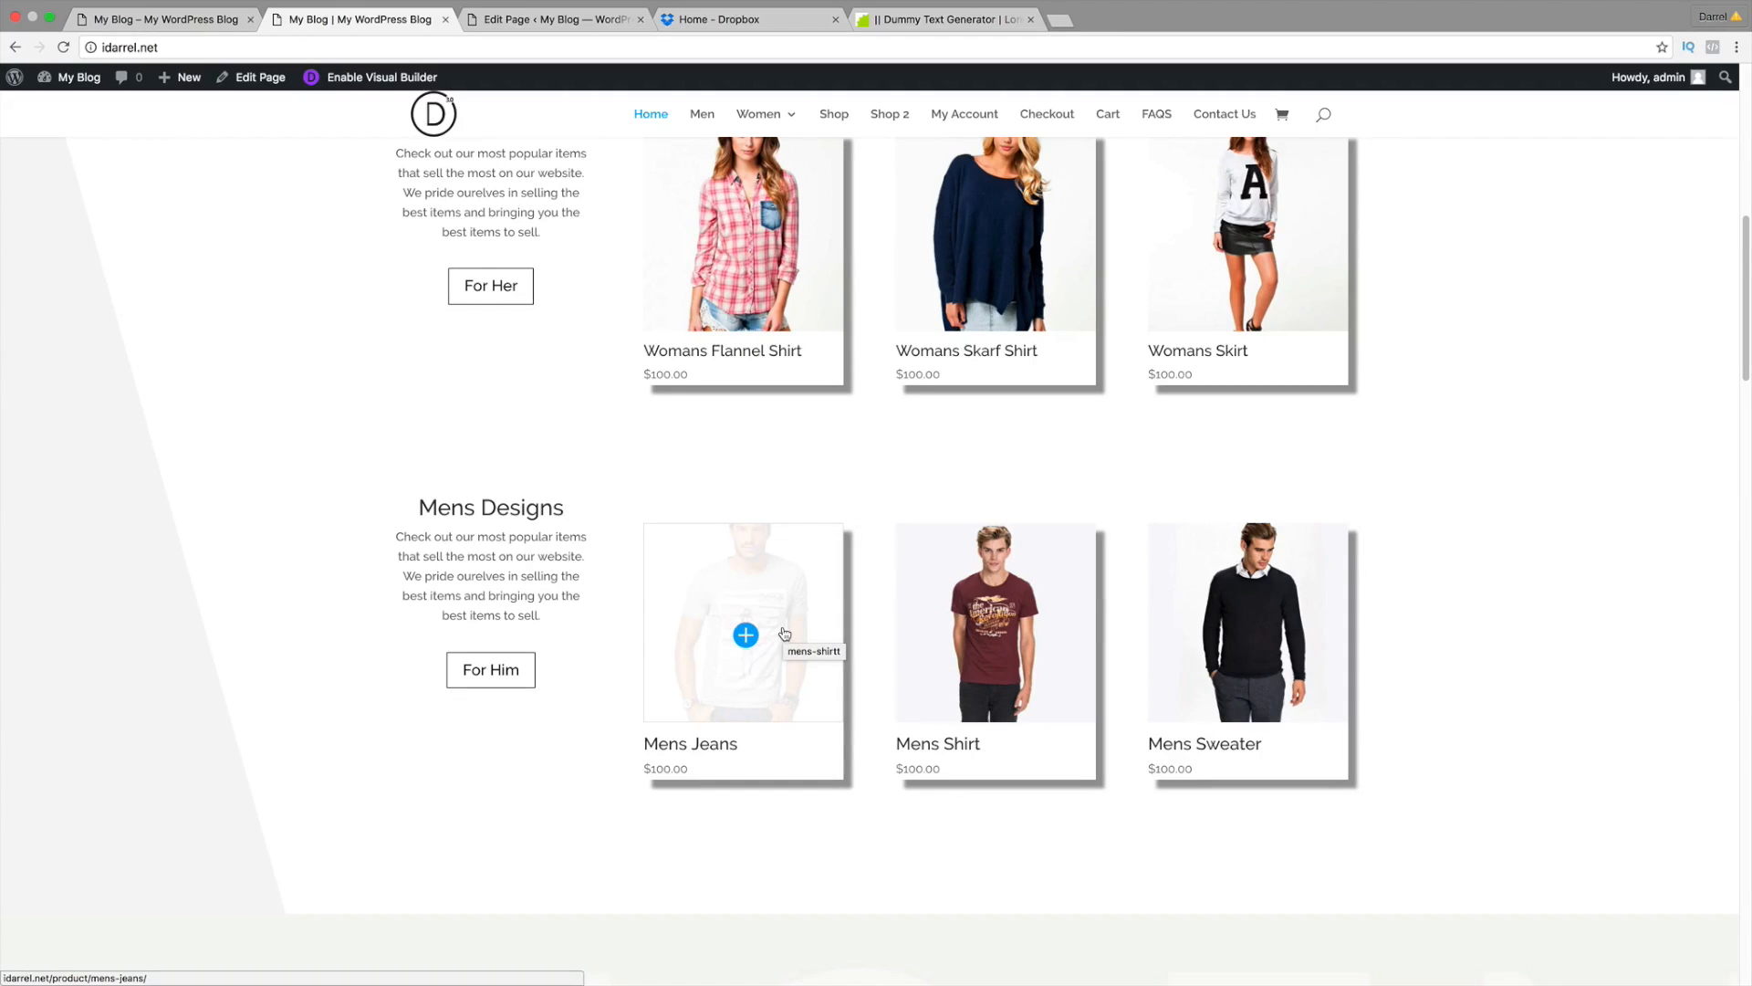
scroll(783, 634, "up", 1)
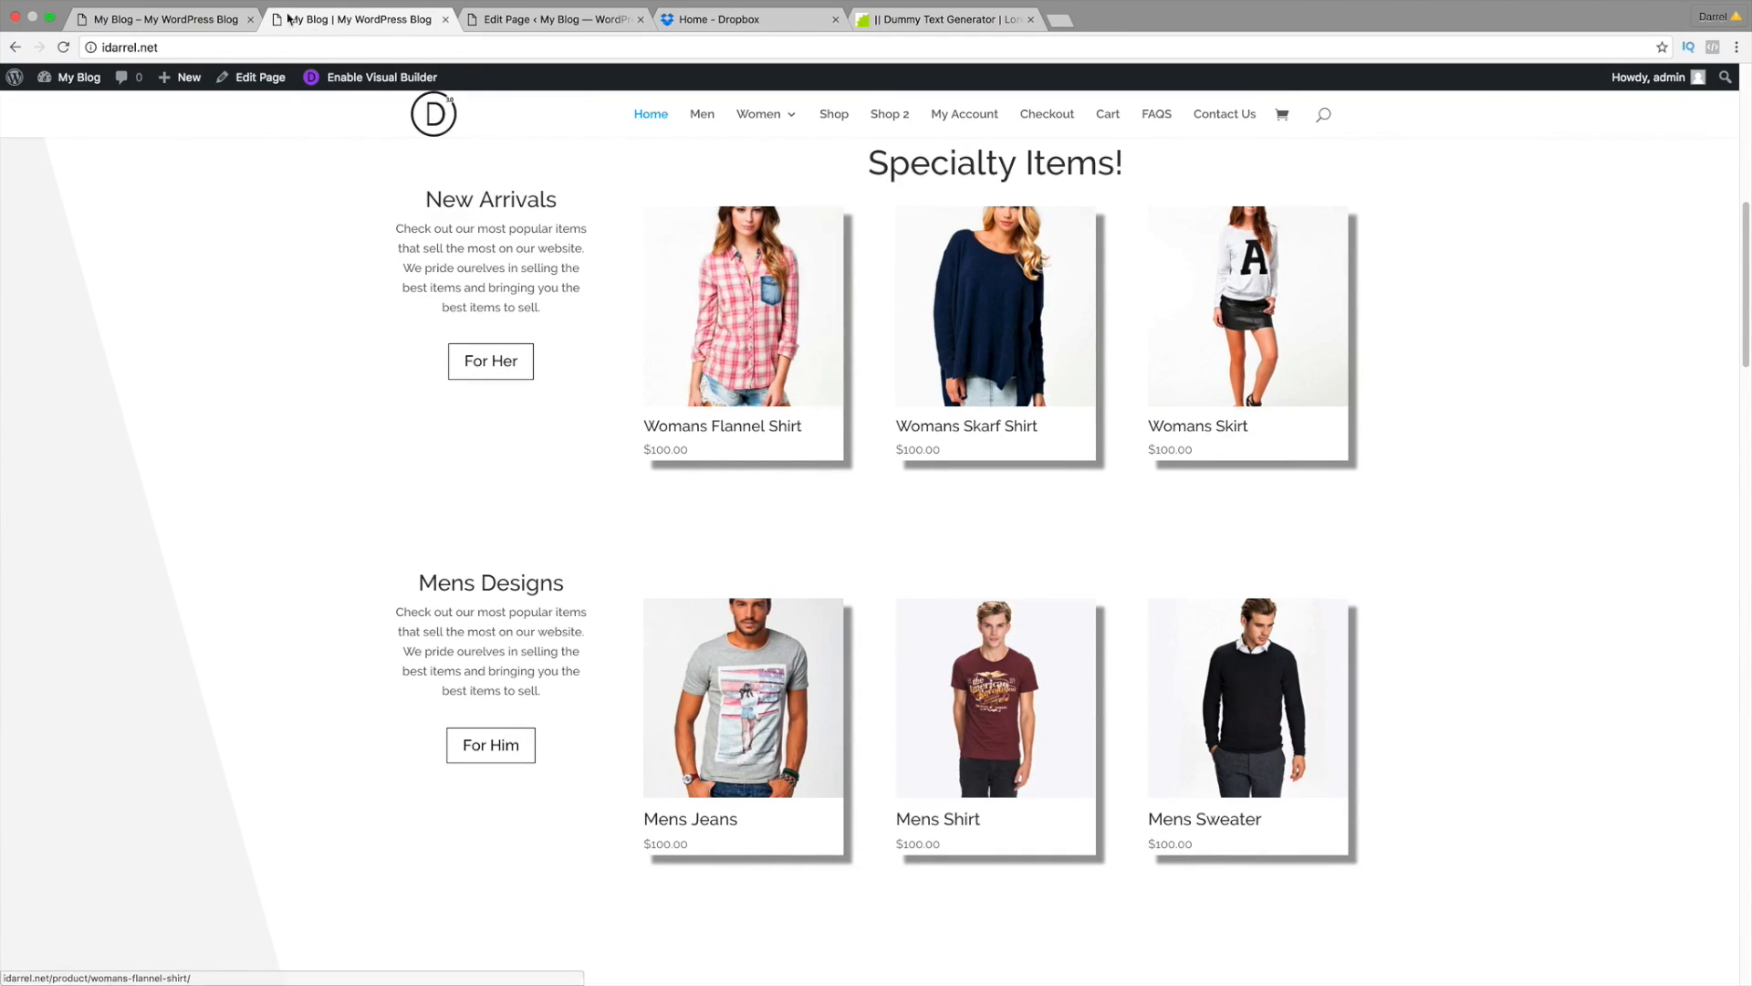
left_click(182, 19)
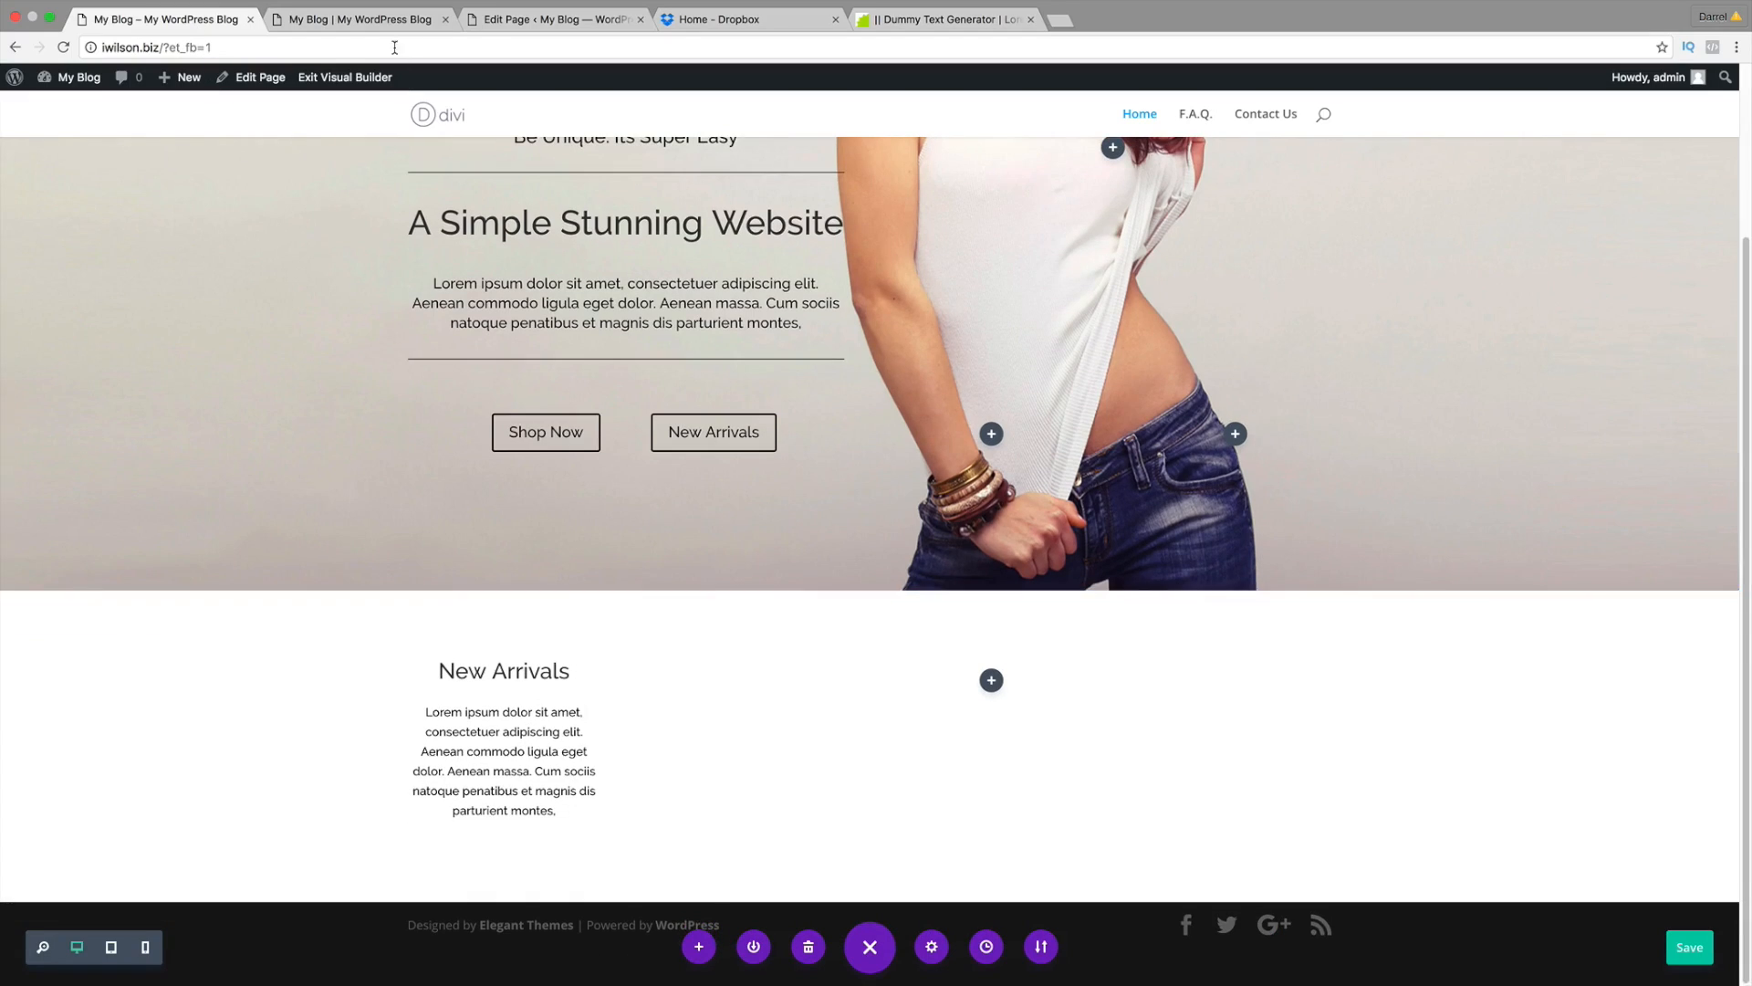
left_click(388, 20)
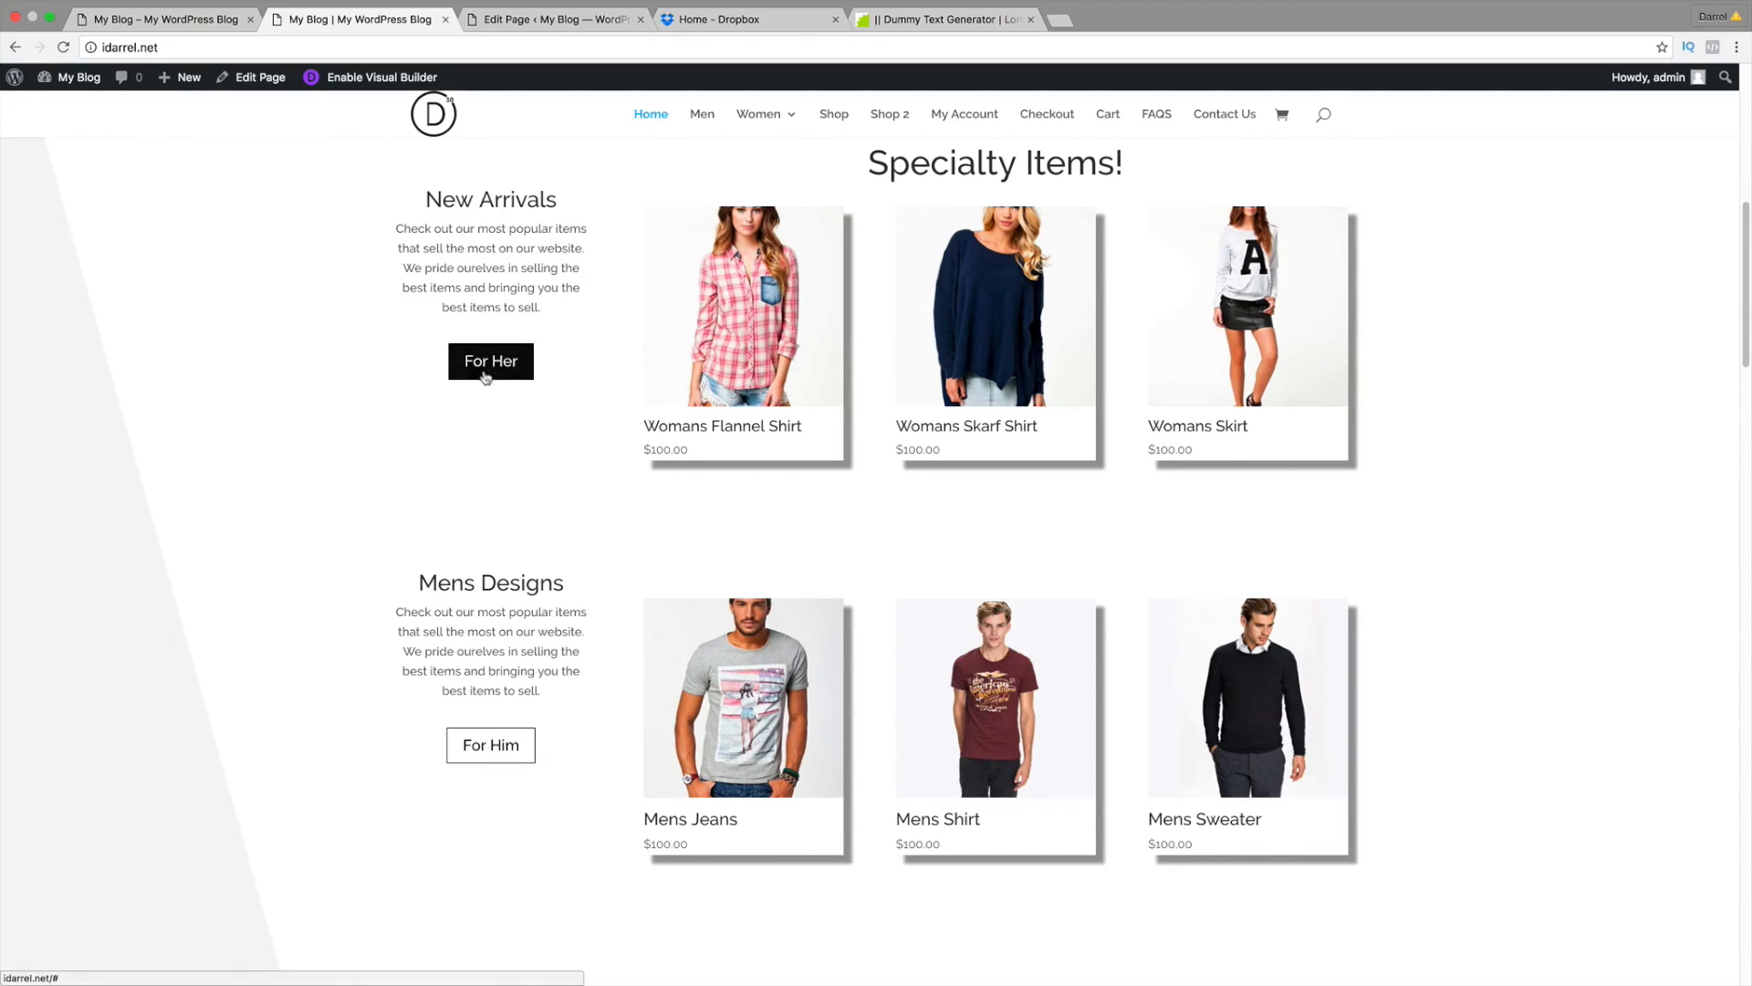
Step: Place a copy of the Shop Now button below the New Arrivals text
left_click(181, 27)
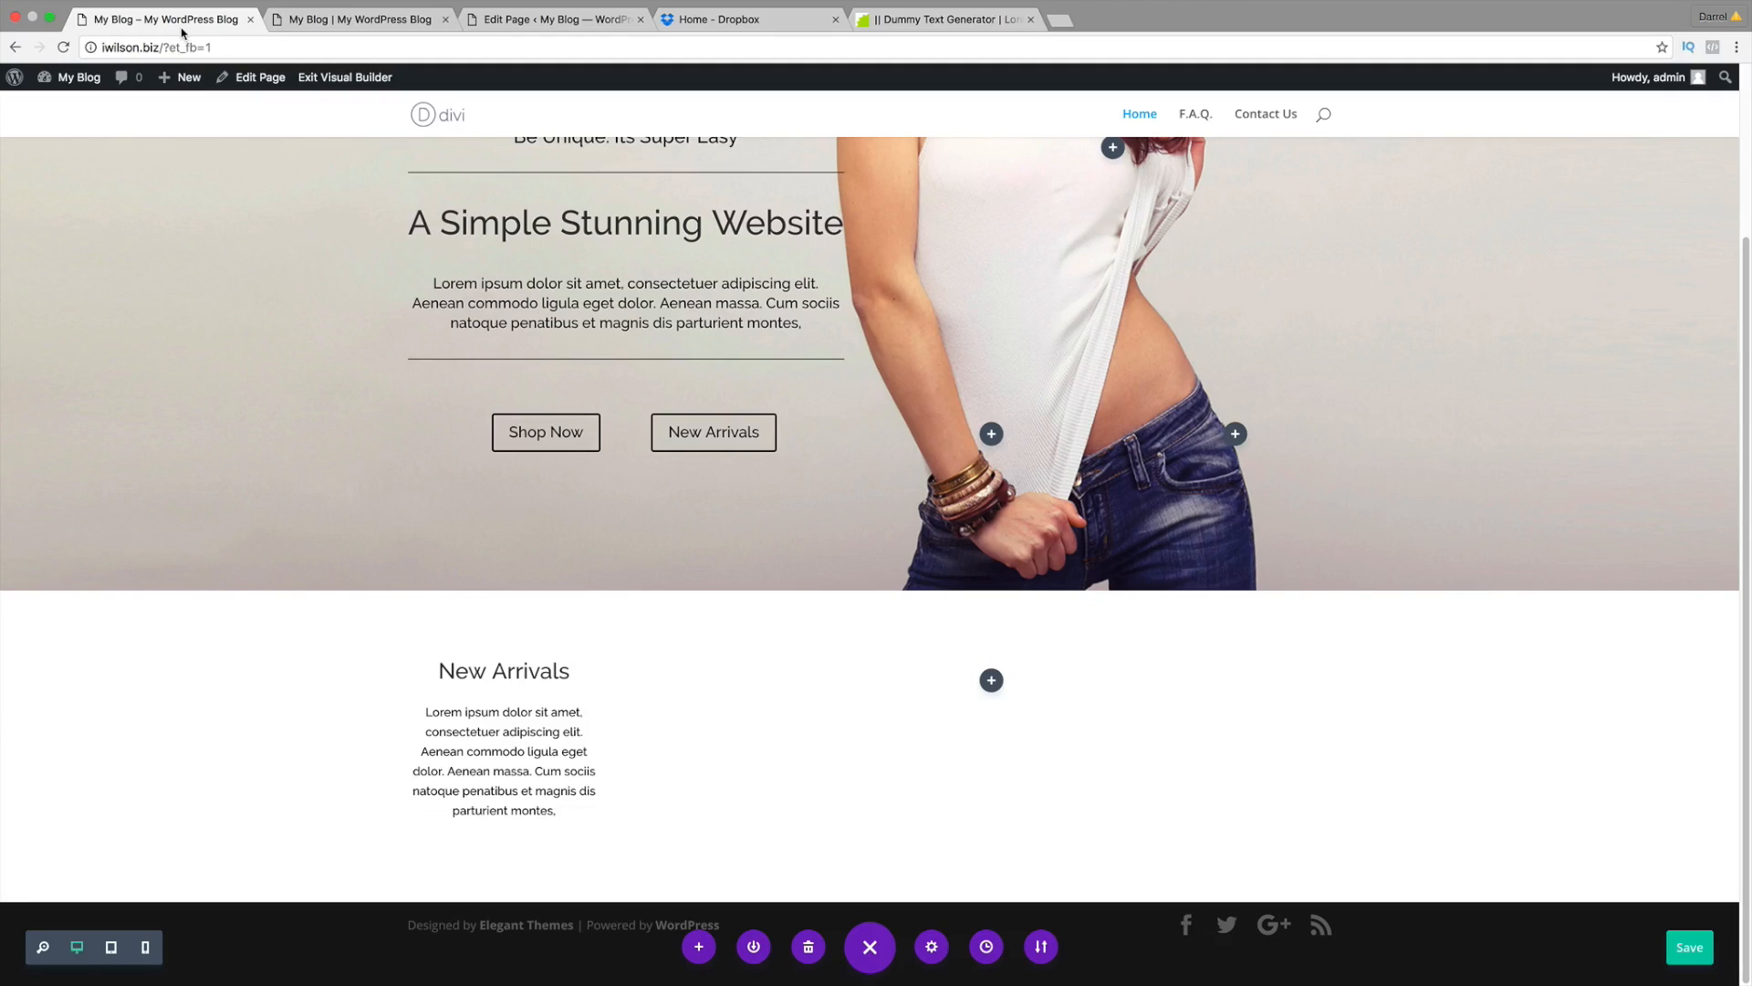
mouse_move(557, 436)
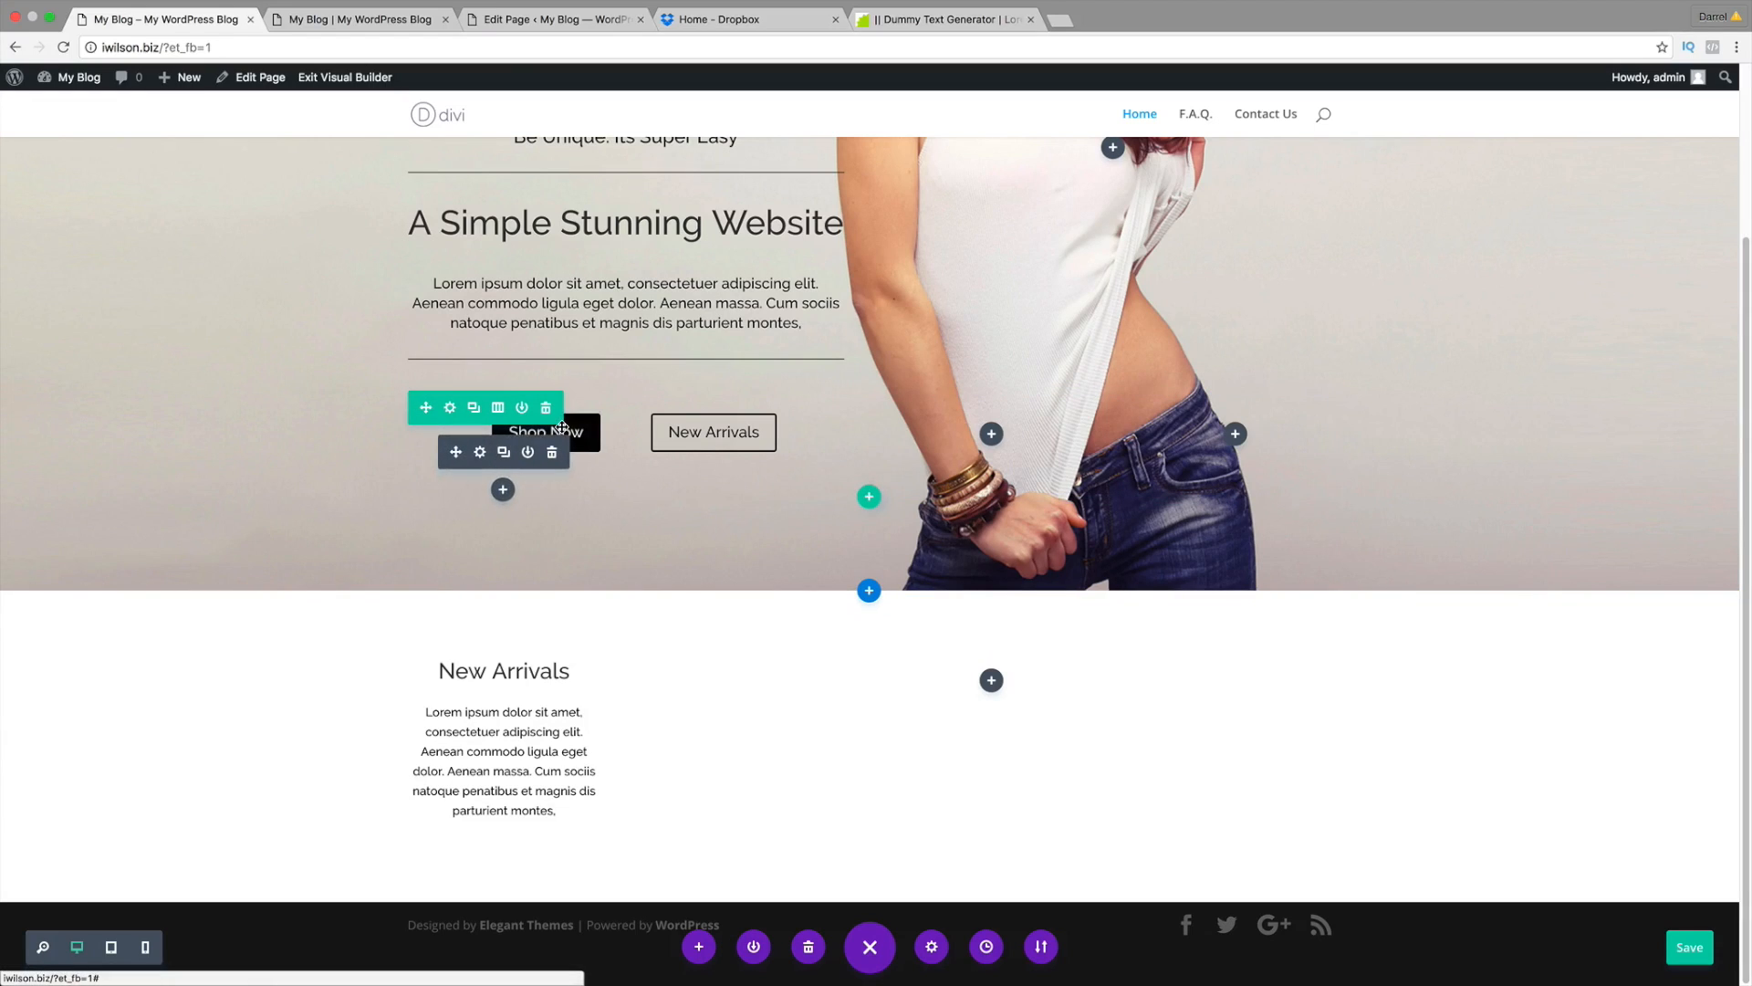
left_click(503, 453)
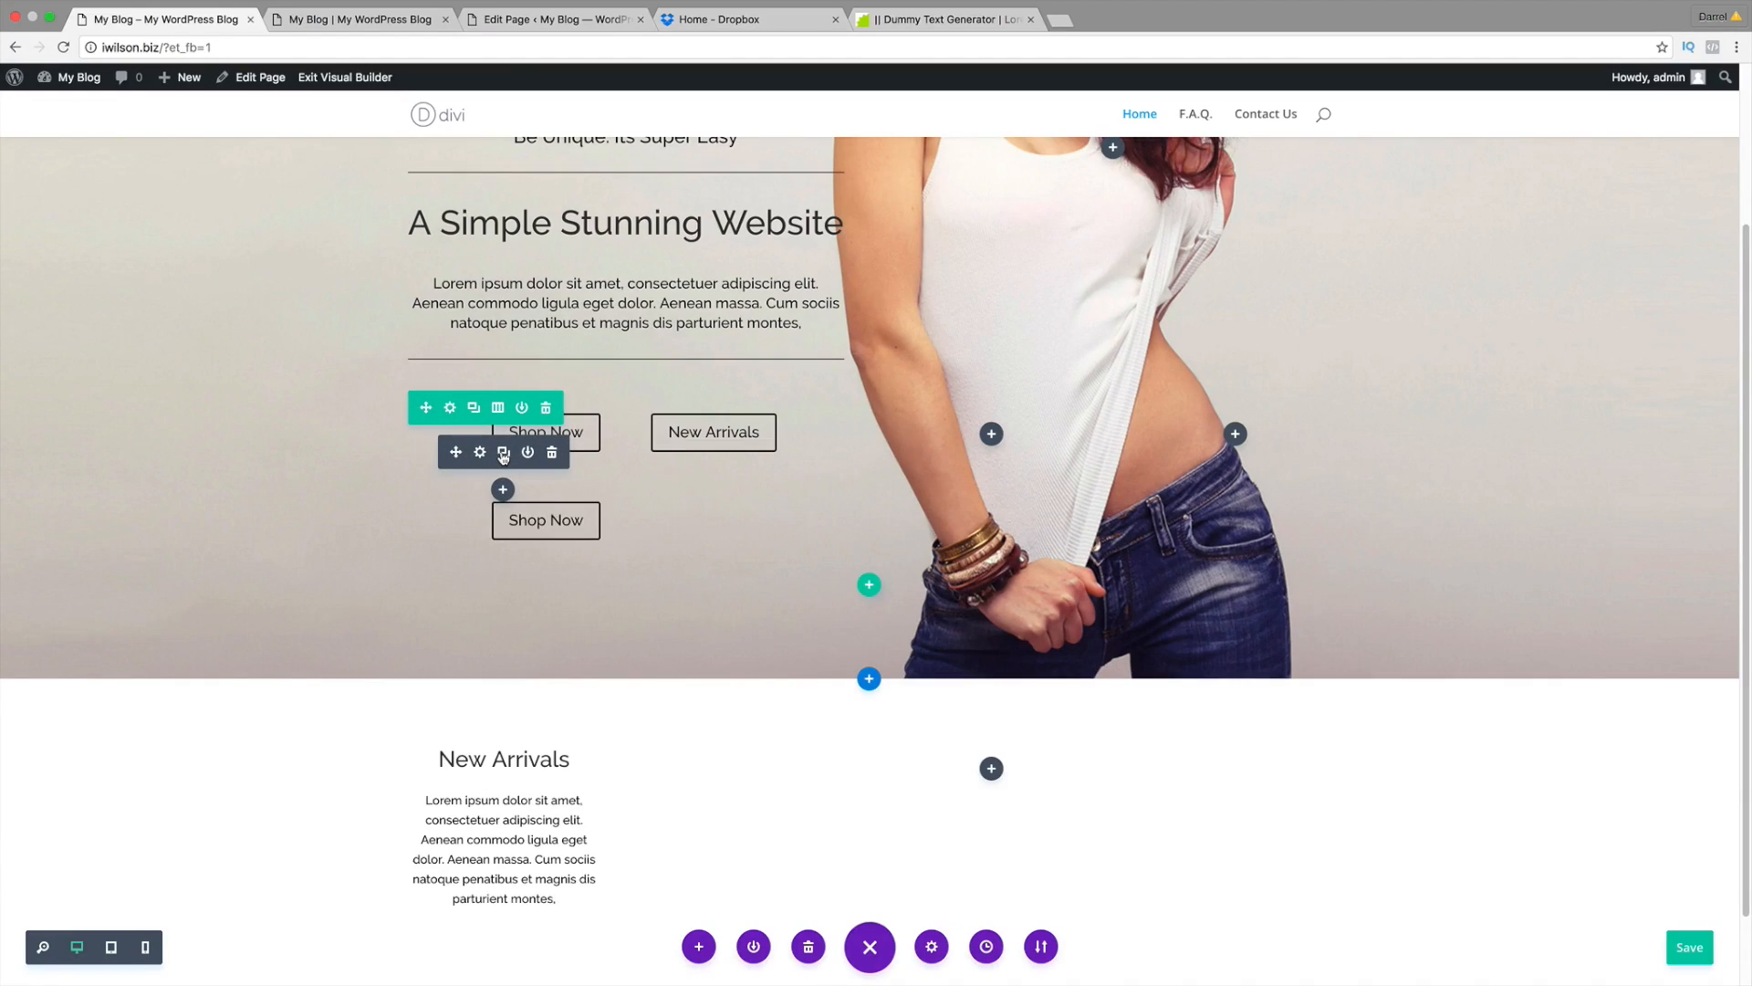
key("ctrl+z")
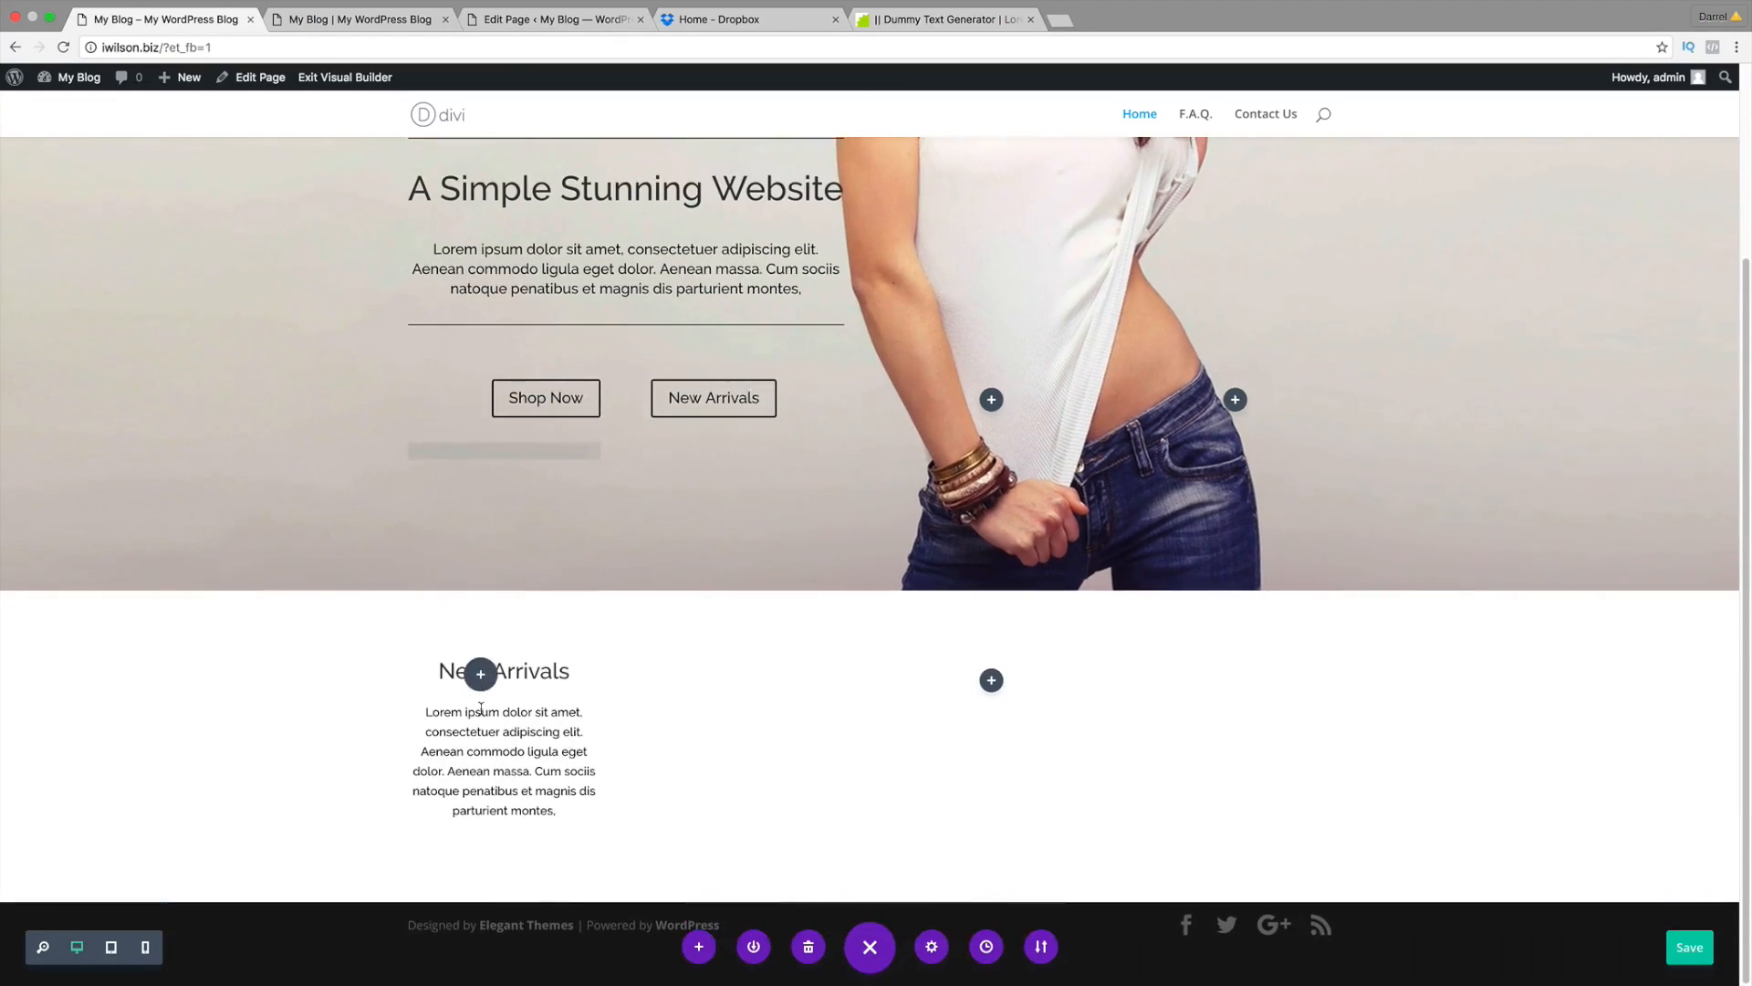
left_click_drag(497, 842, 497, 842)
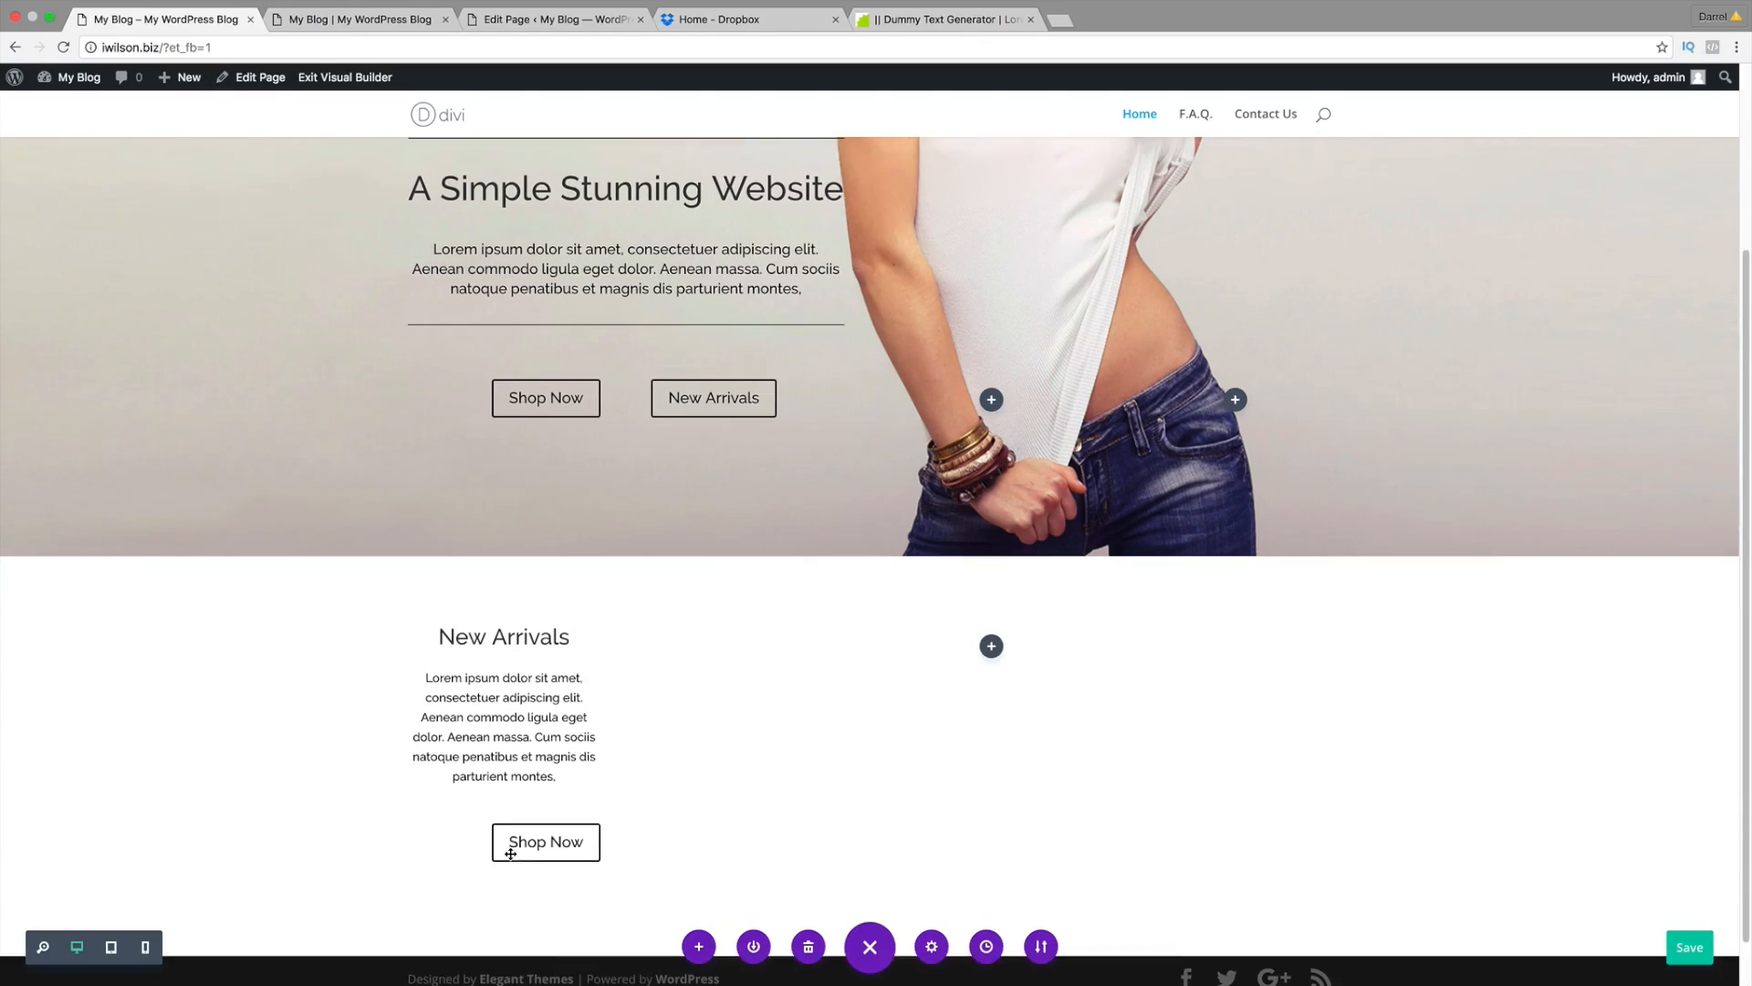
scroll(504, 826, "down", 2)
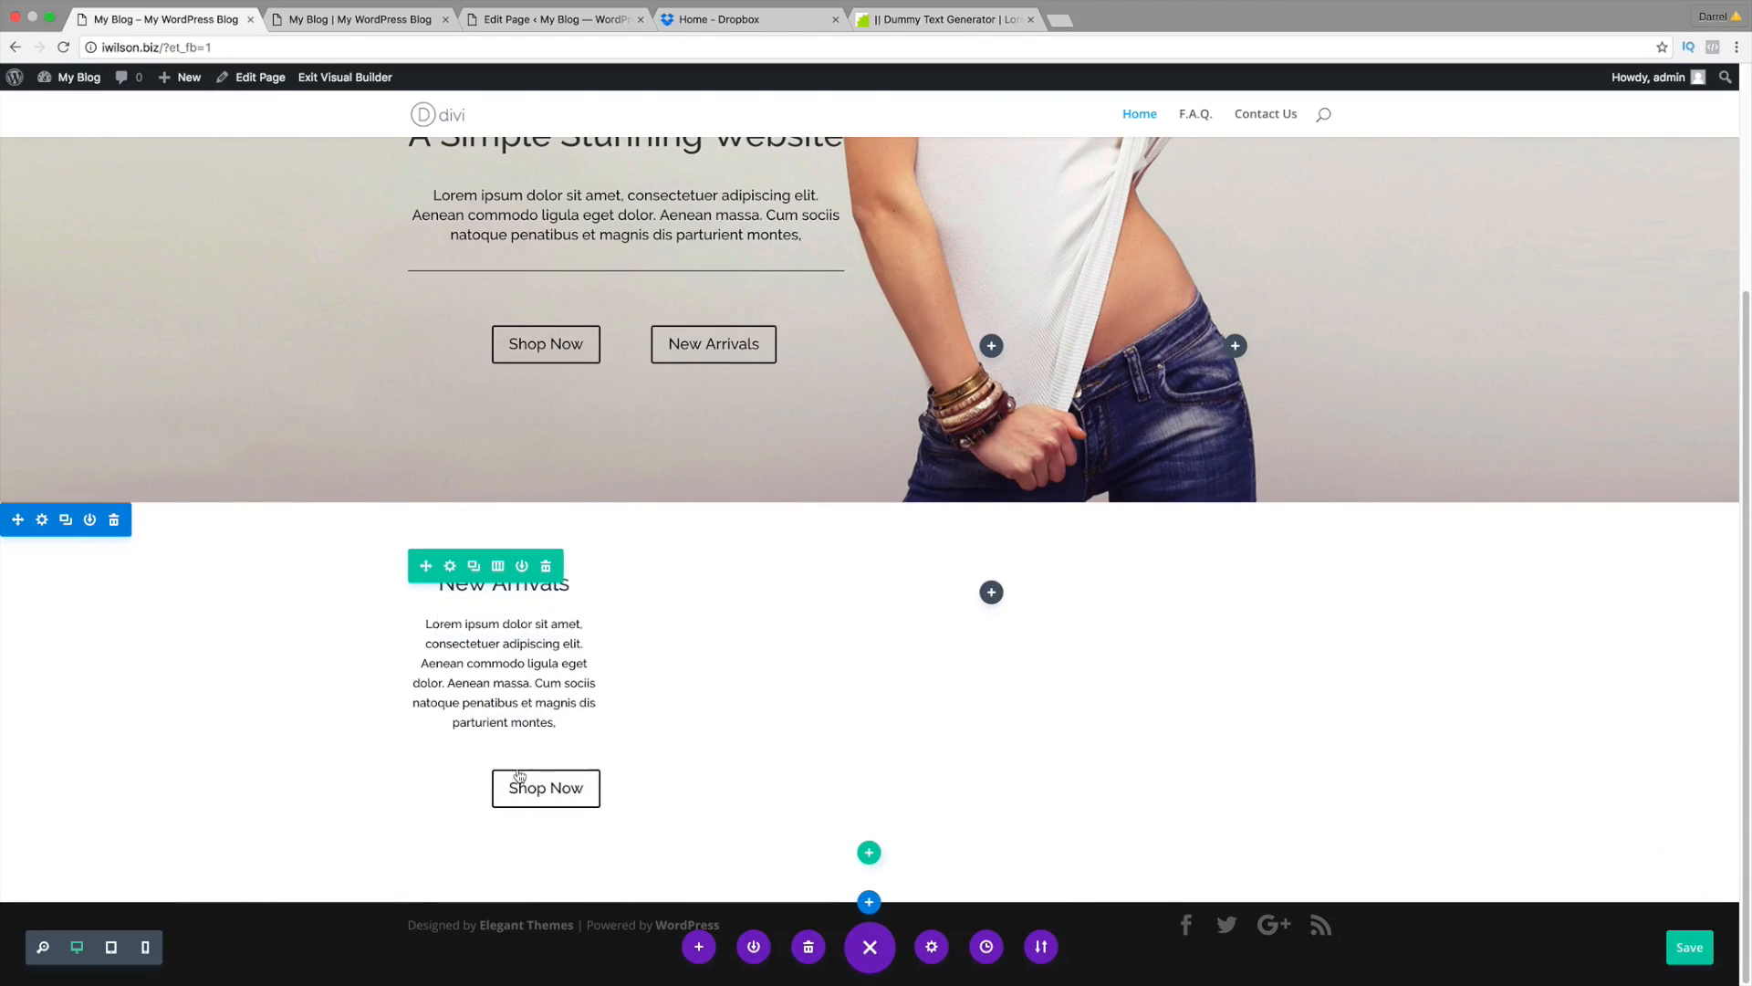
Step: Set the new Shop Now button's alignment to Center and save it
left_click(481, 759)
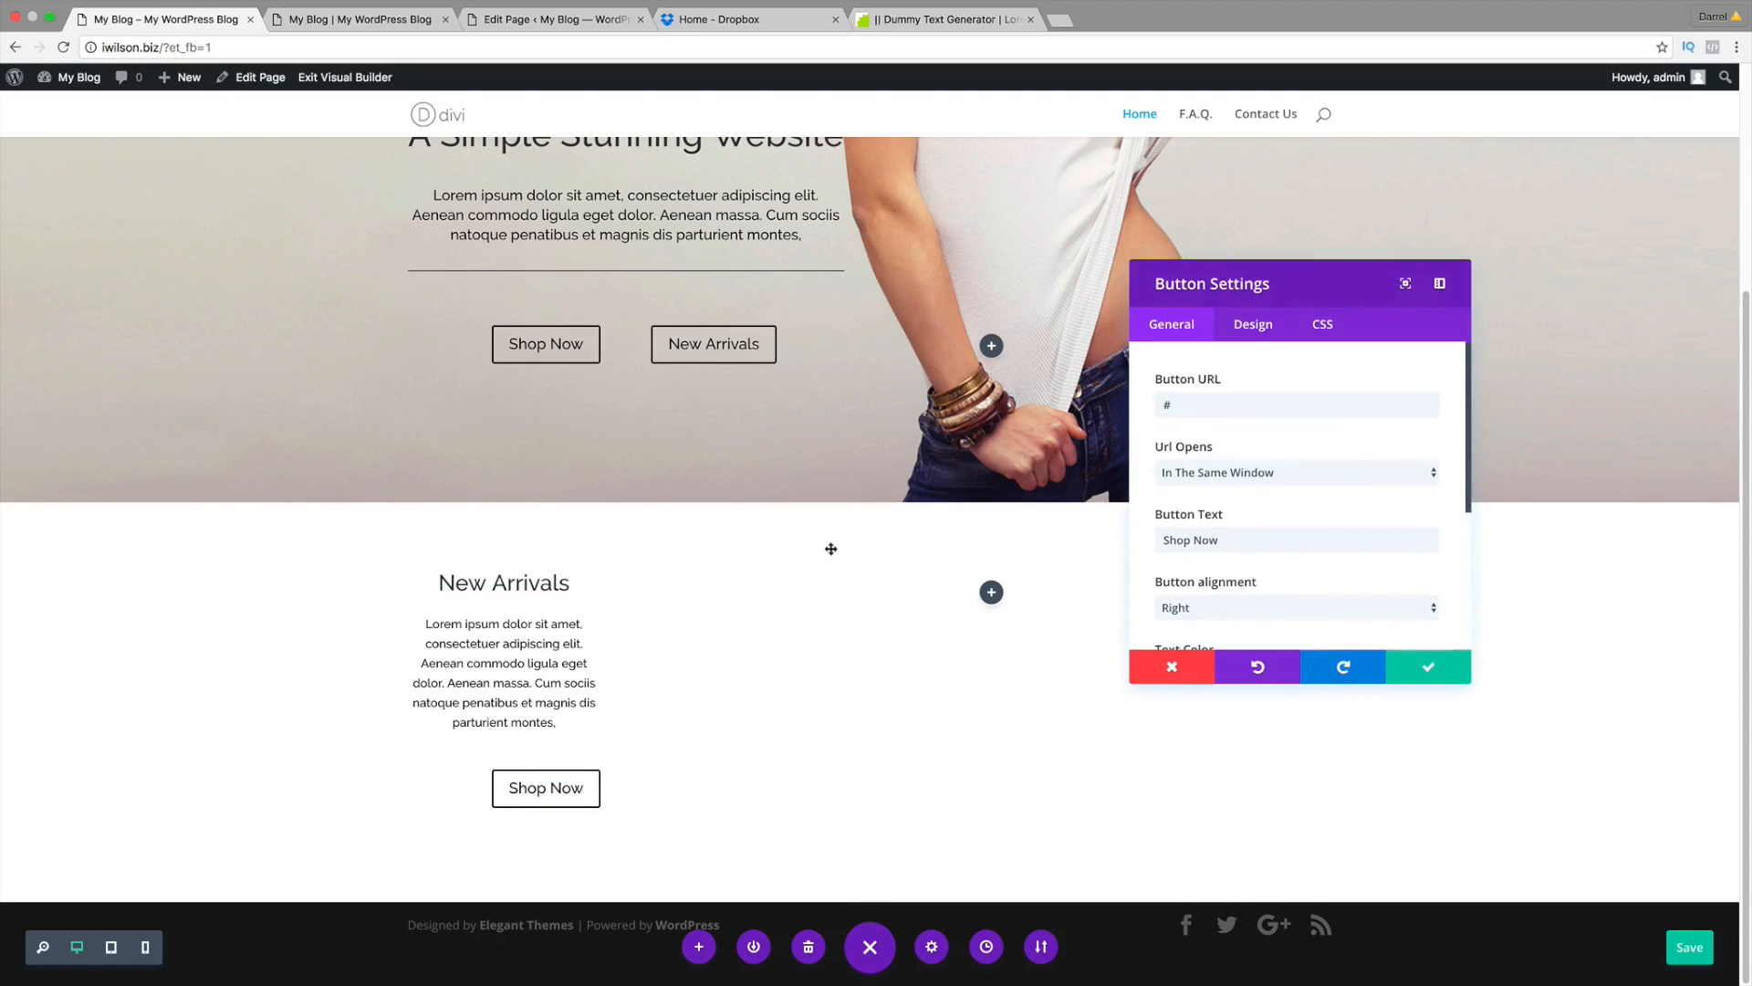
left_click(1178, 609)
left_click(1195, 596)
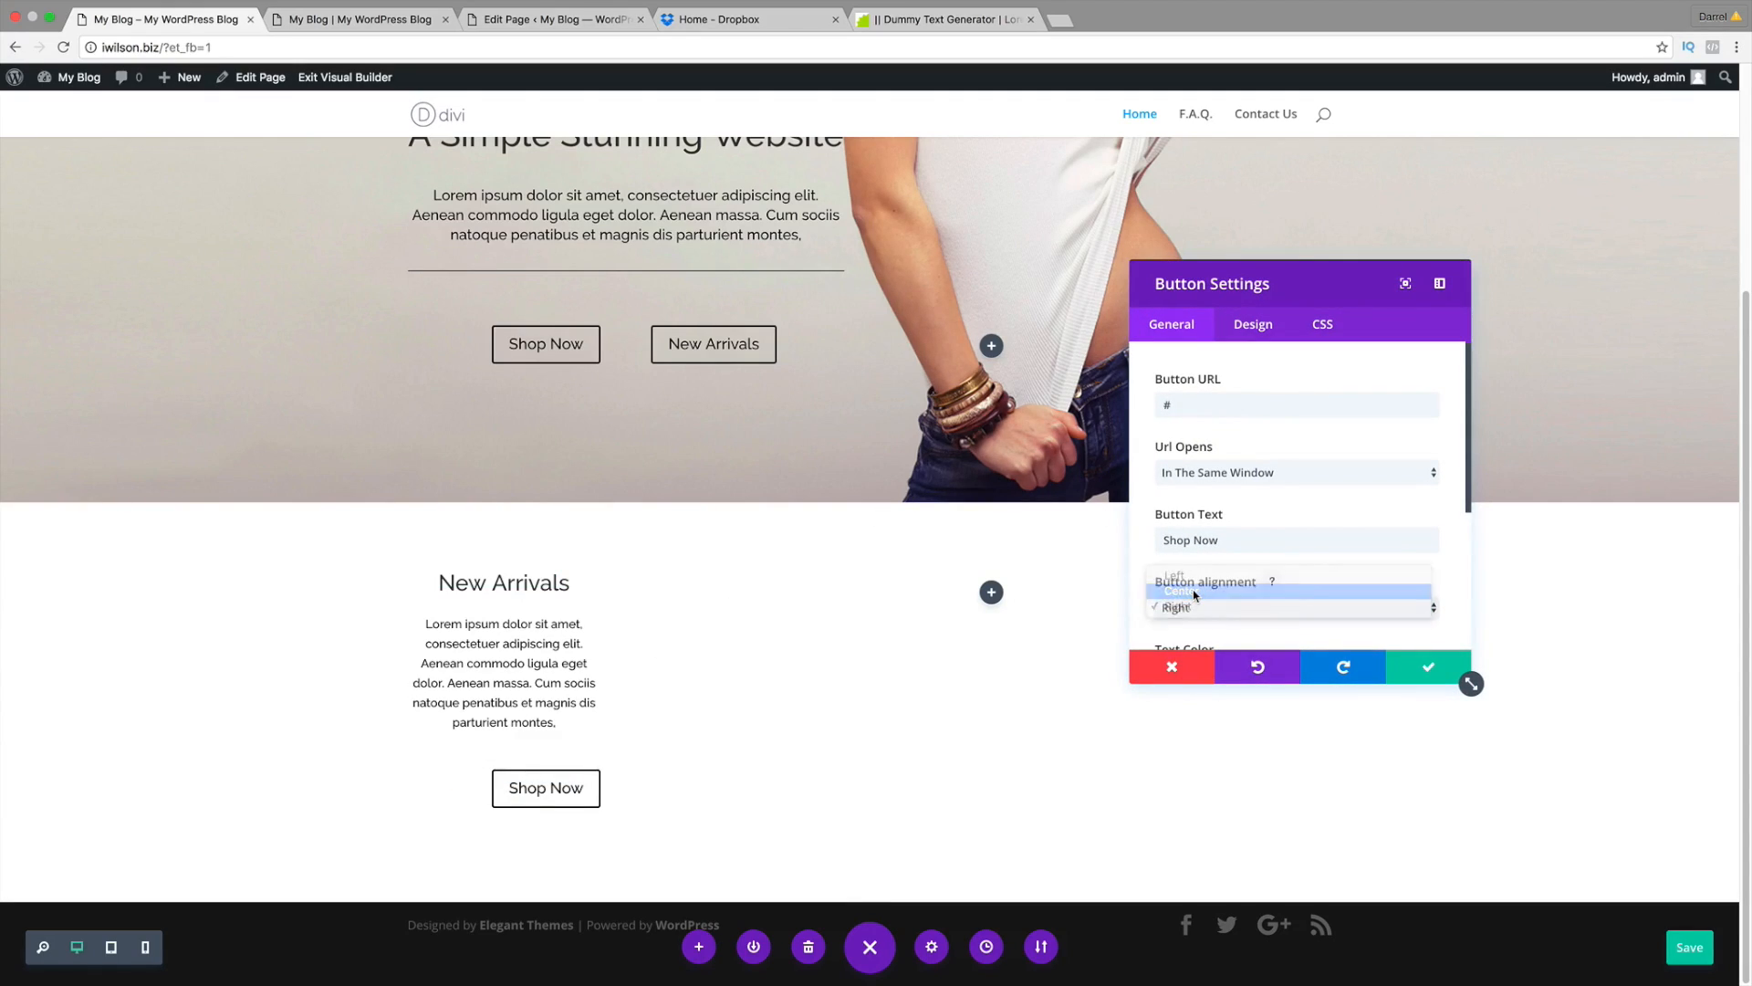
left_click(1410, 667)
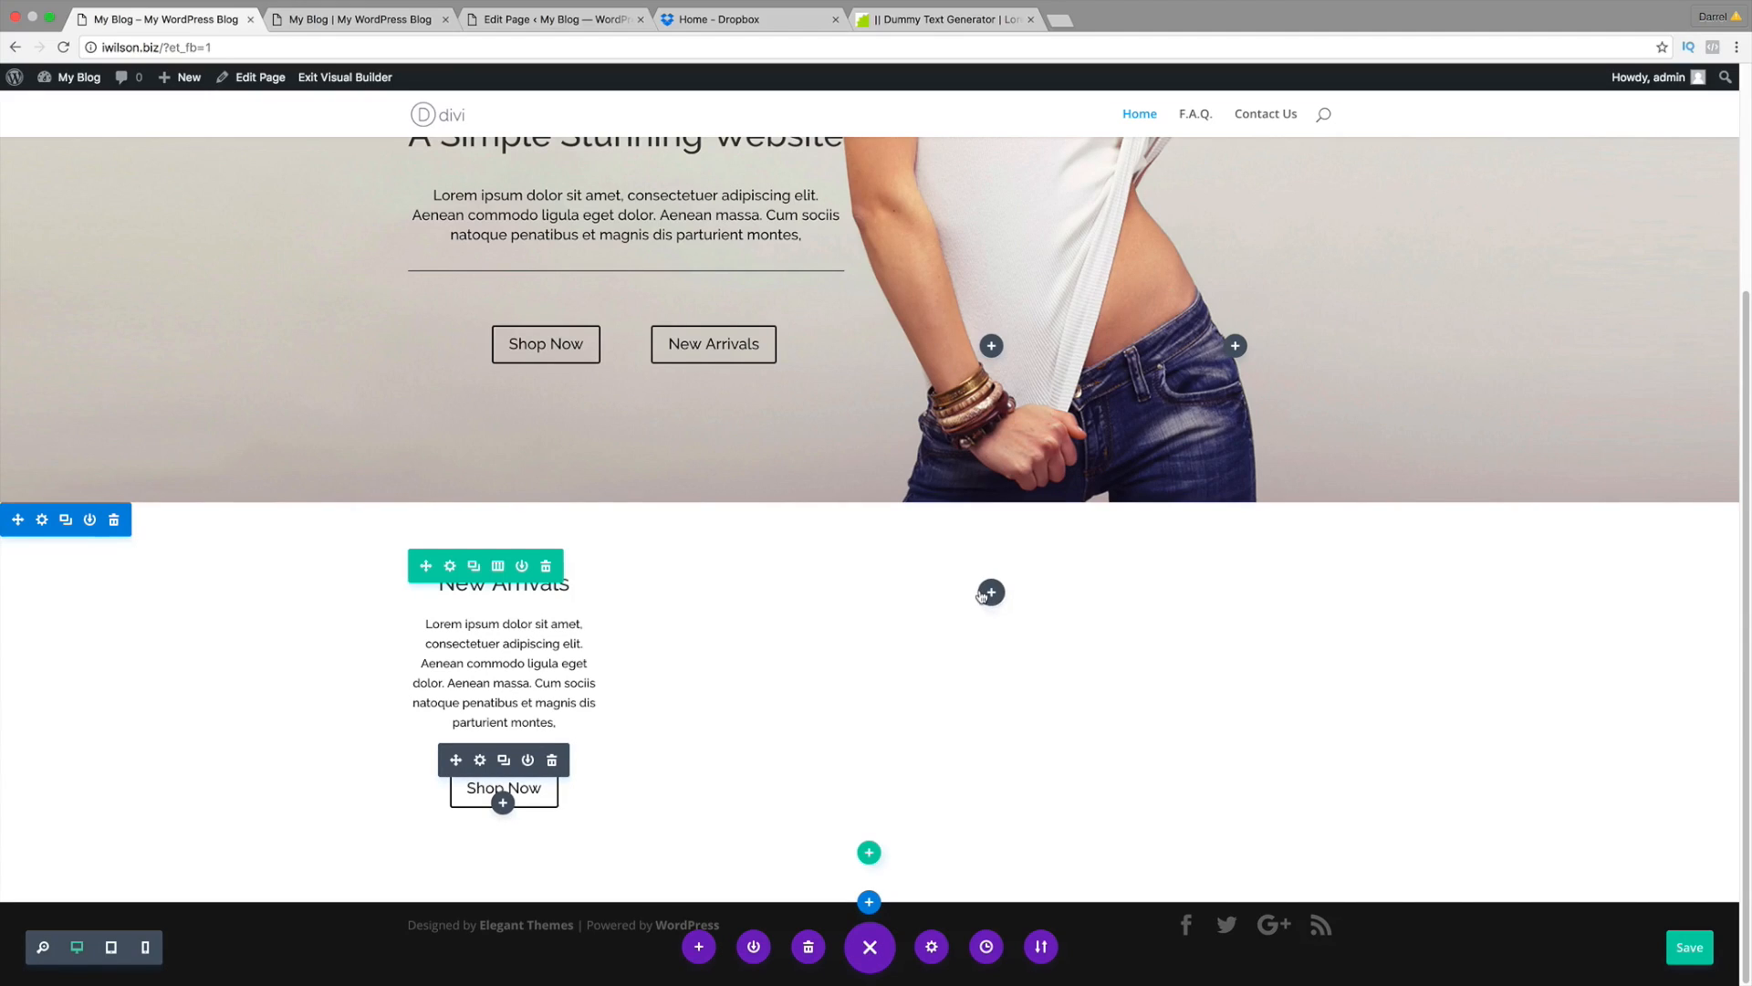
Step: Bring up the module list for the empty right column, then dismiss it
left_click(992, 592)
scroll(1040, 507, "down", 5)
left_click(1136, 264)
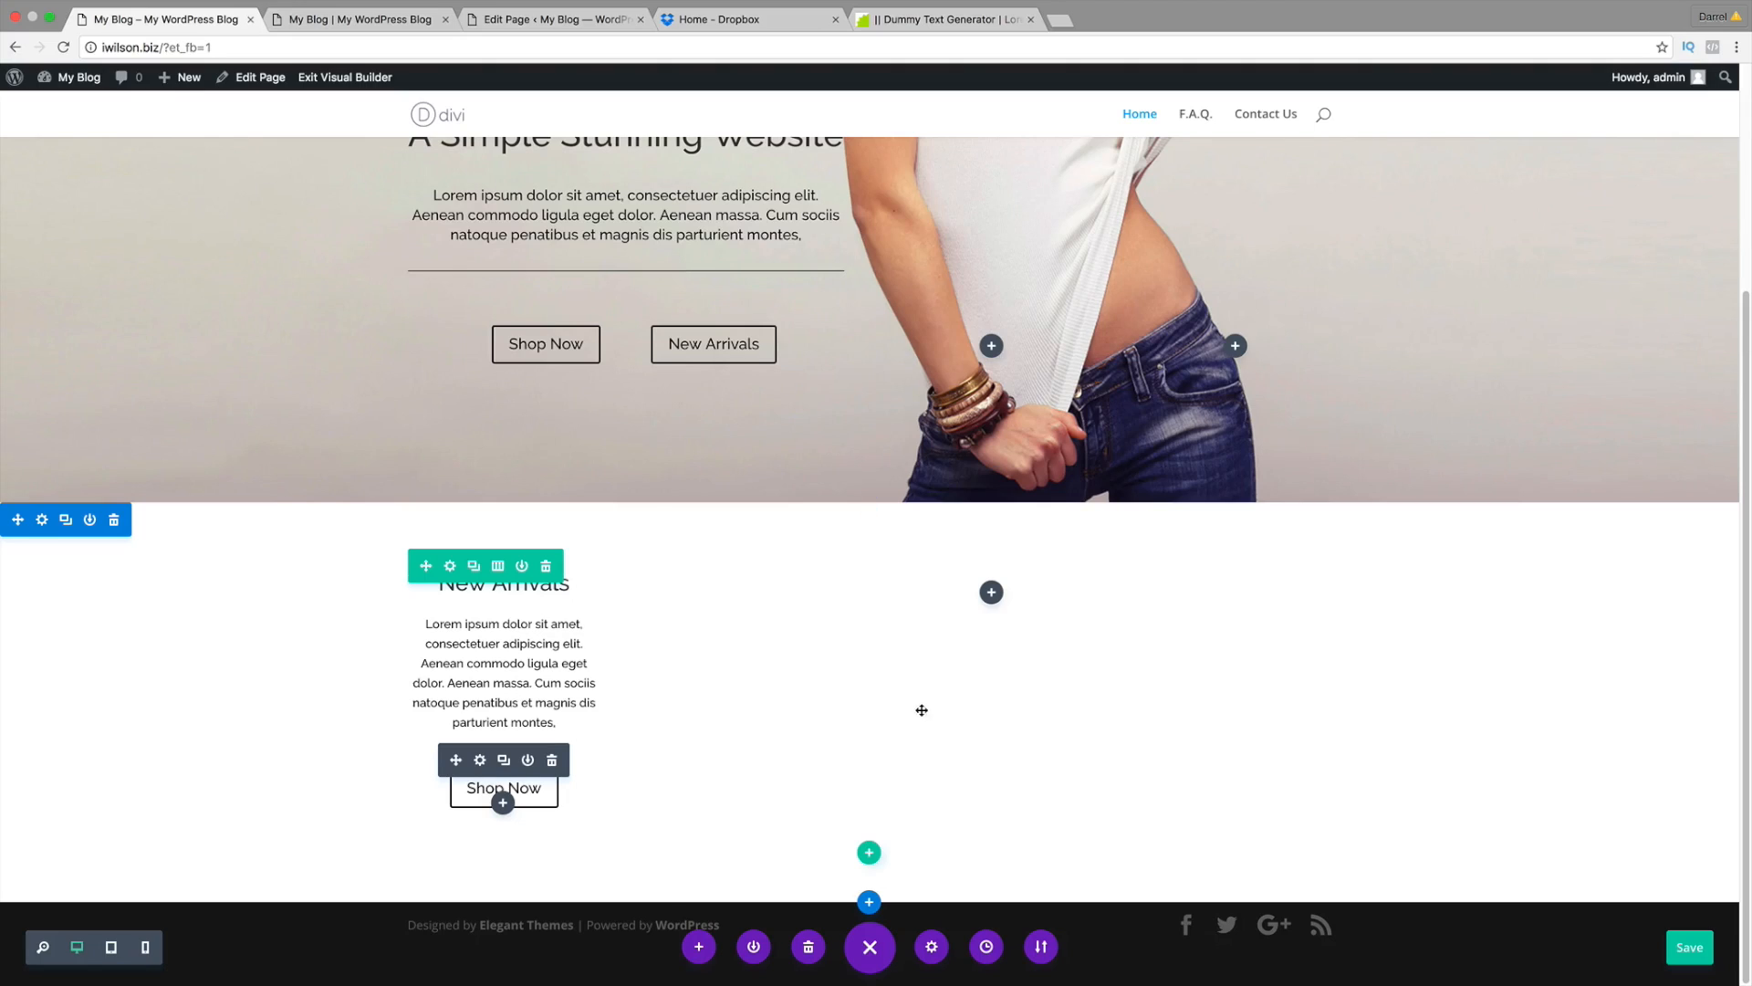
Step: Reopen and close the empty column's module list unused, checking the reference shop page
left_click(992, 593)
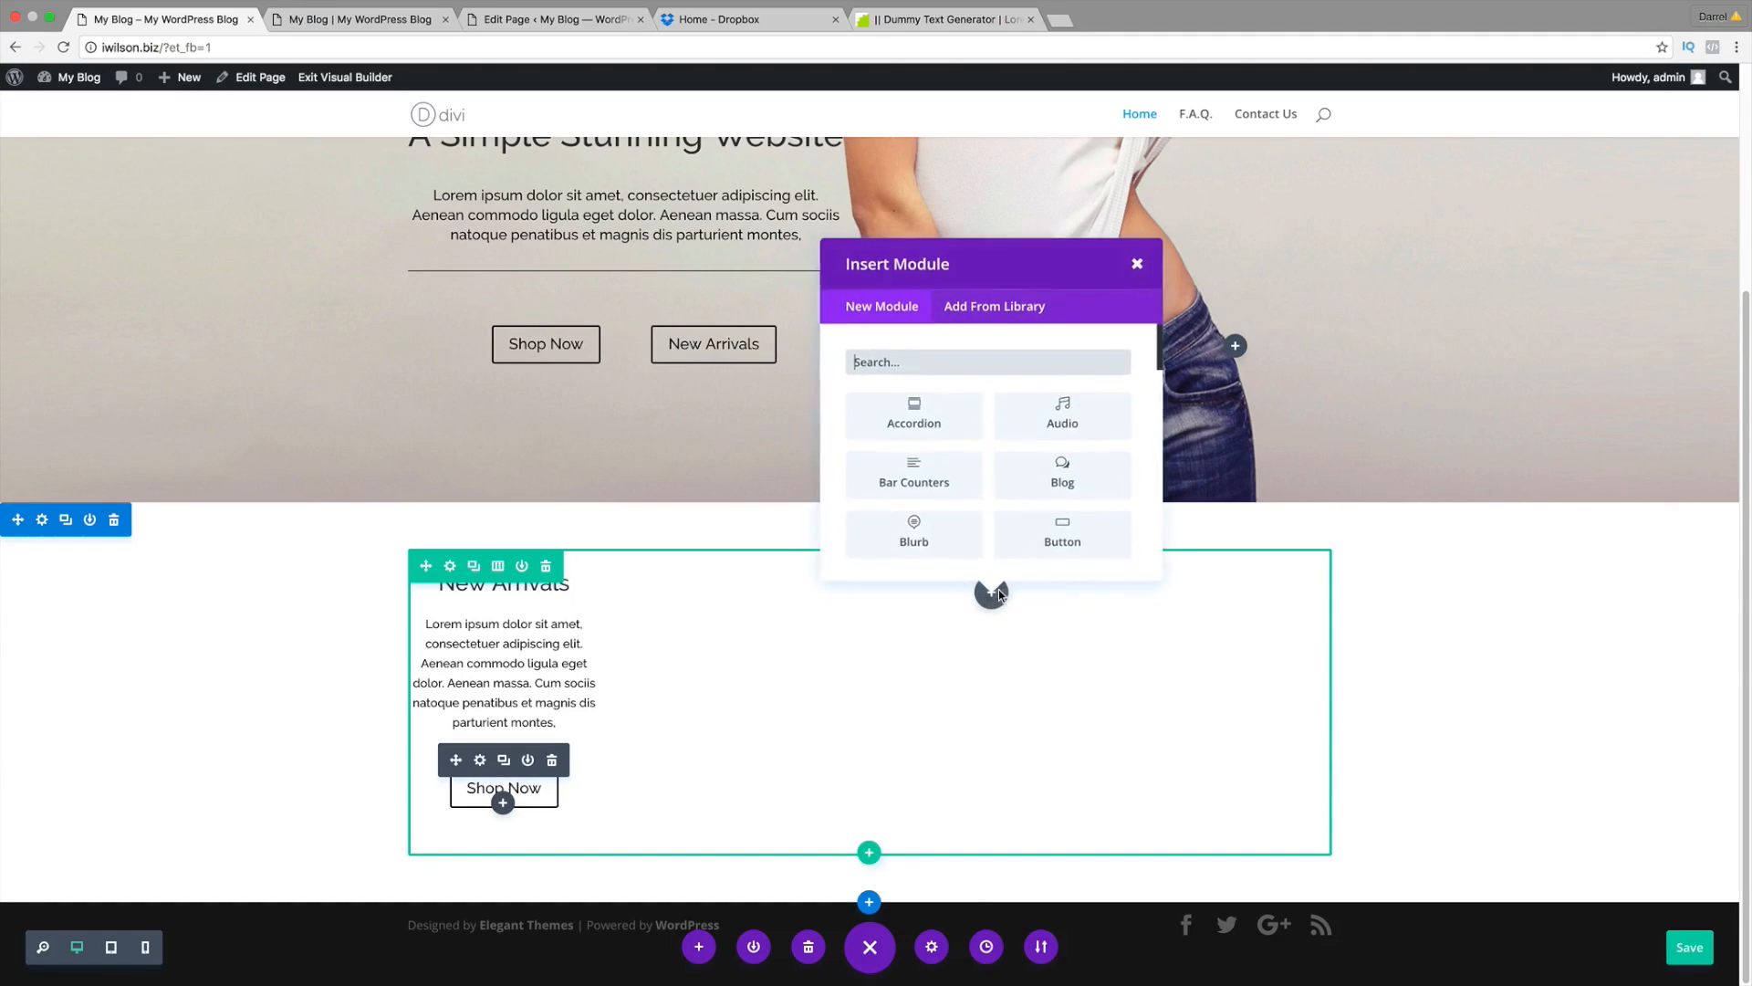
scroll(1034, 529, "down", 10)
scroll(1034, 540, "down", 1)
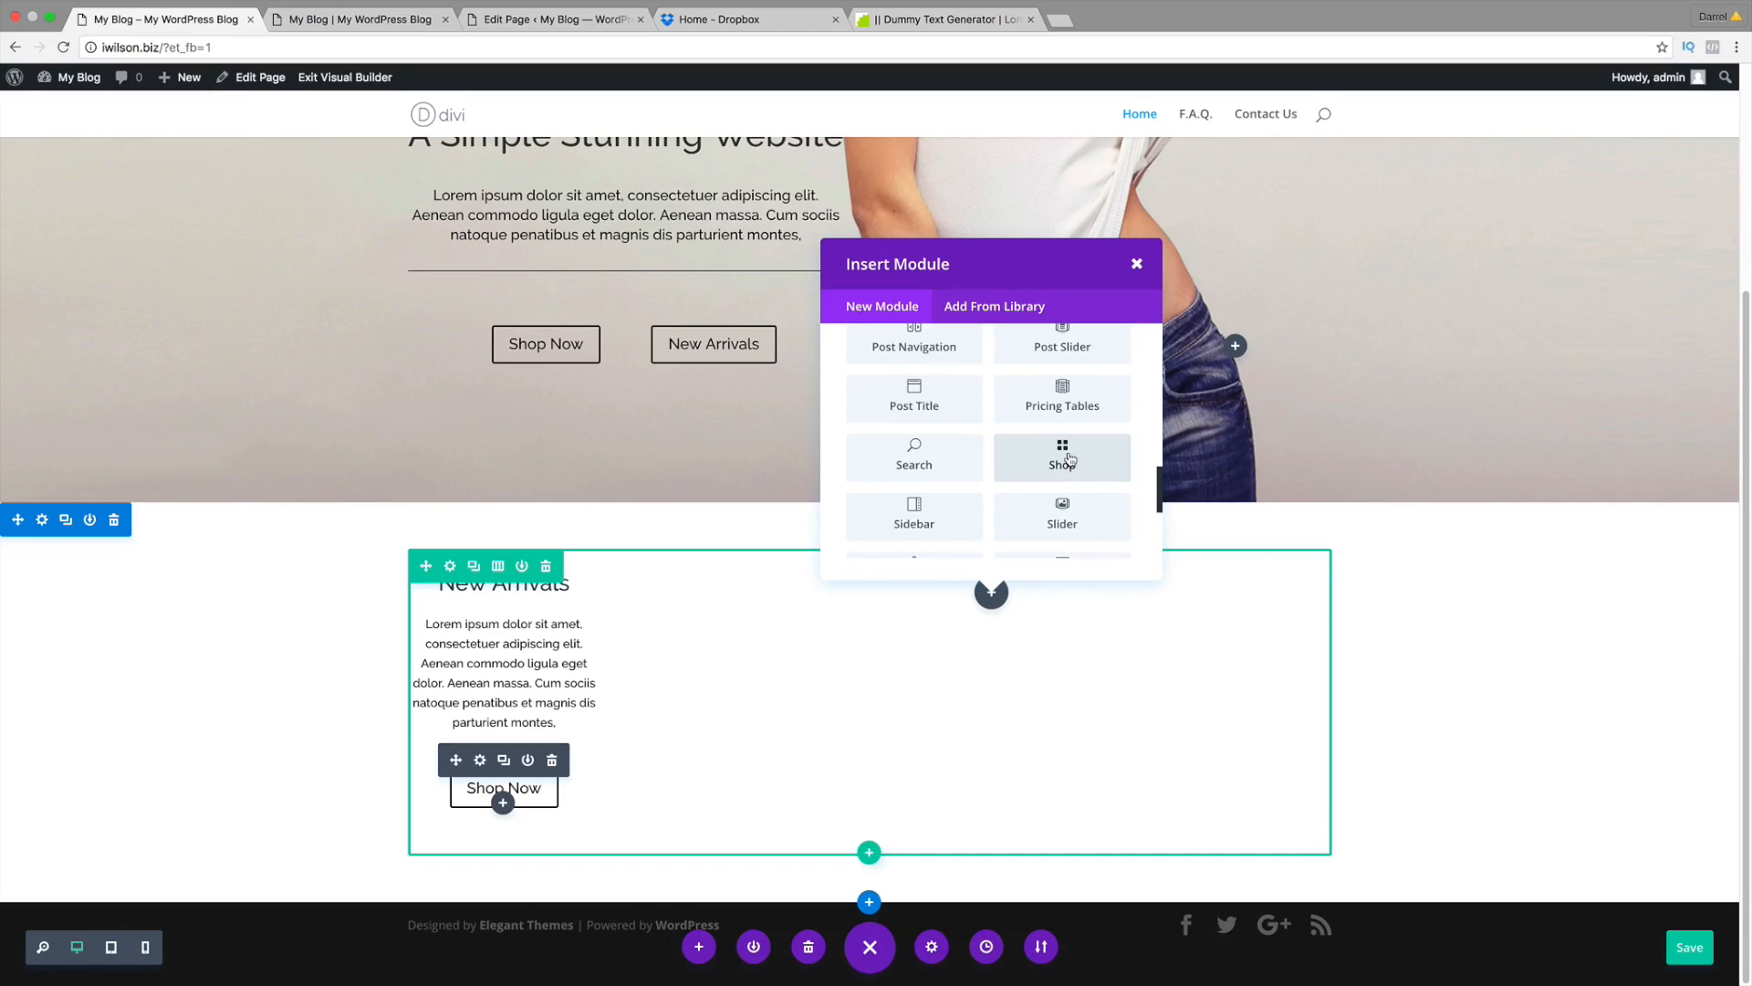
left_click(172, 712)
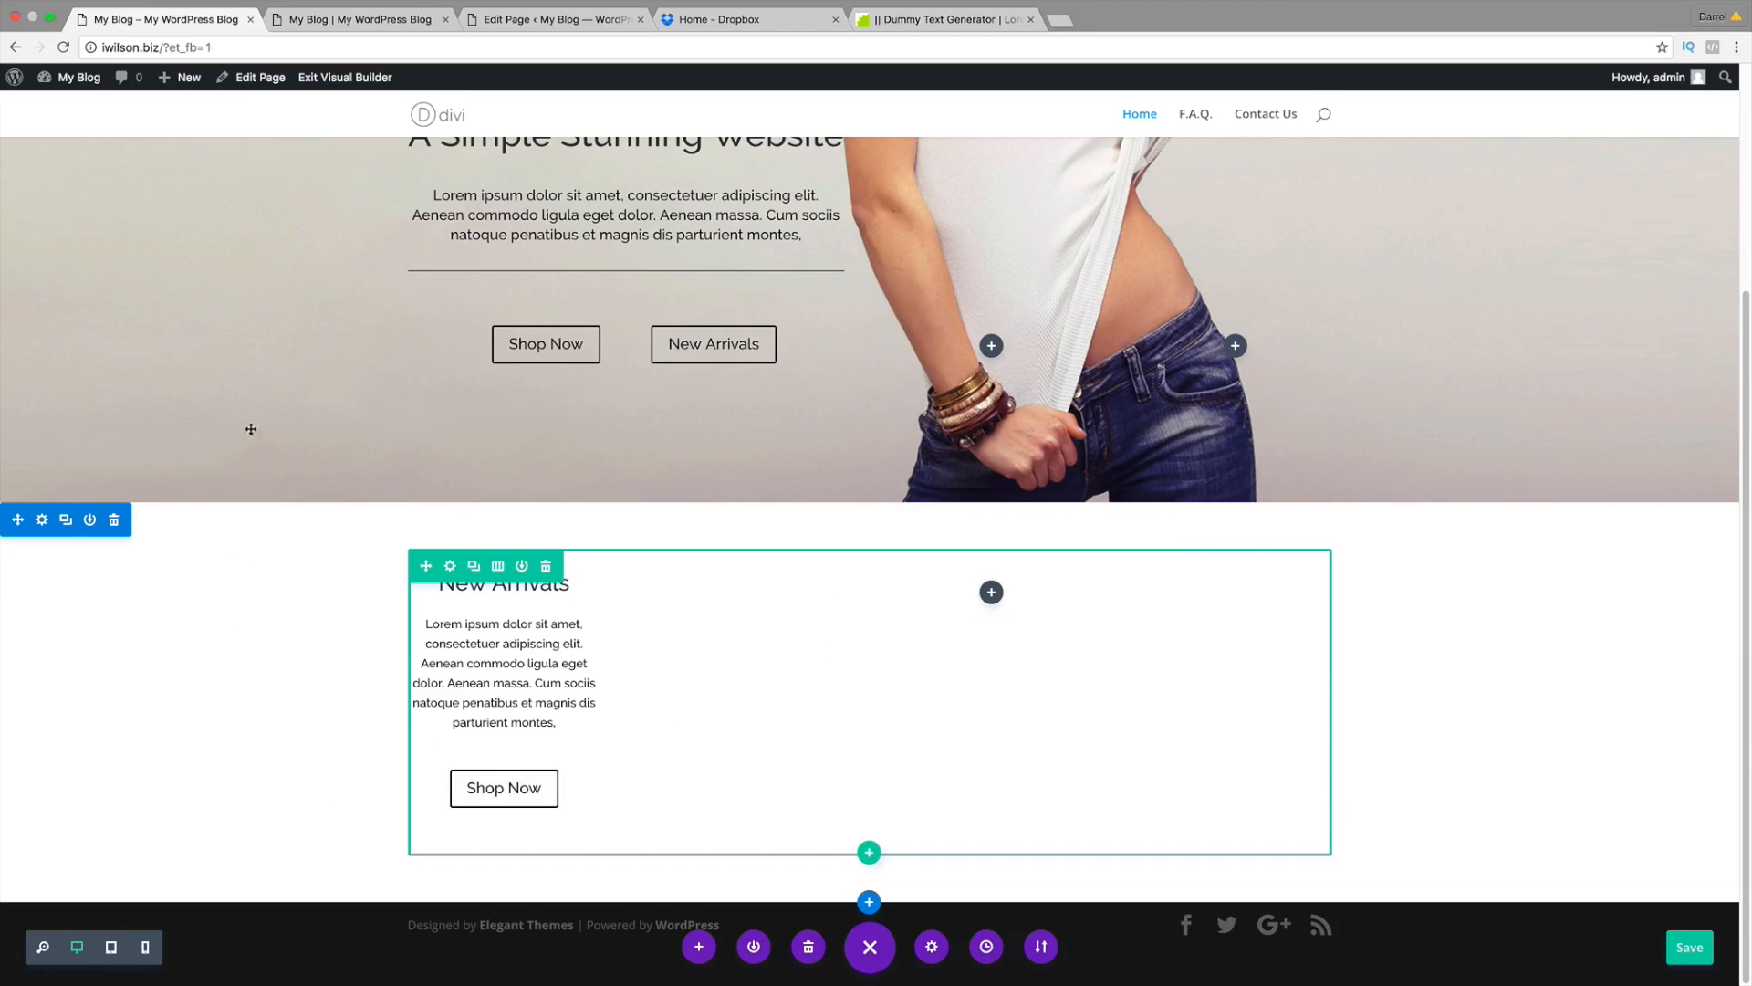
left_click(391, 19)
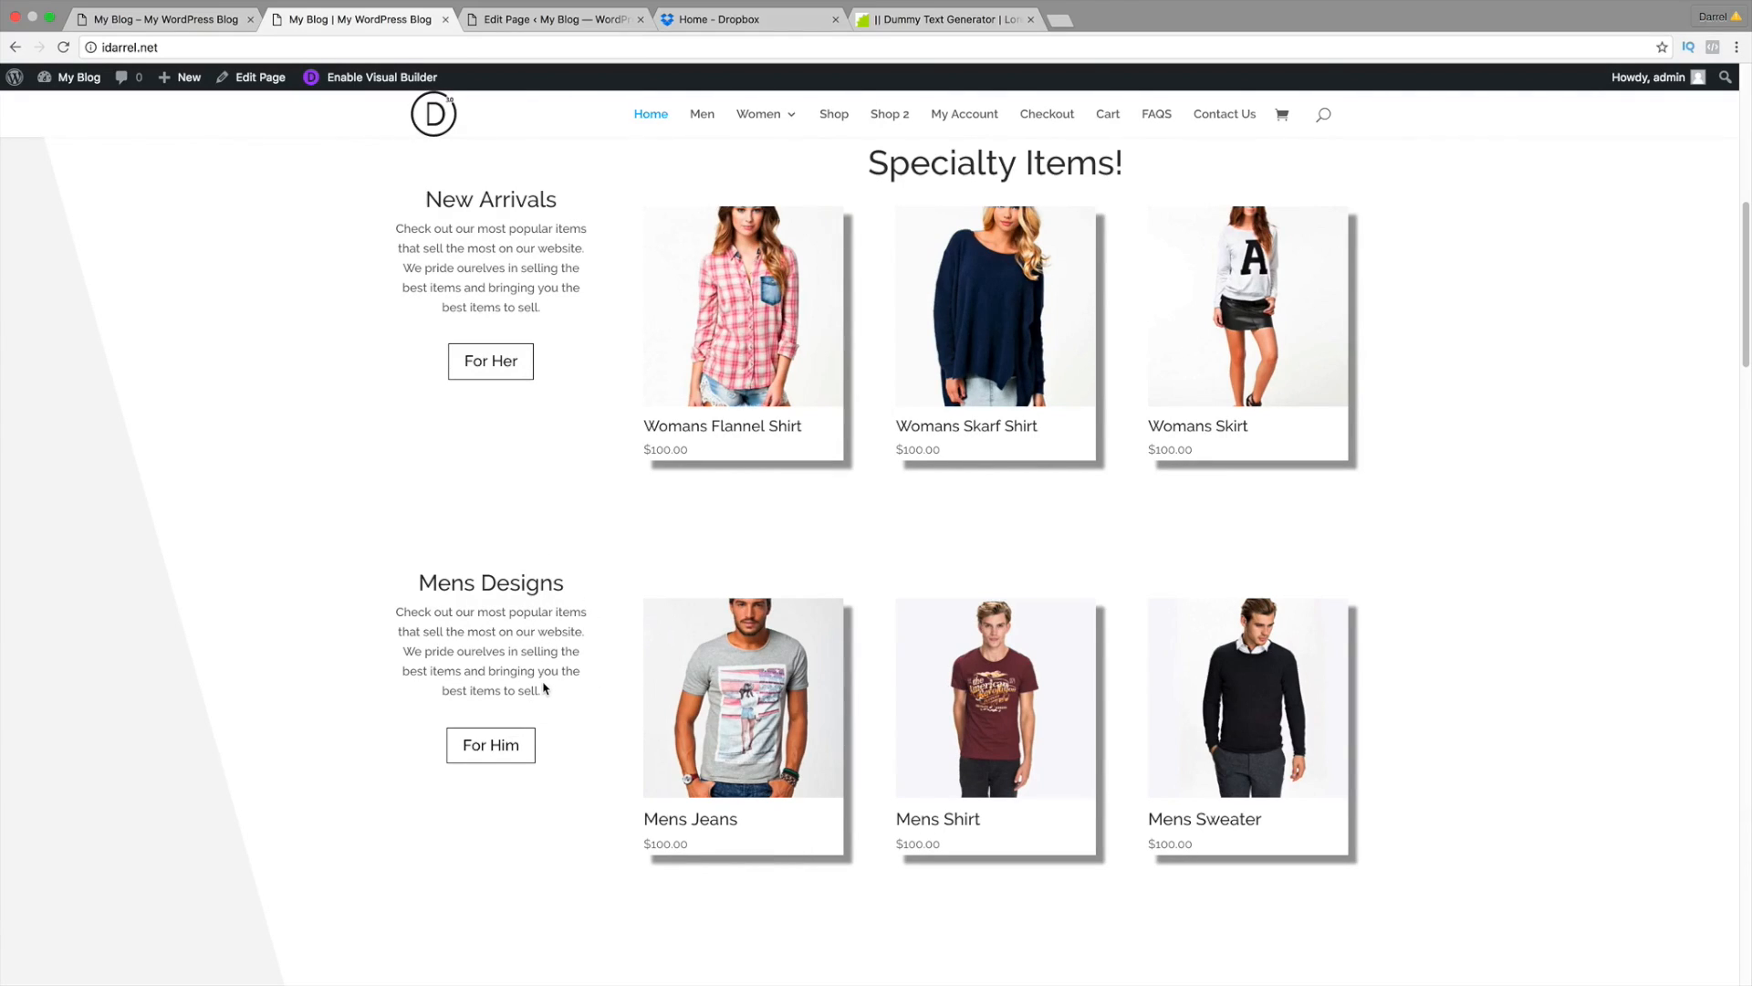
key("ctrl+shift+Tab")
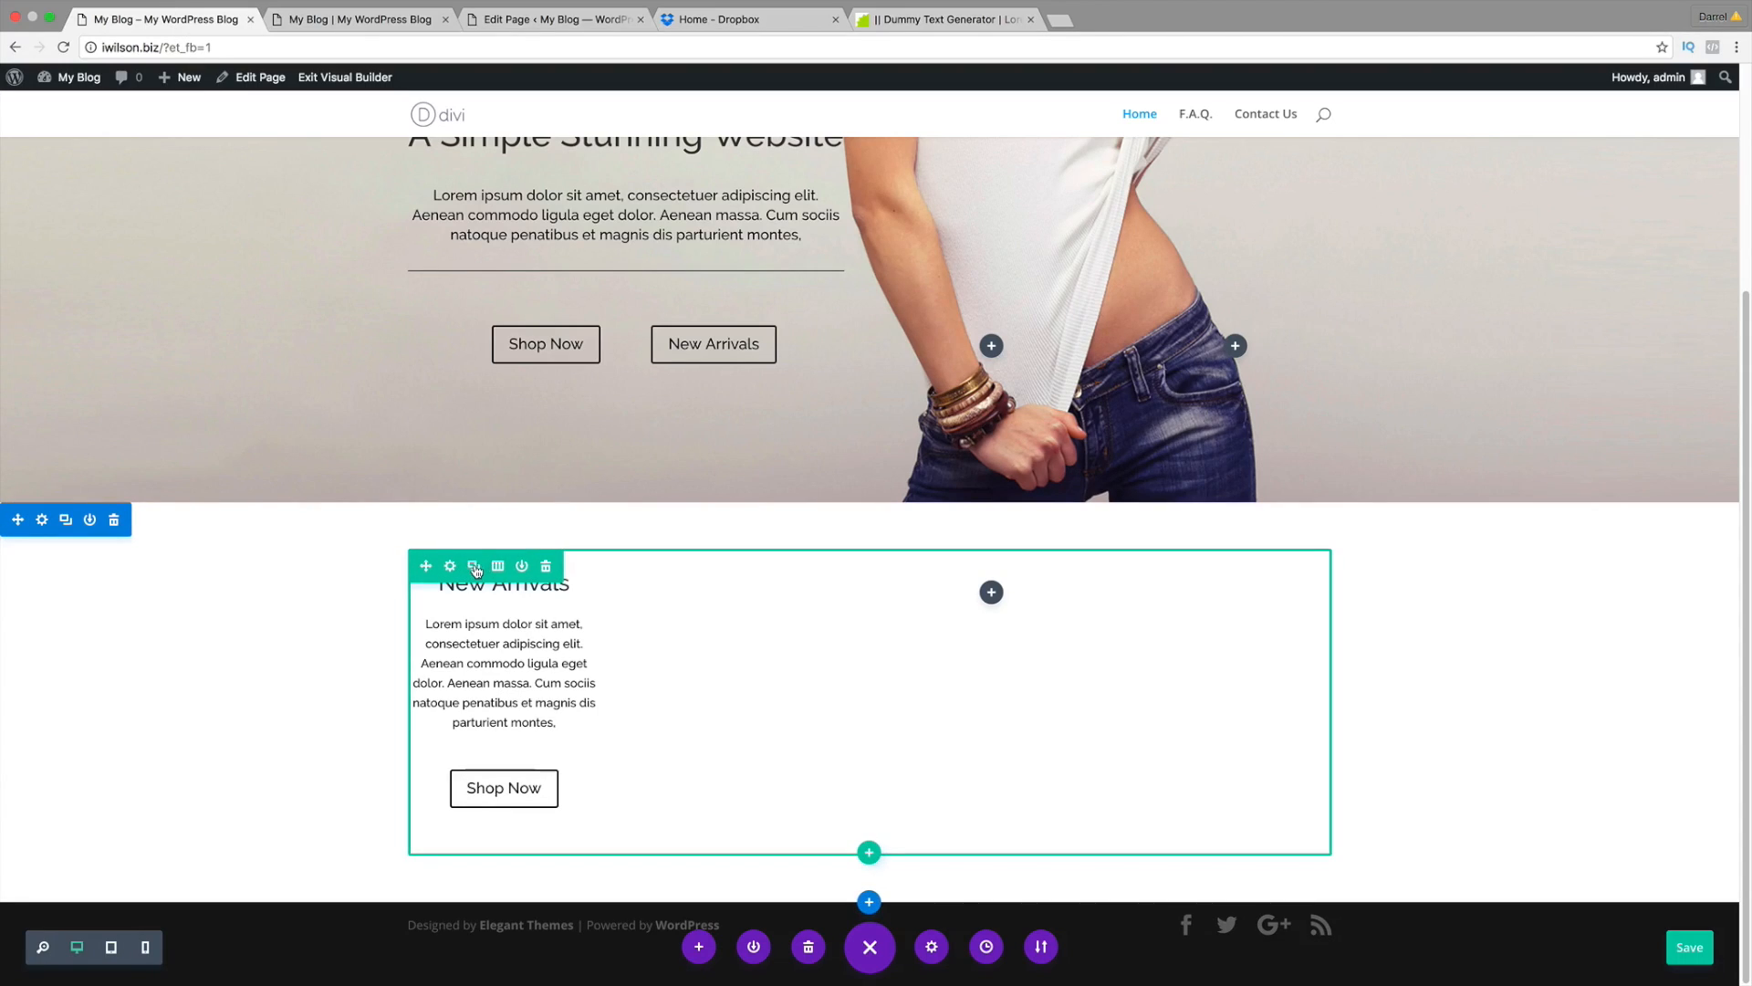
Step: Duplicate the New Arrivals row and set the copy's custom top margin to 2%
left_click(470, 566)
scroll(586, 641, "down", 3)
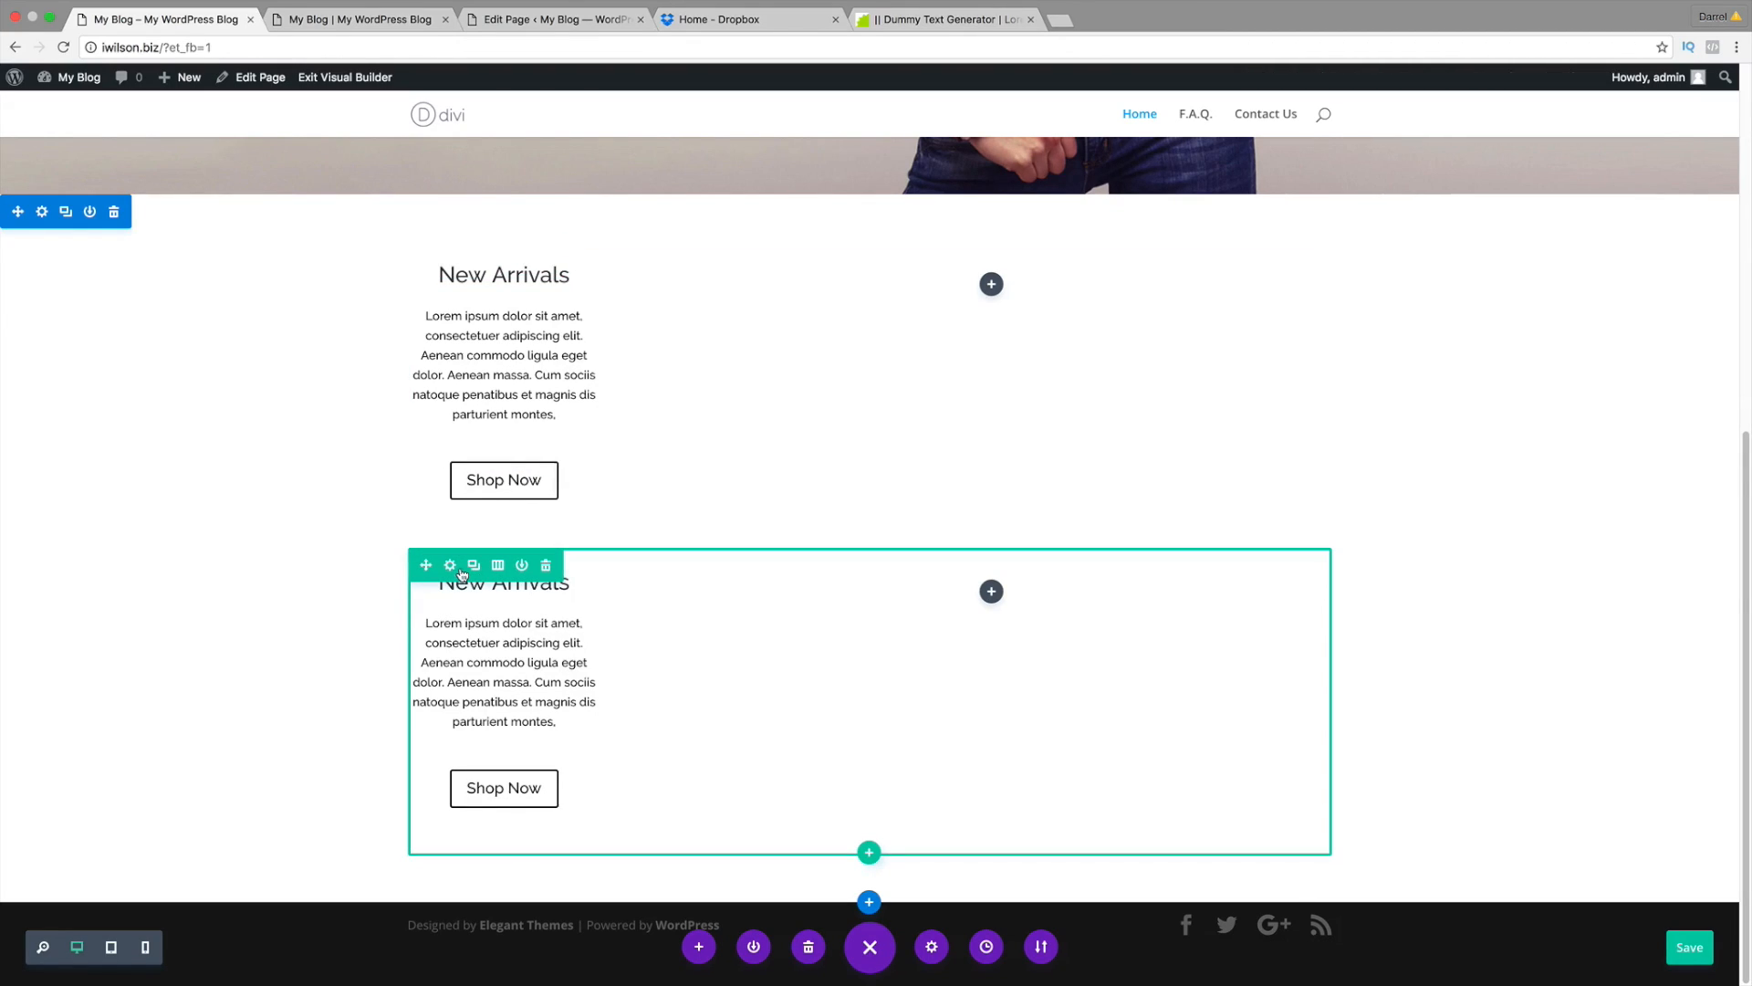
left_click(450, 566)
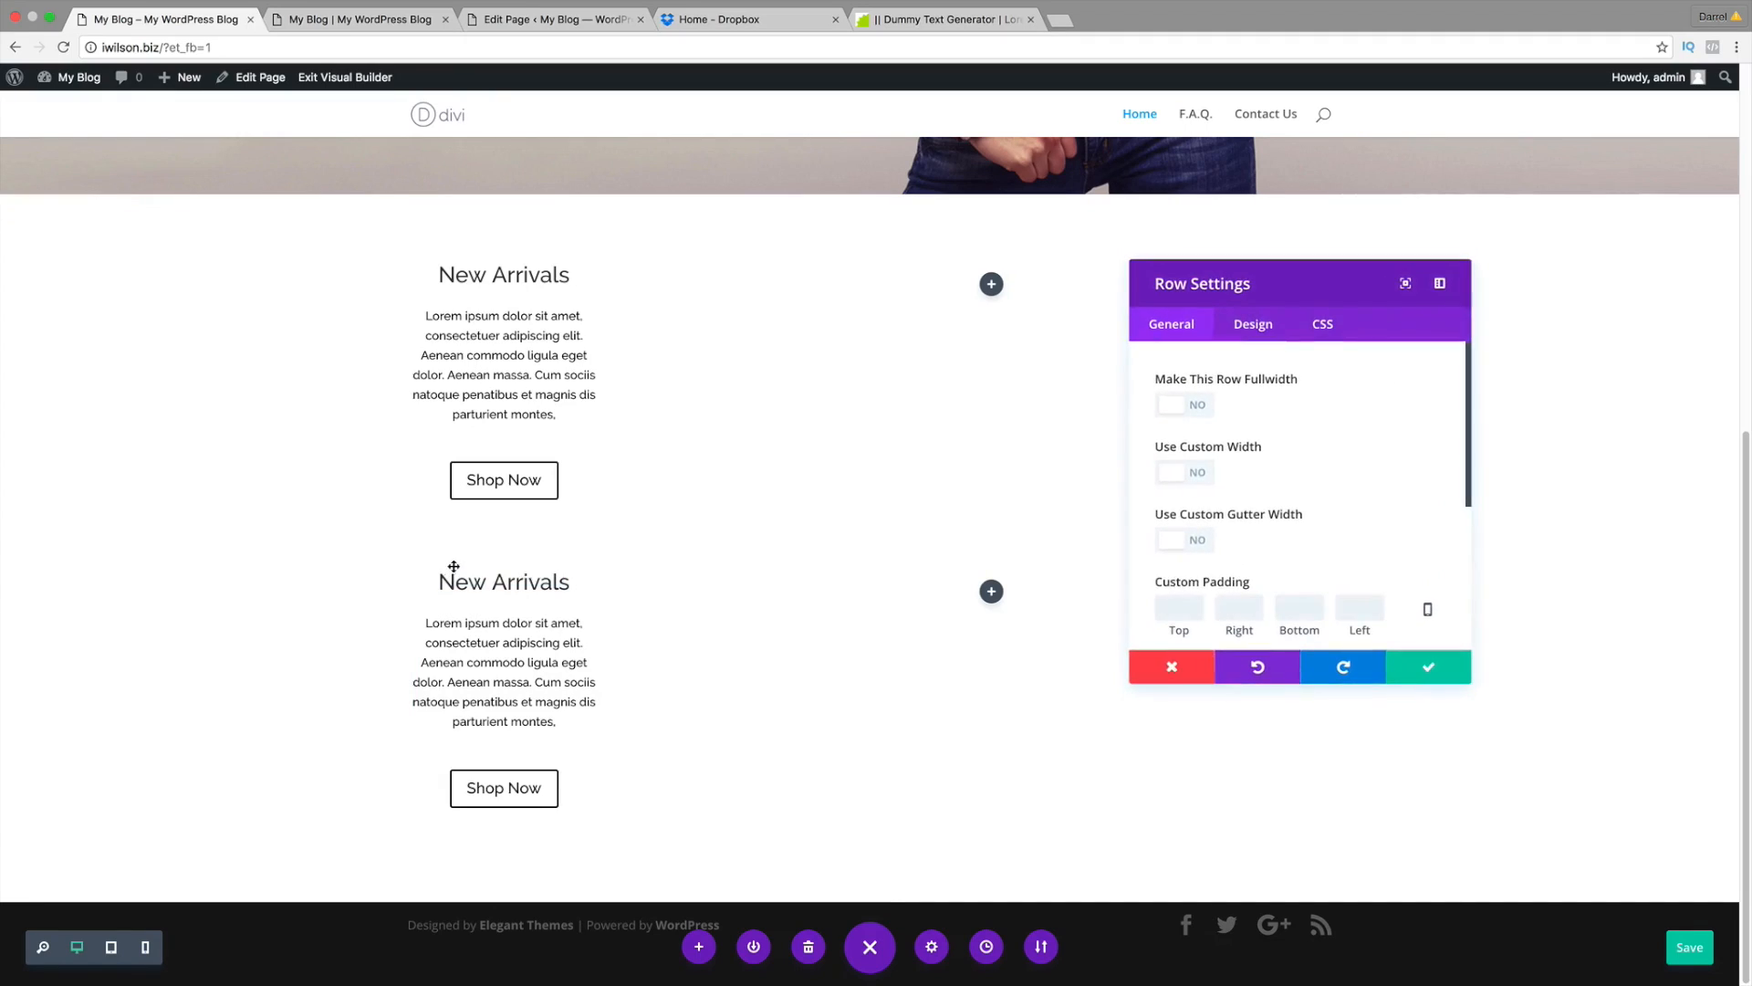
scroll(1186, 548, "down", 3)
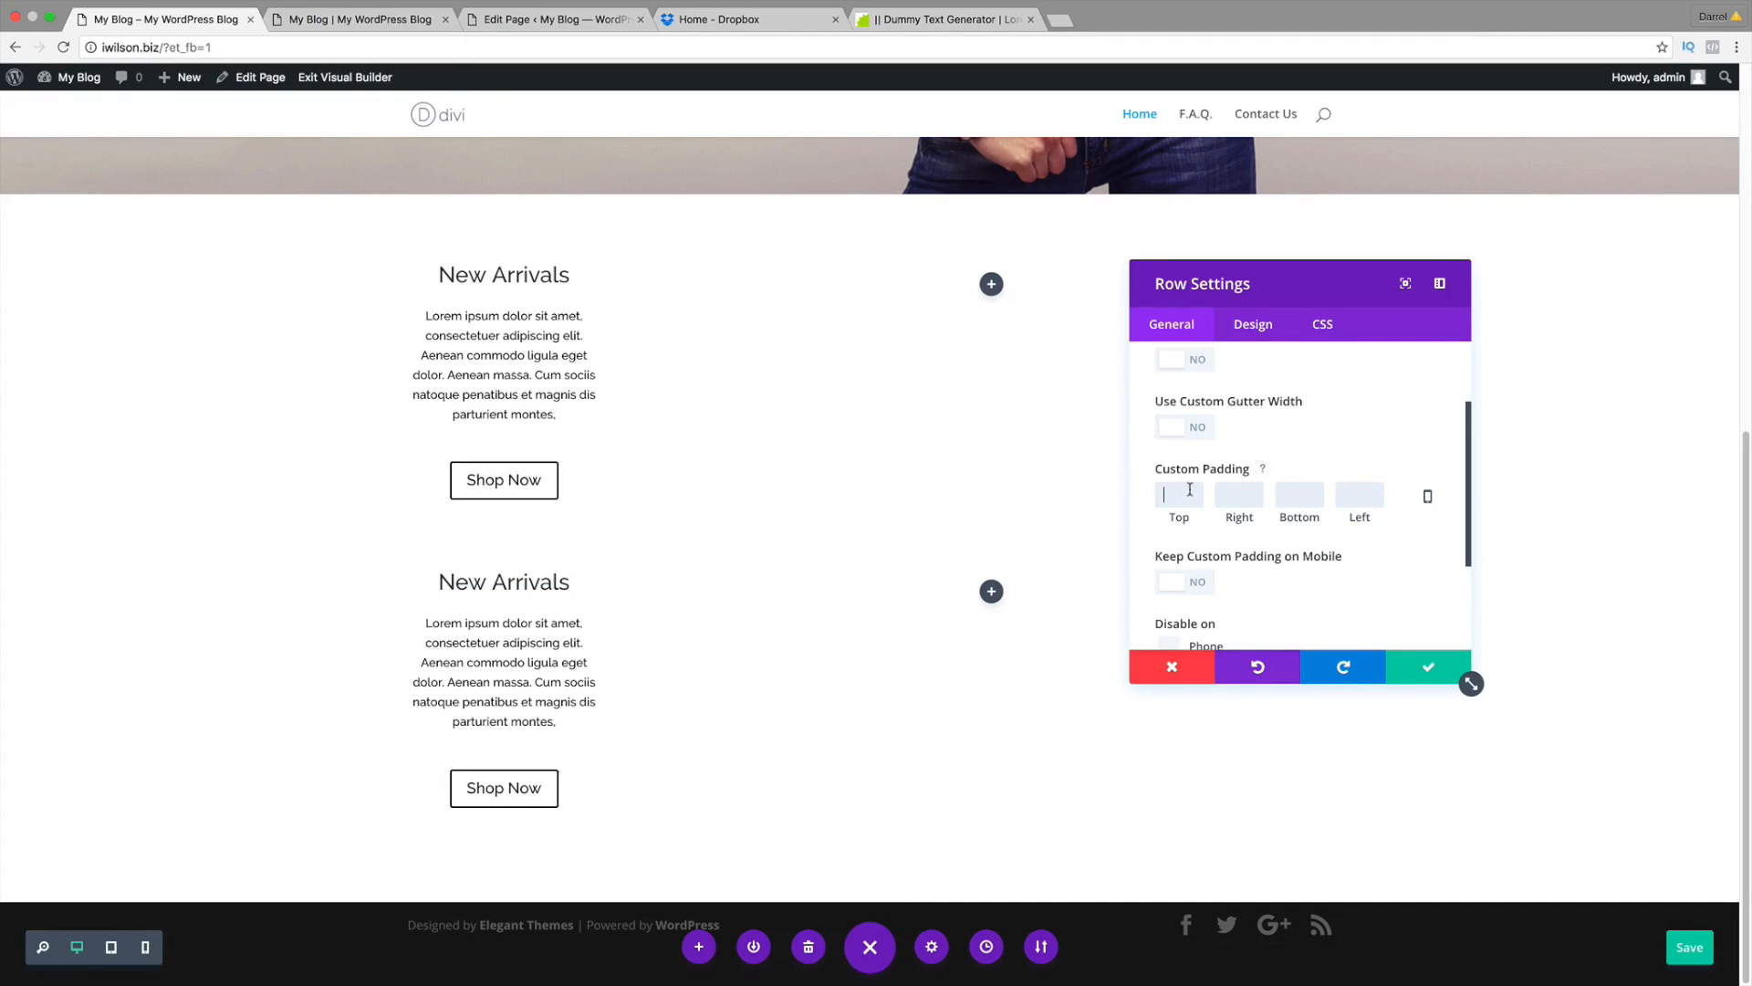
scroll(1330, 520, "down", 3)
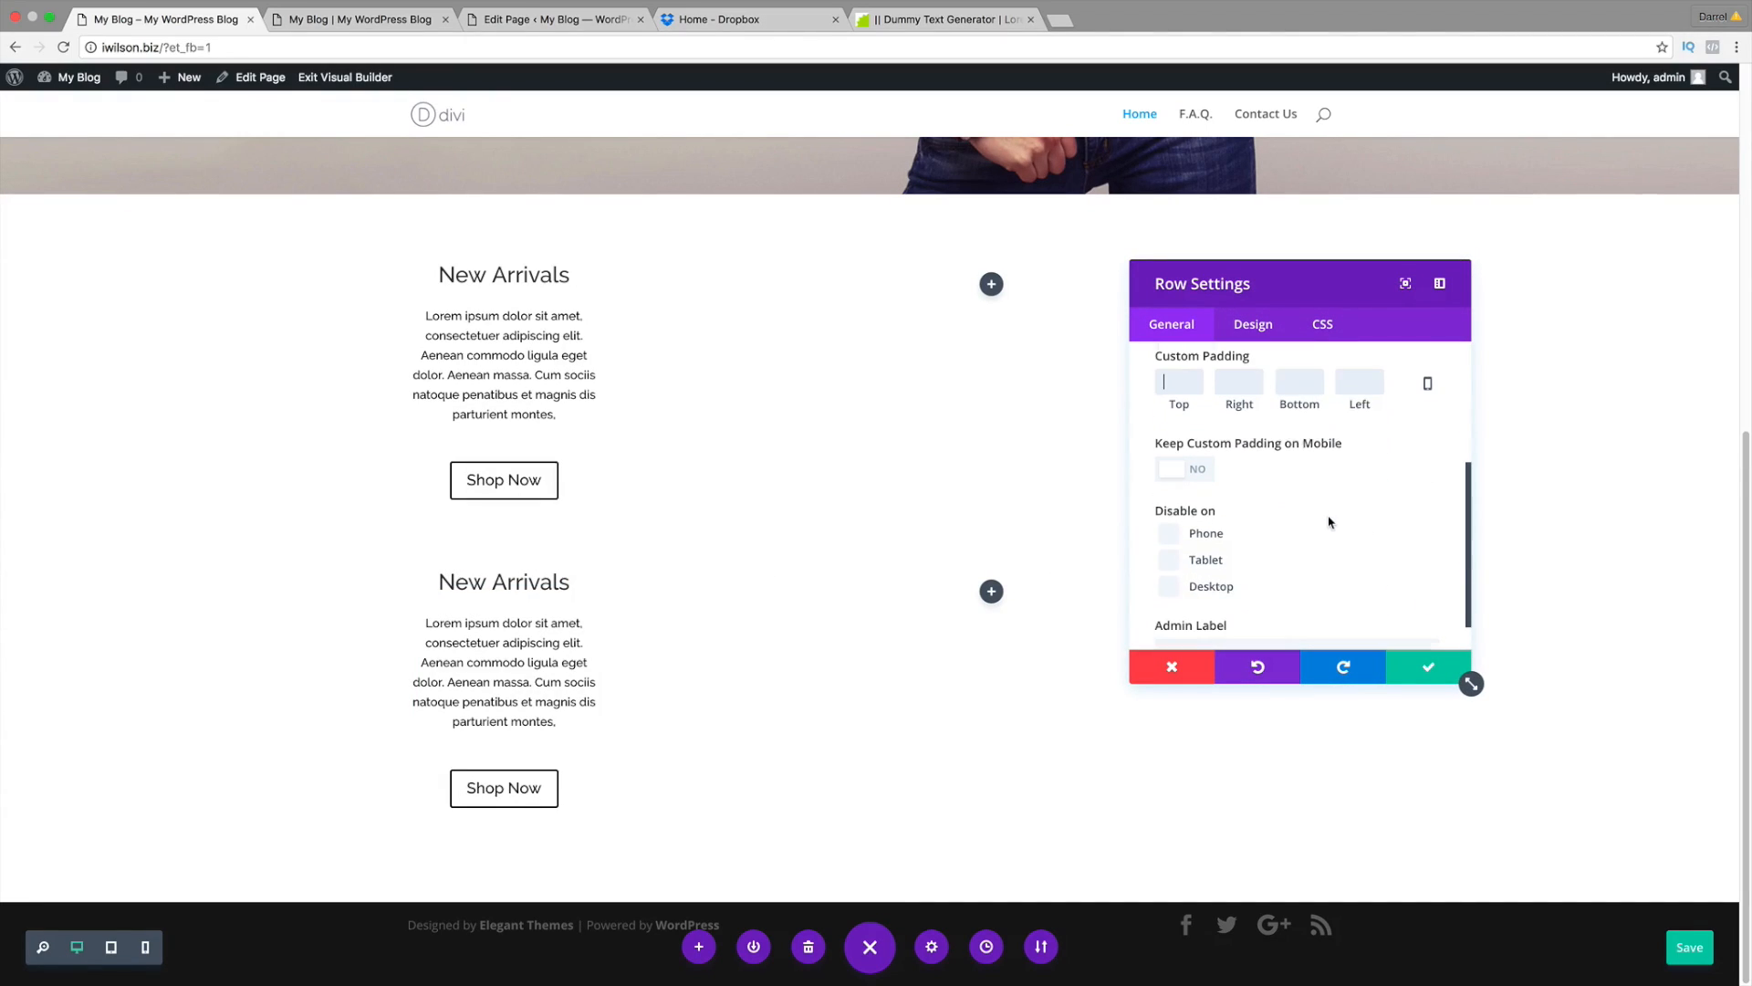
left_click(1257, 326)
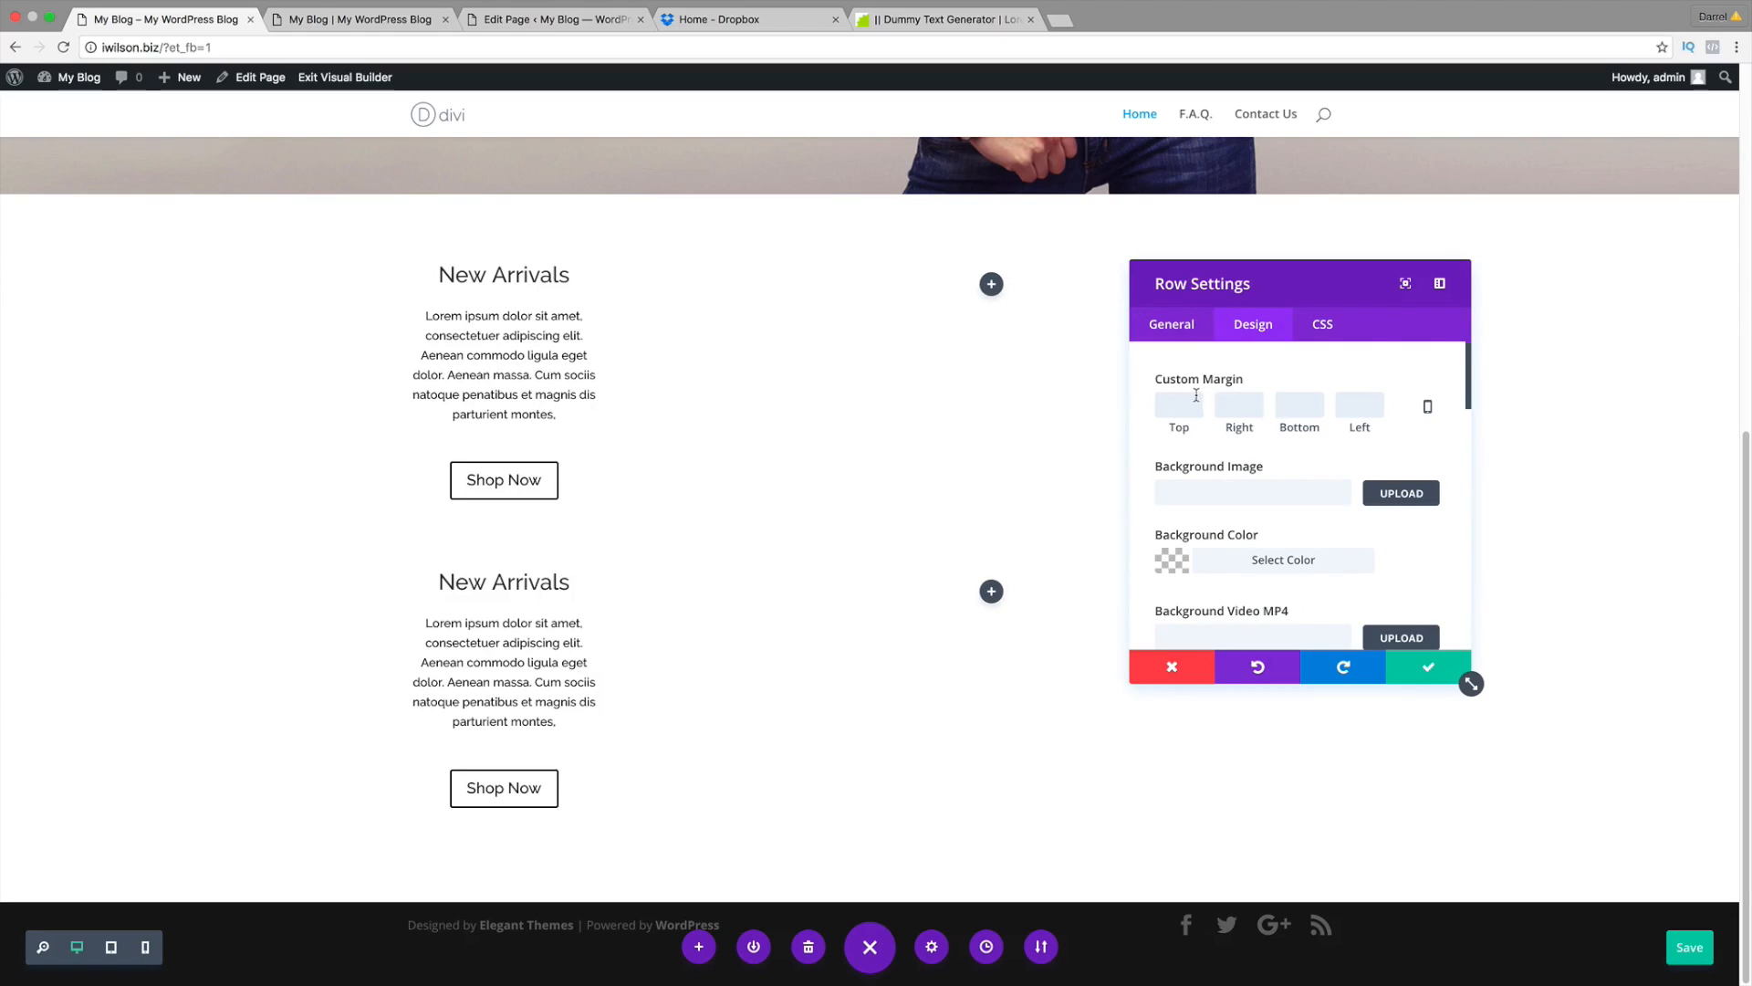
left_click(1179, 404)
type("10")
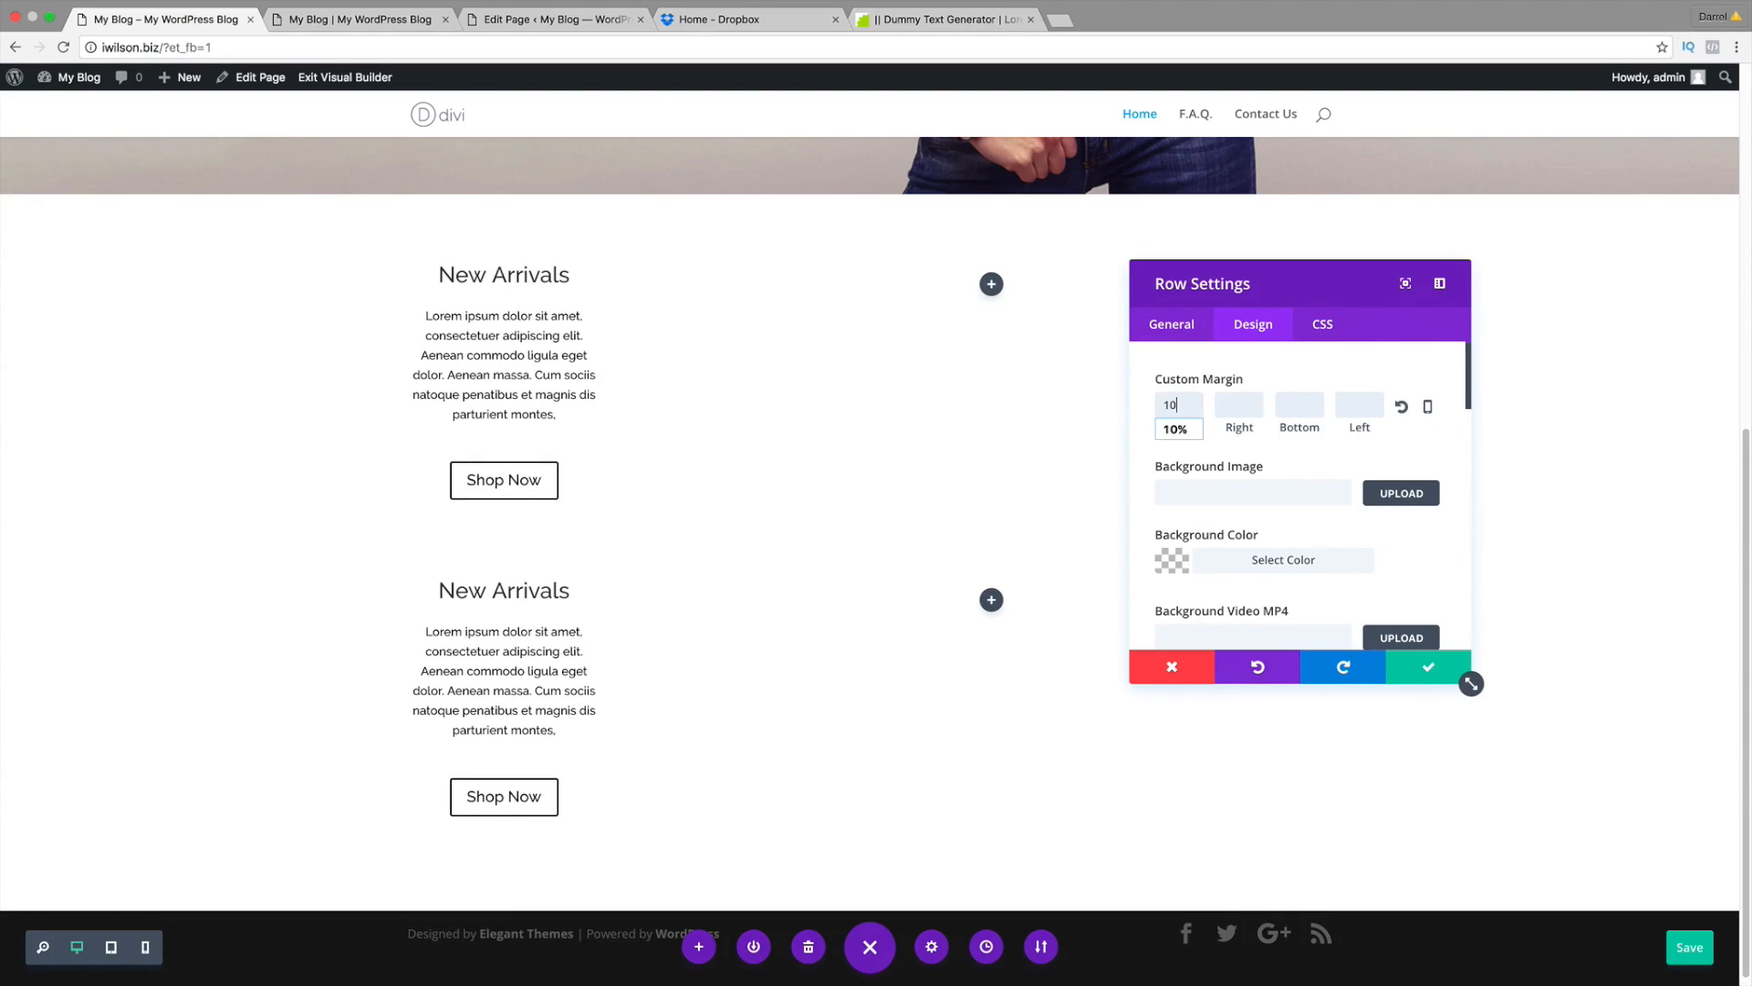
type("%")
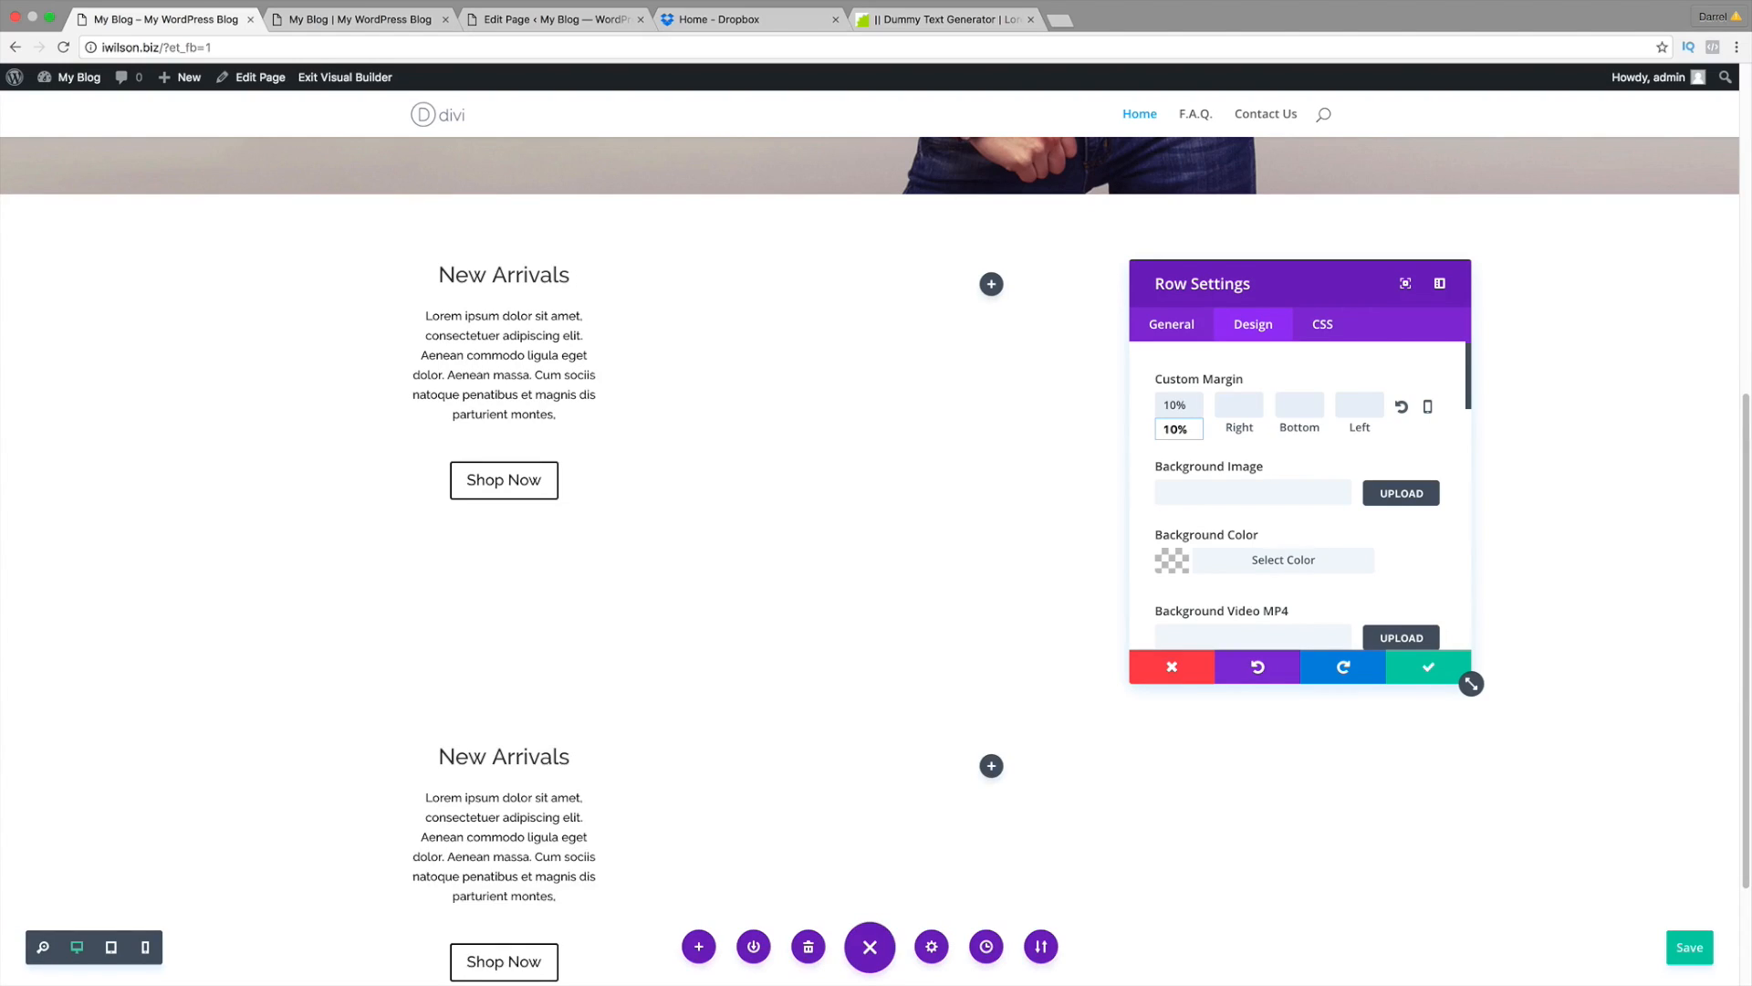
key("BackSpace")
key("BackSpace")
key("BackSpace")
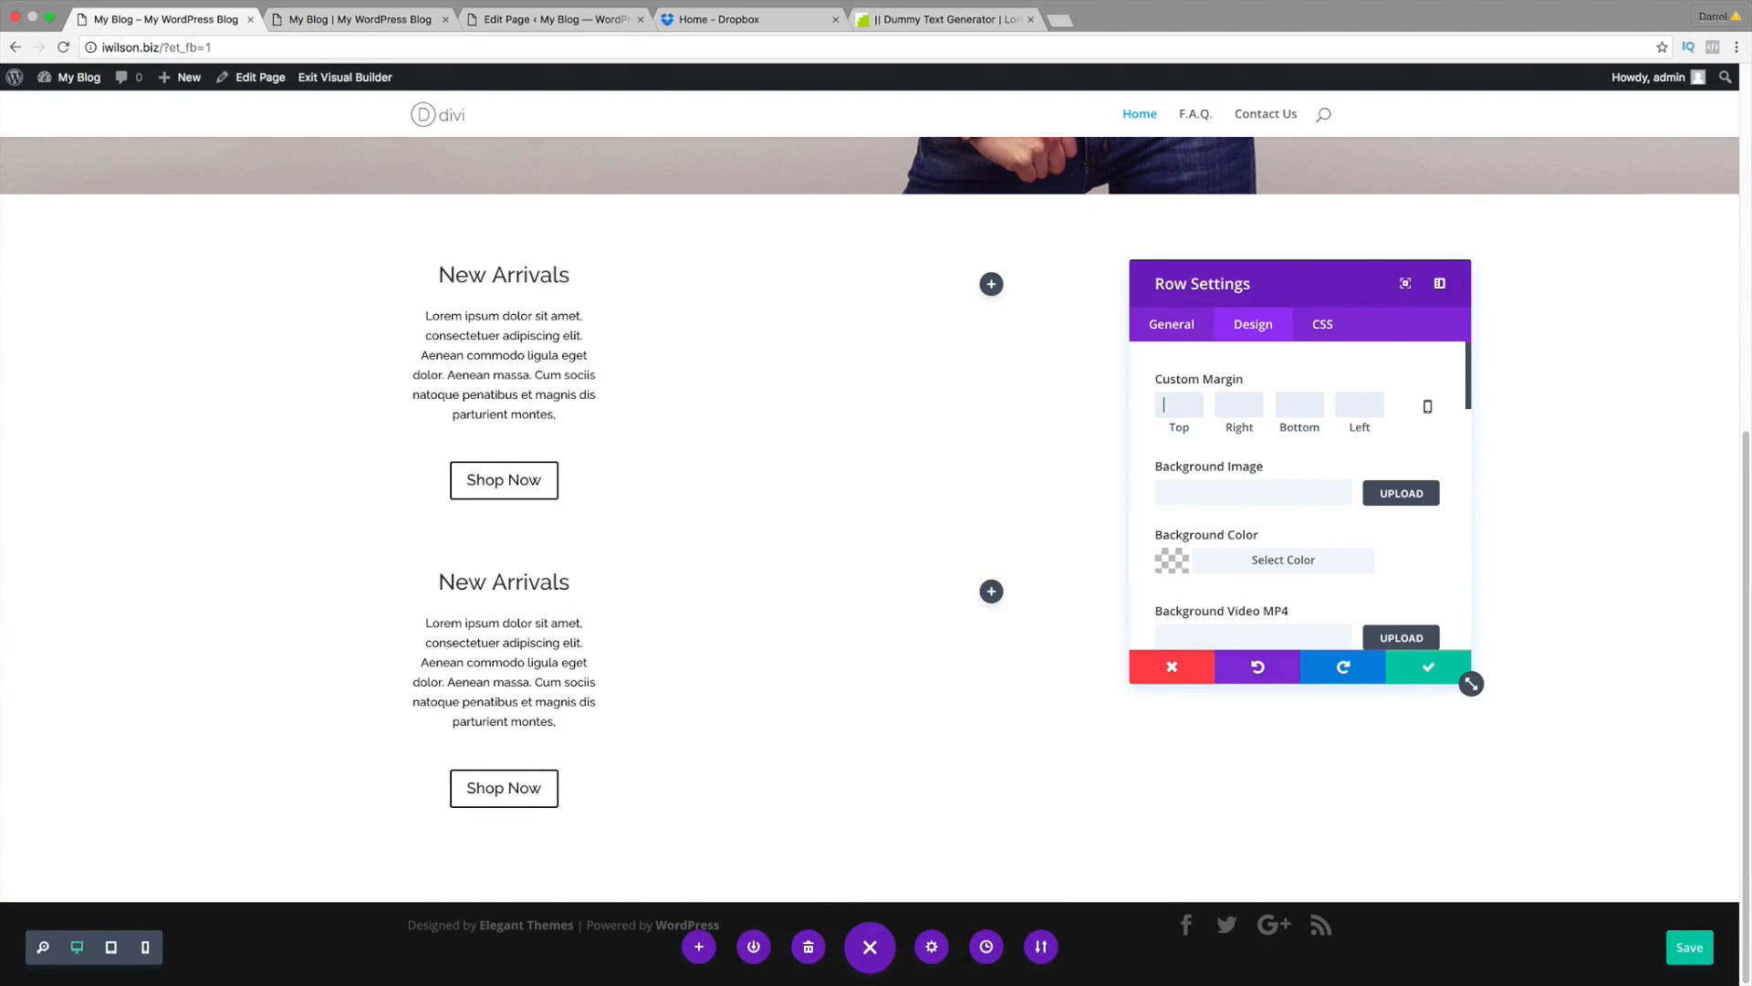
type("1%")
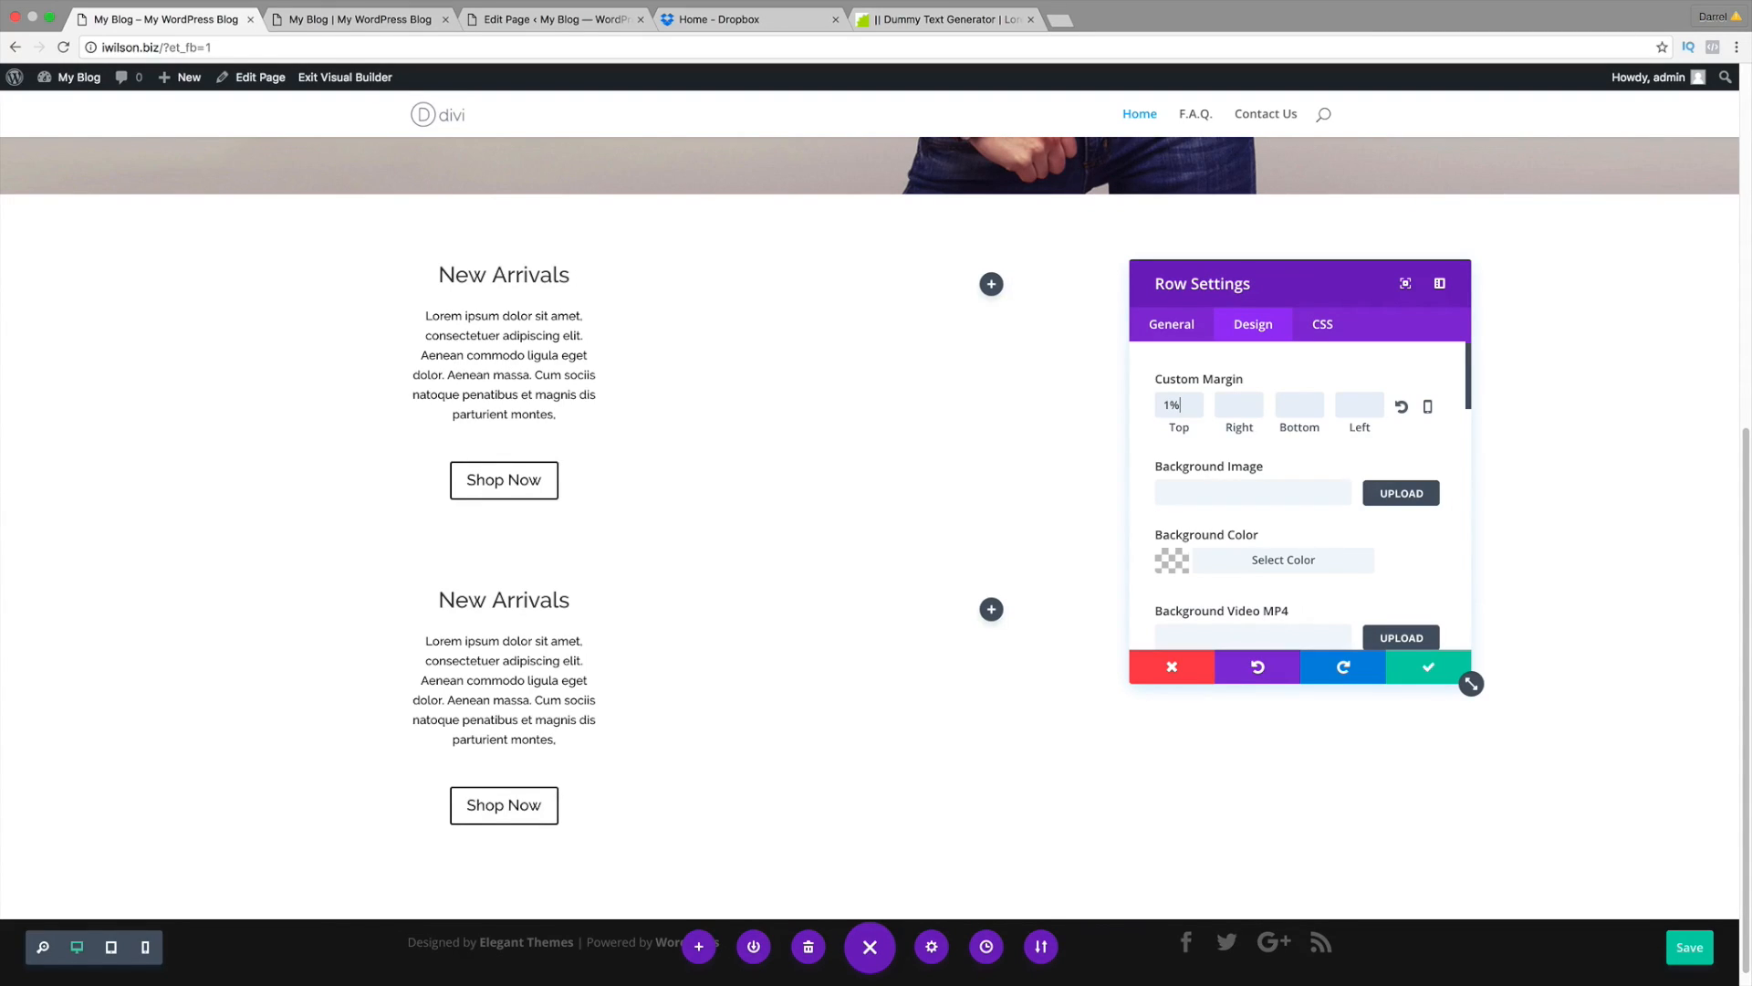
key("BackSpace")
key("BackSpace")
type("2%")
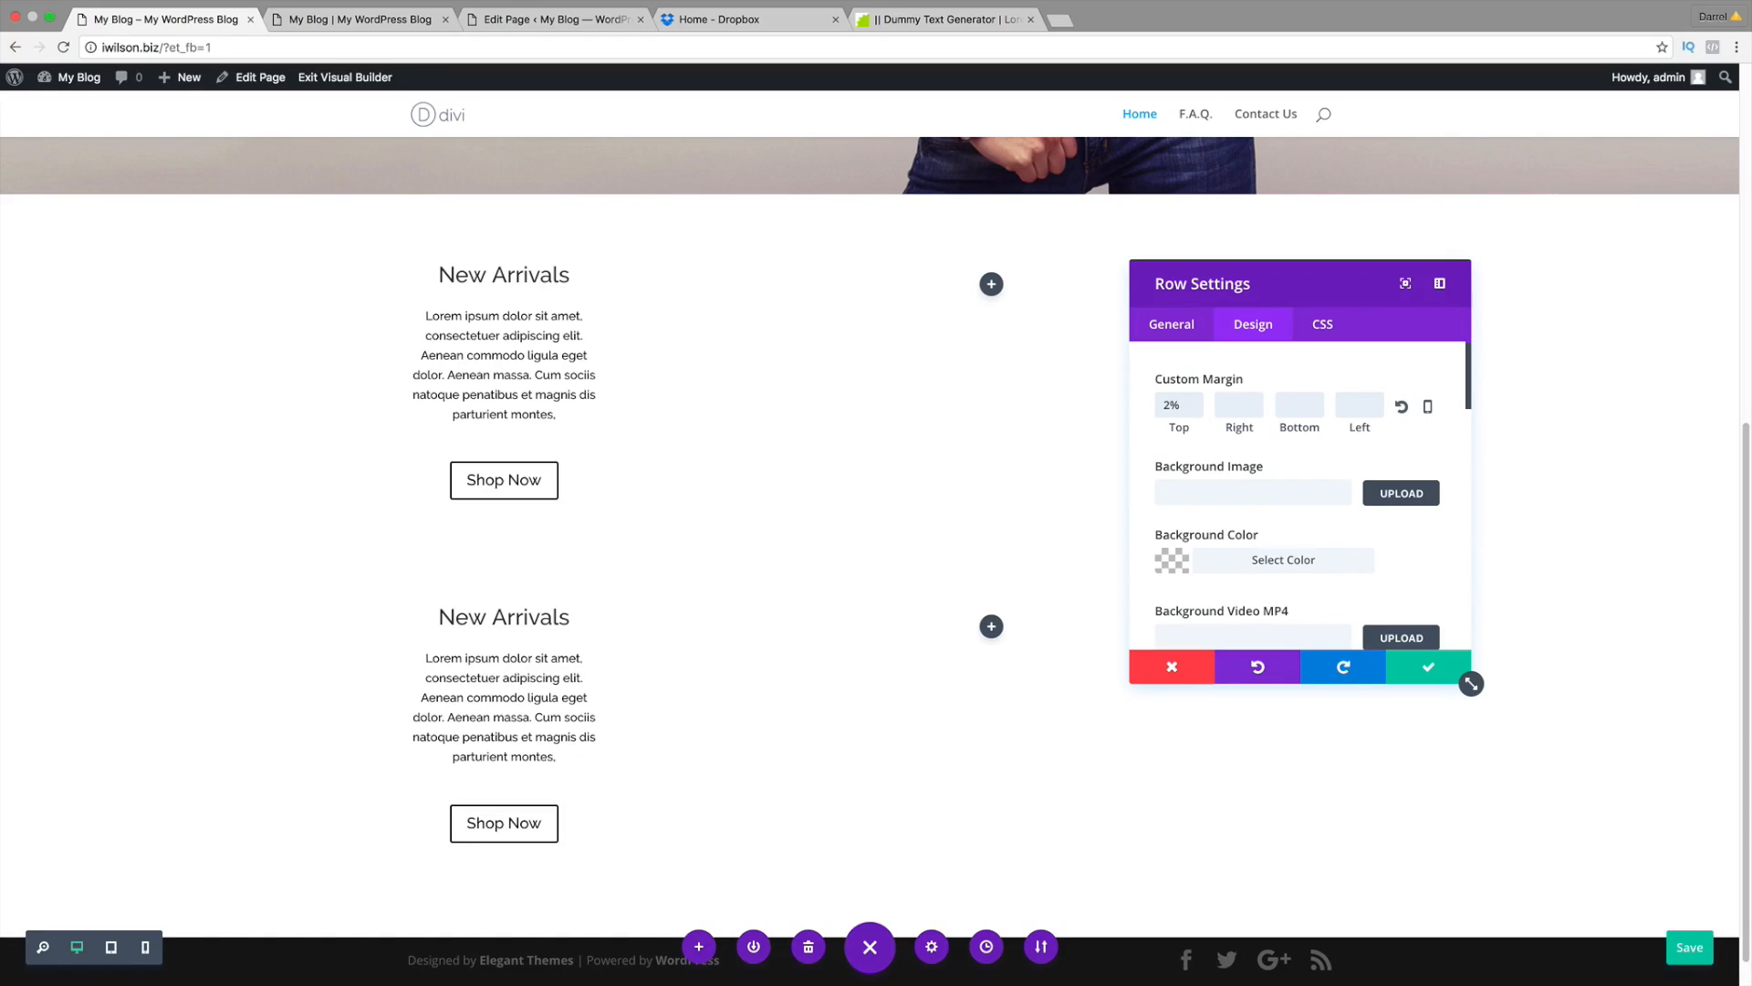
left_click(1431, 668)
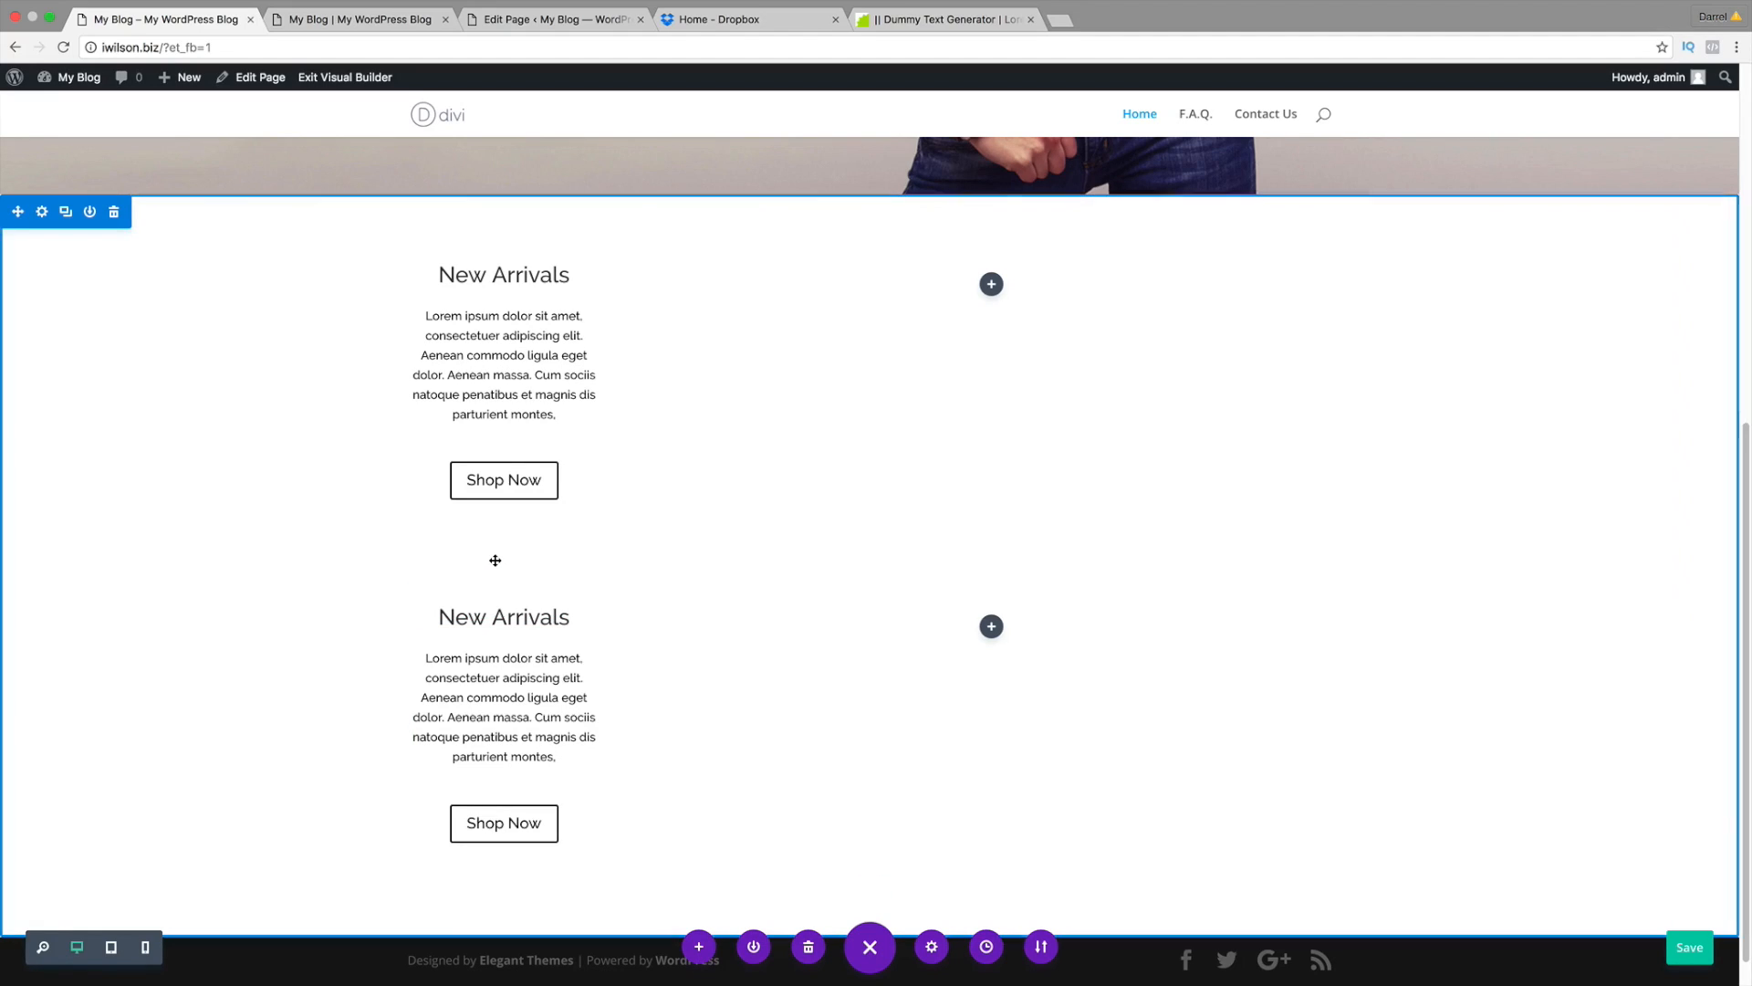
scroll(493, 529, "down", 1)
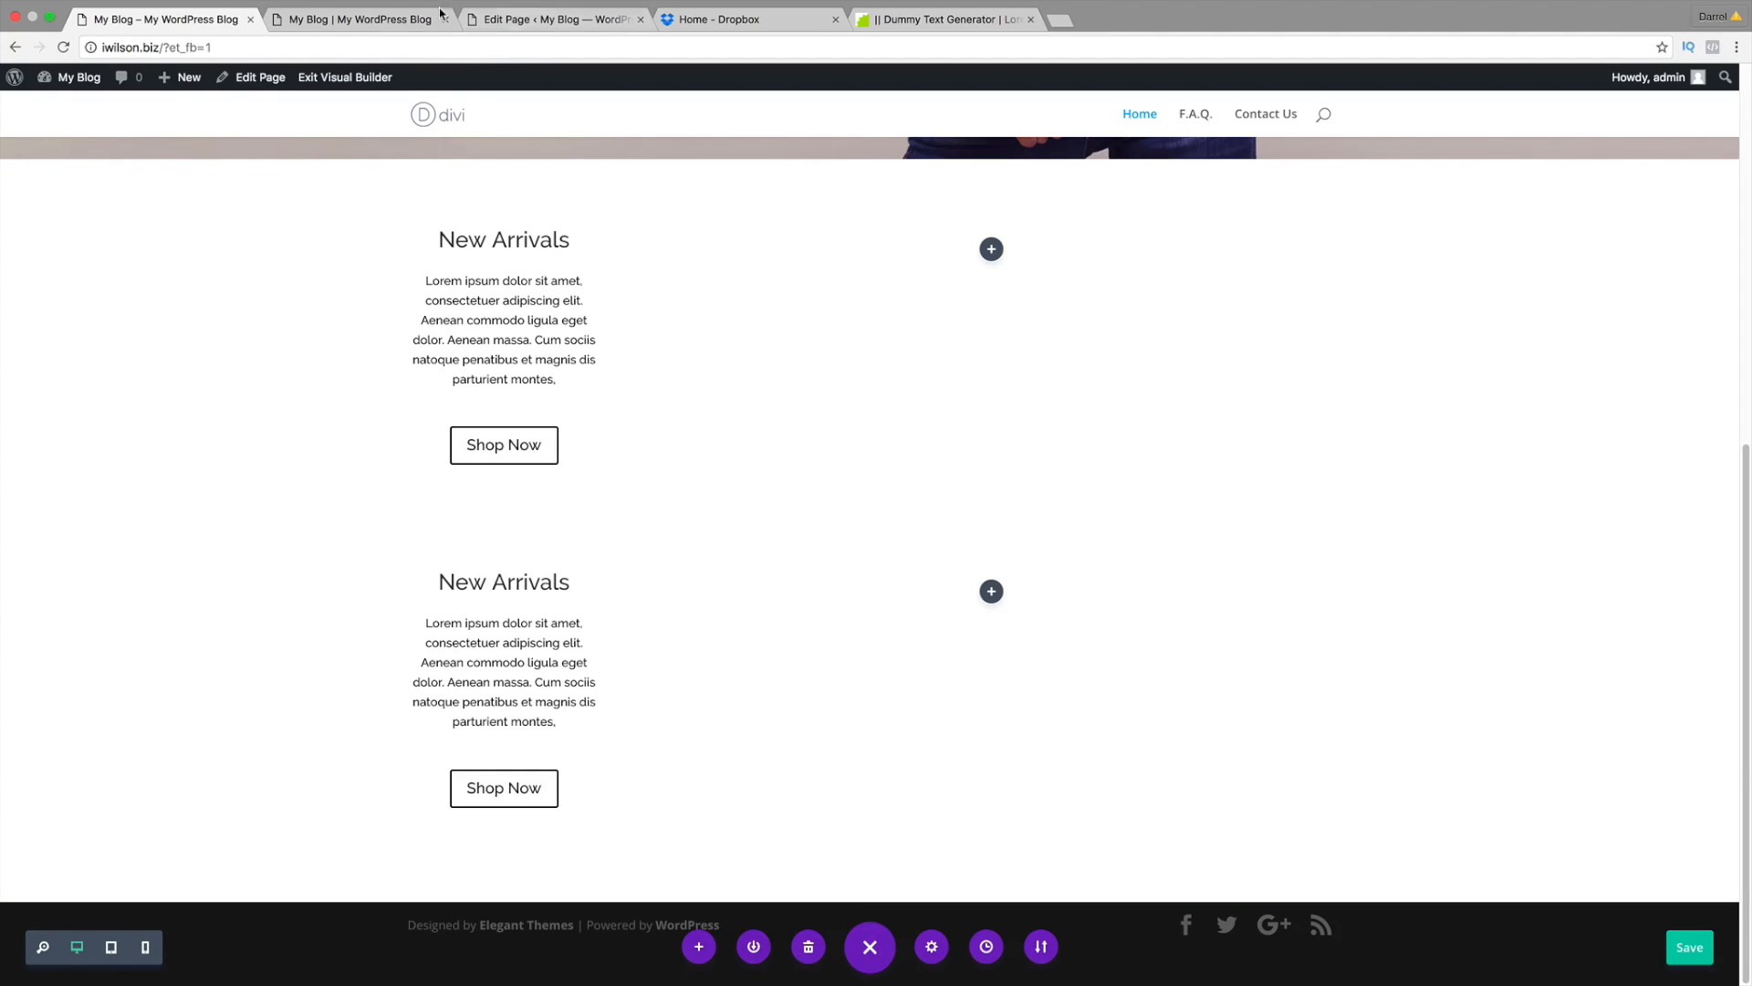
Step: Compare the build against the idarrel.net reference shop page
left_click(365, 19)
scroll(215, 313, "up", 1)
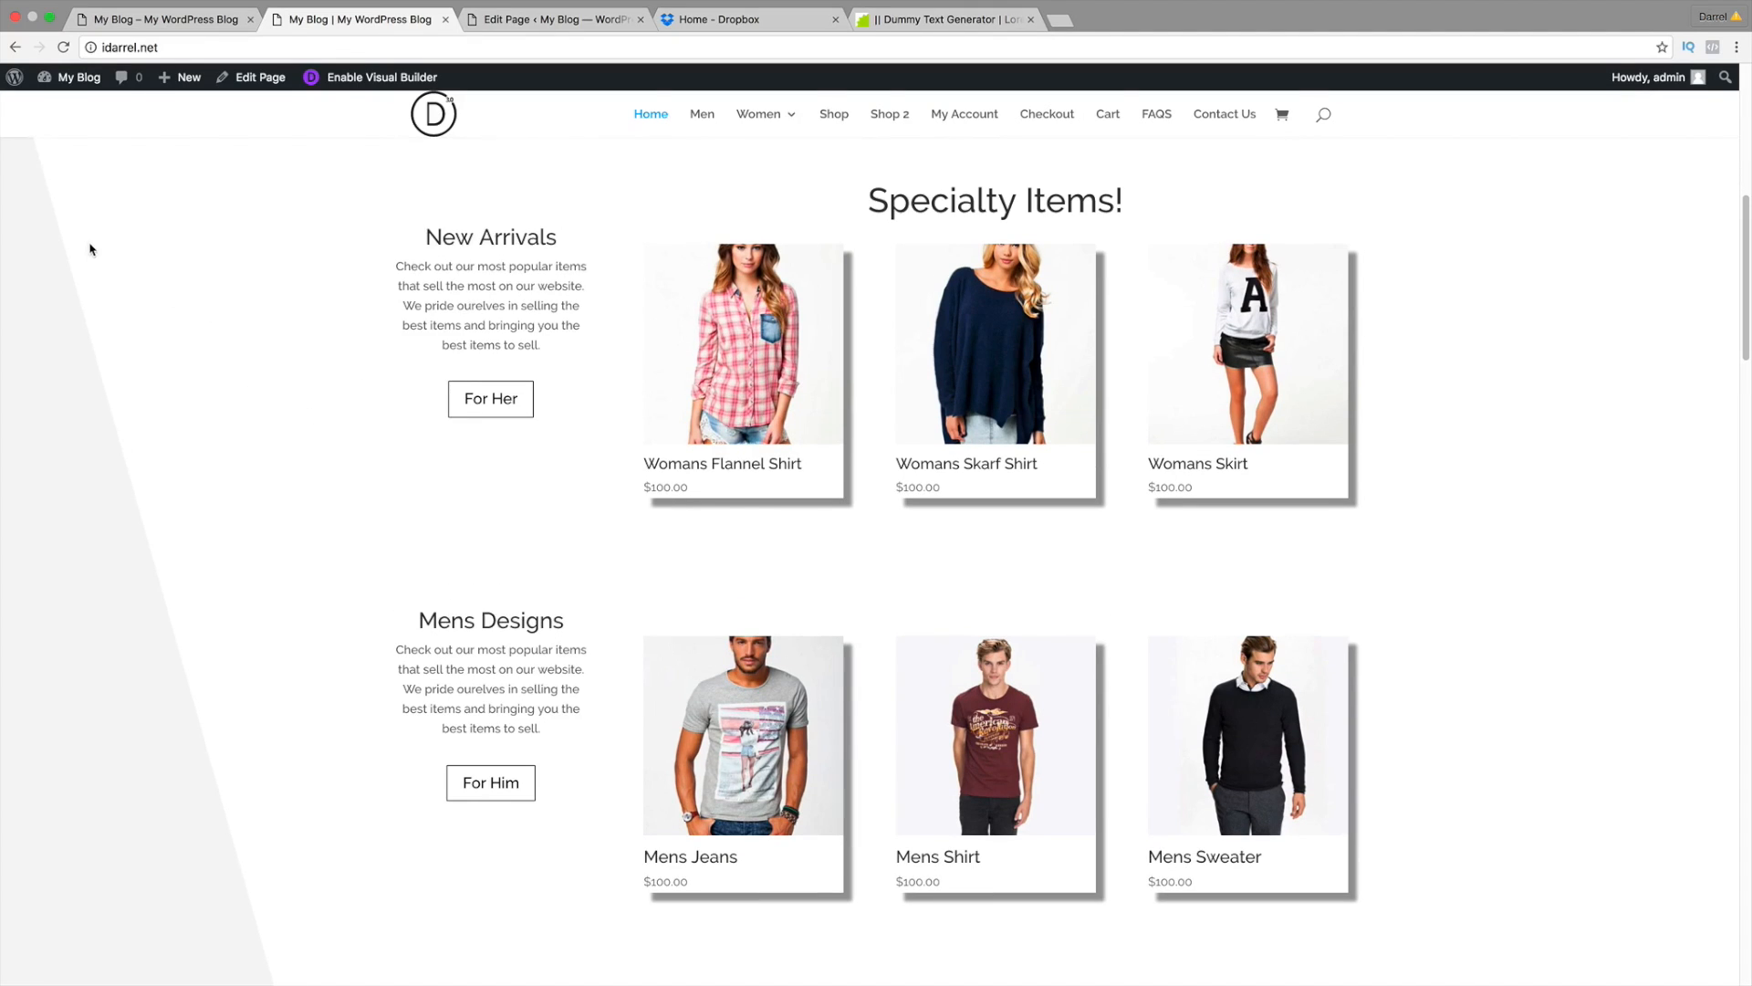
scroll(100, 284, "down", 1)
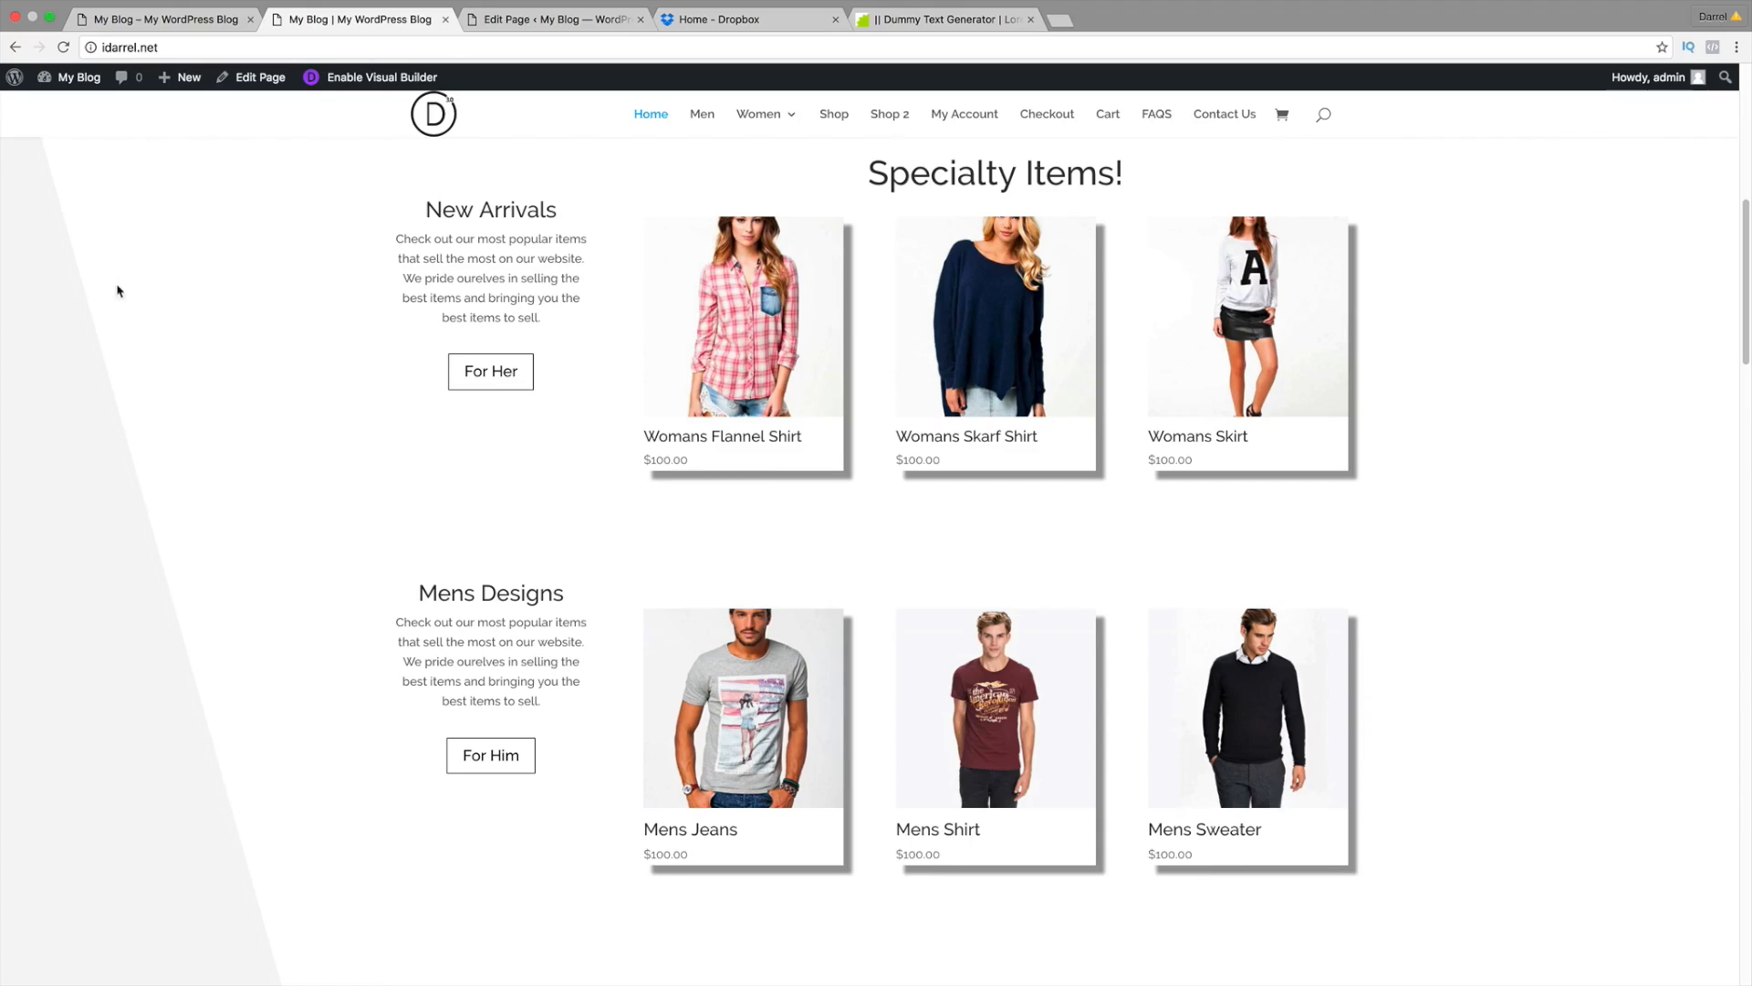
left_click(146, 19)
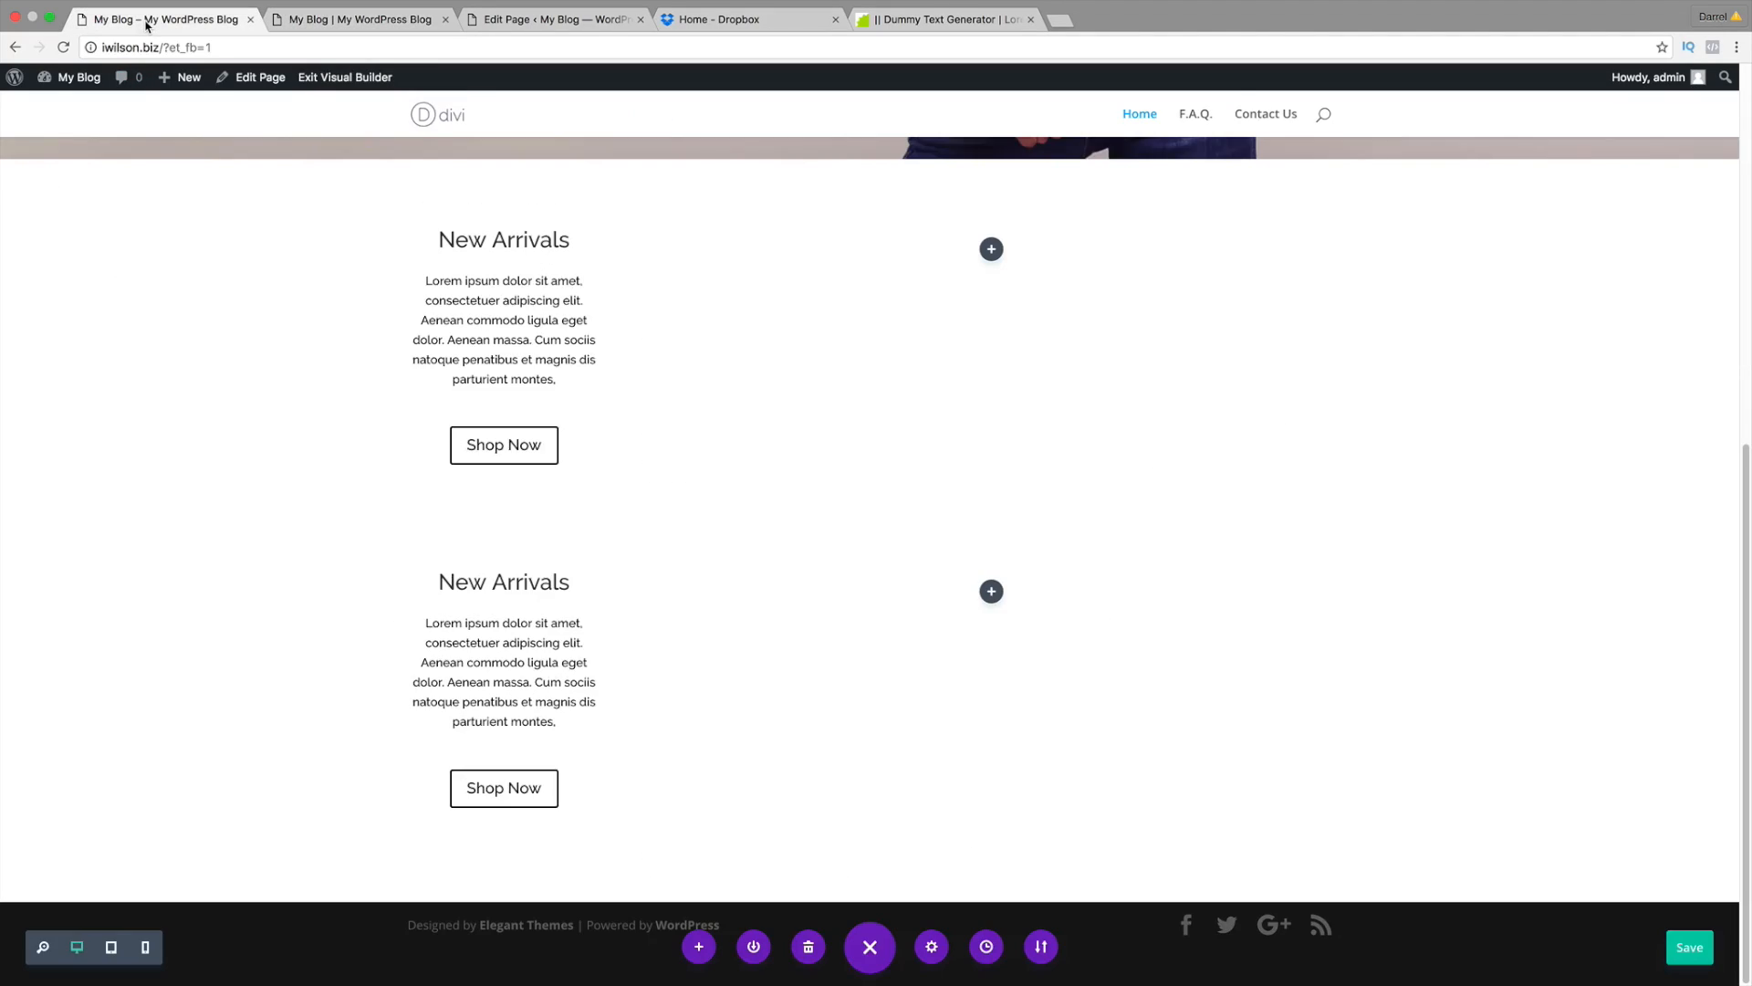
Step: Set the New Arrivals section background to purple #8300e9 and open the background image media library
mouse_move(145, 265)
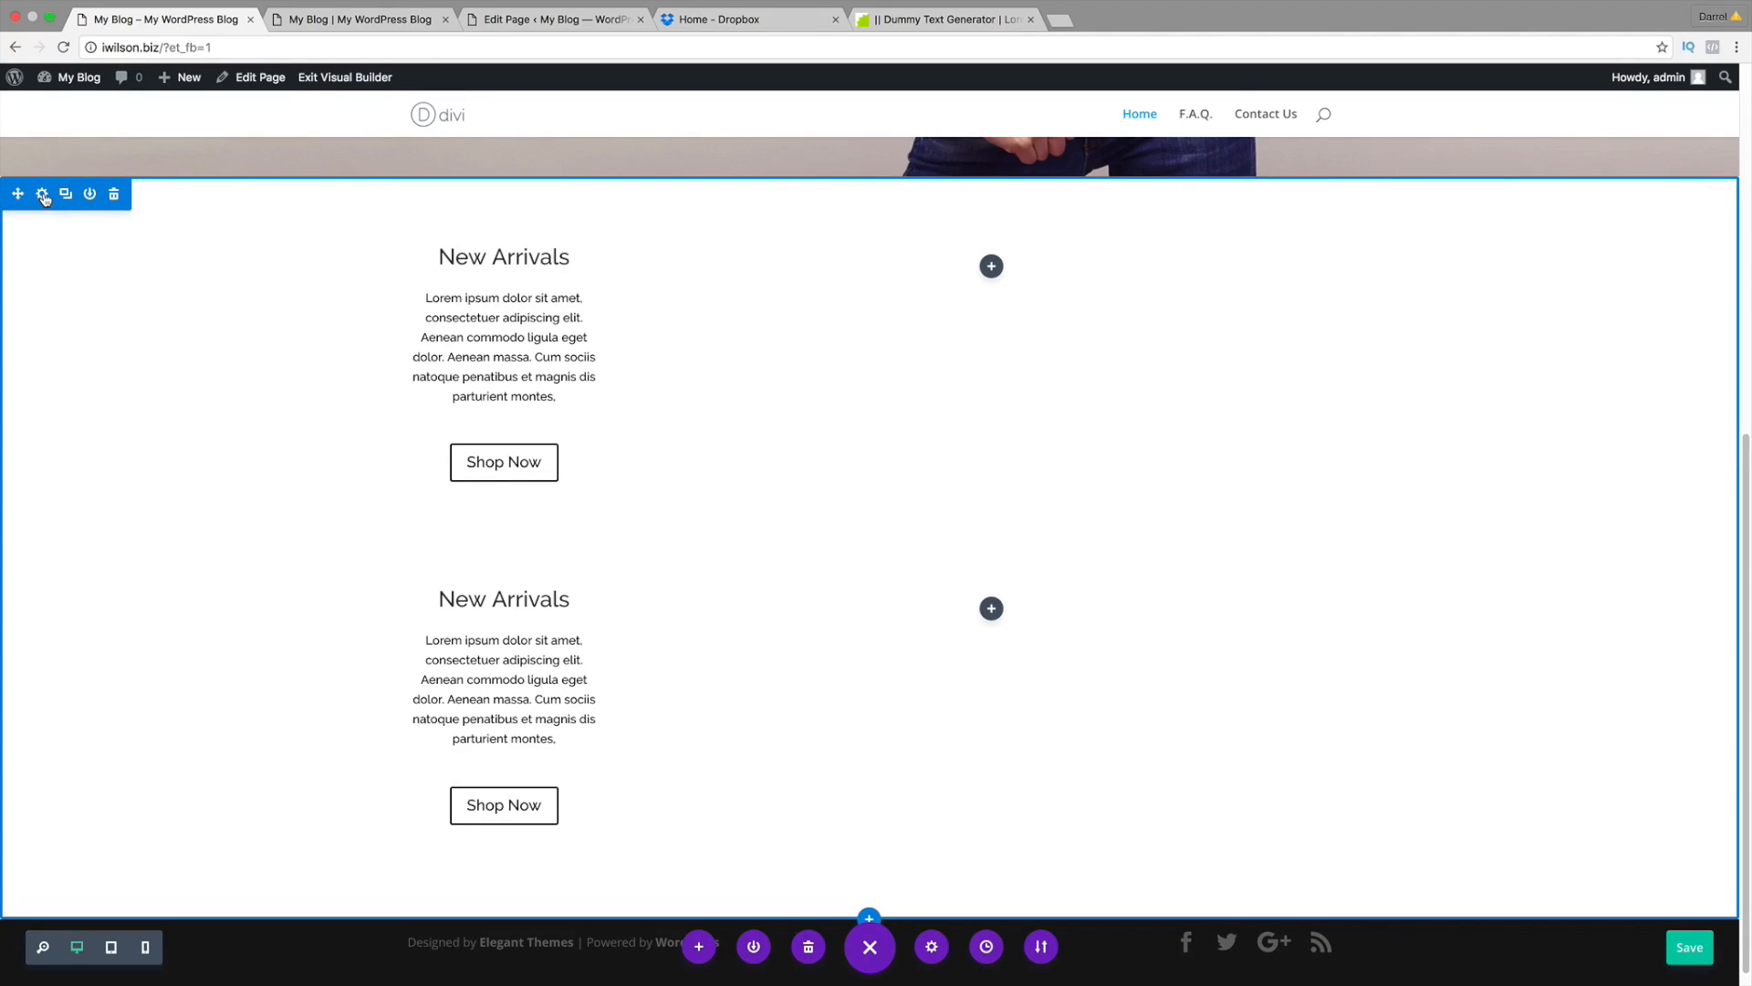
left_click(42, 194)
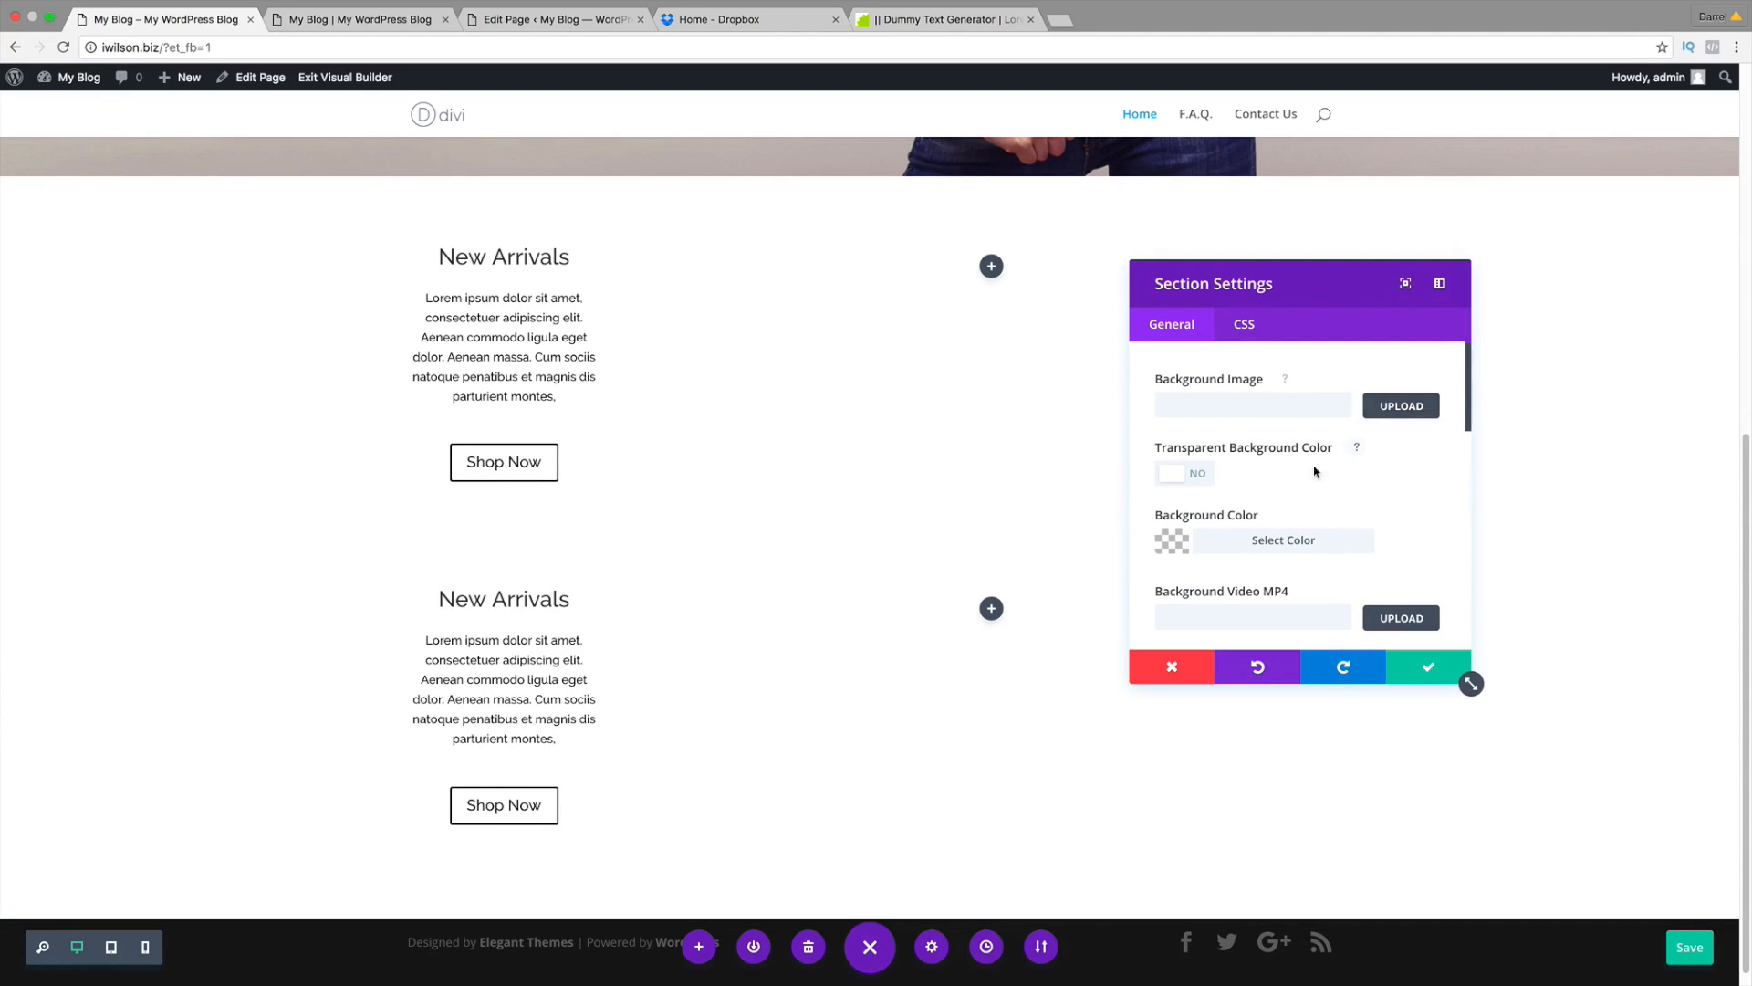
scroll(1314, 467, "down", 1)
left_click(1267, 509)
scroll(1281, 484, "down", 2)
left_click(1221, 392)
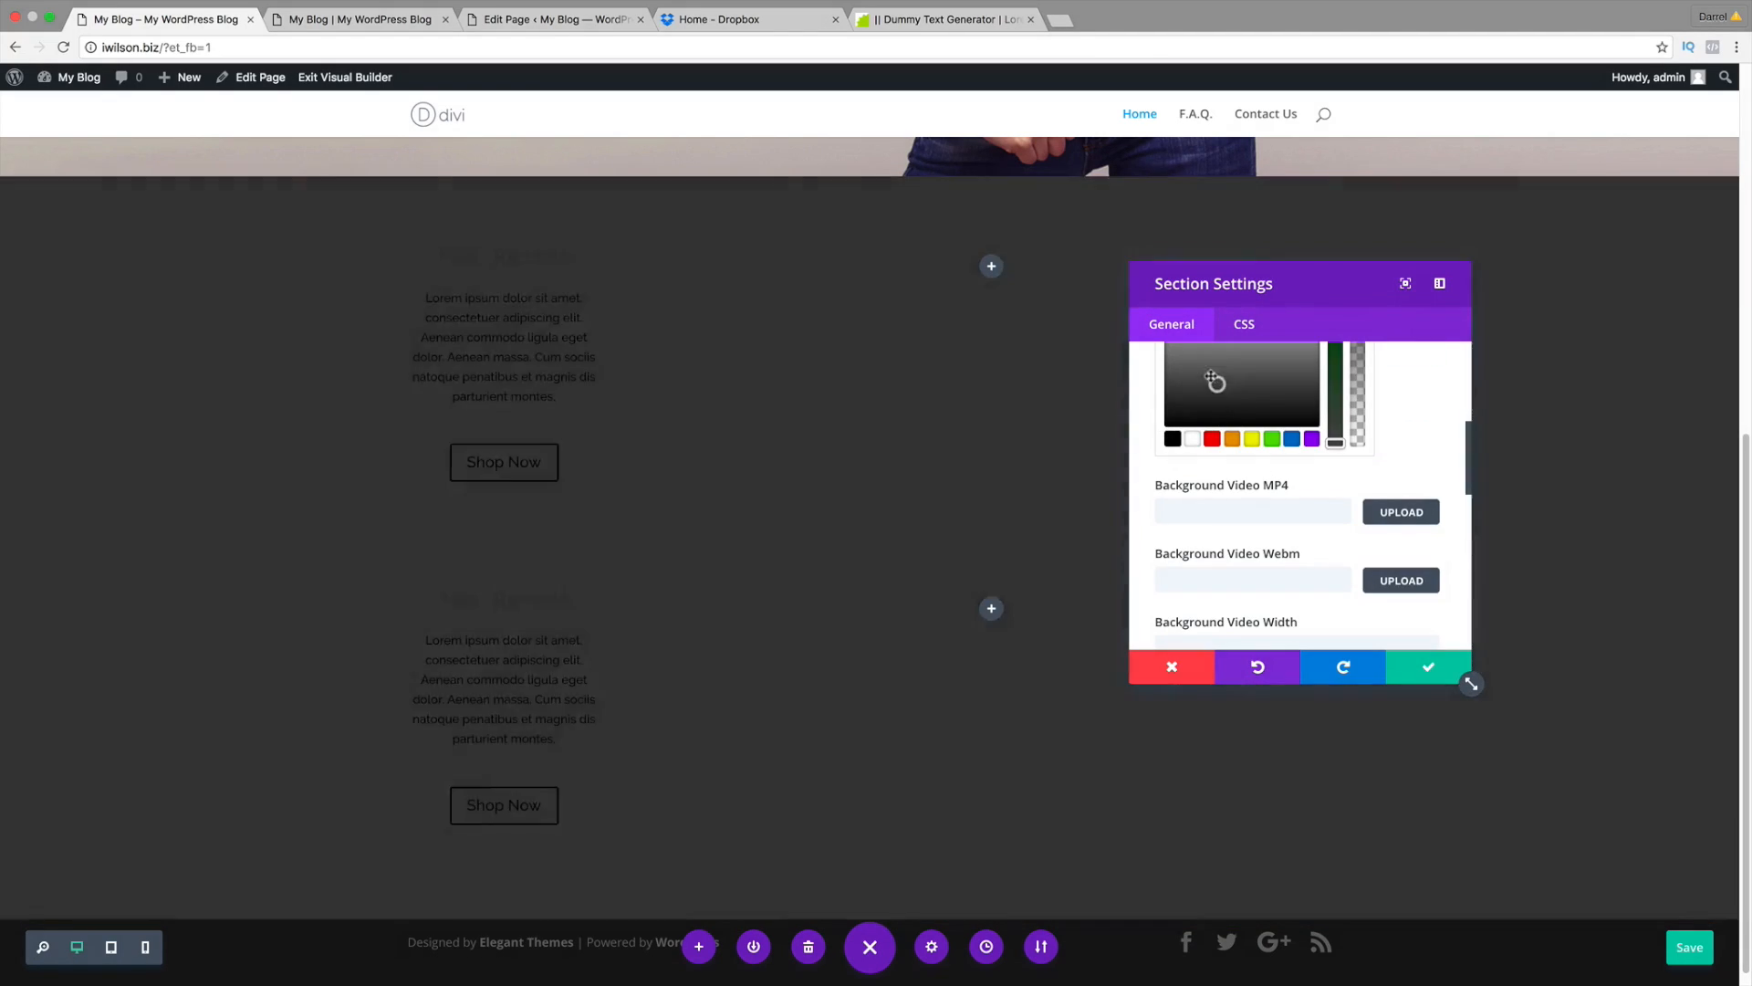
scroll(1271, 416, "up", 1)
left_click(1292, 472)
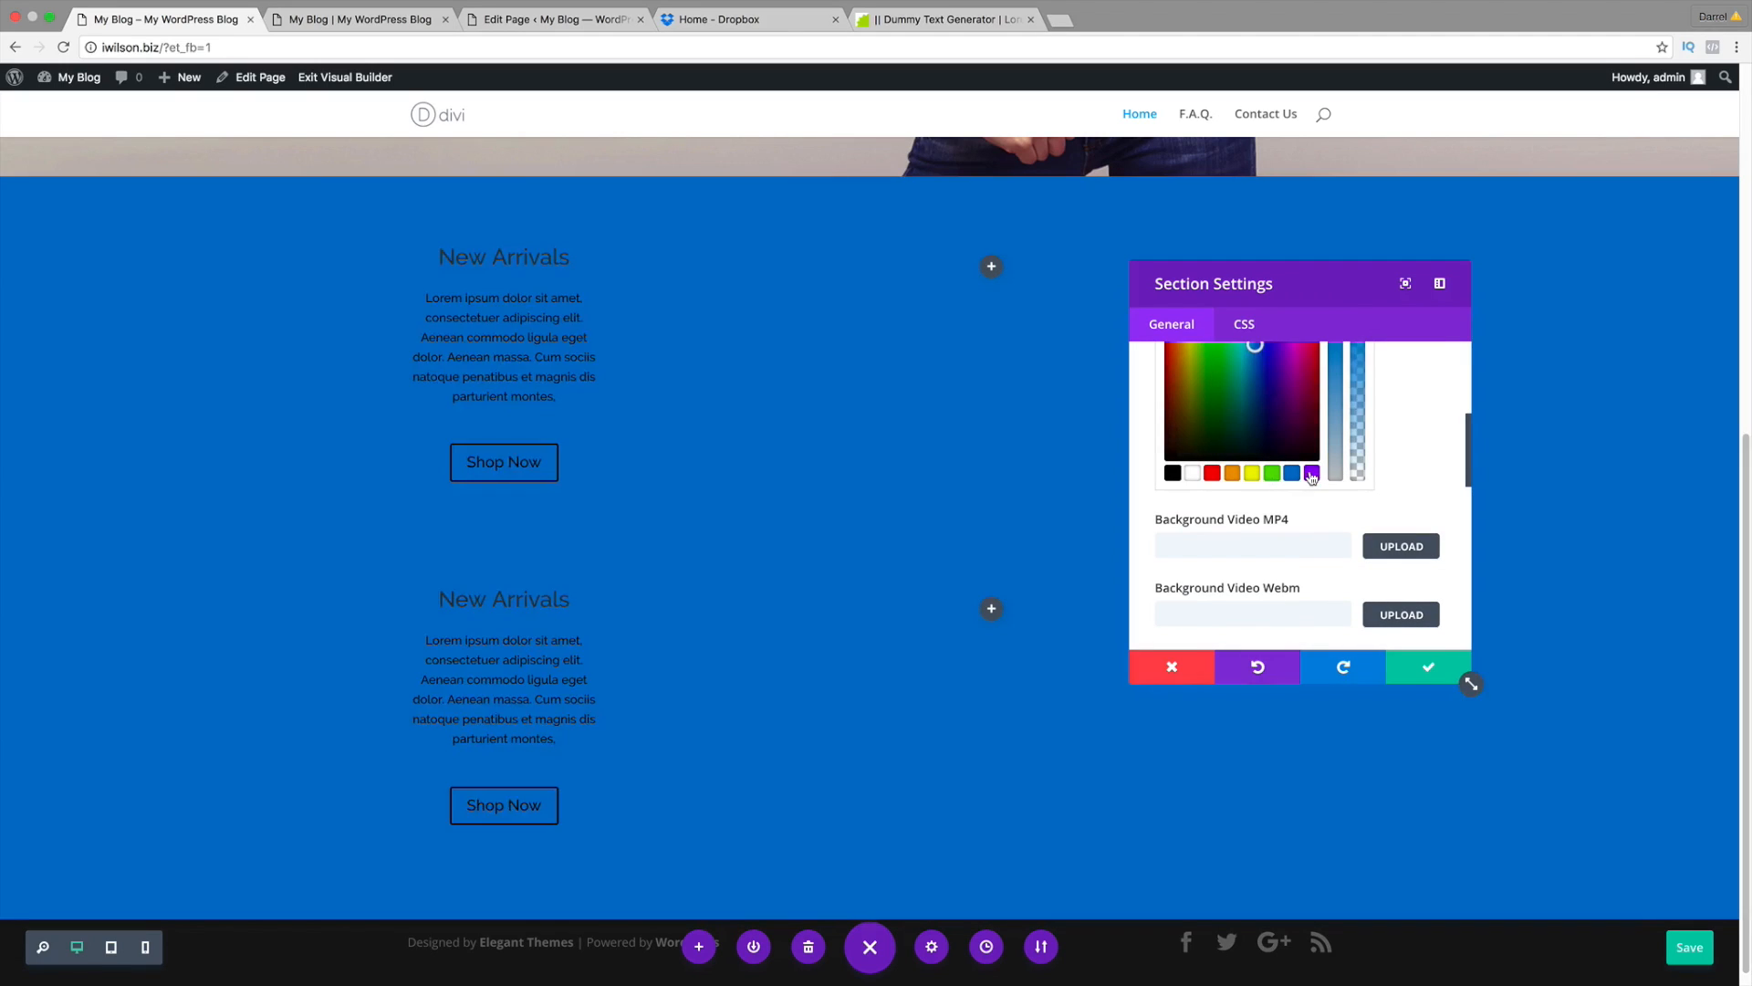
left_click(1311, 472)
scroll(1356, 446, "up", 2)
scroll(1369, 457, "up", 2)
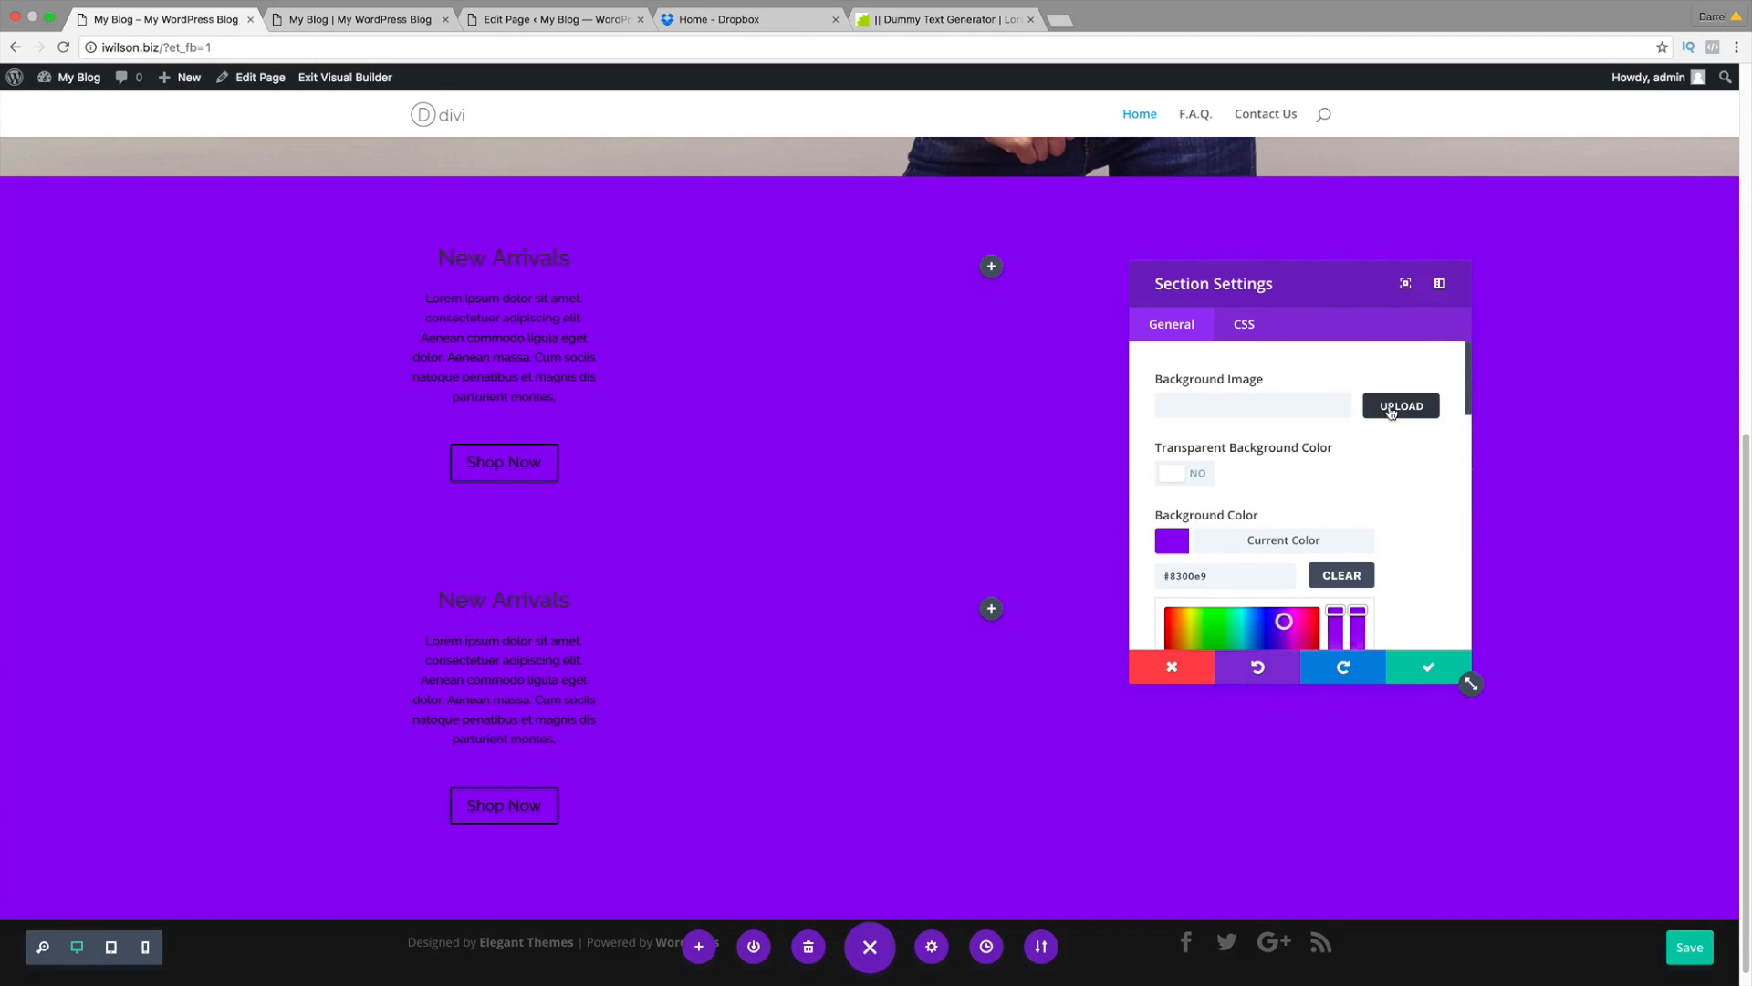
left_click(1367, 409)
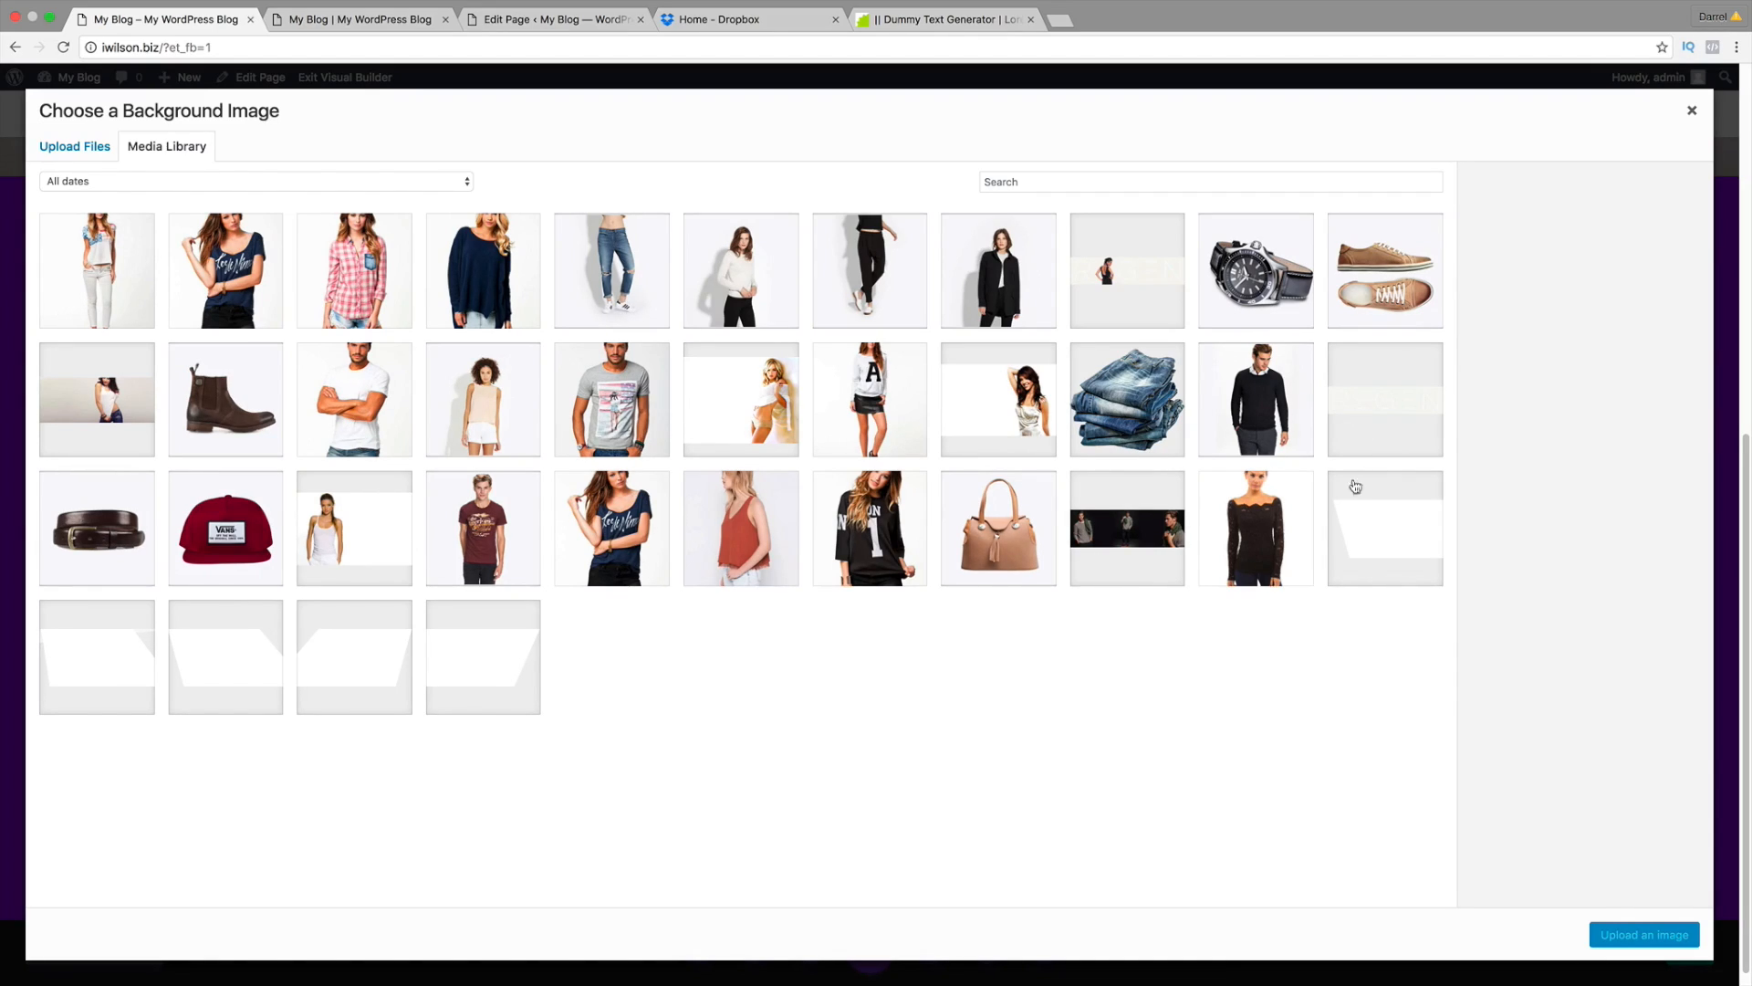
Step: Set the 2000x1000-diag-double-bg-9-1.png diagonal image as the section background
left_click(1367, 528)
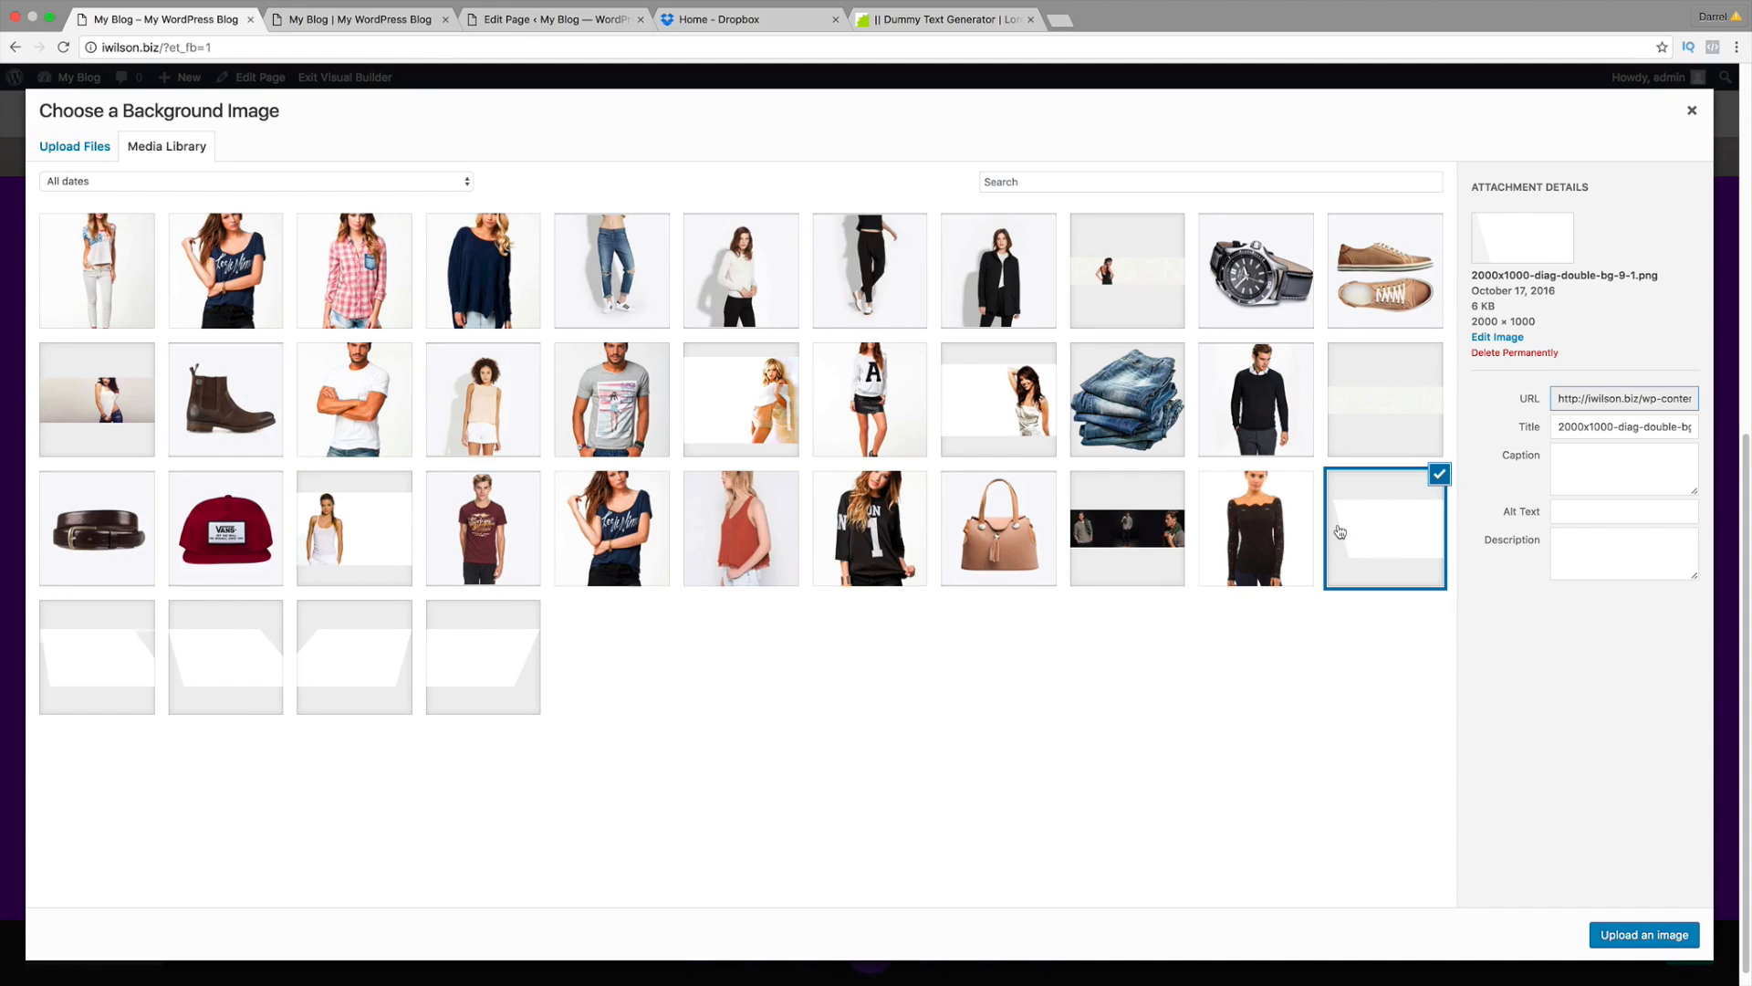
left_click(1614, 942)
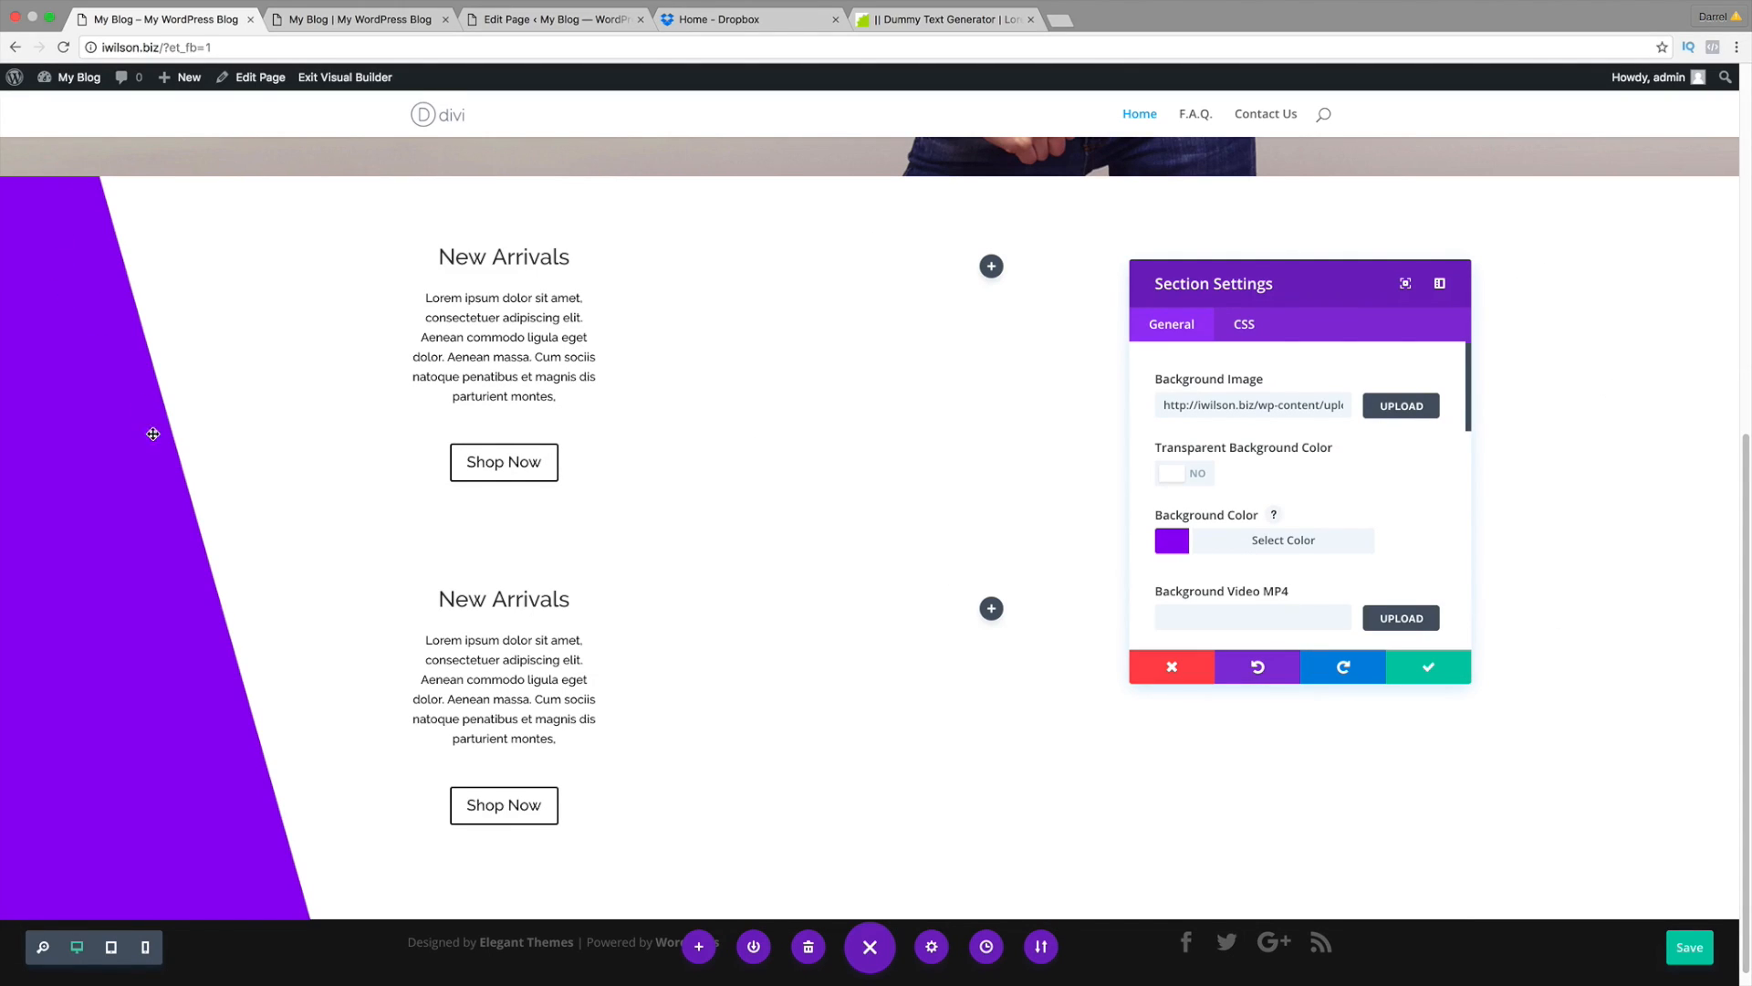
Step: Change the section's diagonal background colour to pale grey #eeeeee, save, and view the reference shop site
scroll(311, 894, "down", 1)
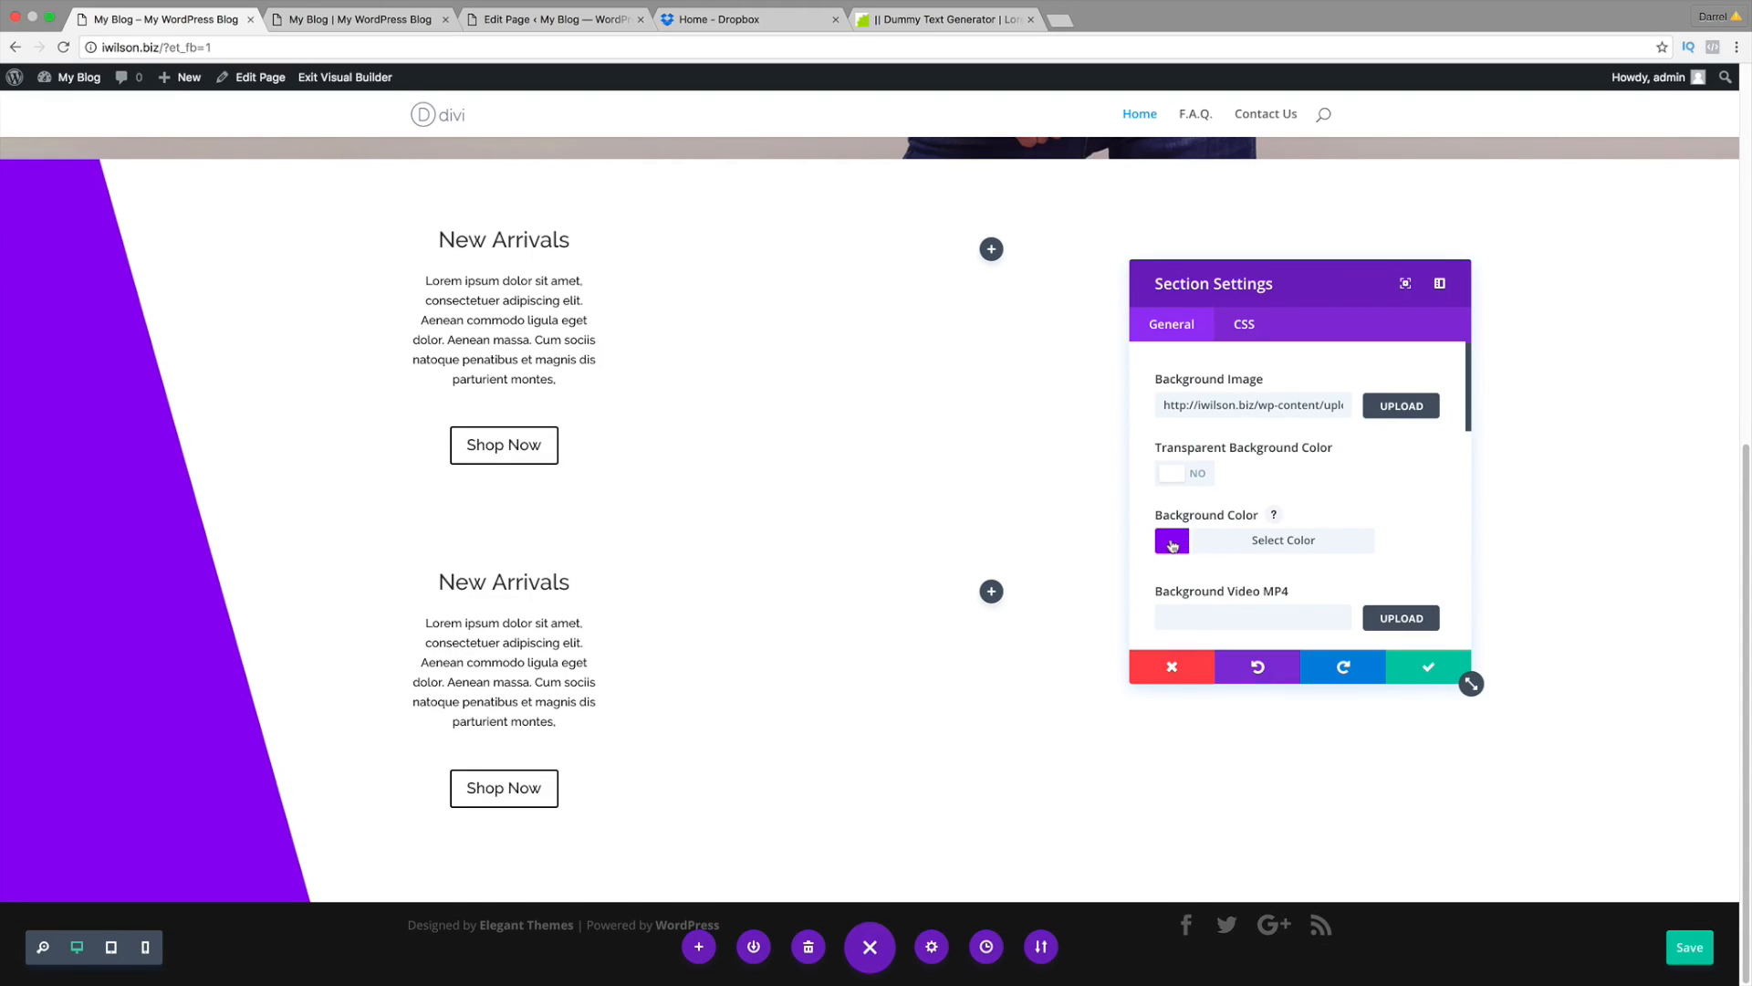
left_click(1173, 545)
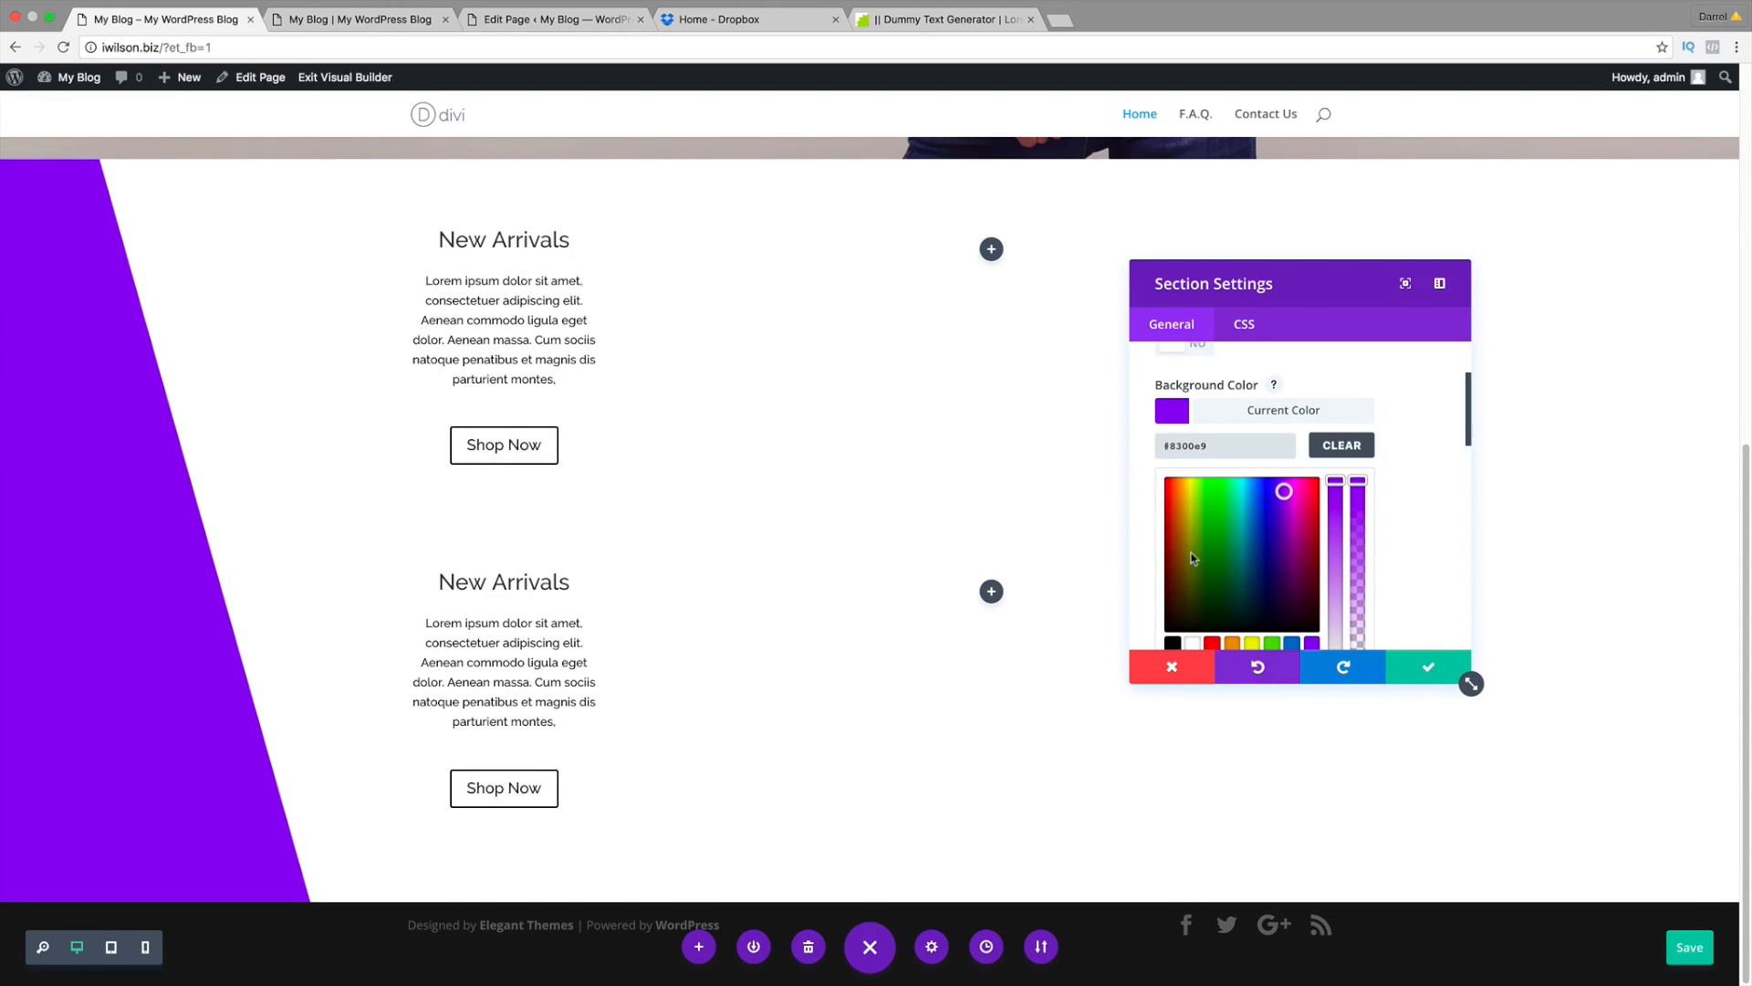
left_click(1193, 559)
left_click(1171, 630)
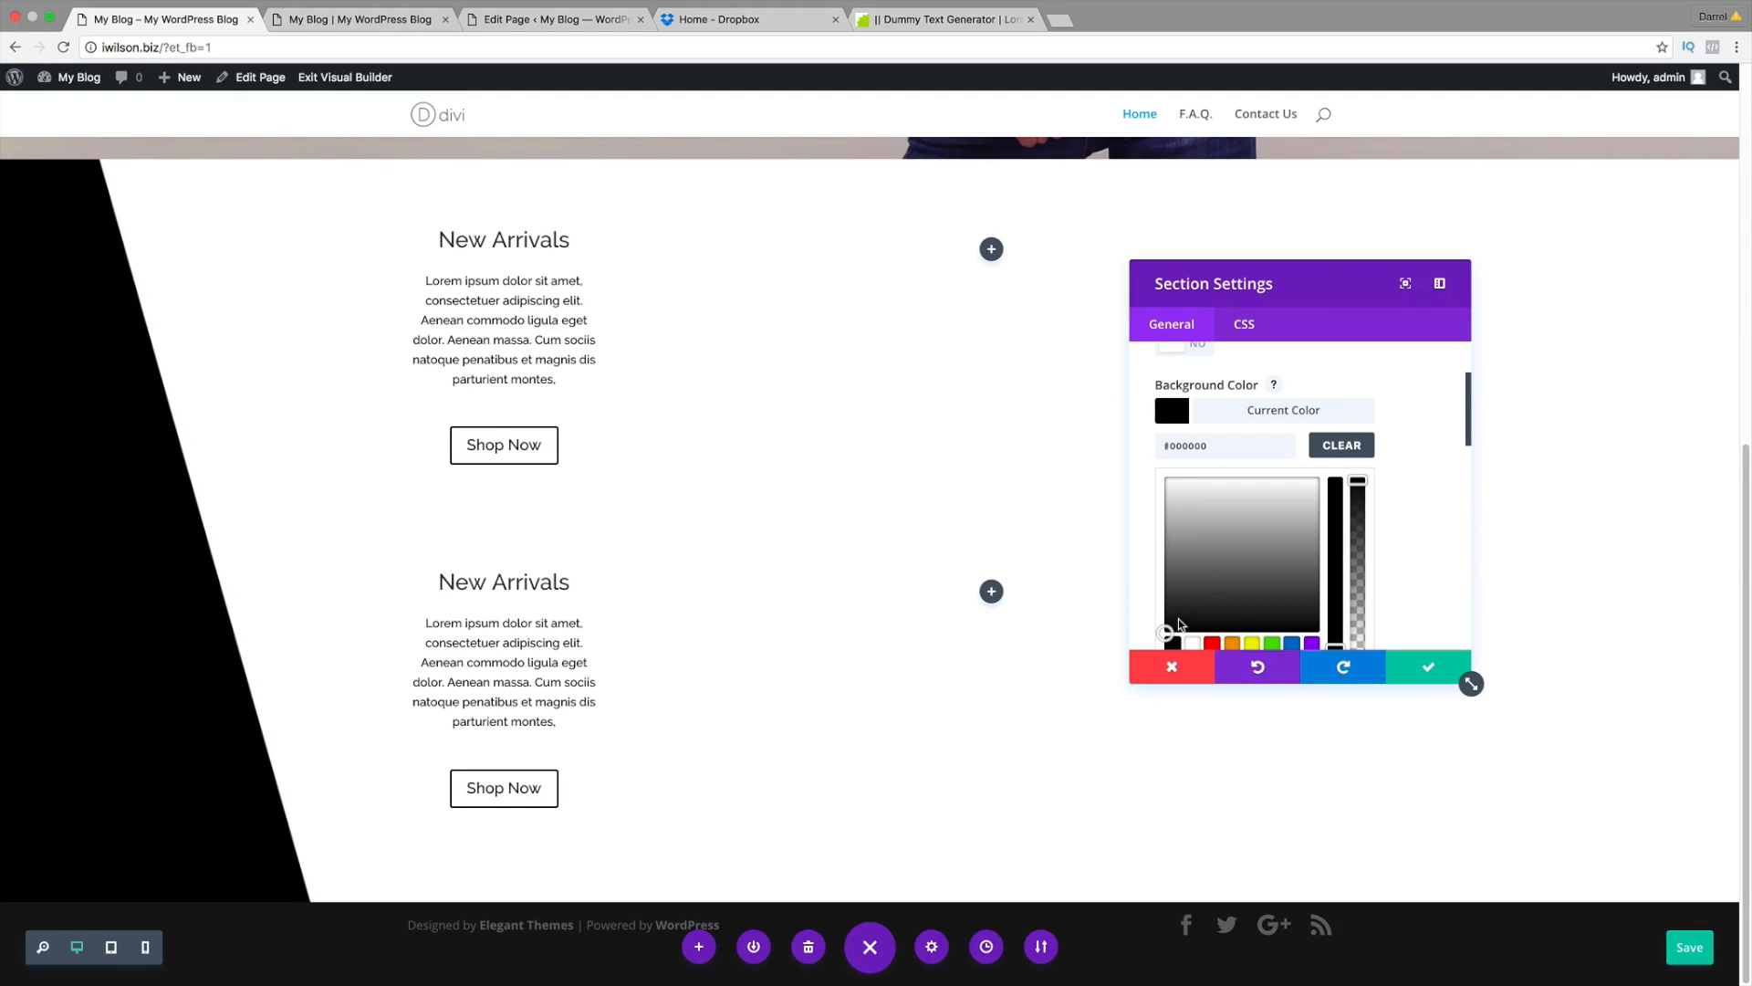
left_click_drag(1179, 625, 1219, 527)
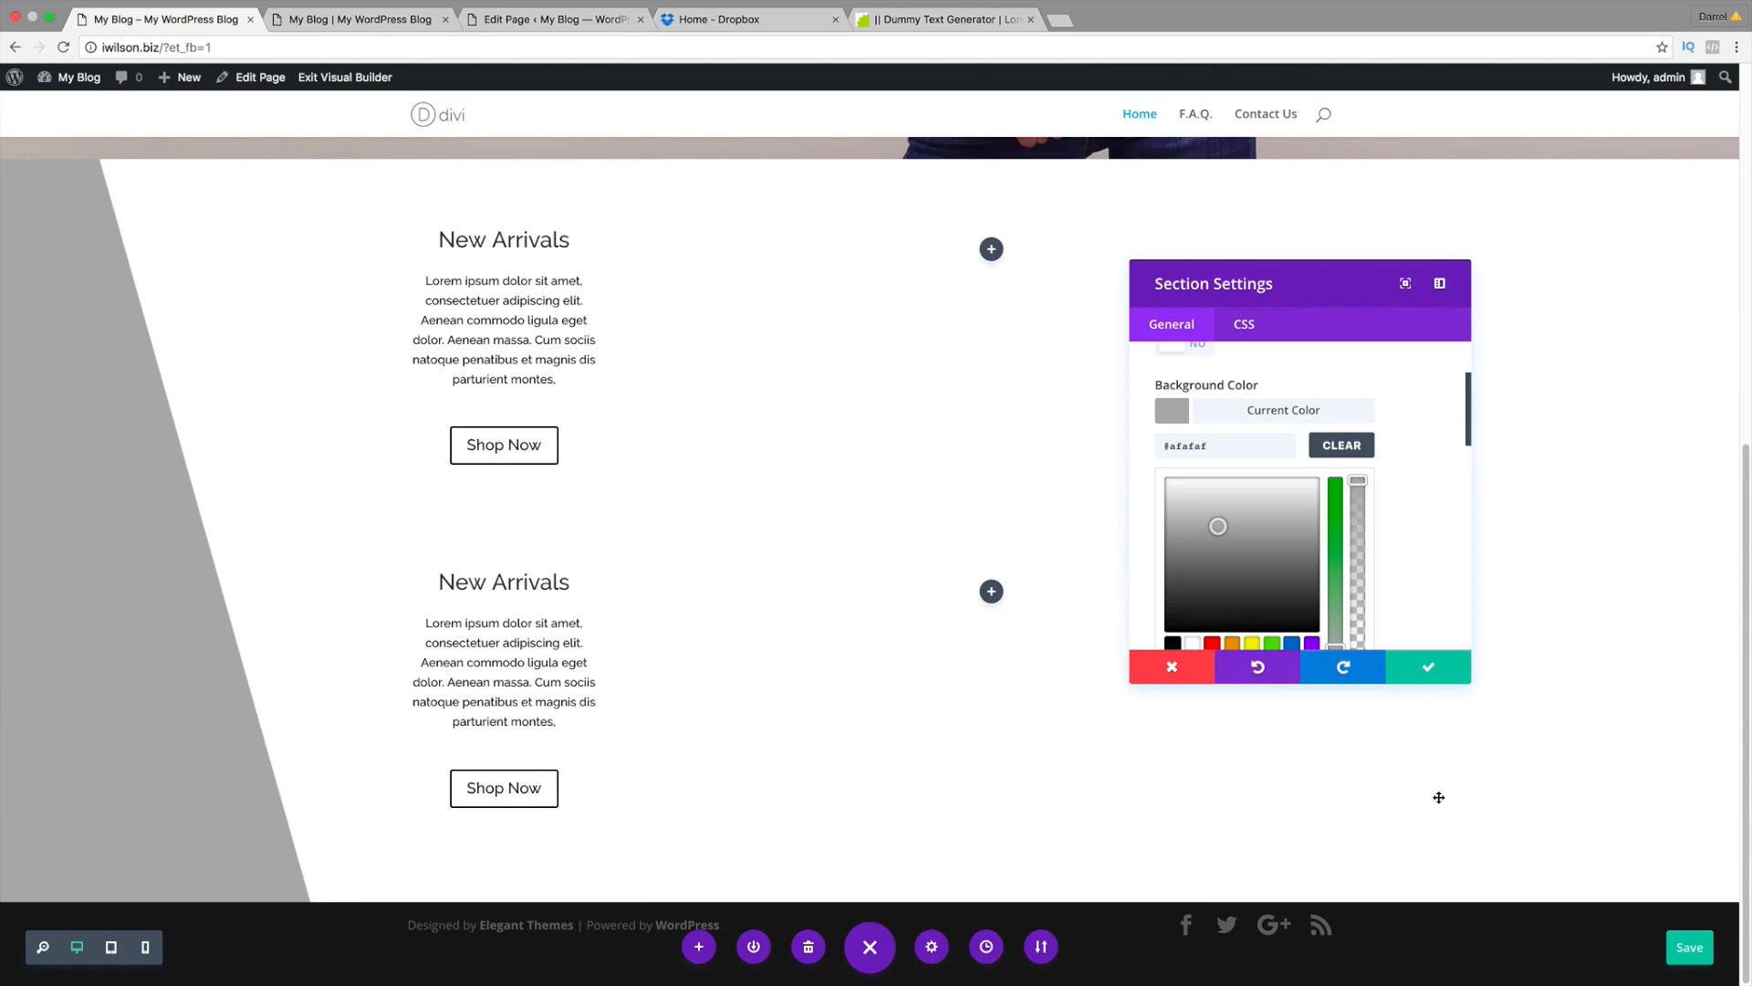
left_click_drag(1218, 525, 1199, 511)
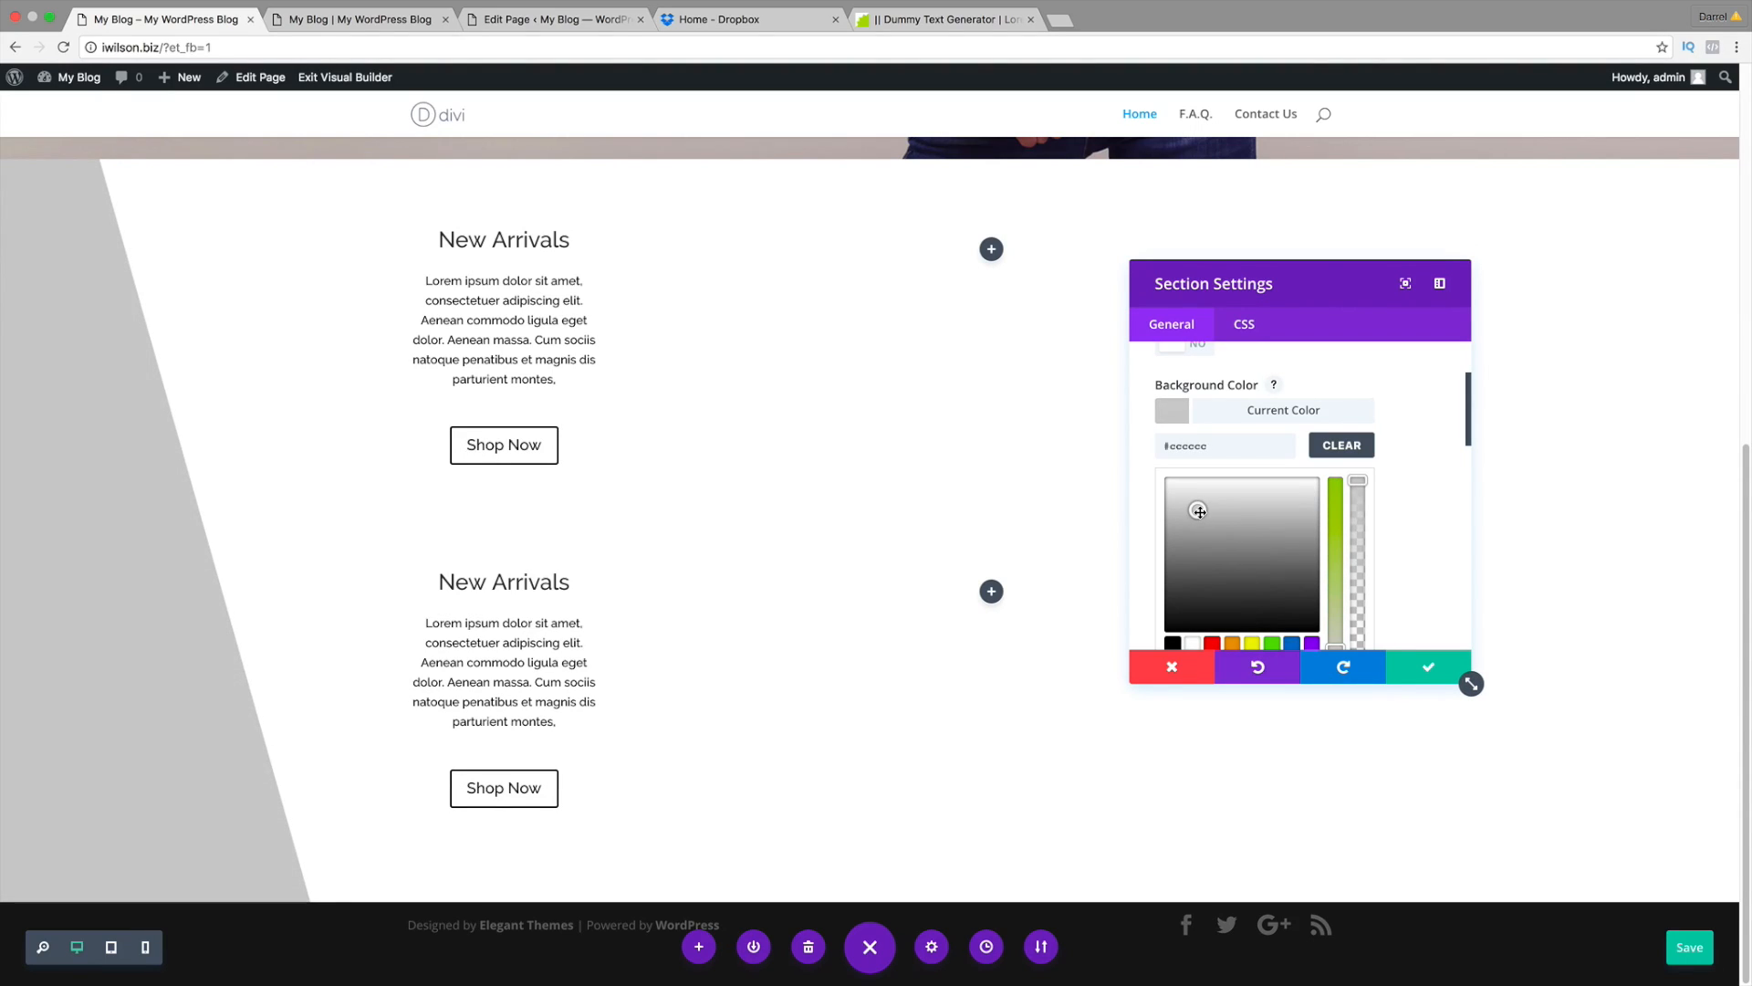
left_click(1427, 667)
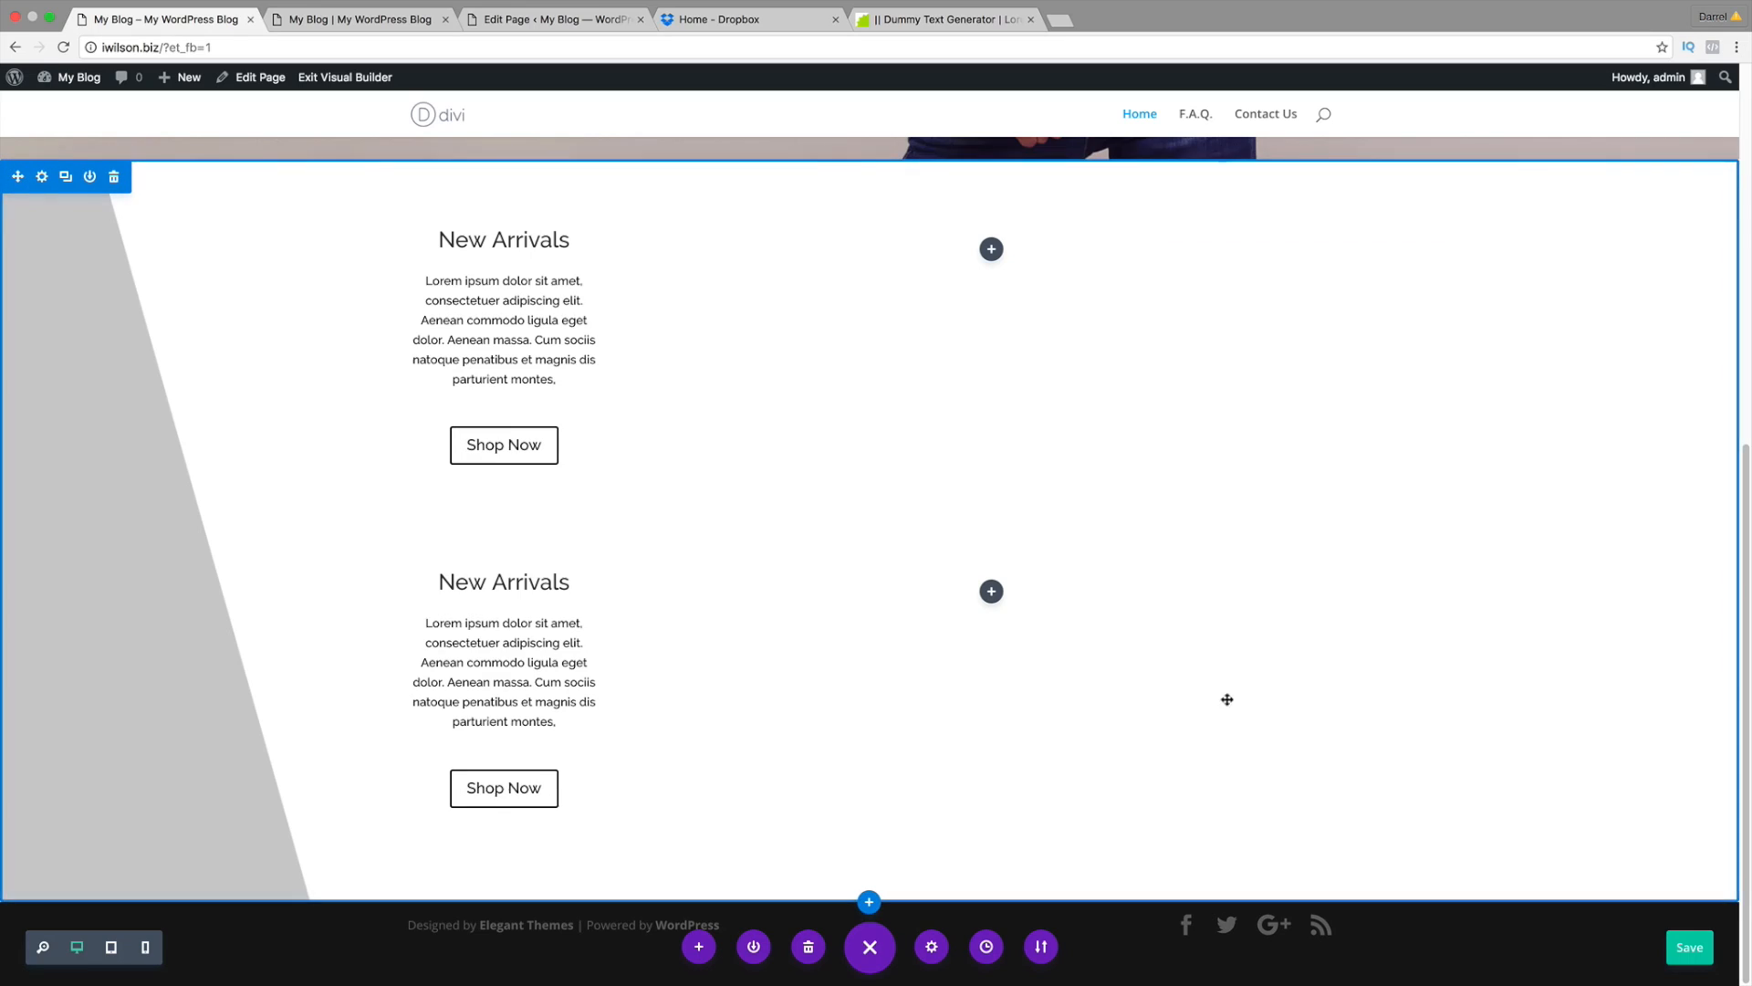
left_click(386, 26)
Step: Check the page structure in the backend editor, then return to the visual builder
scroll(396, 283, "down", 8)
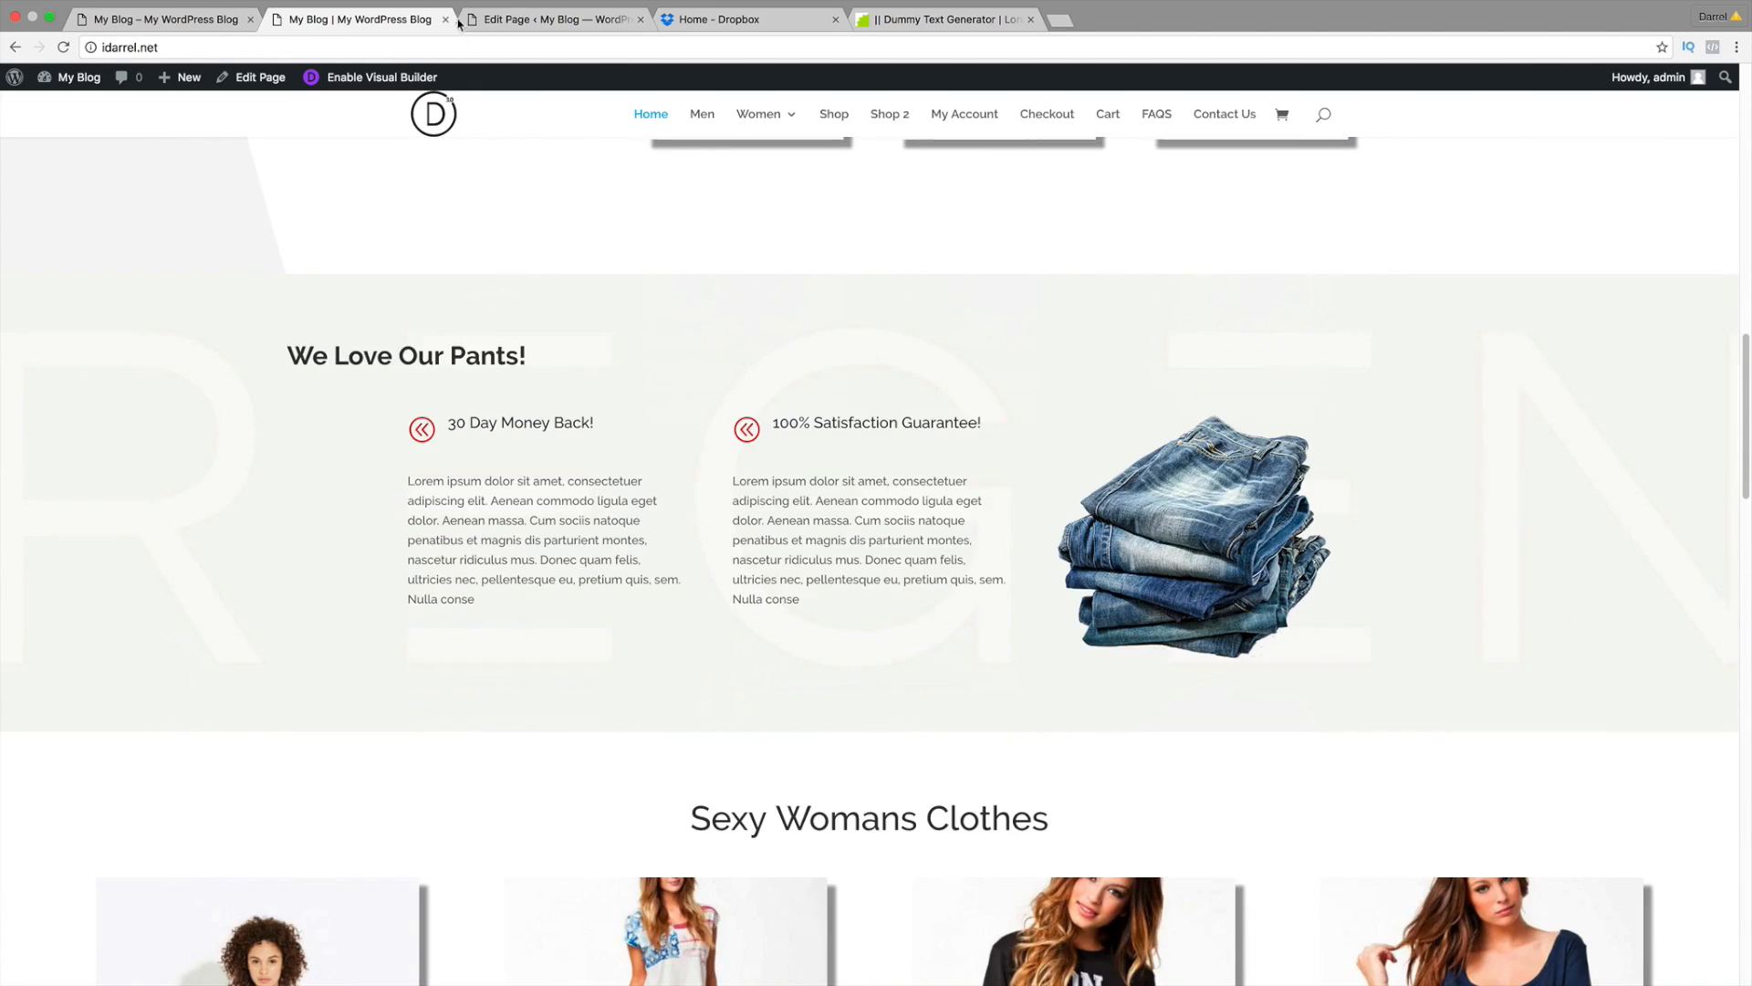
left_click(504, 21)
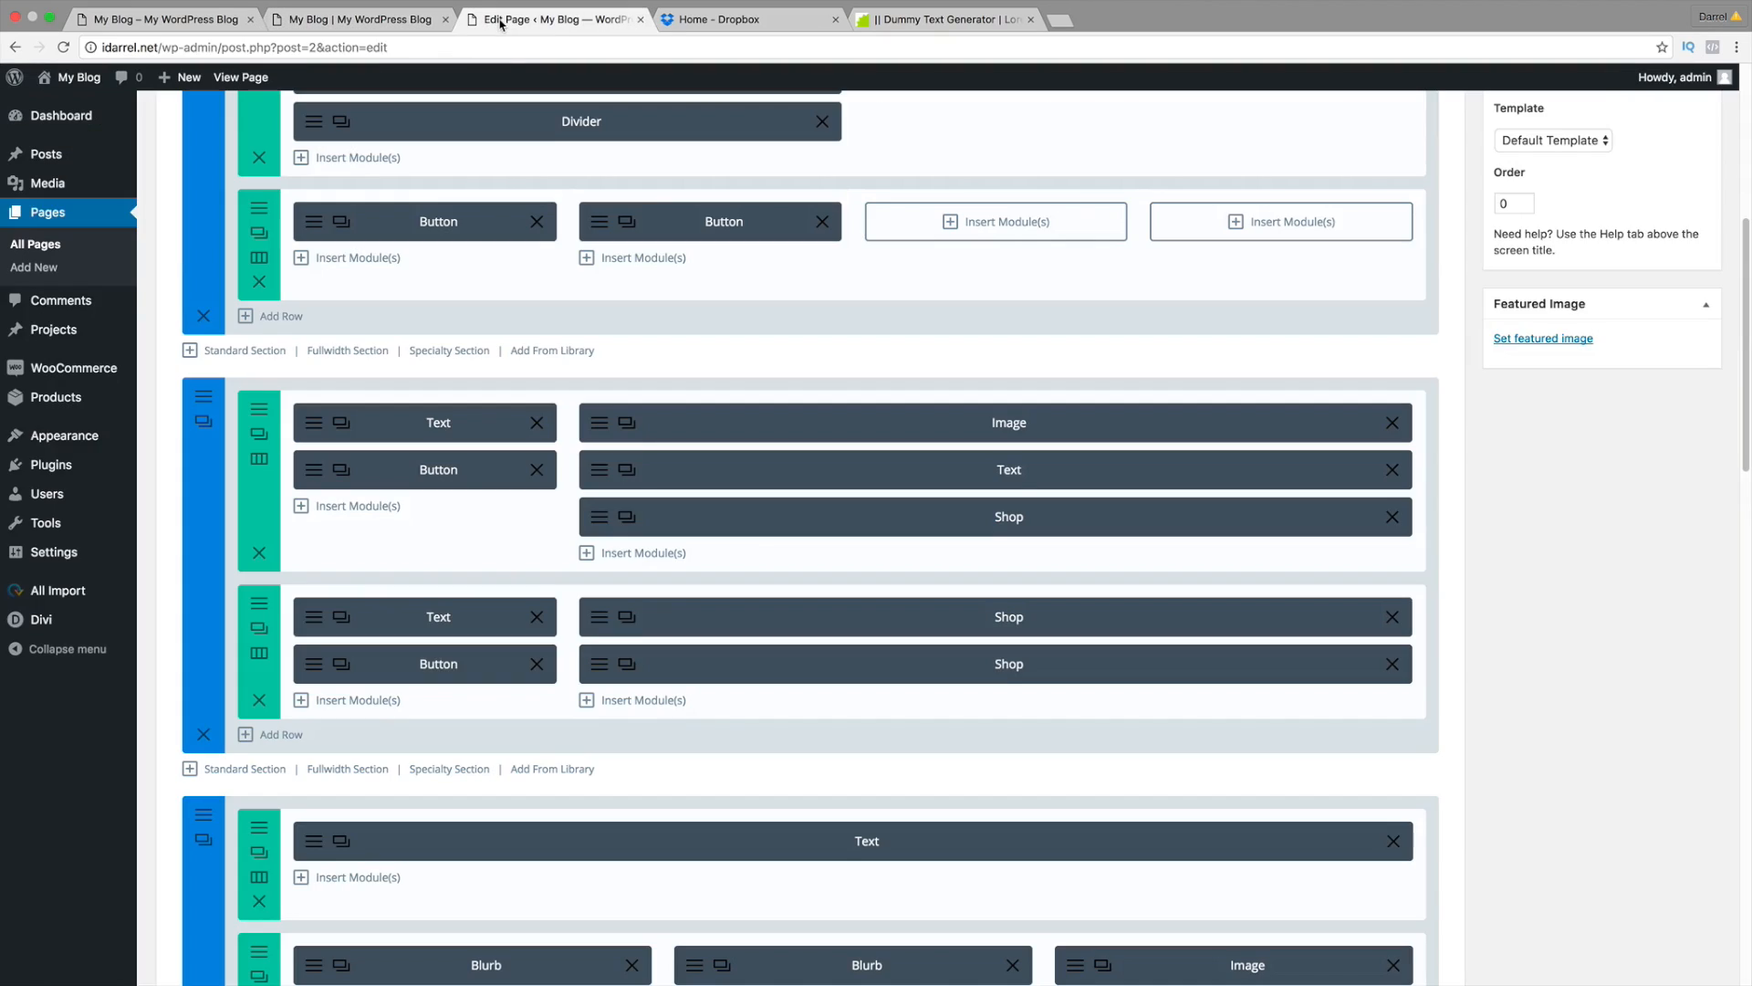
scroll(548, 537, "down", 2)
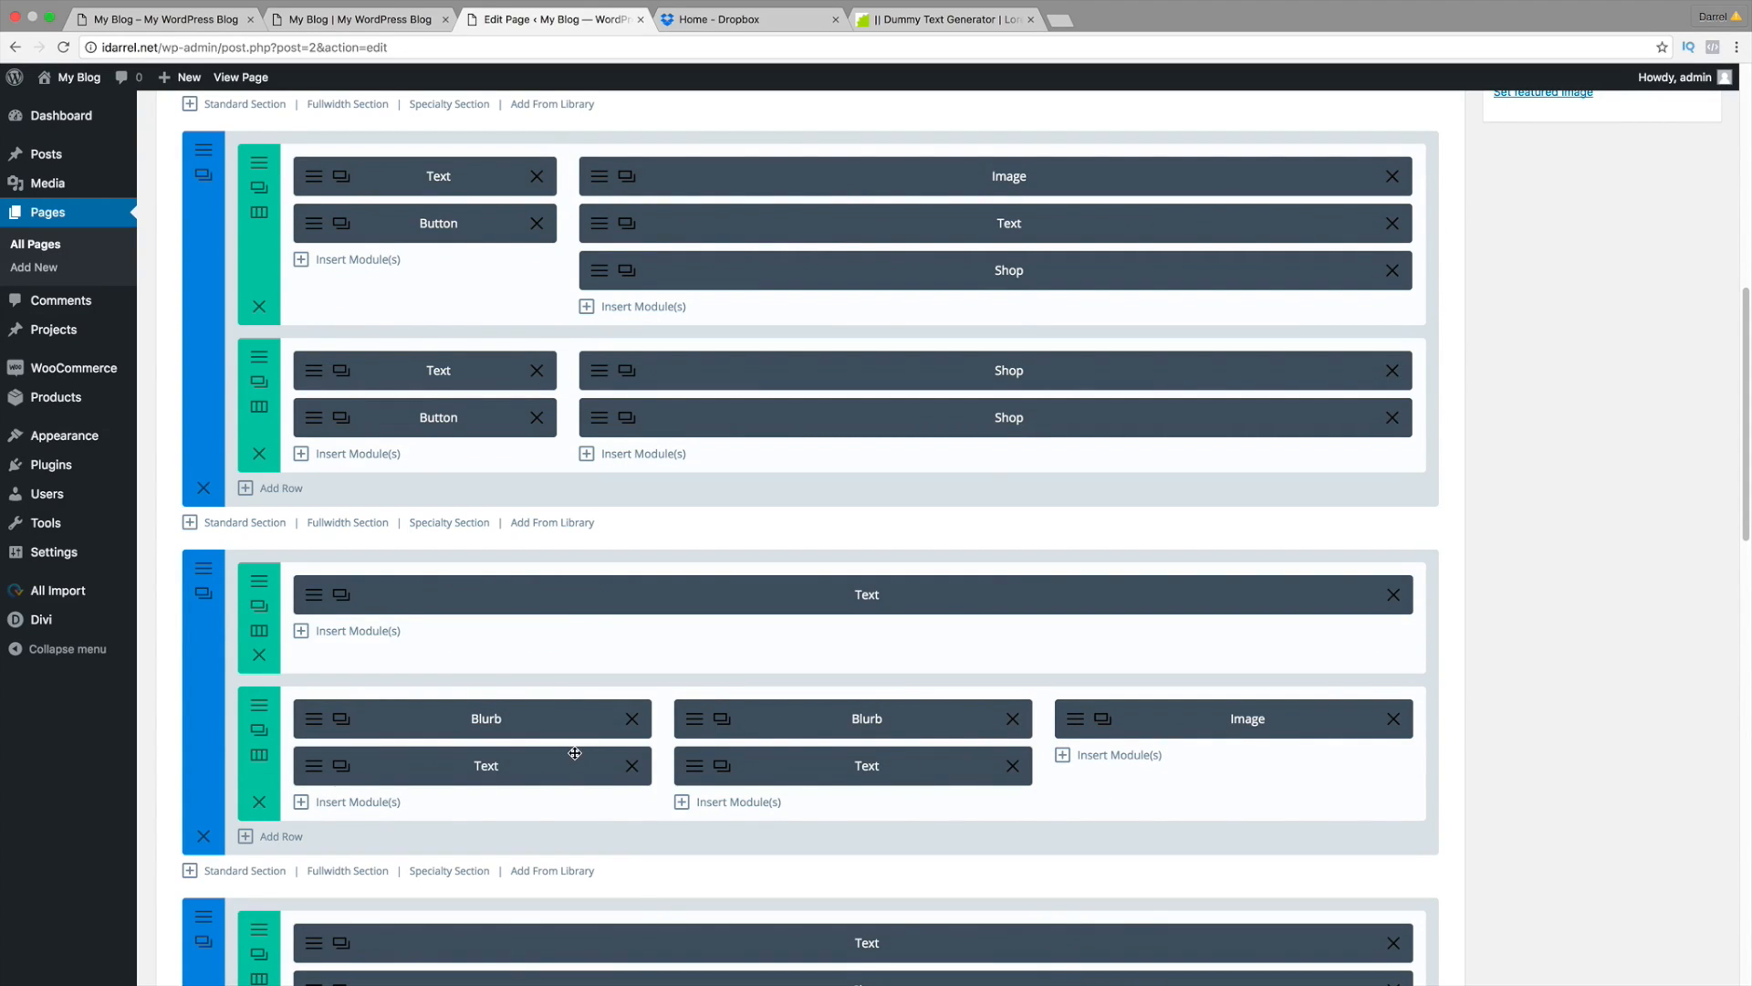
left_click(183, 18)
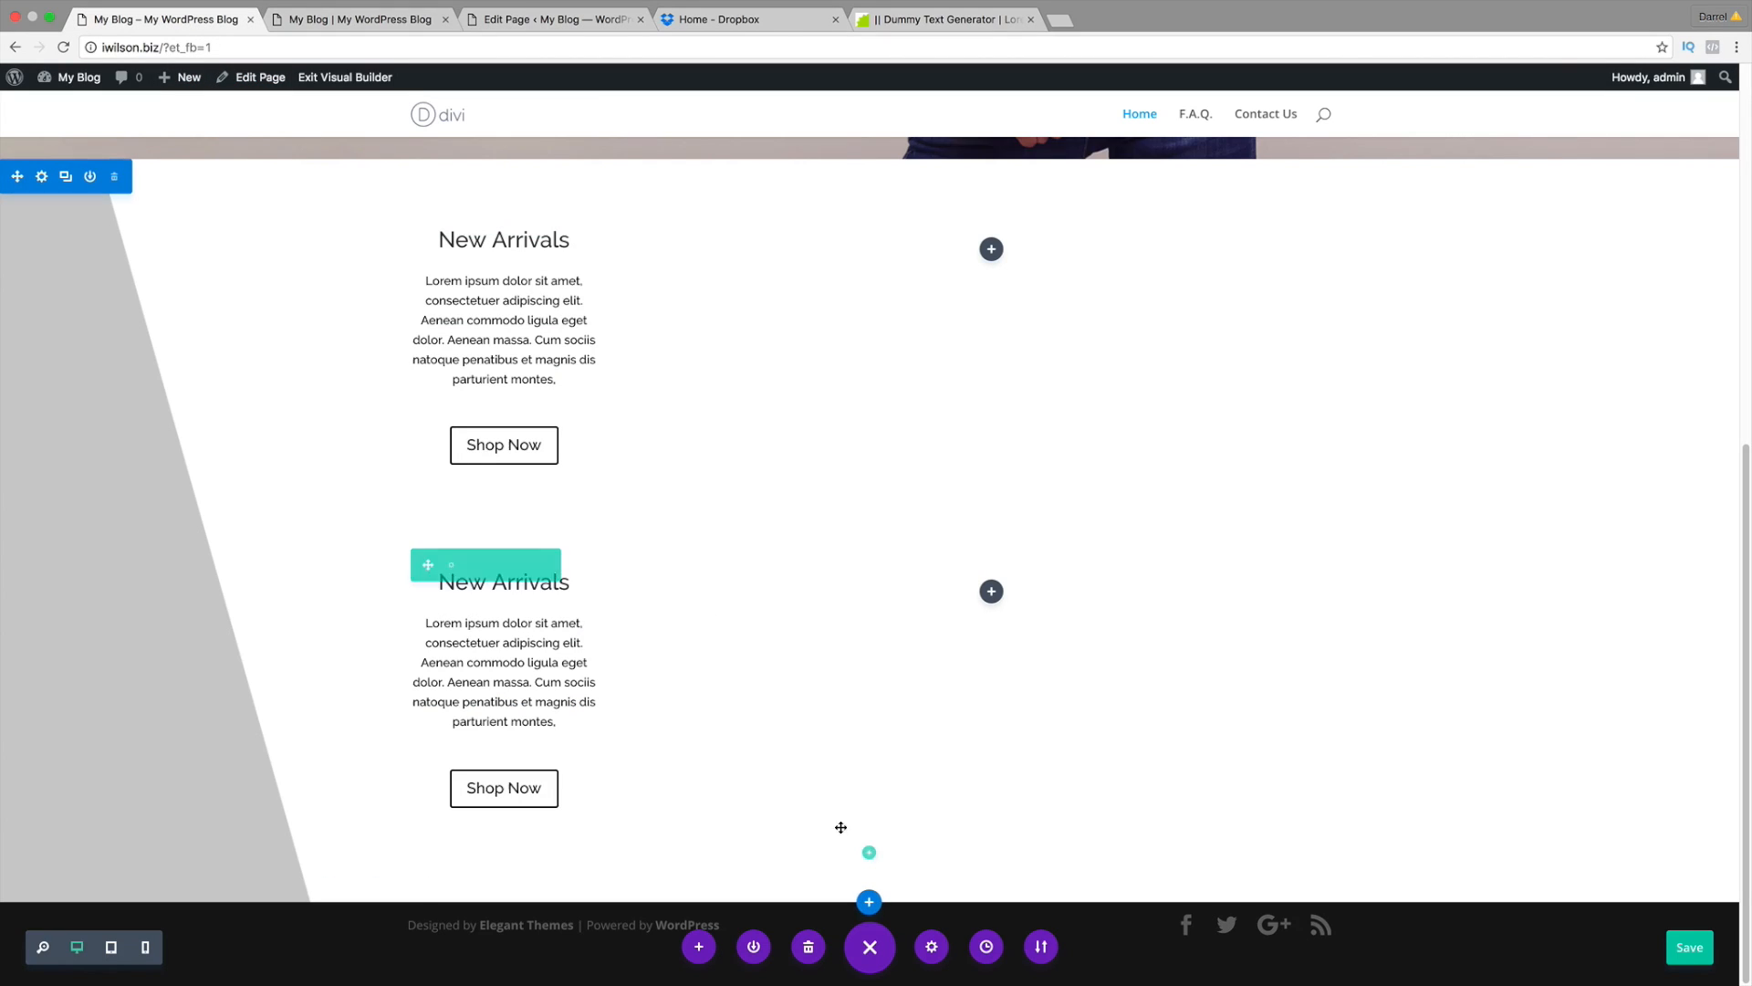
Step: Insert a regular section with a one-column row below New Arrivals
mouse_move(869, 905)
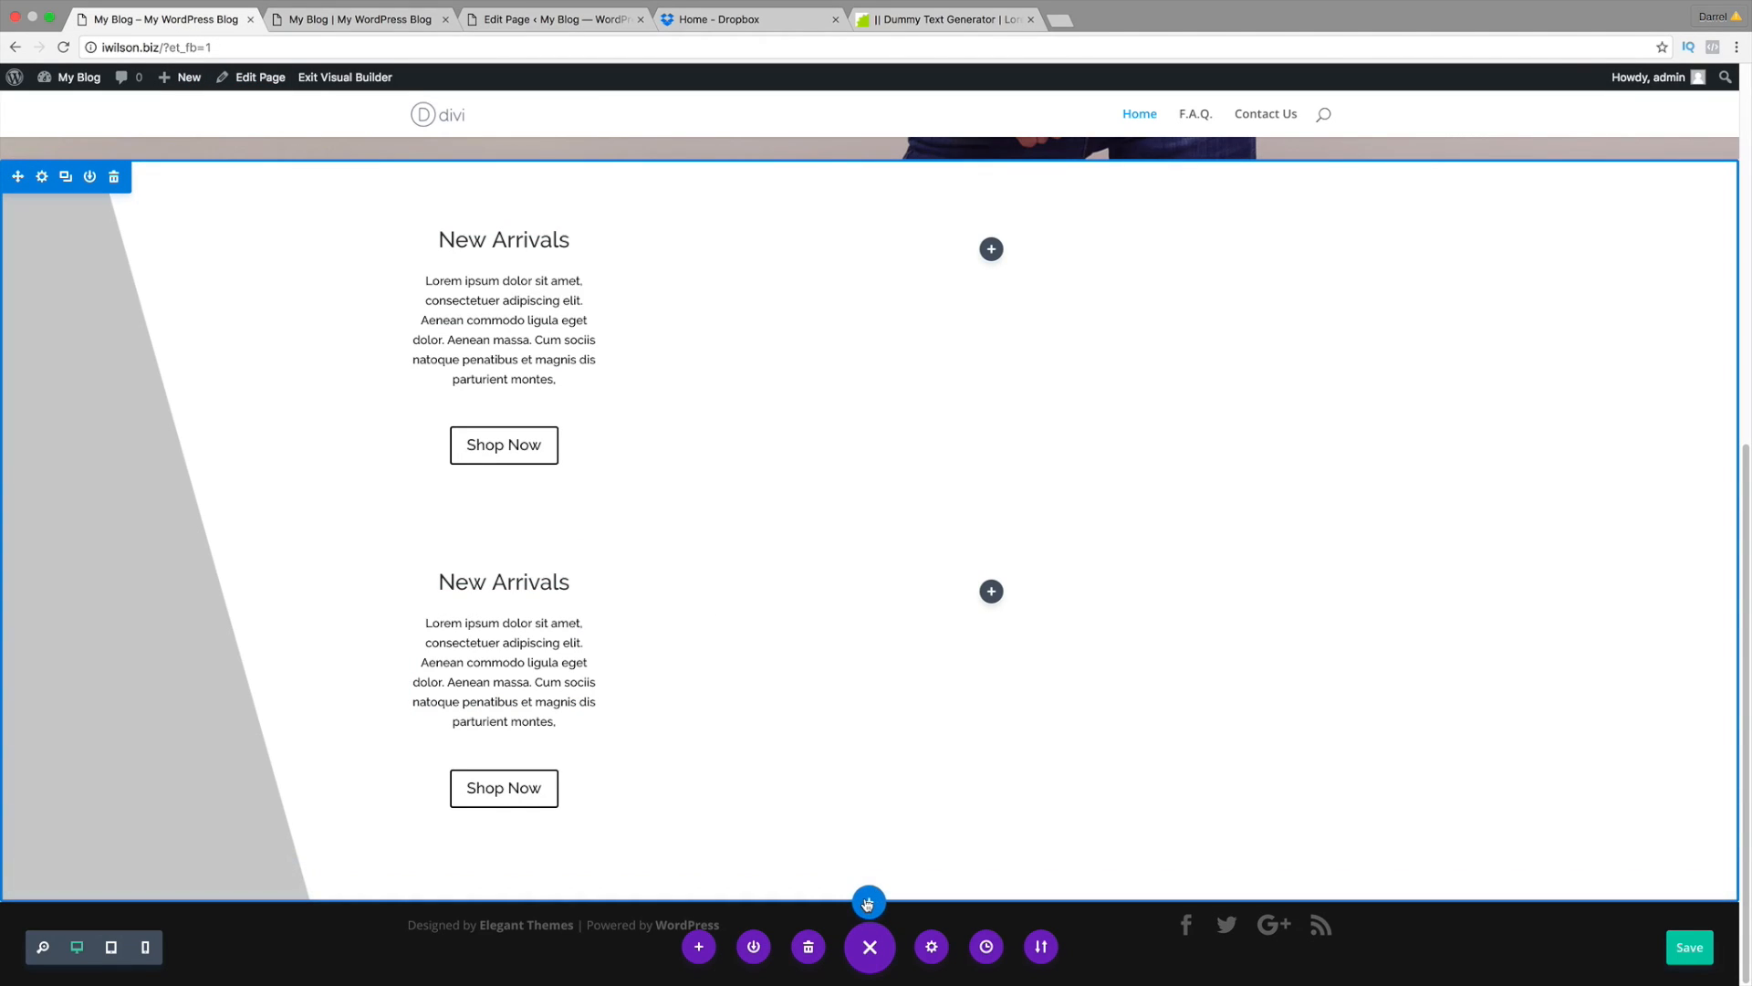
left_click(868, 904)
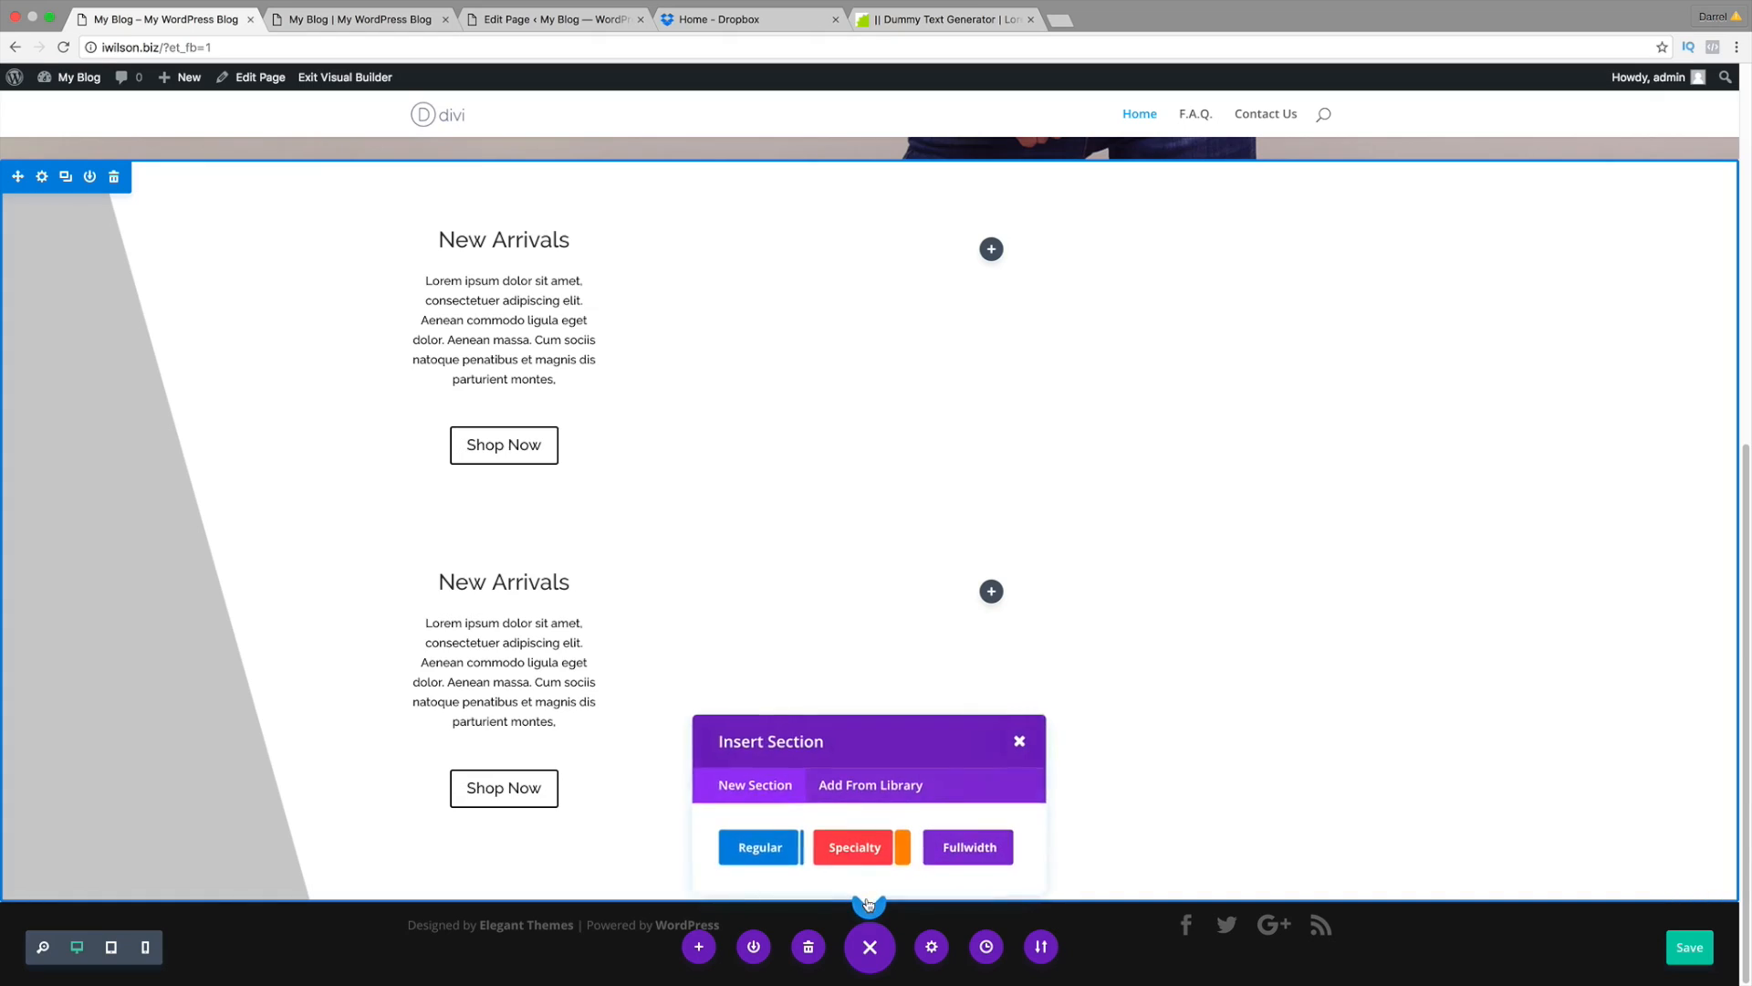
left_click(779, 853)
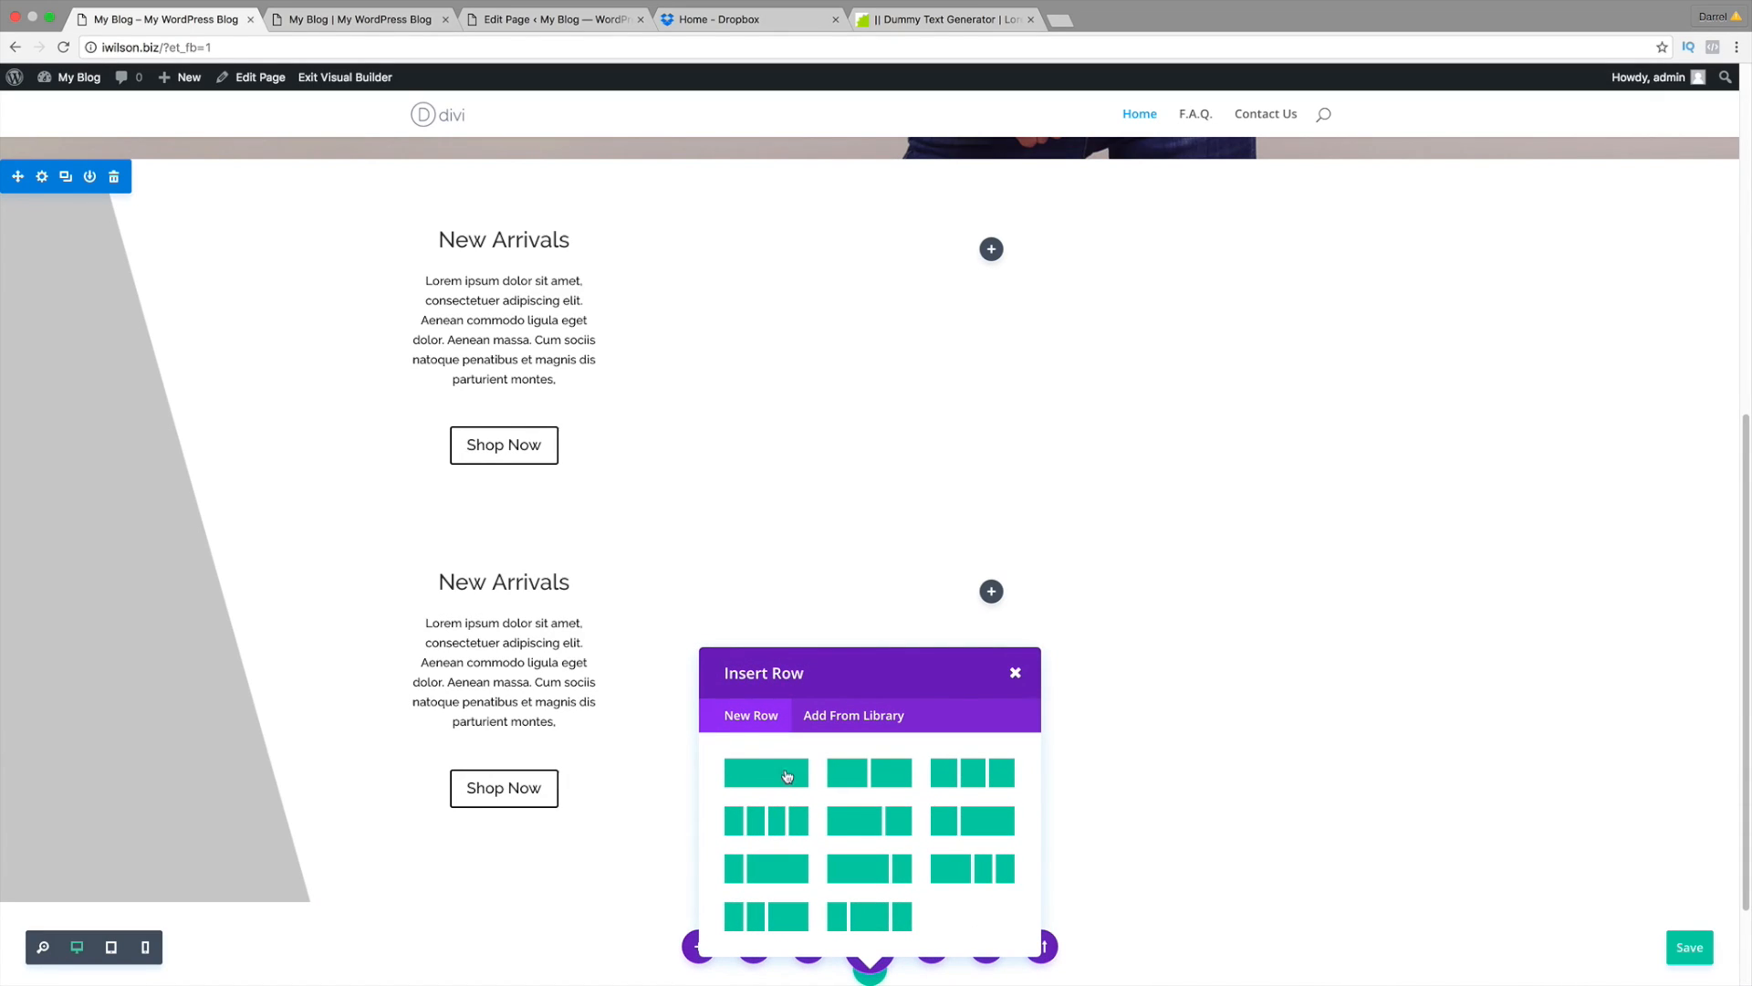
left_click(782, 773)
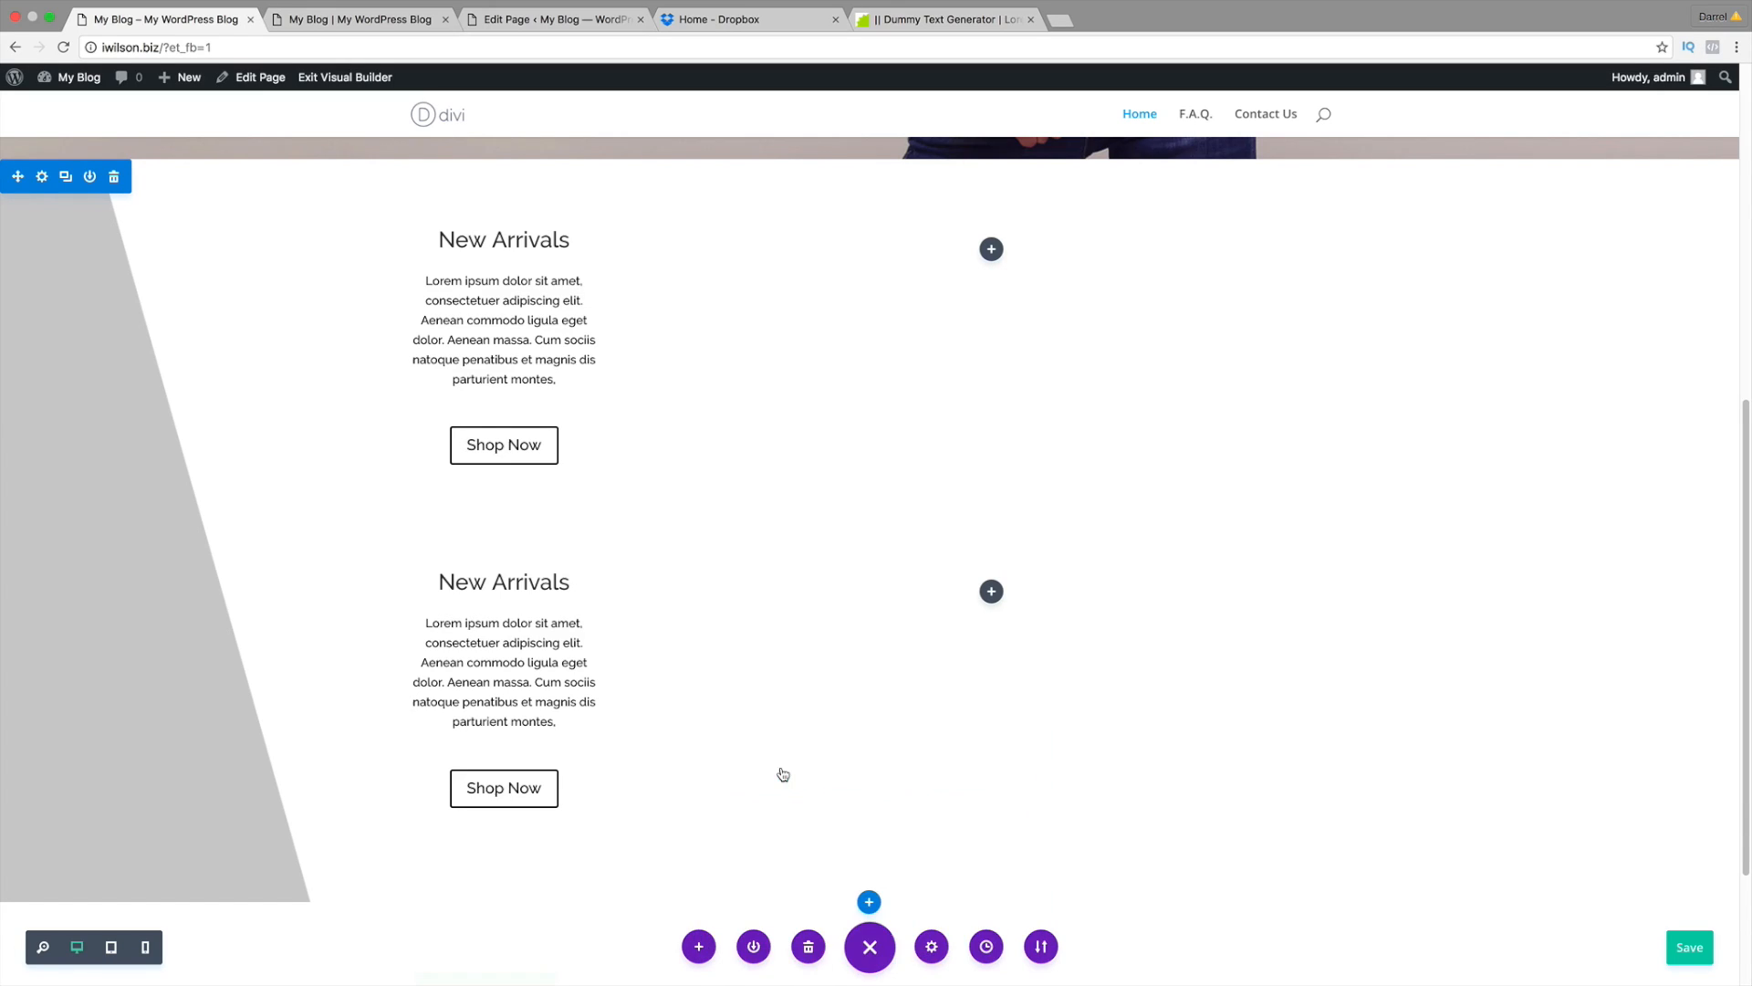
scroll(826, 703, "down", 3)
scroll(830, 687, "down", 8)
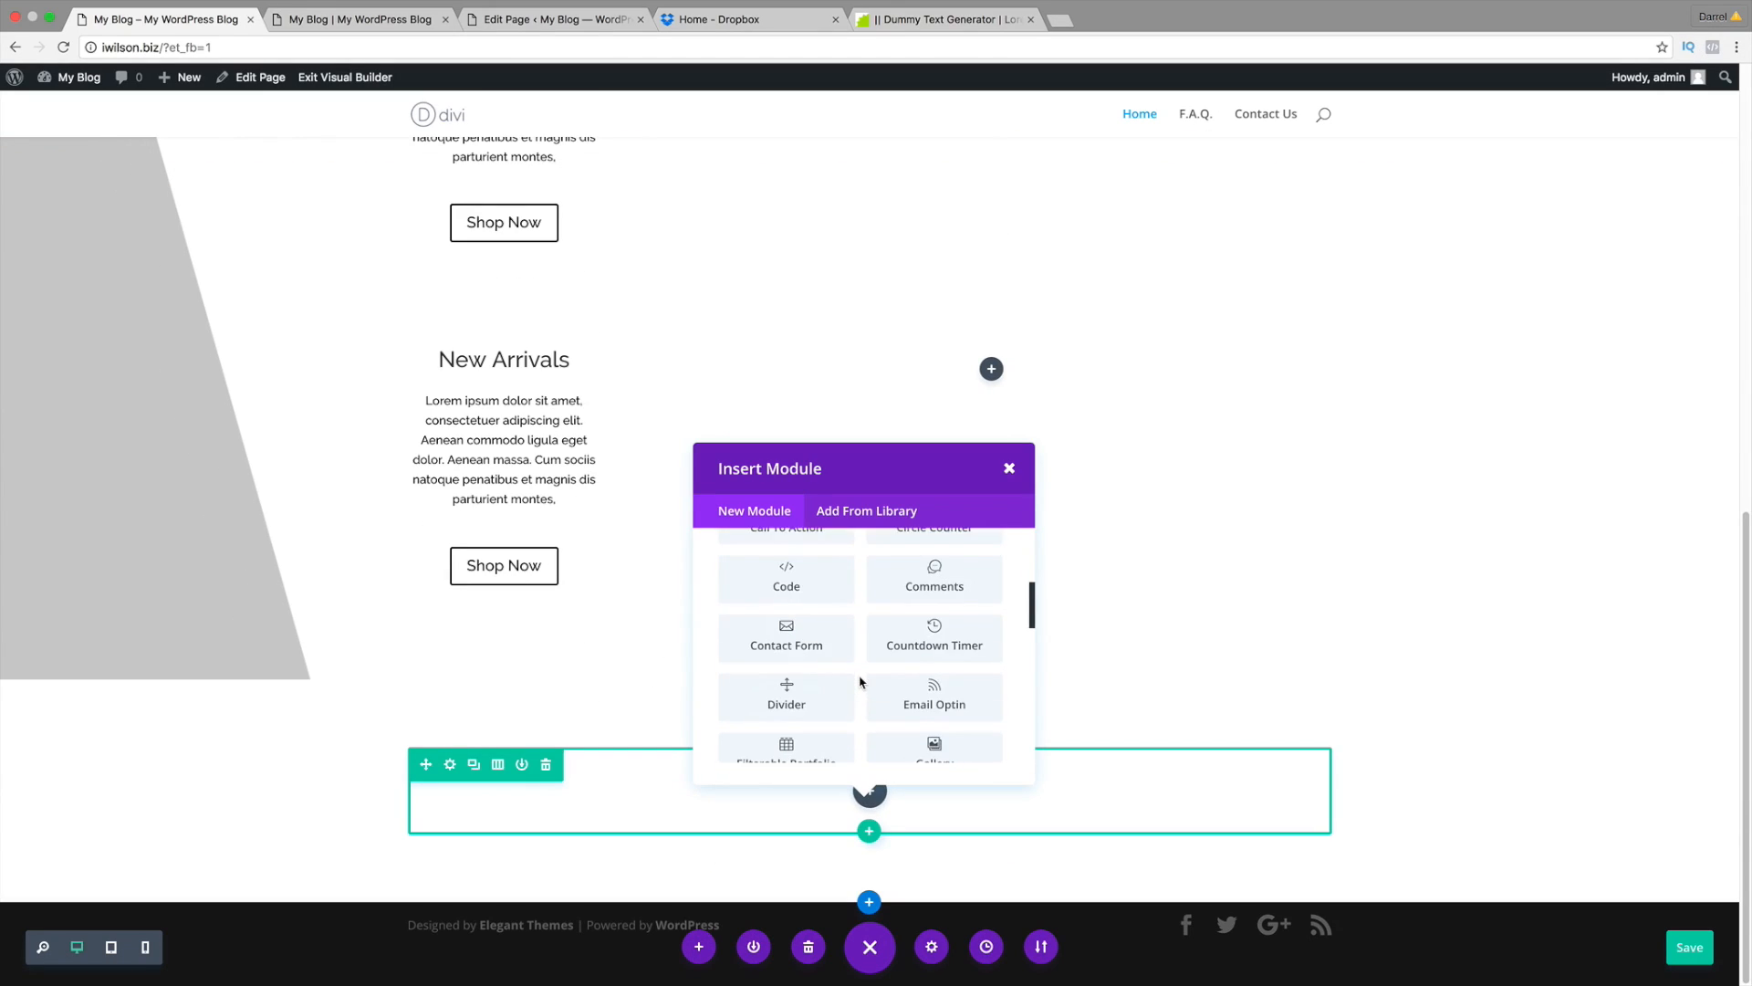
scroll(860, 680, "down", 3)
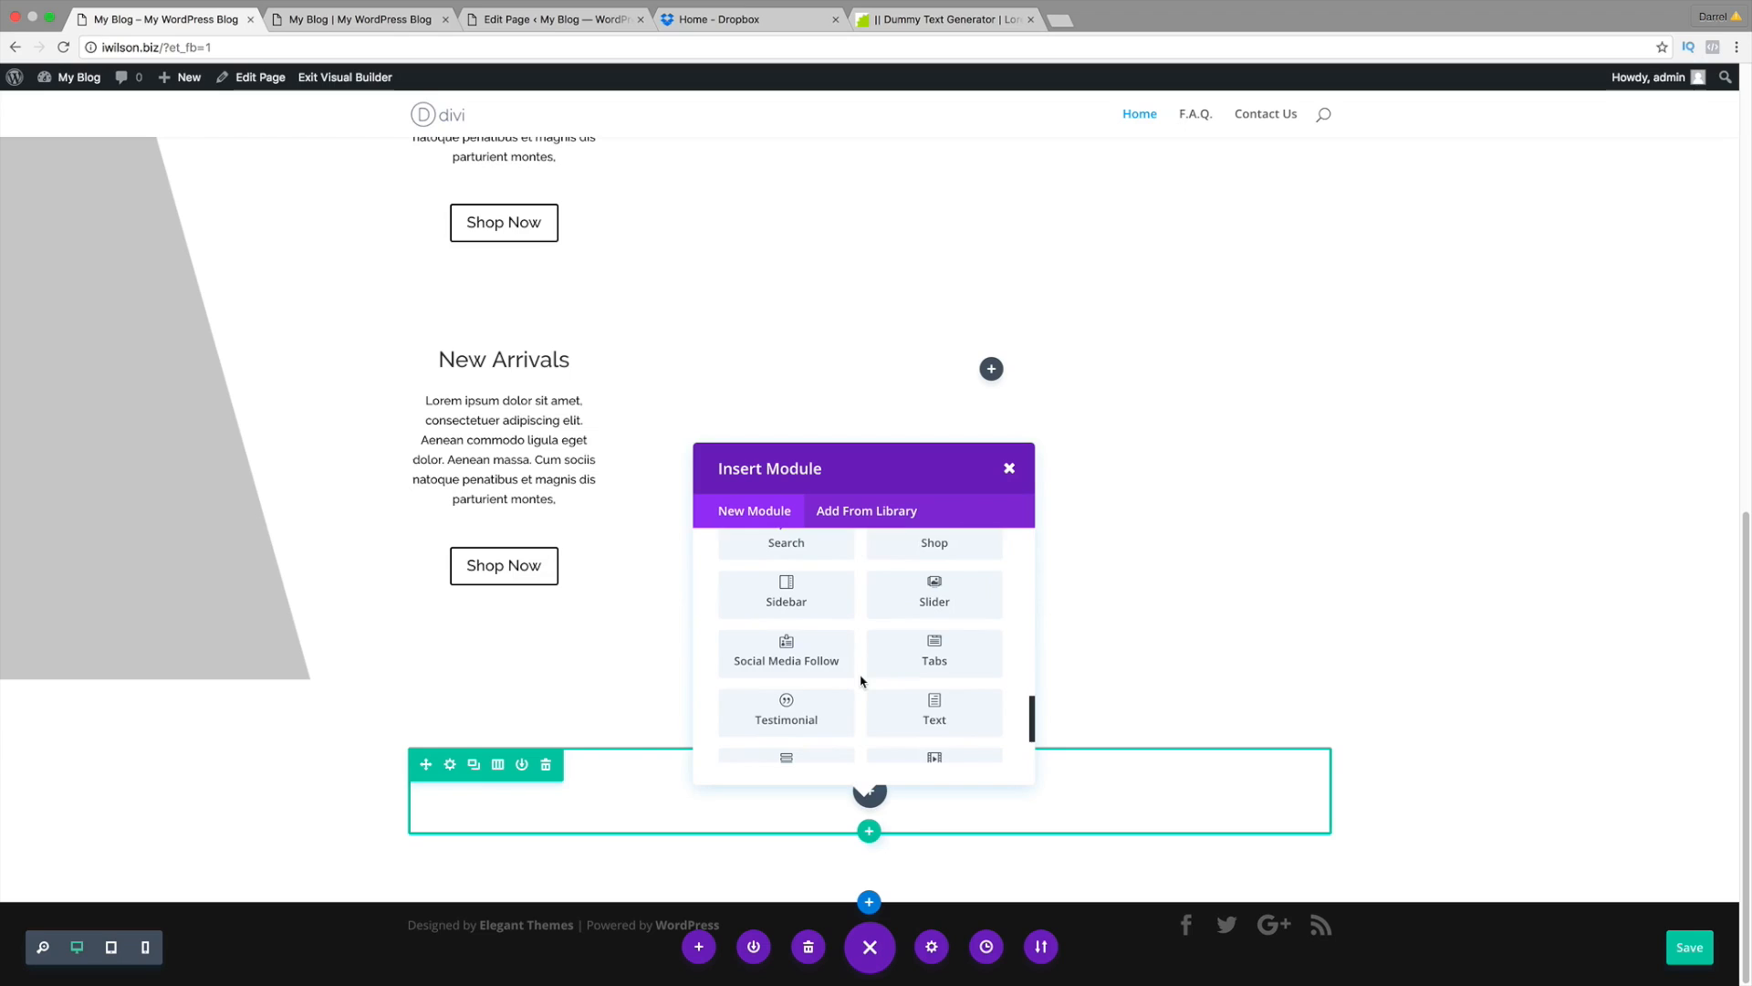
Step: Add a left-aligned Text module reading 'We Love Our Jeans'
left_click(944, 685)
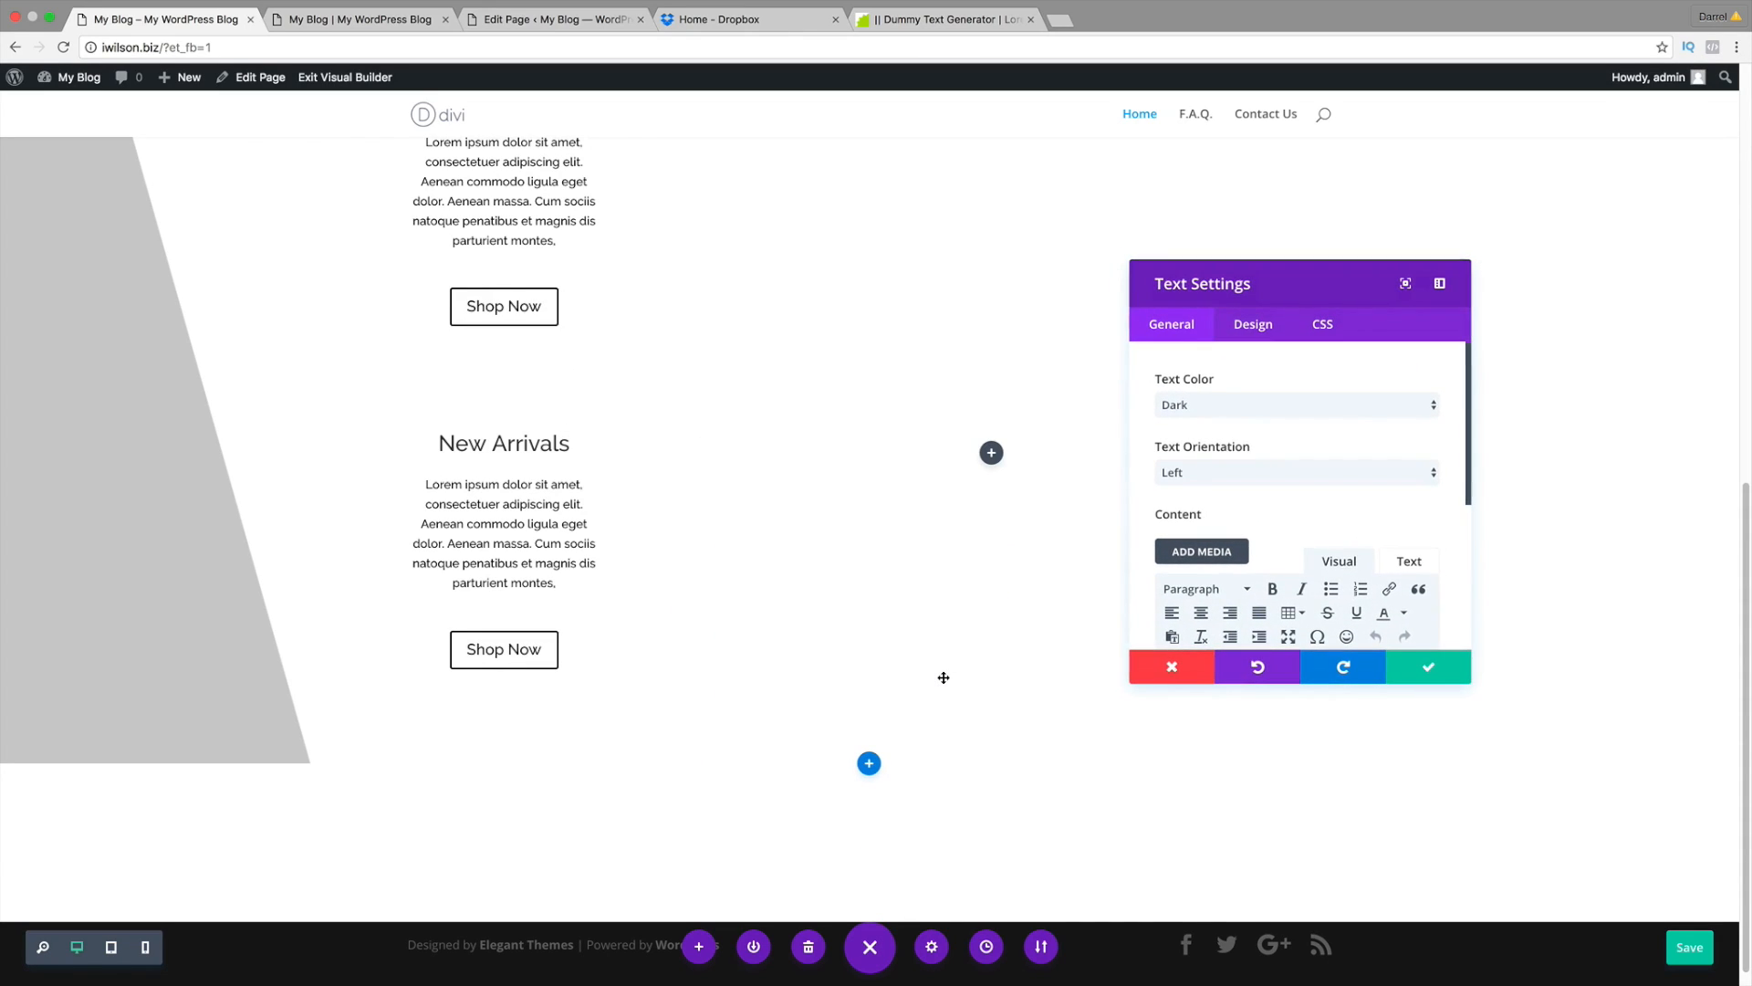
left_click(1191, 473)
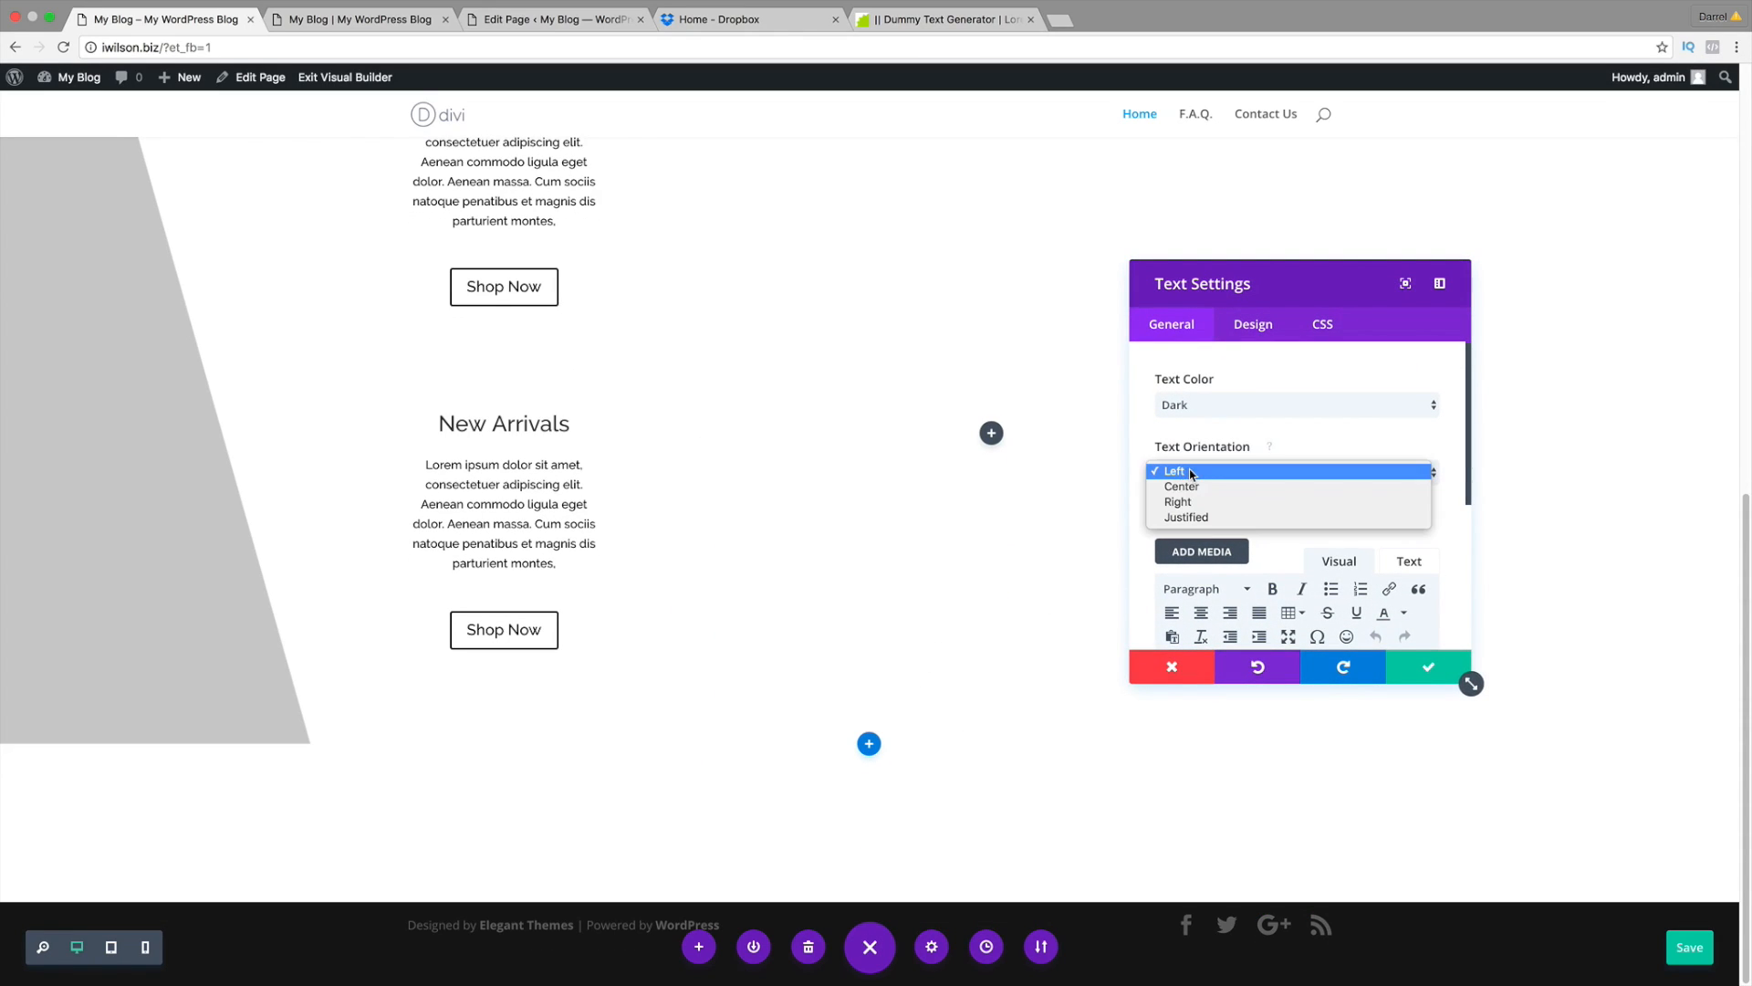
left_click(1204, 484)
scroll(1236, 536, "down", 2)
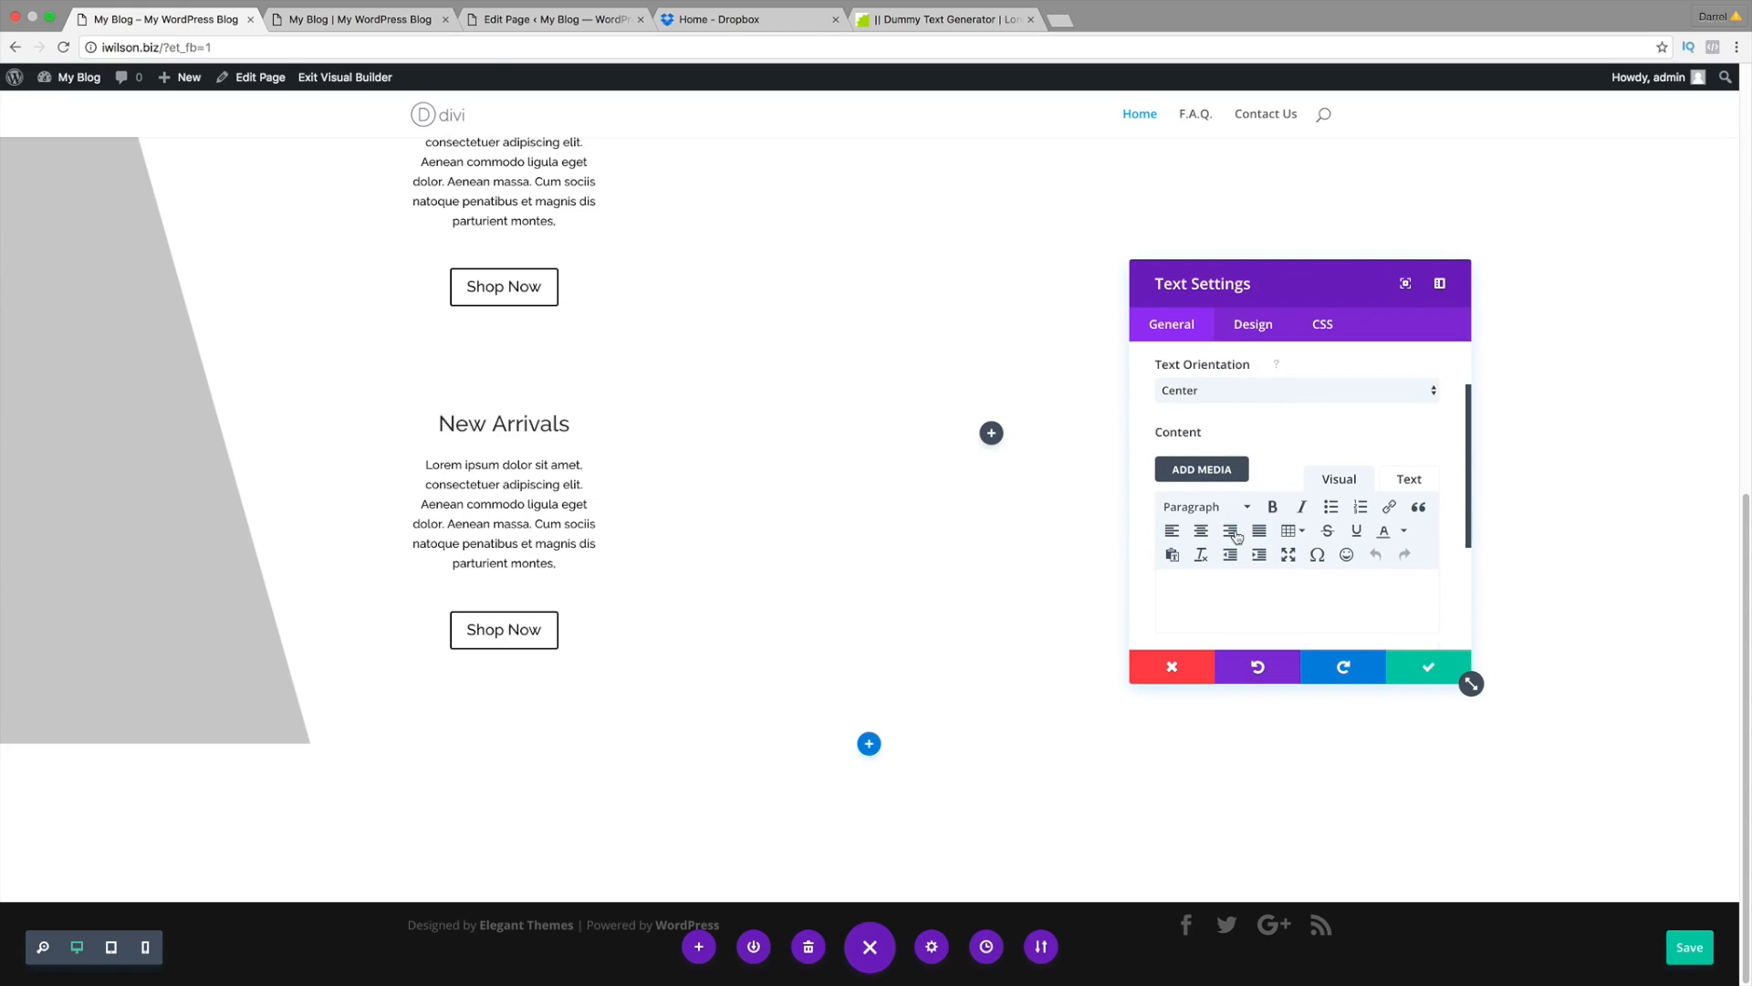
left_click(1253, 587)
type("We Love Our Jeans")
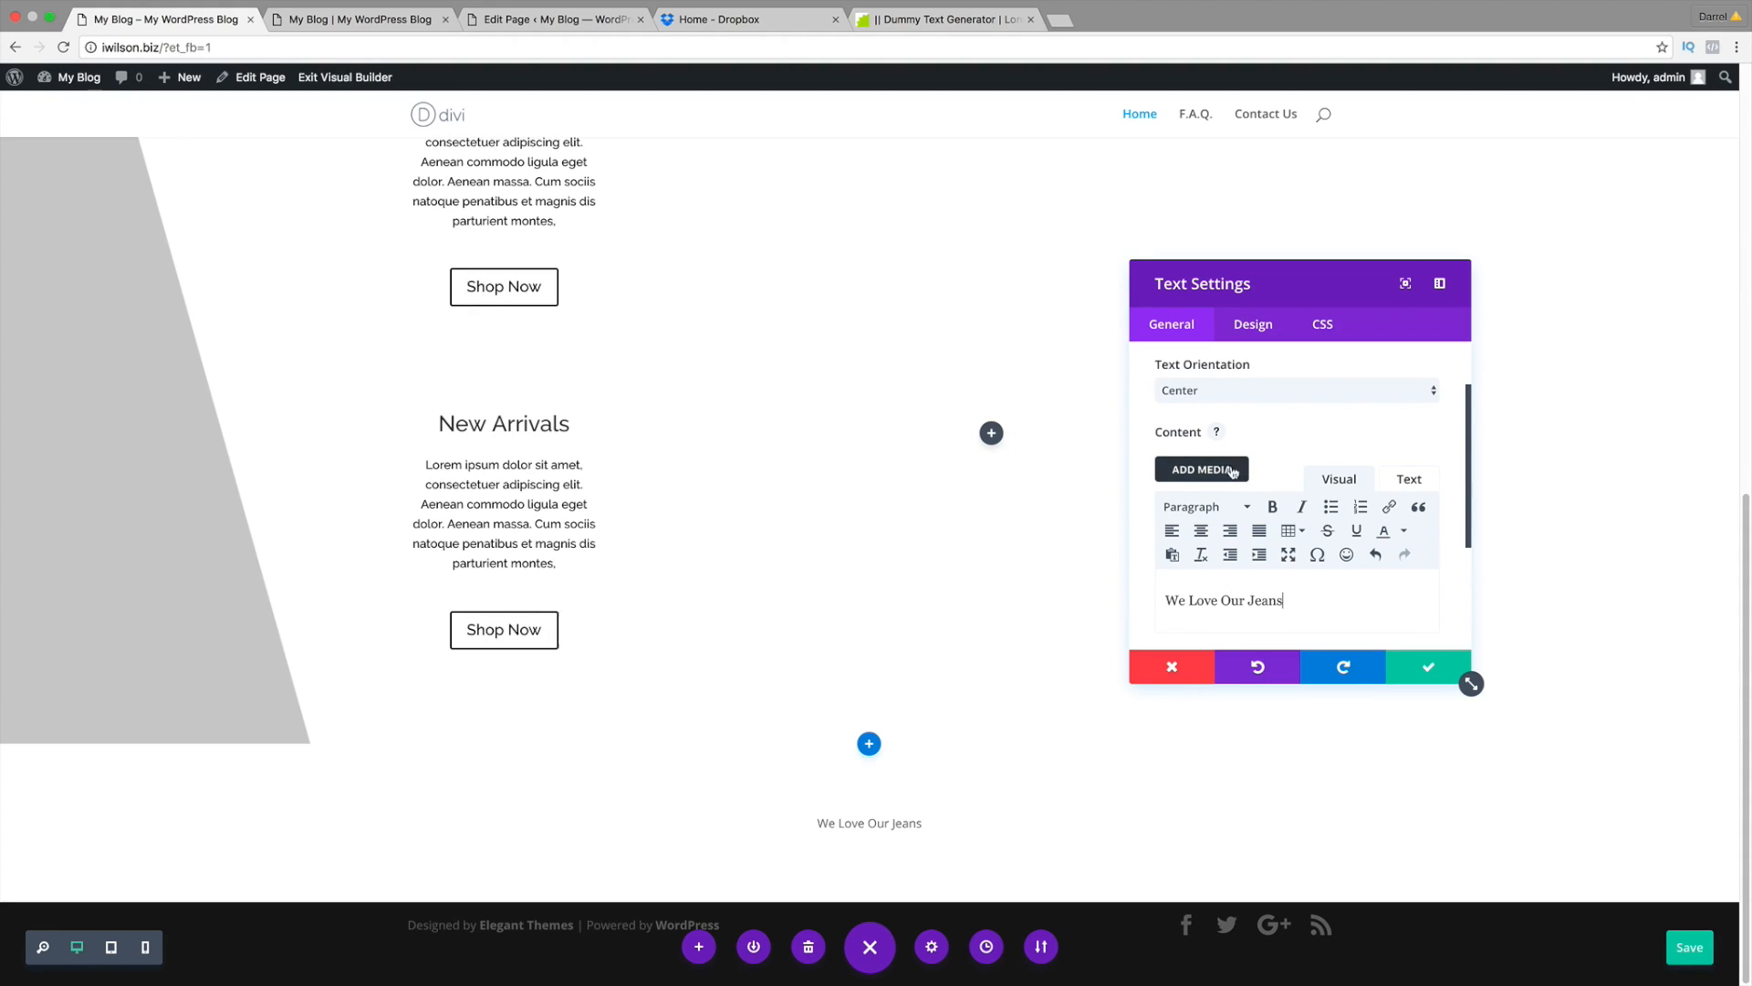
left_click(1214, 390)
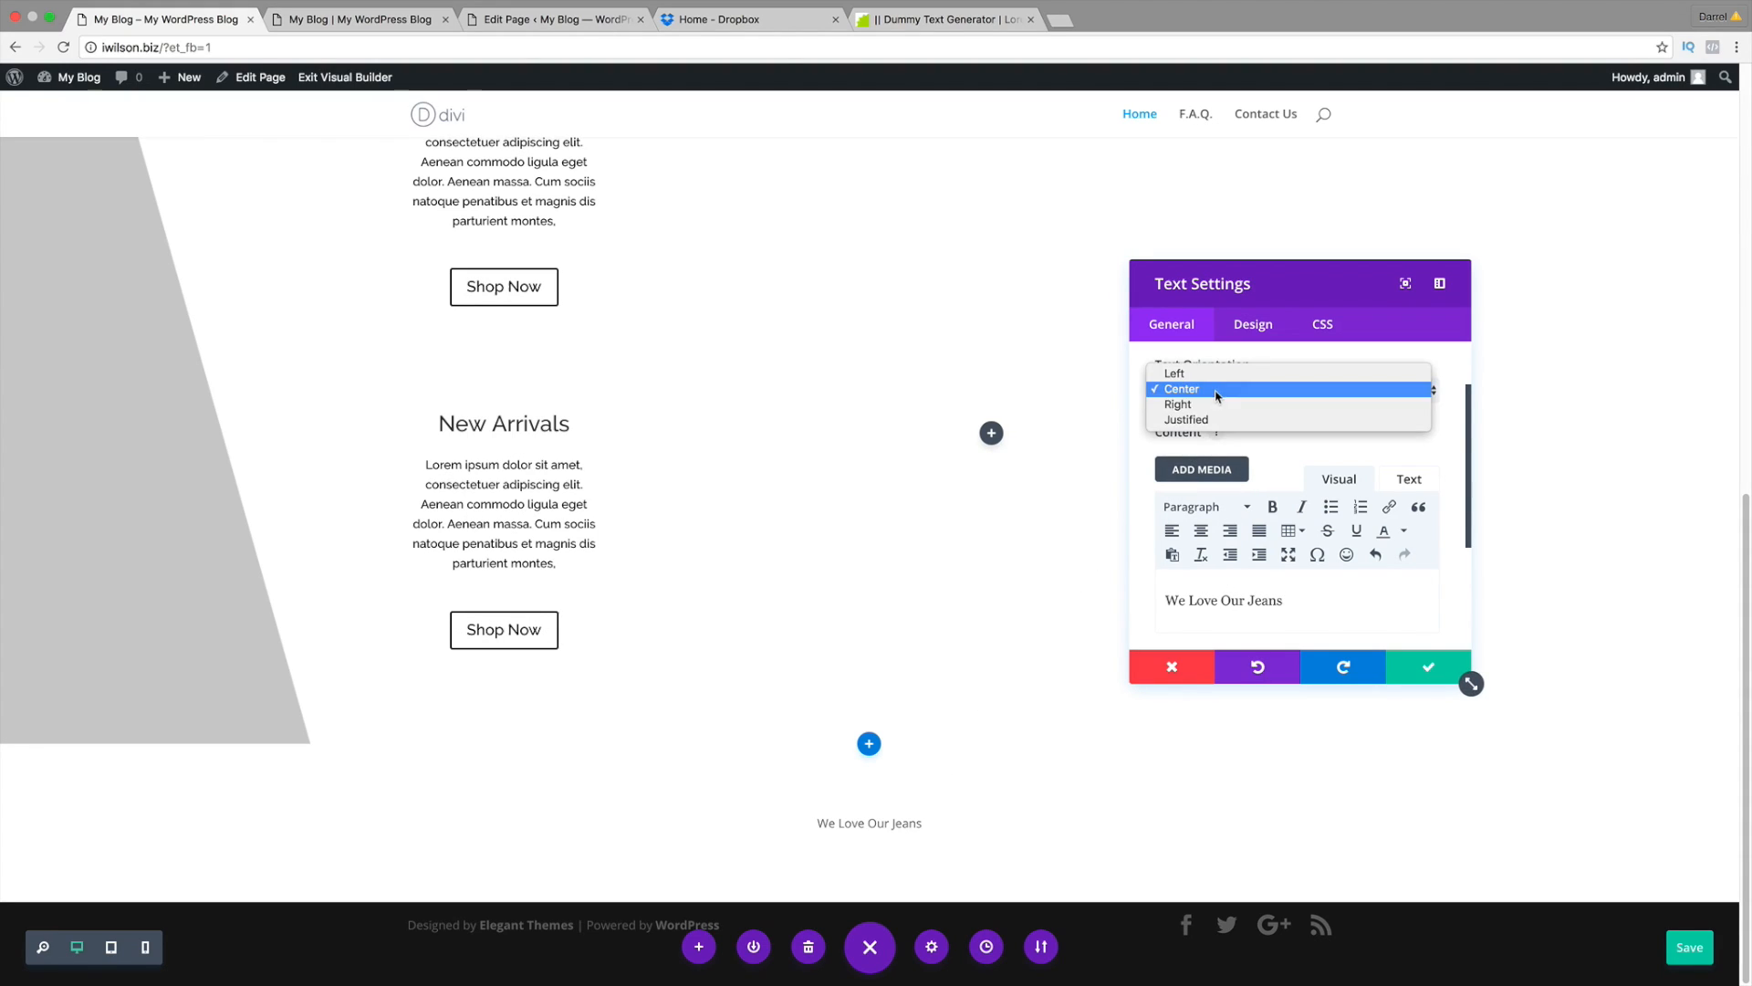
left_click(1187, 375)
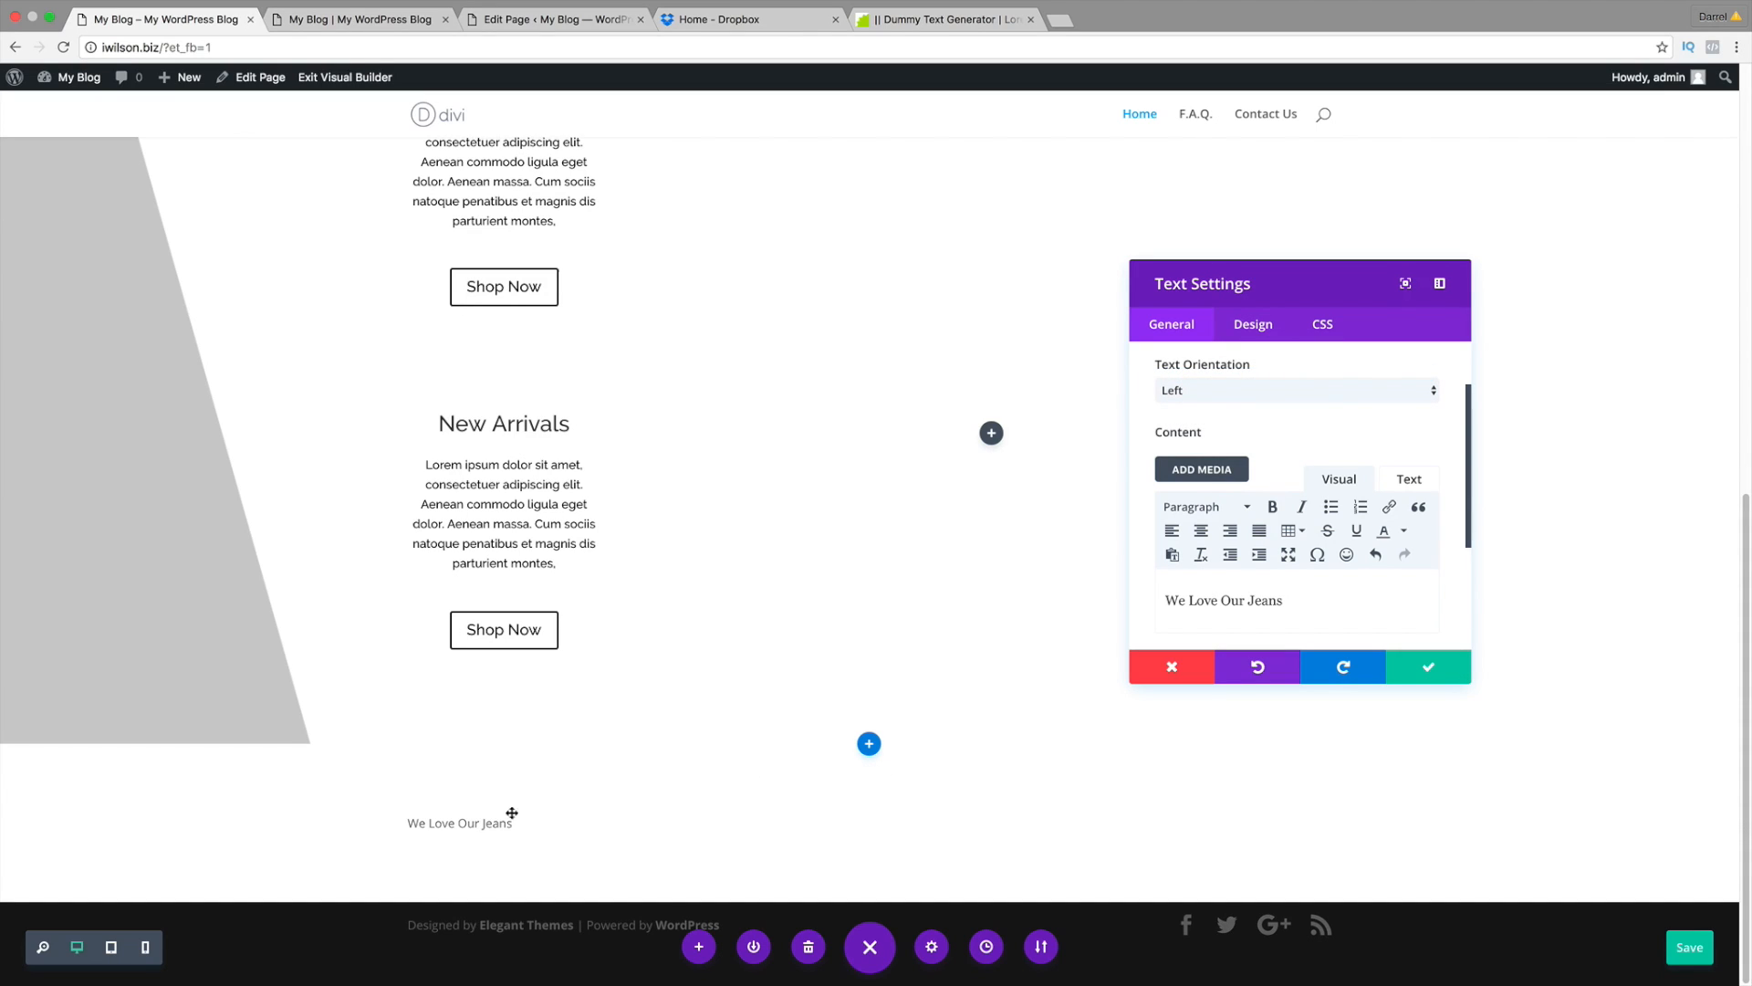
Step: Set the text module's body font to Raleway, keeping the header font Default
left_click(1244, 334)
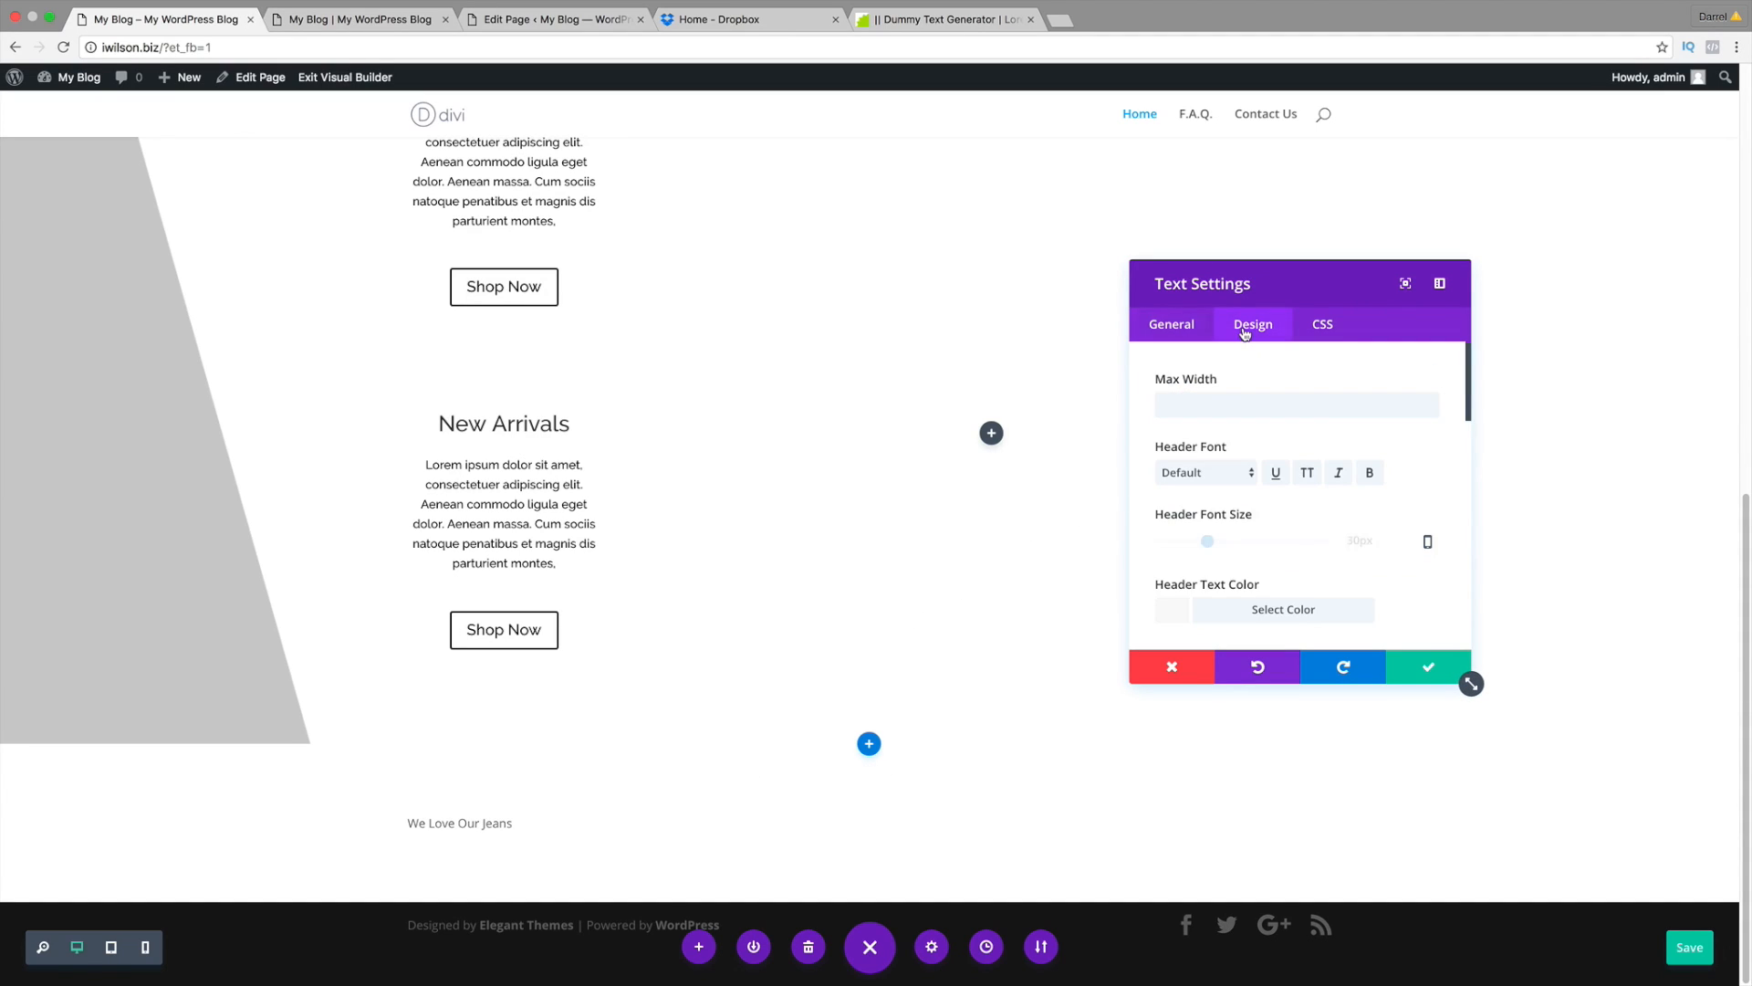
left_click(1223, 474)
left_click(1303, 450)
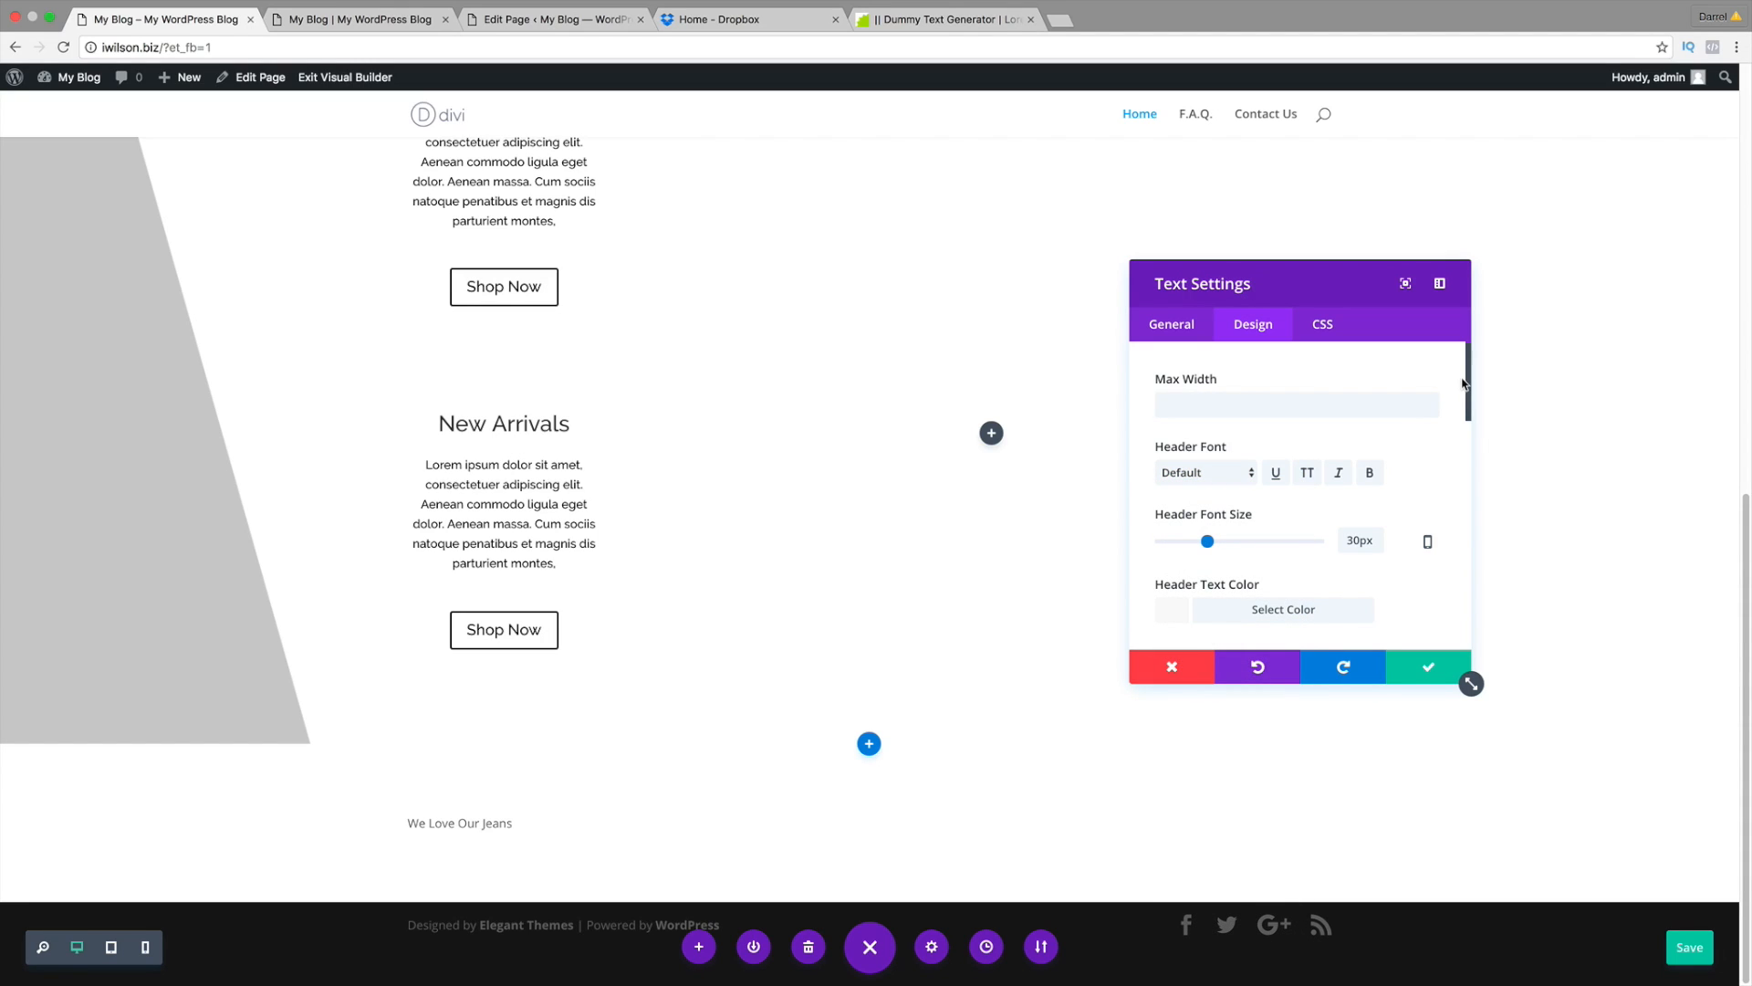
left_click_drag(1463, 386, 1470, 502)
left_click(1223, 435)
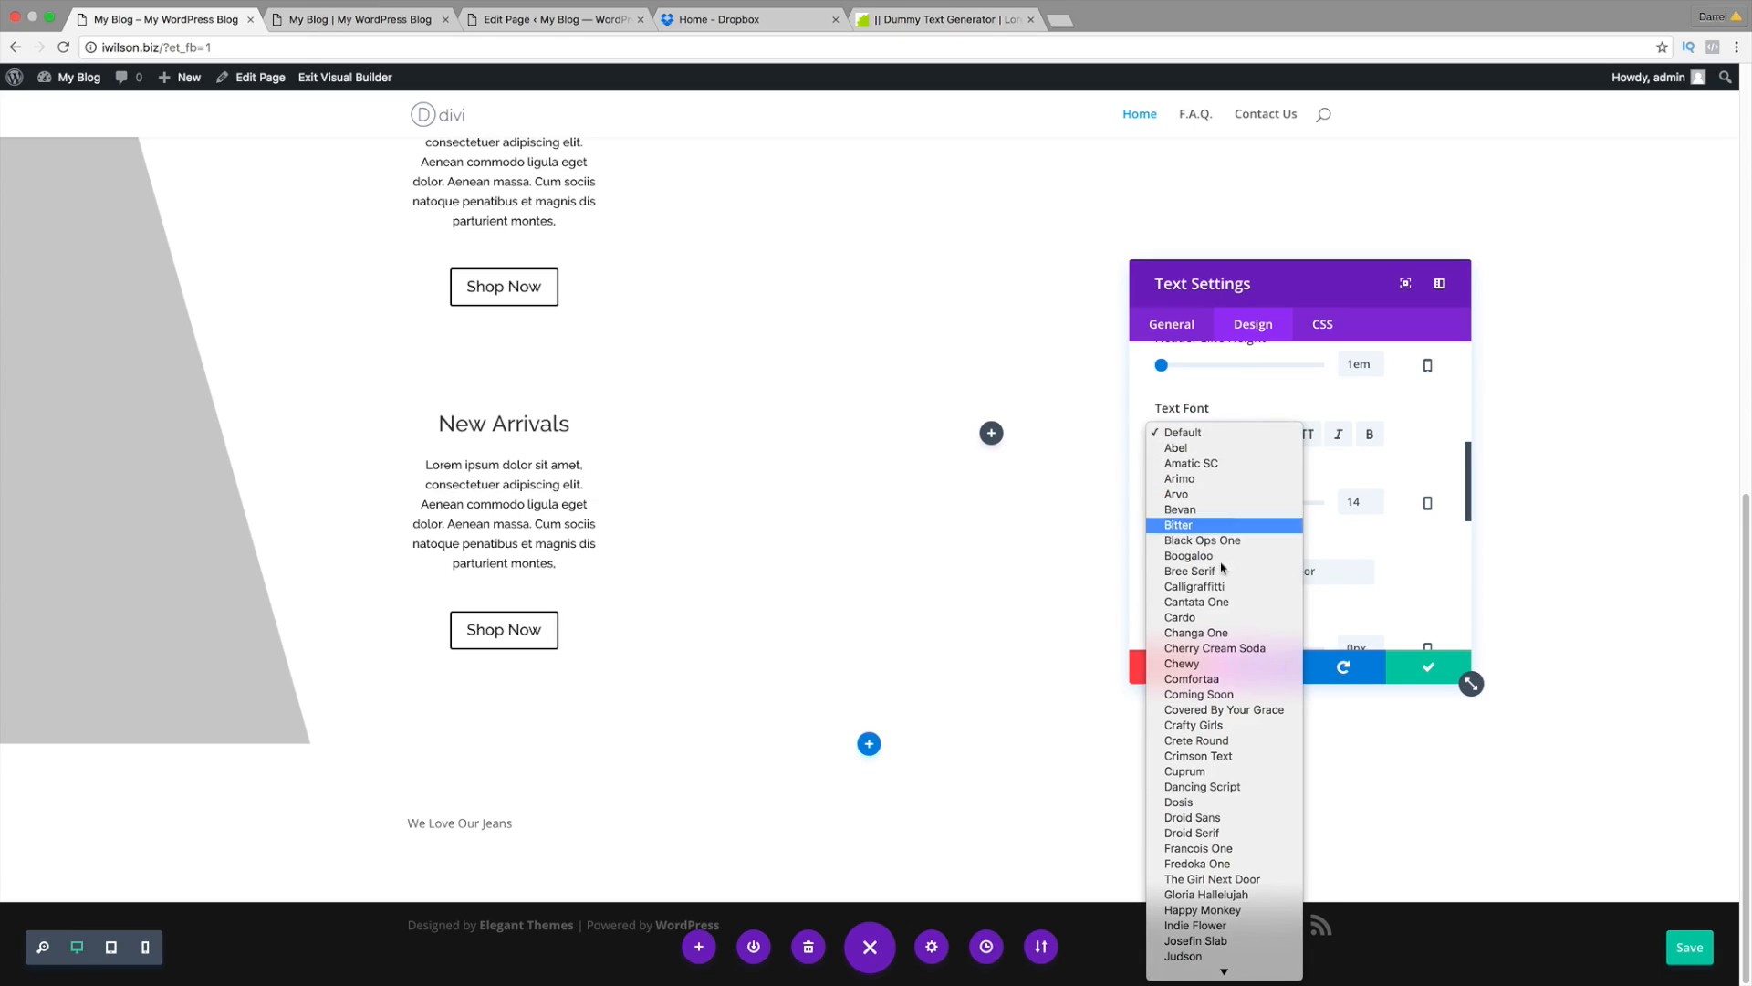
scroll(1219, 903, "down", 10)
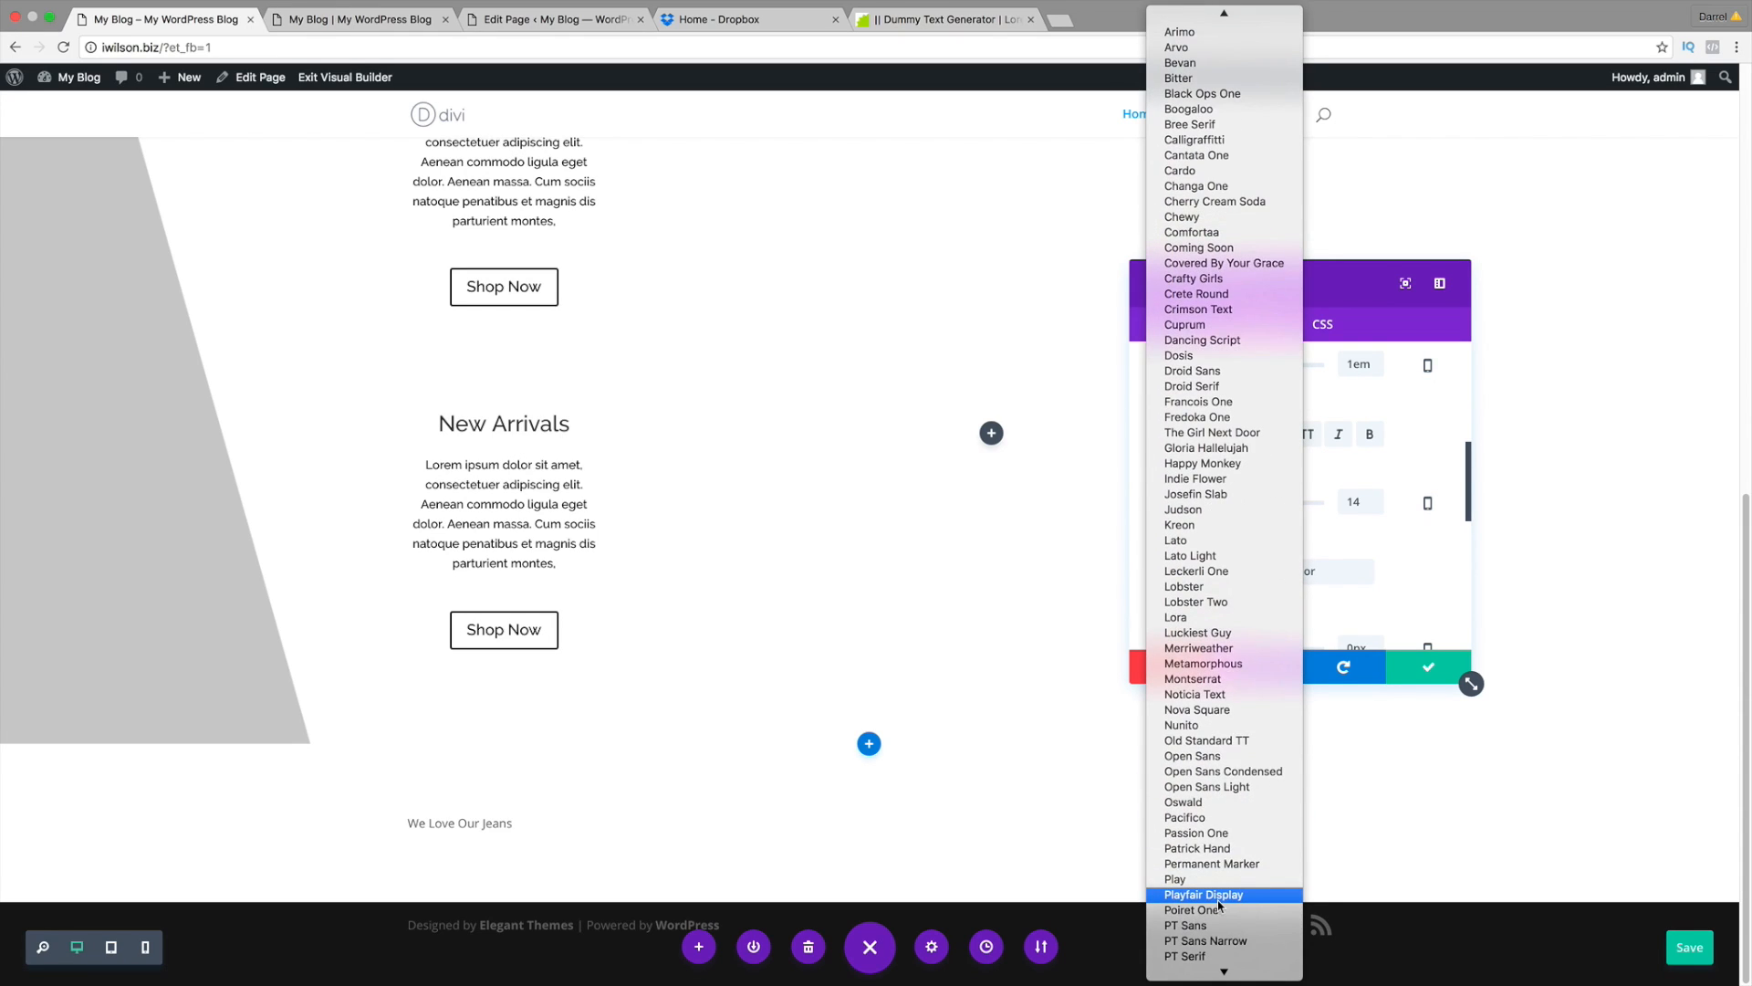
left_click(1217, 924)
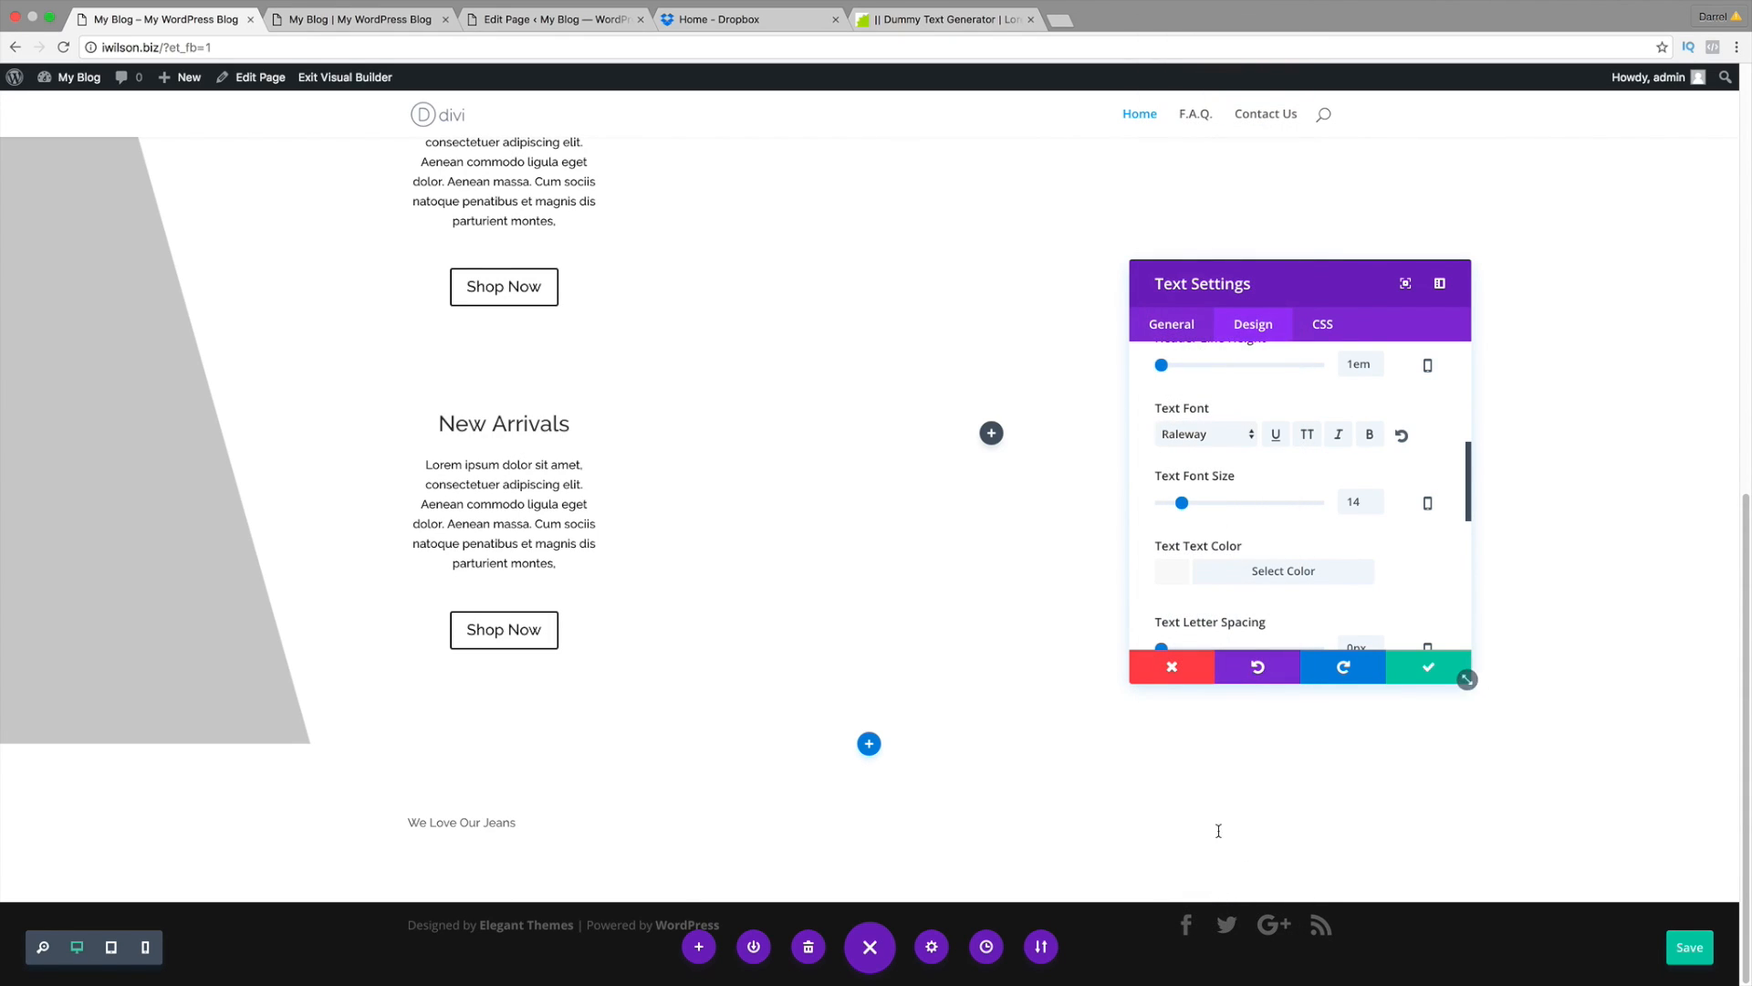
Step: Make the heading text 25px and black, then save the module settings
left_click_drag(1182, 503, 1191, 504)
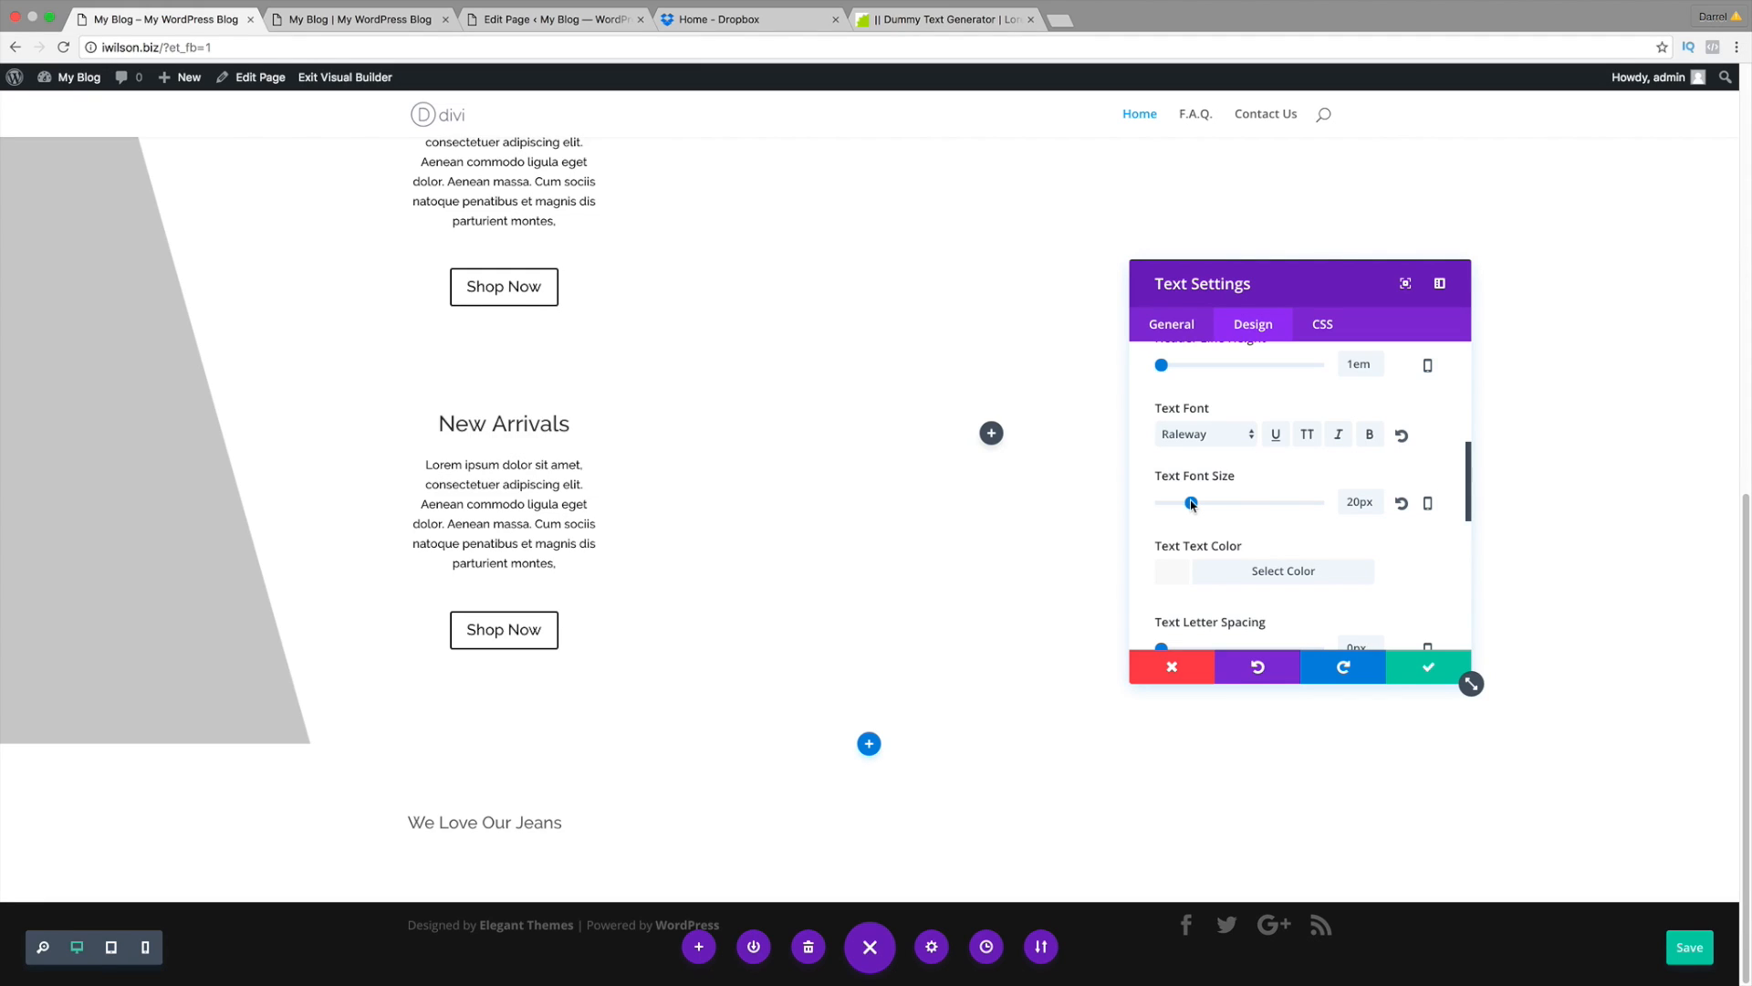
left_click_drag(1191, 503, 1201, 503)
scroll(1202, 545, "down", 1)
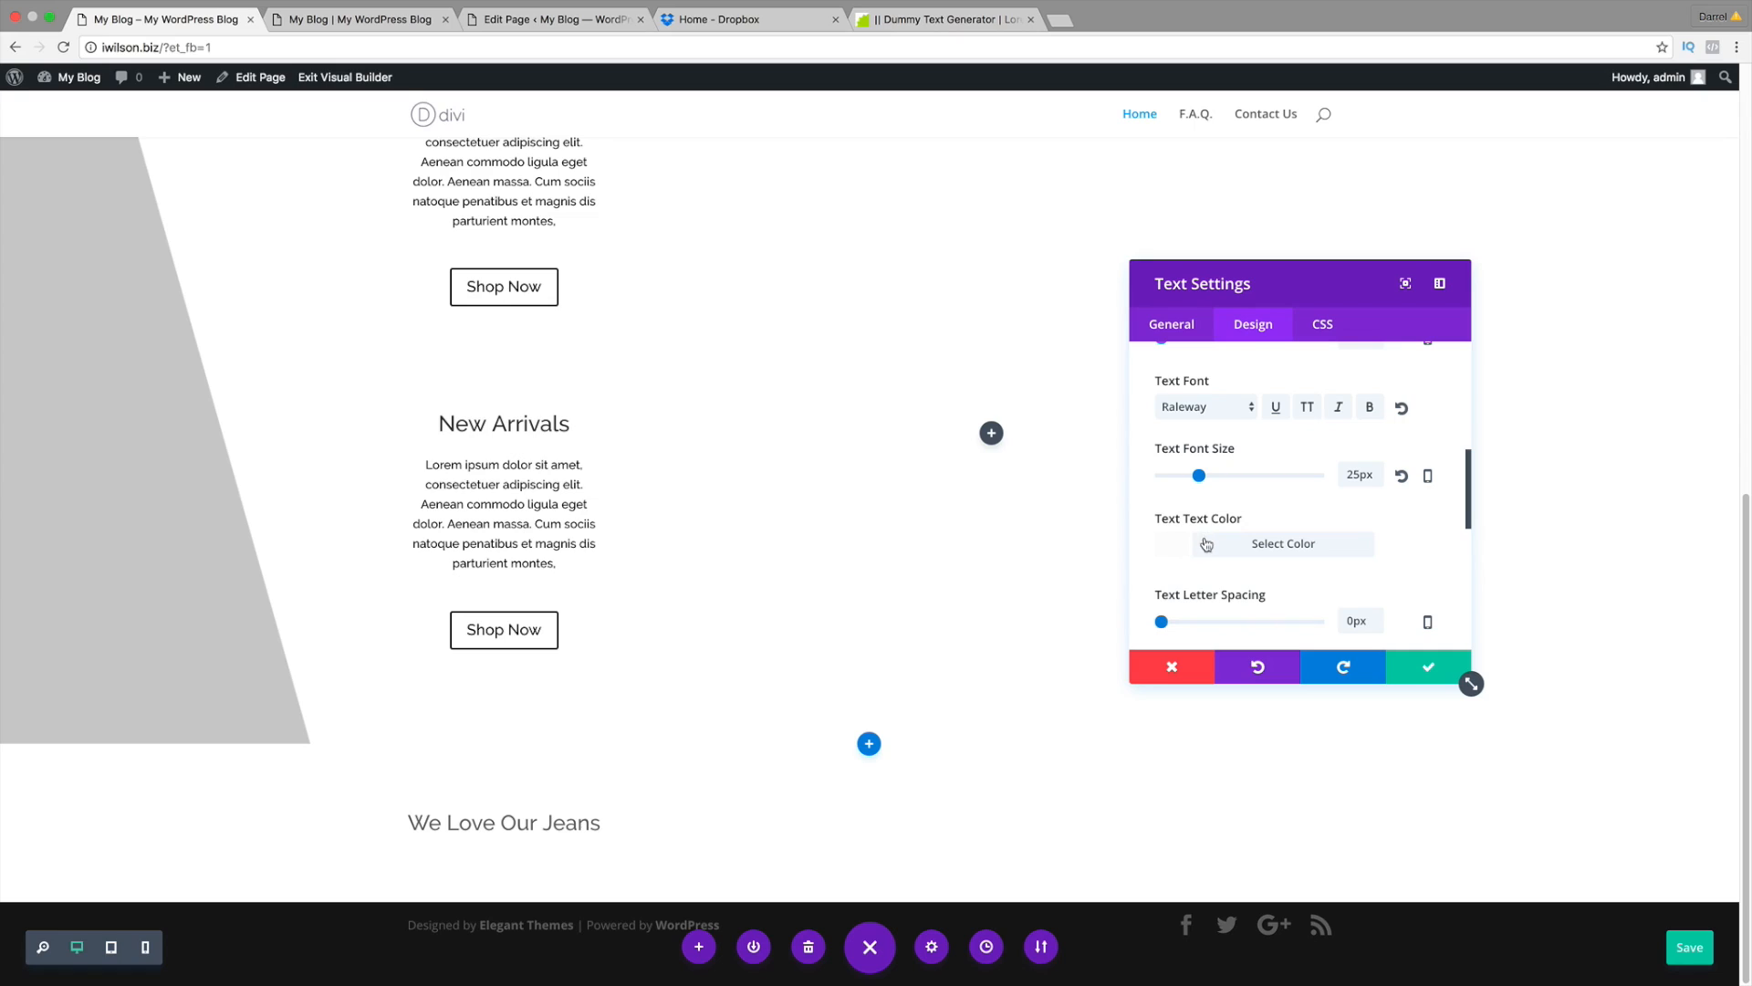
left_click(1214, 548)
scroll(1214, 548, "down", 3)
left_click(1174, 543)
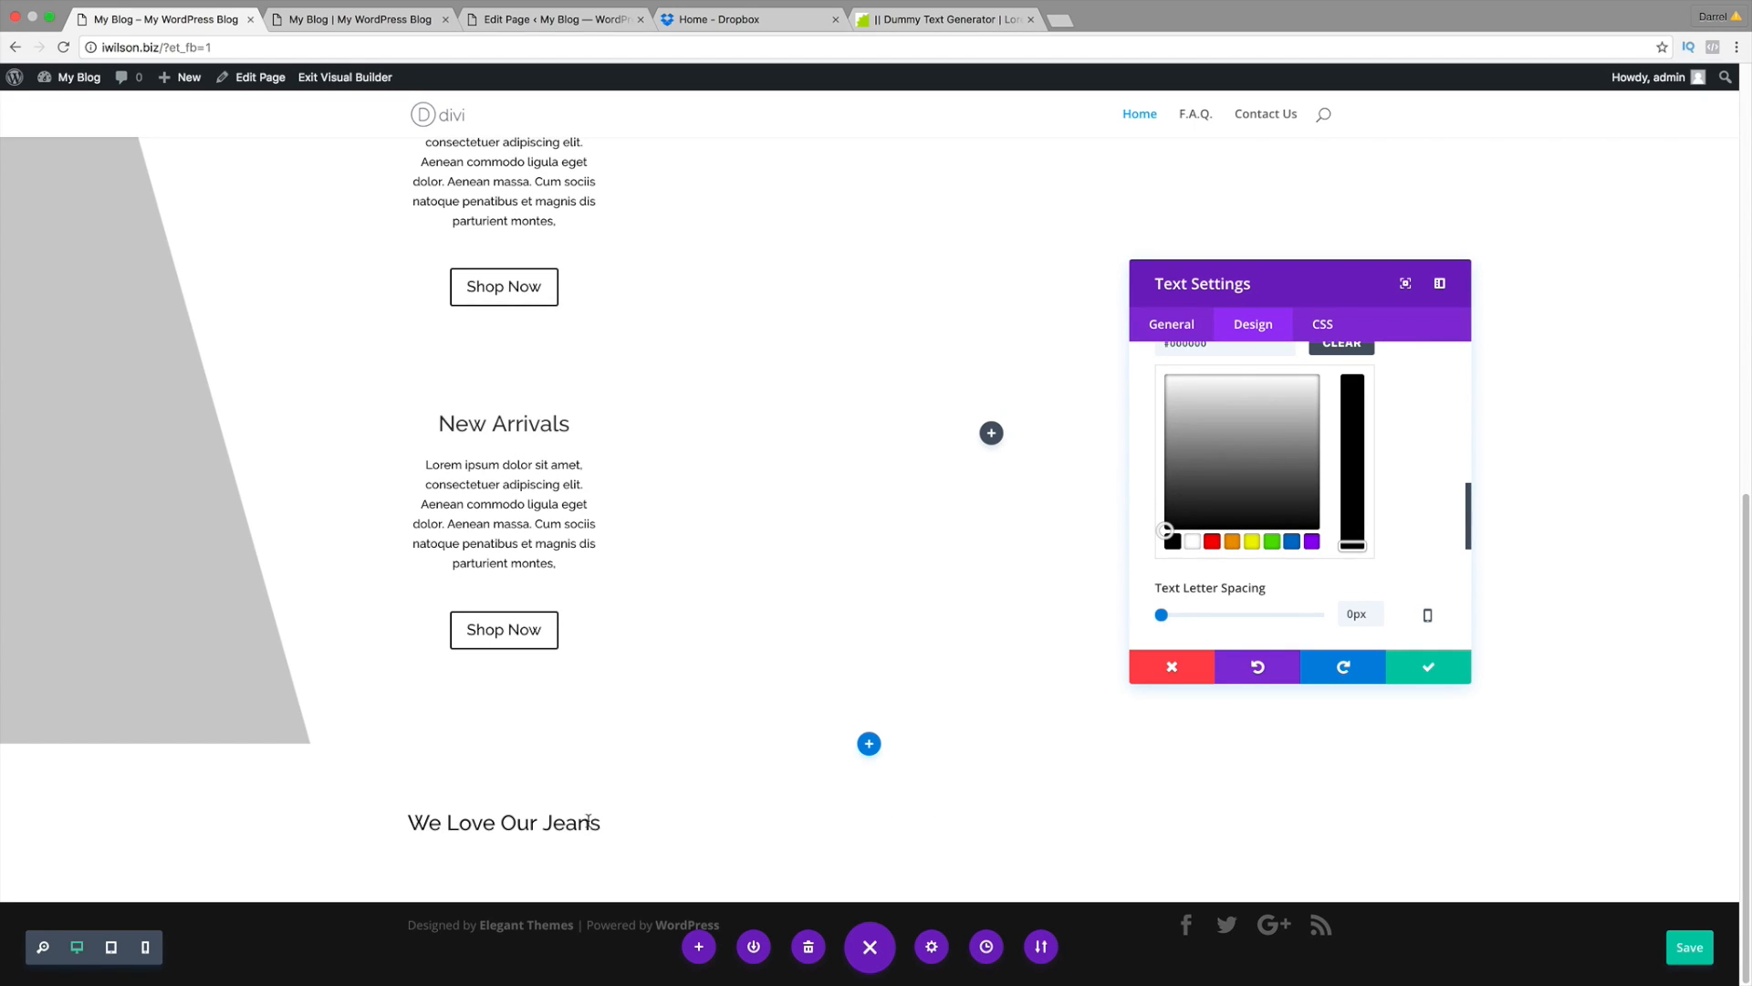
left_click(1427, 670)
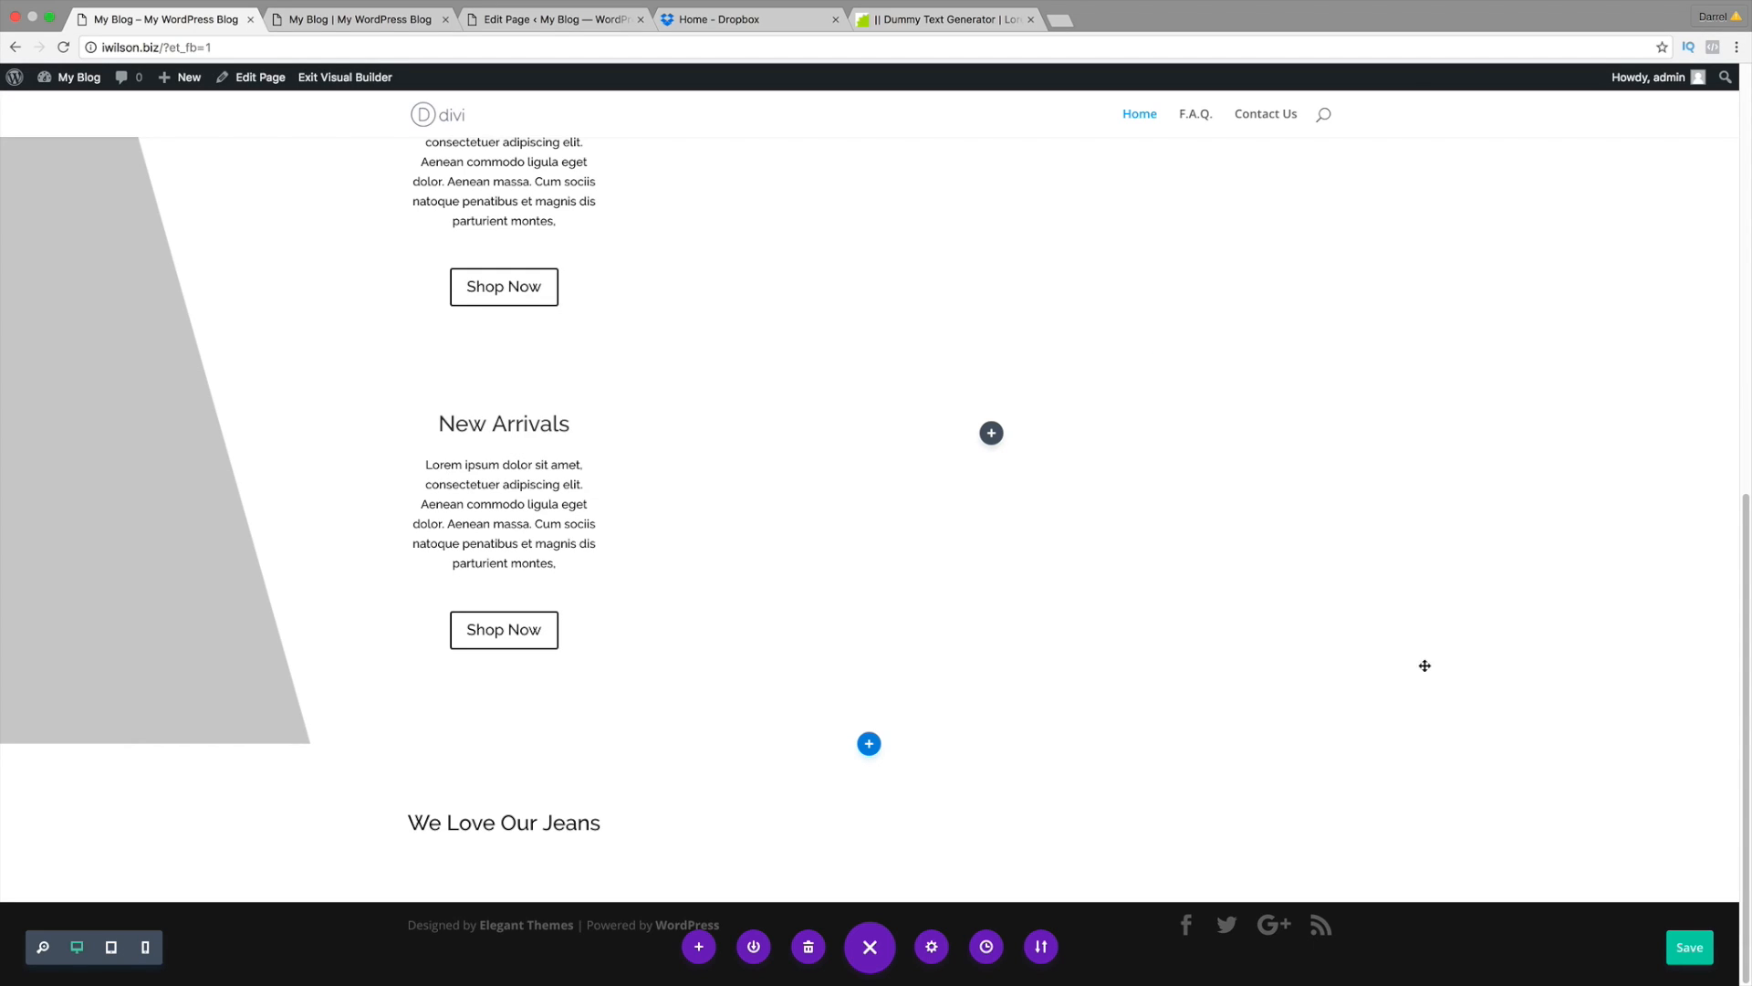
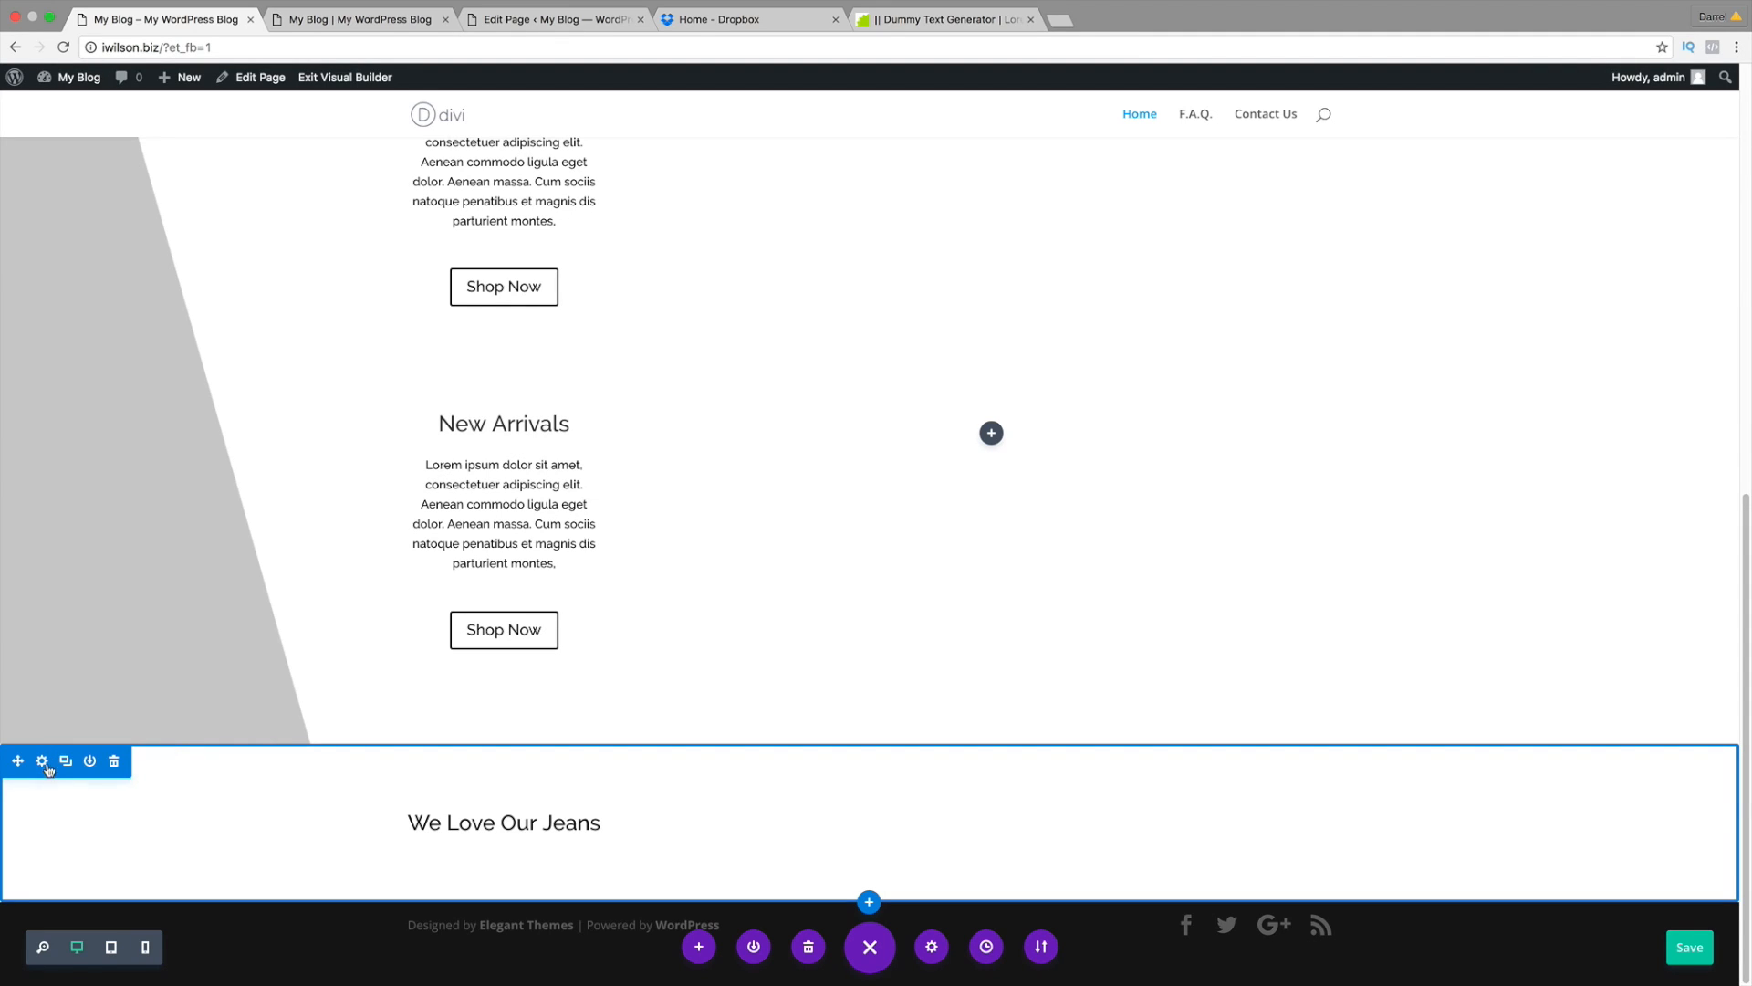
Step: Set the section's background image to the woman-in-black banner, Senza-titolo-14.jpg
left_click(43, 762)
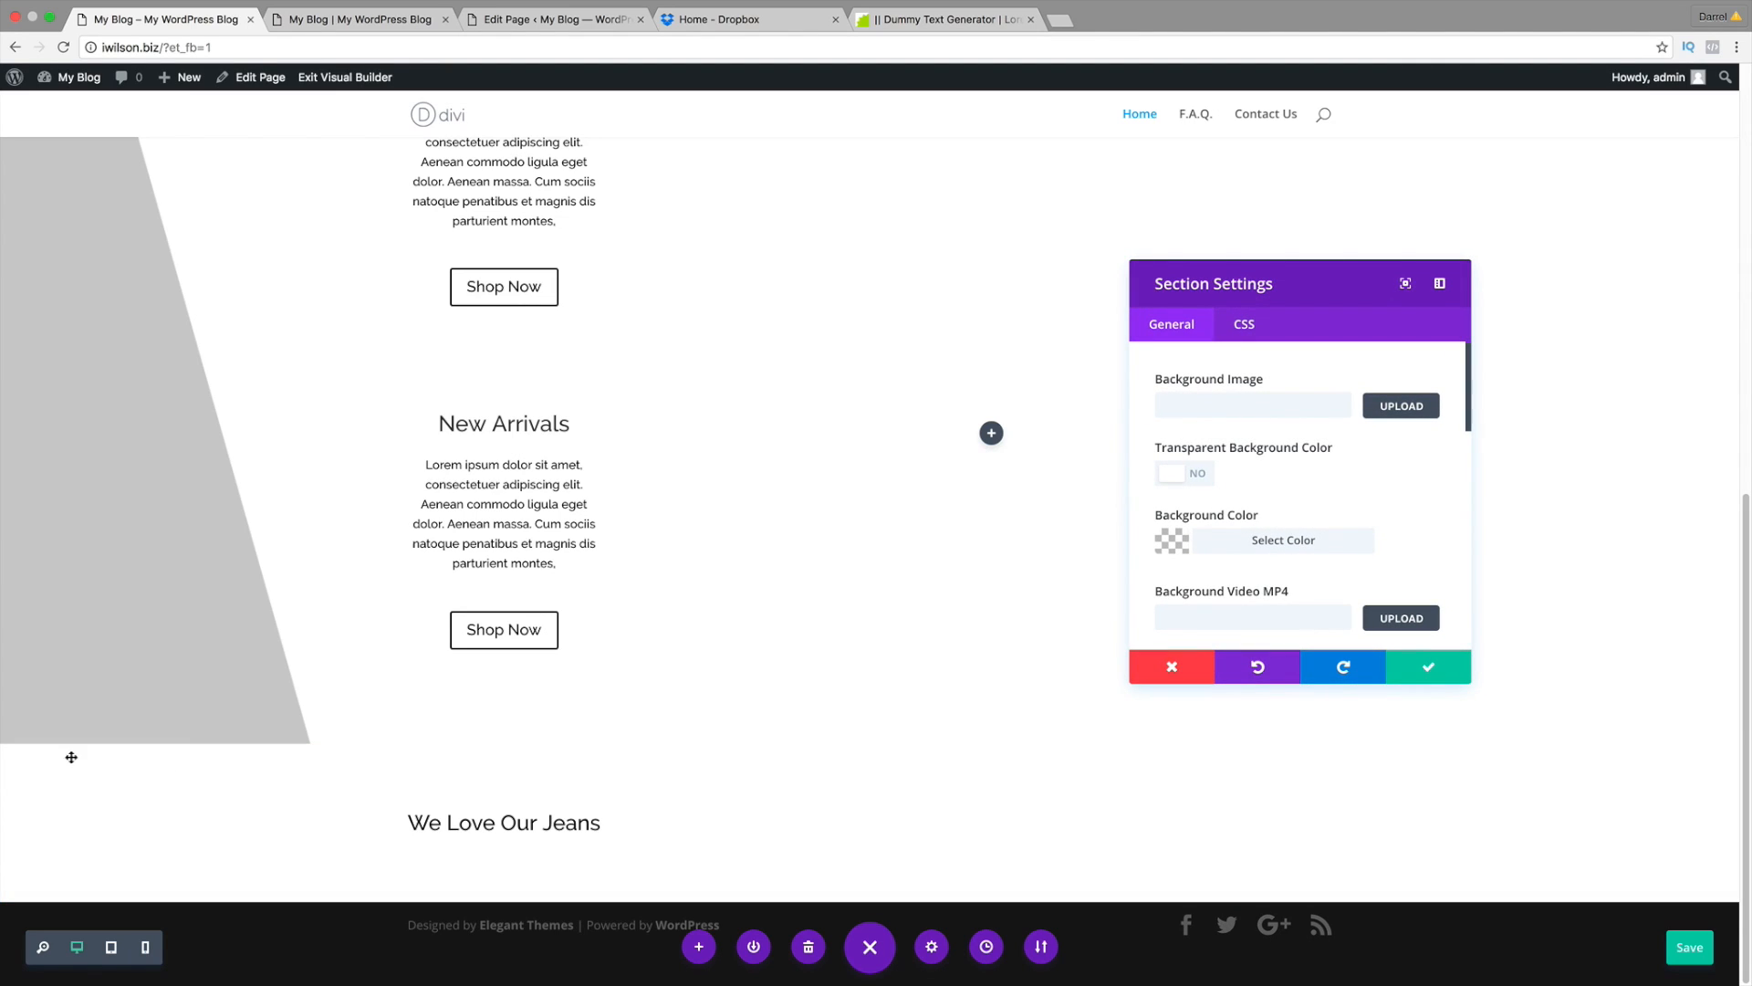
left_click(1411, 408)
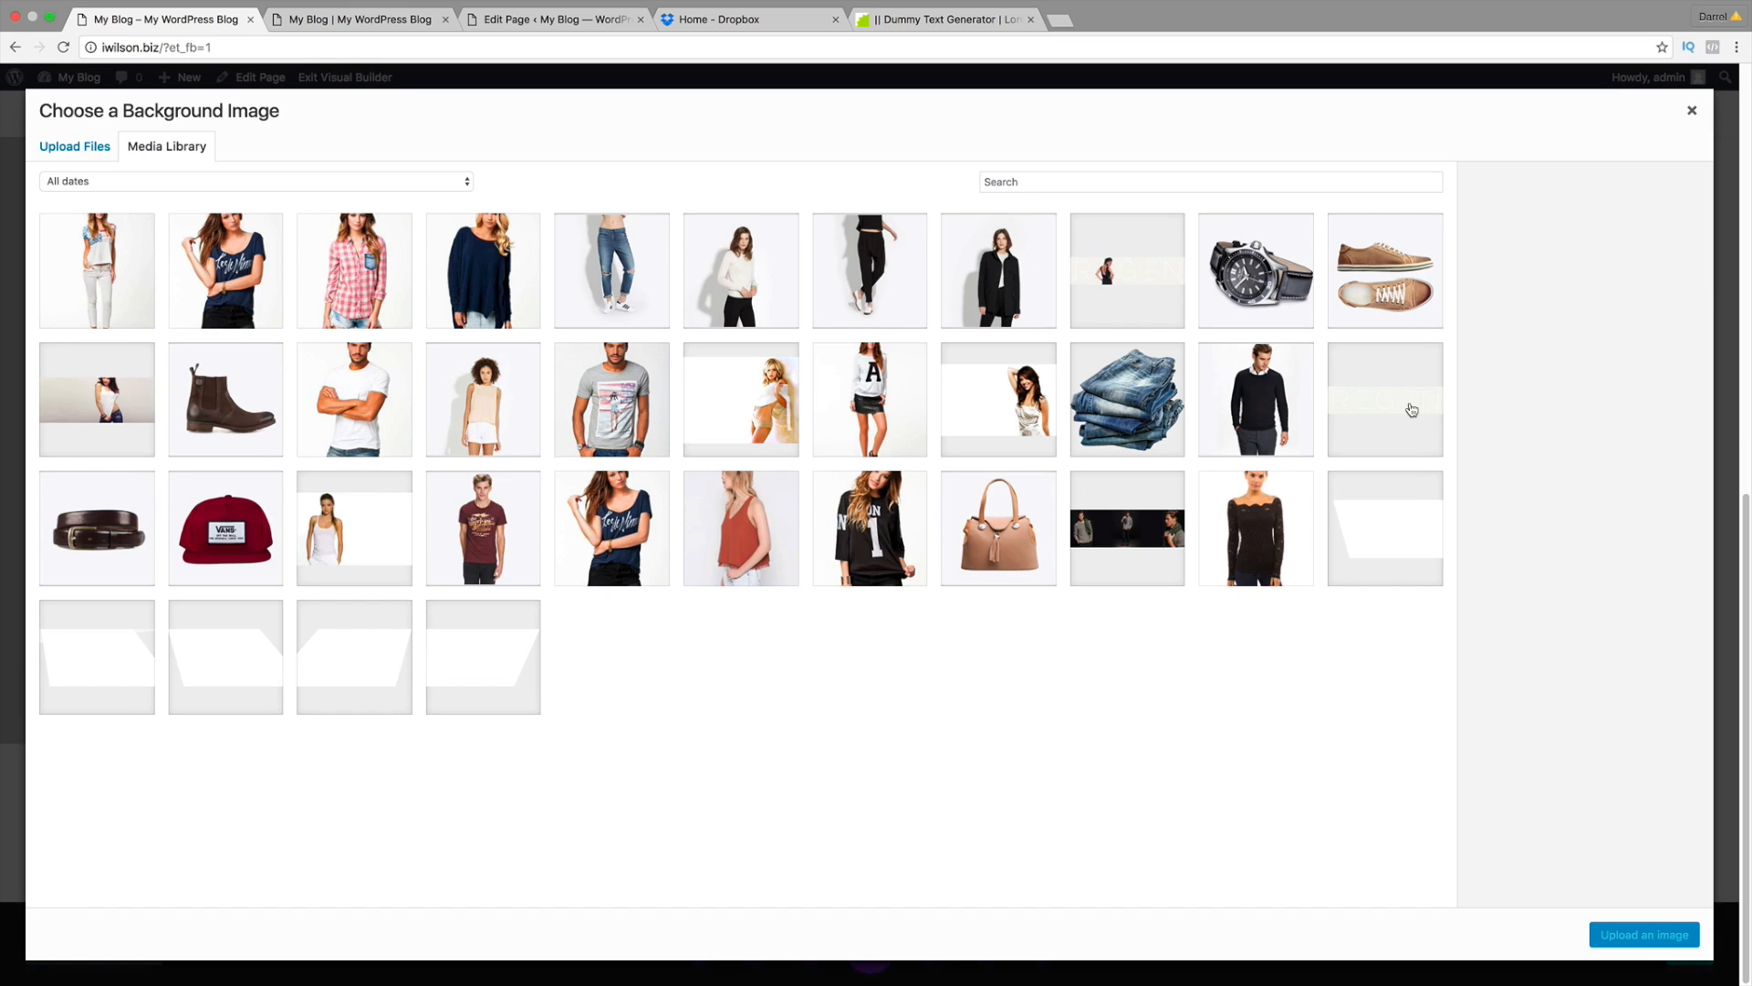
left_click(1357, 398)
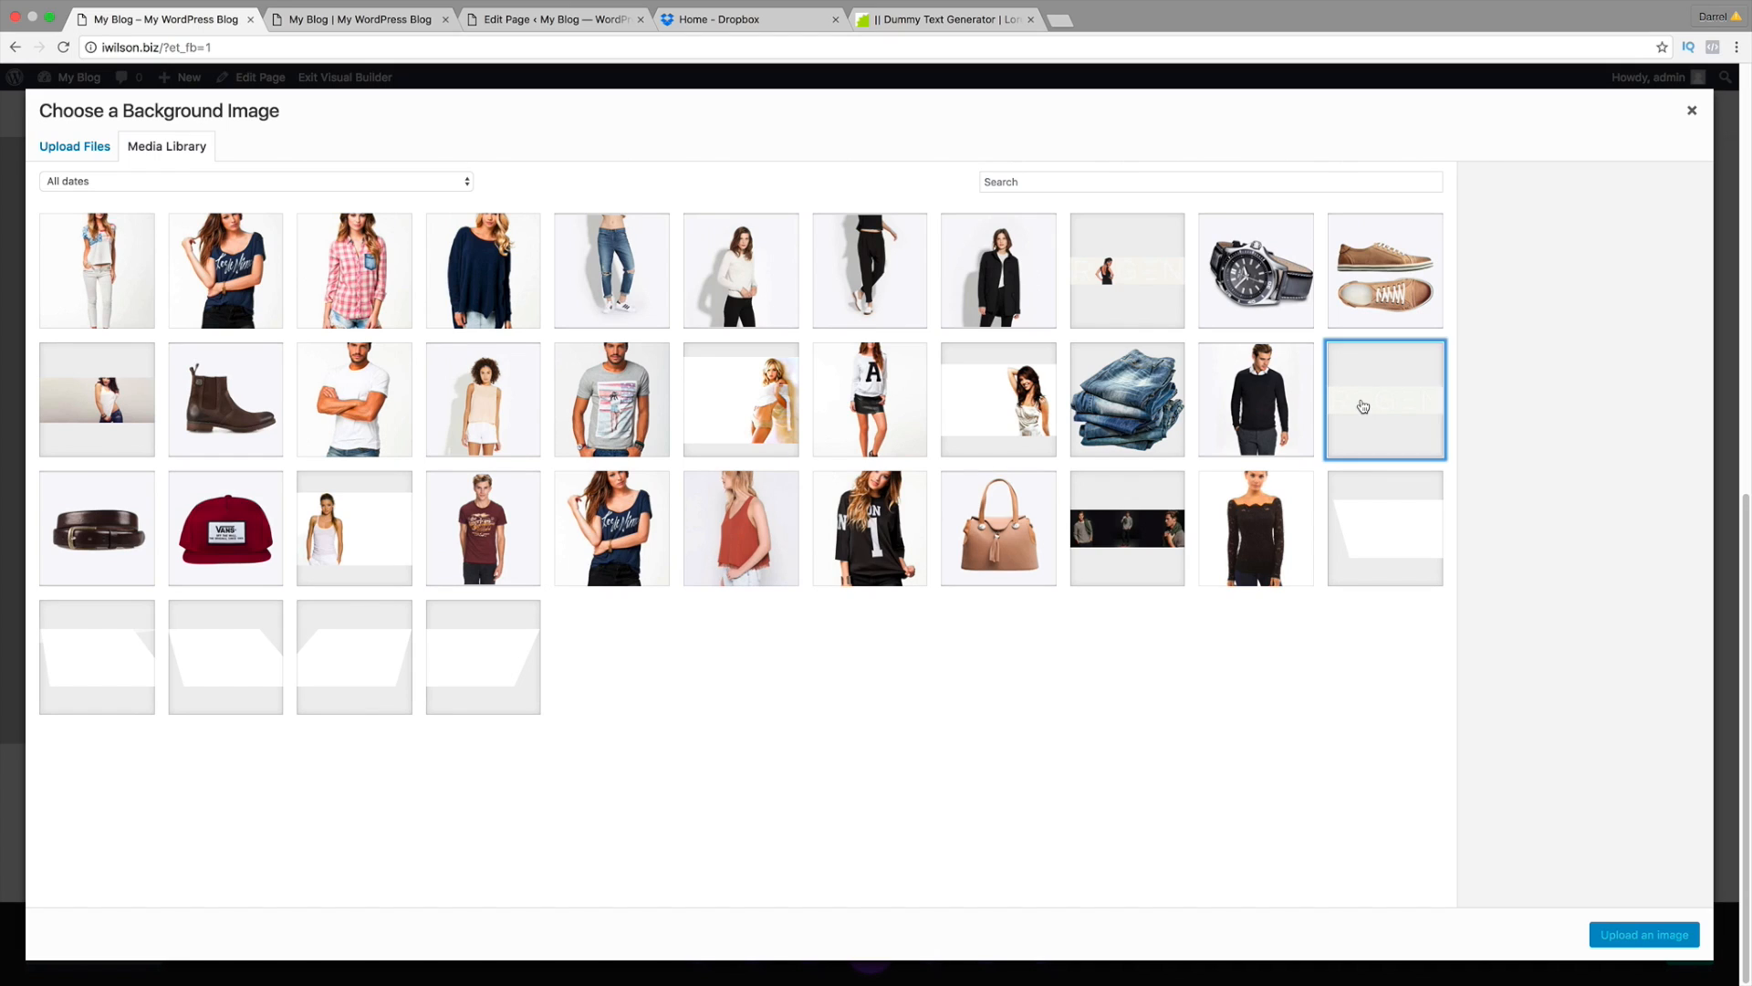
left_click(1126, 258)
left_click(1358, 433)
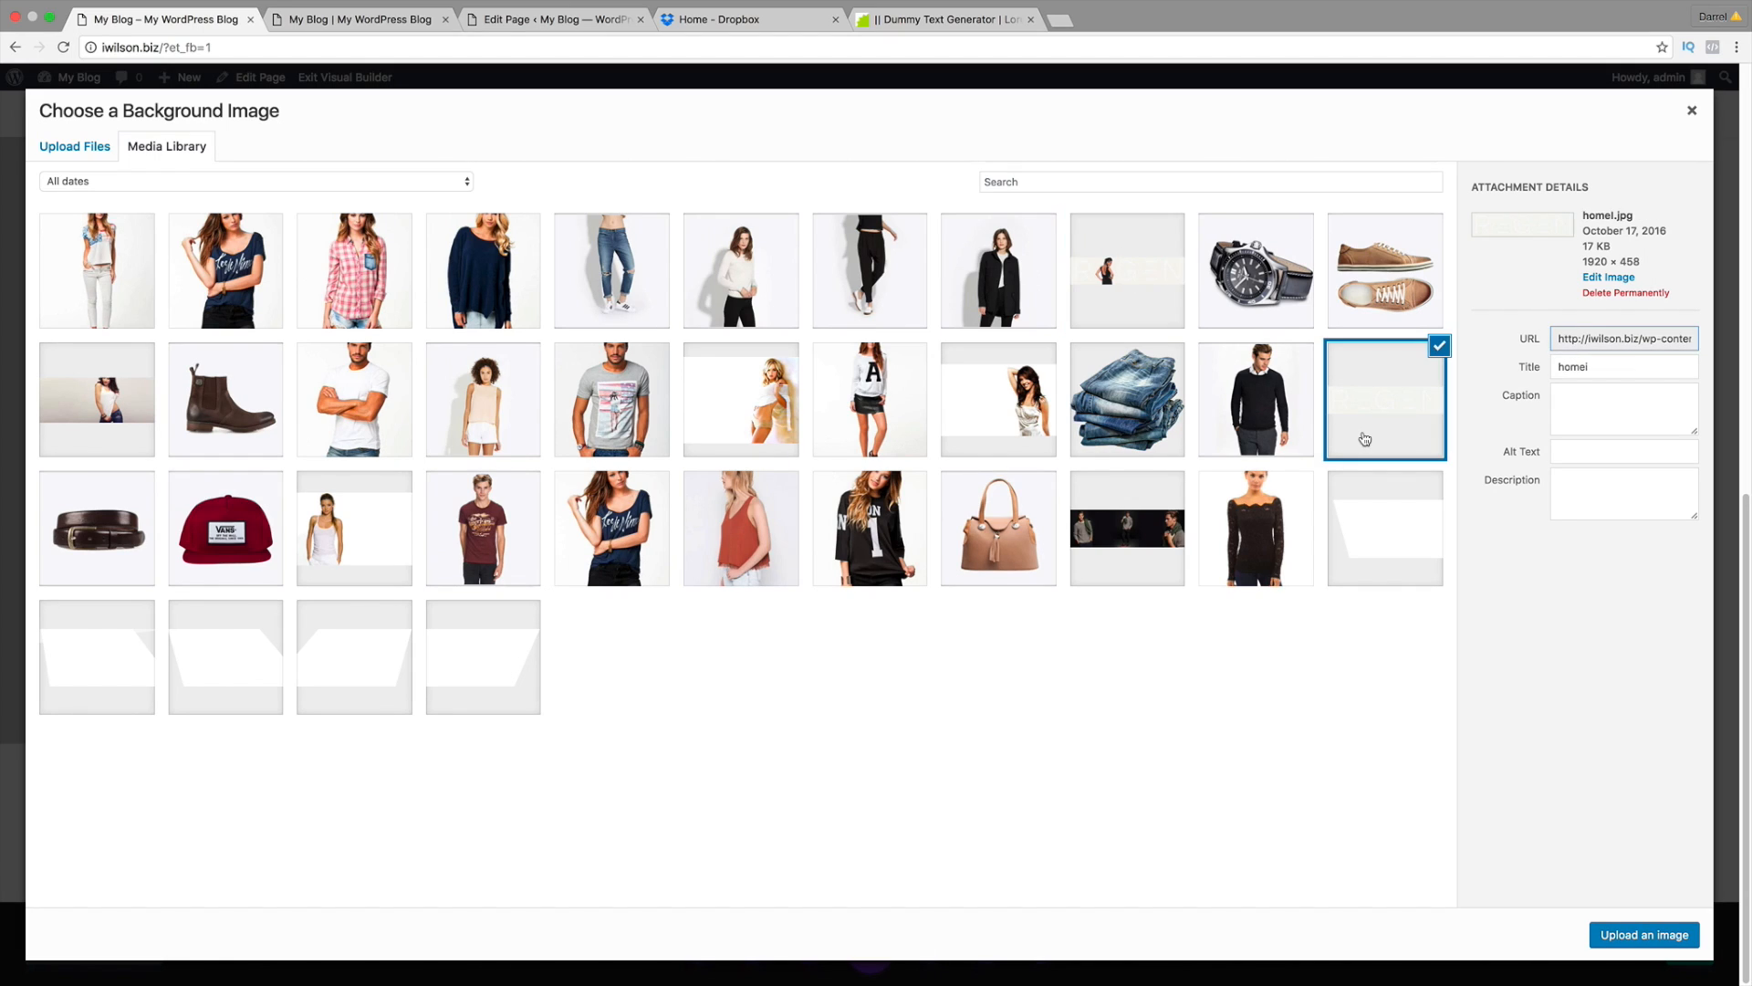
left_click(1172, 306)
left_click(1349, 398)
left_click(1100, 261)
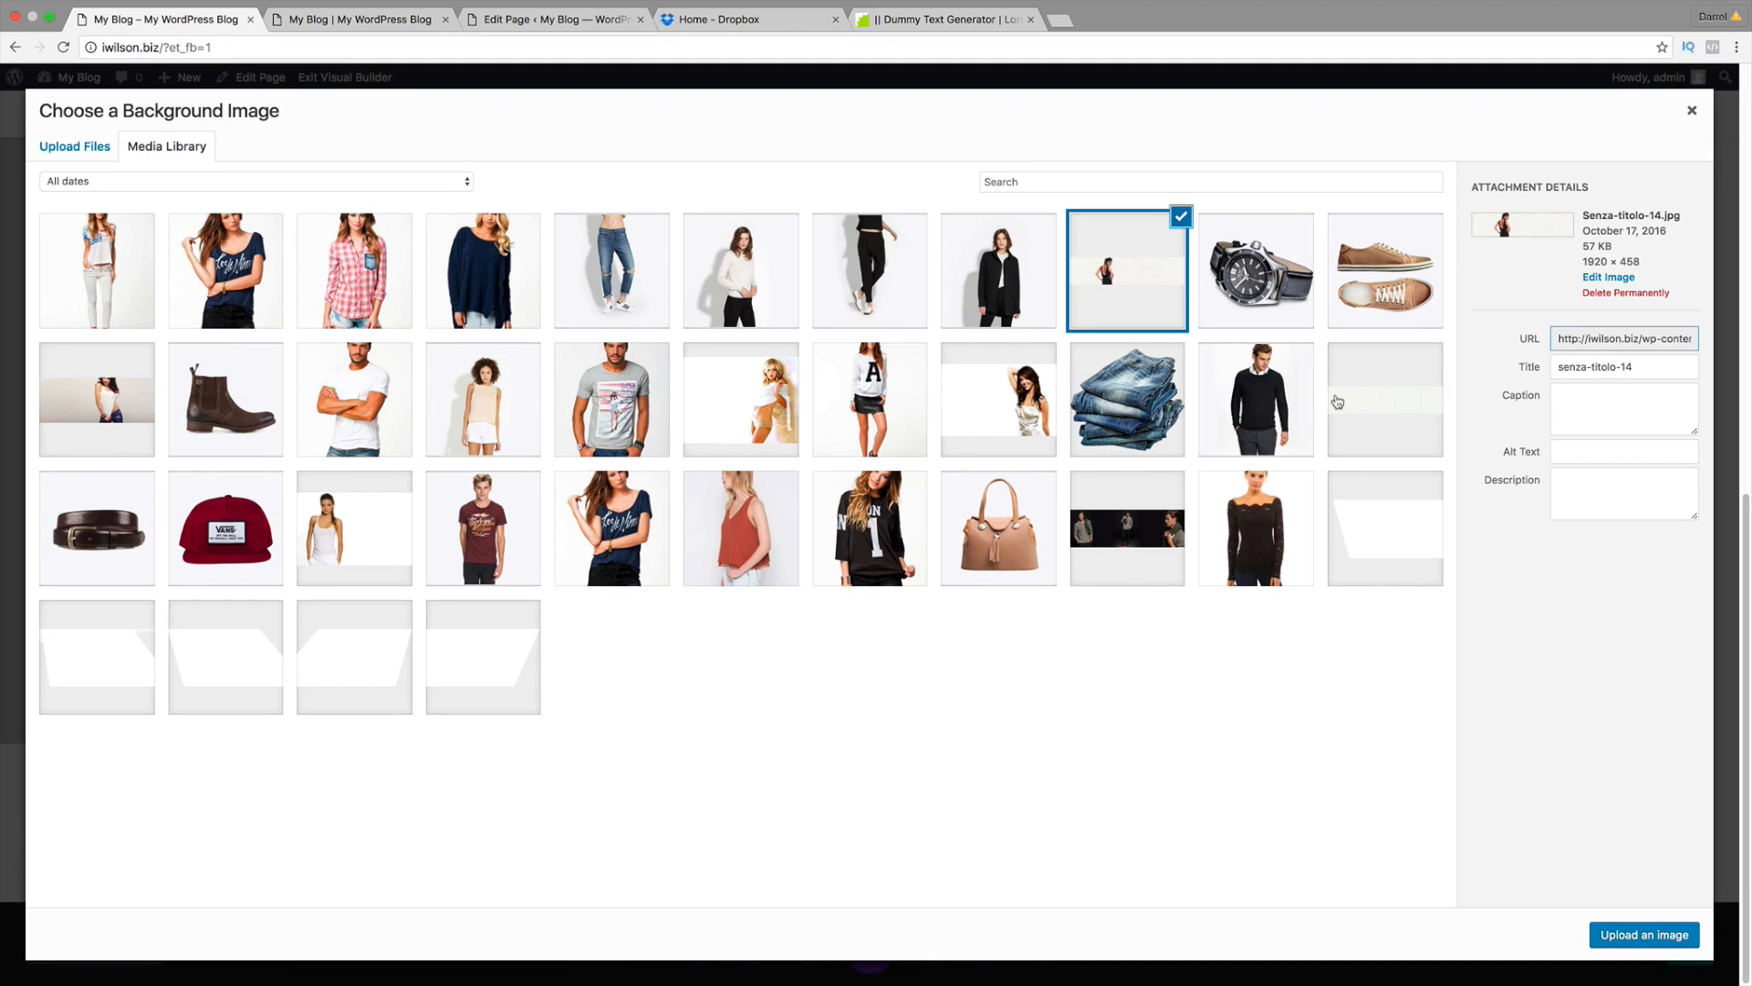
left_click(1340, 404)
left_click(1120, 265)
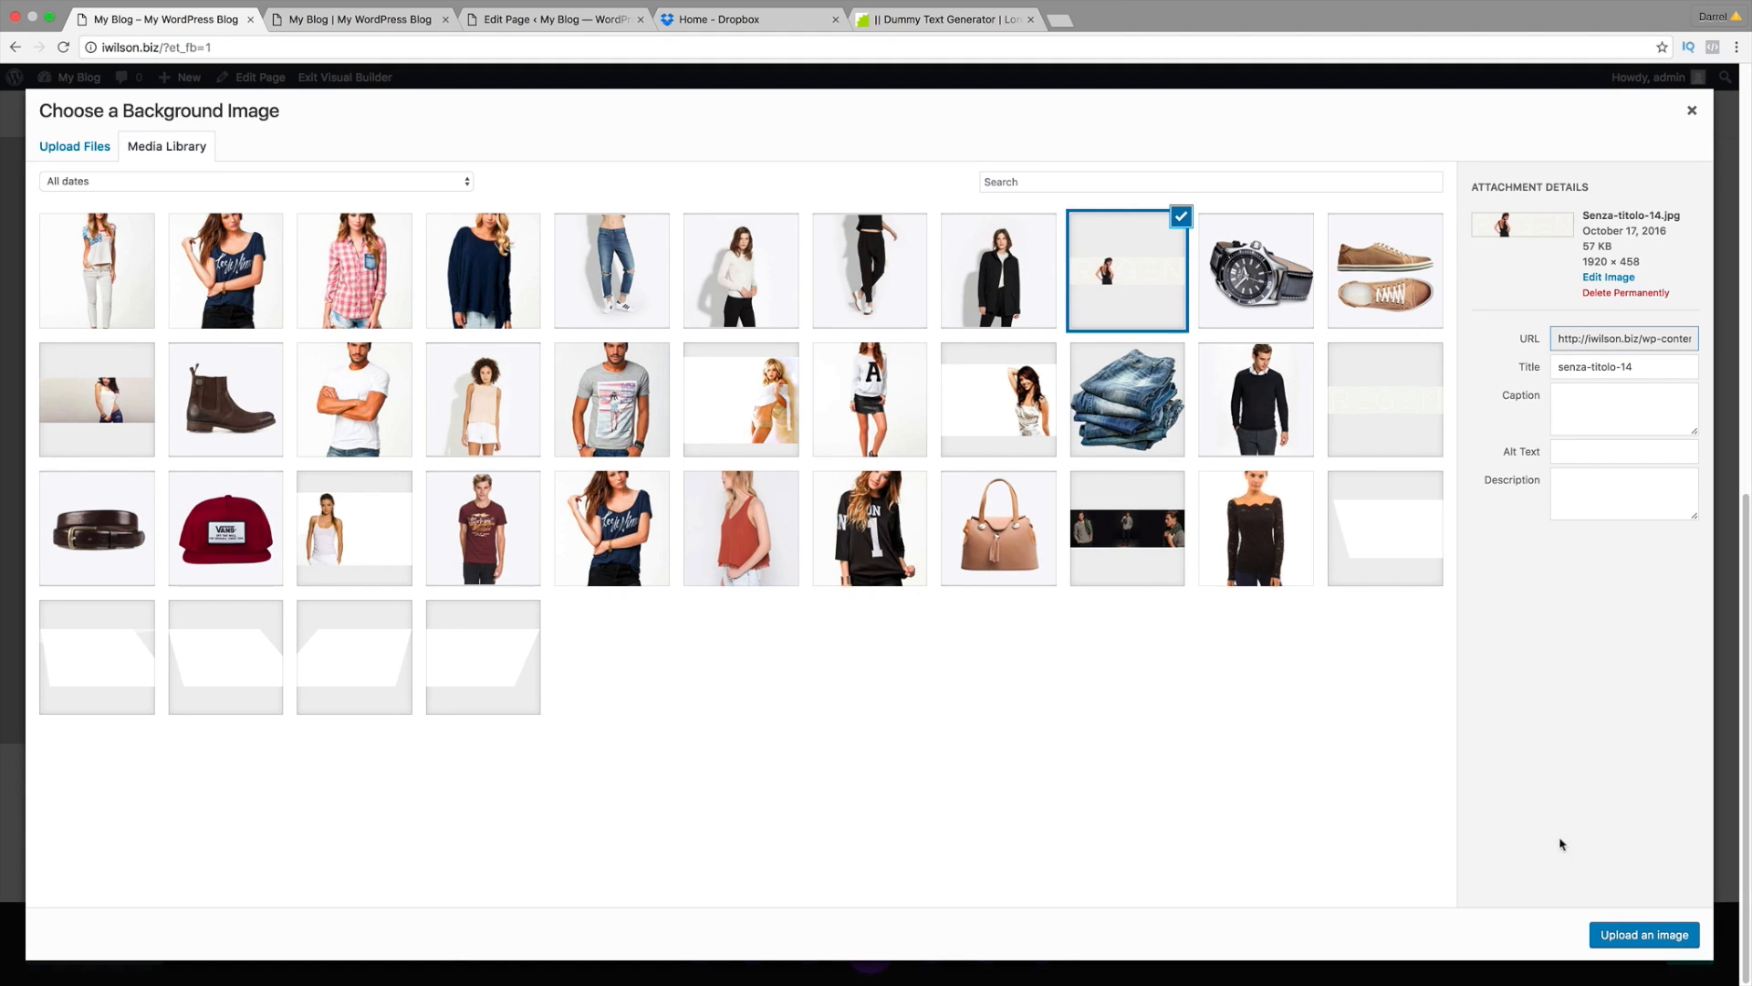
left_click(1616, 933)
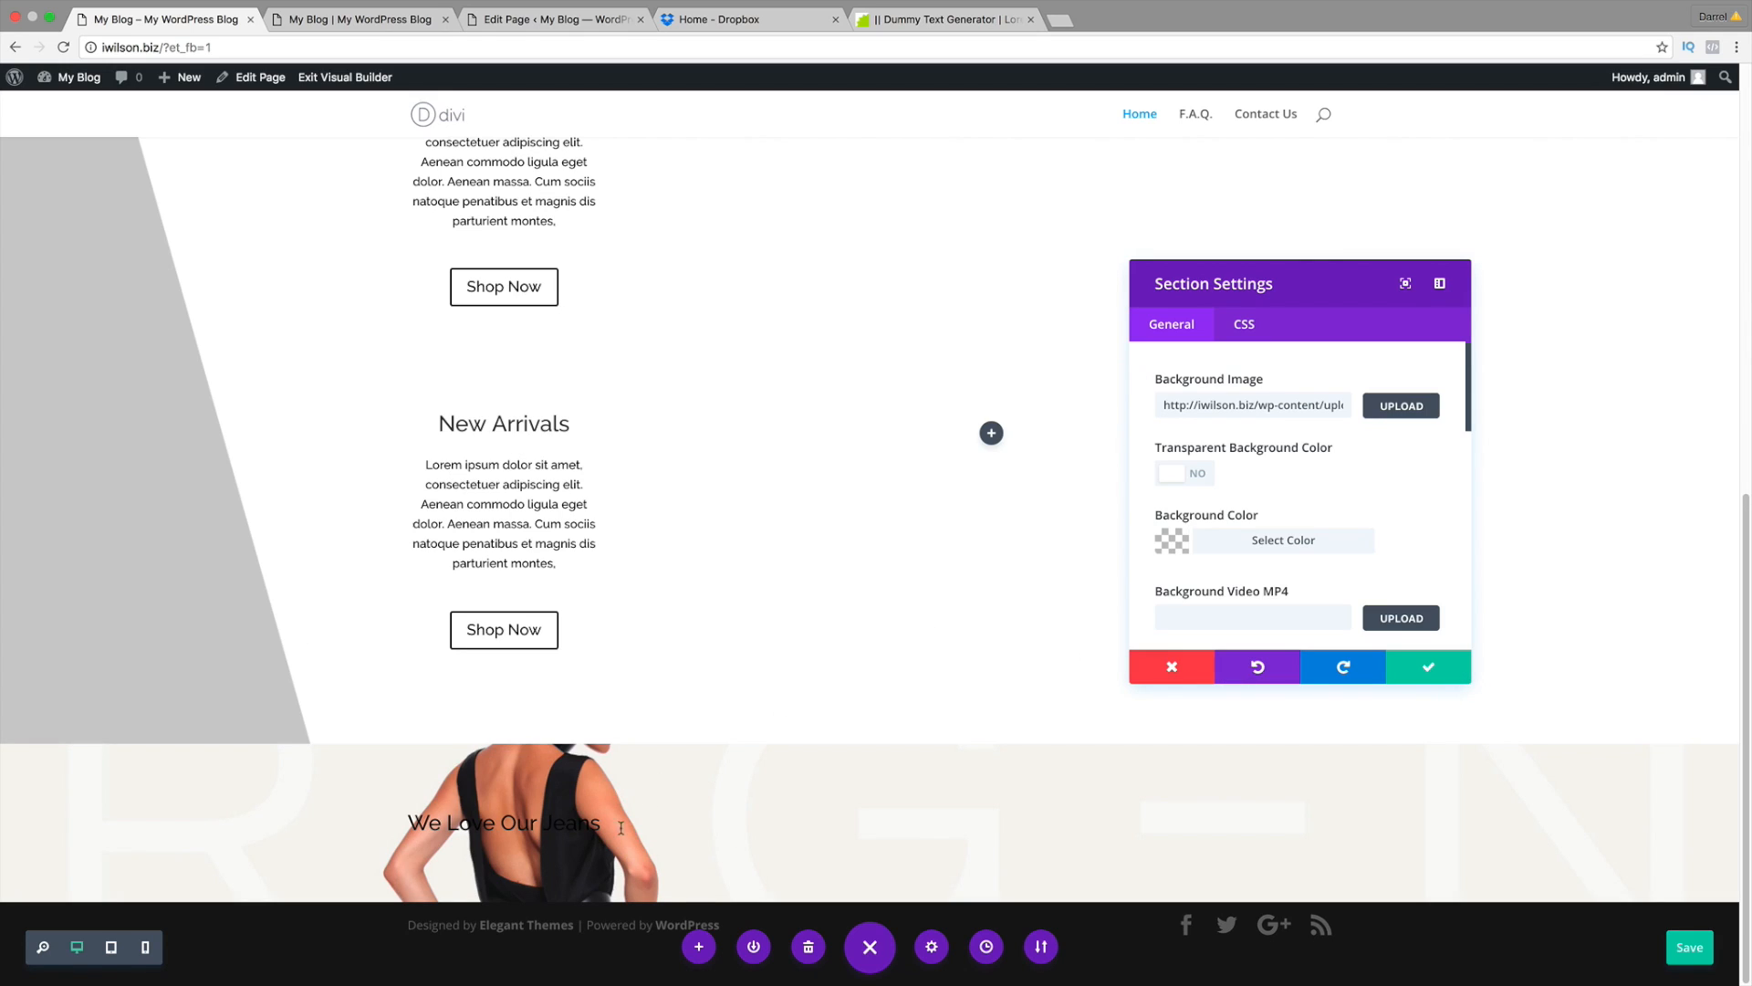
Step: Compare against the live site and backend editor, then save the section's new background
left_click(385, 26)
left_click(546, 11)
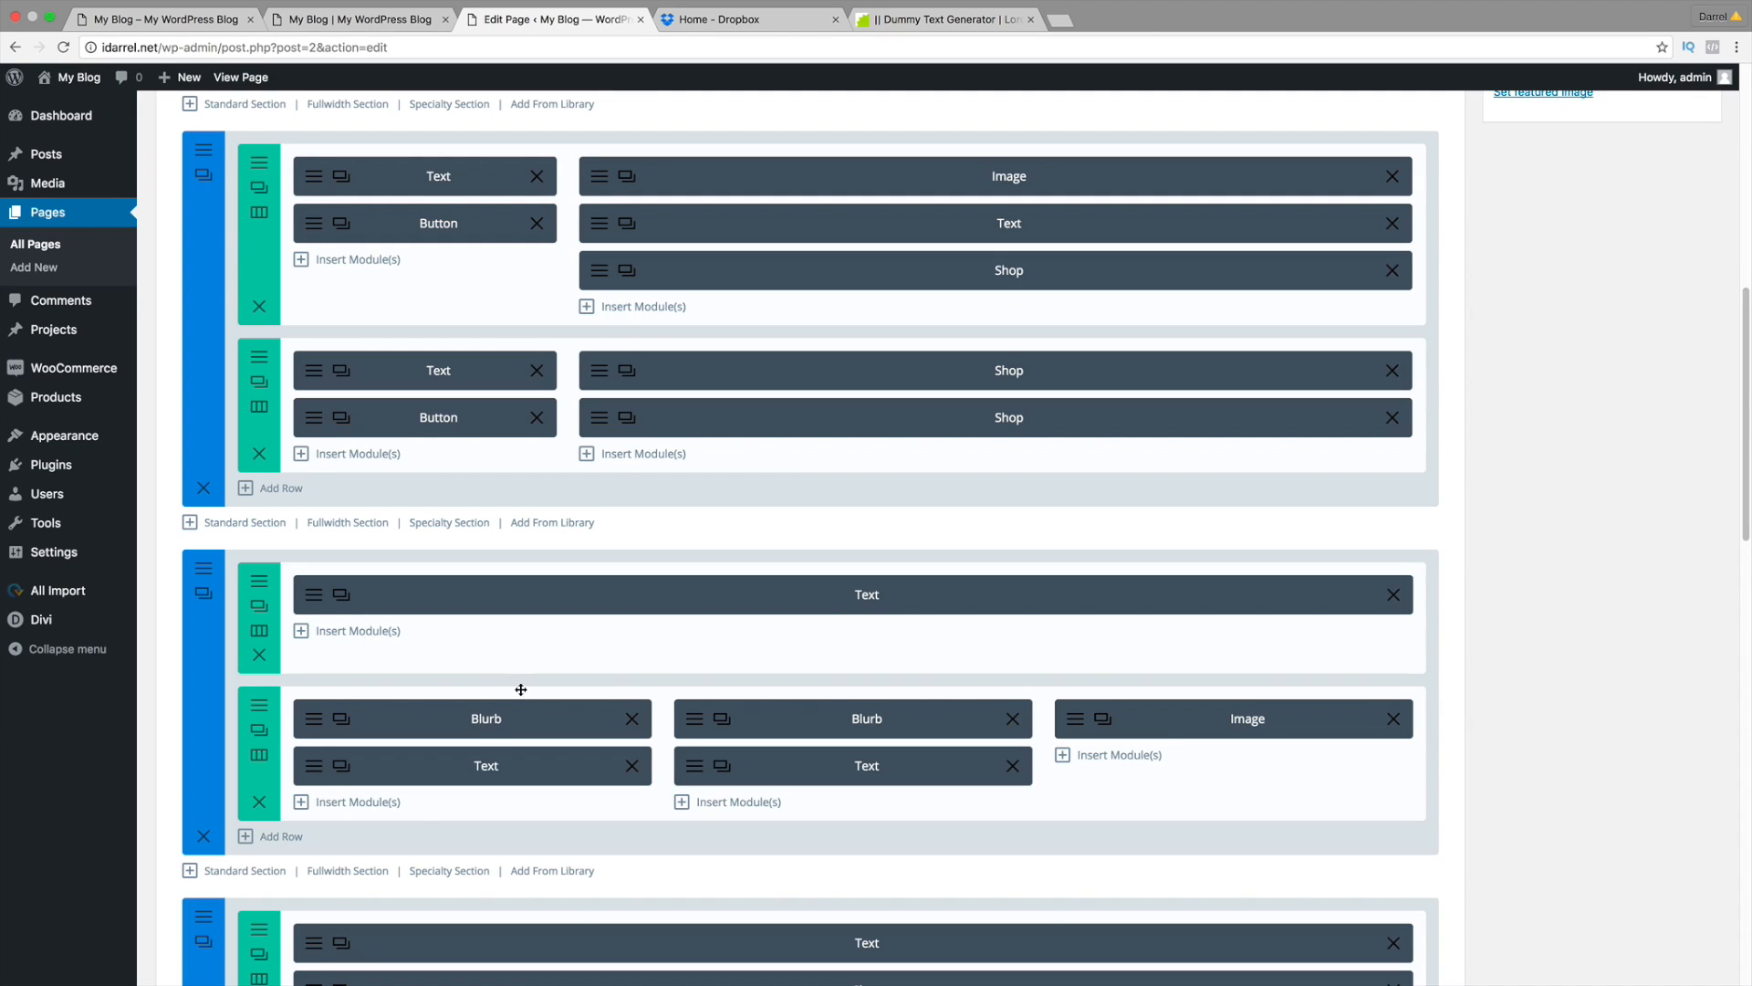
left_click(202, 25)
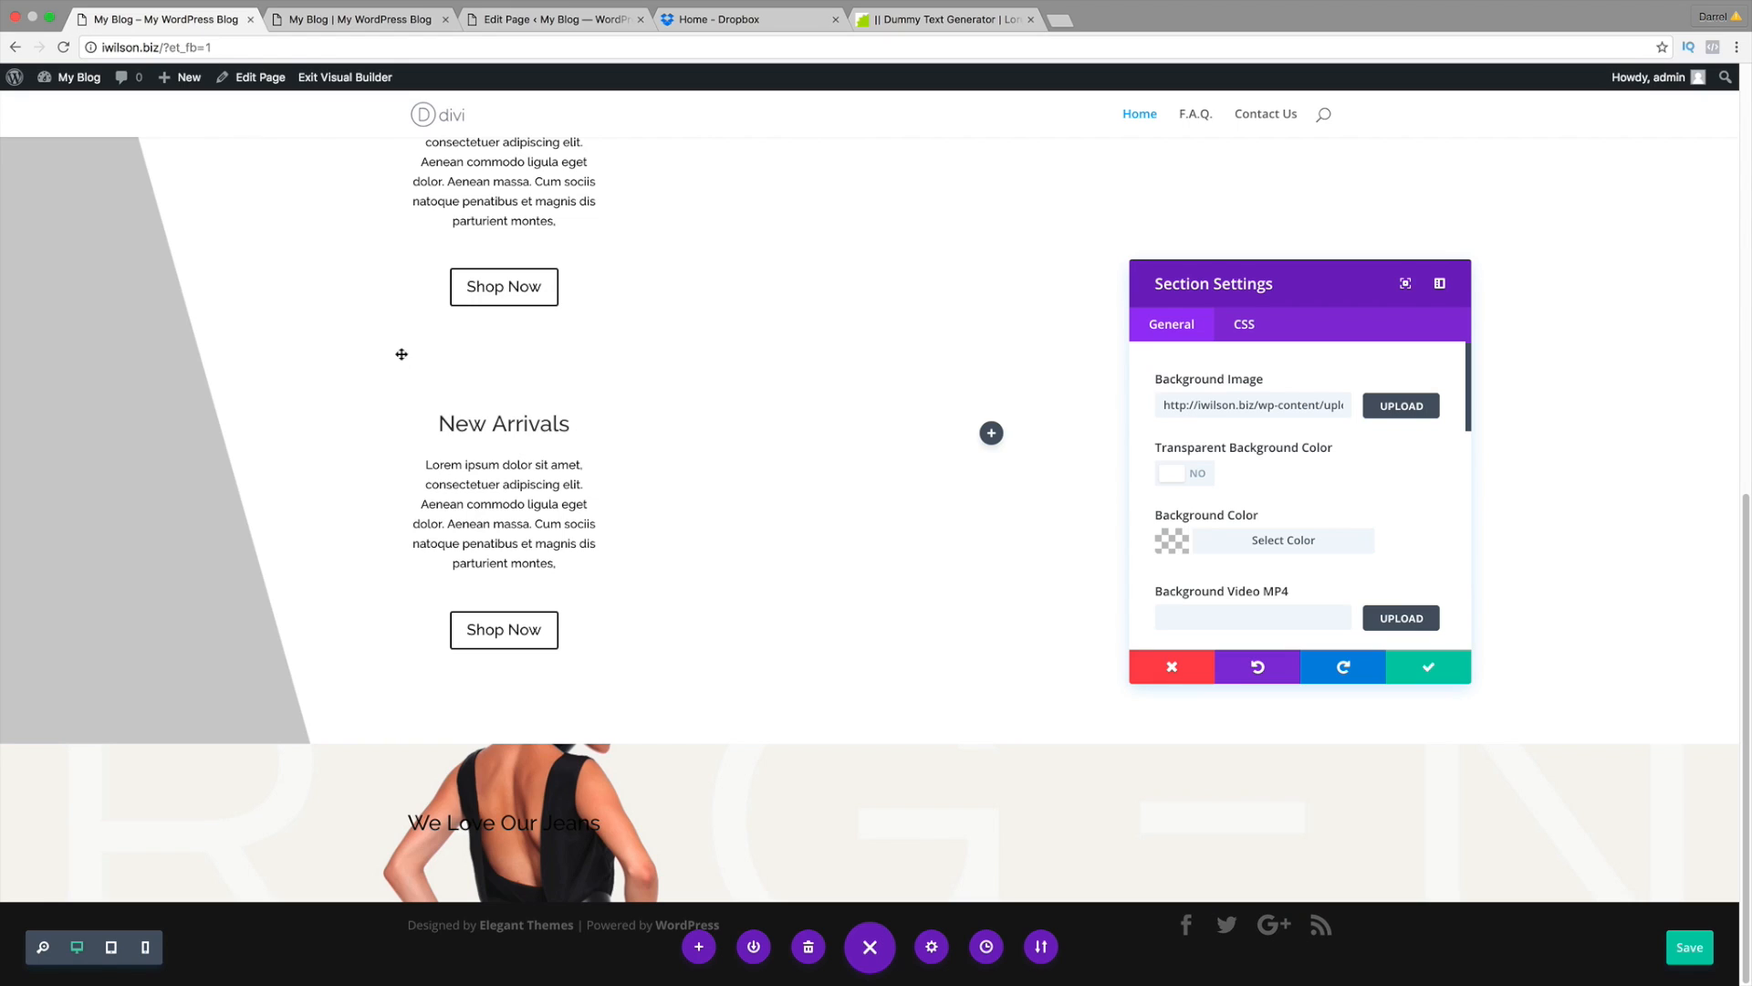
left_click(1428, 667)
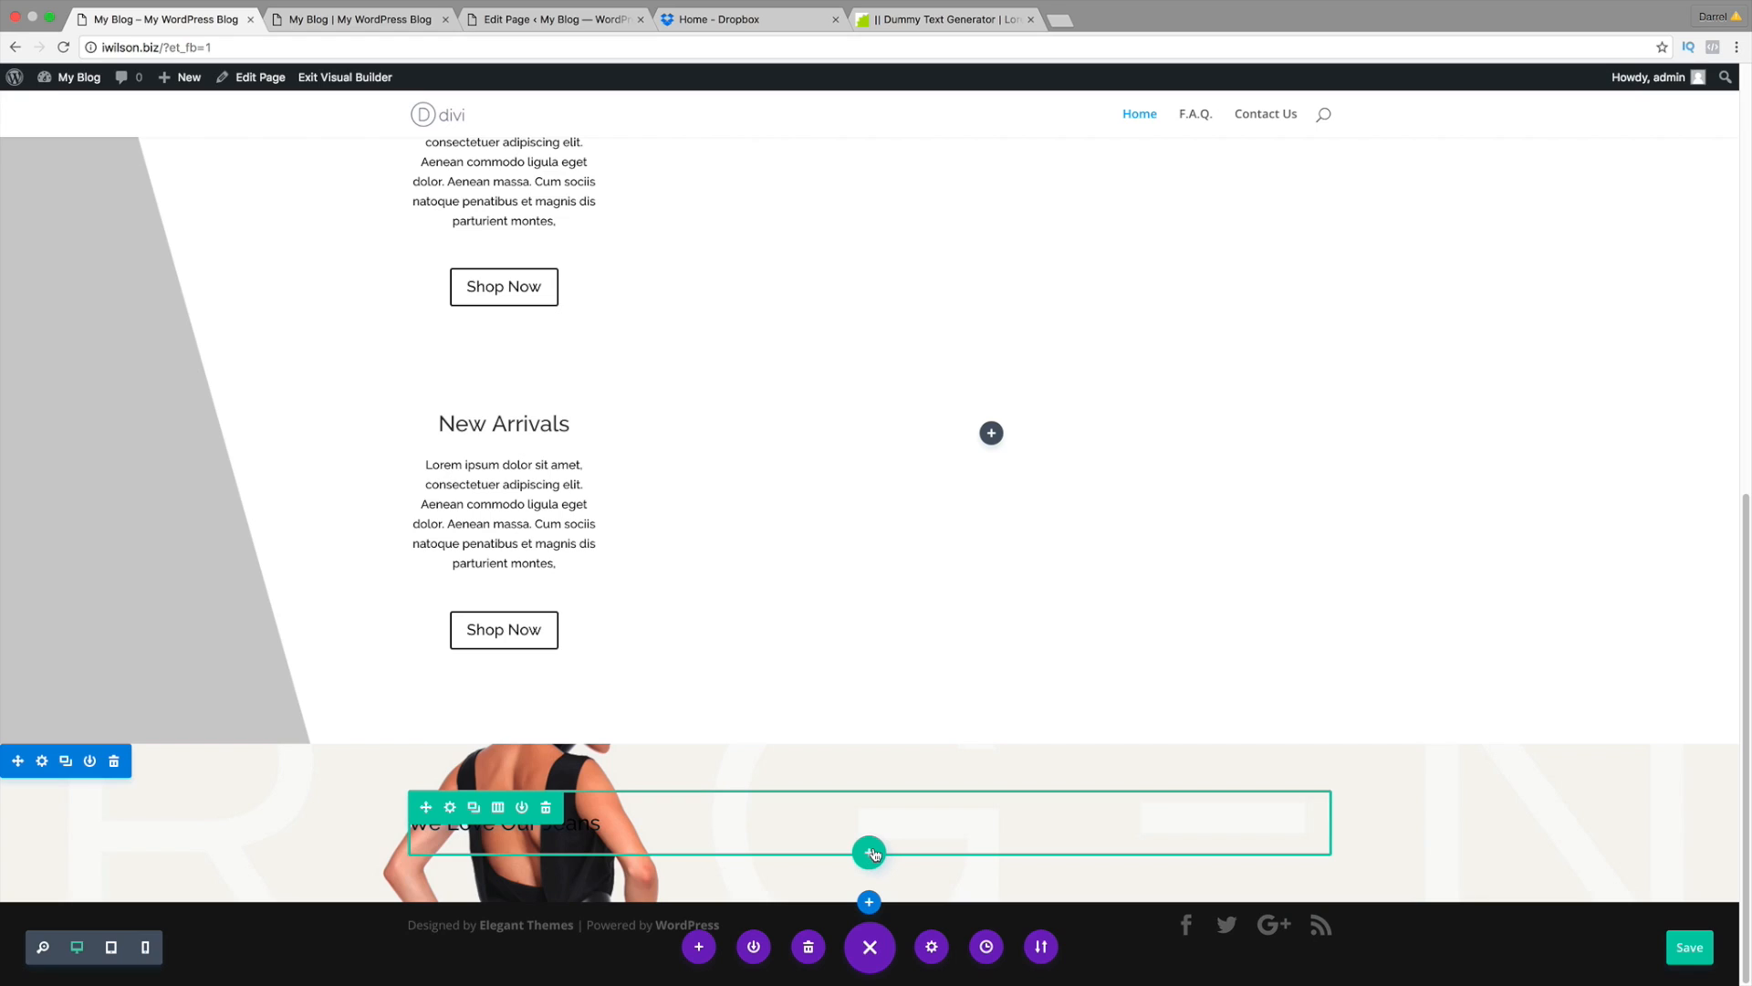
Step: Insert a three-column row in the jeans section and put a Blurb module in column one
left_click(870, 853)
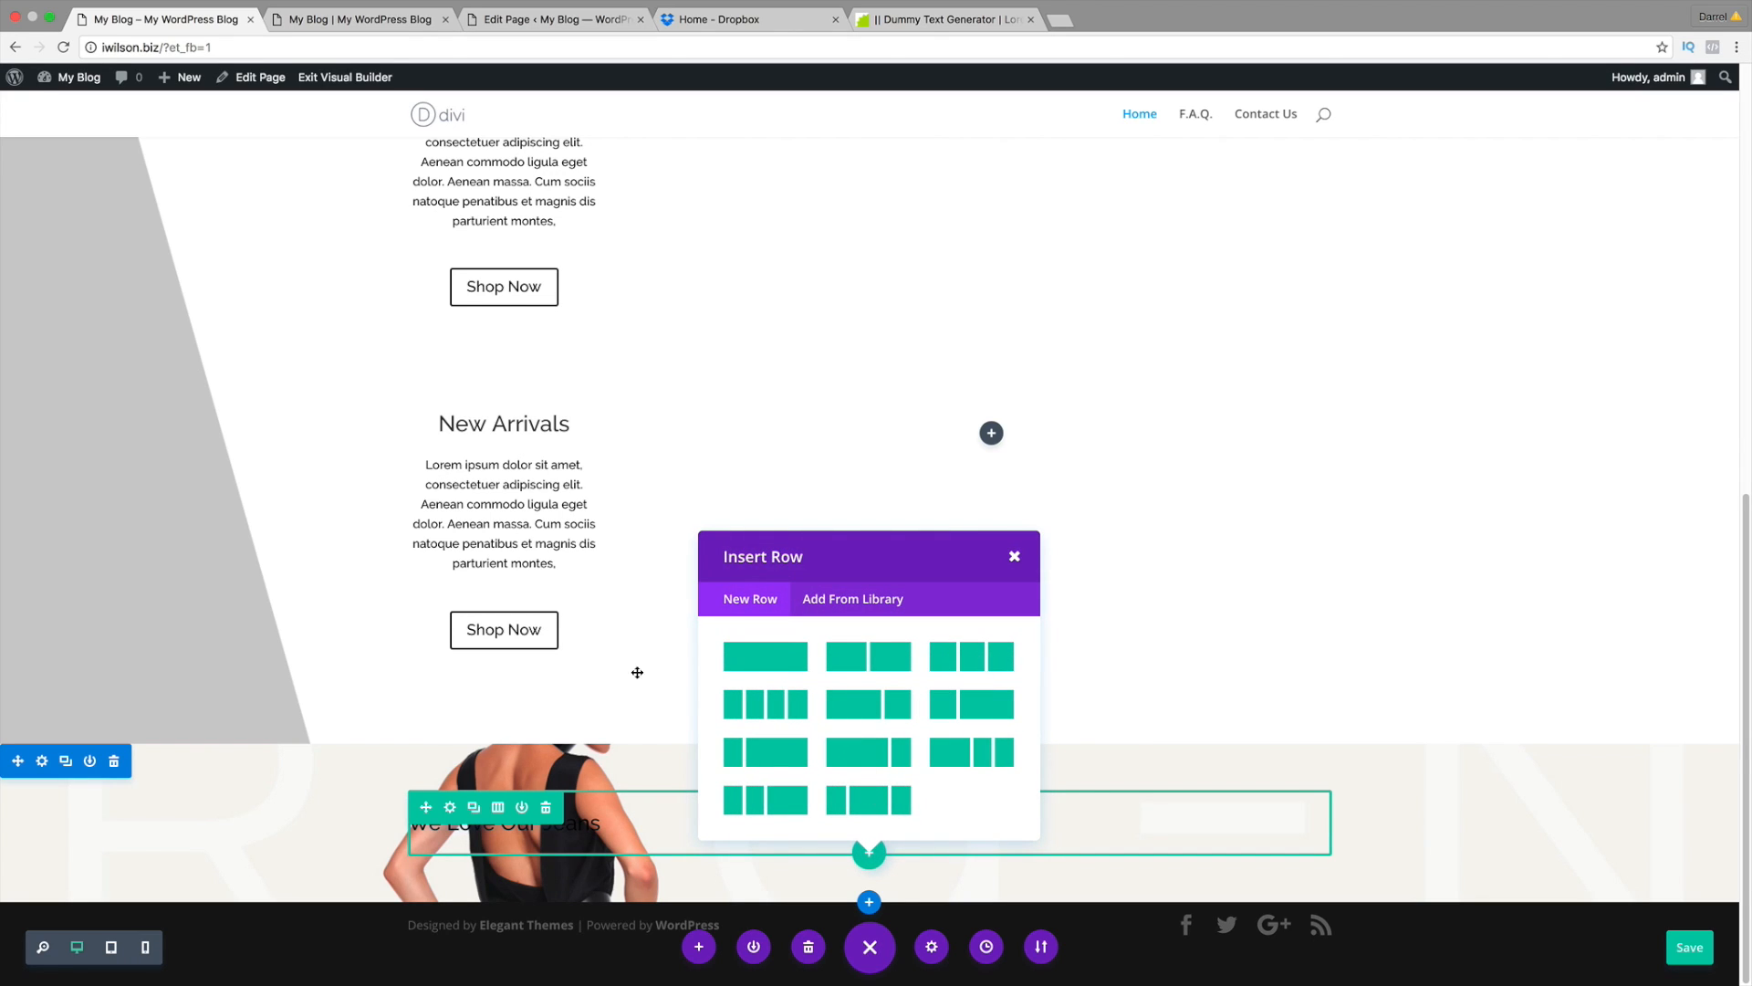
left_click(979, 659)
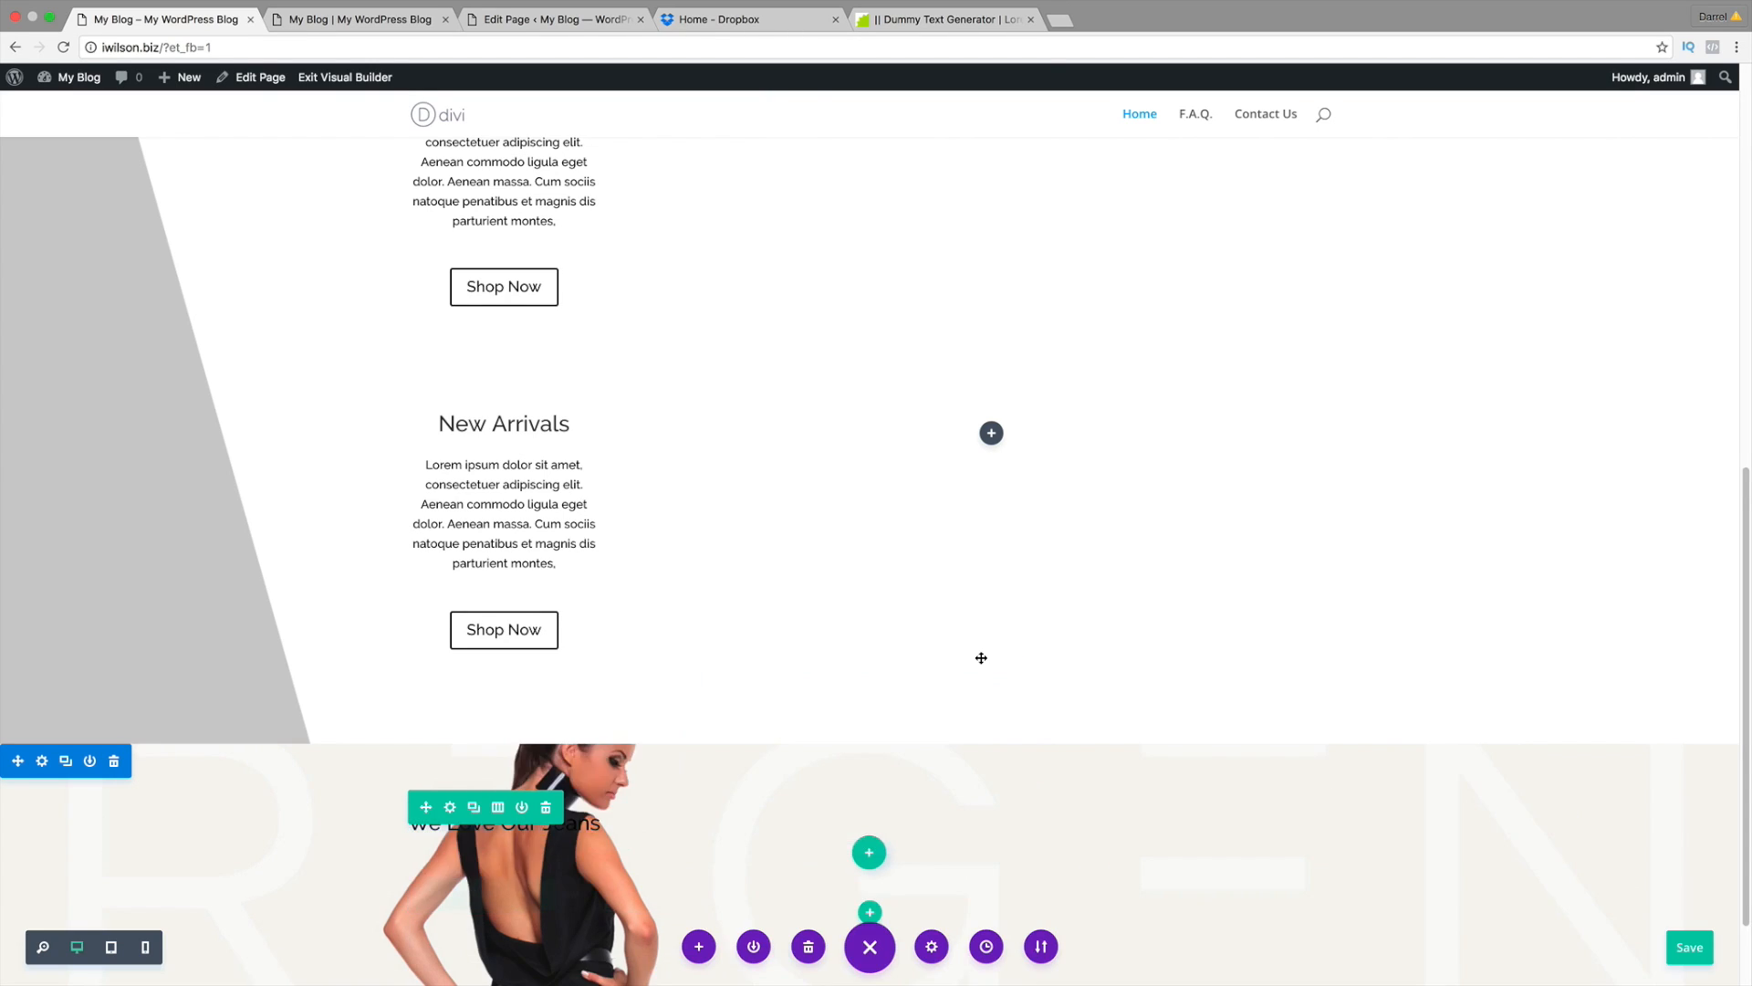
scroll(1033, 668, "down", 2)
left_click_drag(629, 483, 683, 430)
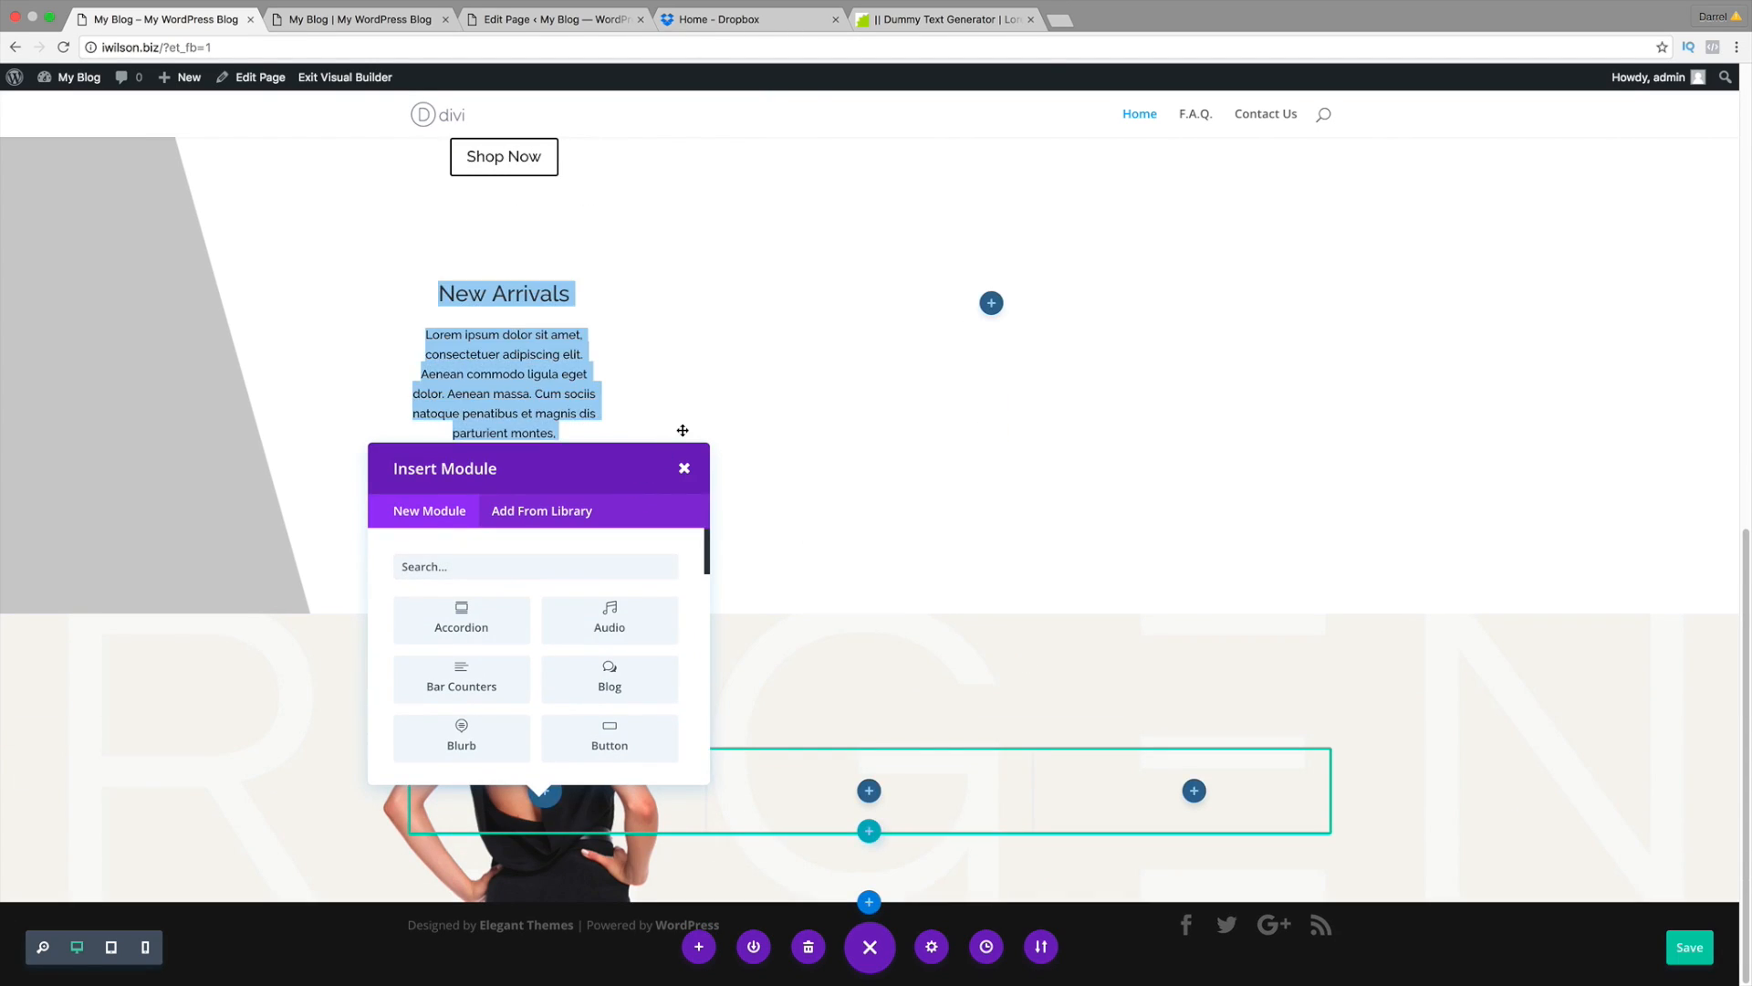
left_click(589, 469)
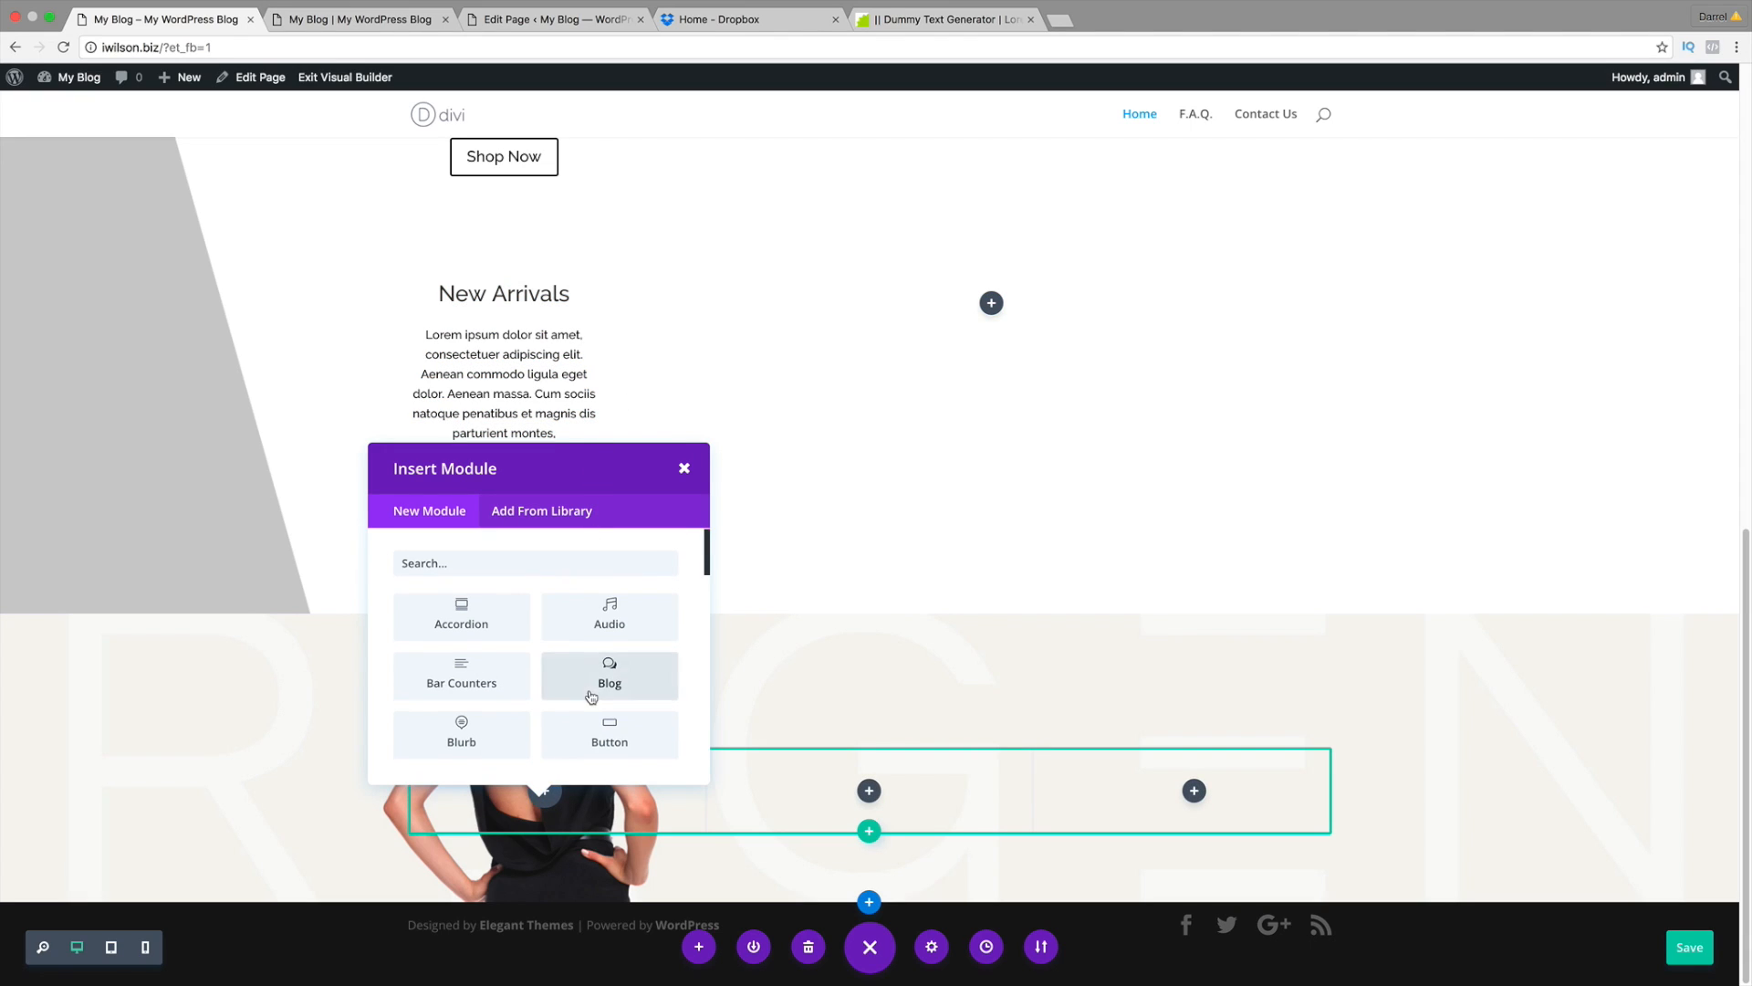
scroll(592, 696, "down", 1)
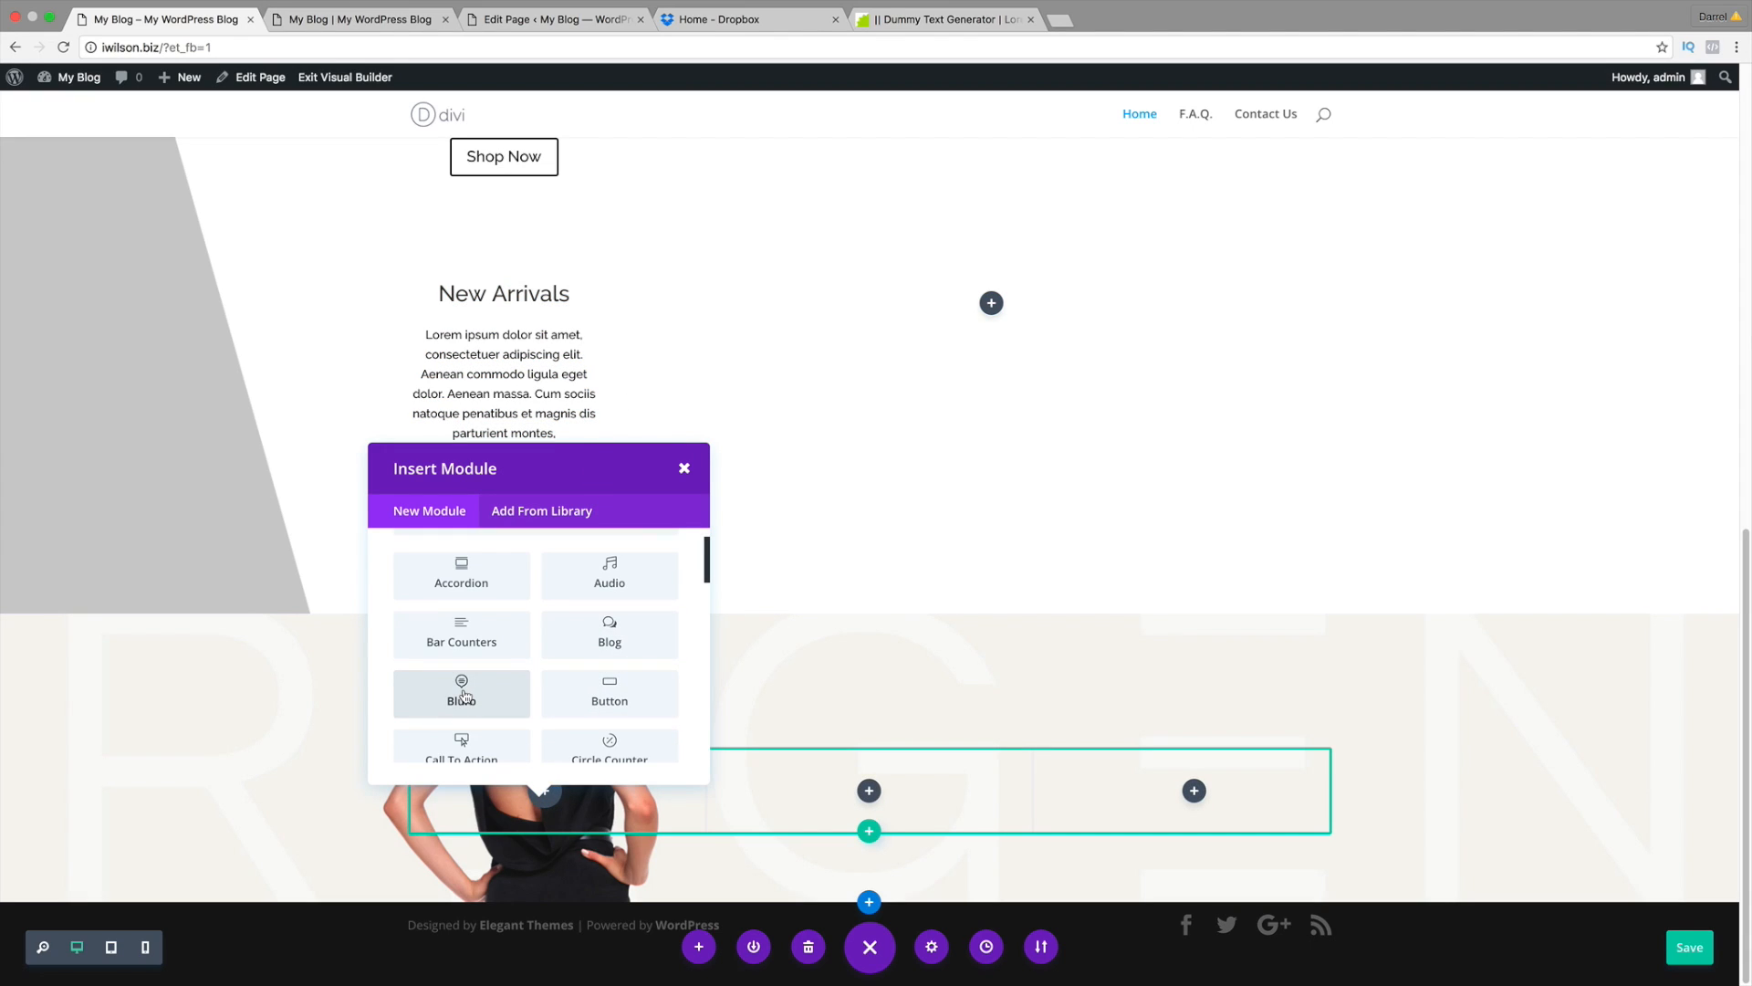
left_click(463, 696)
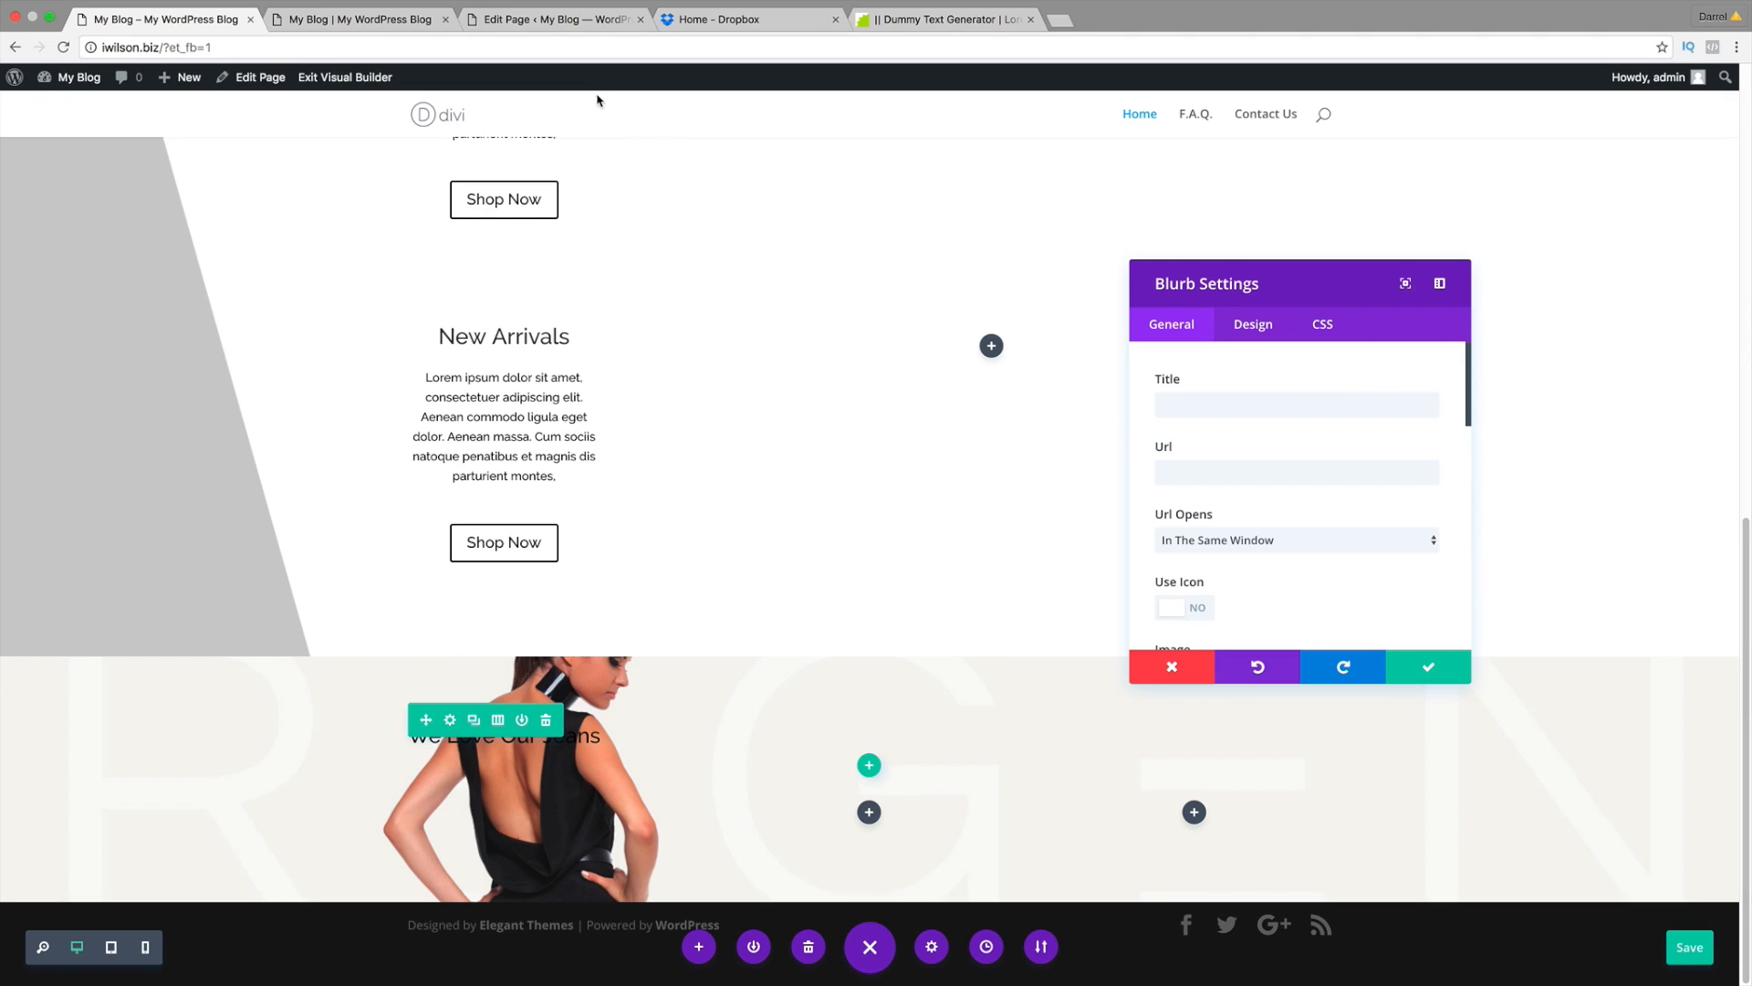
Step: After checking the live site's blurbs, enter '30 Day Money Back!' as the blurb title
left_click(365, 20)
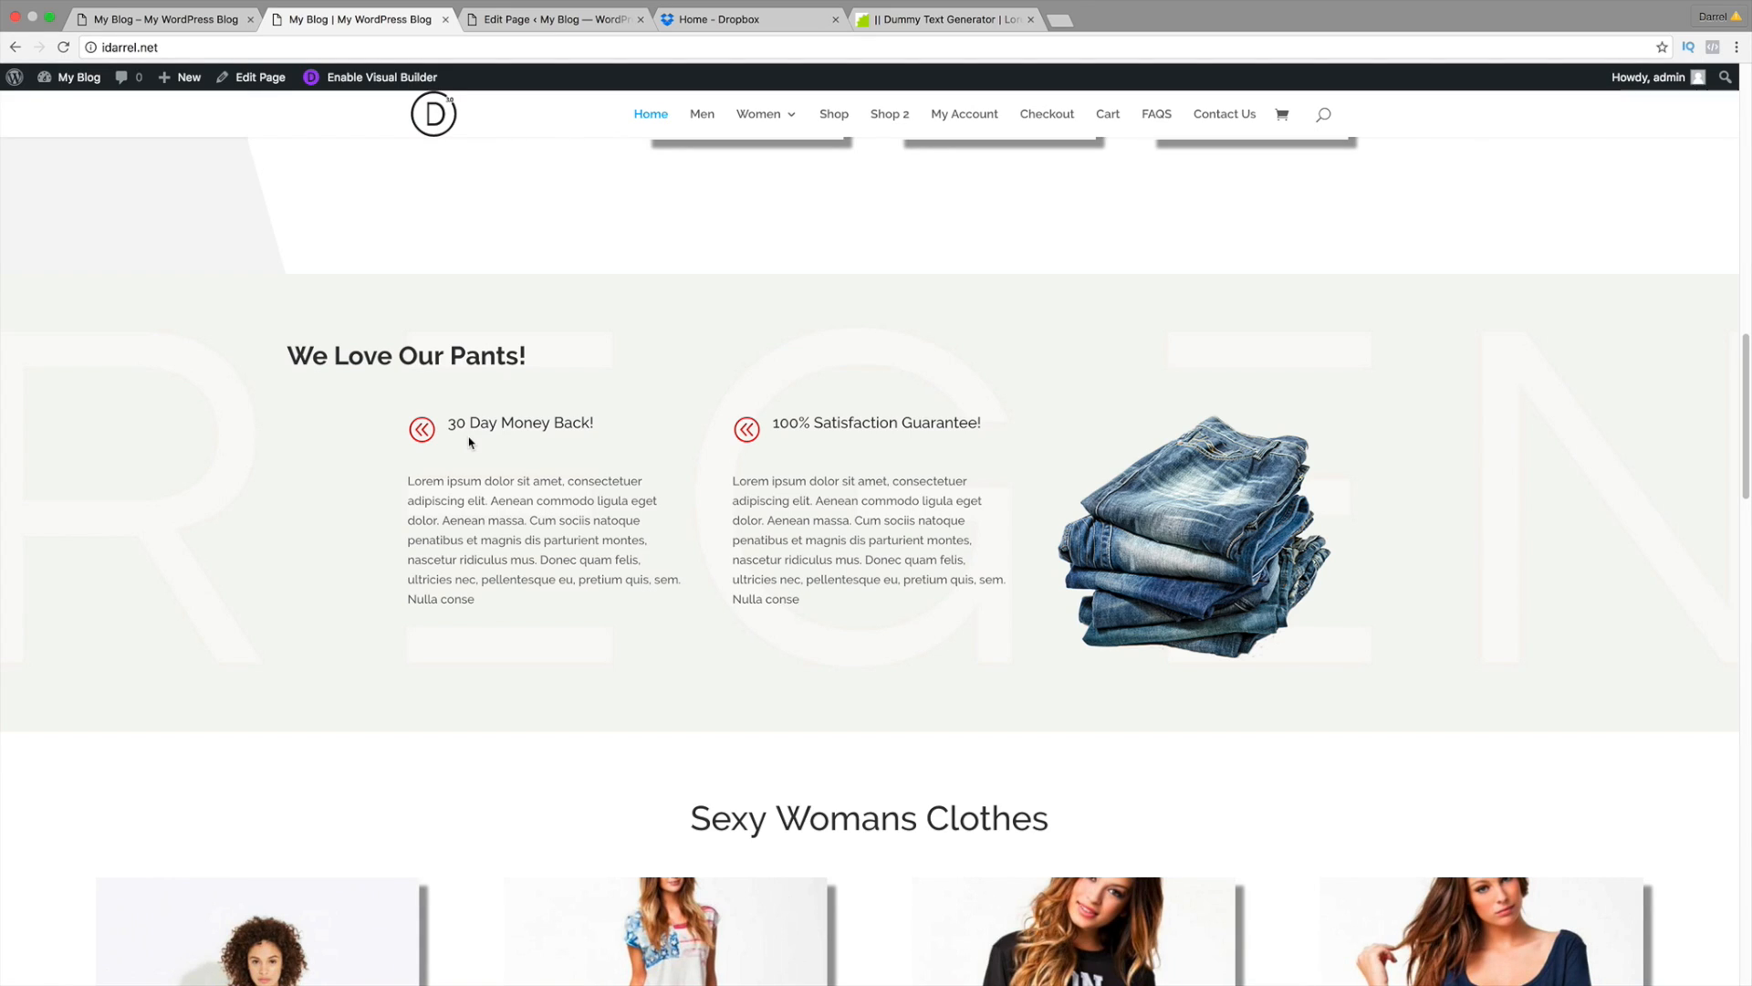
left_click(188, 31)
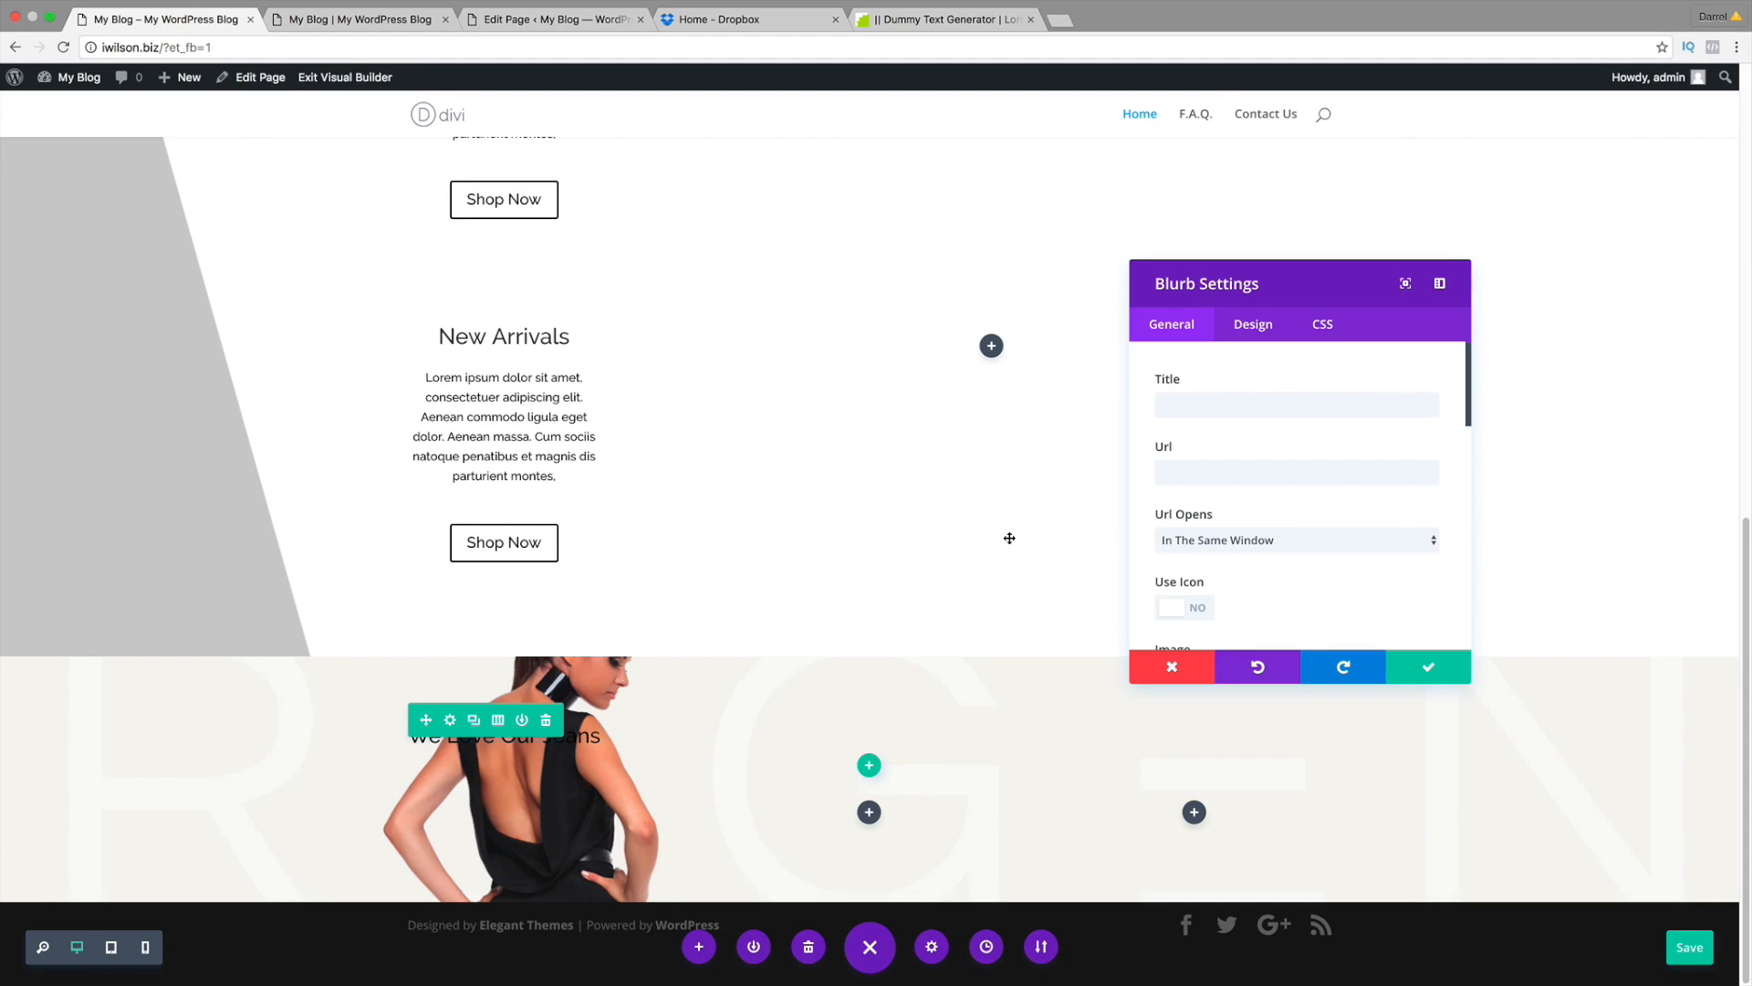
scroll(1226, 550, "down", 1)
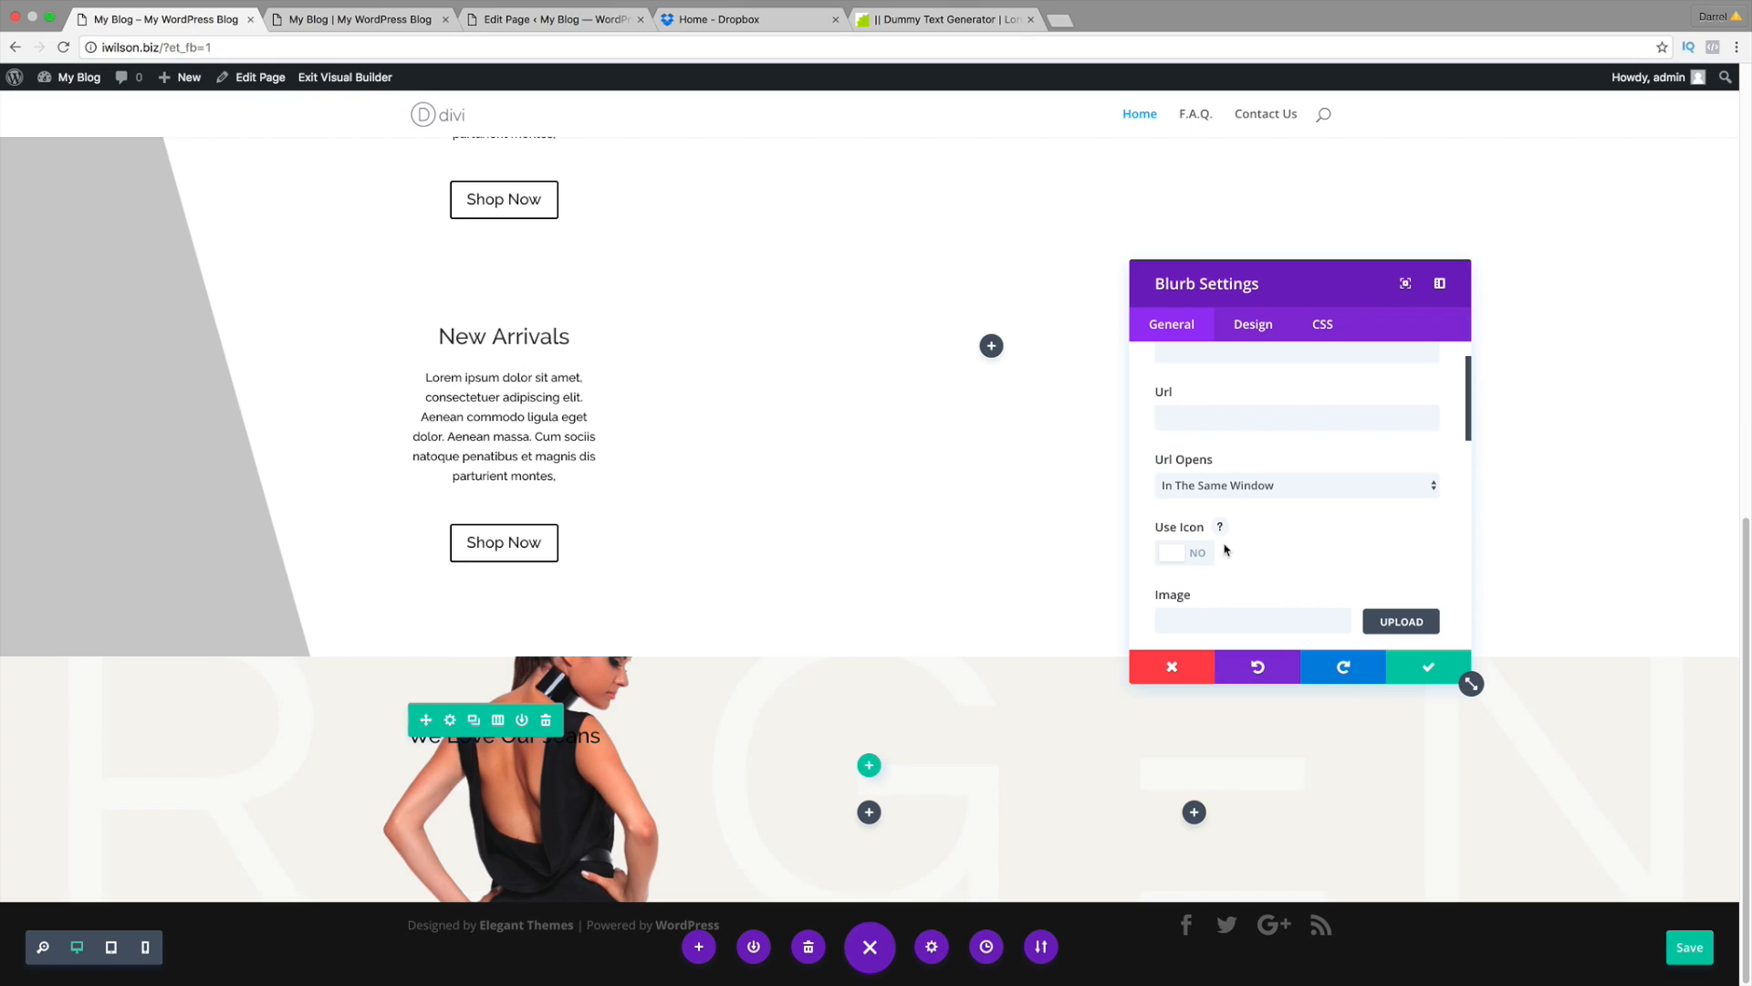
scroll(1225, 549, "up", 1)
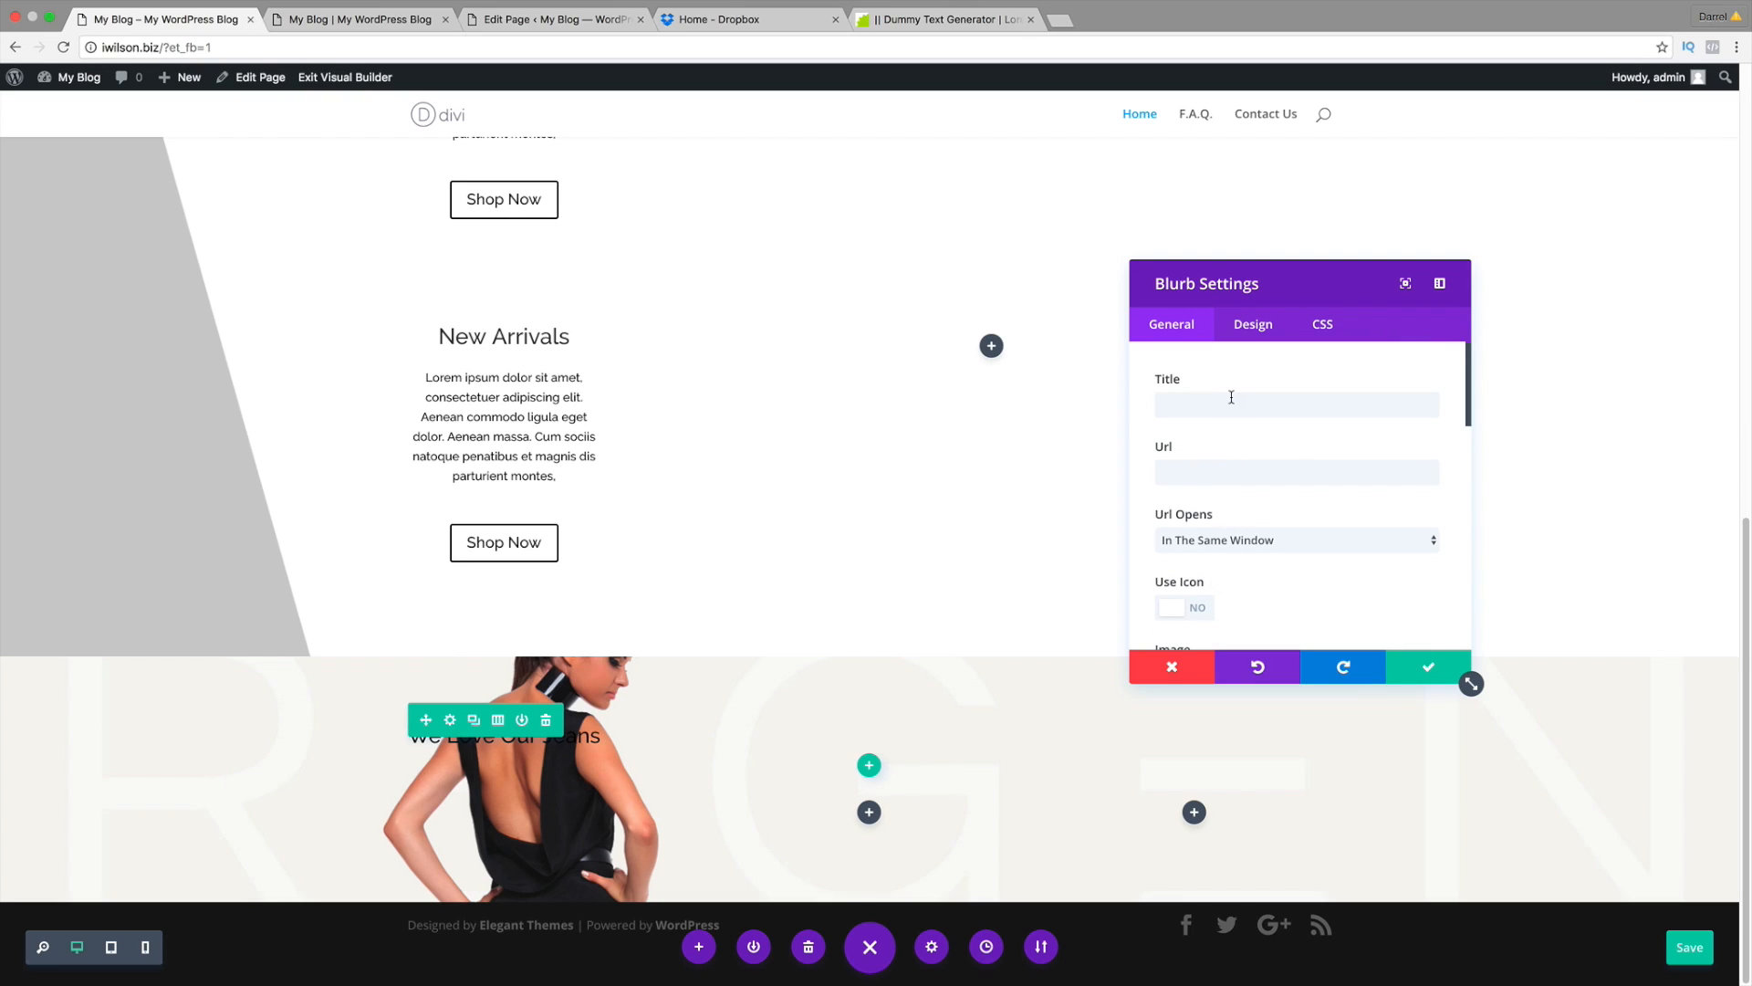
left_click(1231, 402)
type("30 D")
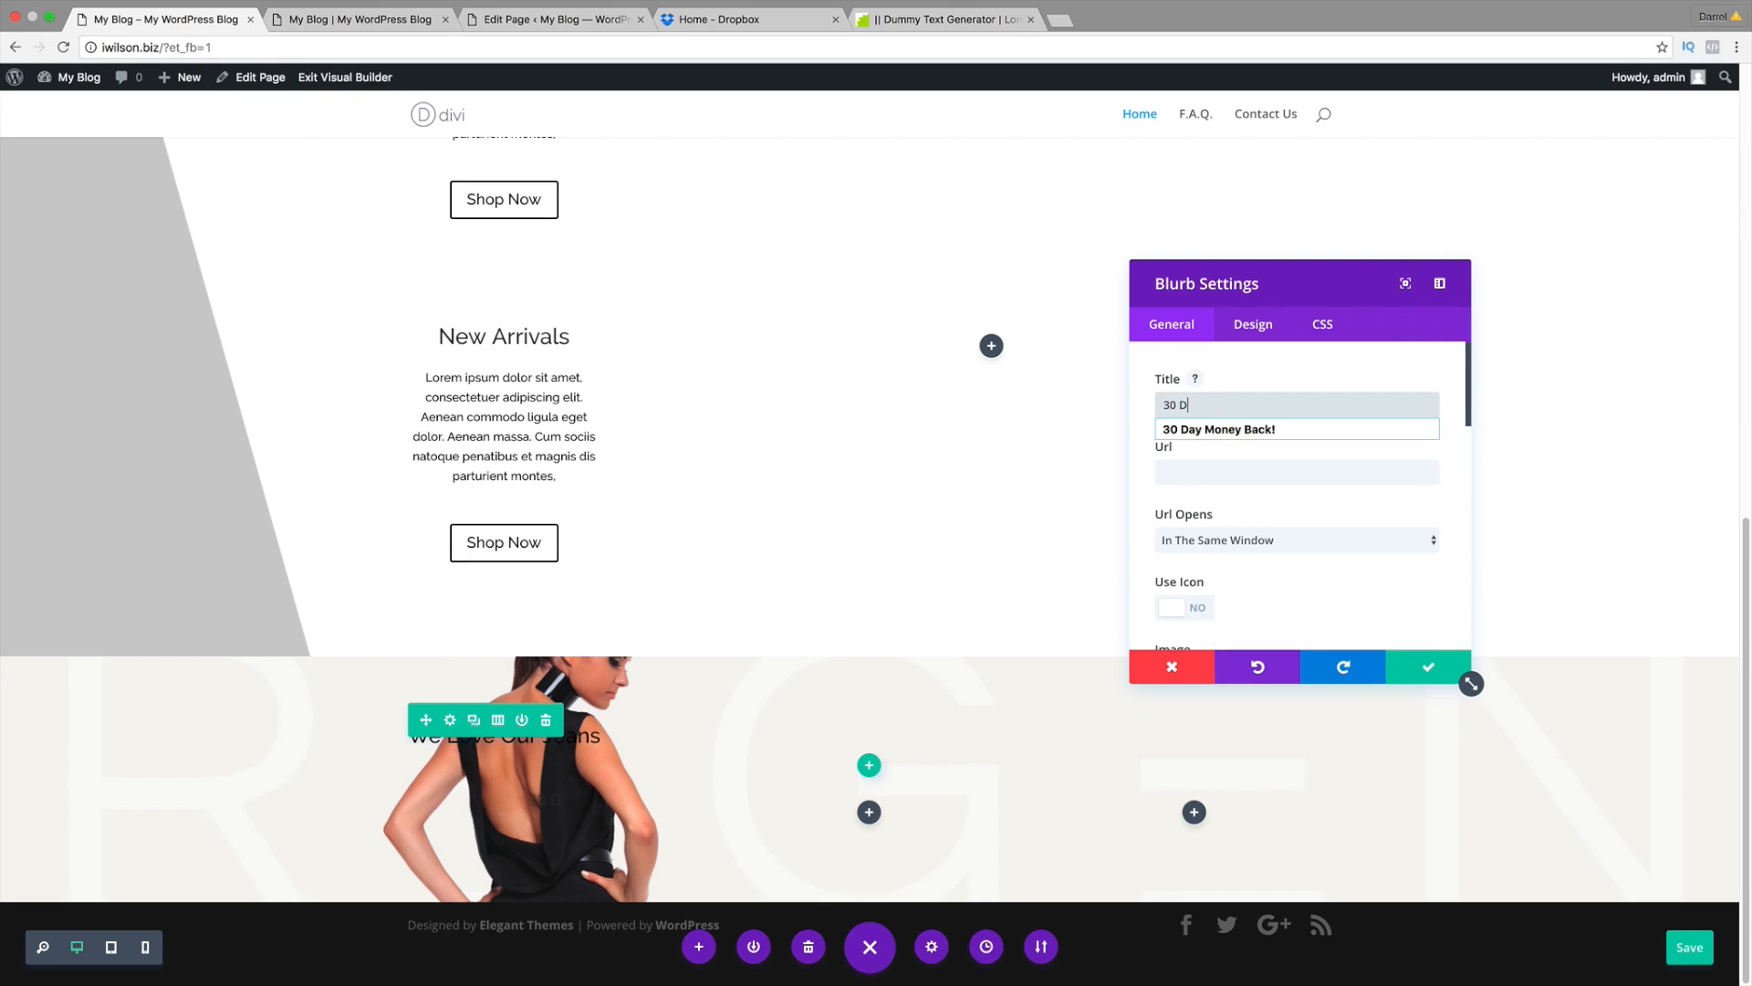
type("ay Mon")
key("Down")
key("Return")
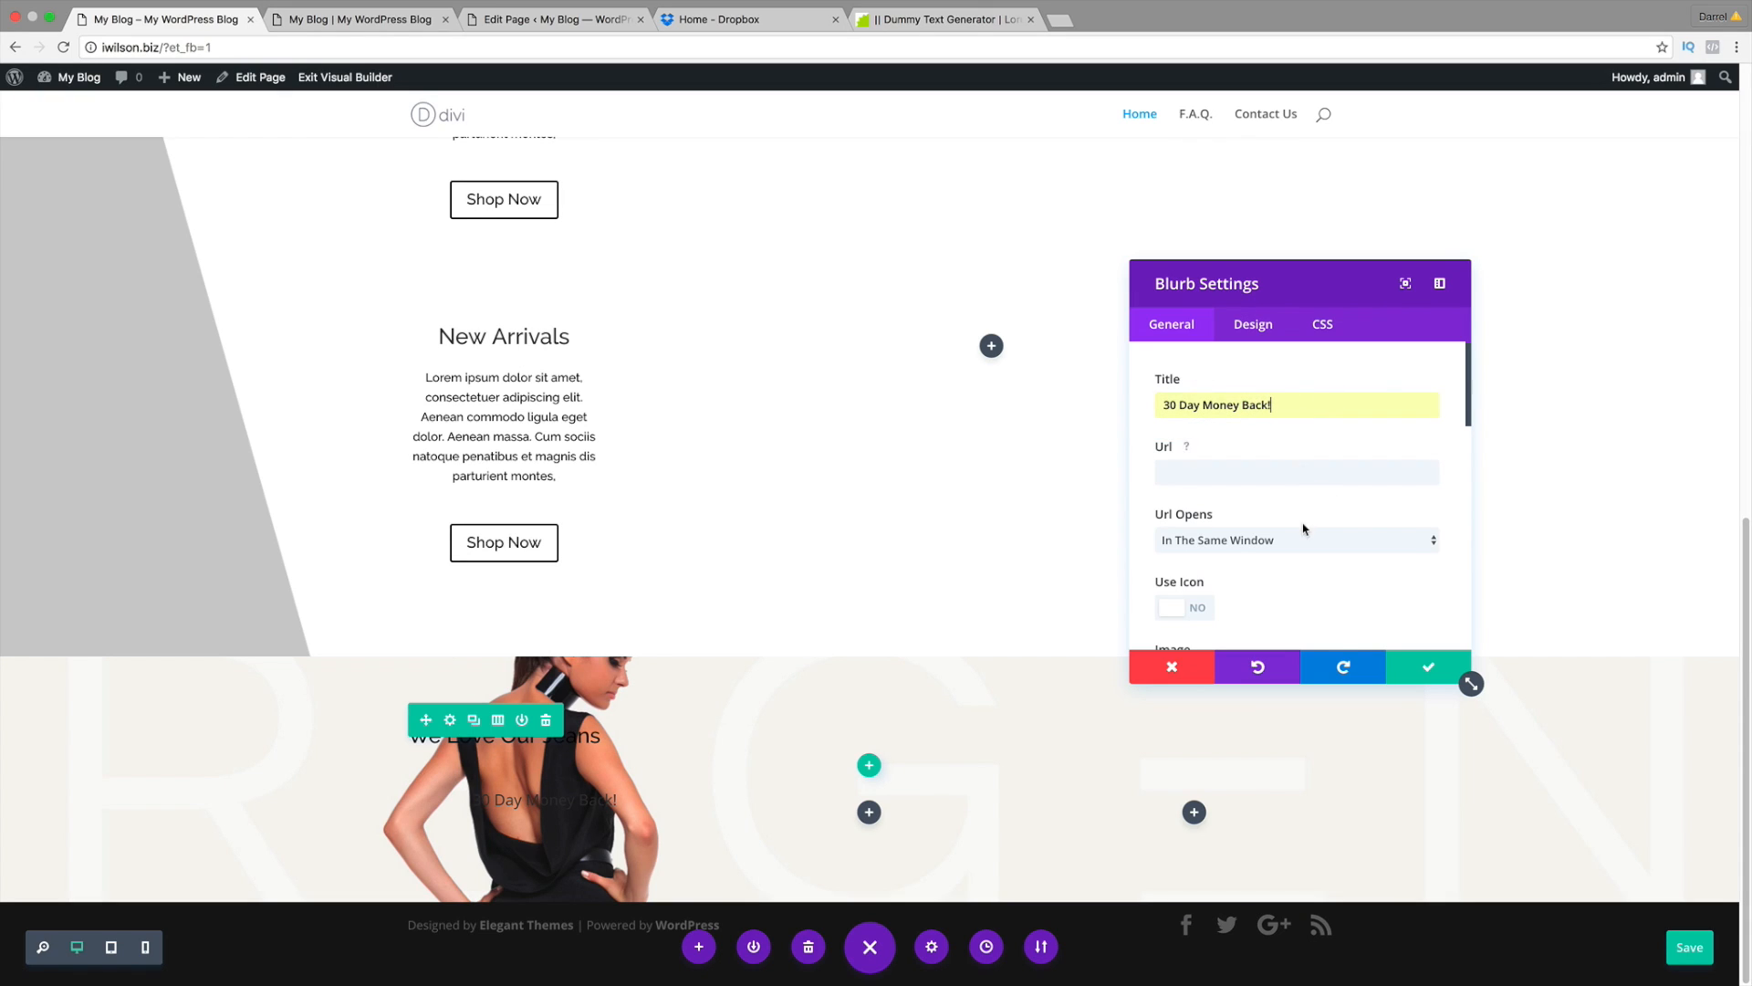
Step: Compare with the live site's blurb section, then save the blurb settings
scroll(1303, 529, "down", 1)
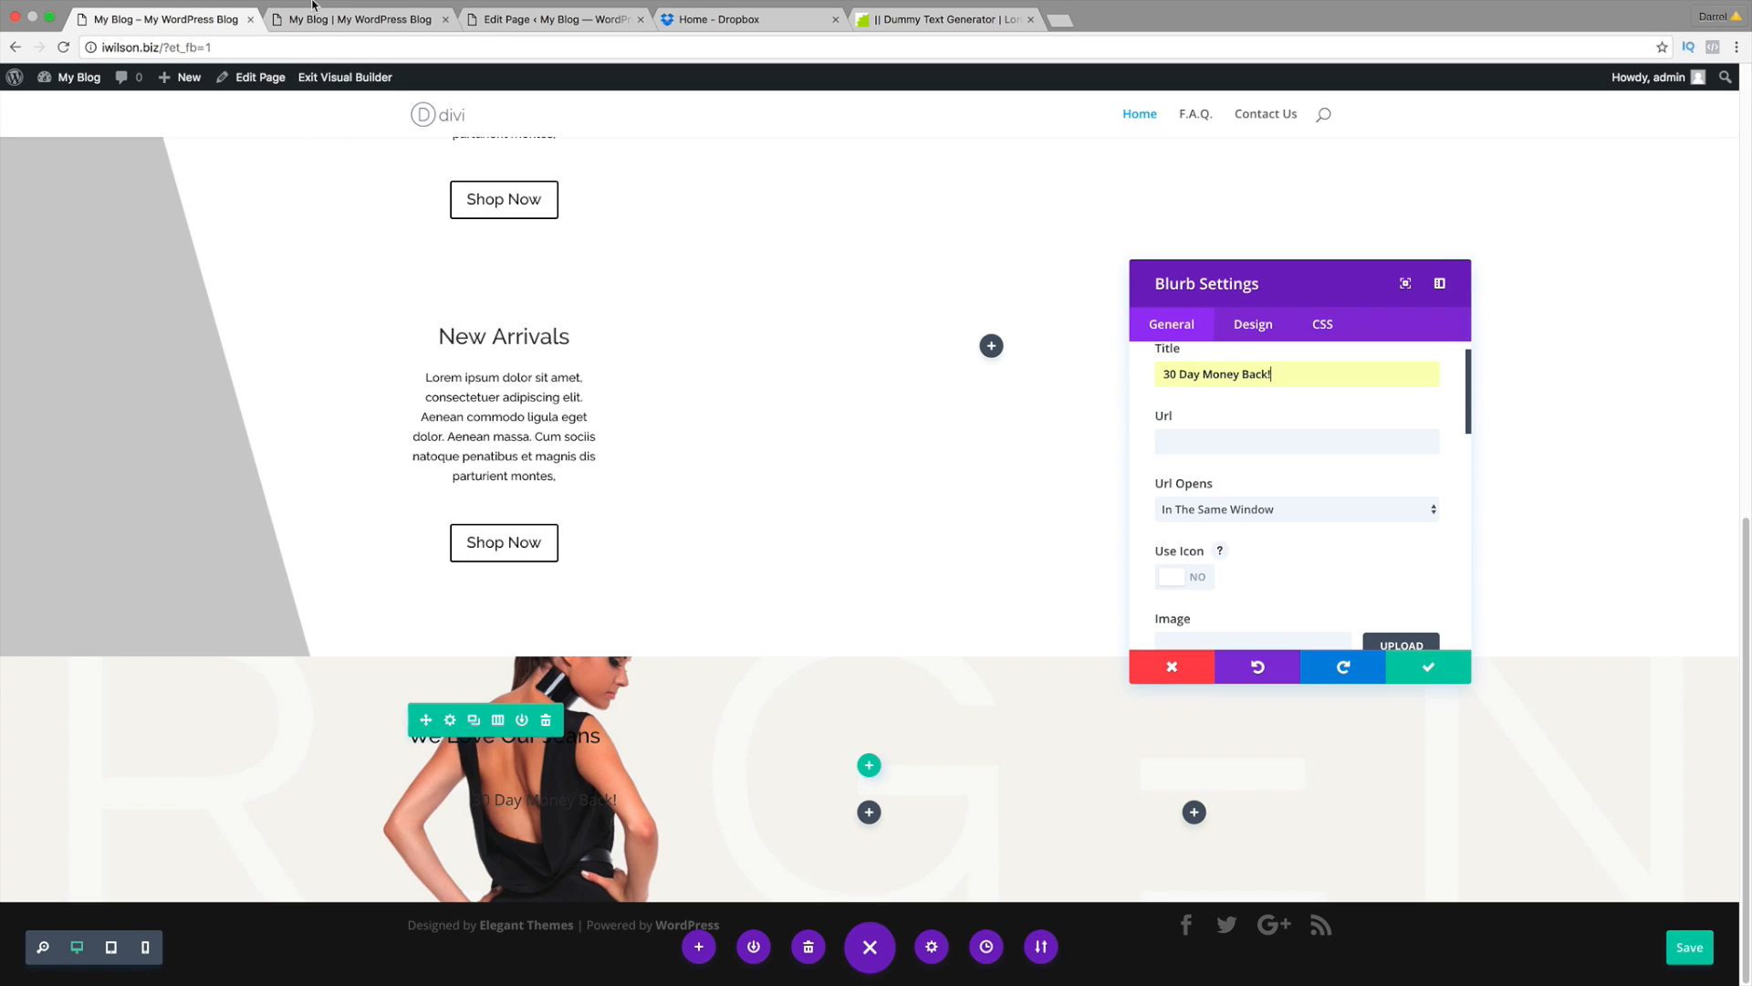
left_click(361, 20)
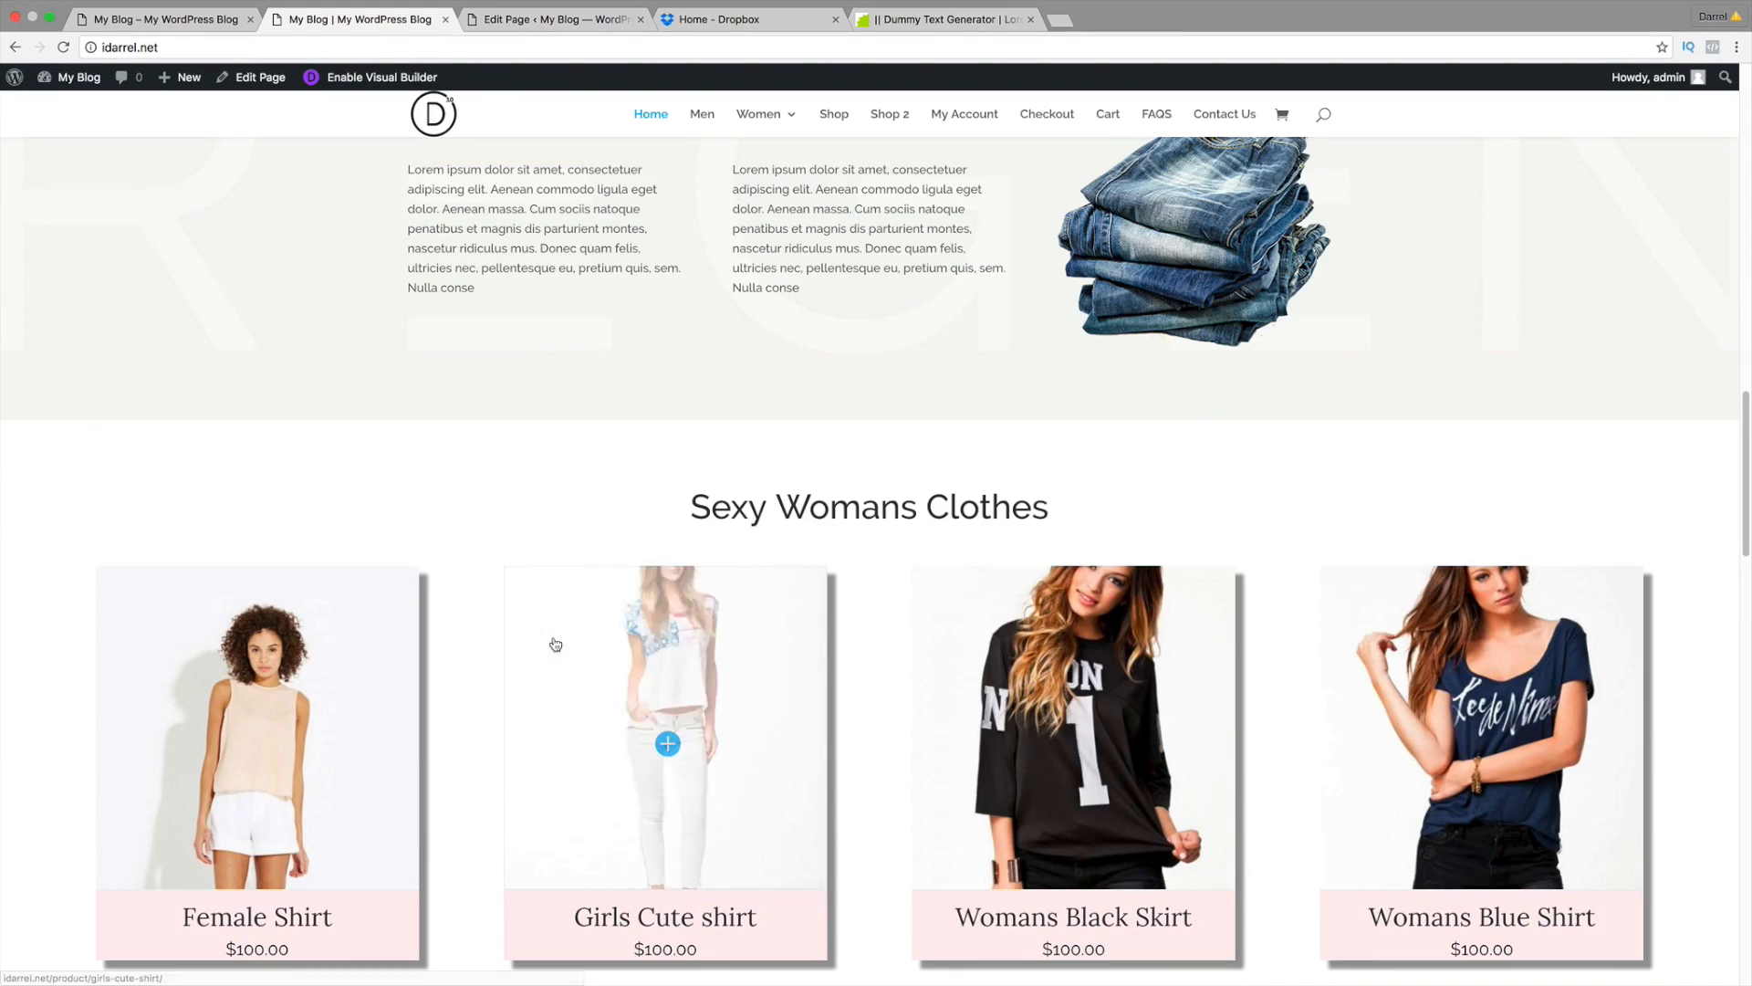
scroll(555, 645, "up", 3)
scroll(543, 548, "up", 3)
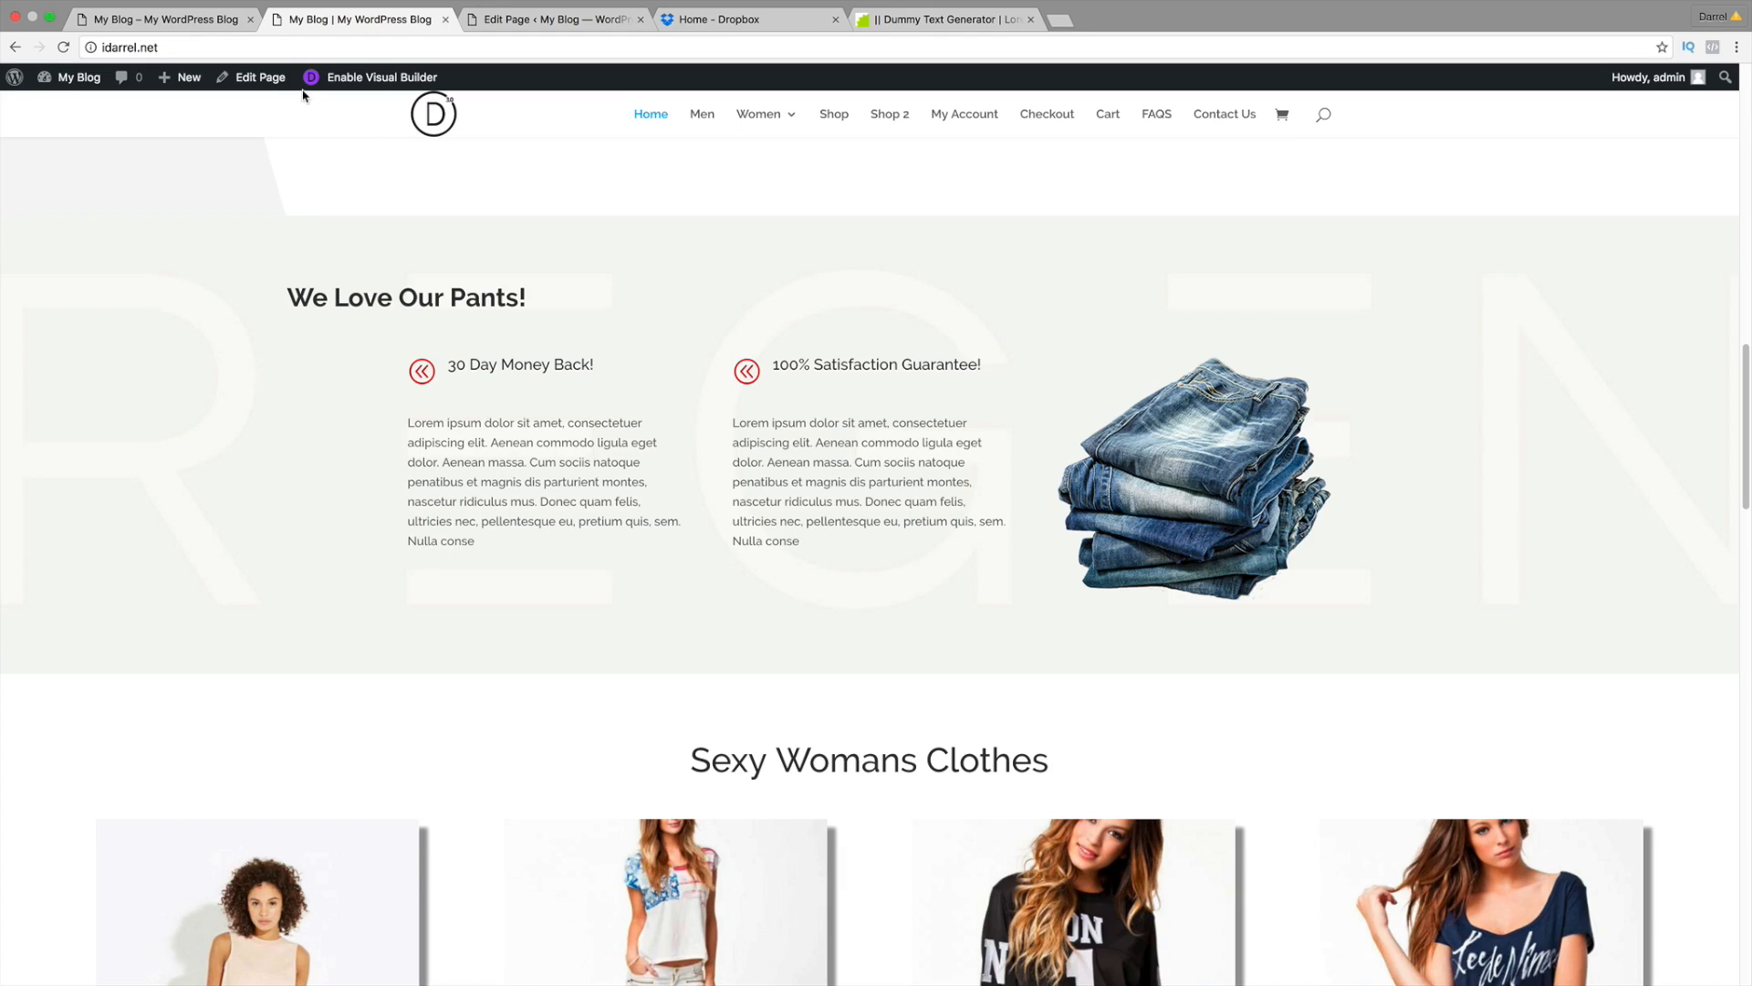
left_click(212, 20)
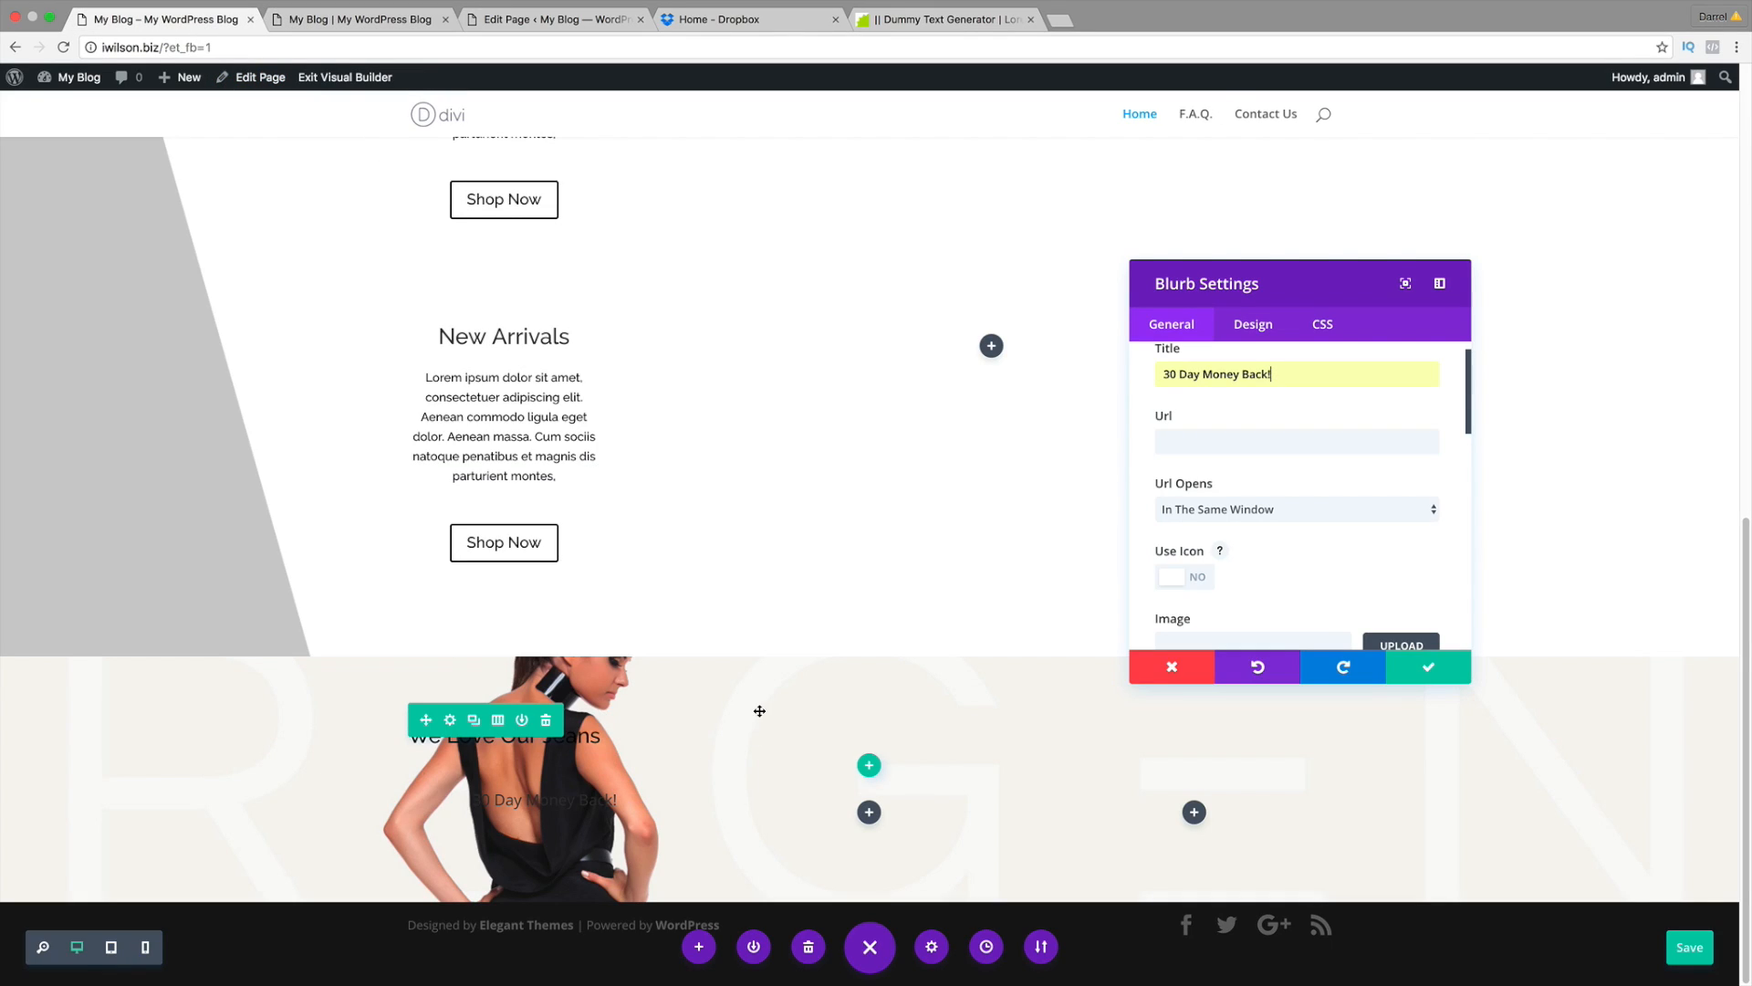
left_click(1409, 671)
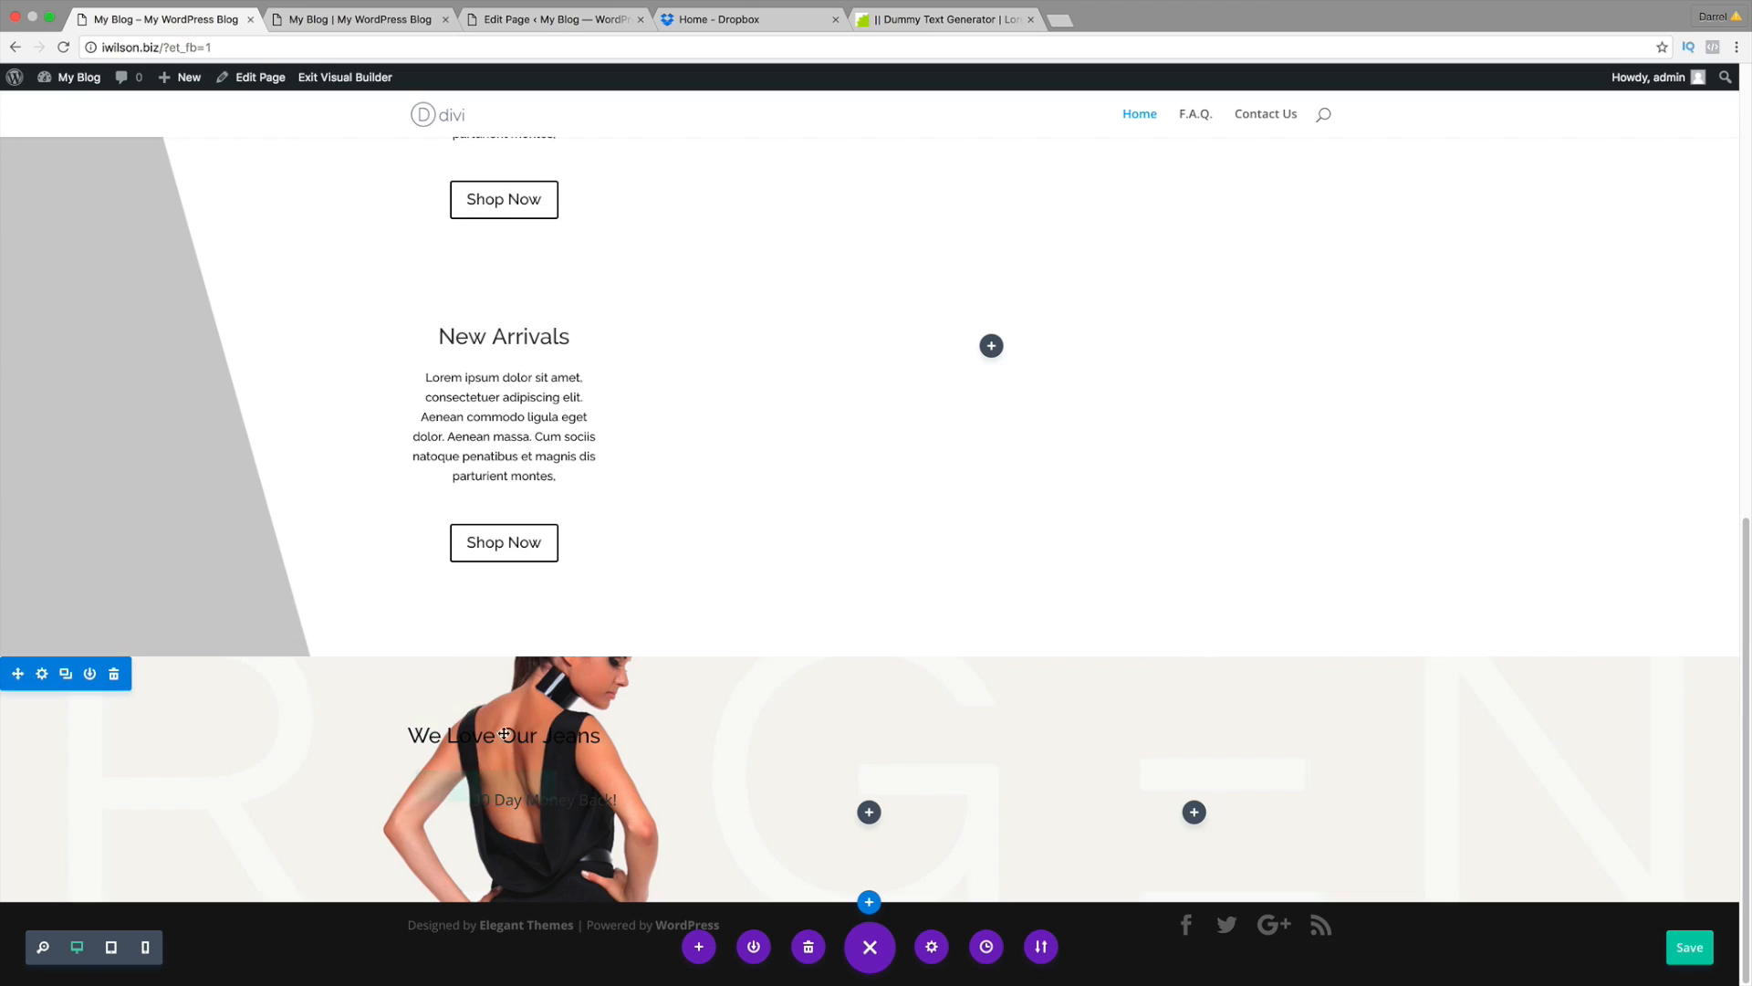
Step: Swap the jeans section background to the plain light homel.jpg image and close its settings
left_click(42, 673)
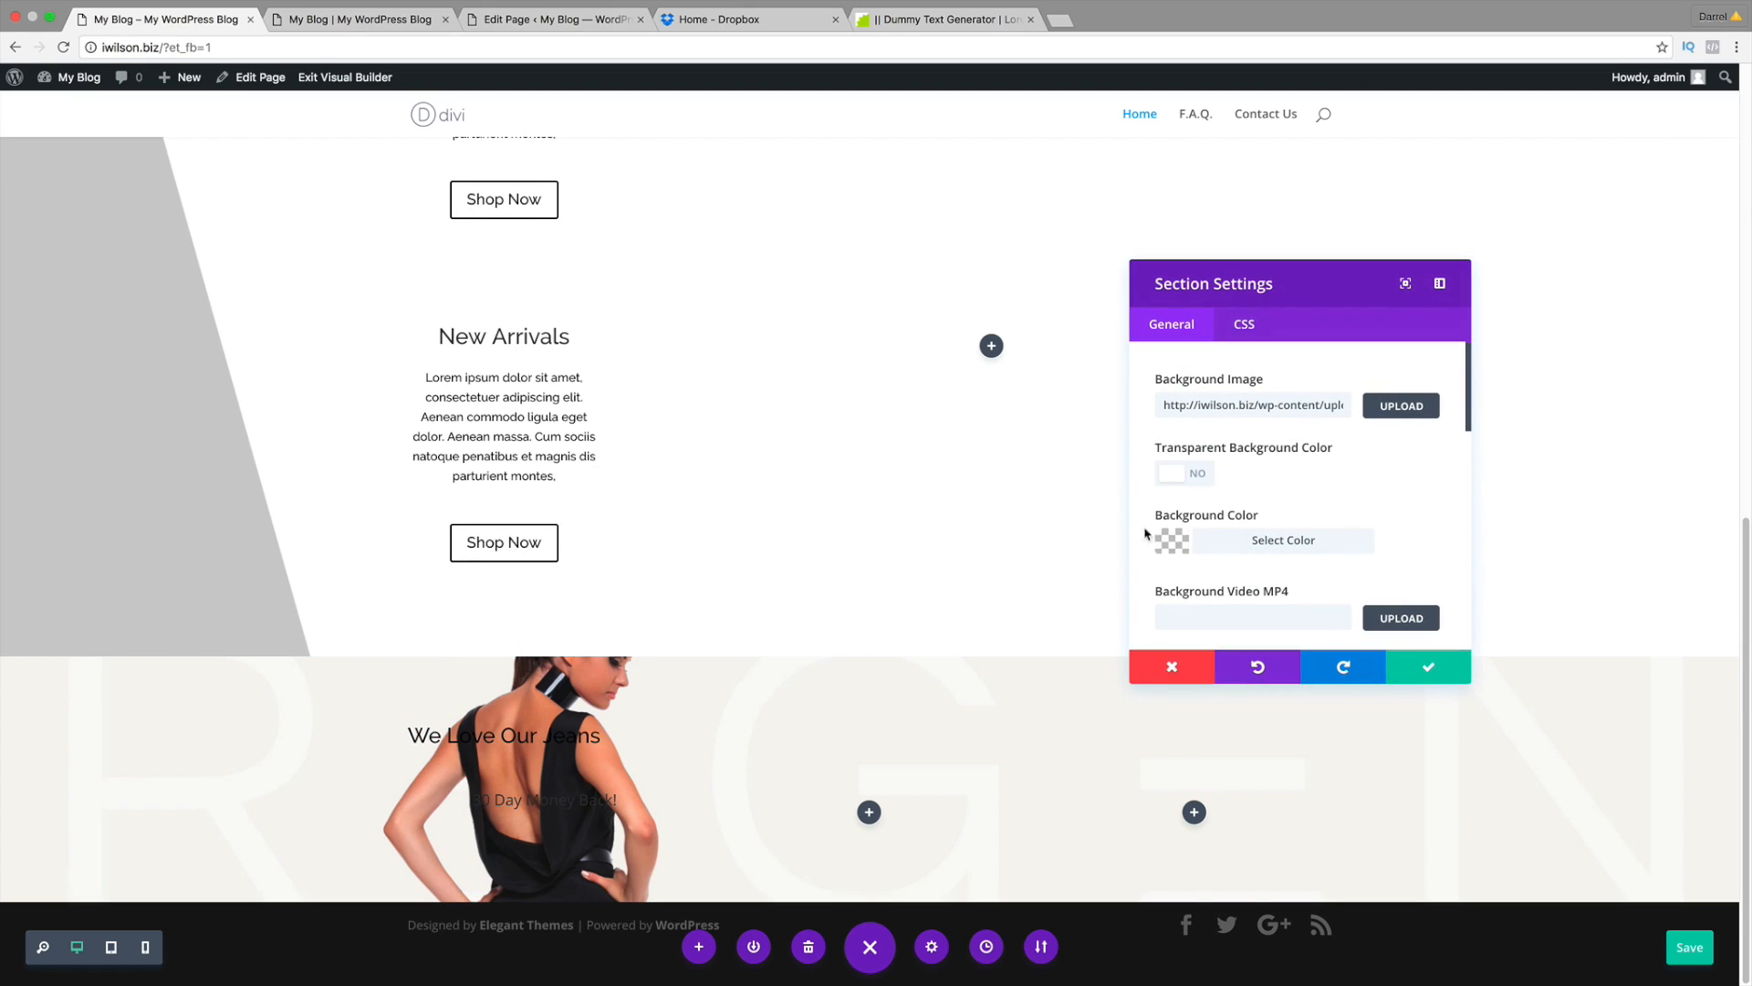
left_click(1398, 406)
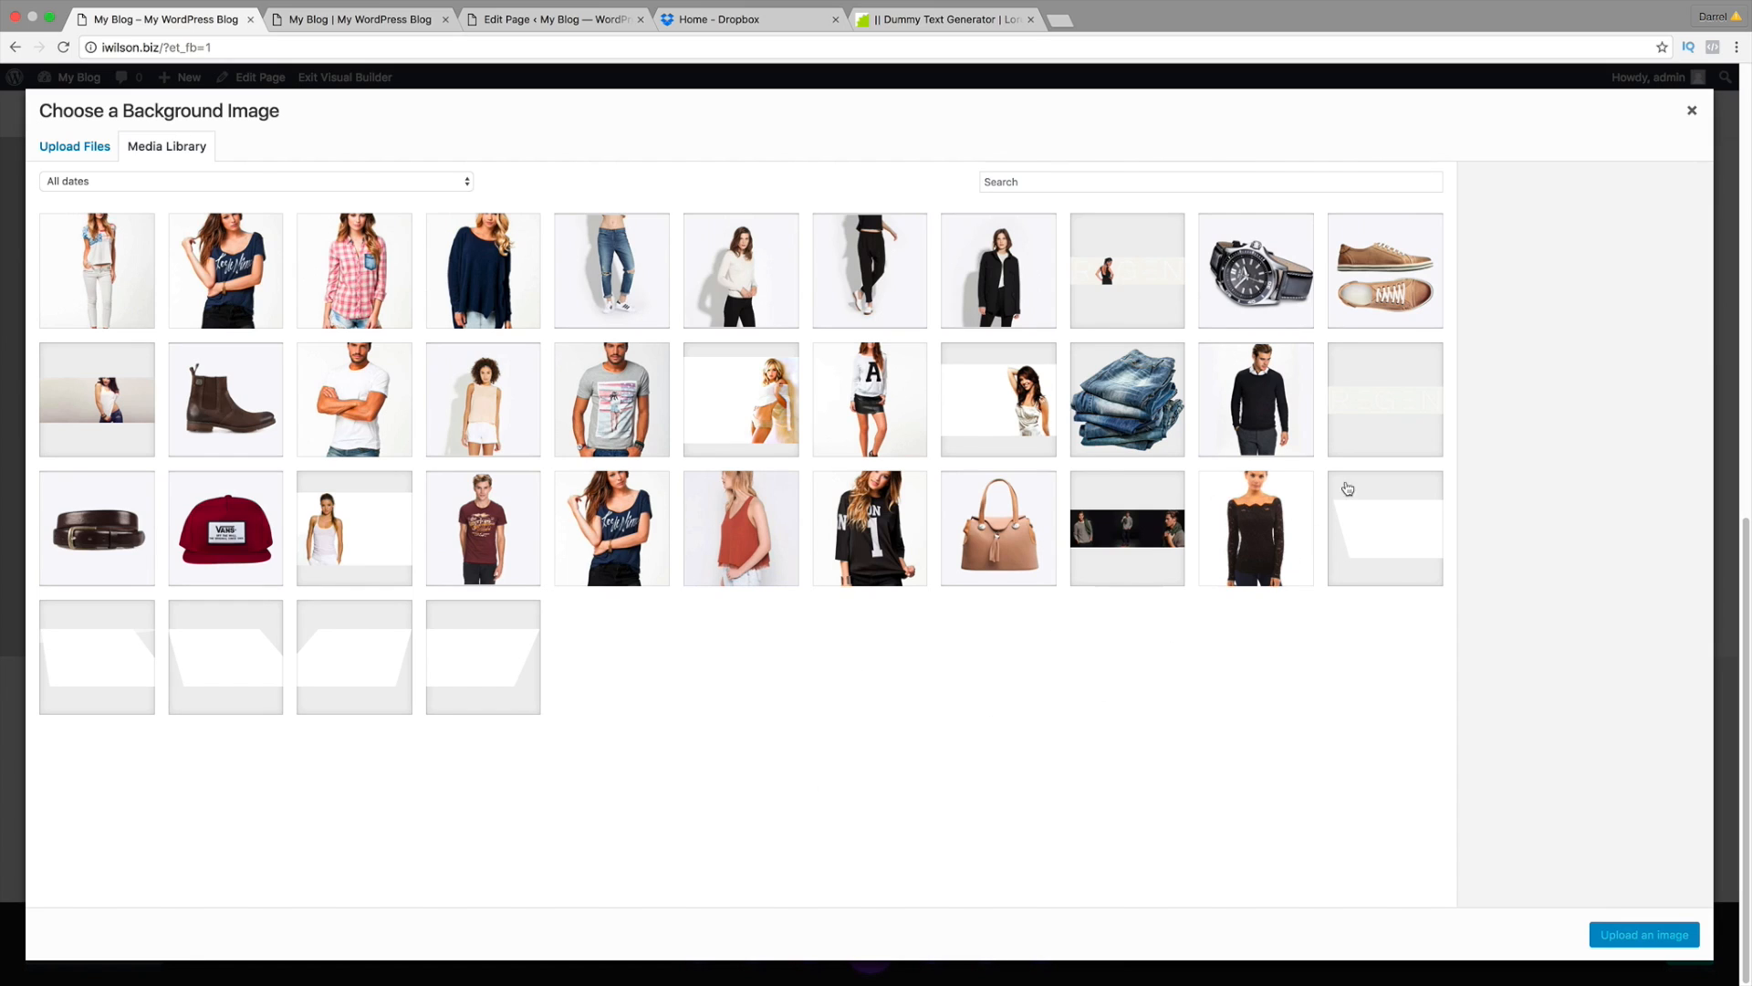
left_click(1370, 422)
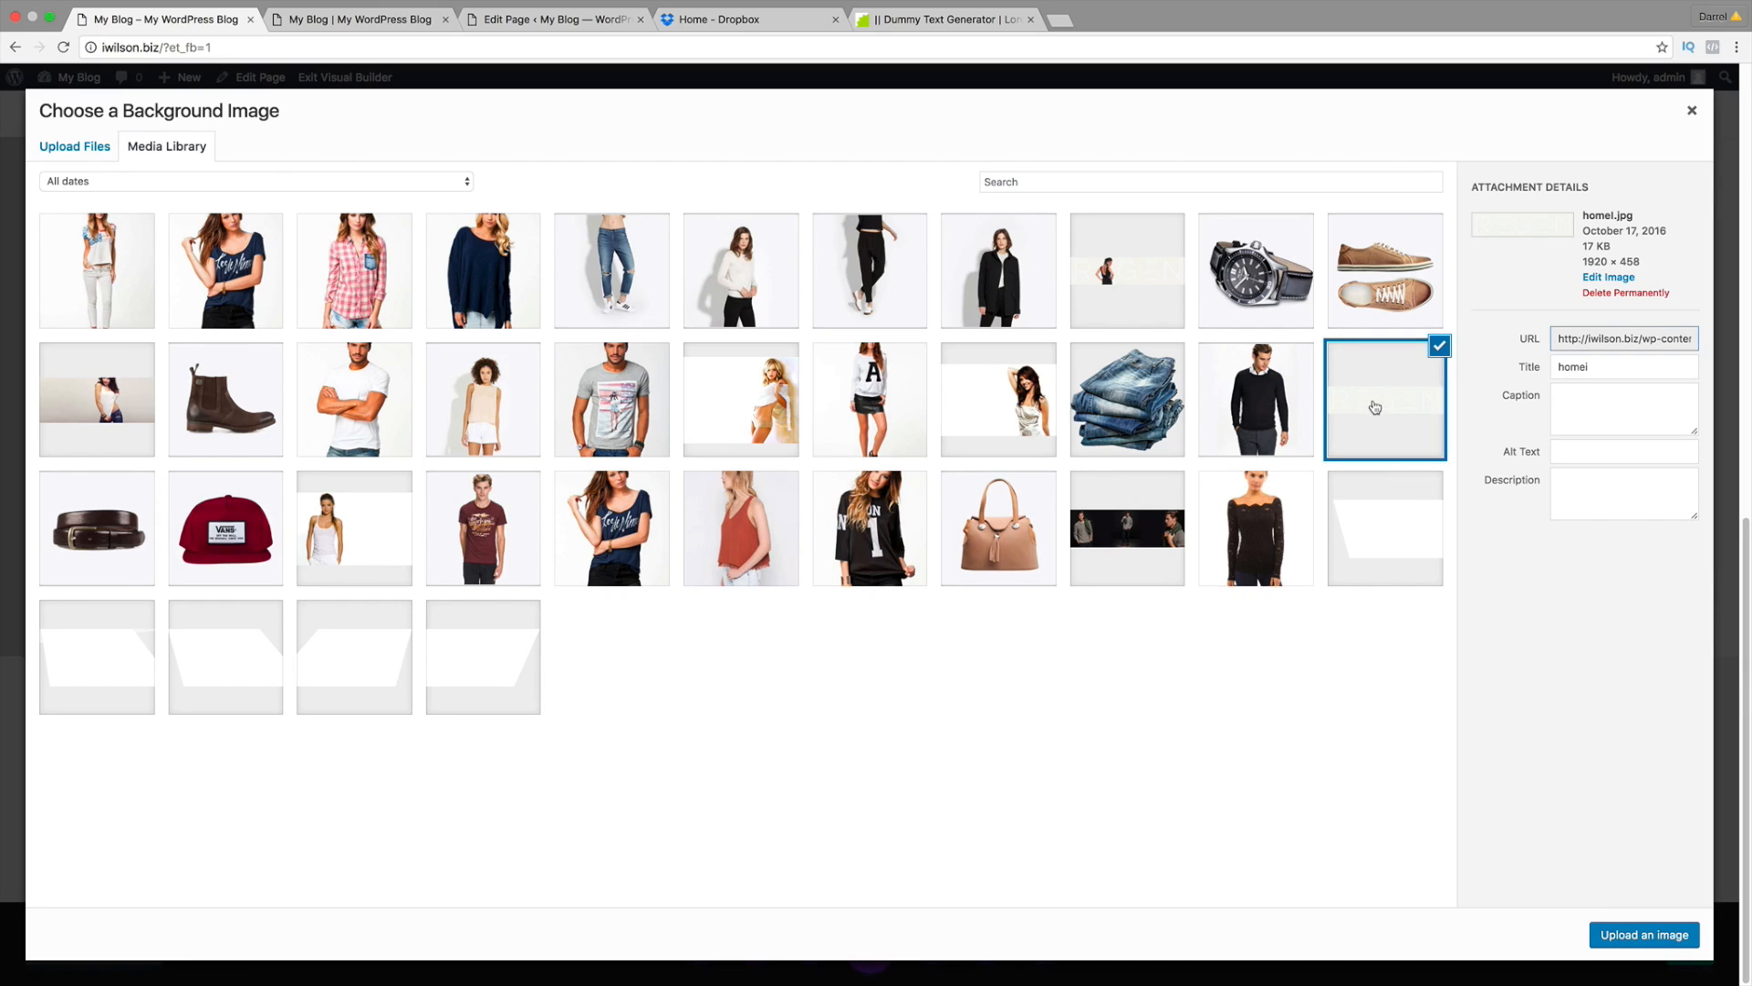
left_click(1654, 937)
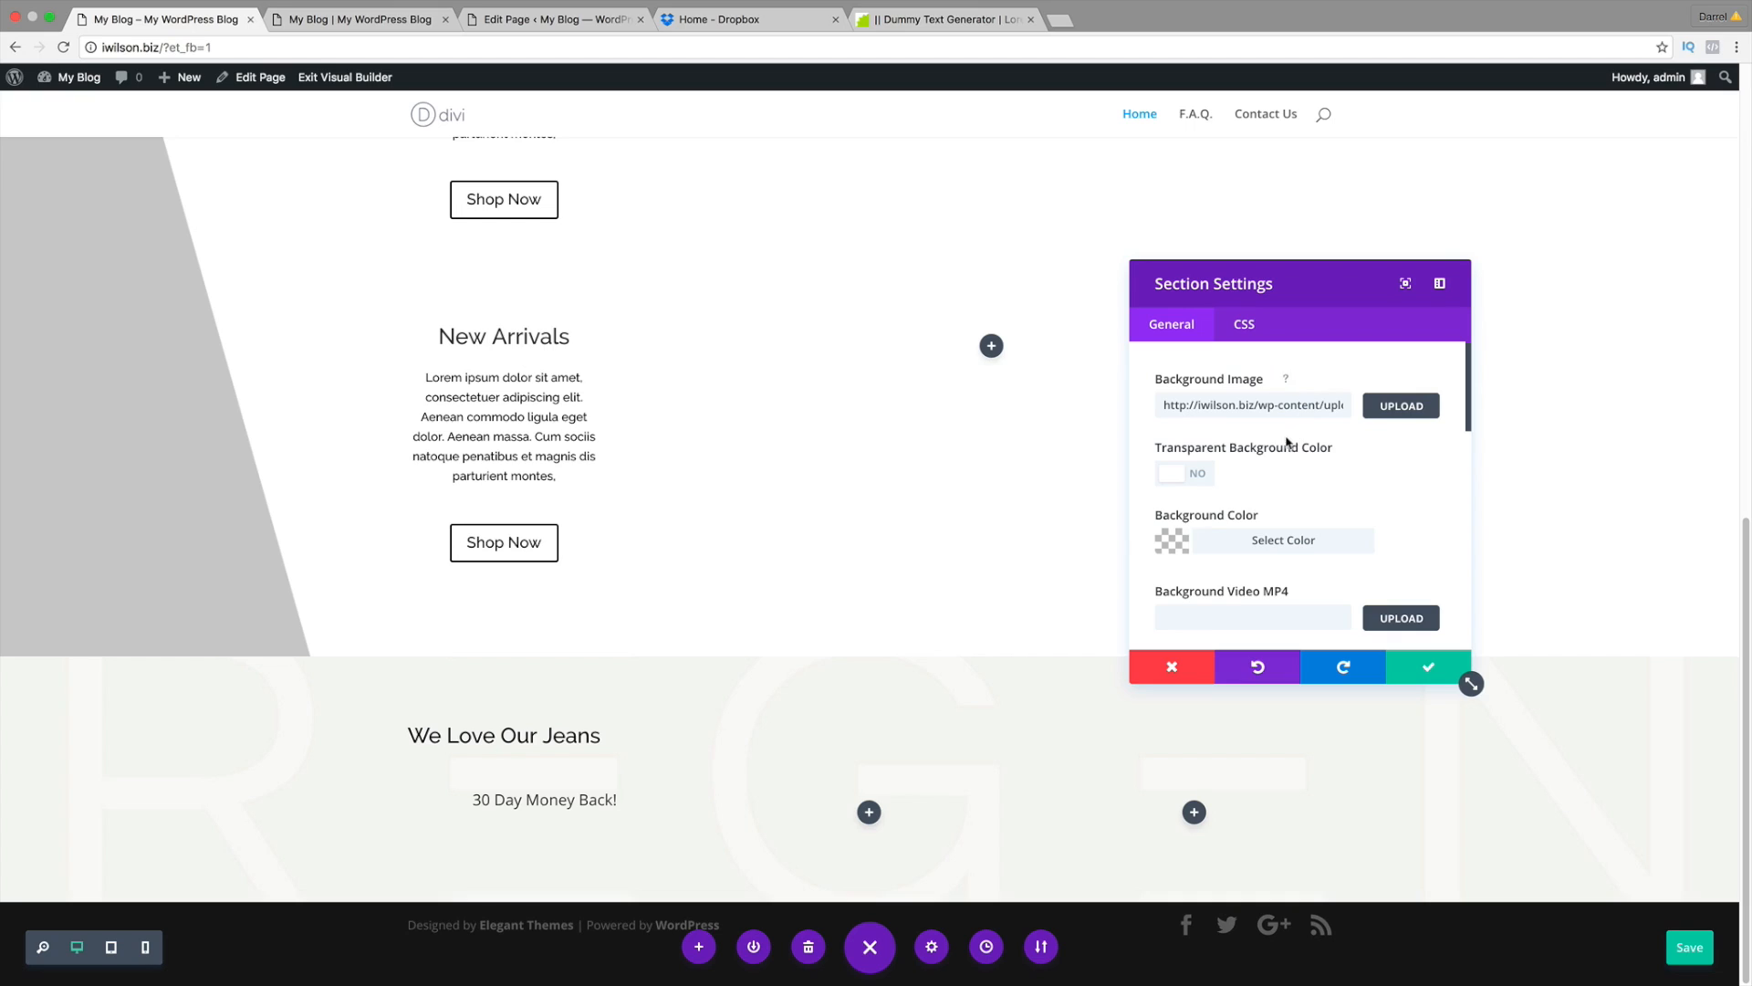
scroll(1261, 492, "down", 2)
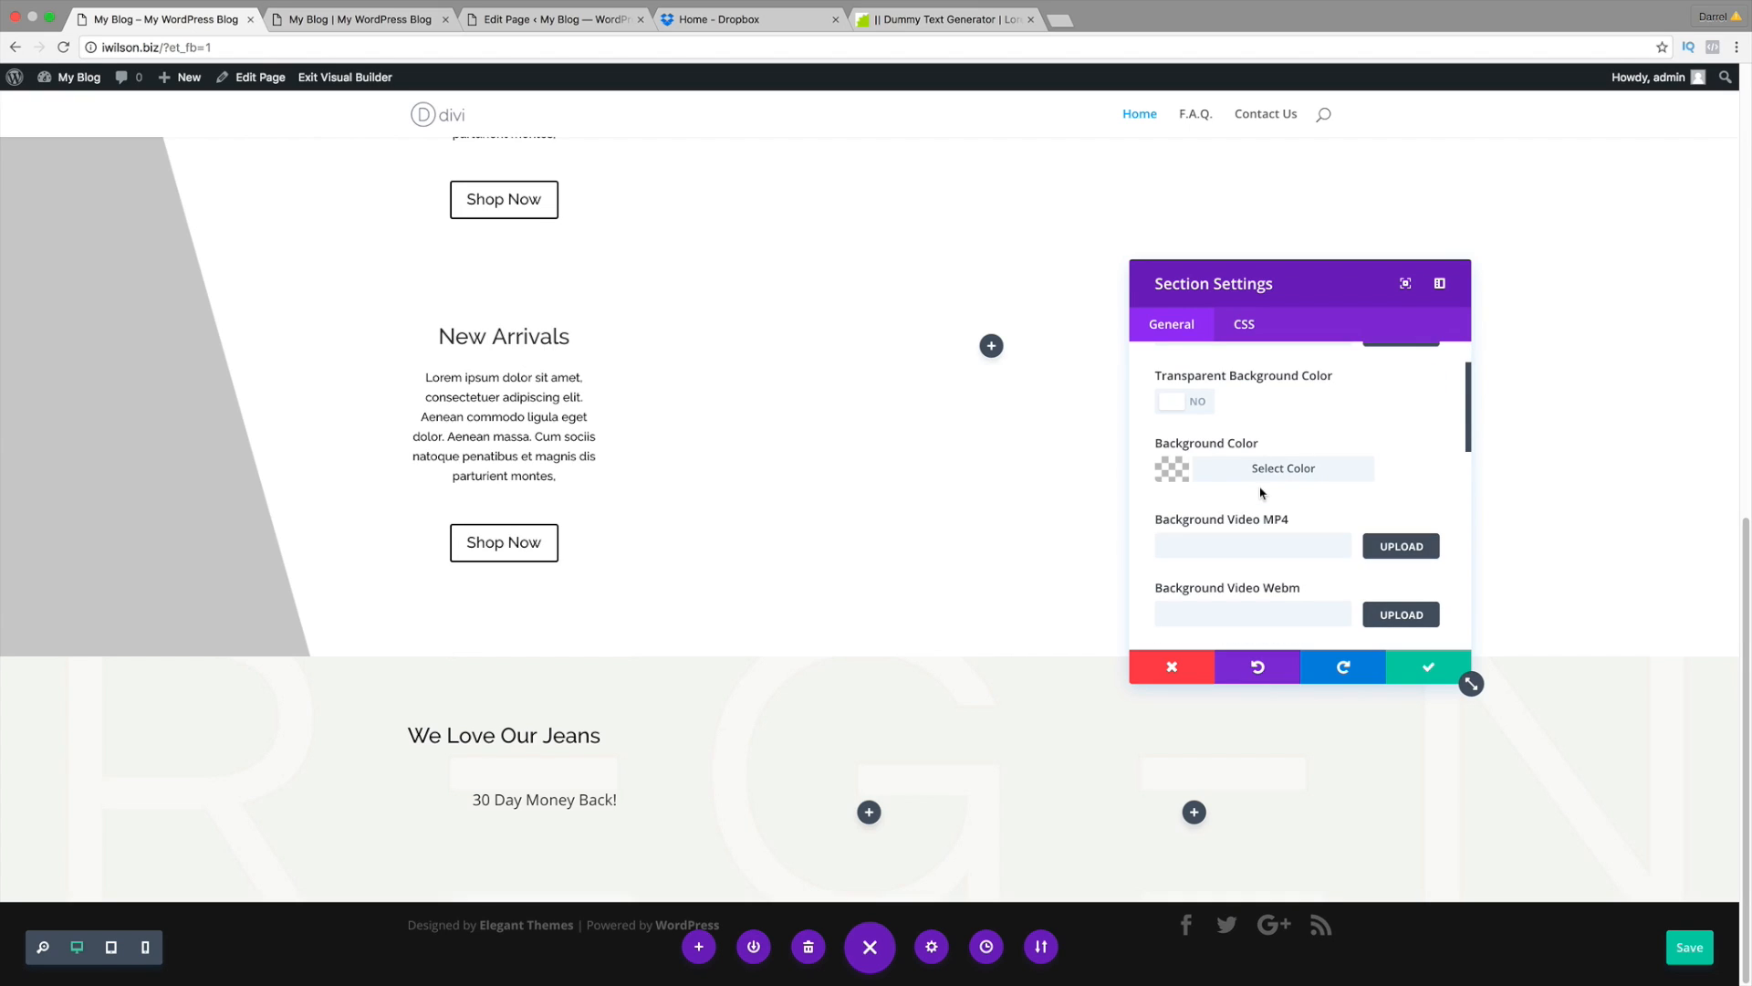
left_click(1408, 668)
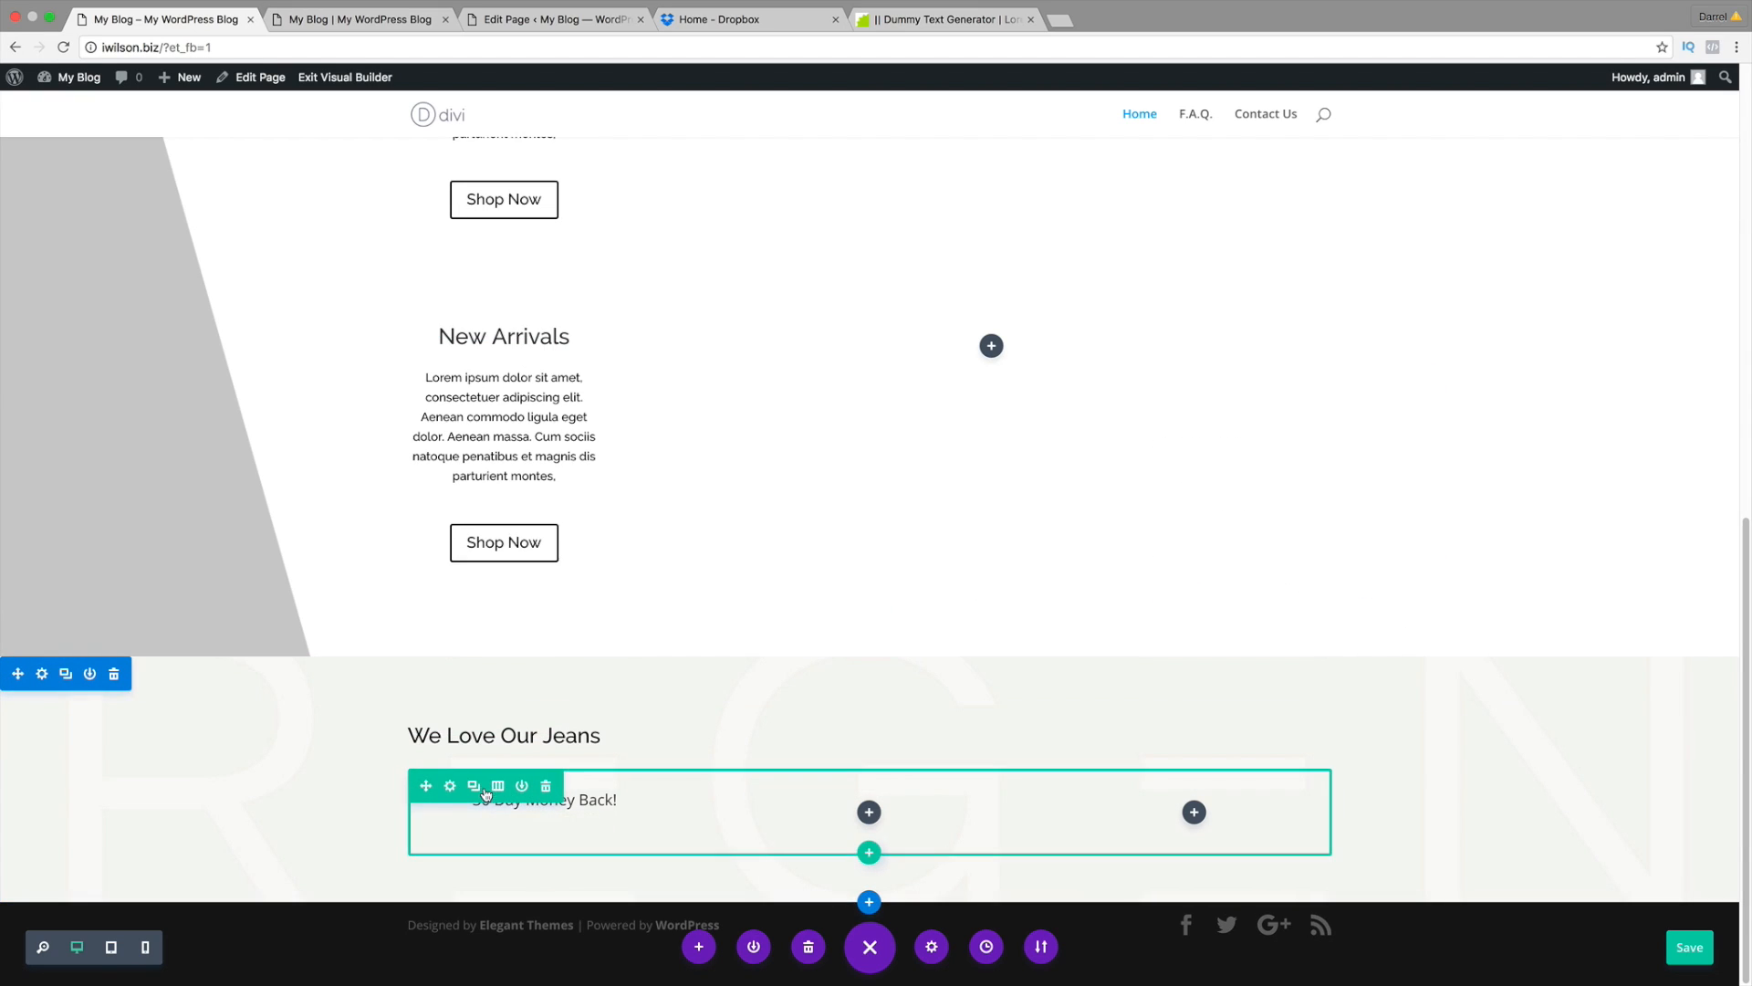
mouse_move(514, 824)
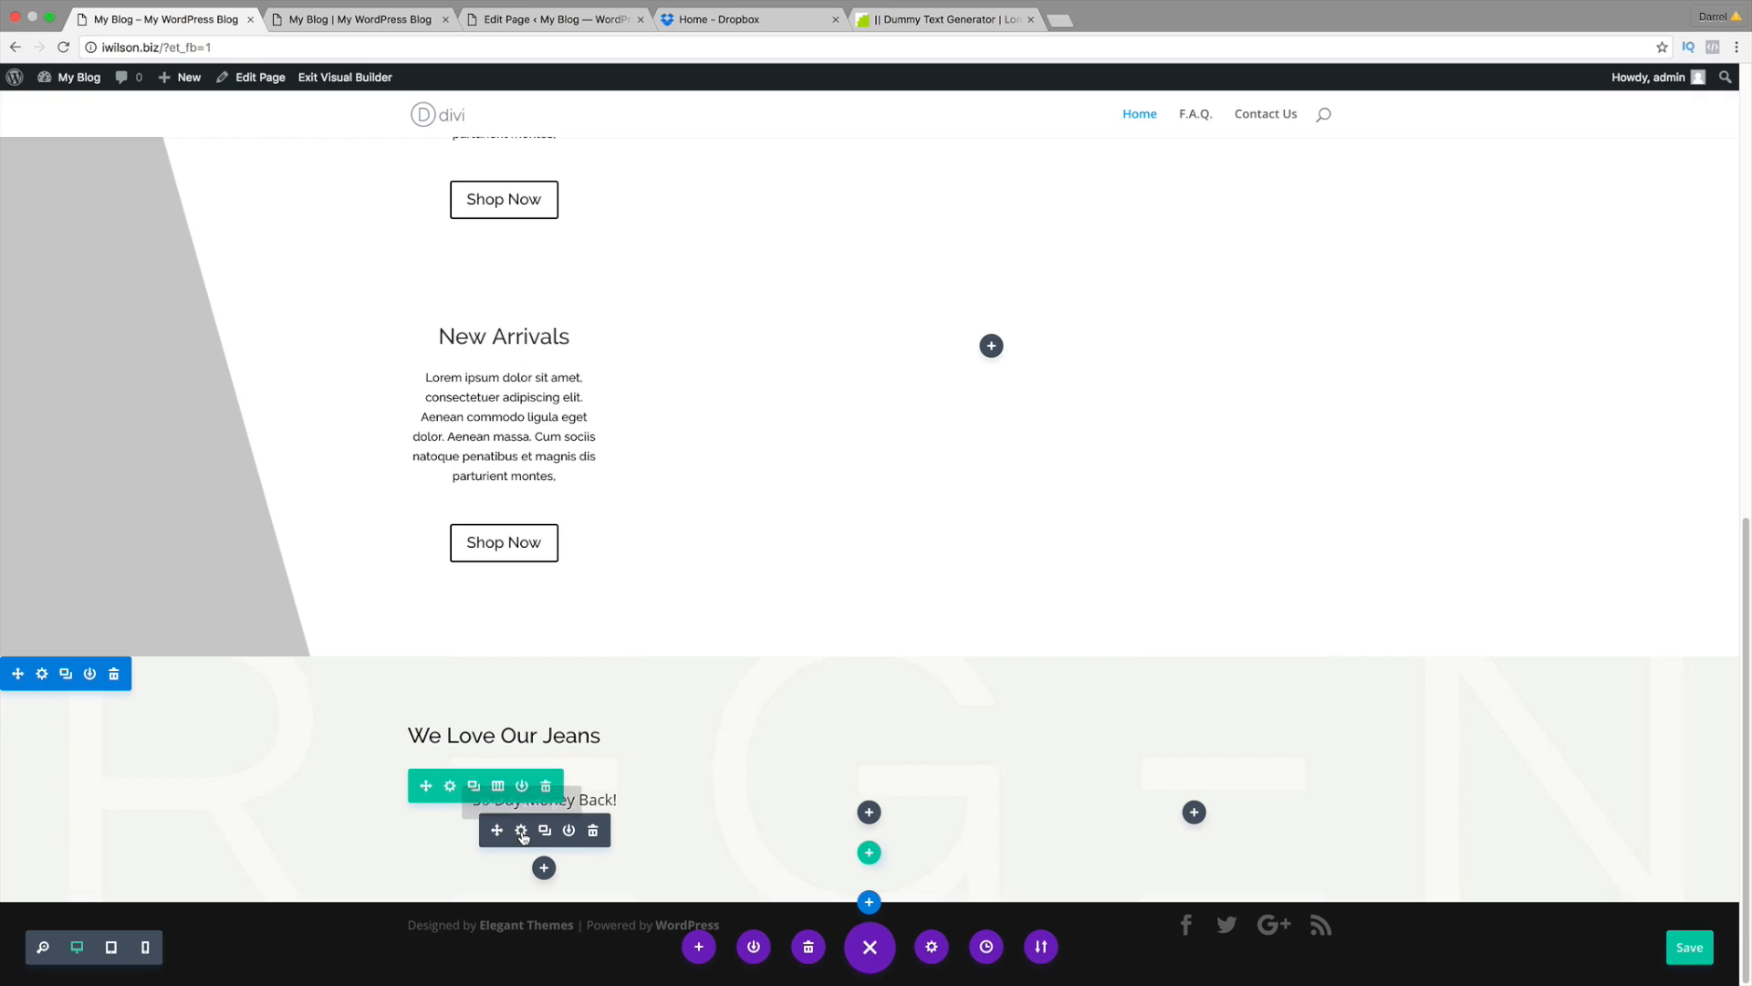
Step: Turn on Use Icon for the blurb and choose the checkmark-box icon
left_click(521, 831)
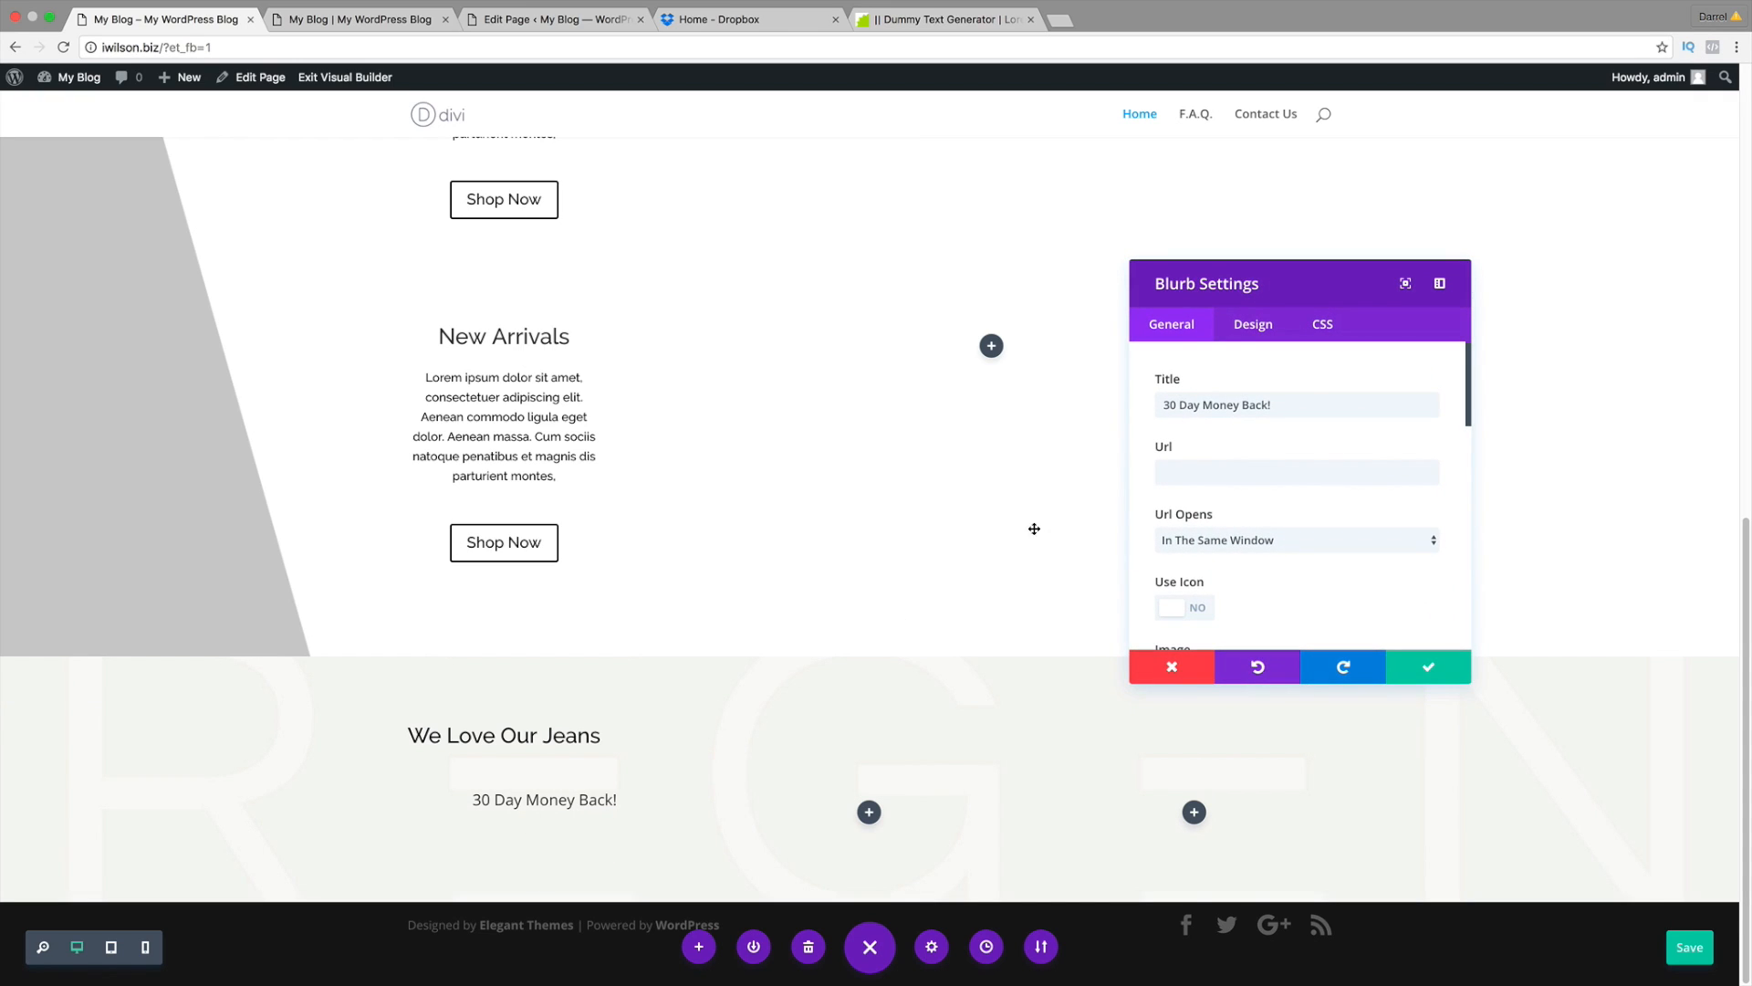
left_click_drag(1470, 680, 1552, 579)
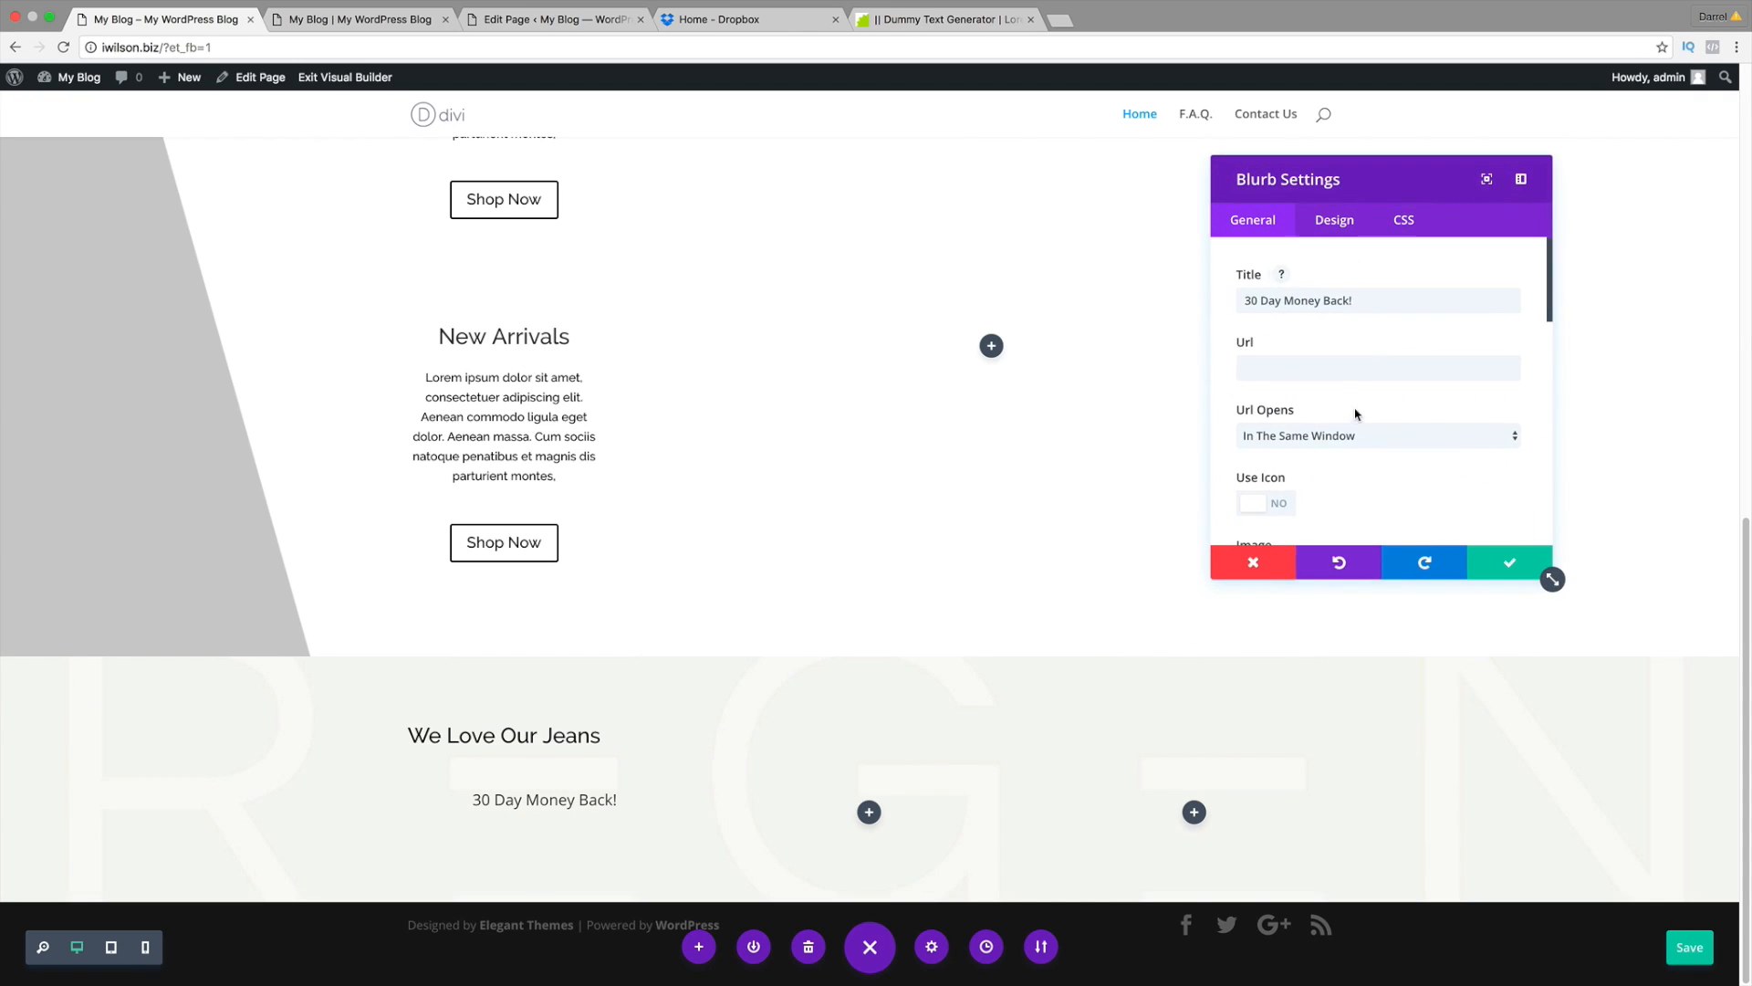
scroll(1353, 409, "down", 3)
left_click(1265, 344)
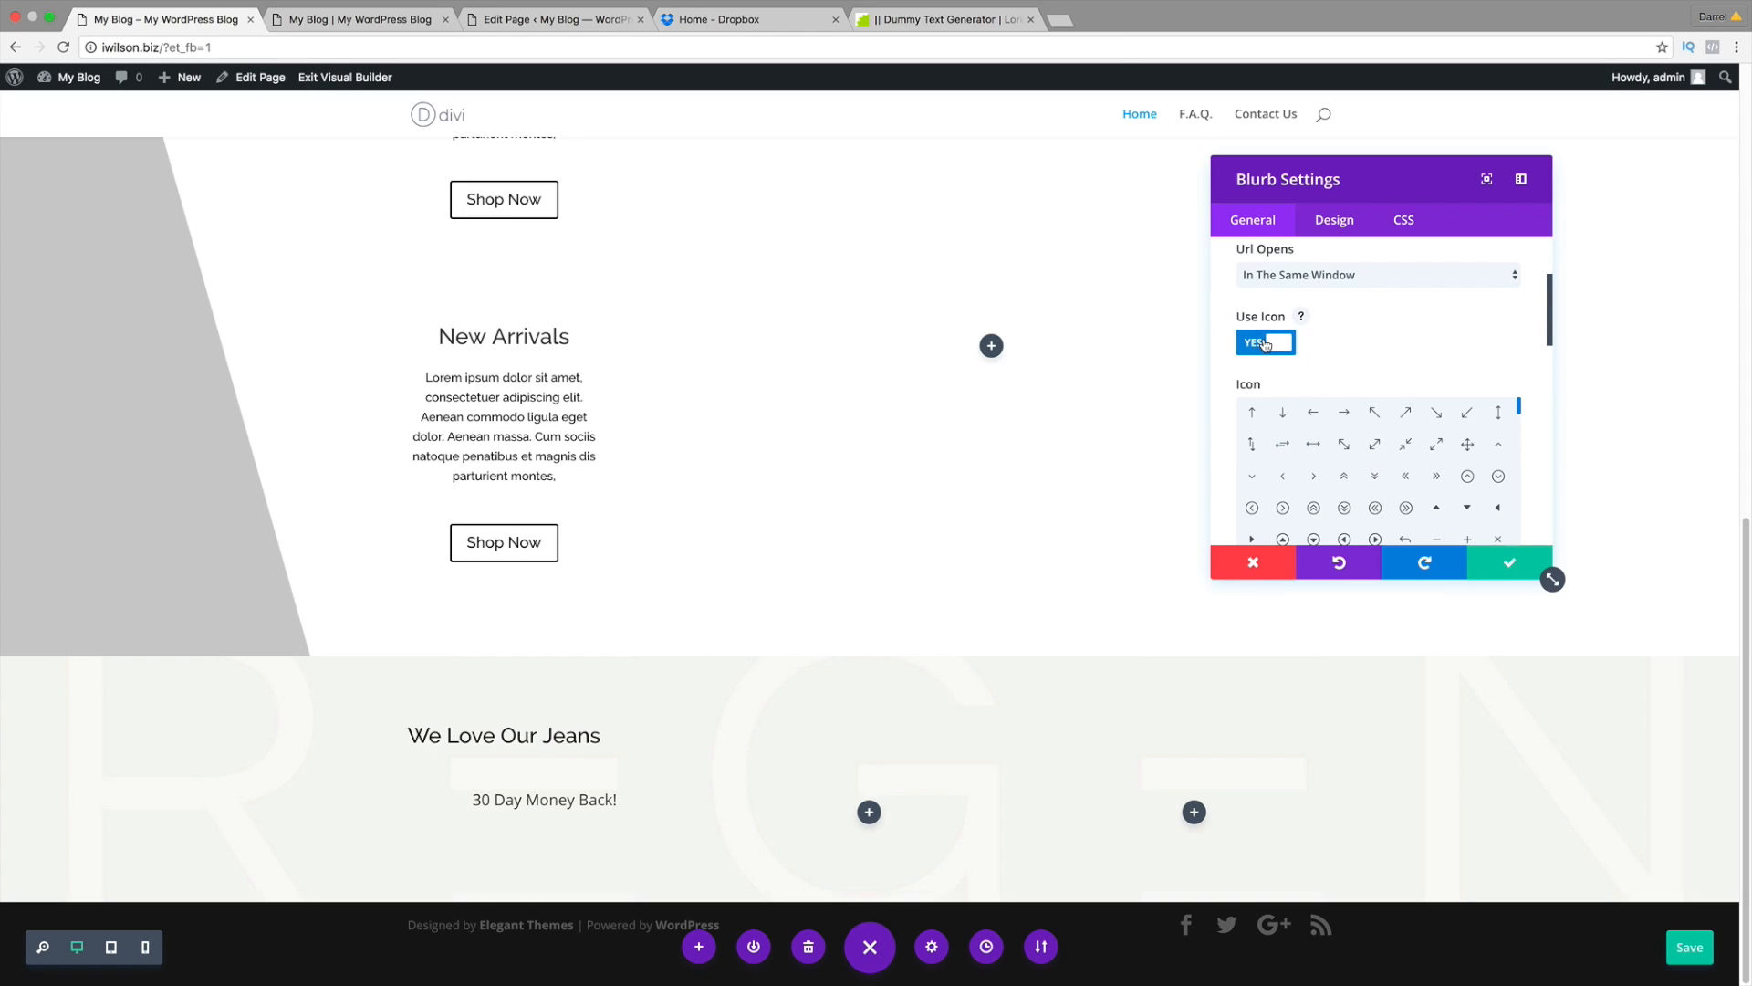
left_click(1435, 476)
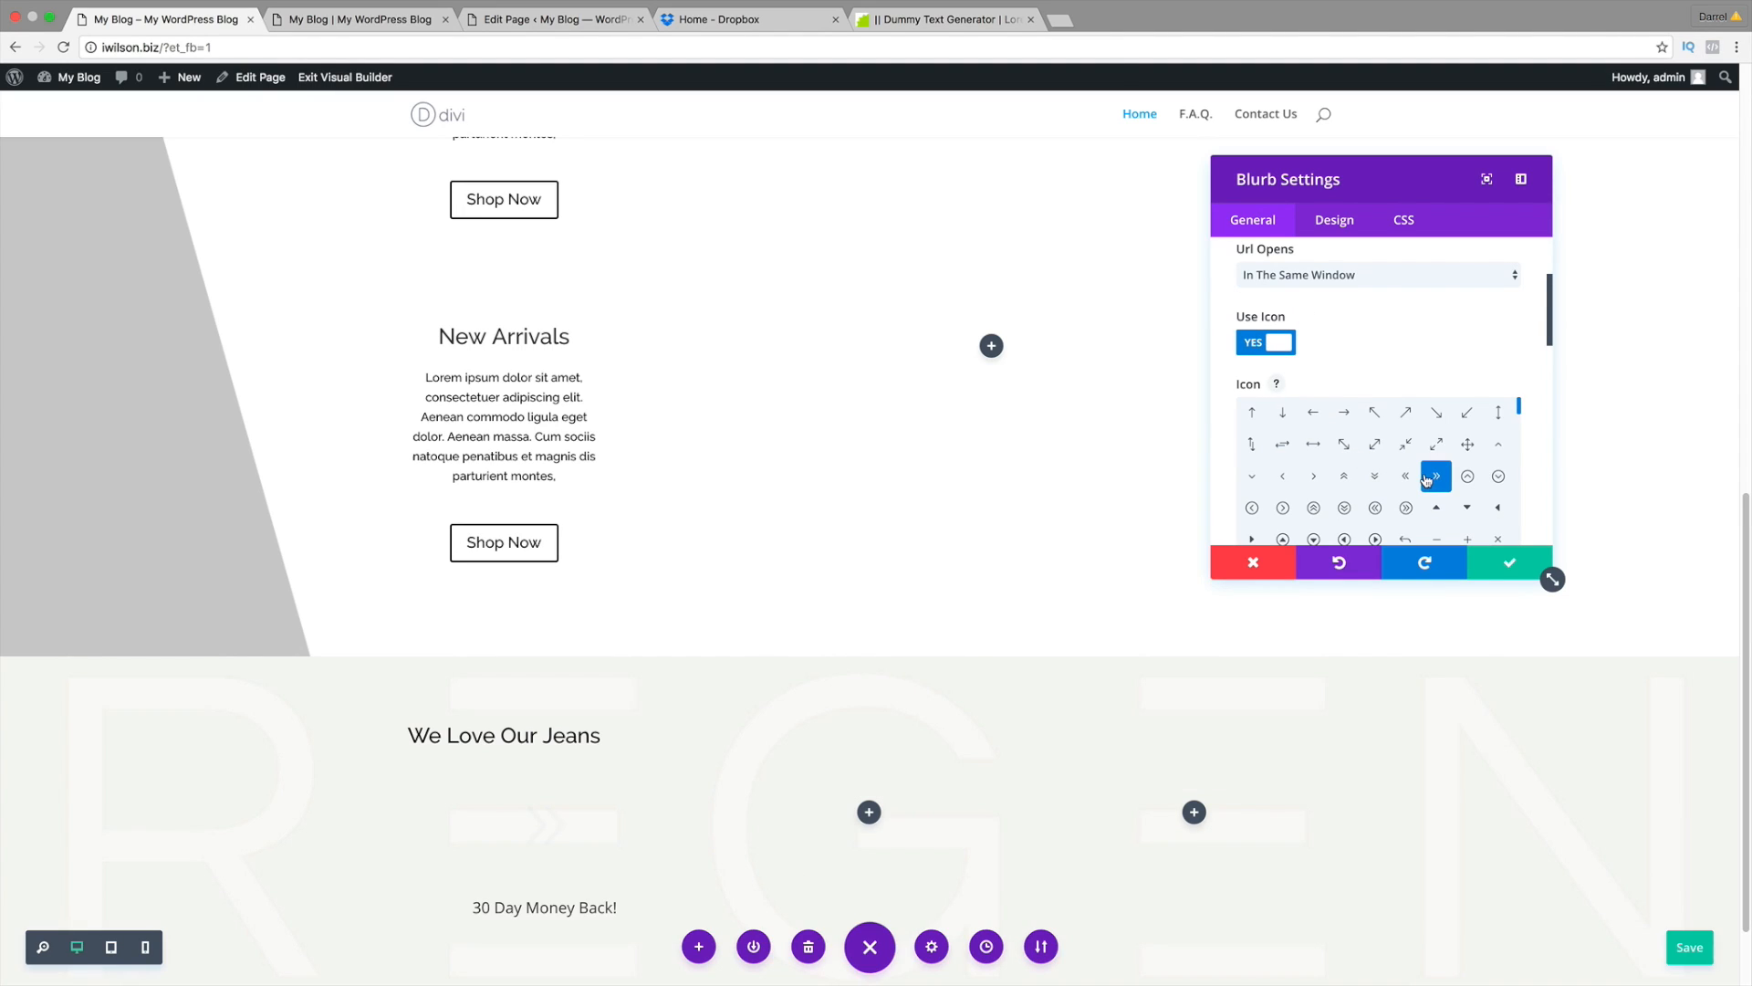
scroll(1370, 483, "down", 1)
left_click(1313, 414)
left_click(1282, 507)
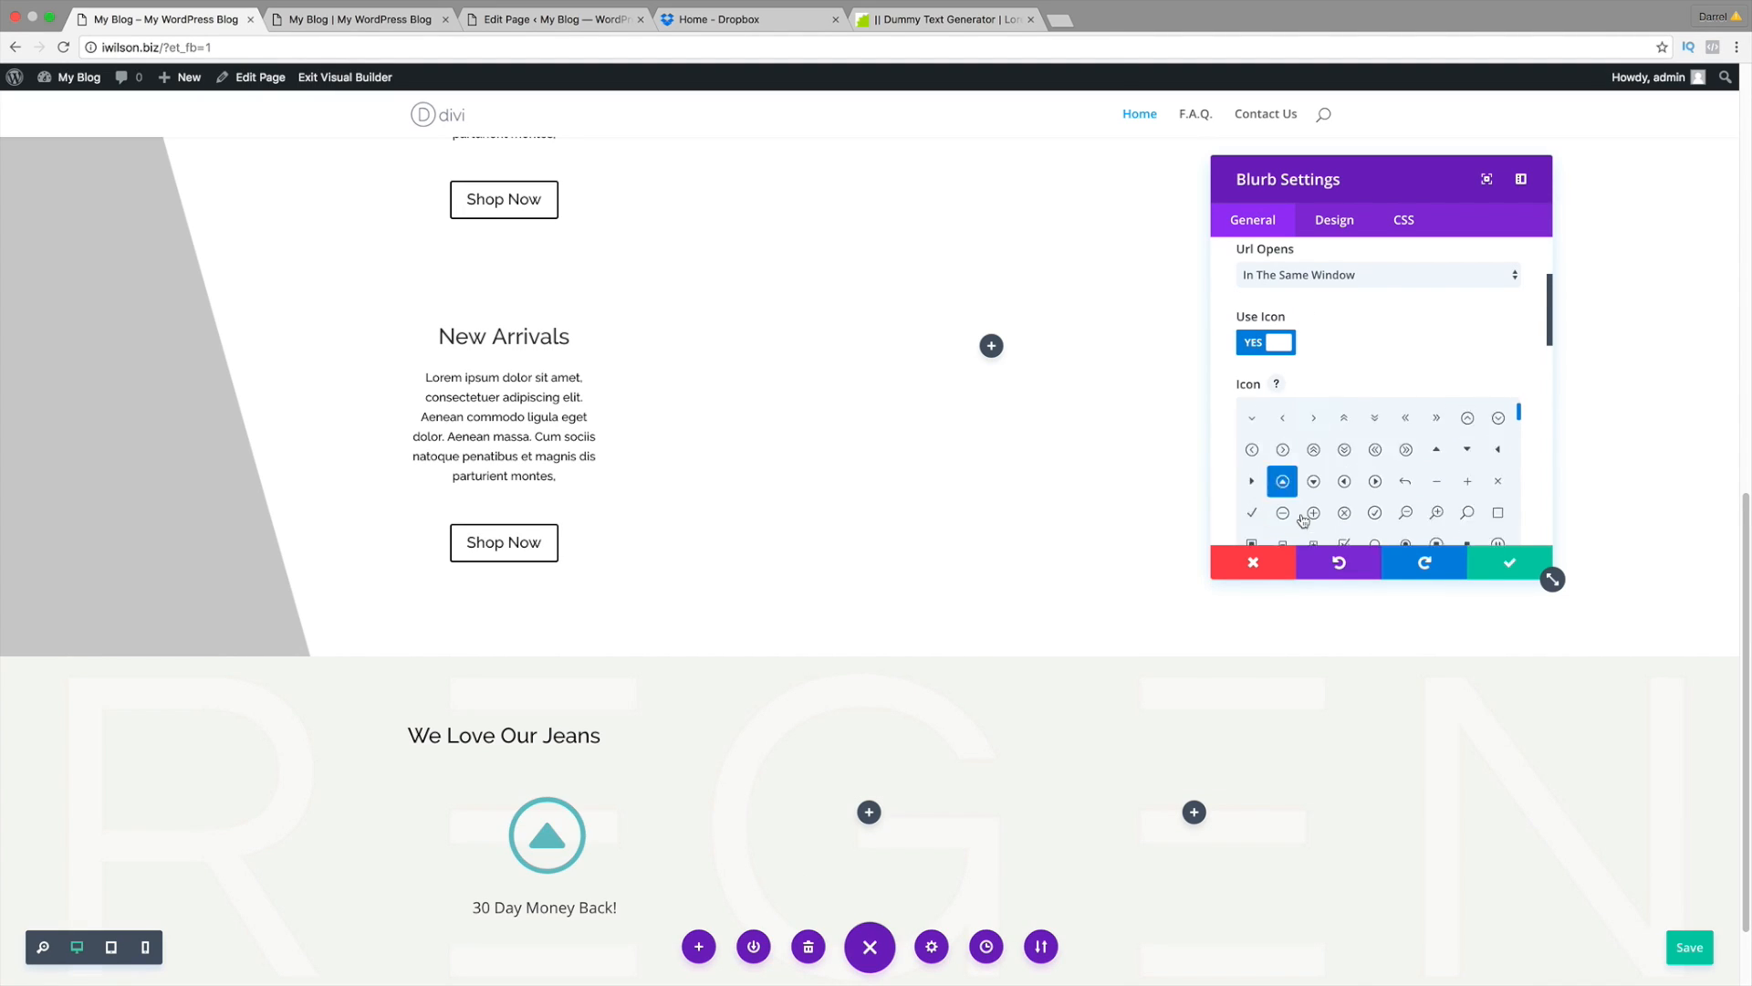
scroll(1347, 471, "down", 5)
left_click(1345, 449)
left_click(1435, 481)
scroll(1071, 465, "down", 2)
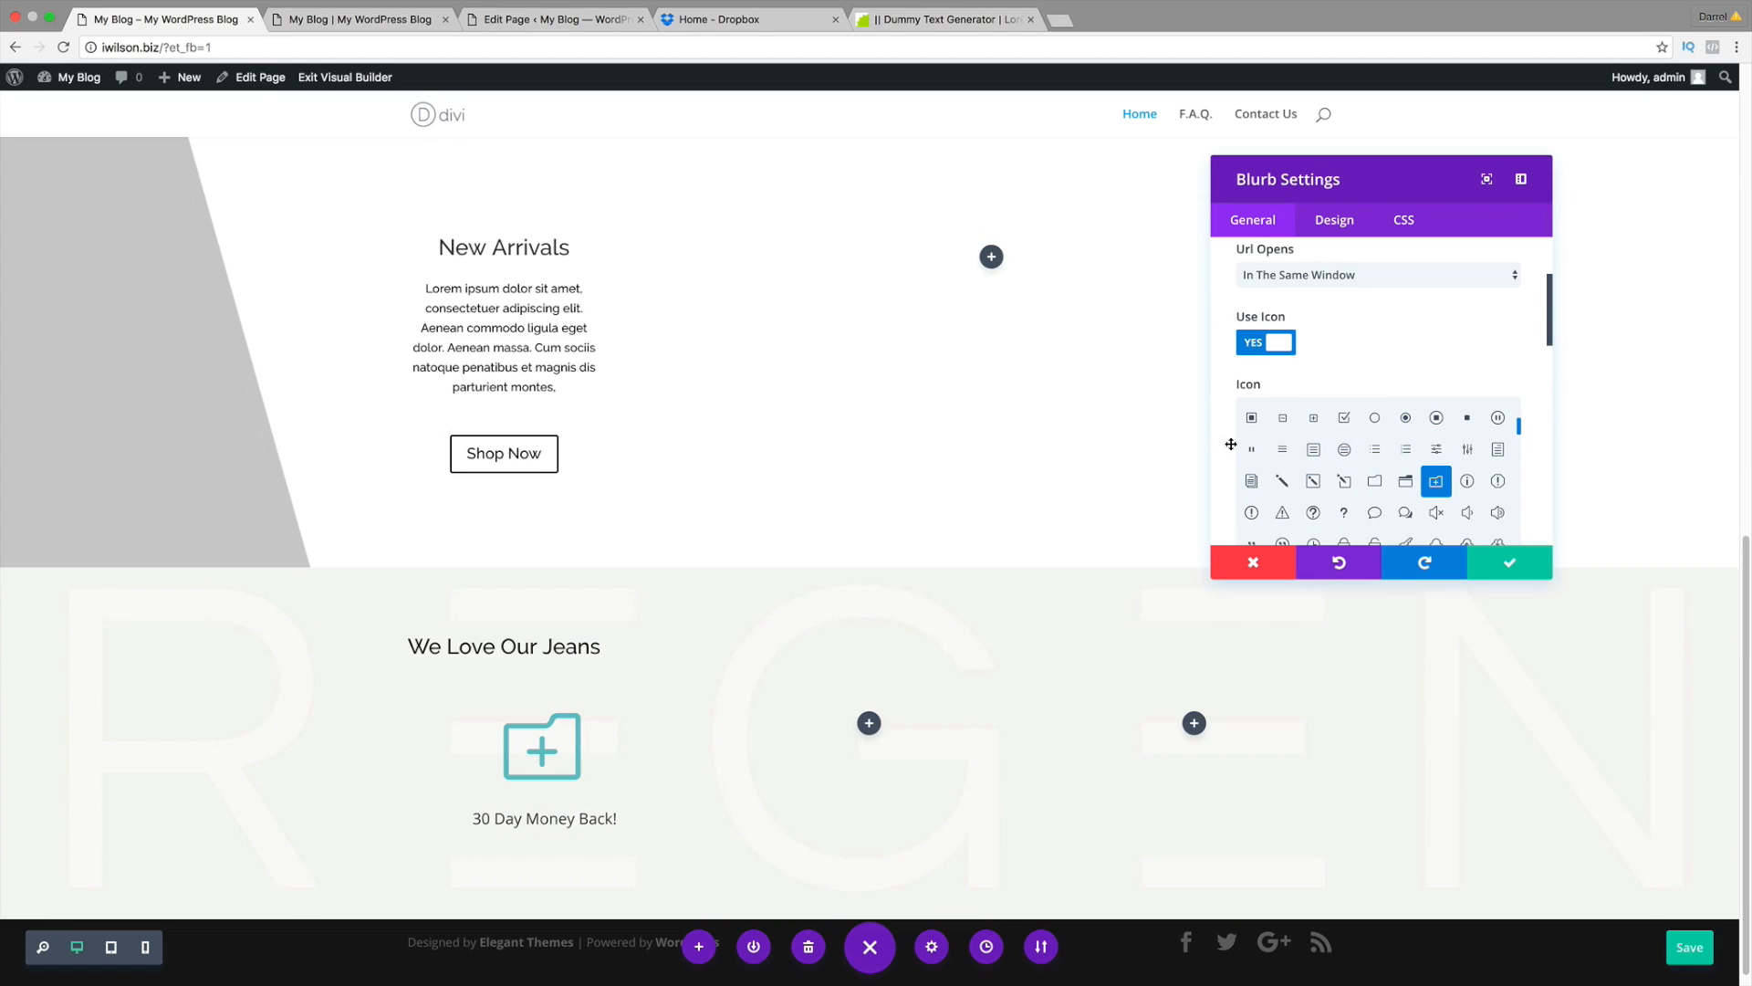
left_click(1344, 417)
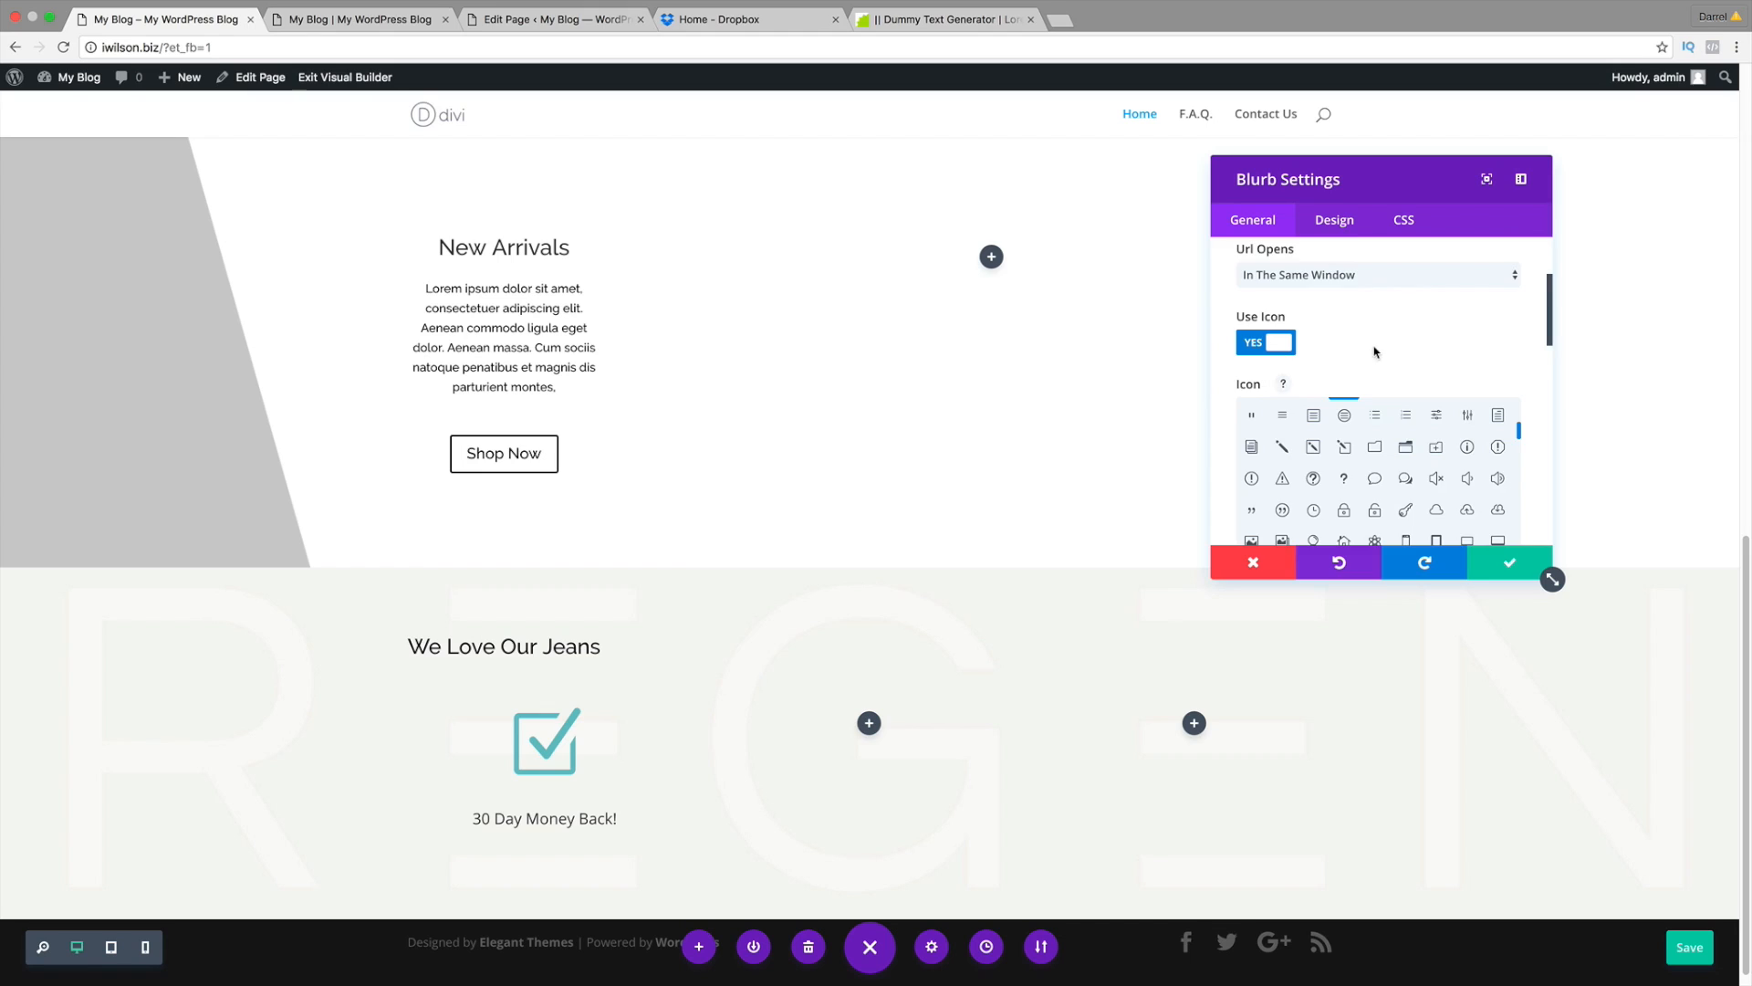
Step: Set the icon colour to fully opaque red
scroll(1515, 371, "down", 2)
scroll(1451, 419, "down", 3)
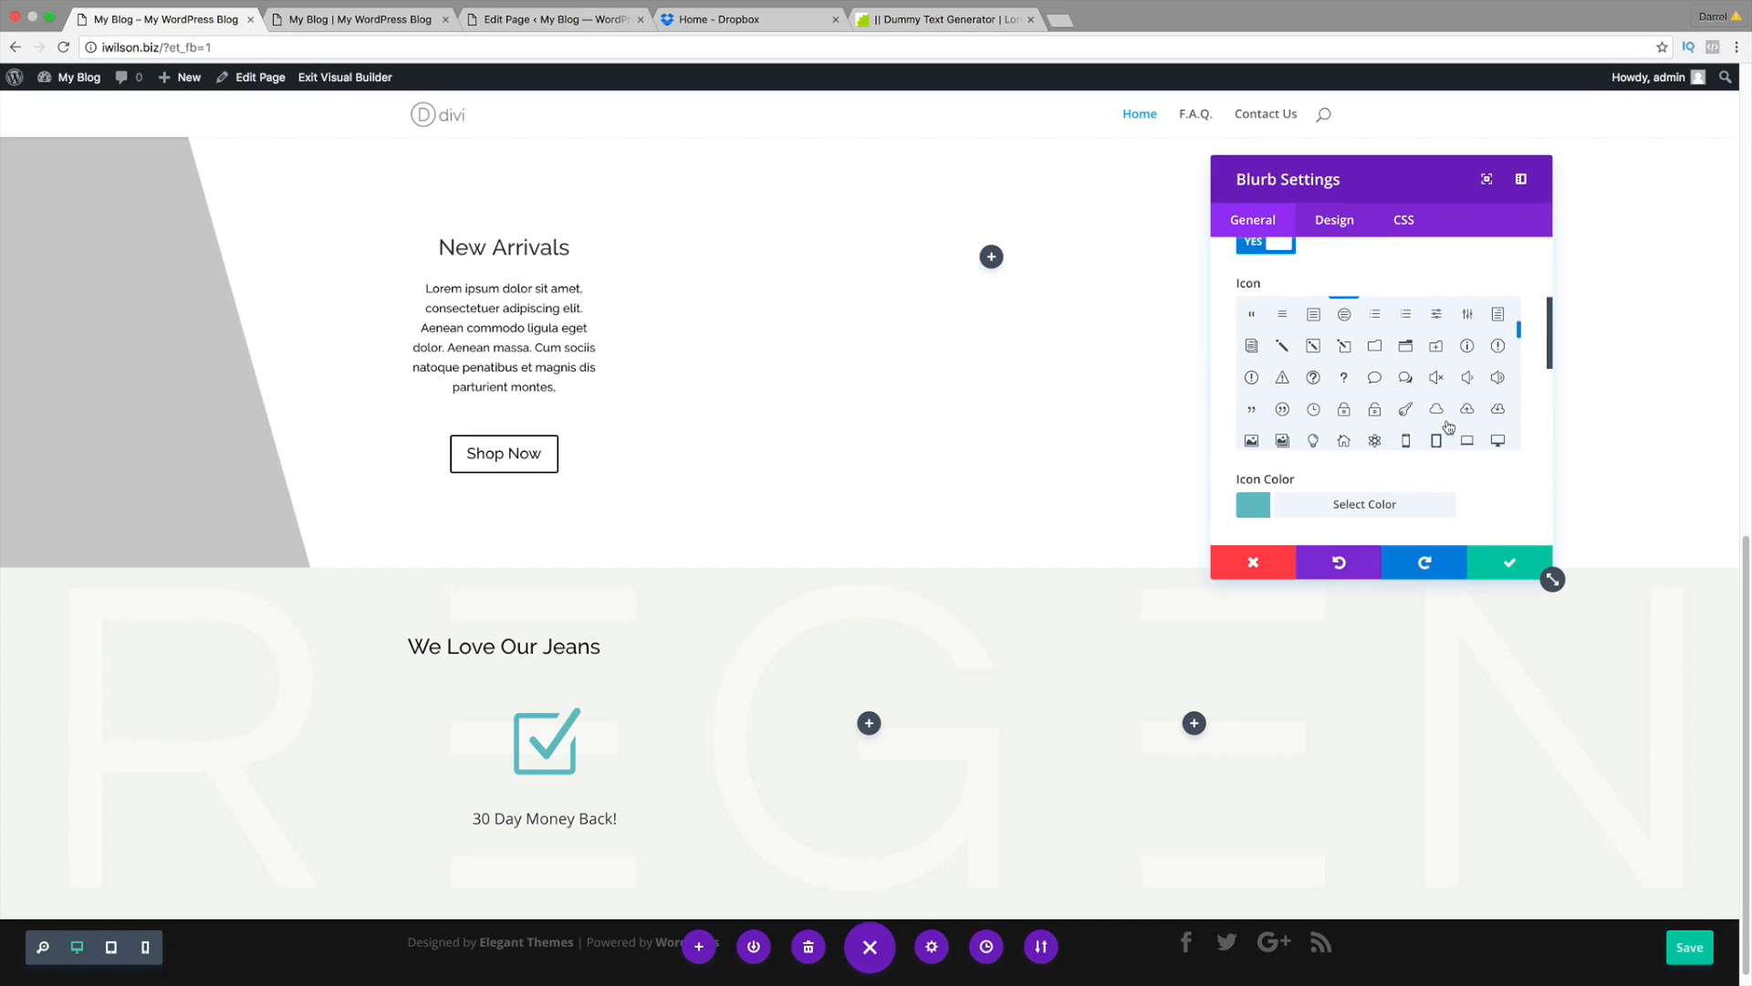
left_click(1273, 443)
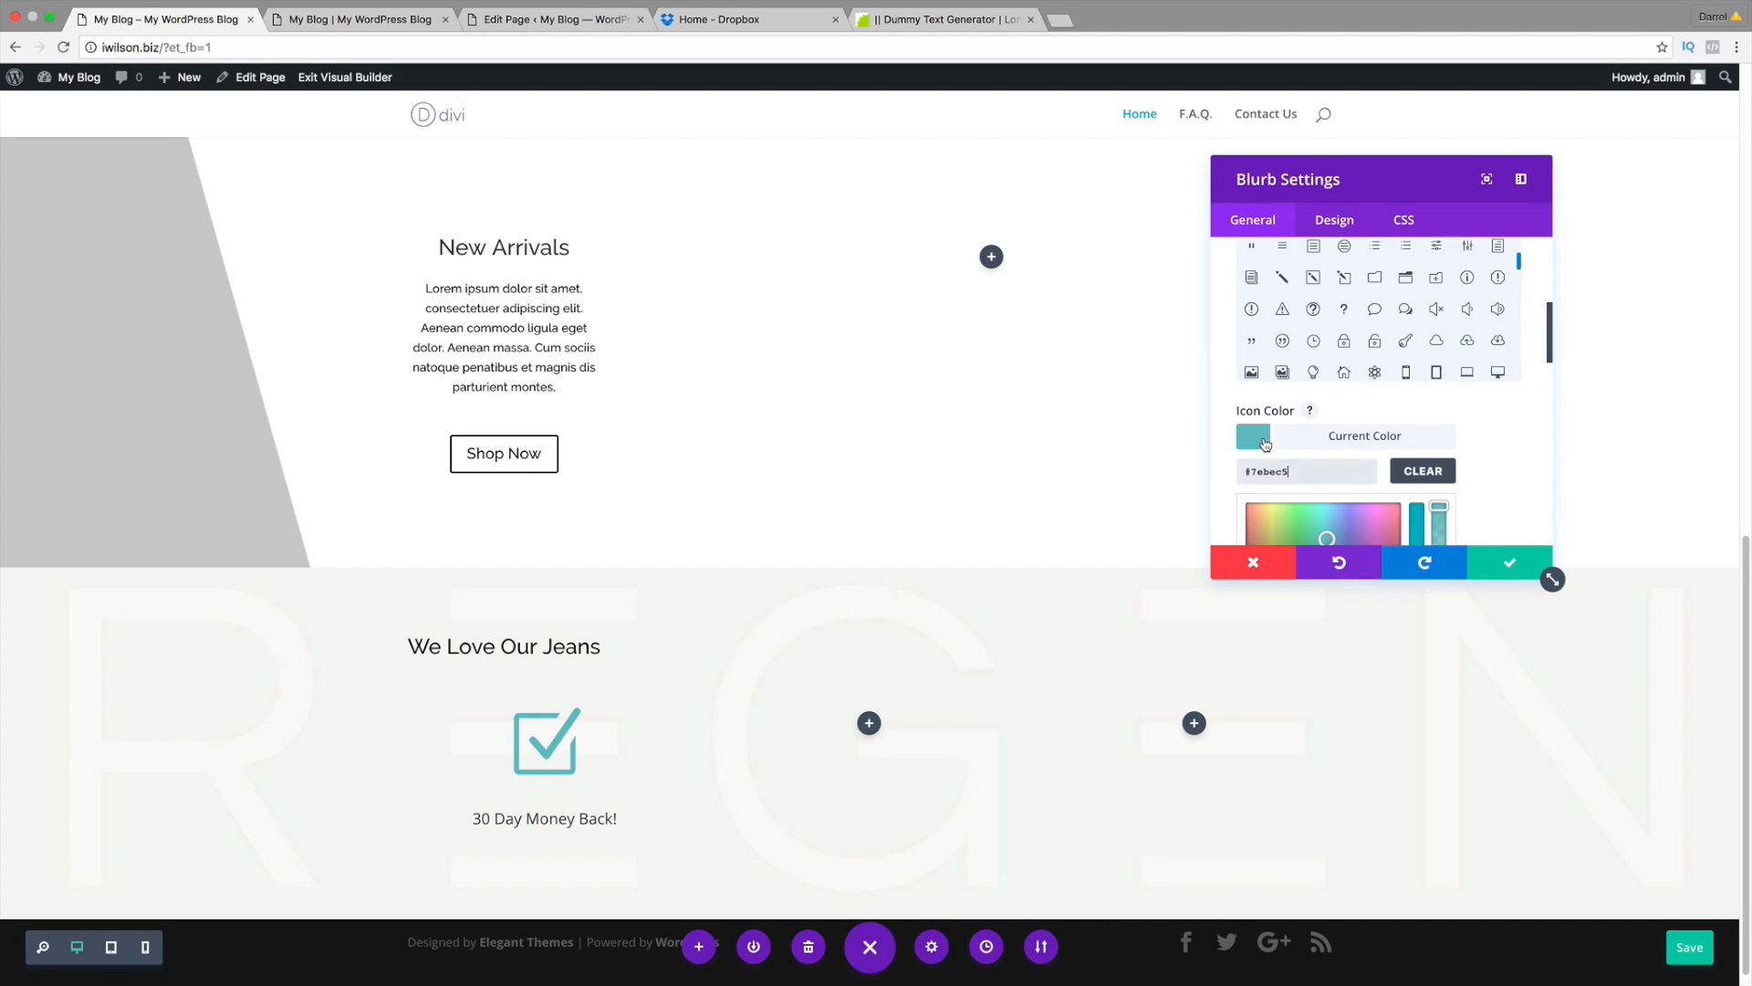
scroll(1270, 447, "down", 2)
scroll(1304, 406, "down", 2)
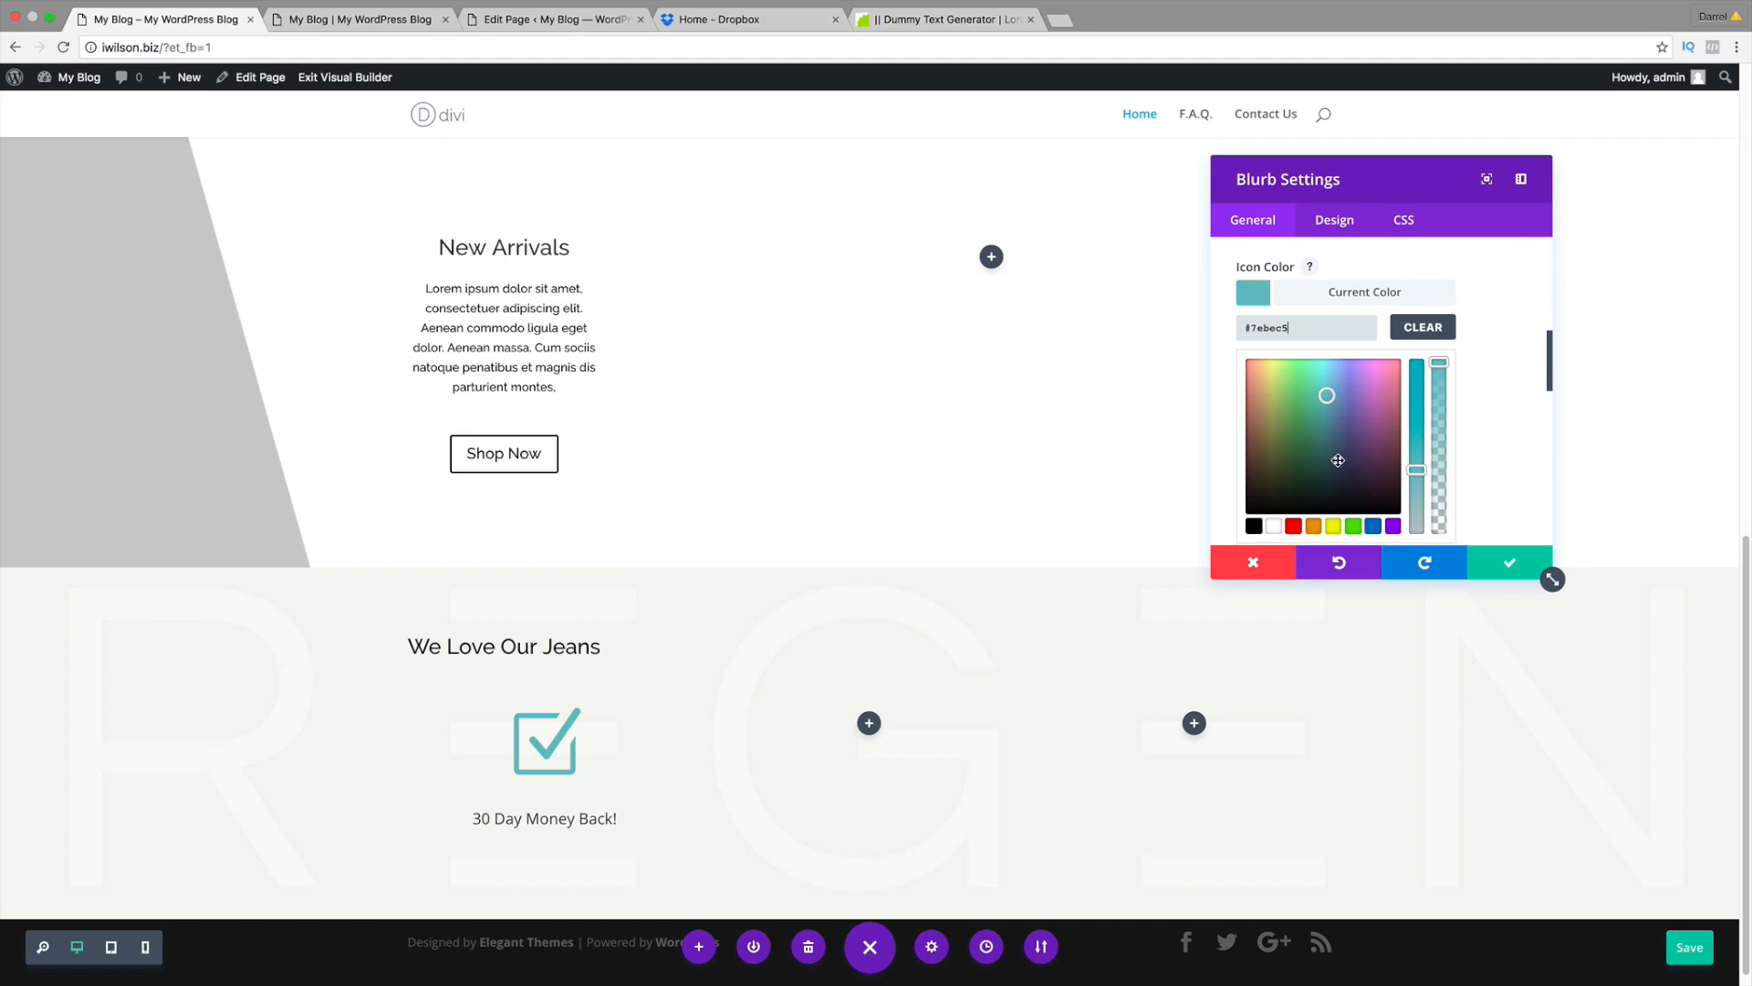
left_click_drag(1339, 460, 1266, 445)
left_click_drag(1419, 471, 1419, 354)
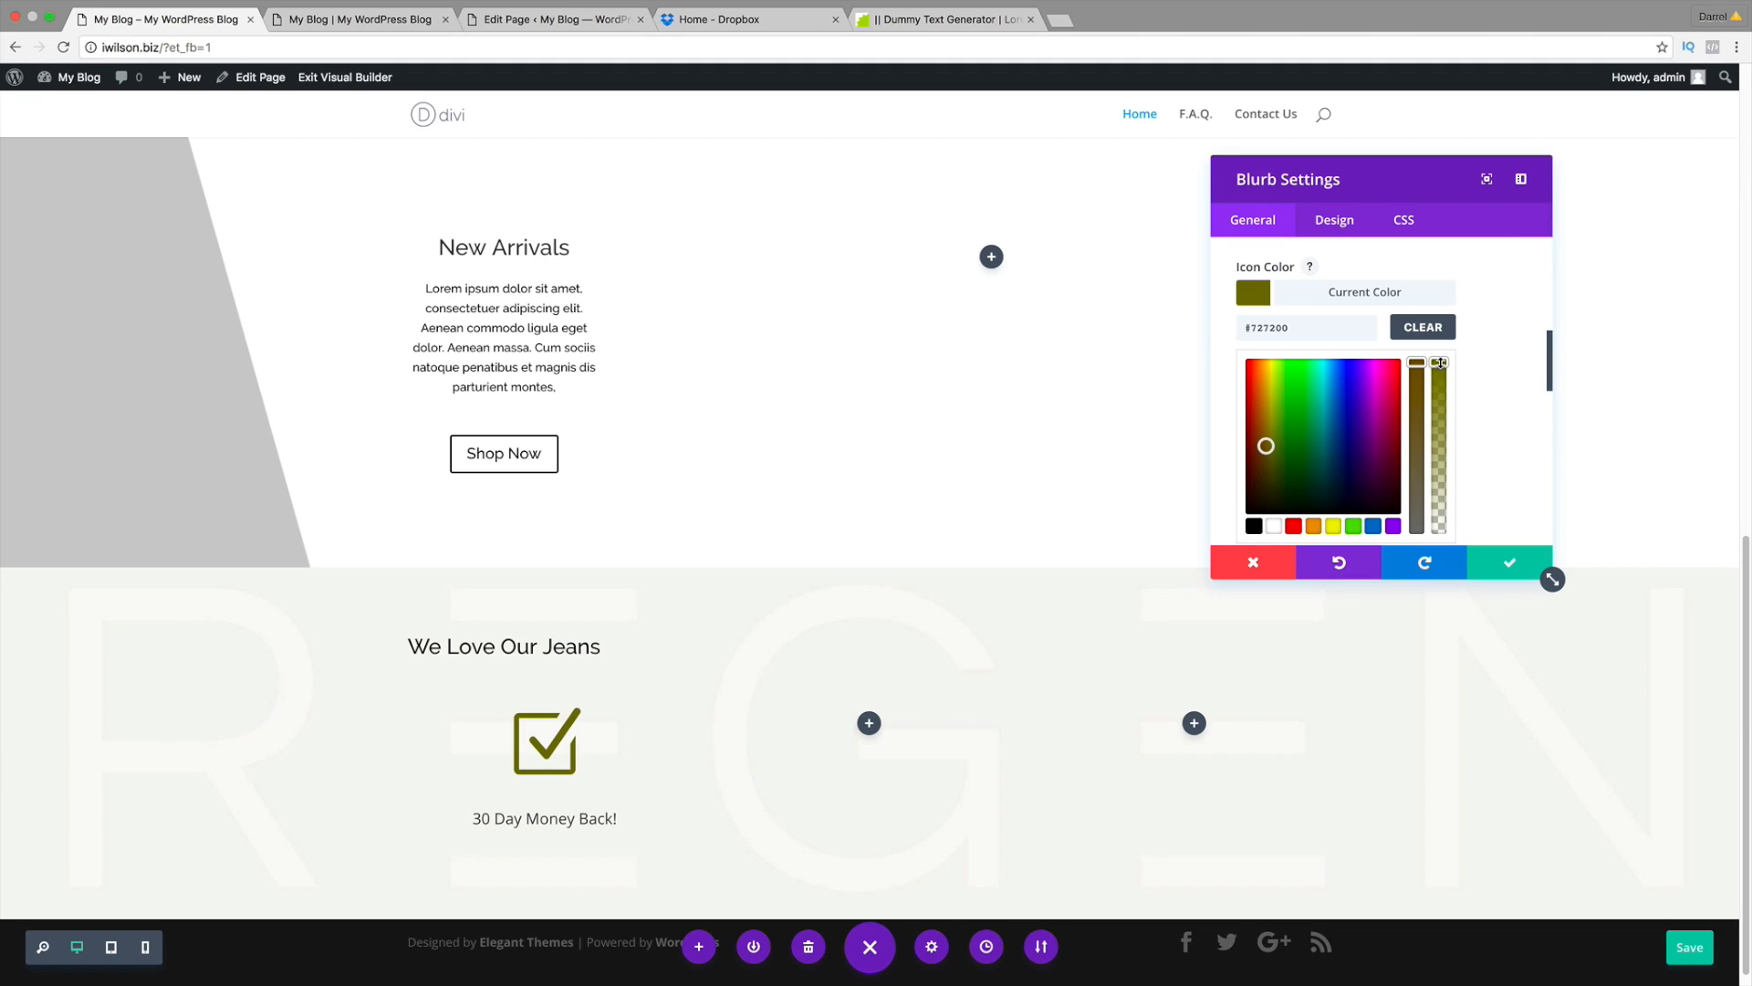
left_click_drag(1441, 362, 1440, 534)
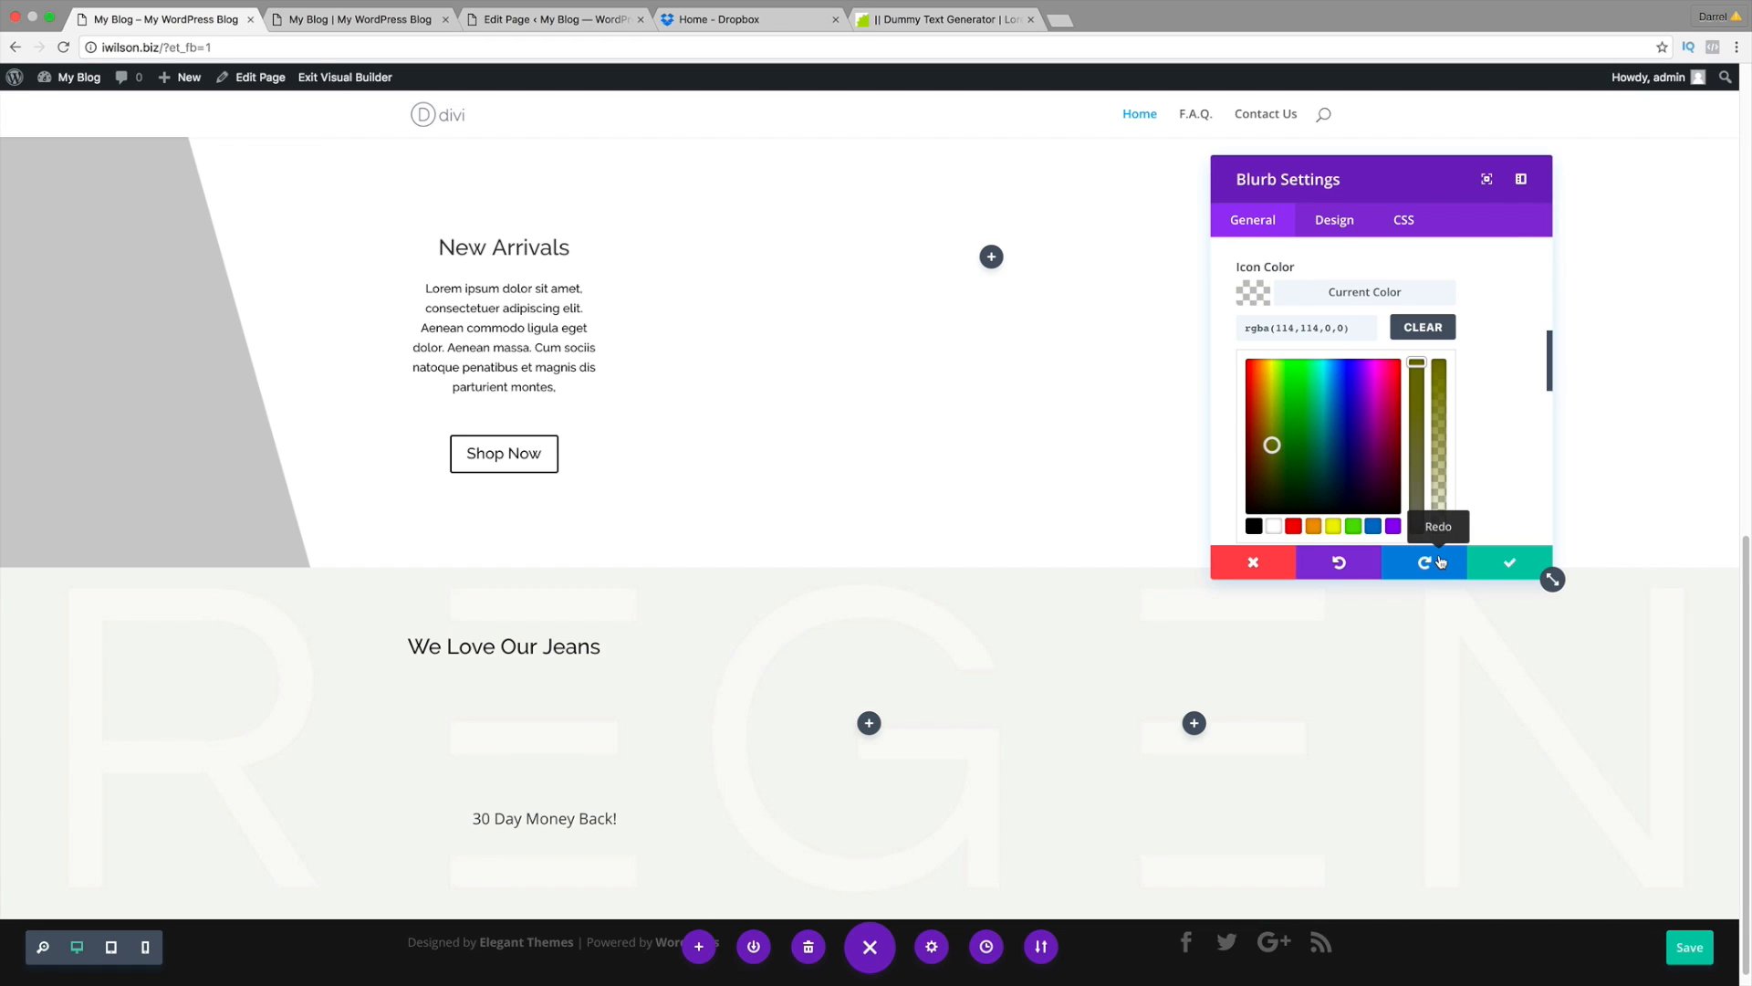
left_click(1439, 557)
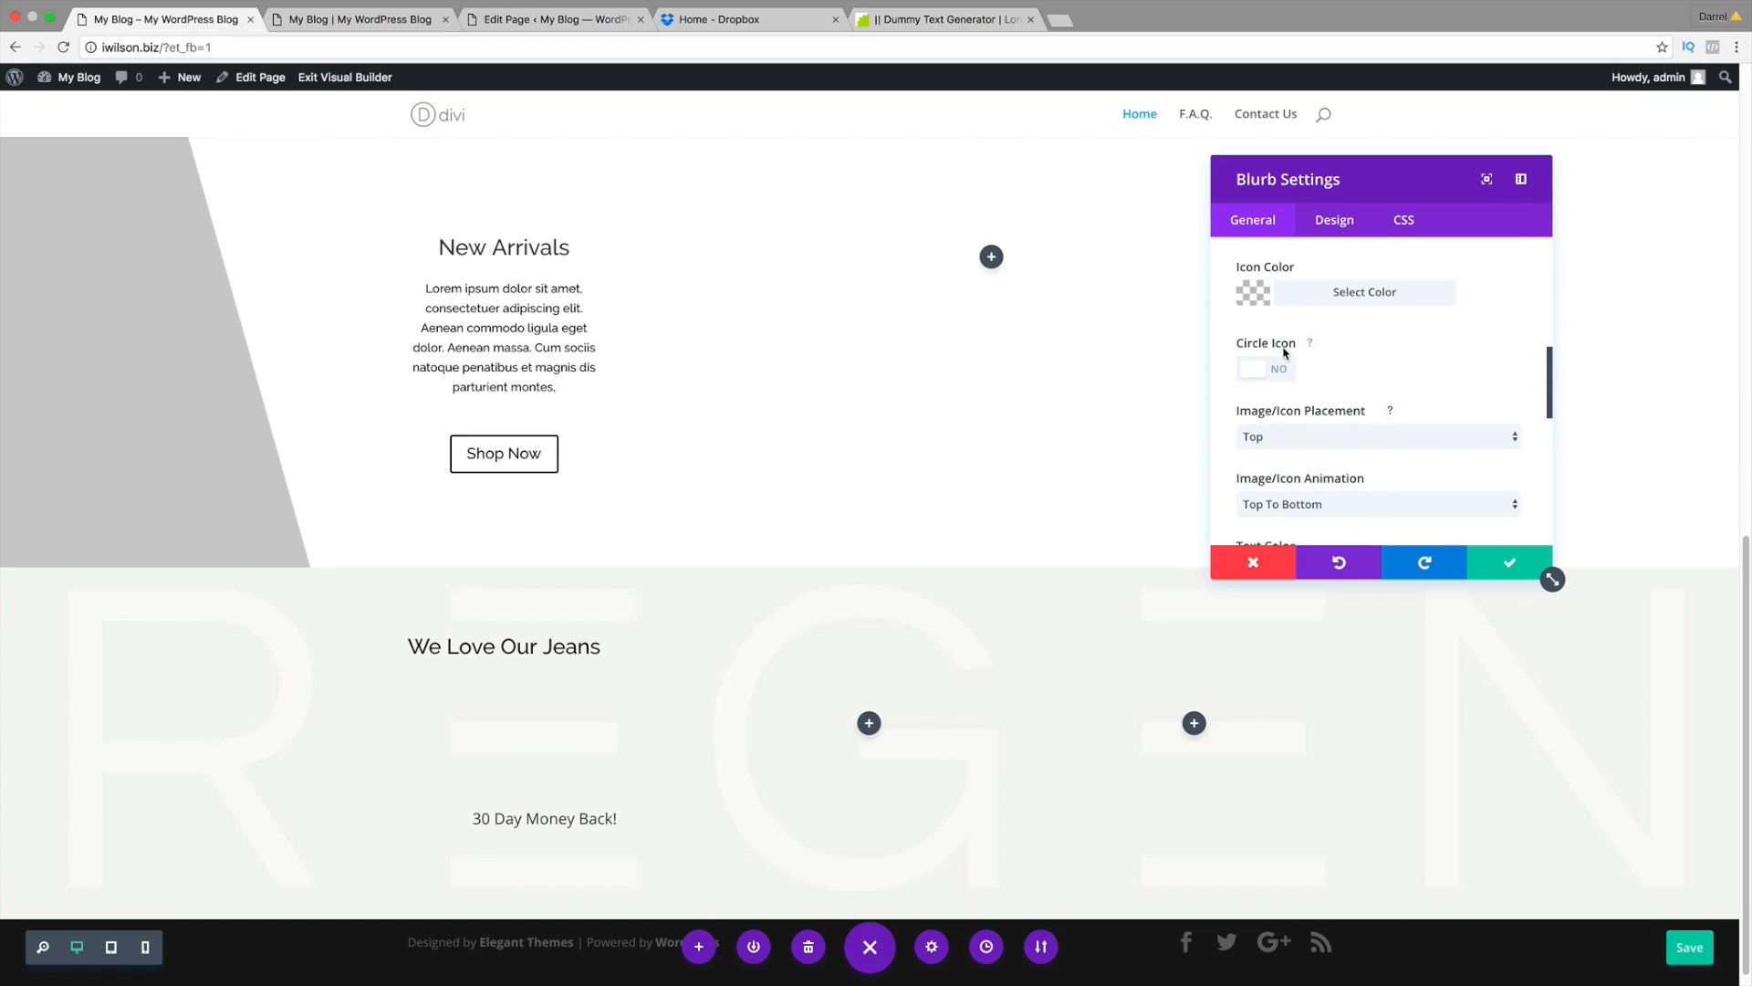
scroll(1288, 361, "up", 2)
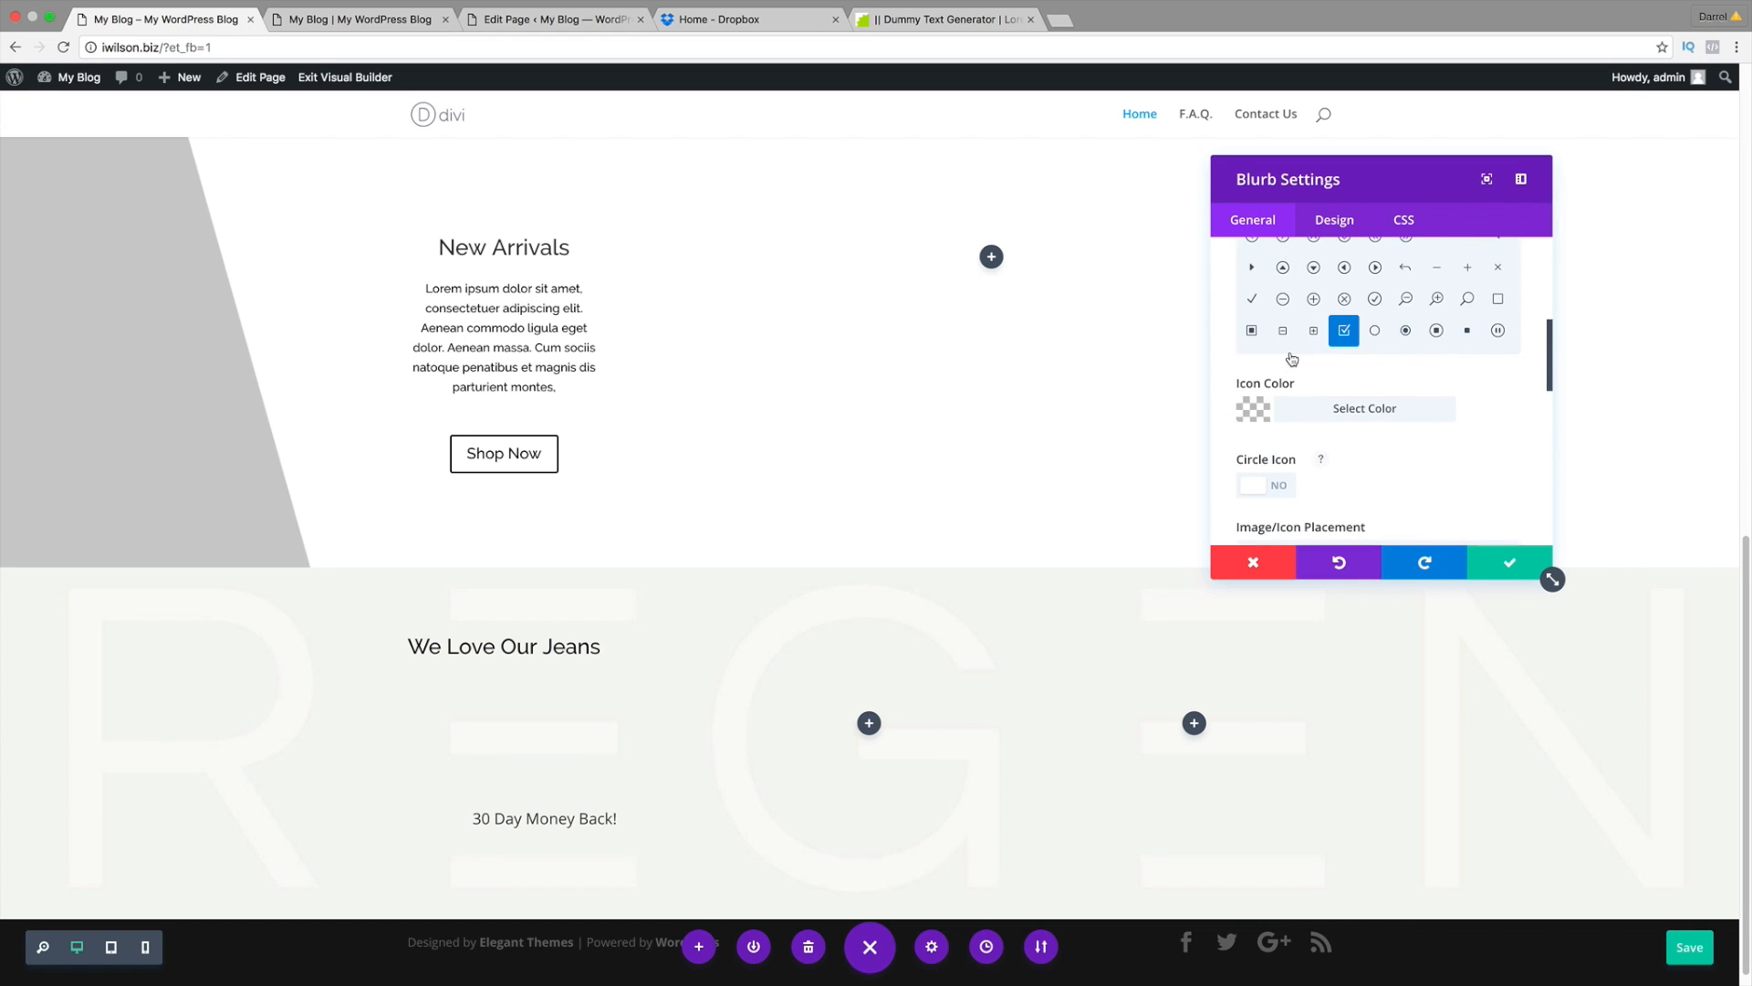
left_click(1272, 408)
scroll(1291, 408, "down", 2)
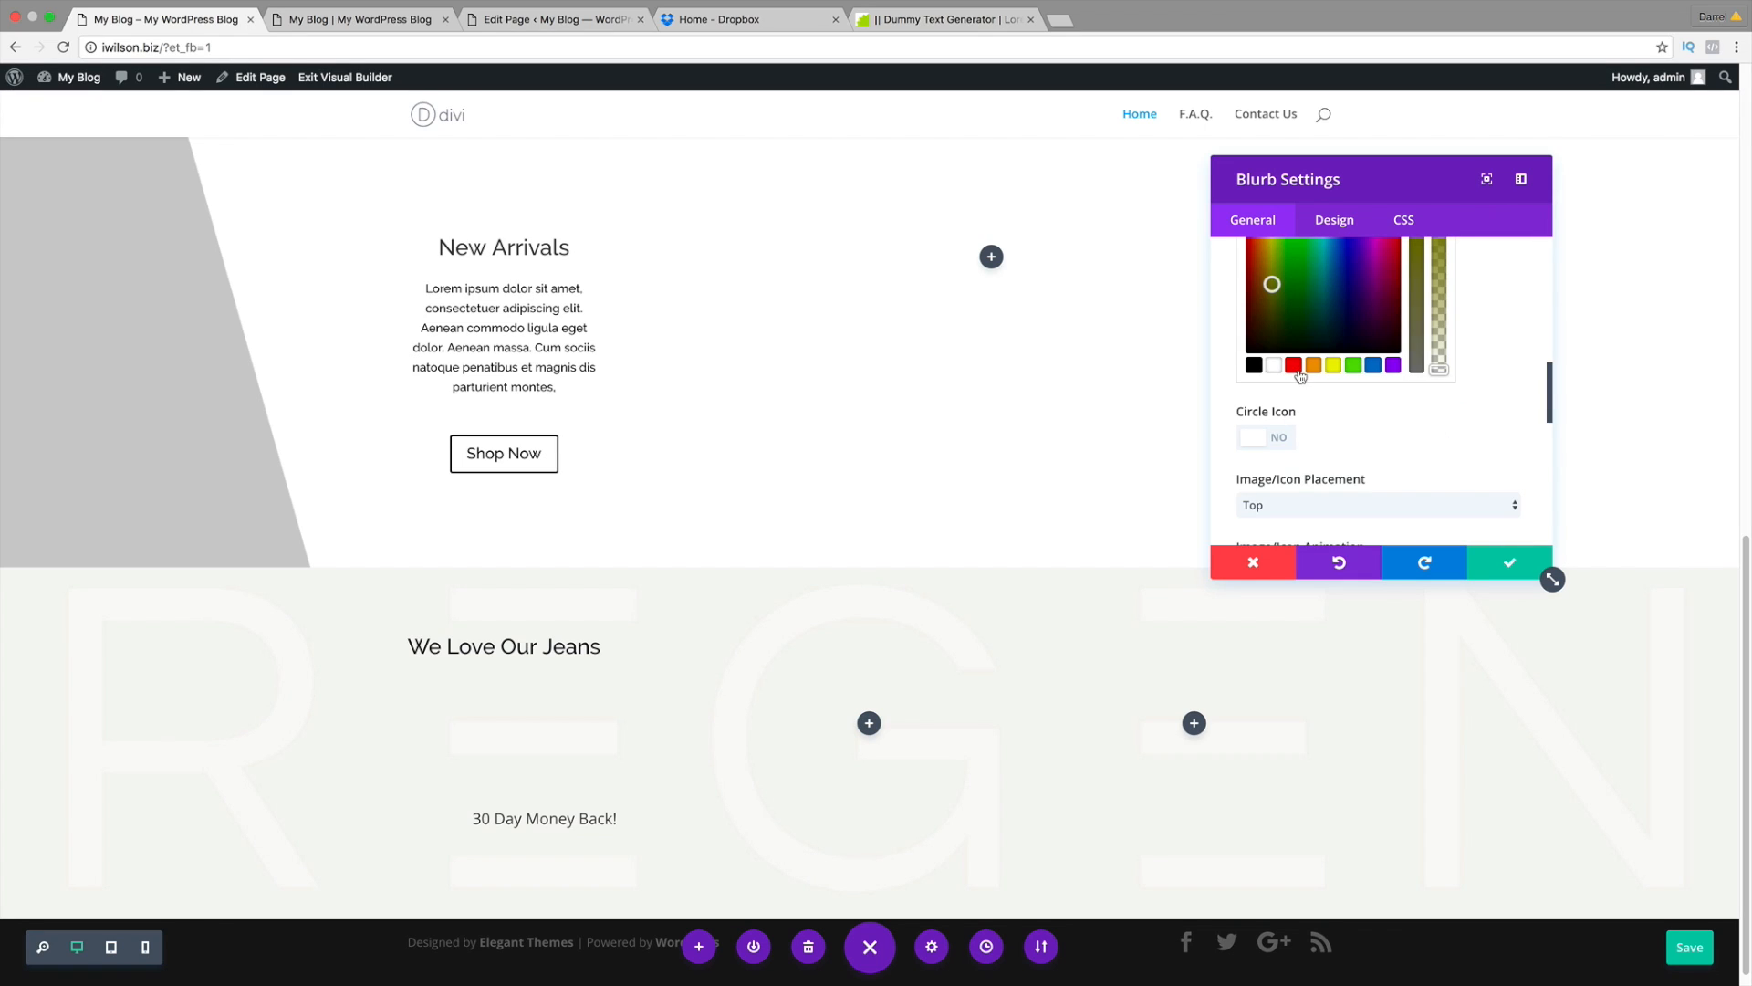
left_click(1294, 367)
scroll(1482, 422, "up", 2)
left_click_drag(1438, 481, 1415, 316)
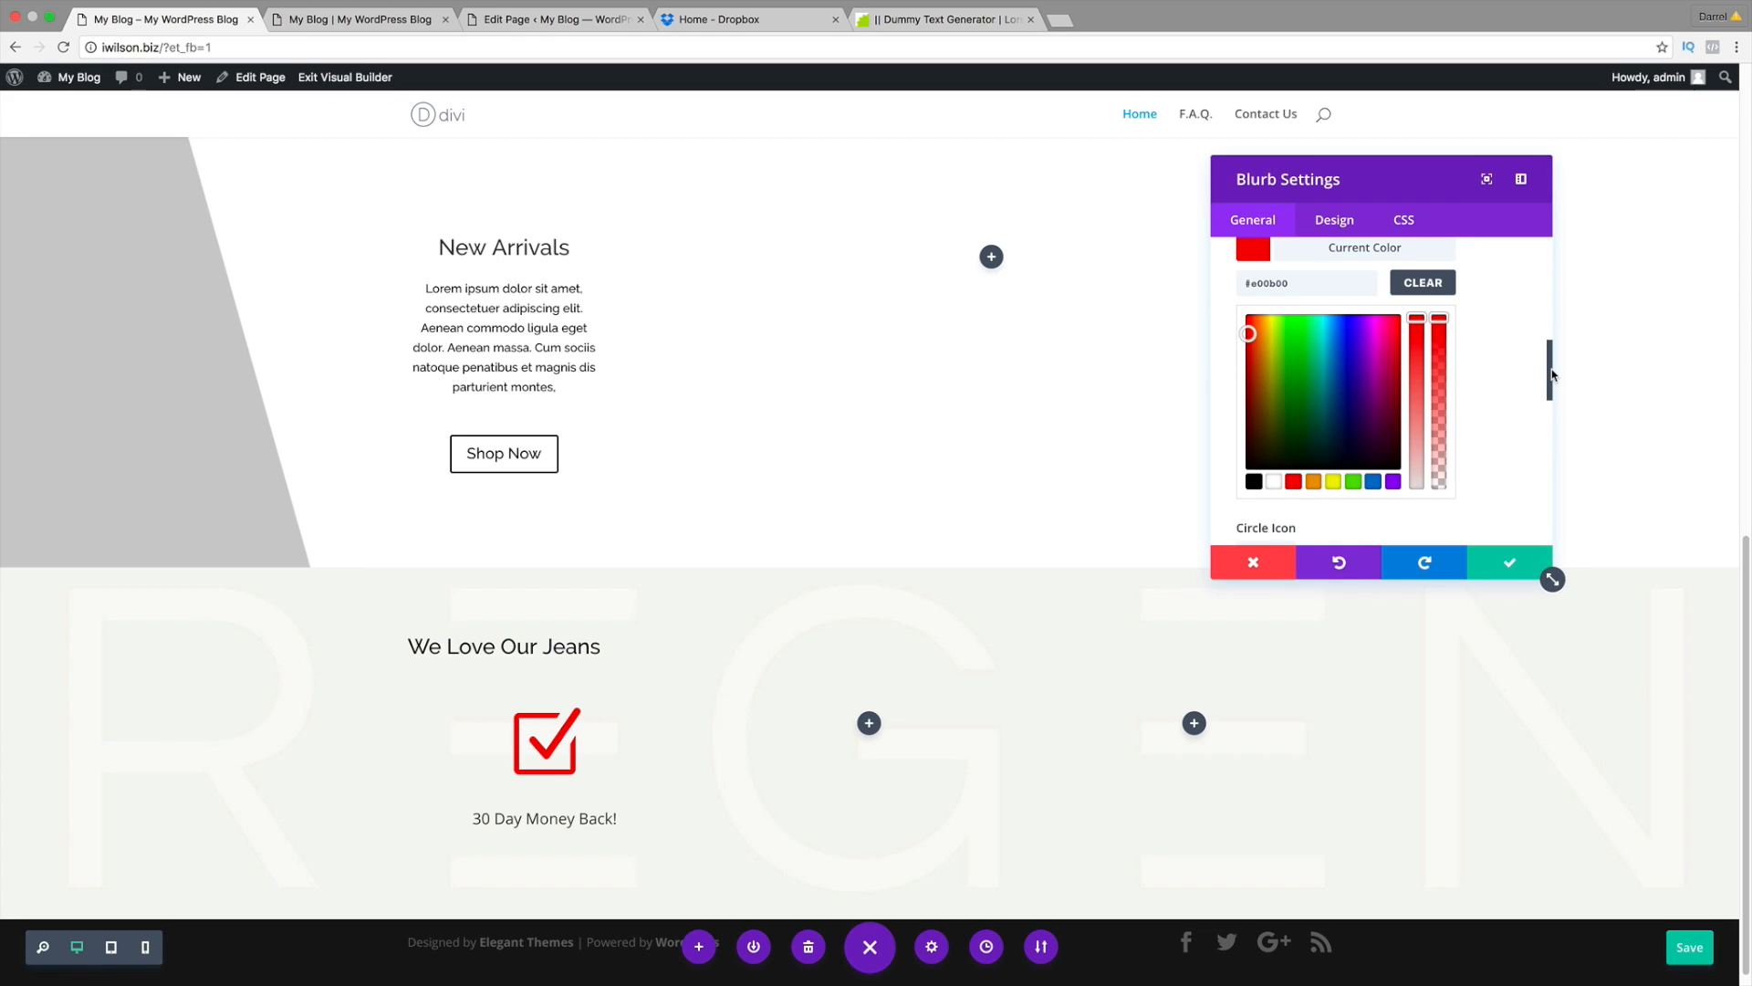
left_click_drag(1550, 374, 1551, 402)
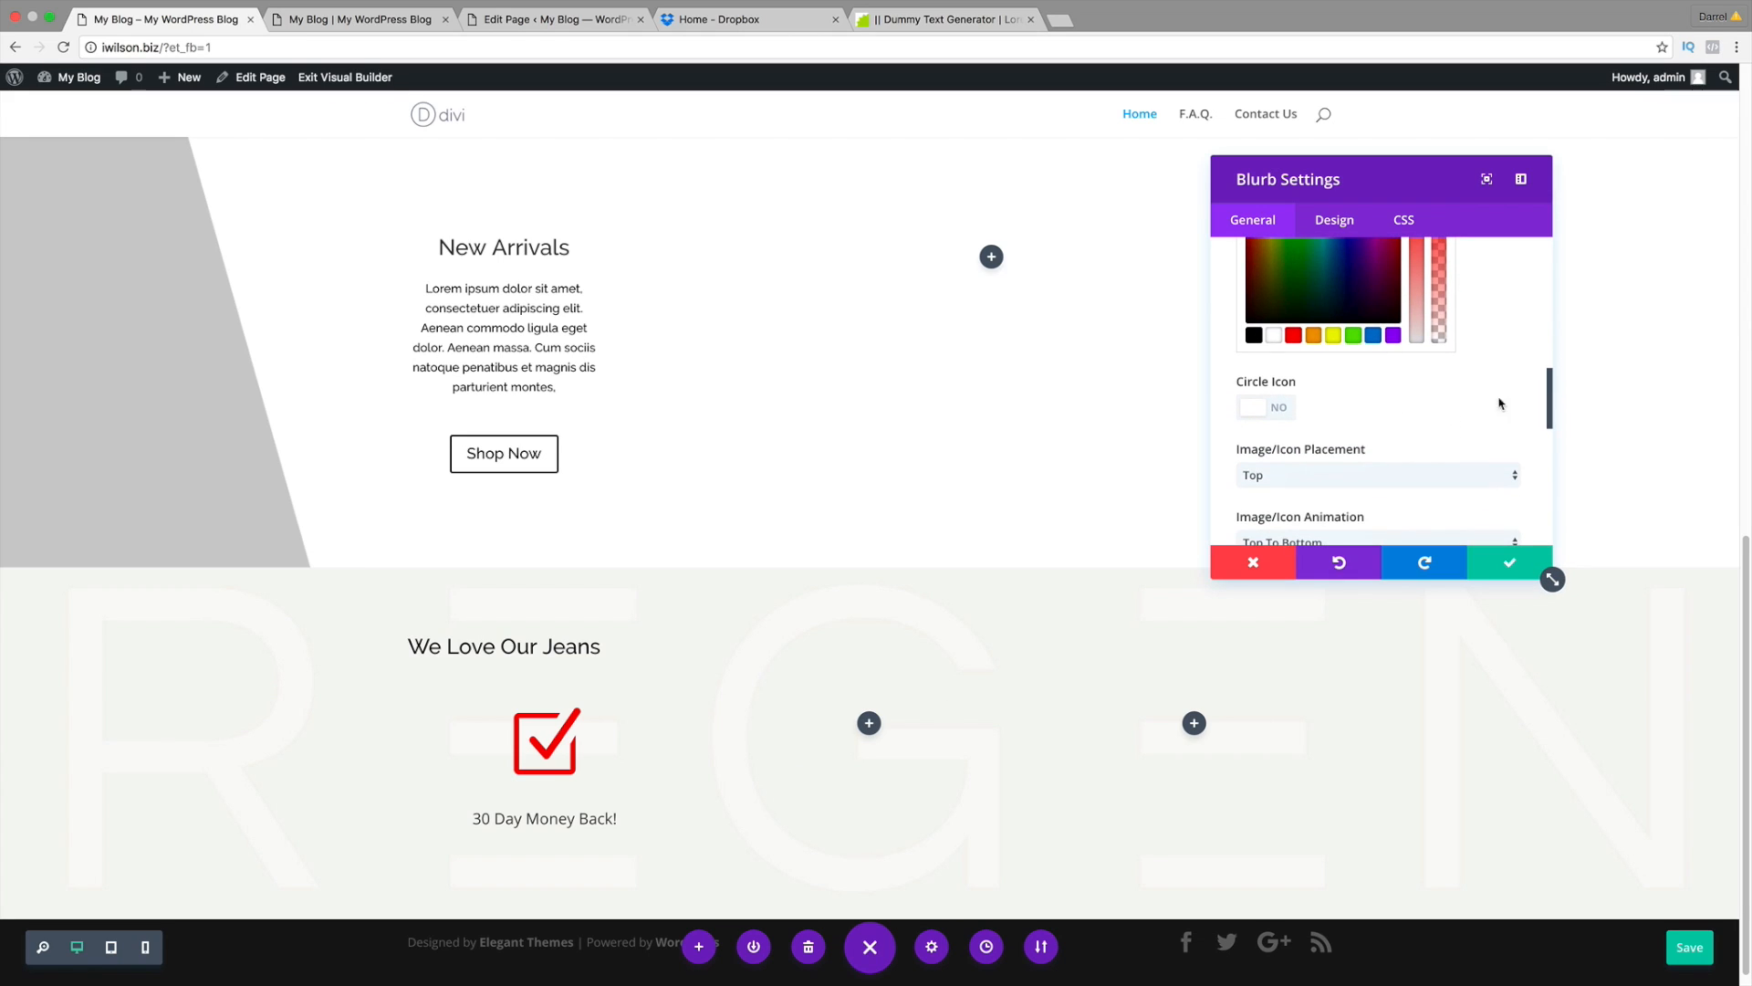
Step: Enable Circle Icon and make the circle colour black (#000000)
left_click(1251, 407)
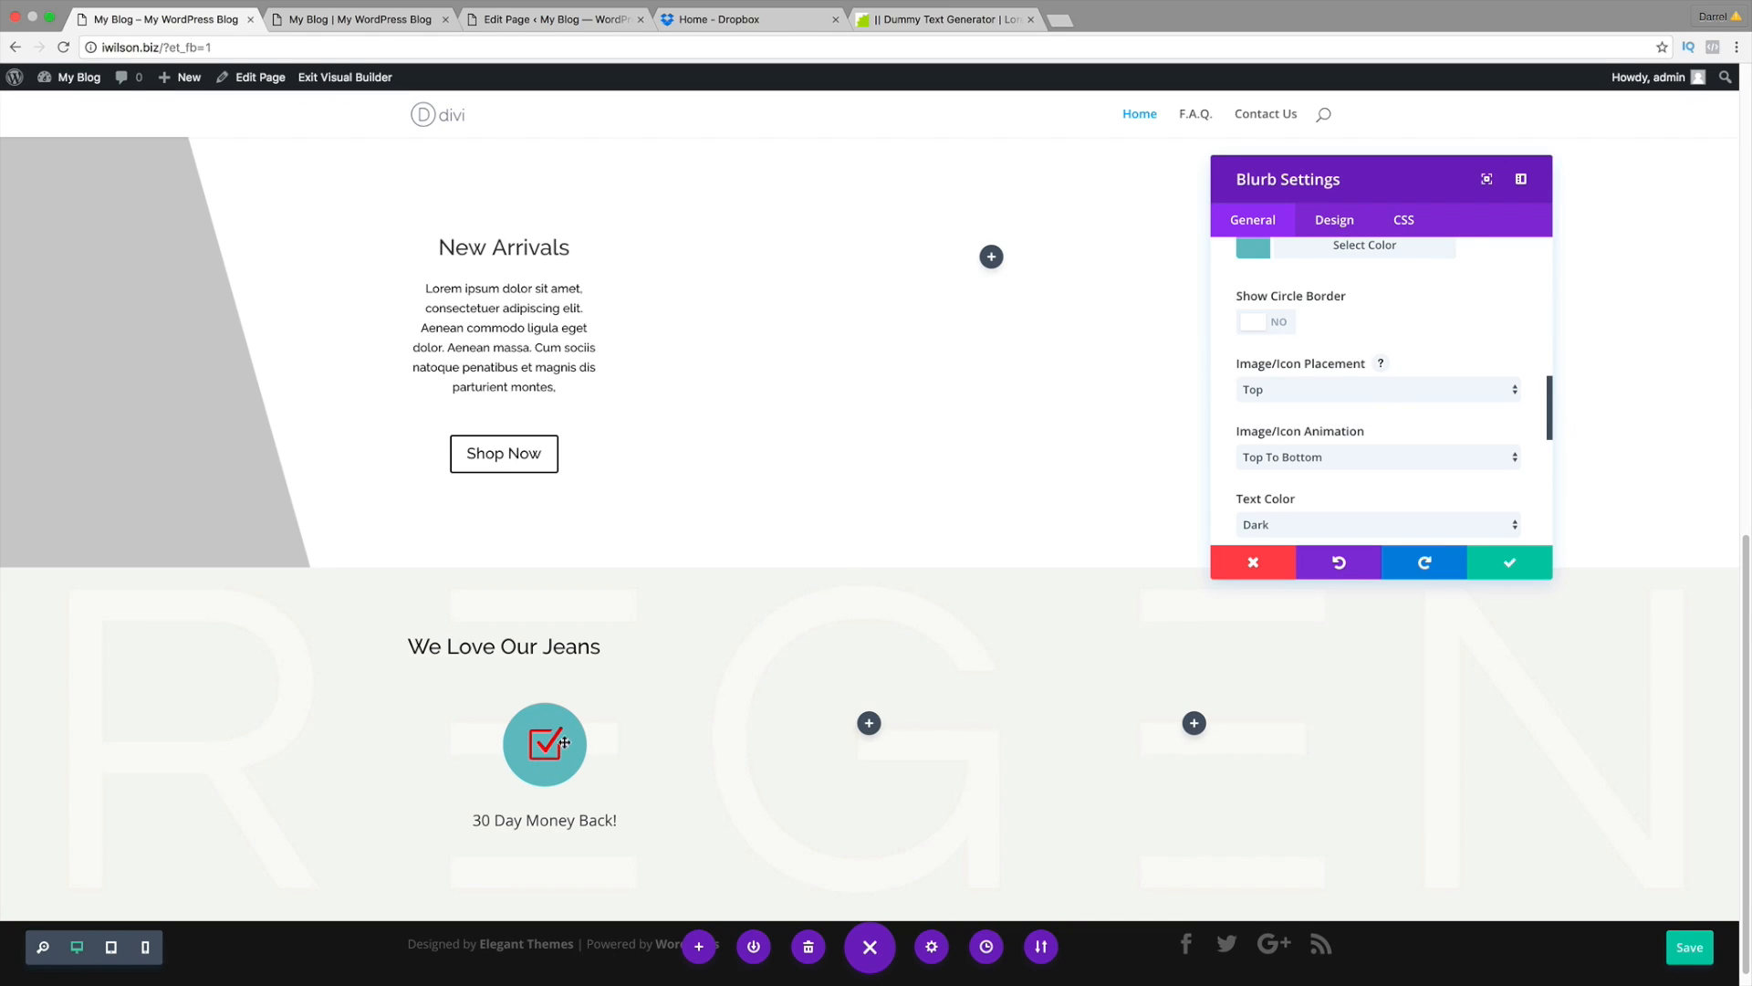
scroll(1505, 292, "up", 4)
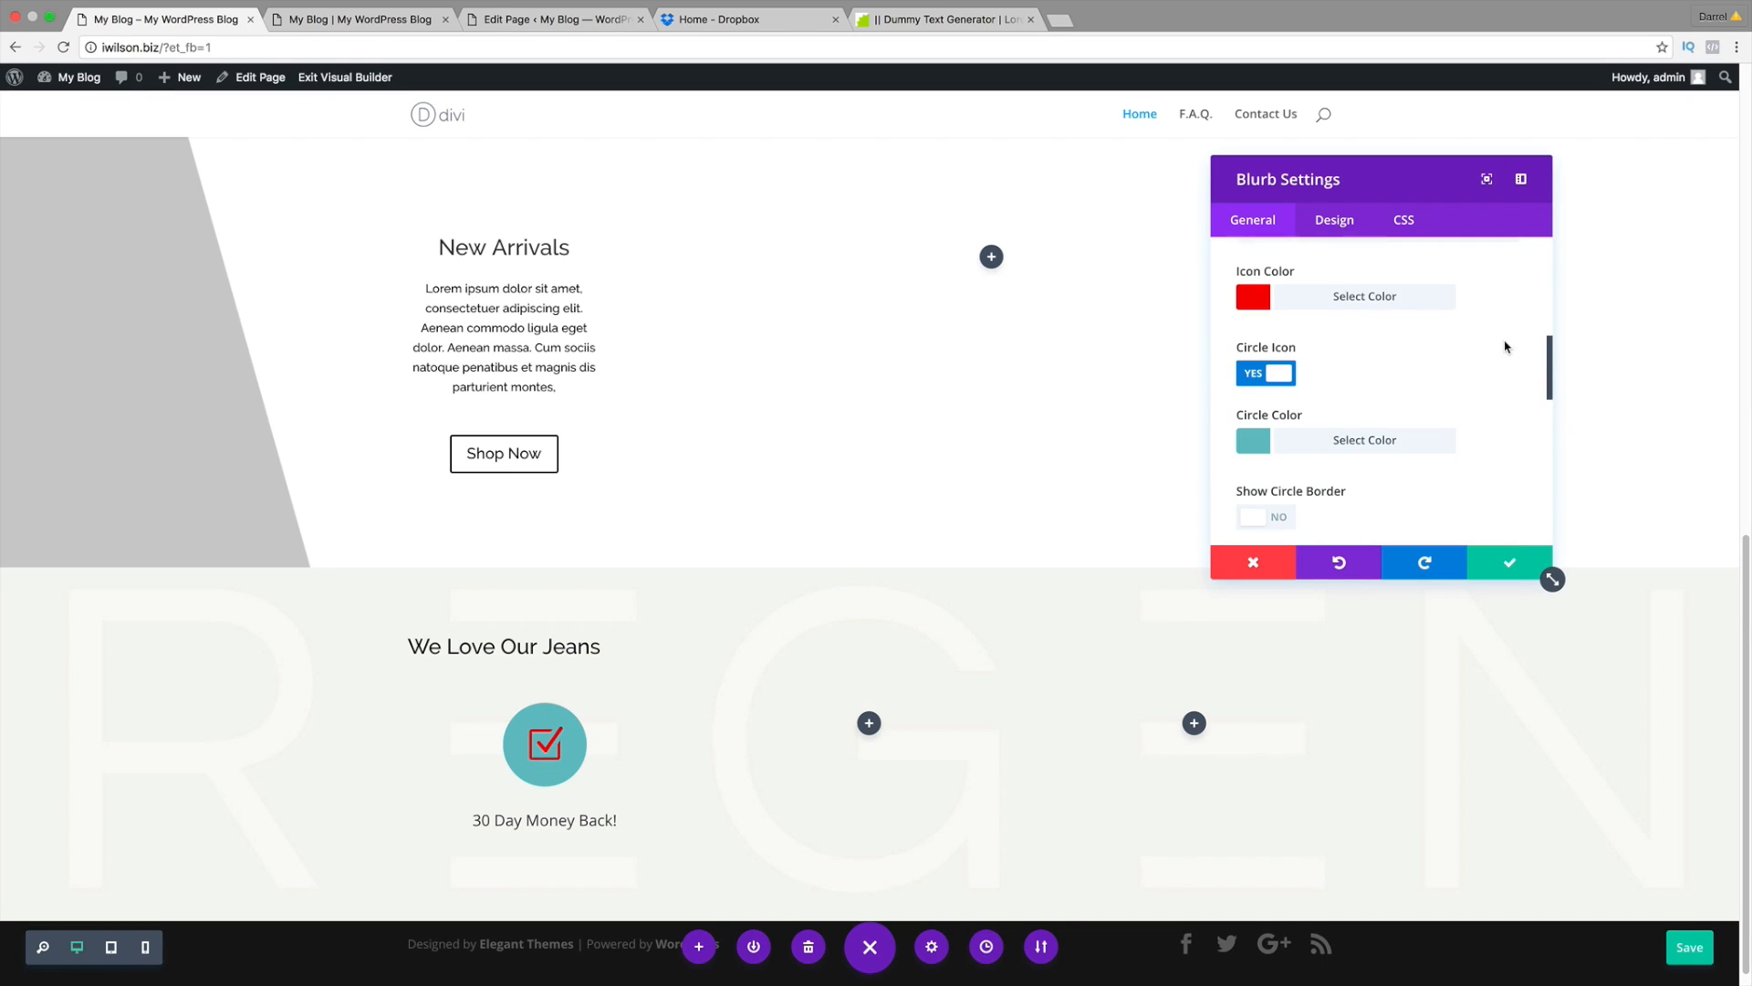
left_click(1346, 445)
scroll(1289, 469, "down", 1)
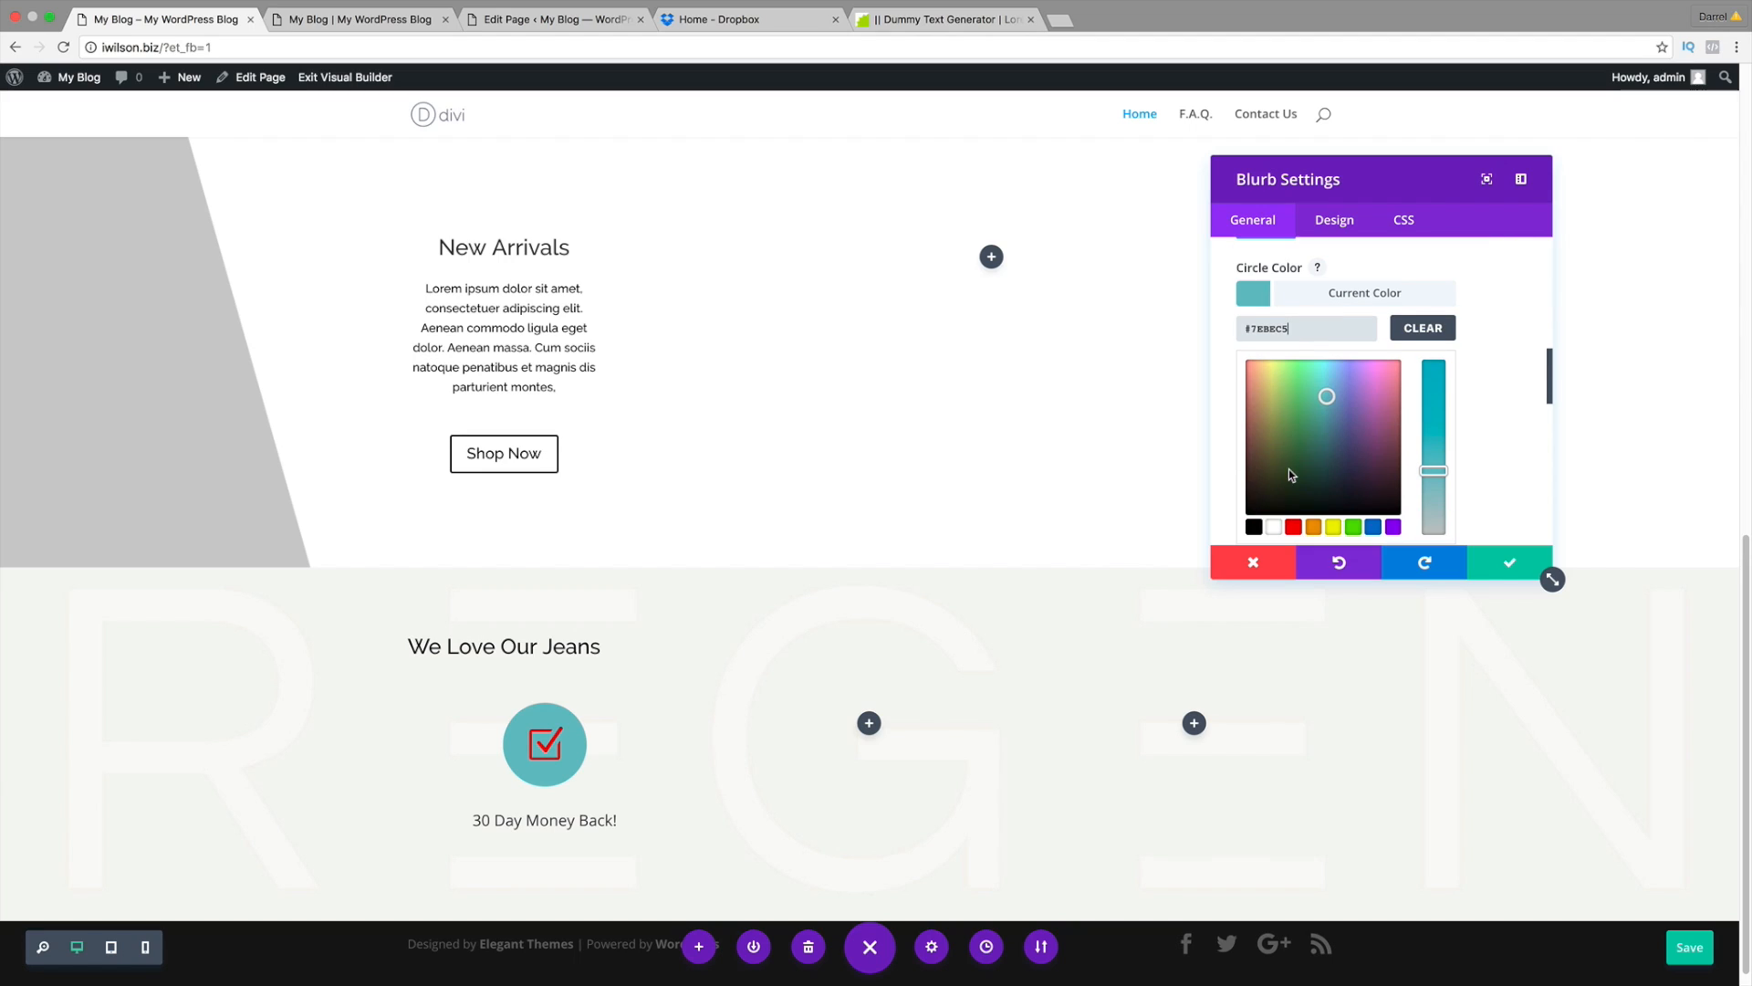
left_click(1253, 527)
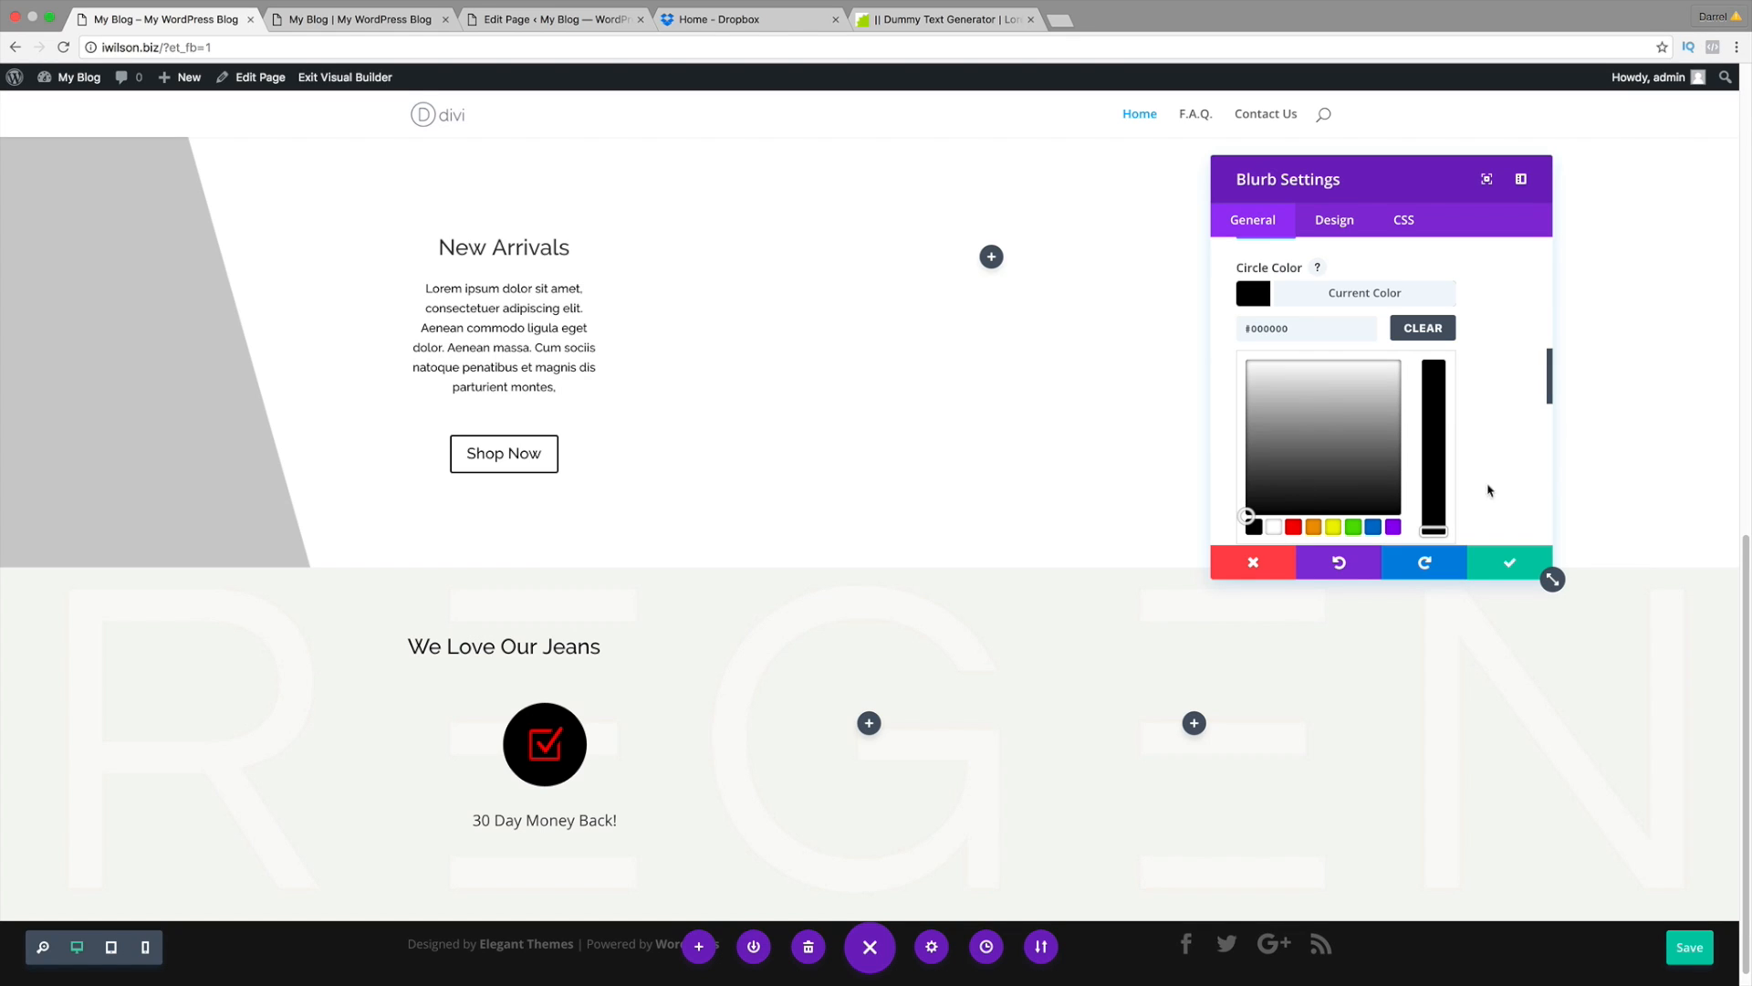
left_click_drag(1552, 376, 1550, 407)
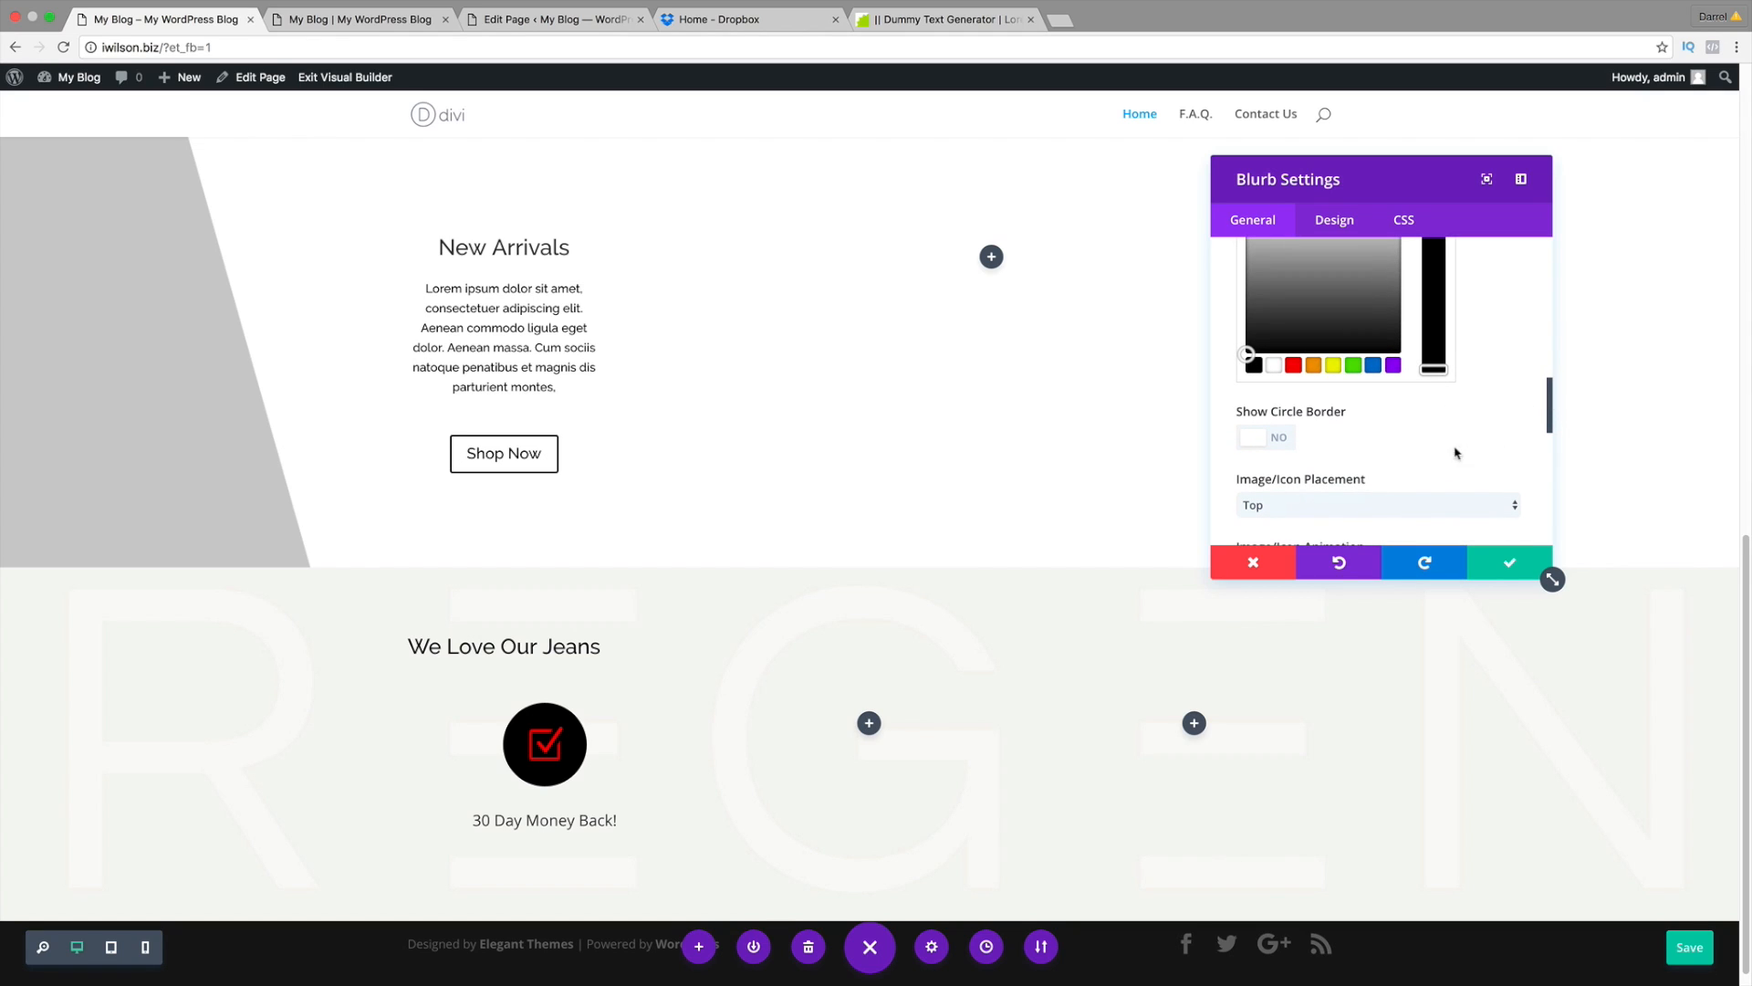
scroll(1451, 436, "down", 2)
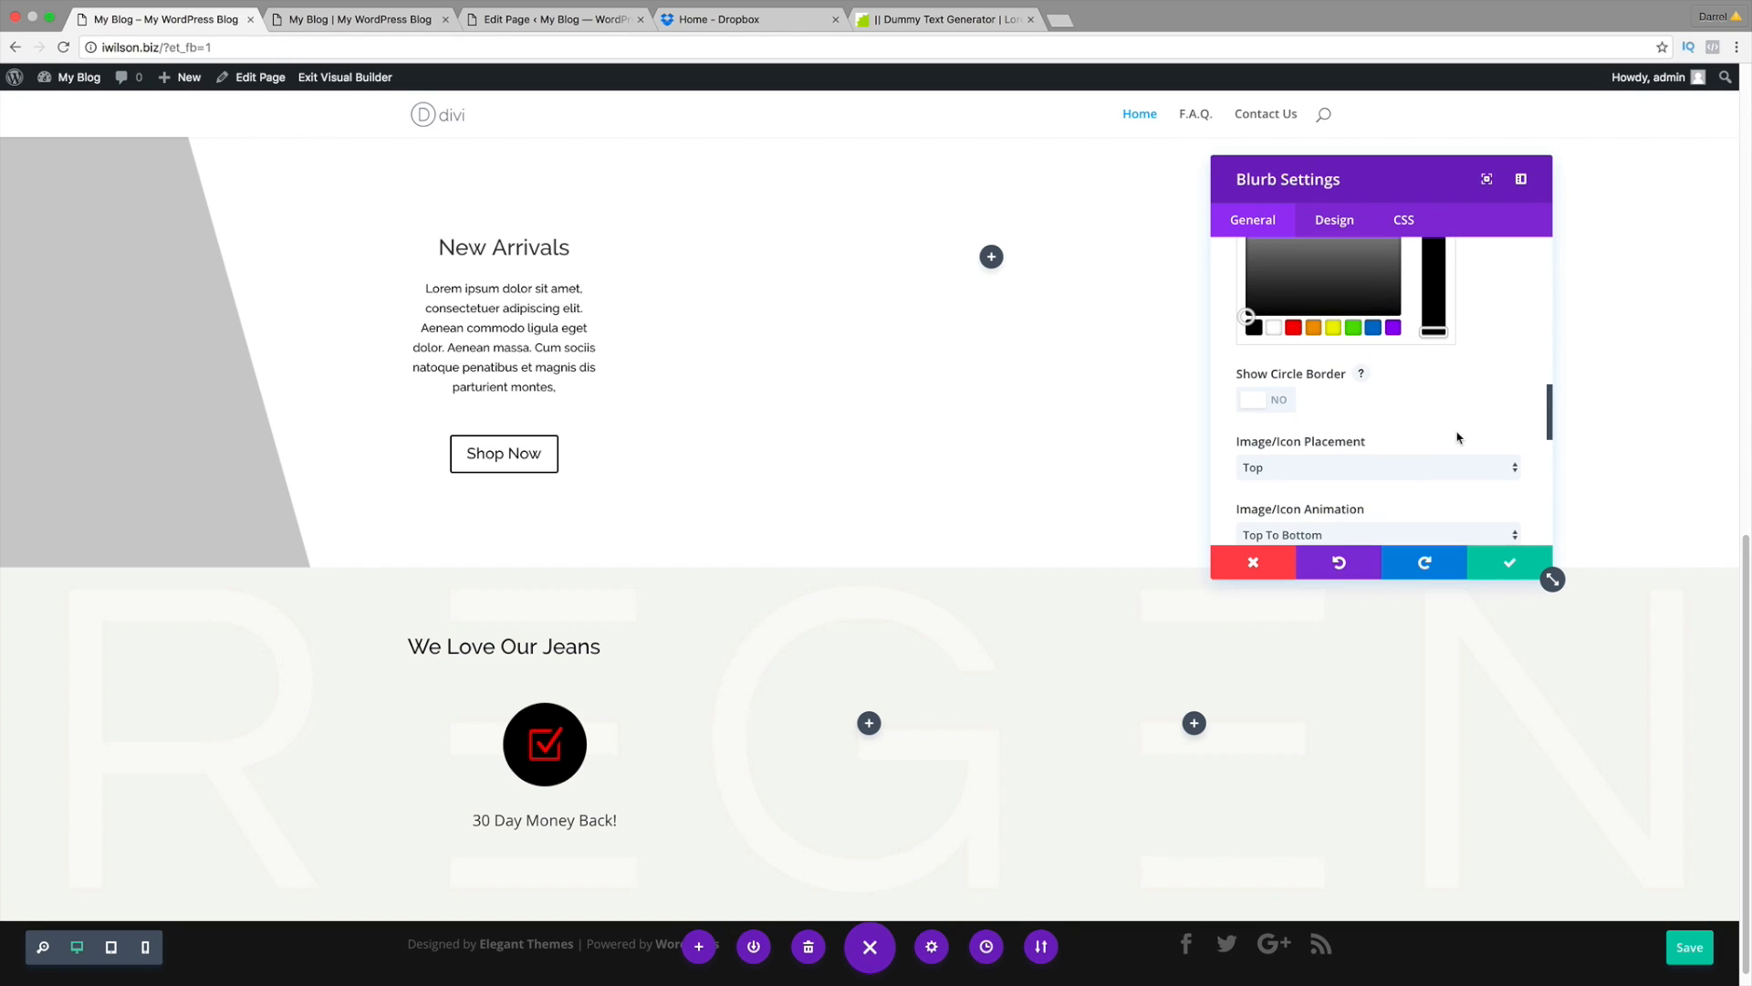
Step: Place the blurb icon to the left of the text, then view the page in the back-end editor
left_click(1287, 468)
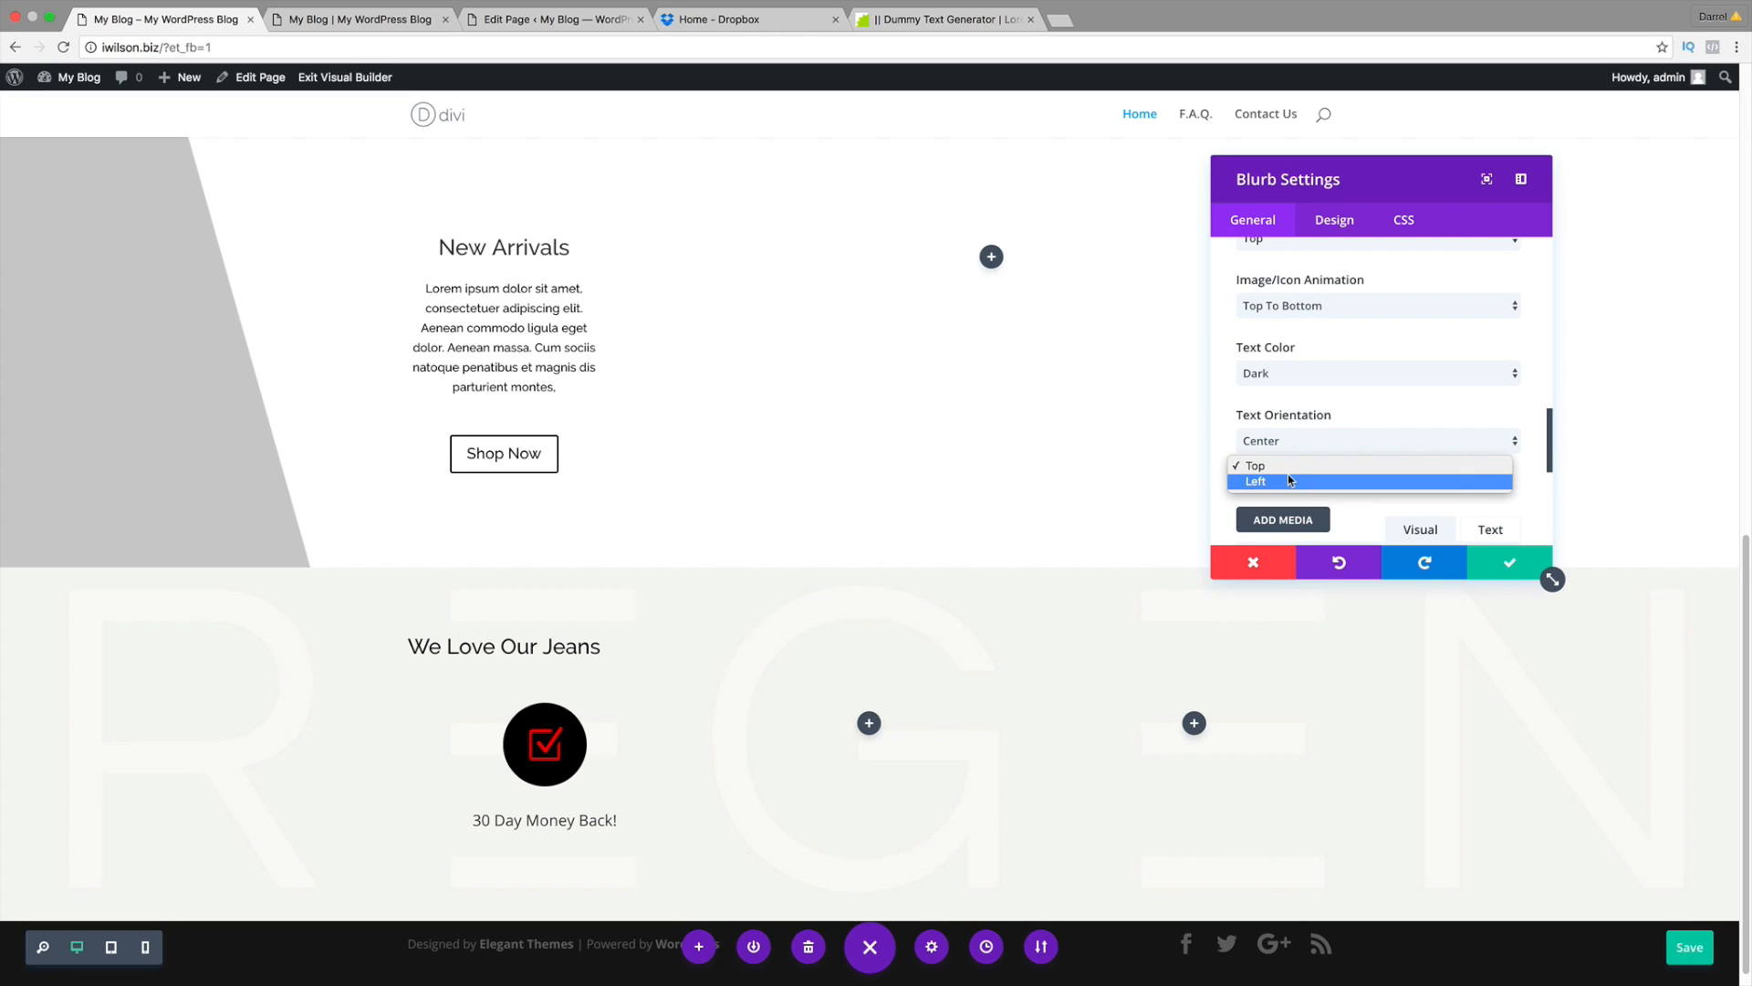
left_click(1289, 478)
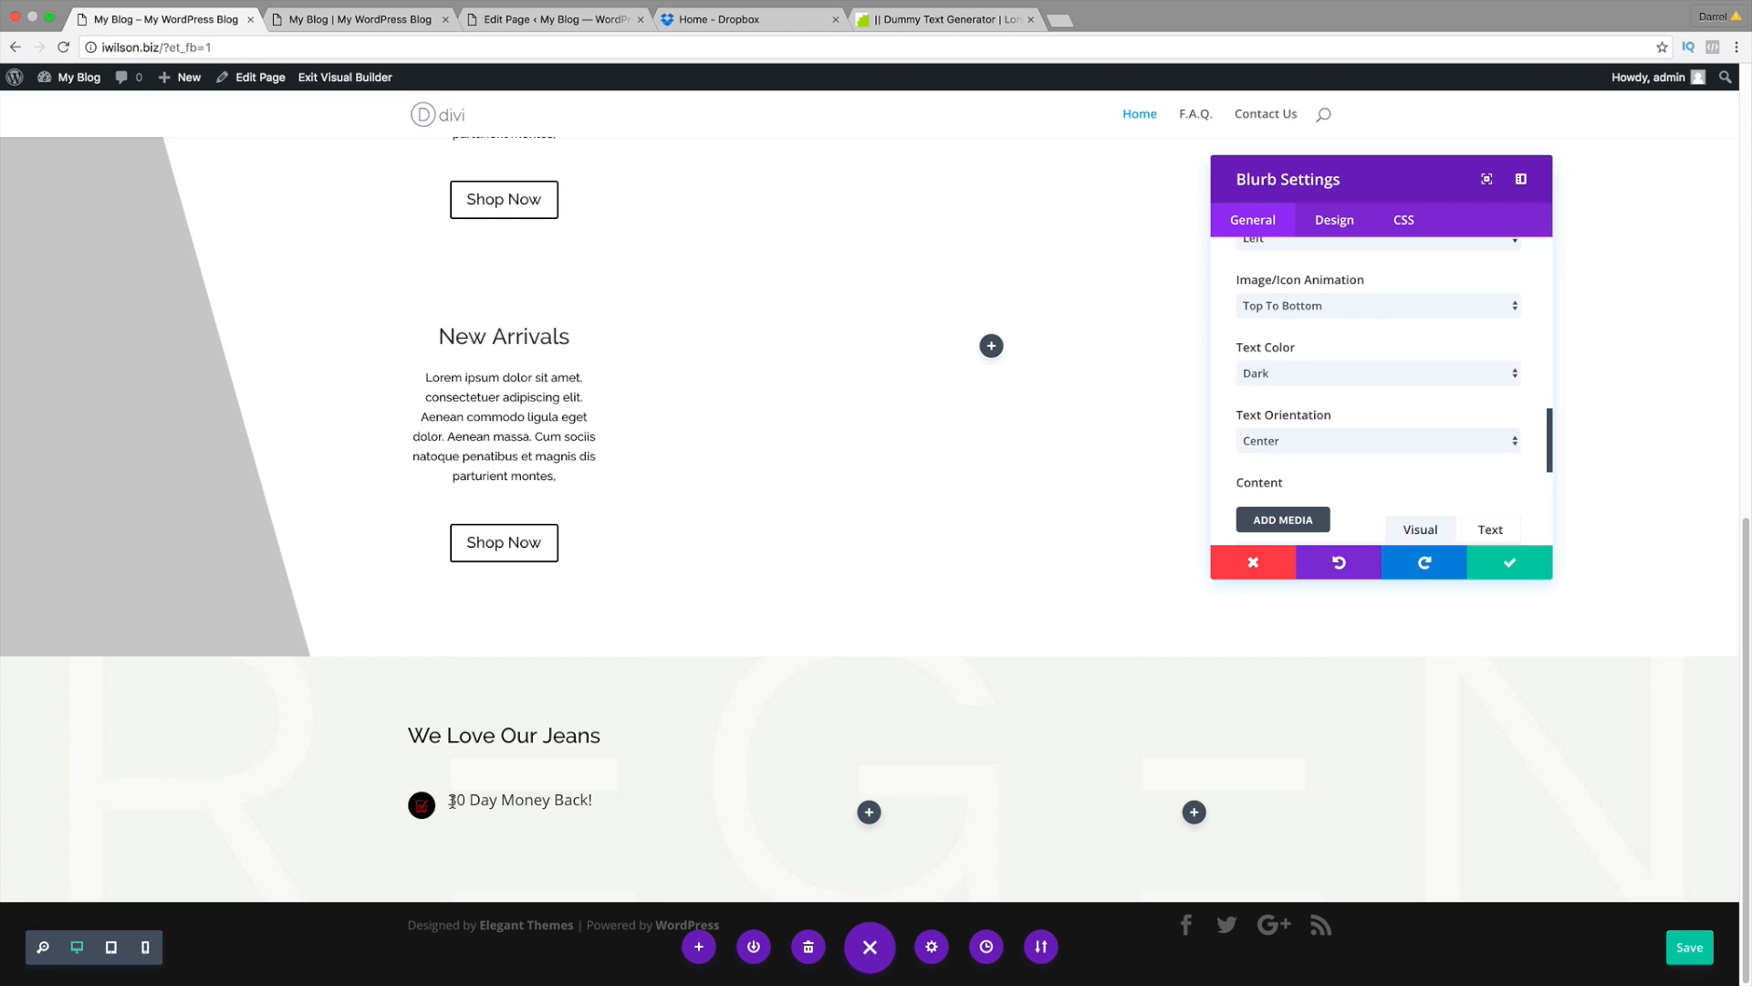
key("ctrl+Tab")
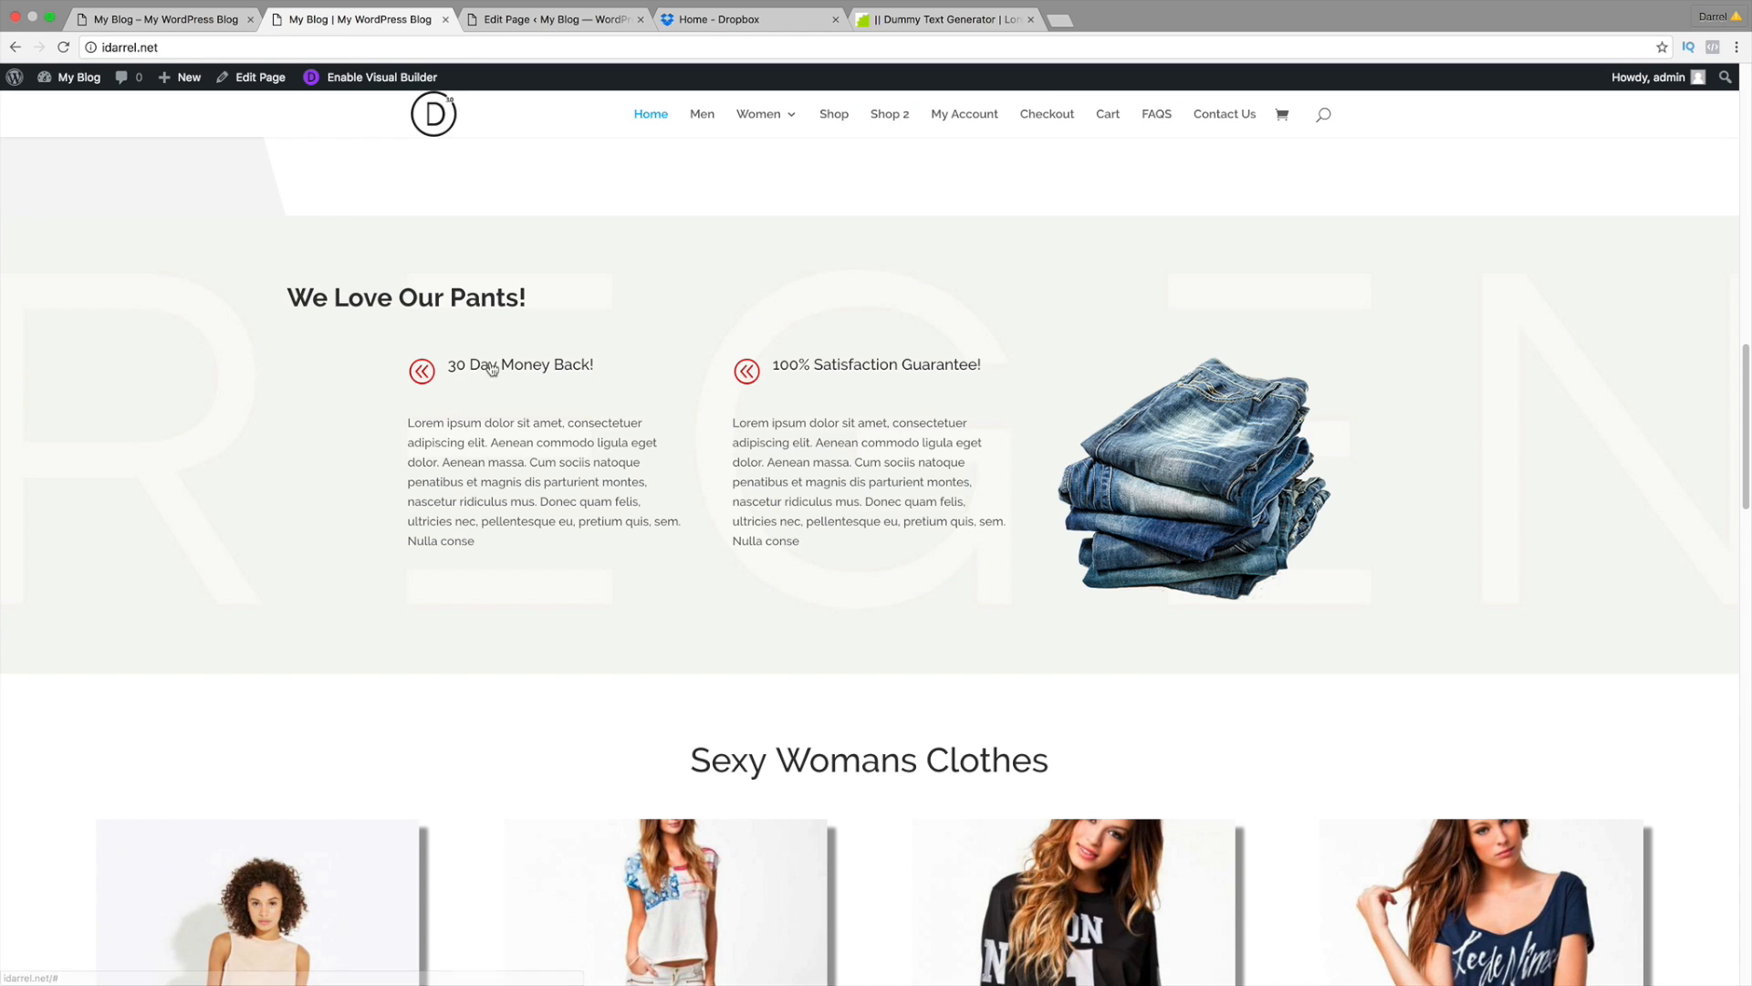
left_click(192, 20)
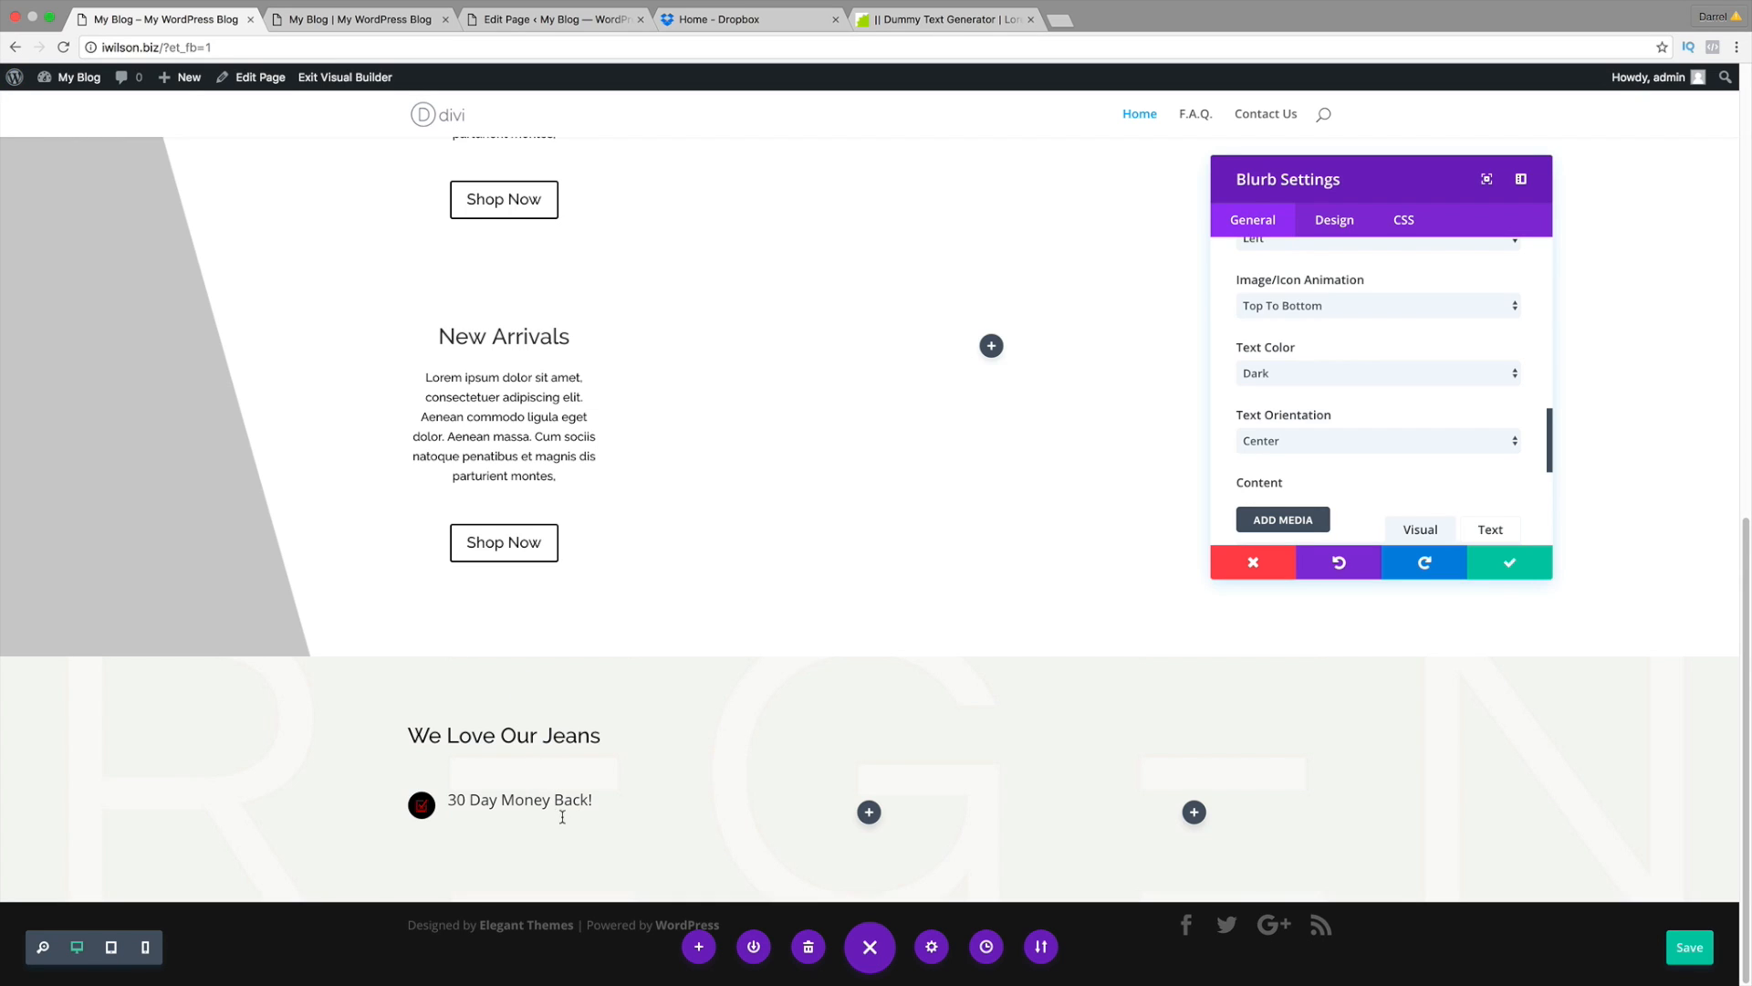
scroll(1337, 423, "down", 5)
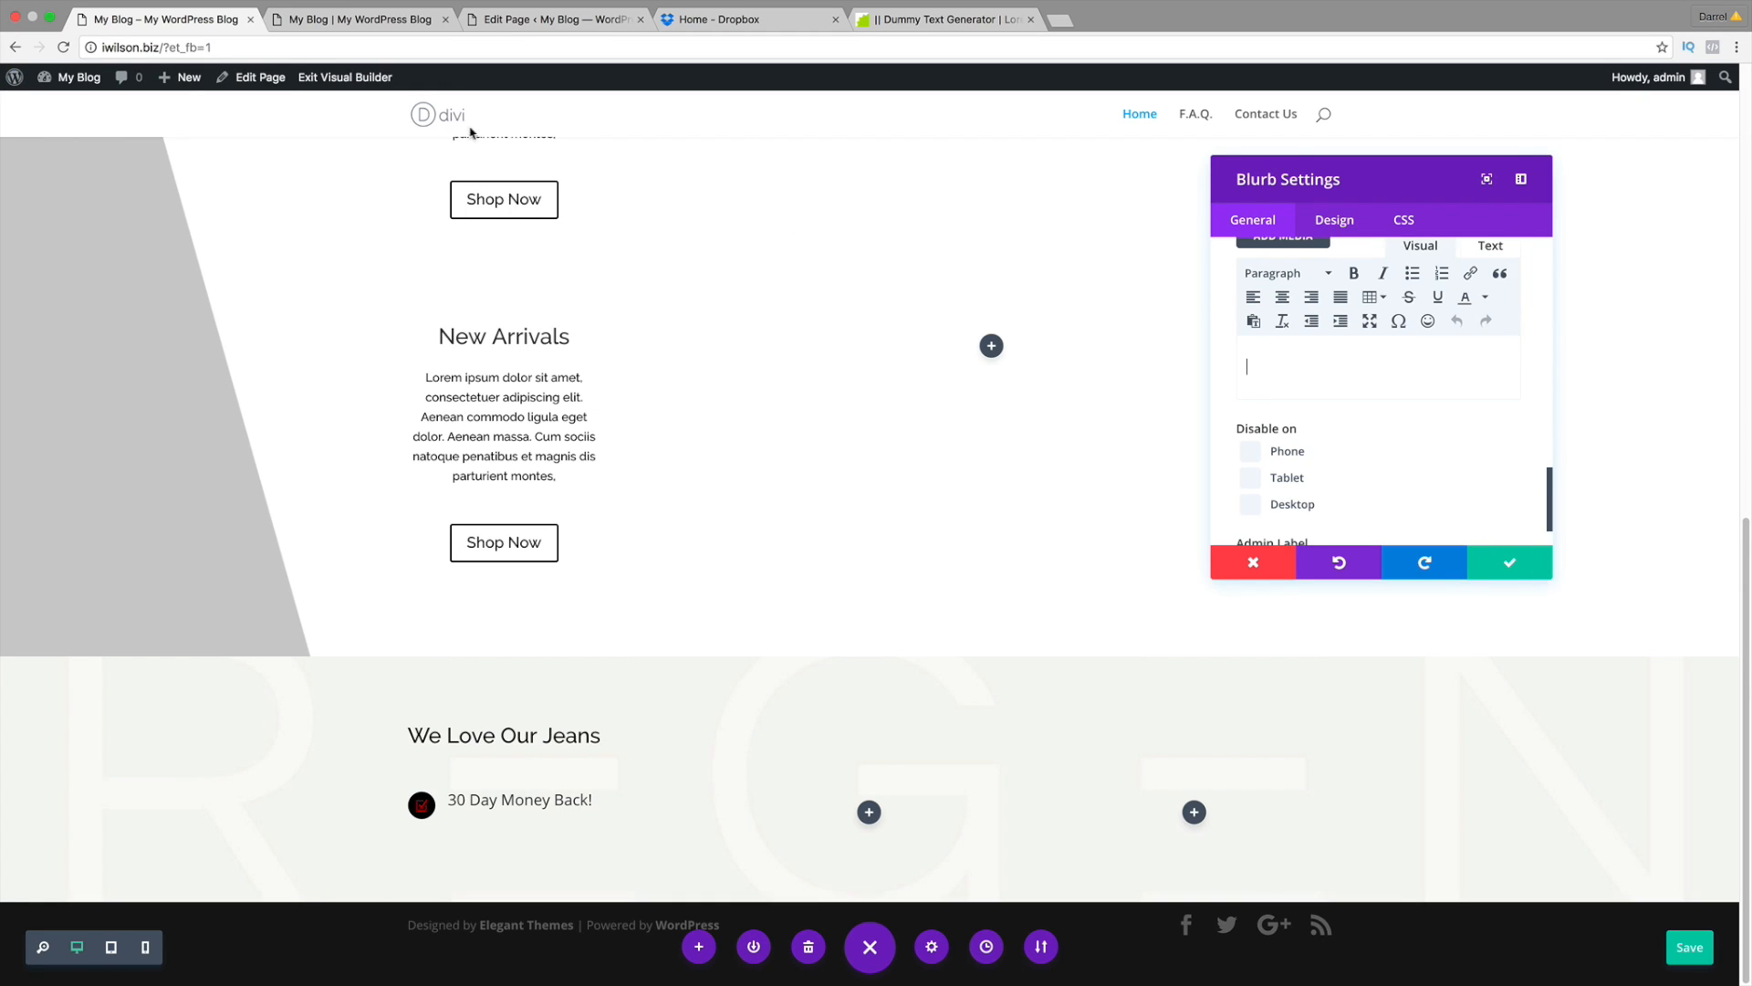
left_click(515, 19)
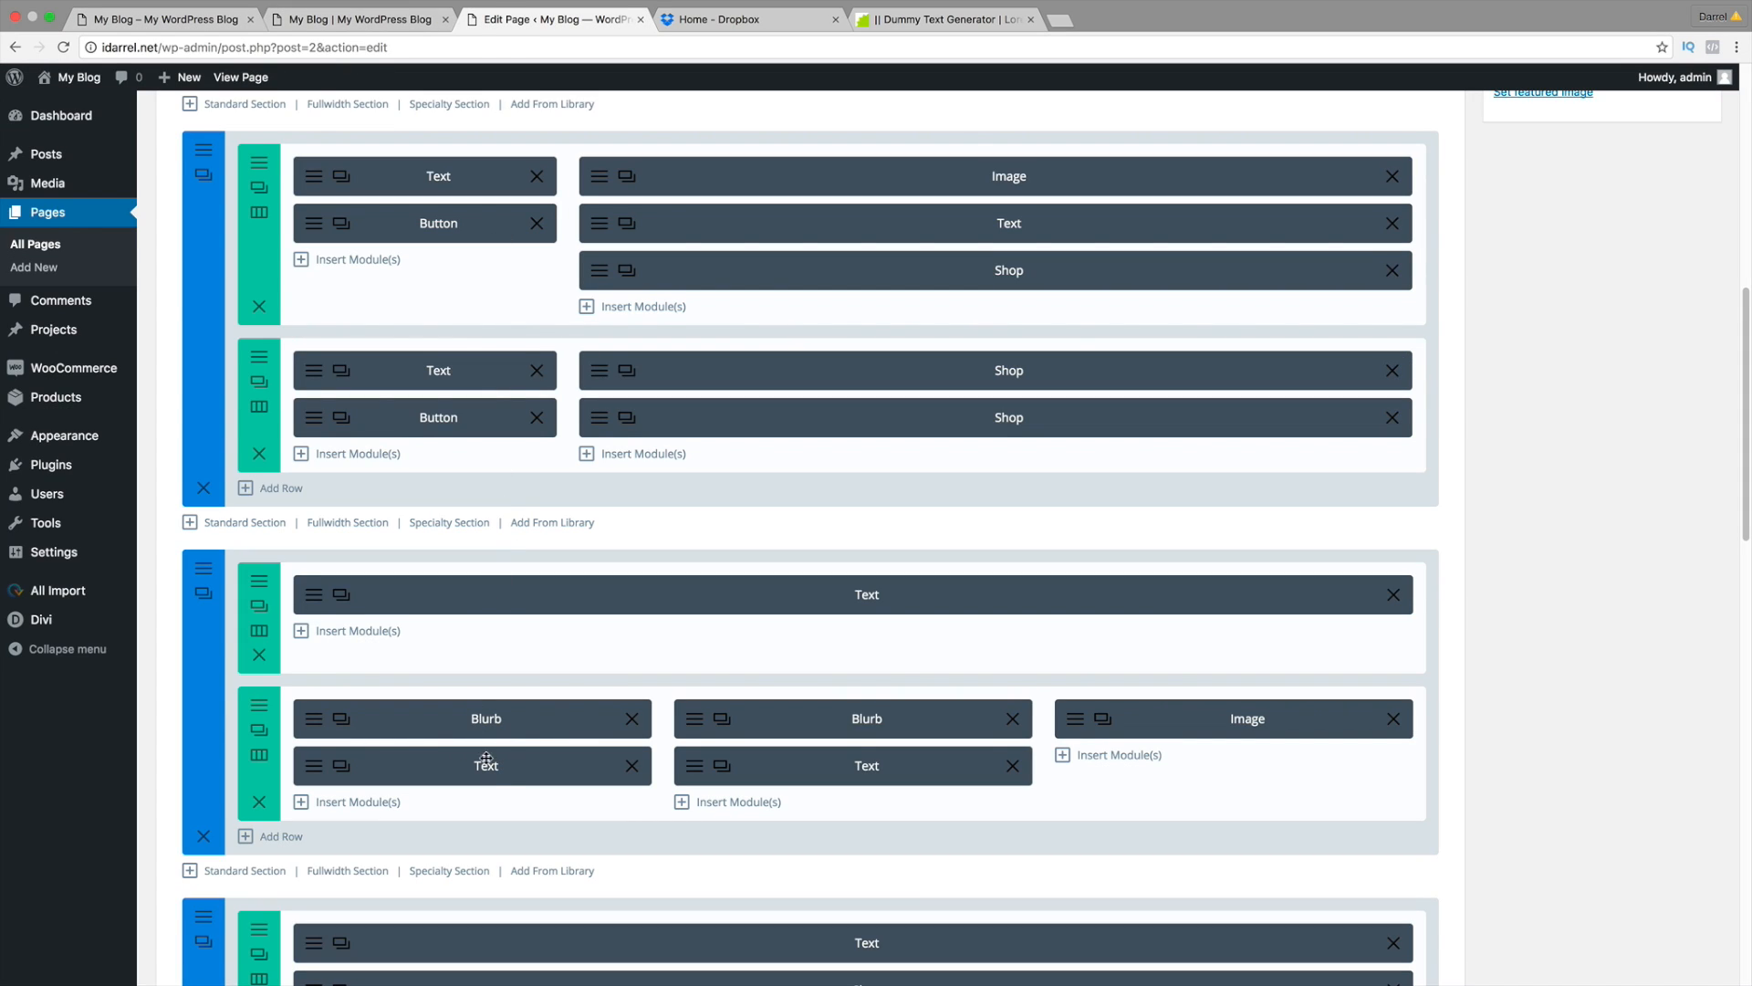
Step: Paste the Lorem ipsum dummy text twice into the blurb's body
left_click(182, 20)
left_click(1257, 372)
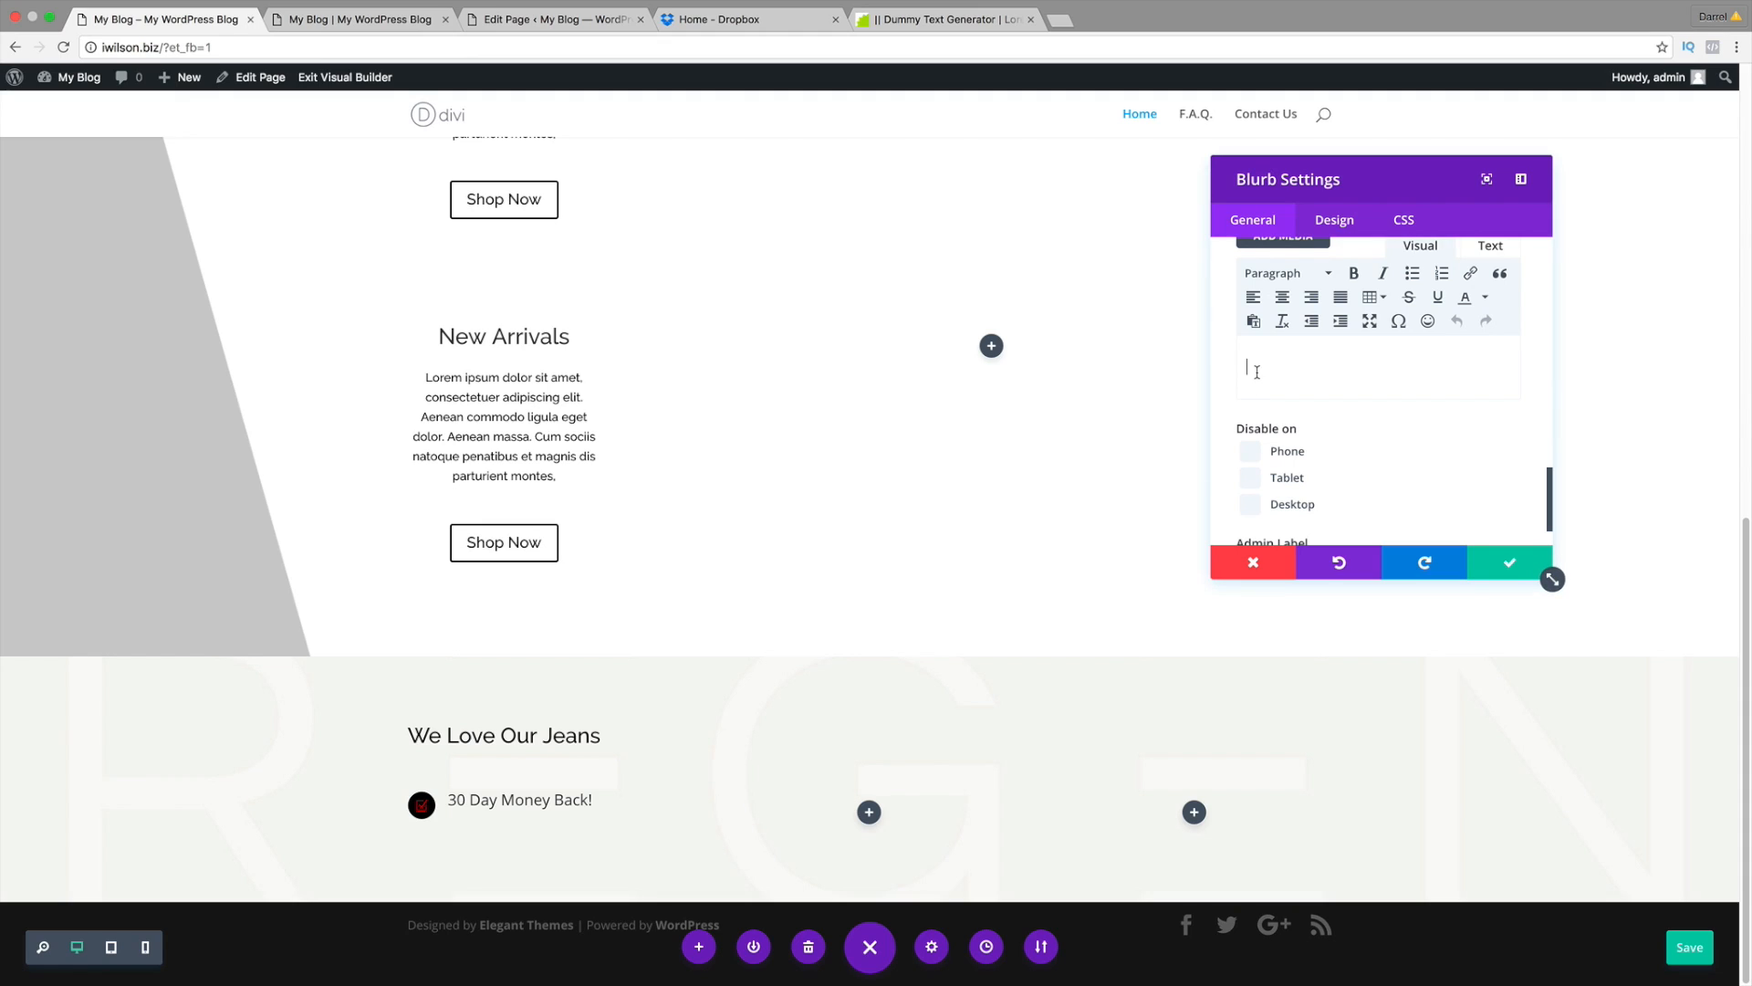
right_click(1274, 371)
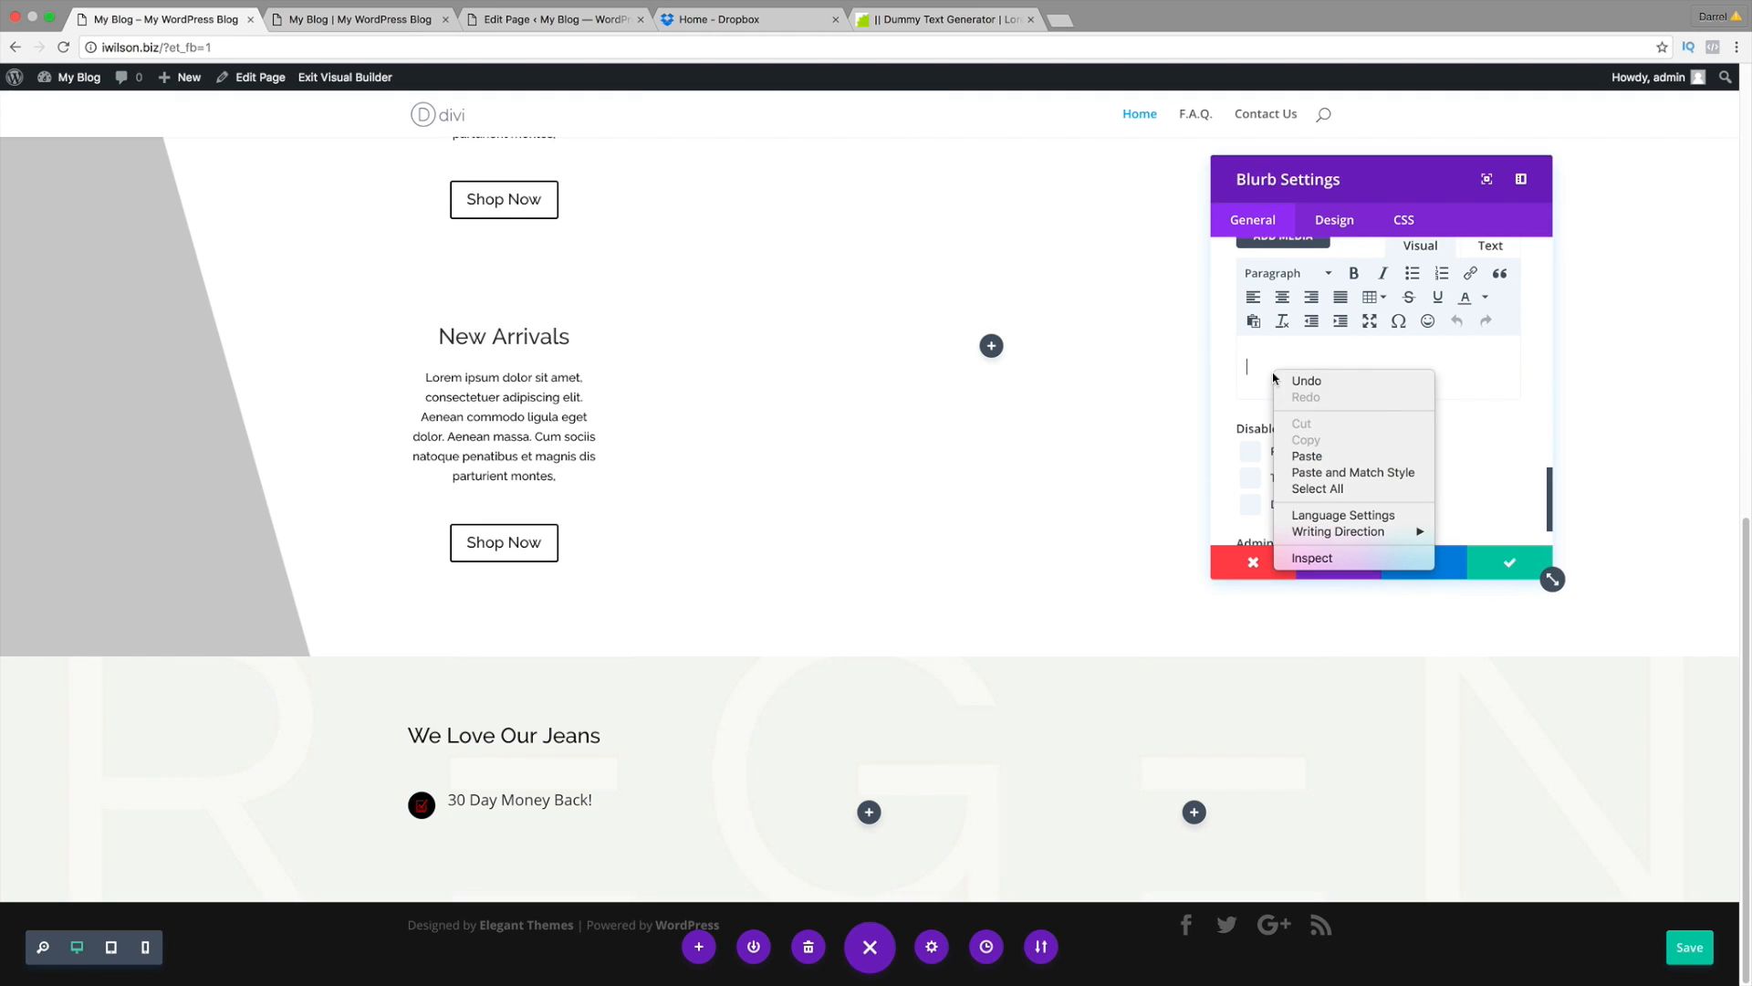
left_click(1312, 456)
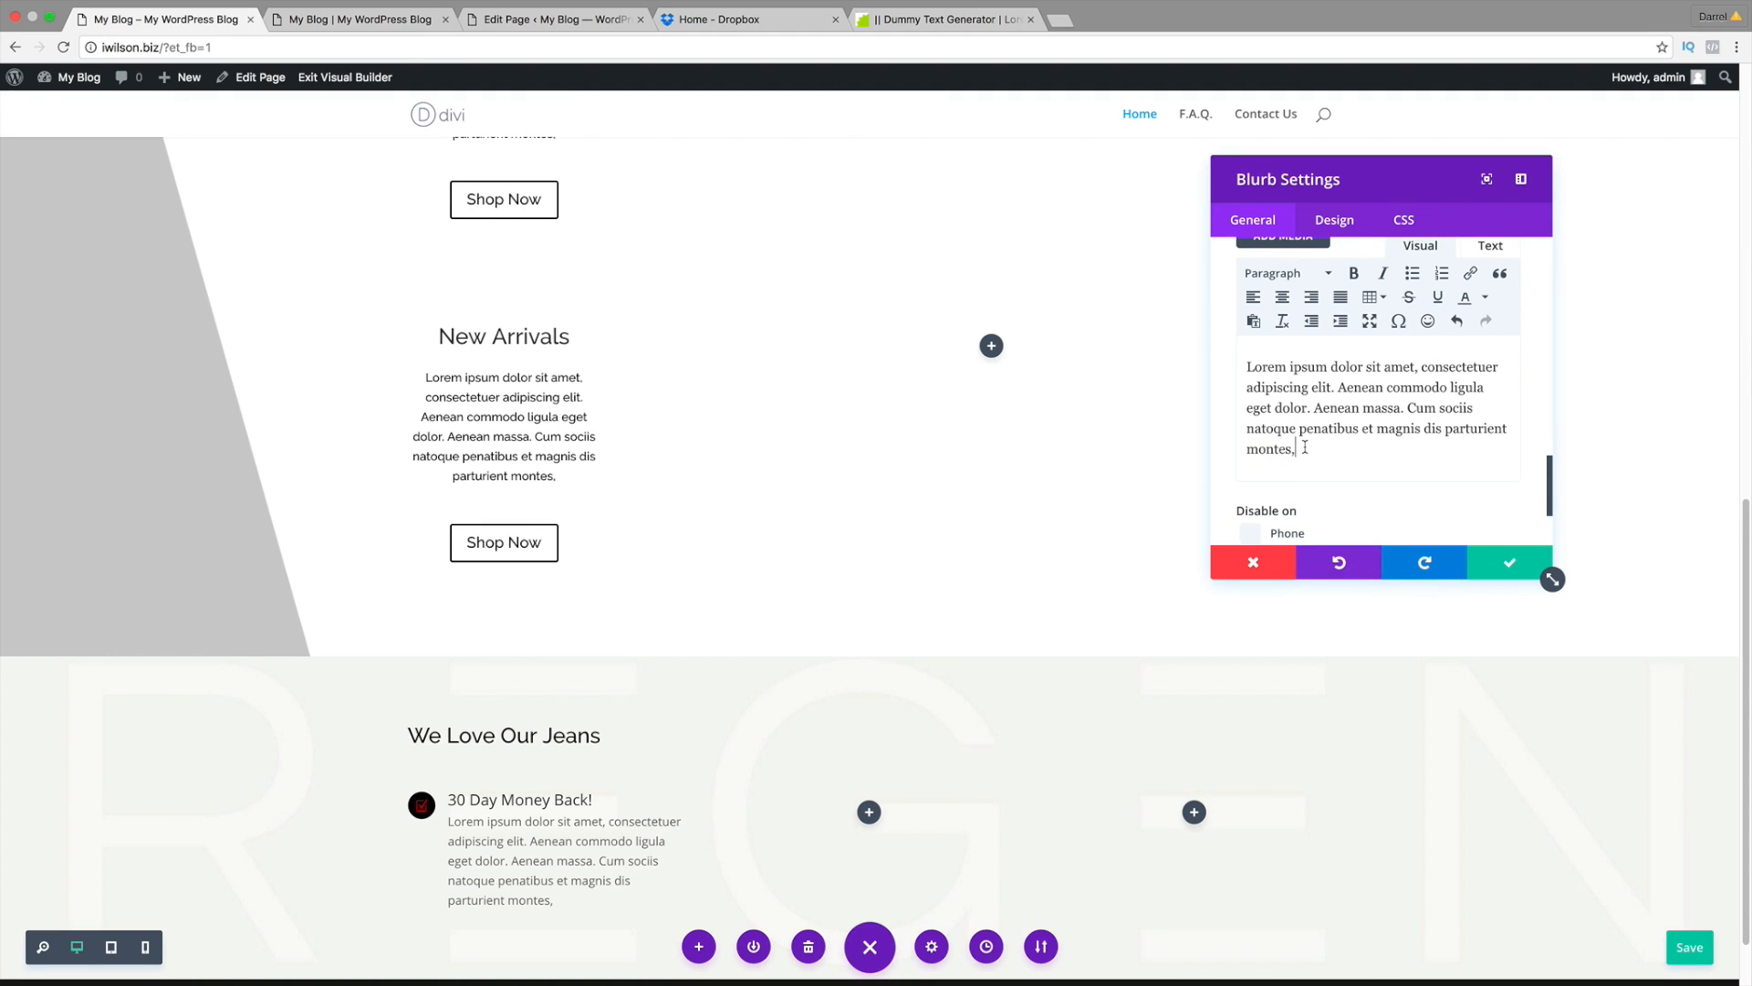
scroll(1305, 447, "down", 1)
scroll(686, 768, "down", 1)
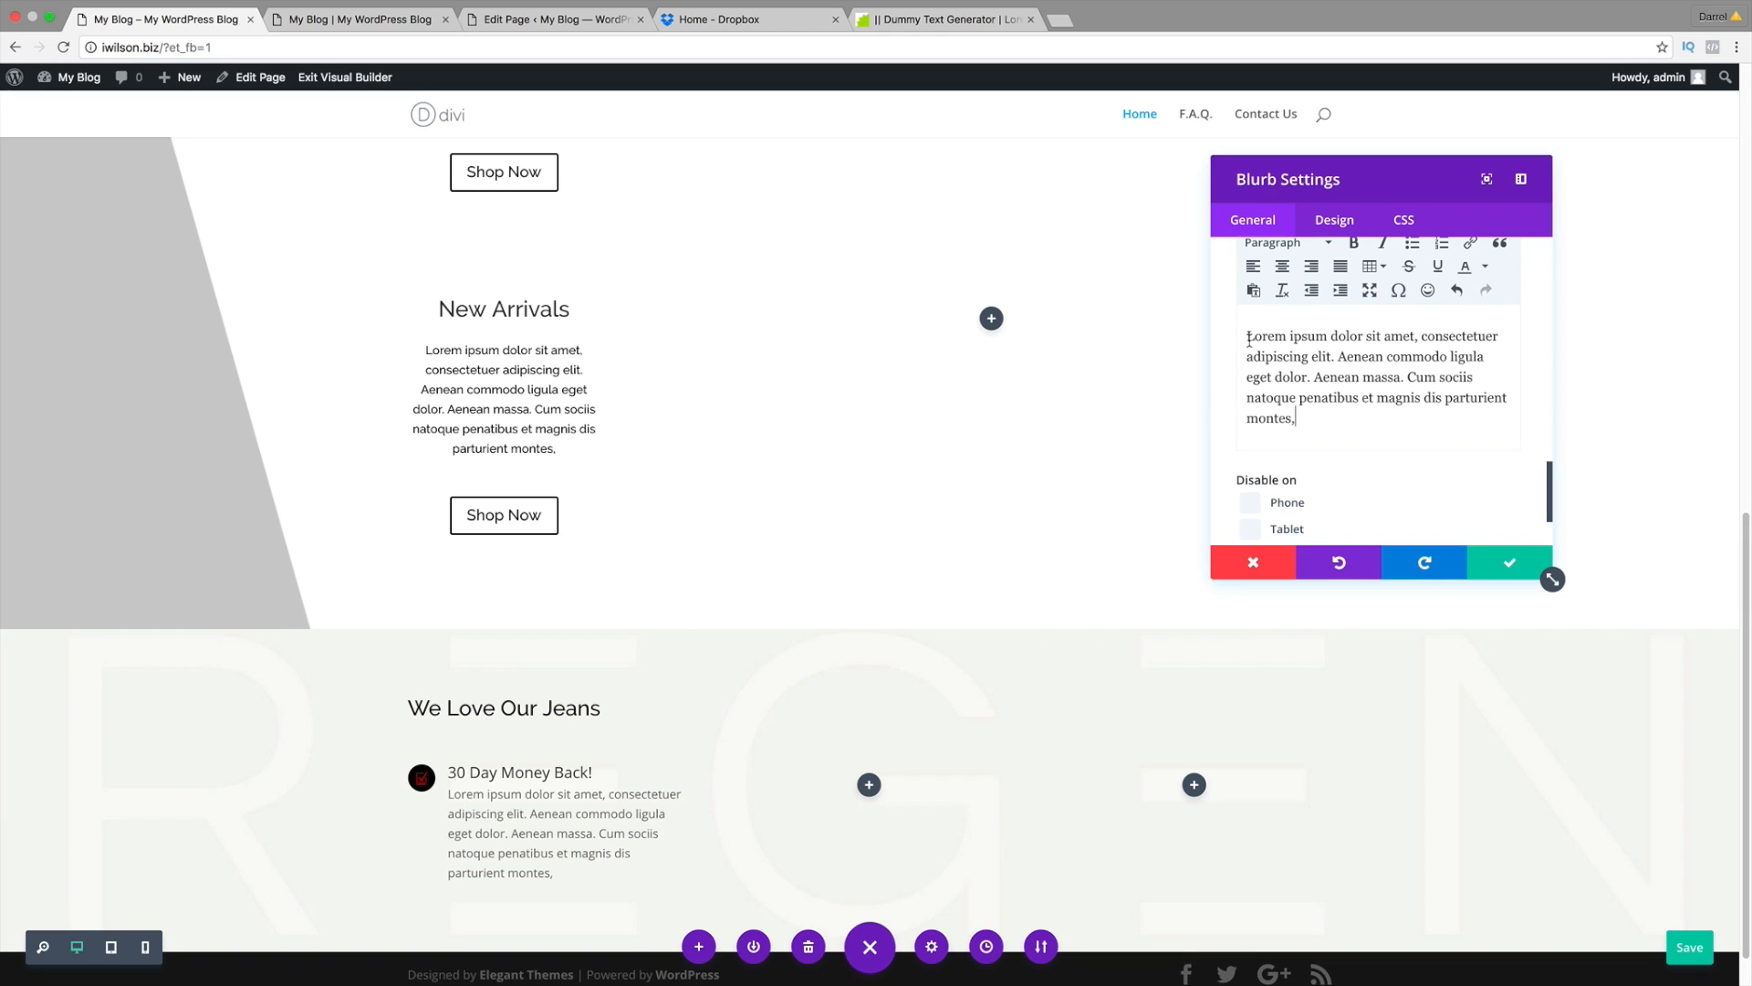
scroll(1552, 579, "up", 1)
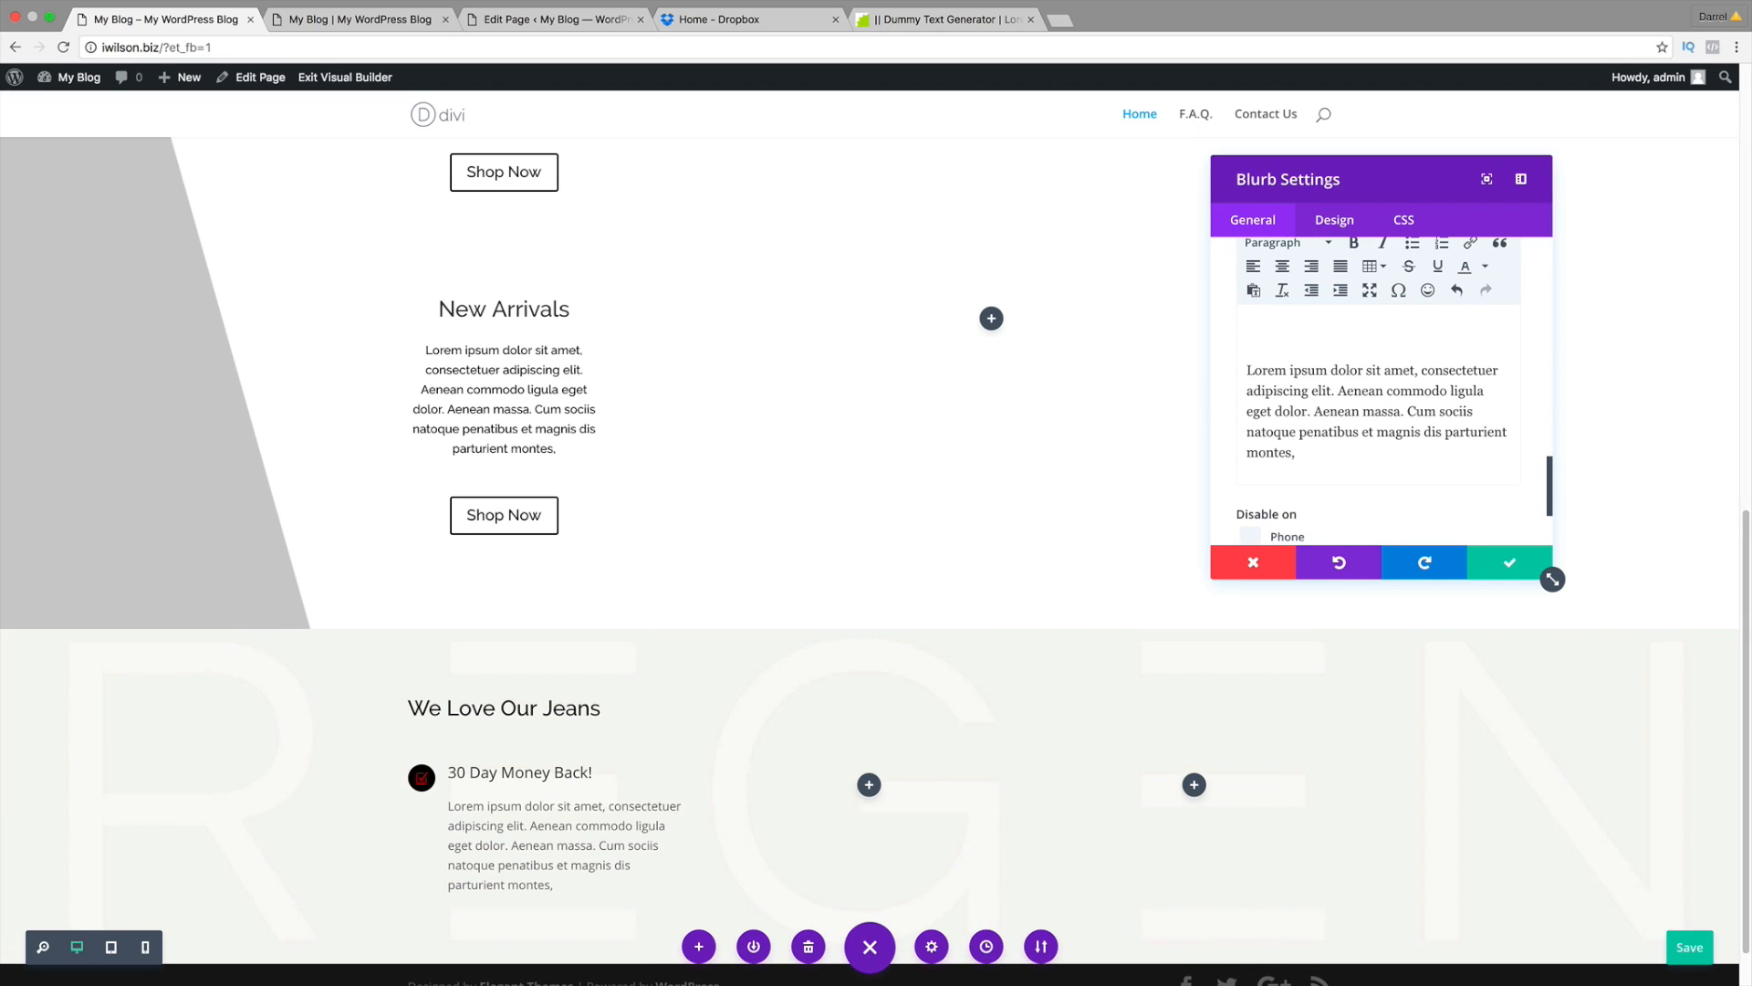
scroll(702, 678, "down", 2)
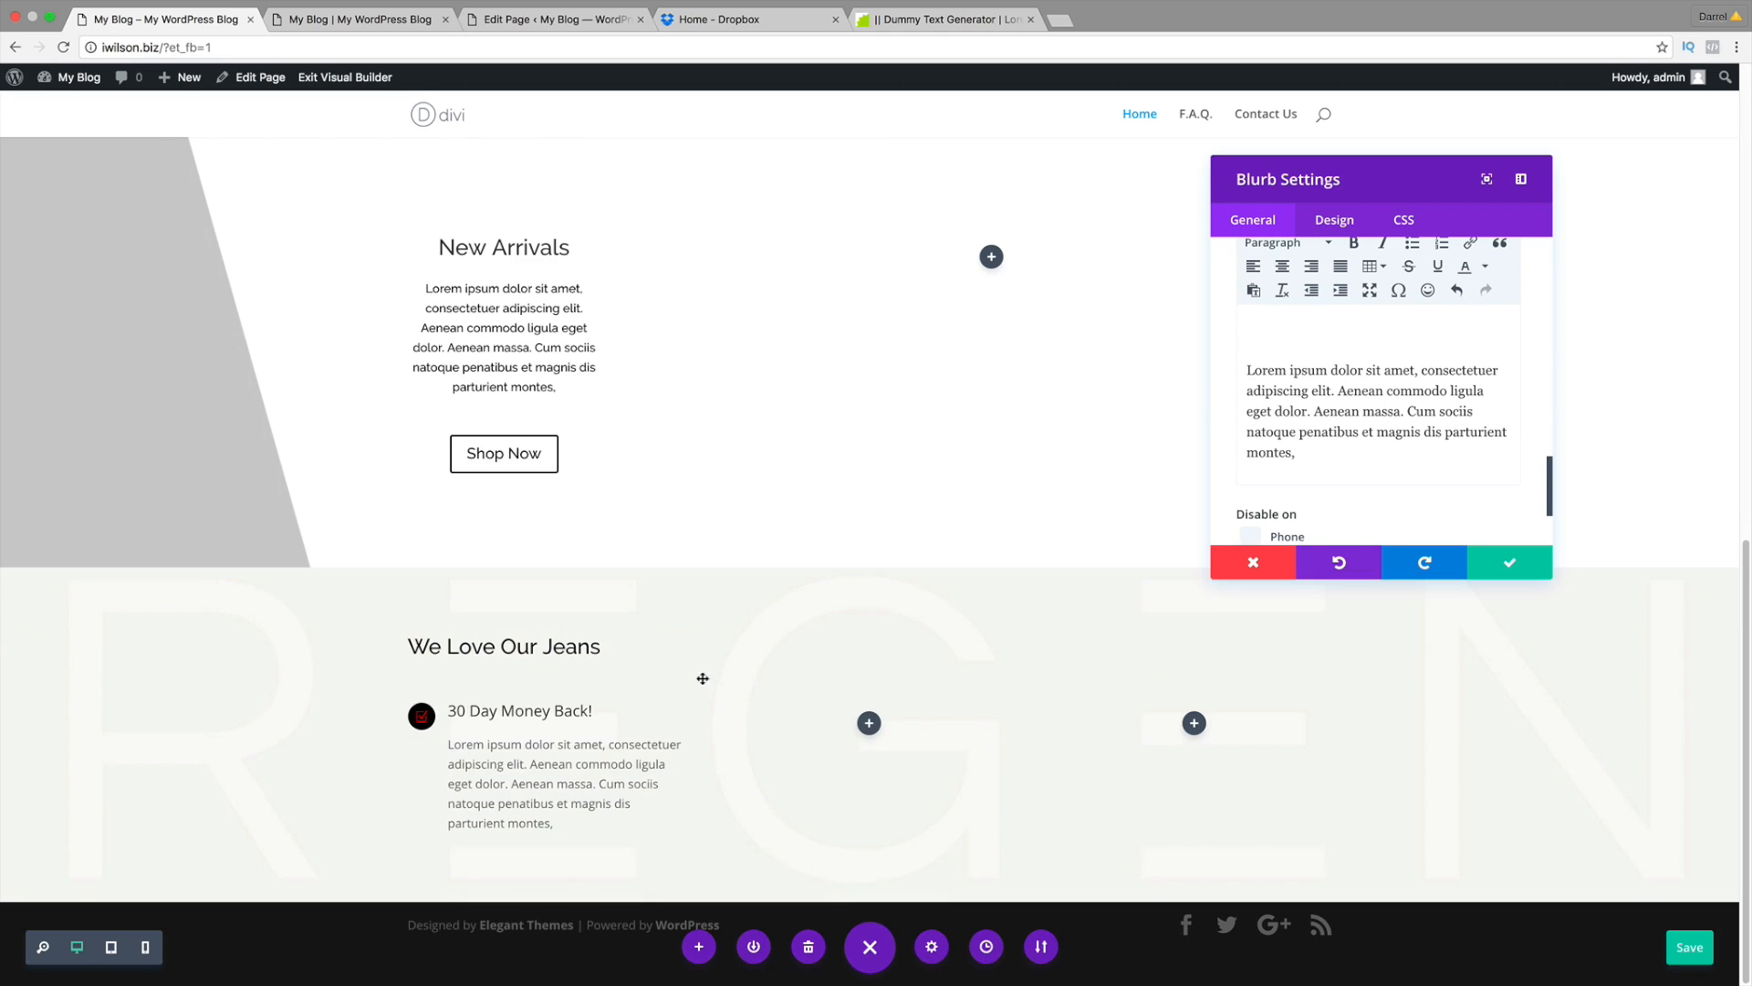
right_click(1338, 447)
left_click(1391, 559)
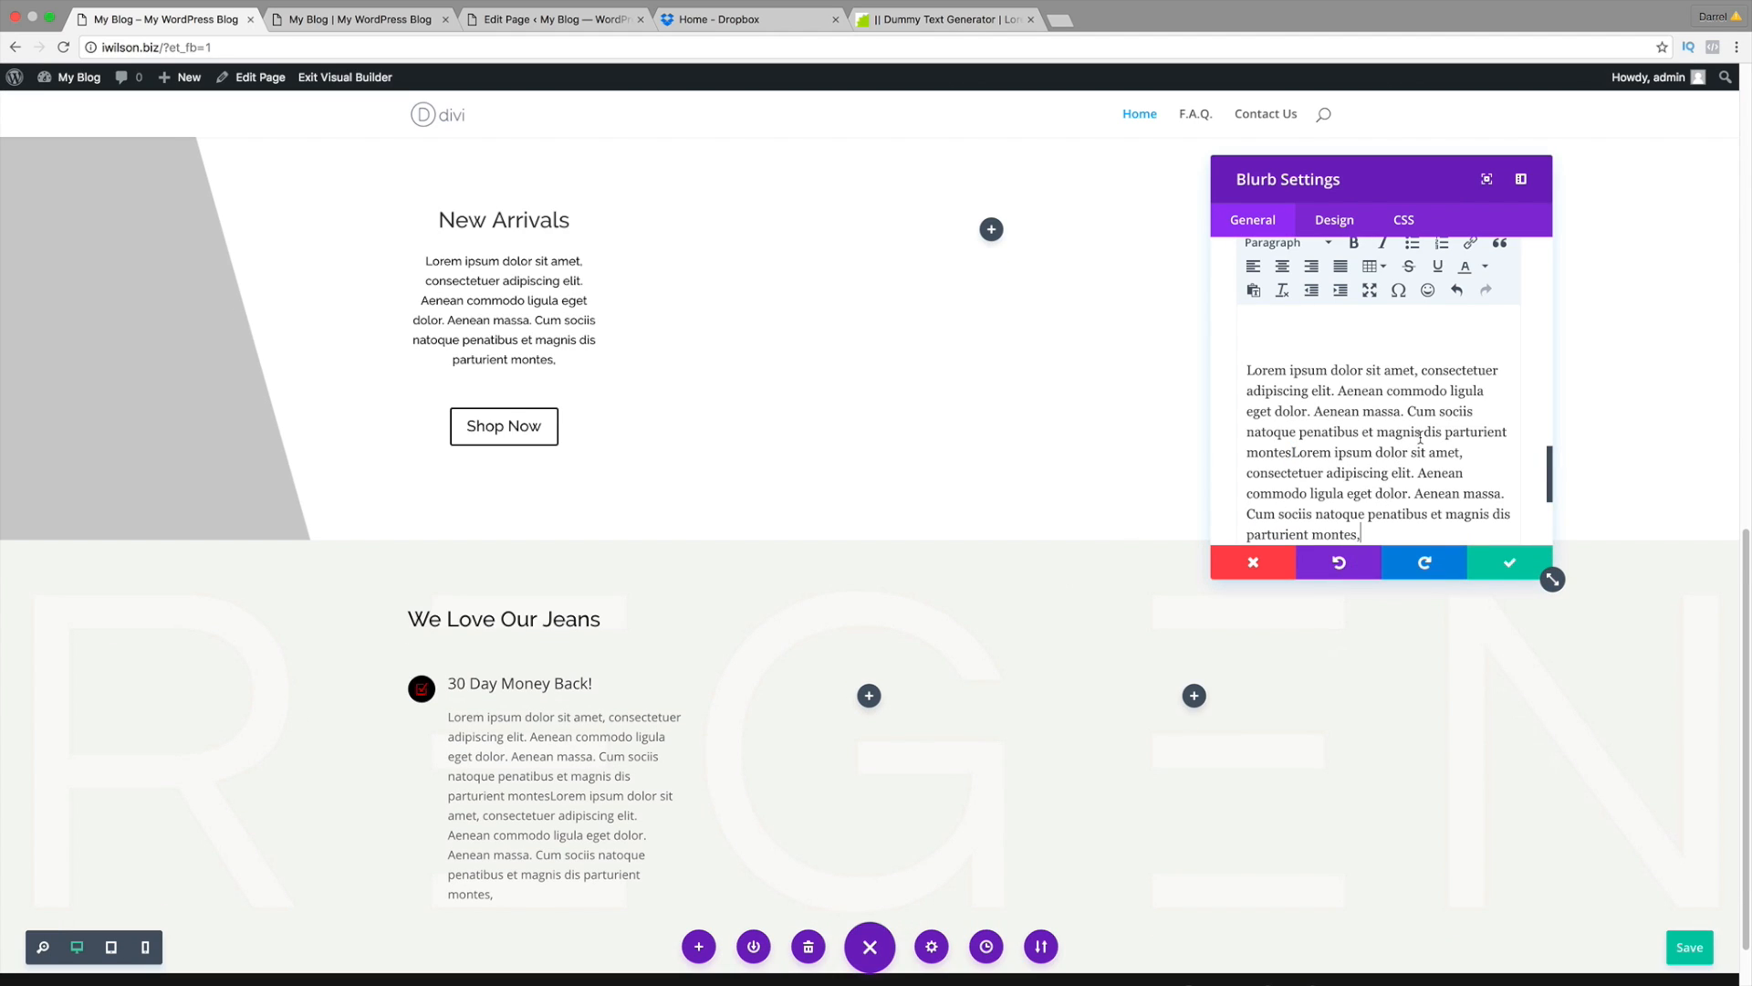
Step: Split the body into two paragraphs at 'Cum sociis', delete the extra sentence, and save
left_click_drag(1466, 449, 1174, 452)
key("BackSpace")
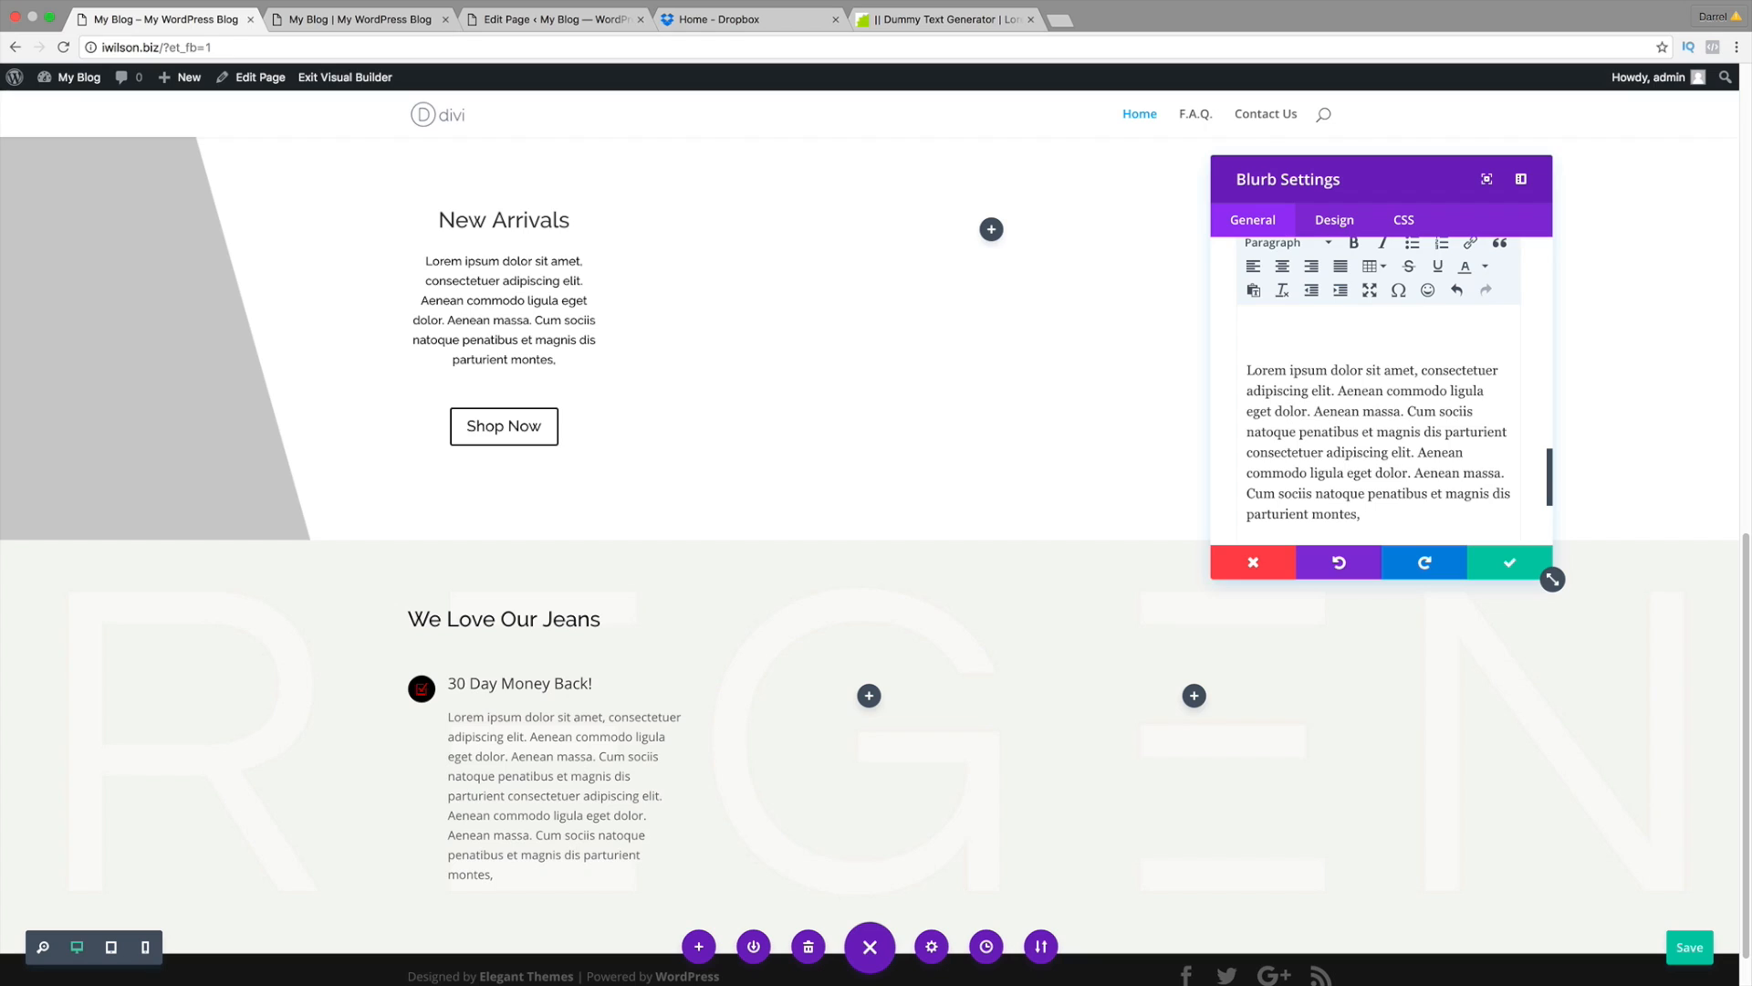
key("Return")
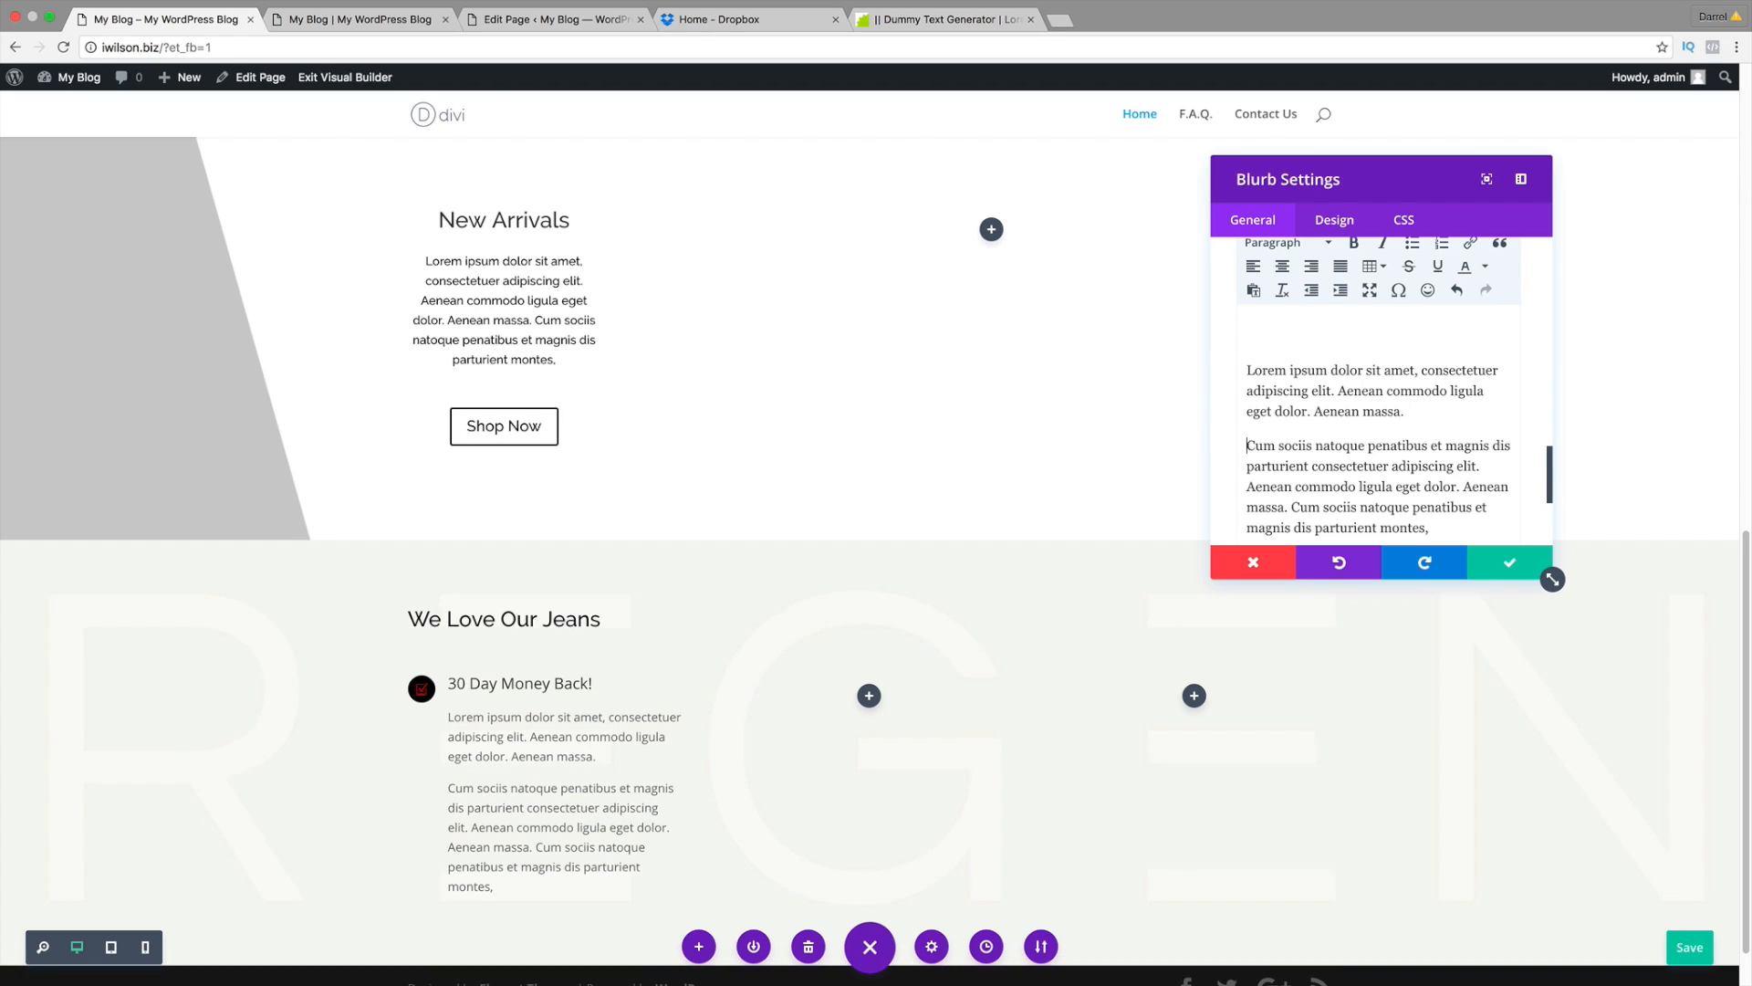
scroll(1429, 428, "down", 1)
left_click_drag(1430, 501, 1290, 482)
key("BackSpace")
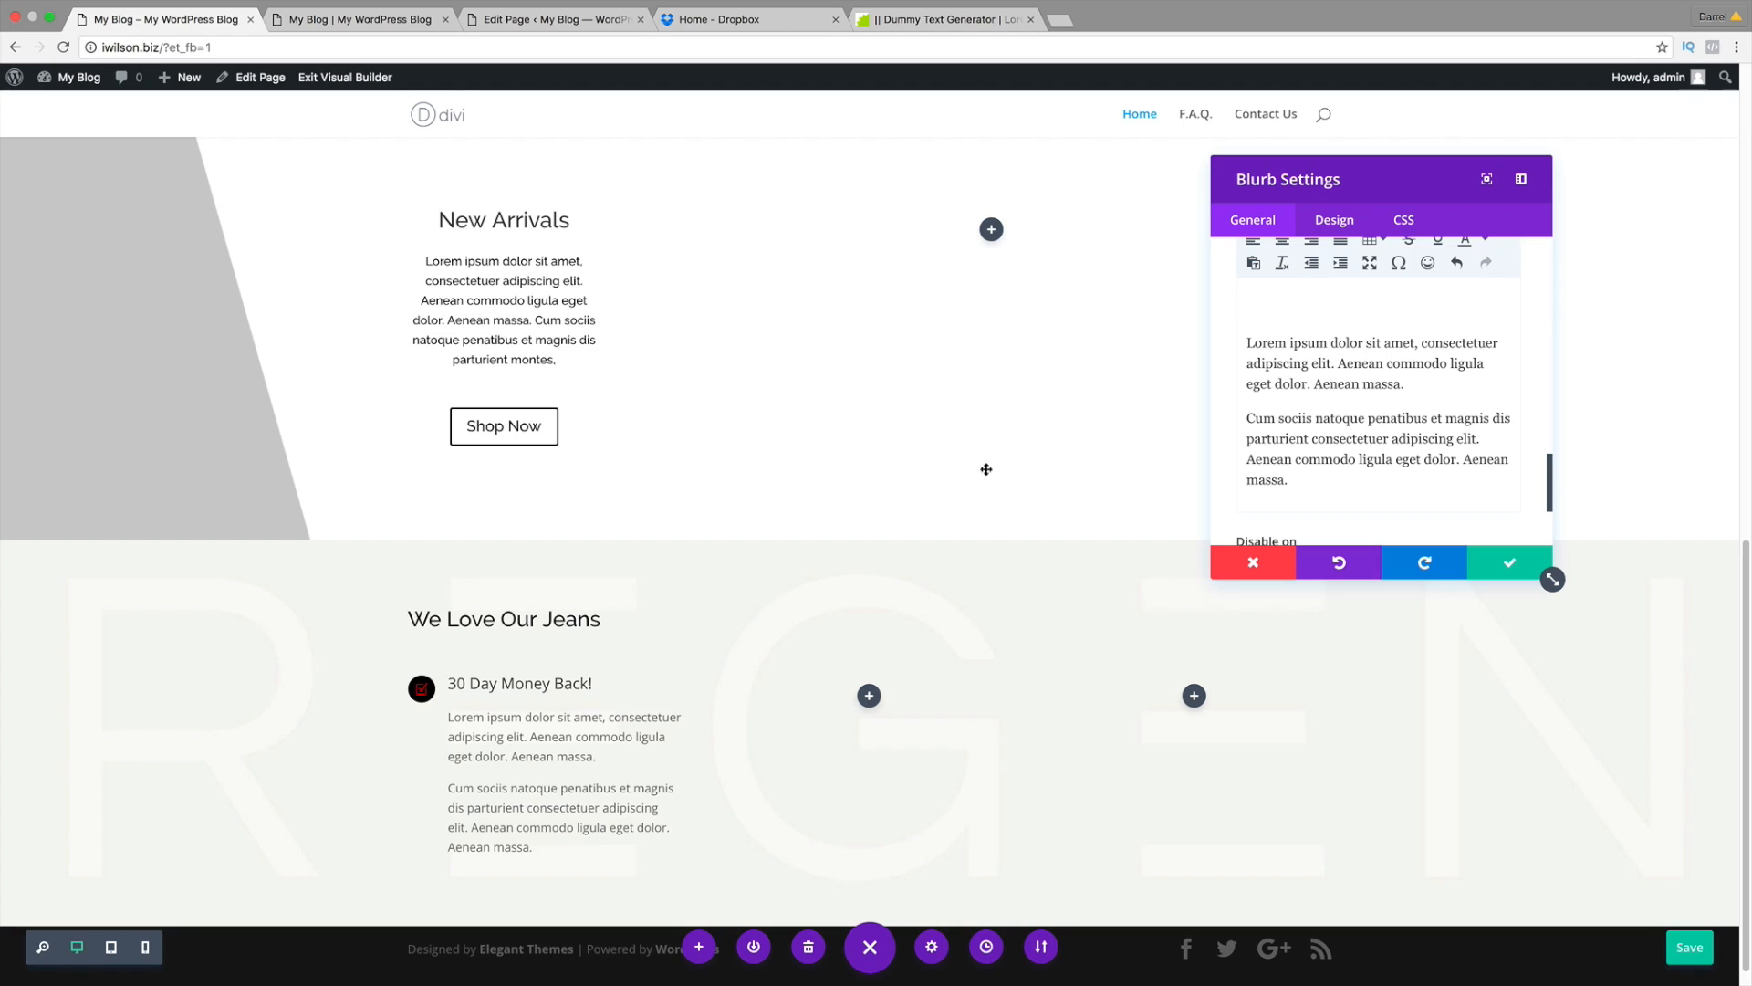
left_click(1510, 565)
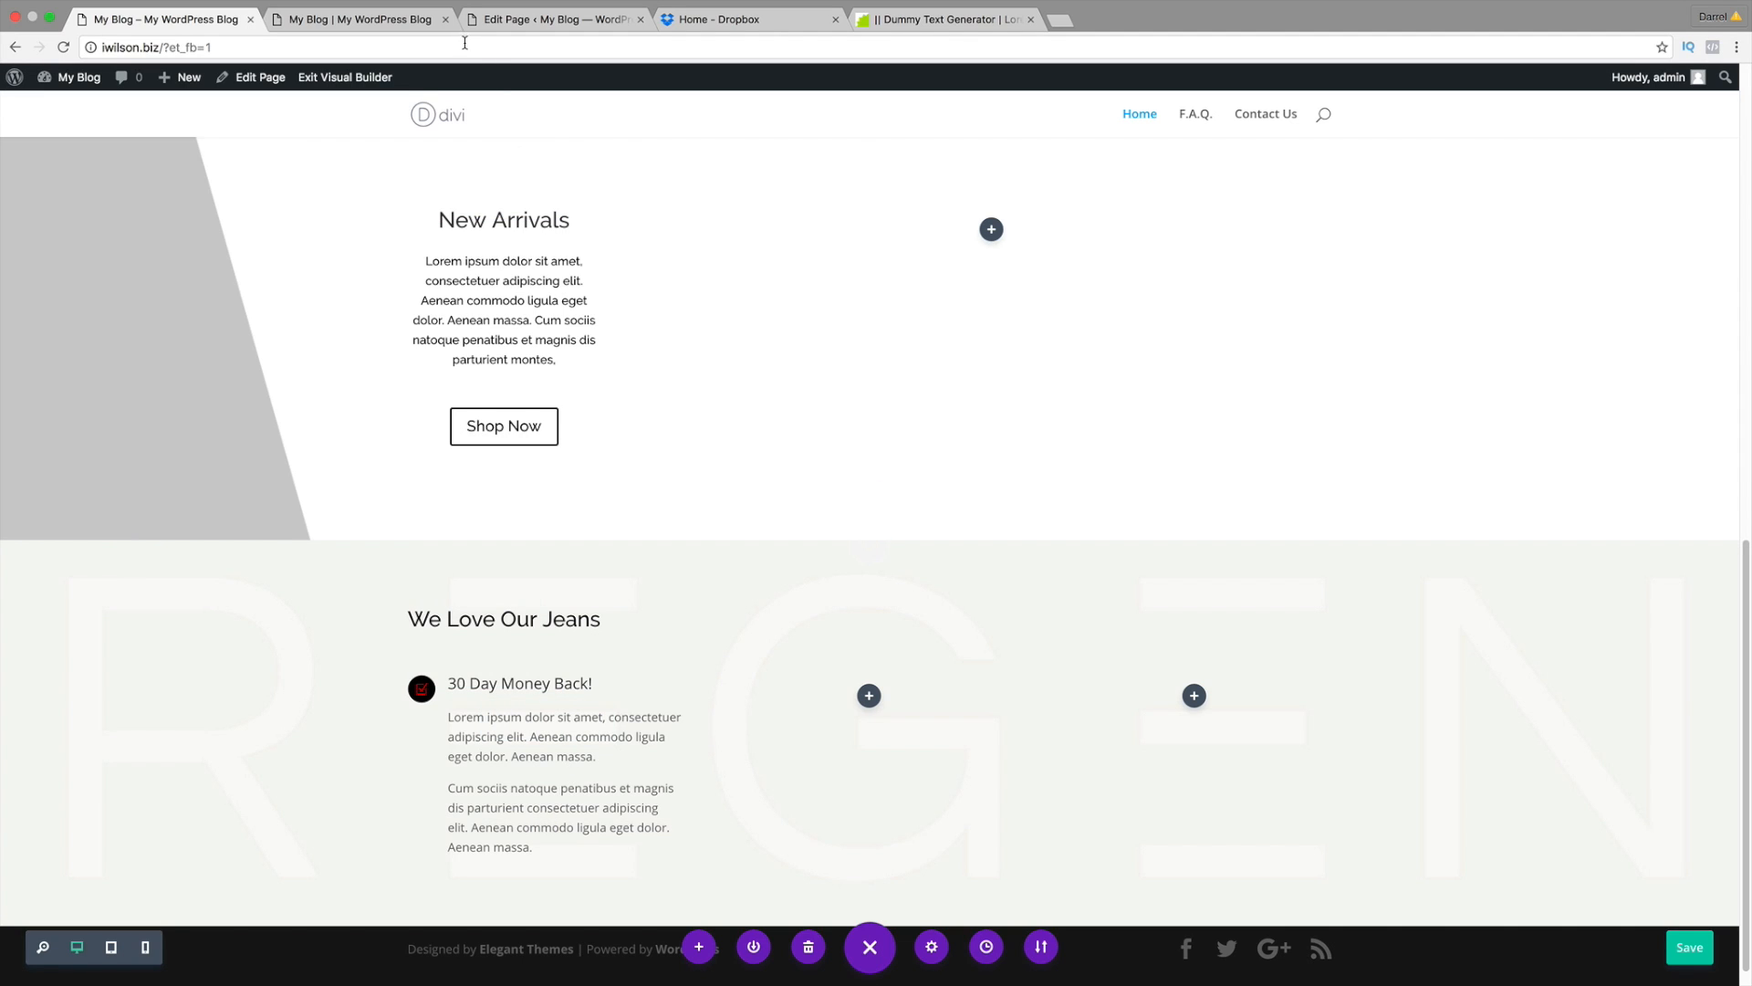
Step: Duplicate the 30 Day Money Back! blurb and drag the copy into the second column
left_click(387, 24)
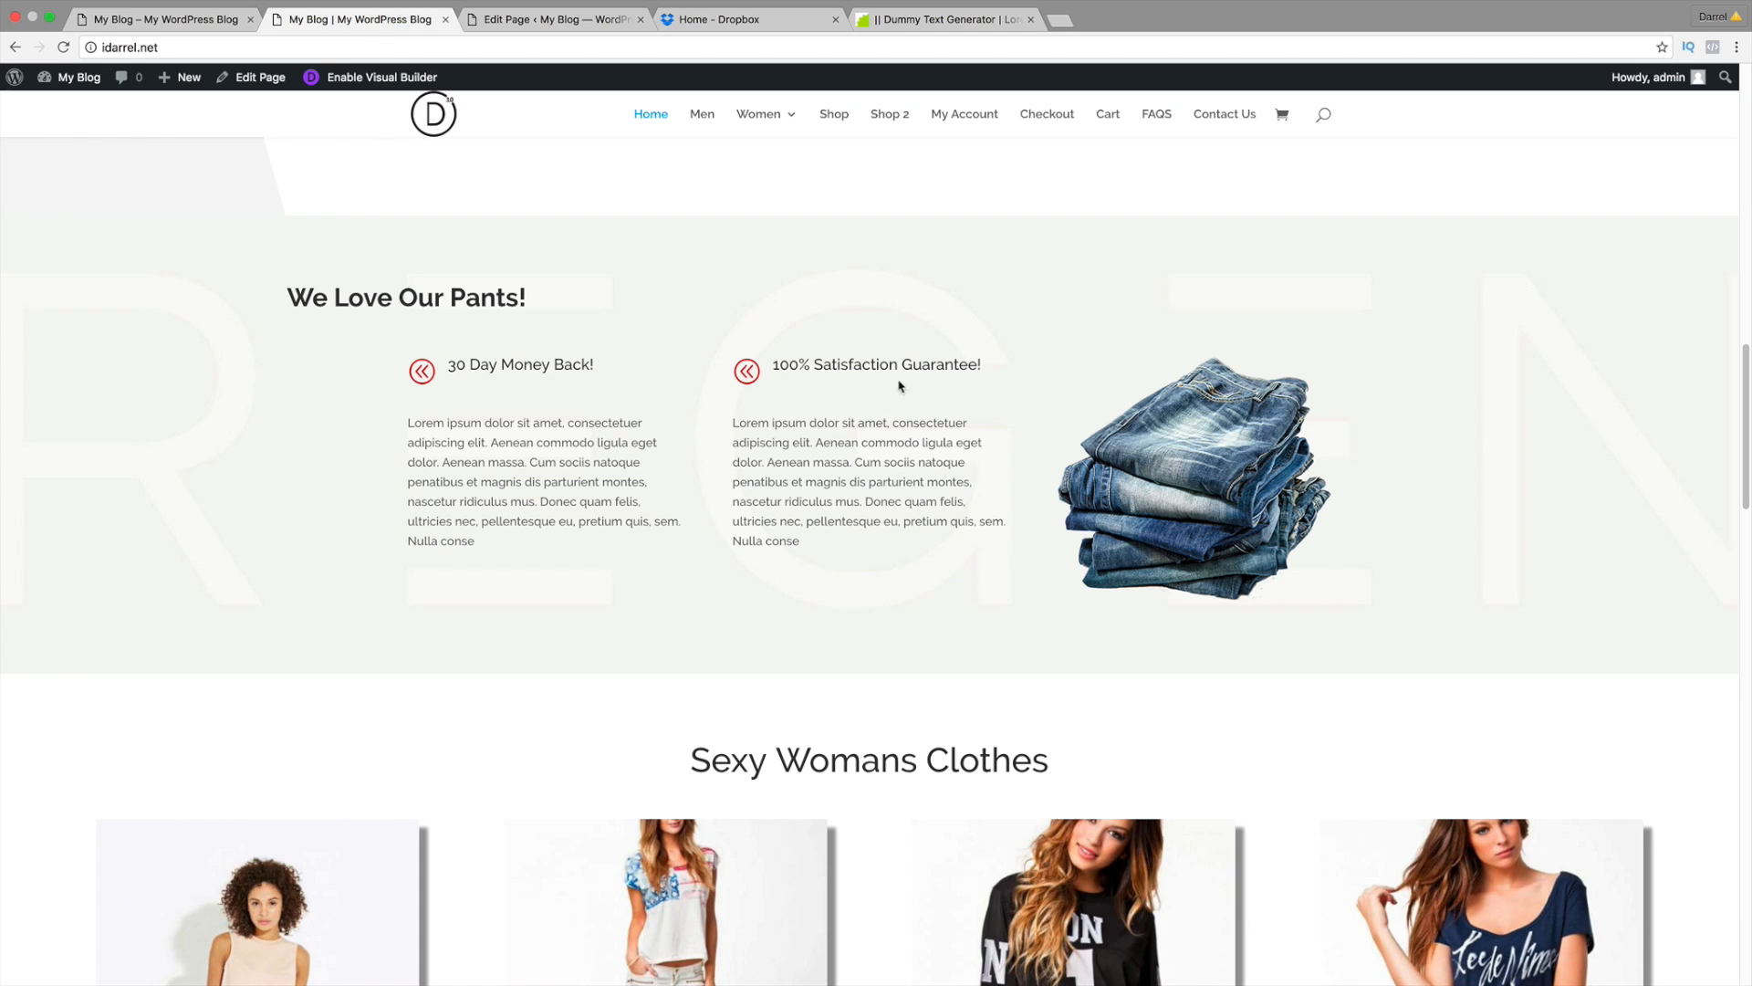
left_click(183, 20)
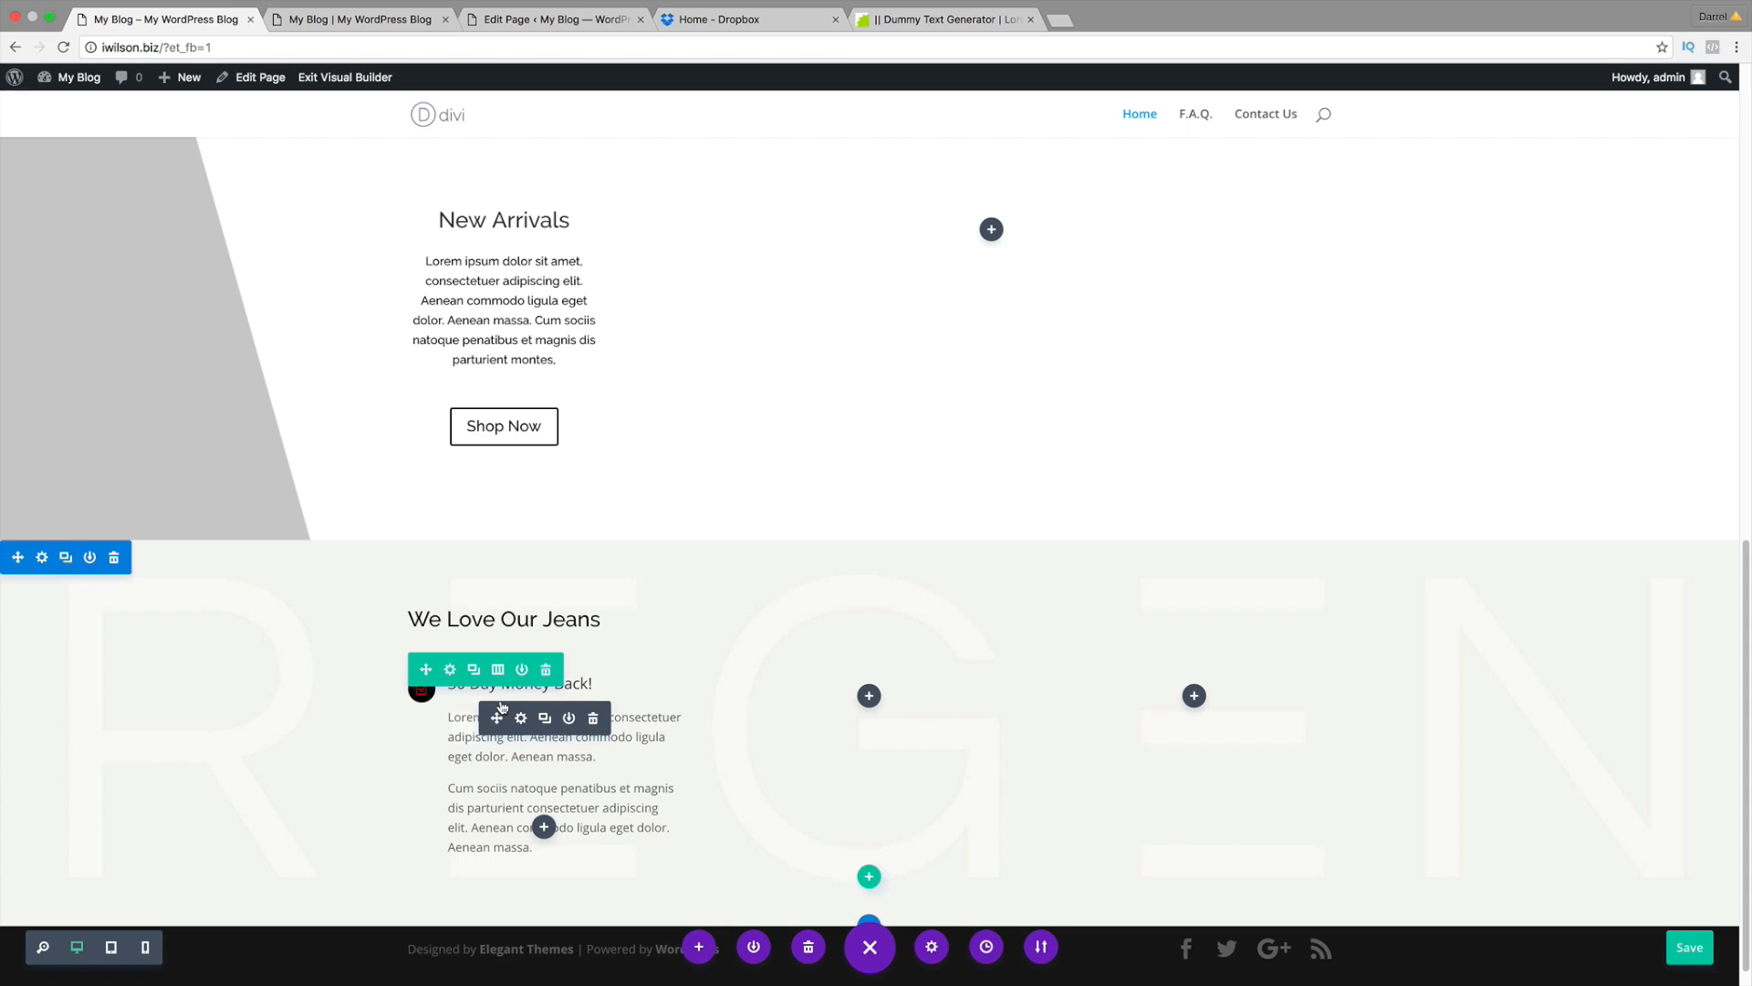
left_click(545, 721)
scroll(534, 776, "down", 1)
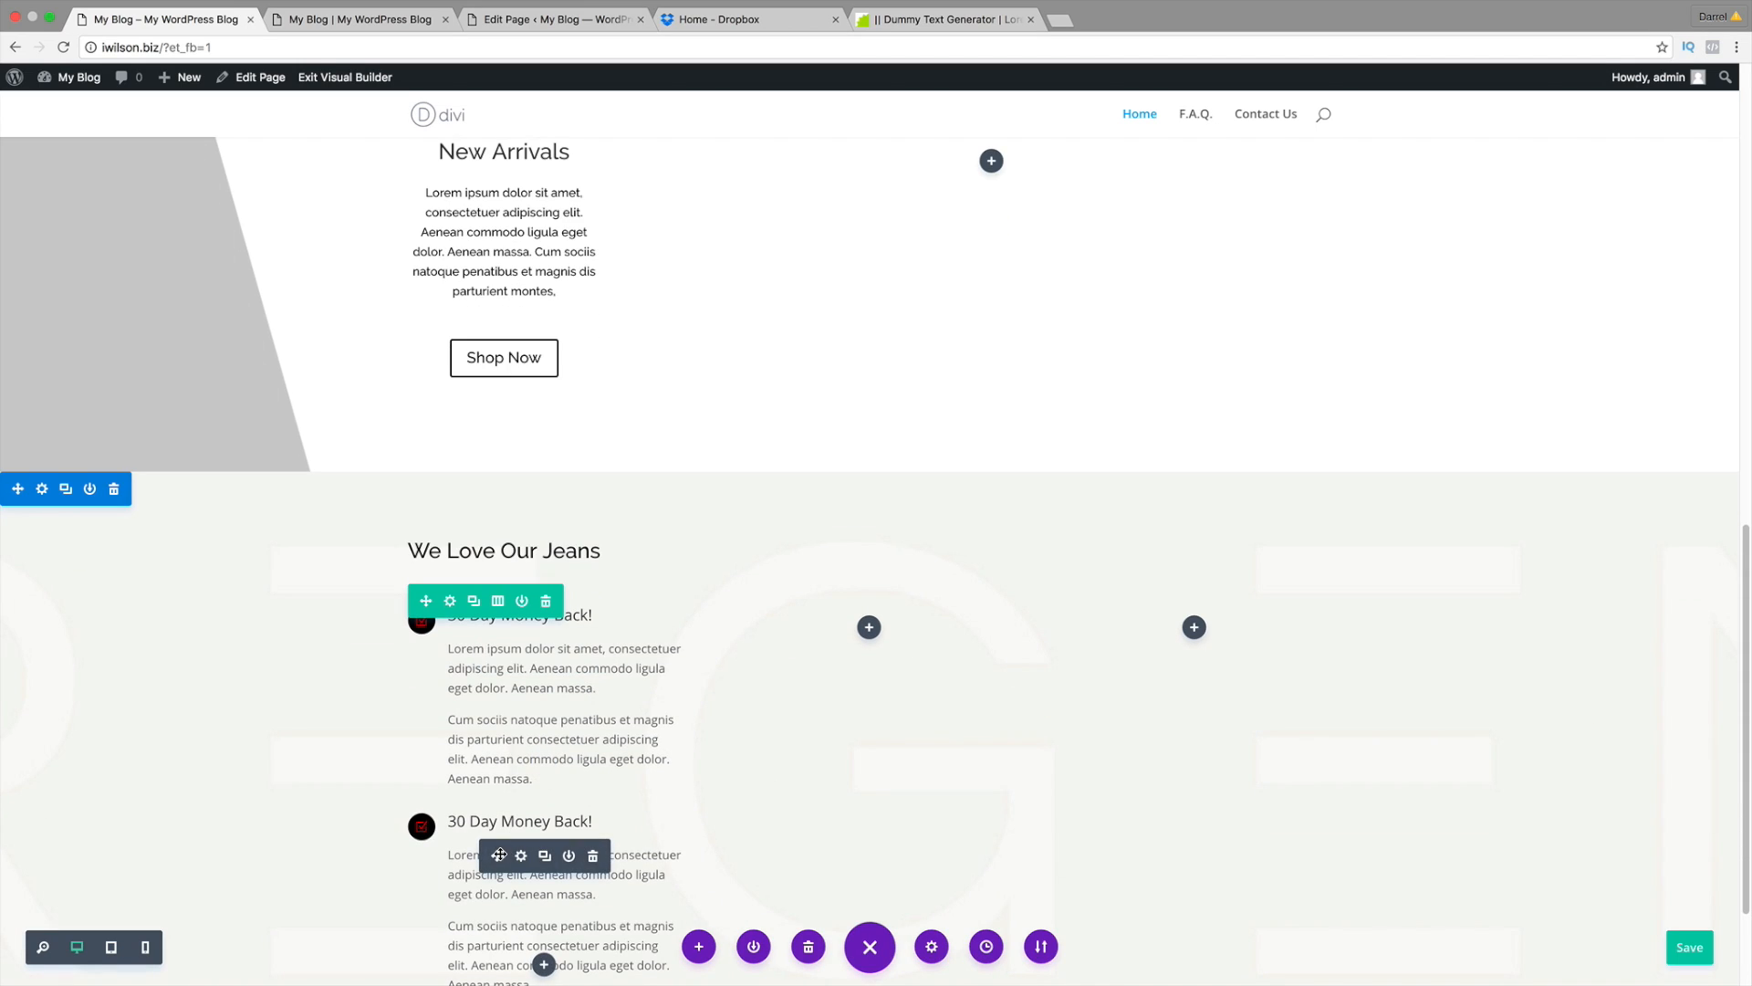
left_click_drag(496, 855, 873, 629)
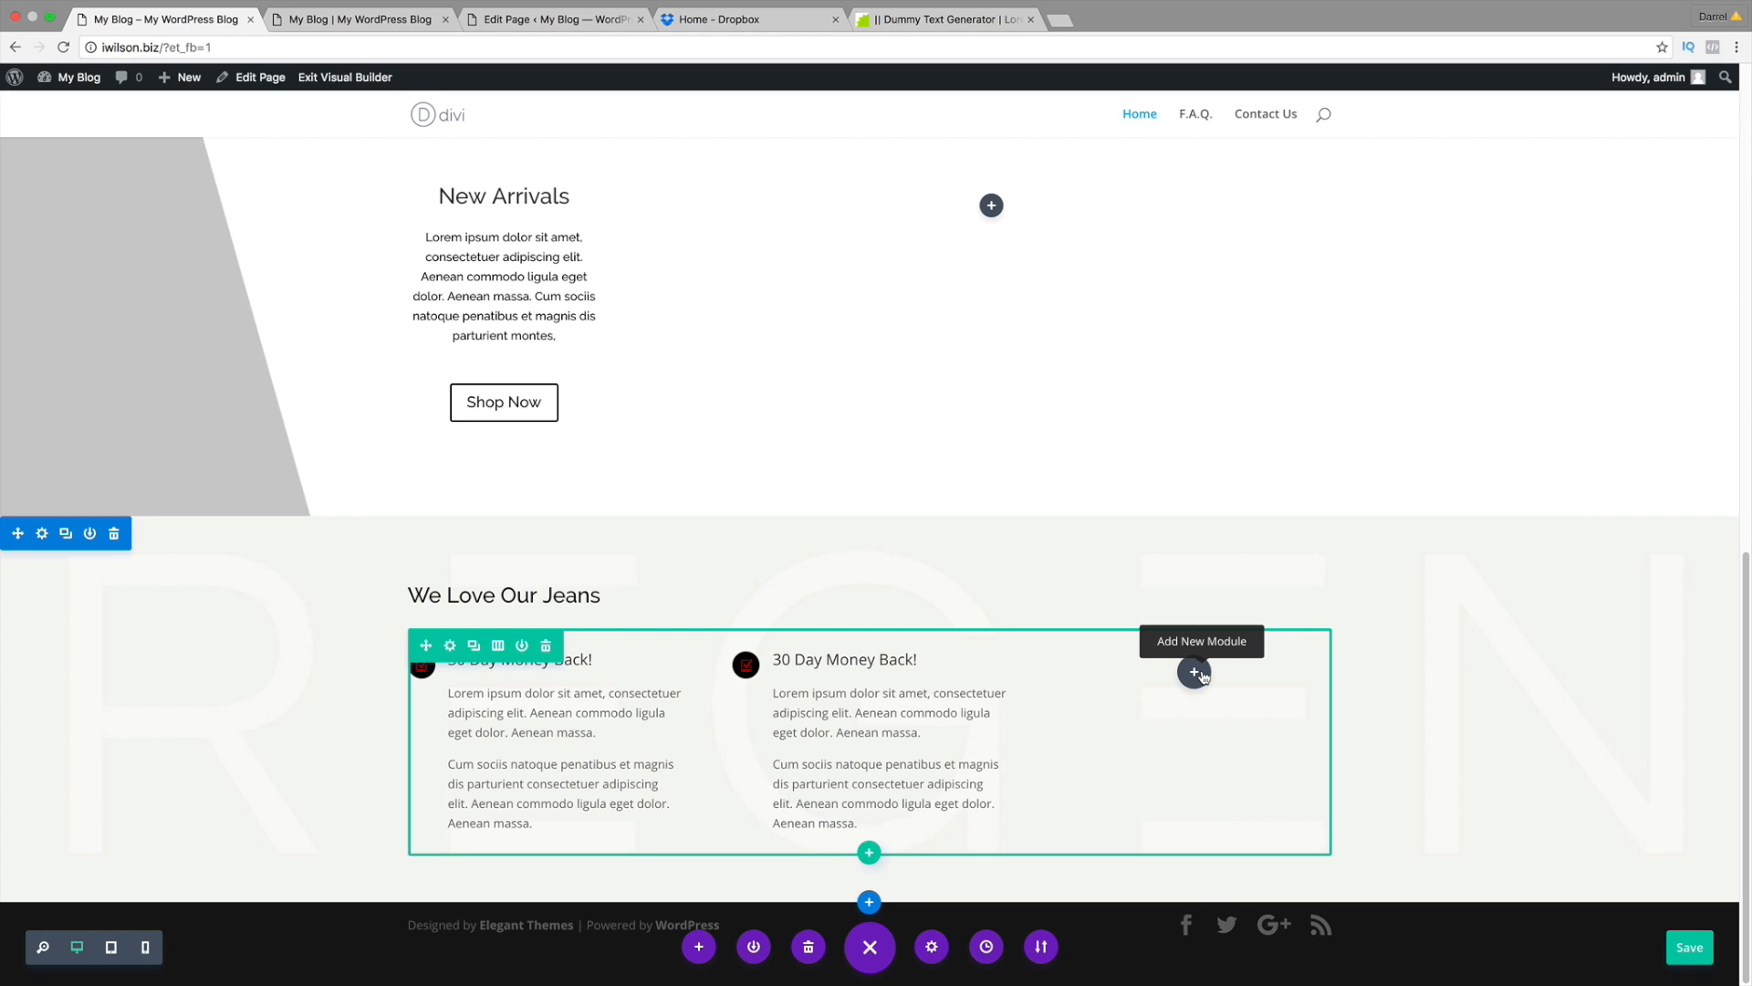
Step: Add an Image module to the right column using jeans.png from the Media Library
left_click(1195, 673)
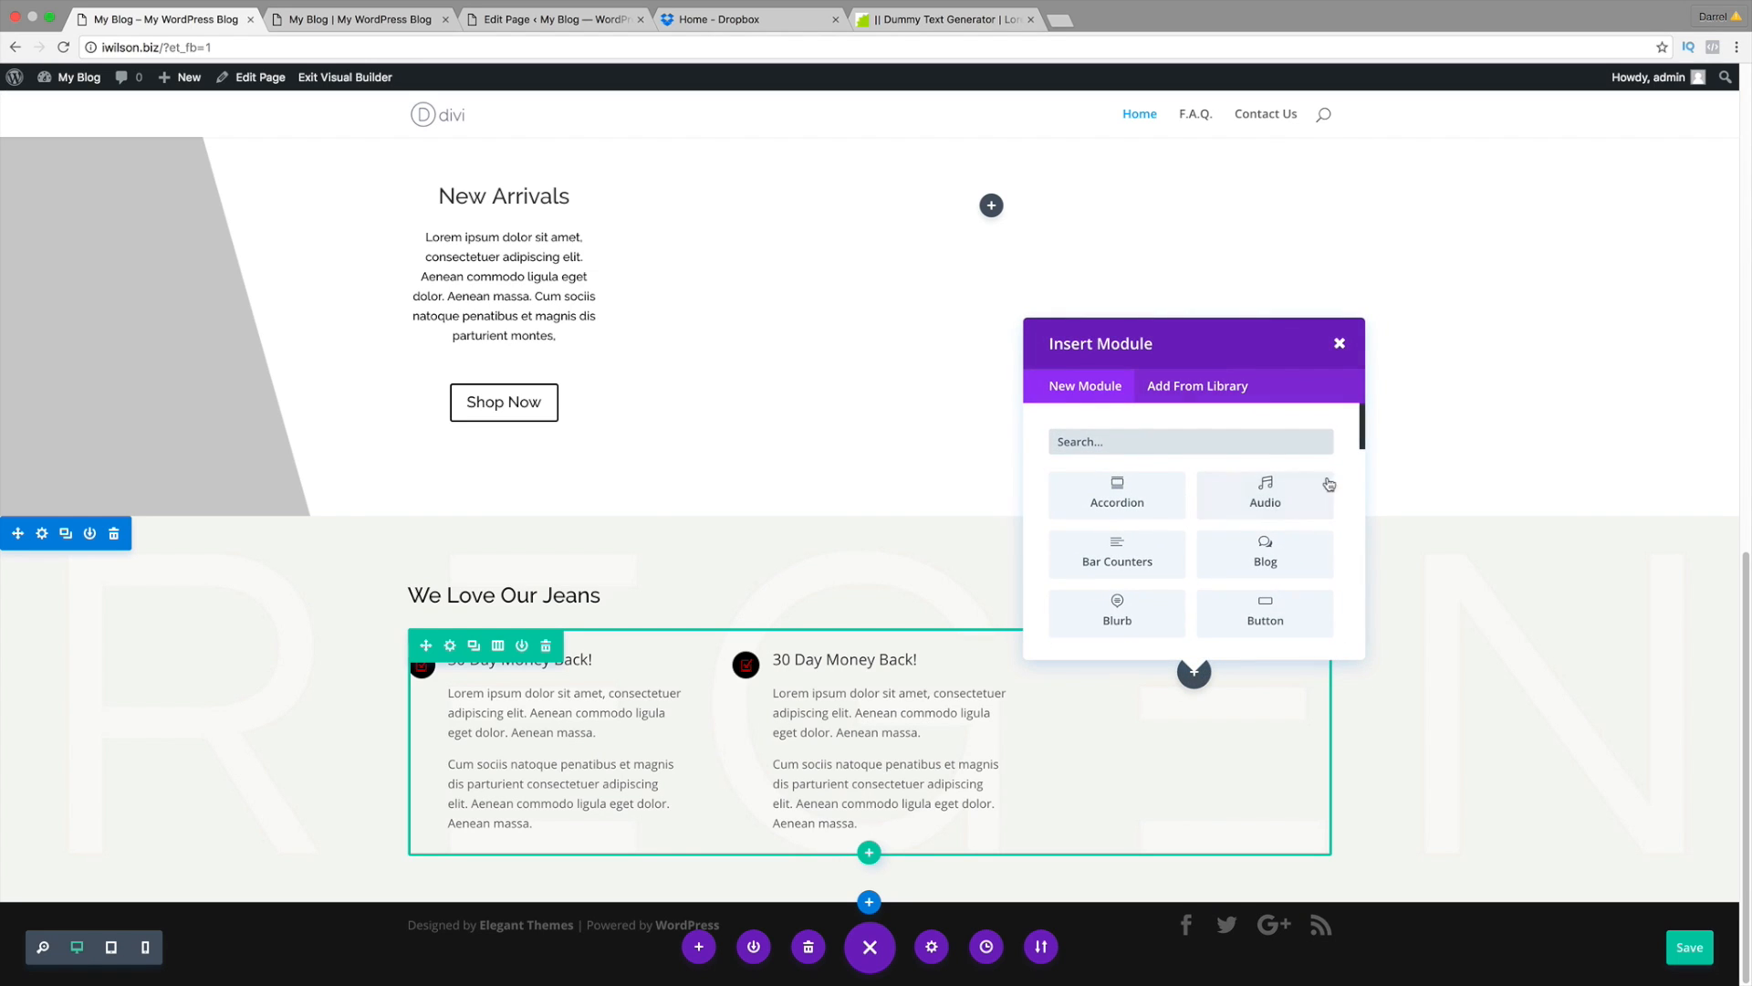
left_click_drag(1363, 419, 1363, 496)
left_click(1137, 595)
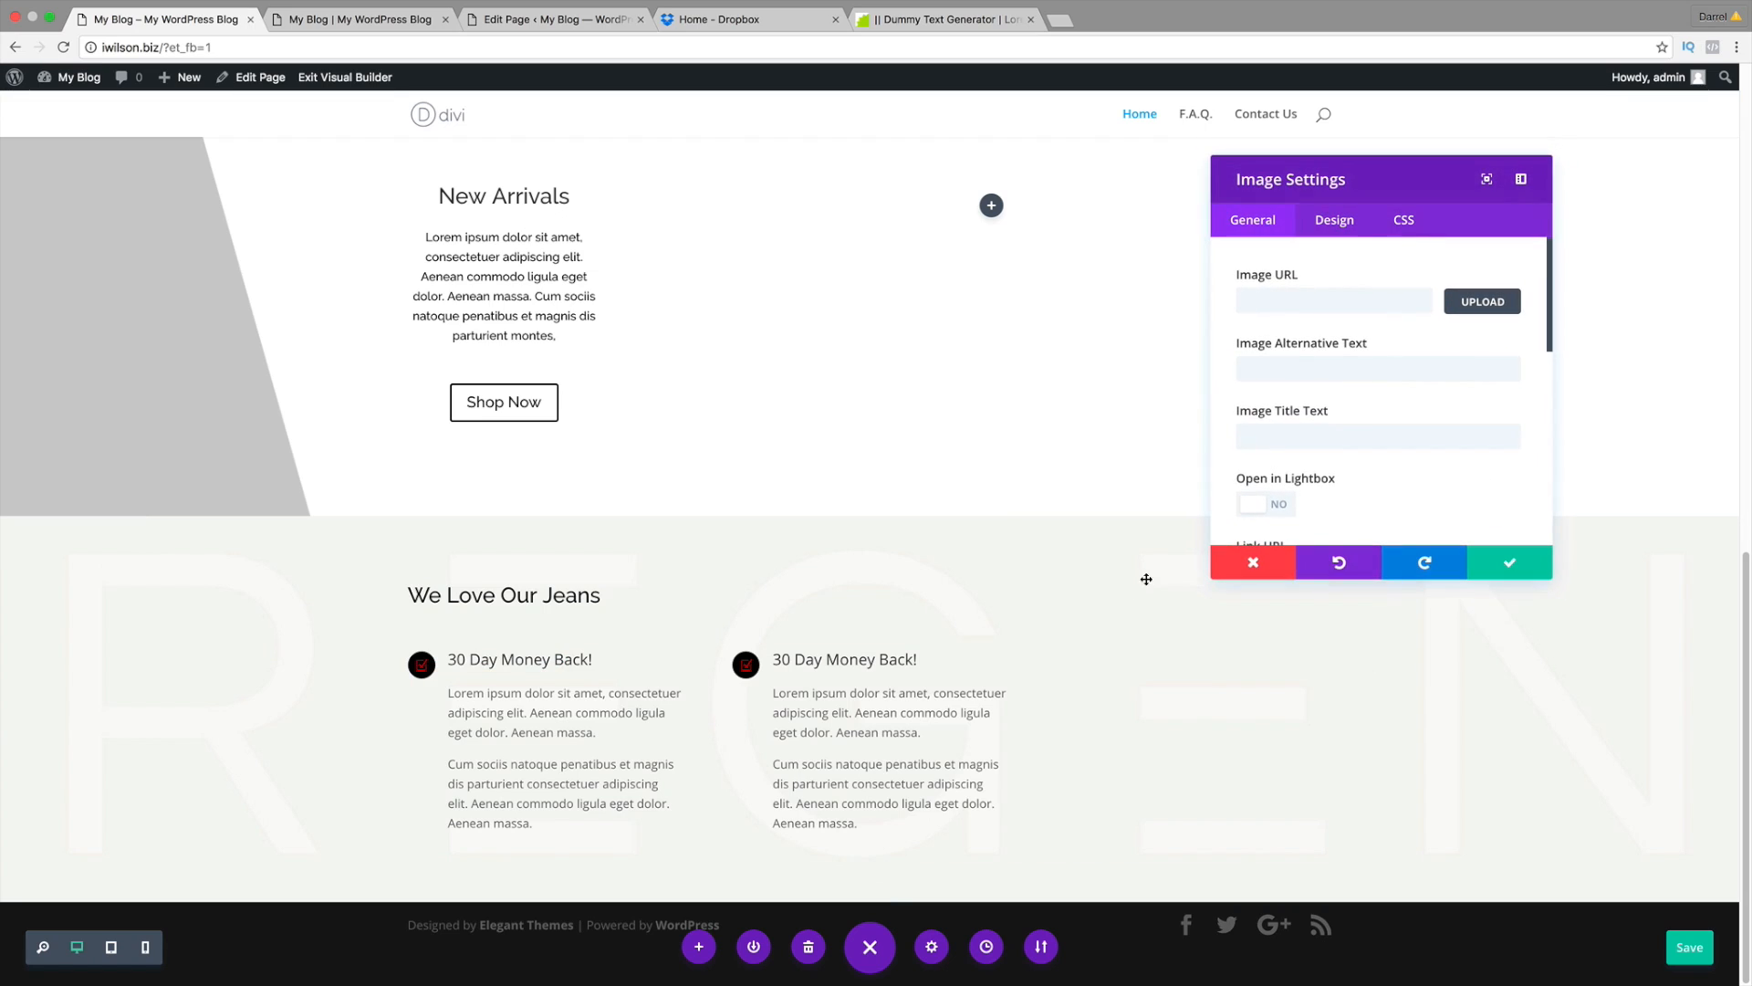
left_click(1281, 299)
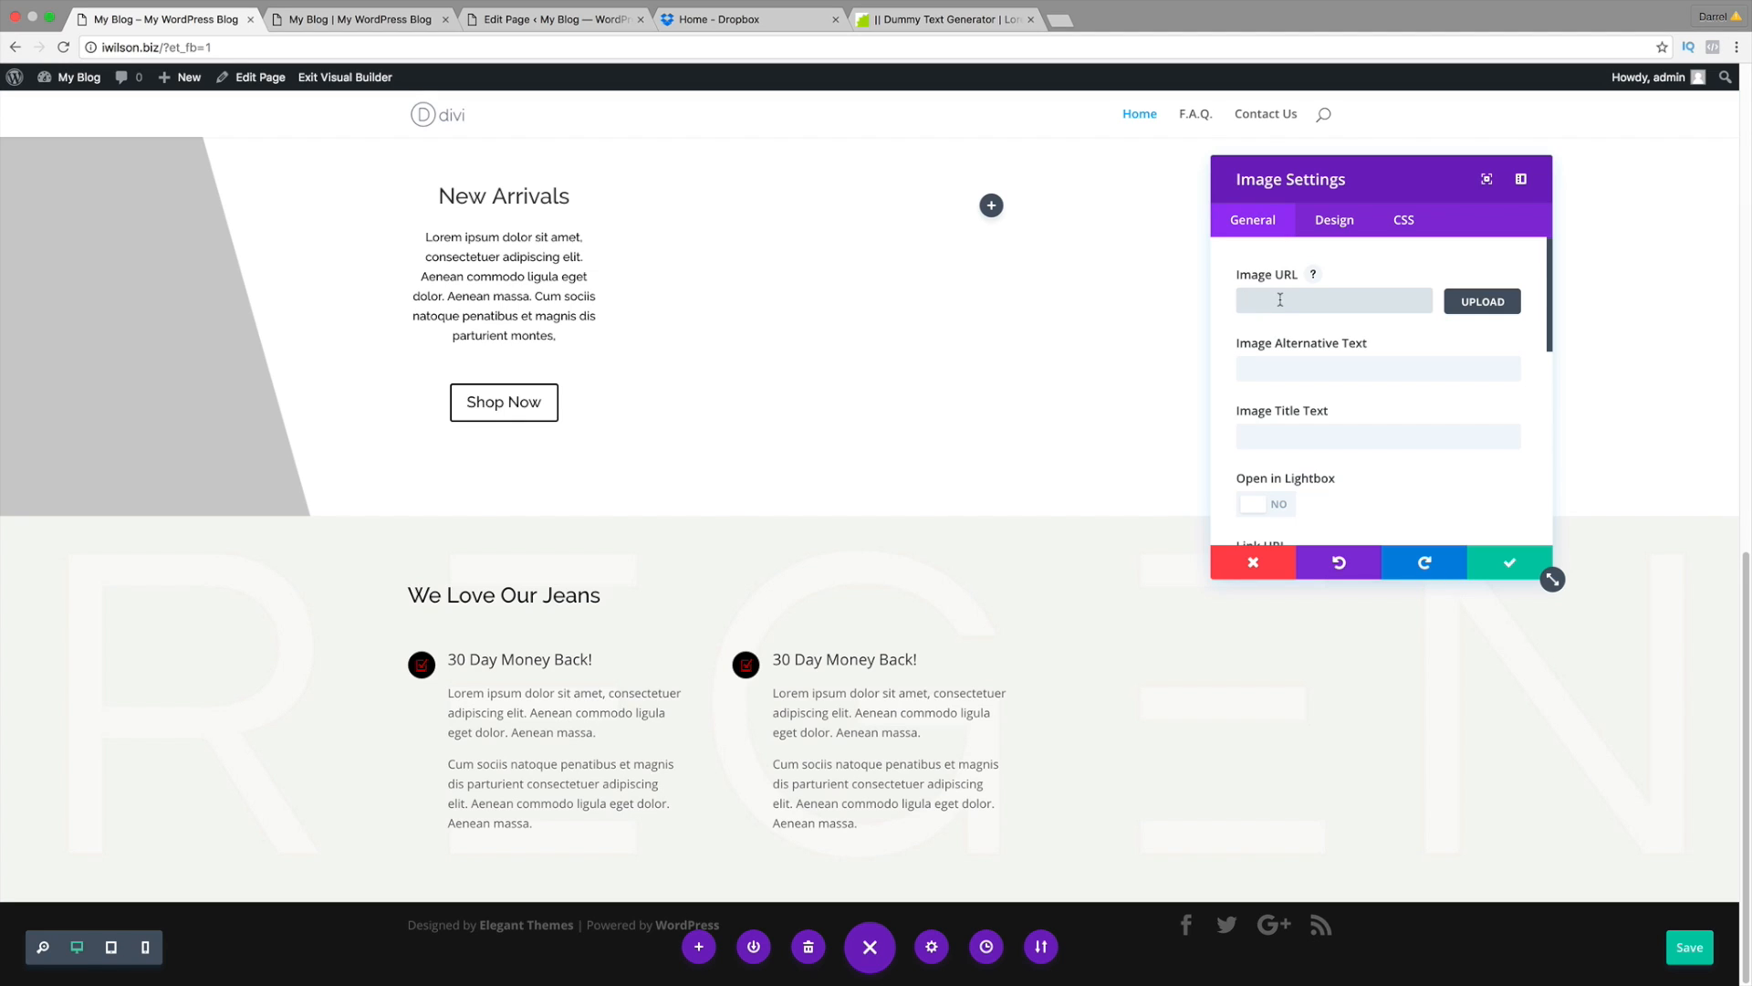
left_click(1489, 306)
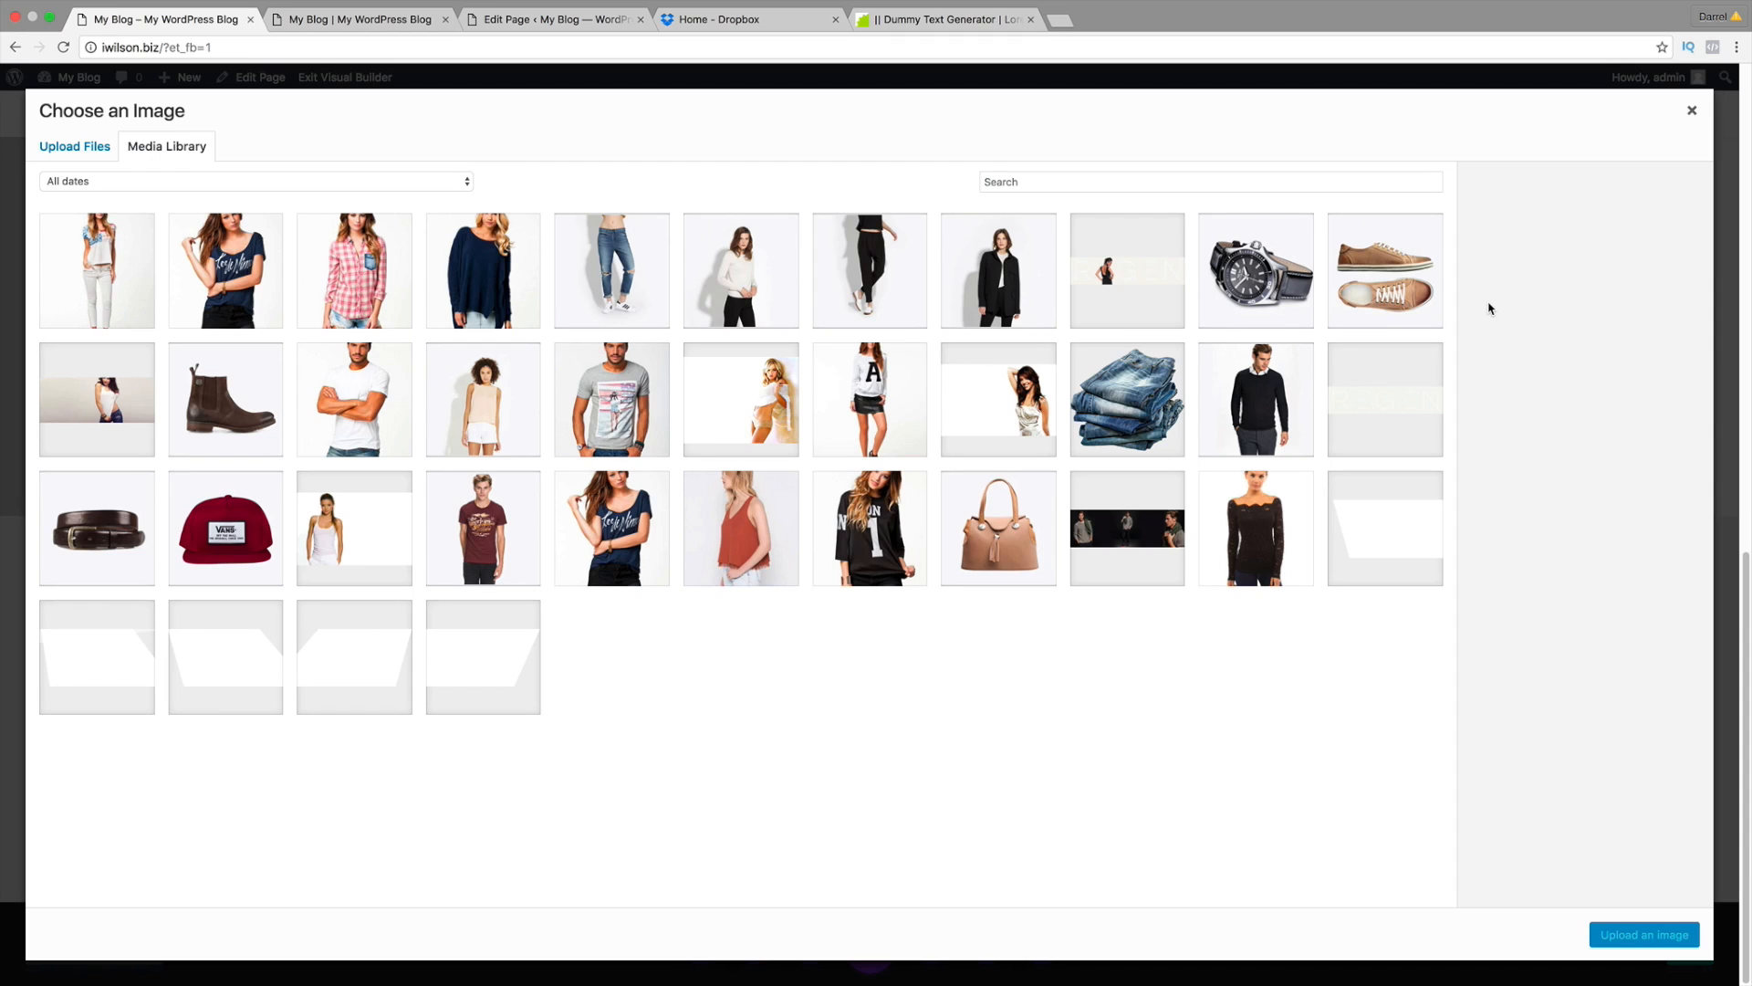
left_click(1146, 404)
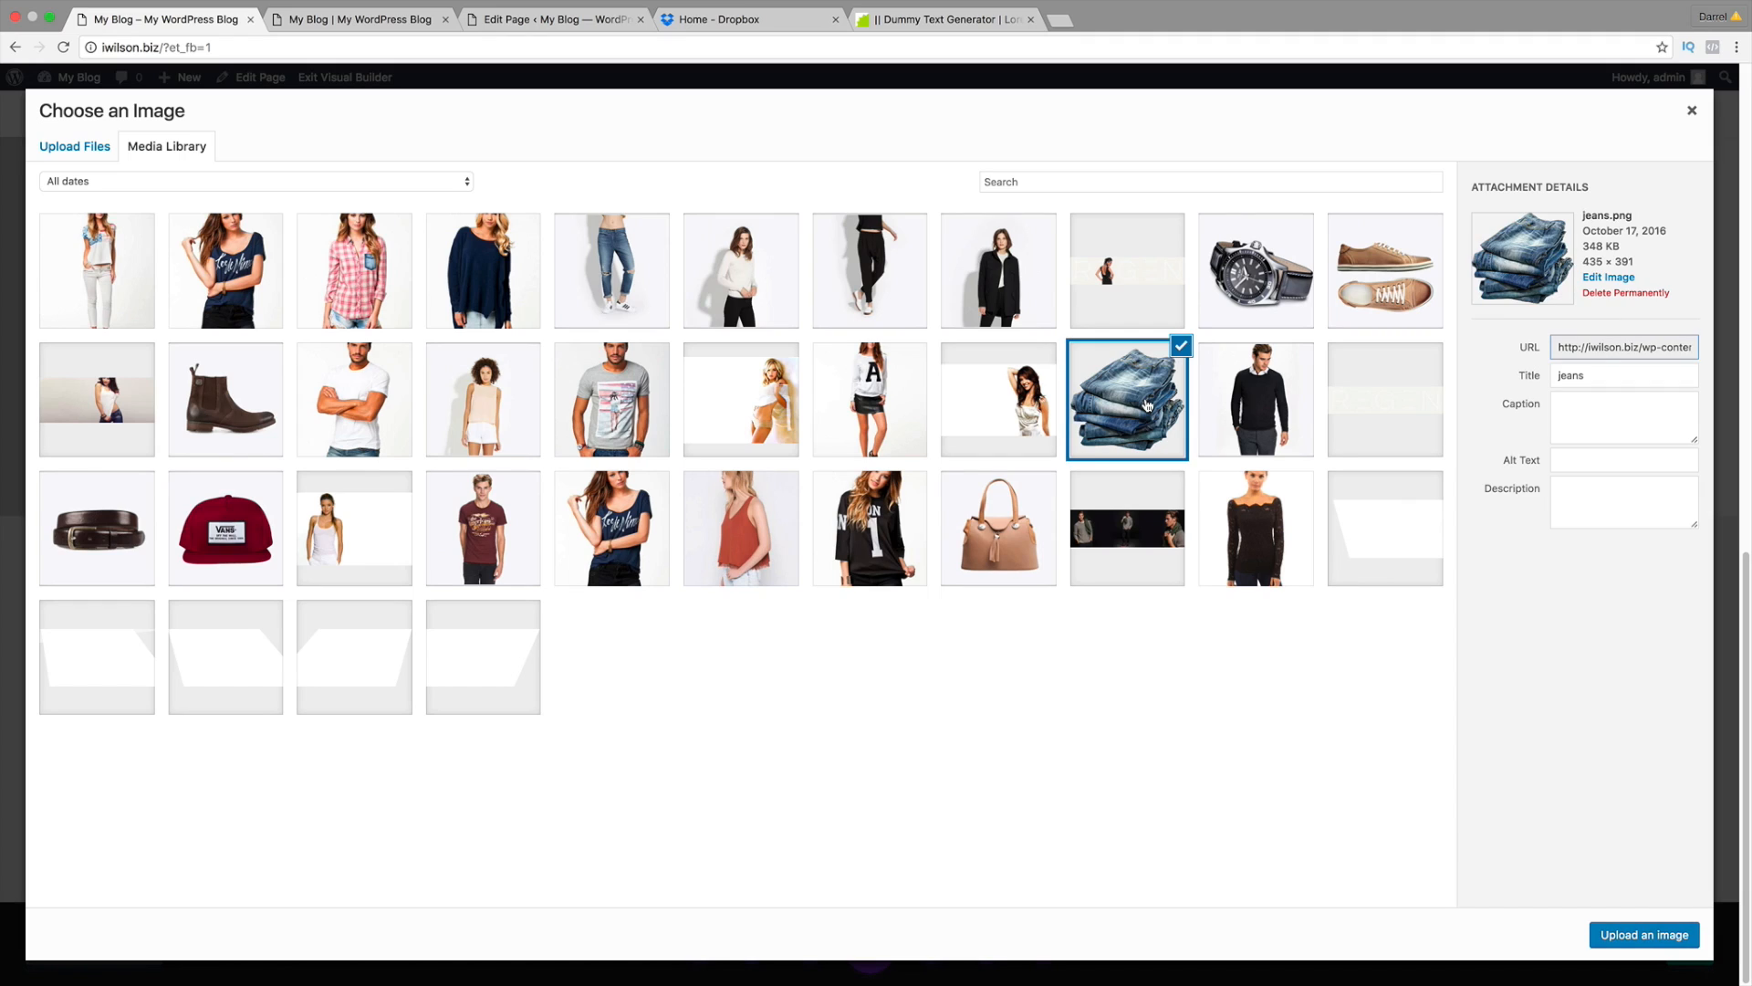
left_click(1662, 934)
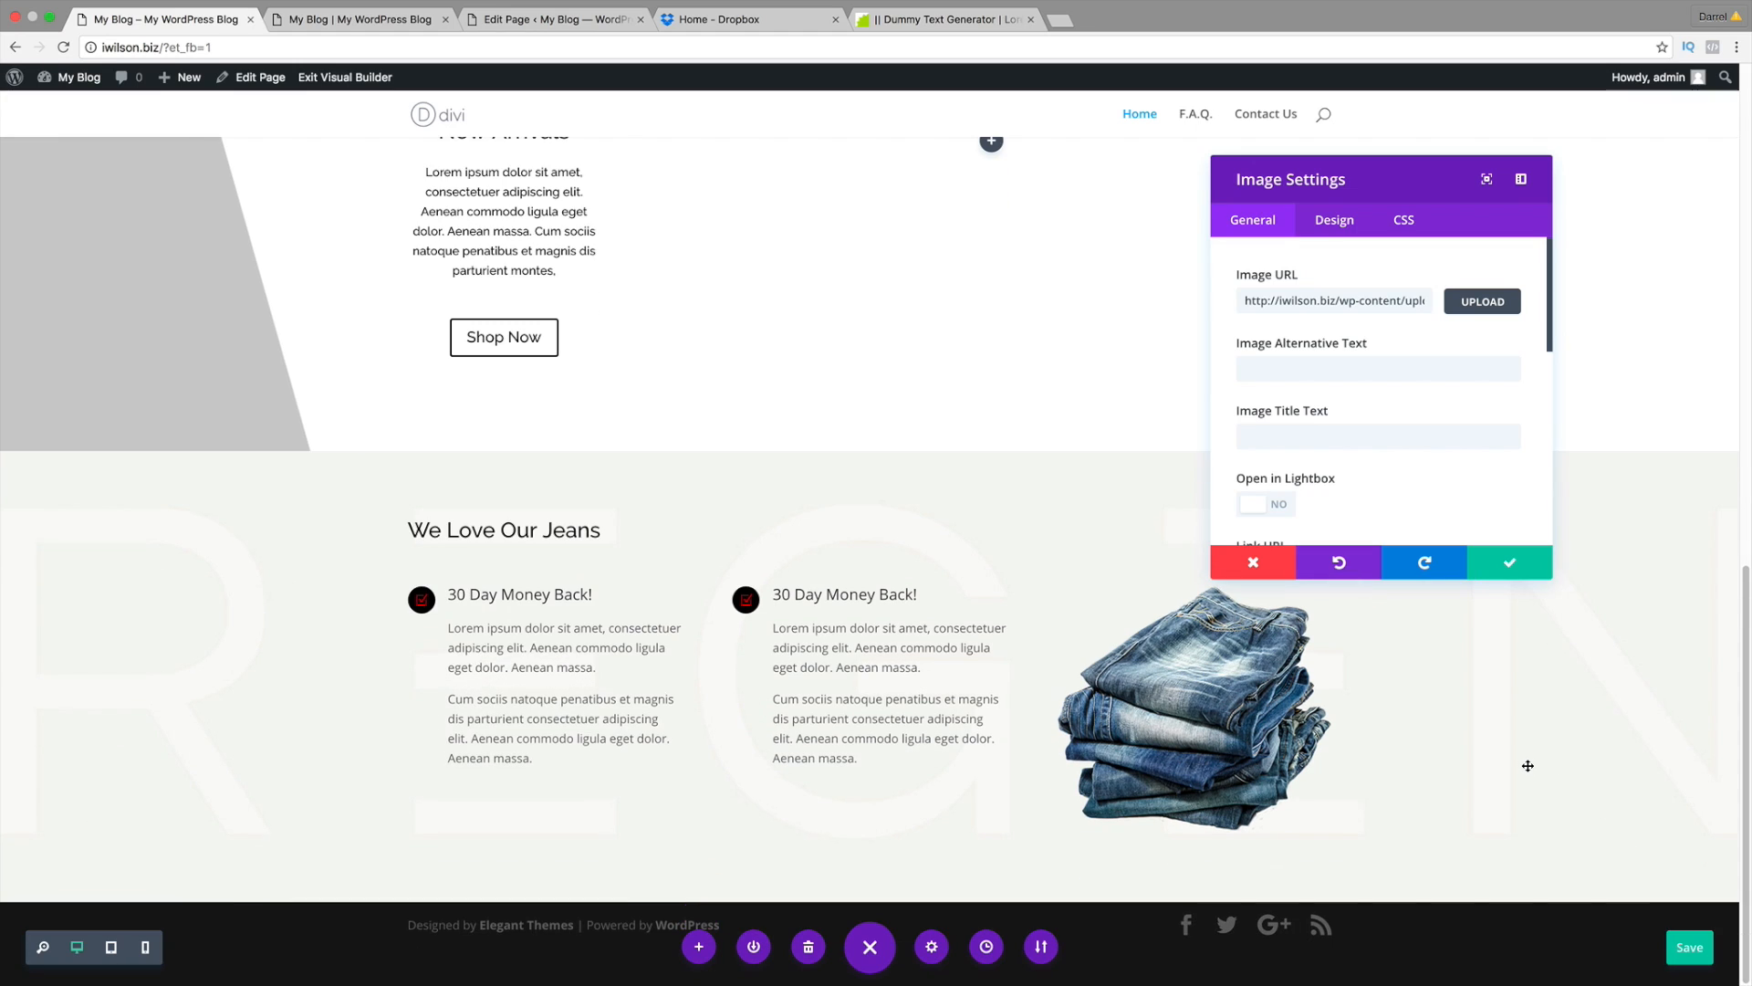
Step: Check the layout against the live page and save the image module settings
scroll(1529, 765, "down", 2)
left_click(352, 19)
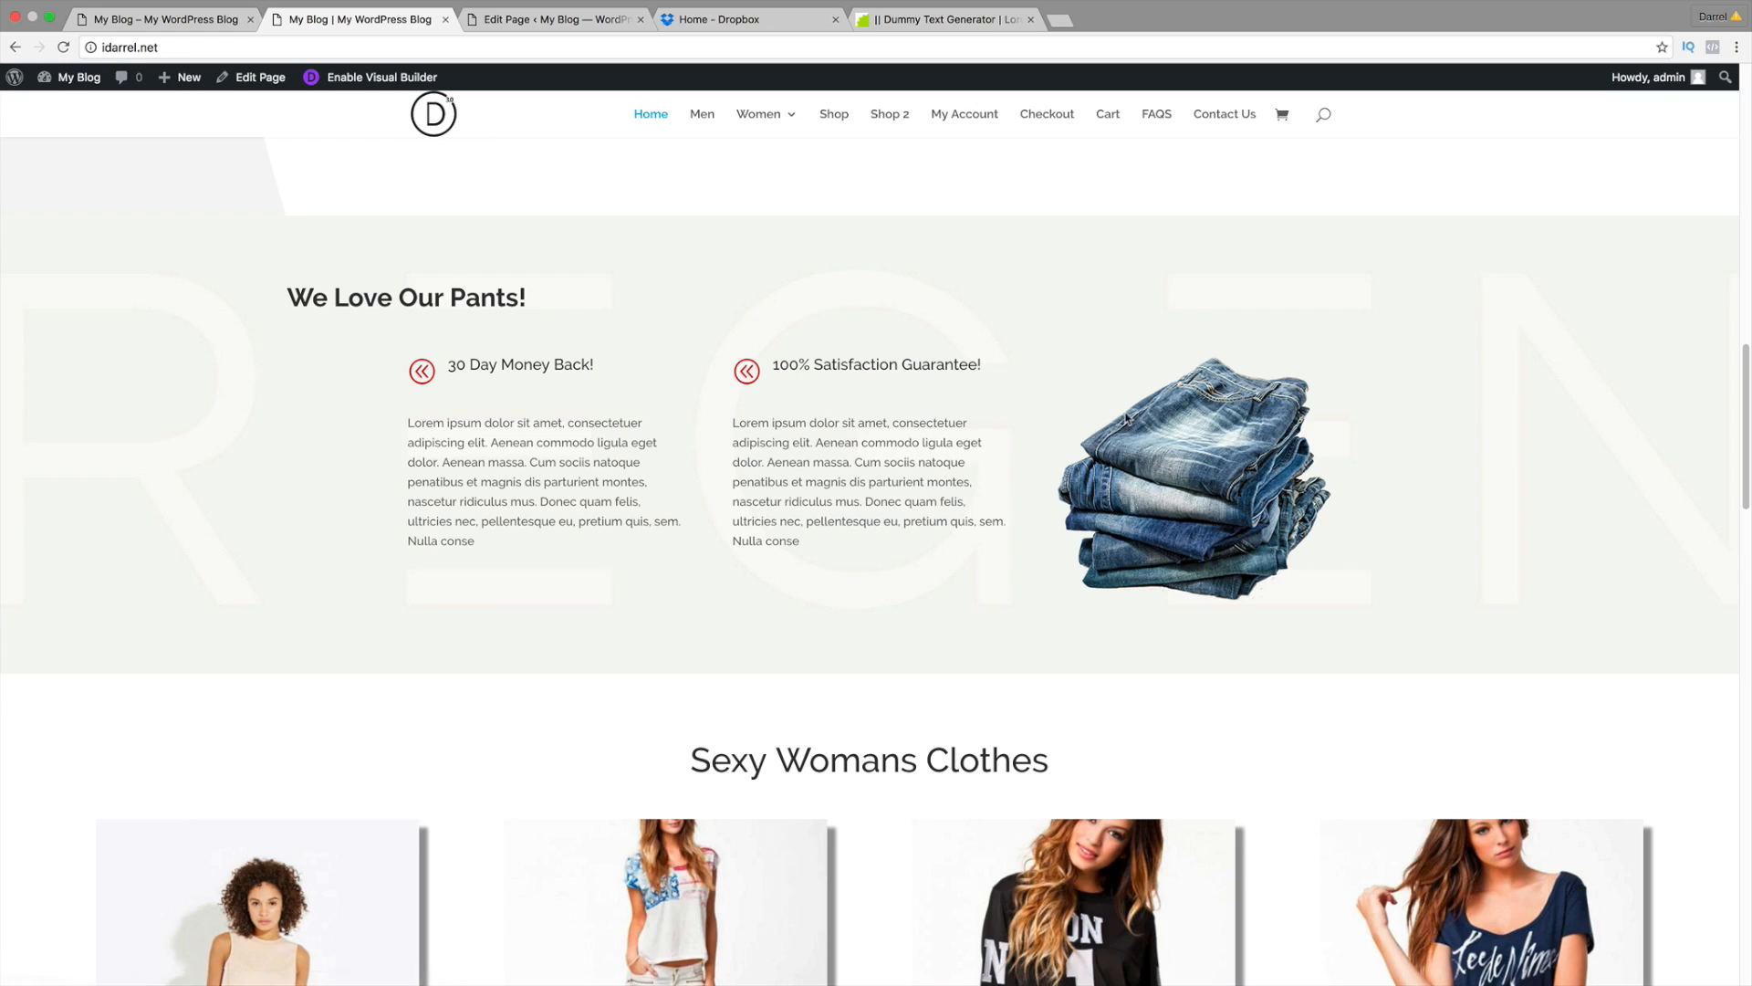
left_click(176, 19)
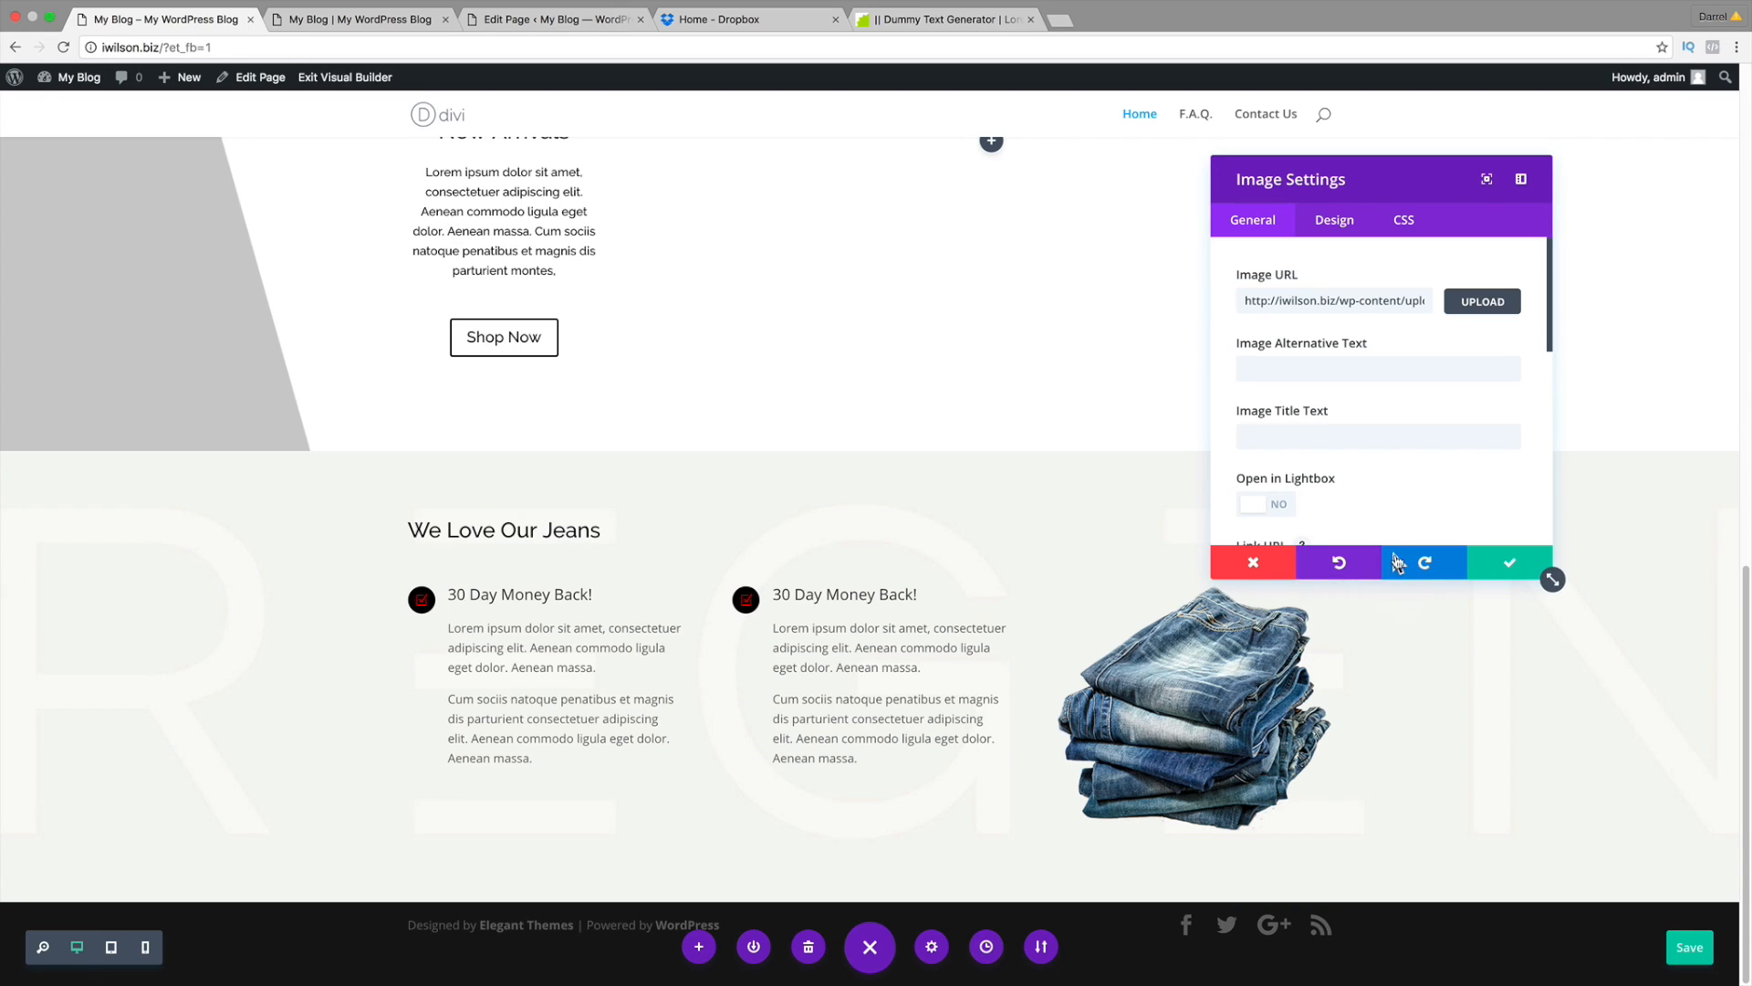
left_click(1508, 570)
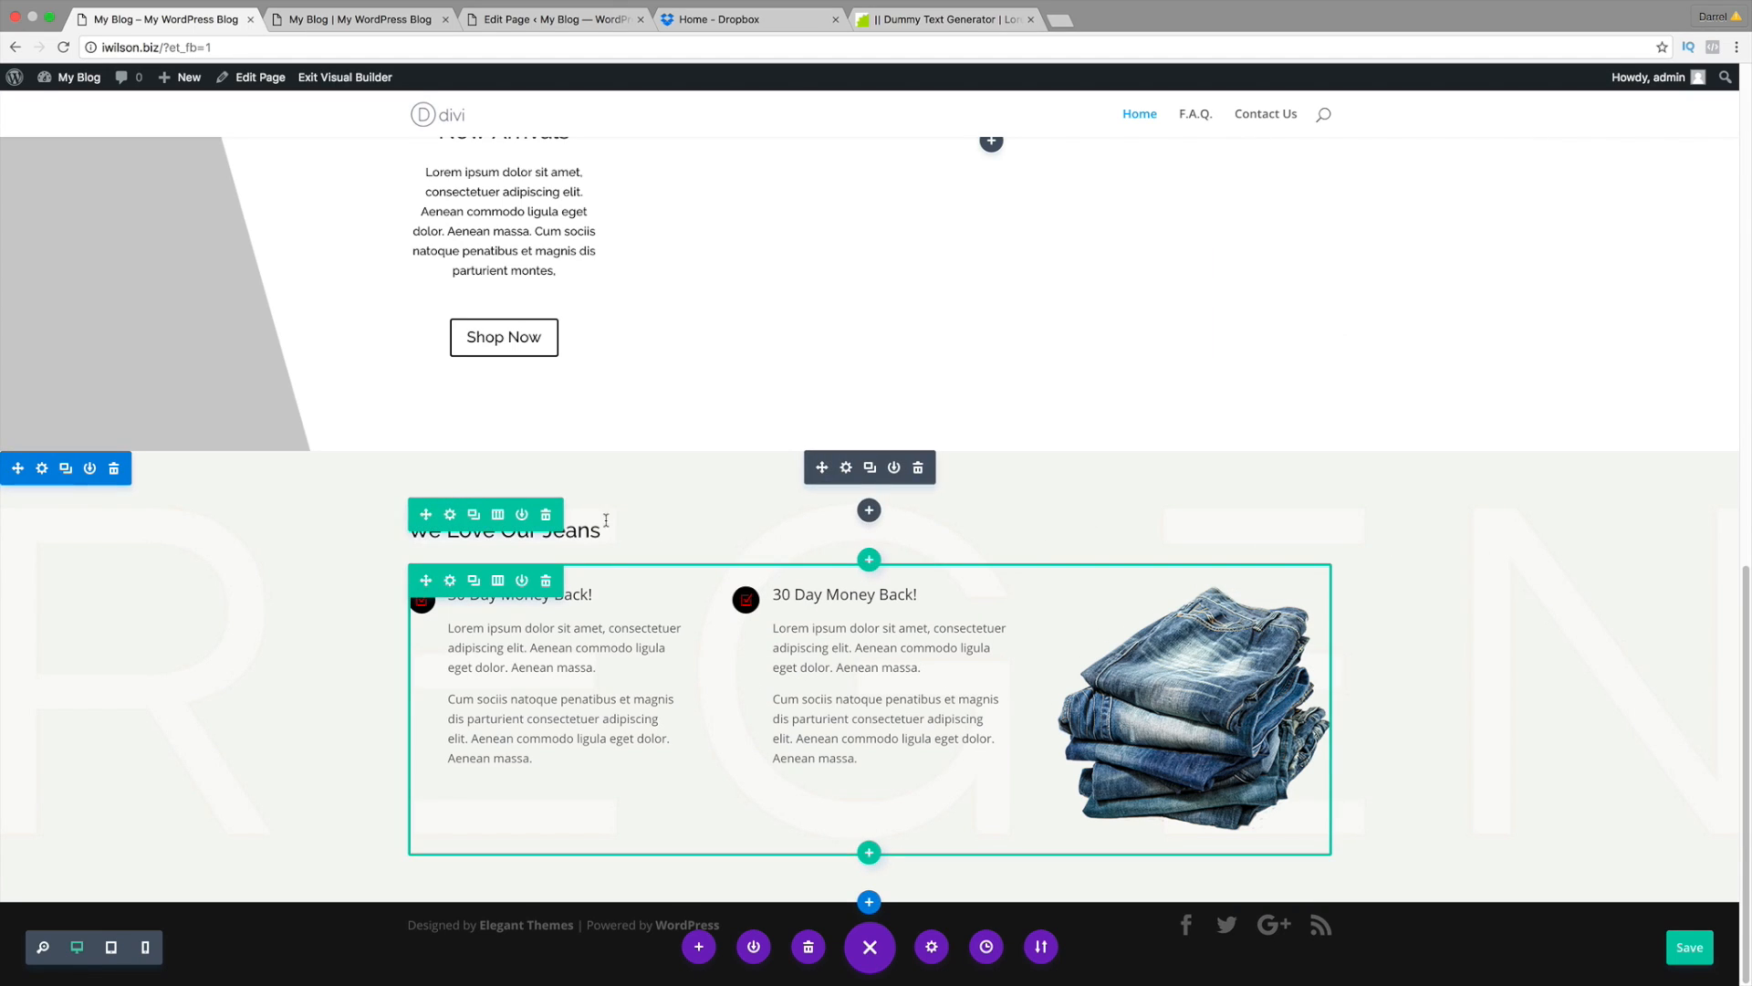
left_click(315, 20)
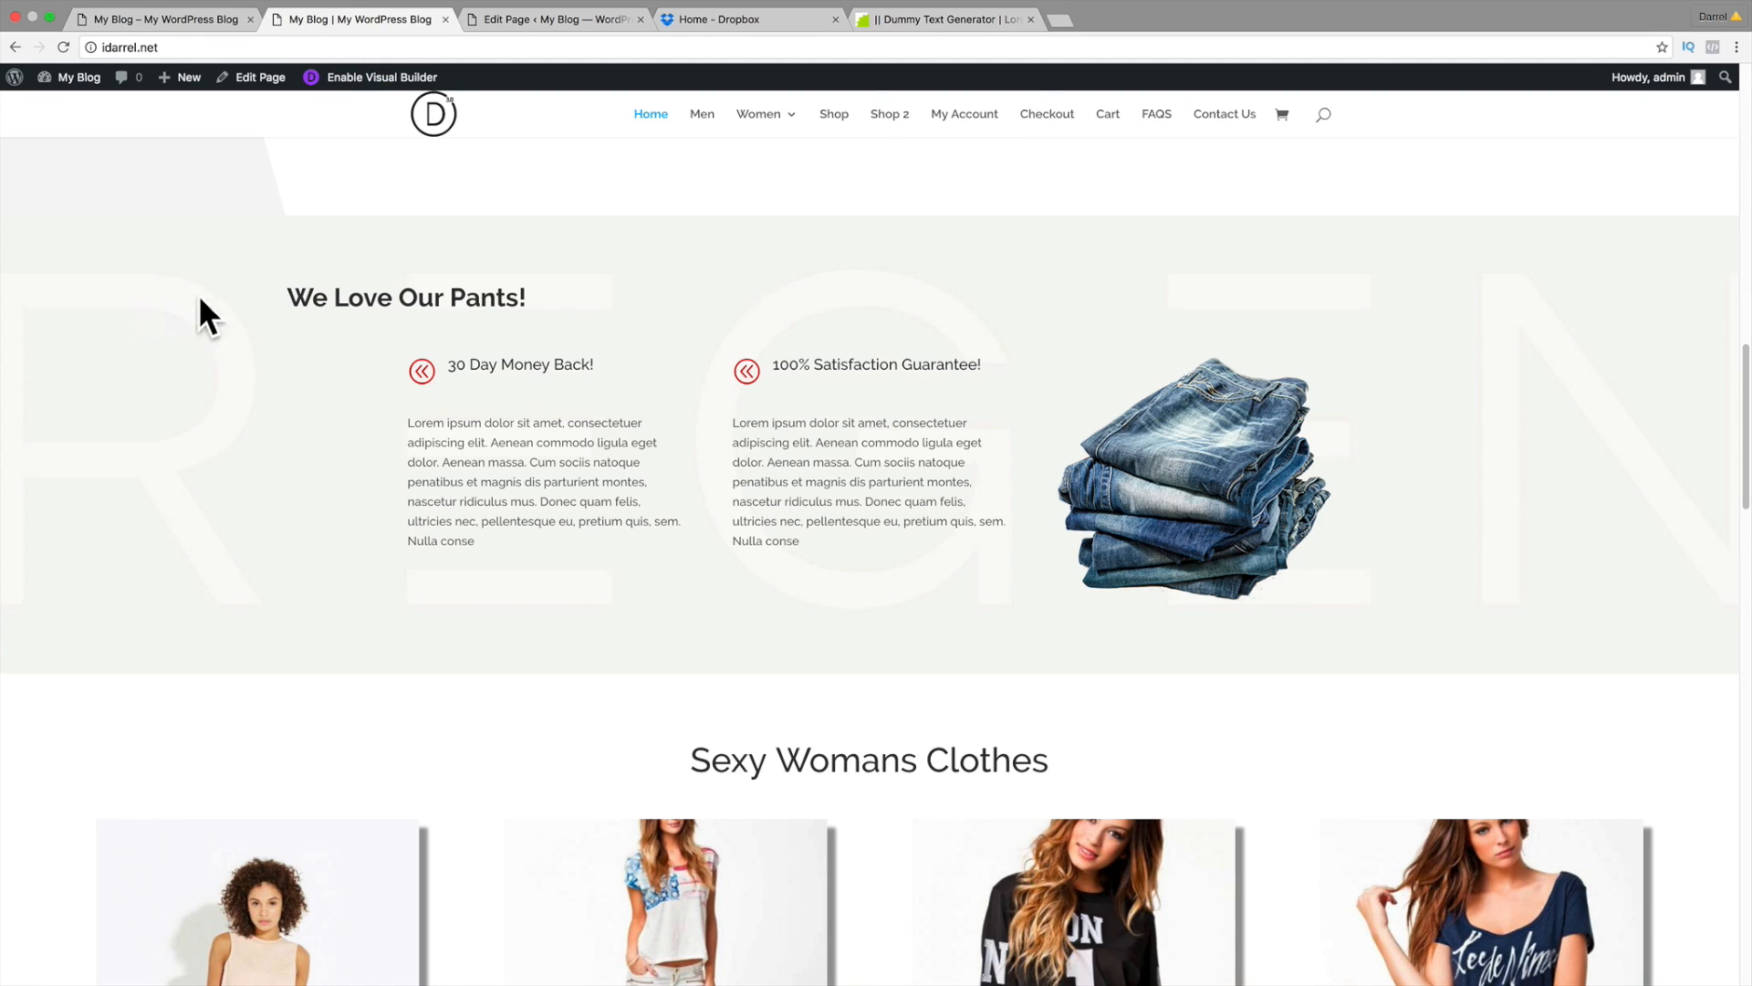
left_click(217, 19)
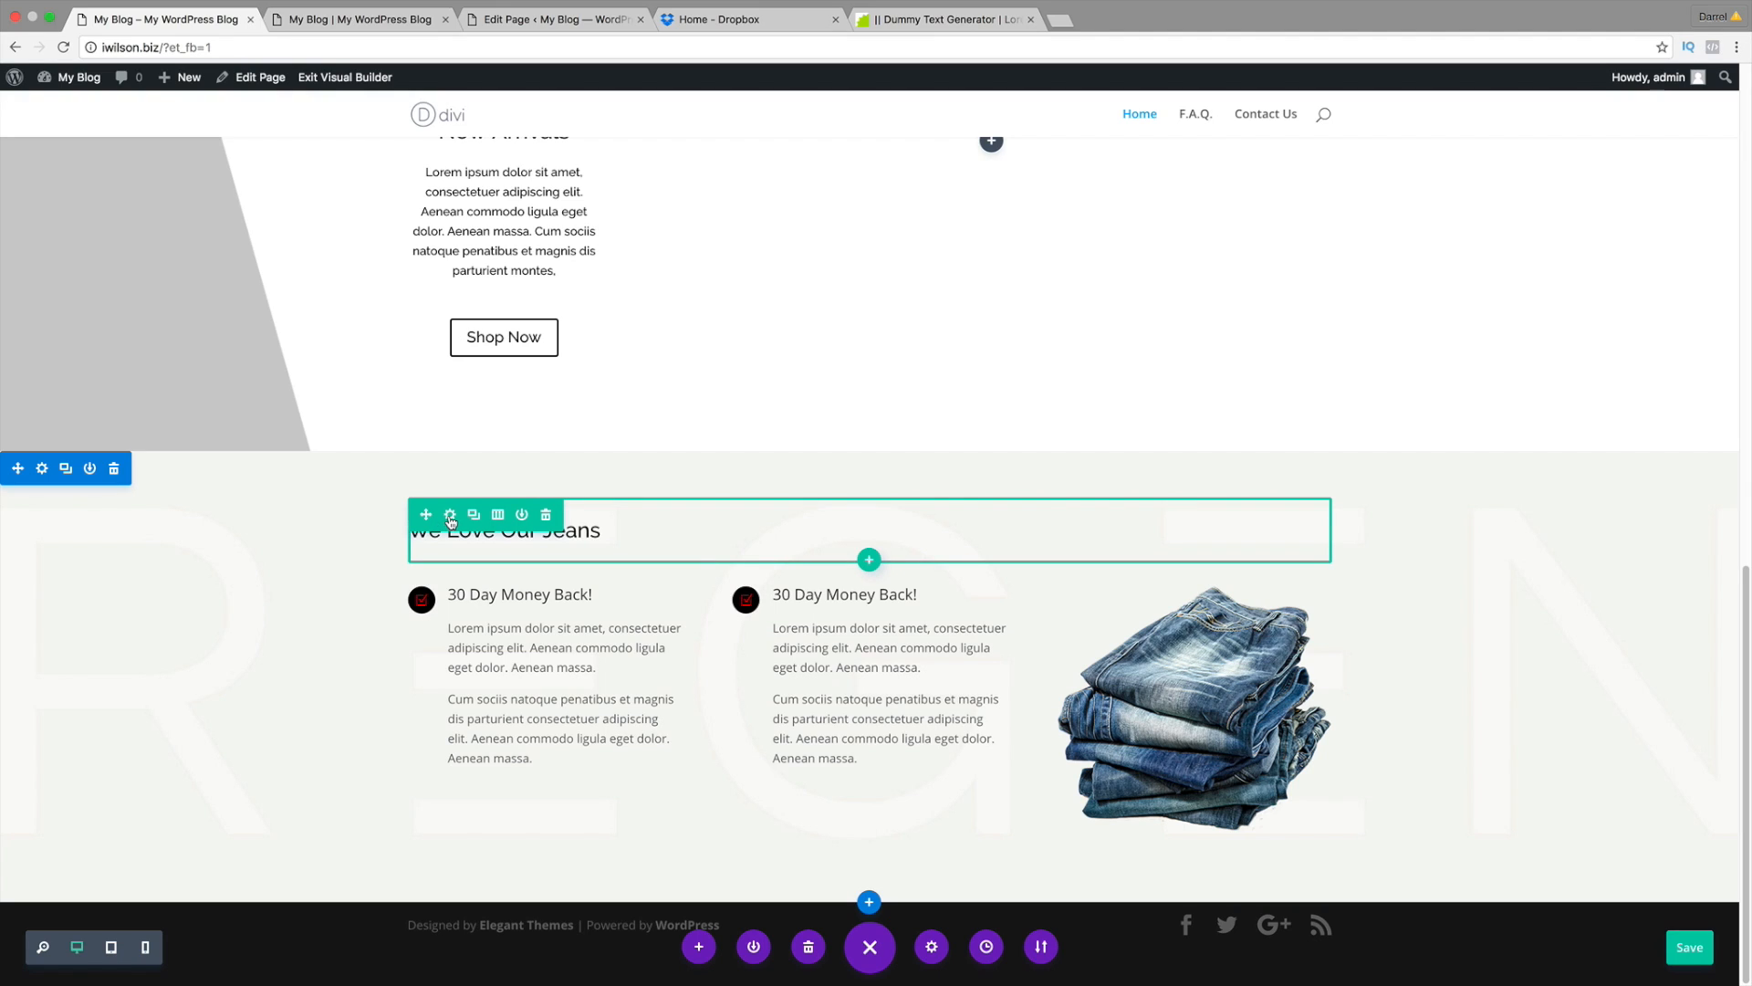
left_click(450, 517)
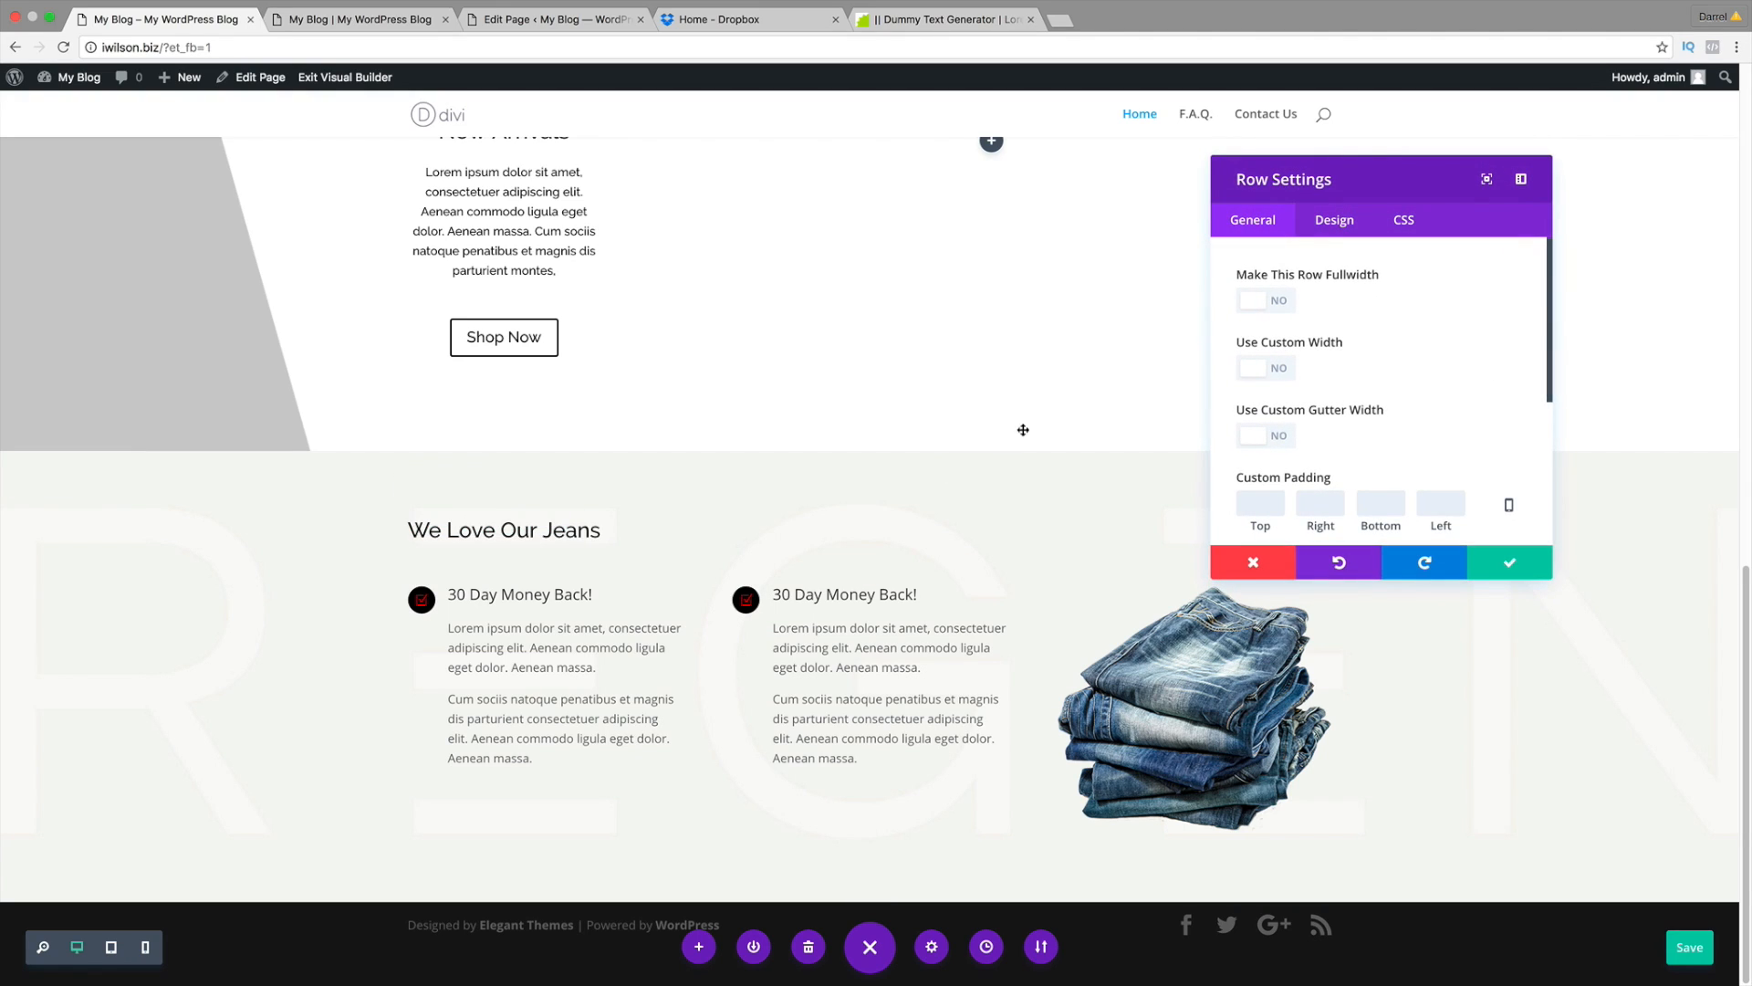
left_click(1252, 302)
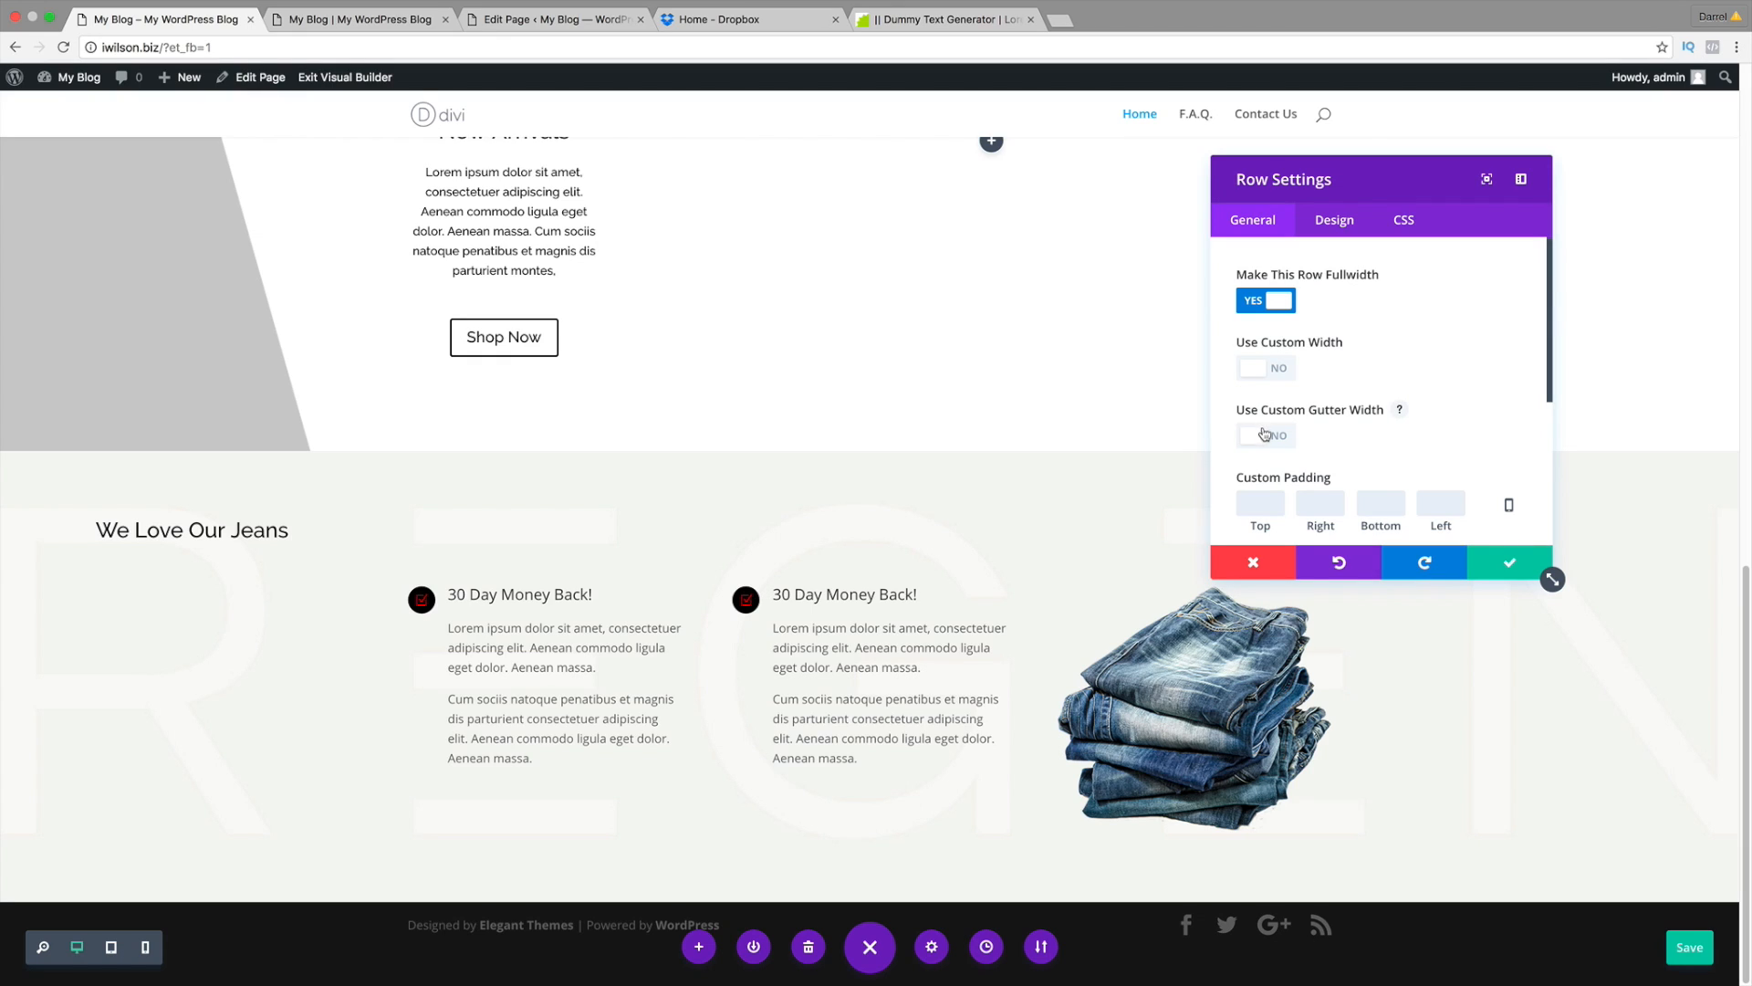
left_click(1268, 369)
scroll(1268, 384, "down", 1)
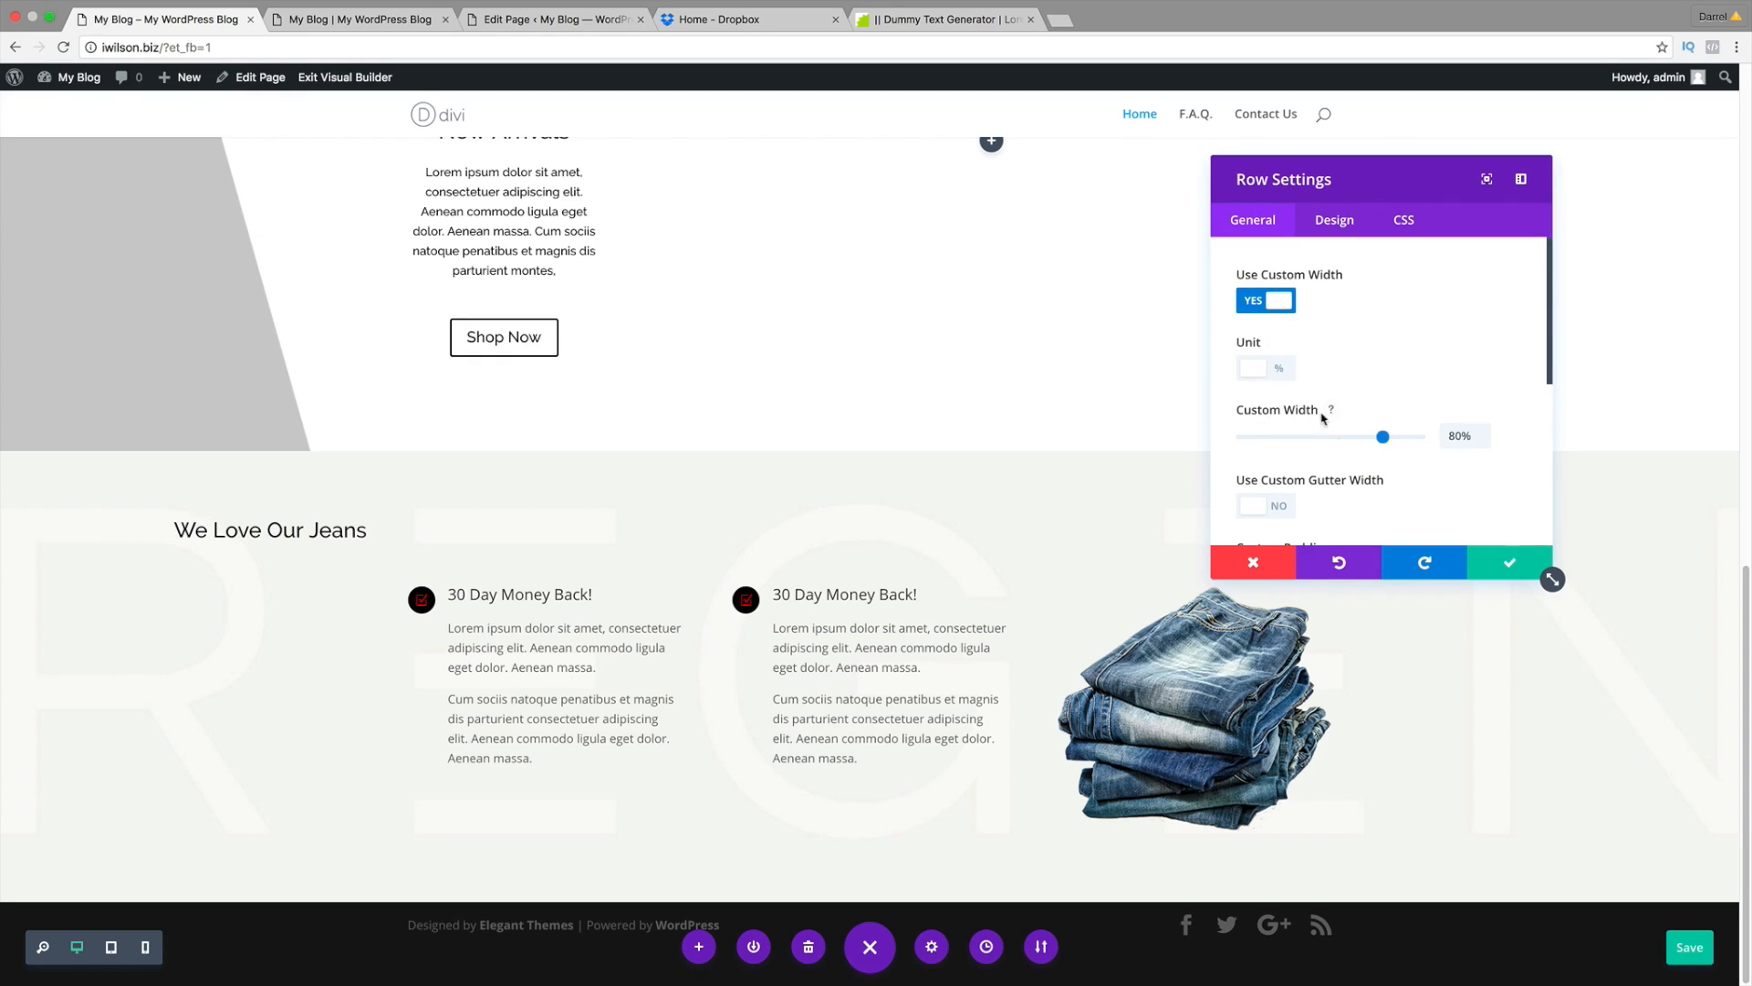
mouse_move(1383, 437)
left_mouse_down()
mouse_move(1277, 444)
mouse_move(1370, 445)
left_mouse_up()
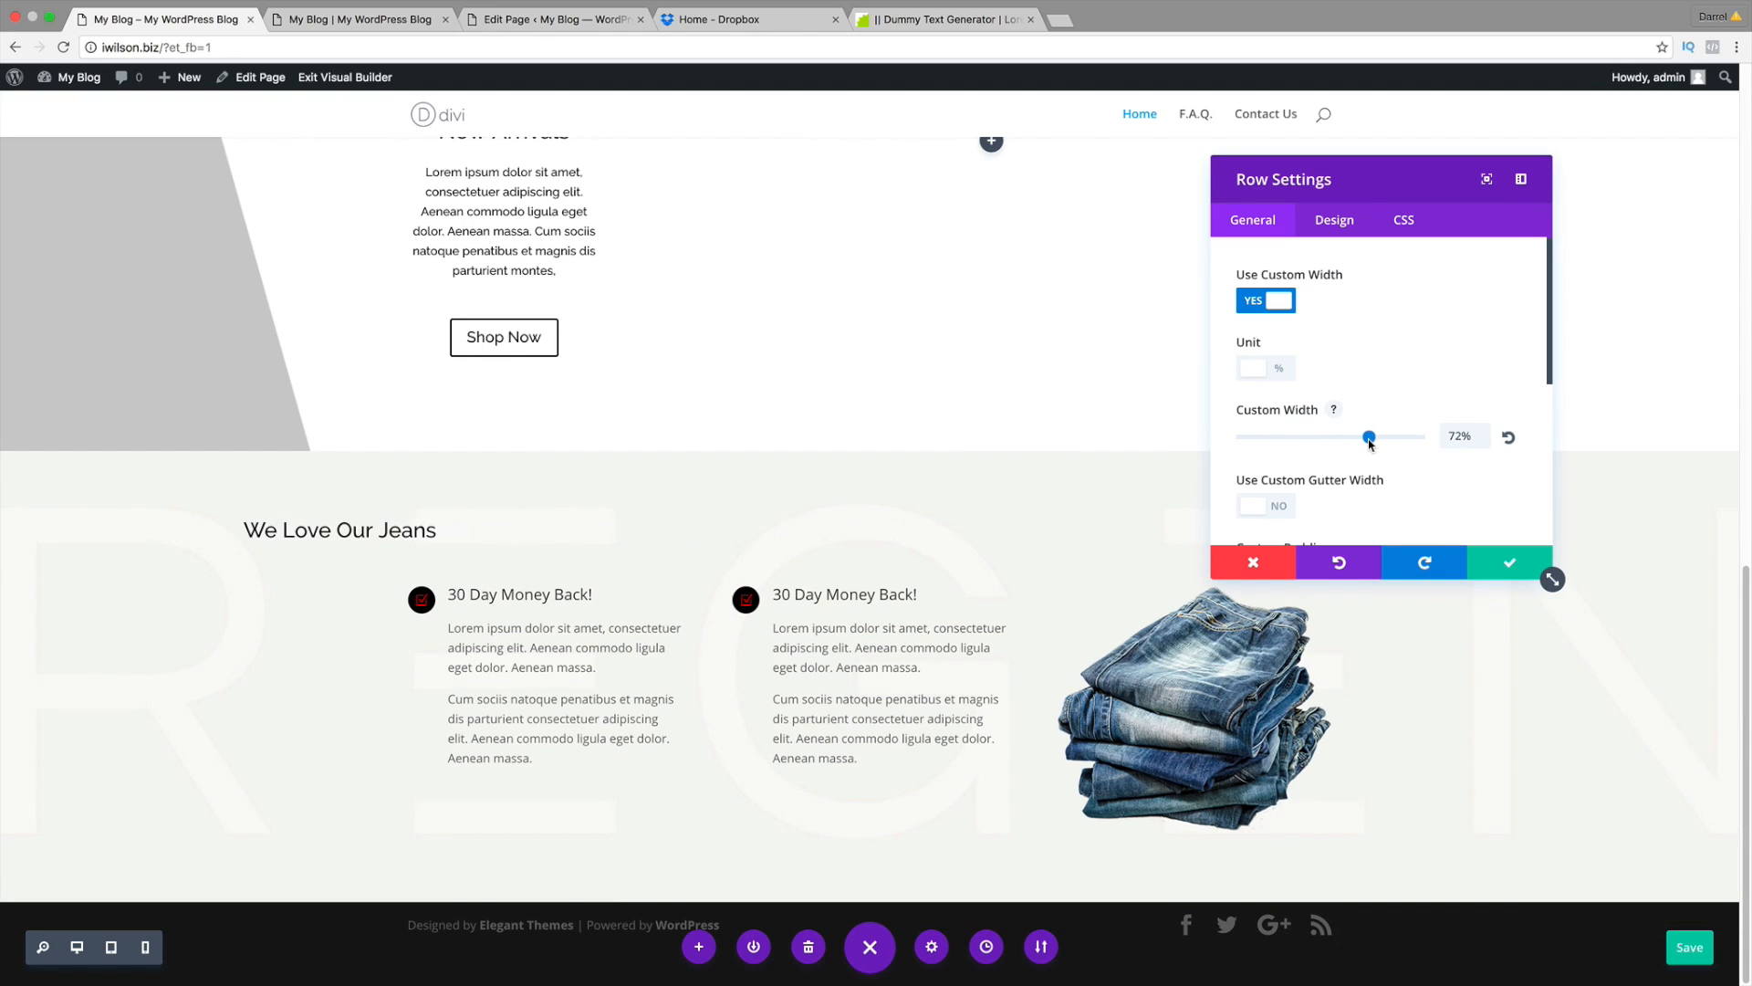
left_click(1501, 570)
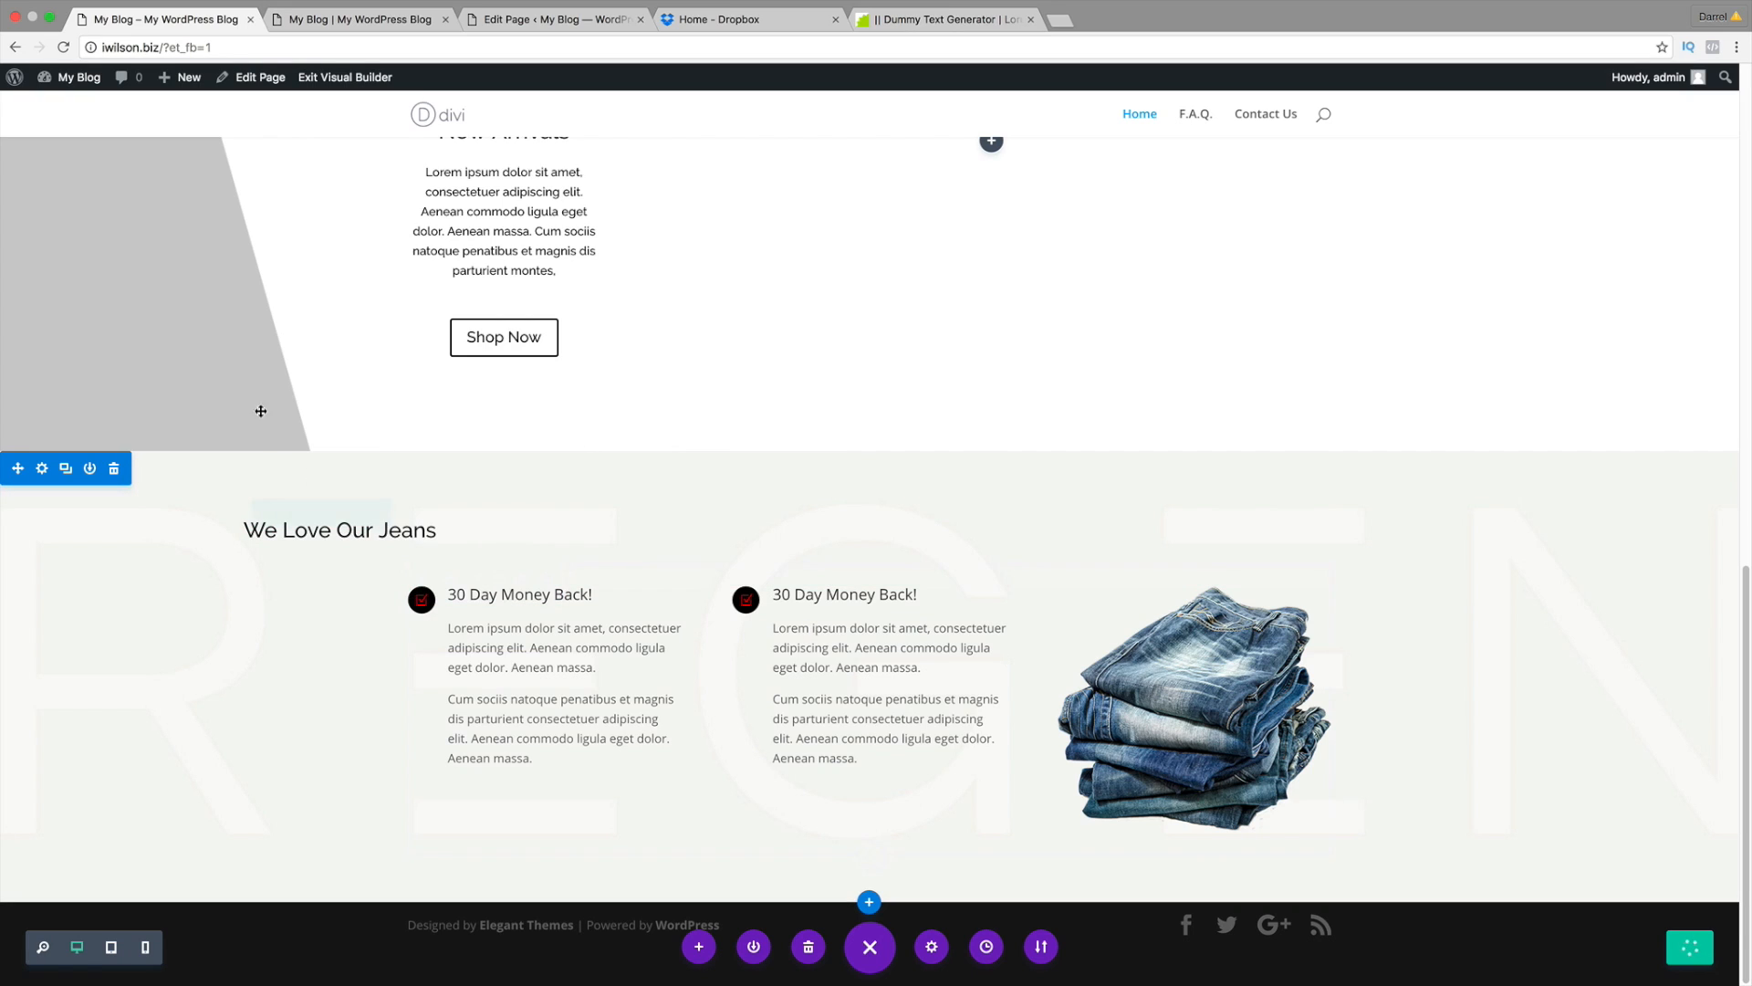
scroll(228, 310, "up", 2)
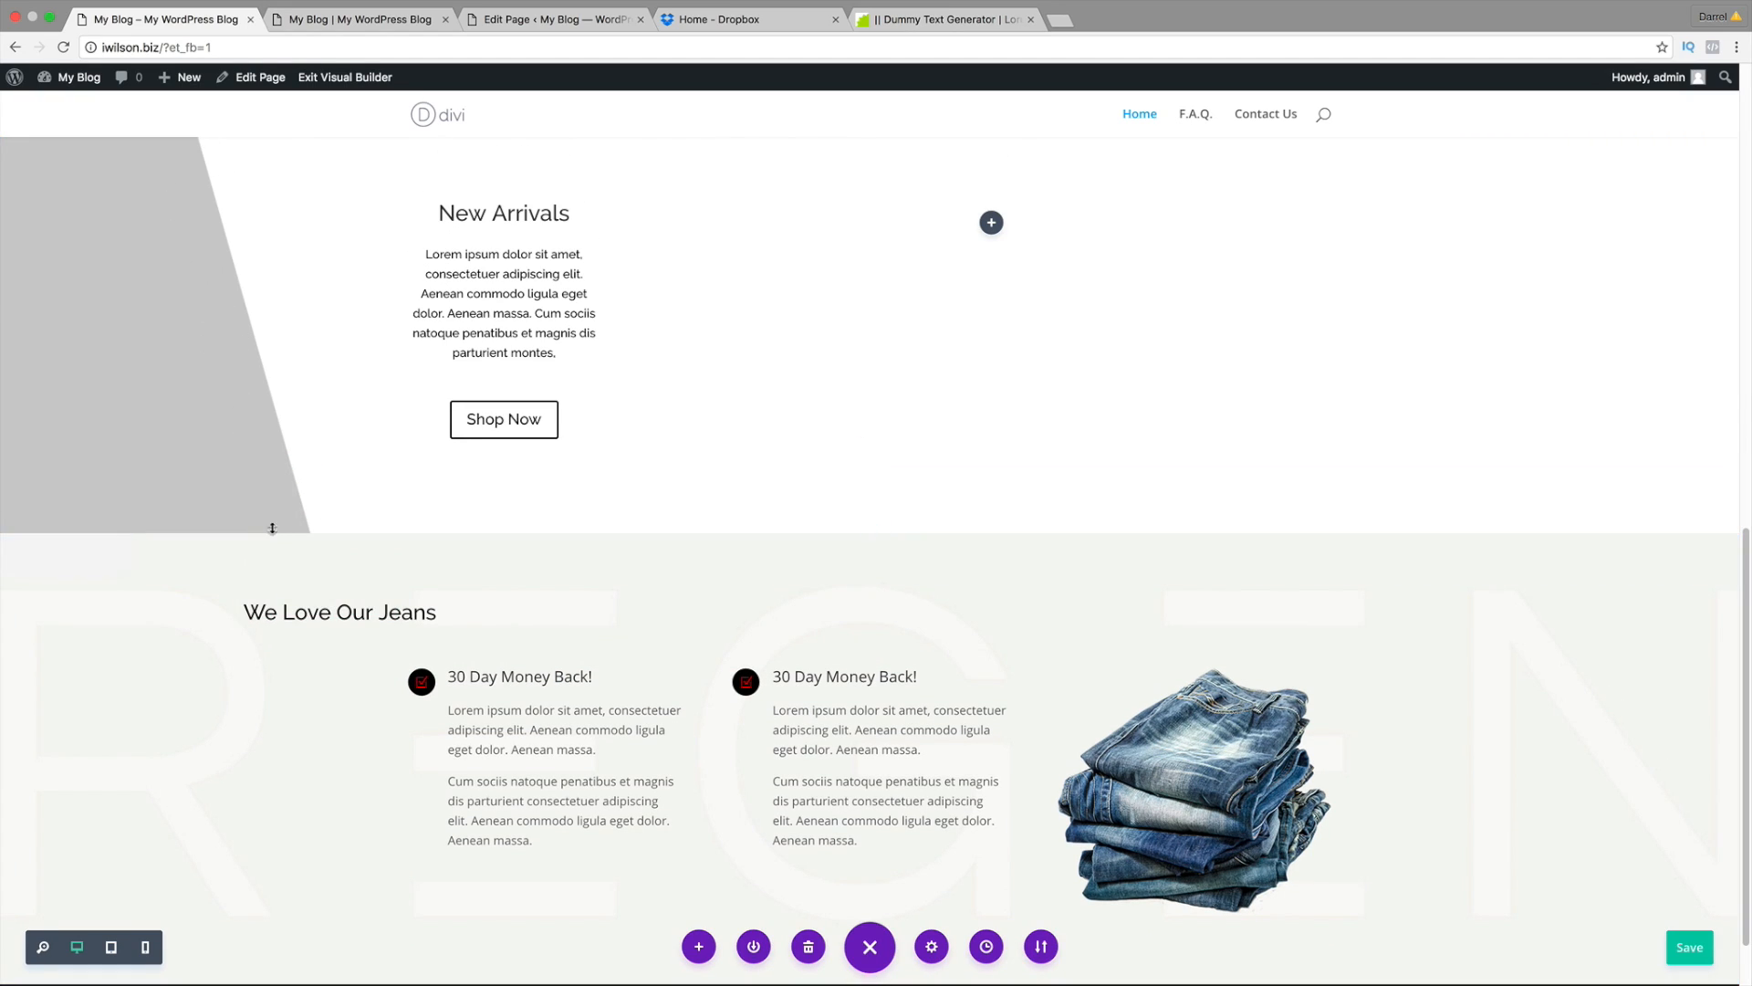
Step: Drag the New Arrivals bottom padding down and set its background colour to #f2f2f2
left_click_drag(272, 528, 283, 837)
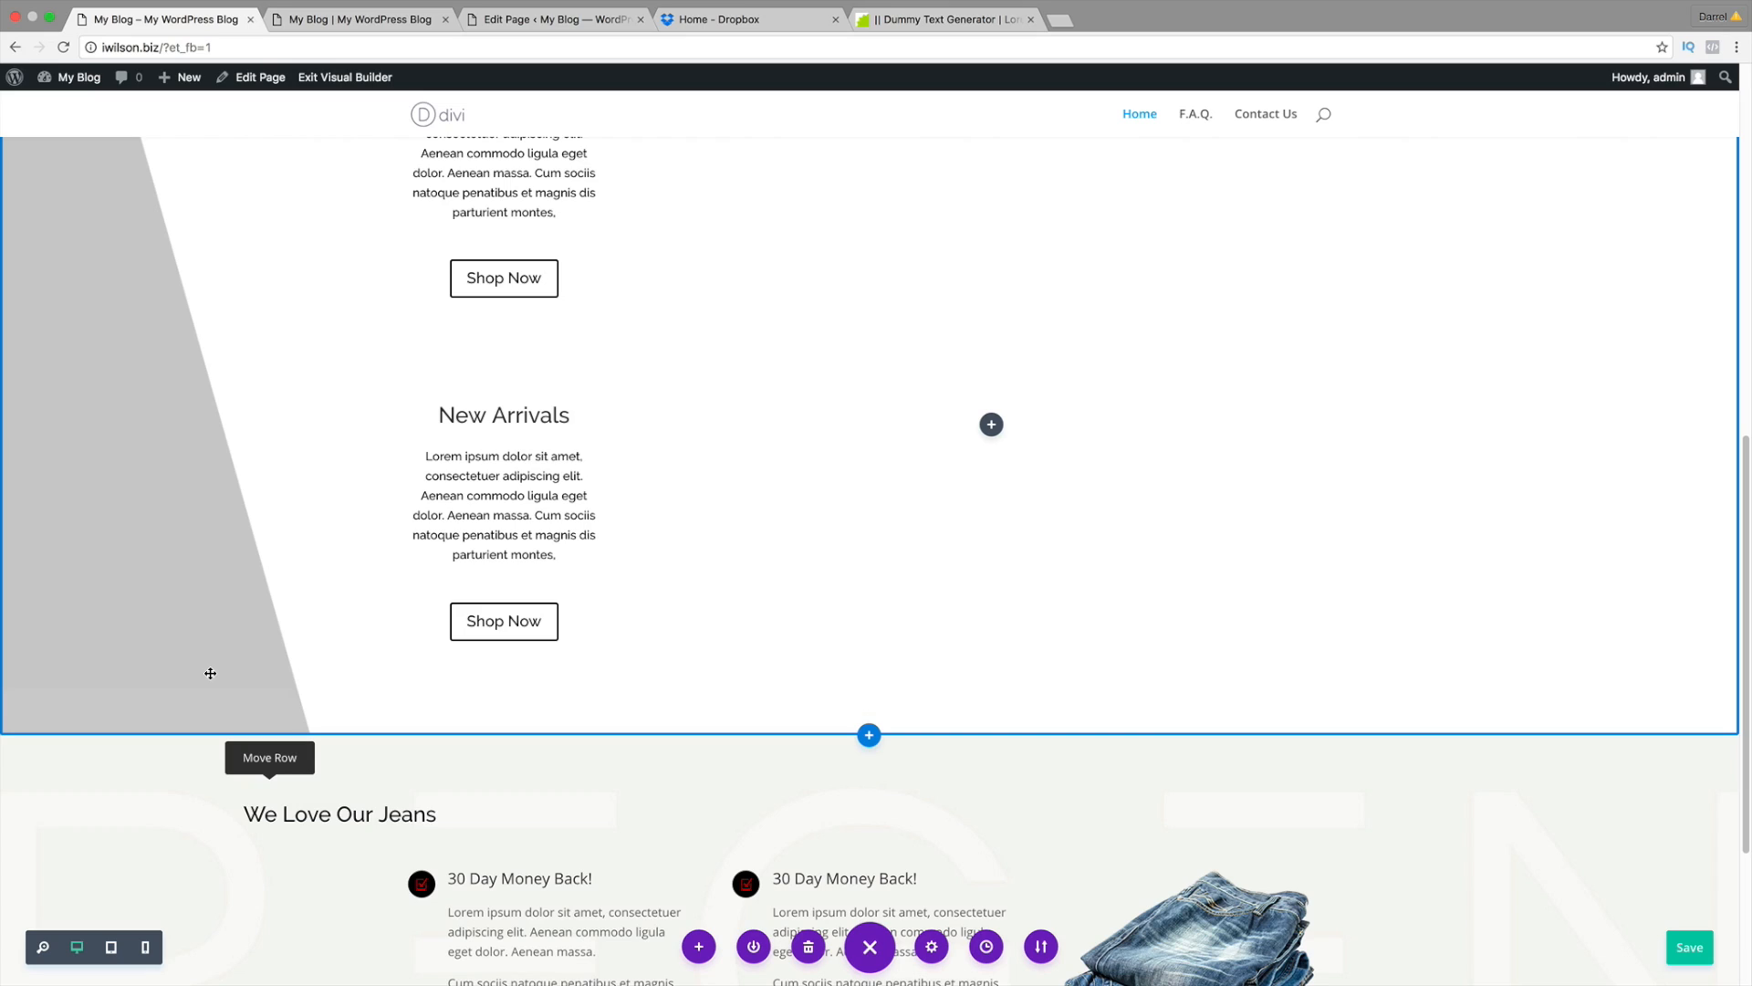
scroll(208, 658, "up", 4)
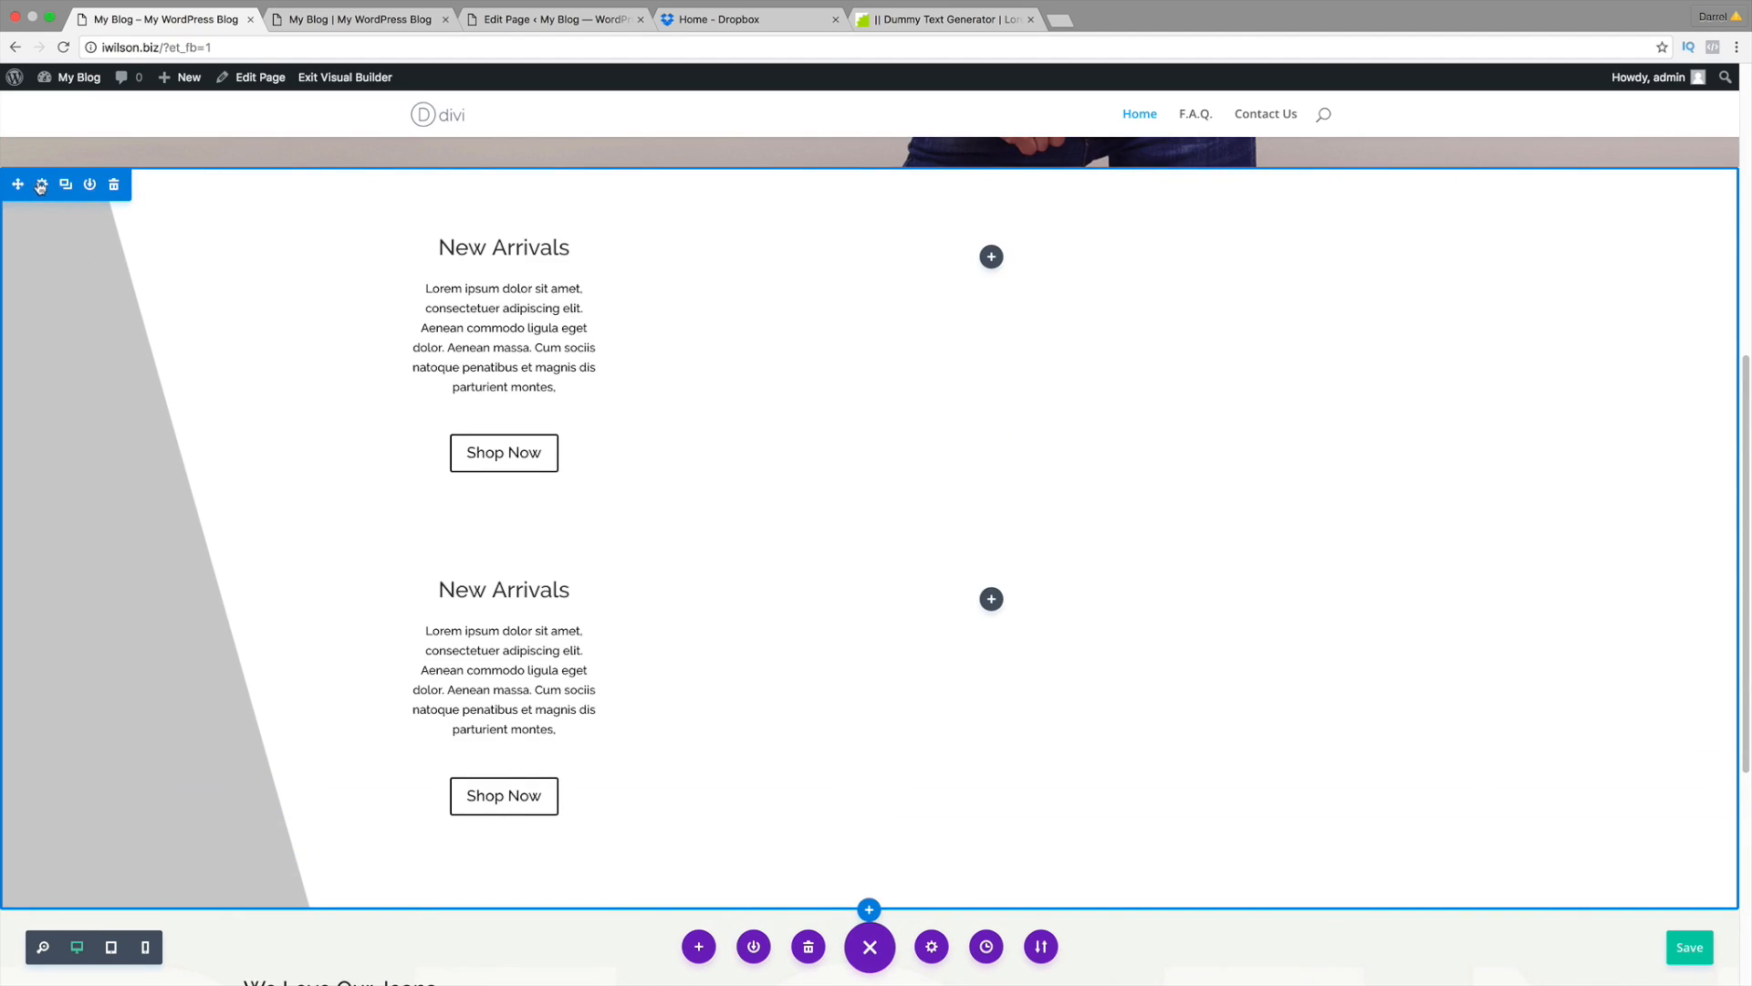
left_click(41, 185)
scroll(685, 516, "down", 7)
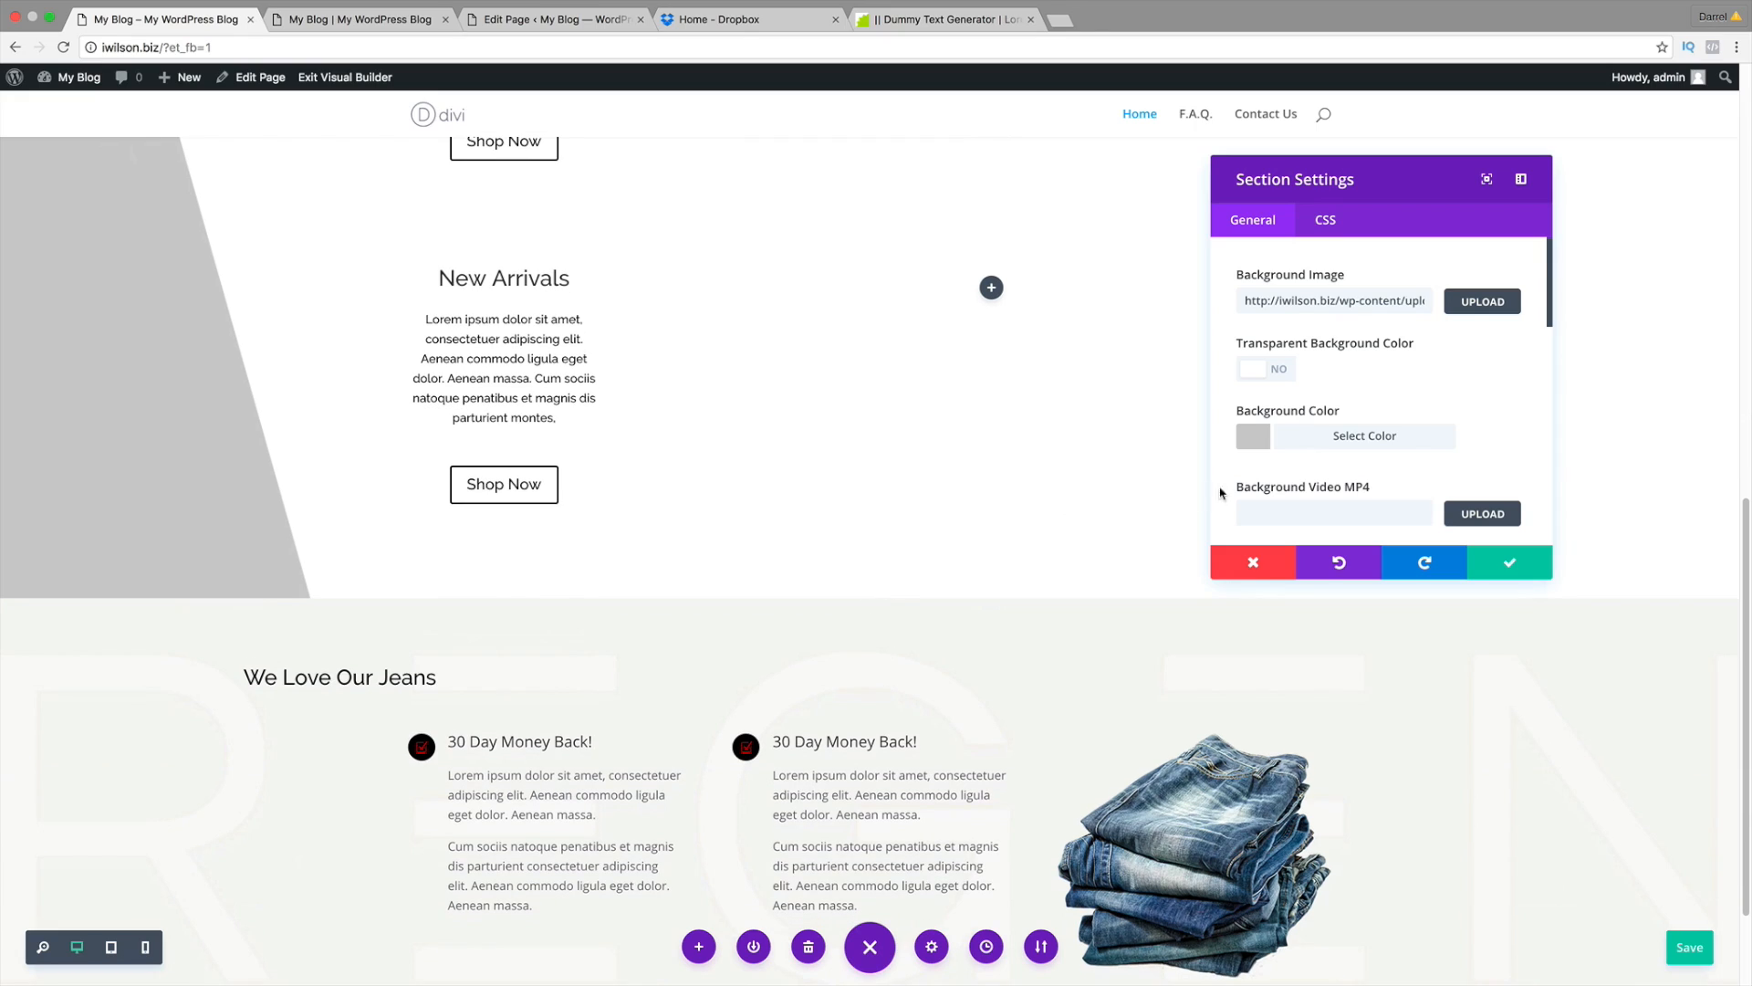
left_click(1250, 441)
scroll(1252, 438, "down", 3)
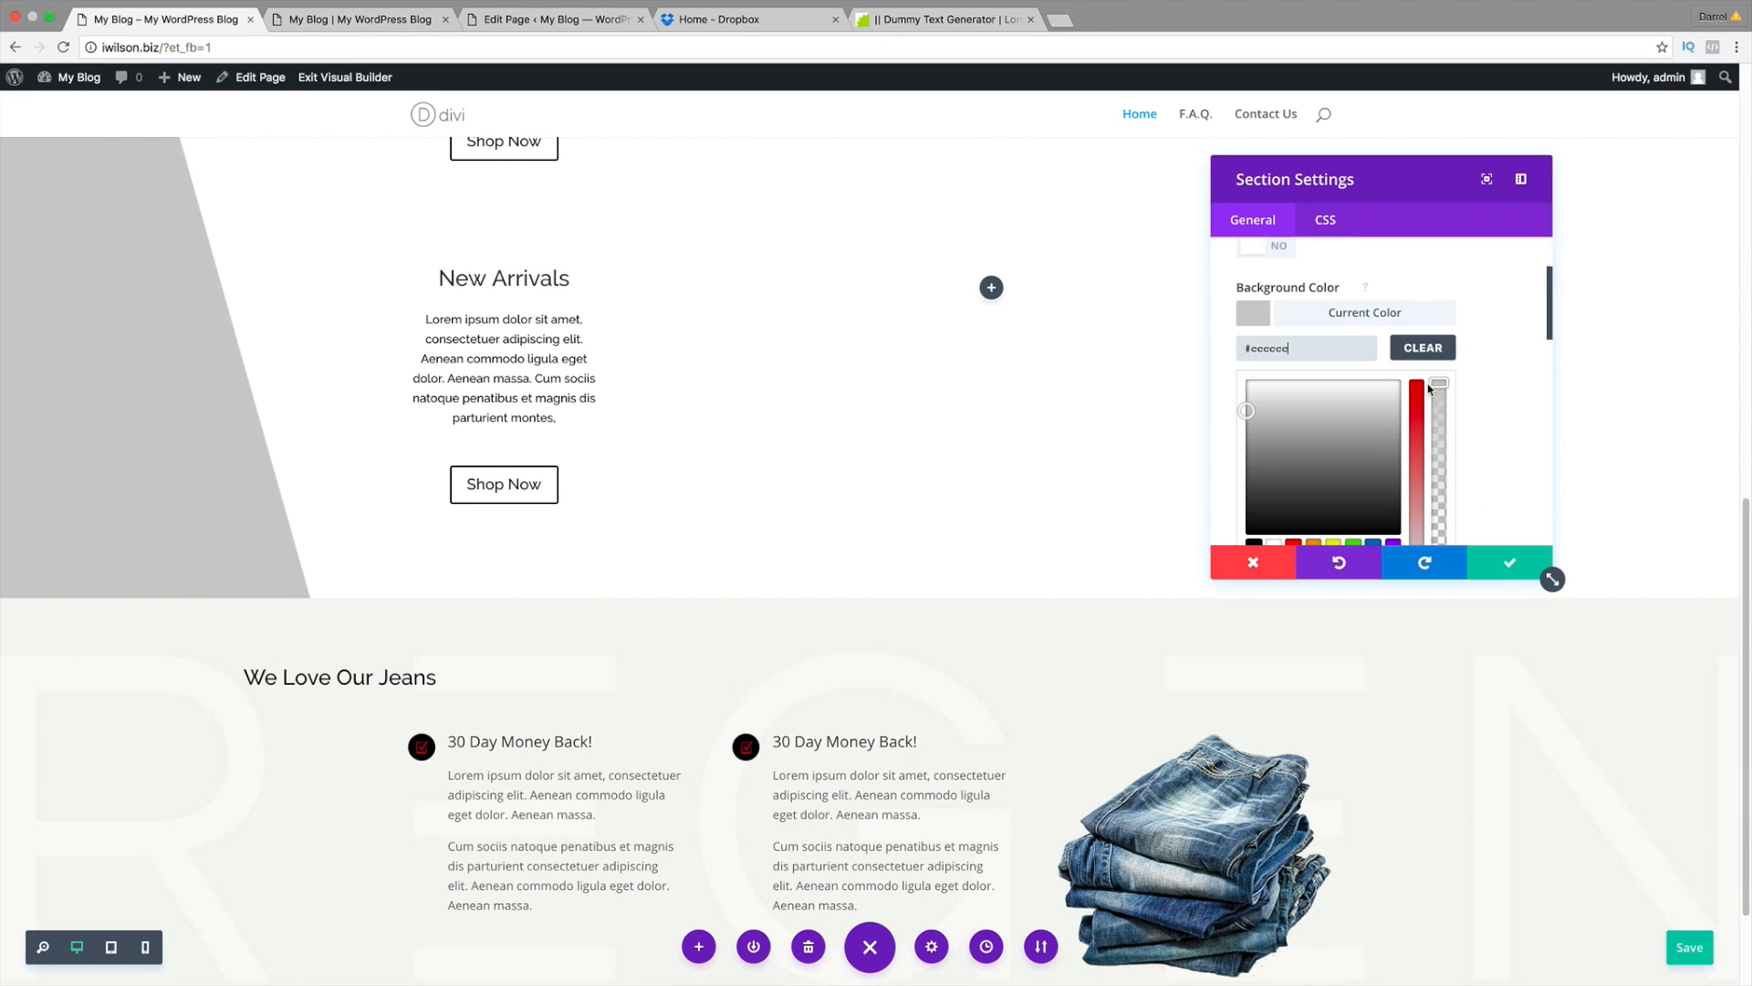
left_click_drag(1251, 412, 1262, 390)
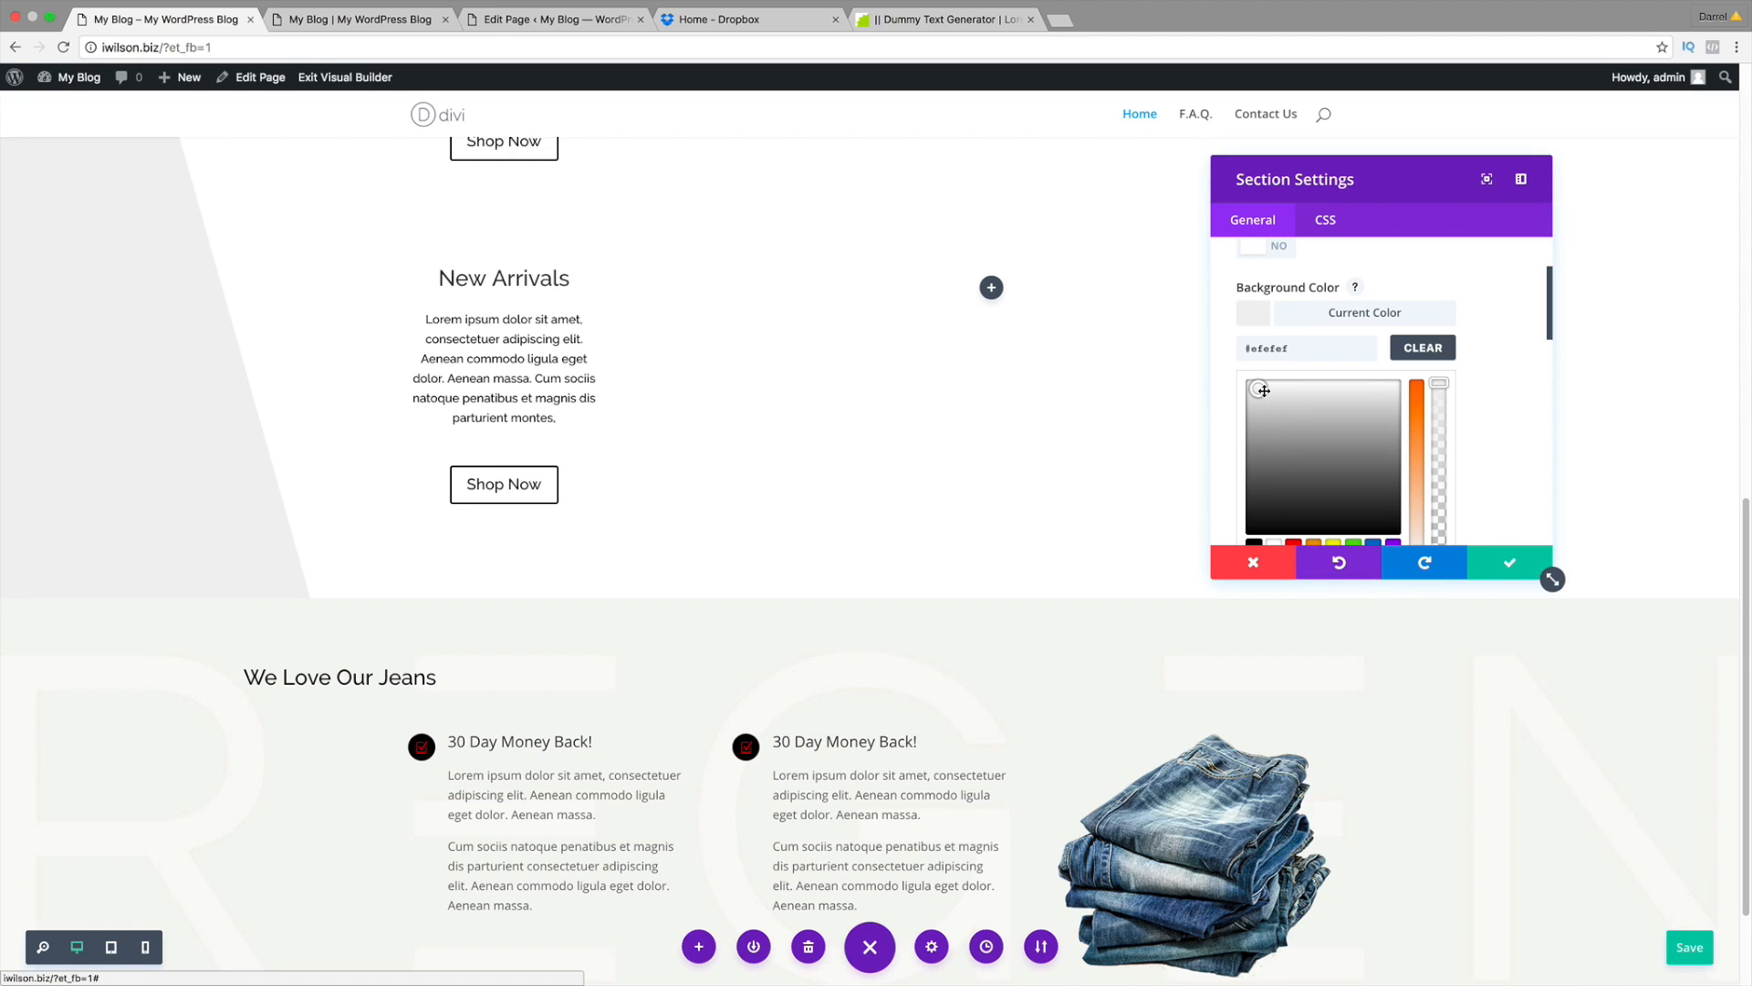
left_click_drag(1264, 390, 1263, 389)
scroll(1047, 479, "up", 4)
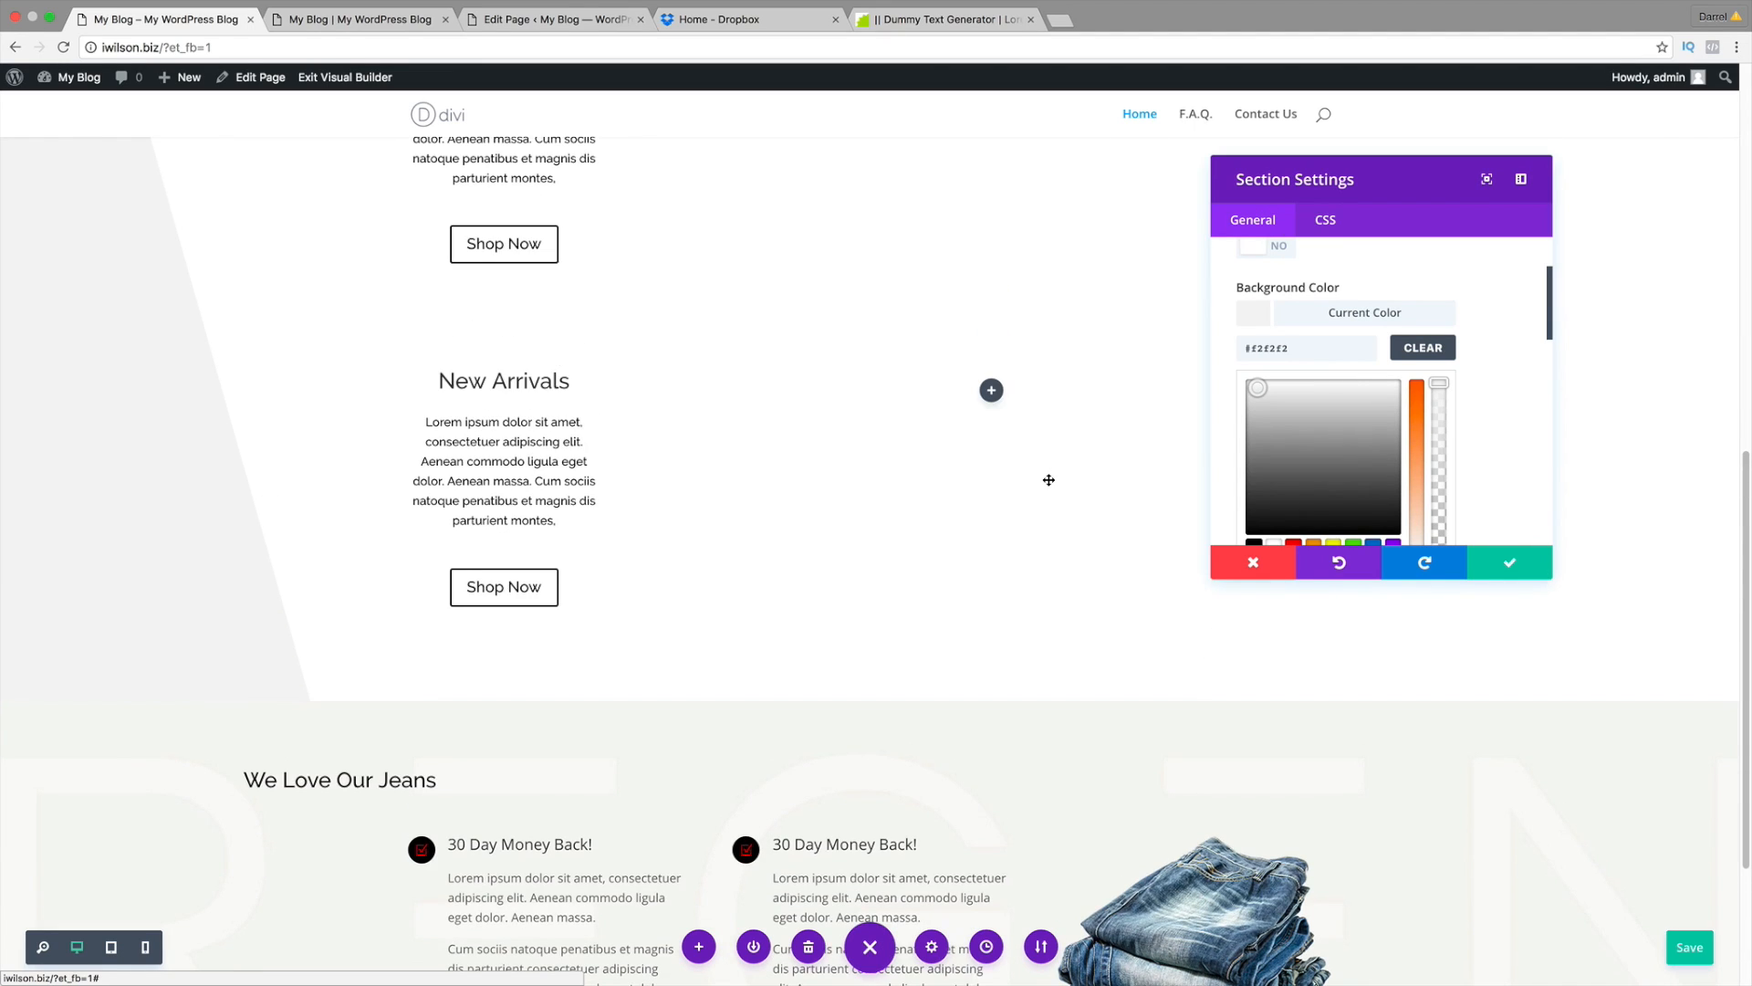
scroll(1048, 484, "up", 7)
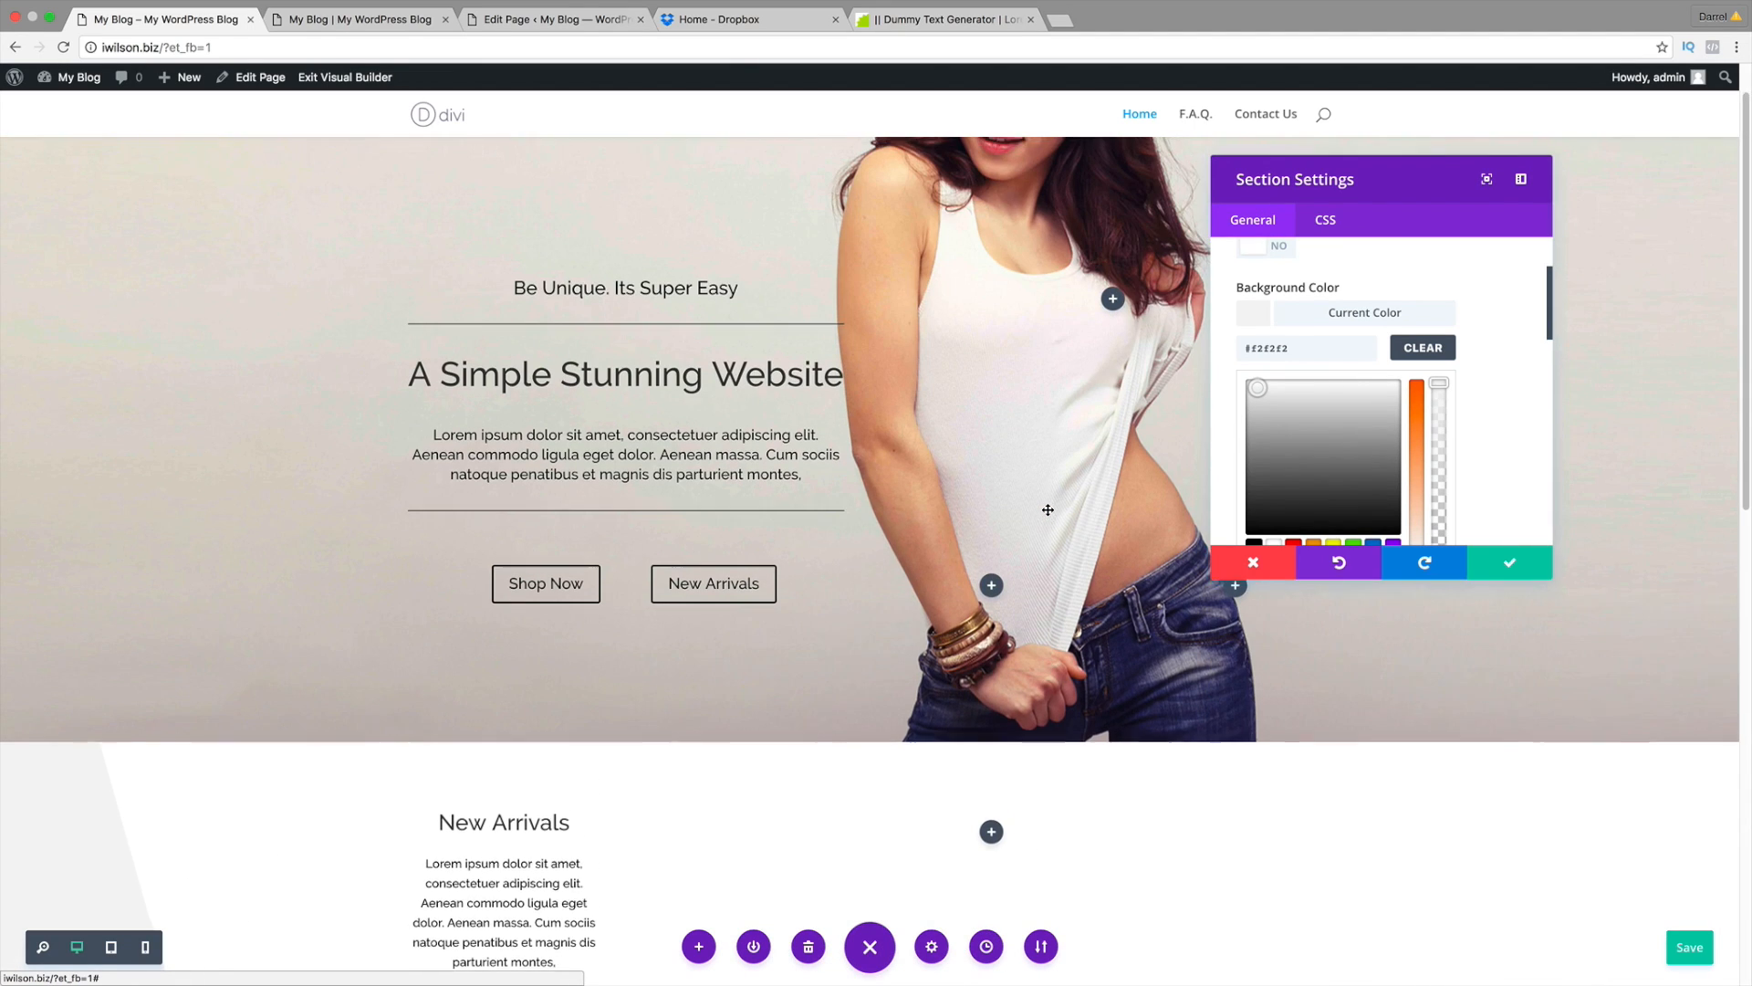
left_click(1542, 574)
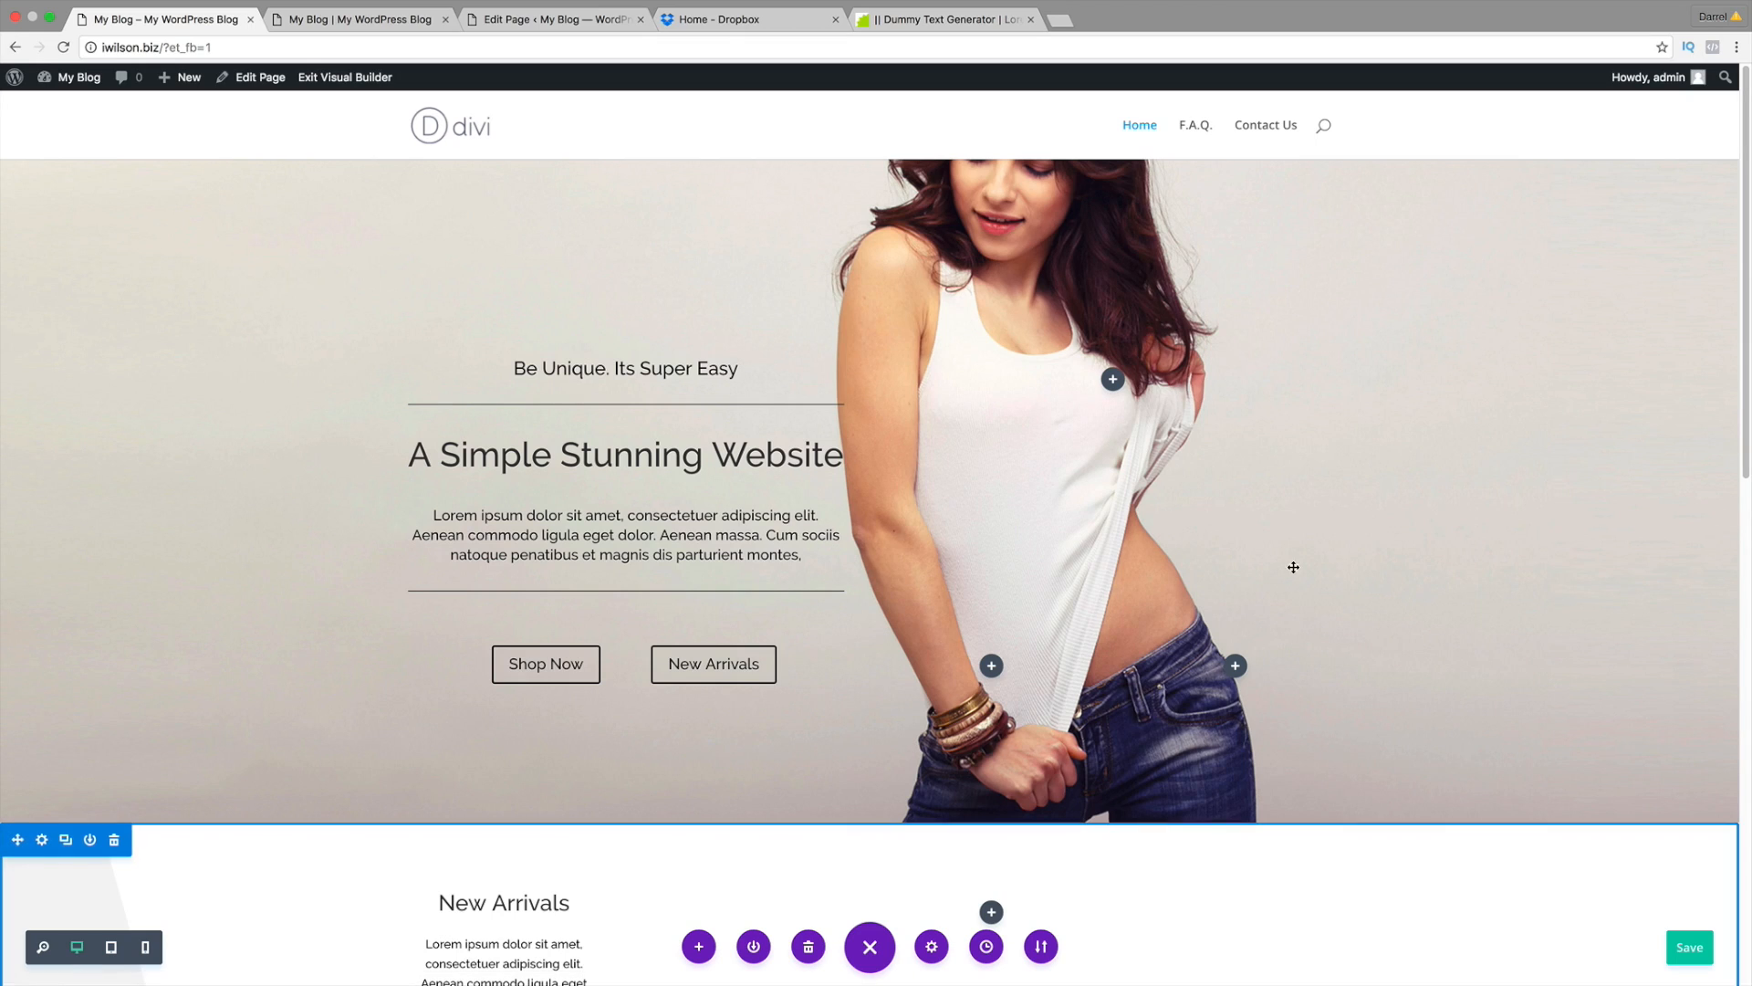
Step: Save the page changes and go to the WordPress admin Dashboard from My Blog
left_click(1699, 956)
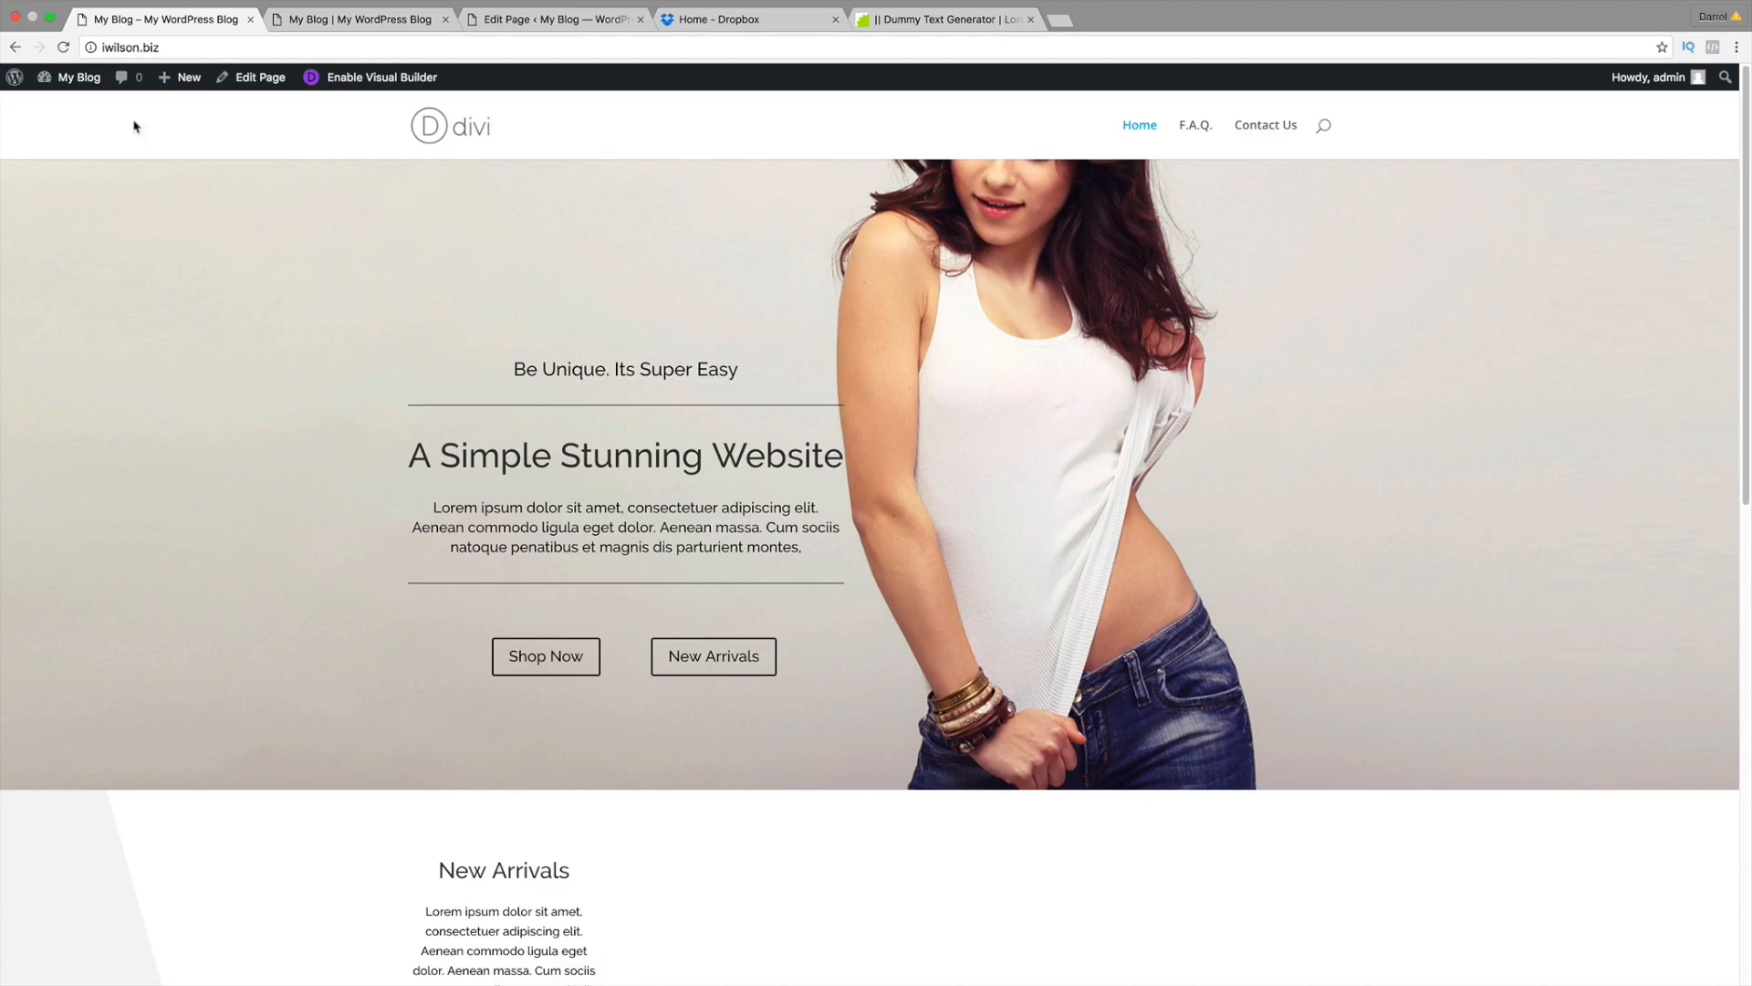
mouse_move(73, 78)
left_click(73, 111)
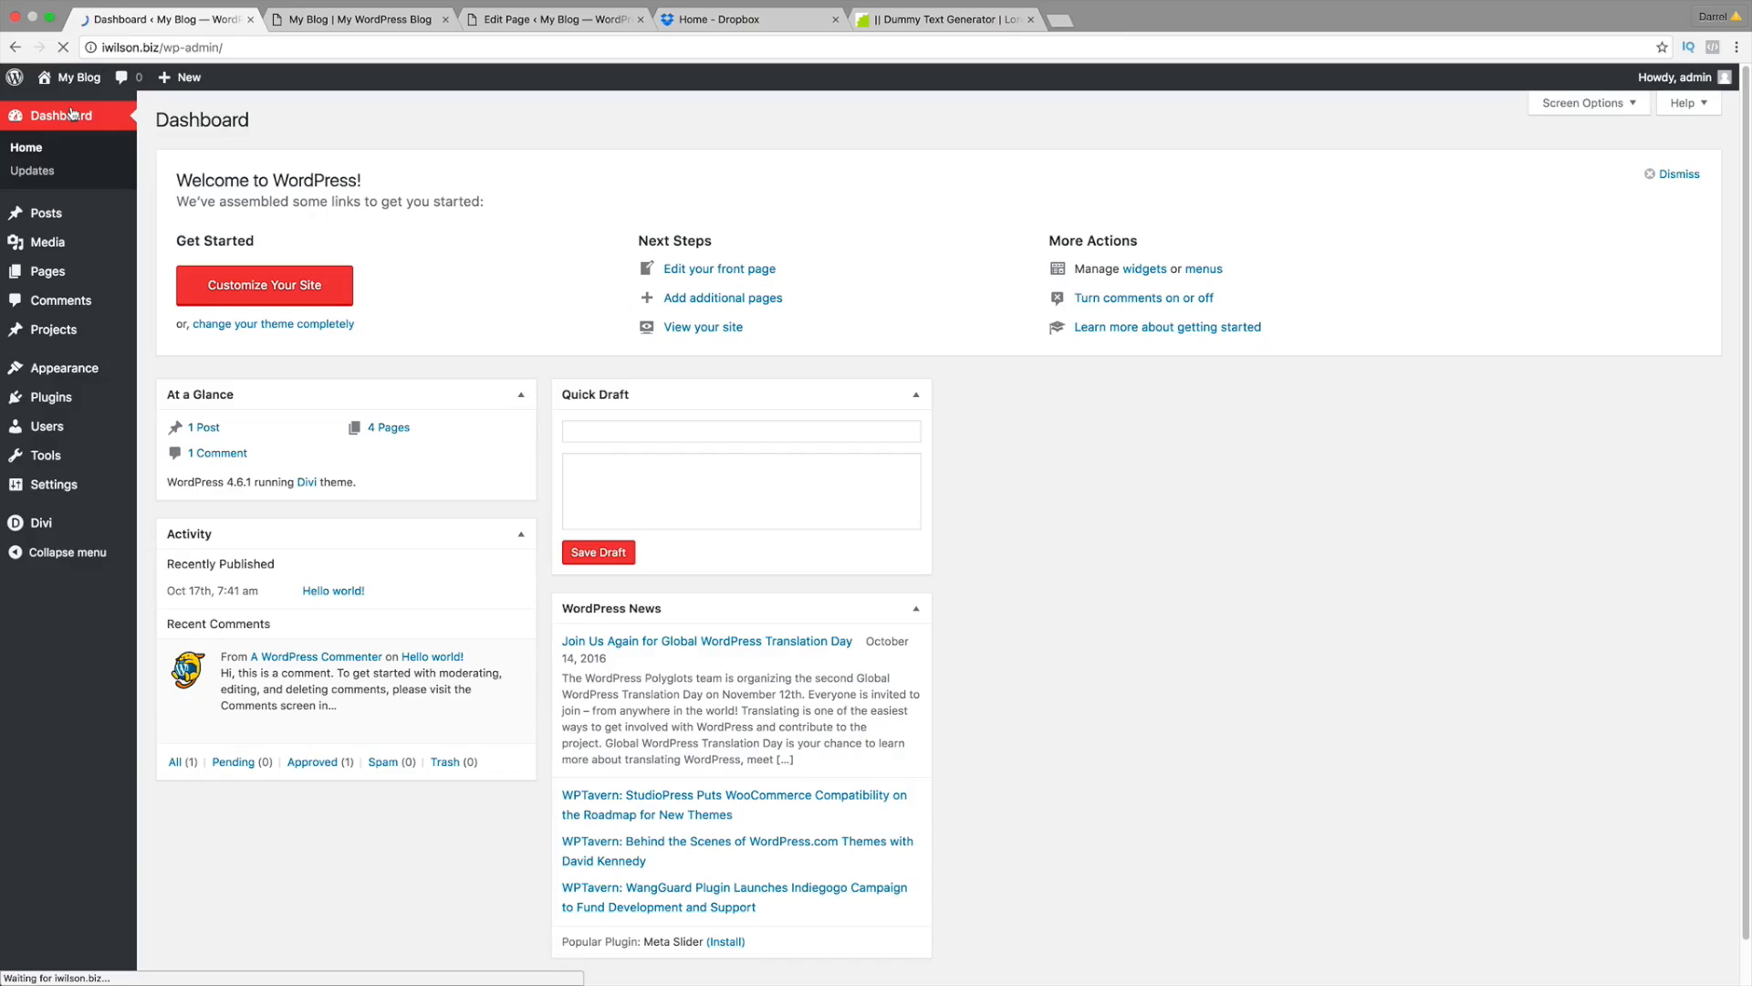
Step: Search plugins for 'woocommerce', then install and activate the WooCommerce plugin
mouse_move(78, 401)
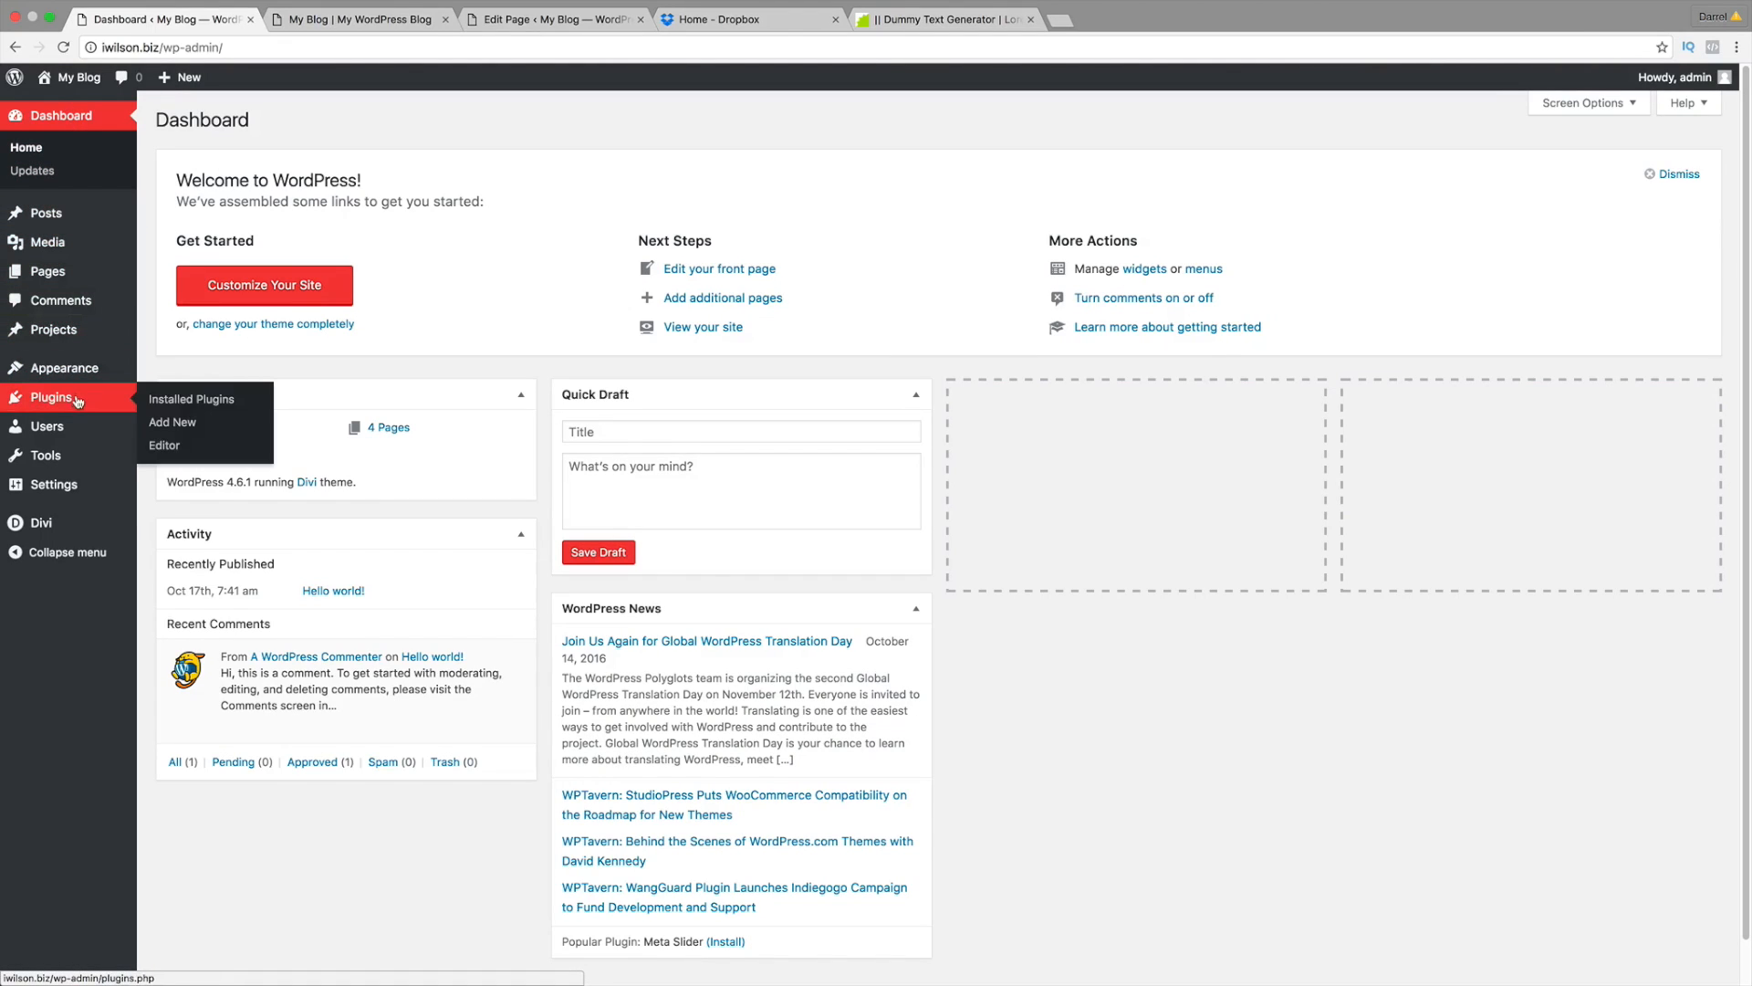
left_click(188, 427)
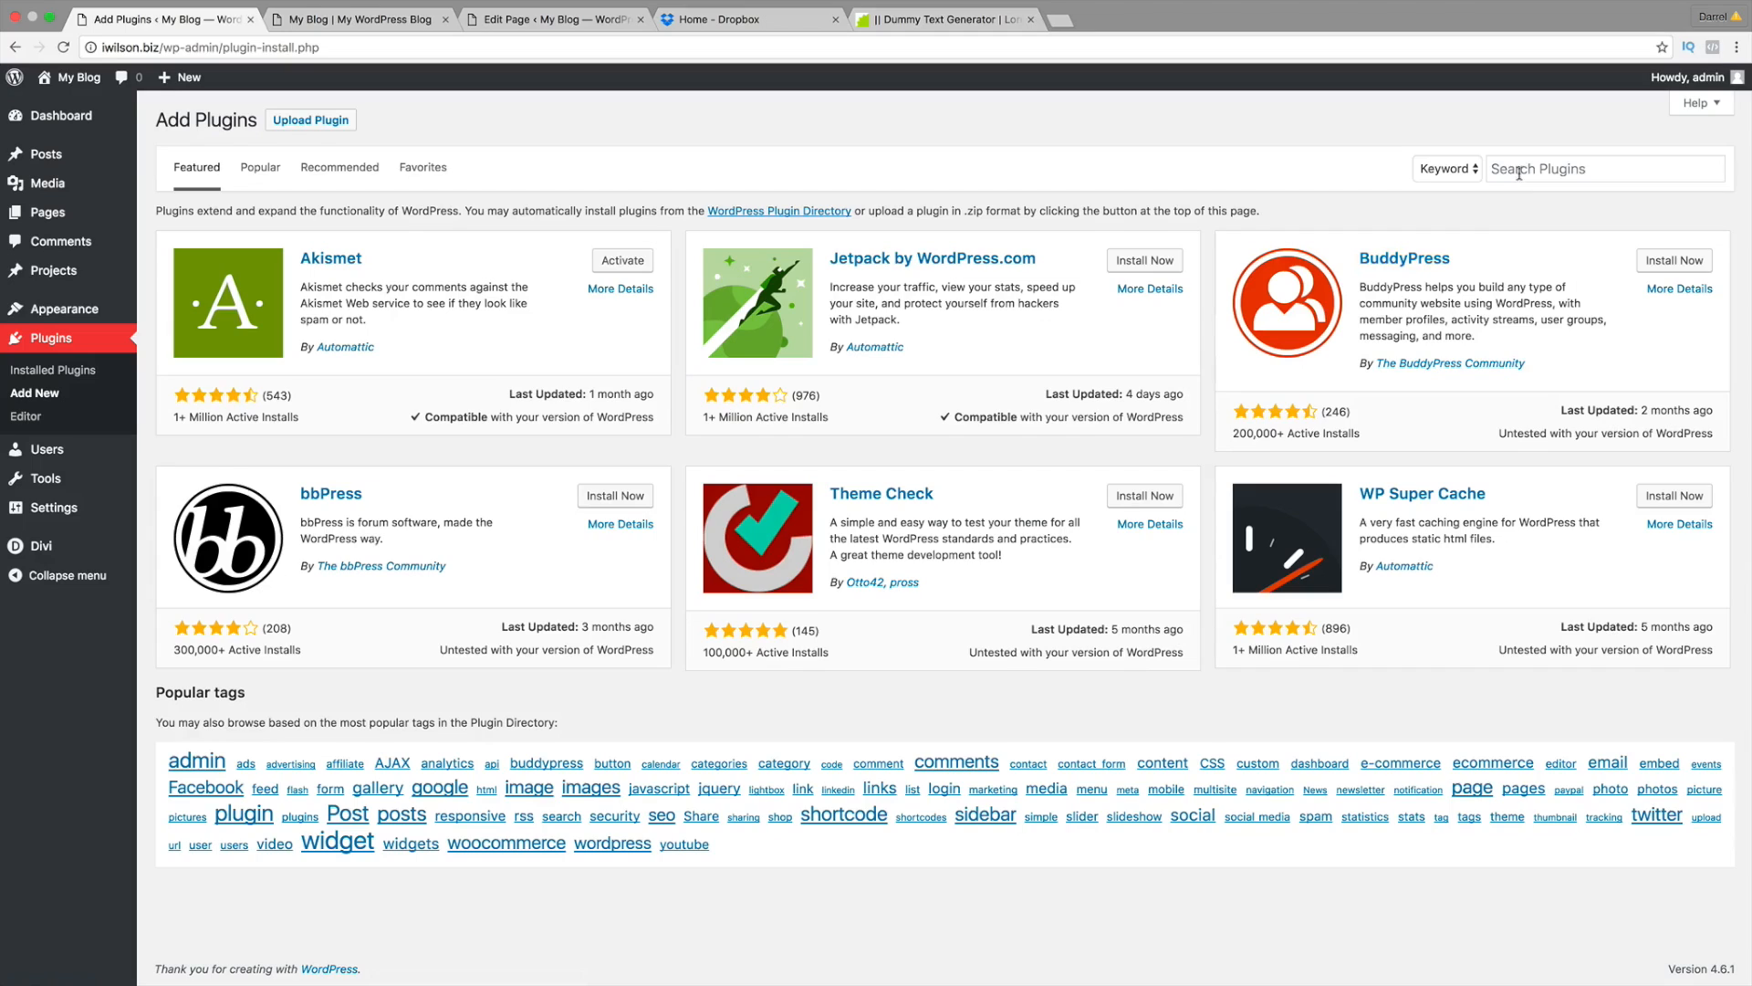
left_click(1521, 170)
type("woo")
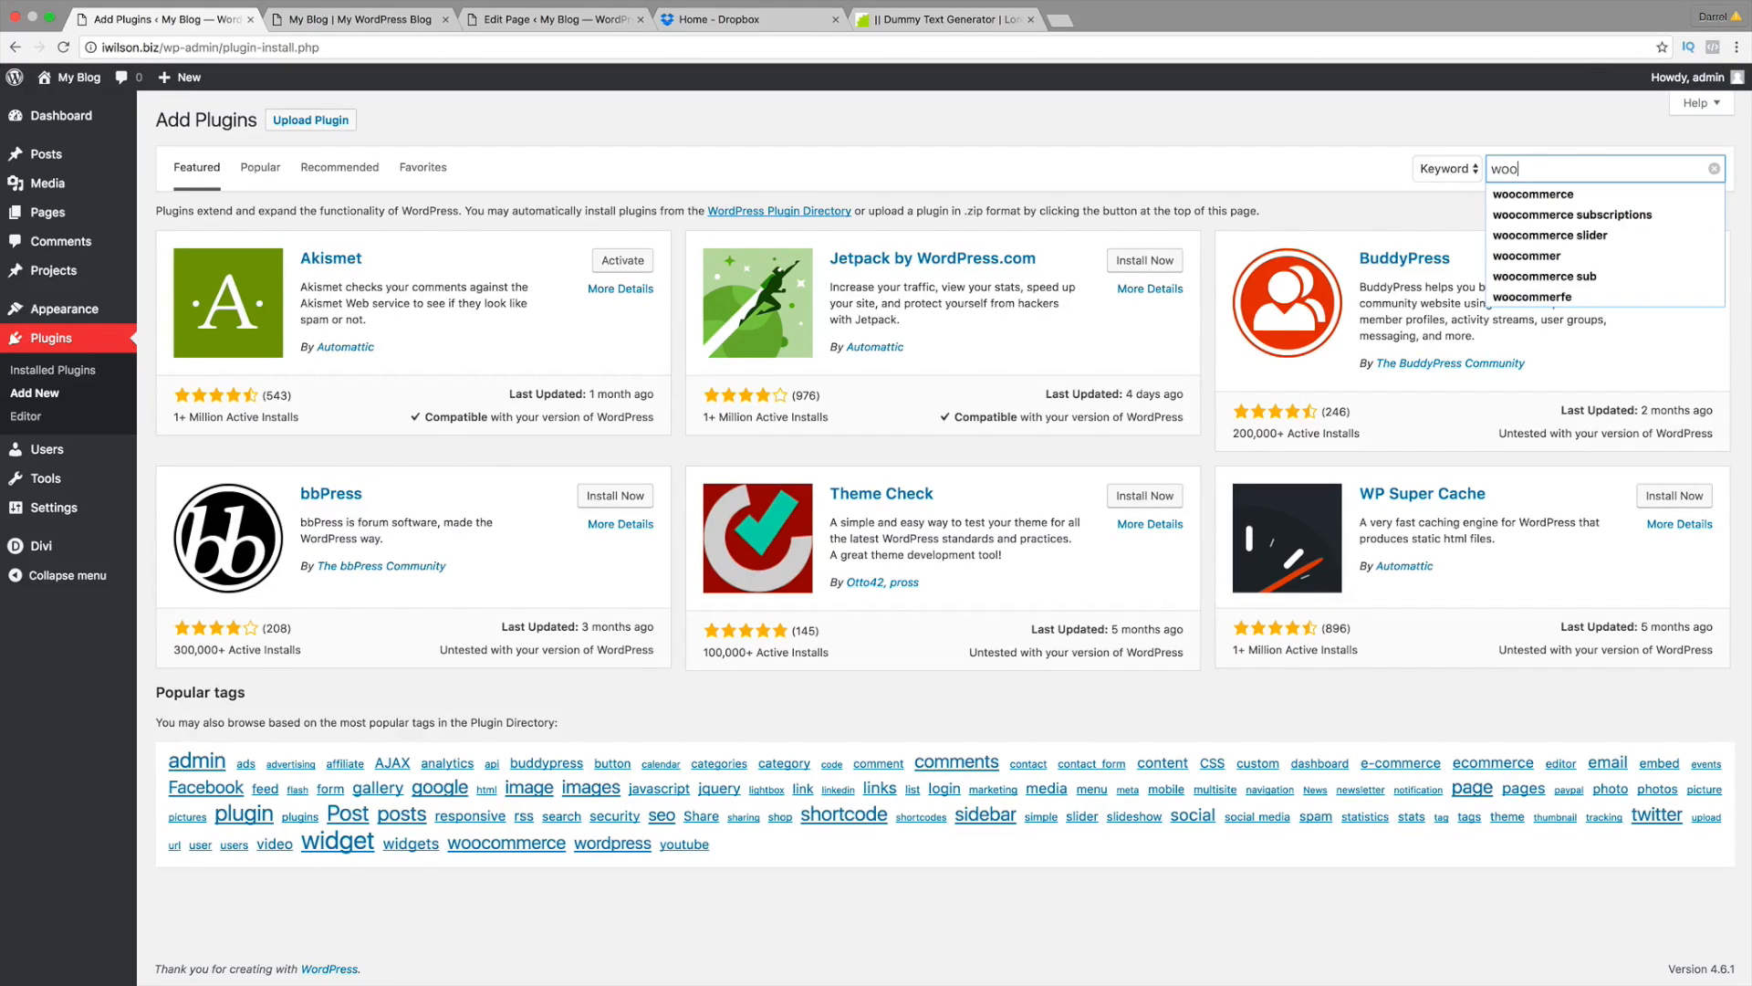
type("commerce")
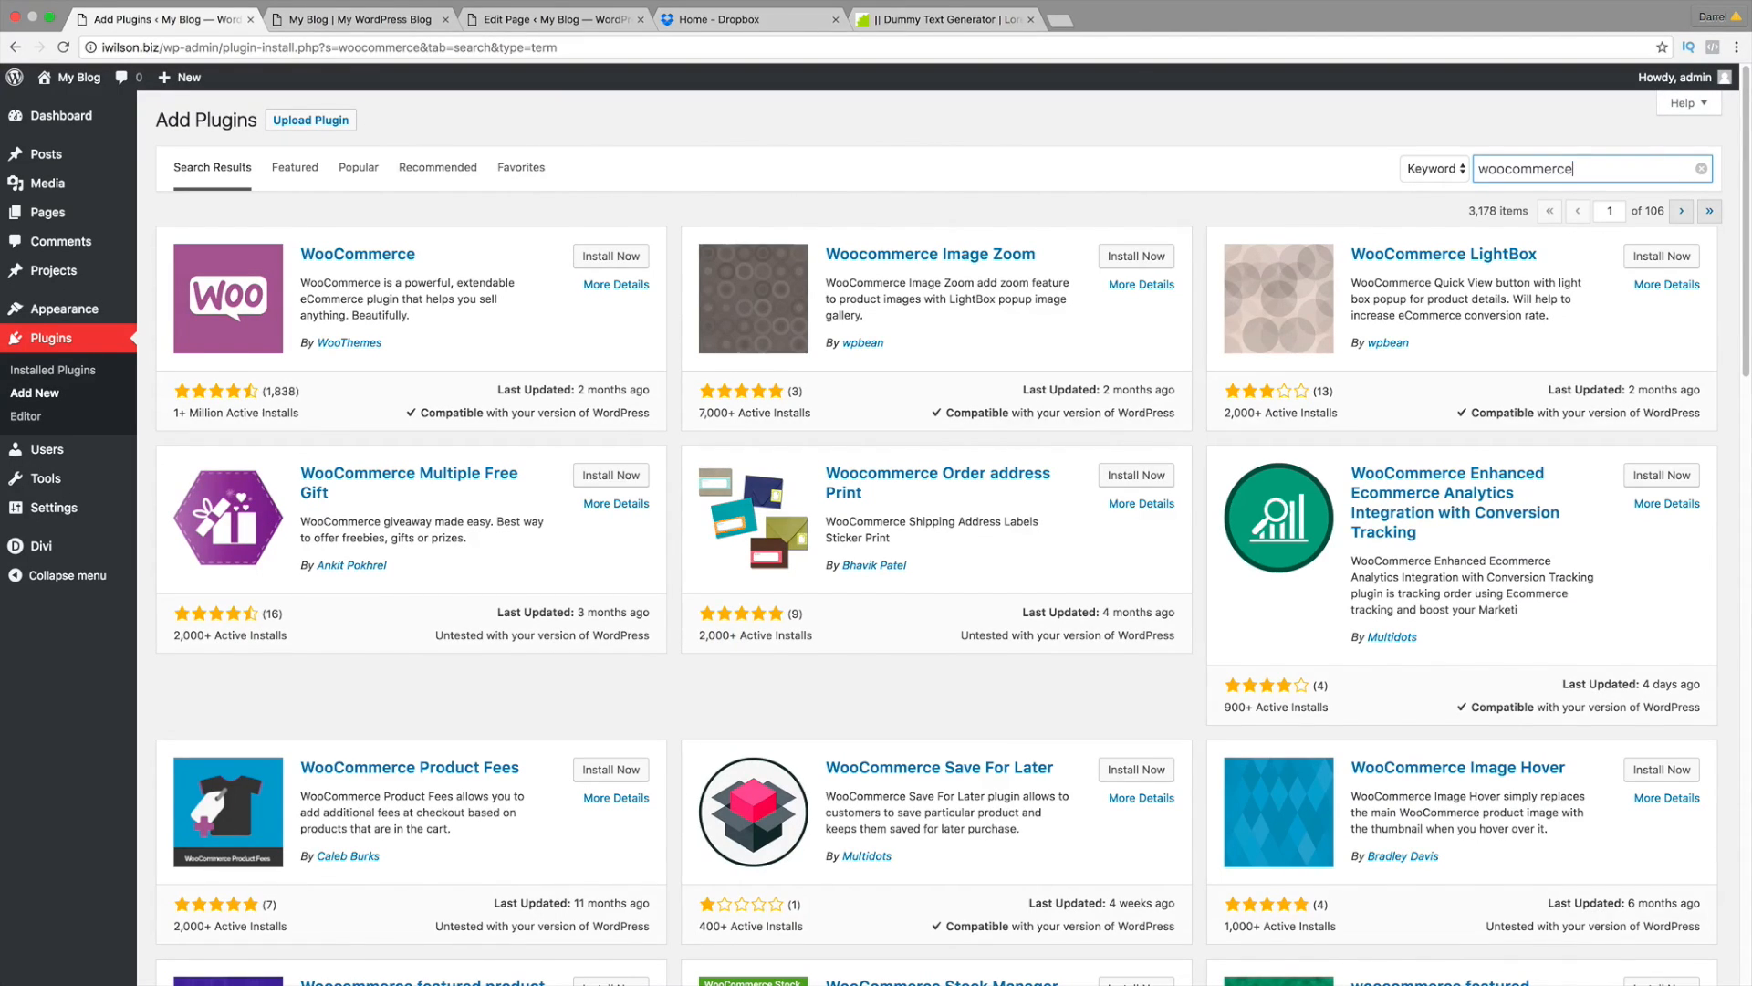
left_click(589, 257)
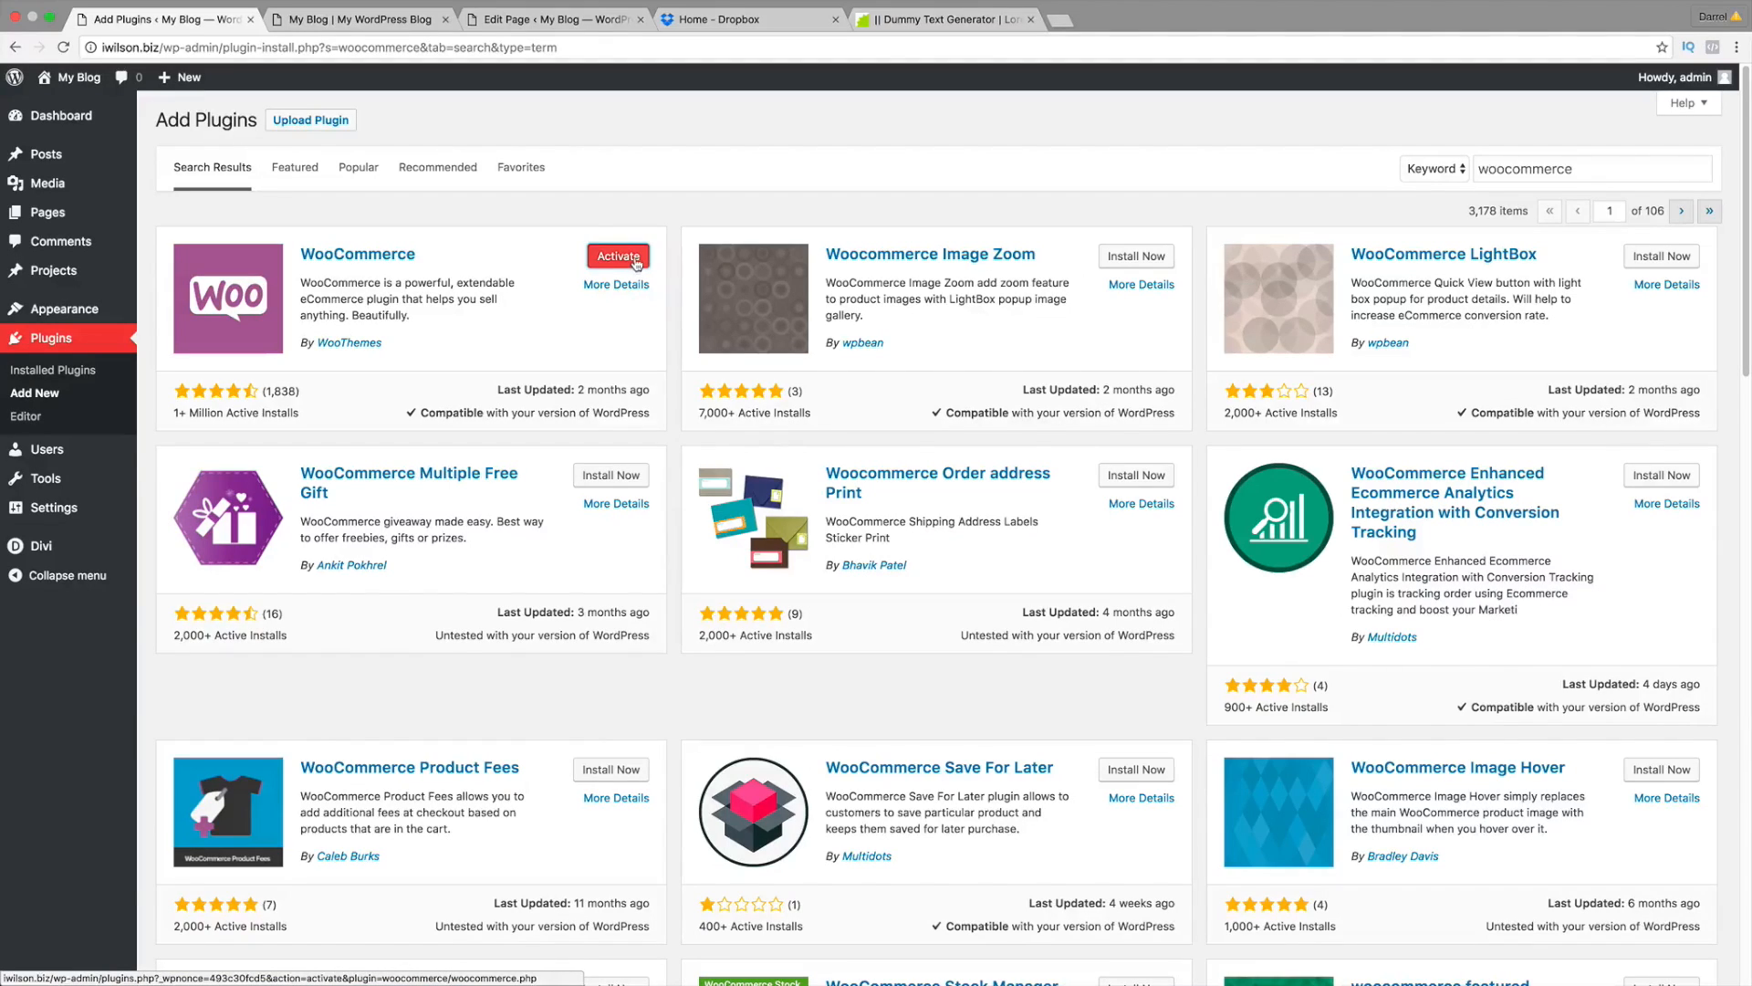
left_click(636, 262)
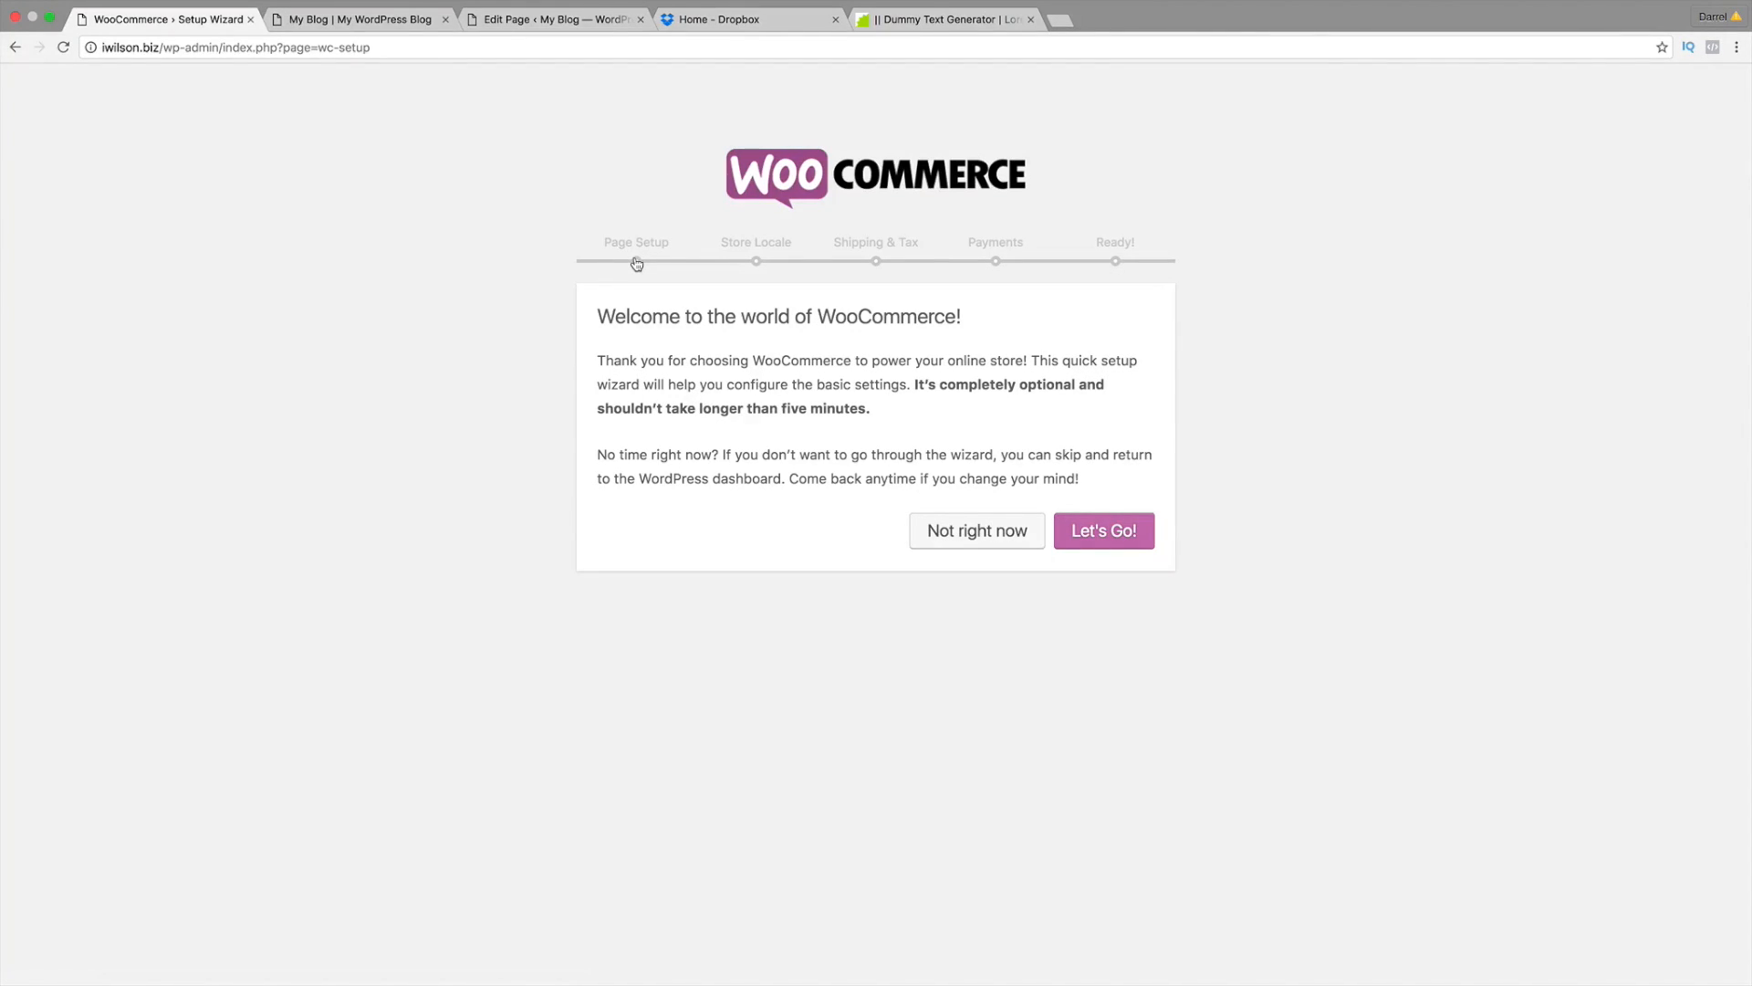
Step: Launch the setup wizard, create the store pages, and set the location to United States — California
left_click(1126, 536)
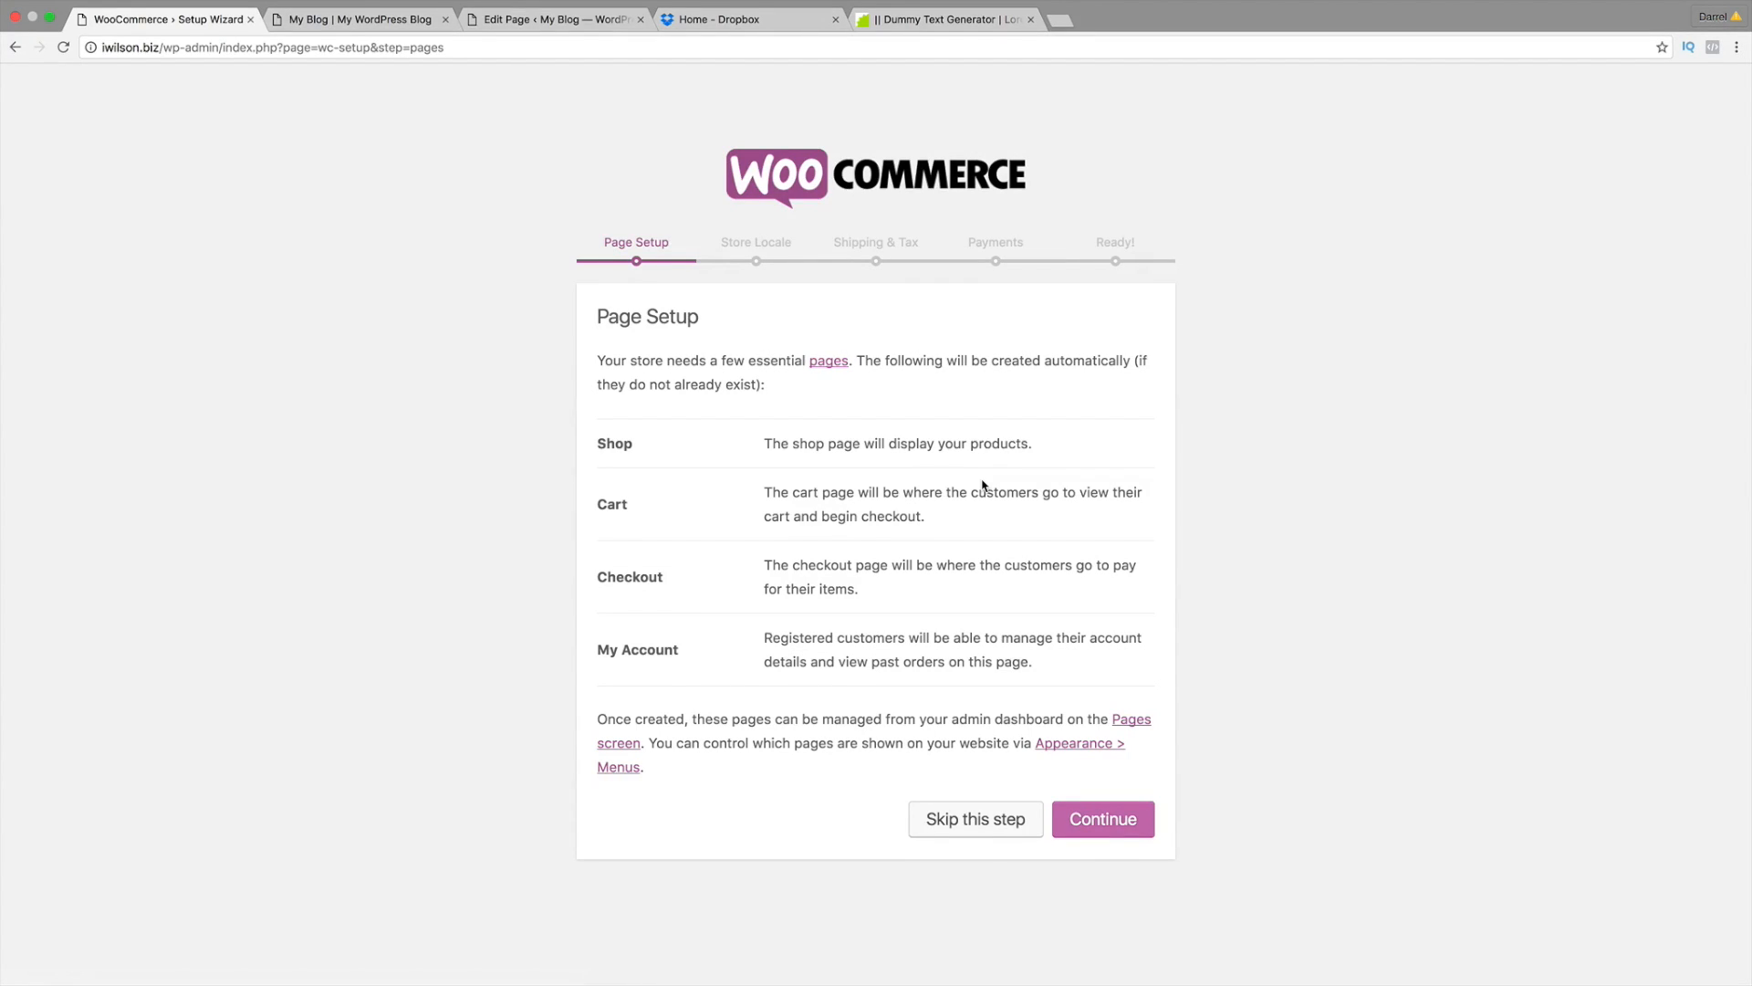
left_click(1148, 820)
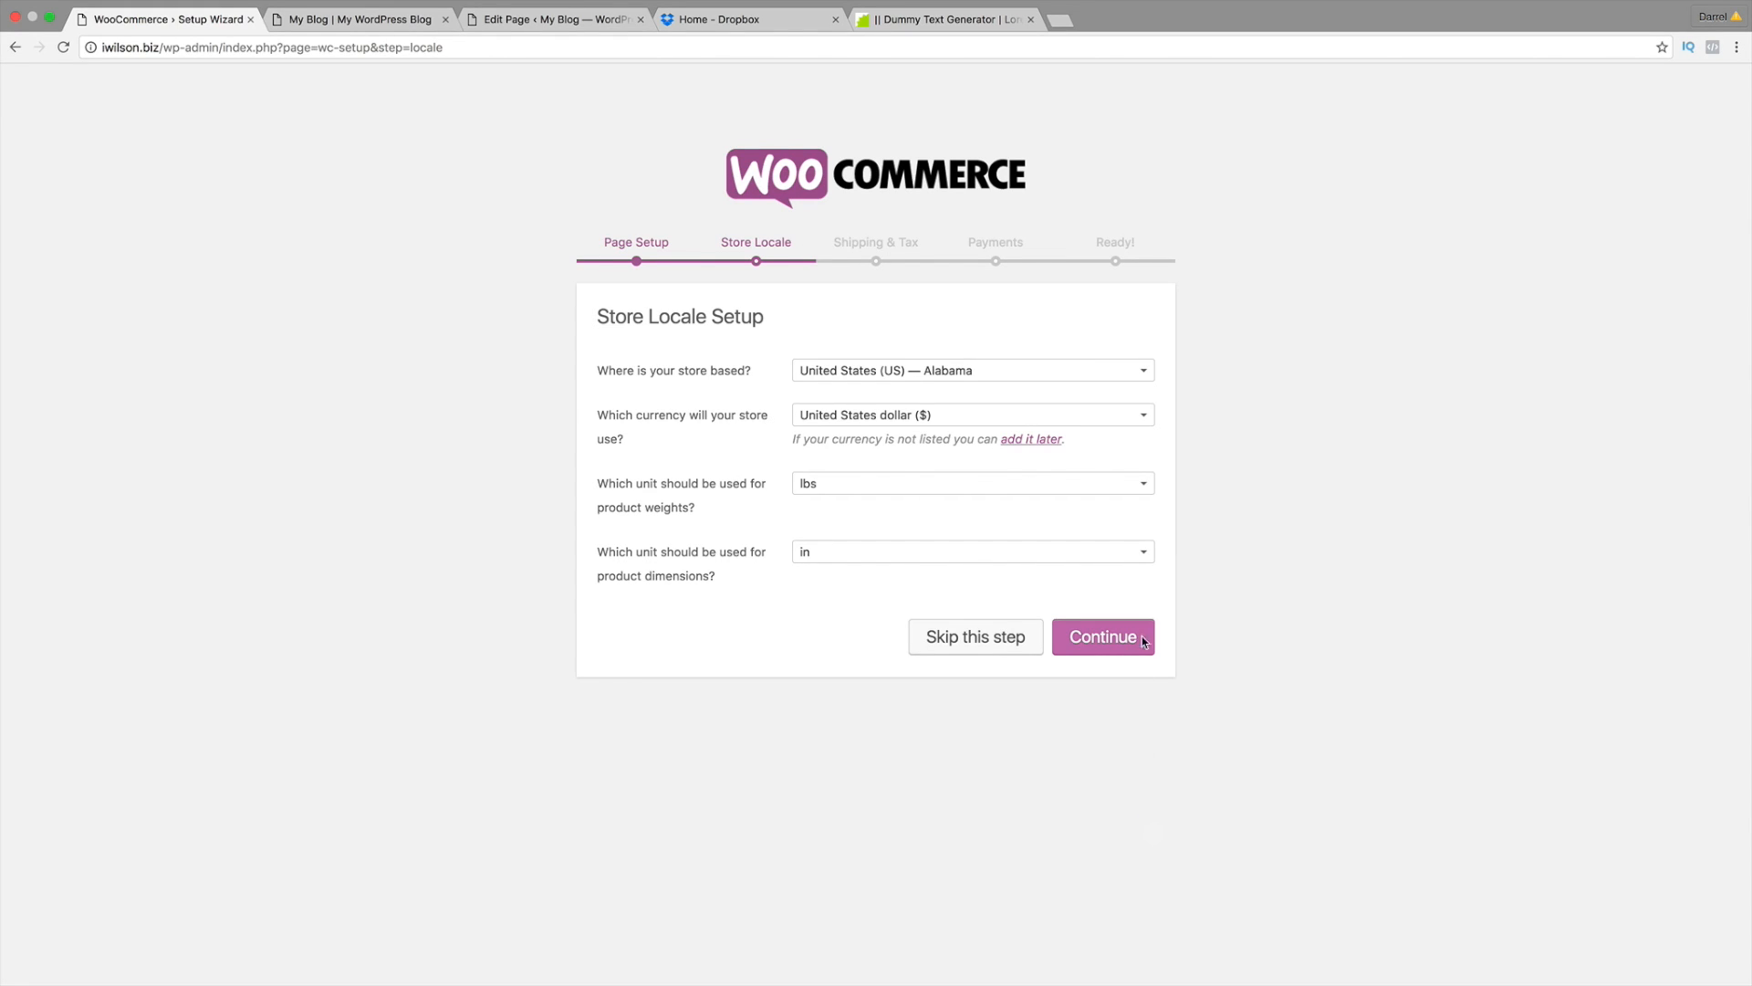
left_click(975, 373)
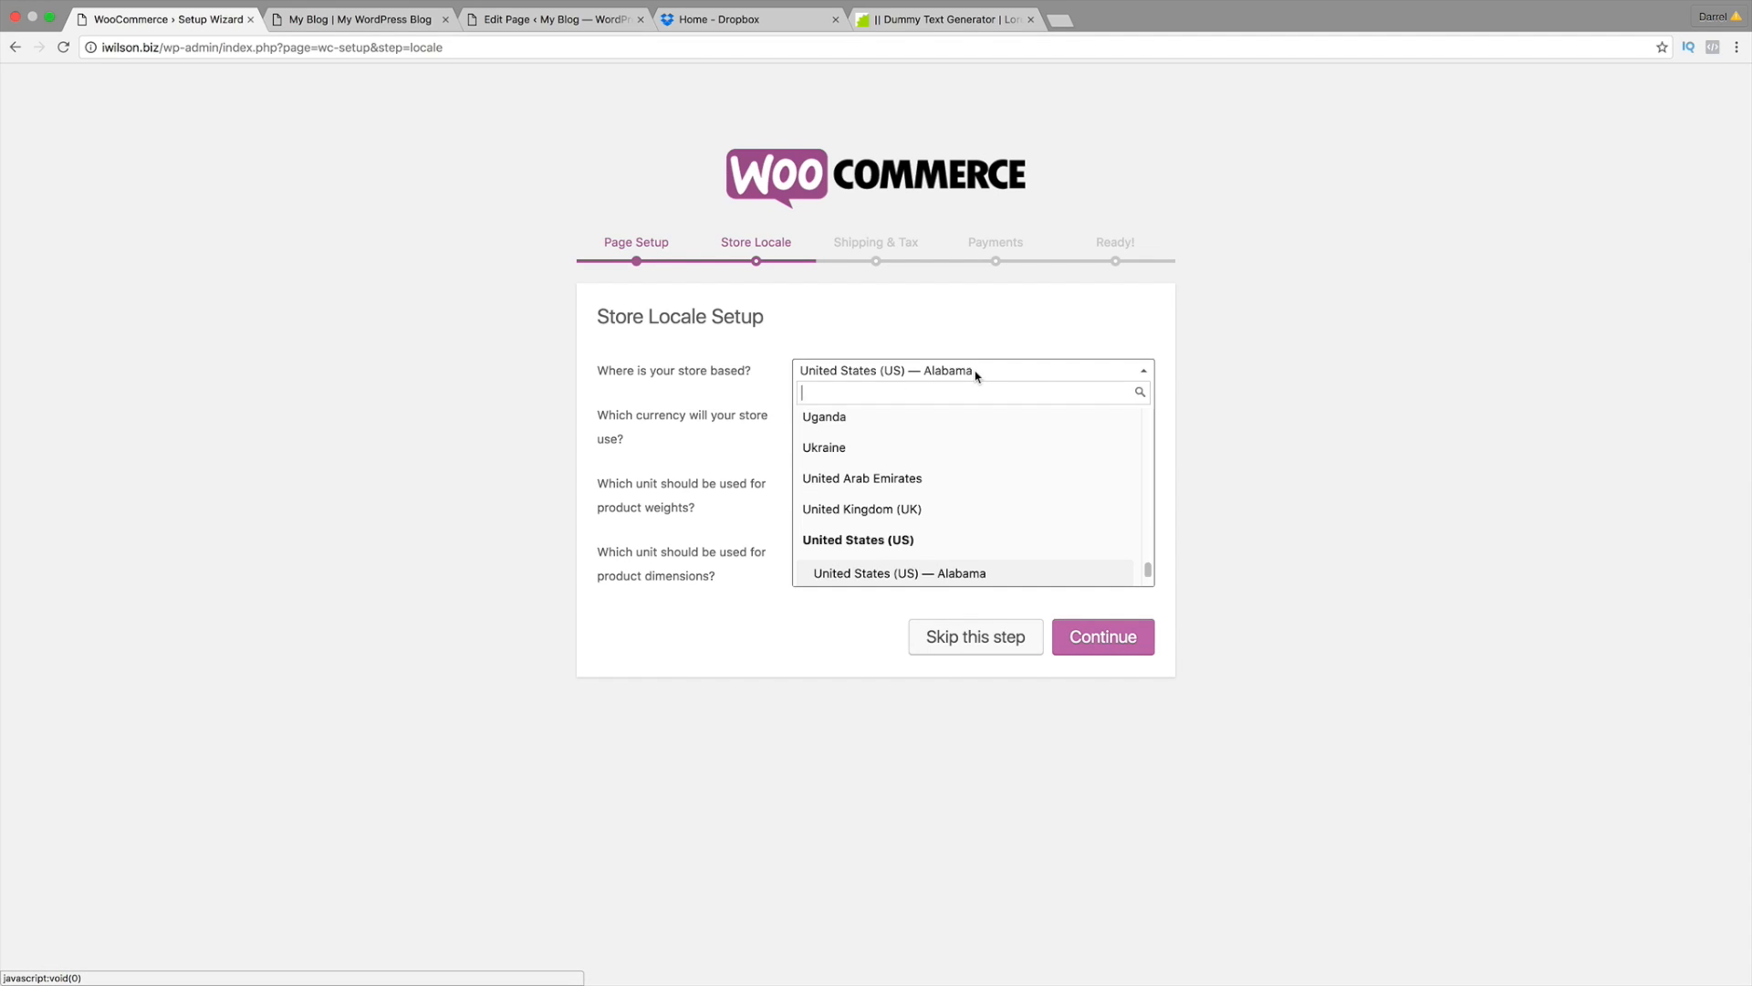
scroll(967, 493, "down", 4)
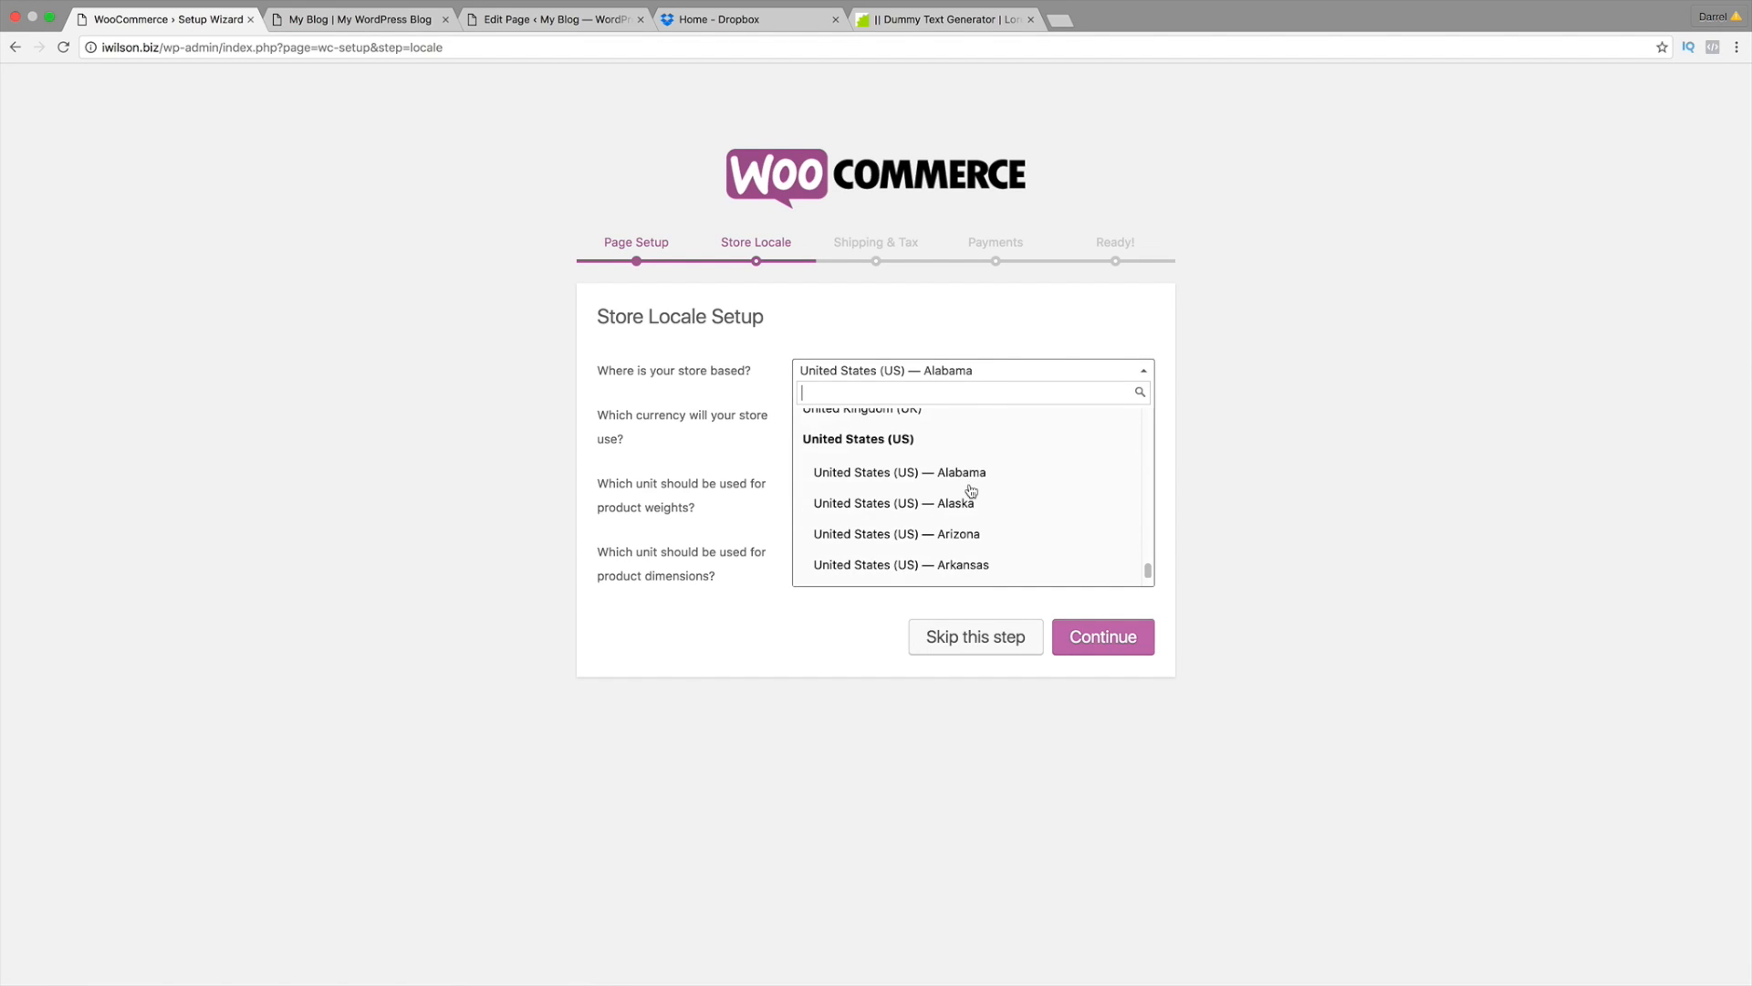
left_click(970, 532)
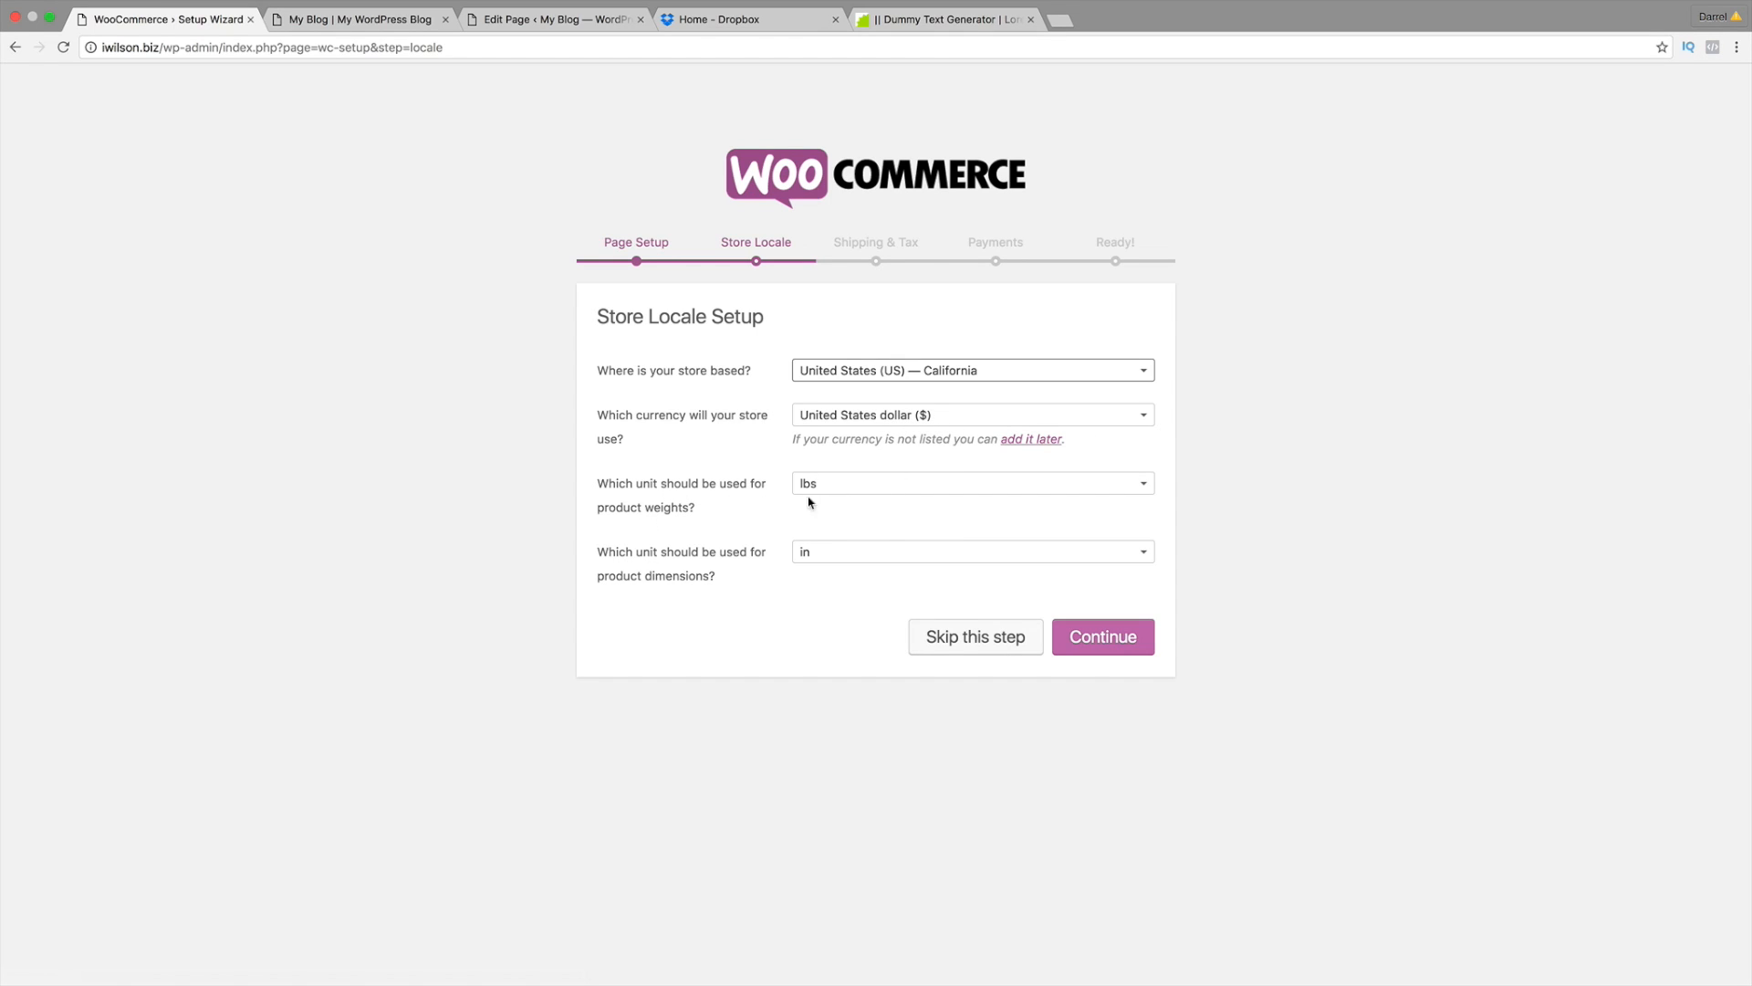
Step: Keep lbs and inches as the weight and dimension units and save the store locale
left_click(865, 488)
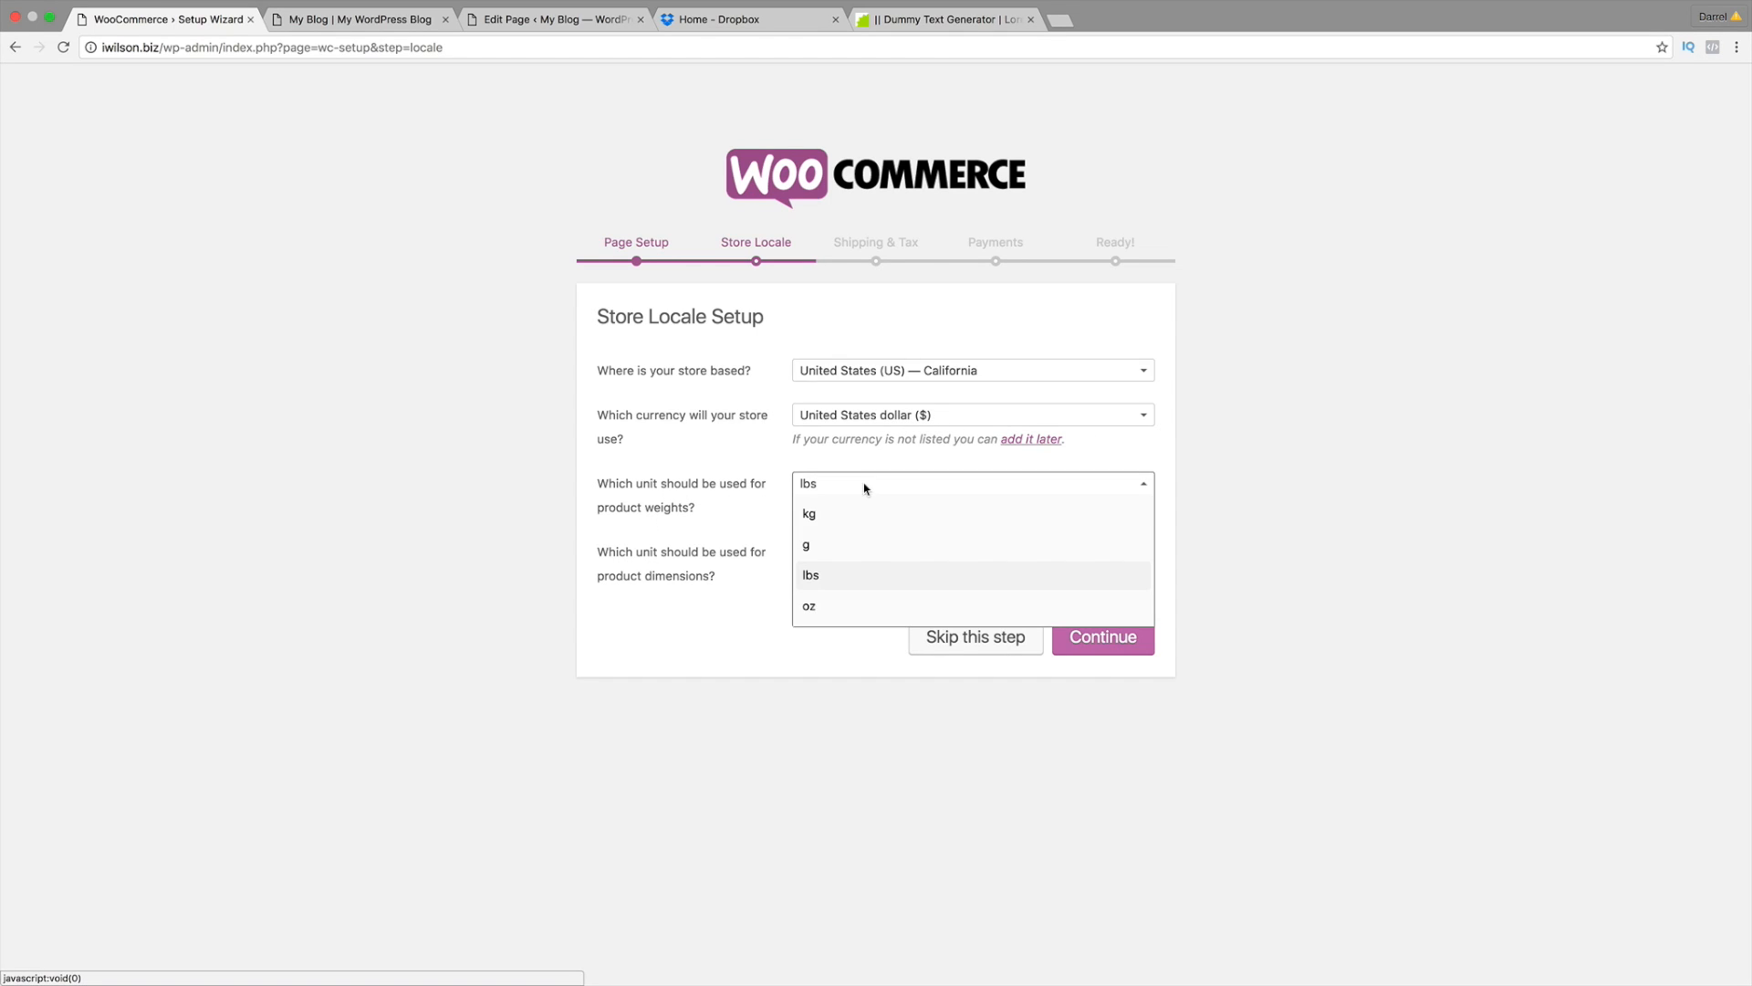
left_click(852, 576)
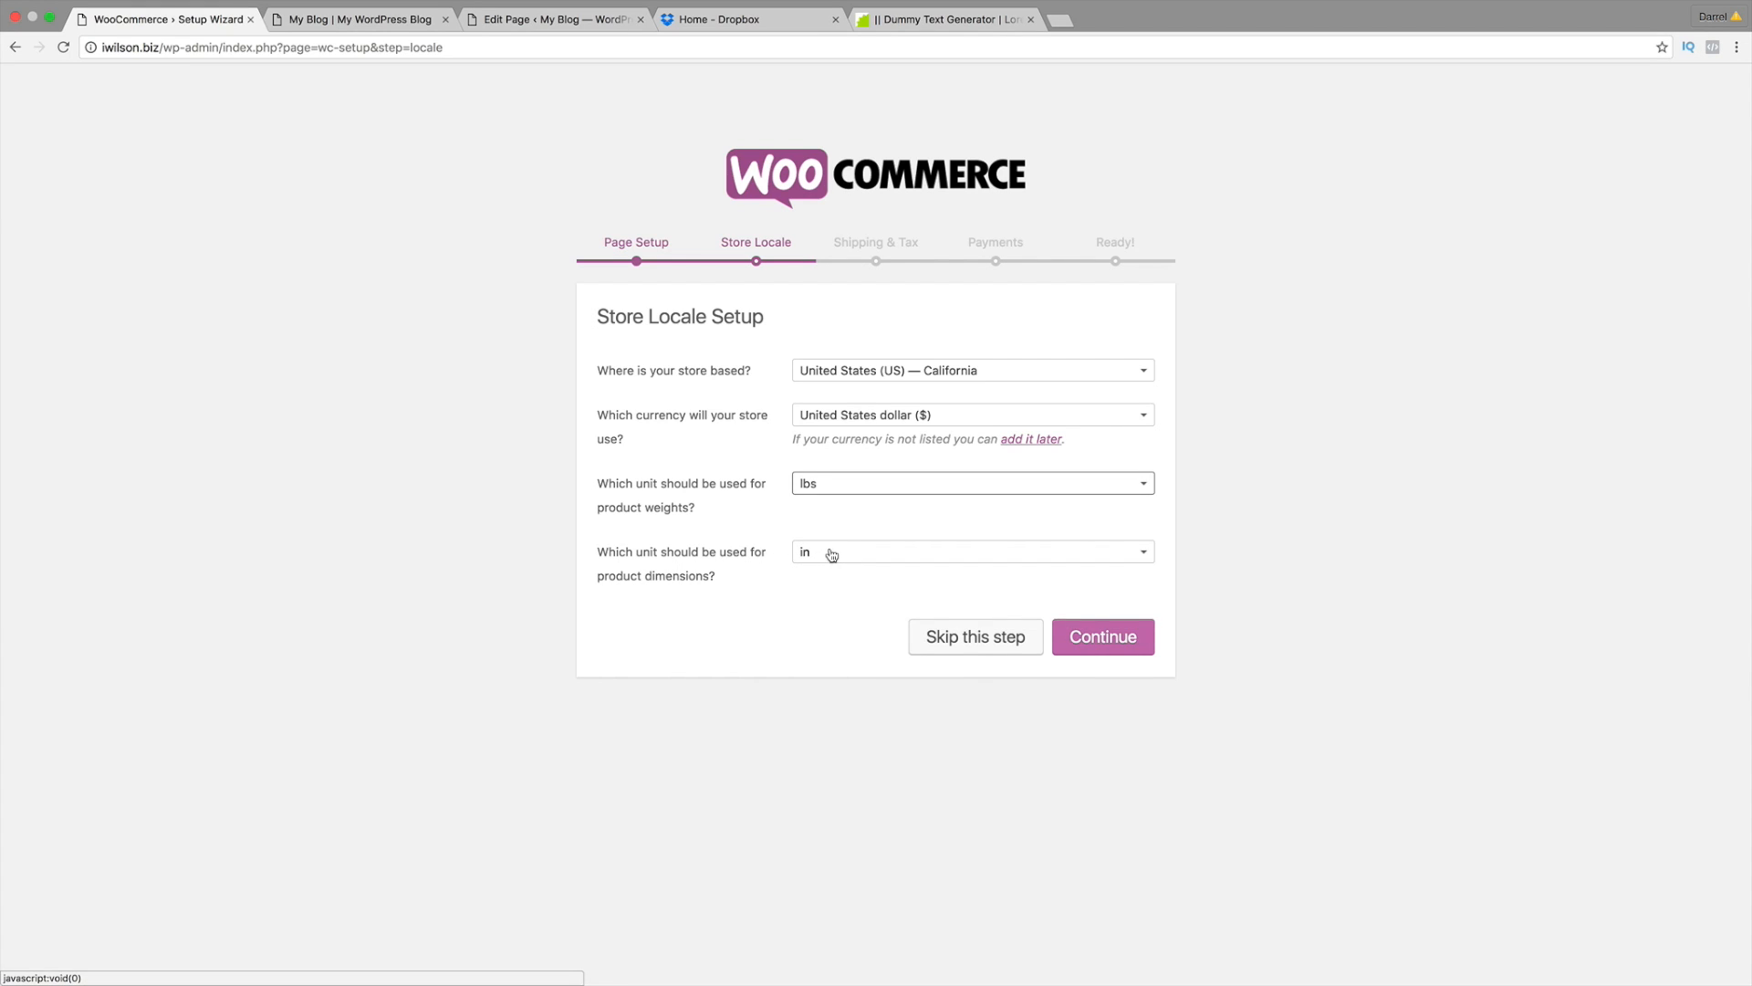
left_click(831, 553)
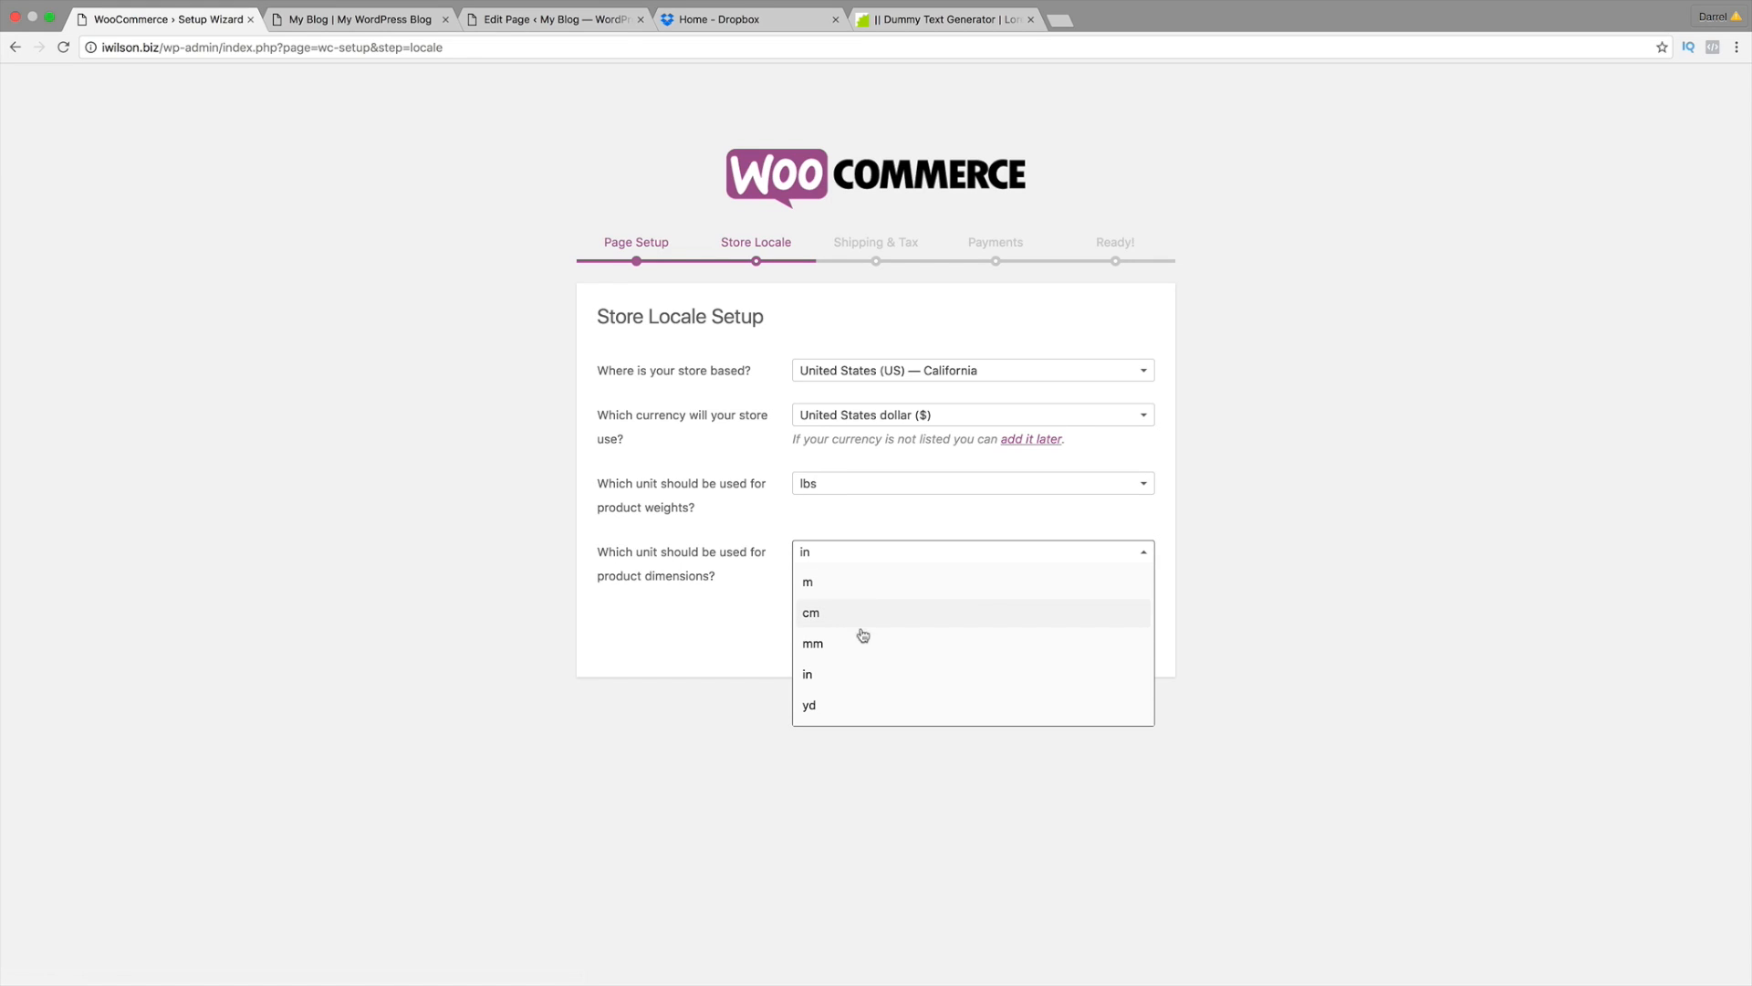
left_click(867, 677)
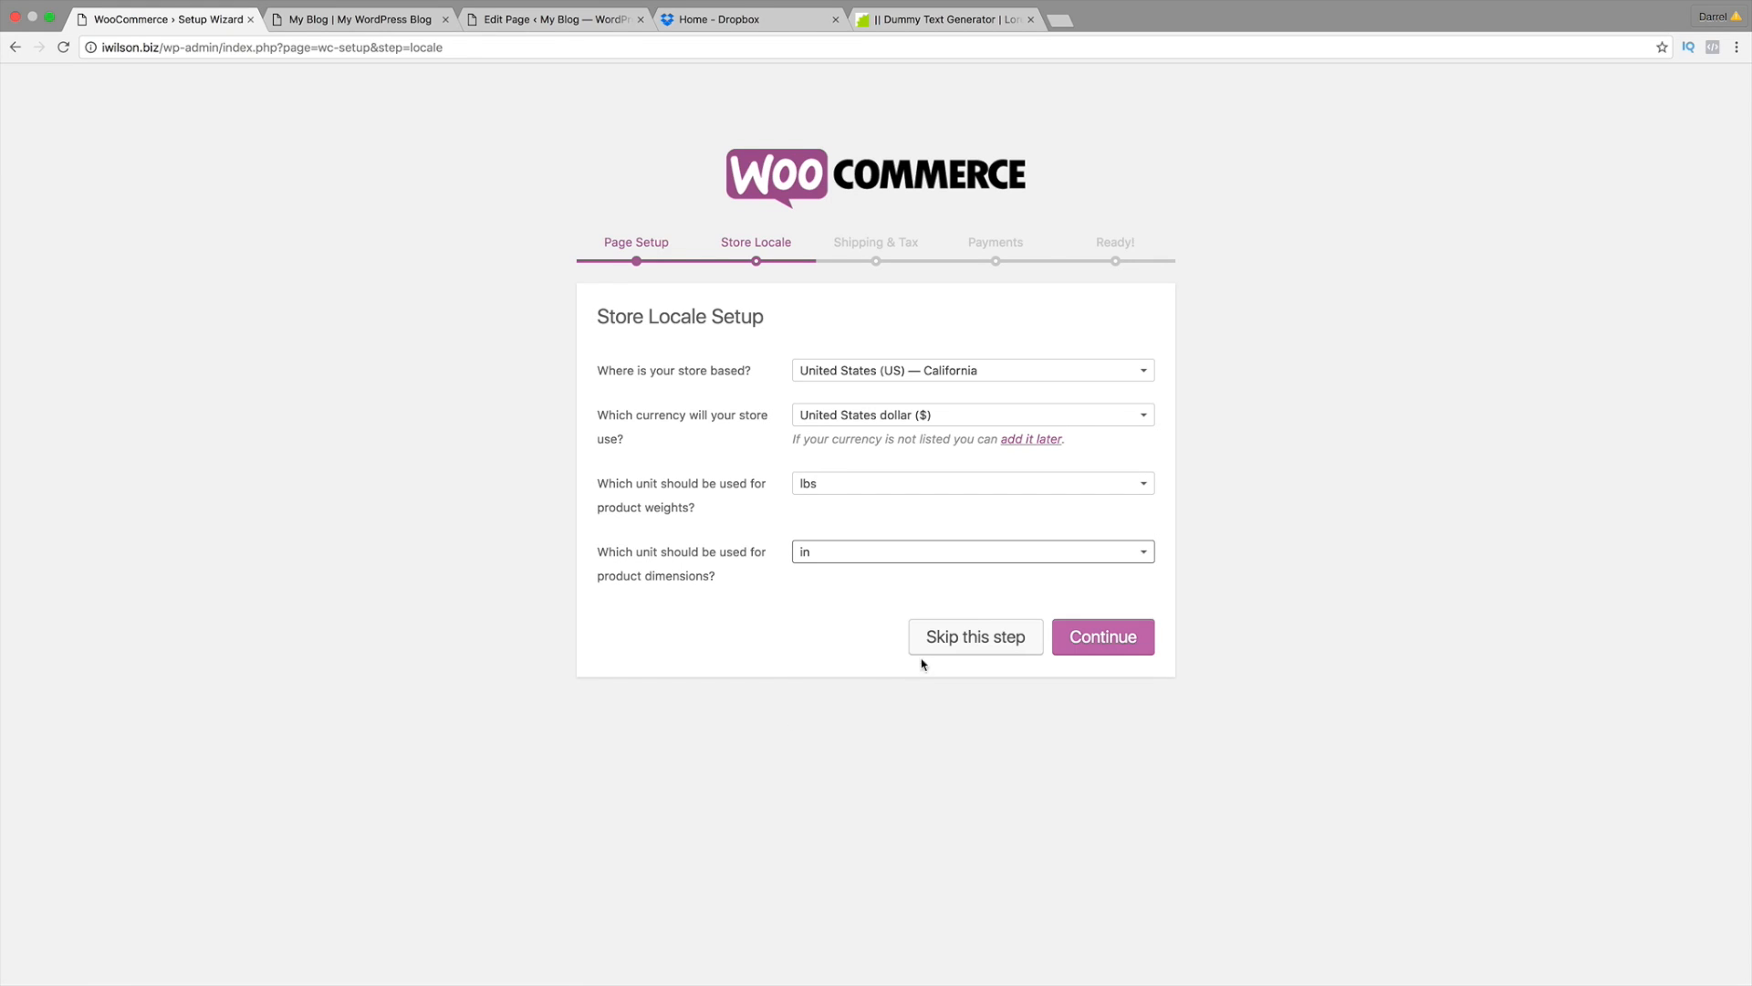
left_click(1102, 647)
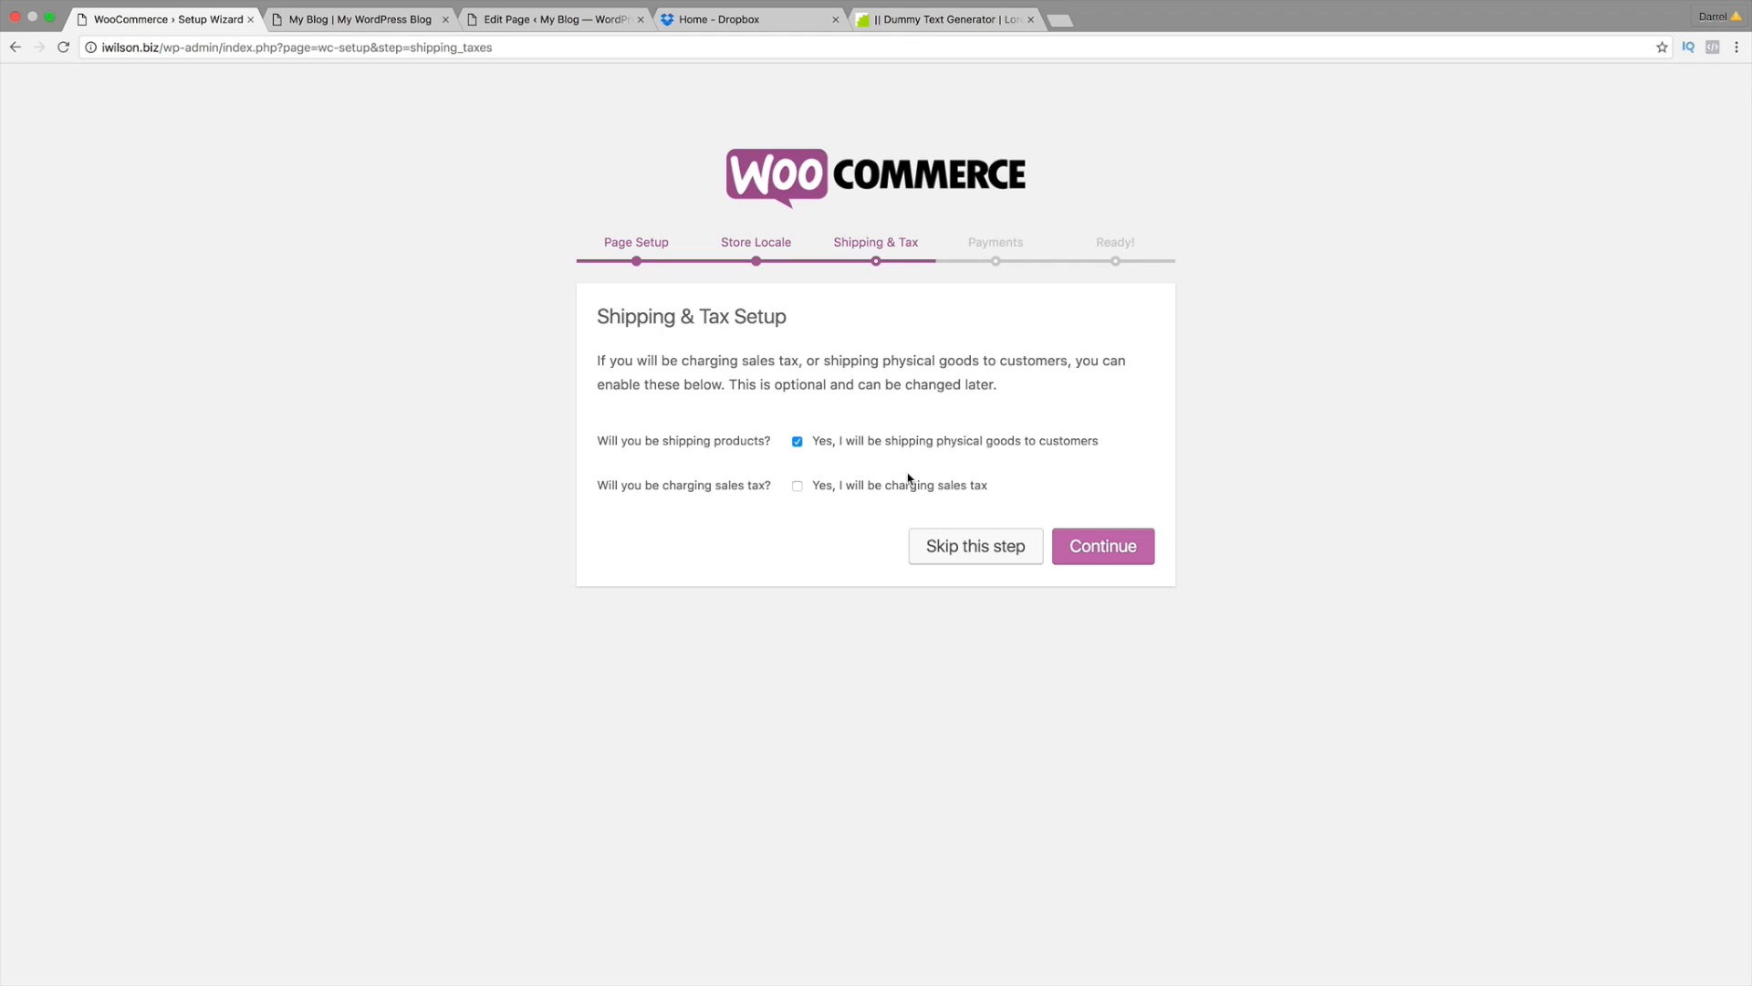
Step: Accept the shipping and tax defaults, enable PayPal Standard, and open a new browser tab
left_click(1088, 545)
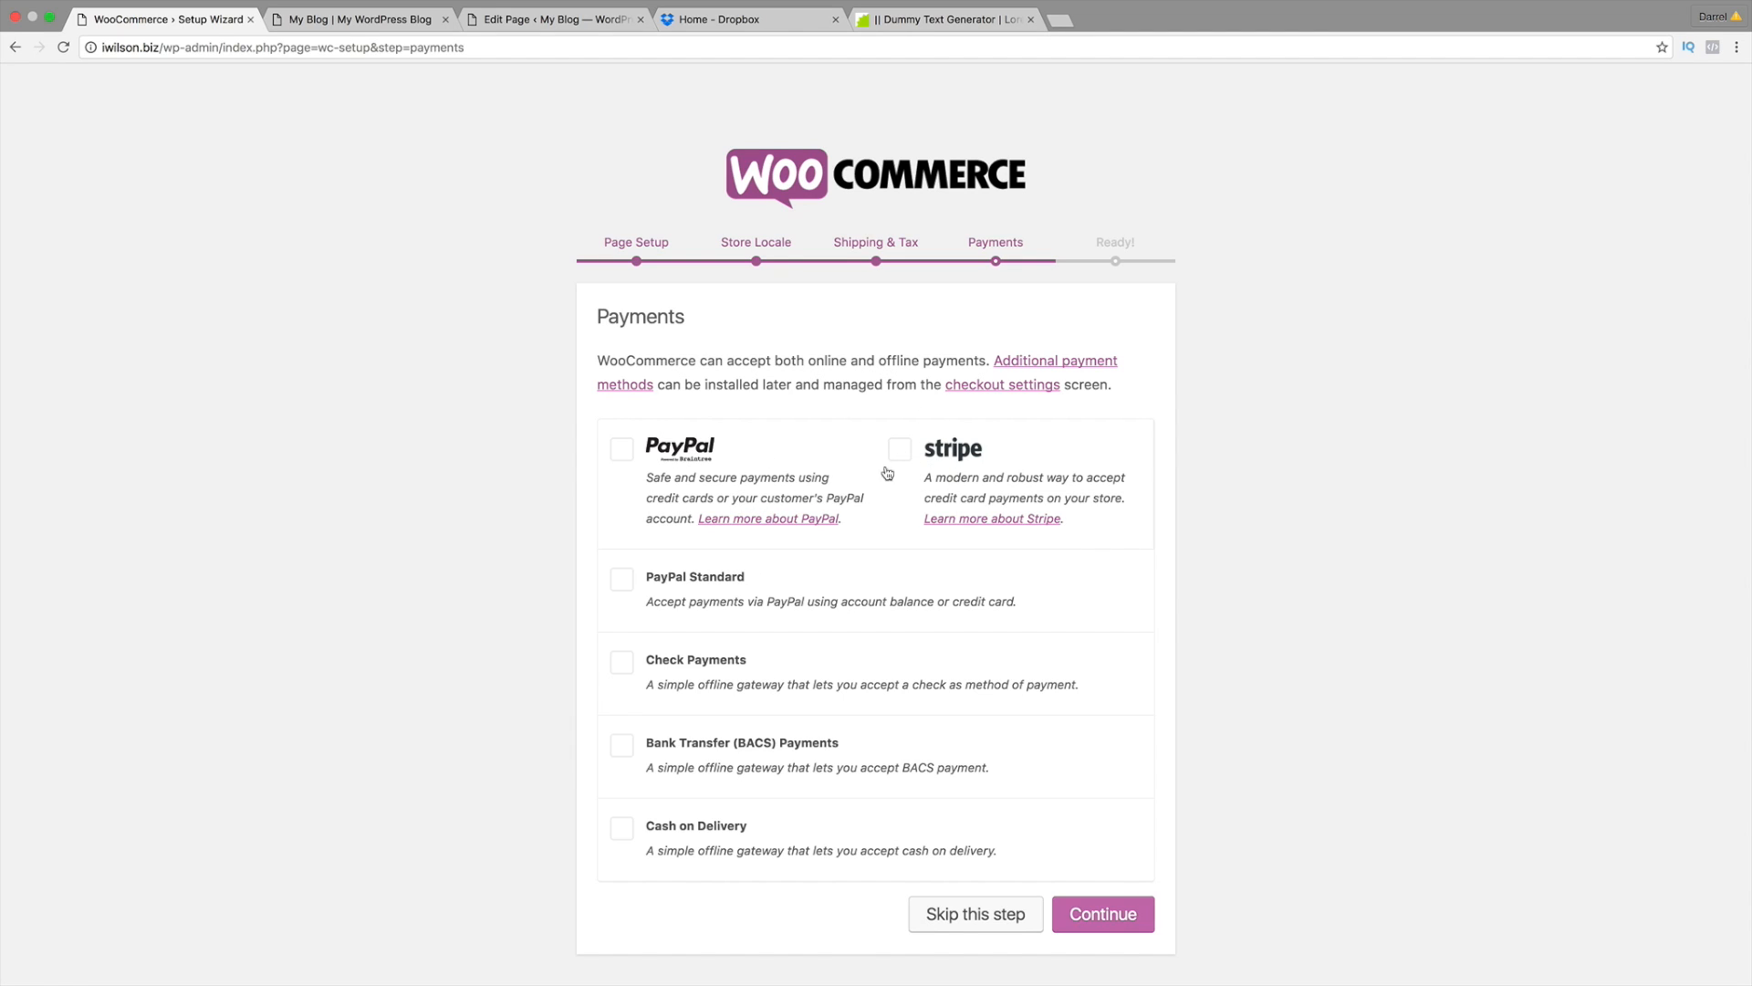
left_click(626, 583)
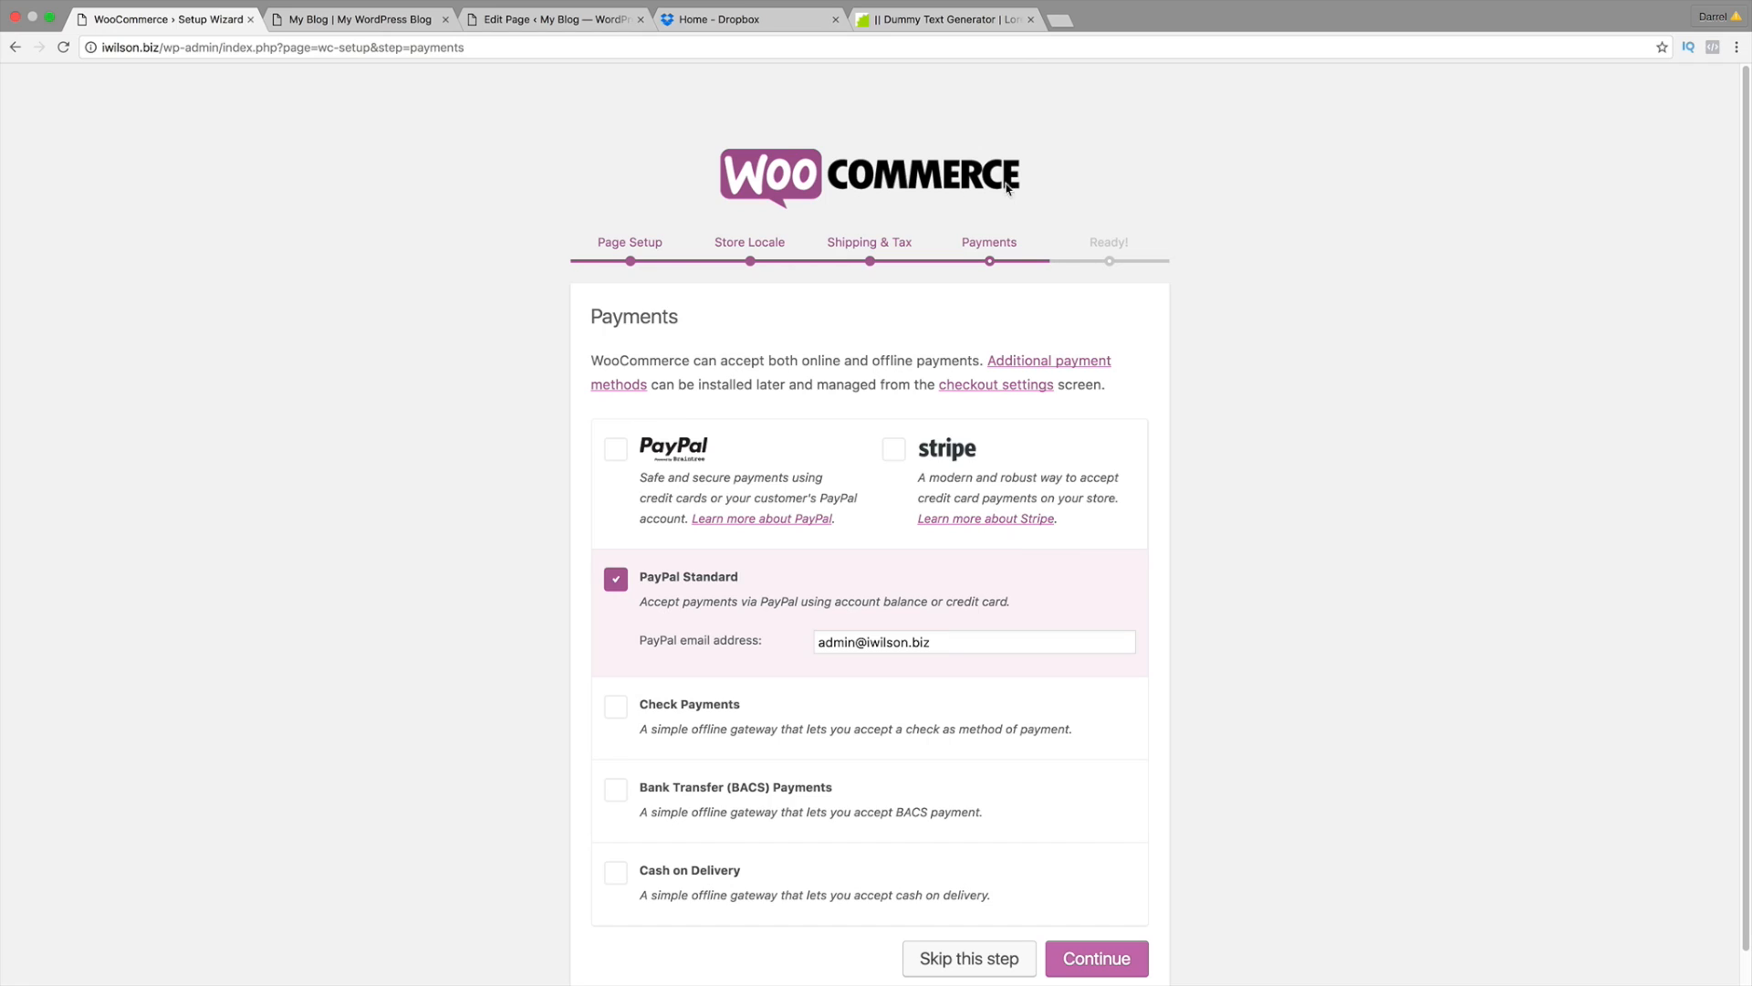
left_click(1059, 20)
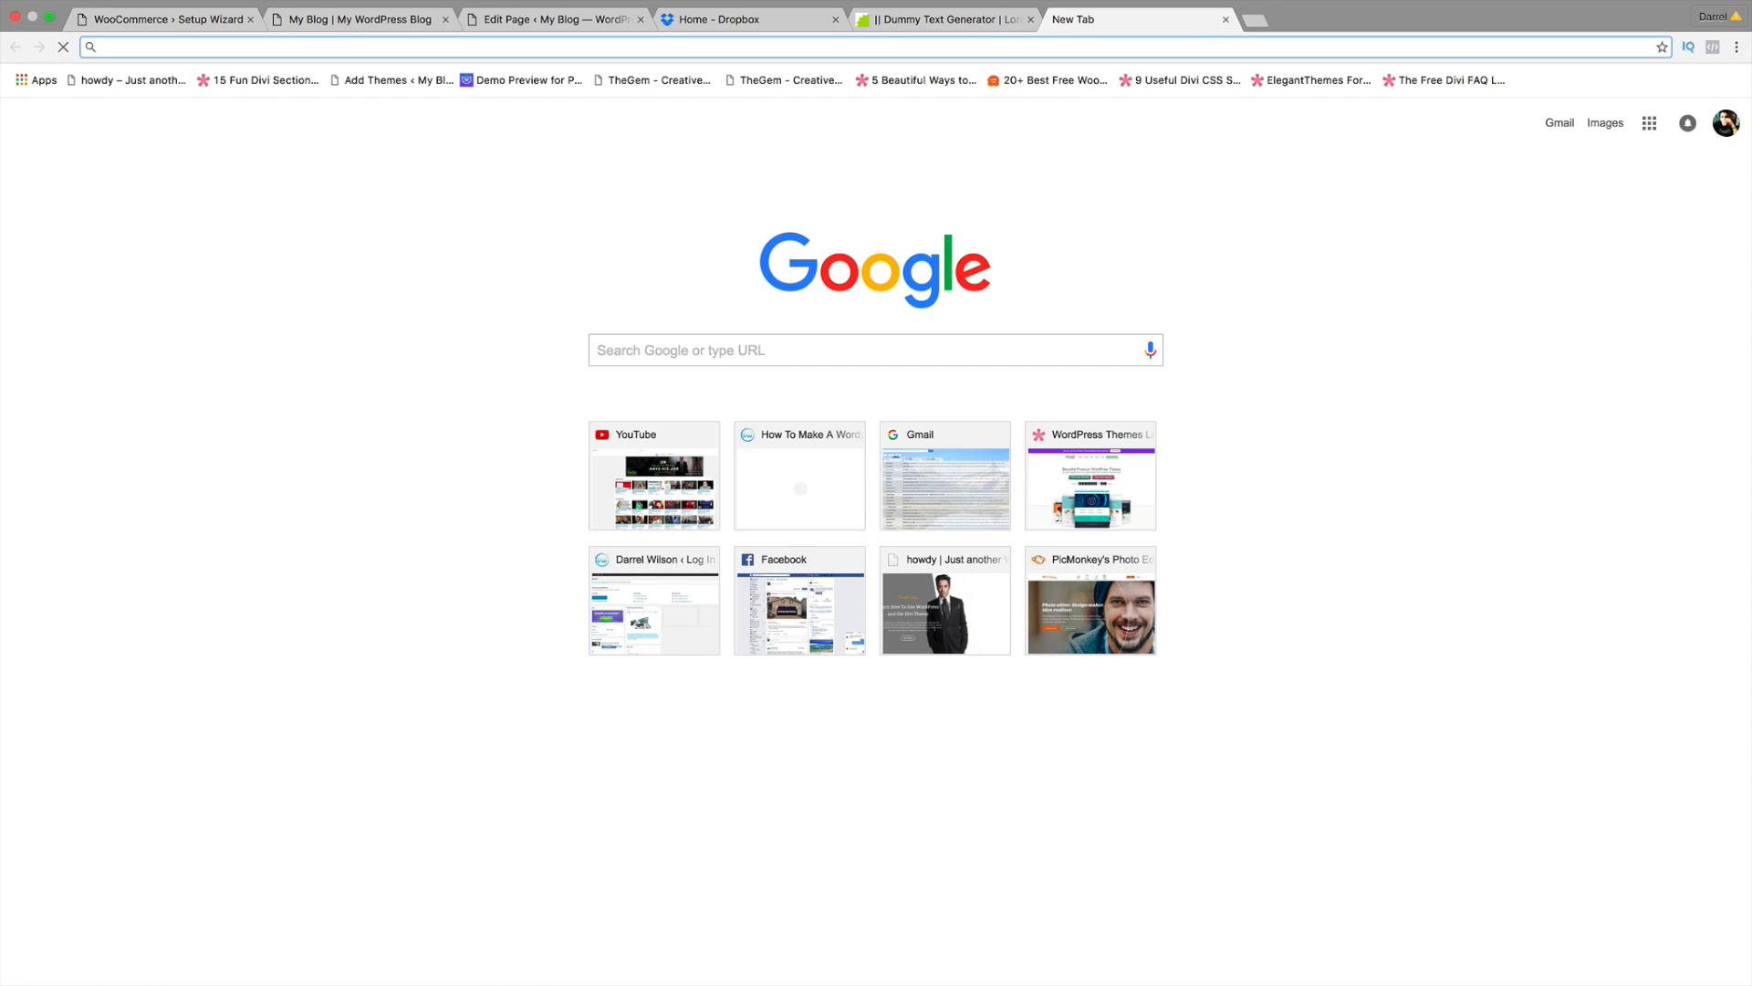
Step: Load PayPal and begin a personal sign-up with an email address and password
type("paypal")
key("Return")
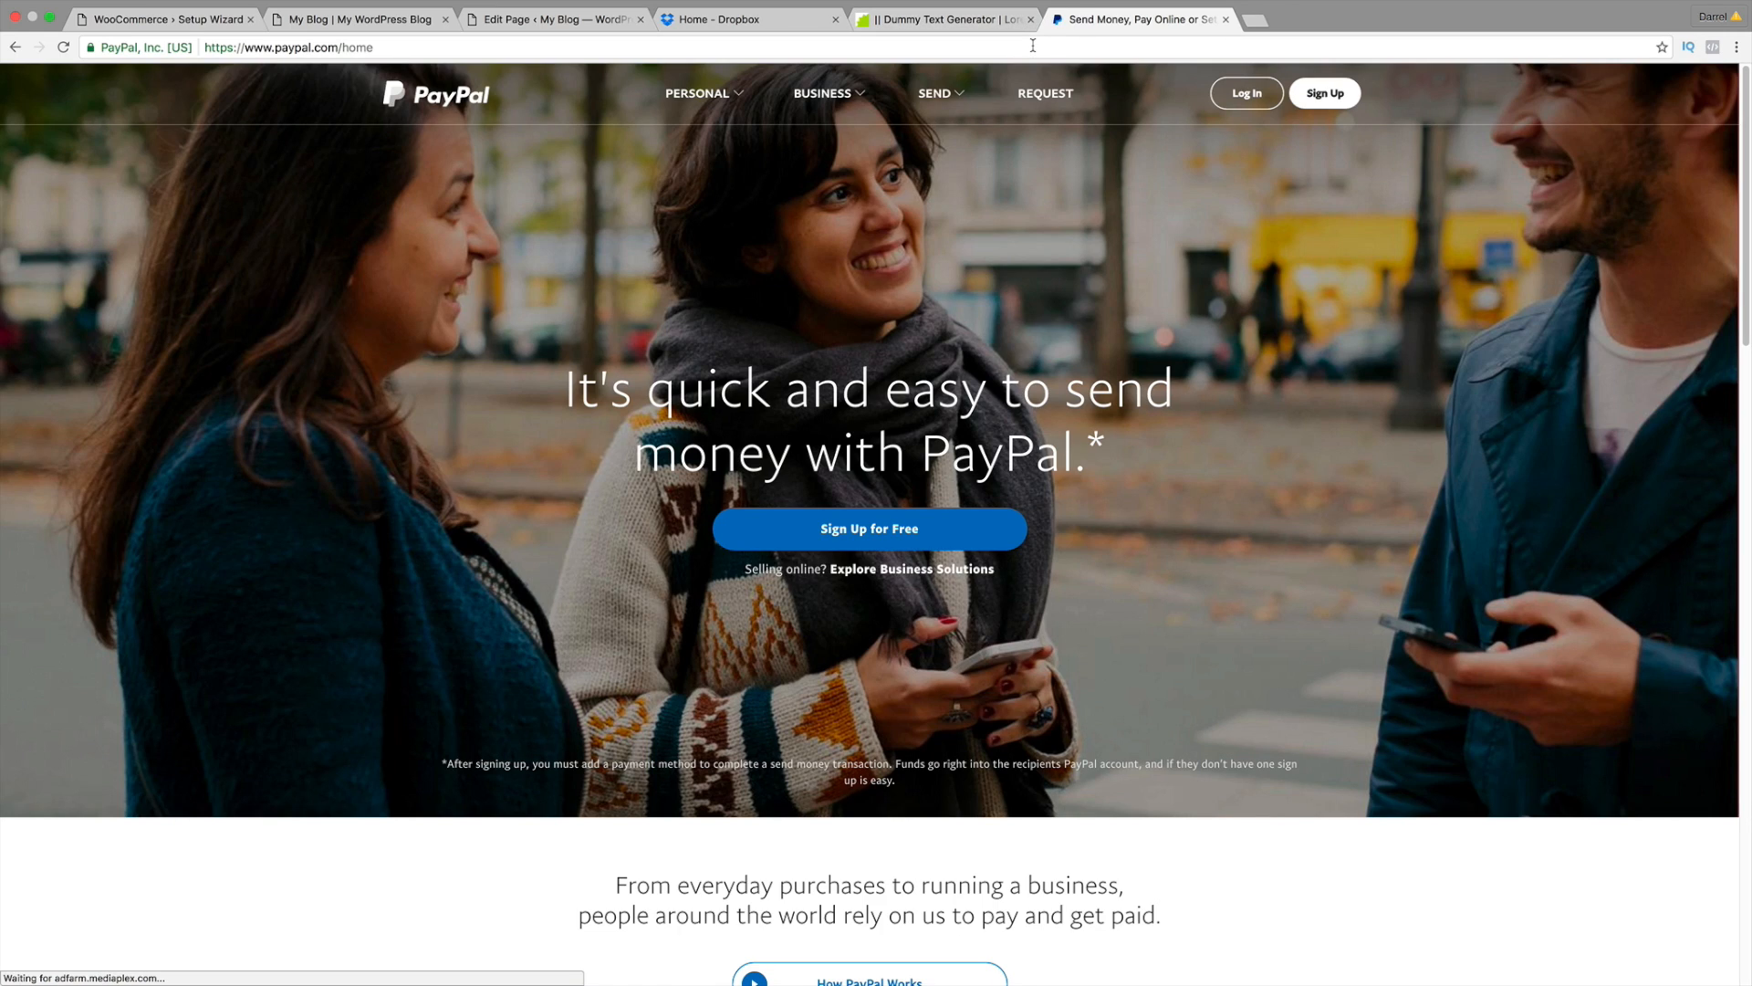
left_click(874, 531)
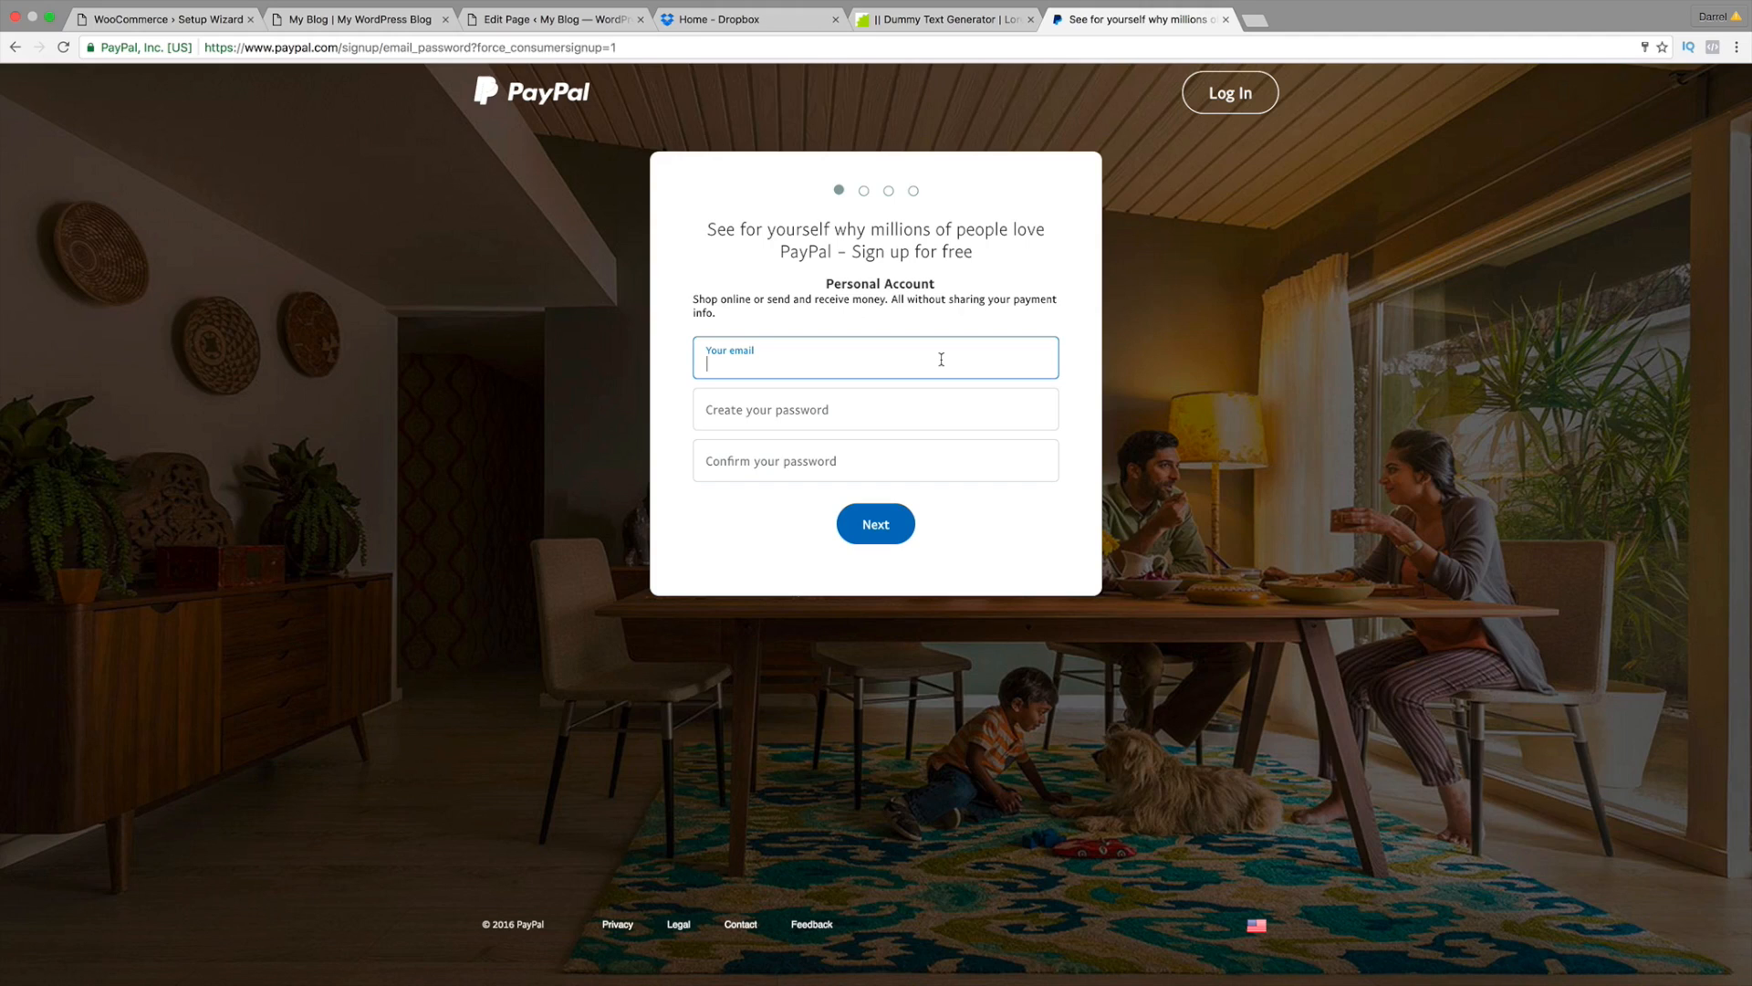
key("Tab")
type("••••••••")
key("Tab")
type("•••••")
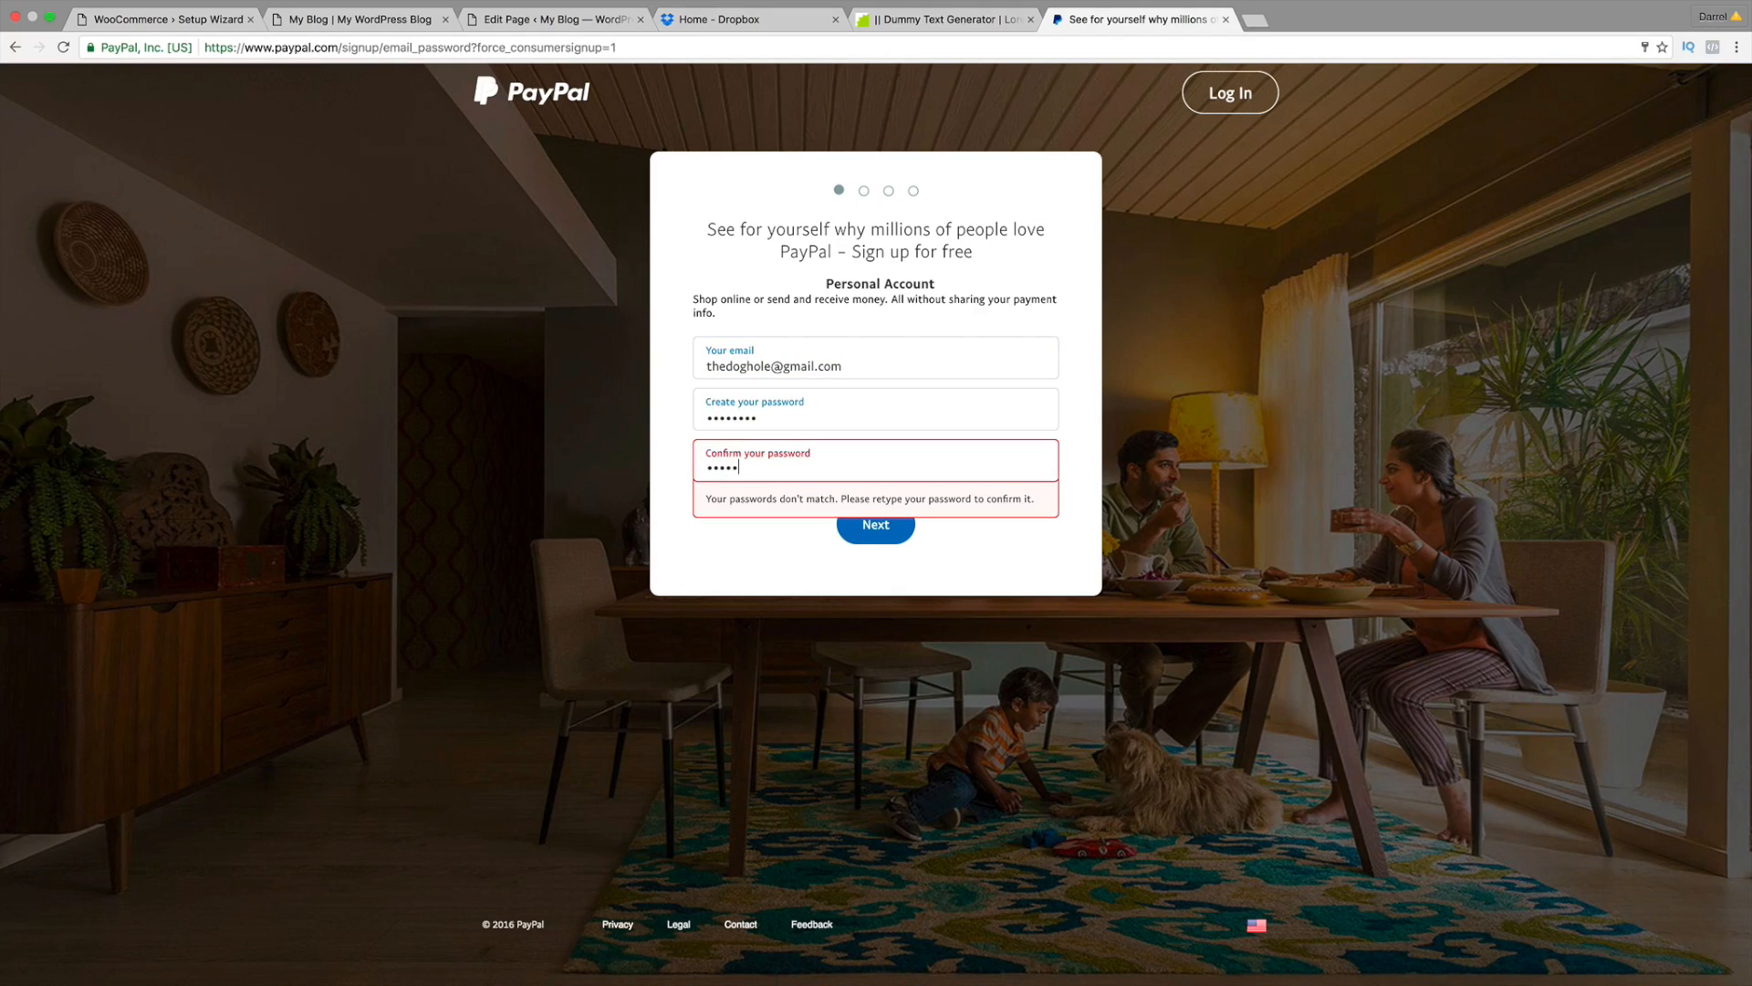
type("•••")
left_click(893, 524)
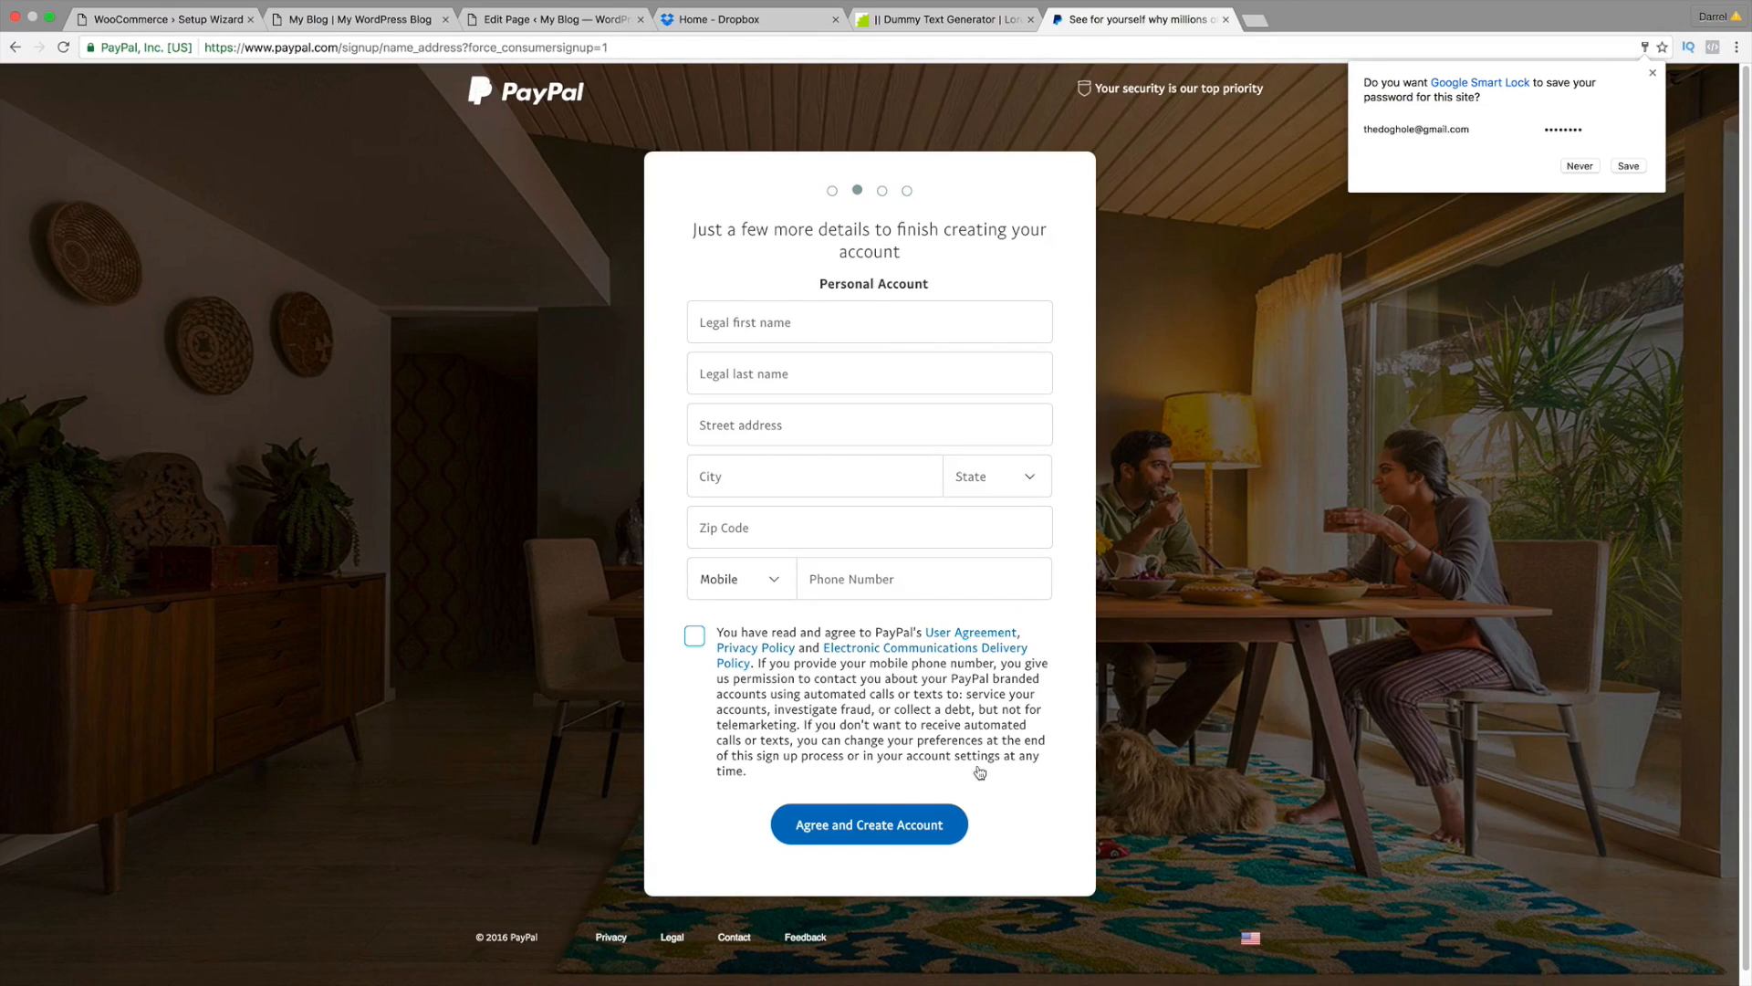
left_click(1580, 166)
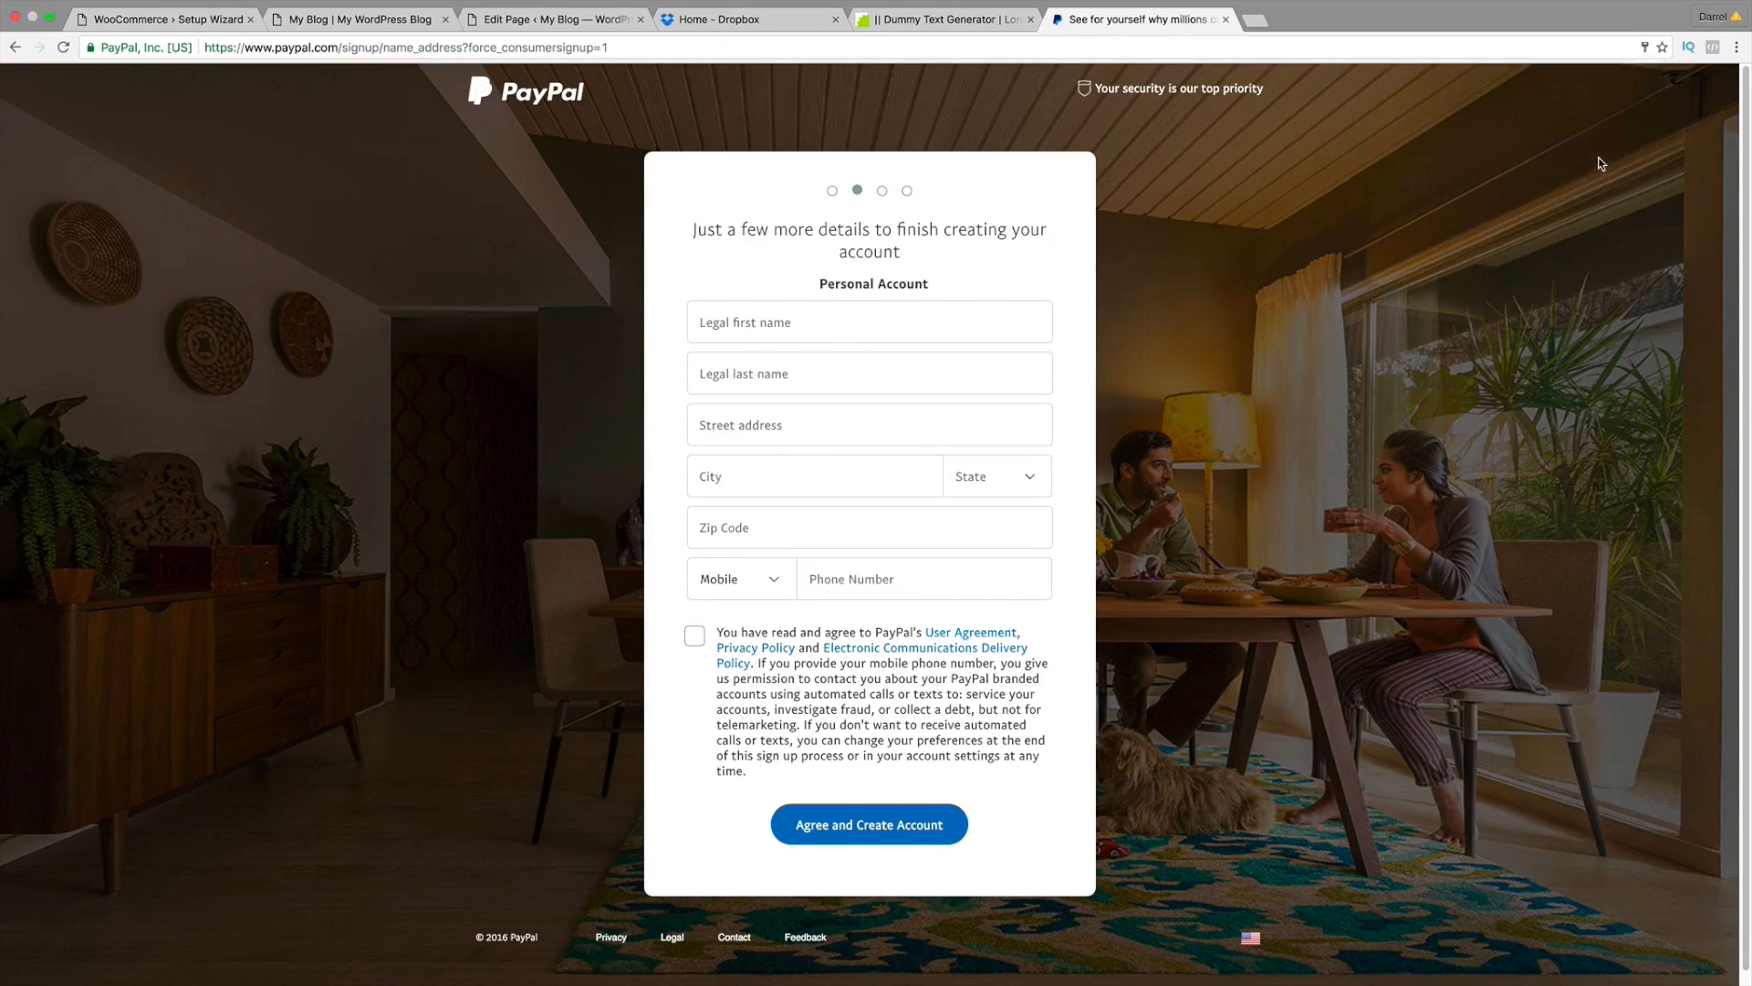
Step: Restart sign-up as a Business Account and select the free Payments Standard plan
left_click(544, 101)
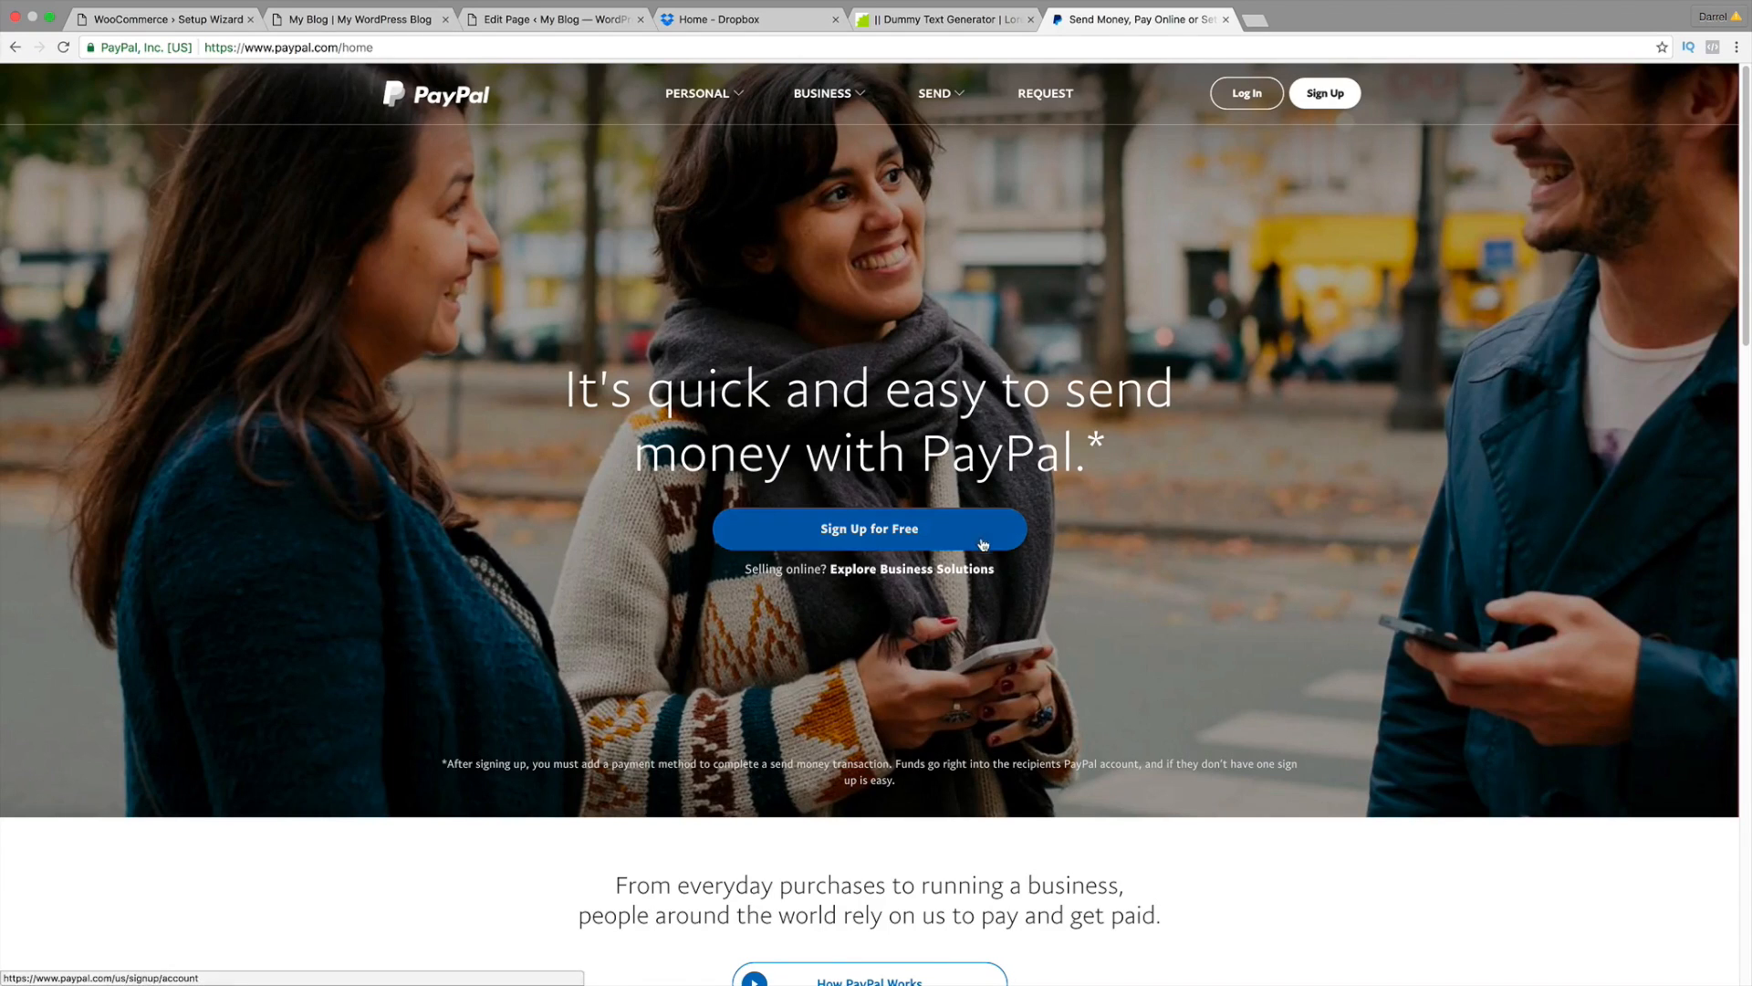
left_click(1301, 99)
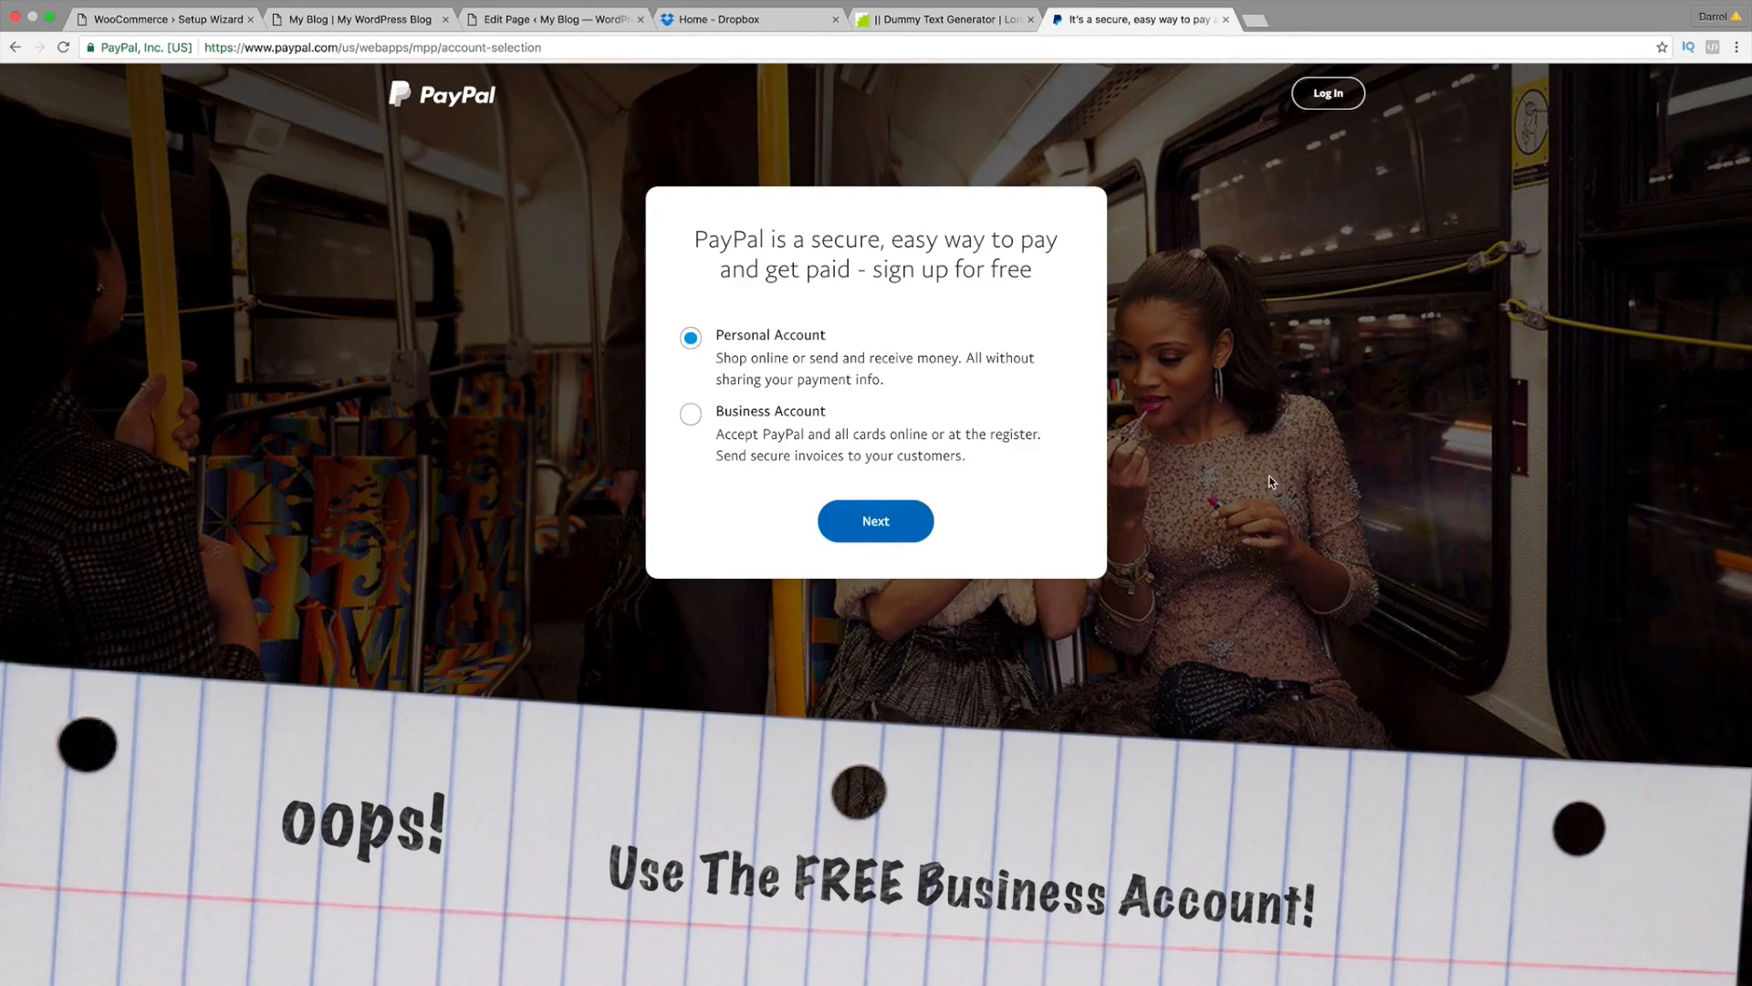
left_click(691, 416)
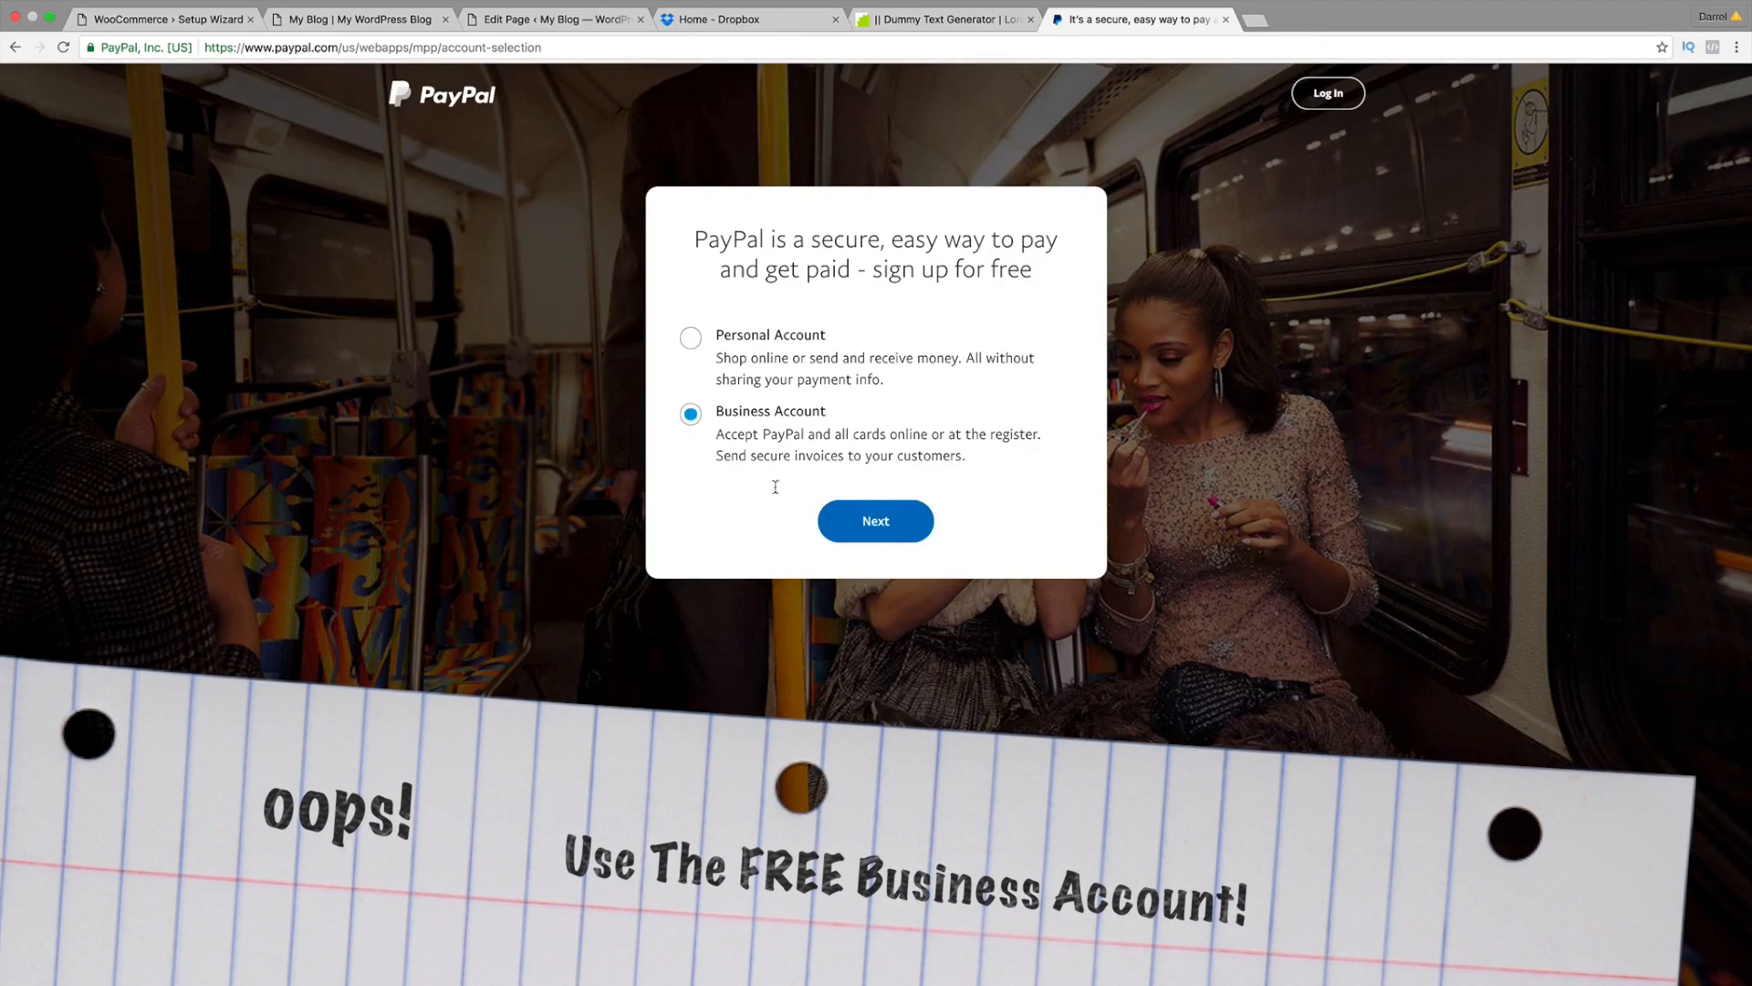
left_click(892, 528)
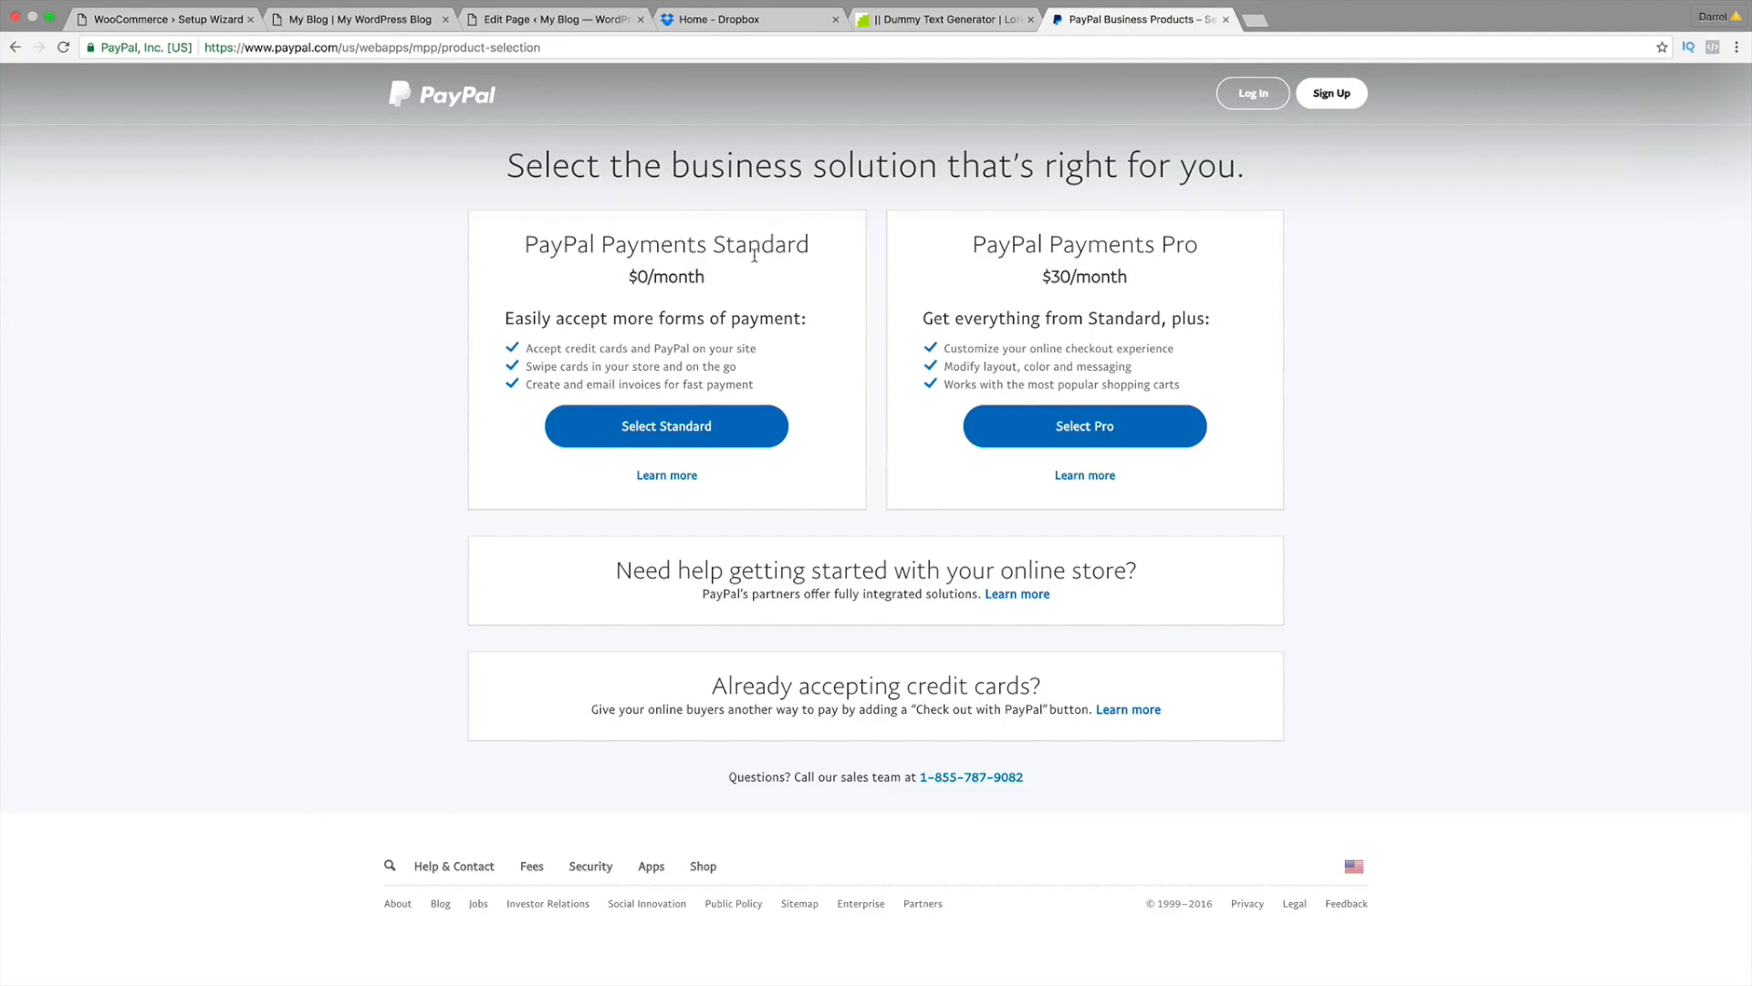
left_click(675, 427)
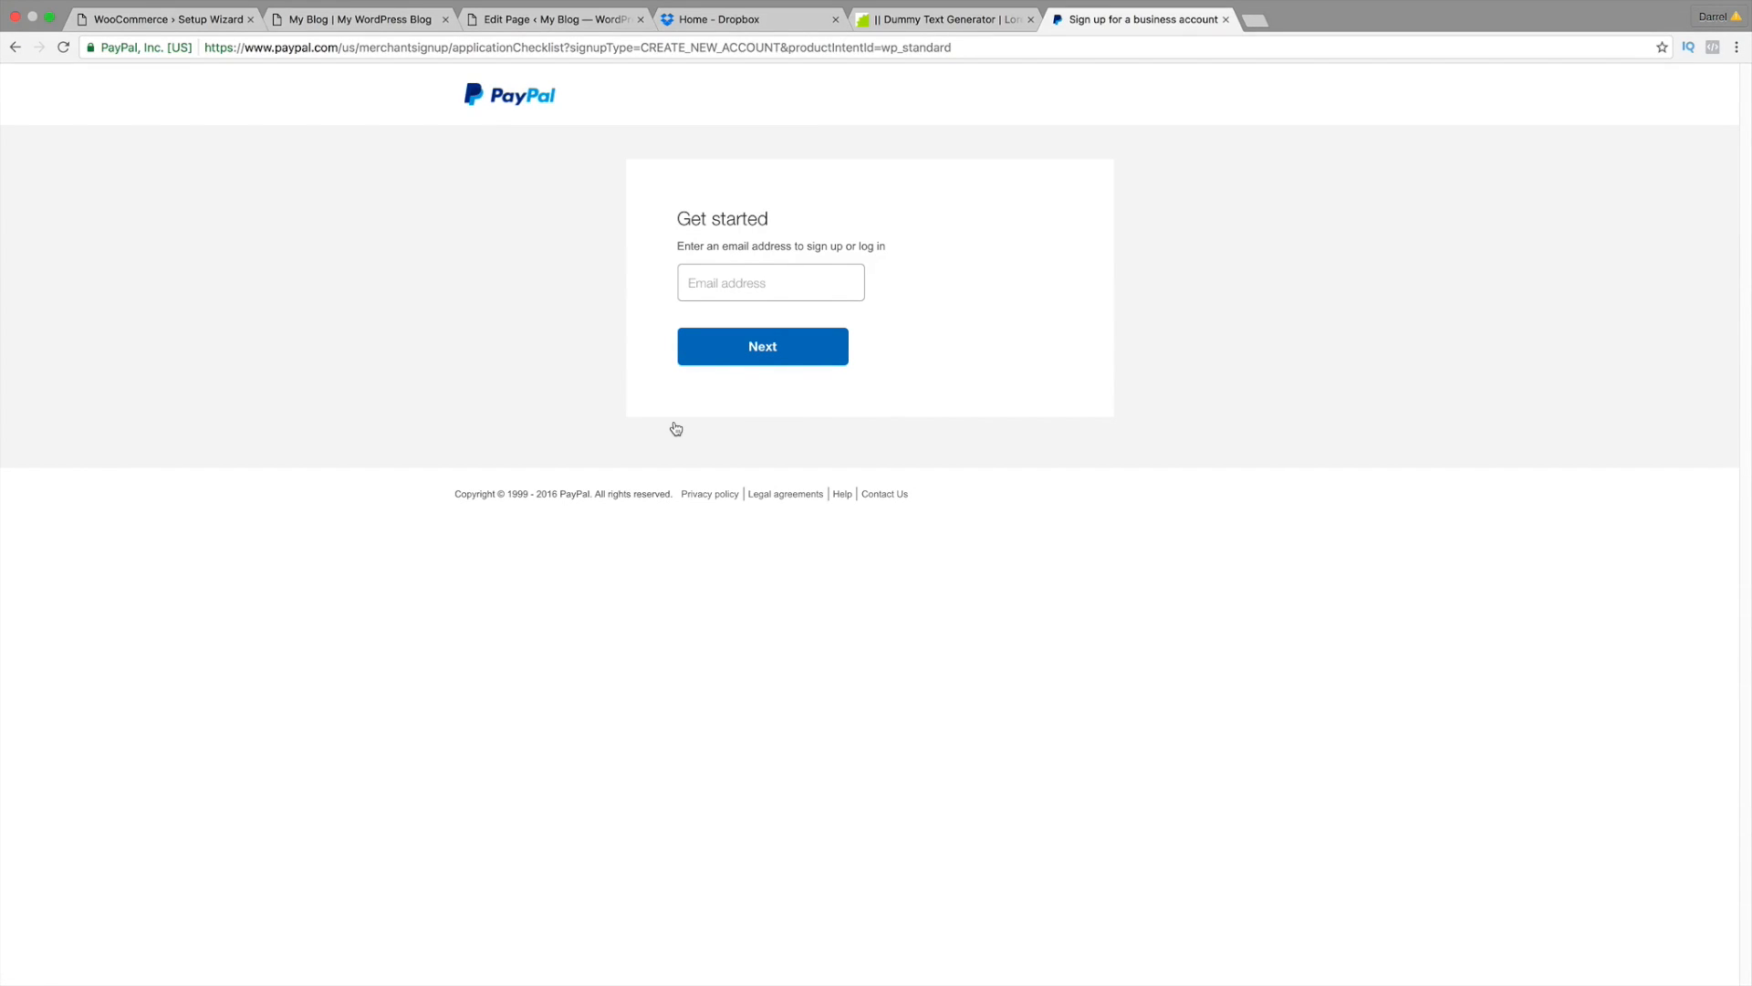
left_click(739, 284)
Step: Replace the PayPal Standard email with a different address picked from the autofill suggestions
left_click(199, 22)
triple_click(914, 643)
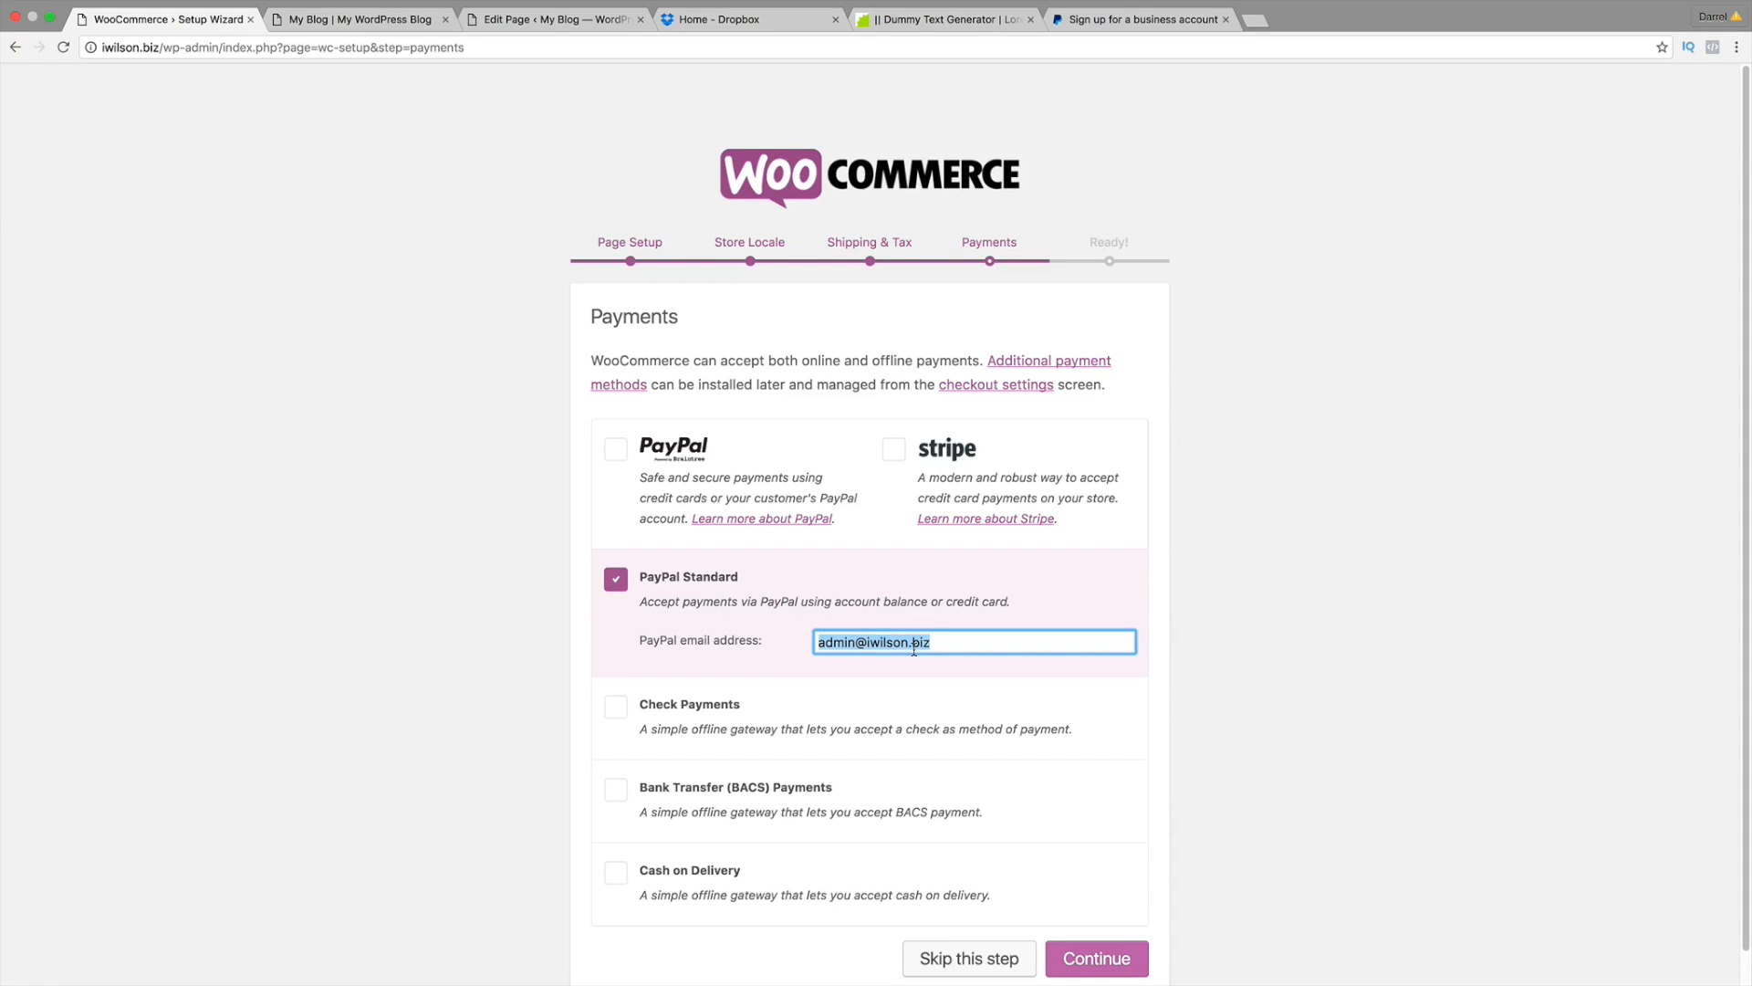
type("mrwil")
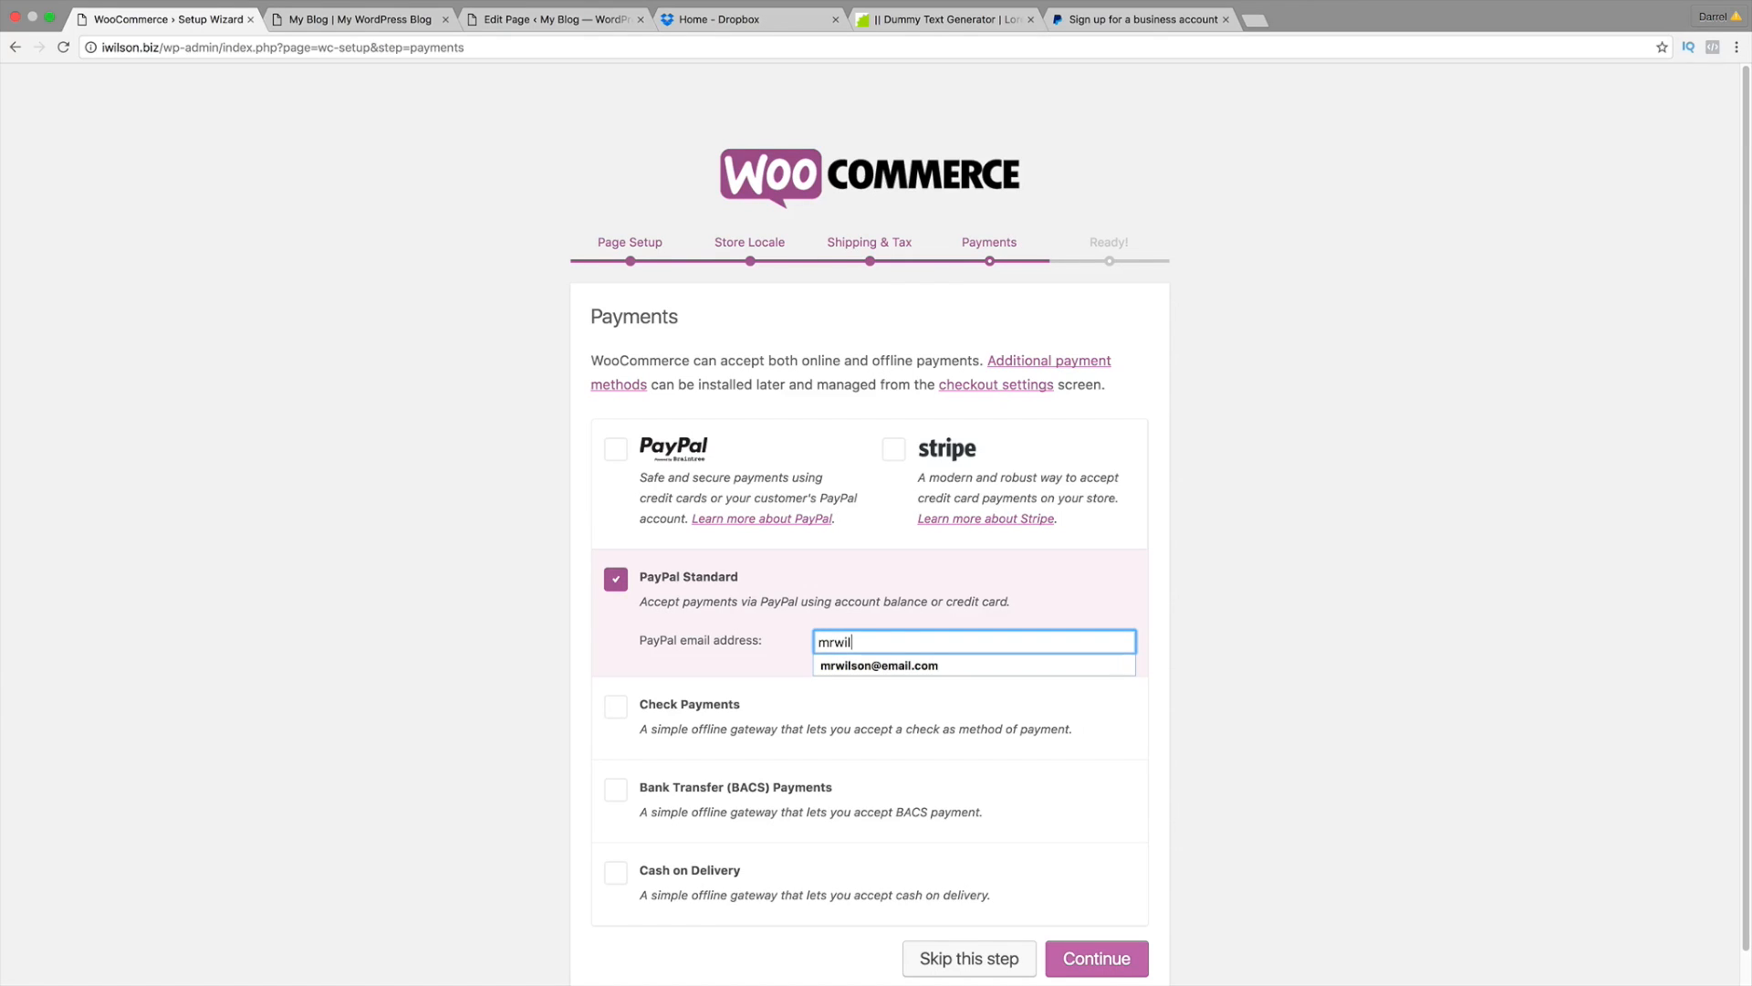
key("Down")
key("Return")
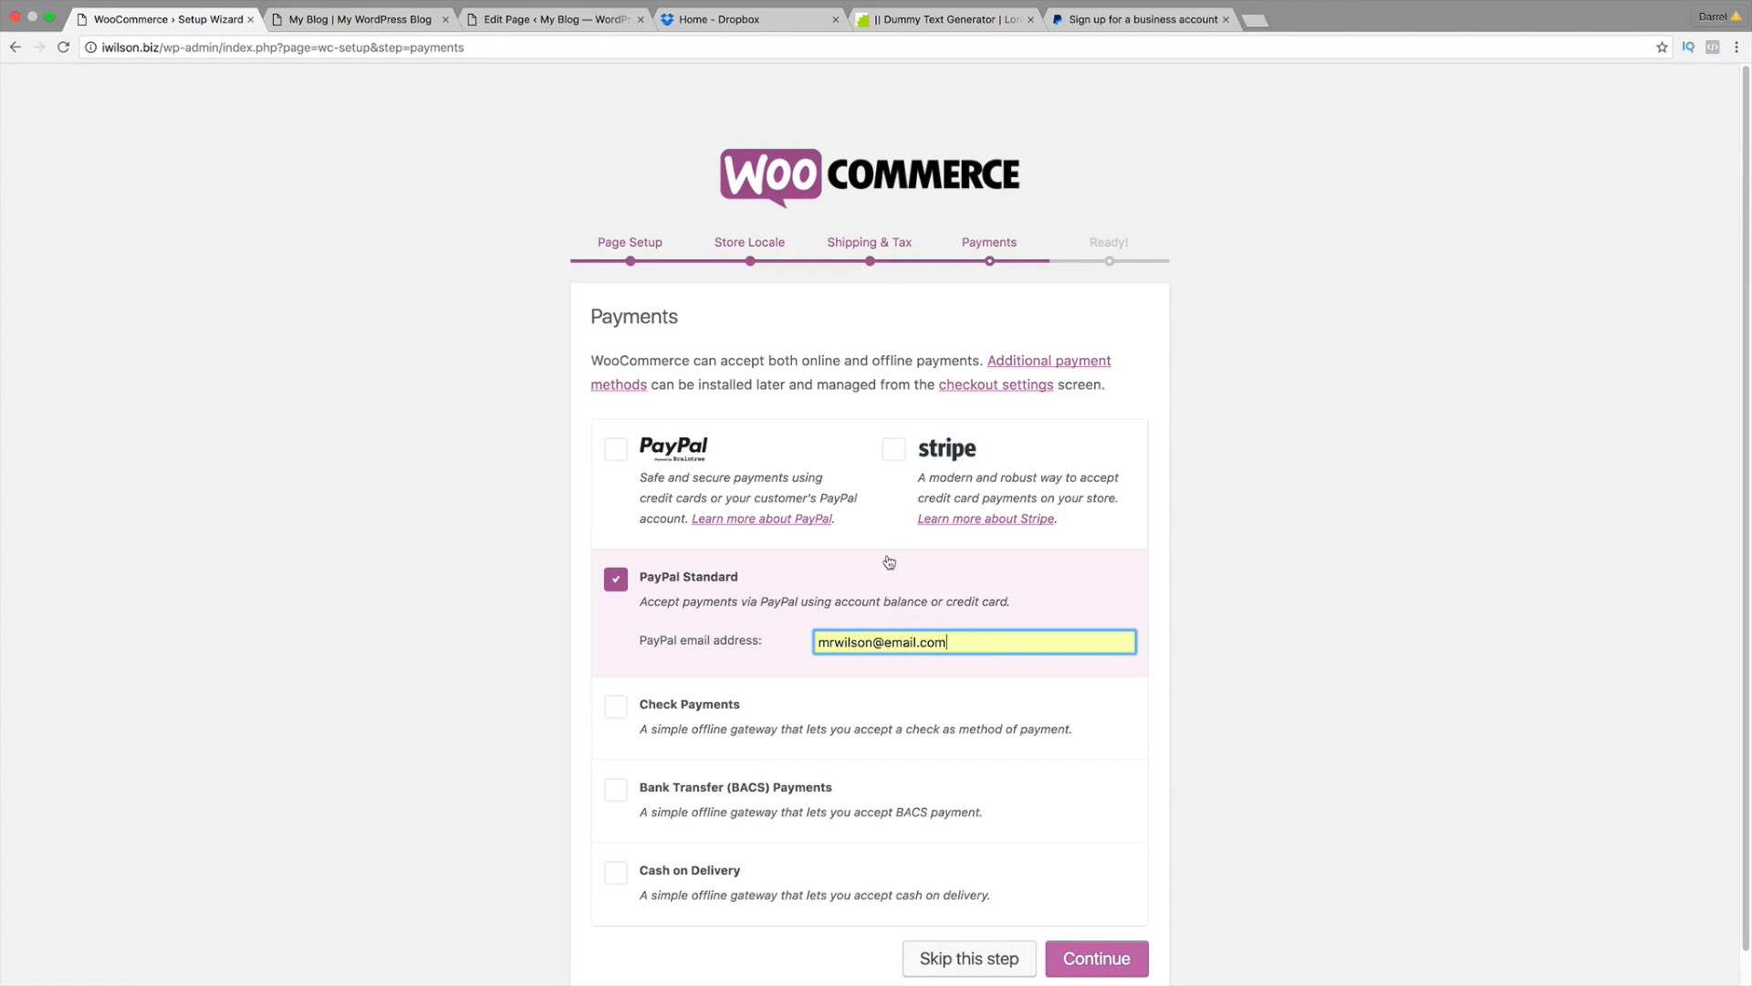
Step: Recheck the PayPal sign-up page, then save the payment settings and continue to Ready
left_click(1117, 22)
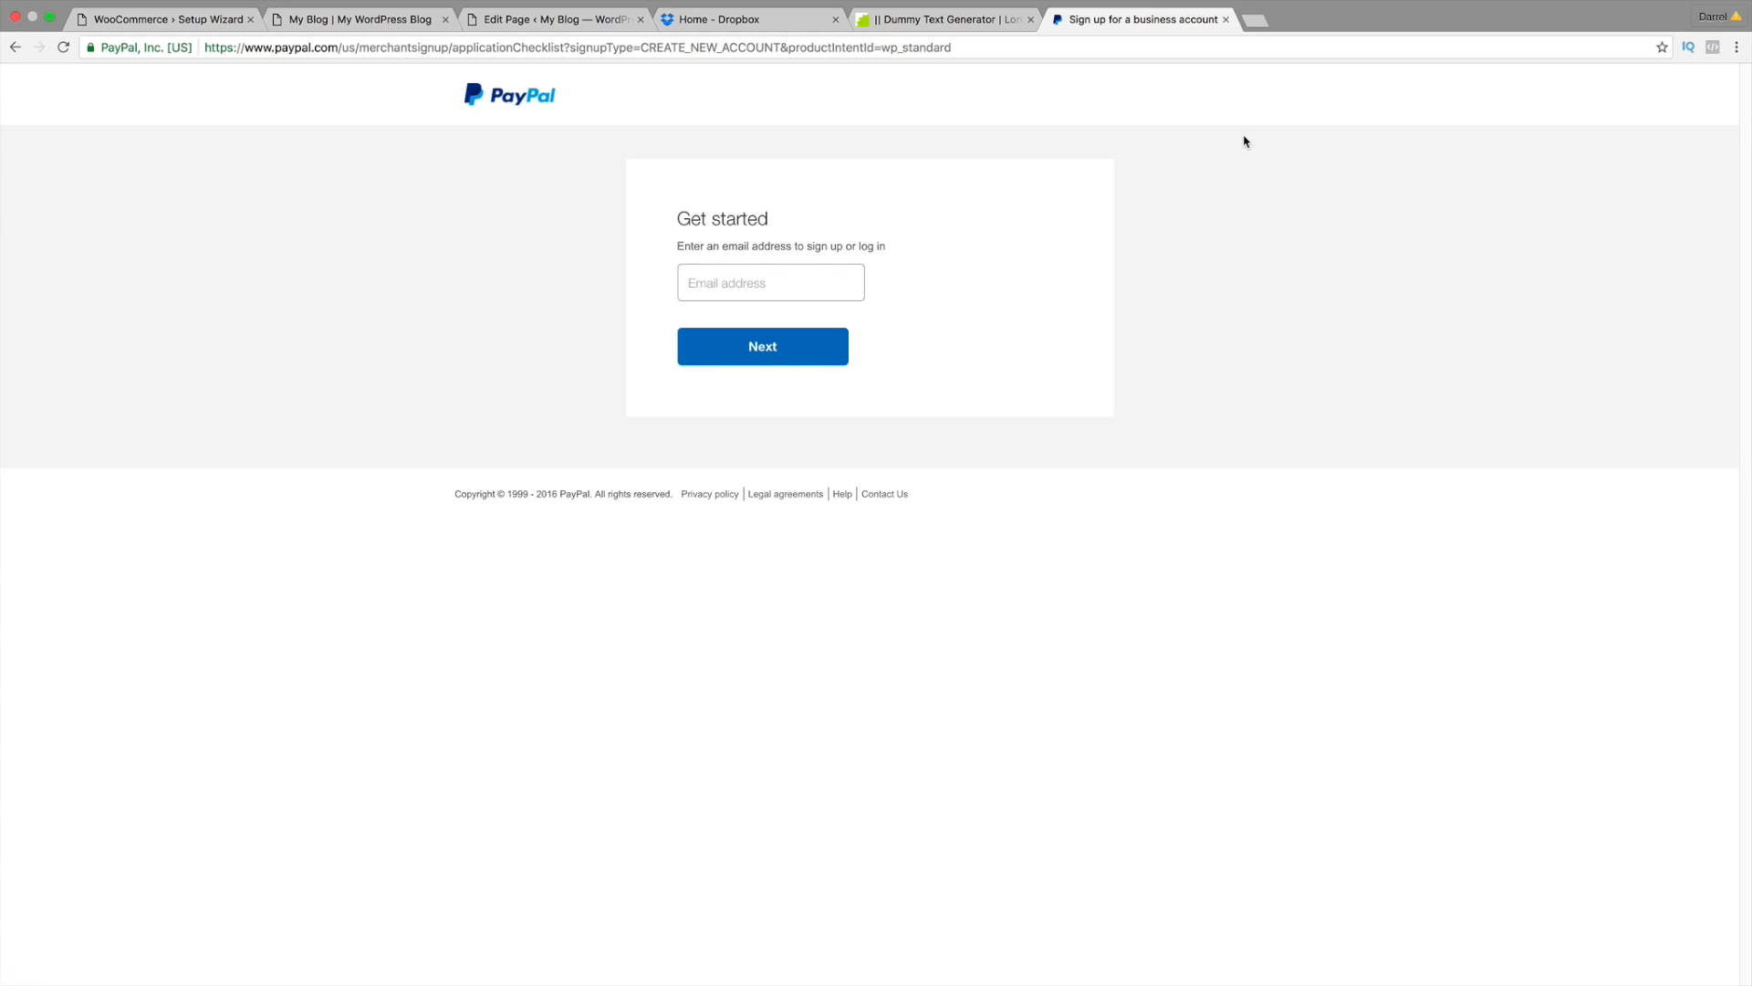
left_click(172, 22)
scroll(1227, 567, "down", 1)
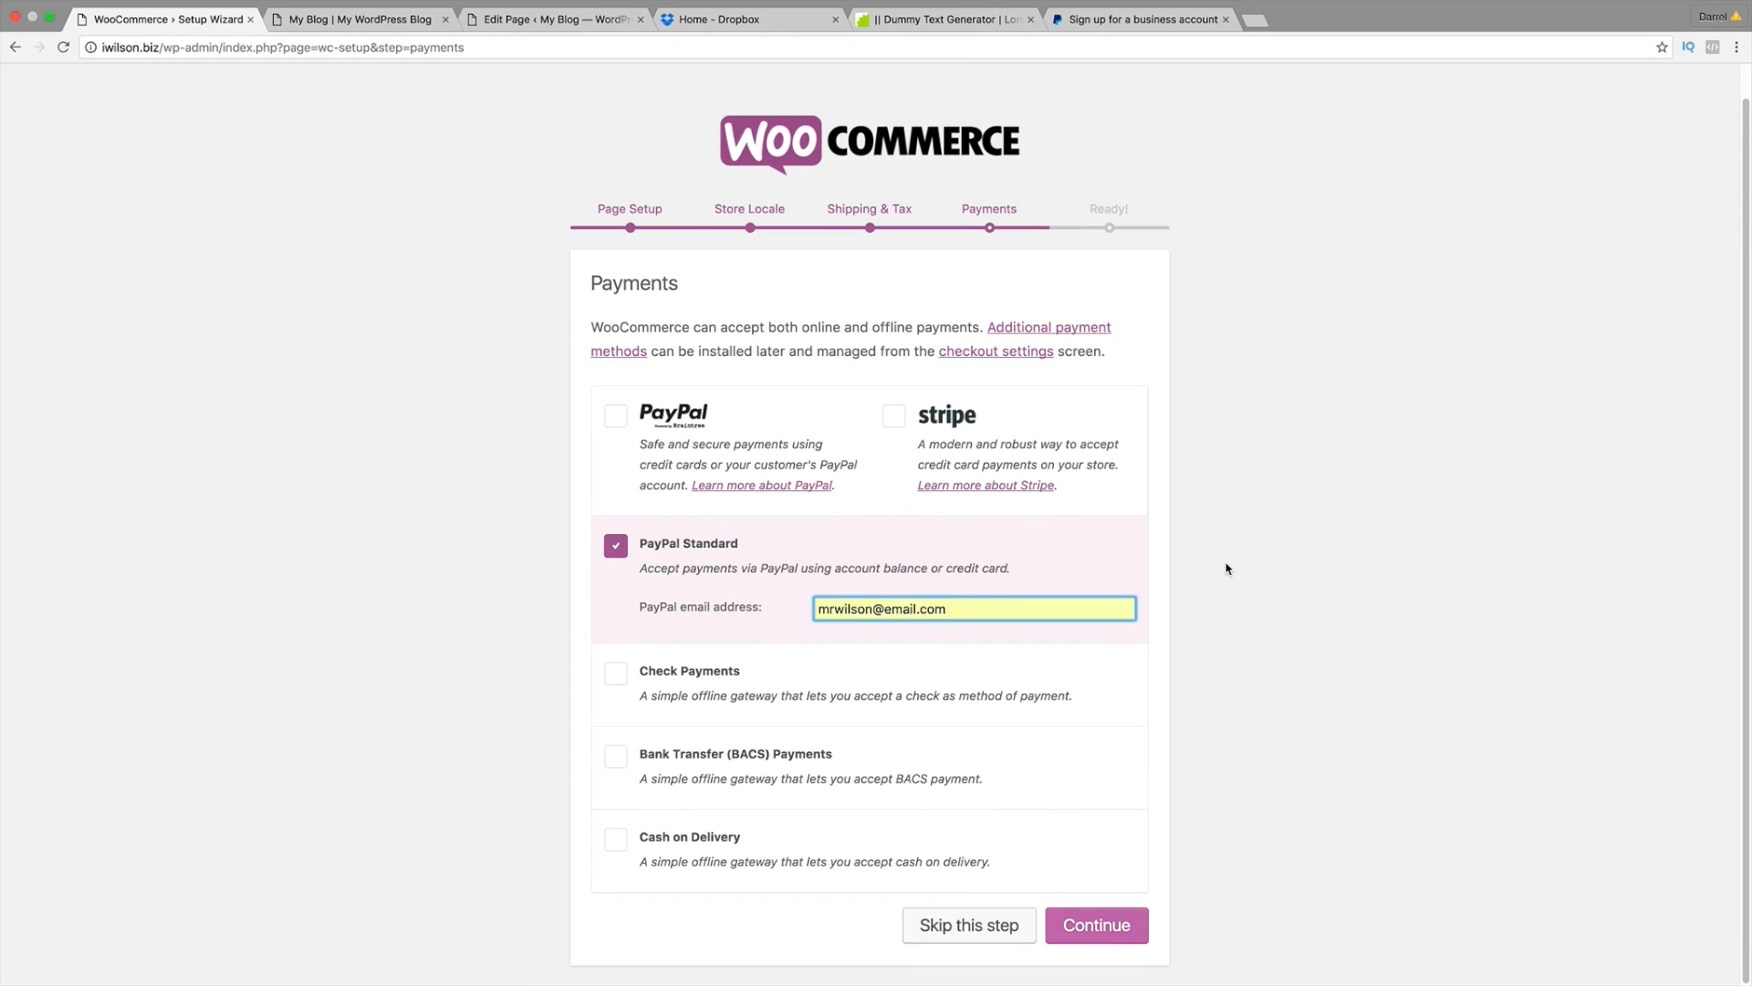
left_click_drag(954, 604, 815, 606)
left_click(980, 605)
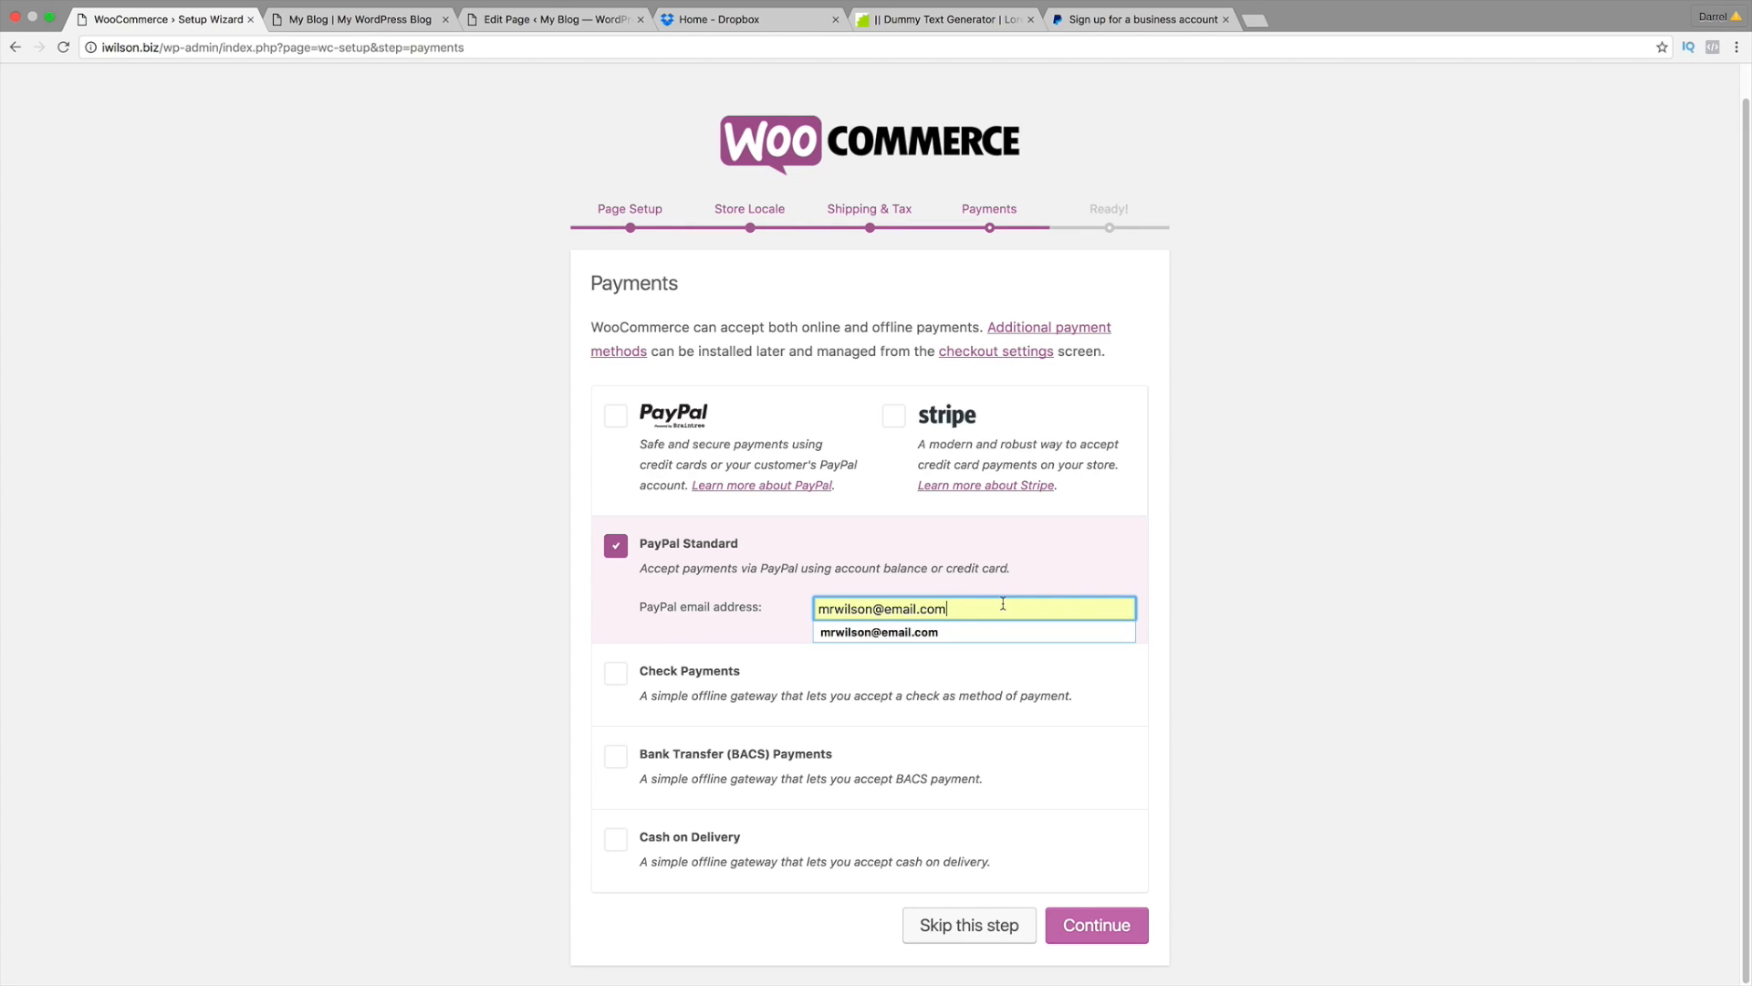
left_click(1115, 928)
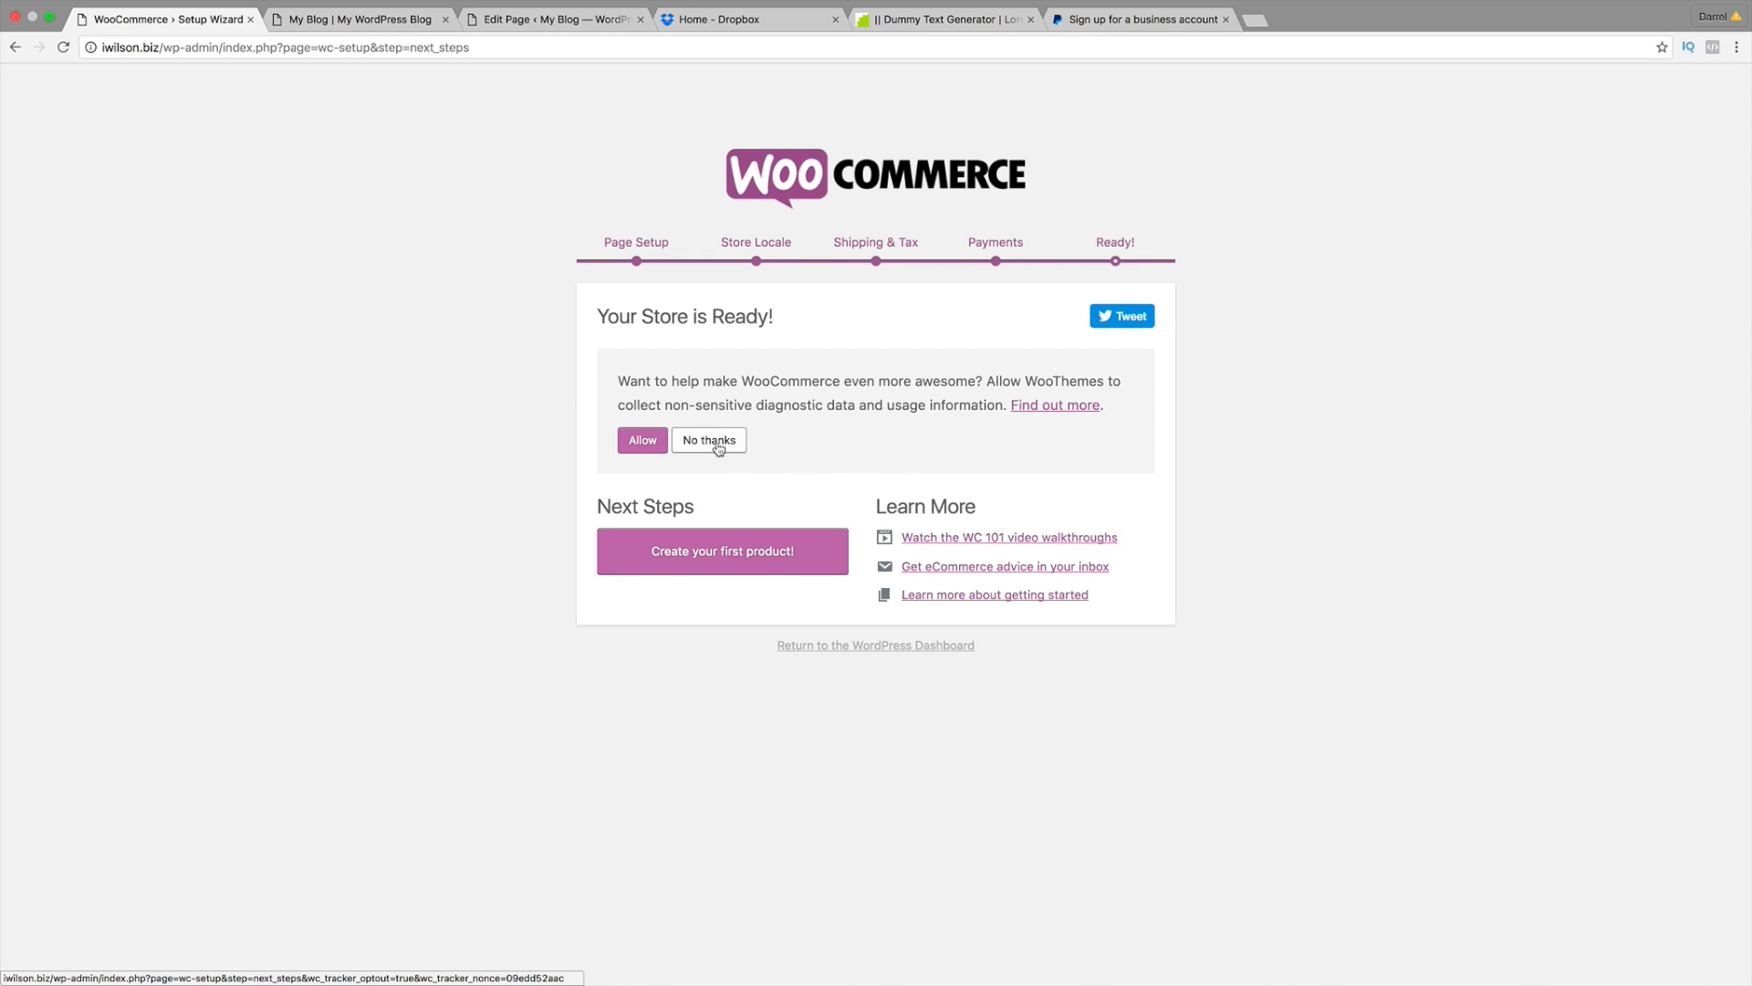
Step: Choose 'Create your first product!' on the store Ready page
left_click(722, 555)
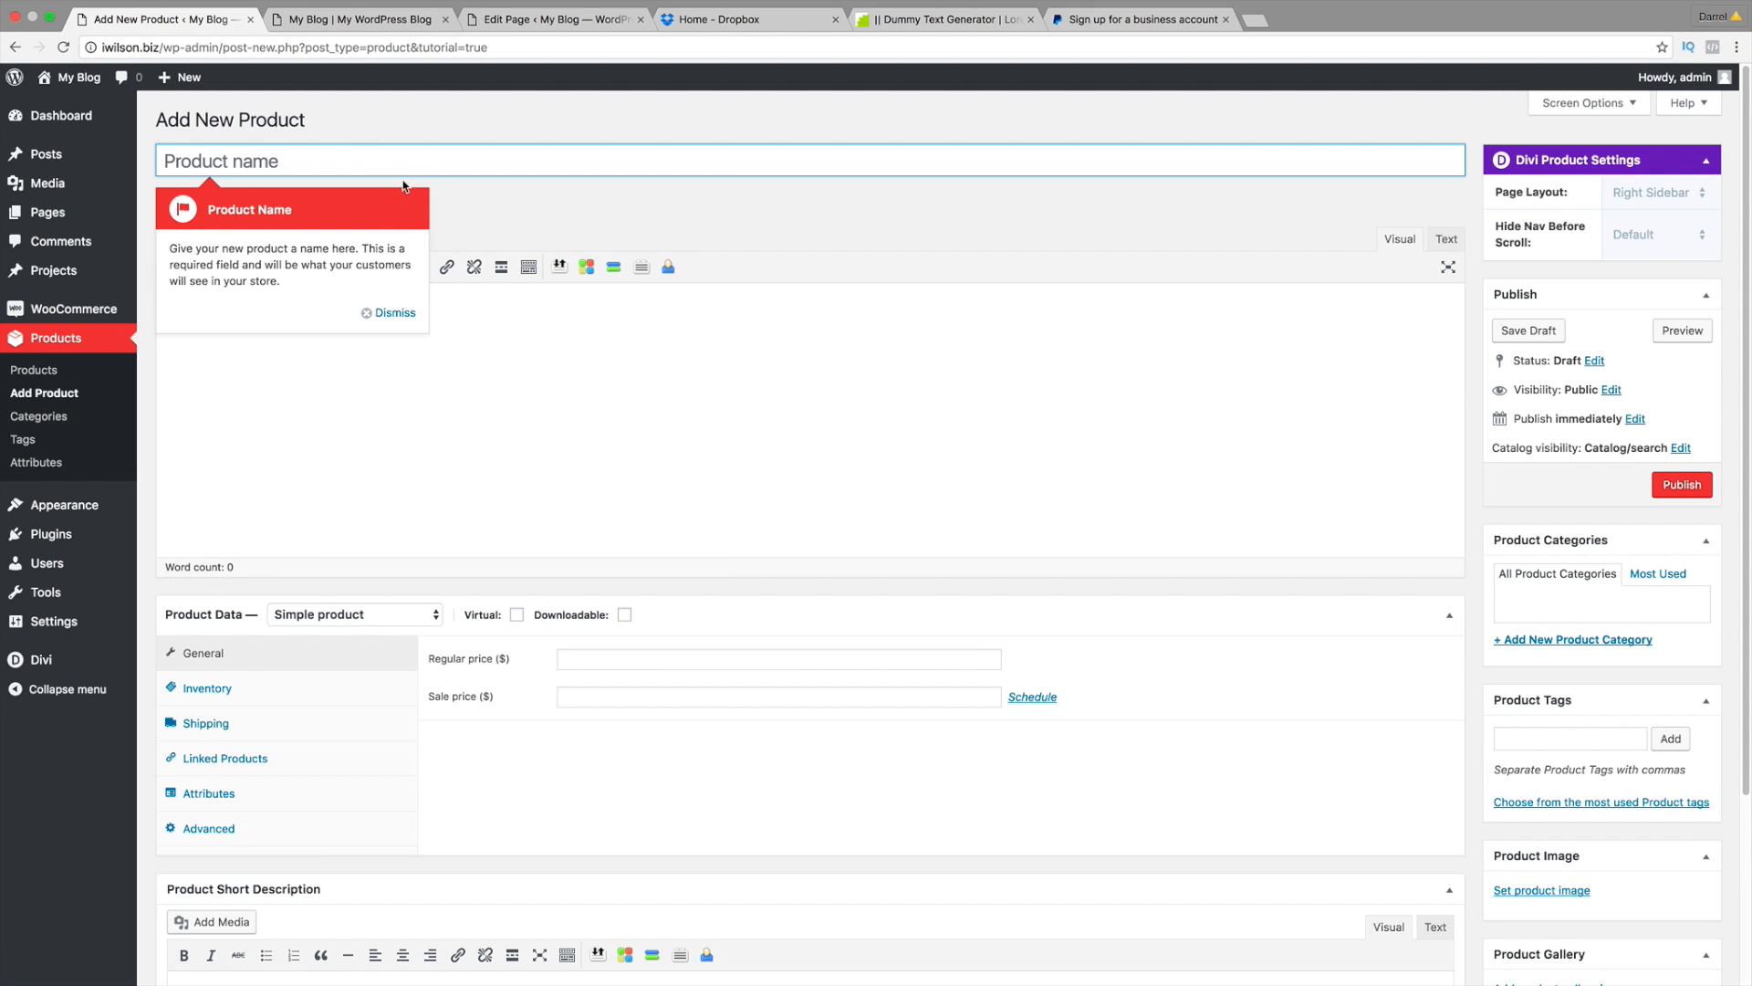
Step: Dismiss all eleven product-editor tour tips and put the cursor in the Product name field
left_click(403, 312)
left_click(913, 219)
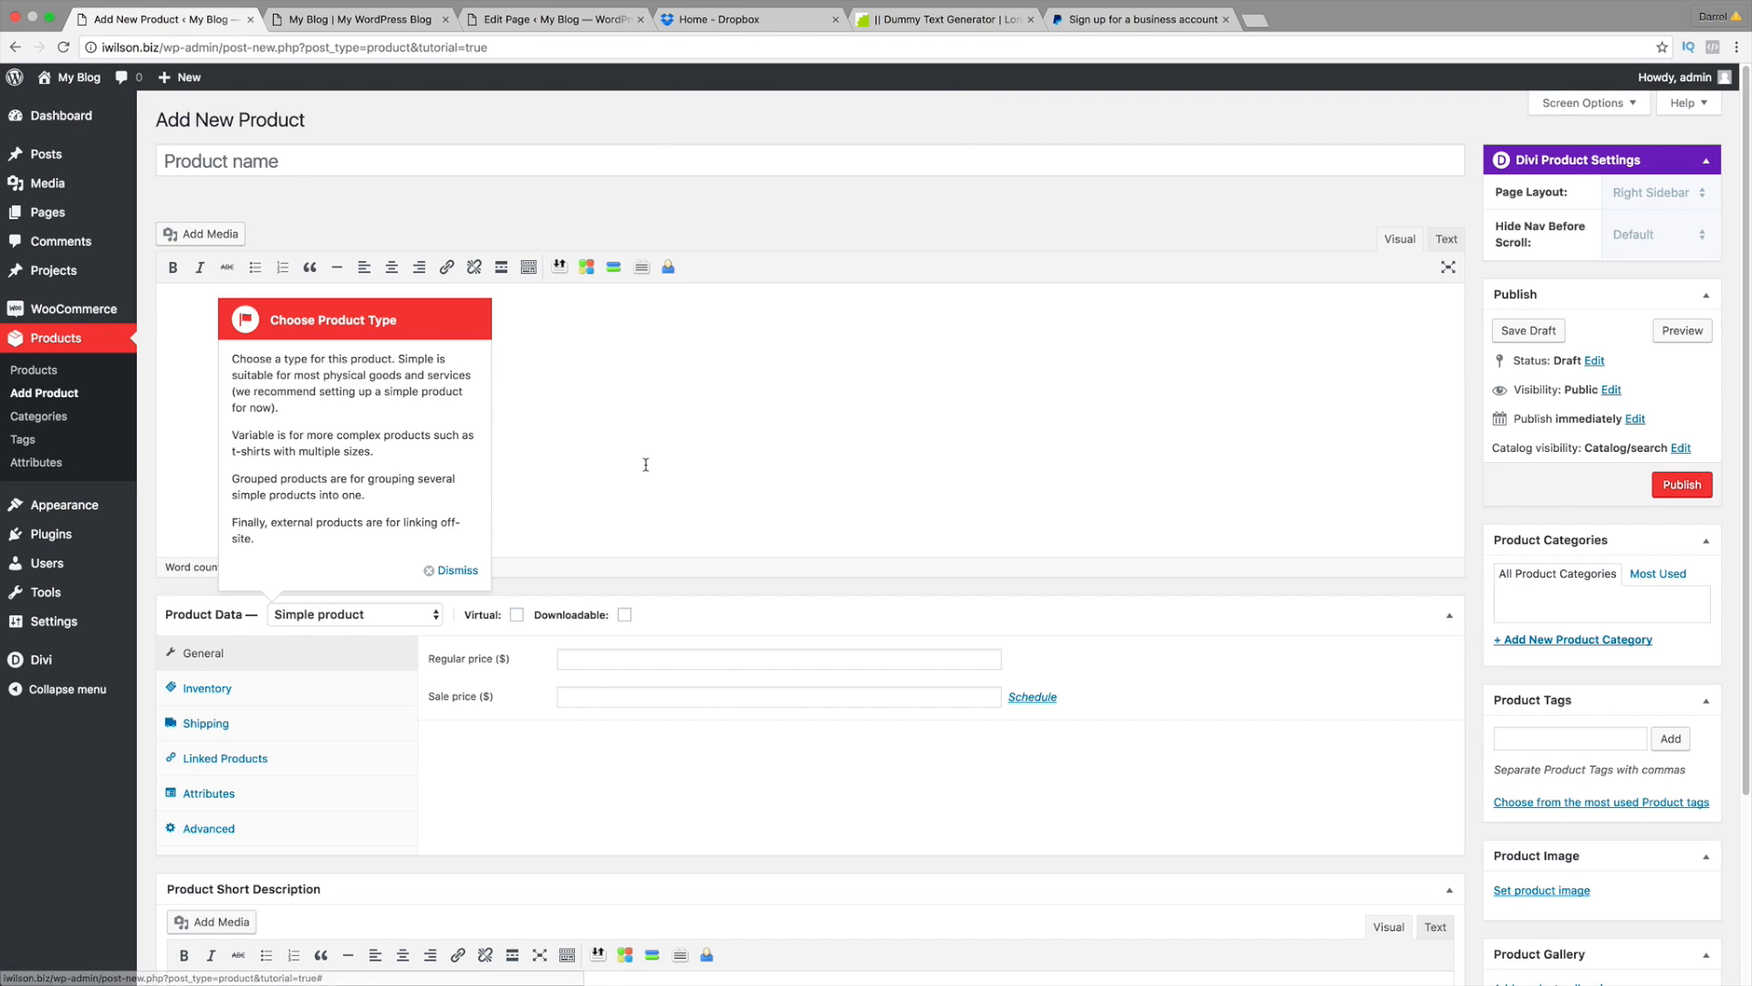
left_click(464, 572)
left_click(605, 574)
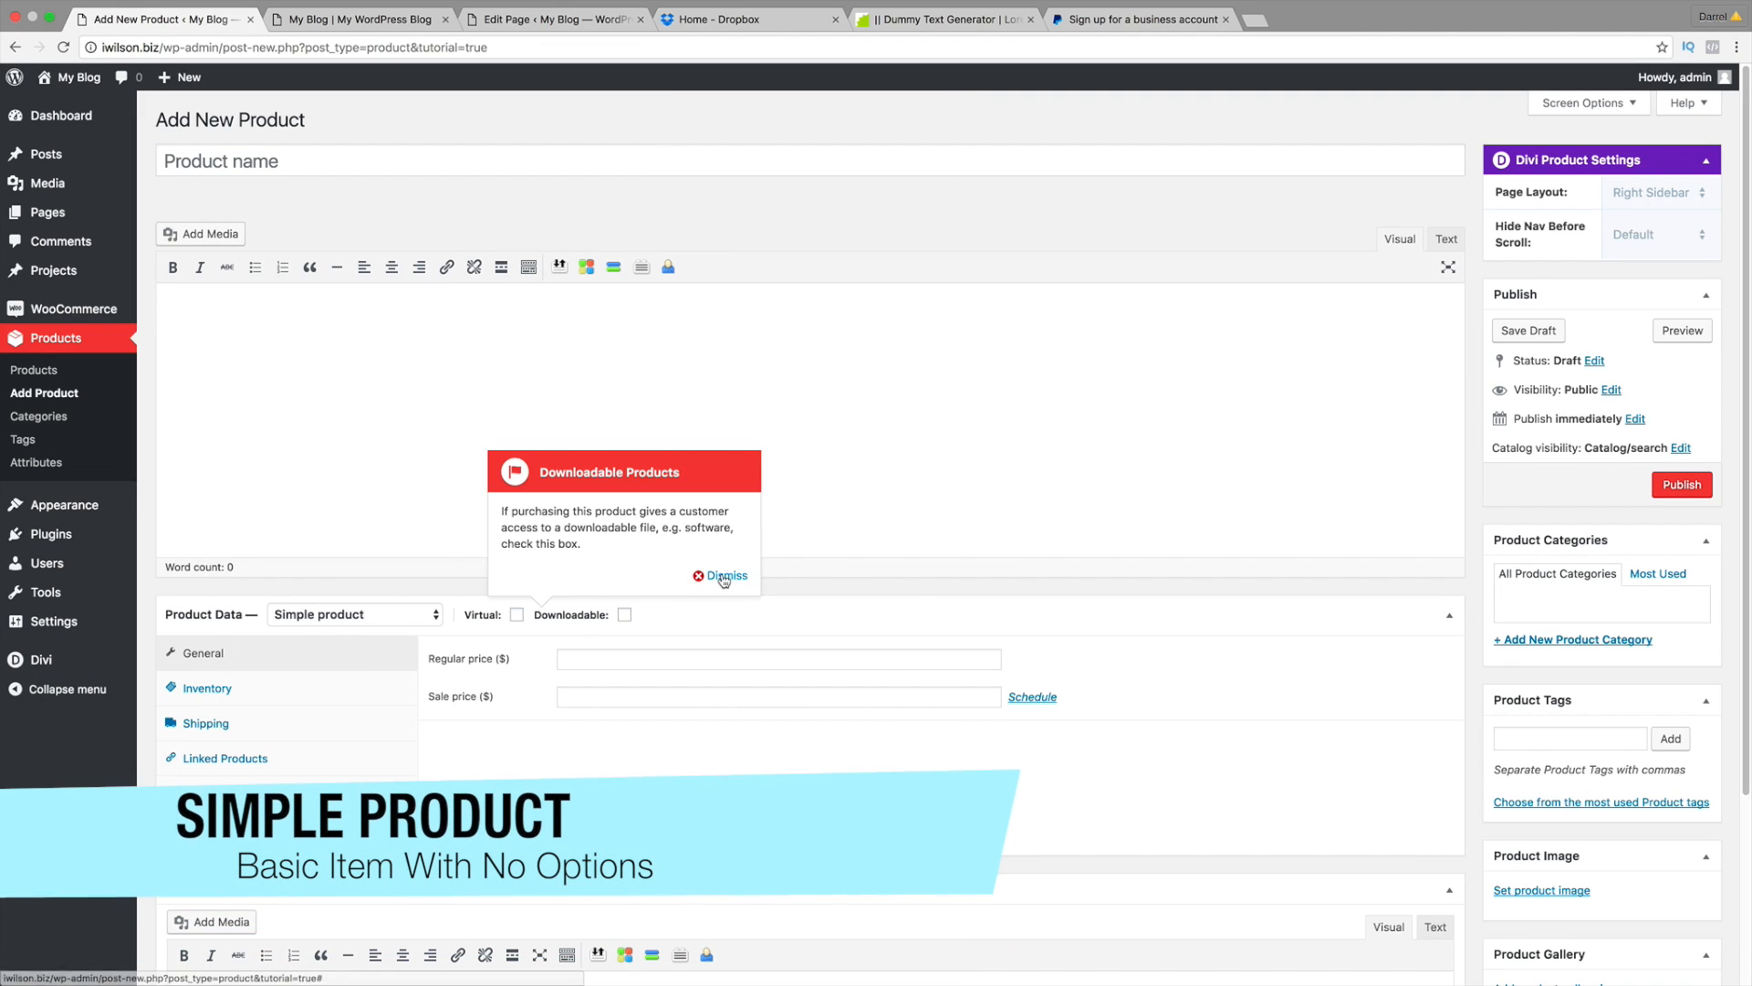
left_click(720, 573)
left_click(885, 616)
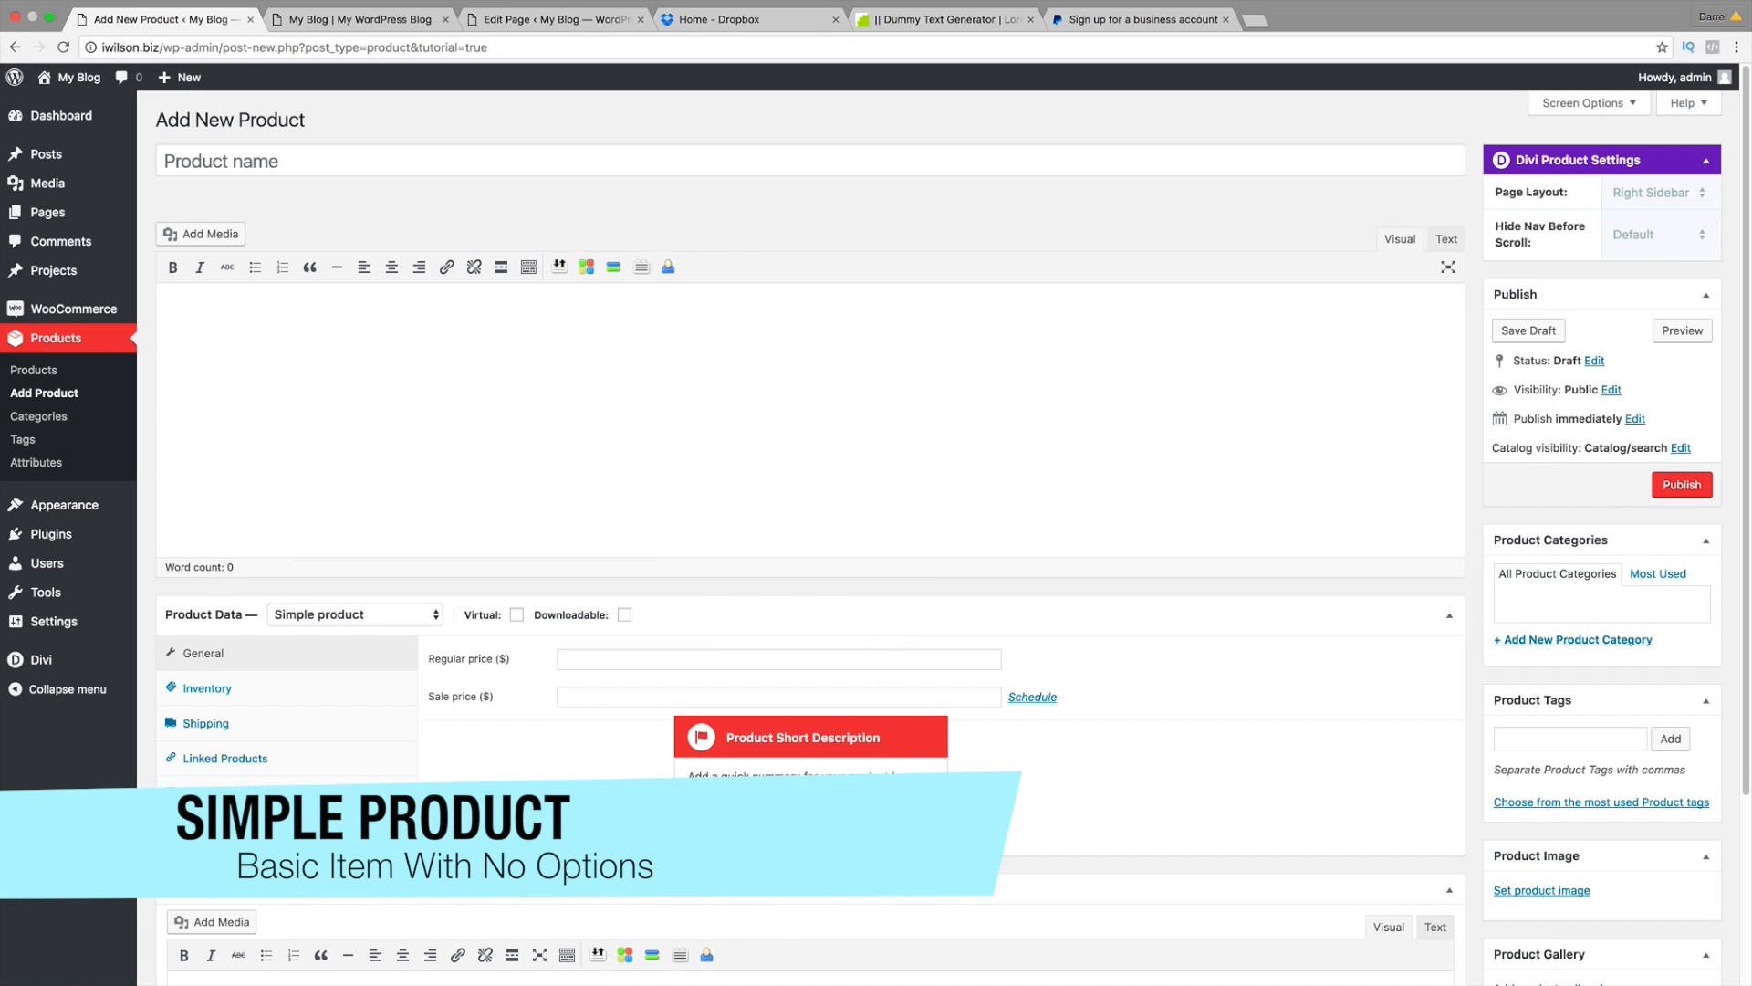
left_click(912, 838)
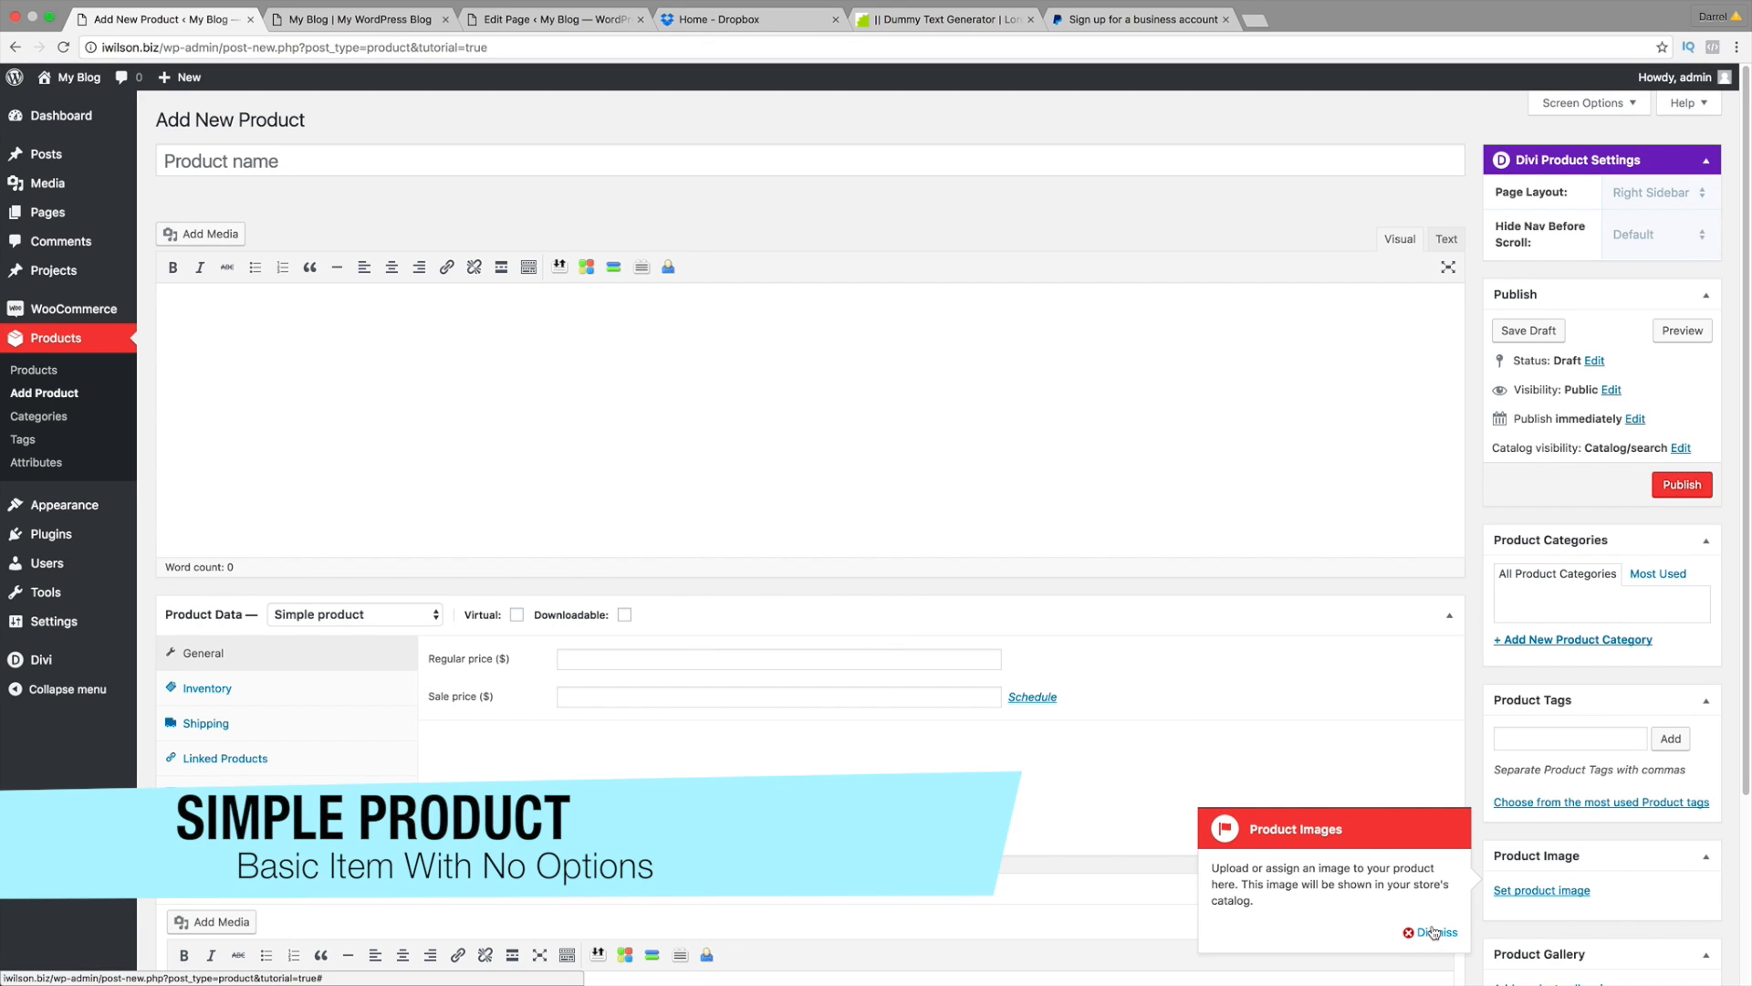
left_click(1435, 932)
left_click(1437, 805)
left_click(1438, 651)
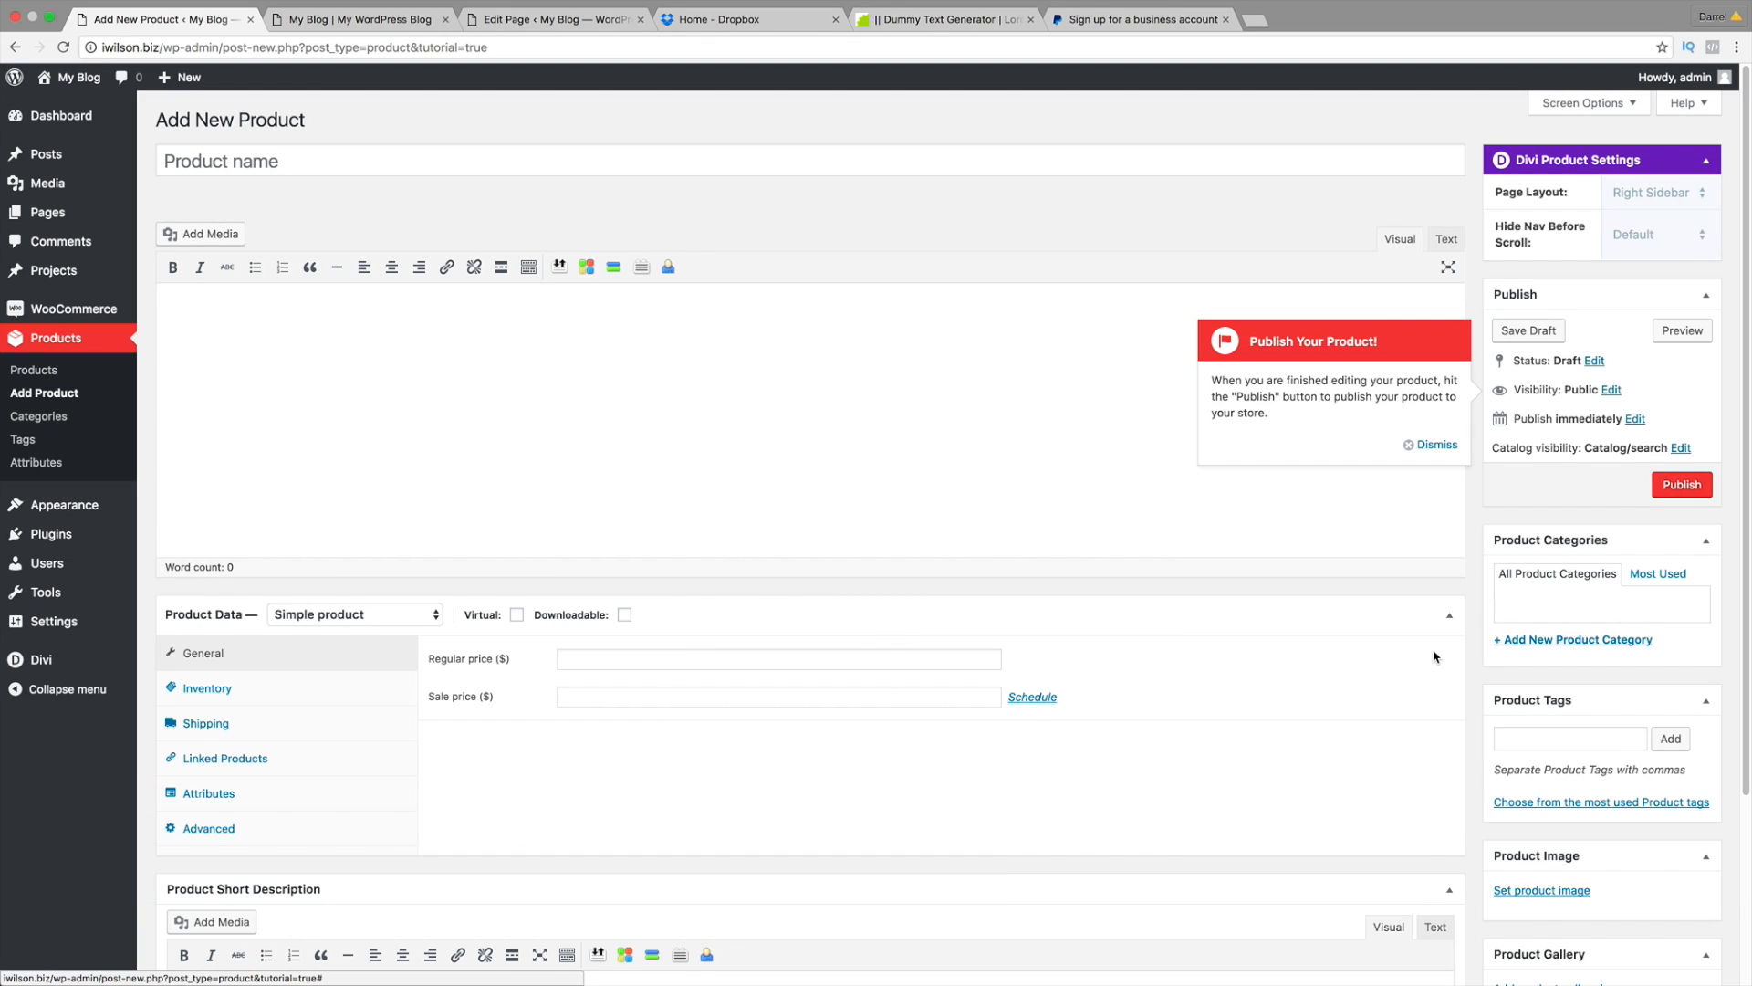
left_click(1446, 444)
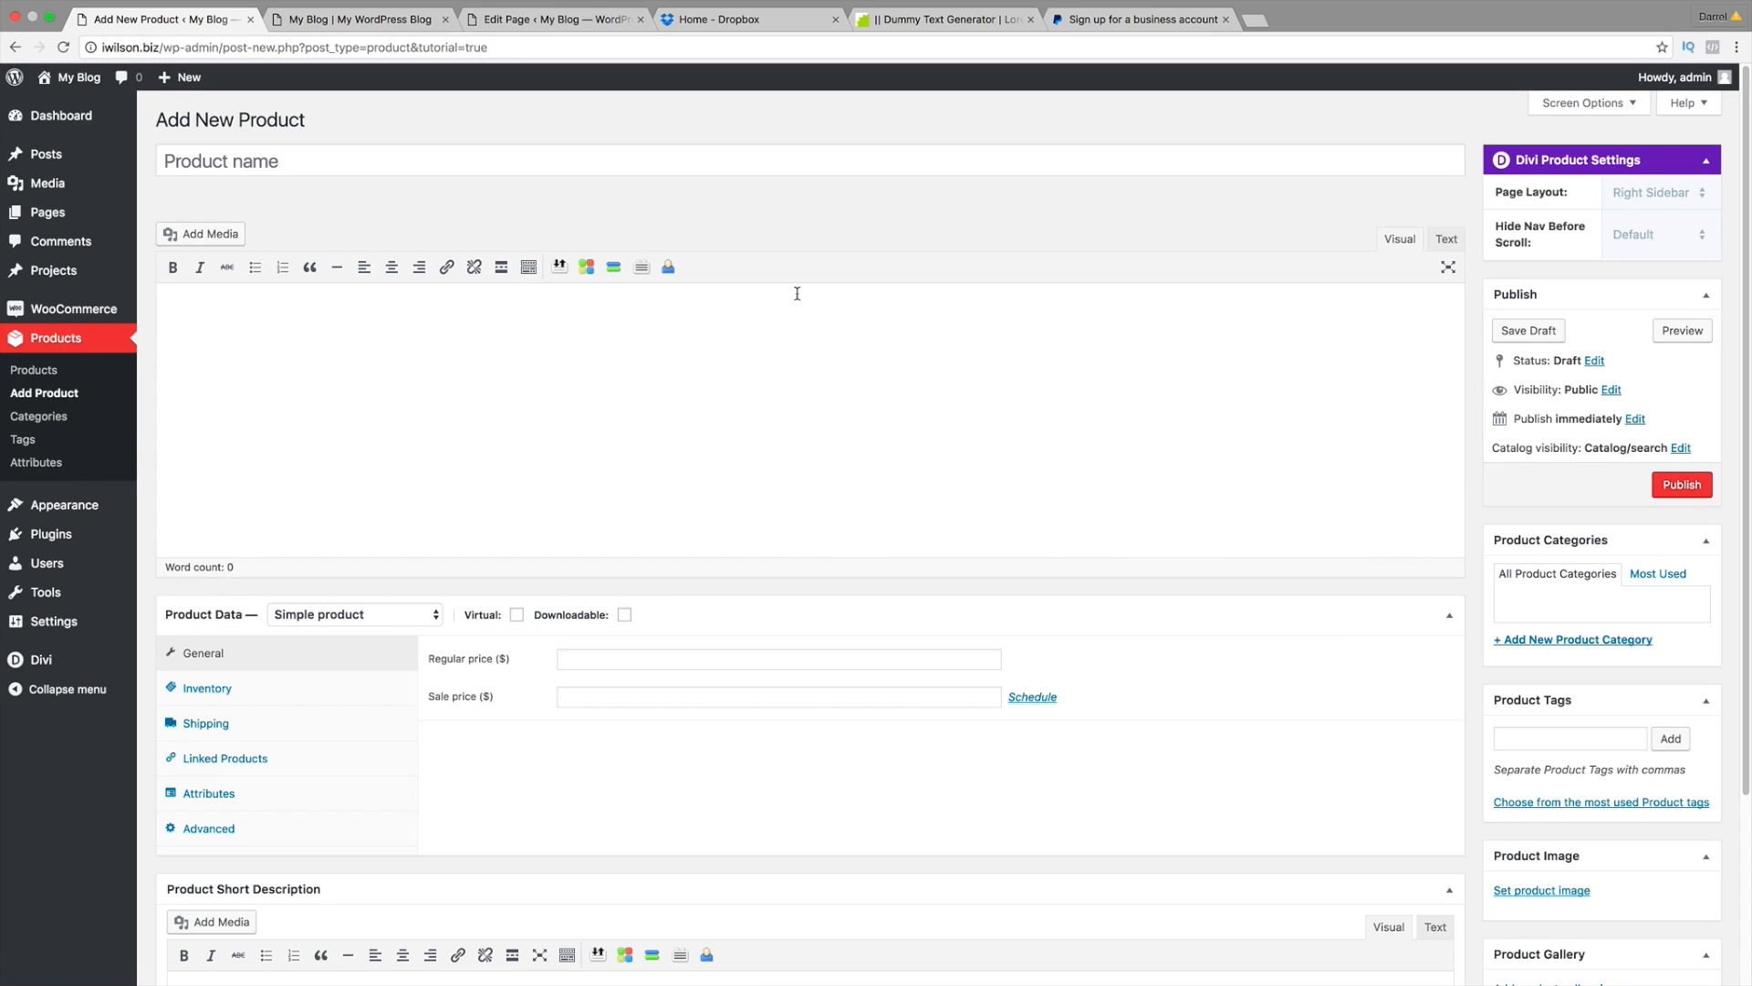
left_click(744, 164)
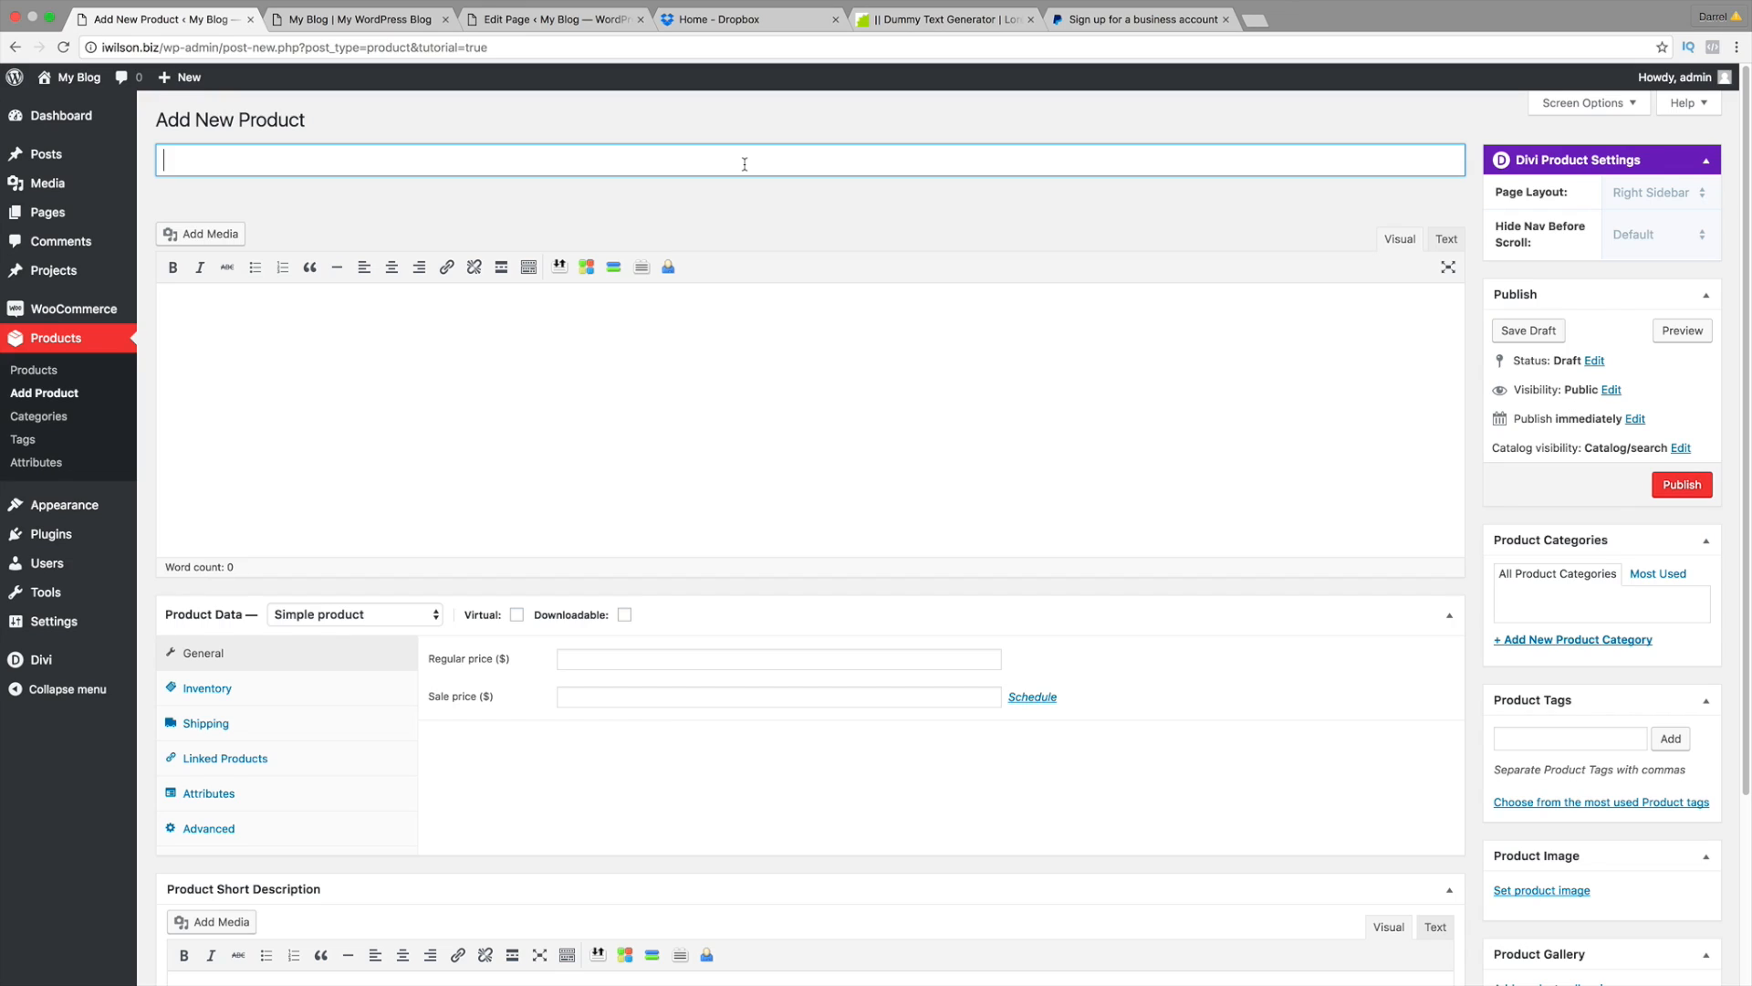
Step: Name the product 'Watch' and copy a Lorem ipsum sentence from the dummy text generator
type("Watch")
key("Tab")
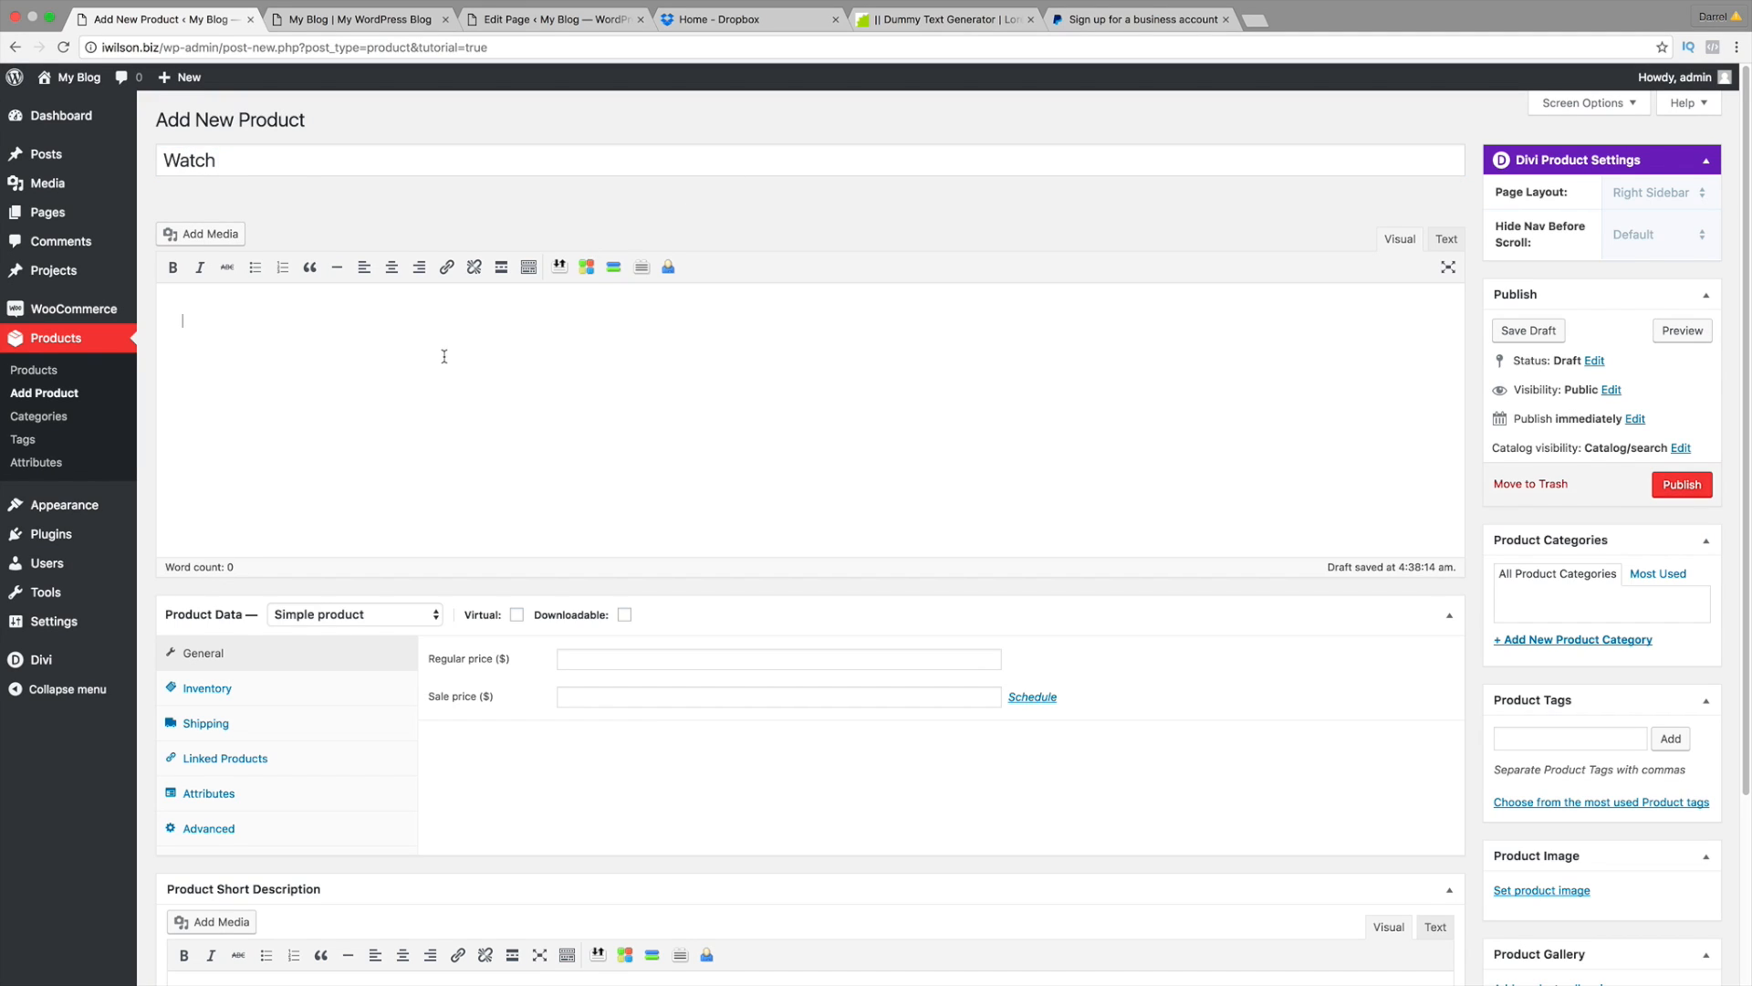
left_click(386, 20)
scroll(836, 517, "down", 6)
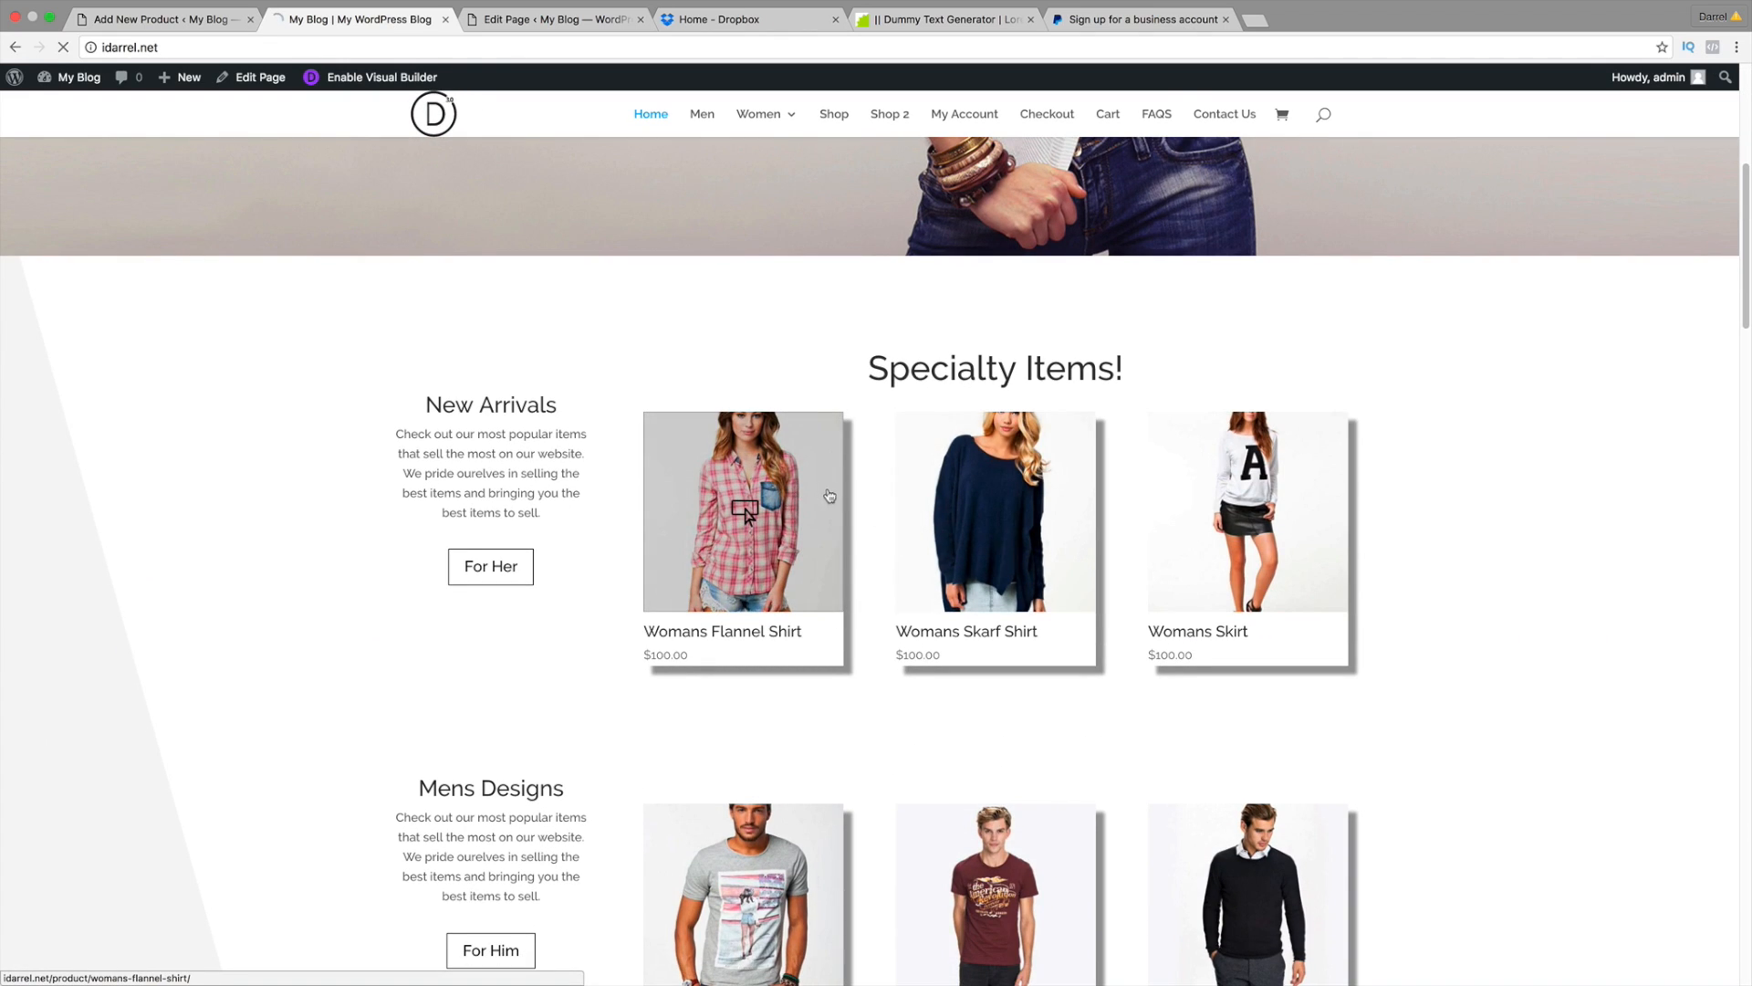
left_click(741, 537)
left_click(182, 19)
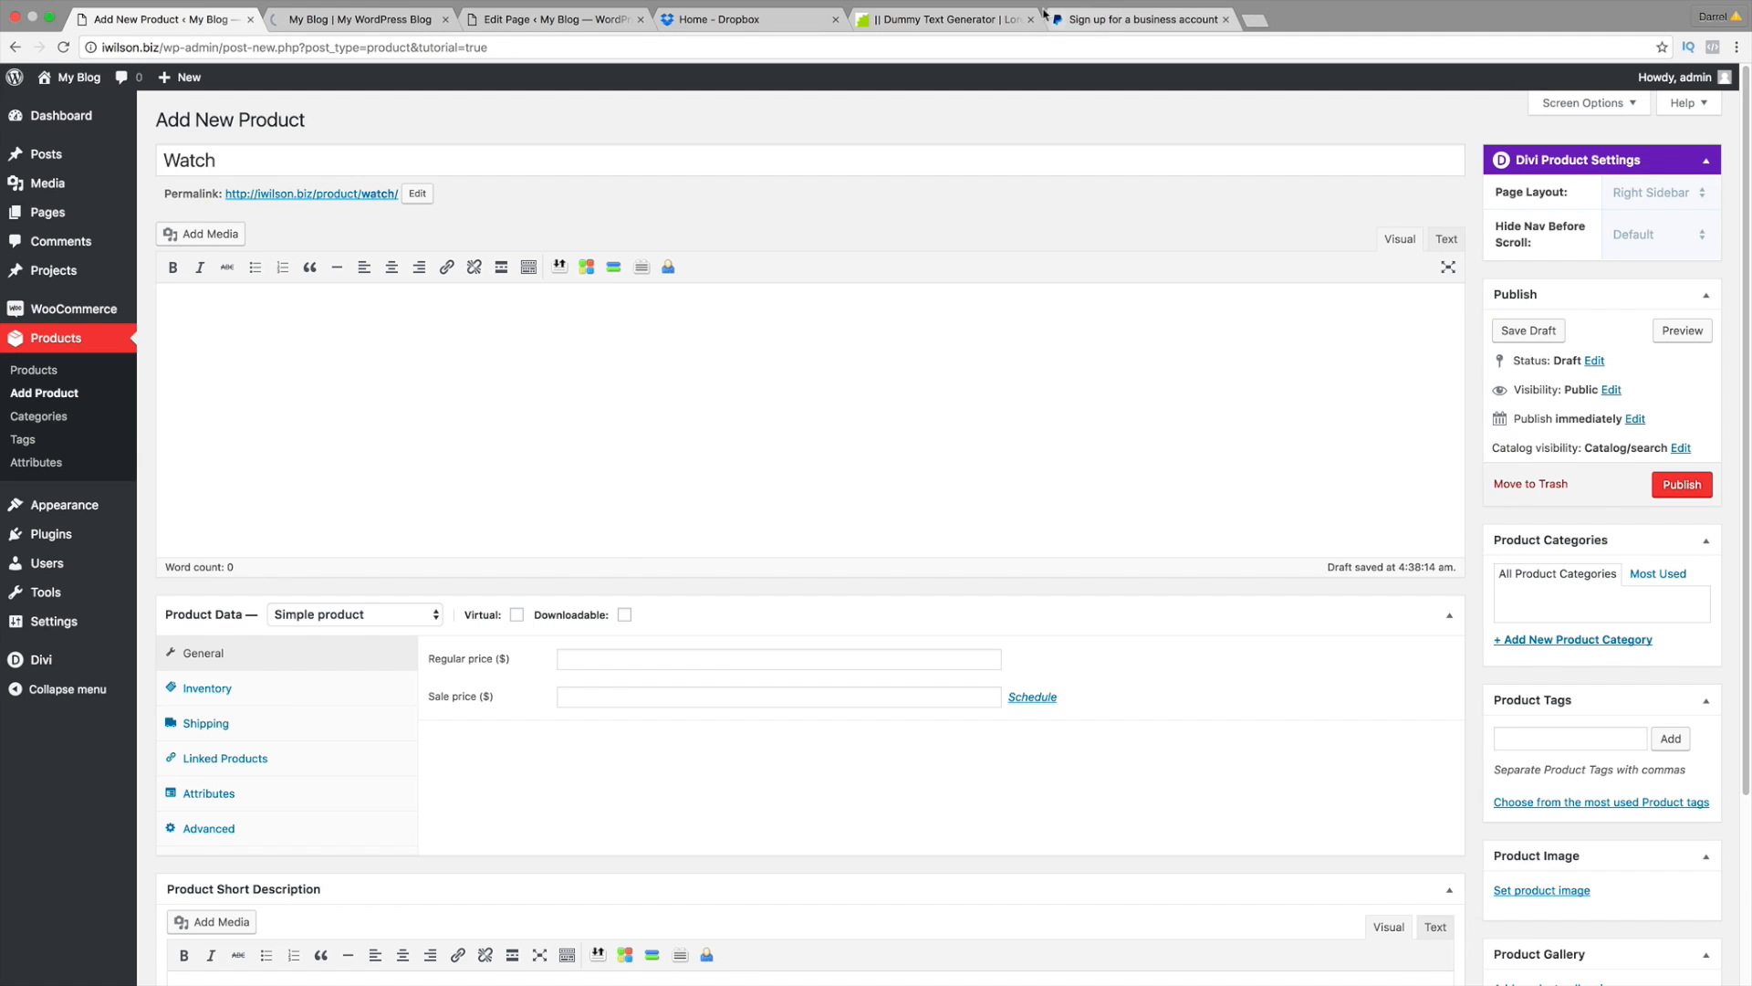
left_click(944, 19)
right_click(904, 219)
left_click(936, 249)
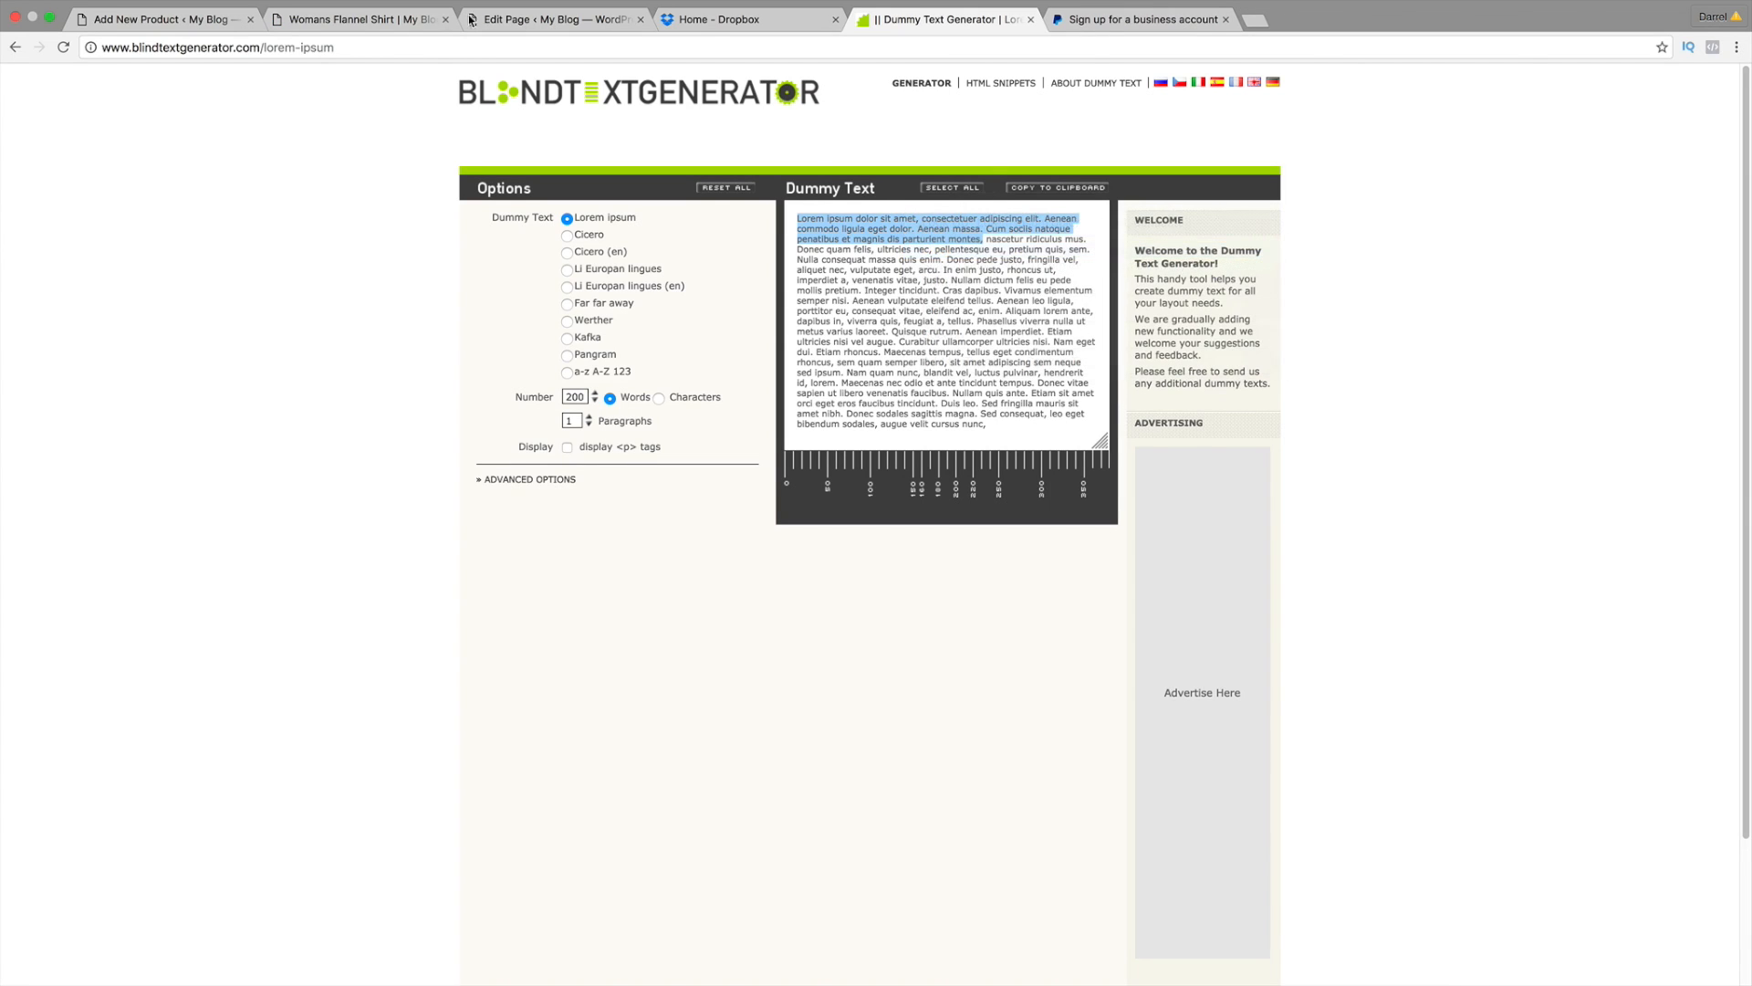
Step: Paste the Lorem ipsum text into the Watch description, using the Womans Flannel Shirt page as reference
left_click(351, 19)
scroll(608, 304, "down", 3)
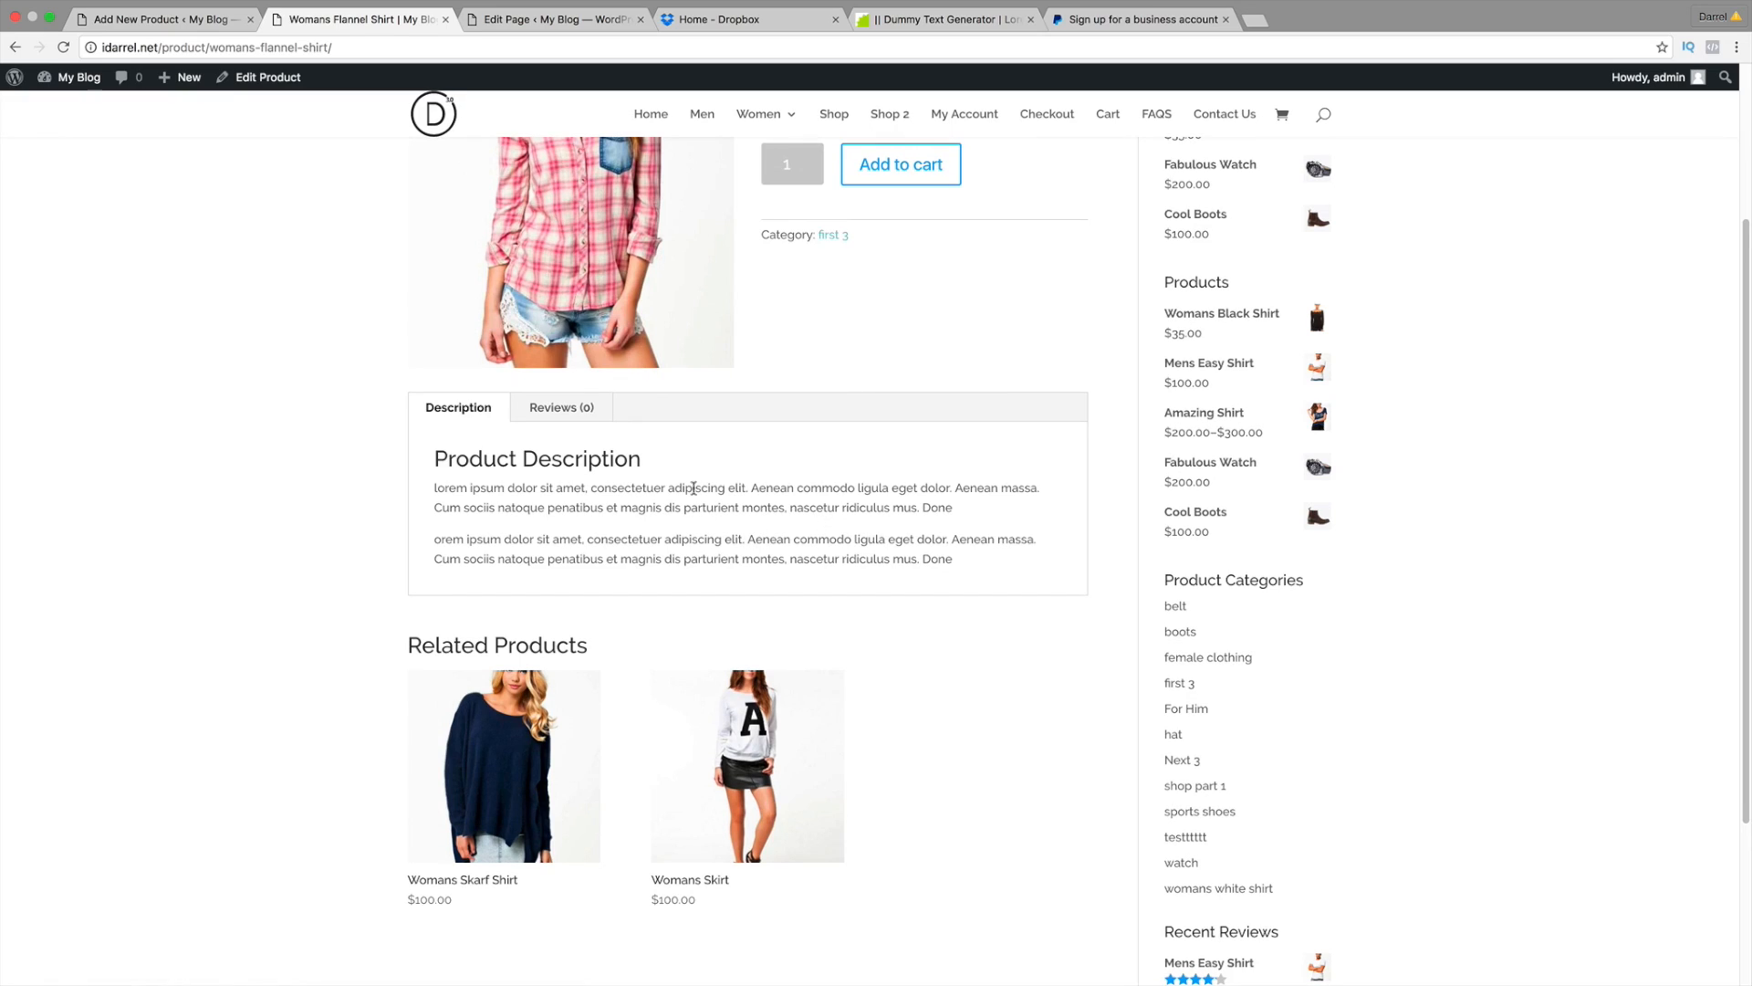
left_click(197, 22)
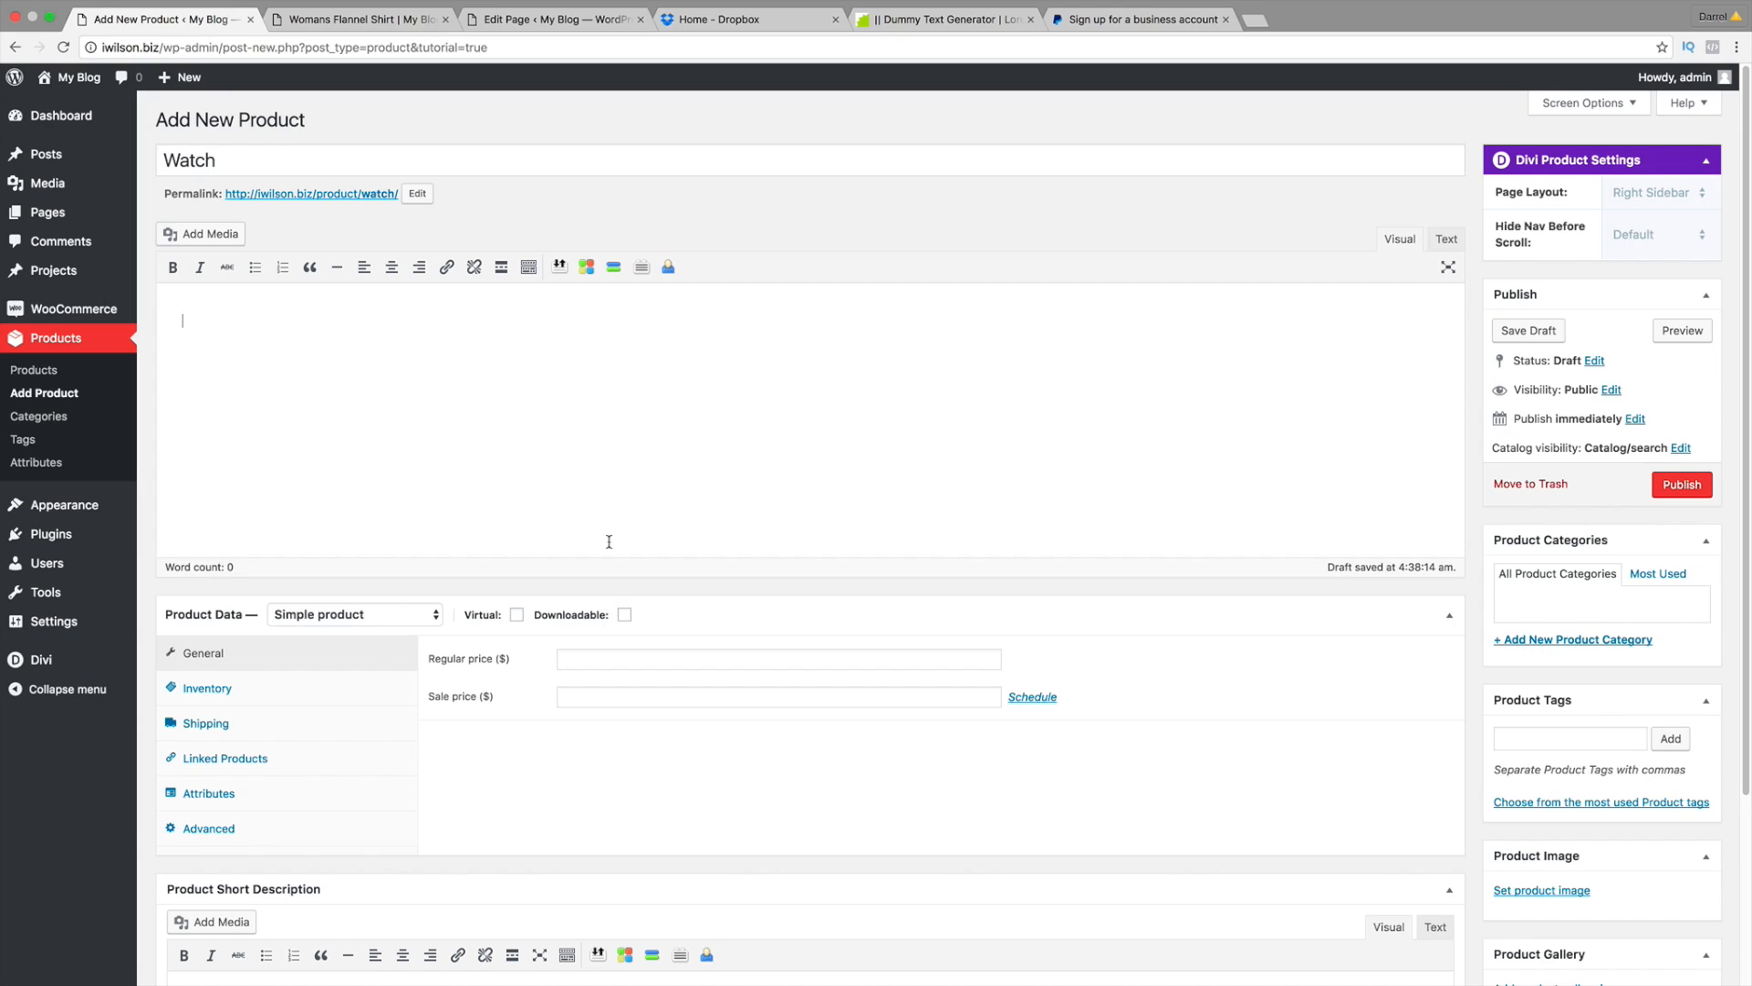
left_click(351, 19)
scroll(621, 475, "up", 3)
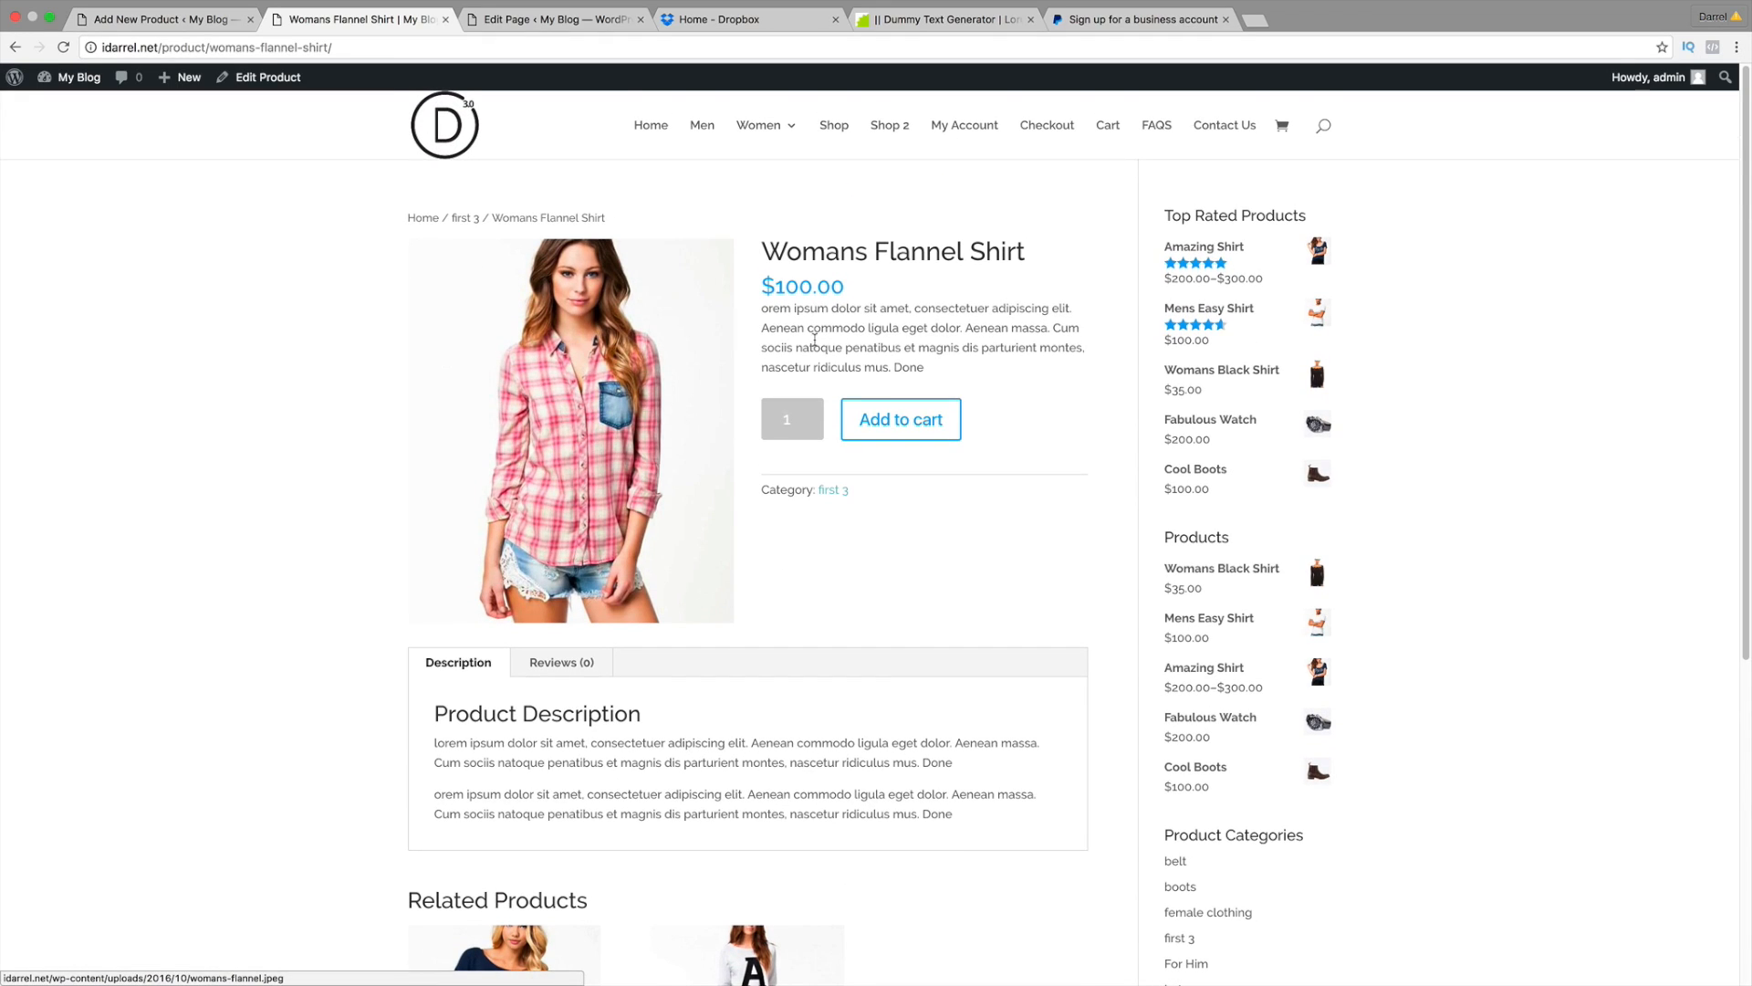
left_click(198, 19)
scroll(565, 475, "down", 5)
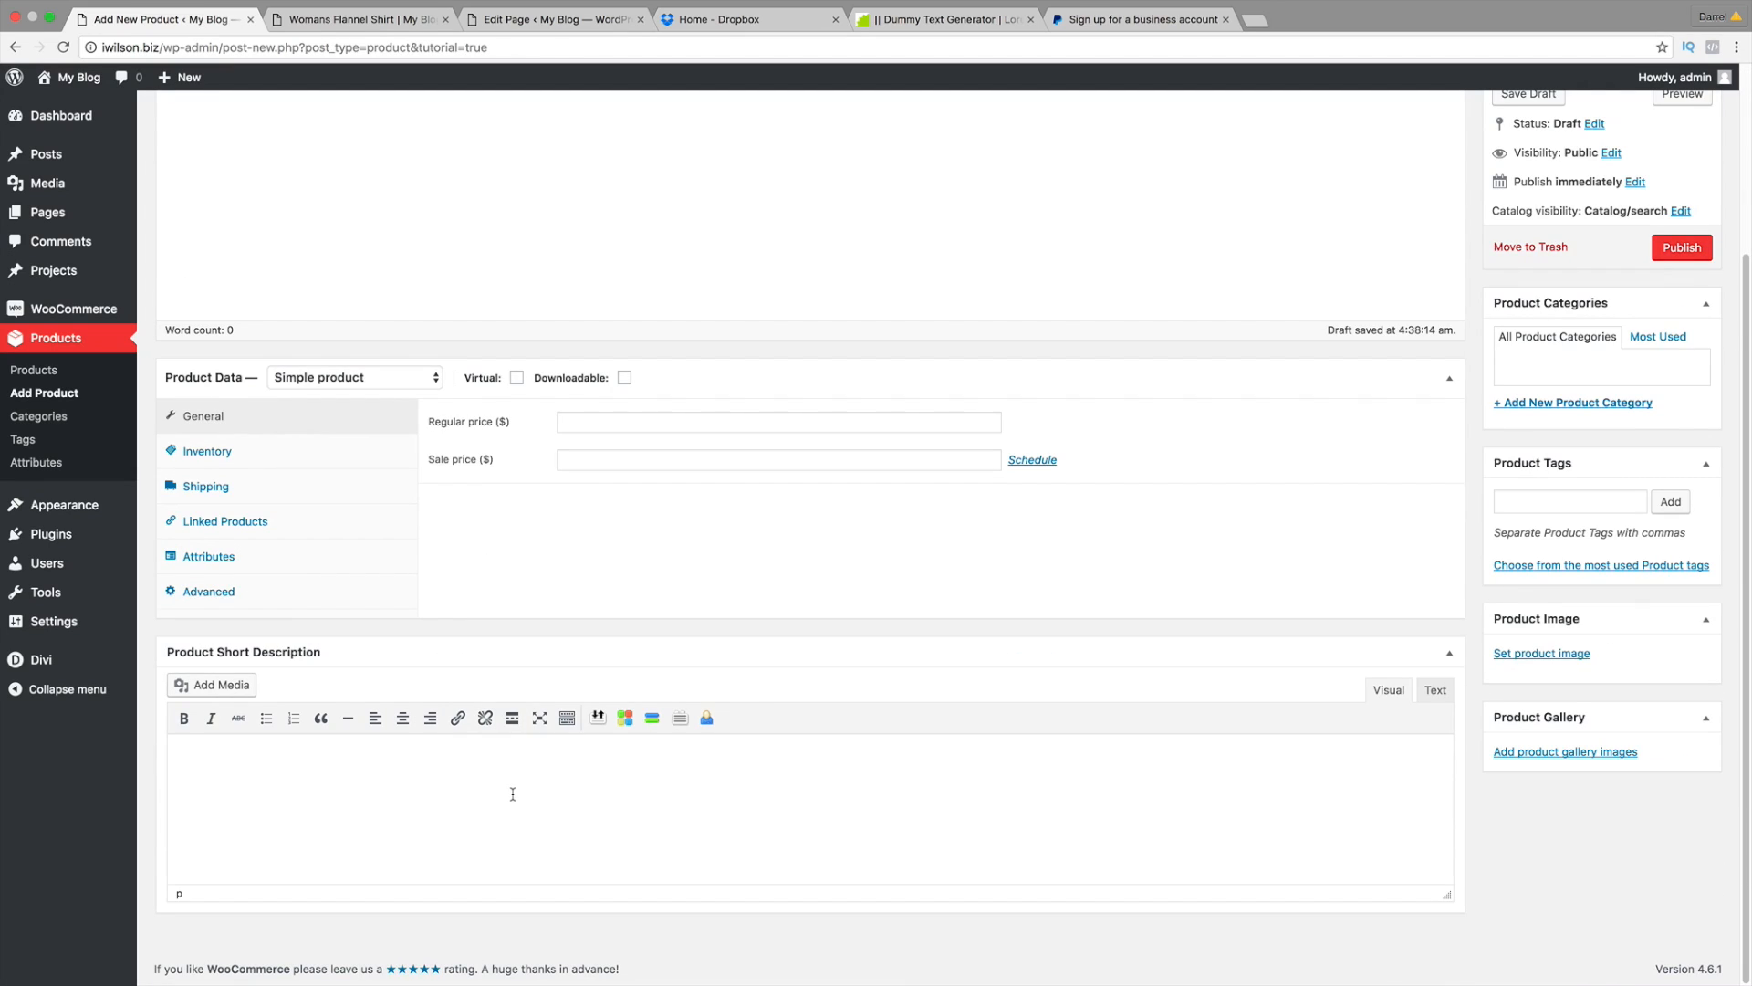
scroll(463, 766, "up", 1)
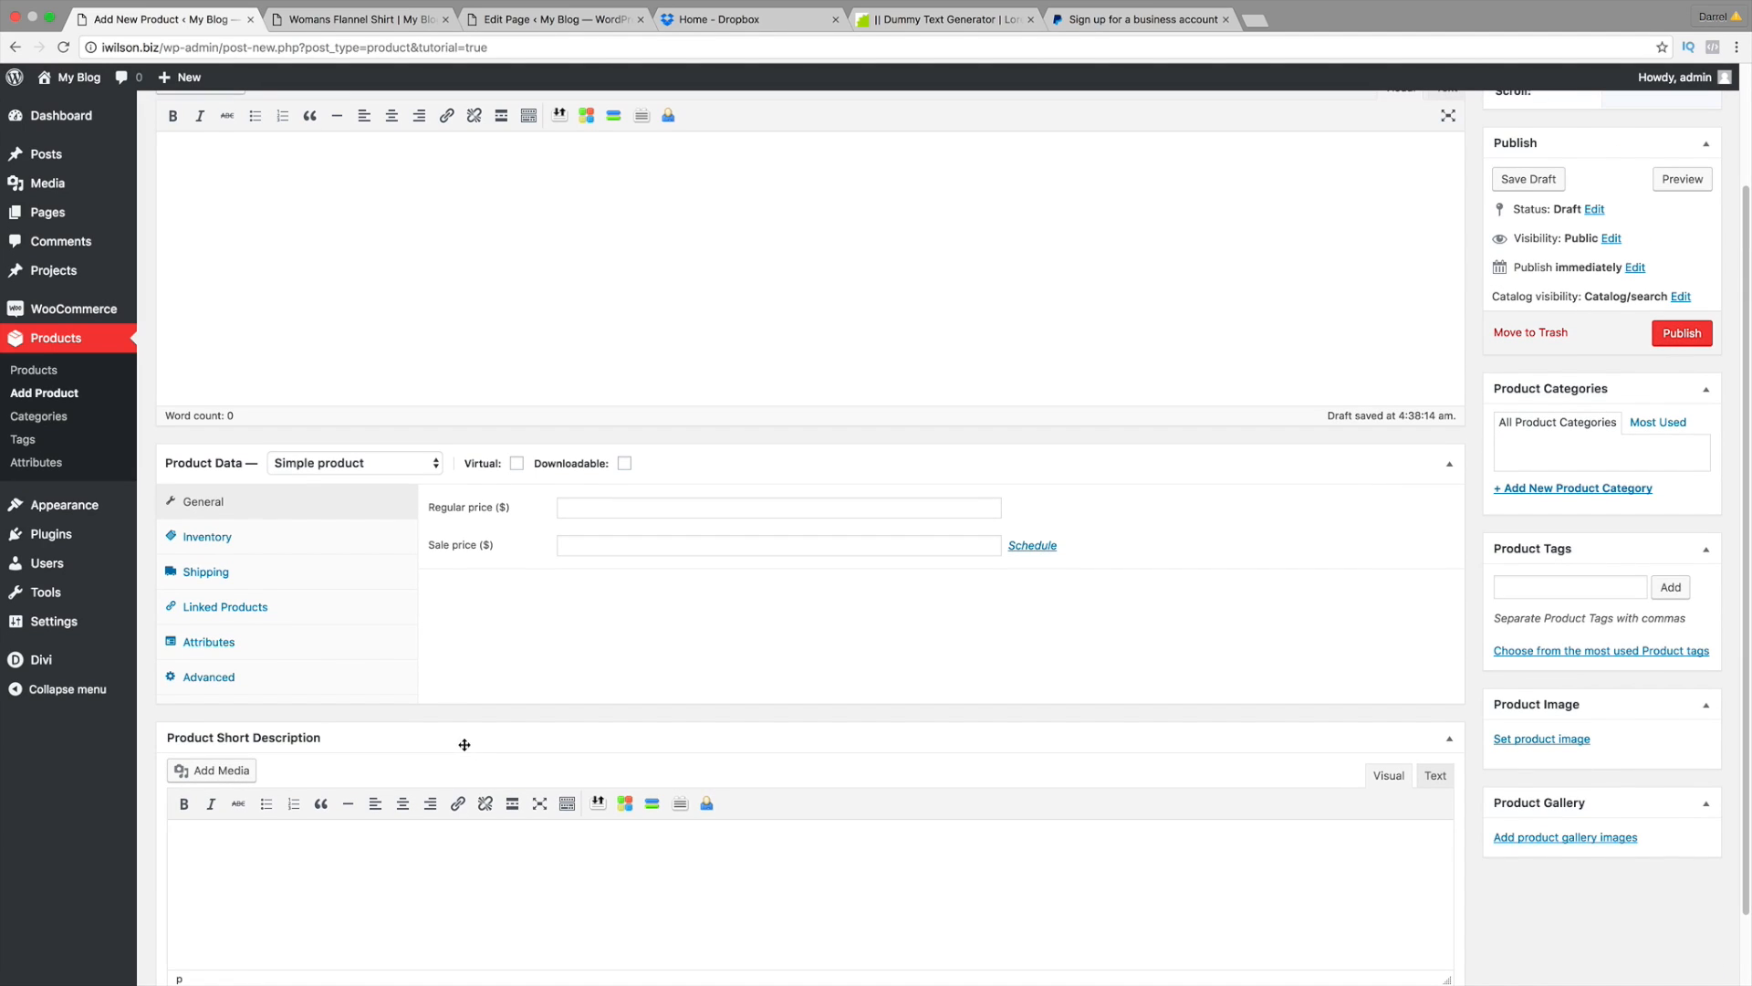
scroll(464, 744, "up", 2)
right_click(349, 328)
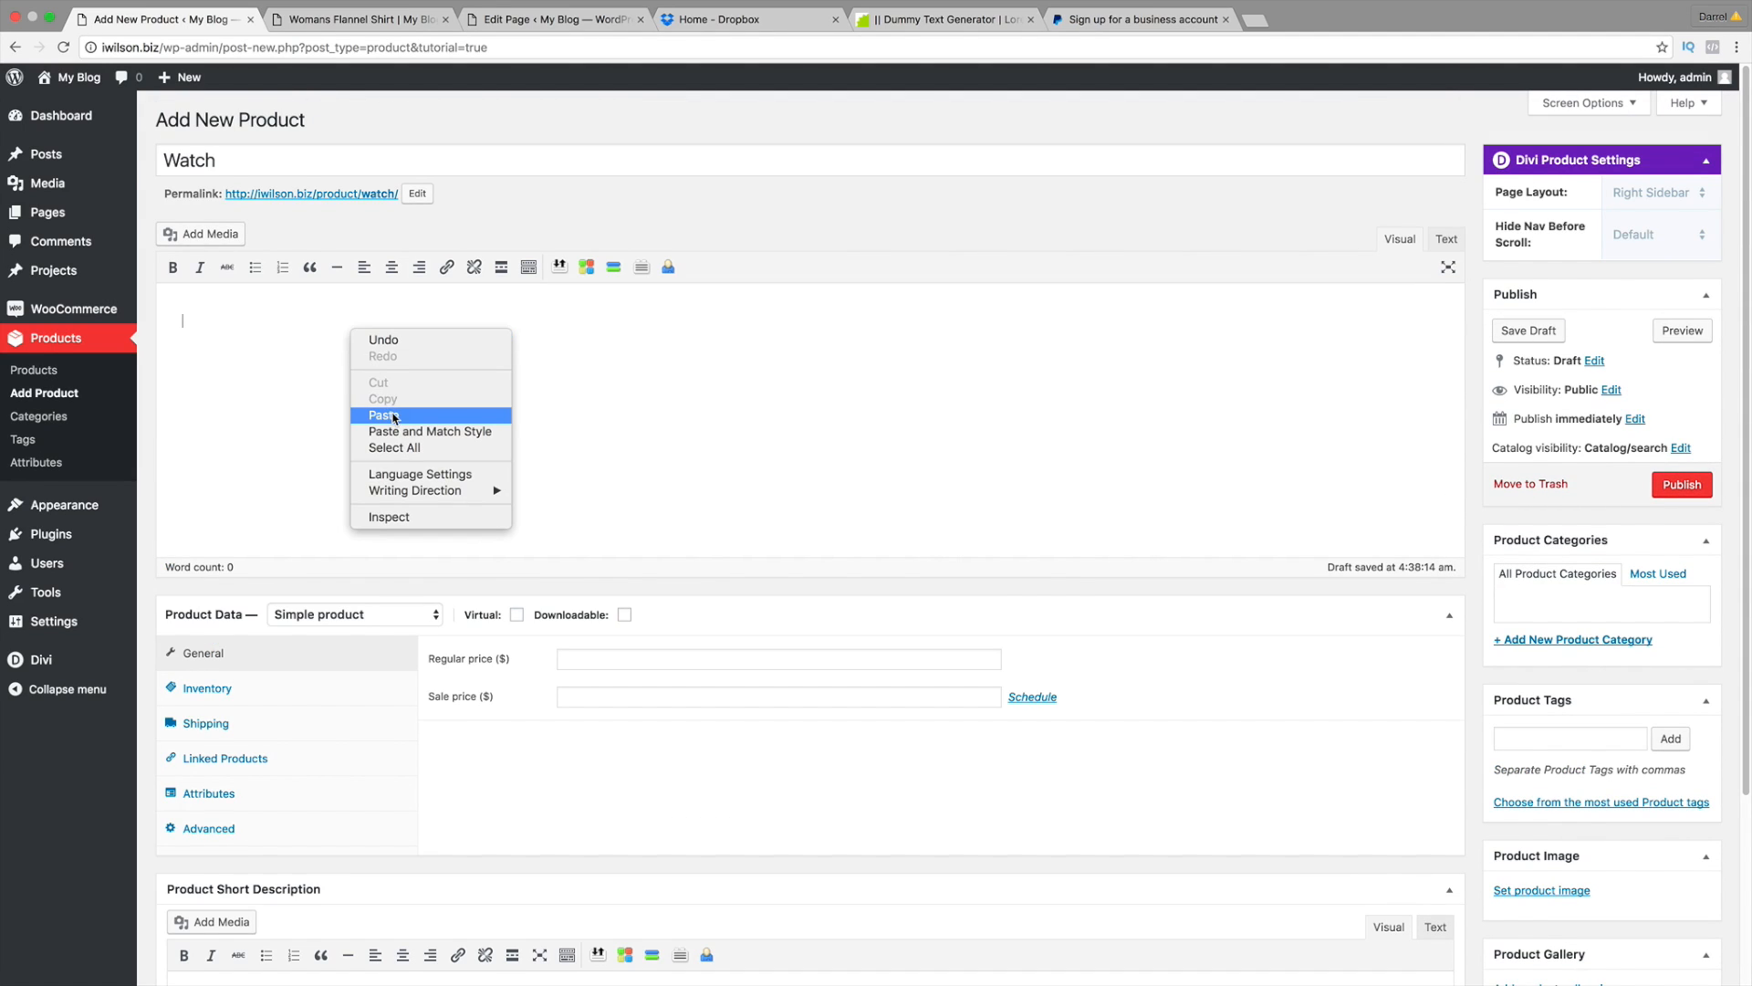
left_click(394, 417)
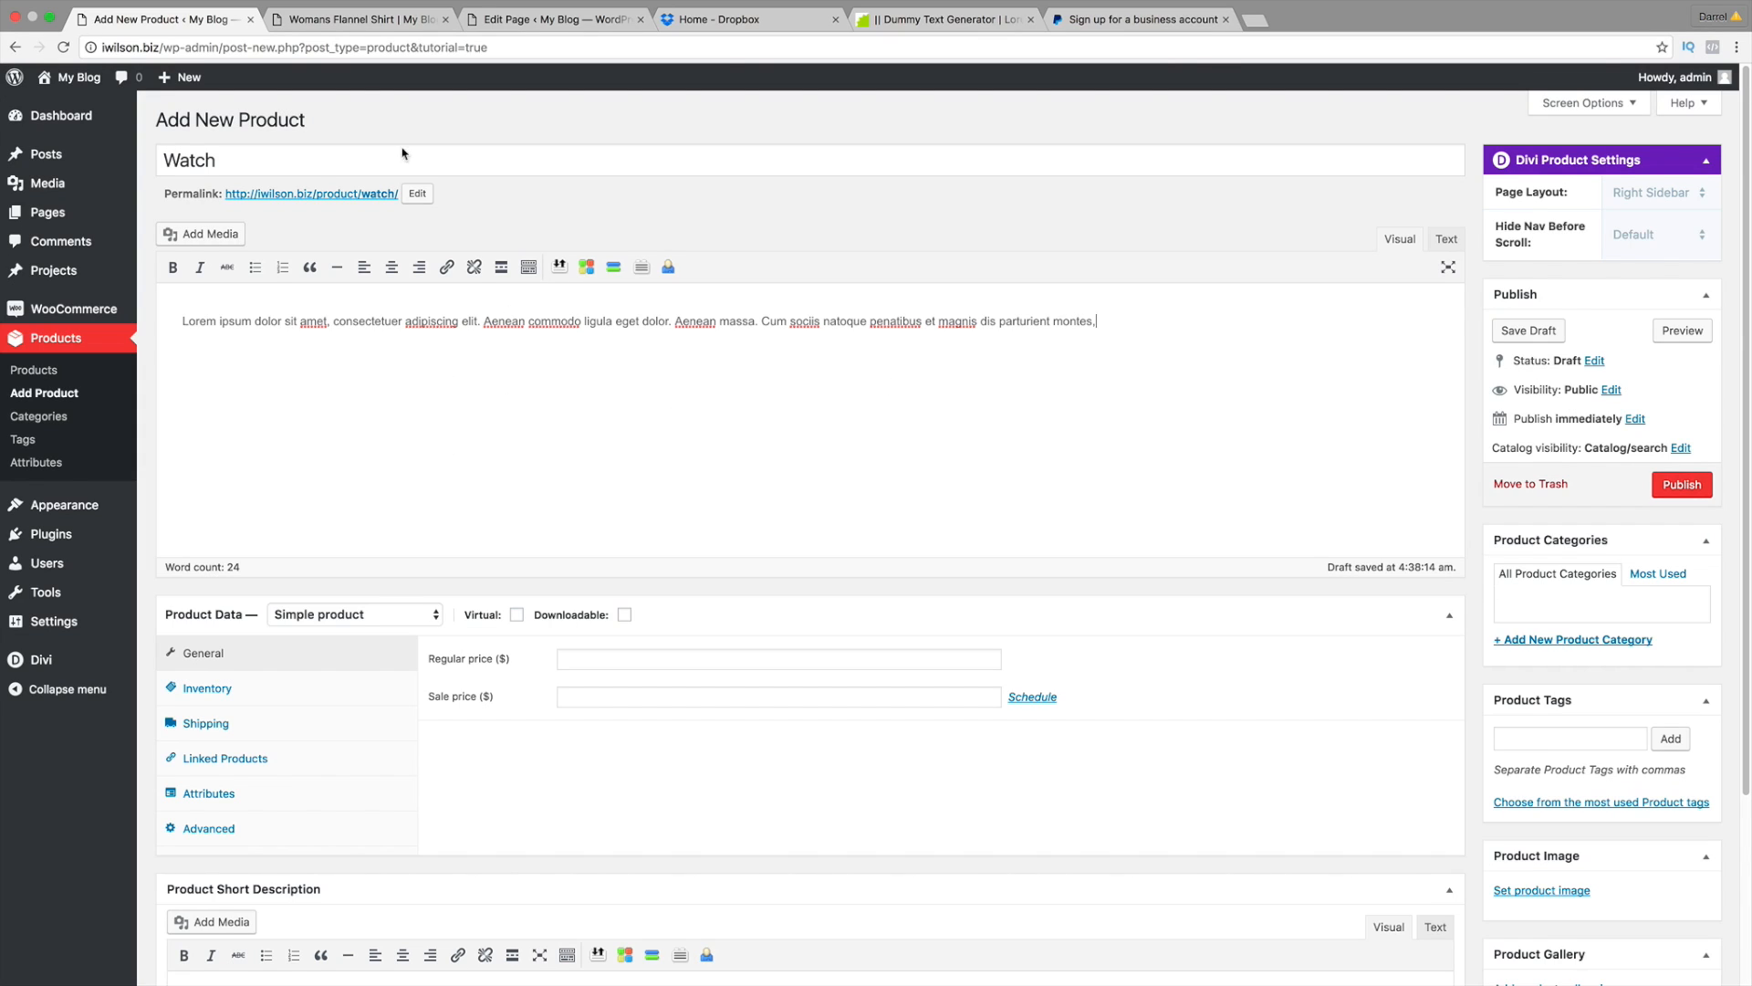
left_click(358, 19)
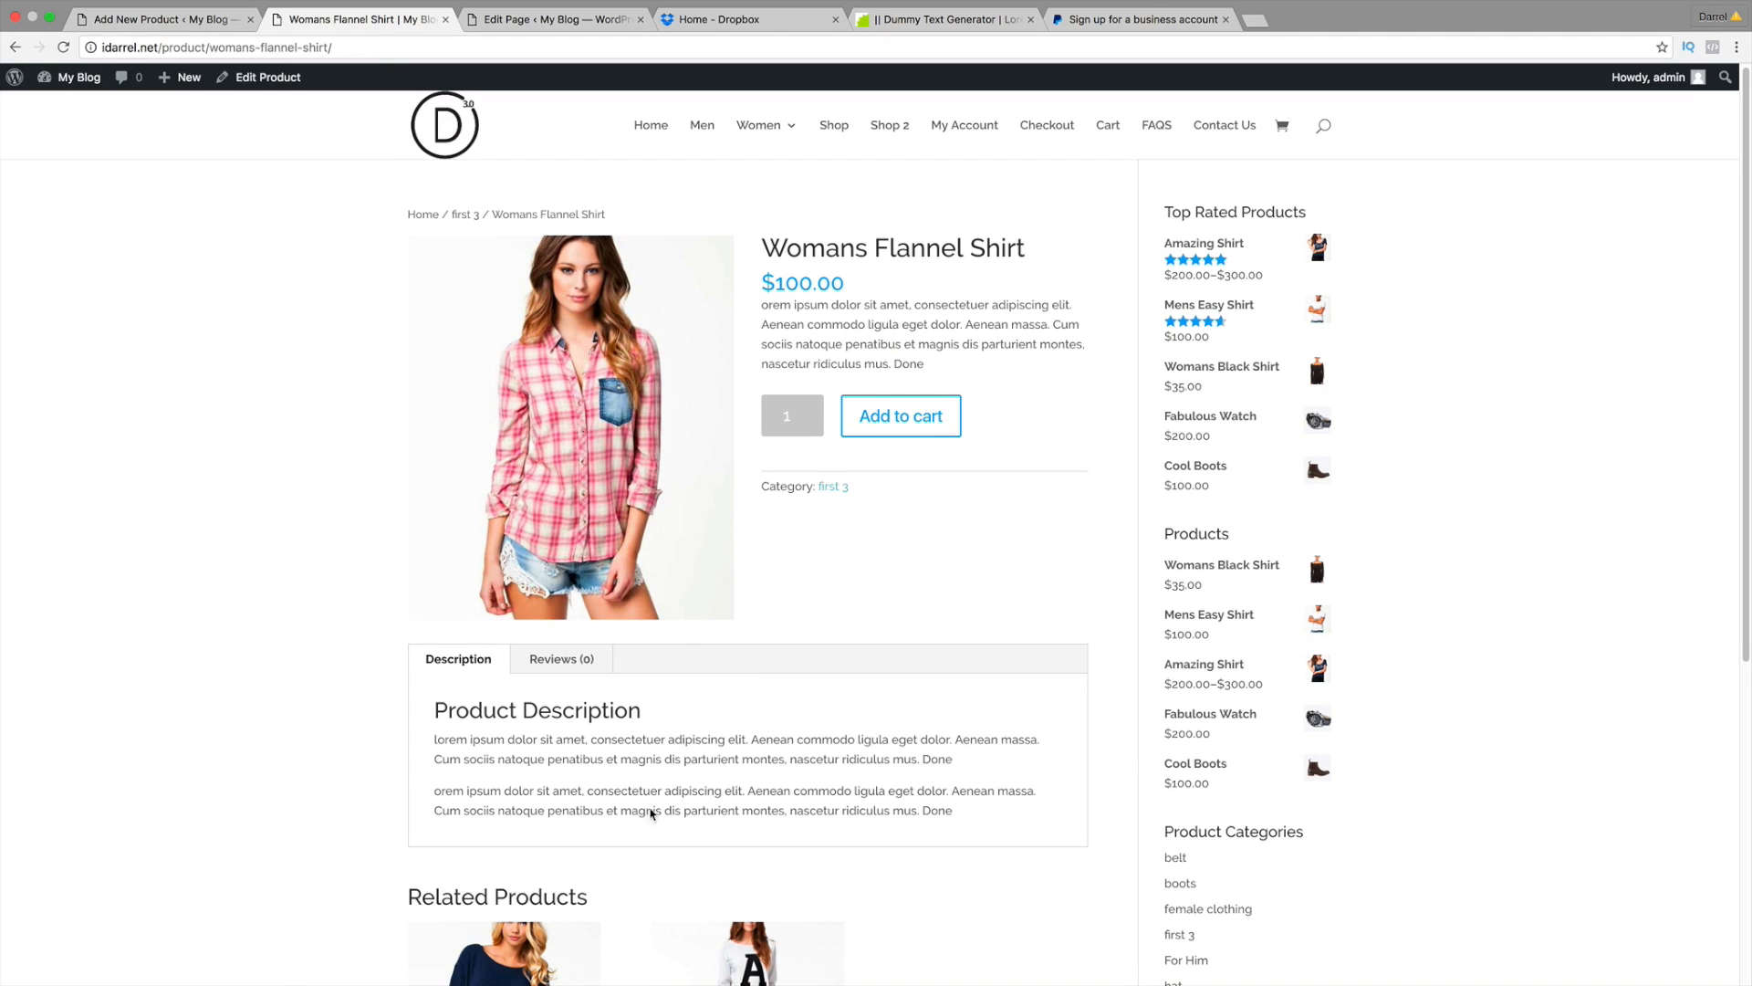
left_click(200, 20)
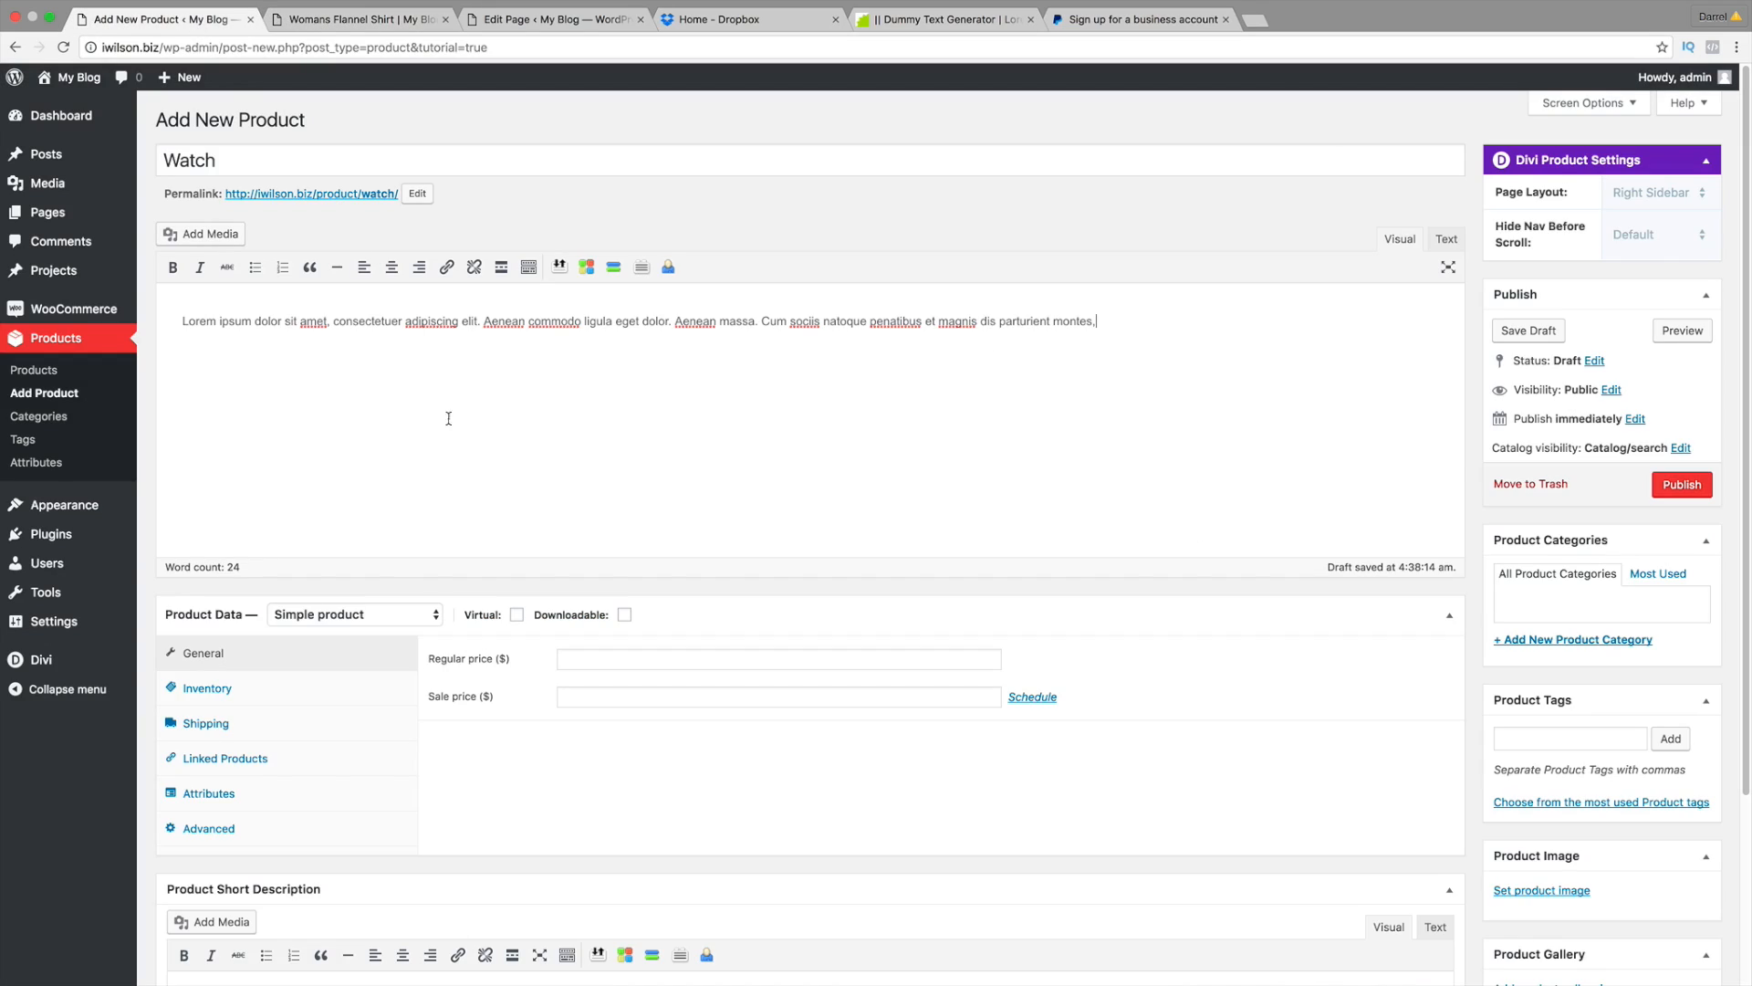
Step: Keep the product type as Simple product and enter a regular price of 200
left_click(367, 617)
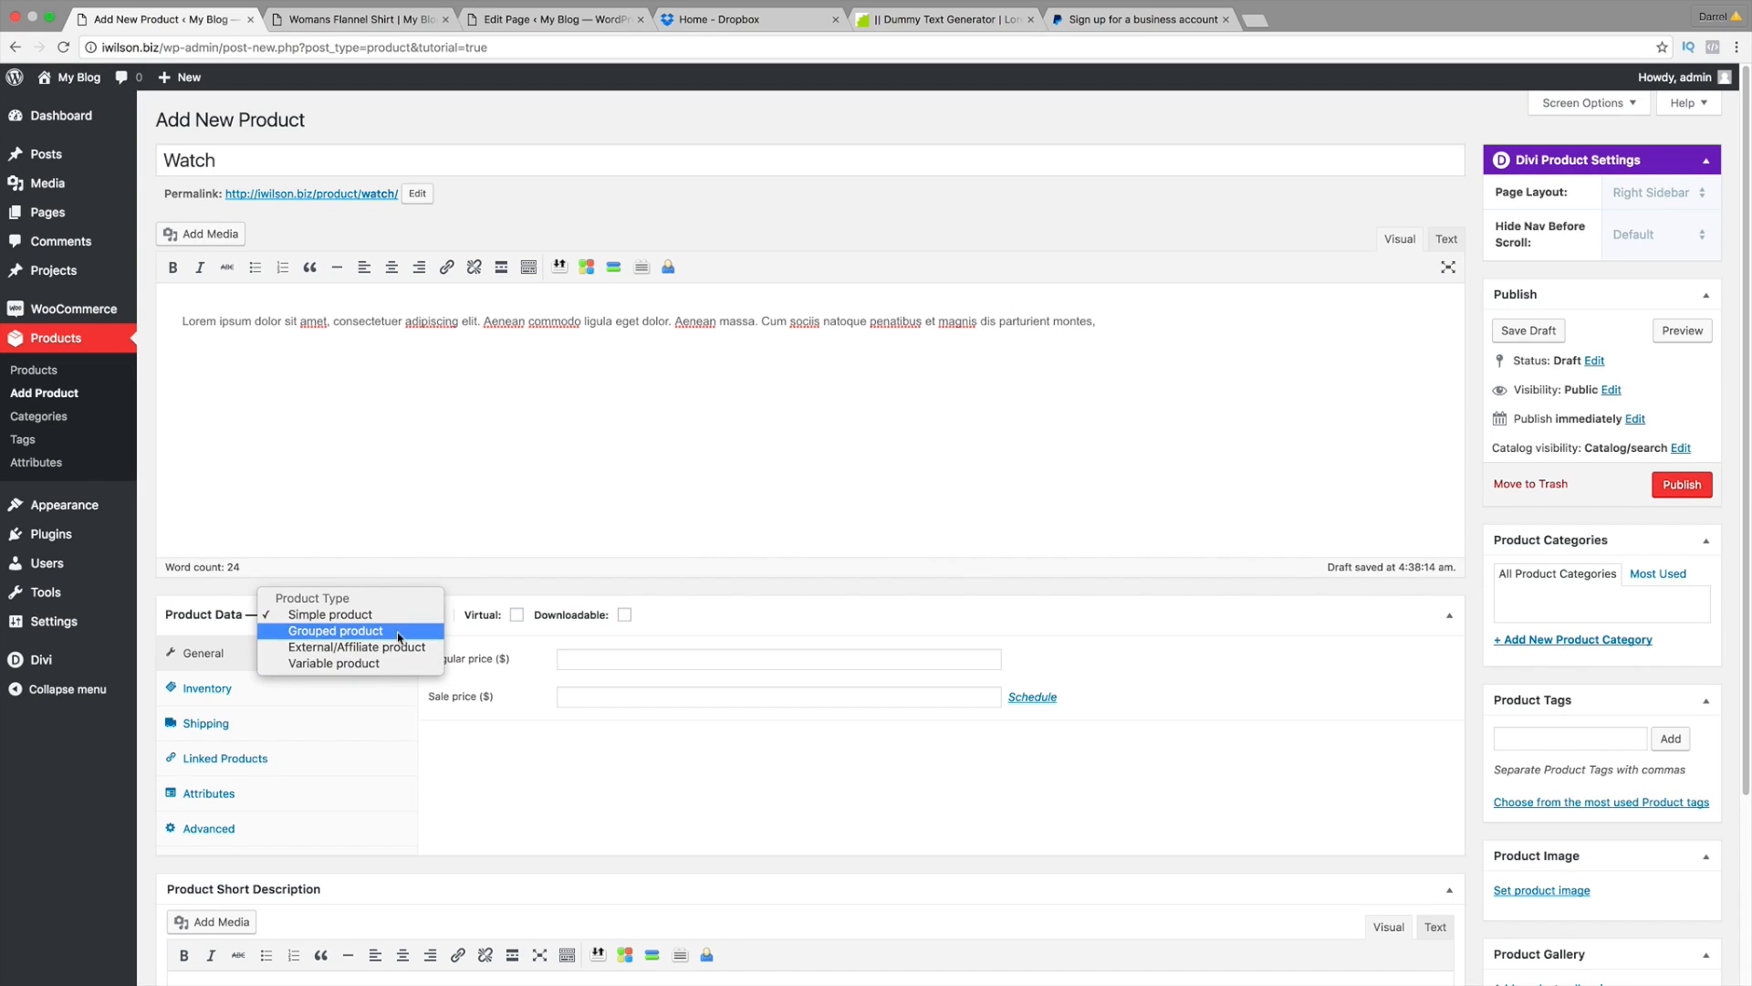
left_click(402, 614)
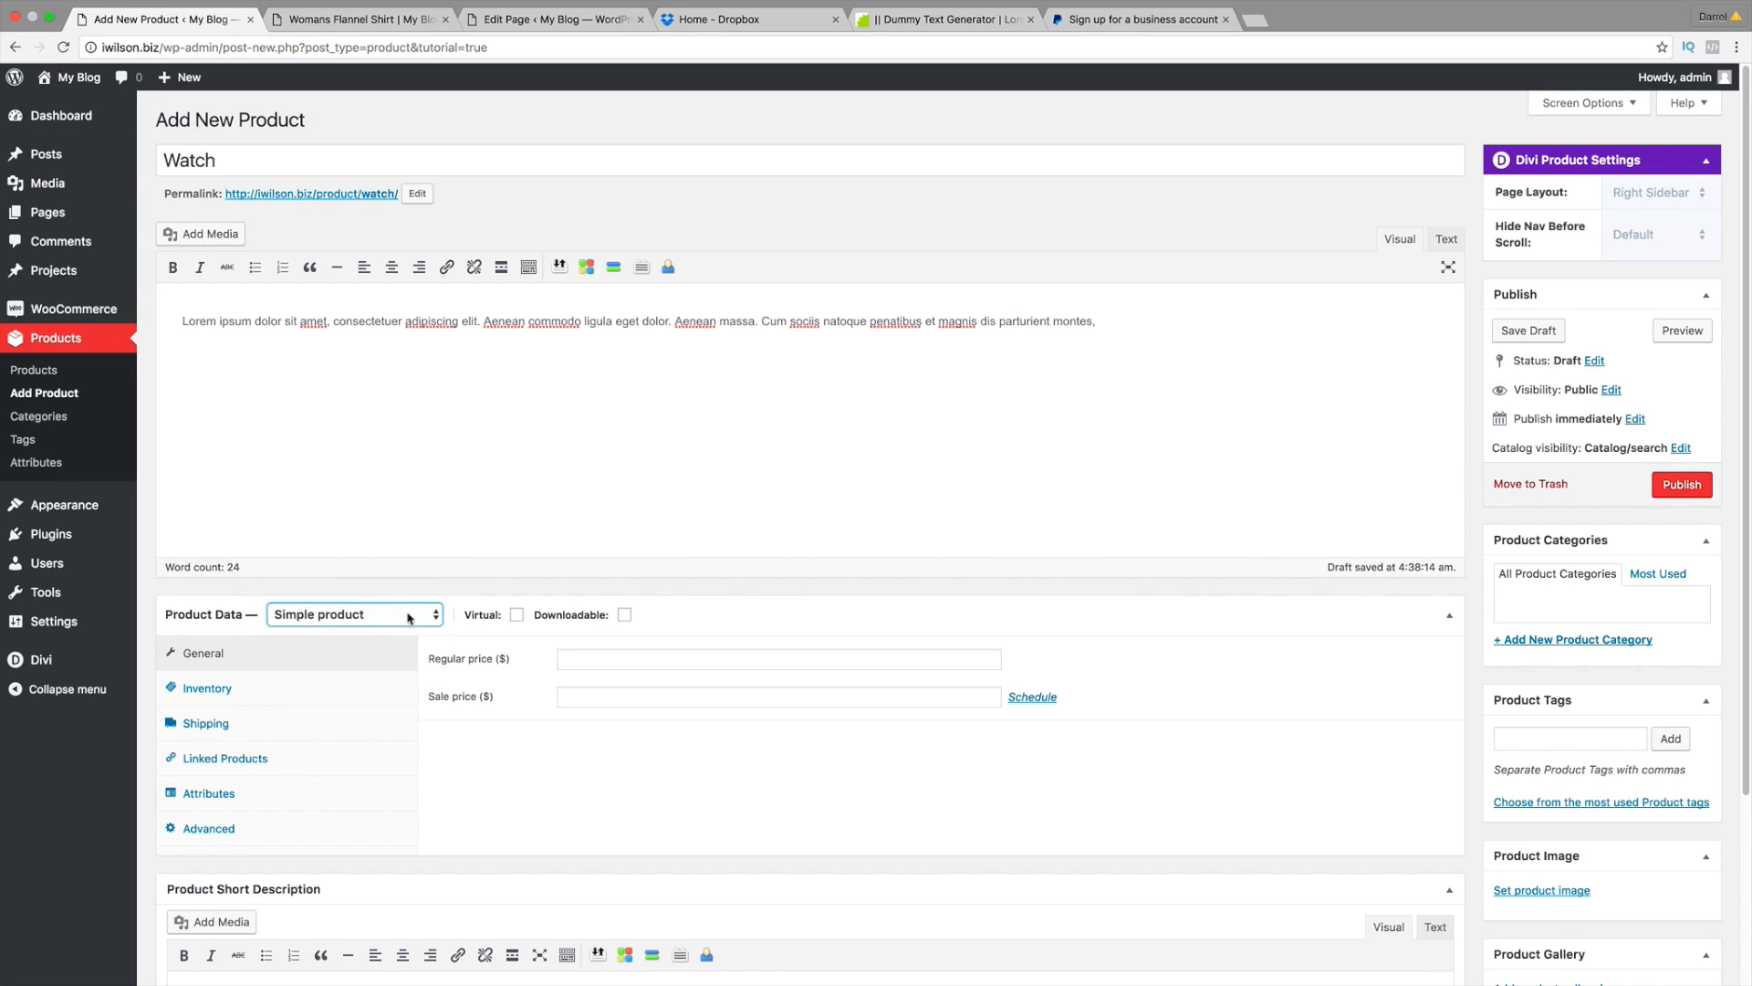
left_click(630, 661)
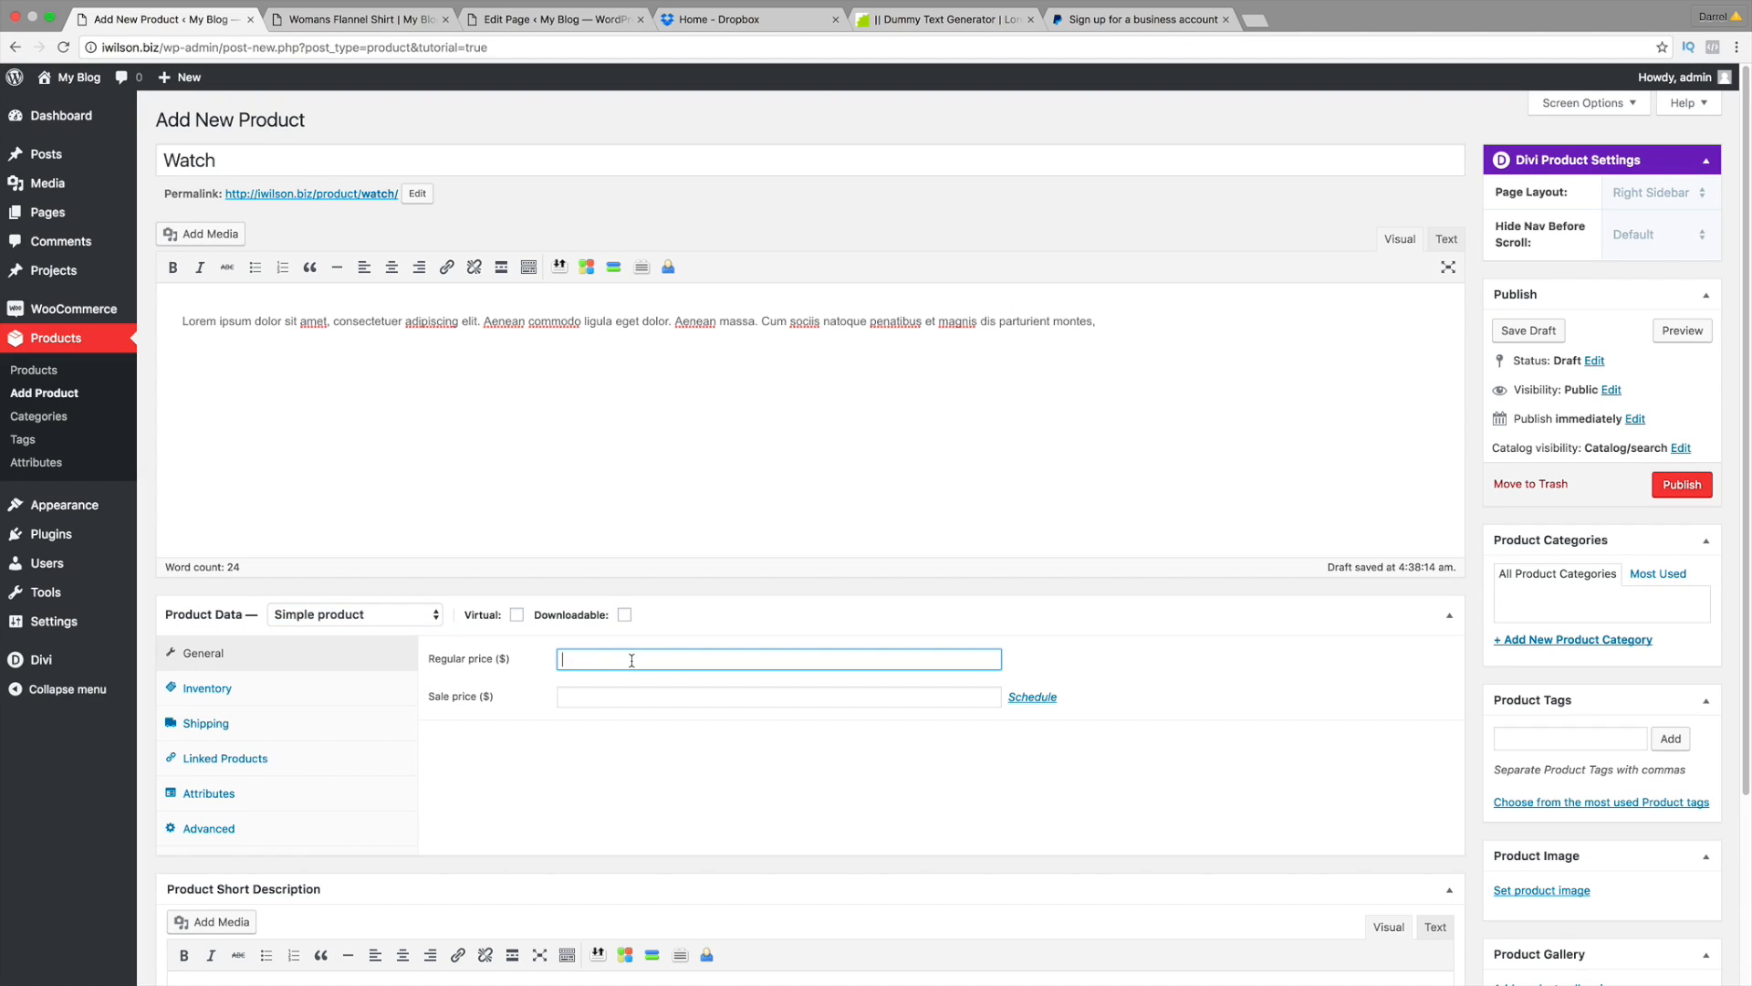
type("200")
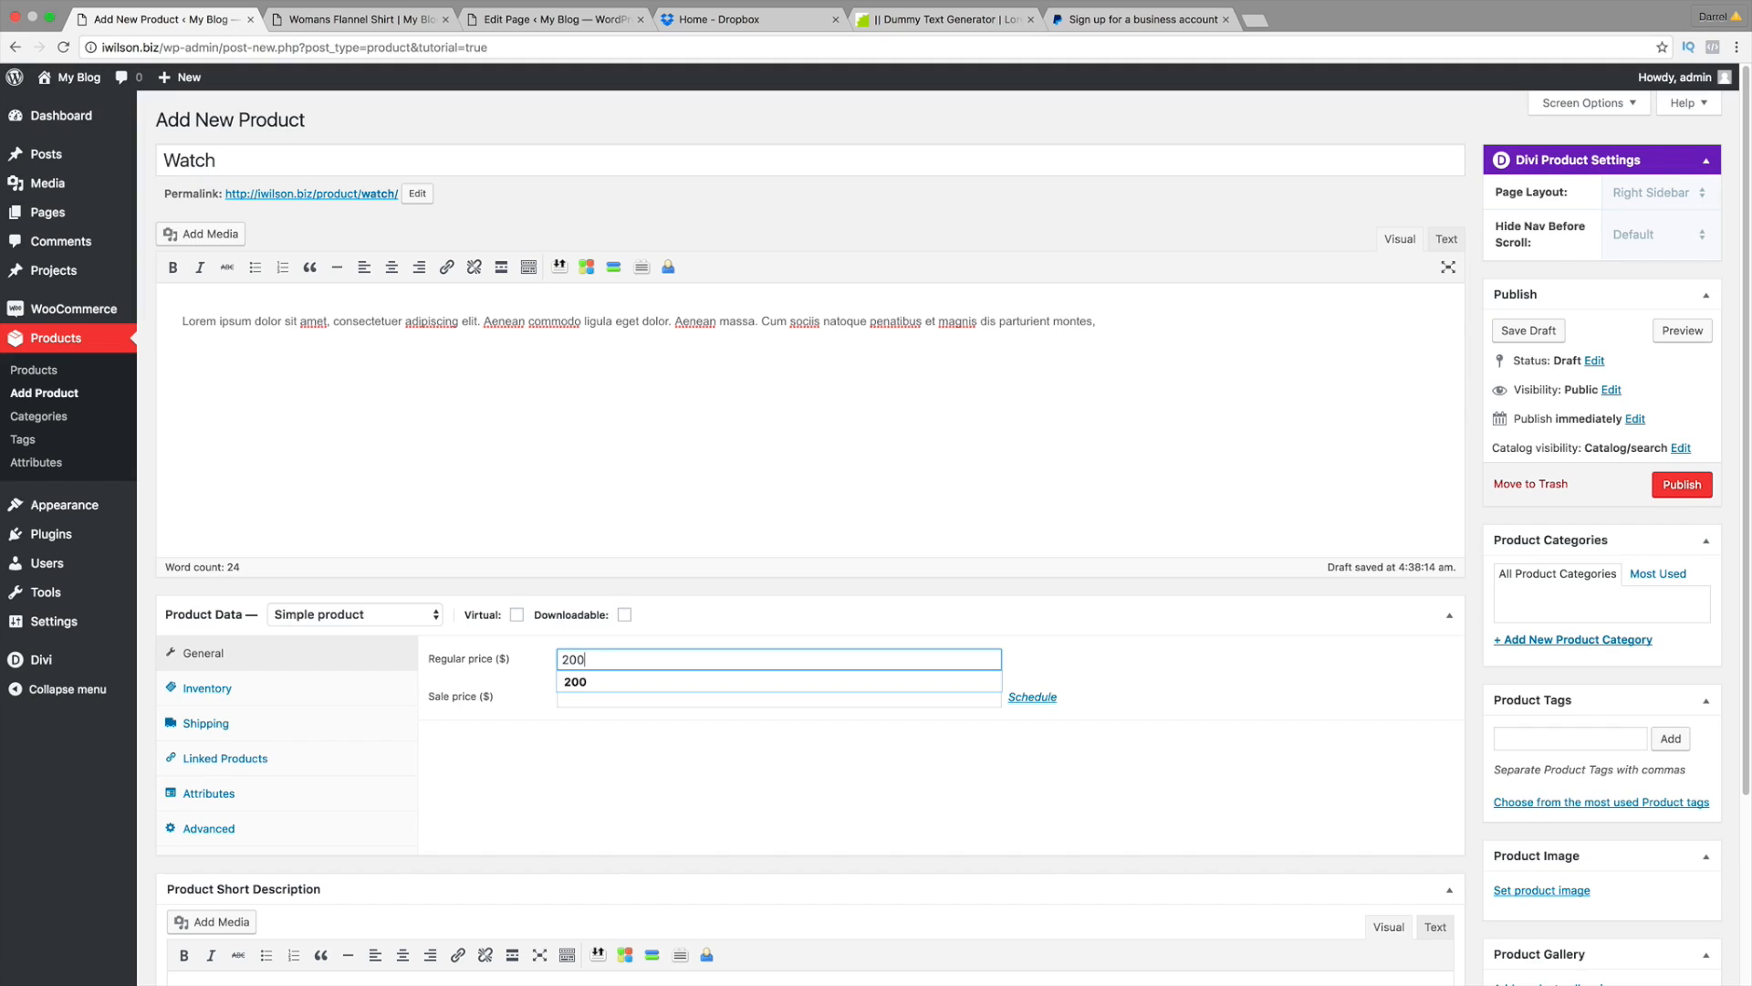
key("Tab")
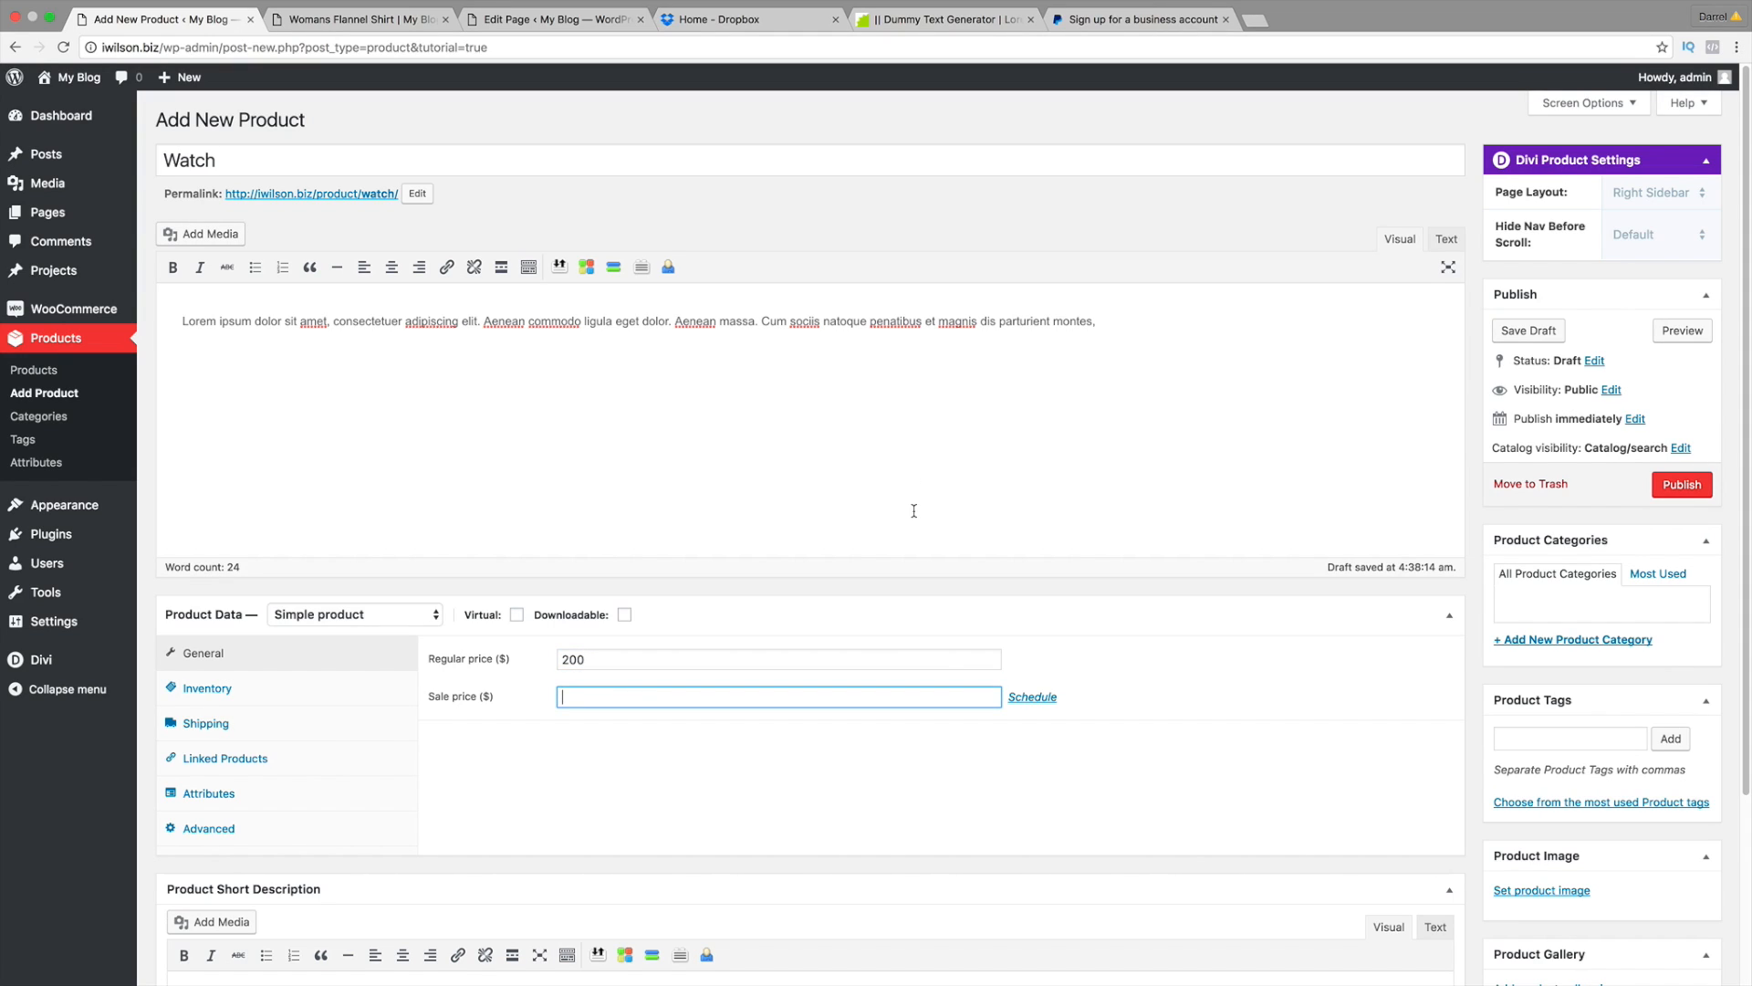
Step: Try a sale price of 100 scheduled 2016-10-19 to 2016-10-25, then remove the schedule and sale price
type("100")
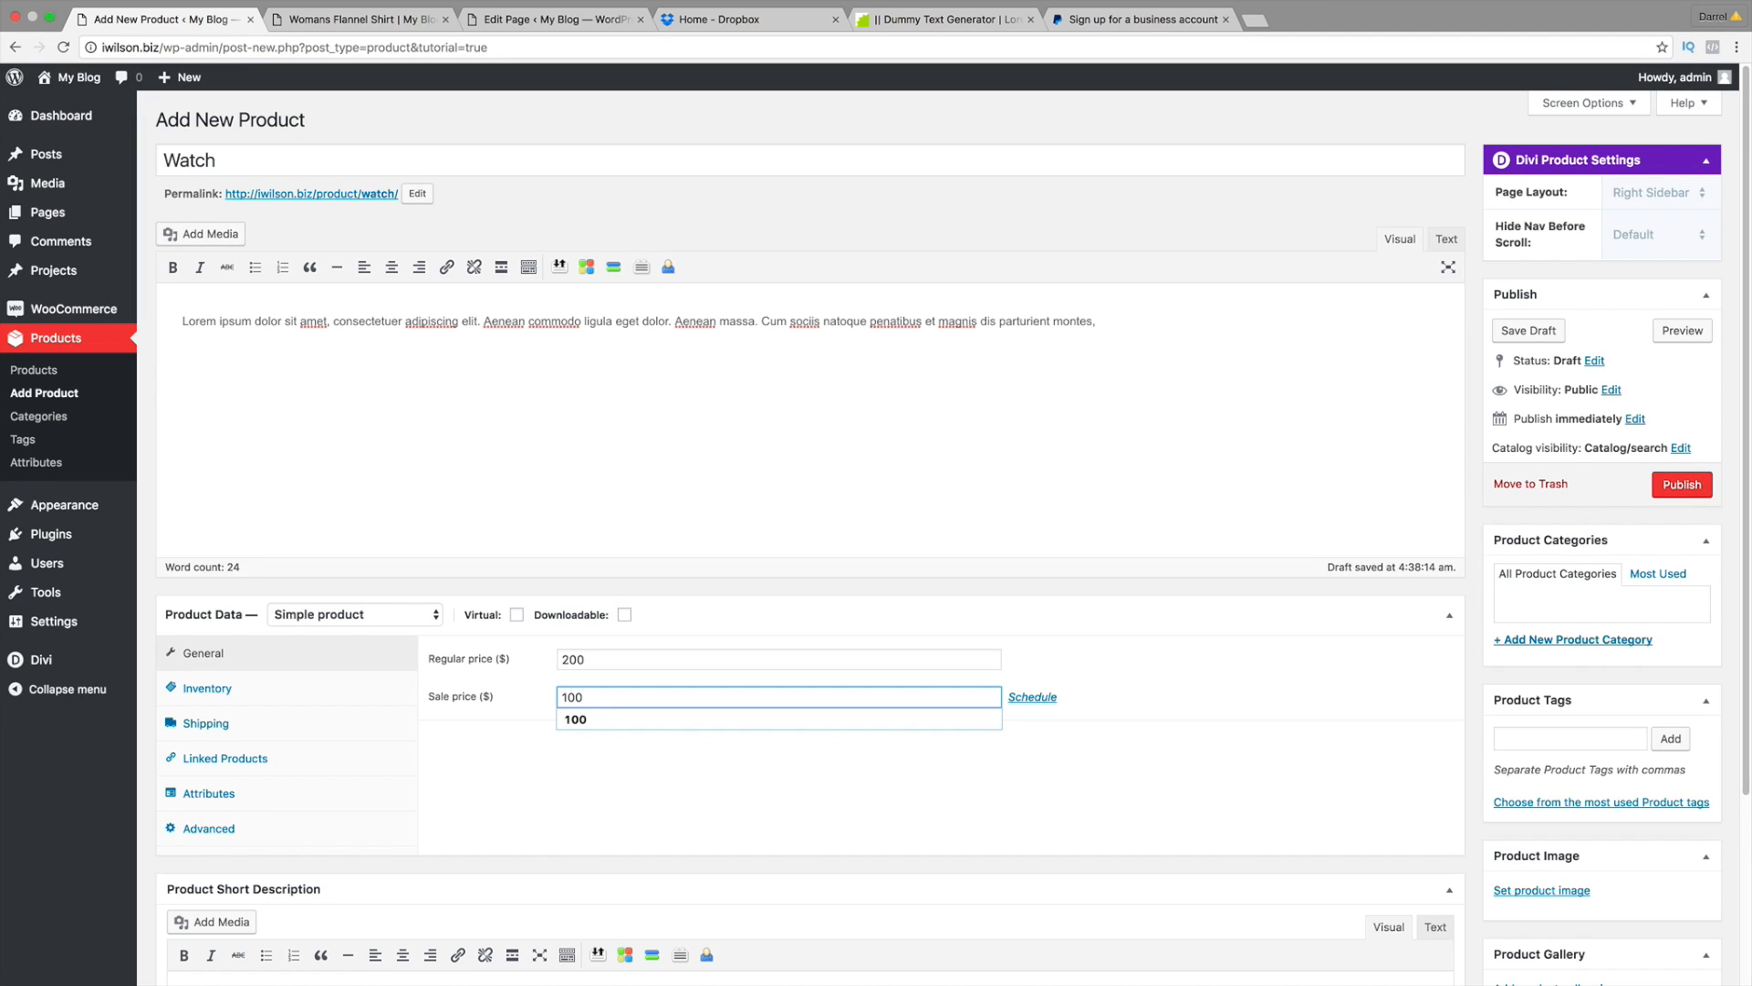
left_click(1043, 700)
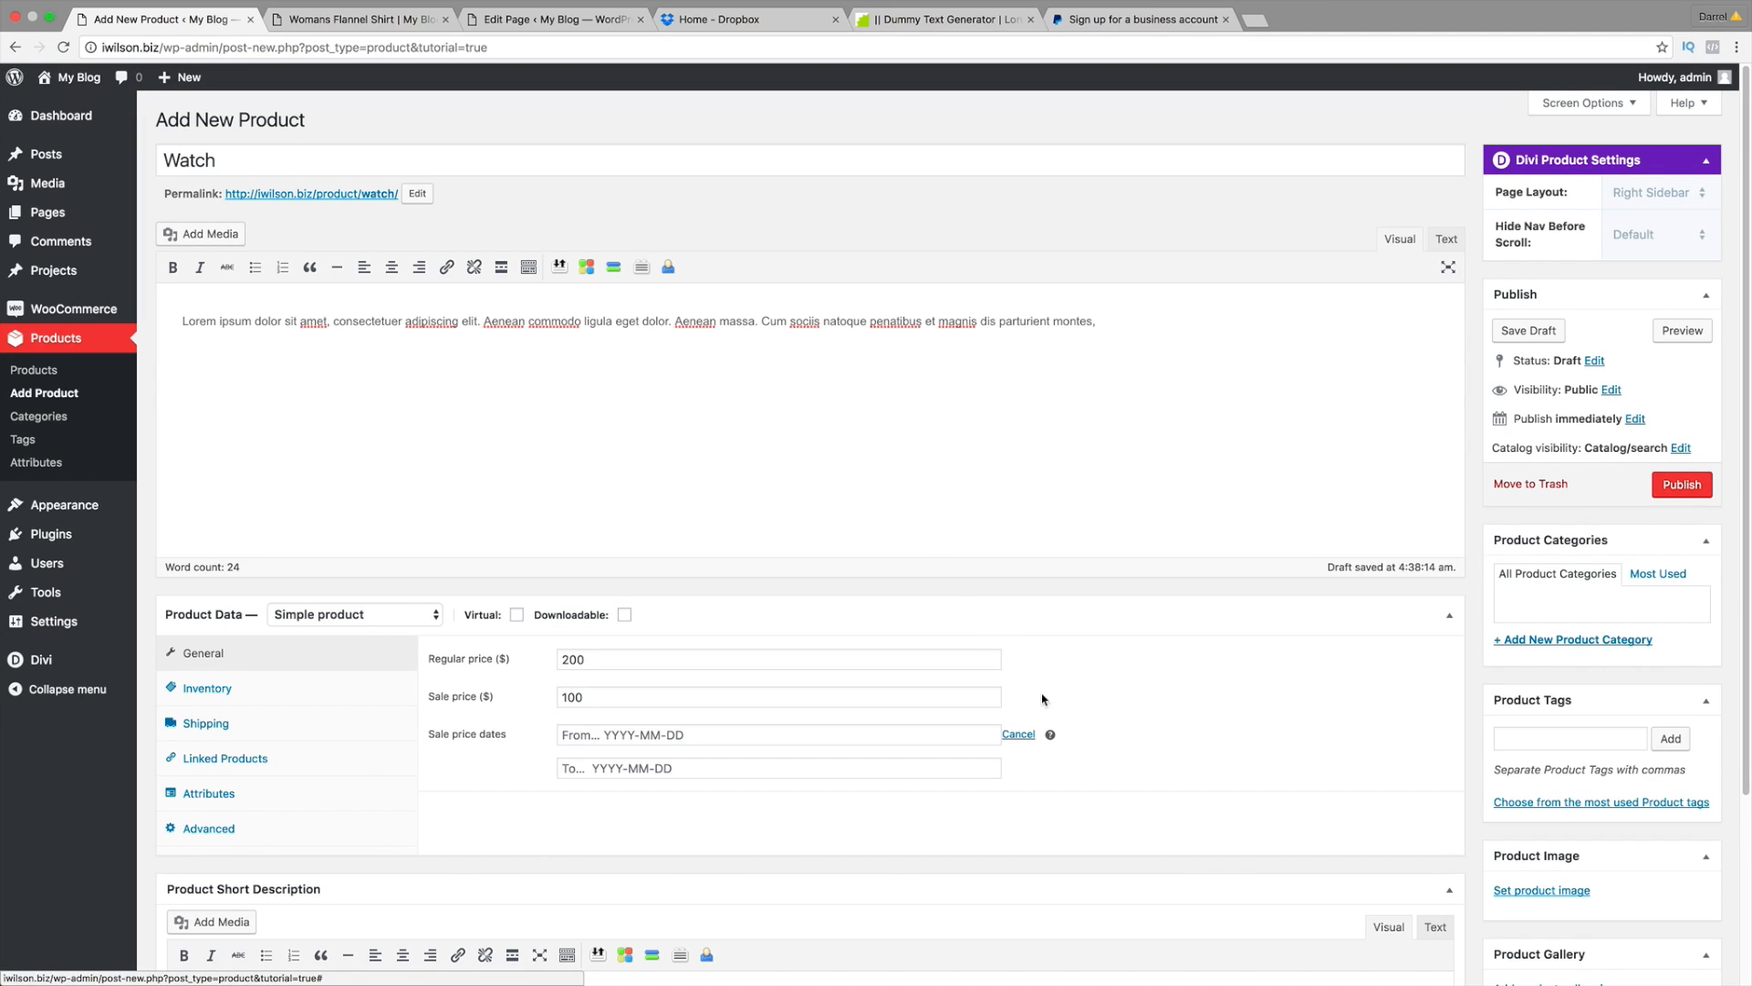
left_click(799, 735)
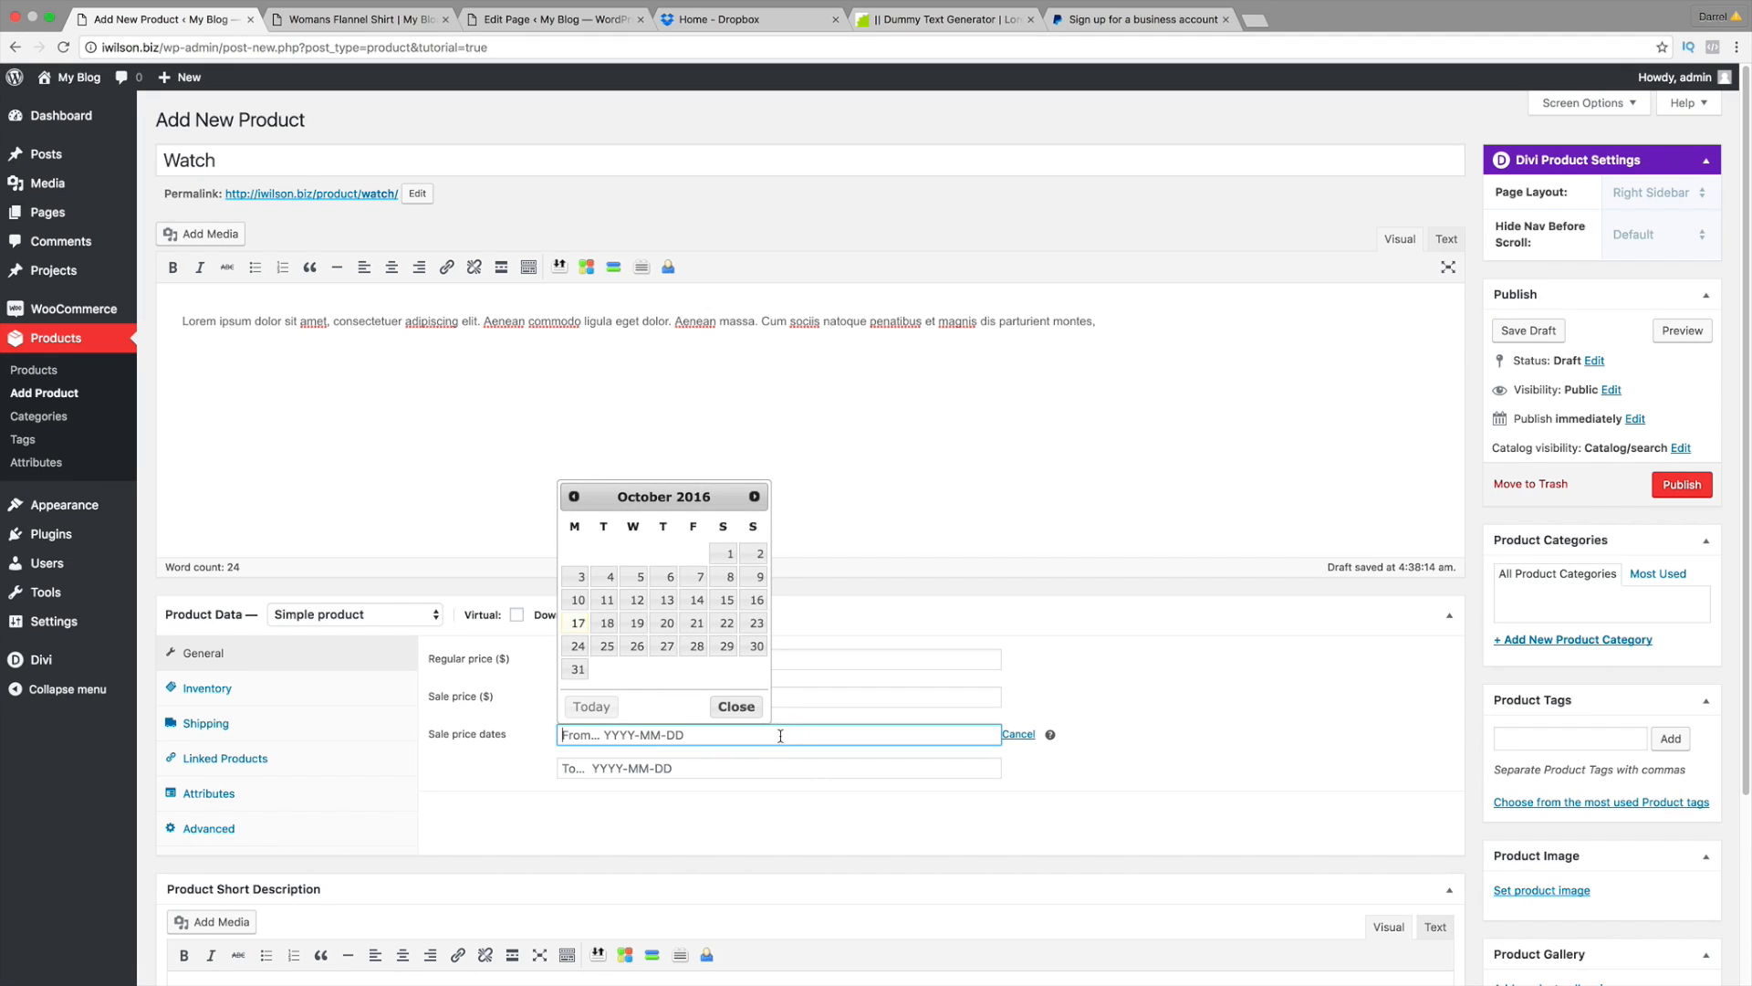
left_click(637, 623)
key("Tab")
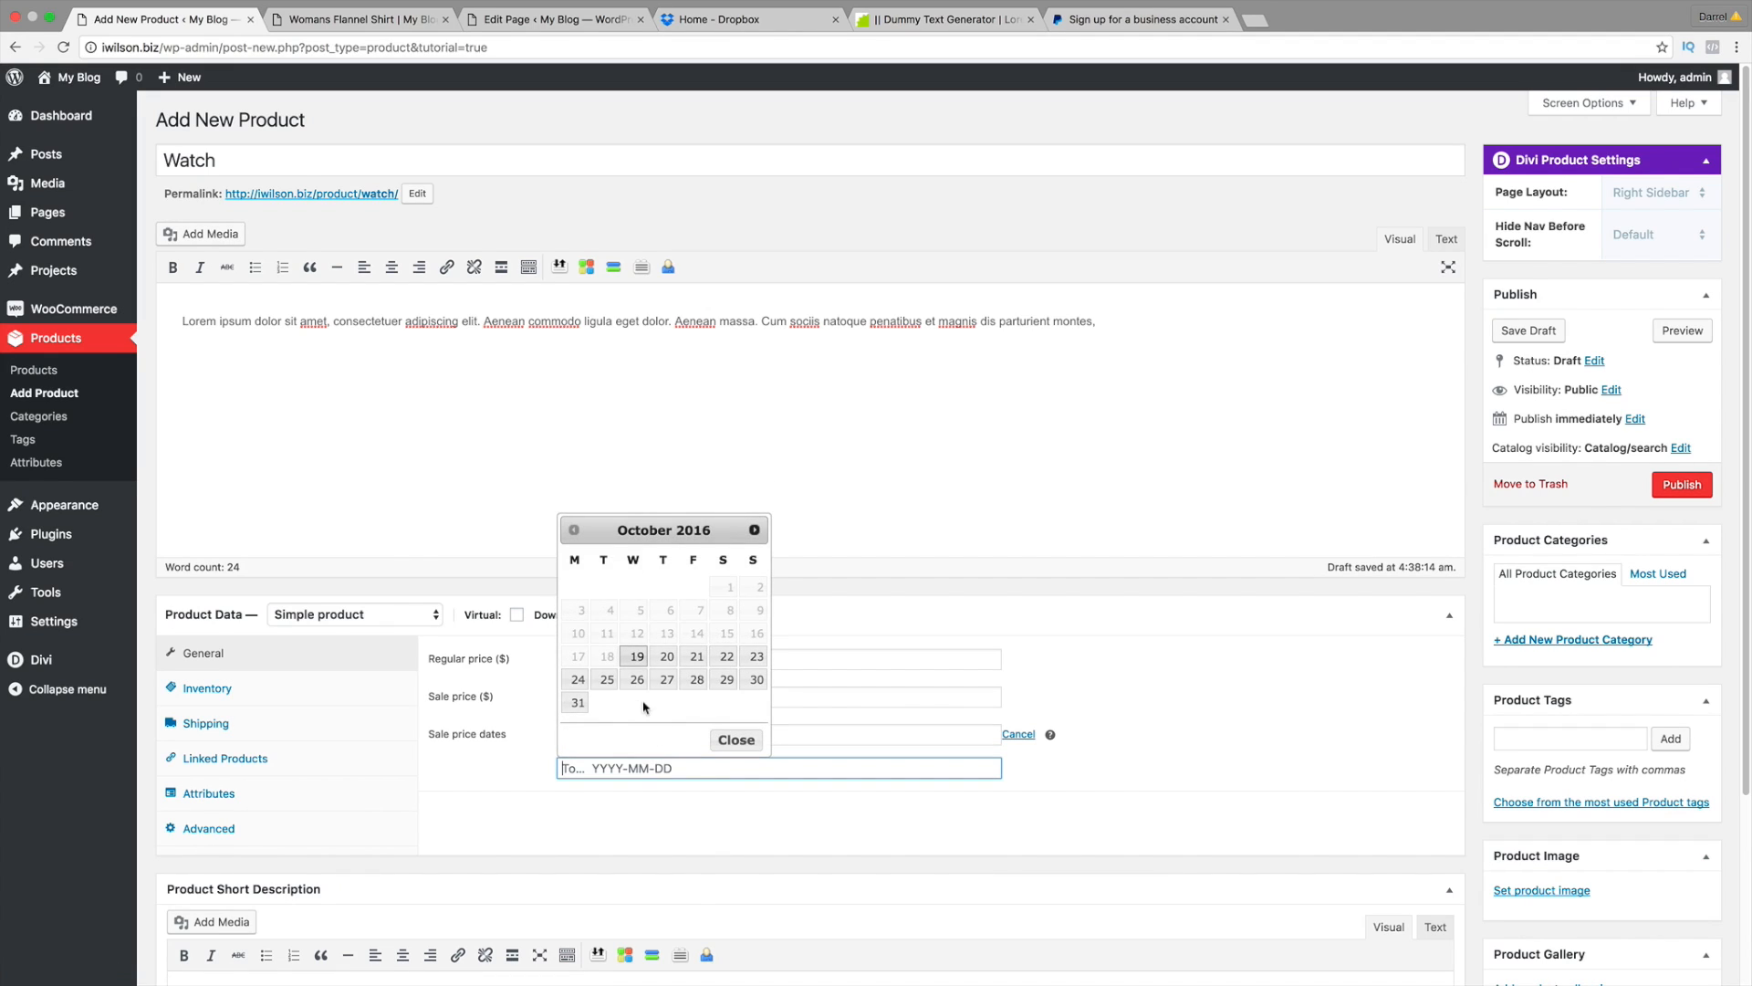
left_click(607, 679)
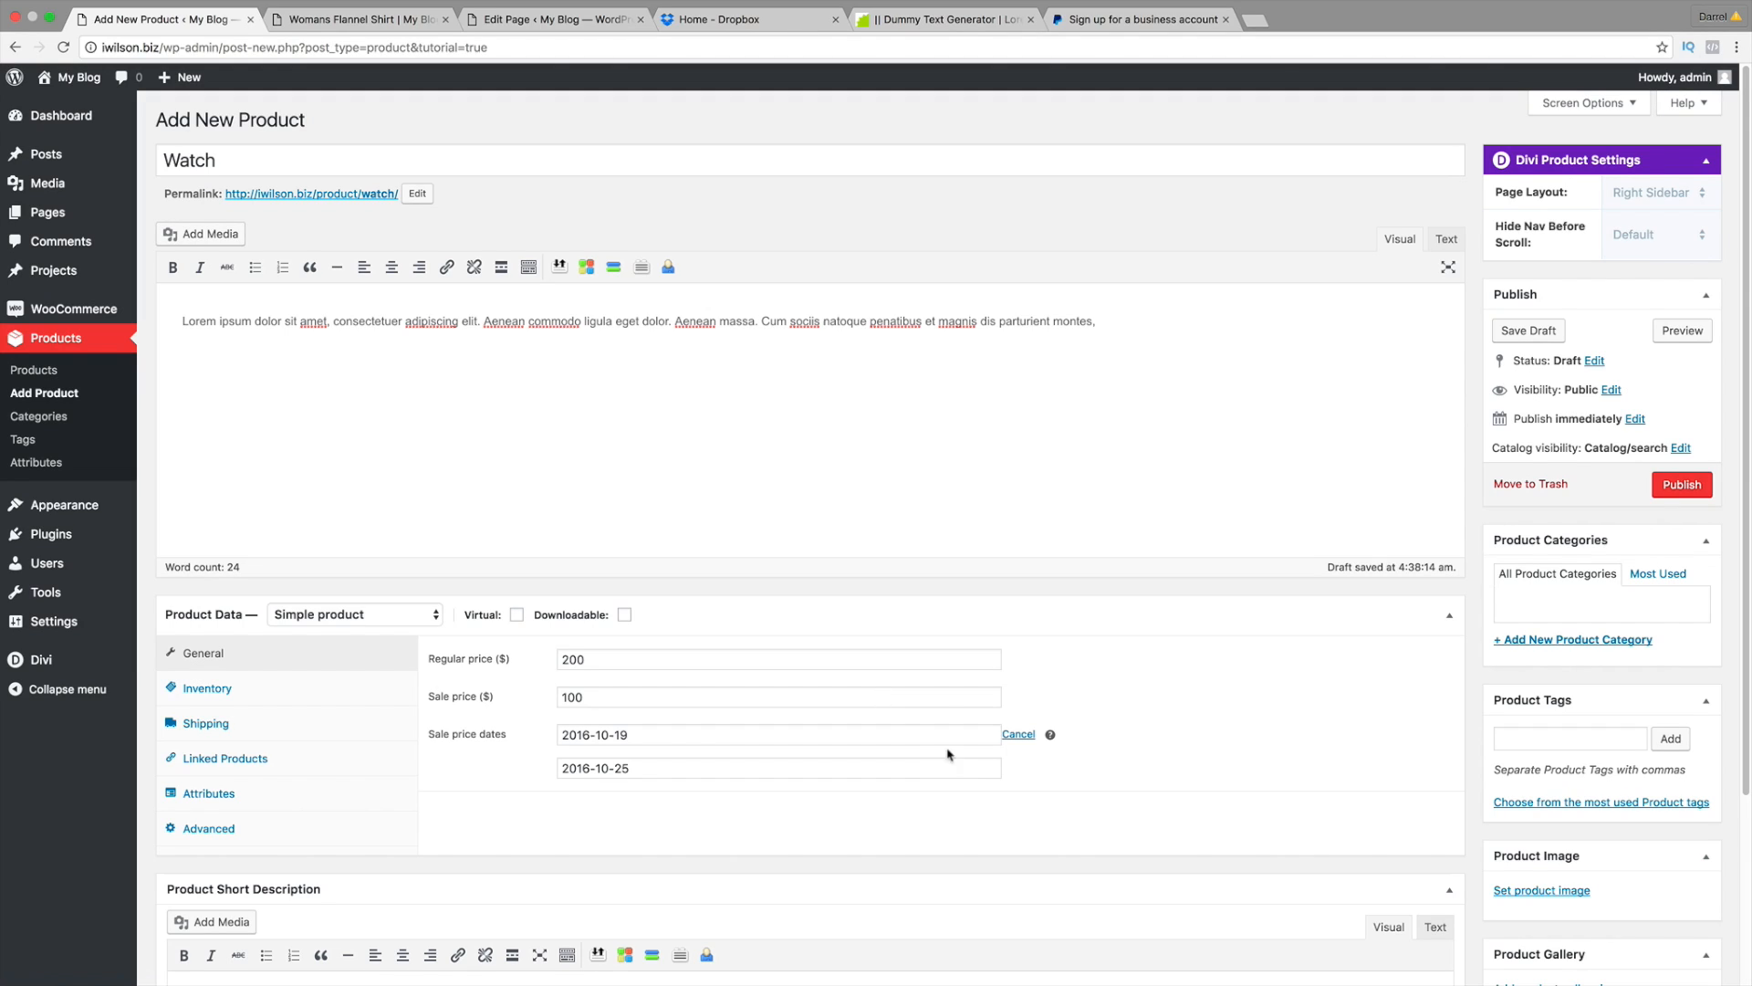
left_click(1016, 734)
double_click(704, 694)
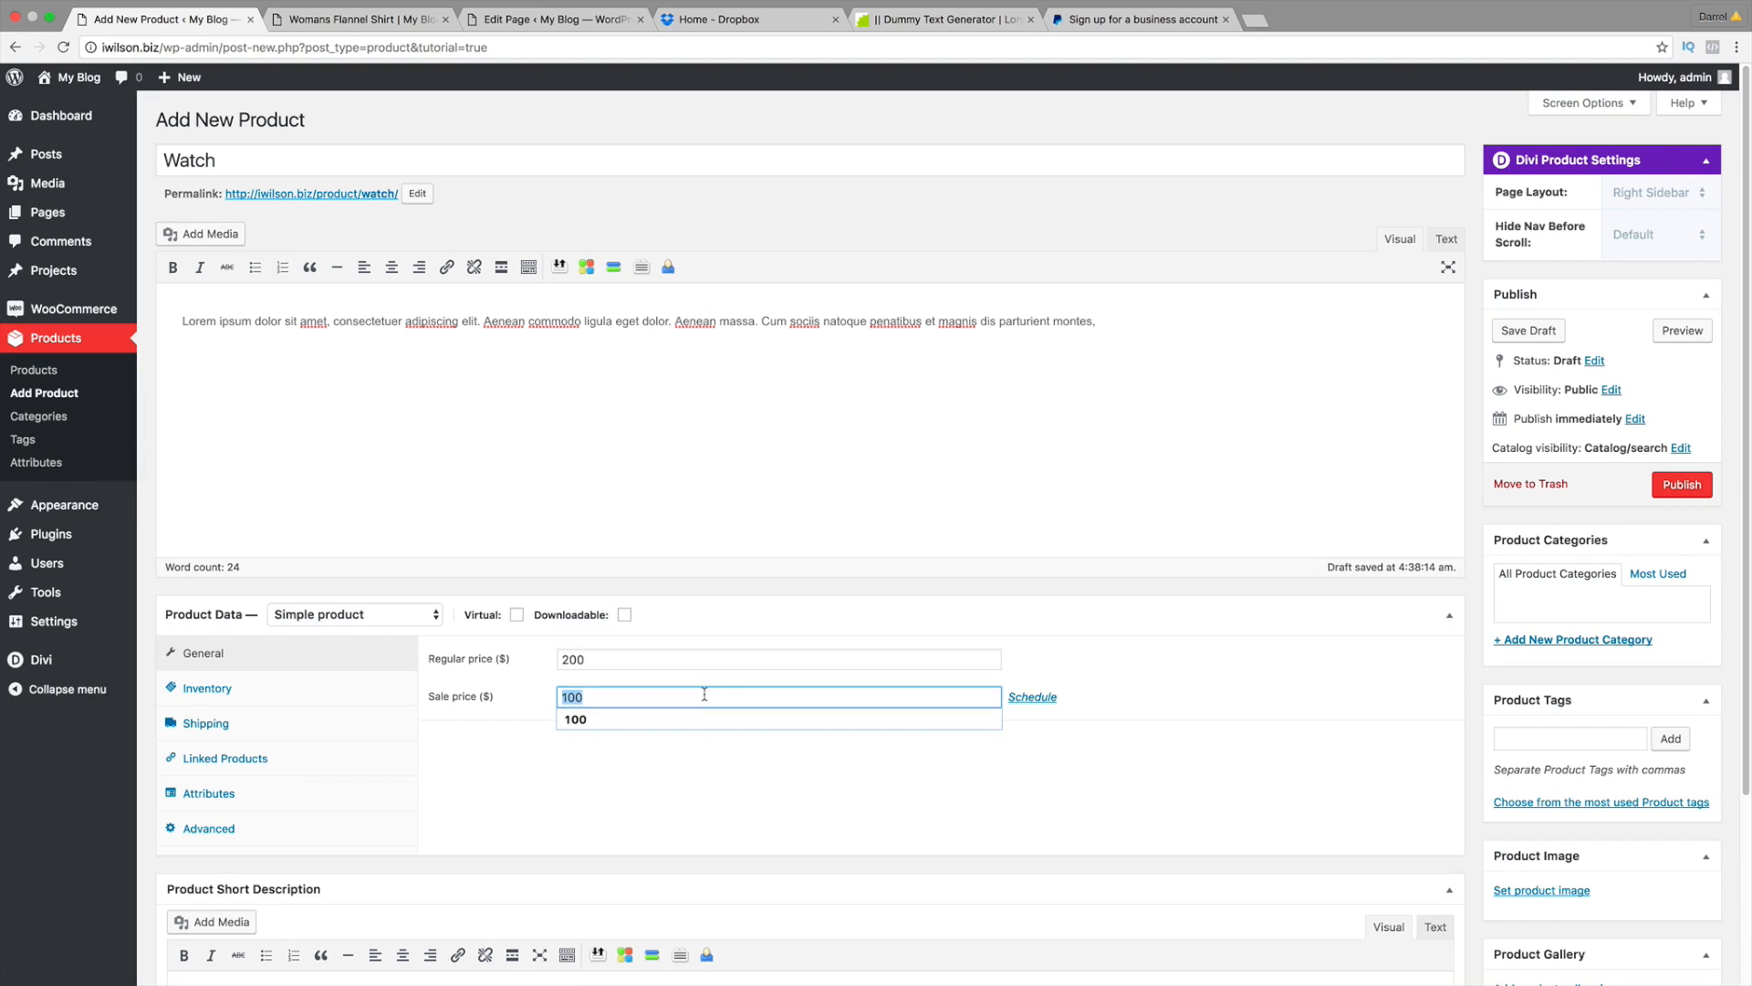
key("BackSpace")
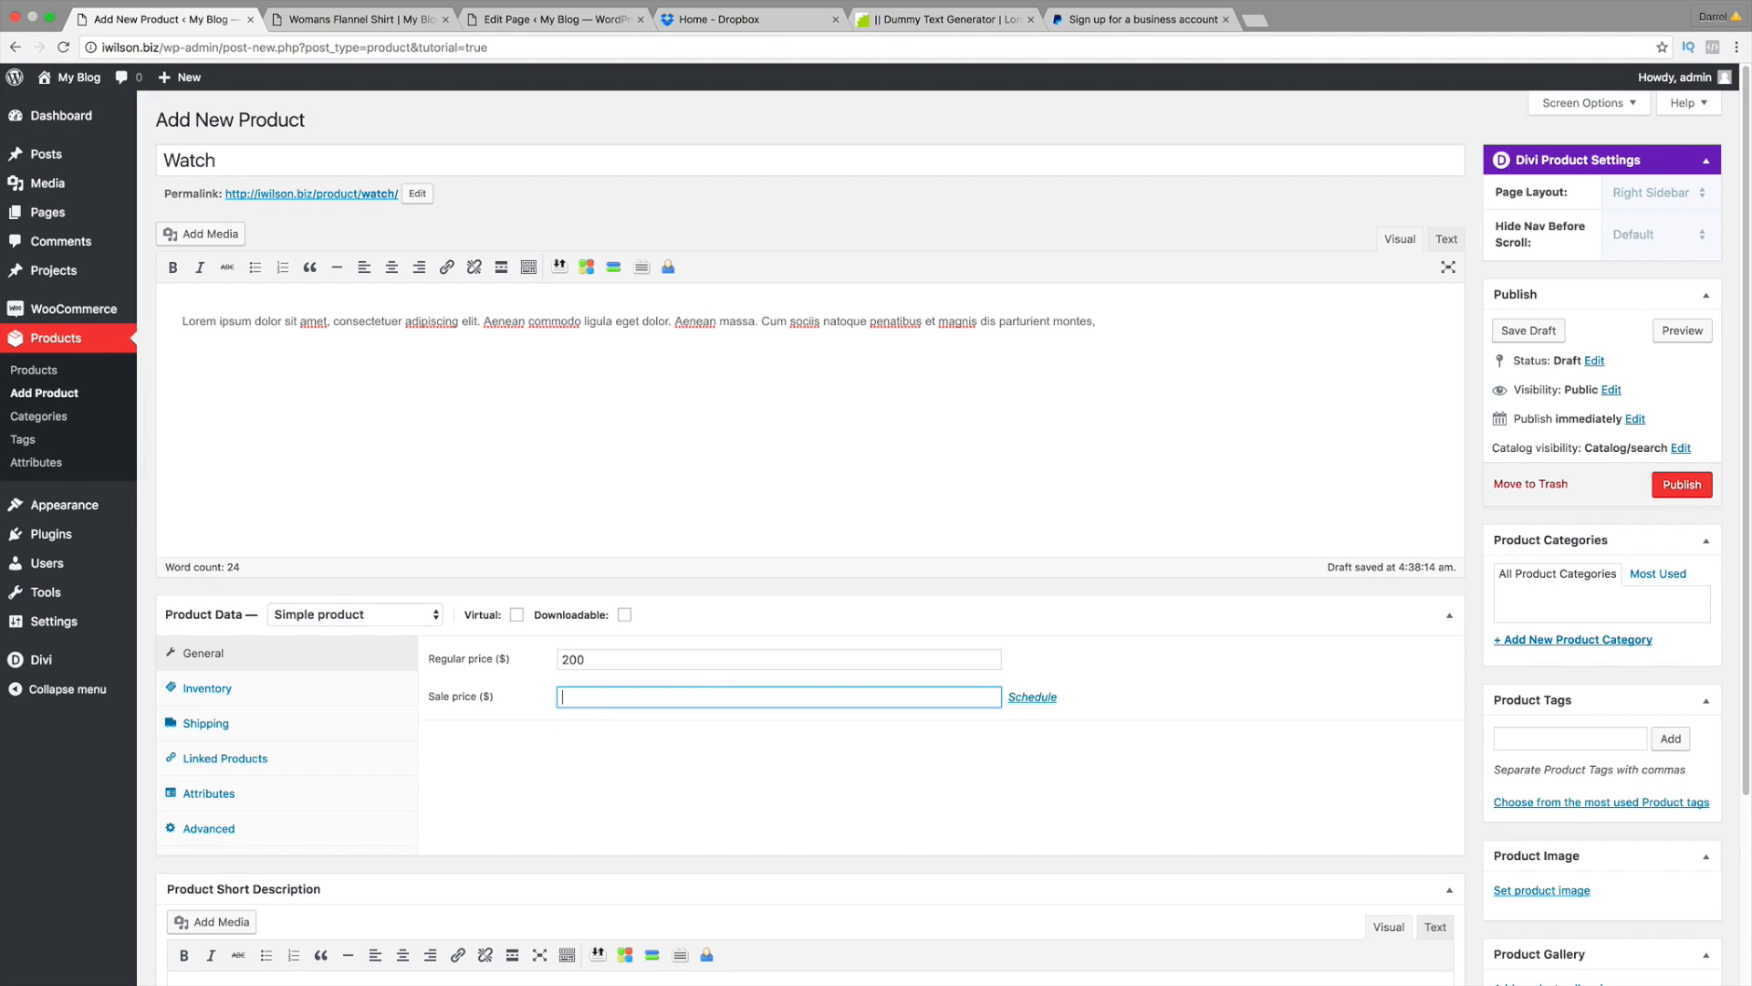
scroll(657, 743, "down", 1)
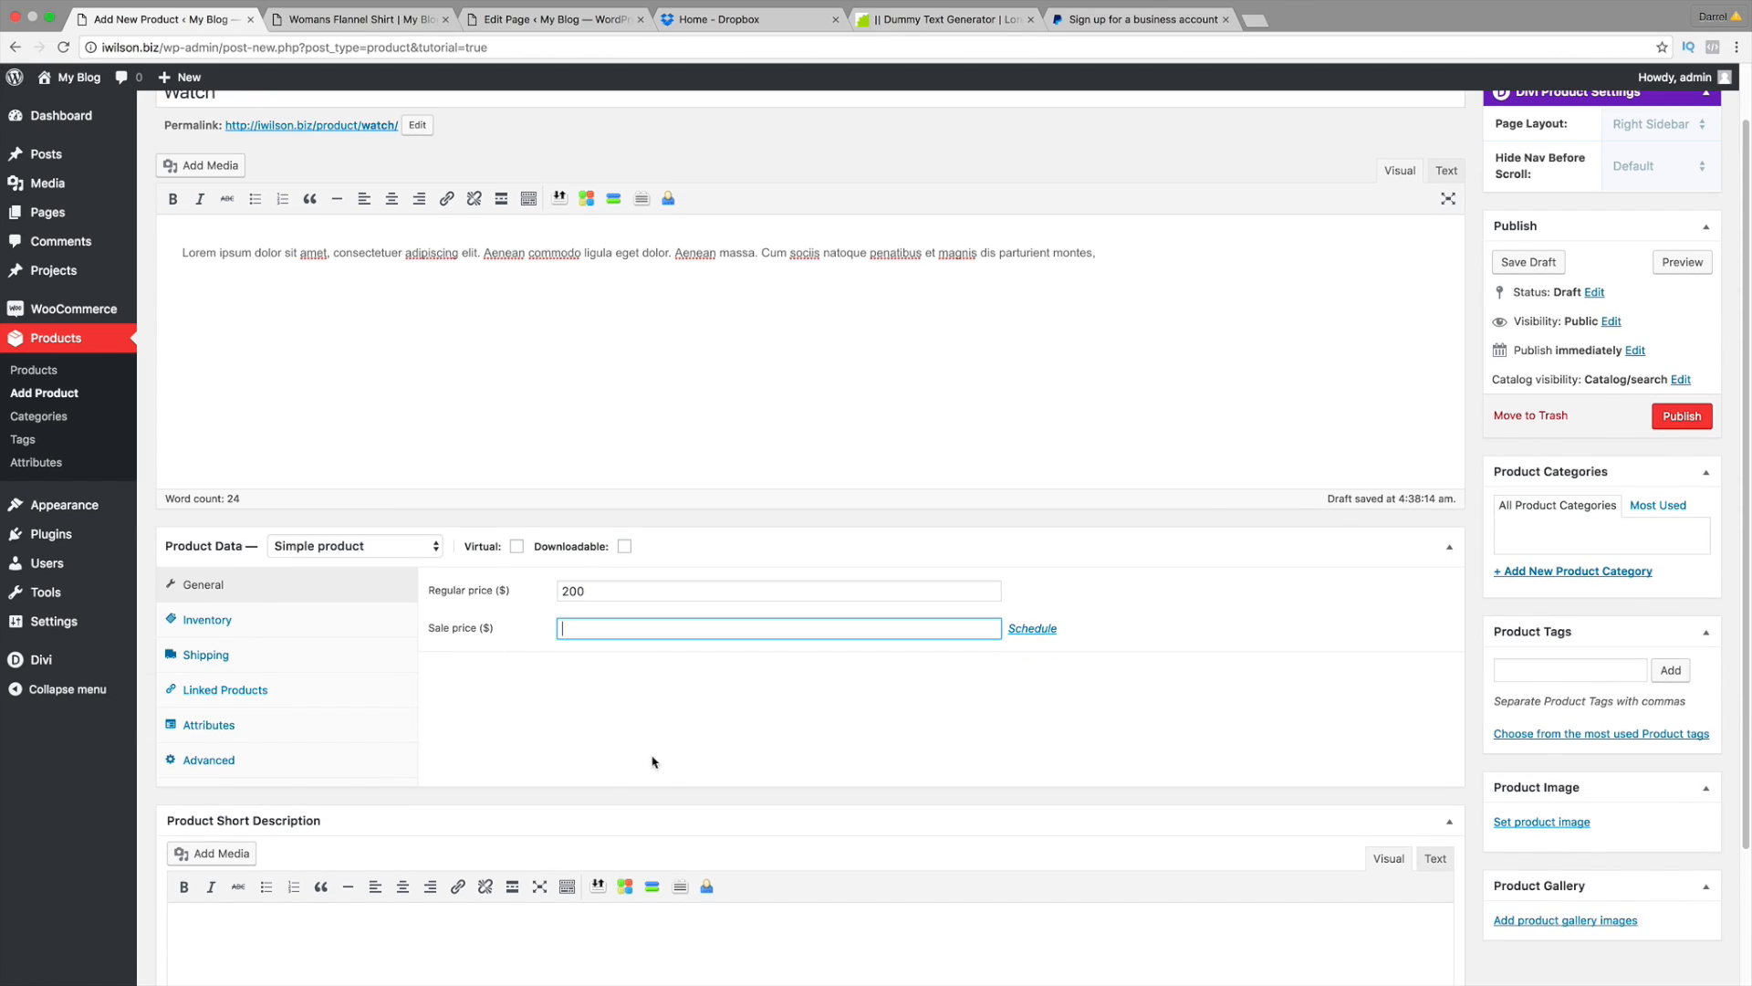
Step: Enable stock management for the Watch and set its stock quantity to 2
left_click(284, 625)
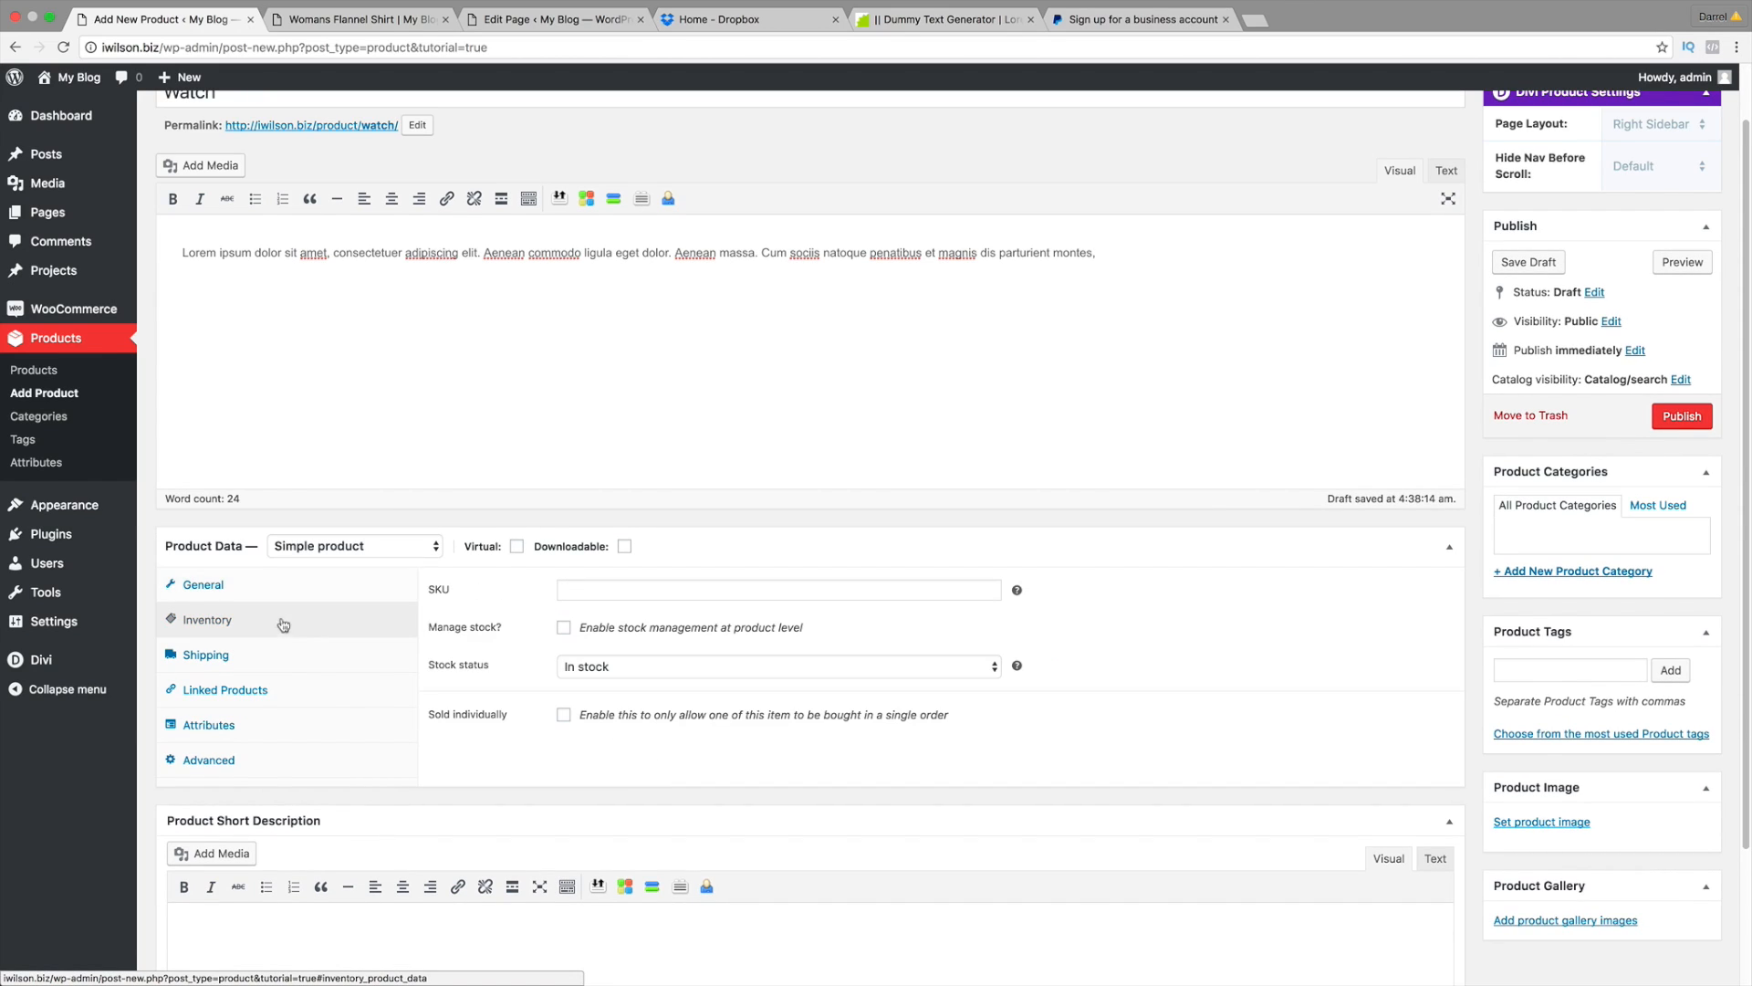
left_click(670, 593)
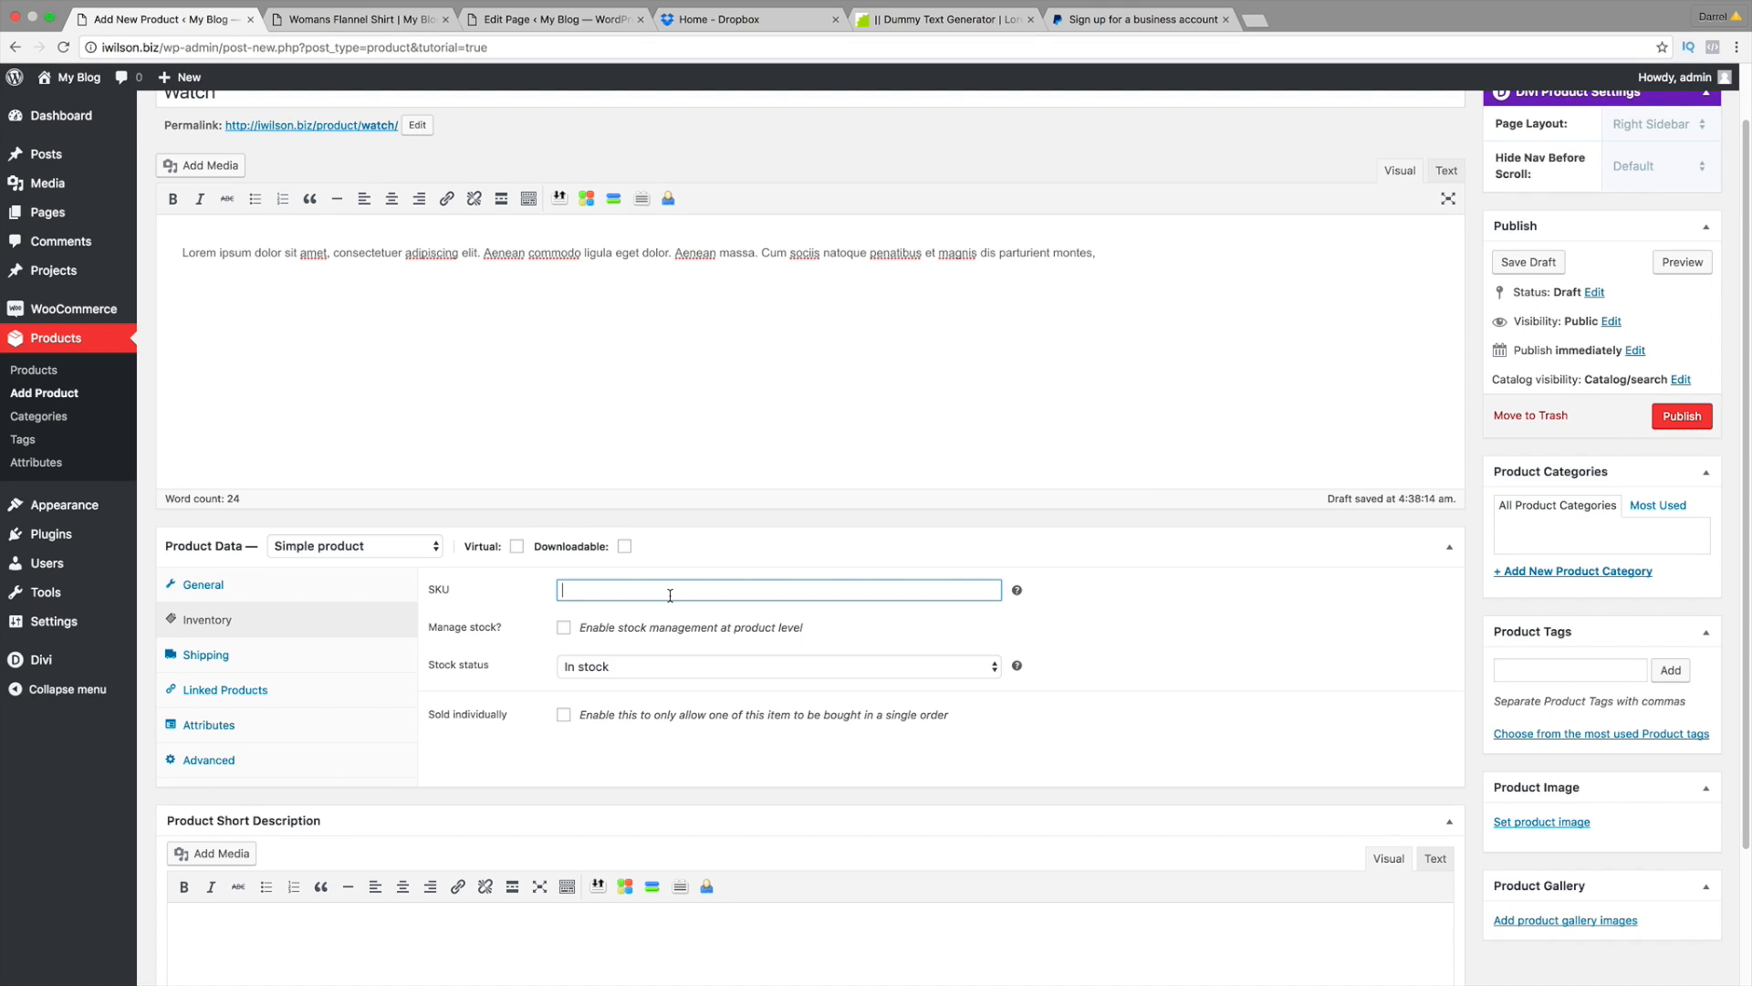
left_click(564, 630)
left_click(611, 663)
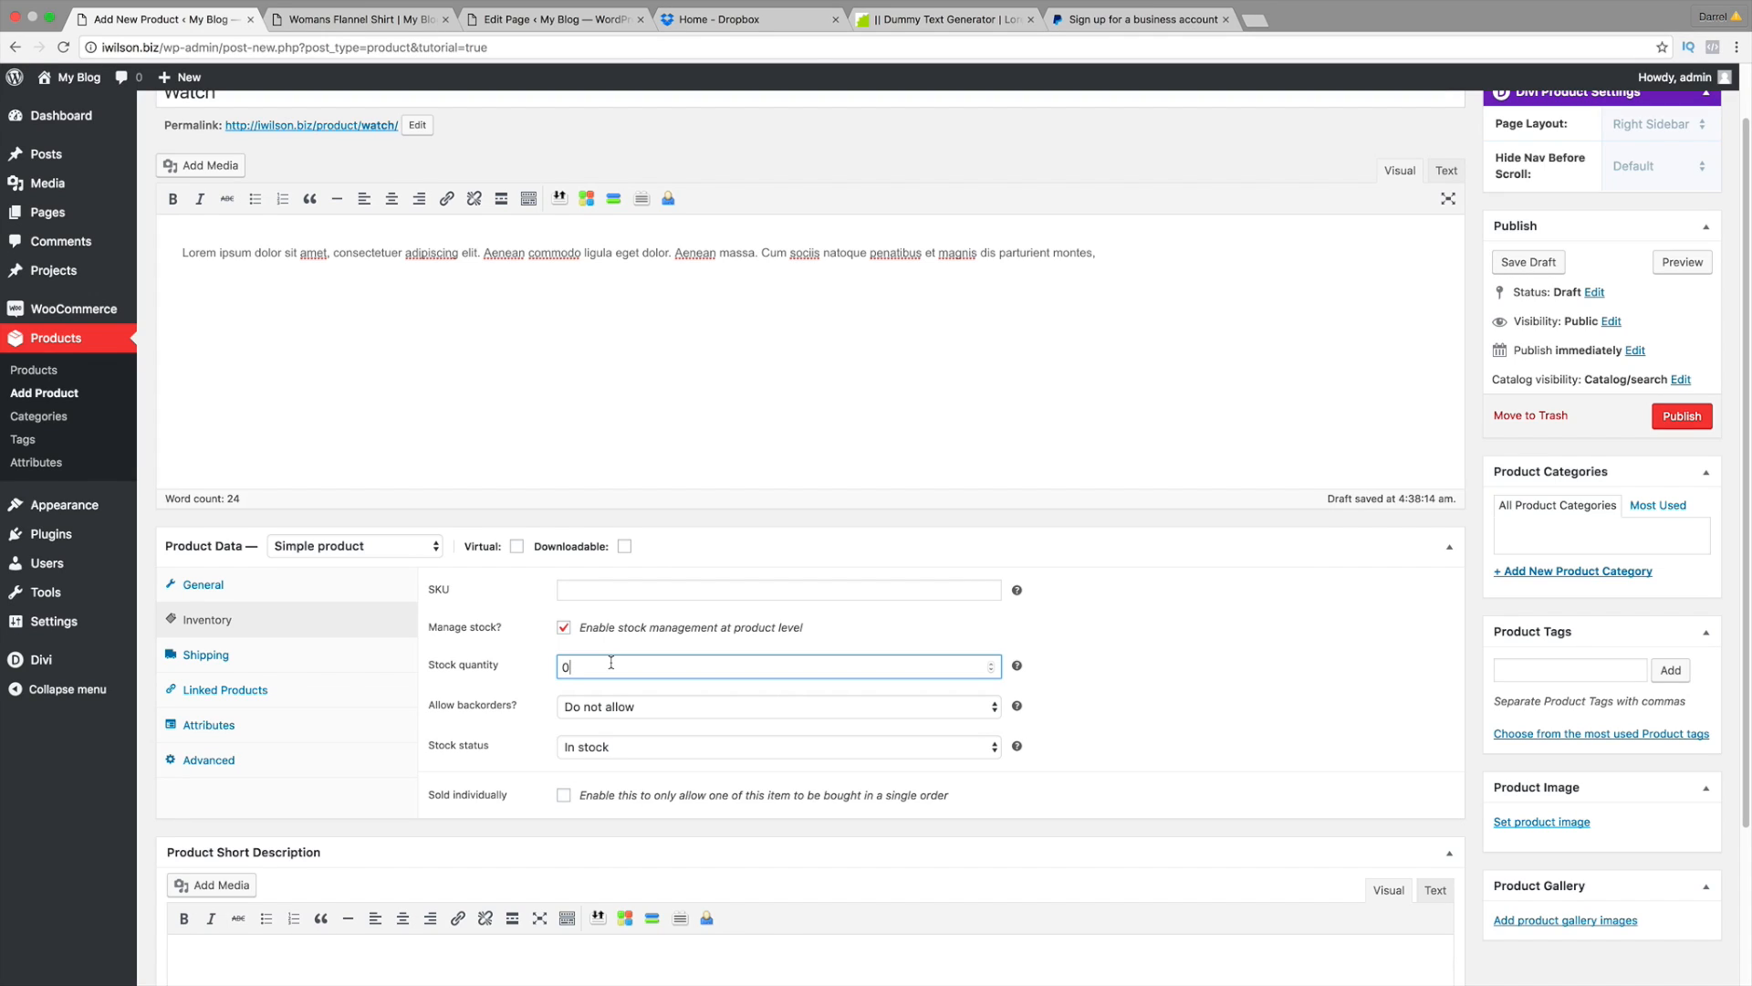
key("BackSpace")
type("2")
Step: Keep Allow backorders at Do not allow and stock status at In stock
left_click(575, 709)
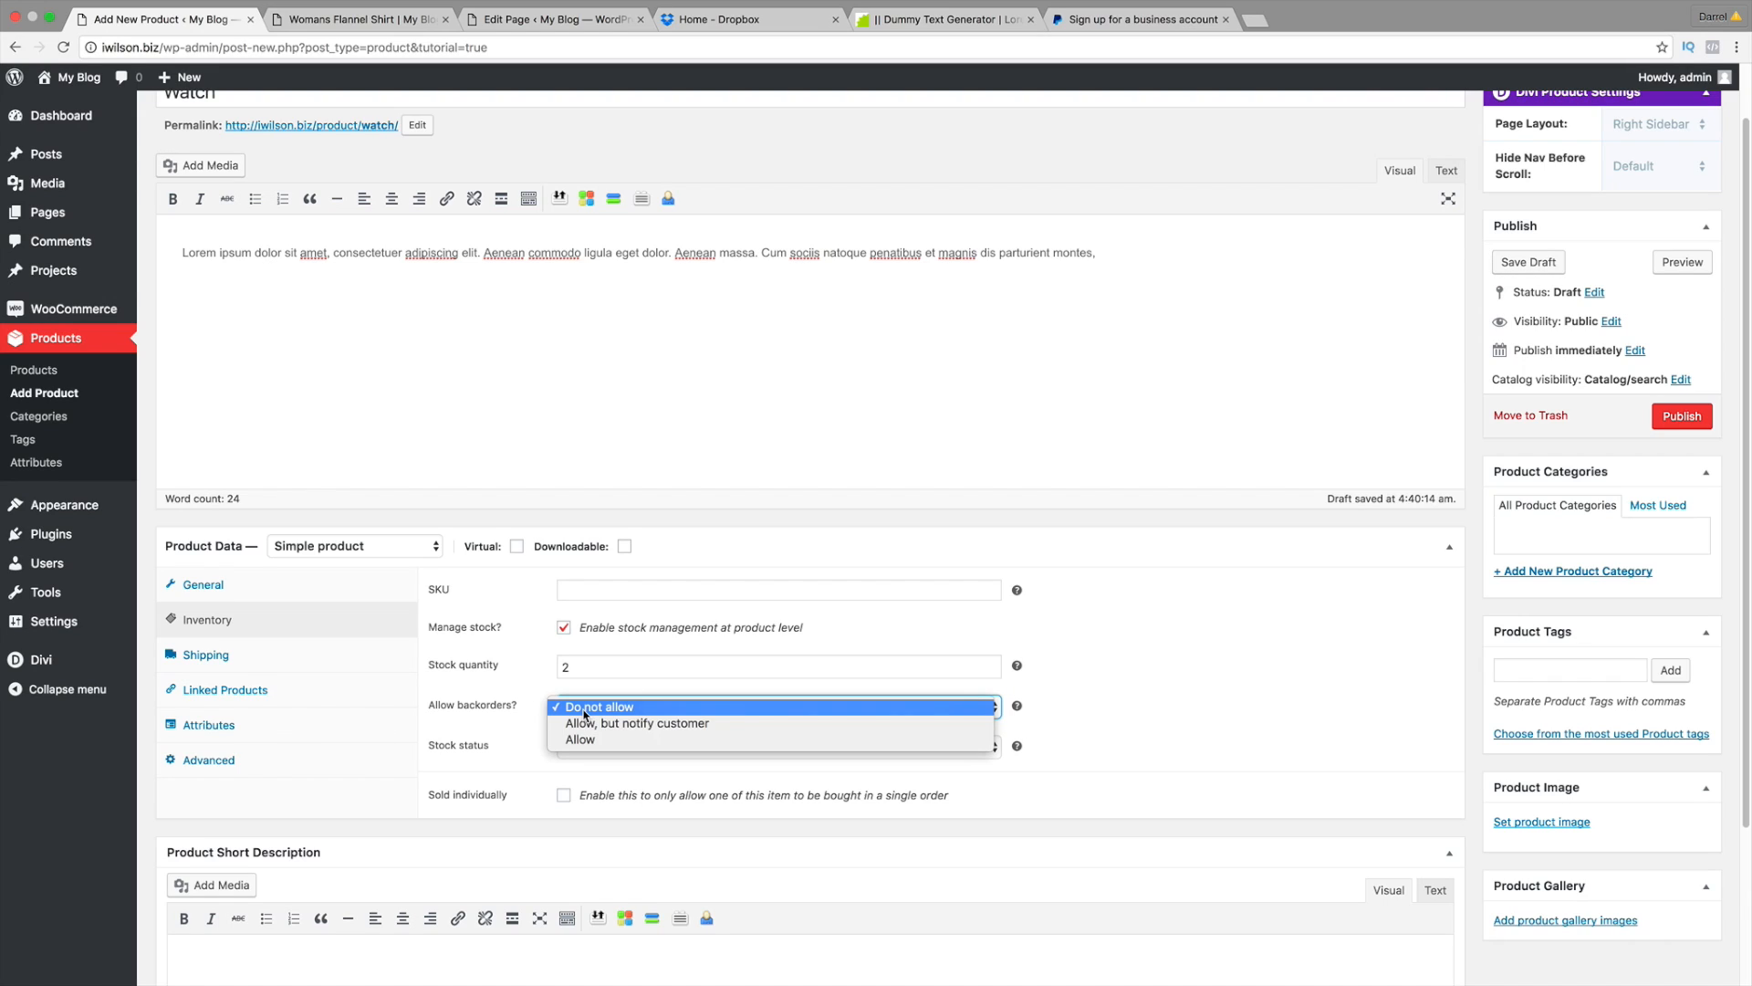
left_click(584, 708)
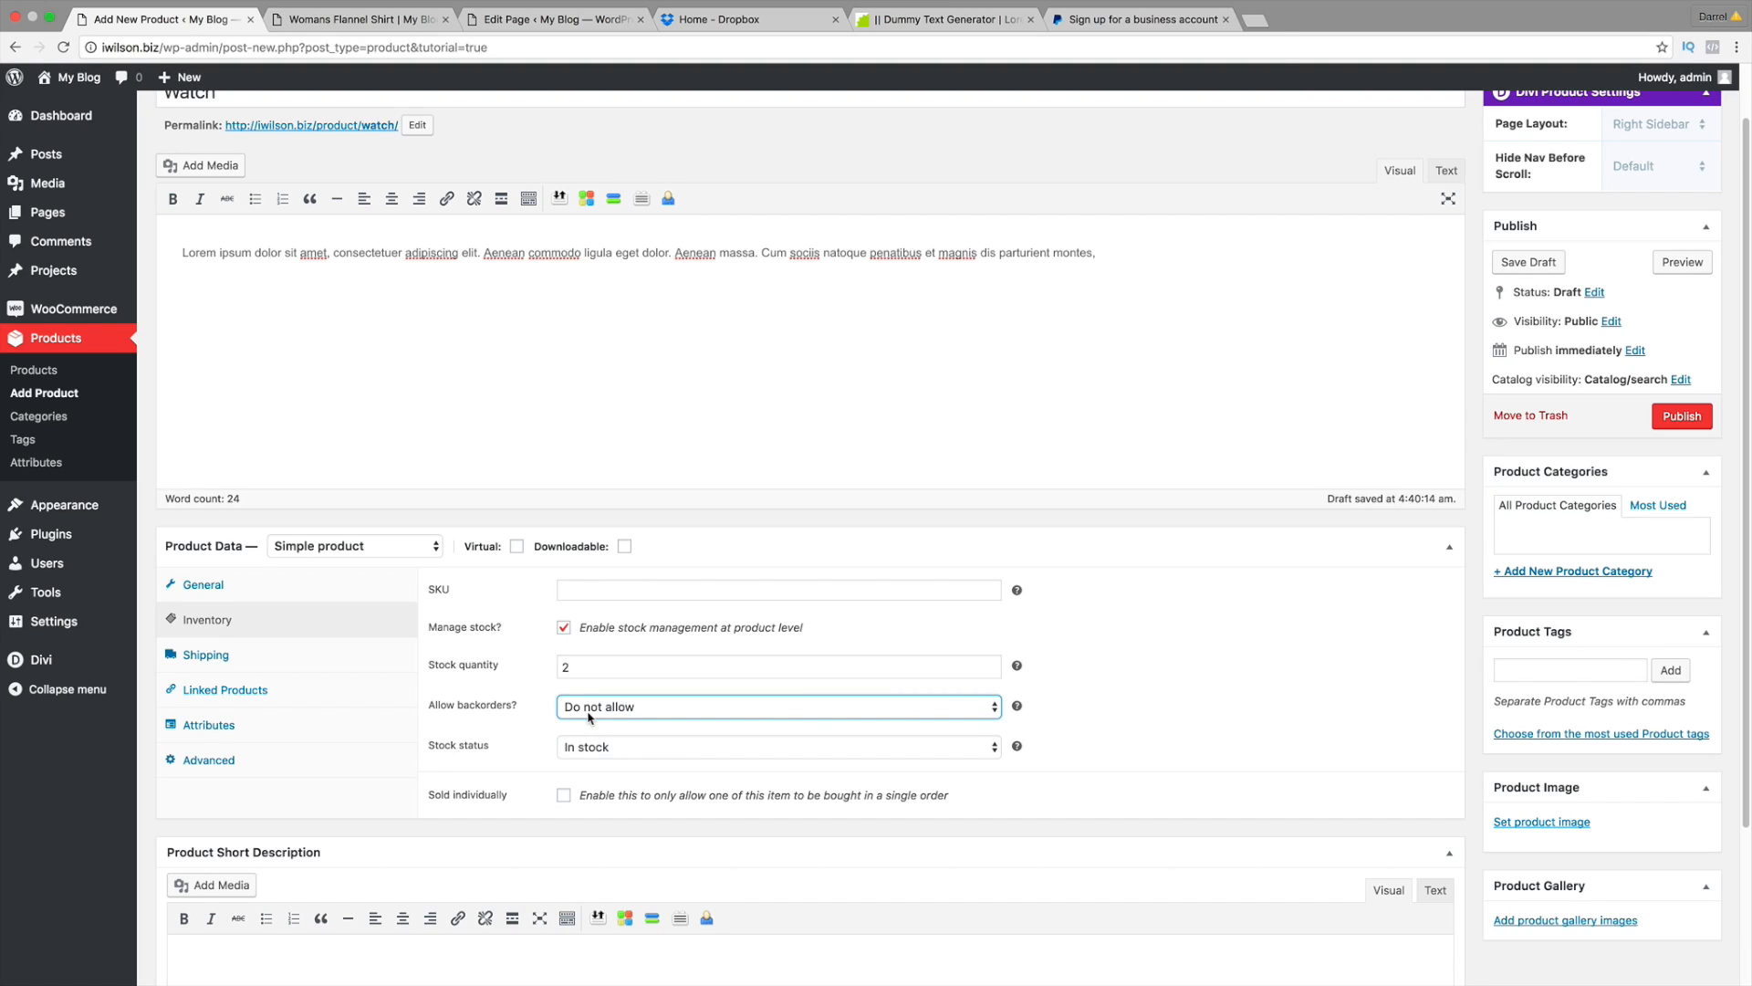
left_click(648, 748)
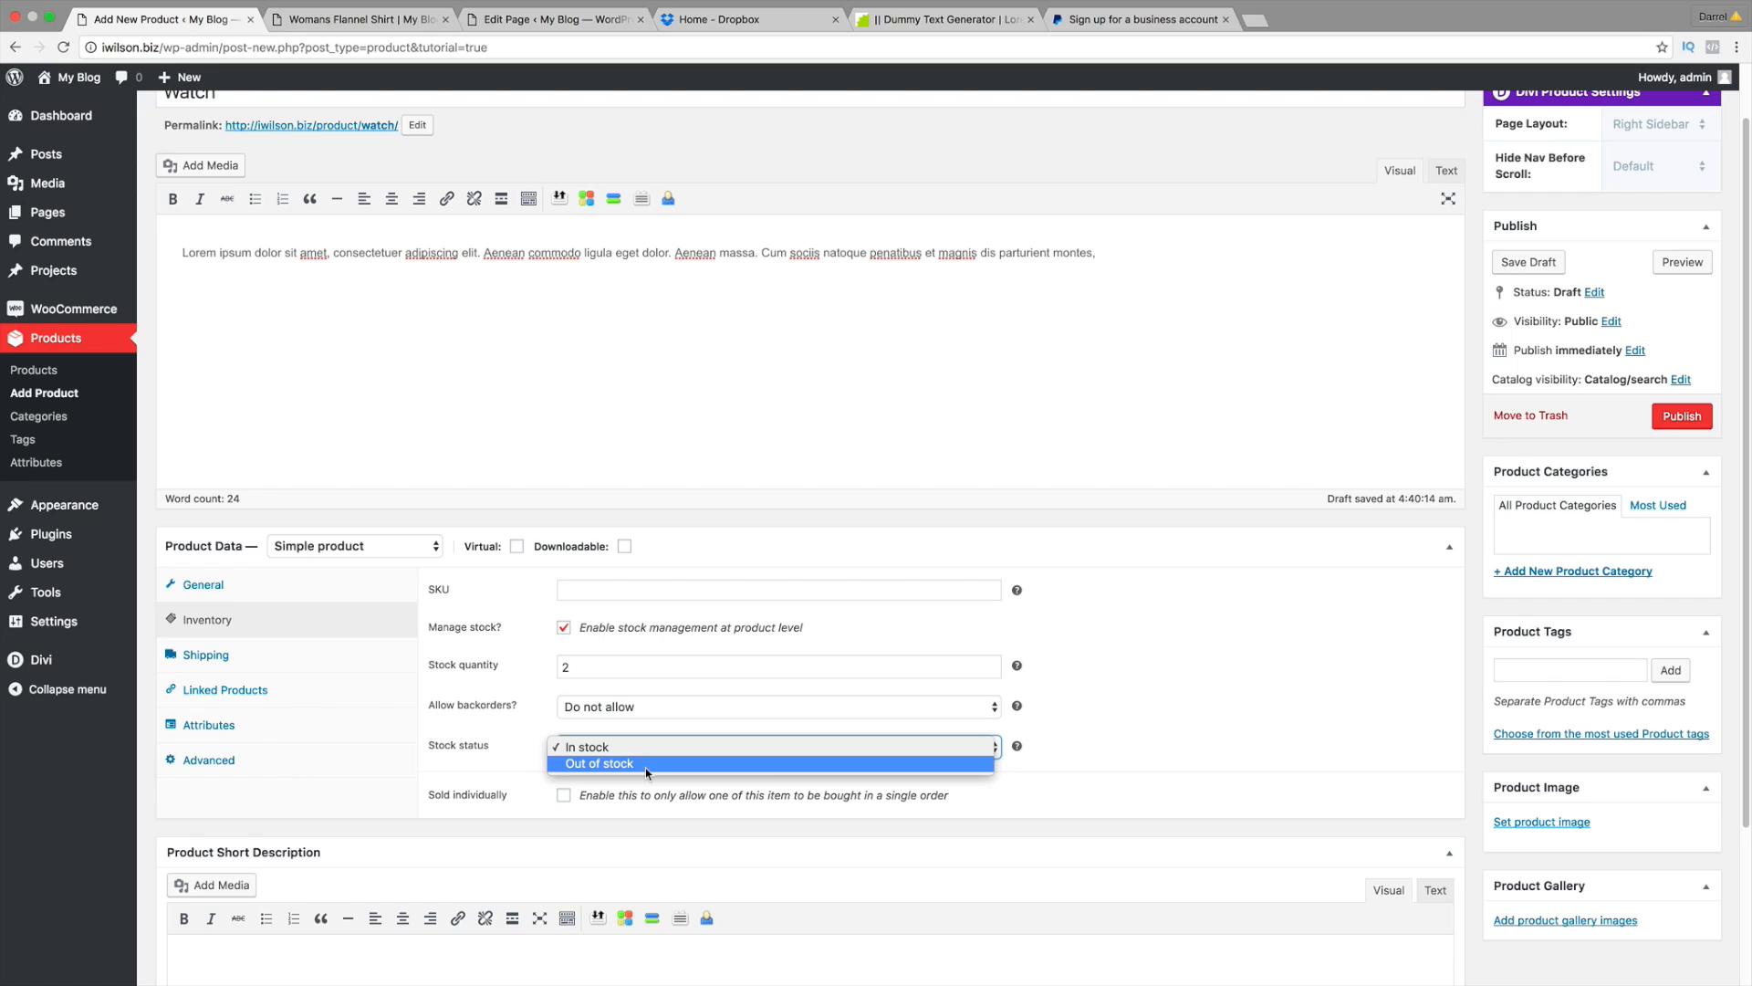
left_click(645, 748)
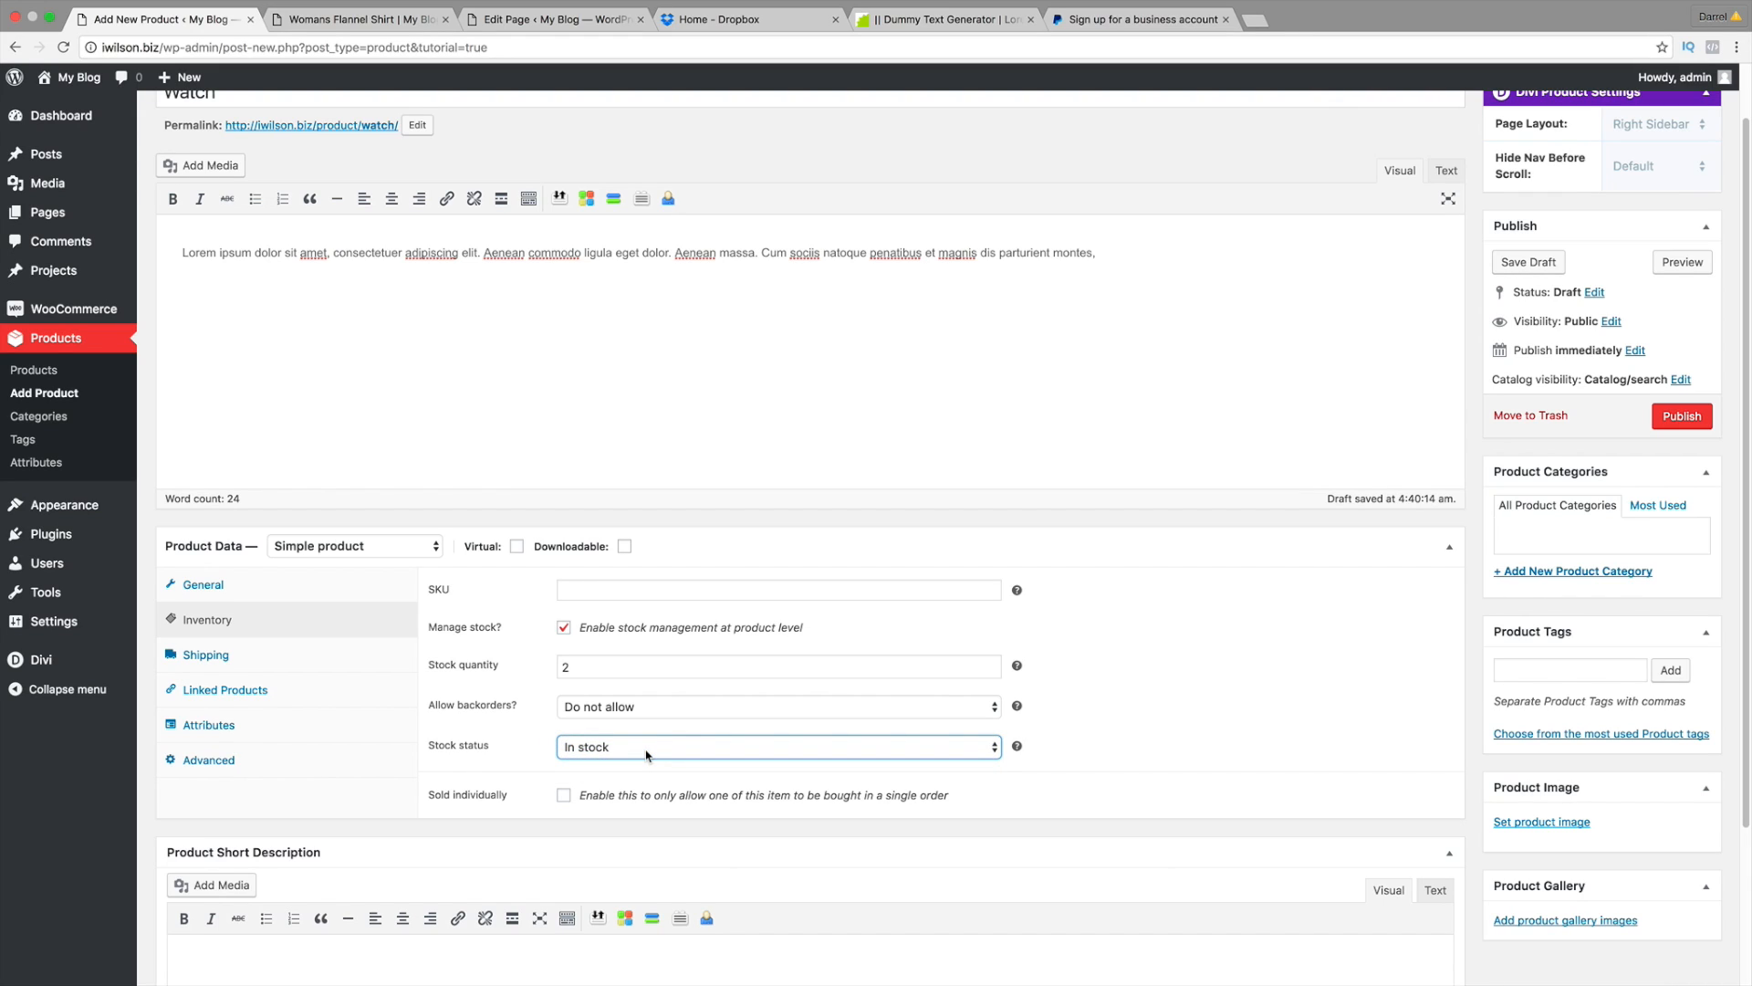
left_click(646, 754)
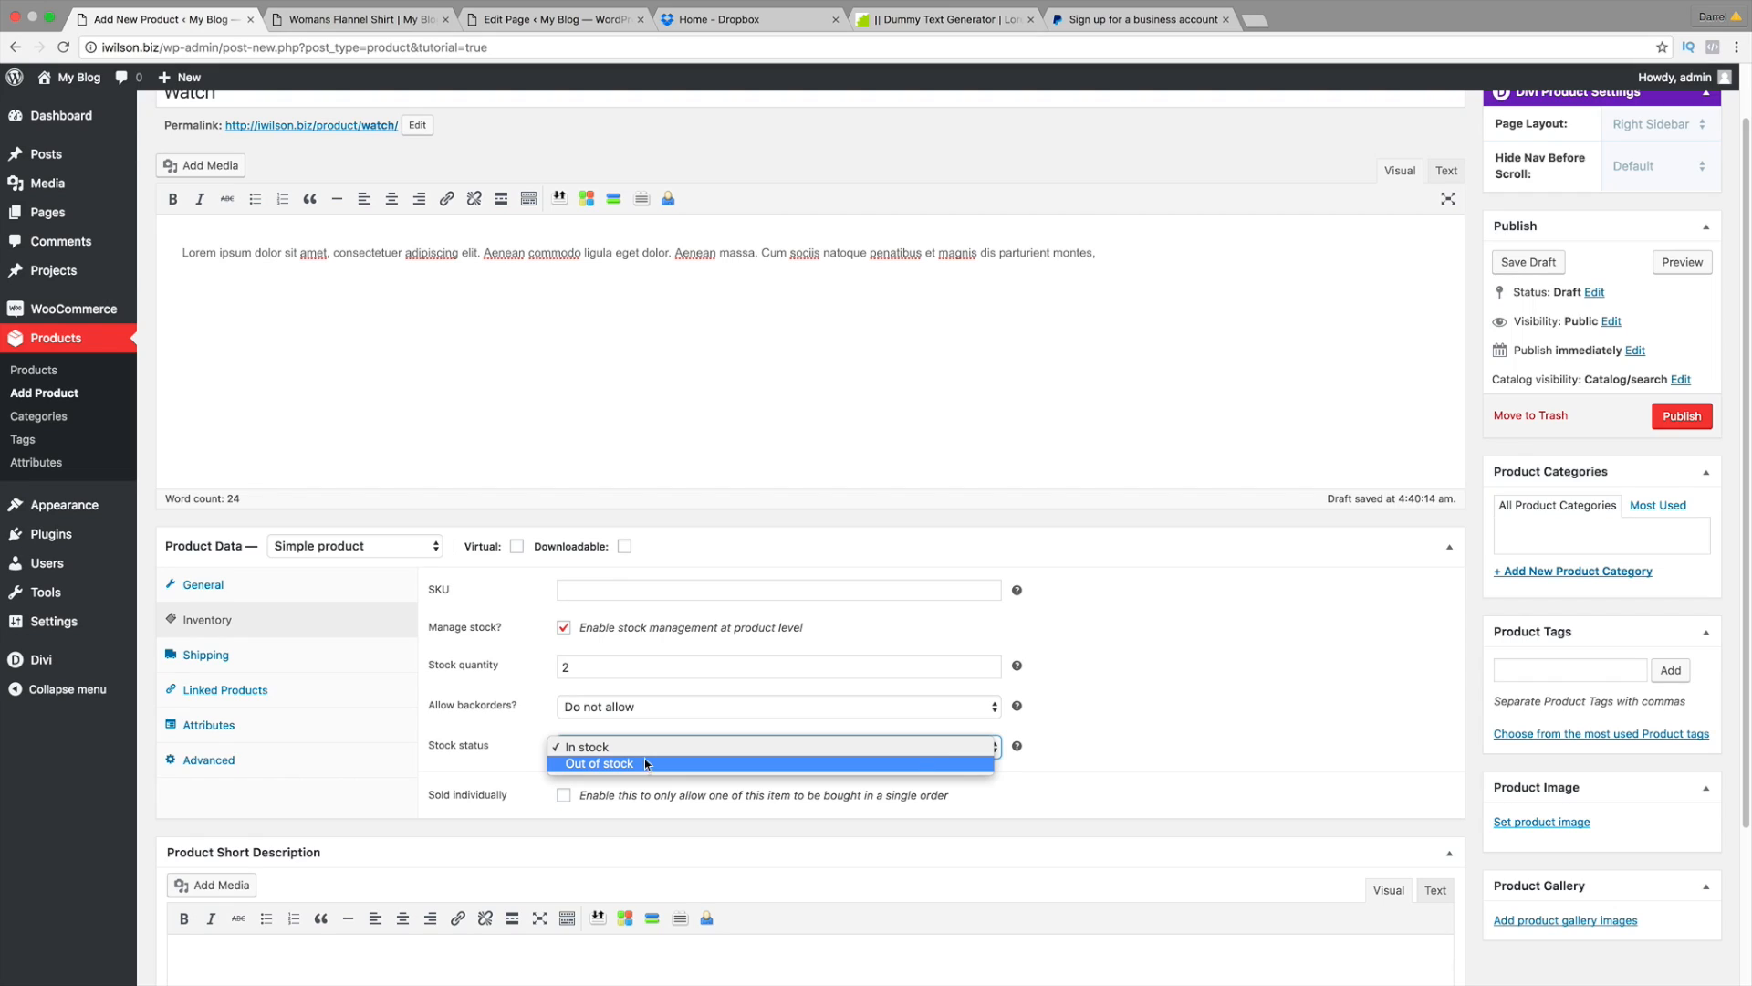
left_click(643, 747)
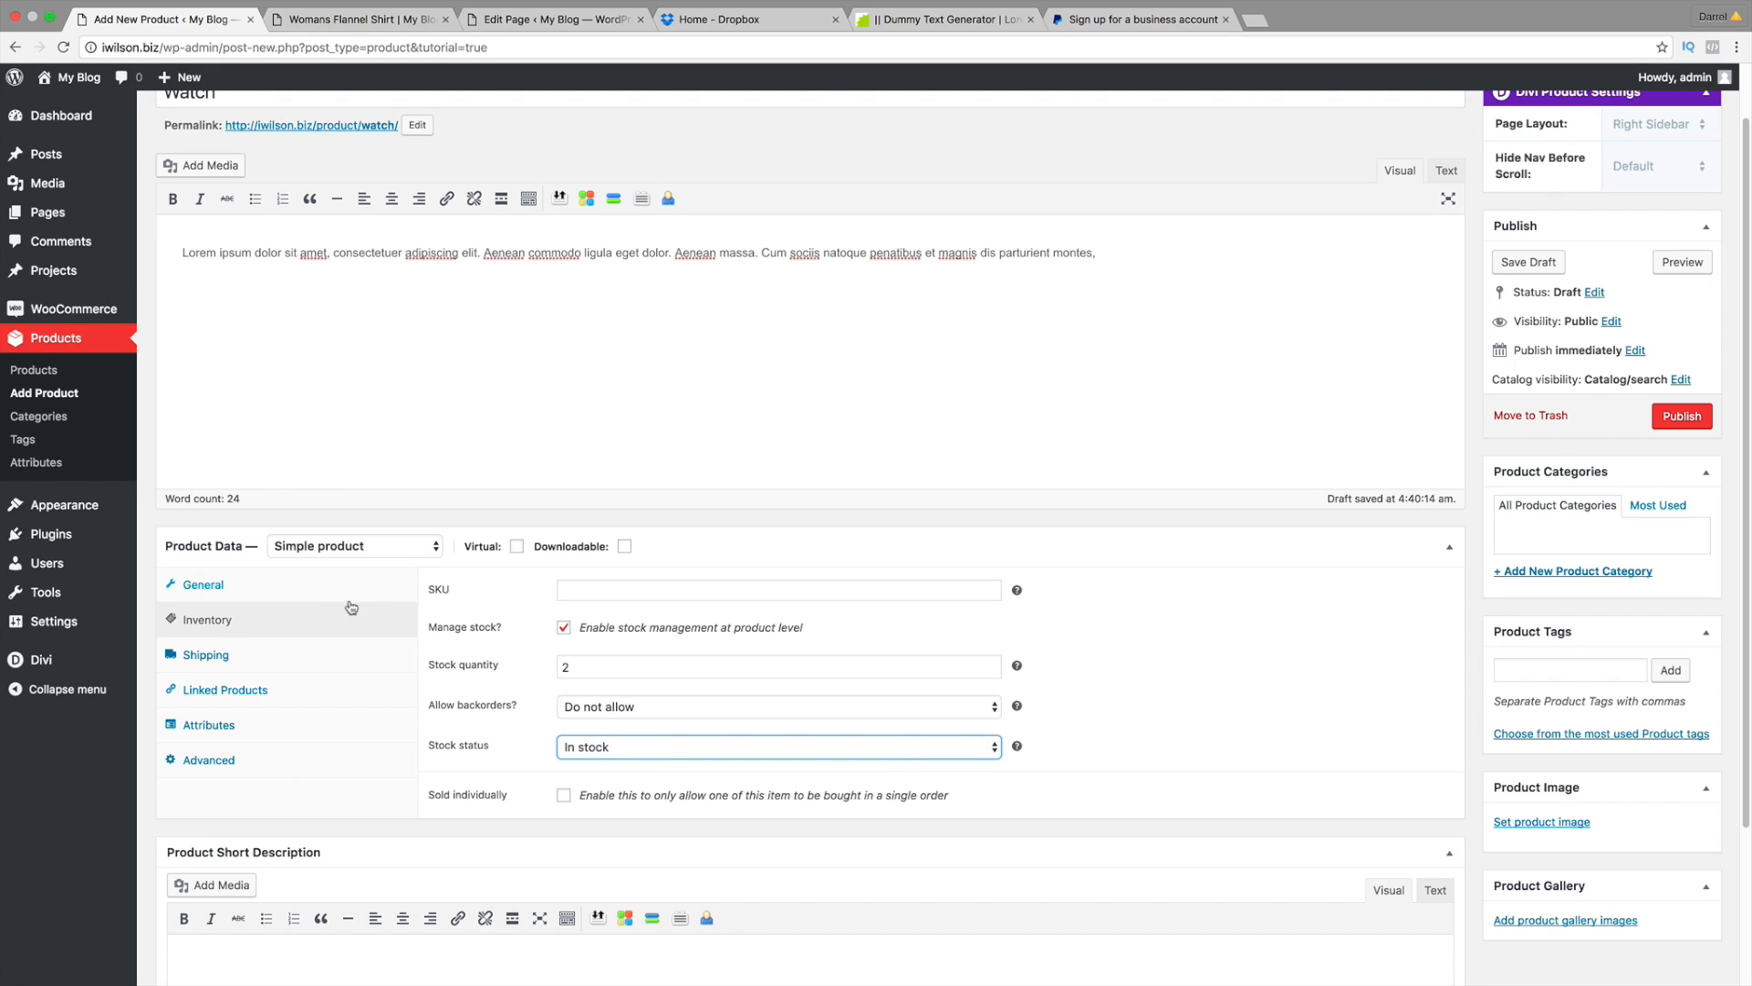
Step: Enter shipping weight 1 and dimensions 10 × 10 × 5 (length, width, height) for the Watch
left_click(285, 657)
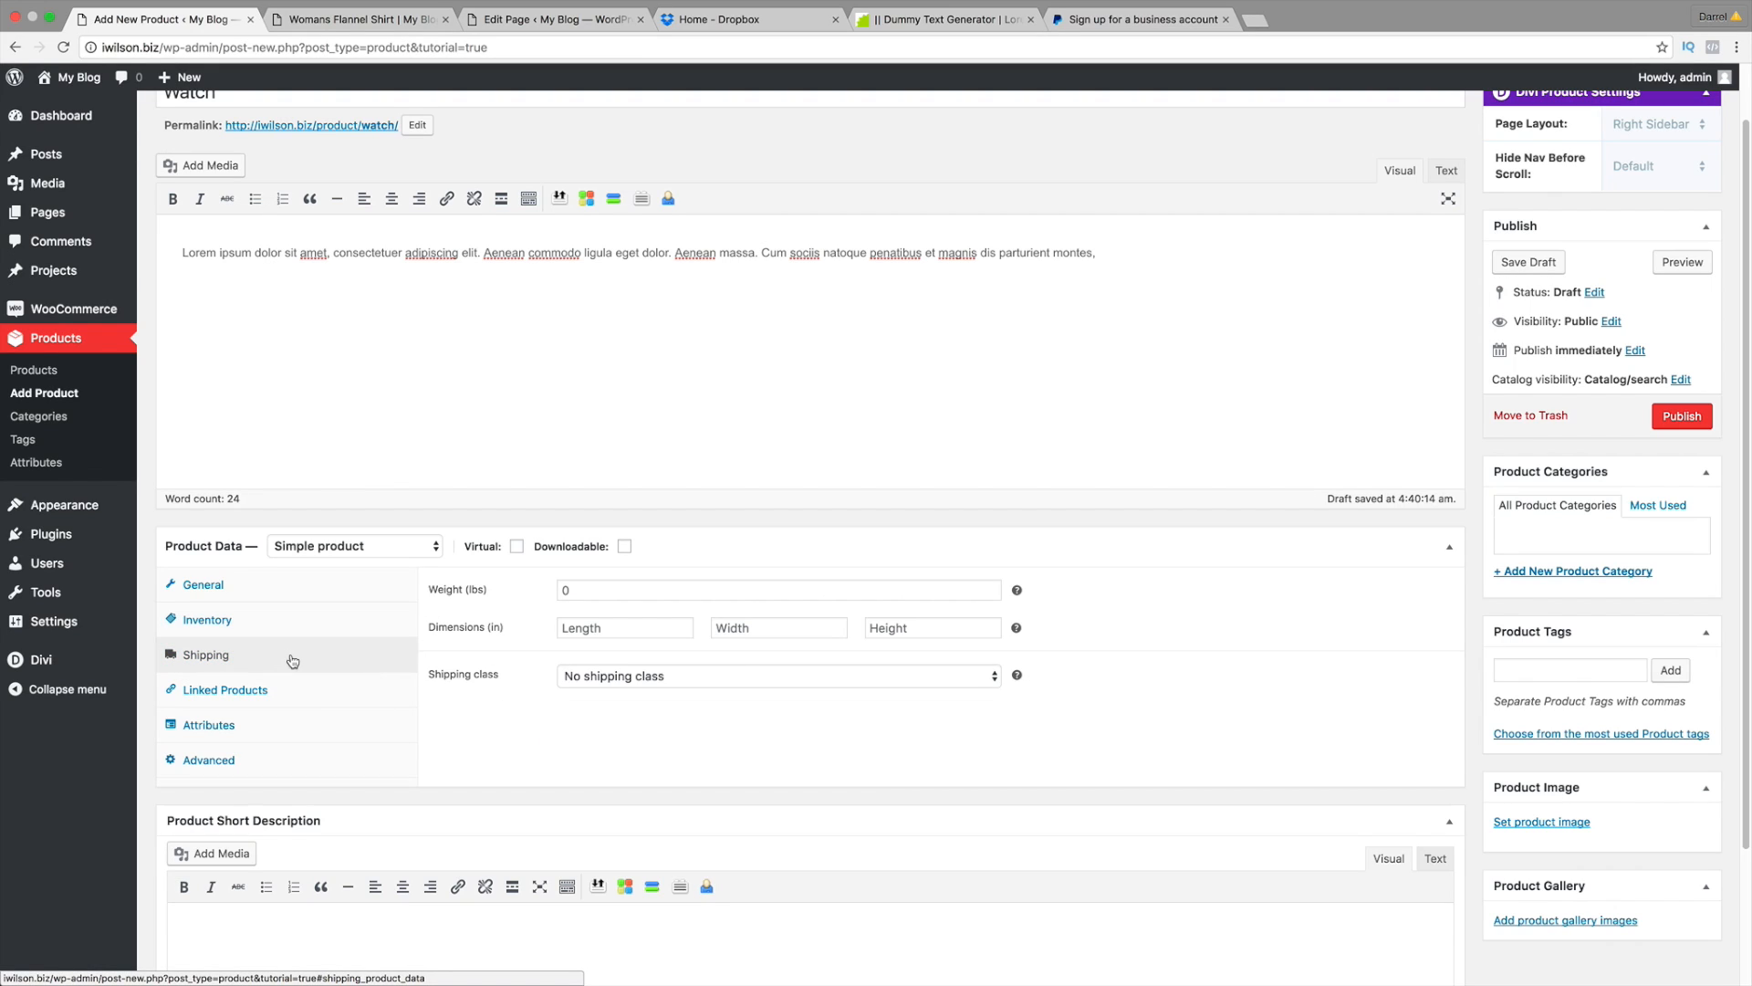
left_click(292, 621)
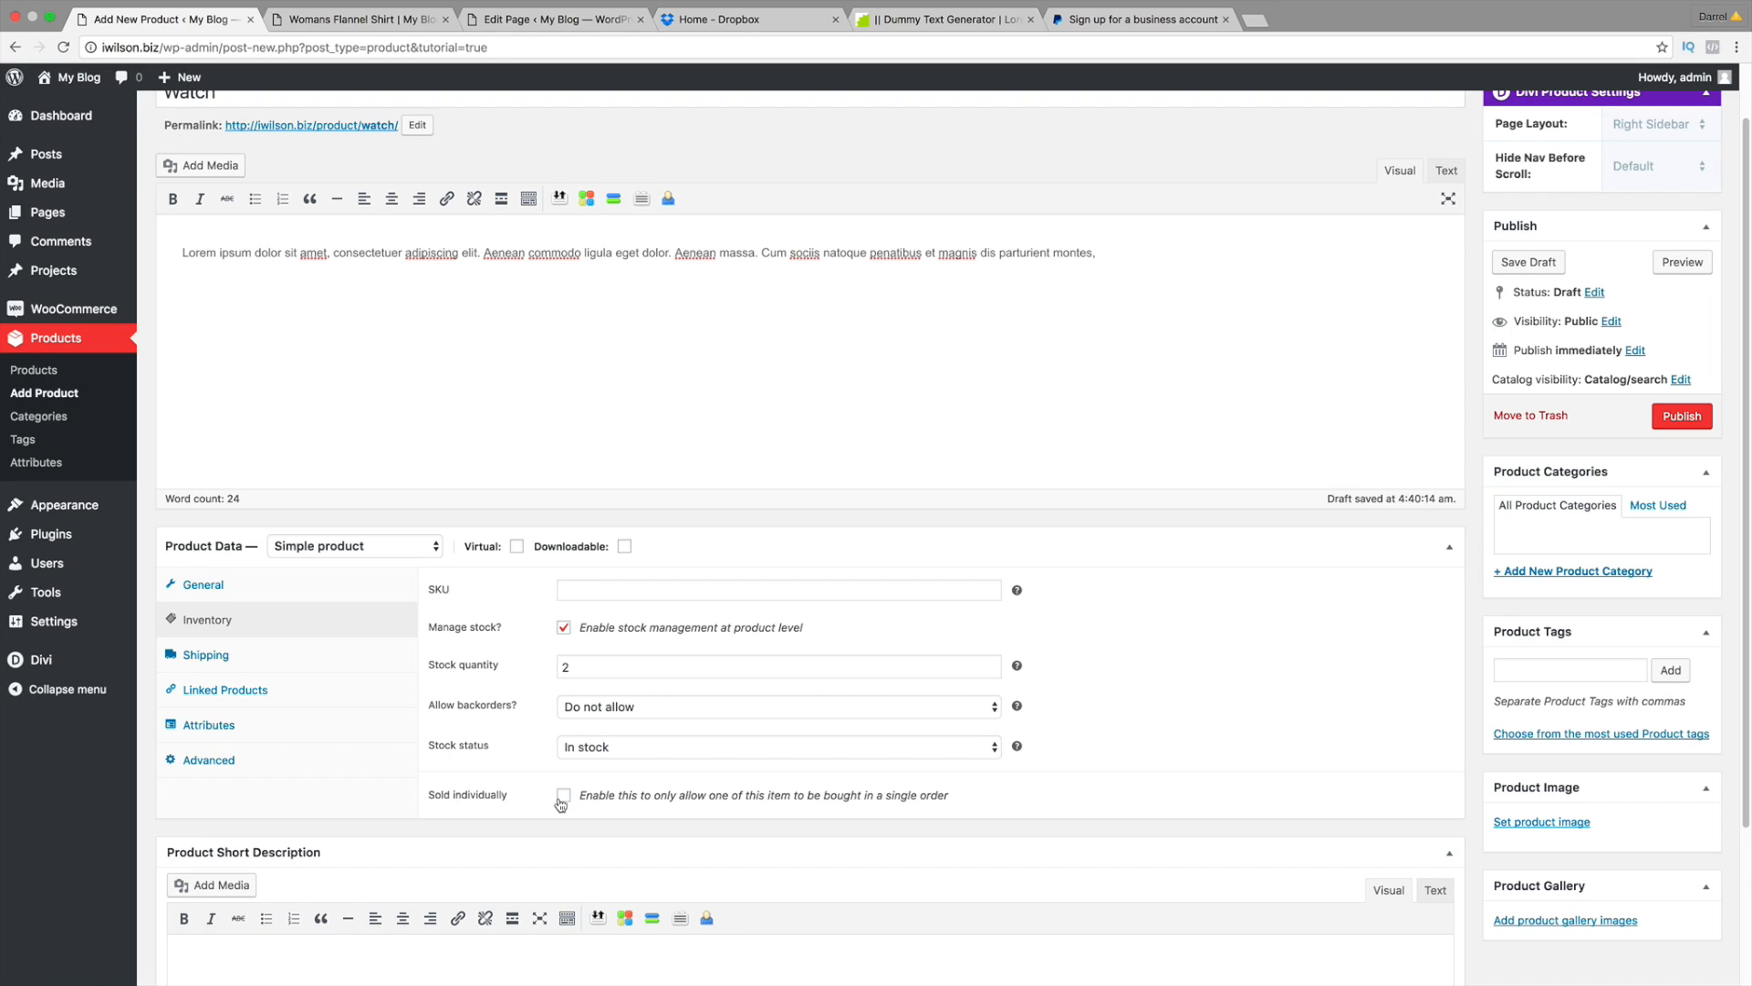
left_click(284, 657)
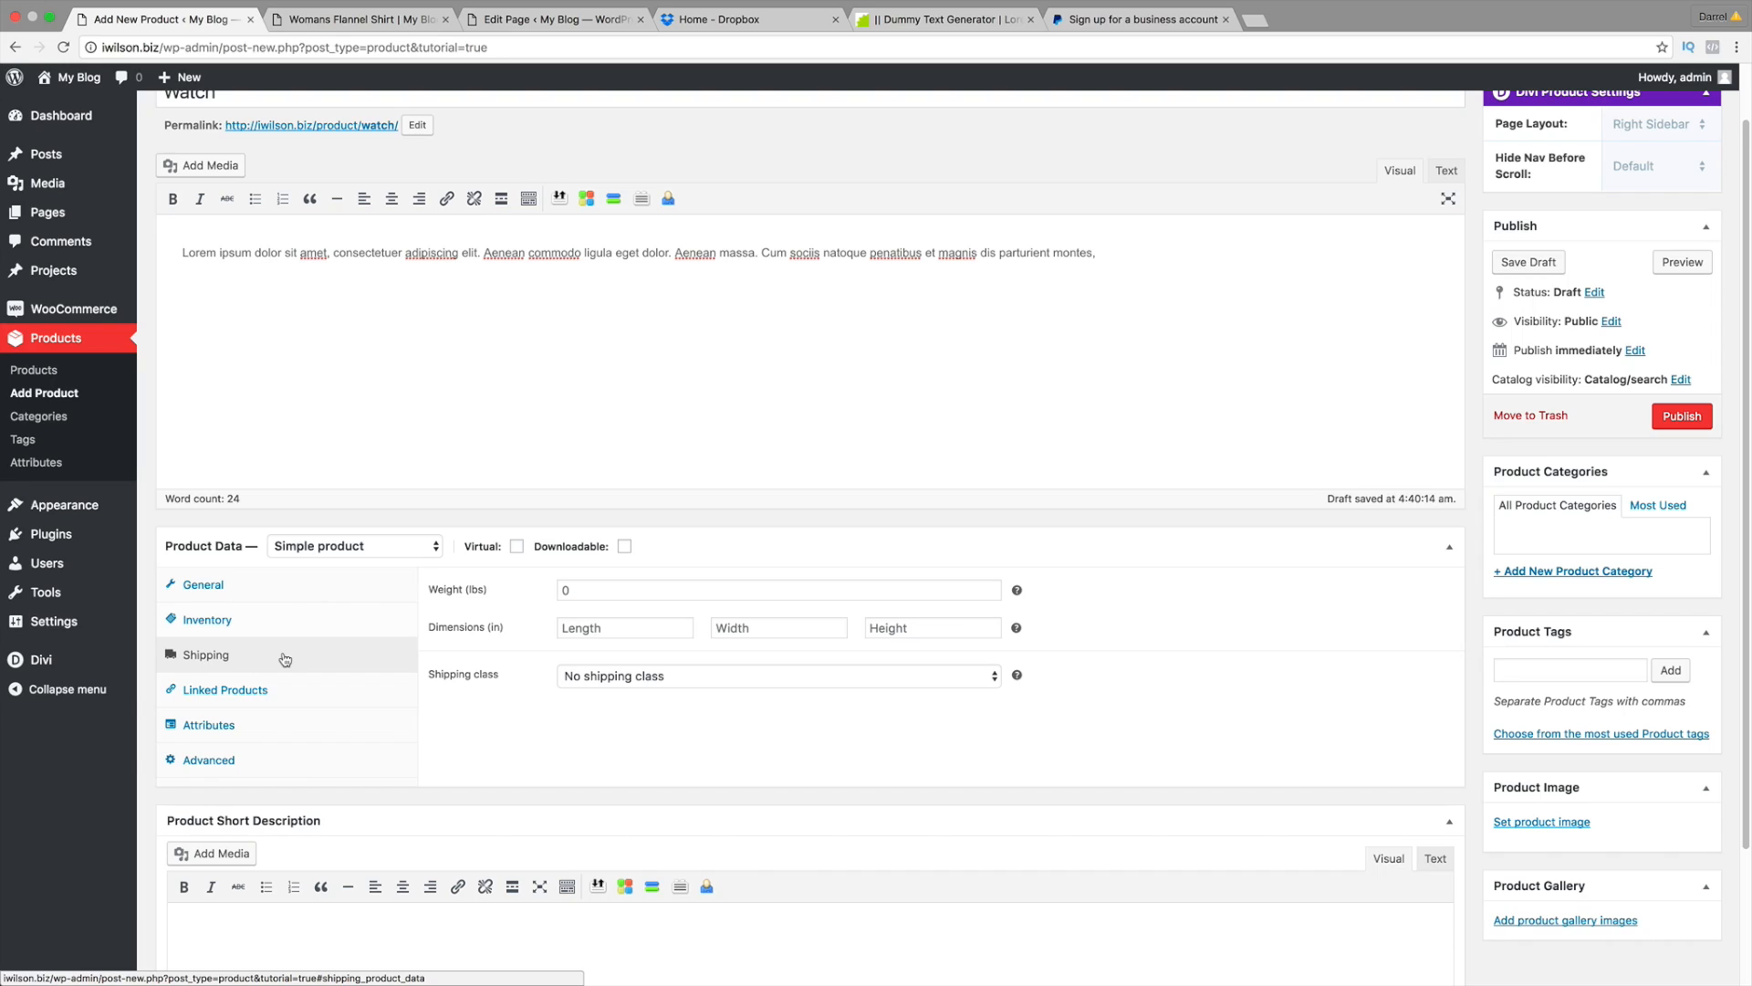
left_click(646, 591)
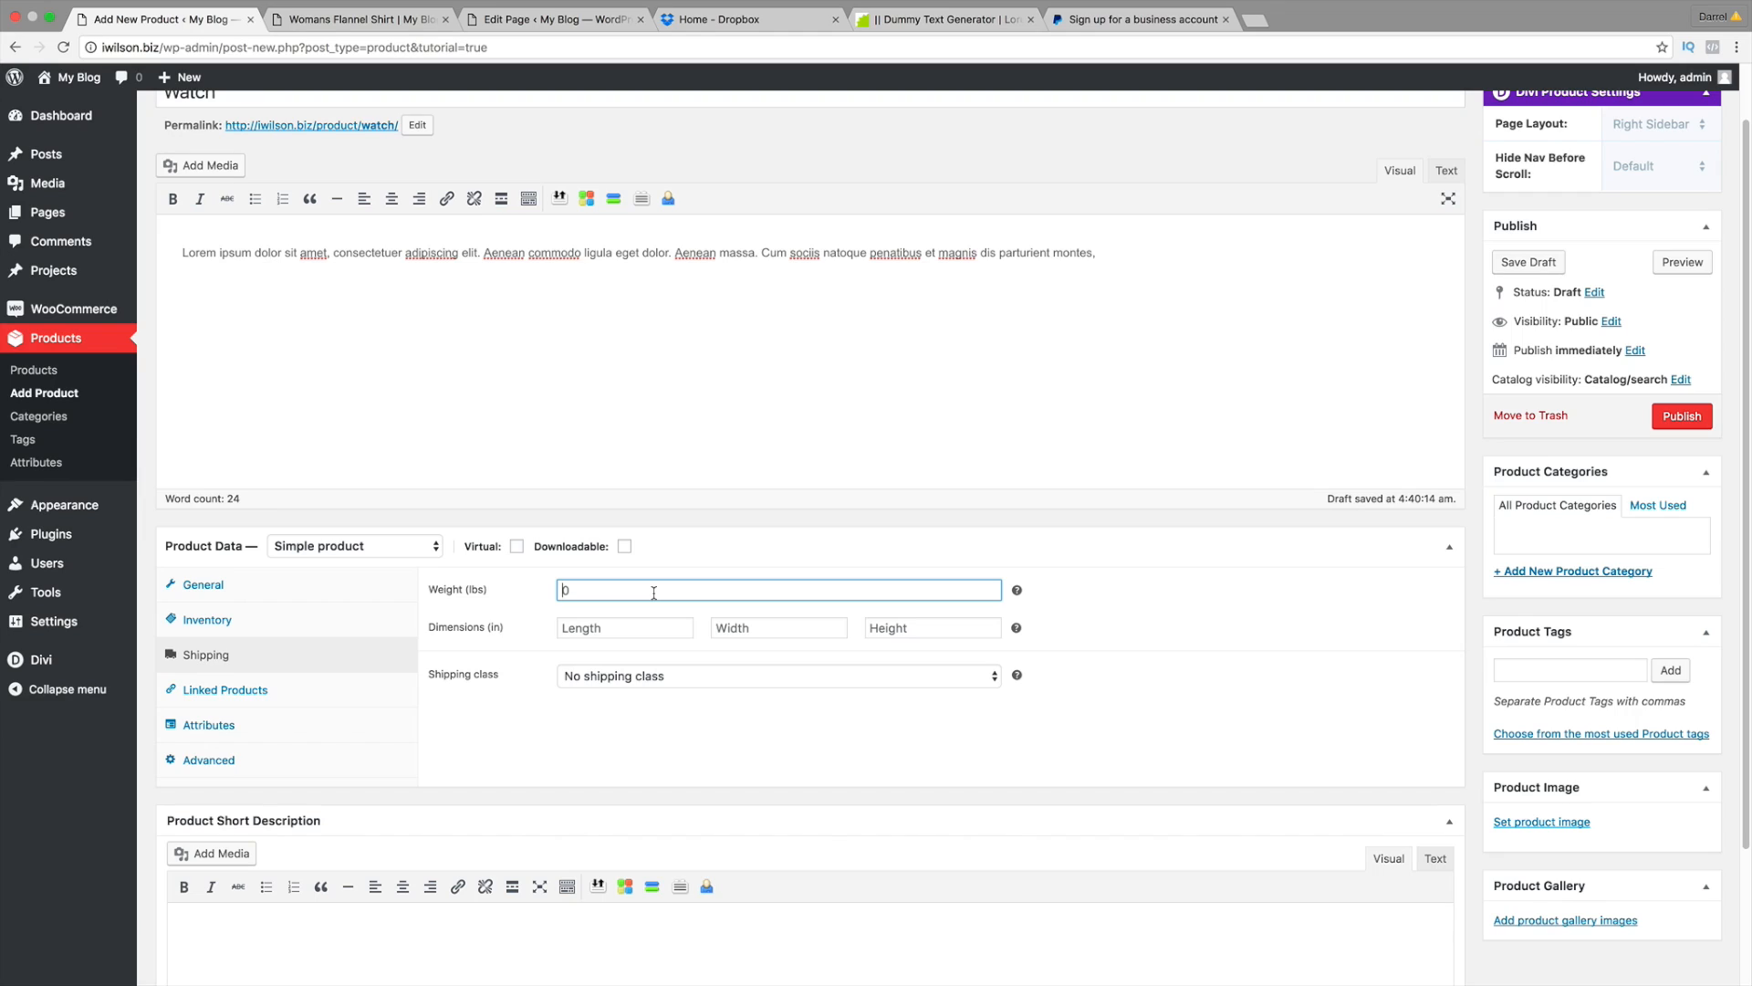
type("1")
key("Tab")
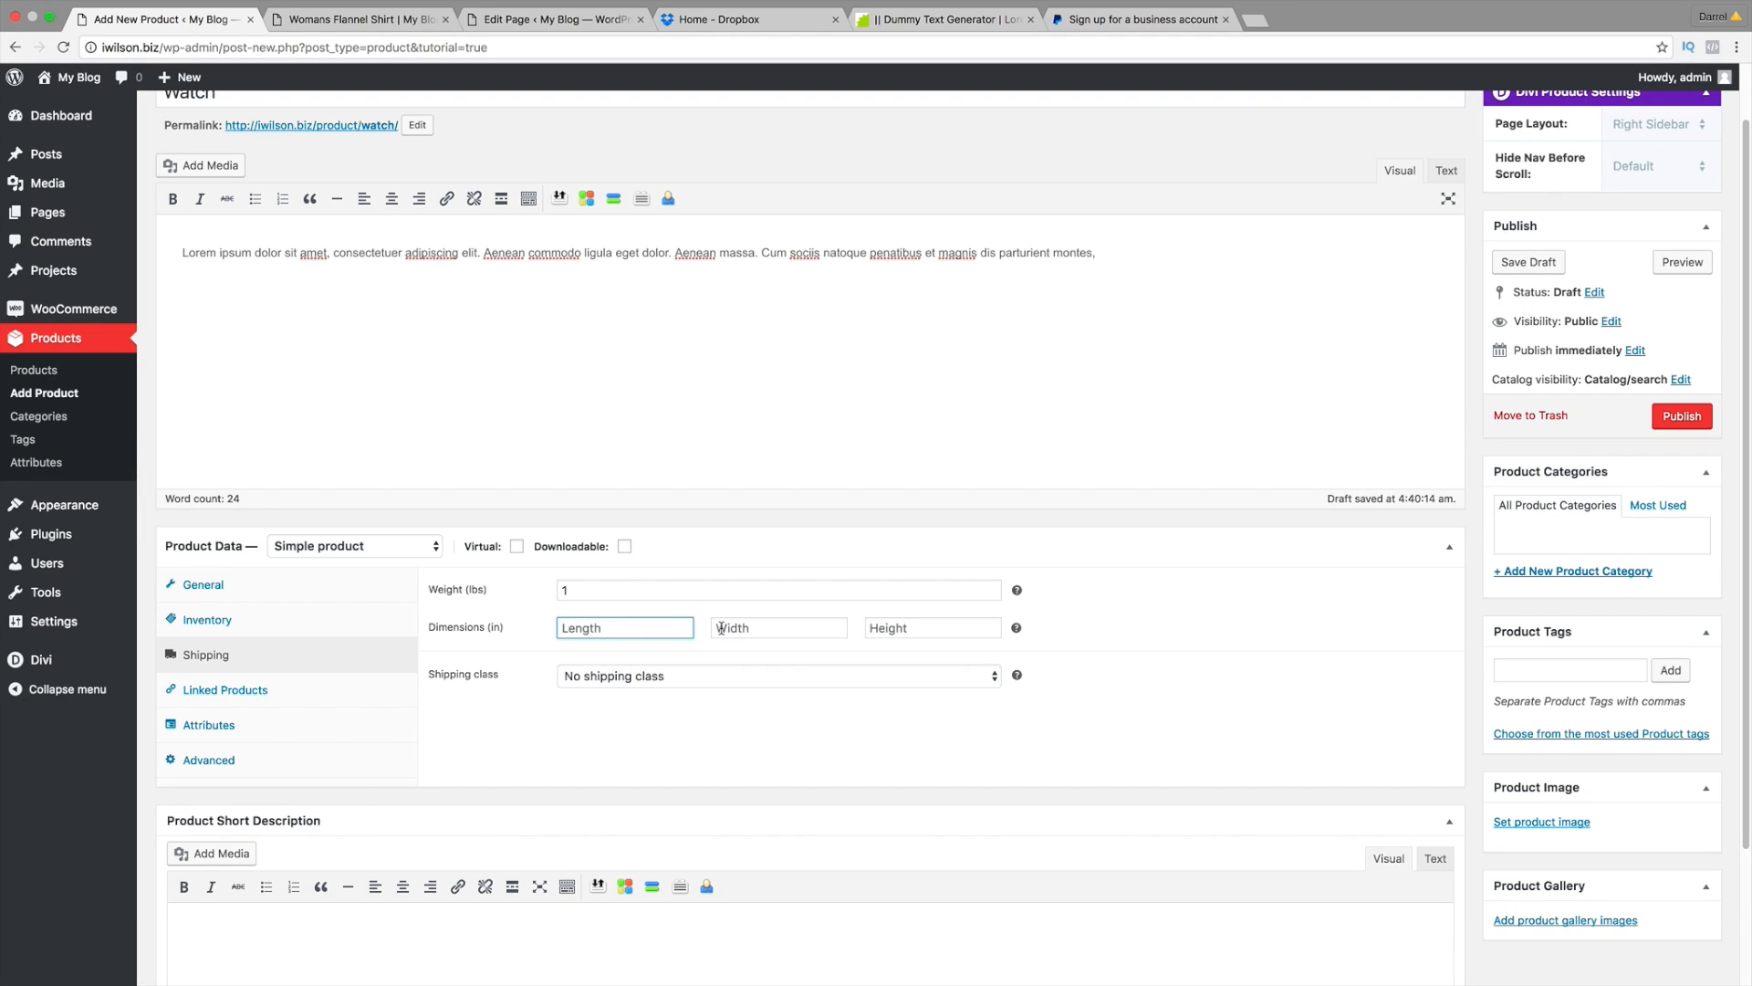
type("10")
key("Tab")
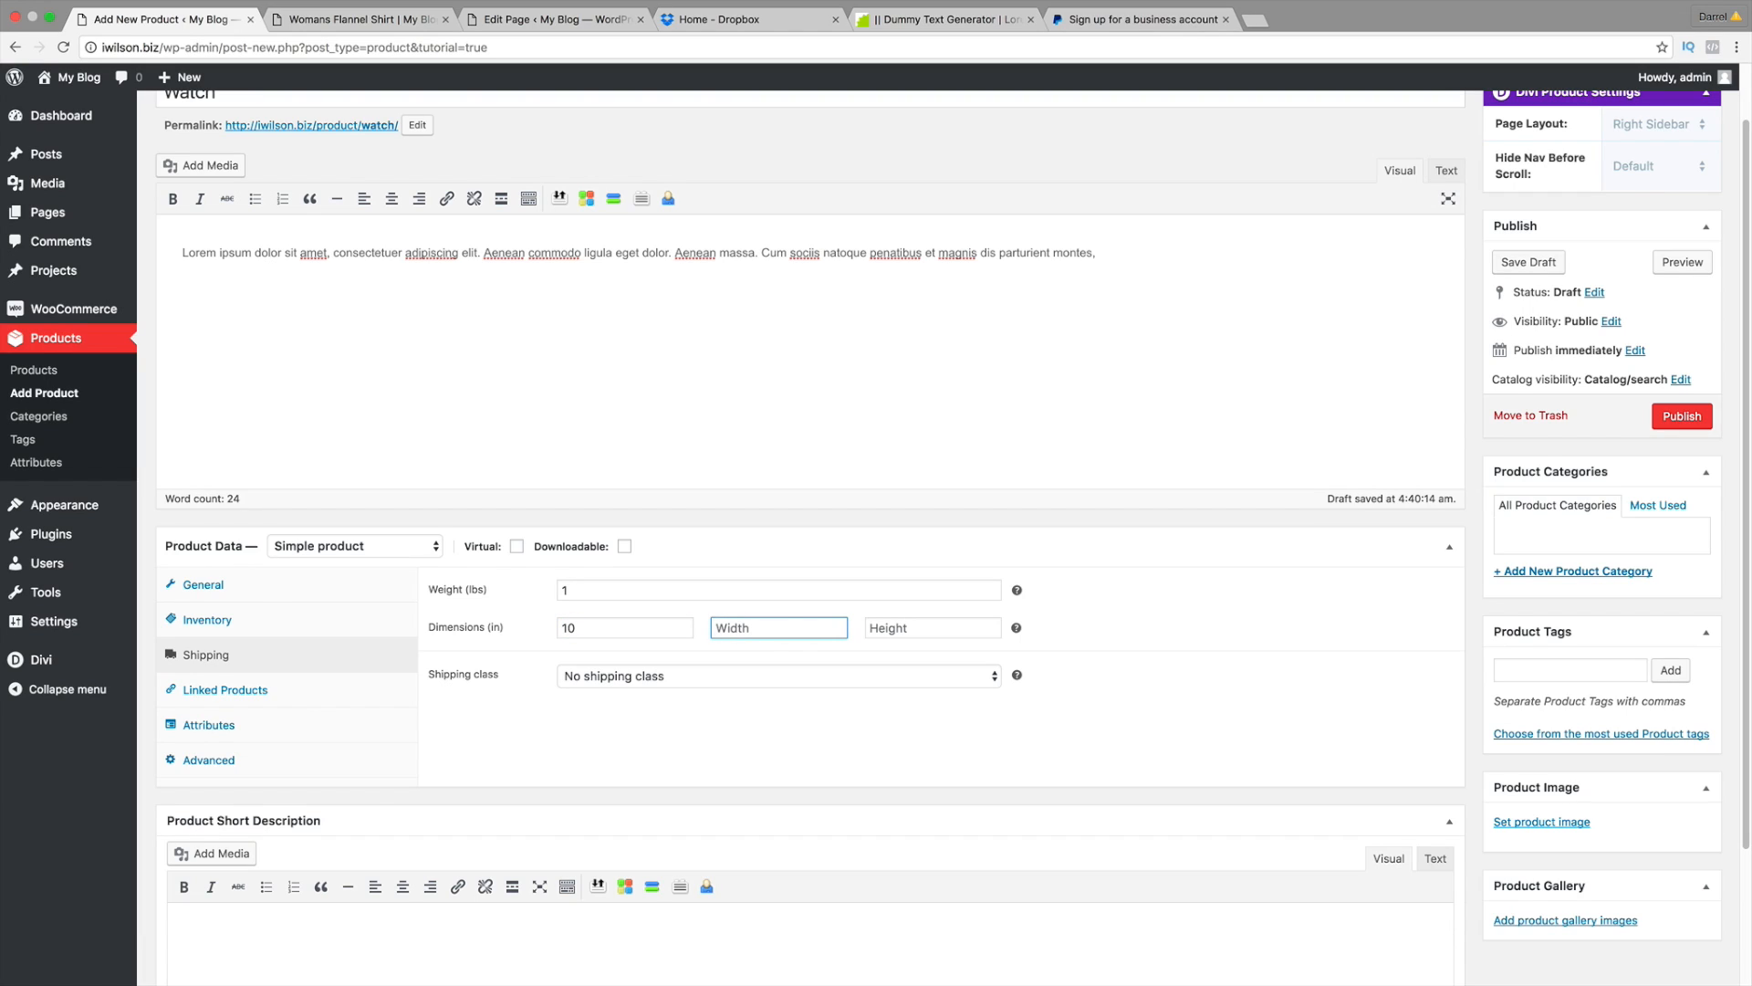
type("10")
key("Tab")
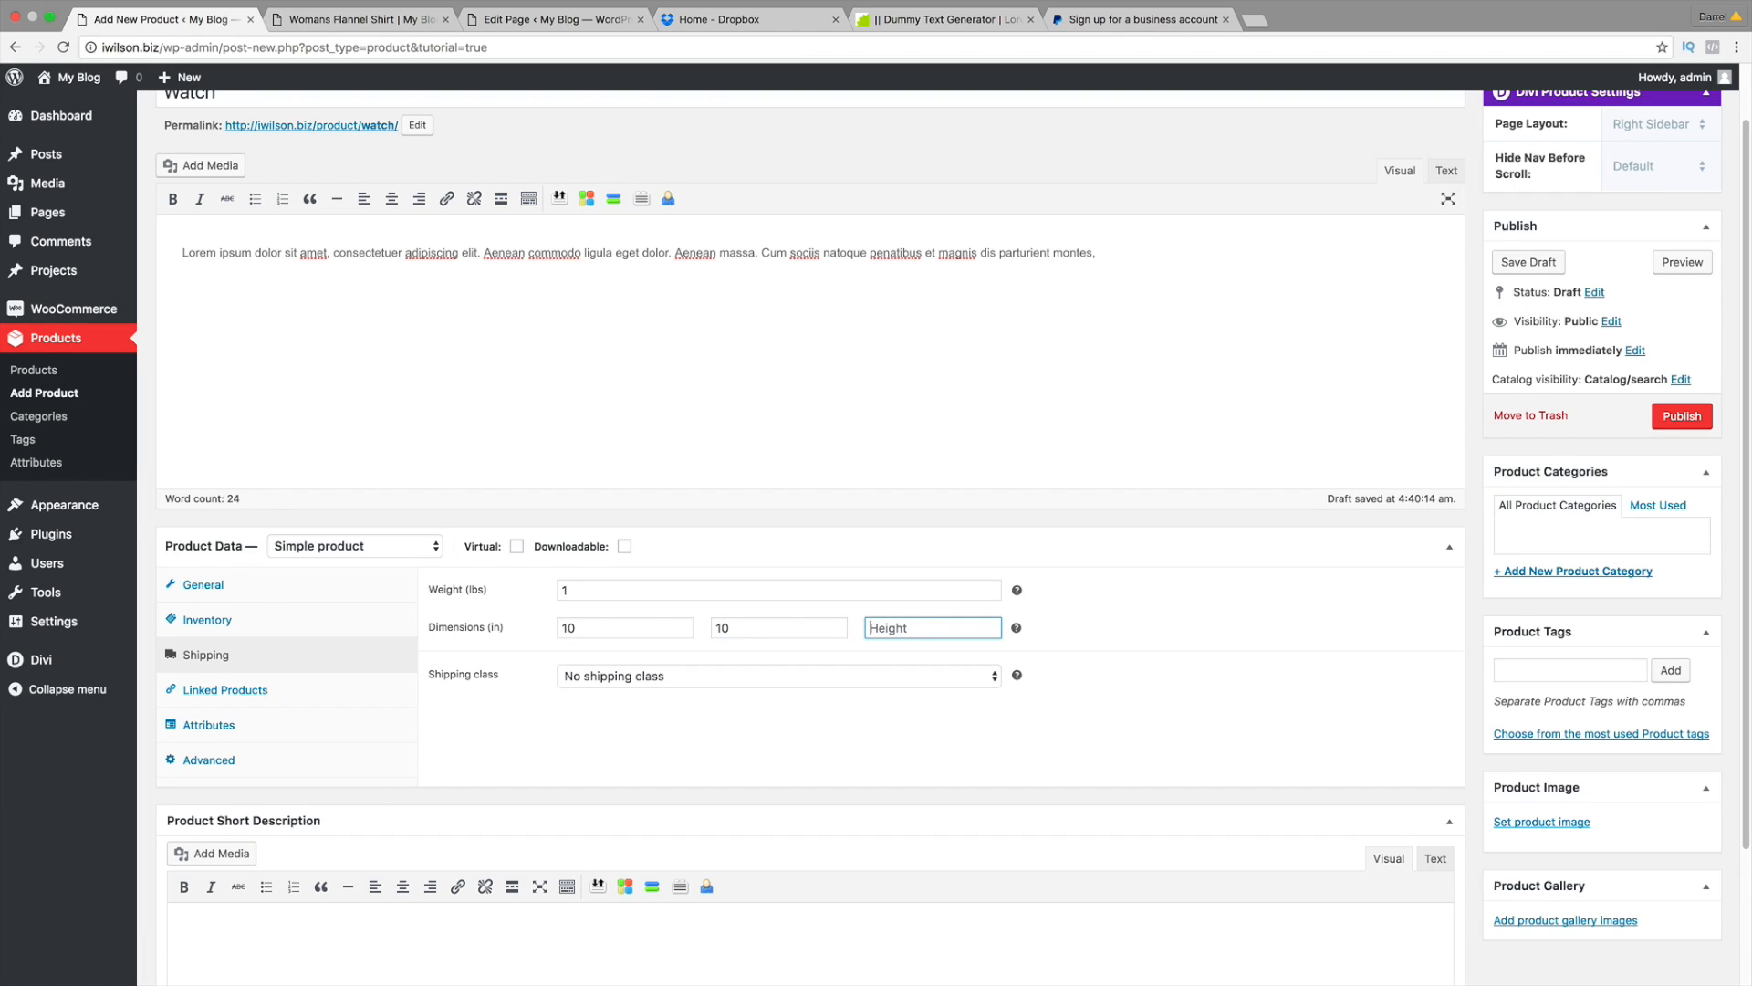
type("5")
Step: View the Linked Products options, leaving the Up-sells search empty
left_click(242, 696)
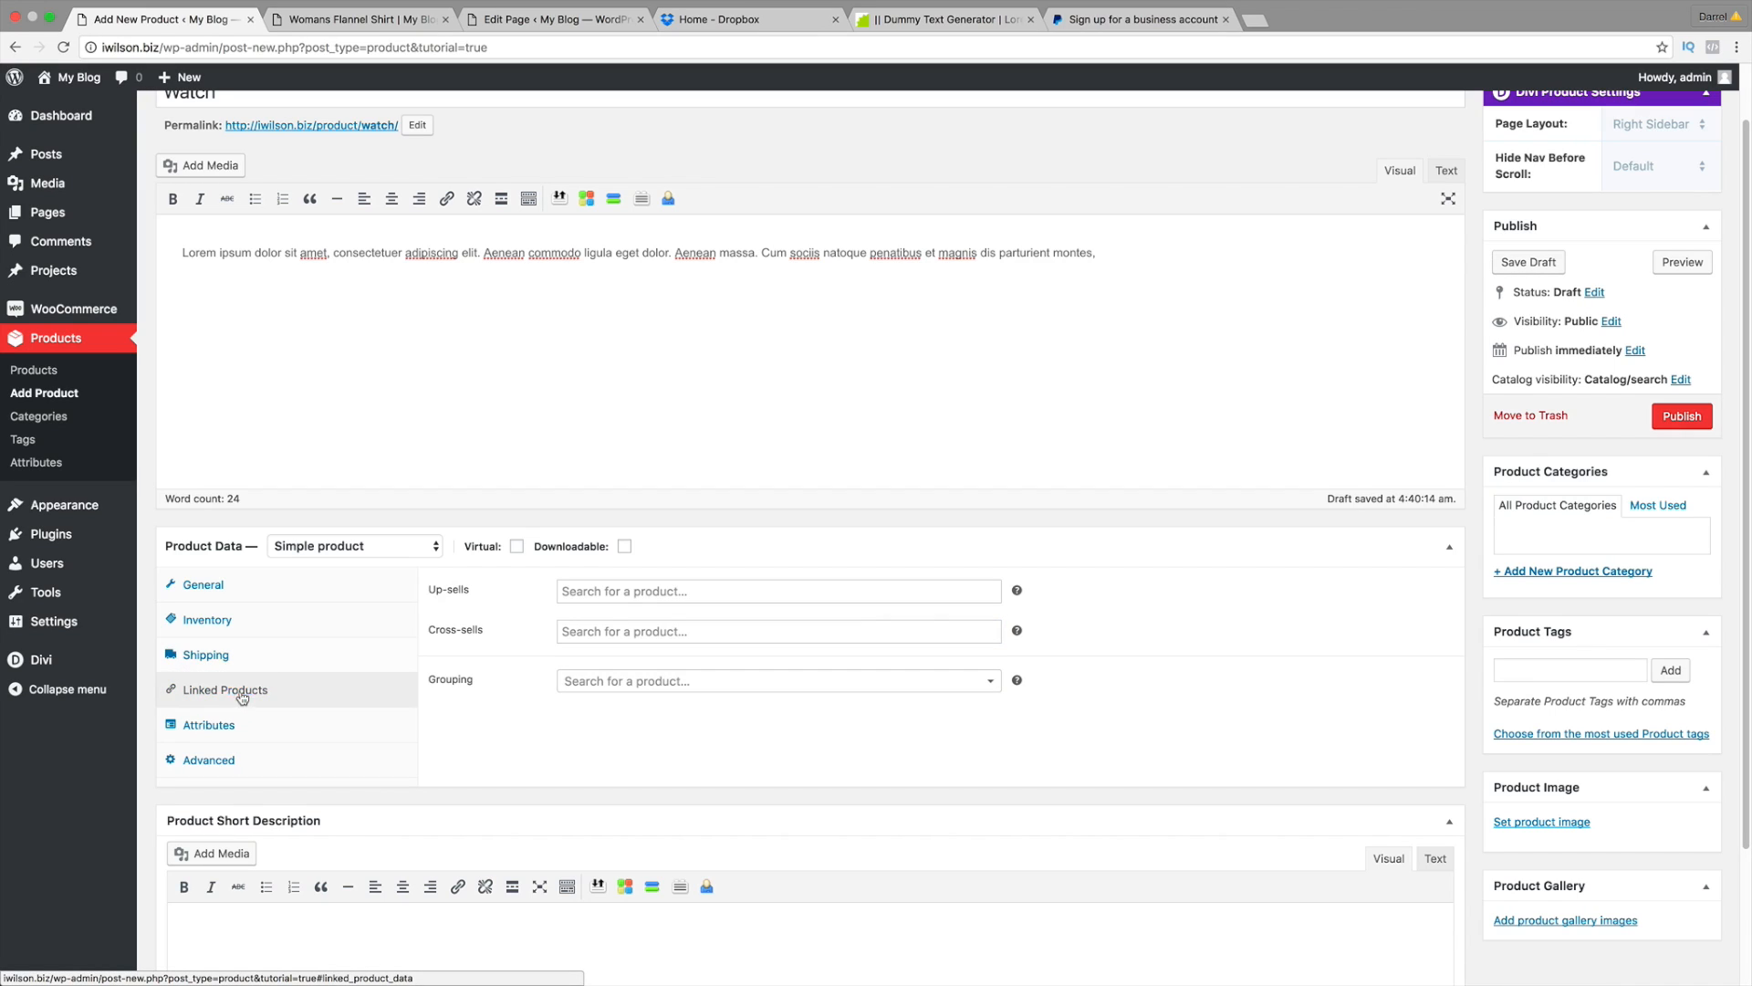
left_click(604, 592)
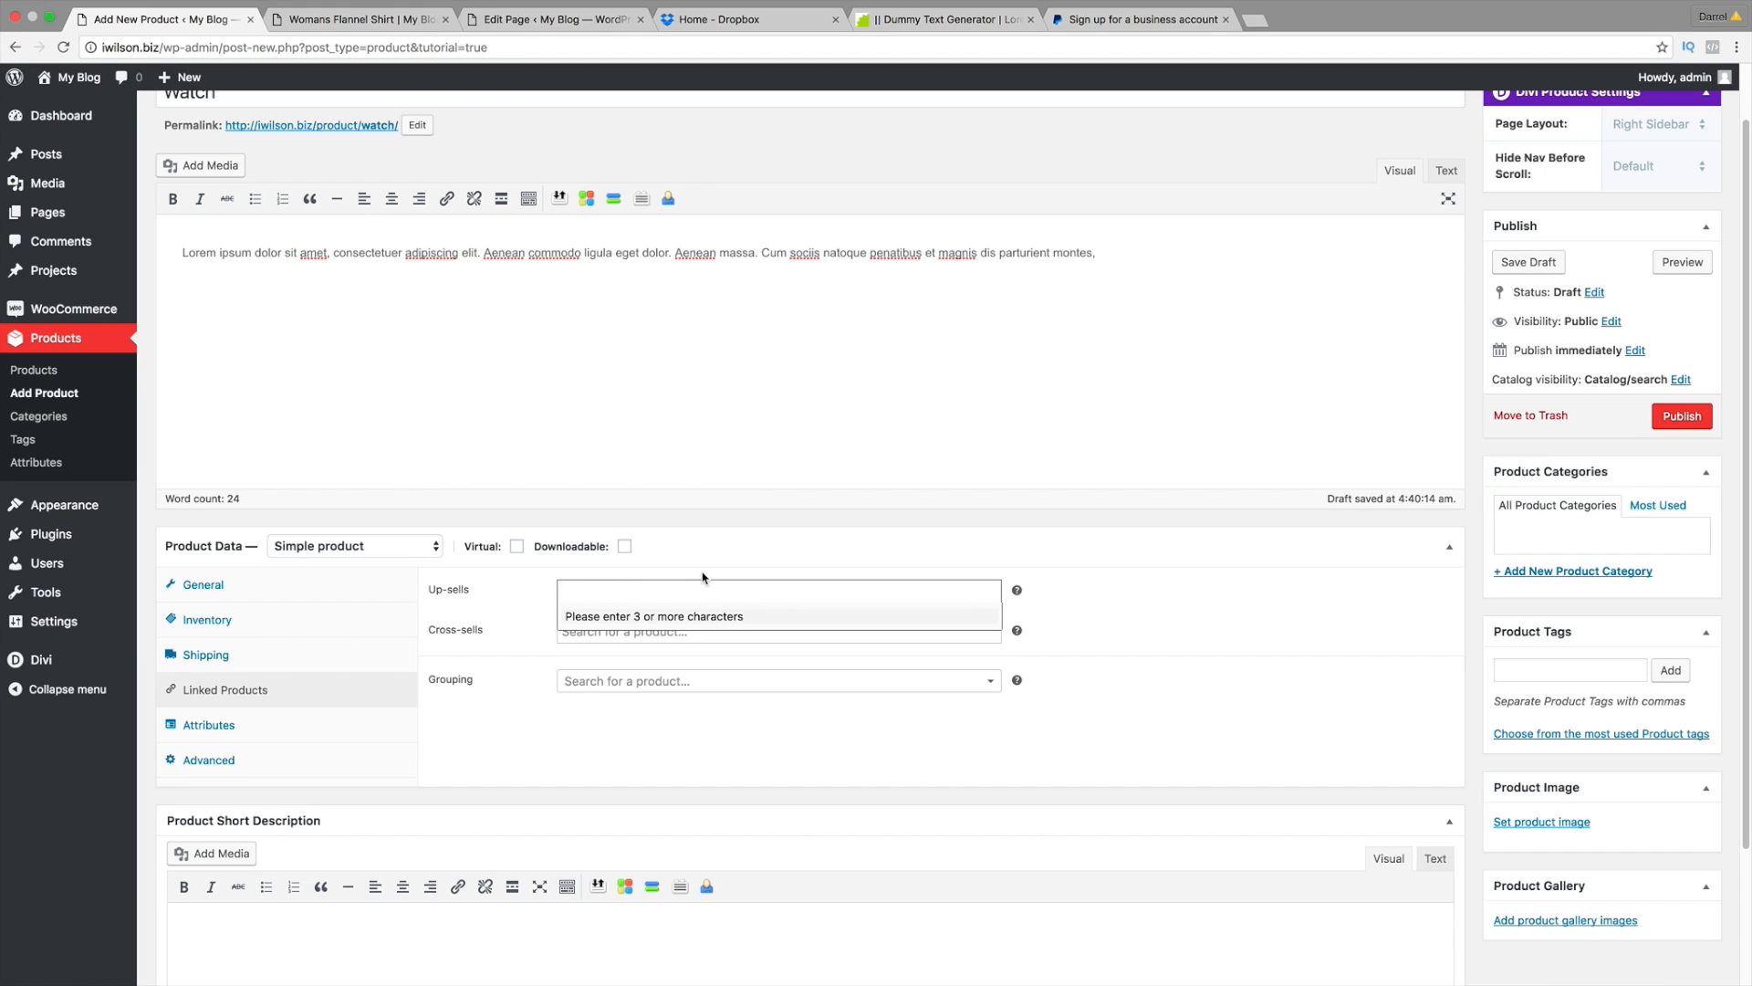
left_click(1046, 626)
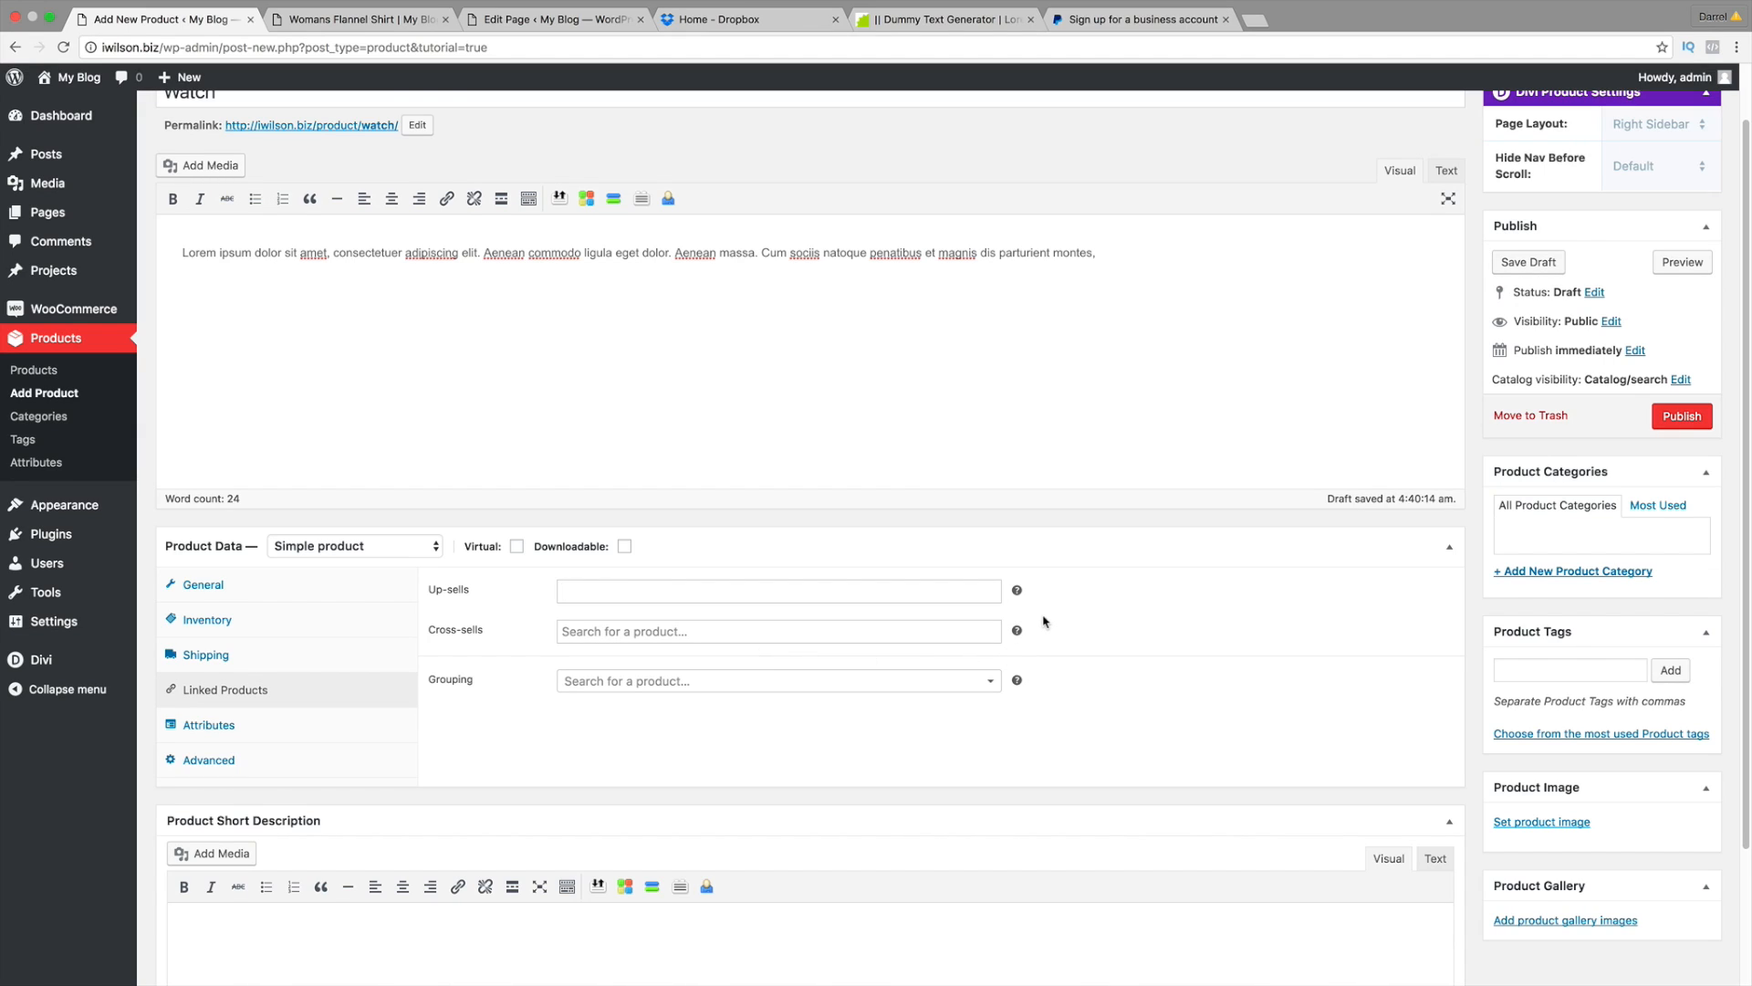
mouse_move(1019, 630)
Step: Review the Attributes and Advanced settings, leaving the purchase note blank and reviews enabled
left_click(303, 724)
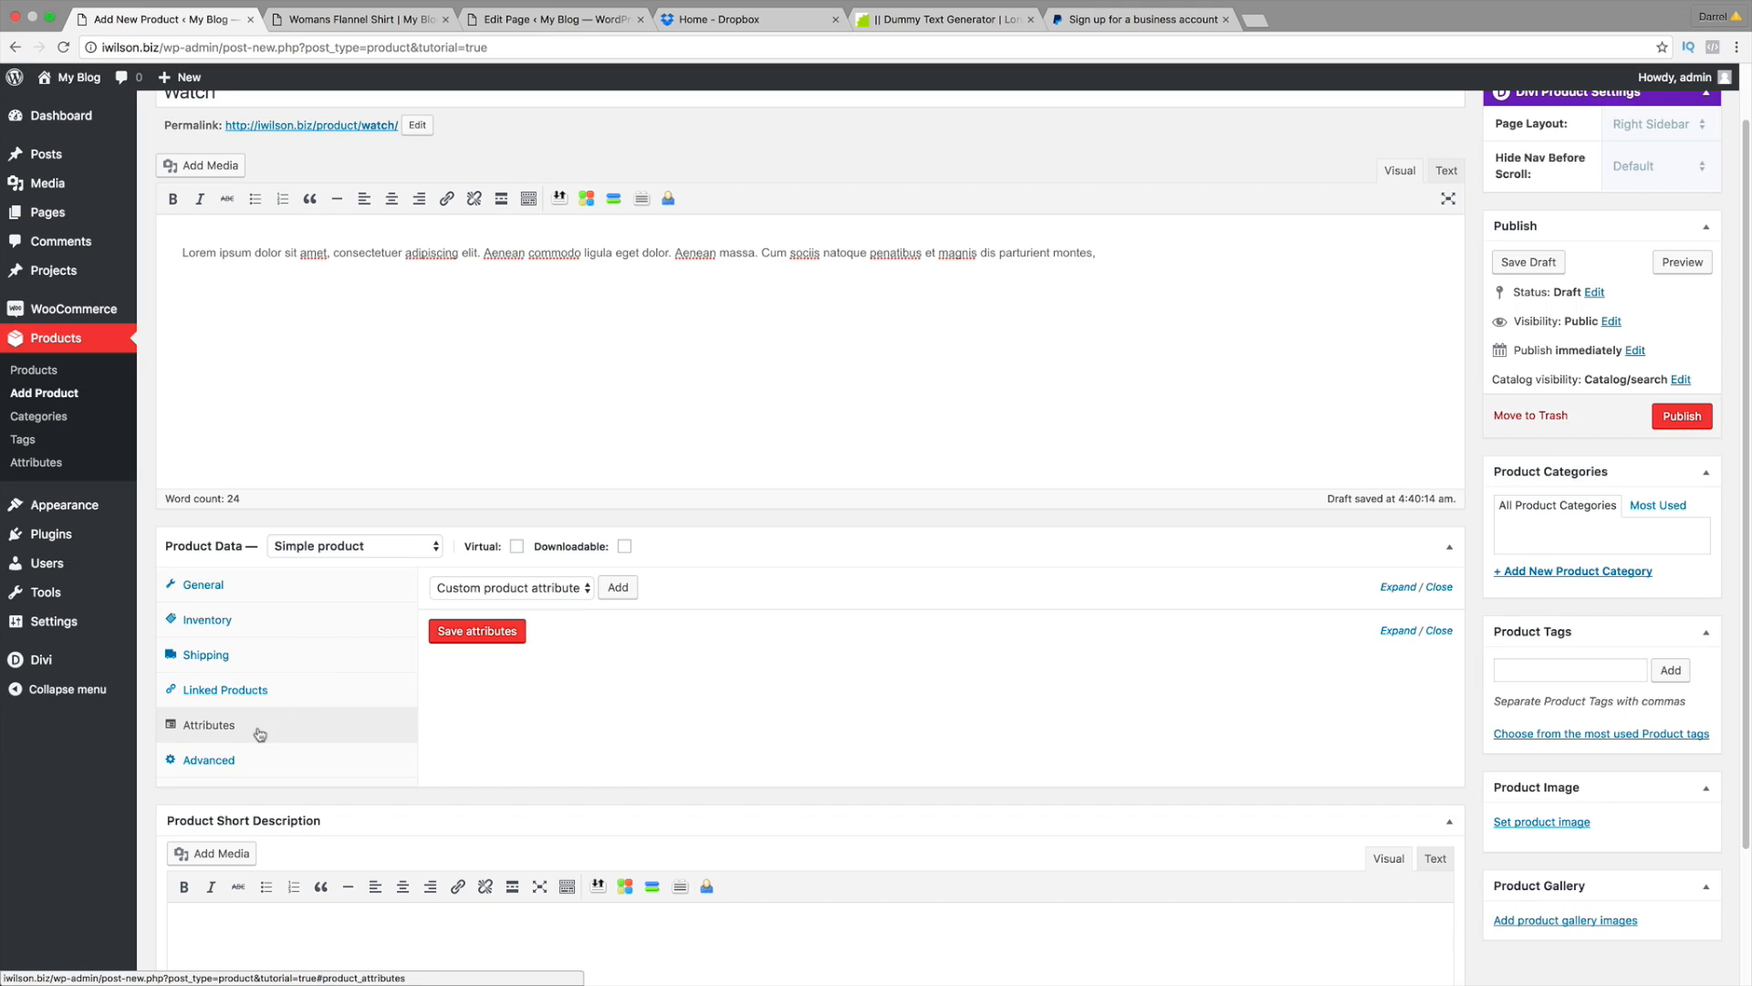
left_click(252, 761)
left_click(615, 593)
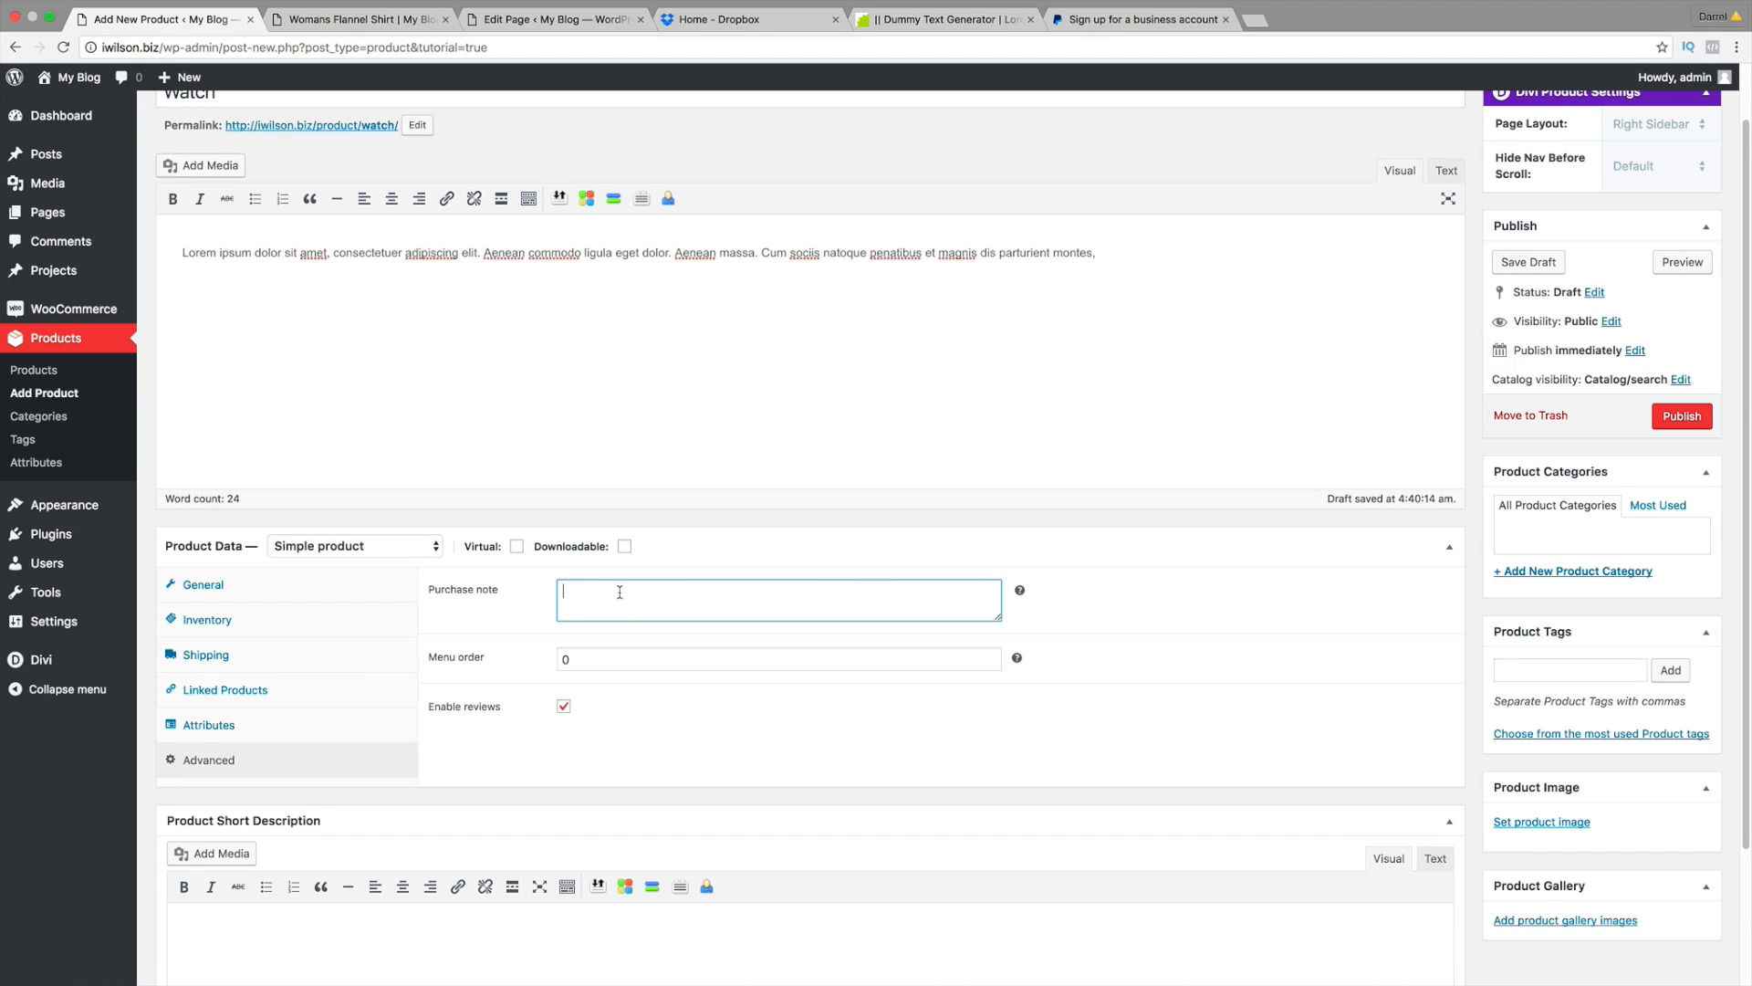
scroll(629, 680, "down", 1)
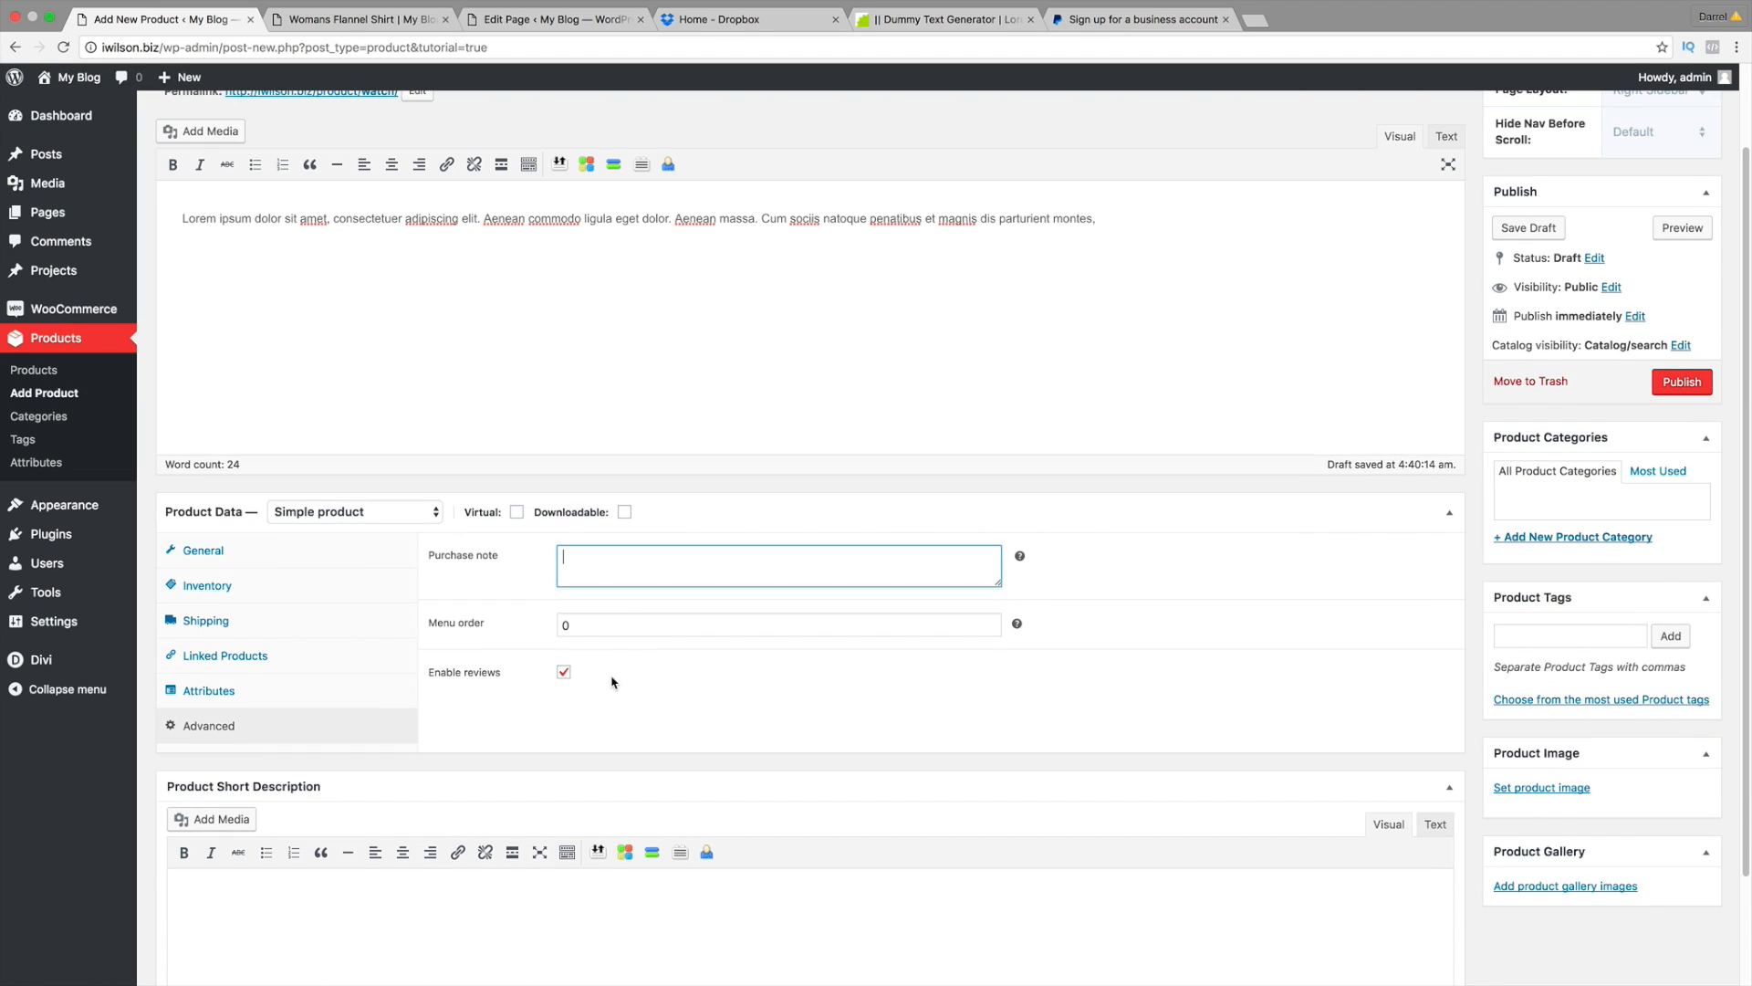
left_click(563, 672)
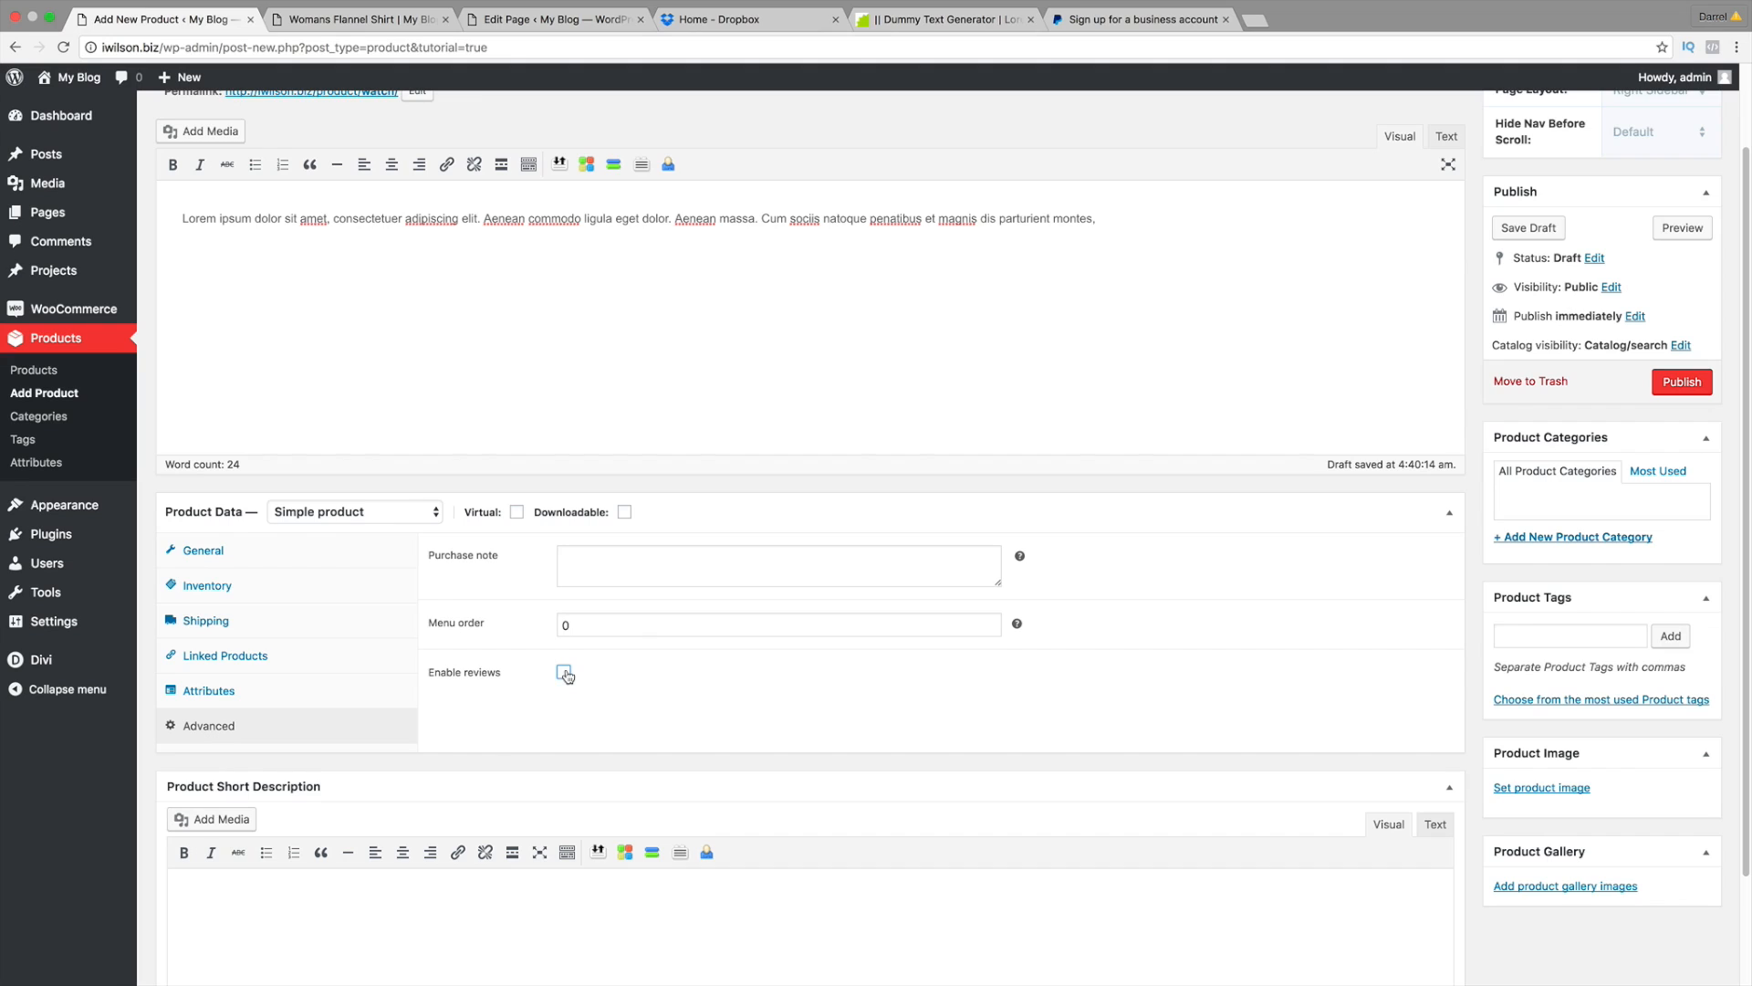
left_click(562, 673)
scroll(596, 724, "down", 1)
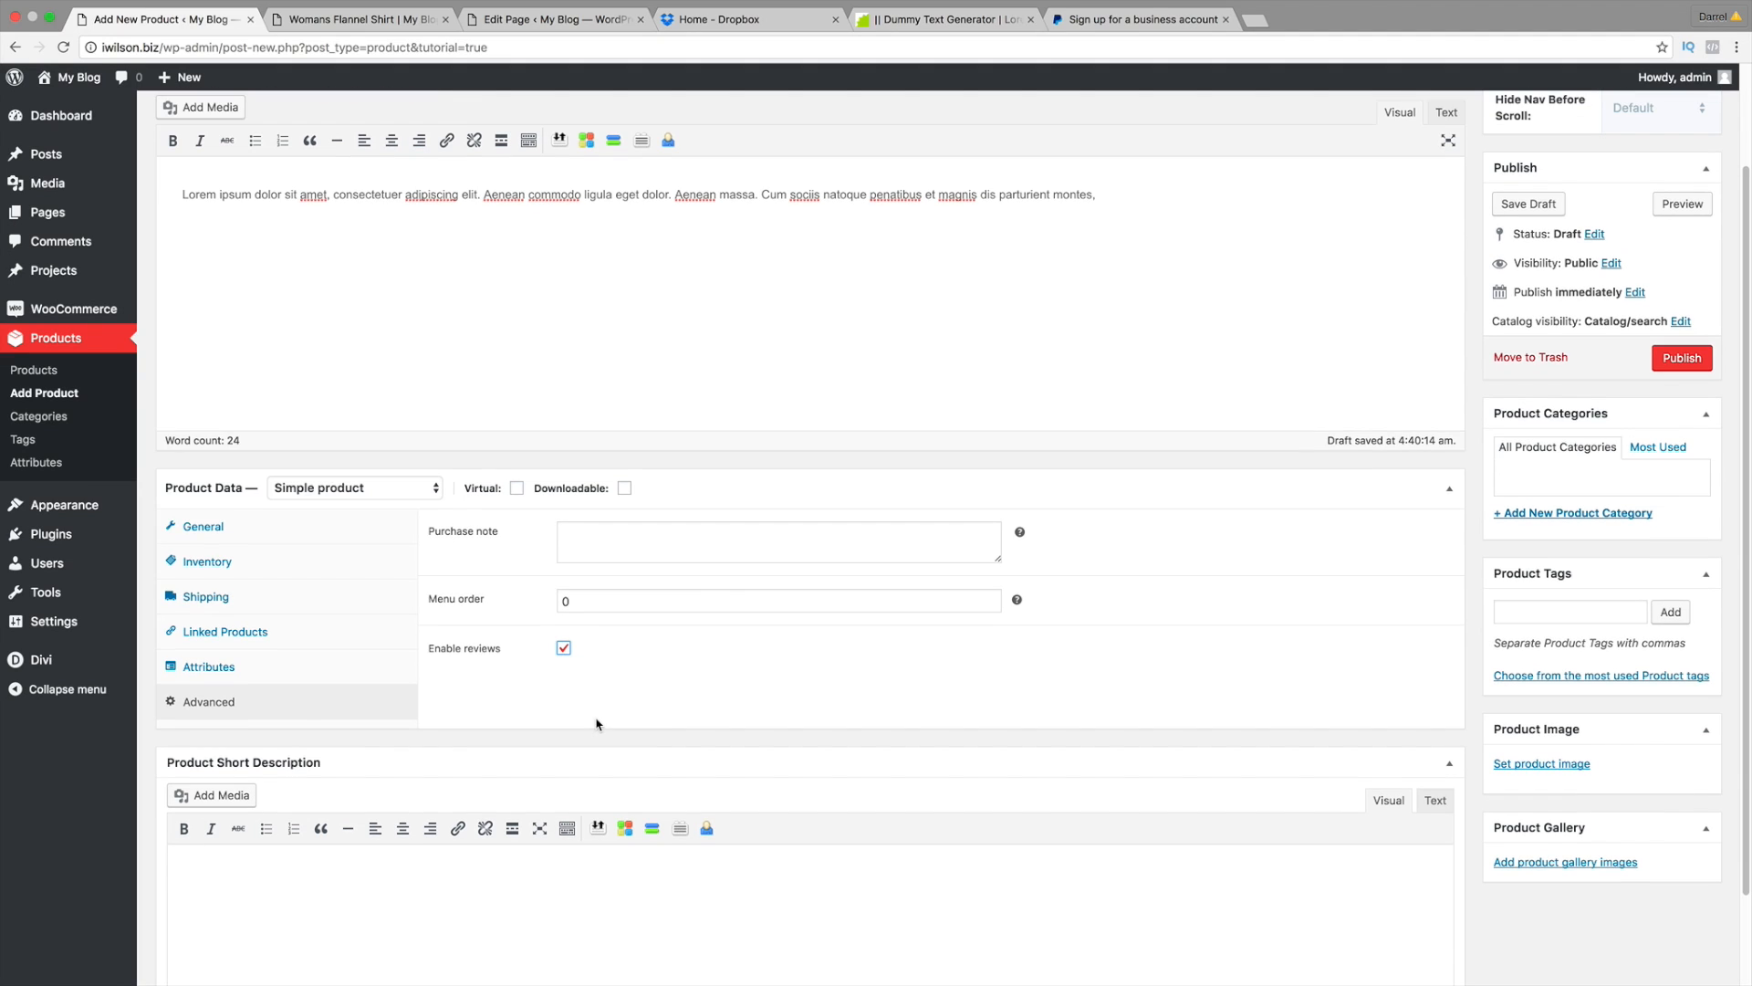
scroll(596, 723, "down", 4)
left_click(381, 764)
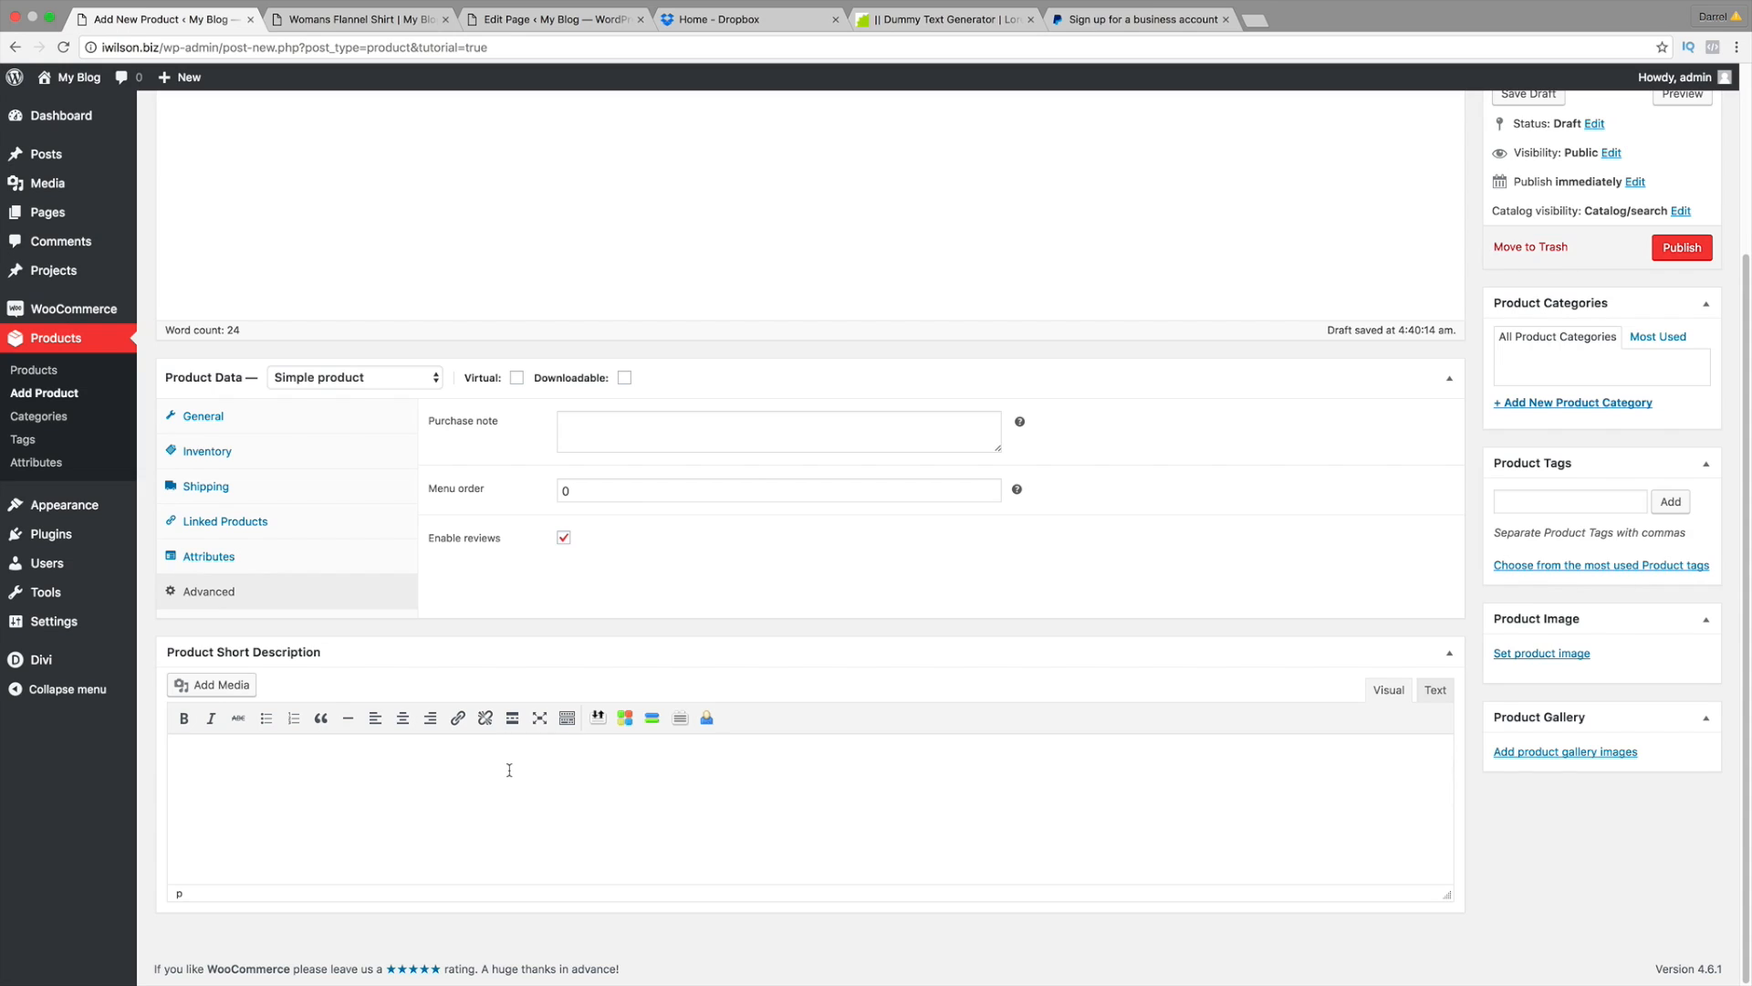
Step: Write 'This is the best watch ever! come buy it right now!' as the short description
left_click(376, 22)
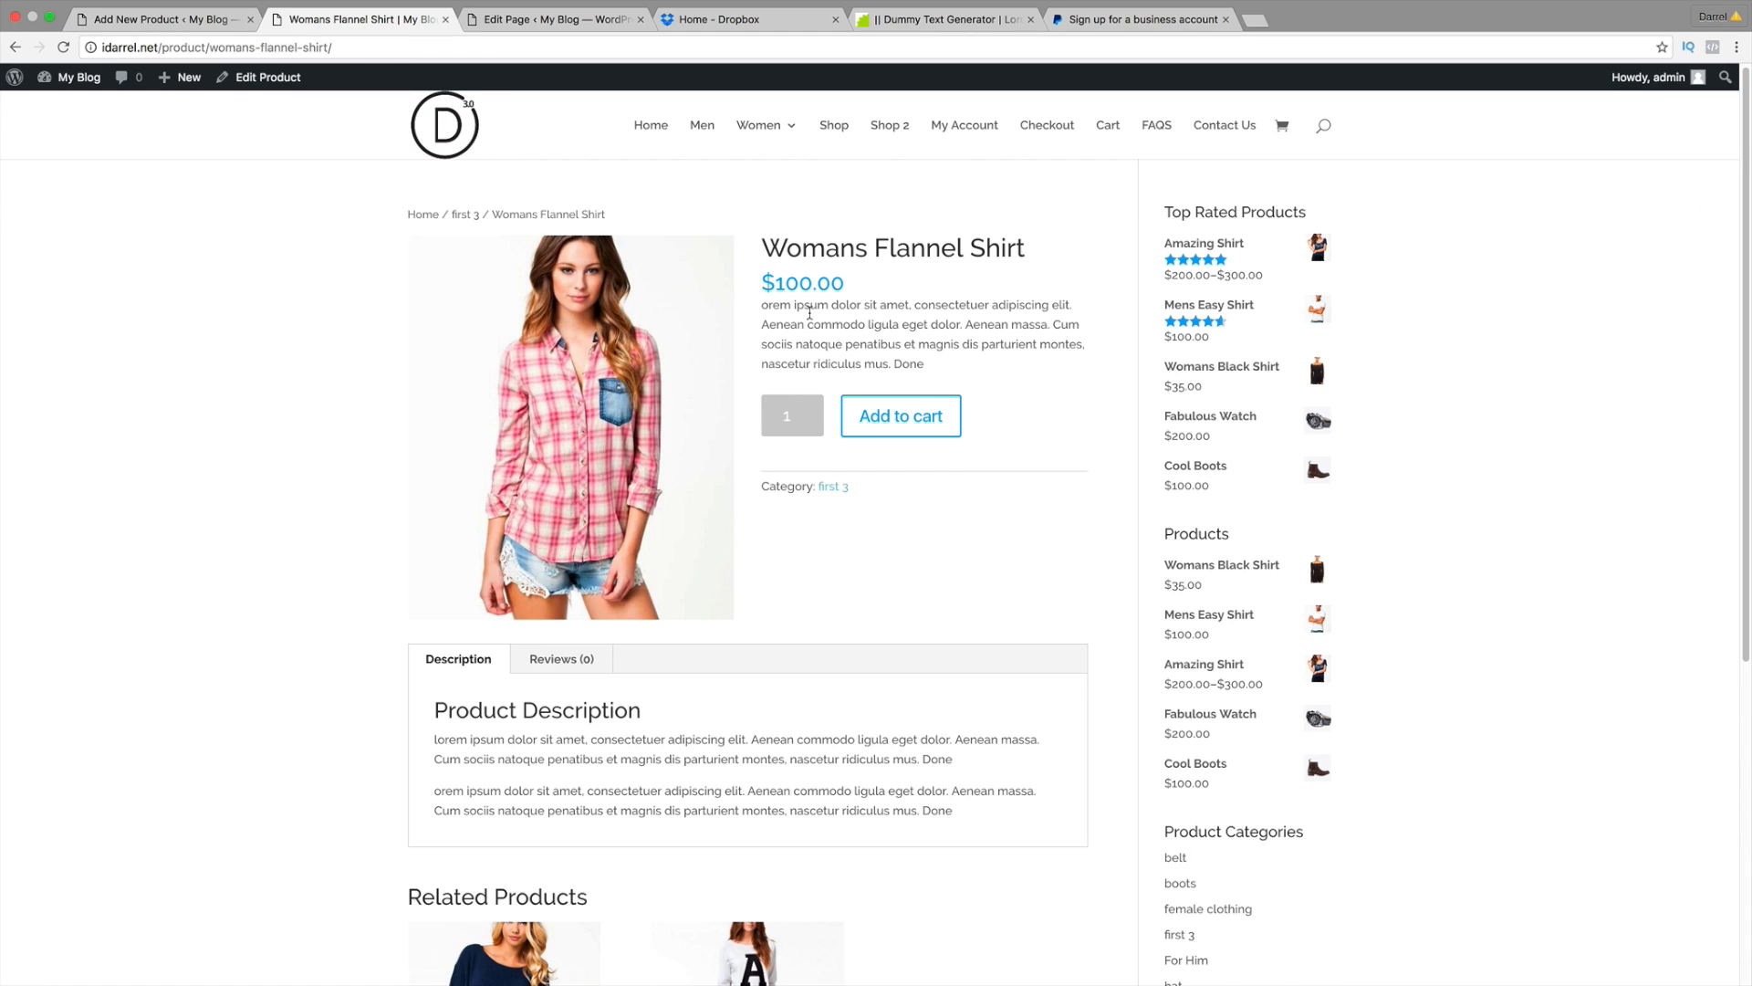
left_click(211, 27)
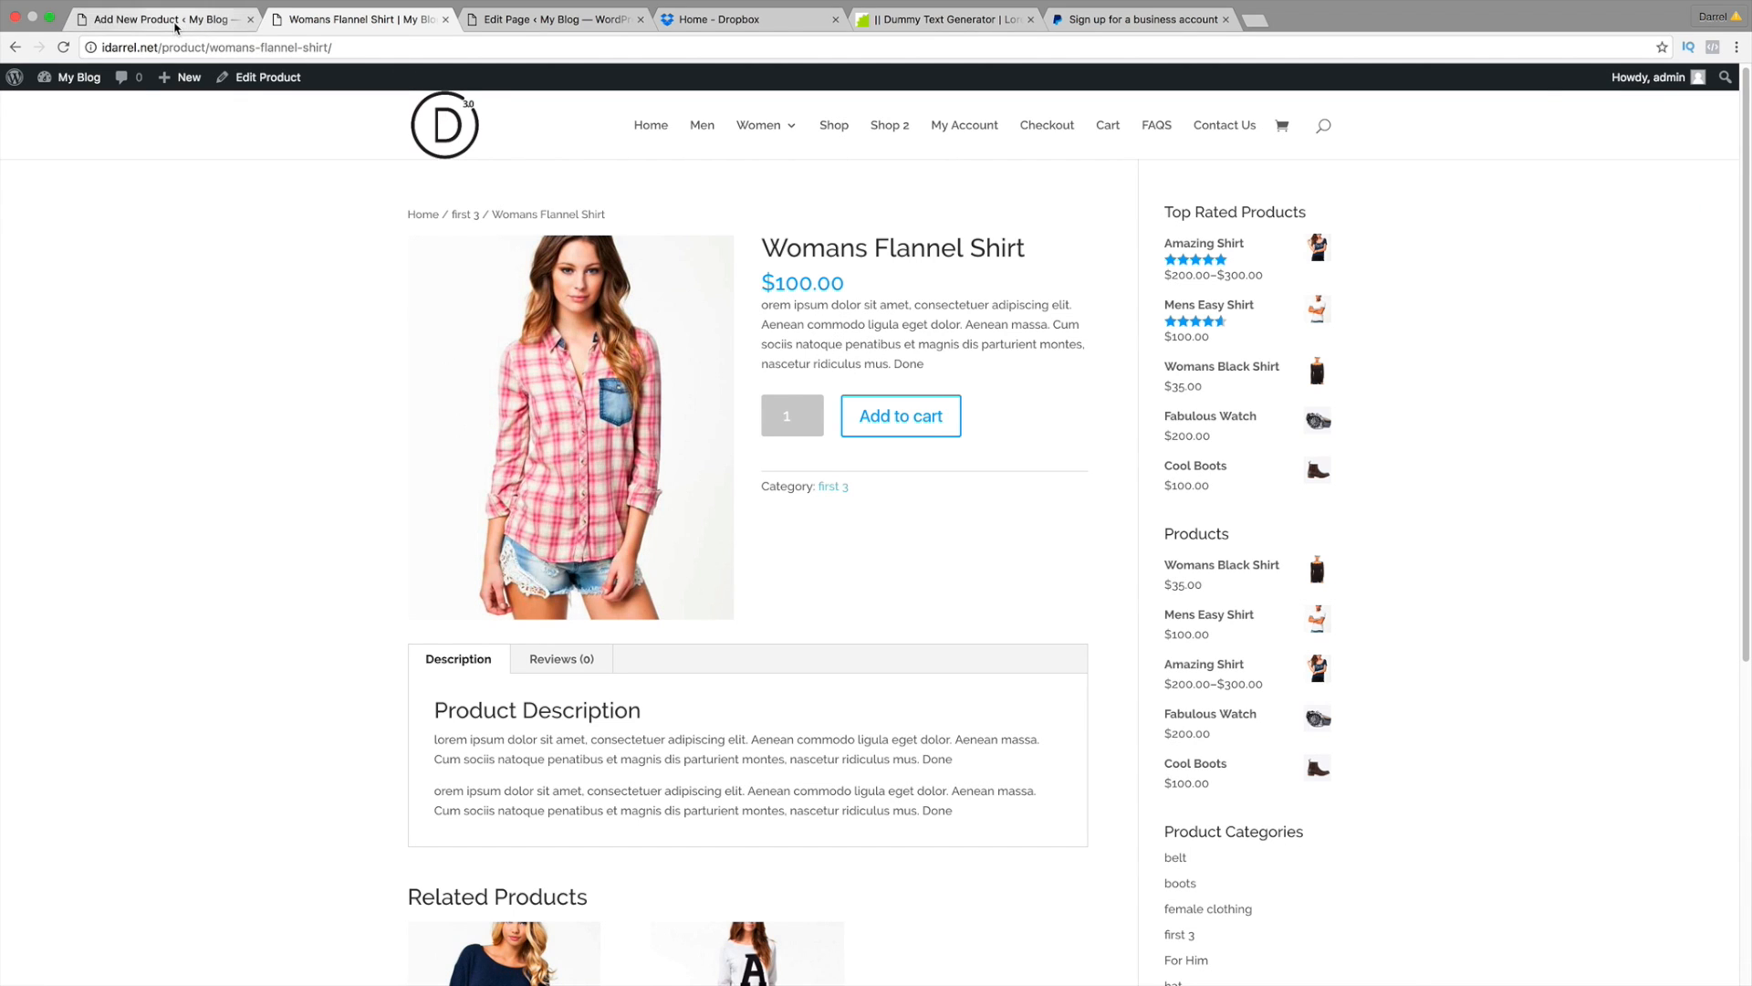
right_click(234, 776)
left_click(232, 765)
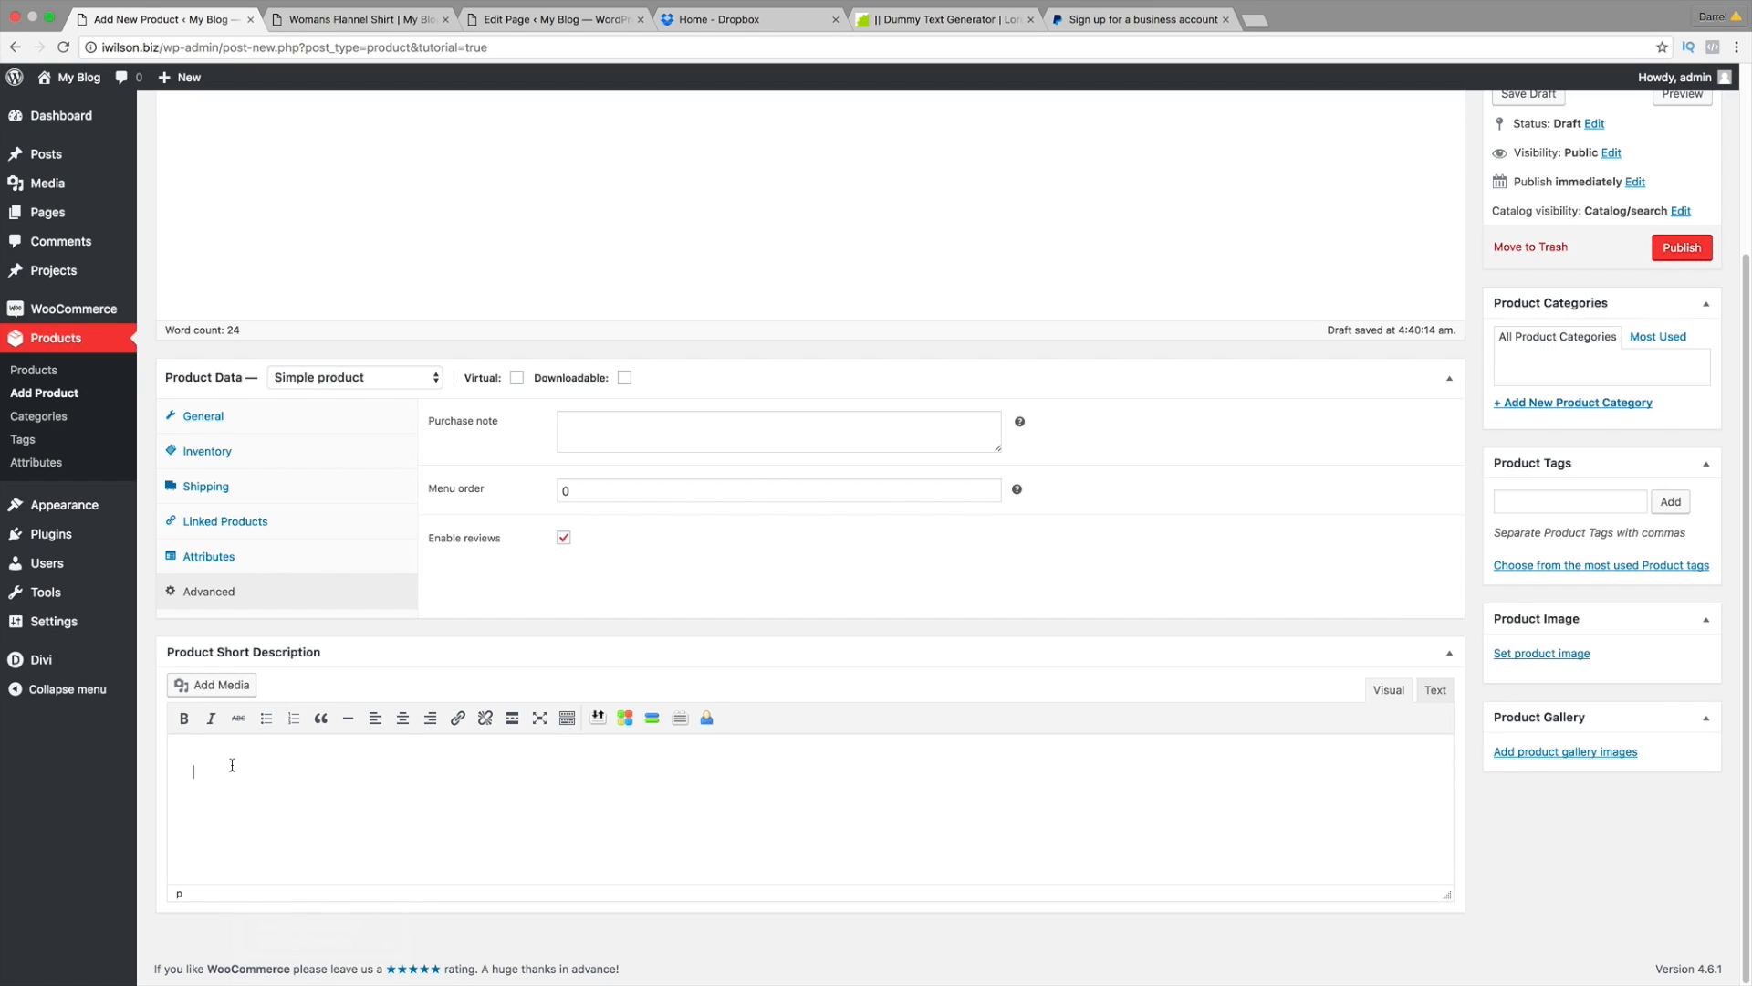
type("This is the best watch ever! come buy it right now!")
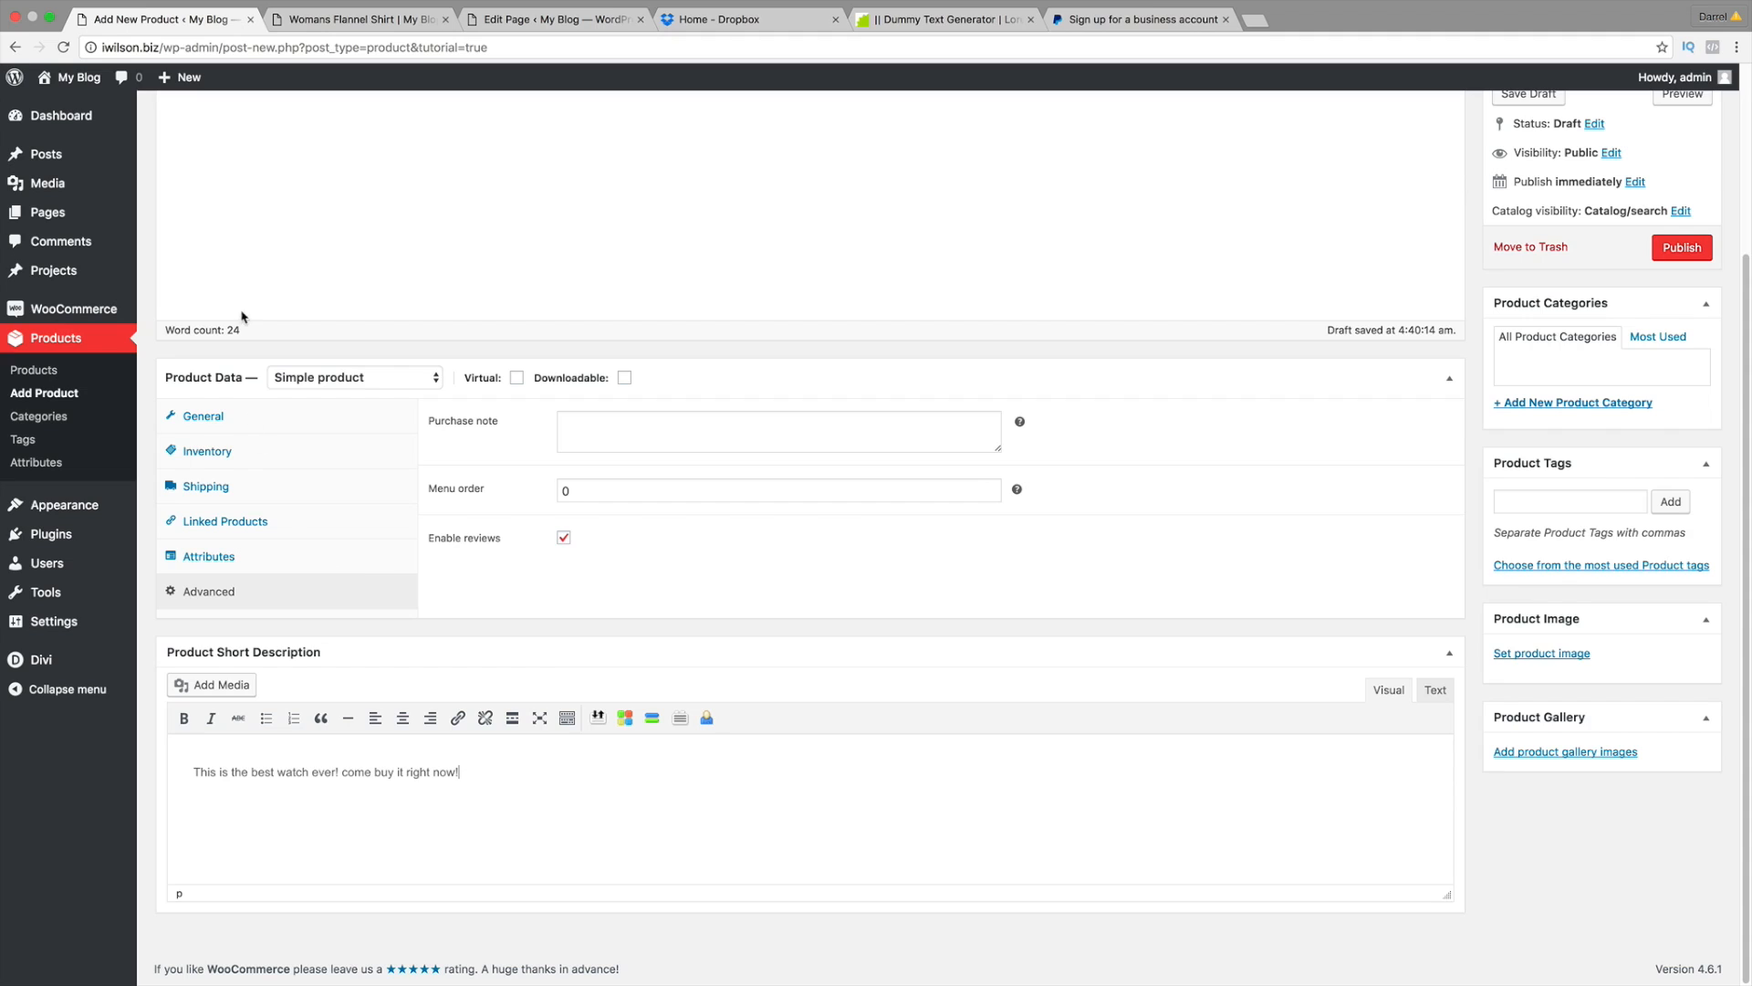
left_click(339, 19)
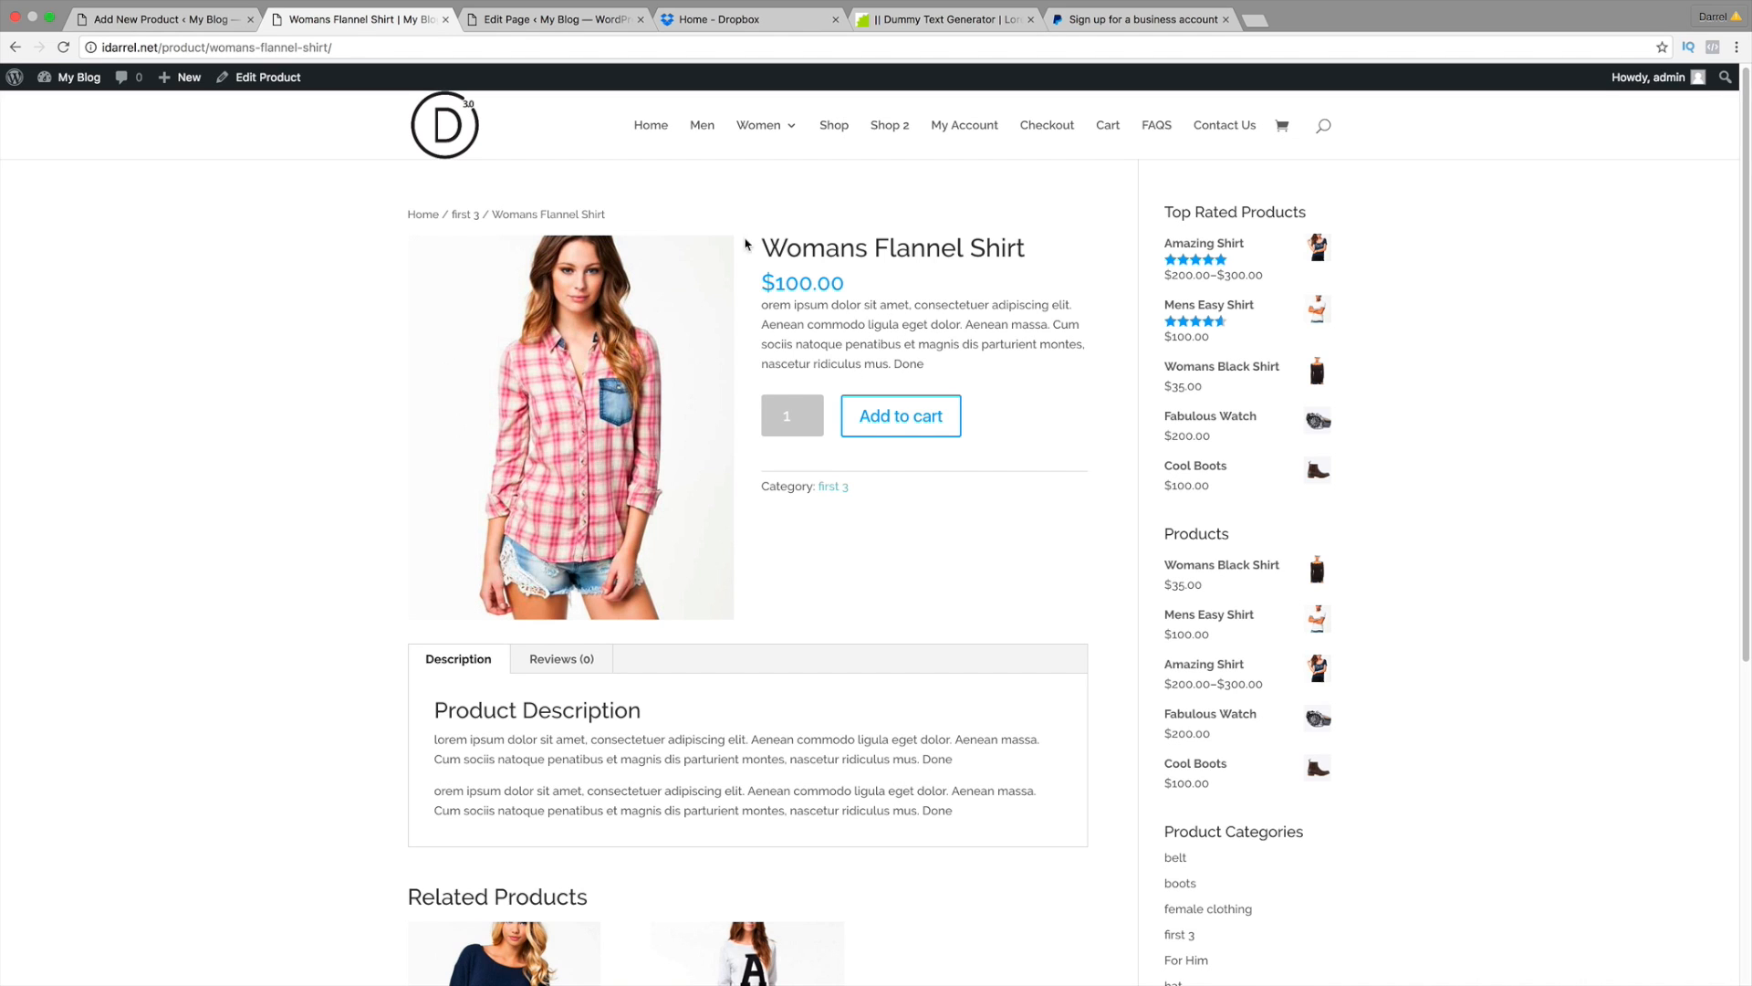
left_click(205, 21)
scroll(1244, 516, "up", 1)
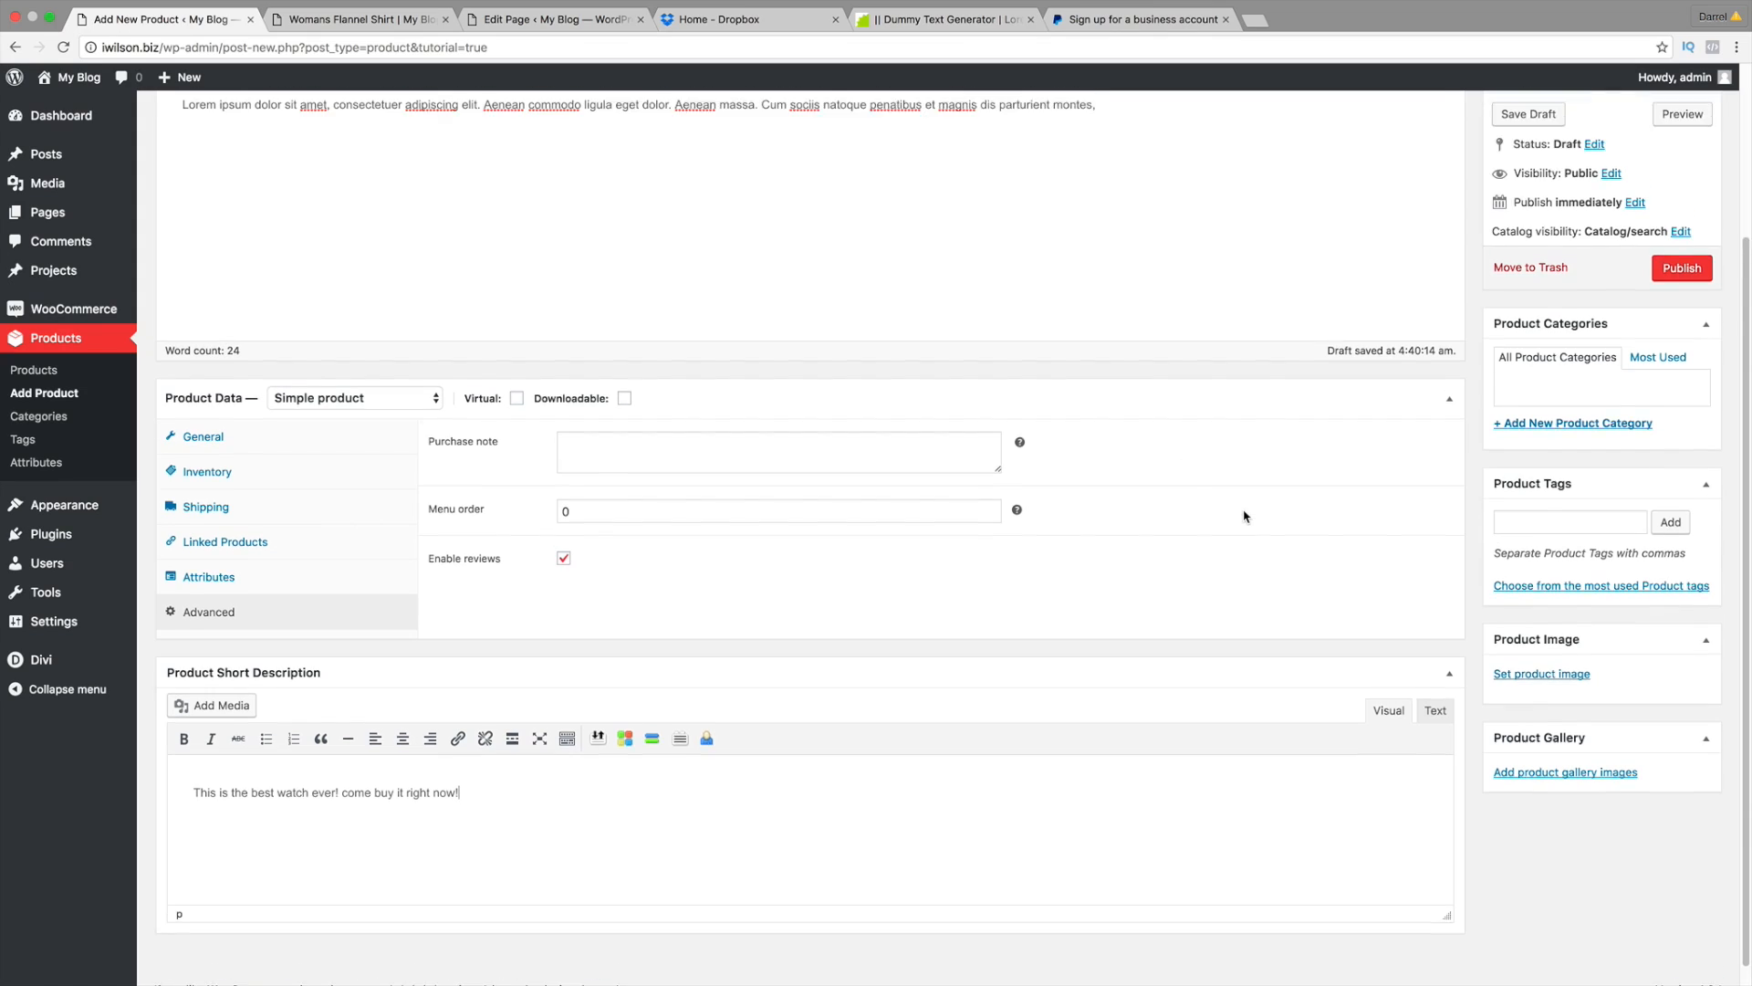
scroll(1244, 516, "up", 3)
scroll(1244, 512, "up", 2)
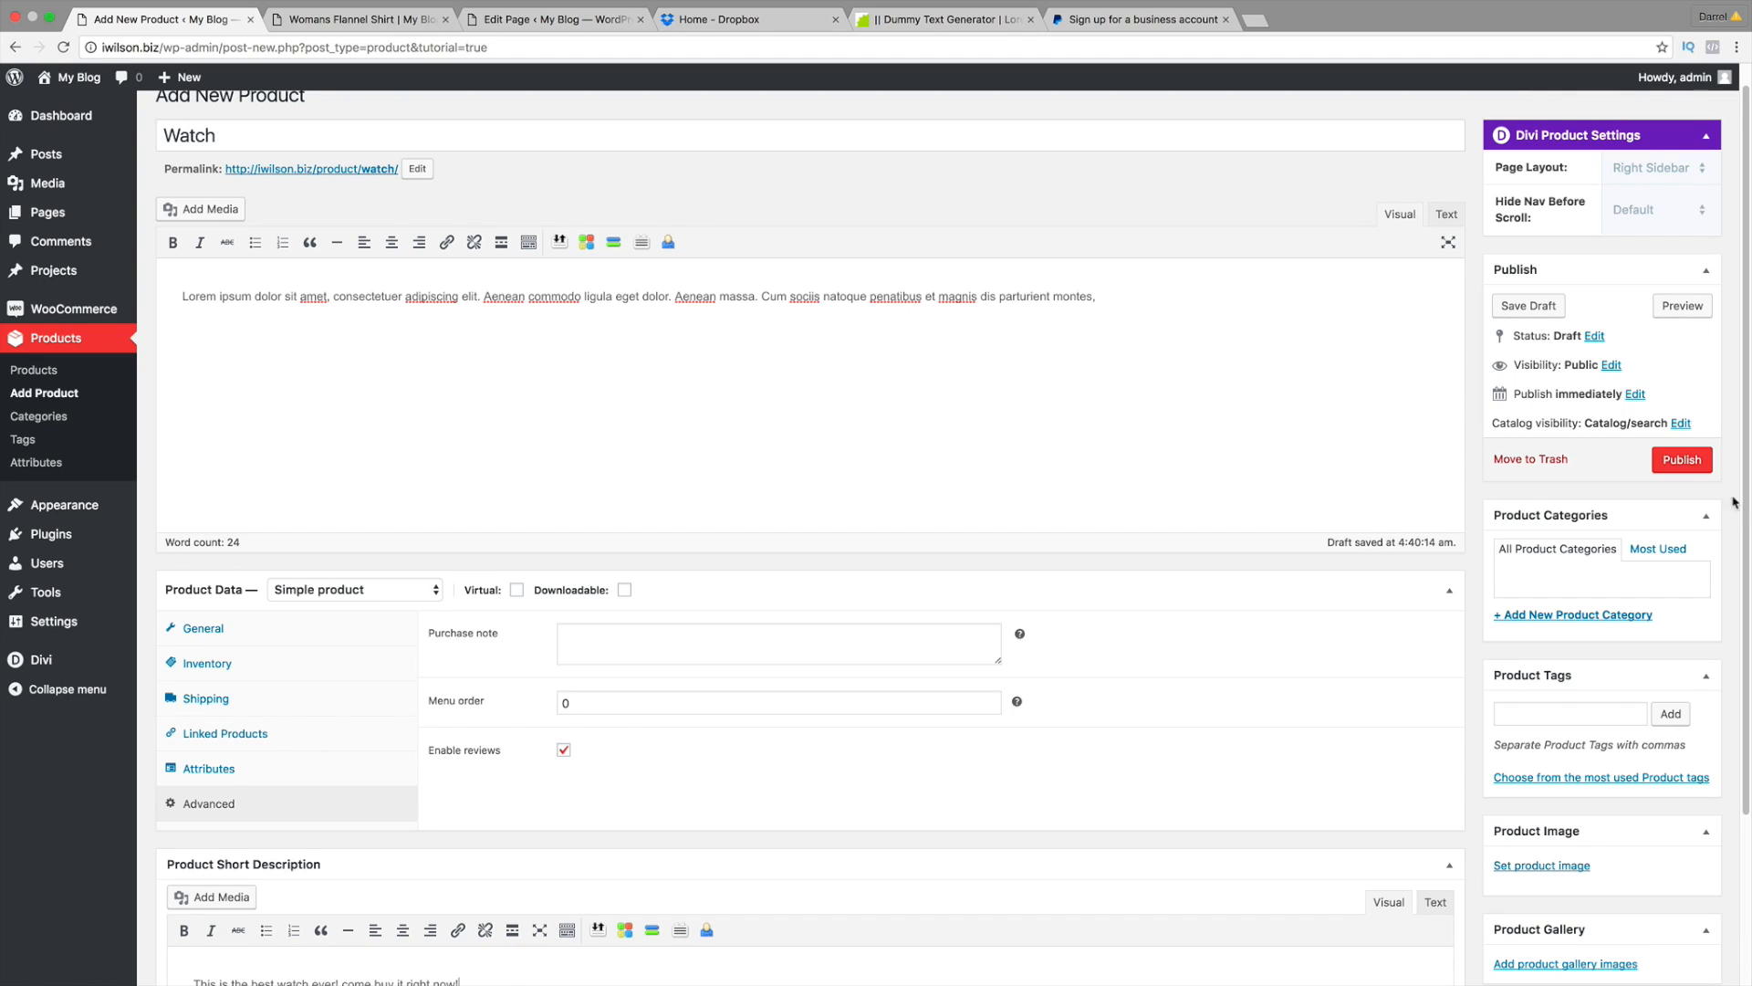
Step: Create and assign a new product category named accessories
left_click(1563, 616)
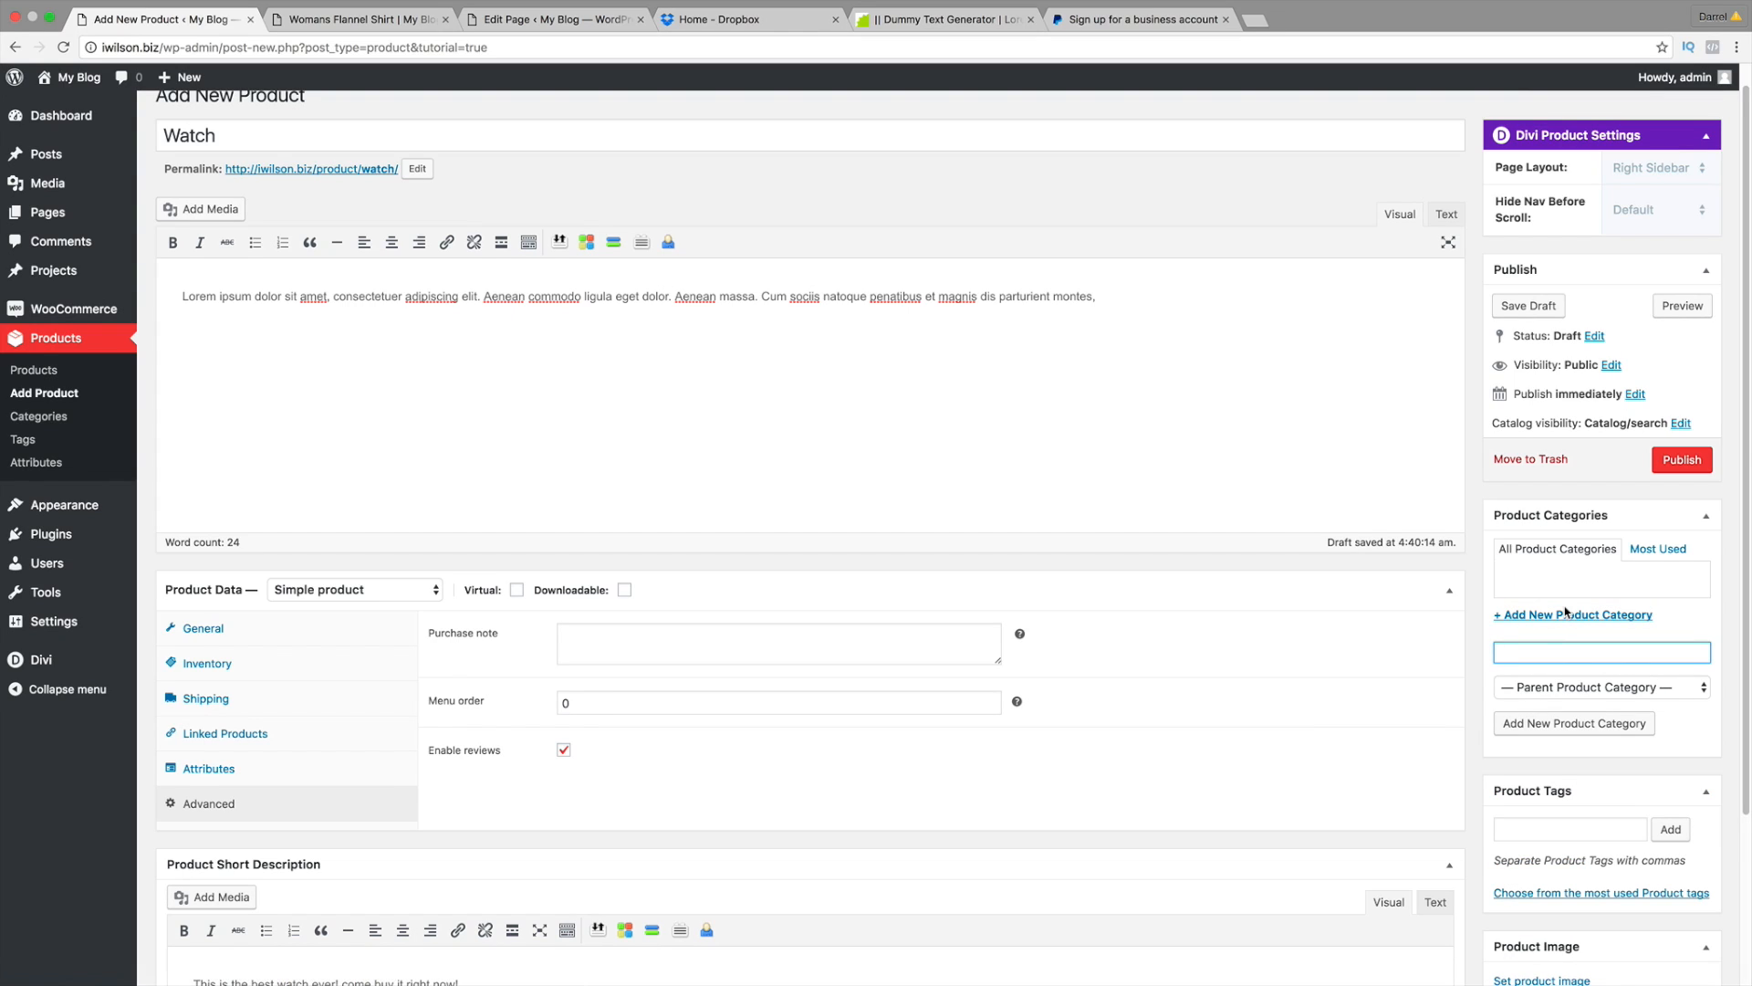
type("accessories")
left_click(1570, 730)
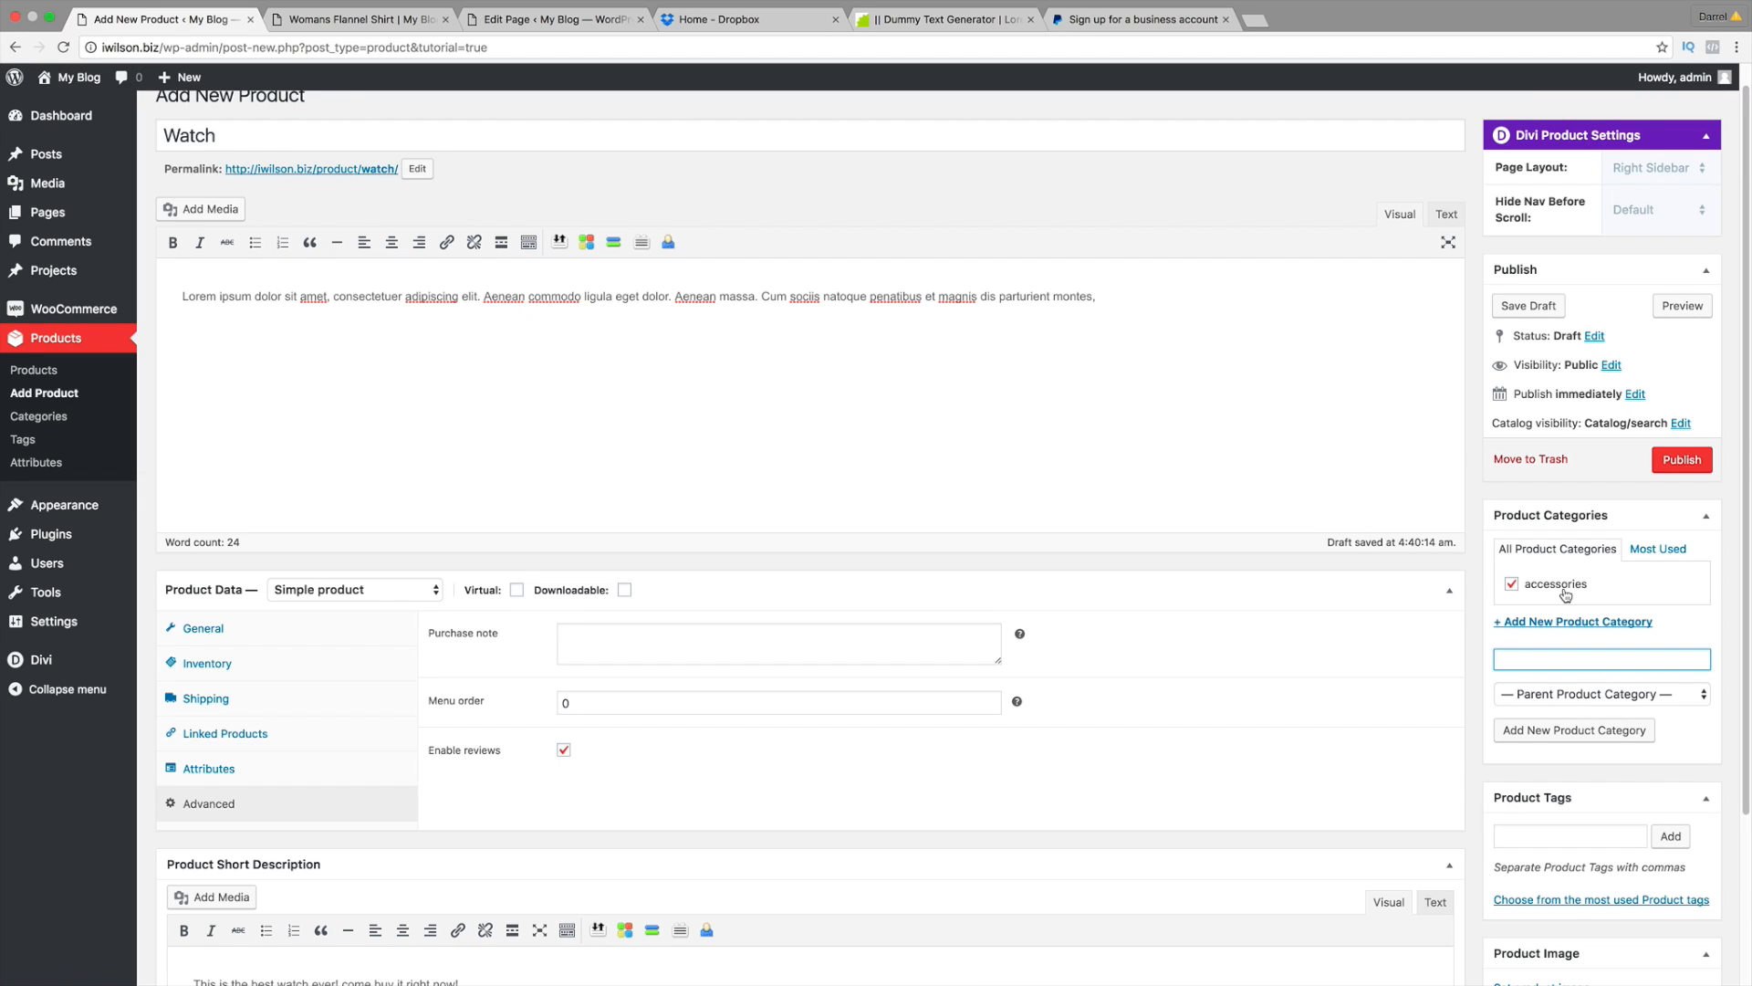
Step: Add the product tag watches
scroll(1566, 599, "down", 1)
left_click(1565, 770)
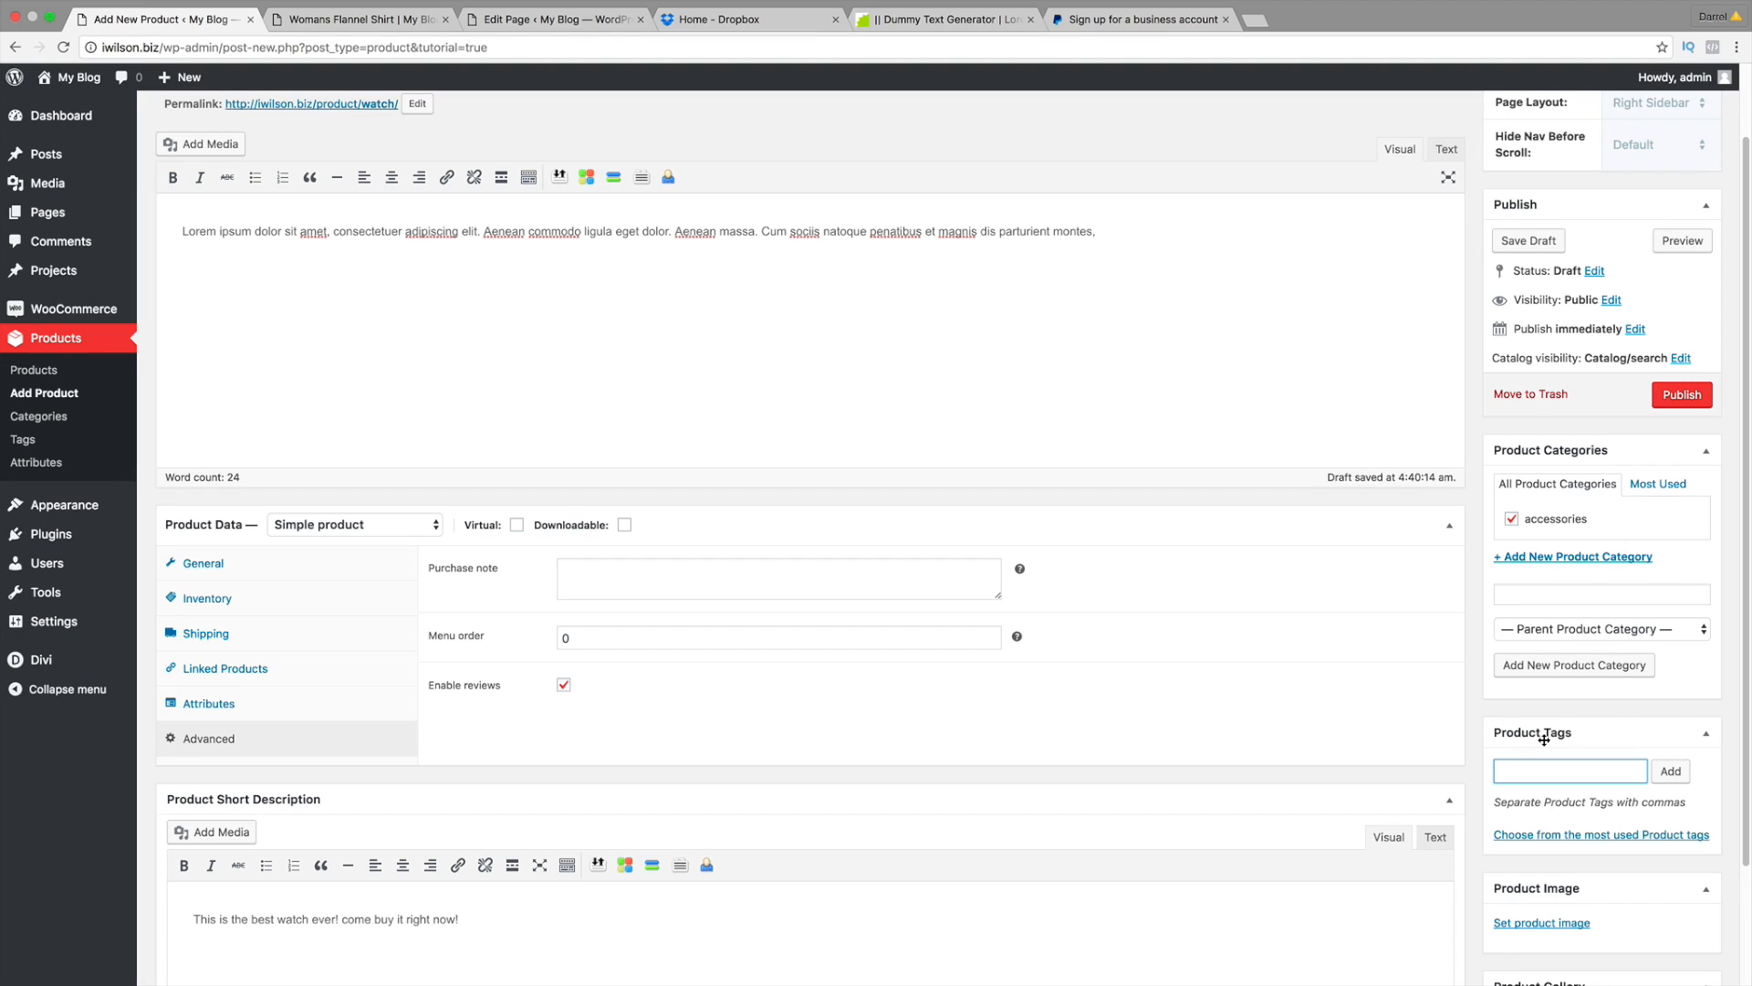
type("watches")
key("Return")
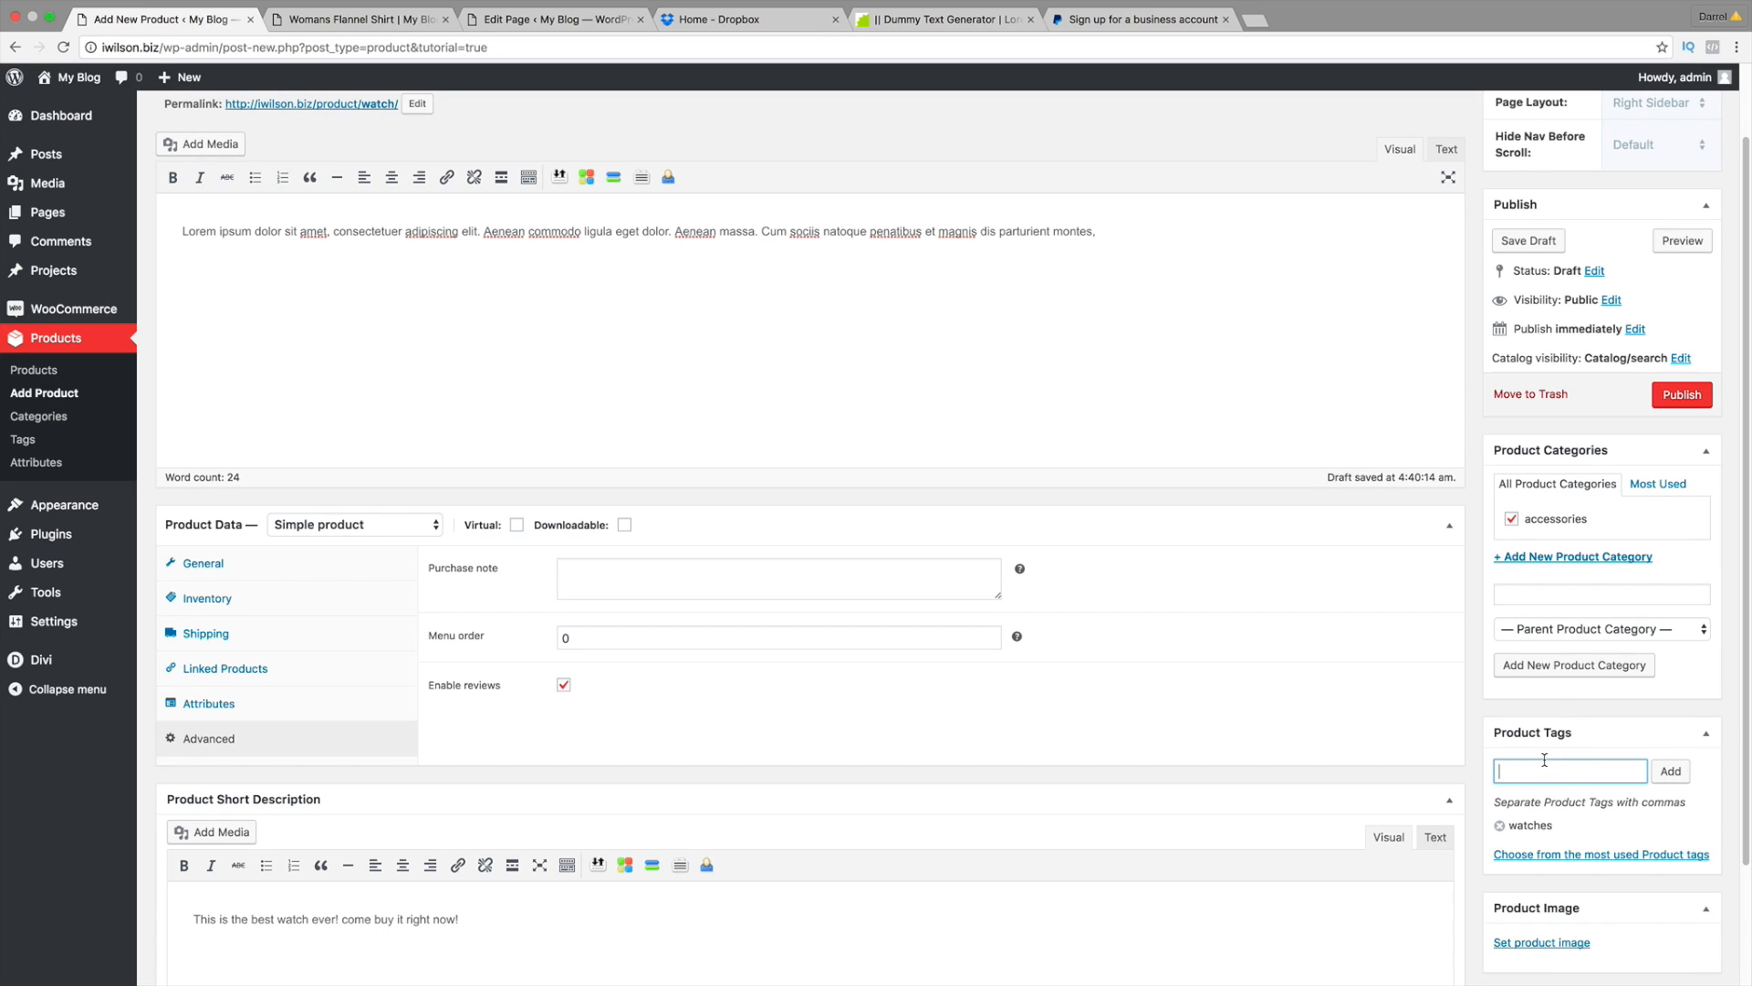
scroll(1557, 806, "down", 3)
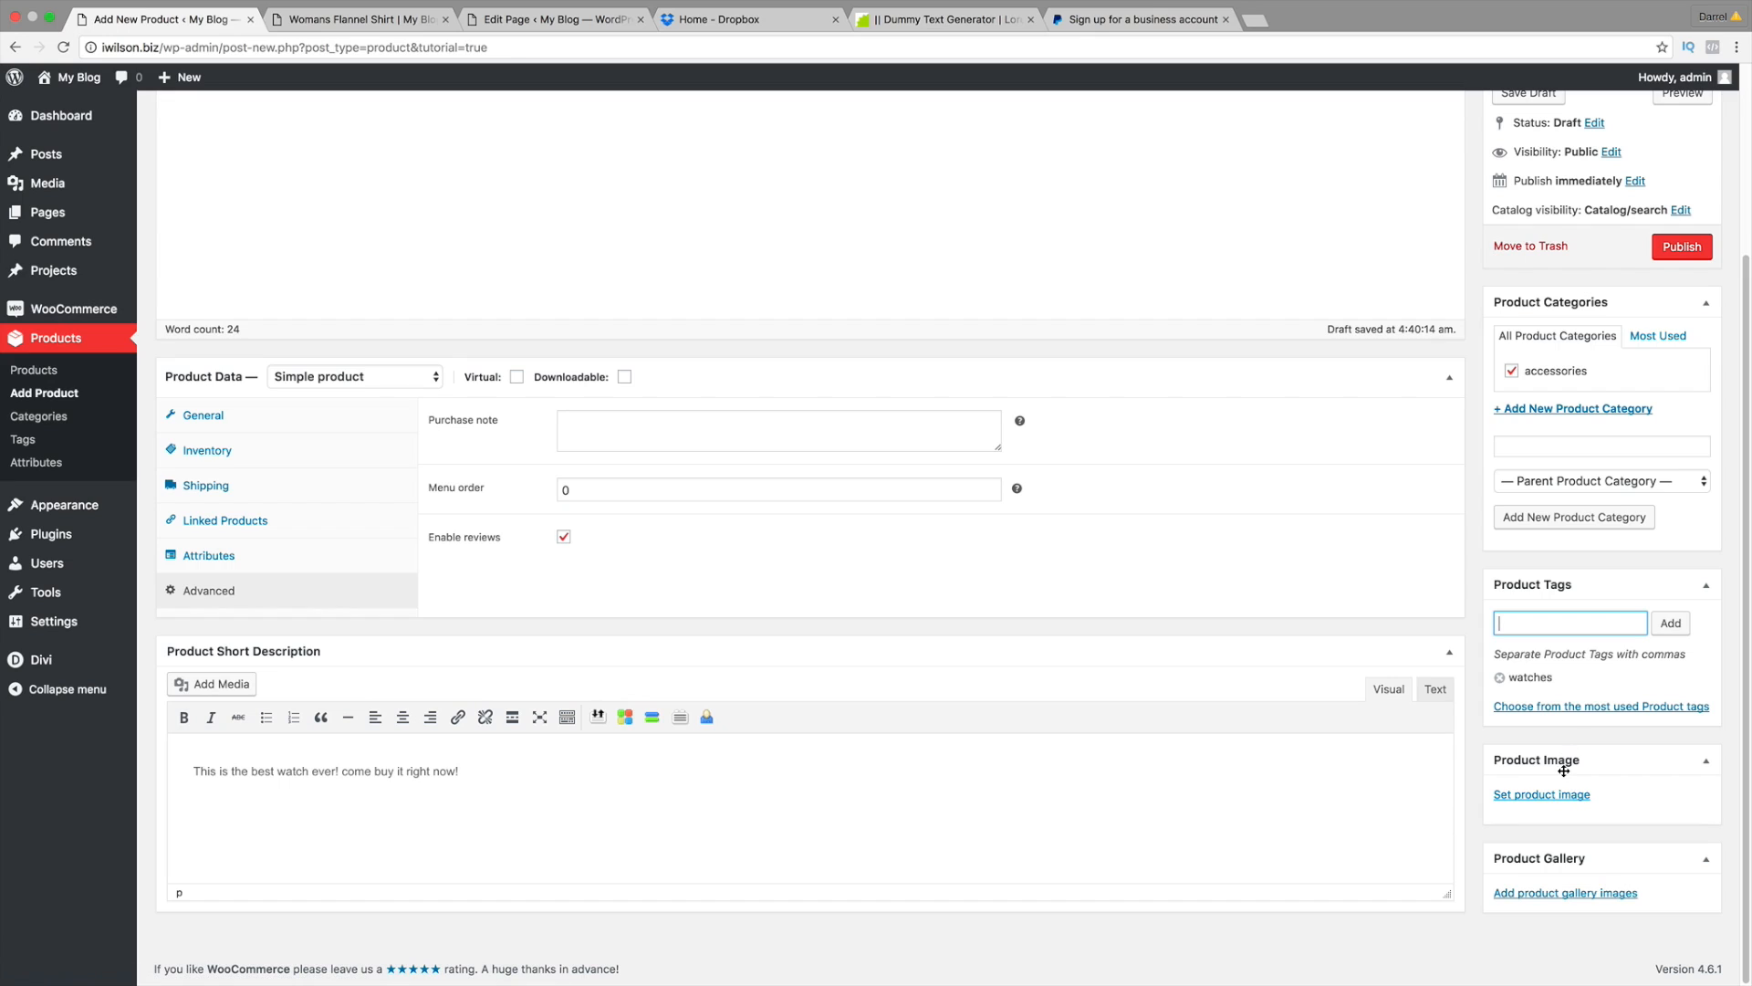
scroll(1132, 494, "up", 5)
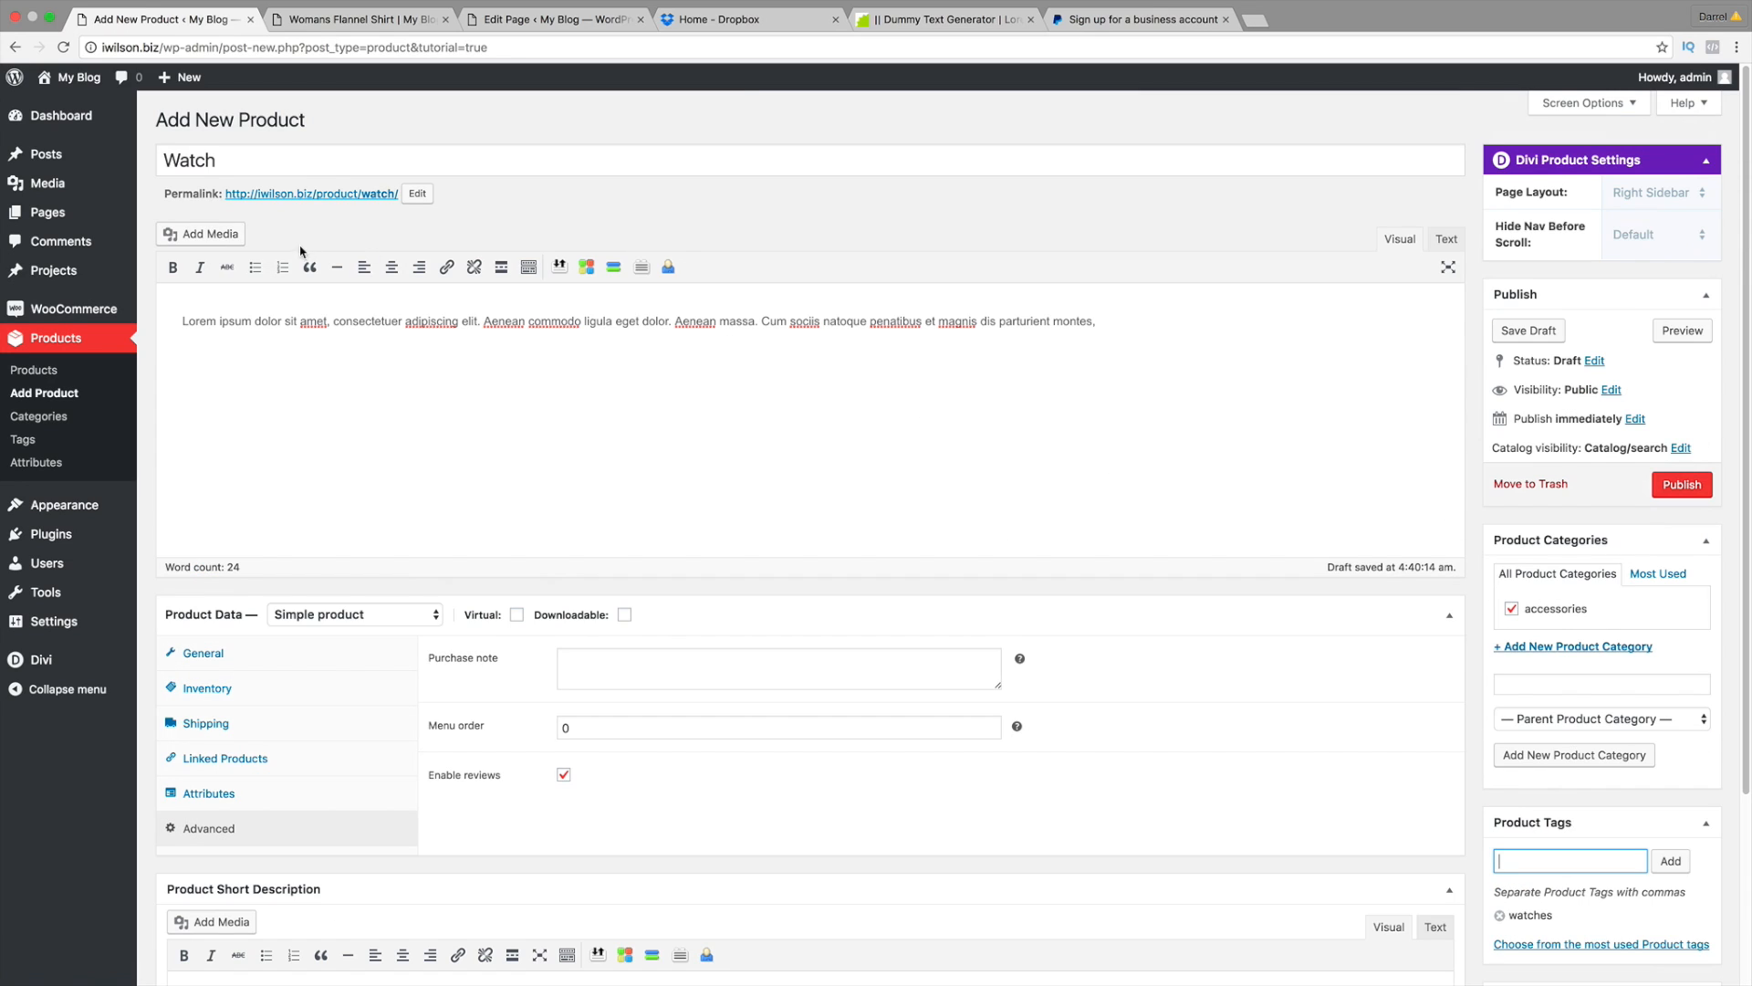
scroll(862, 375, "down", 5)
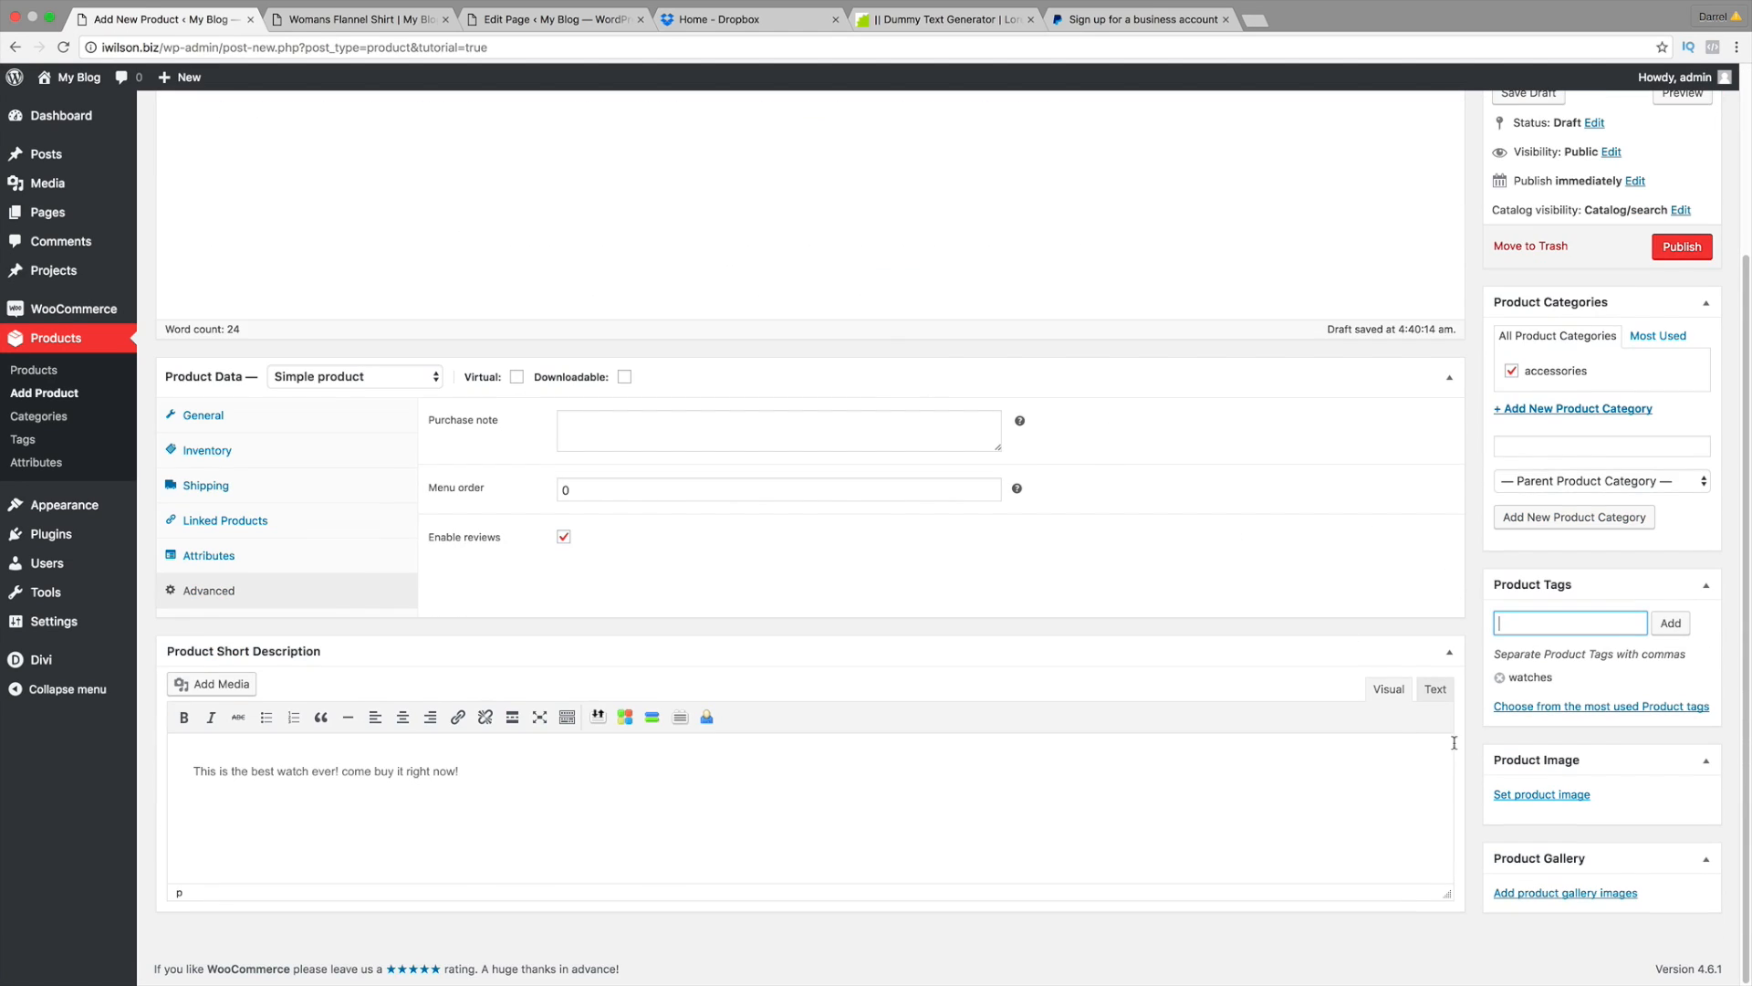
Step: Set the watch photo as the product image
left_click(1516, 798)
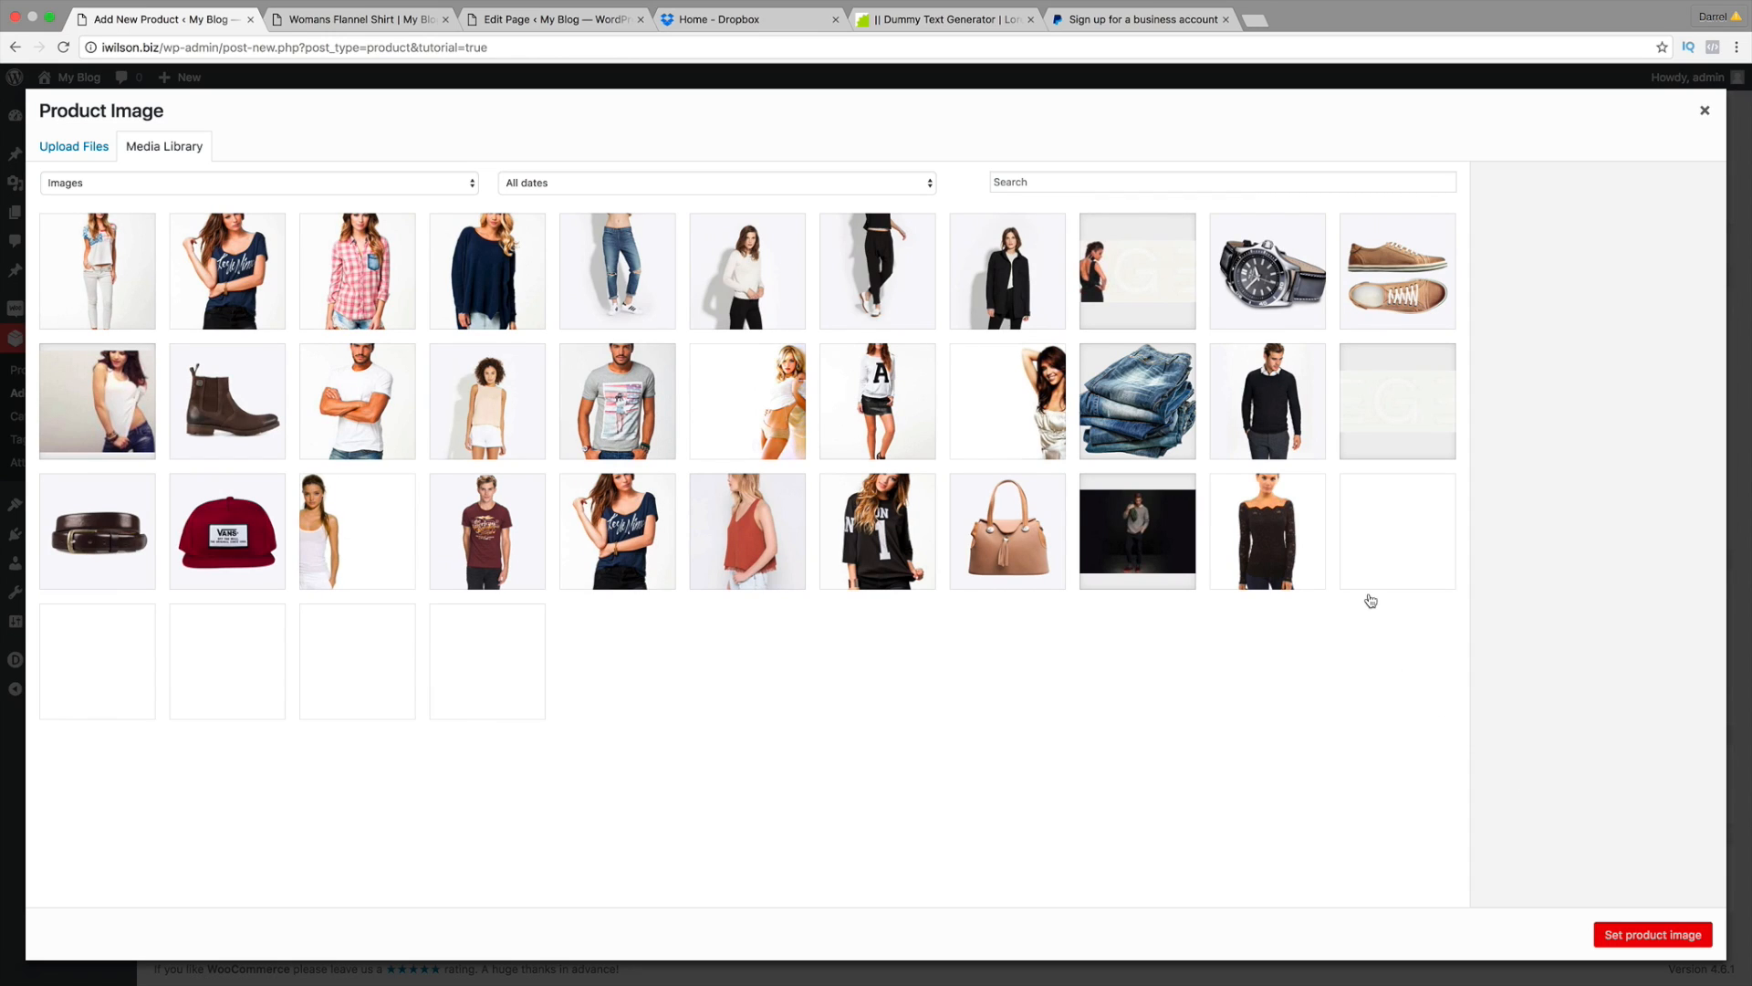
left_click(1267, 249)
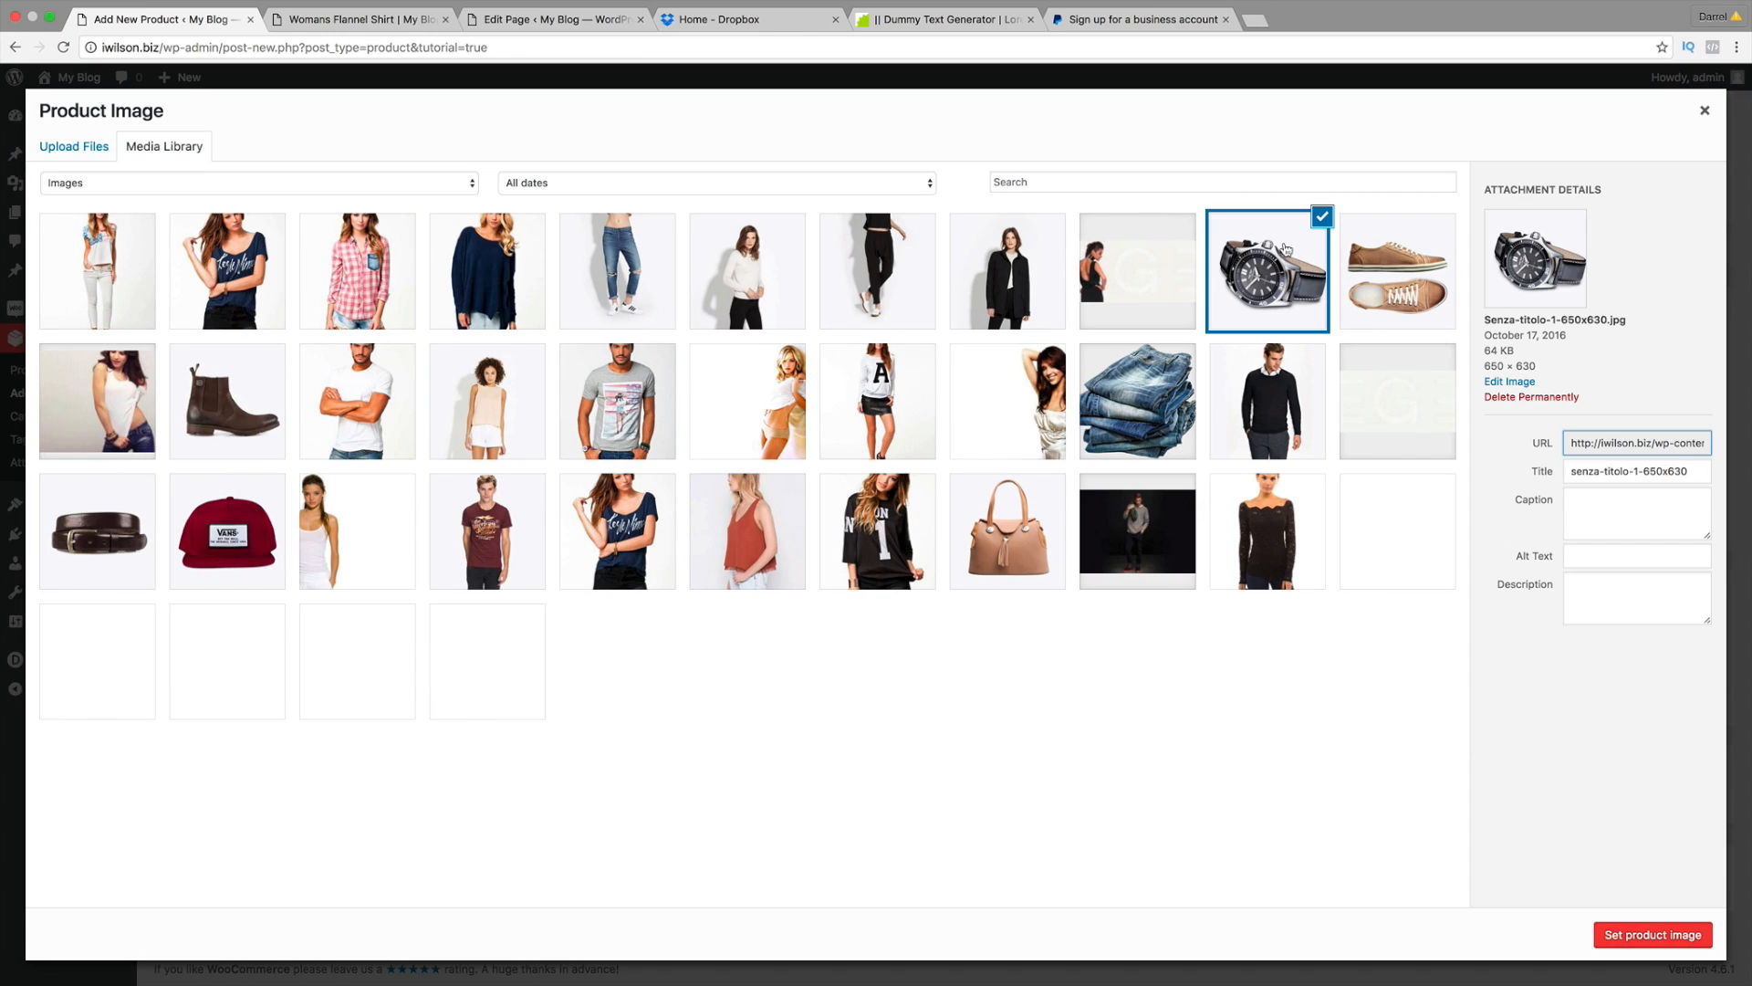
left_click(1622, 933)
scroll(1603, 853, "down", 3)
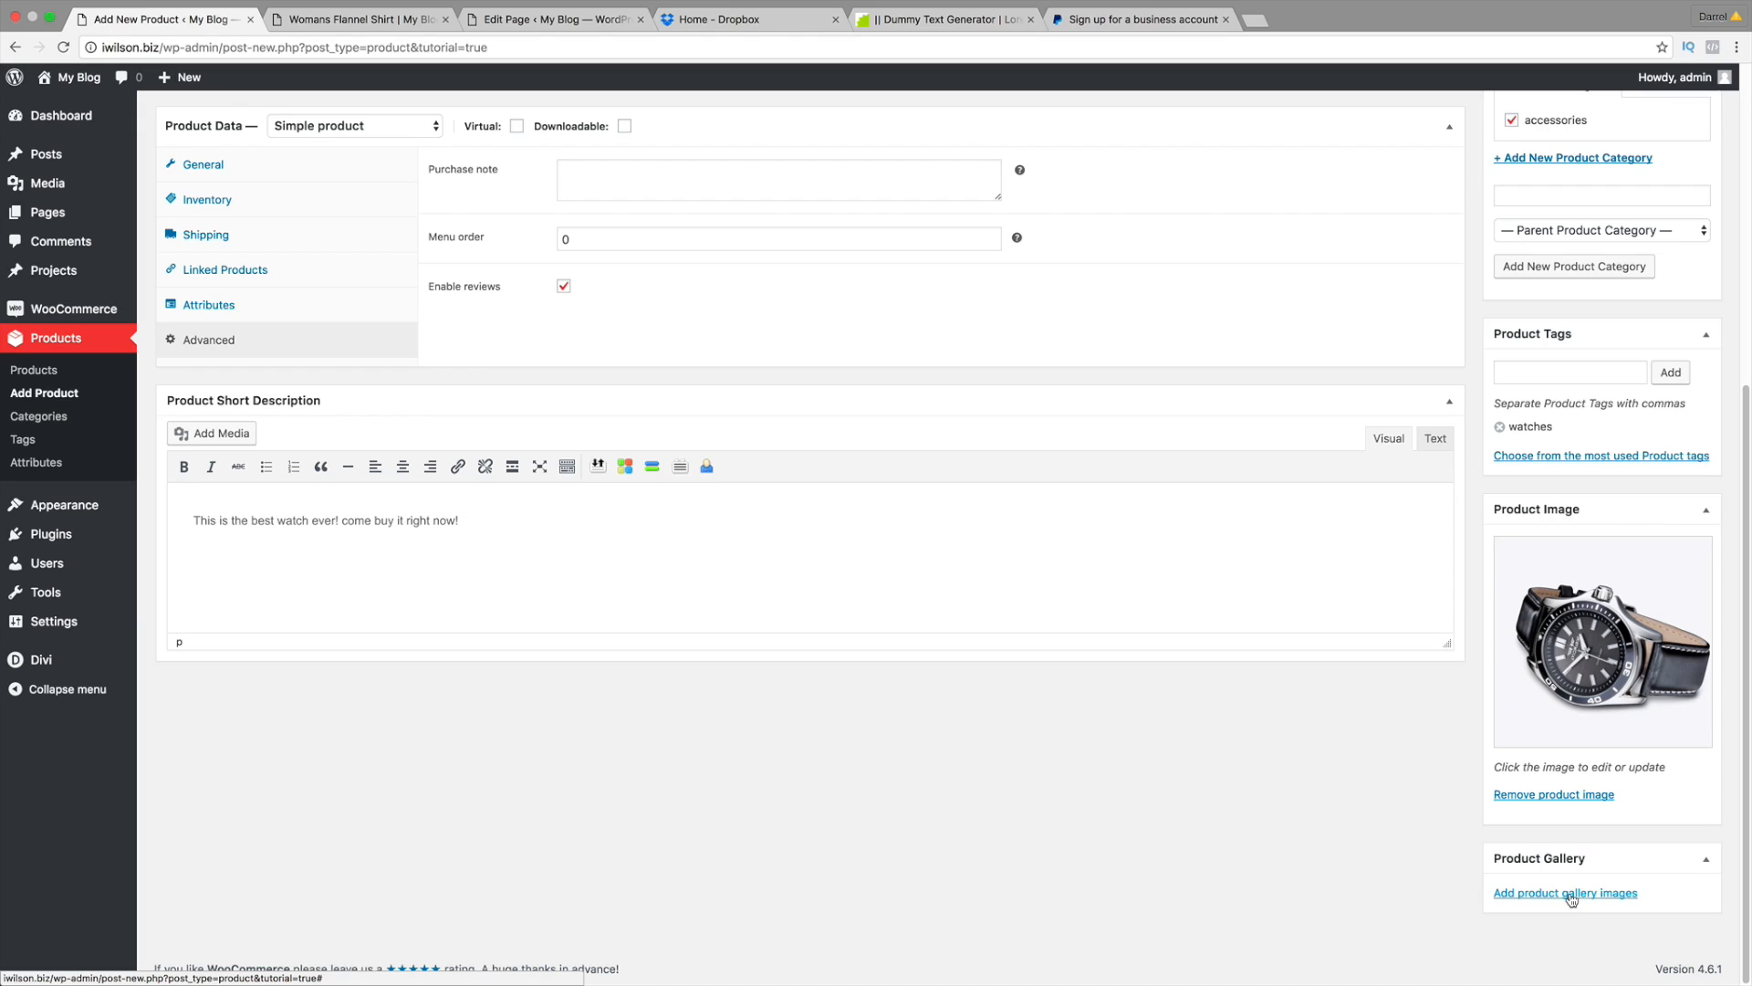
Step: Add the brown shoes picture and the boot picture to the product gallery
left_click(1570, 898)
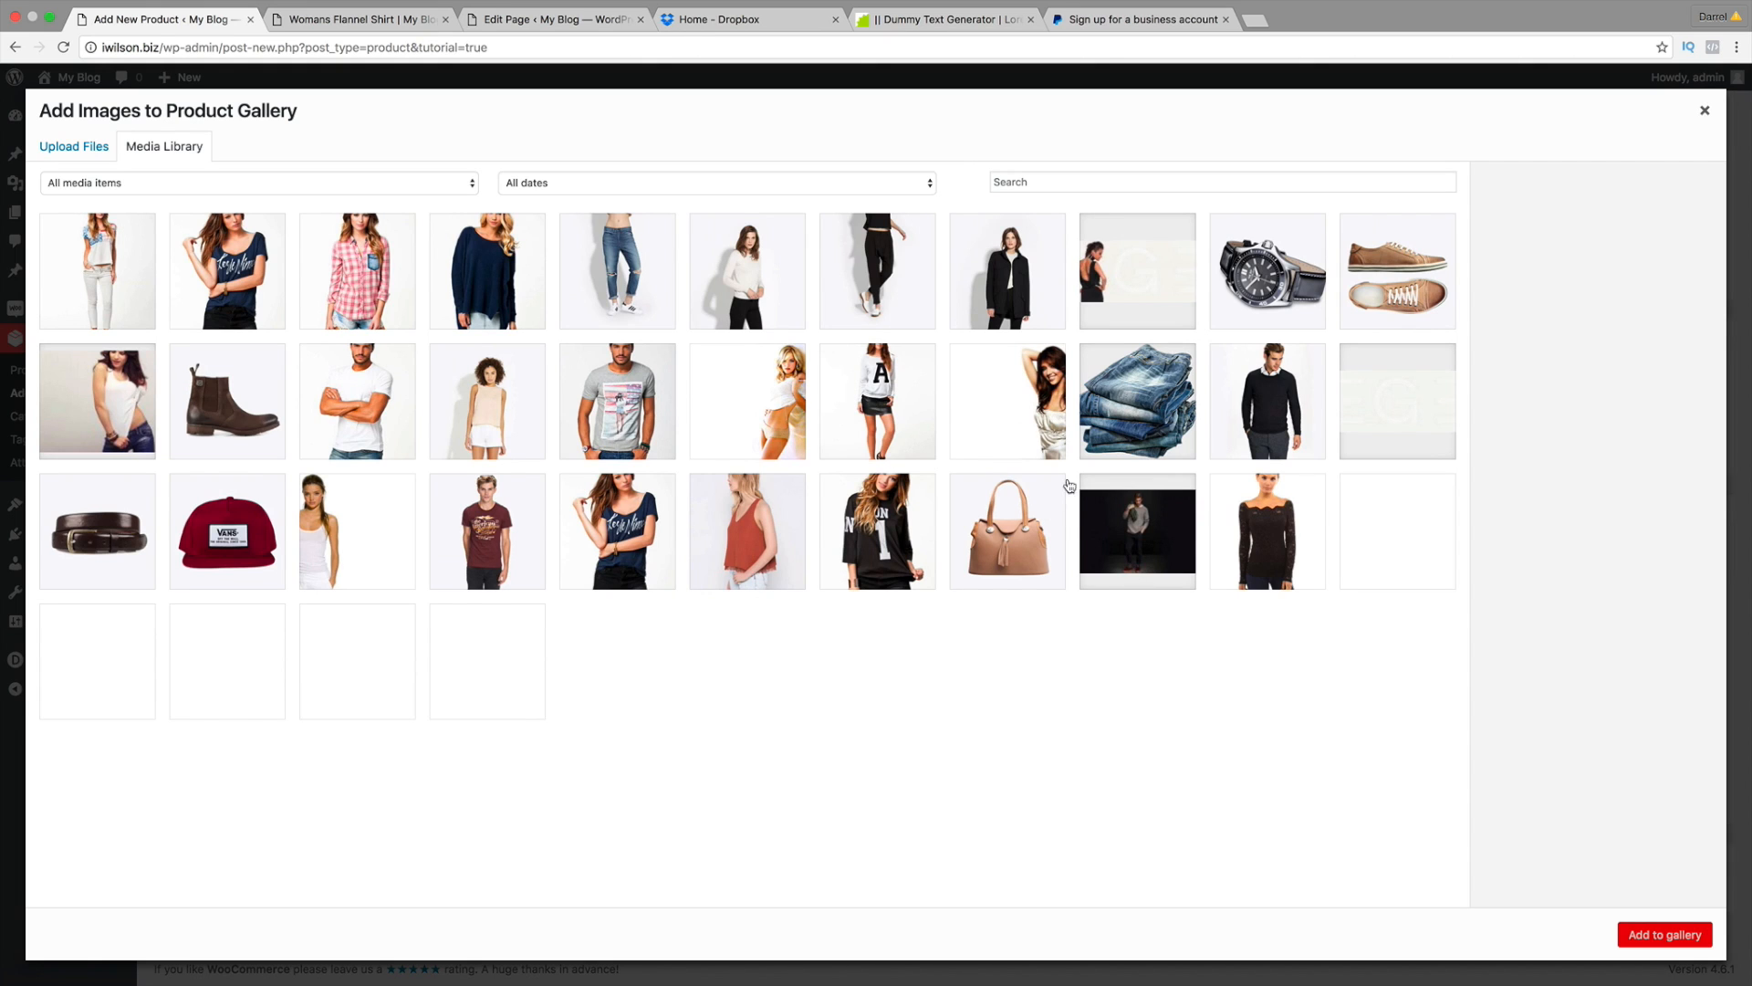
left_click(1357, 294)
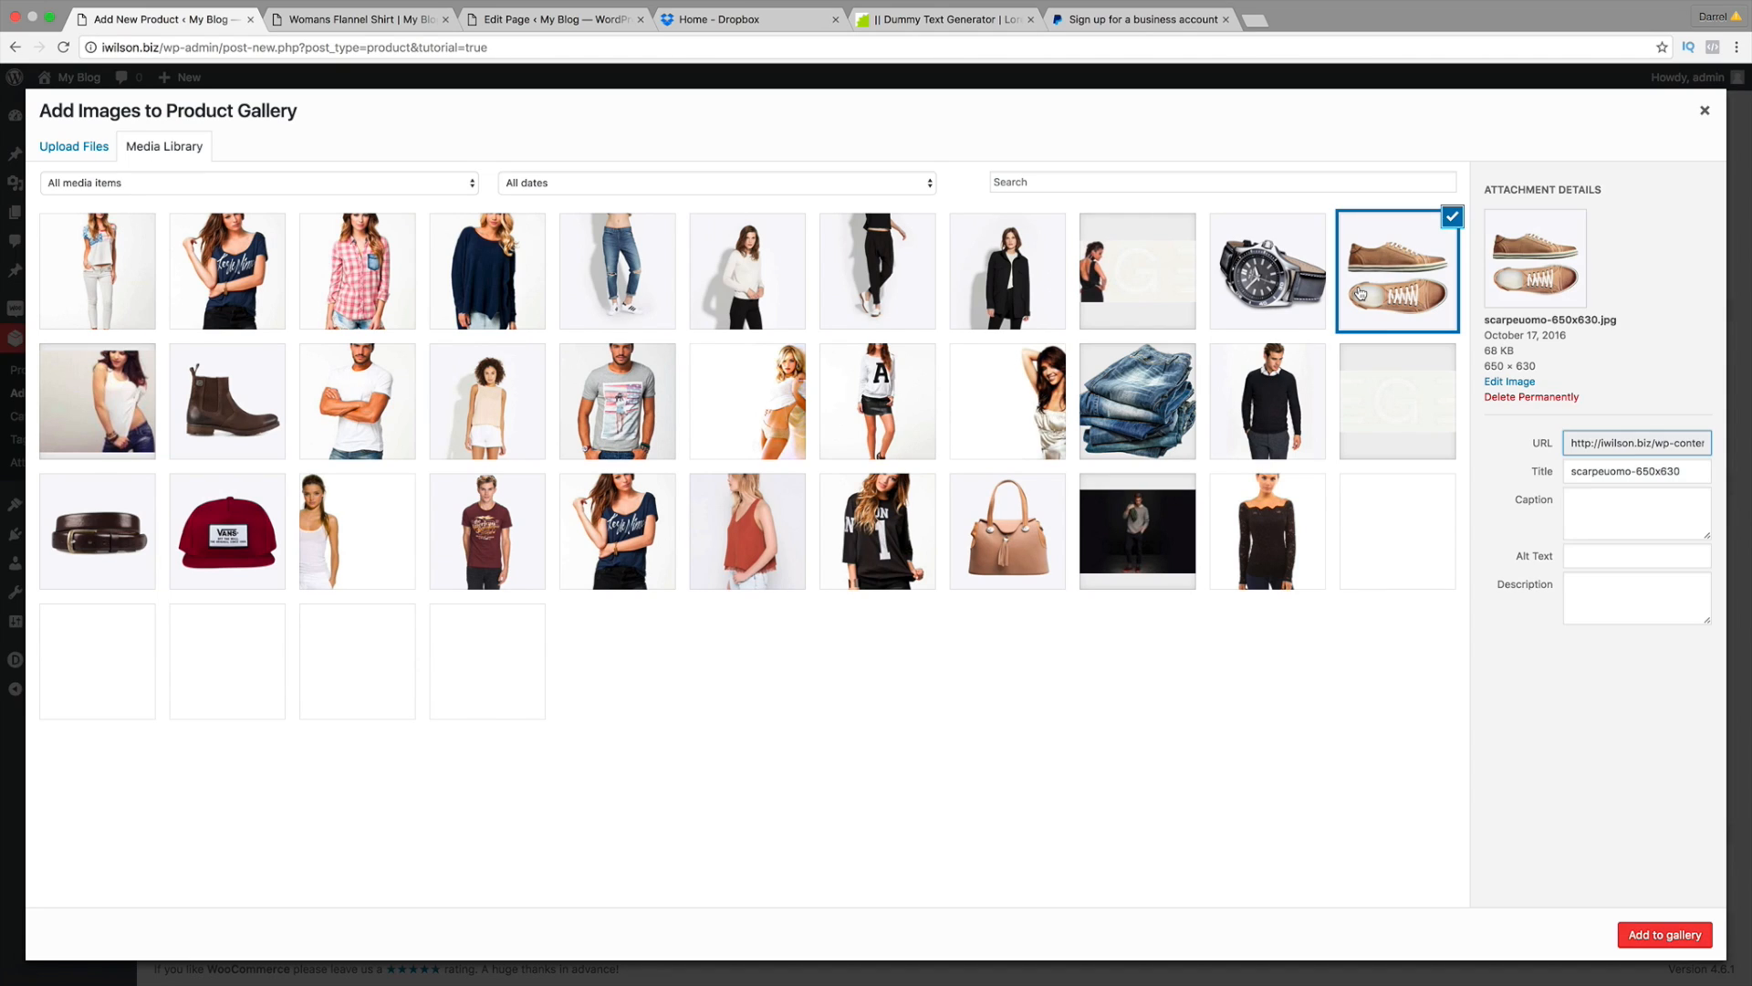
left_click(261, 370)
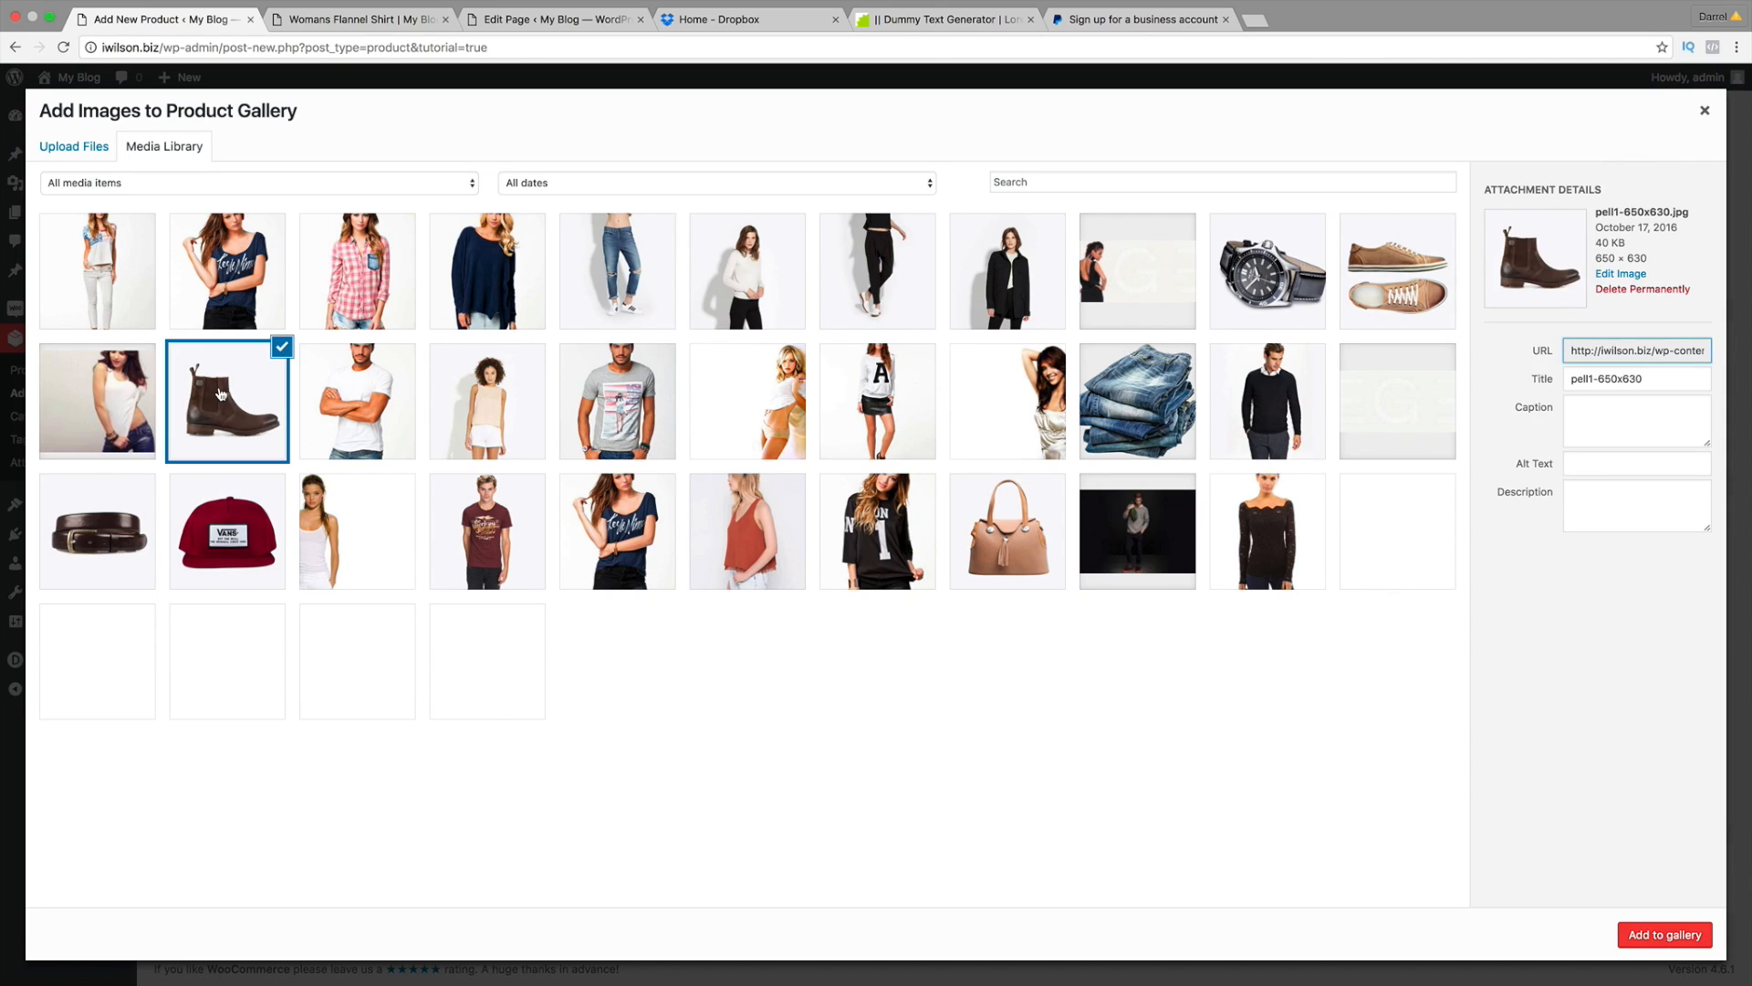
right_click(1403, 279)
right_click(1369, 239)
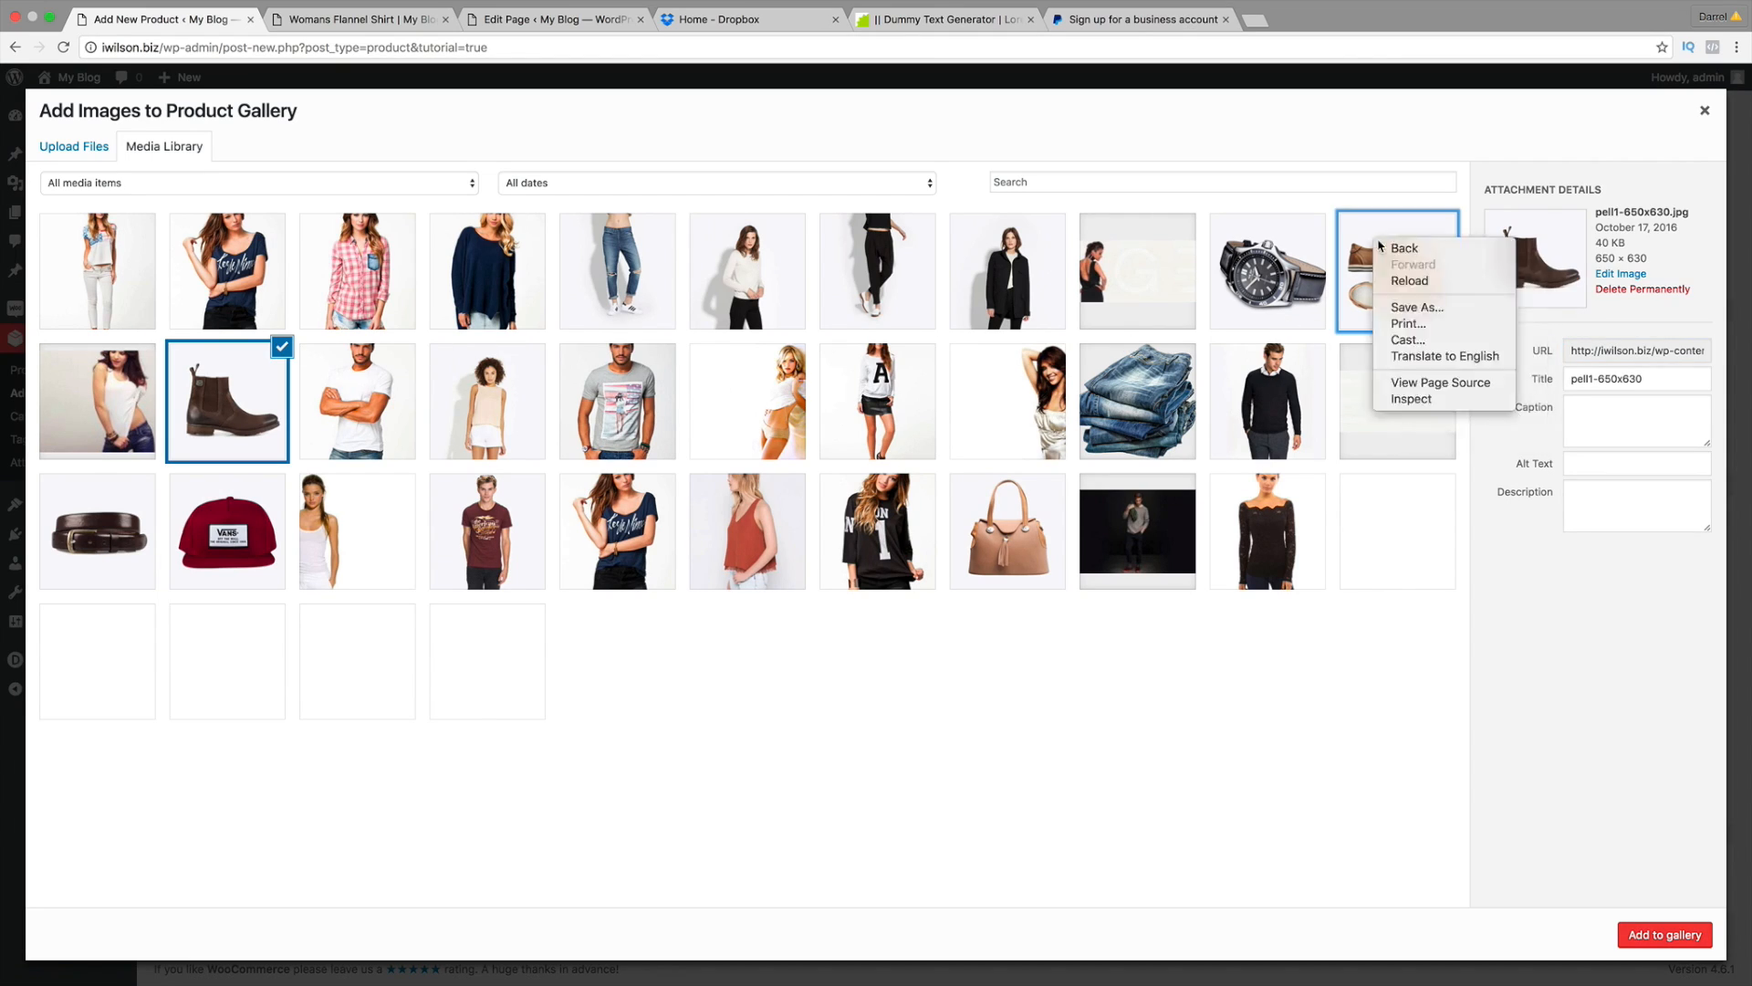
left_click(1369, 234)
left_click(1369, 234)
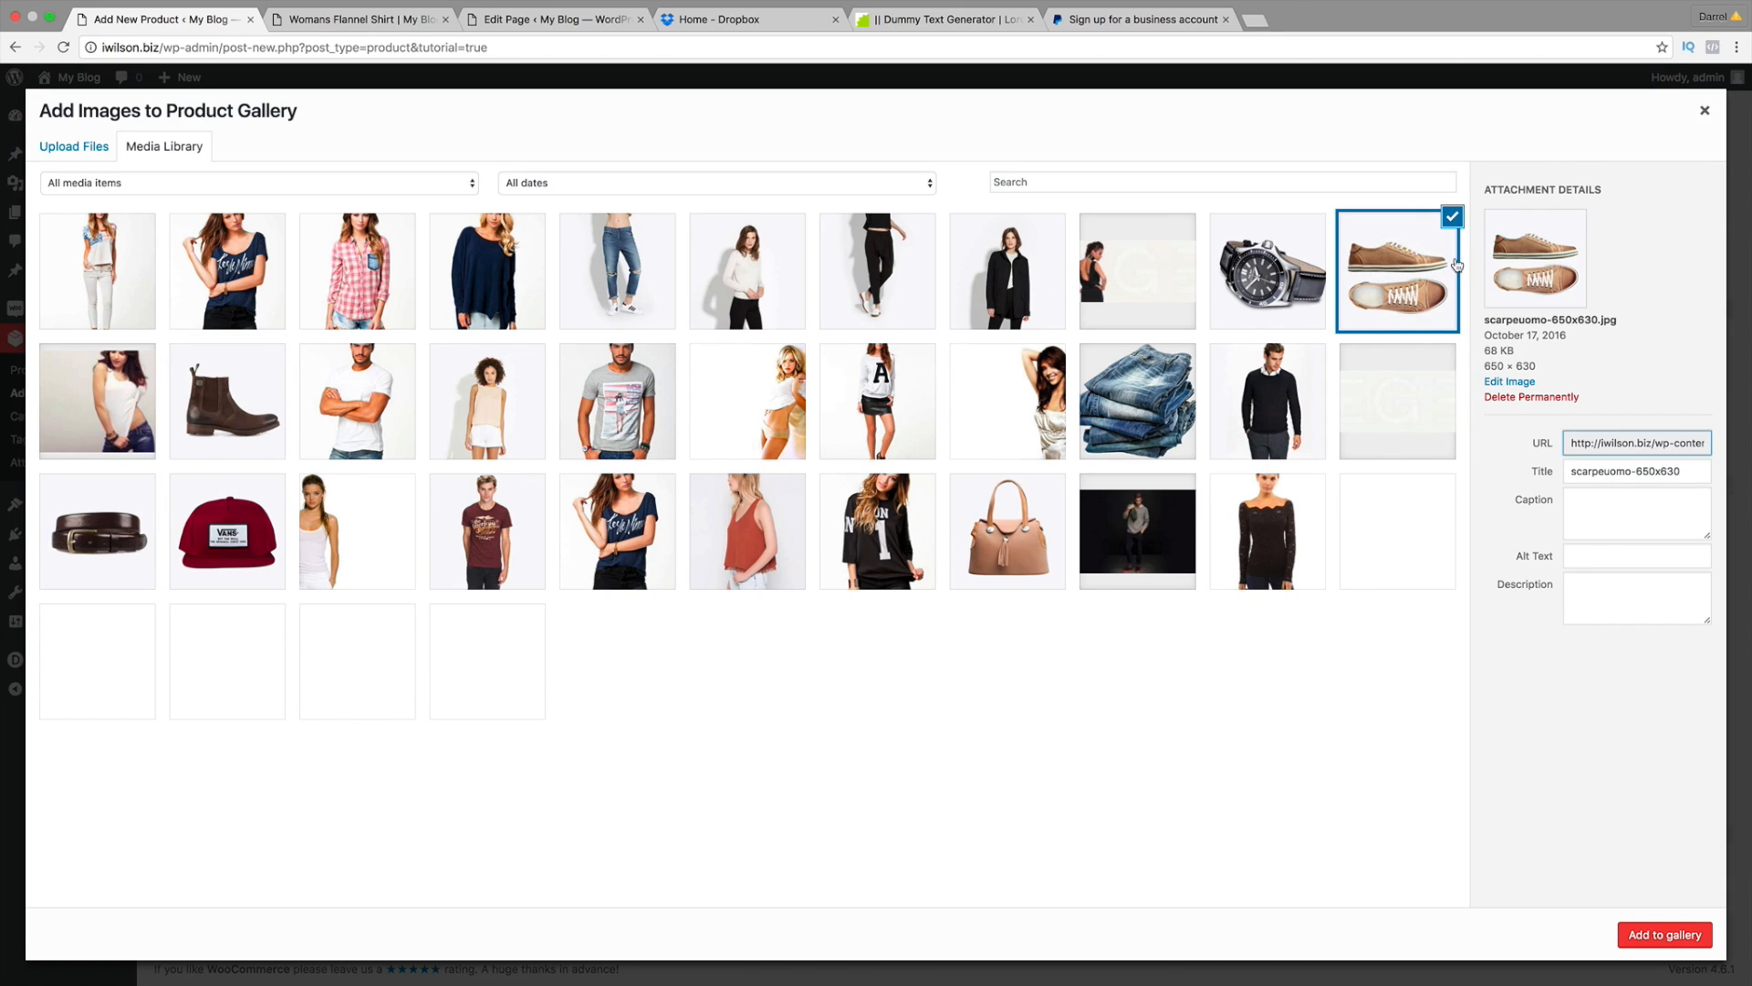
left_click(1659, 941)
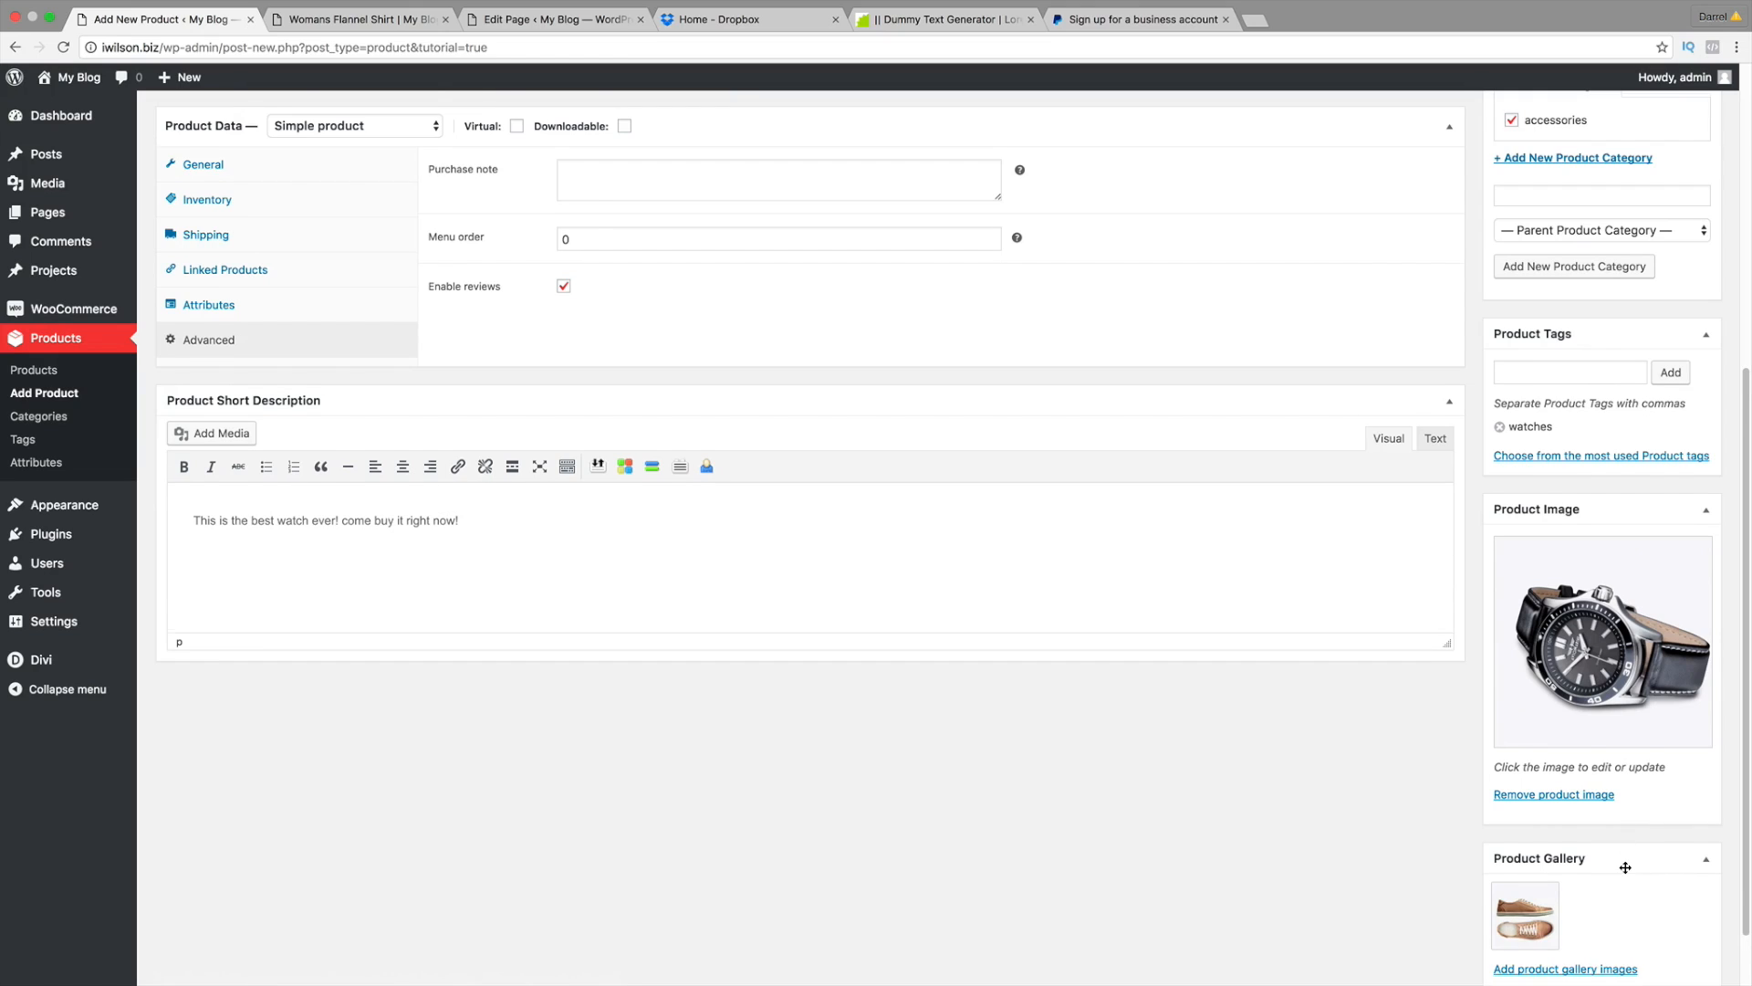
scroll(1622, 867, "down", 2)
left_click(1586, 897)
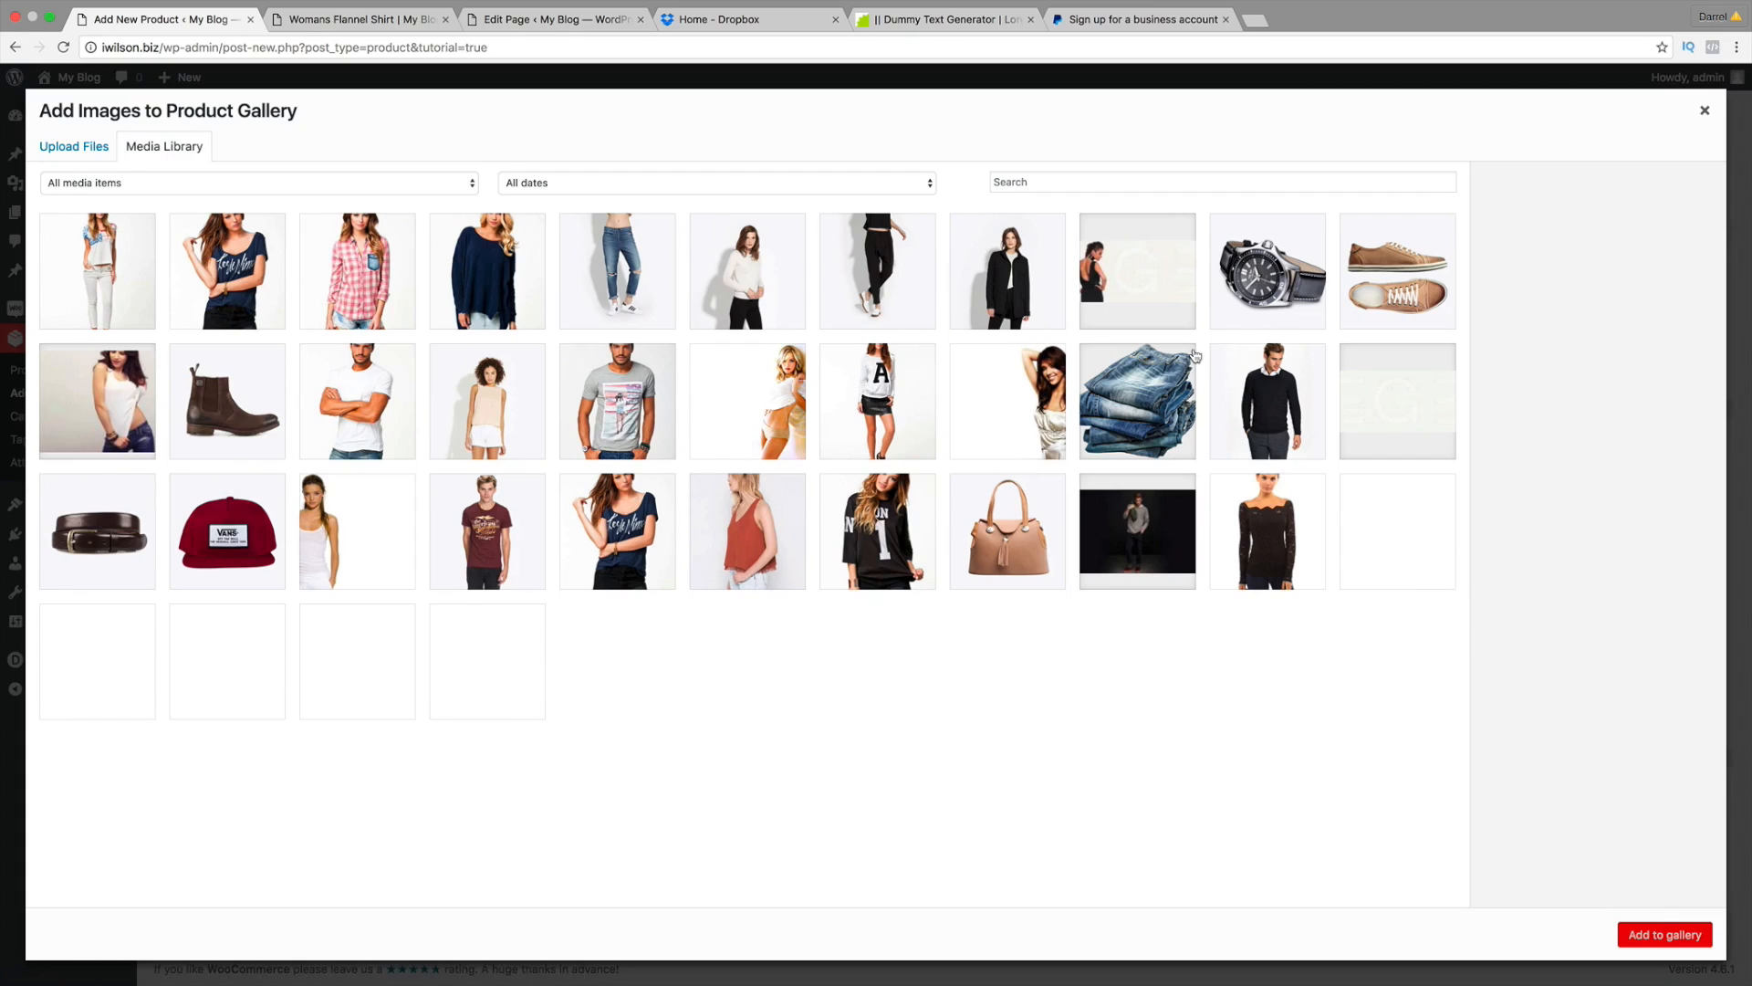
left_click(274, 411)
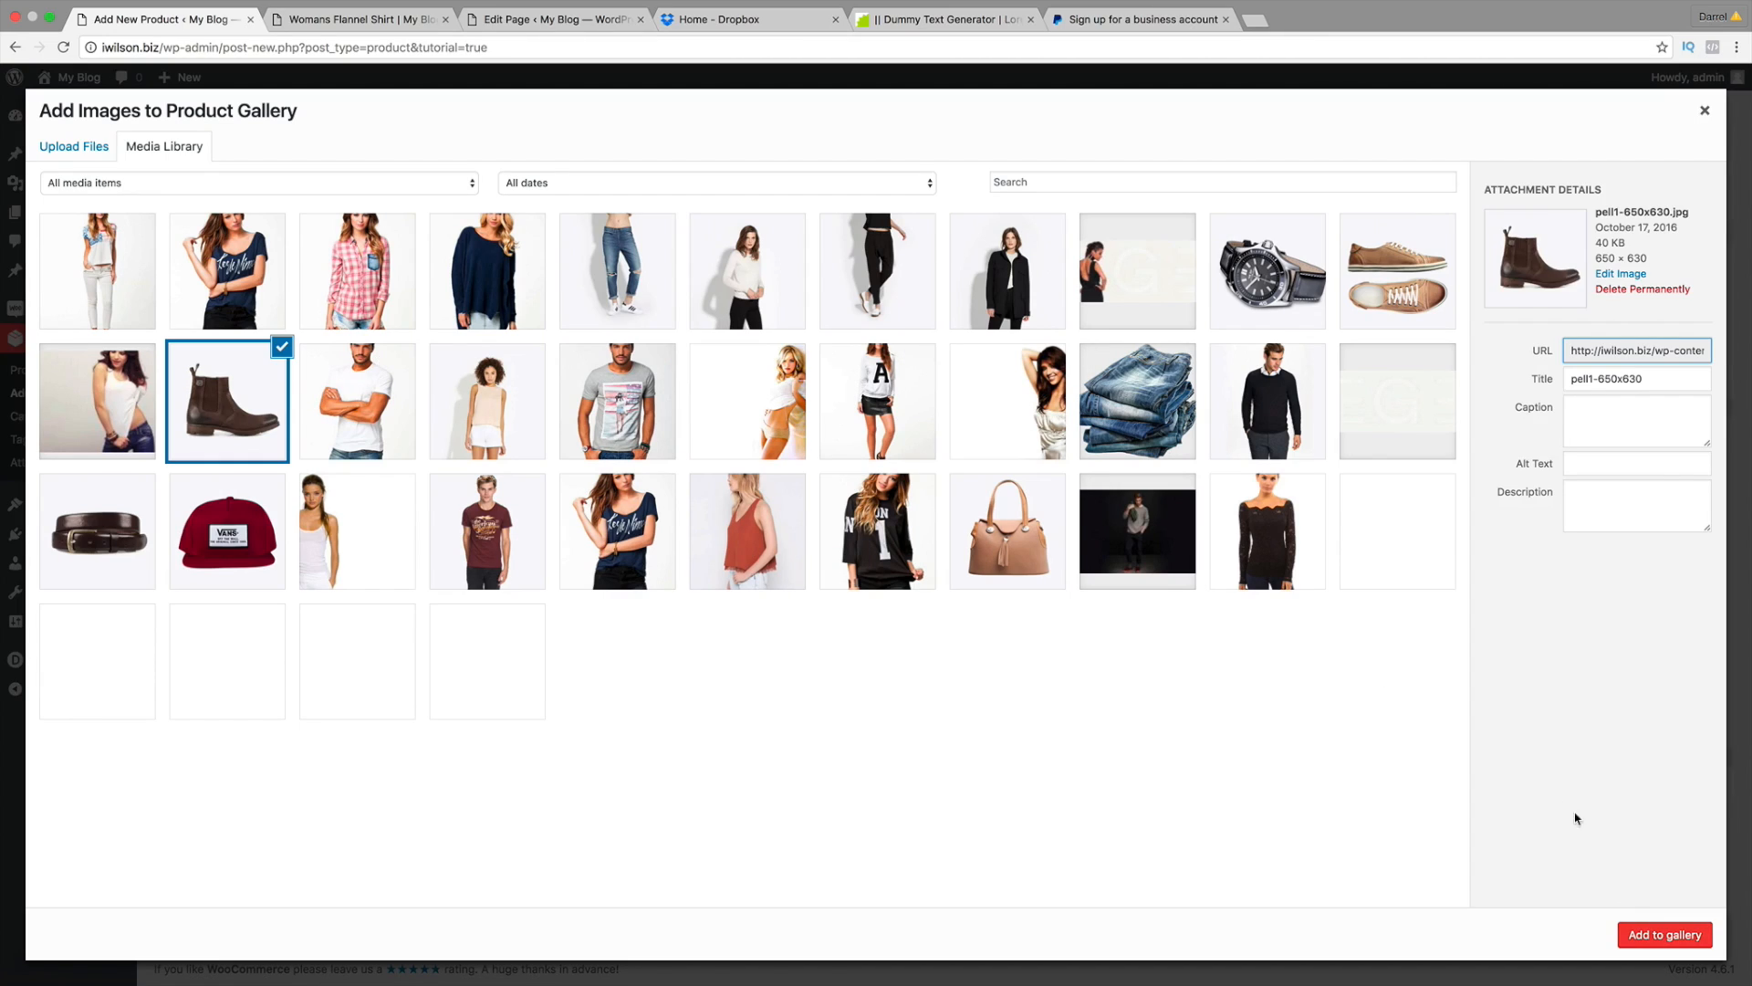
left_click(1651, 940)
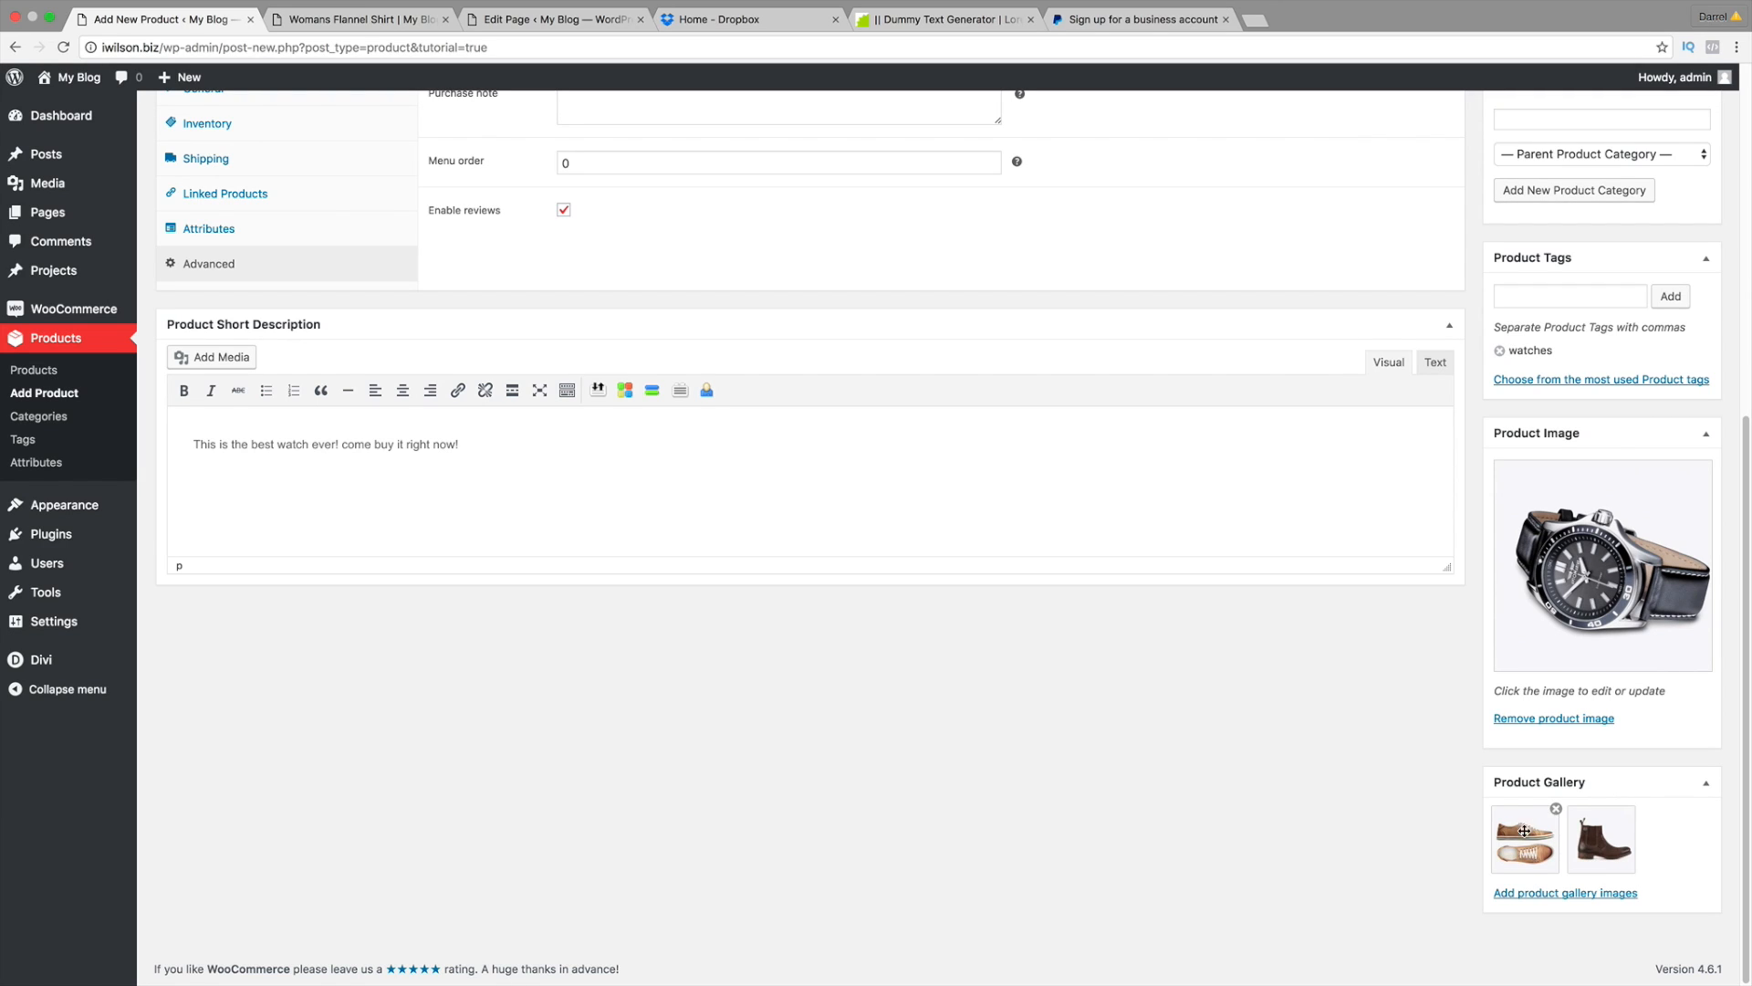
scroll(1435, 715, "up", 5)
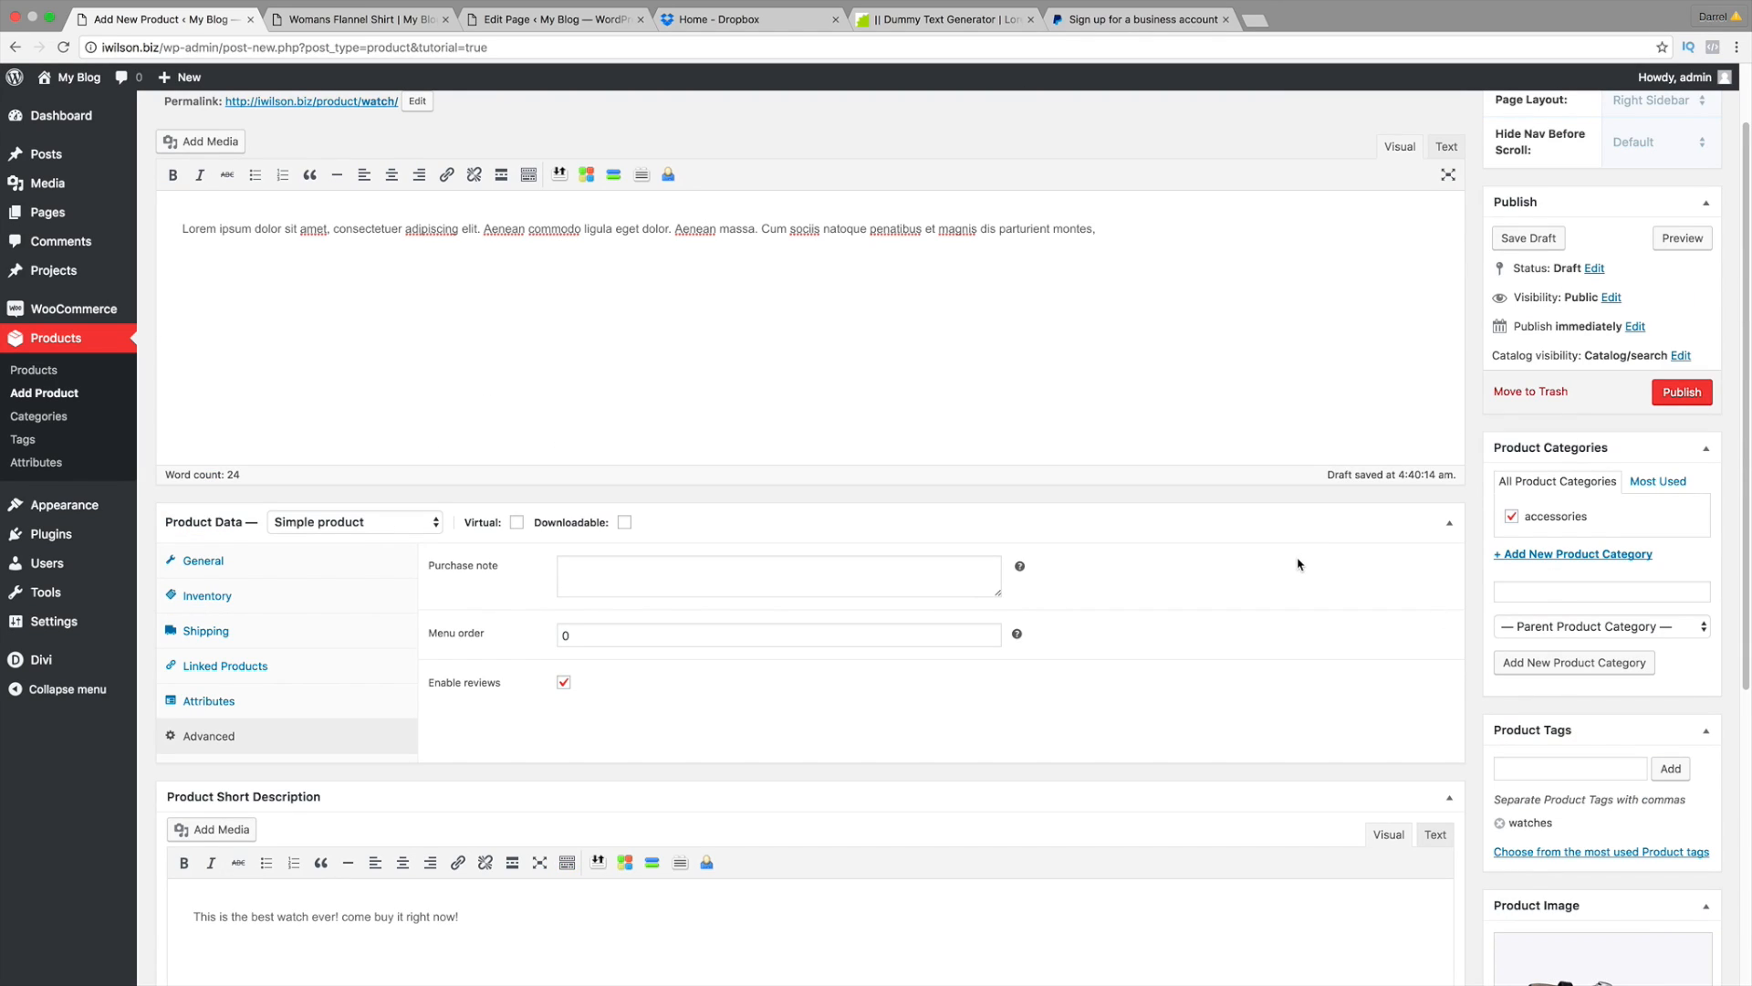
Step: Publish the Watch product from its General settings
scroll(701, 376, "up", 2)
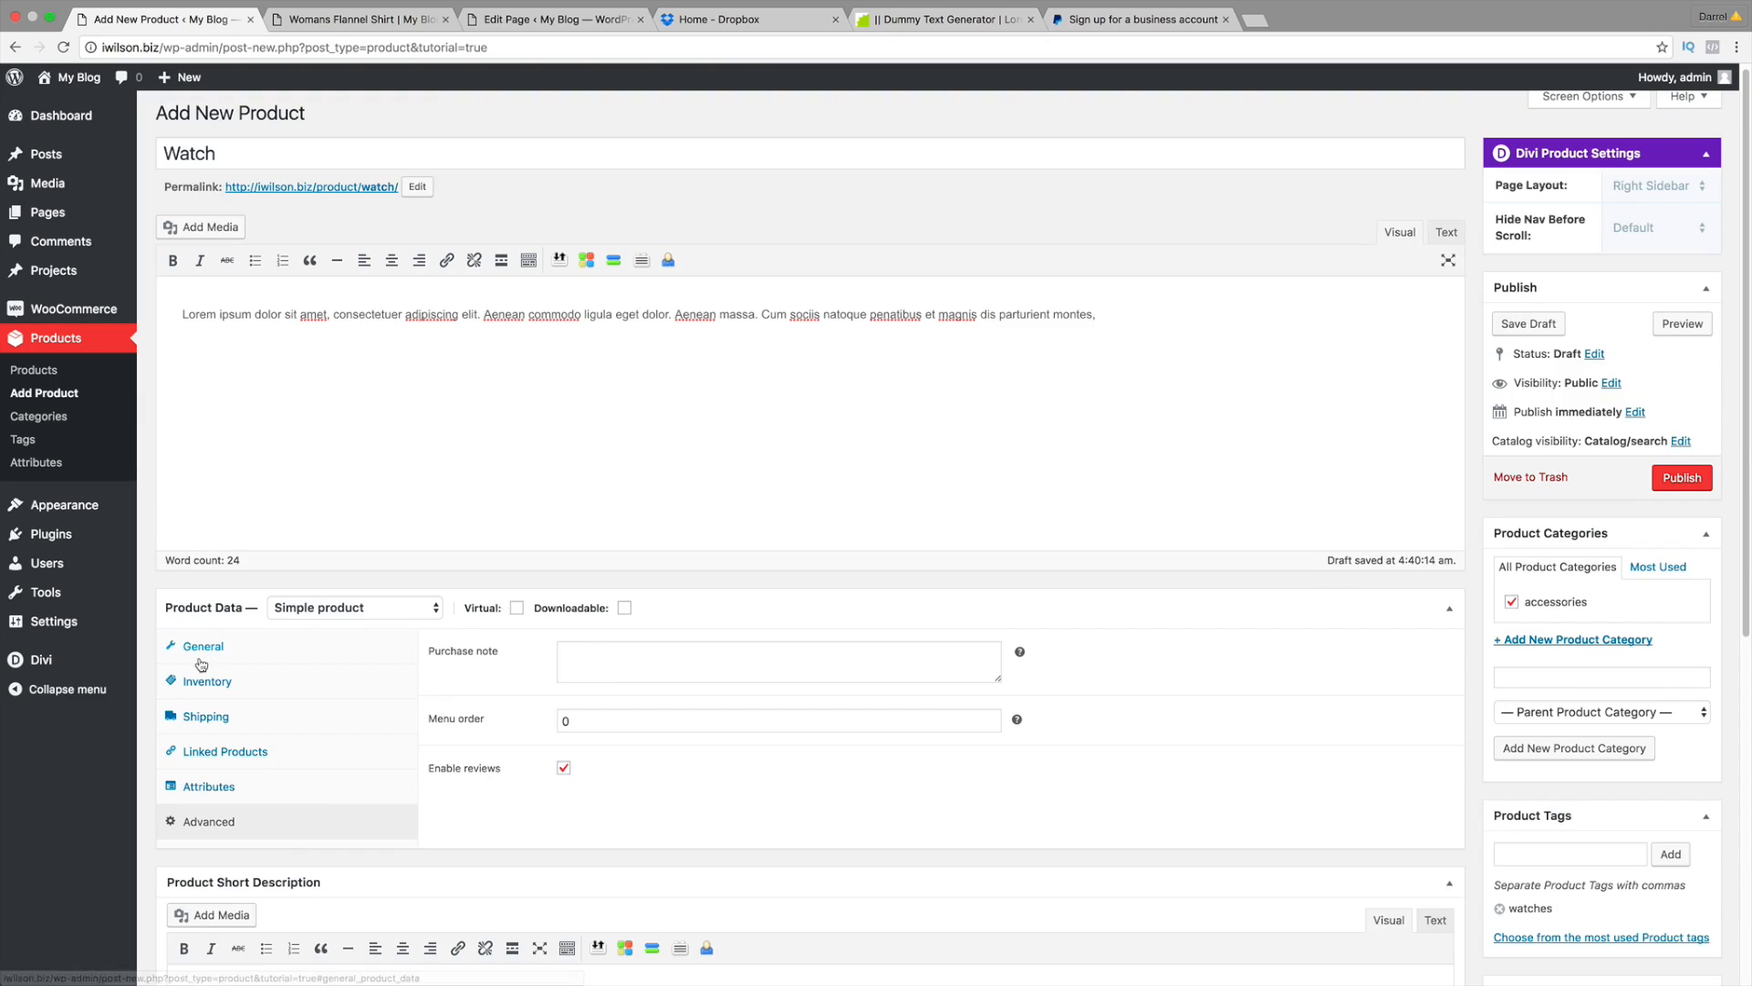
left_click(199, 660)
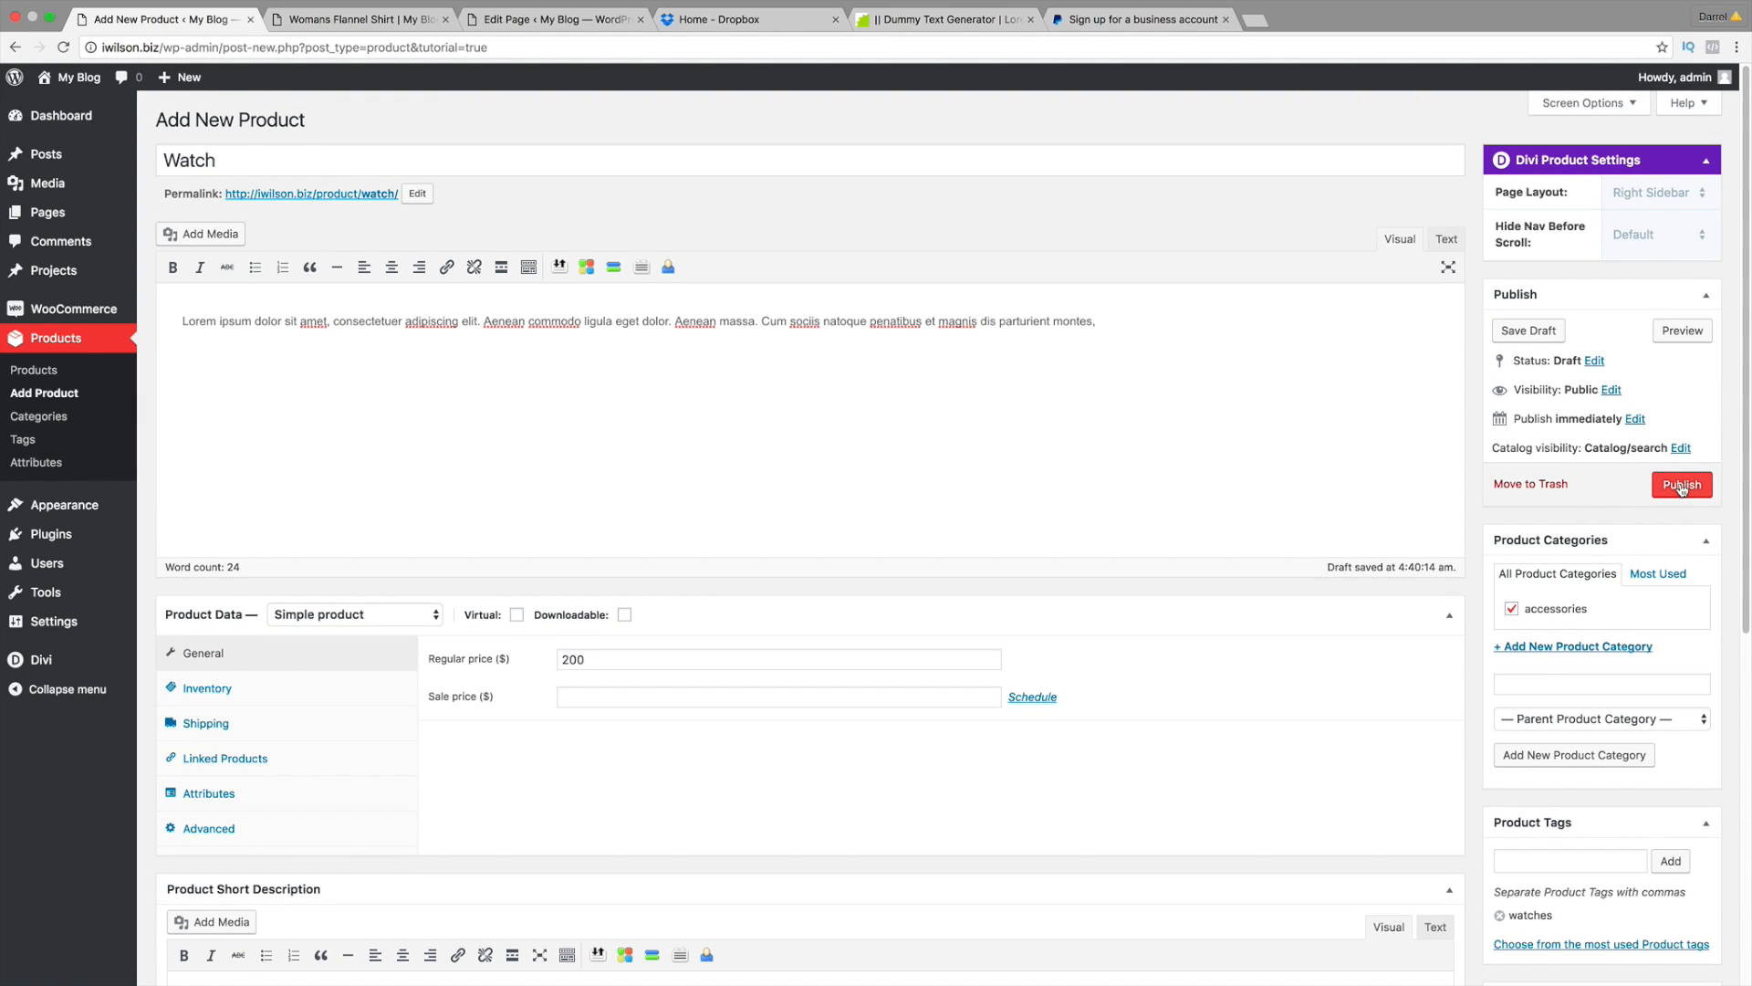
left_click(1682, 486)
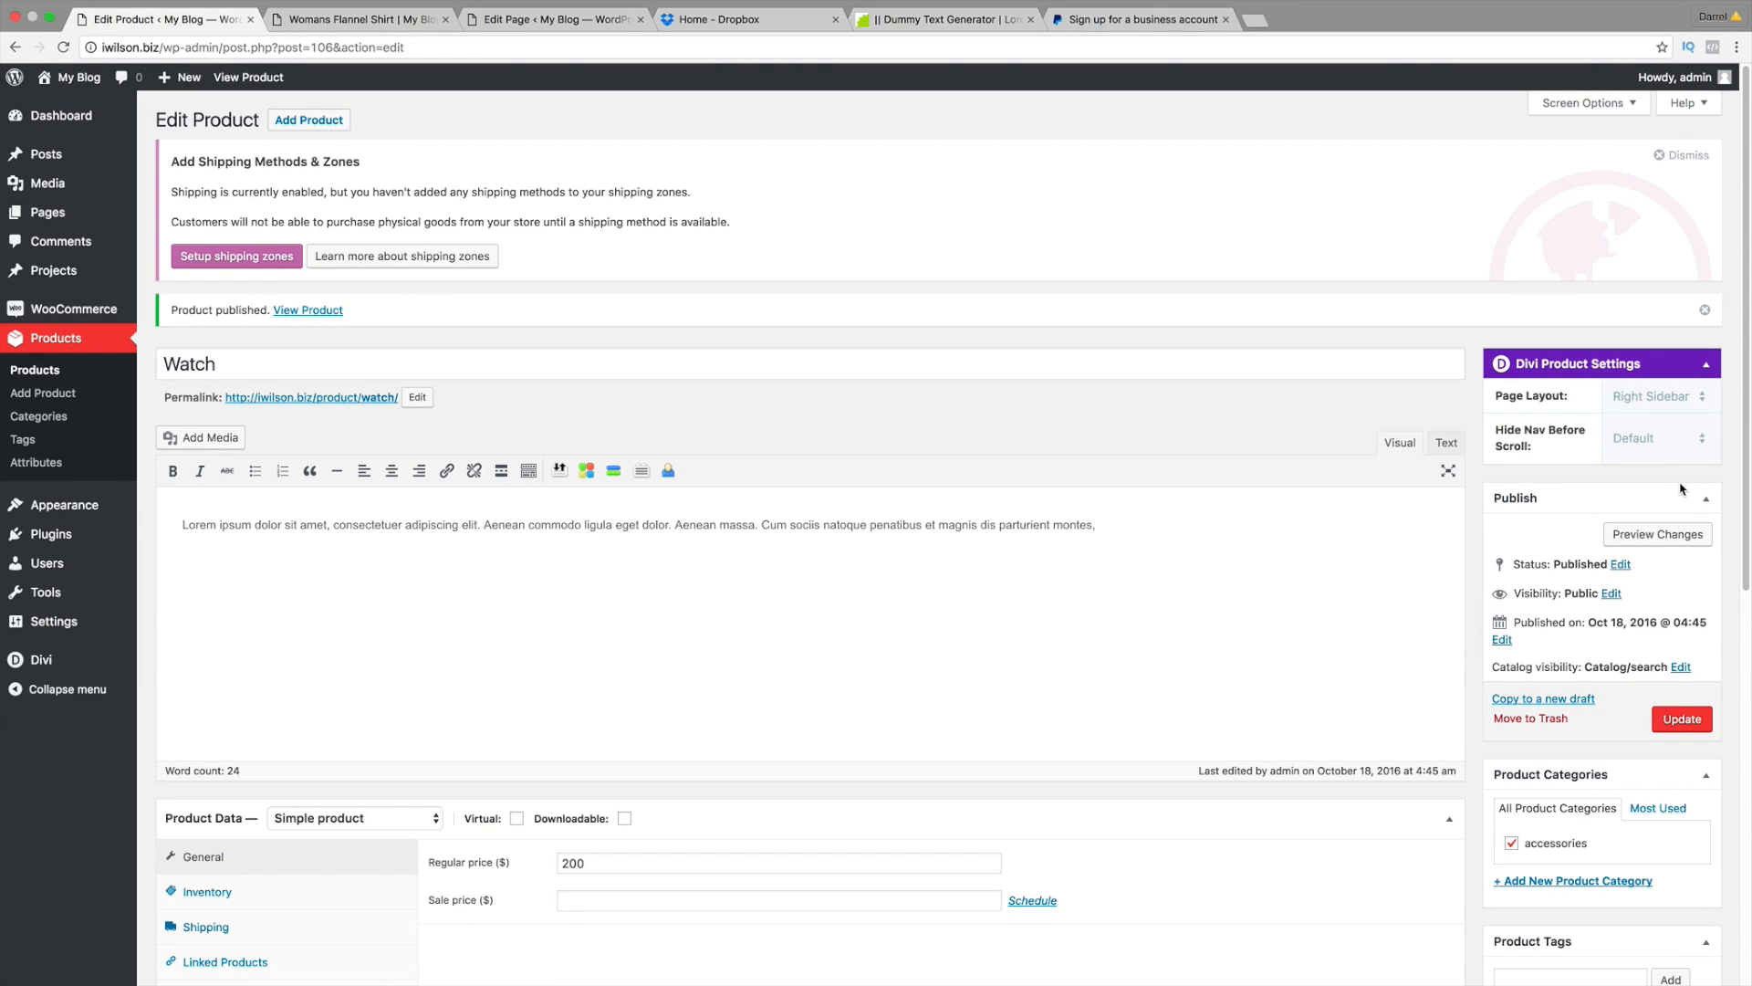
Step: Preview the Watch store page and browse its gallery pictures in the enlarged view
left_click(1674, 540)
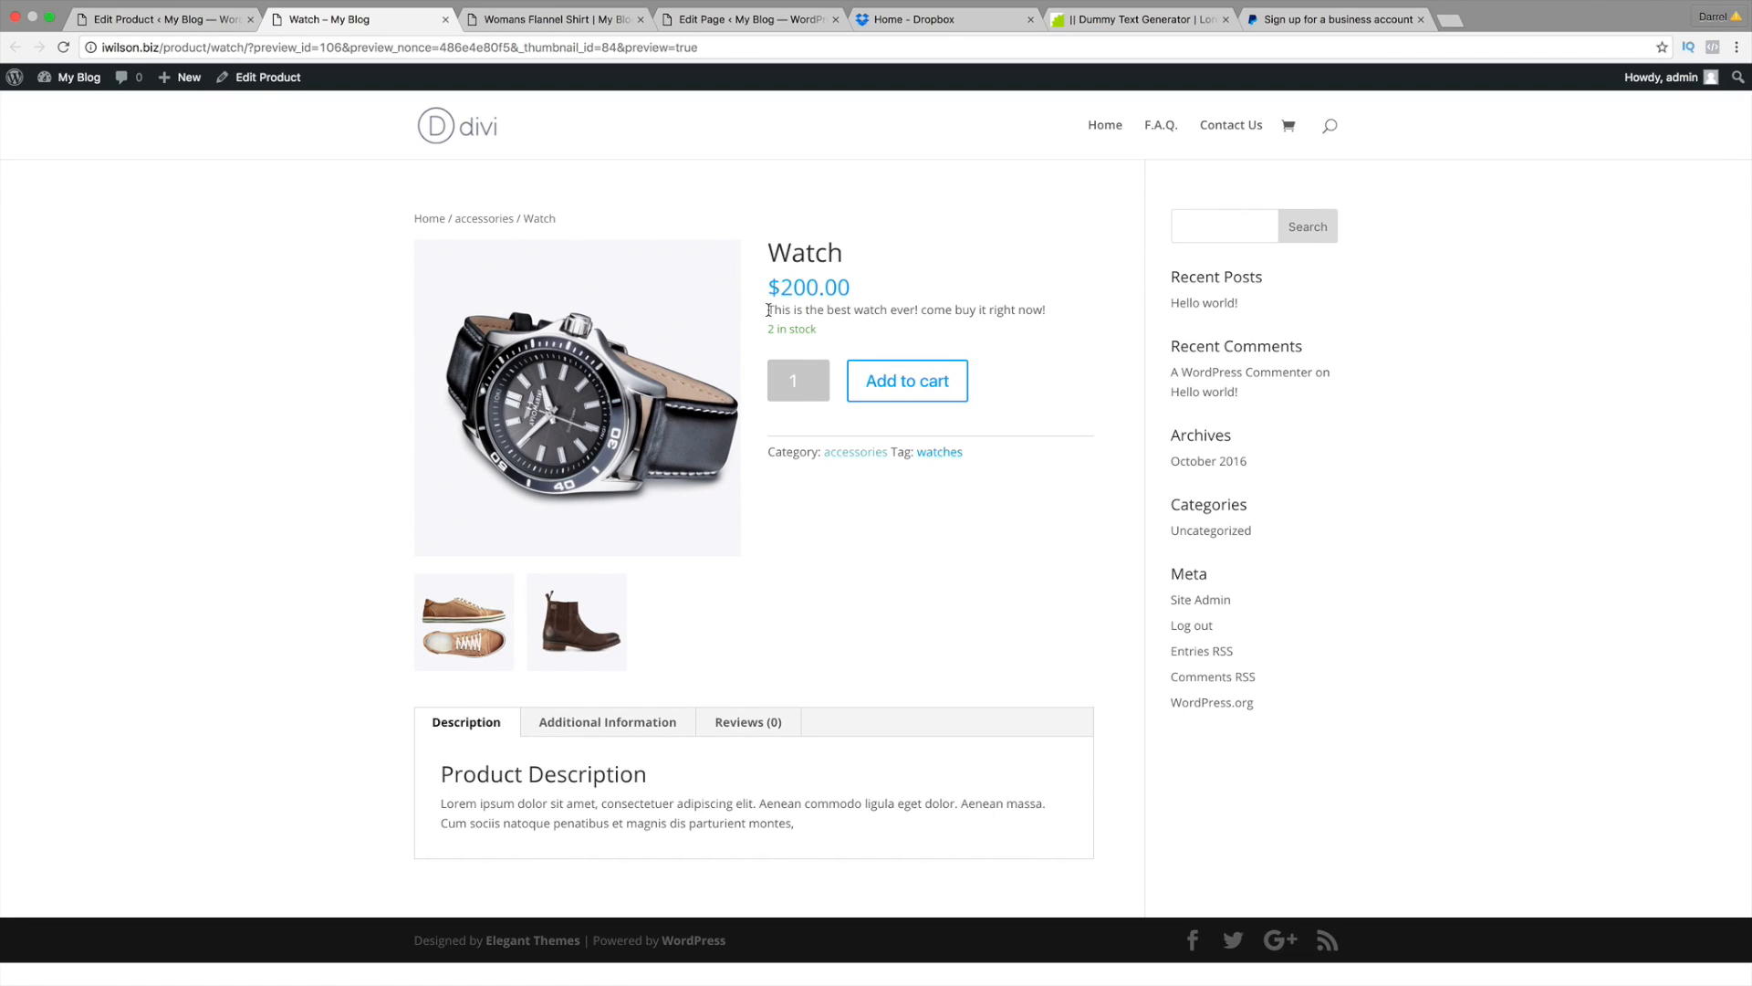
left_click_drag(768, 310, 1043, 318)
left_click_drag(841, 252, 794, 289)
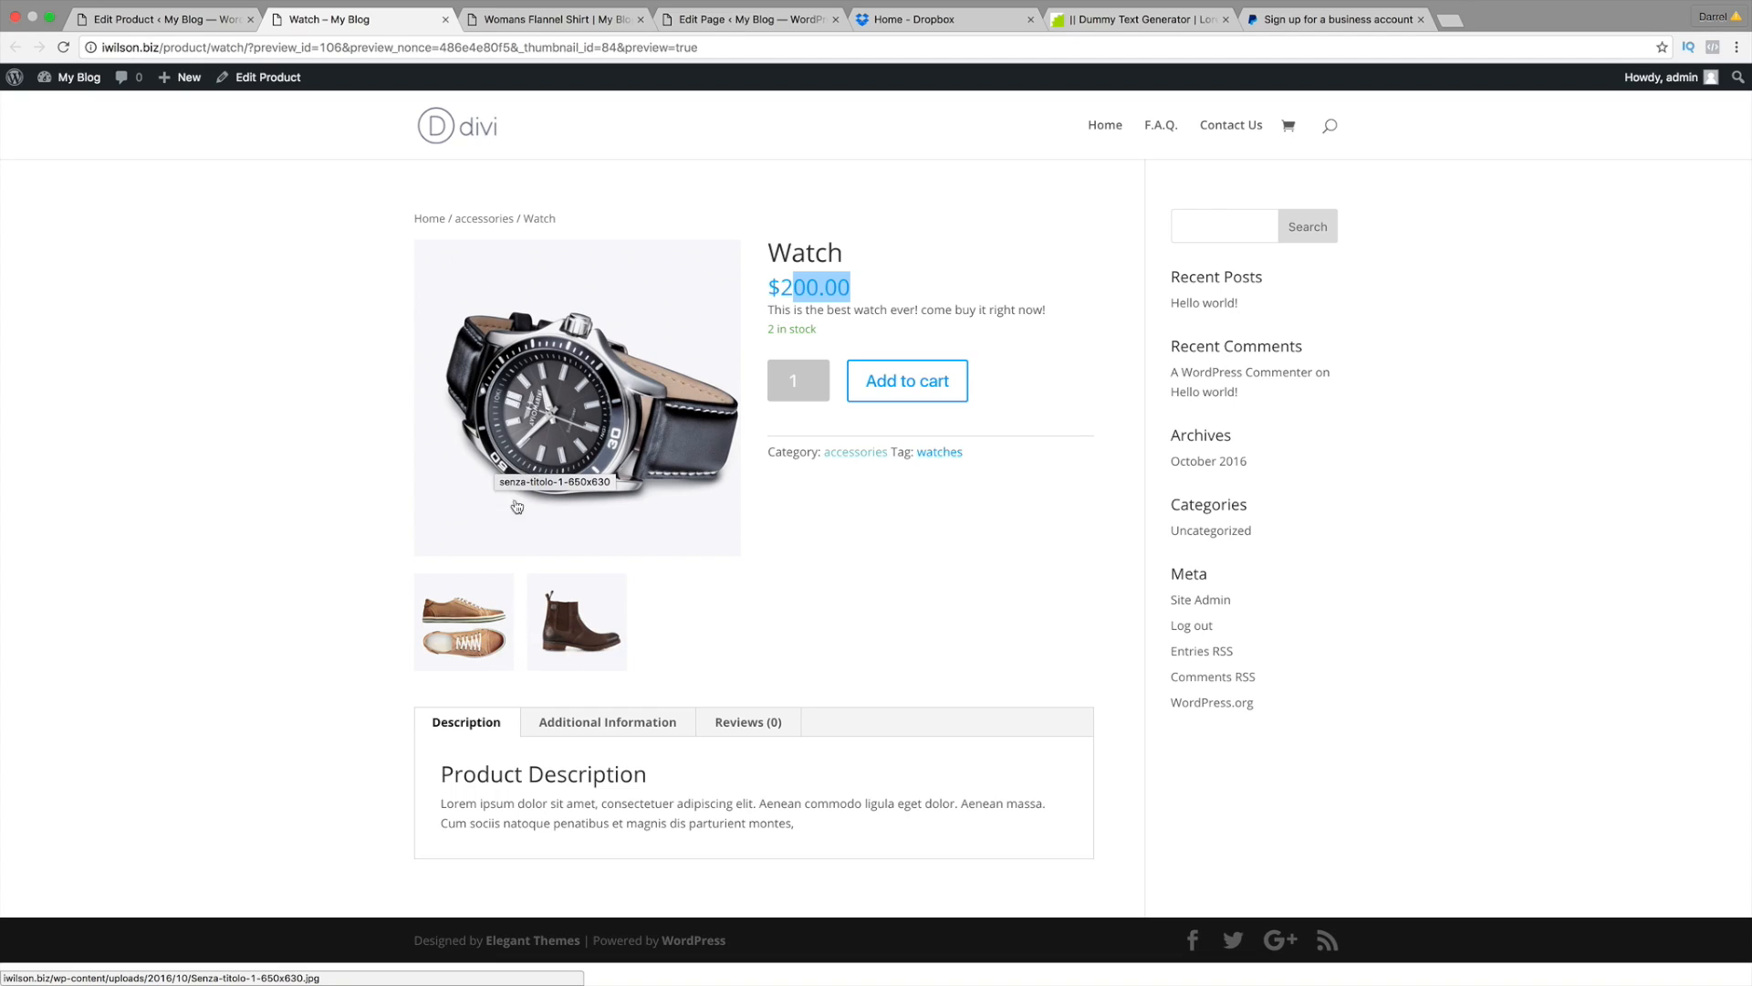
left_click(473, 614)
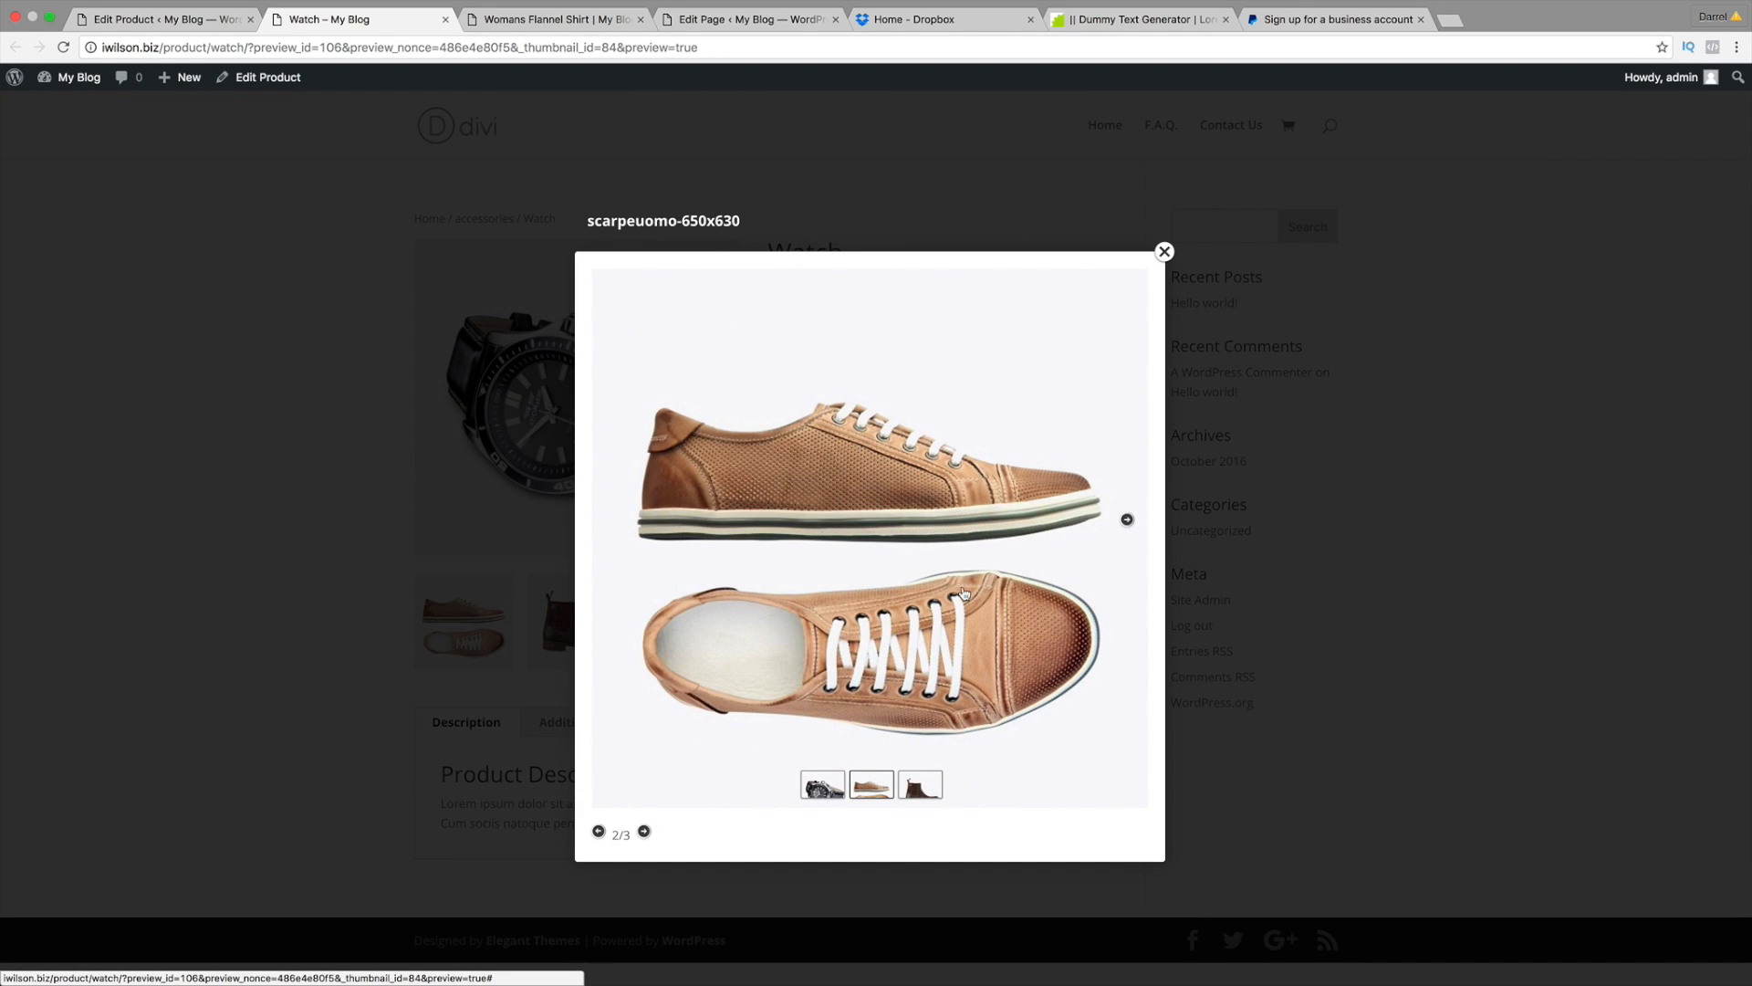
left_click(1128, 520)
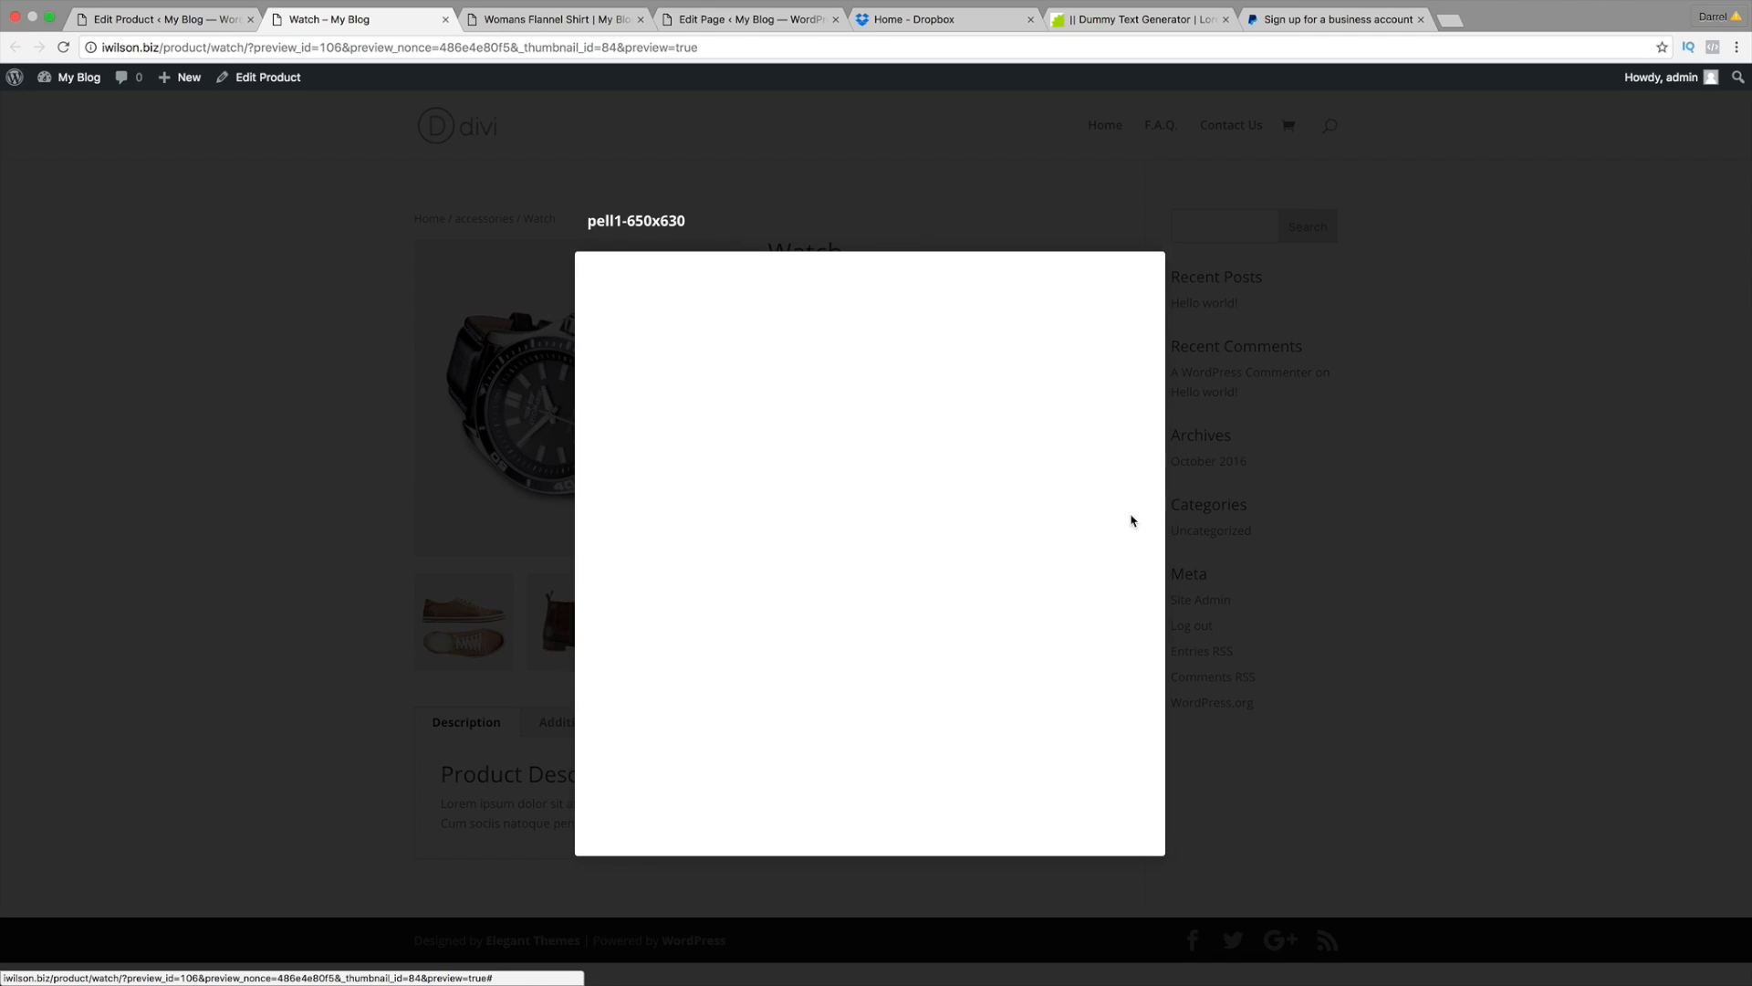
left_click(1128, 516)
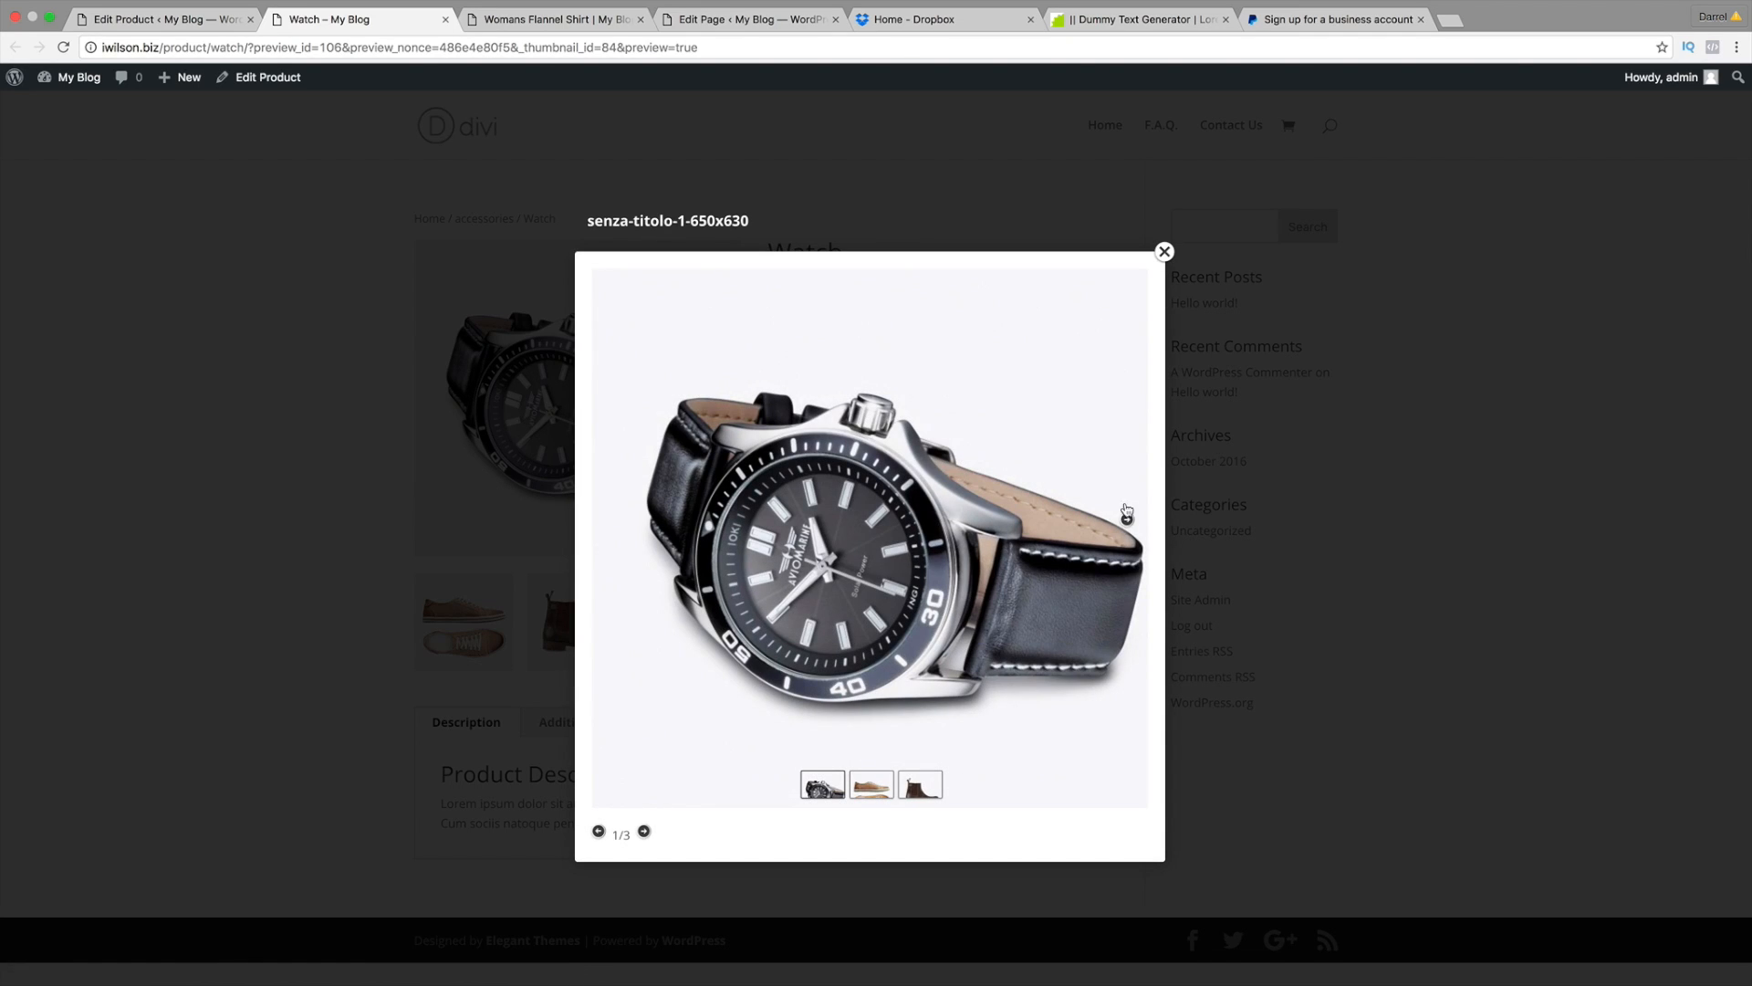
left_click(1164, 252)
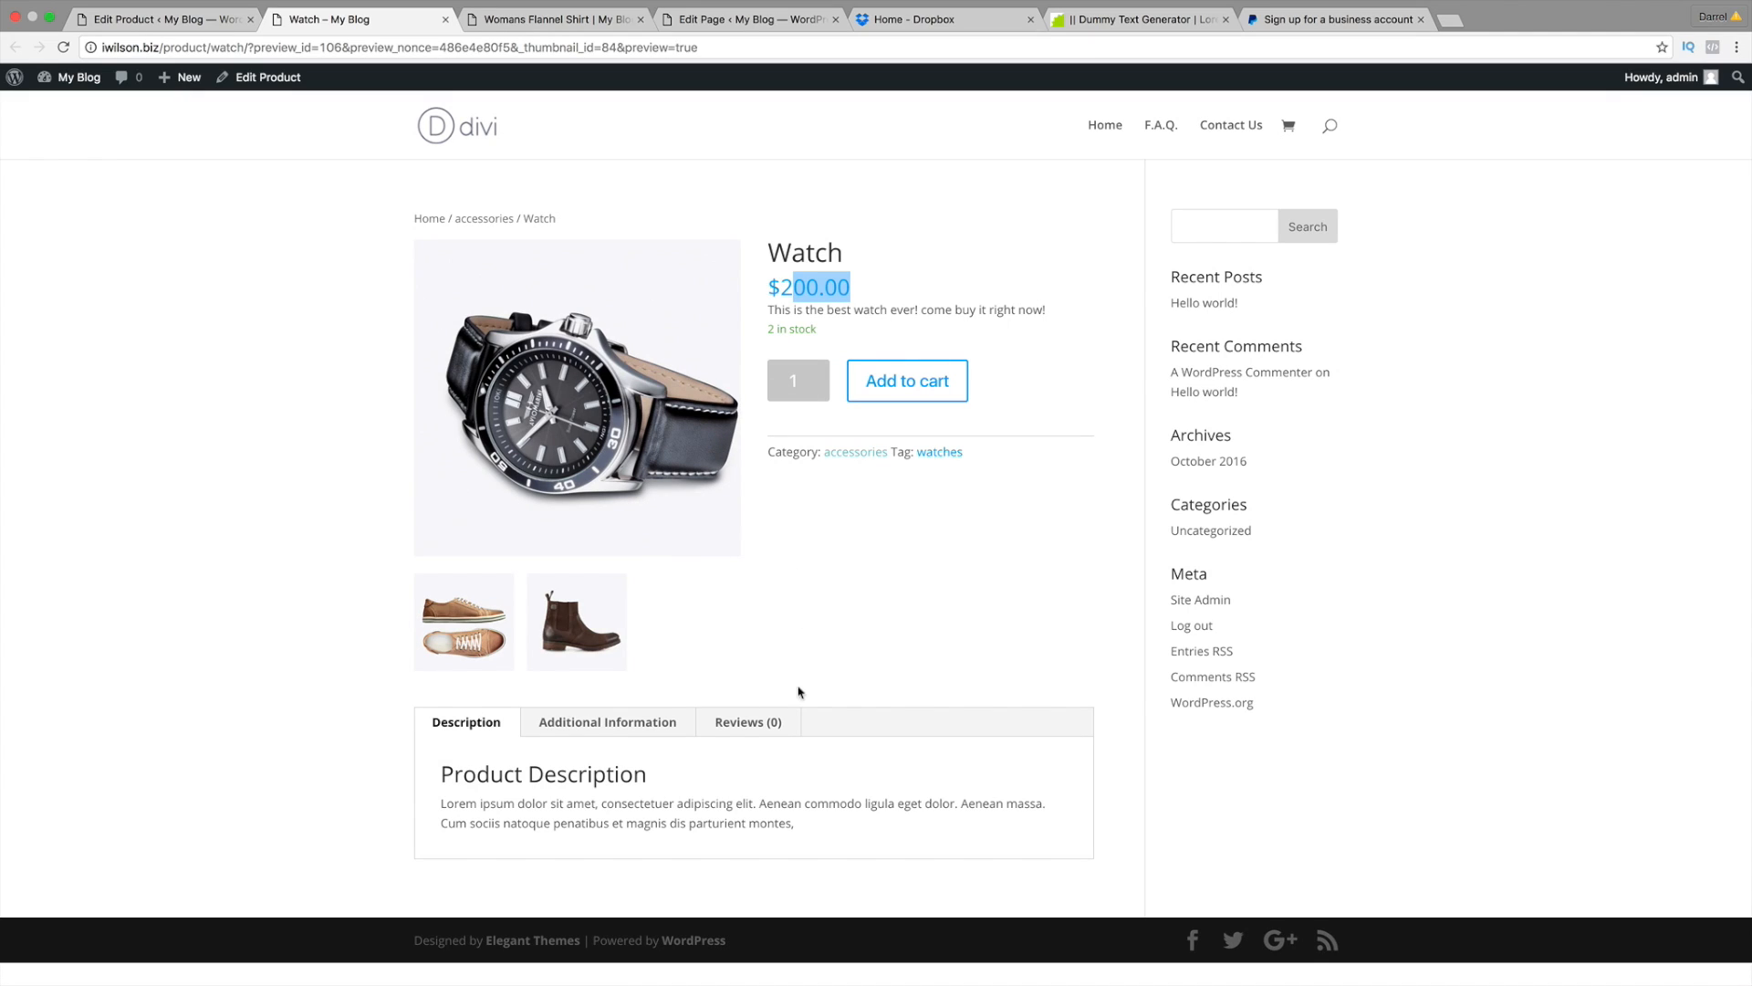
Step: Check the preview's Reviews and Additional Information sections
left_click(733, 721)
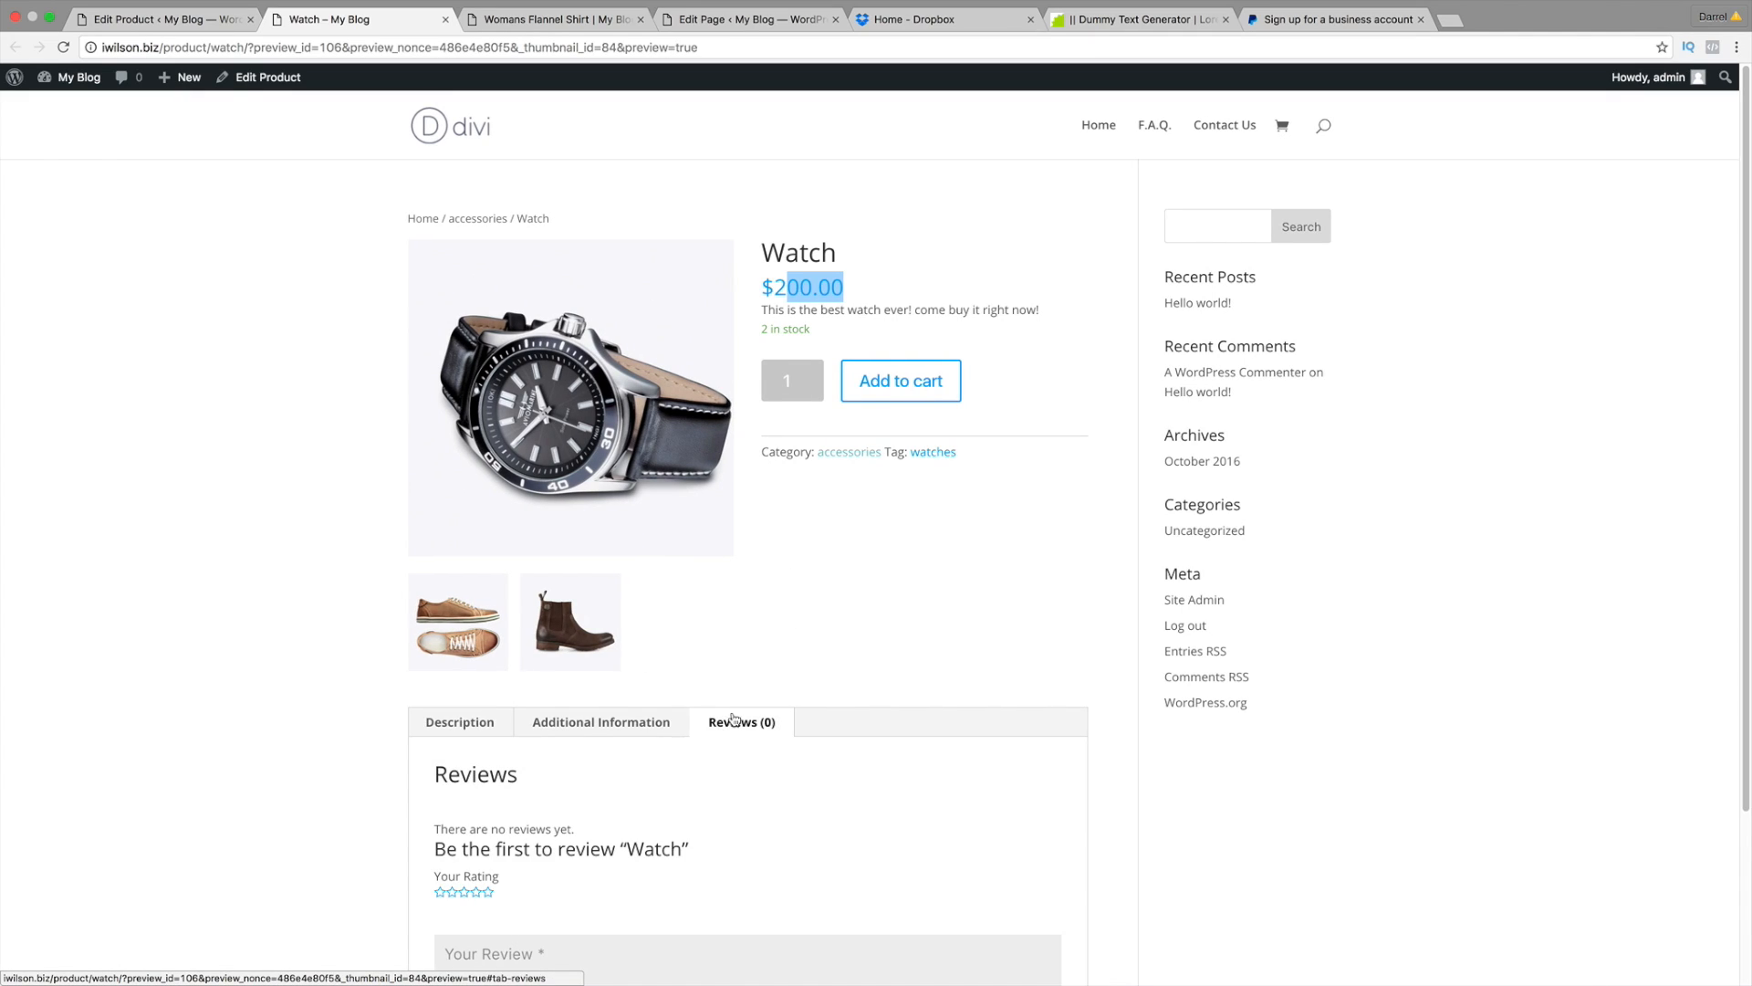
scroll(733, 720, "down", 3)
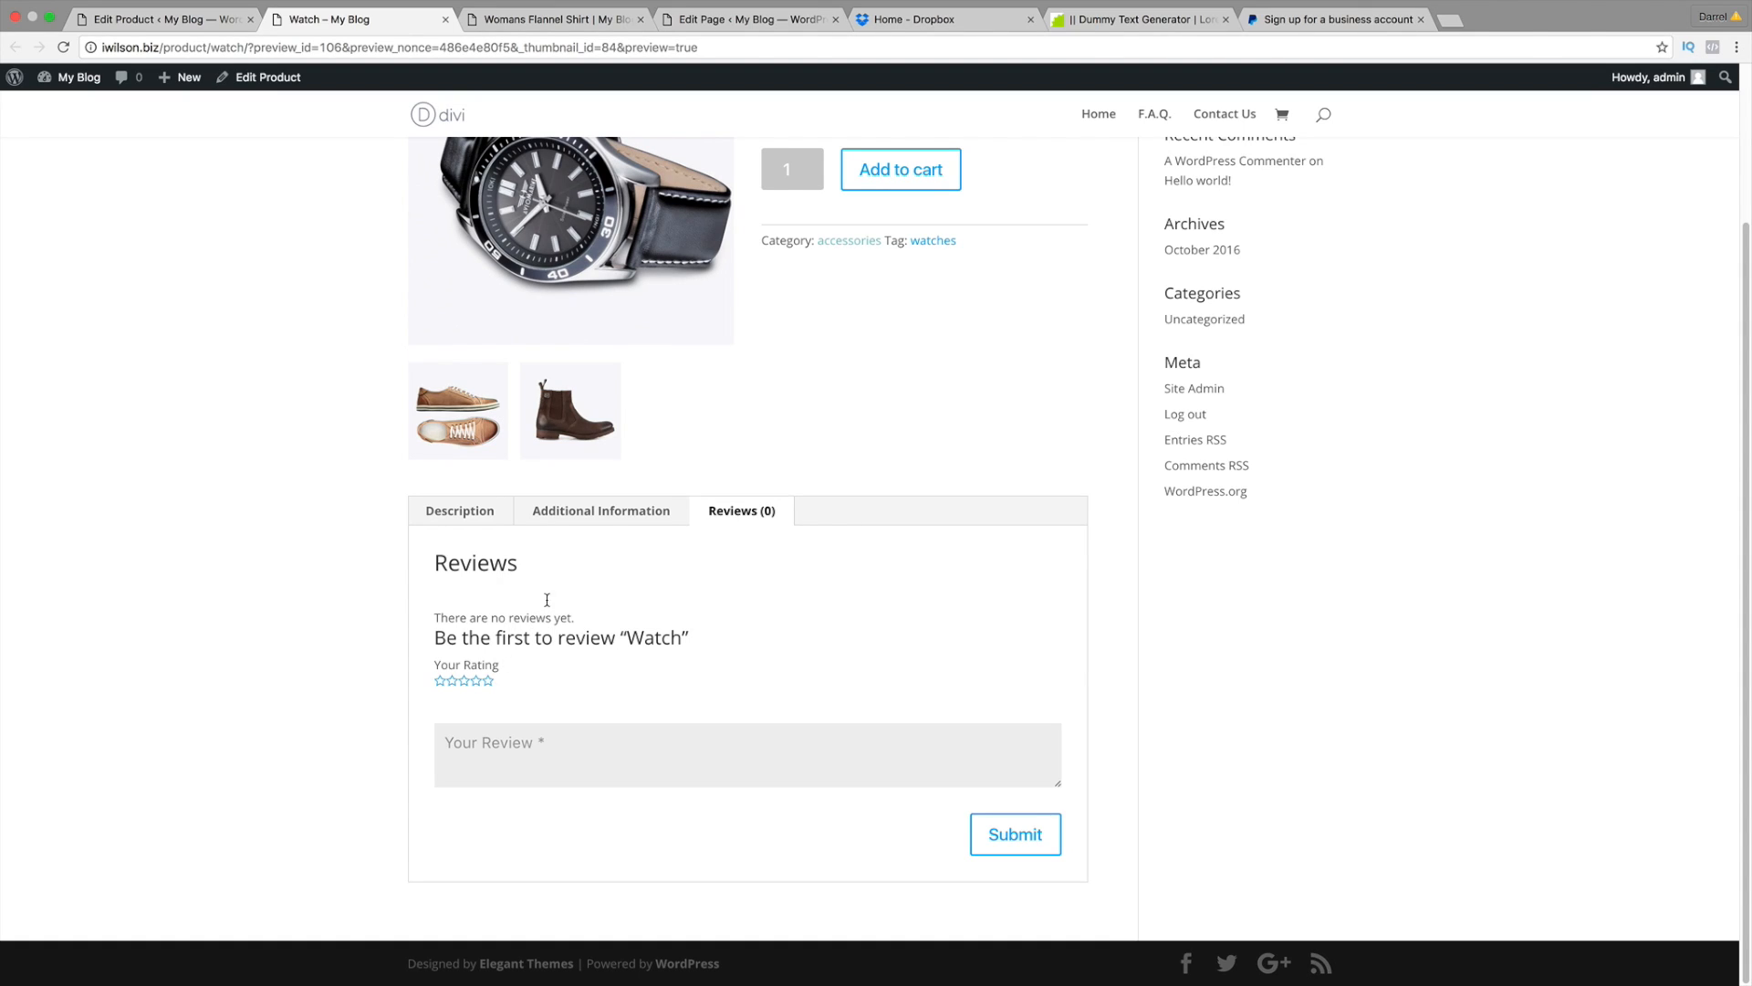
left_click(567, 510)
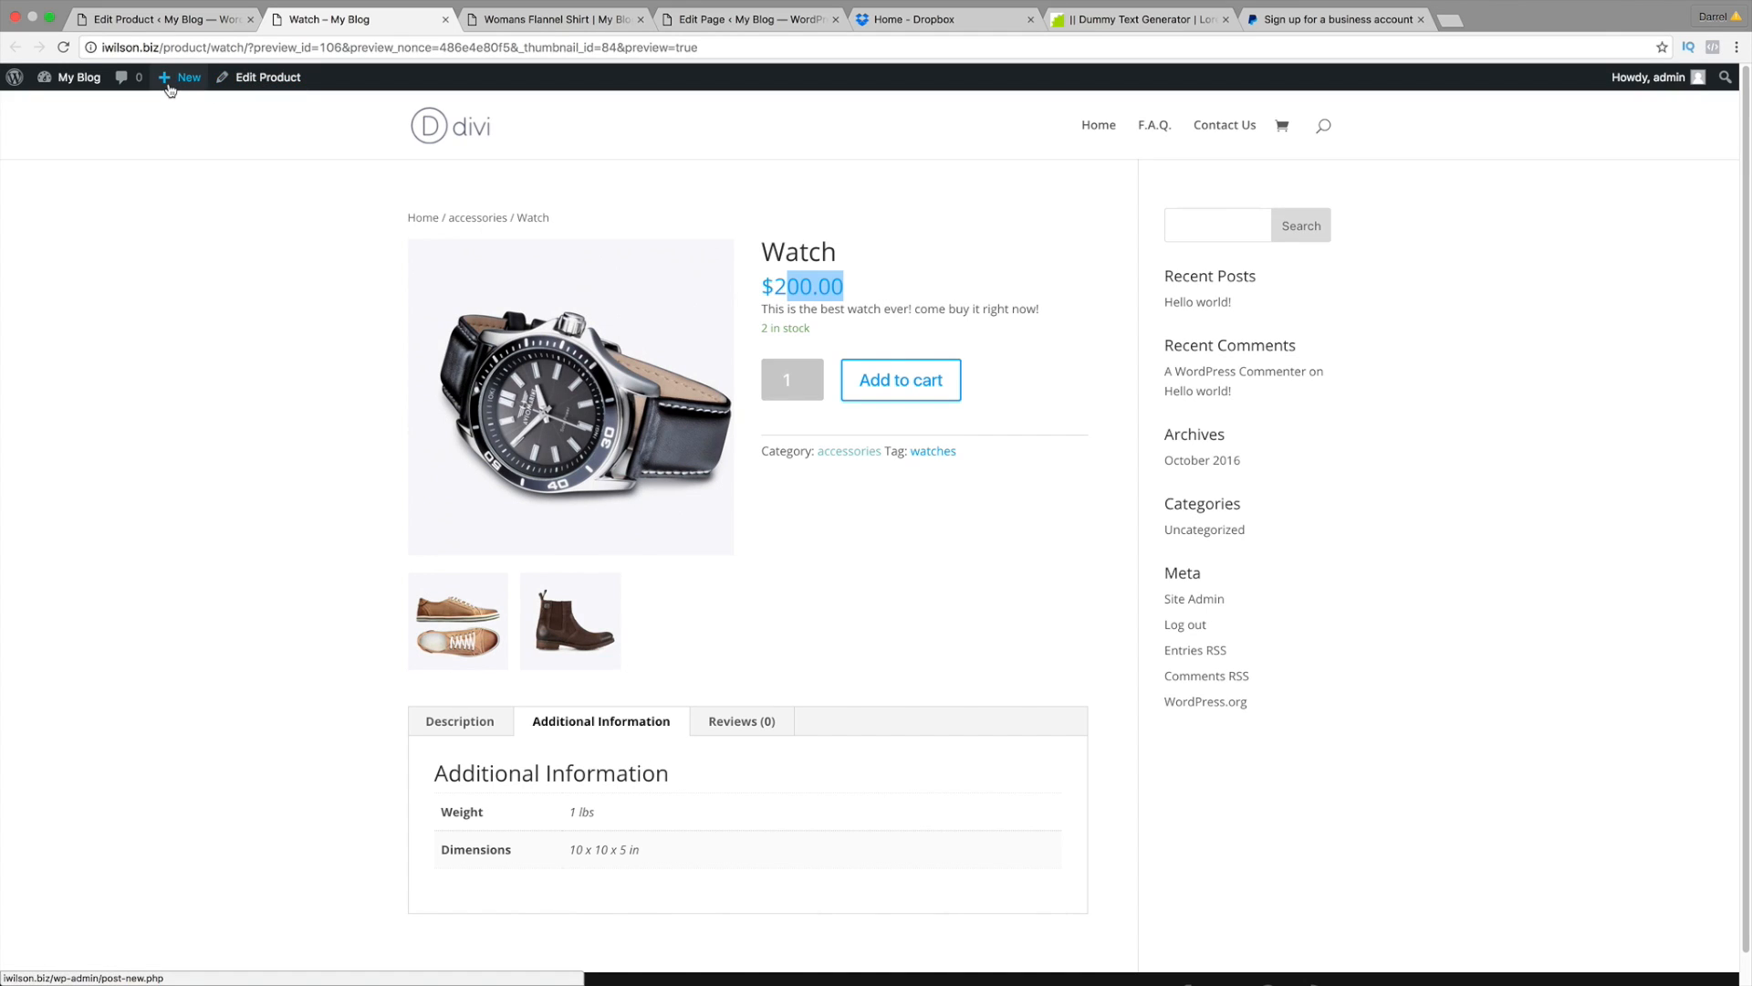
mouse_move(168, 86)
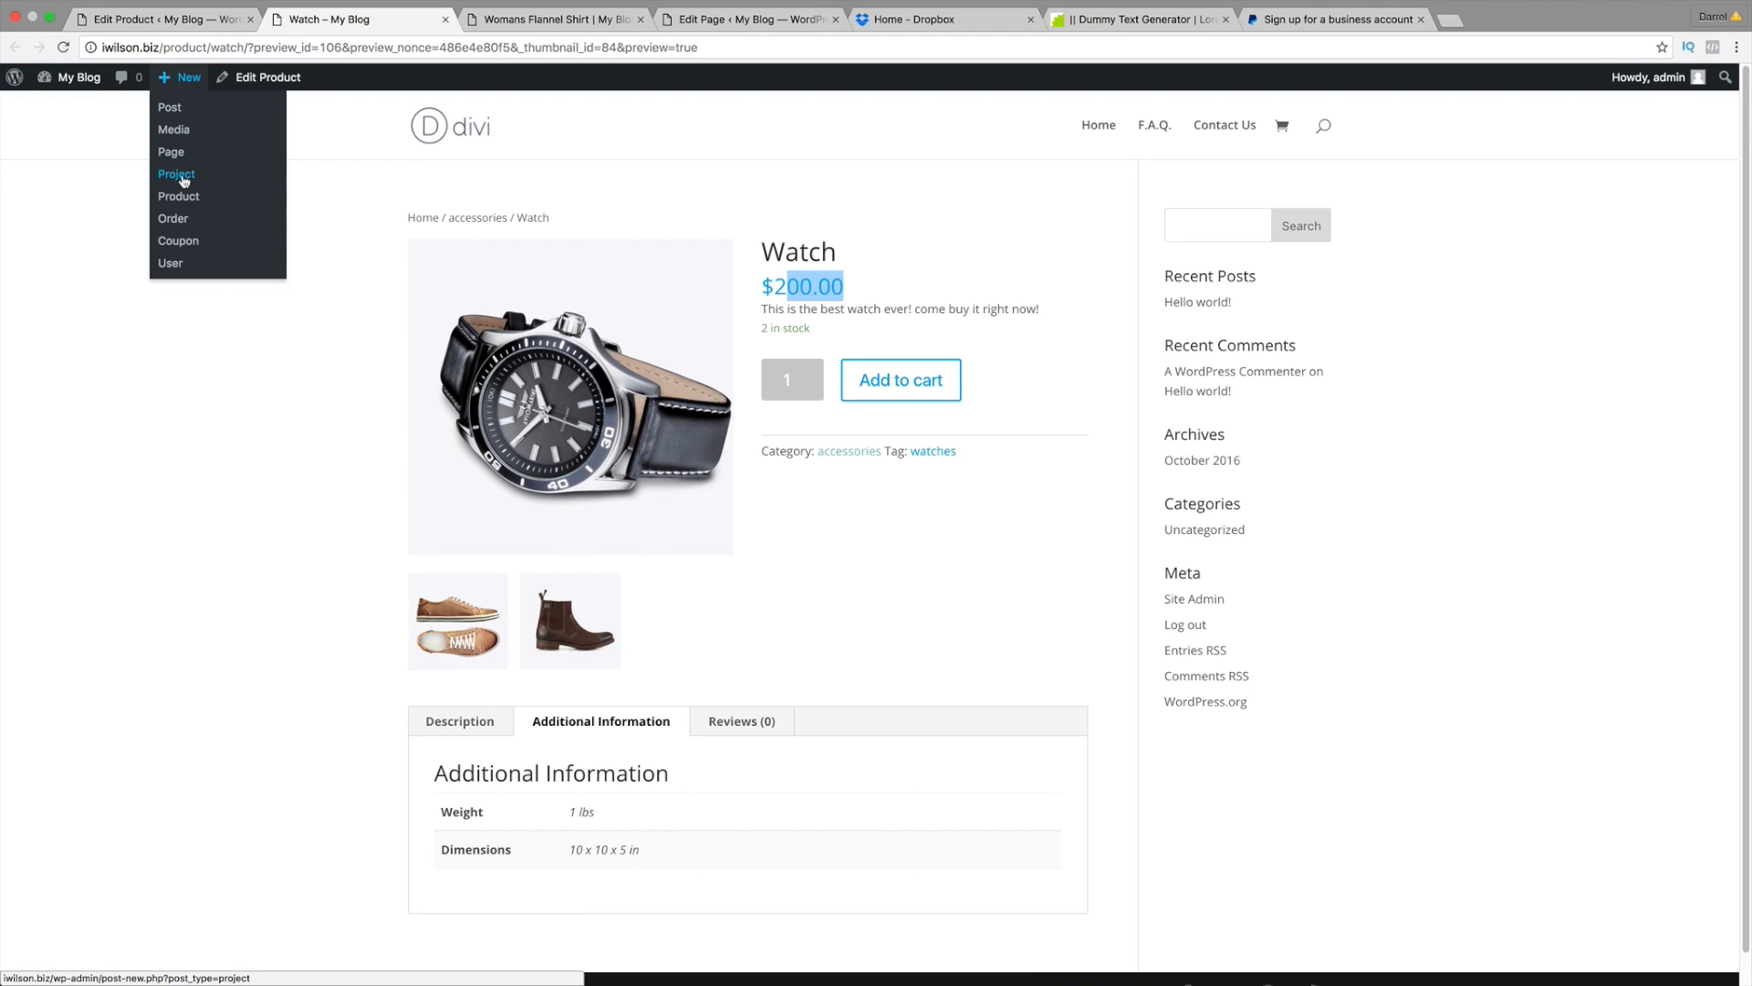
Step: Visit the Dashboard, close it, then start a new product from + New > Product
left_click(67, 110)
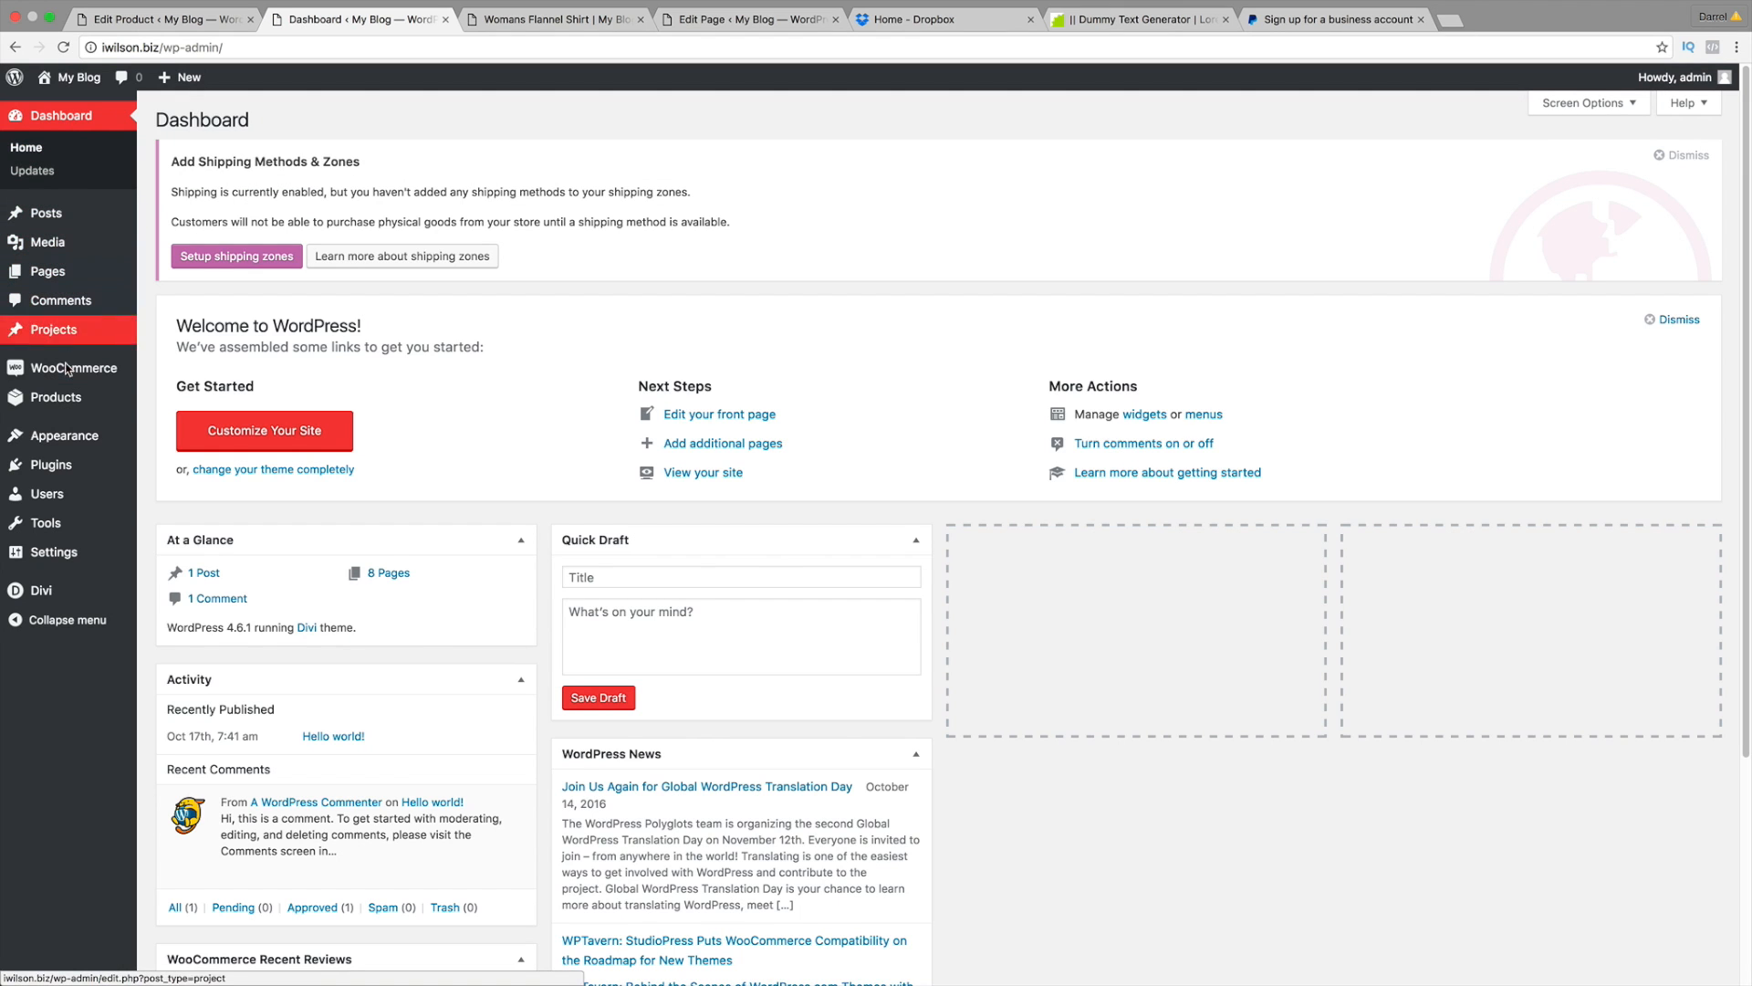
mouse_move(82, 400)
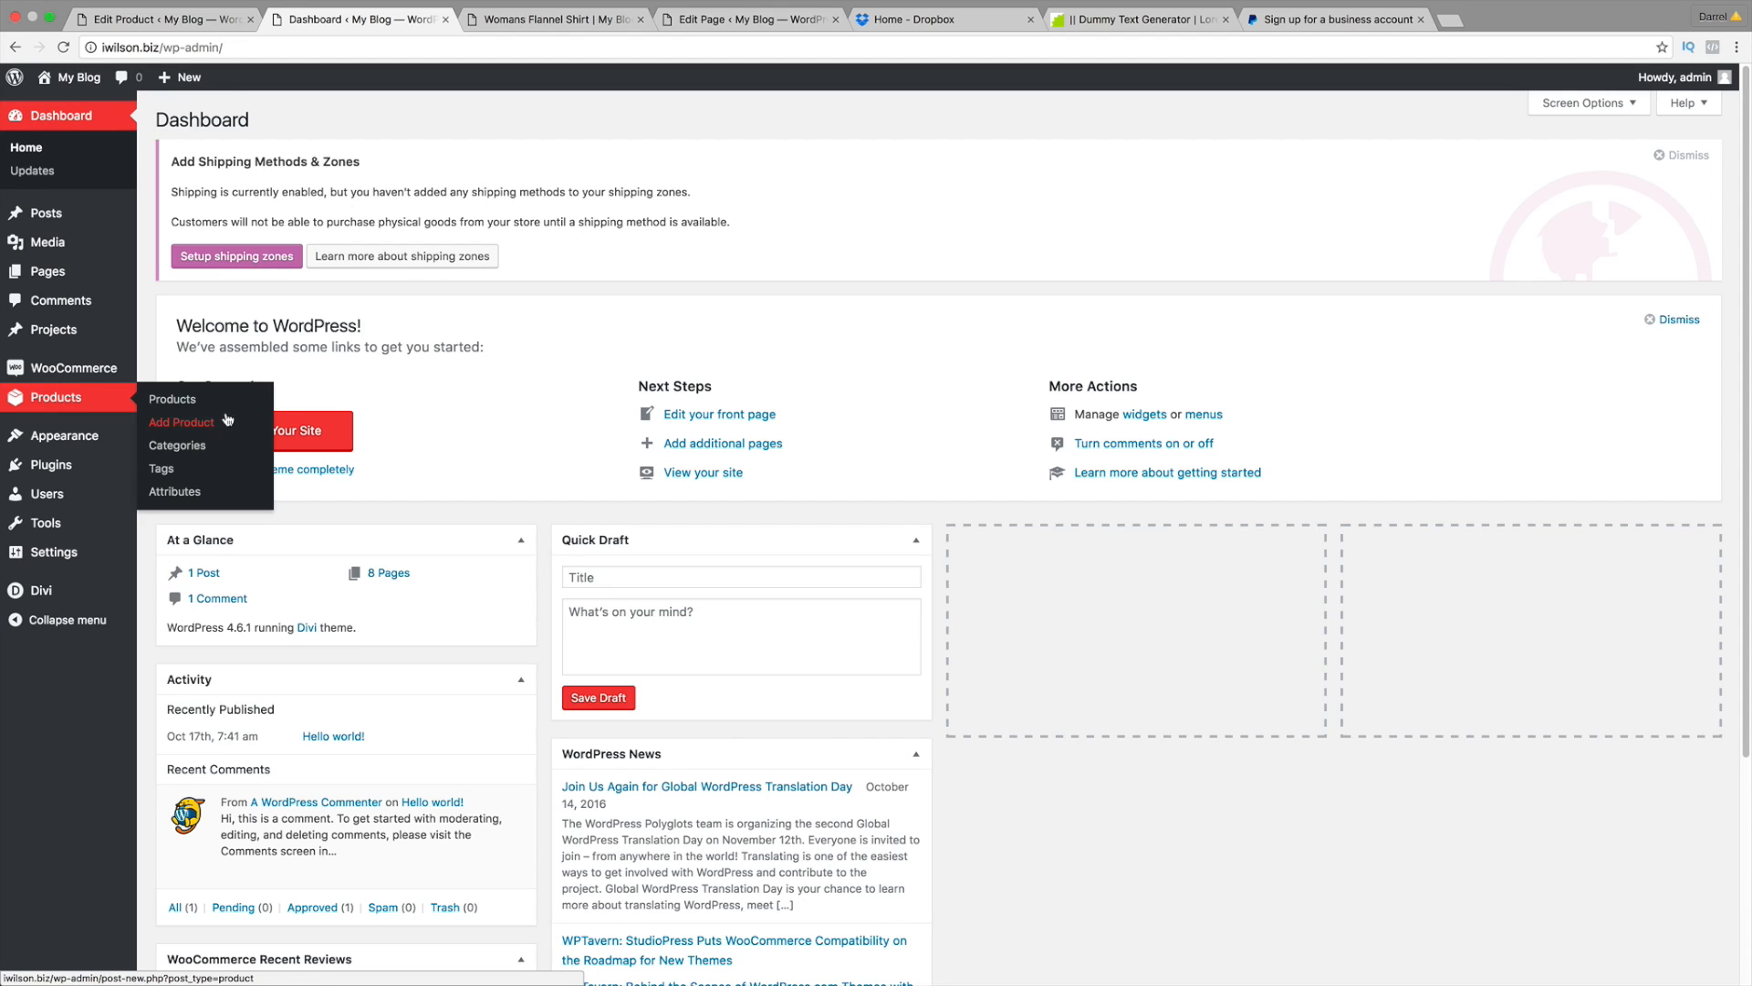
left_click(445, 19)
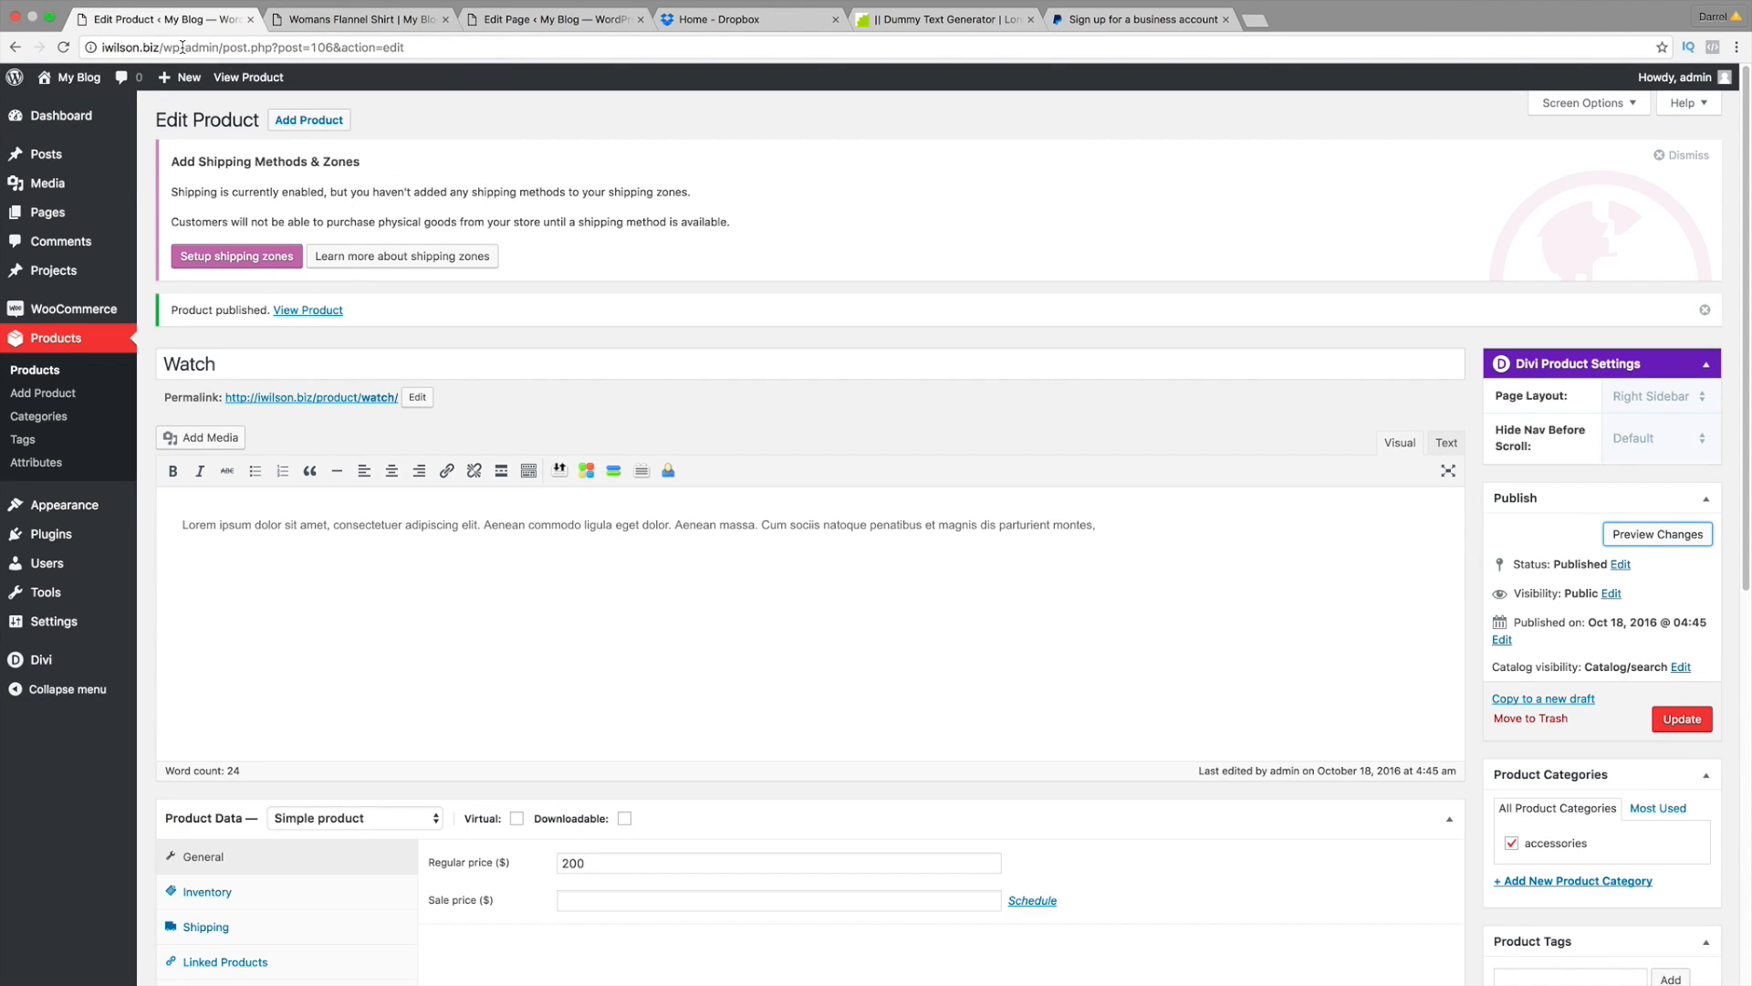
mouse_move(182, 76)
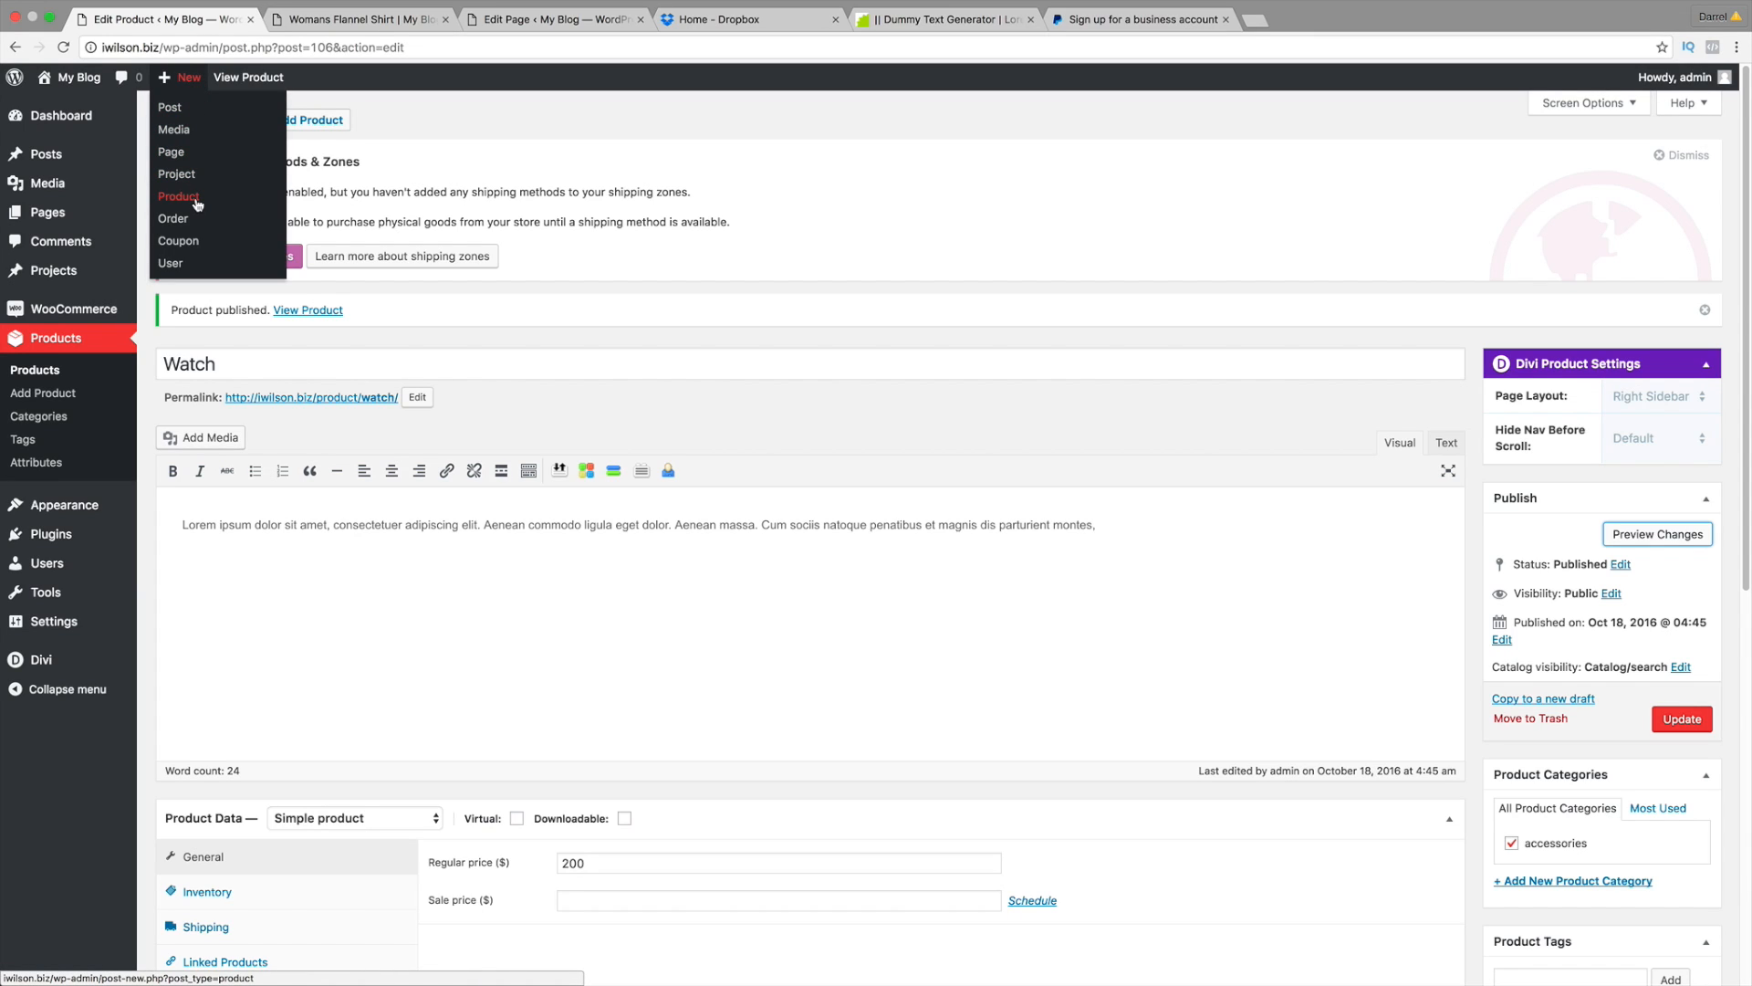
left_click(196, 205)
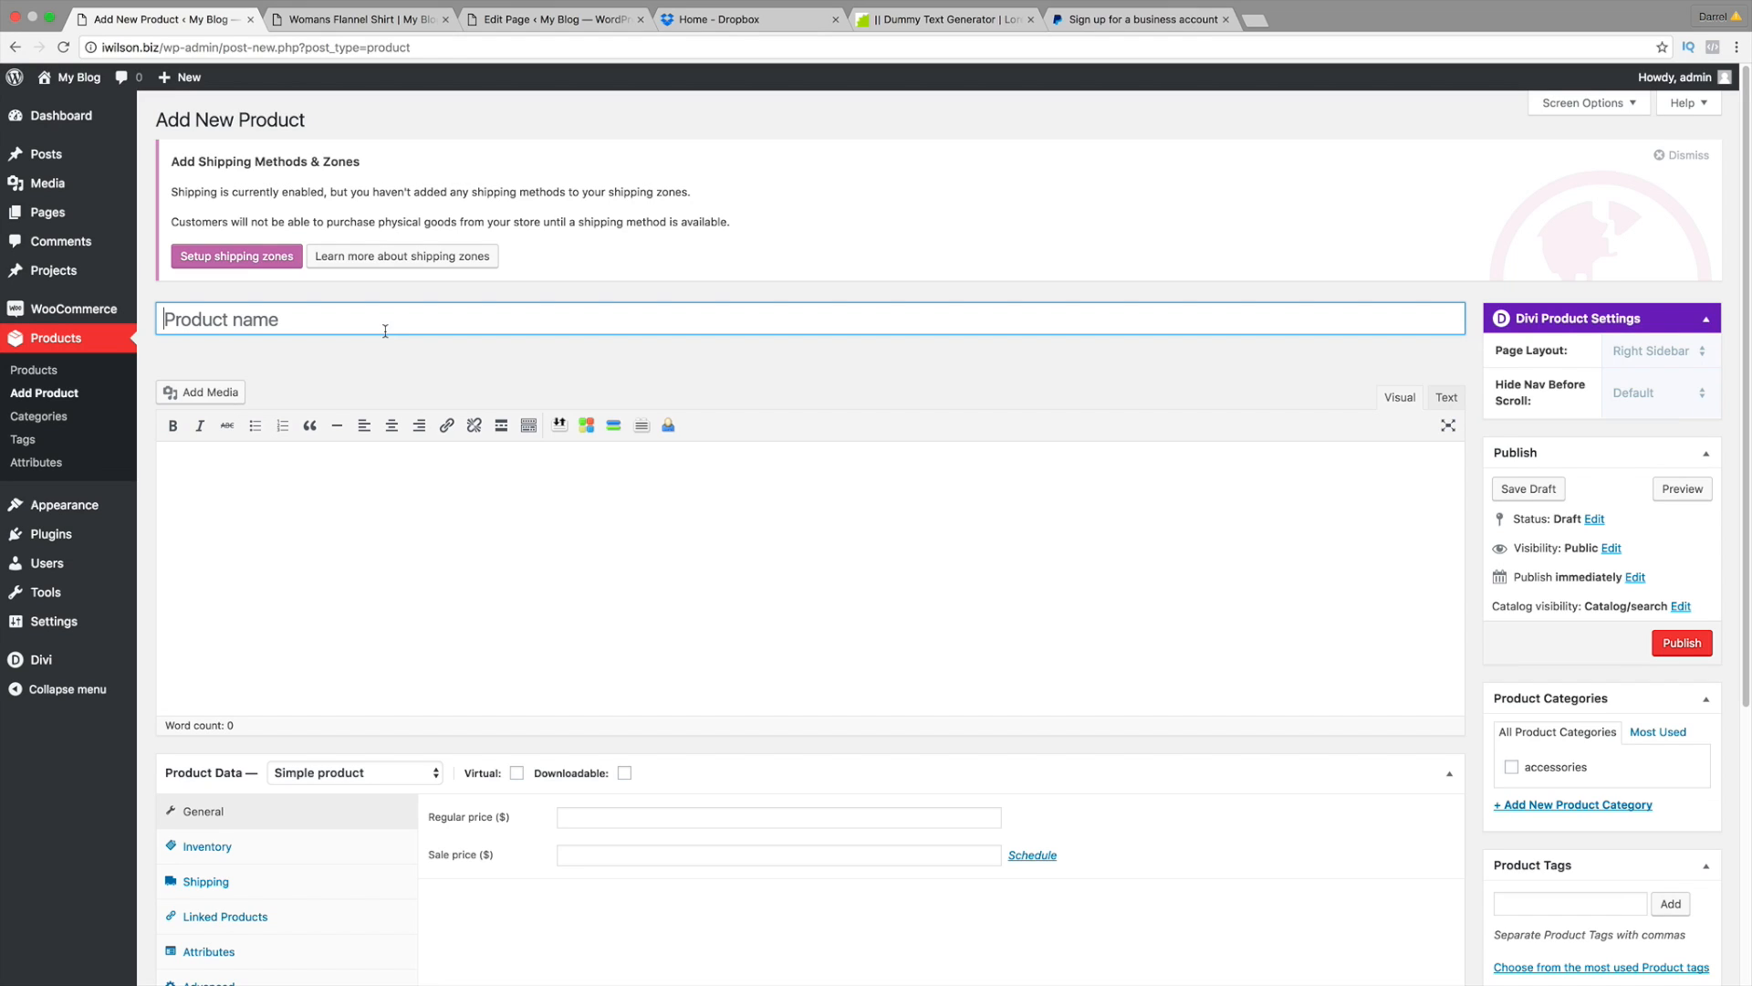
scroll(848, 352, "down", 3)
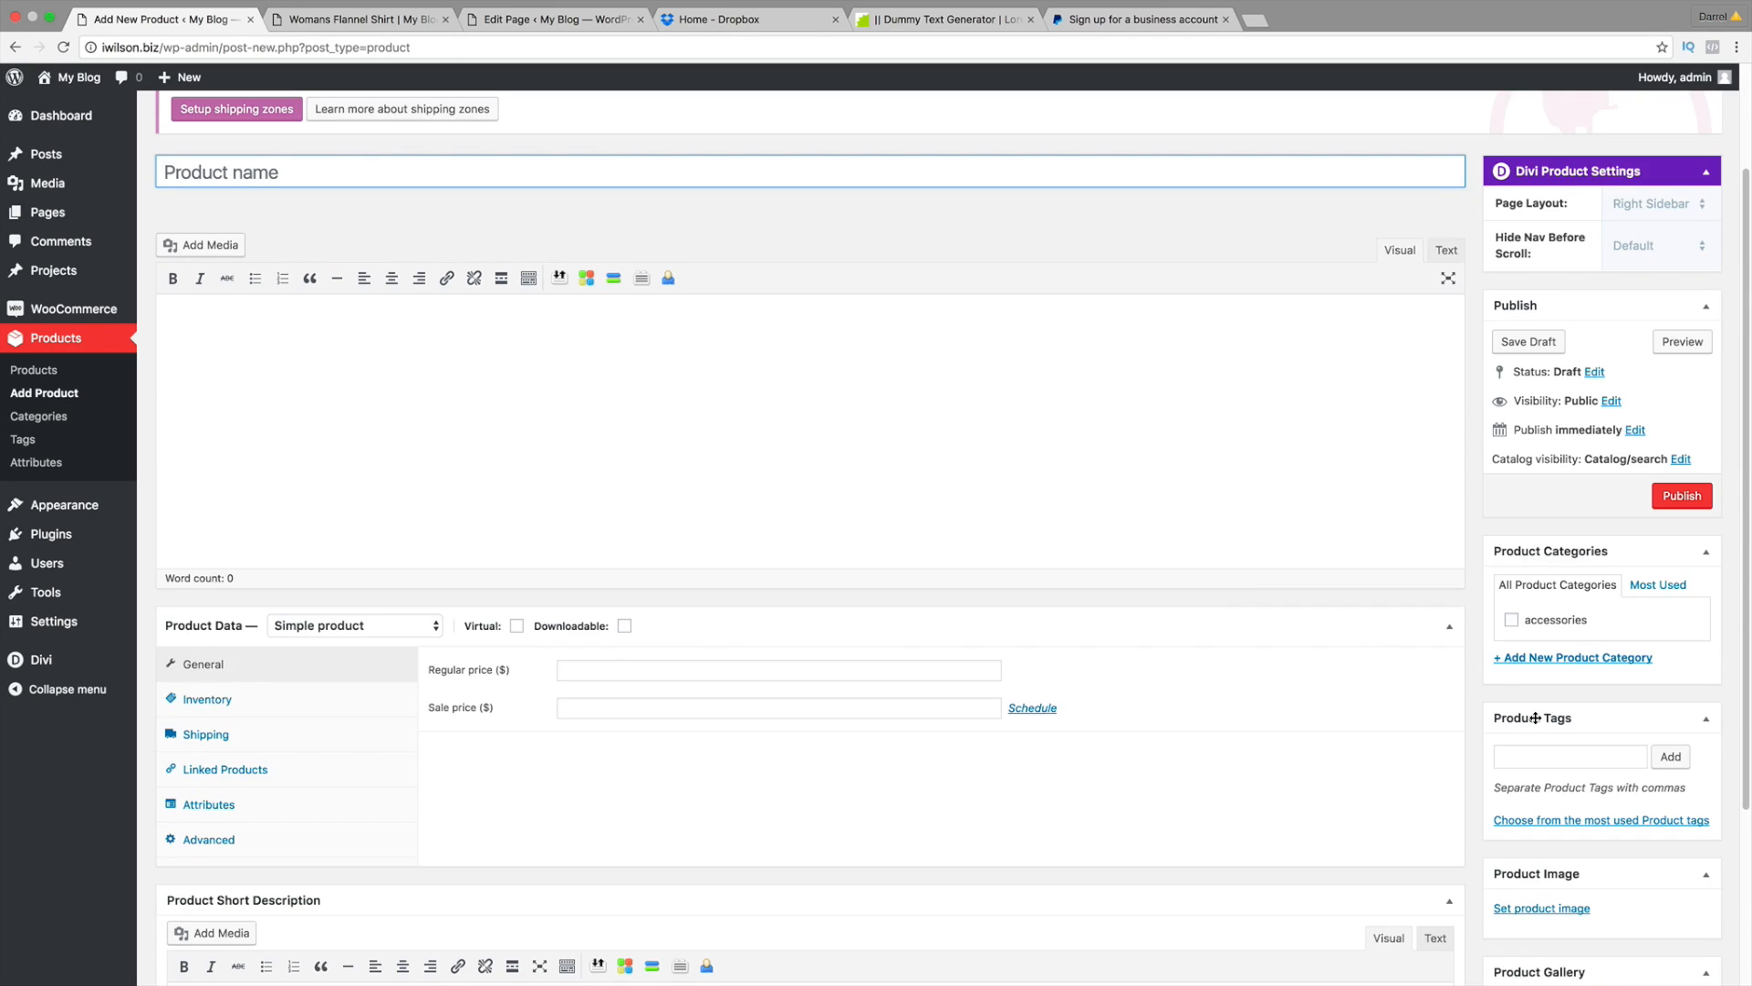
Step: Set womans-pants.jpeg from the Media Library as the new product's image
left_click(1564, 908)
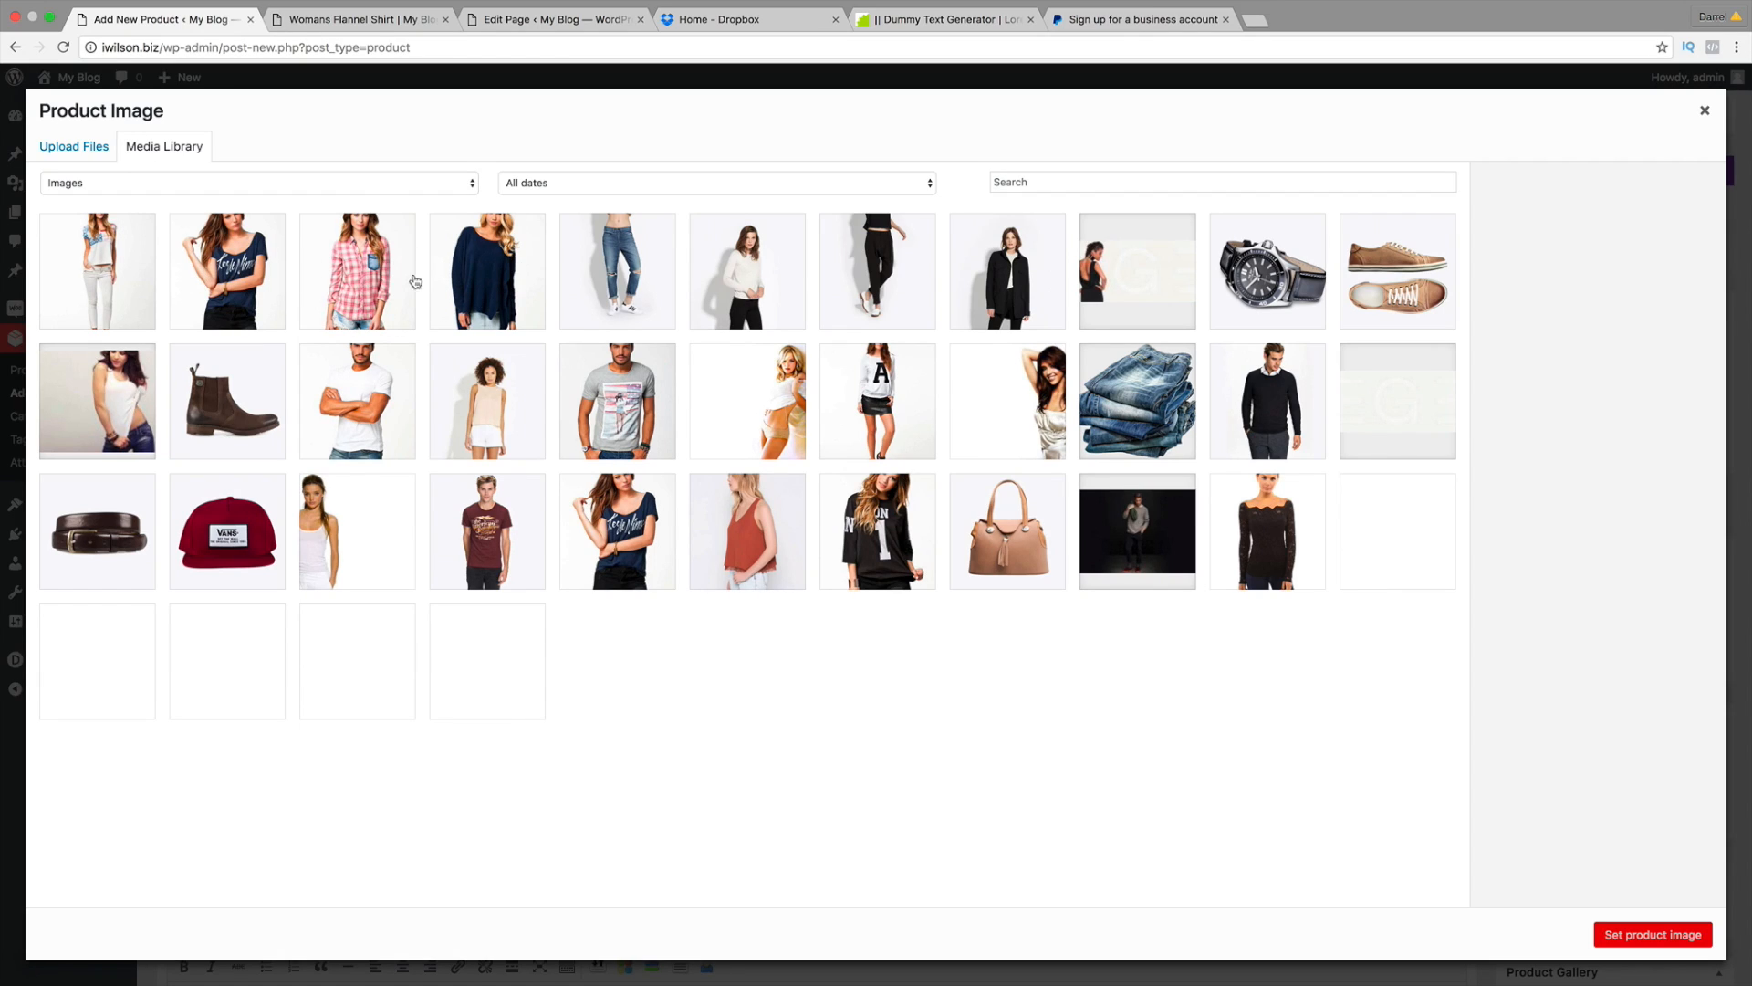
left_click(124, 242)
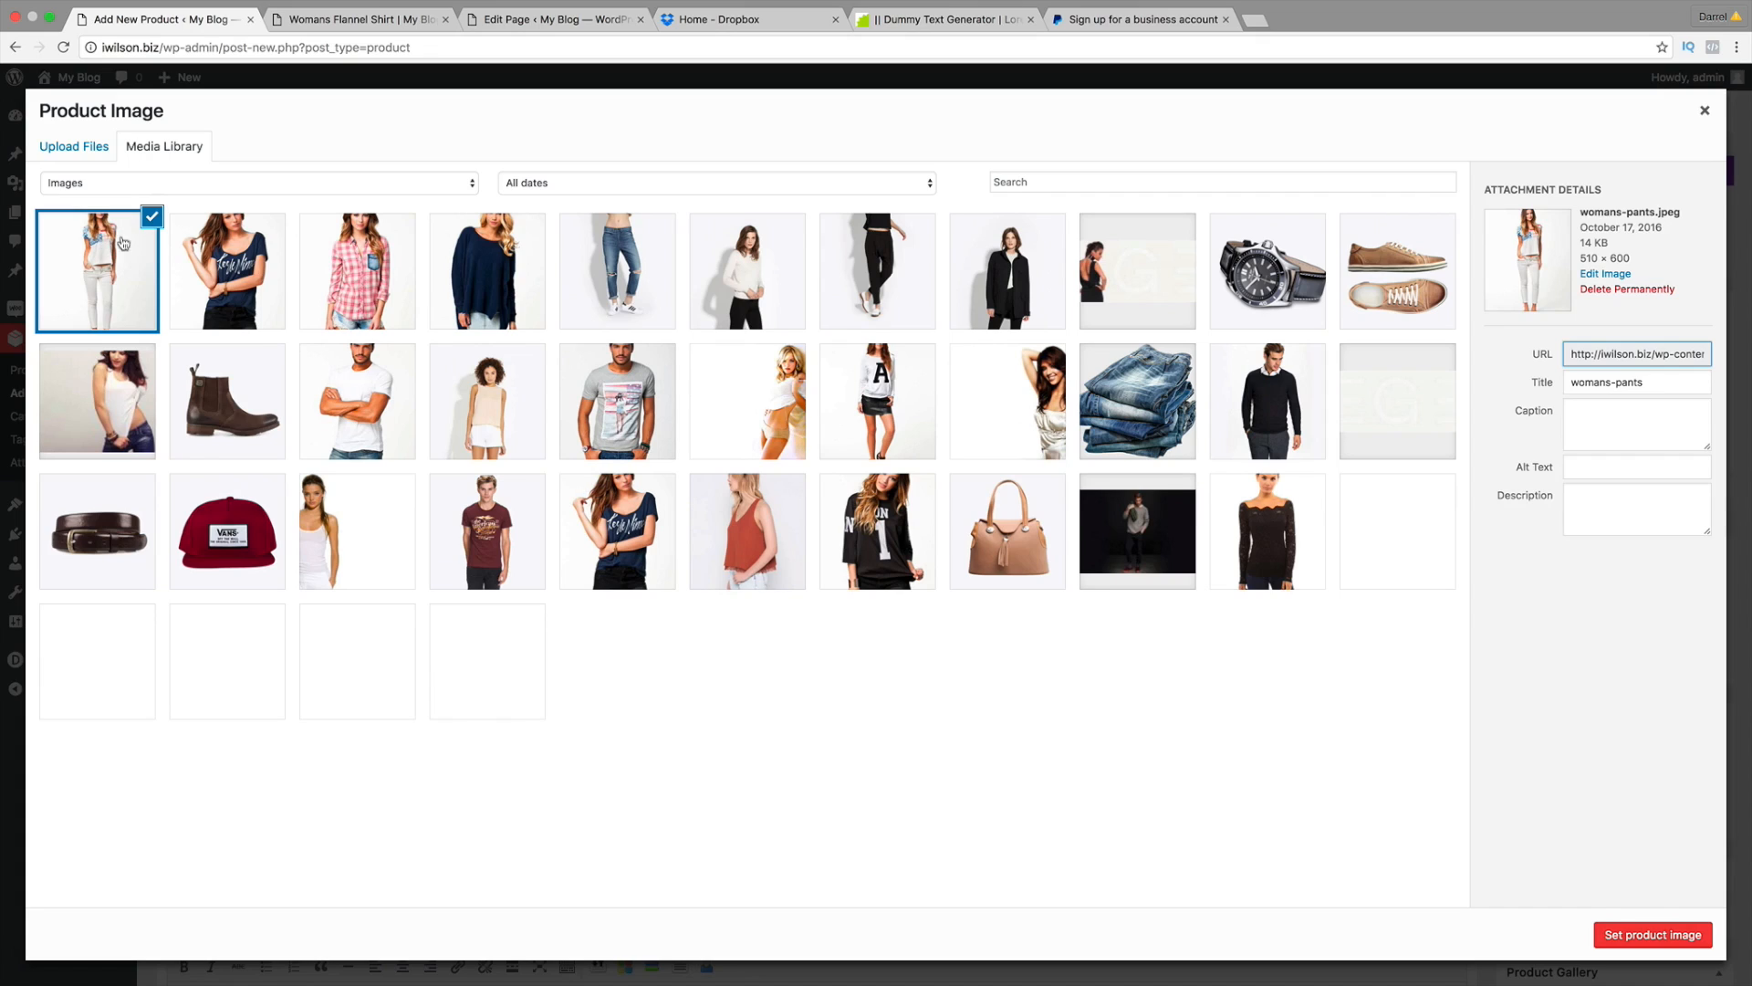
left_click(1653, 934)
scroll(1581, 857, "down", 2)
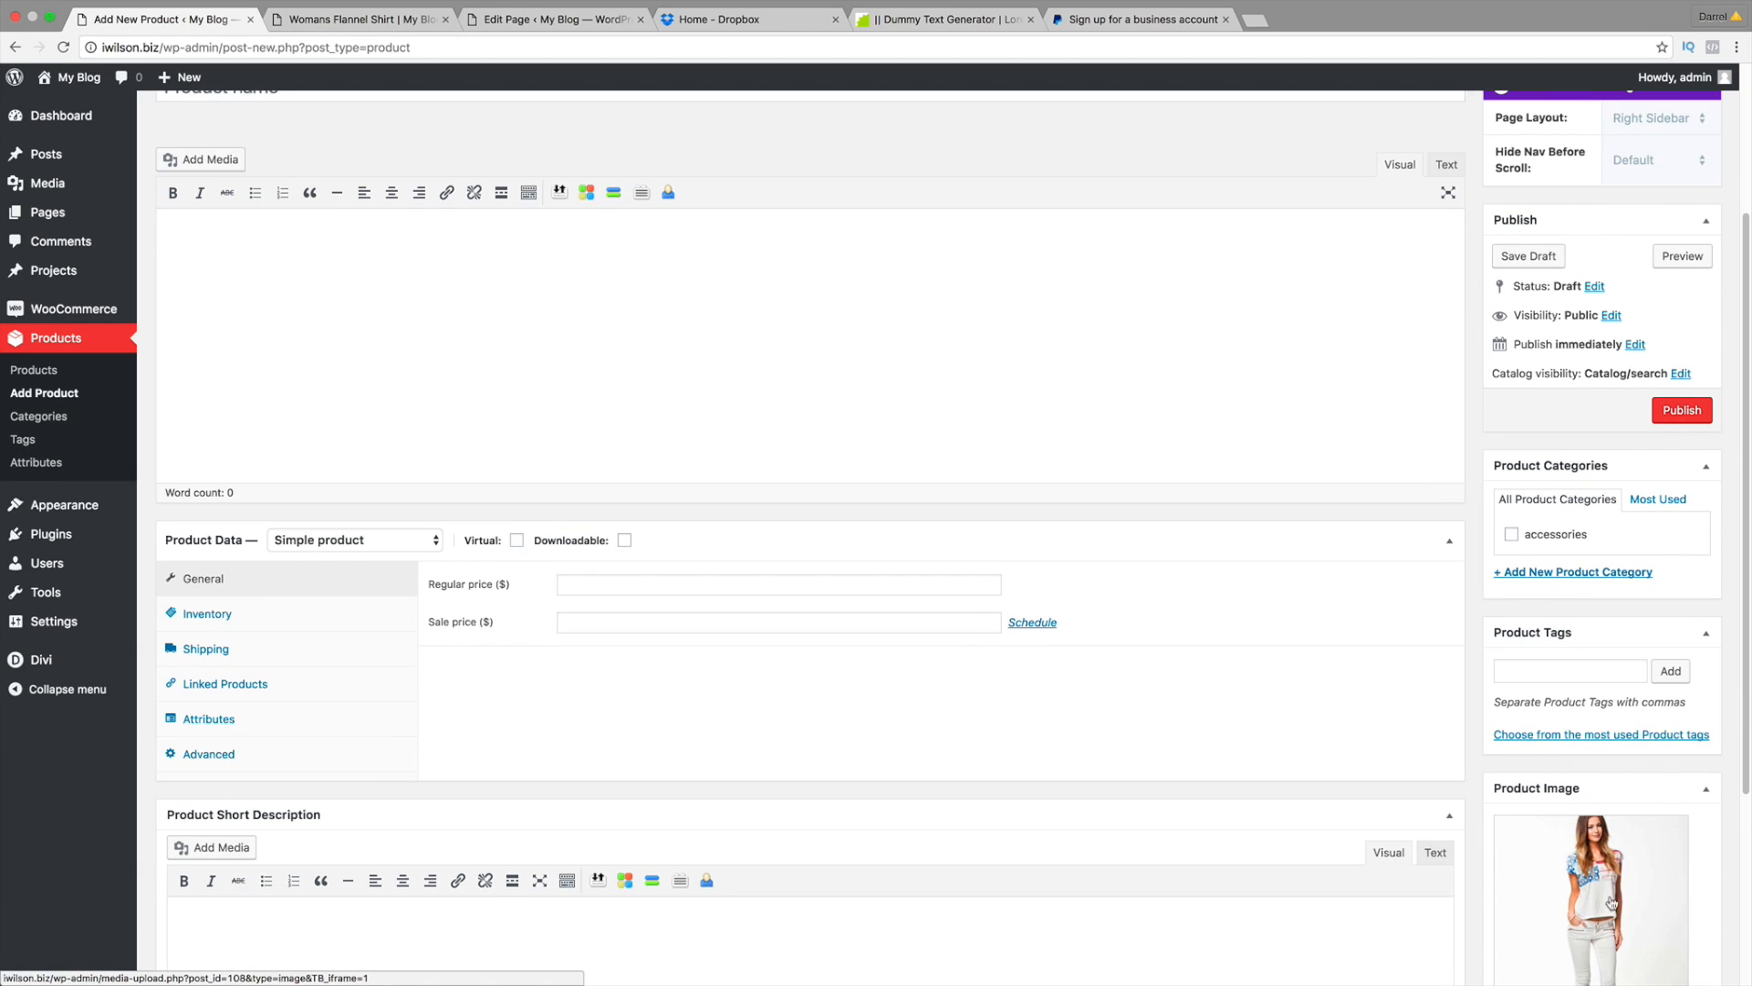
scroll(593, 343, "up", 4)
Step: Title the product 'Womans White Shirt' and paste the Lorem ipsum text into its description
left_click(553, 321)
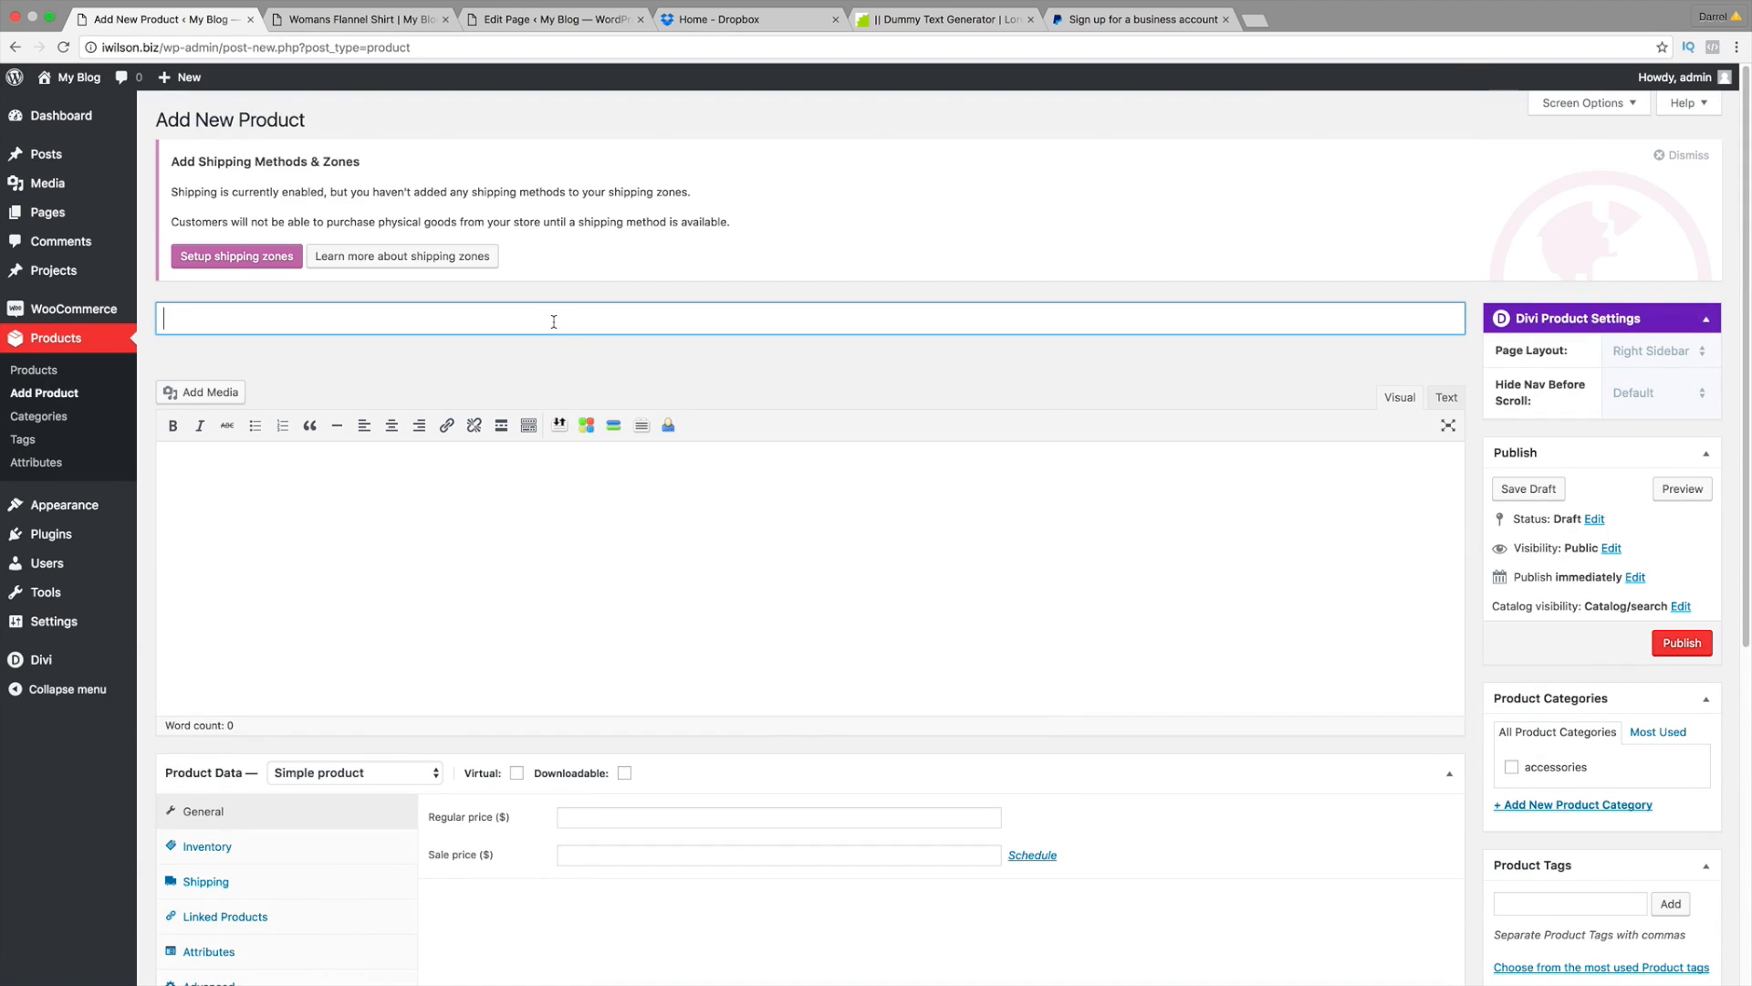
type("Womans White Shirt")
left_click(212, 501)
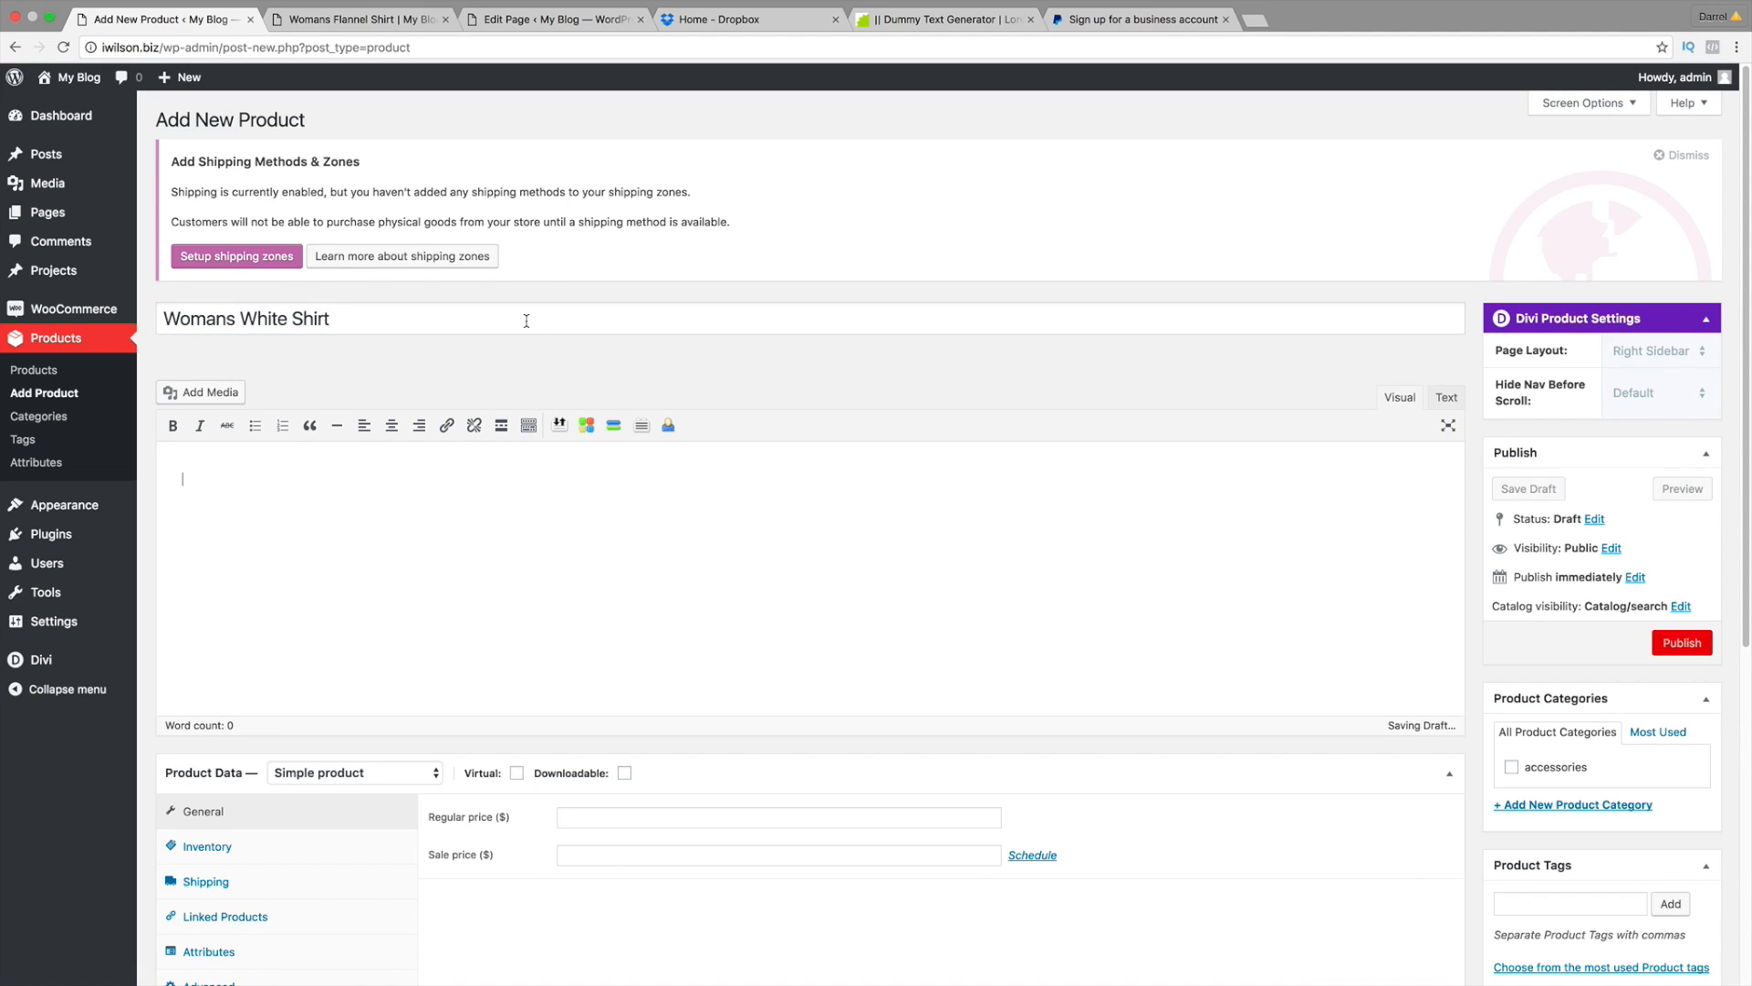
right_click(212, 501)
left_click(245, 589)
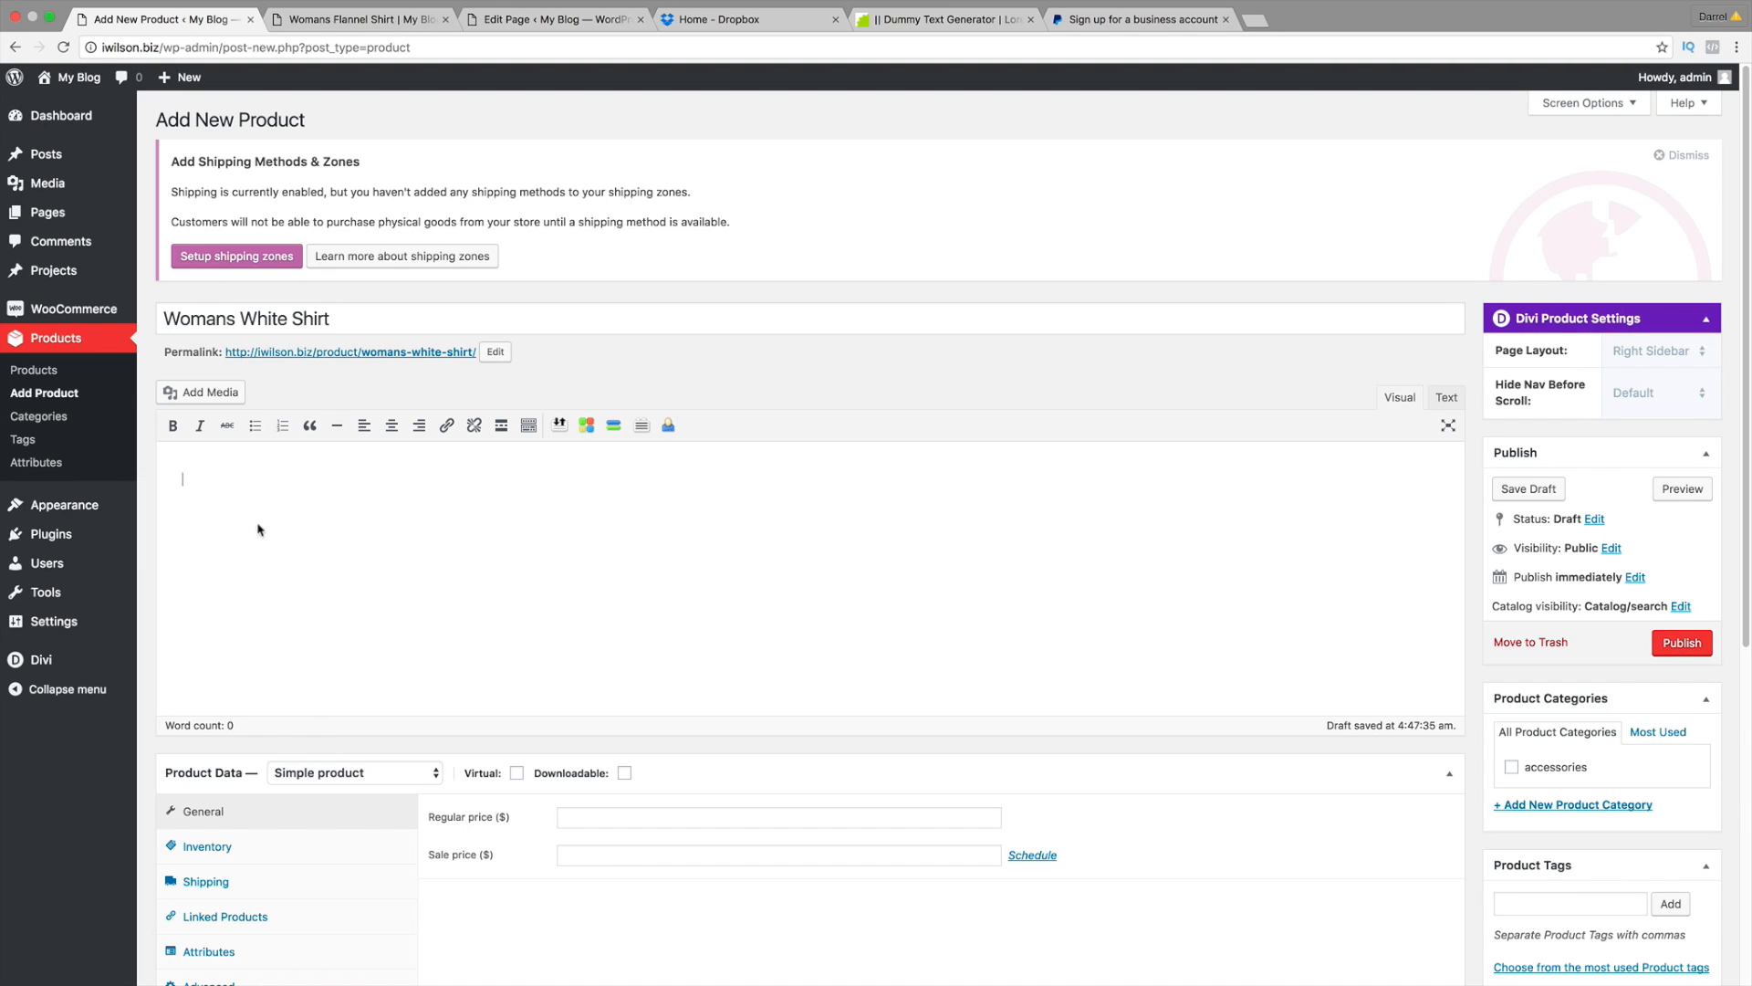
Step: Set the product's regular price to 200
scroll(377, 529, "down", 2)
left_click(666, 754)
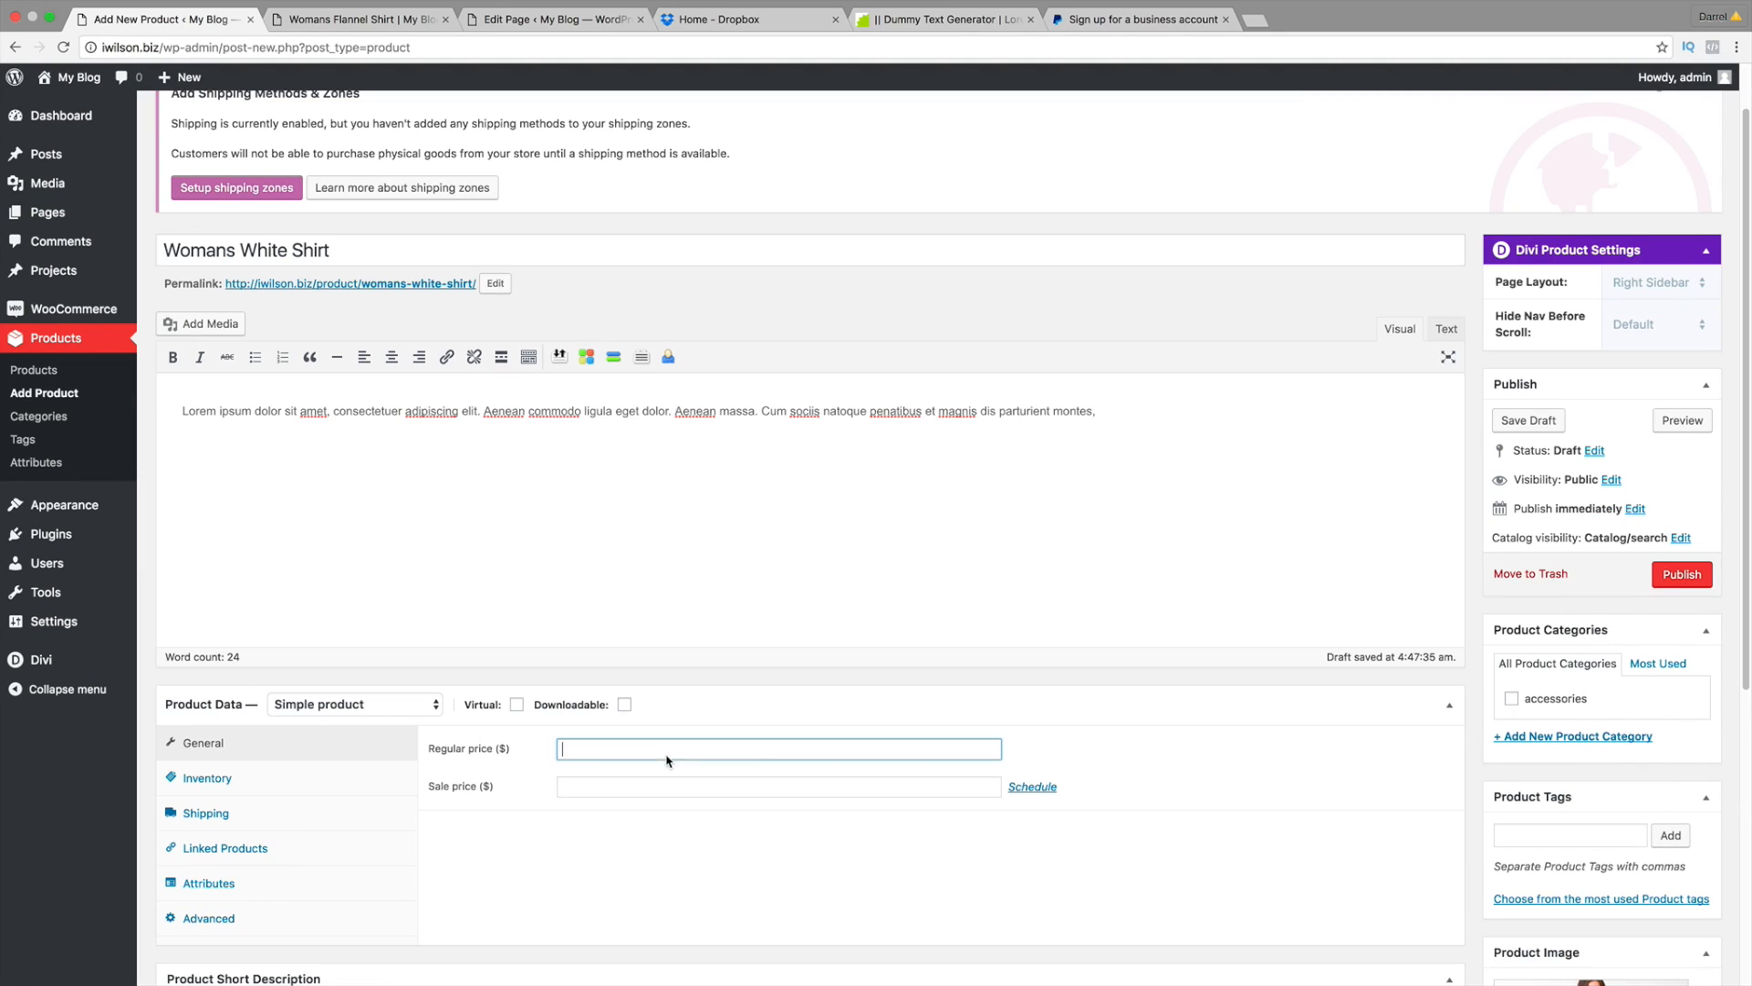
type("299")
key("BackSpace")
key("BackSpace")
type("00")
key("Tab")
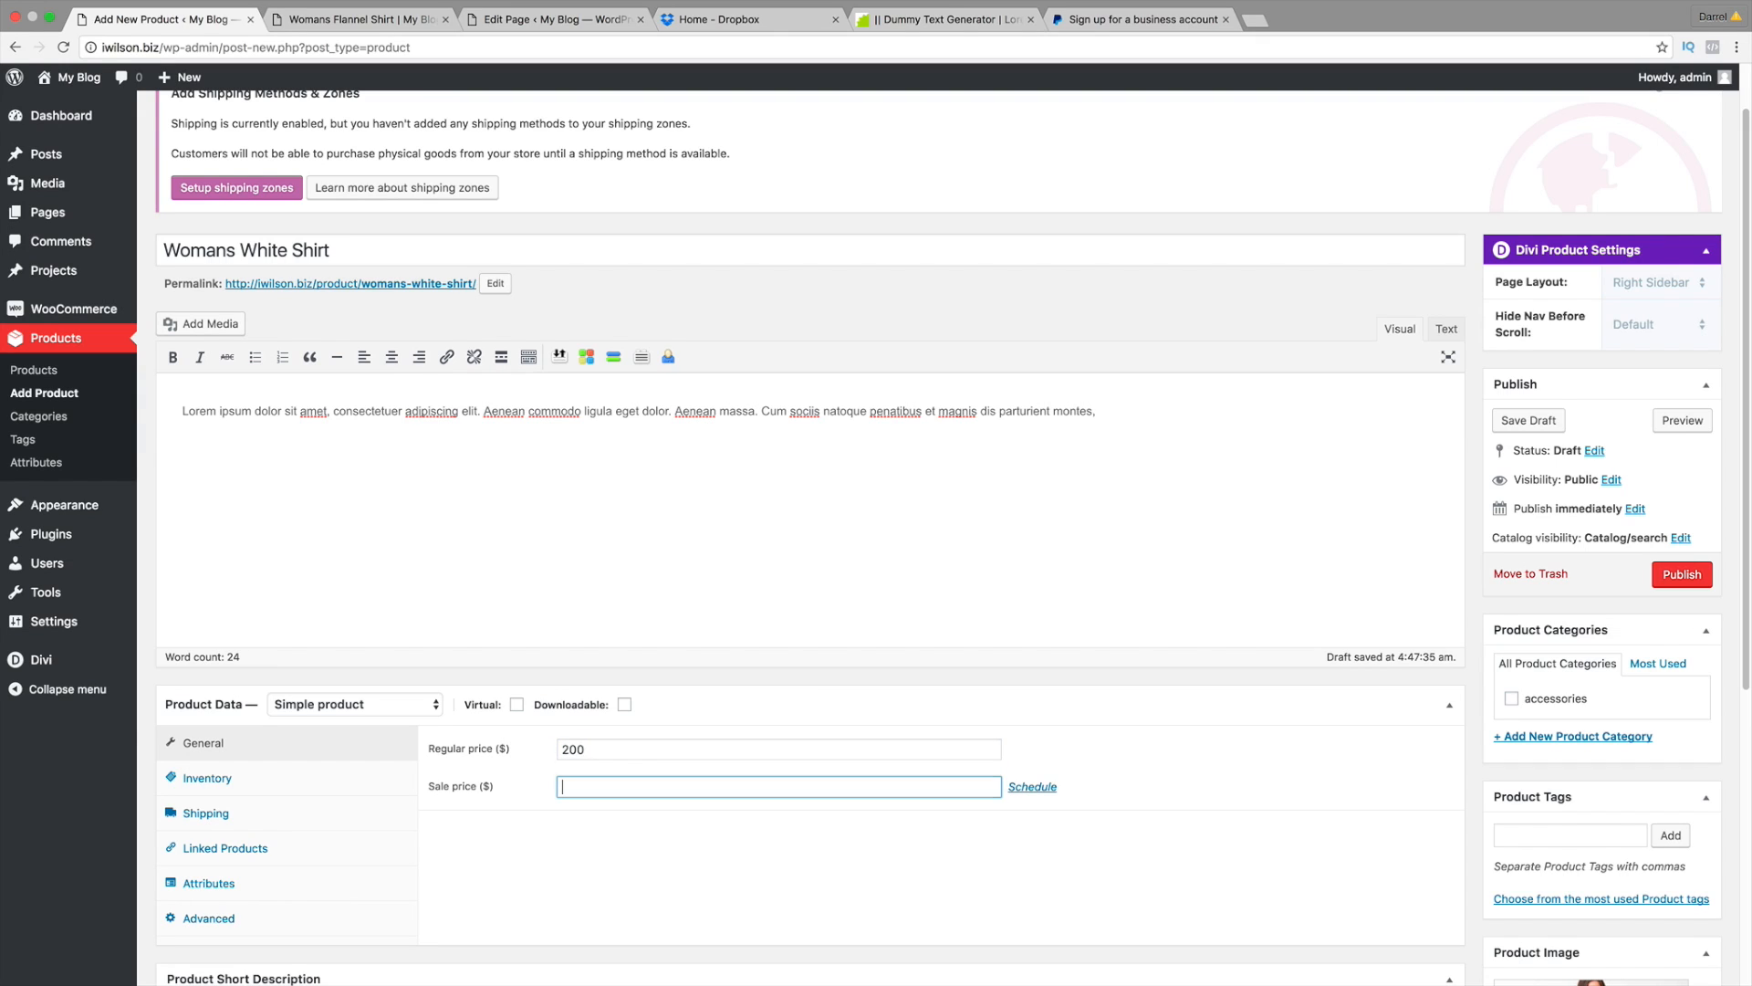
Step: Paste the Lorem ipsum text into the Product Short Description and split it into two paragraphs
scroll(699, 694, "down", 3)
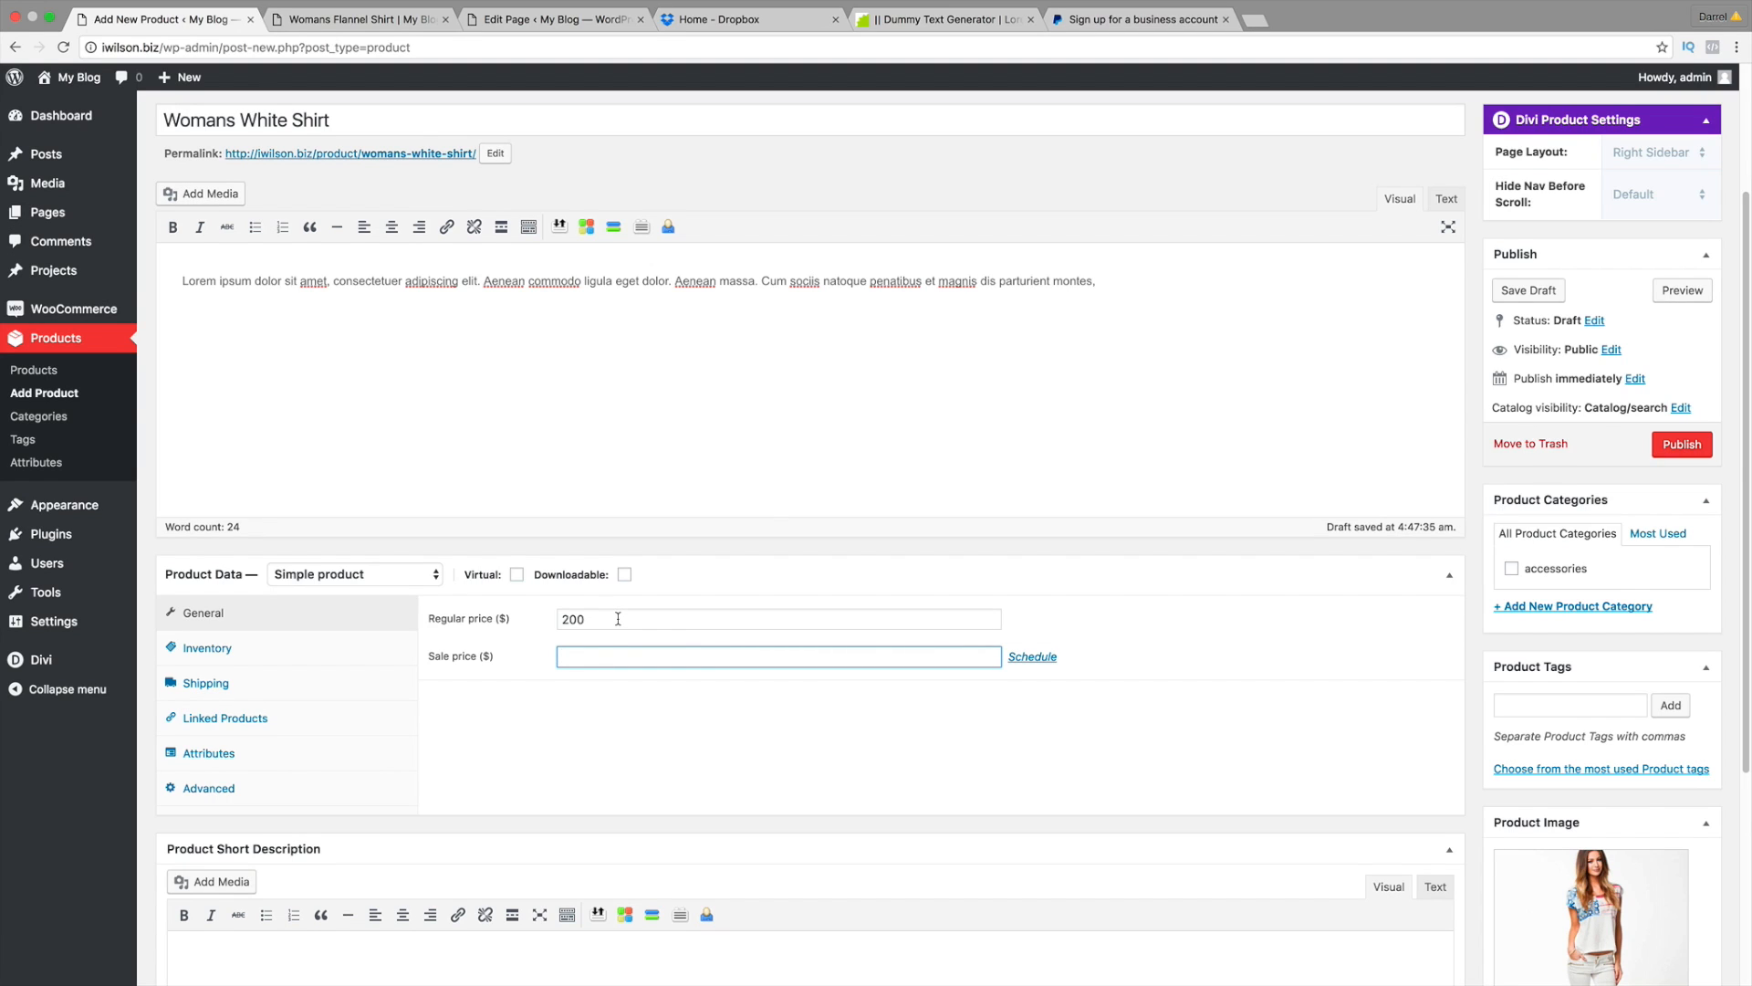
scroll(617, 618, "down", 1)
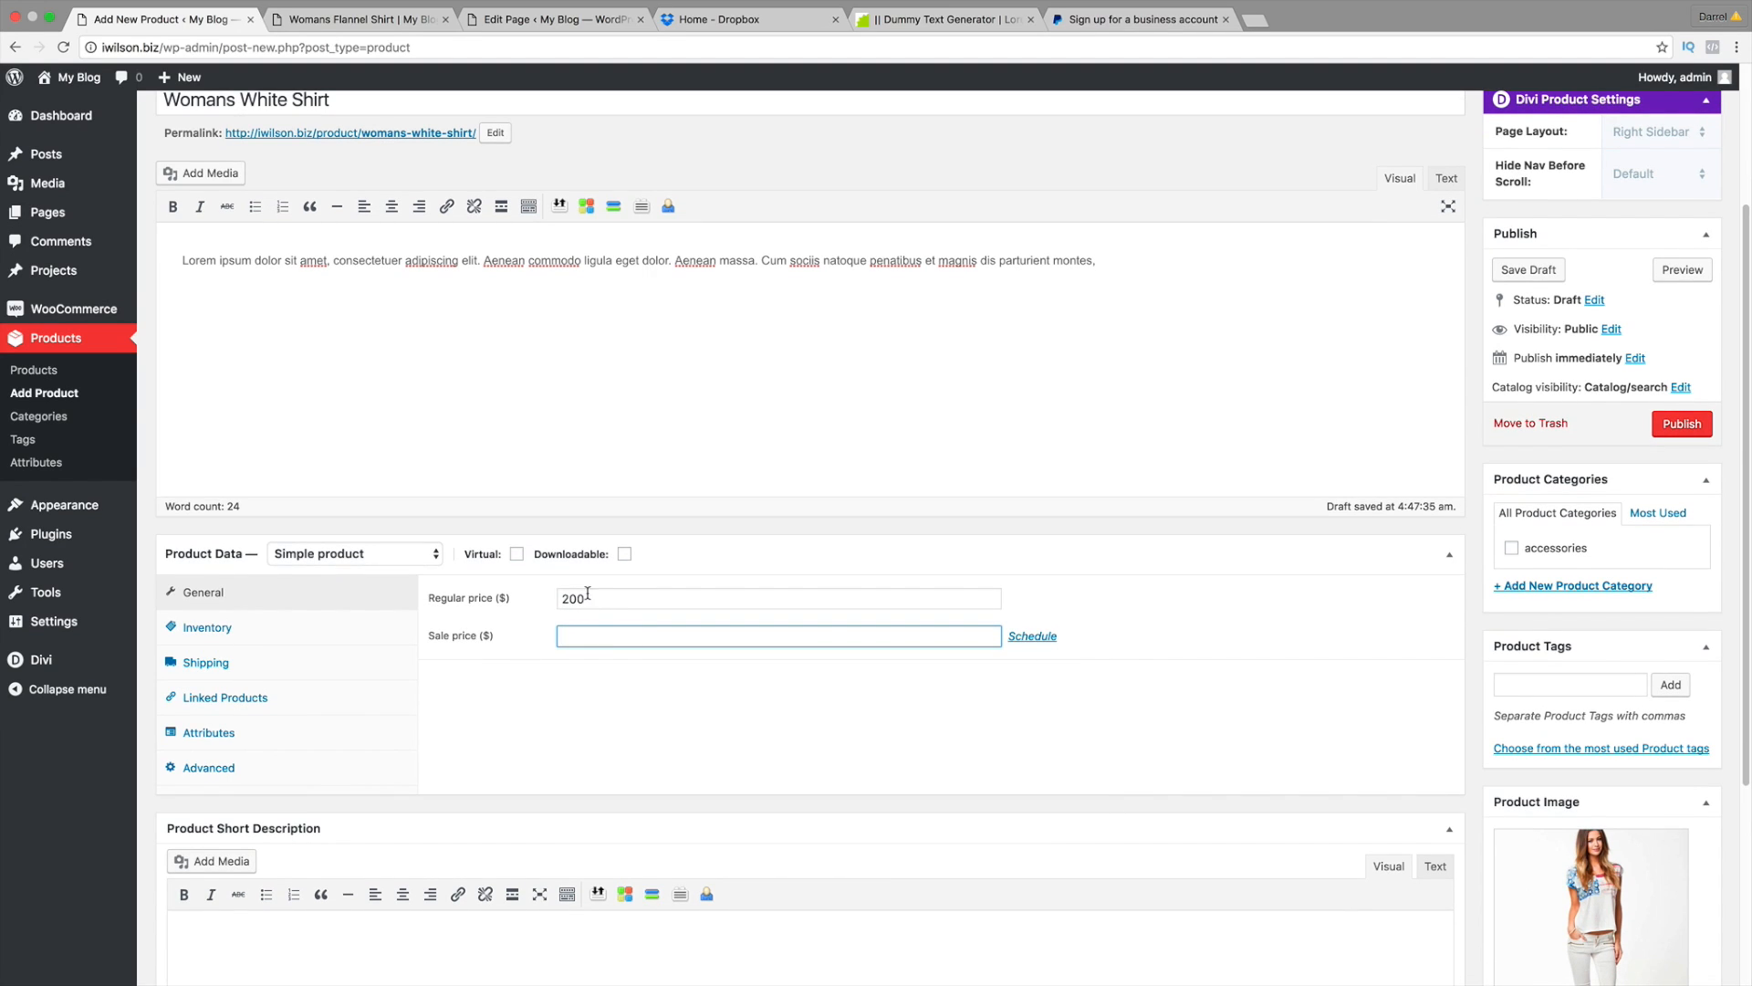
scroll(560, 636, "down", 3)
scroll(420, 857, "down", 2)
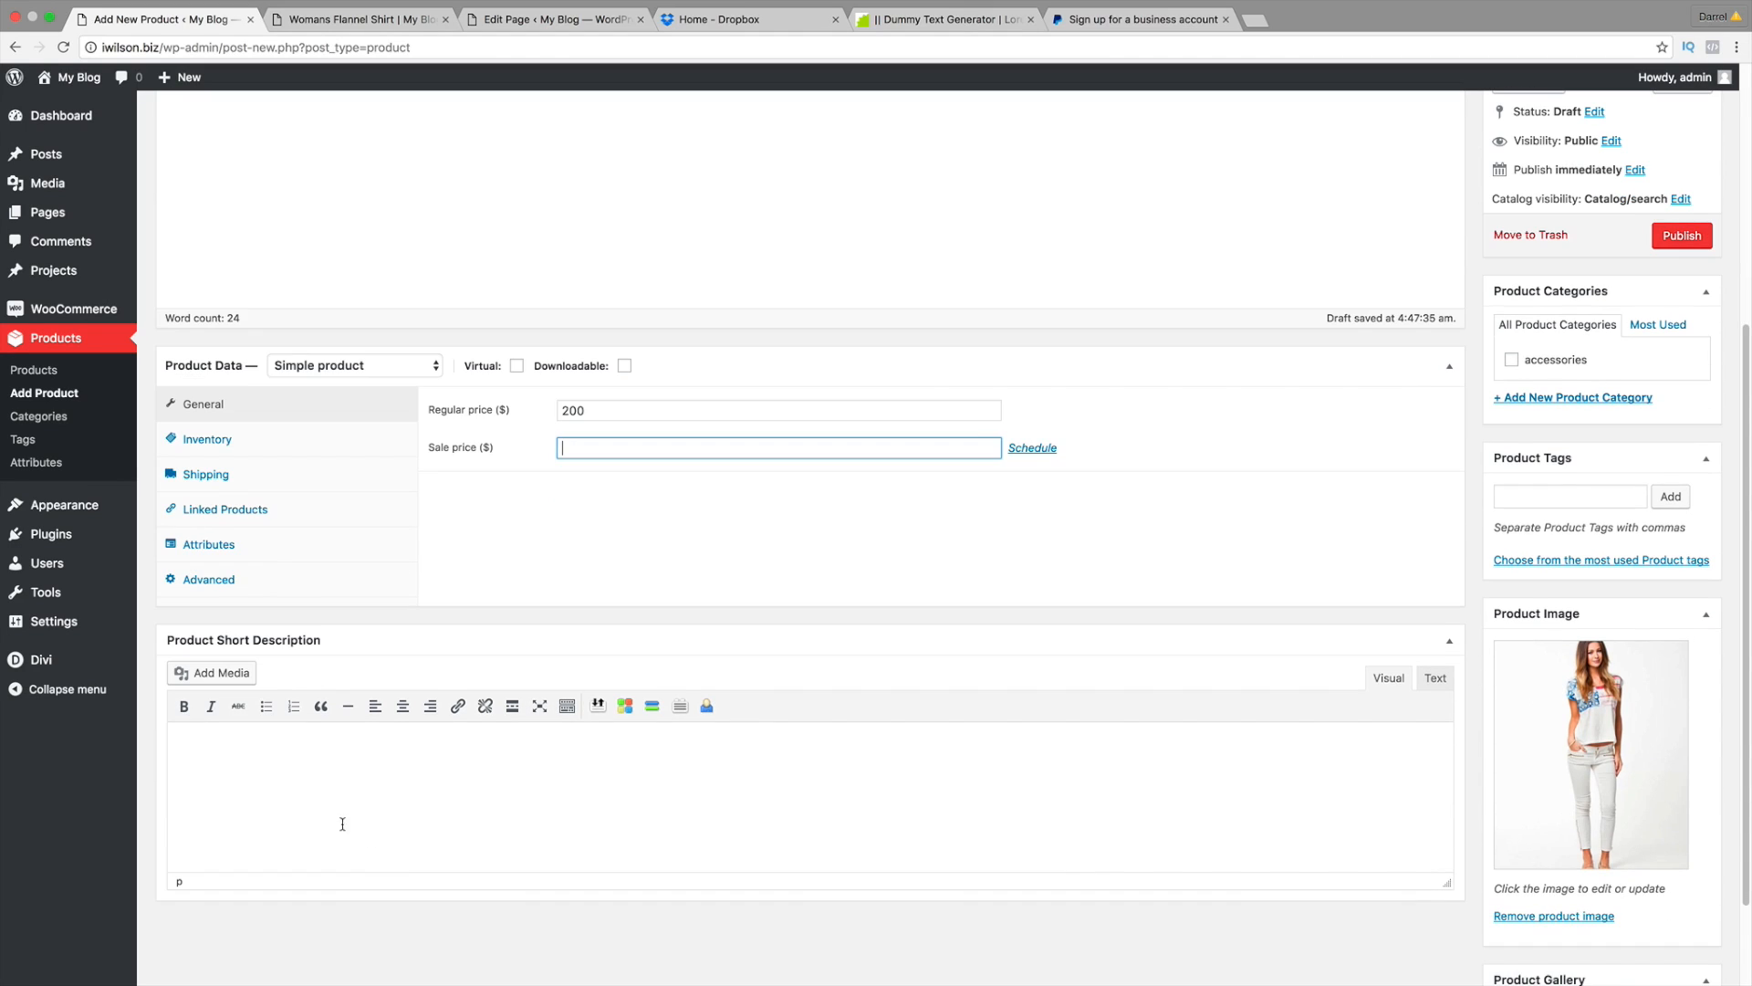
right_click(308, 775)
left_click(192, 756)
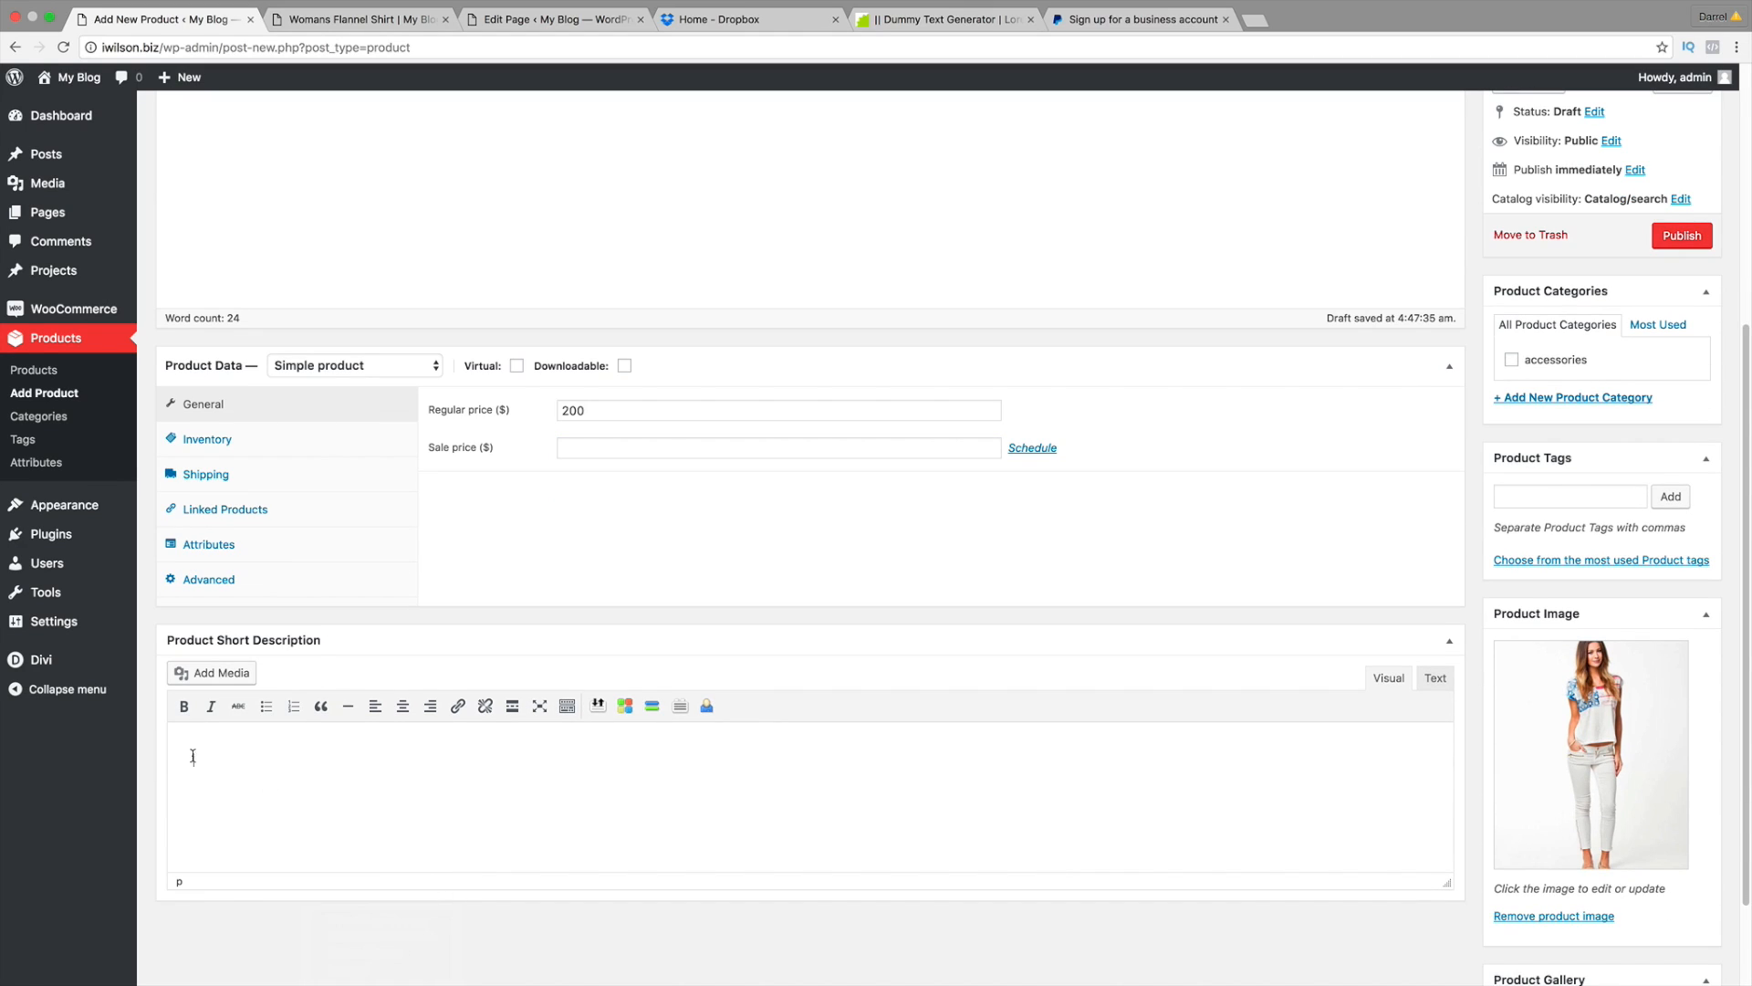
right_click(193, 756)
left_click(239, 840)
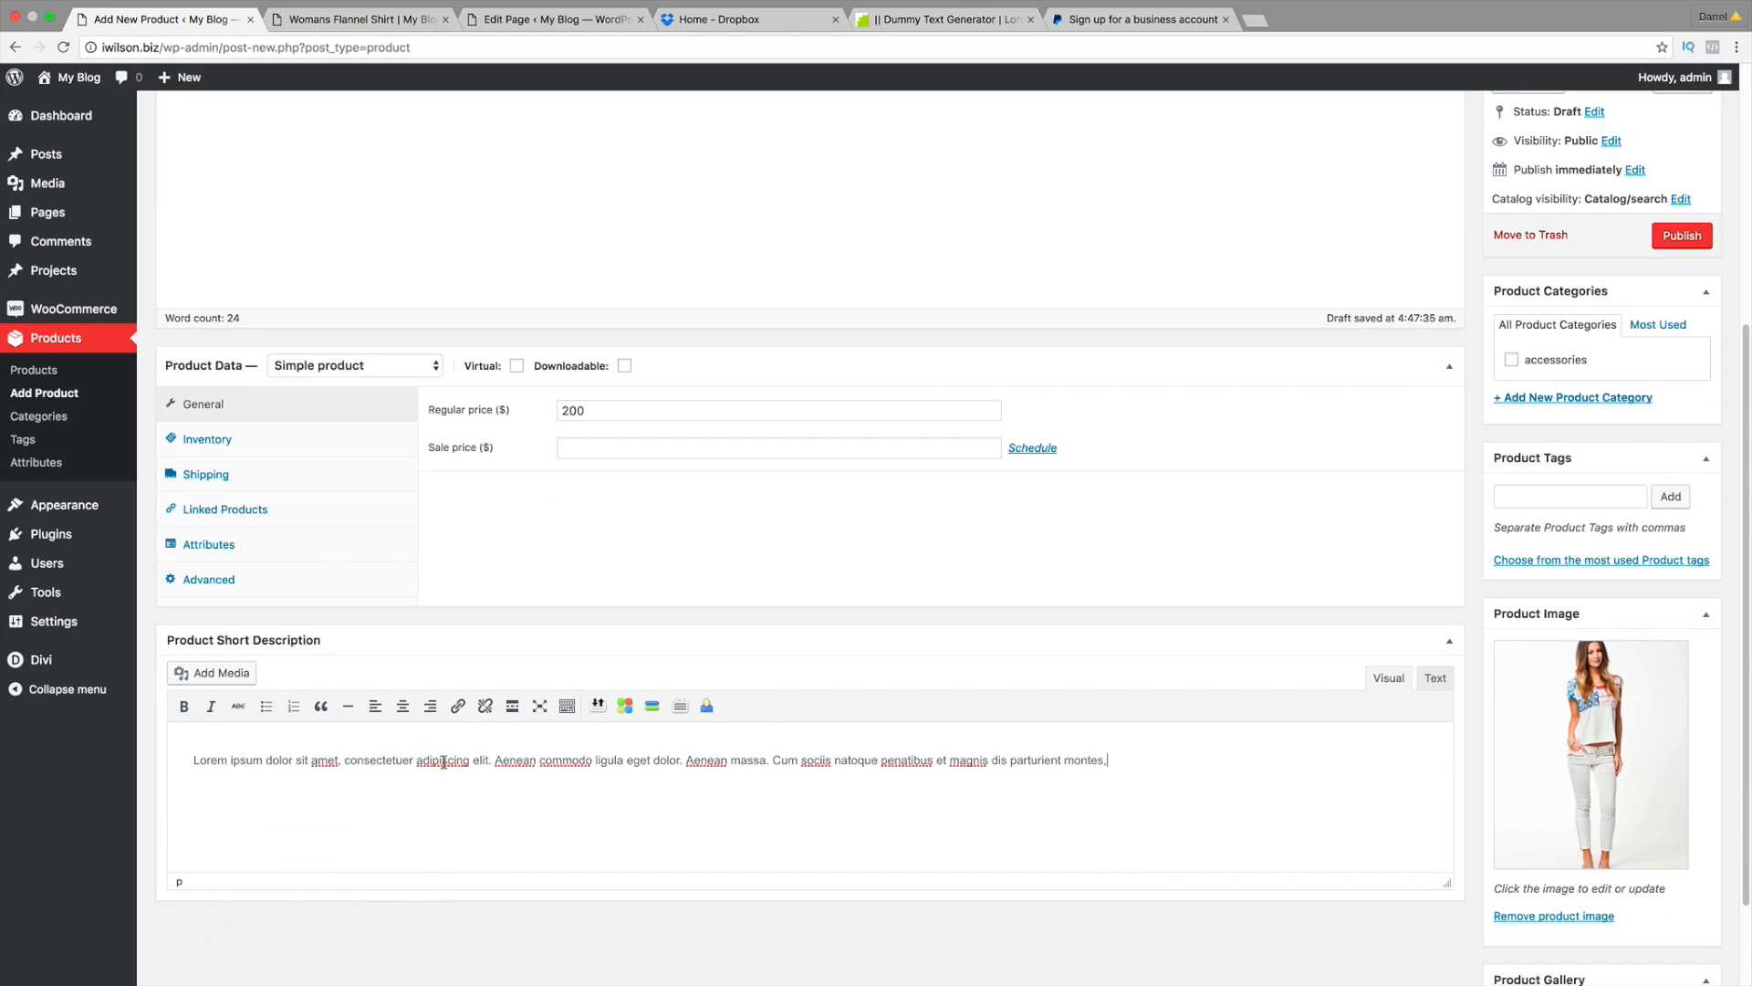
key("Return")
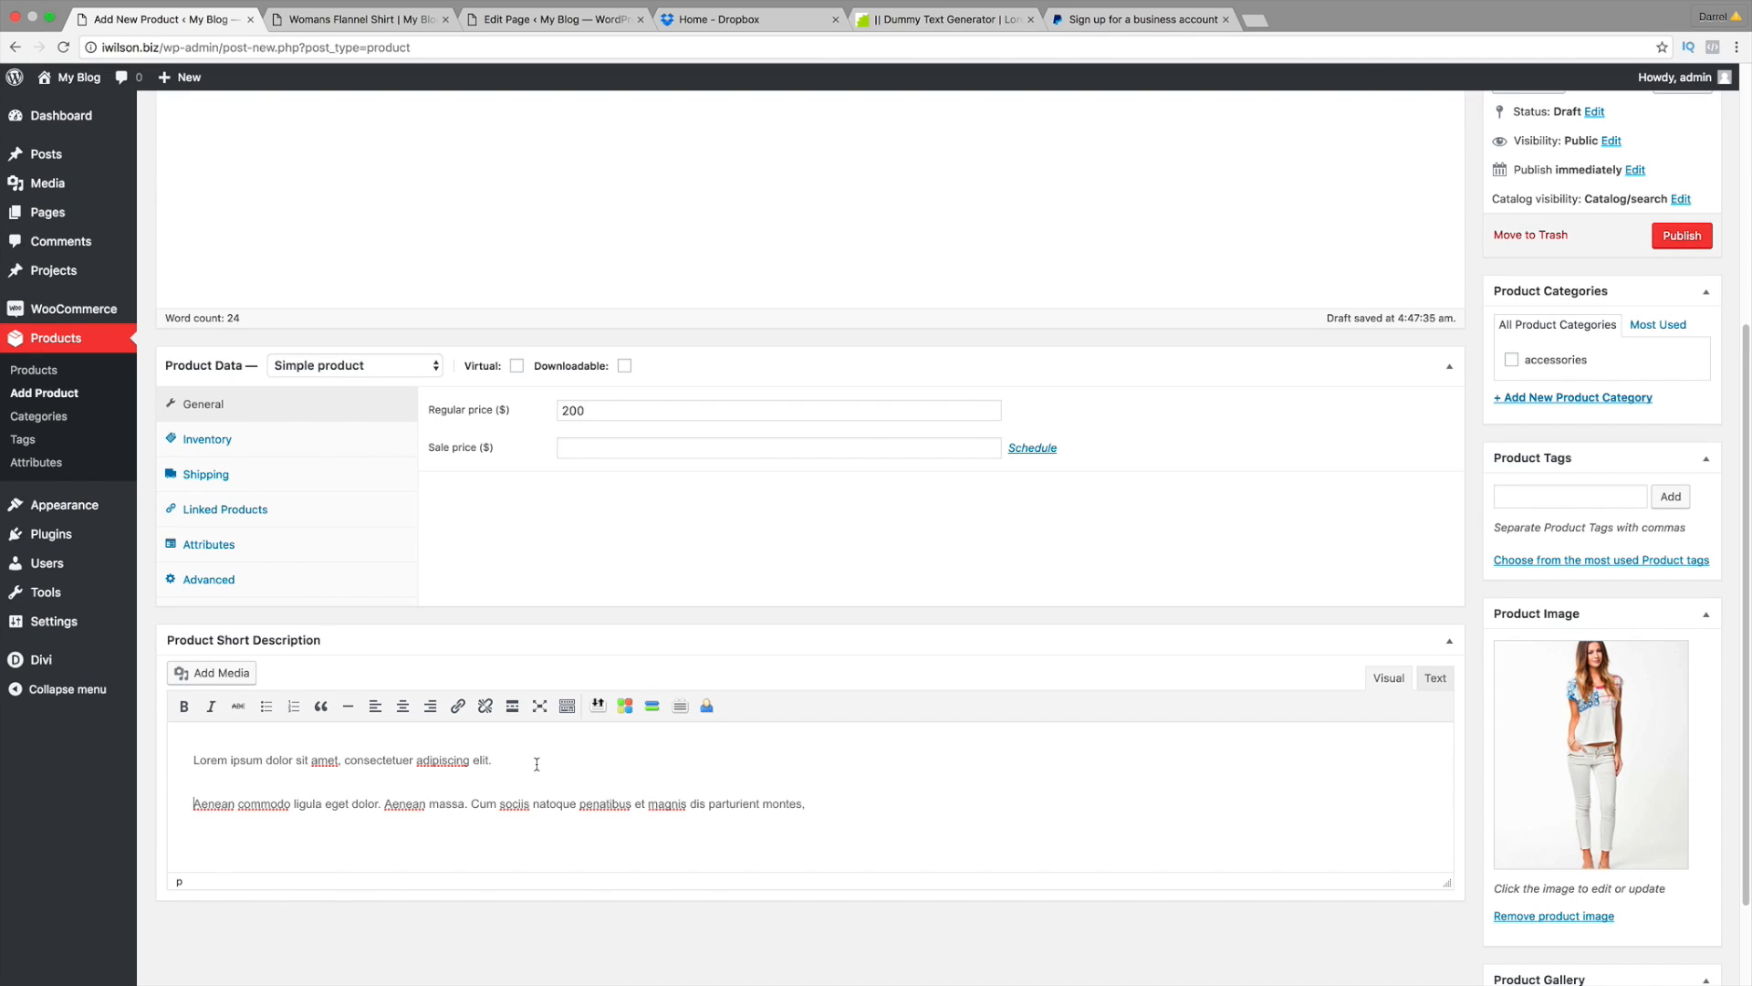
scroll(1075, 663, "down", 1)
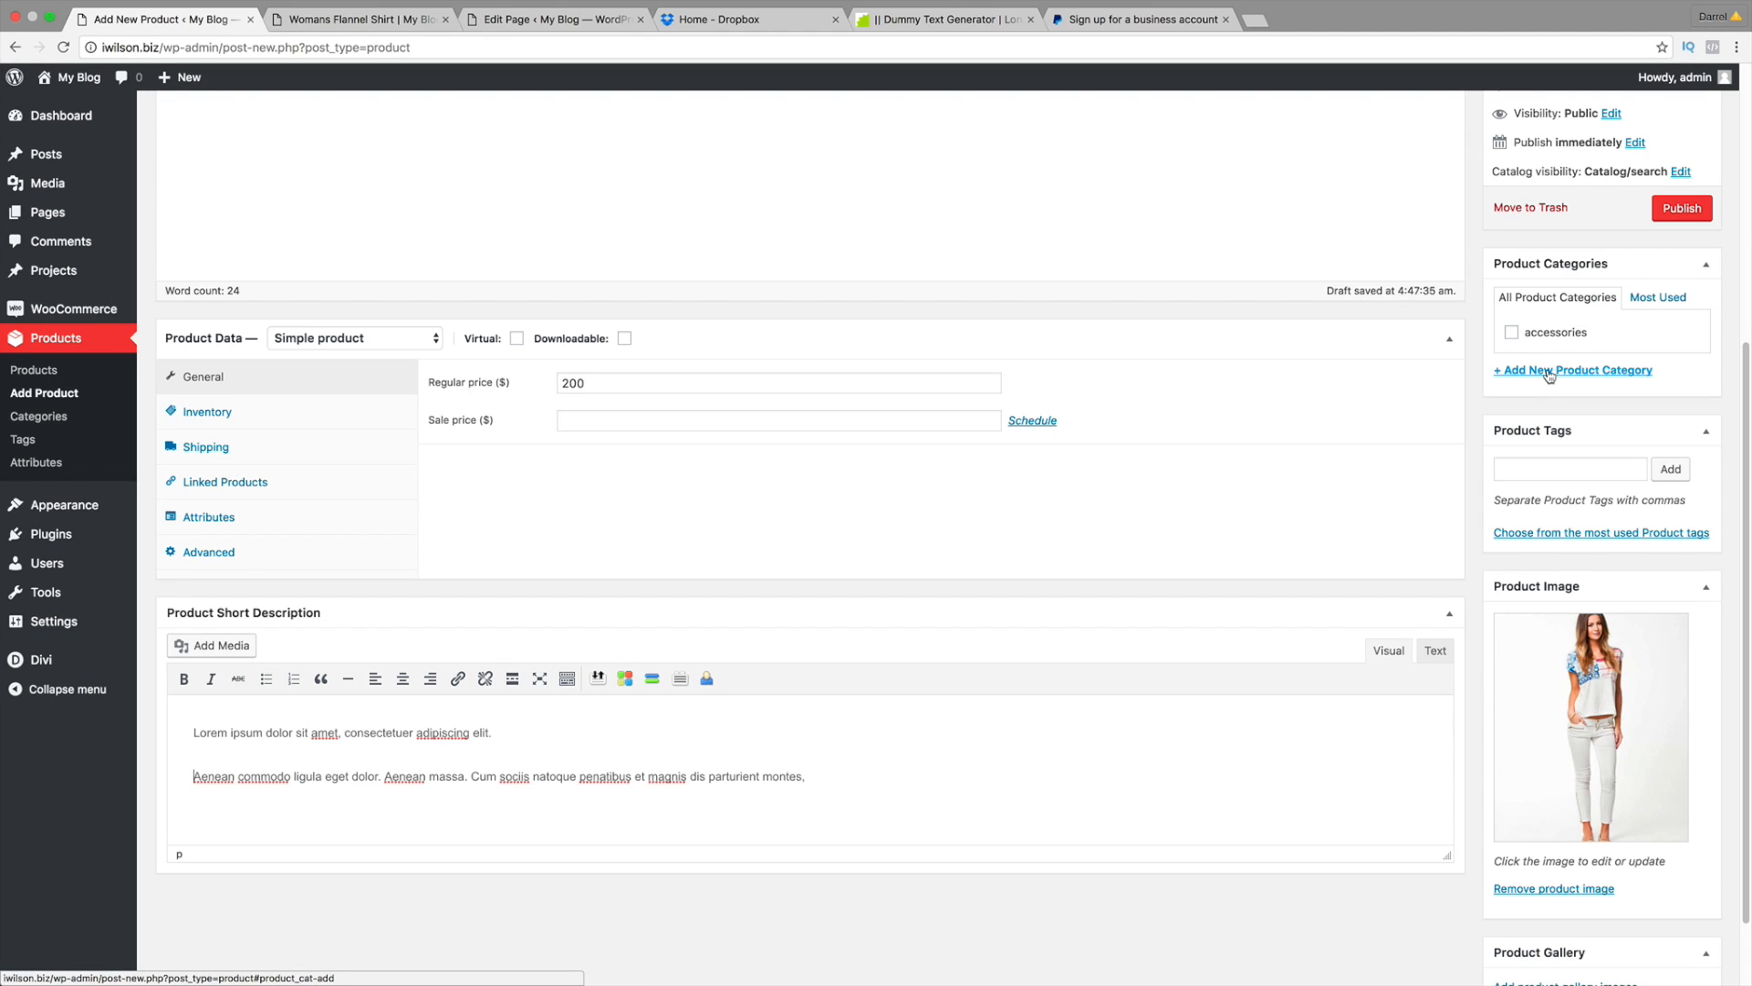
Step: Browse the live store homepage's Specialty Items, New Arrivals and Mens Designs products priced $100.00
left_click(415, 19)
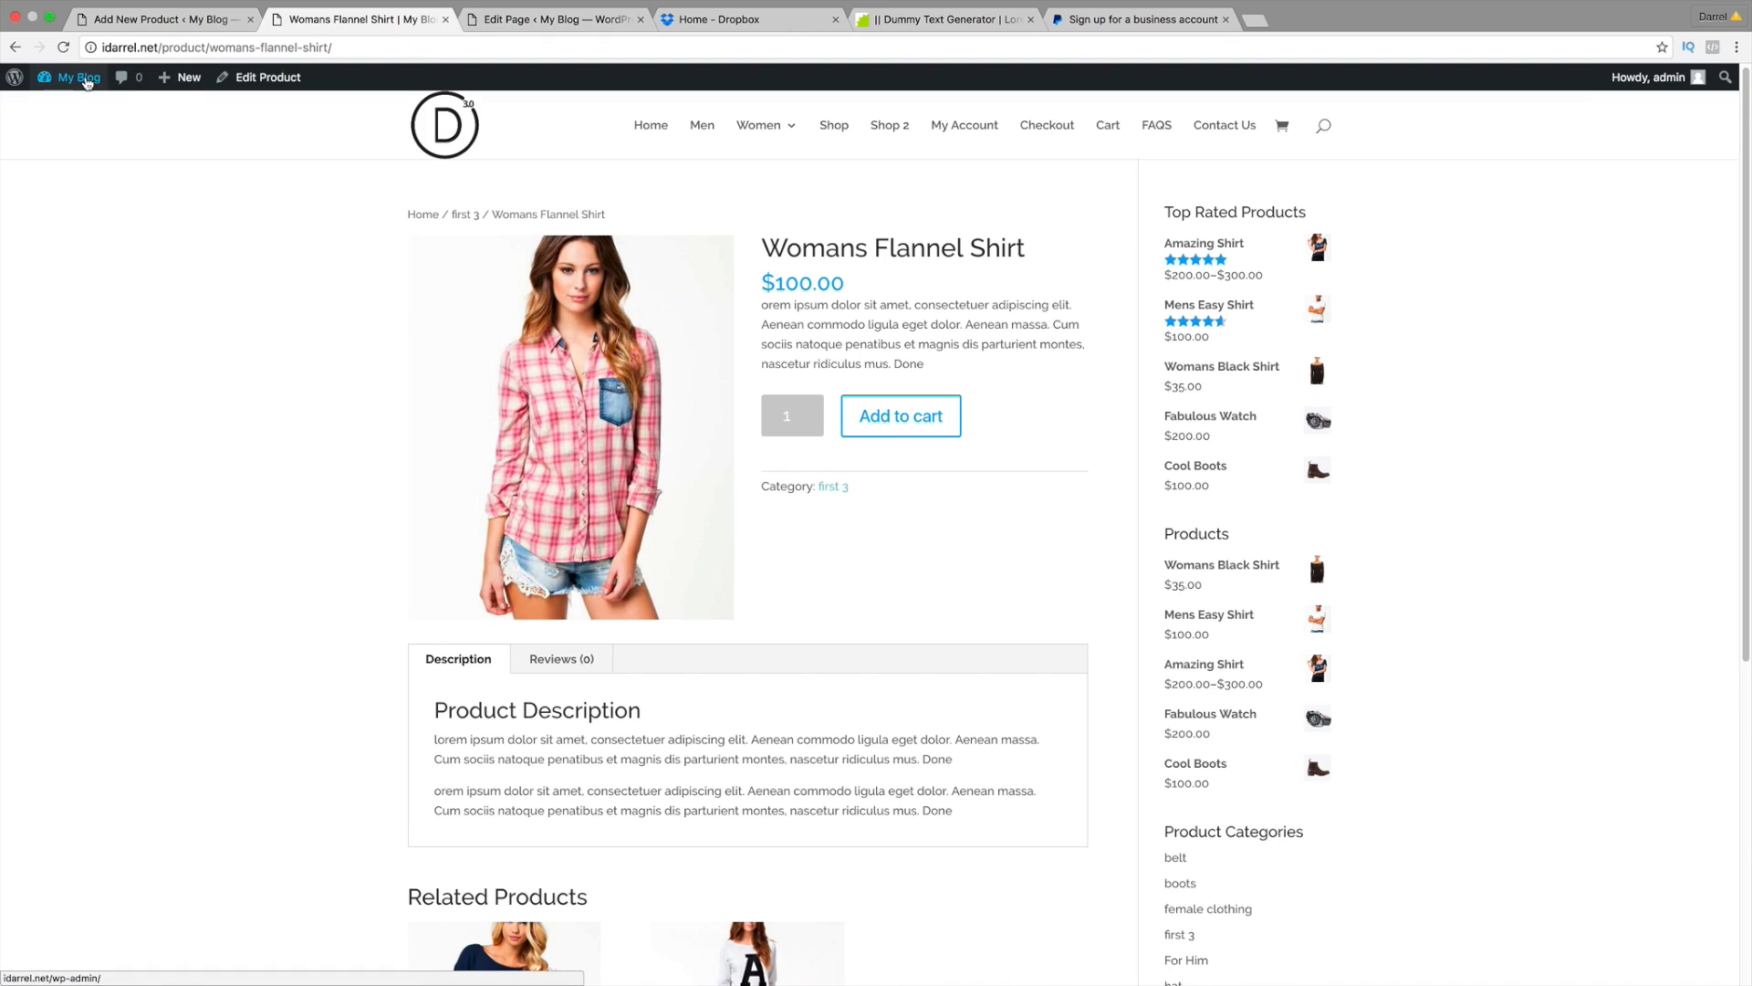
left_click(651, 126)
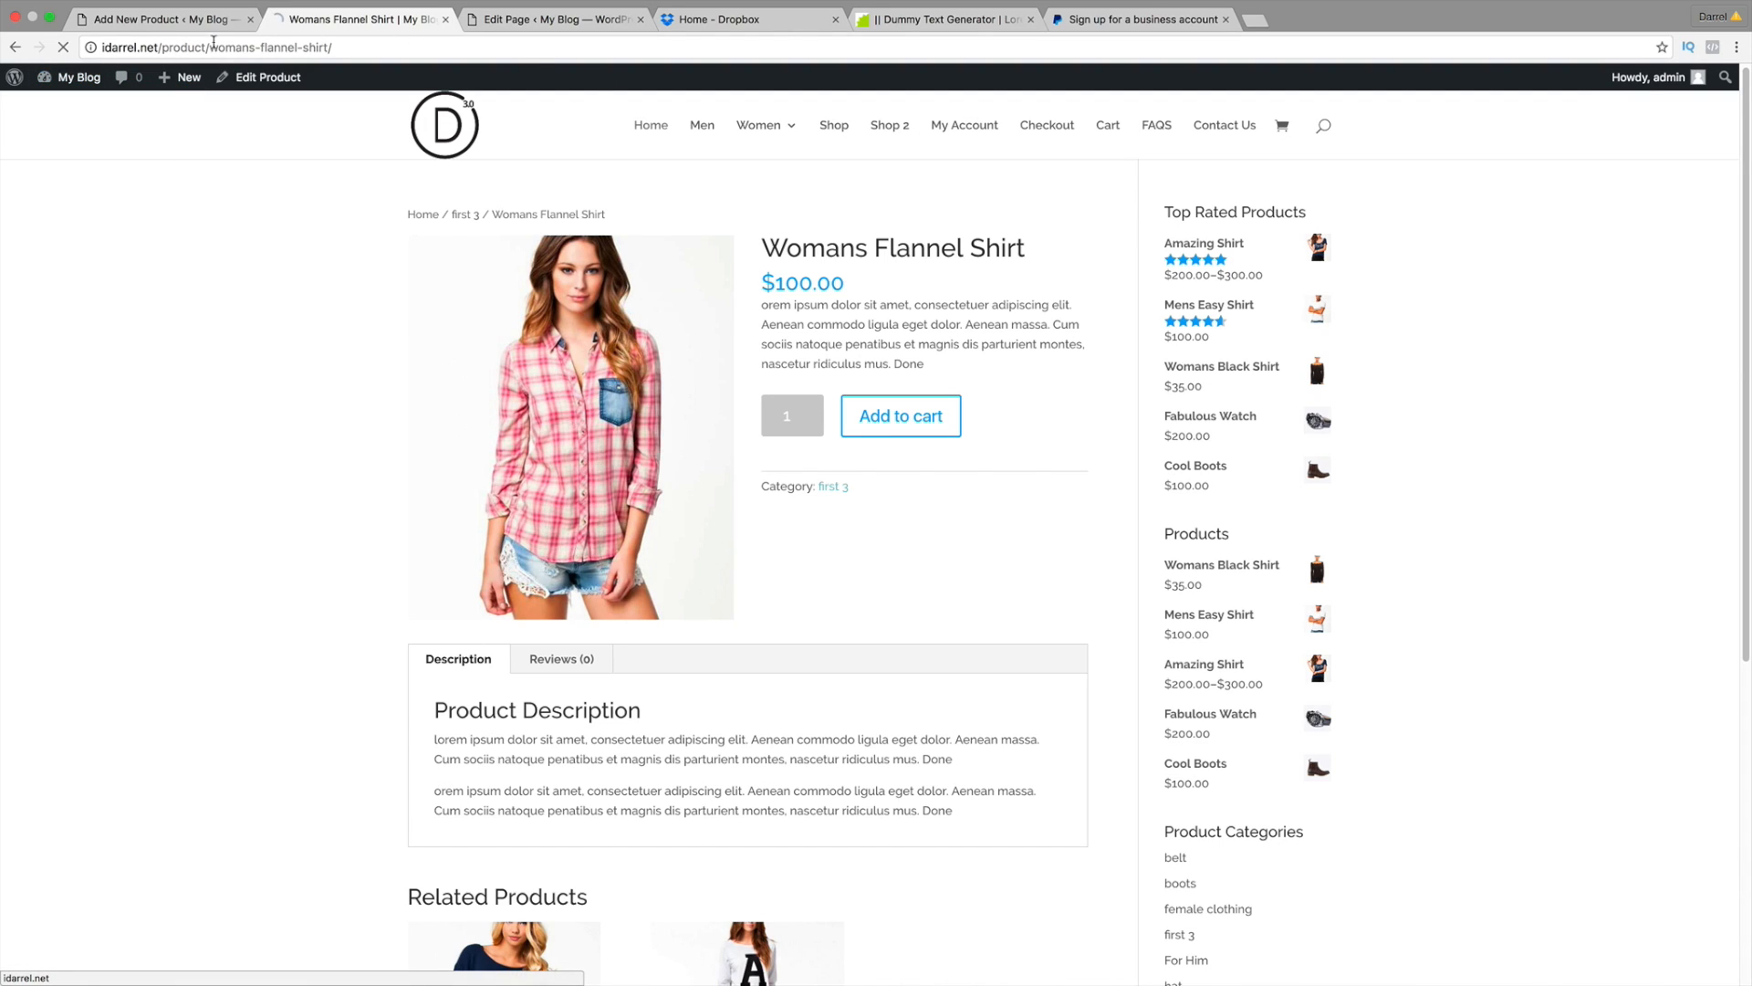
left_click(171, 23)
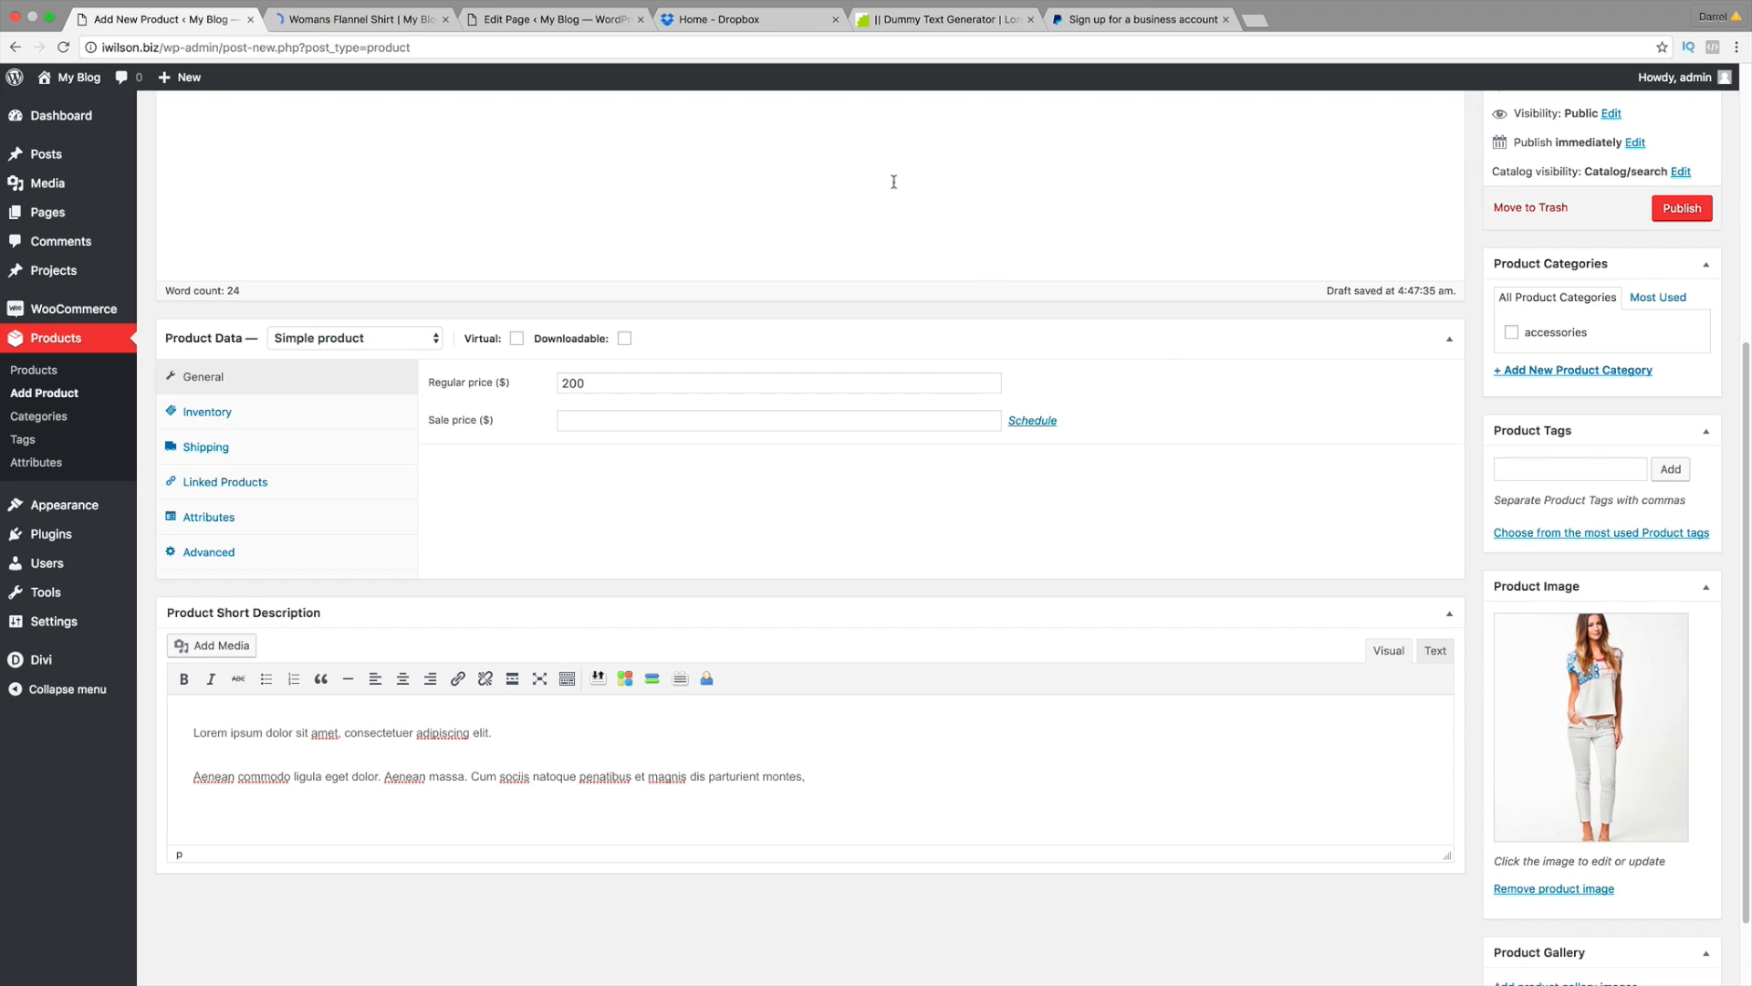
left_click(320, 19)
scroll(1018, 614, "down", 4)
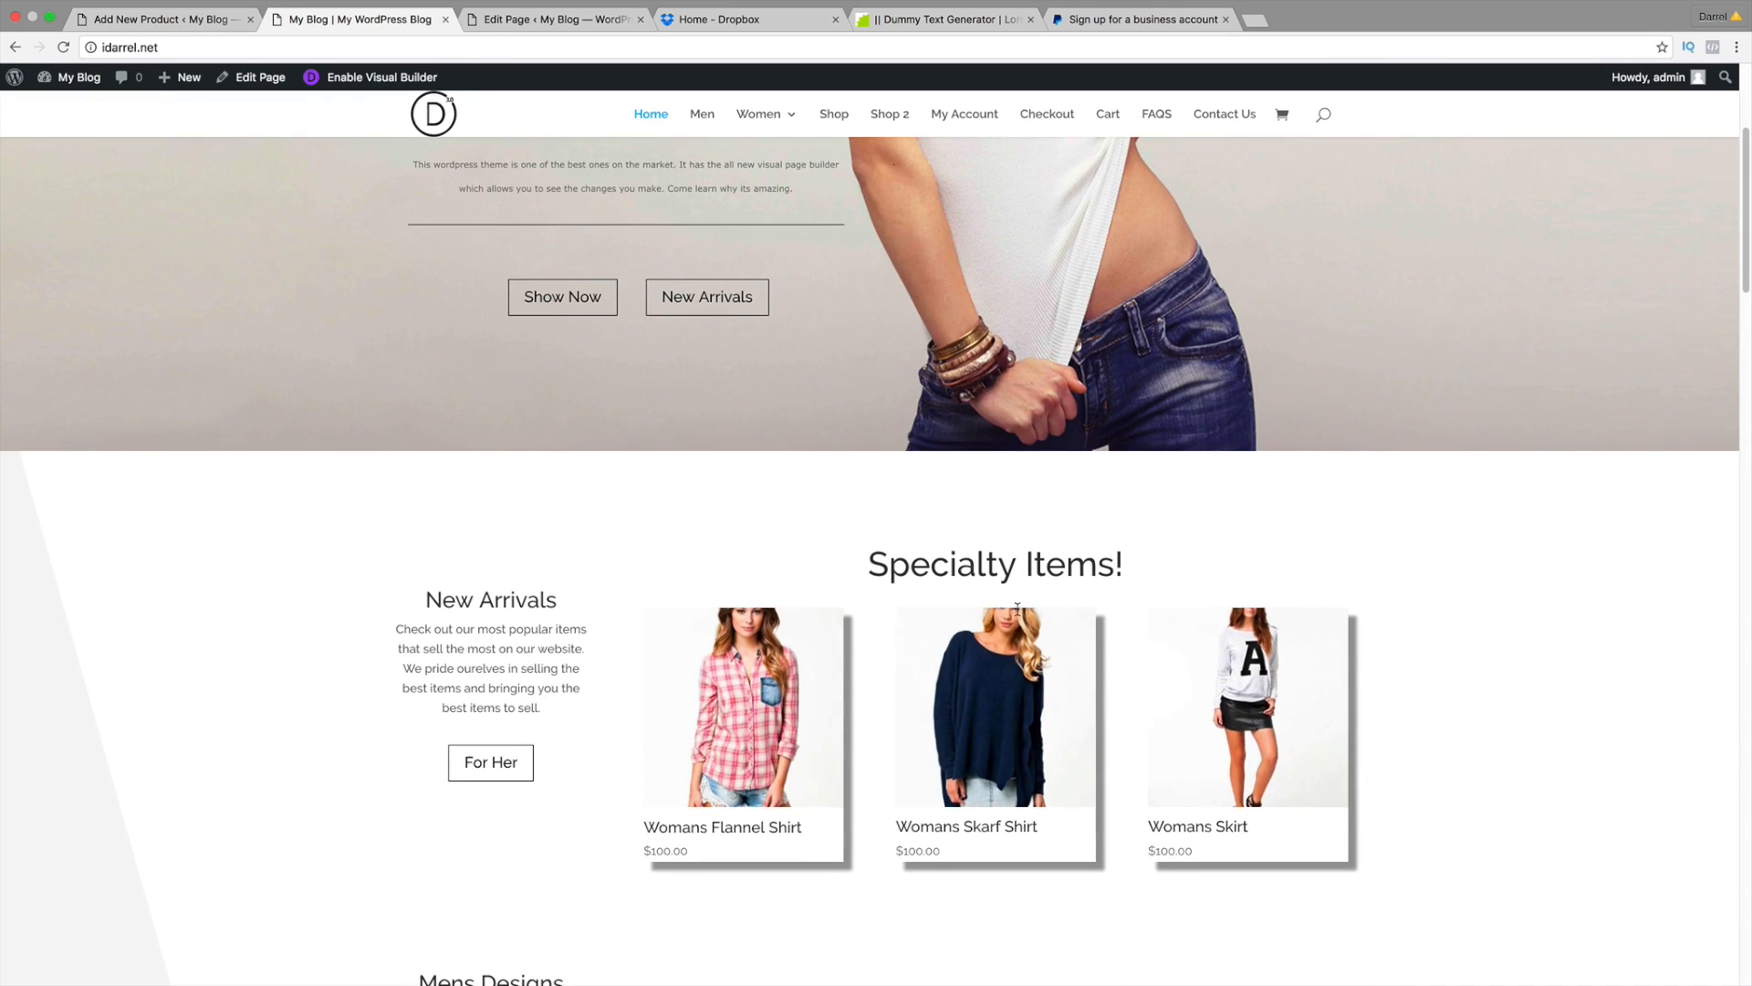
scroll(1025, 758, "down", 2)
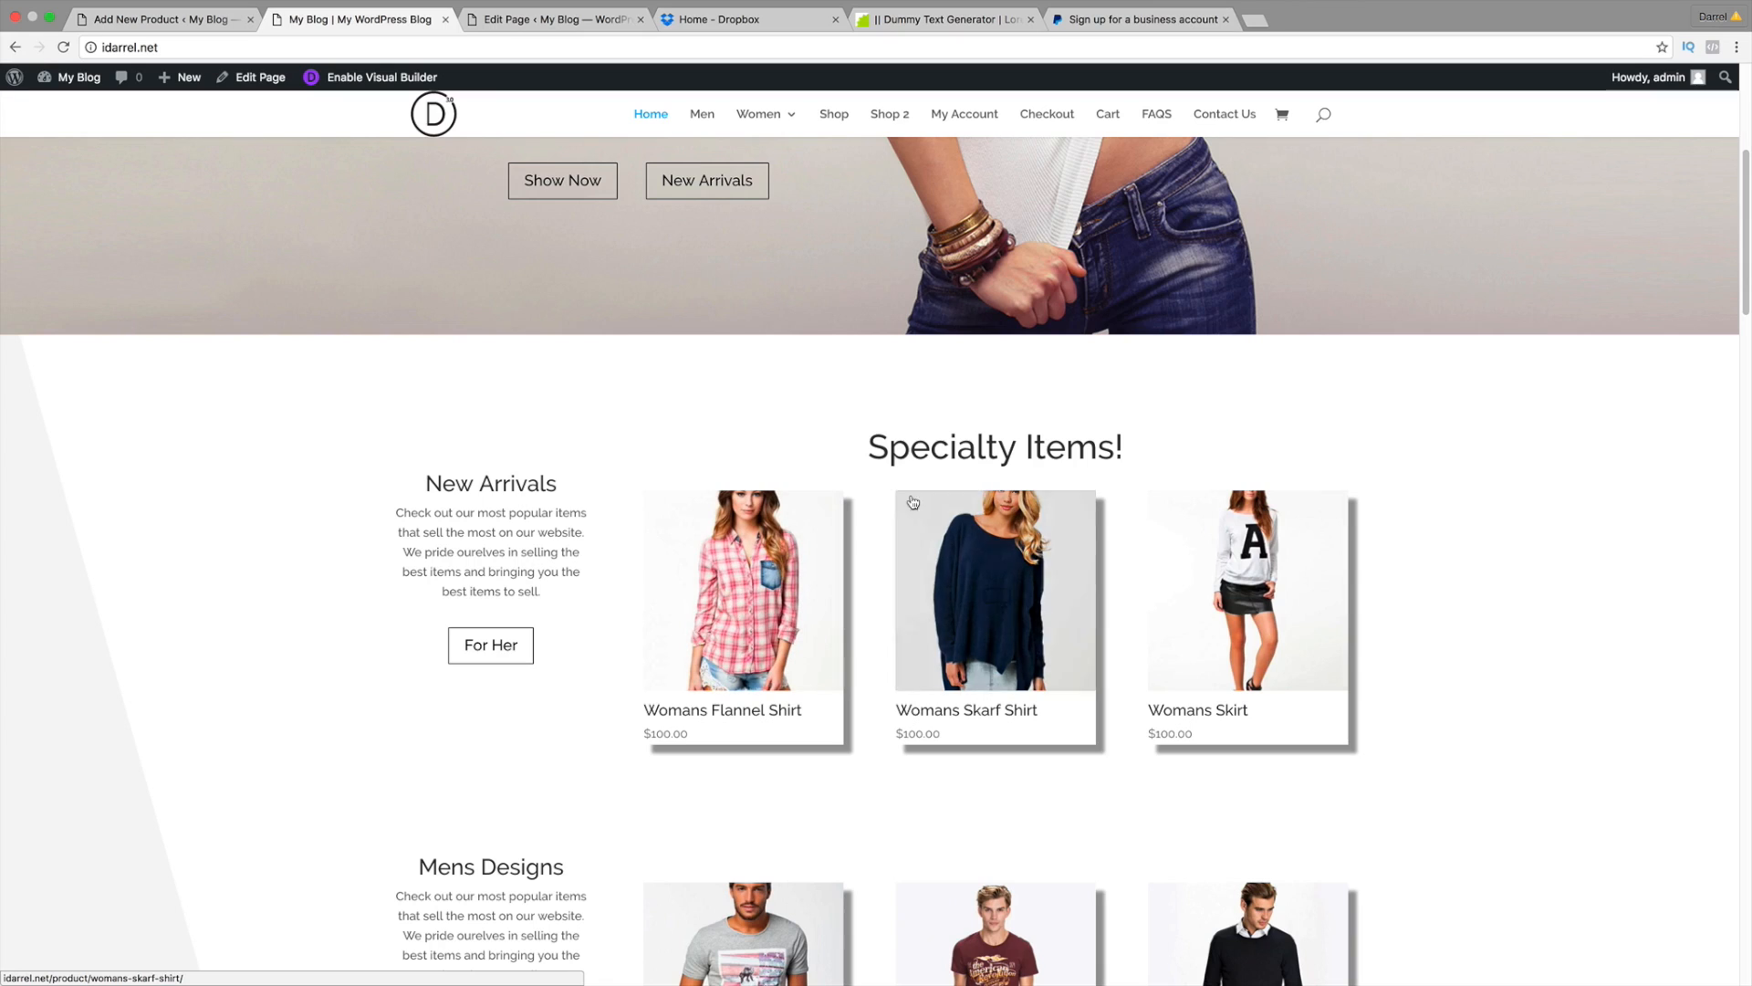
scroll(1063, 609, "down", 1)
scroll(1069, 609, "down", 1)
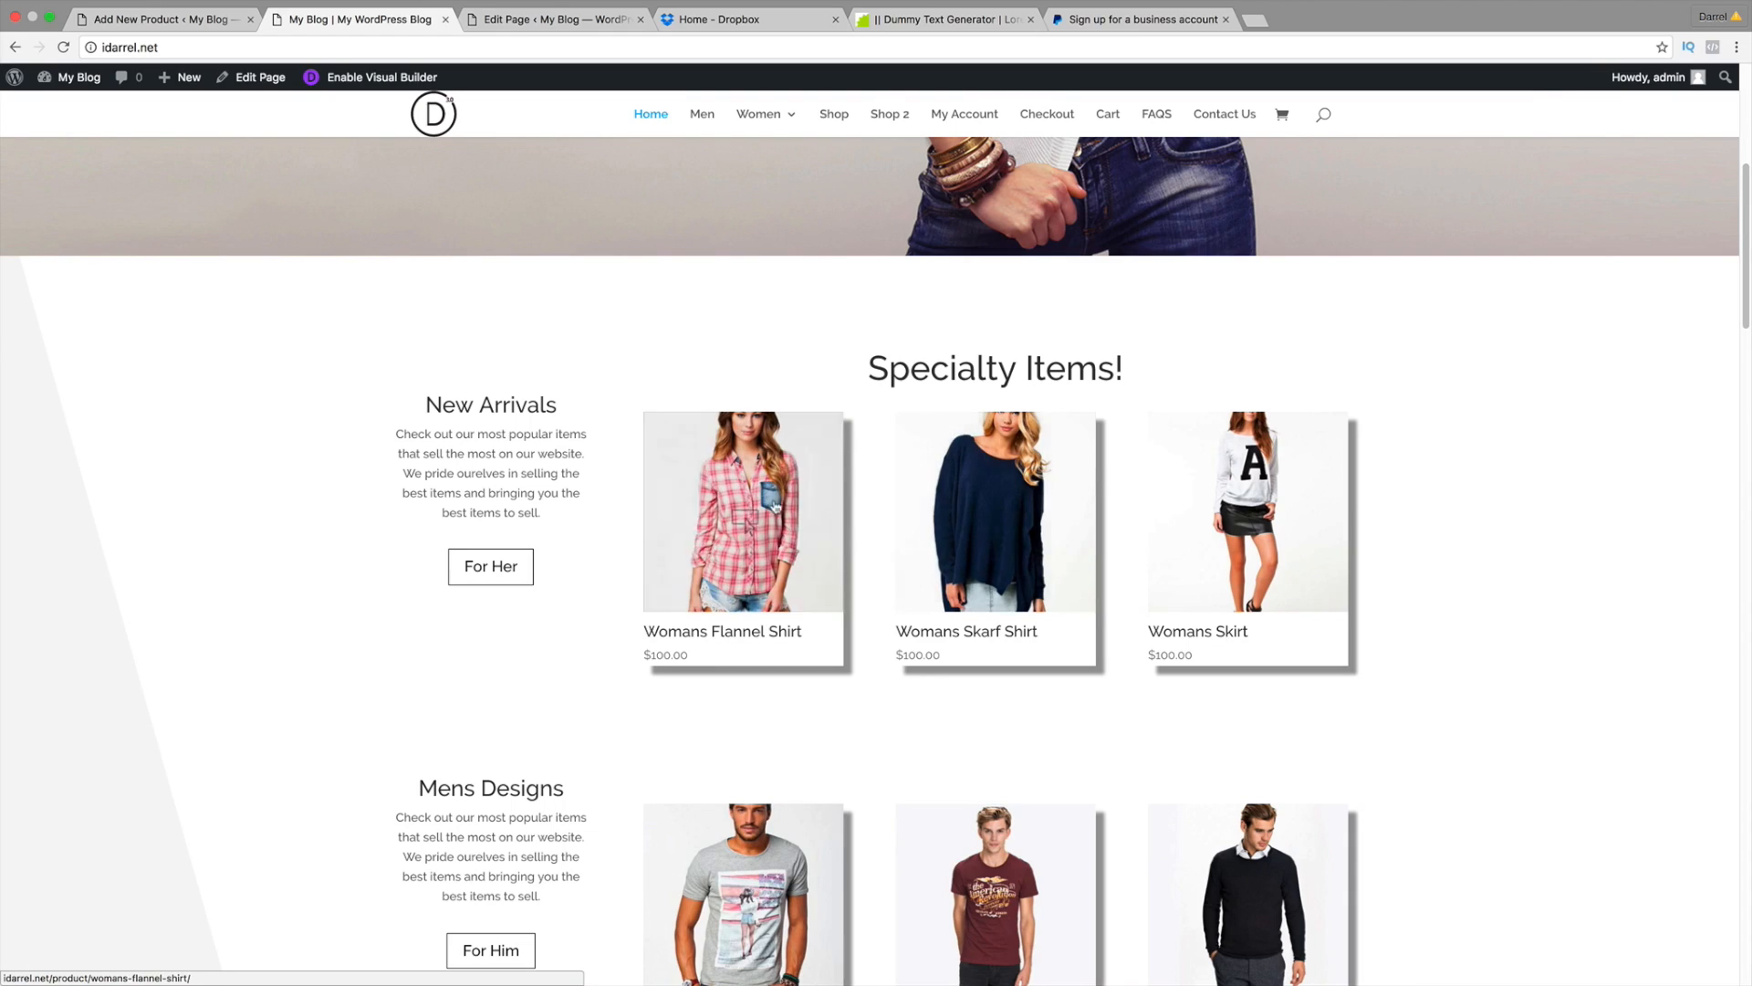
scroll(1086, 575, "down", 3)
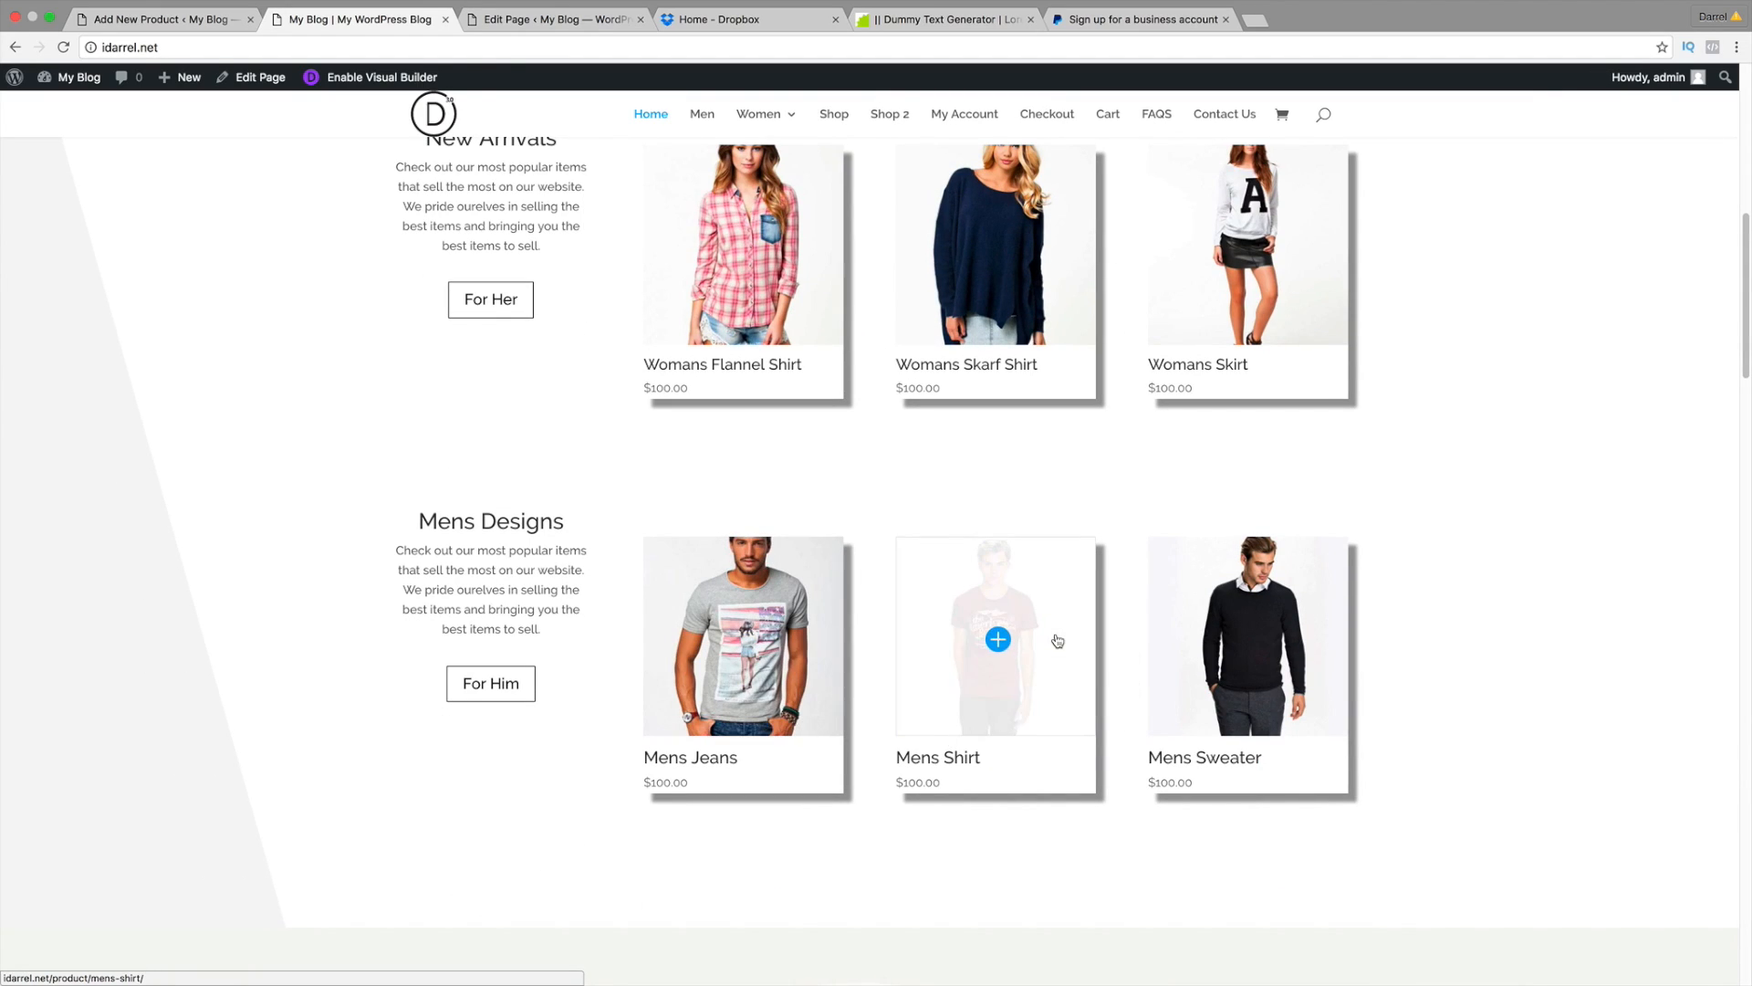
Step: Create and assign a new product category named 'womans first page'
left_click(162, 20)
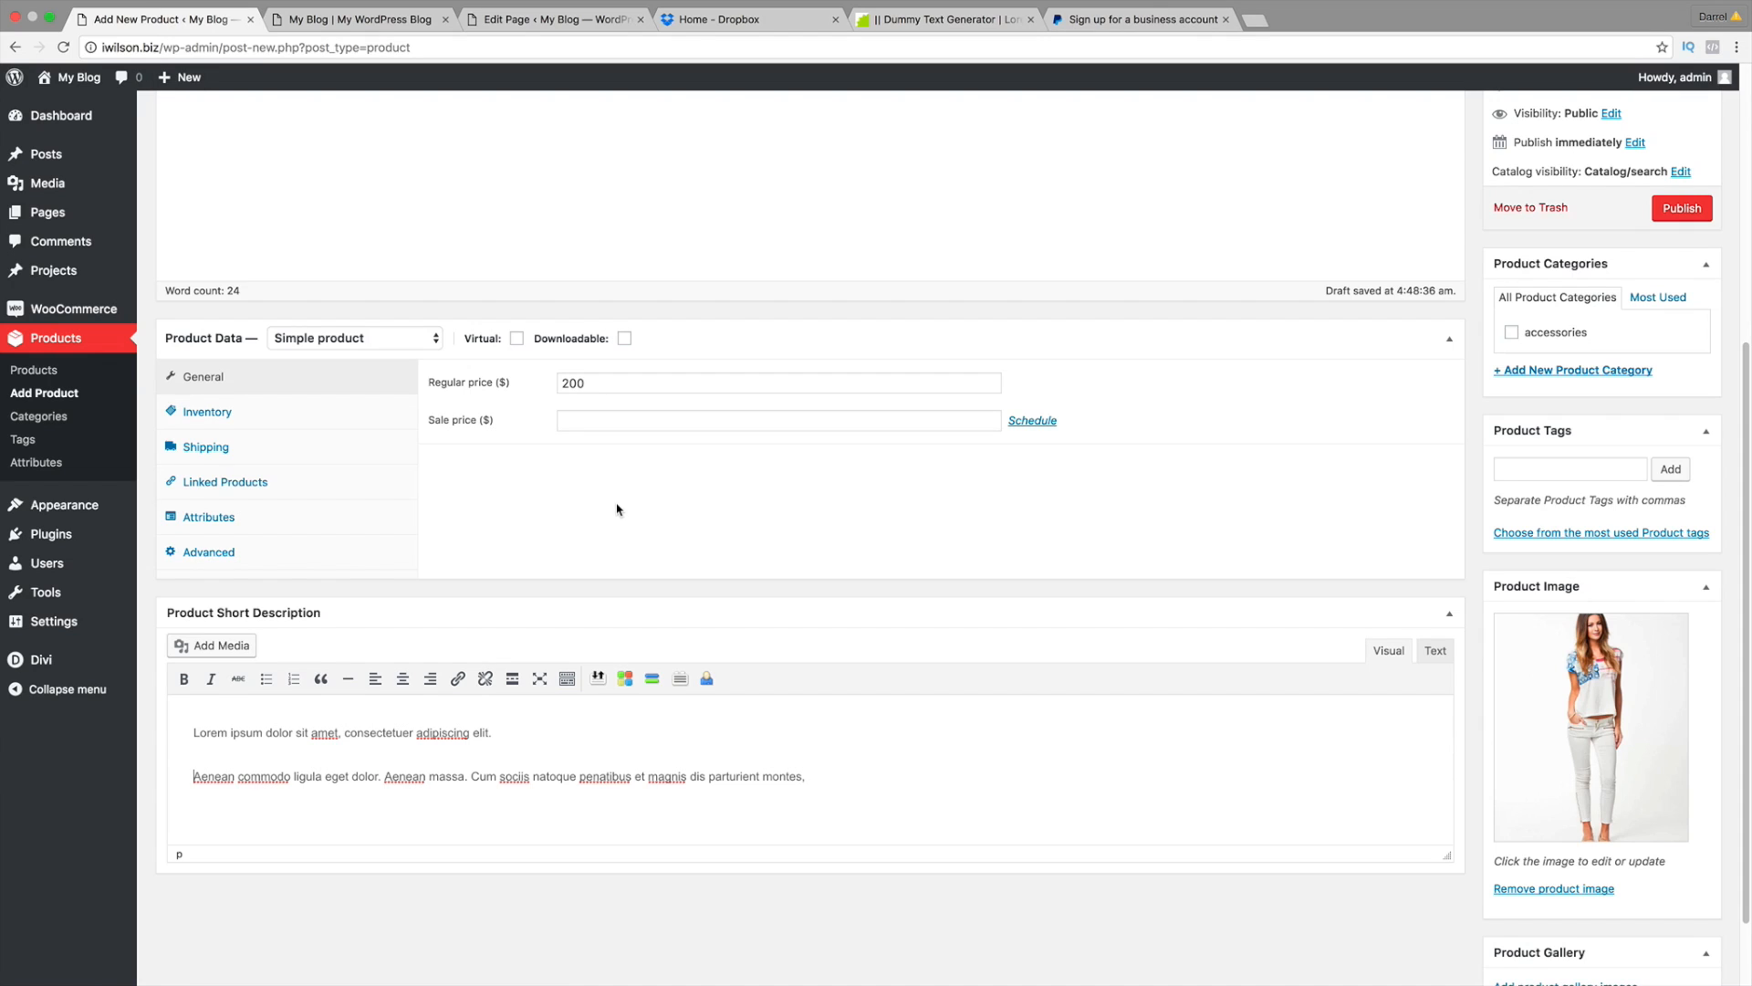
scroll(950, 774, "up", 5)
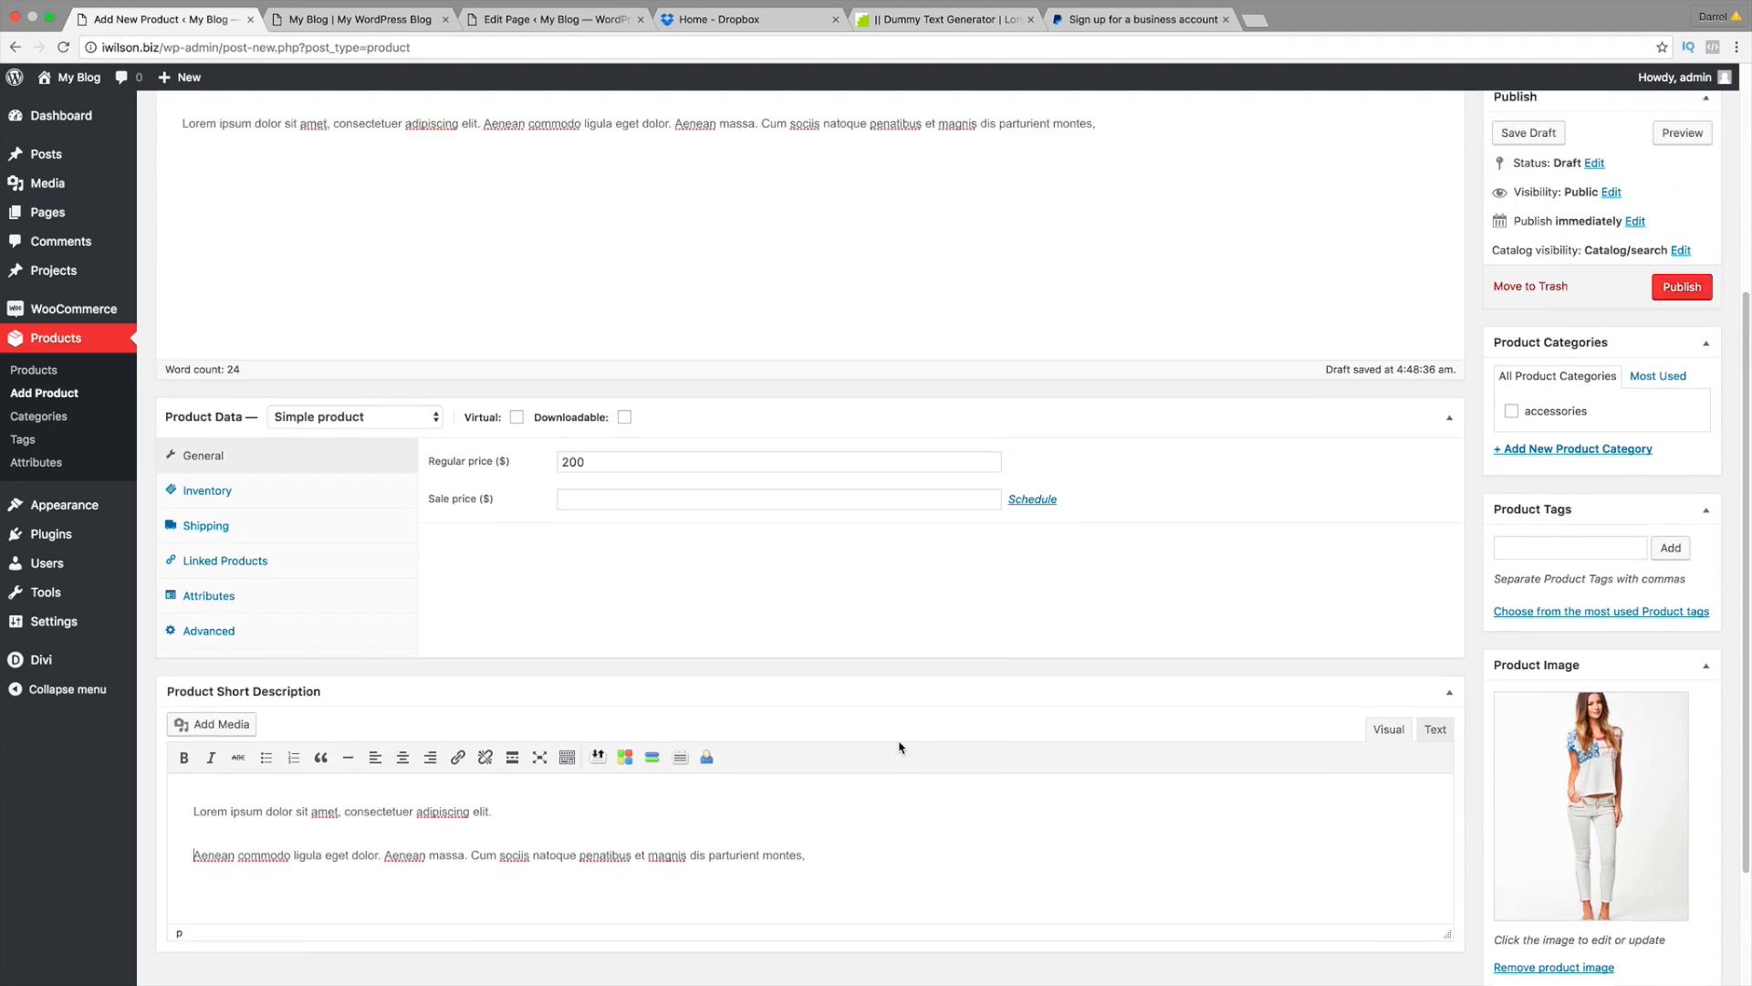
scroll(734, 537, "down", 3)
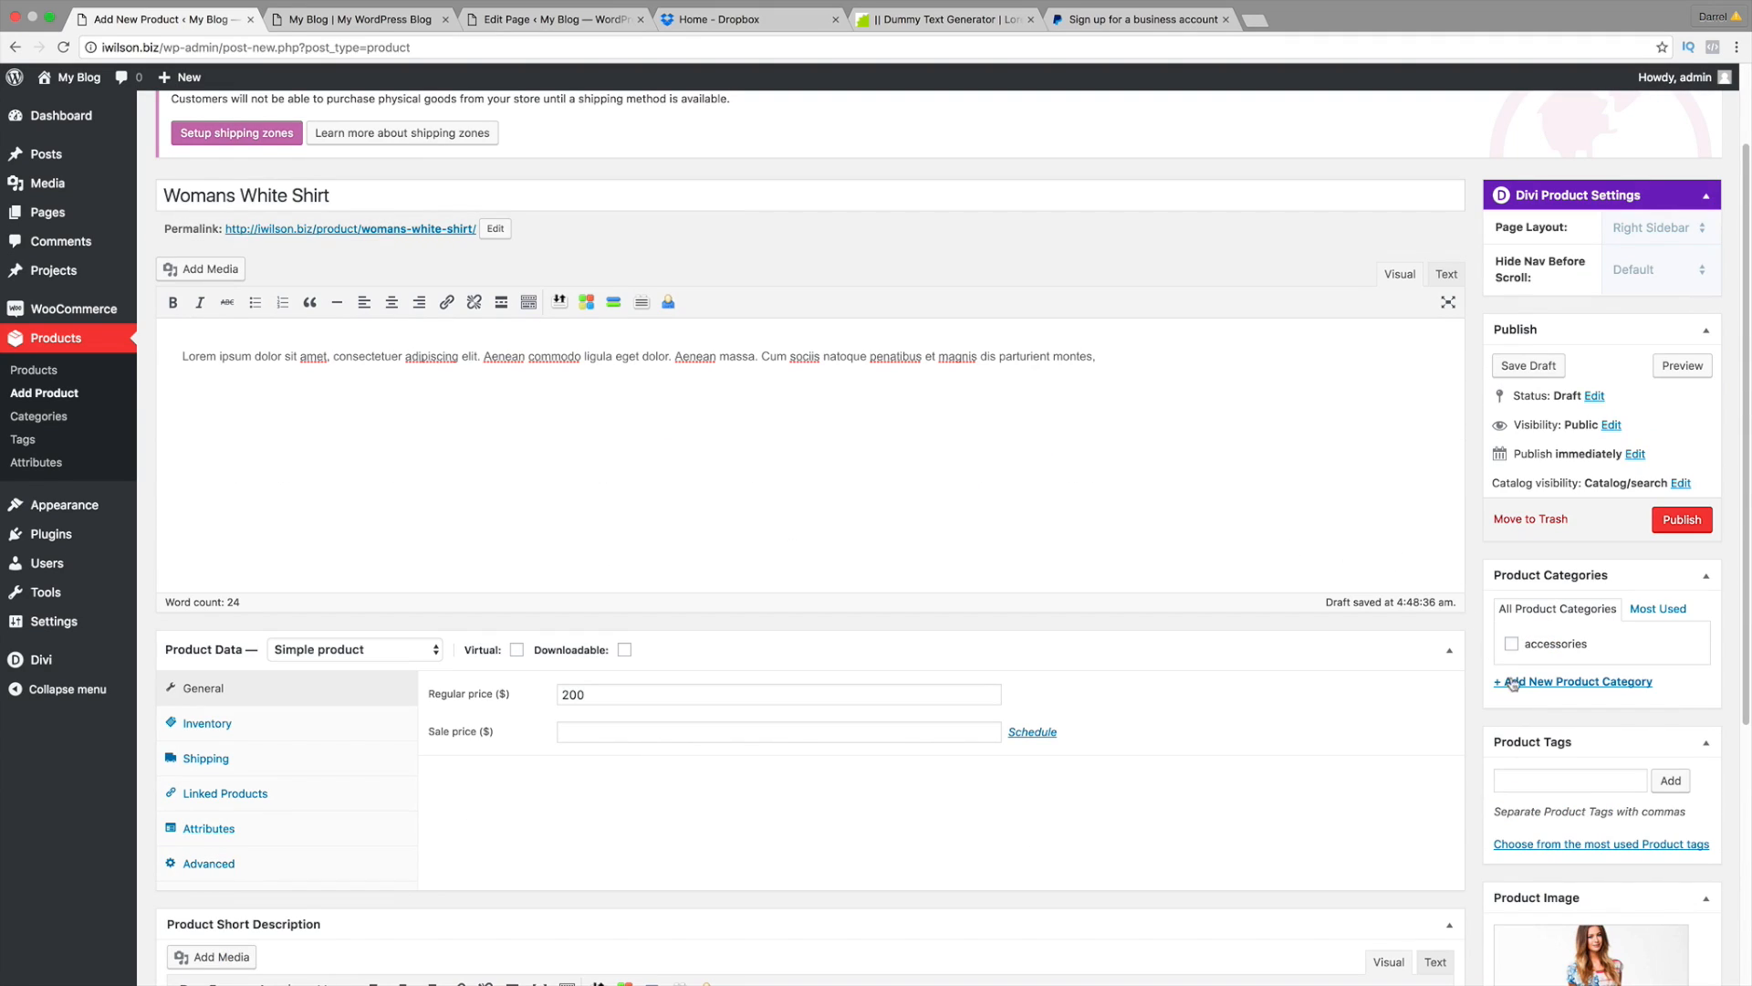
left_click(1531, 681)
type("wo")
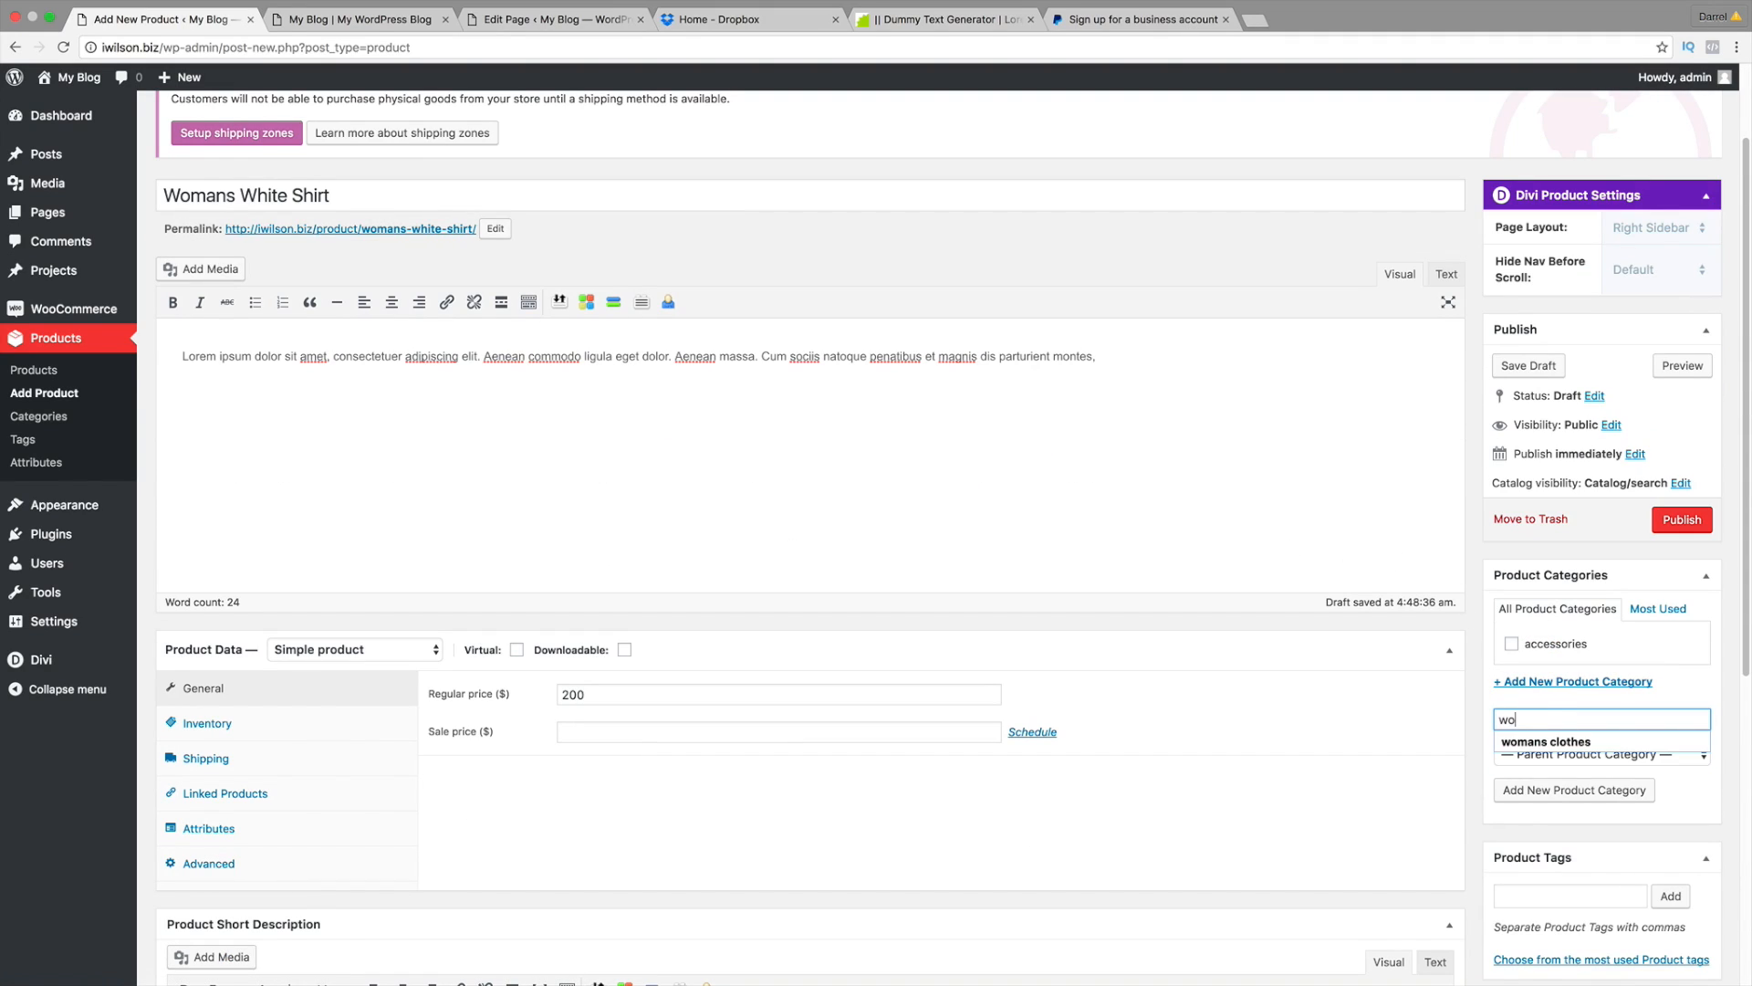
type("mans first p")
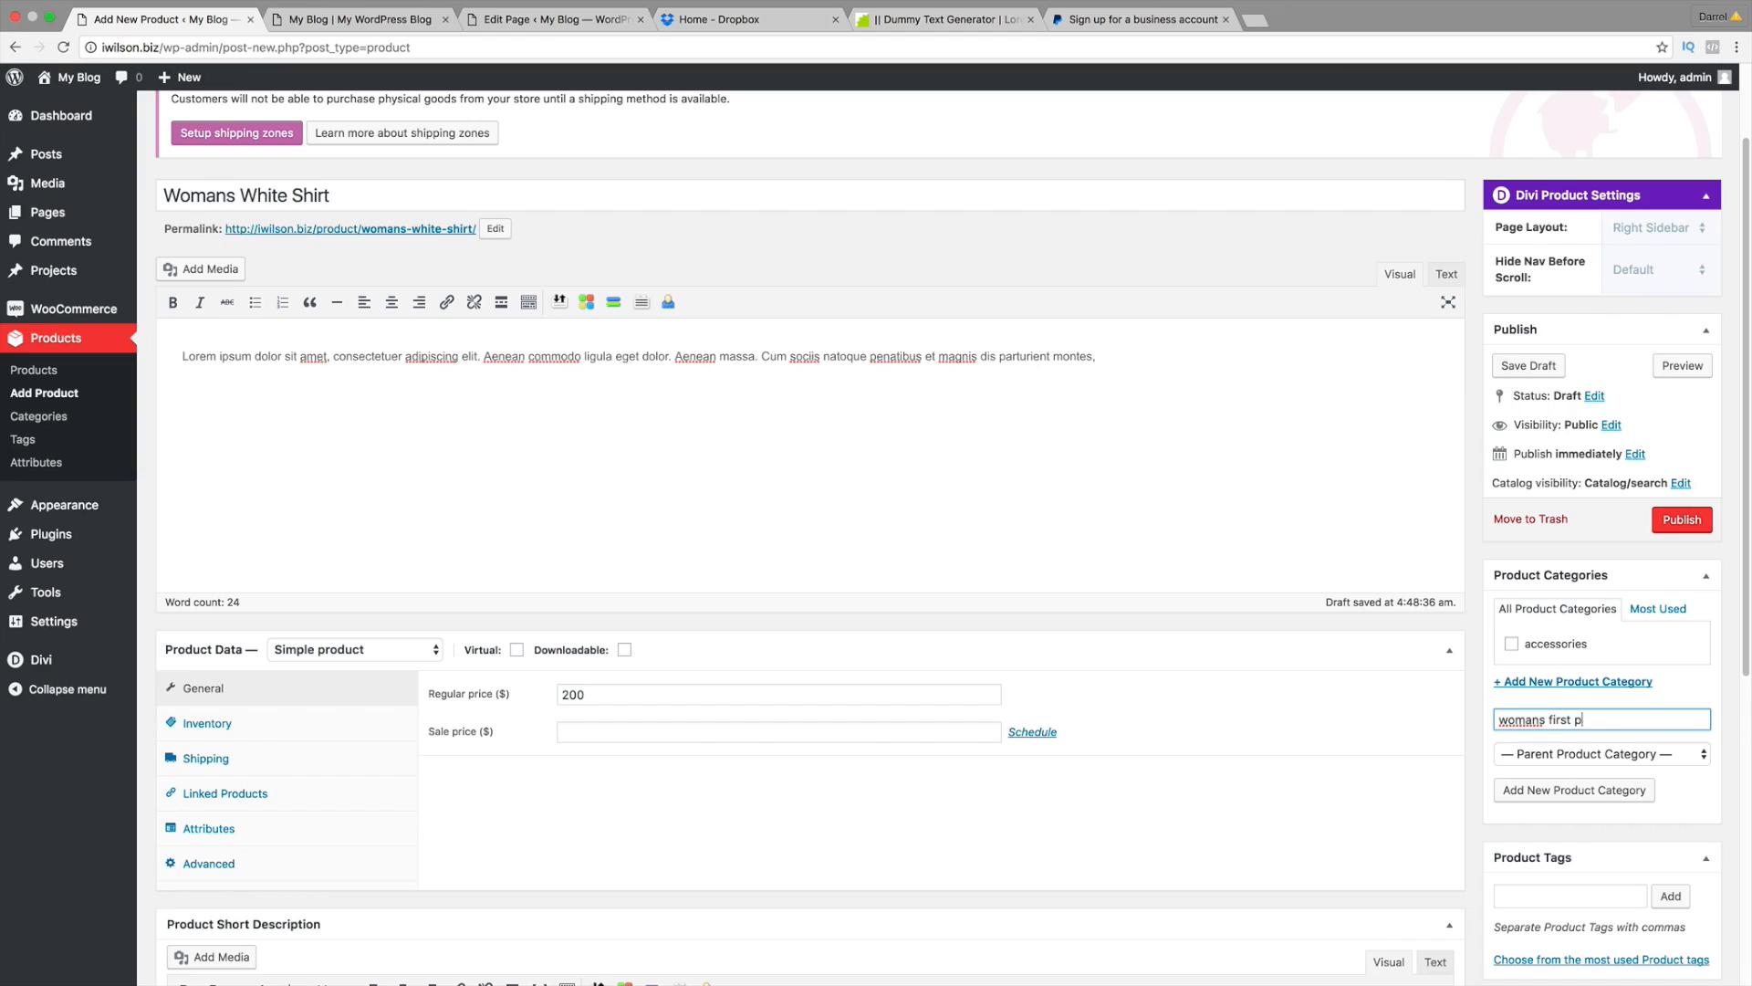
type("age")
key("Return")
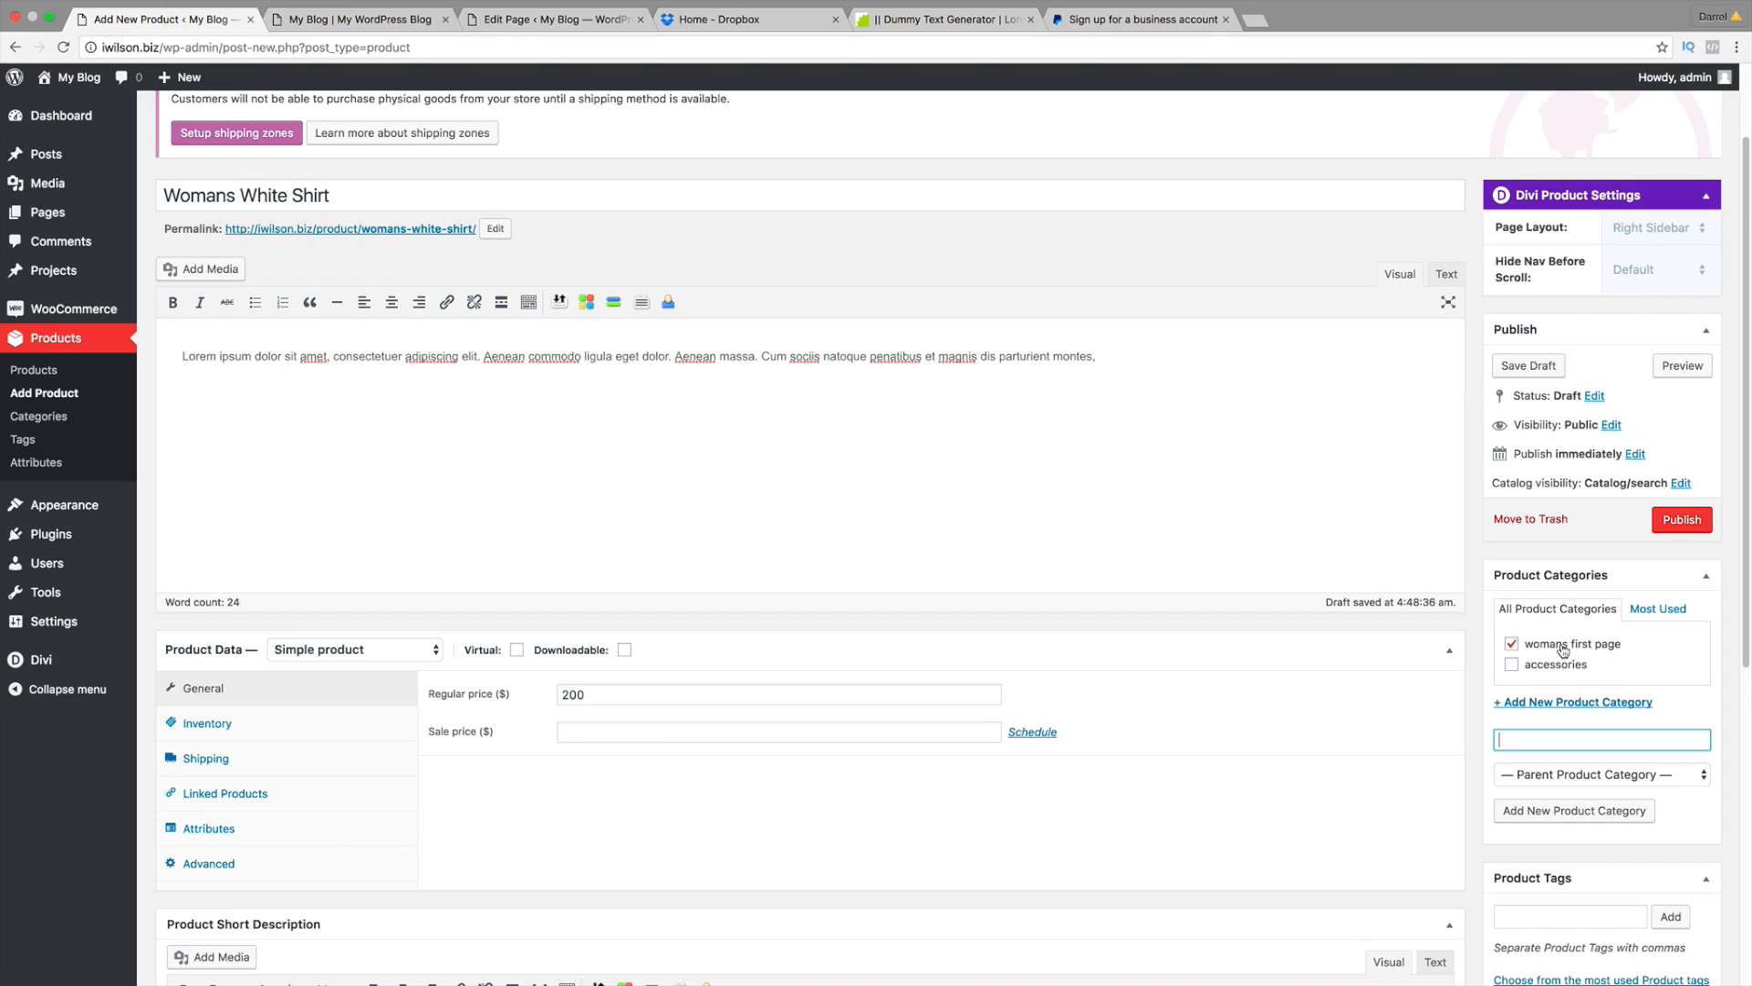
Step: Add the product tag 'womans shirt'
scroll(1538, 648, "down", 2)
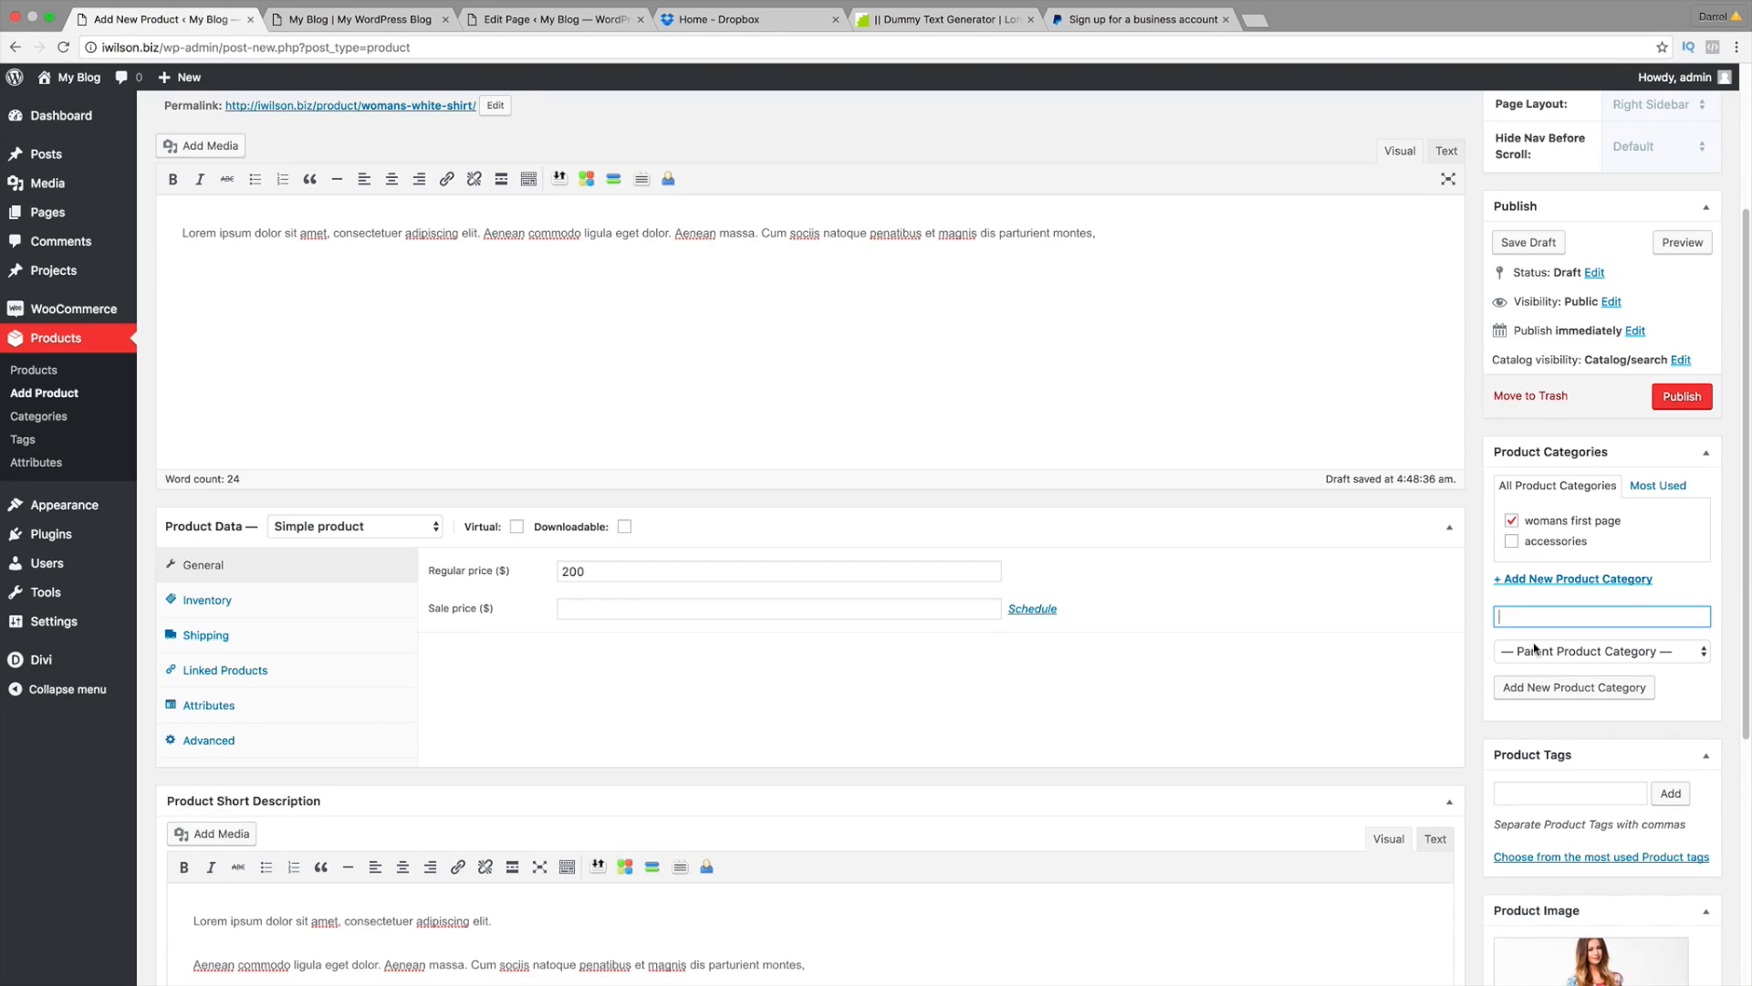
left_click(1545, 792)
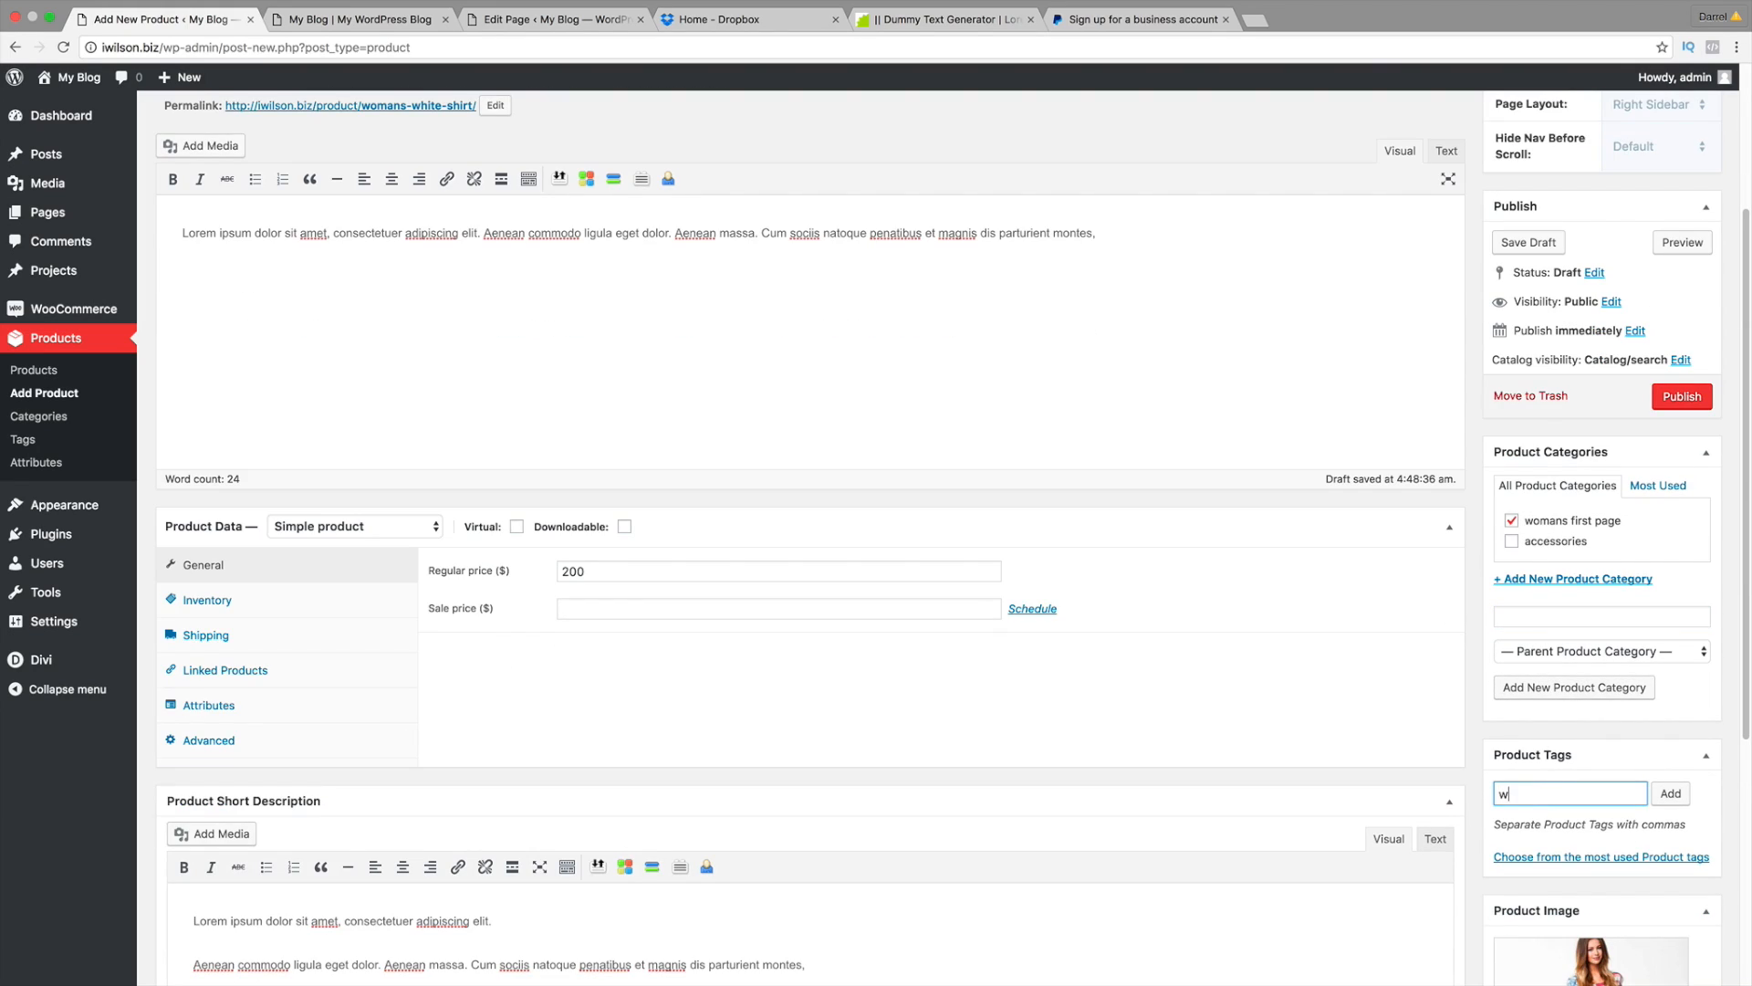
type("womans front")
left_click(1670, 793)
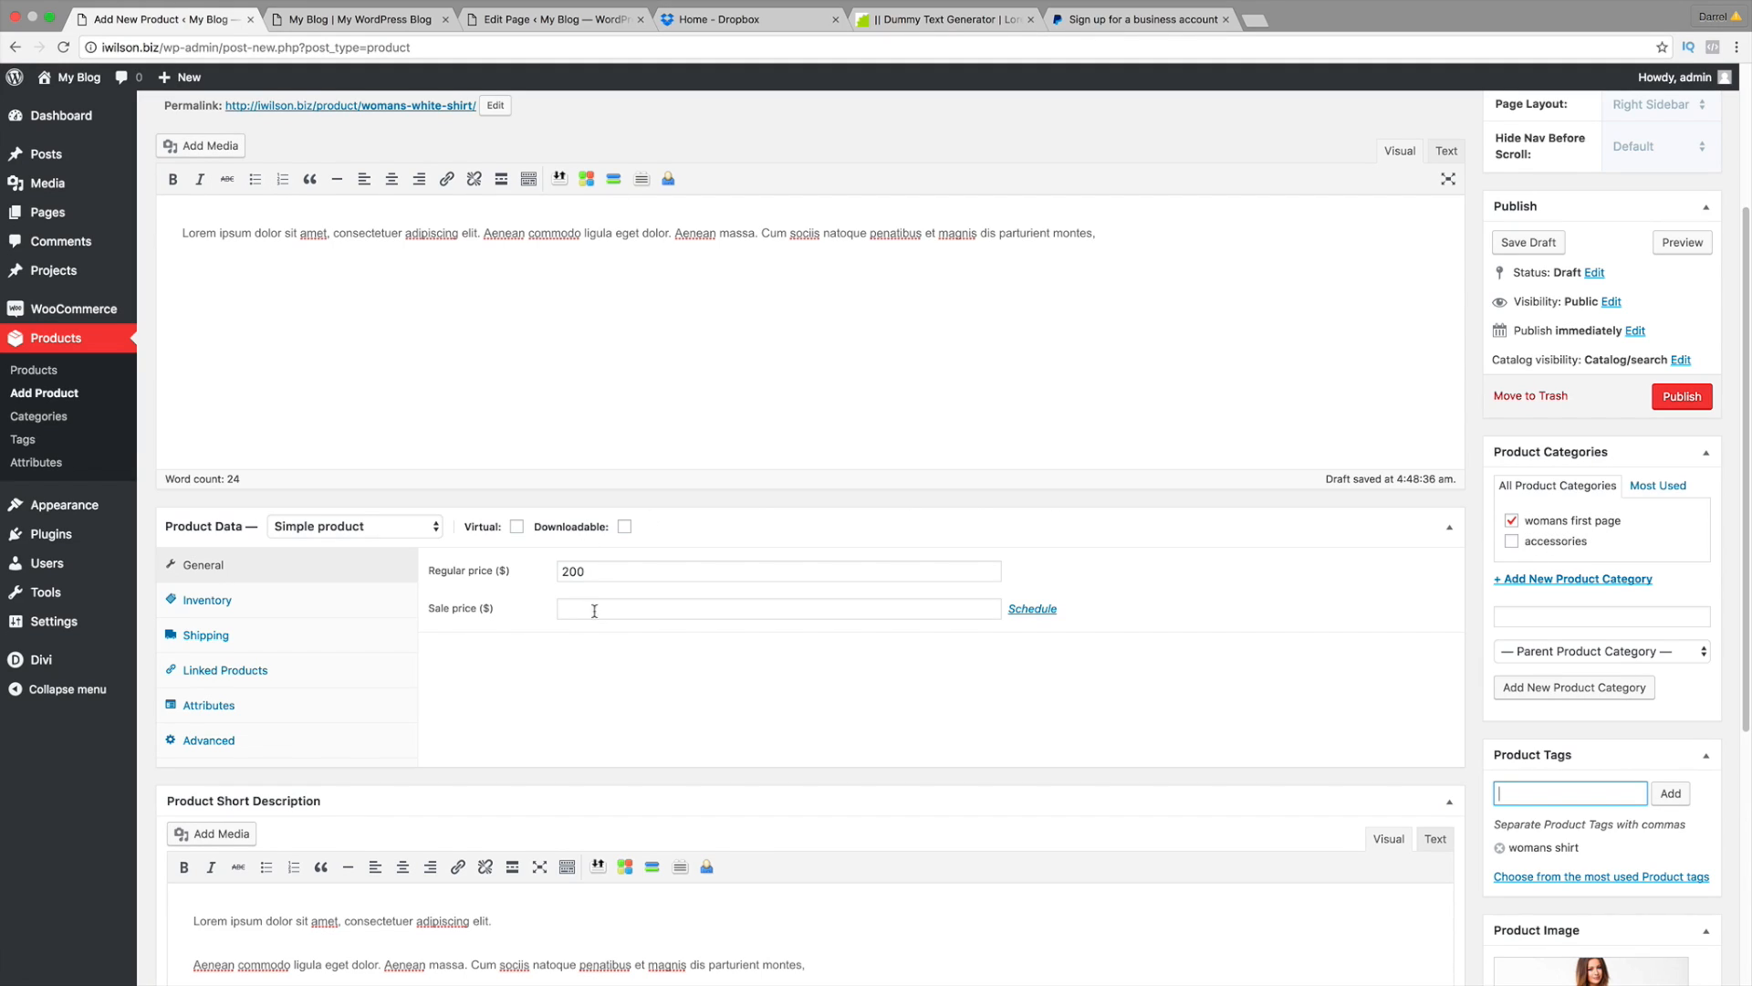
Step: Review the product's Inventory and Shipping settings in Product Data
left_click(316, 610)
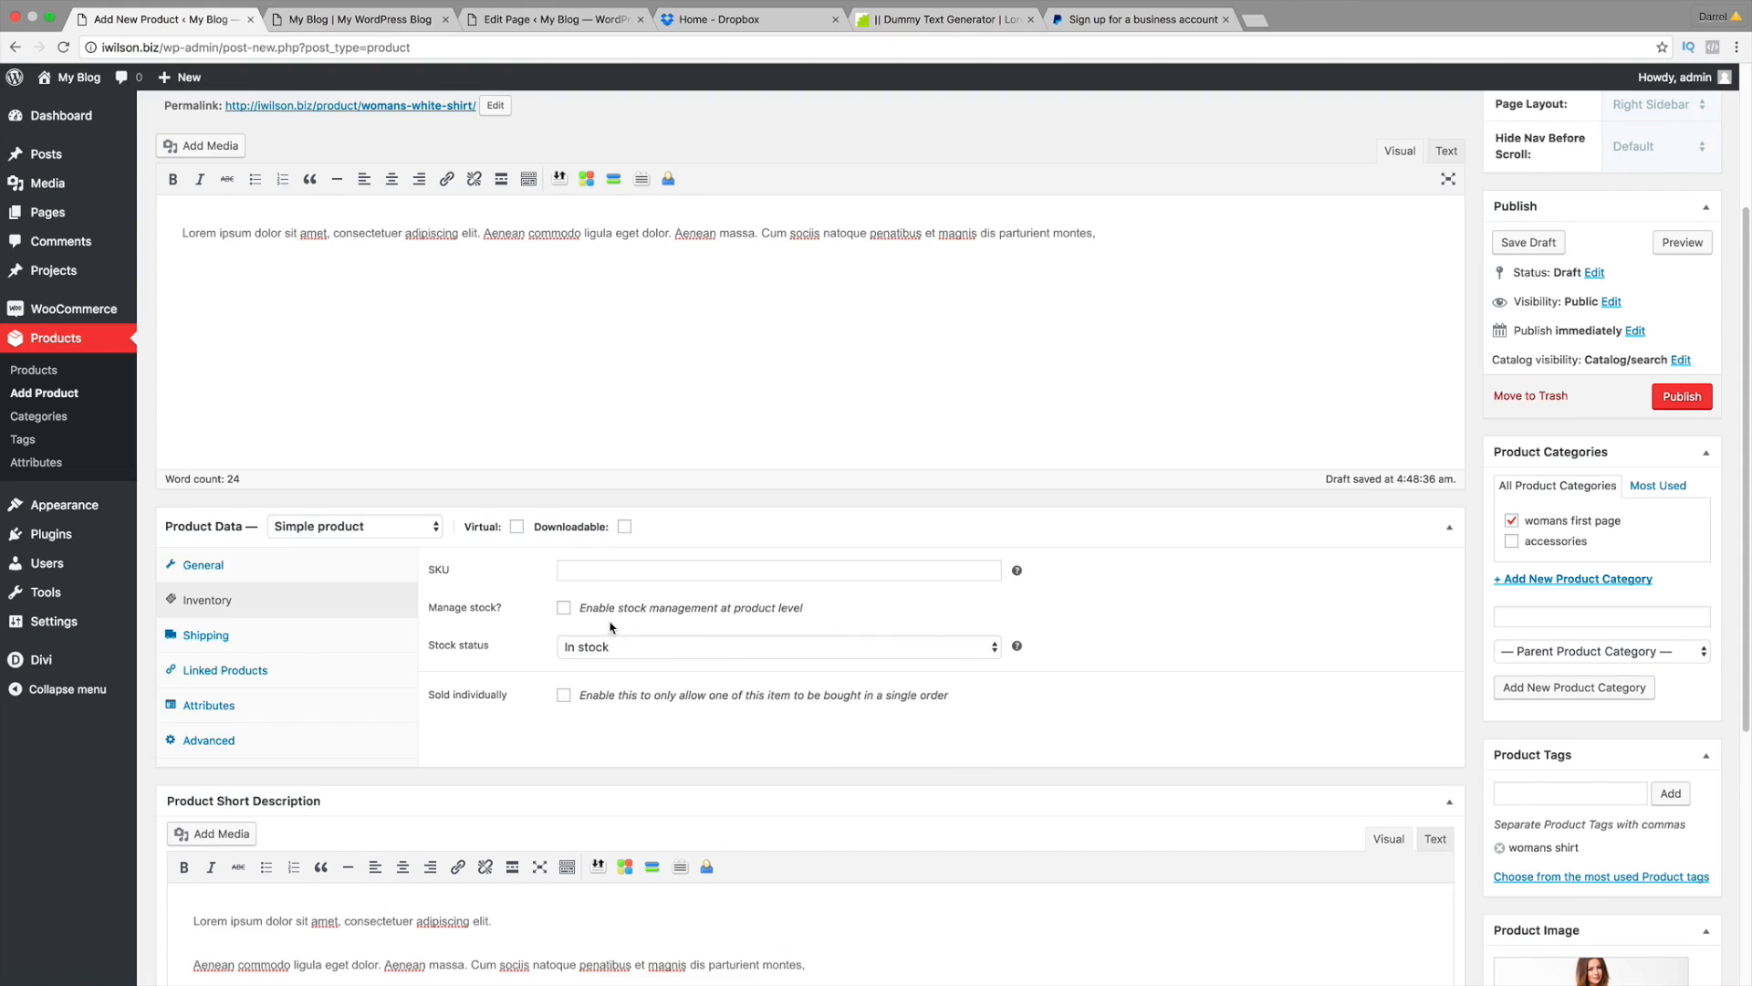
scroll(611, 626, "down", 1)
left_click(290, 613)
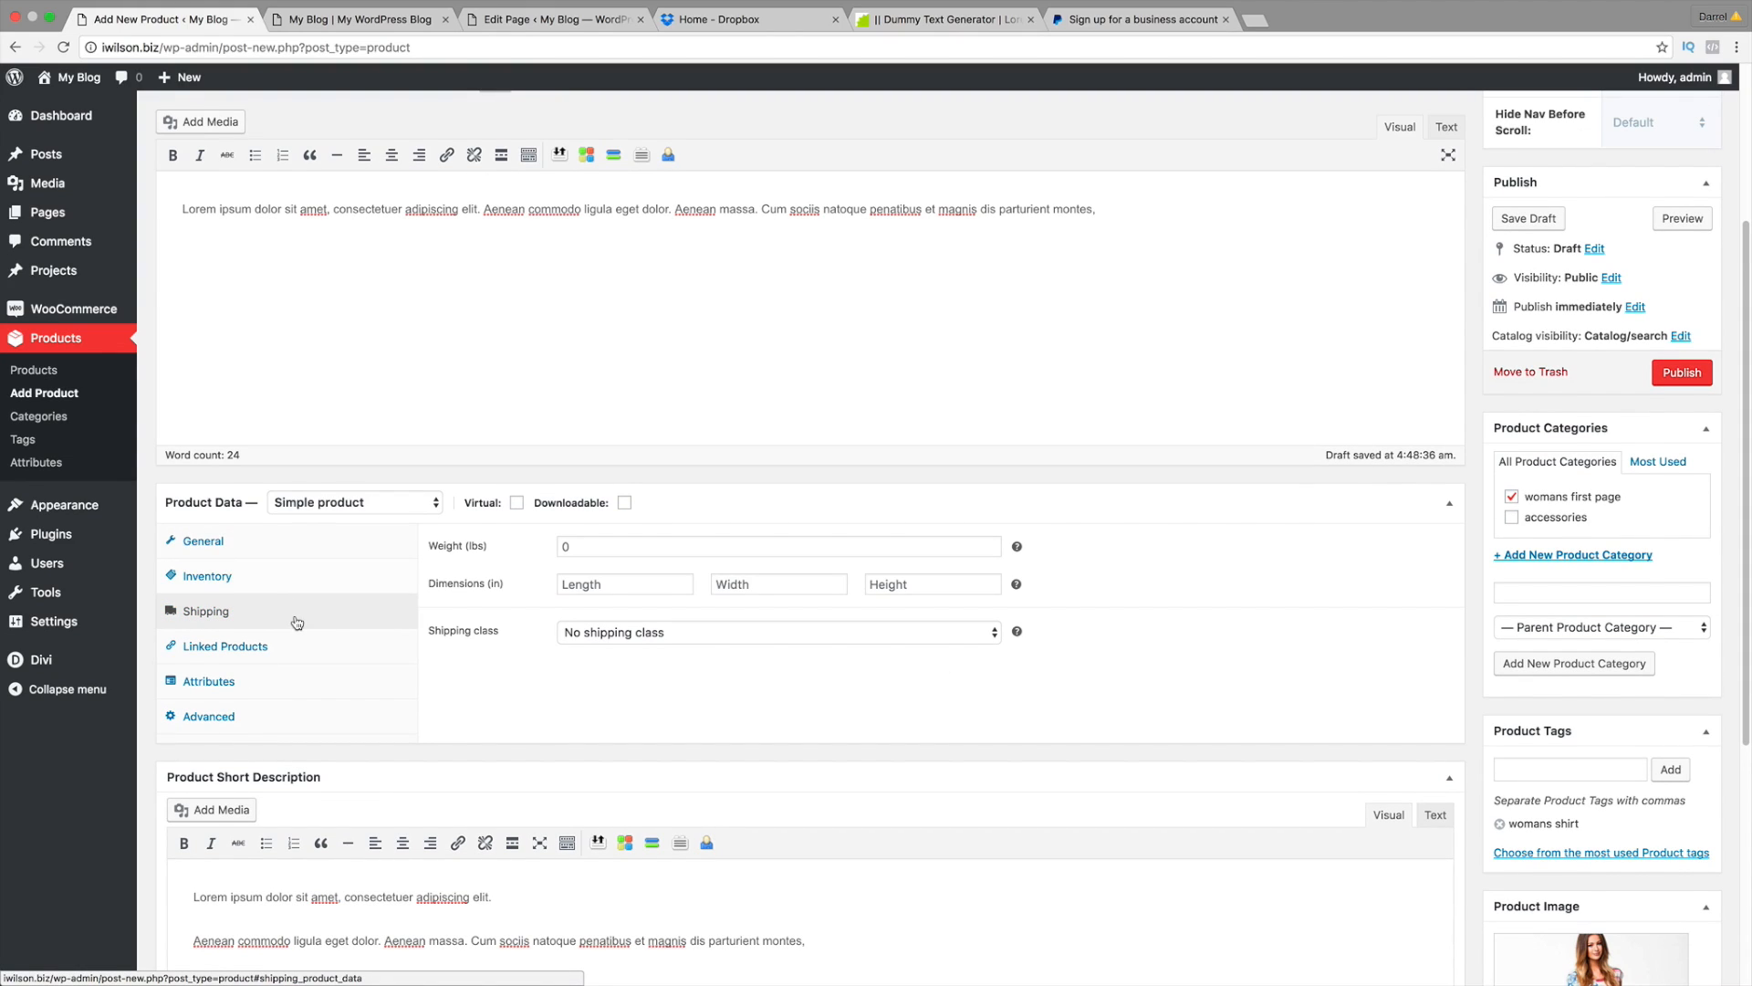
scroll(297, 623, "down", 1)
Step: Add #106 – Watch as both an up-sell and a cross-sell under Linked Products
left_click(306, 626)
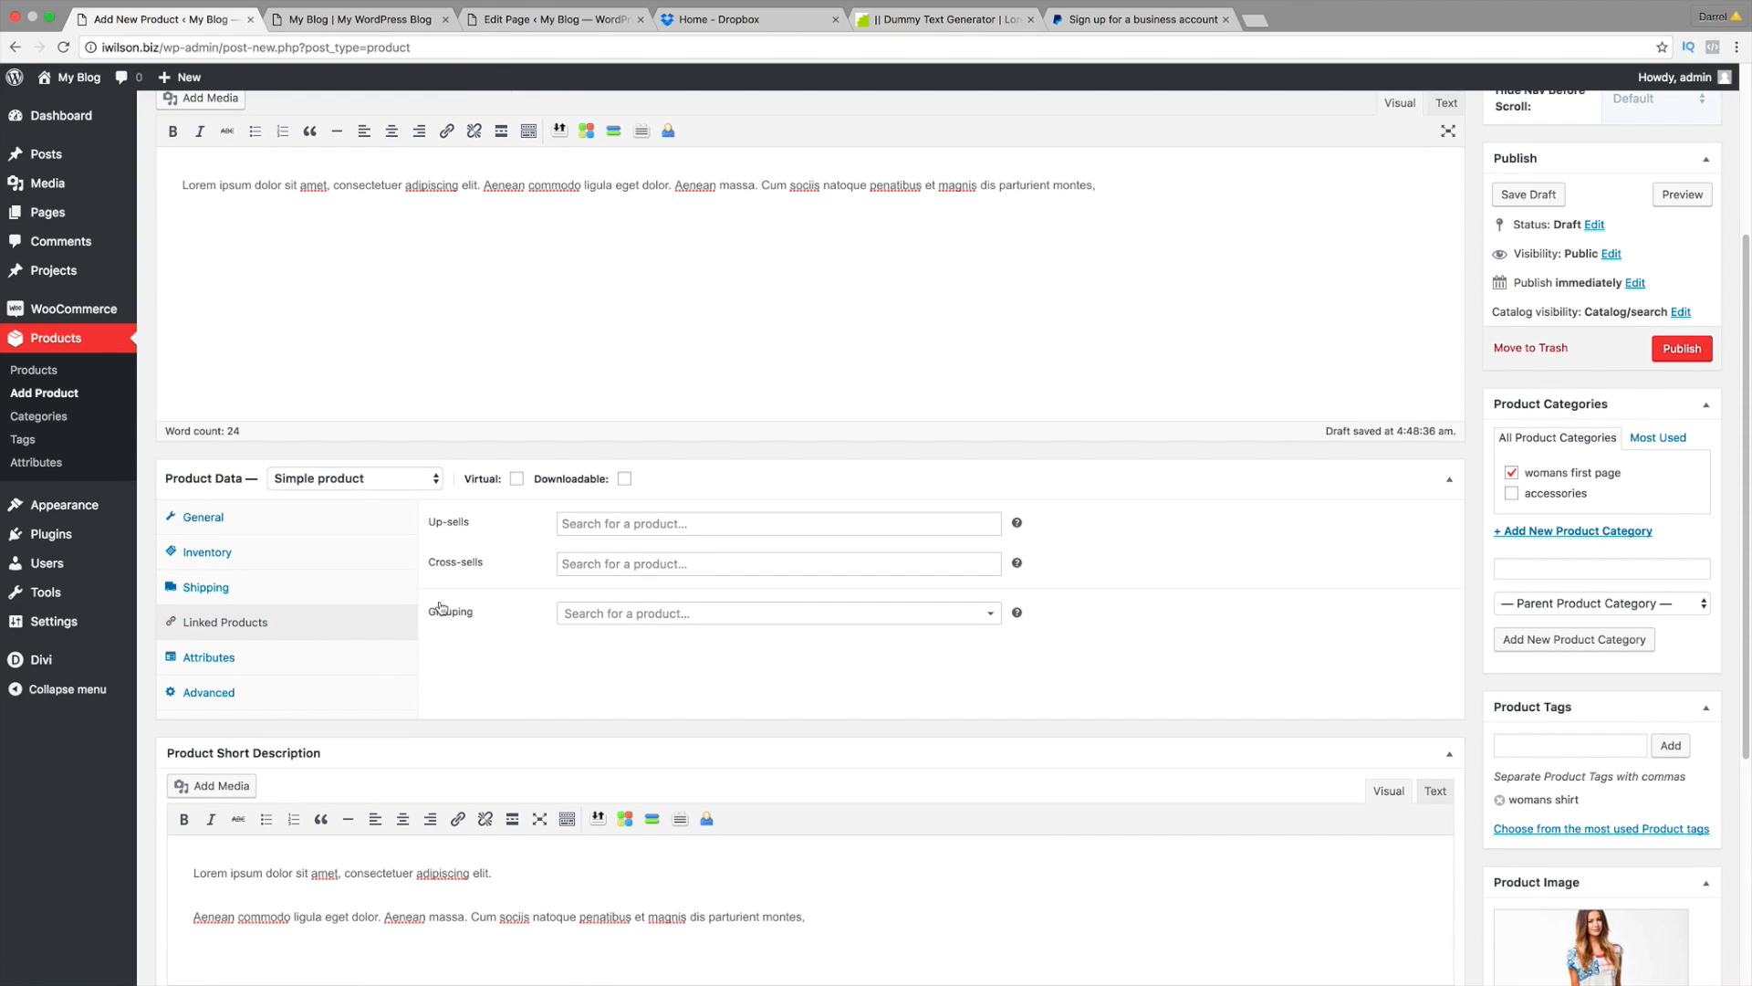
left_click(597, 525)
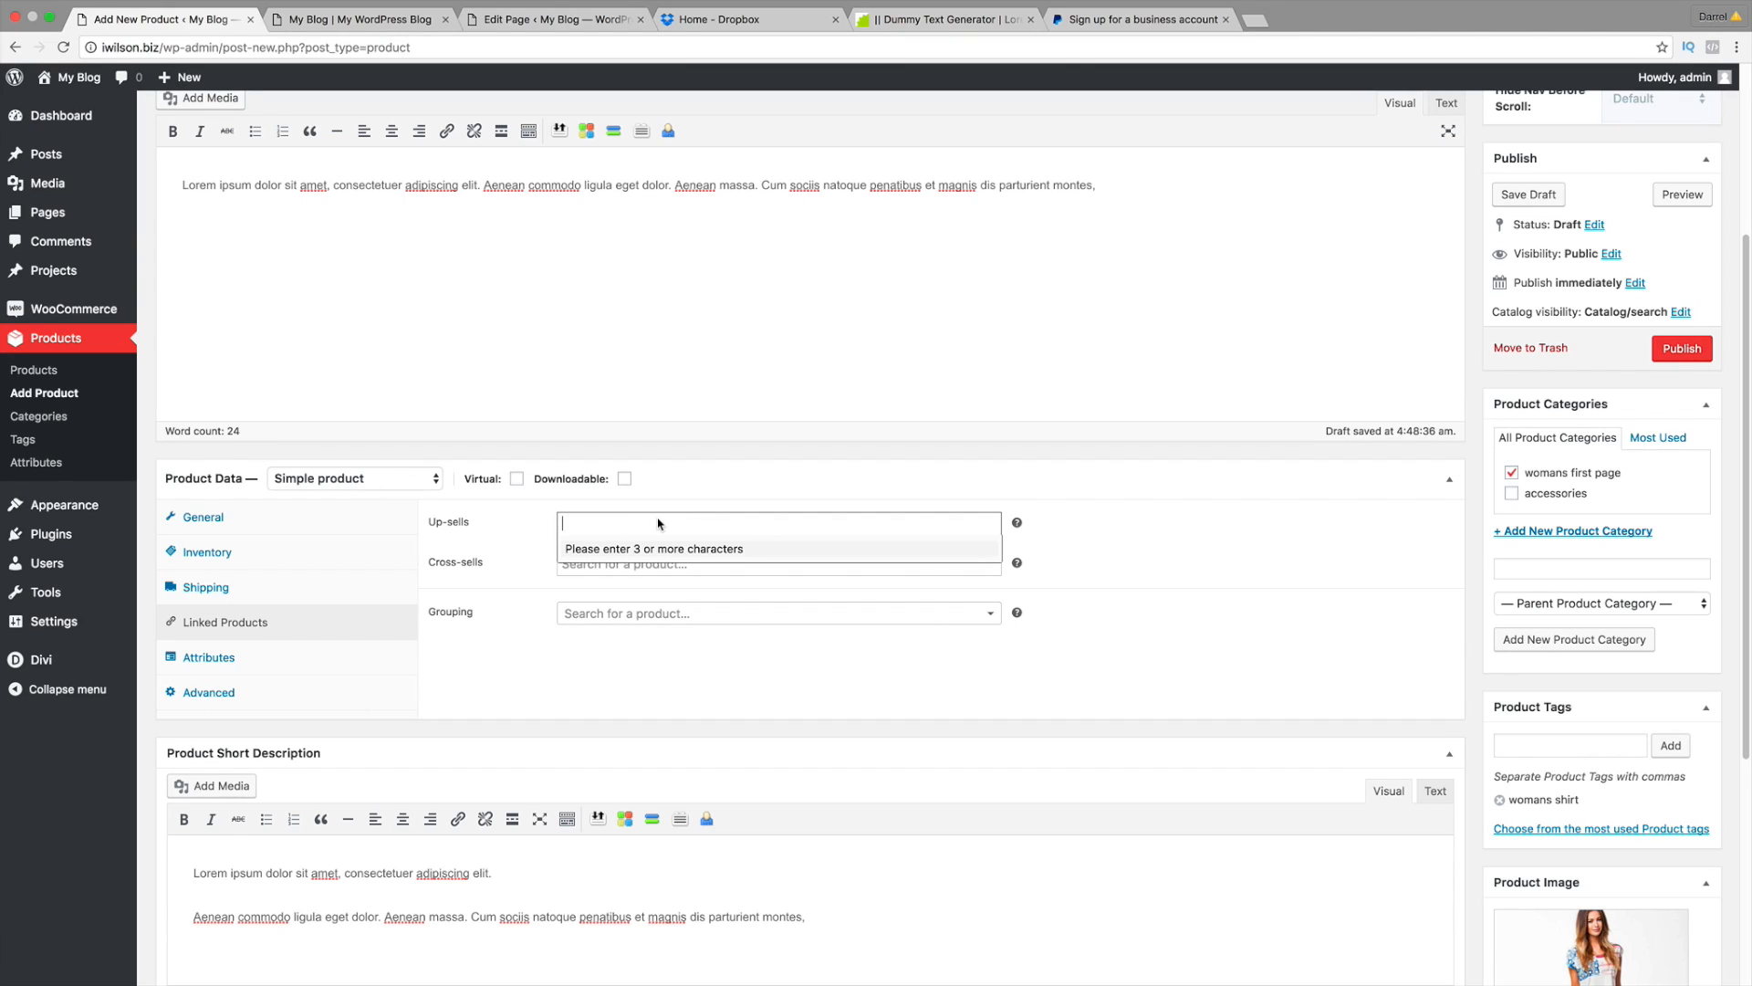
type("watch")
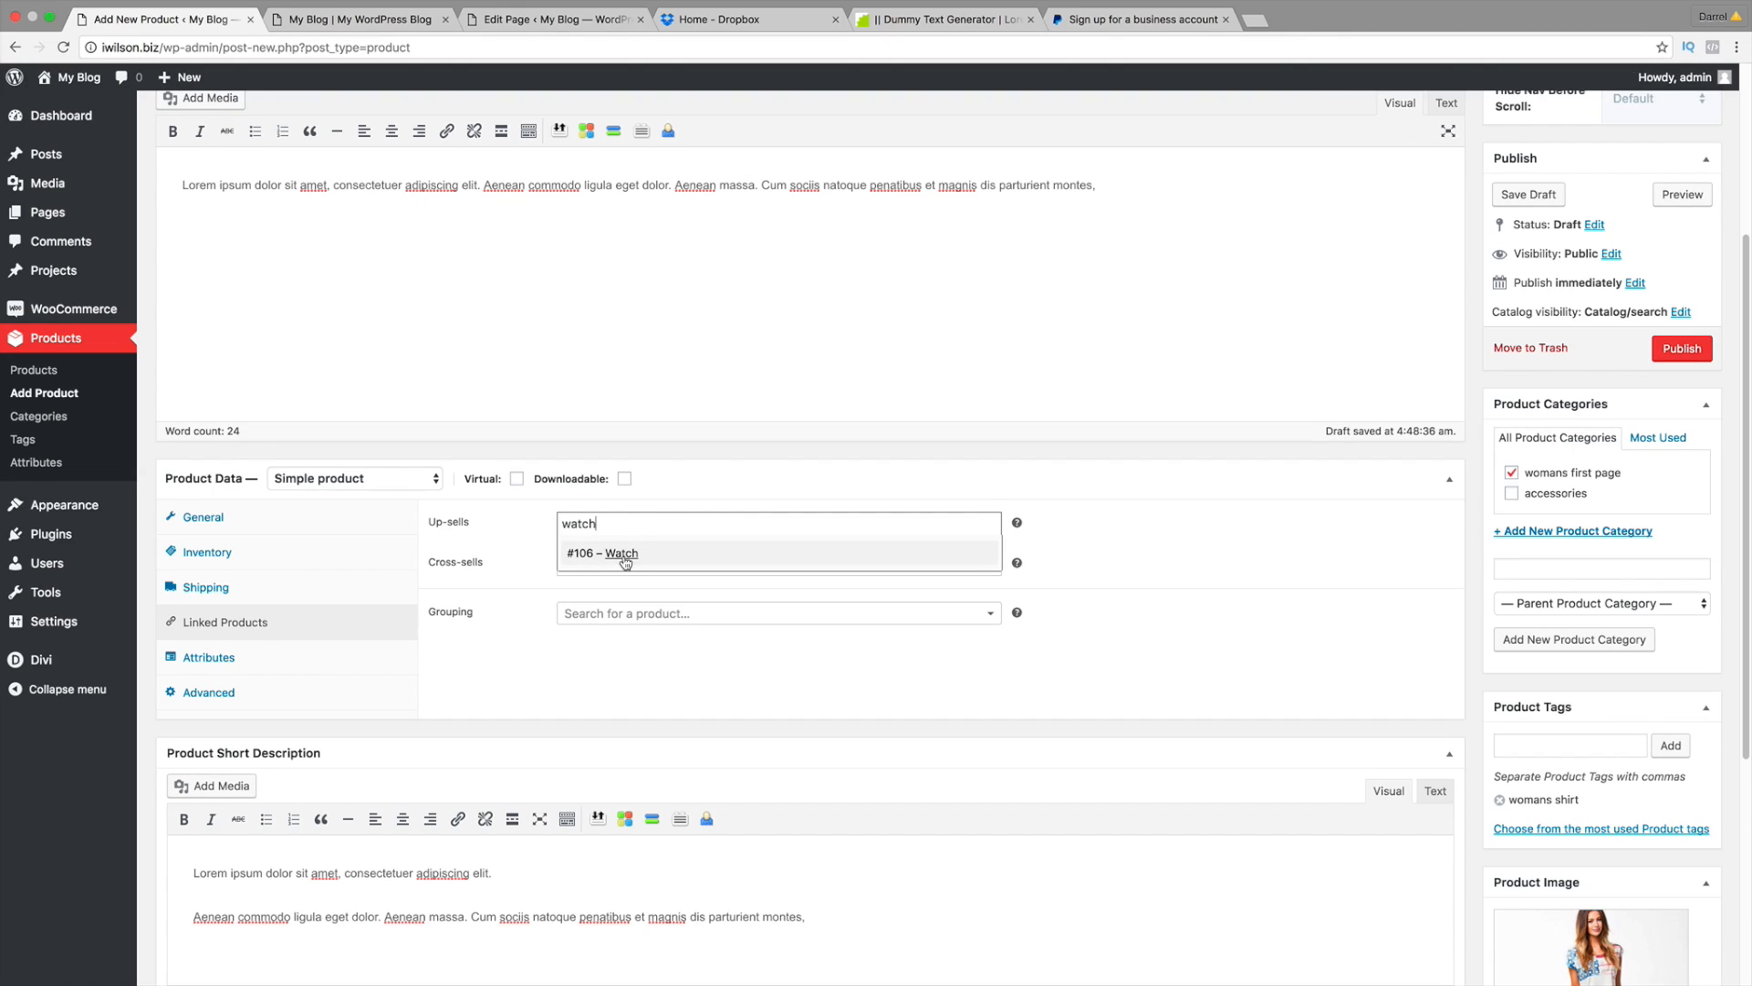
left_click(625, 559)
left_click(646, 568)
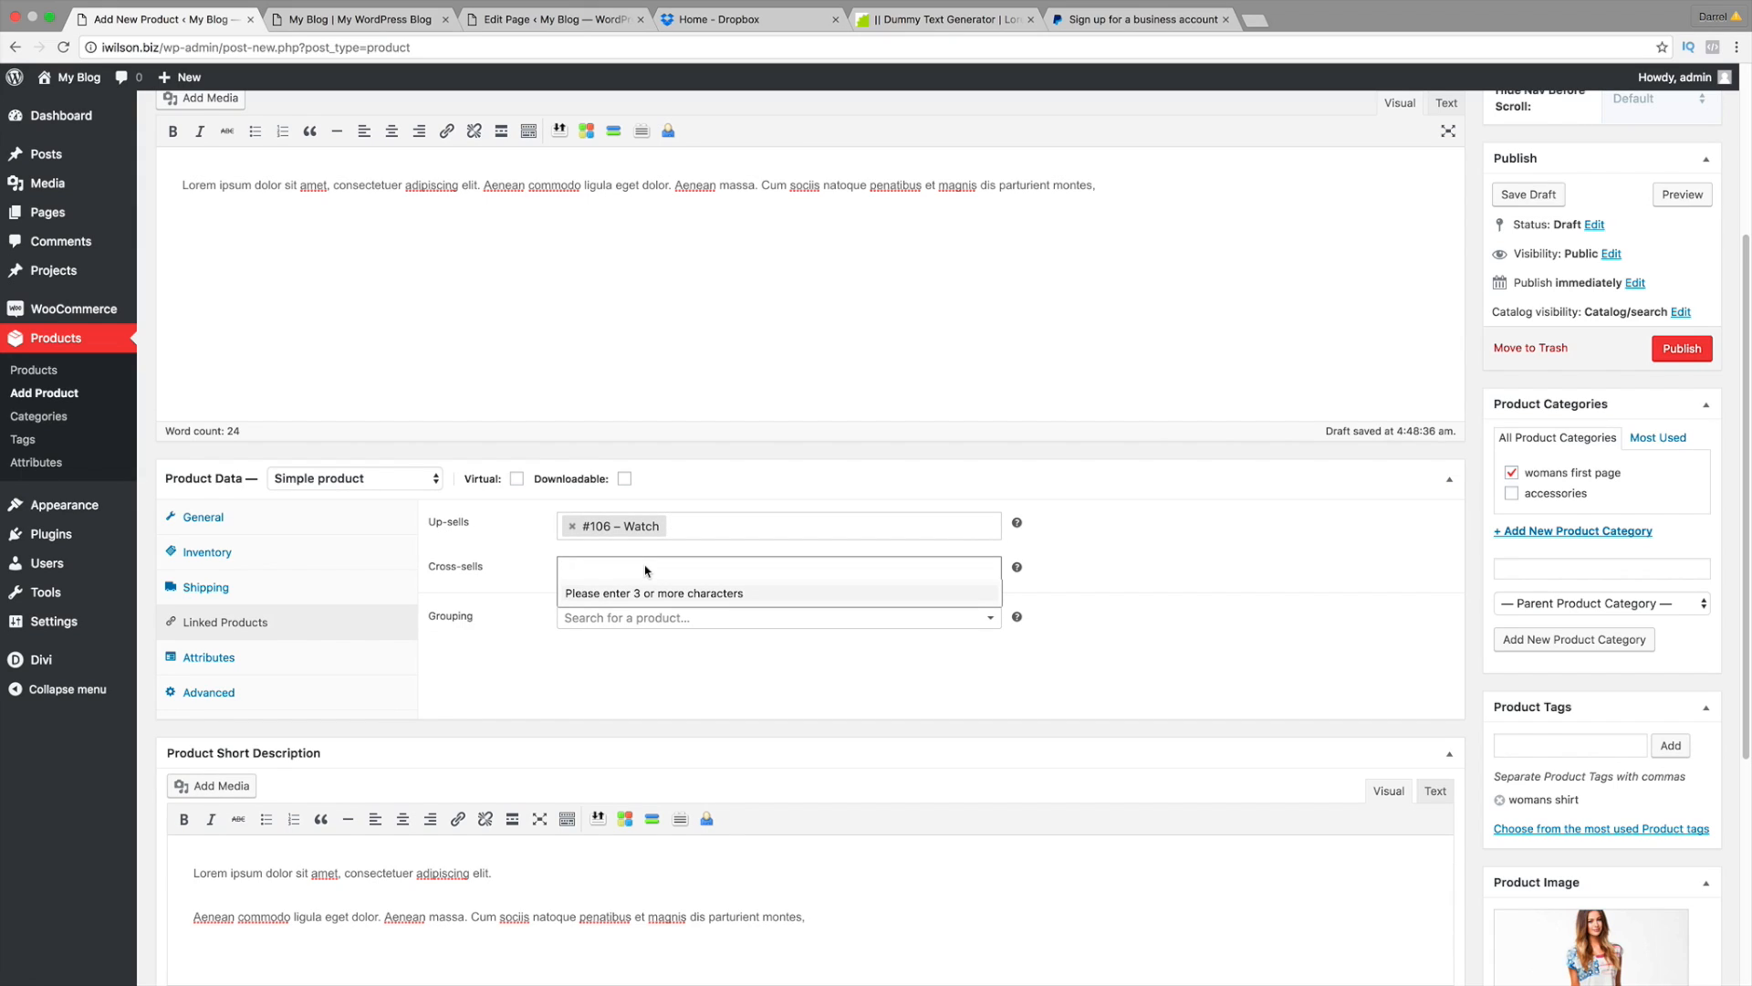
type("watch")
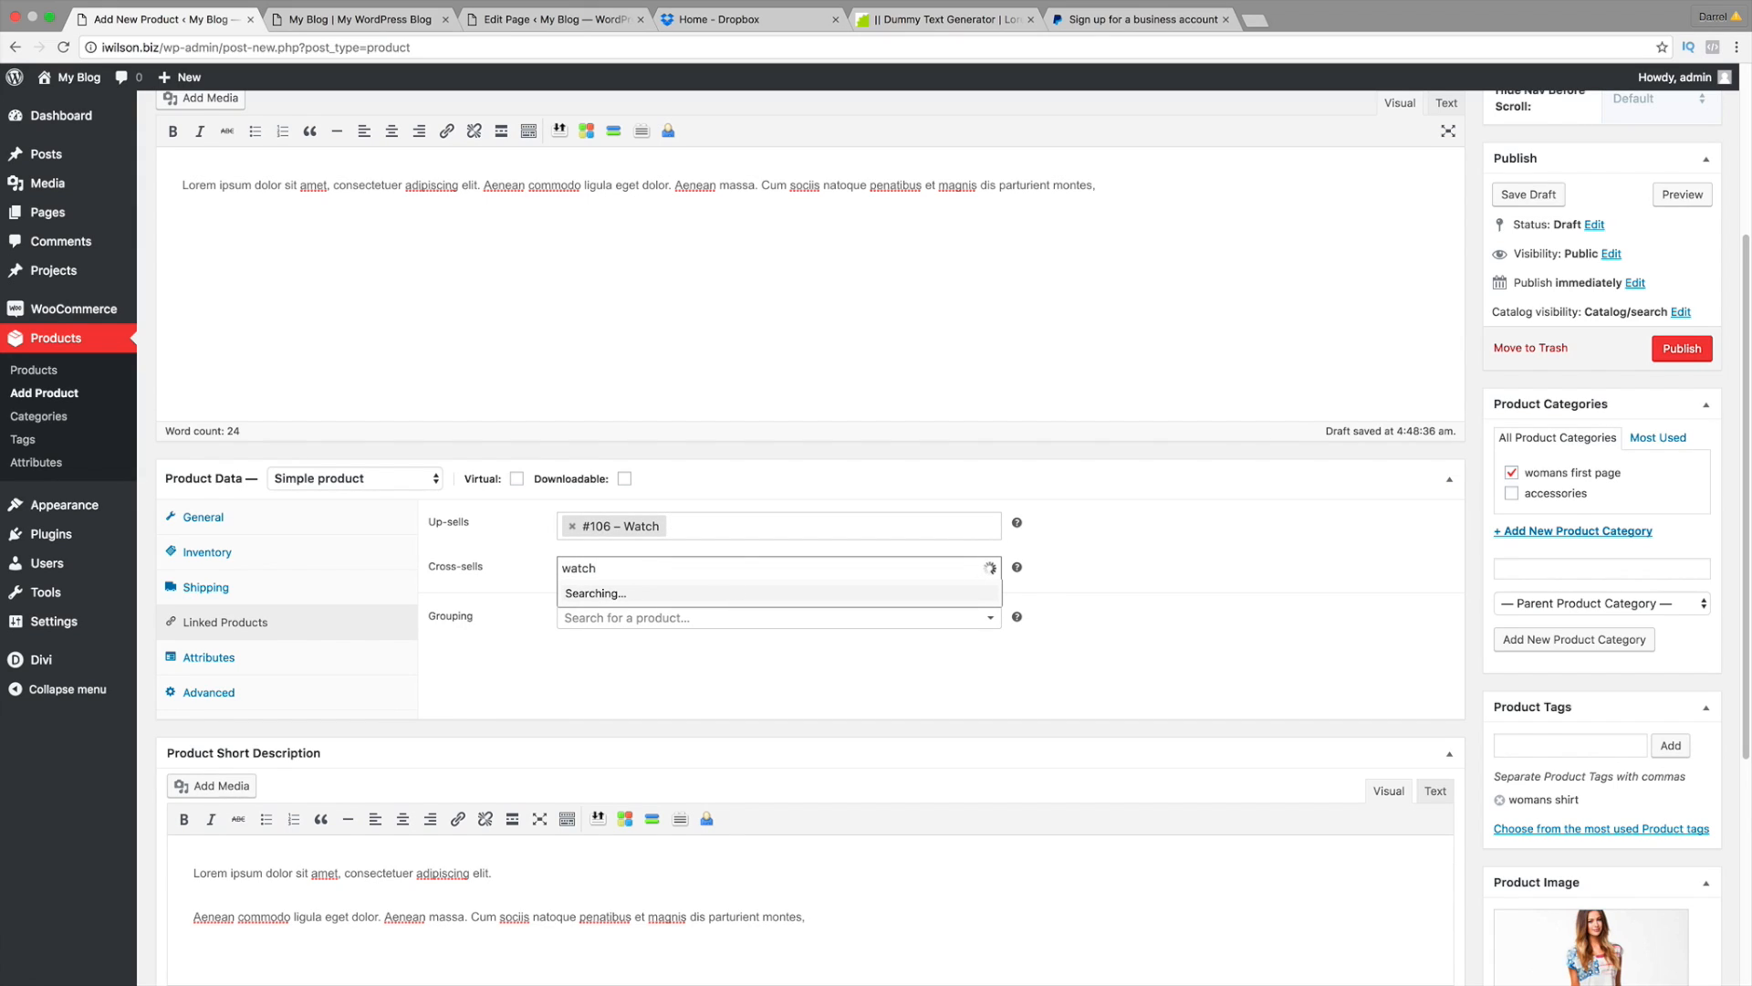
left_click(627, 597)
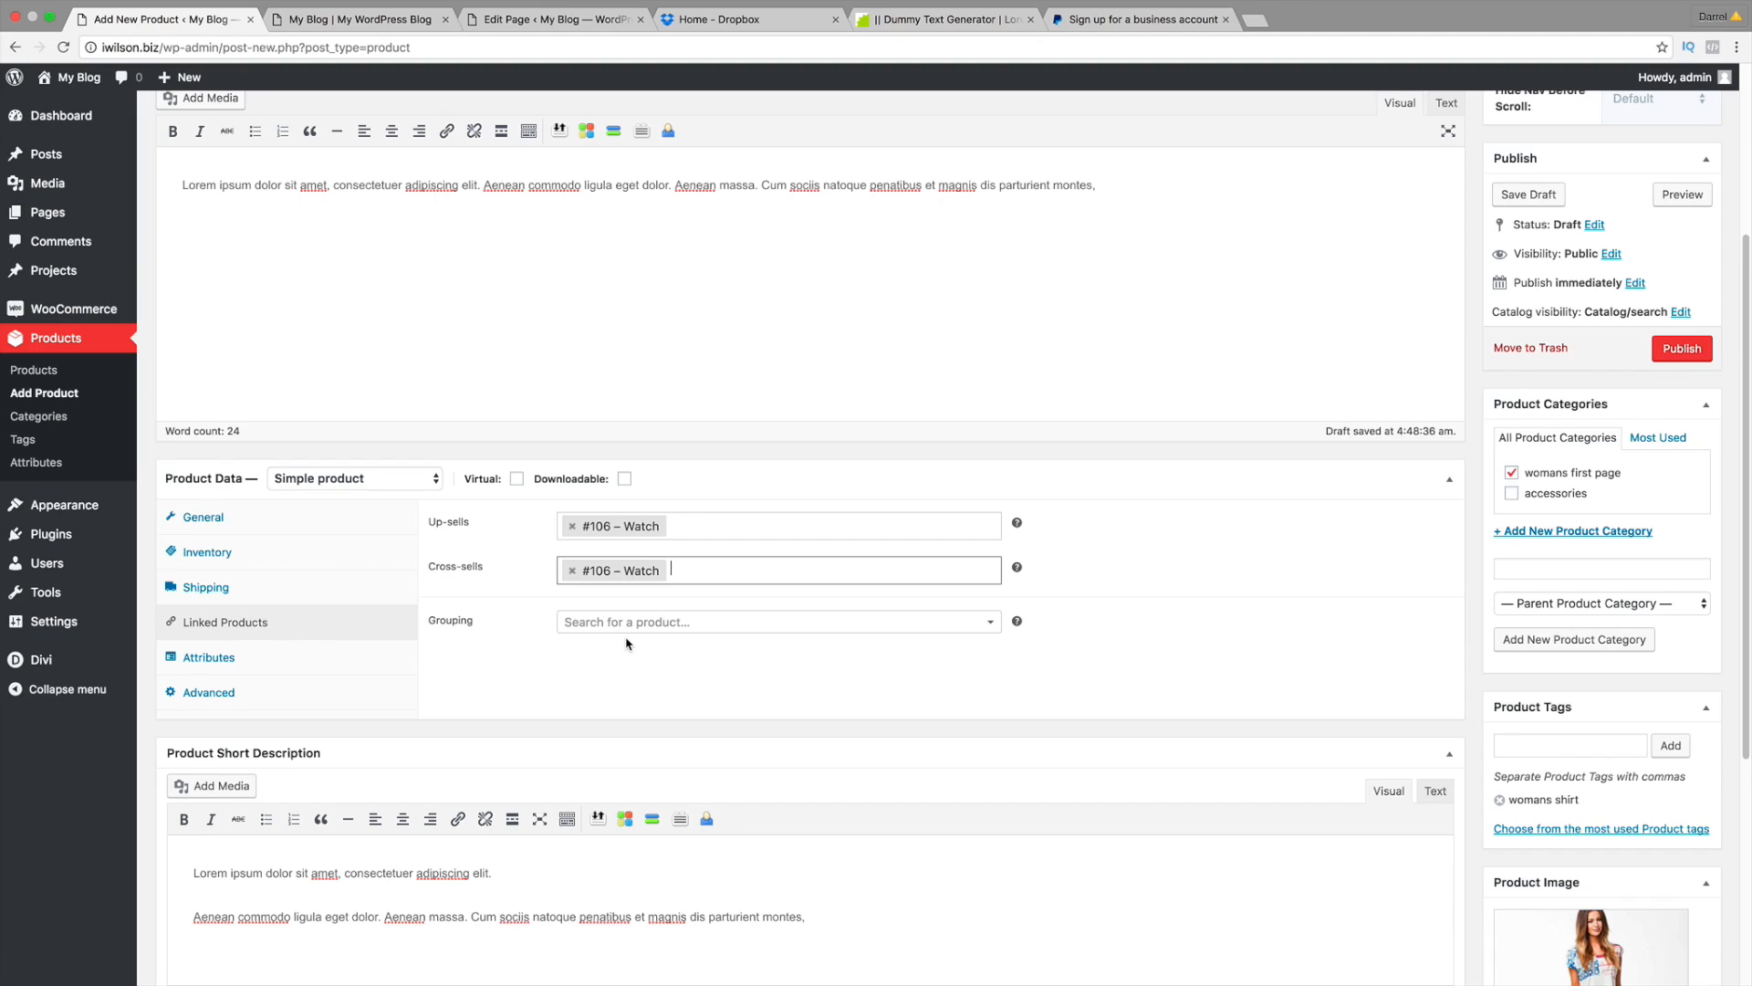
scroll(626, 644, "down", 2)
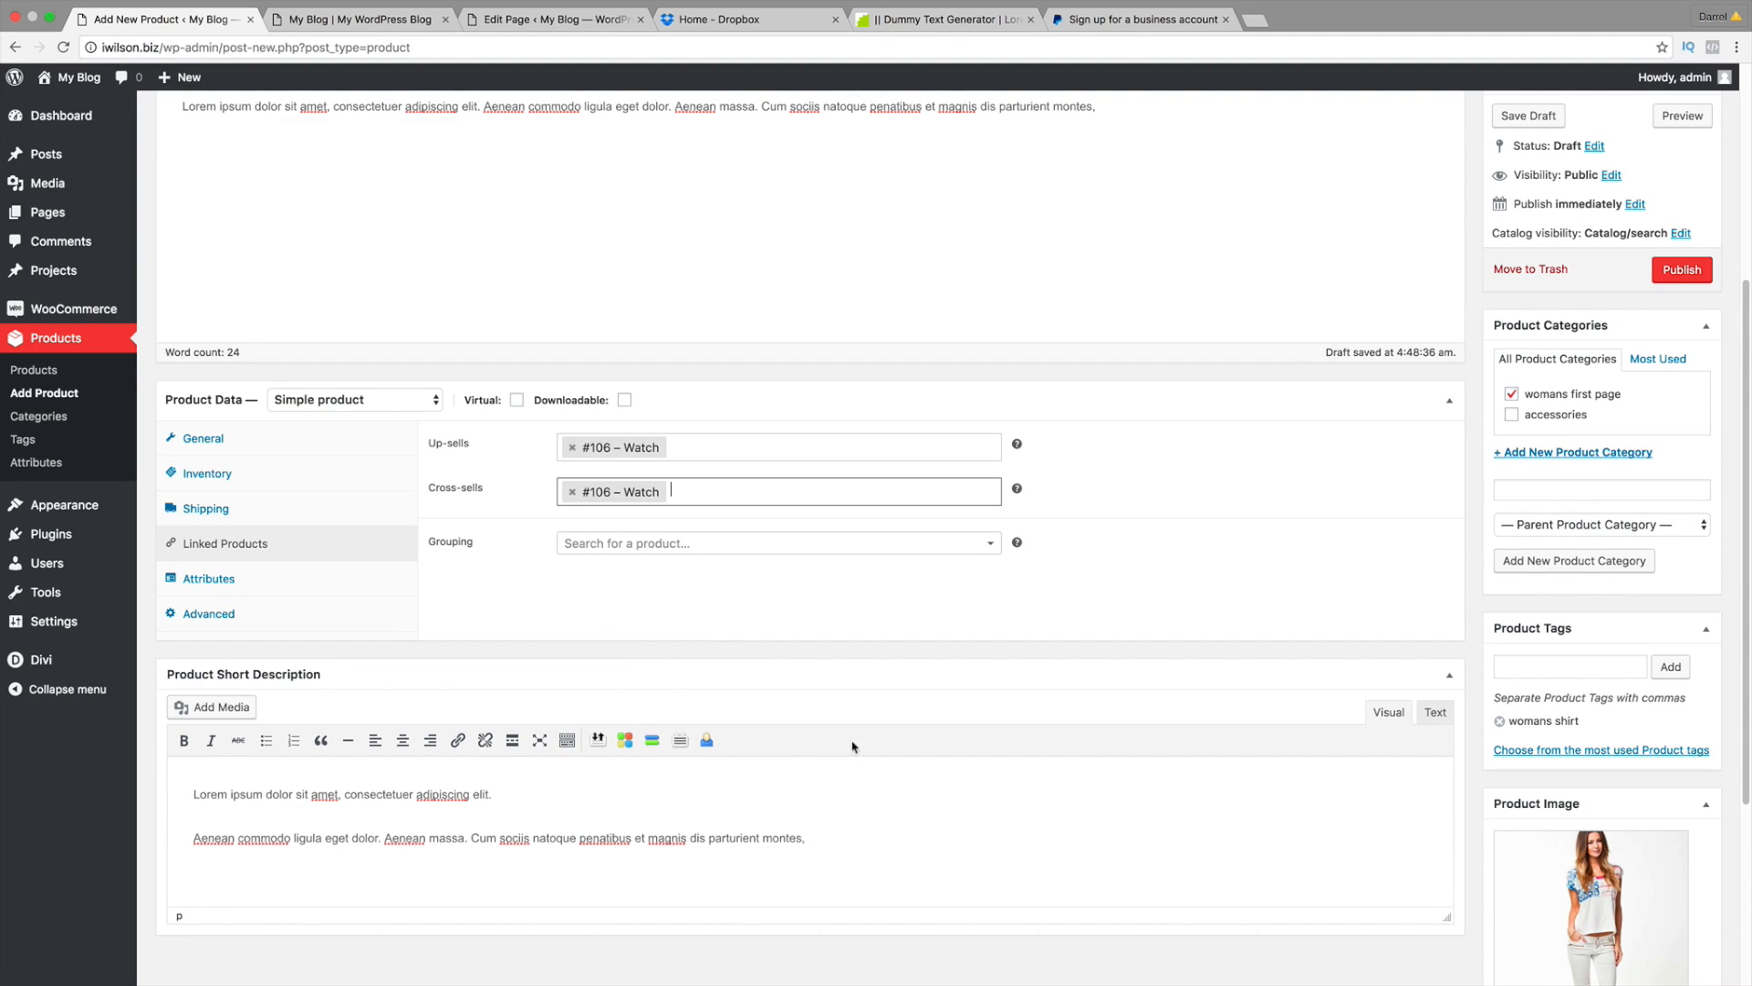
scroll(853, 747, "down", 3)
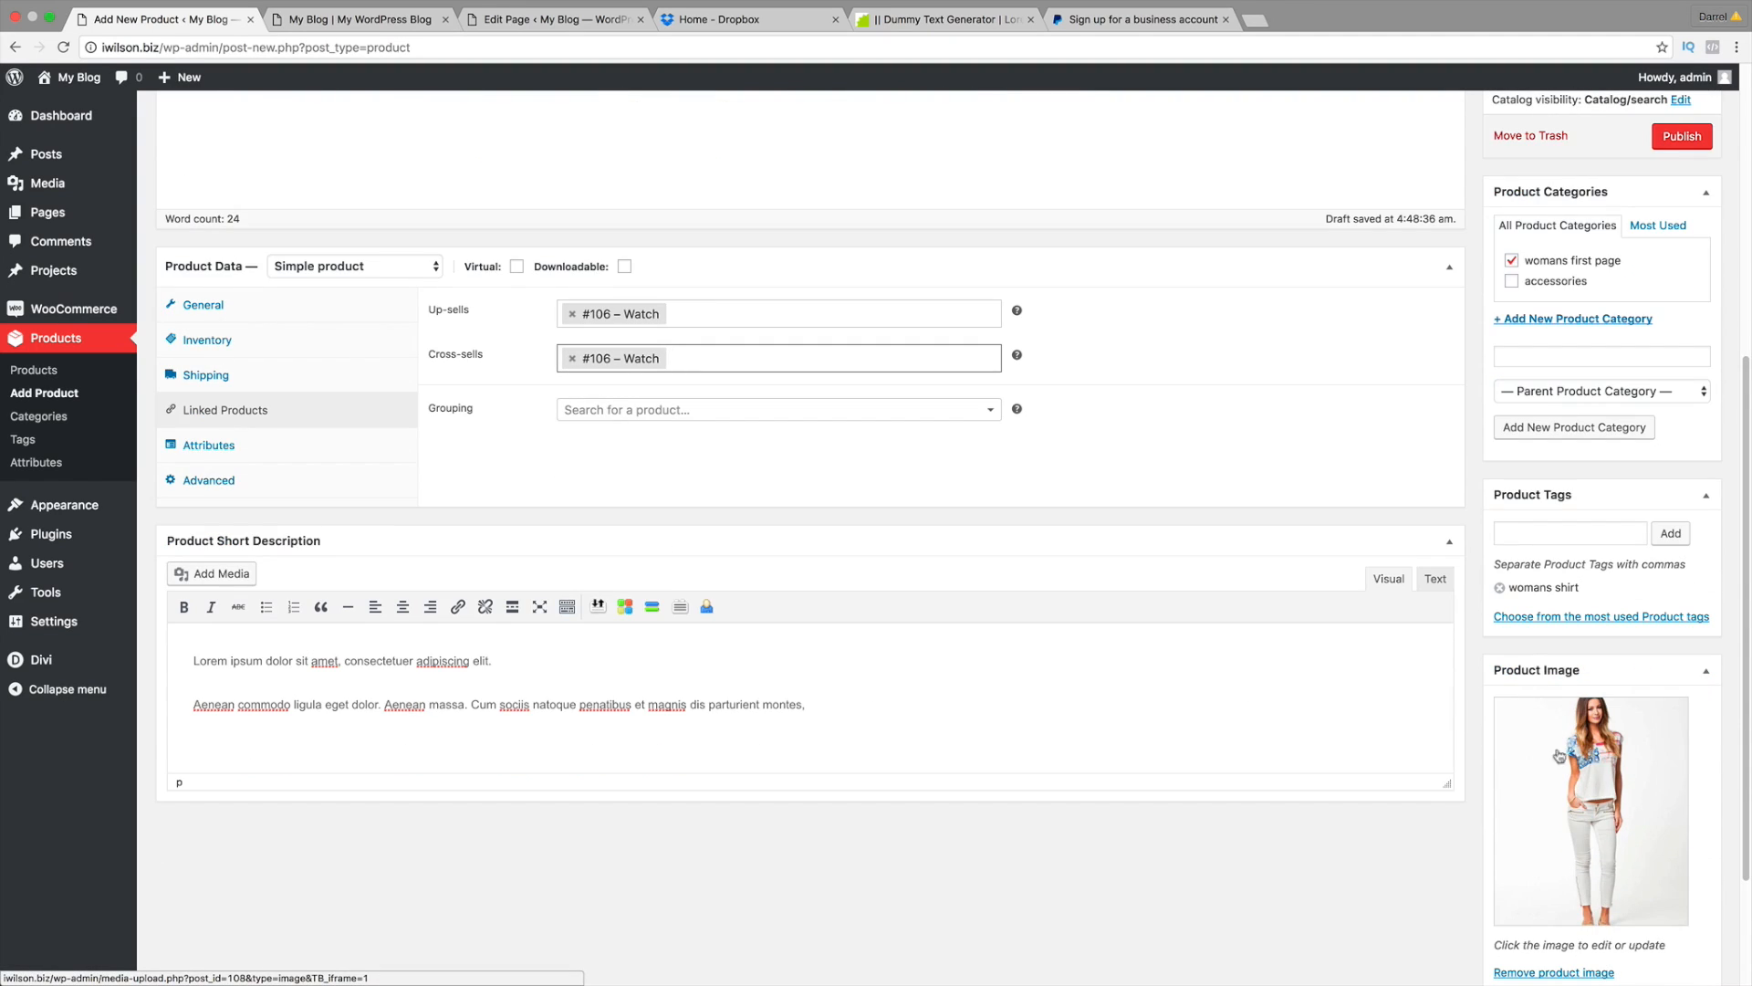
scroll(1021, 517, "up", 7)
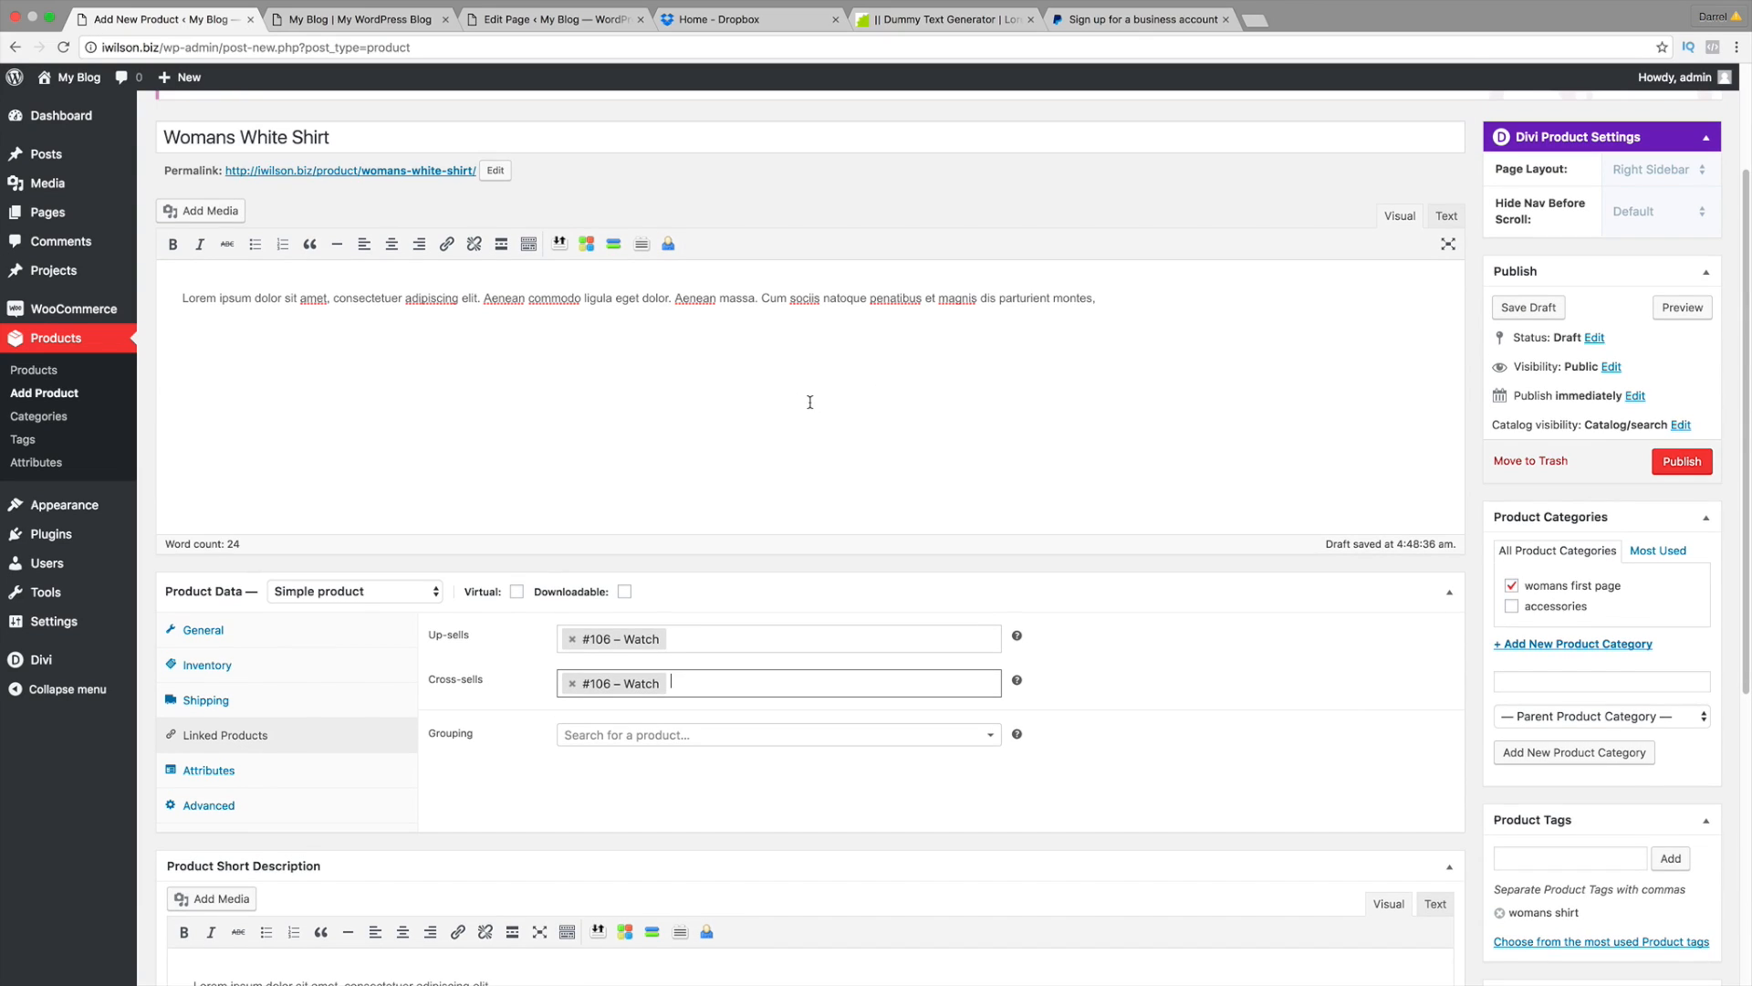
scroll(813, 332, "up", 1)
Step: Publish Womans White Shirt, add it to the cart from its storefront page, and view the cart
left_click(1682, 461)
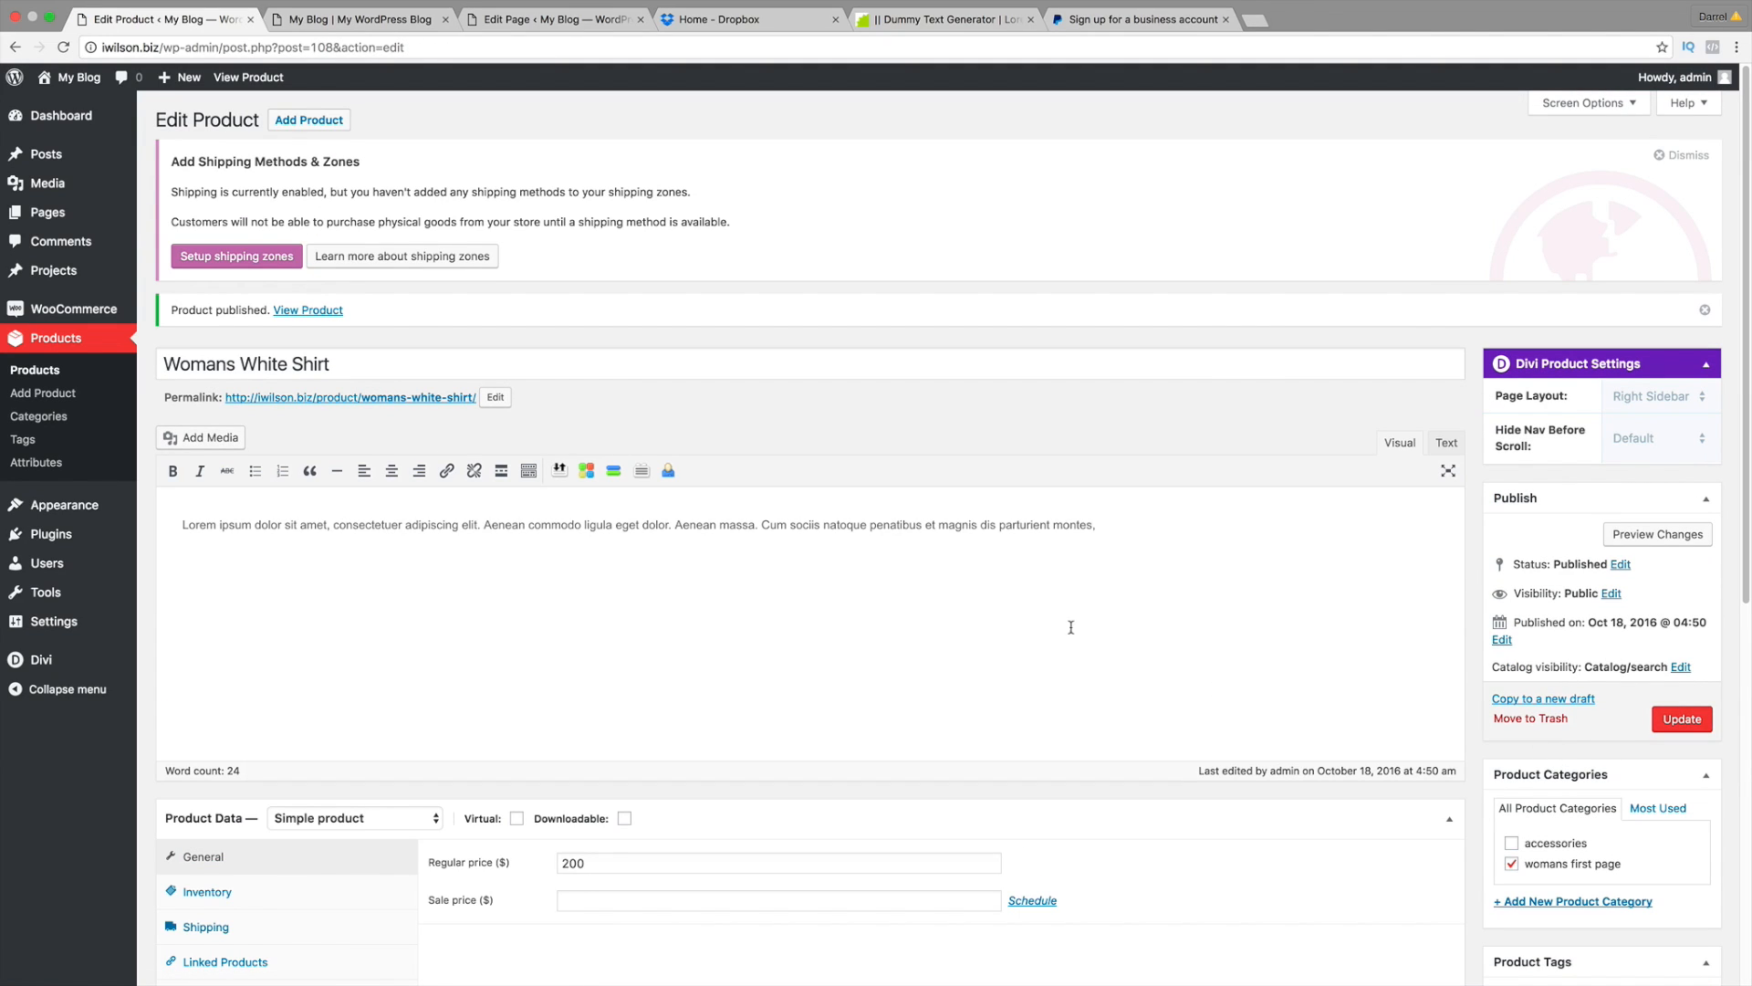
left_click(259, 82)
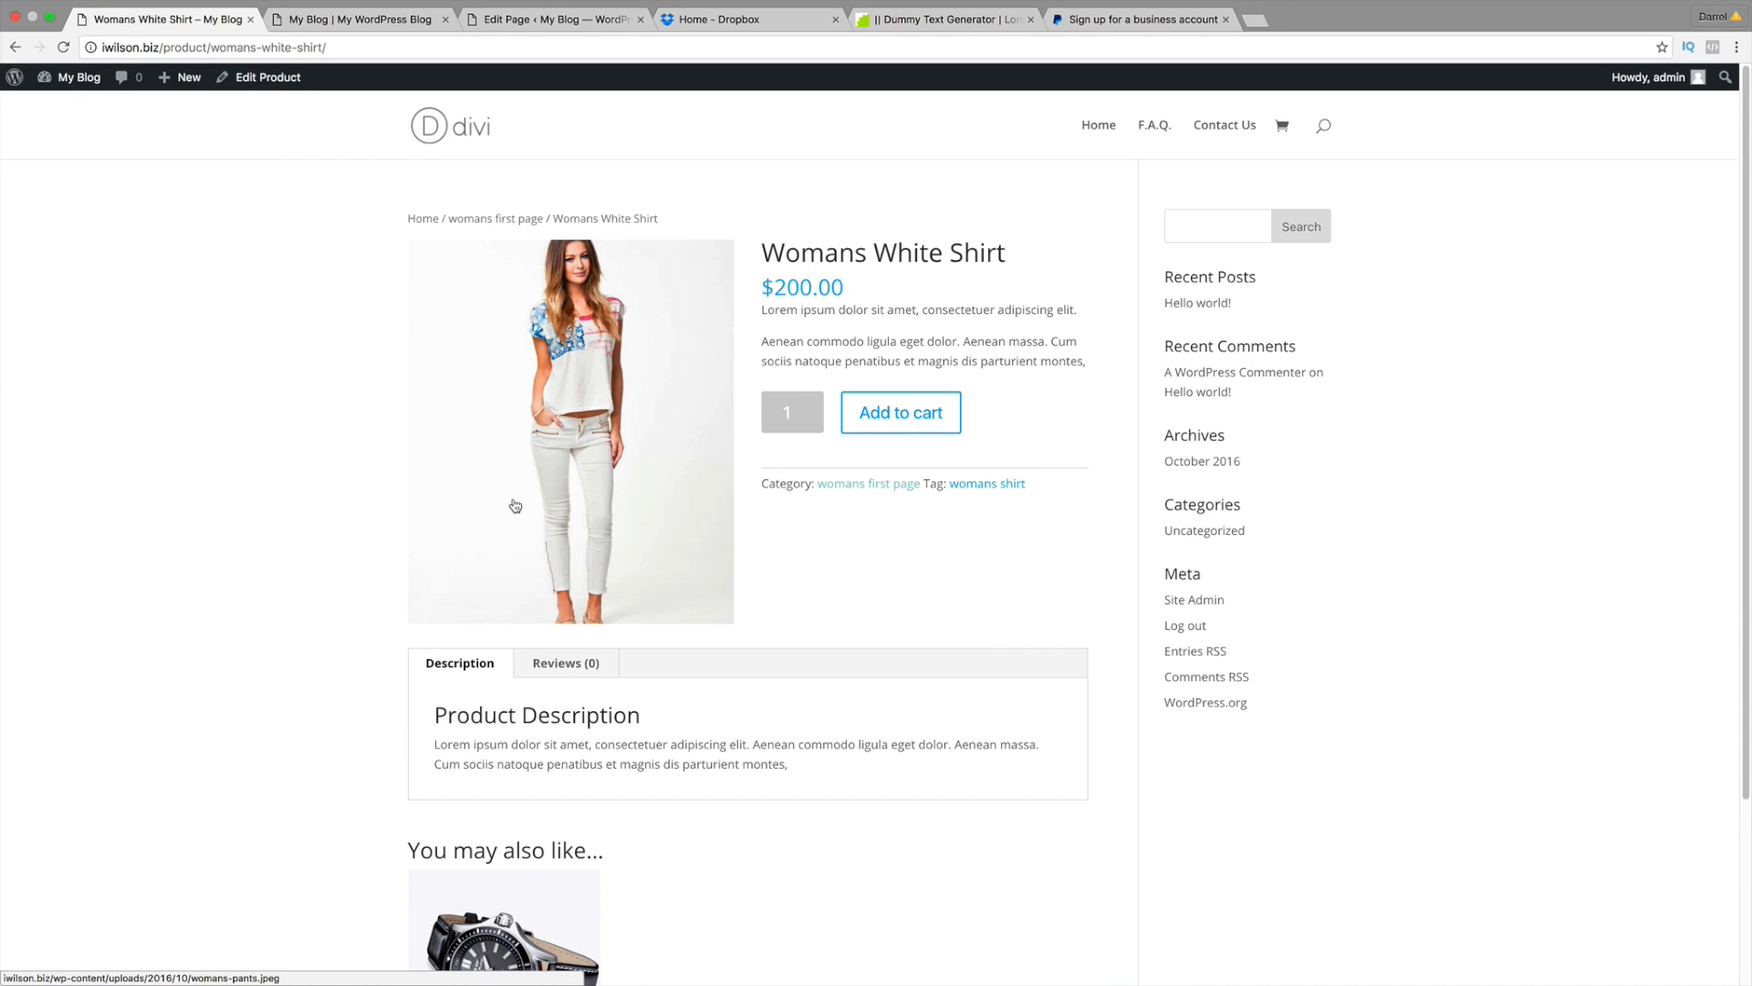
scroll(523, 514, "down", 1)
scroll(523, 514, "down", 5)
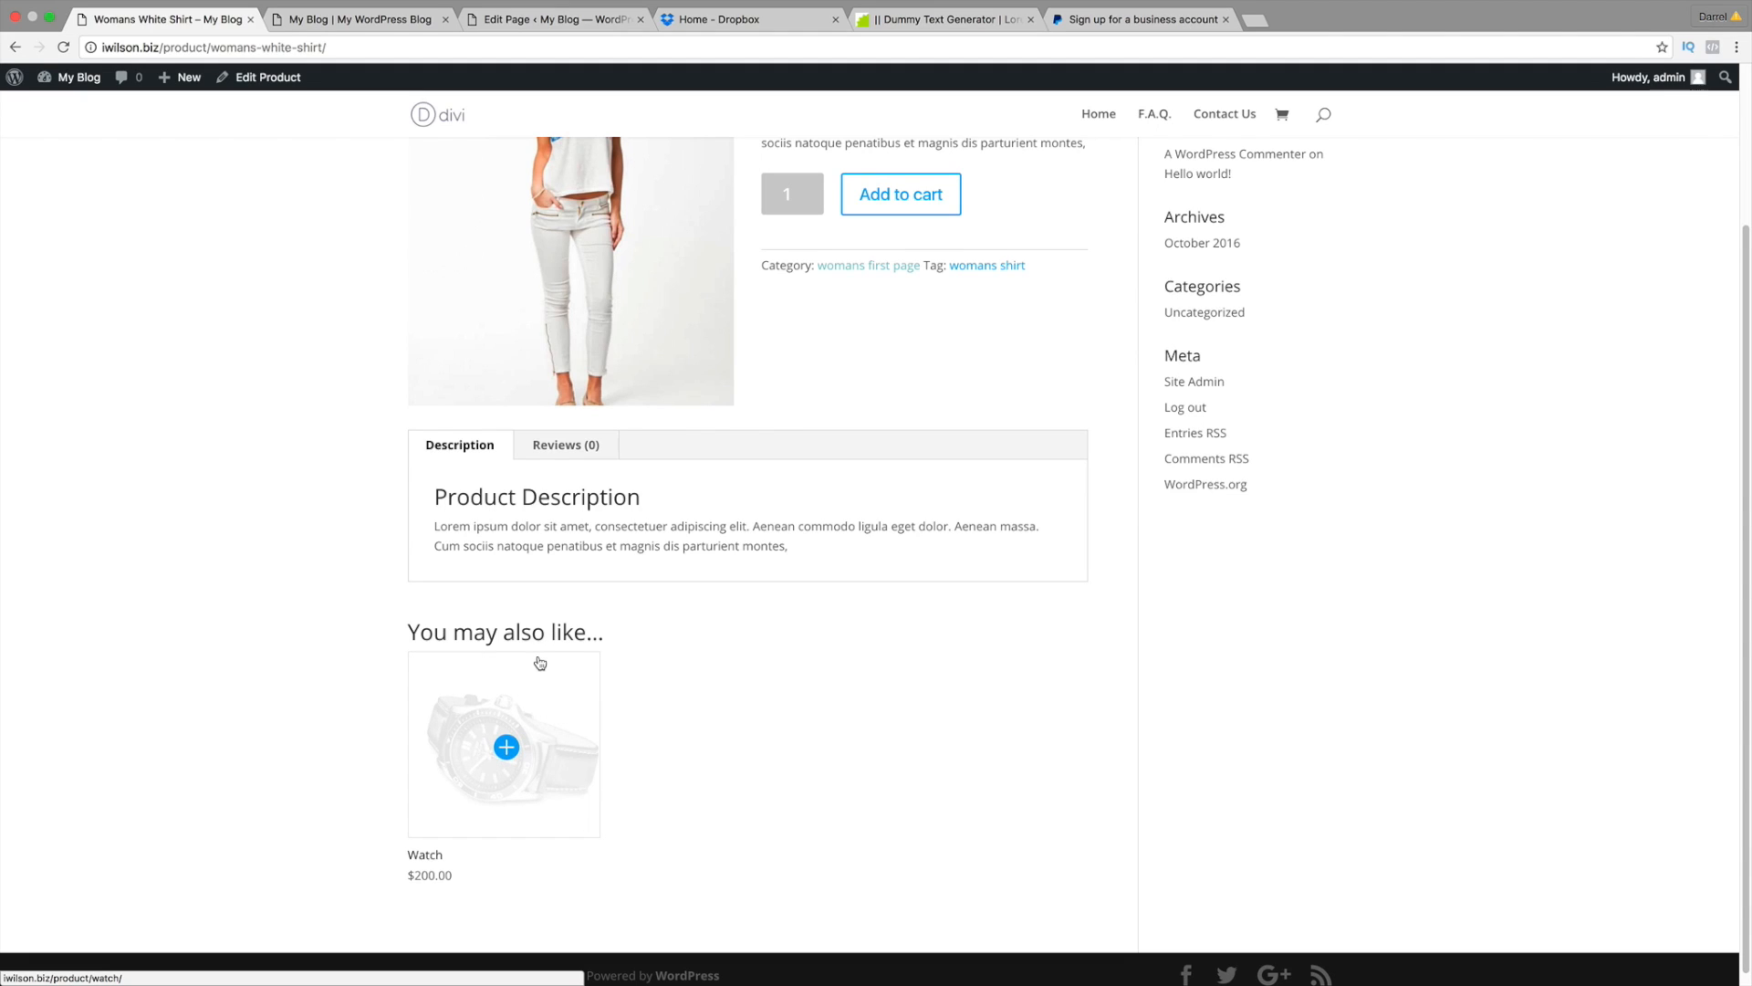
scroll(559, 657, "up", 5)
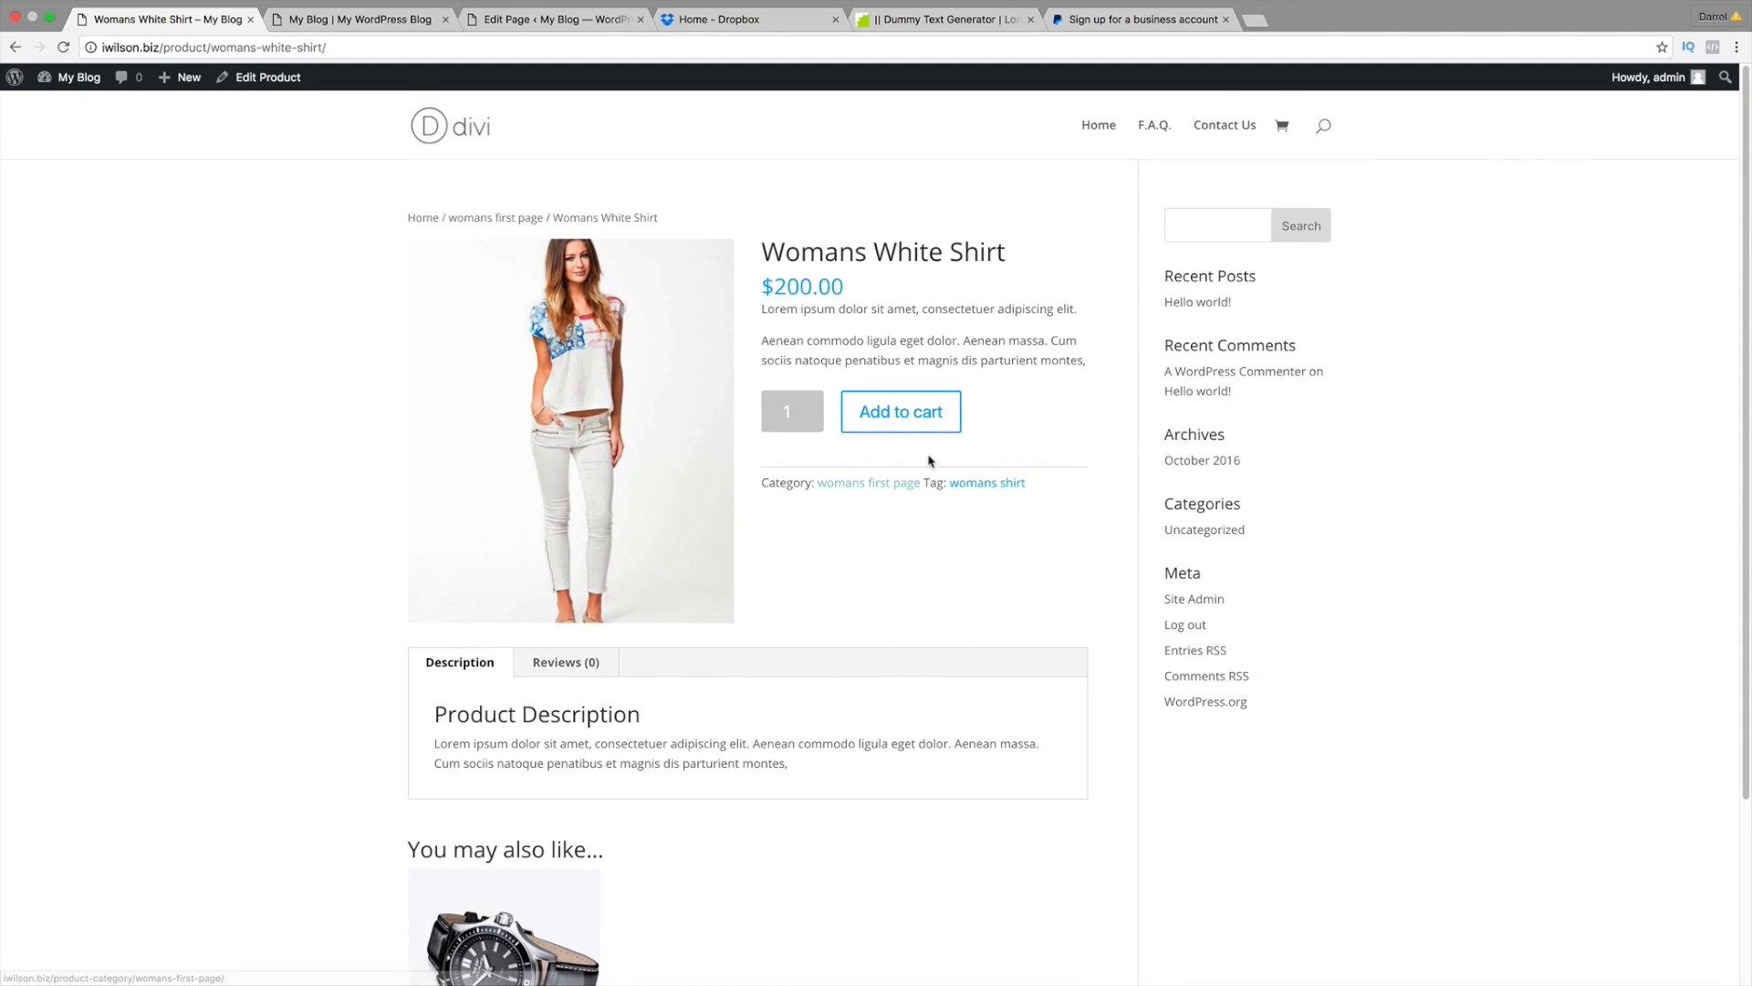
left_click(919, 415)
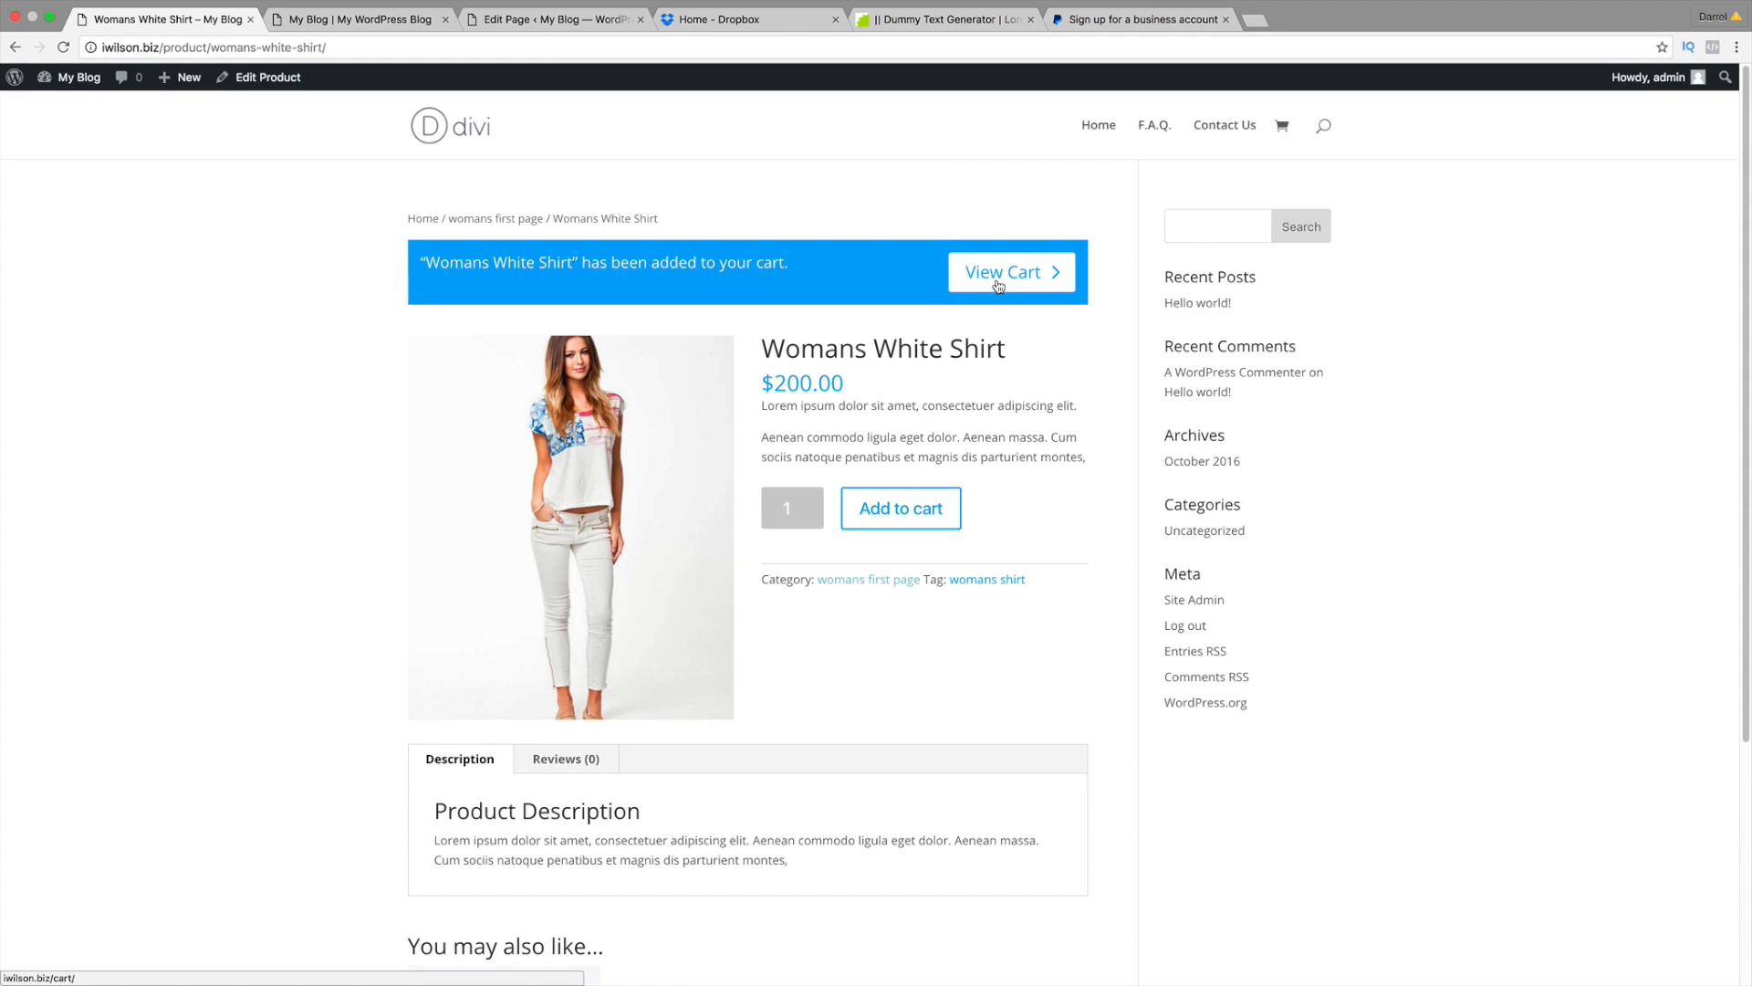
left_click(999, 285)
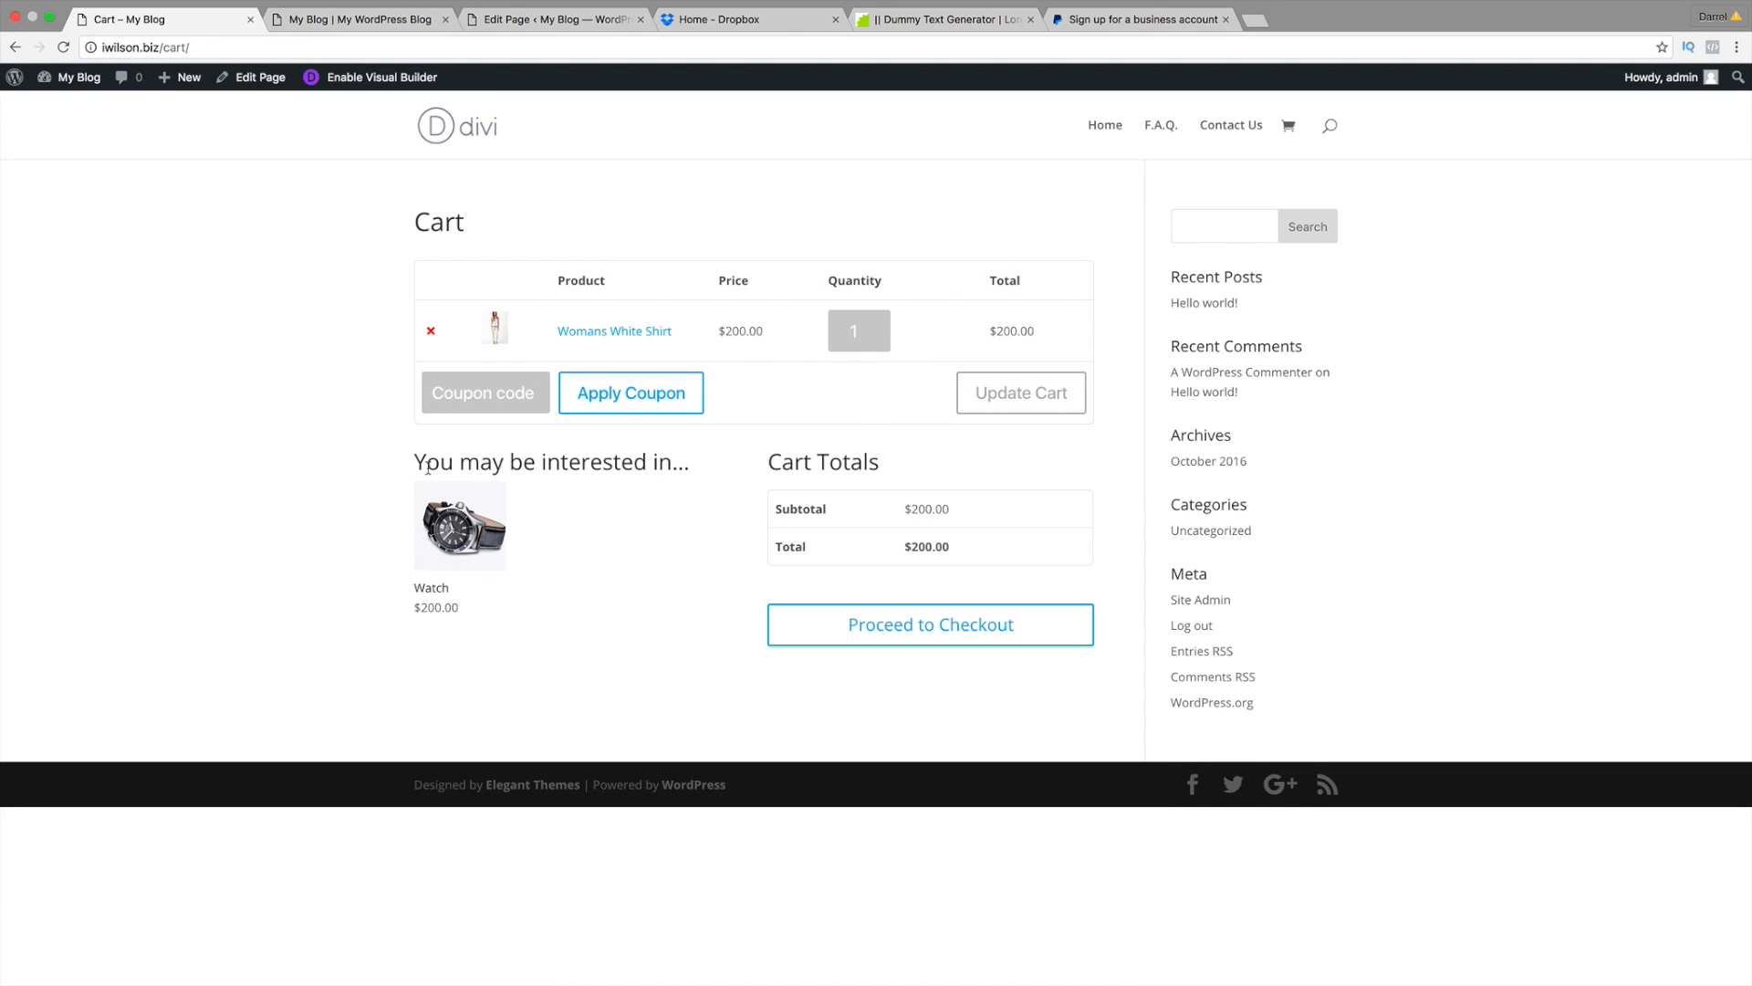
left_click_drag(428, 470, 691, 468)
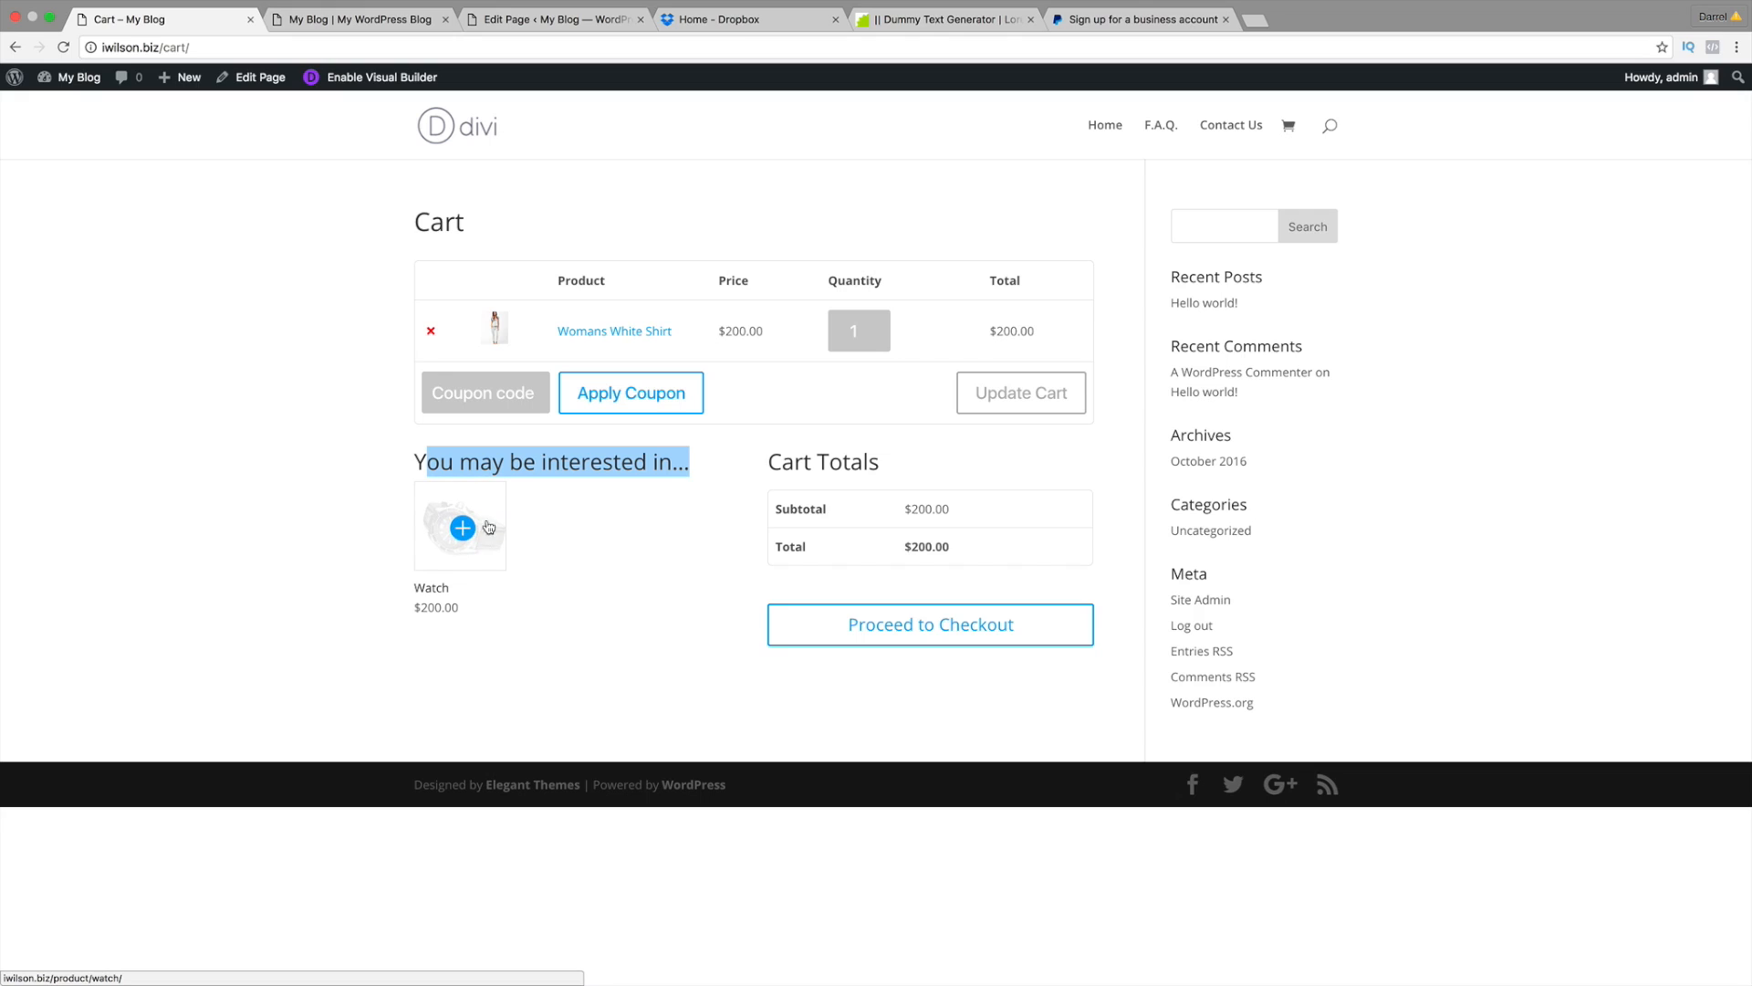
left_click(495, 460)
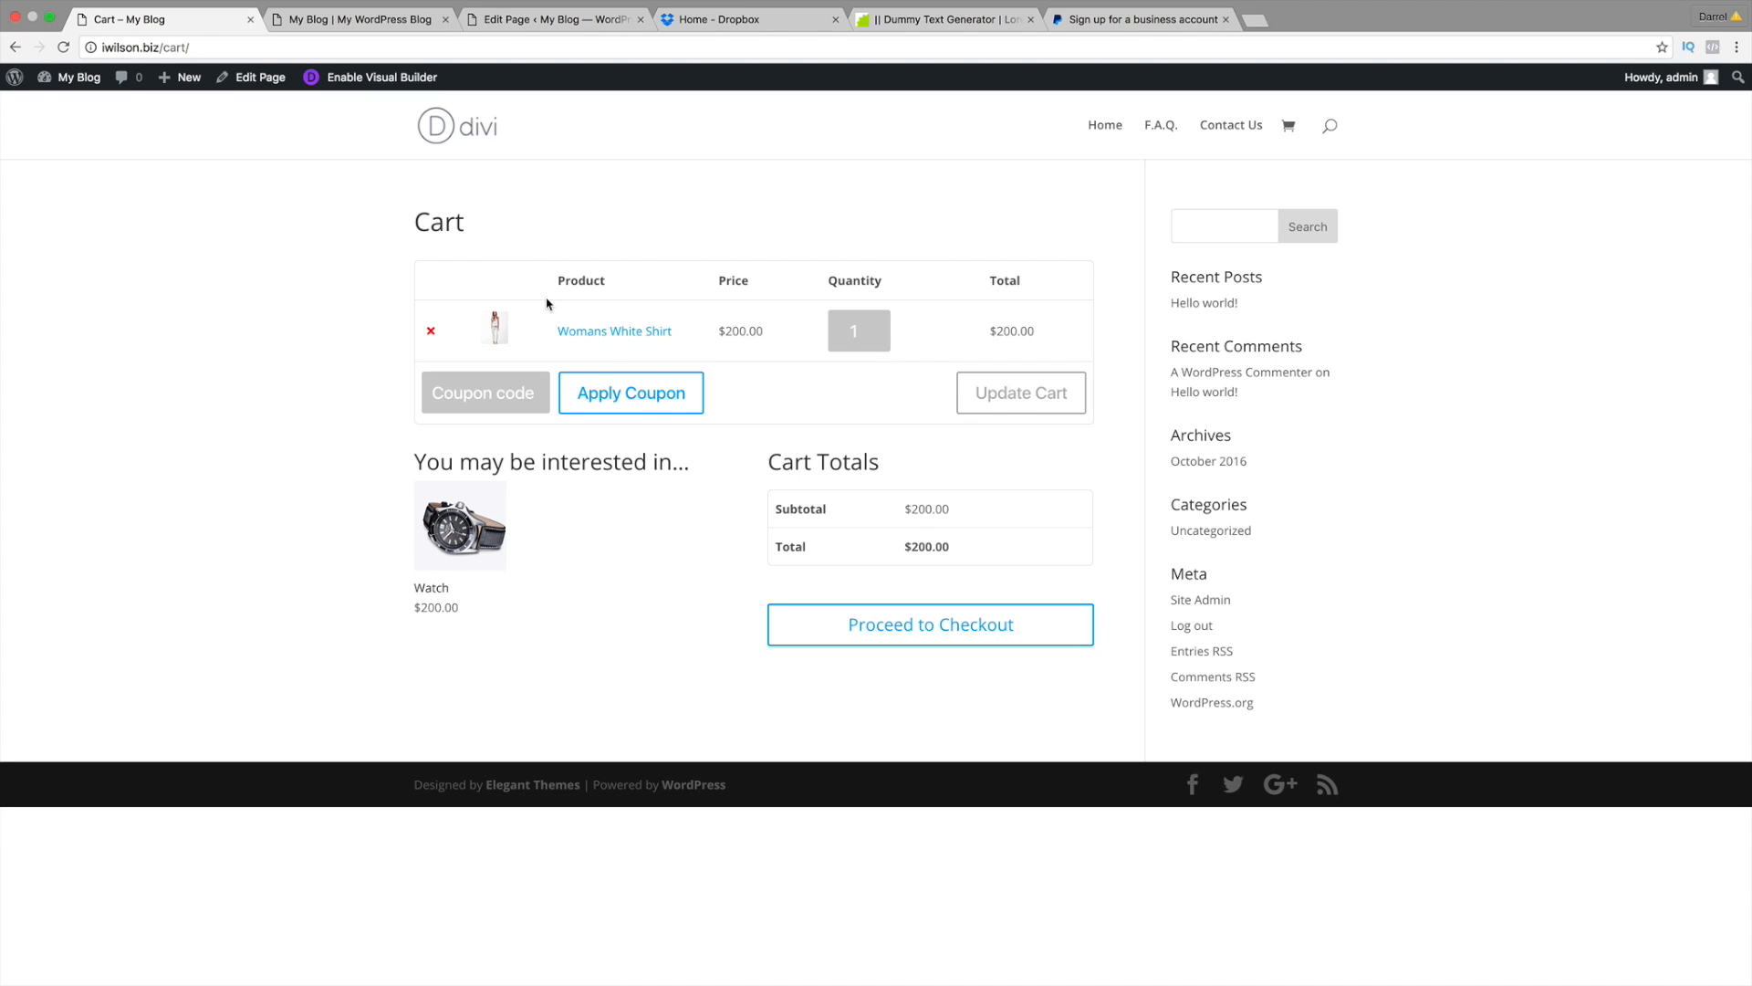
mouse_move(201, 88)
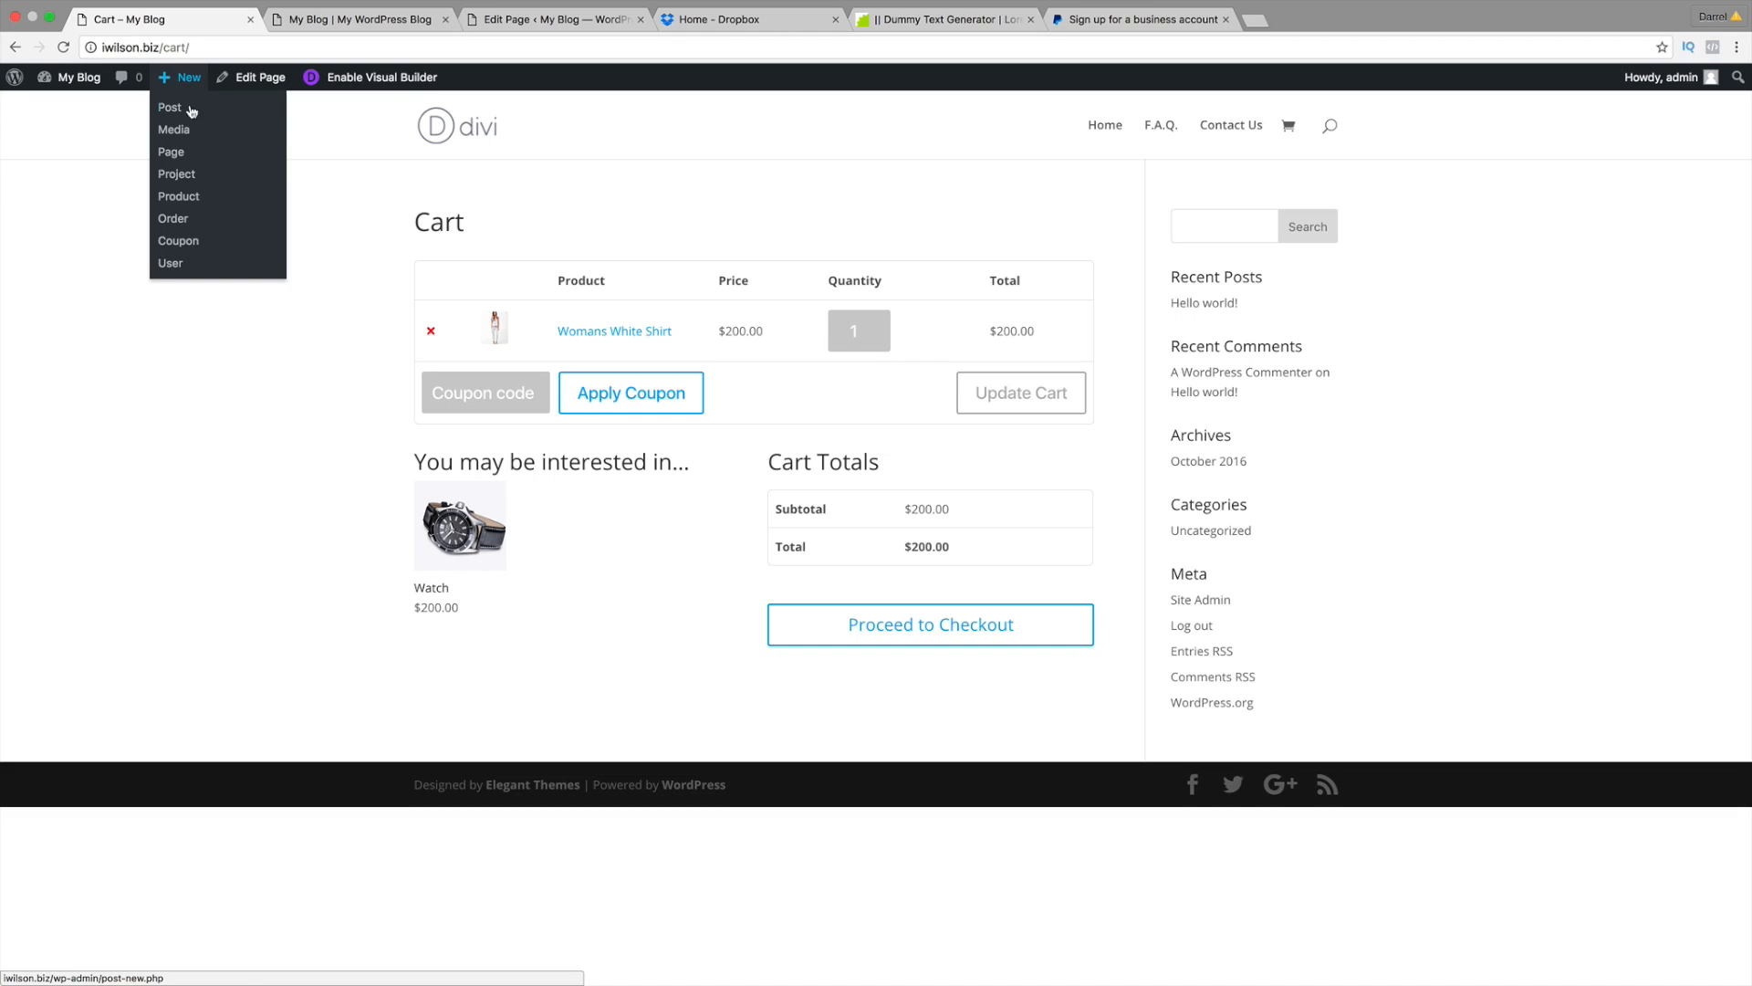
Step: Create a new product and set the navy womans-blue-shirt photo as its product image
left_click(193, 203)
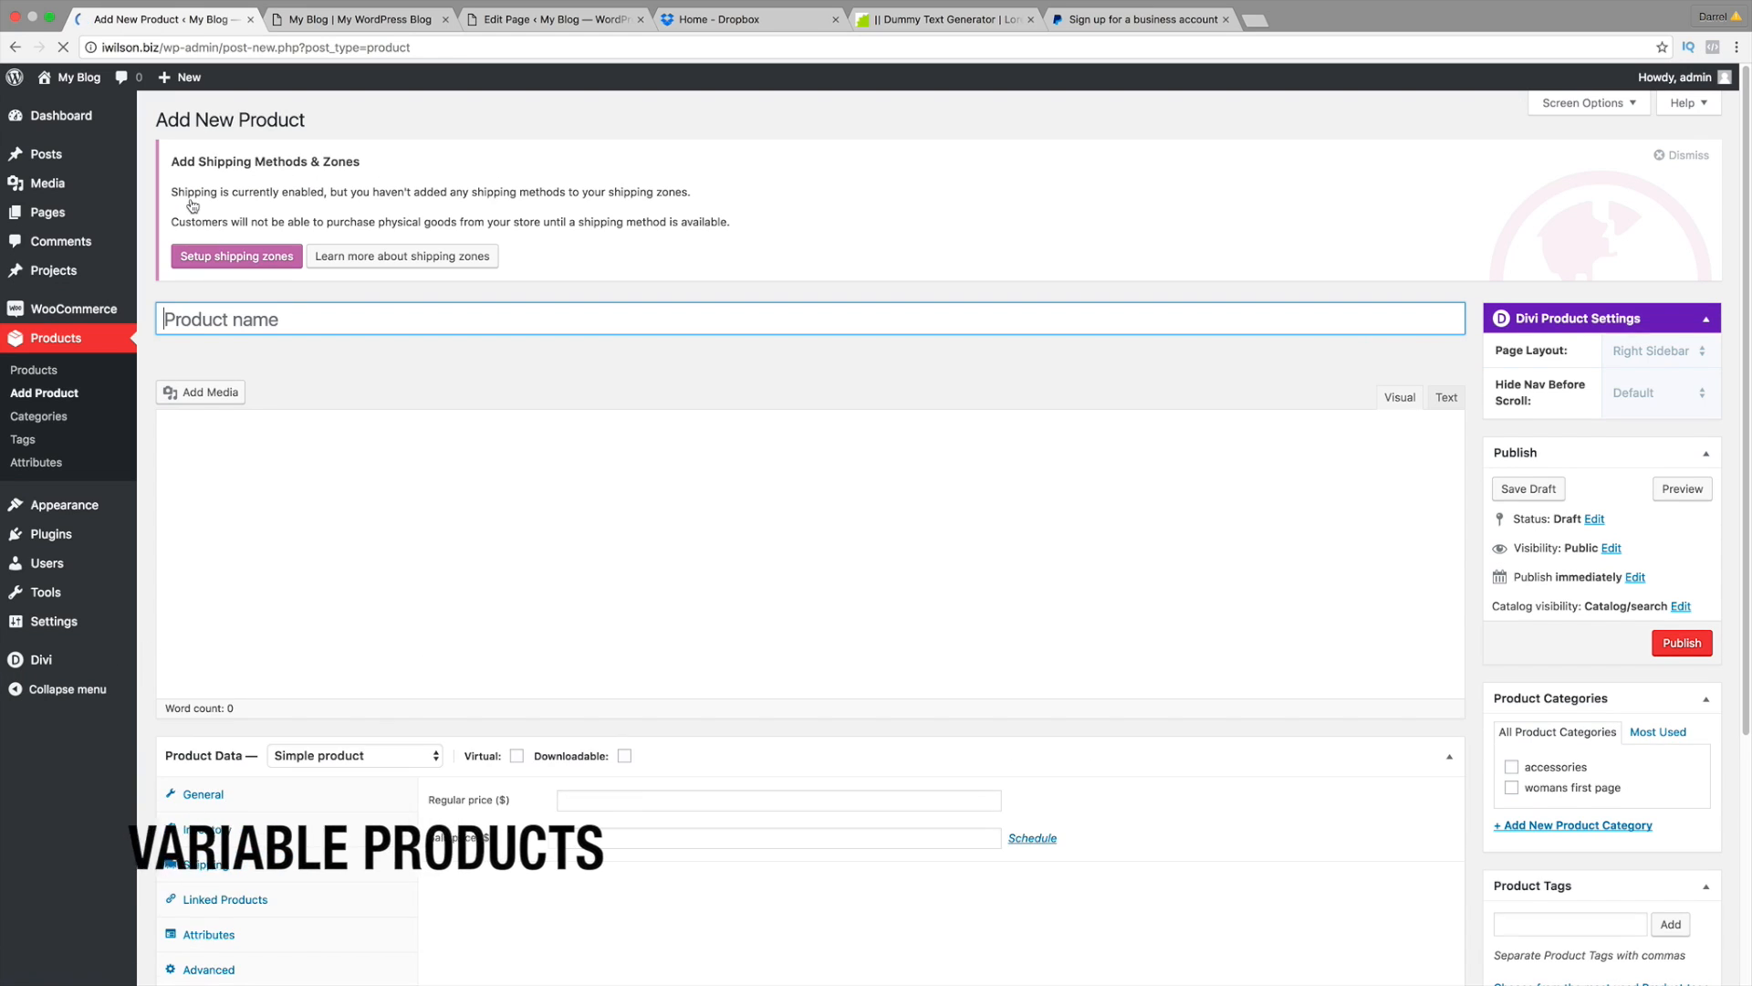
left_click(284, 329)
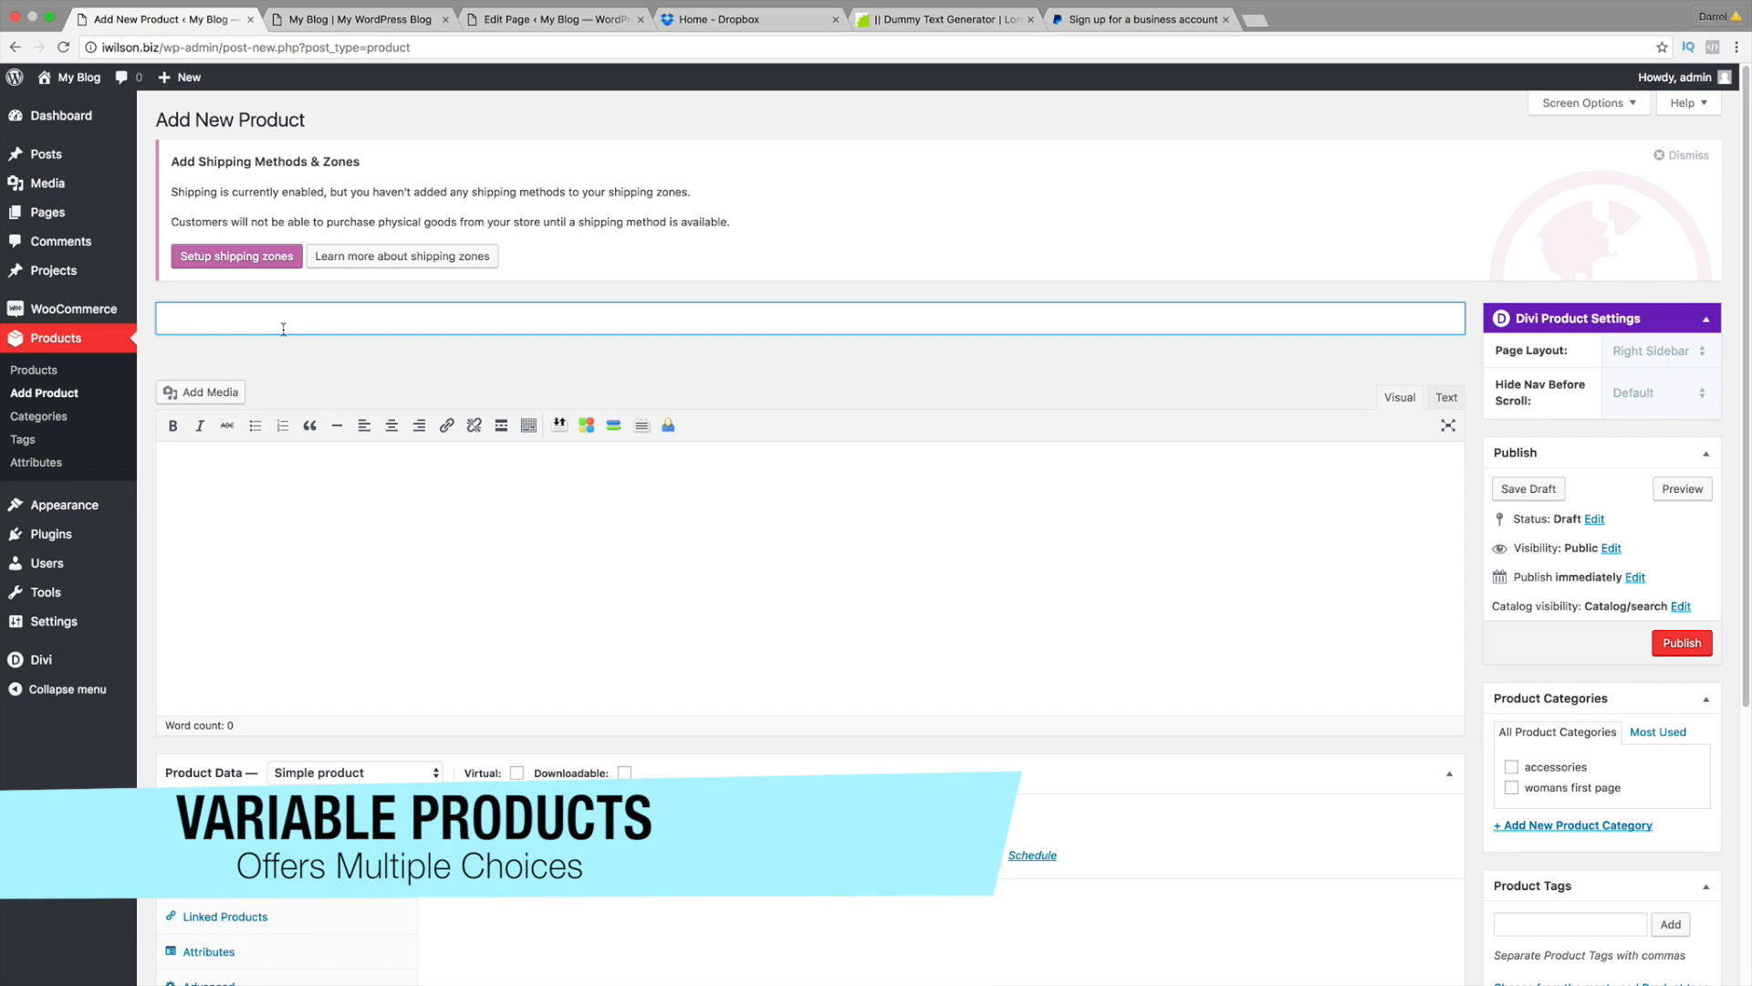
scroll(603, 469, "down", 3)
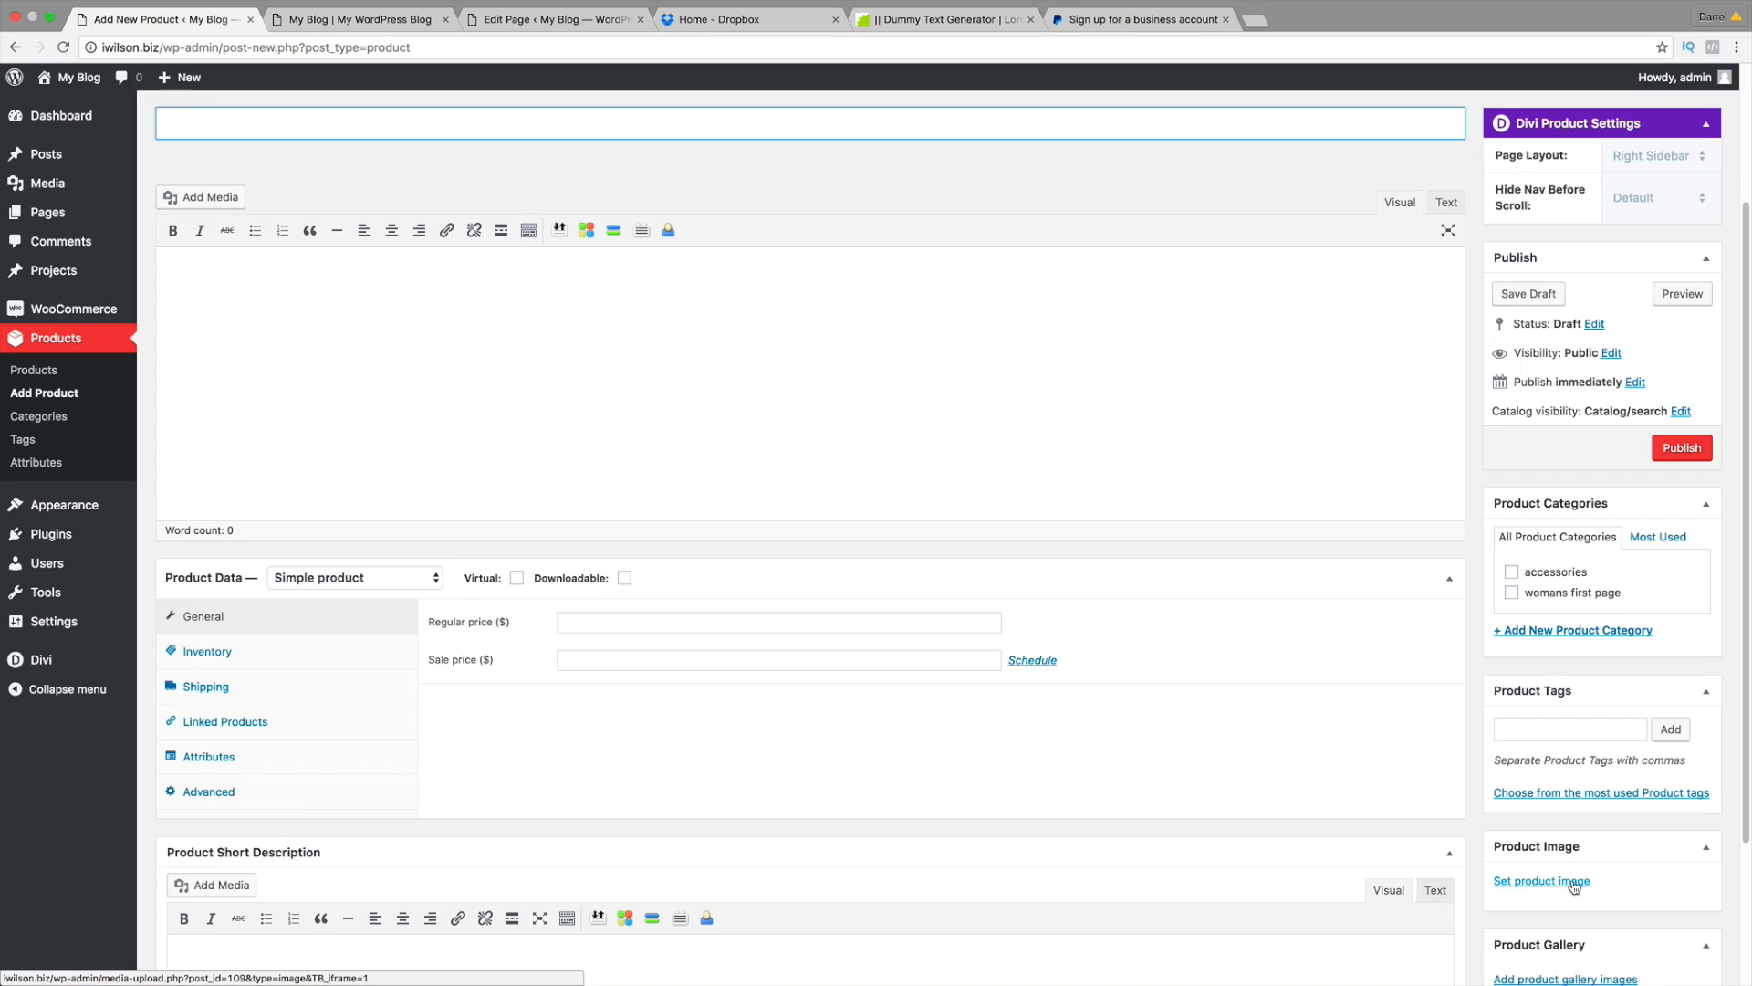
left_click(1574, 882)
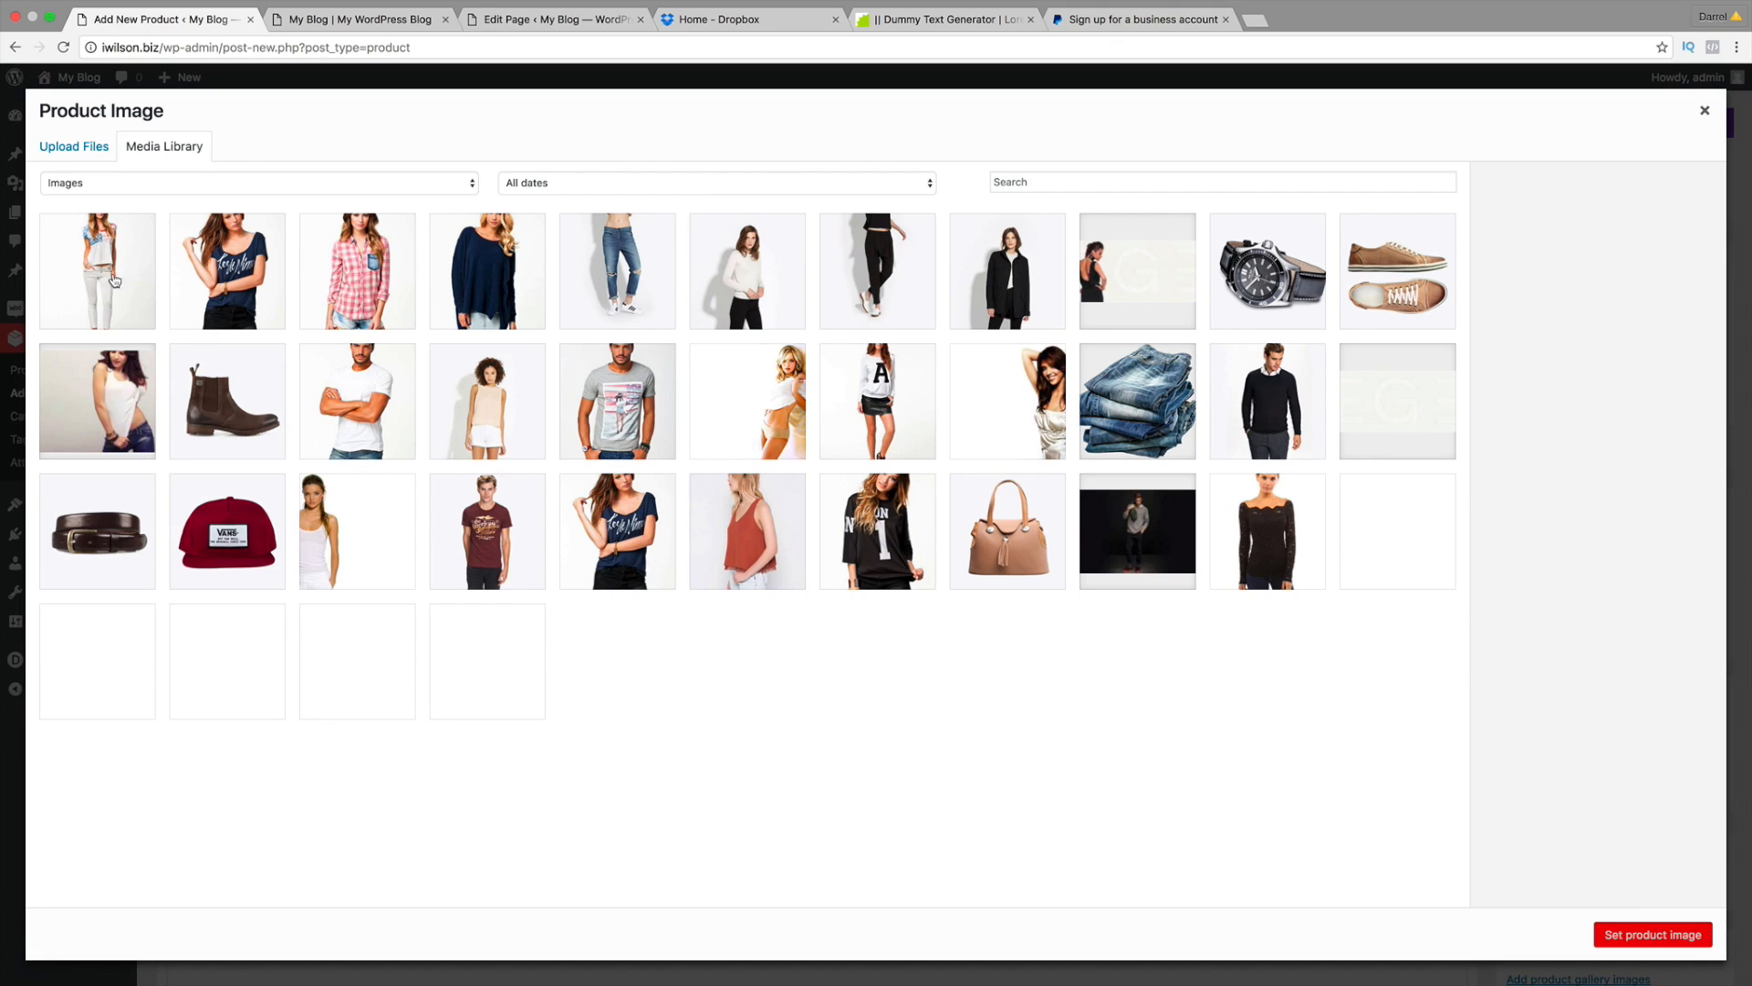
left_click(242, 256)
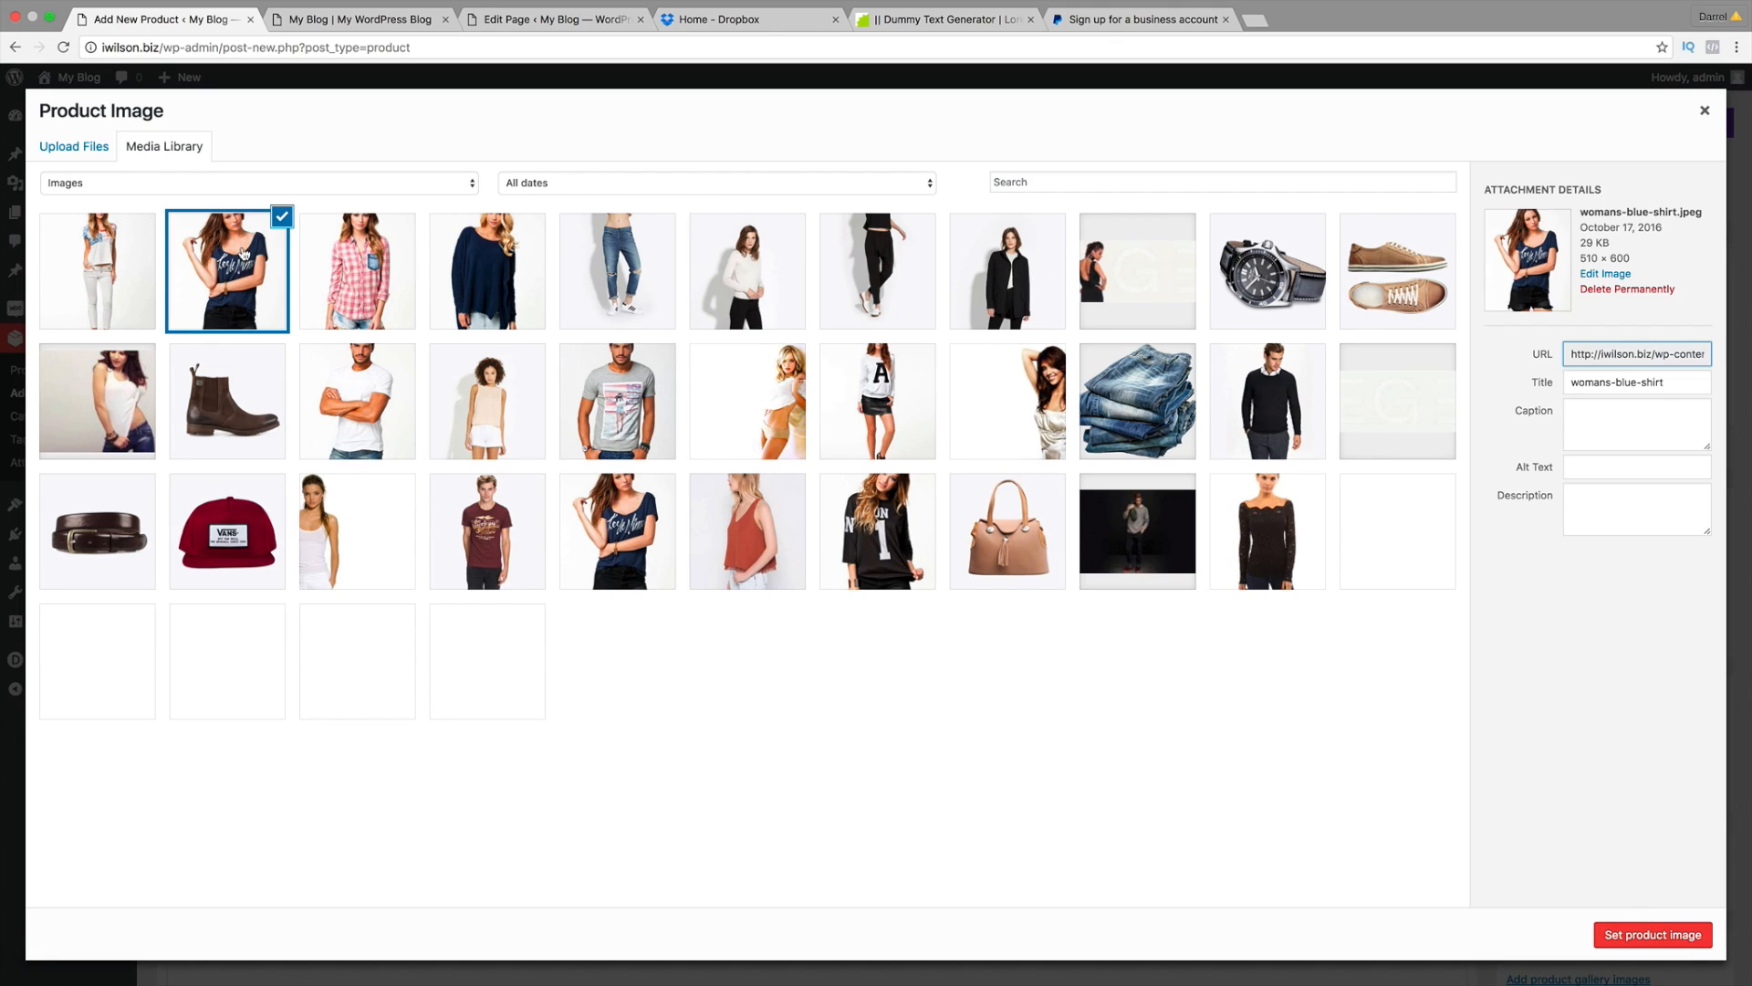
left_click(1643, 936)
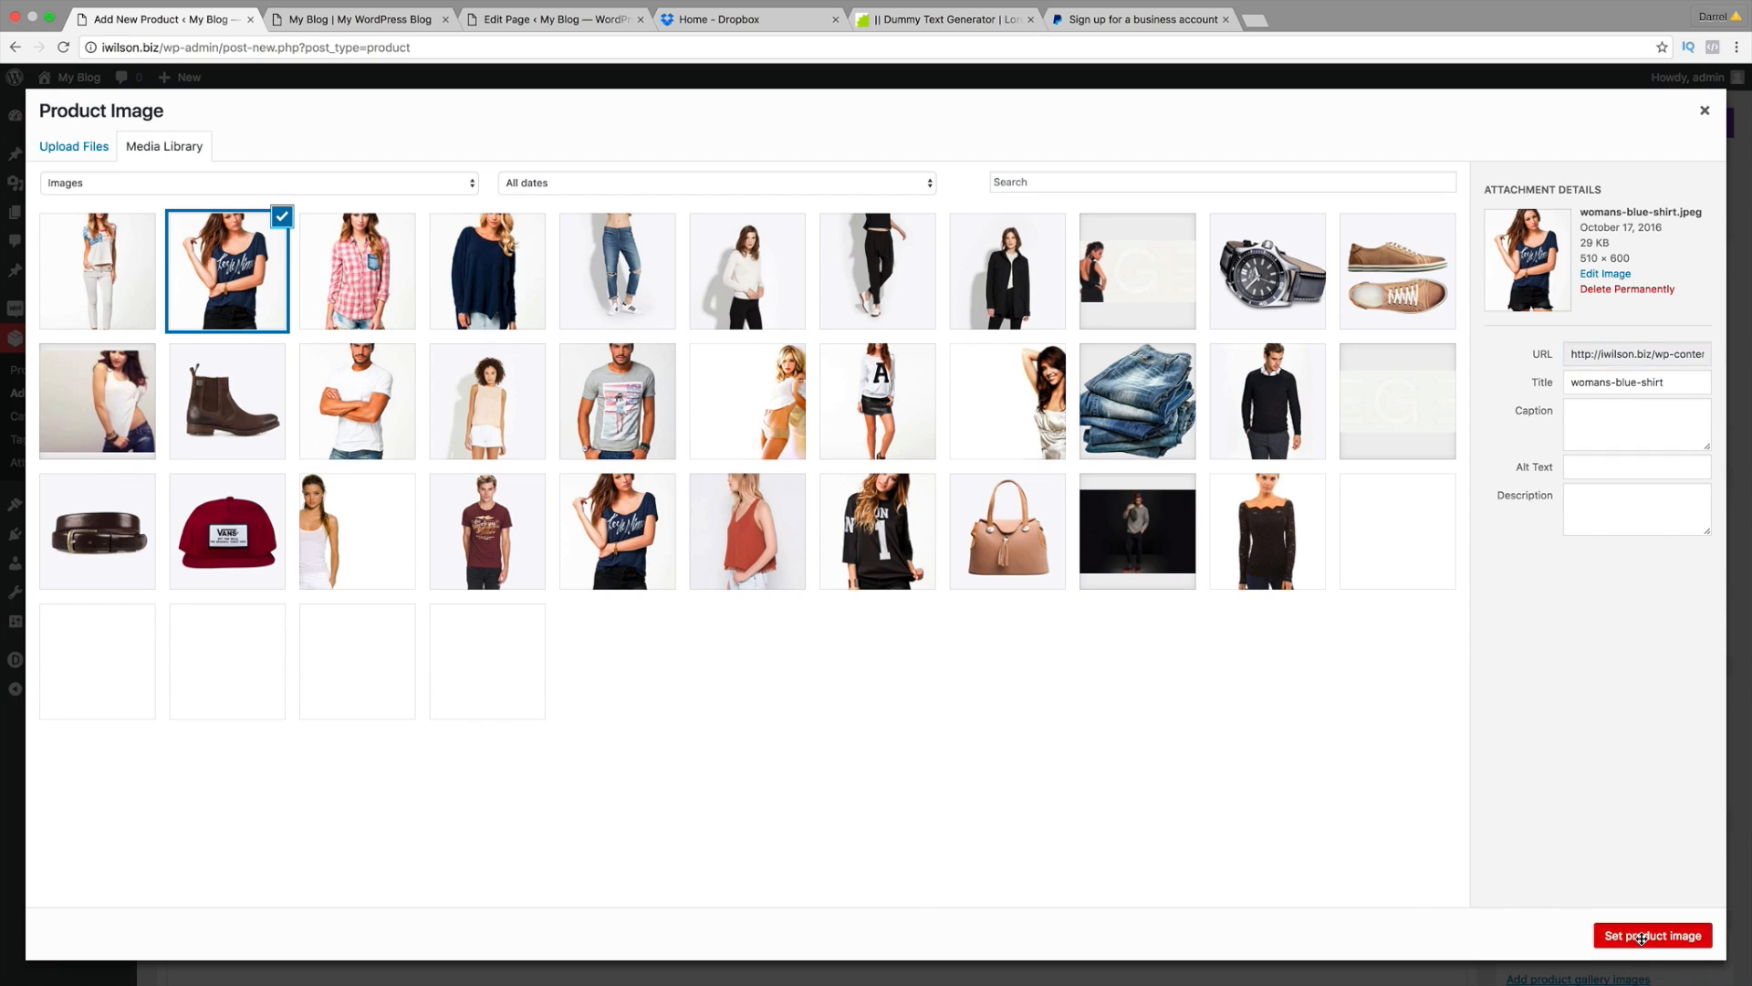
scroll(1565, 862, "down", 3)
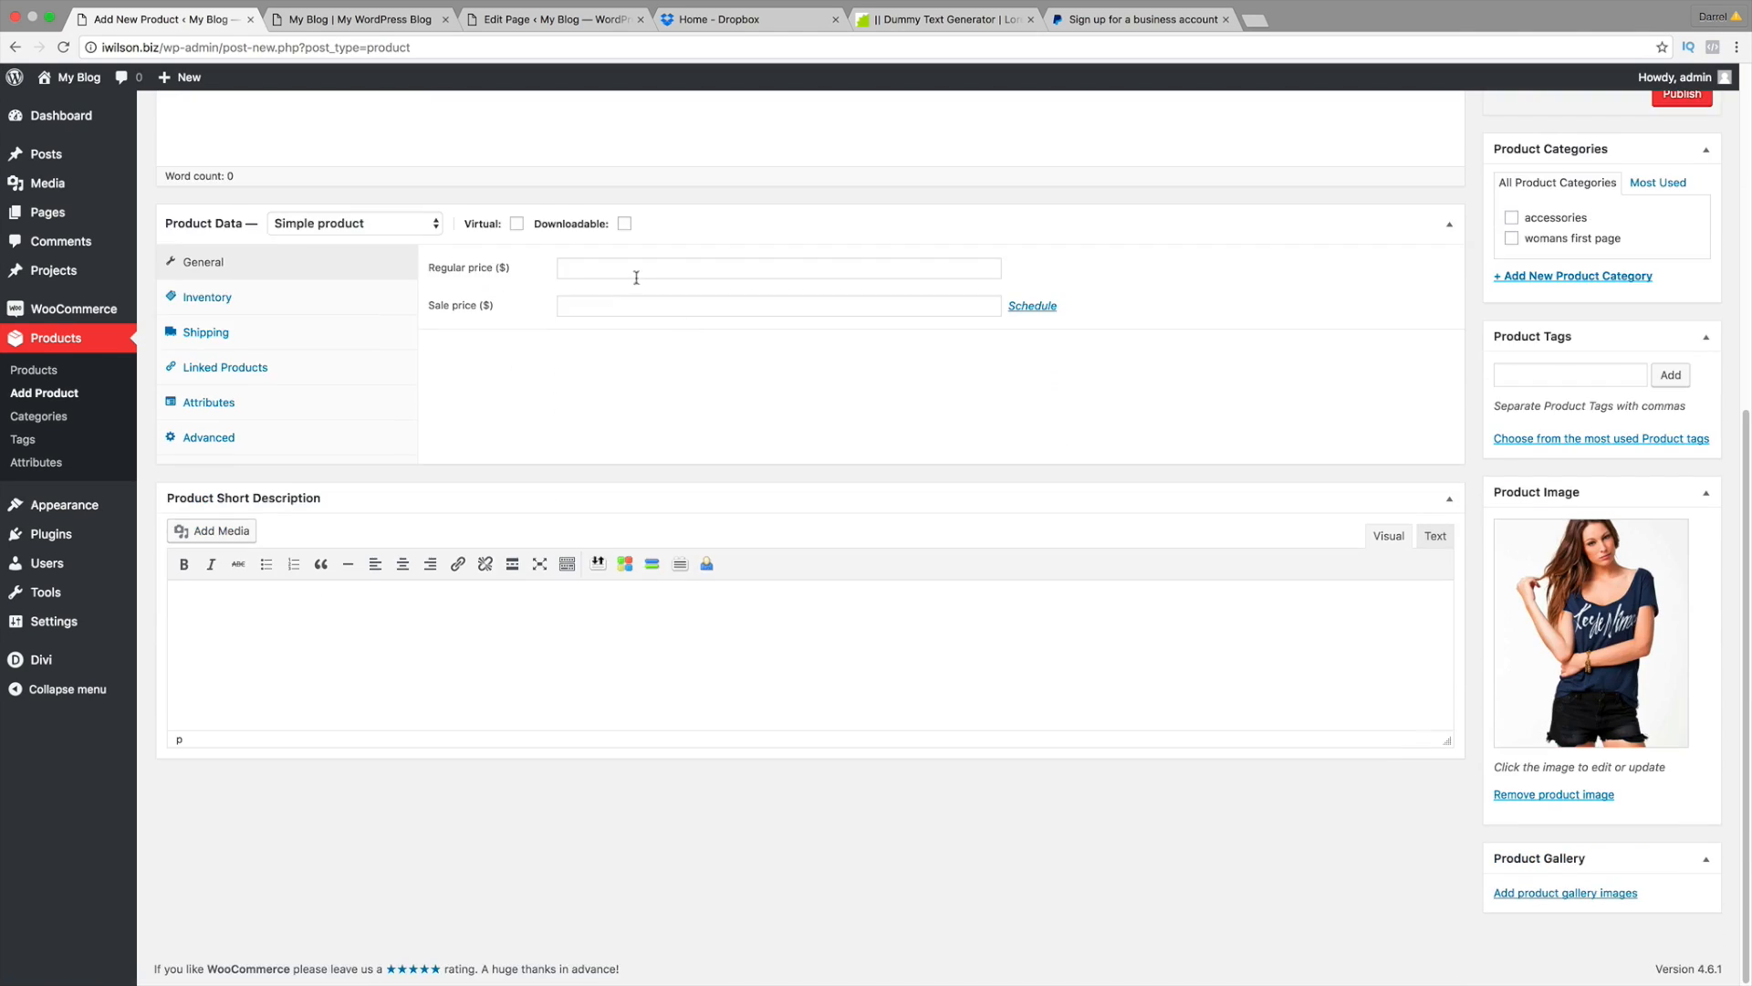
scroll(693, 346, "down", 3)
Step: Name the product 'Womans Blue Shirt' and paste Lorem ipsum text into its description
scroll(546, 221, "up", 5)
left_click(461, 121)
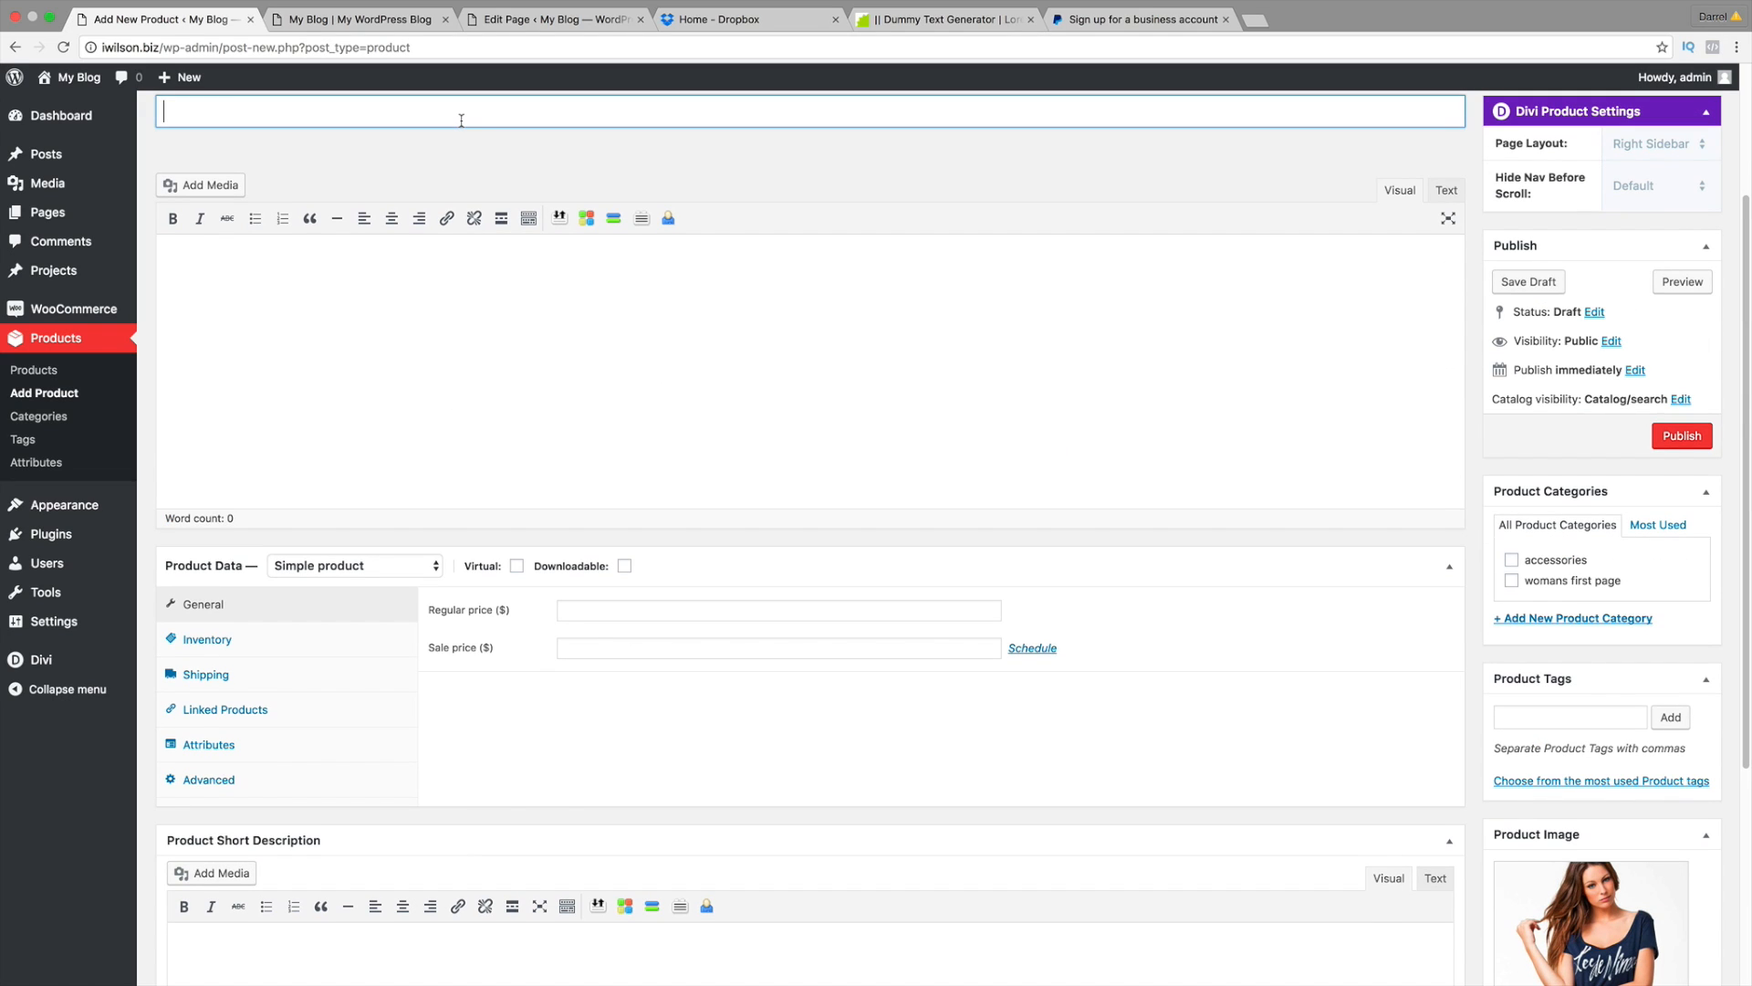
type("Womans Blue Shirt")
key("Tab")
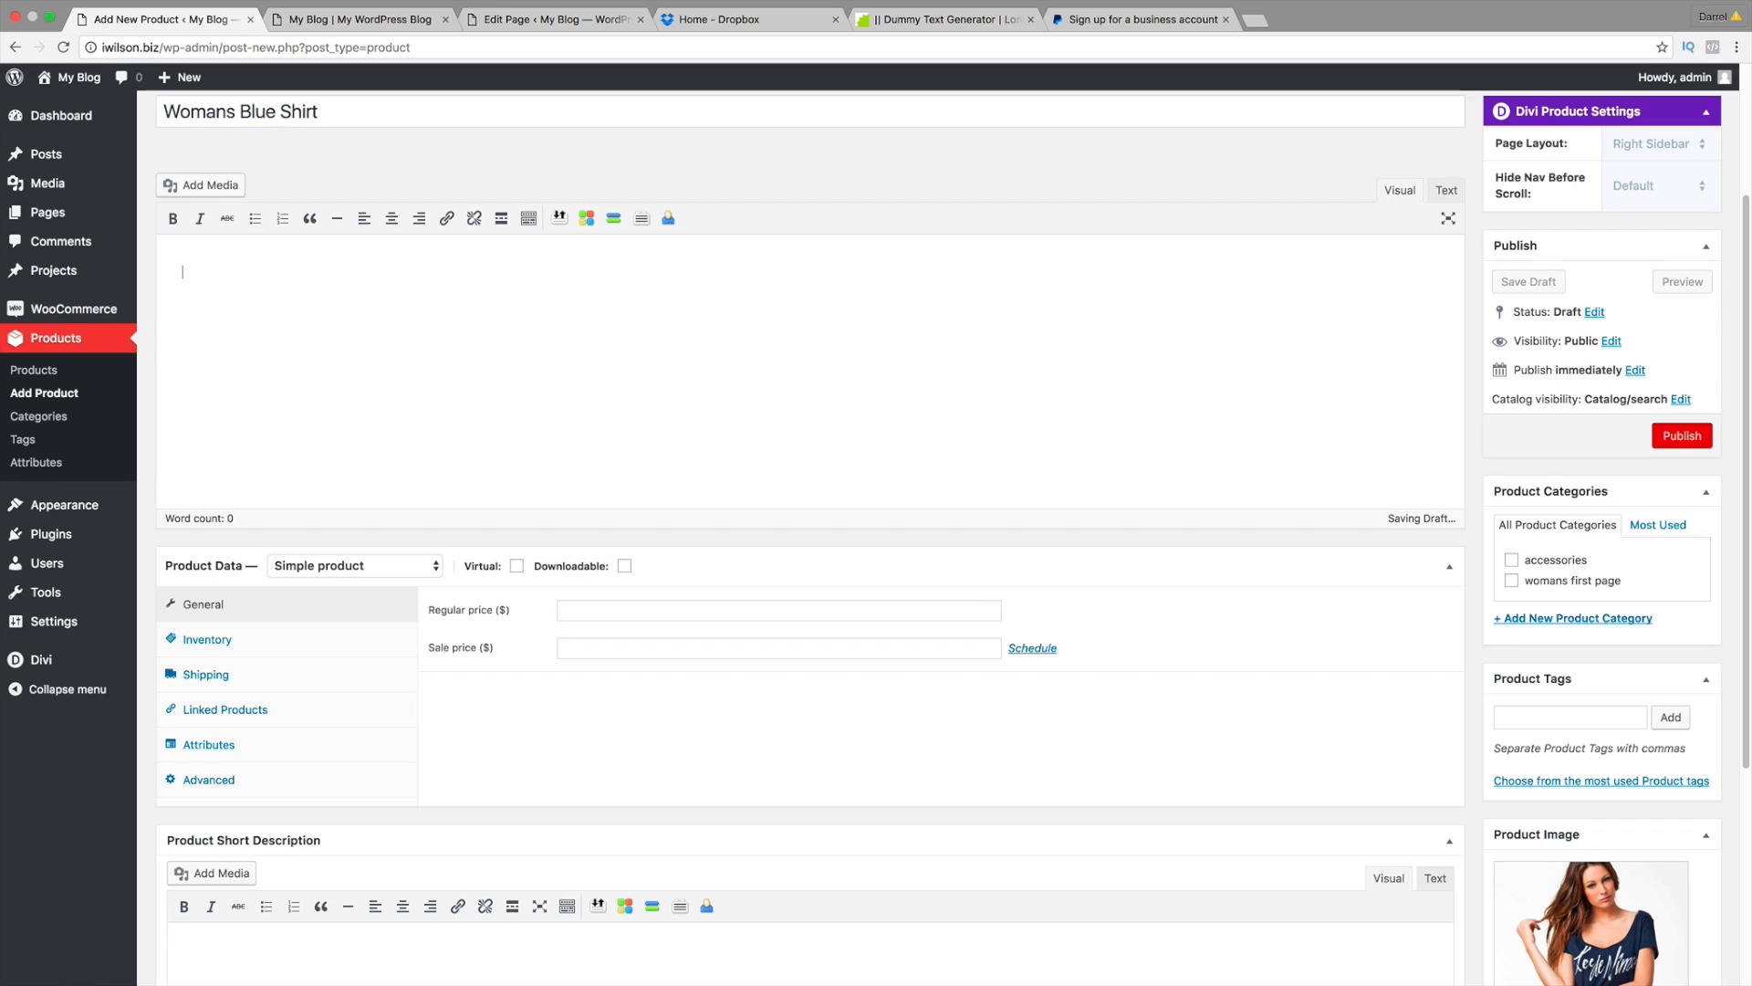
right_click(250, 271)
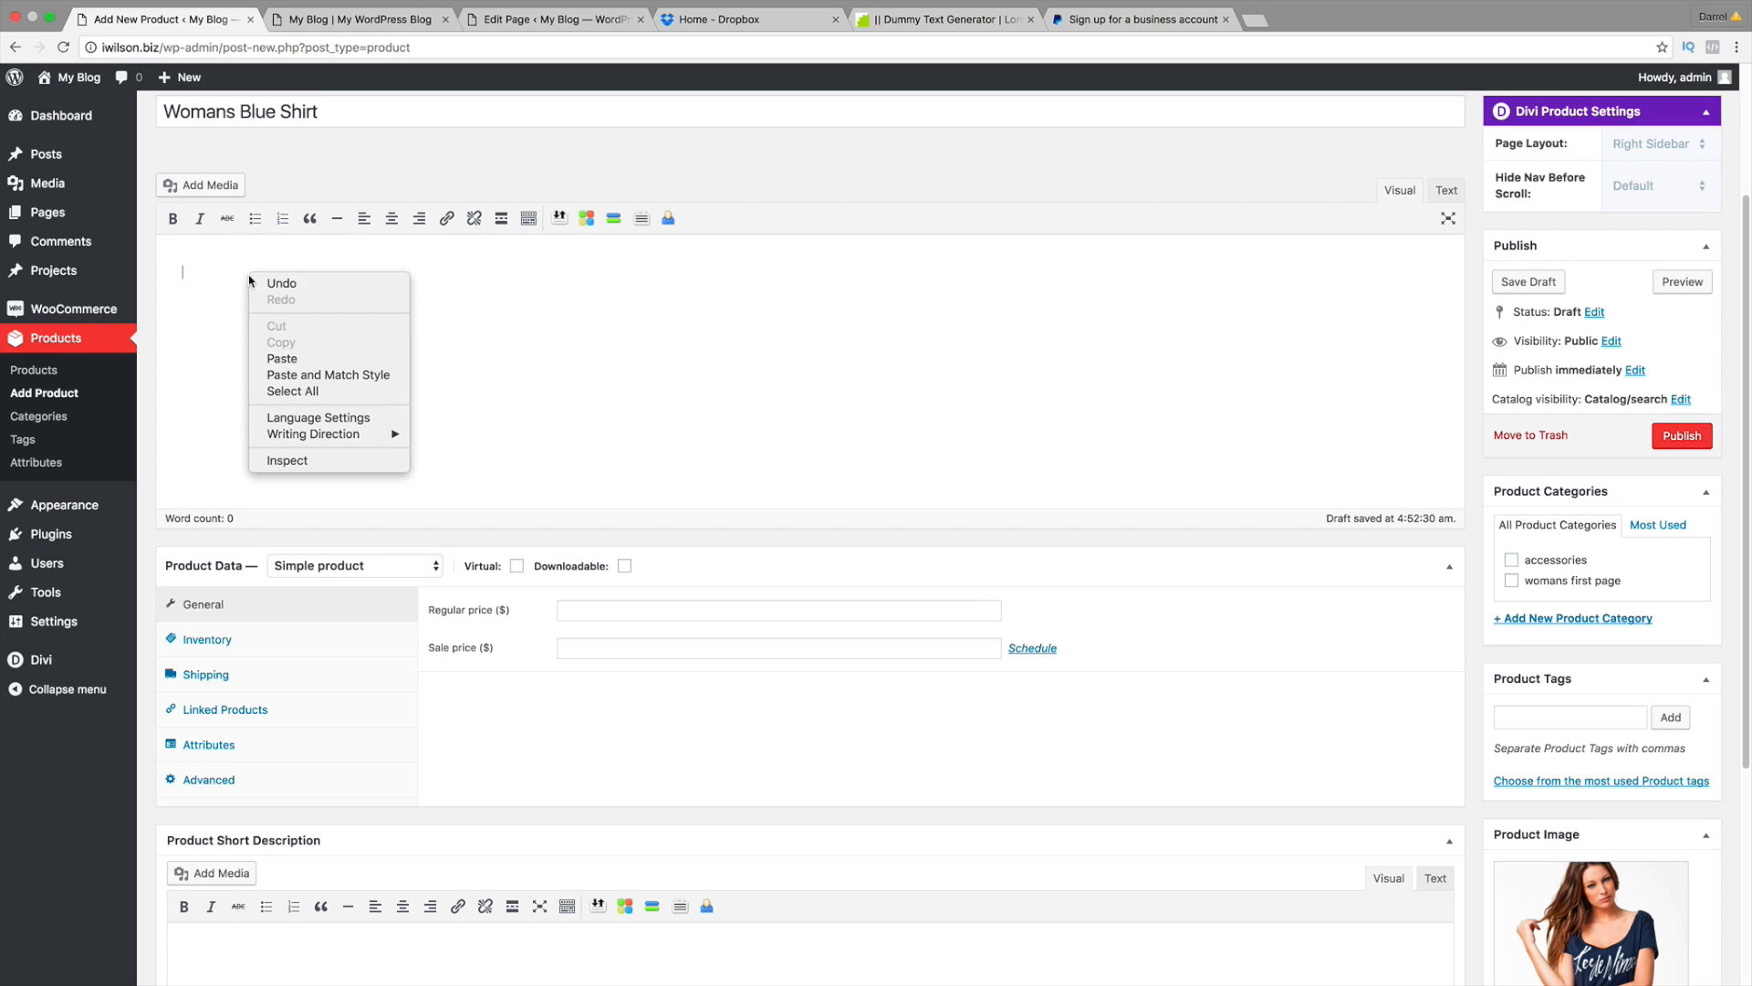
left_click(283, 358)
Step: Make it a Variable product and paste a Lorem ipsum sentence into the short description
scroll(405, 353, "down", 2)
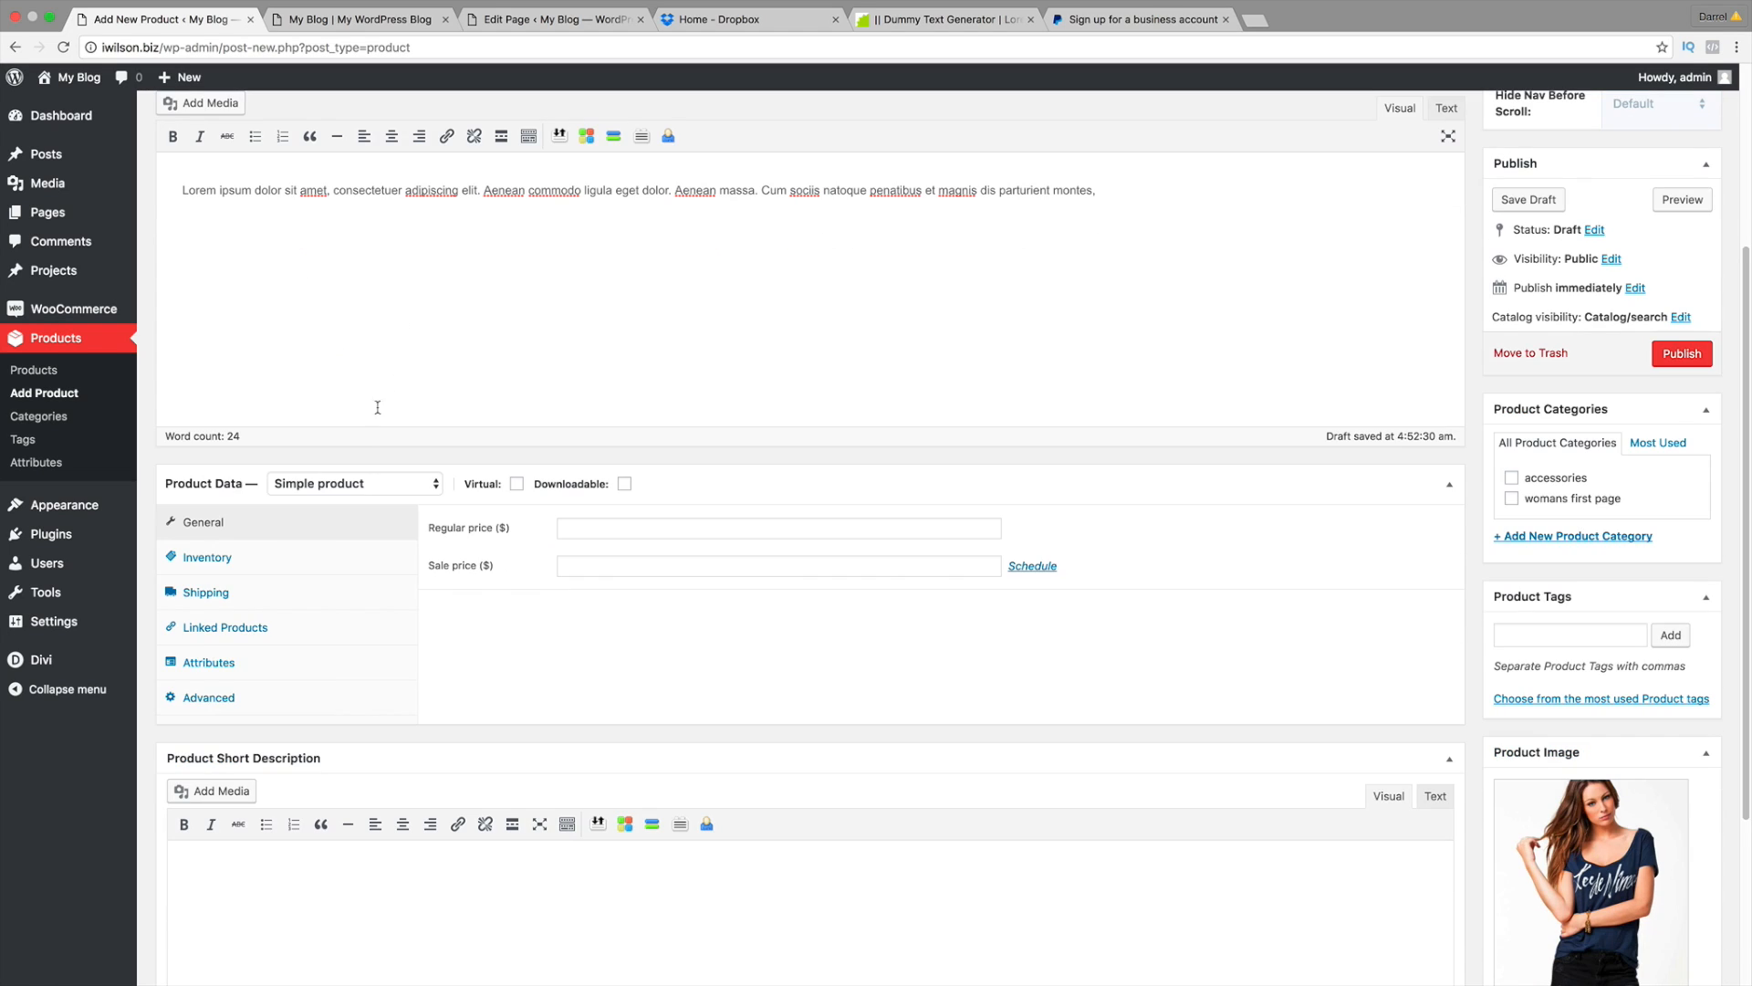
left_click(351, 483)
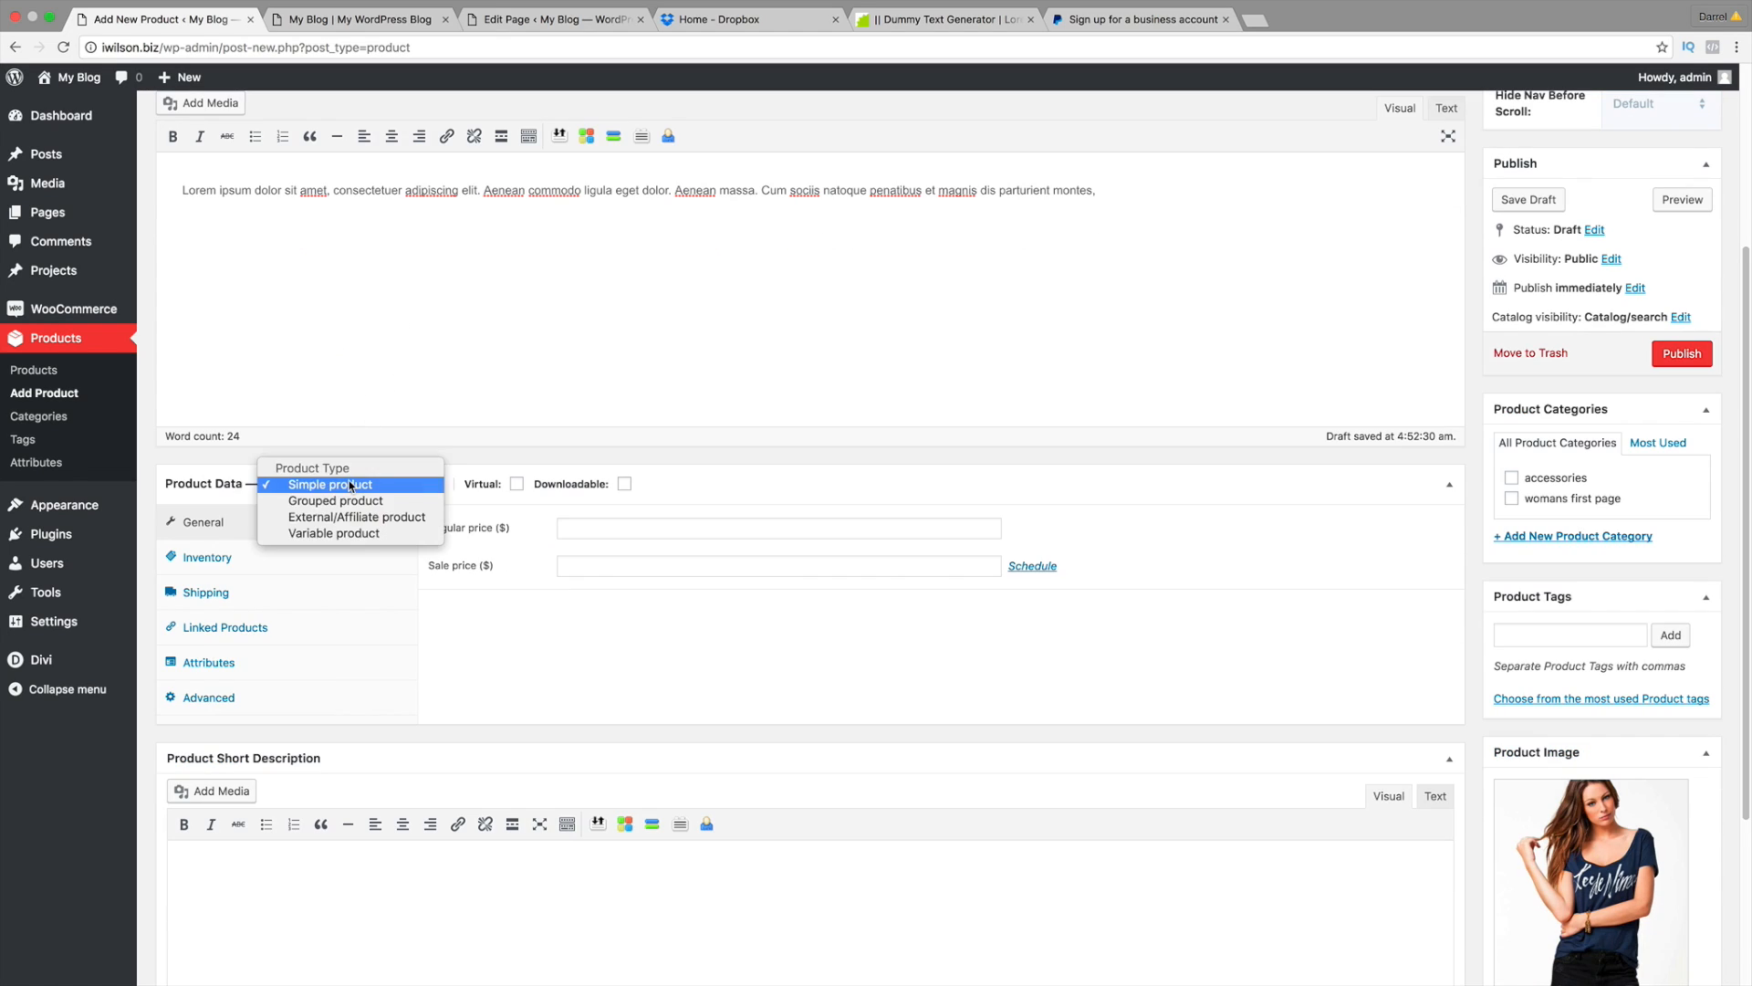
left_click(356, 534)
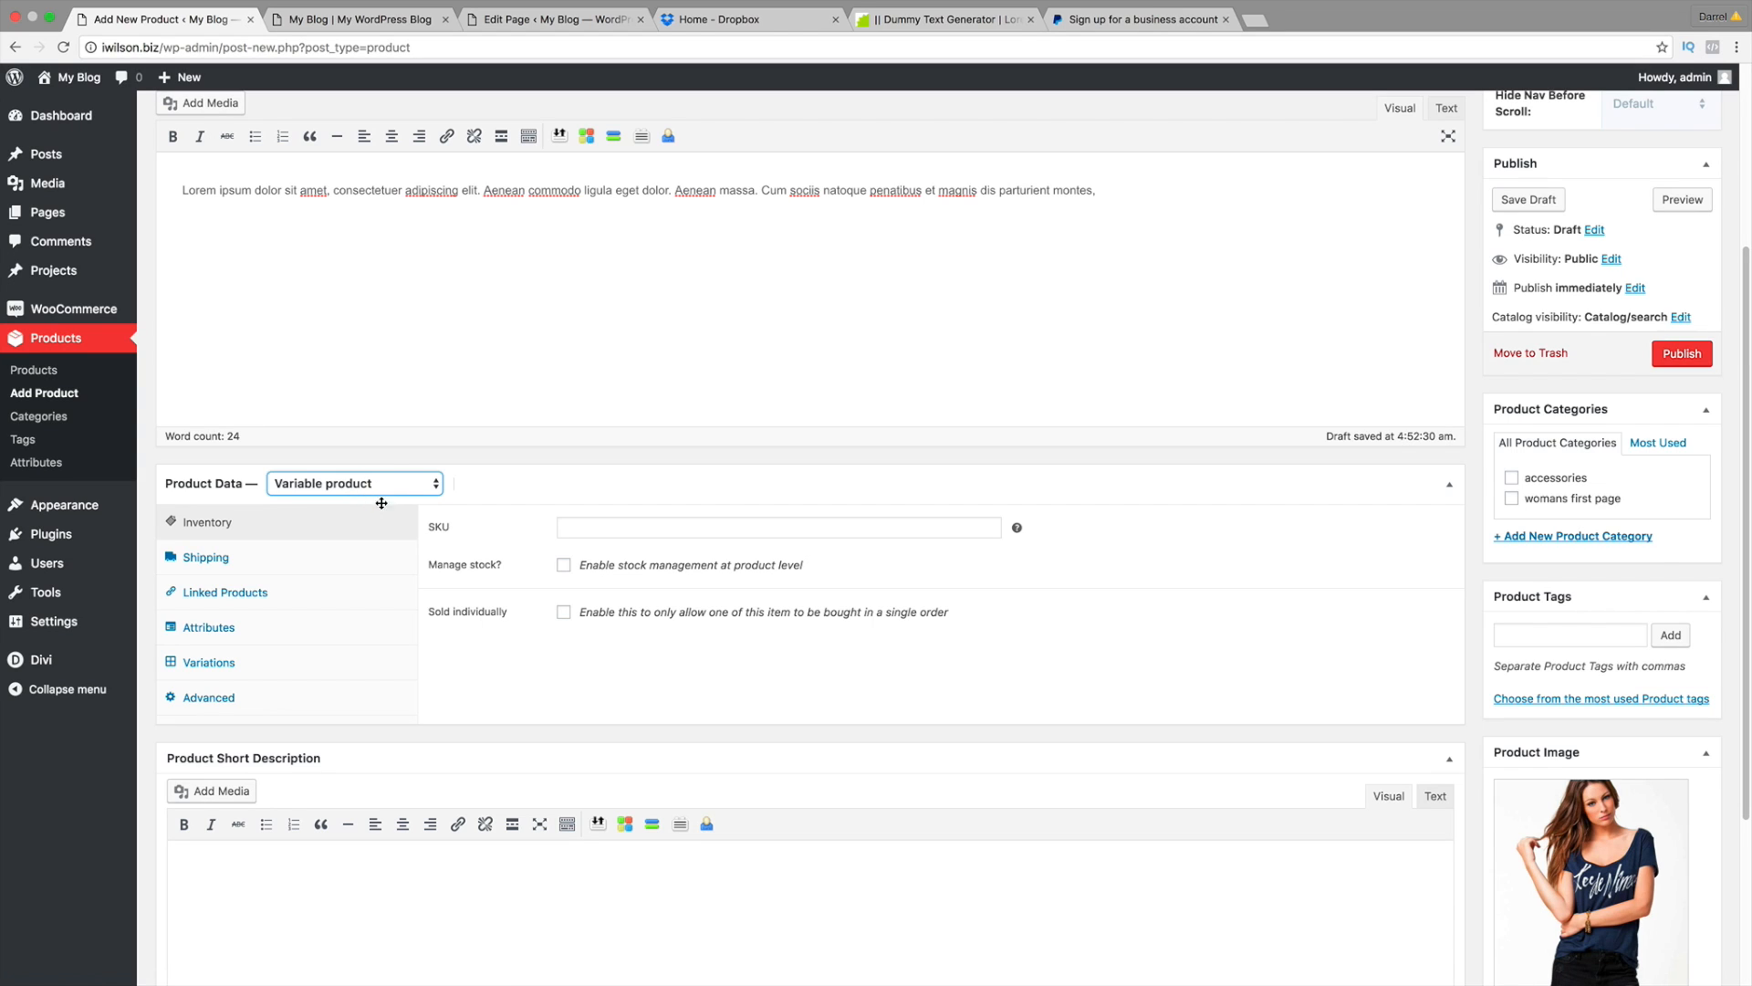
scroll(384, 517, "down", 3)
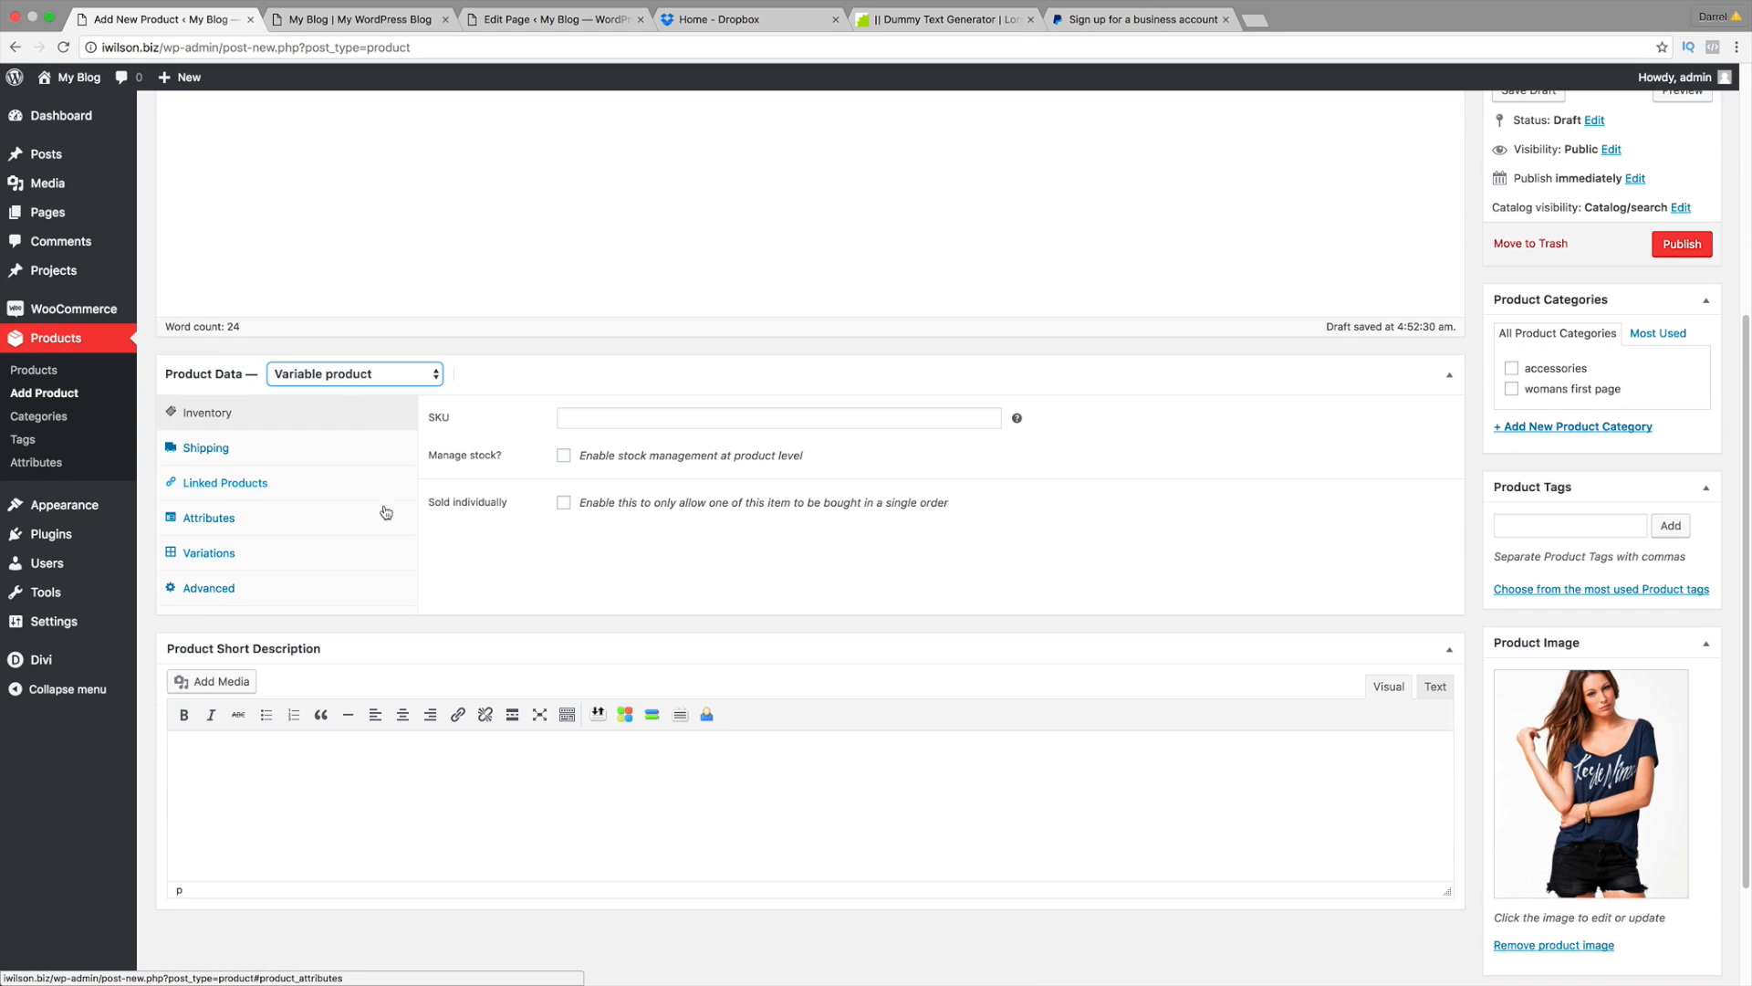
left_click(365, 803)
right_click(366, 804)
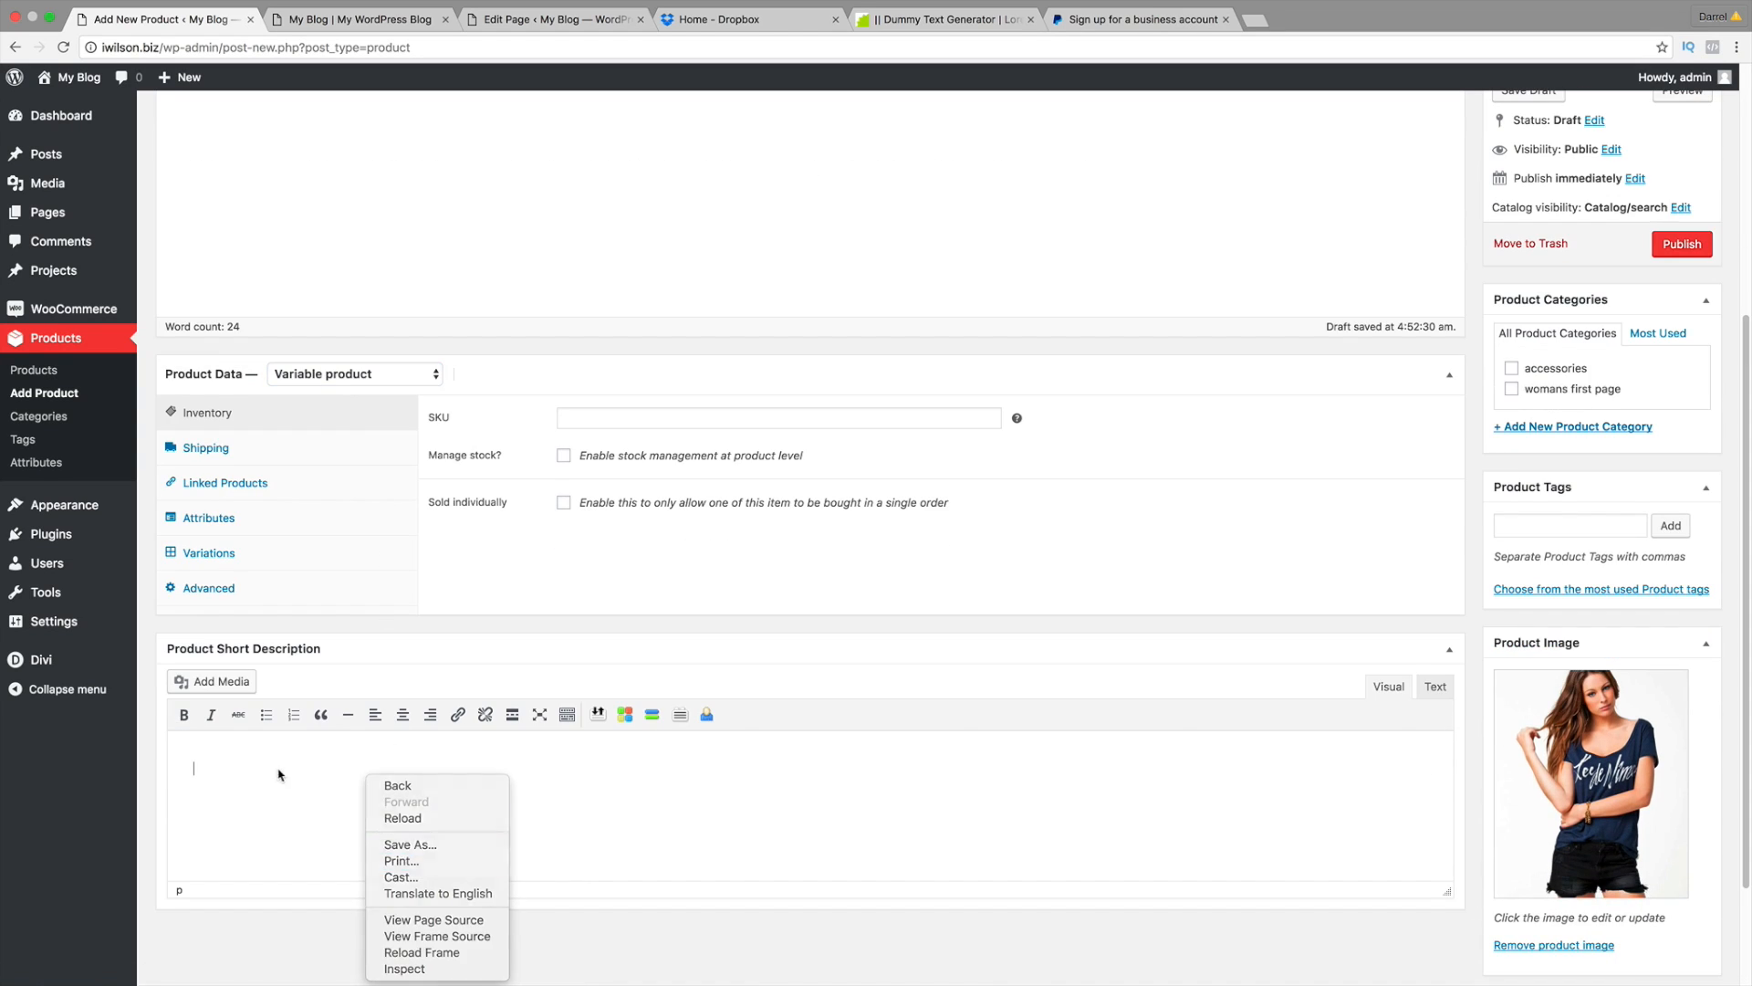
key("Escape")
right_click(211, 768)
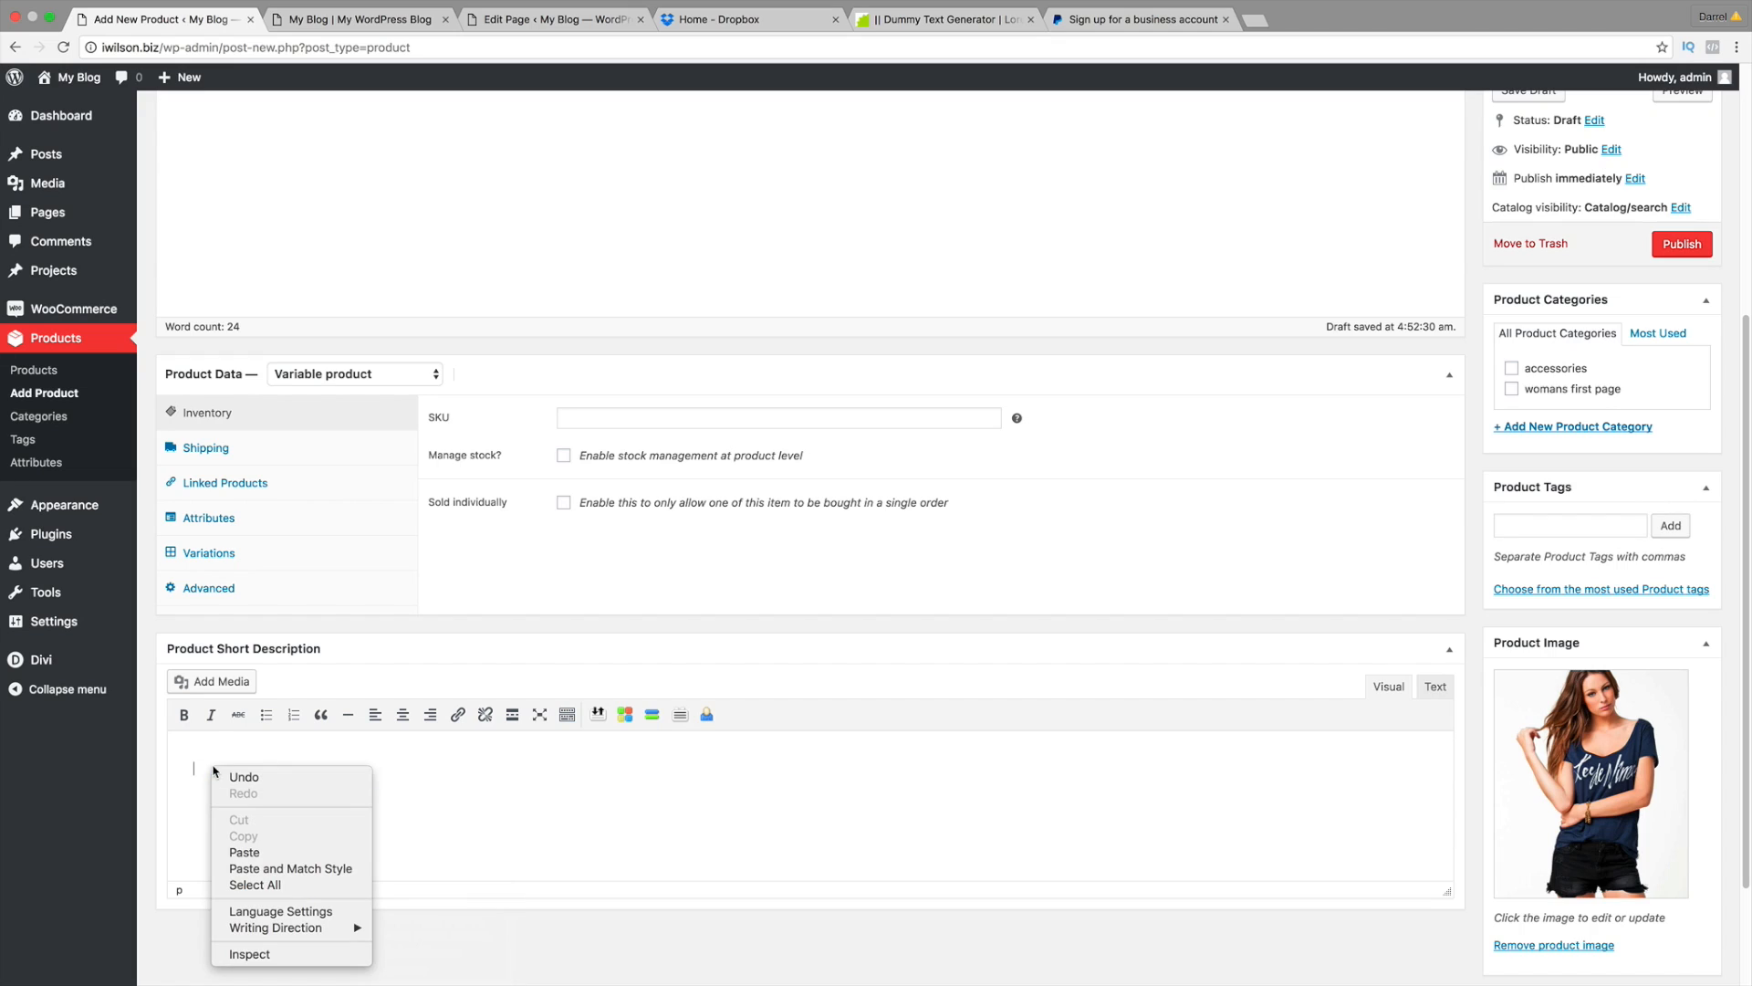
left_click(244, 852)
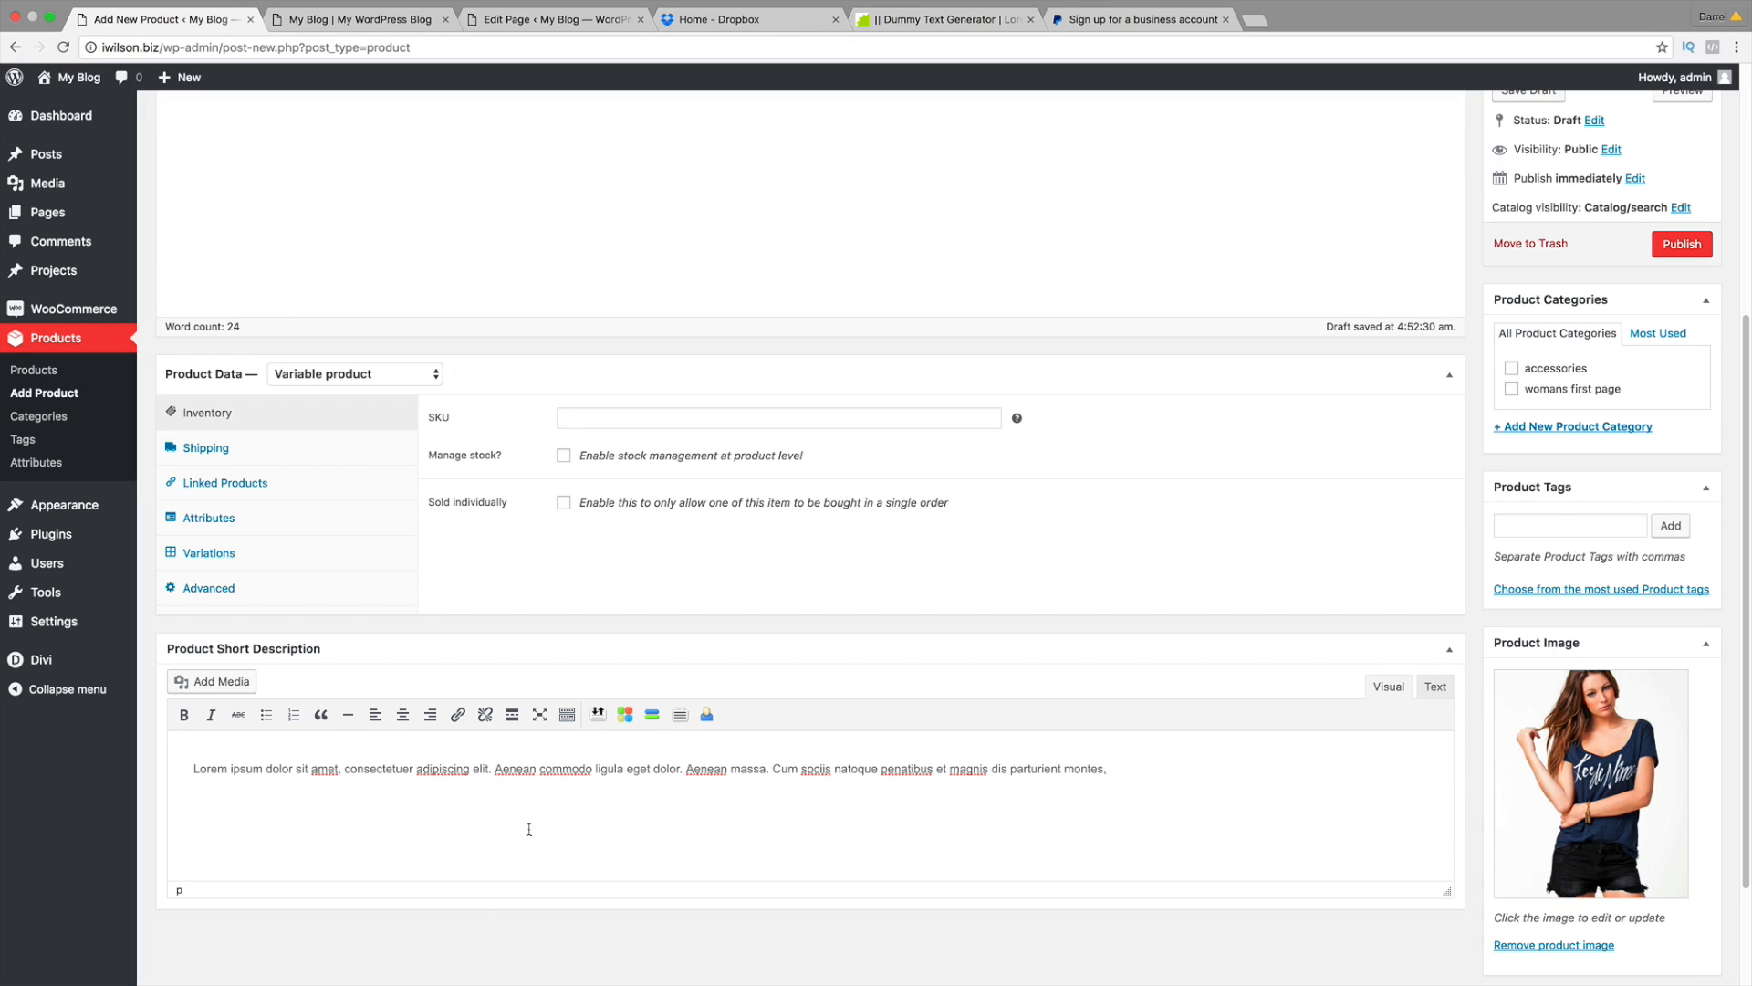
Step: Assign the 'womans first page' category and add the tag 'womans shirt'
scroll(504, 821, "up", 3)
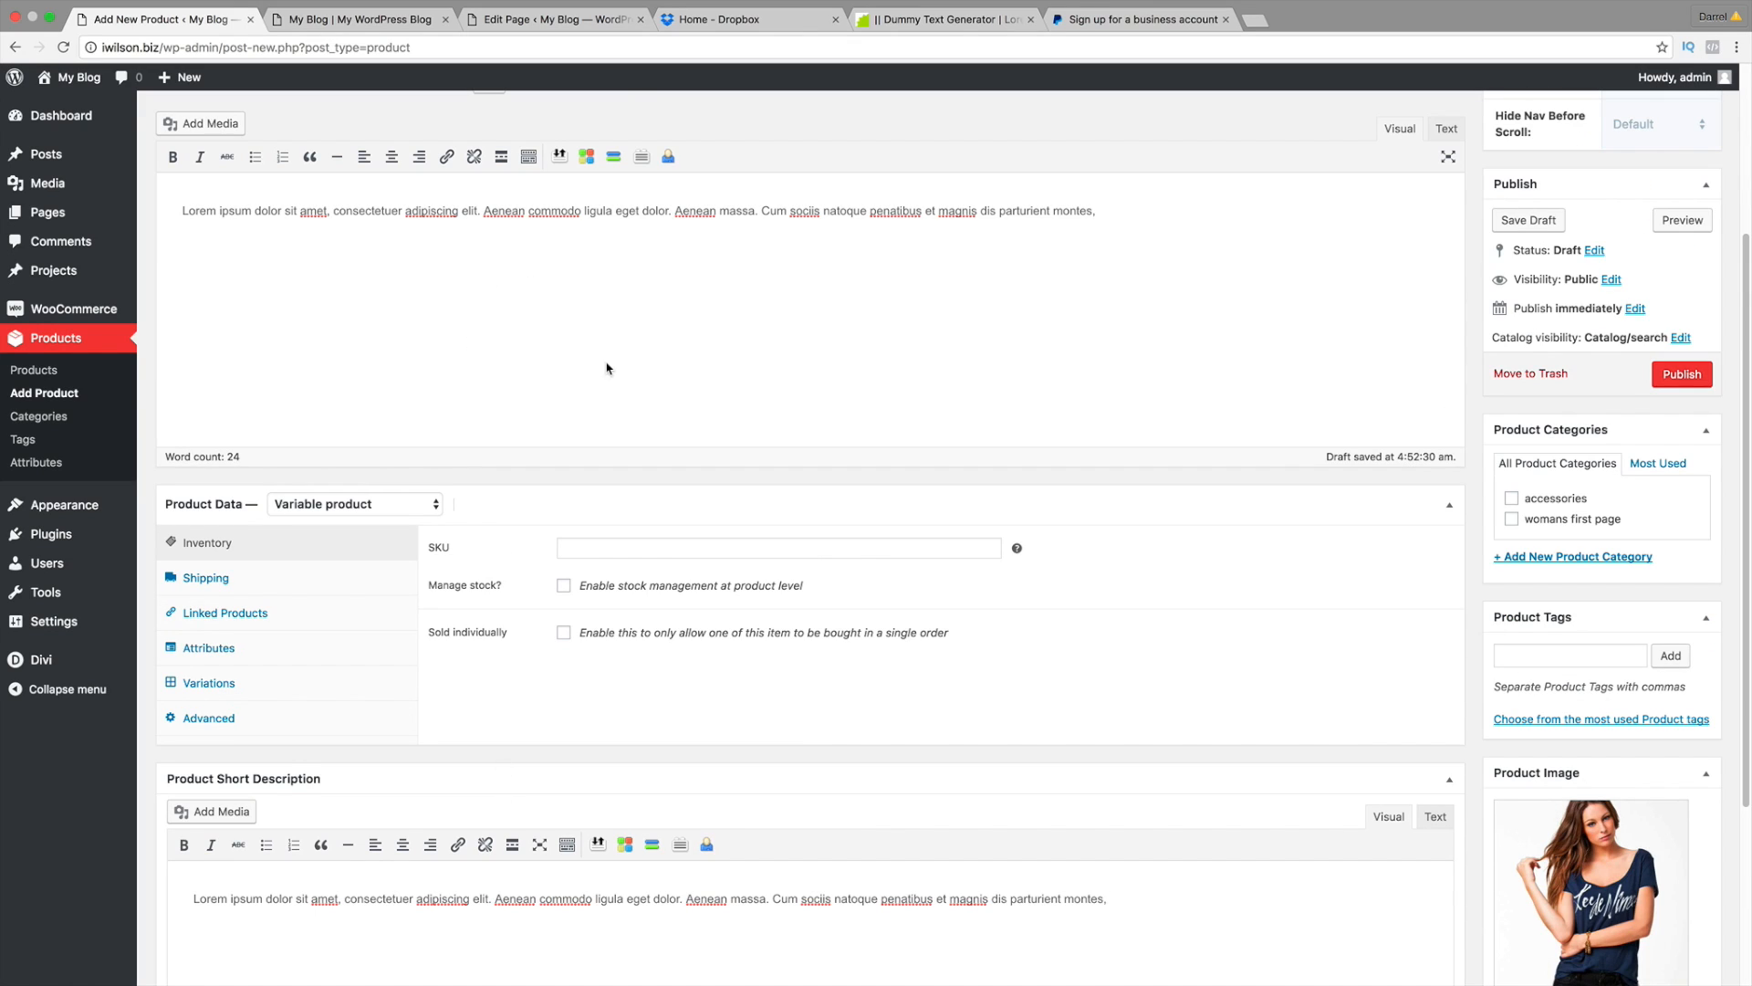
left_click(1507, 519)
scroll(1460, 748, "down", 1)
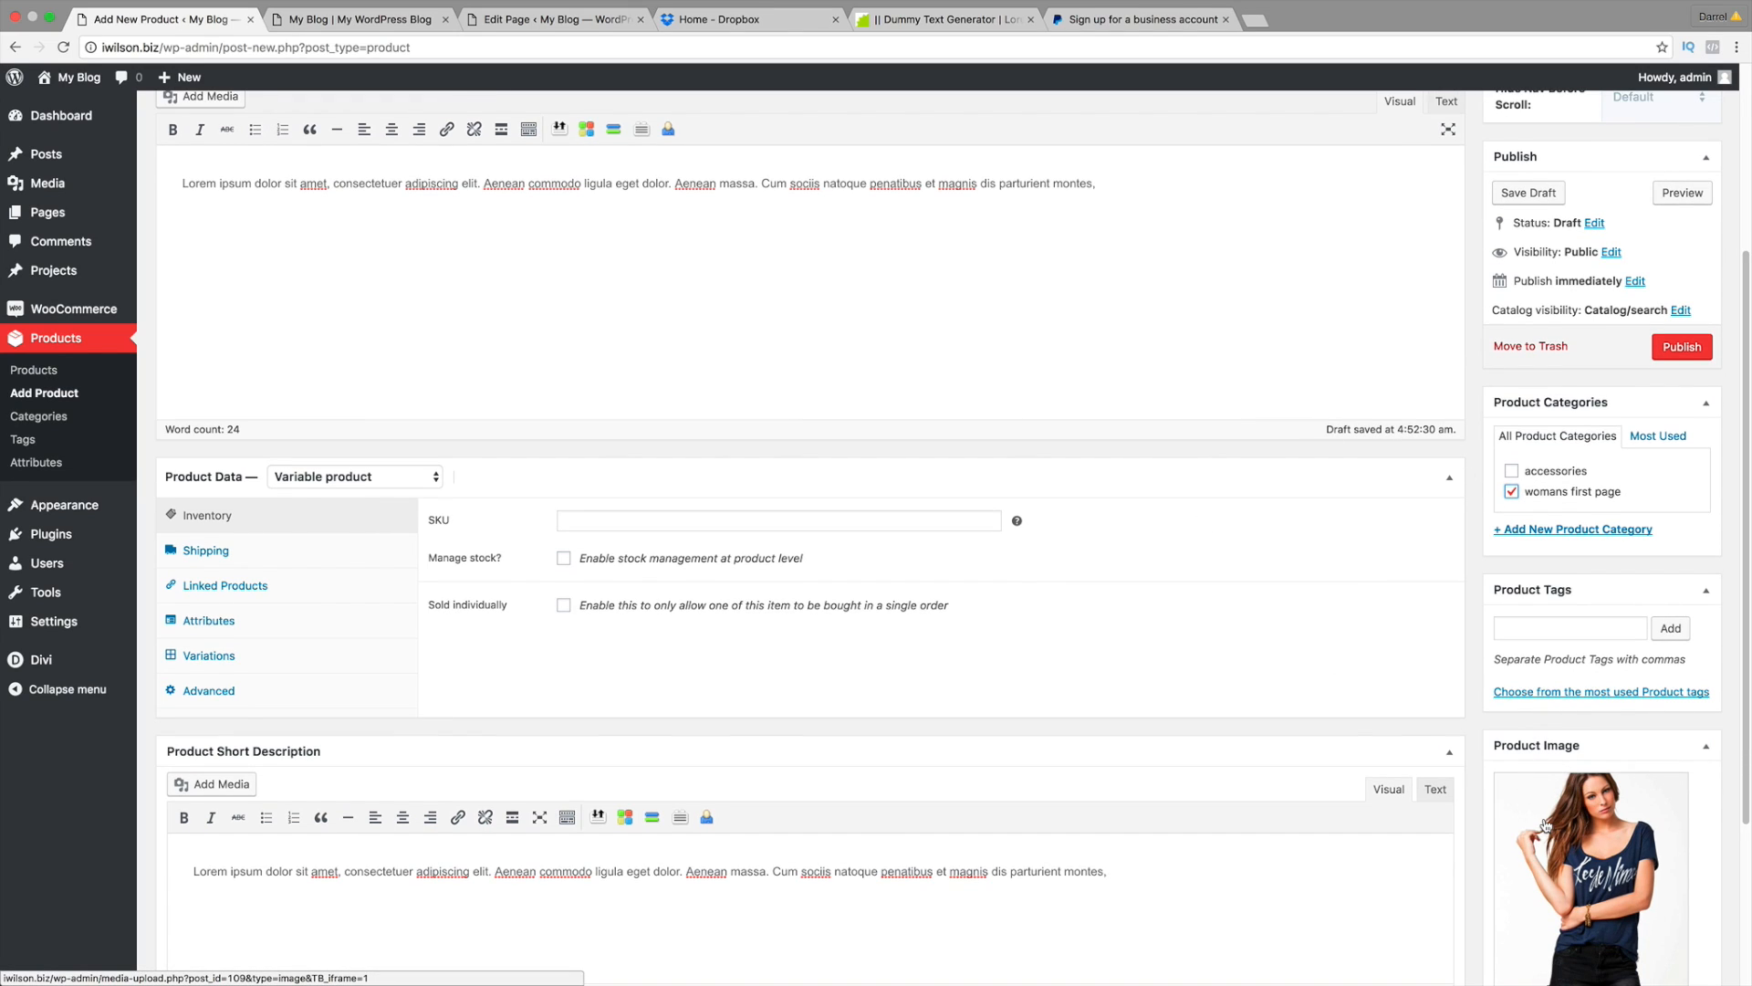
scroll(1551, 771, "down", 5)
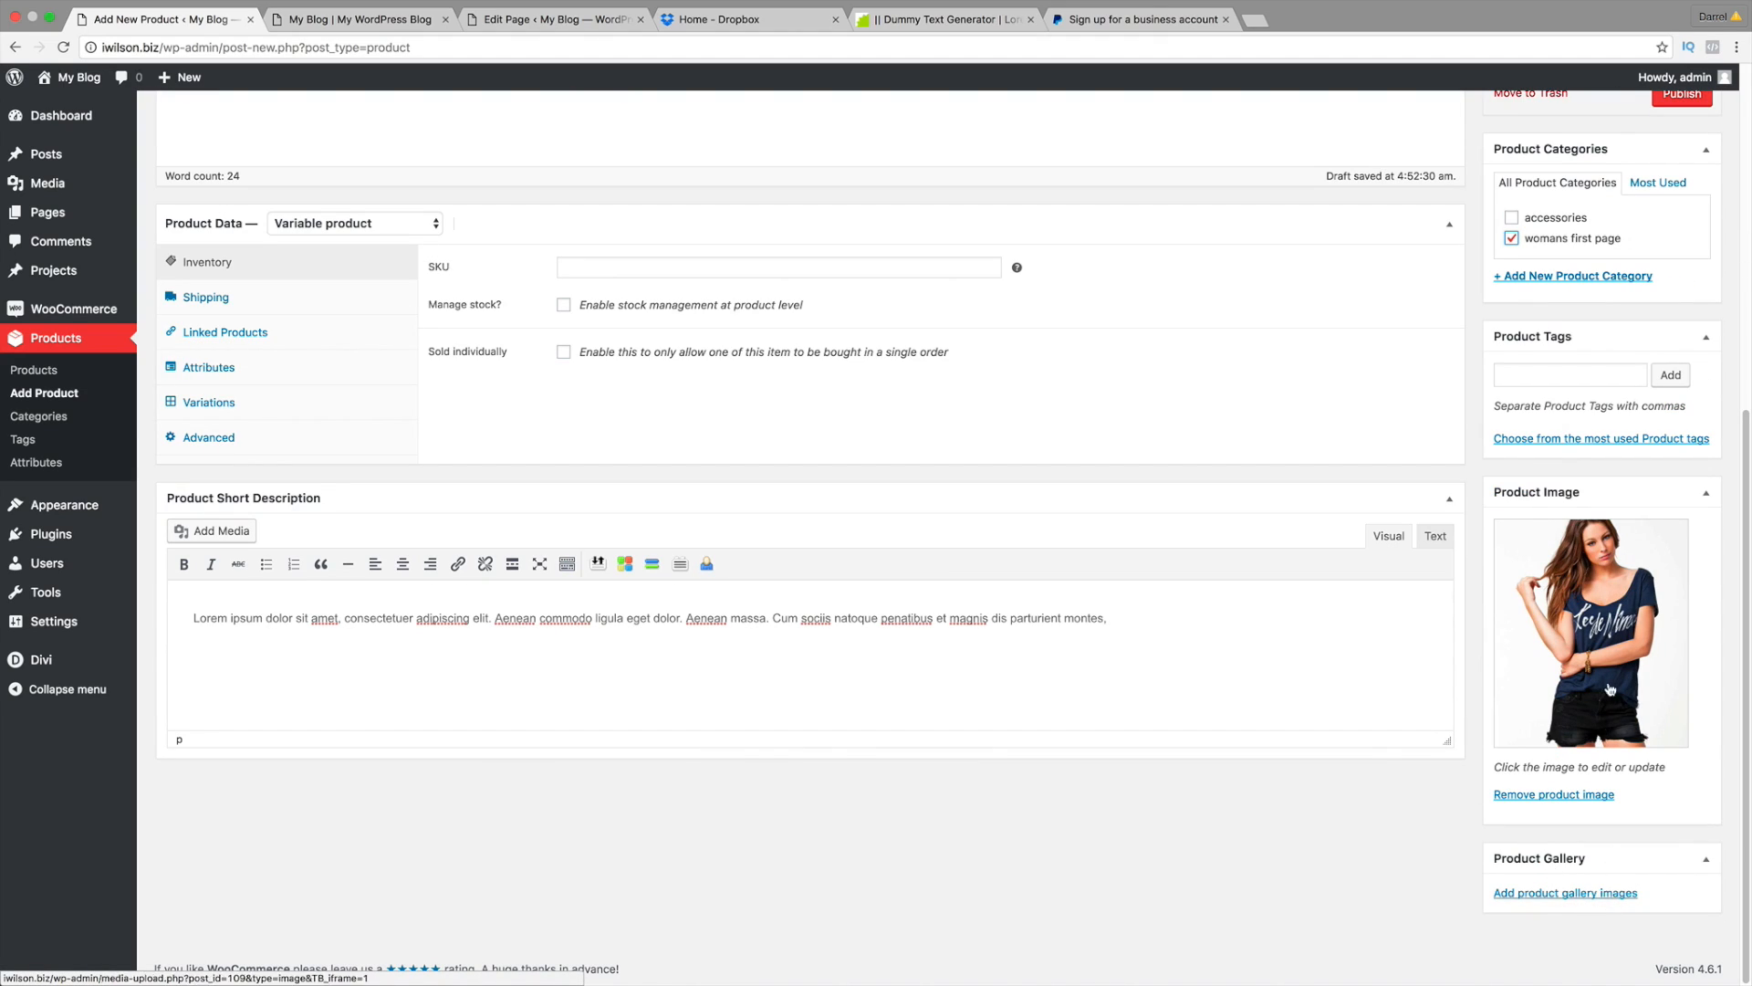
left_click(1561, 371)
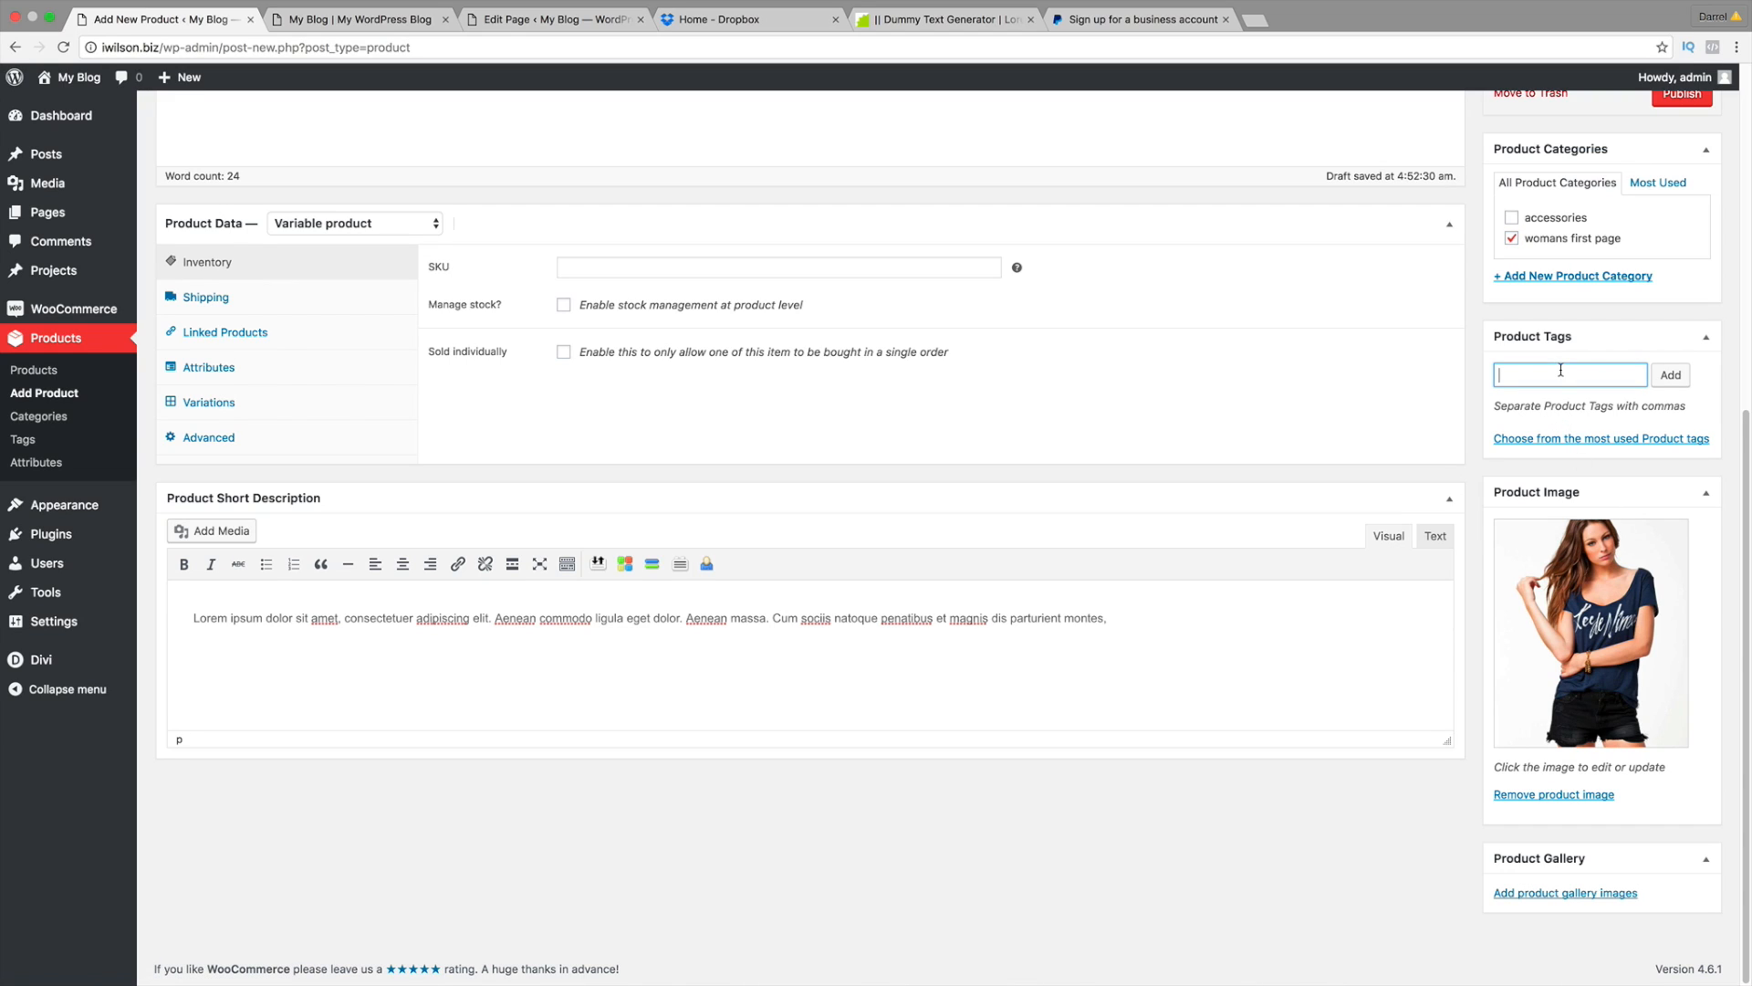
type("womans shirt")
left_click(1670, 375)
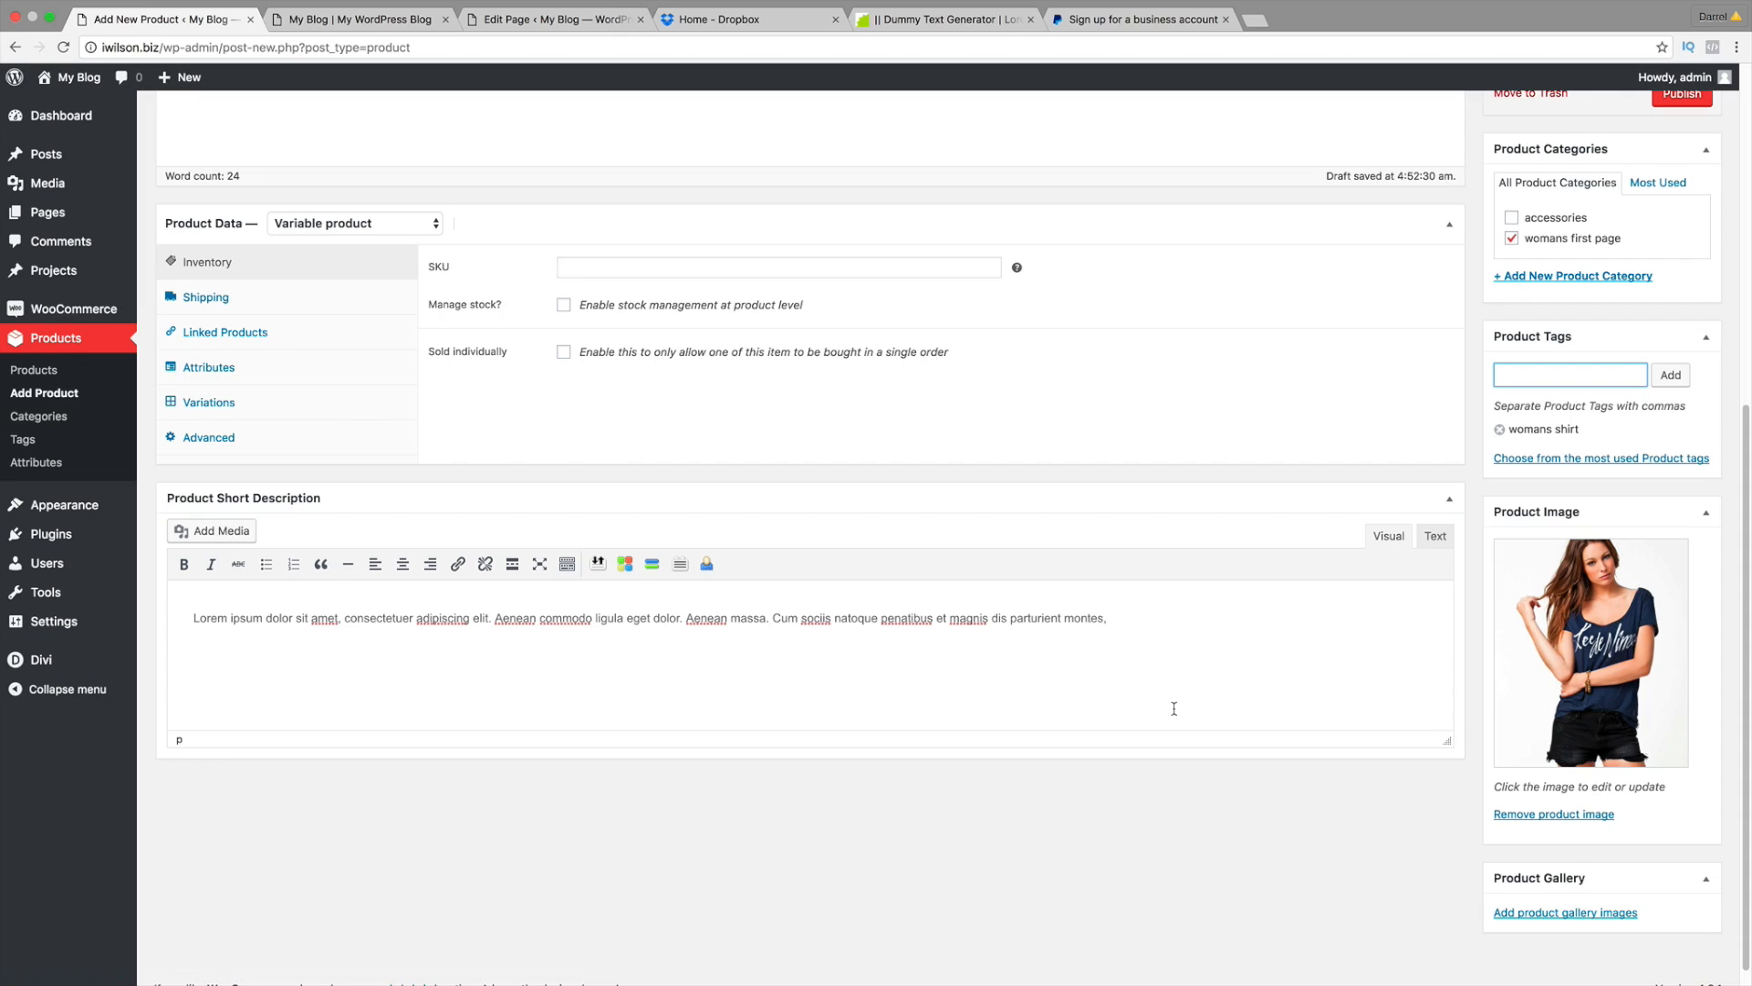
Step: Inspect the Attributes and Variations tabs, keeping the custom product attribute choice
scroll(813, 626, "up", 2)
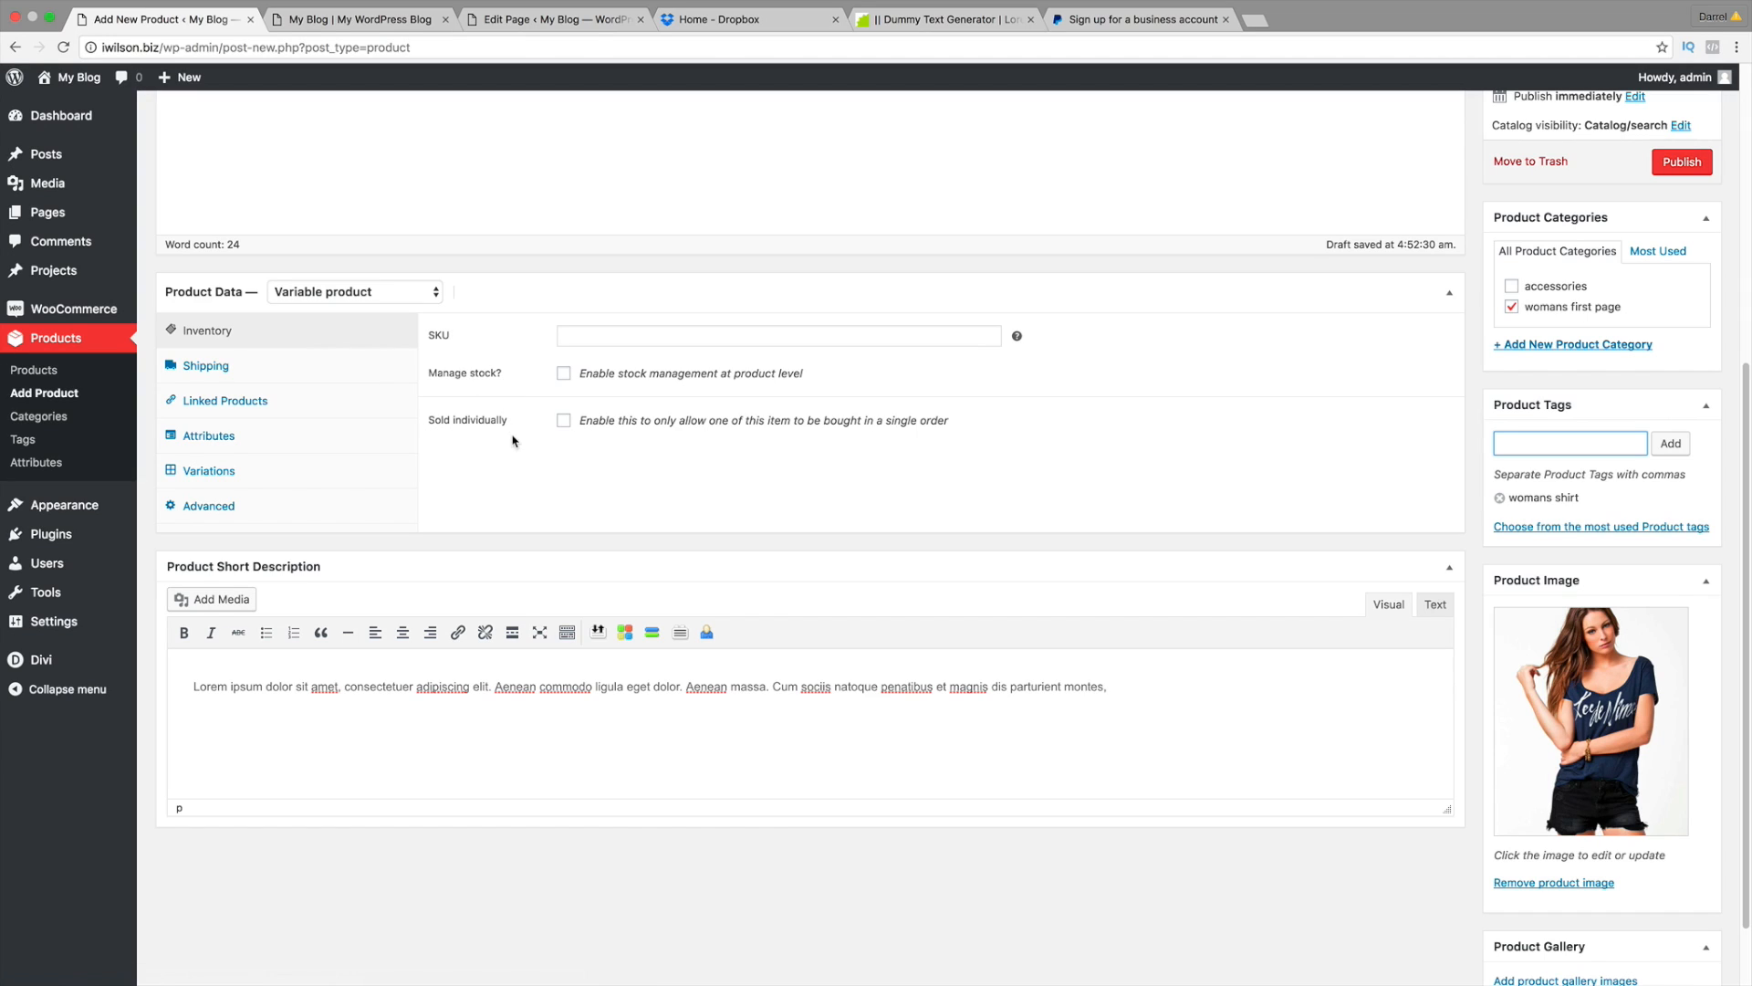
left_click(243, 442)
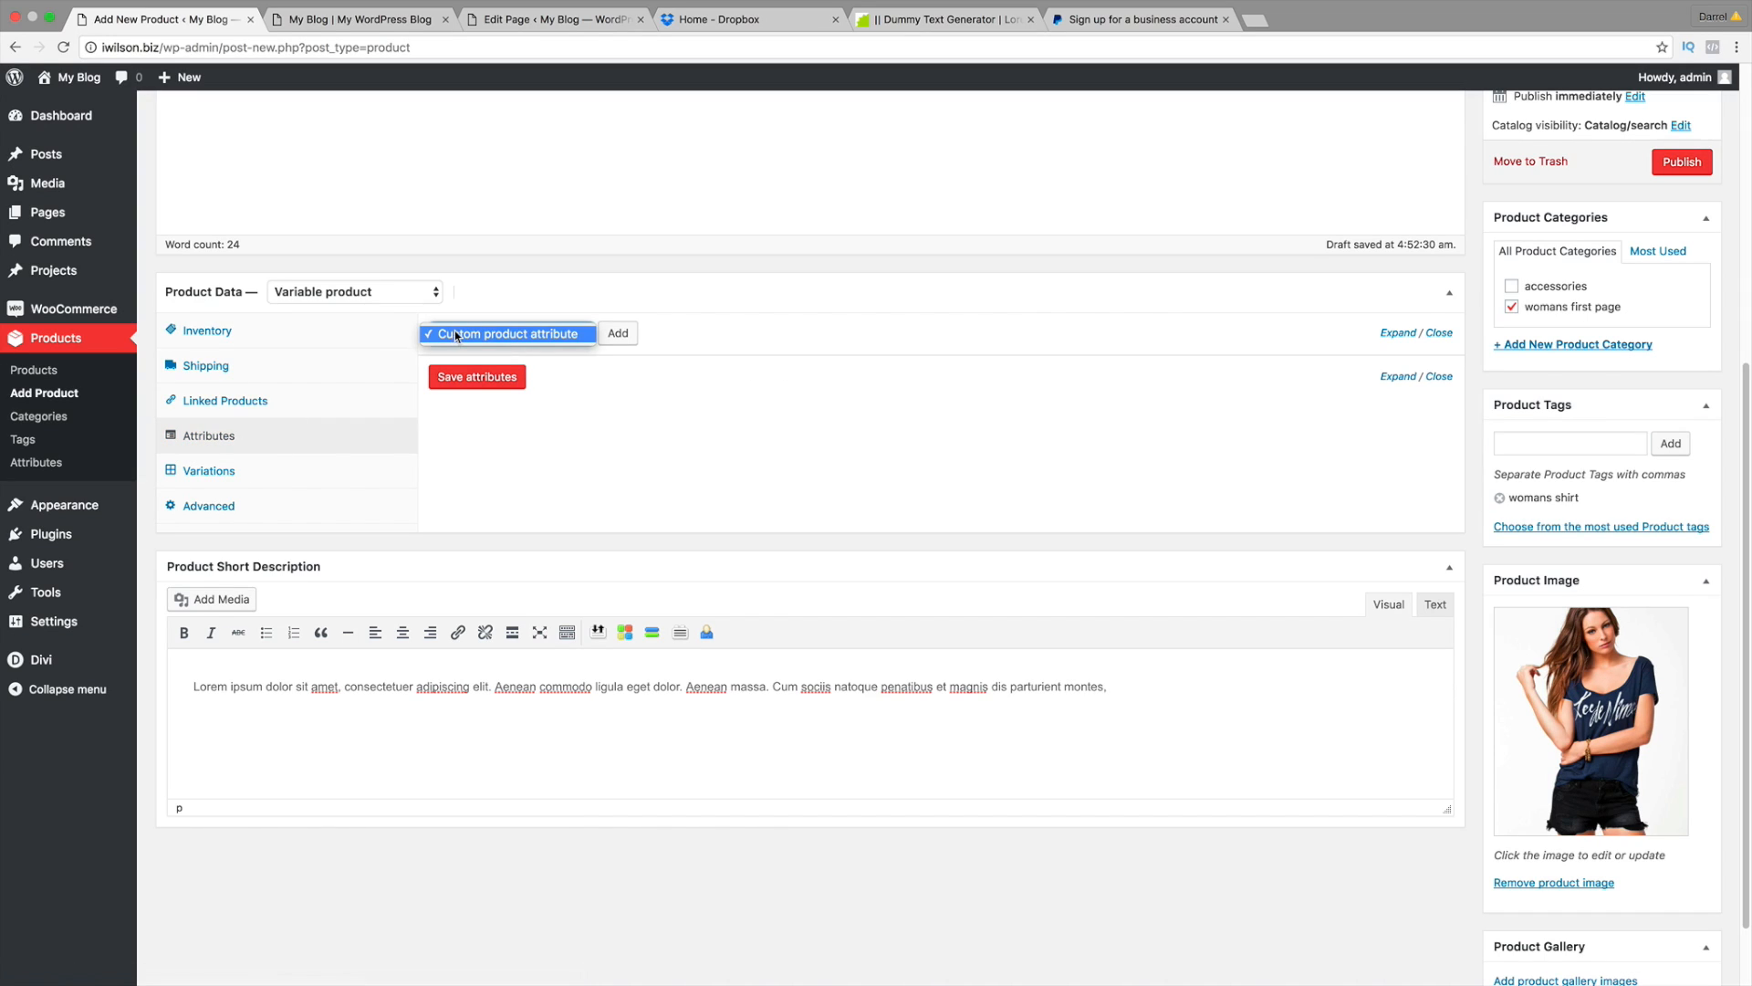
left_click(455, 336)
left_click(245, 473)
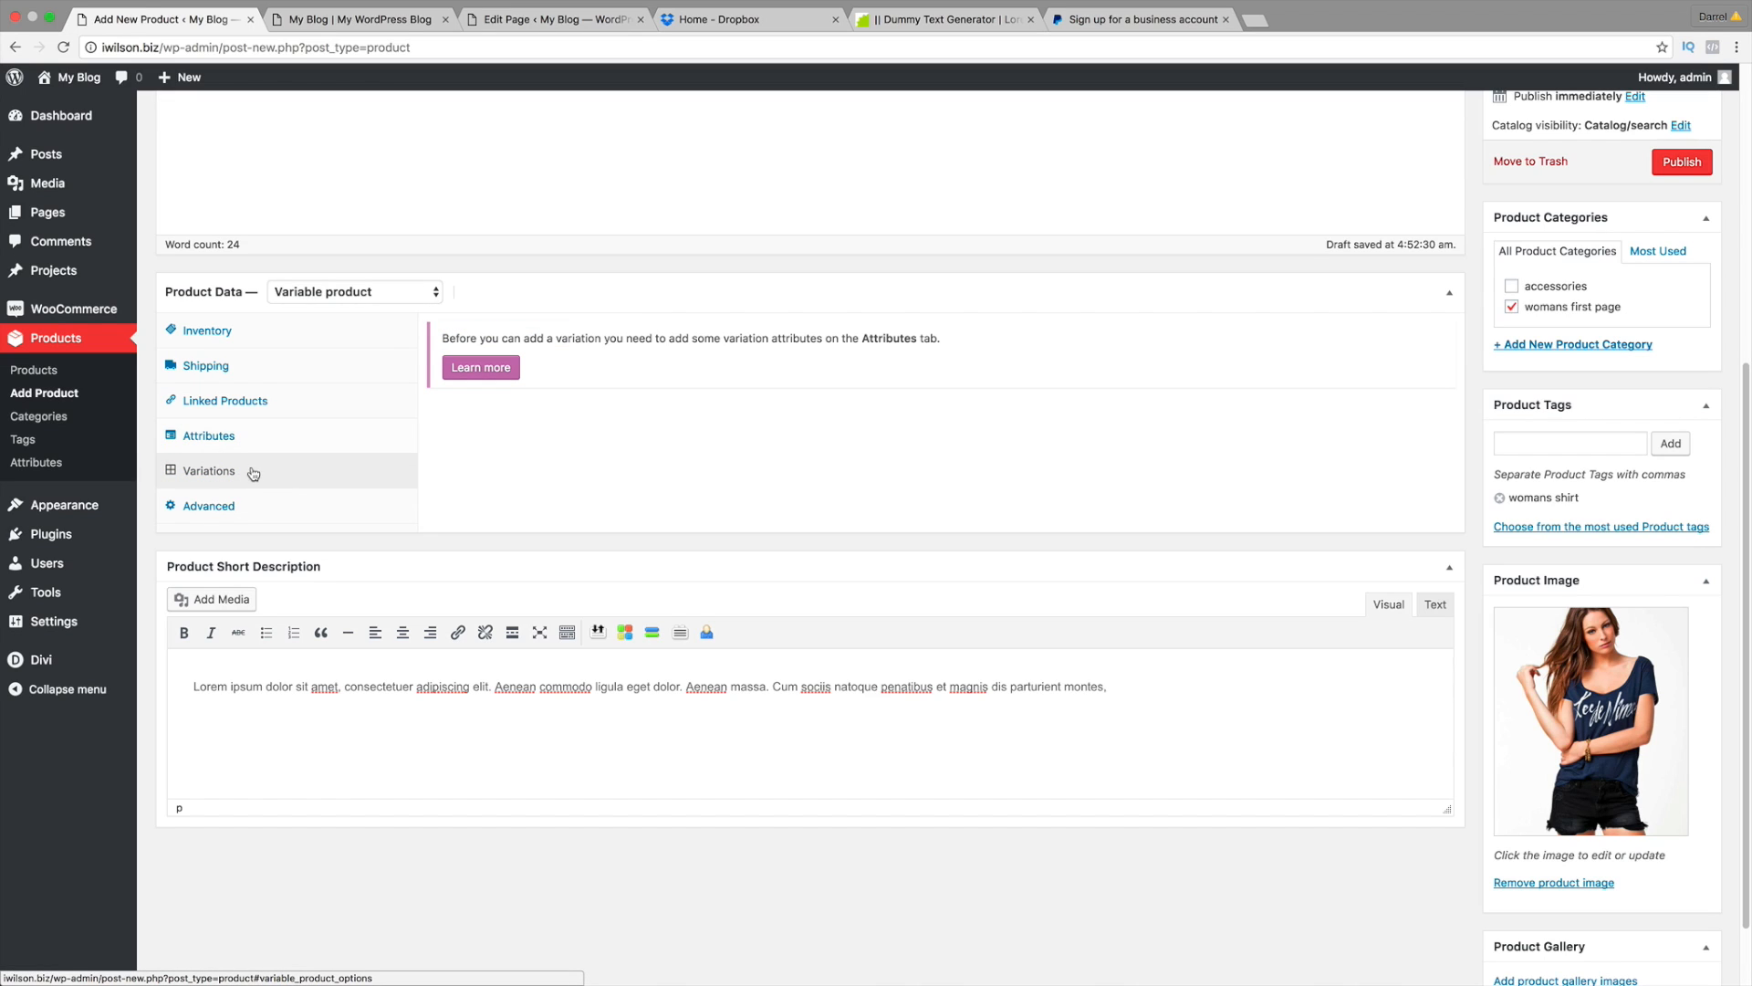
left_click(259, 442)
scroll(1057, 402, "up", 5)
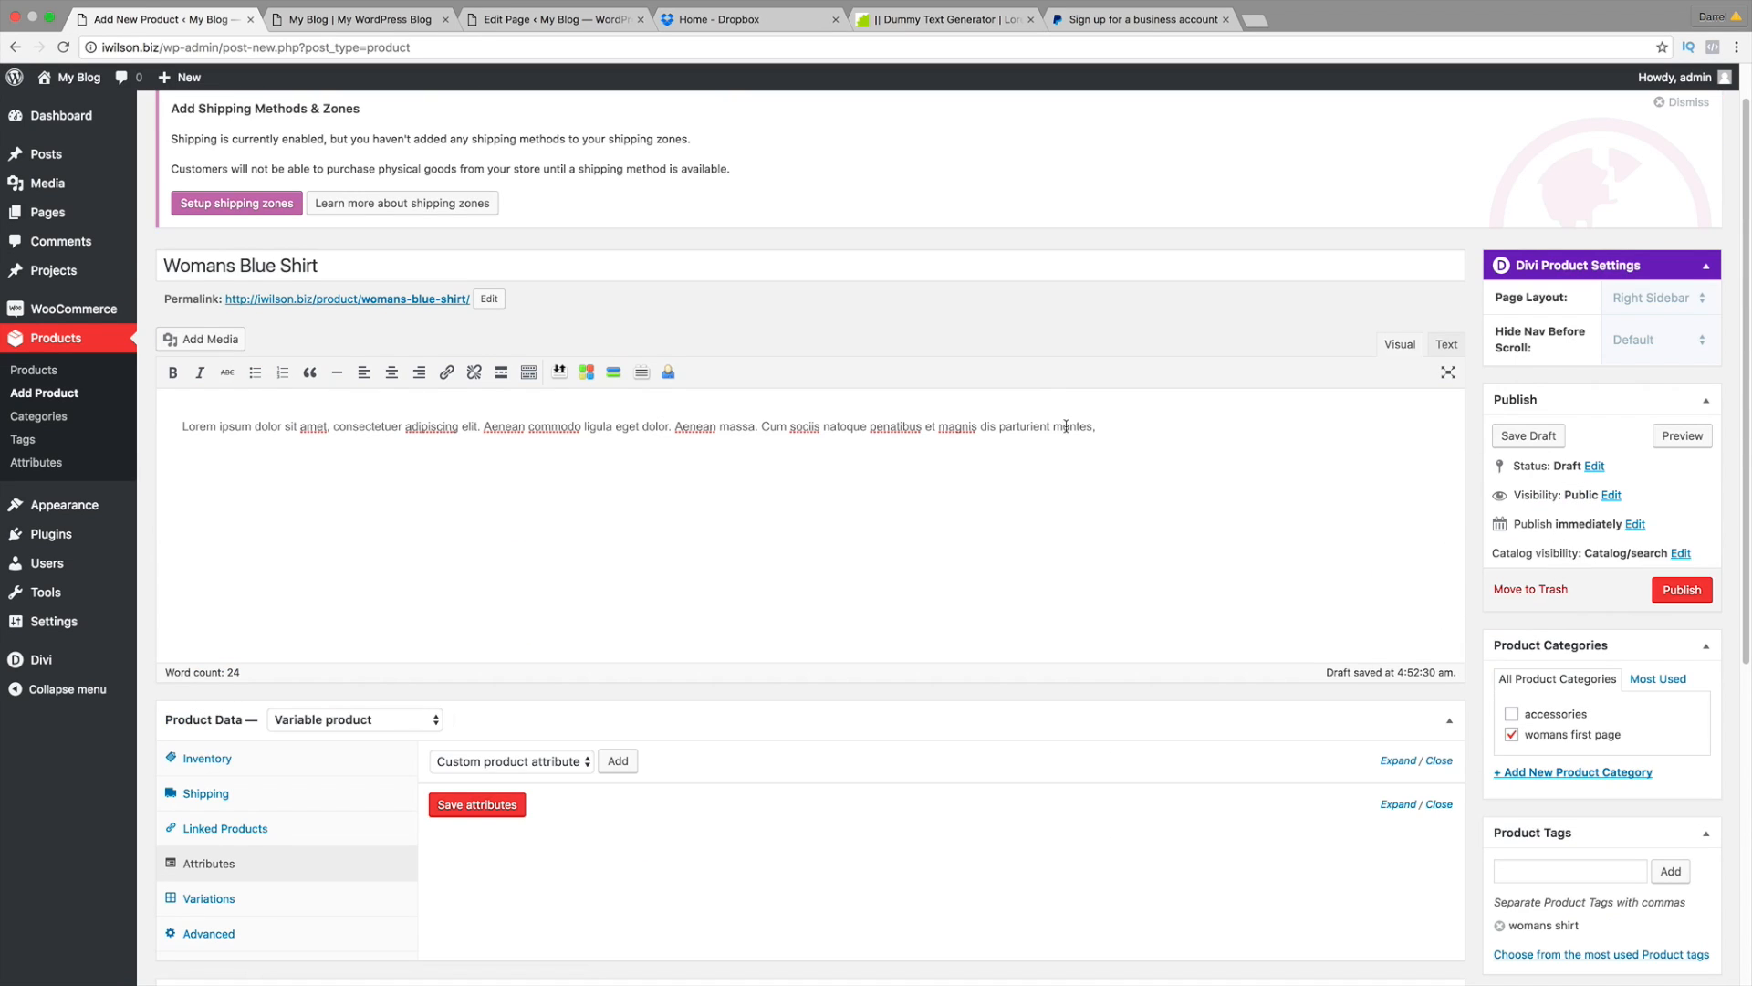
scroll(1066, 429, "down", 1)
Step: Publish Womans Blue Shirt and view its Variations tab, which needs attributes first
left_click(1682, 525)
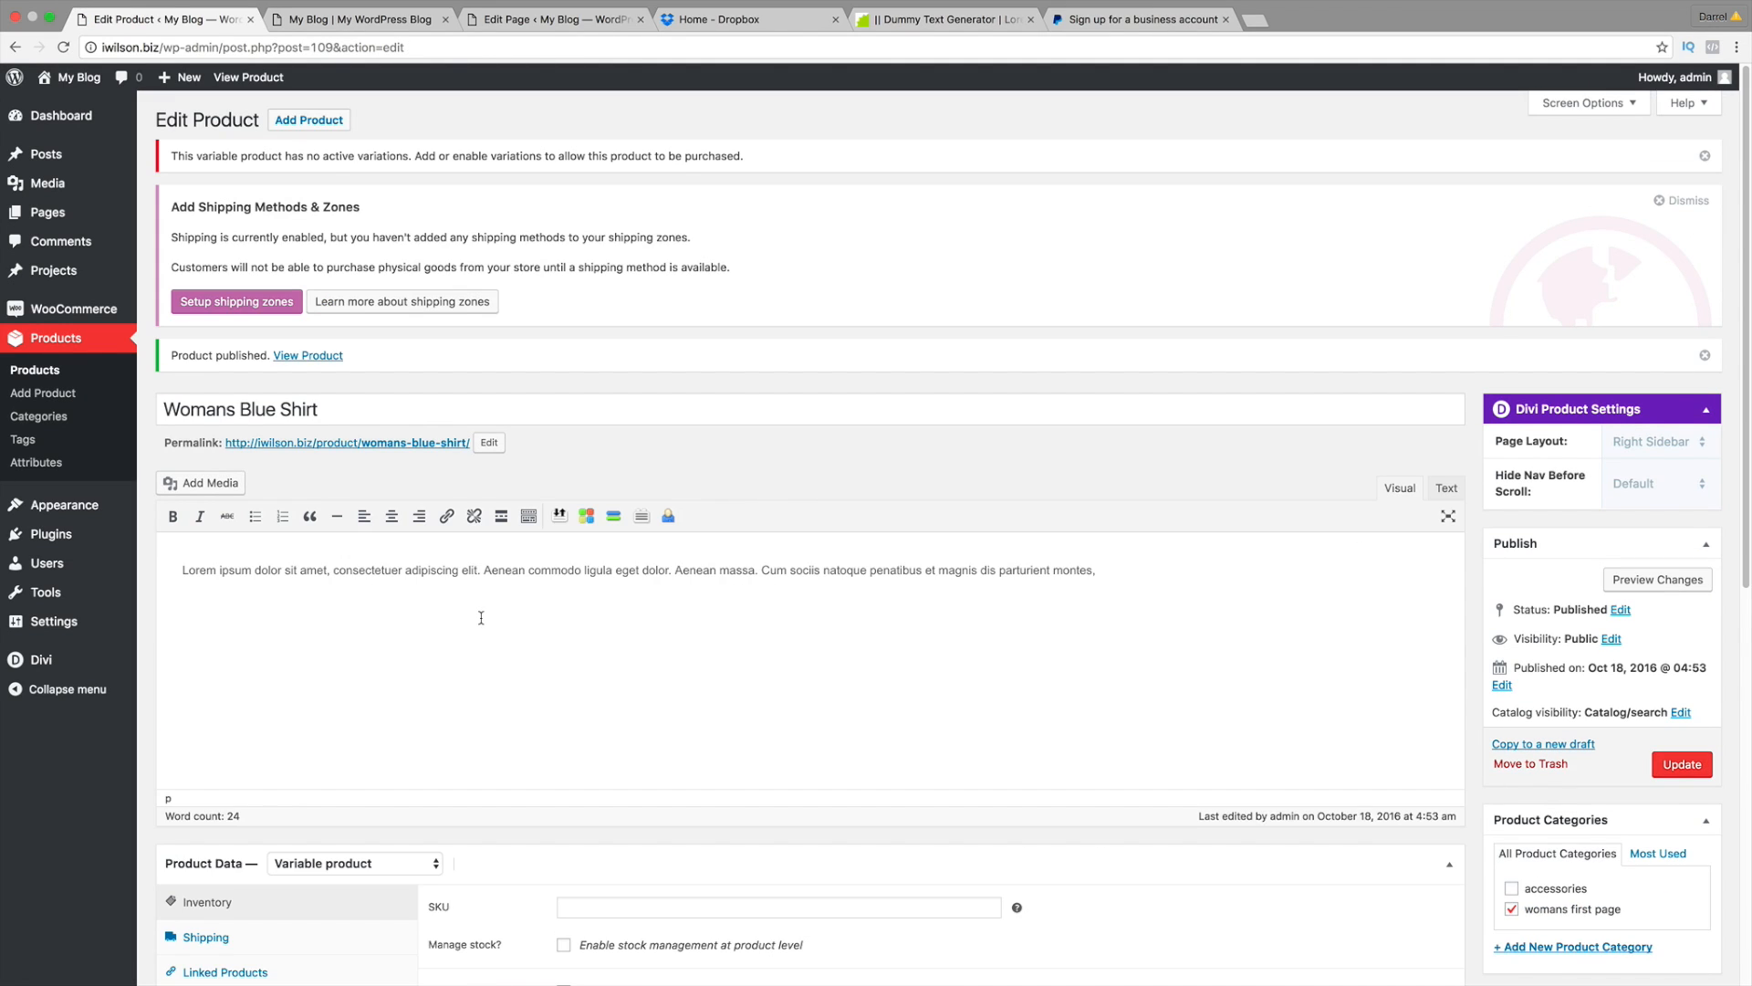
scroll(484, 620, "down", 5)
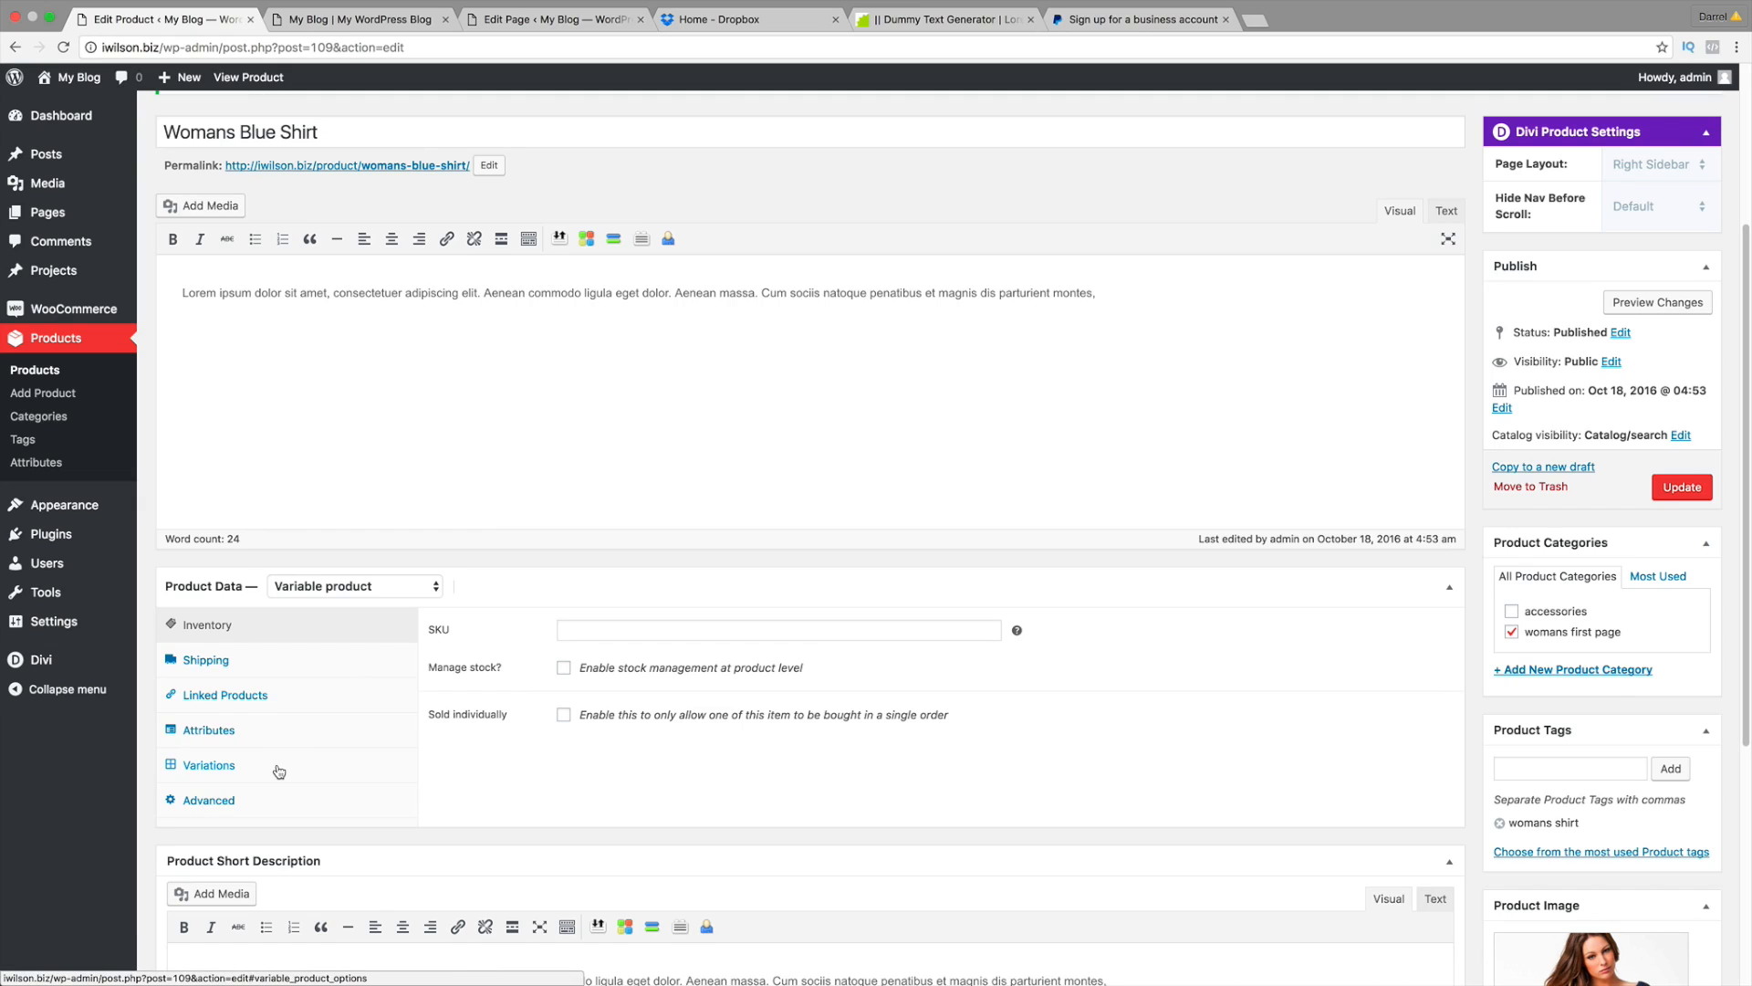
left_click(274, 769)
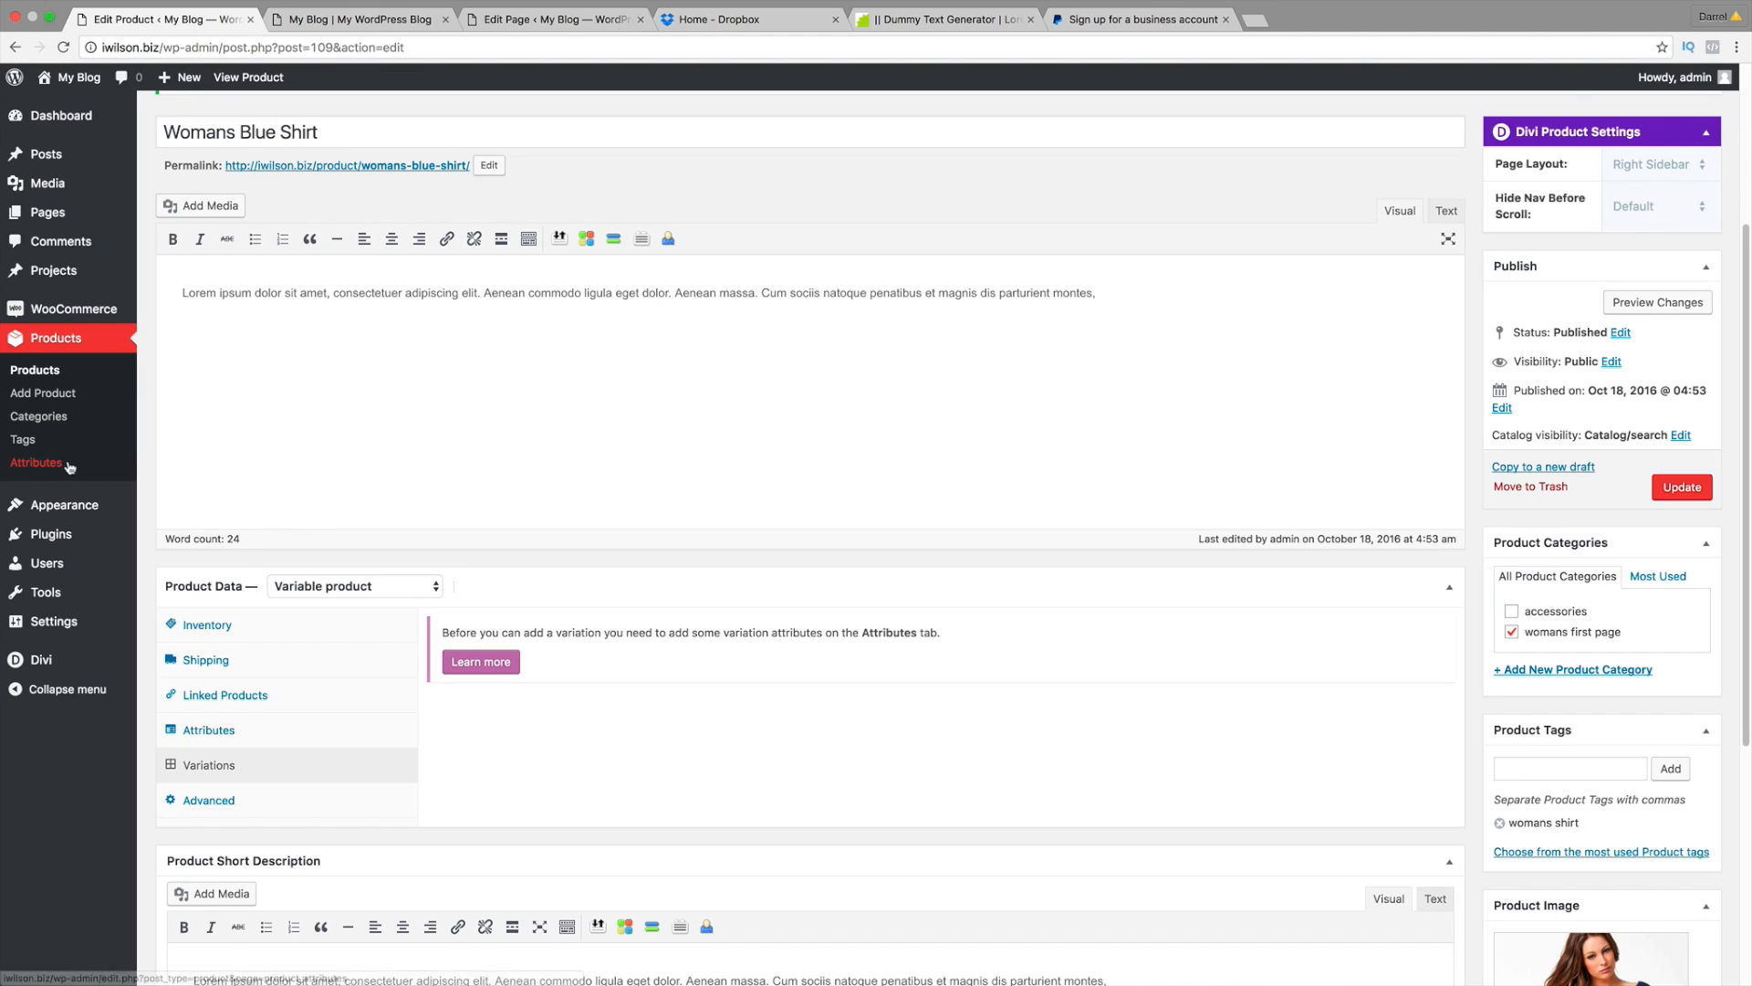
Step: Add a global attribute named 'Size' with type Select on the Products > Attributes page
left_click(37, 463)
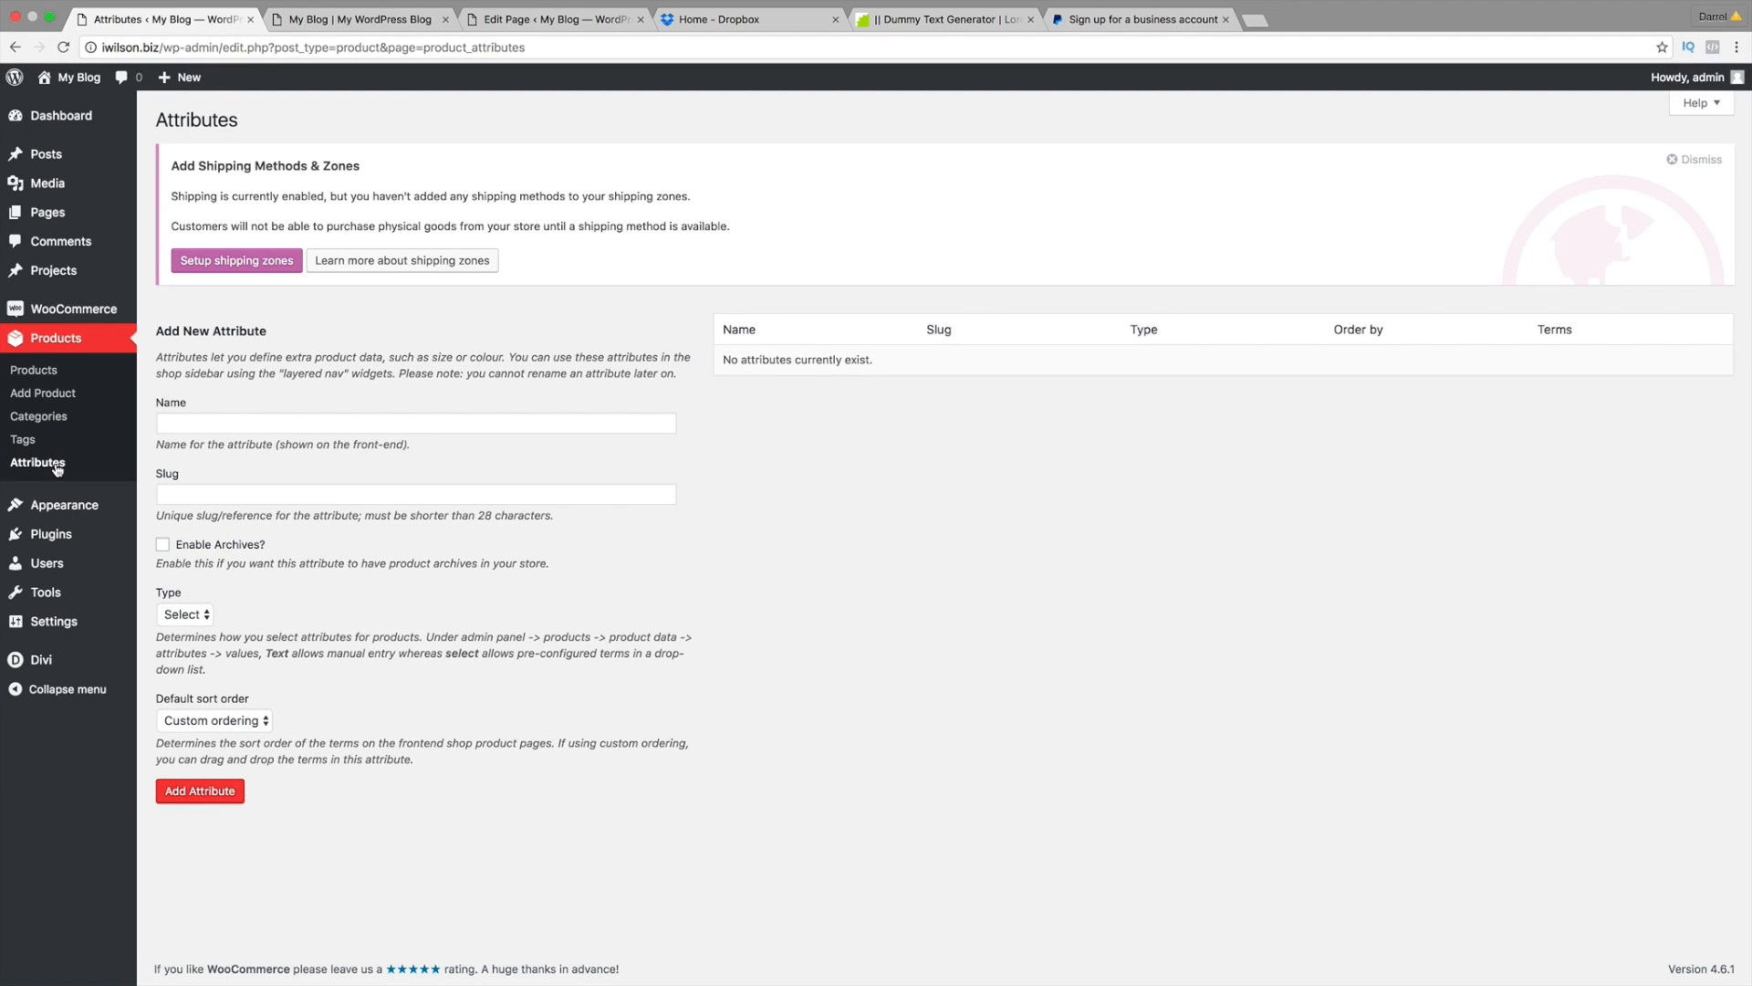
left_click(247, 421)
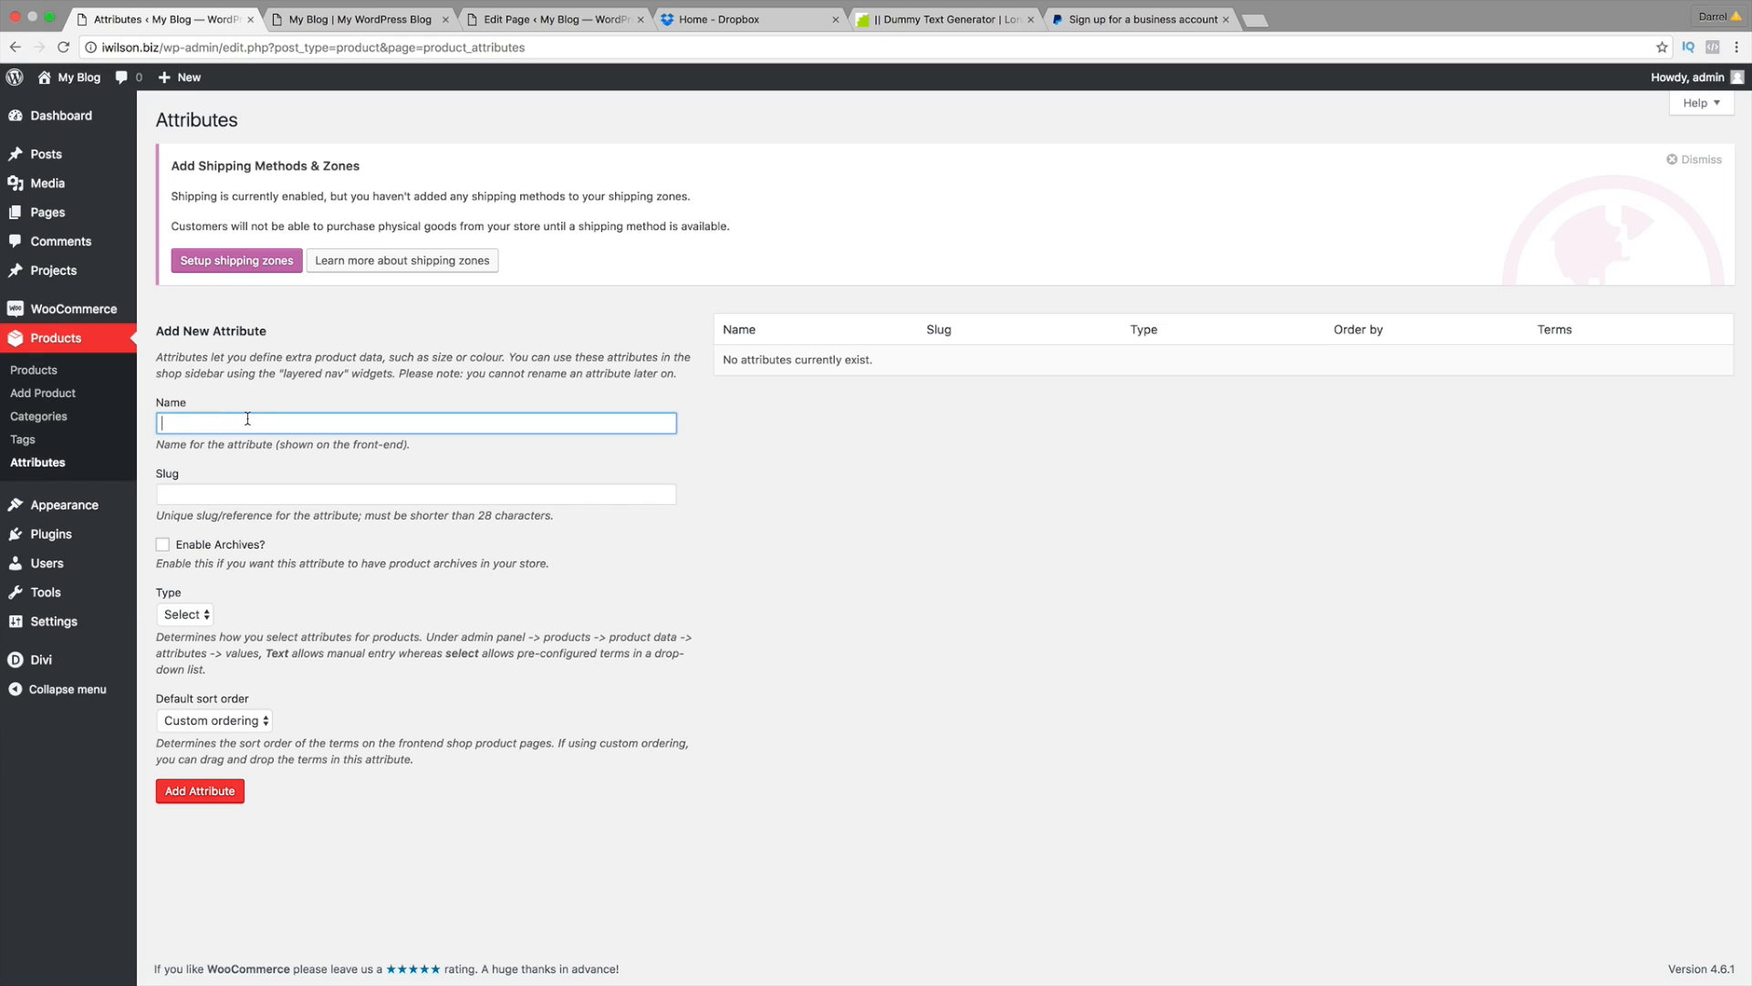
type("Siz")
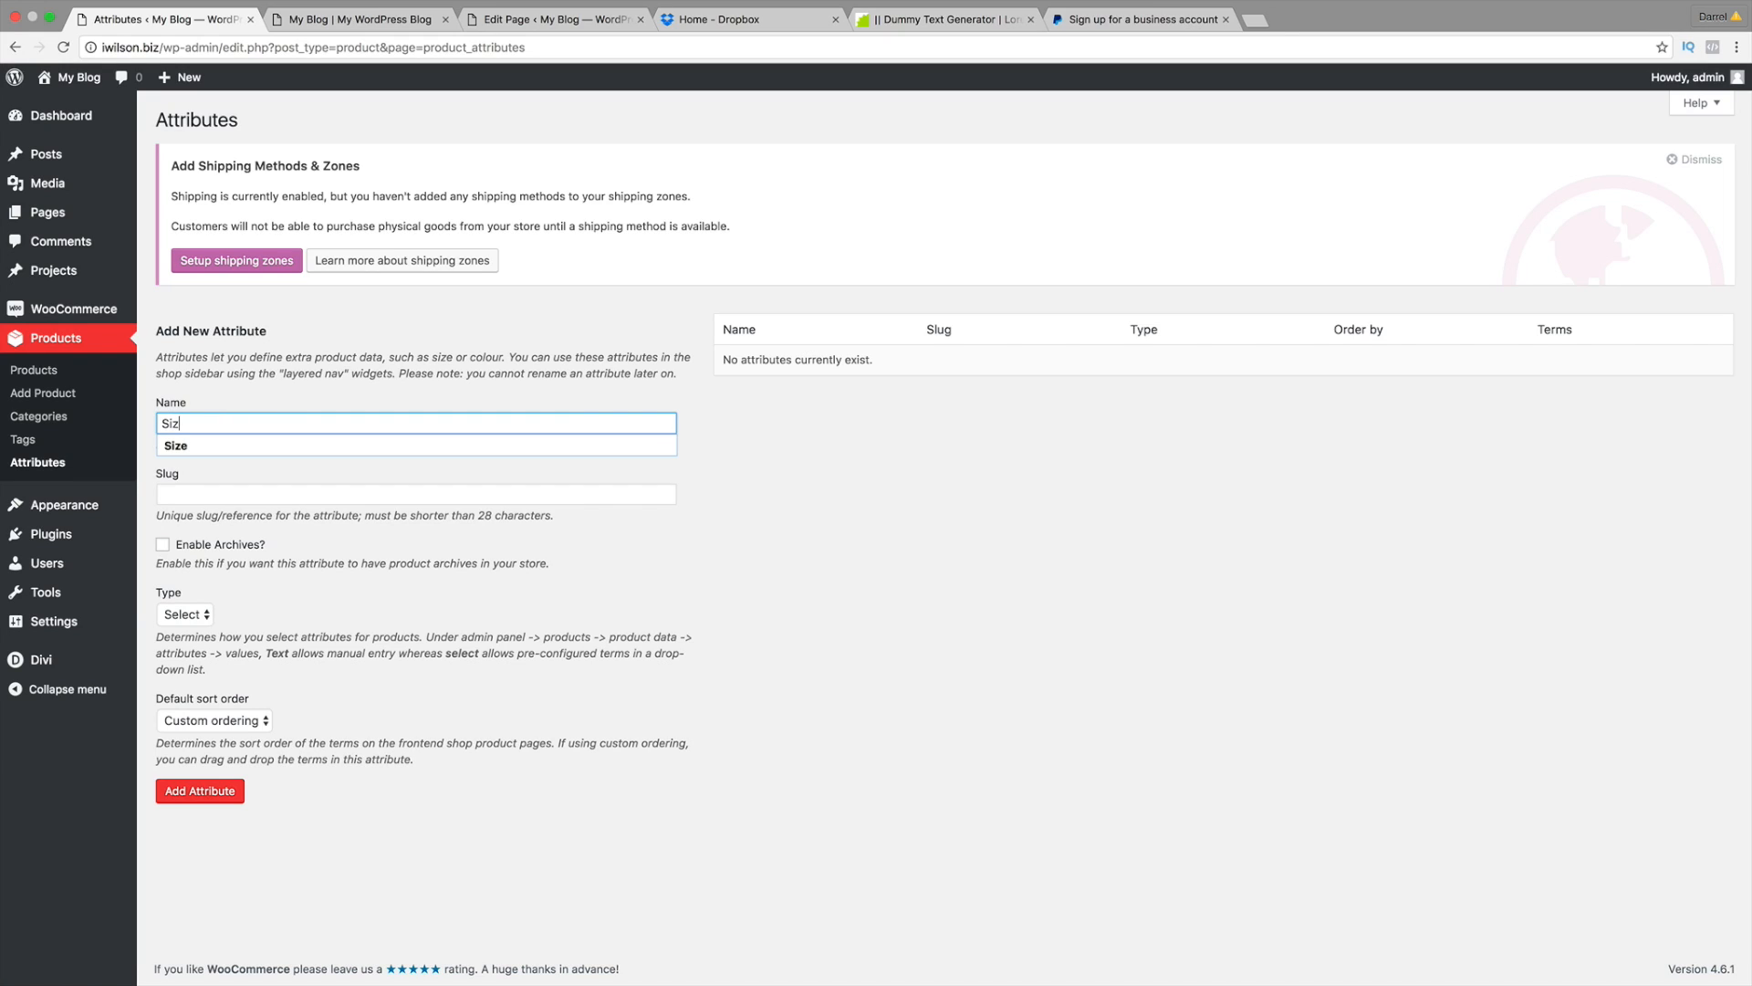
type("e")
left_click(416, 494)
type("S")
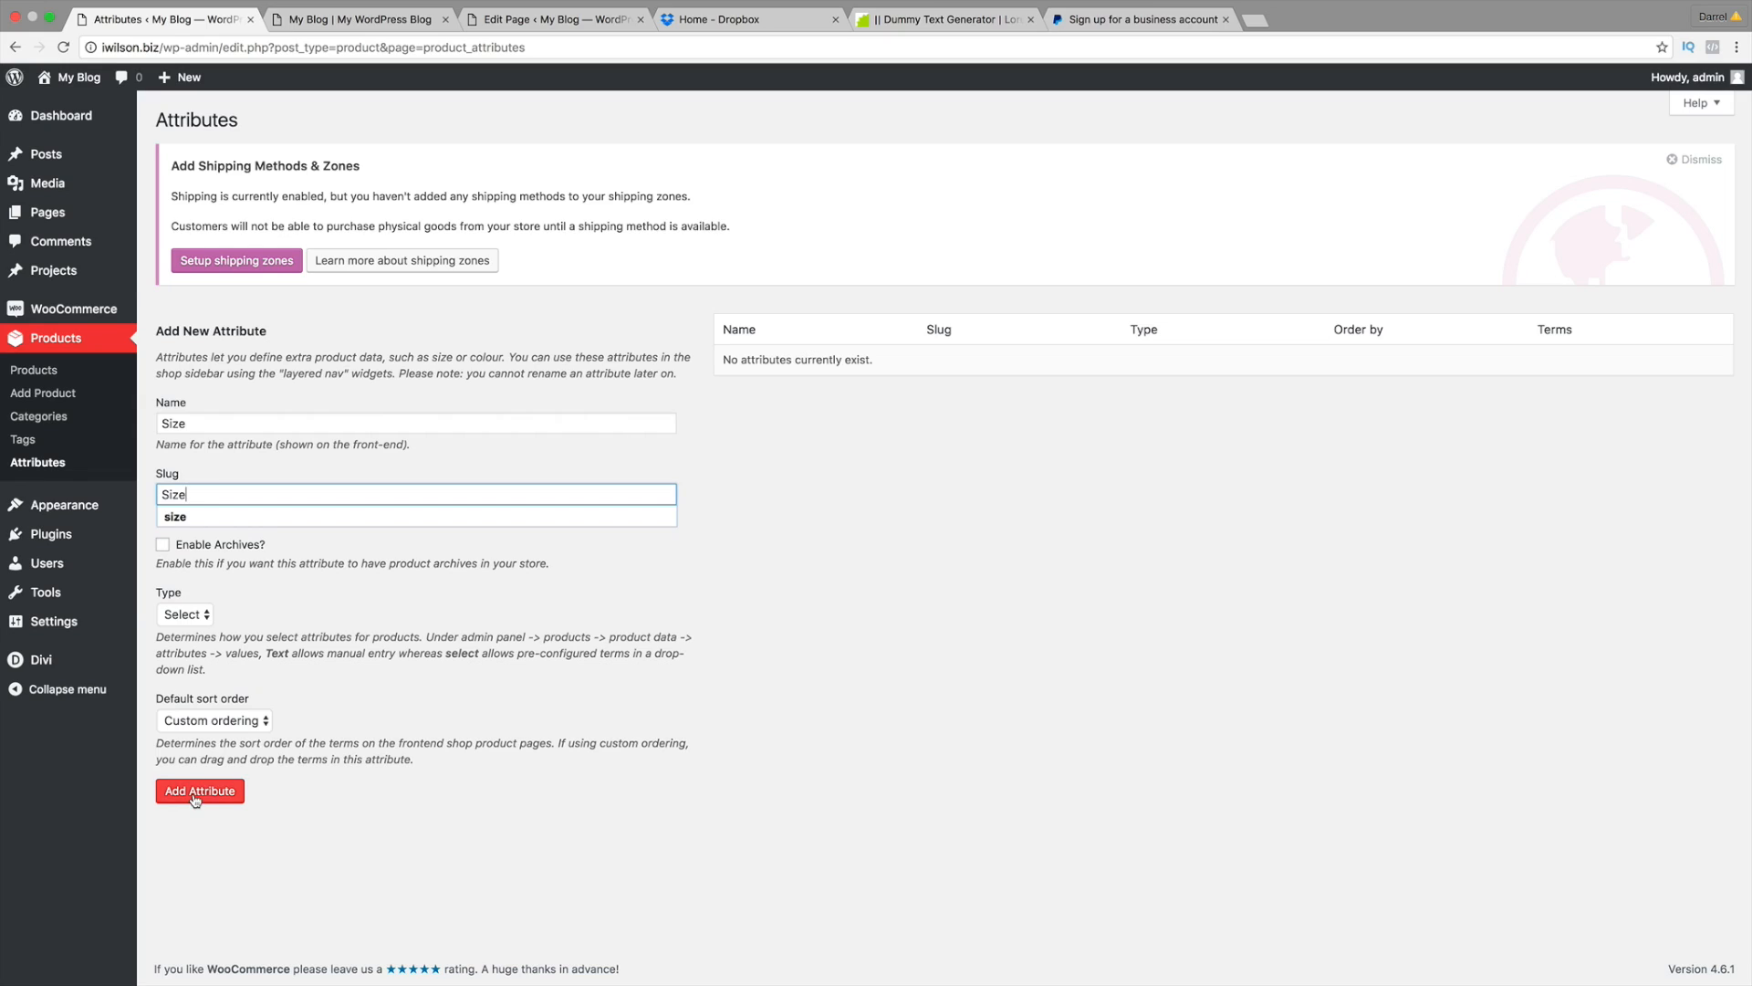
left_click(188, 618)
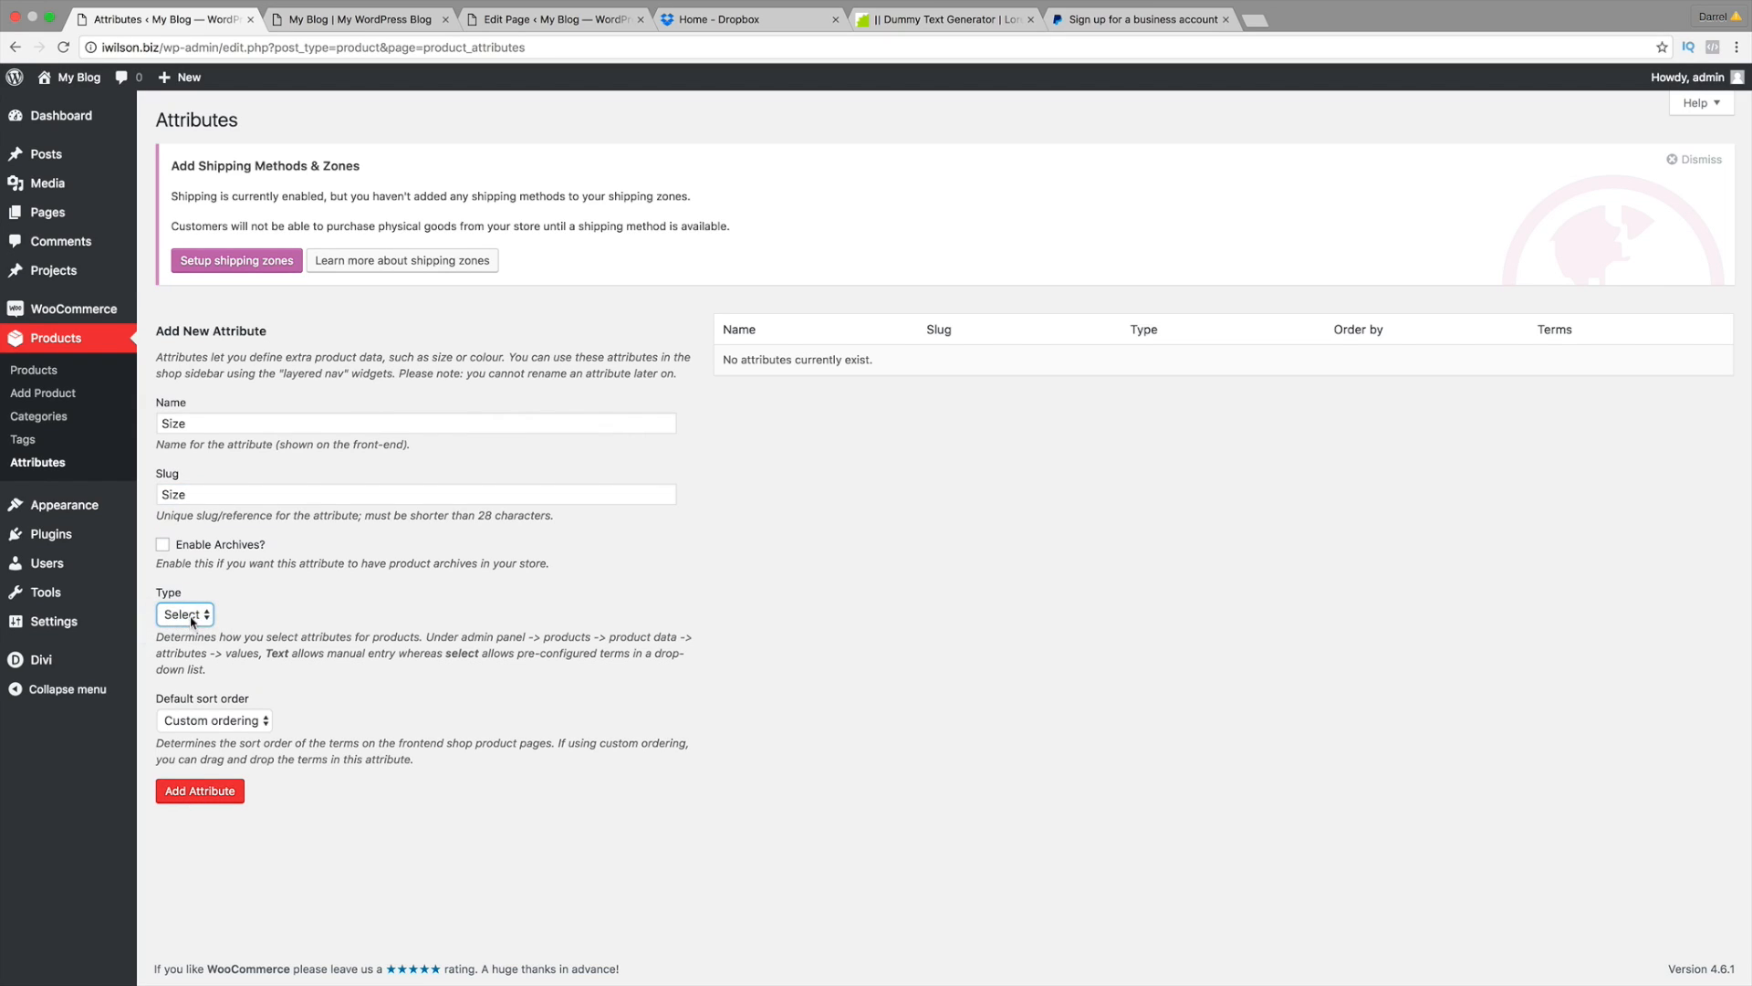
left_click(192, 621)
left_click_drag(318, 652, 418, 653)
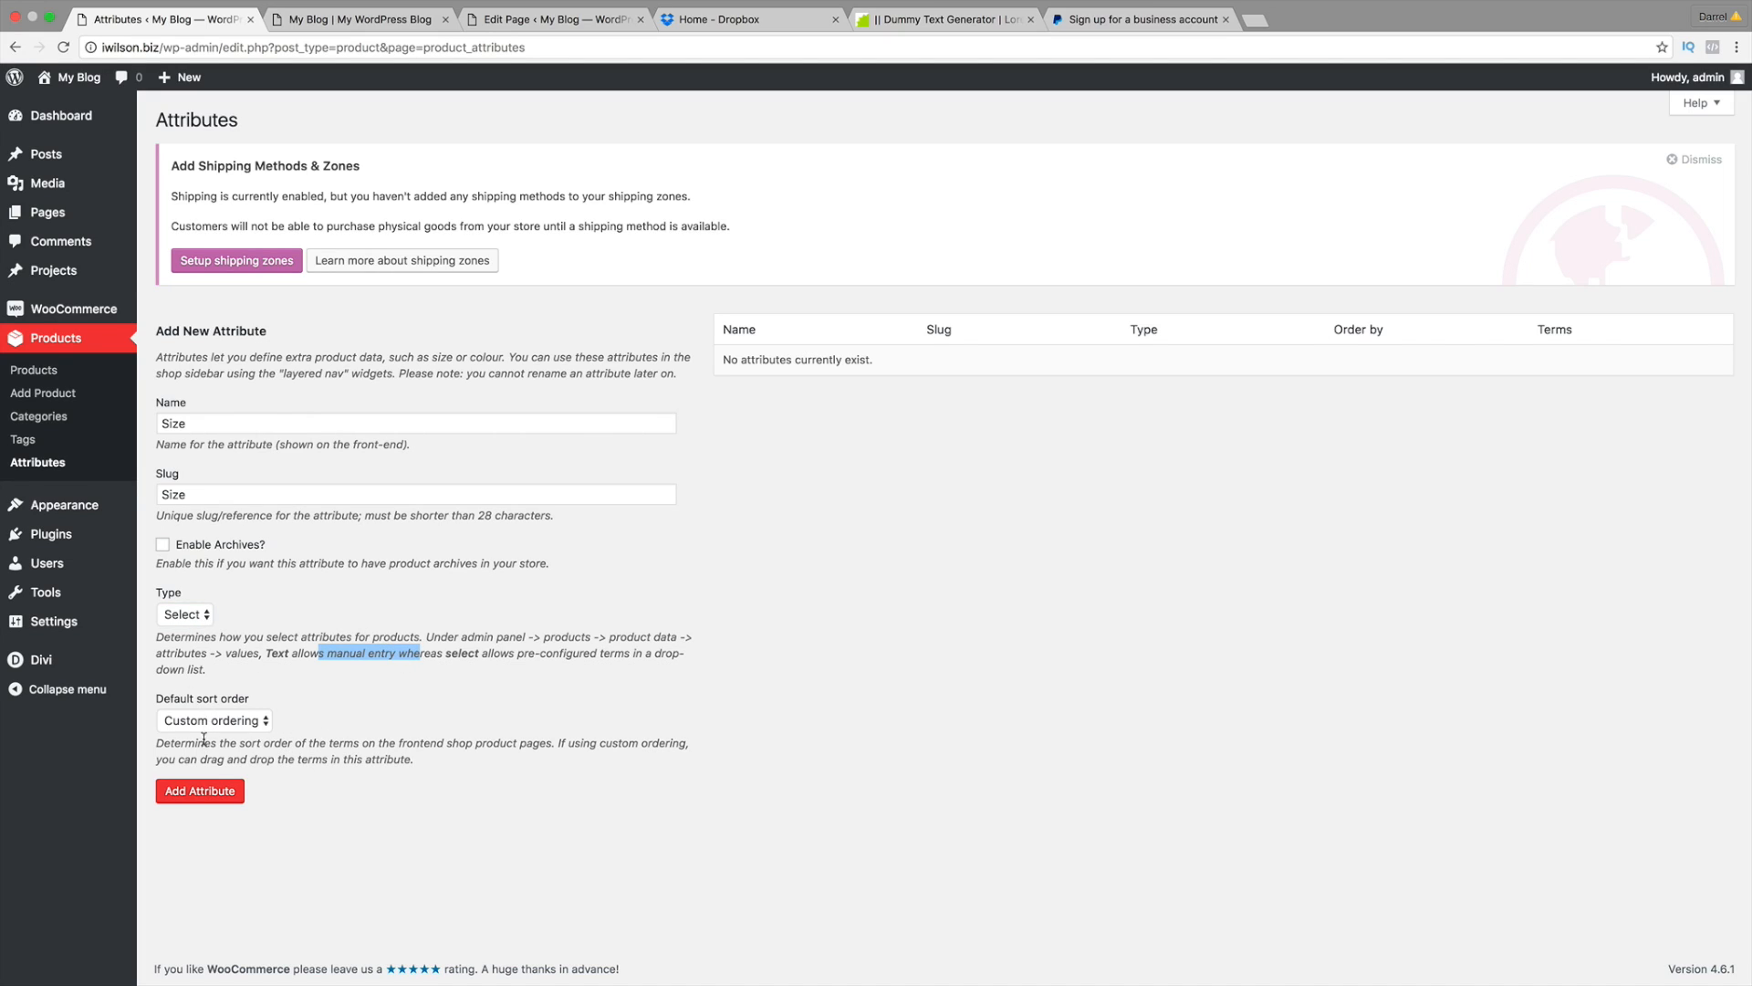
left_click(219, 799)
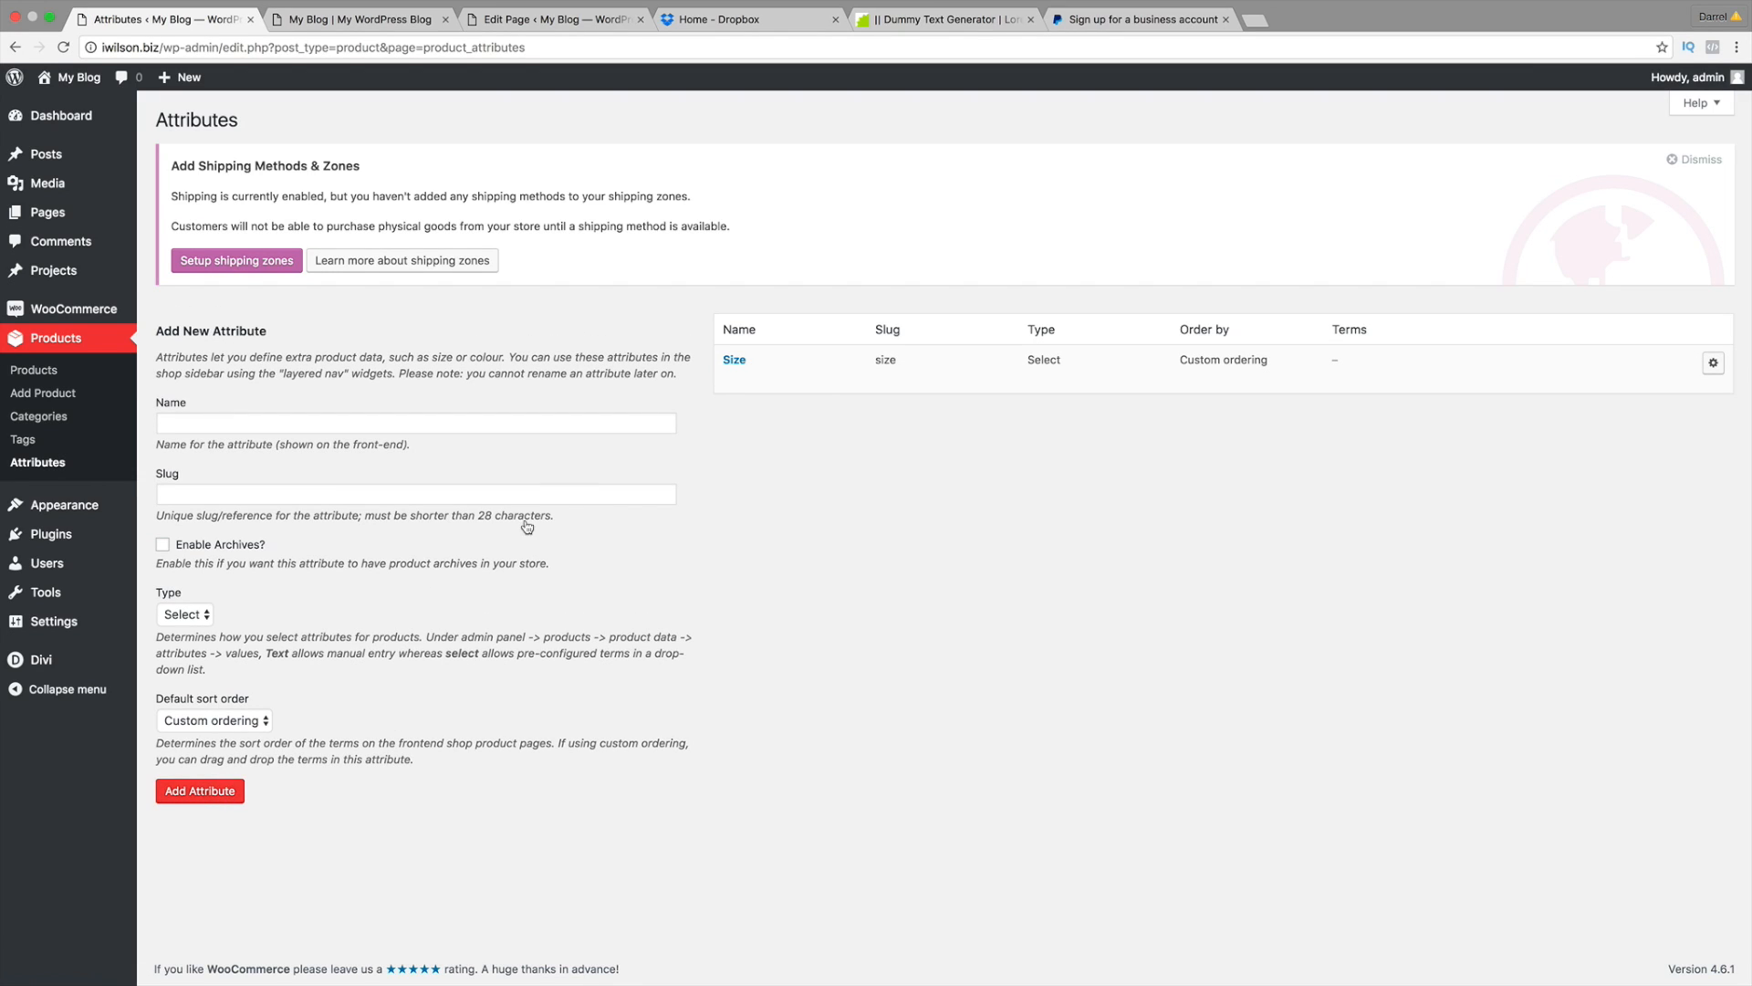
Step: Add 'Small' as a Size term with slug 'Small'
left_click(732, 362)
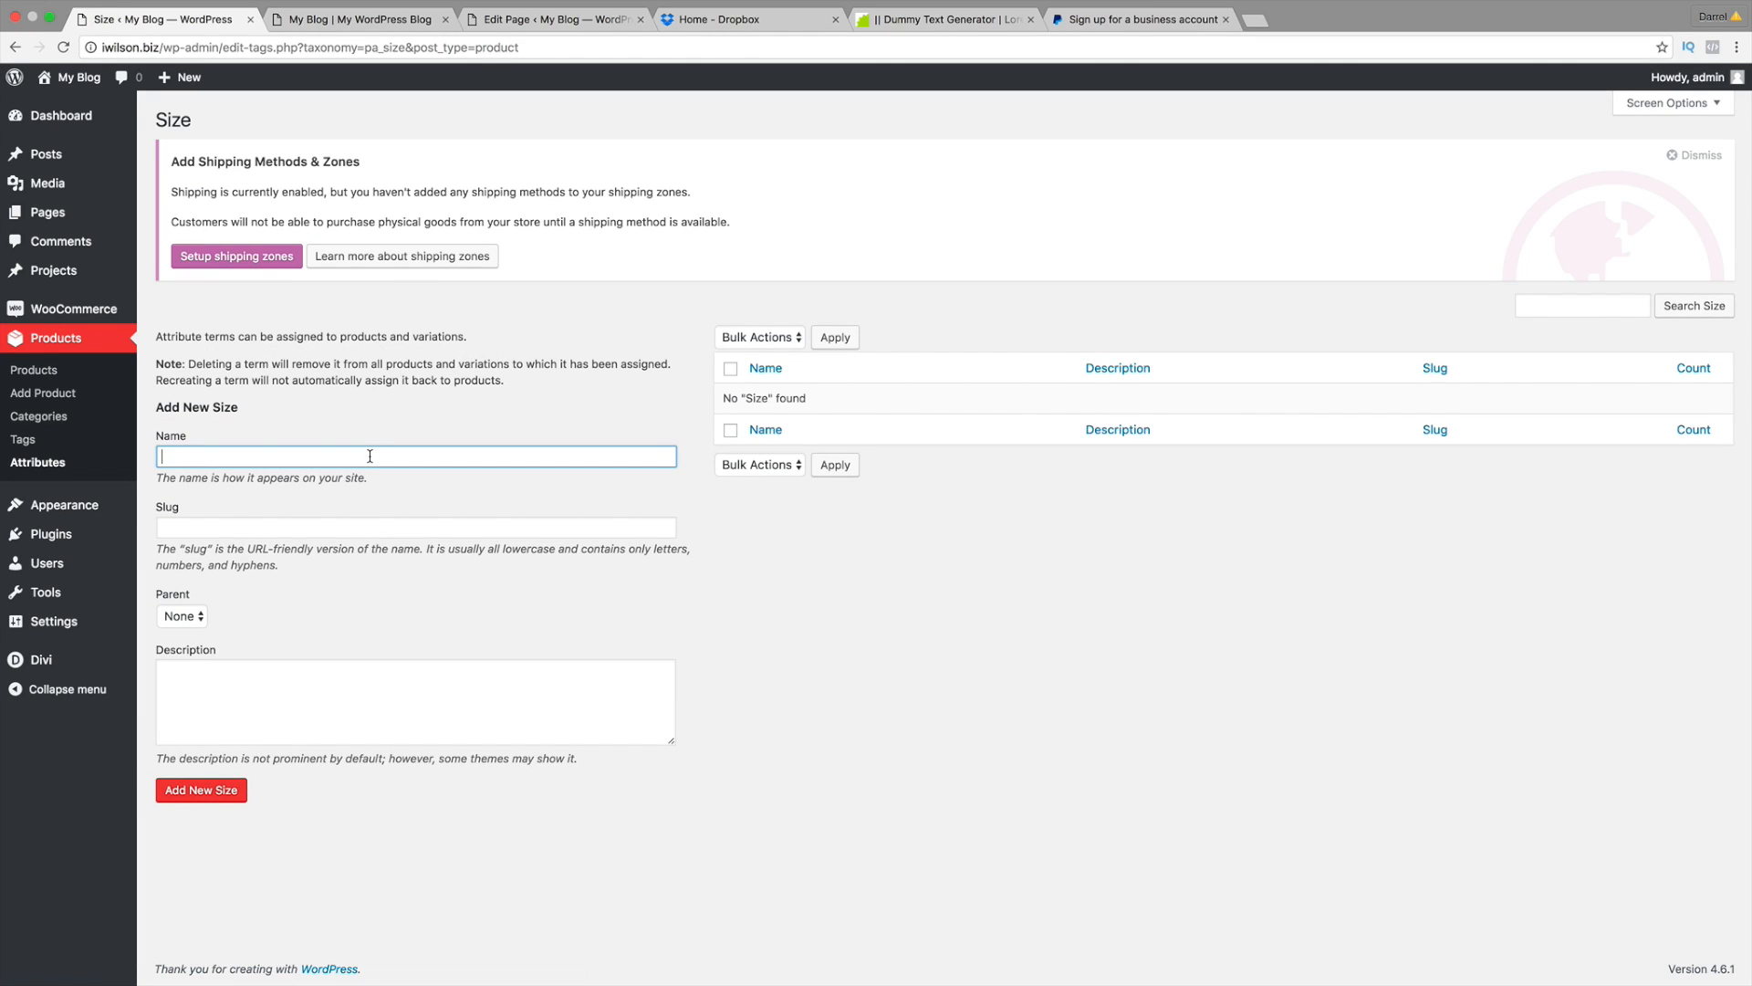
type("Small")
key("Tab")
type("Small")
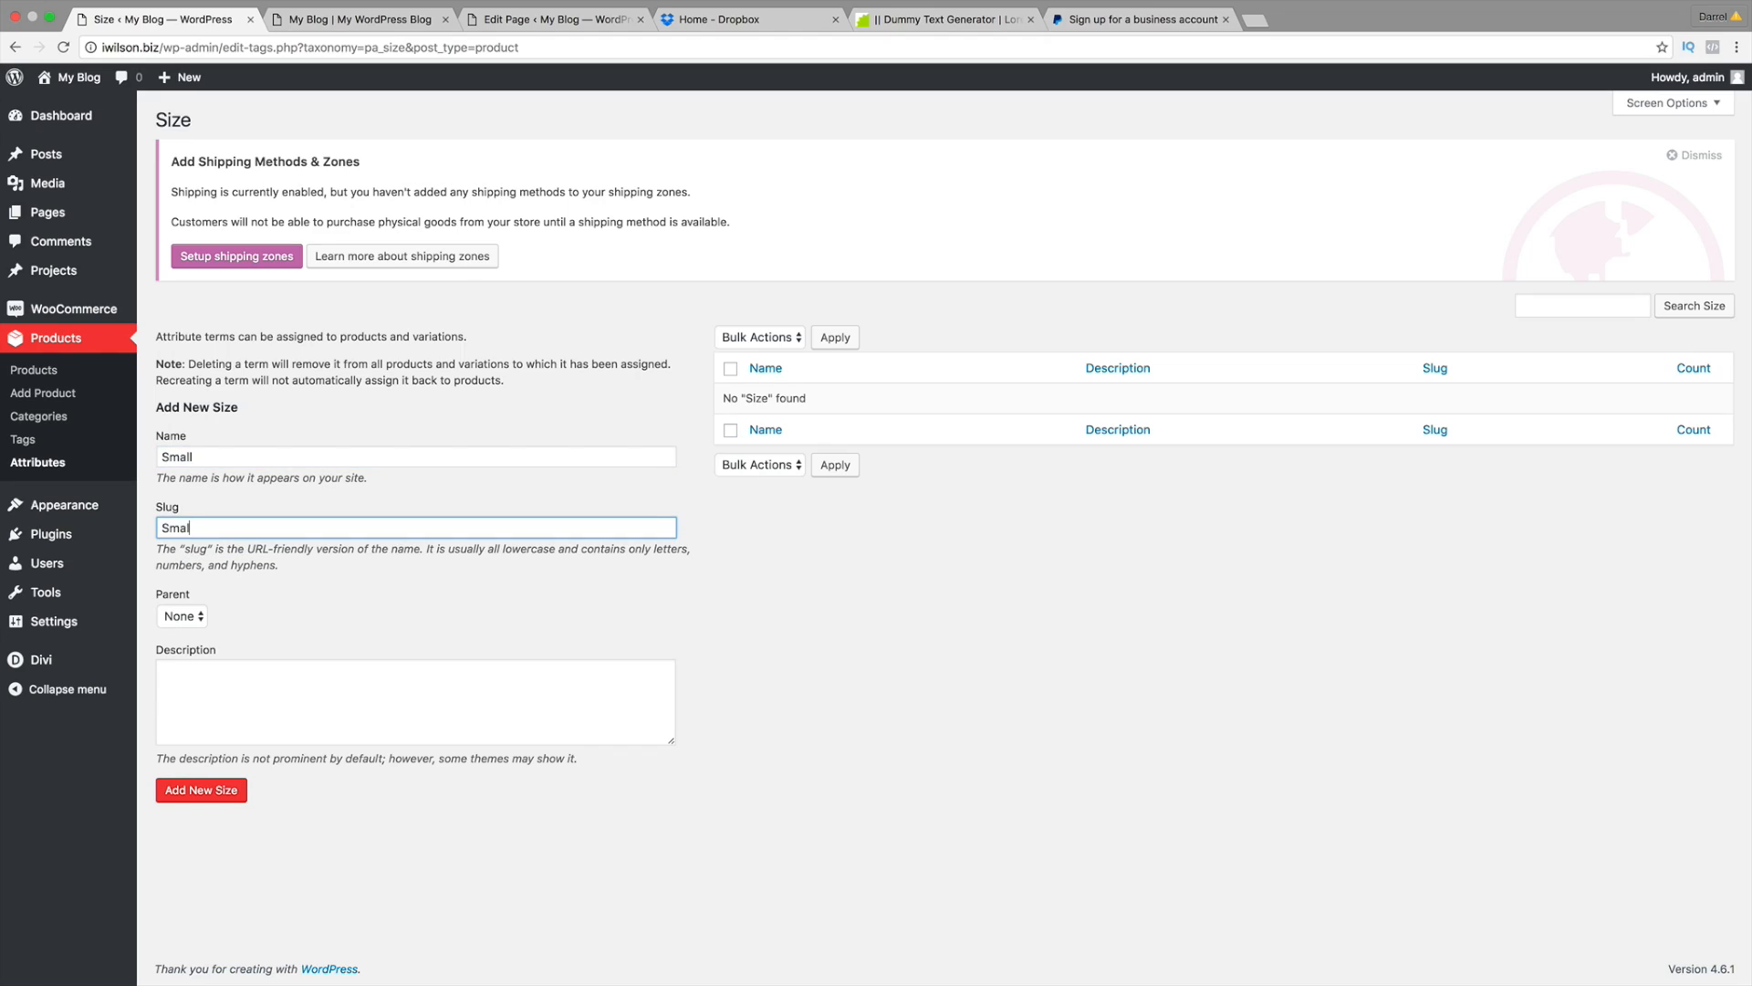
key("Tab")
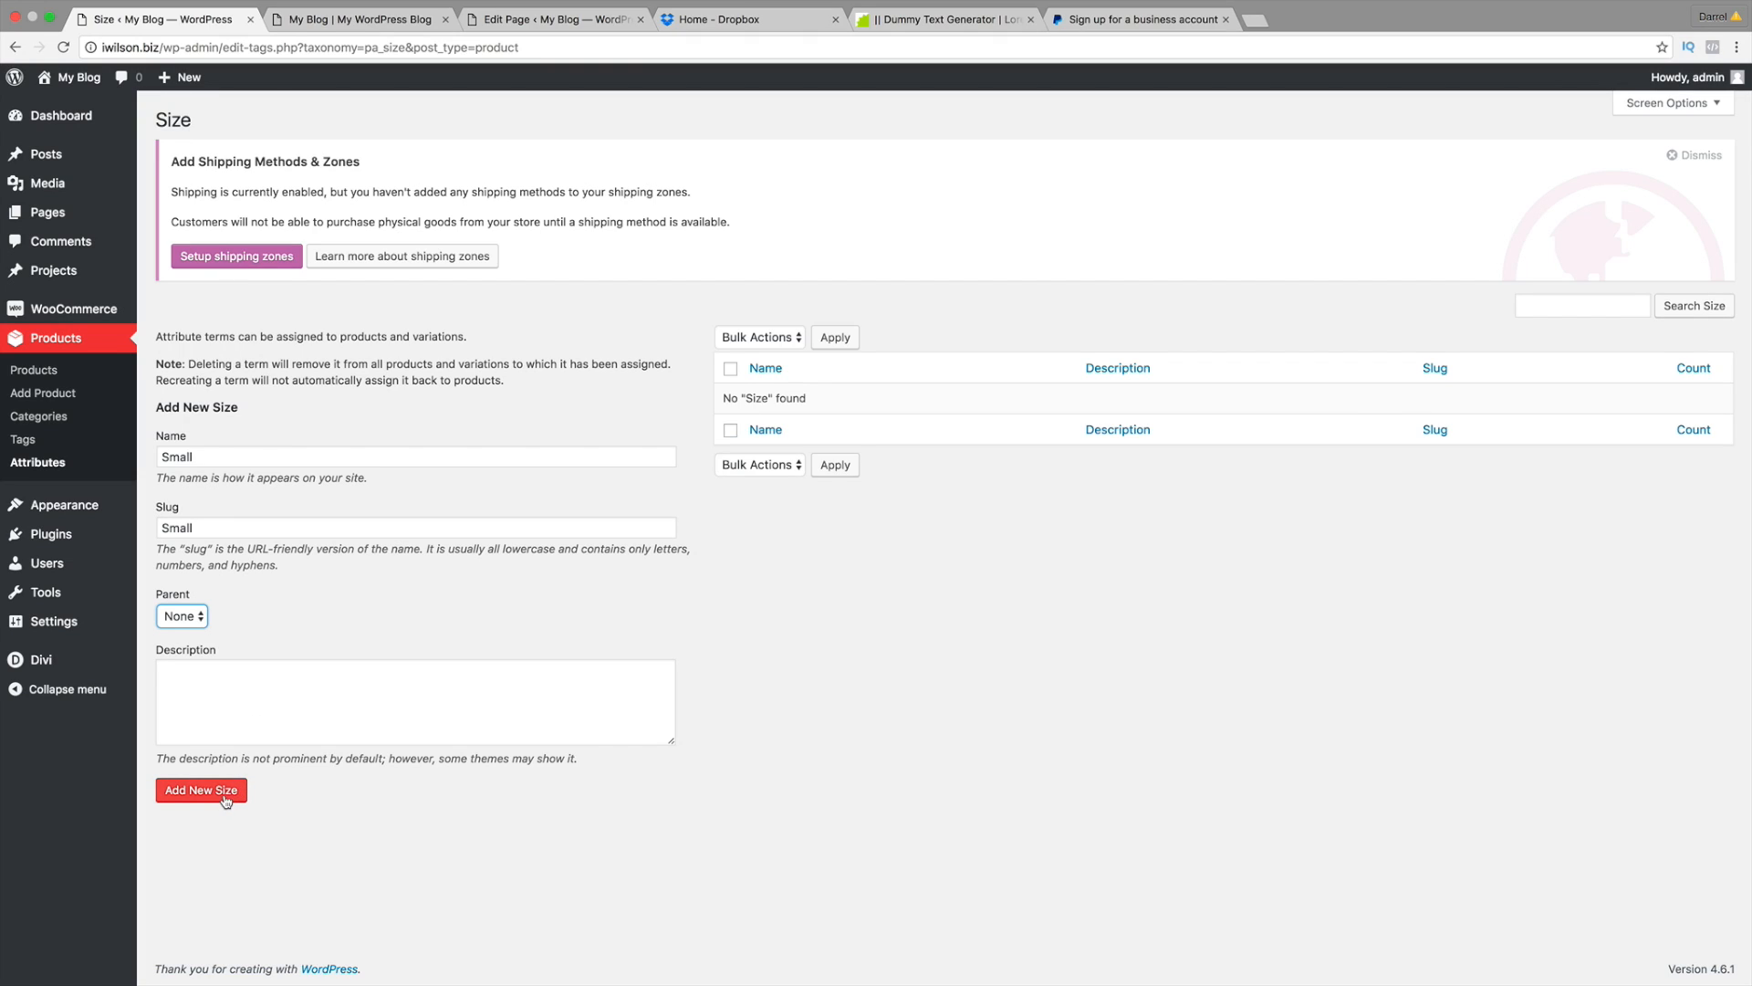
left_click(225, 800)
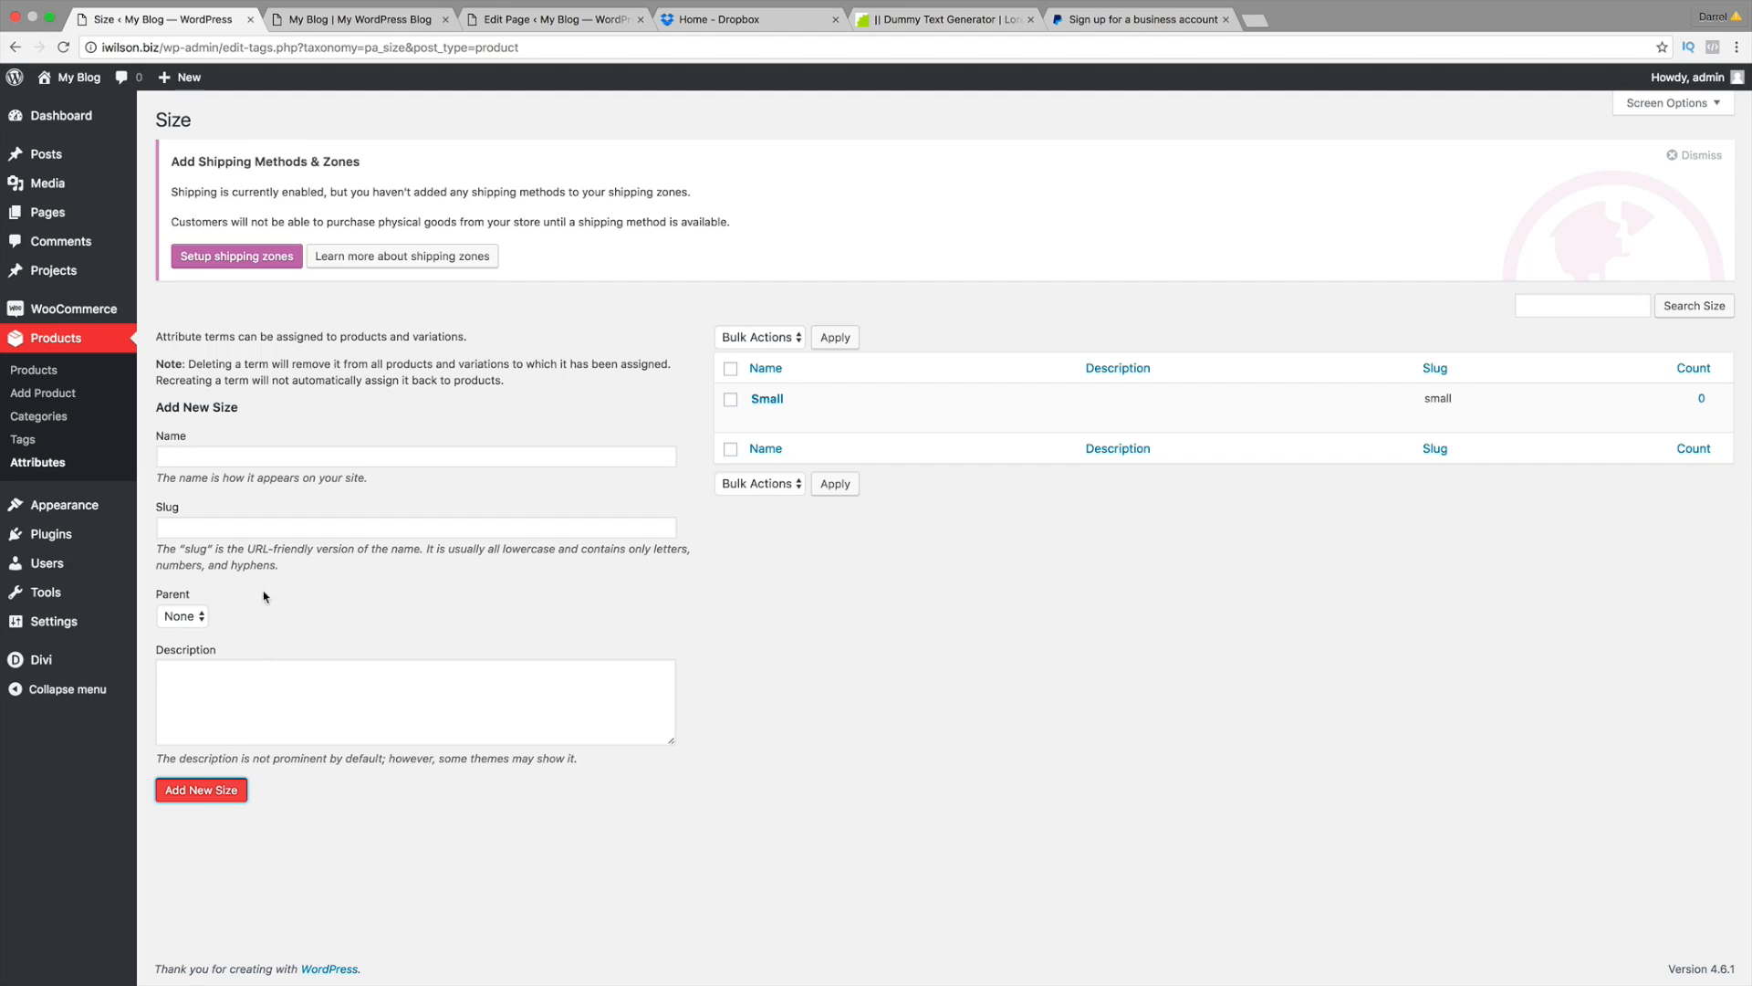
Step: Add 'Medium' and 'Large' as further Size terms
left_click(467, 456)
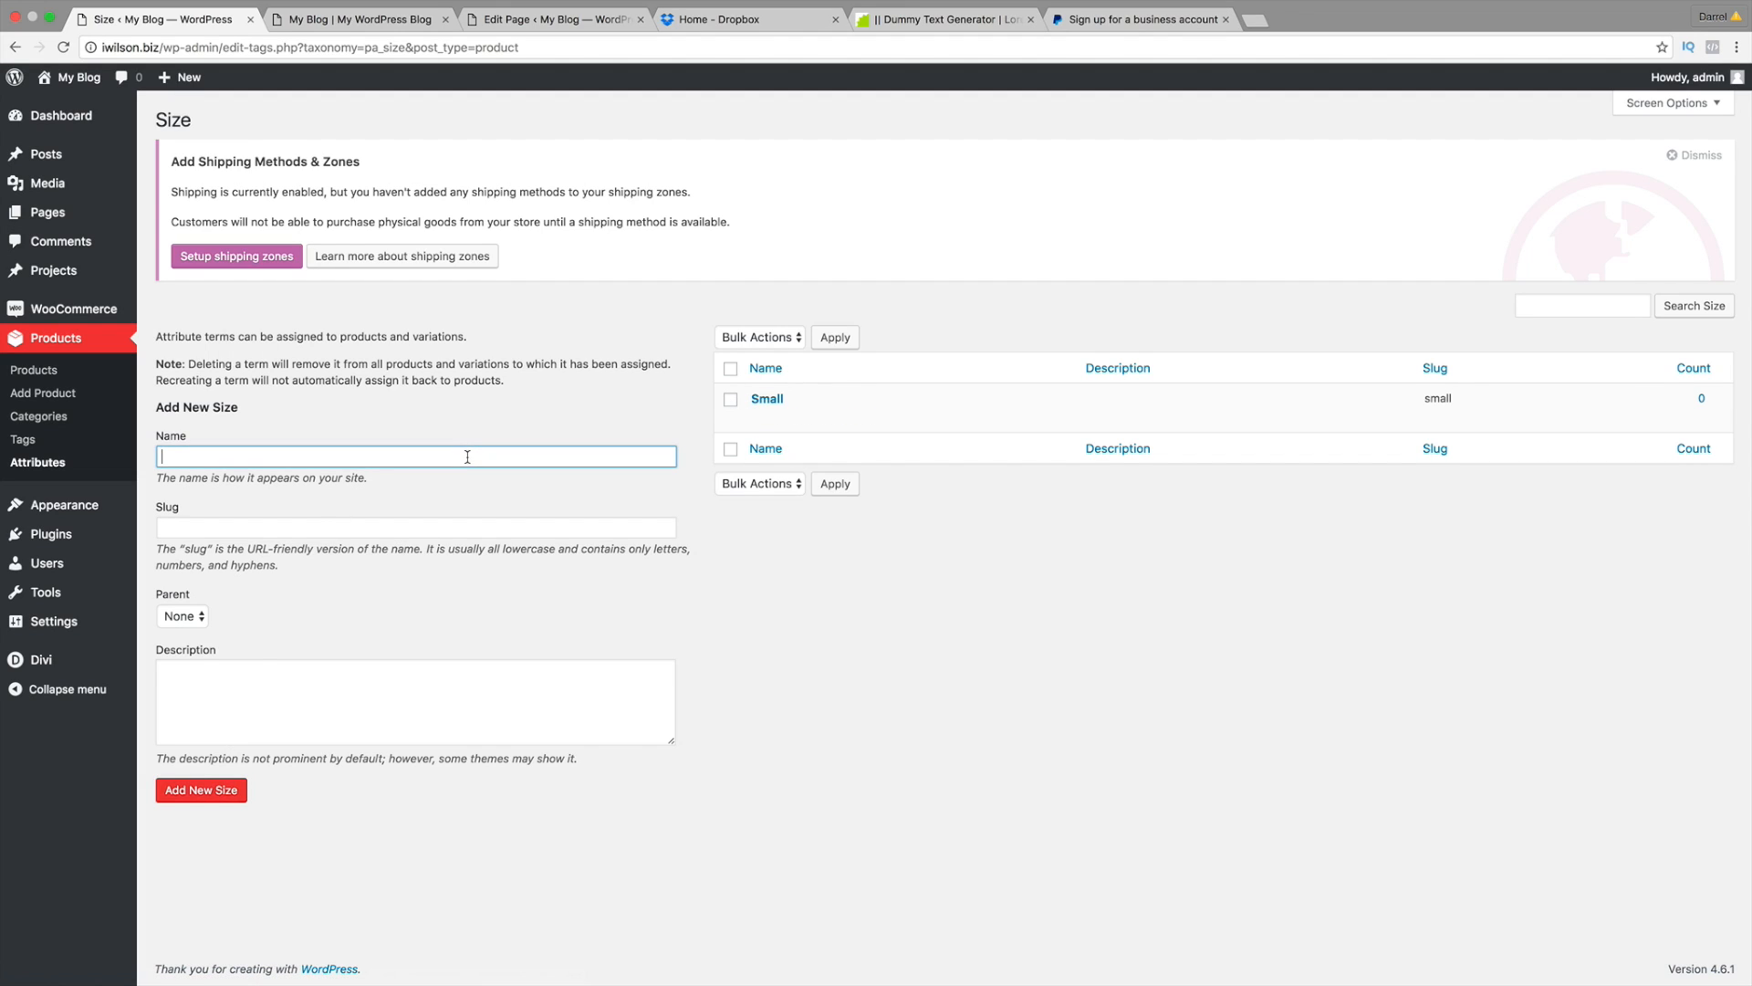
type("Medium")
left_click(416, 527)
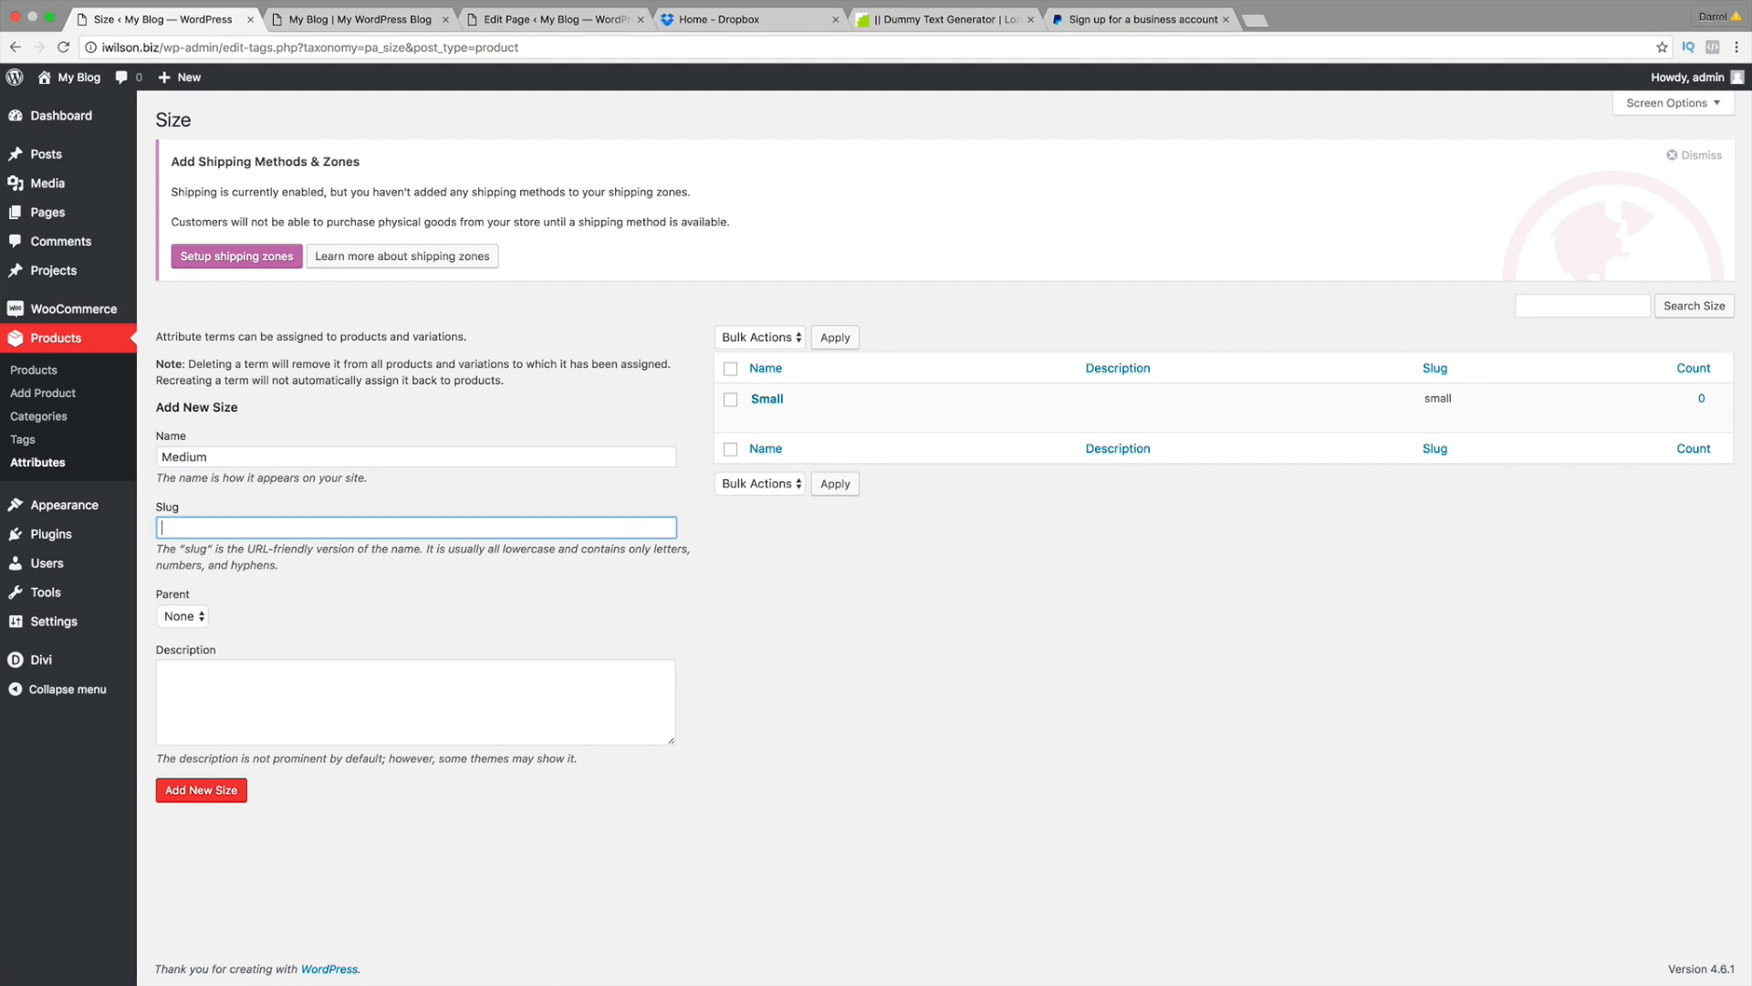
type("Medium")
key("Tab")
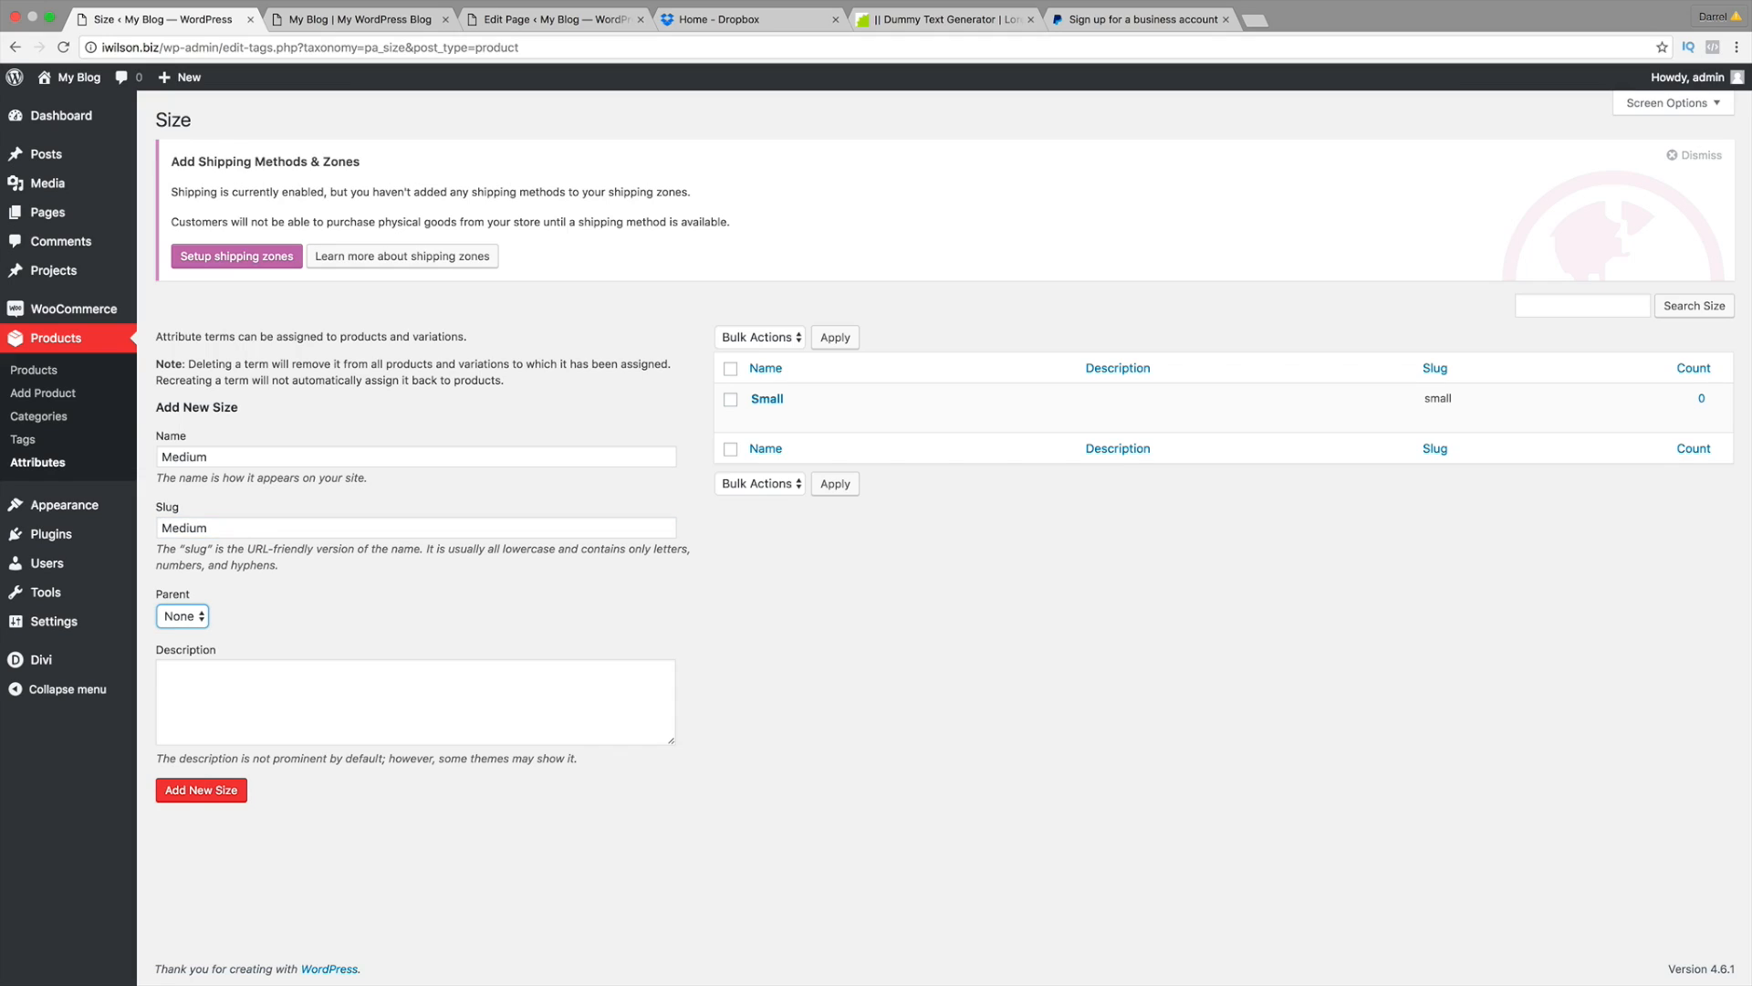
left_click(222, 790)
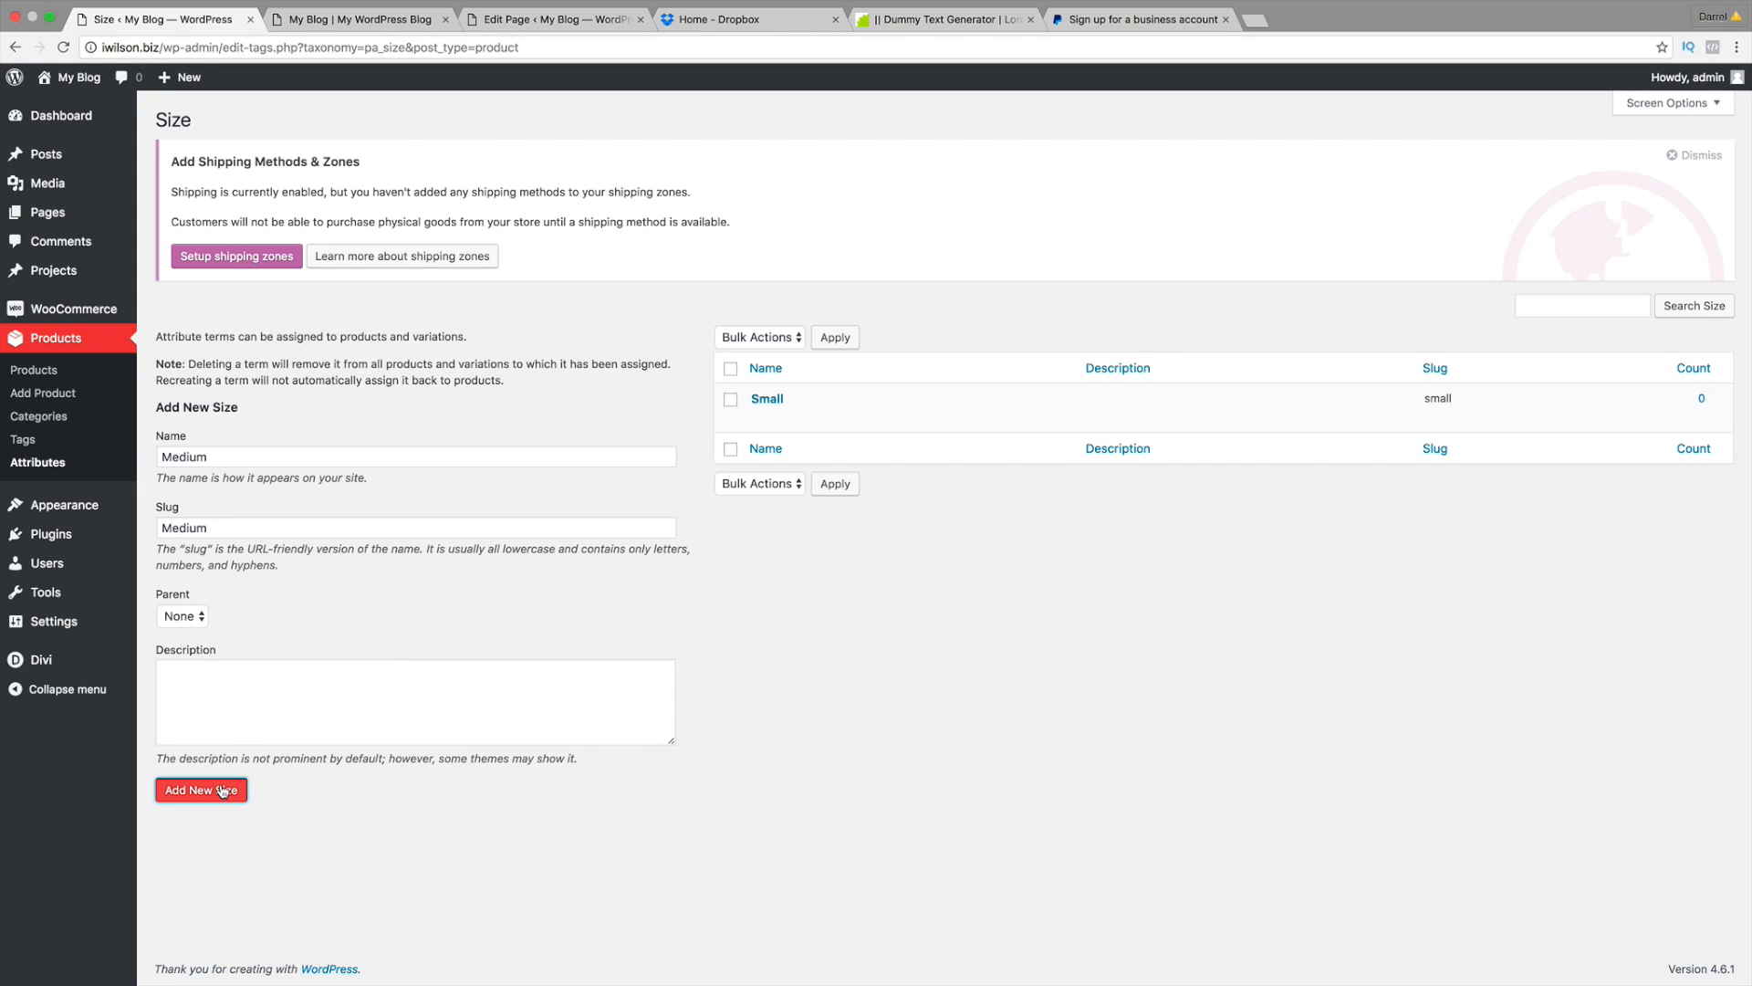
left_click(237, 457)
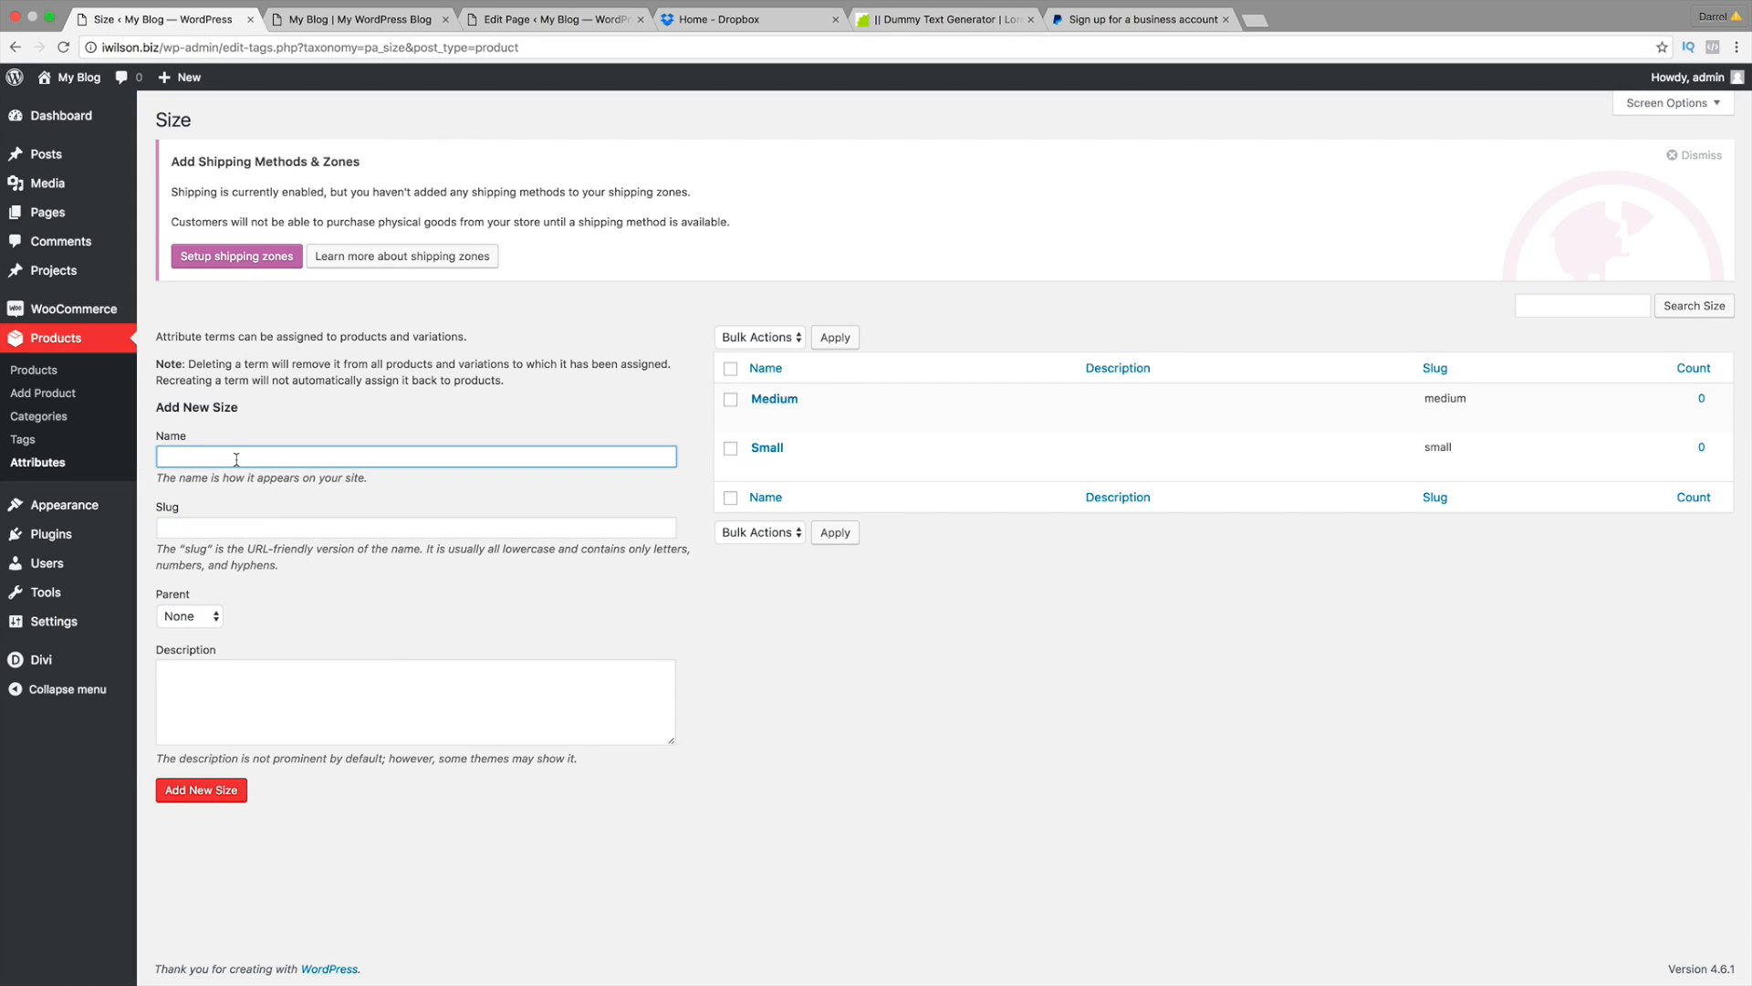
type("Large")
left_click(162, 527)
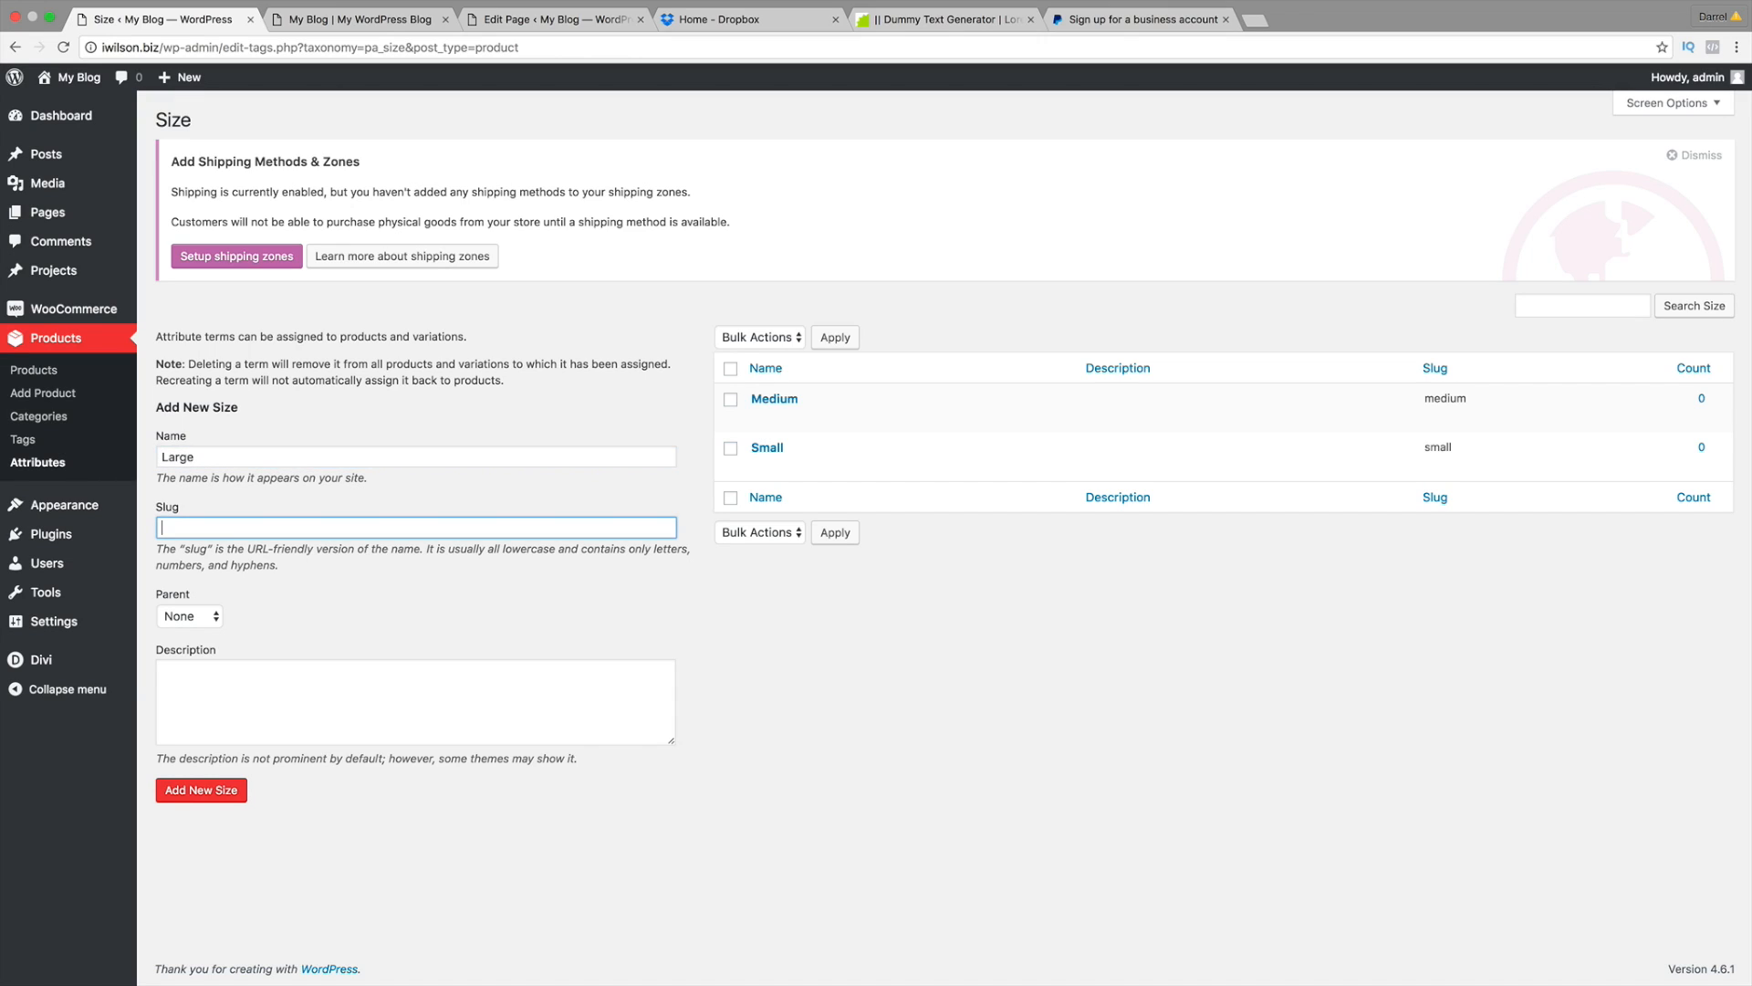
key("Tab")
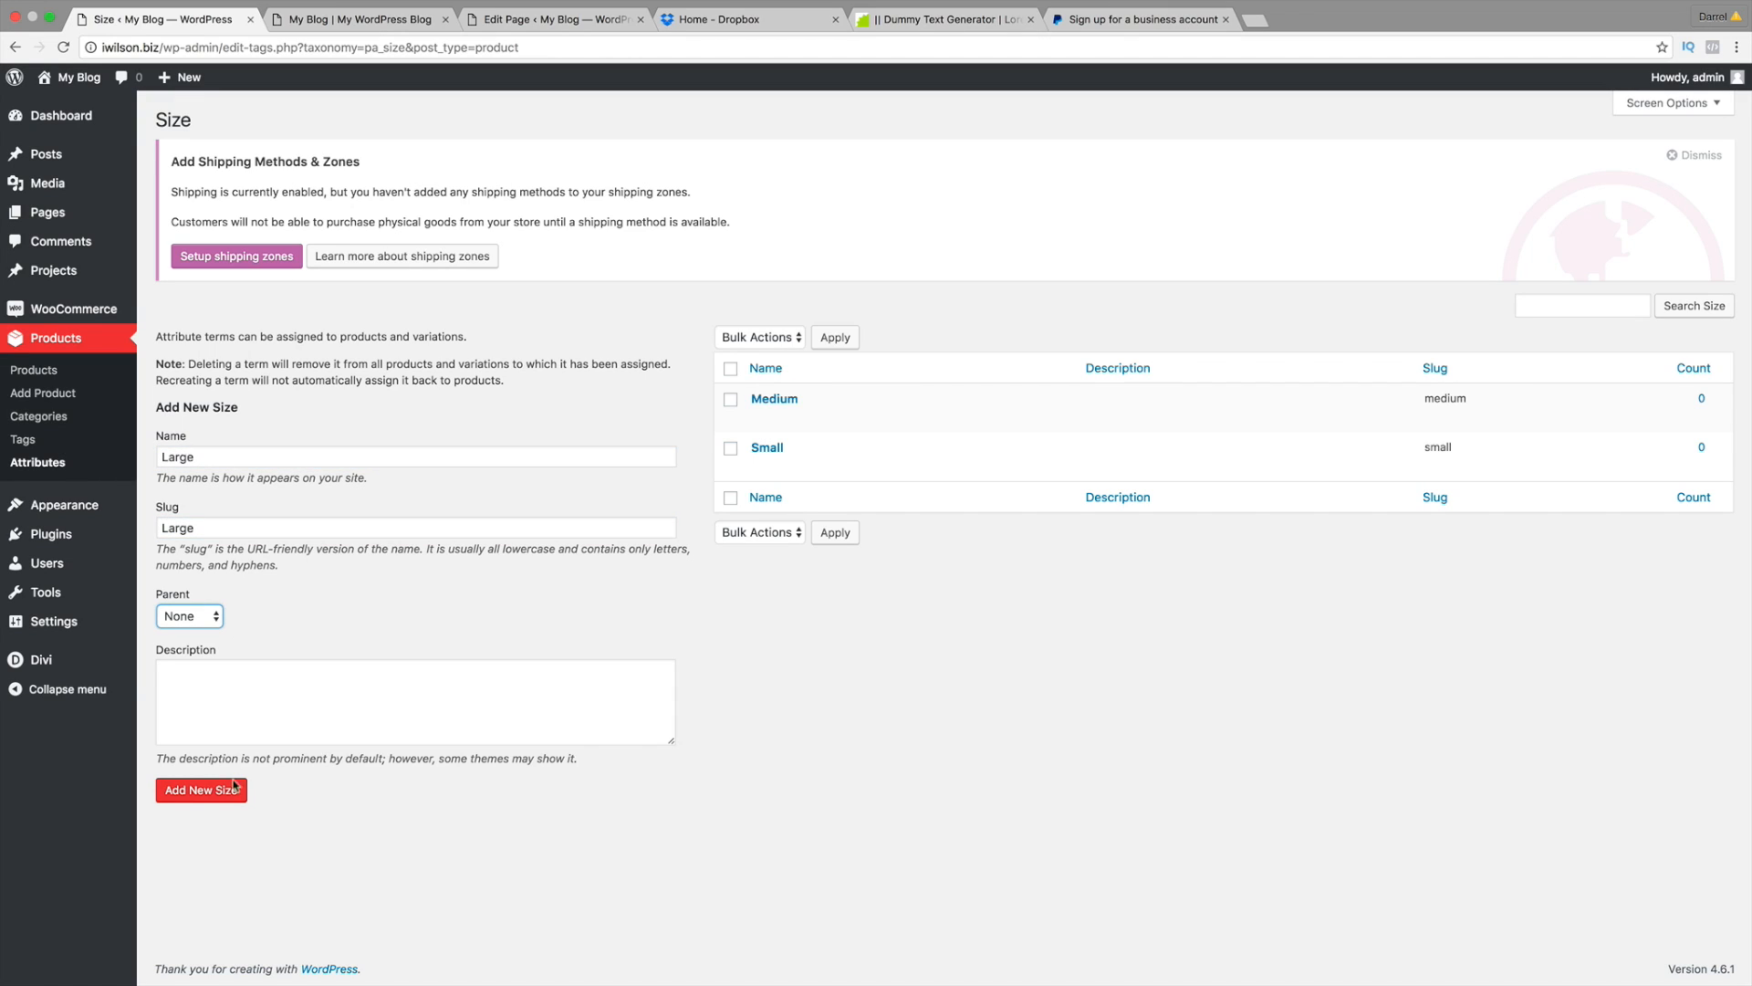
left_click(227, 790)
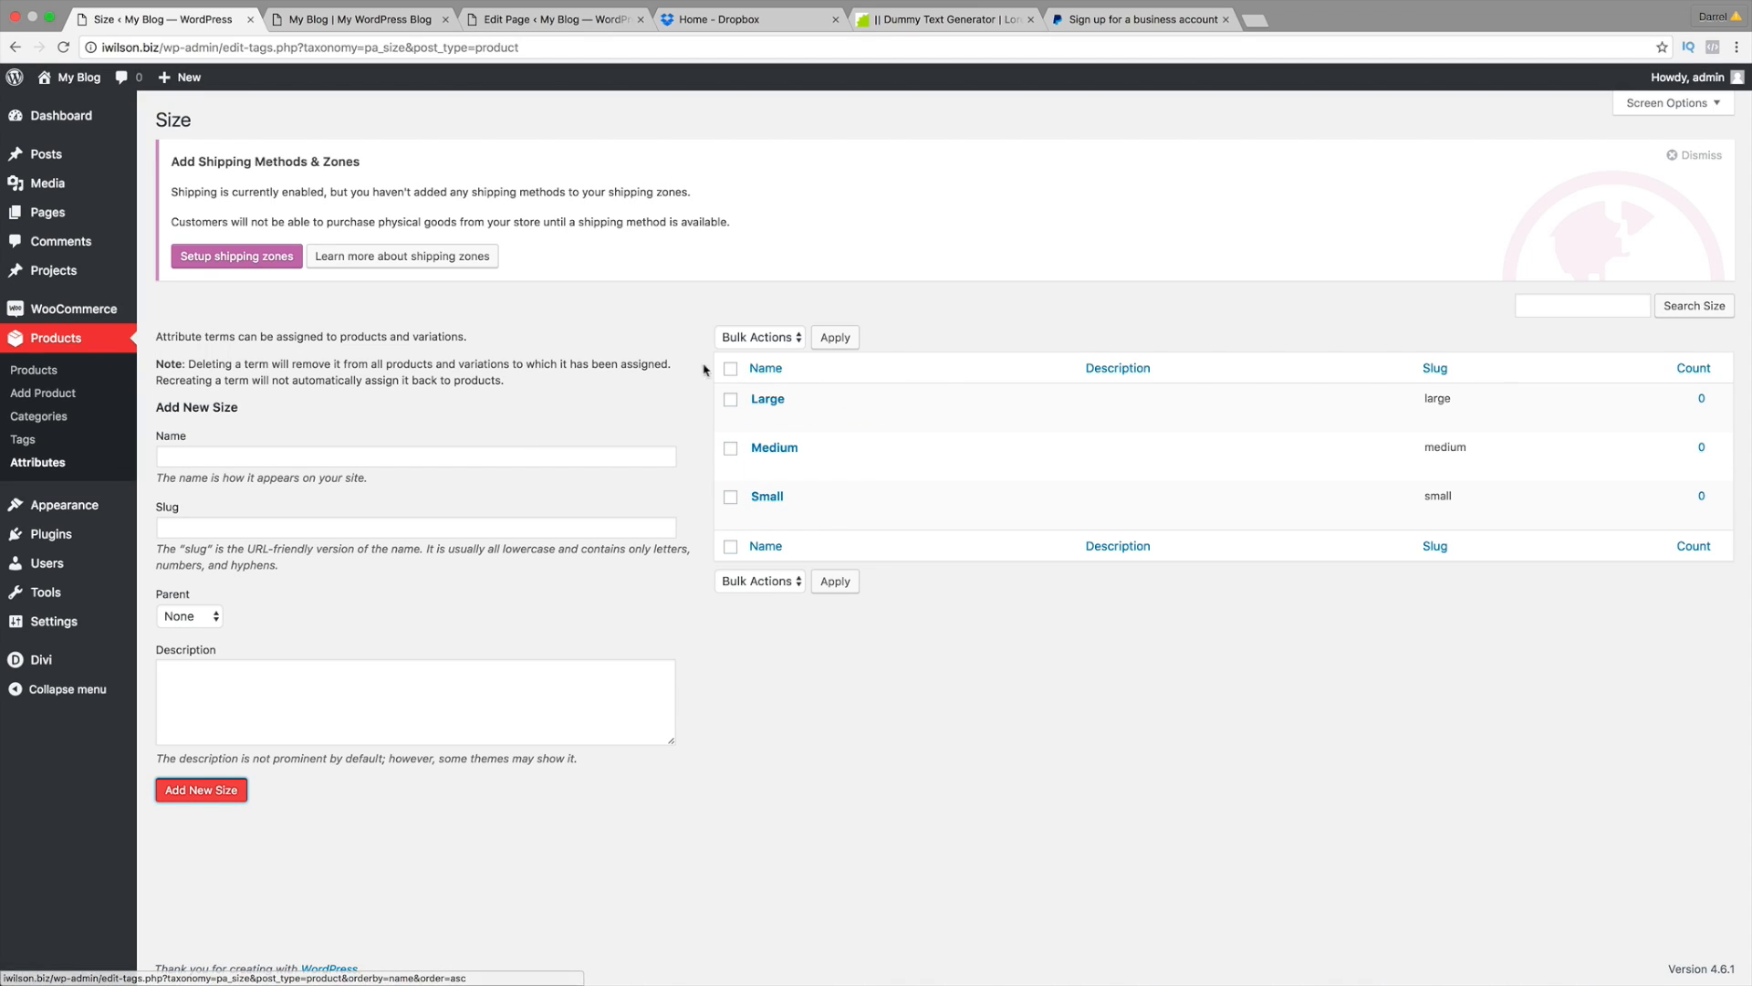
Step: Edit Womans Blue Shirt from the products list and choose Size in its Attributes tab
left_click(41, 373)
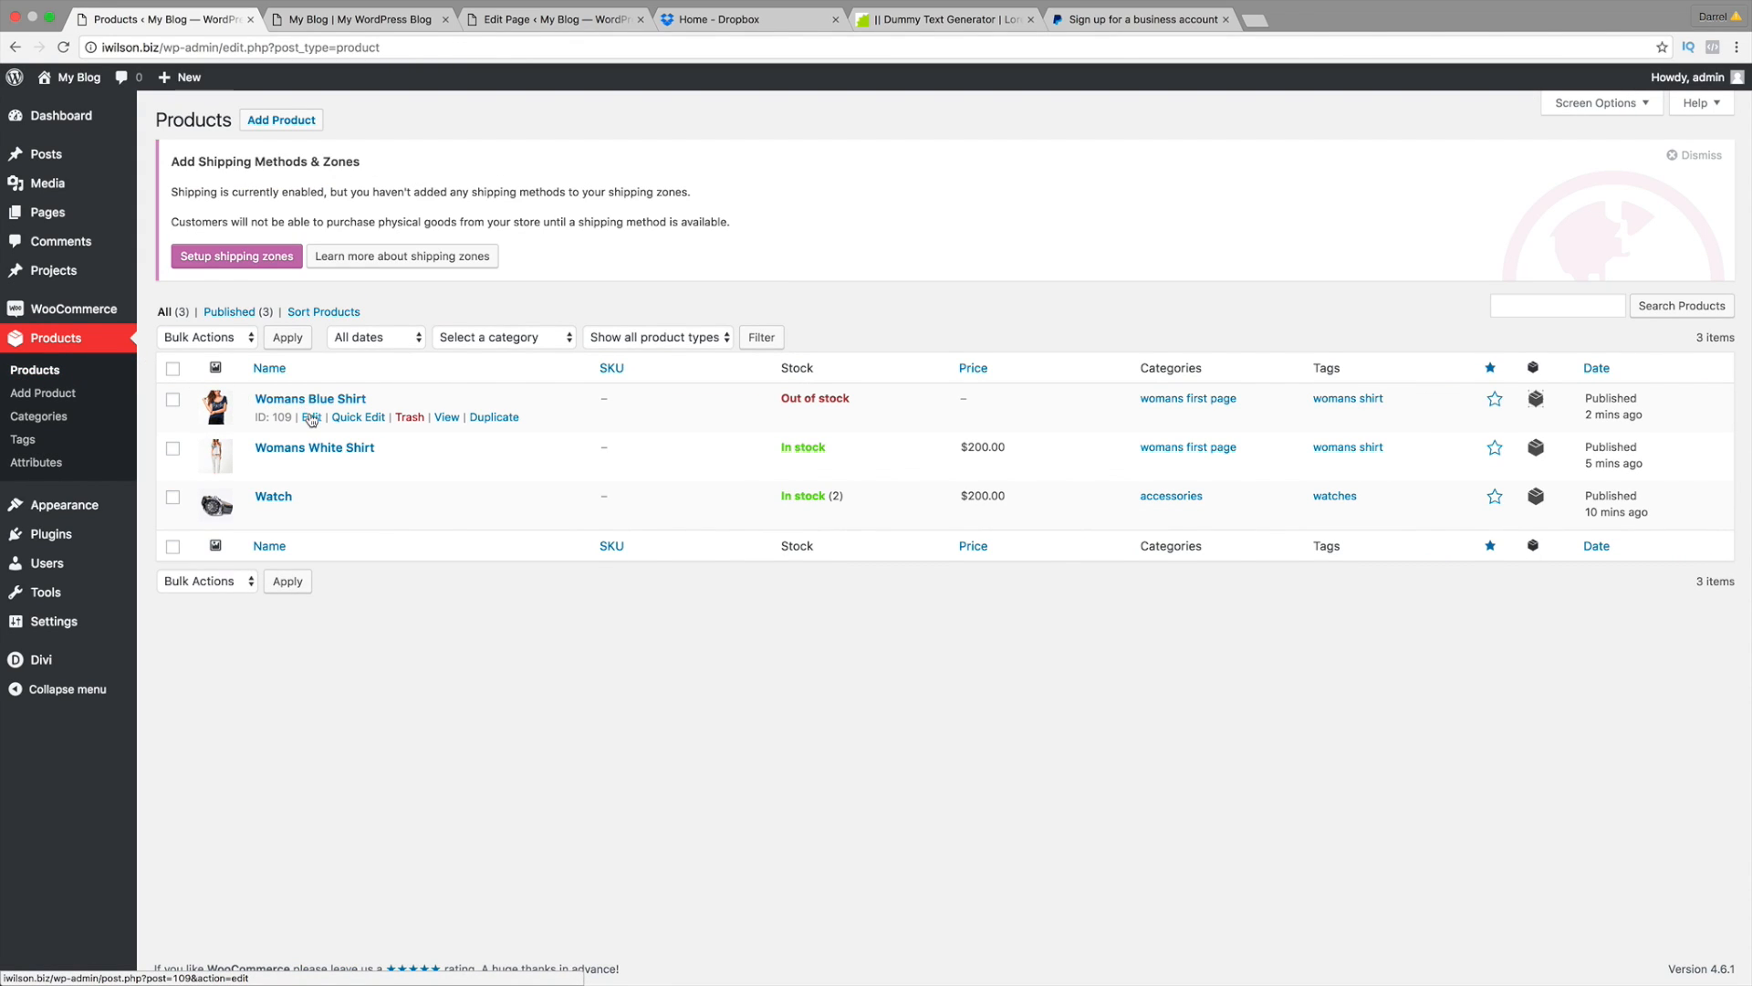
left_click(311, 418)
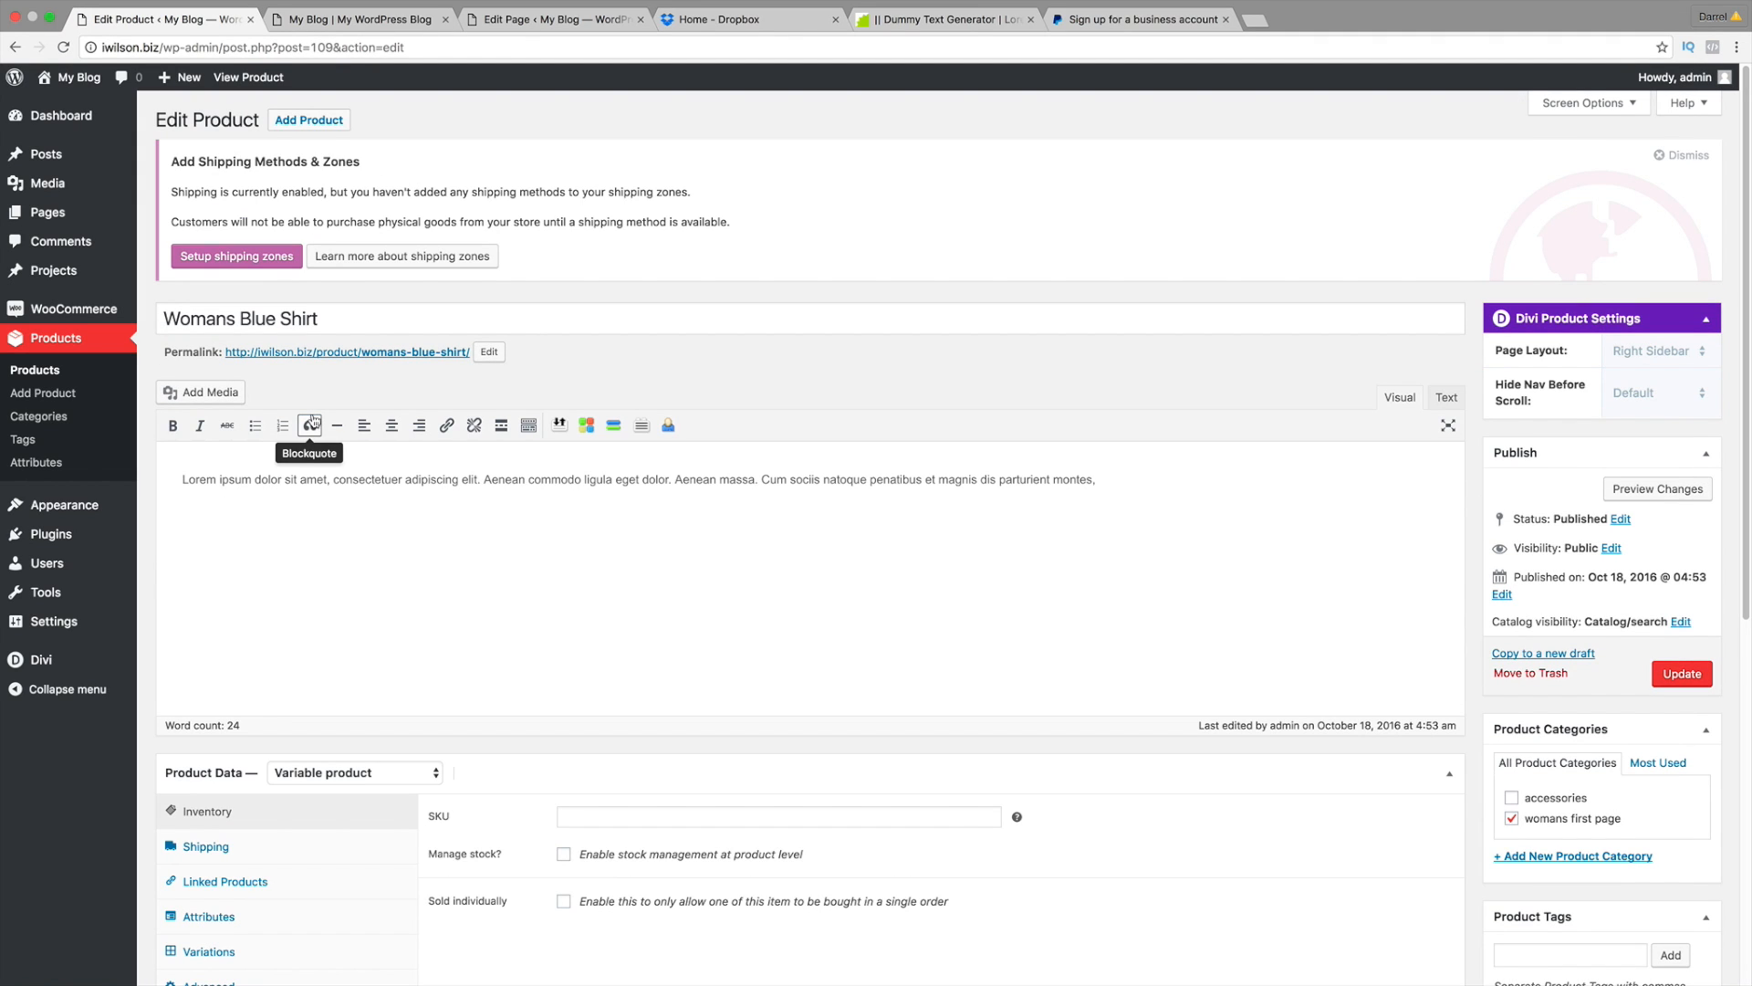
scroll(383, 515, "down", 3)
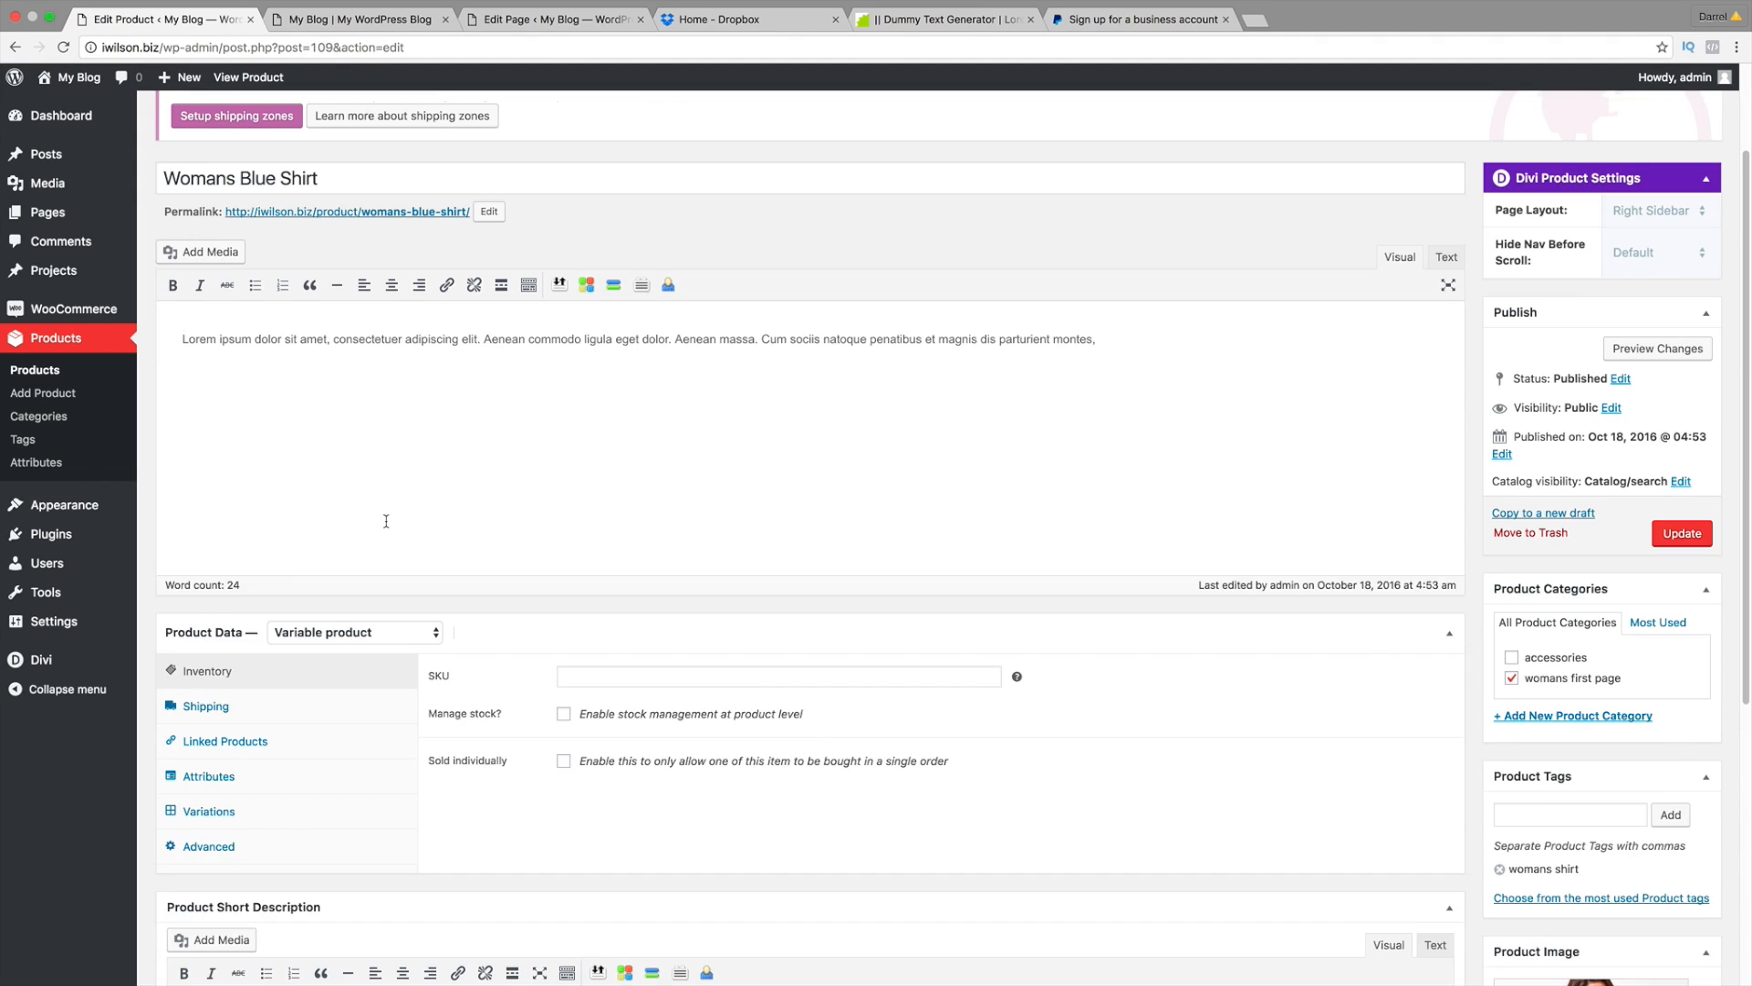
left_click(306, 772)
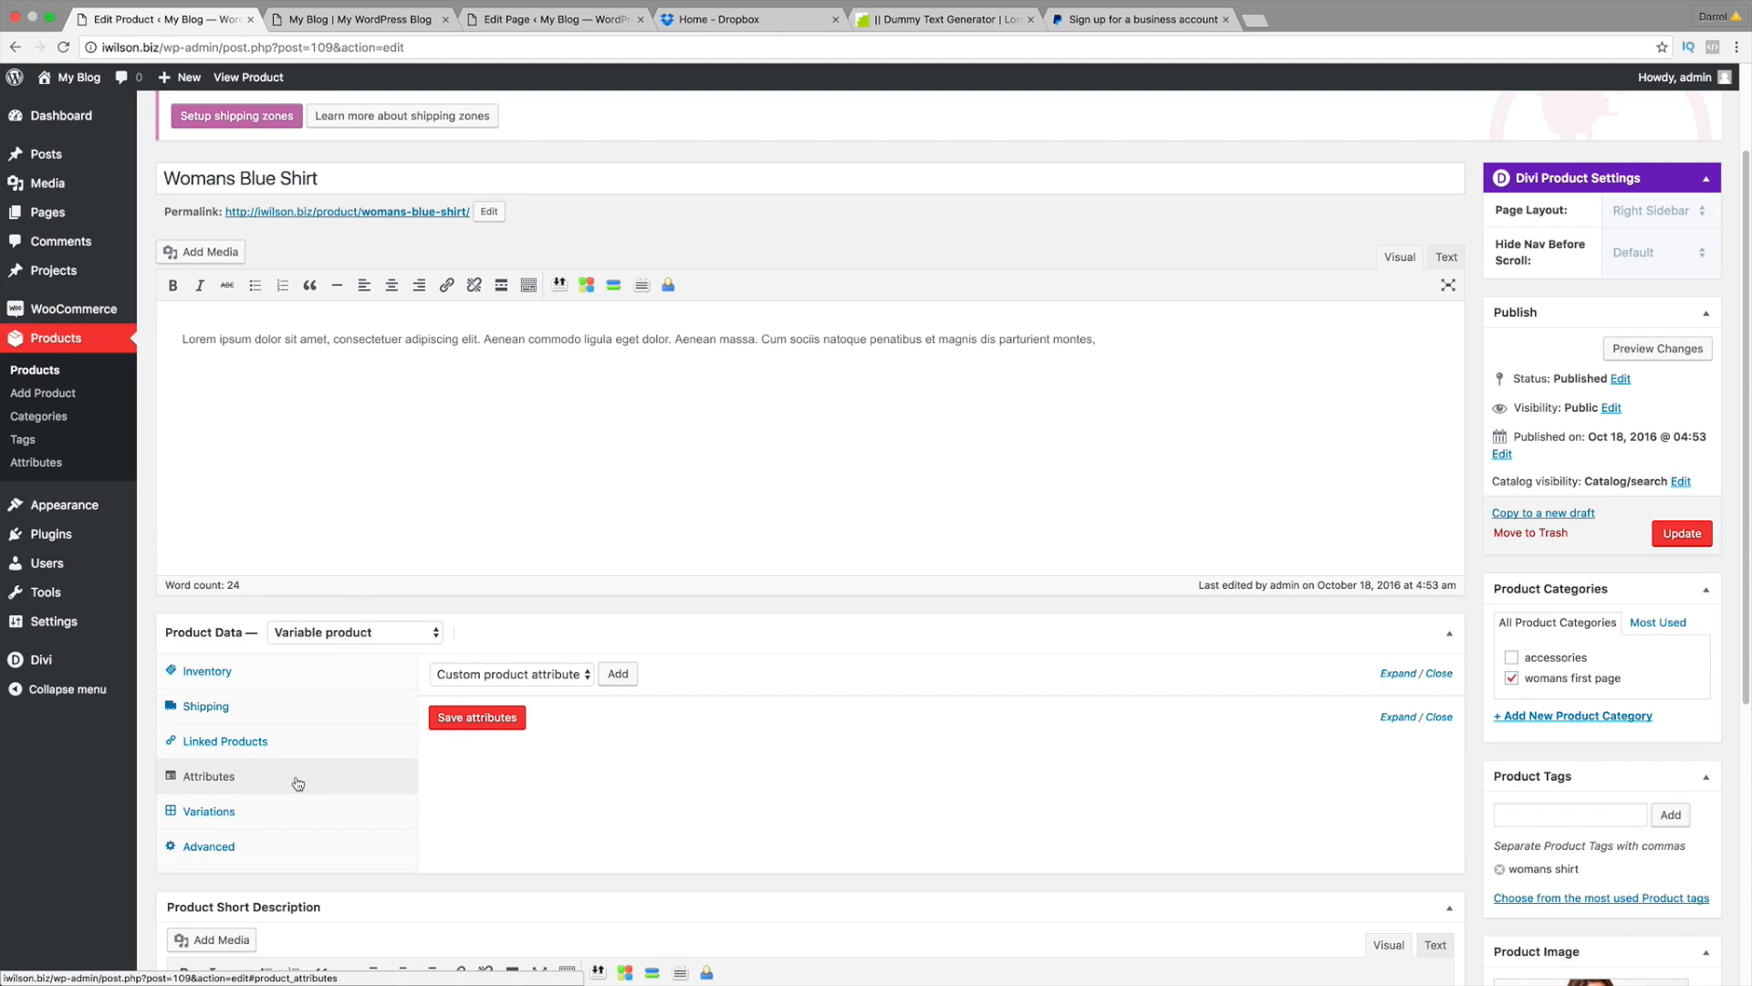
left_click(501, 674)
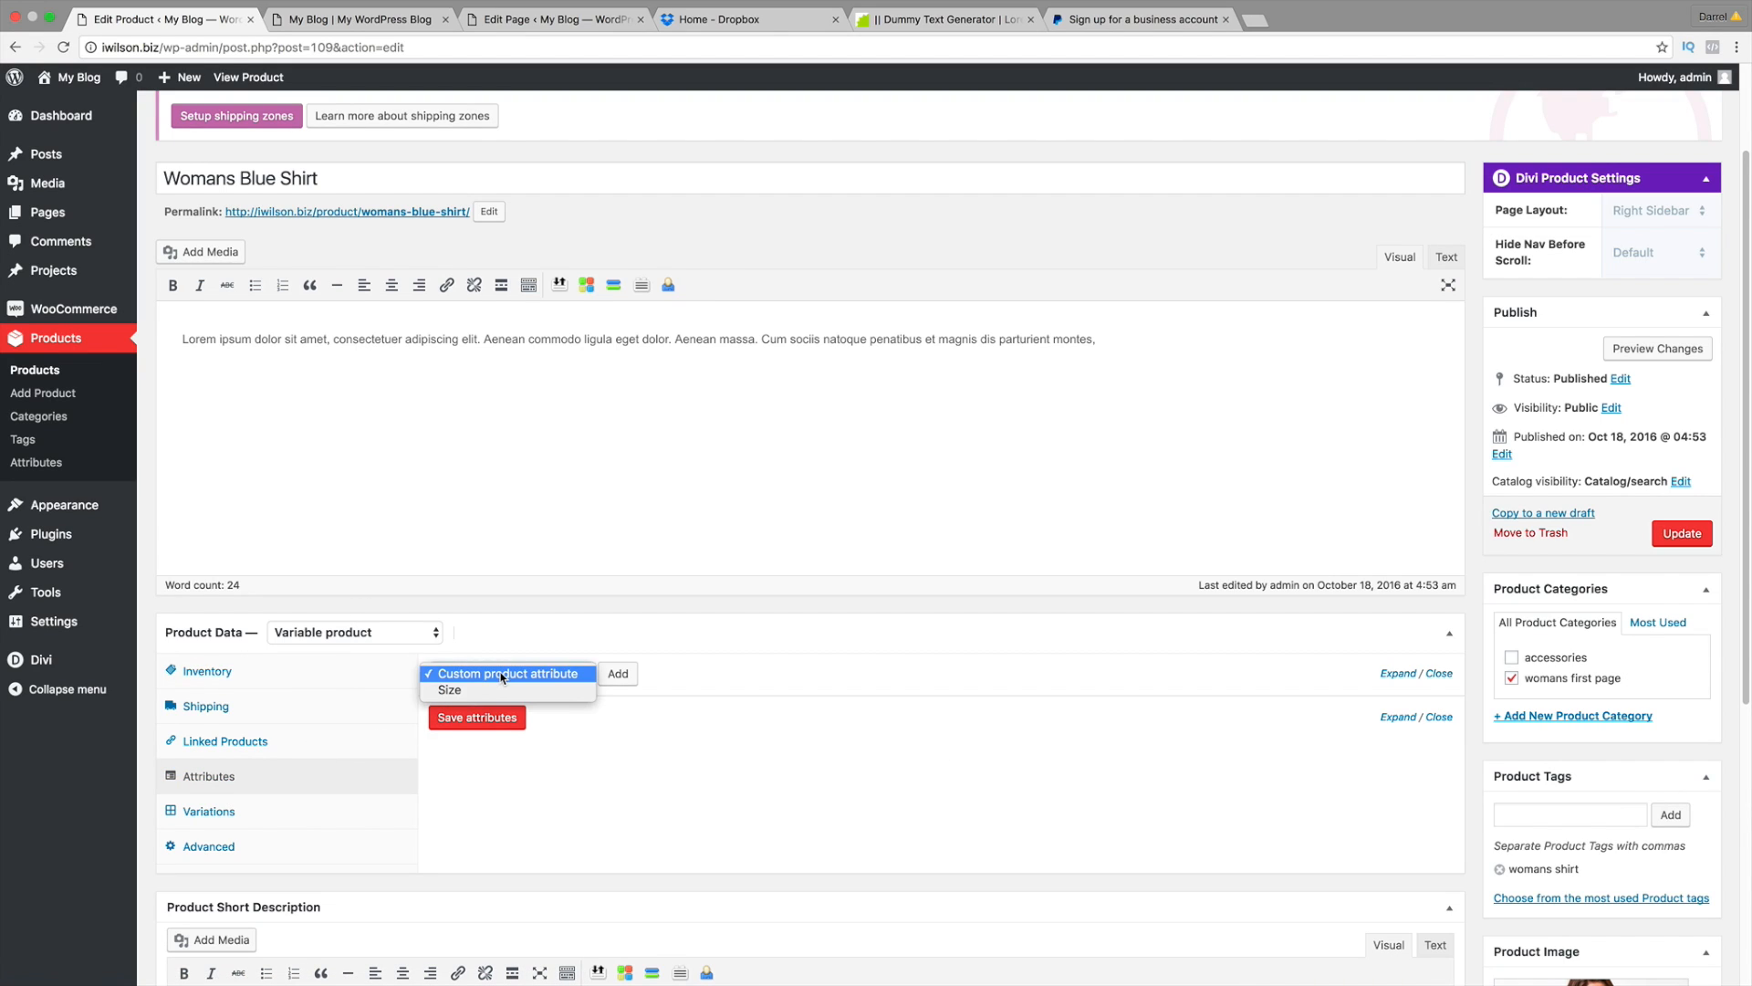
left_click(500, 686)
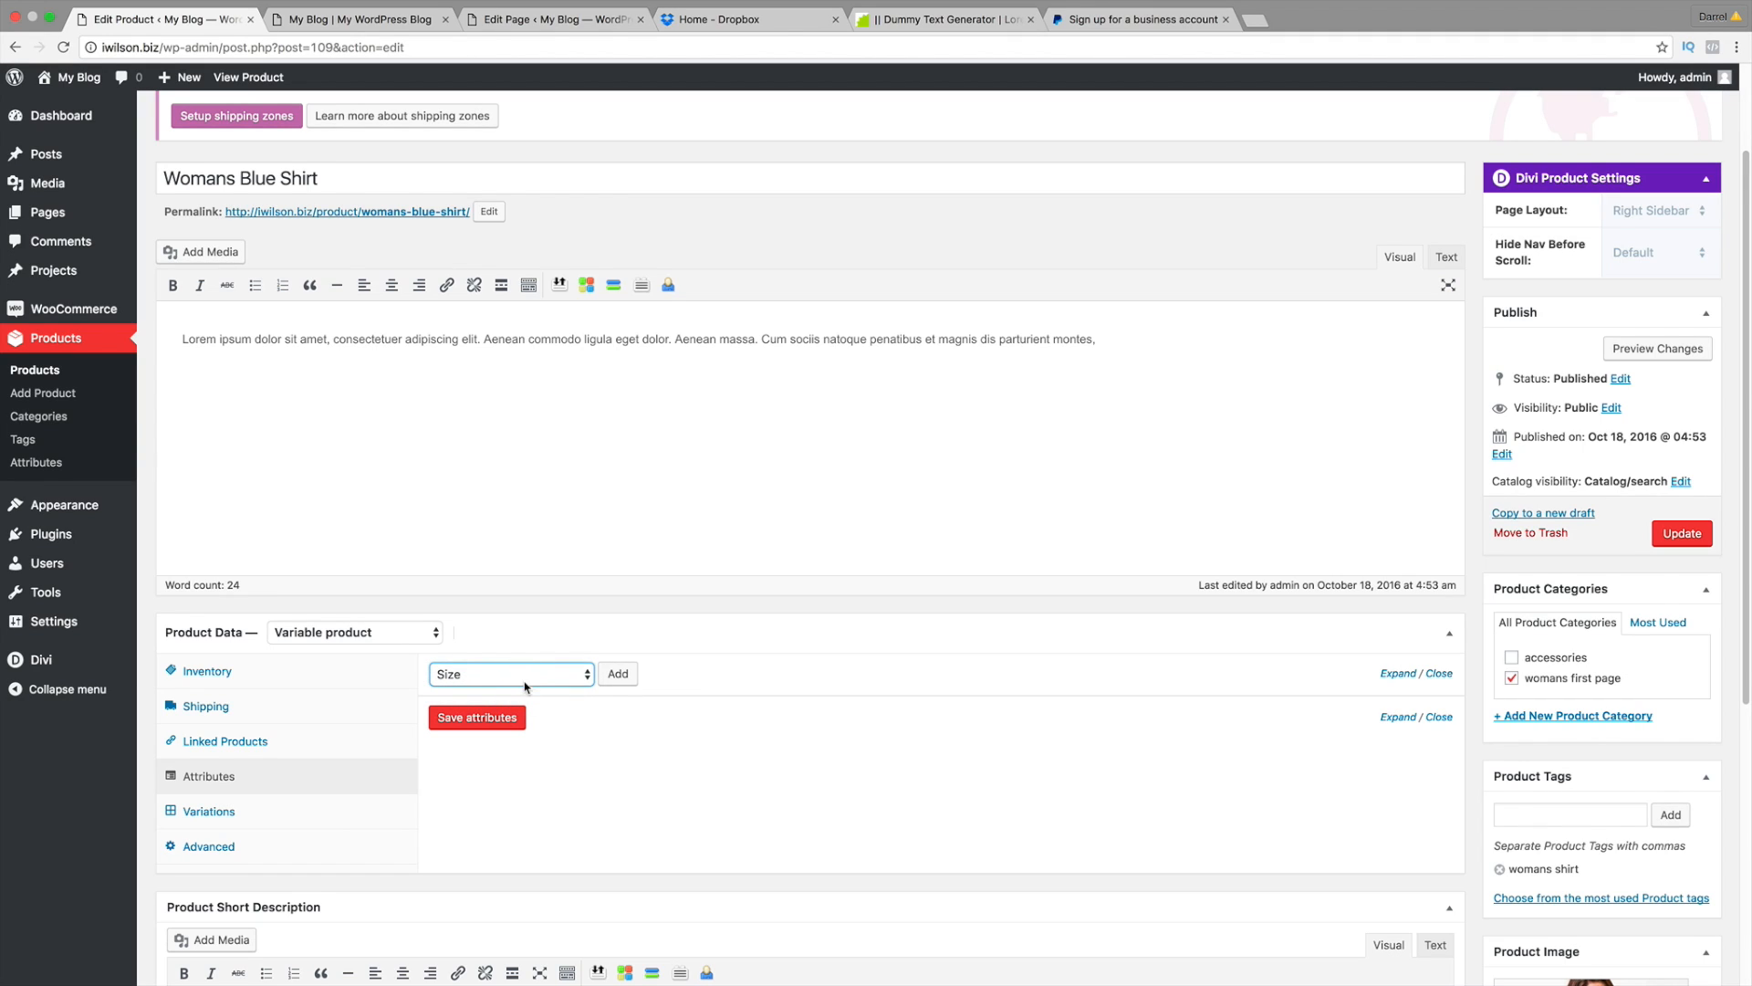
scroll(544, 678, "down", 1)
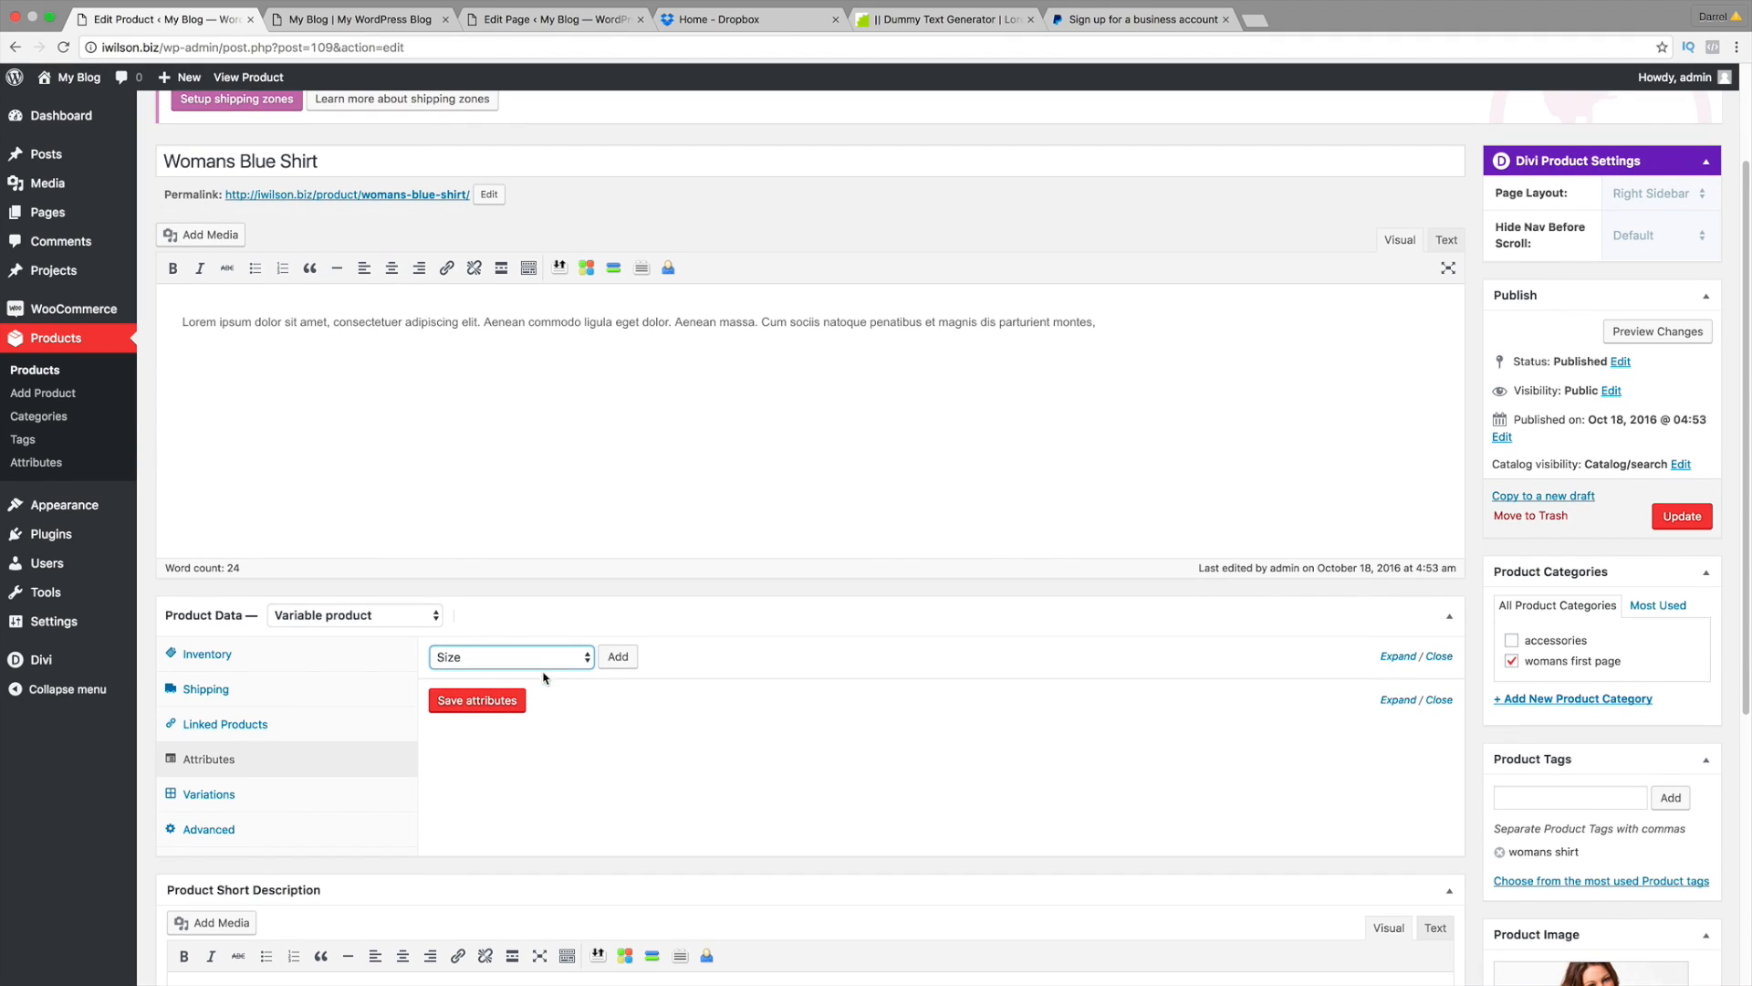
Step: Add Size with all values Large, Medium and Small, tick Used for variations, and save attributes
left_click(620, 657)
scroll(635, 643, "down", 2)
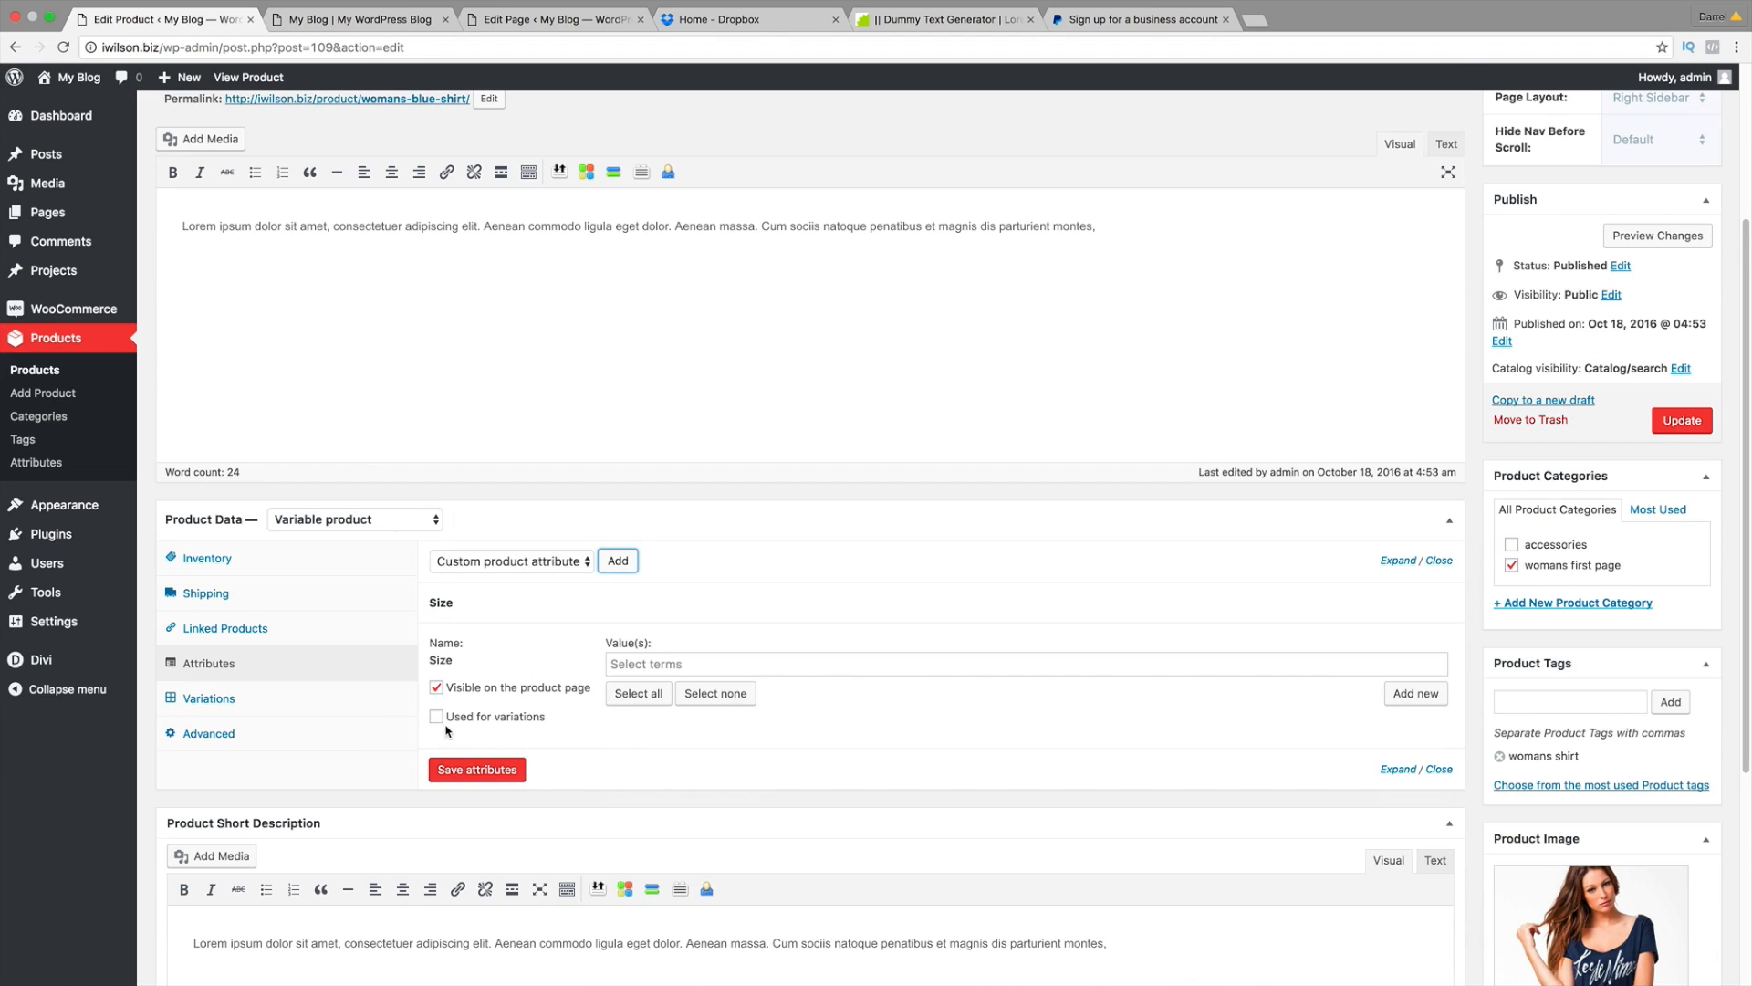
left_click(619, 695)
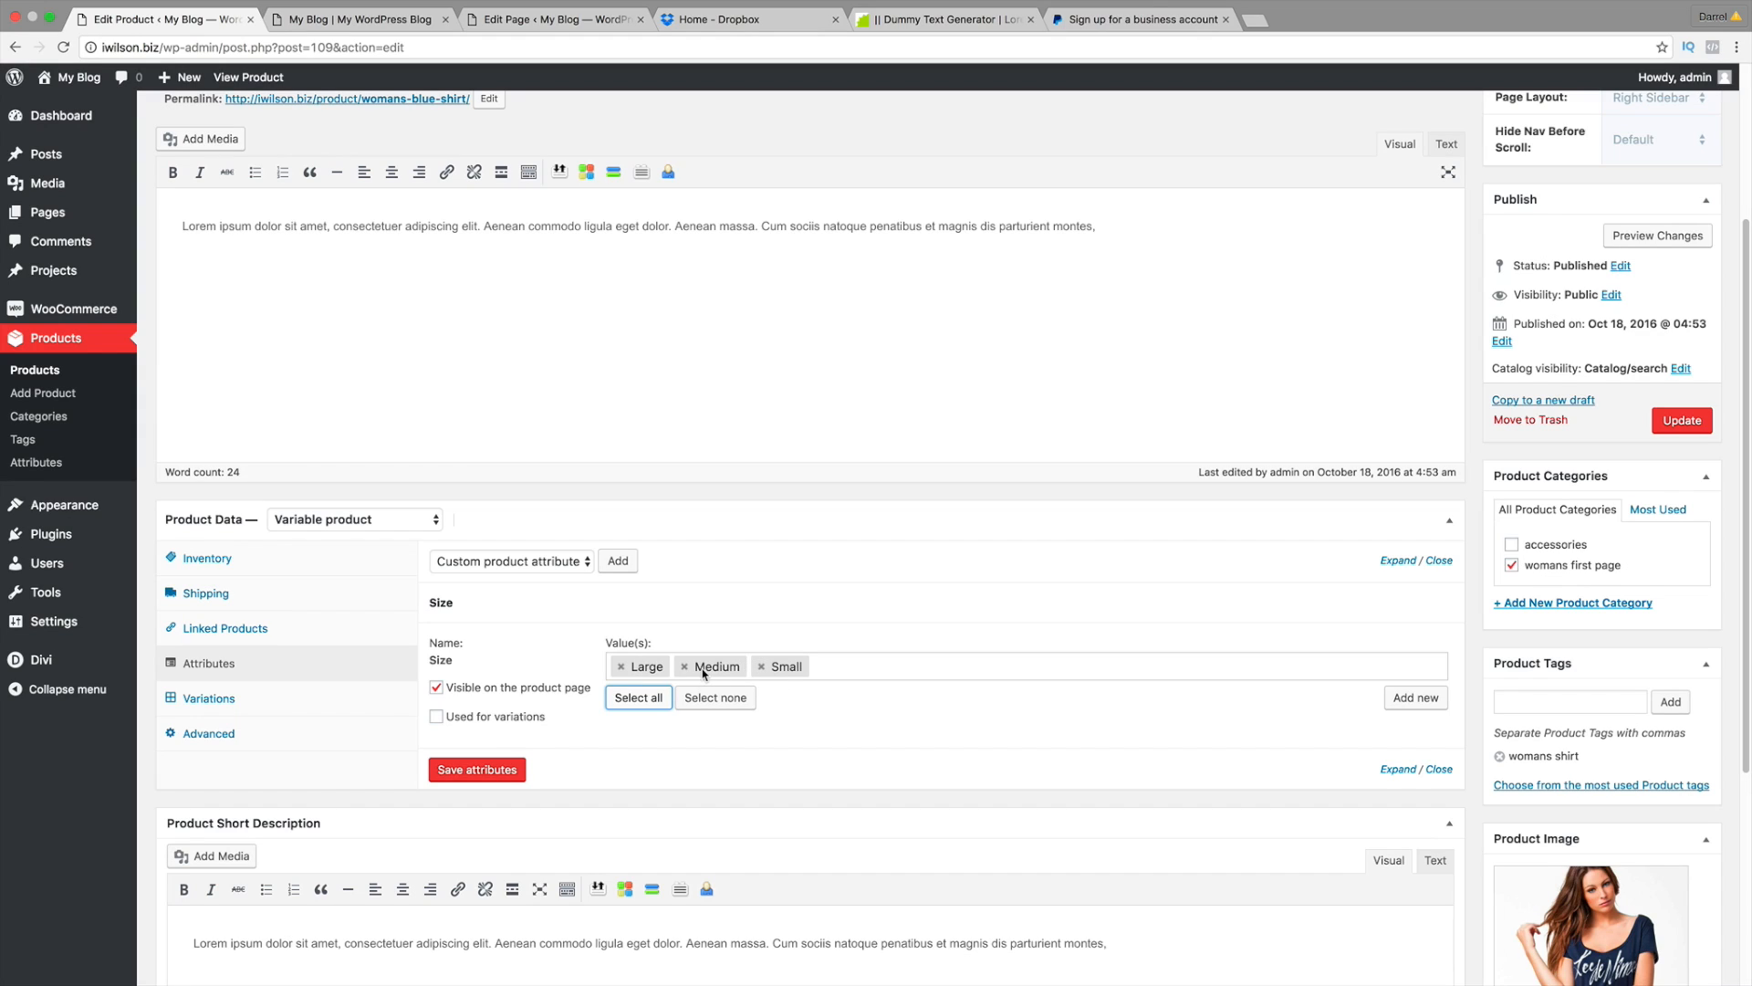
left_click(437, 717)
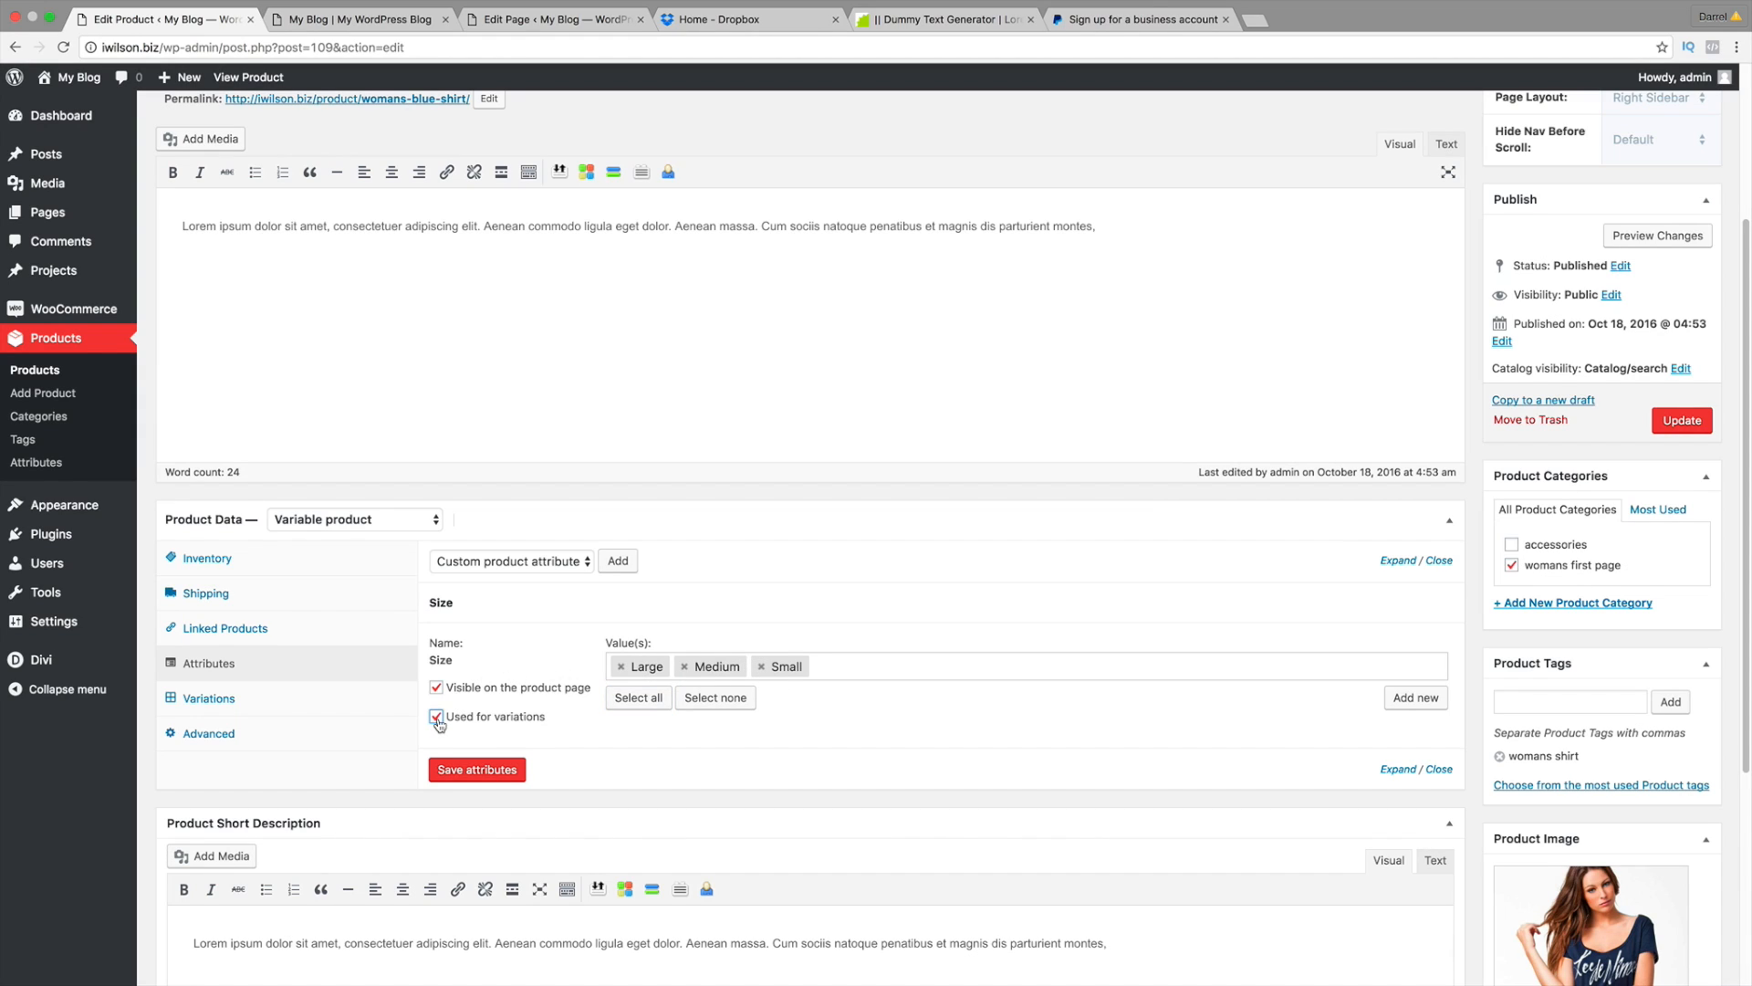
left_click(495, 769)
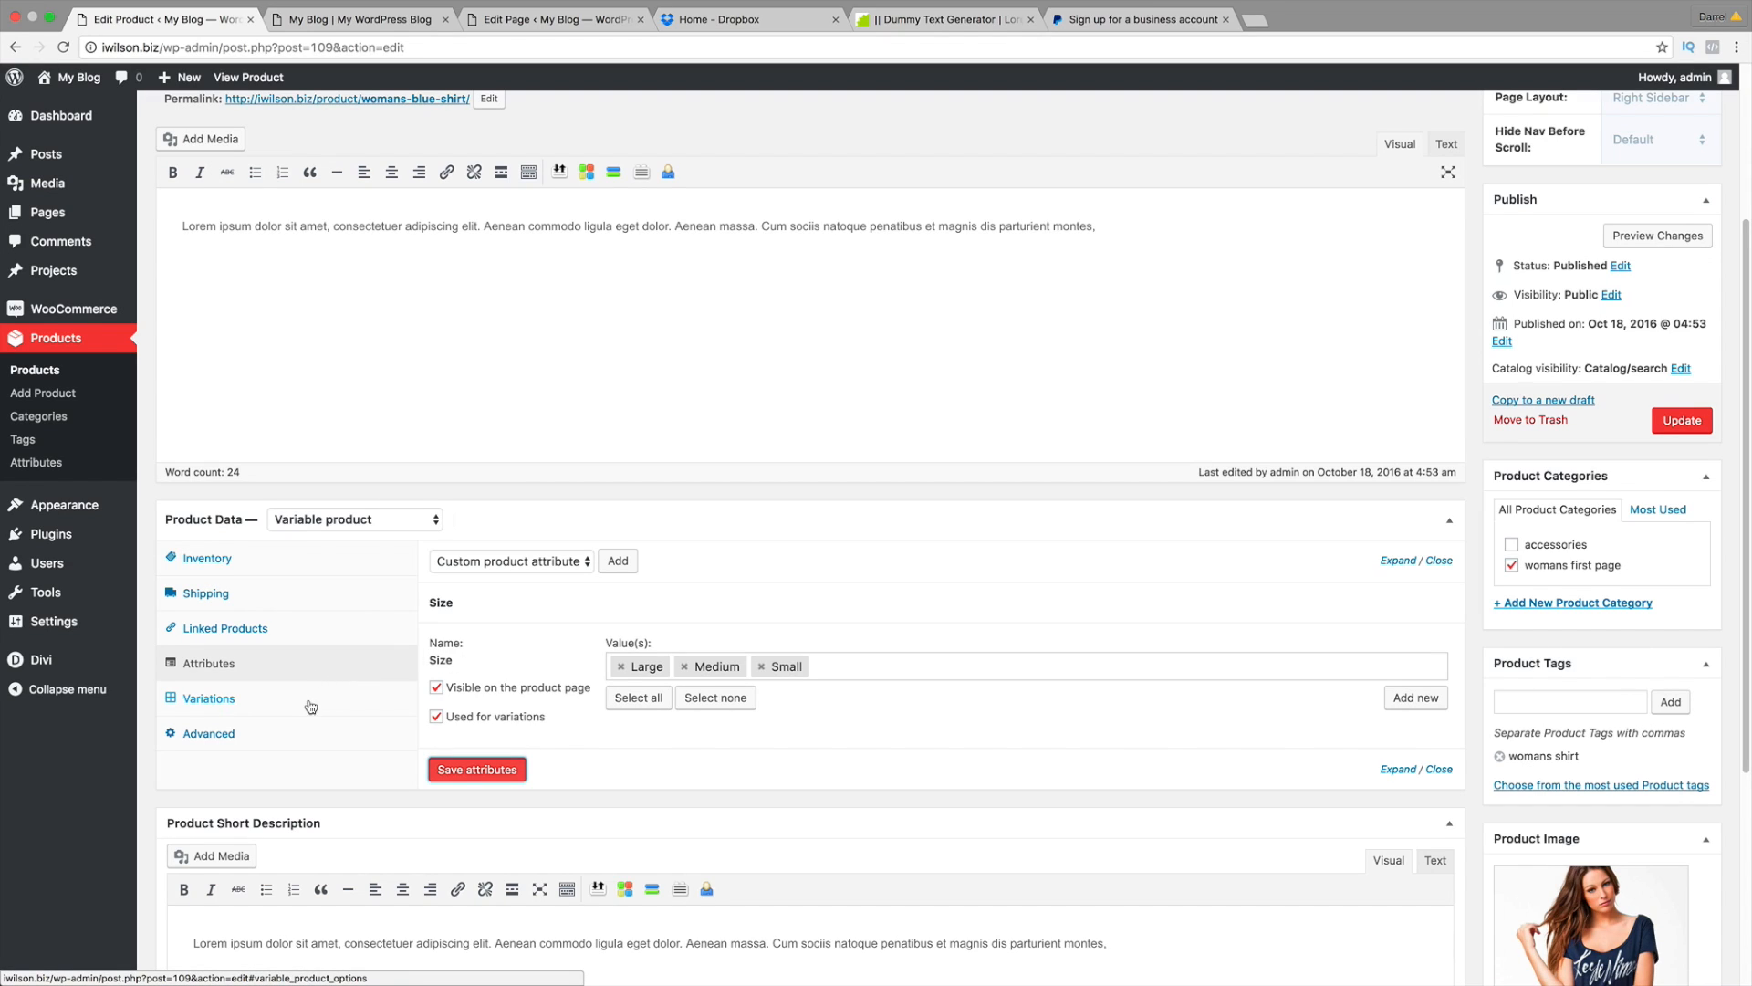
Step: Create variations from all attributes, producing #112 Large, #111 Medium and #110 Small
left_click(257, 701)
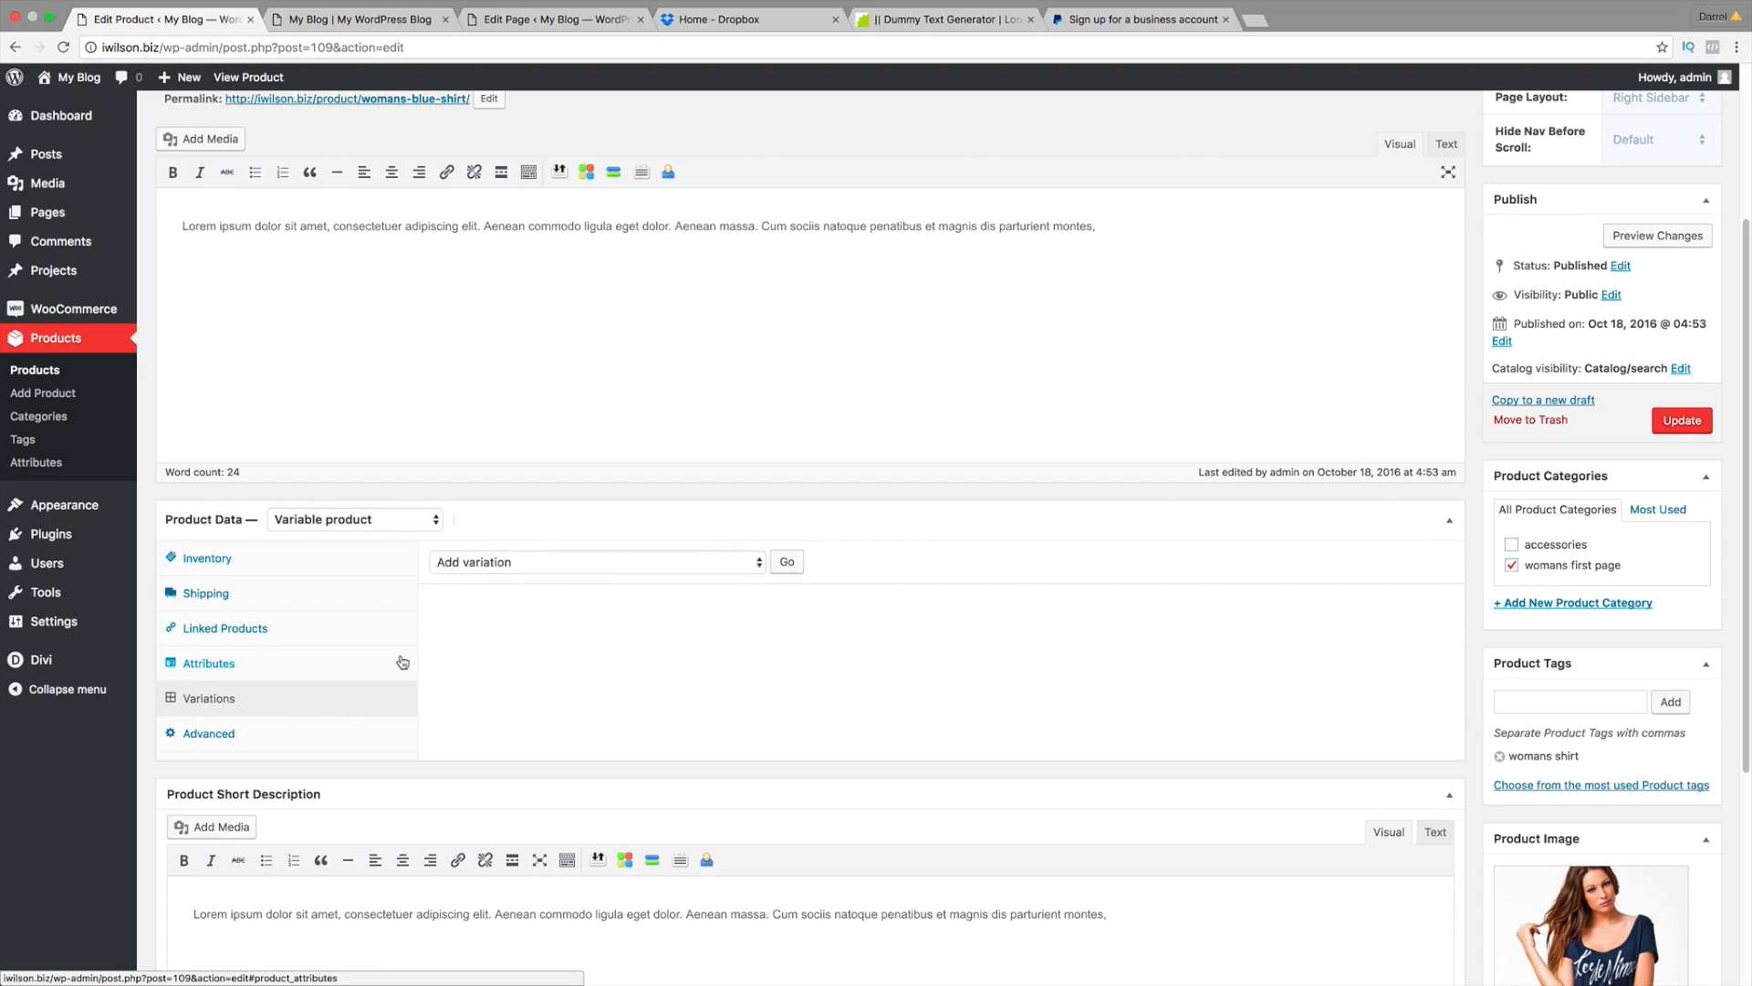
left_click(560, 566)
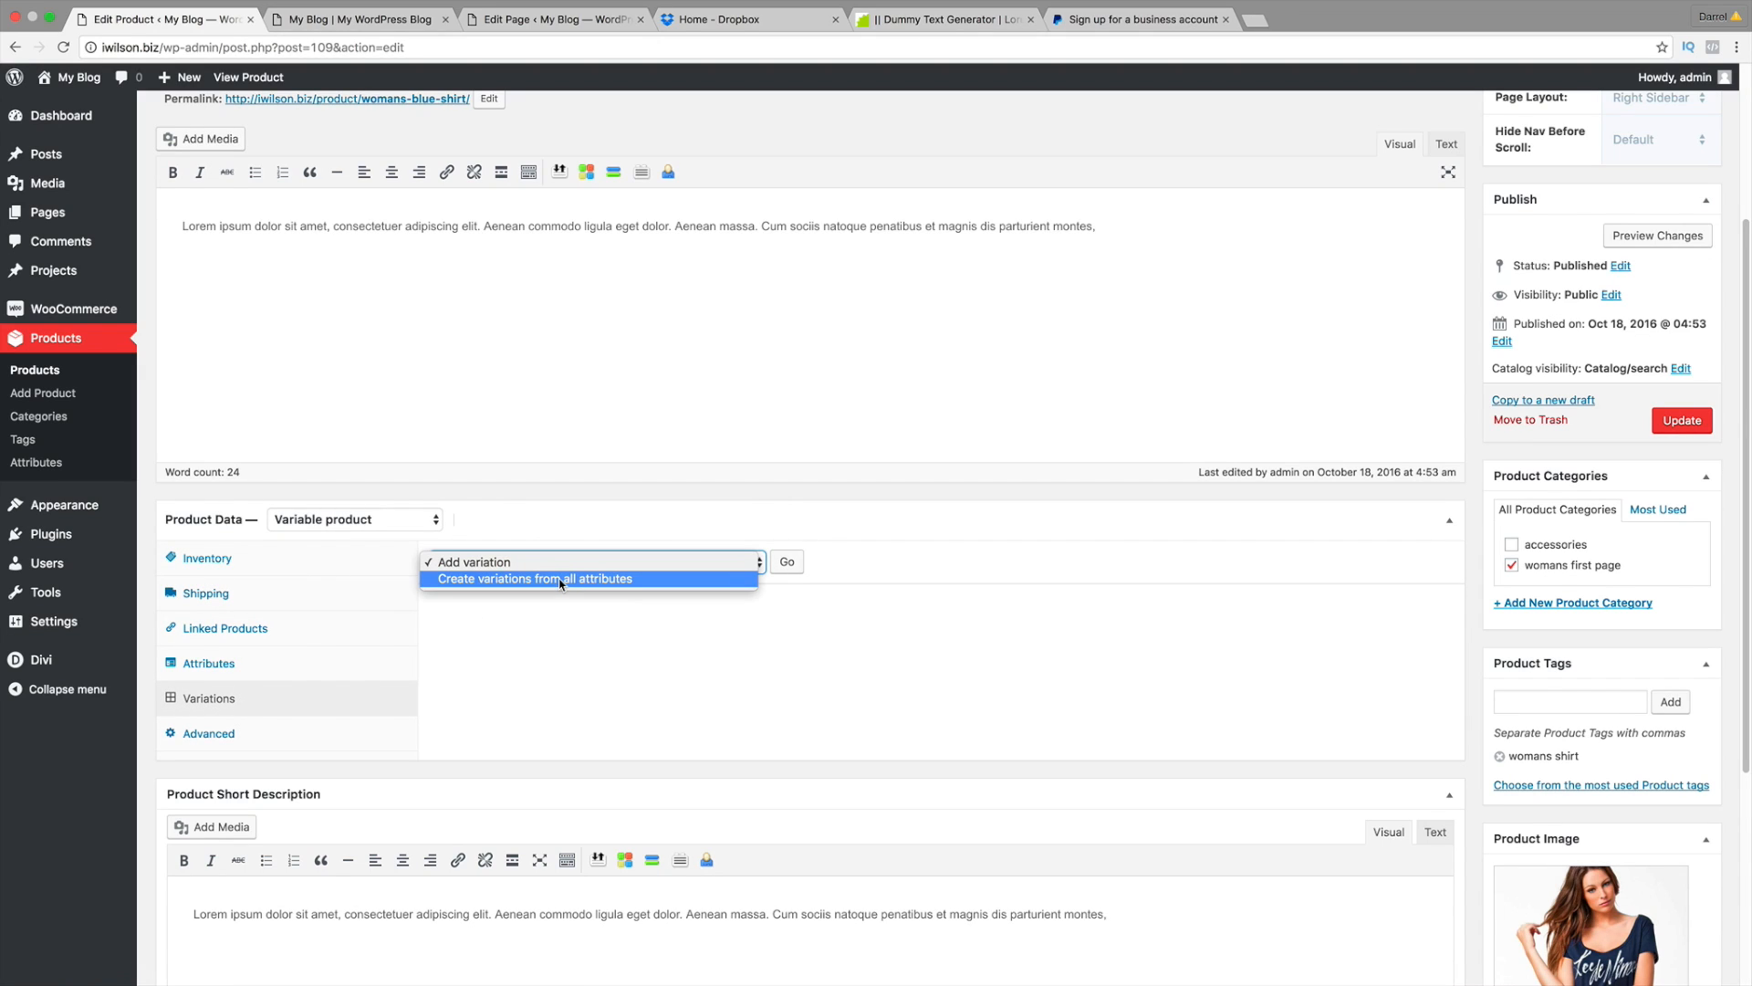
left_click(561, 580)
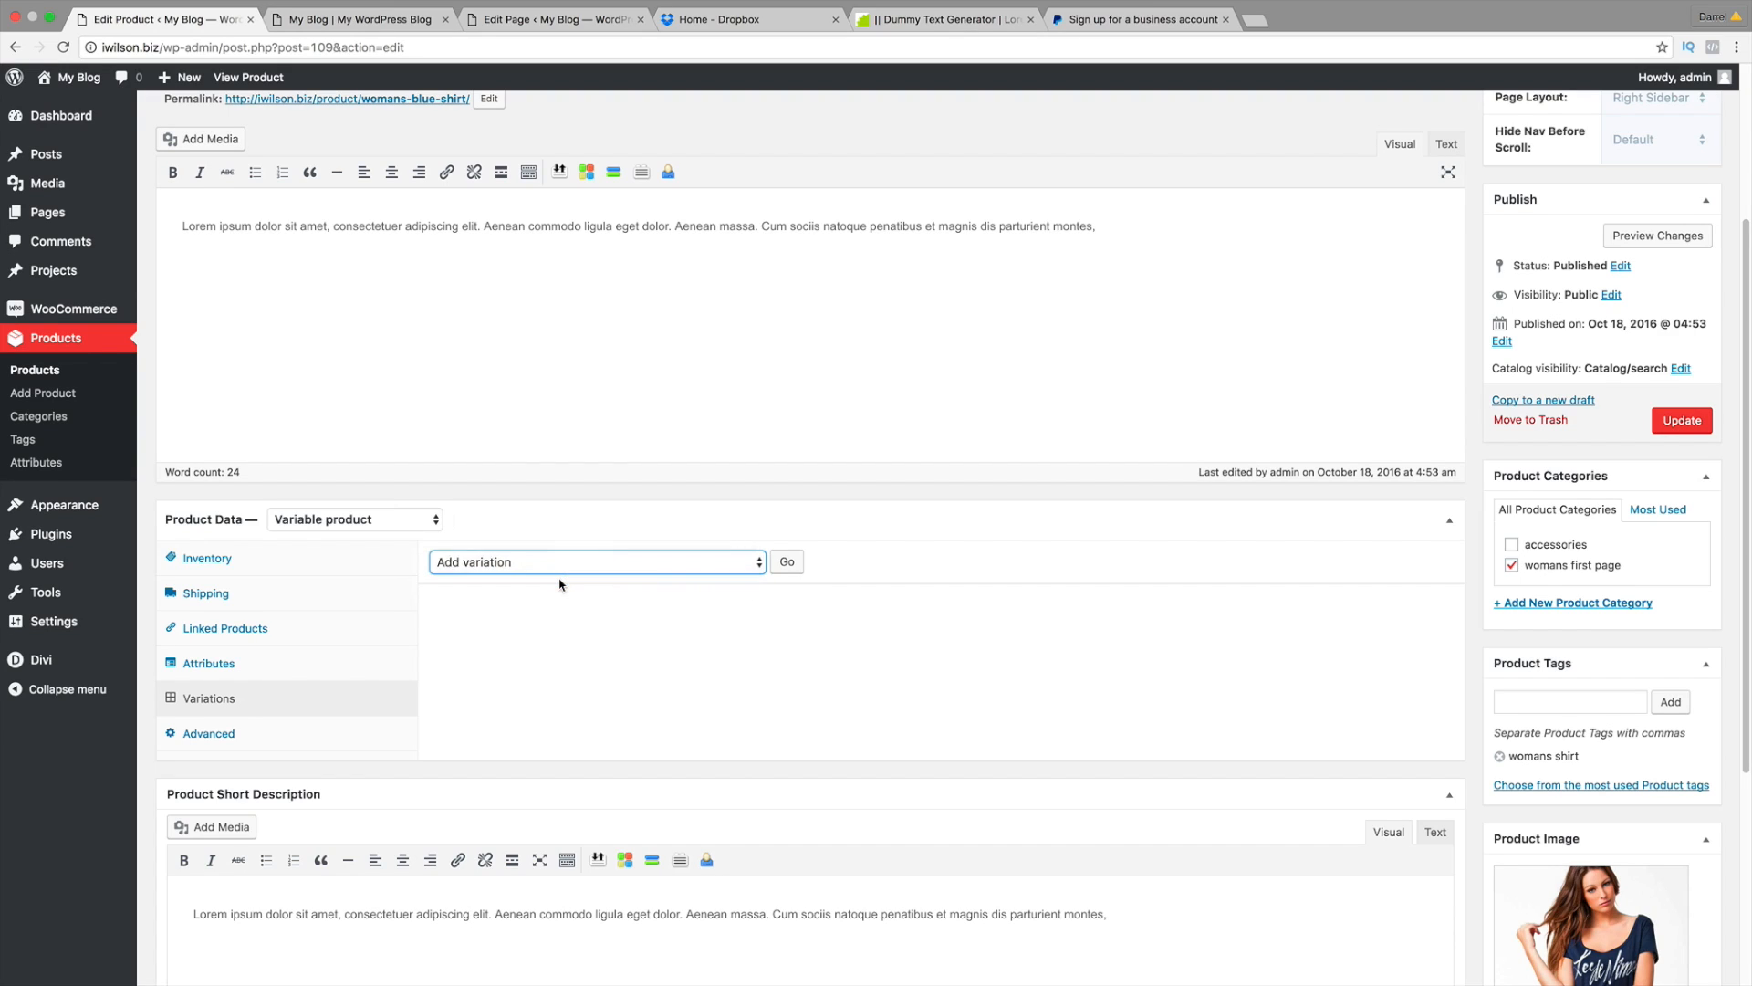
left_click(784, 563)
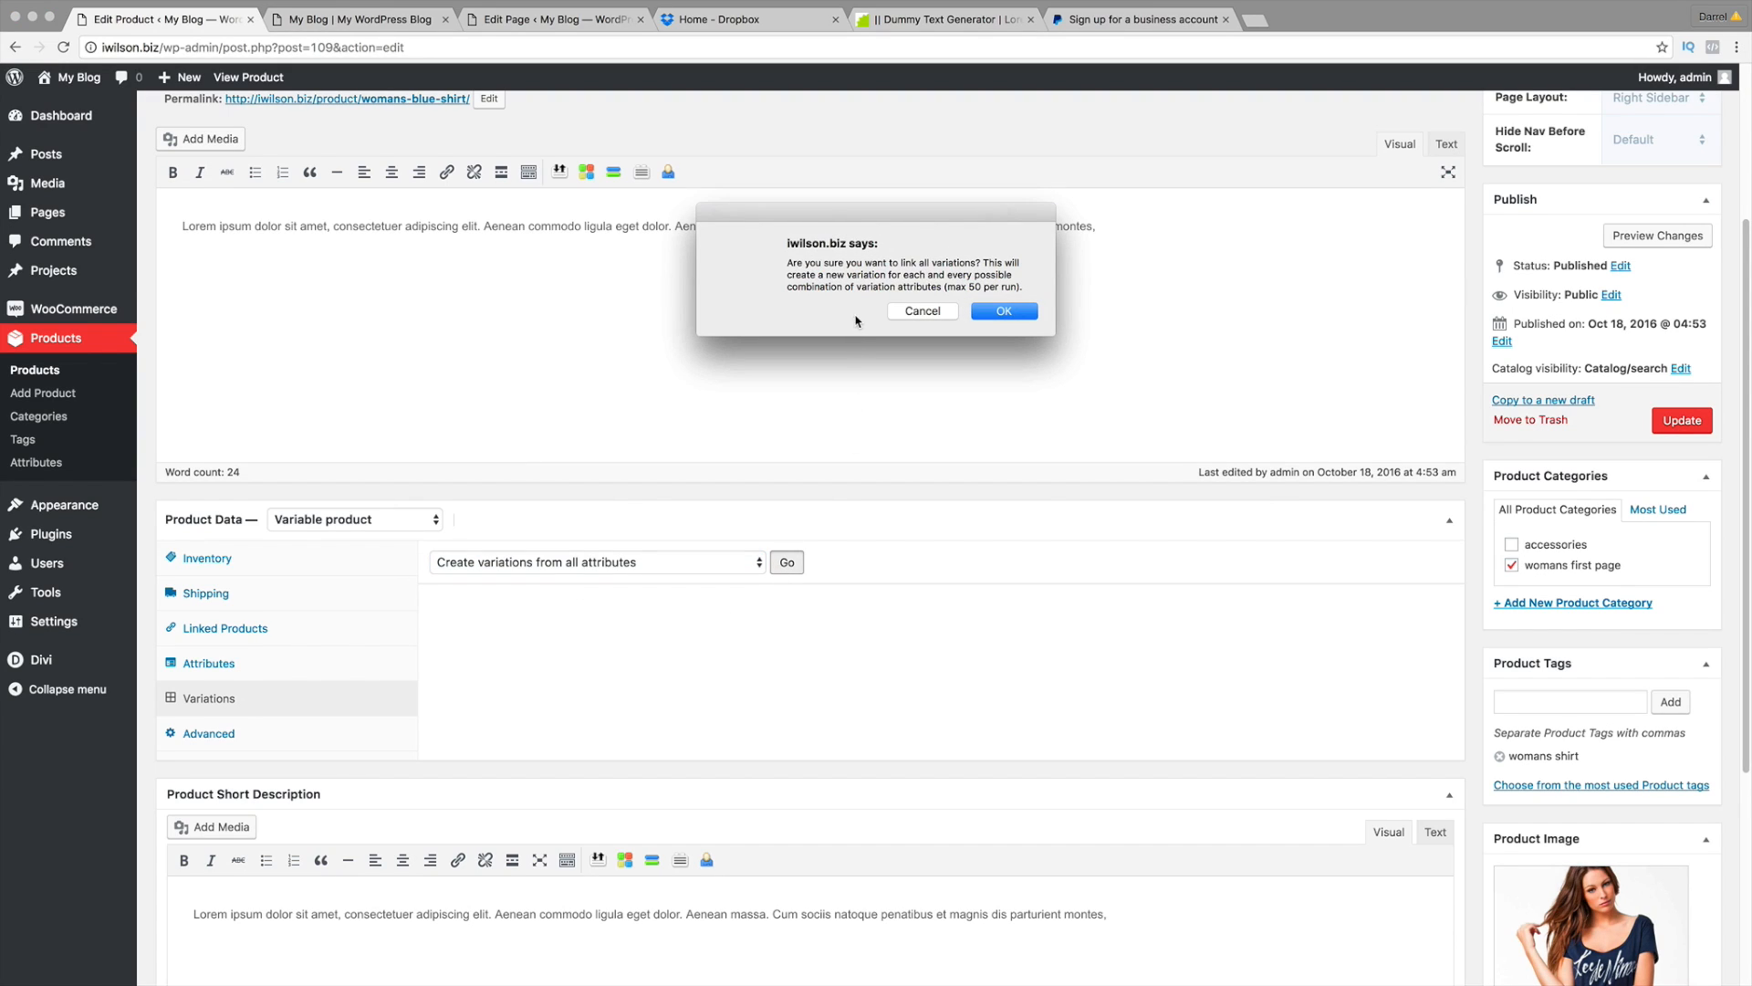
left_click(1016, 313)
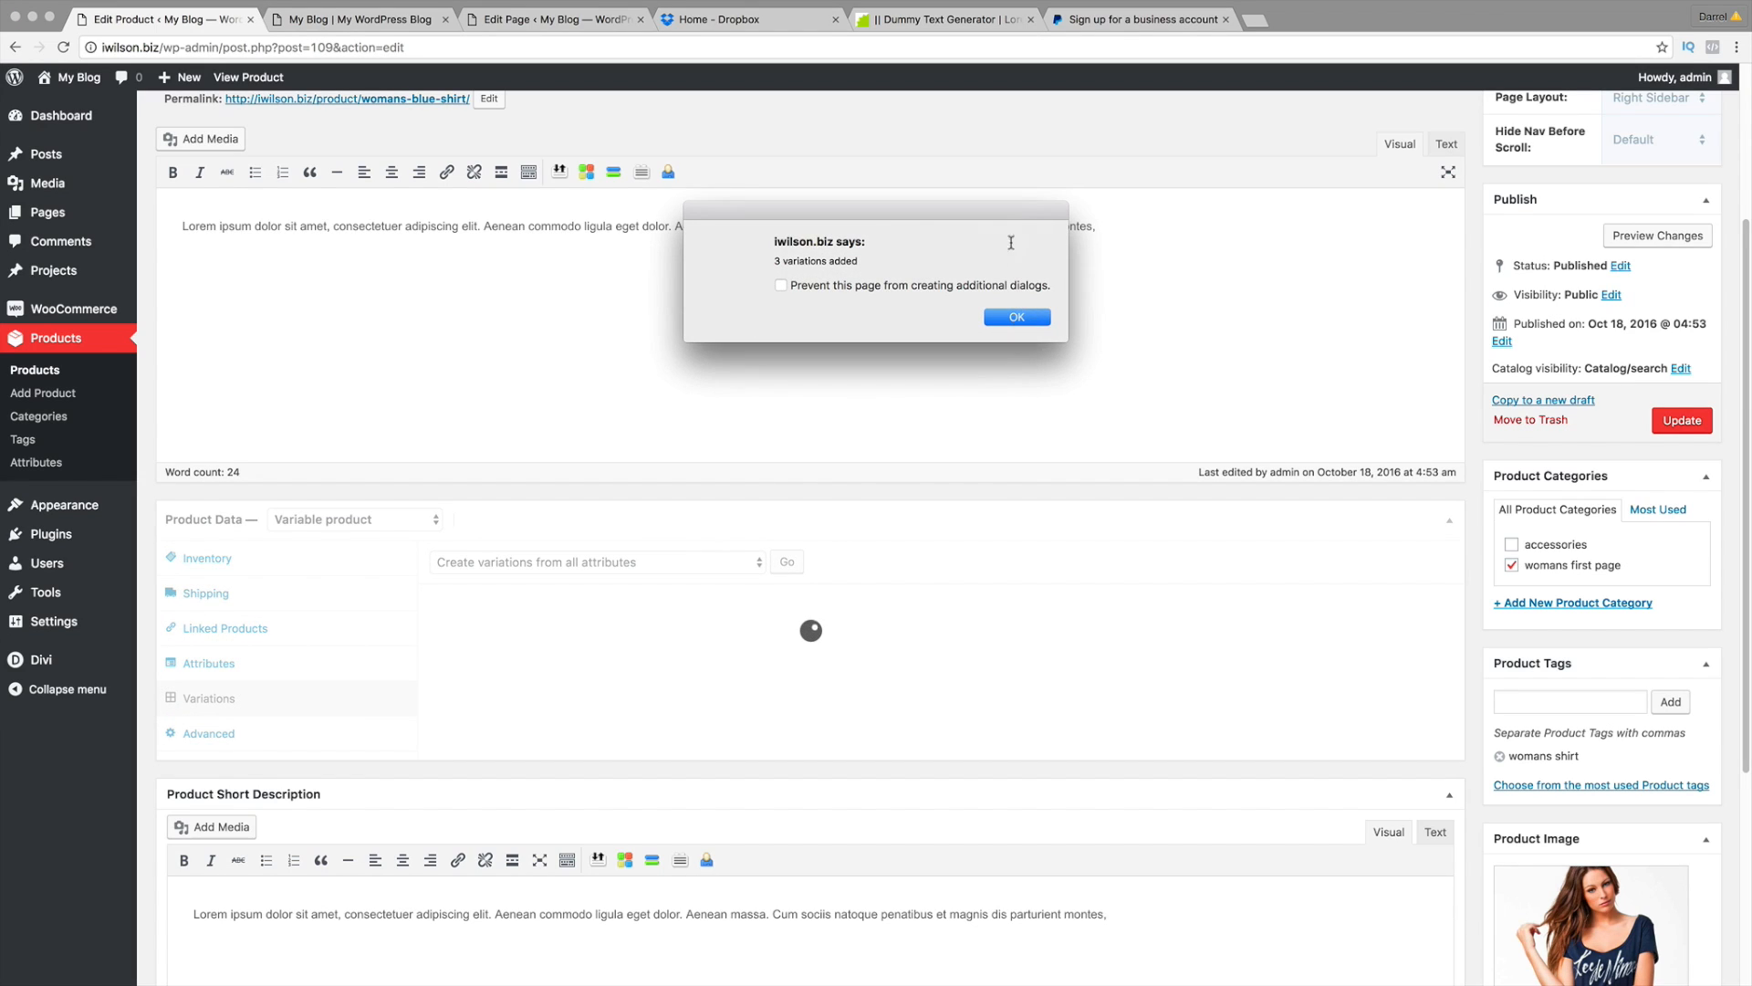
left_click(1016, 317)
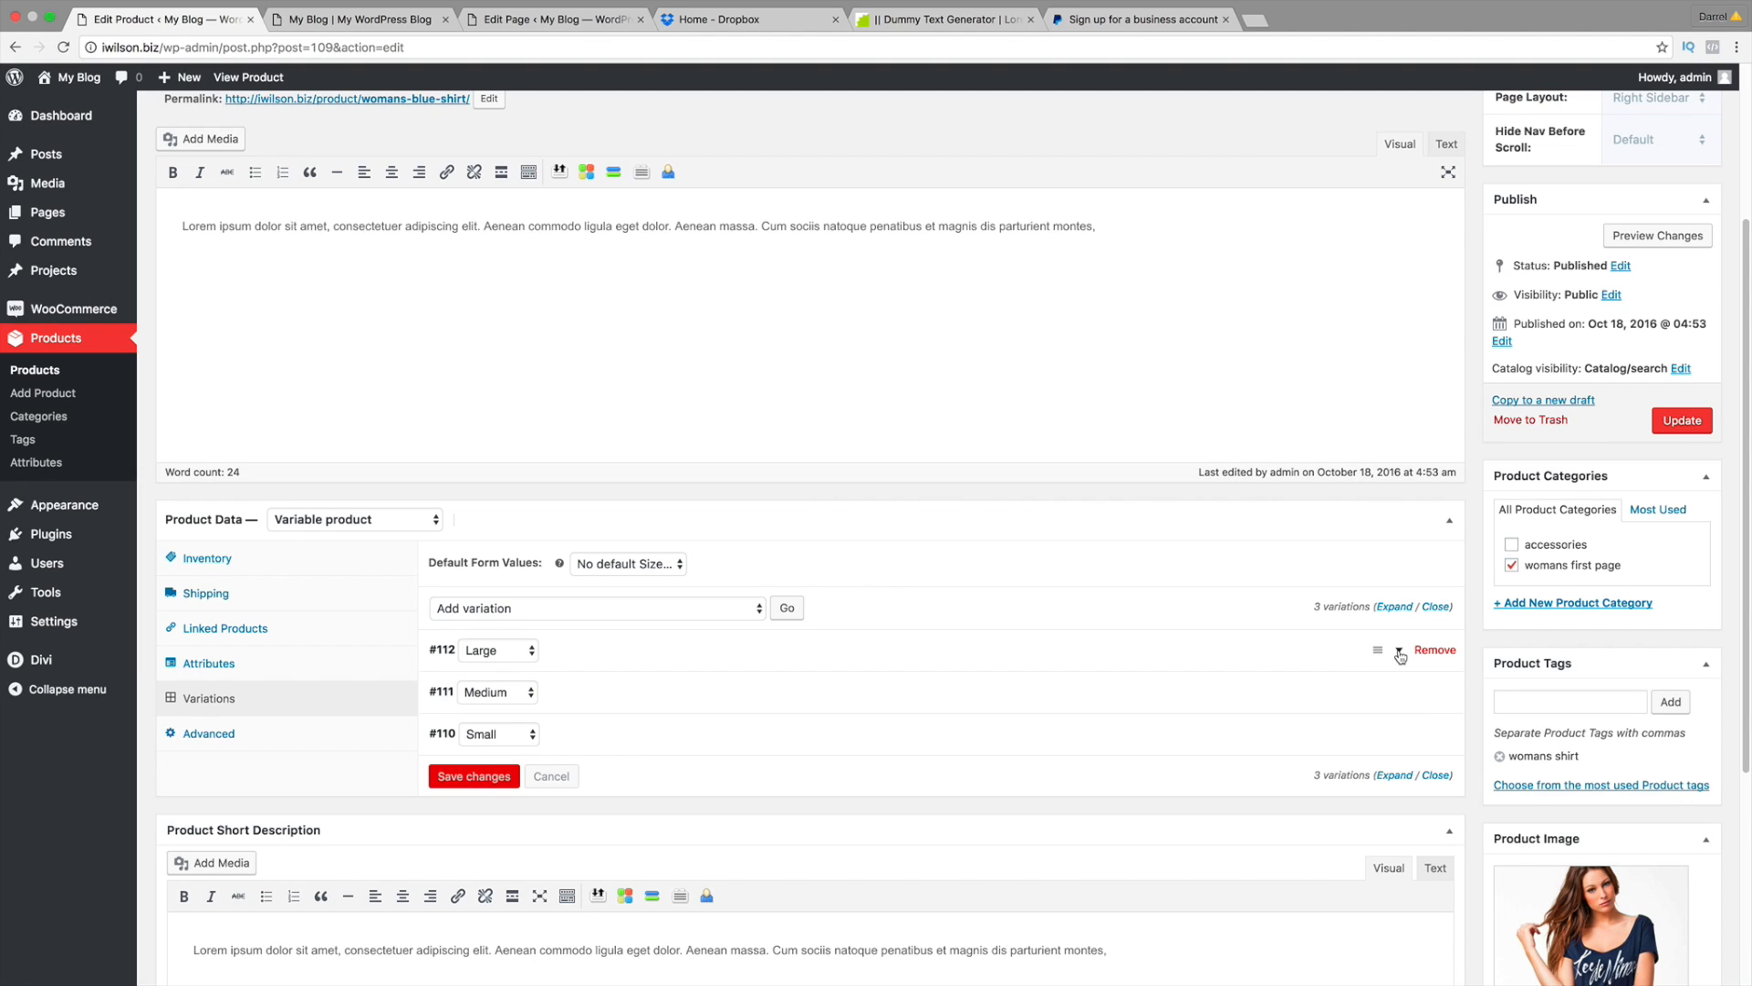
Step: Give the Large variation the womans blue shirt image and a regular price of 100
left_click(1396, 653)
scroll(803, 657, "down", 2)
scroll(774, 659, "down", 1)
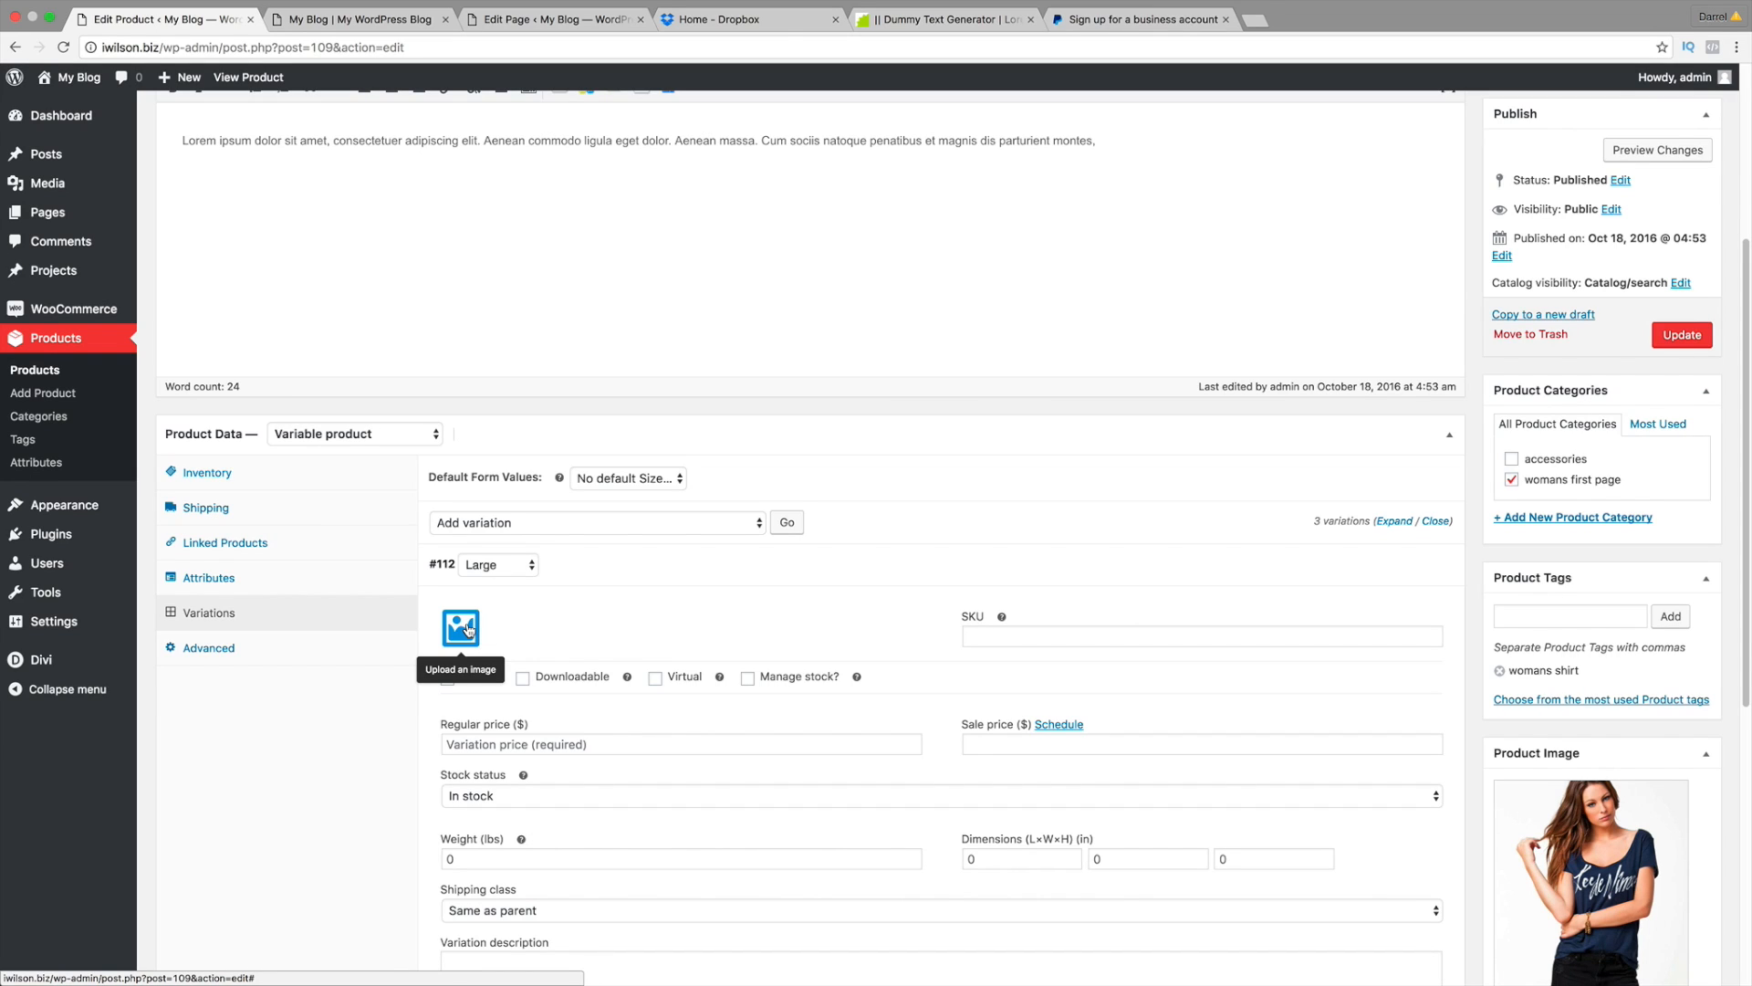
left_click(464, 628)
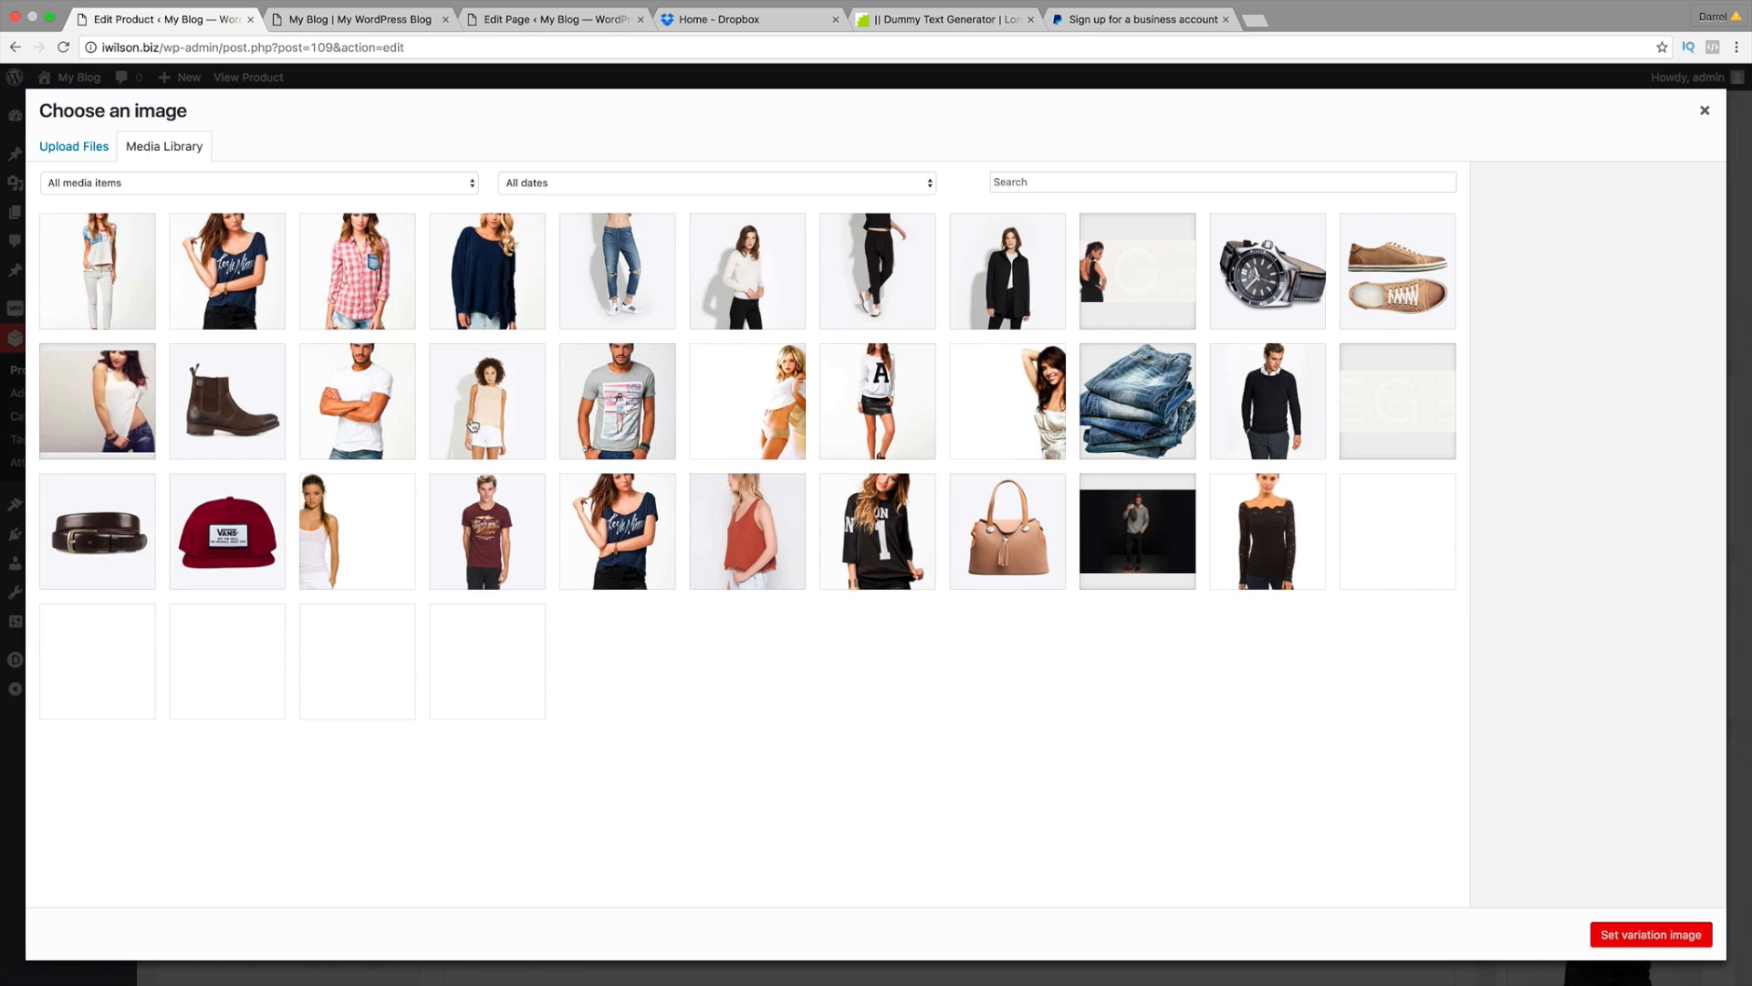
left_click(251, 262)
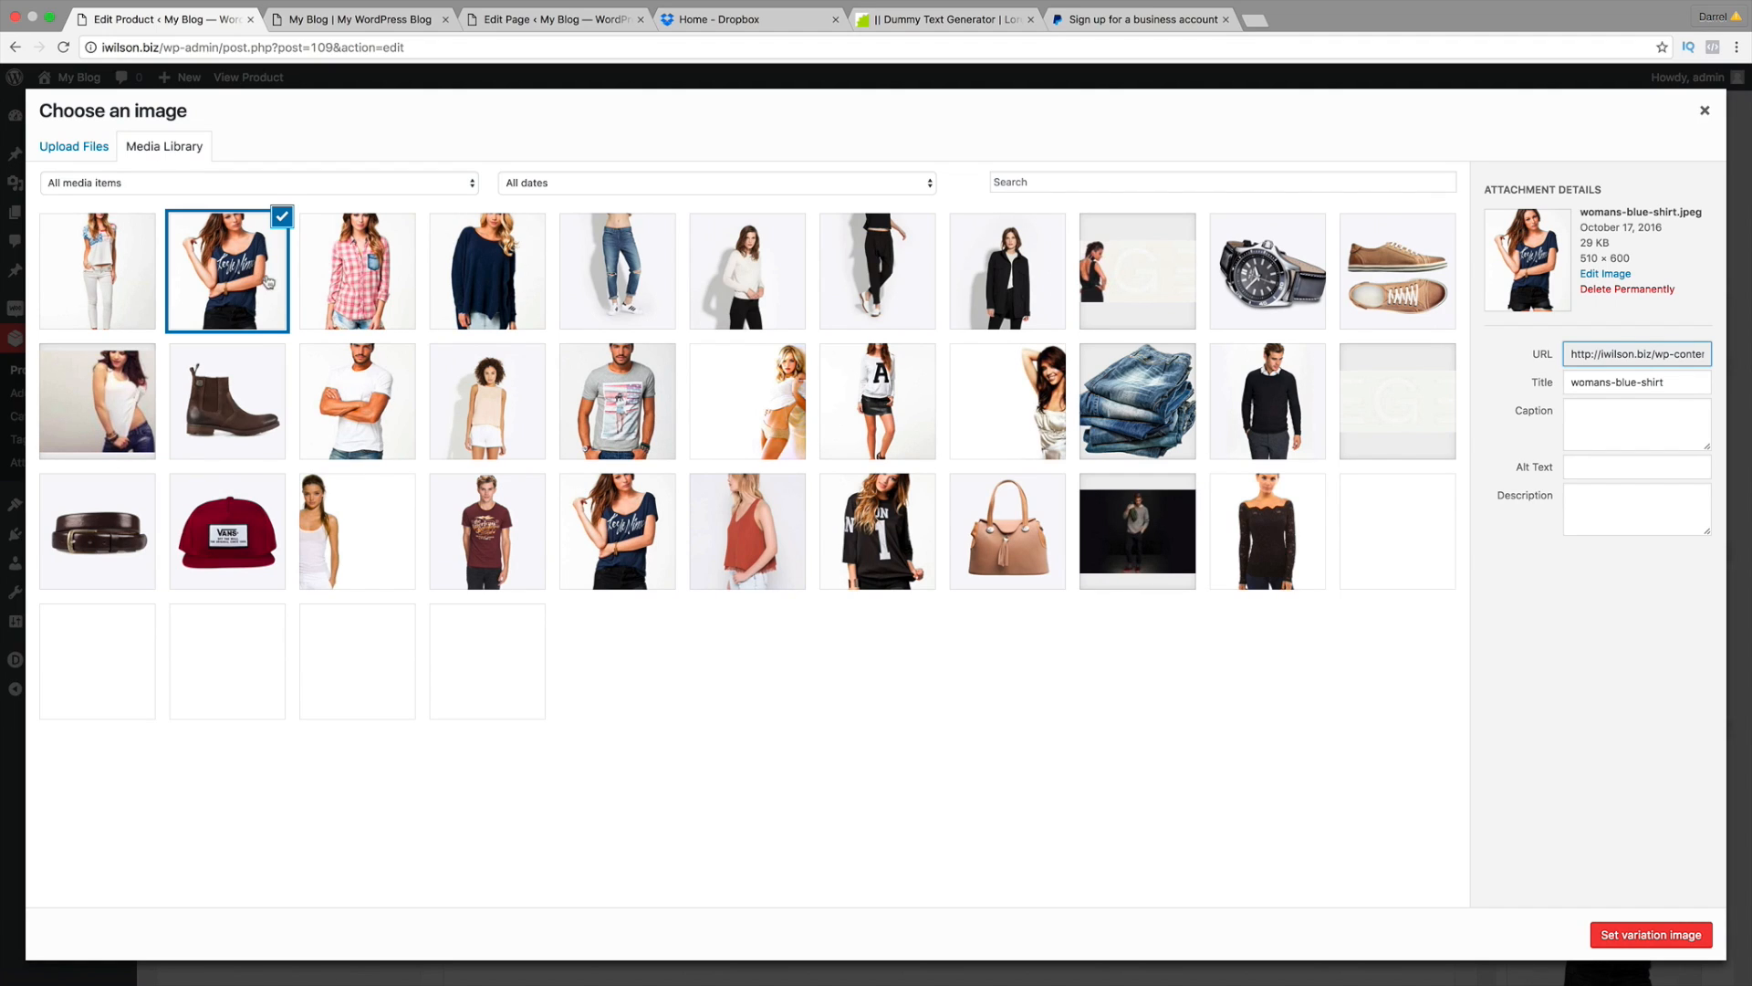
left_click(1614, 941)
left_click(652, 739)
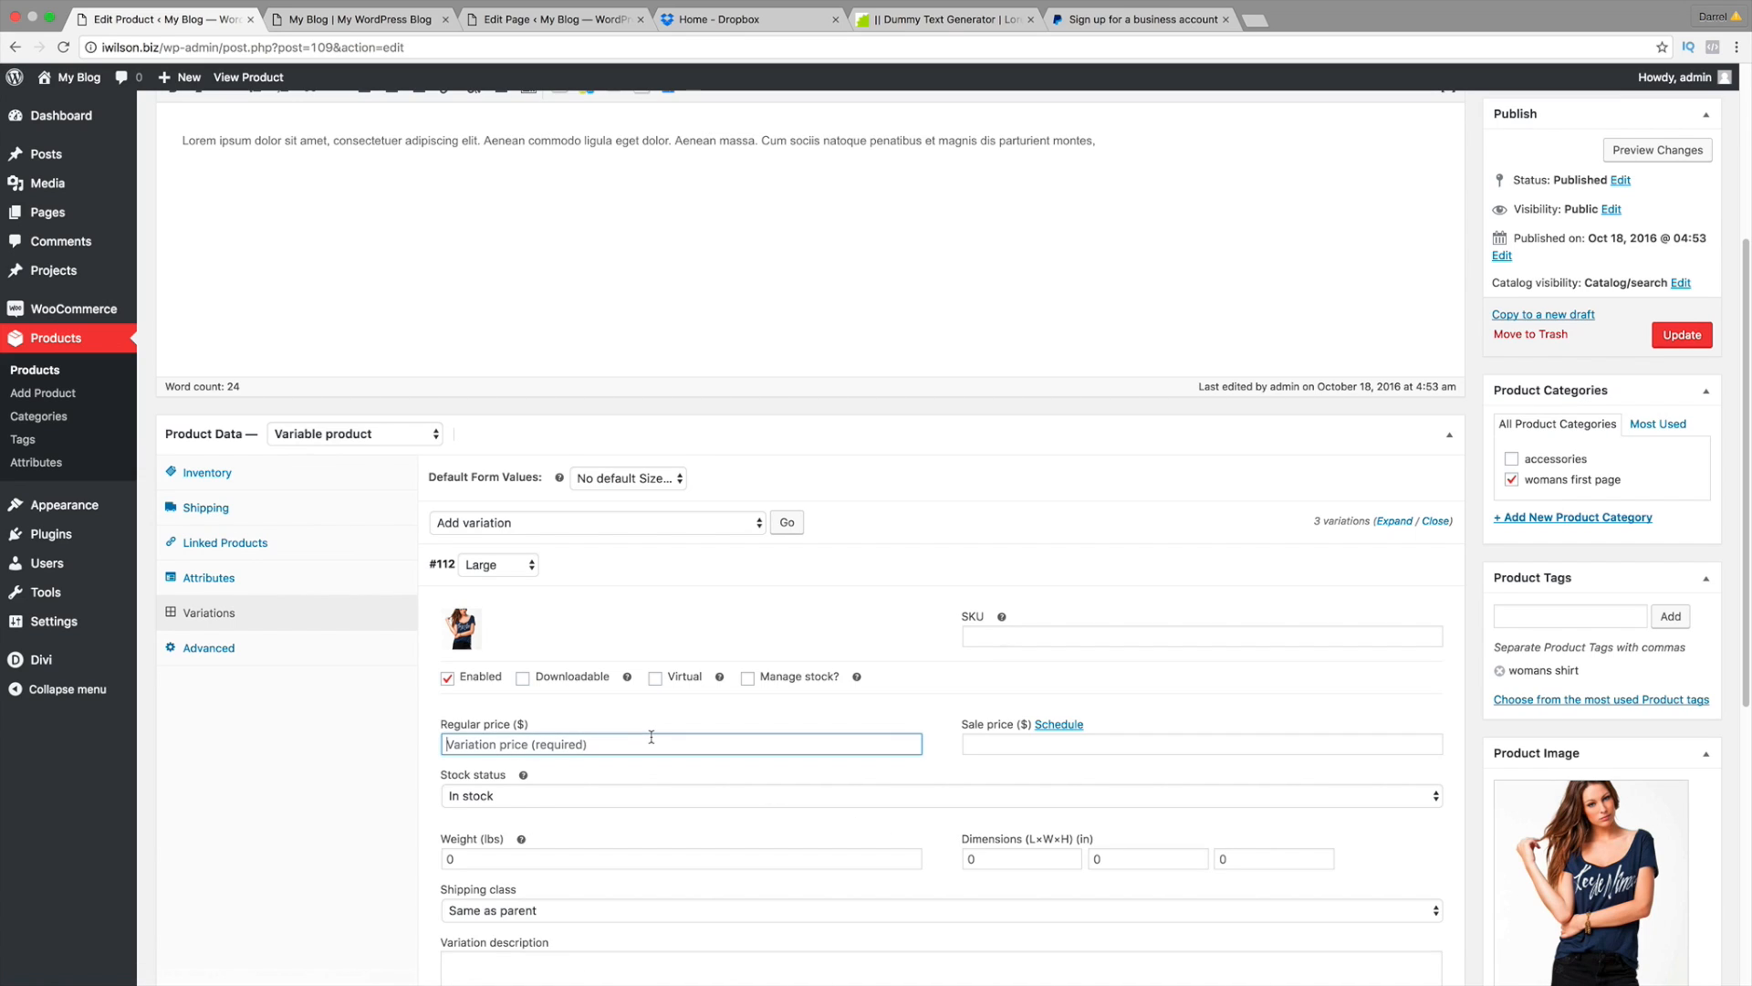
type("100")
key("Tab")
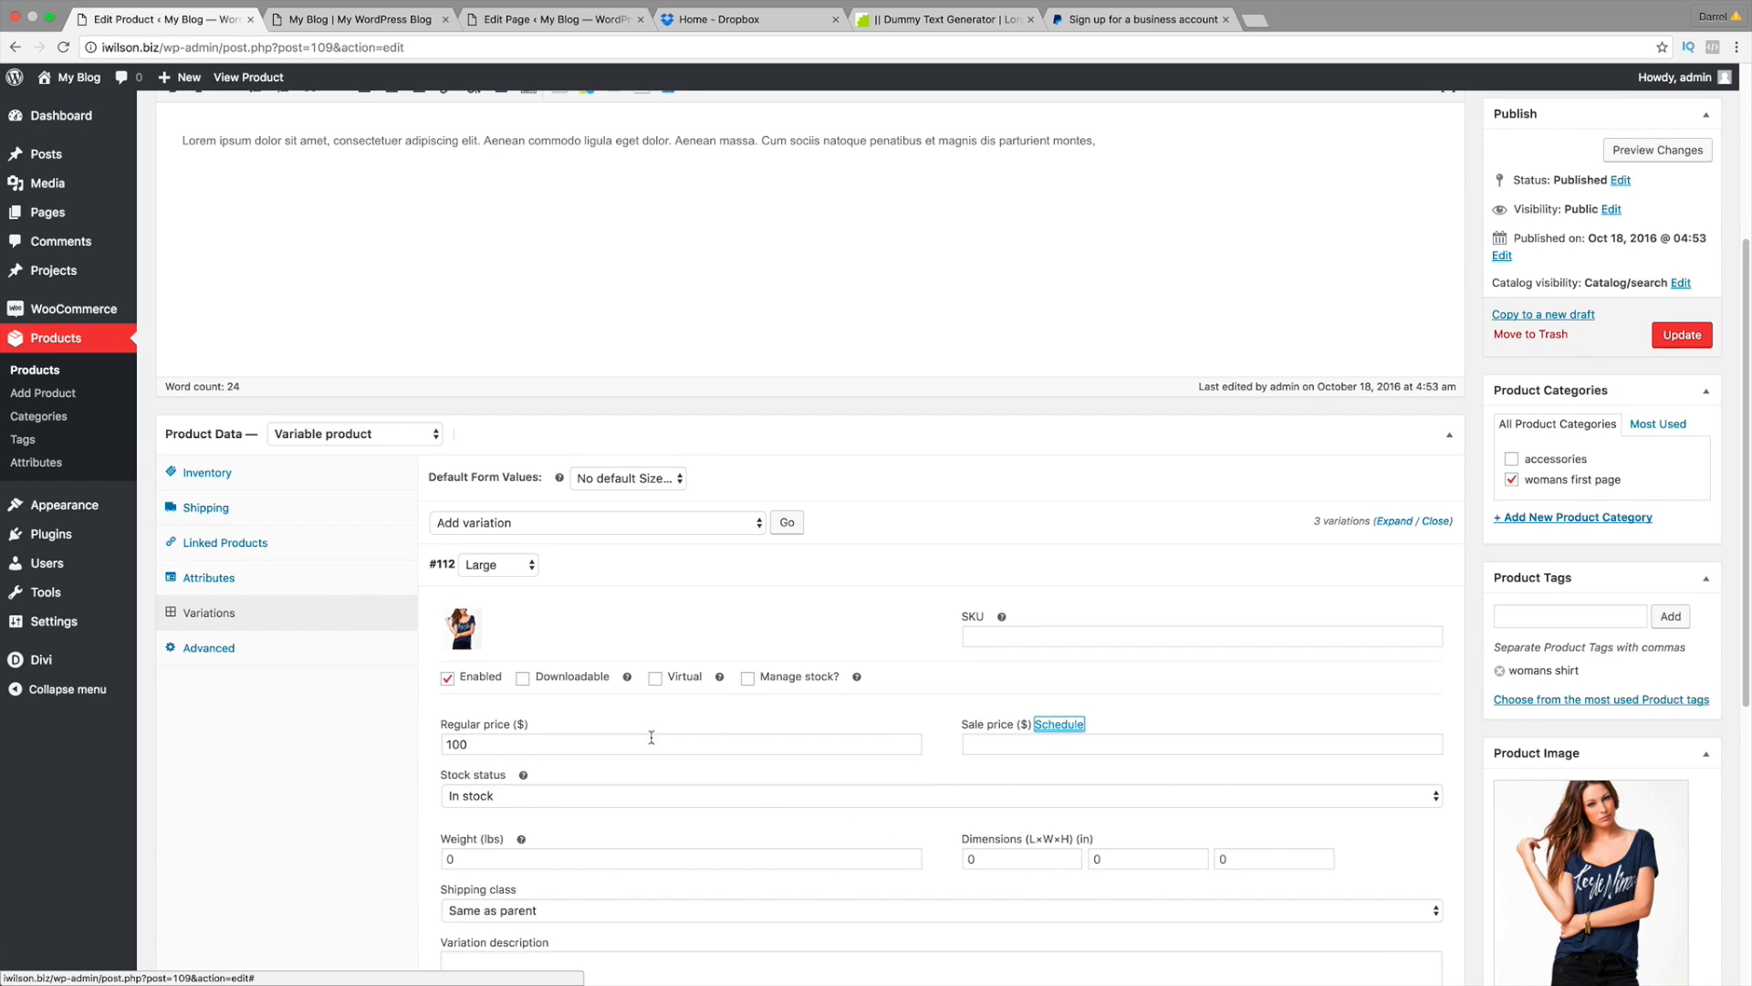
Step: Move through the Large variation's length, width and height dimension fields
scroll(653, 753, "down", 1)
scroll(653, 753, "down", 3)
scroll(676, 736, "down", 2)
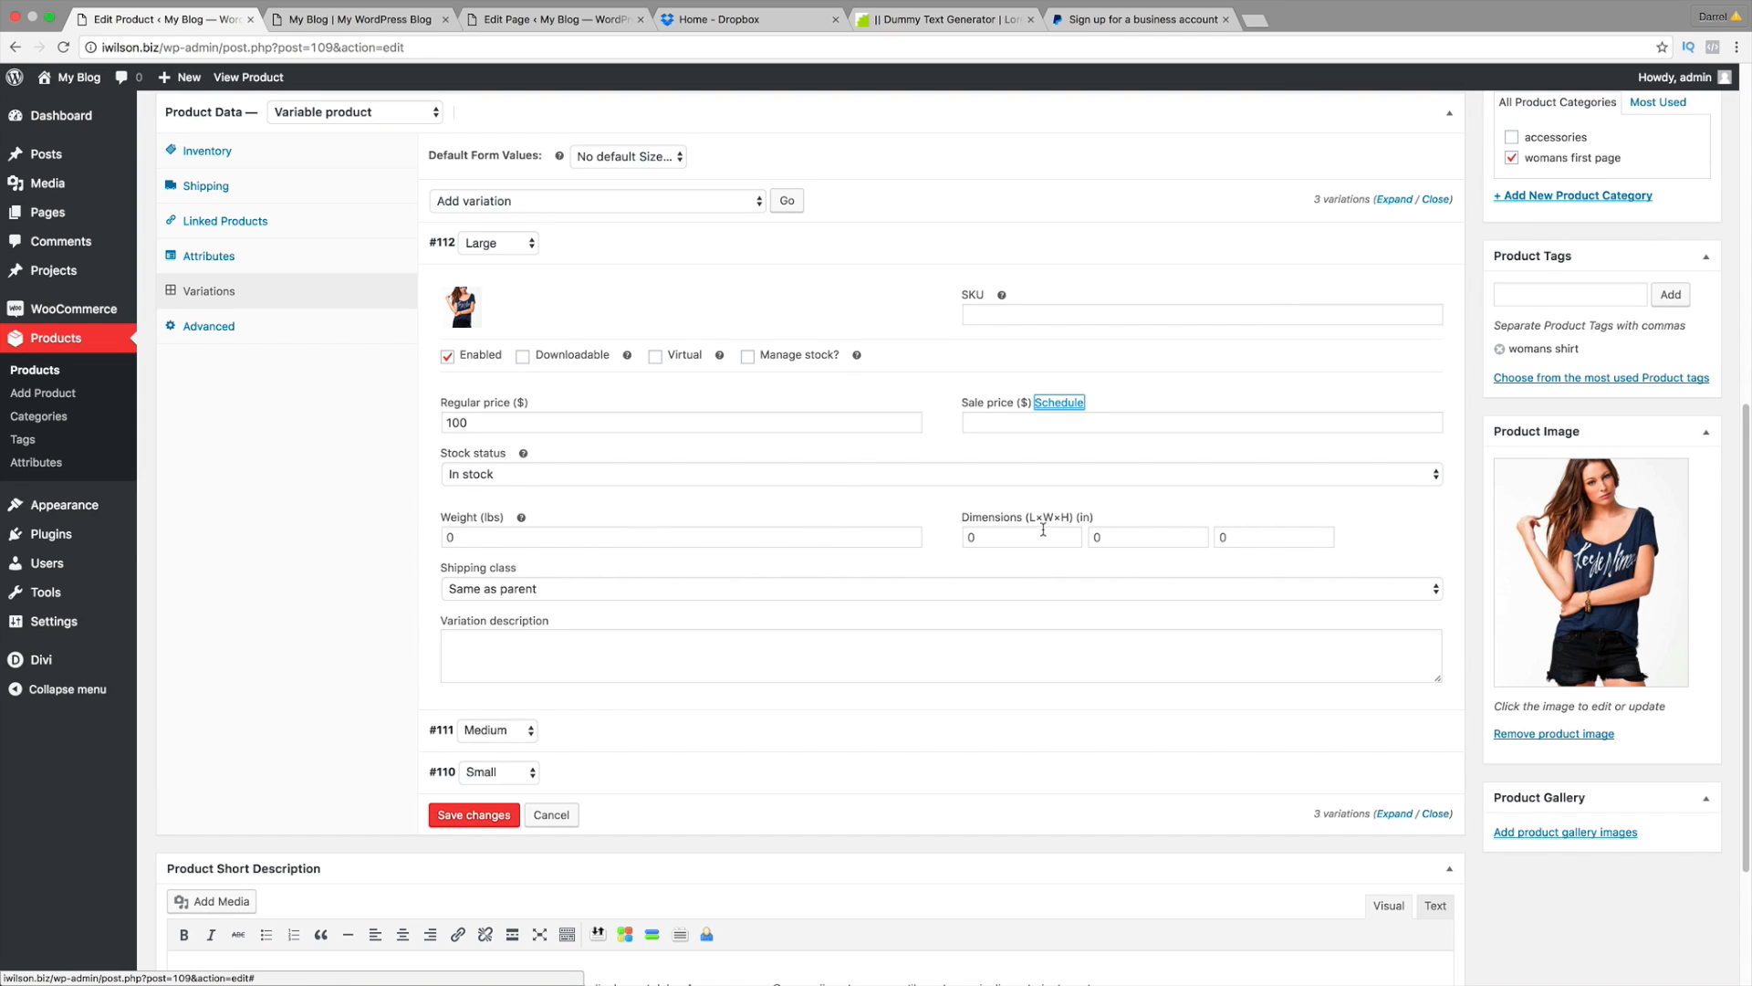
left_click(595, 543)
left_click(976, 537)
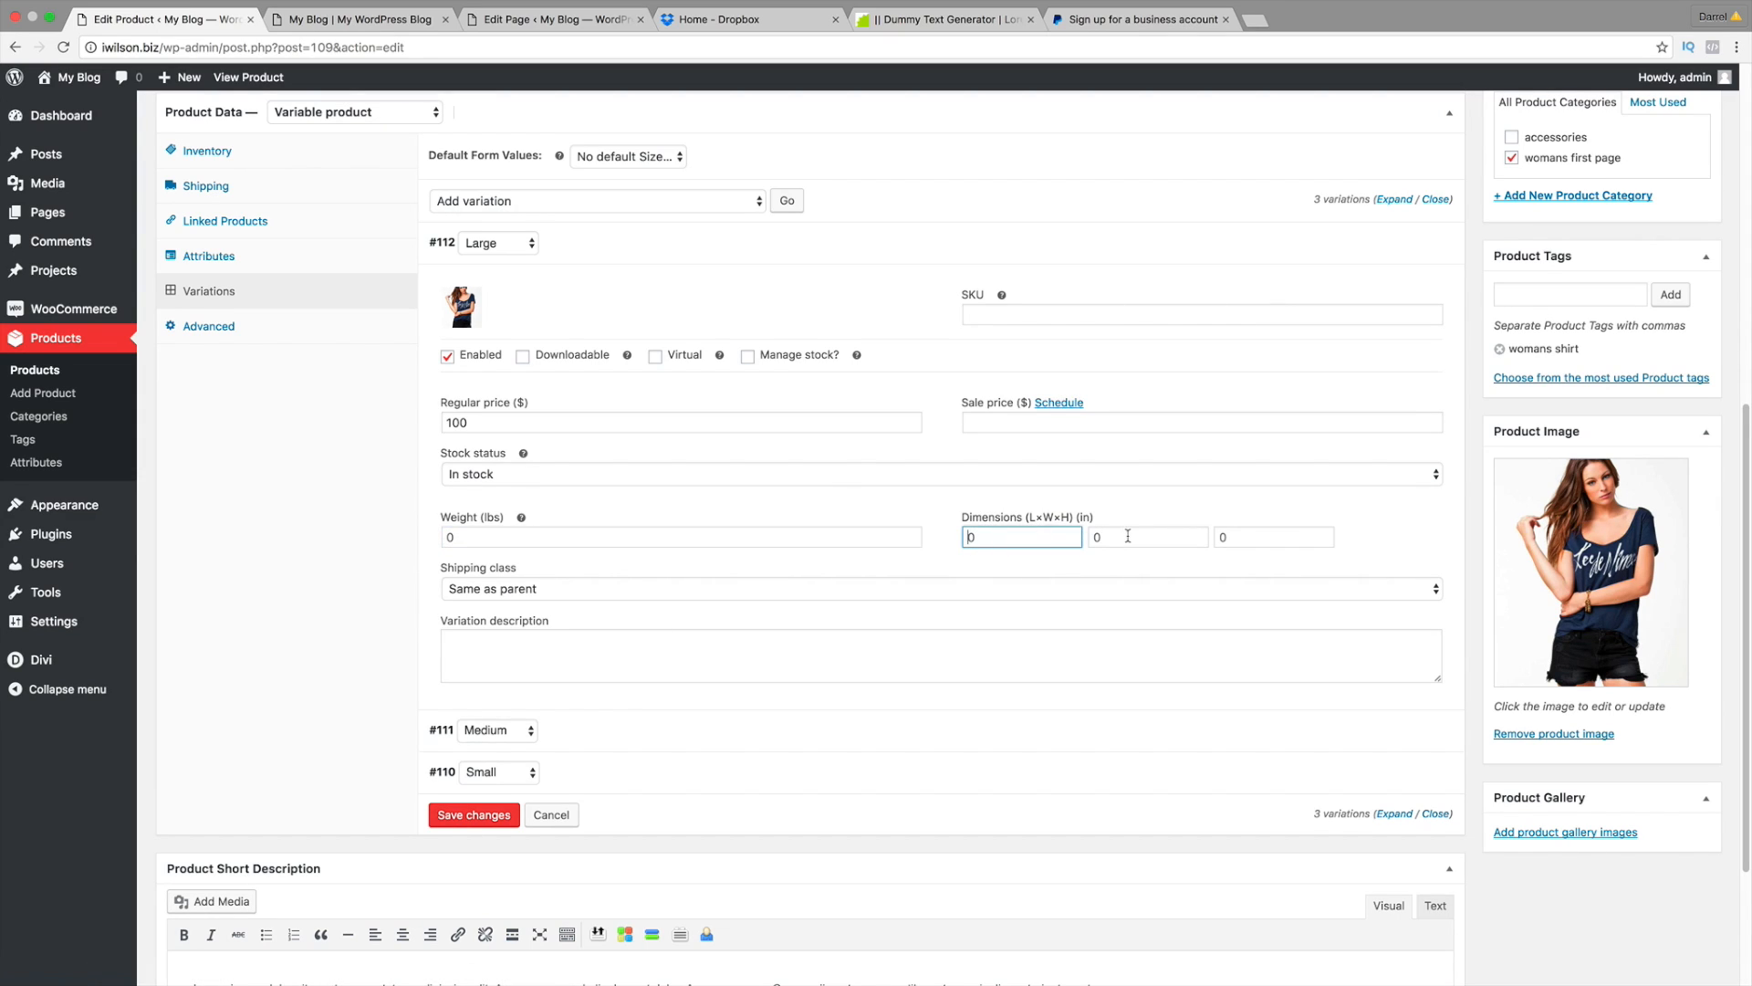
left_click(1128, 536)
left_click(1243, 535)
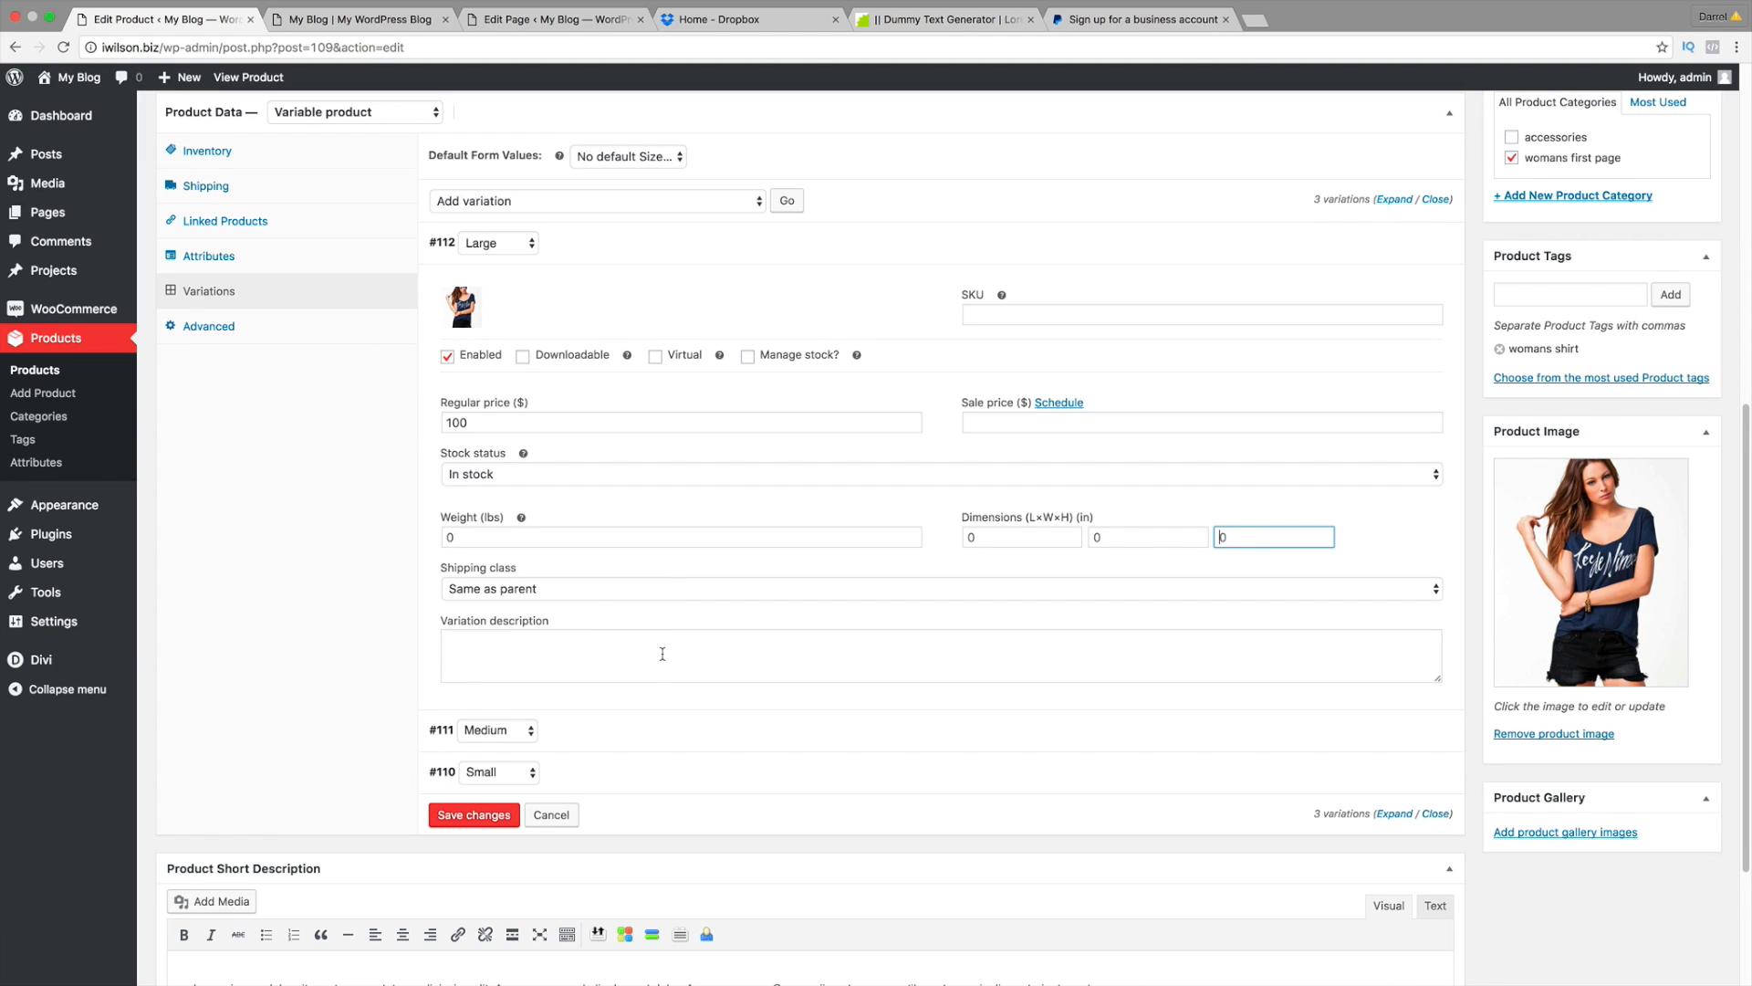
Step: Write 'This is a great buy' as the Large variation's description
left_click(662, 654)
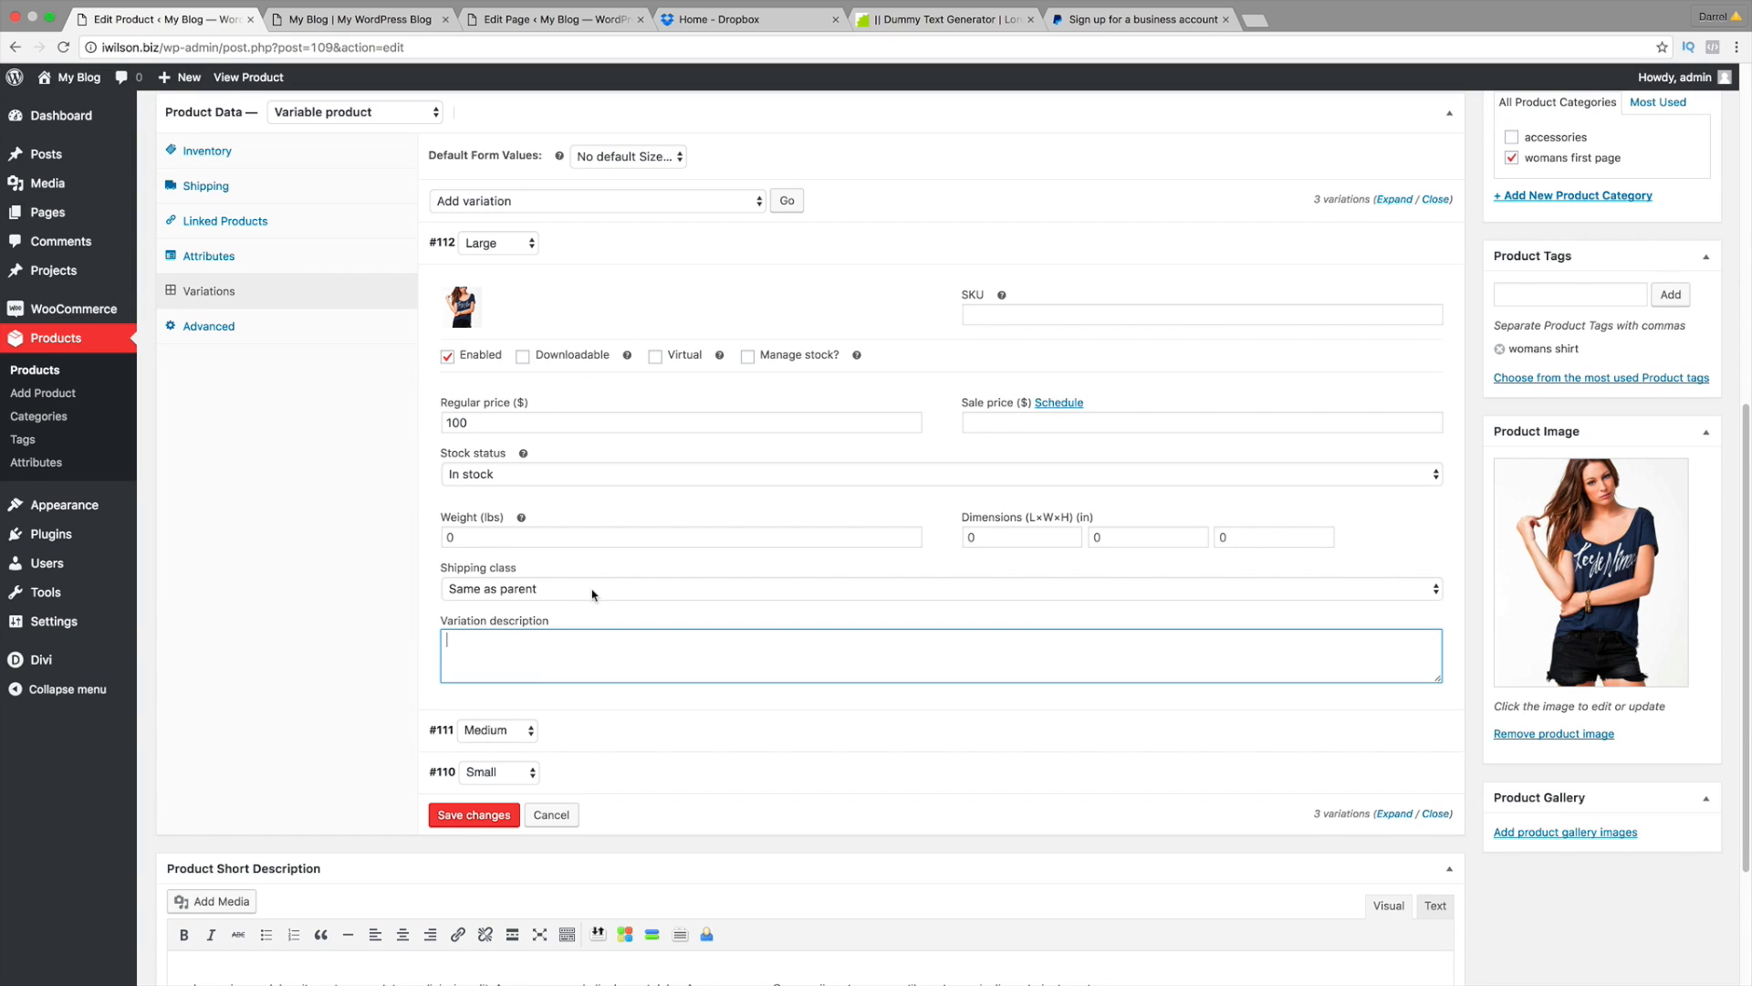
type("This ios")
key("BackSpace")
key("BackSpace")
key("BackSpace")
type("s a great buy")
Step: Re-enter the Large variation's regular price as 100 and collapse its details
double_click(518, 420)
key("BackSpace")
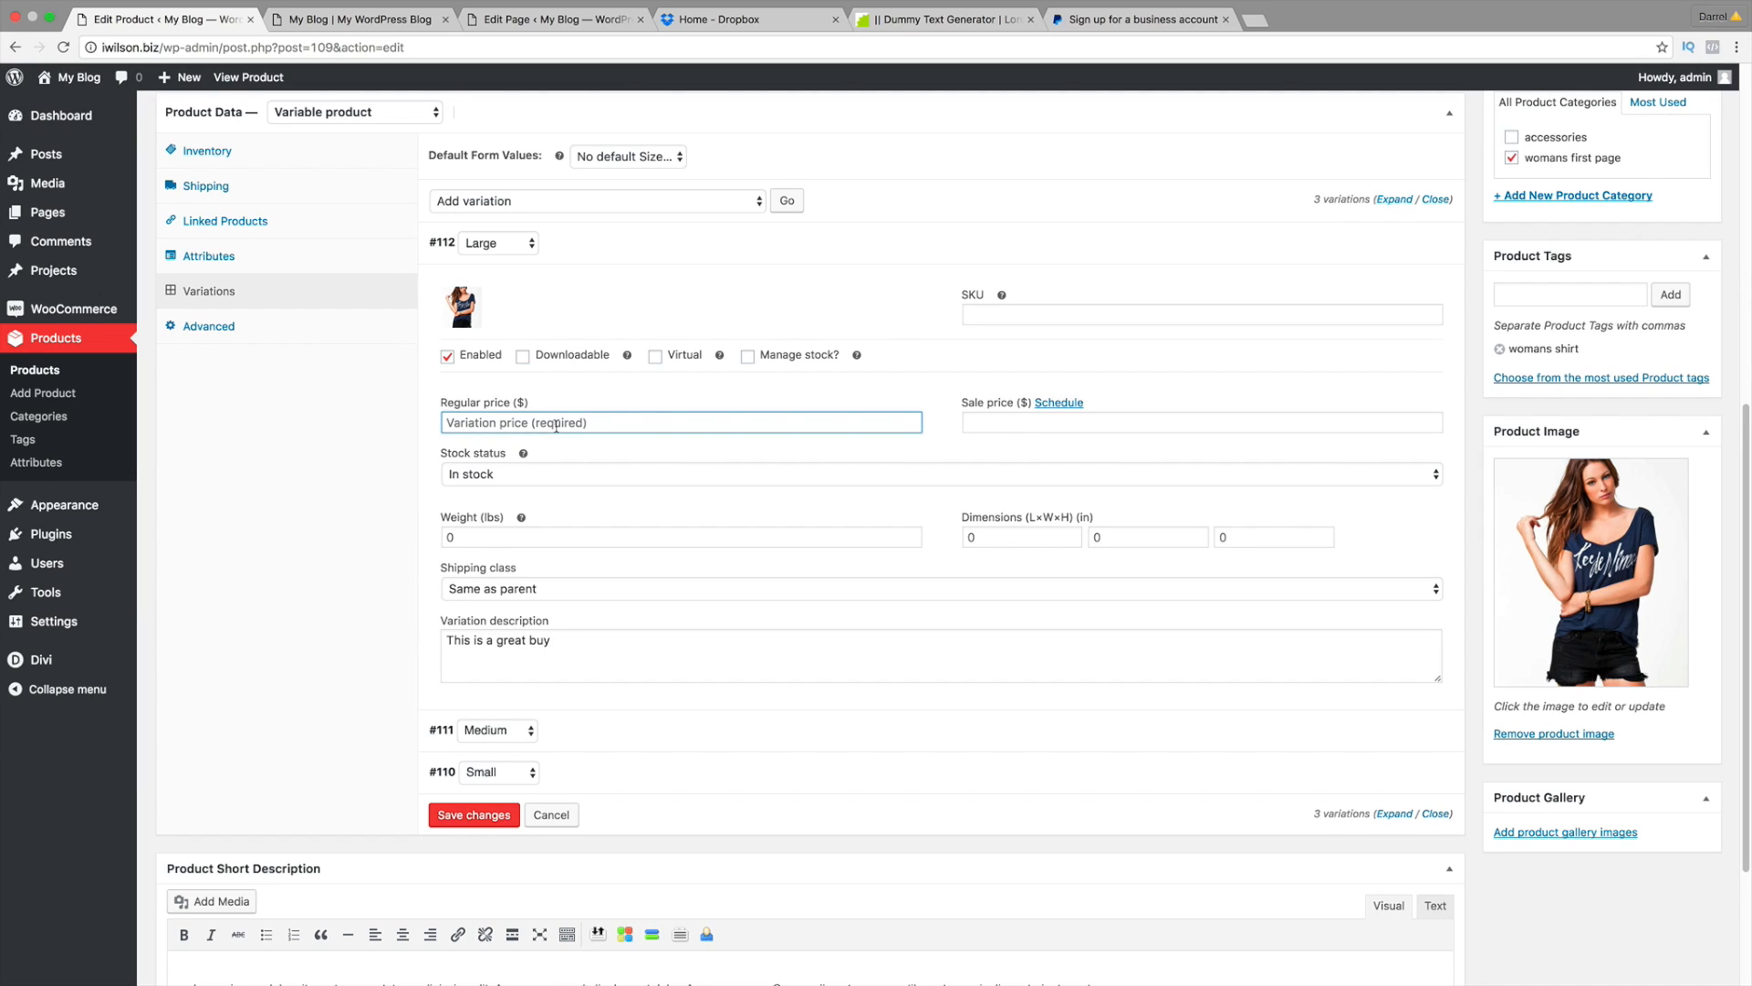
type("100")
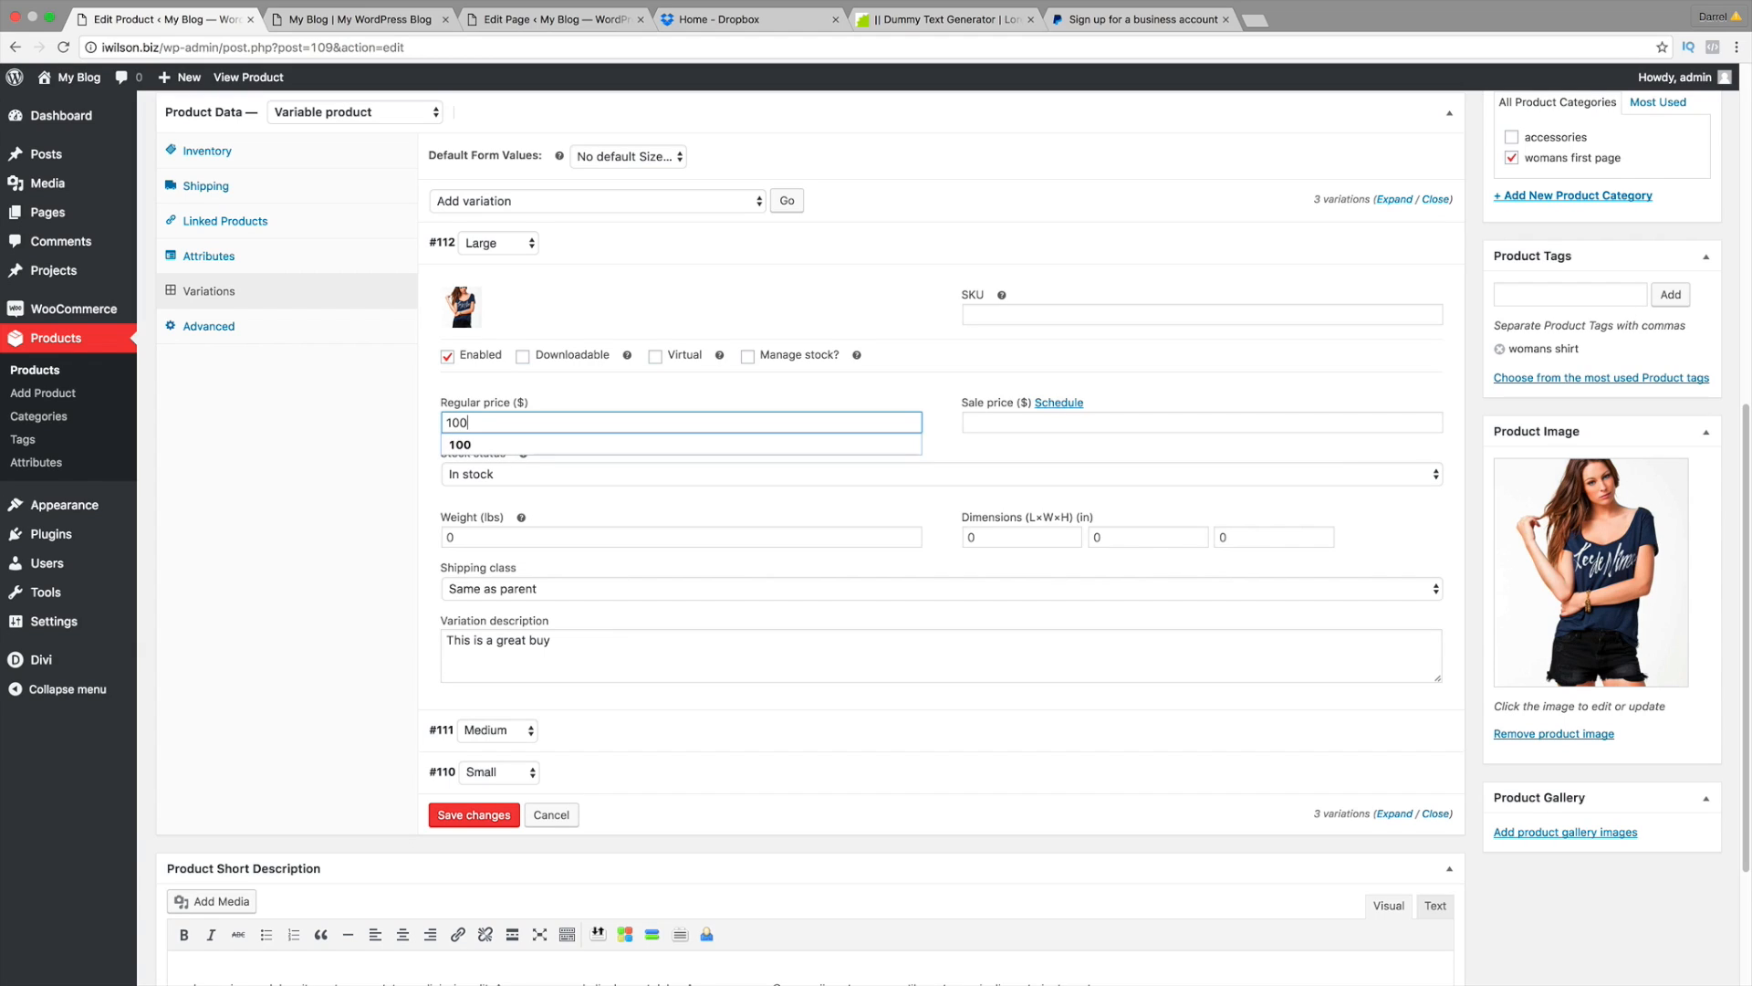
key("Tab")
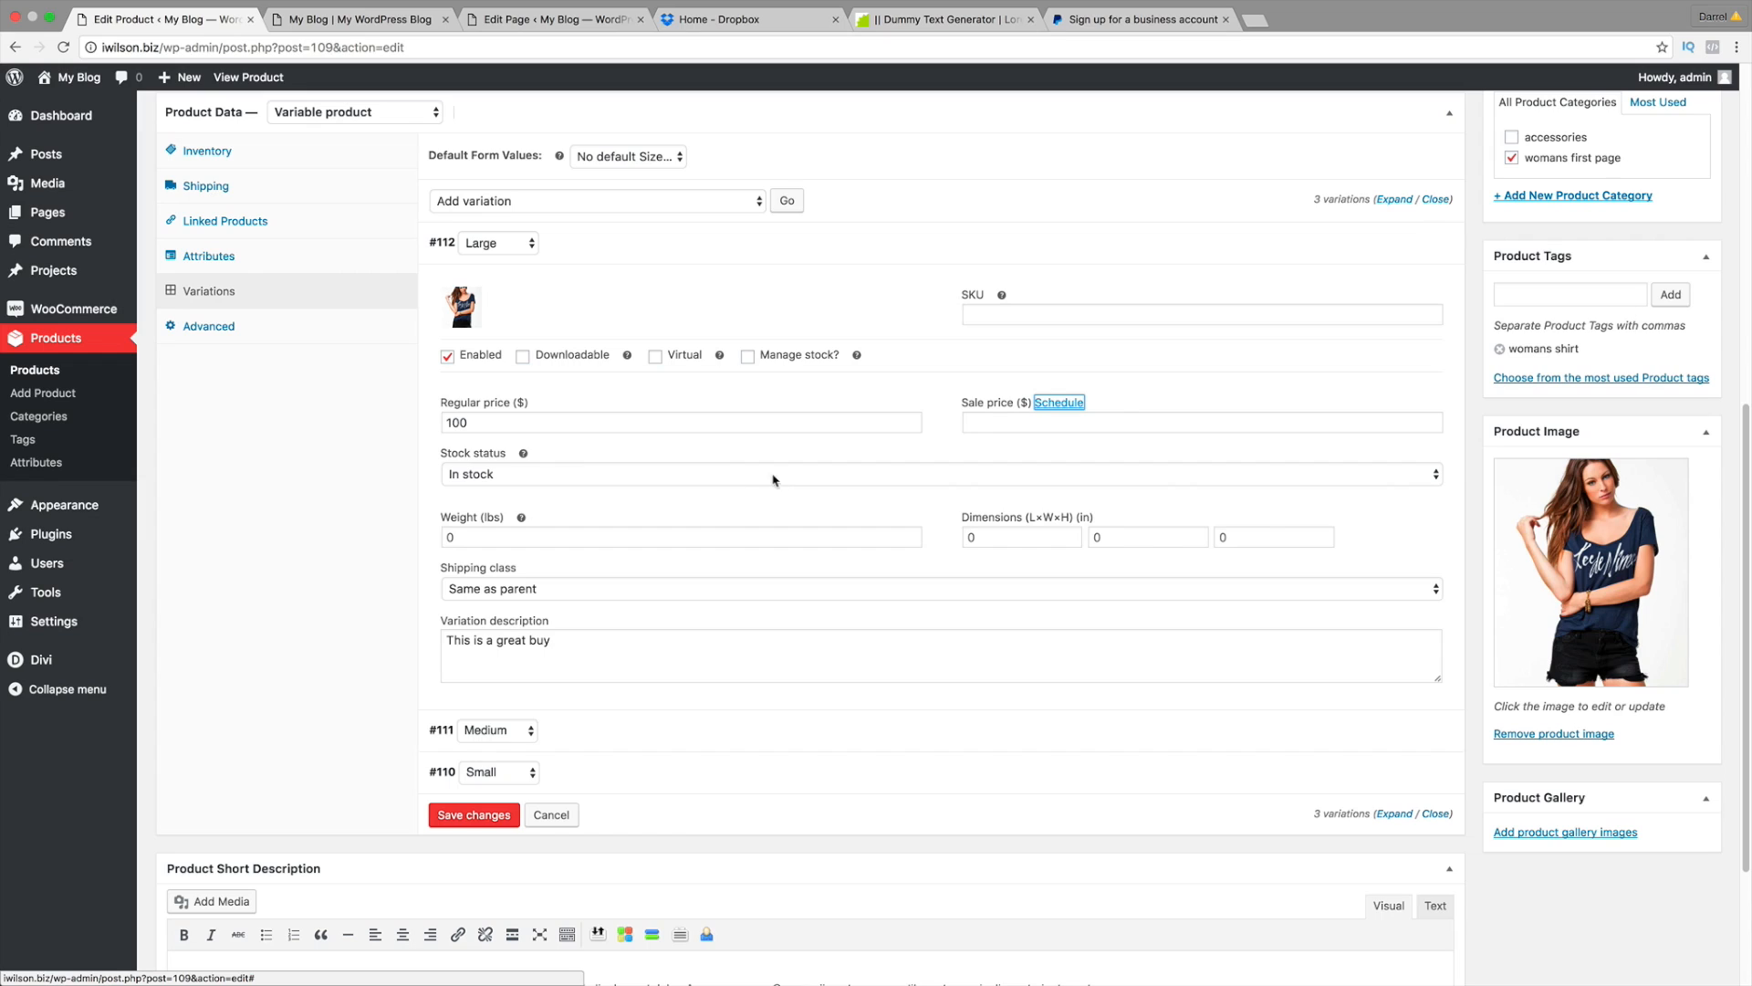
mouse_move(1403, 255)
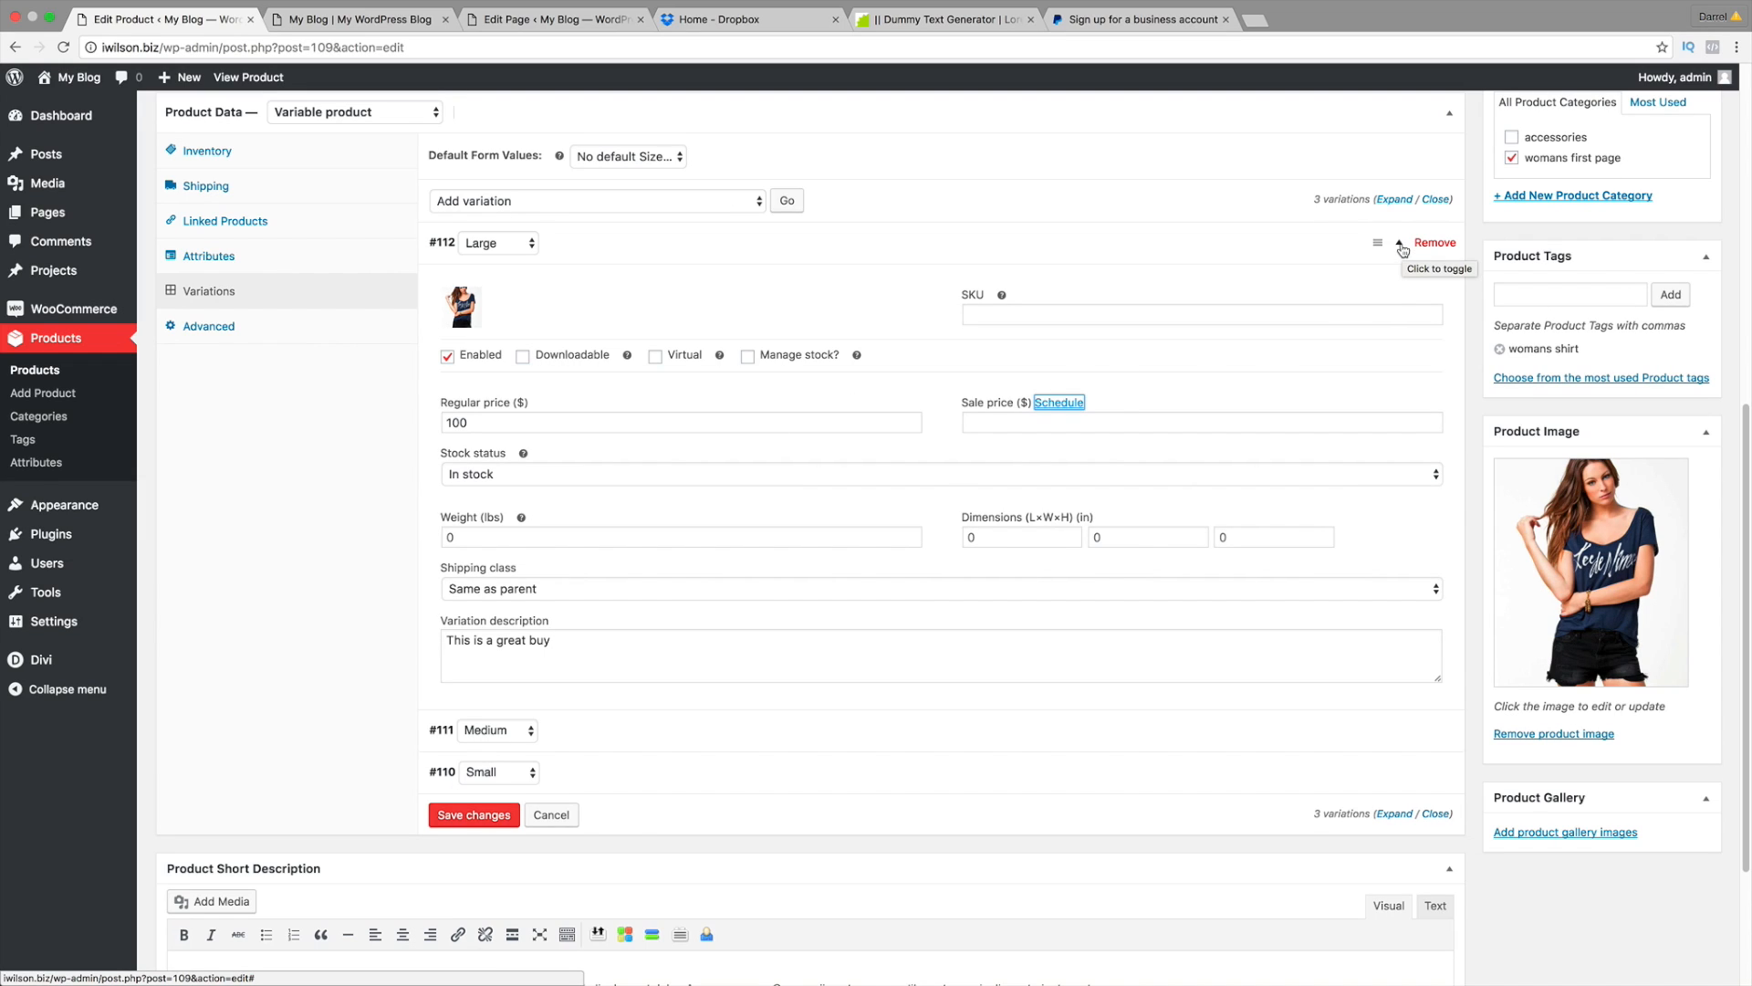
left_click(1401, 243)
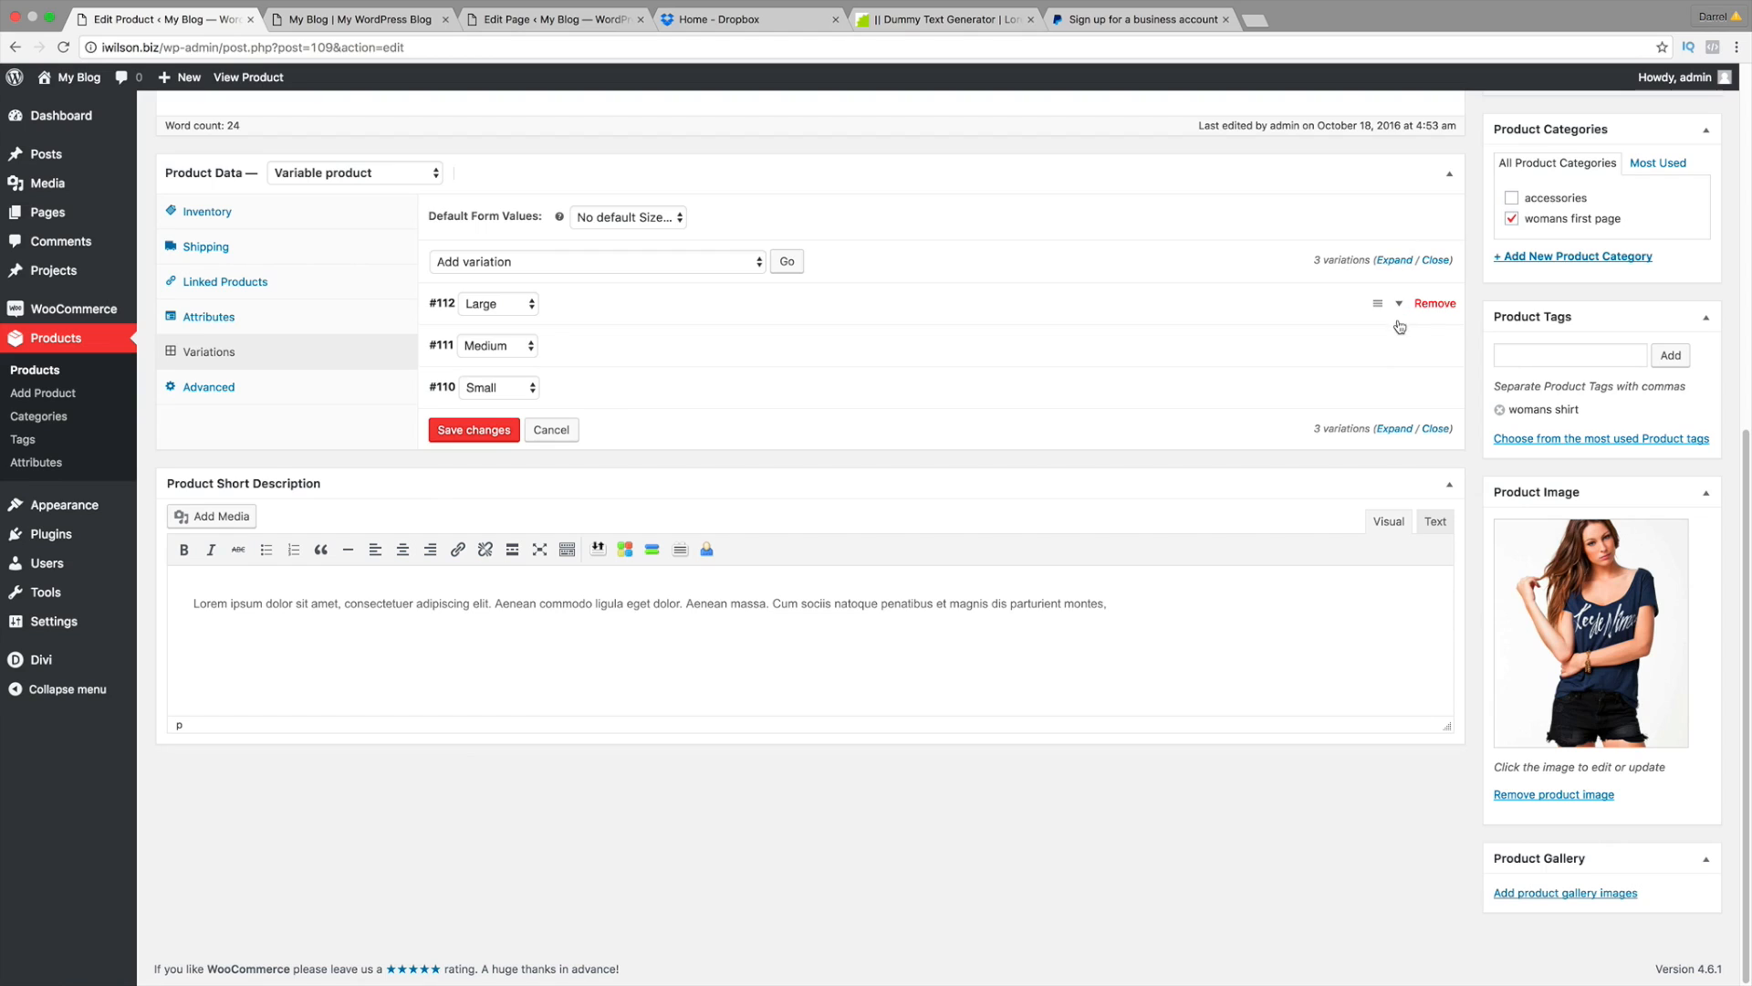
Step: Give the Medium variation the womans-blue-shirt image and a regular price of 100
left_click(1400, 349)
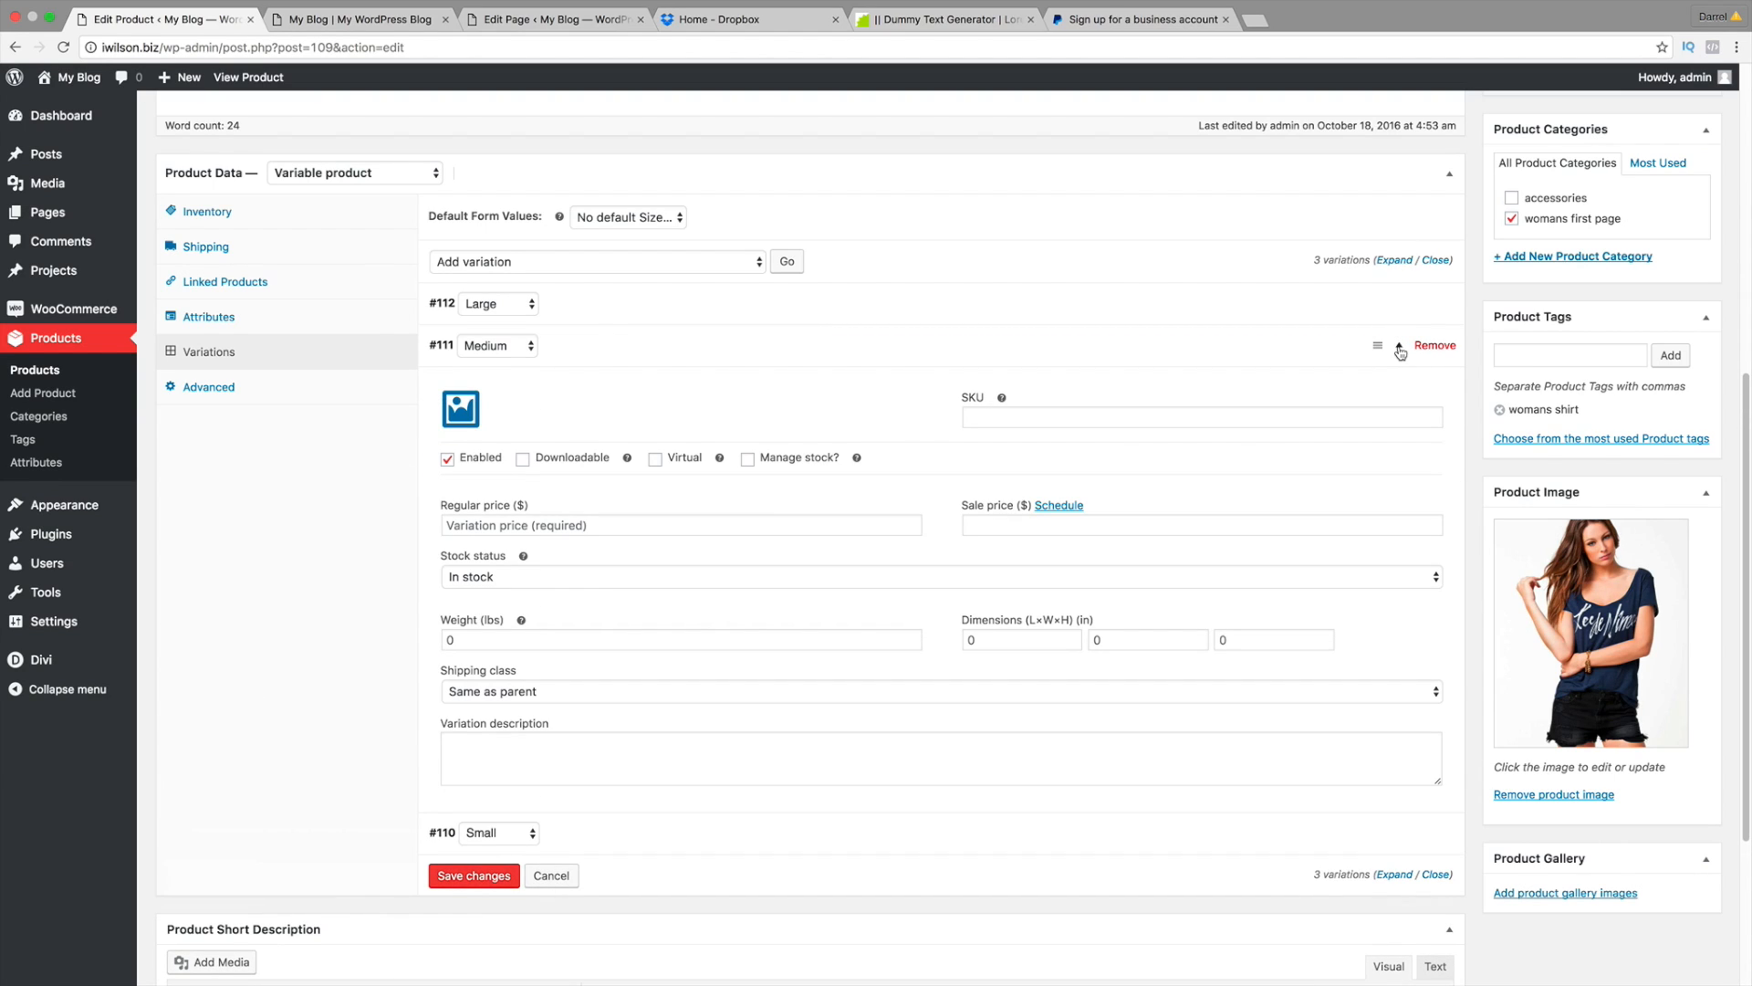
left_click(462, 409)
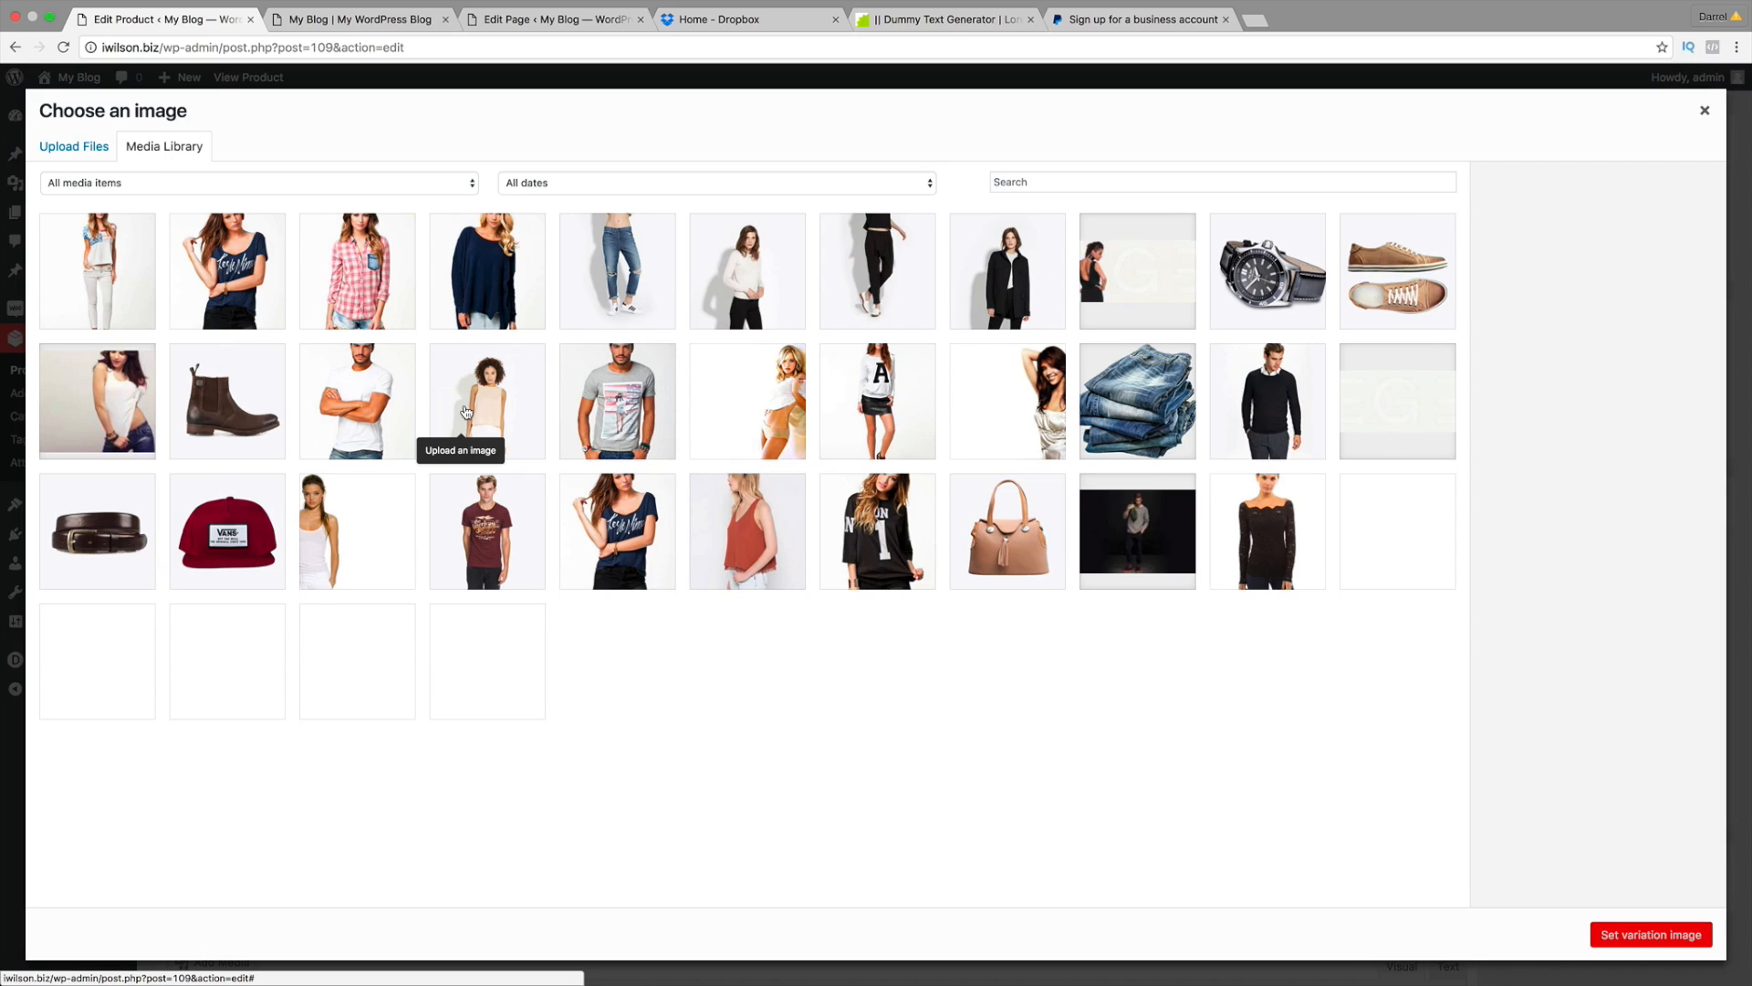
left_click(263, 279)
left_click(1651, 935)
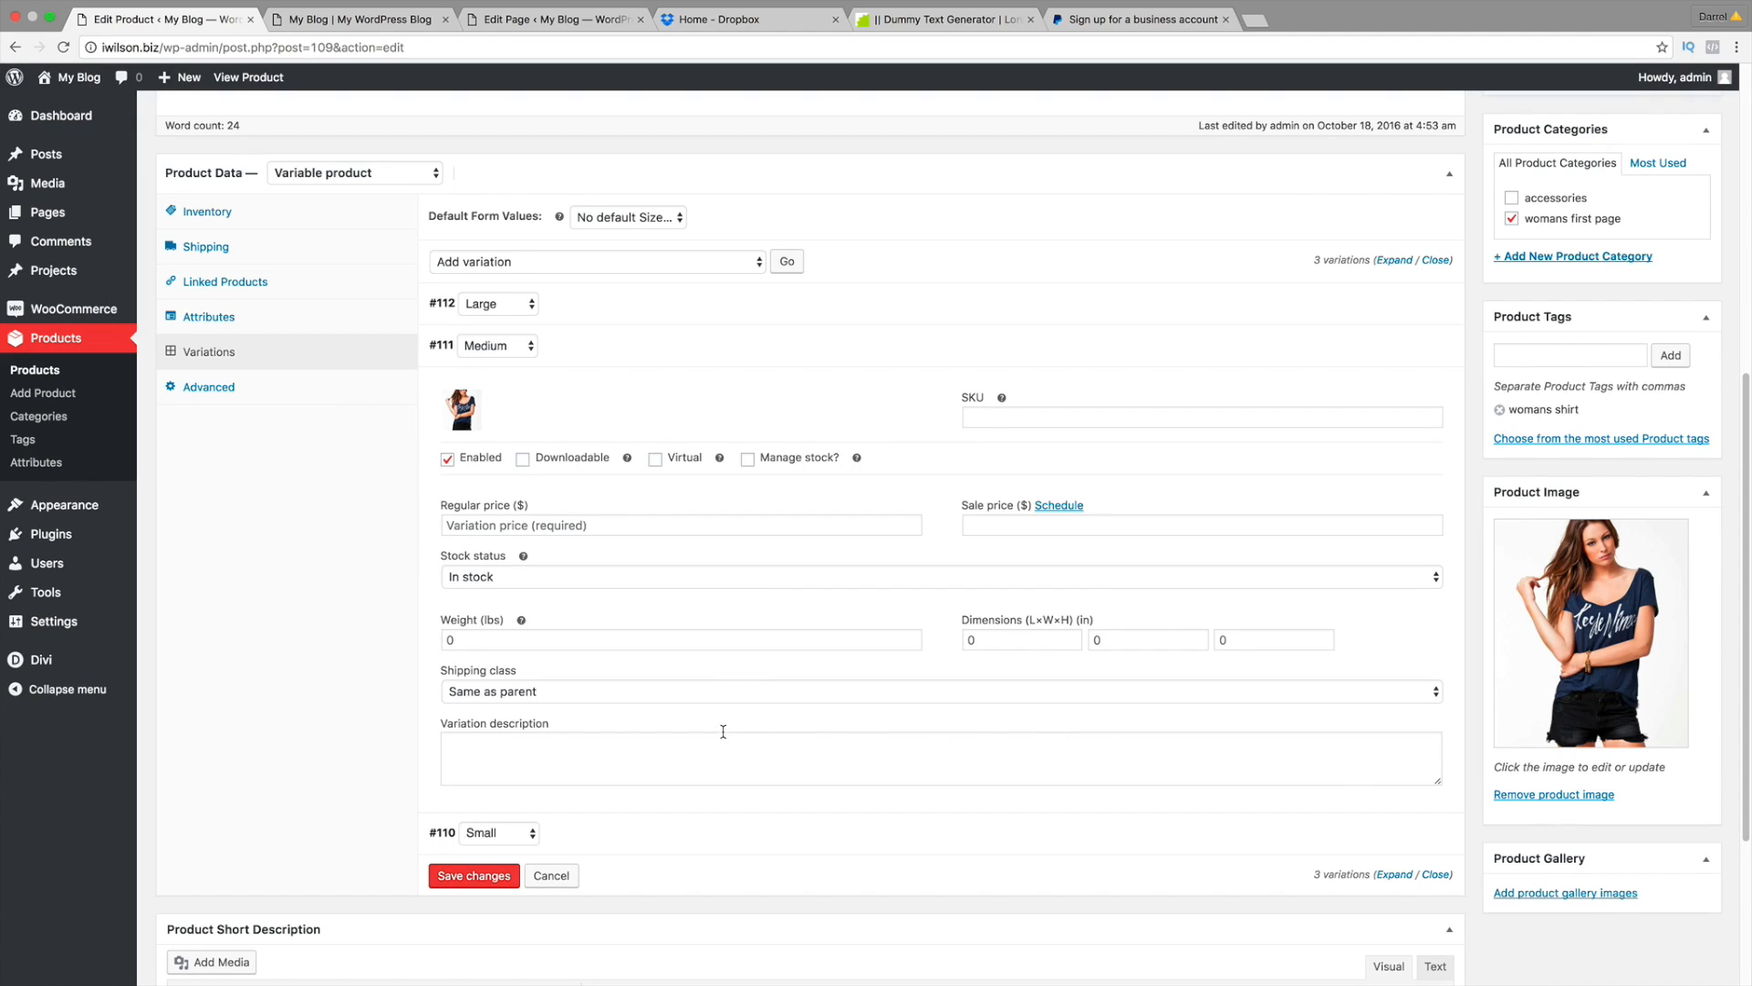
left_click(612, 530)
type("100")
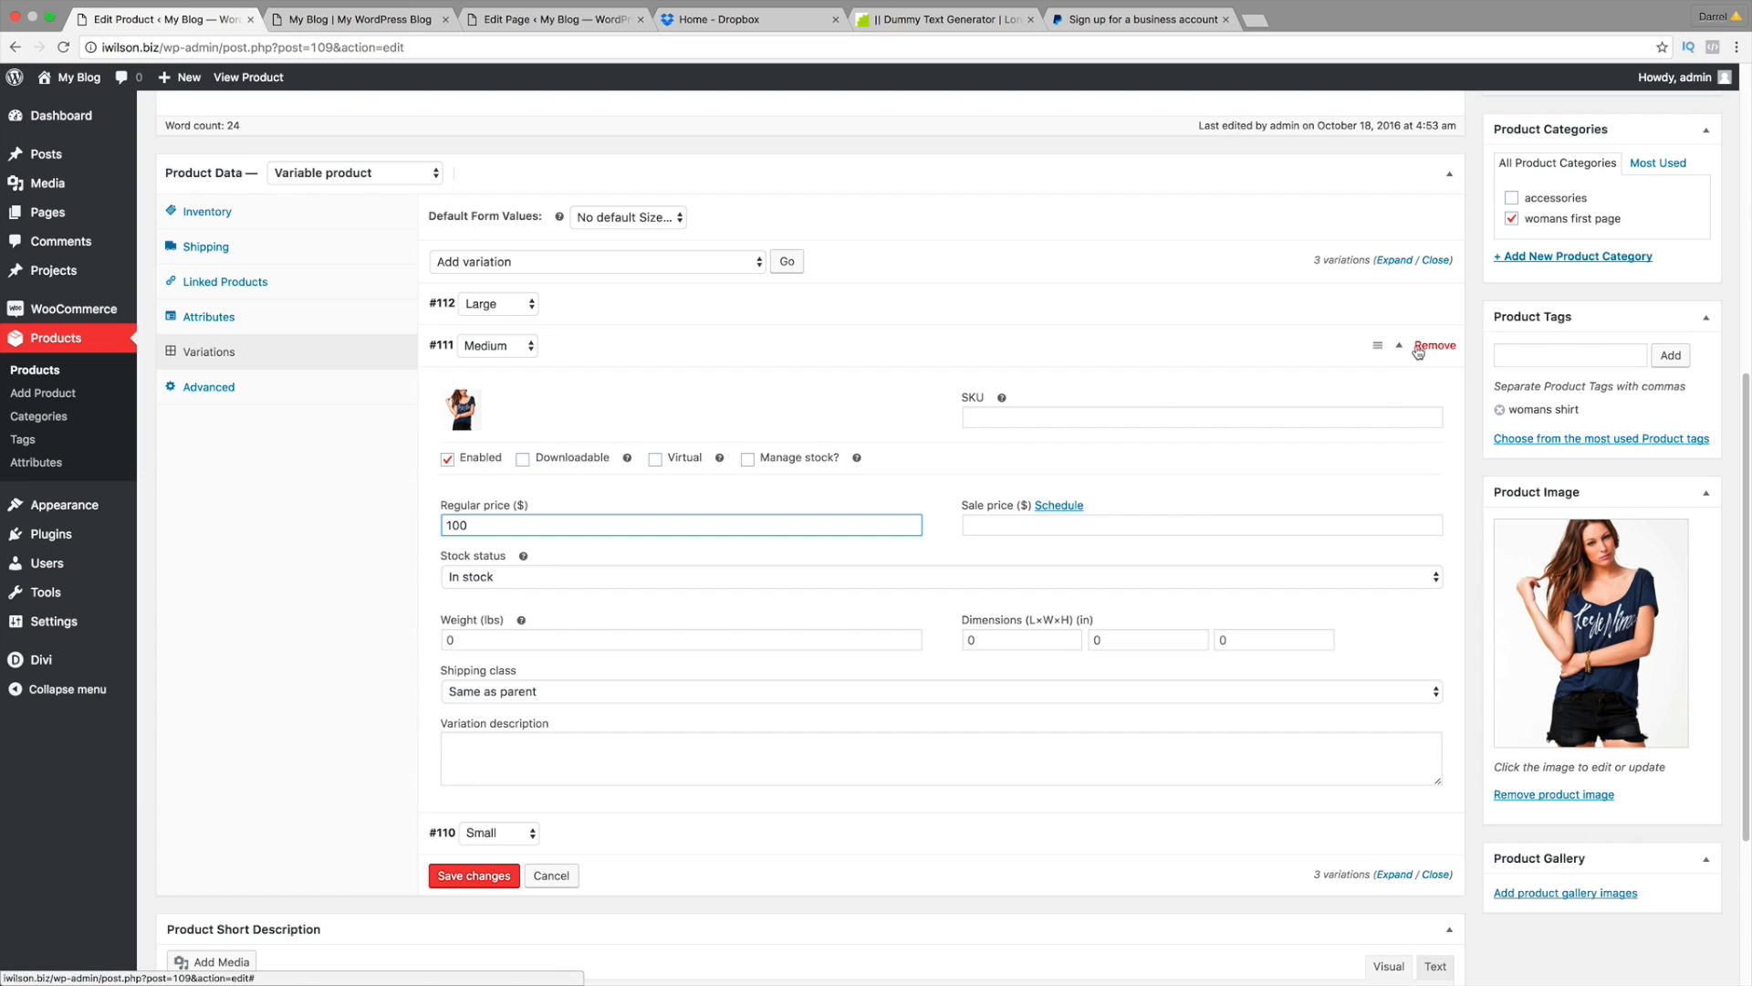
left_click(1405, 350)
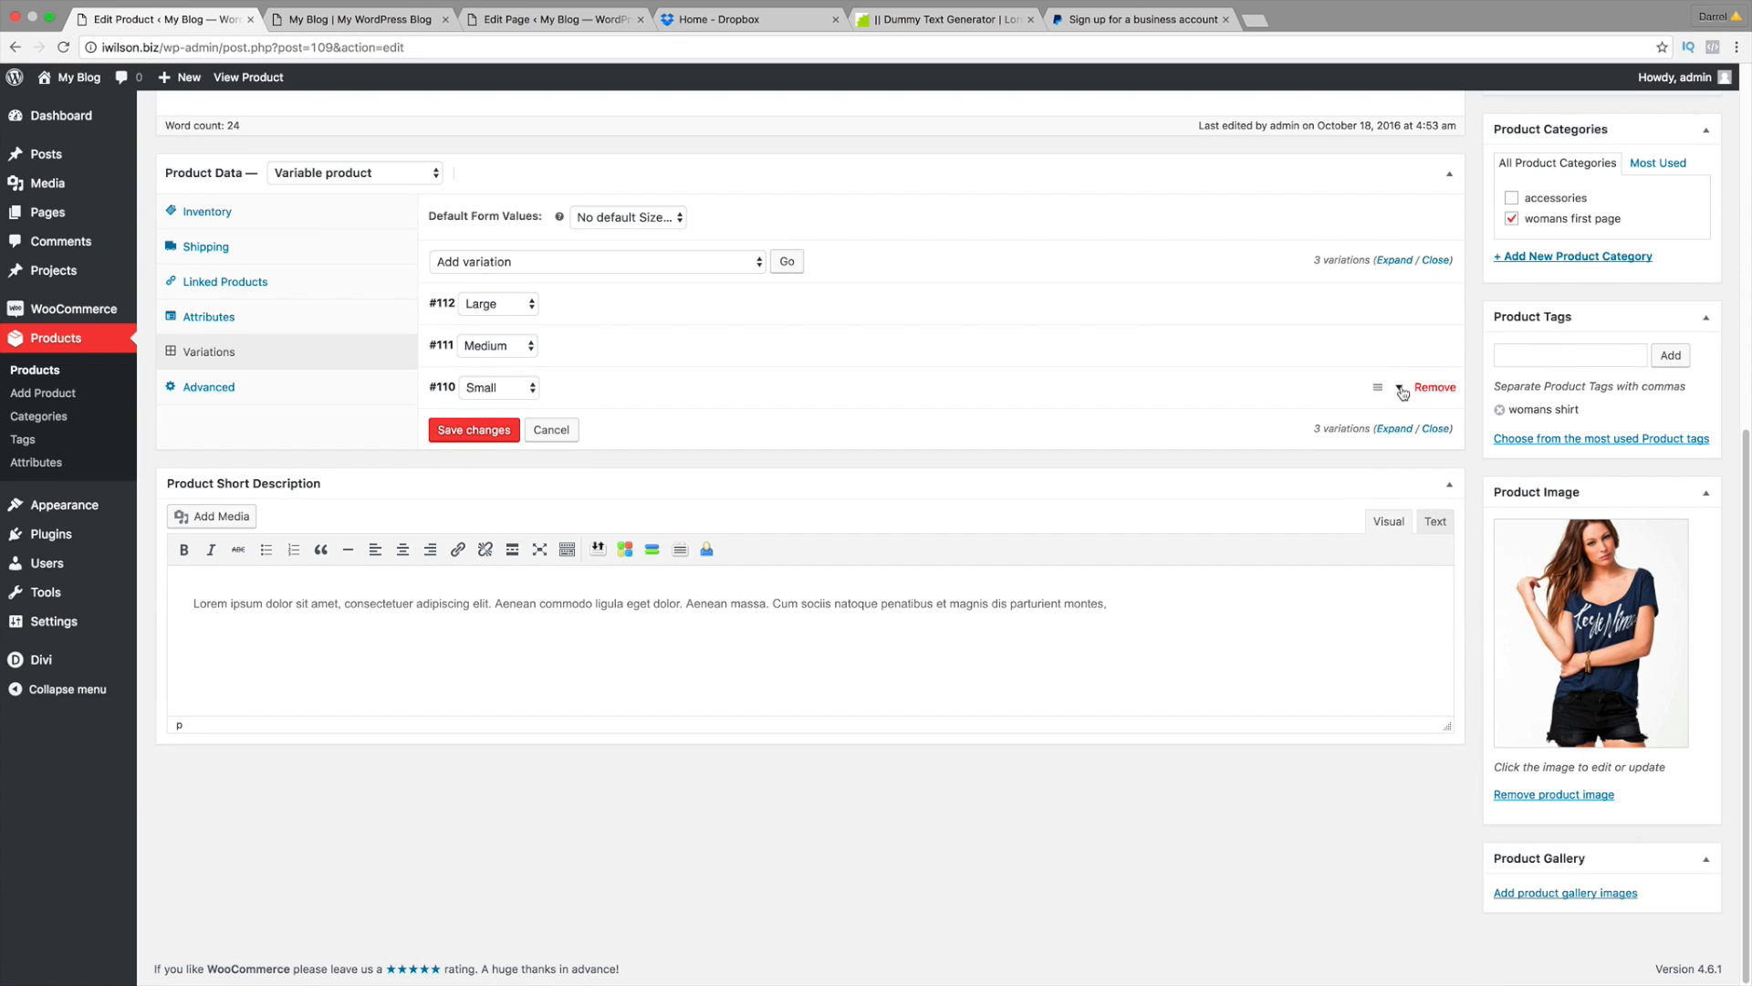
Step: Give the Small variation the womans-blue-shirt image and a regular price of 100
left_click(1402, 390)
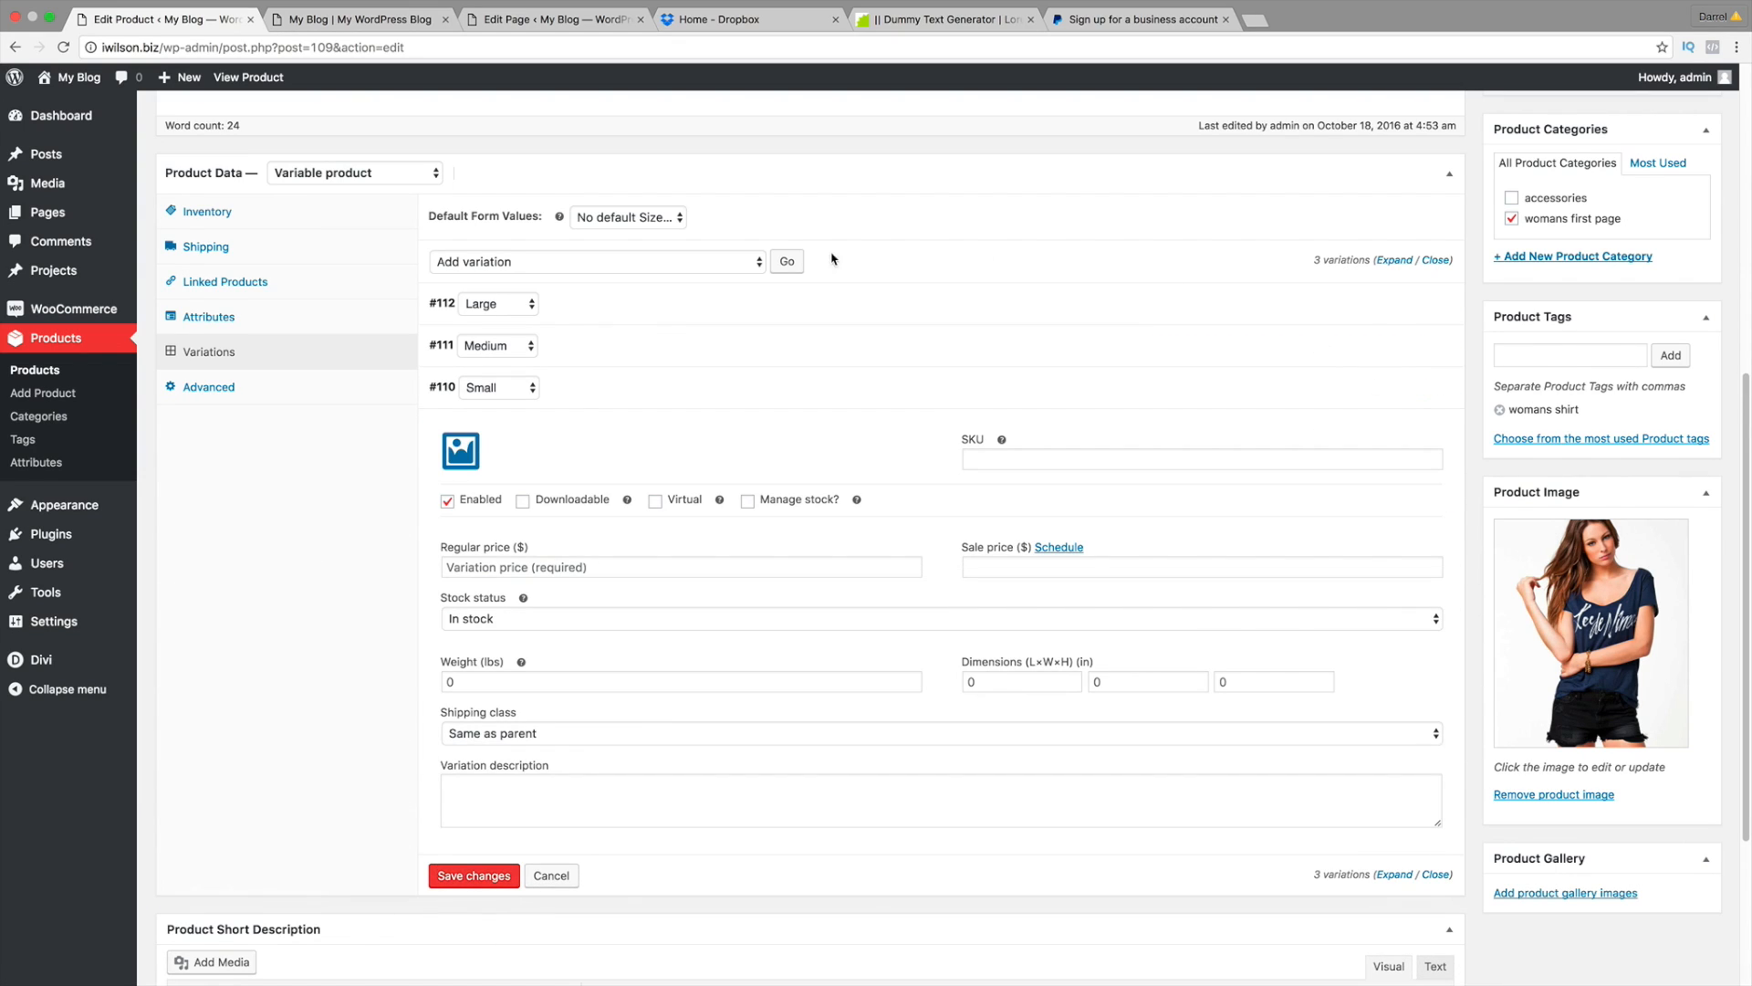
left_click(472, 447)
left_click(244, 259)
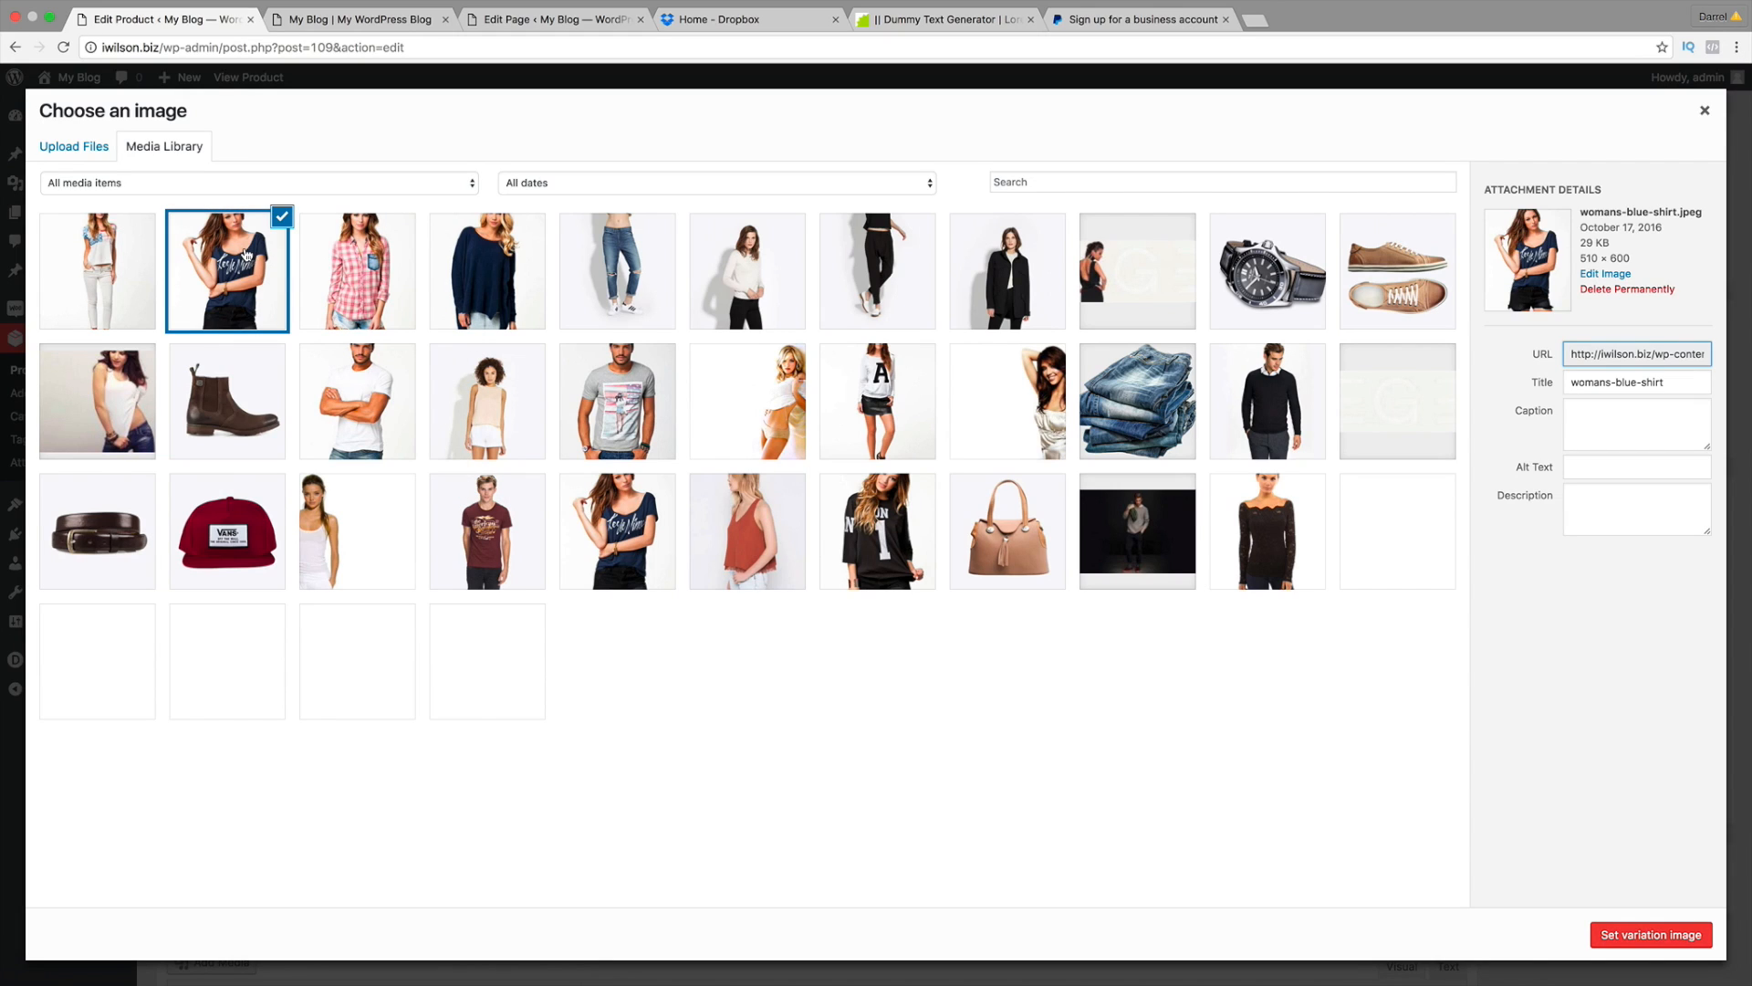
left_click(1606, 933)
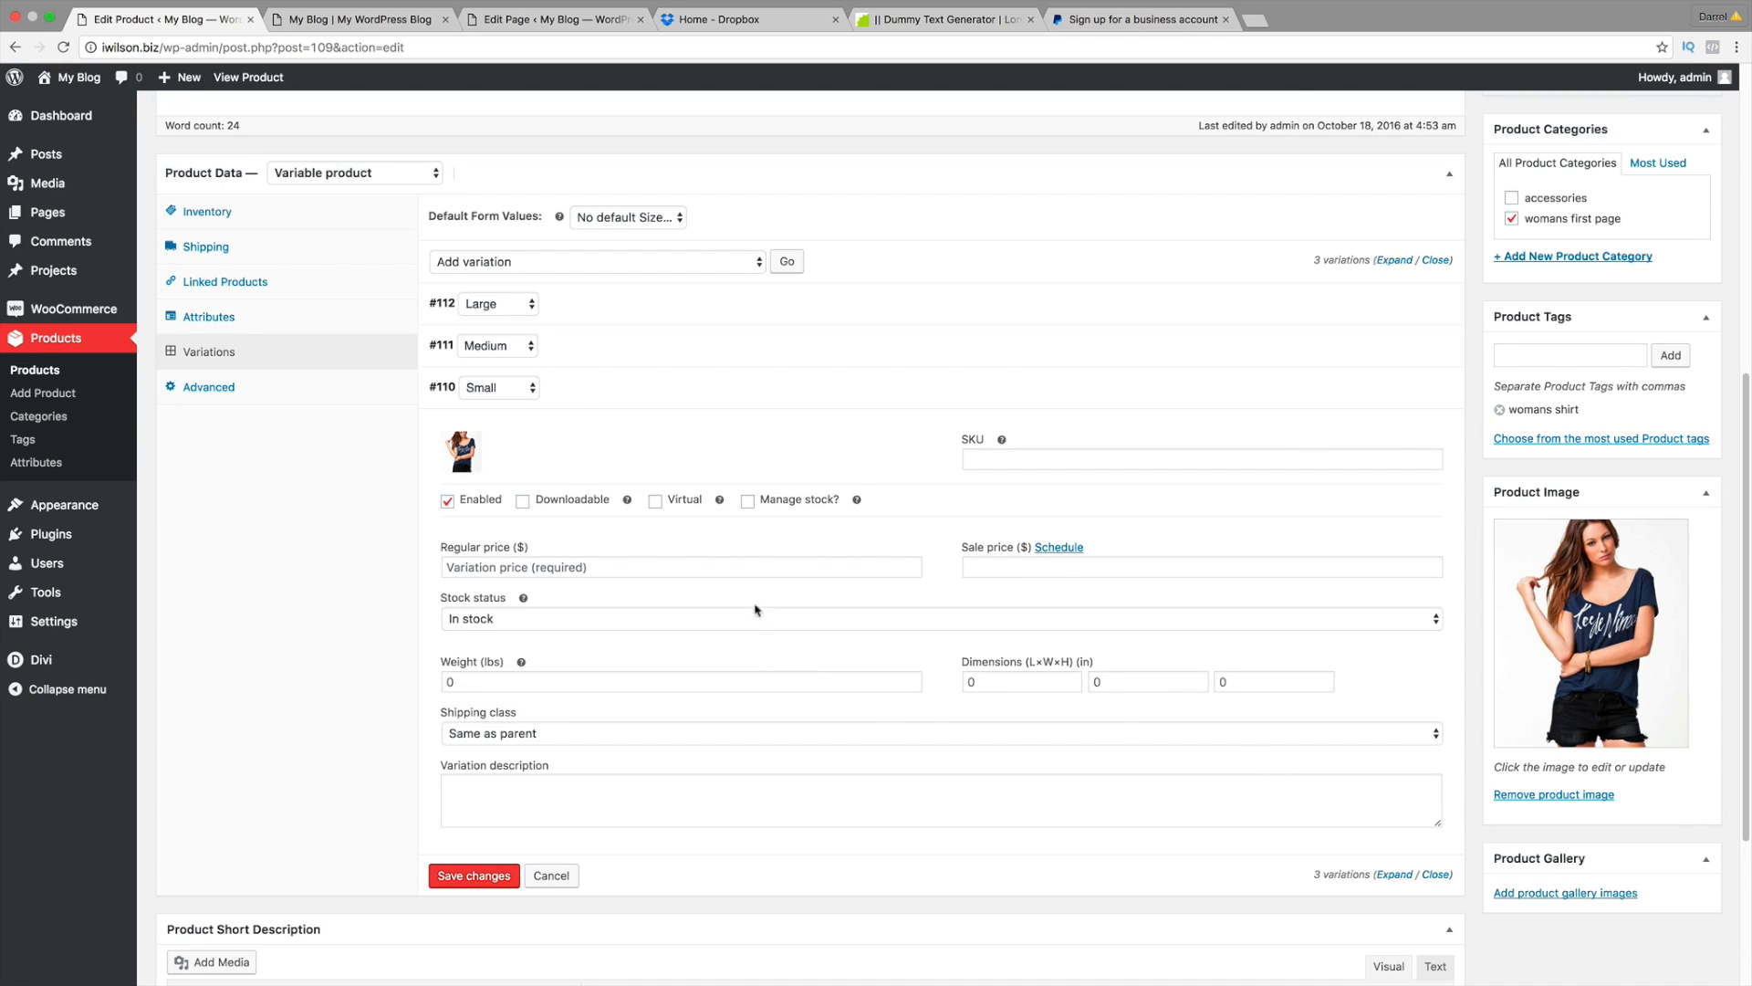
left_click(745, 570)
type("100")
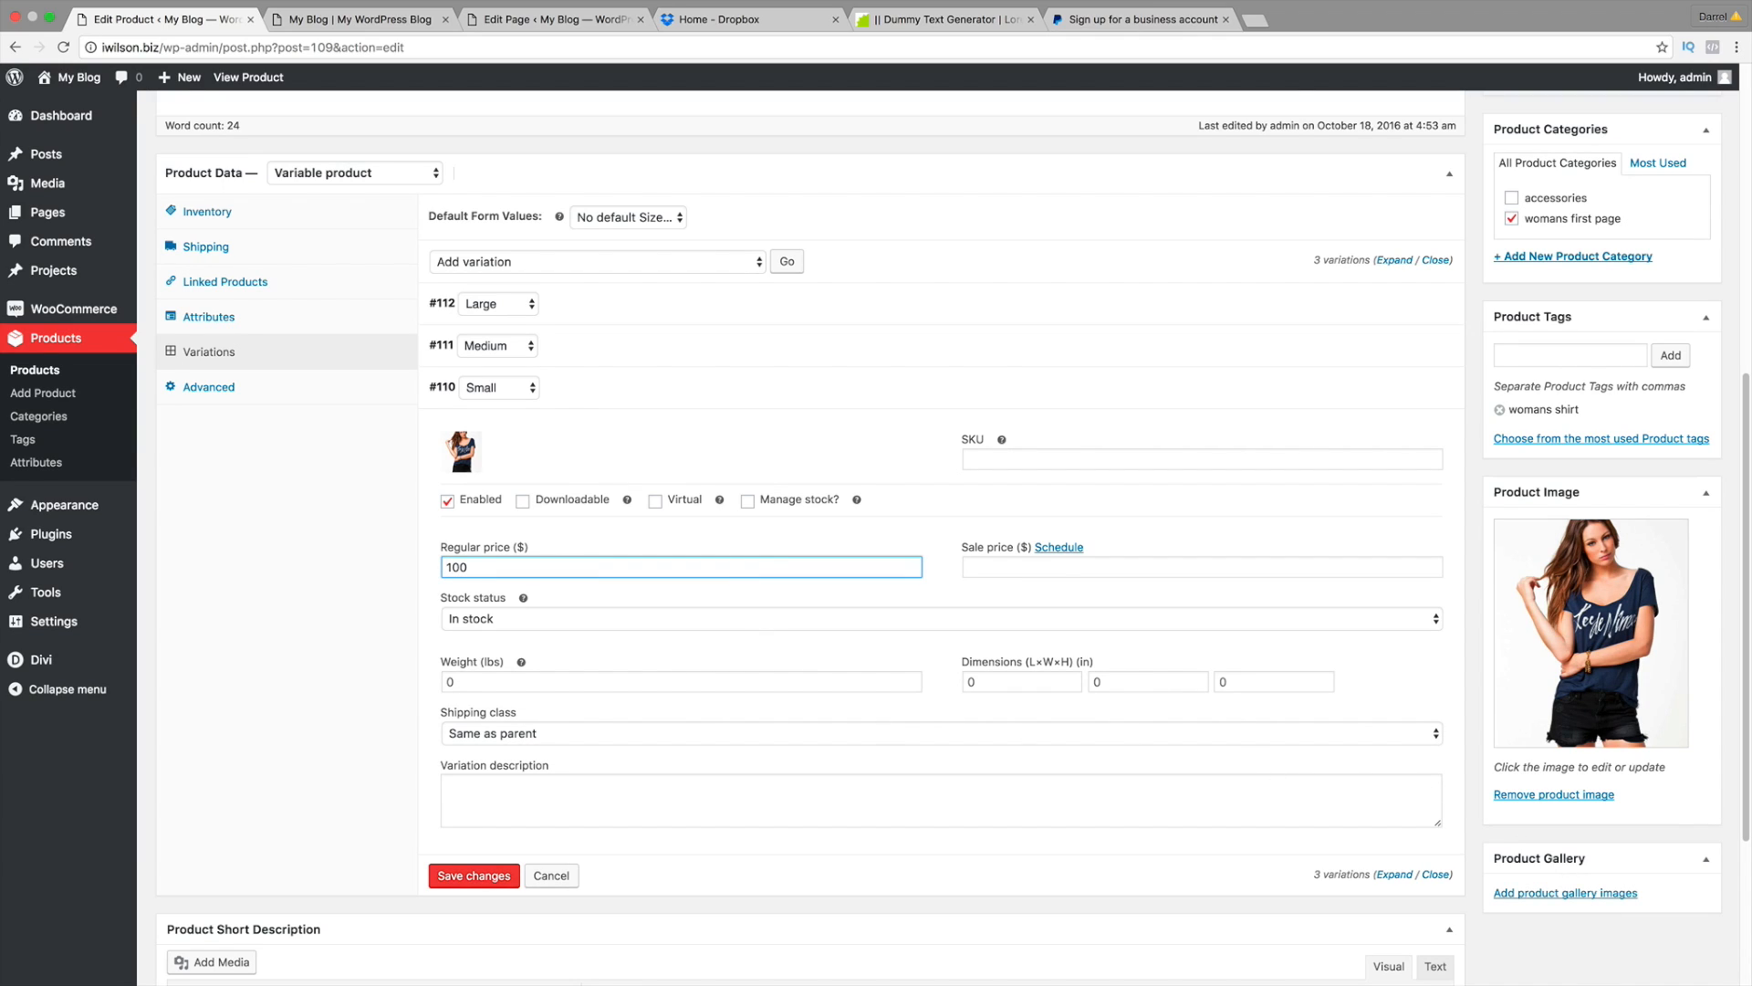
Step: Save the variation changes and update the published product
left_click(484, 876)
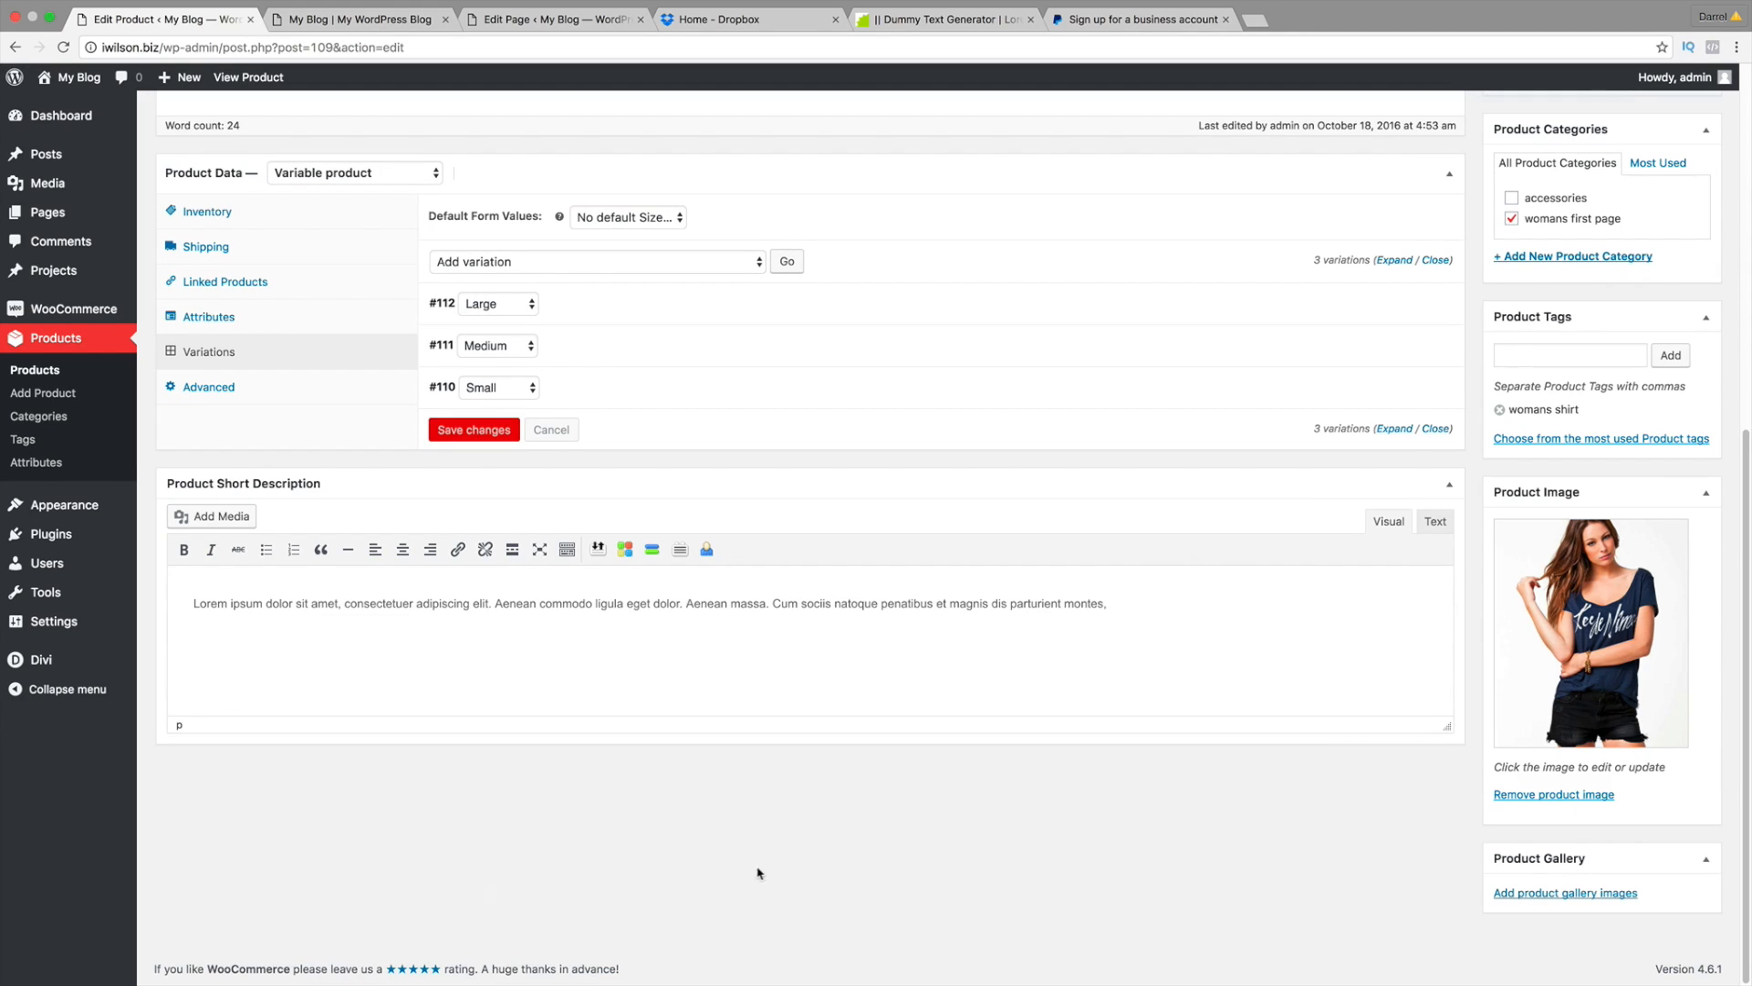
scroll(761, 875, "up", 5)
scroll(950, 871, "down", 2)
scroll(904, 866, "down", 1)
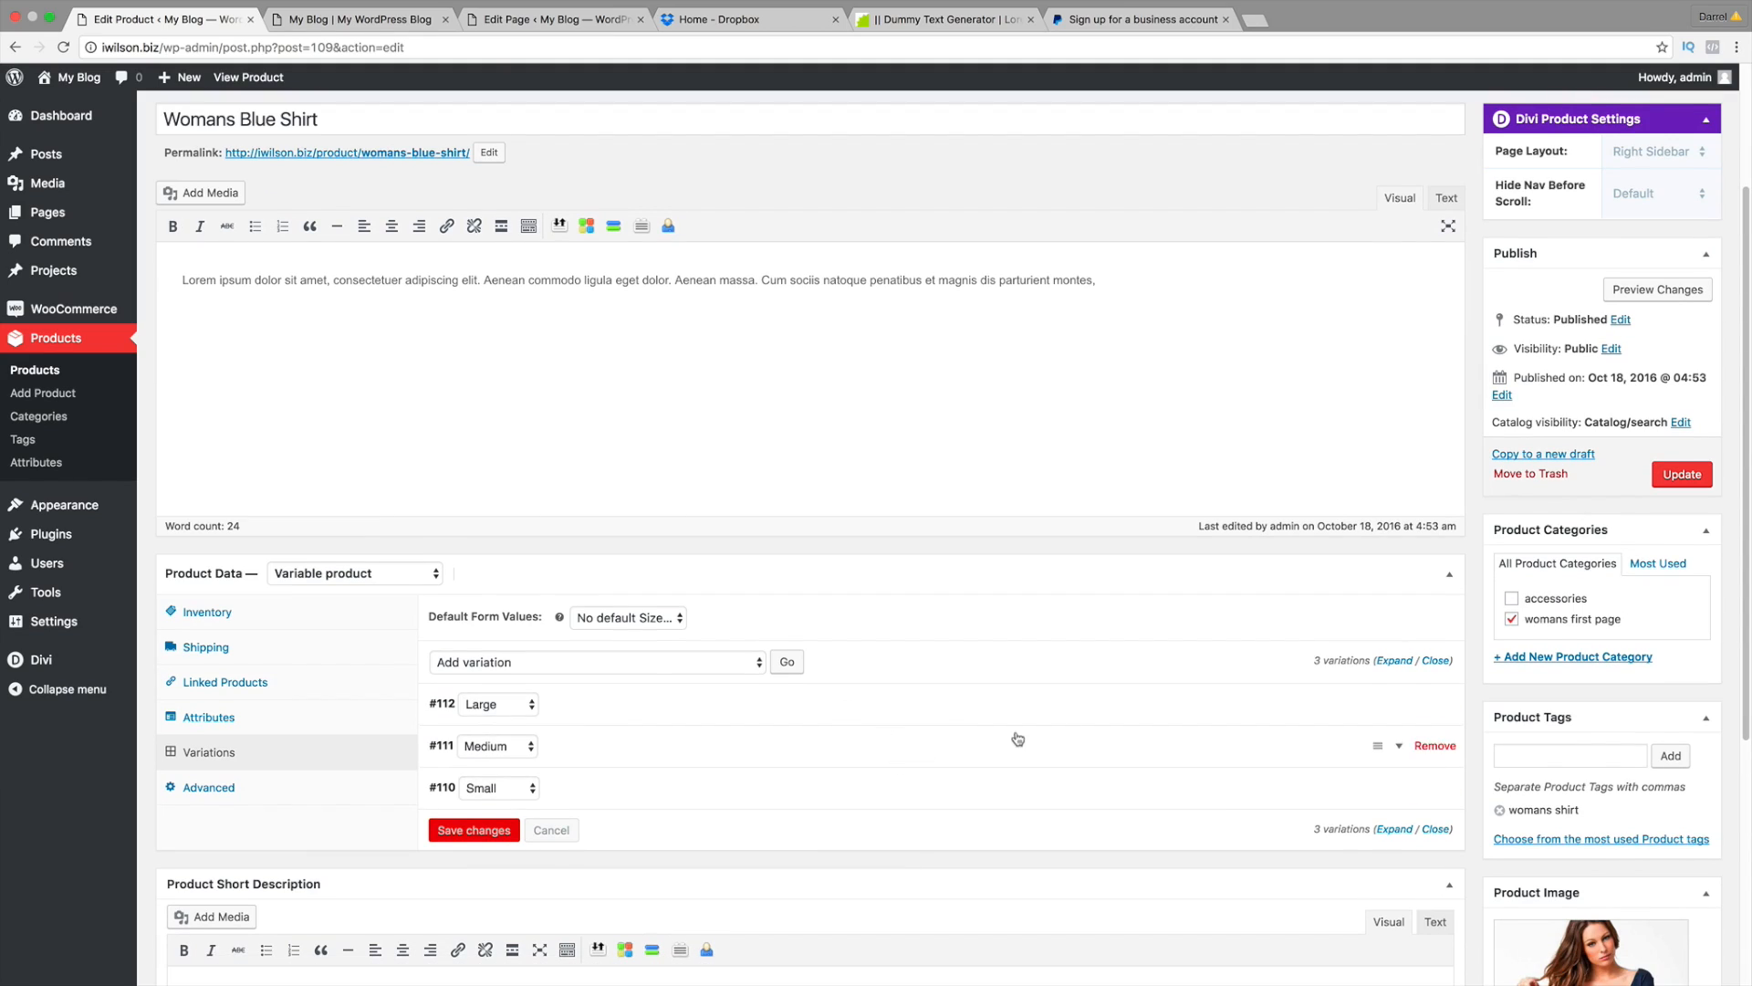
left_click(1675, 475)
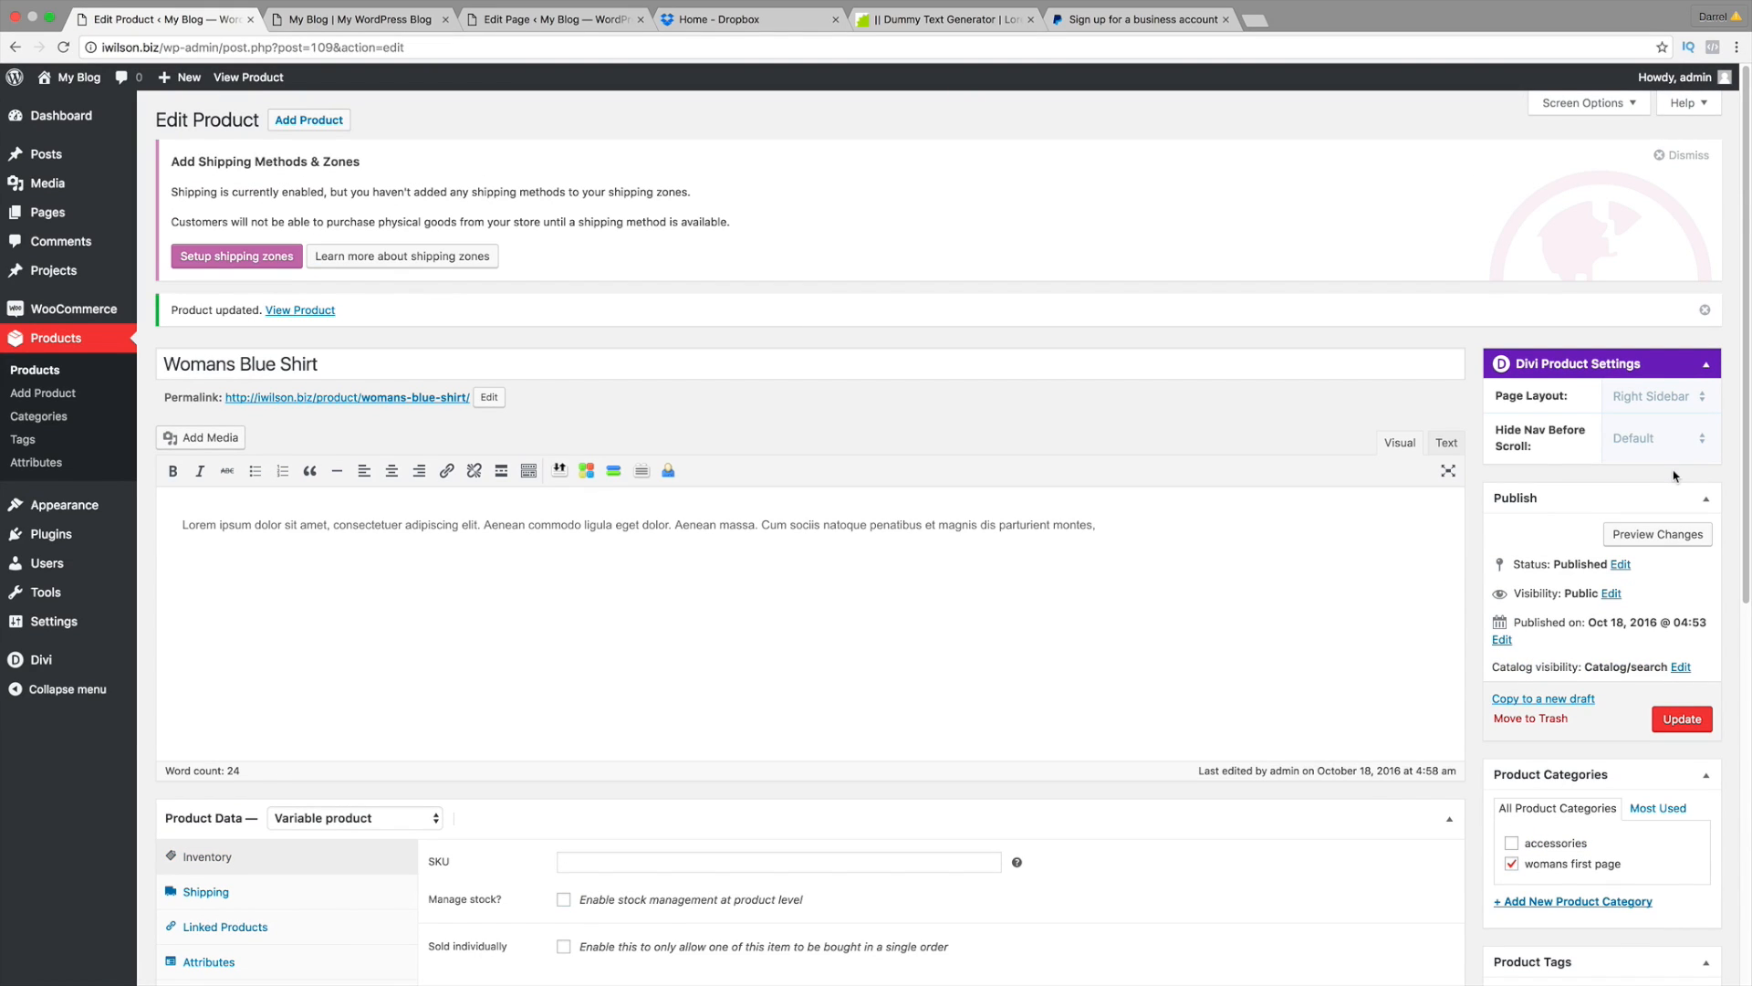
Step: Preview the product on the storefront and select Large to see its 'This is a great buy' description
left_click(1667, 536)
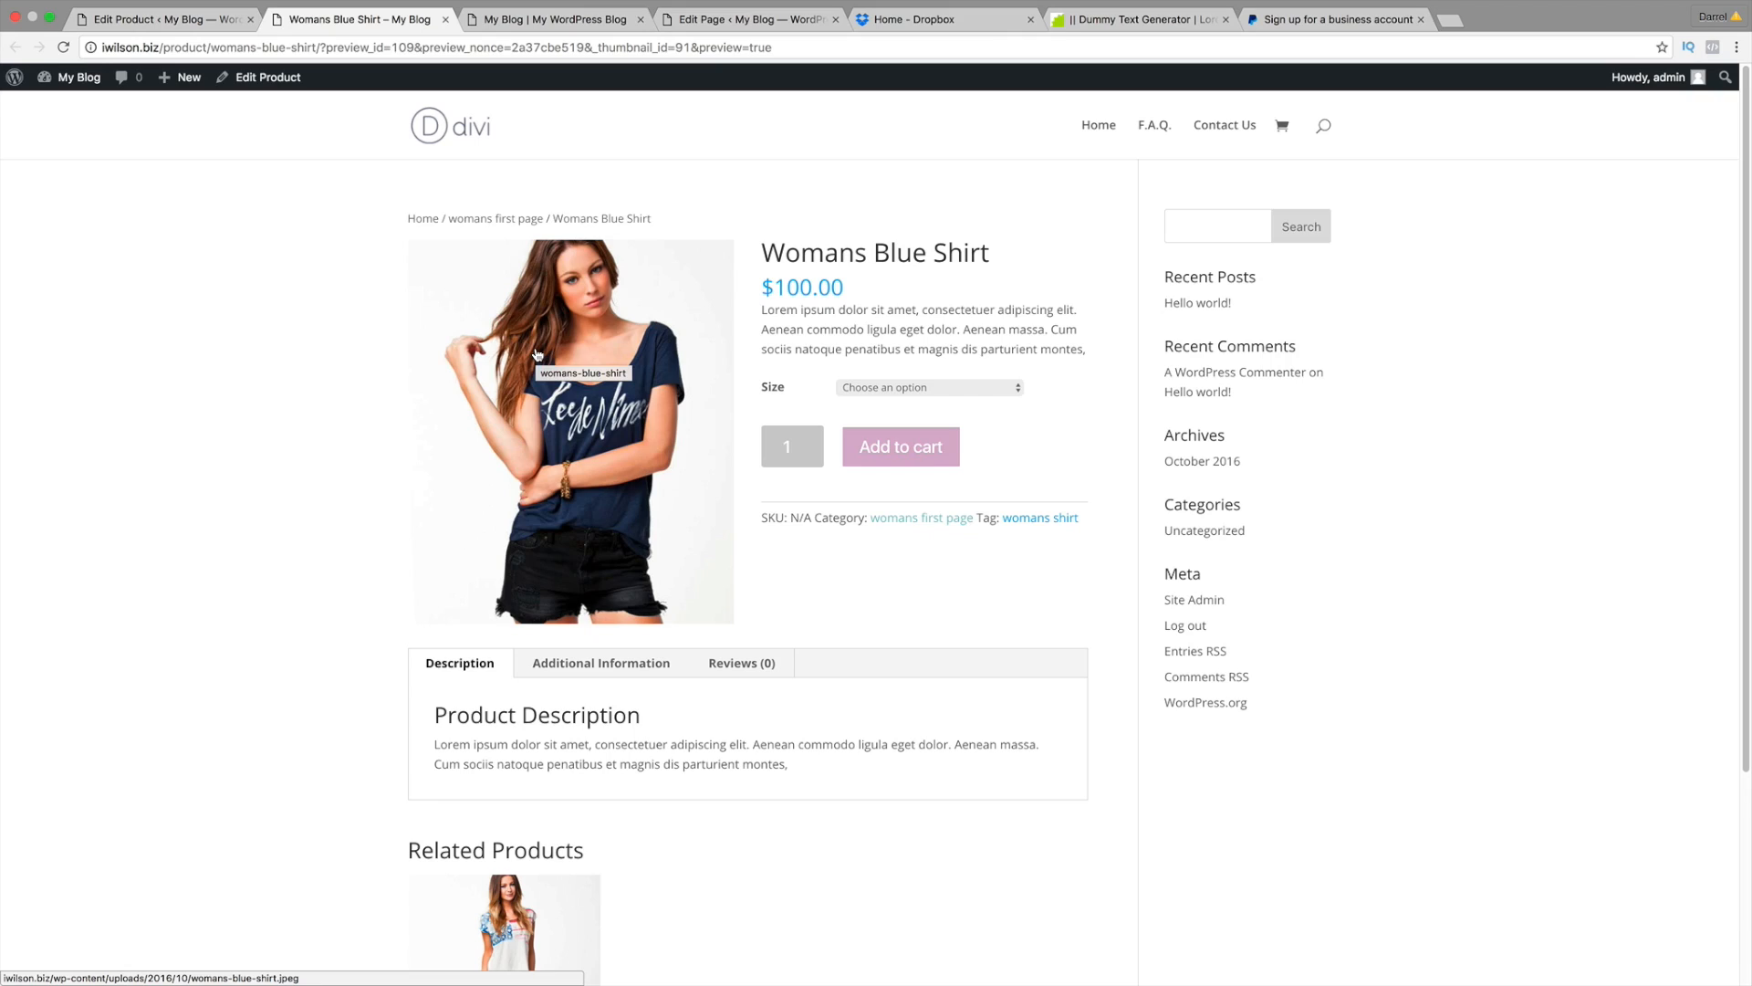
left_click_drag(1002, 253, 749, 259)
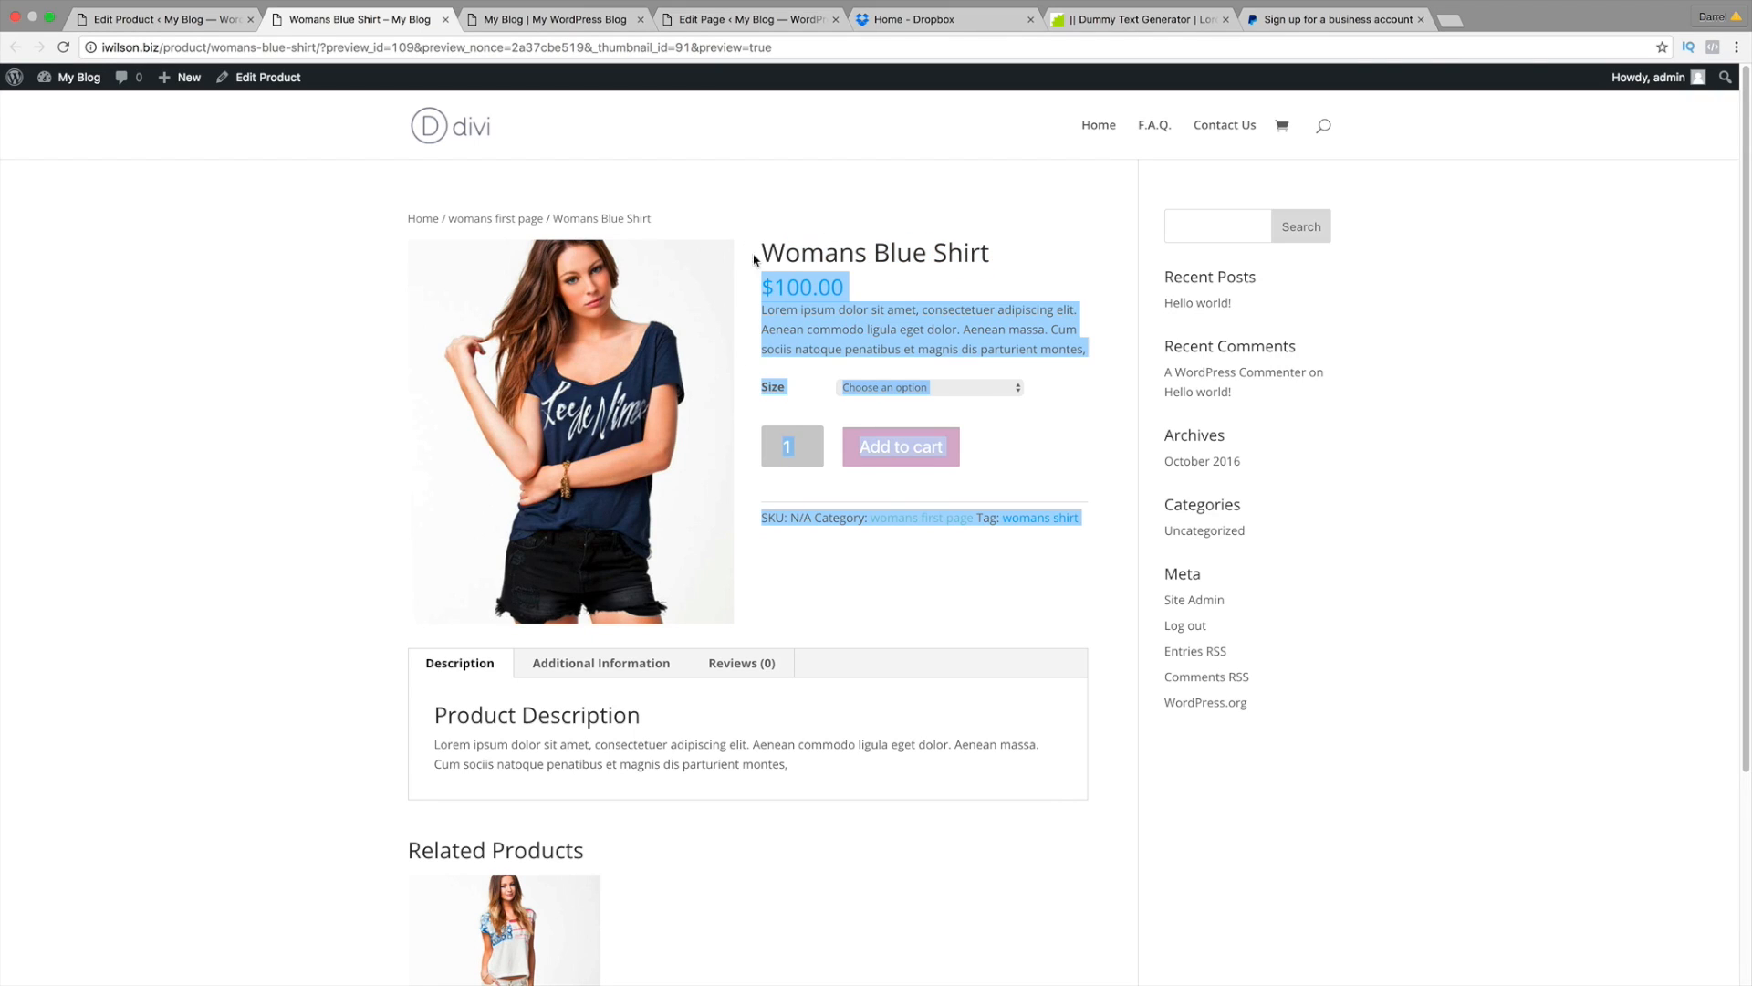
left_click(749, 259)
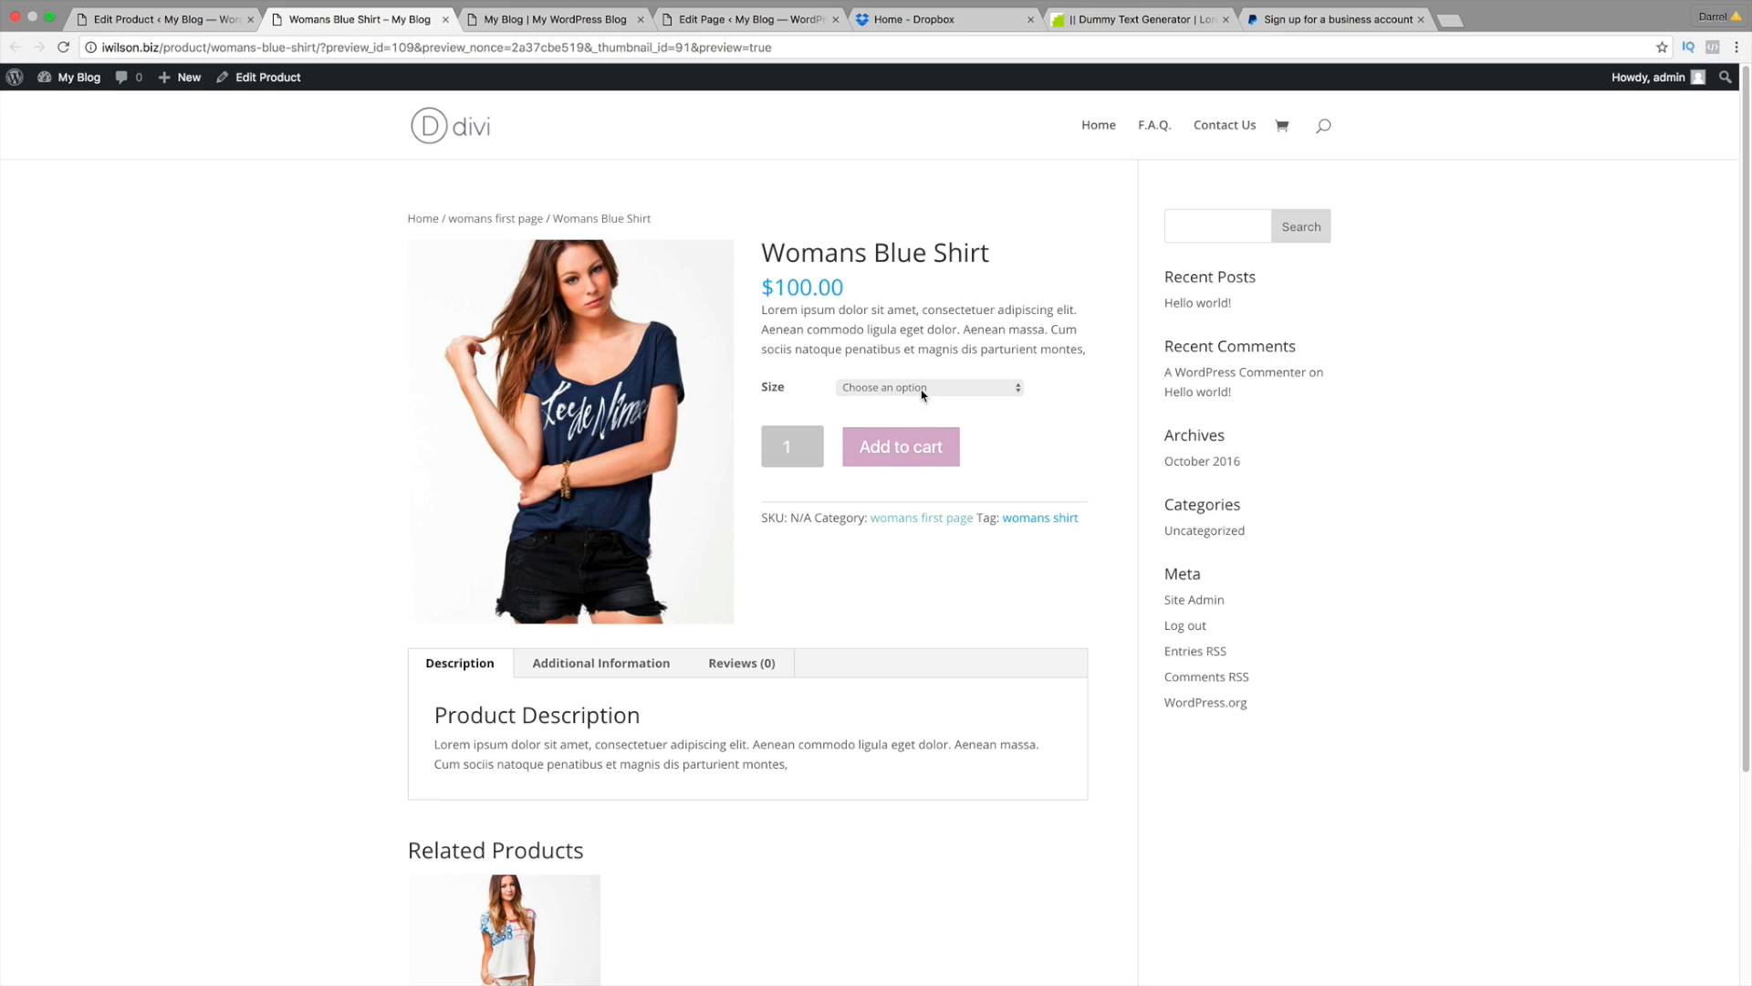
left_click(922, 391)
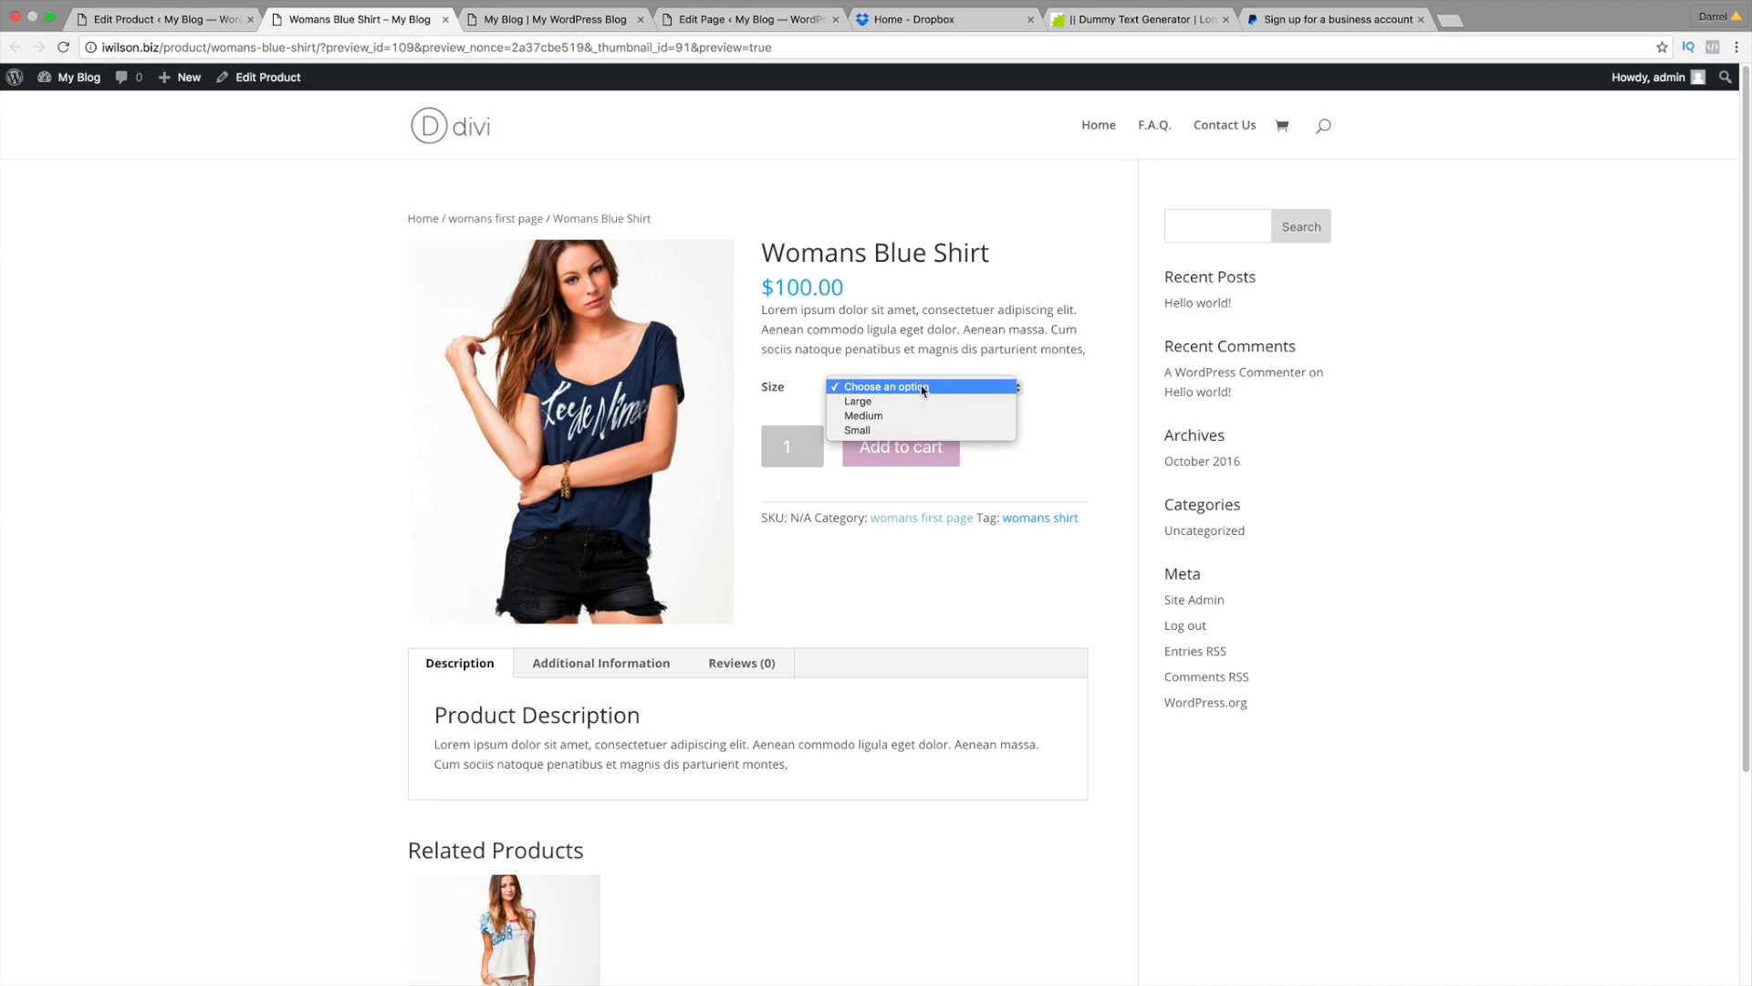
left_click(922, 399)
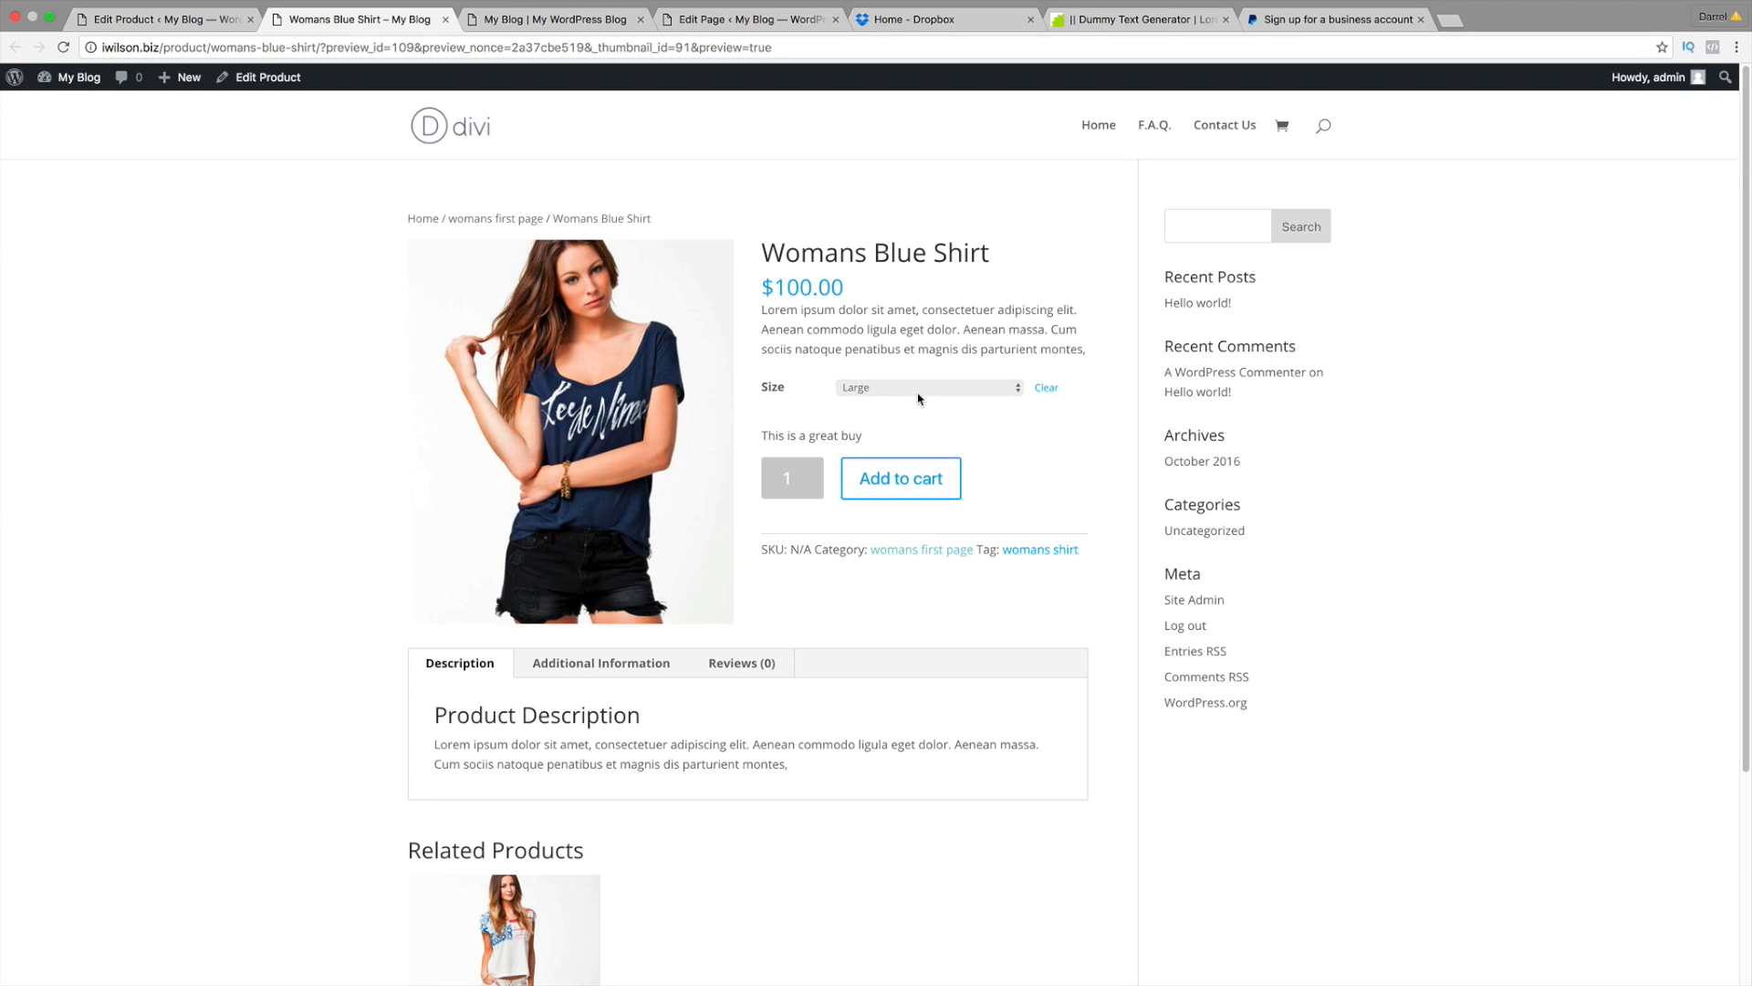
left_click_drag(872, 436, 763, 436)
Step: Switch the preview's size to Medium, then to Small
left_click(860, 392)
left_click(874, 401)
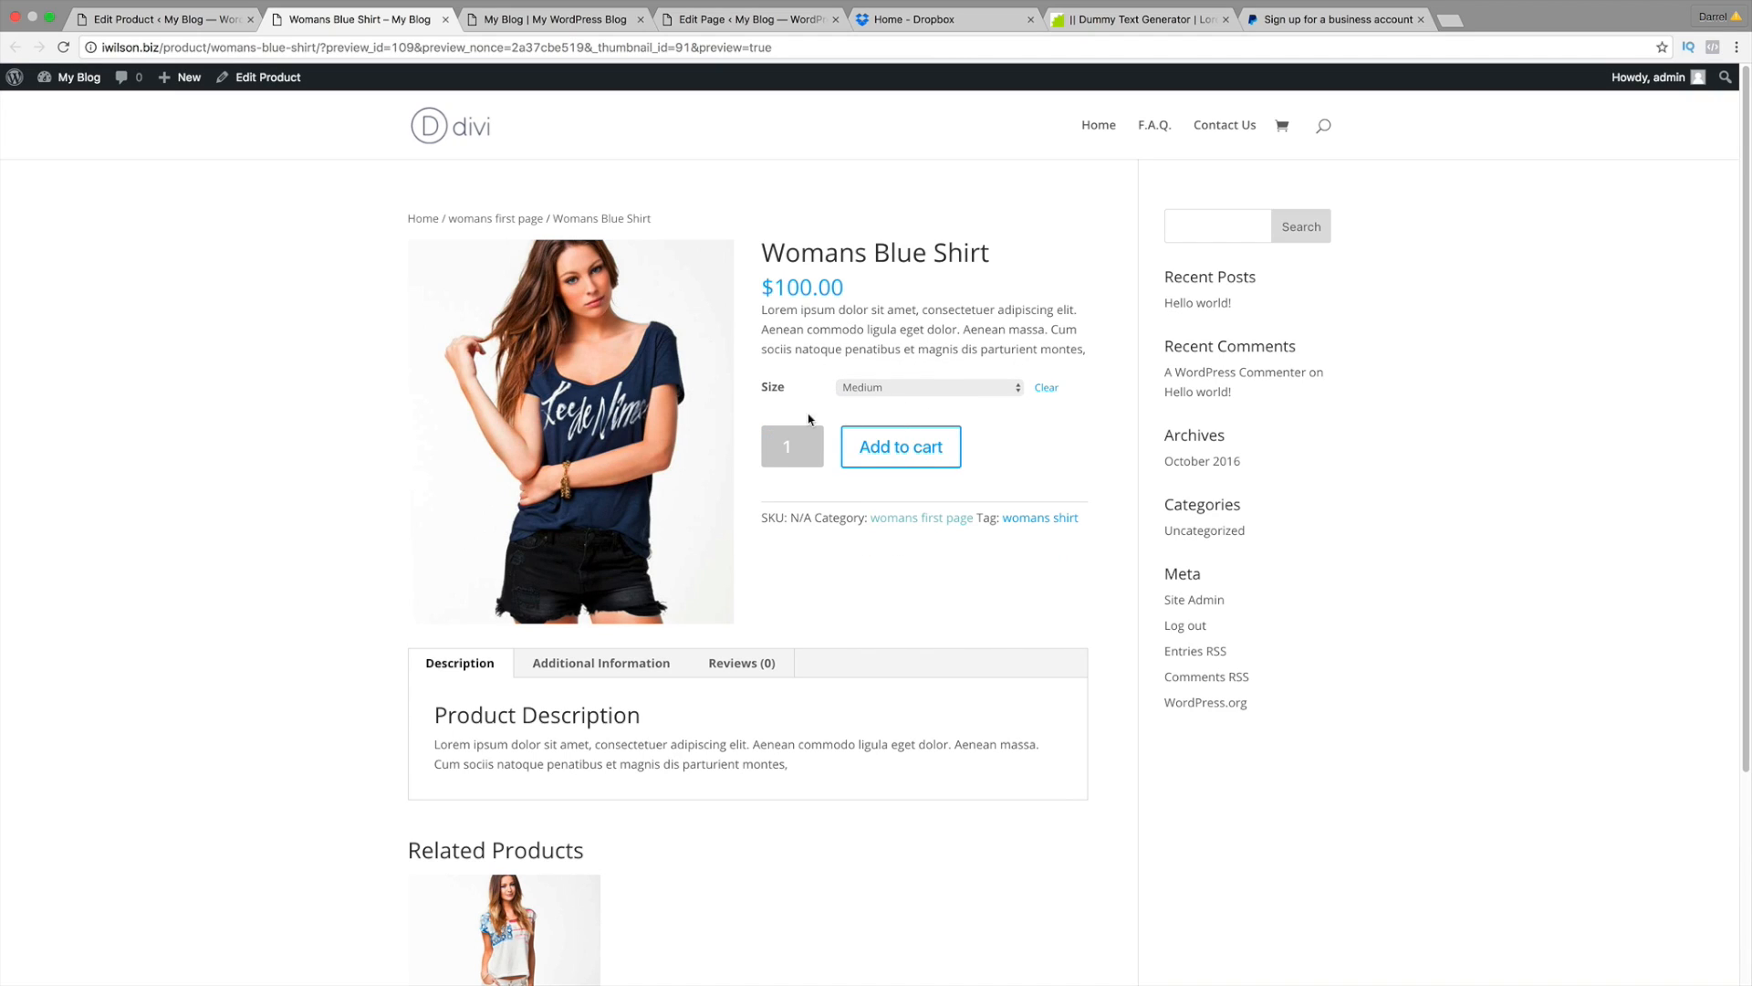
left_click(877, 391)
left_click(874, 402)
Step: Create a new product from the admin bar's New menu and set its type to Variable product
mouse_move(183, 81)
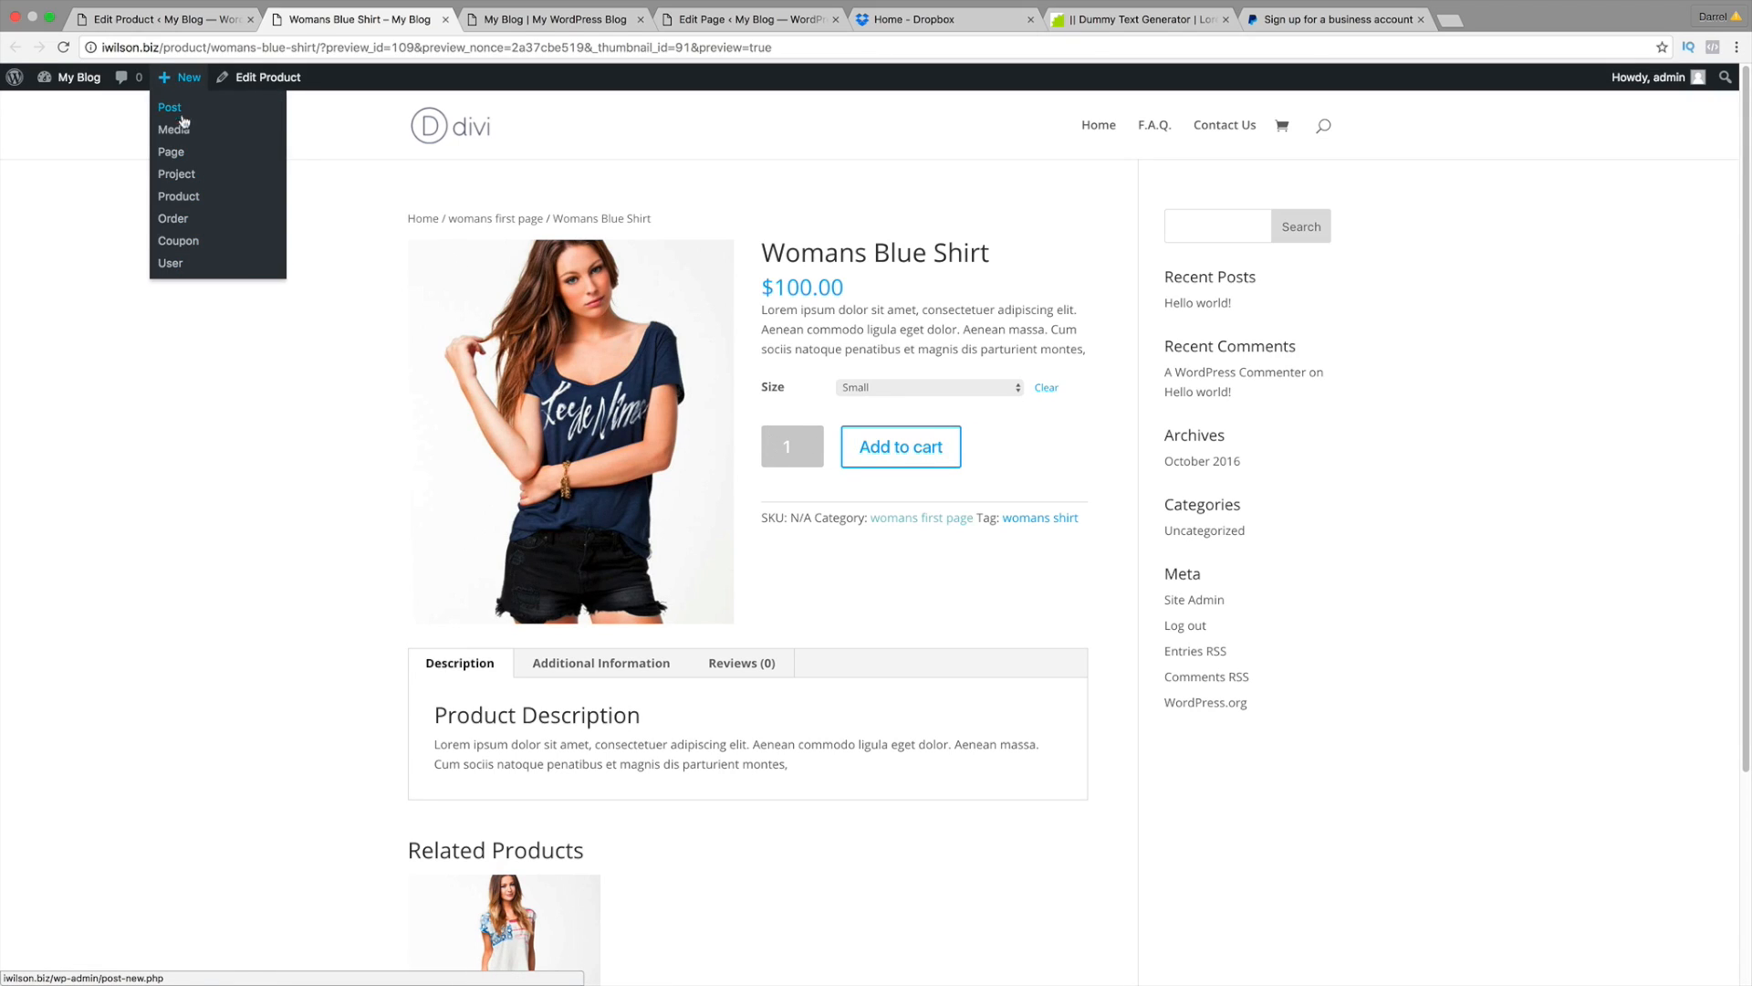
left_click(184, 198)
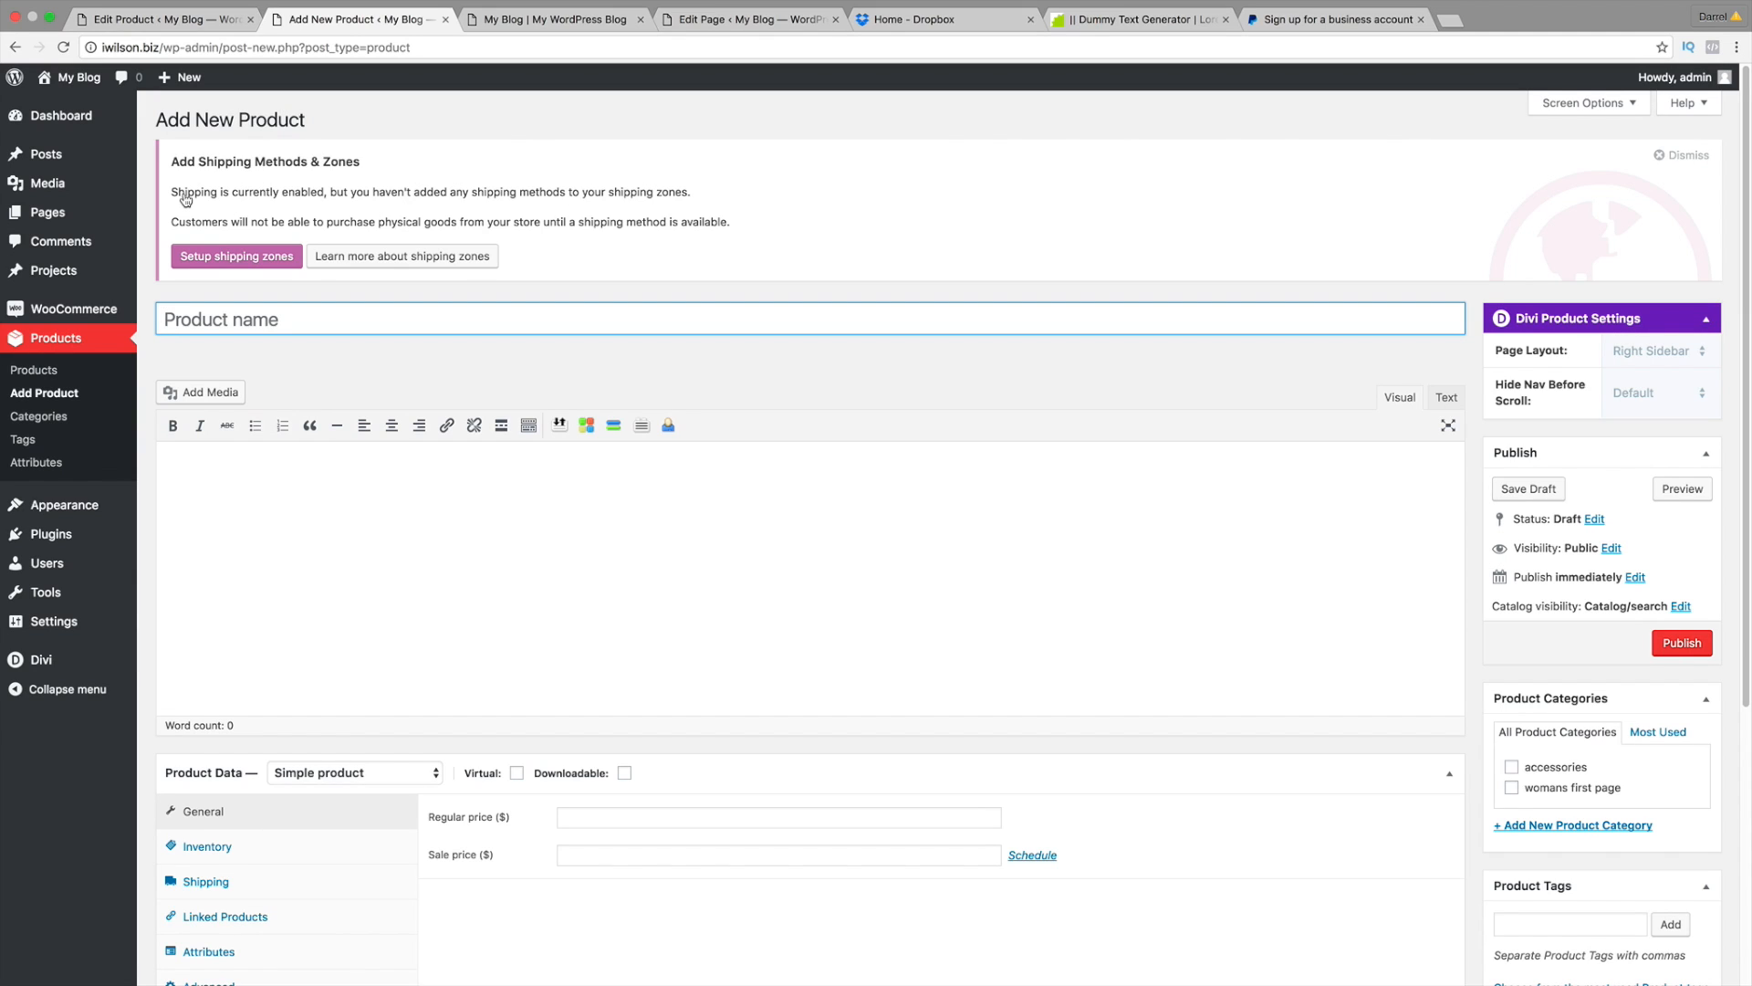
scroll(712, 629, "down", 3)
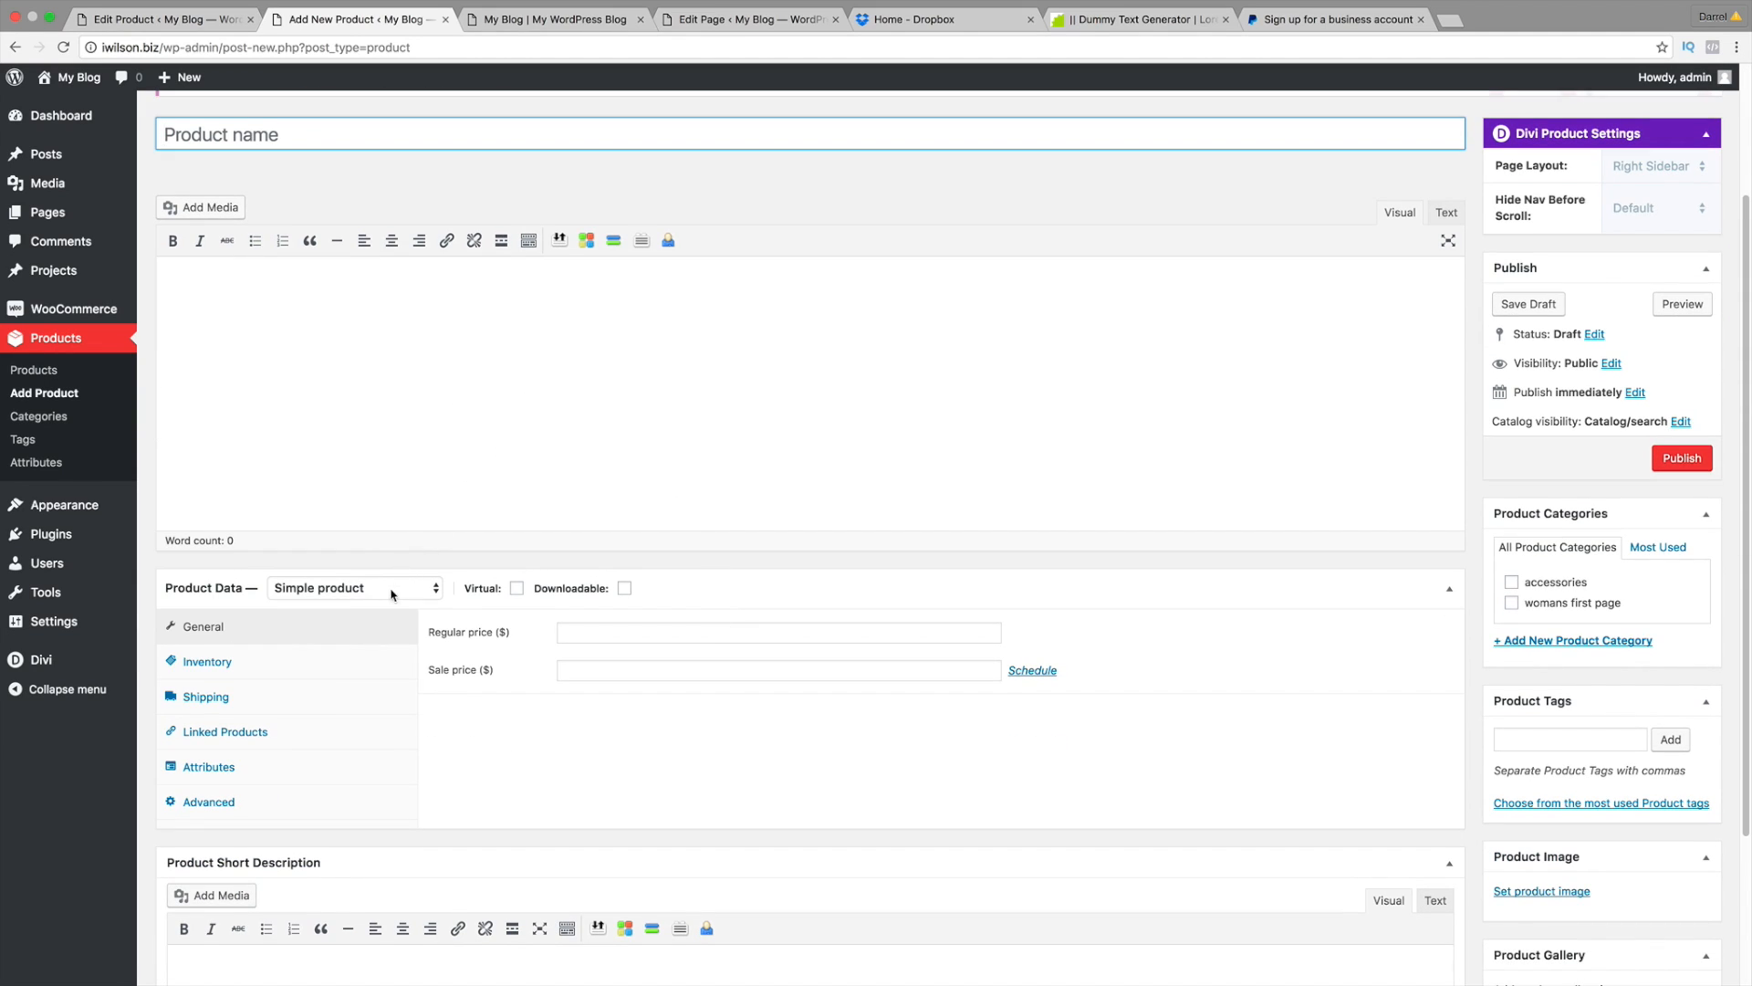
left_click(393, 592)
left_click(392, 636)
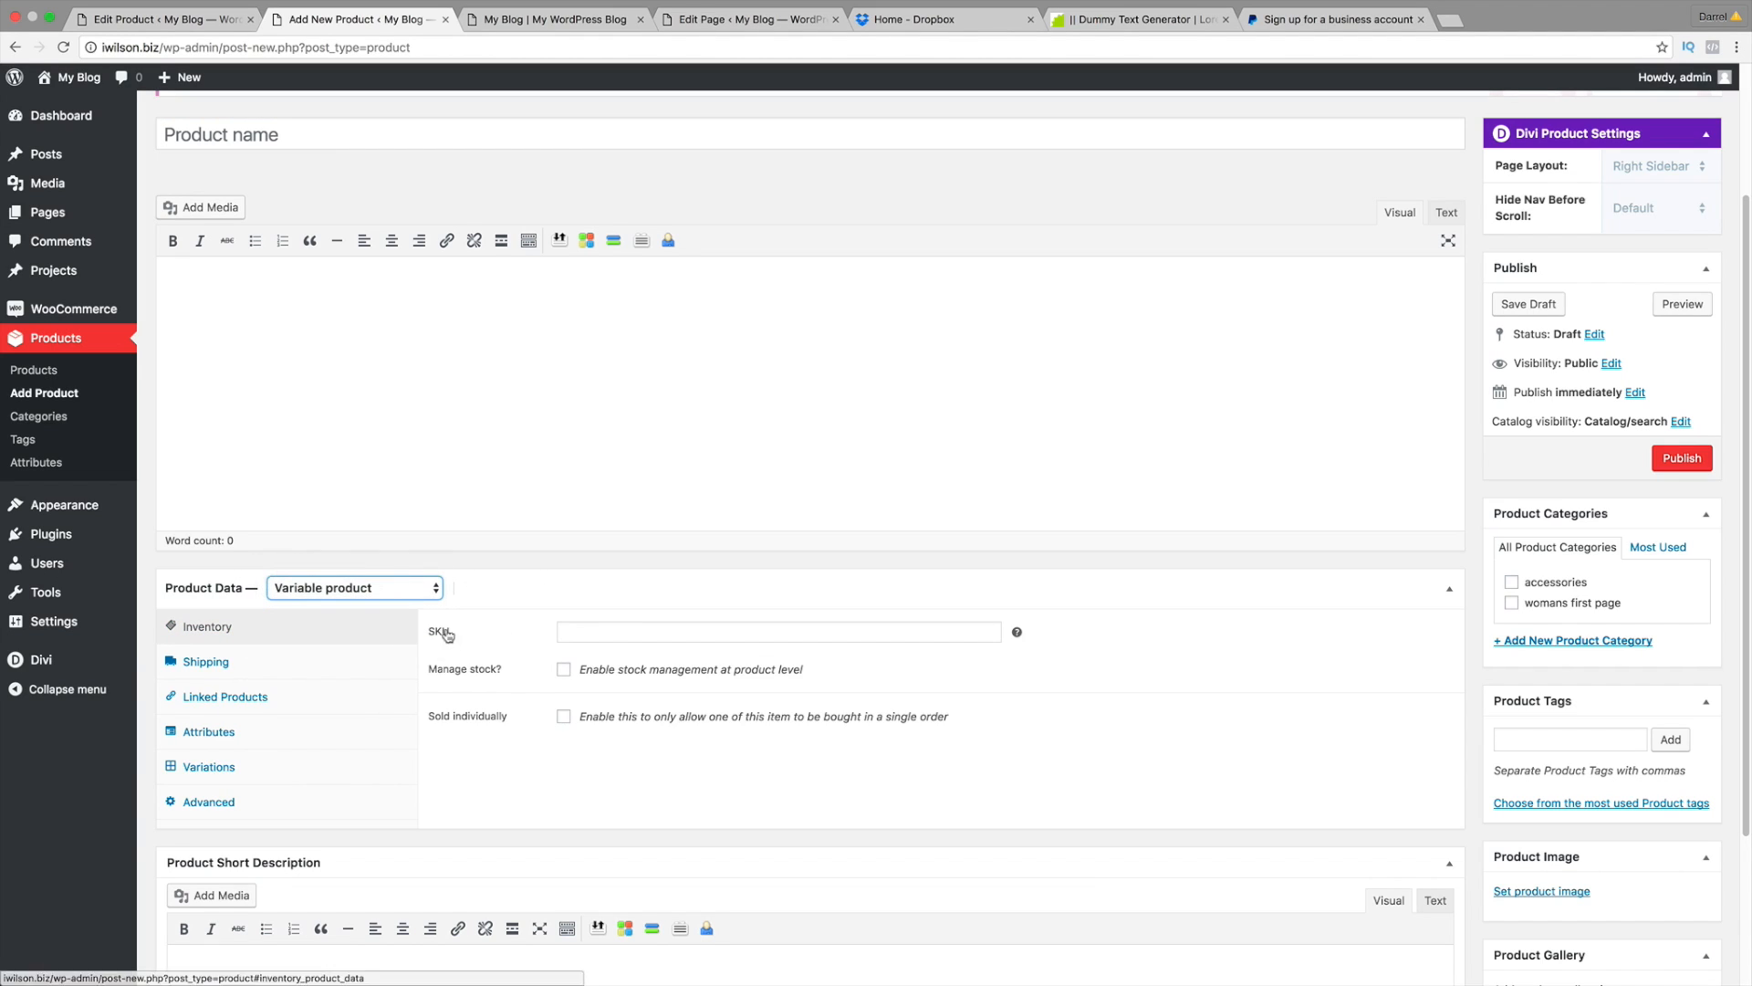
scroll(803, 628, "down", 2)
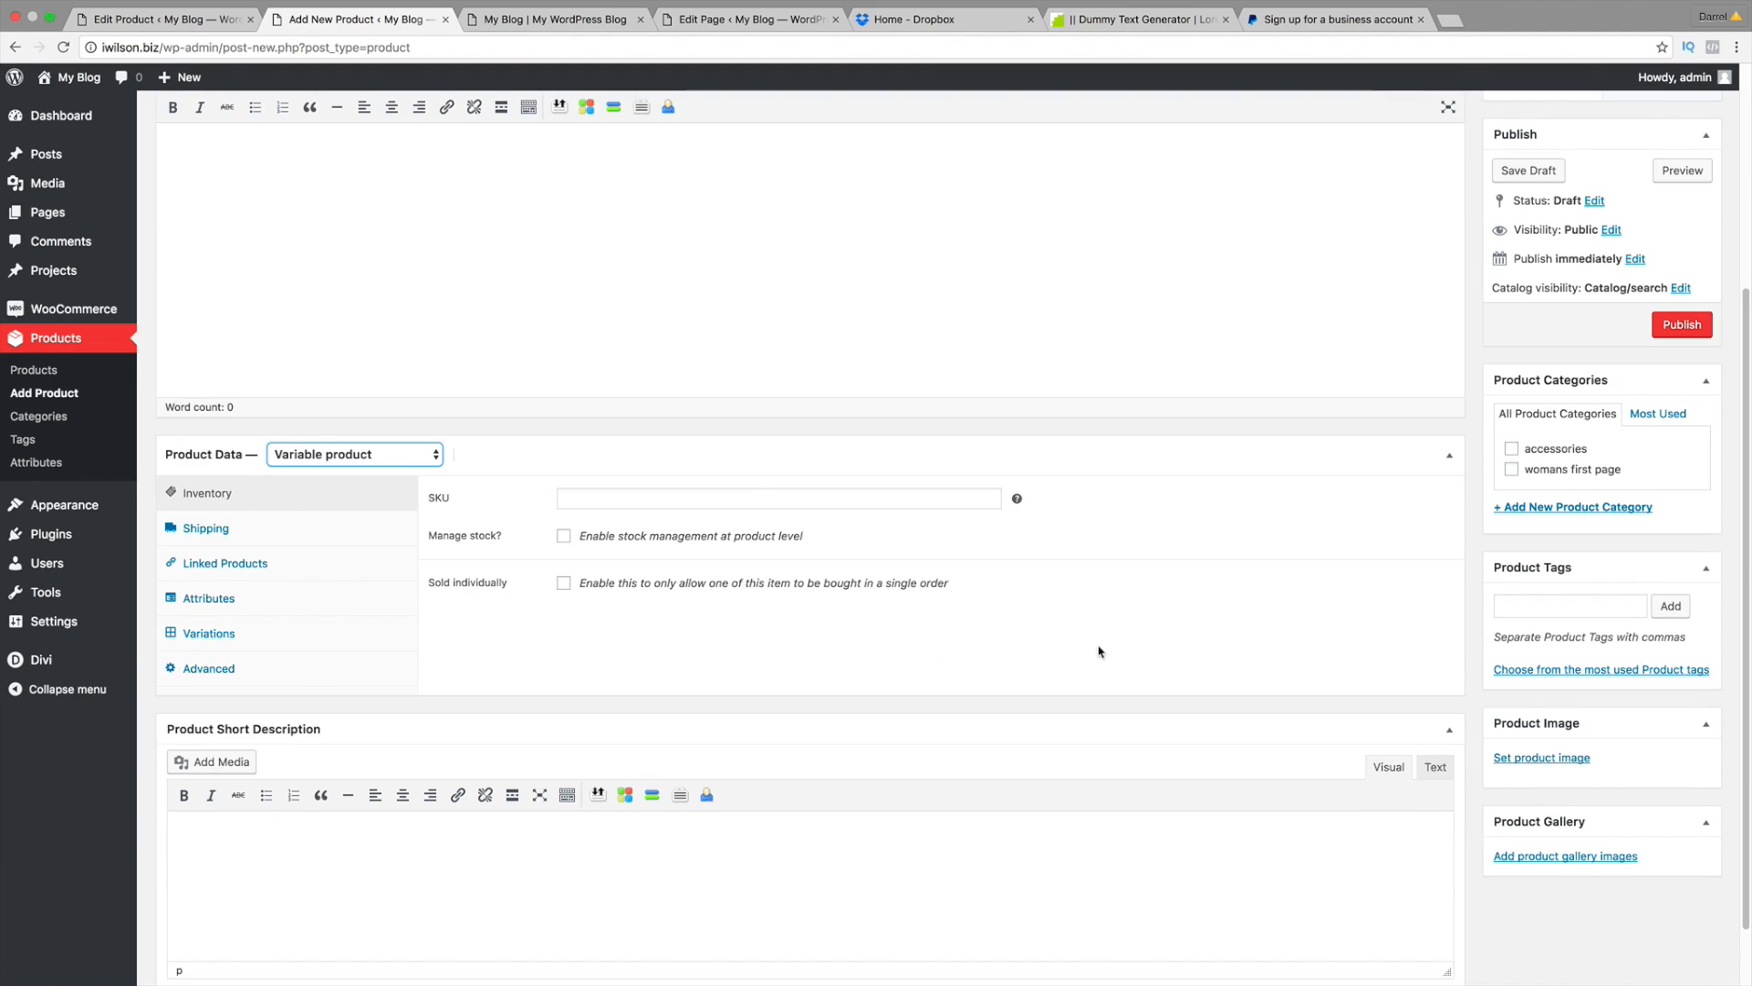
Step: Set the pink womans-flannel shirt photo as the new product's image
left_click(1530, 763)
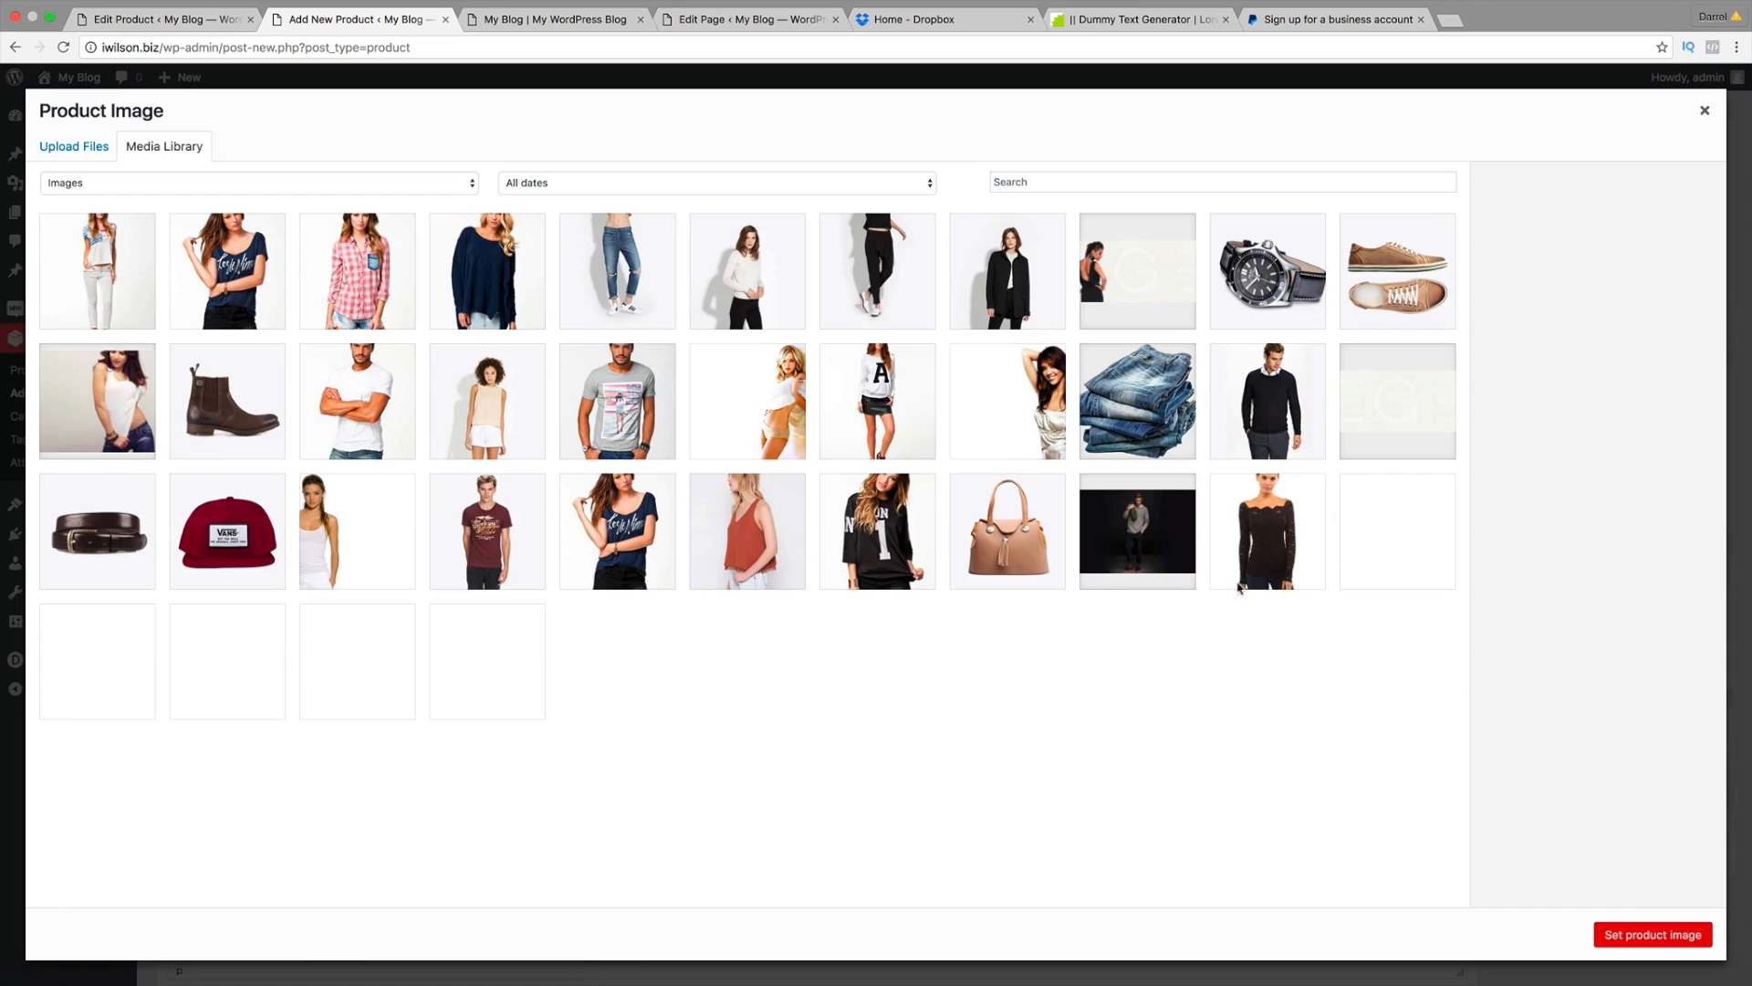
left_click(361, 253)
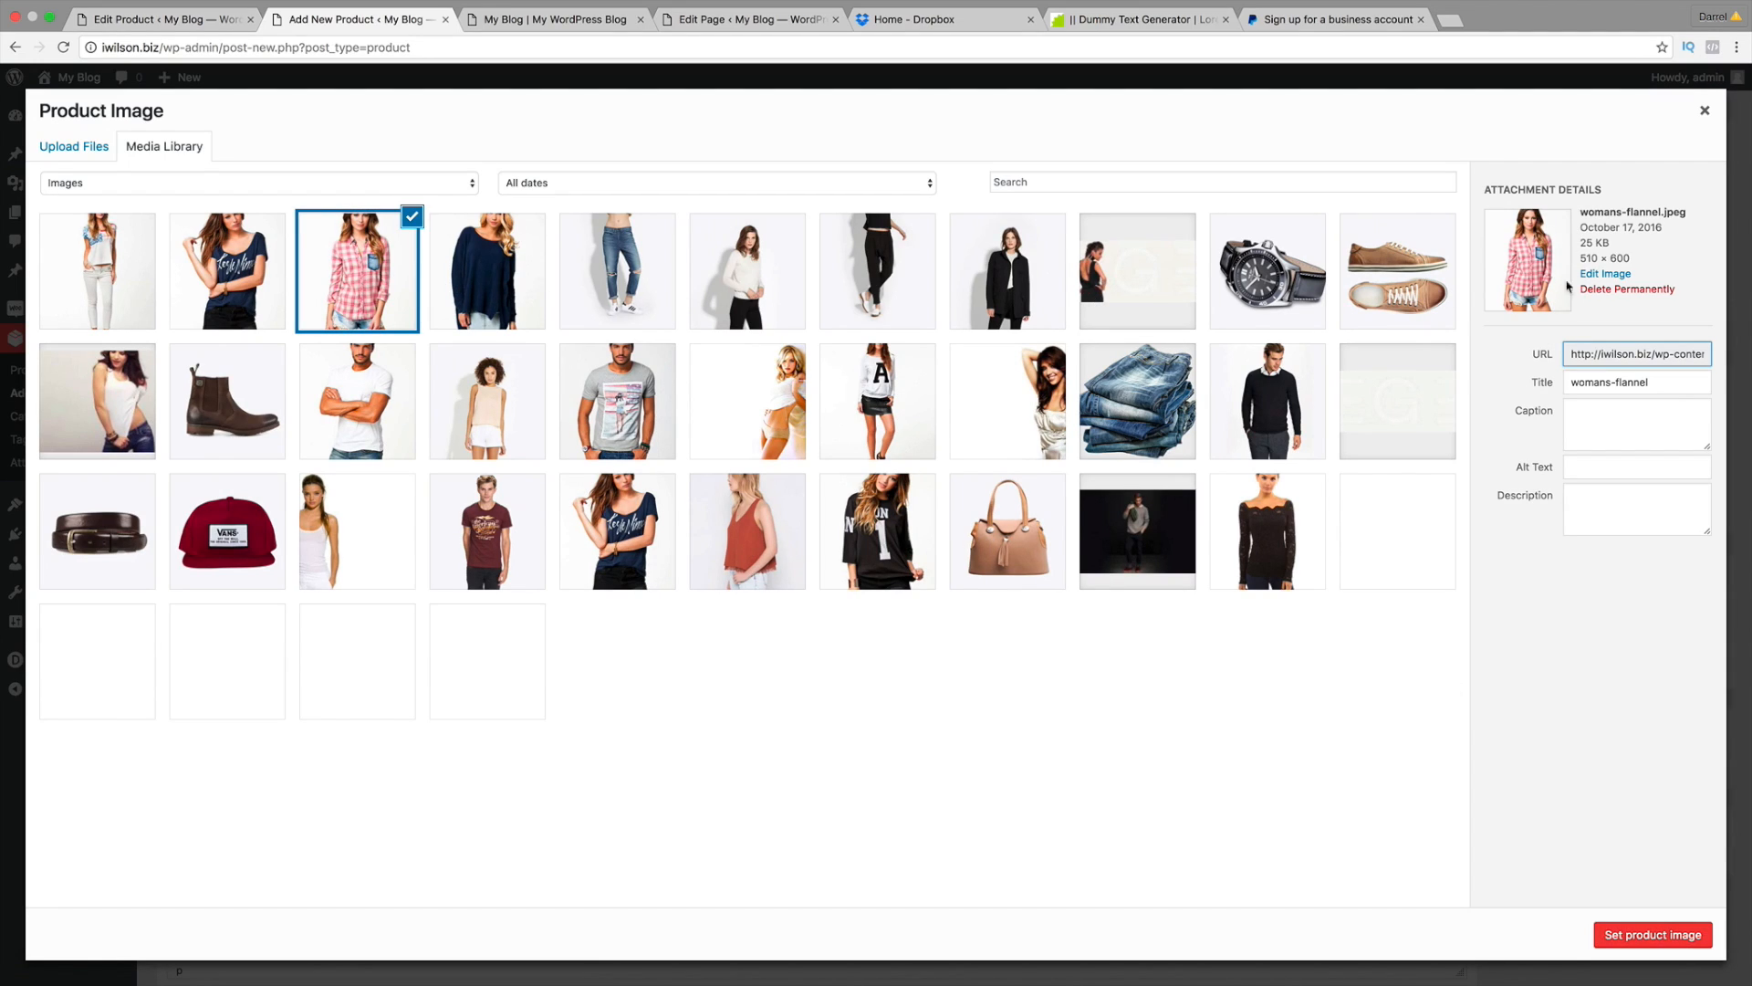
left_click(1679, 932)
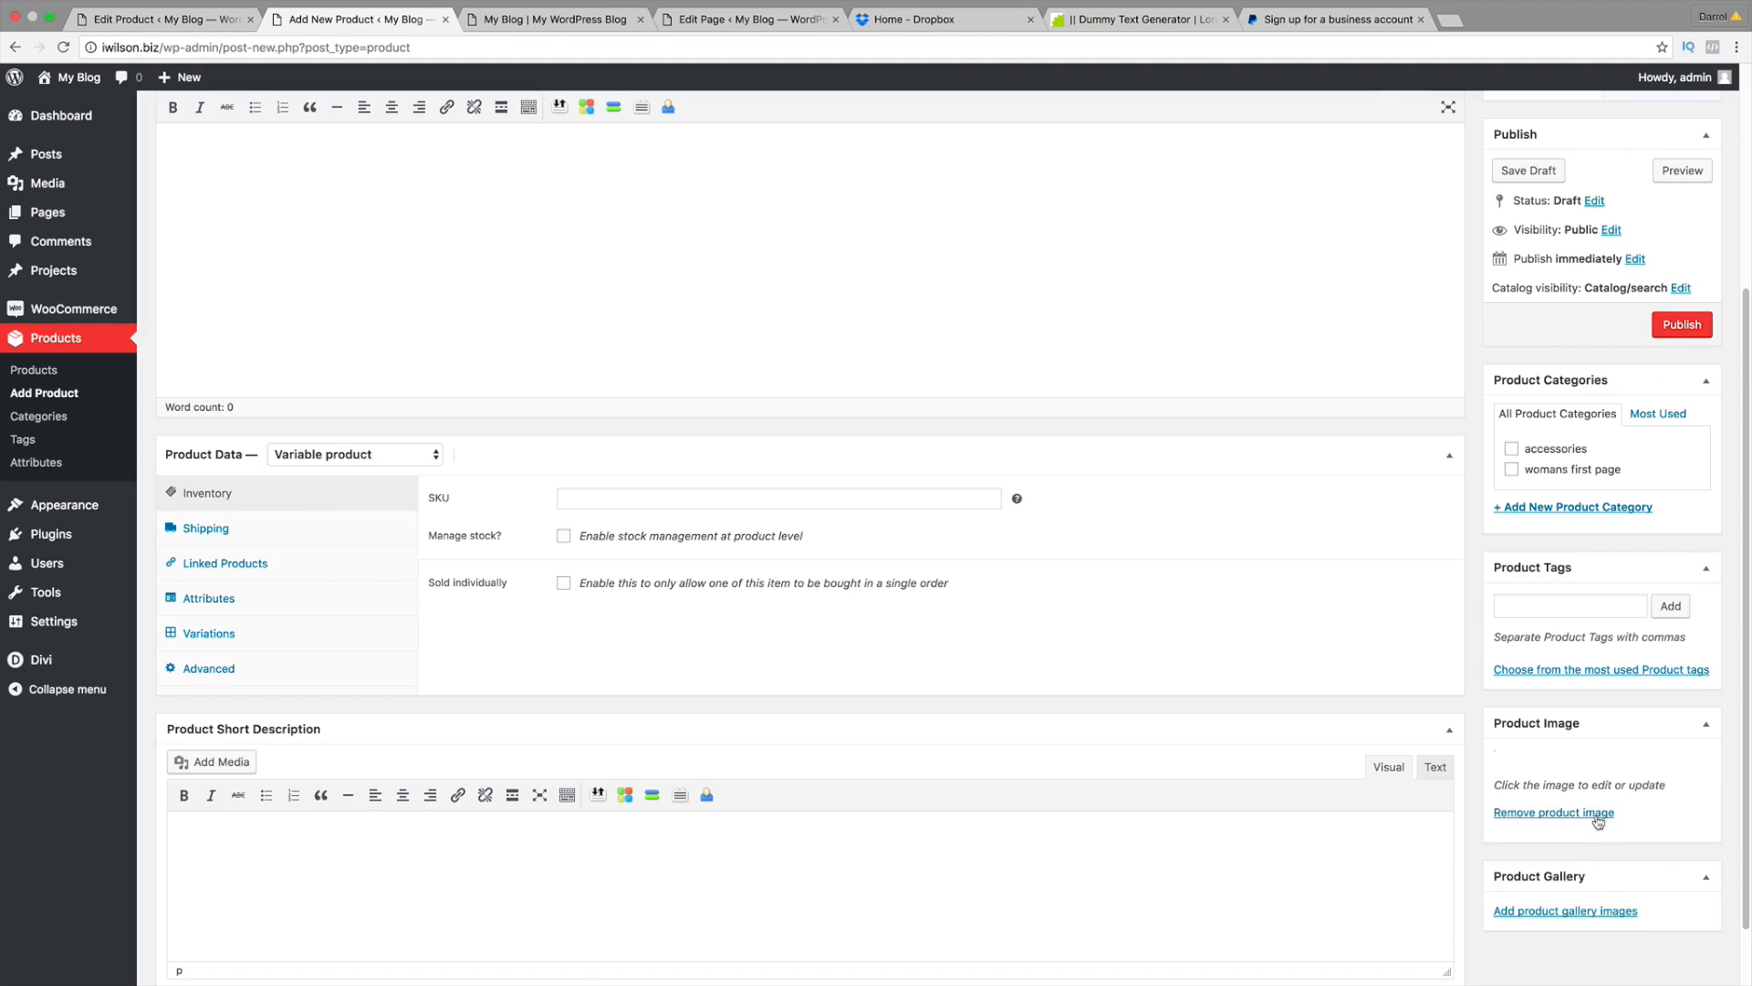
scroll(1429, 736, "up", 1)
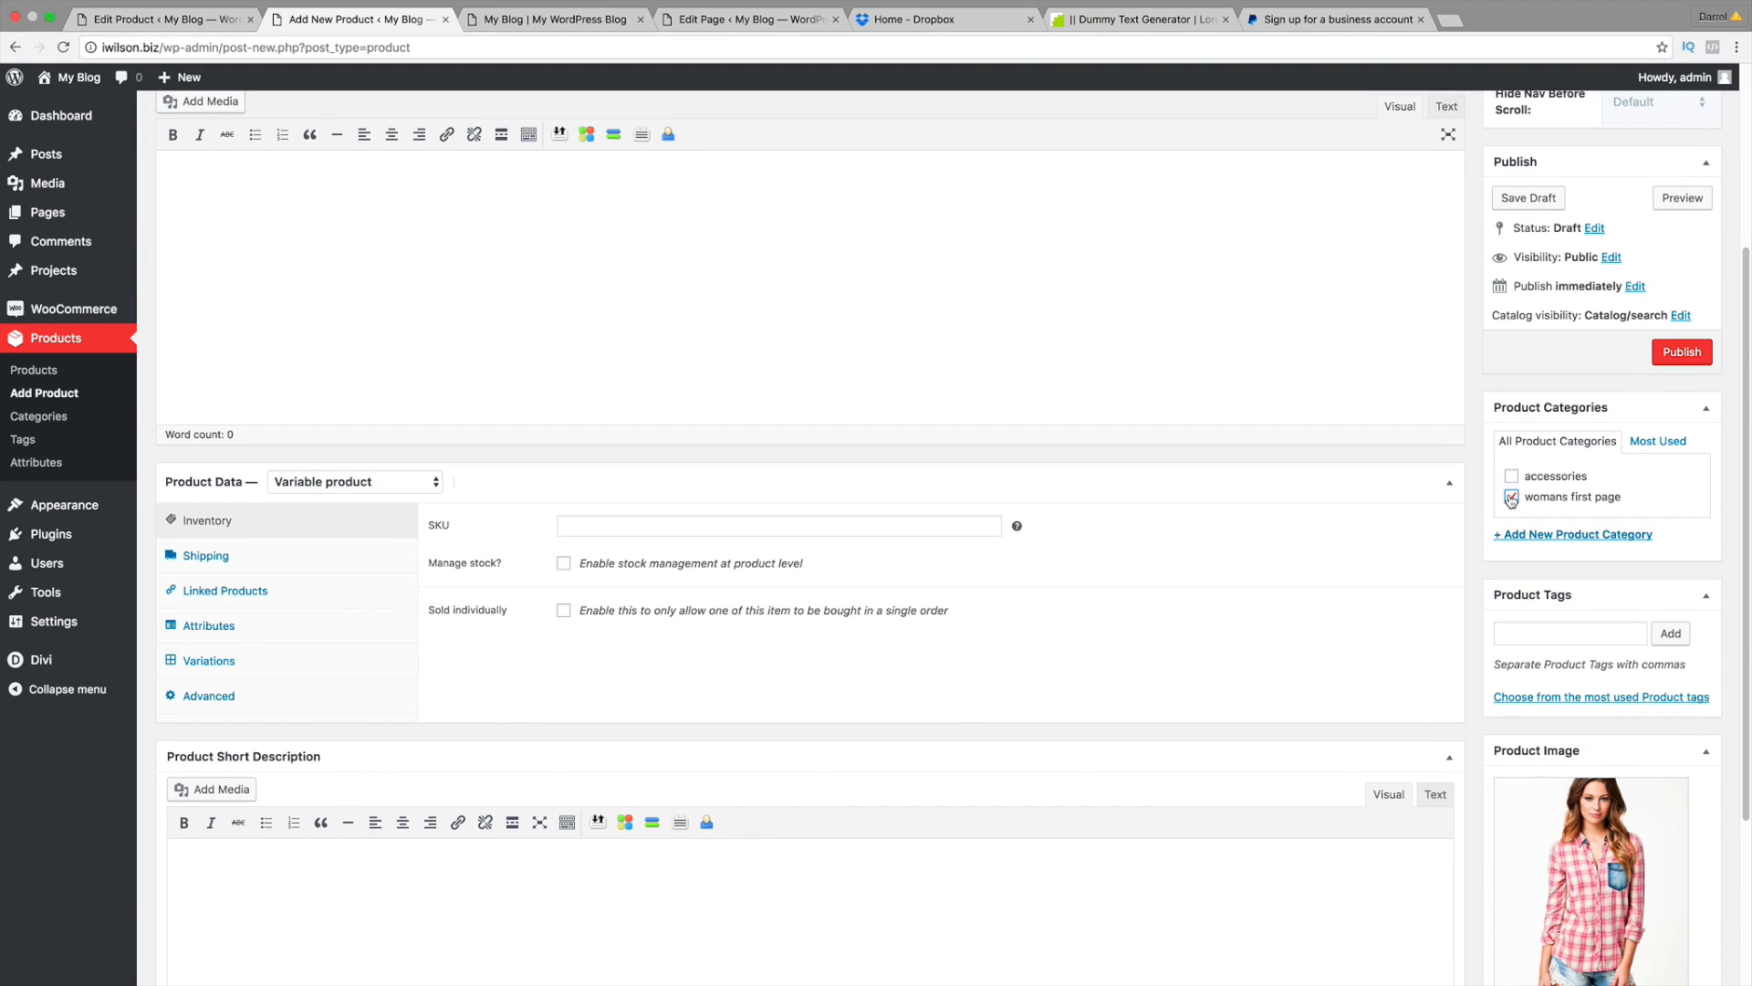
scroll(900, 411, "up", 3)
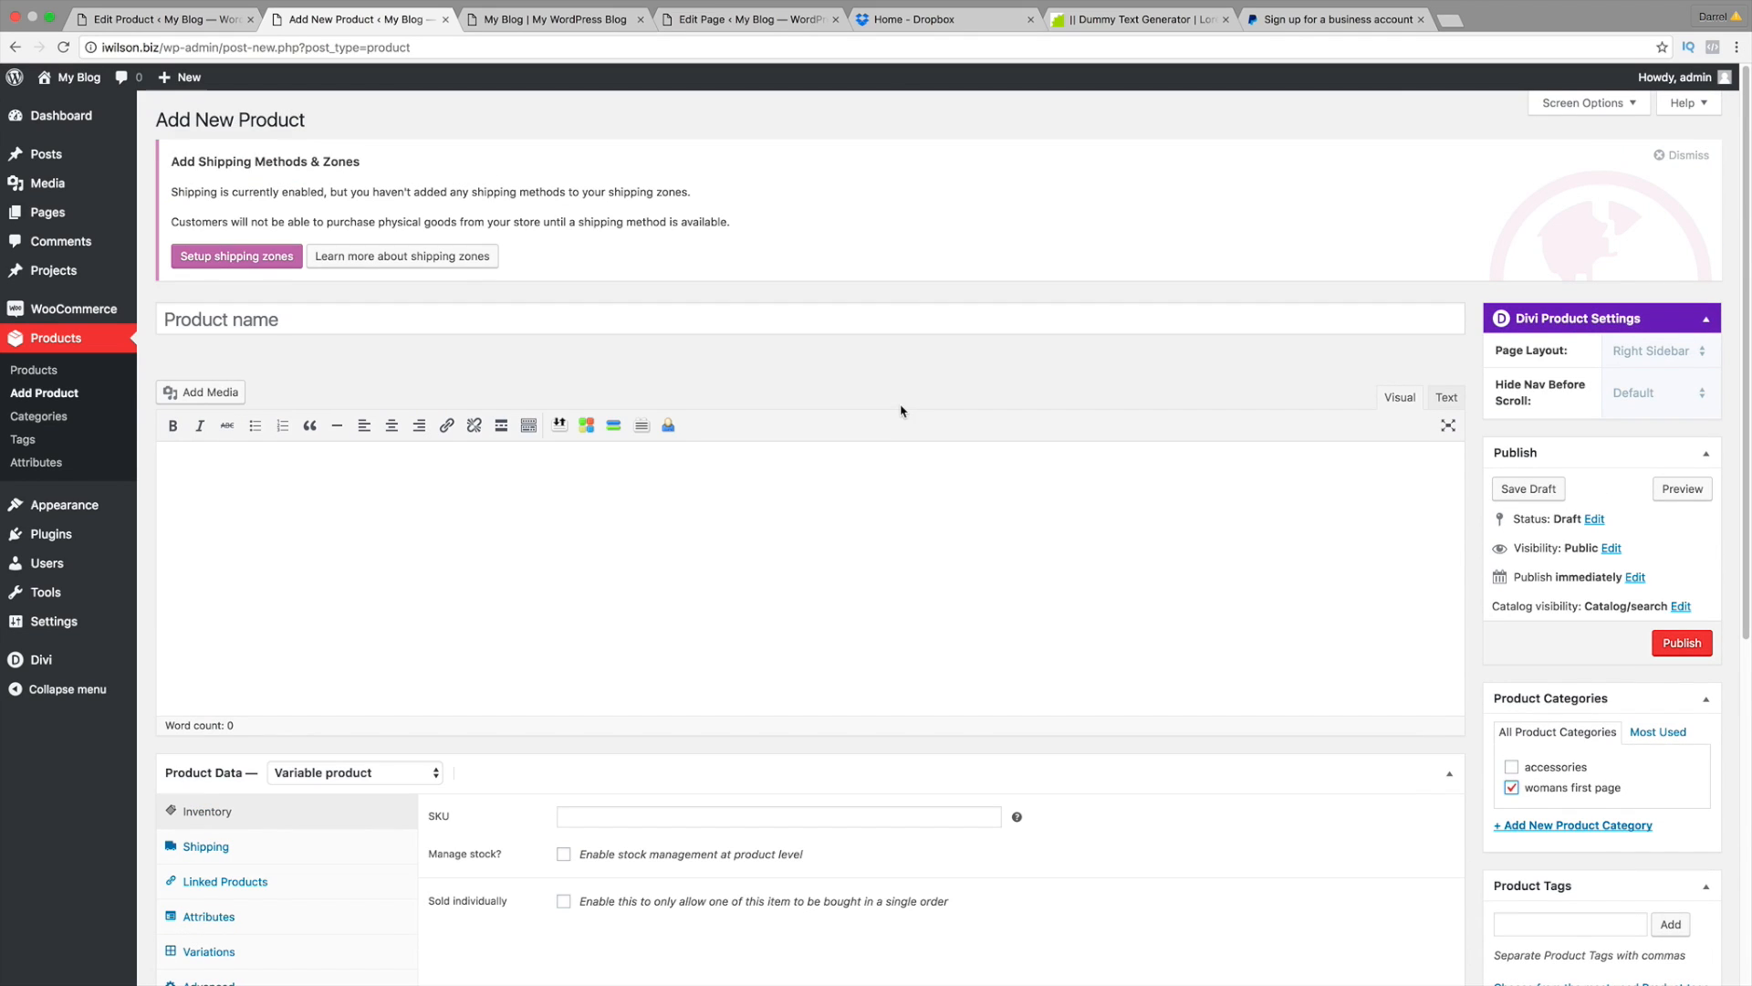
Step: Name the product 'Womans cute shirt'
left_click(525, 324)
type("womans")
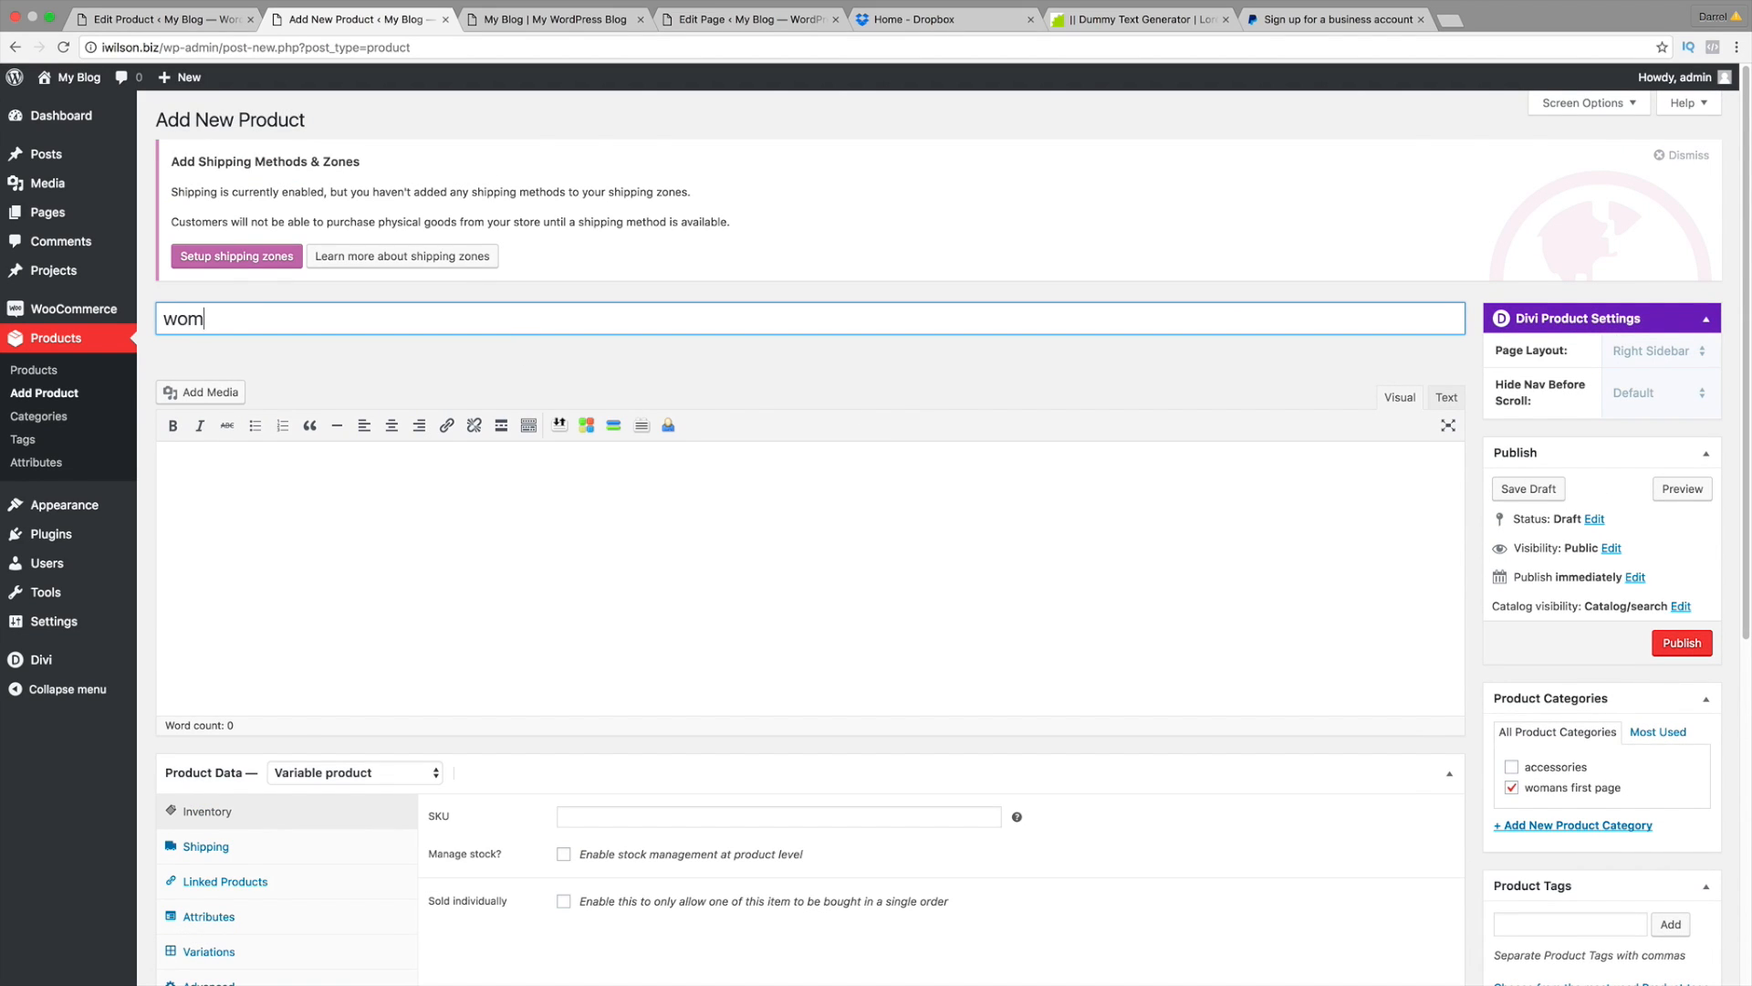
key("BackSpace")
key("BackSpace")
key("BackSpace")
key("BackSpace")
key("BackSpace")
key("BackSpace")
type("Womans cute shirt")
key("Tab")
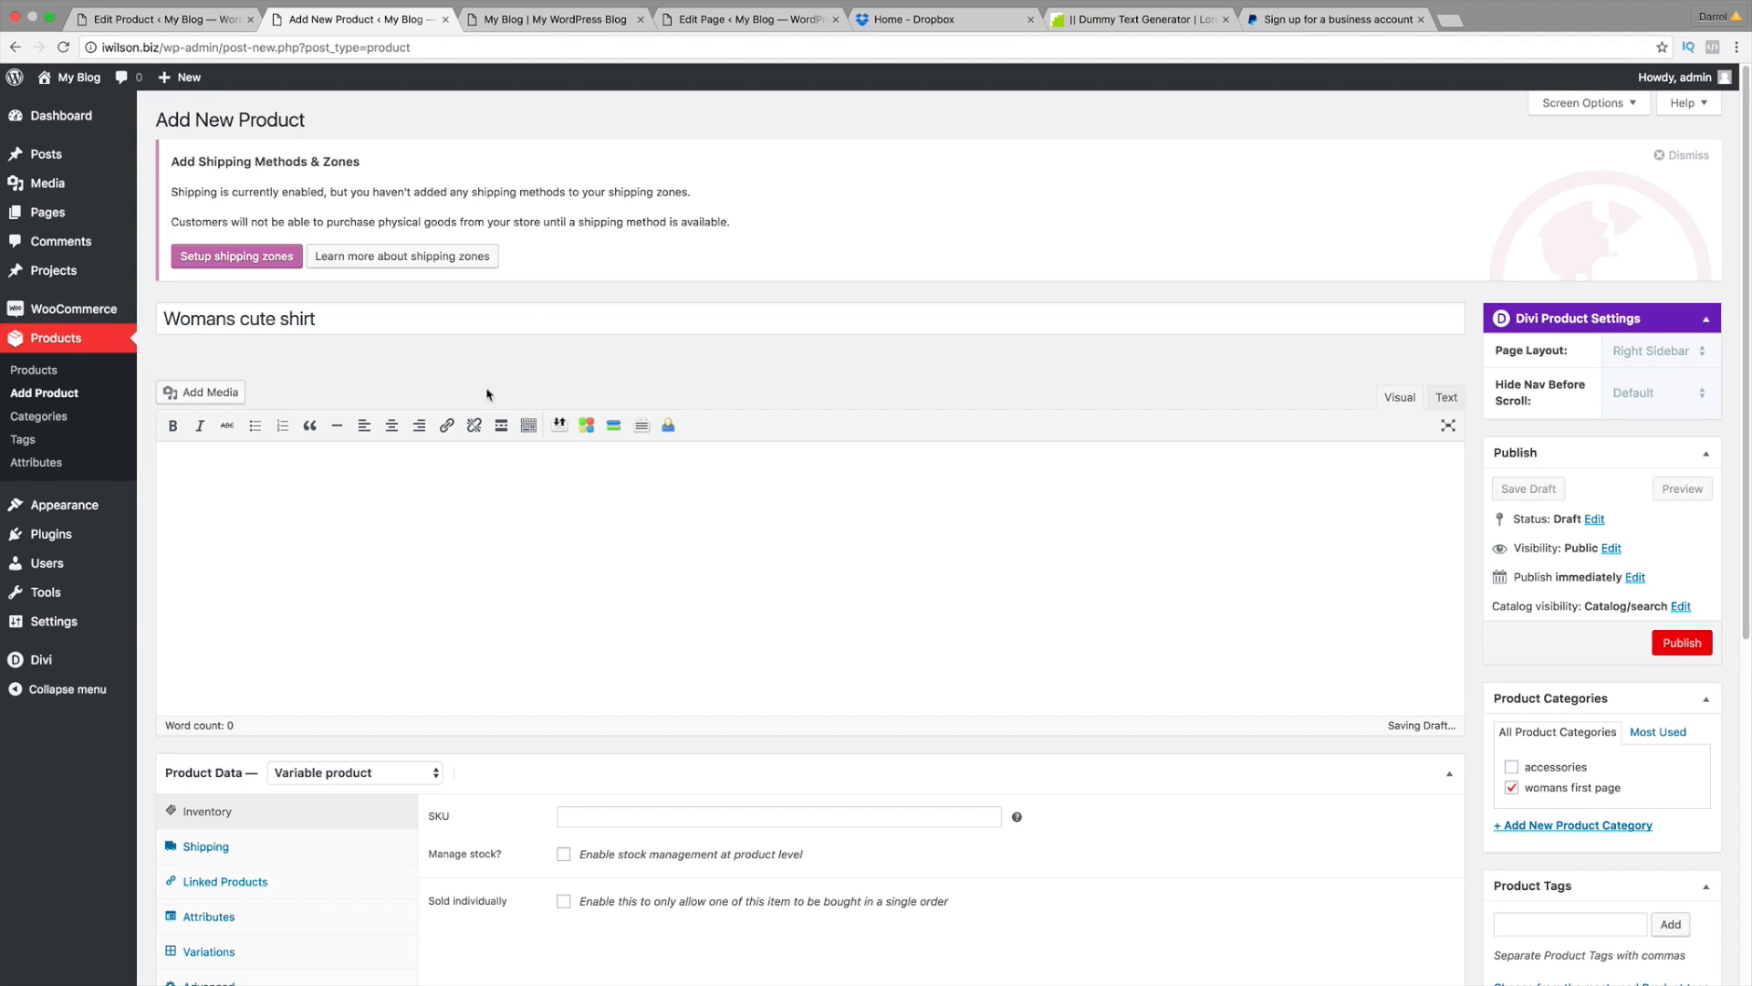
Step: Paste Lorem ipsum text into both the product description and the short description
right_click(243, 502)
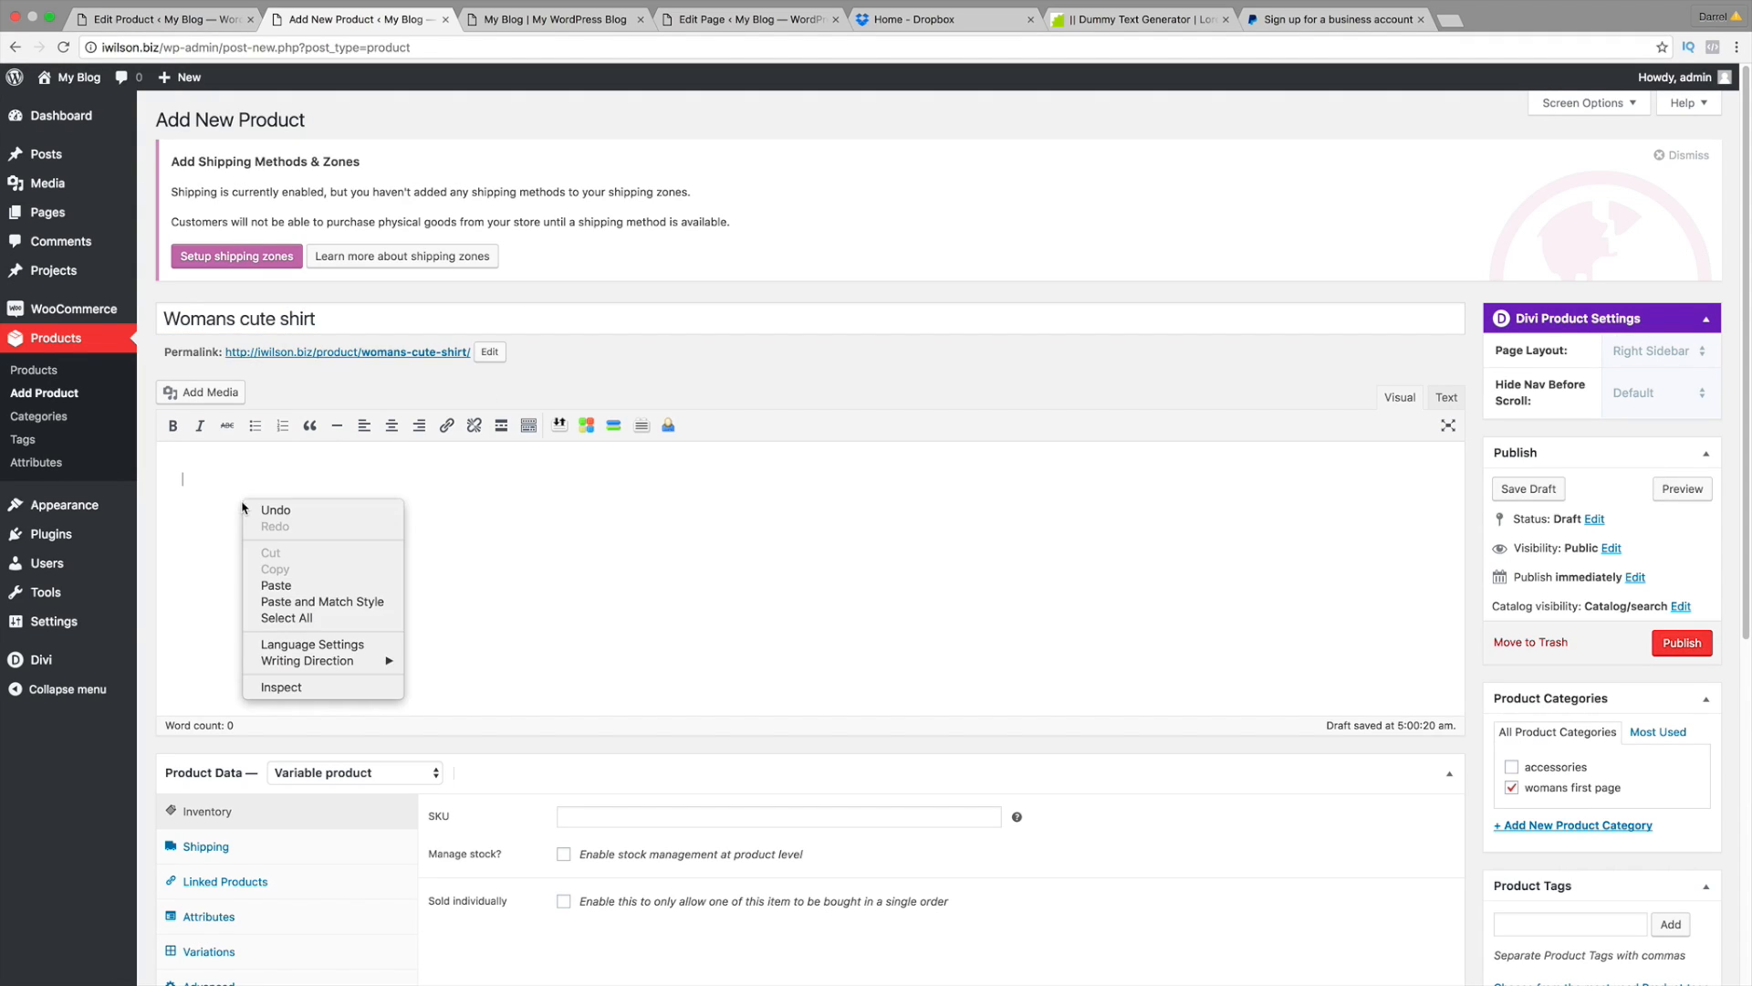
left_click(289, 576)
scroll(289, 573, "down", 5)
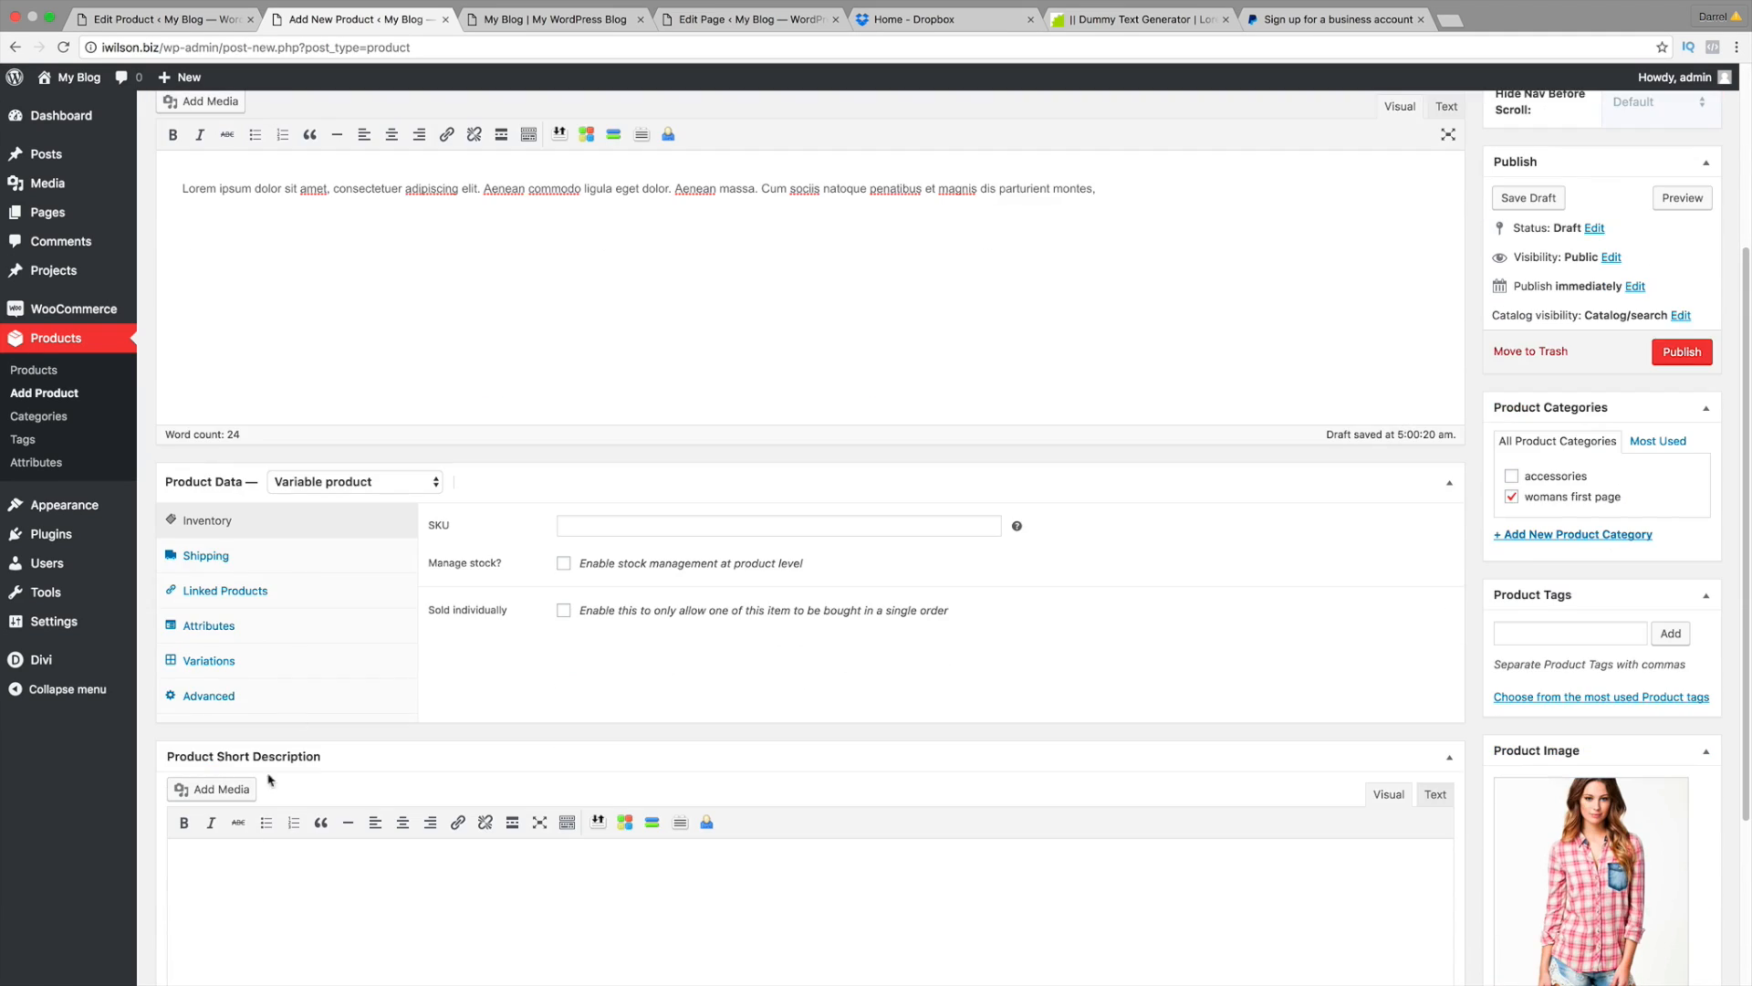
left_click(233, 901)
right_click(241, 878)
left_click(277, 861)
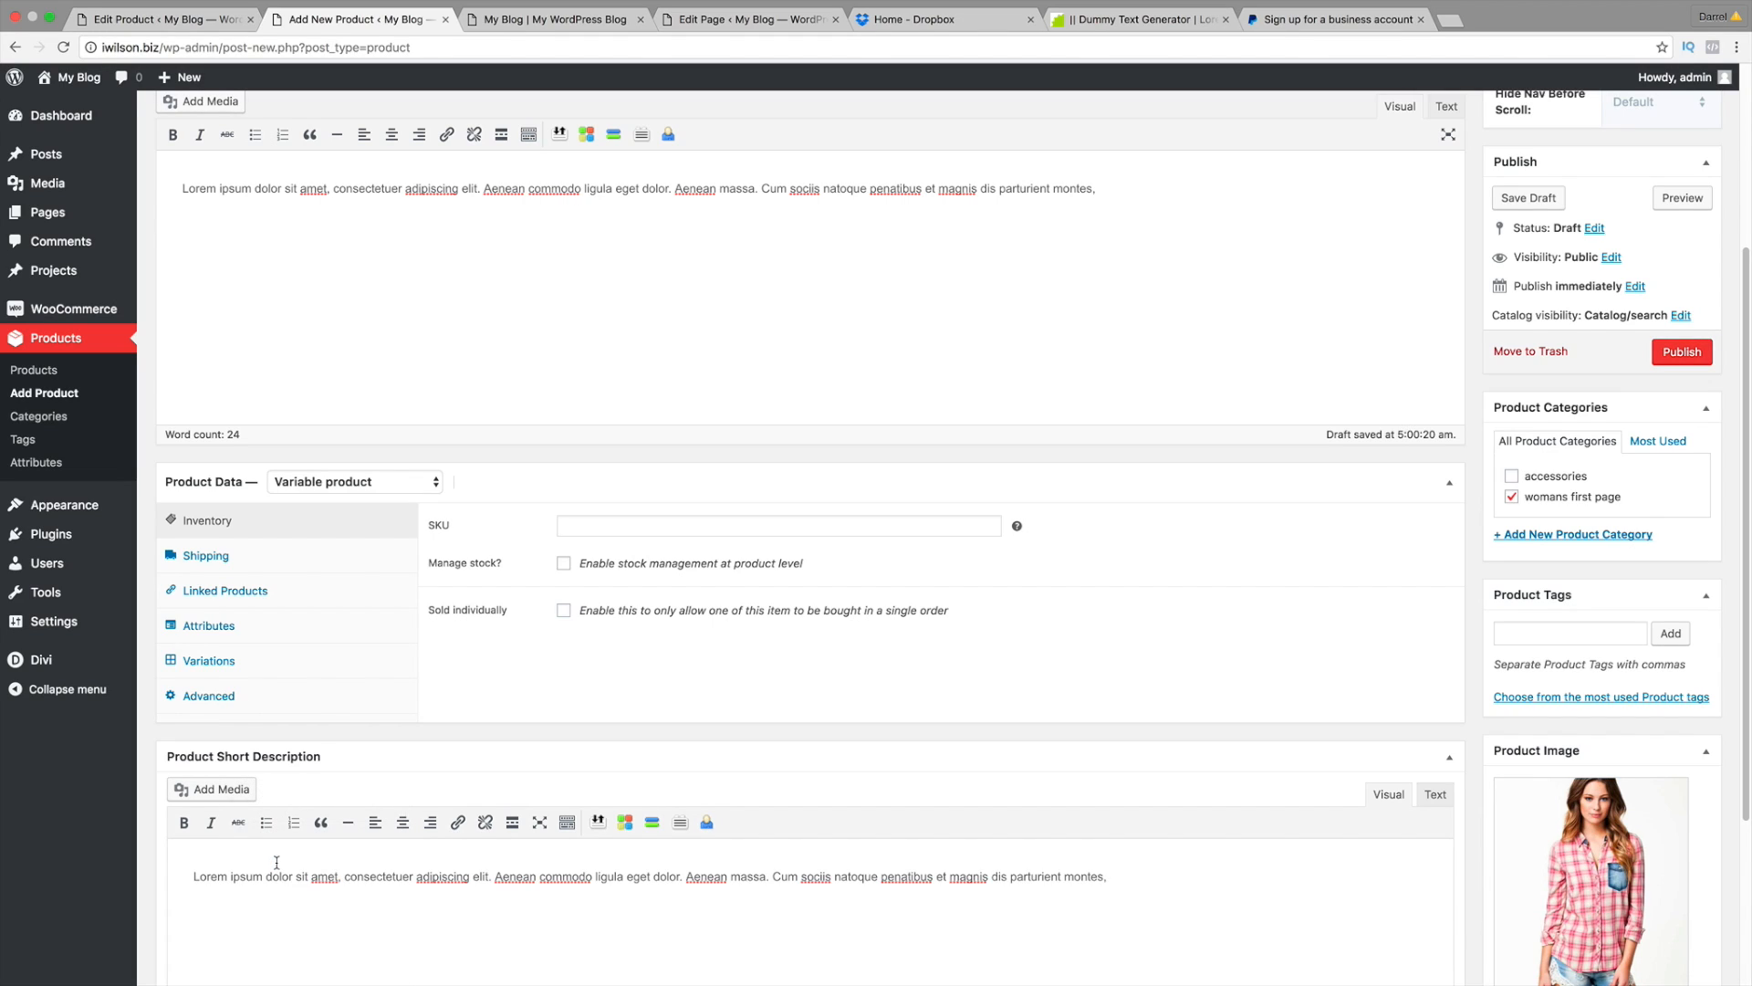
Step: Add the product tag 'womans shirt'
left_click(1570, 633)
type("womans shir")
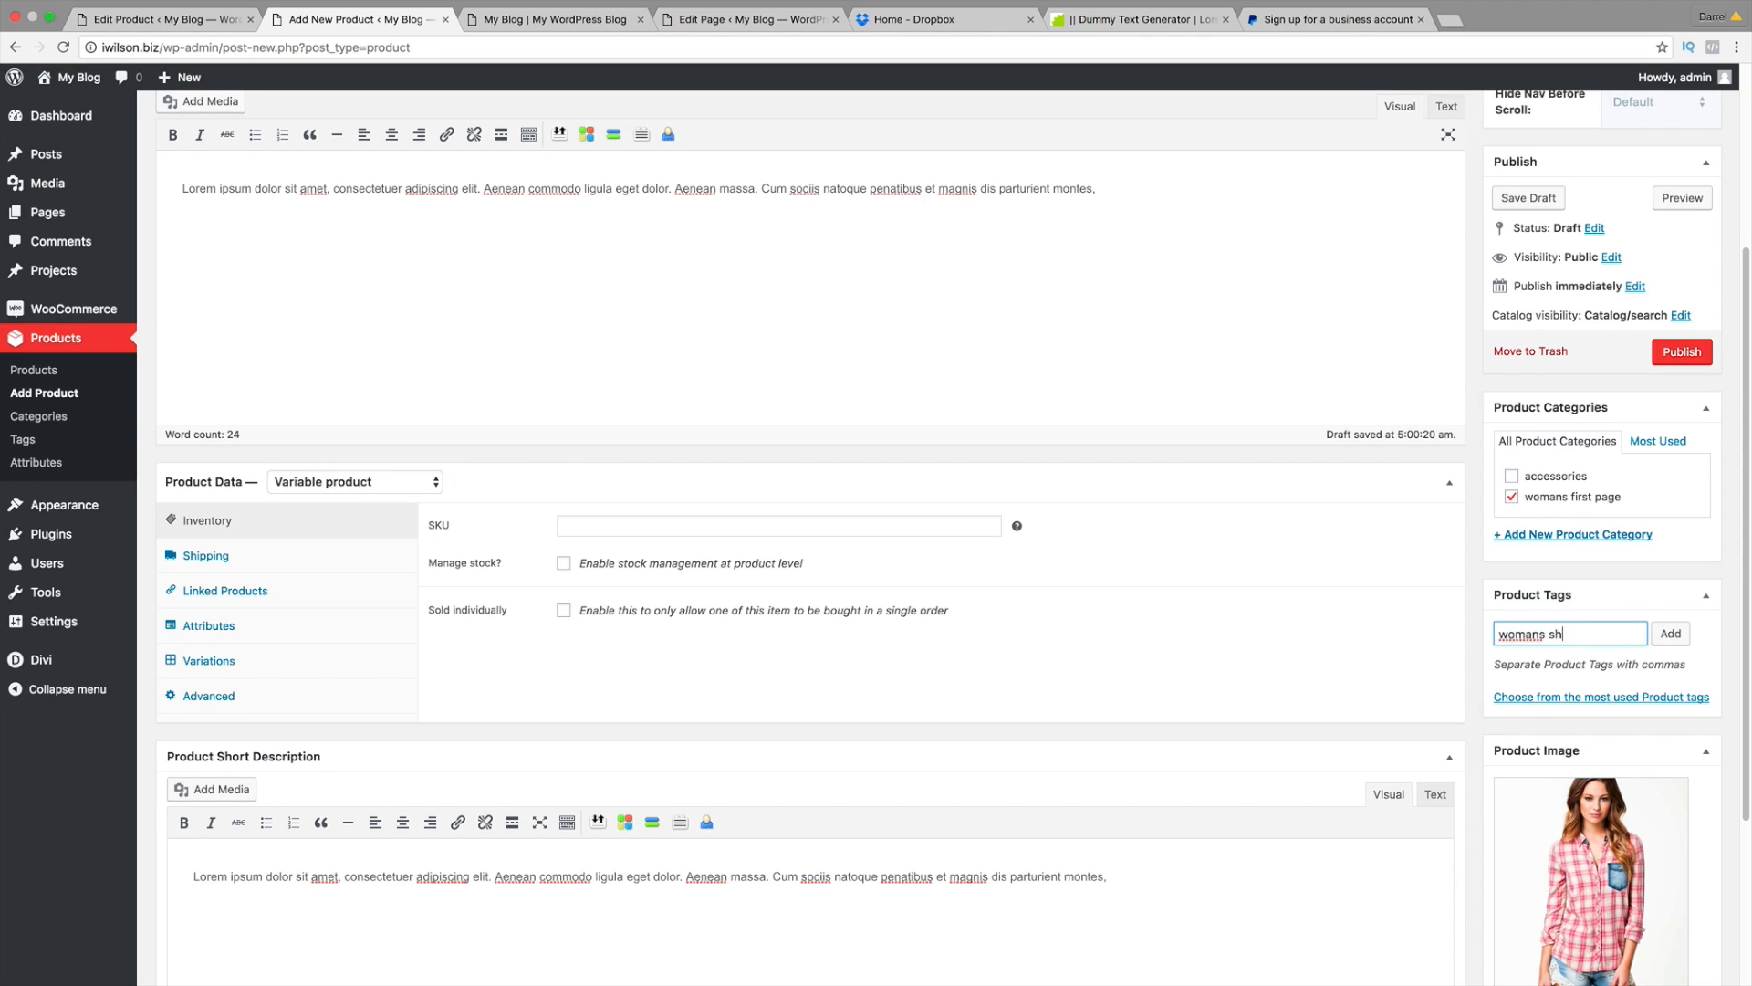
key("BackSpace")
key("BackSpace")
type("irt")
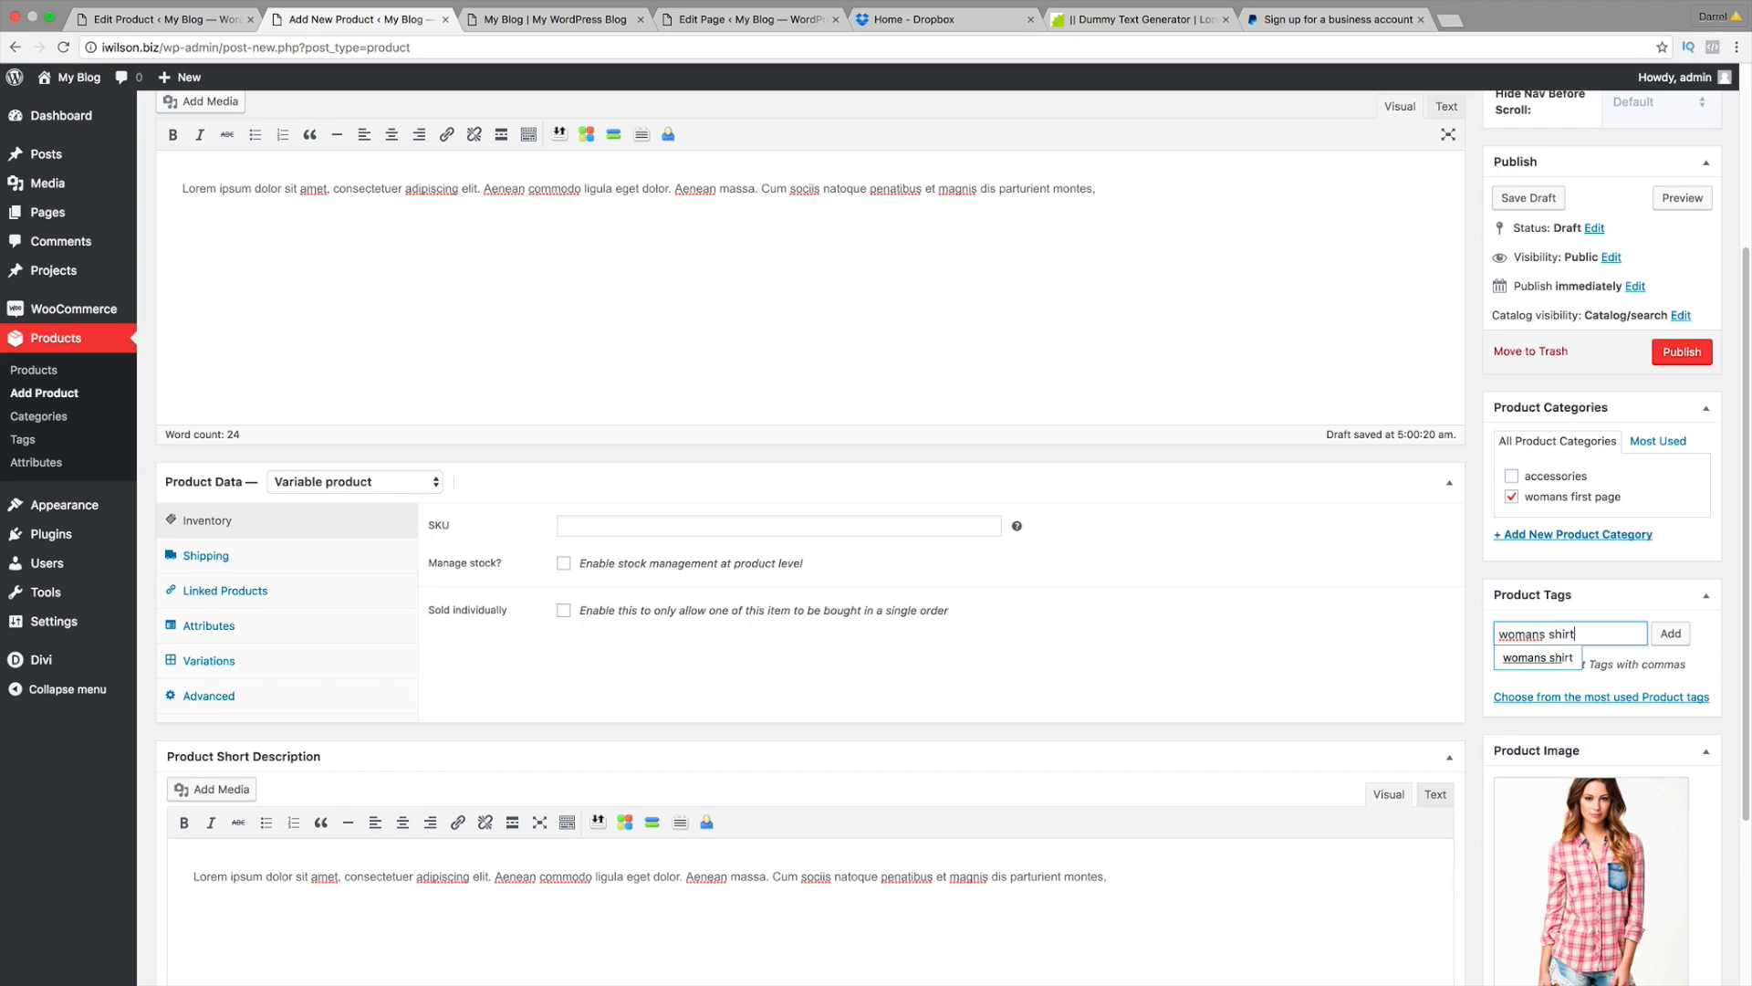
left_click(1549, 657)
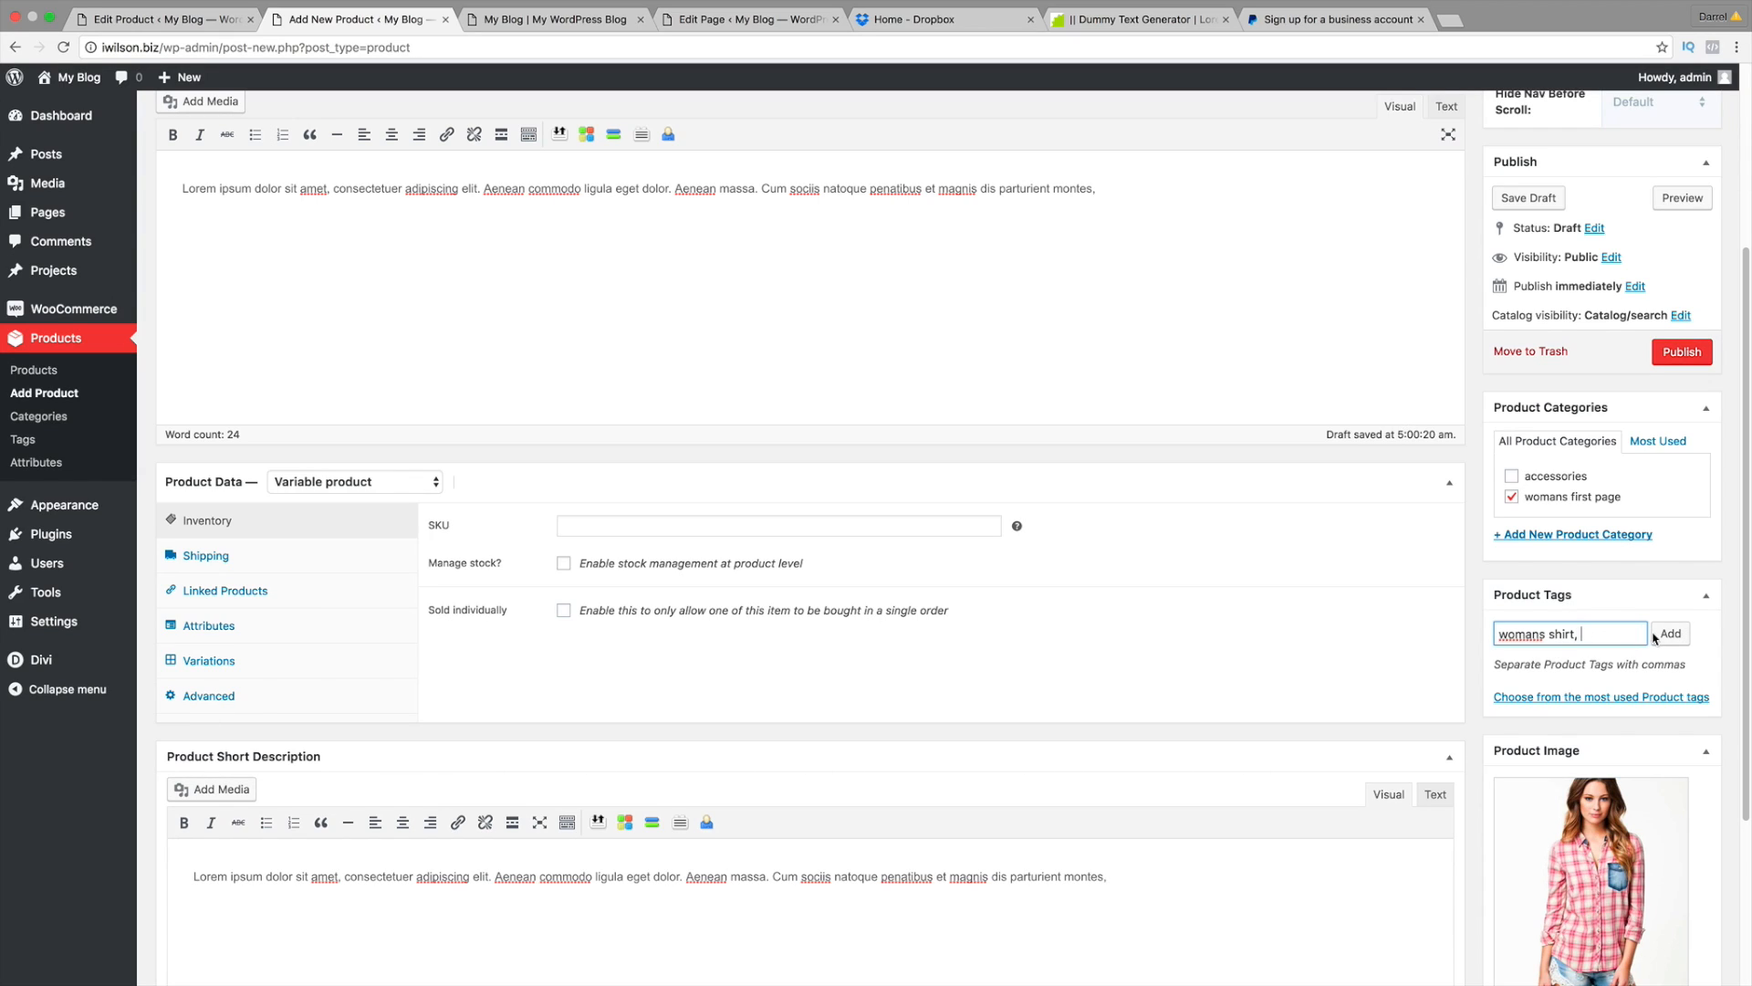
left_click(1669, 634)
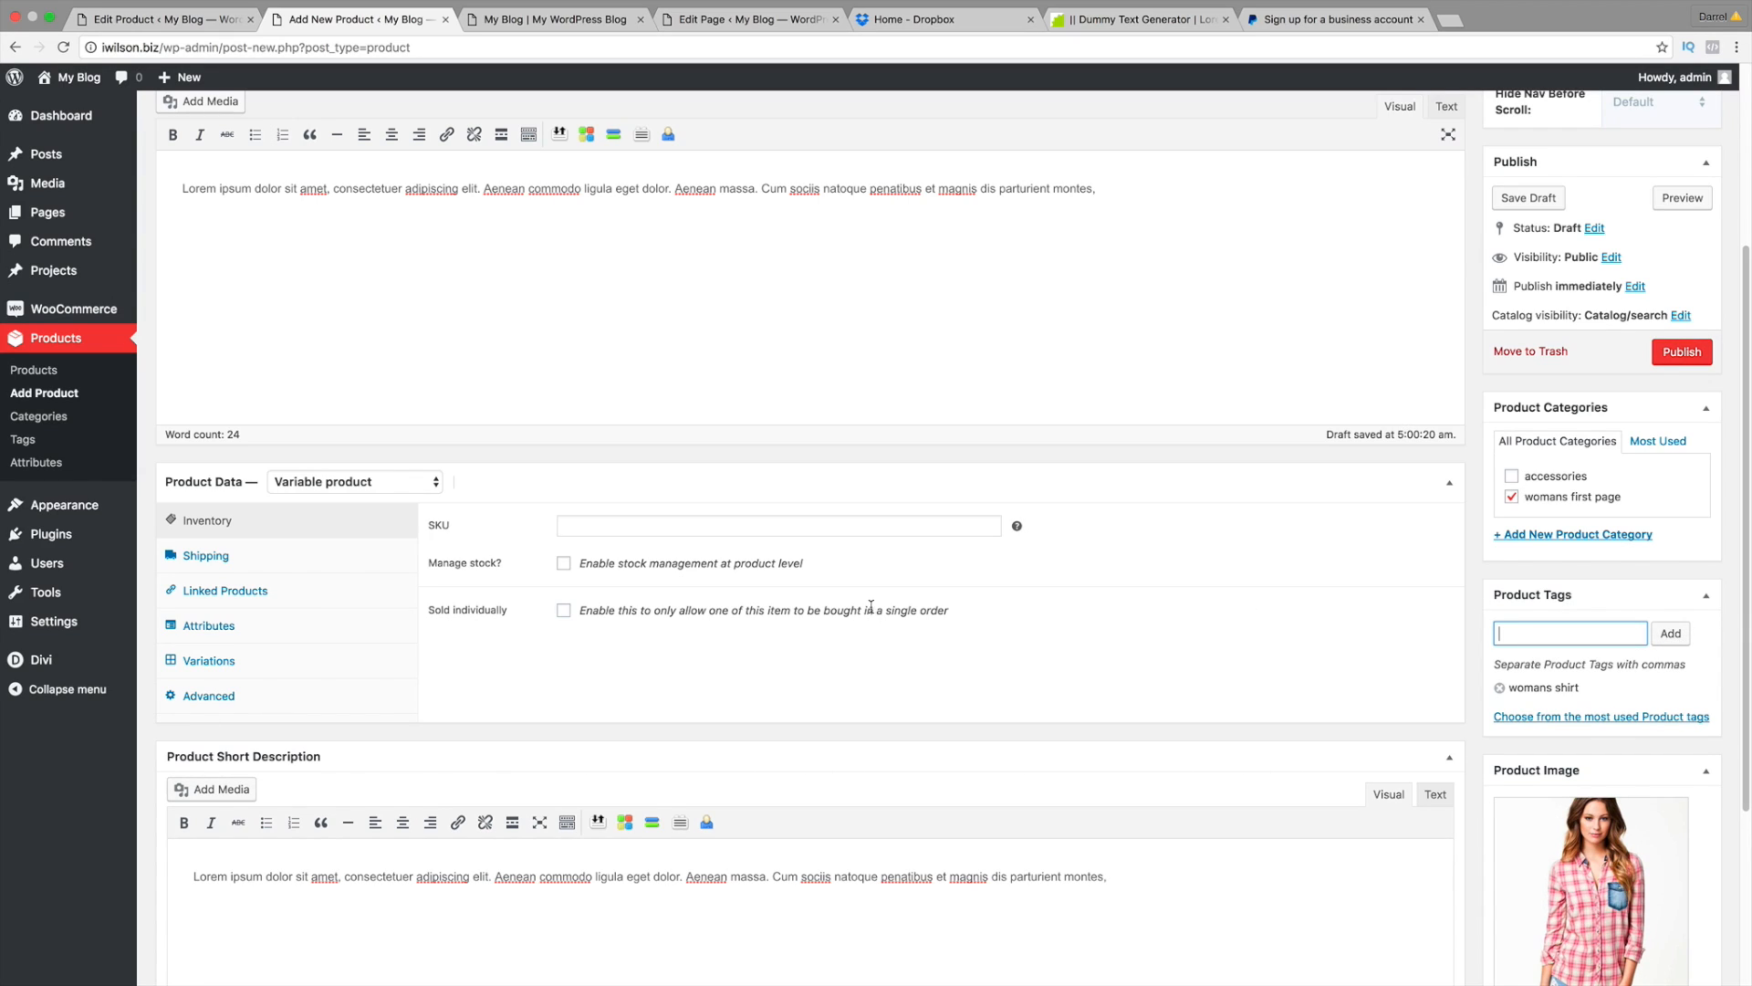
Step: Add the Size attribute with all terms Large, Medium and Small, used for variations, and save it
left_click(299, 666)
left_click(294, 632)
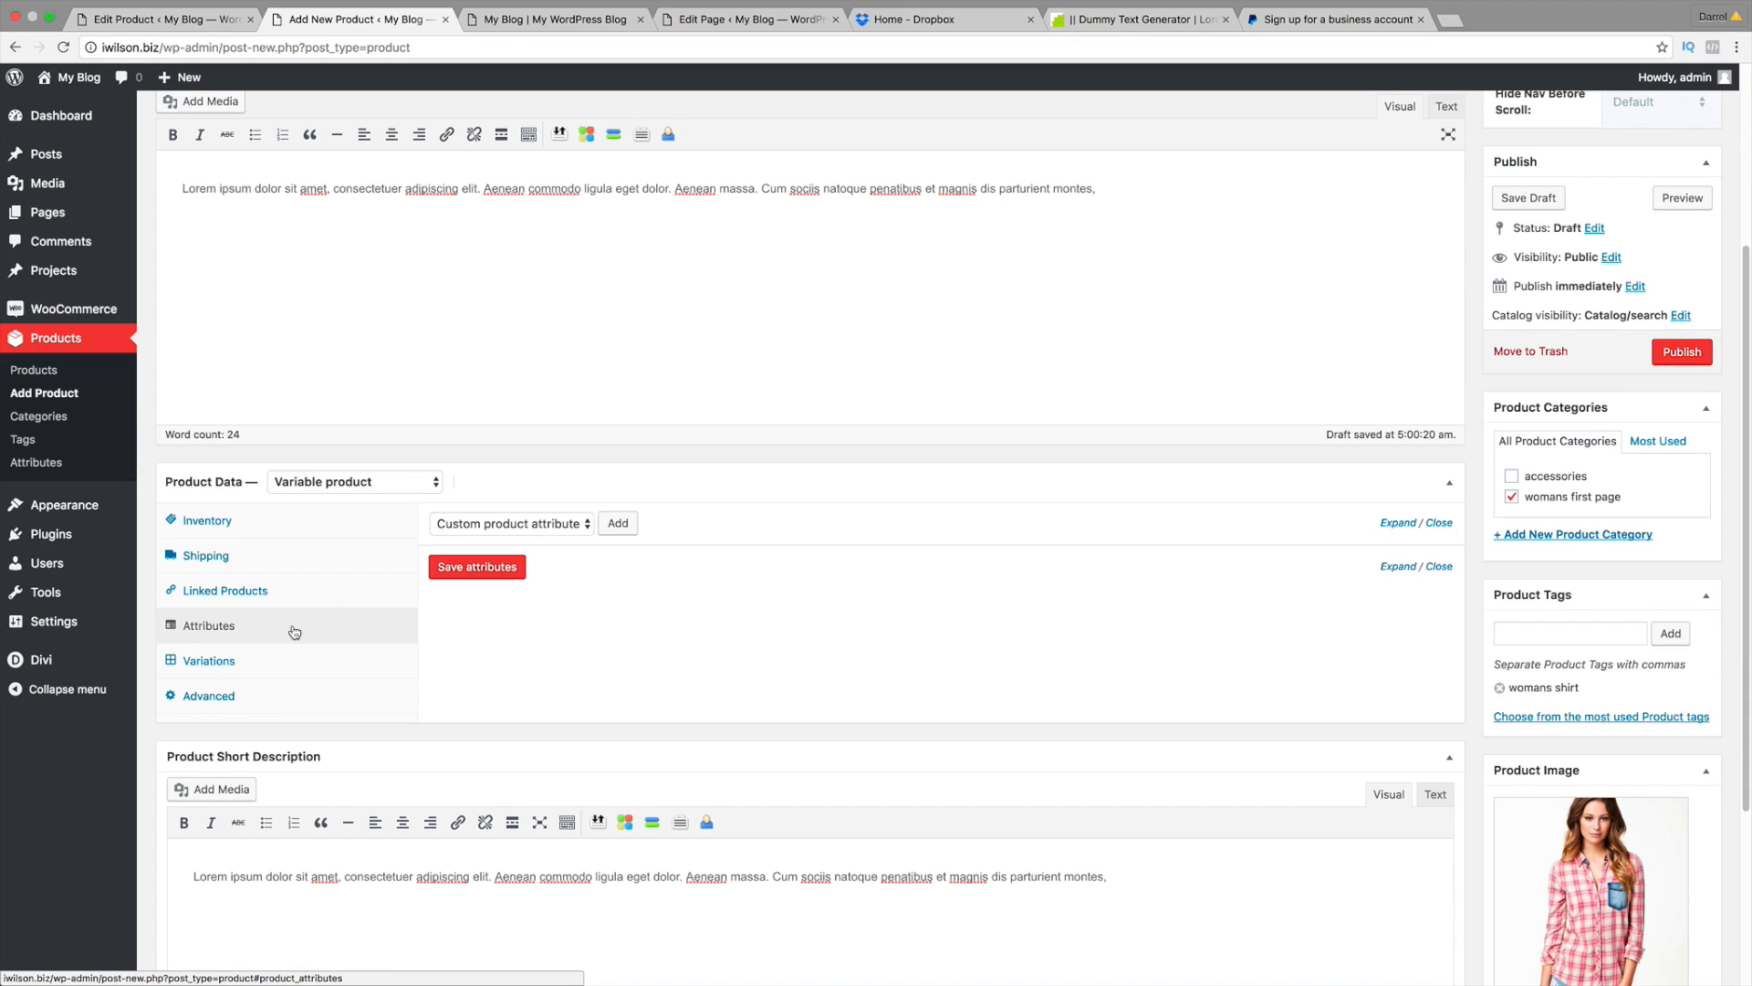
left_click(506, 523)
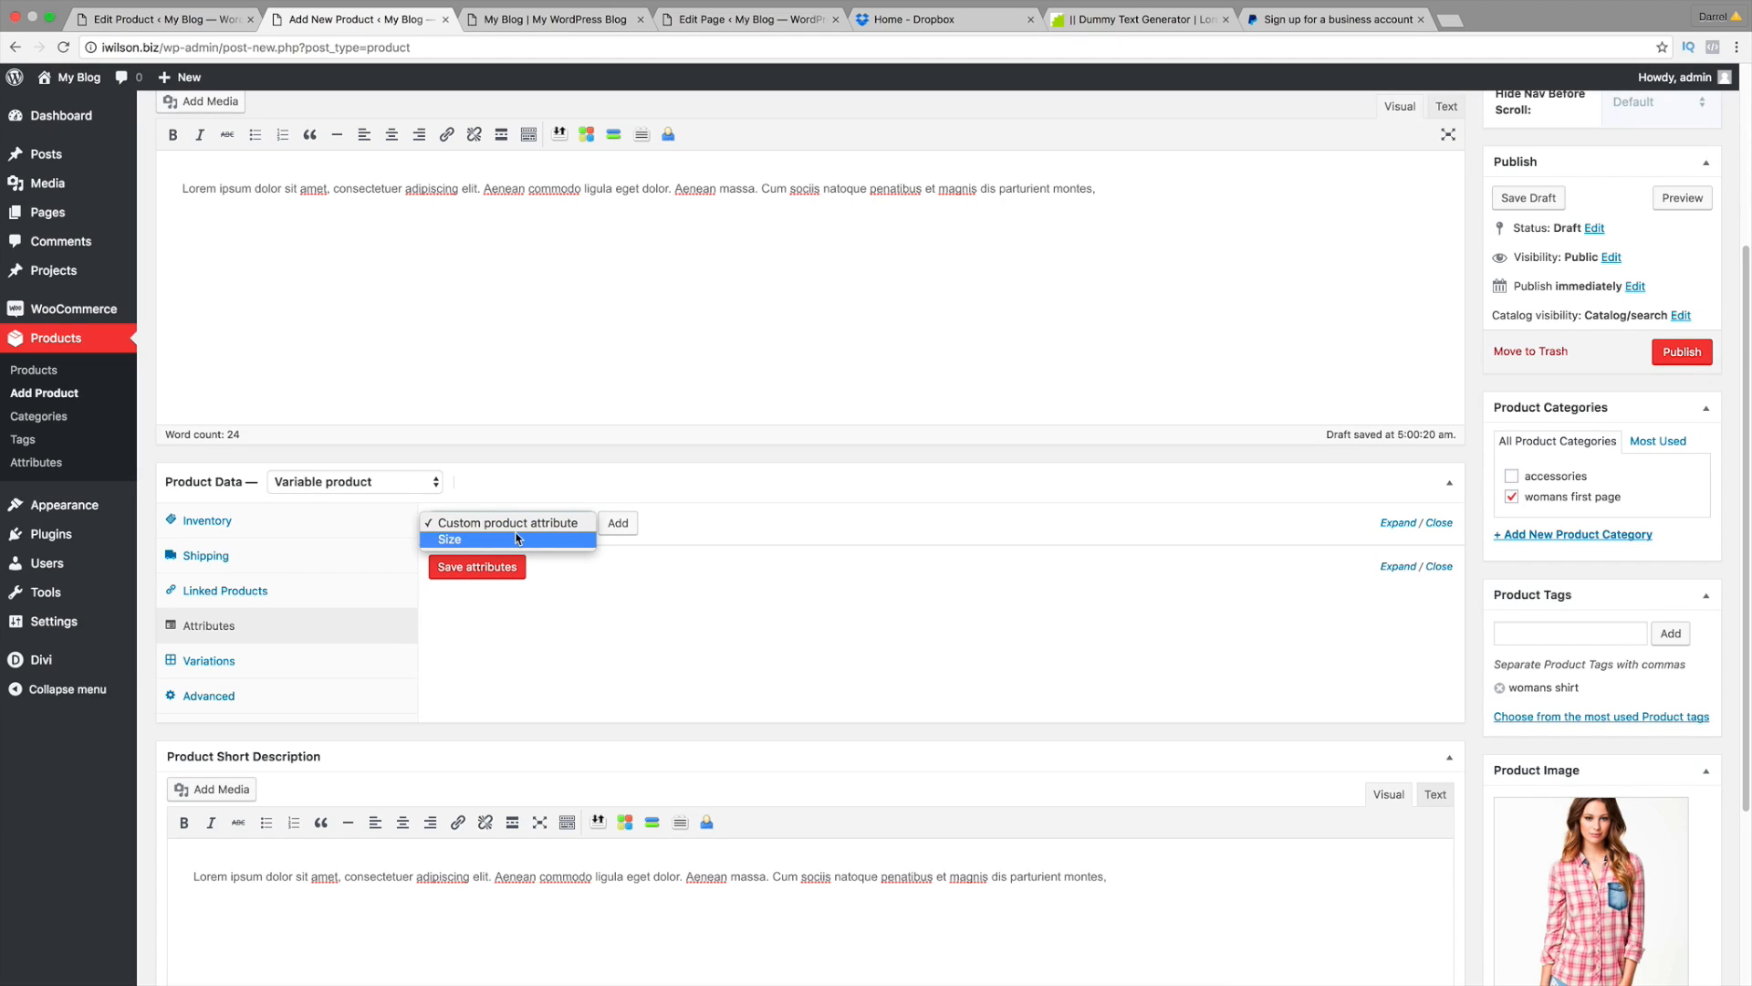
left_click(517, 538)
left_click(623, 527)
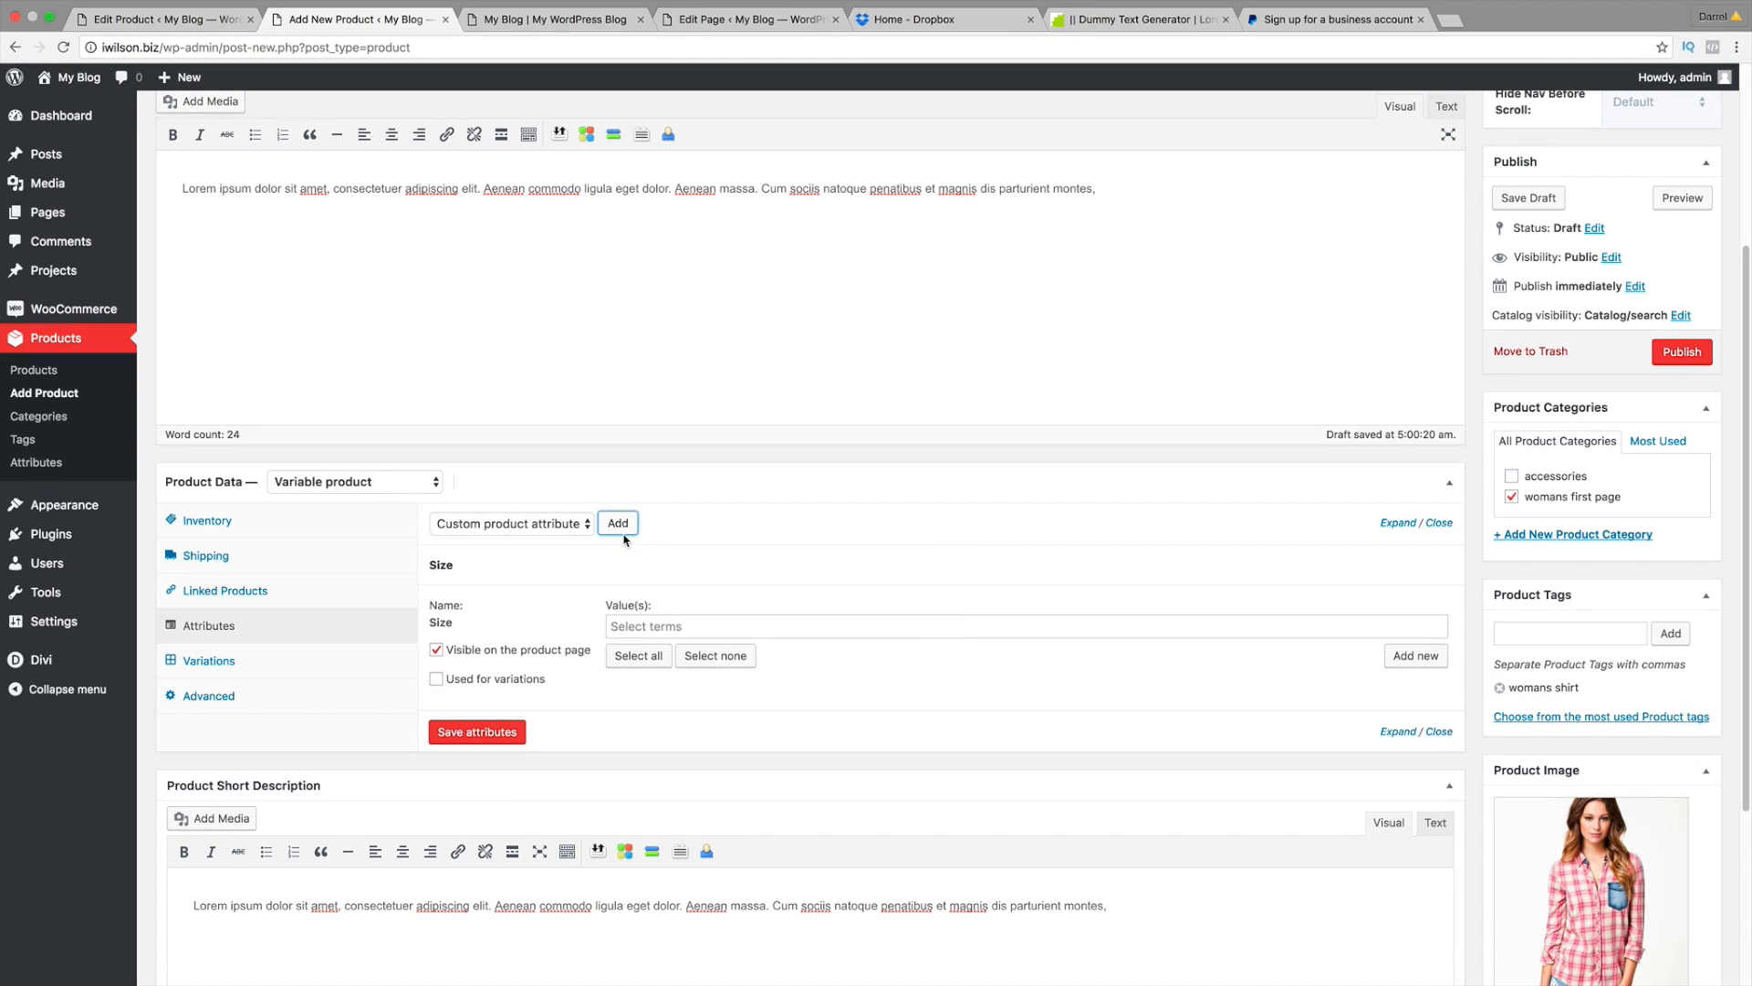
left_click(636, 653)
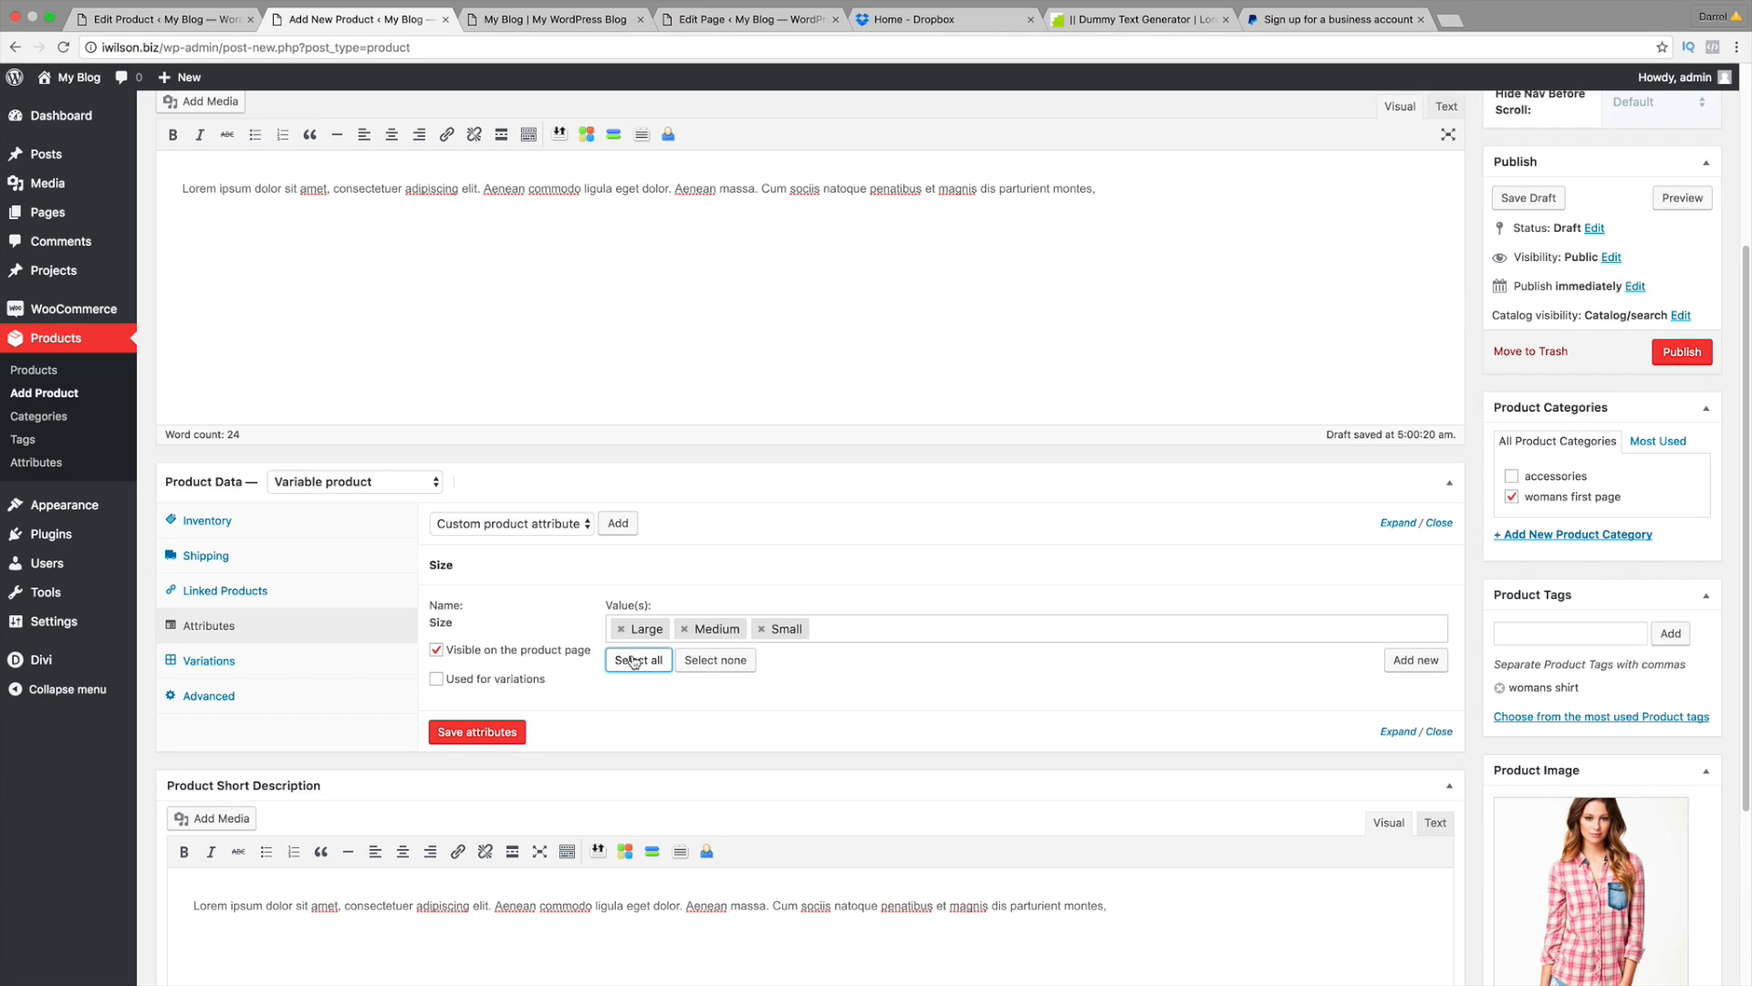
left_click(438, 680)
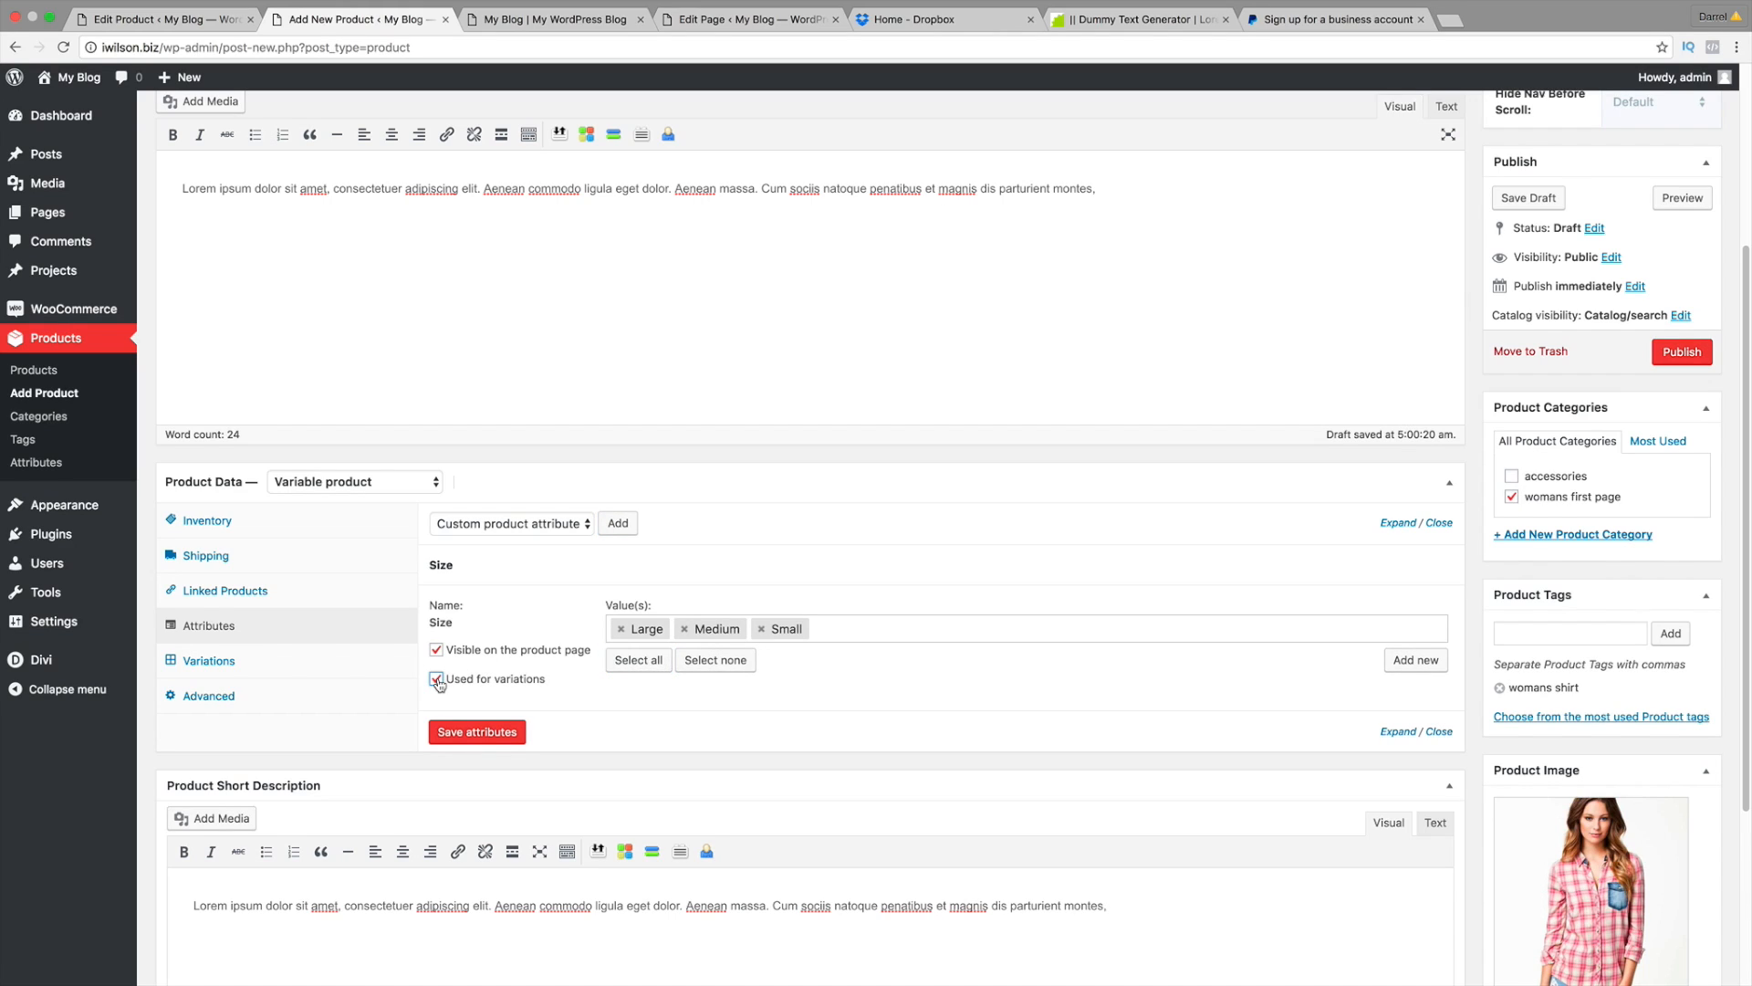
left_click(476, 733)
left_click(619, 523)
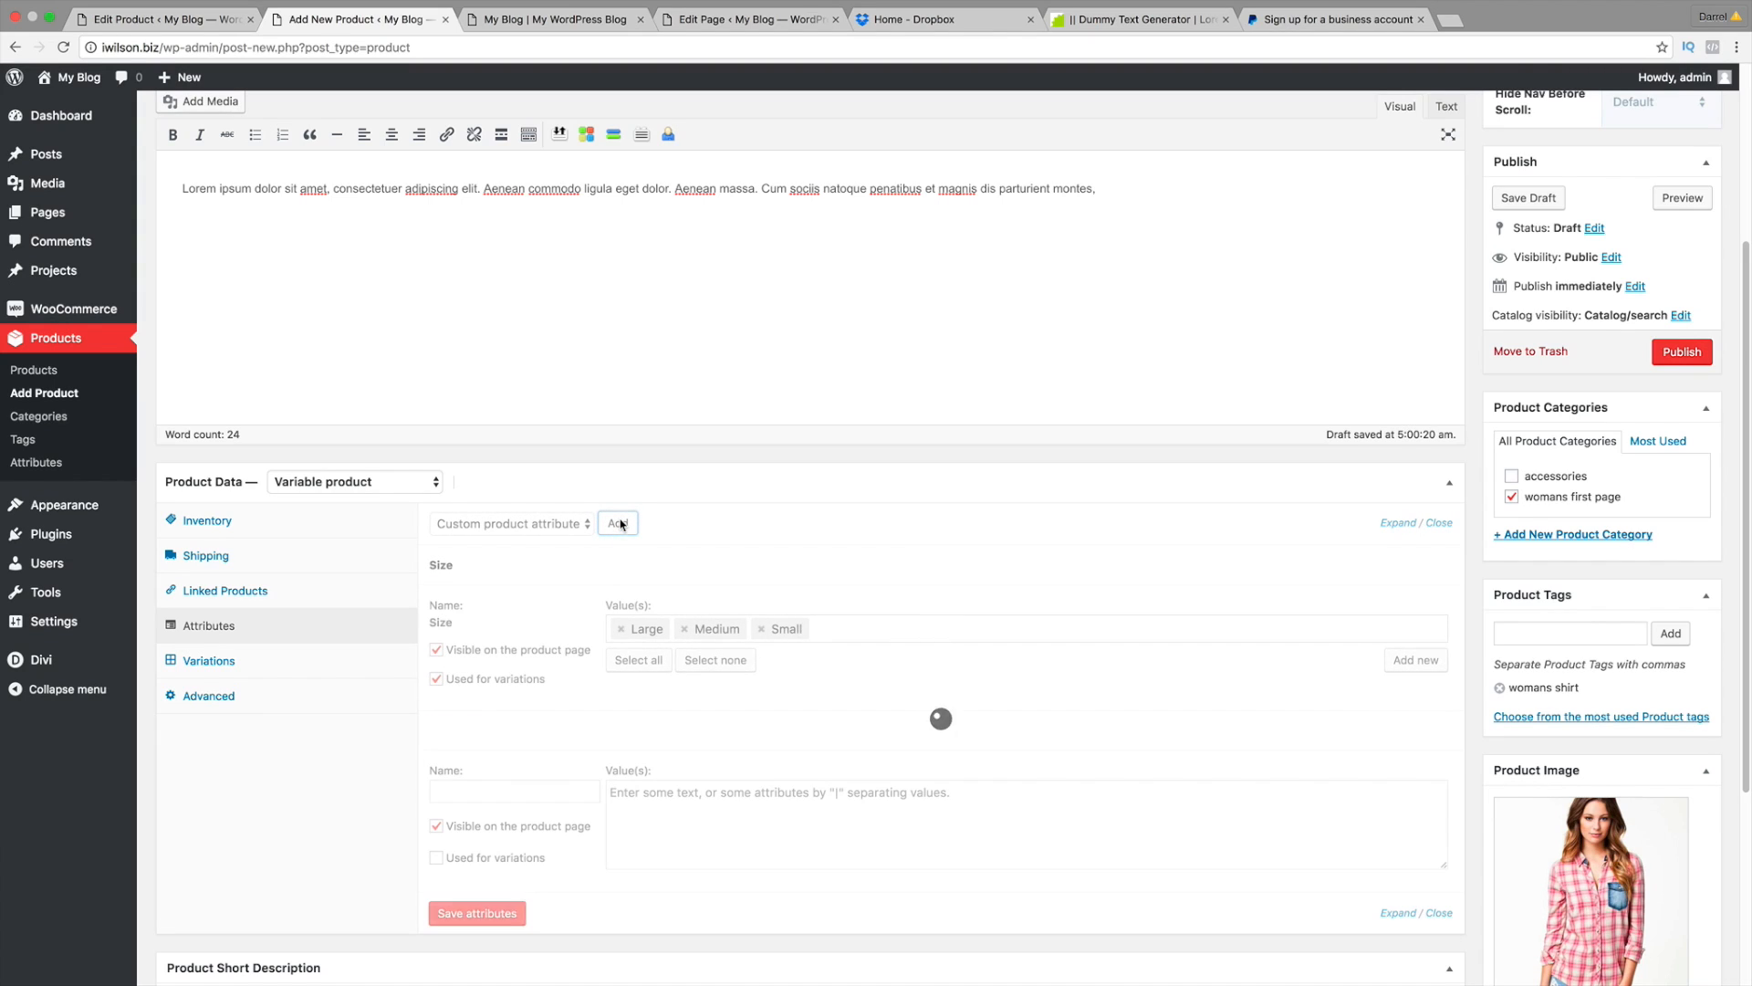
Step: Name the new custom attribute Color
scroll(584, 639, "down", 1)
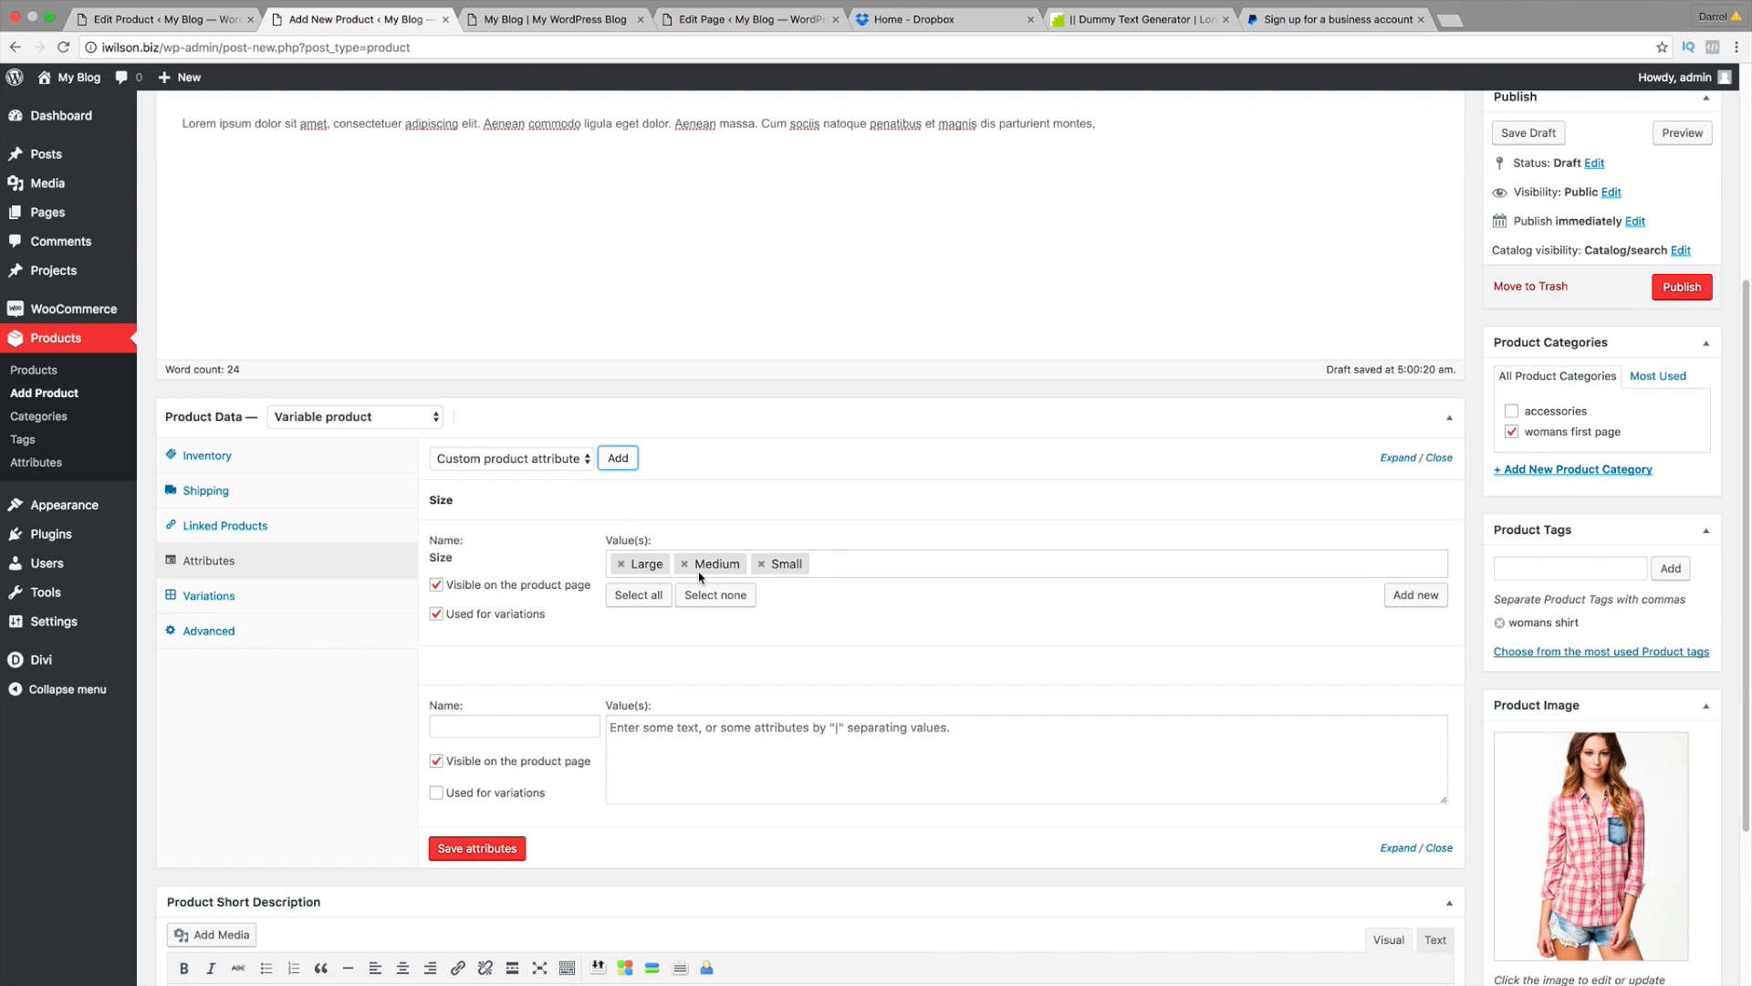
left_click(549, 723)
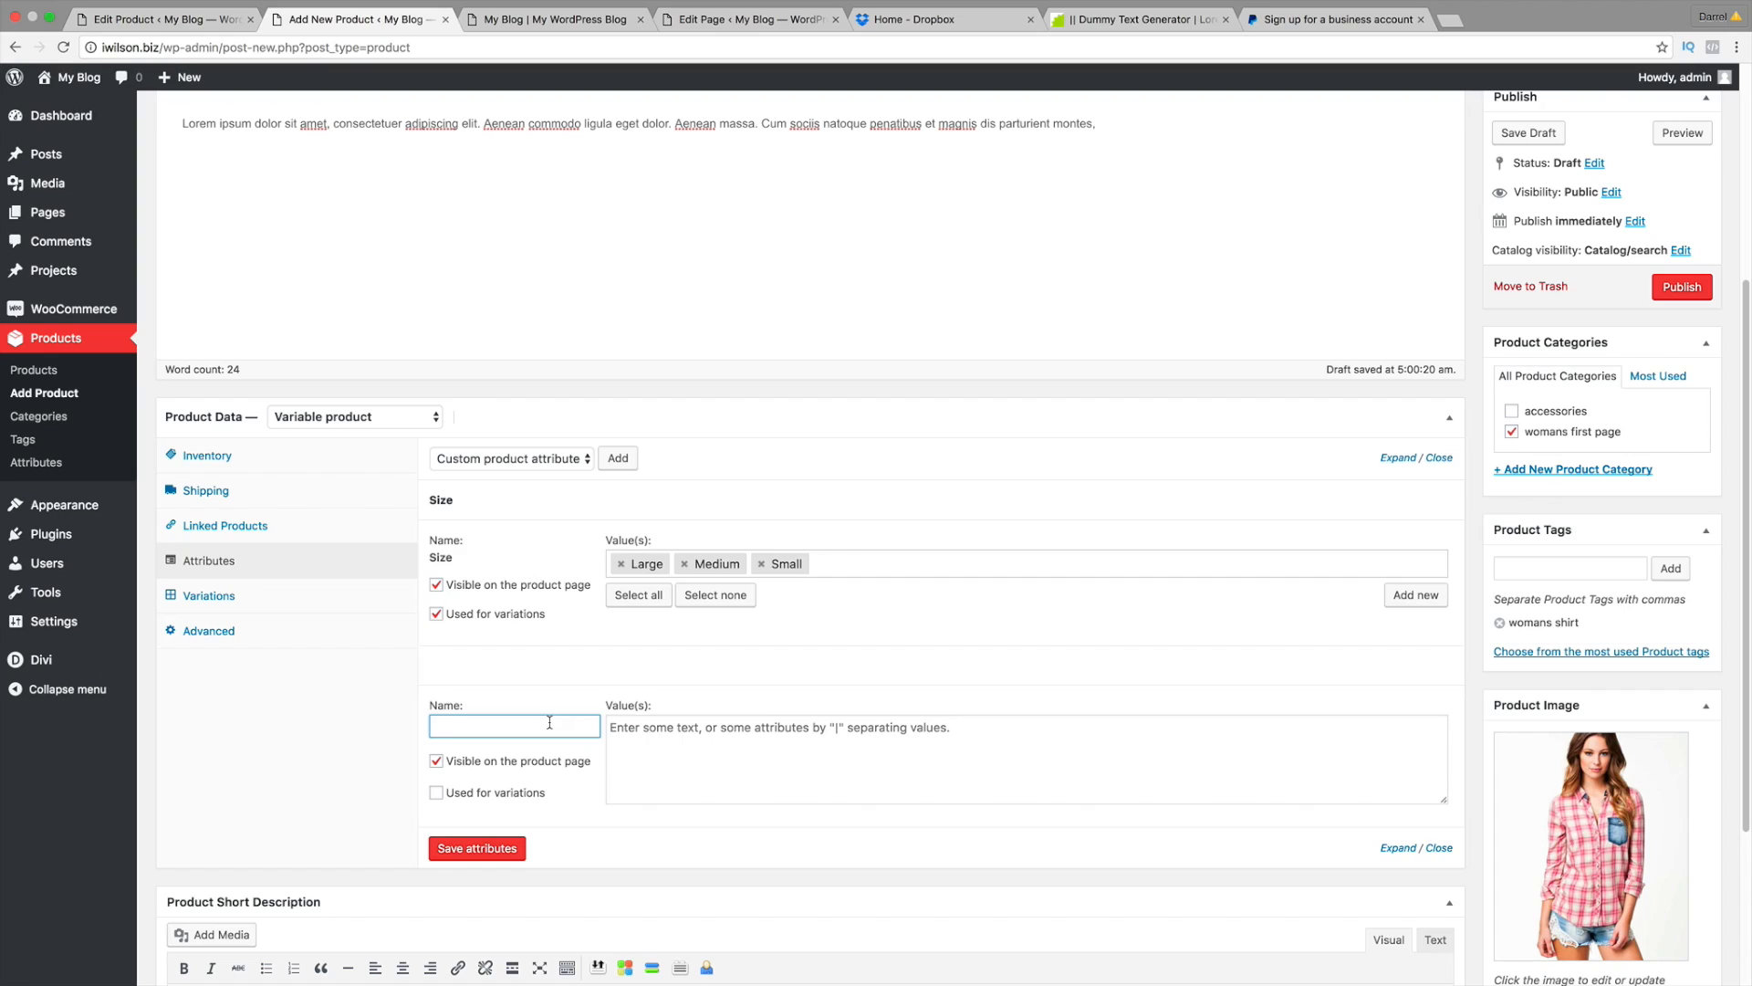
type("Color")
key("Tab")
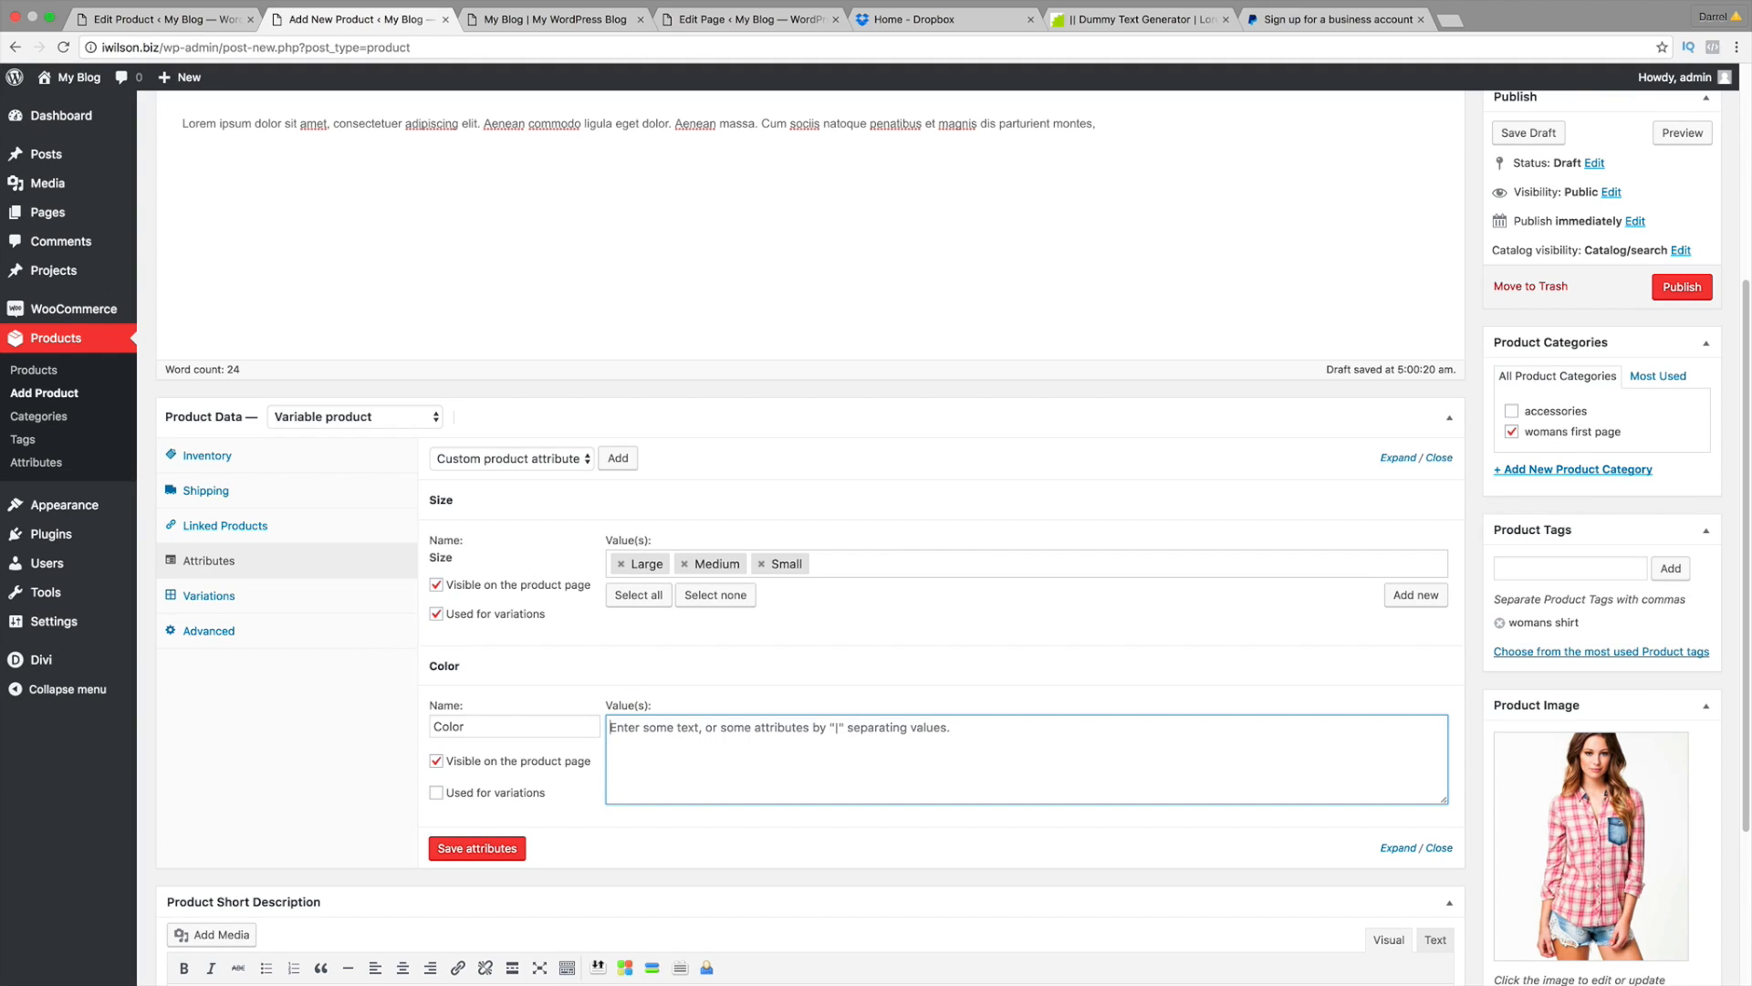
type("Pink")
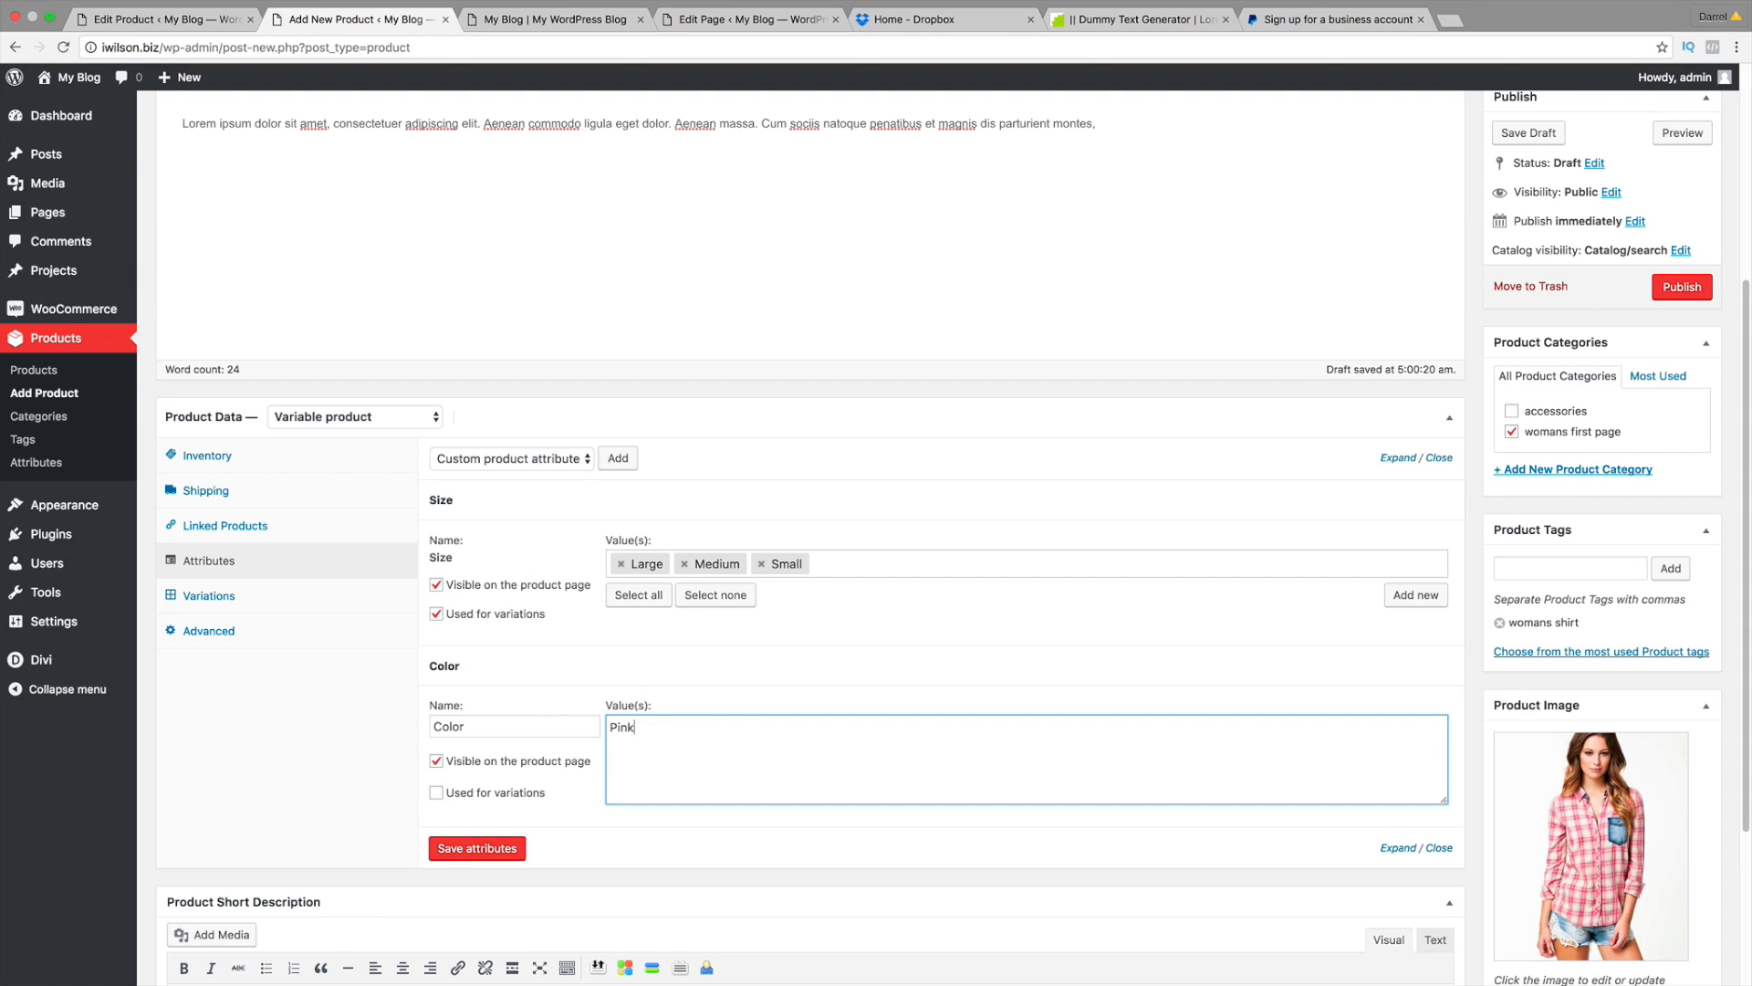
key("BackSpace")
key("BackSpace")
key("BackSpace")
key("BackSpace")
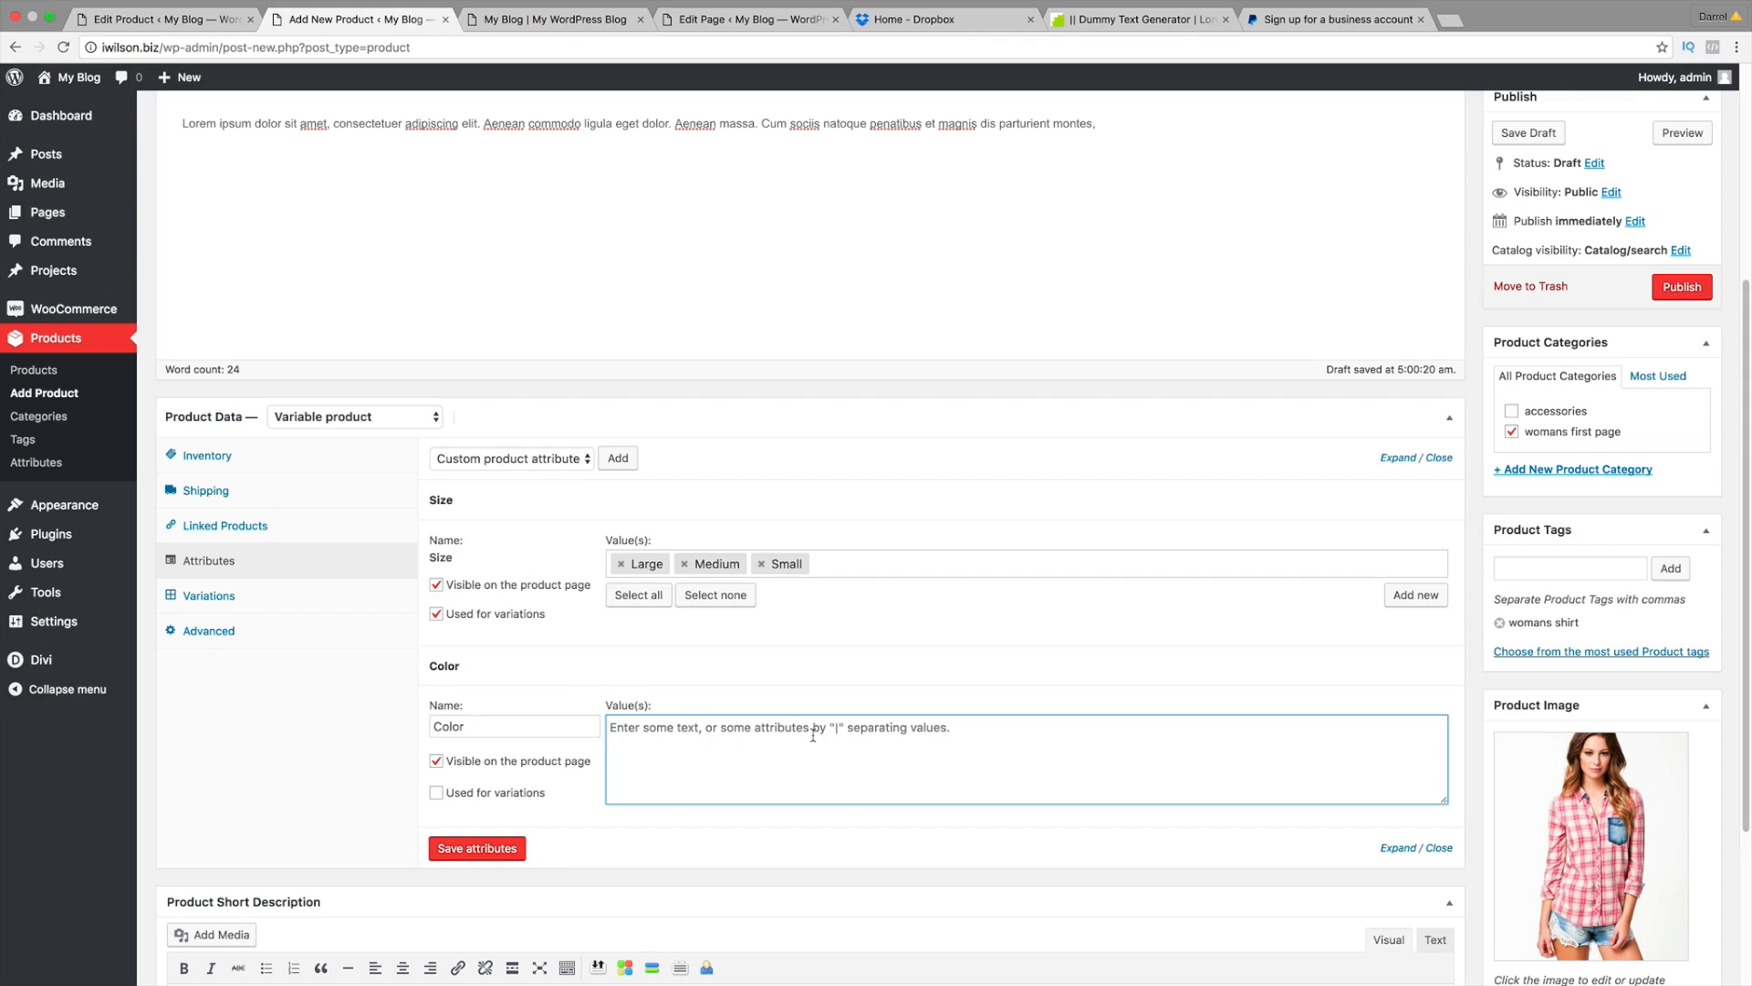
type("\\")
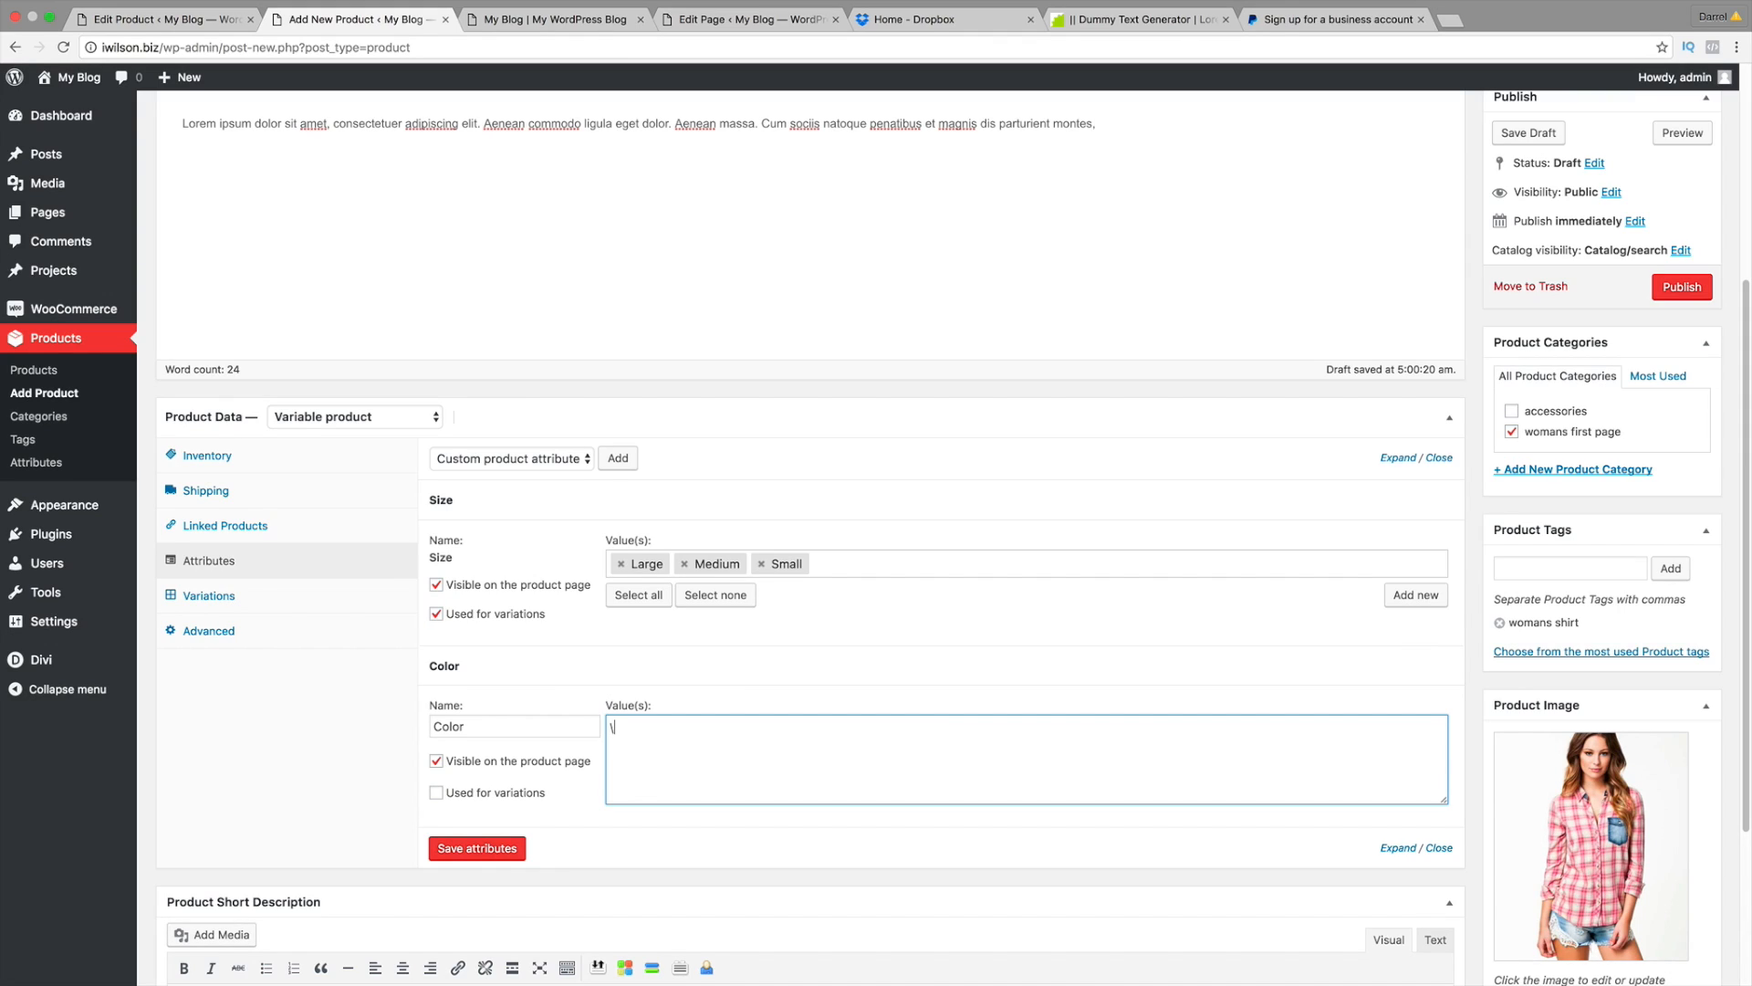
key("BackSpace")
type("|")
Step: Enter Color values Blue|Pink|Black, use them for variations, and save the attributes
left_click(484, 728)
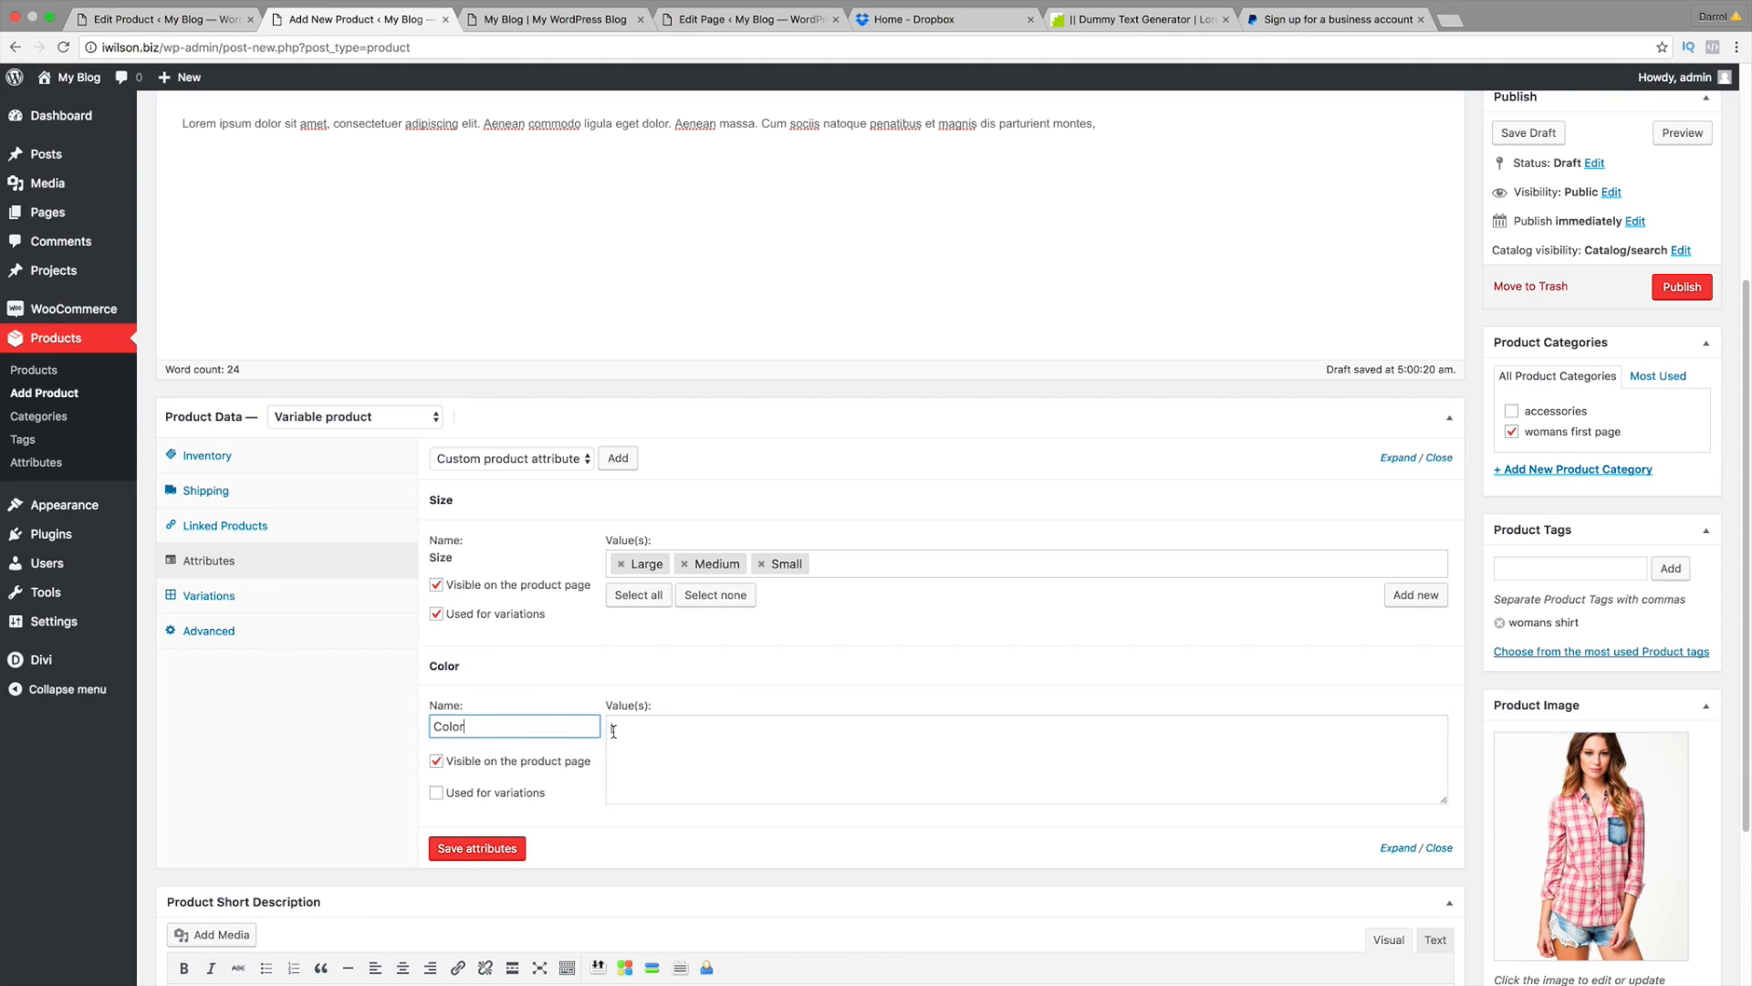
left_click(641, 731)
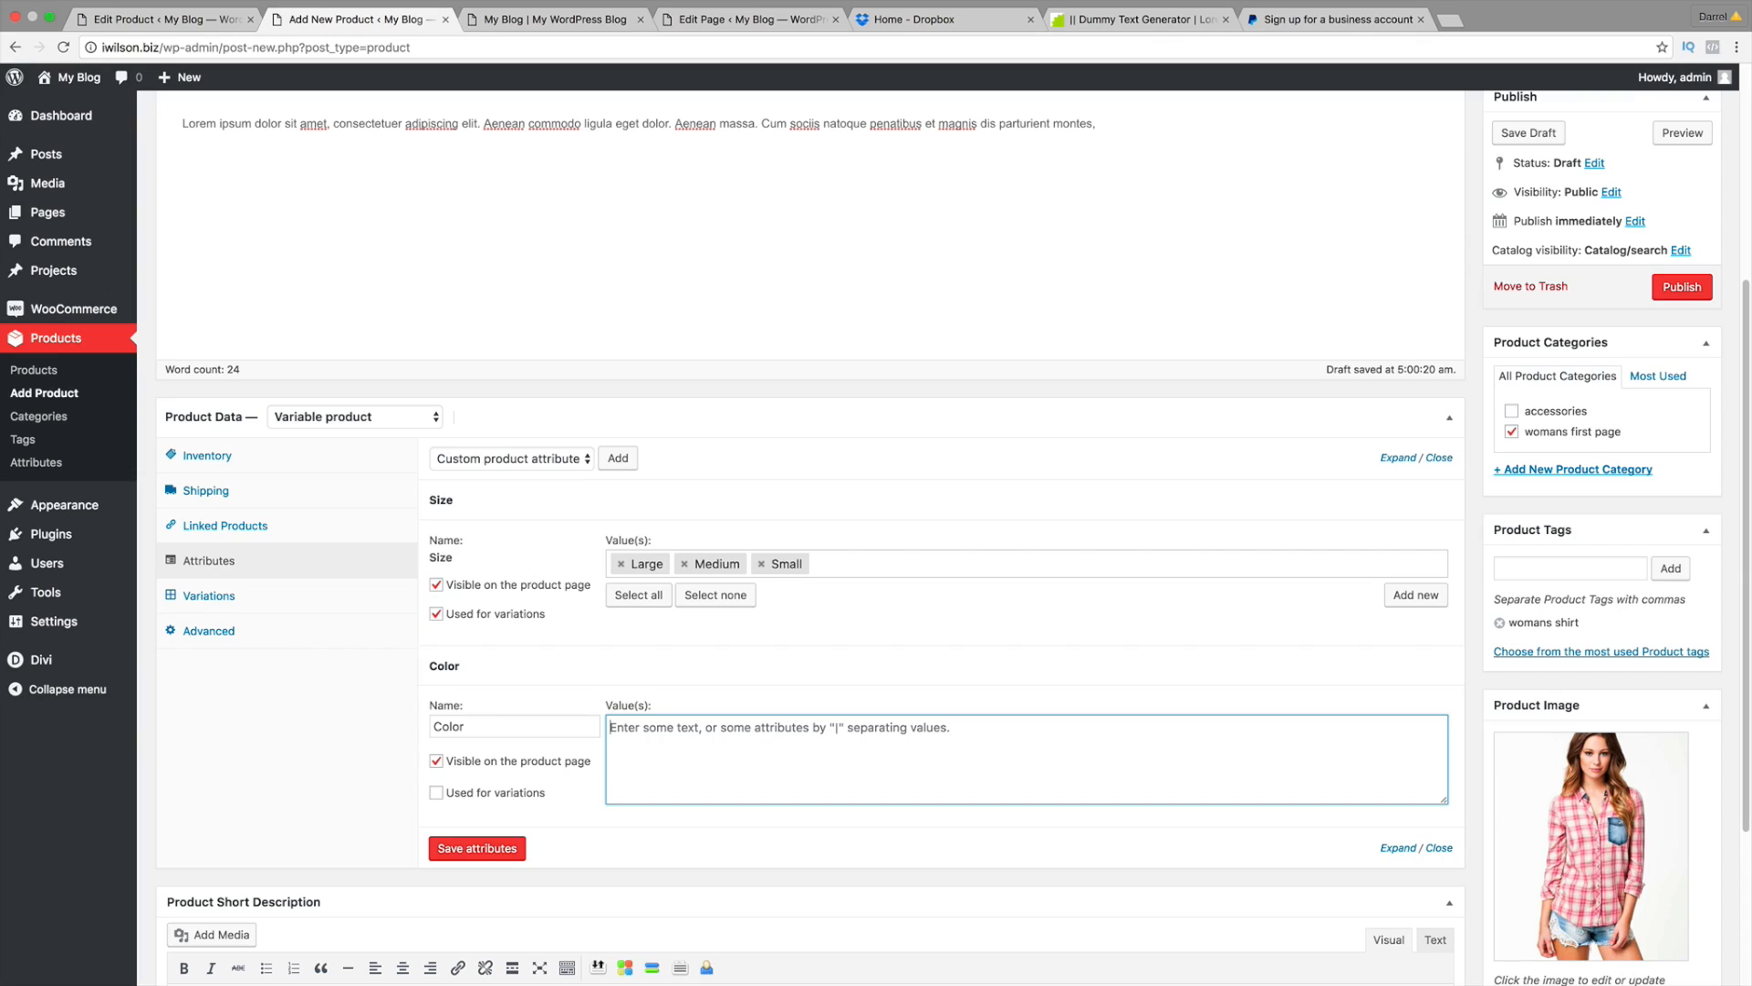
type("Blue")
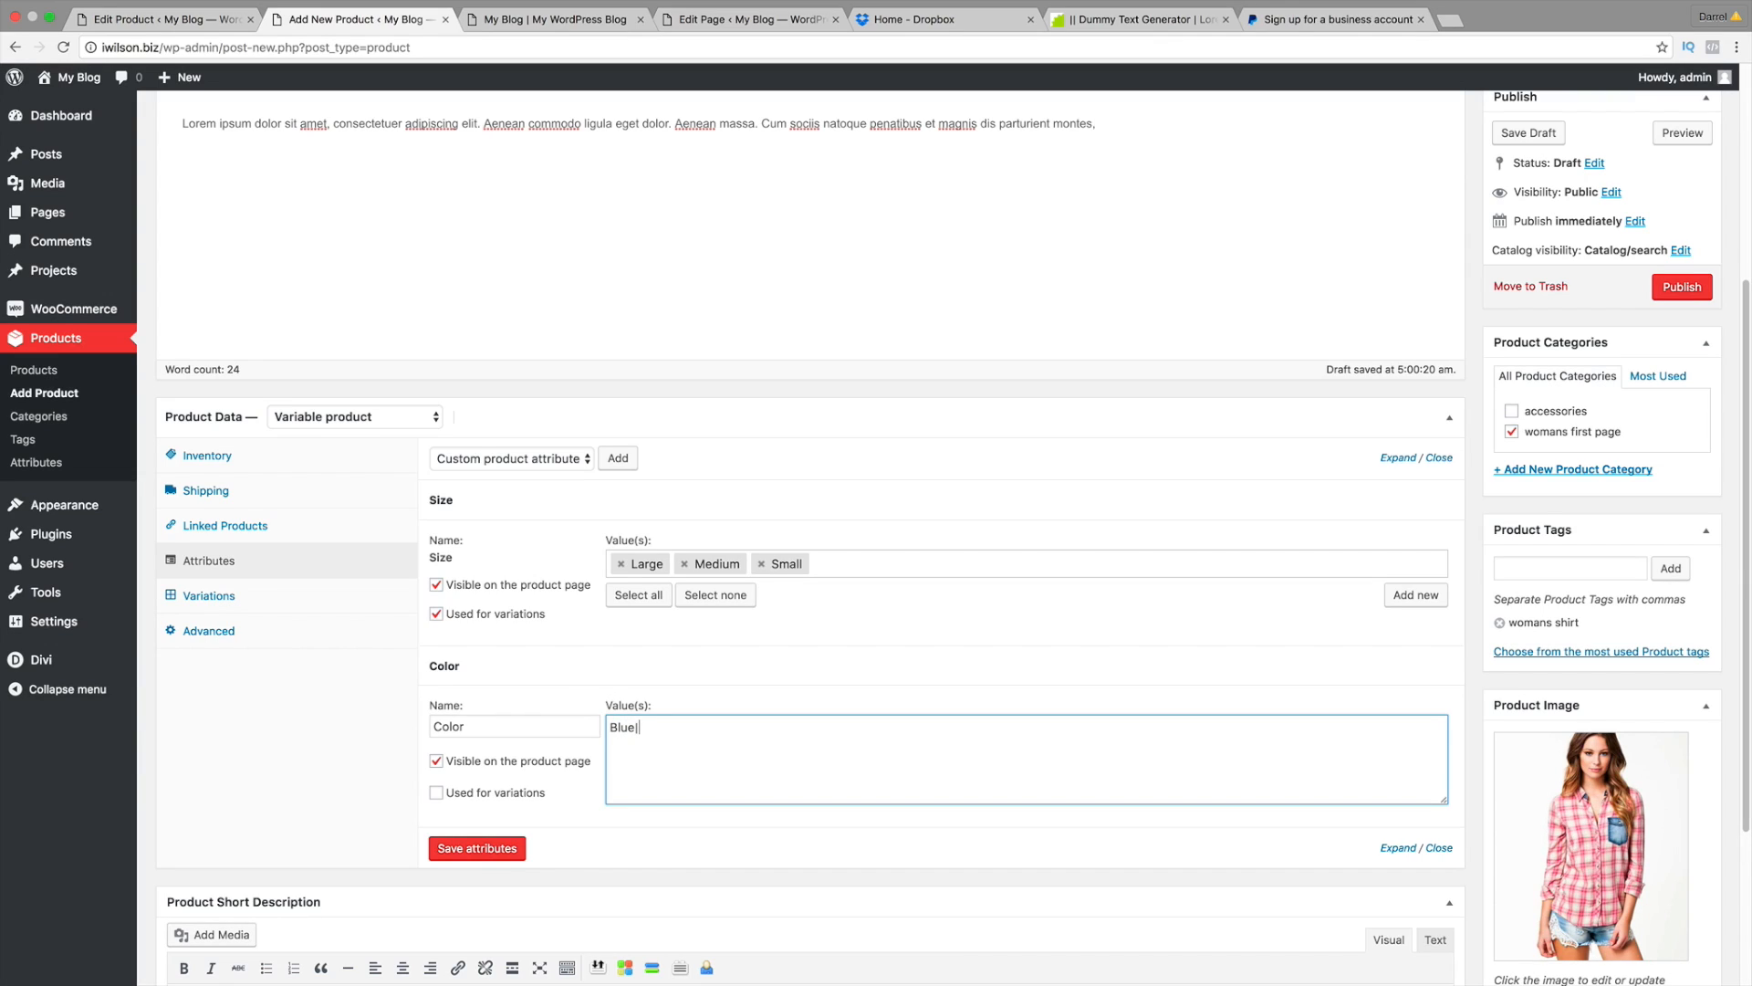
type("|PO")
key("BackSpace")
key("BackSpace")
type("ink|Black")
left_click(436, 792)
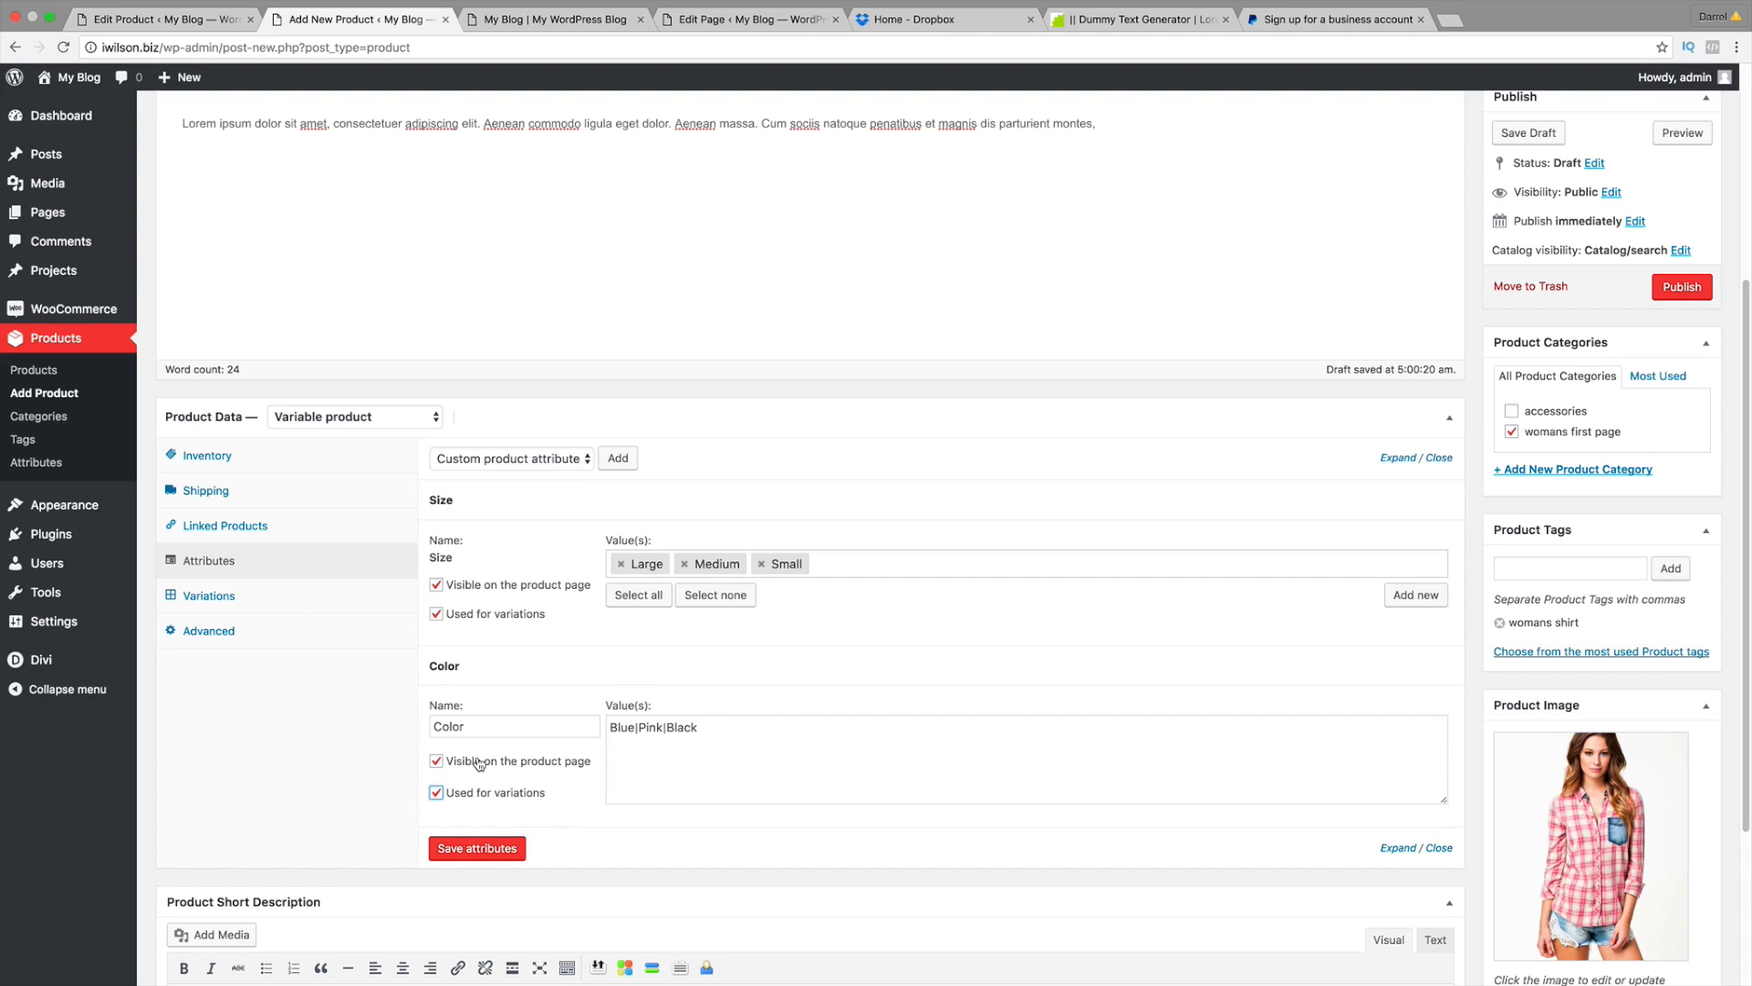
left_click(490, 854)
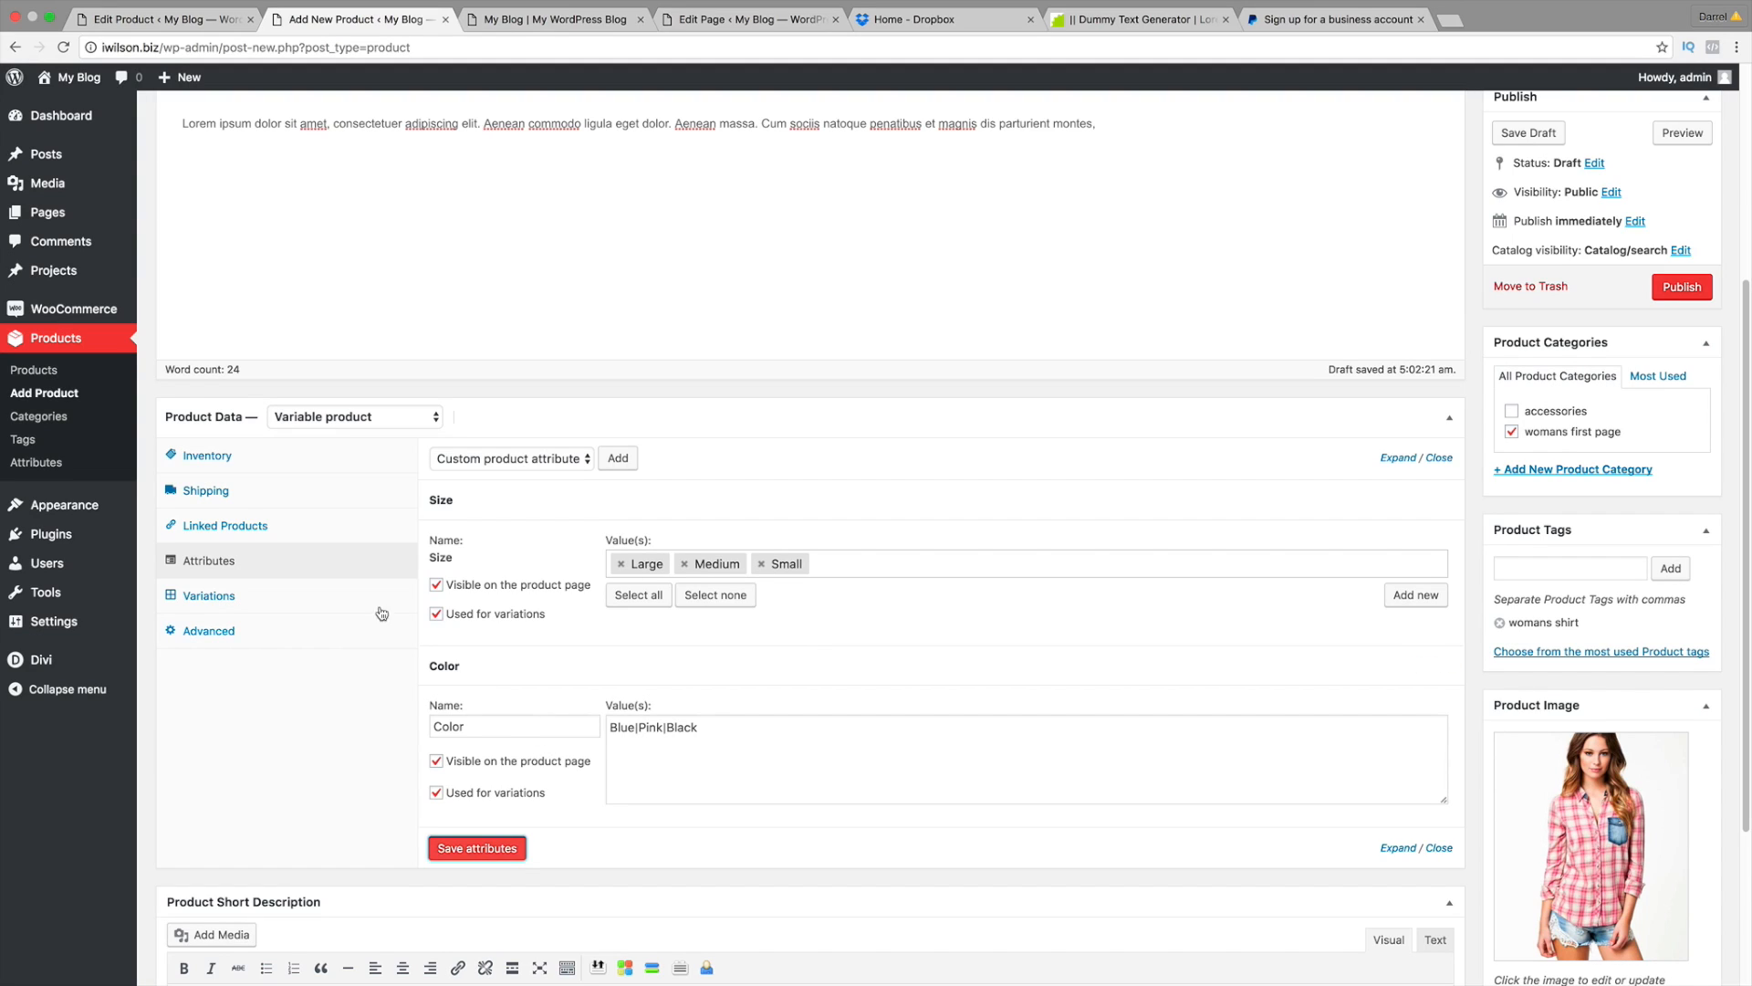
Step: Generate variations from all attributes, creating nine size/colour combinations
left_click(243, 597)
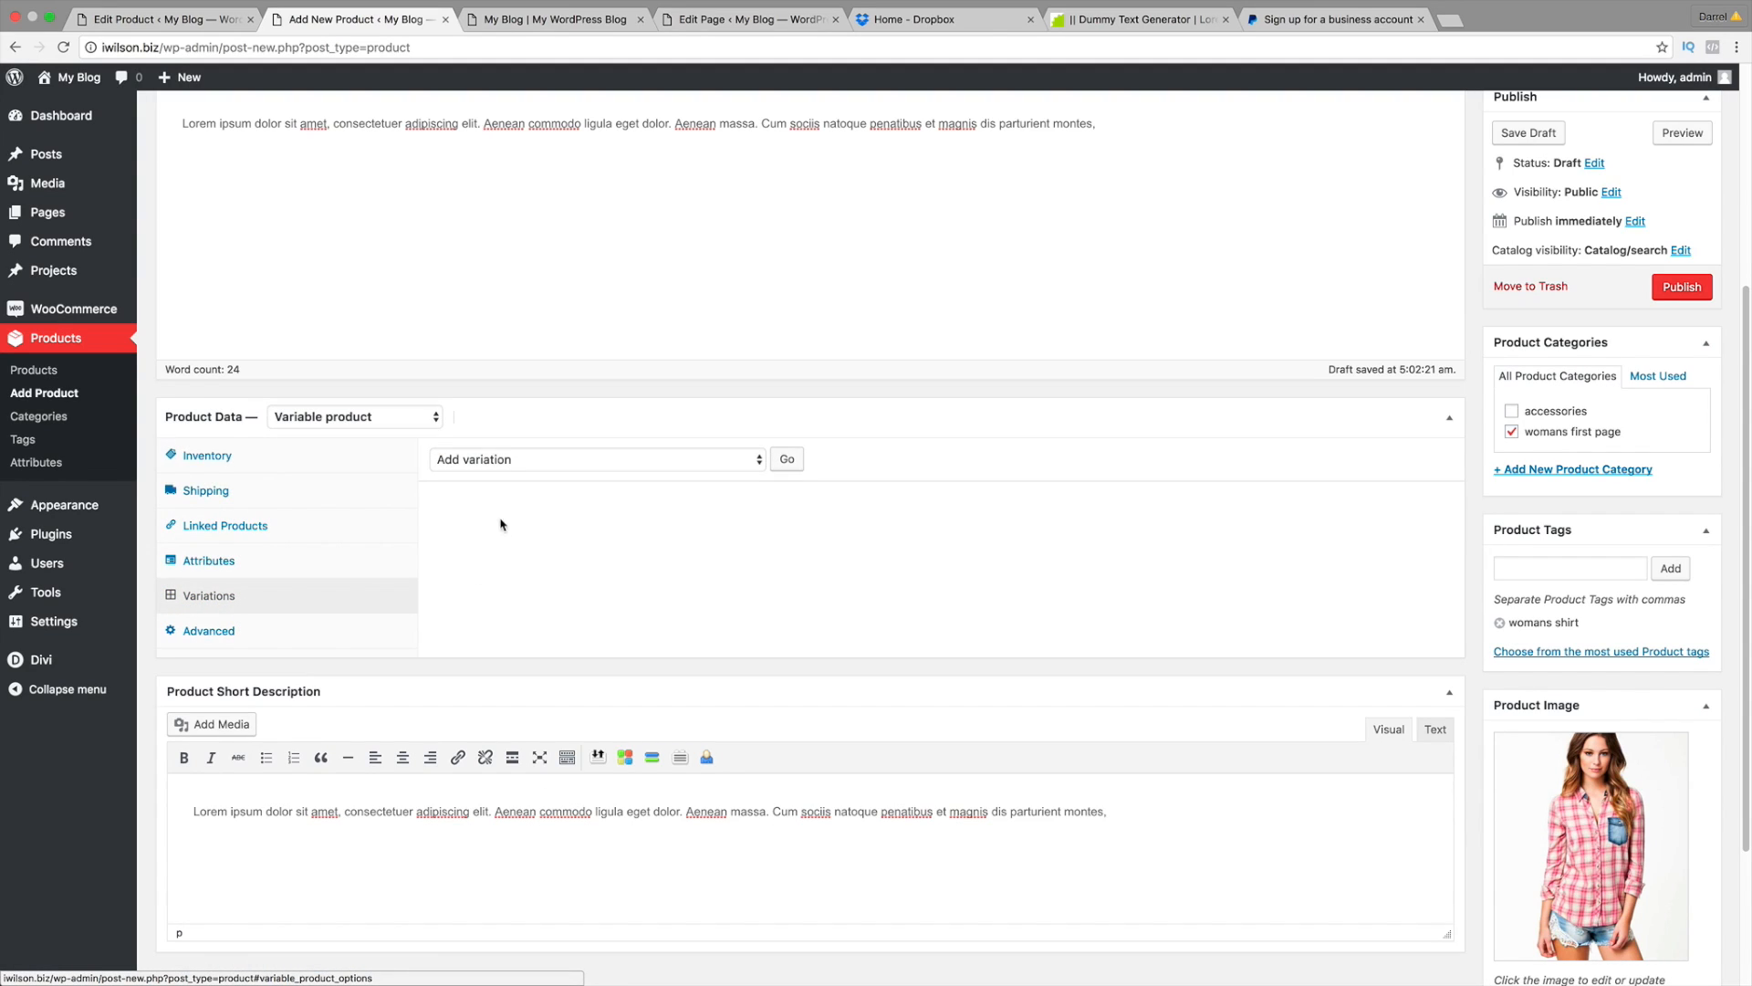
left_click(501, 468)
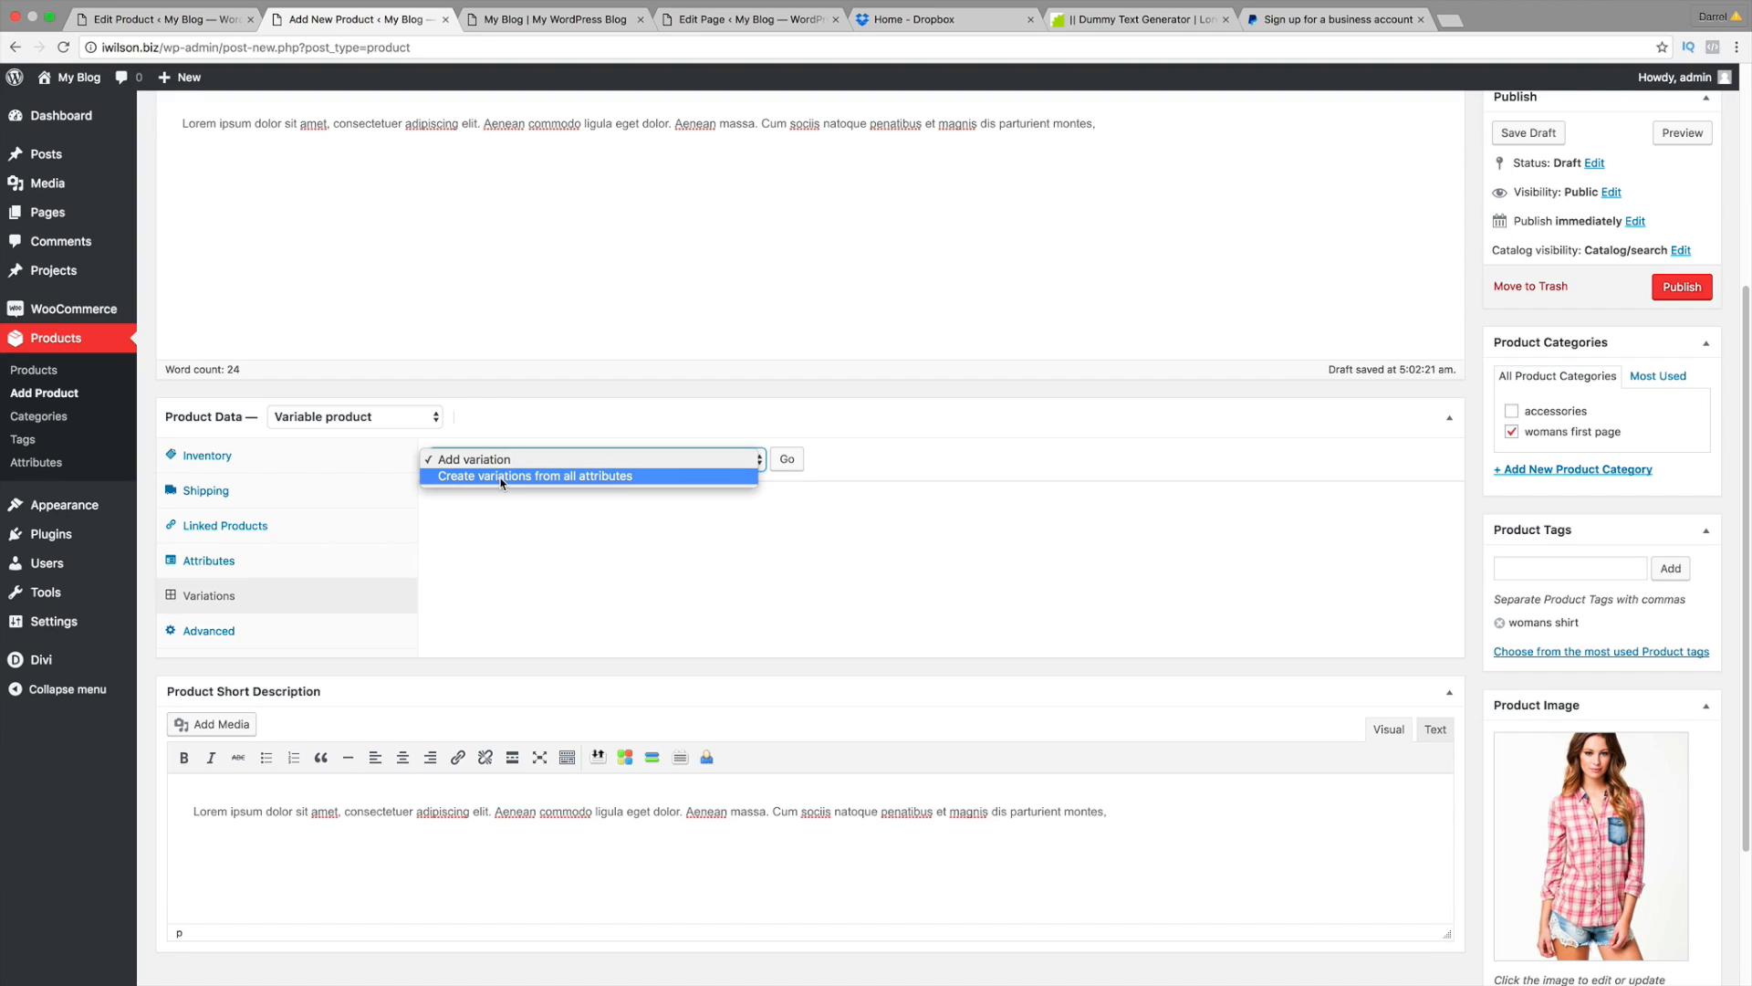
left_click(501, 476)
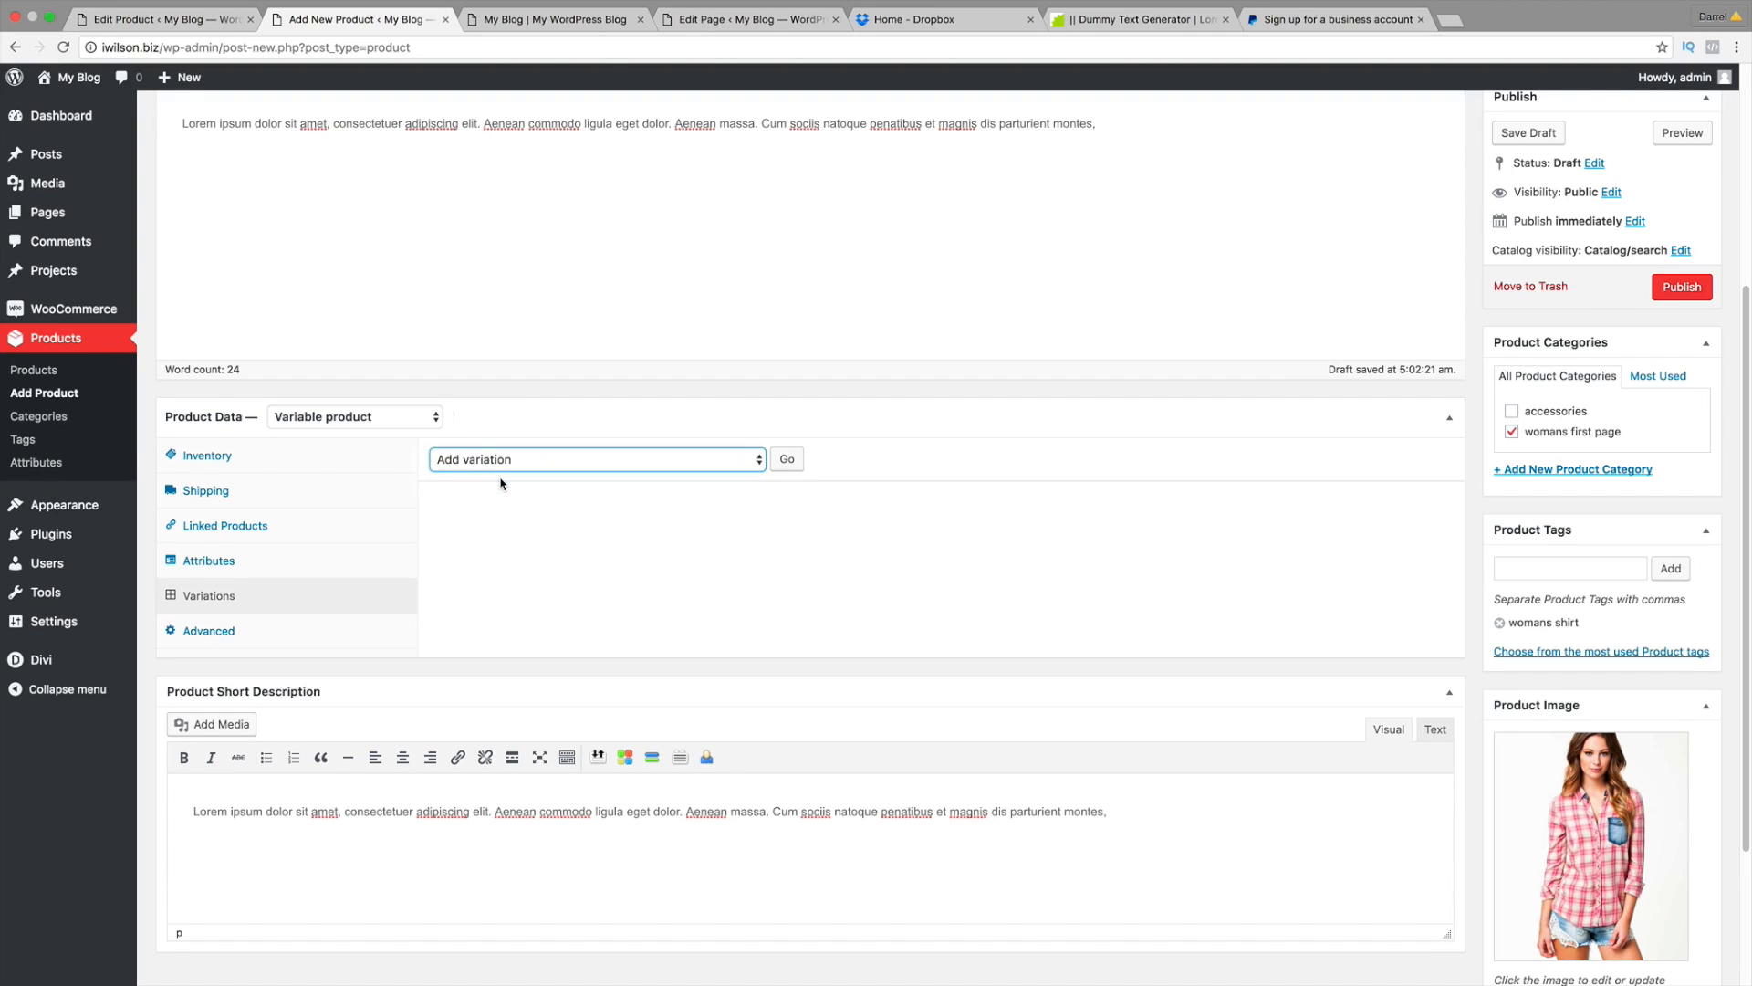
left_click(786, 460)
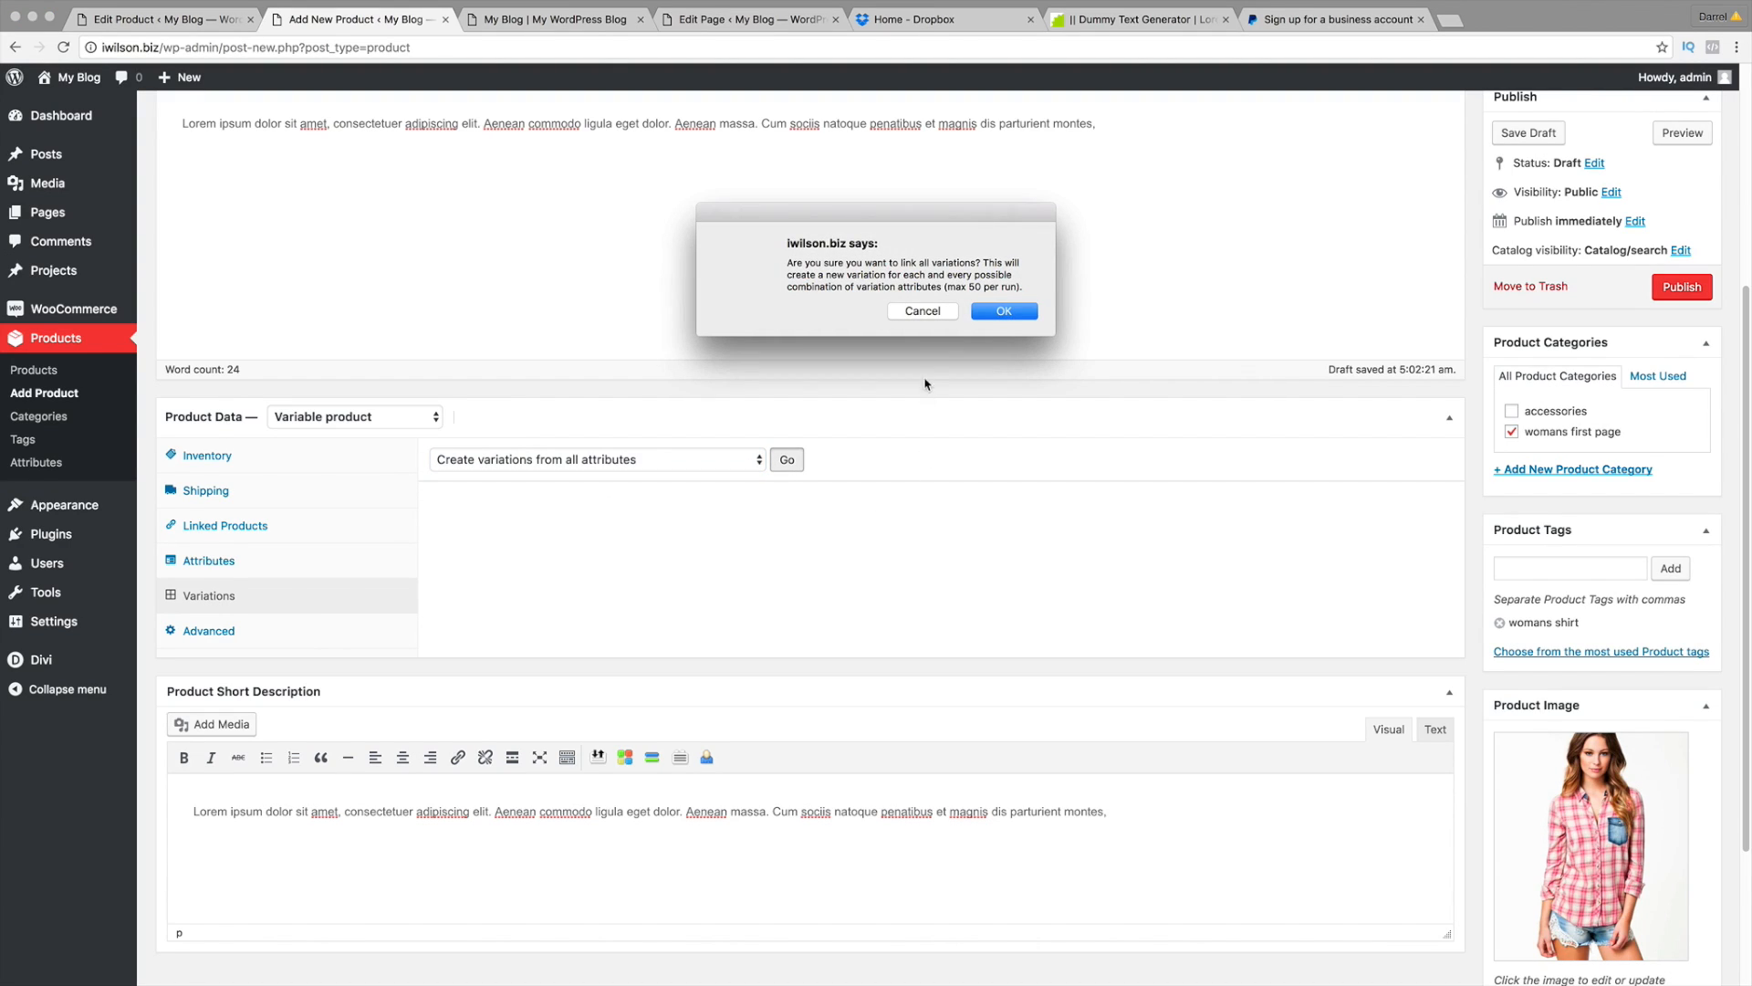
left_click(1006, 313)
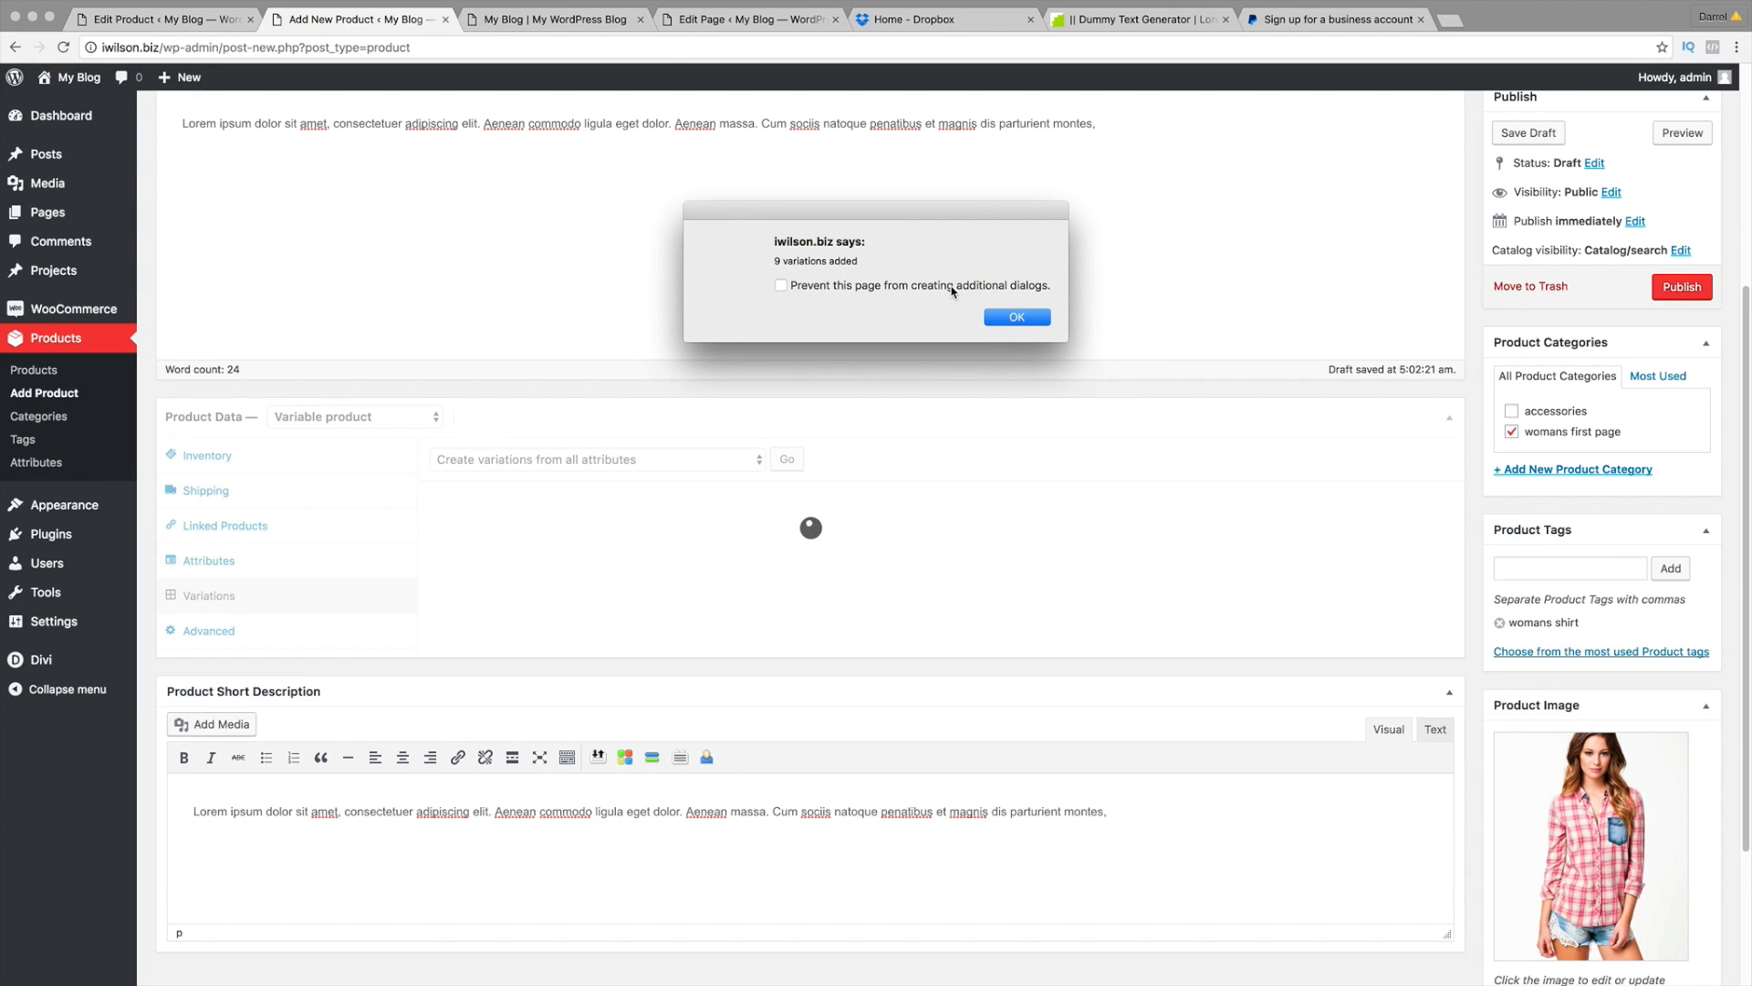
left_click(1007, 318)
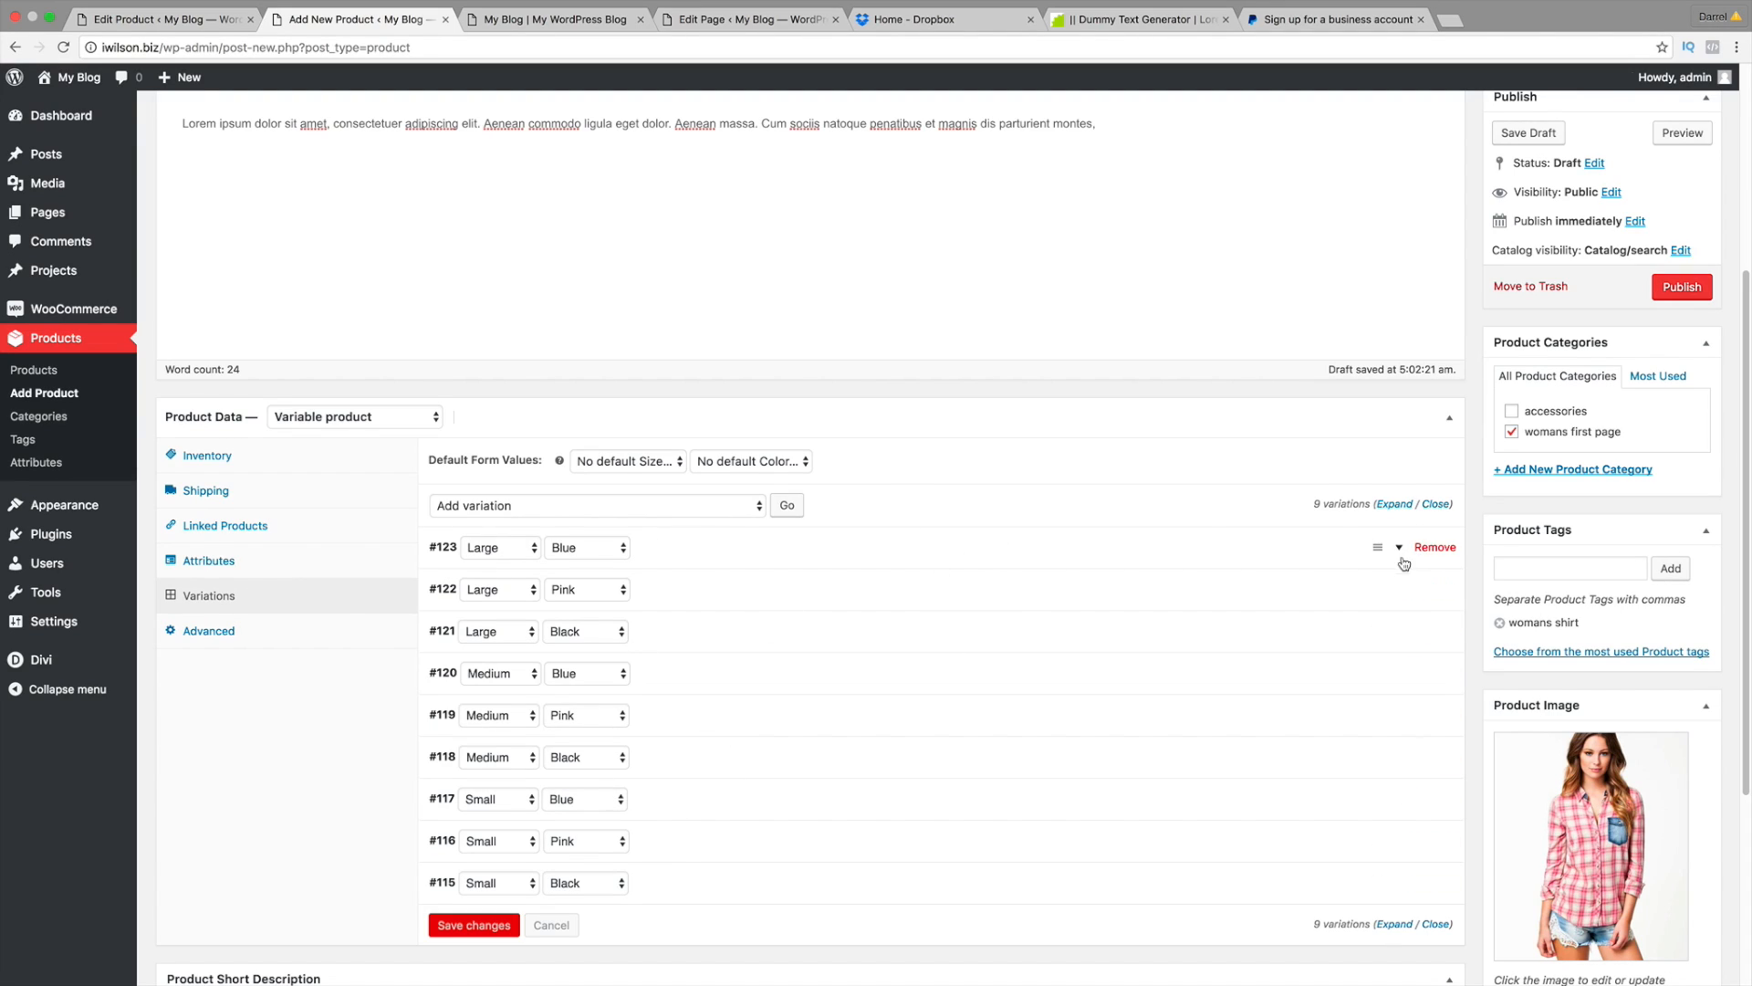
scroll(1013, 450, "up", 1)
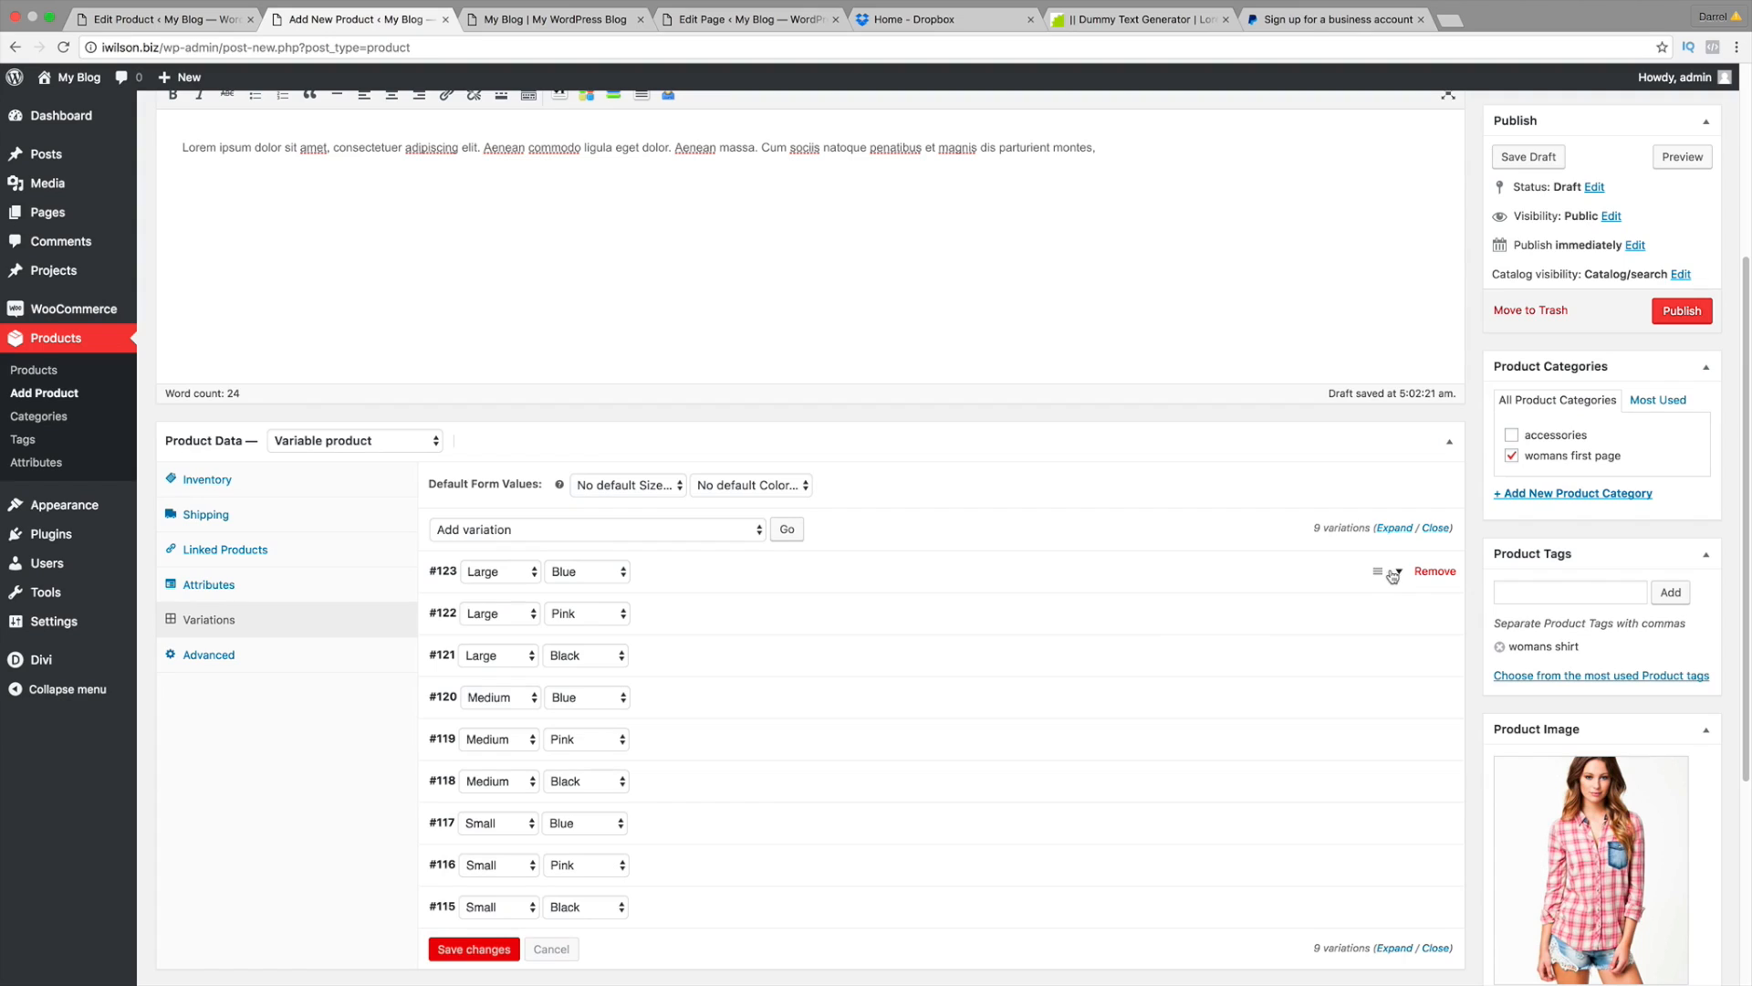
Step: Give the Large Blue variation a regular price of 100 and the navy sweater image
left_click(1400, 573)
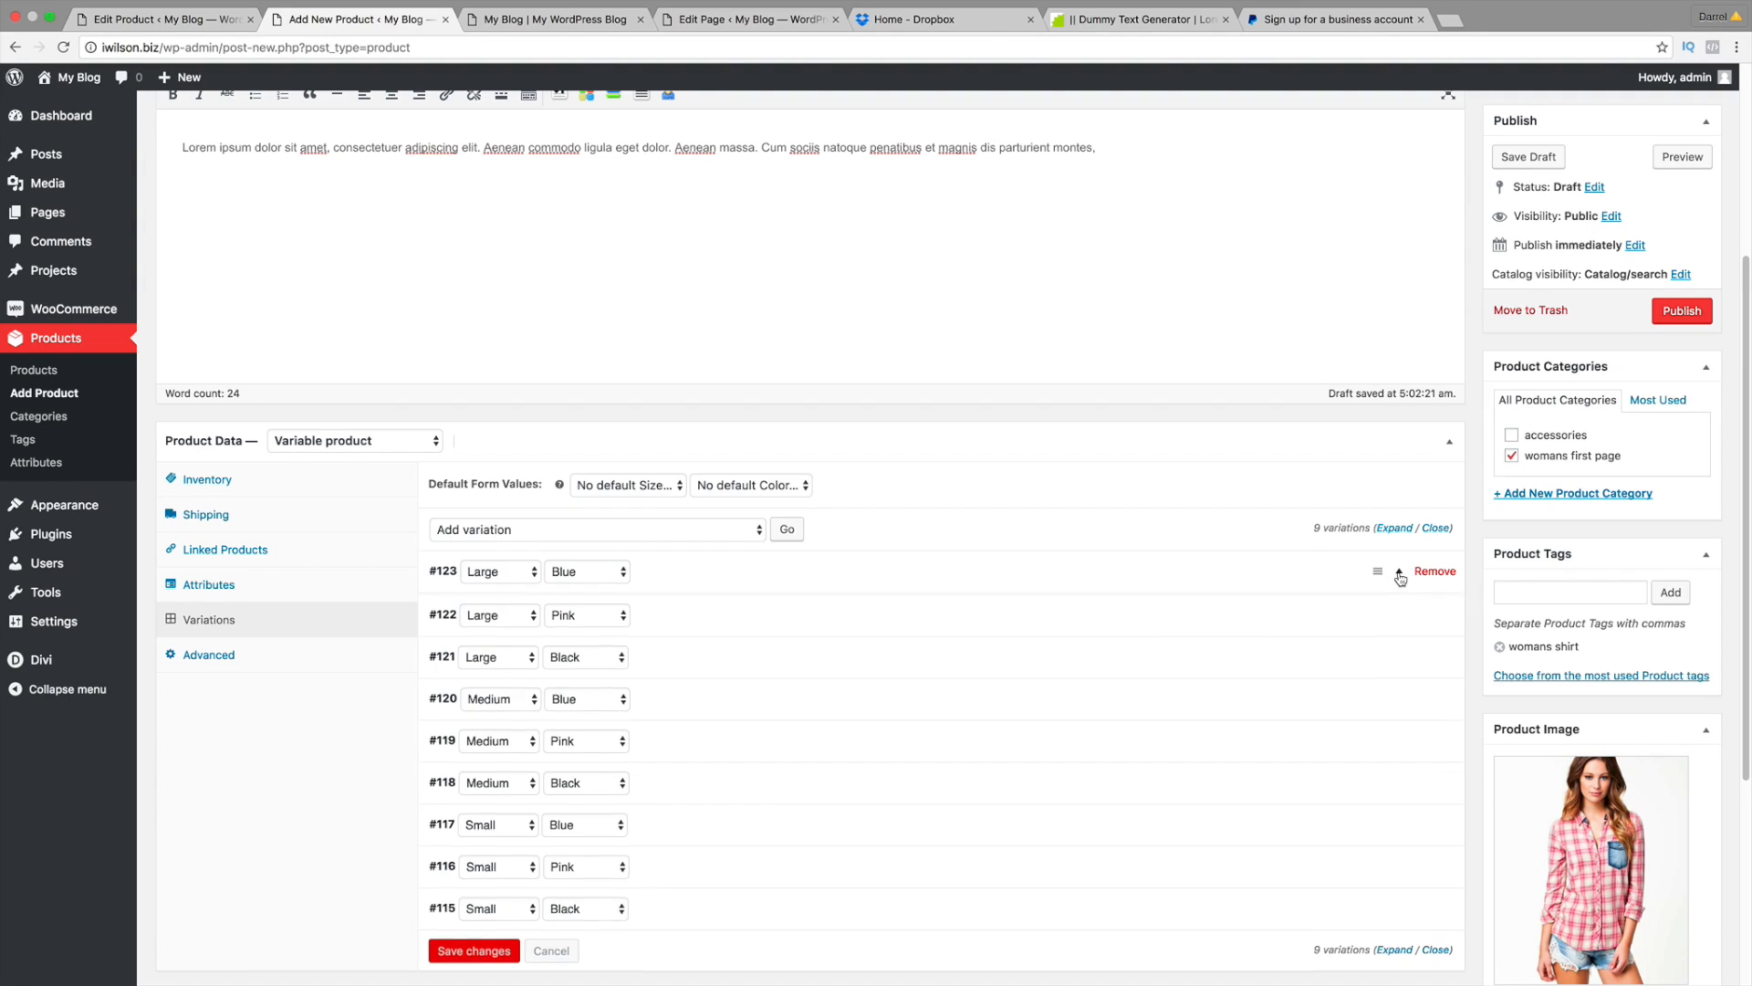
scroll(1260, 588, "down", 2)
left_click(749, 621)
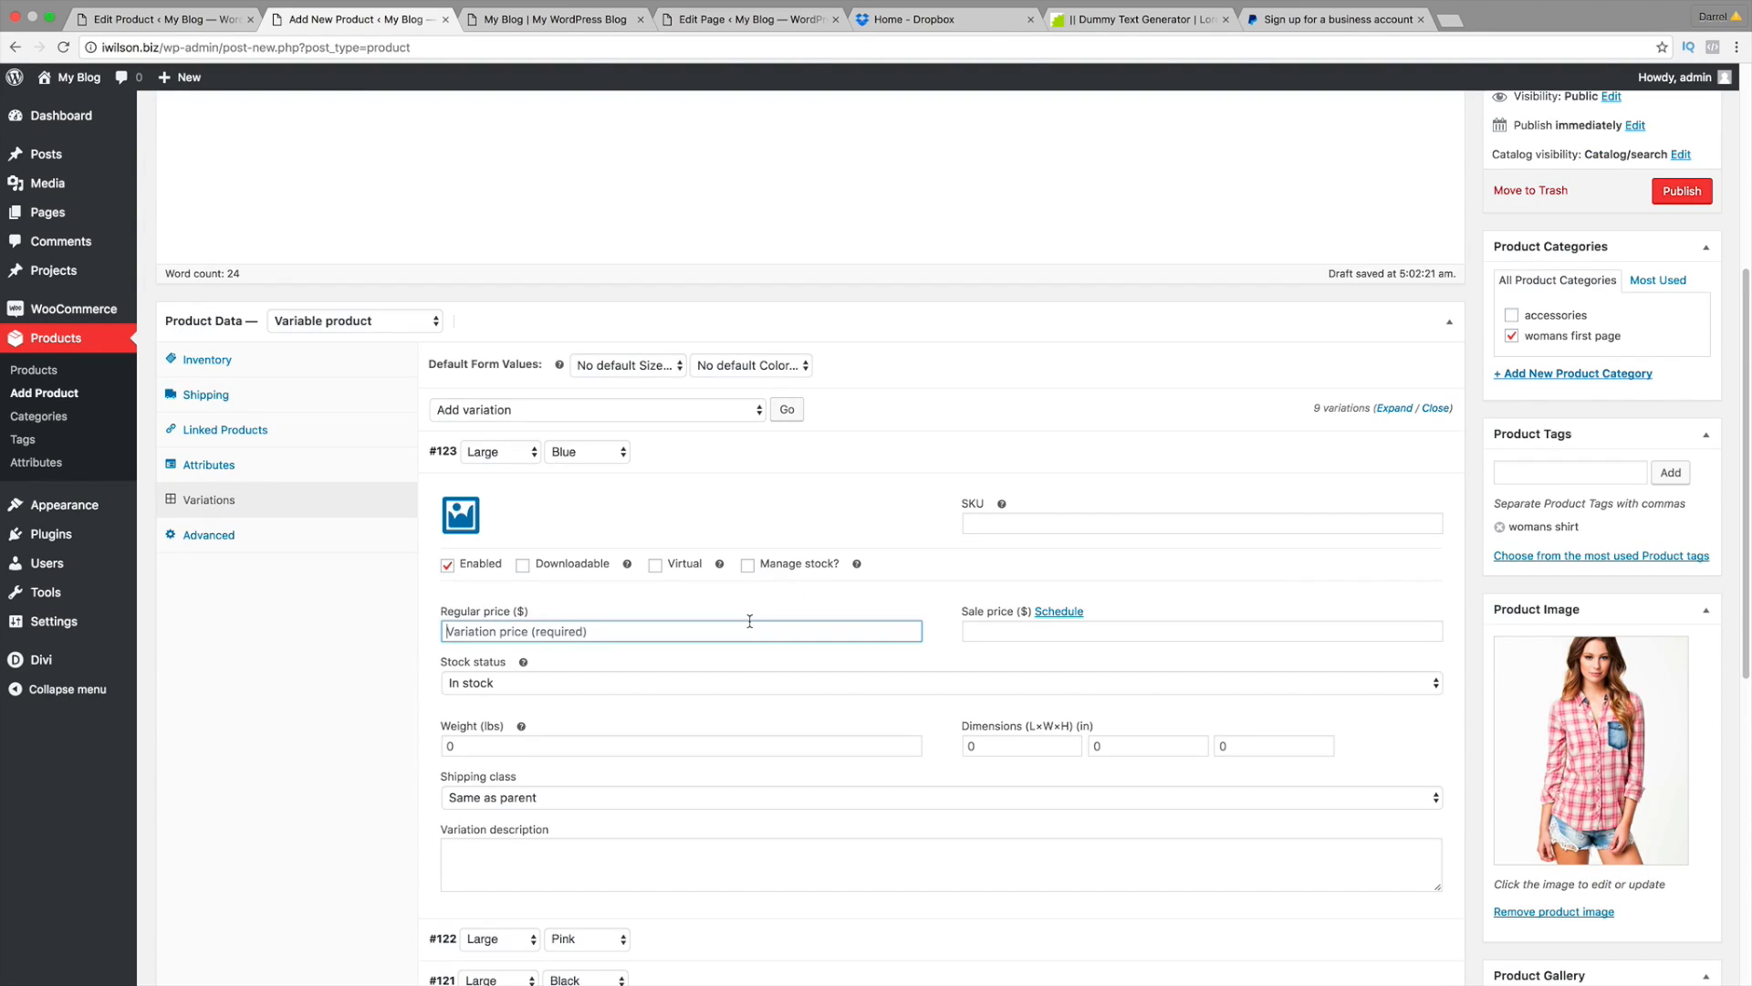
type("100")
key("Tab")
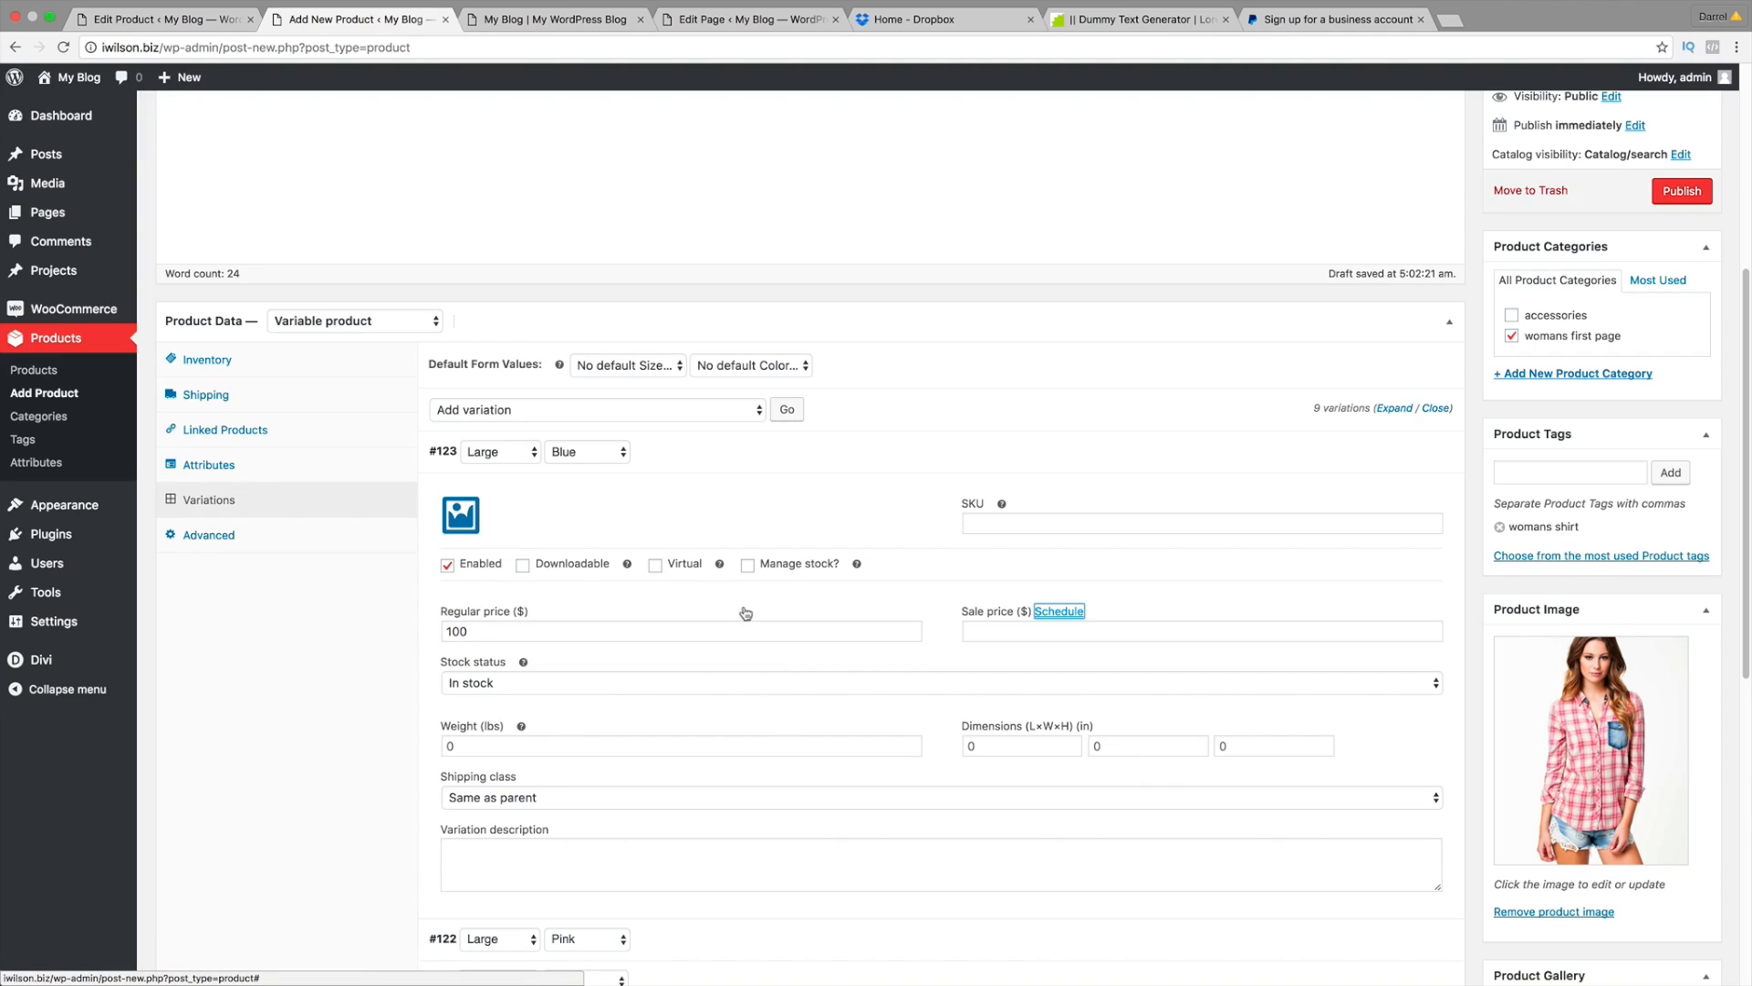
left_click(467, 517)
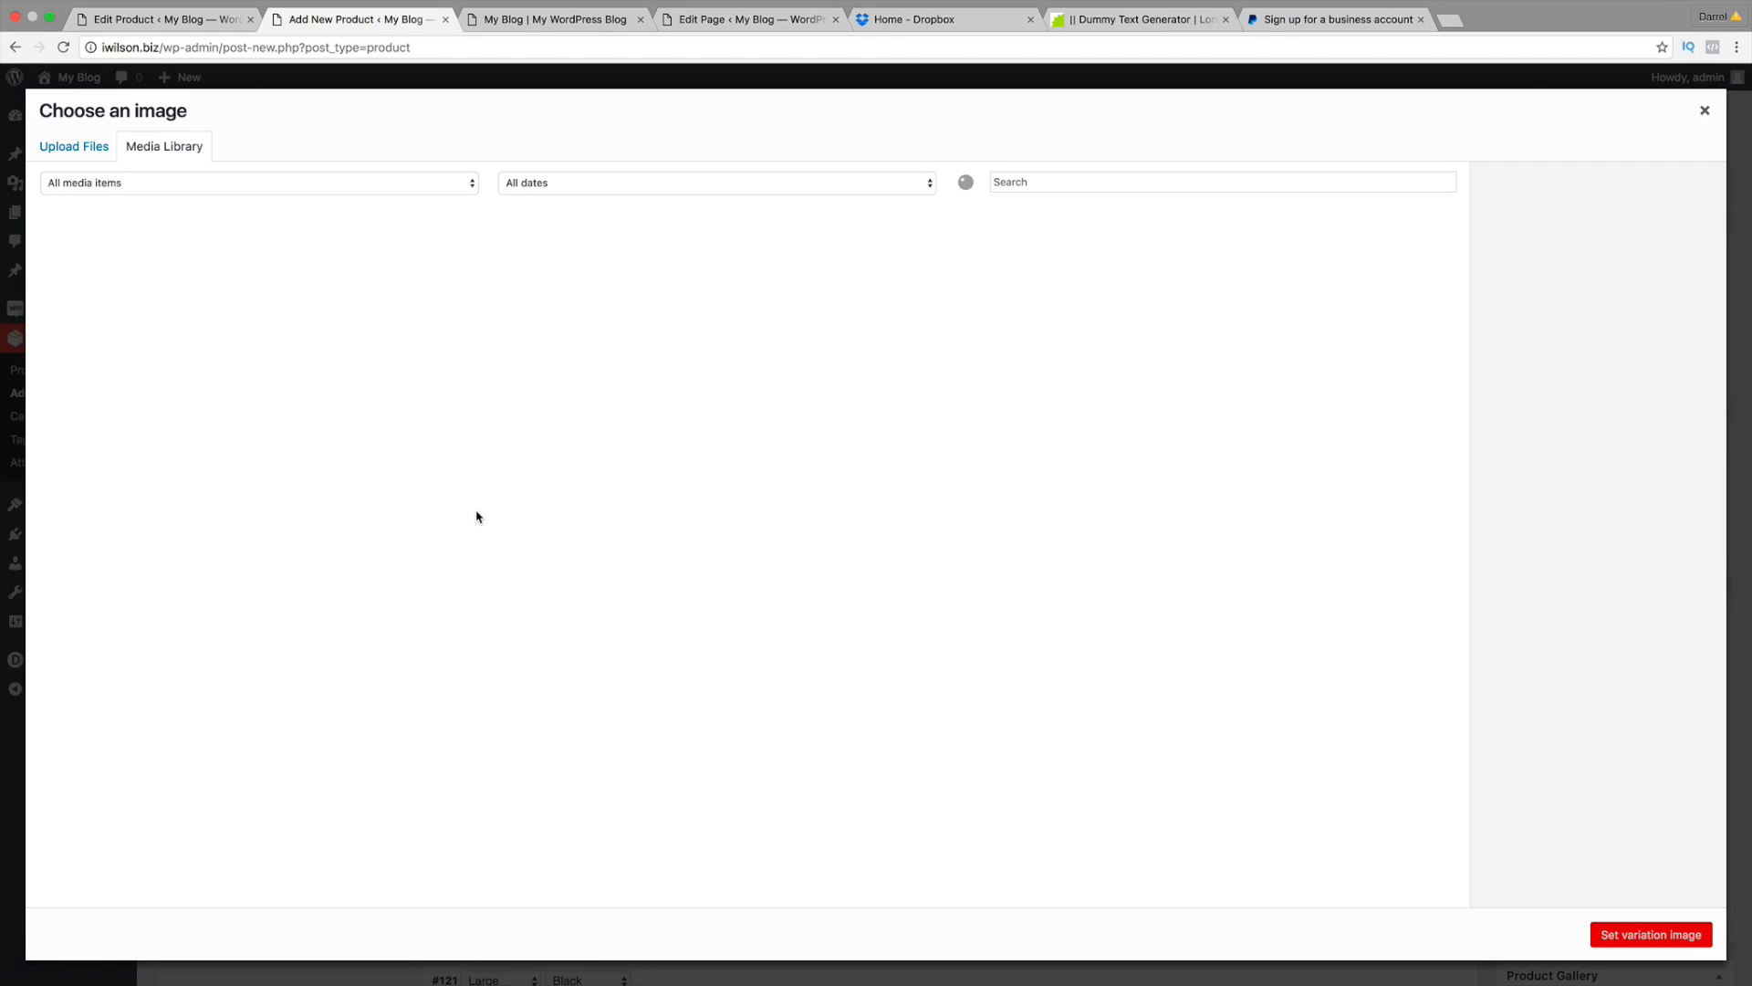
left_click(499, 264)
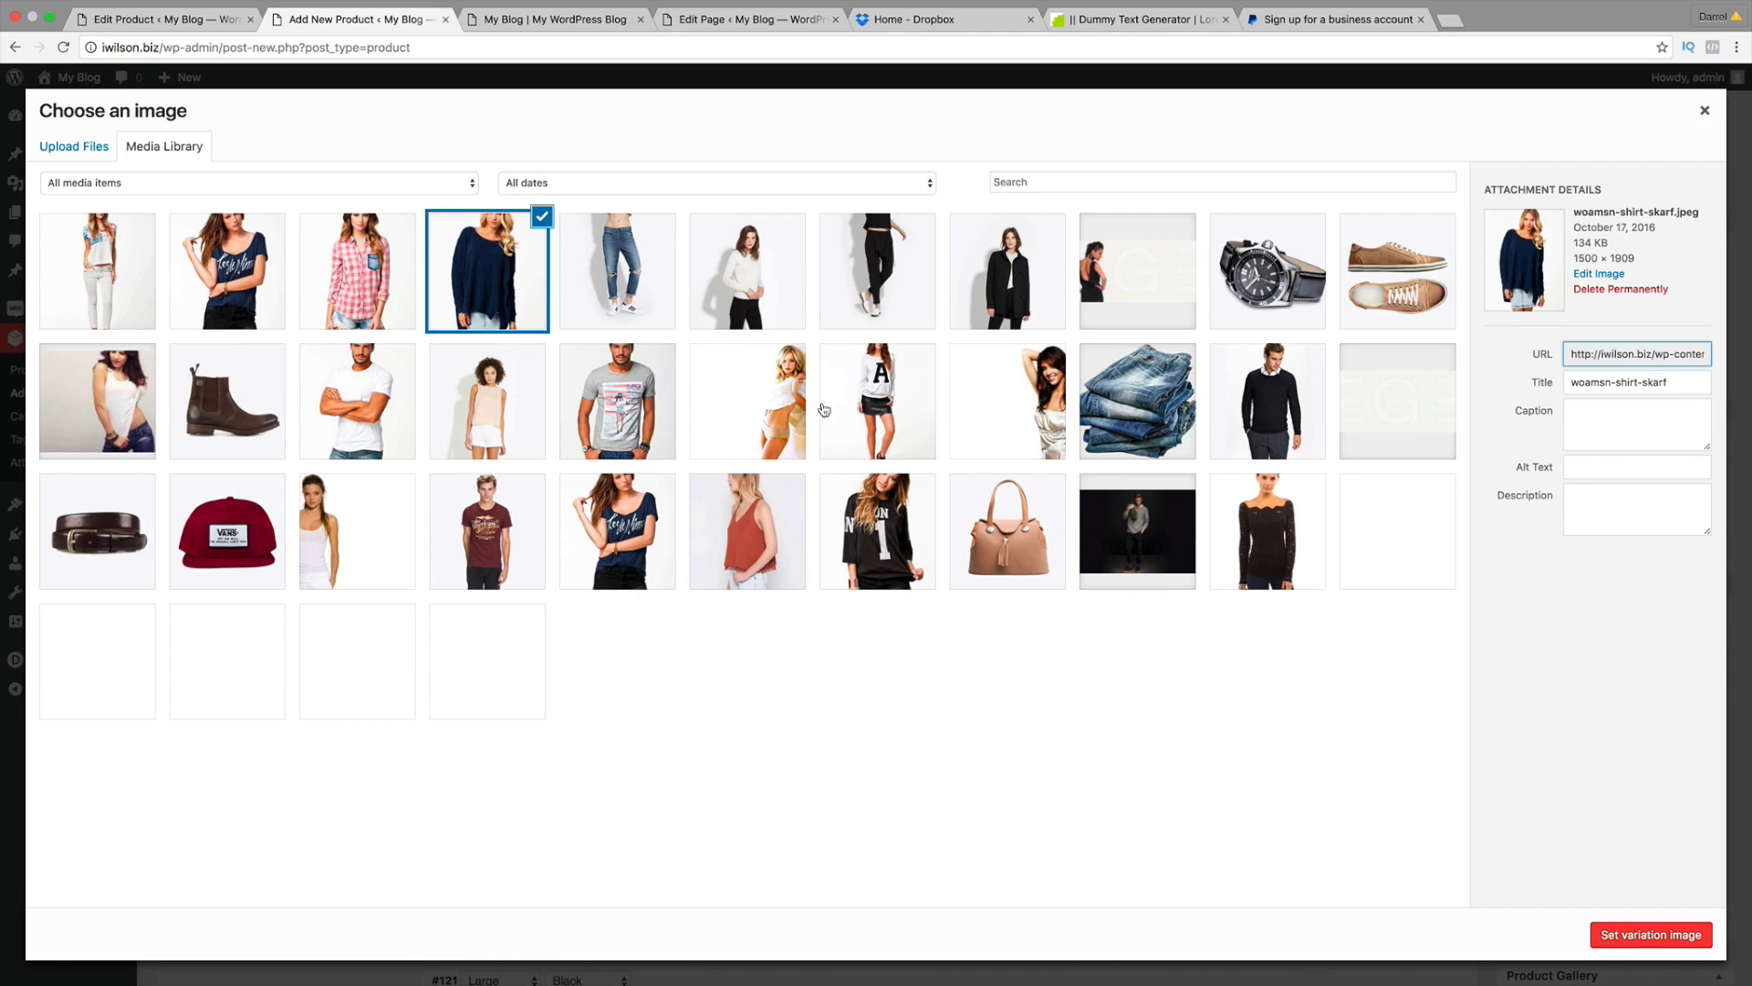
left_click(1599, 937)
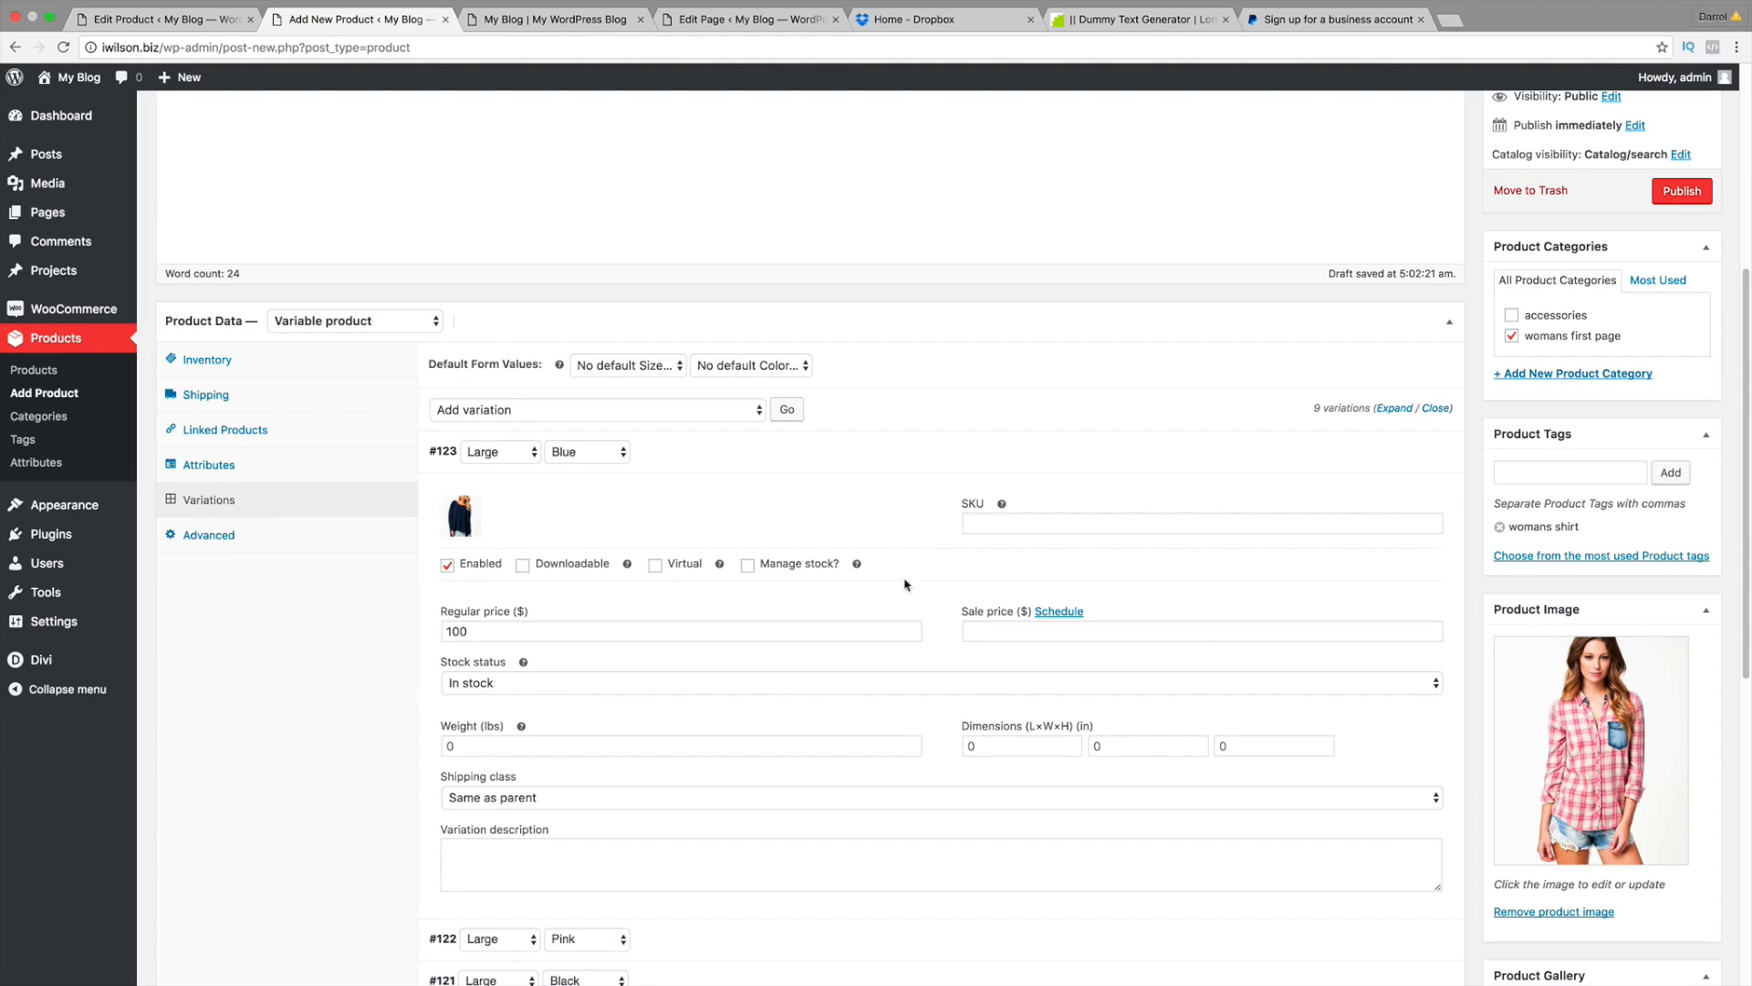
scroll(1224, 512, "down", 1)
left_click(1401, 426)
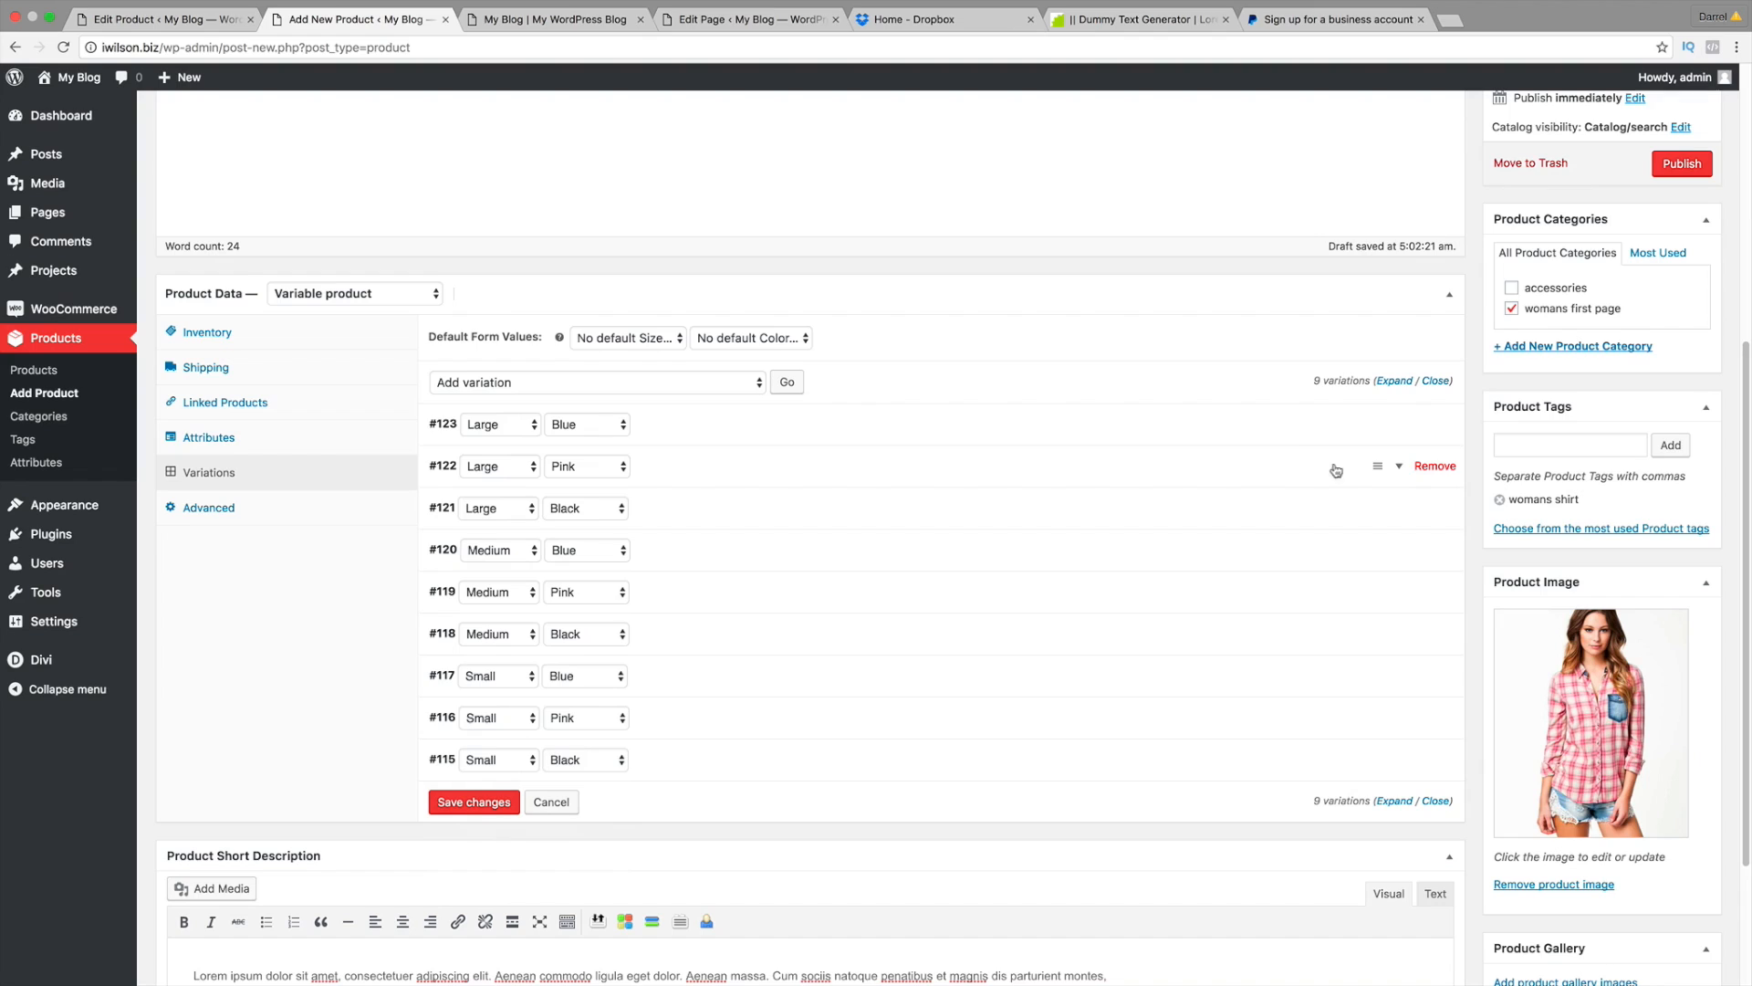
Step: Give the Large Pink variation a regular price of 100 and the pink plaid shirt image
left_click(1402, 468)
left_click(638, 648)
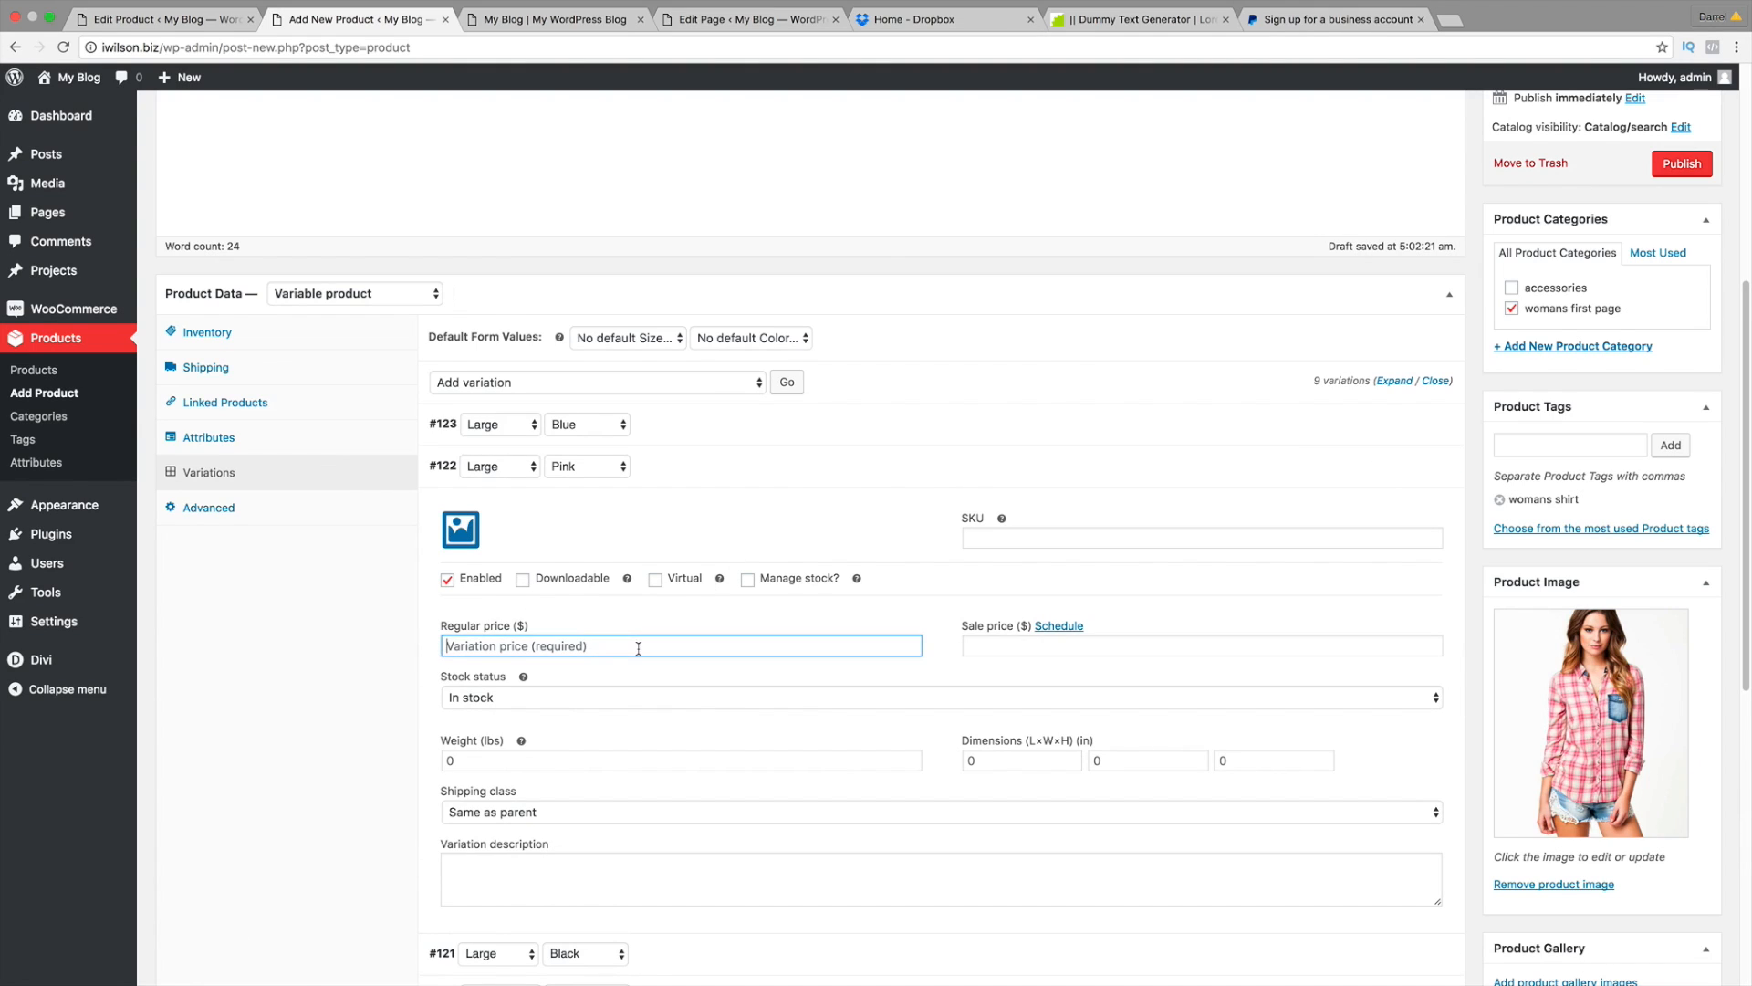
type("100")
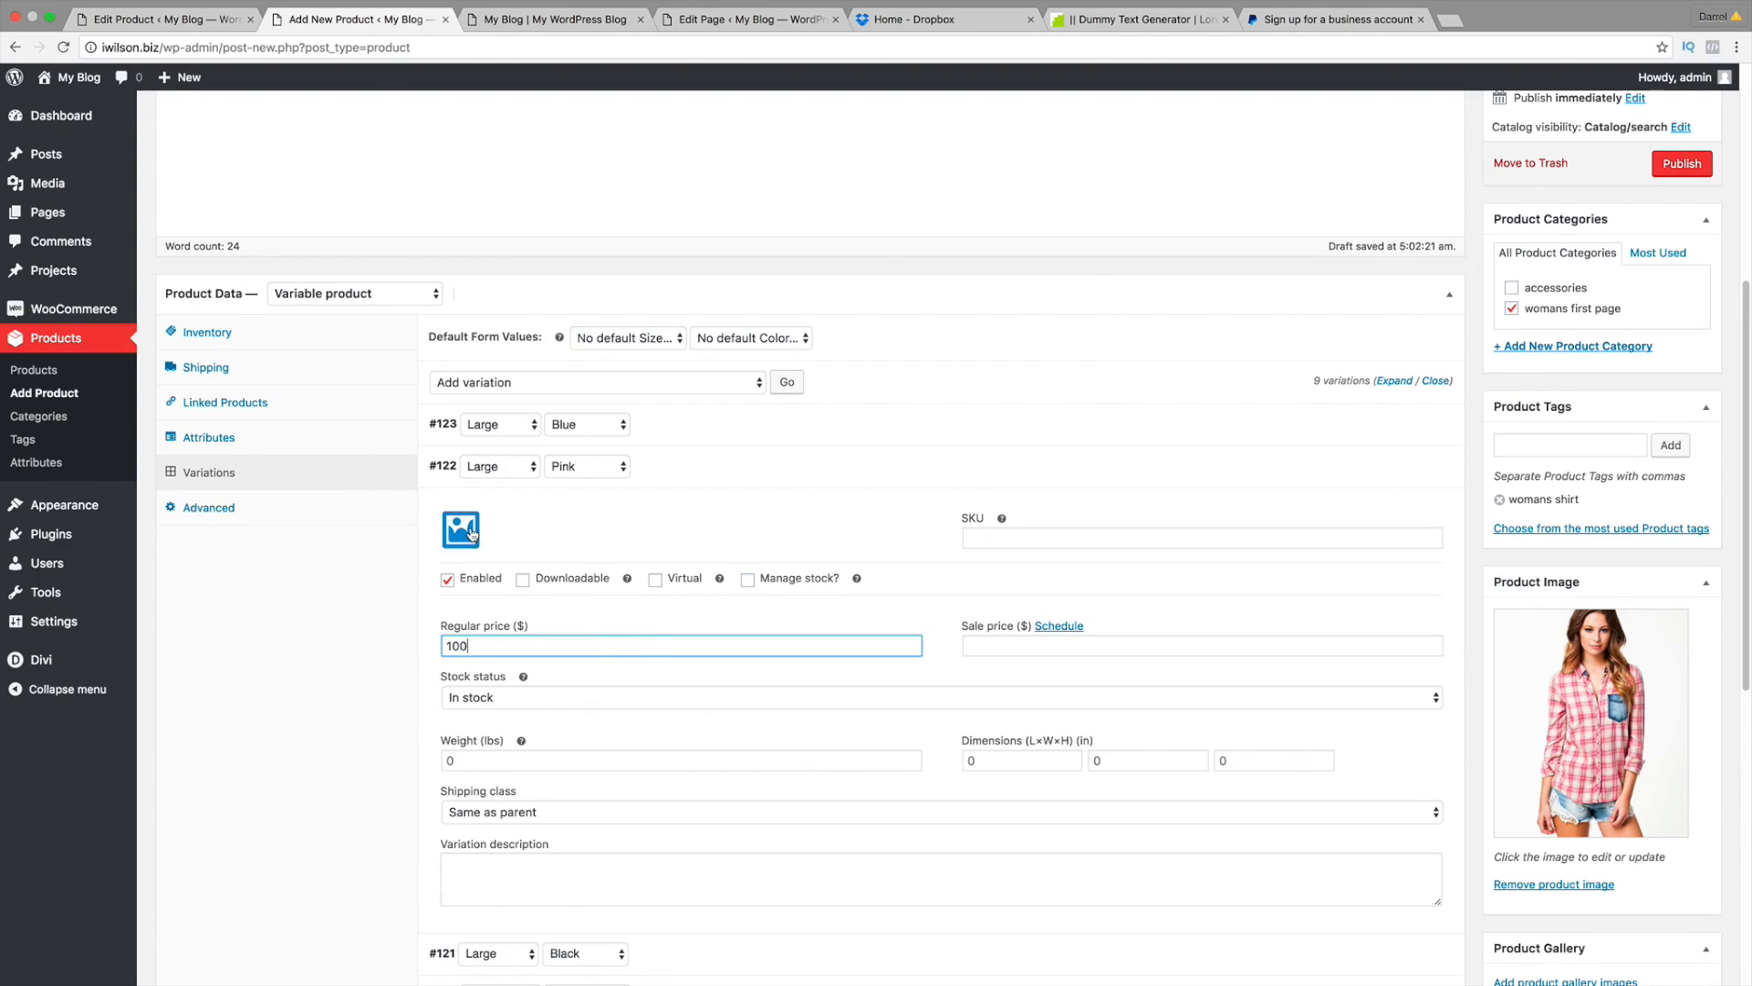
left_click(461, 530)
left_click(363, 285)
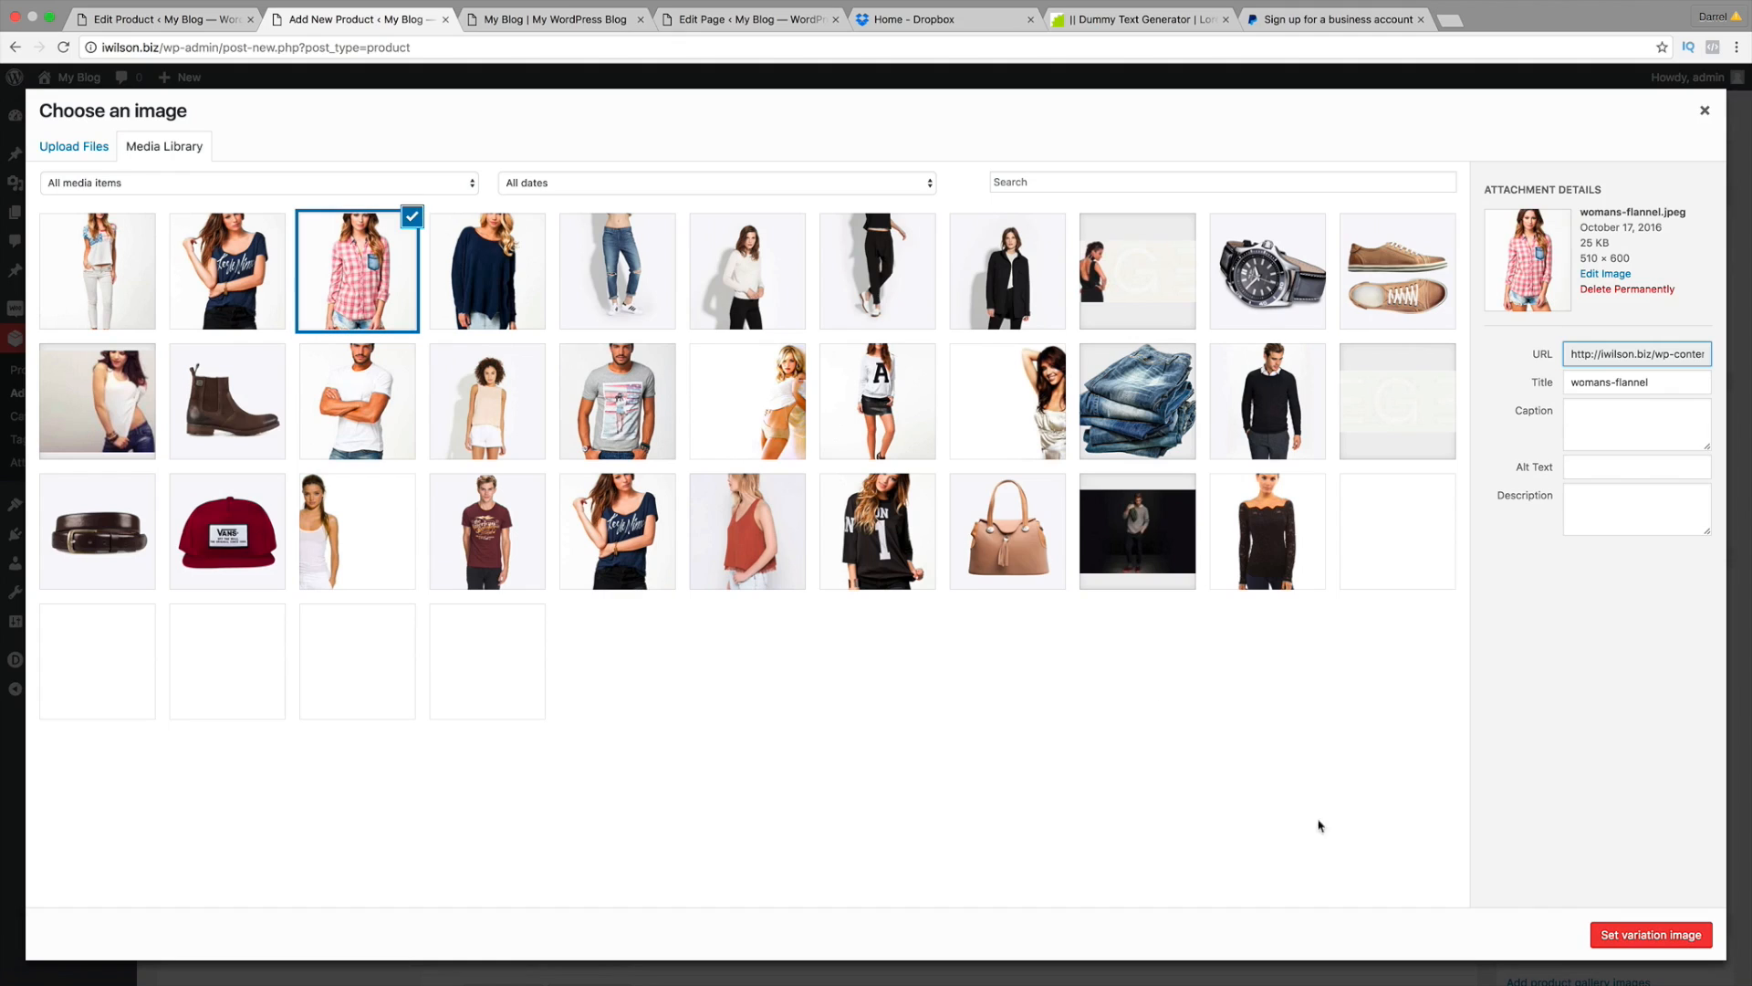
left_click(1606, 934)
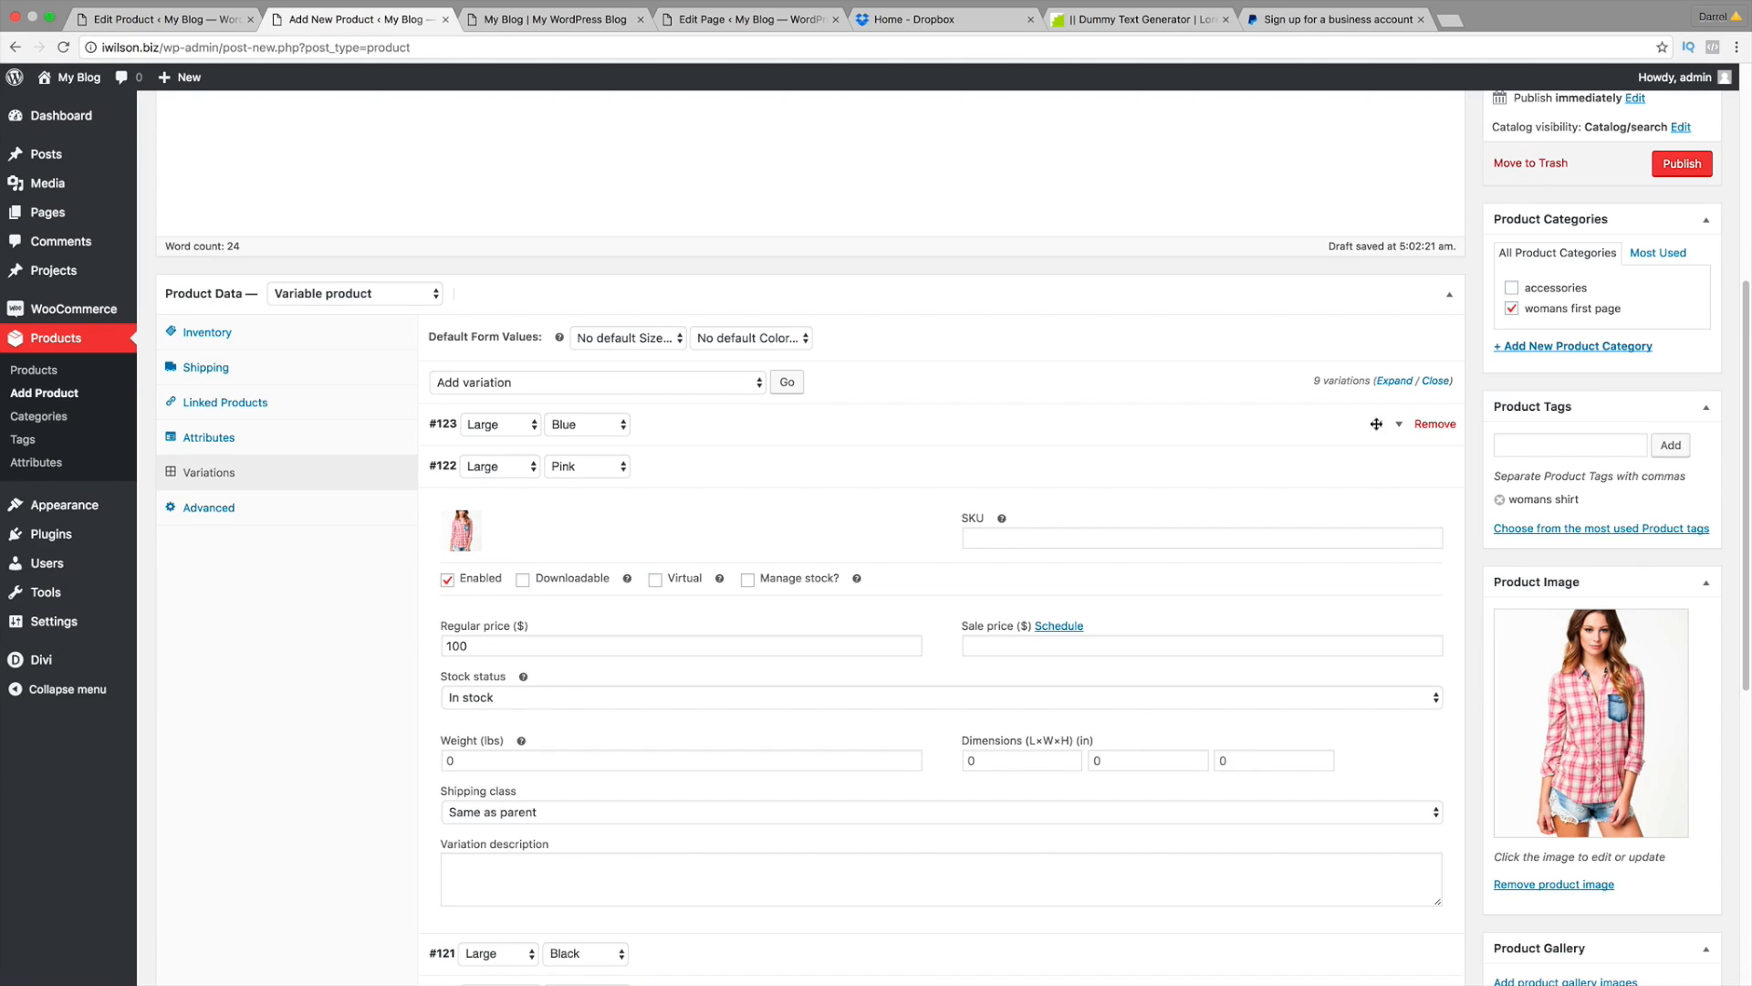
left_click(1402, 470)
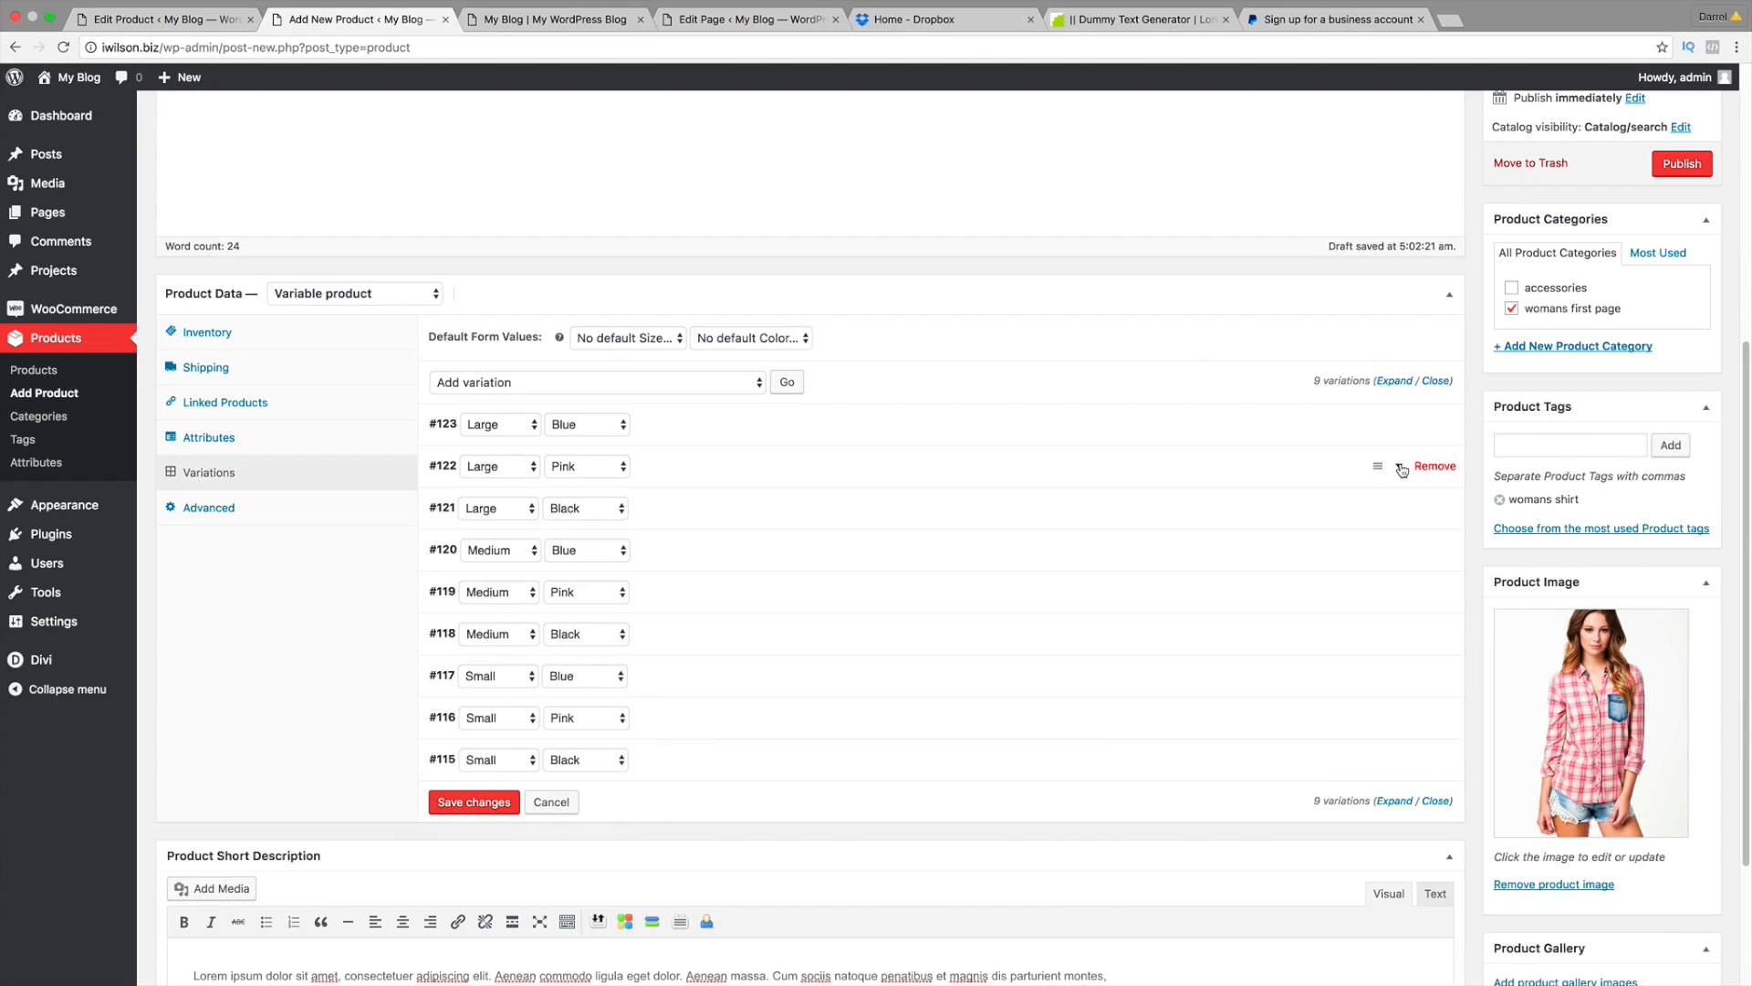
Step: Give the Large Black variation a regular price of 100 and the black shirt image
left_click(1401, 511)
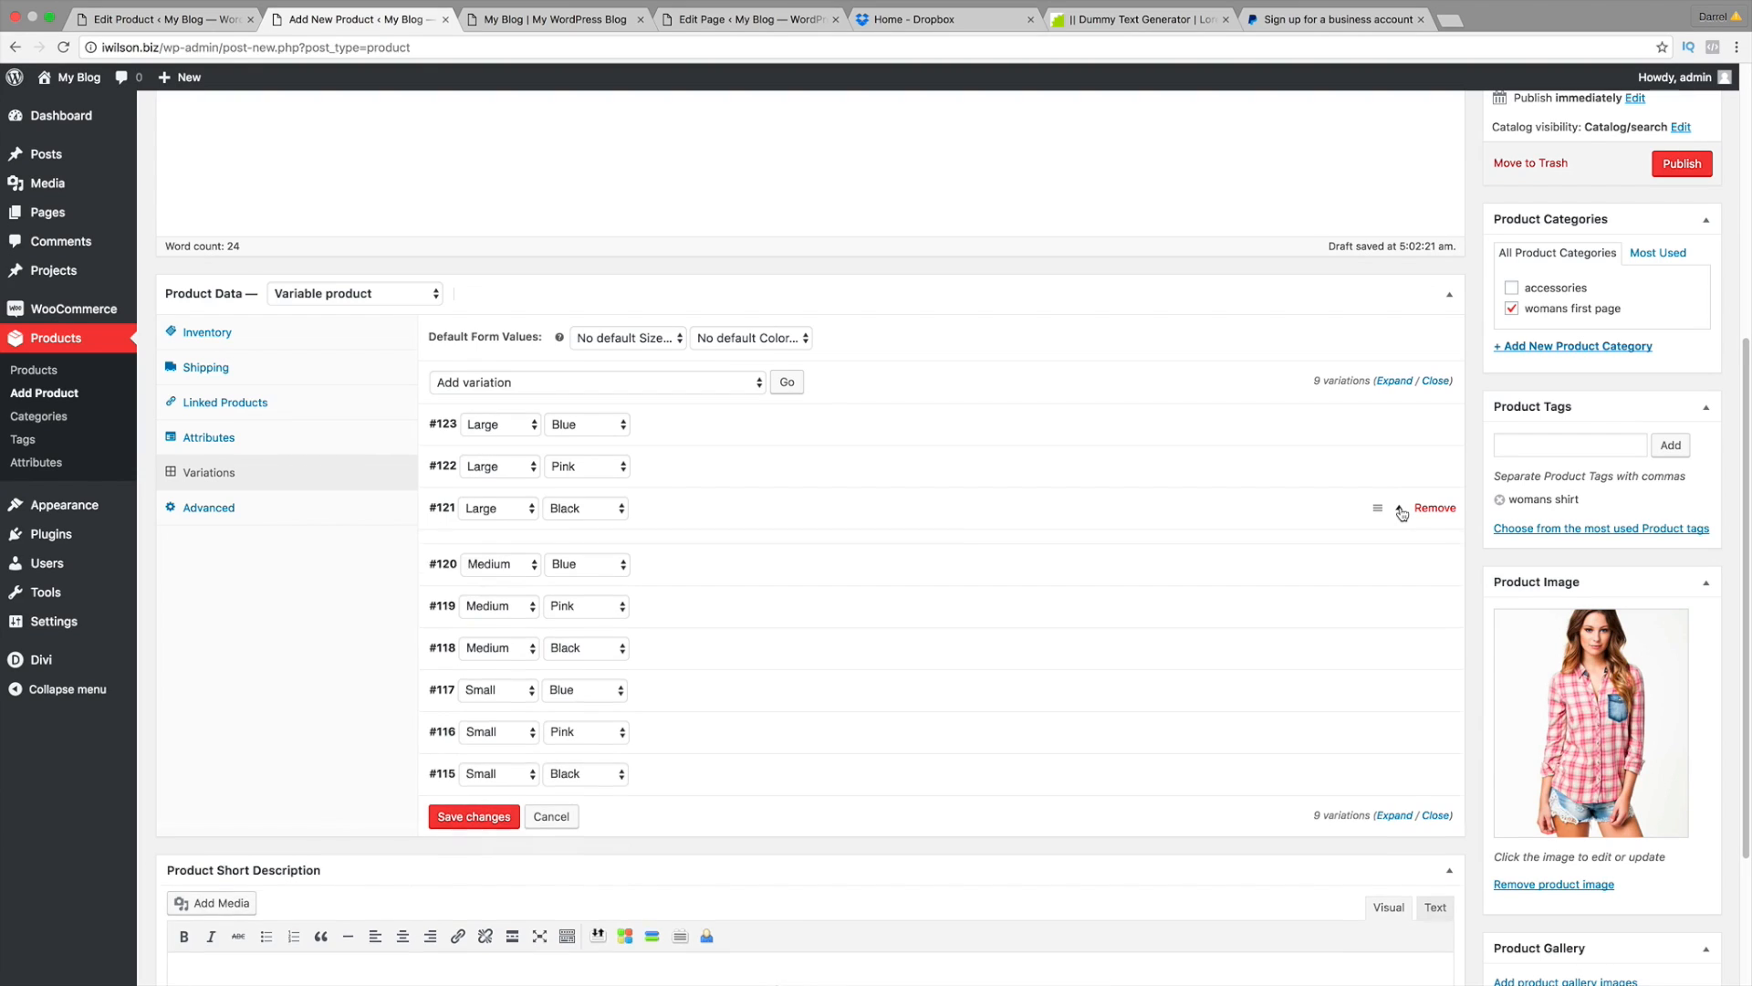
left_click(623, 688)
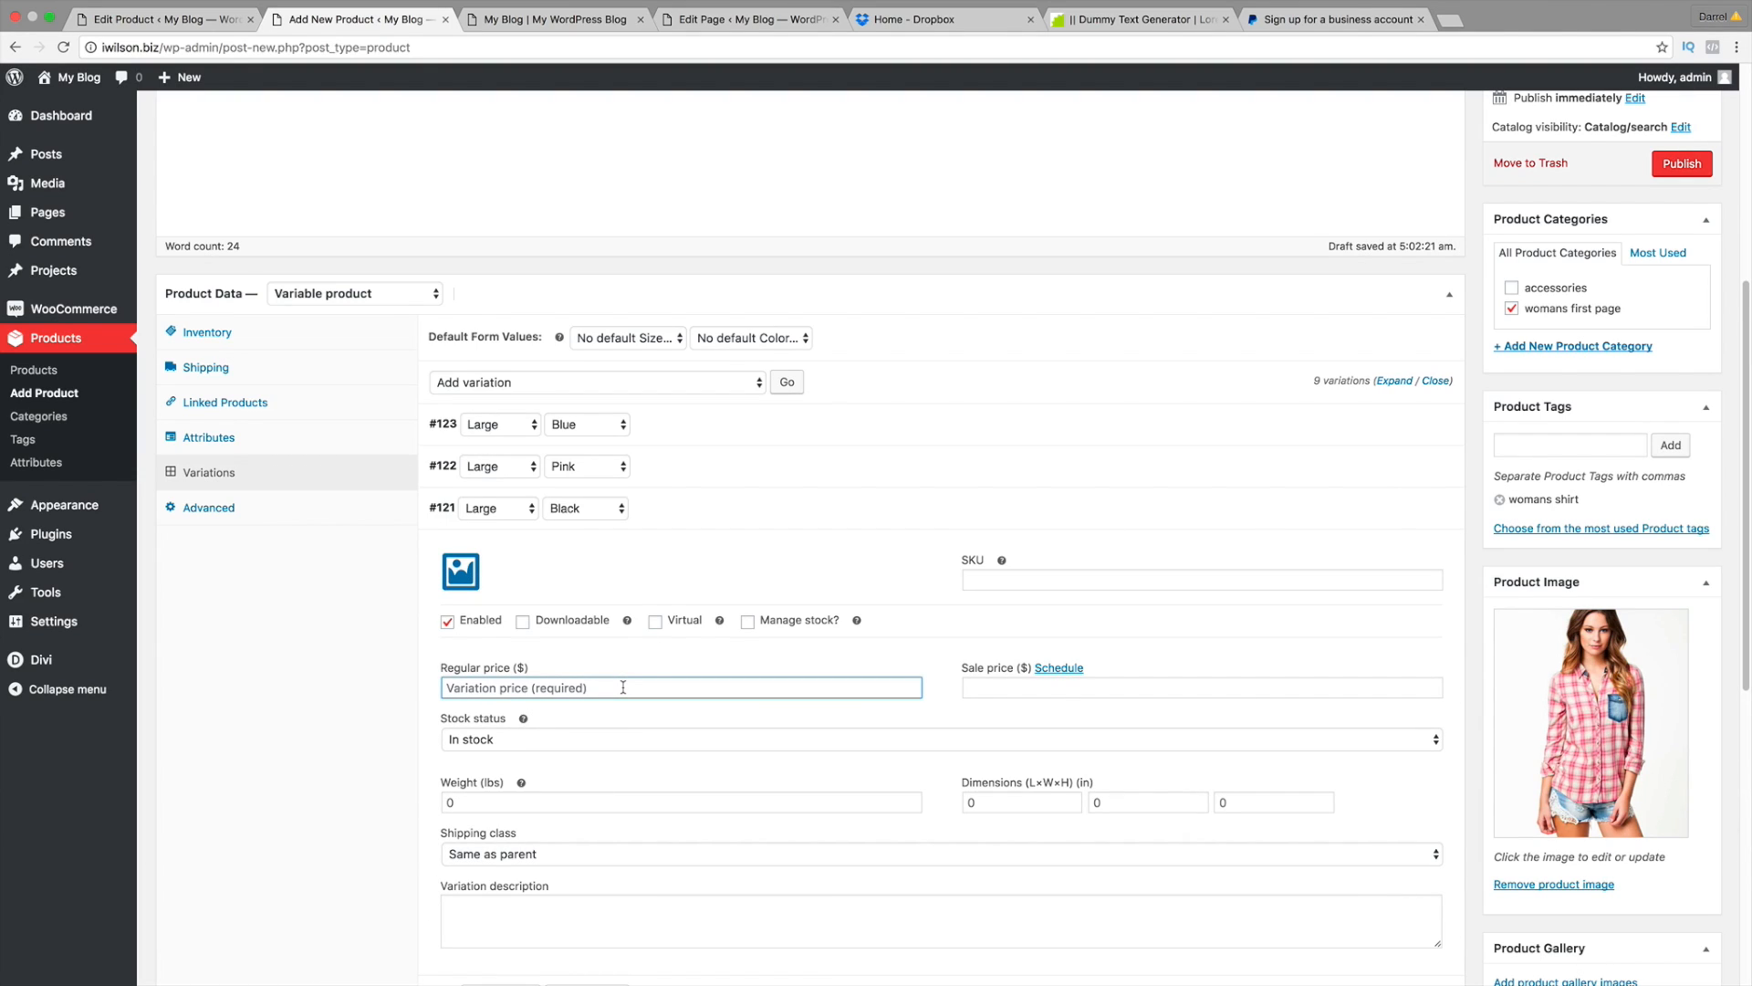
type("100")
left_click(461, 571)
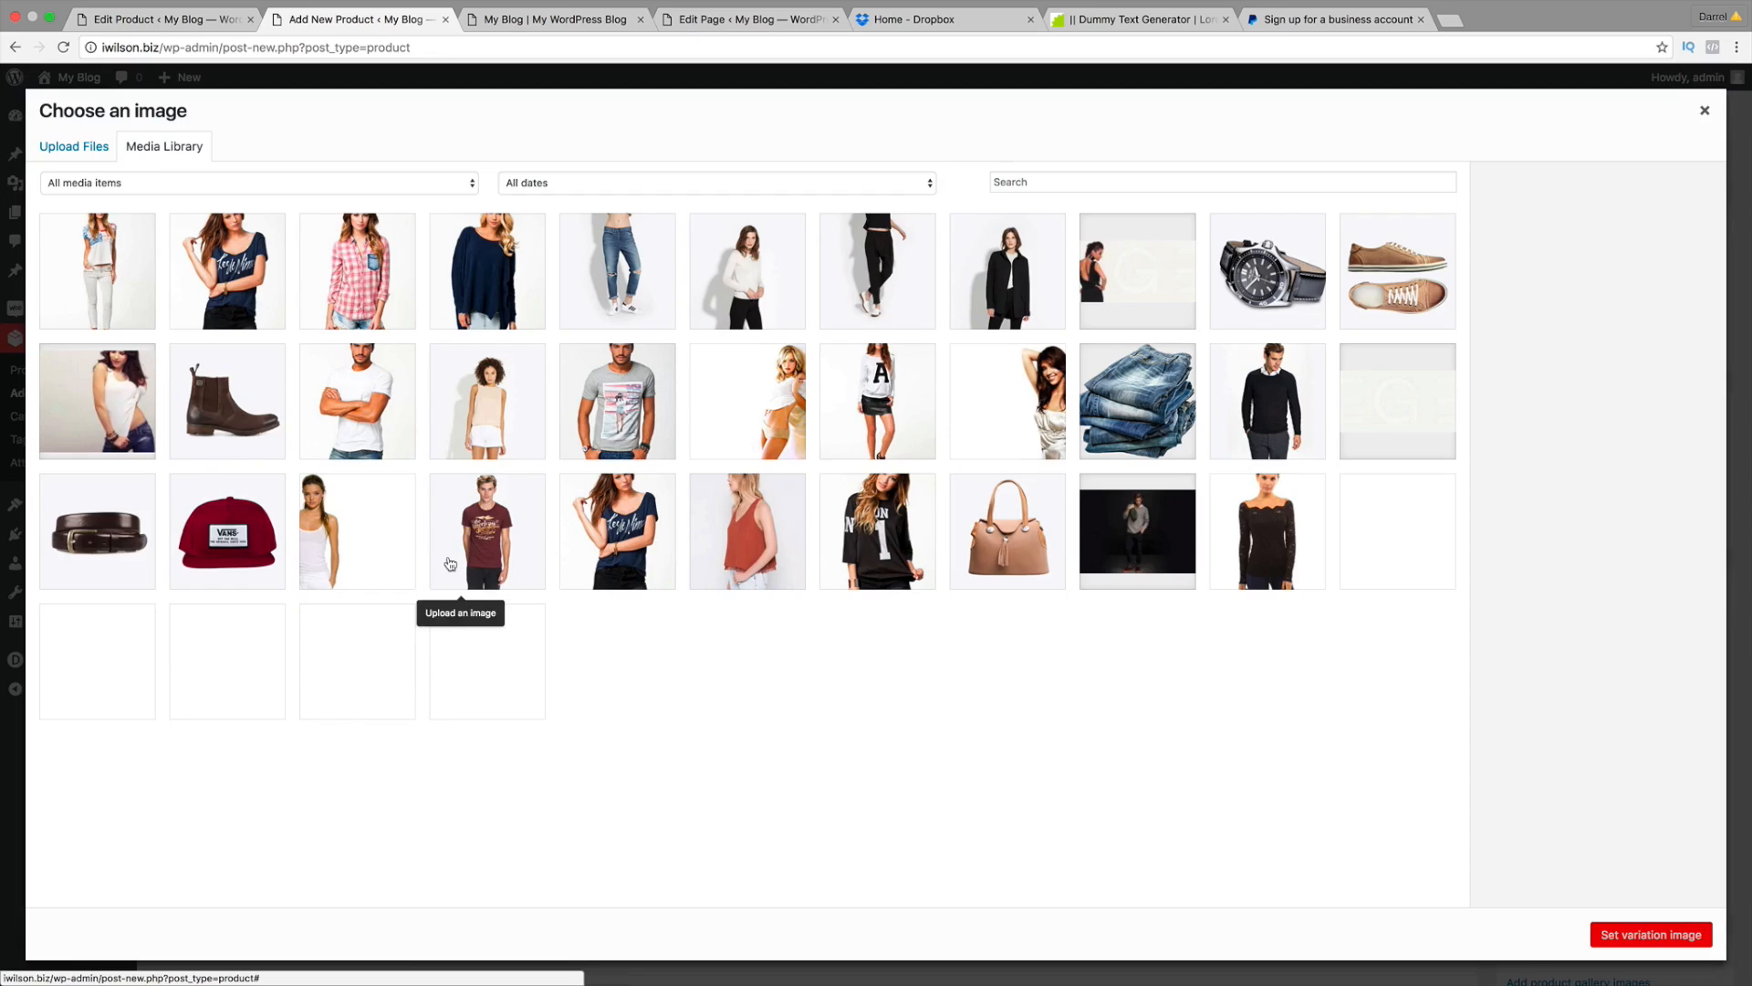
left_click(838, 528)
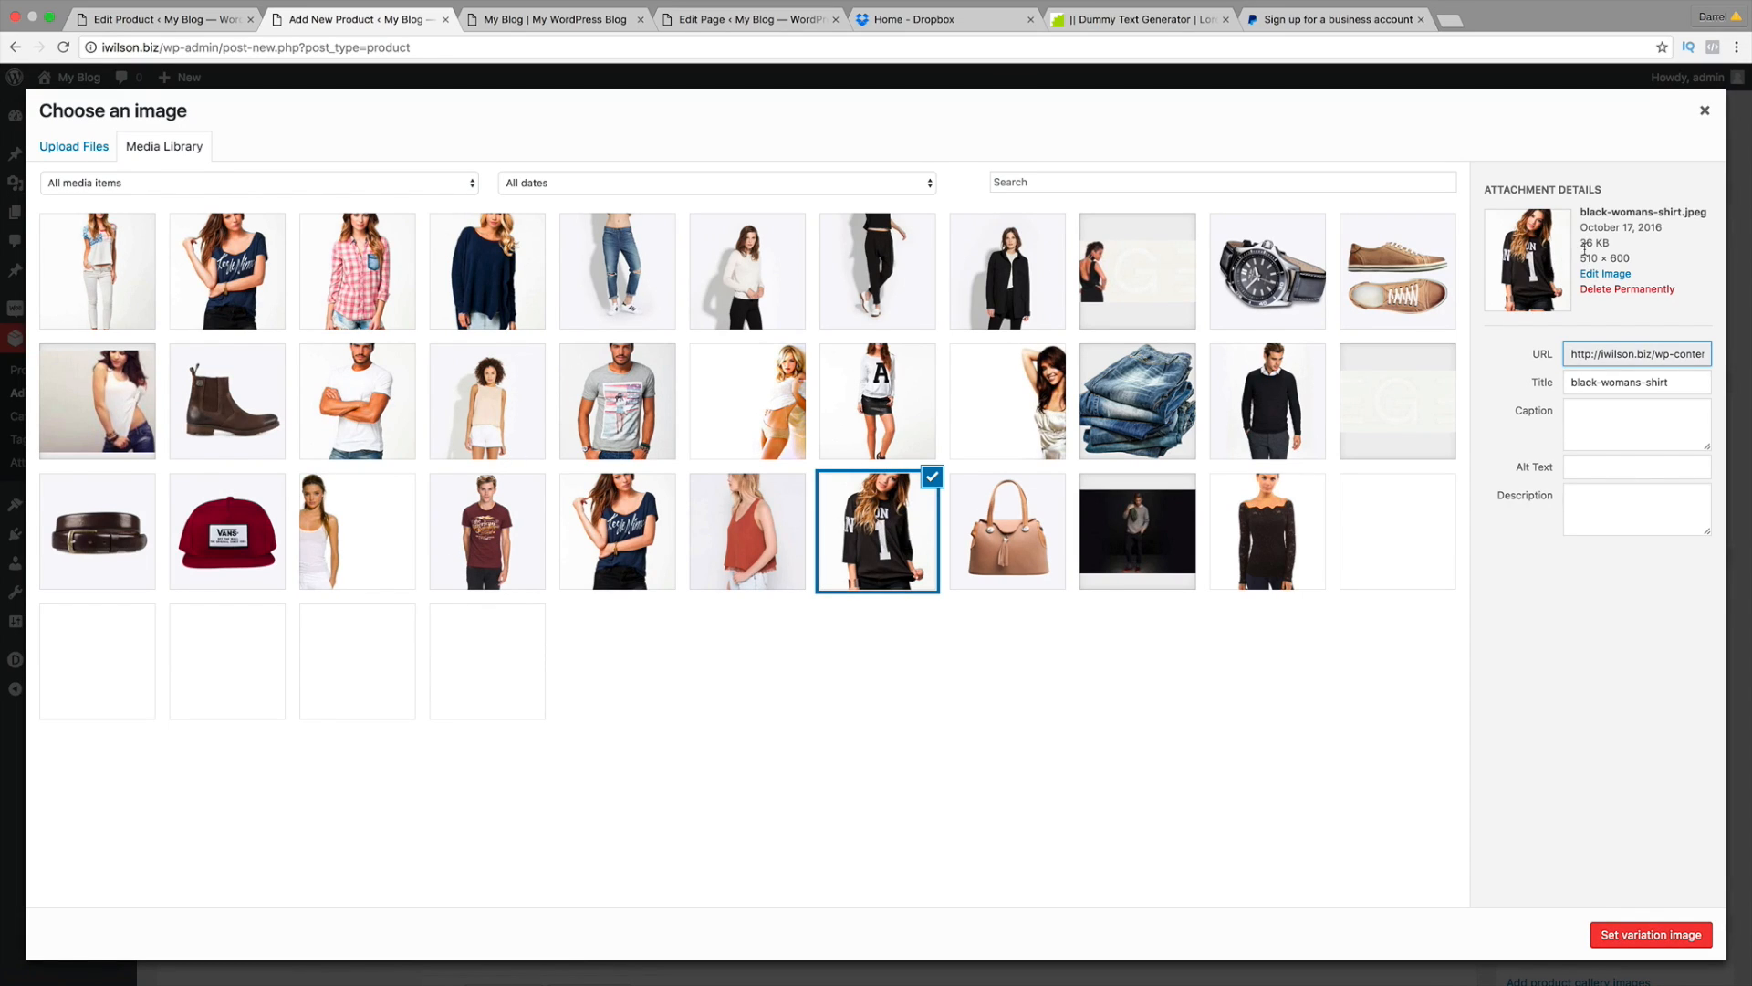
left_click(1647, 933)
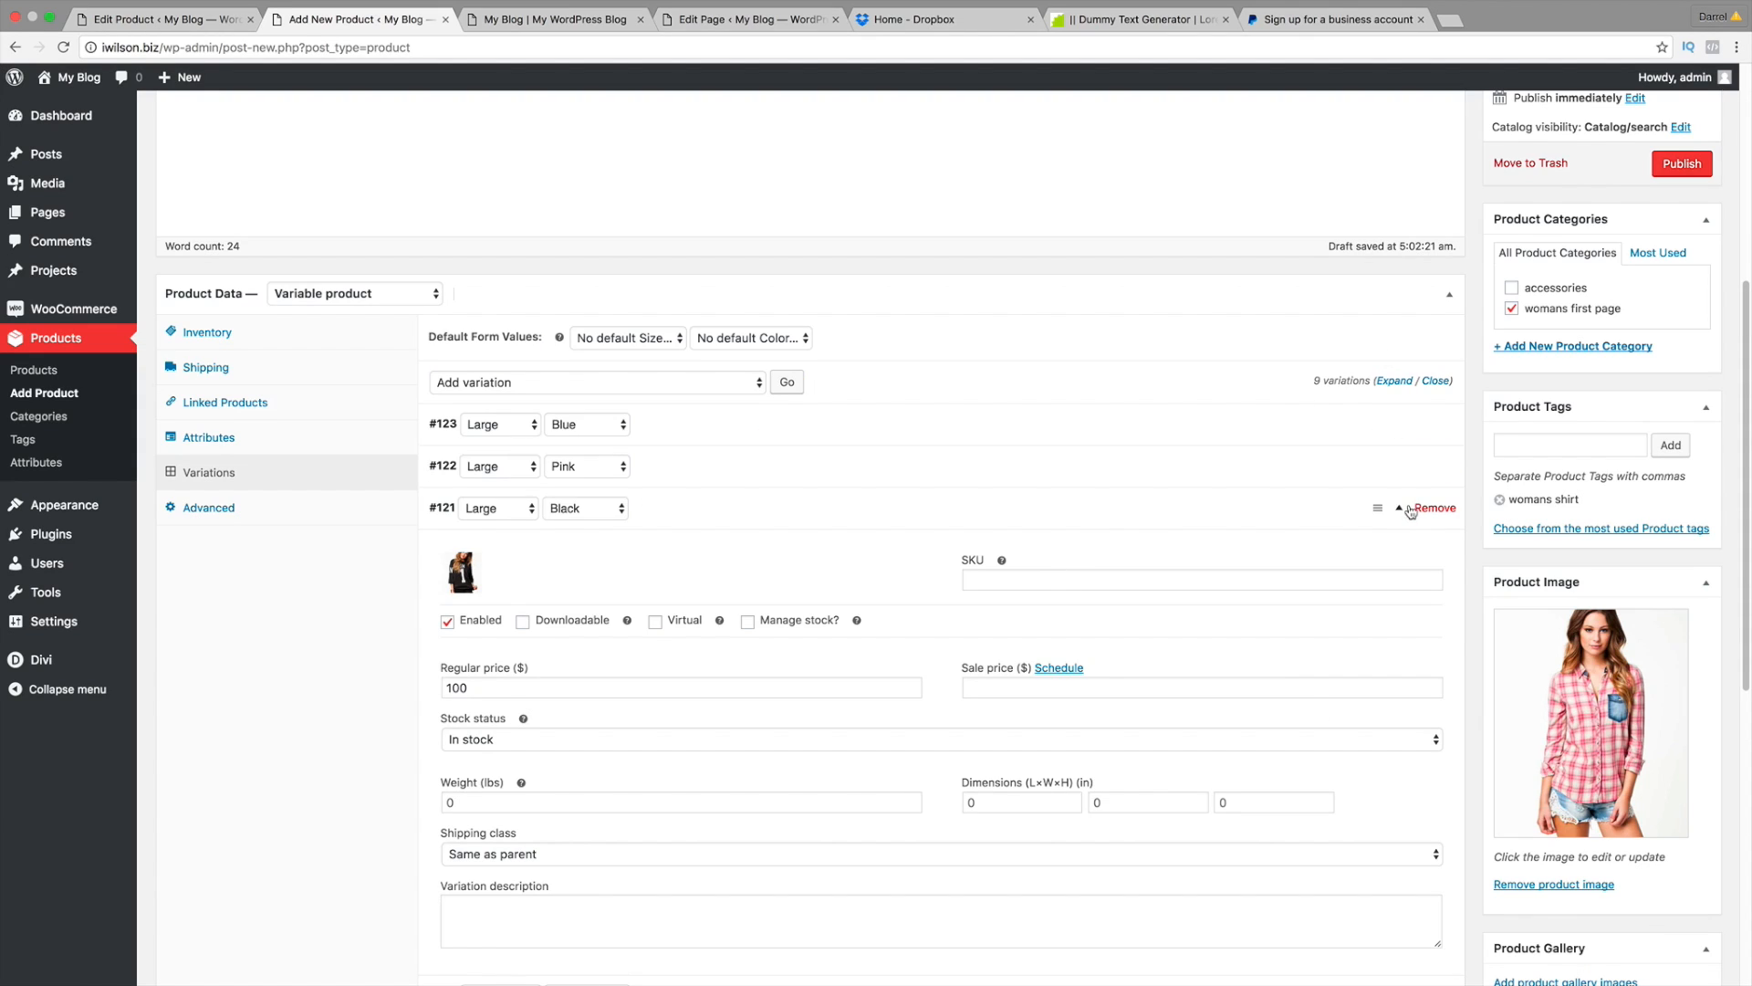
left_click(1399, 511)
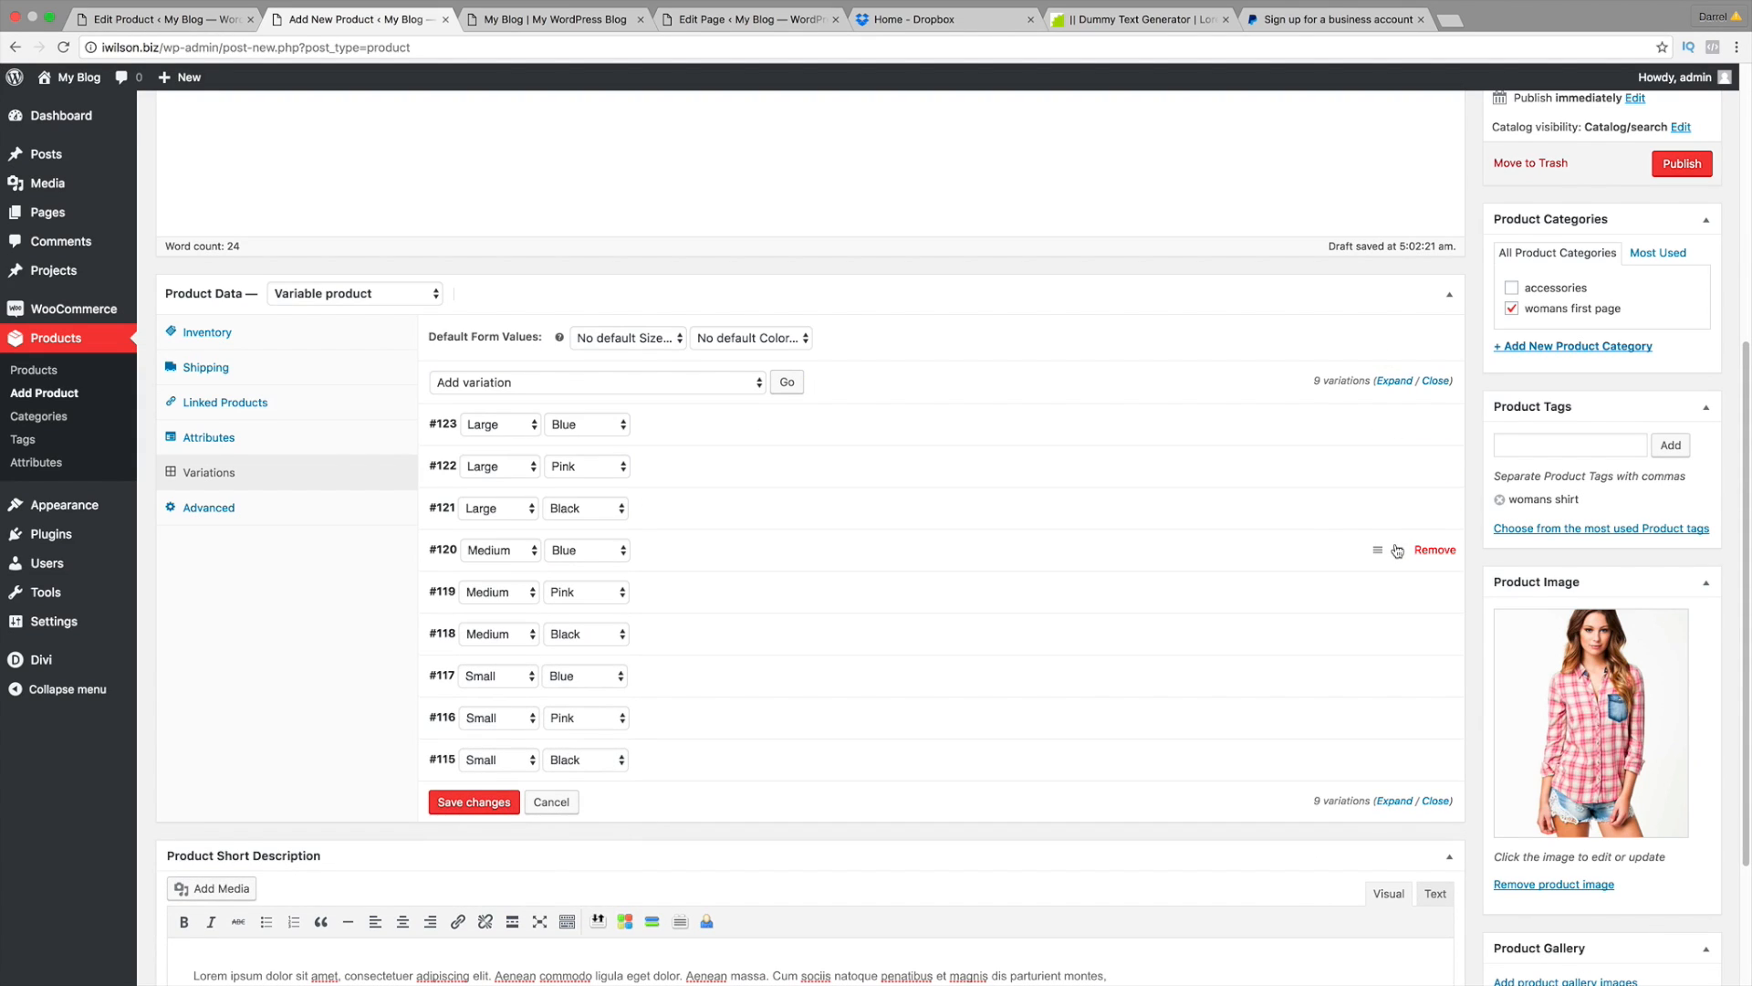
Step: Give the Medium Blue variation the blue shirt image and fill in its regular price
left_click(1399, 550)
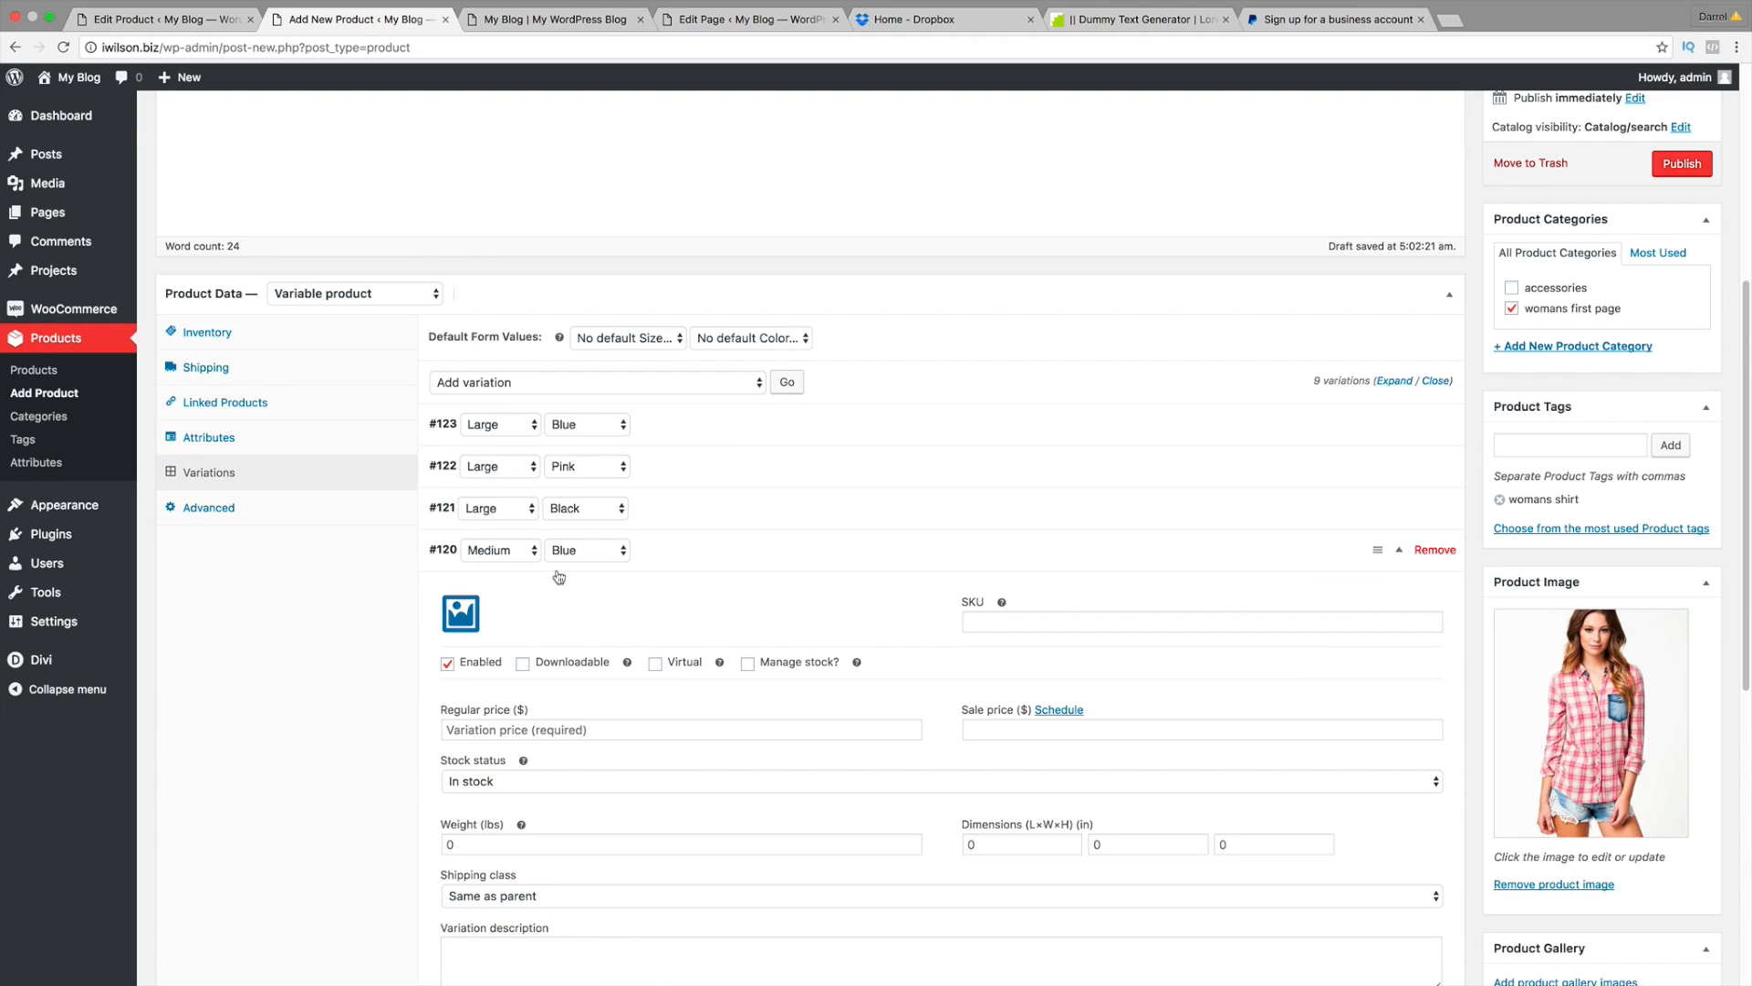
left_click(474, 618)
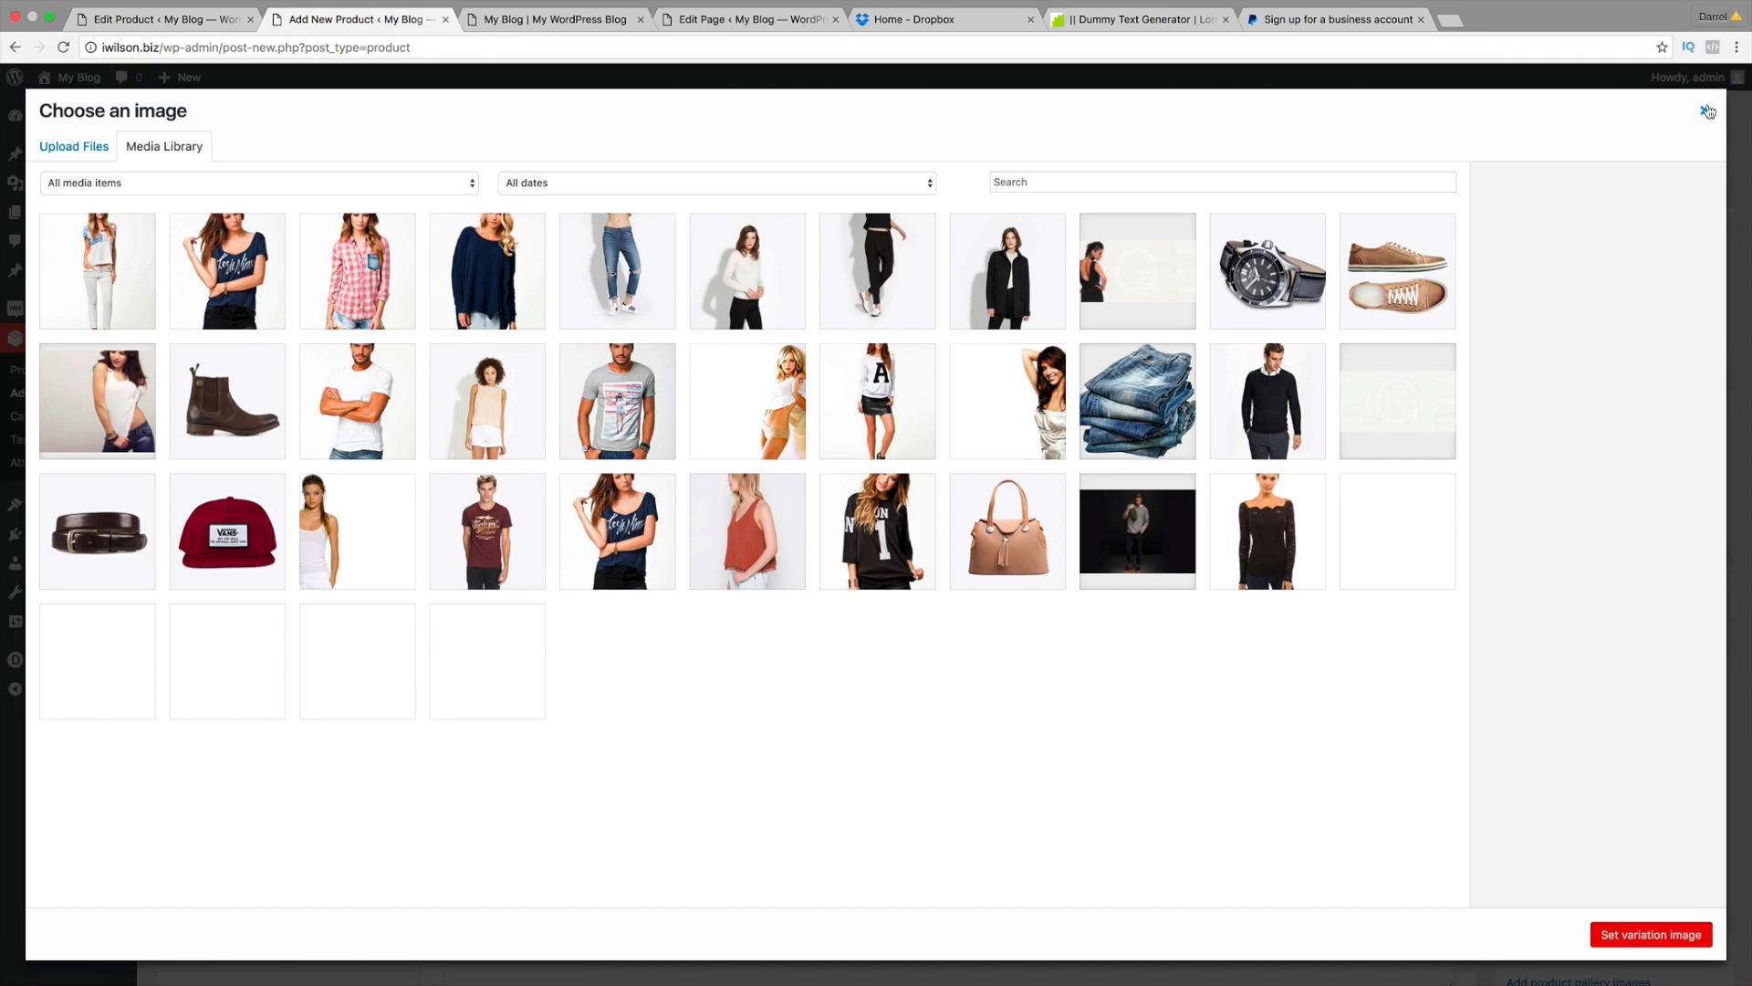
left_click(1703, 110)
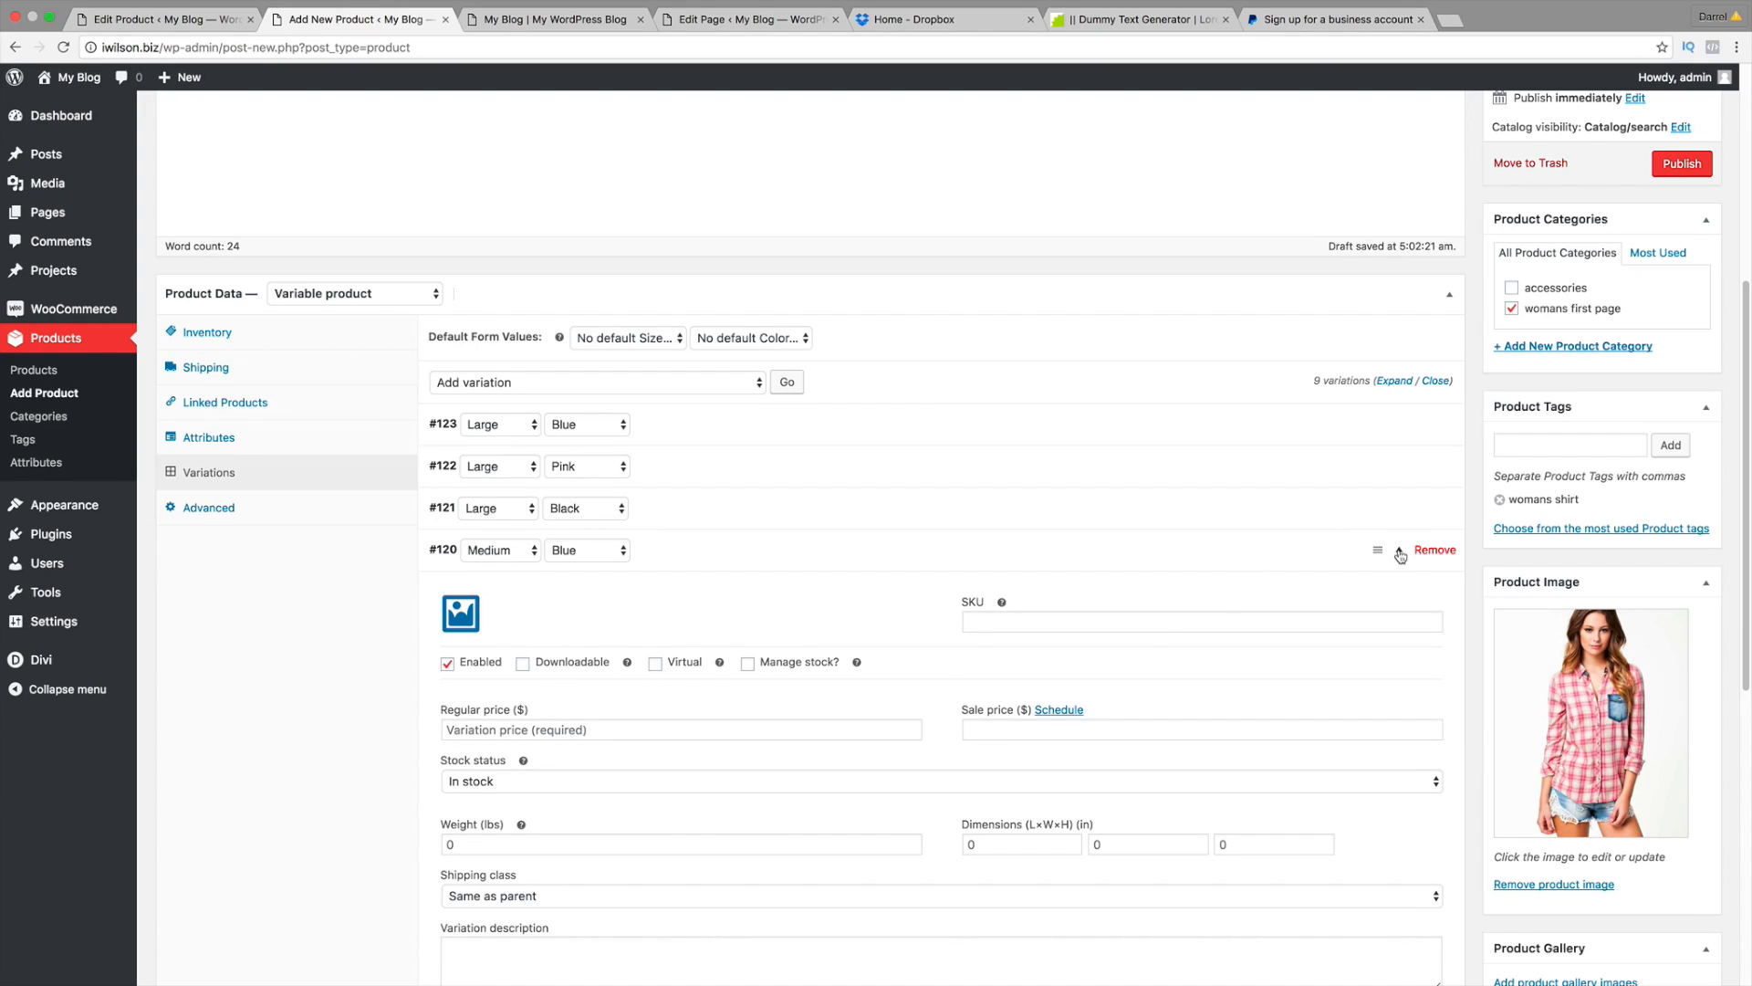
left_click(463, 619)
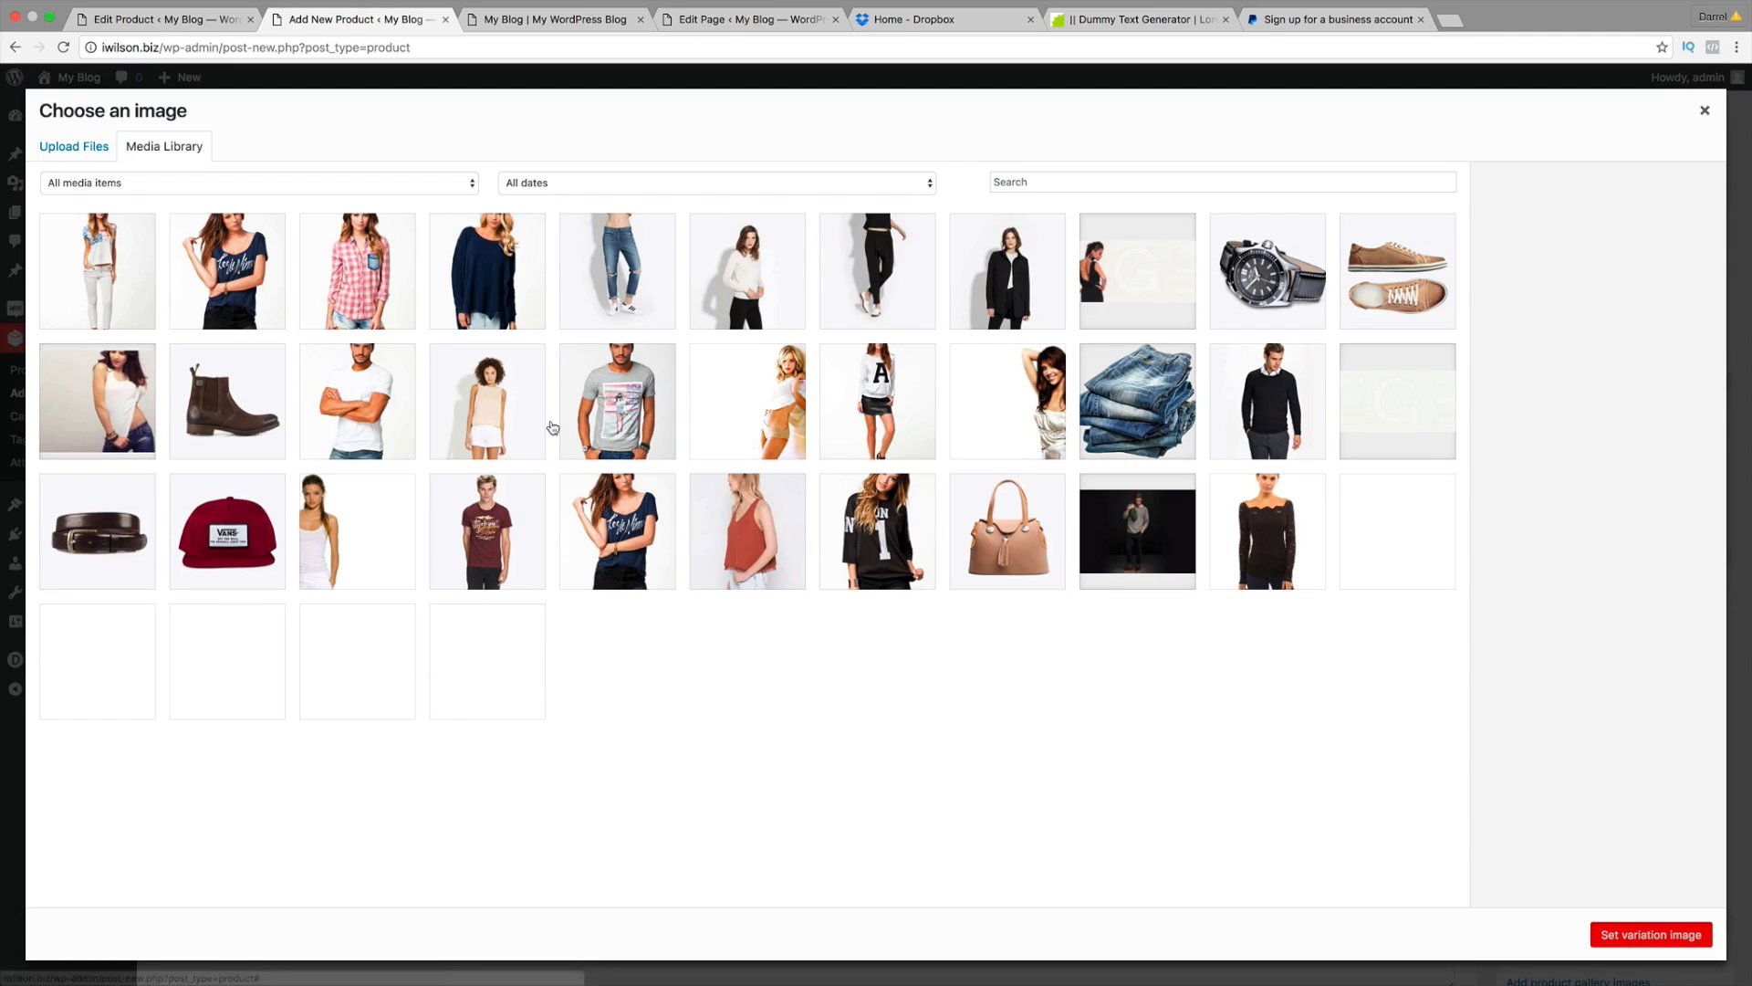
left_click(493, 265)
left_click(227, 265)
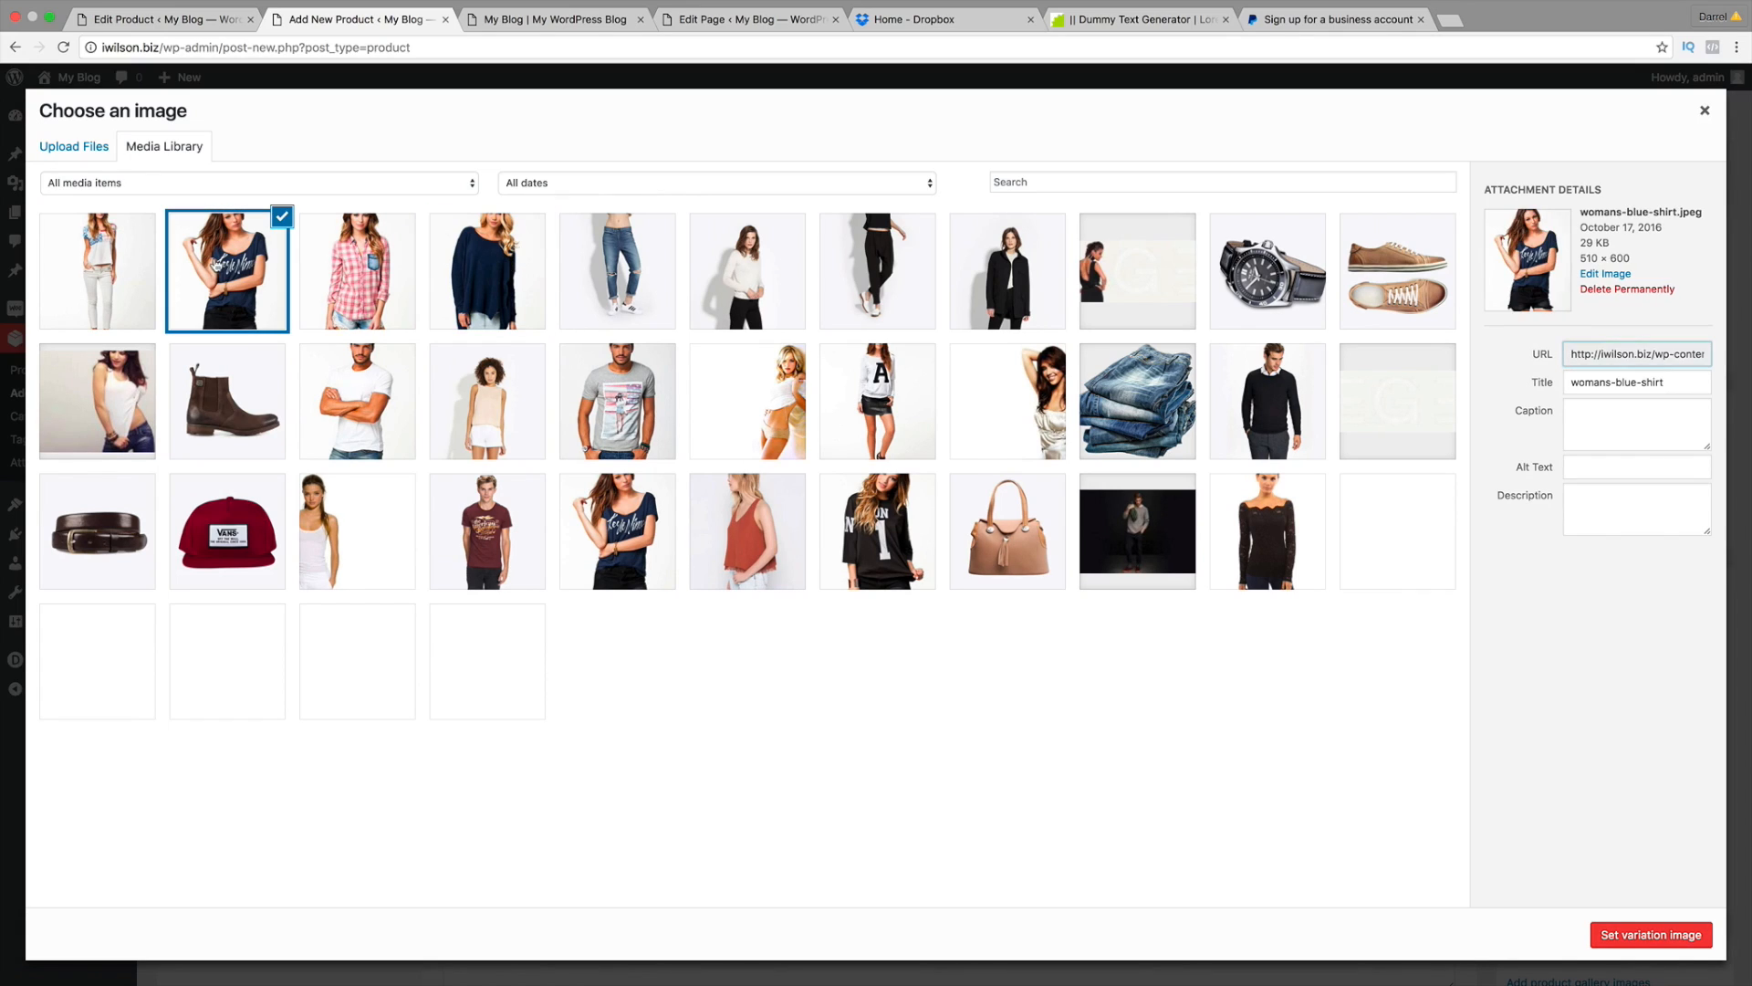
left_click(1635, 934)
left_click(634, 729)
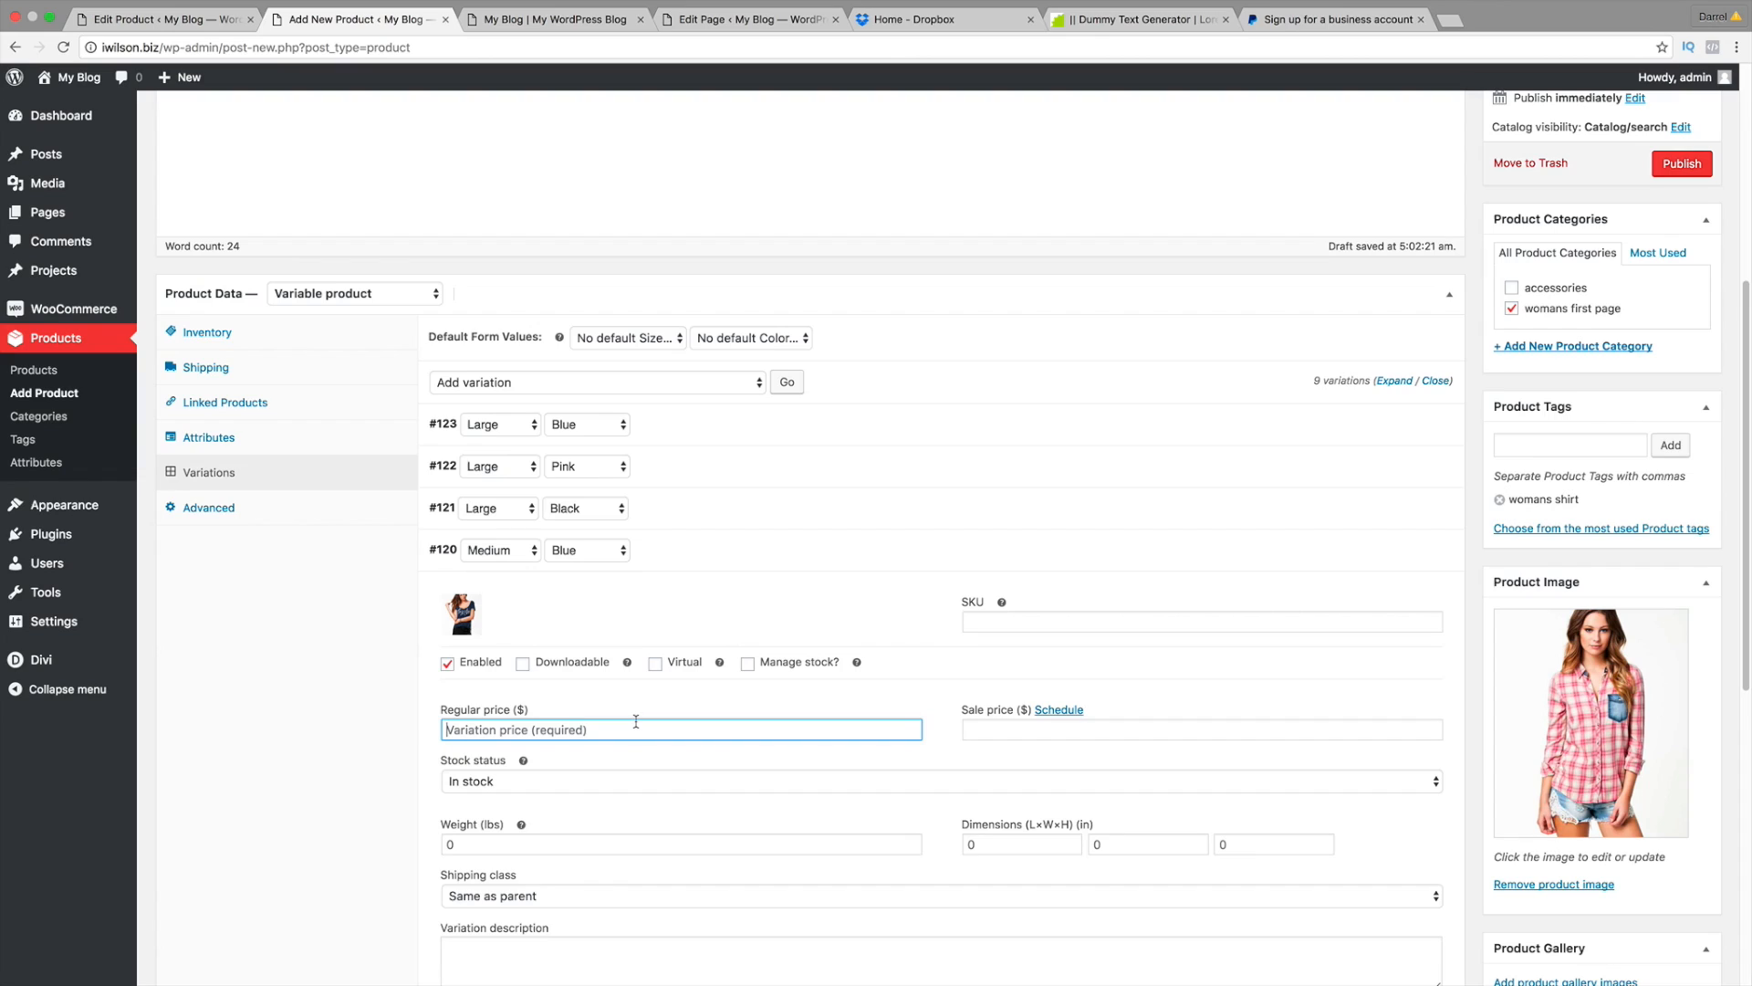
type("100")
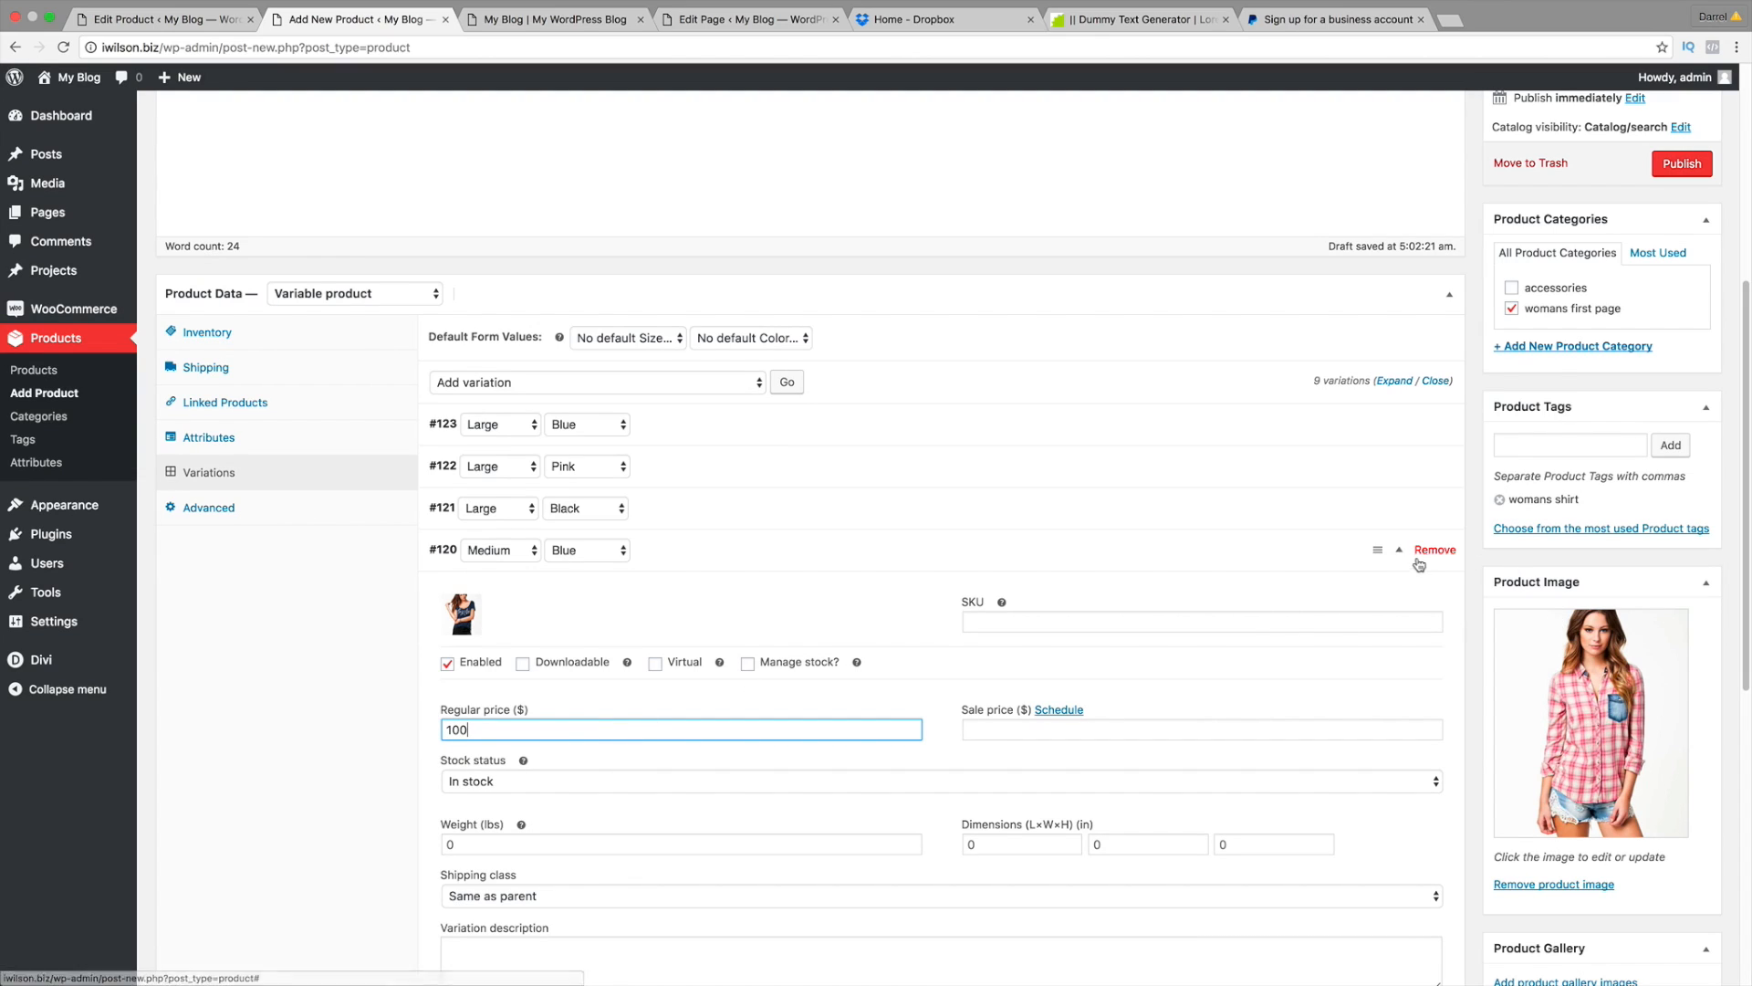
left_click(1402, 551)
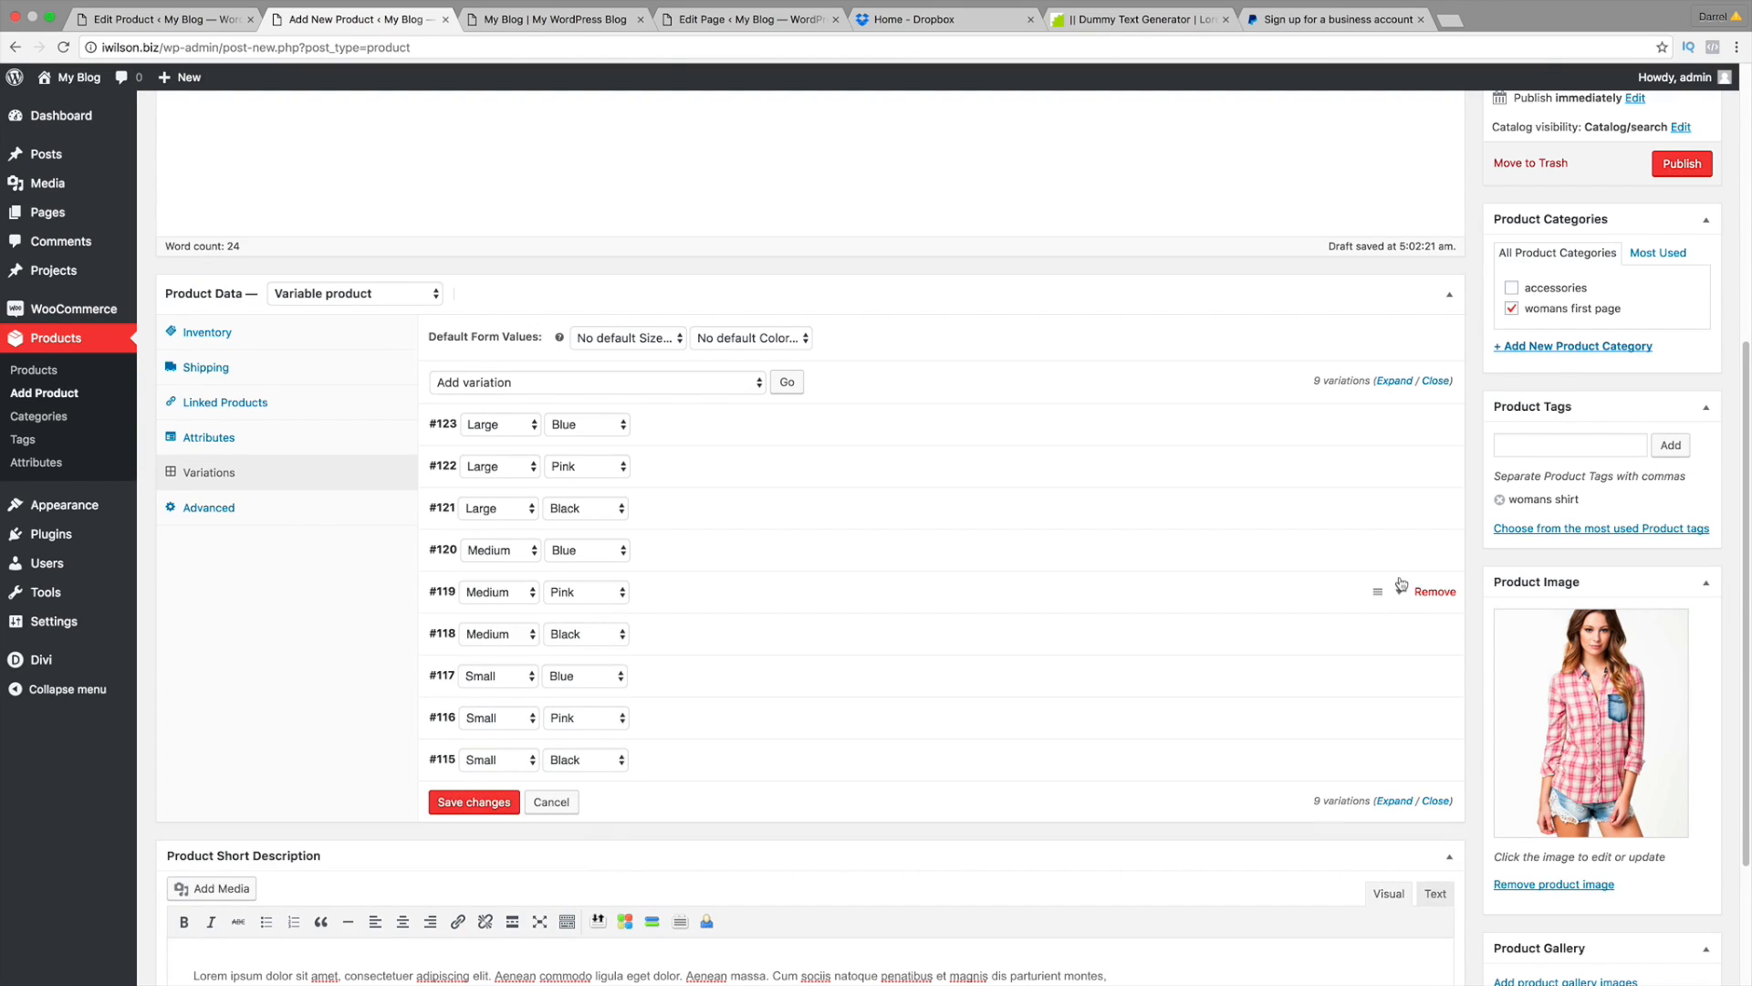
Step: Give the Medium Pink variation the pink flannel shirt image and a regular price of 100
left_click(1400, 598)
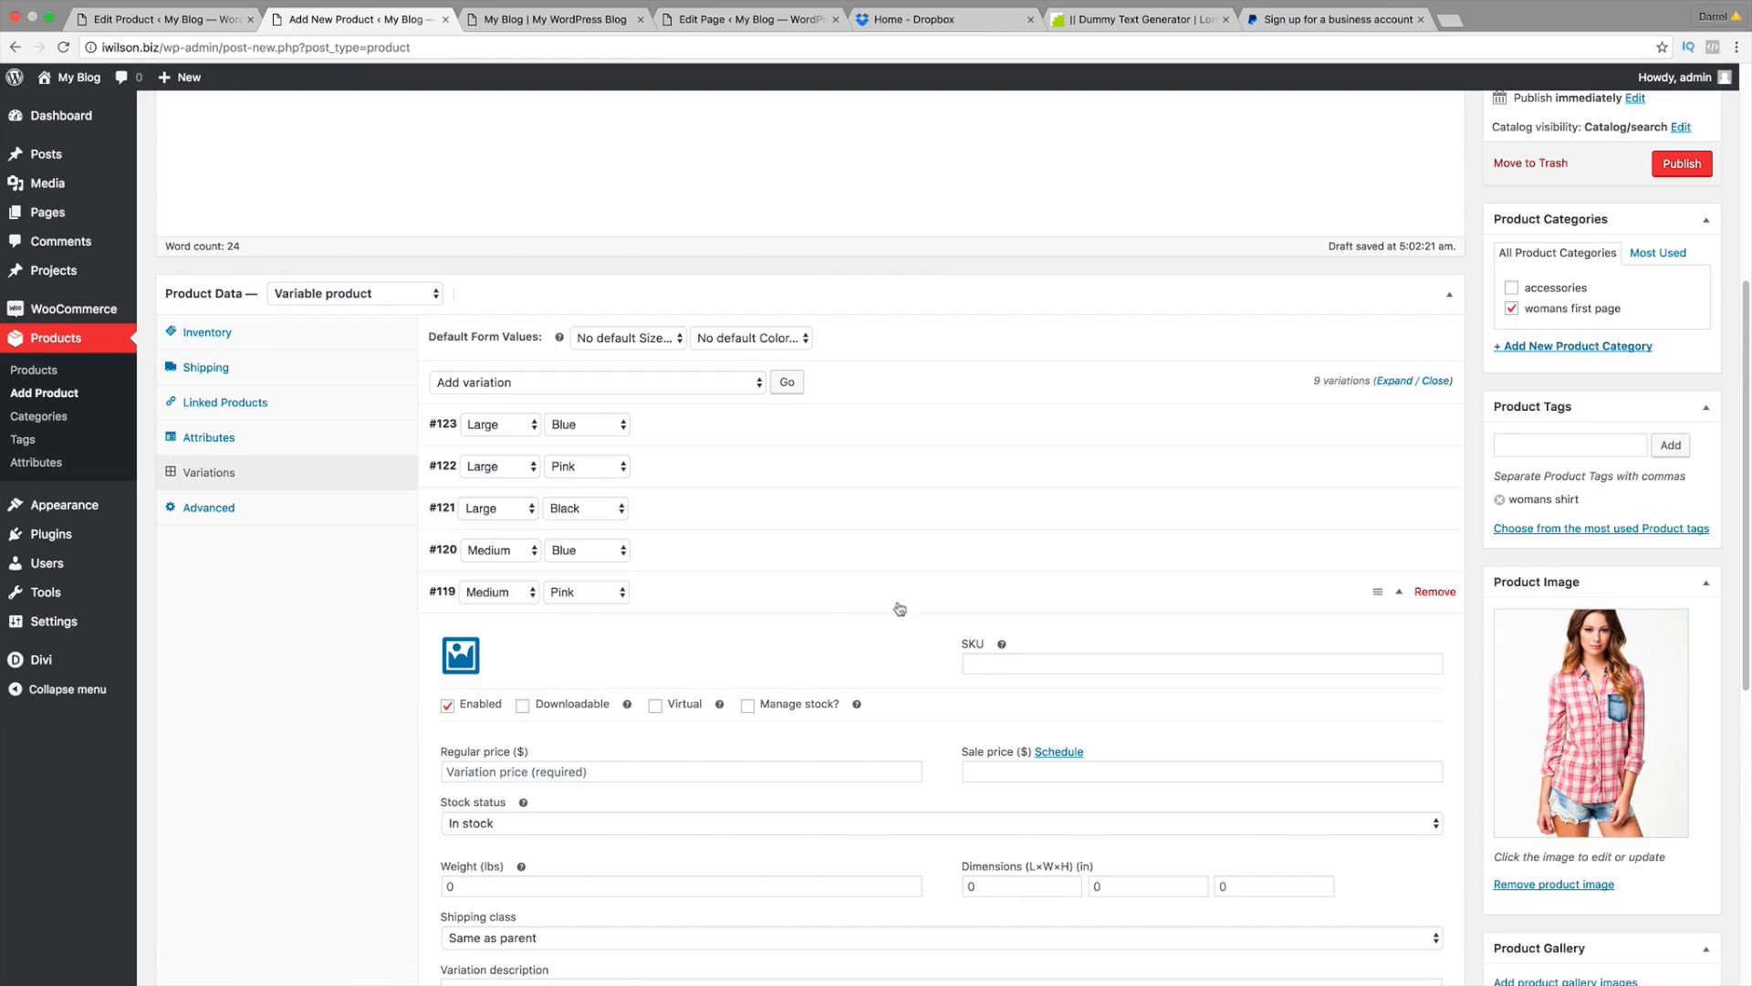
left_click(459, 659)
left_click(357, 271)
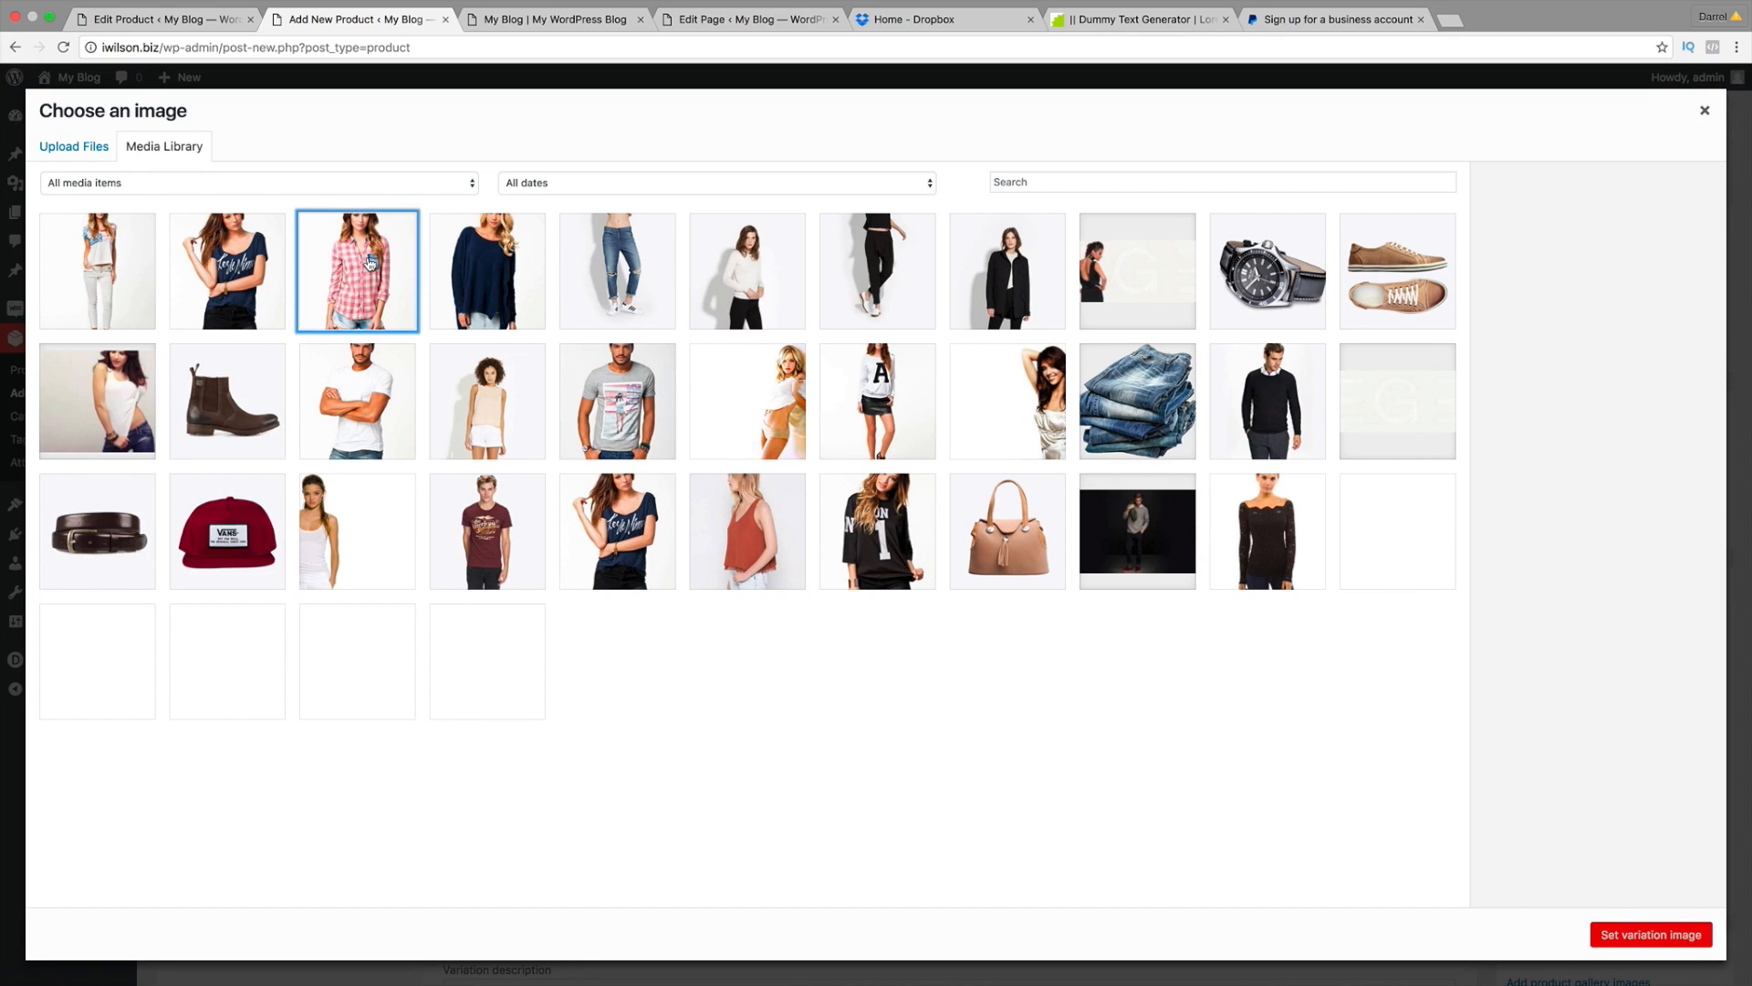
left_click(1633, 935)
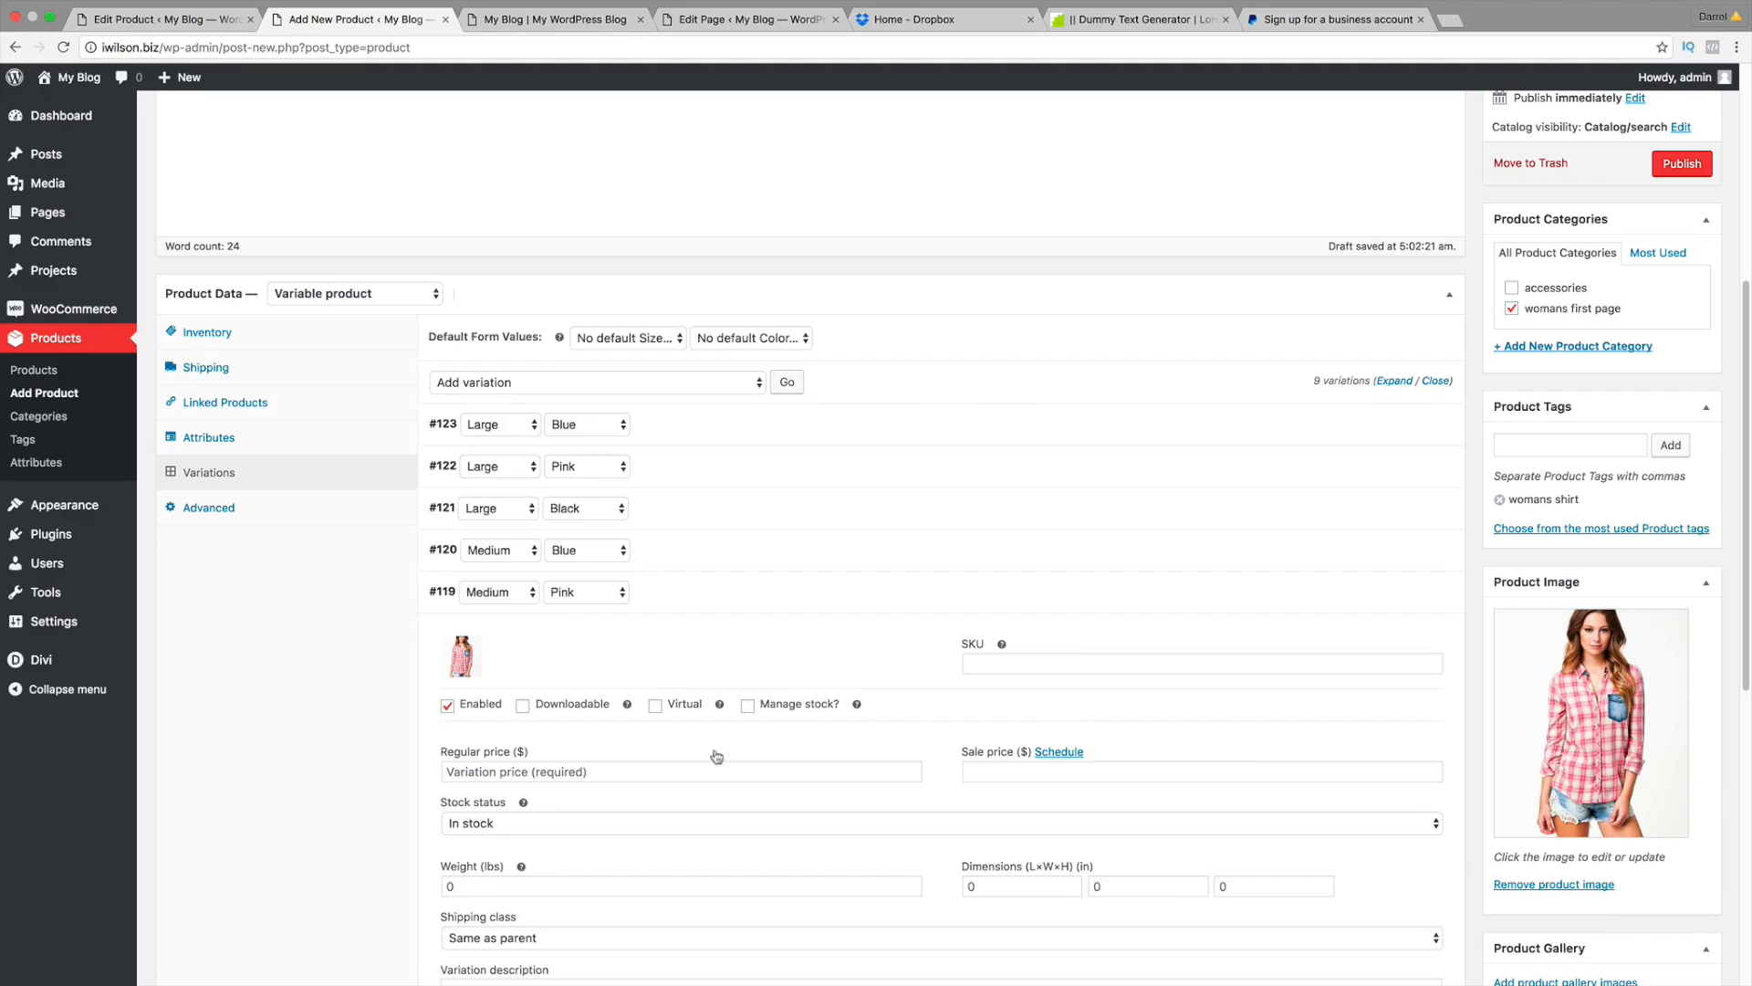
left_click(657, 771)
type("100")
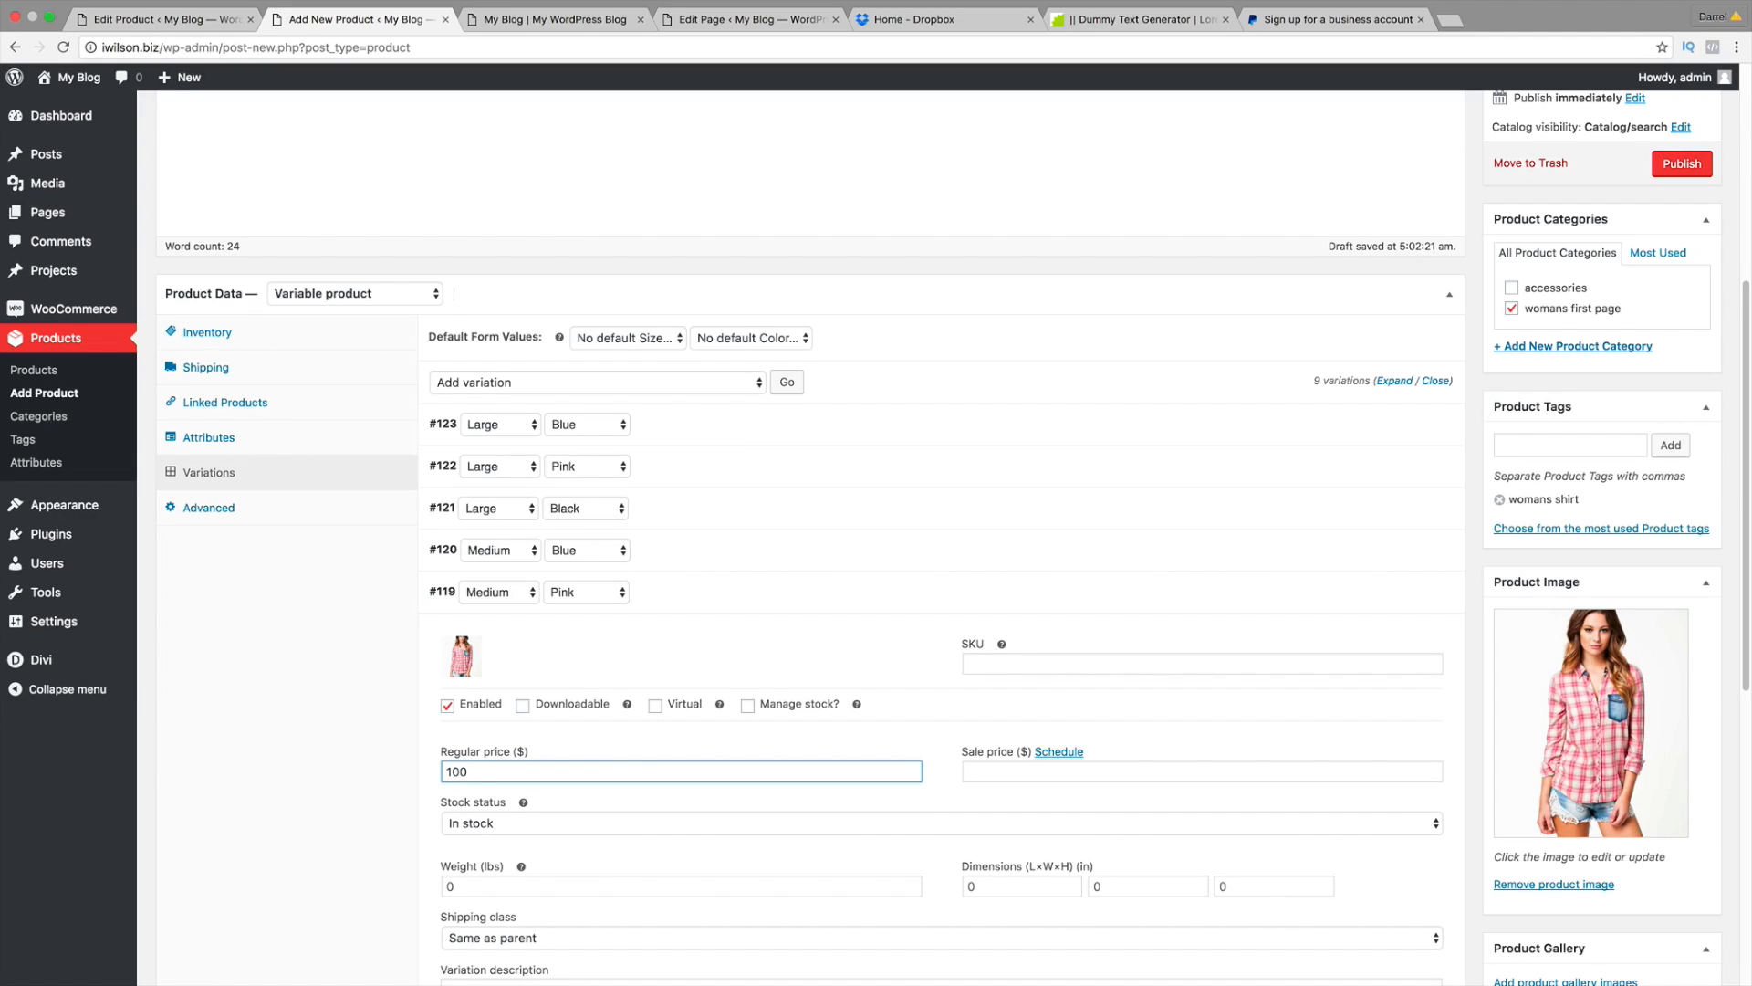
left_click(1399, 592)
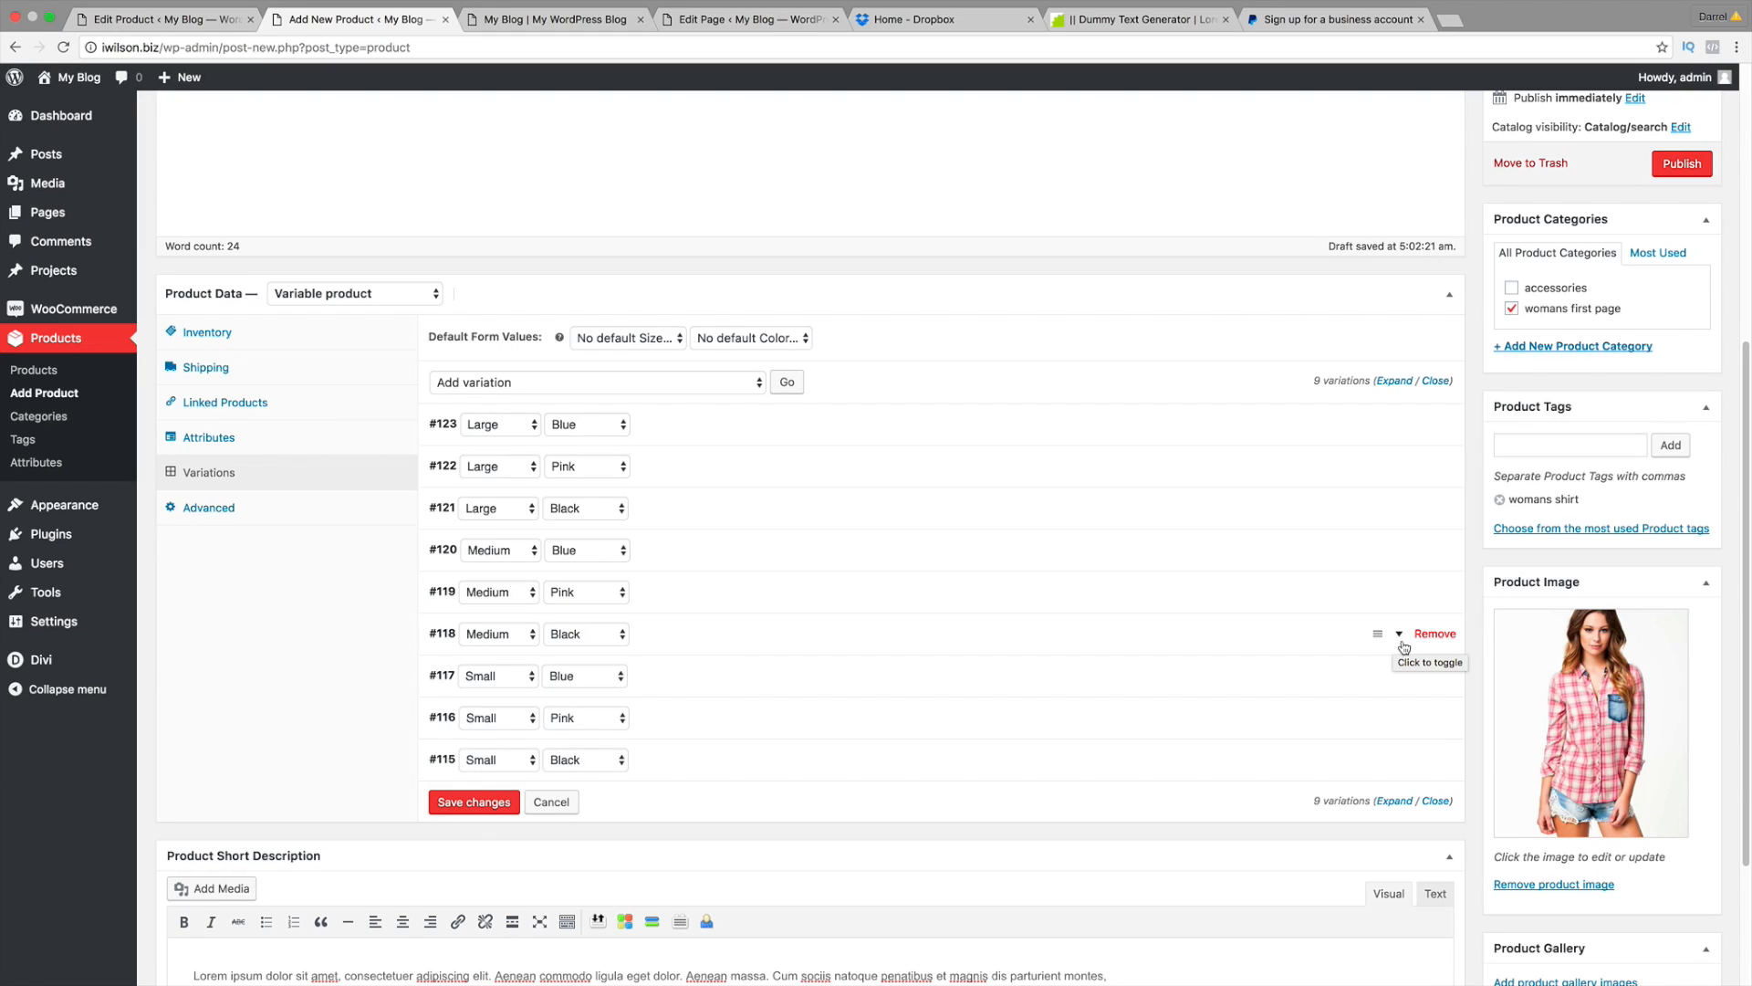
Step: Give Medium Black the black jacket image, replacing the mistaken pink one, and price 100
left_click(1401, 635)
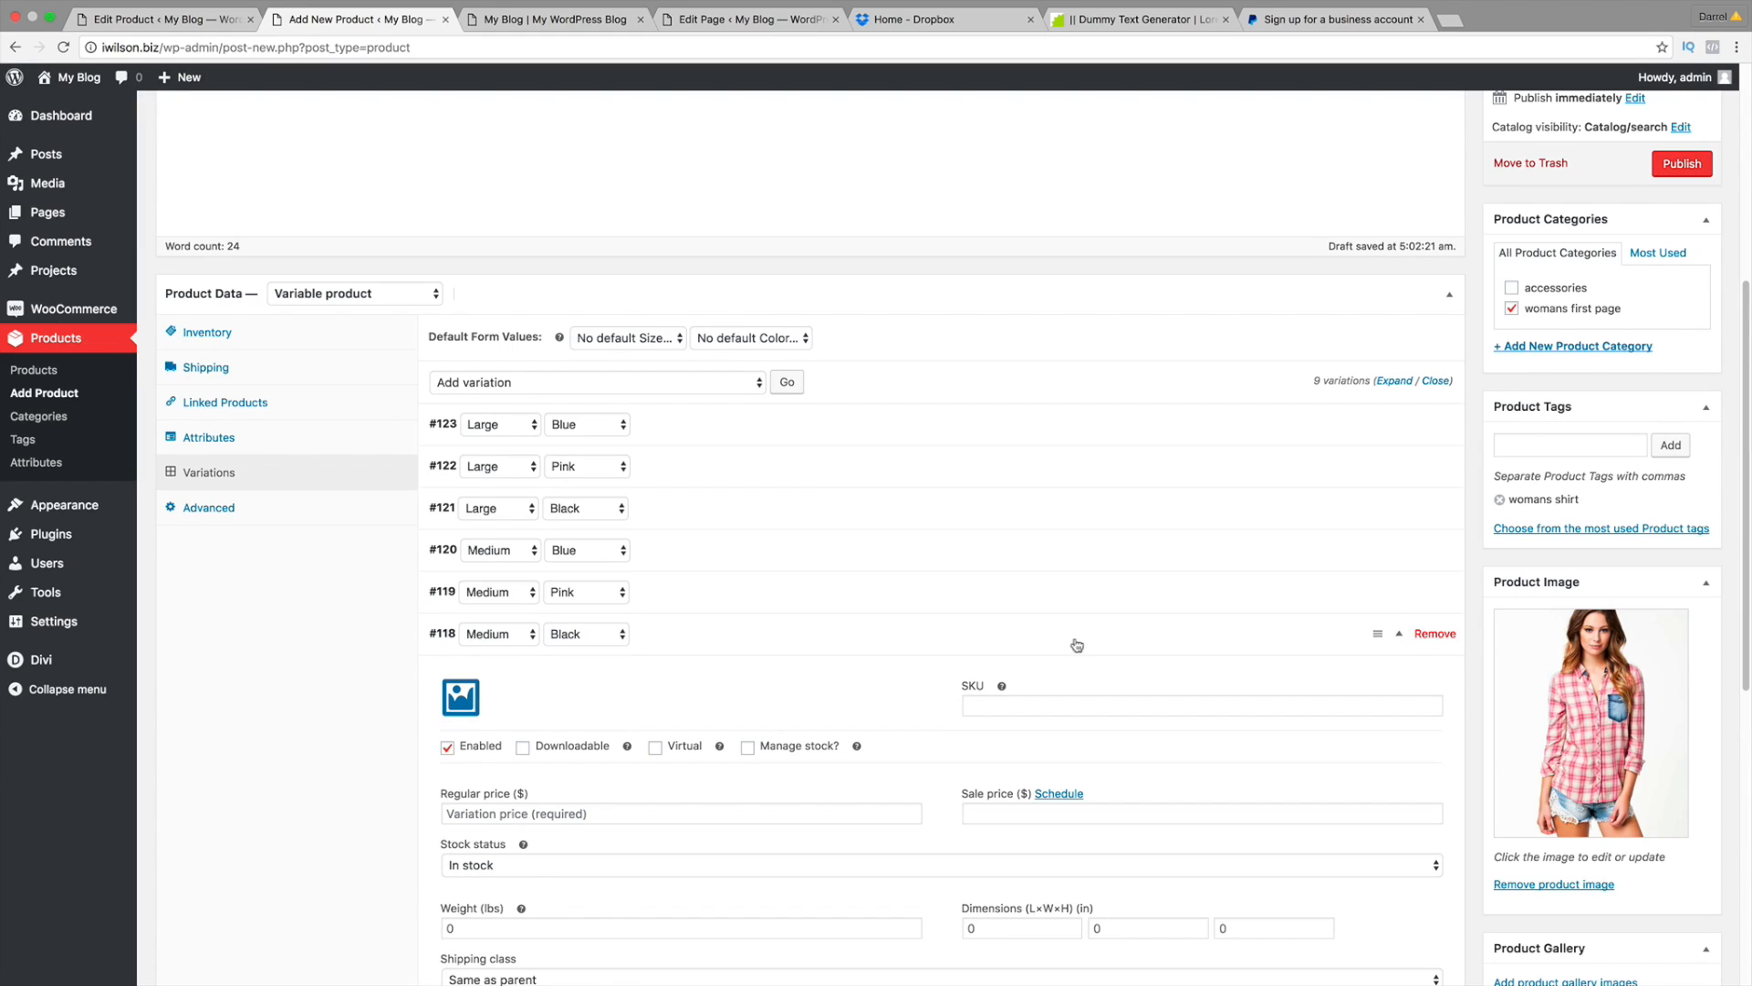
left_click(463, 699)
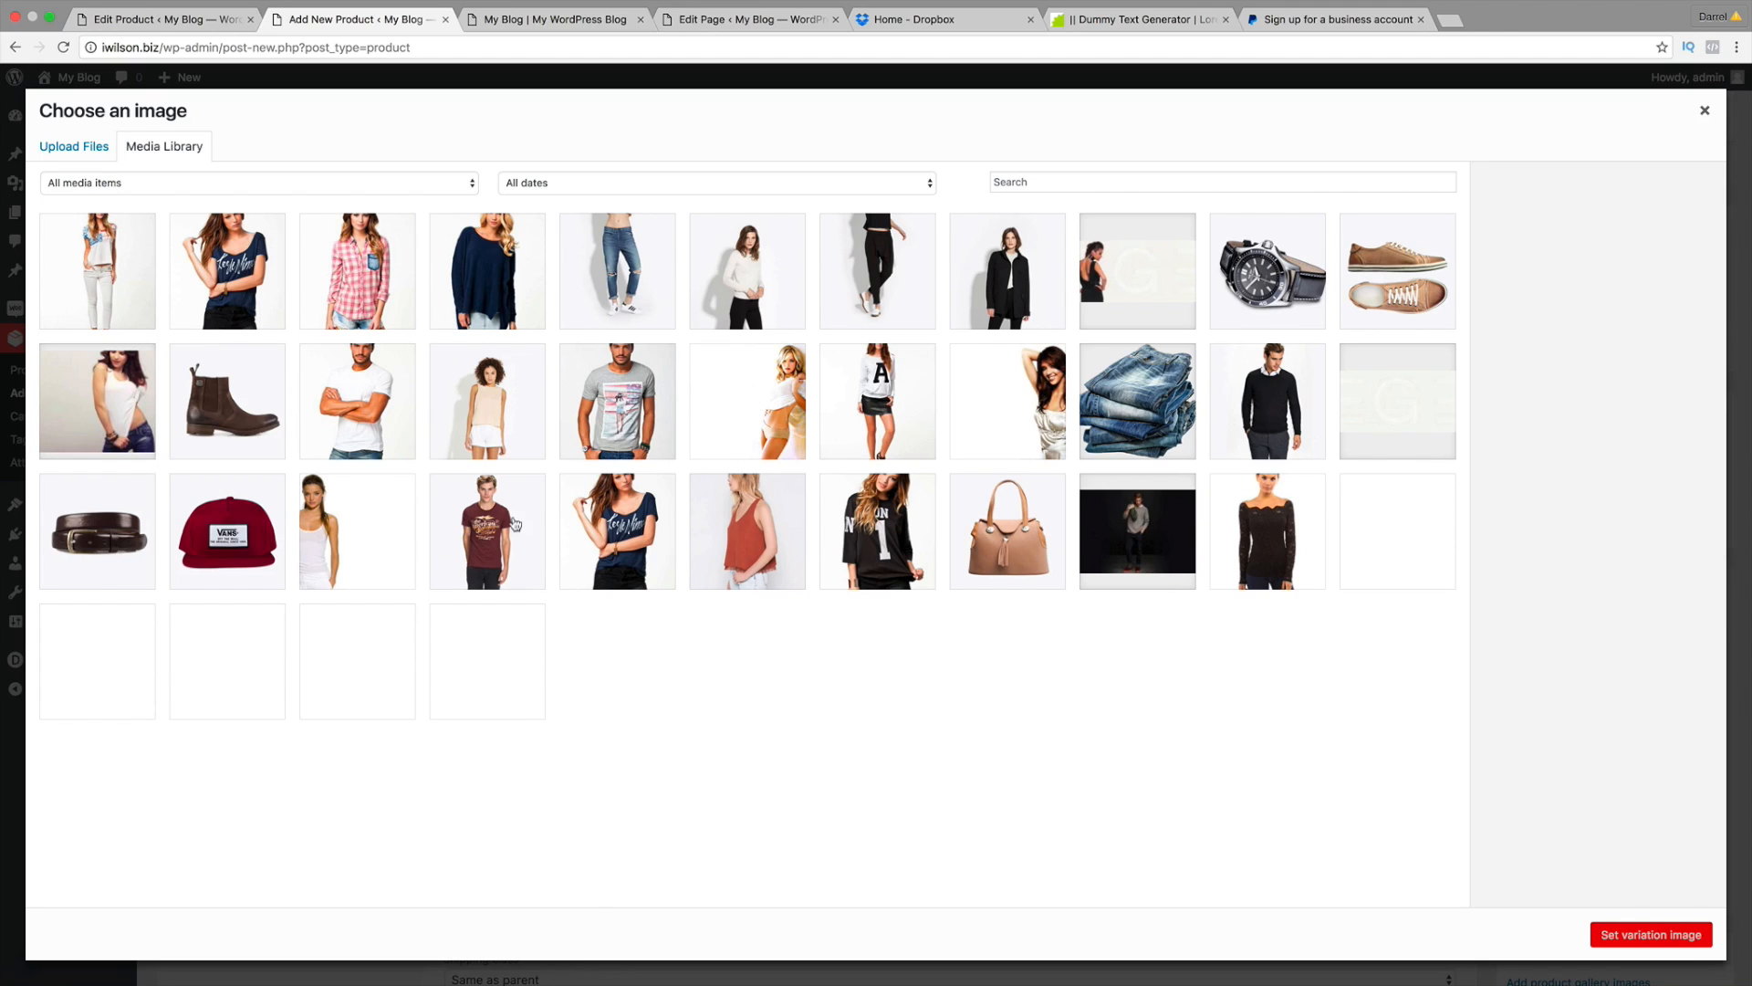
left_click(397, 290)
left_click(1638, 933)
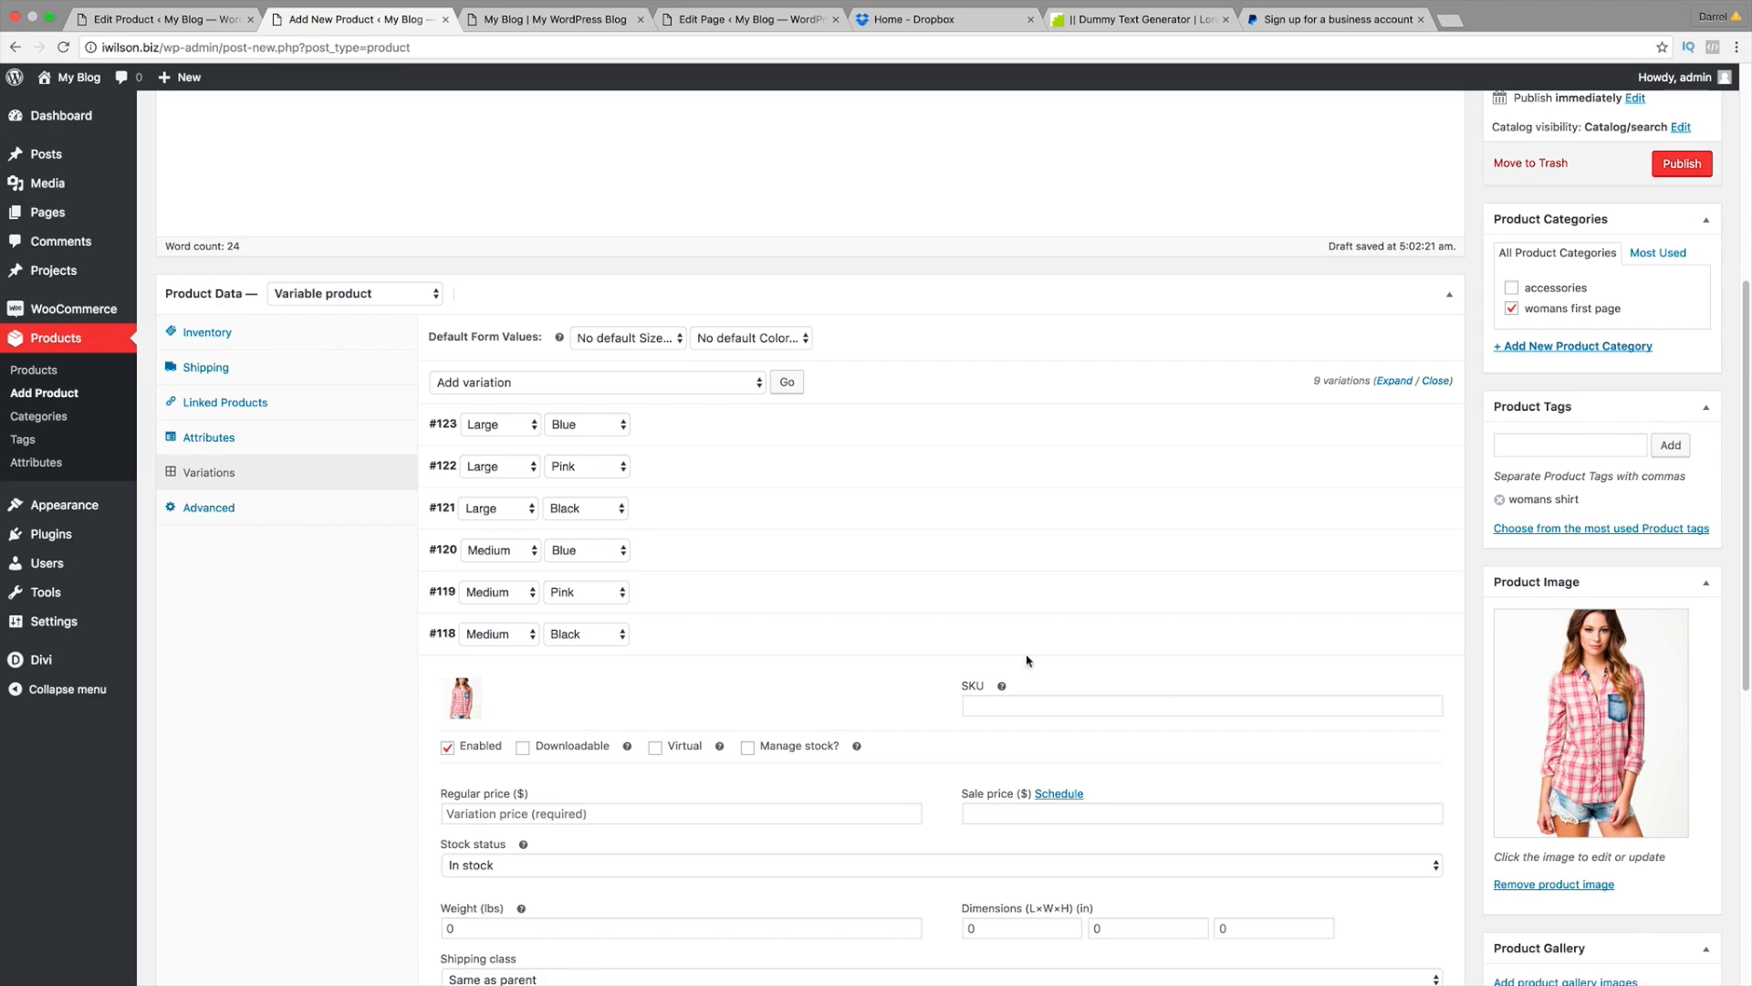
scroll(589, 659, "down", 3)
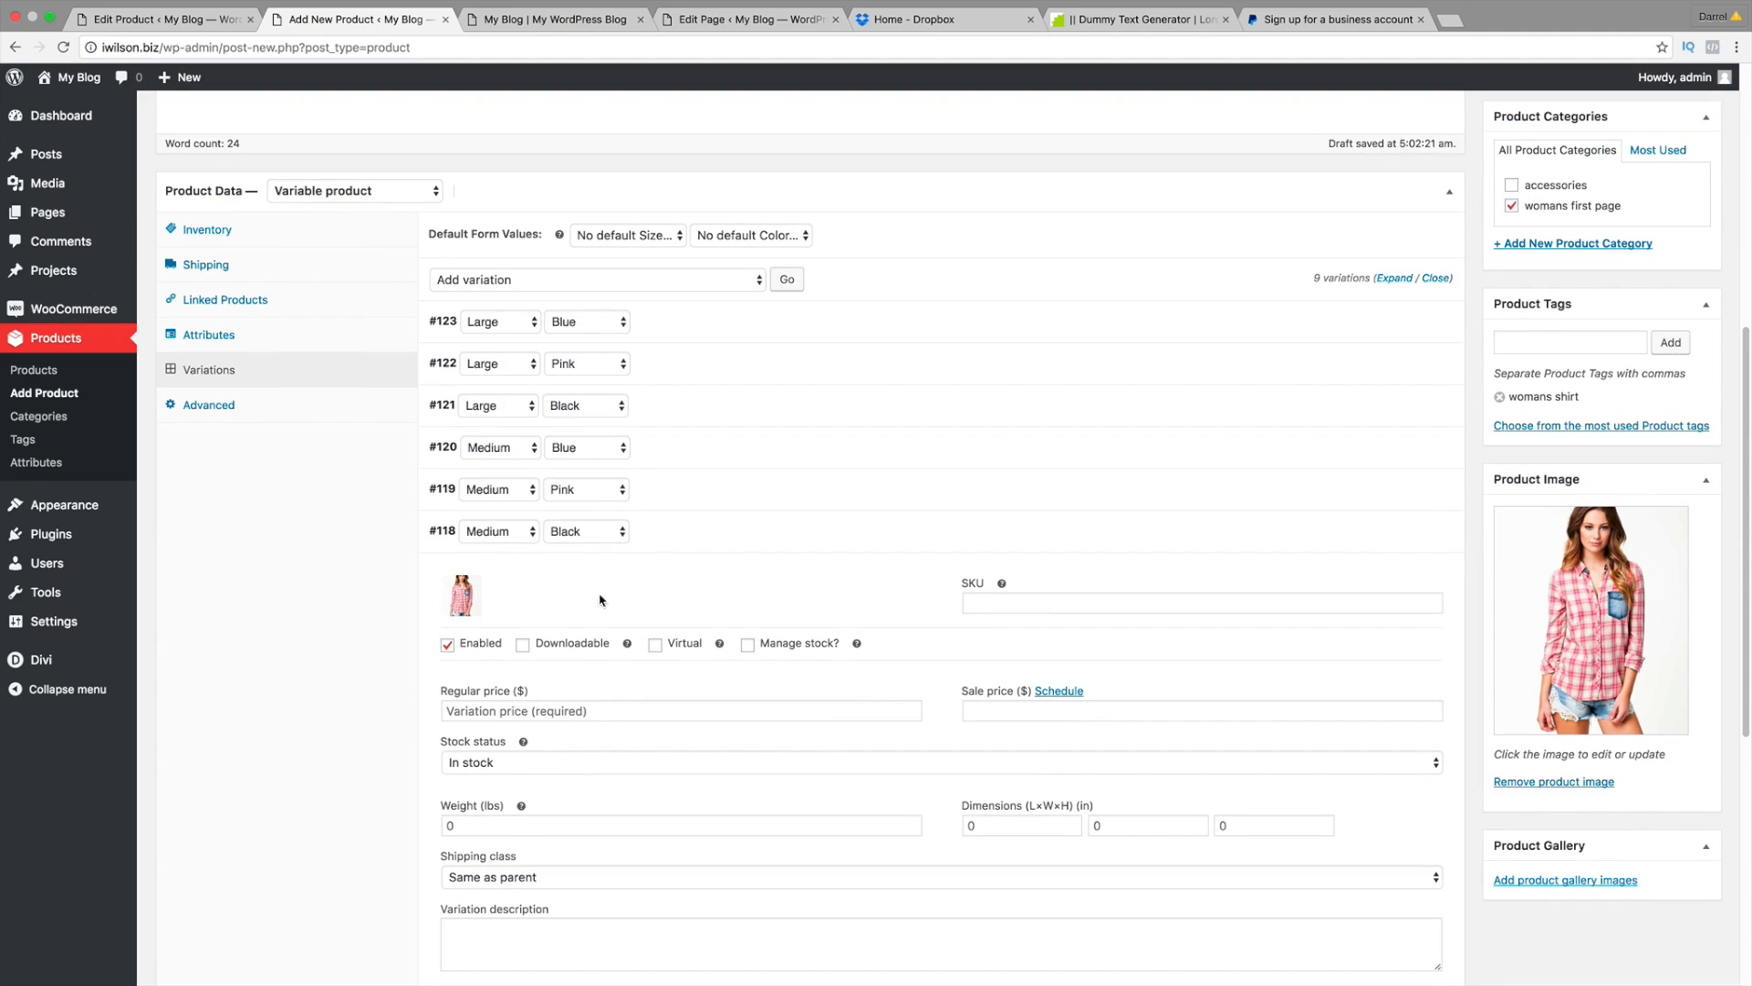
left_click(461, 595)
left_click(461, 596)
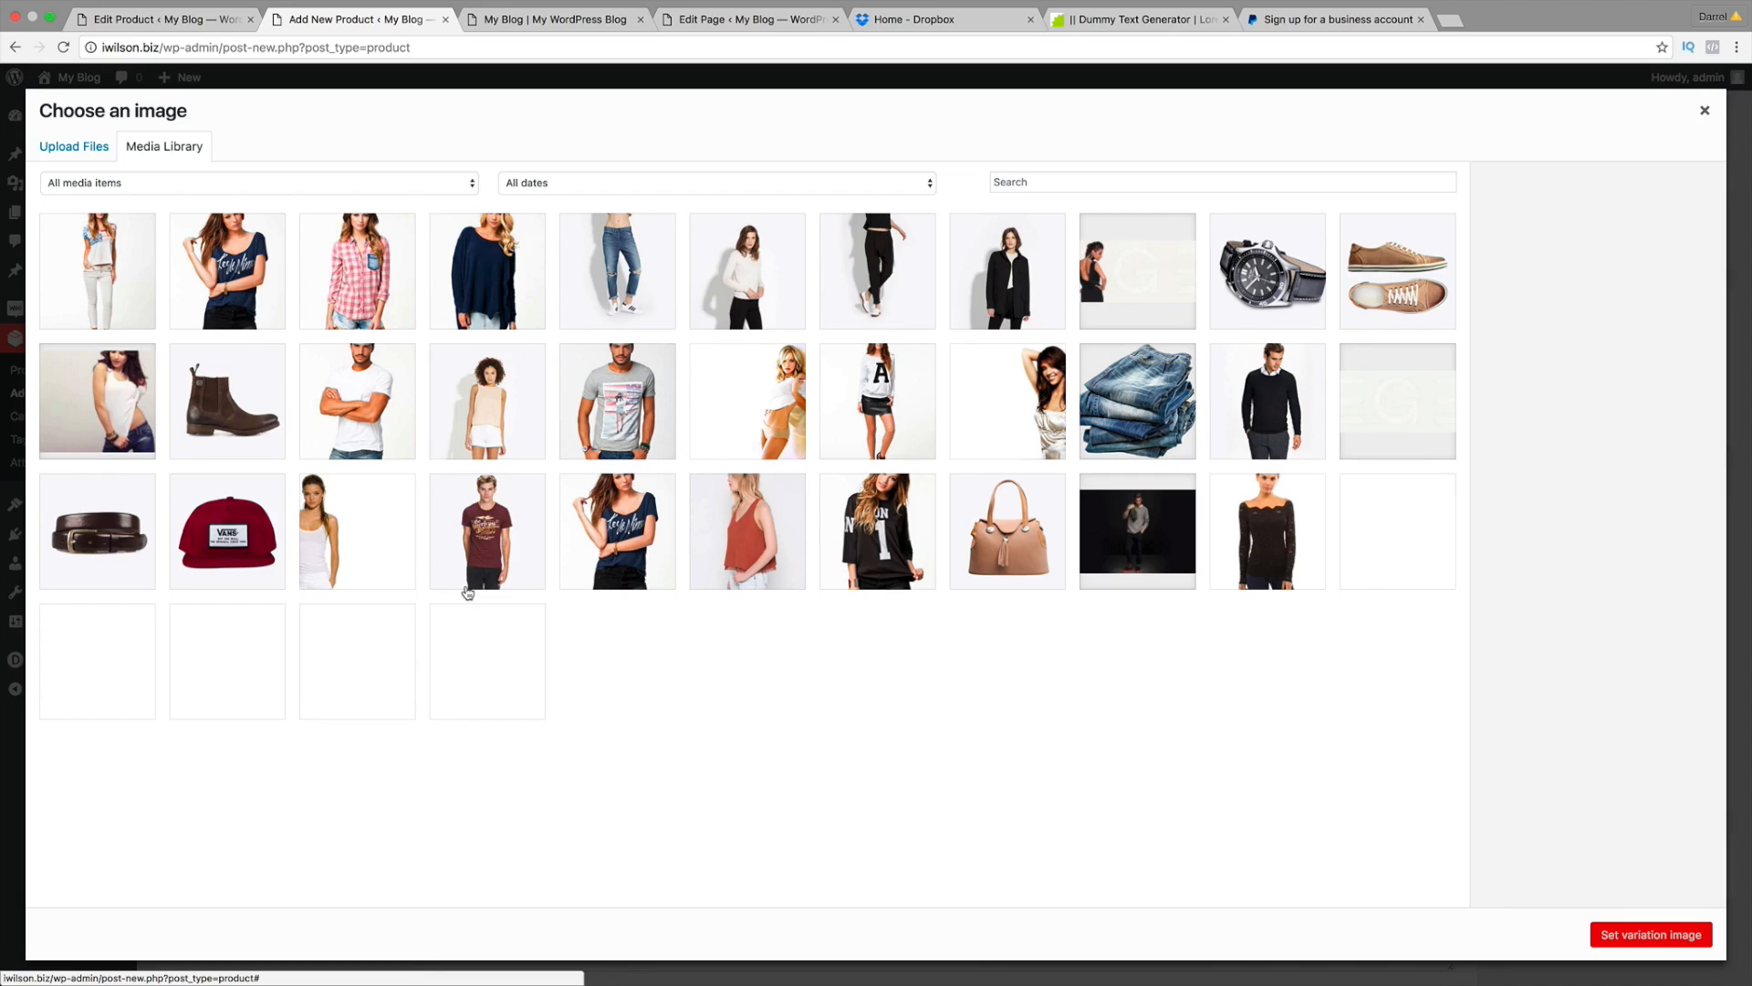
left_click(877, 532)
left_click(1652, 933)
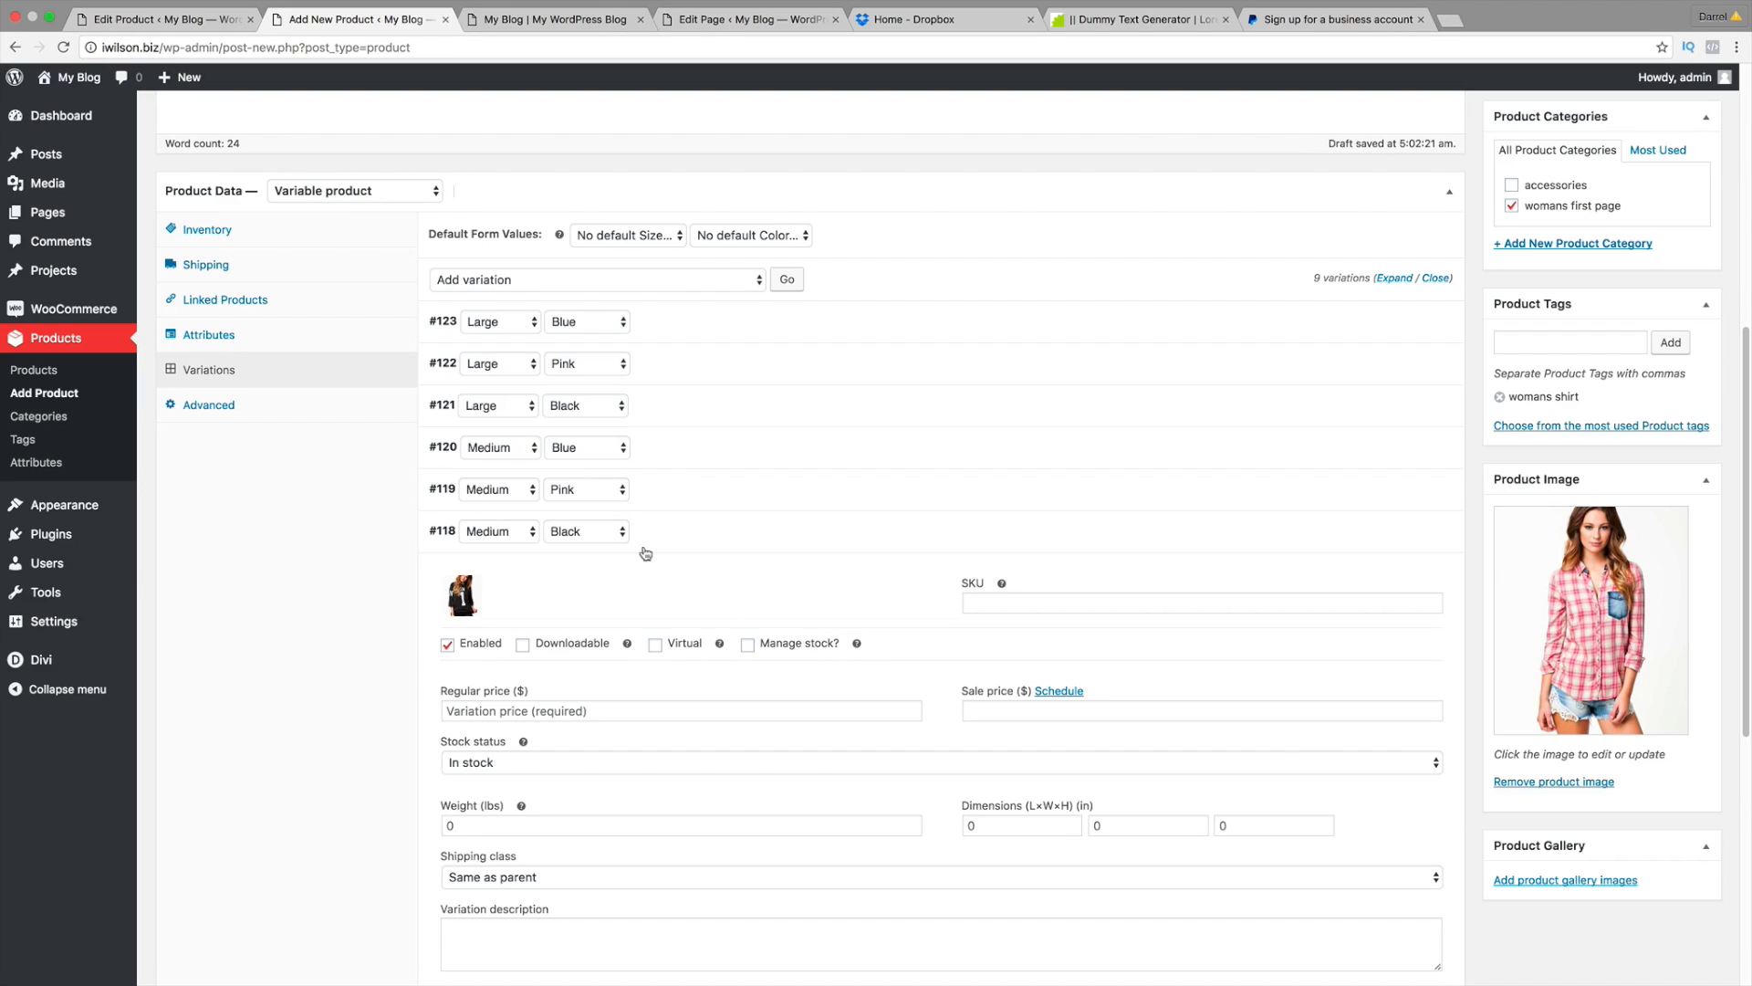
left_click(776, 710)
type("100")
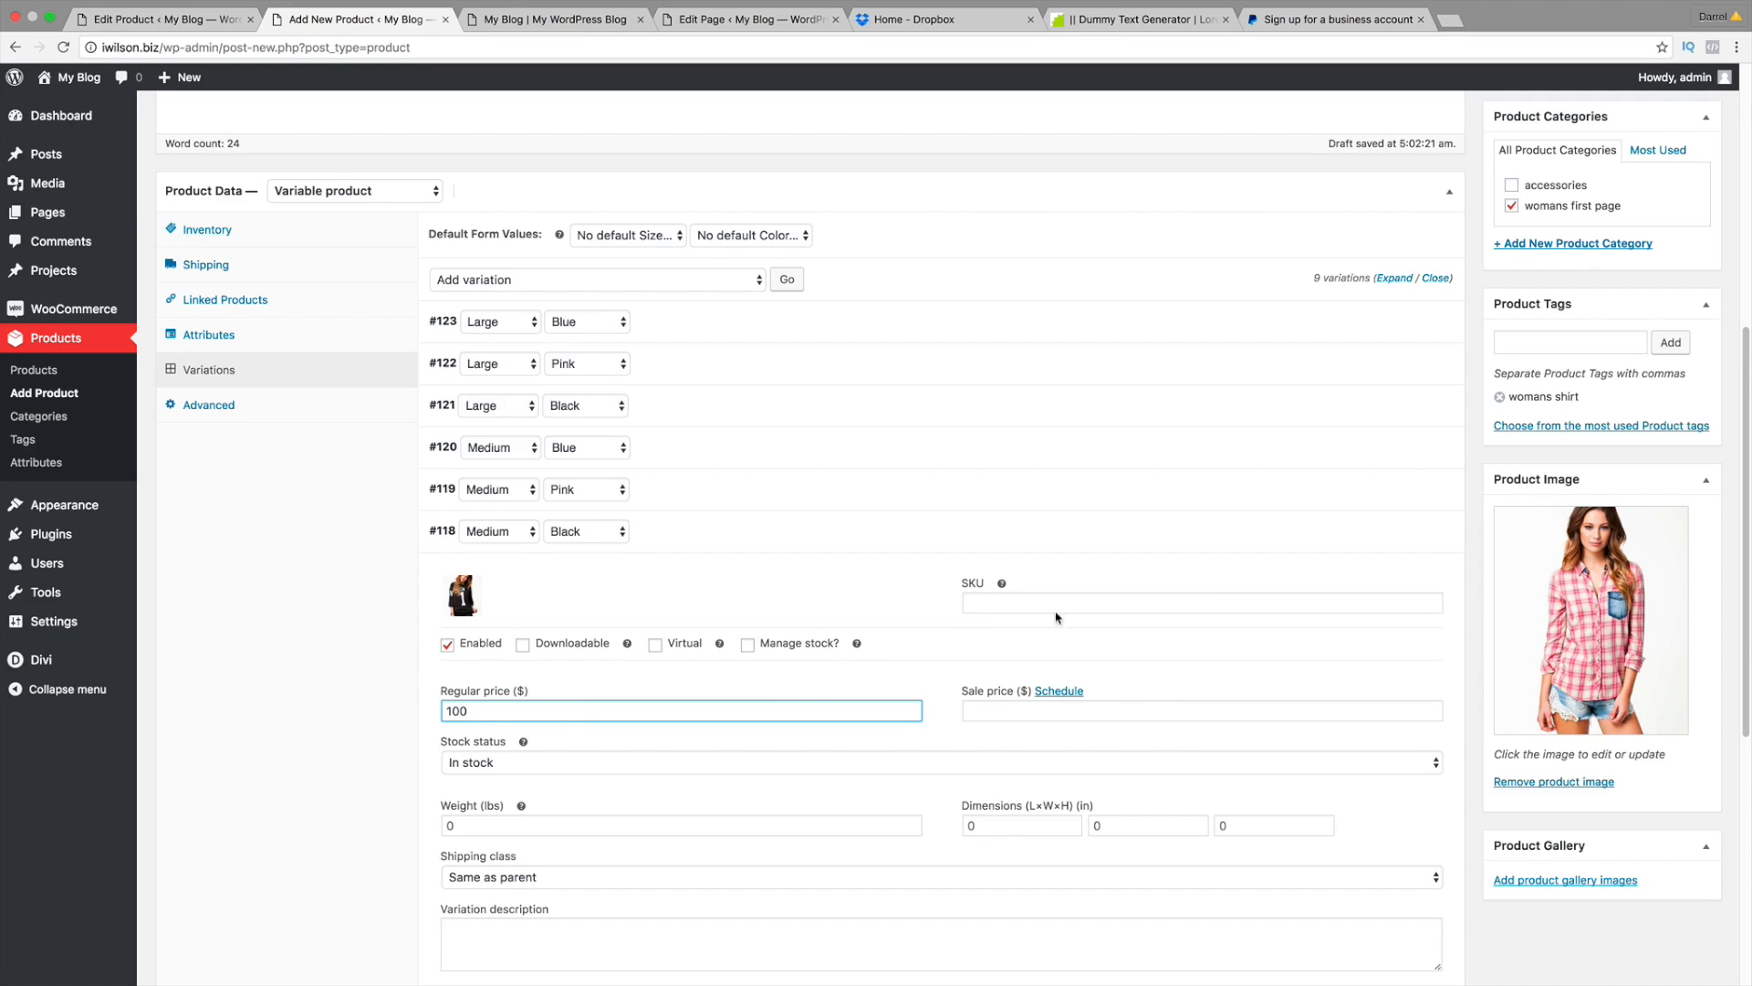
Step: Recheck Medium Pink, then give Small Blue the navy sweater image and its regular price
left_click(1402, 494)
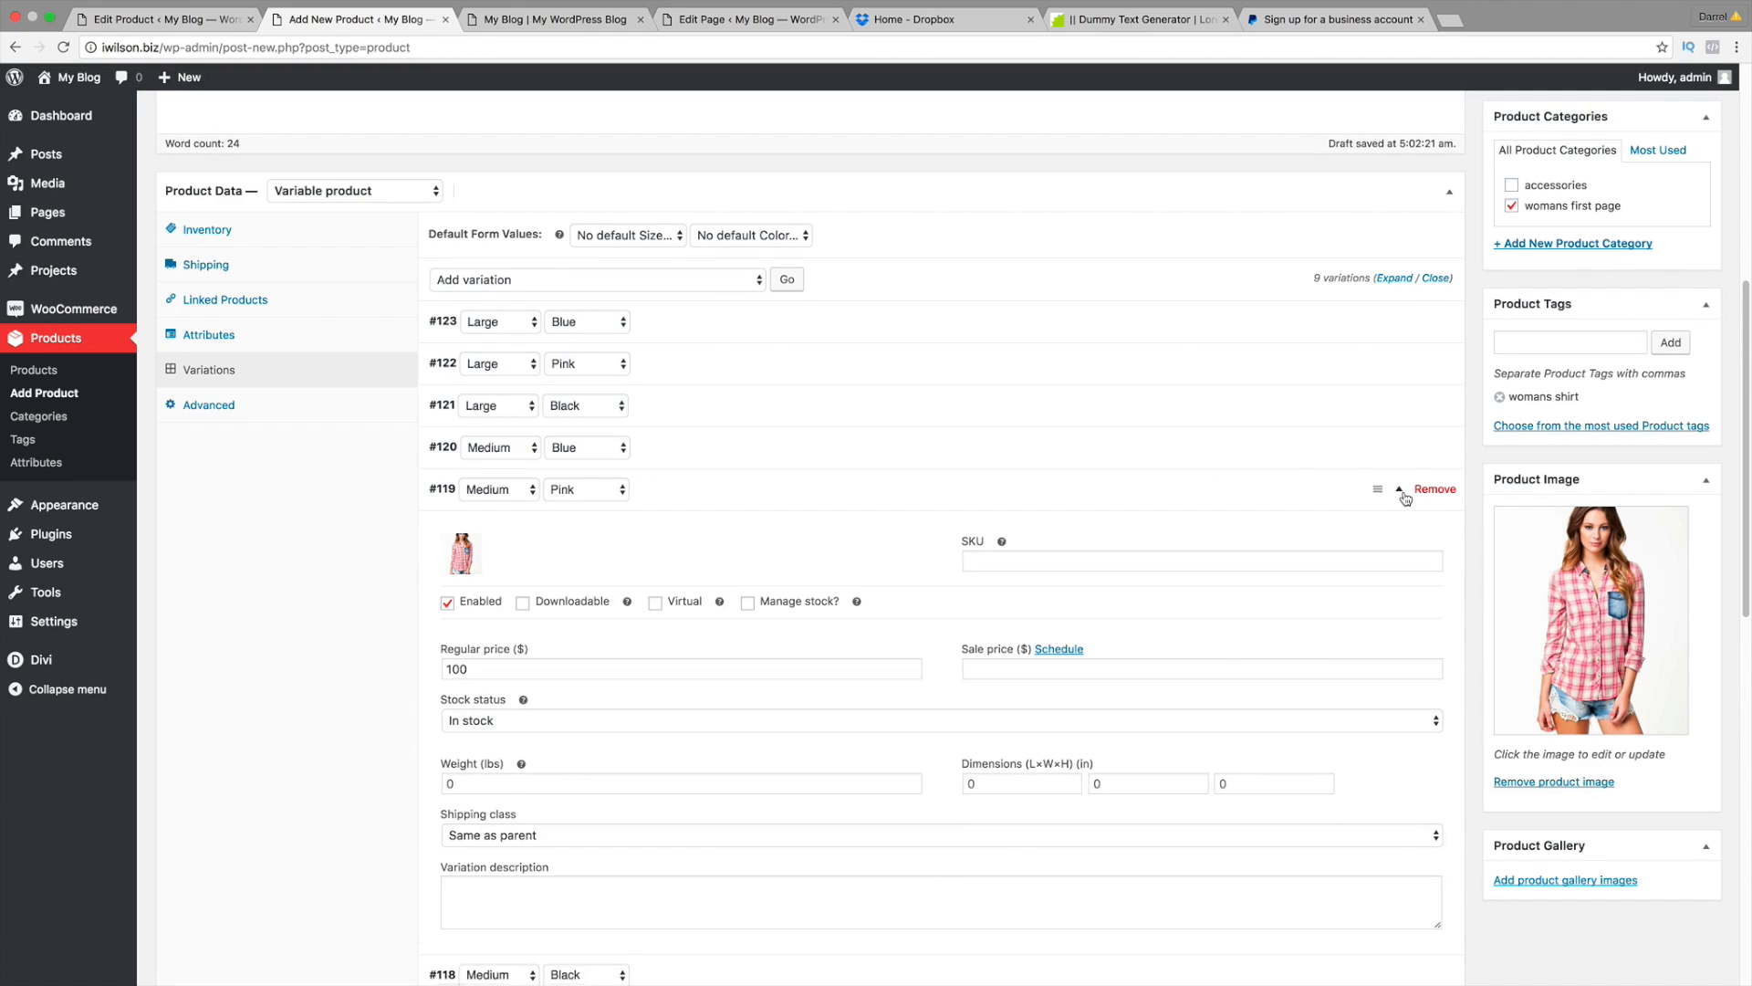
left_click(1403, 496)
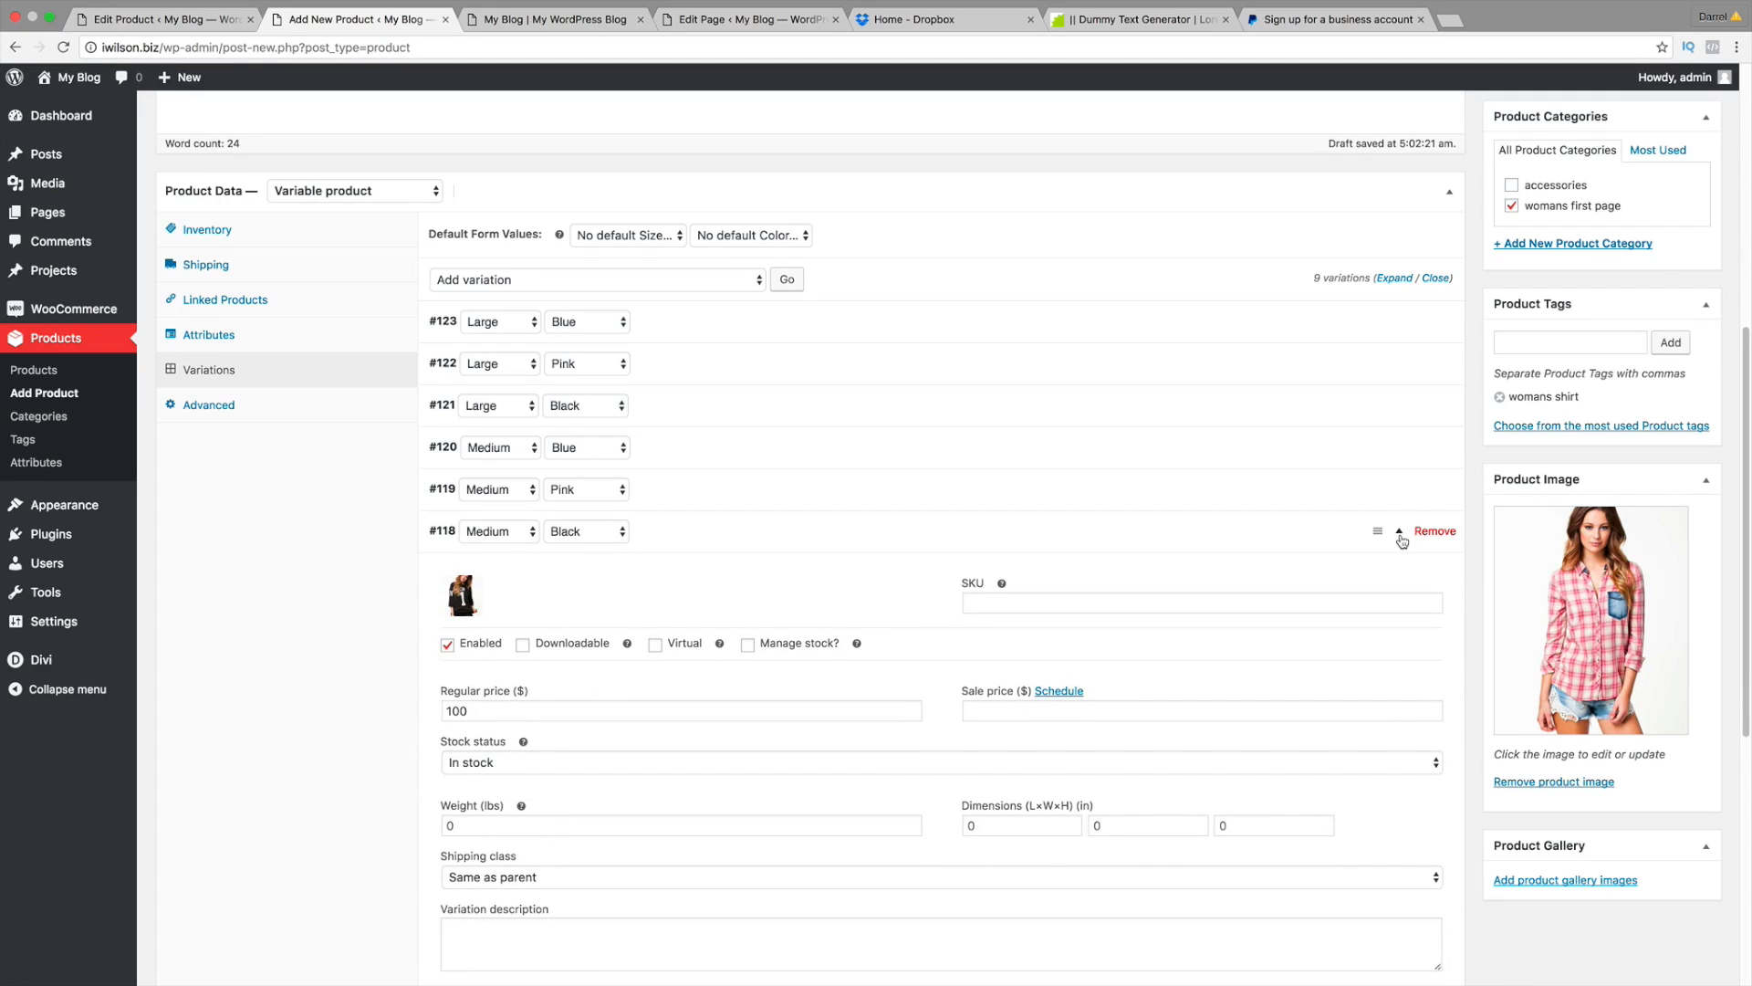
left_click(1401, 535)
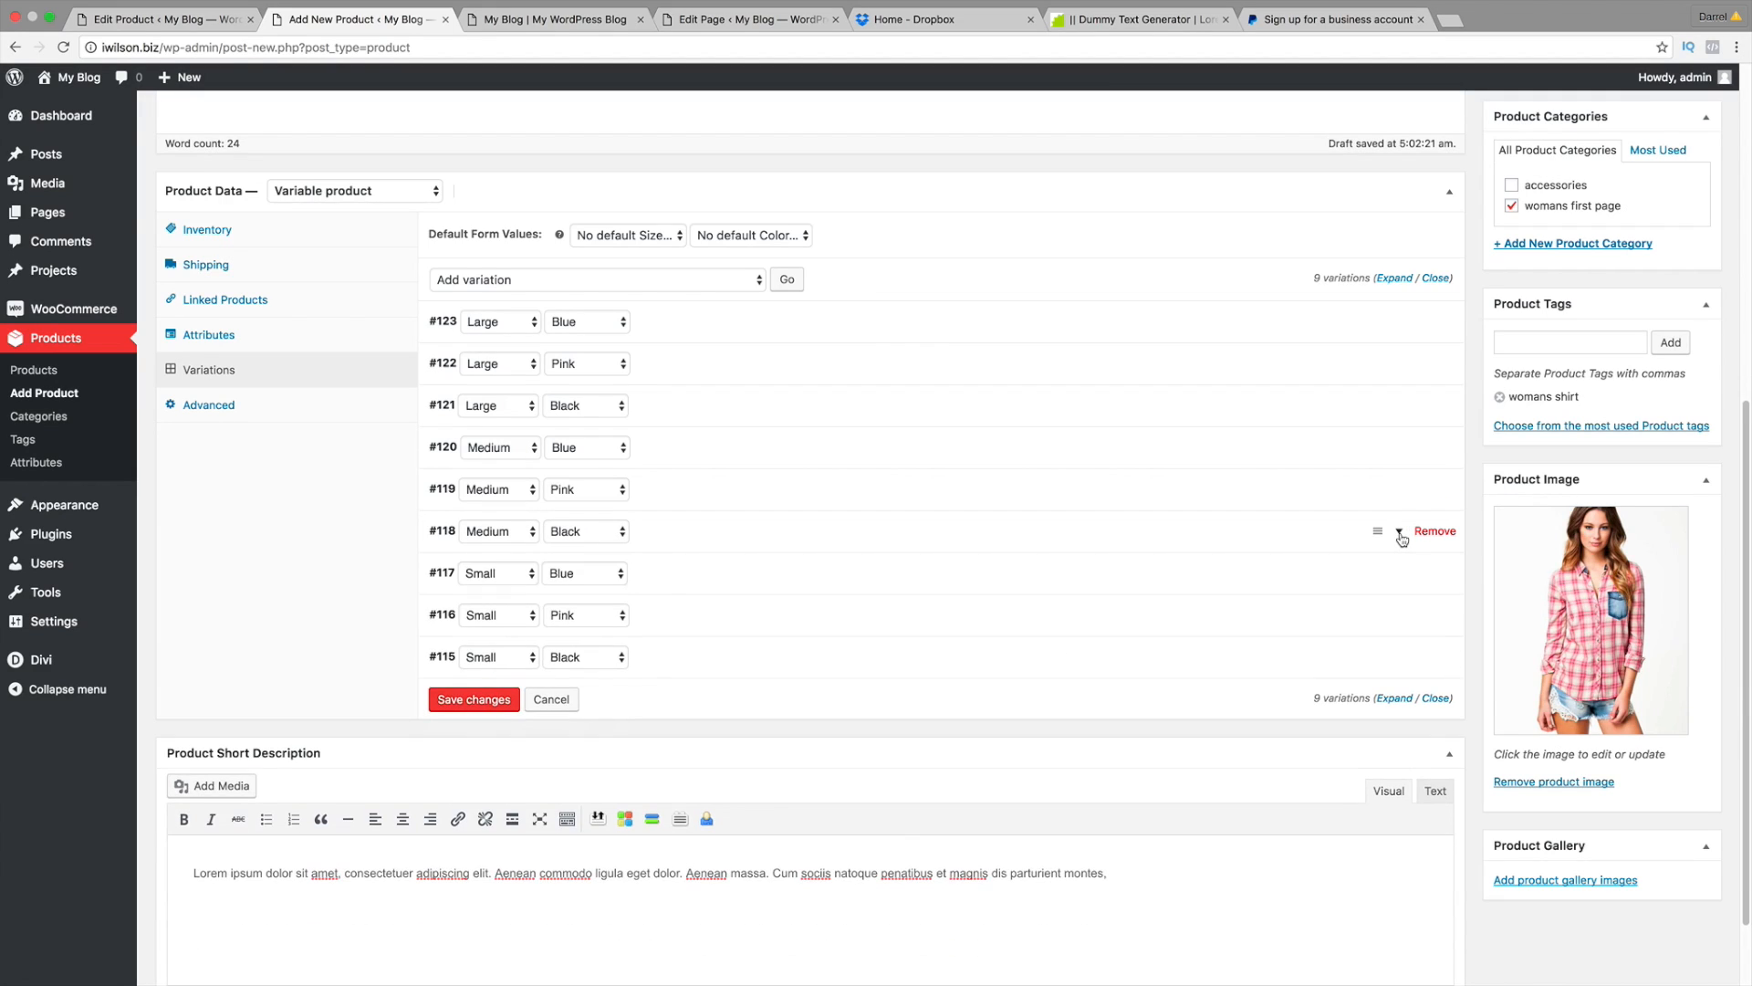
left_click(1402, 575)
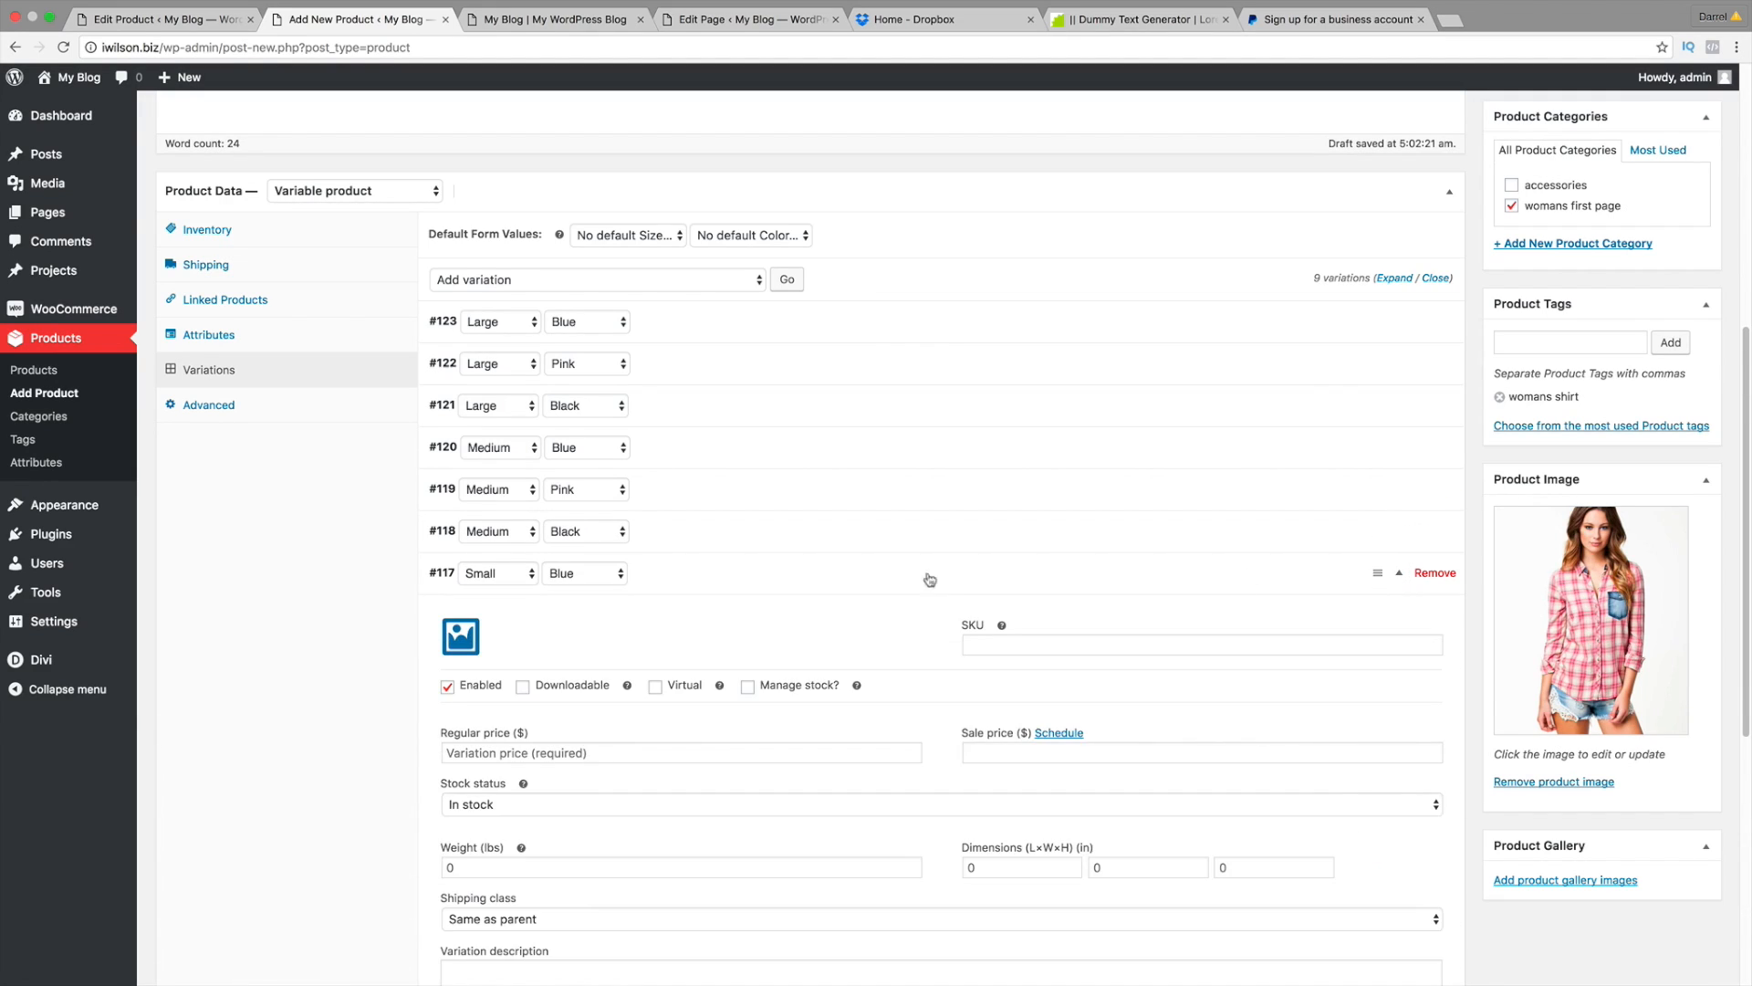
left_click(463, 634)
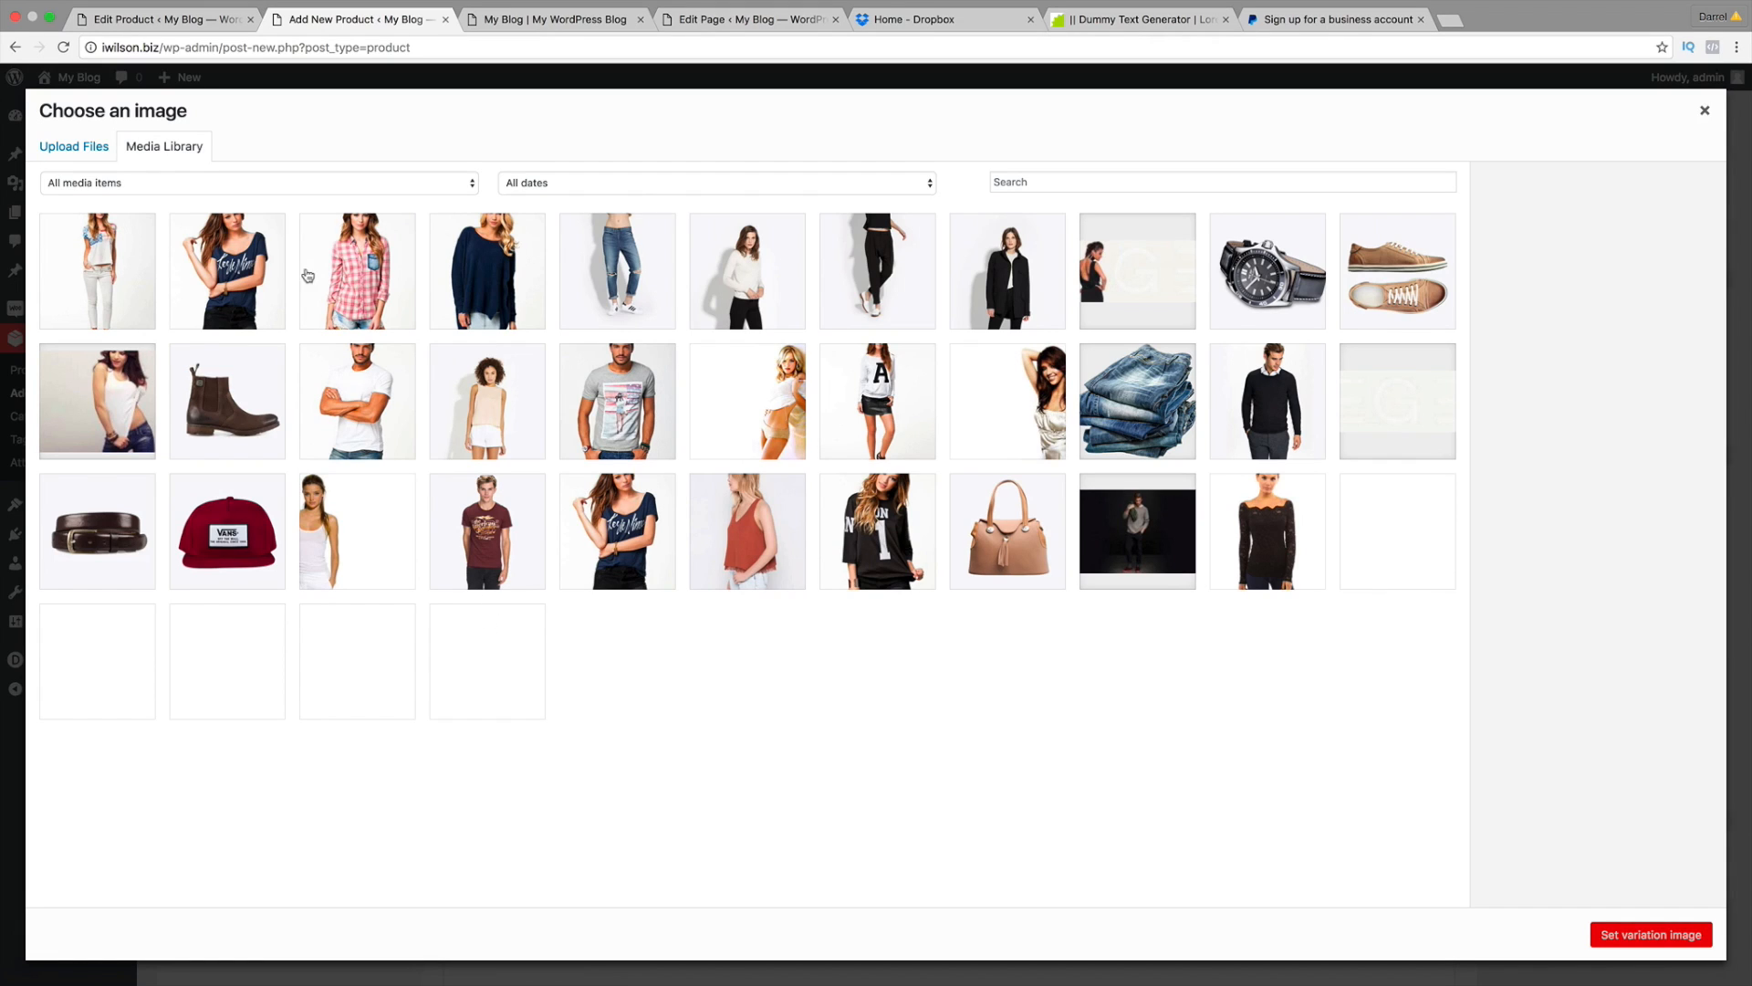
left_click(458, 258)
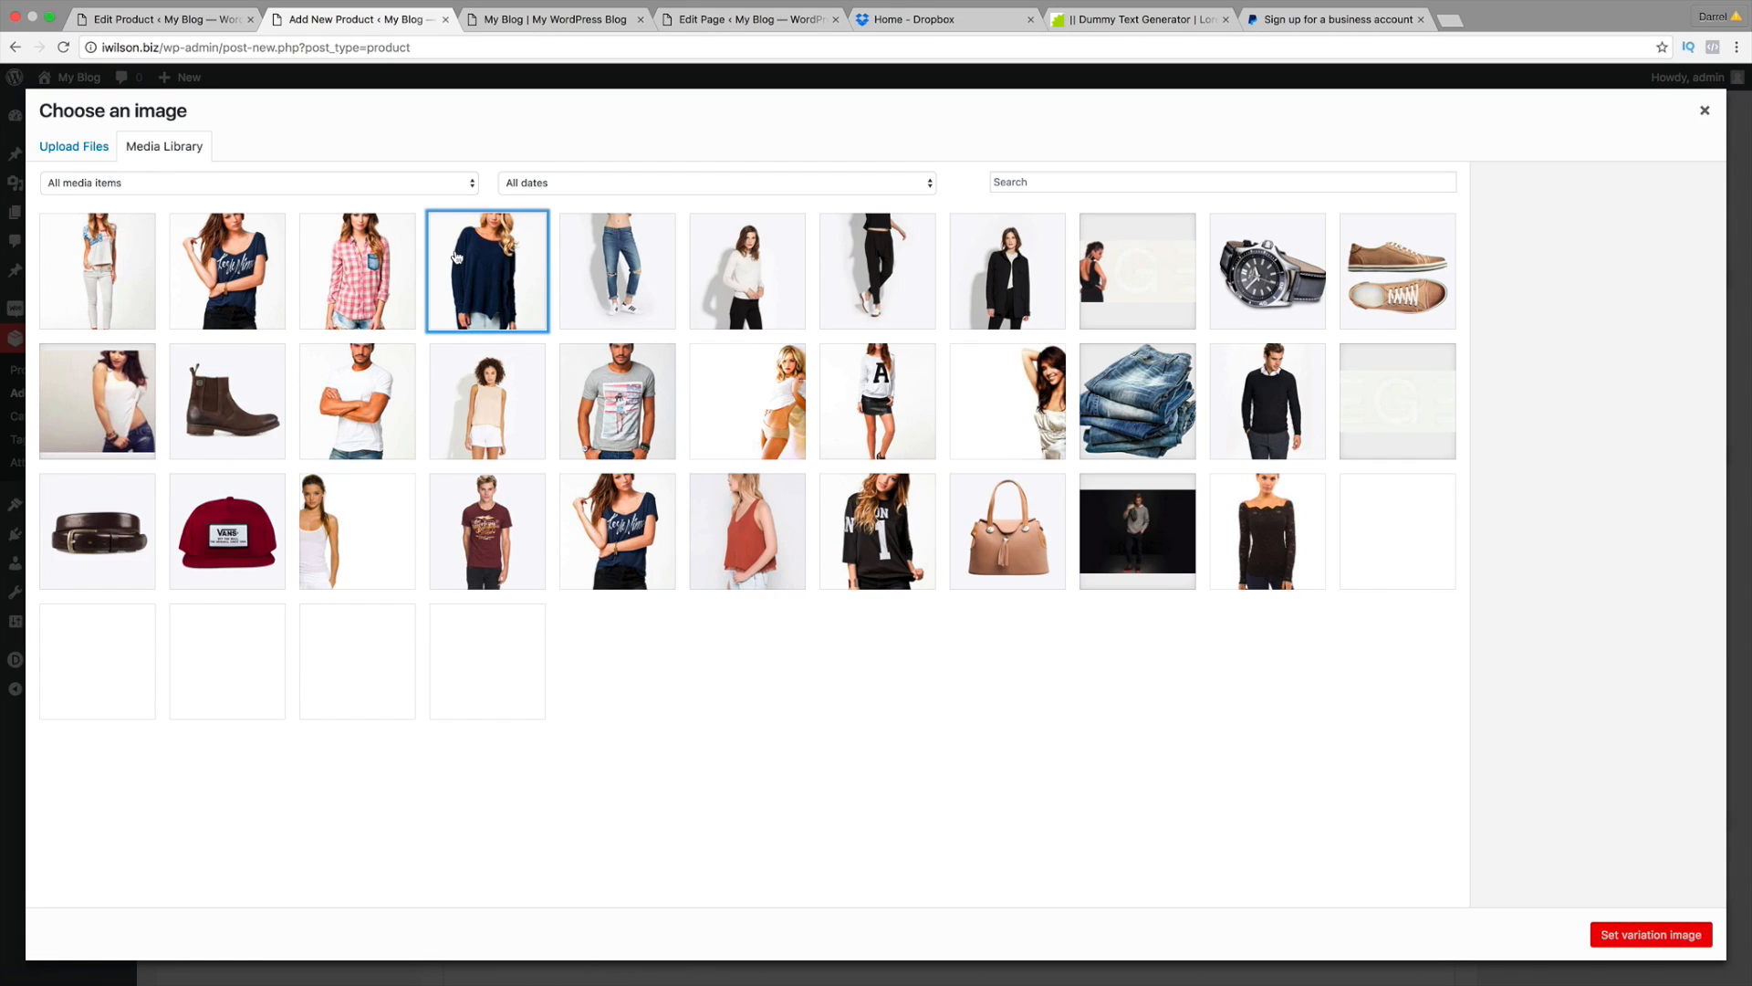
left_click(1626, 934)
left_click(658, 744)
type("100")
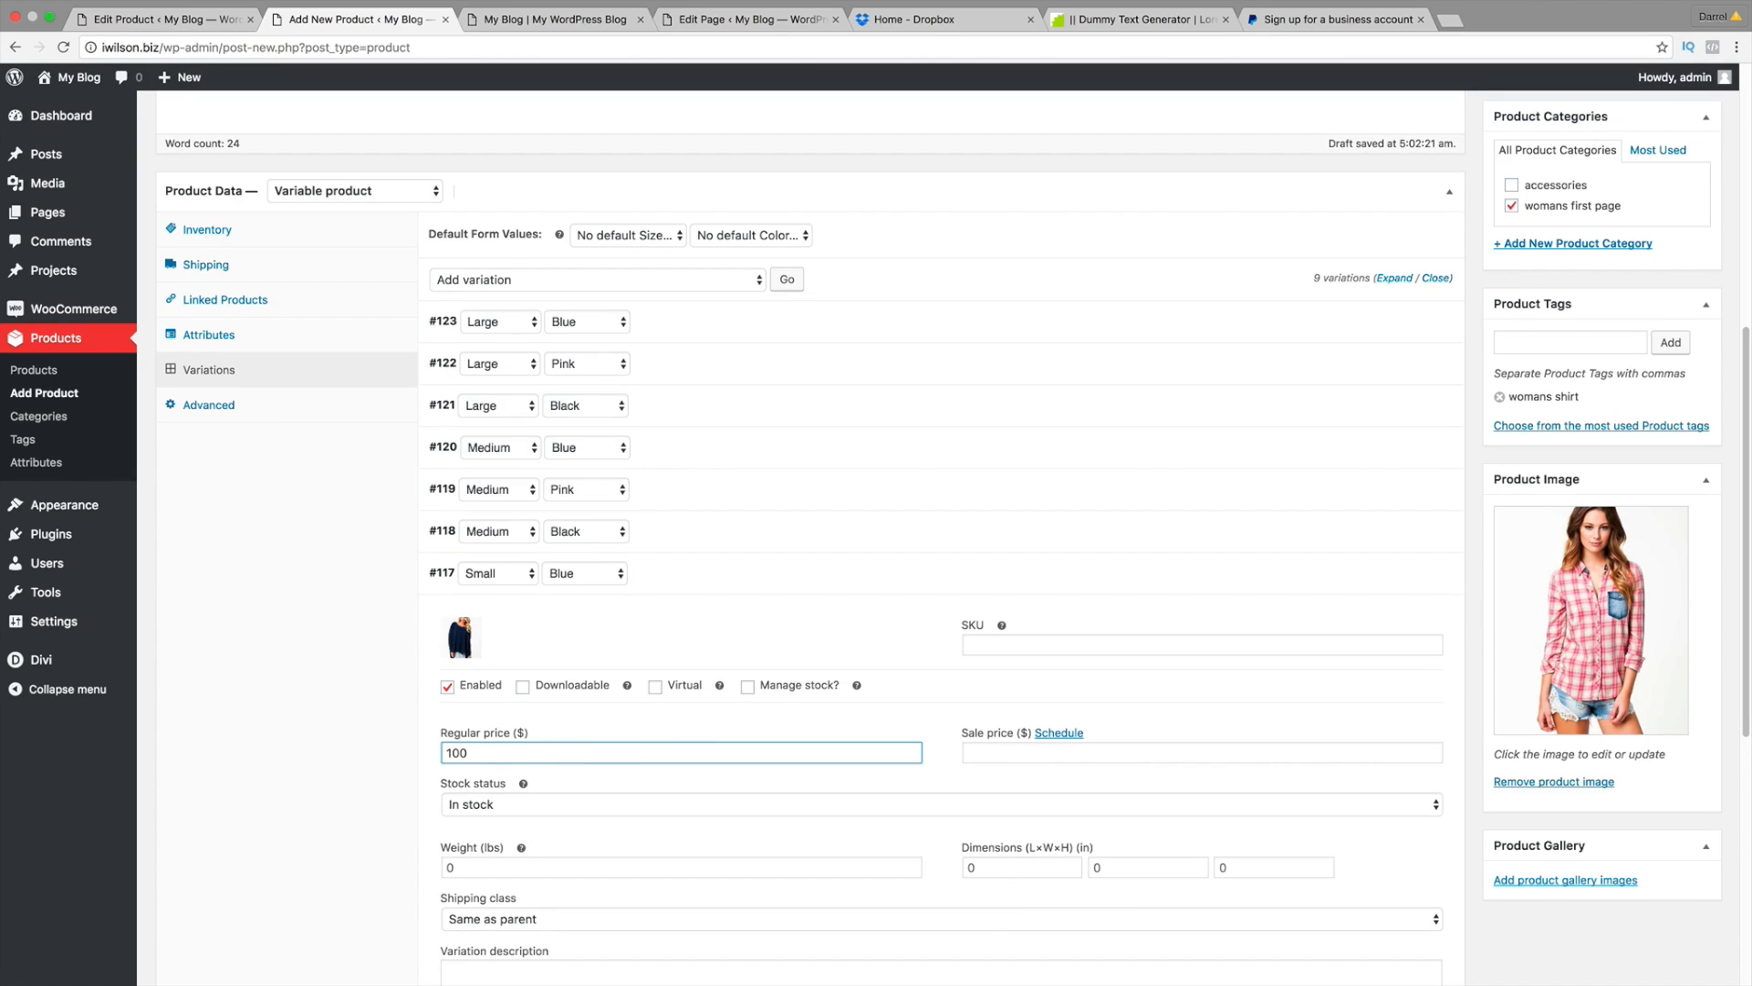
scroll(813, 759, "down", 3)
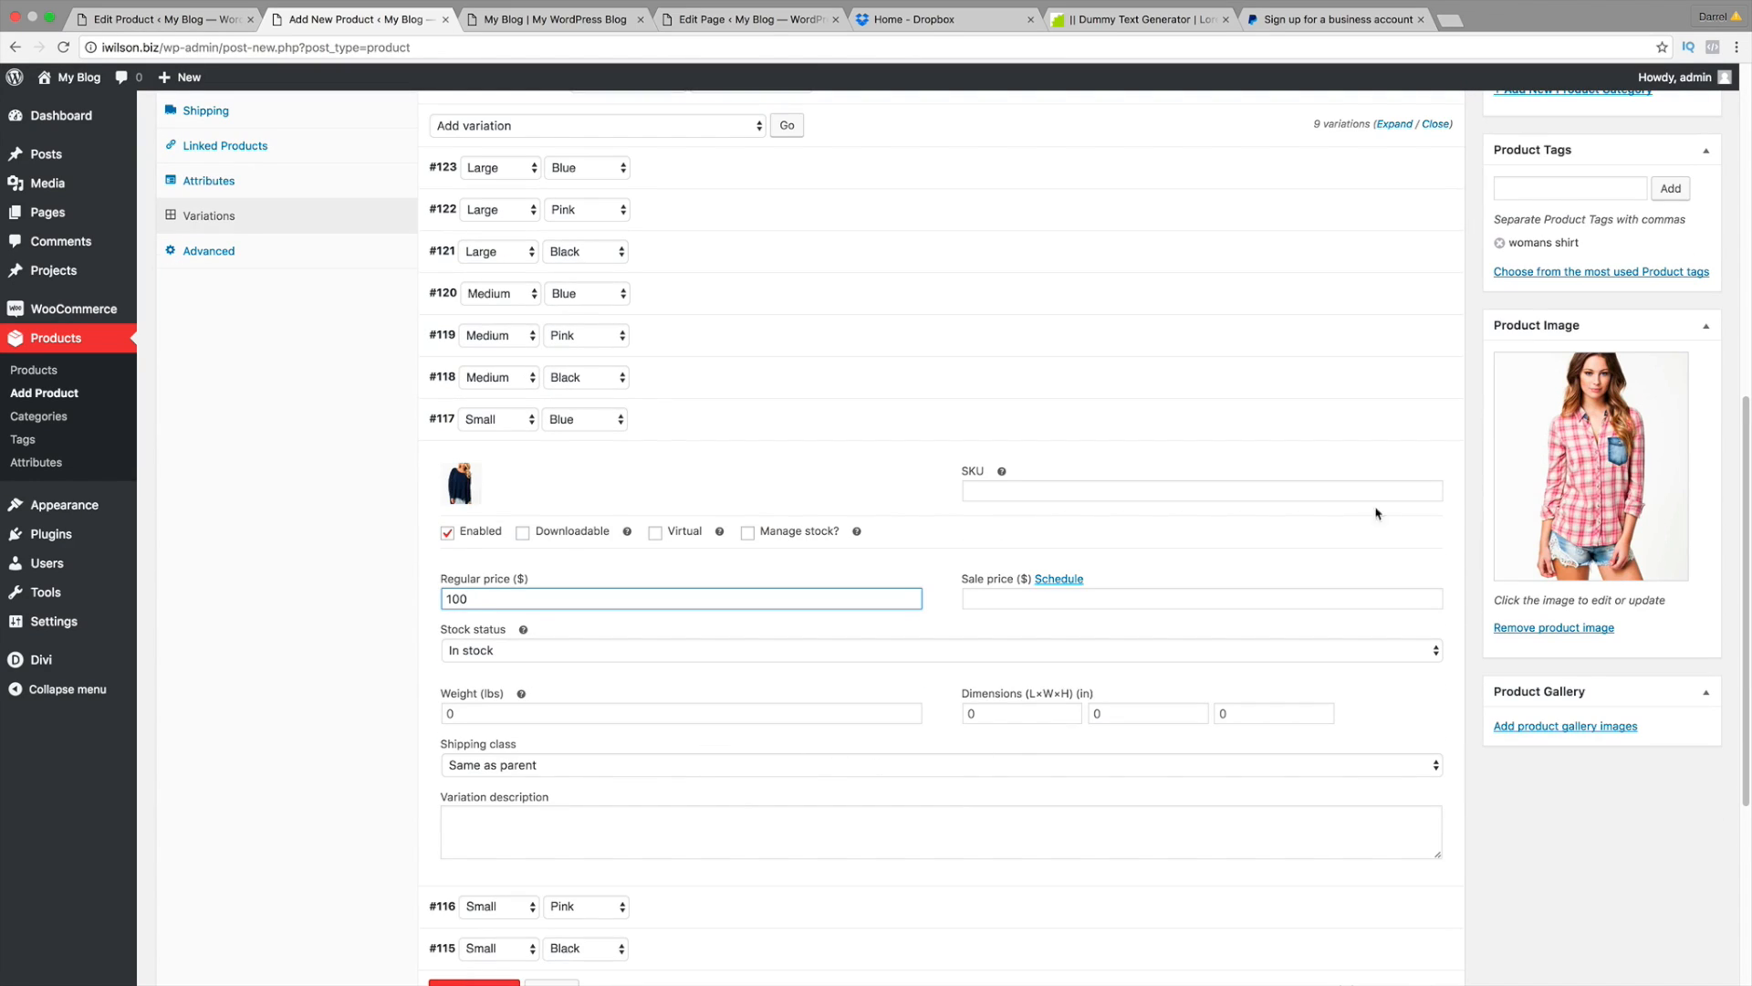
left_click(1401, 421)
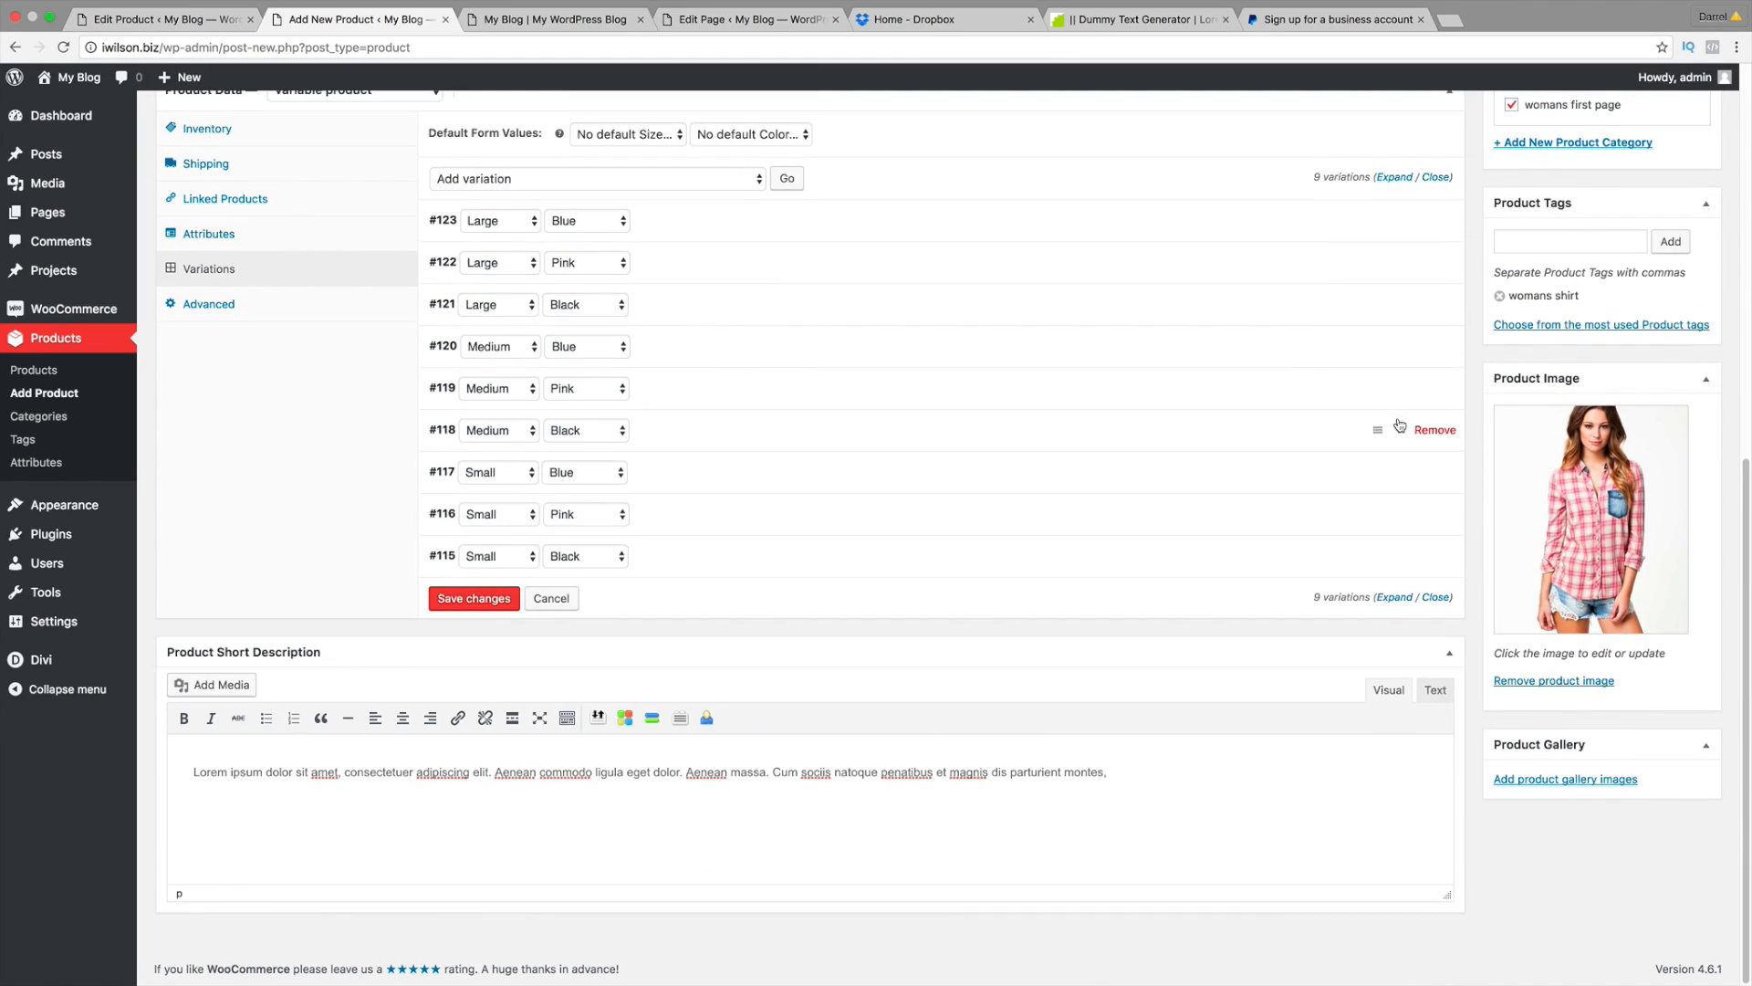
Step: Give the Small Pink variation the pink flannel shirt image and a regular price of 100
left_click(1404, 517)
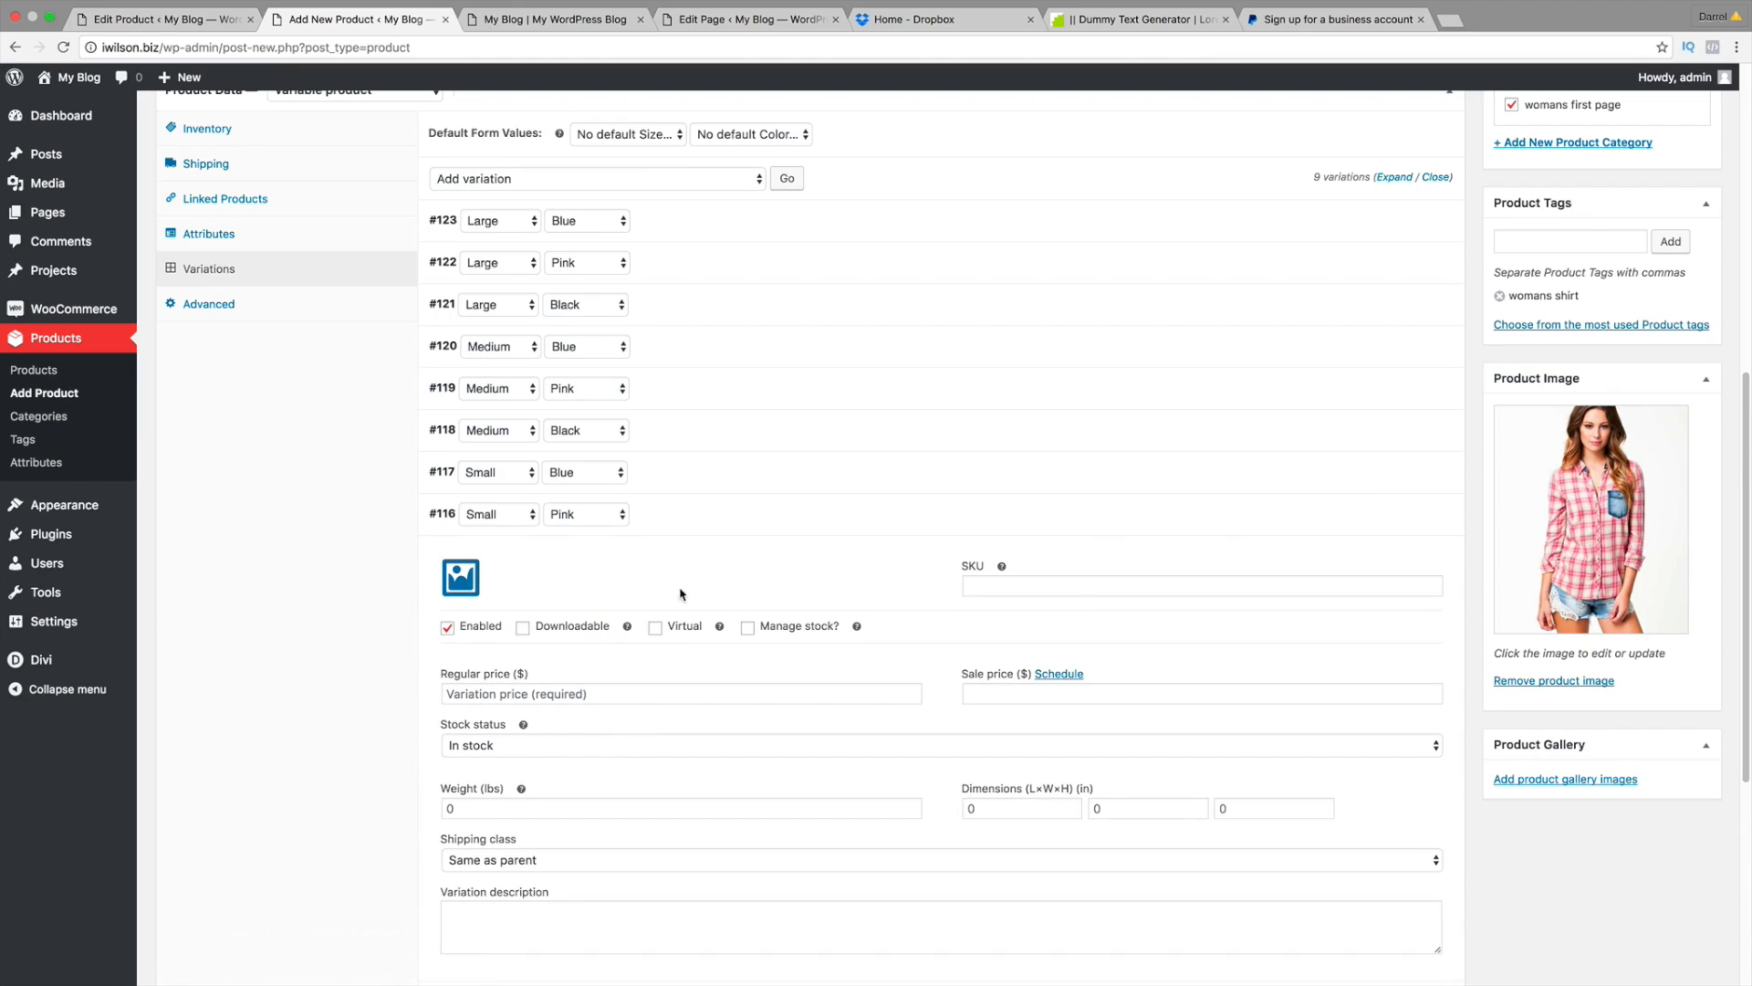
left_click(473, 577)
left_click(359, 272)
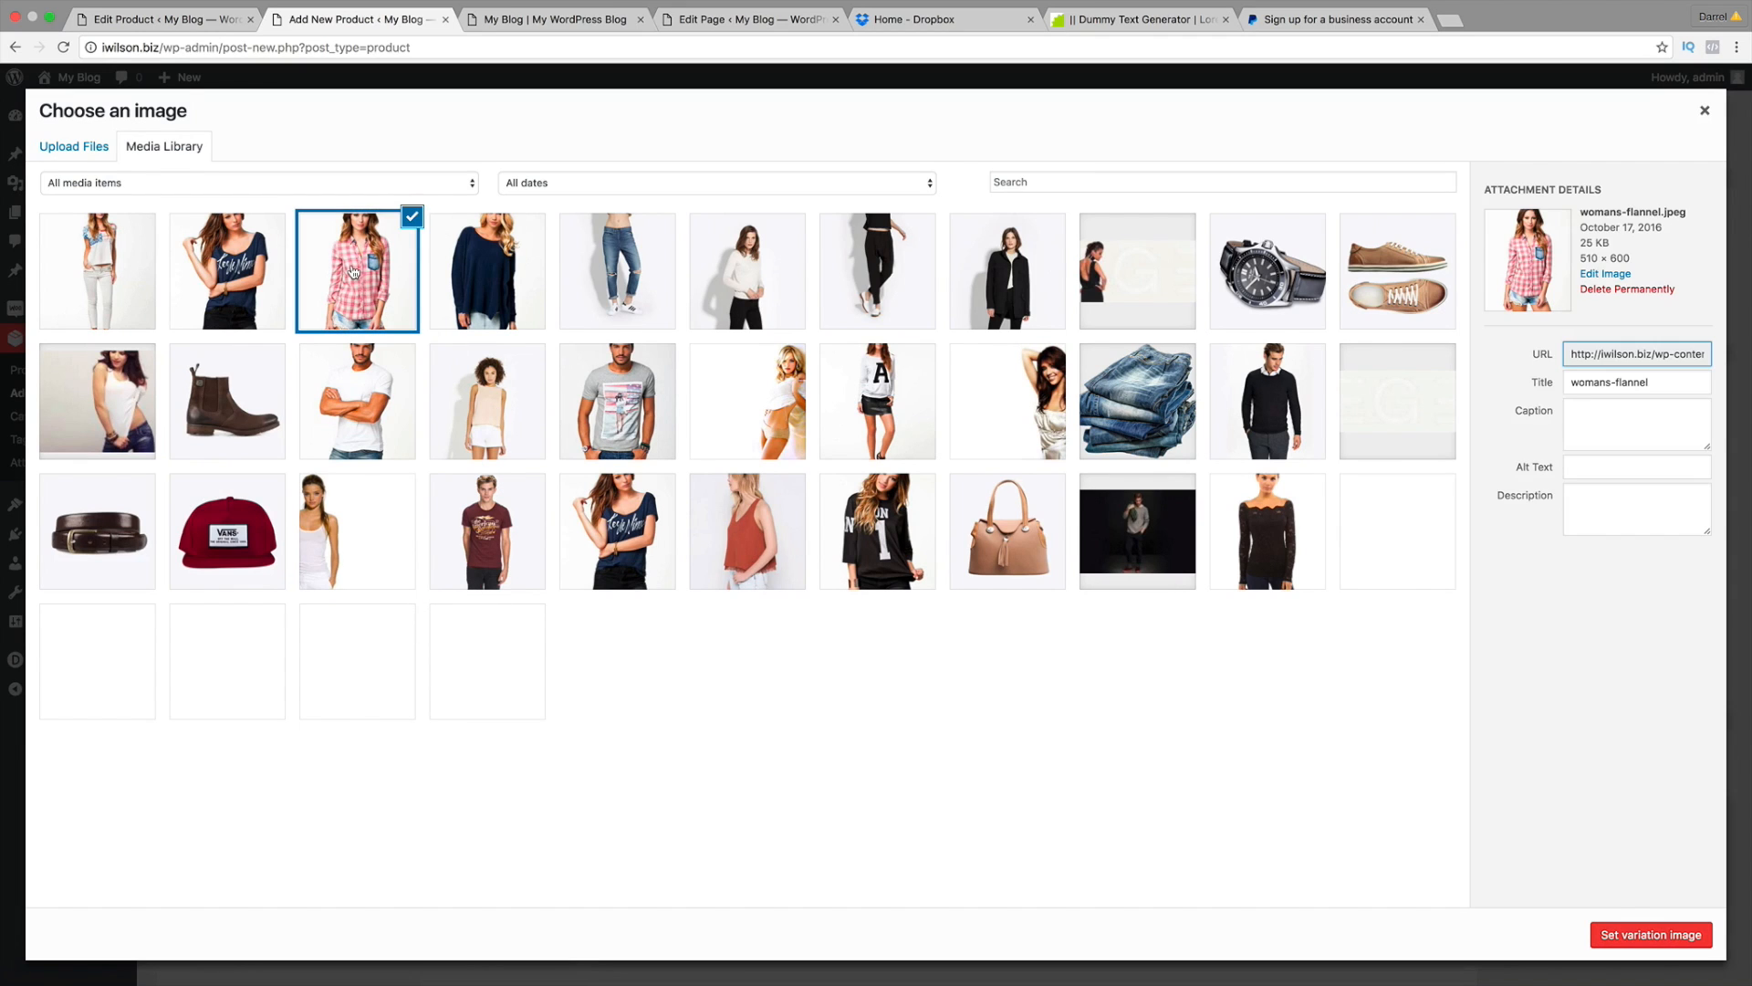
left_click(1662, 937)
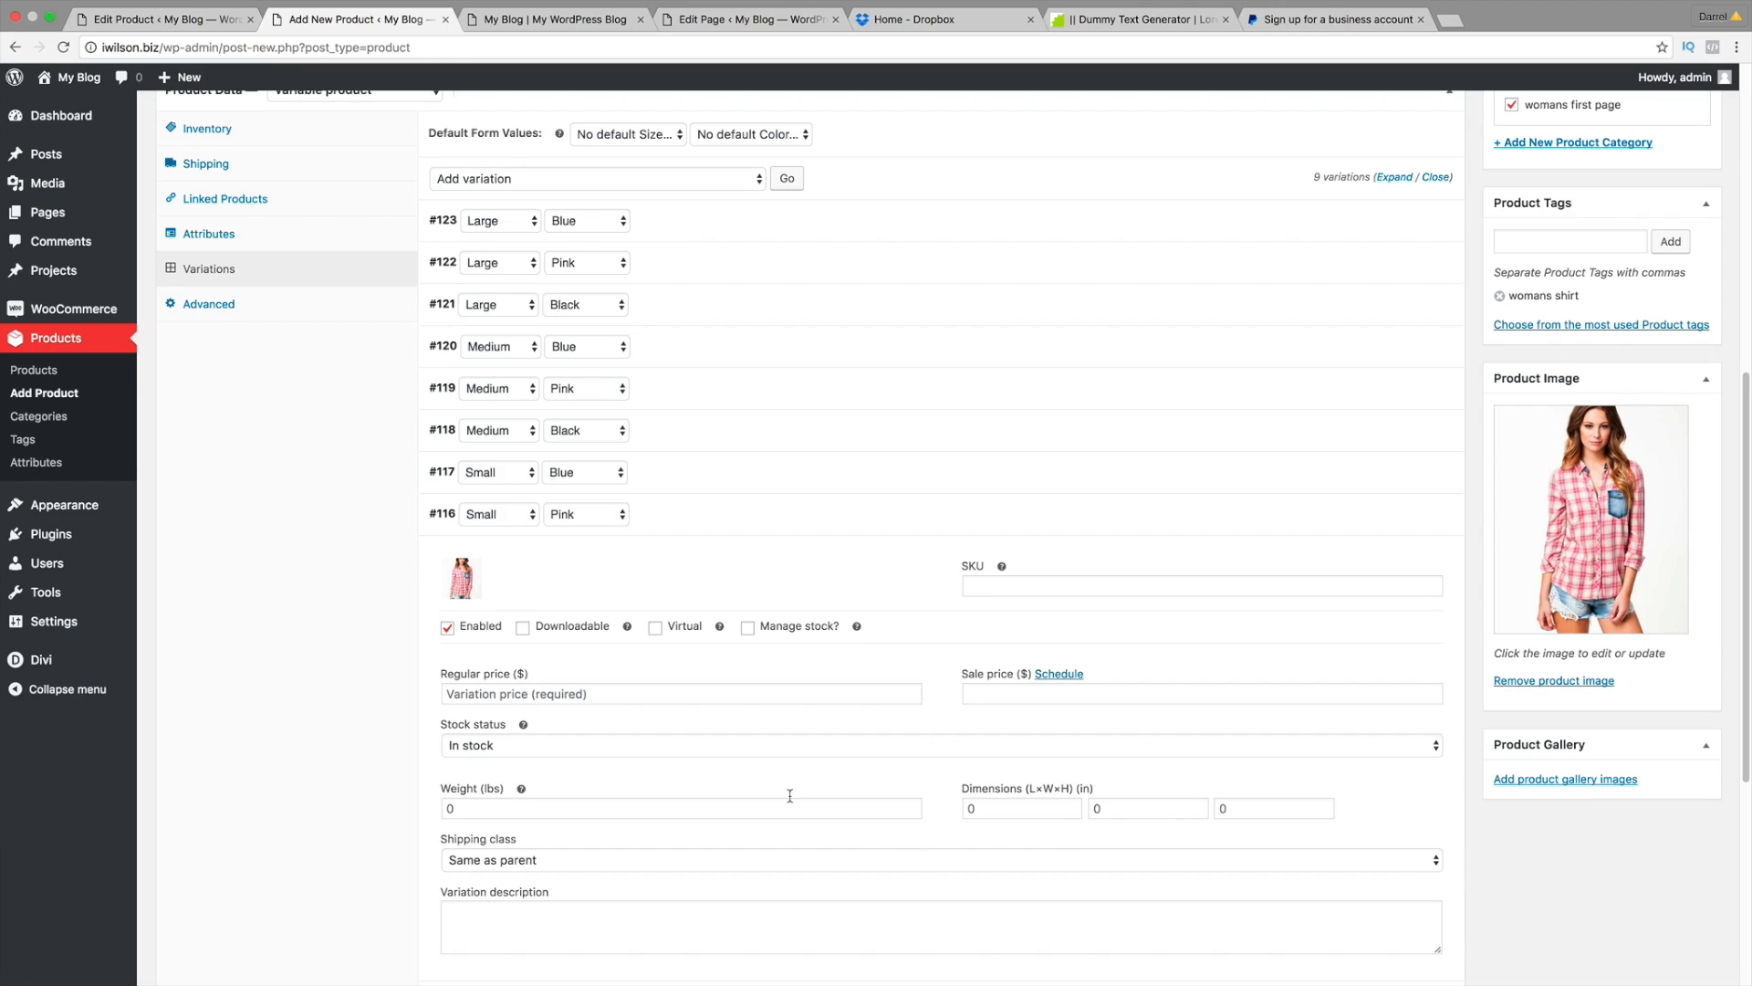
left_click(709, 697)
type("100")
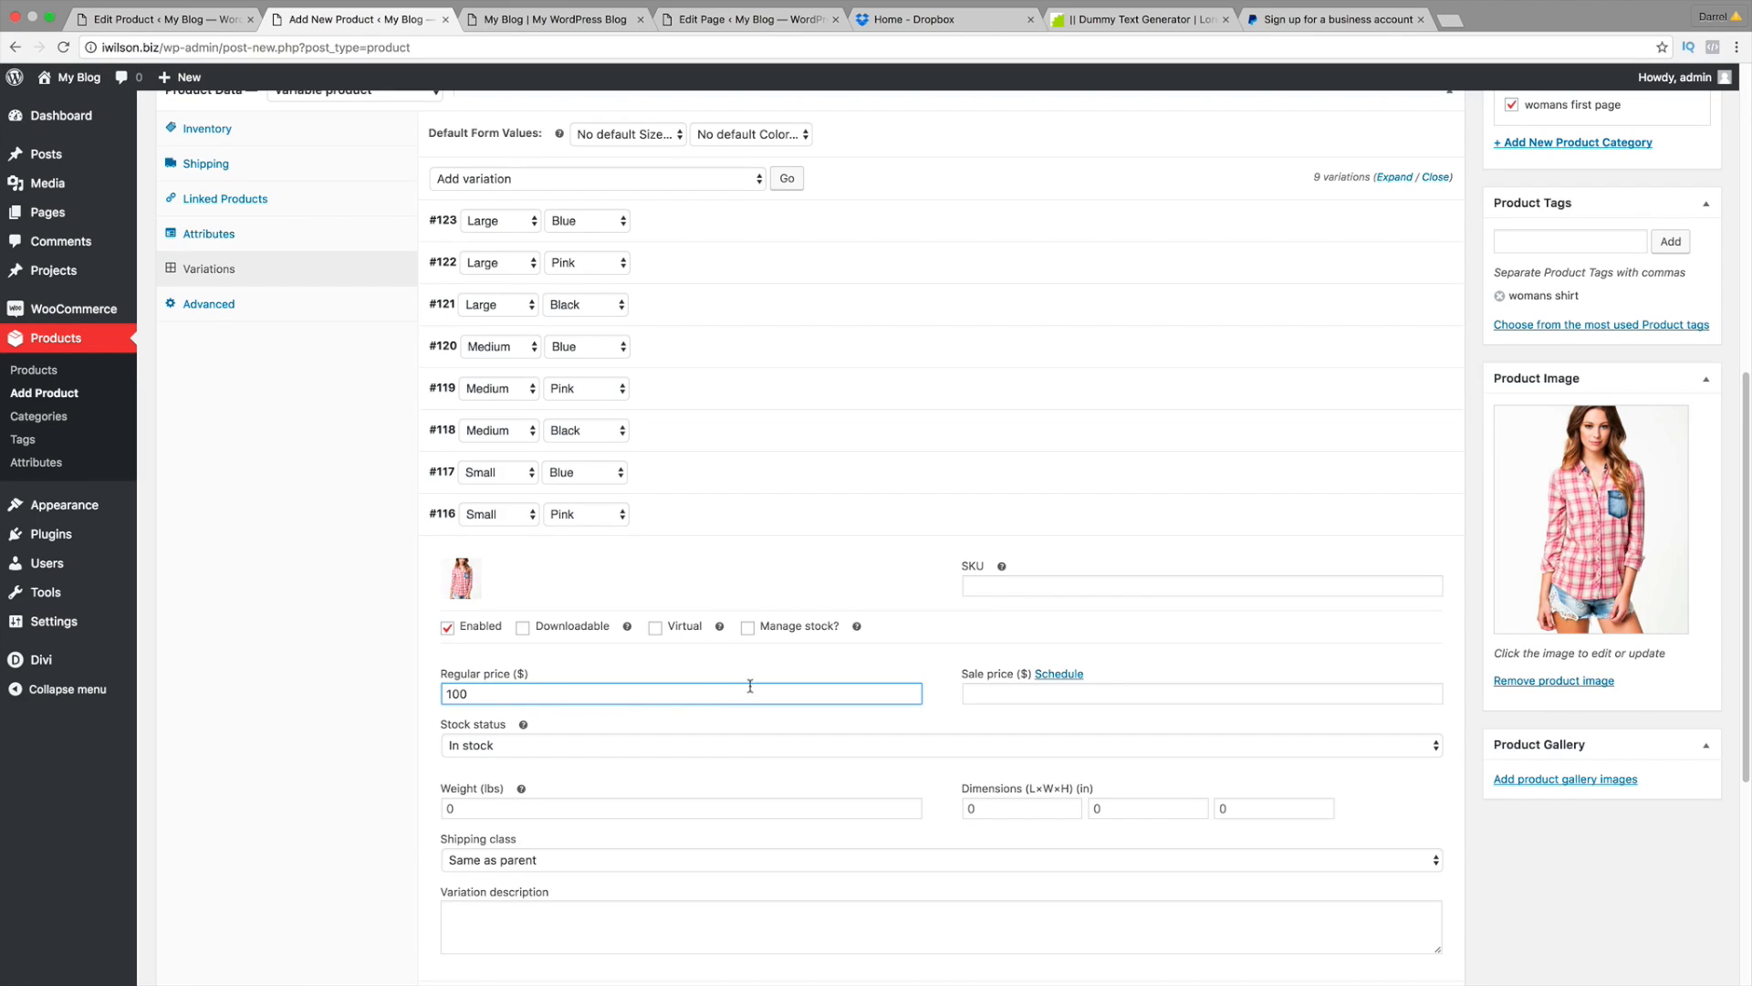
left_click(1398, 514)
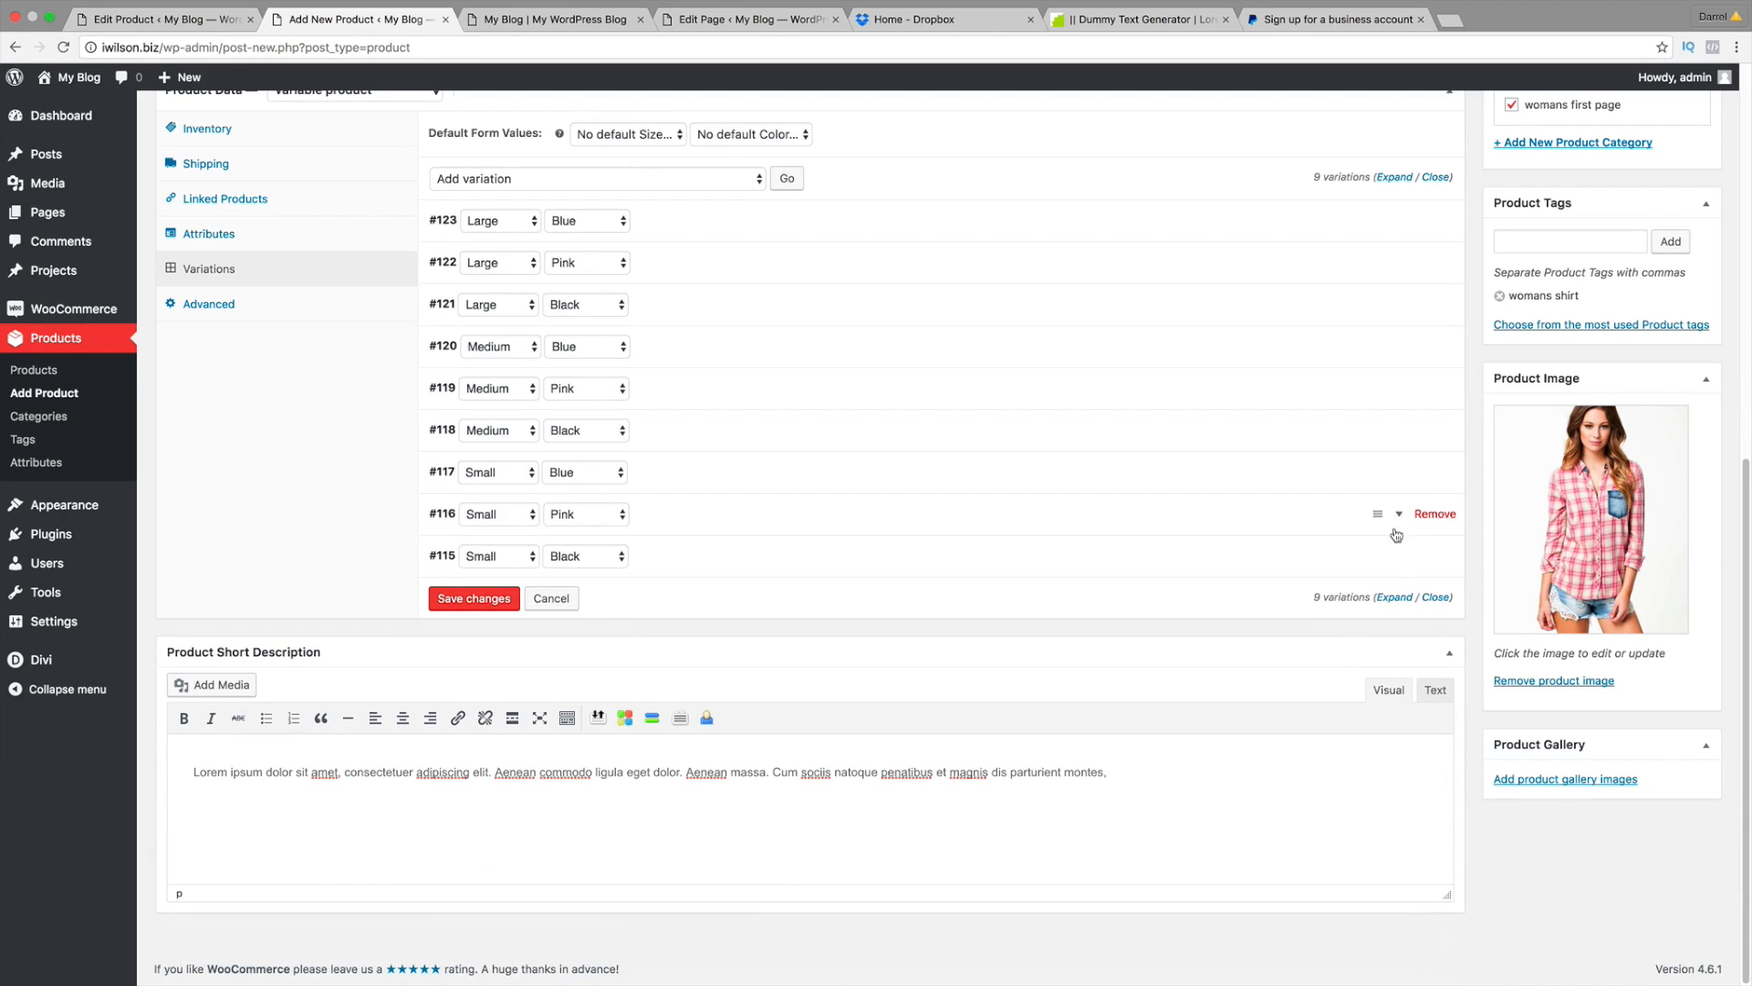
Step: Give Small Black the black sweatshirt image and a regular price of 100, then save the variations
left_click(1400, 559)
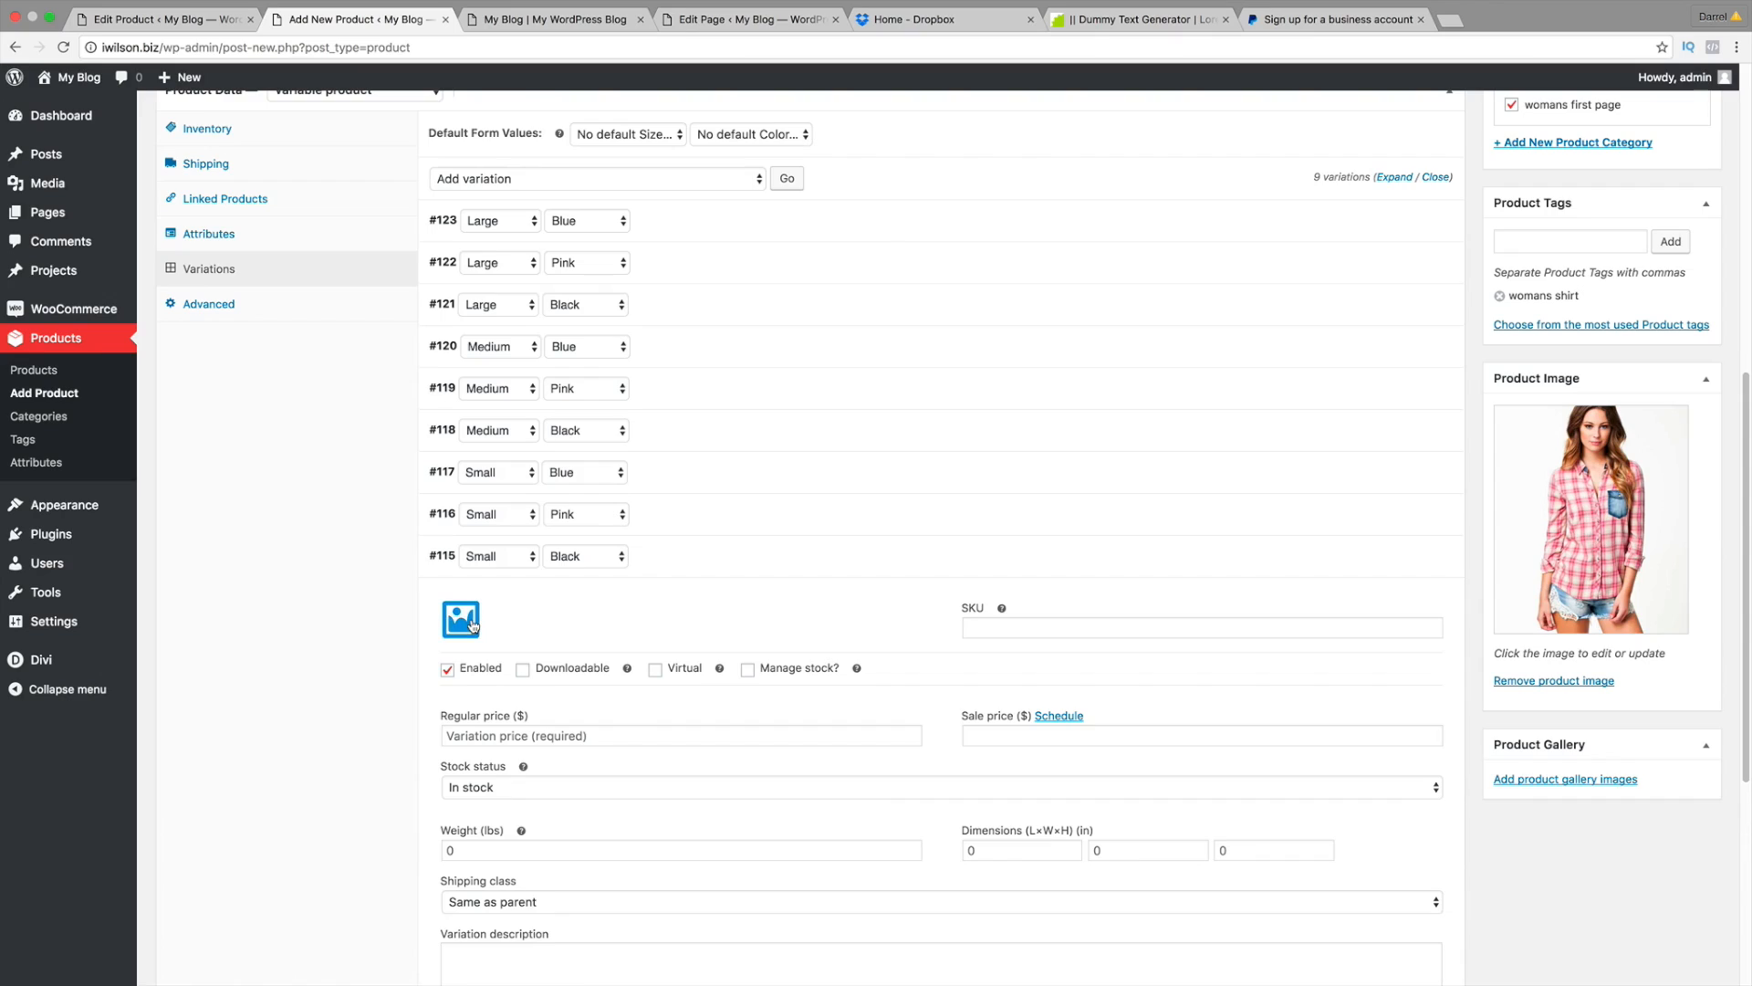
left_click(461, 620)
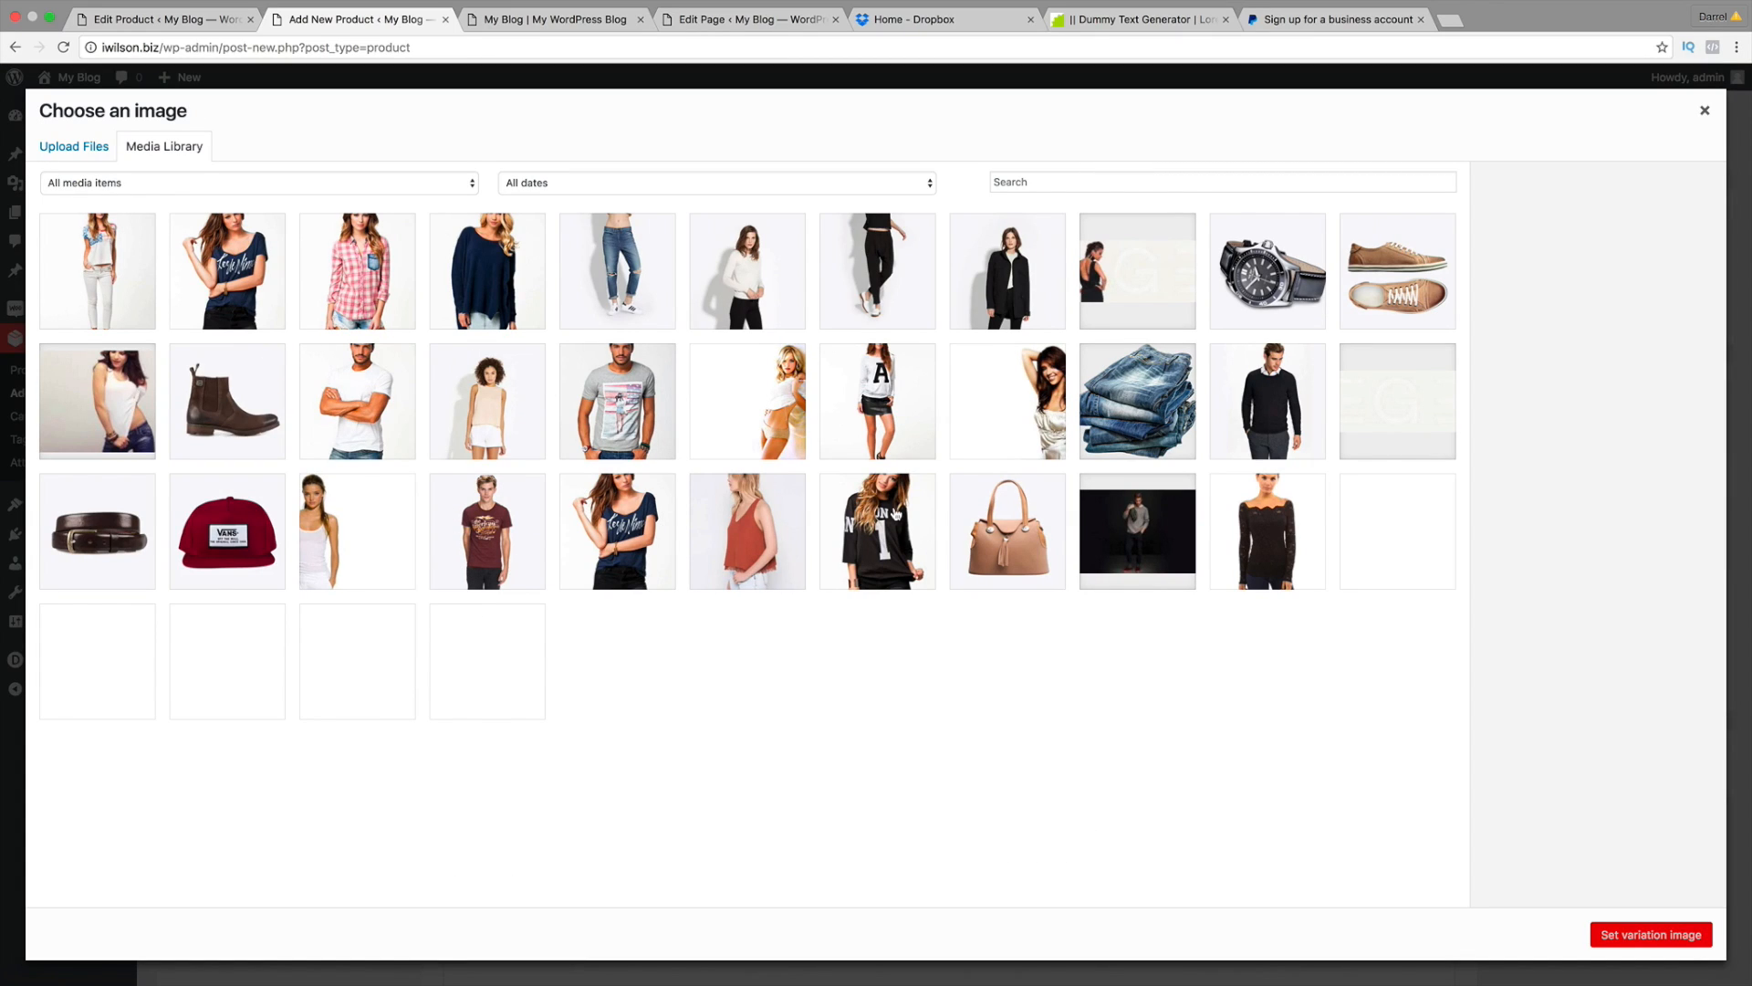
left_click(896, 513)
left_click(1671, 934)
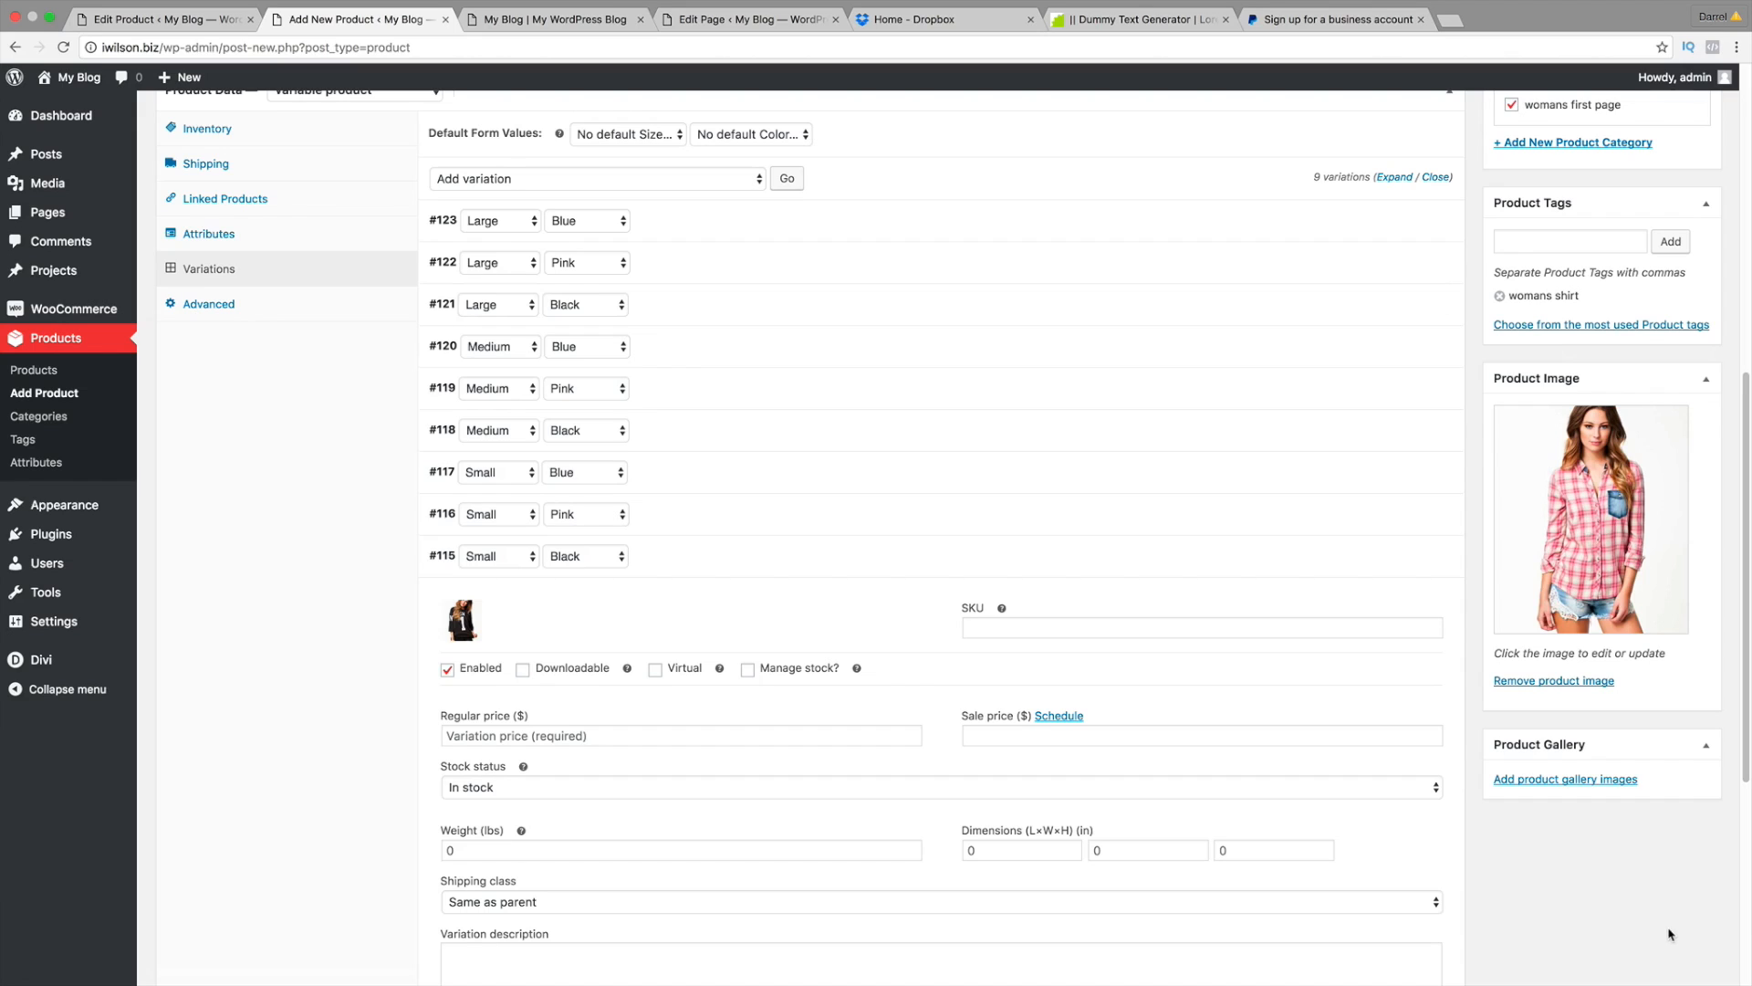
scroll(788, 728, "down", 1)
left_click(772, 705)
type("100")
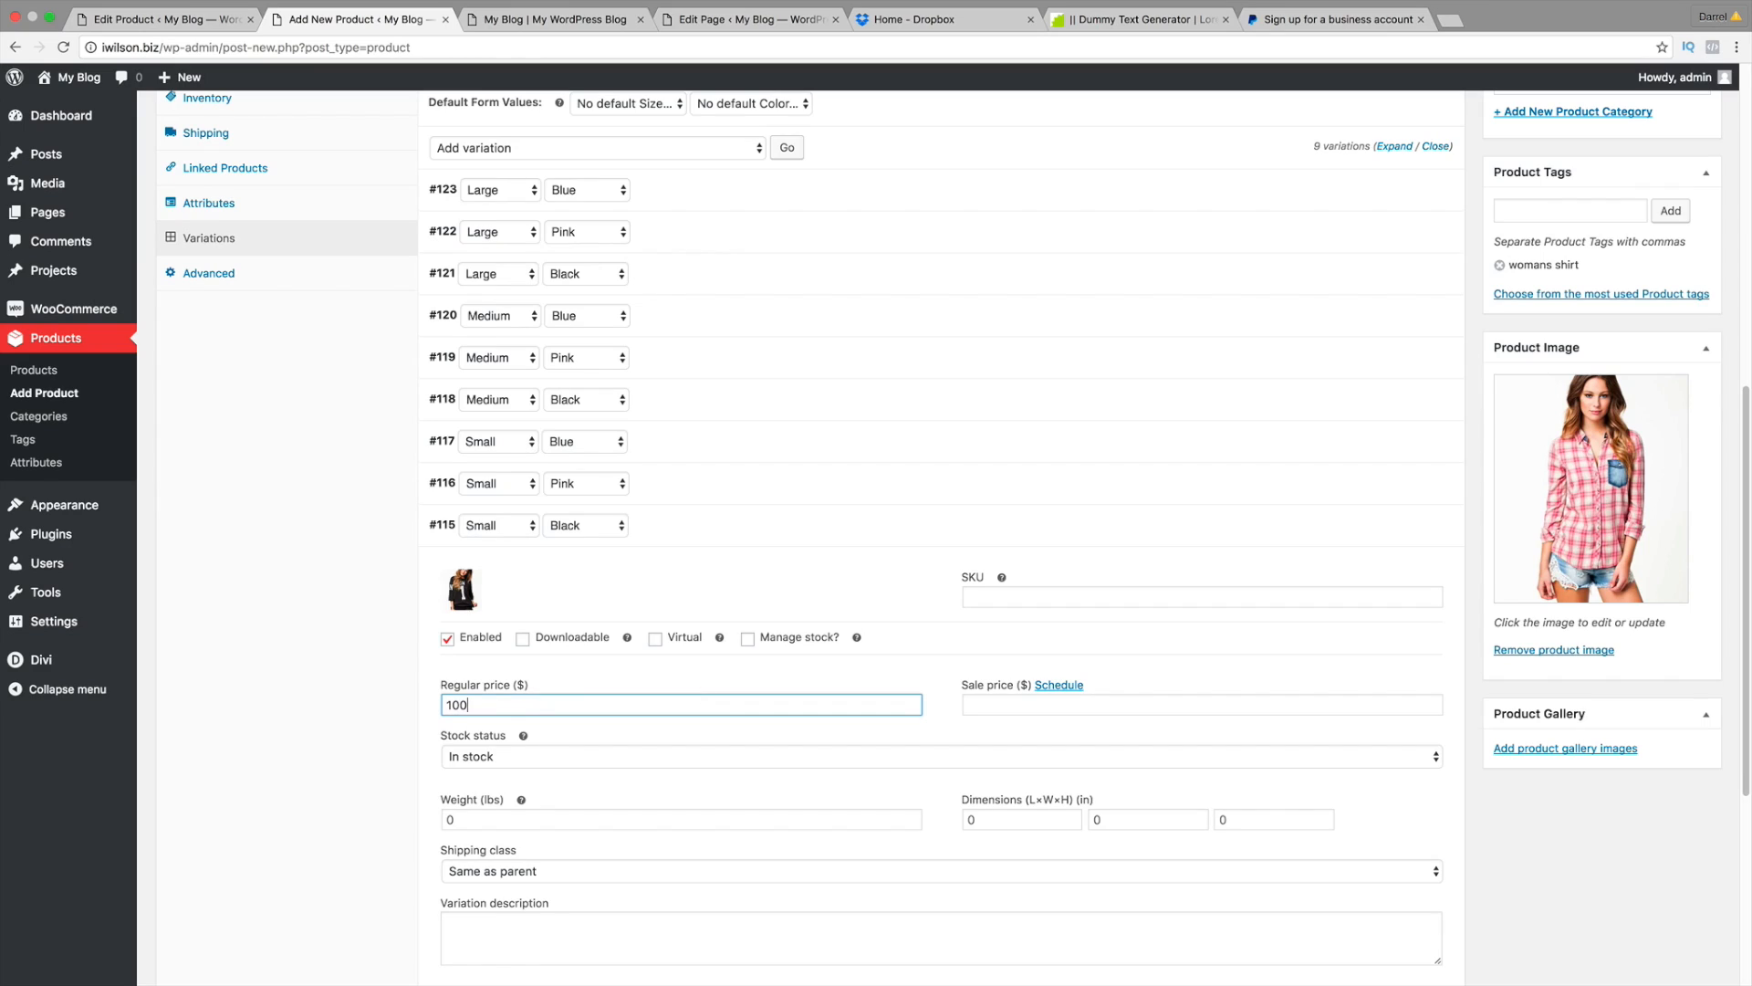
scroll(429, 762, "down", 5)
left_click(461, 717)
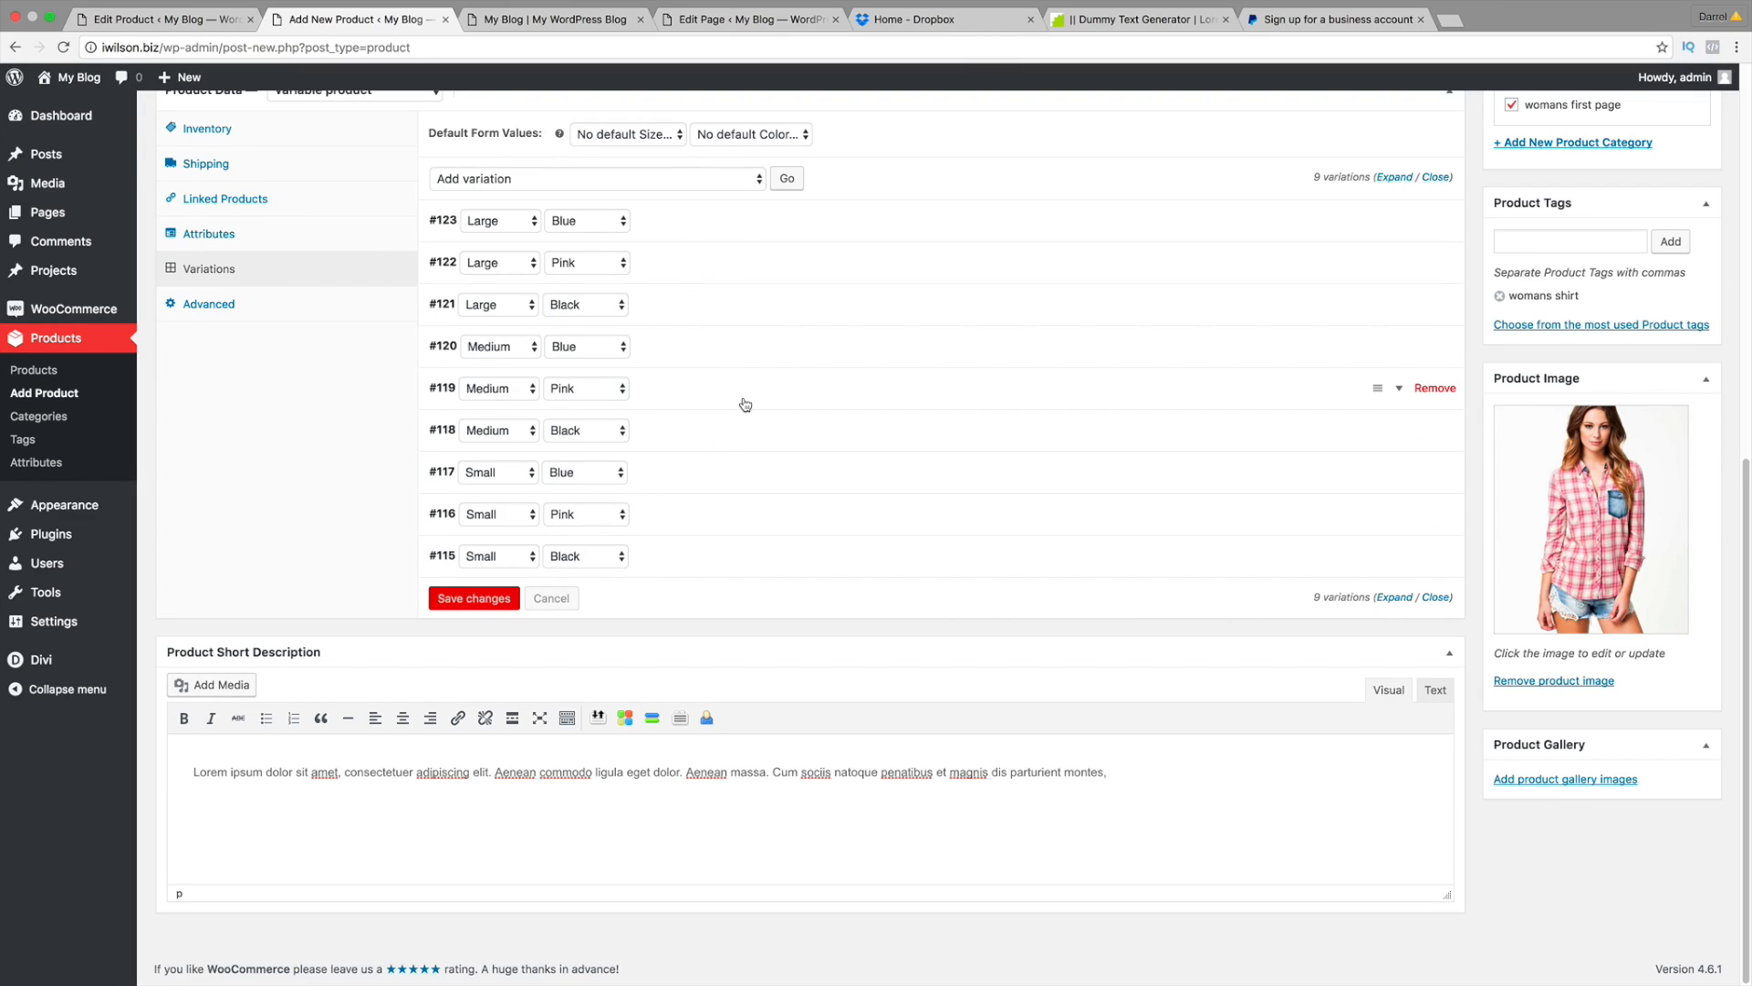
scroll(745, 404, "up", 3)
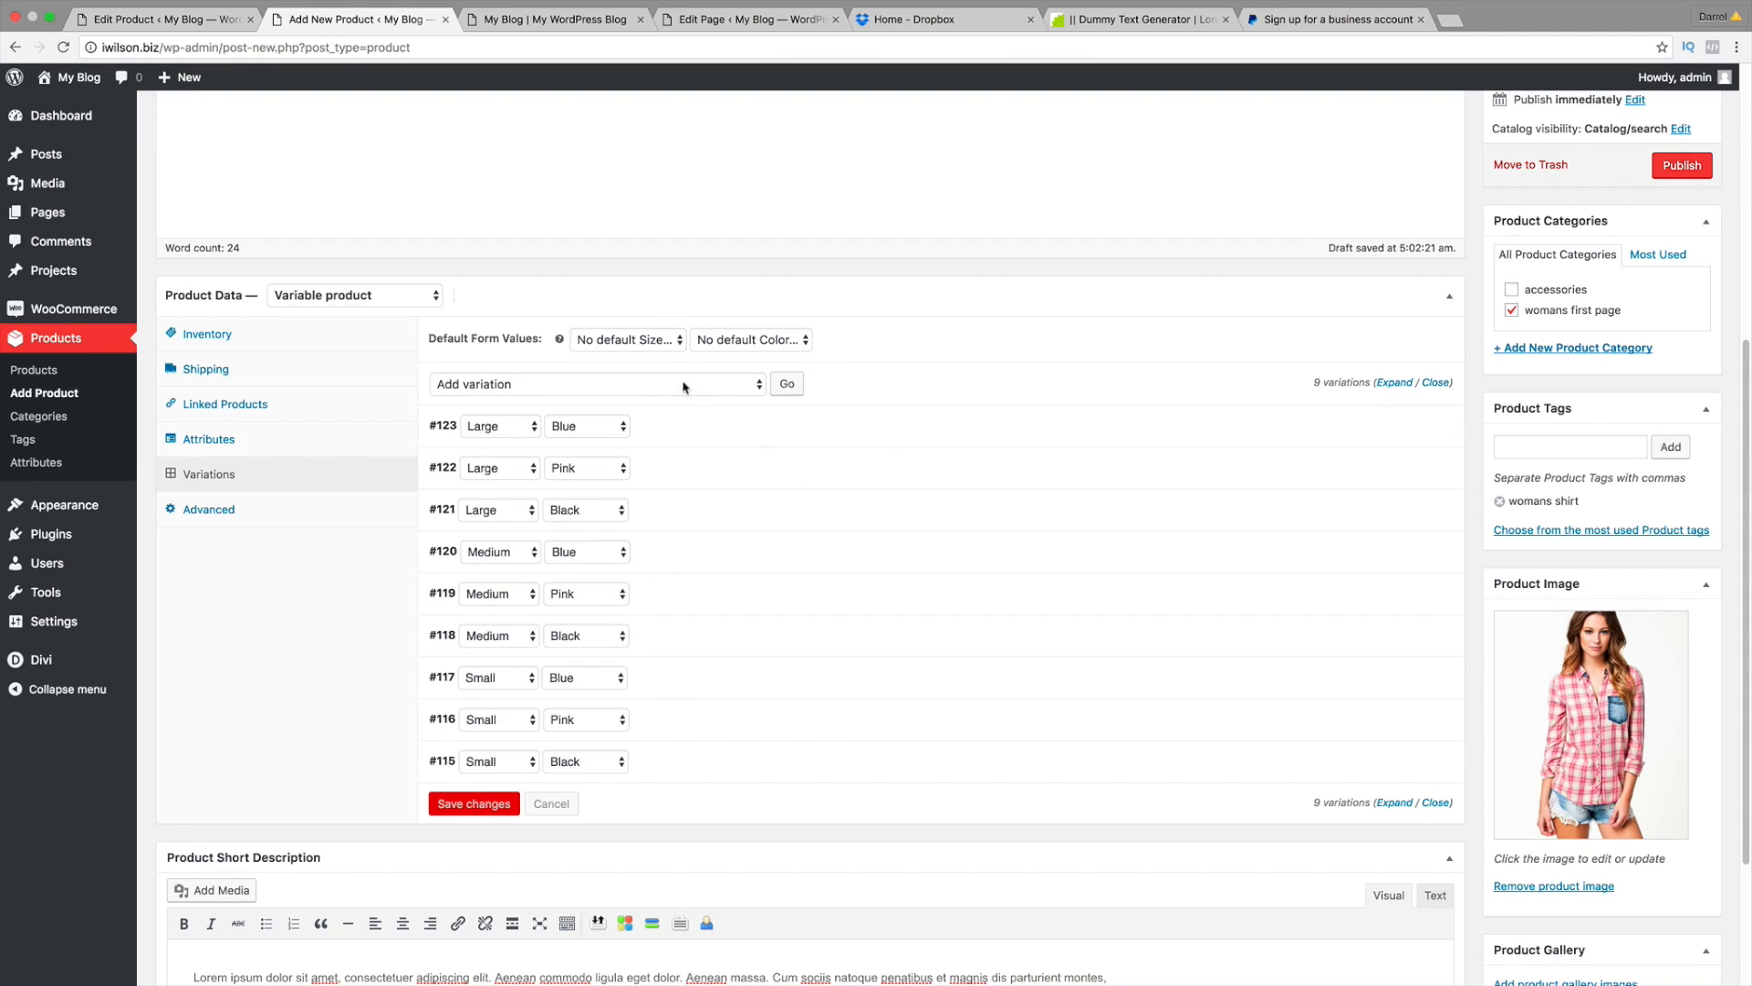
left_click(645, 341)
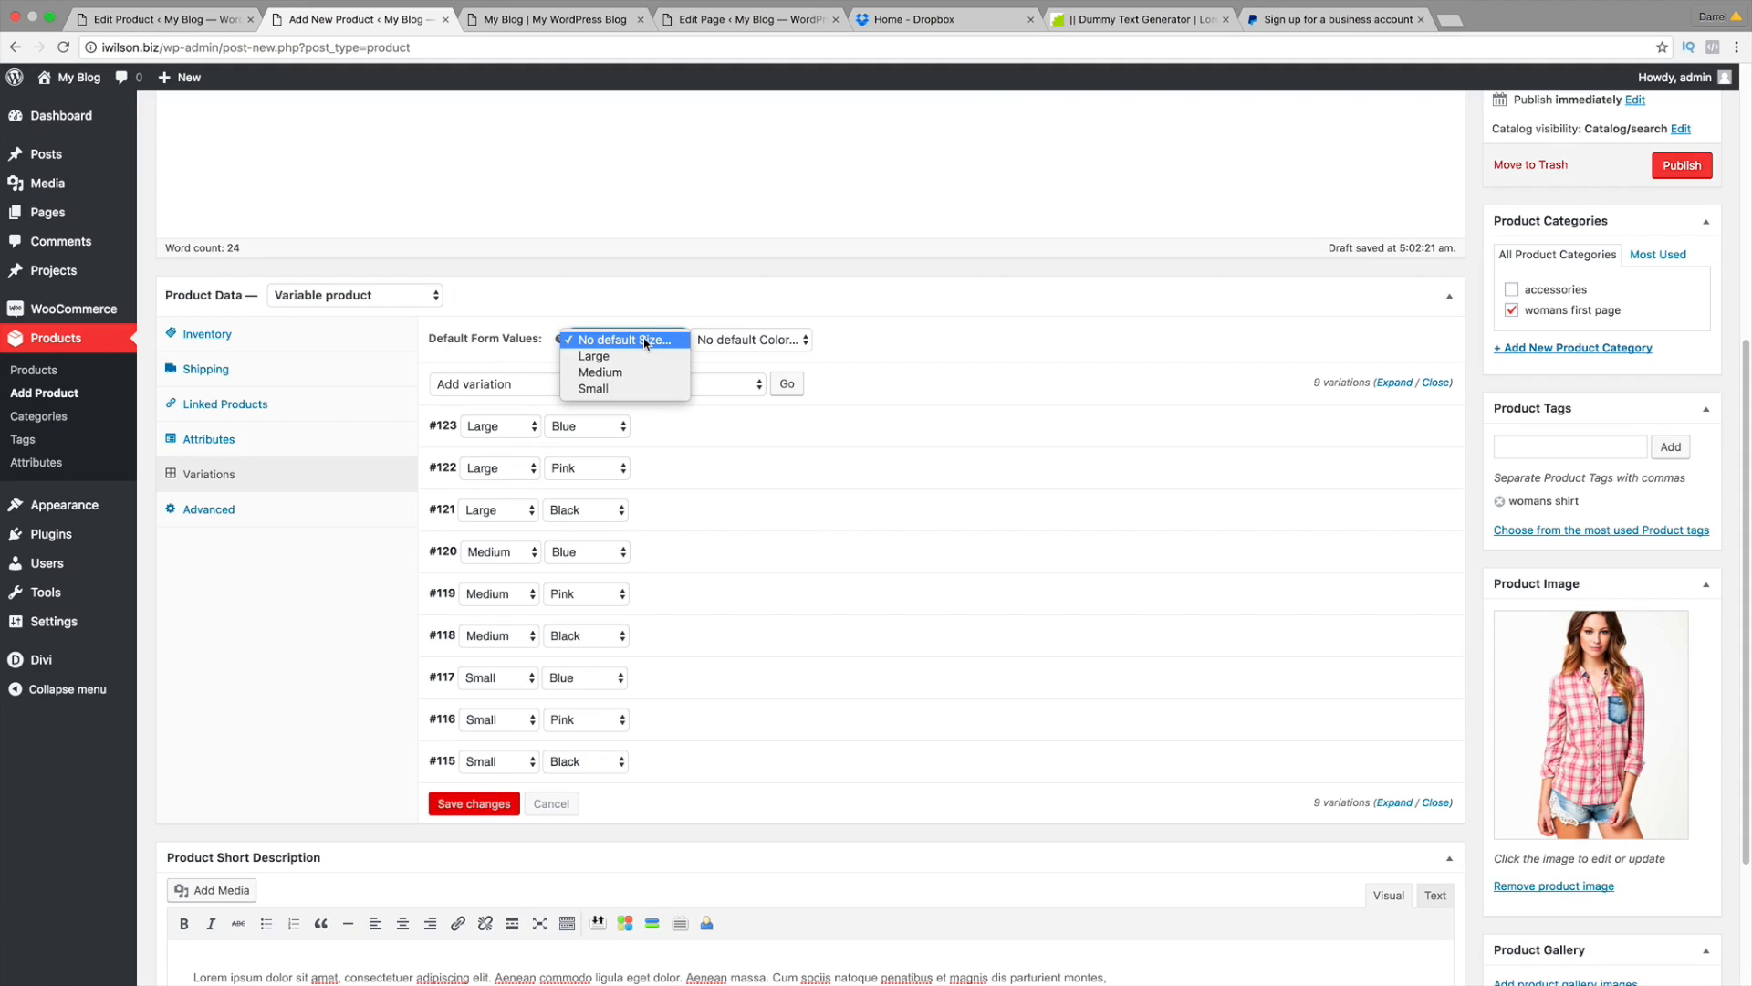
left_click(602, 372)
left_click(740, 340)
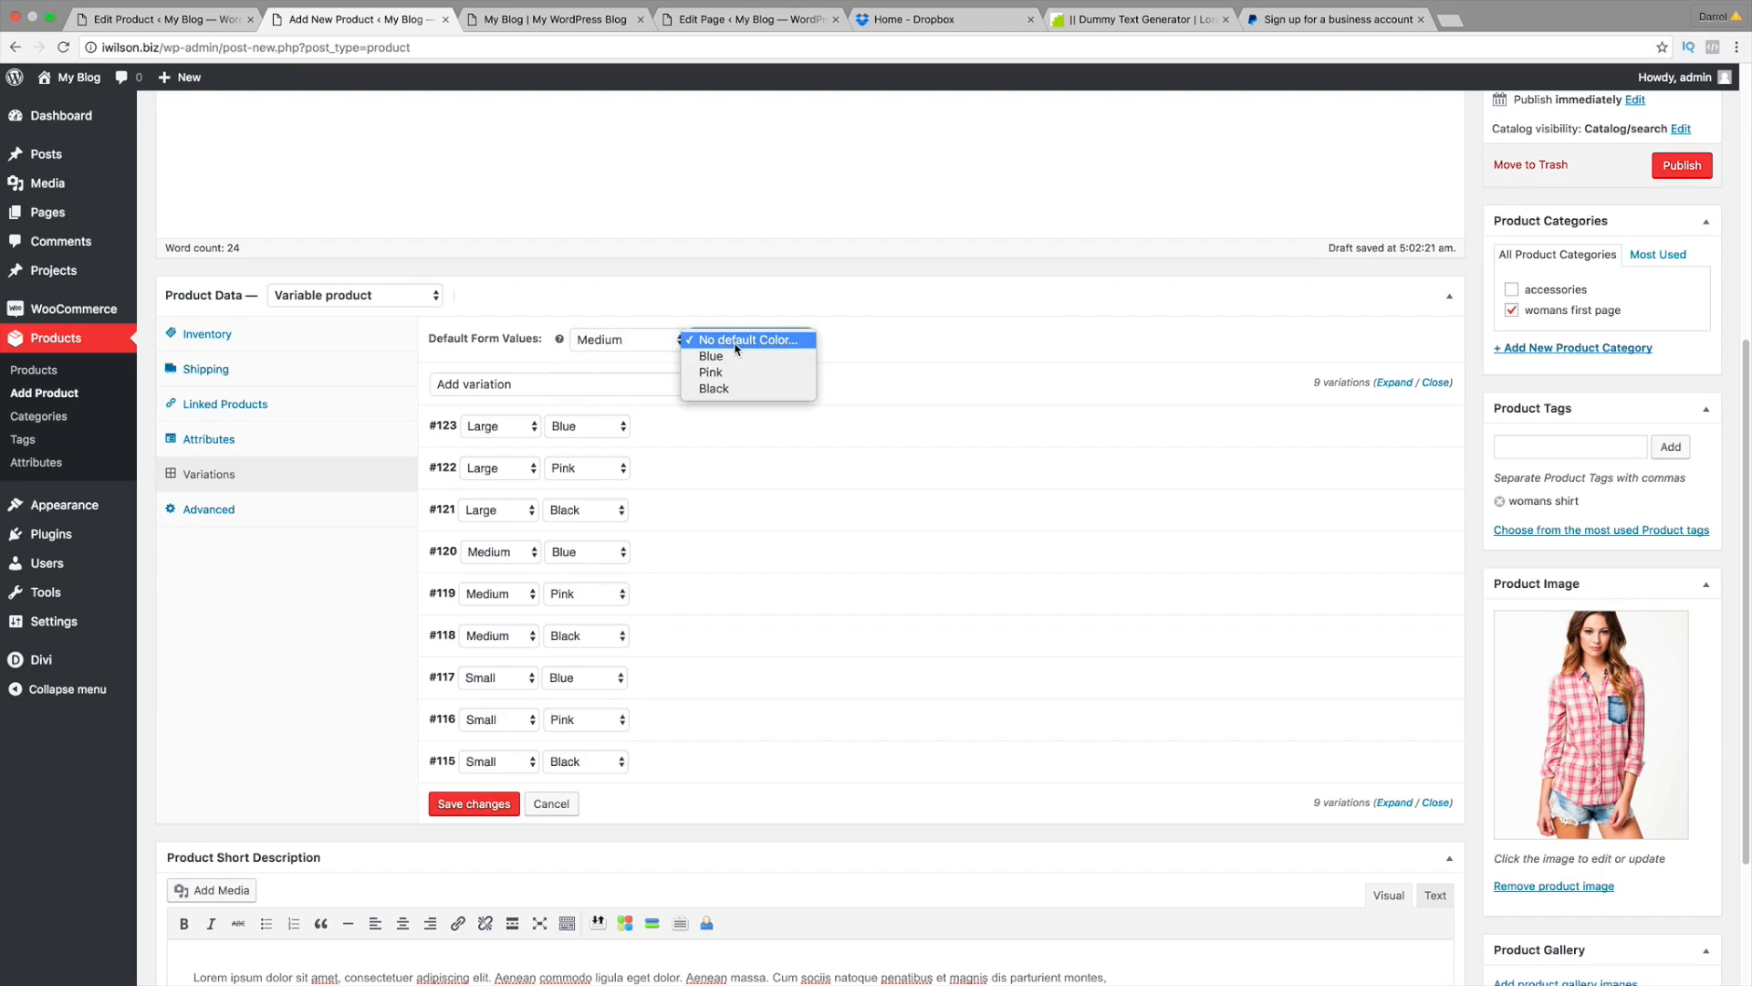
left_click(738, 363)
left_click(736, 345)
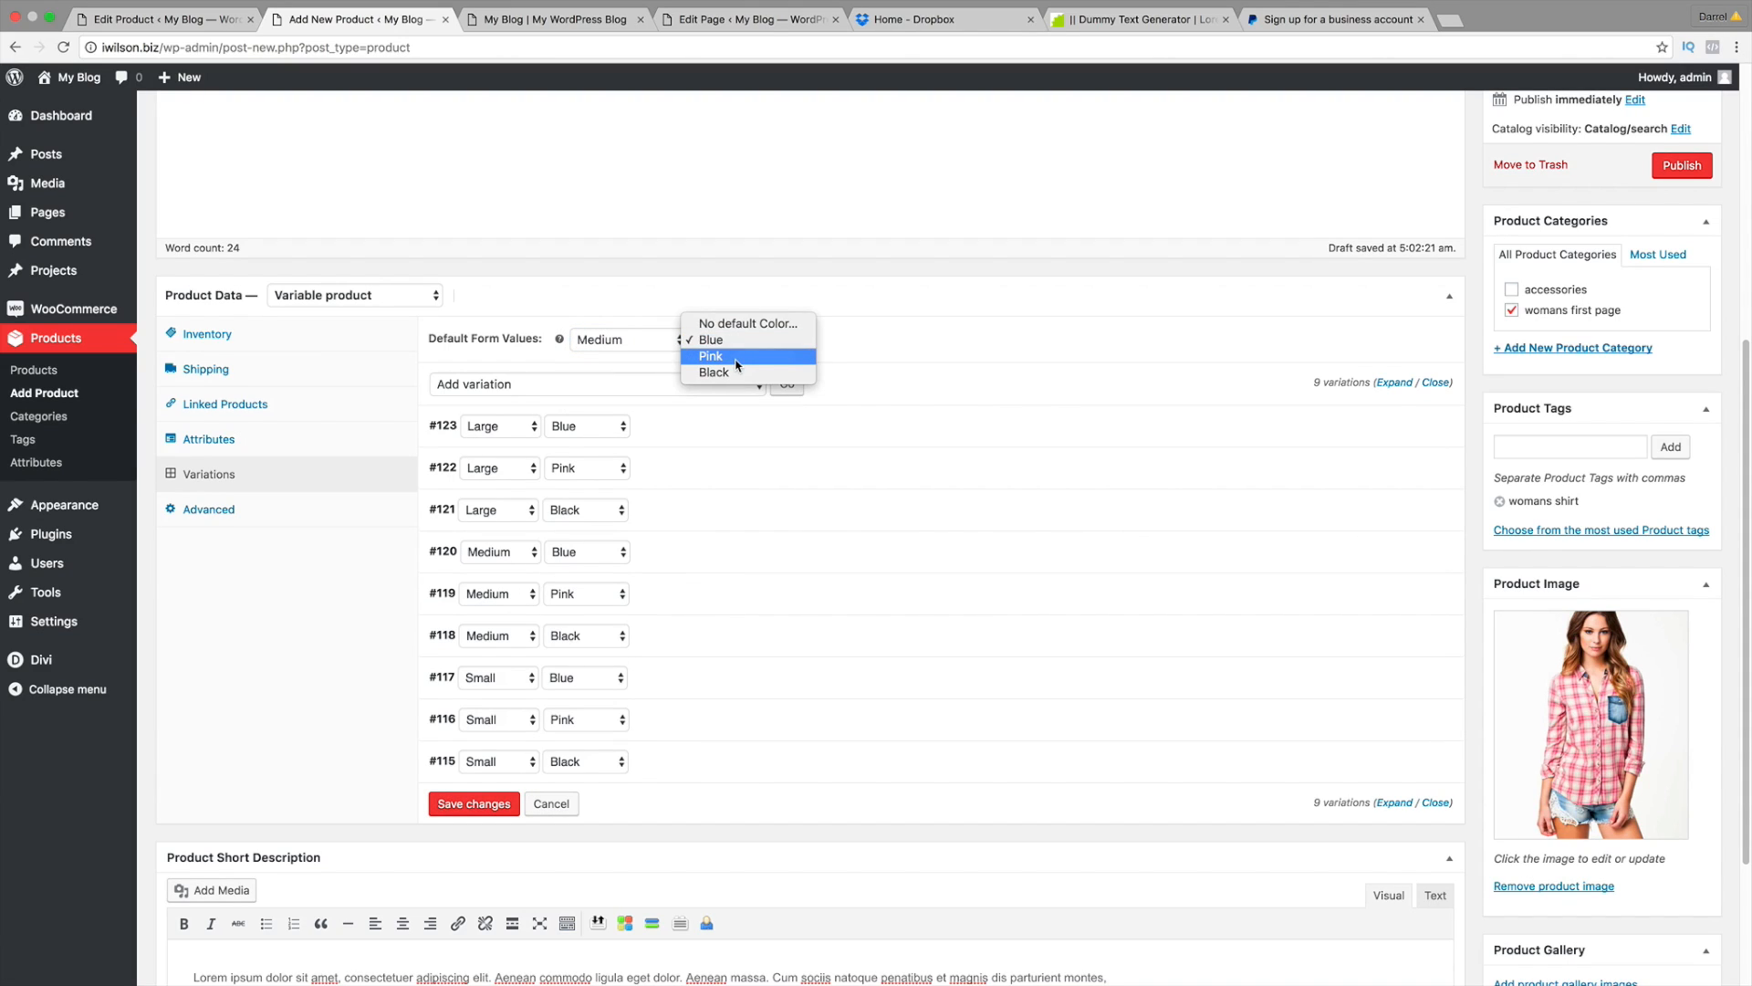
left_click(738, 364)
left_click(741, 340)
left_click(749, 357)
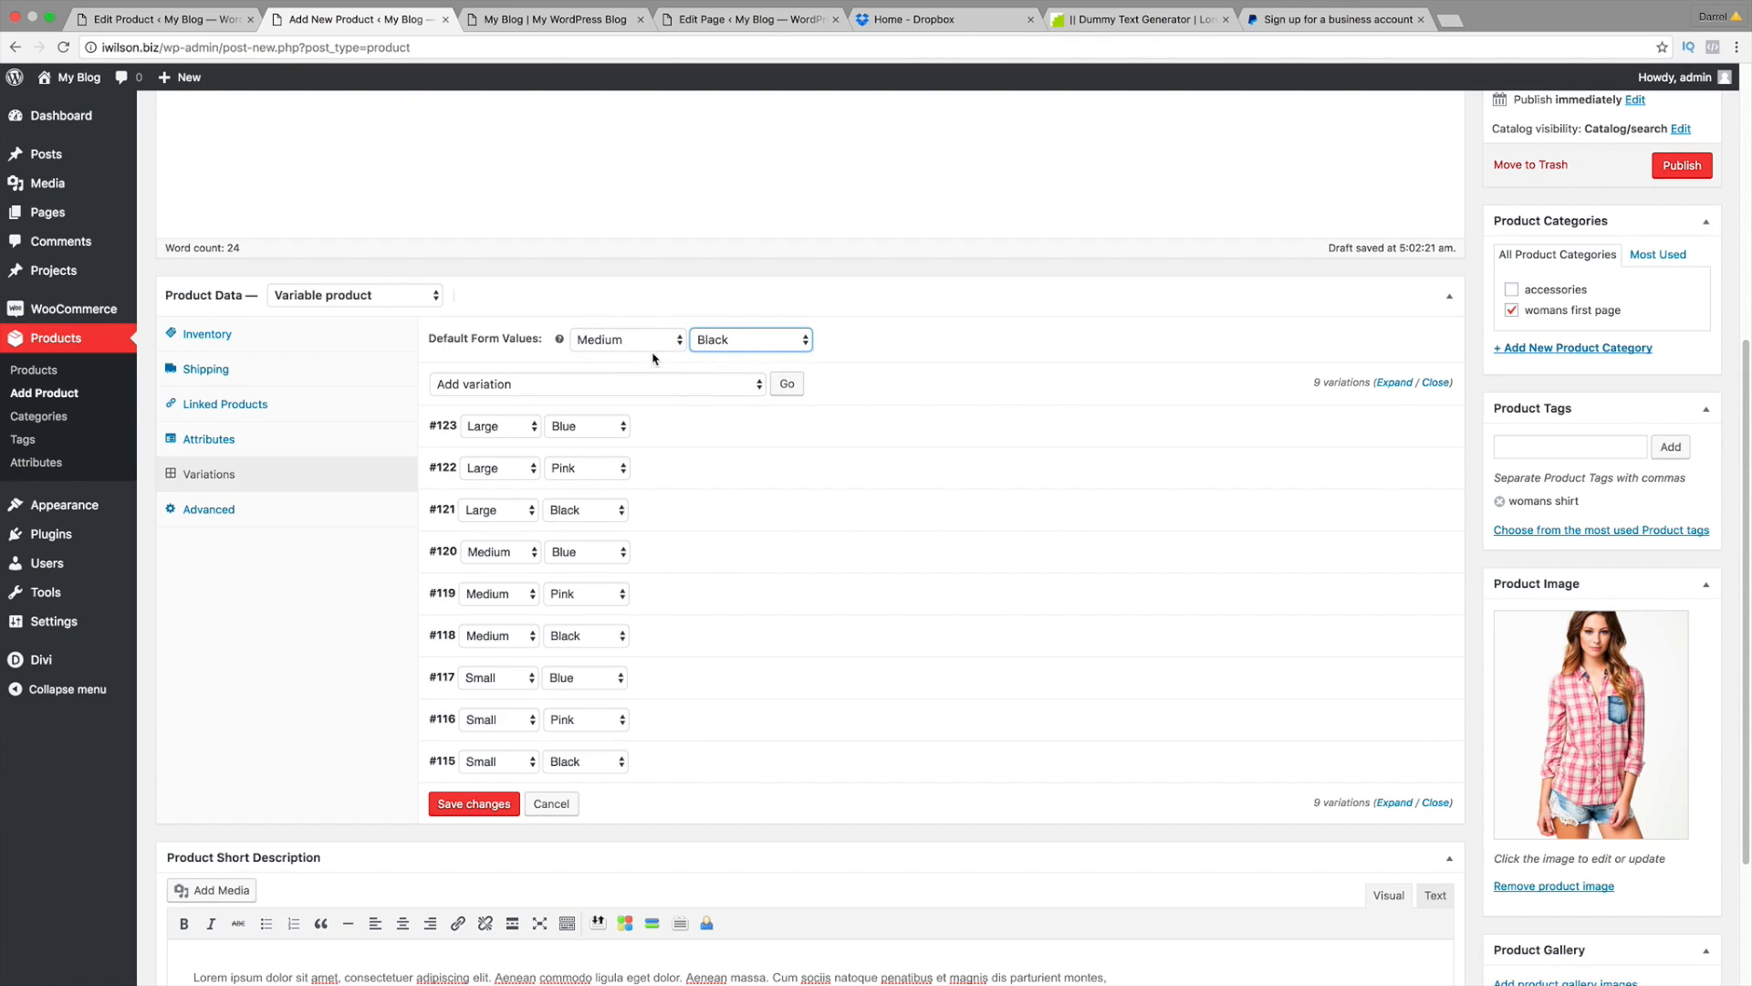
left_click(643, 341)
left_click(627, 303)
left_click(741, 340)
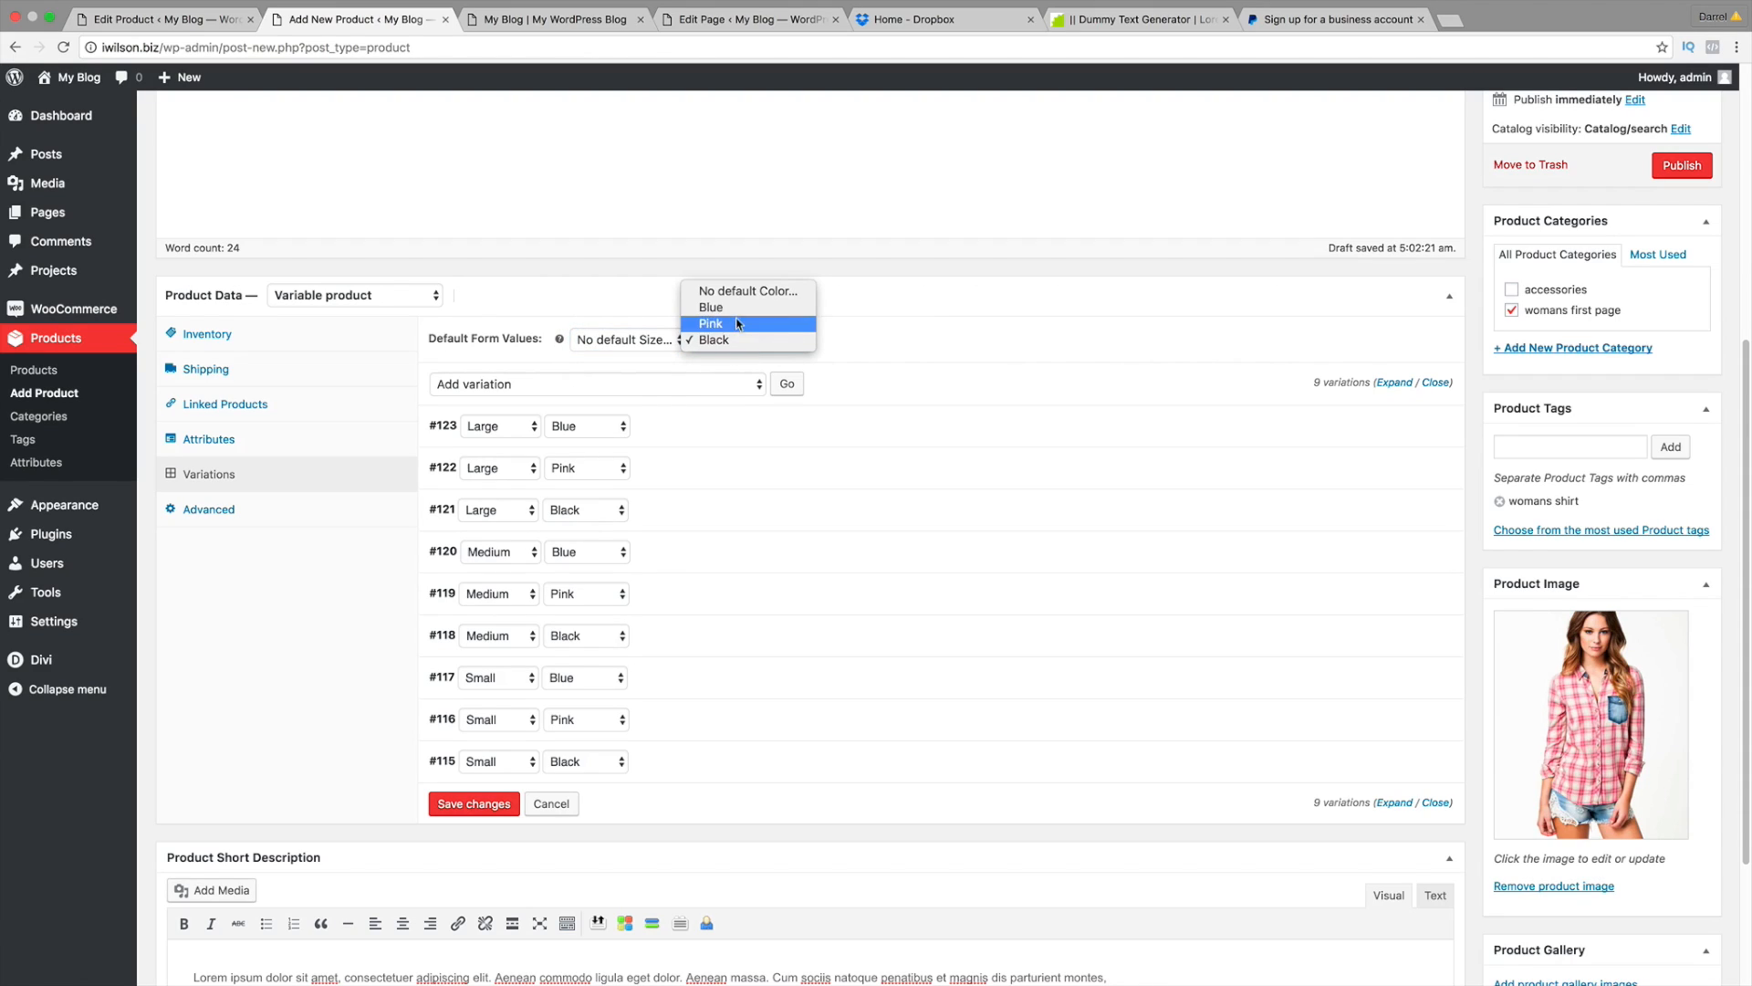
left_click(734, 291)
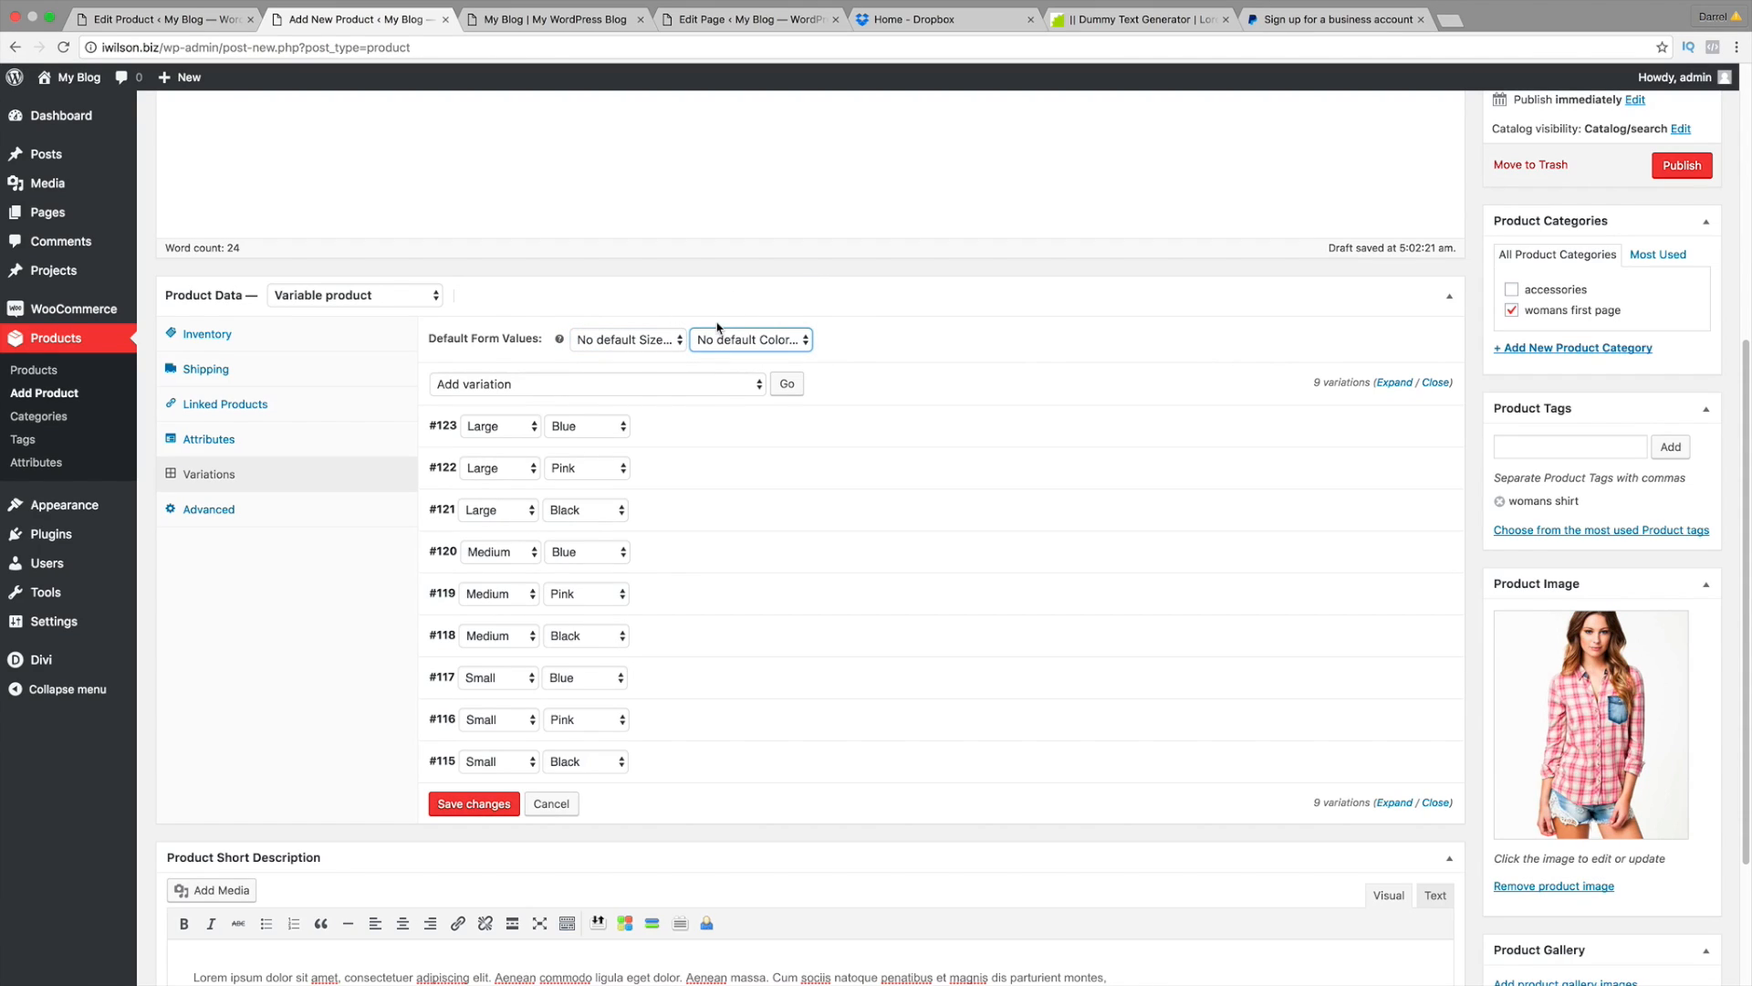
left_click(672, 341)
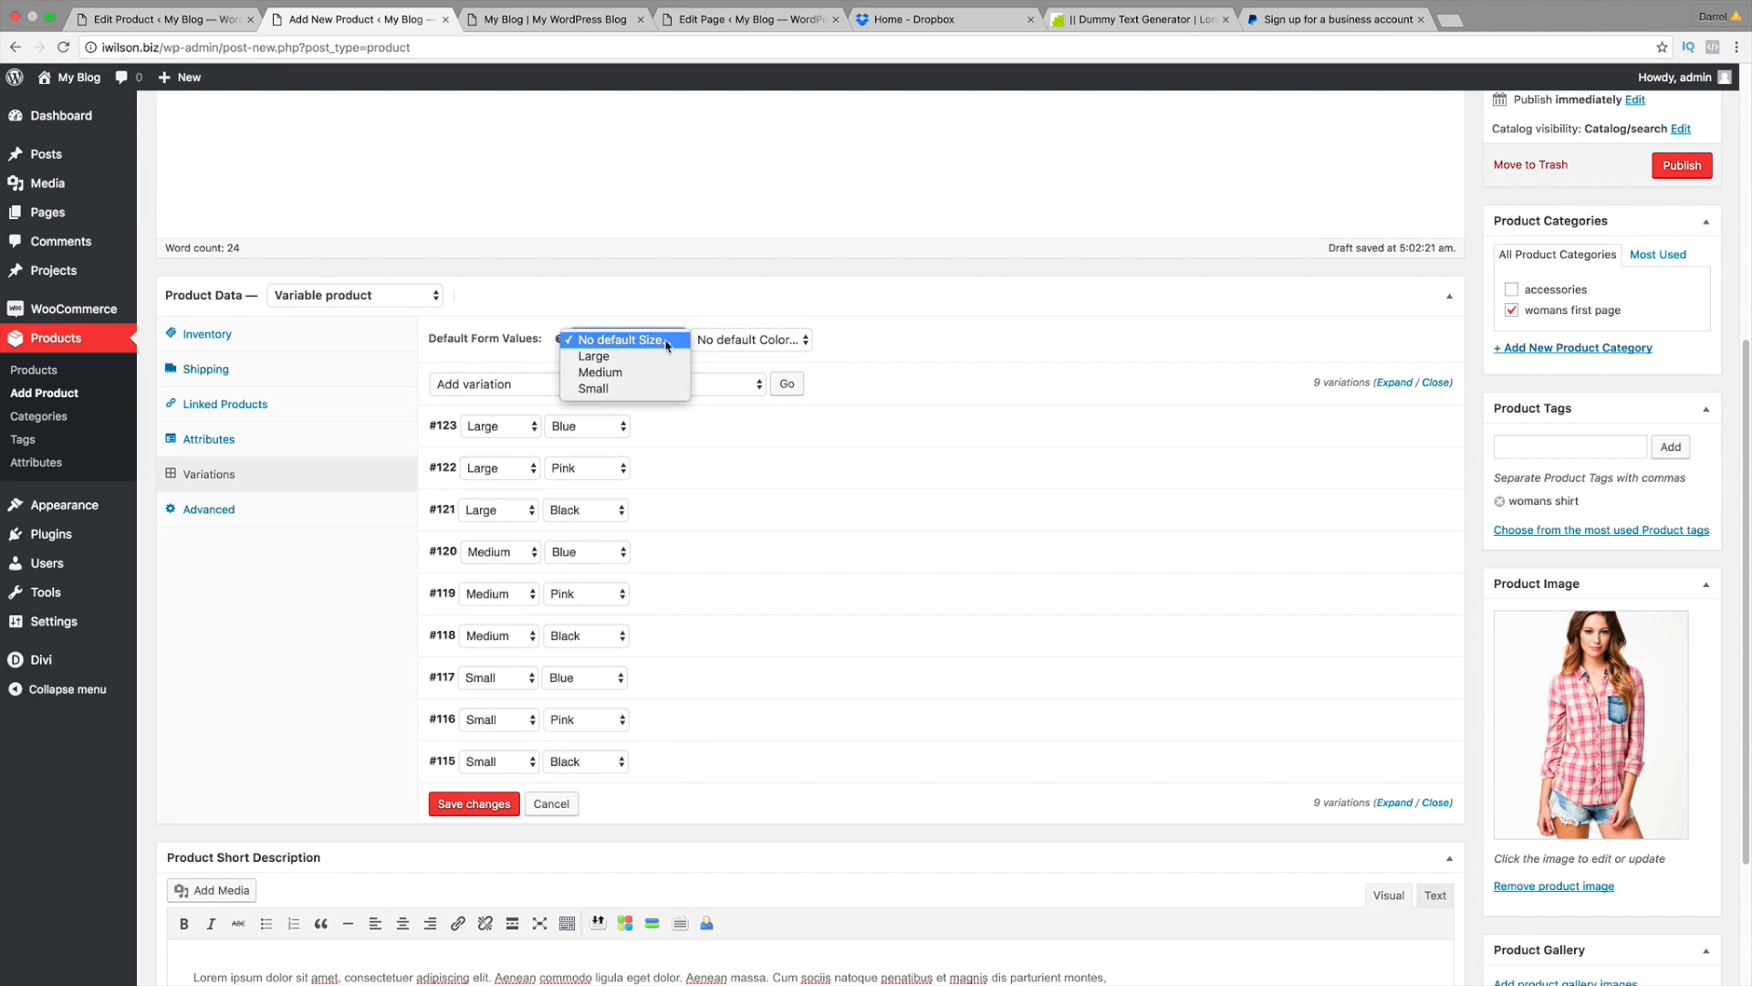
left_click(730, 340)
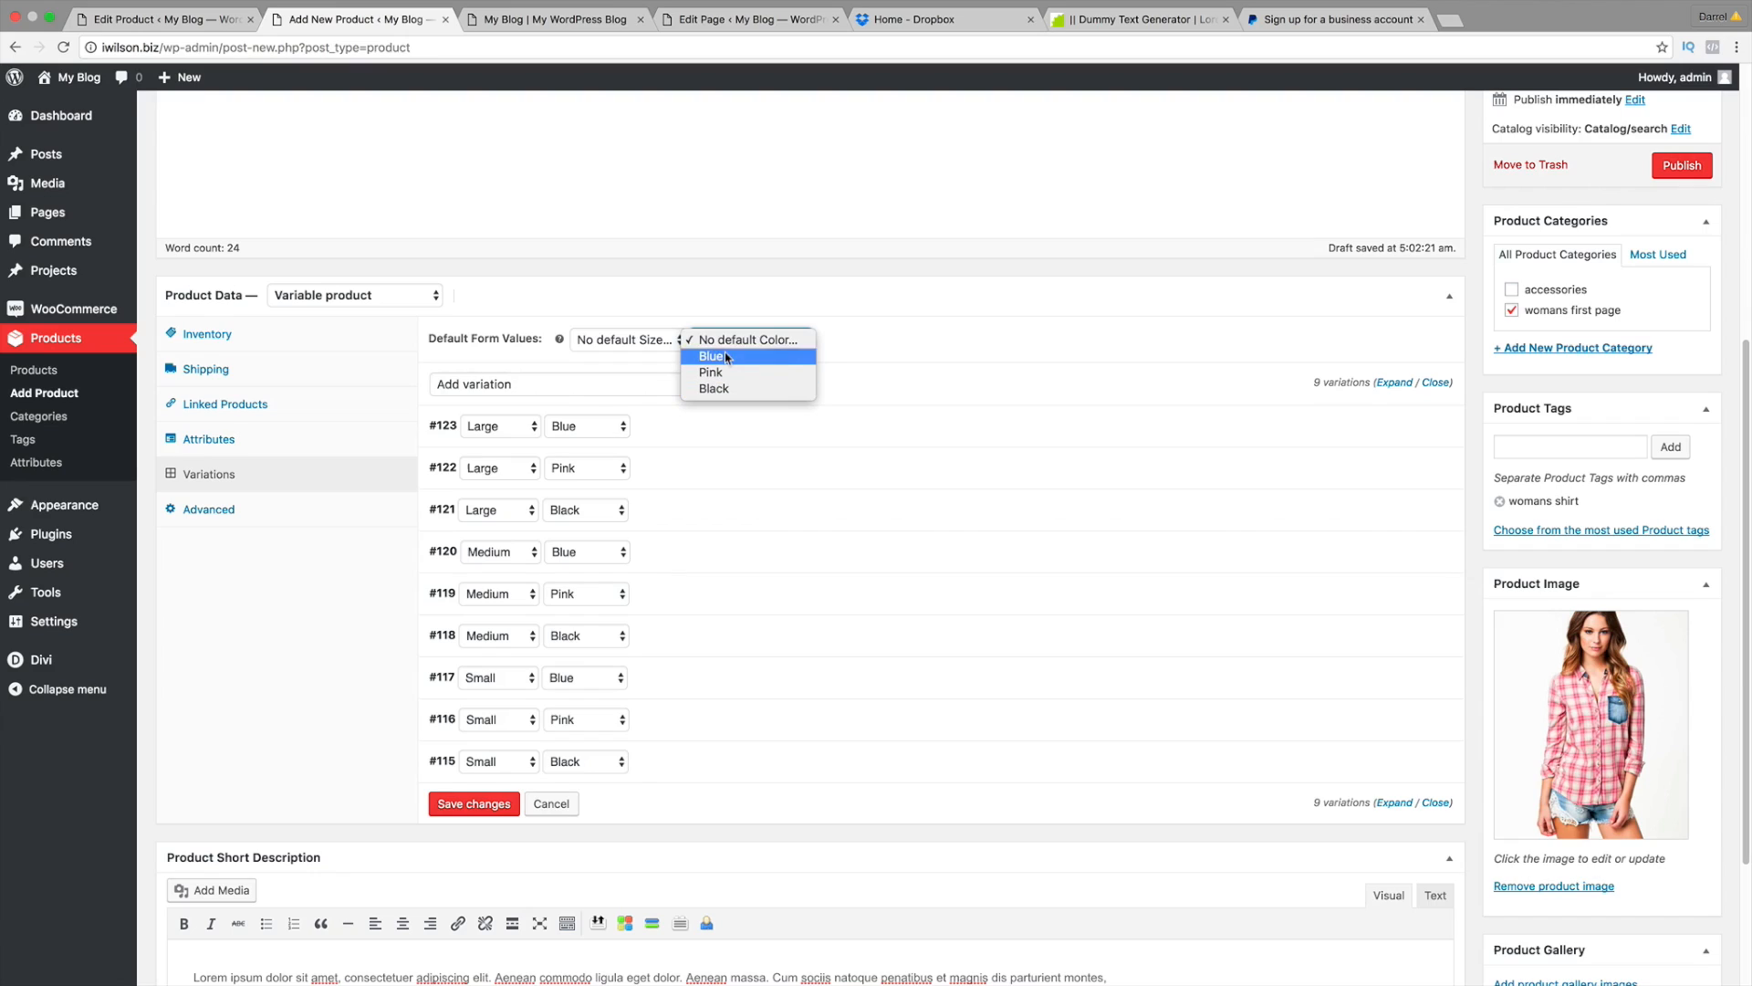
left_click(728, 339)
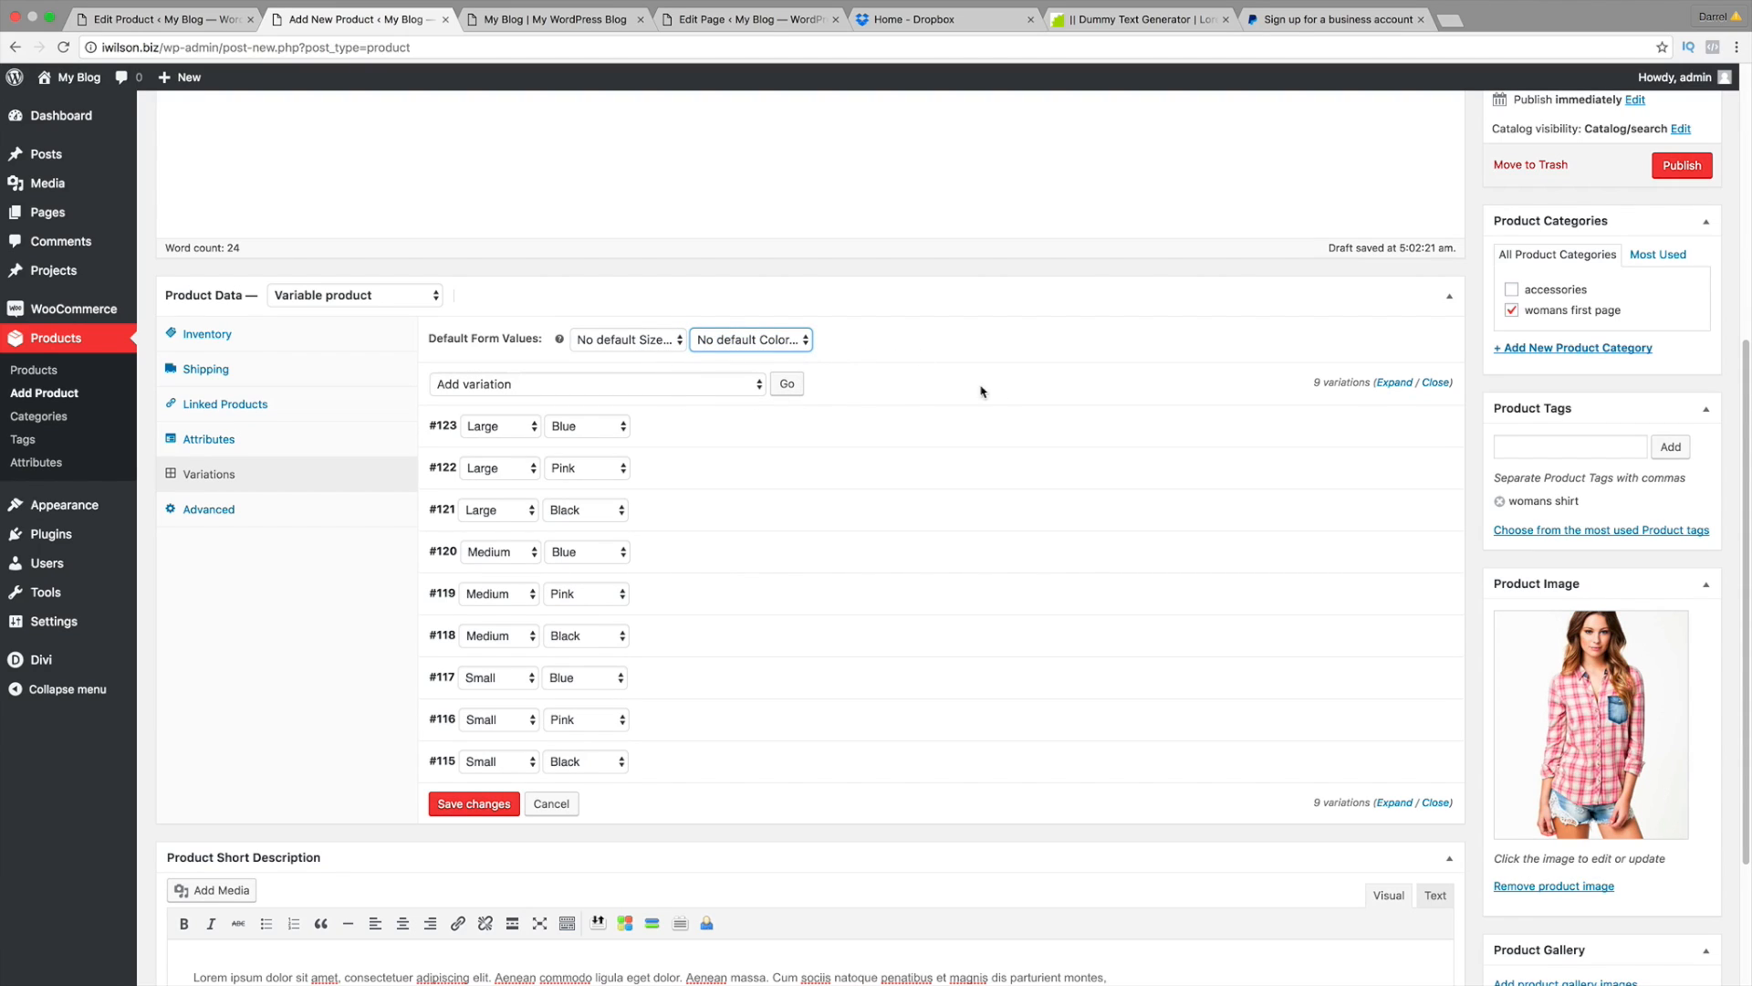
Step: Publish the Womans cute shirt product, confirming Publish again after the page reloads
scroll(630, 624, "up", 5)
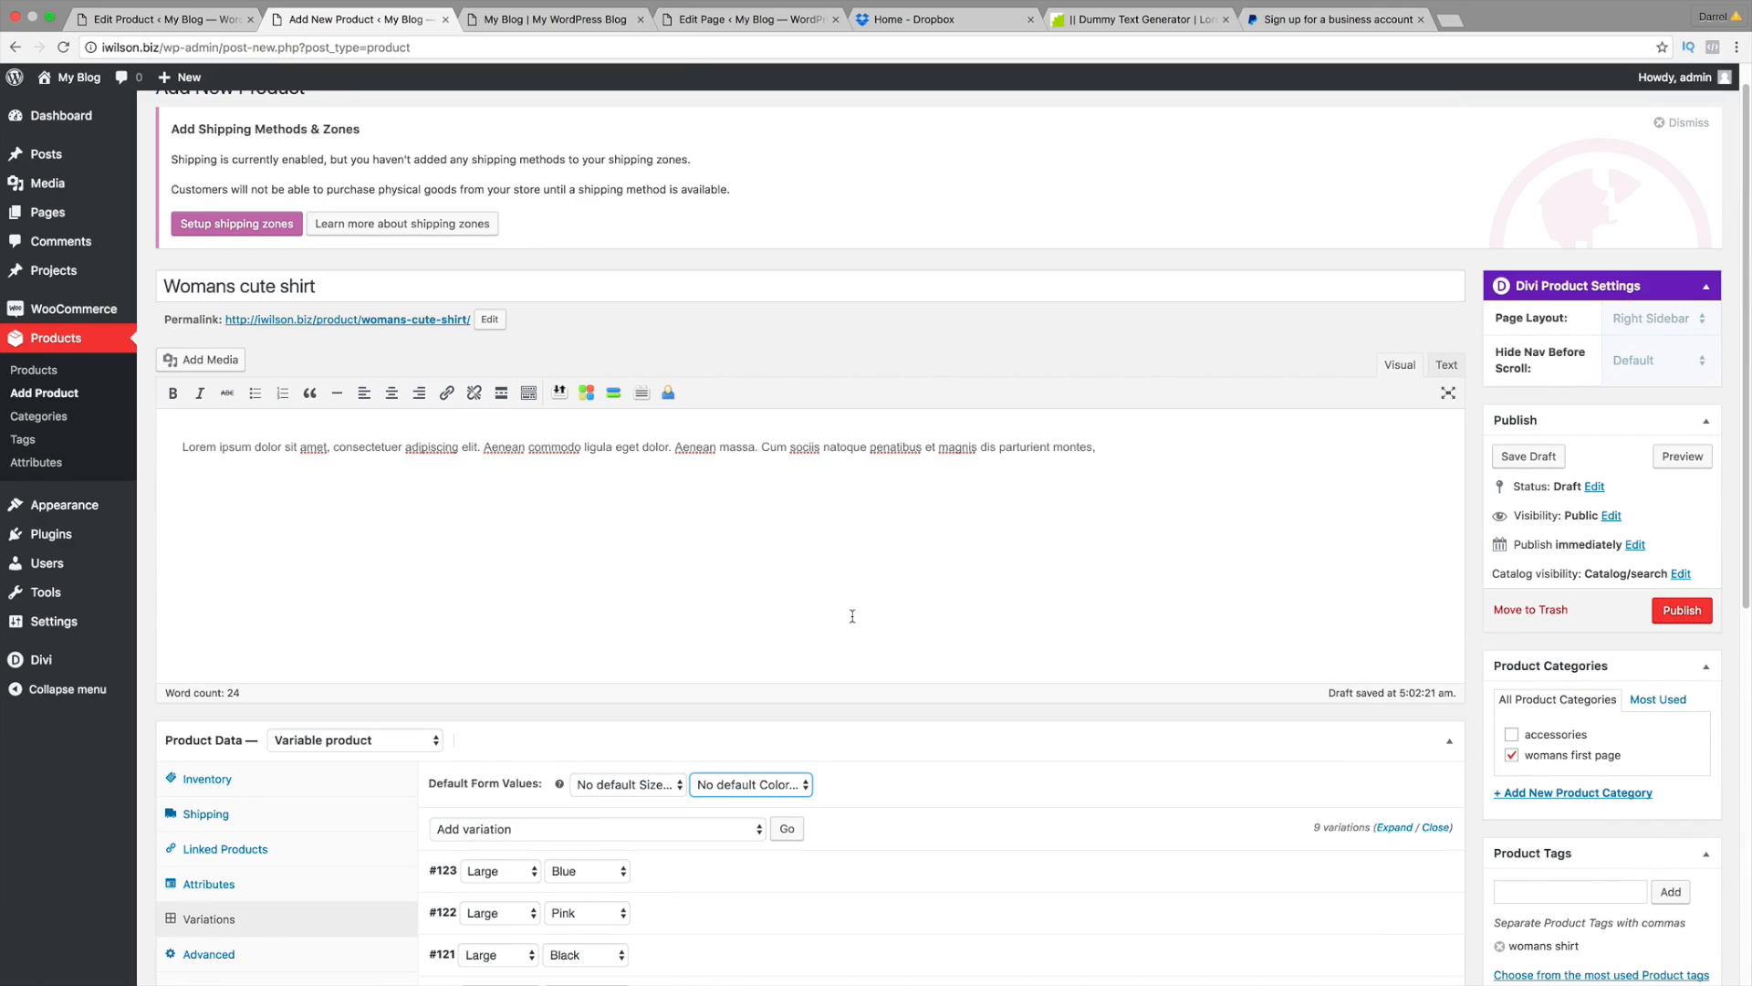
scroll(889, 638, "down", 1)
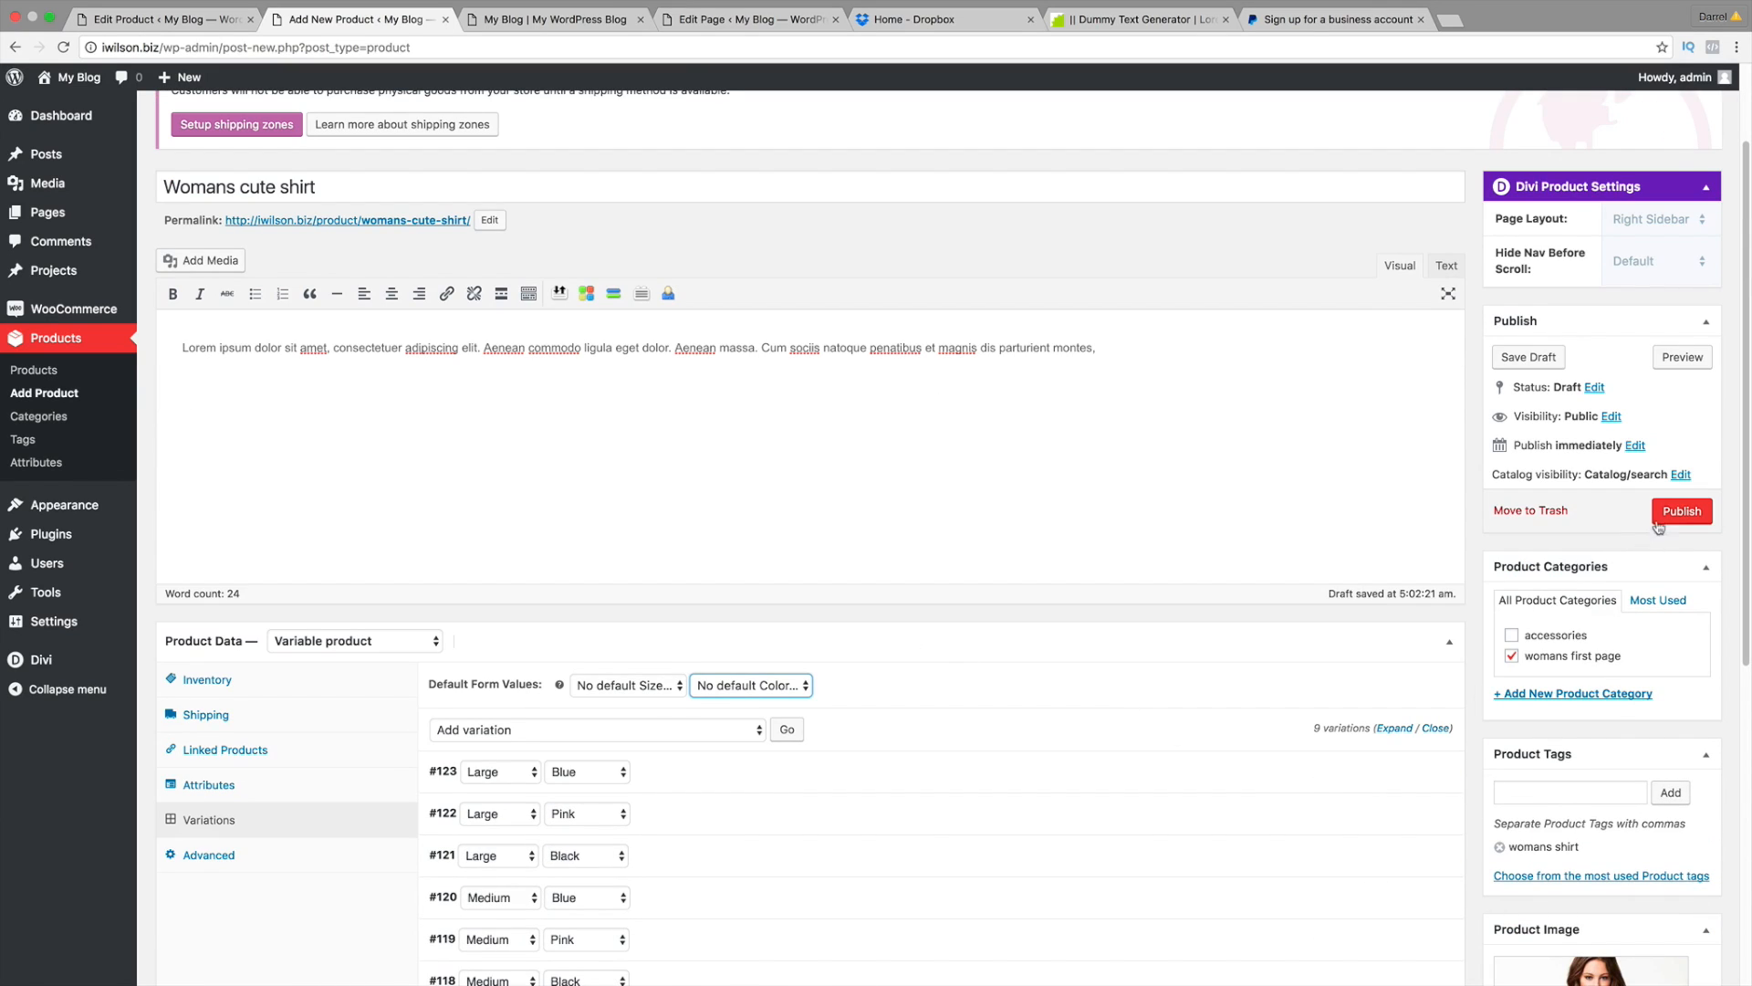
left_click(1670, 517)
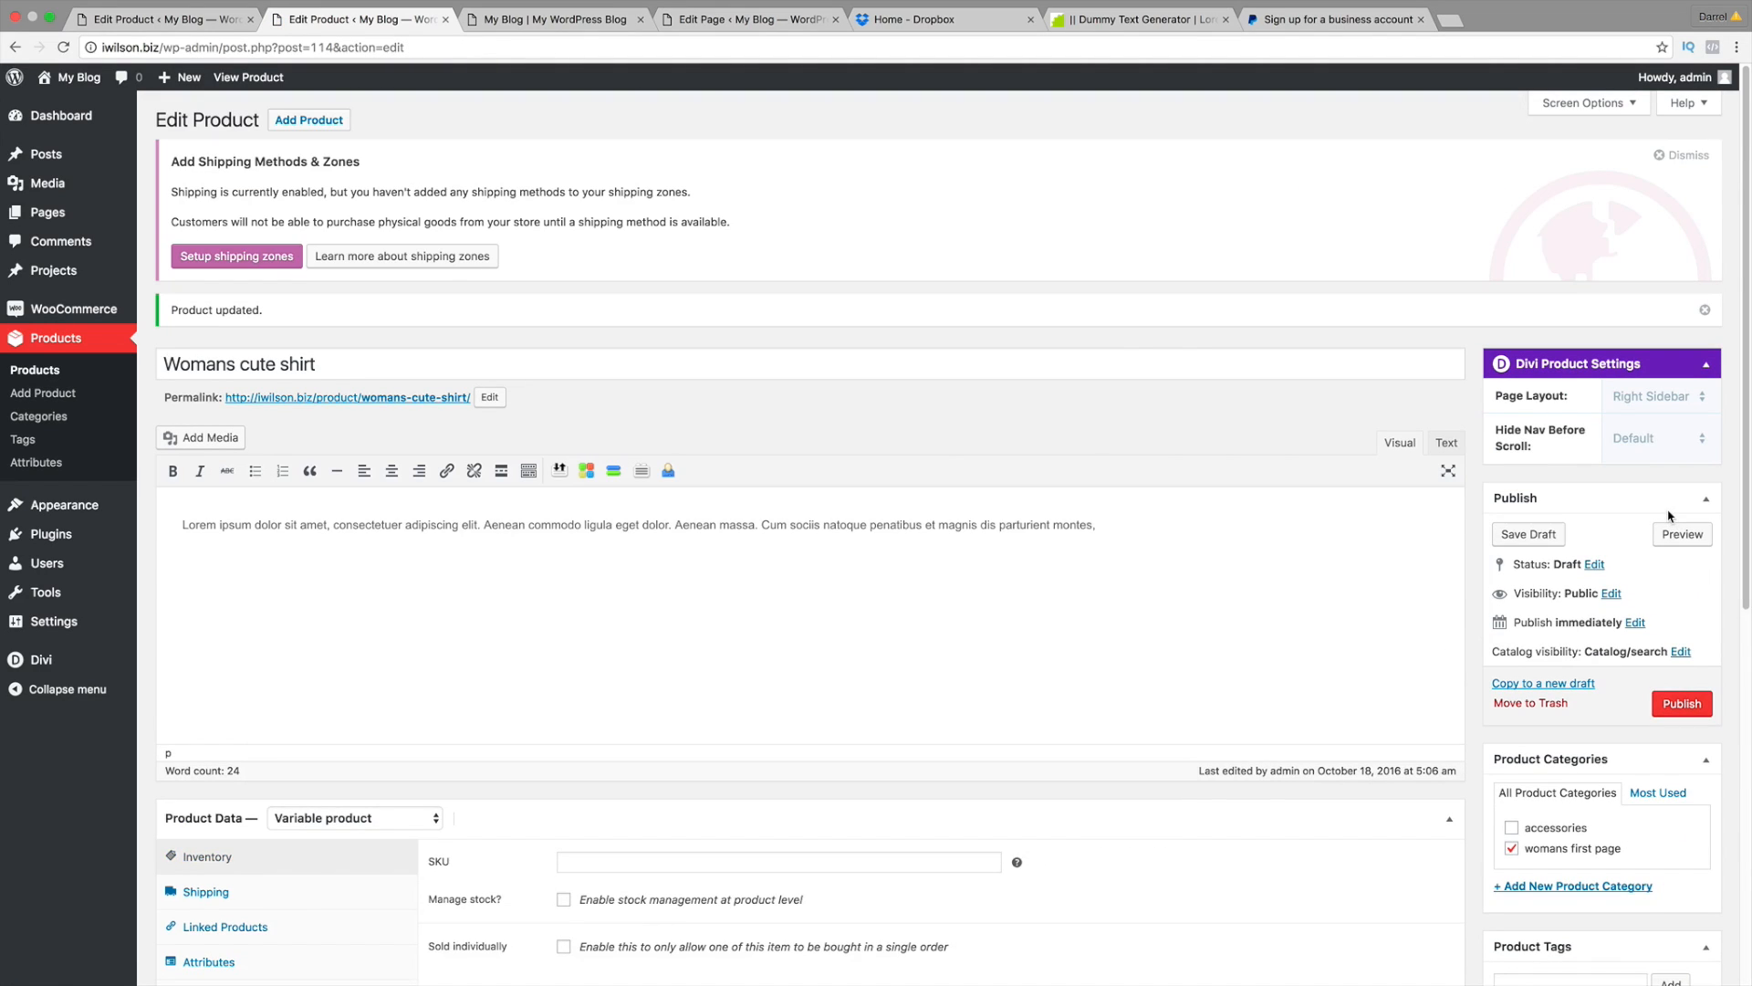
left_click(1685, 711)
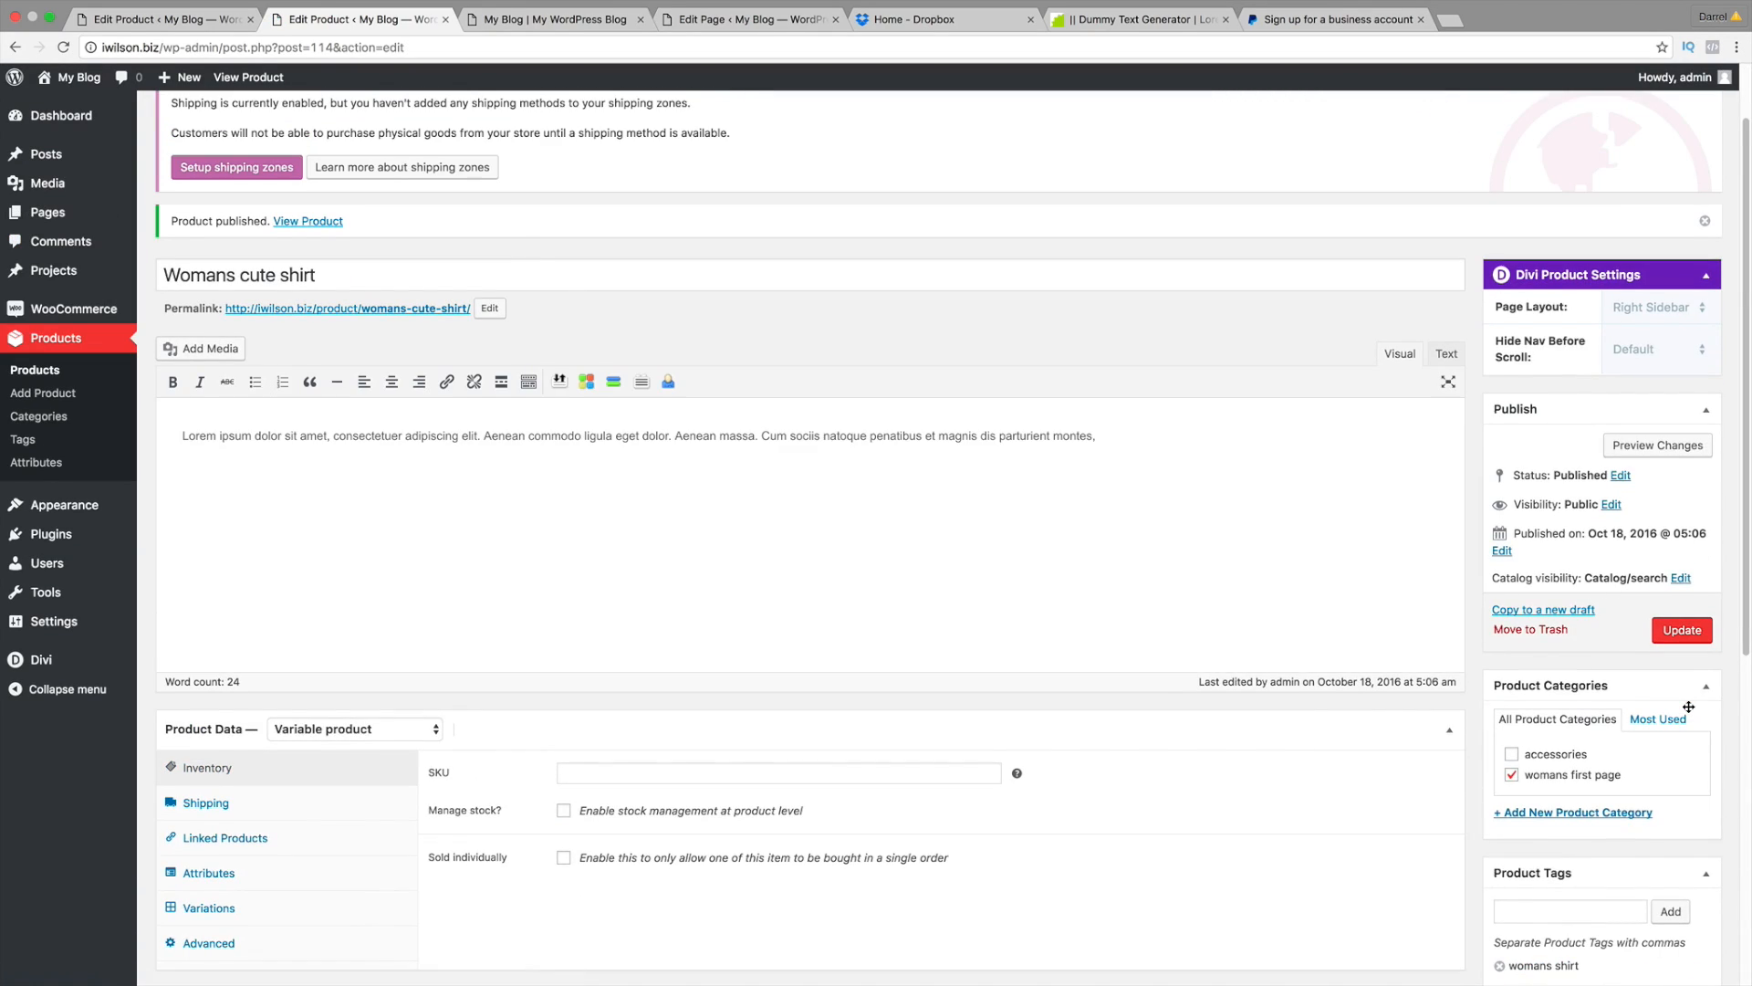
scroll(1408, 721, "down", 1)
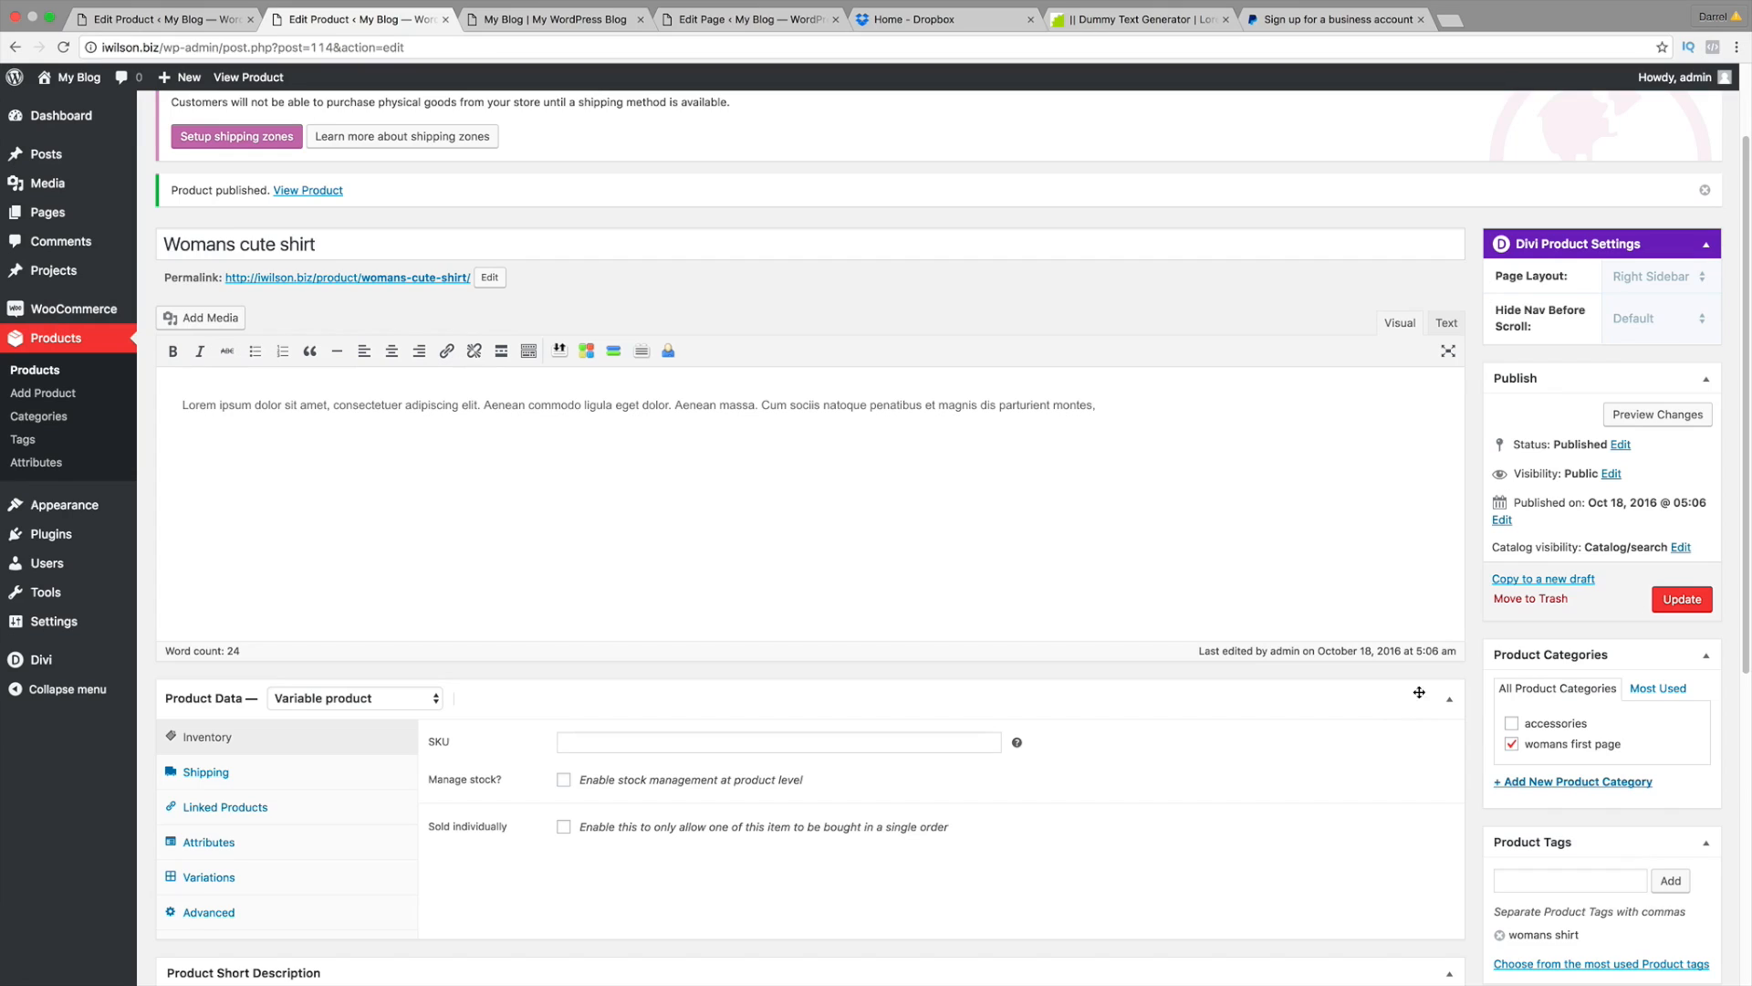
scroll(1419, 692, "up", 3)
Step: Open the store preview and cycle Large through Blue, Pink and Black to watch the image change
left_click(1642, 537)
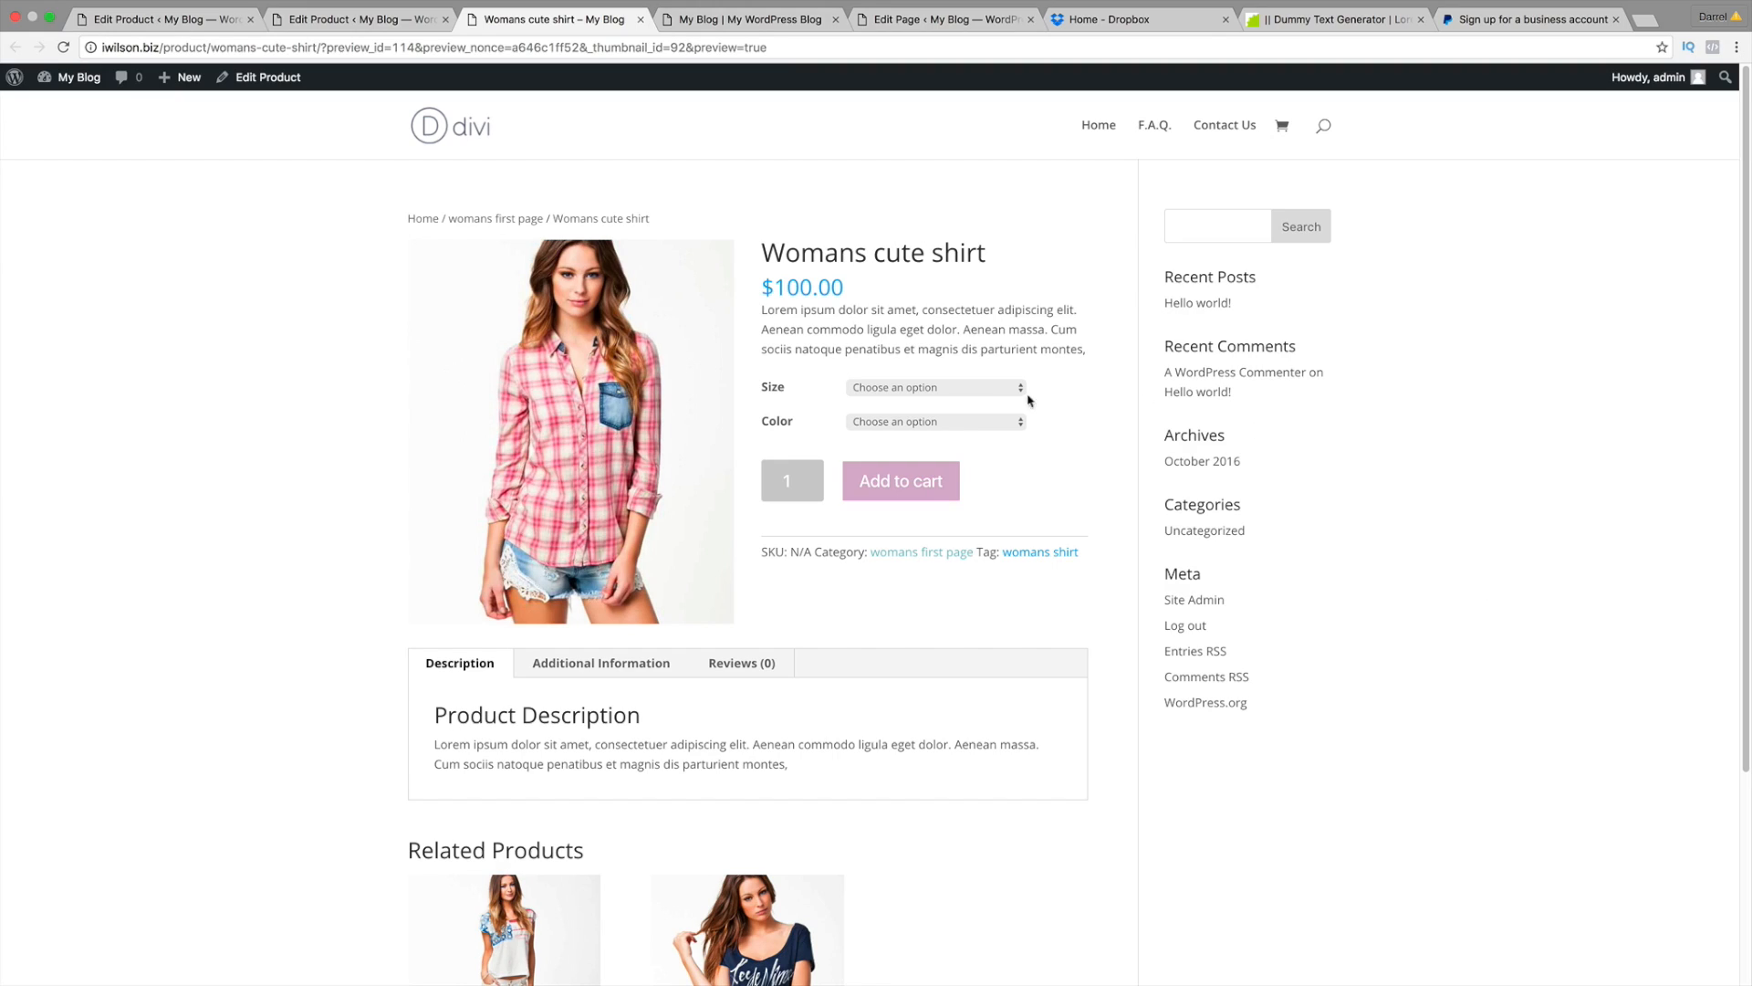
left_click(925, 391)
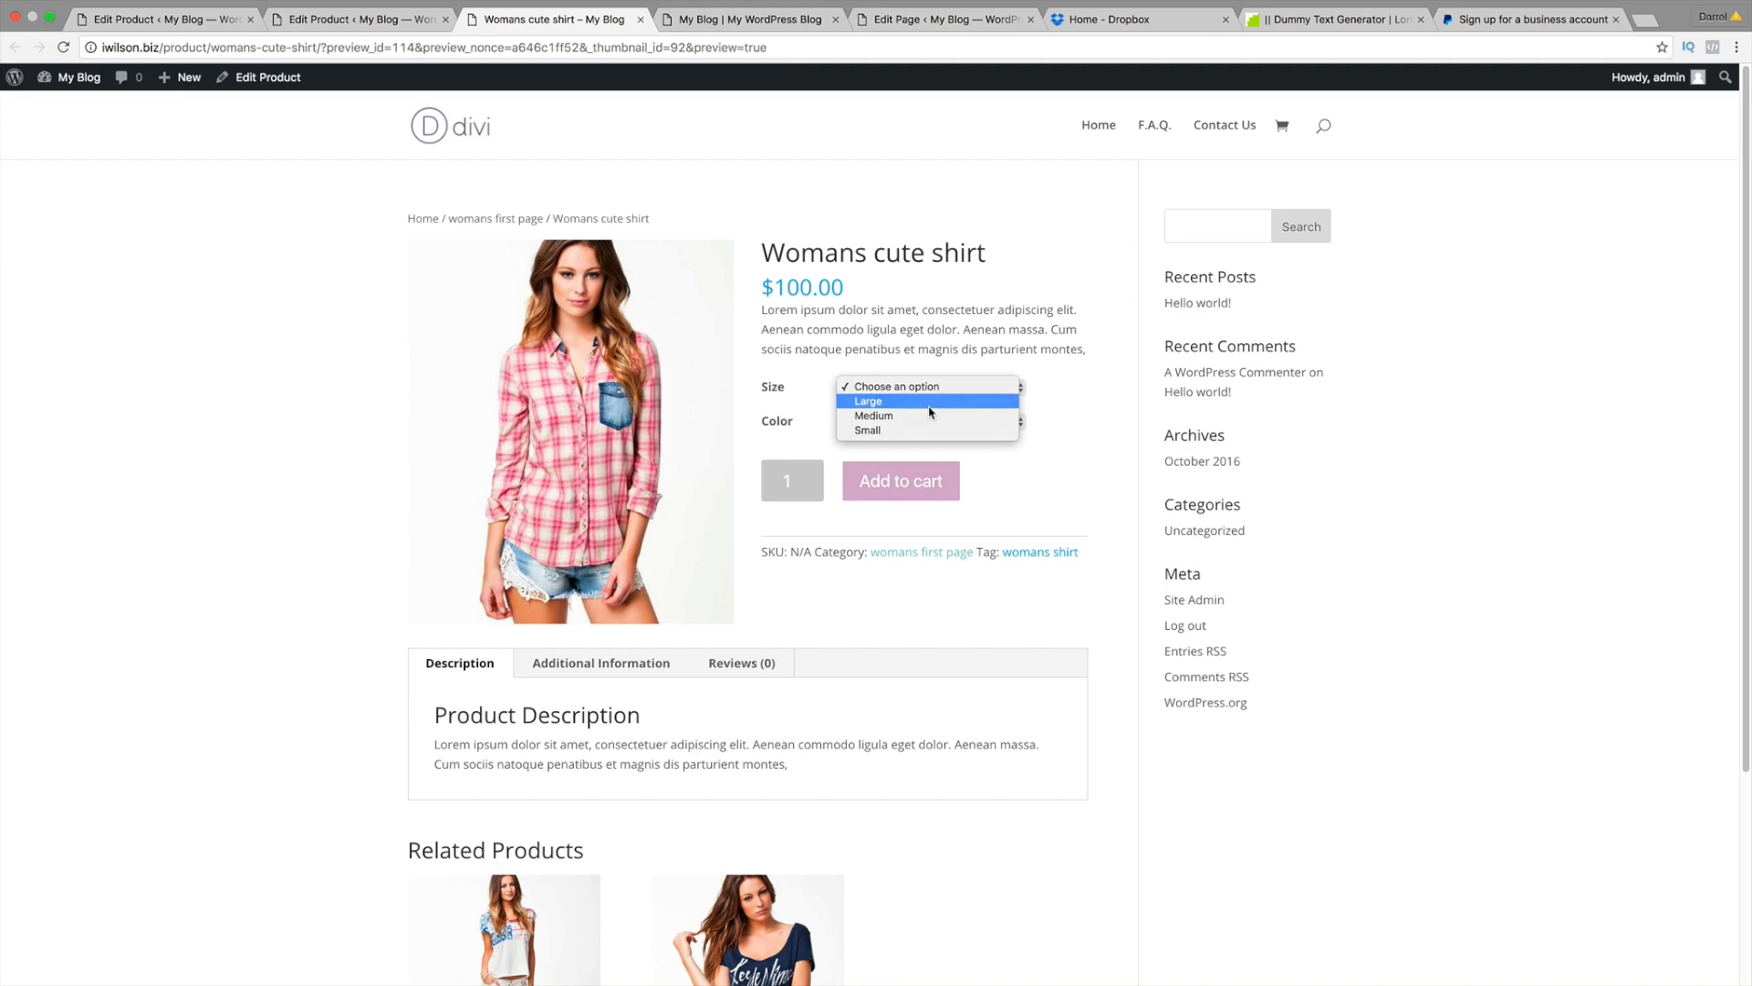
left_click(928, 402)
left_click(933, 420)
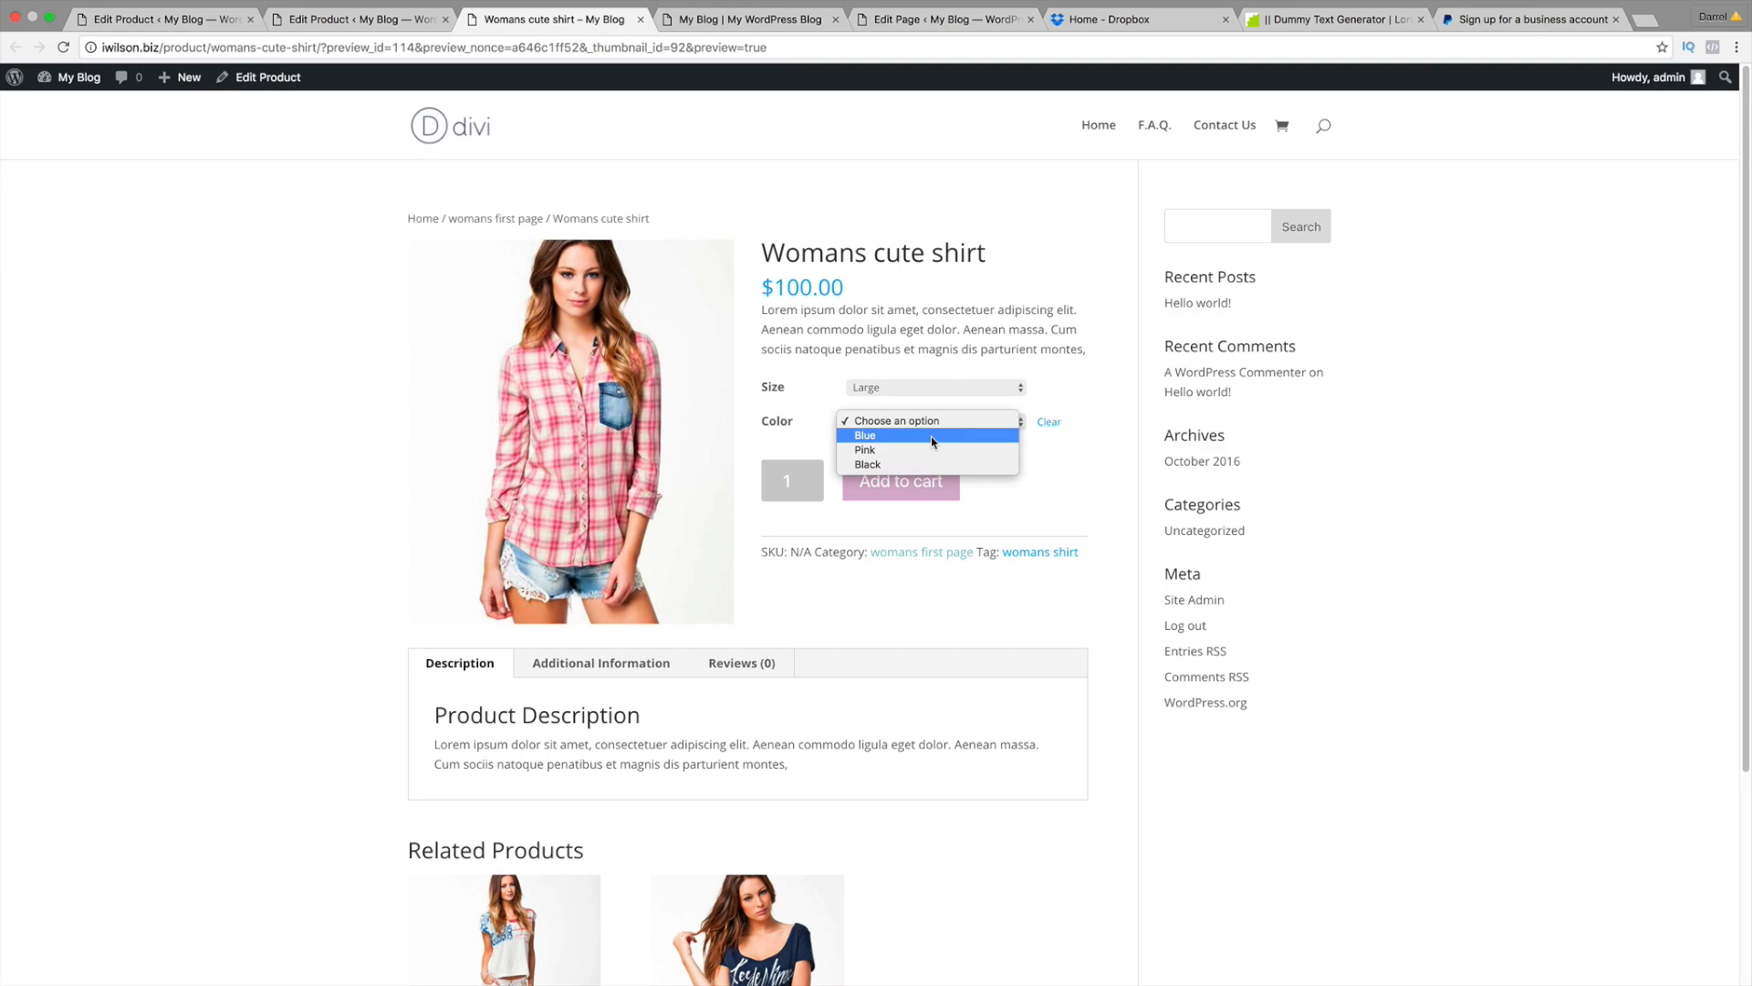
left_click(931, 436)
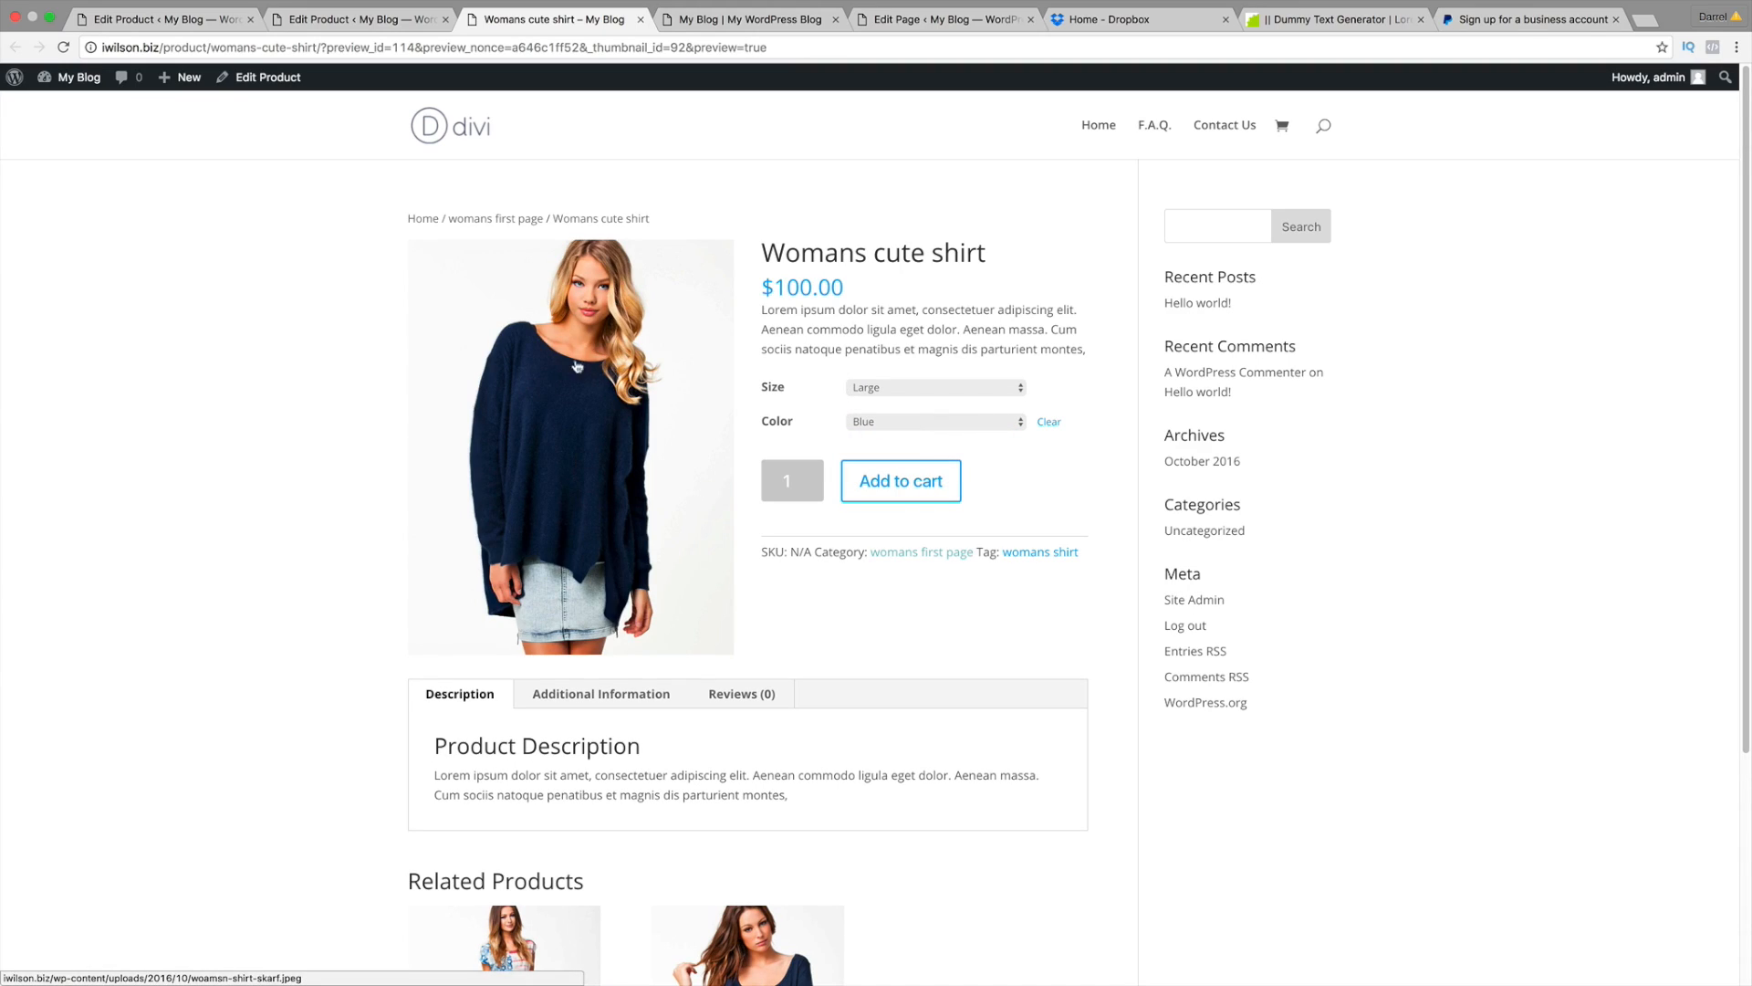
left_click(893, 420)
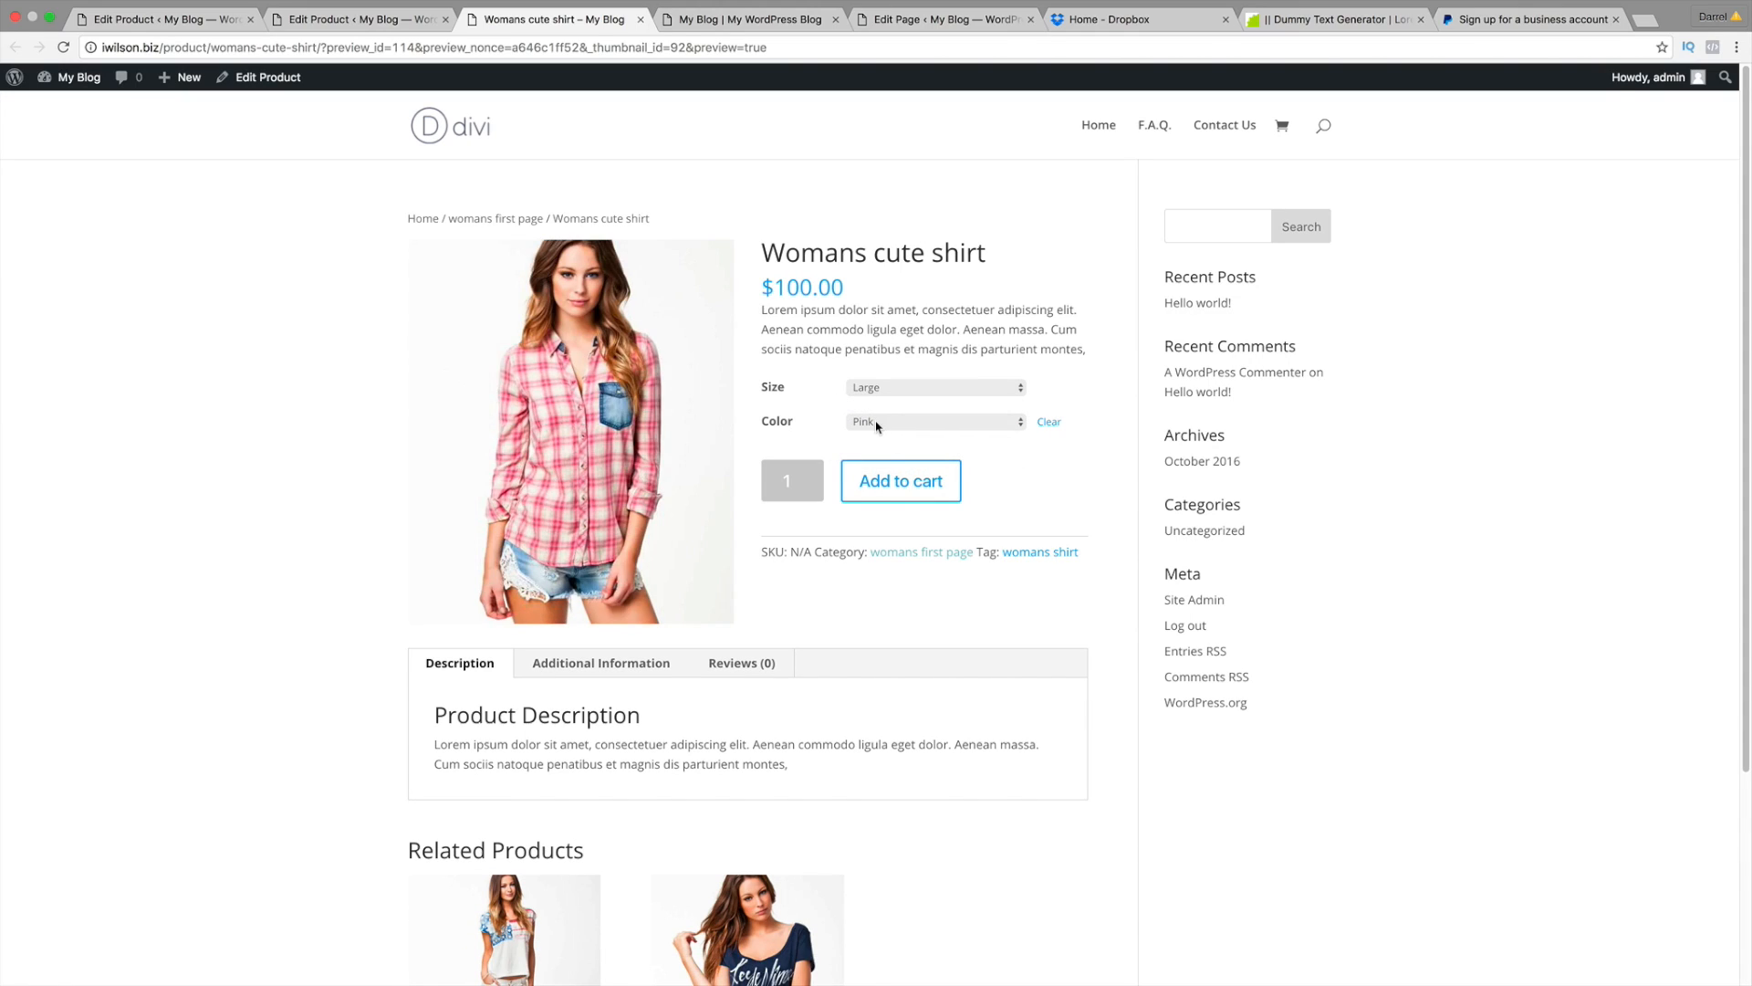
left_click(874, 421)
left_click(878, 440)
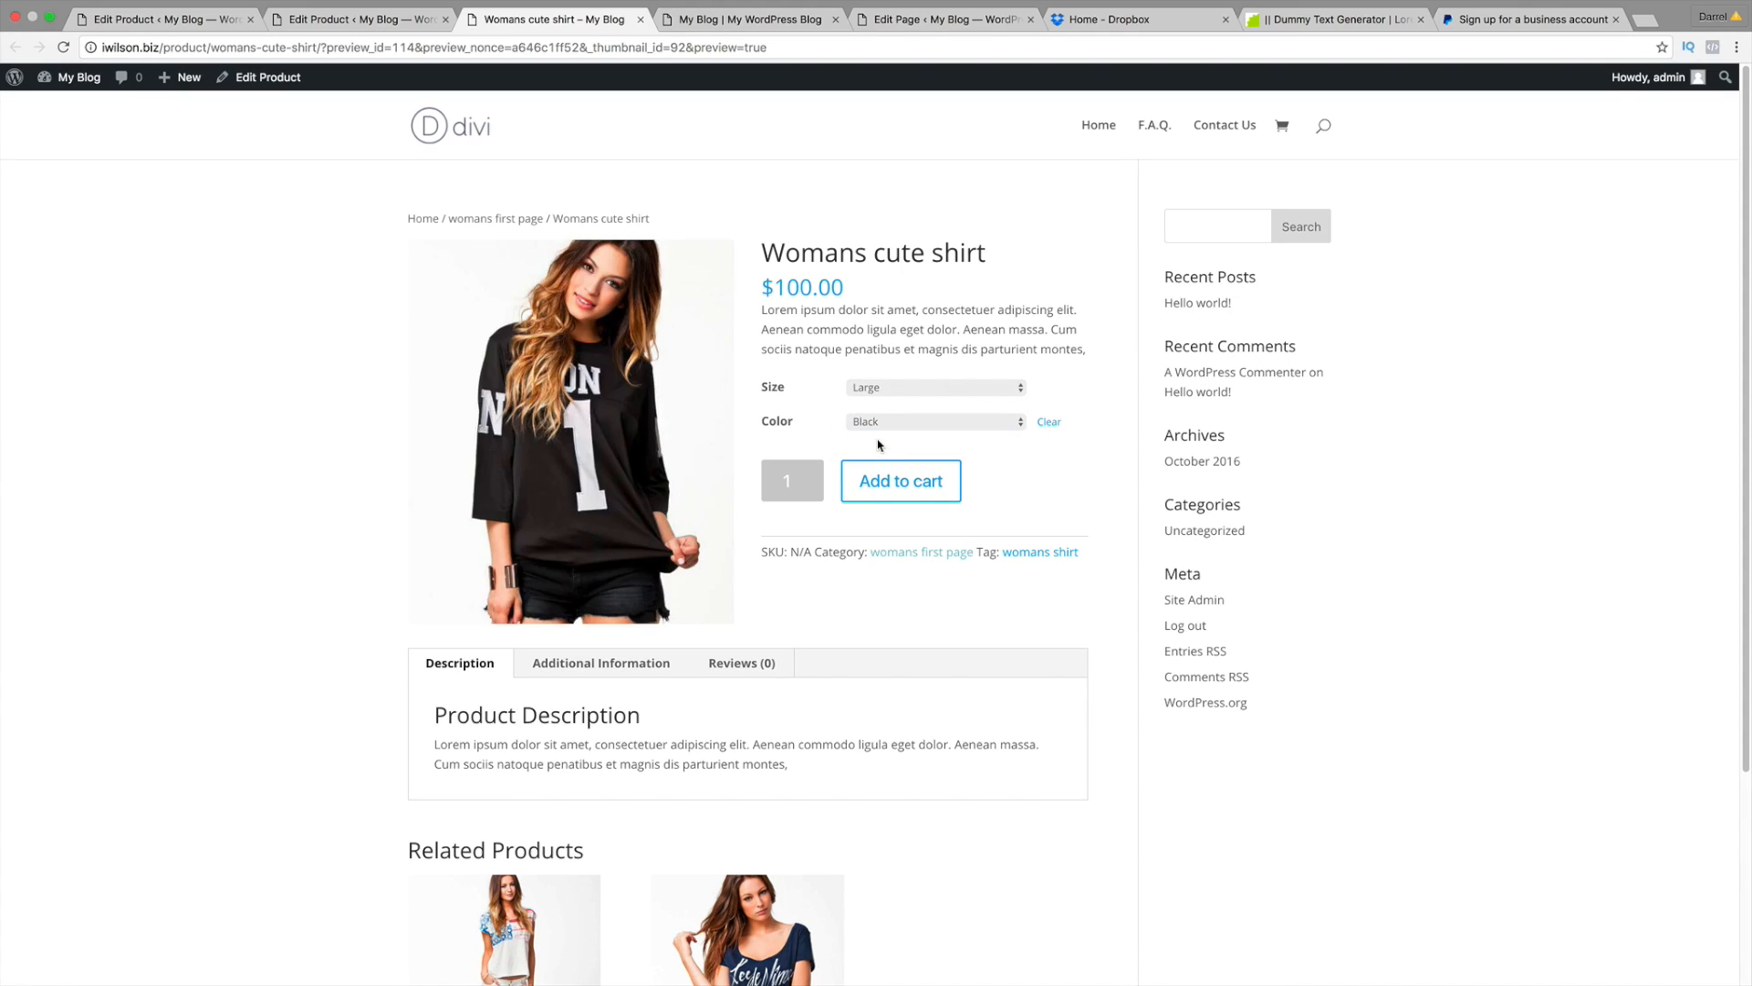
left_click(877, 401)
left_click(880, 407)
left_click(908, 422)
left_click(907, 409)
left_click(907, 408)
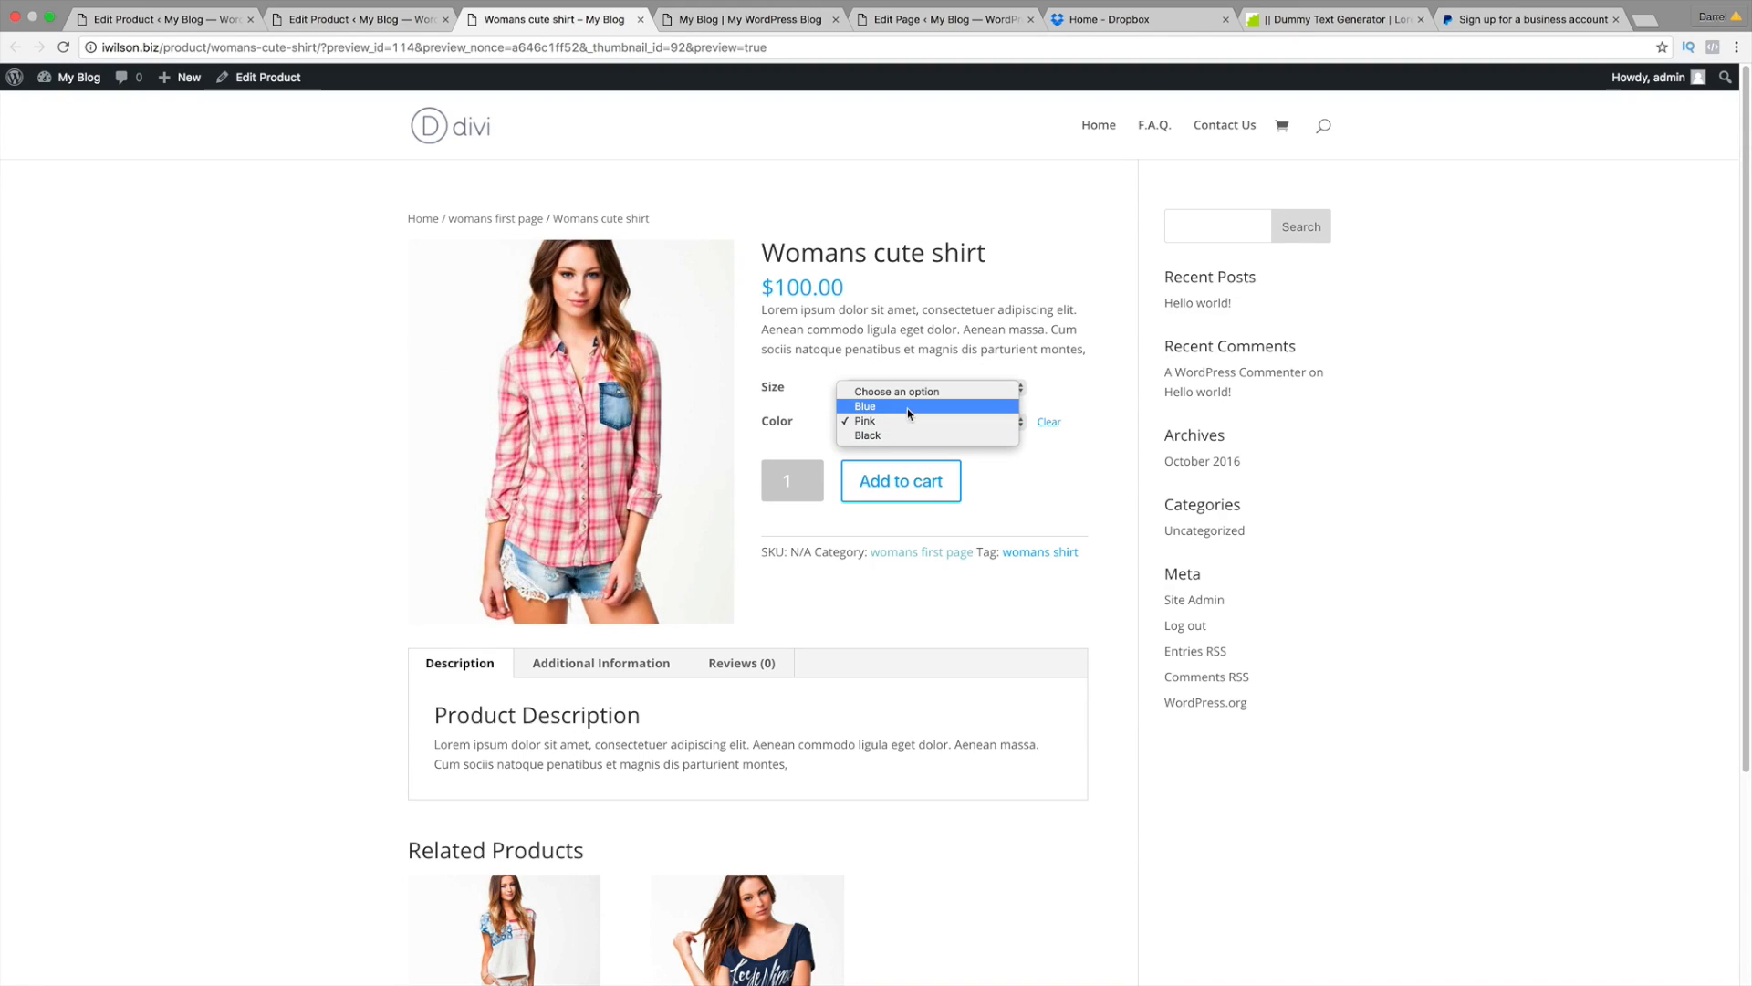
left_click(908, 410)
Step: Switch to Small and cycle Blue, Pink and Black, ending on the black shirt photo
left_click(910, 389)
left_click(910, 373)
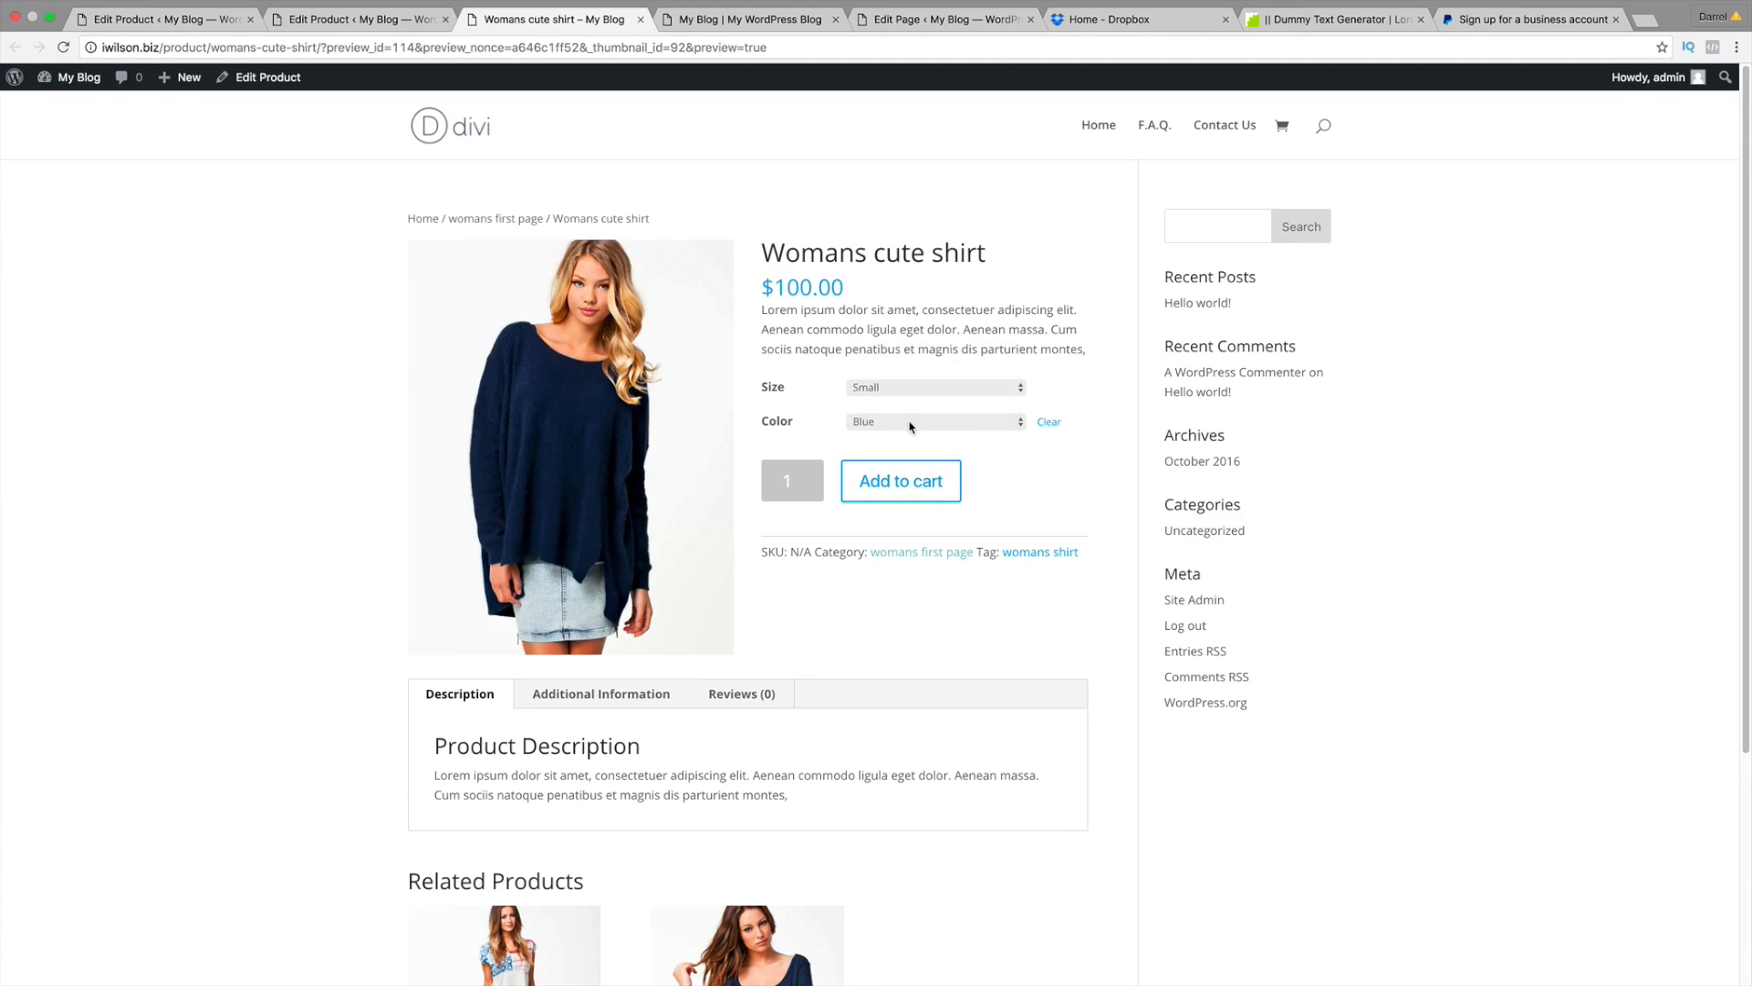
left_click(910, 421)
left_click(910, 424)
left_click(910, 421)
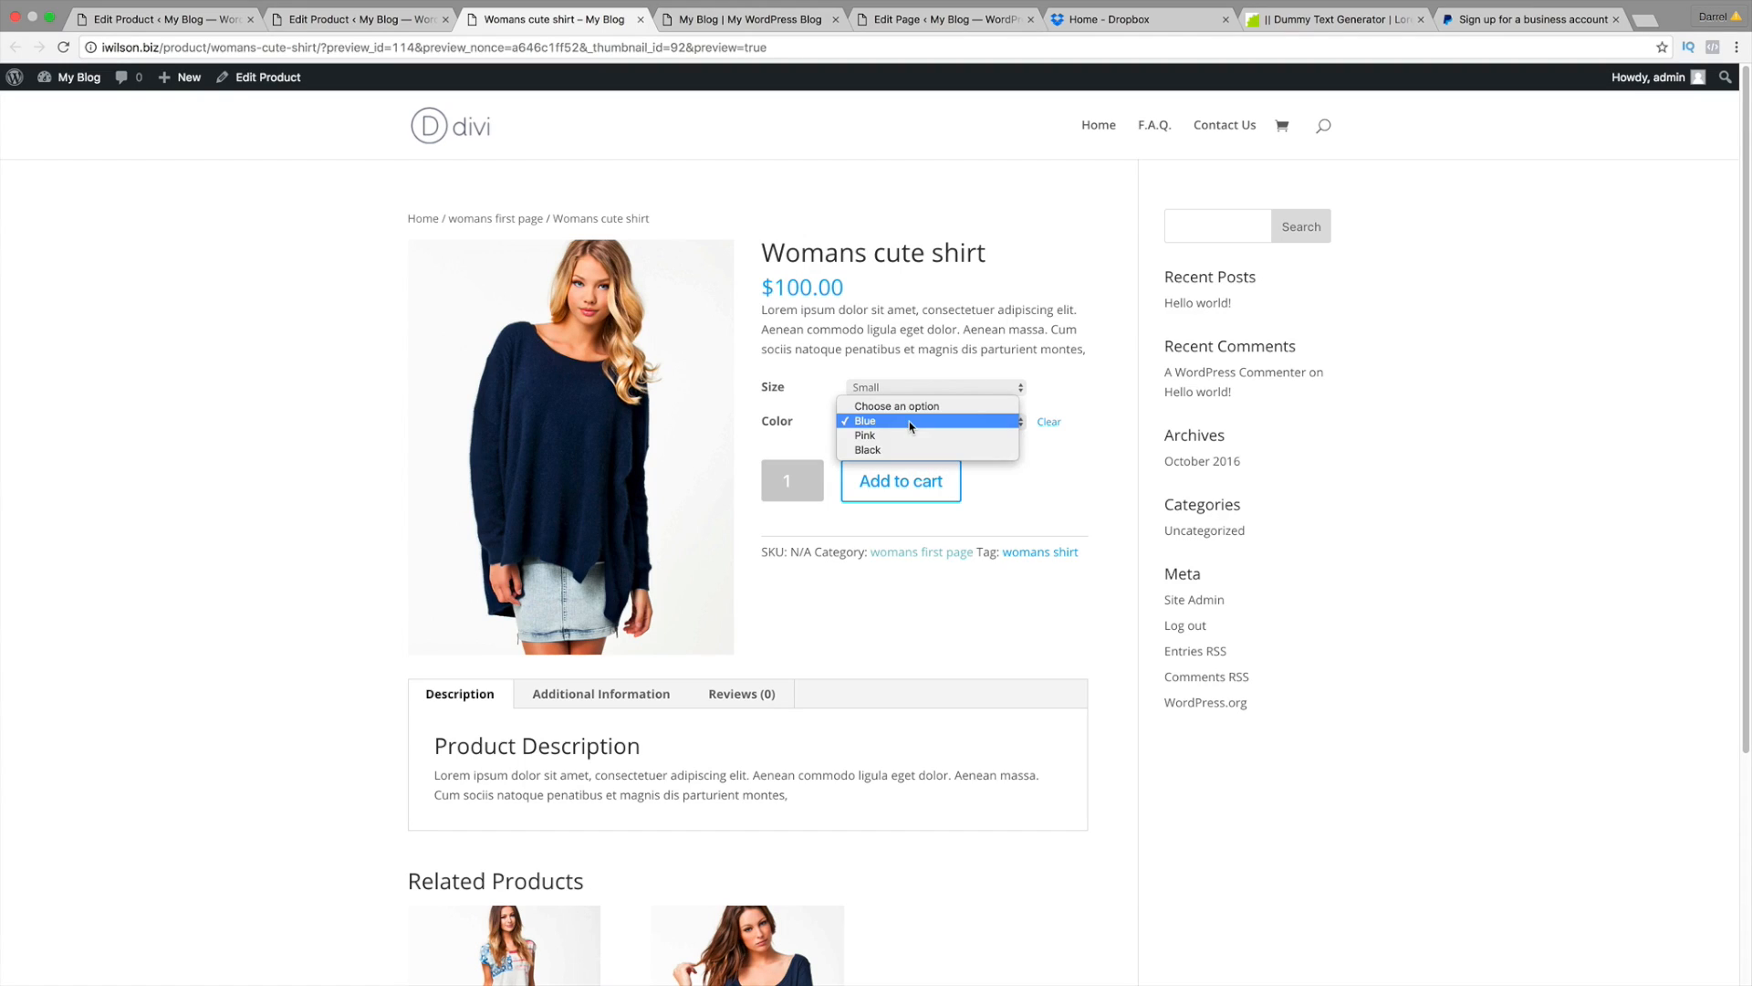
left_click(909, 437)
left_click(910, 427)
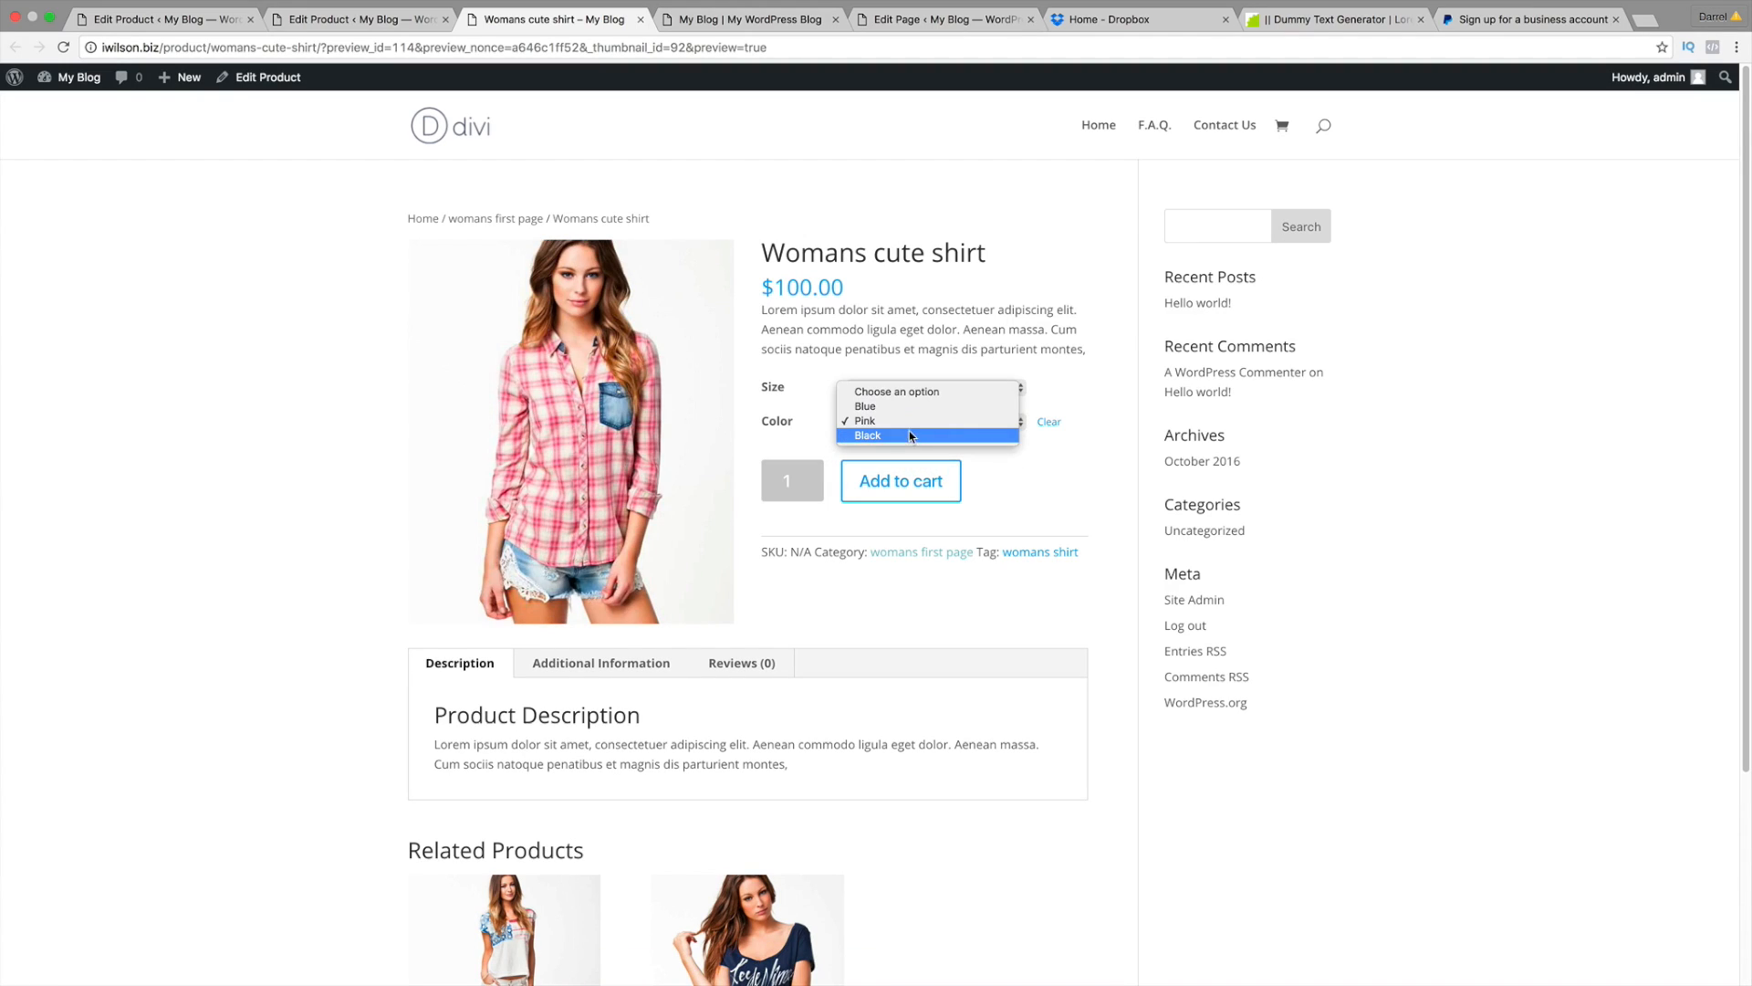
left_click(910, 436)
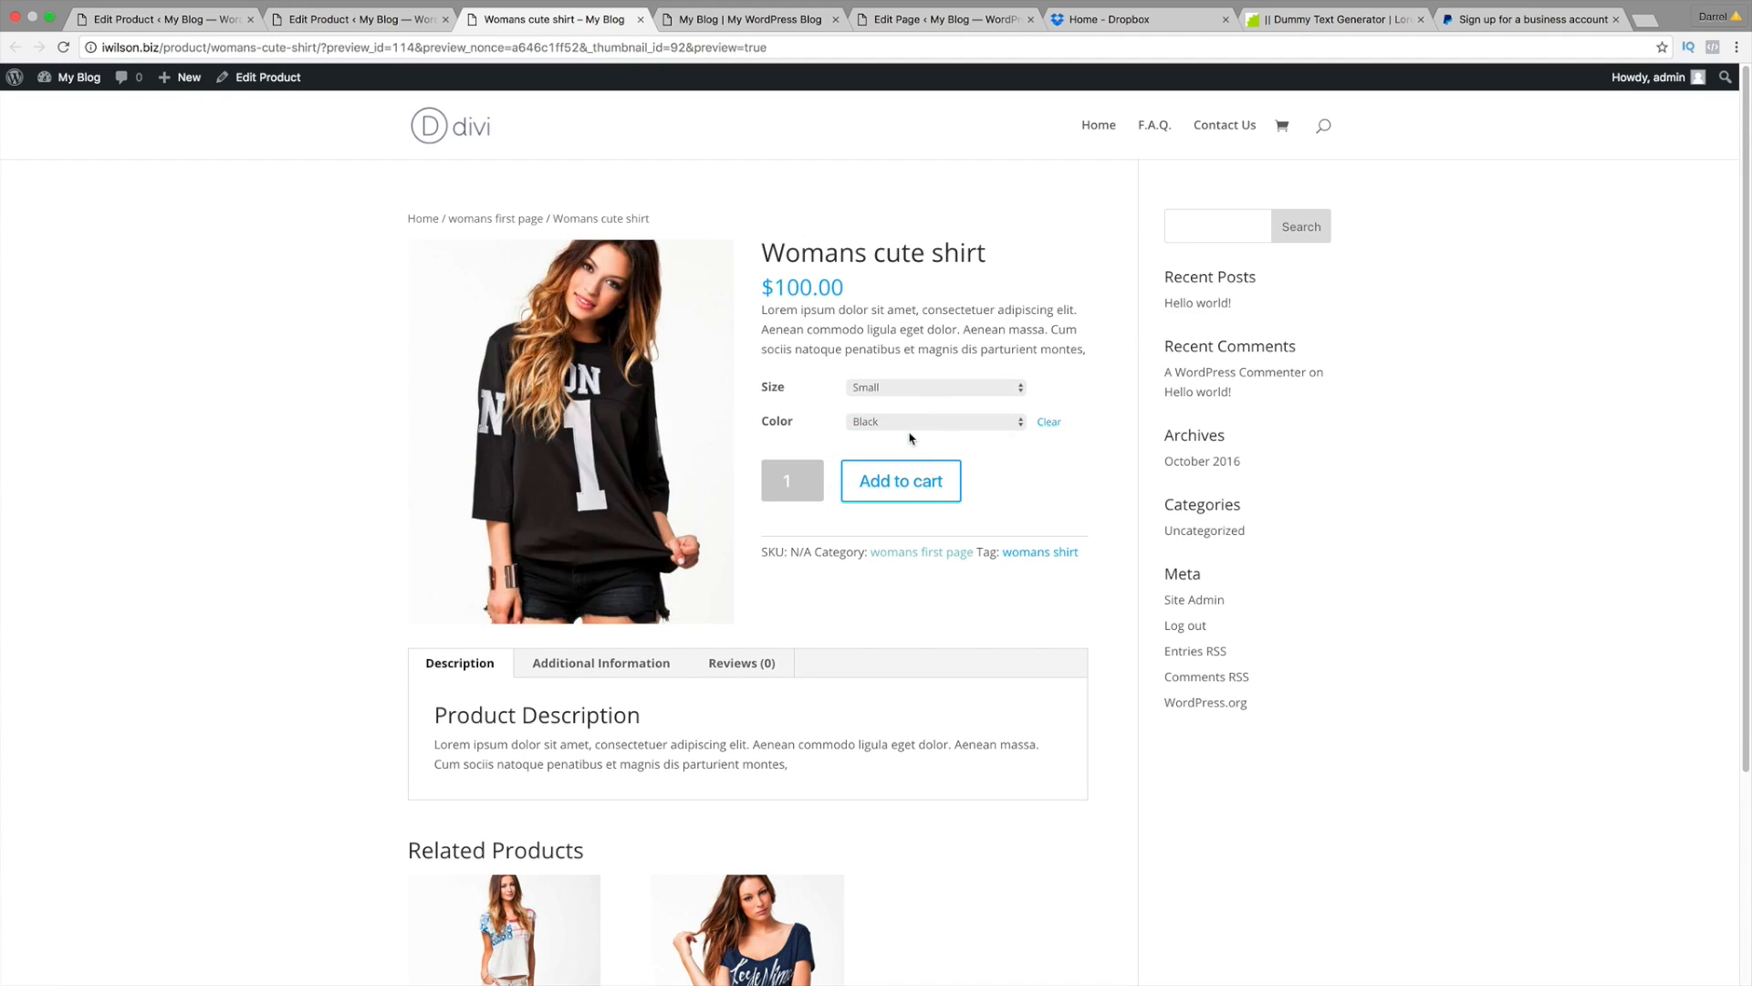
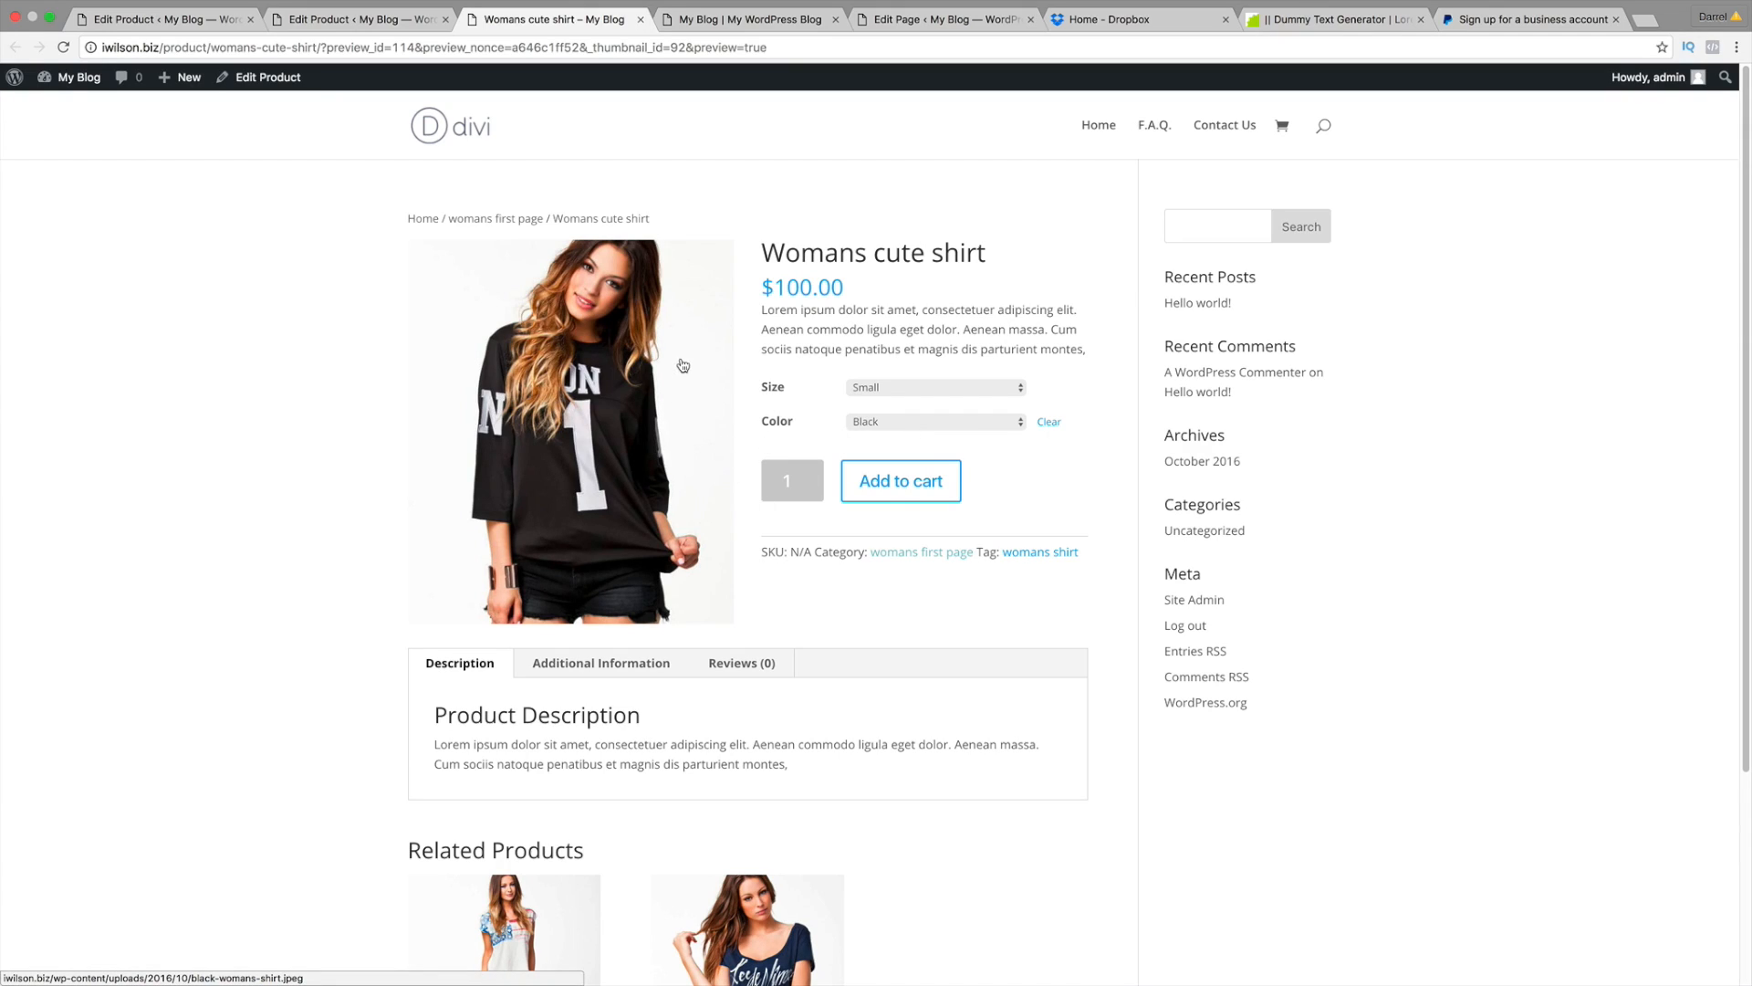
Step: Close the product preview and the Womans cute shirt editing tabs
left_click(640, 20)
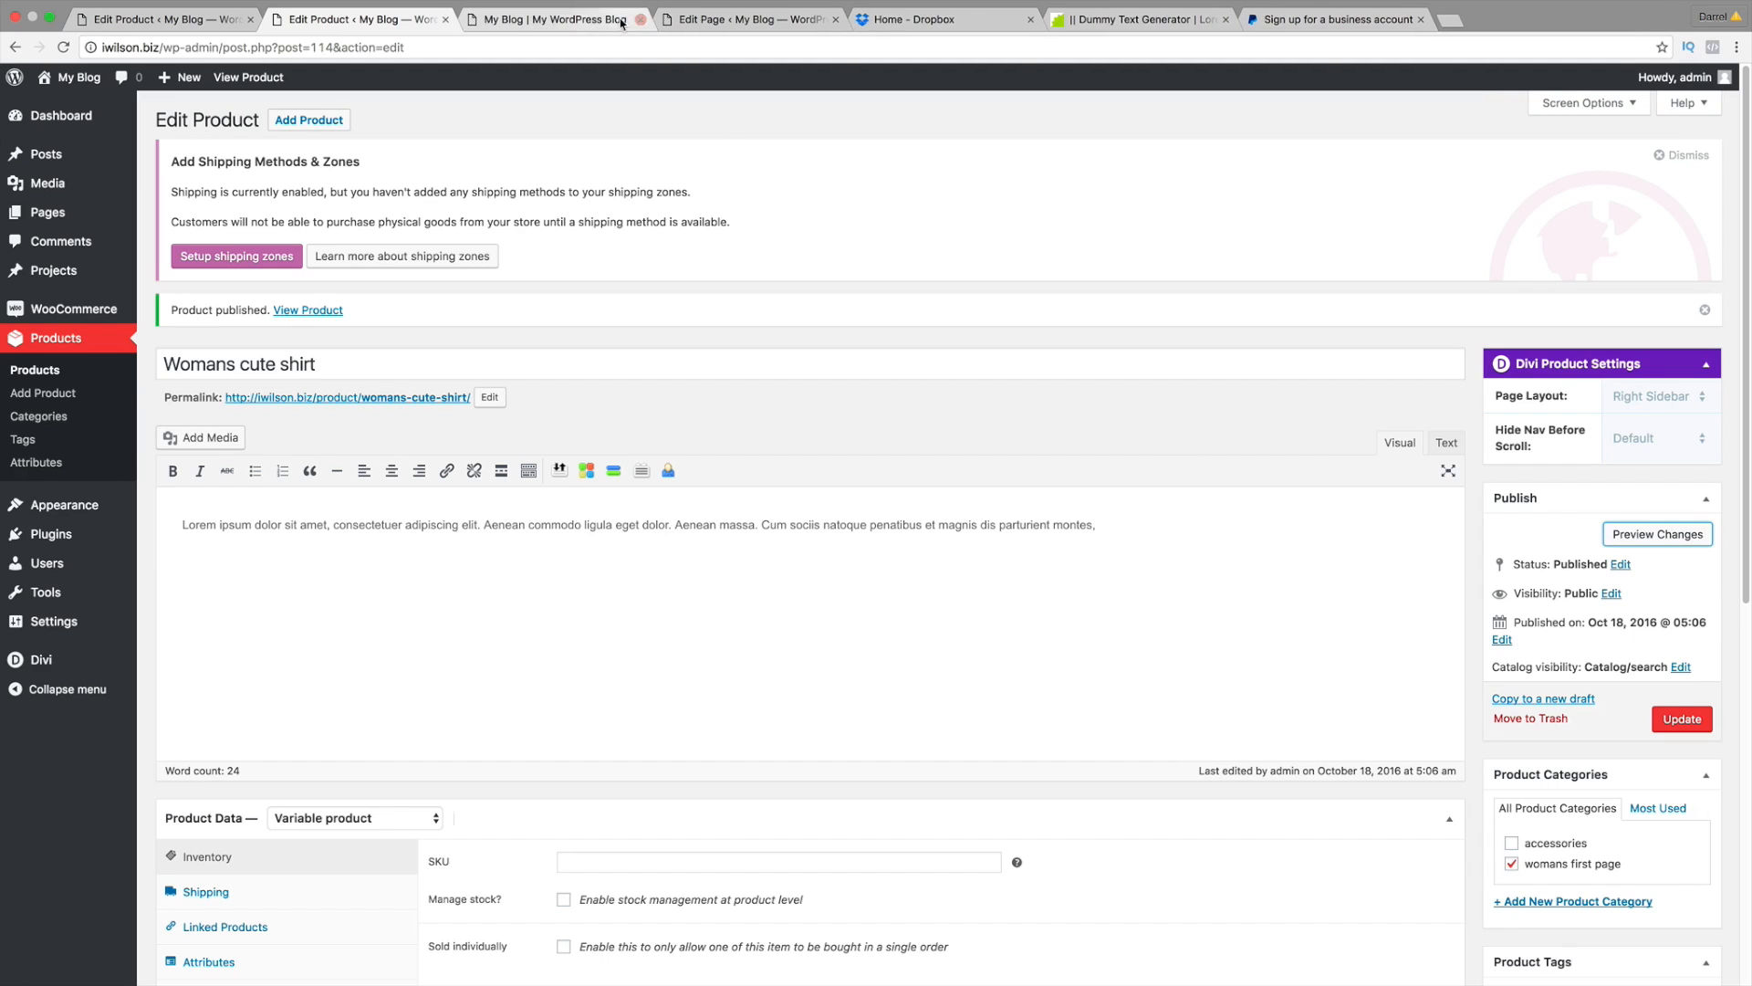
left_click(164, 19)
left_click(371, 19)
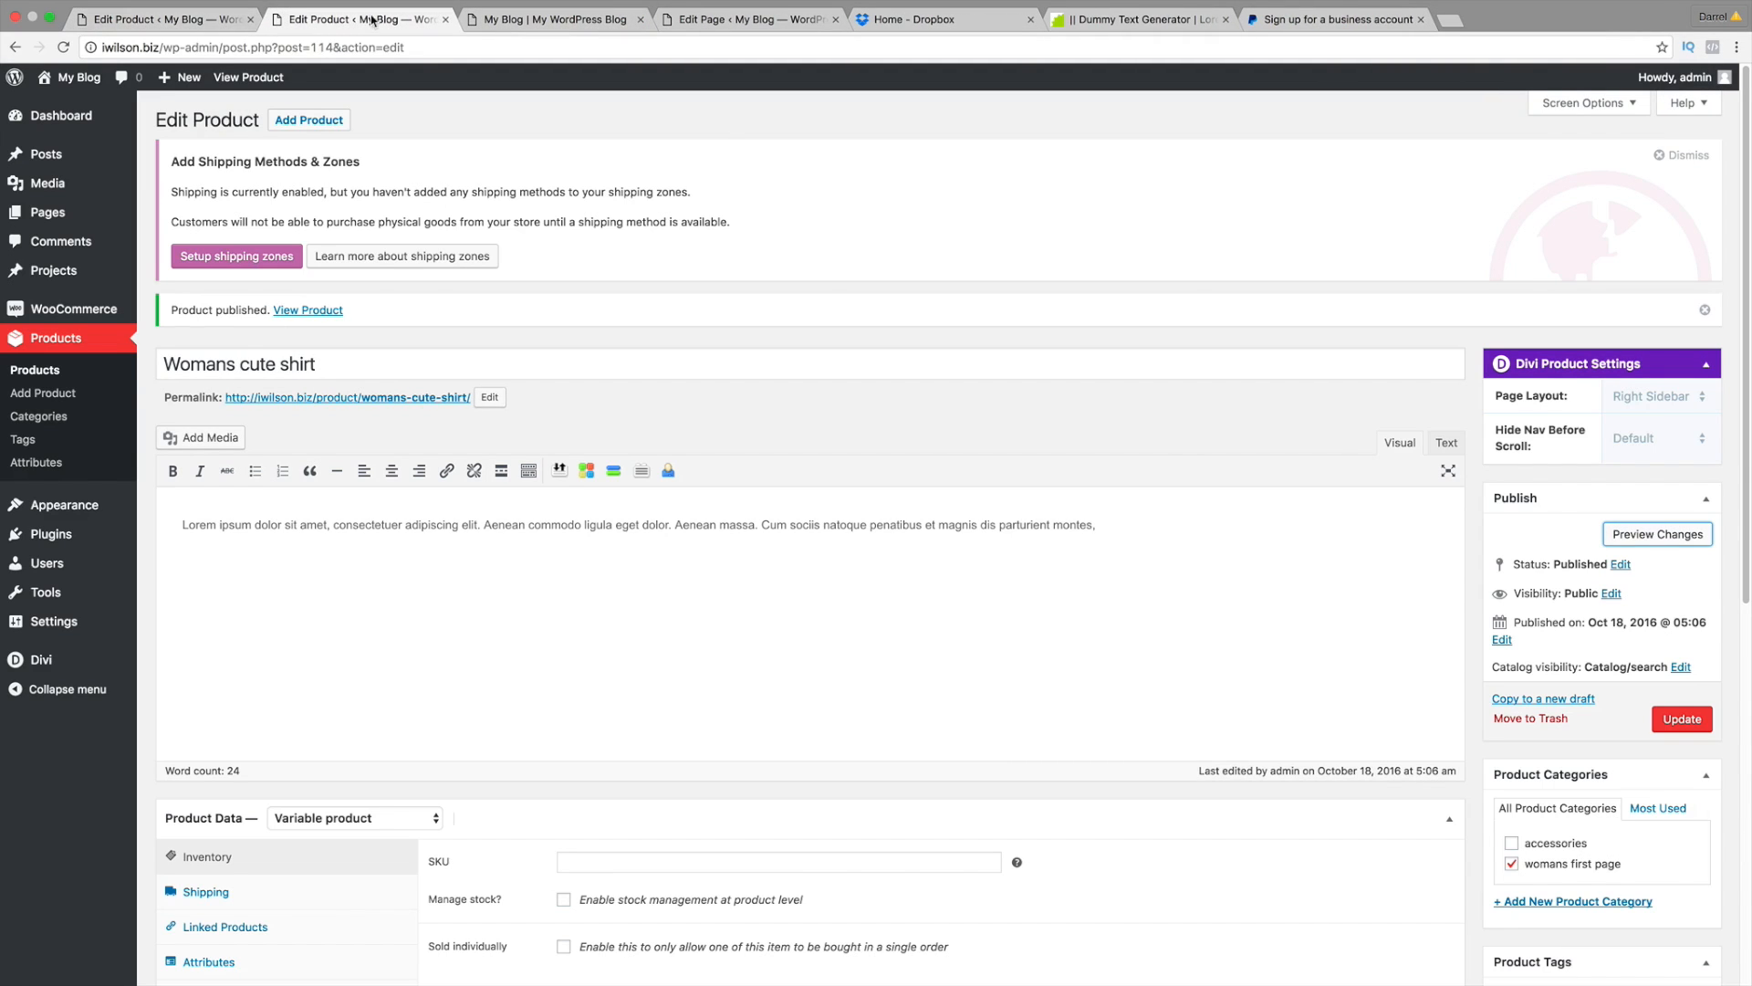
left_click(445, 19)
Step: Open the live site home page from My Blog > Visit Site and scroll down
left_click(165, 19)
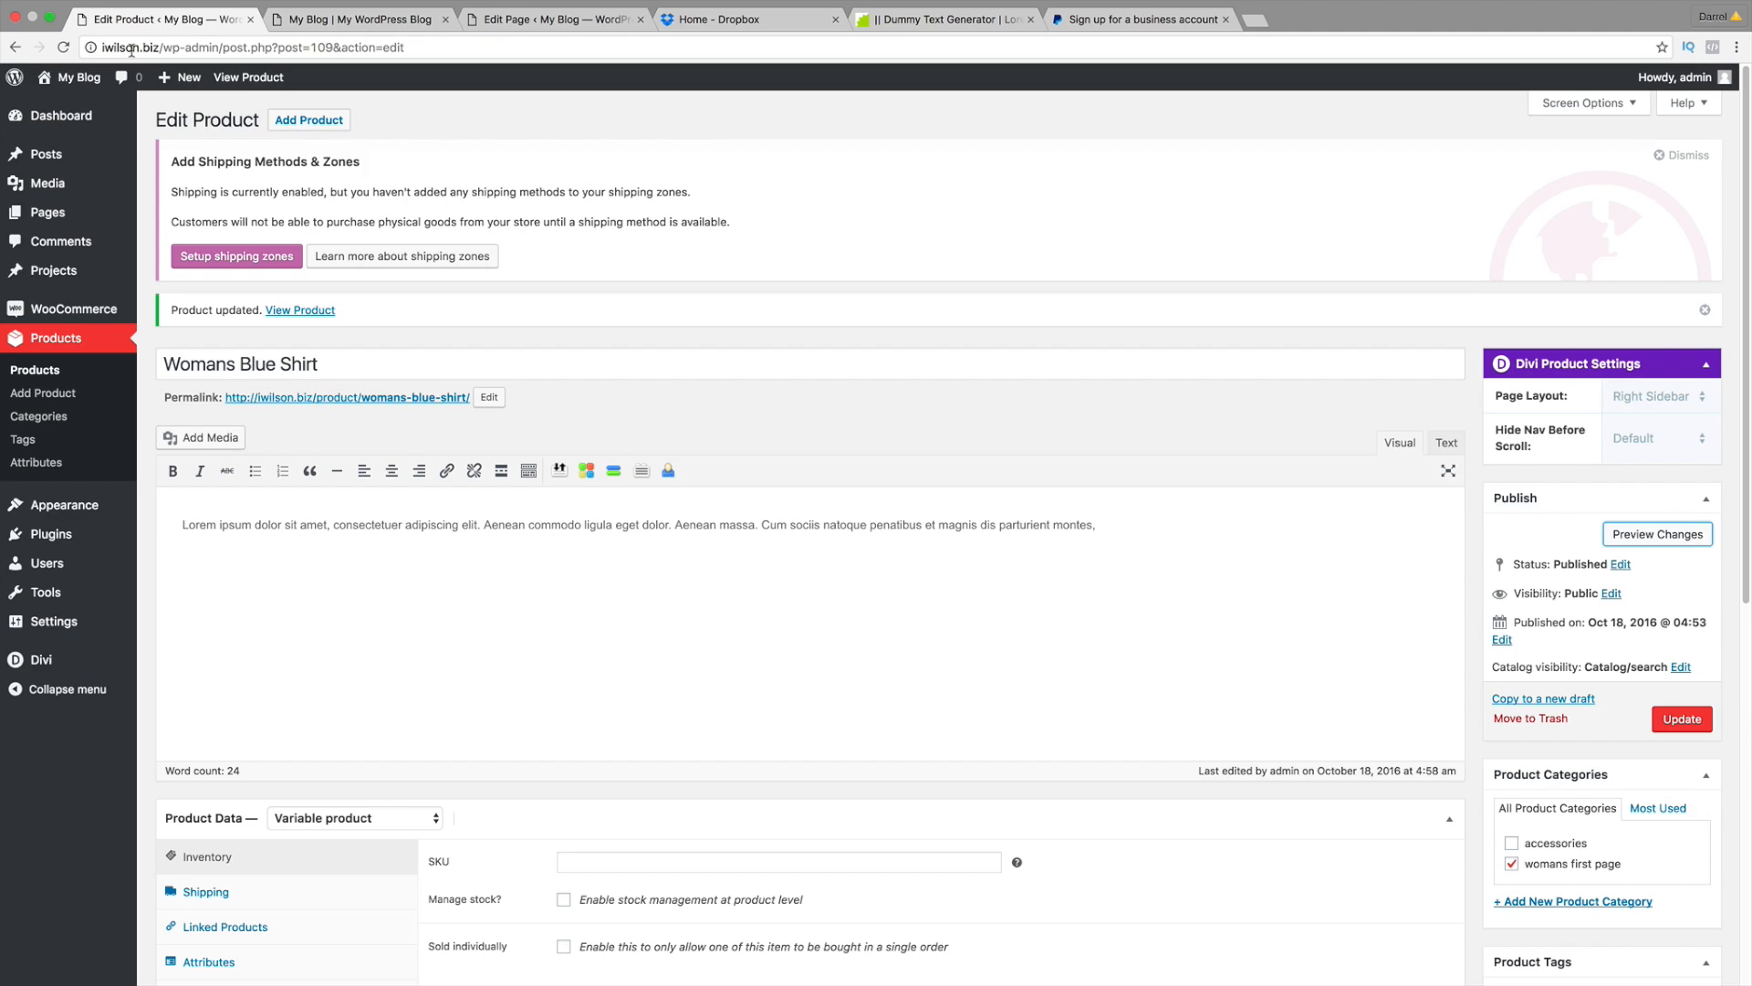
left_click(81, 108)
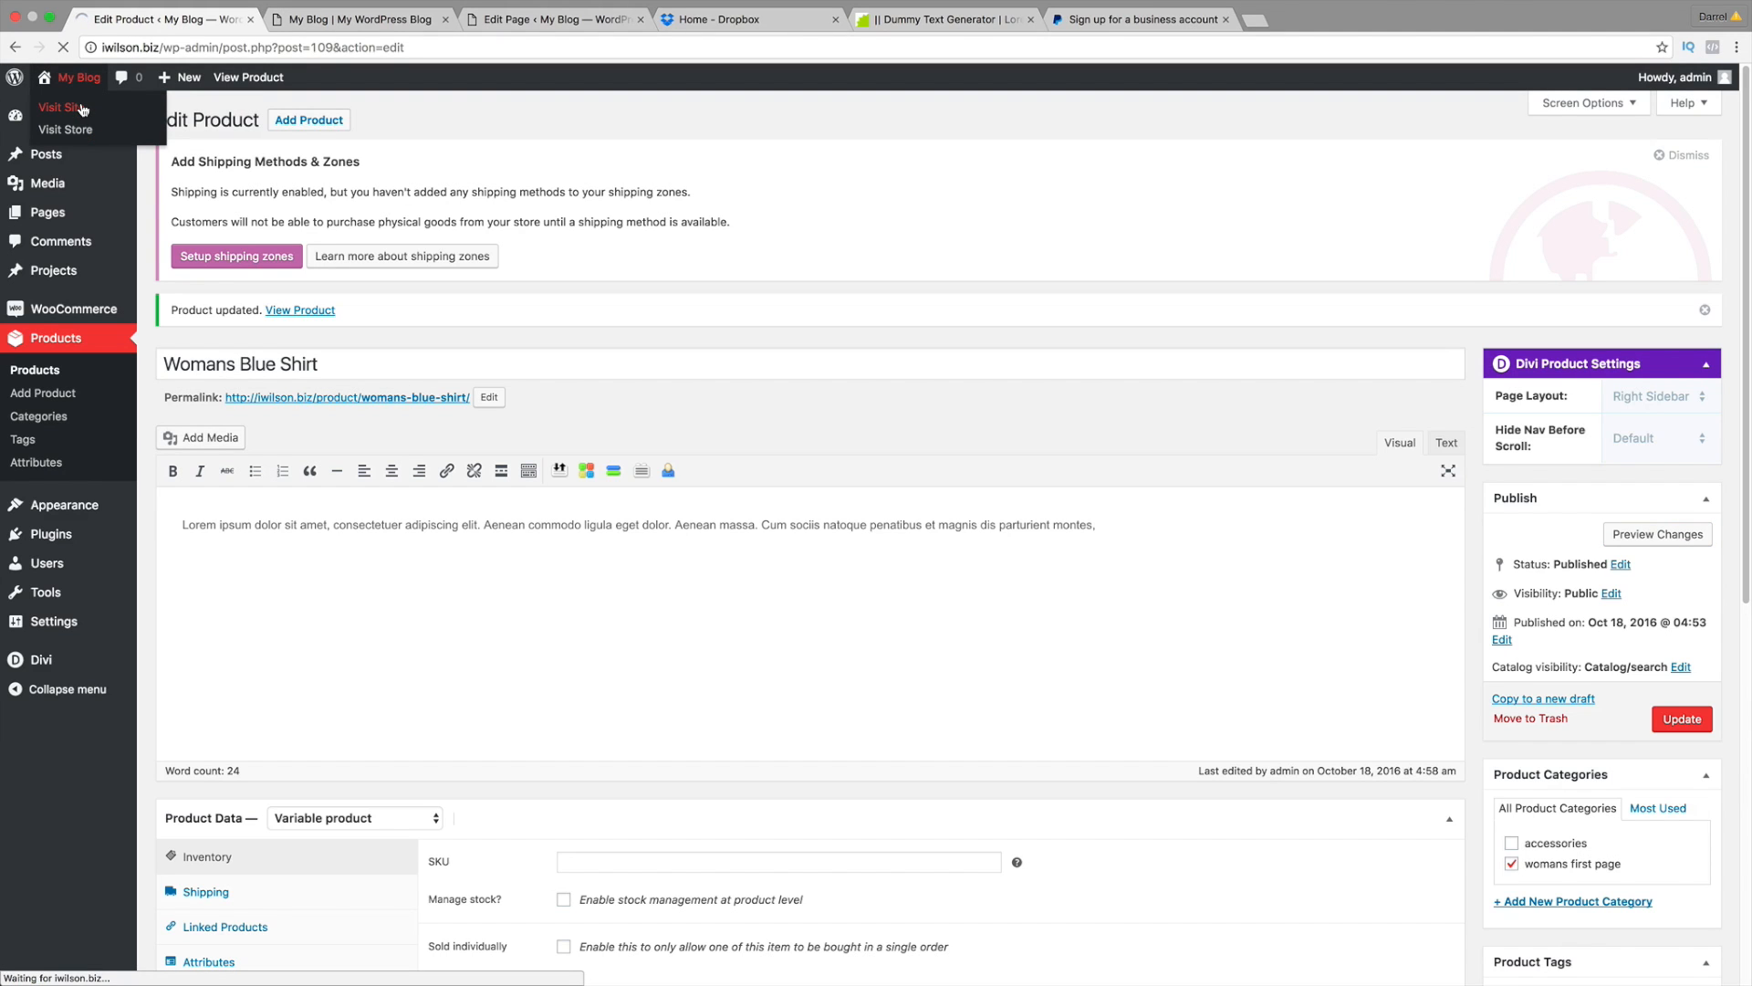
scroll(249, 392, "down", 5)
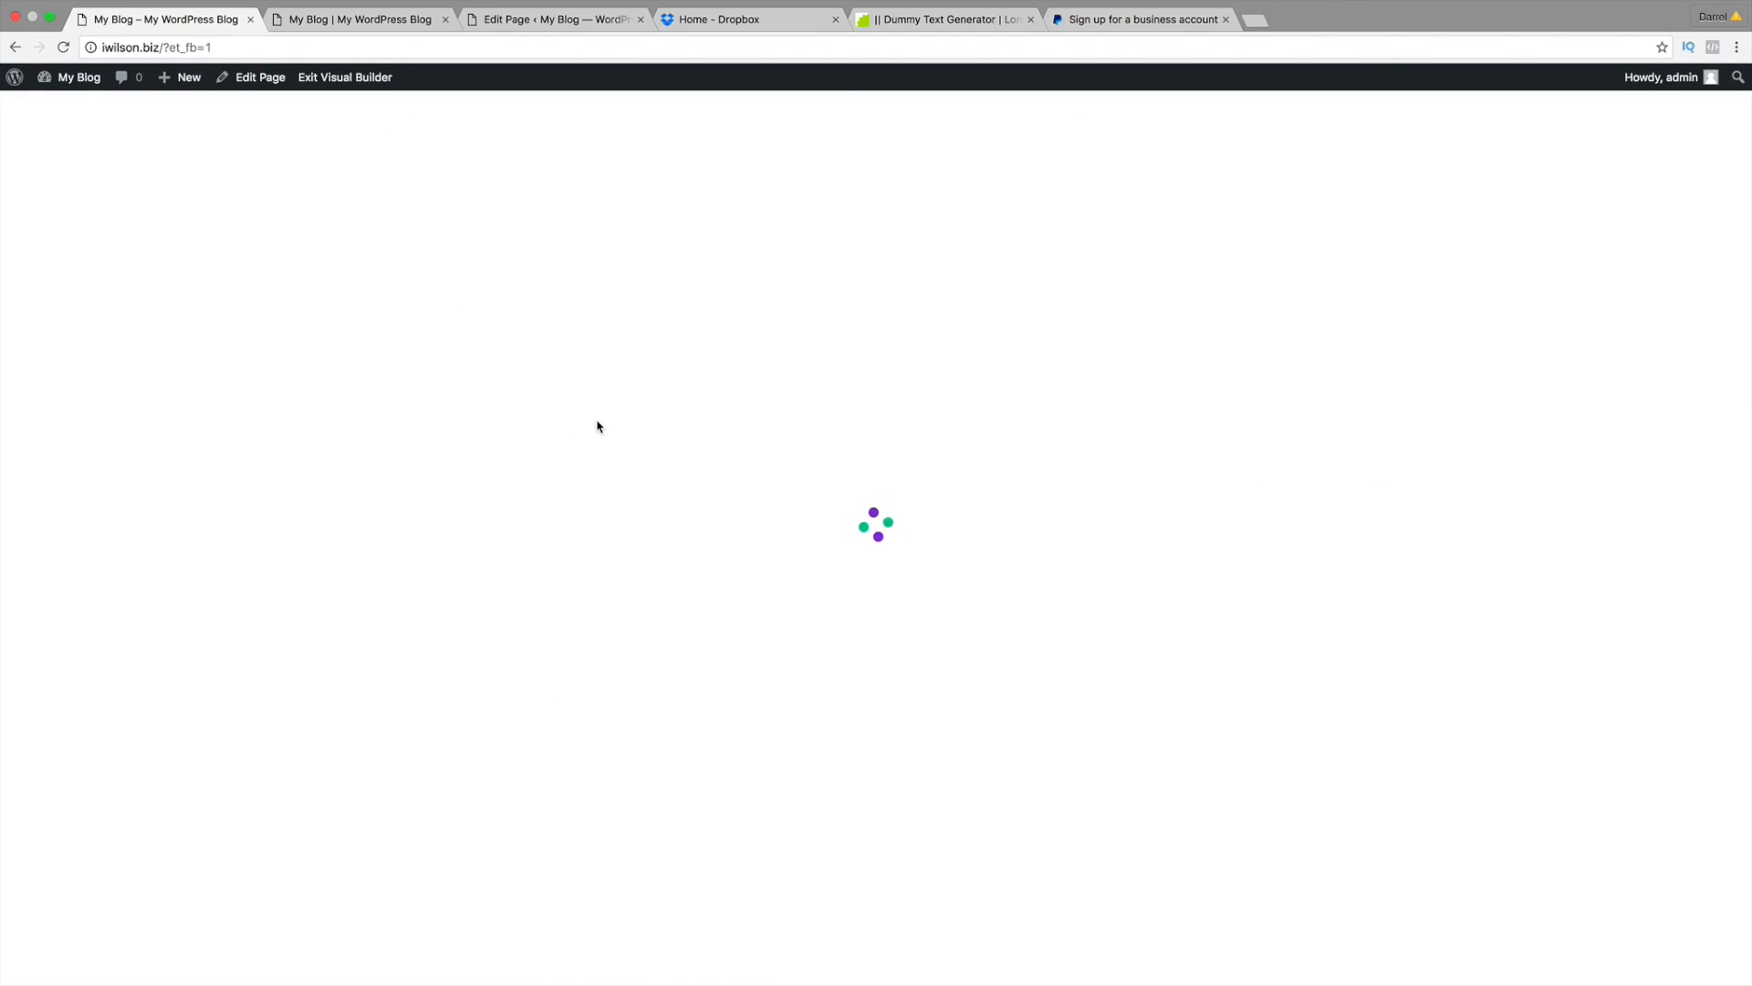
scroll(596, 420, "down", 3)
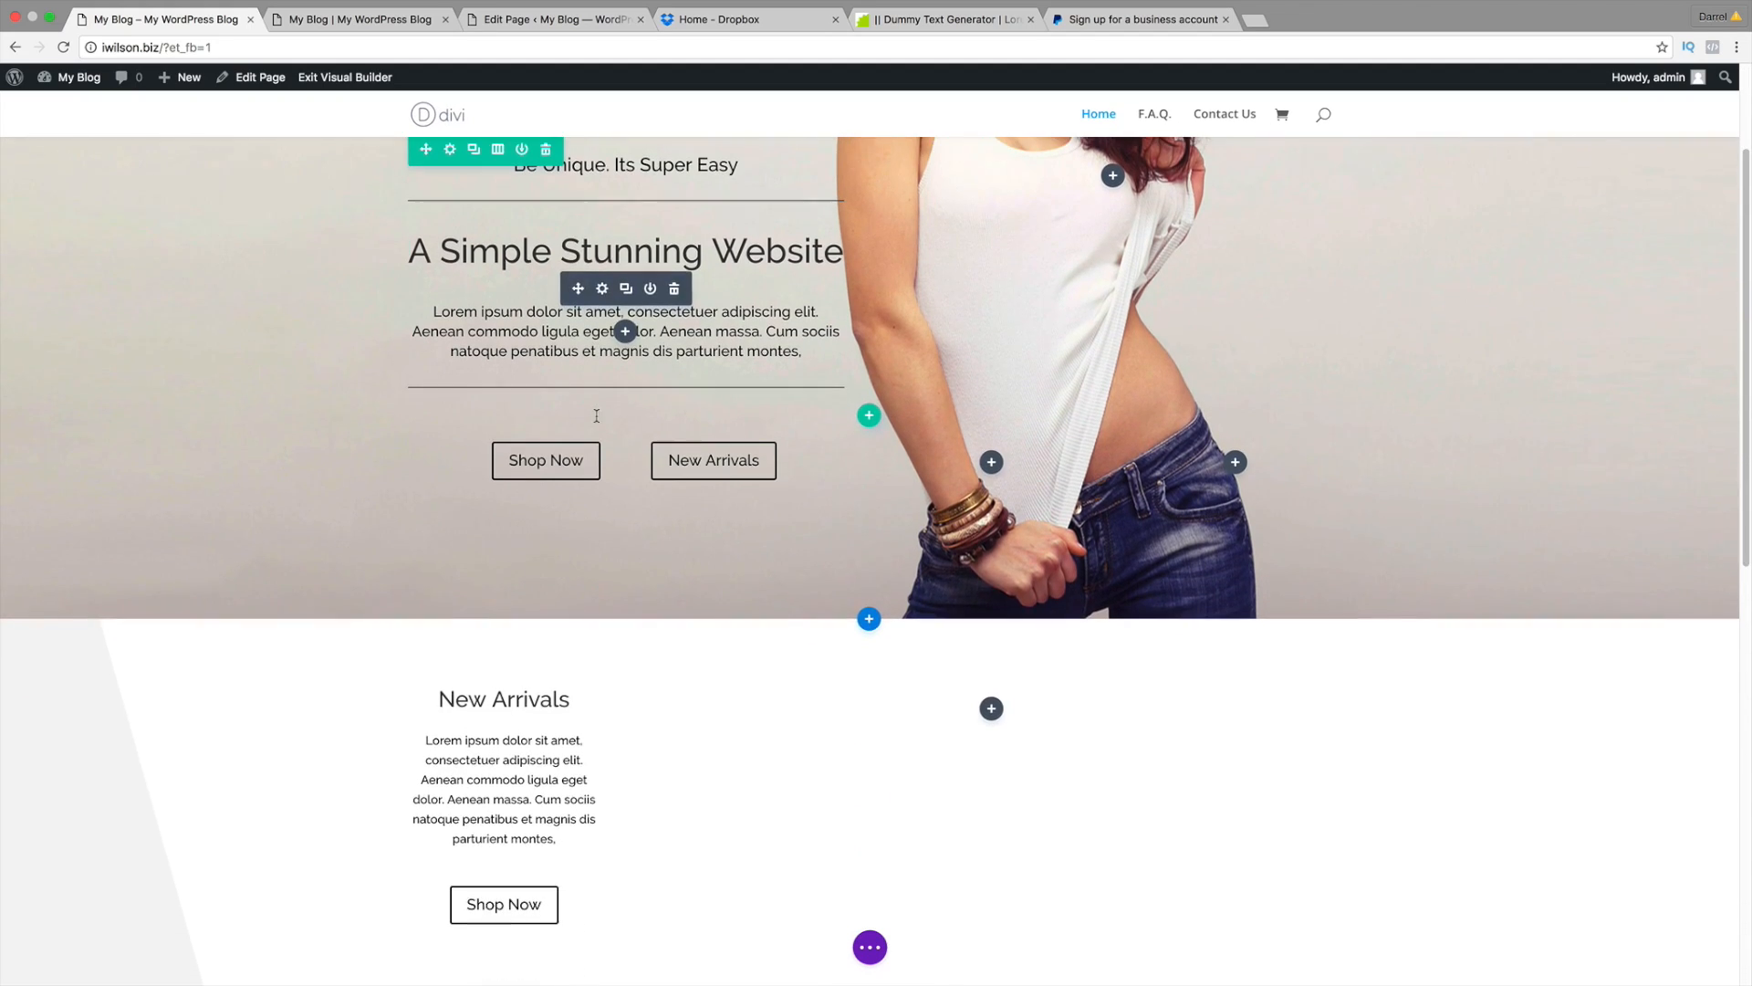
scroll(821, 730, "down", 1)
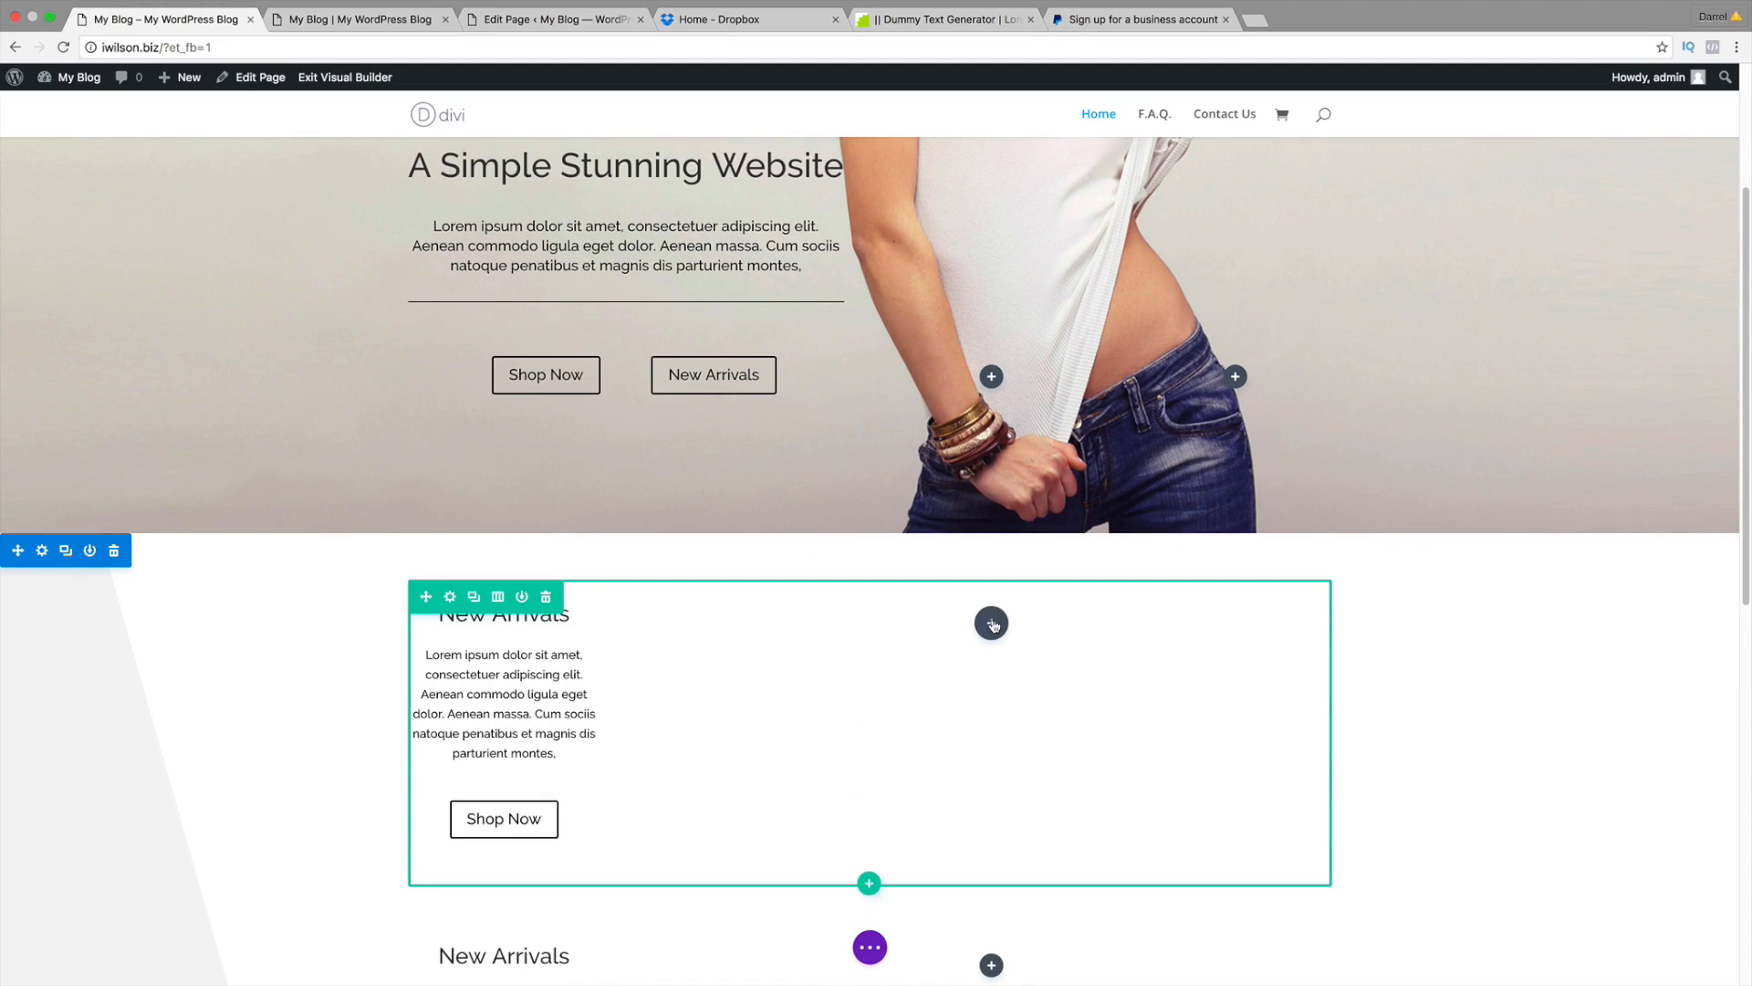
Step: Insert a Shop module into the New Arrivals row
left_click(992, 624)
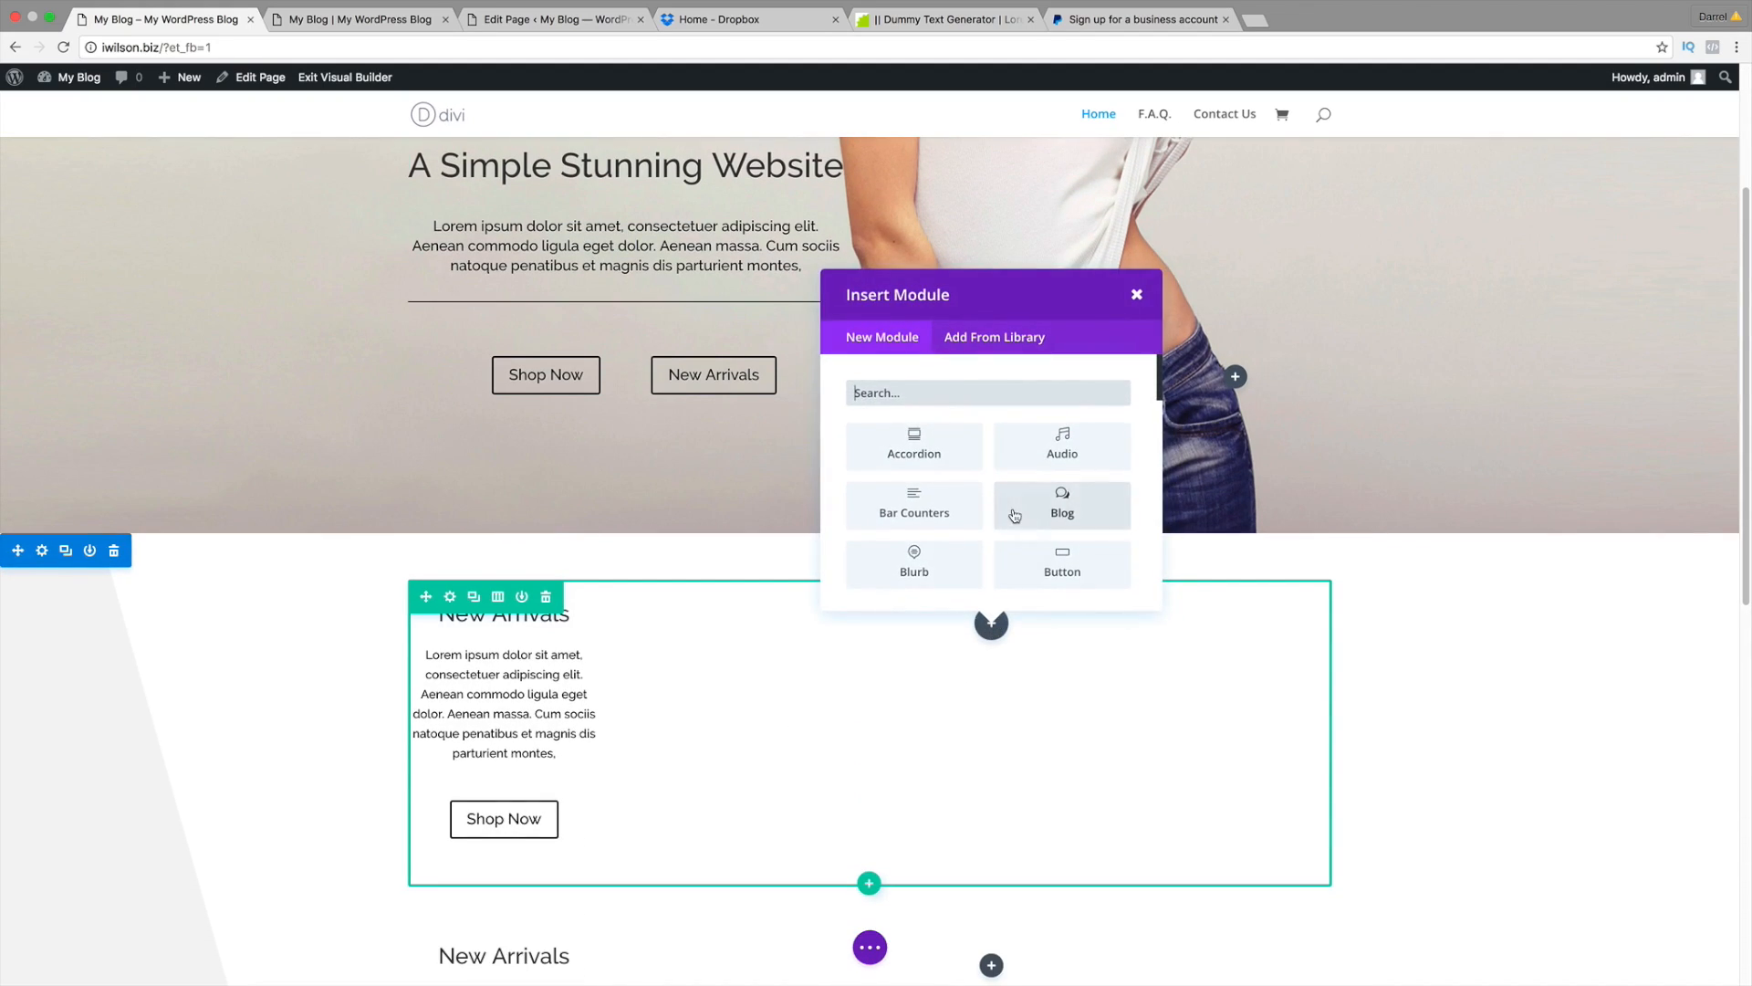
scroll(1015, 515, "down", 3)
scroll(1016, 516, "down", 5)
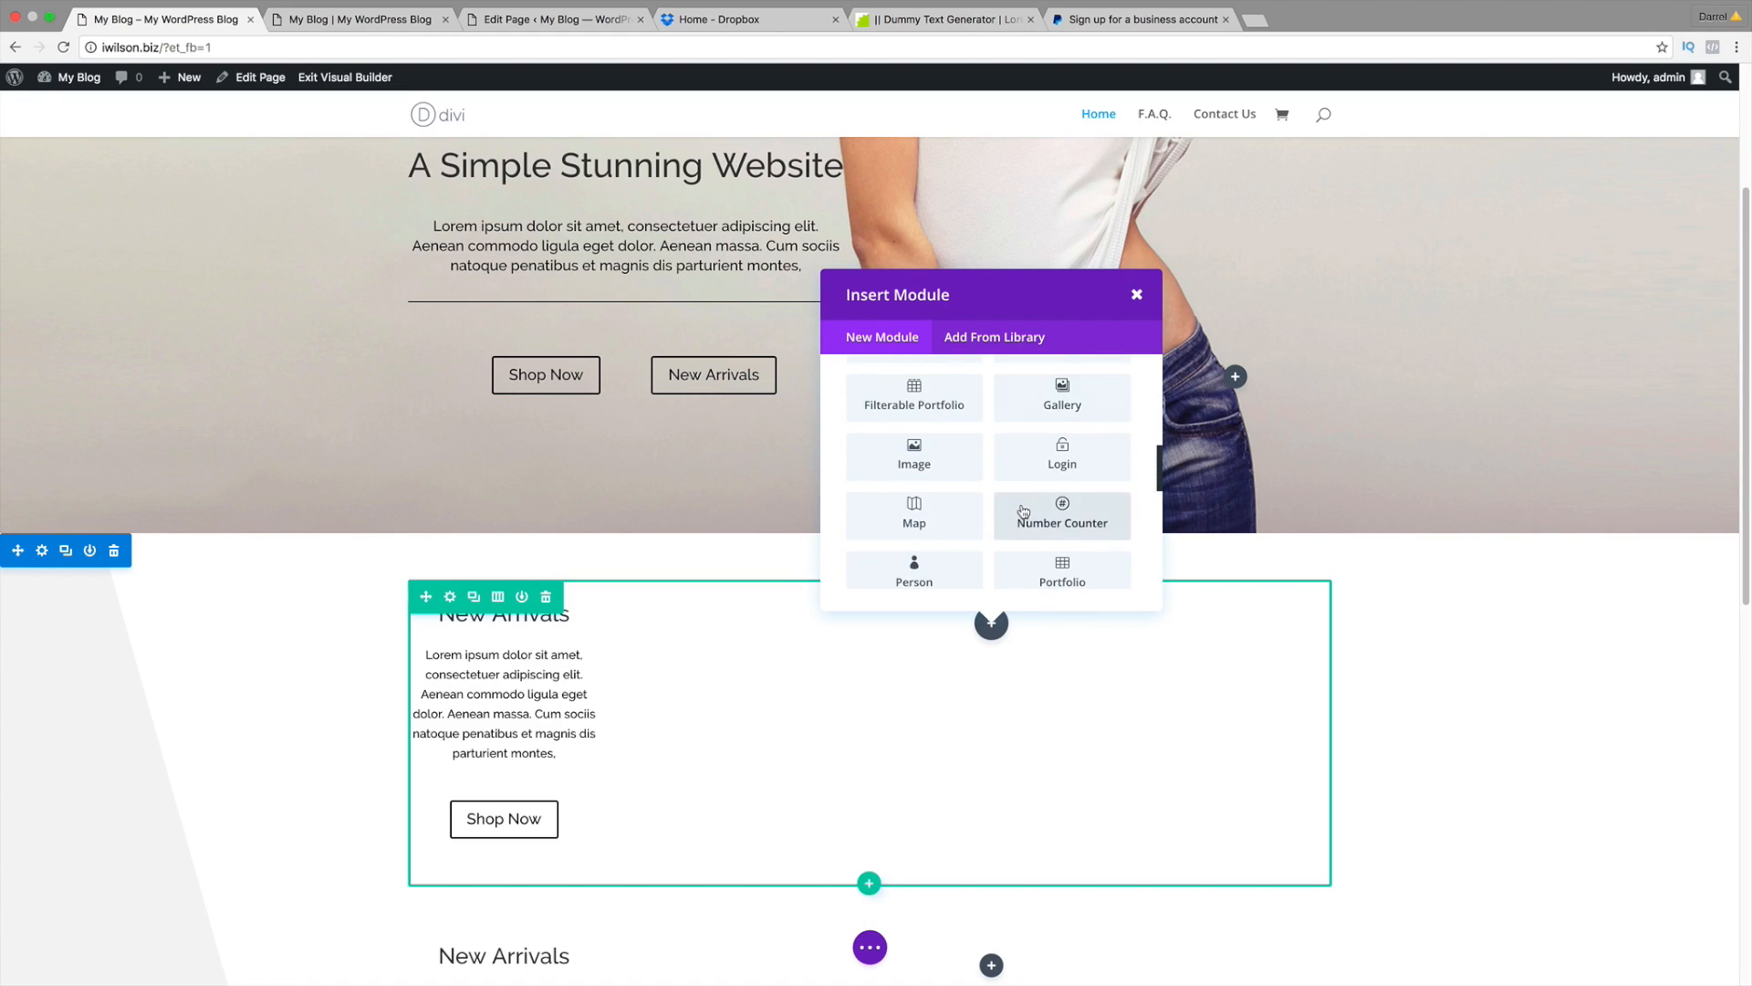
scroll(1027, 506, "down", 1)
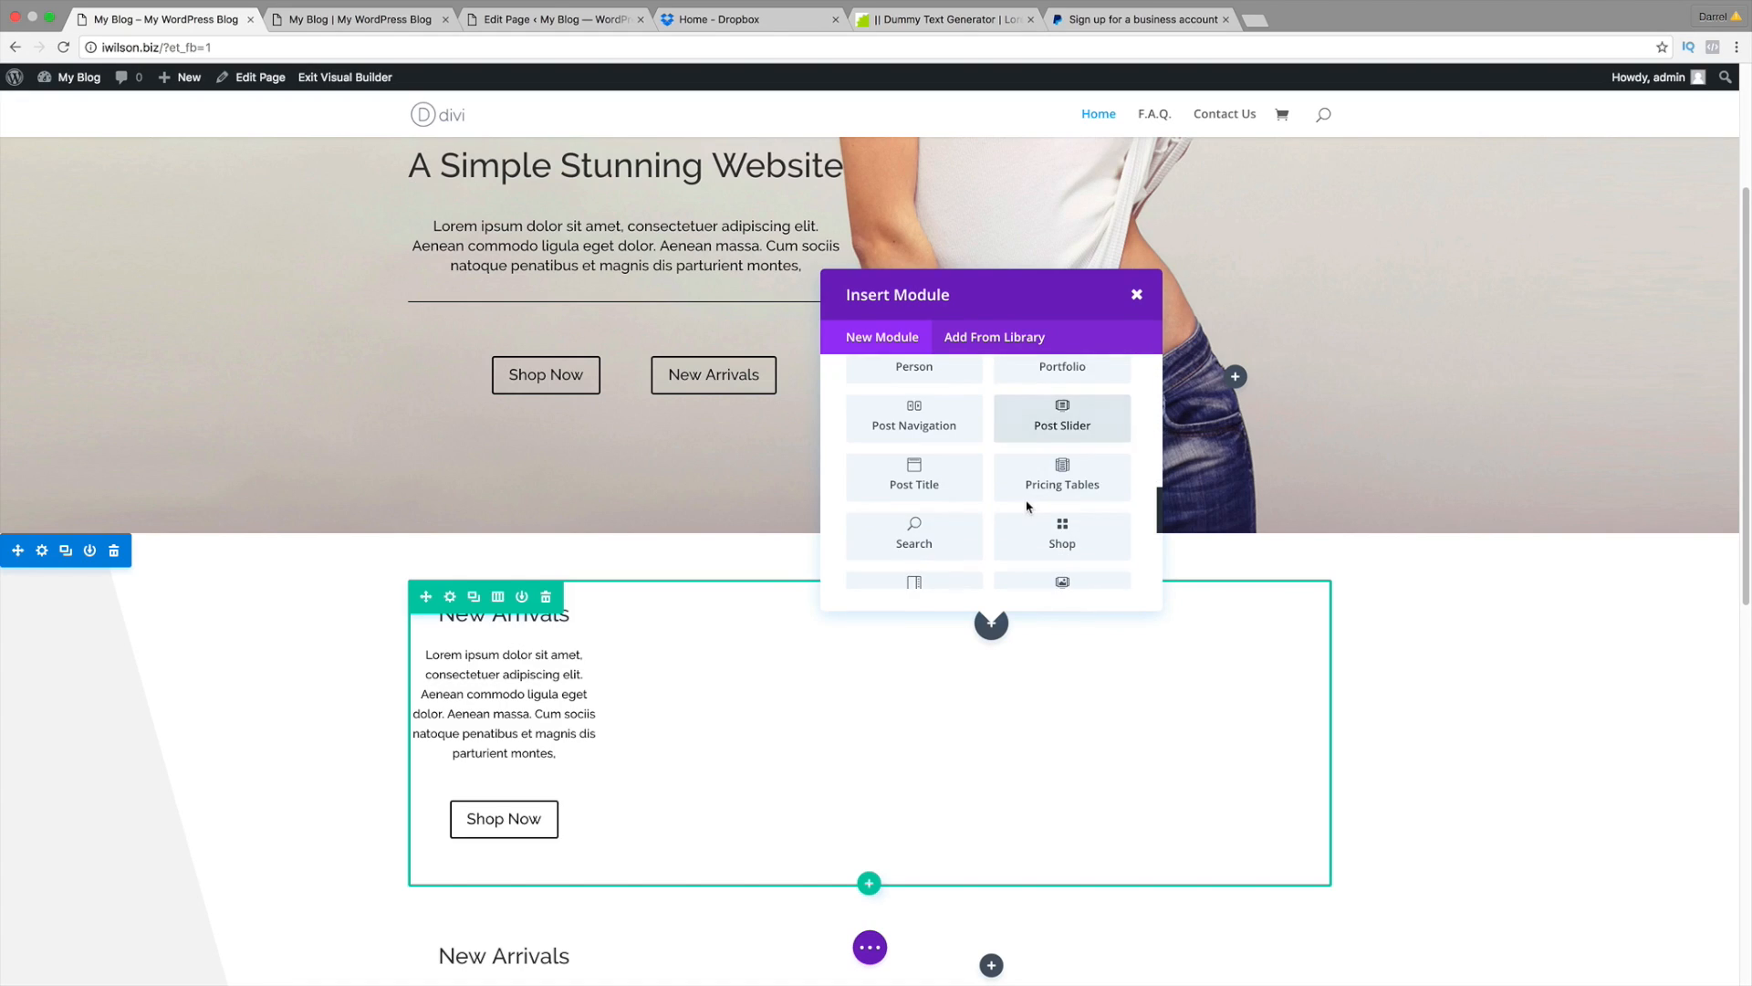
left_click(1058, 541)
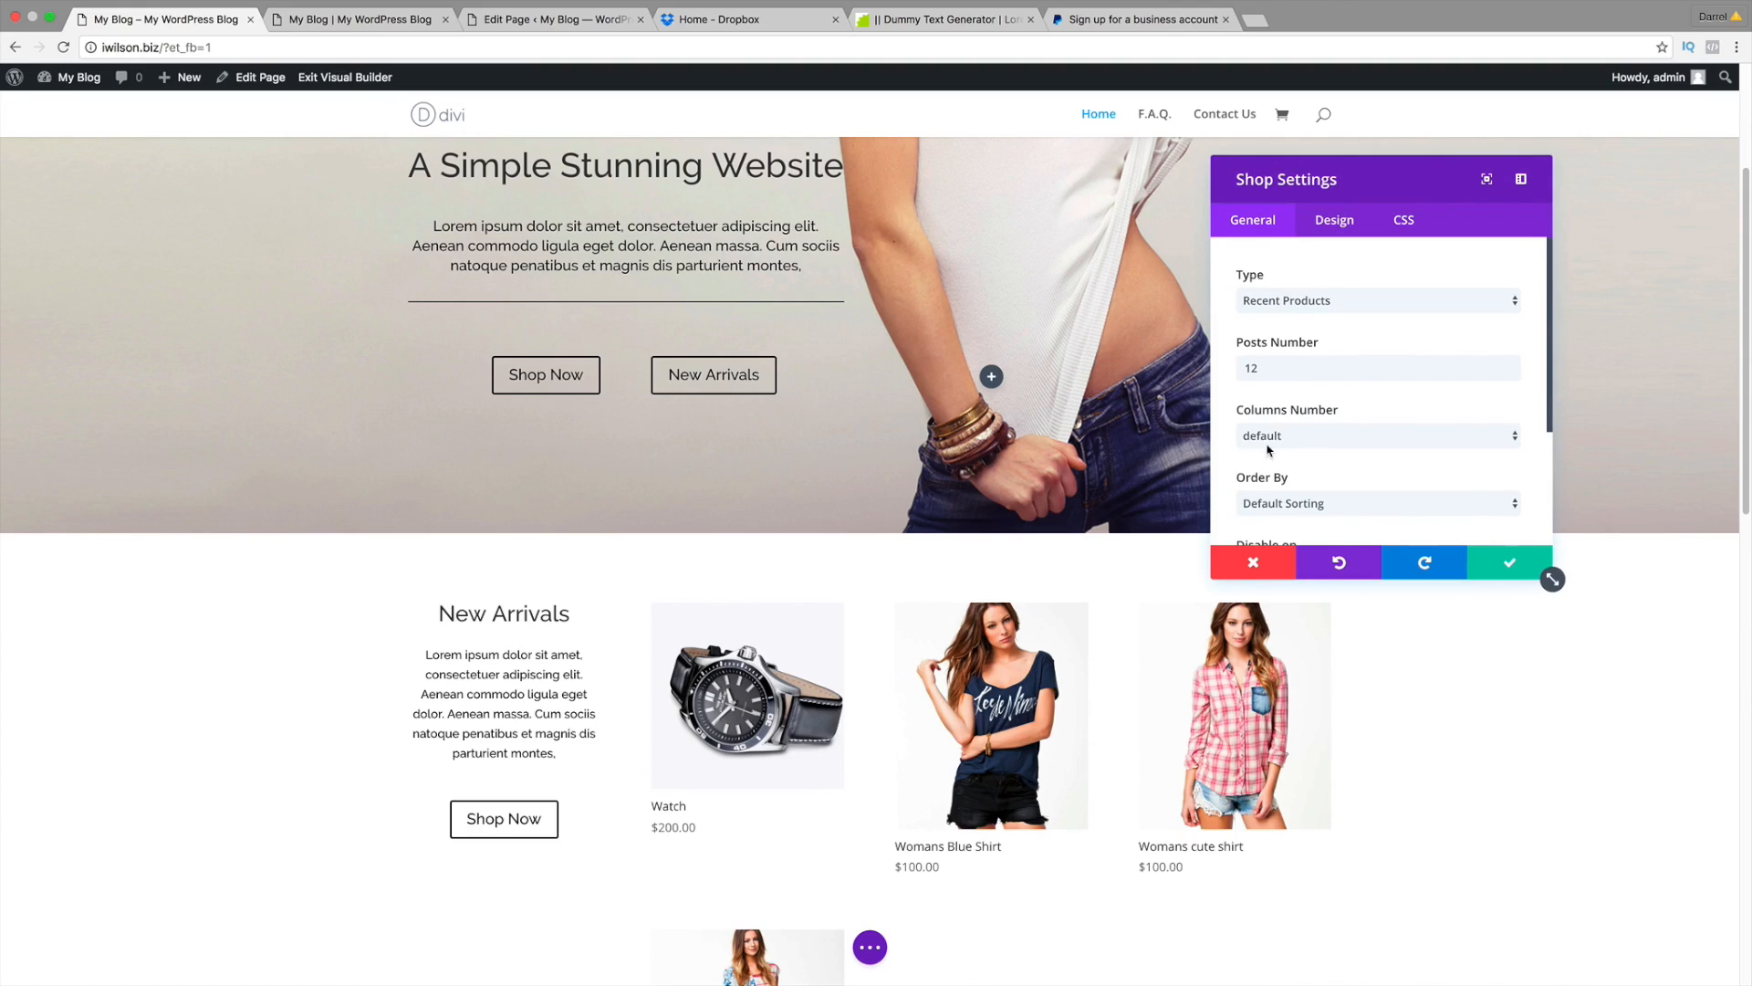
scroll(1296, 698, "down", 3)
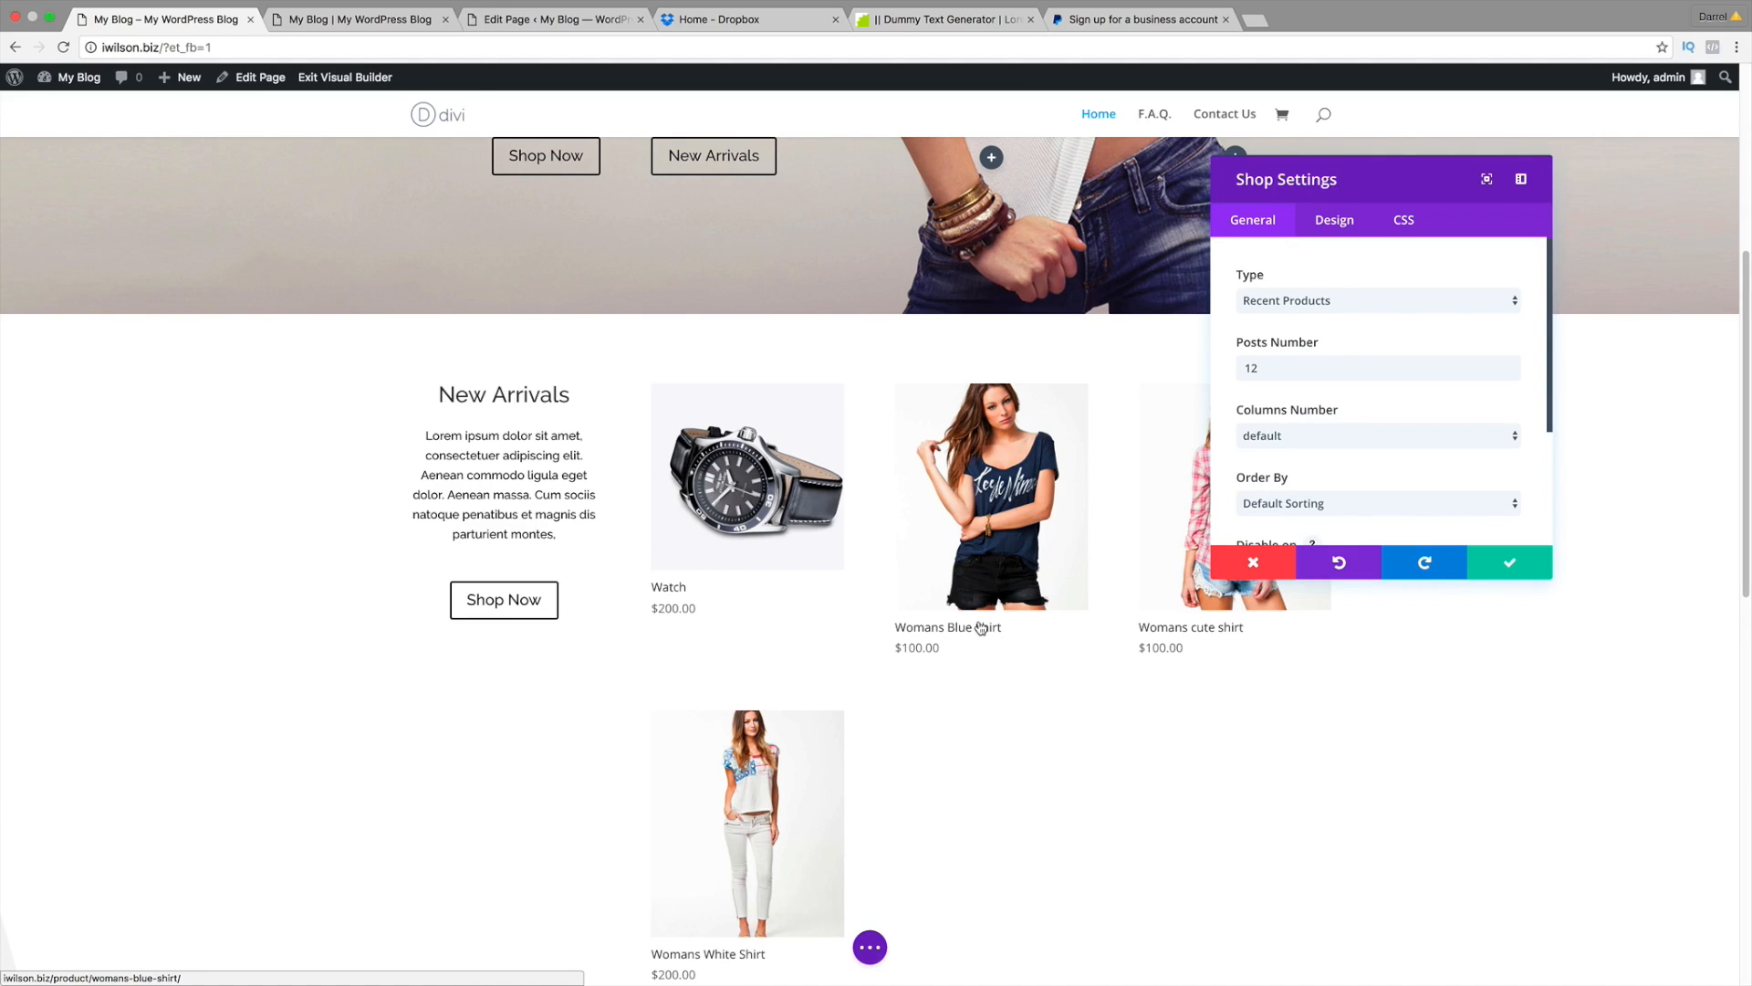
Step: Set the shop Type to Product Category and include the 'womans first page' category
double_click(551, 396)
left_click(495, 396)
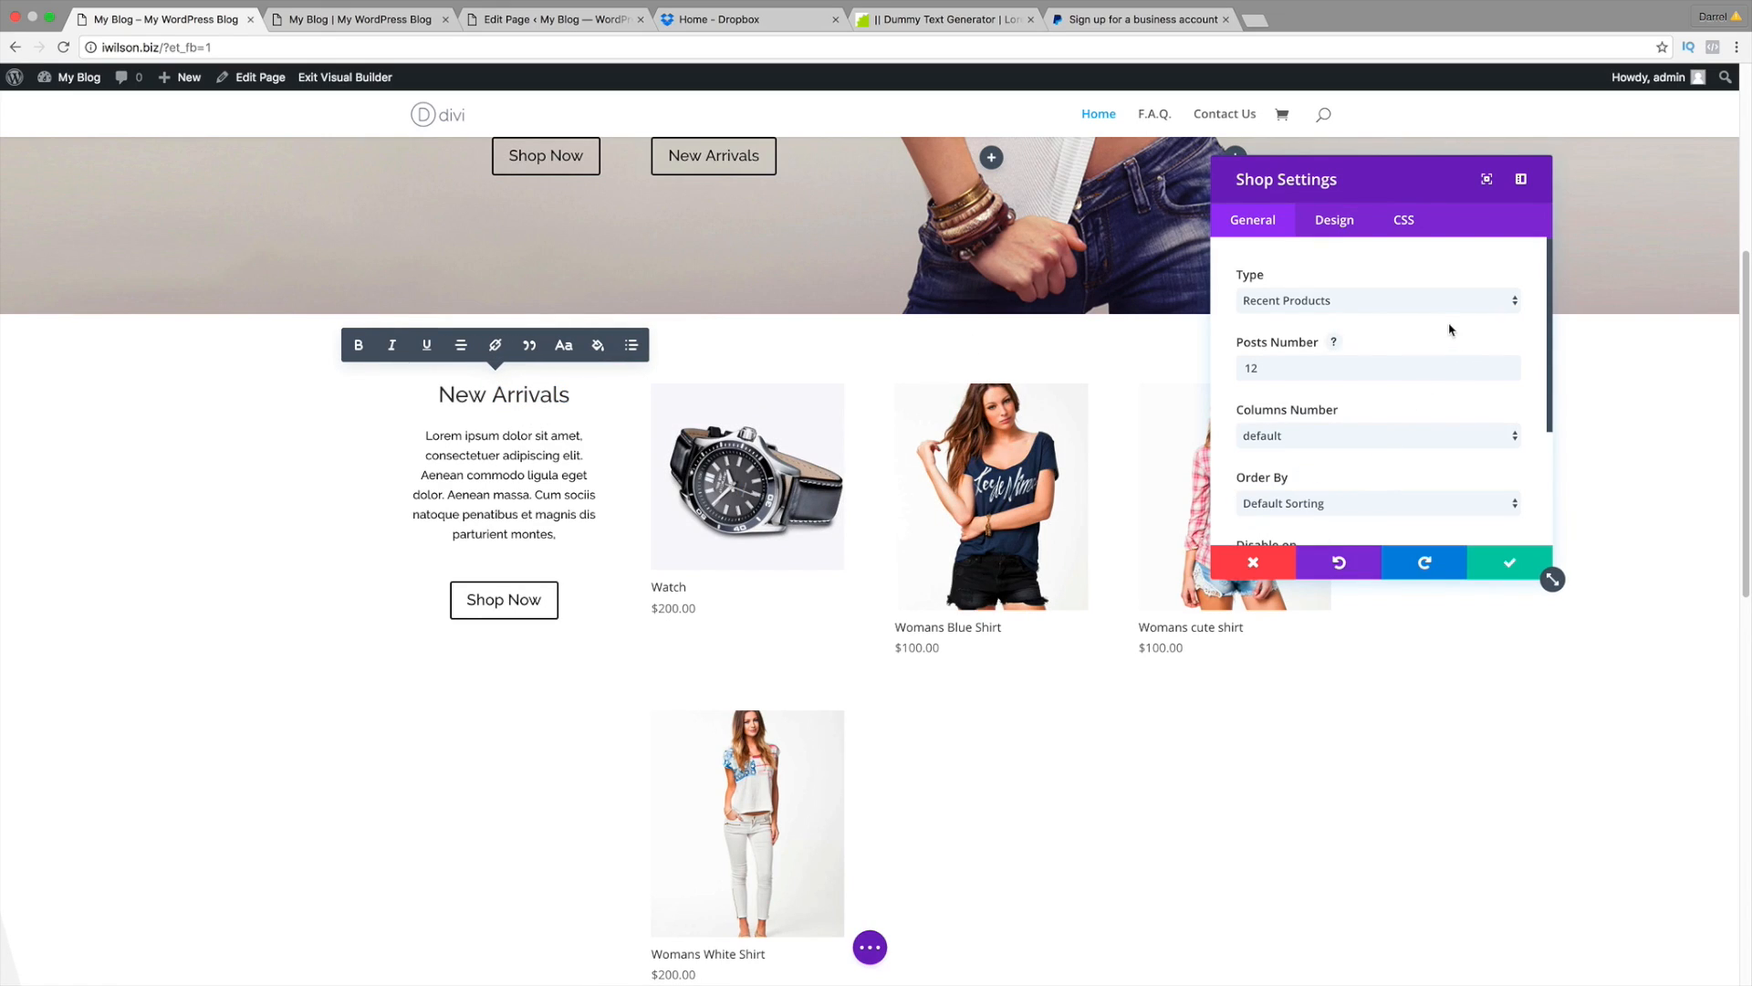
scroll(1450, 329, "down", 2)
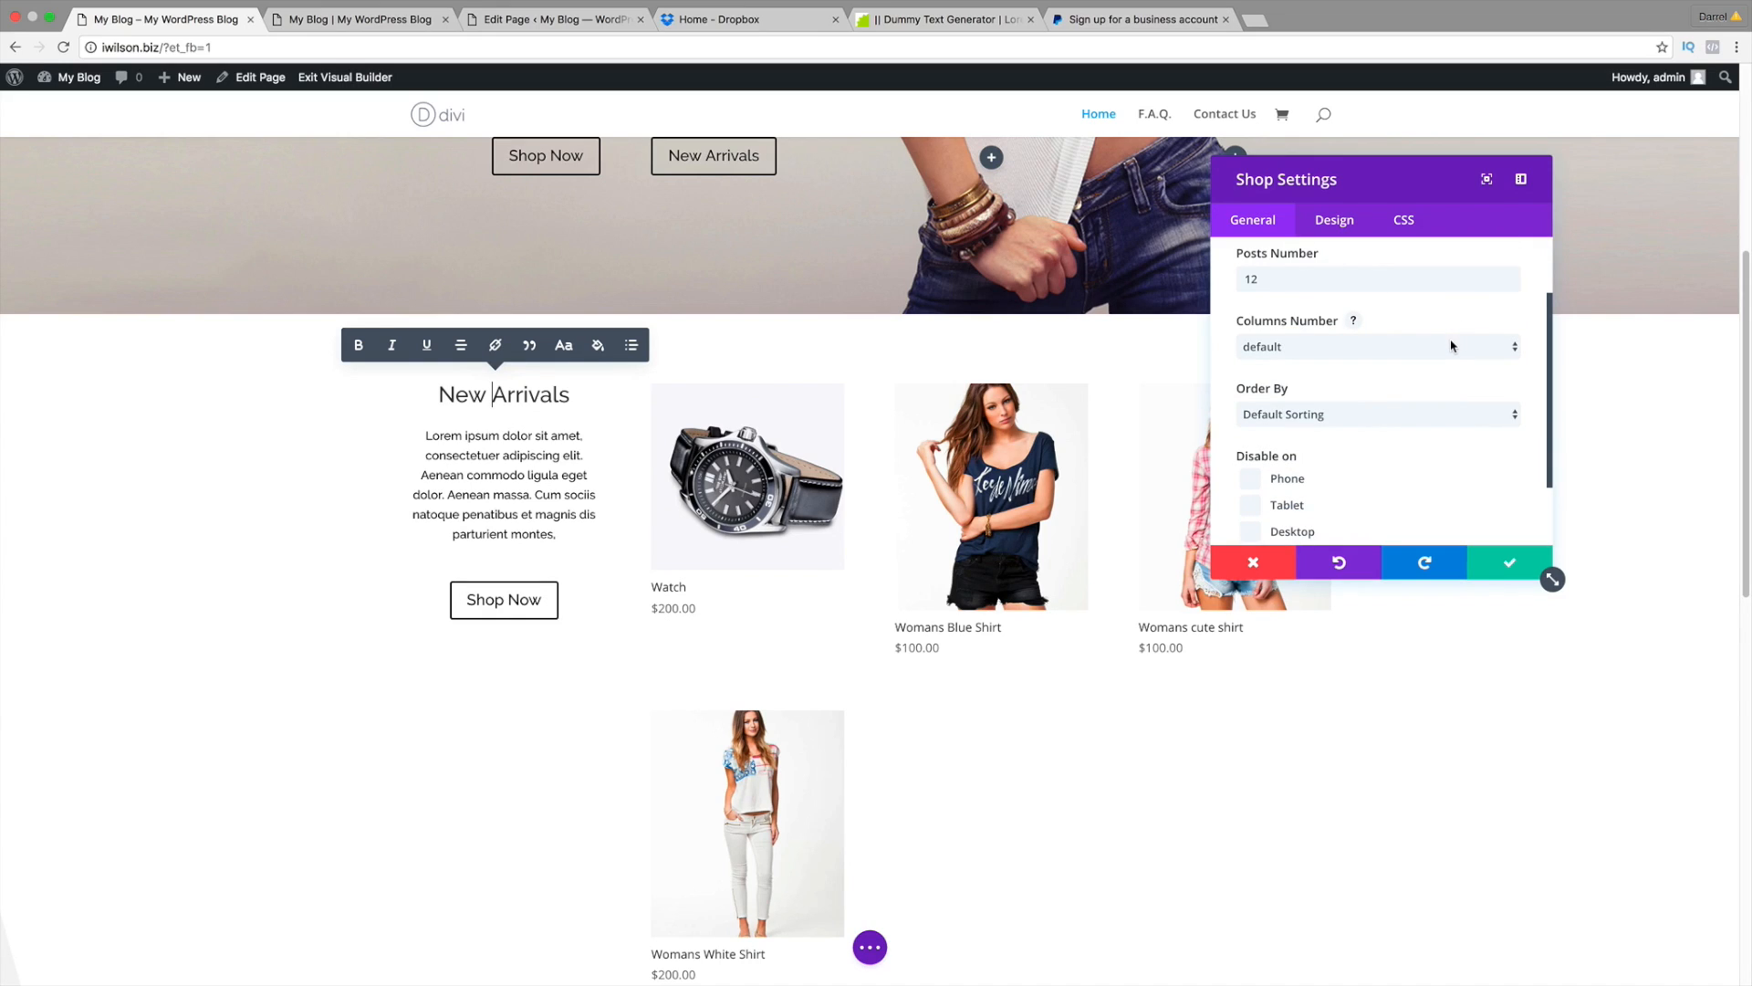
scroll(1455, 406, "down", 1)
scroll(1454, 393, "up", 5)
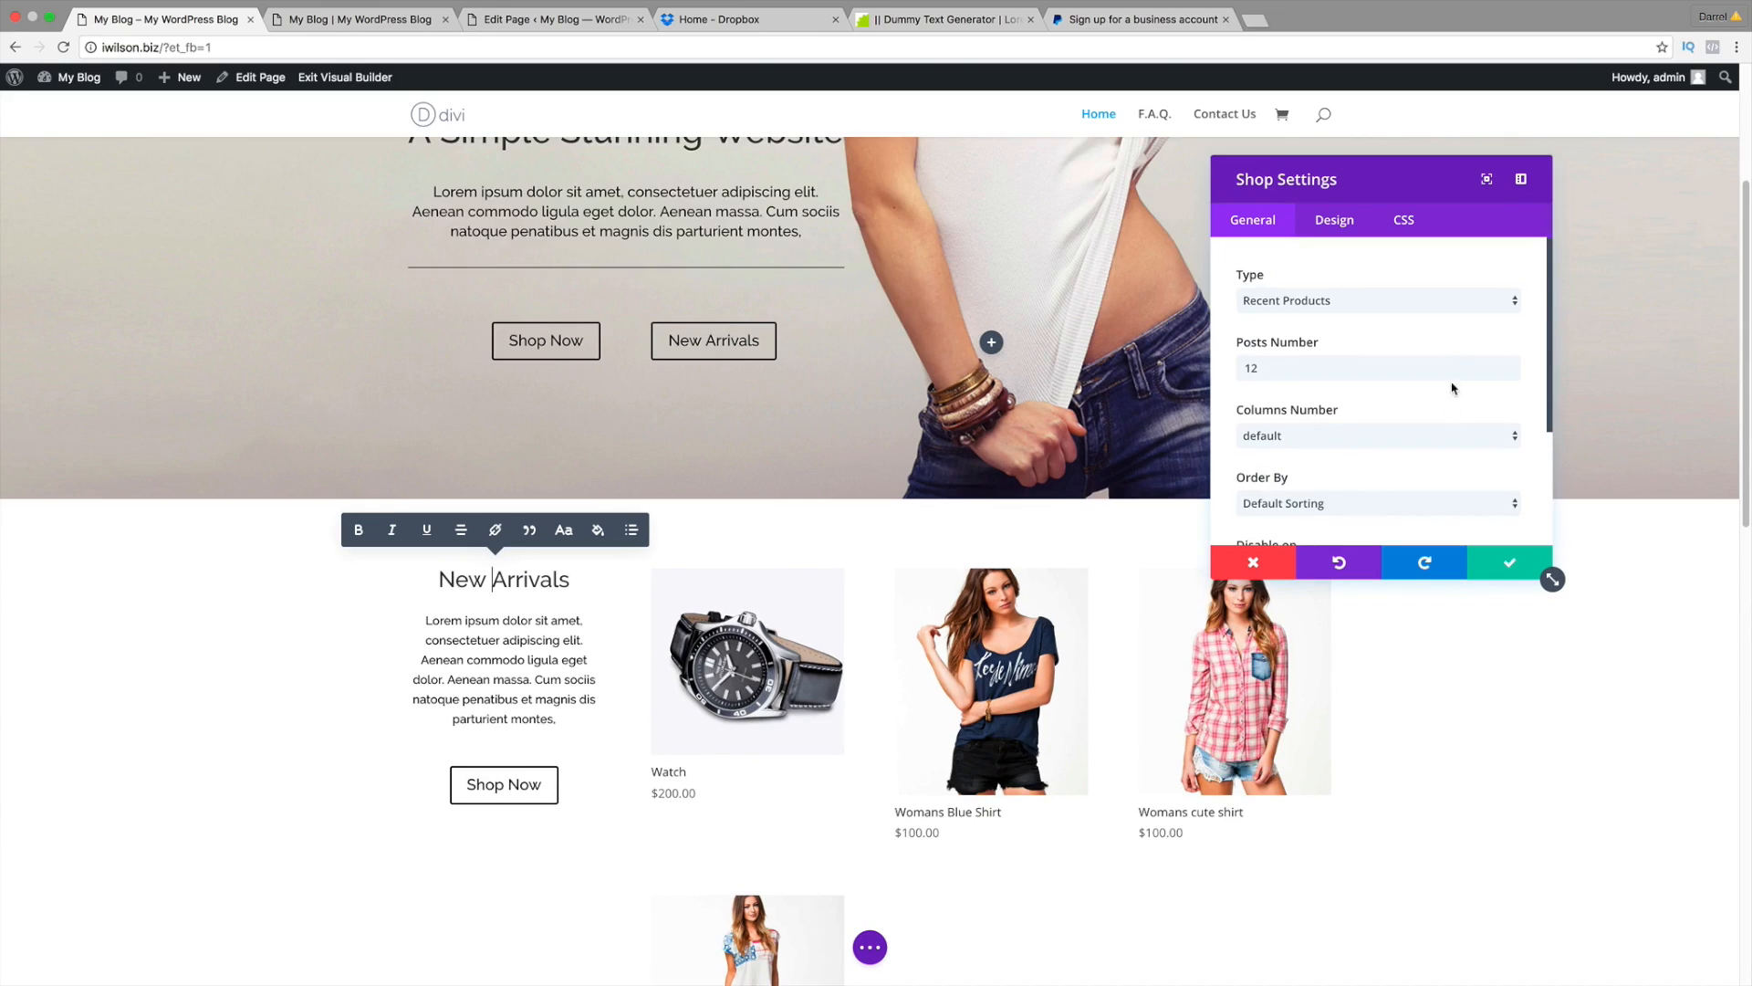
left_click(1427, 309)
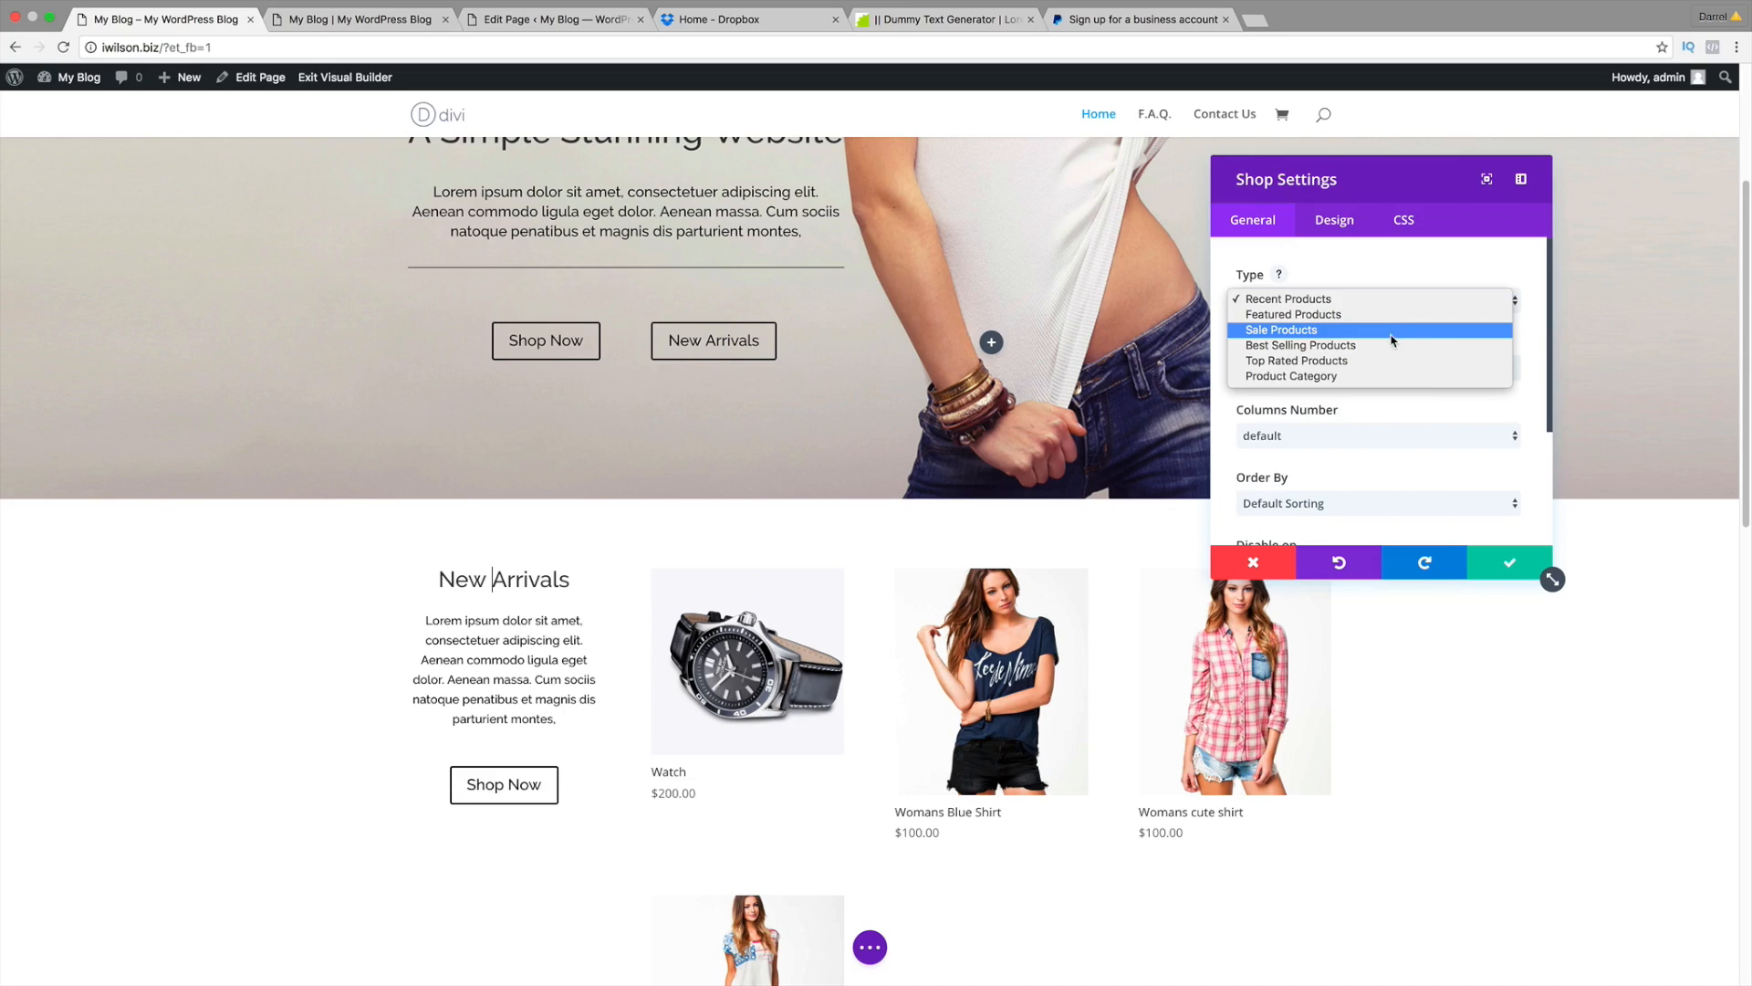
left_click(1392, 378)
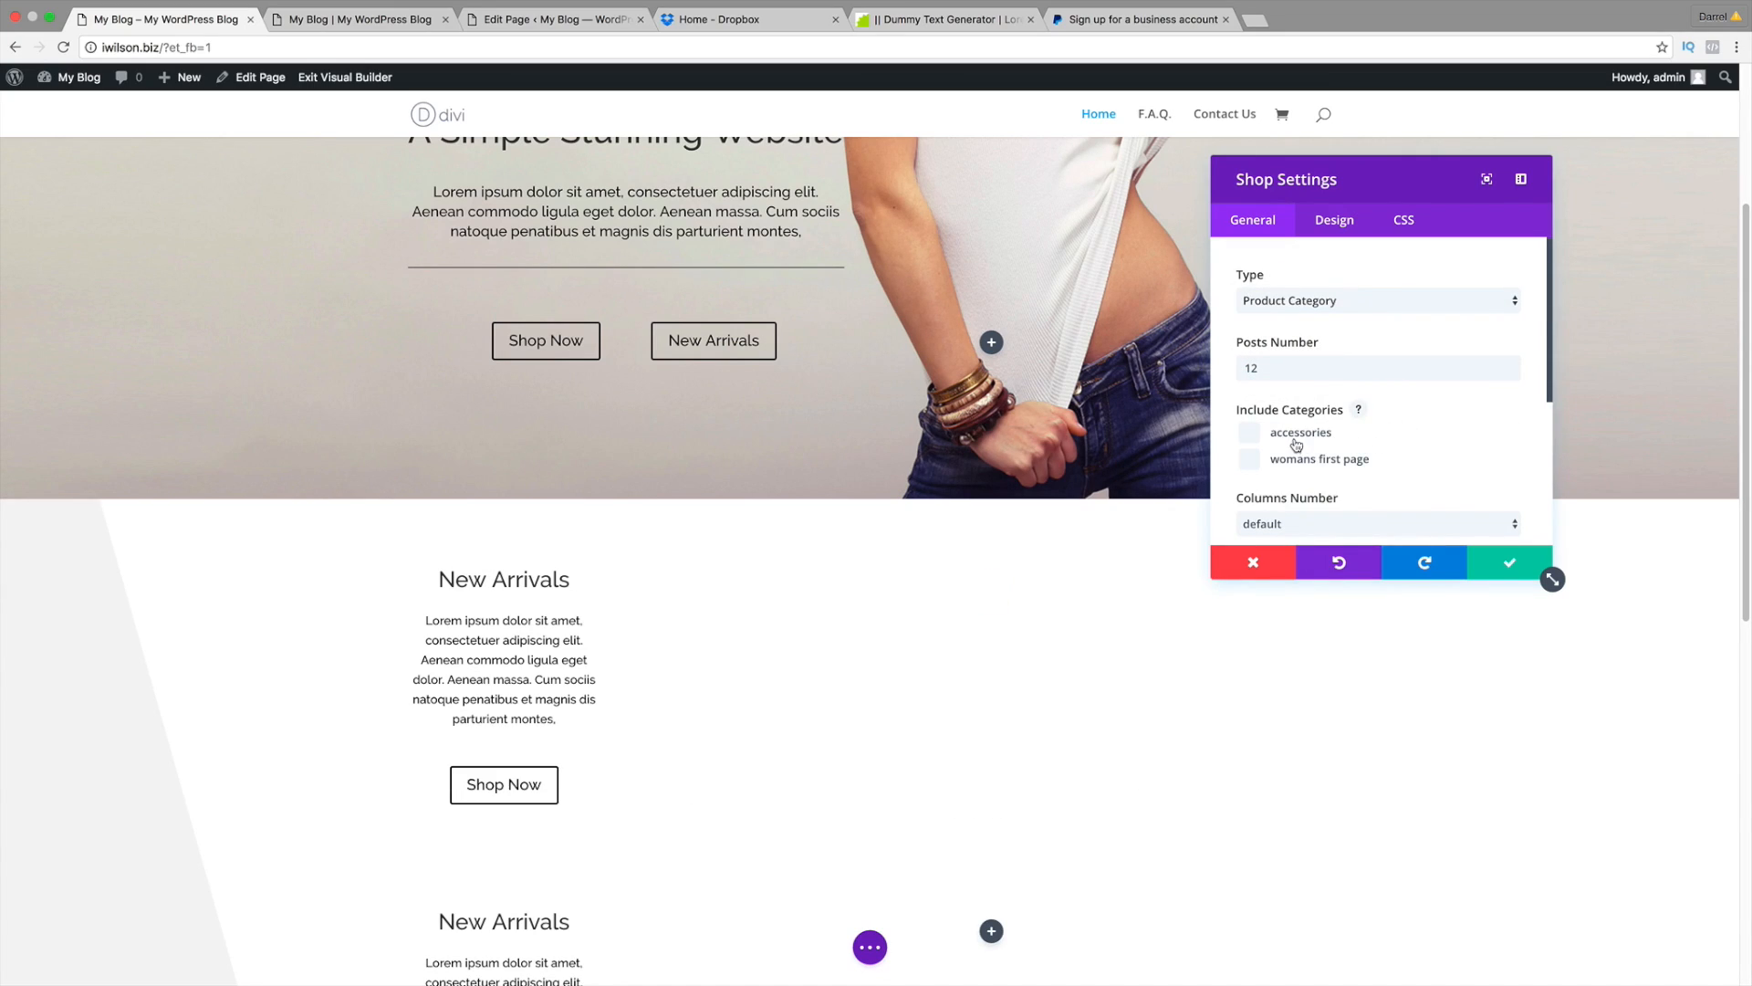
left_click(1250, 466)
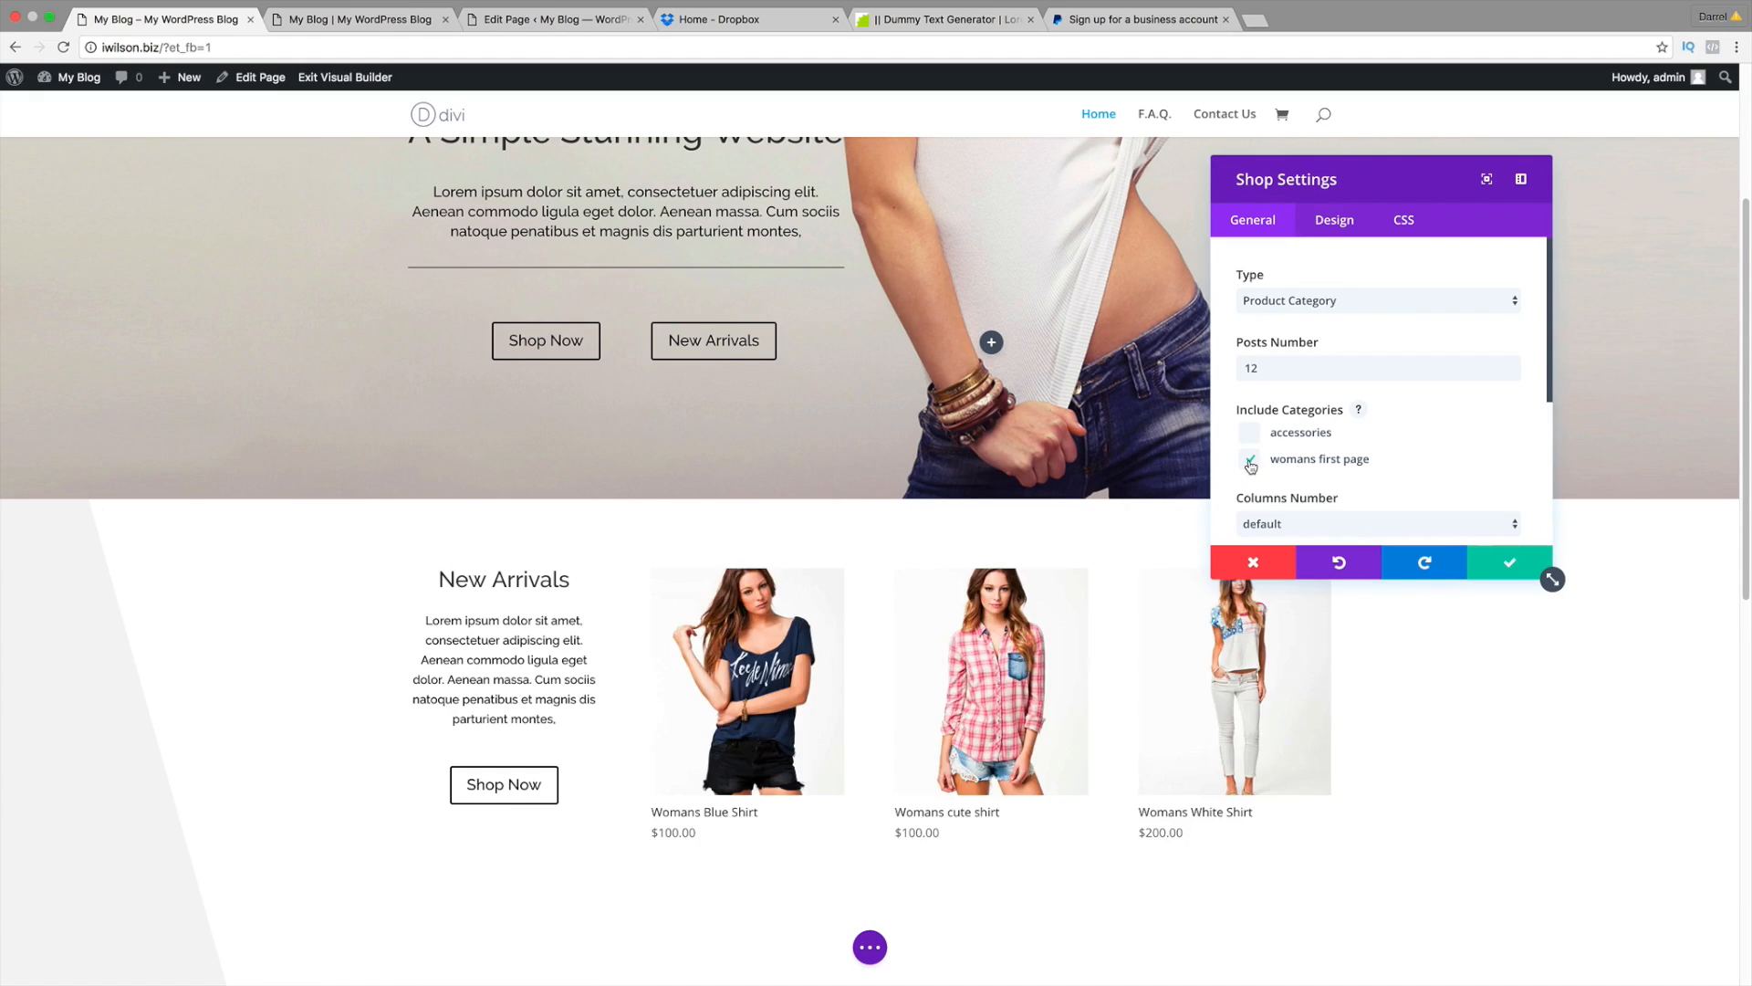
scroll(1050, 675, "down", 2)
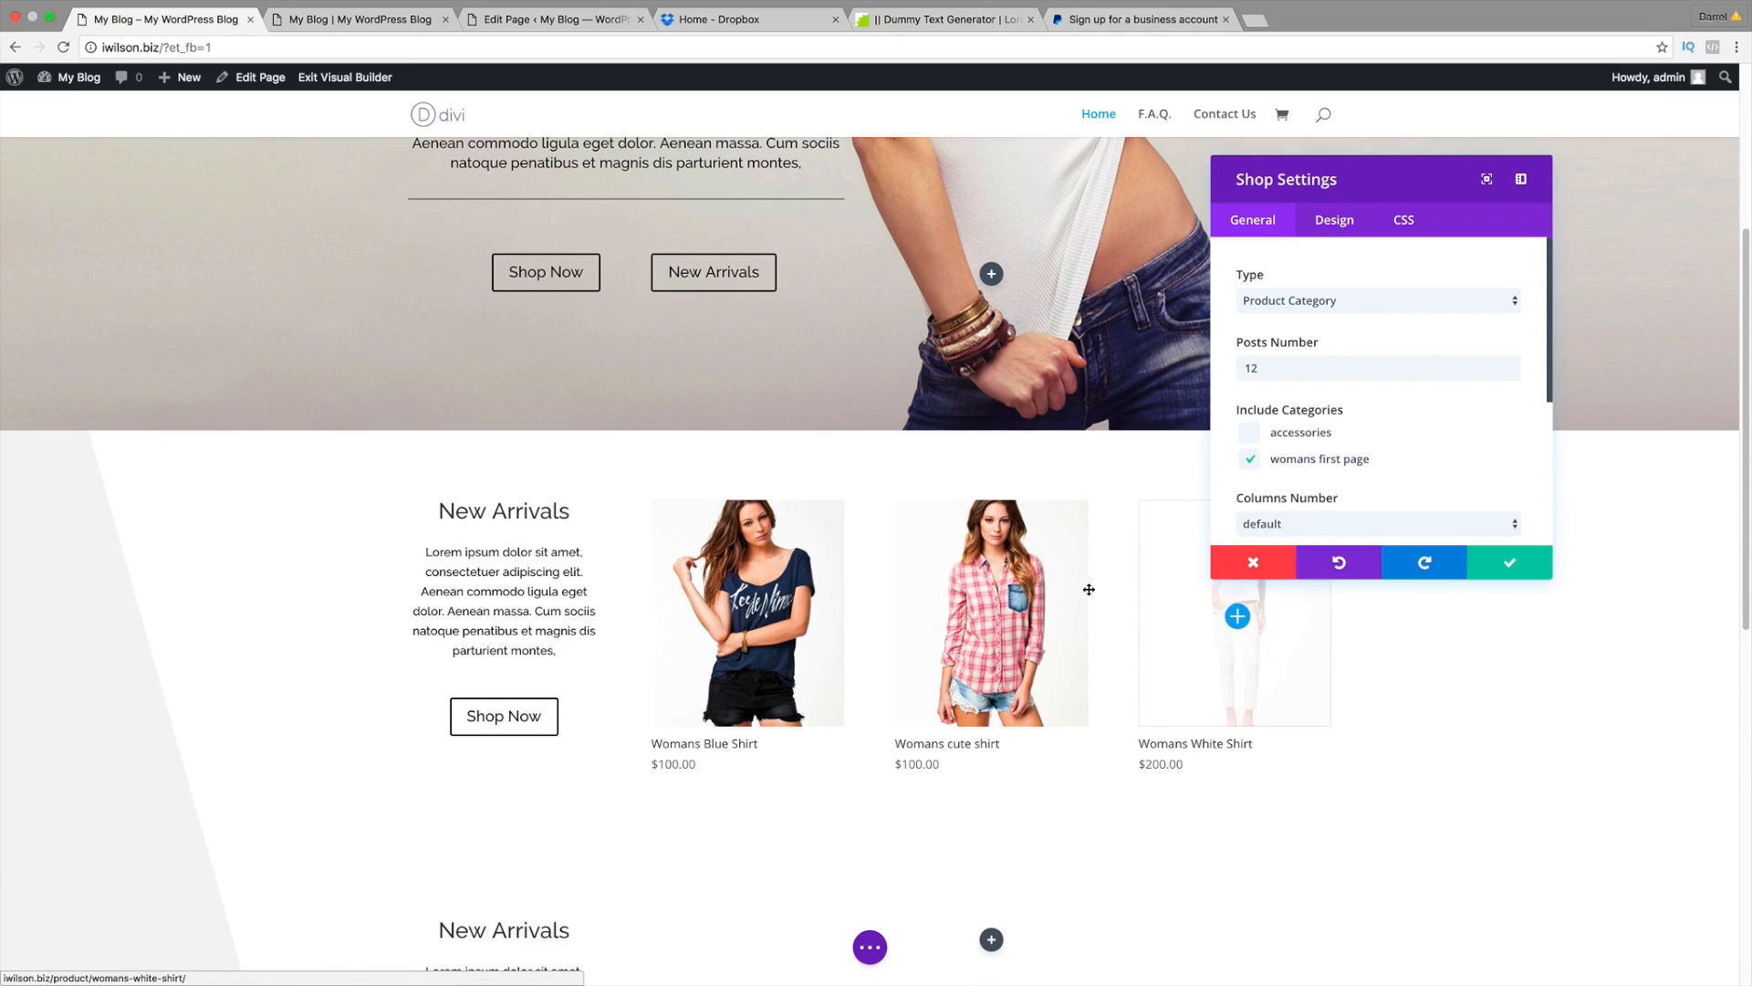
scroll(821, 648, "down", 1)
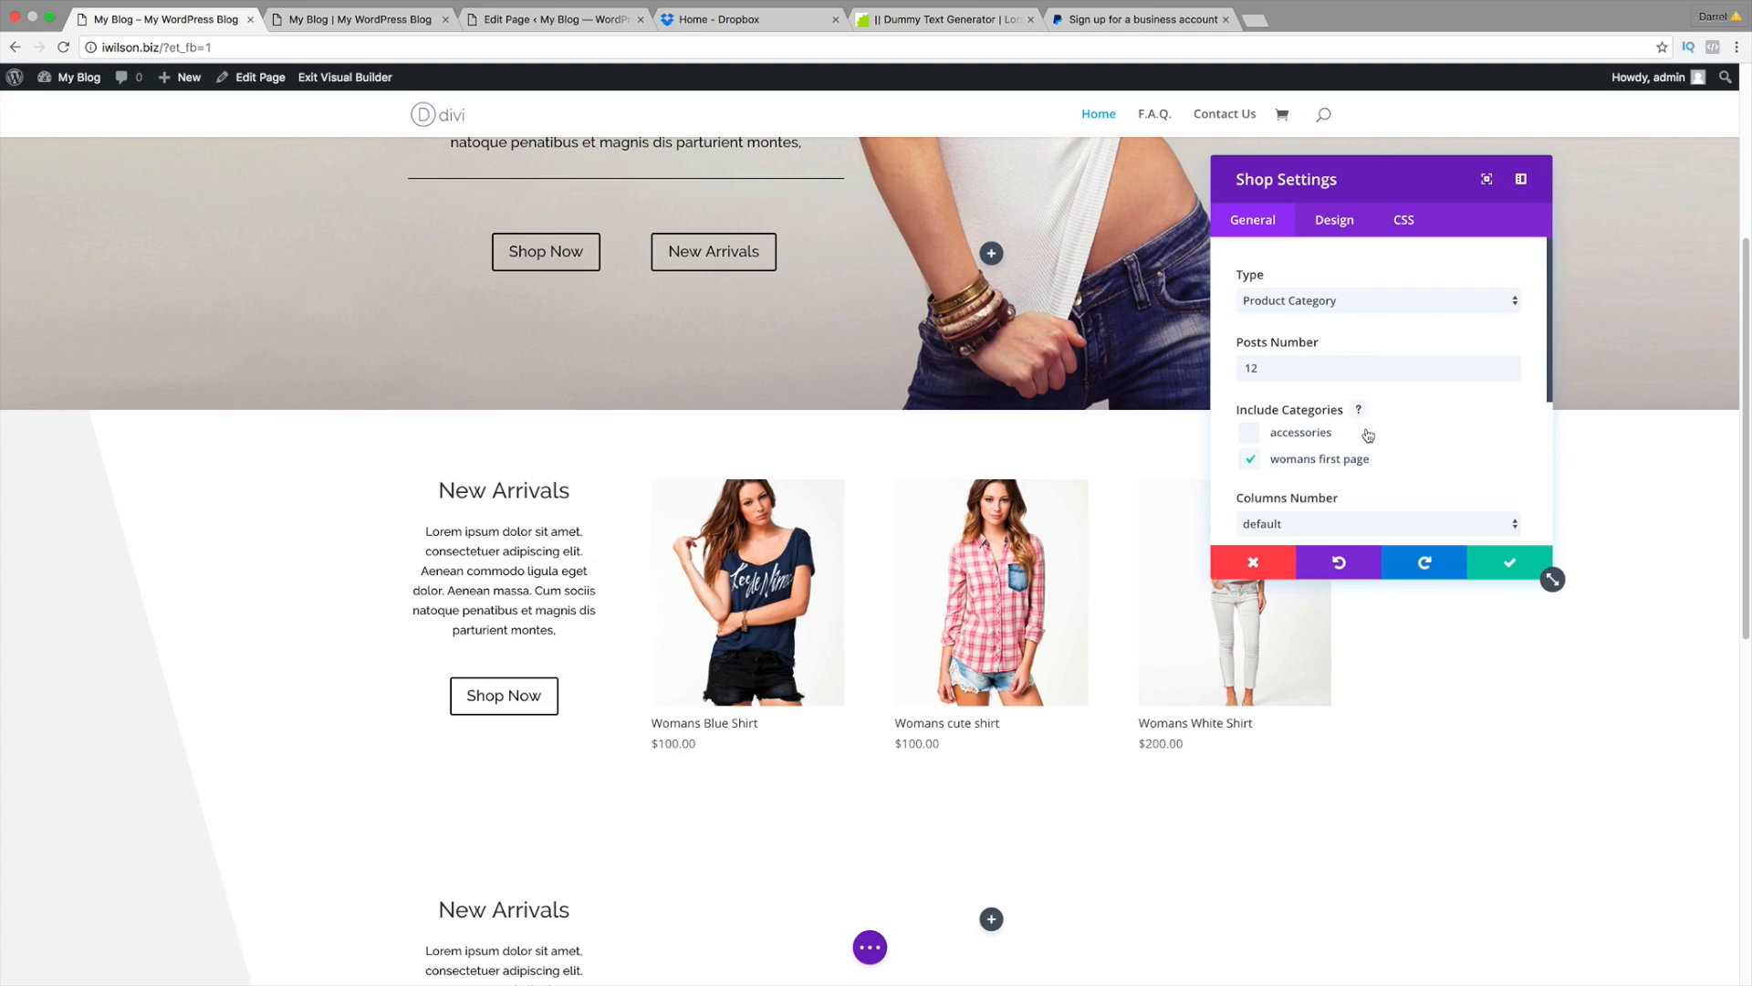
Step: Set the shop Type to Recent Products with 6 columns, then move the settings panel aside
left_click(1333, 301)
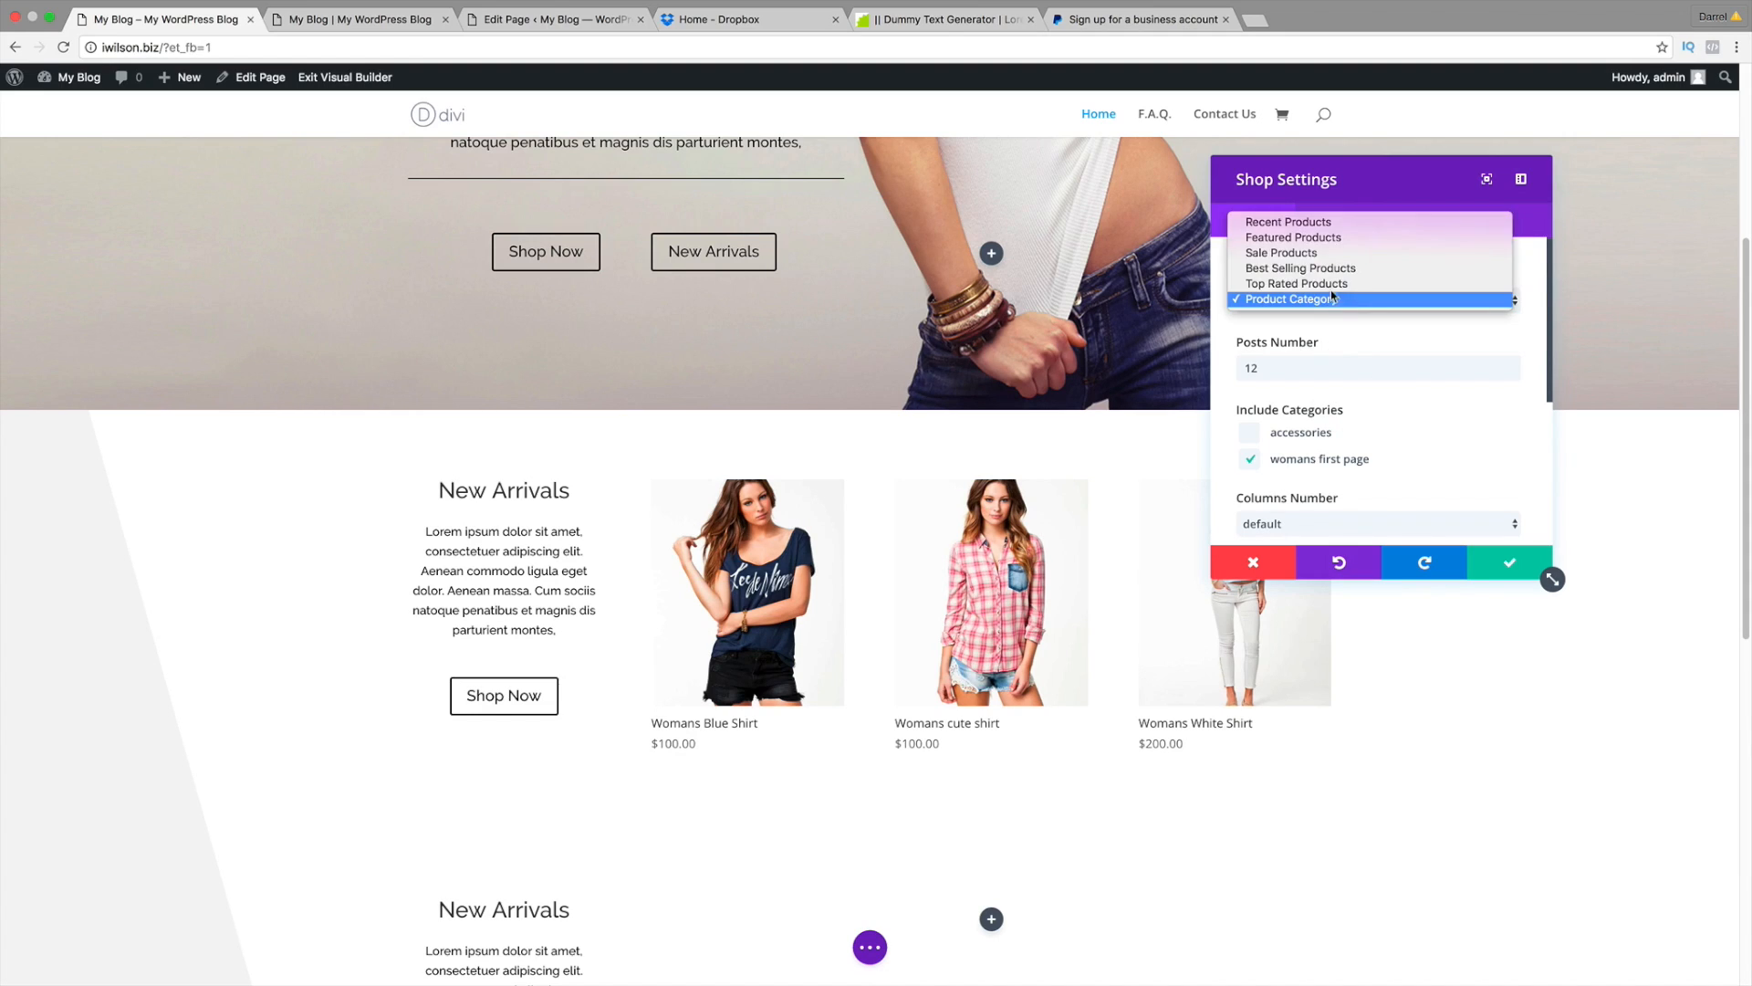
left_click(1329, 221)
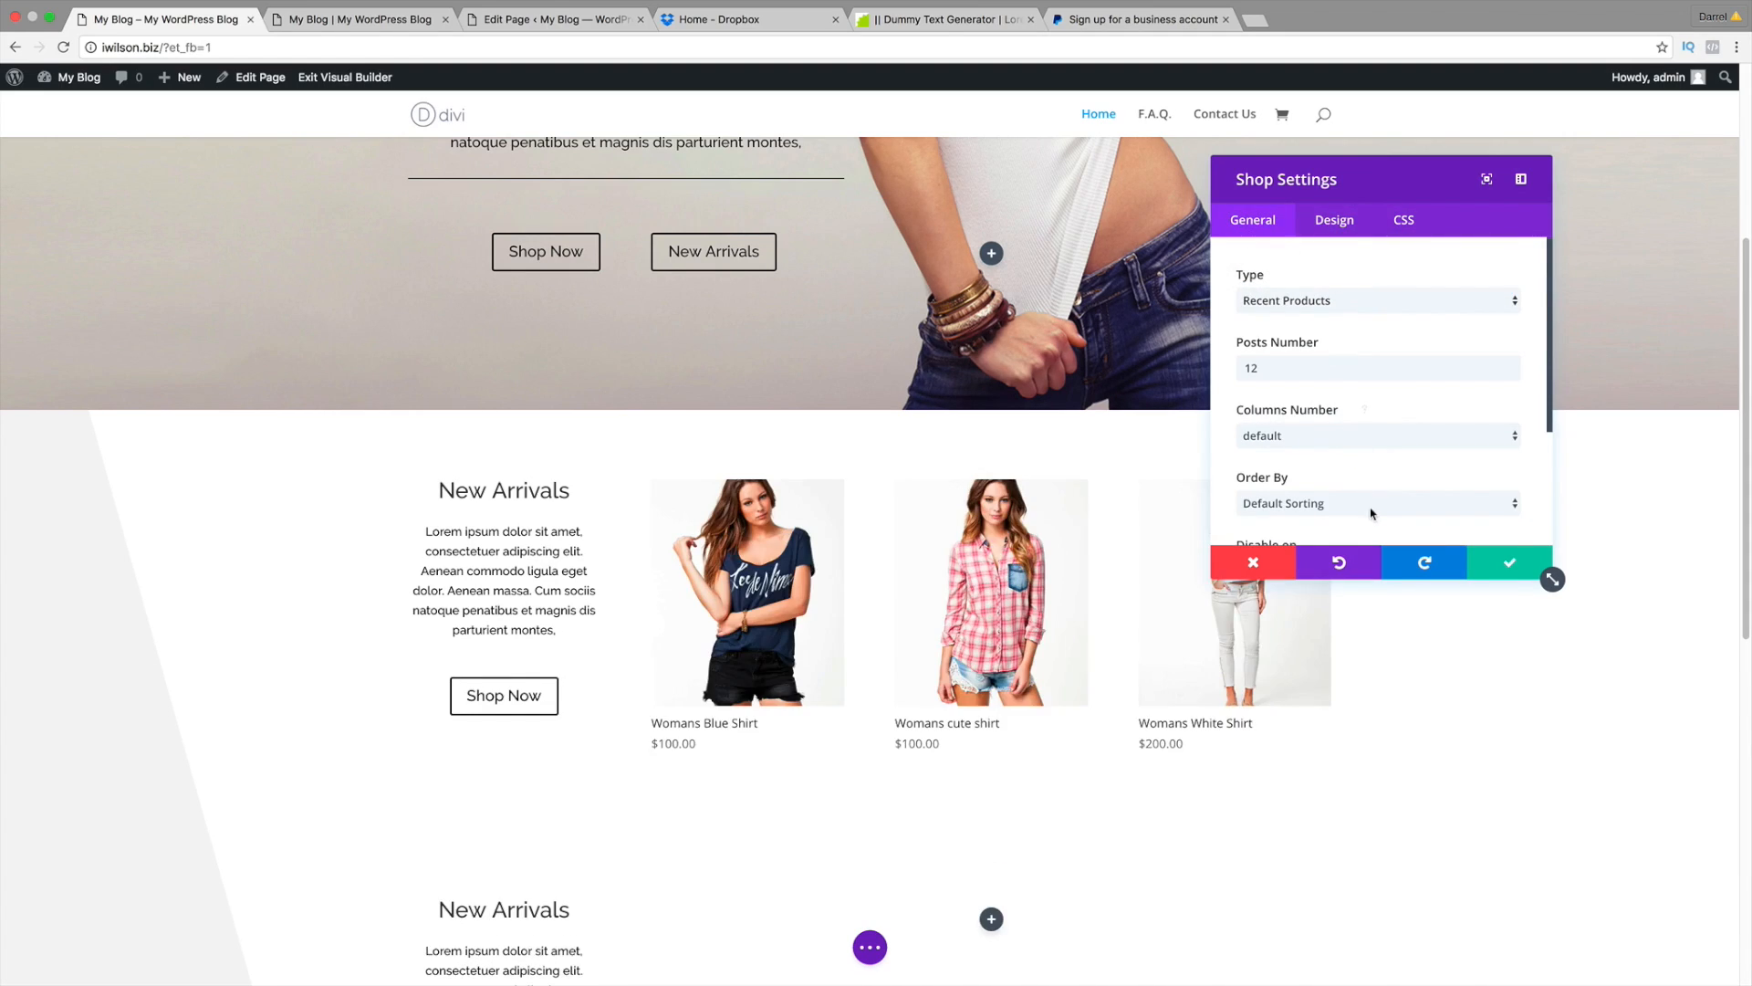
left_click(1370, 505)
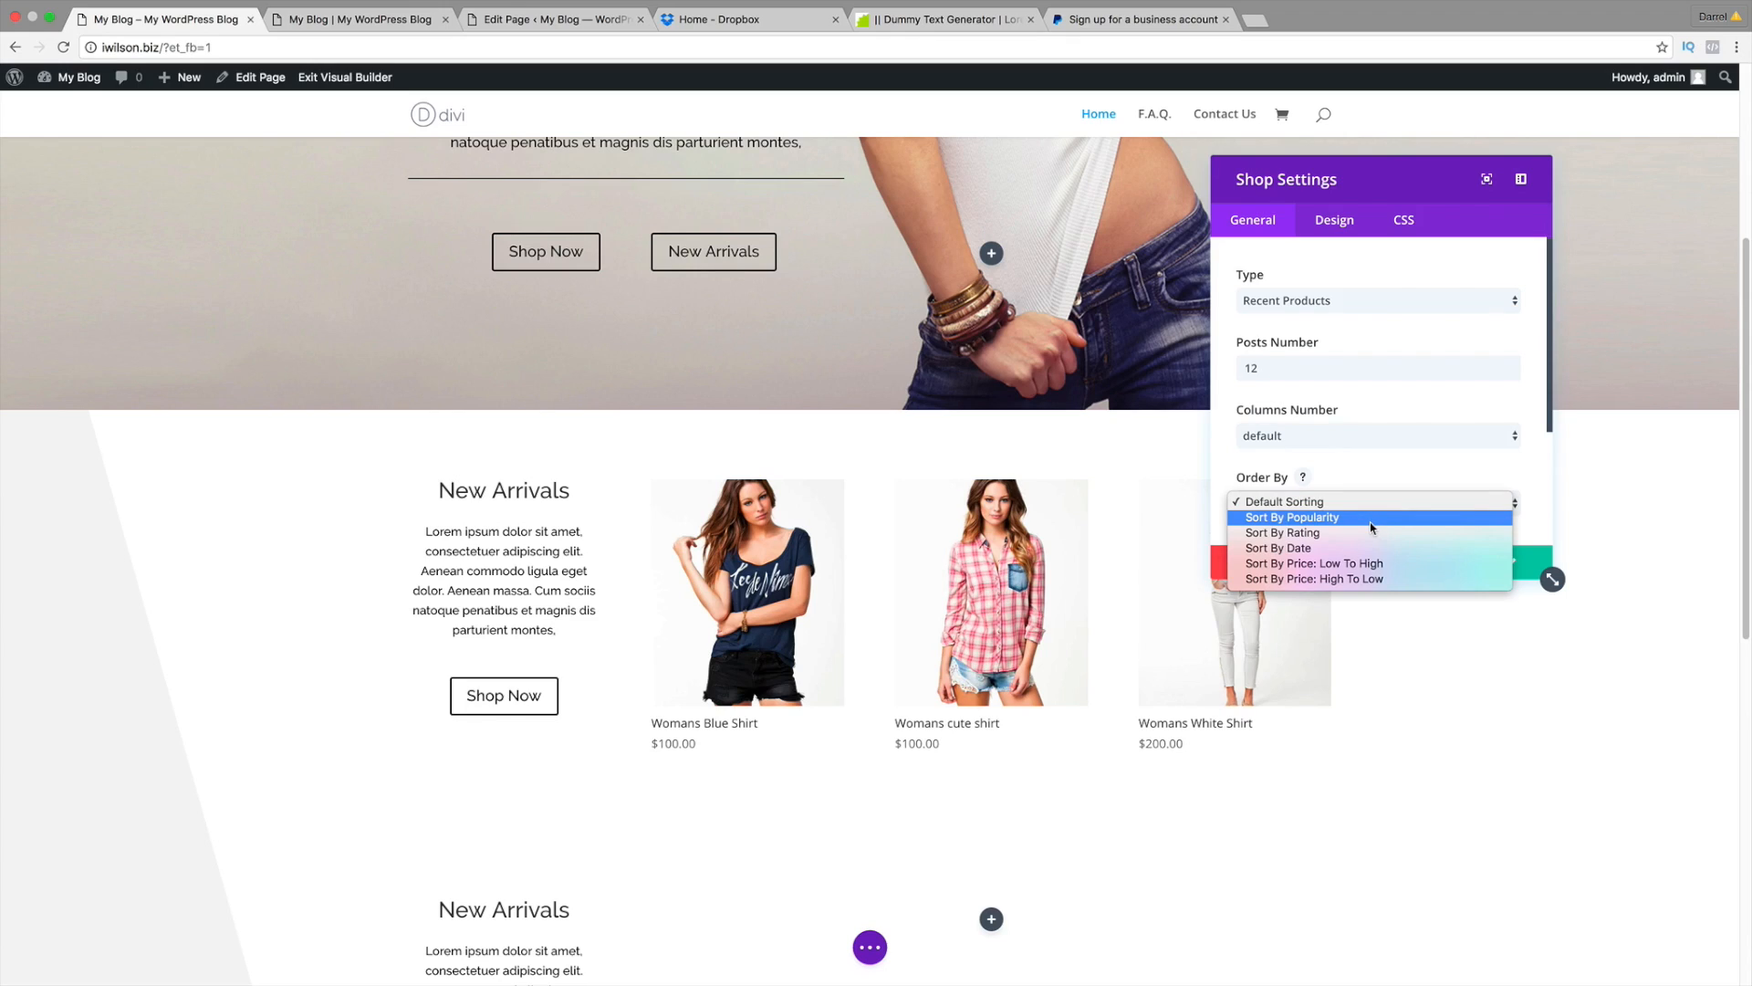
left_click(1370, 440)
left_click(1370, 436)
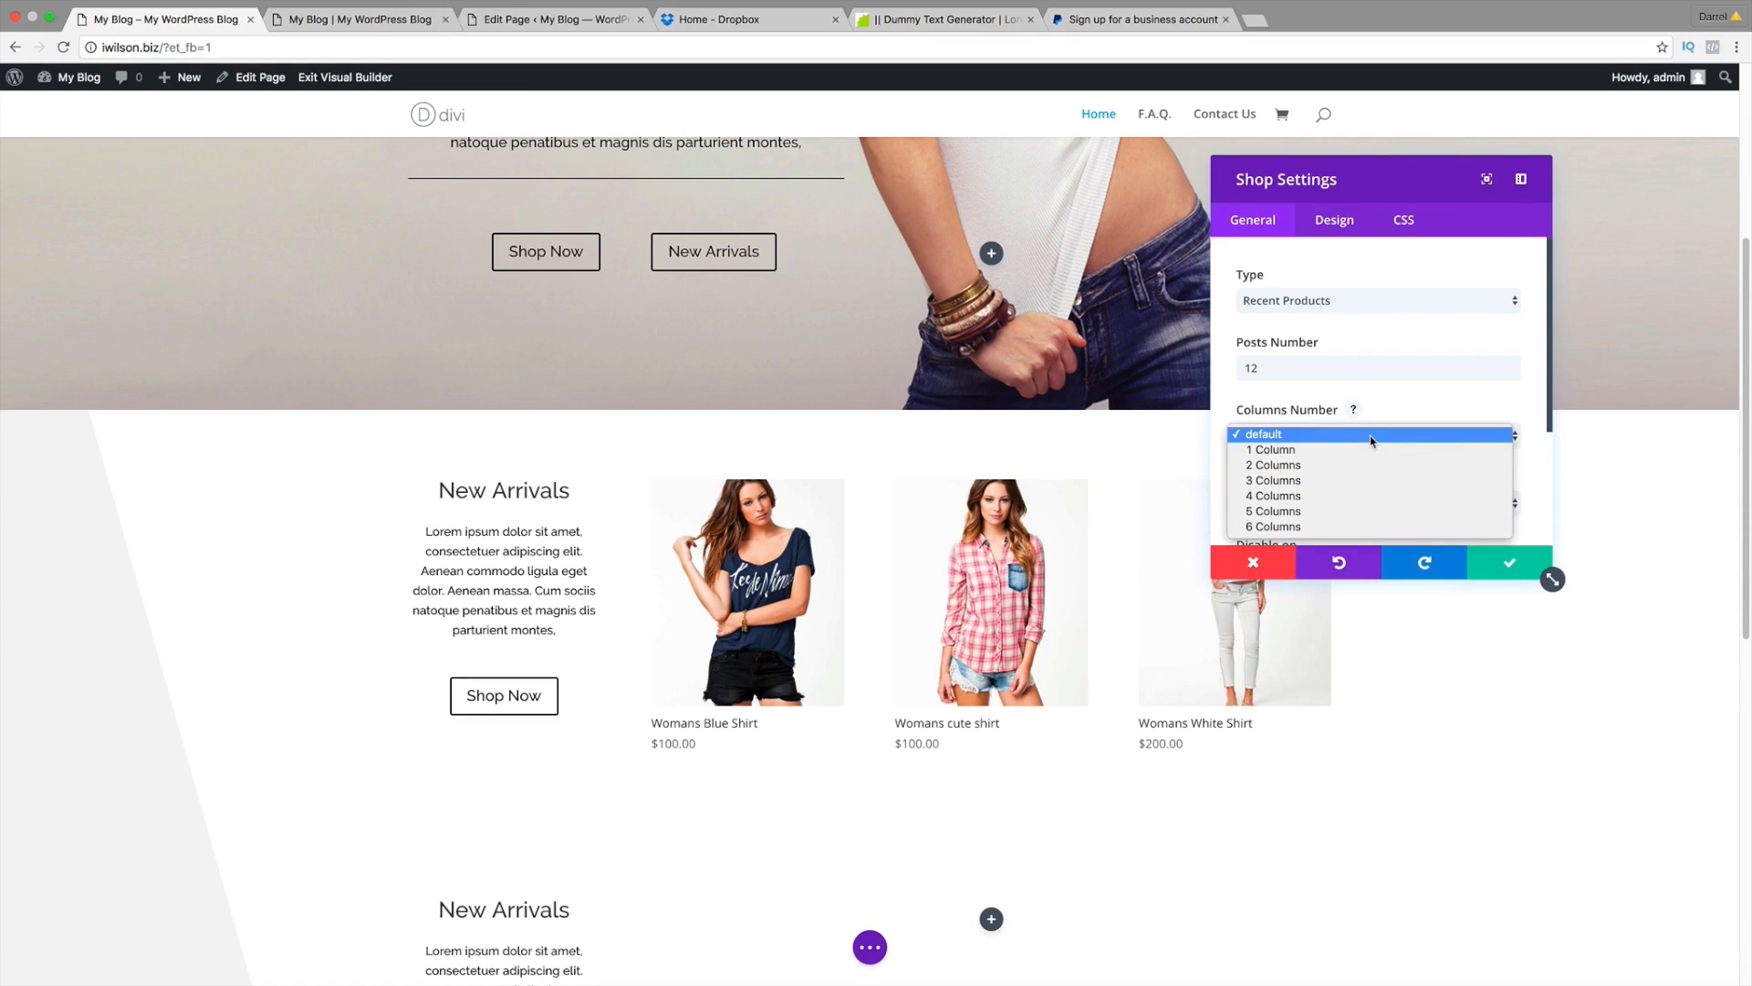
left_click(1371, 435)
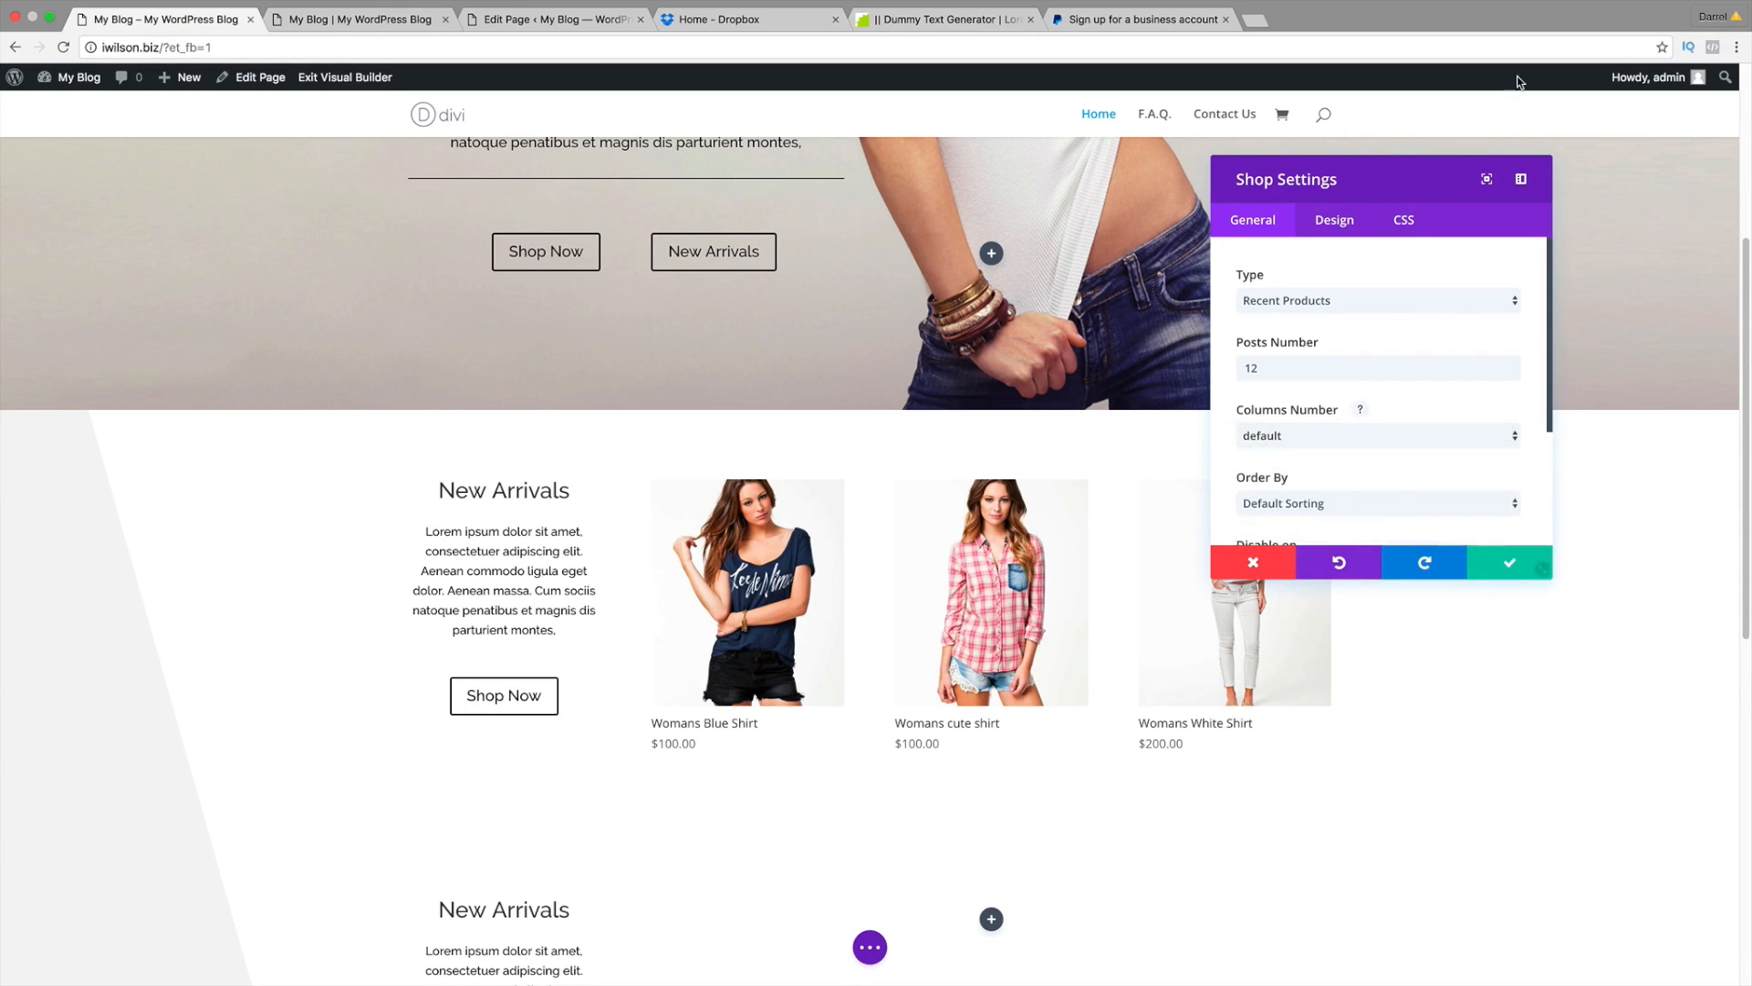
scroll(1080, 566, "down", 2)
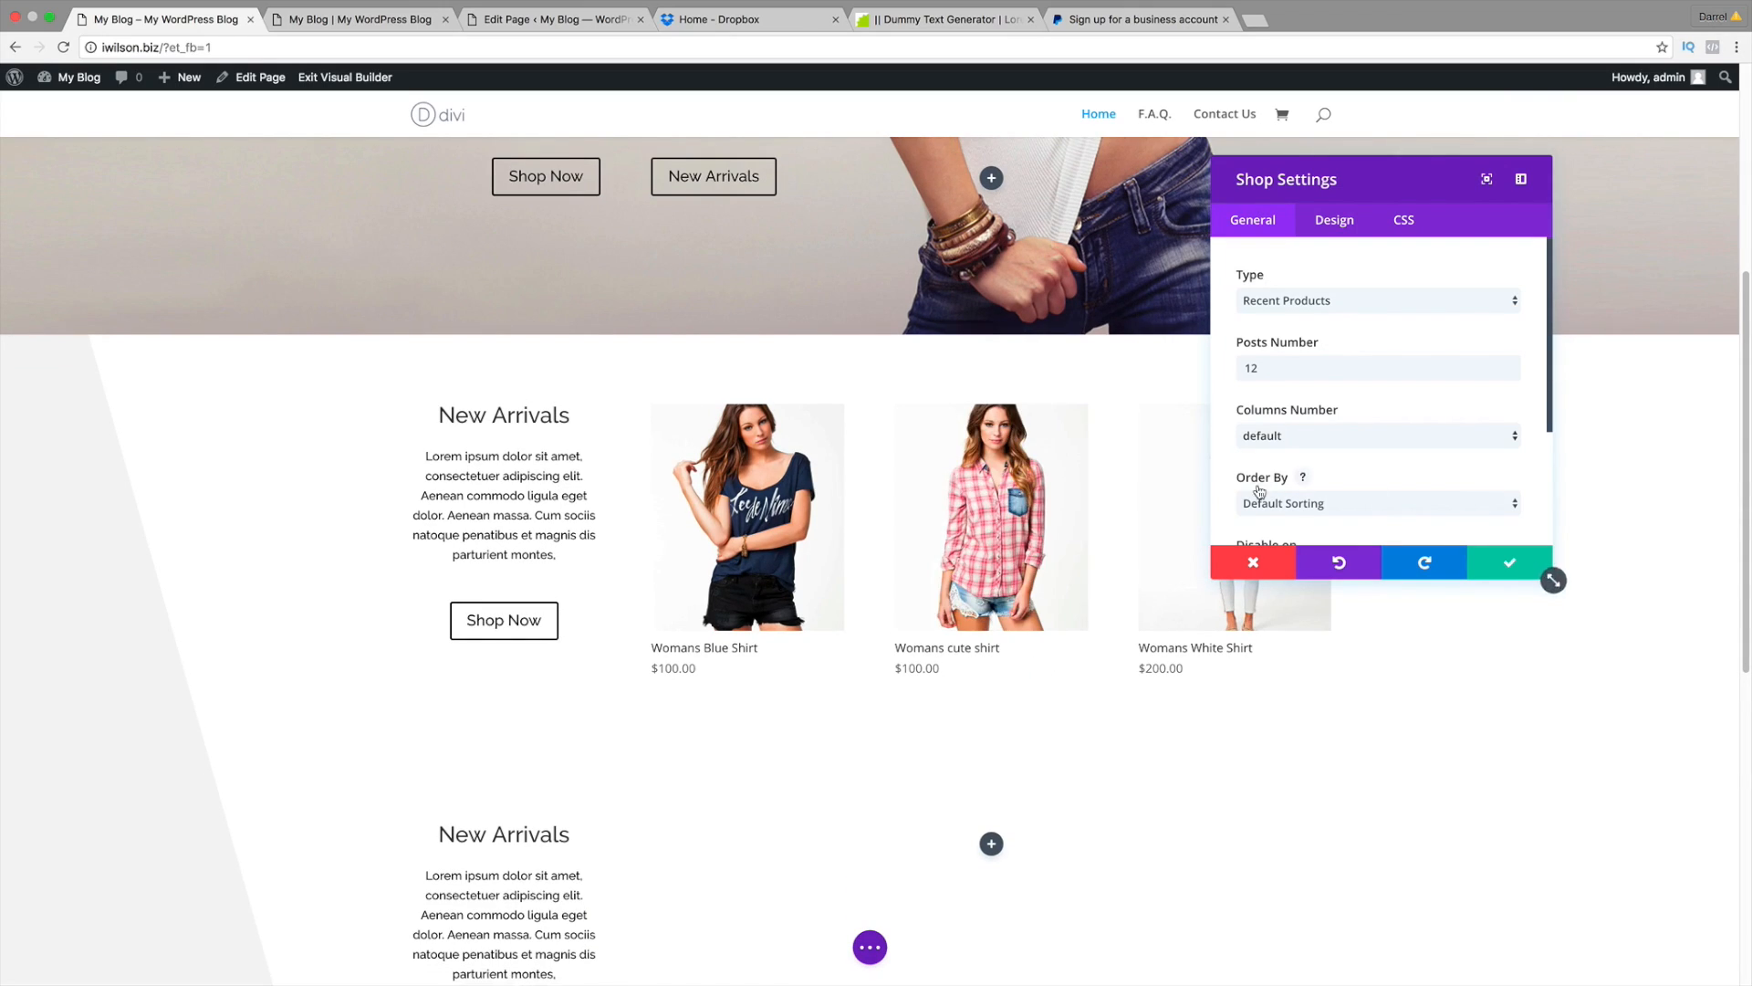
left_click(1287, 445)
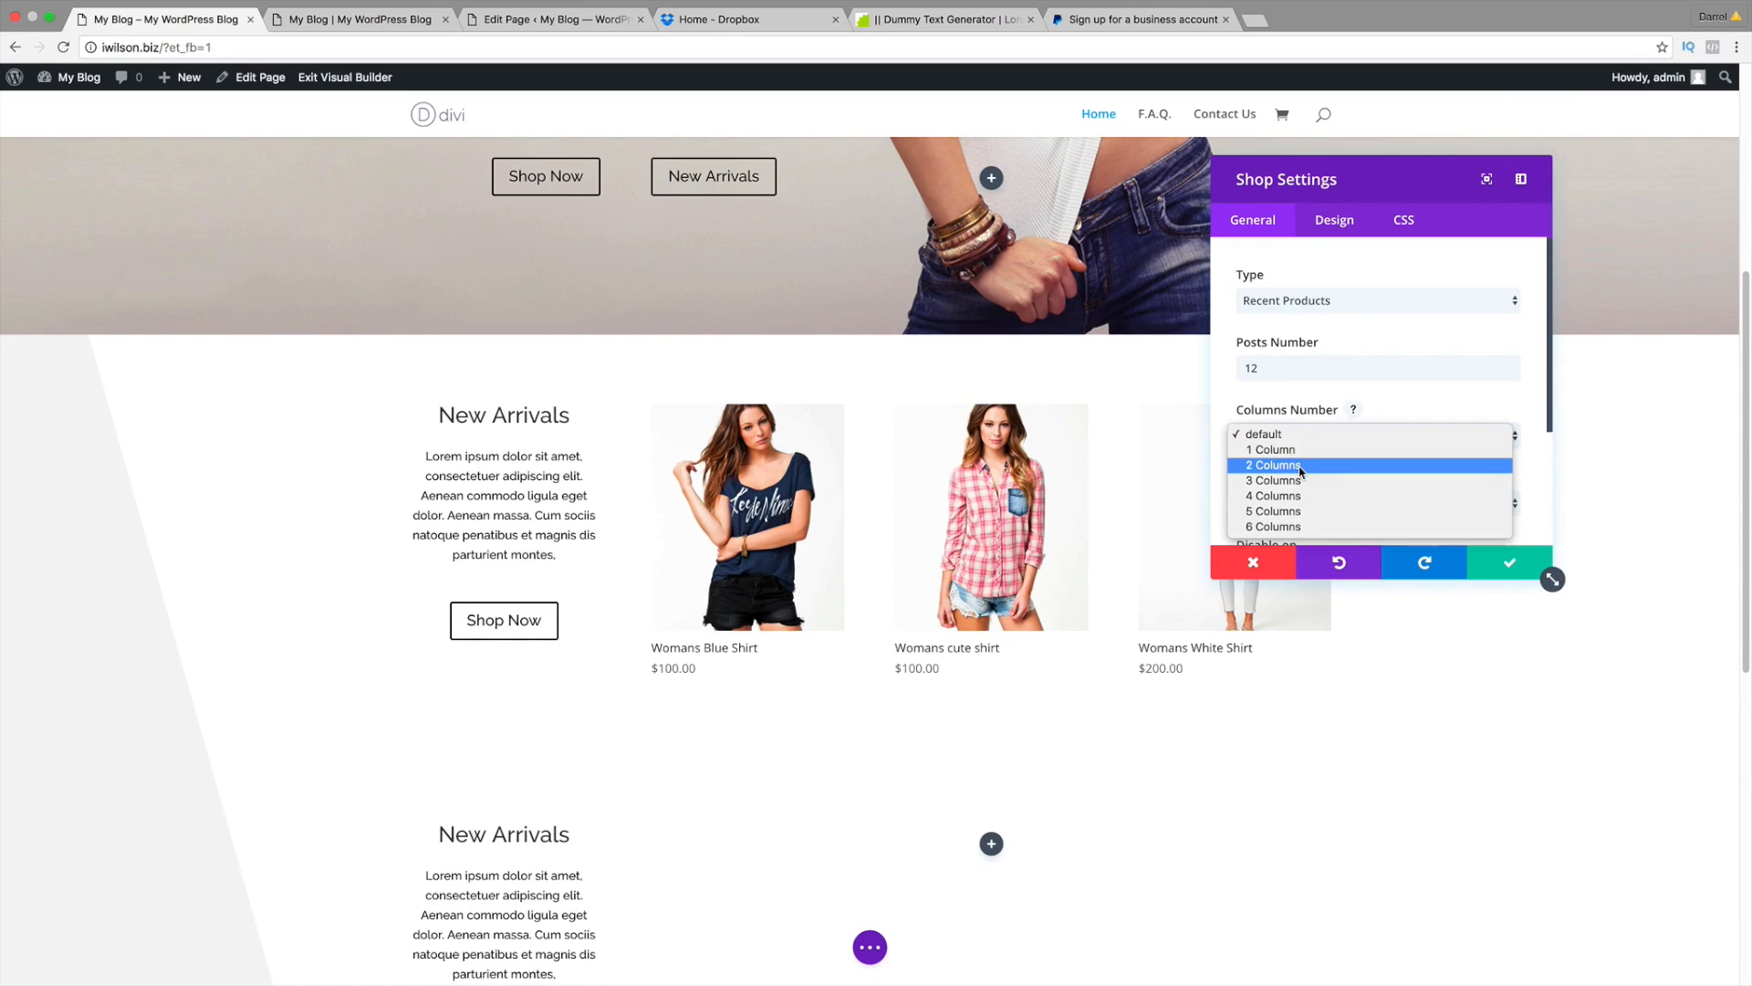
left_click(1326, 527)
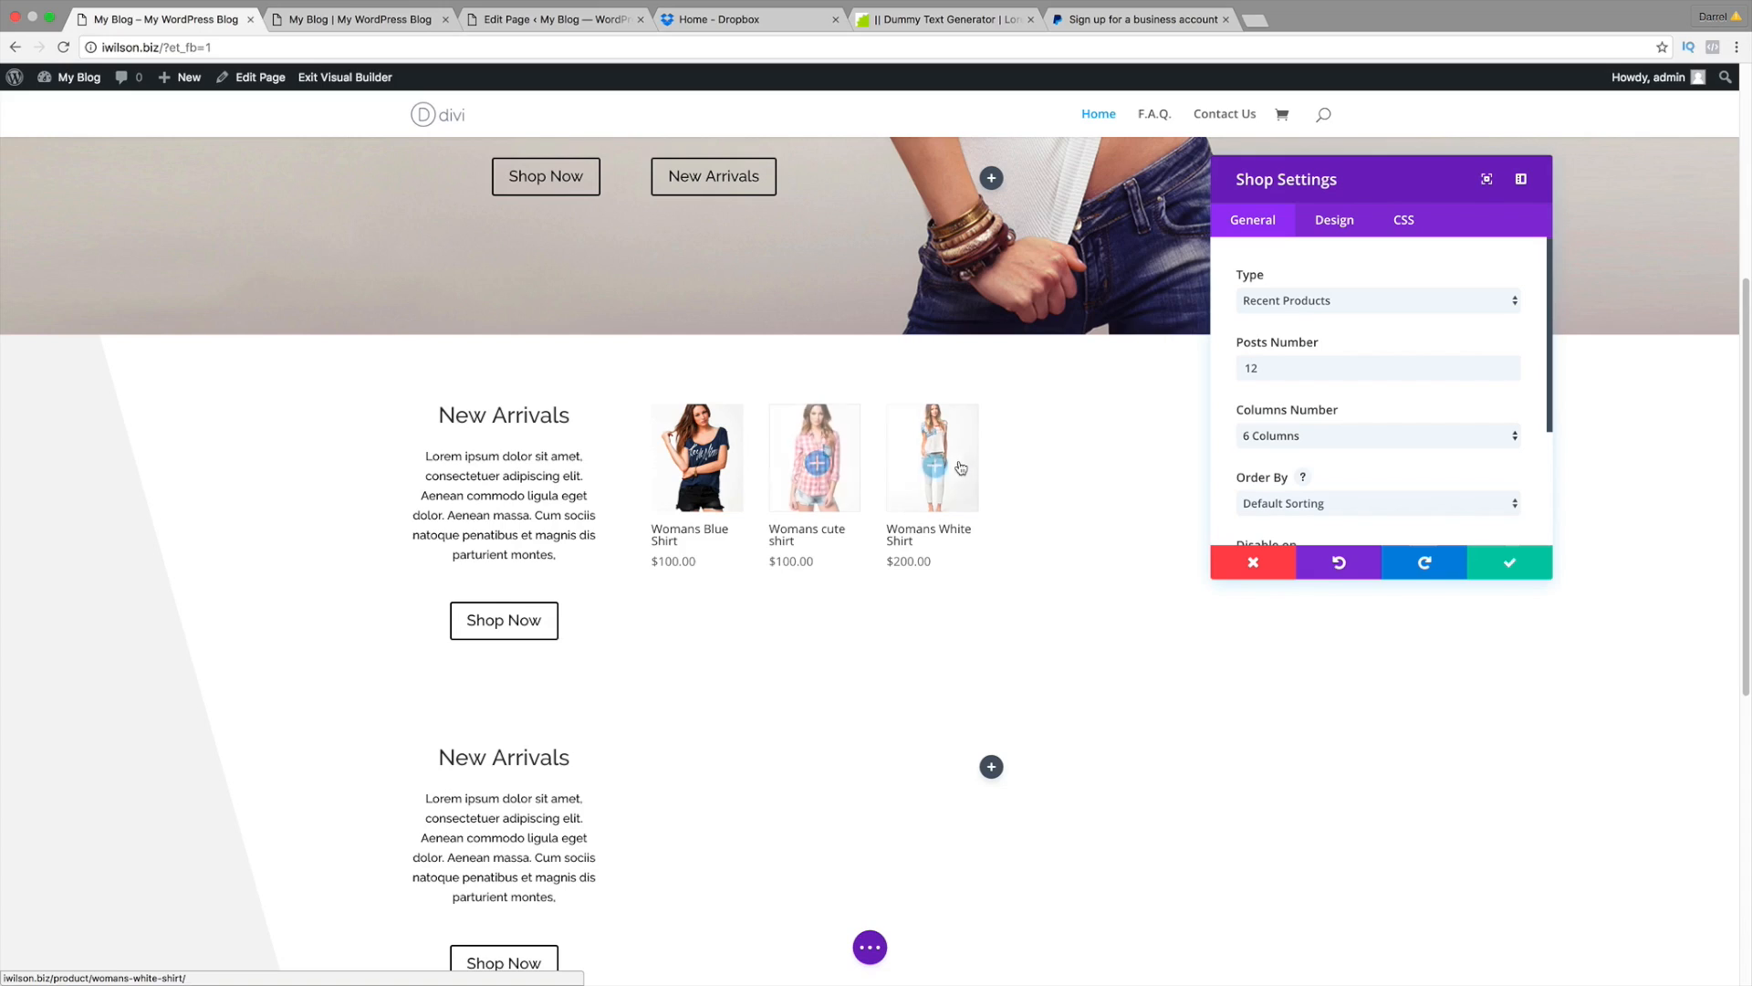
left_click_drag(1330, 190, 255, 221)
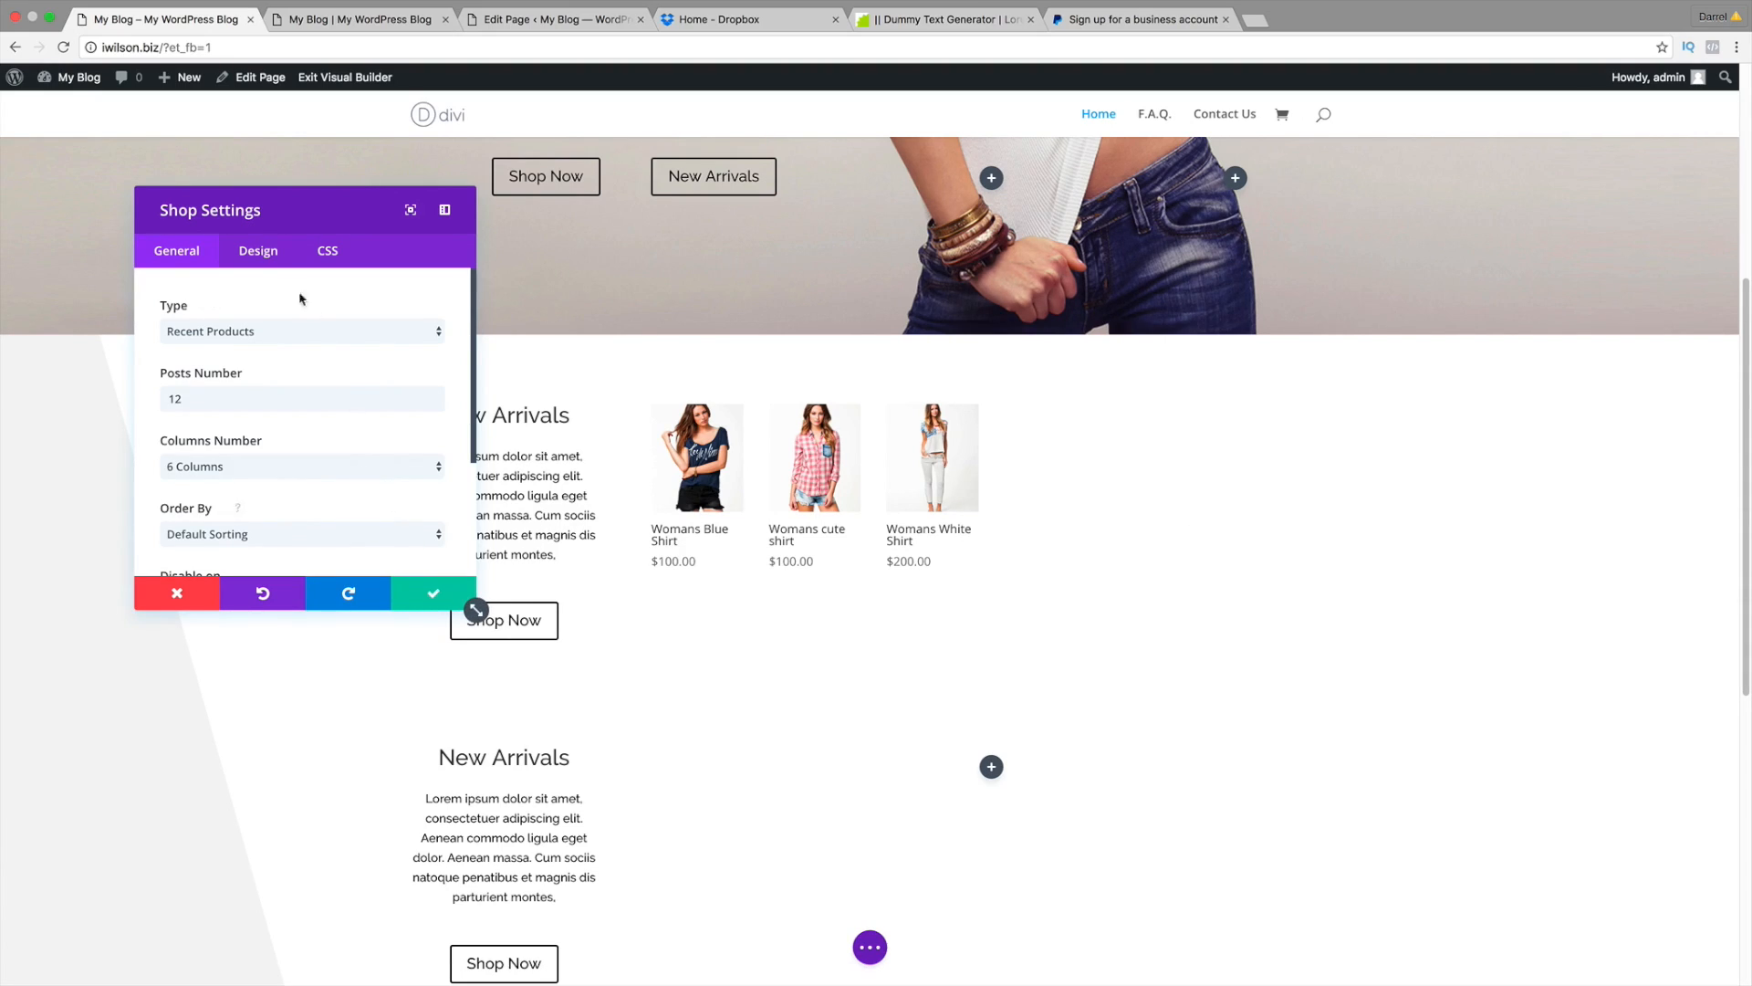
Step: In the Design tab, set the Hover Overlay Color to a mostly transparent blue
left_click(276, 259)
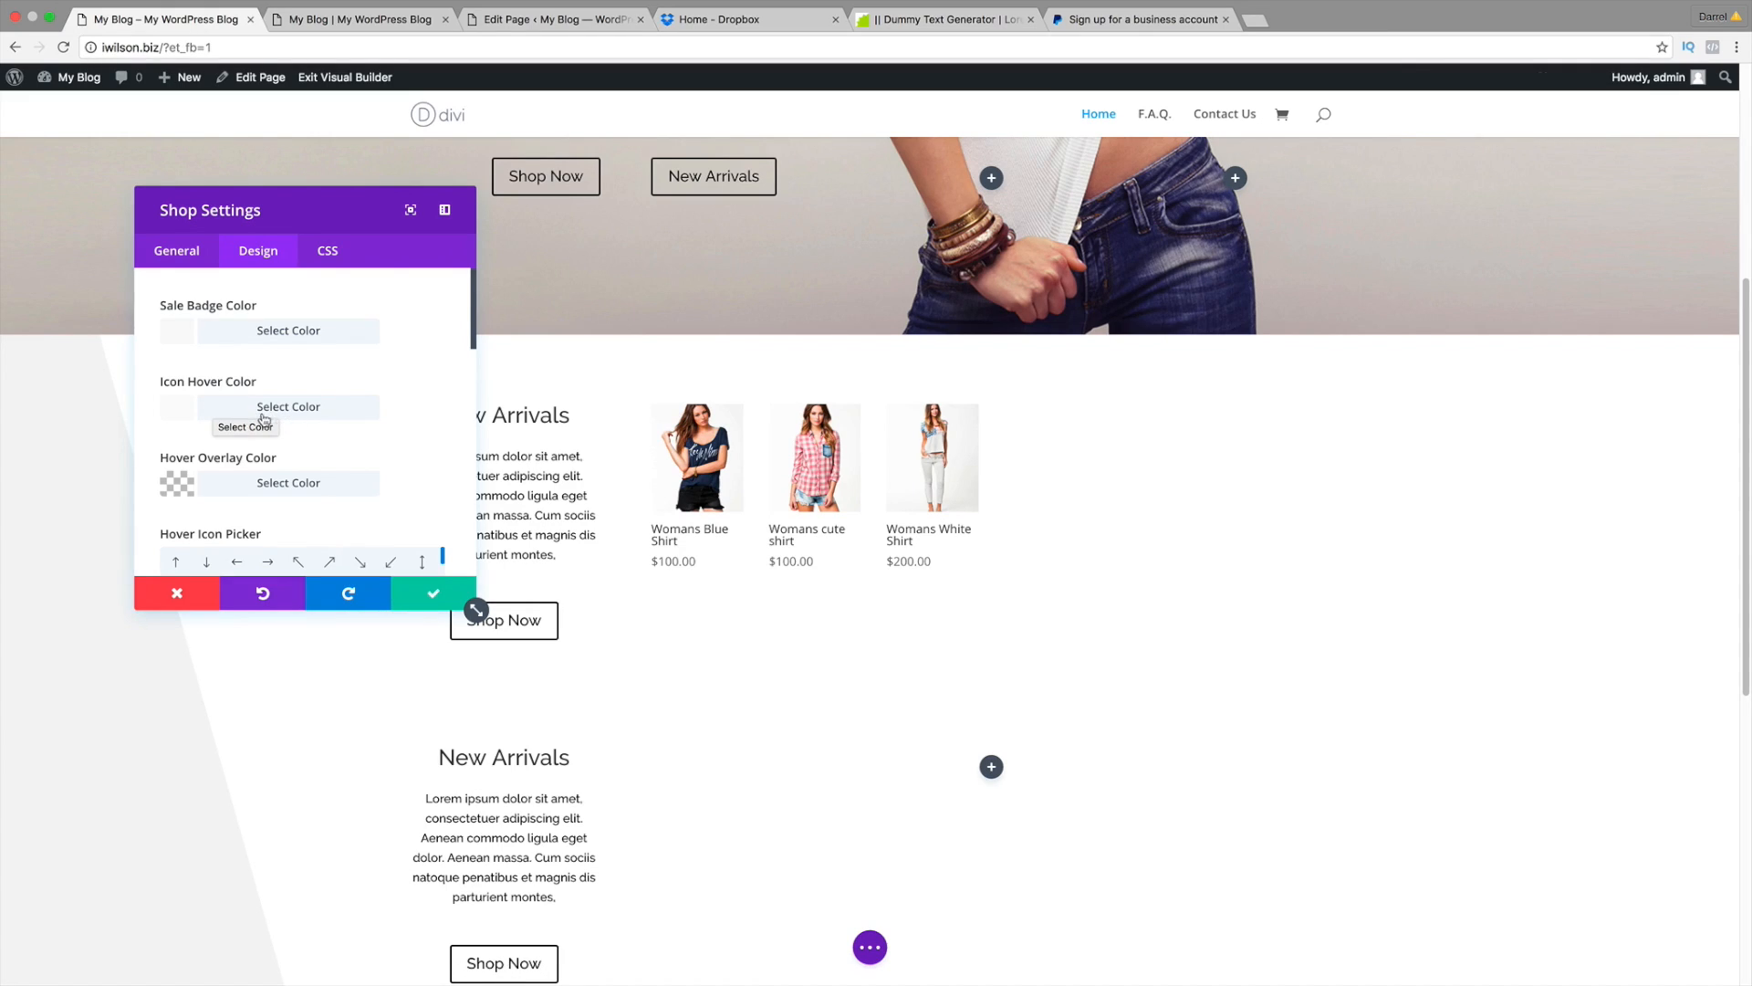
left_click(224, 484)
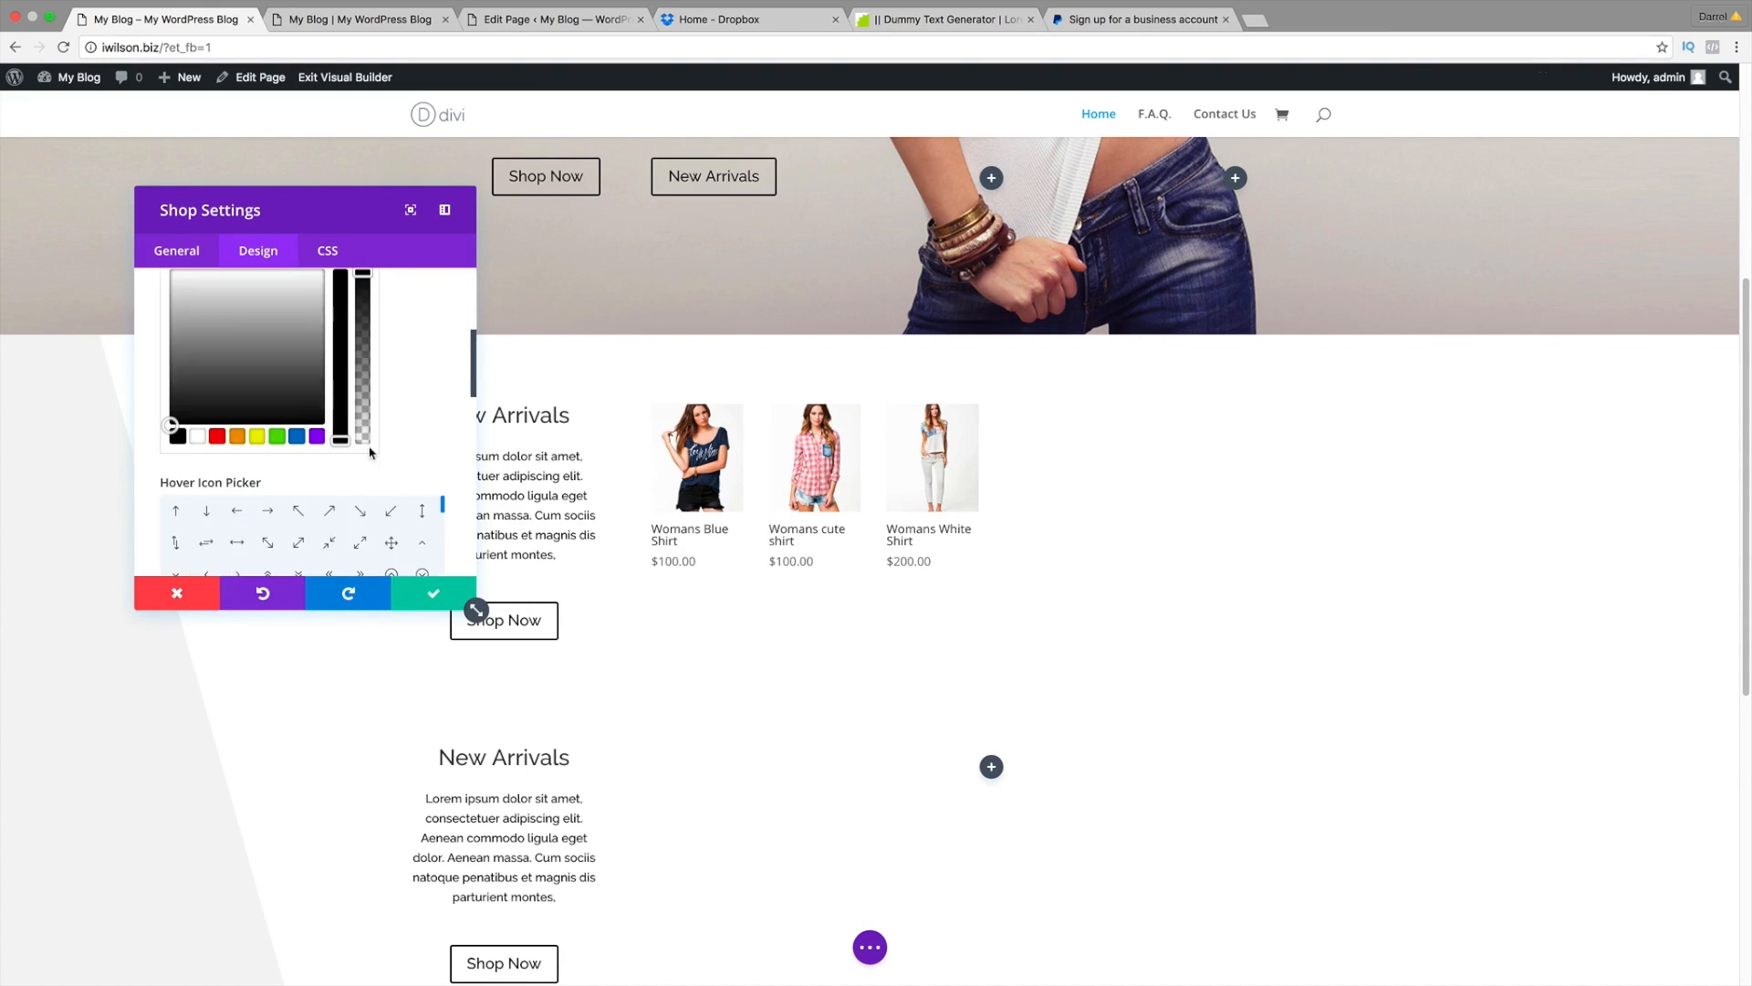
left_click(300, 440)
scroll(376, 356, "up", 1)
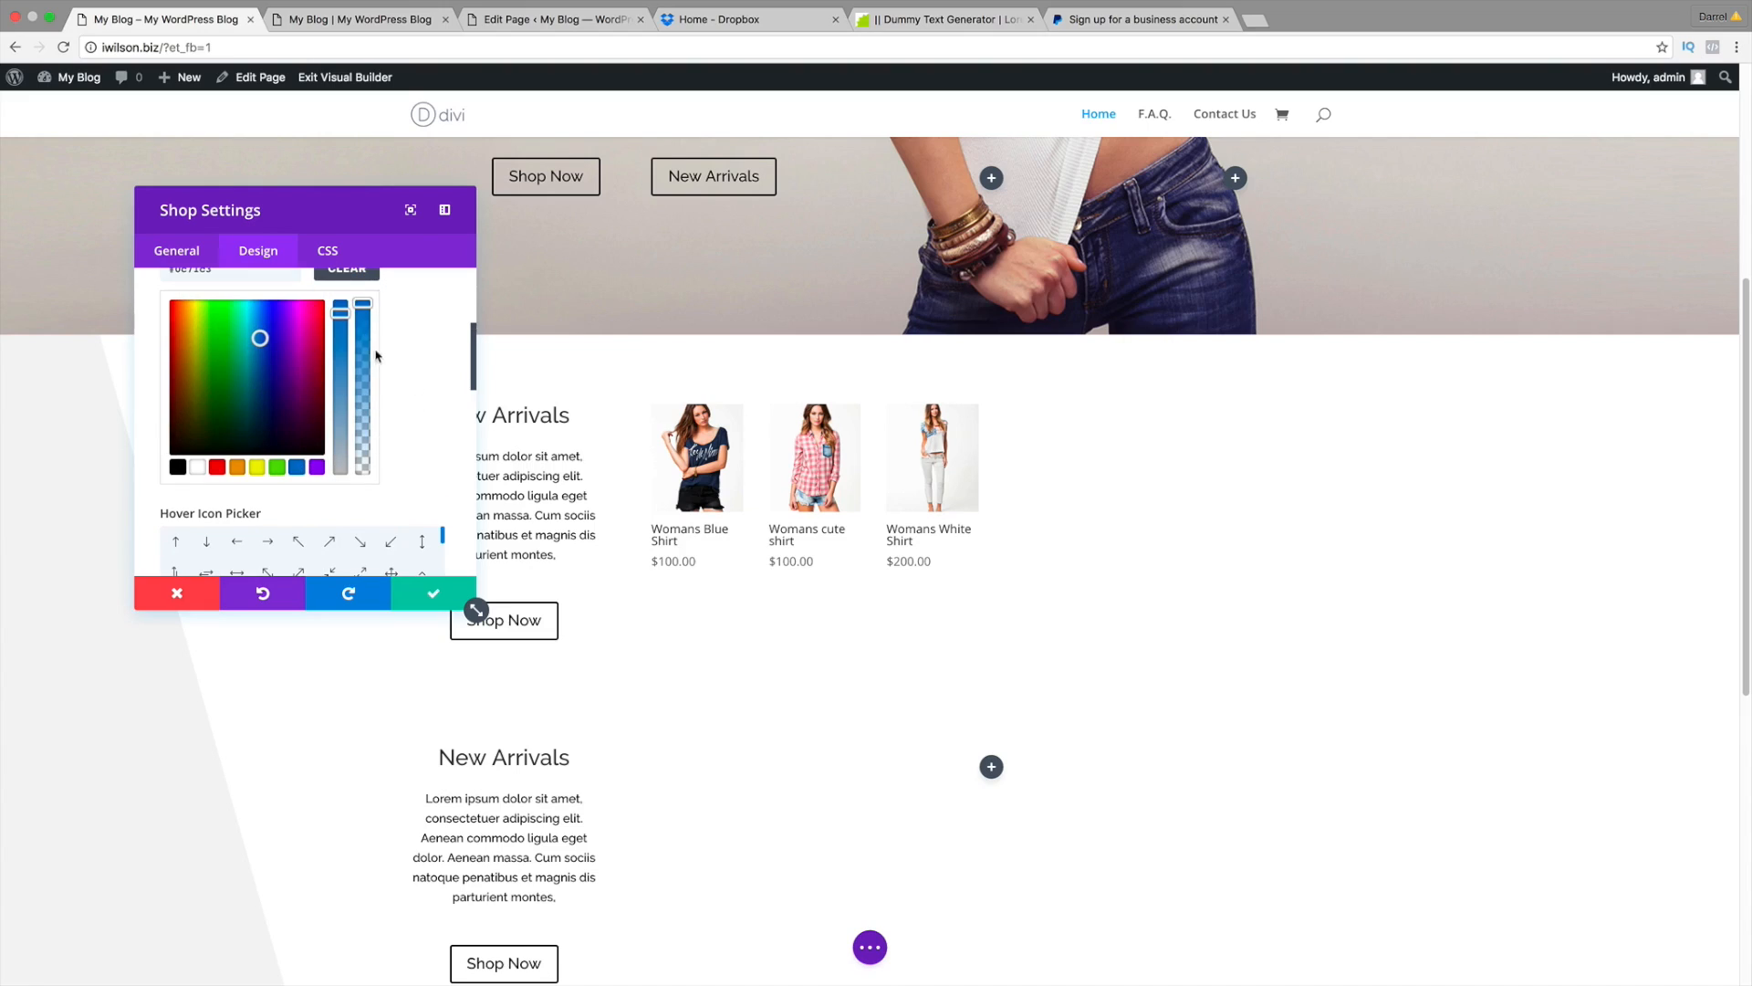
left_click_drag(359, 307, 363, 443)
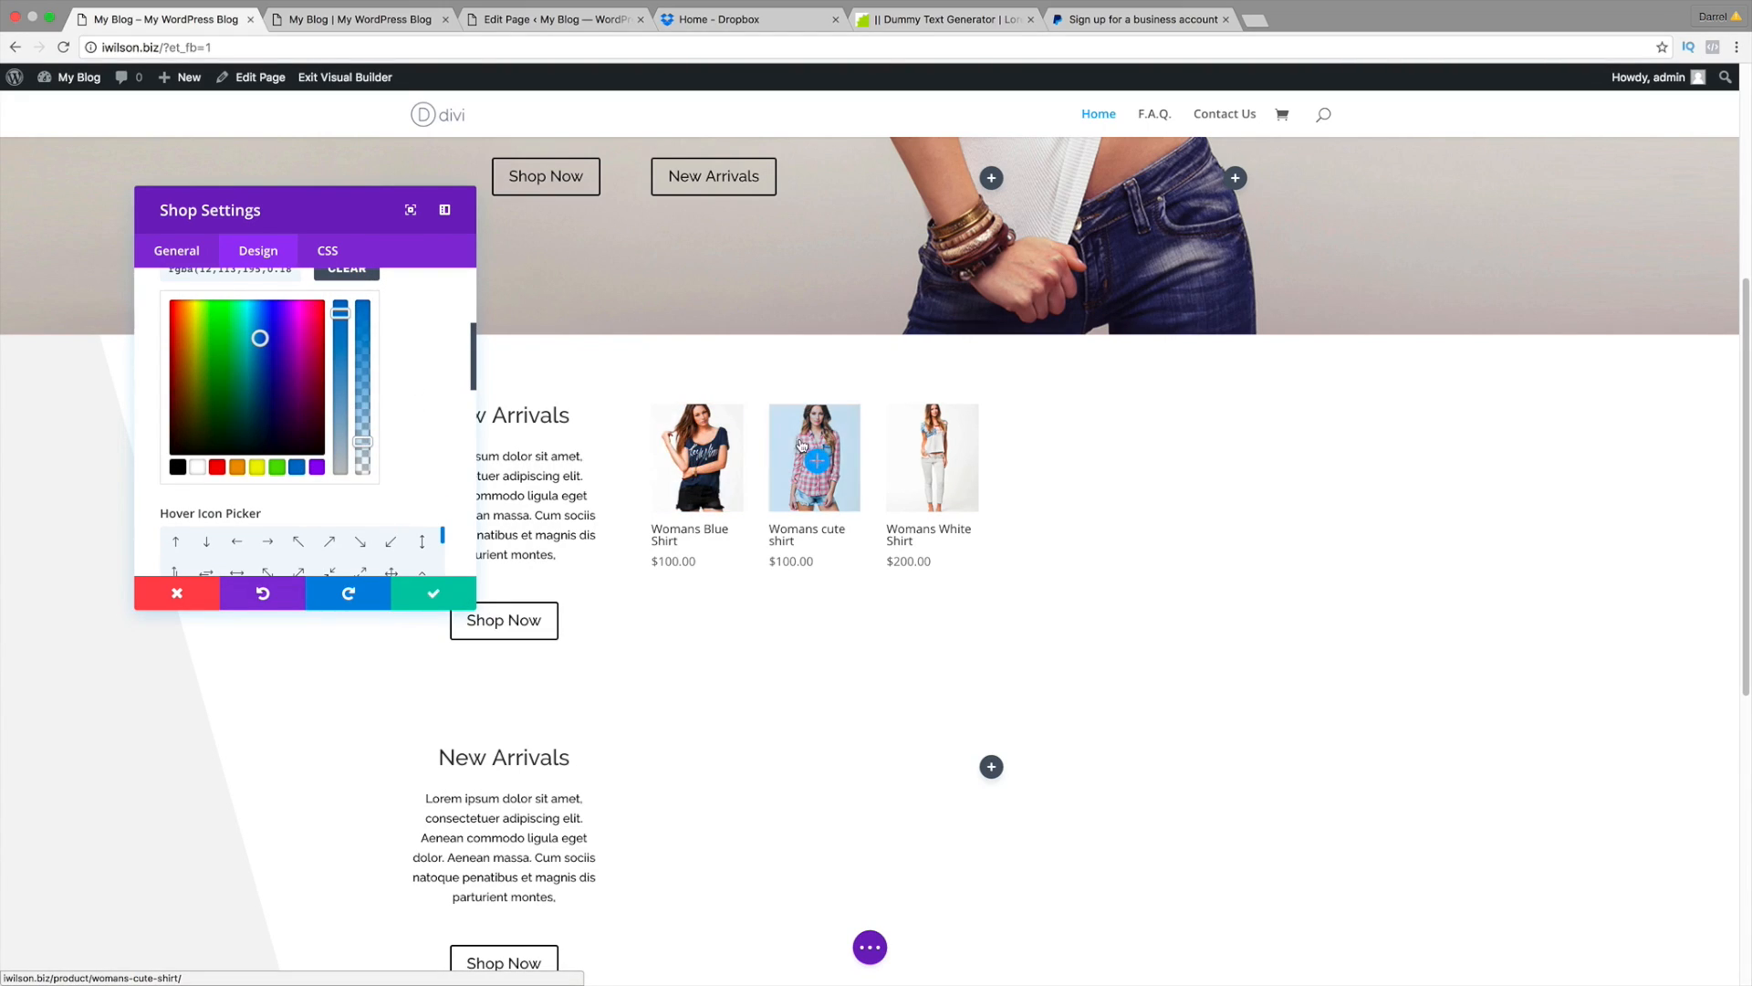
scroll(441, 436, "up", 3)
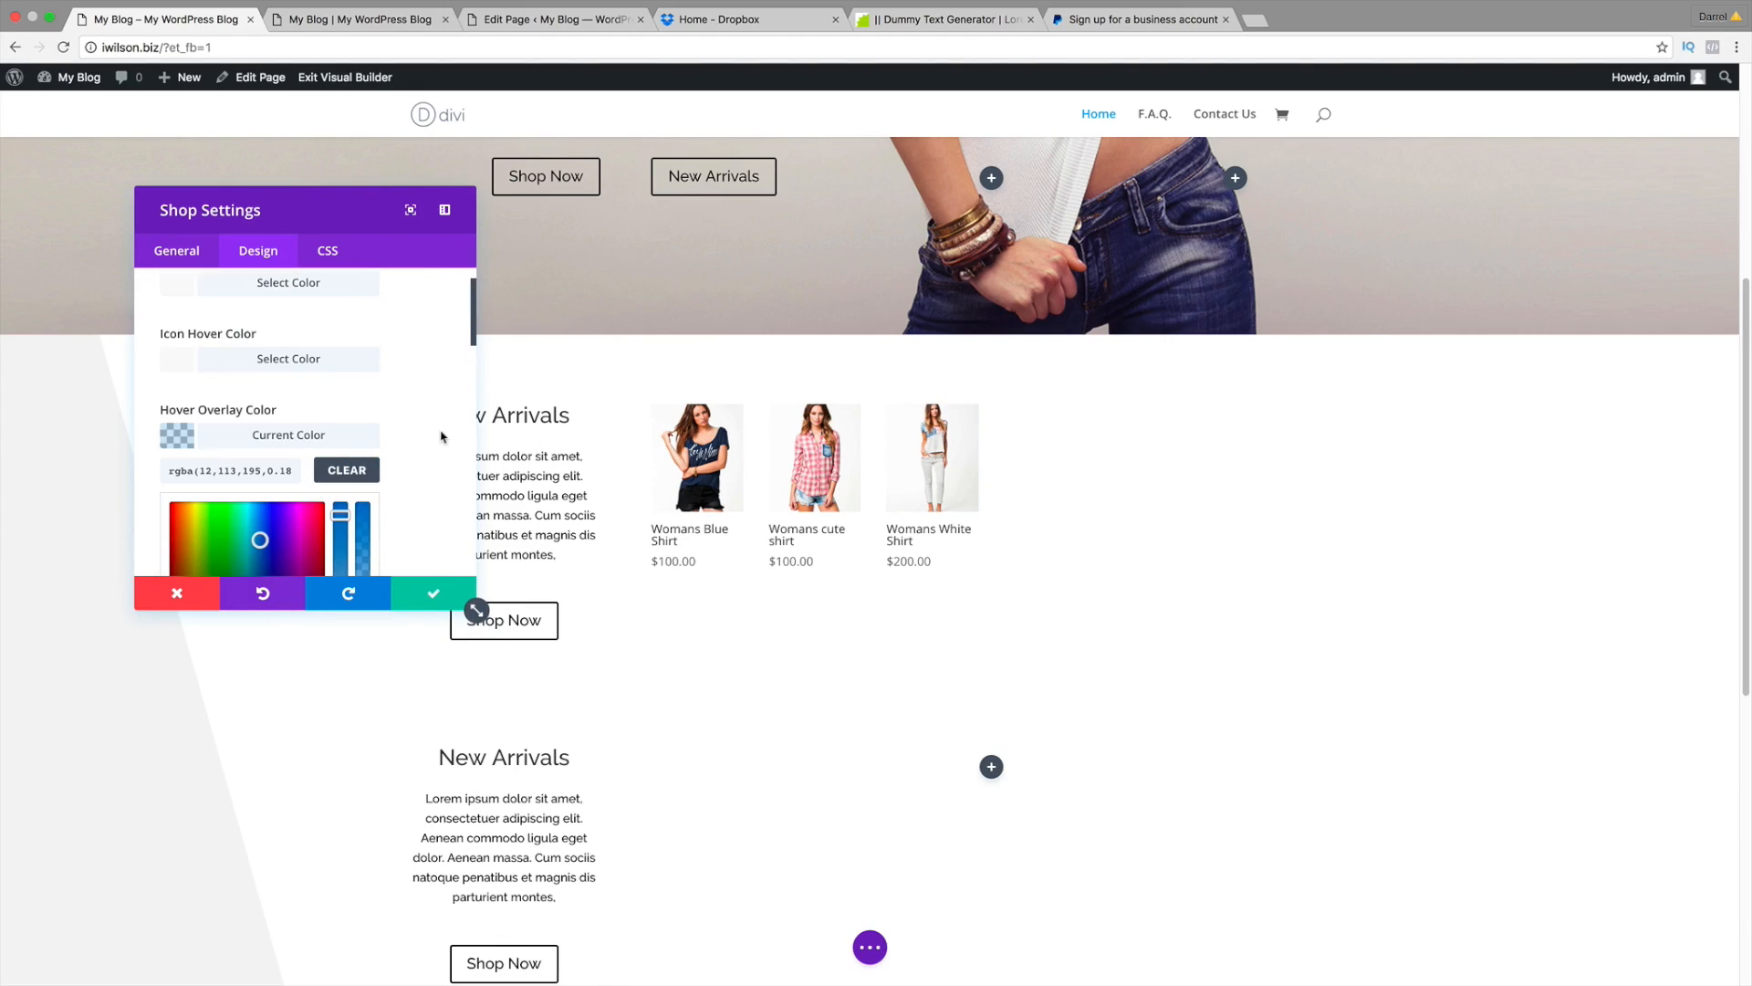
Step: Set the Icon Hover Color to black (#000000)
left_click(219, 360)
scroll(412, 418, "down", 2)
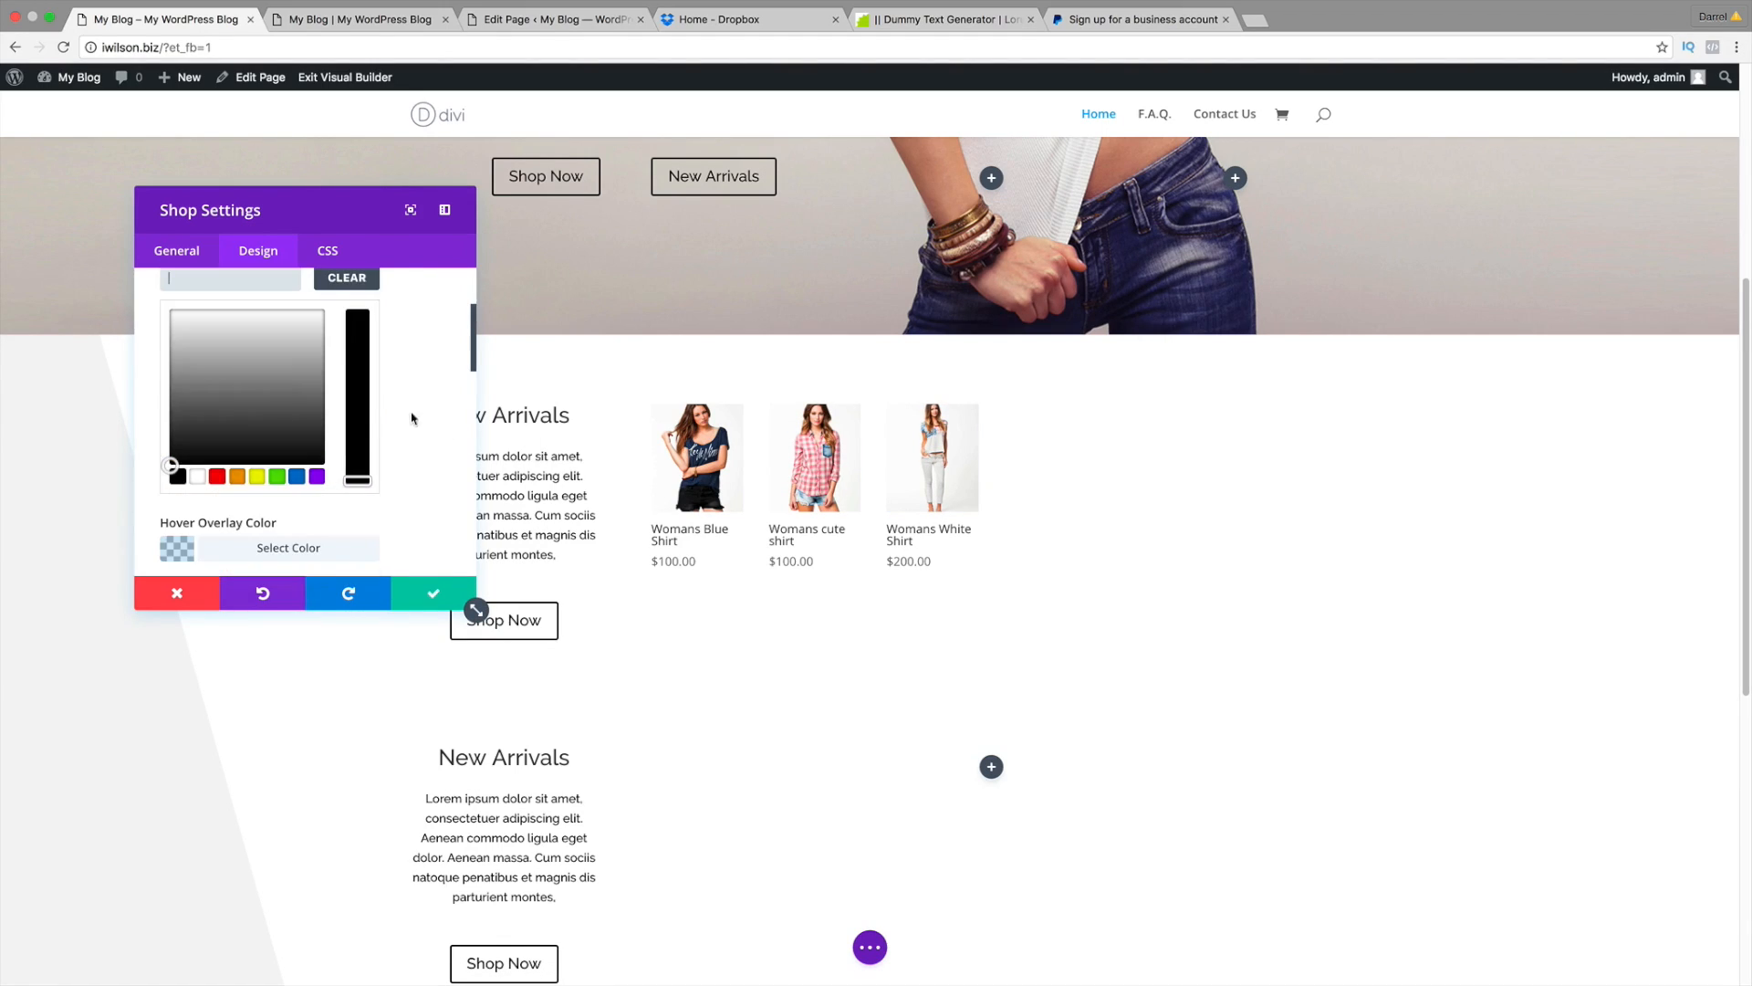
left_click(179, 477)
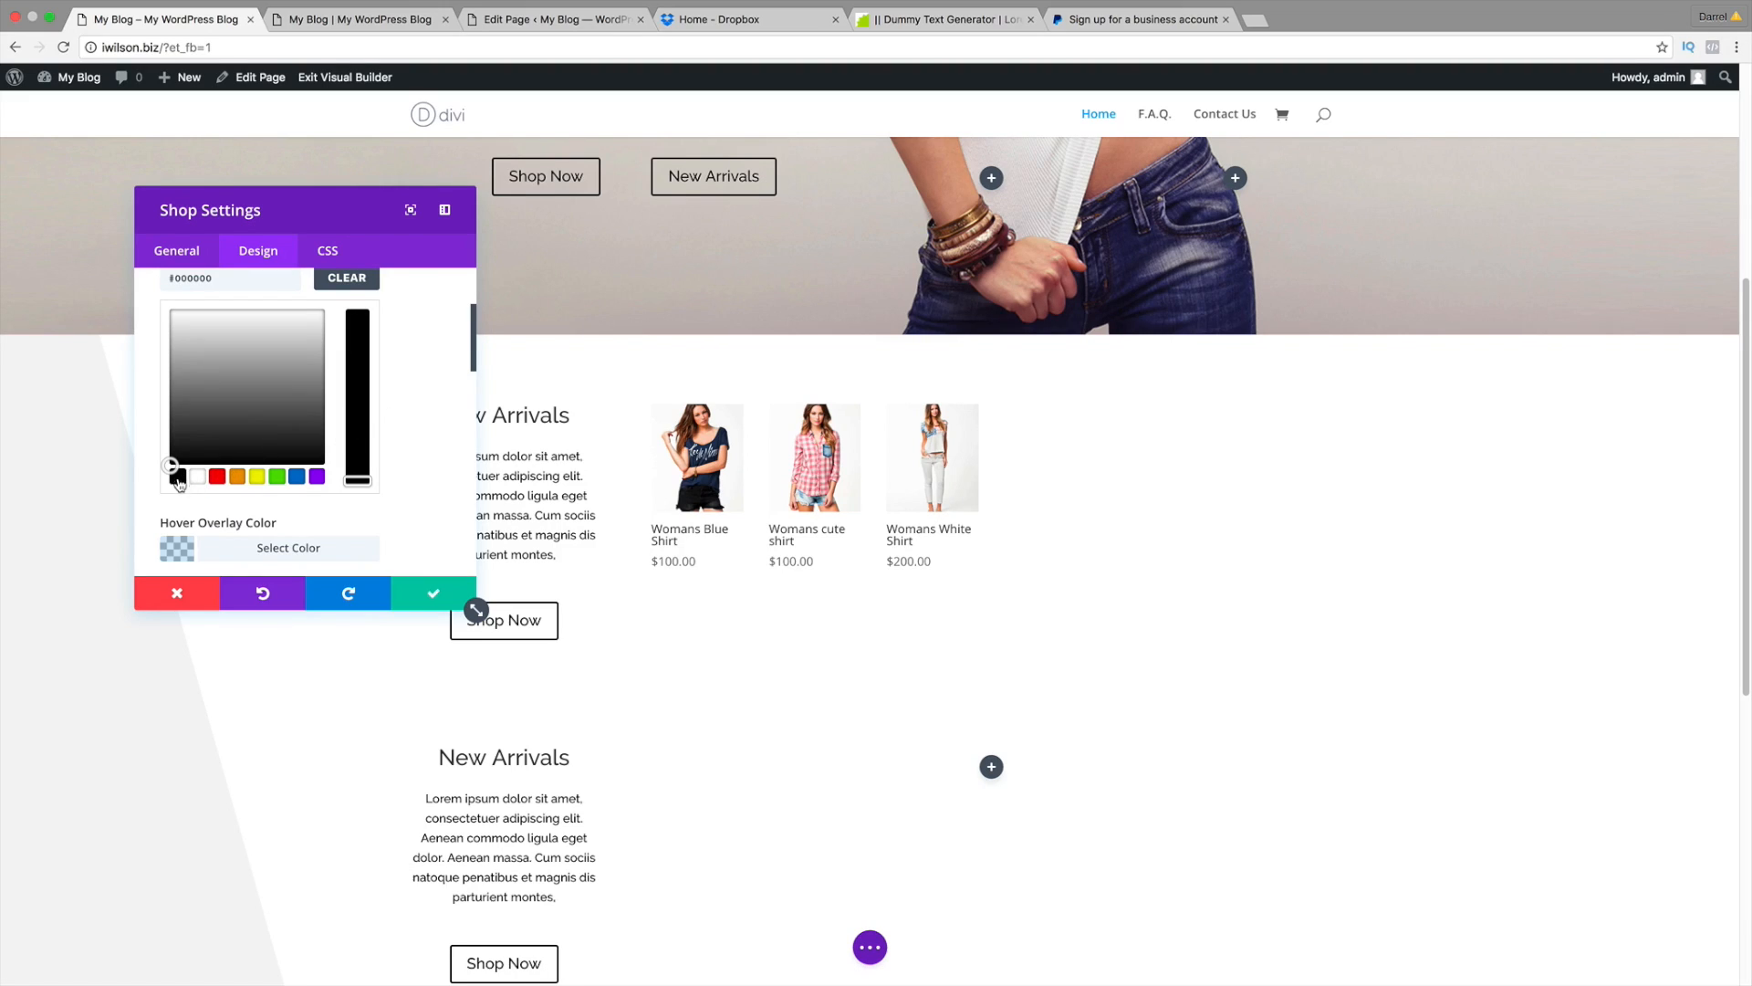
left_click_drag(353, 474, 358, 315)
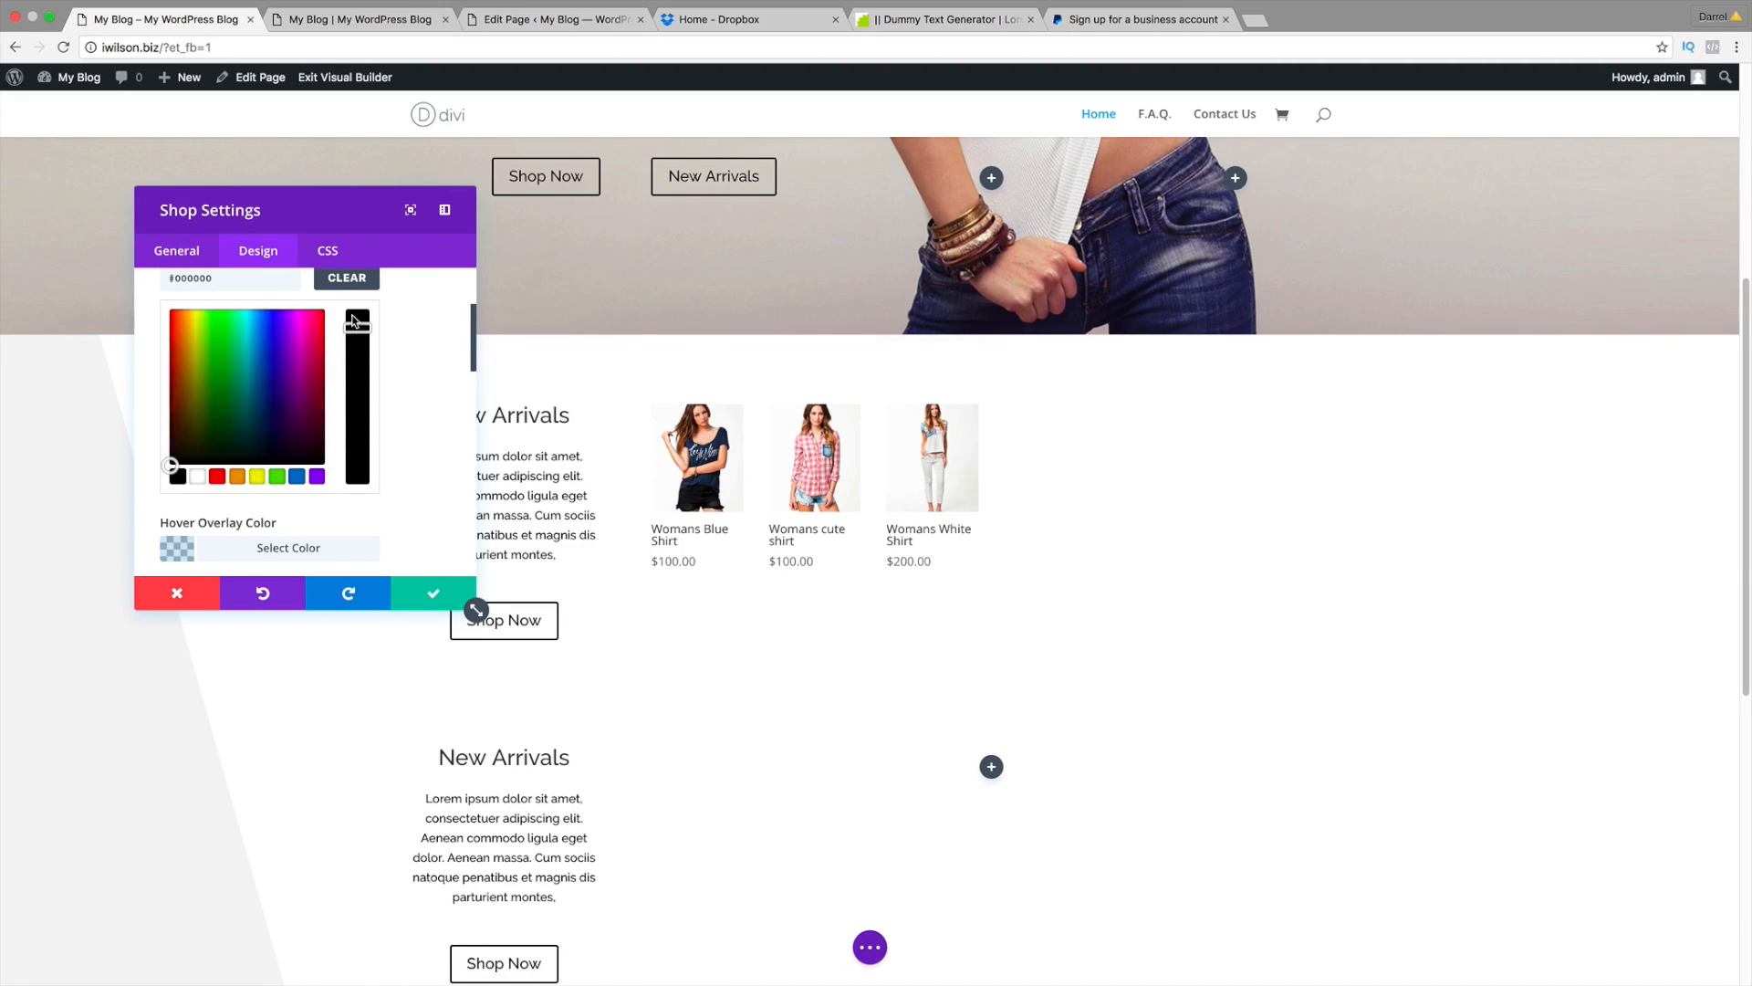
scroll(473, 387, "down", 2)
scroll(473, 388, "down", 5)
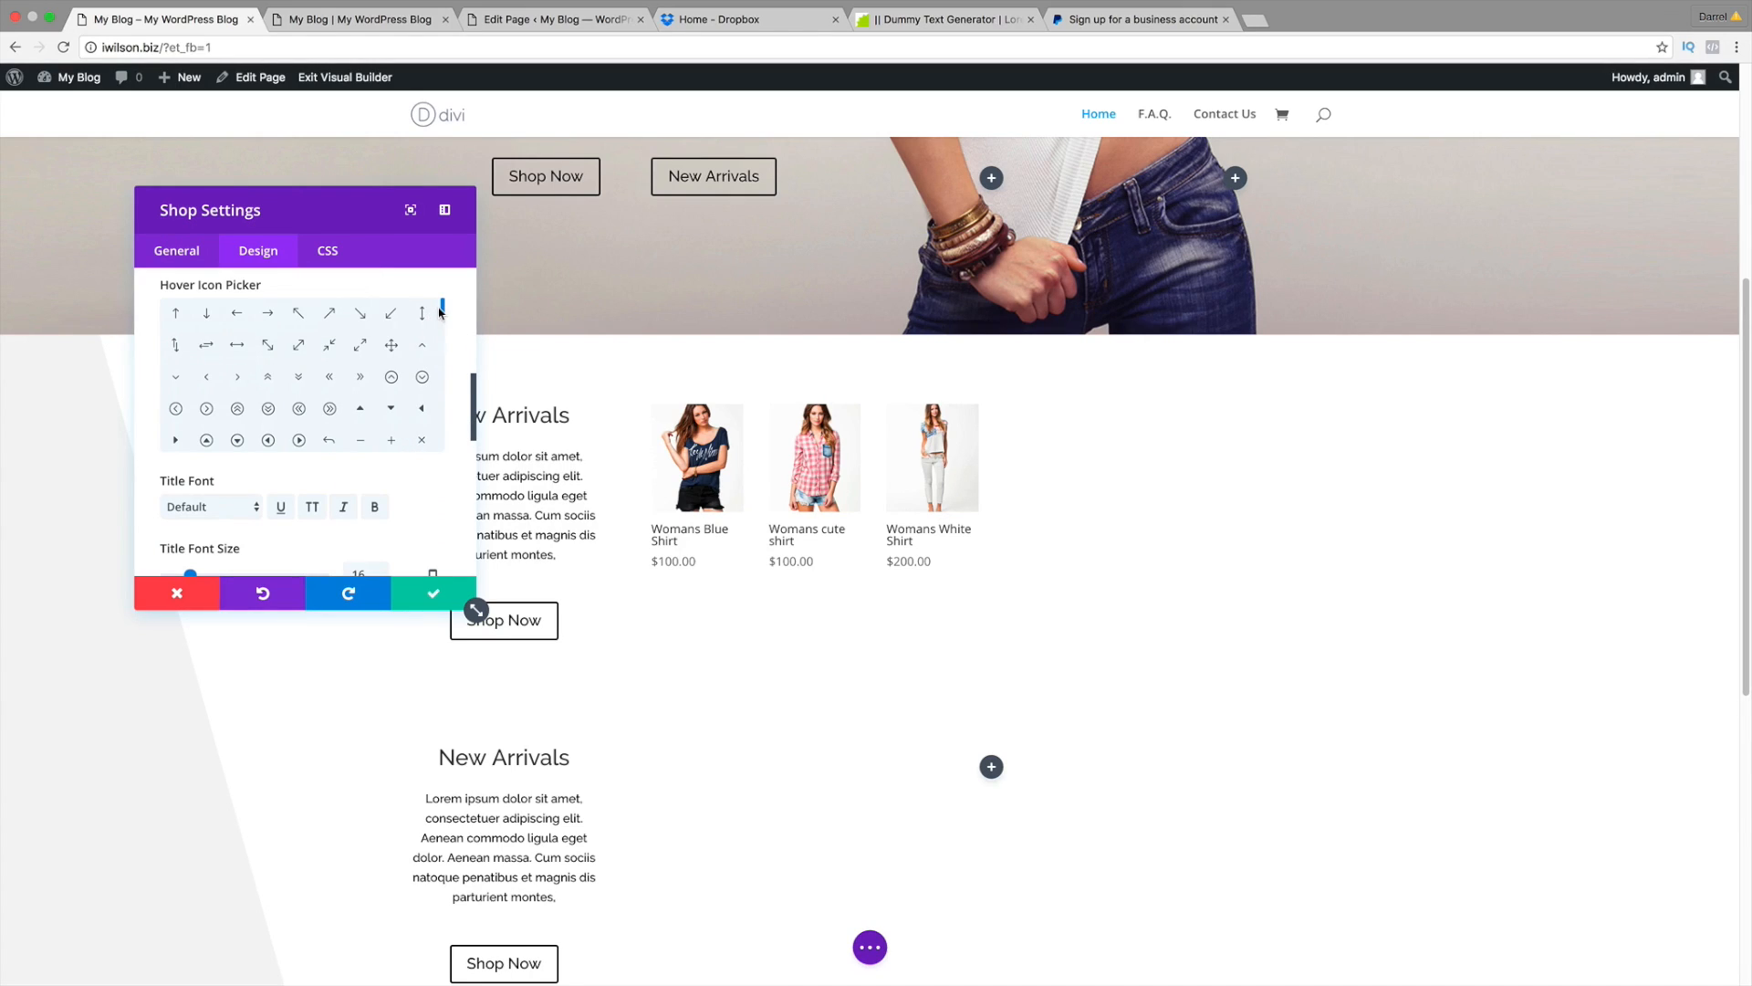
scroll(442, 311, "down", 3)
scroll(443, 333, "up", 5)
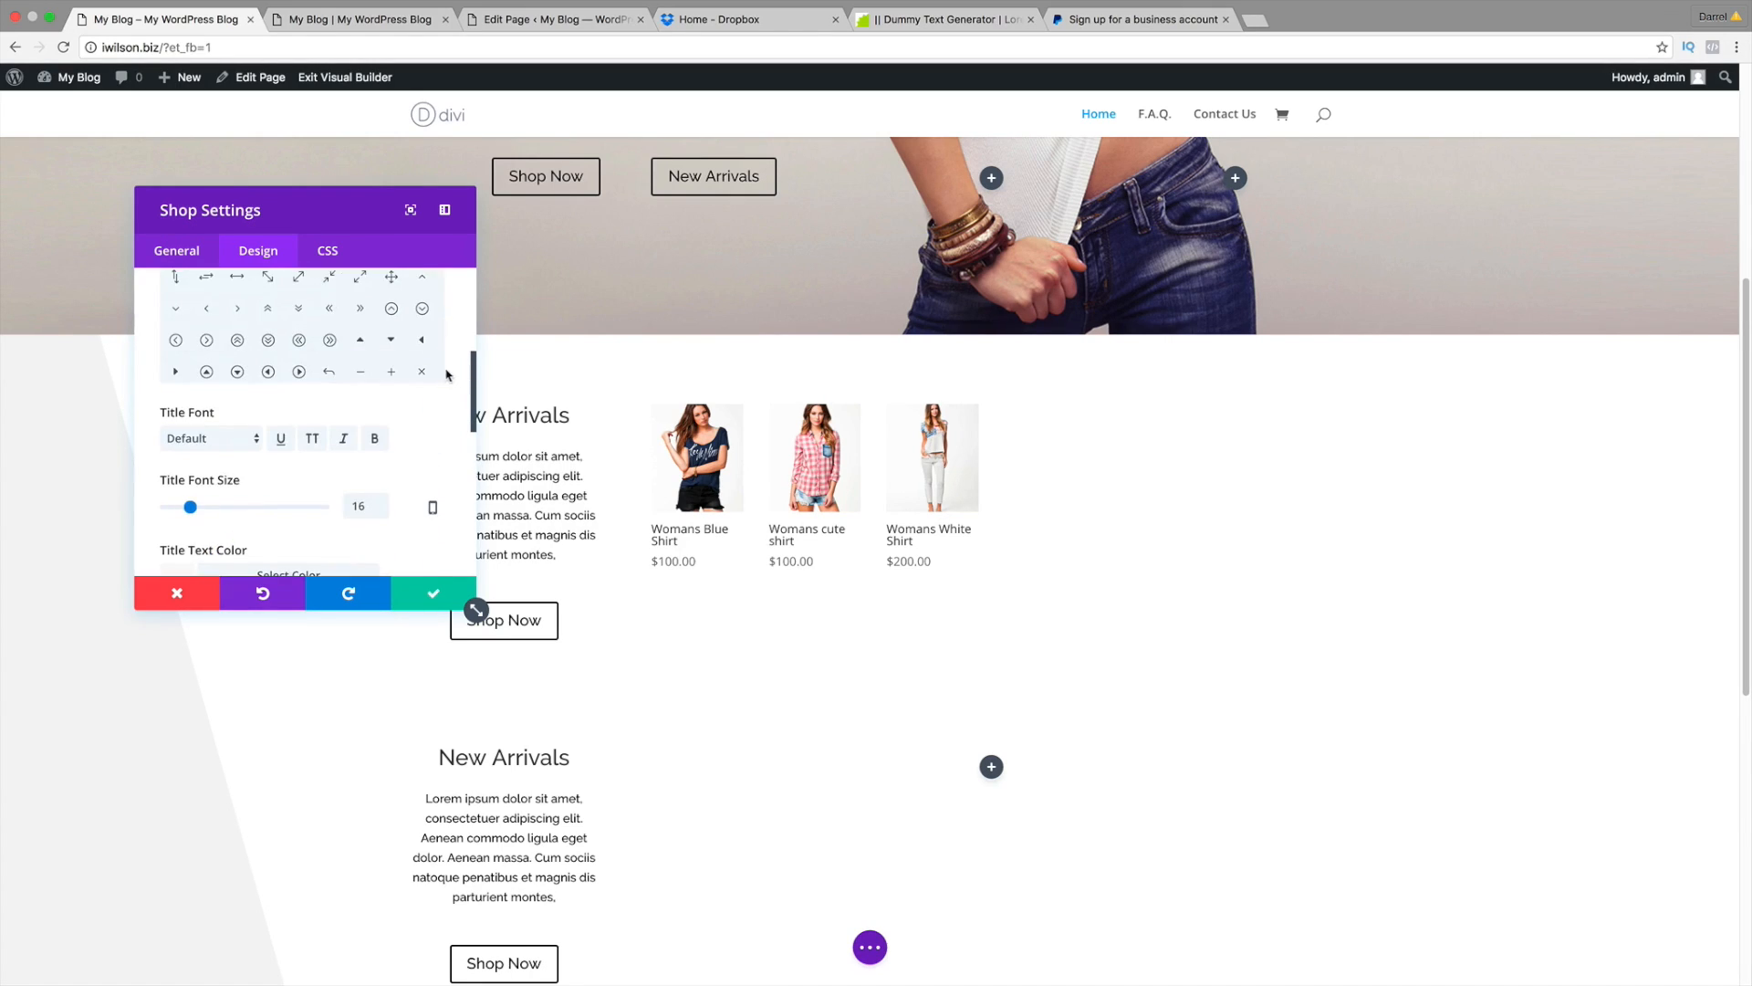
scroll(443, 383, "down", 5)
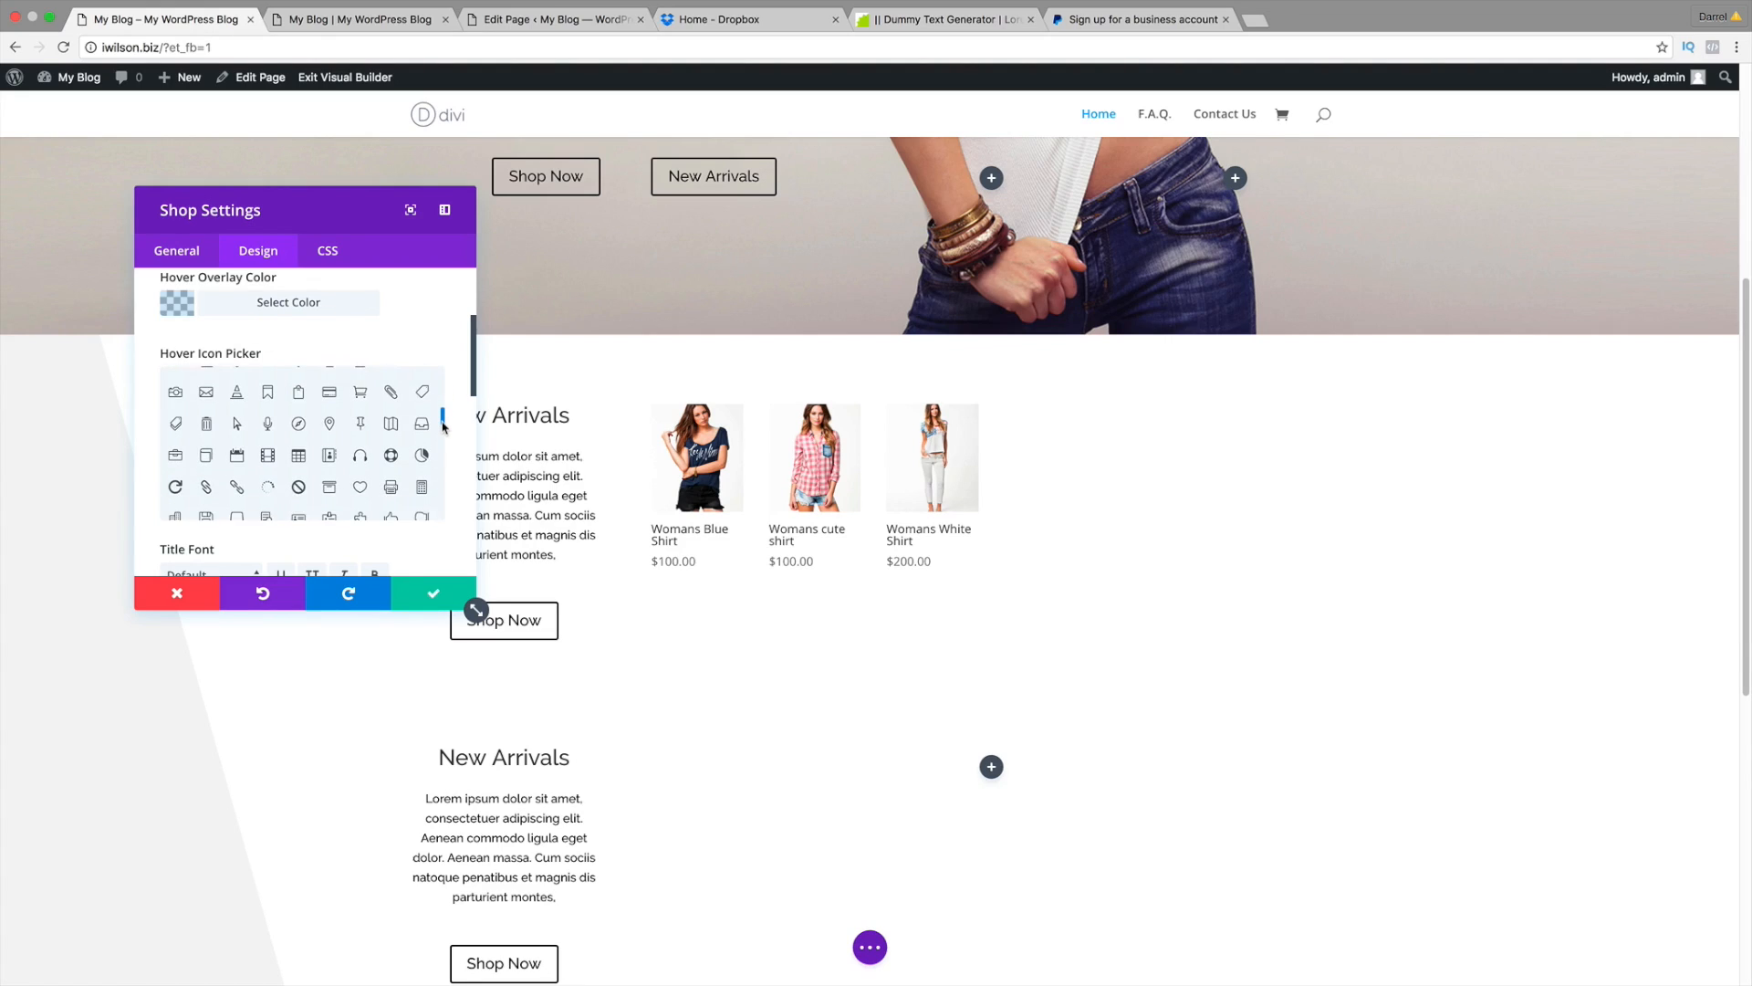
Step: Choose the heart as the product hover icon
left_click(362, 466)
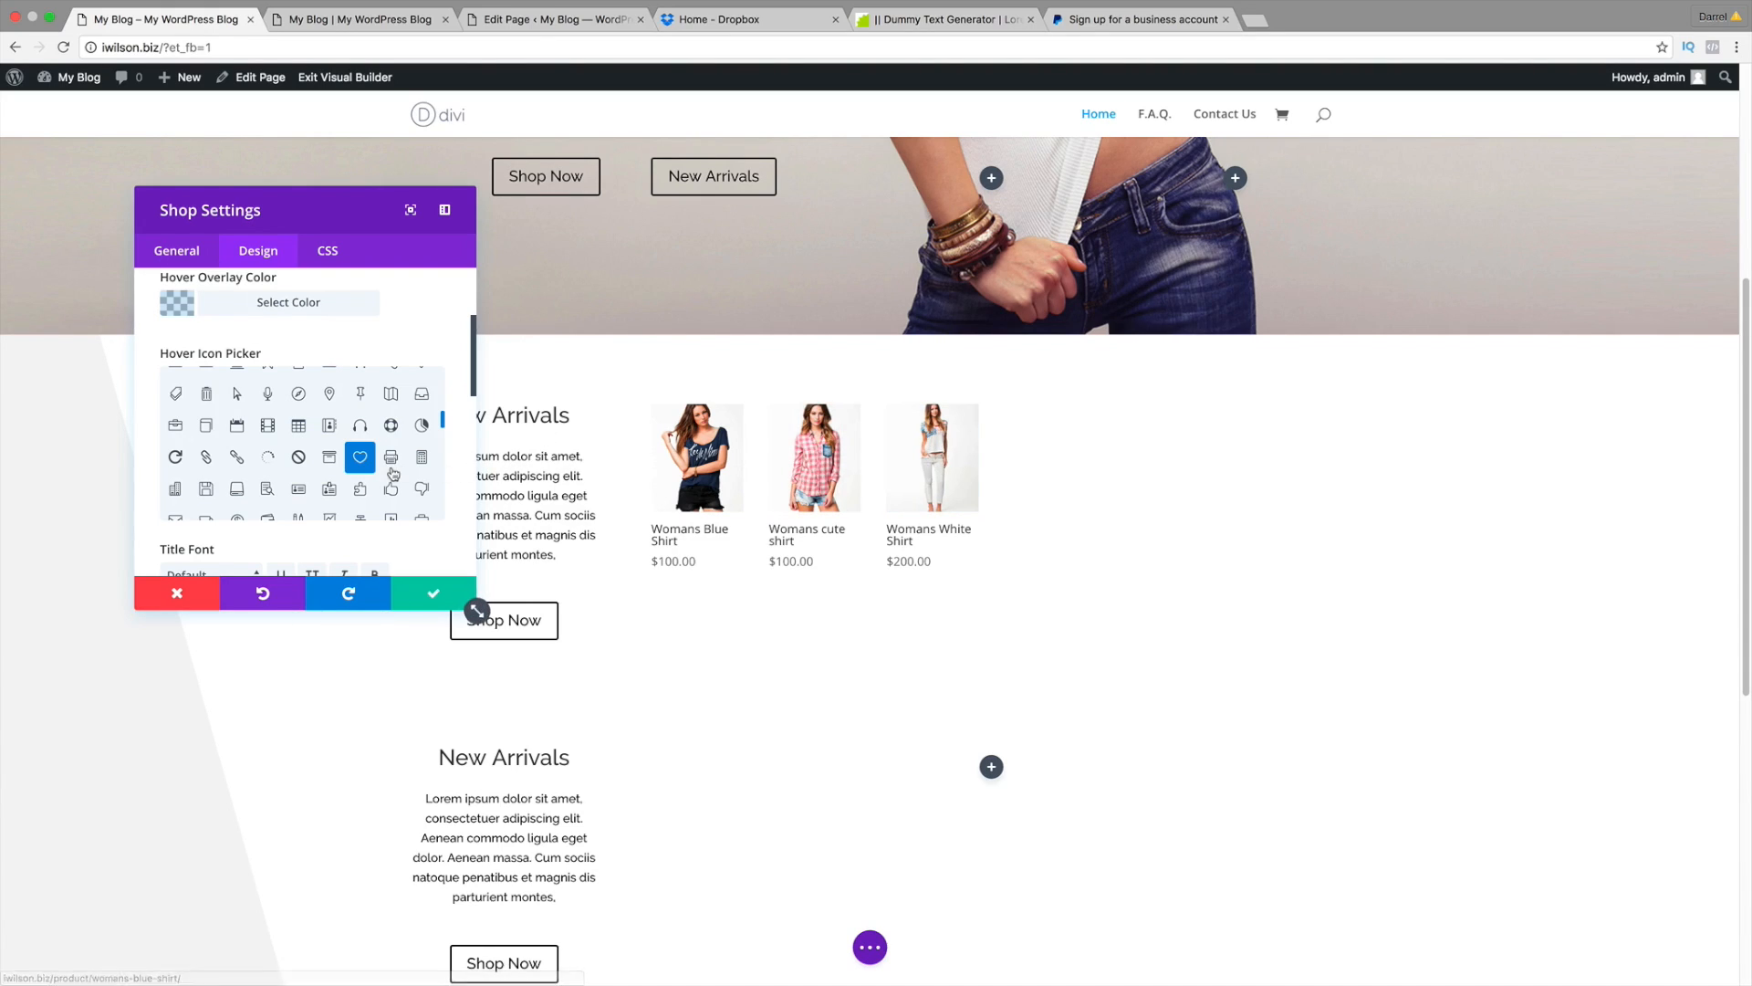
scroll(388, 470, "down", 1)
scroll(396, 535, "down", 1)
scroll(396, 535, "down", 3)
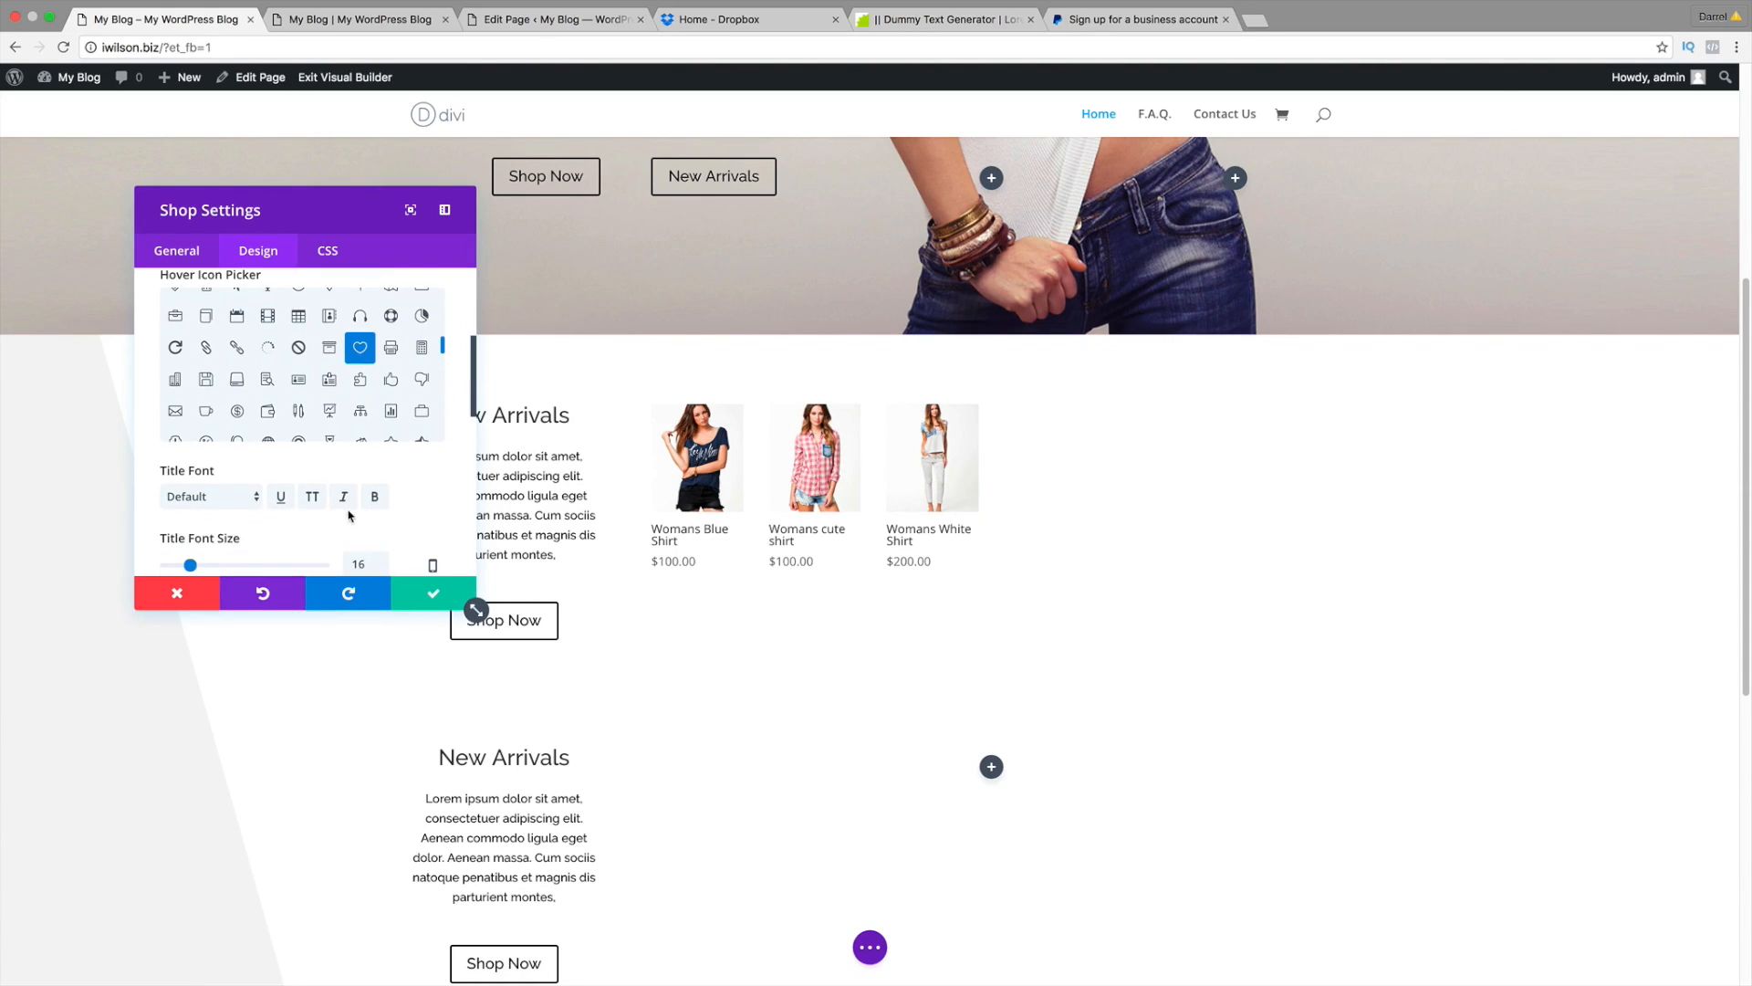
Step: Set the product Title Font to Raleway
left_click(232, 473)
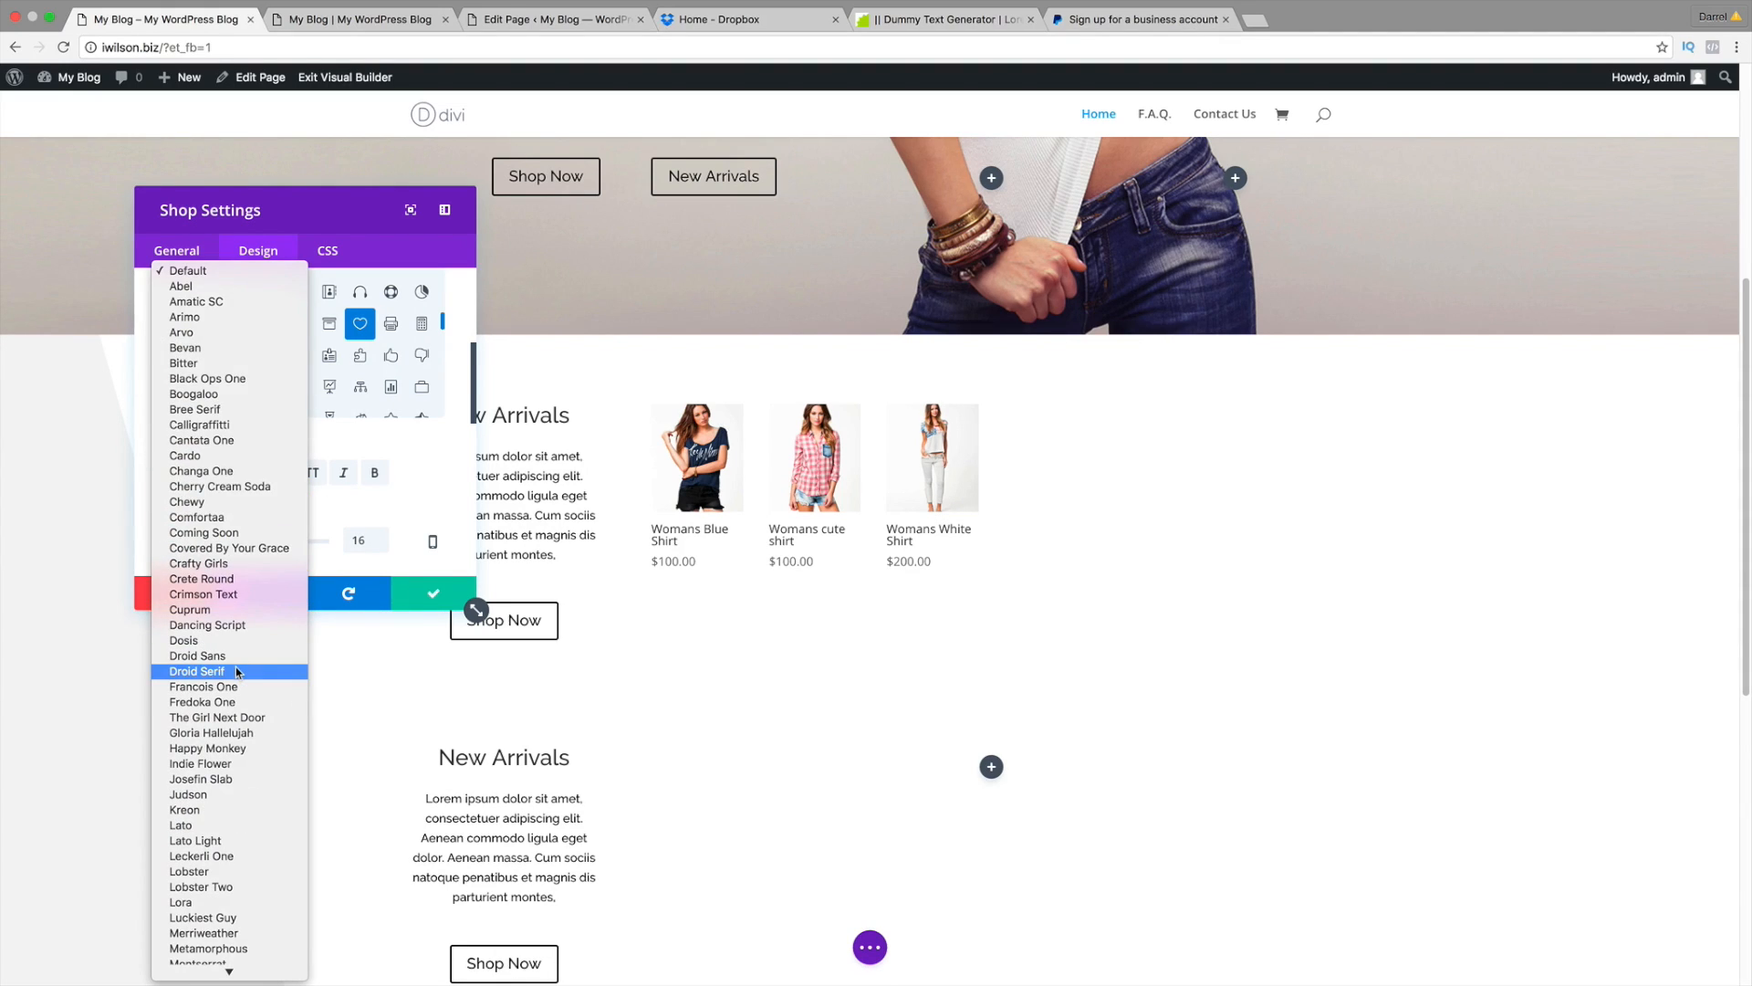
scroll(236, 672, "down", 10)
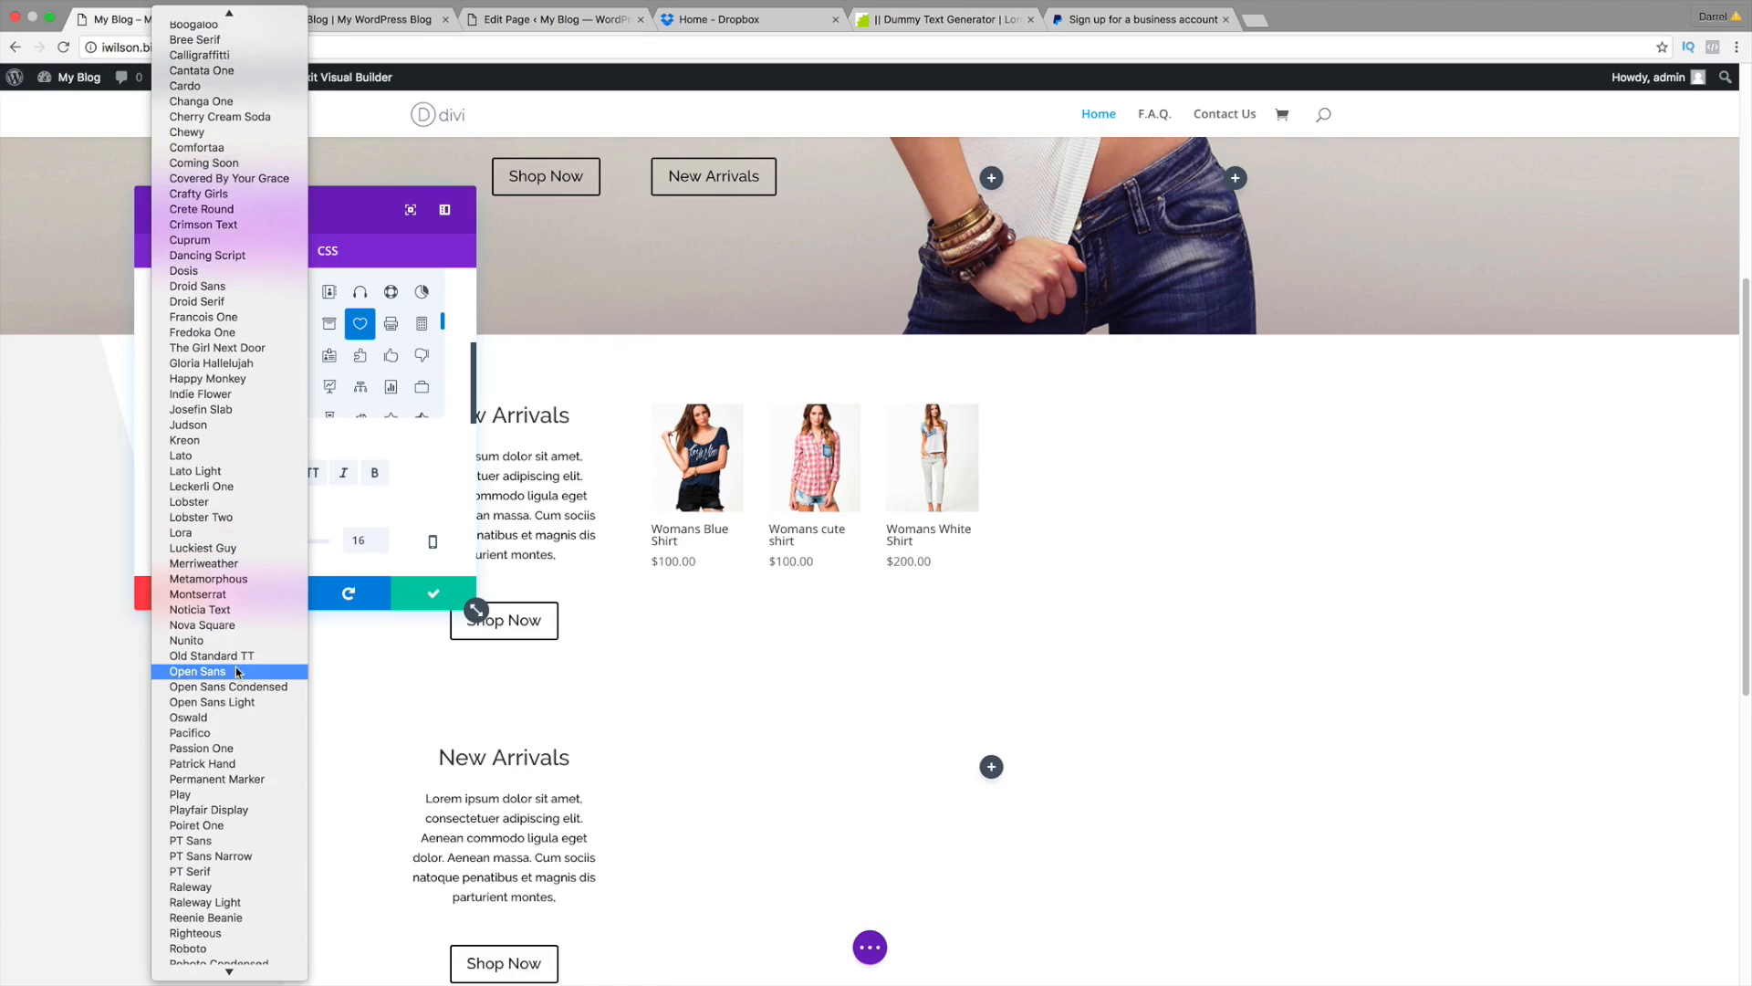
scroll(236, 672, "down", 3)
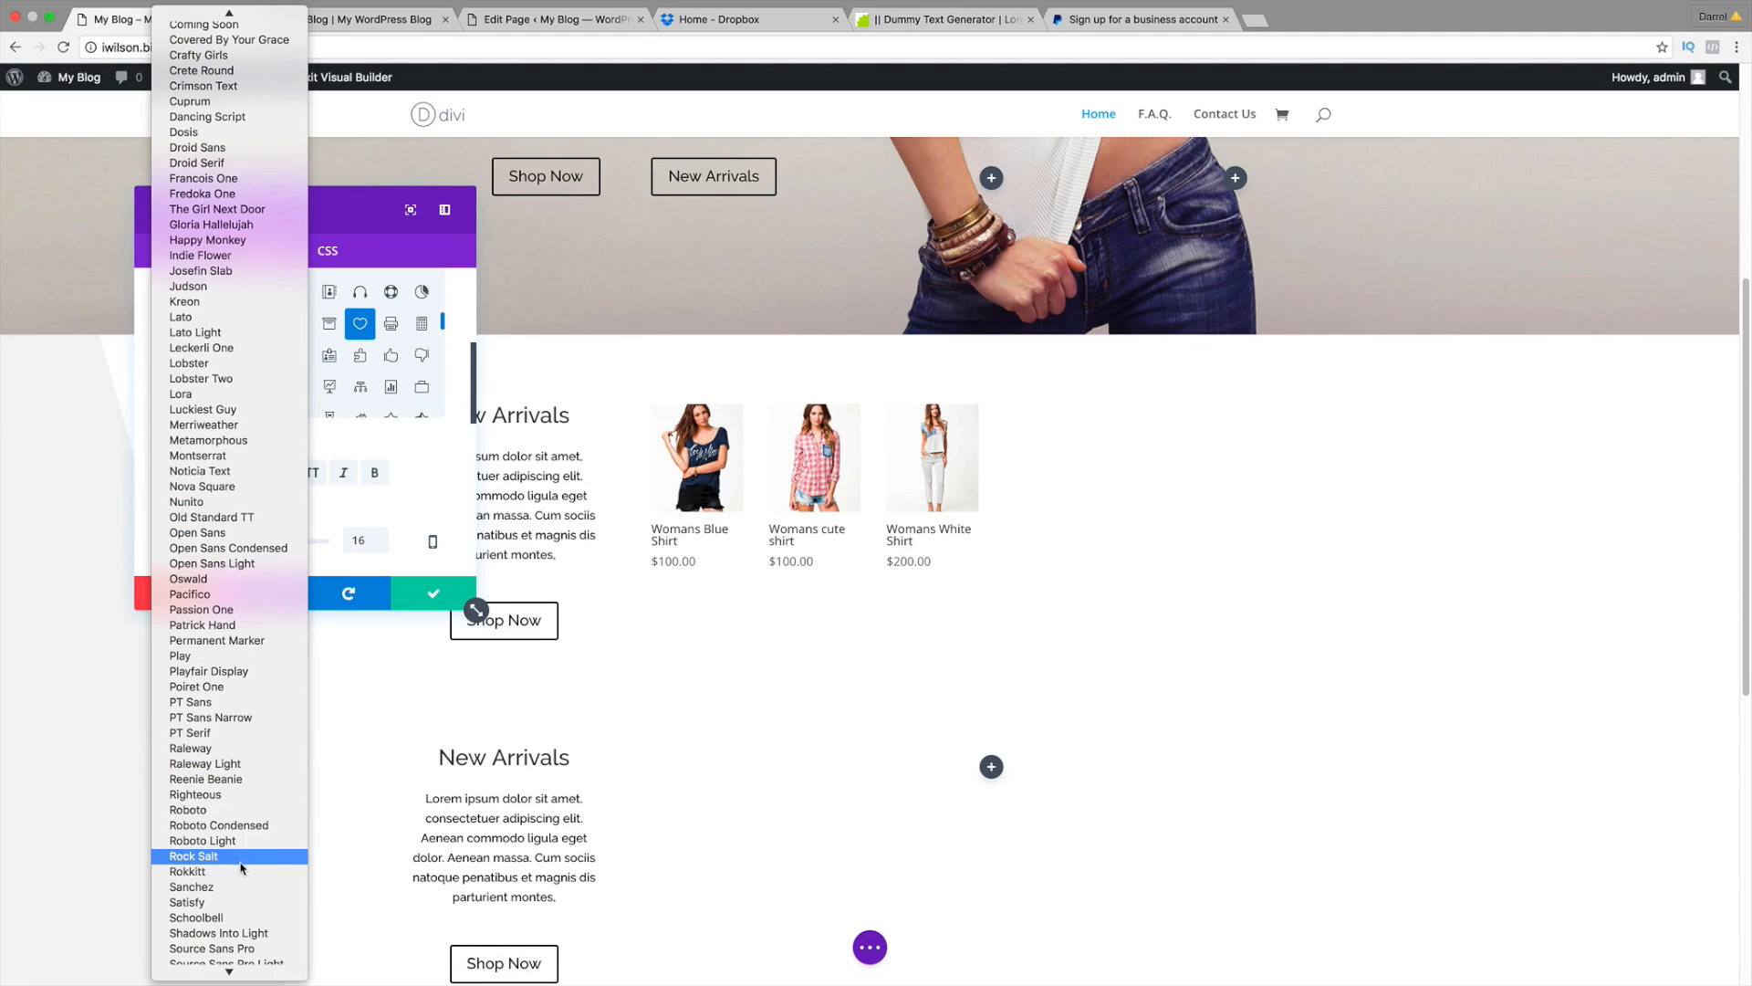
left_click(241, 750)
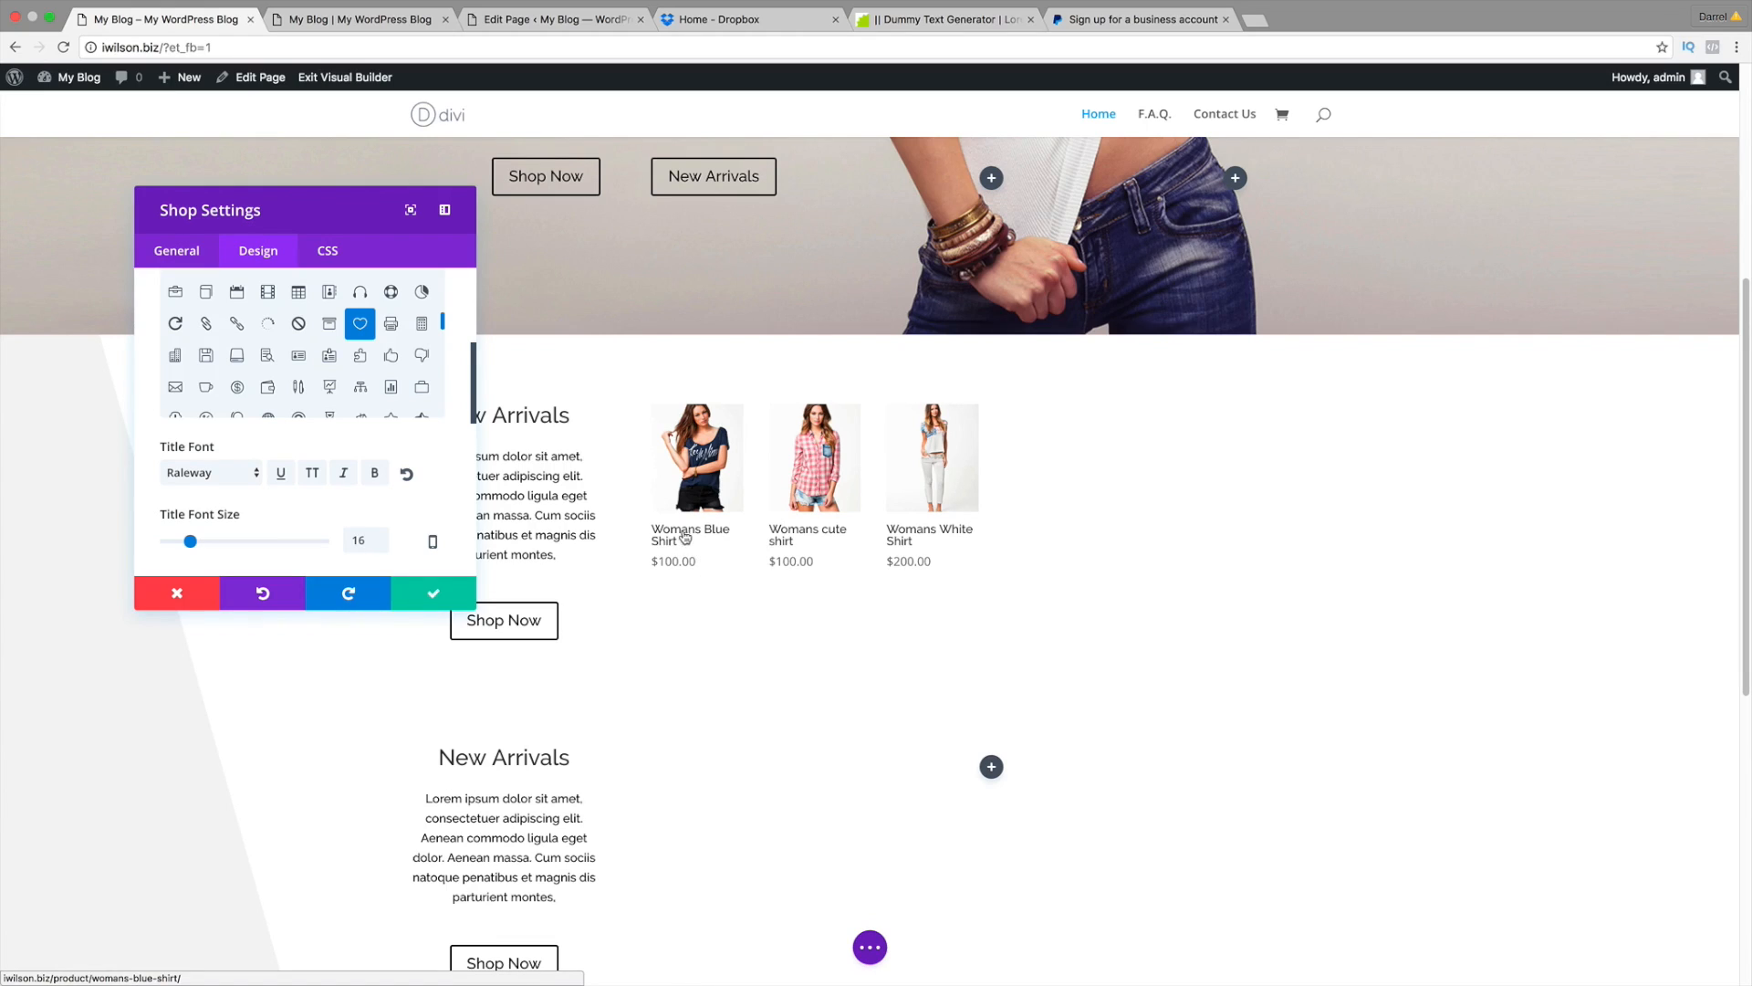
Step: Set the shop Columns Number to 3 Columns
left_click(174, 249)
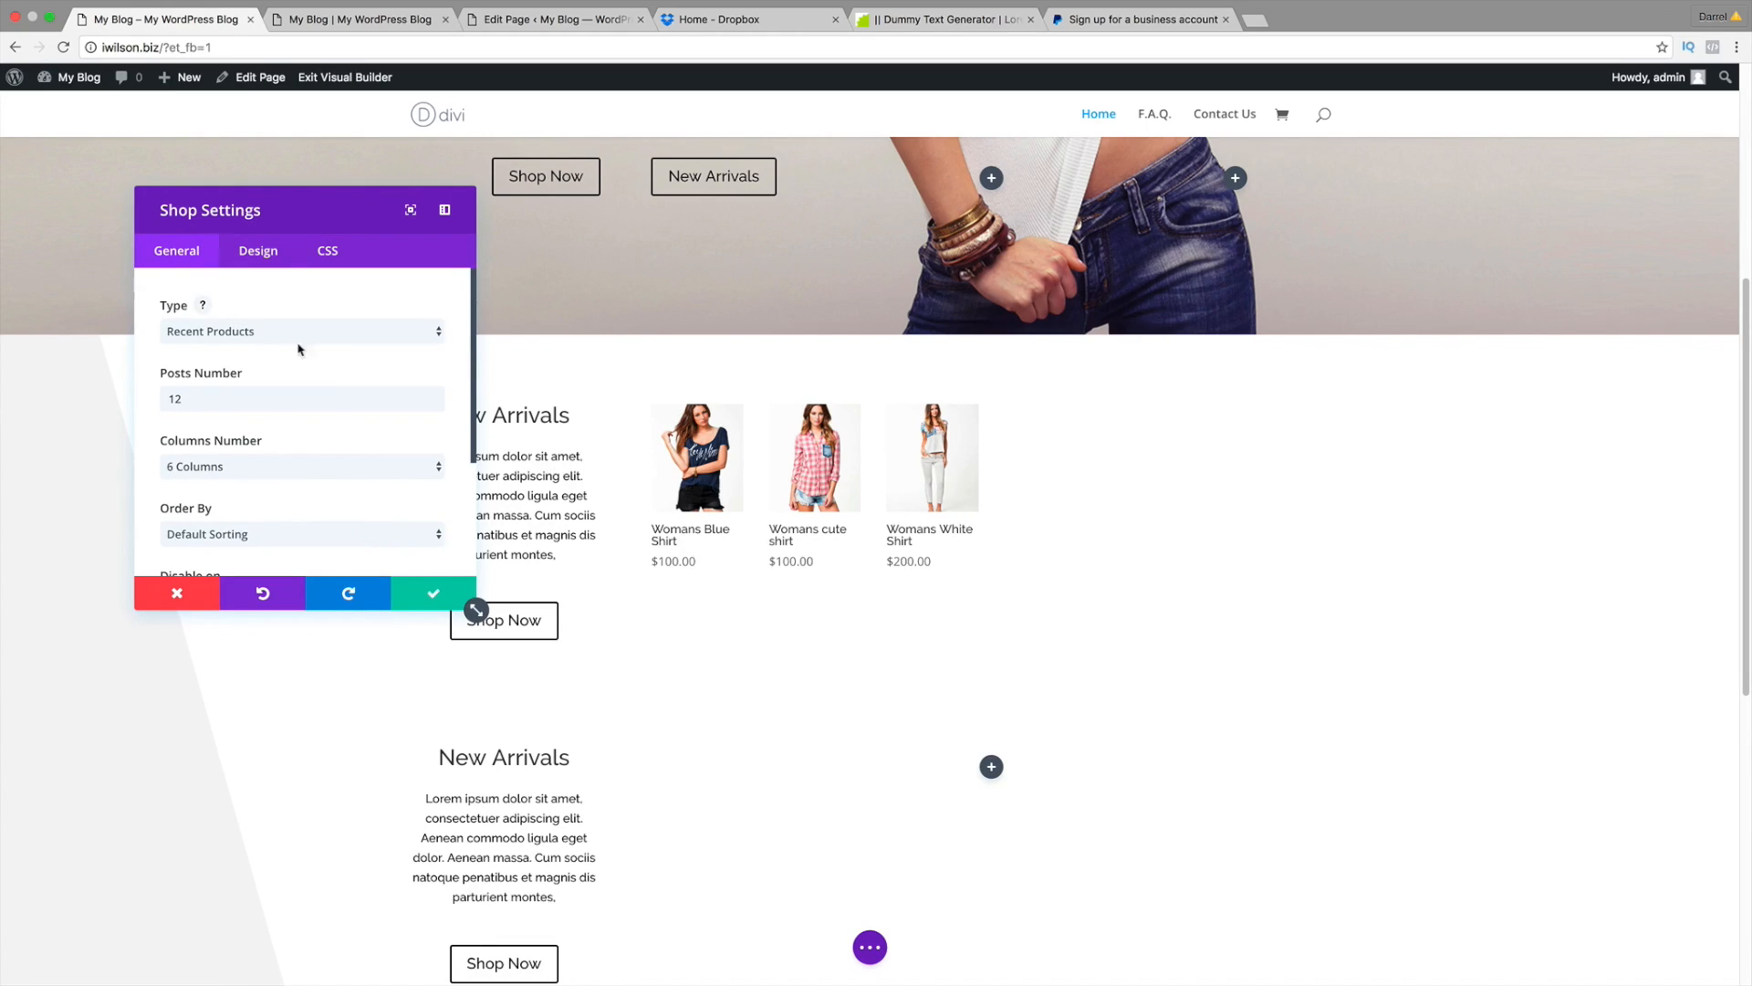
left_click(296, 466)
left_click(301, 419)
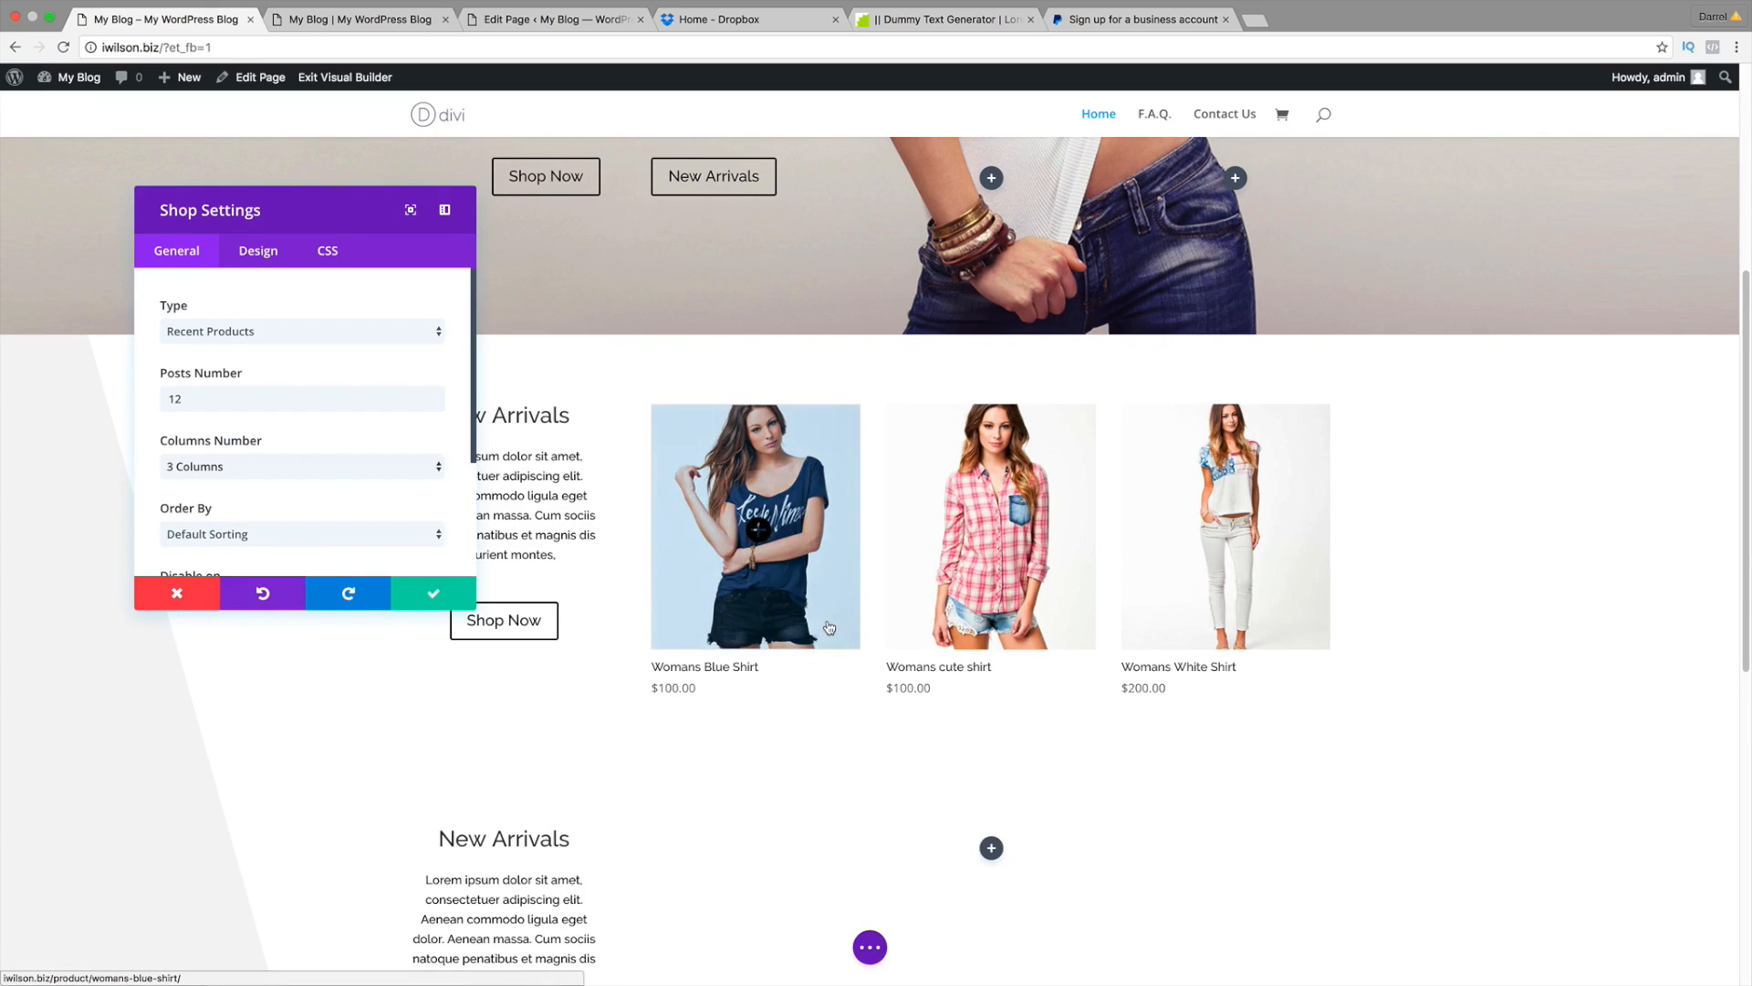
Step: Raise the product Title Font Size to 25px and make the title text black
left_click(259, 251)
scroll(395, 474, "down", 1)
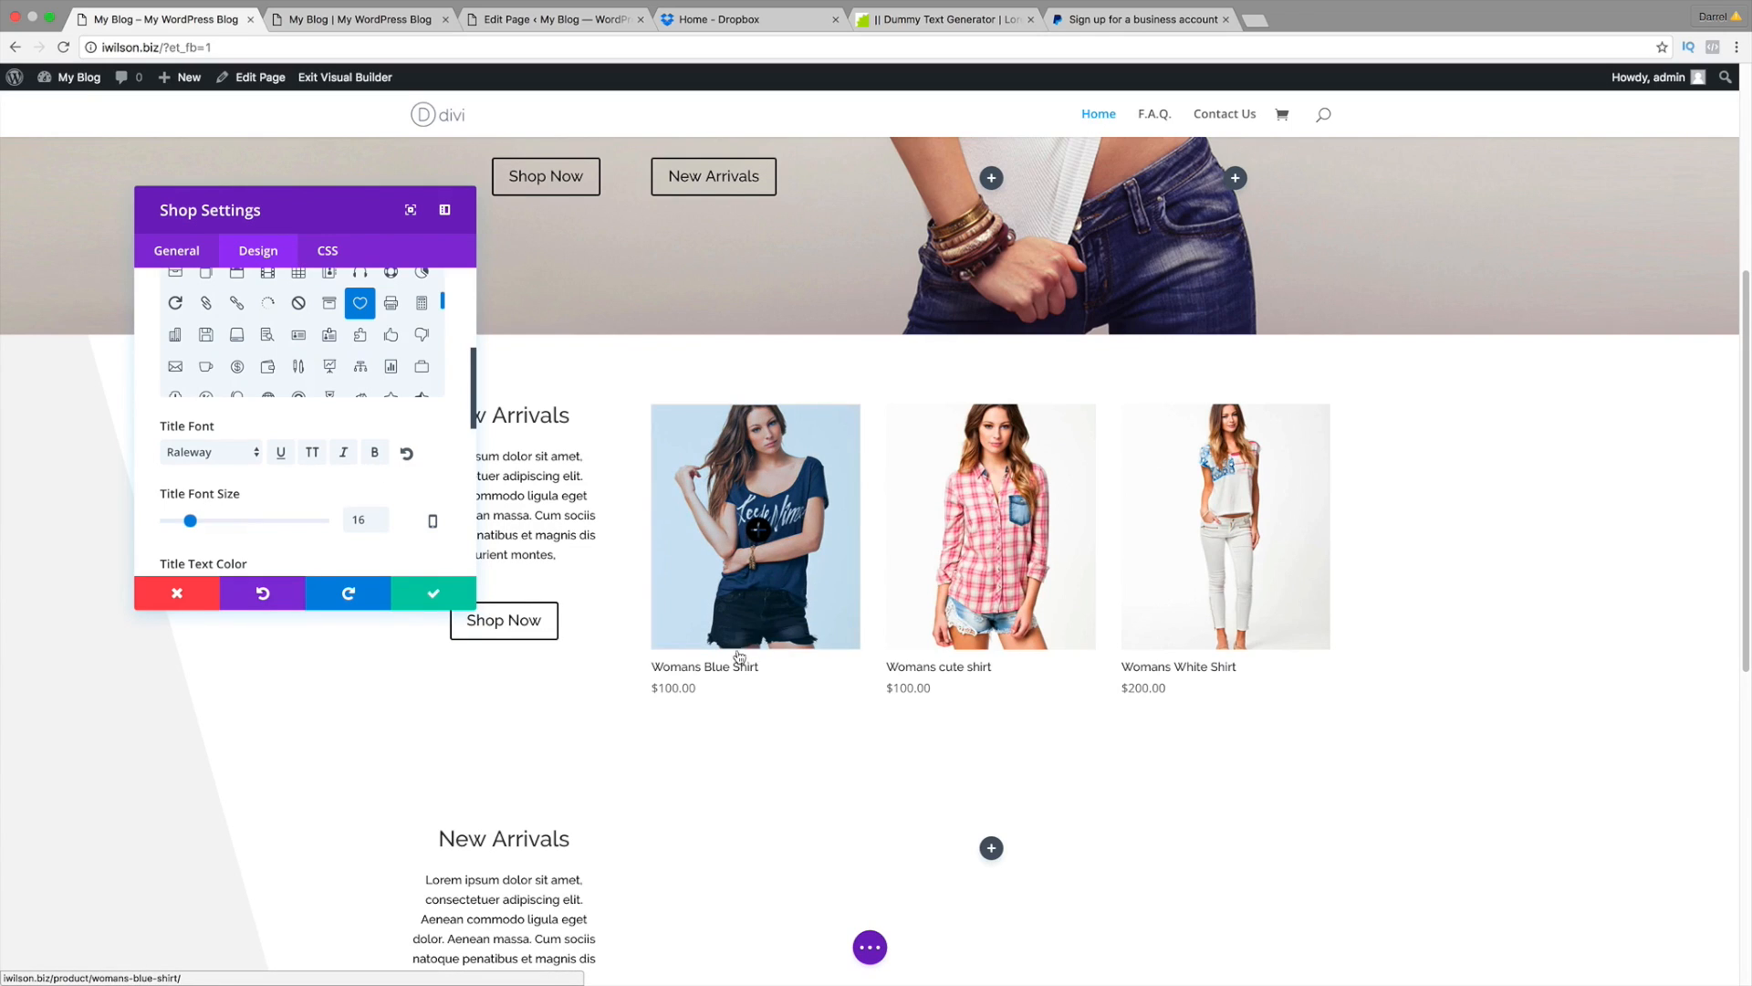
mouse_move(190, 523)
left_mouse_down()
mouse_move(294, 524)
mouse_move(206, 525)
left_mouse_up()
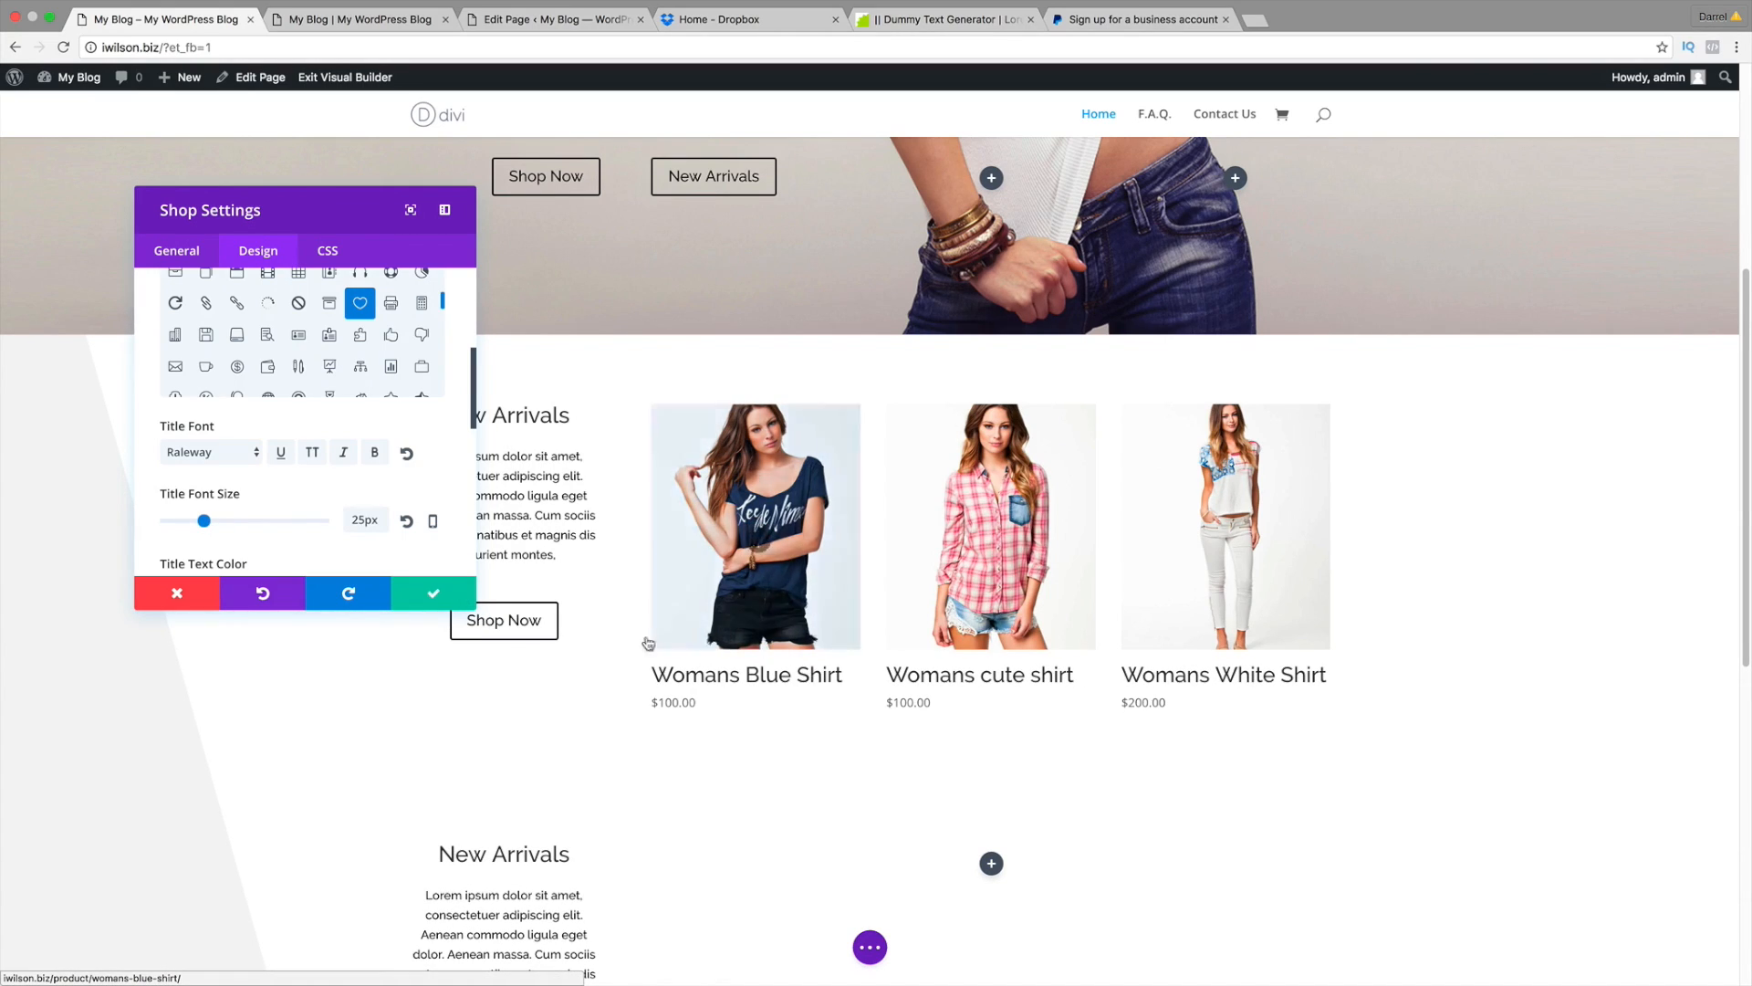
scroll(459, 528, "down", 3)
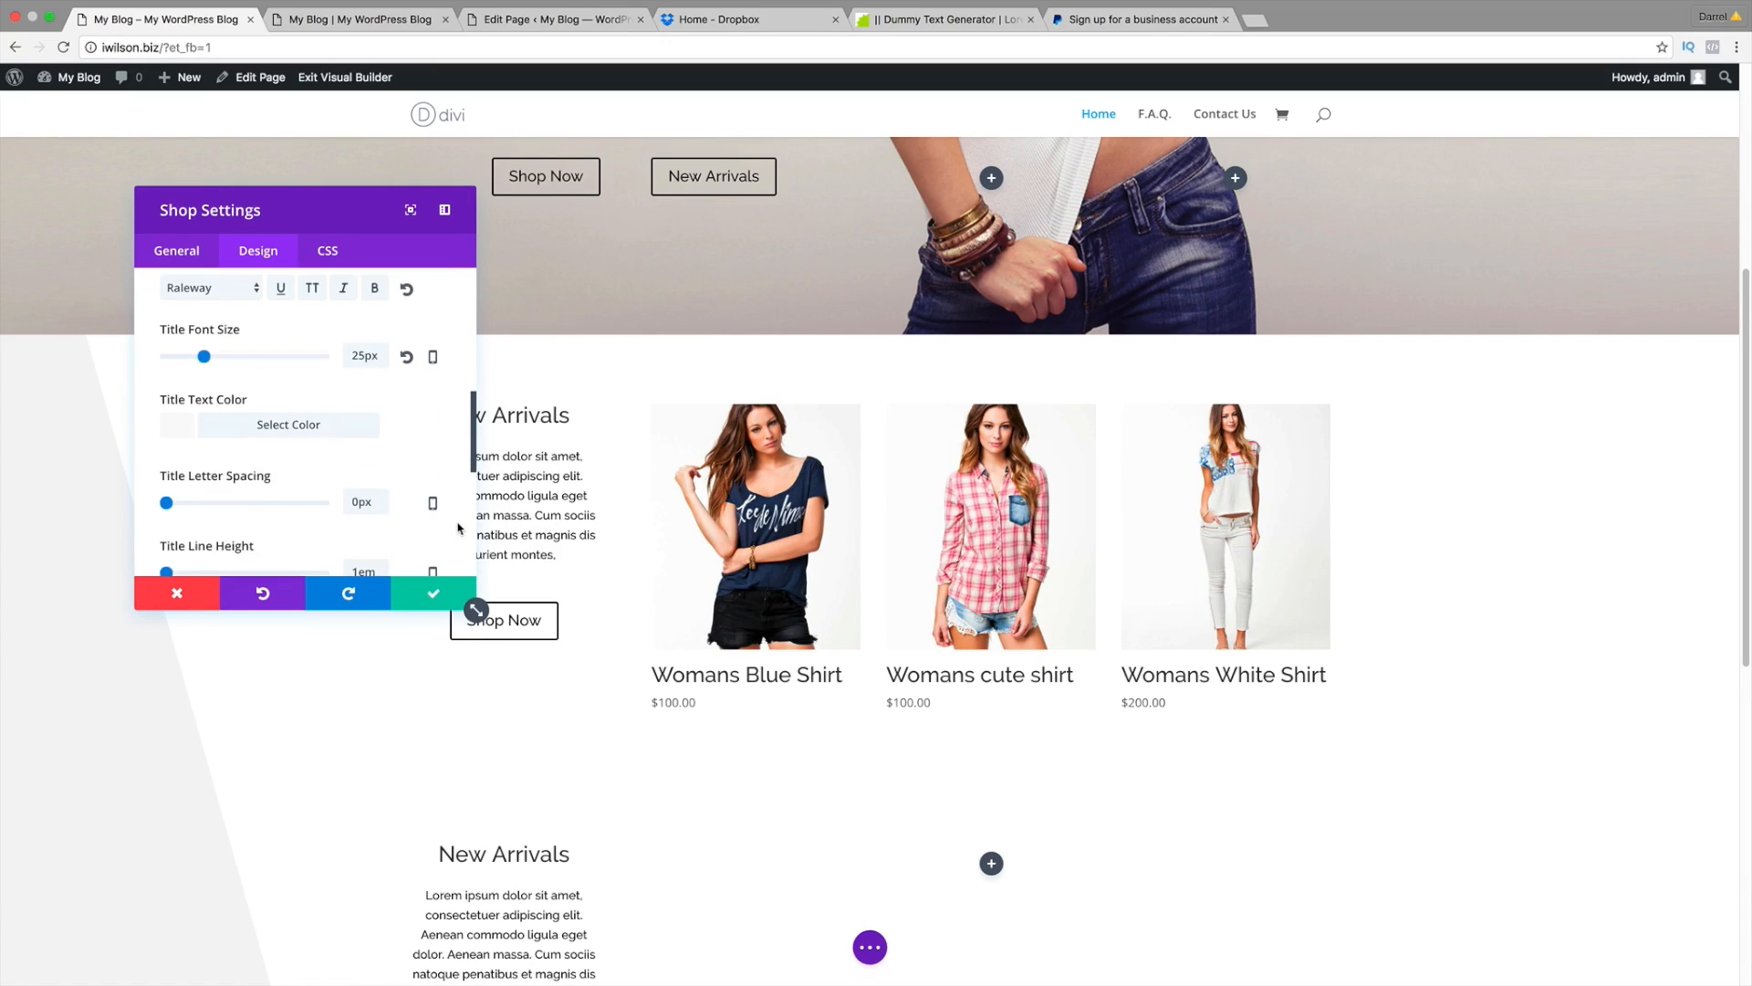
left_click(236, 429)
scroll(379, 511, "down", 1)
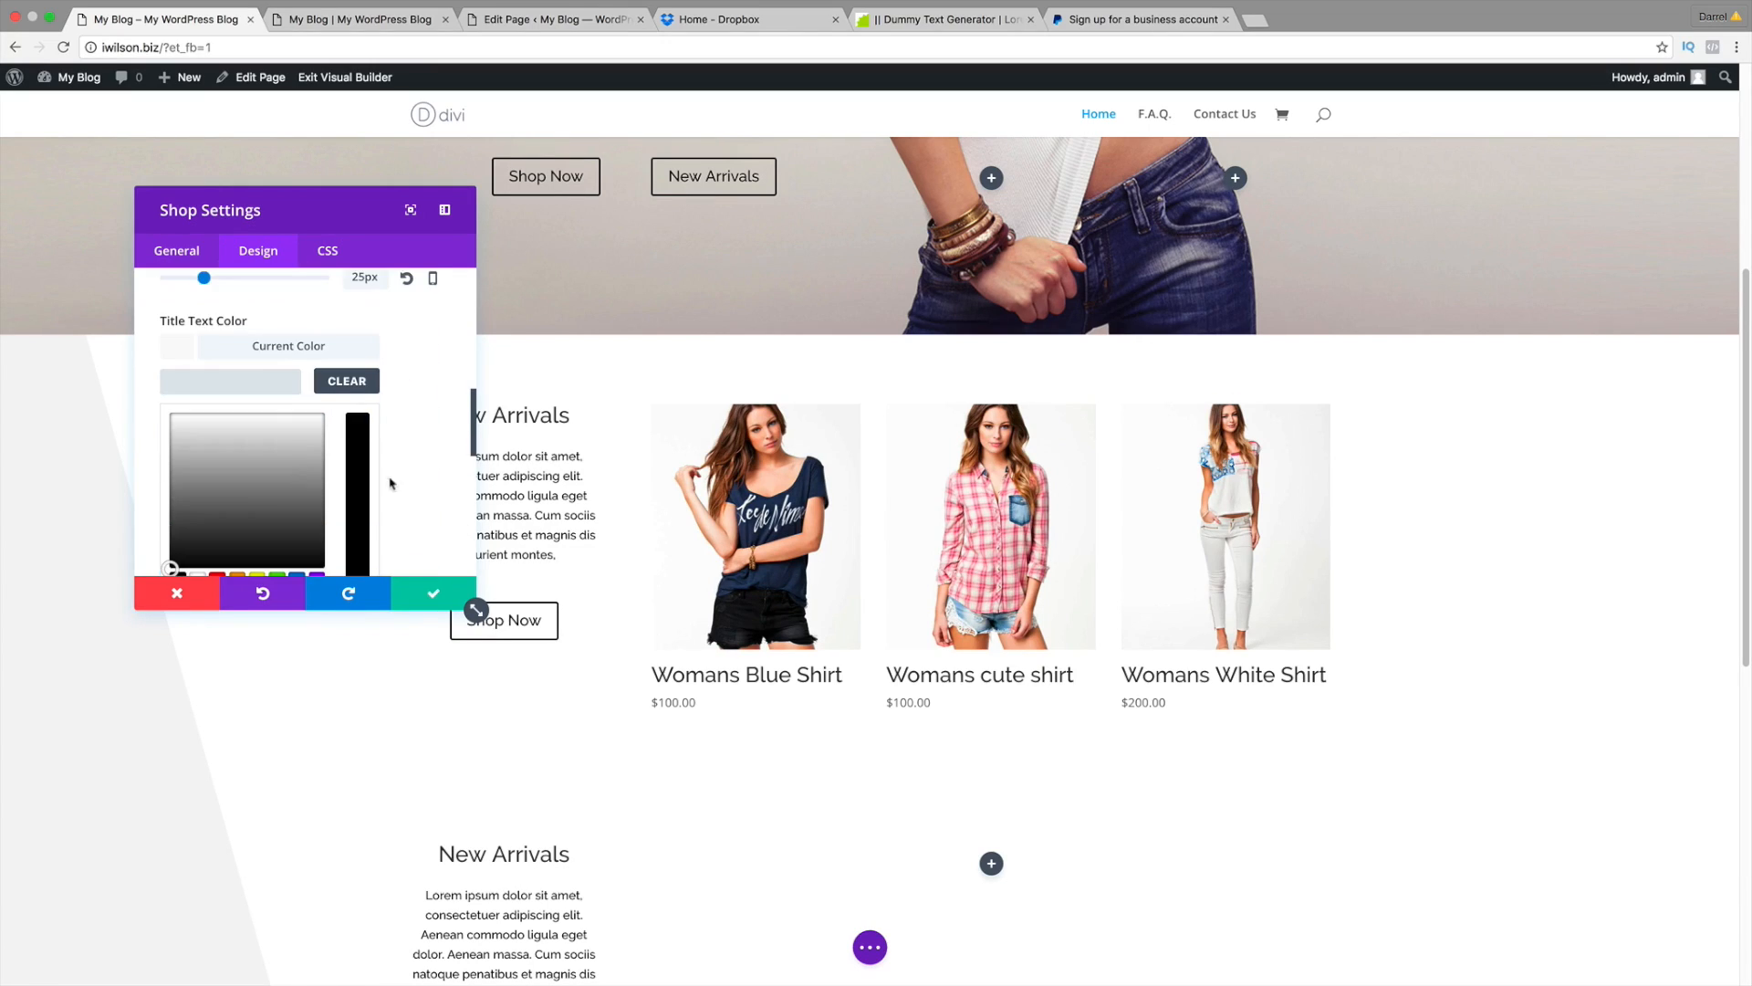
left_click(298, 556)
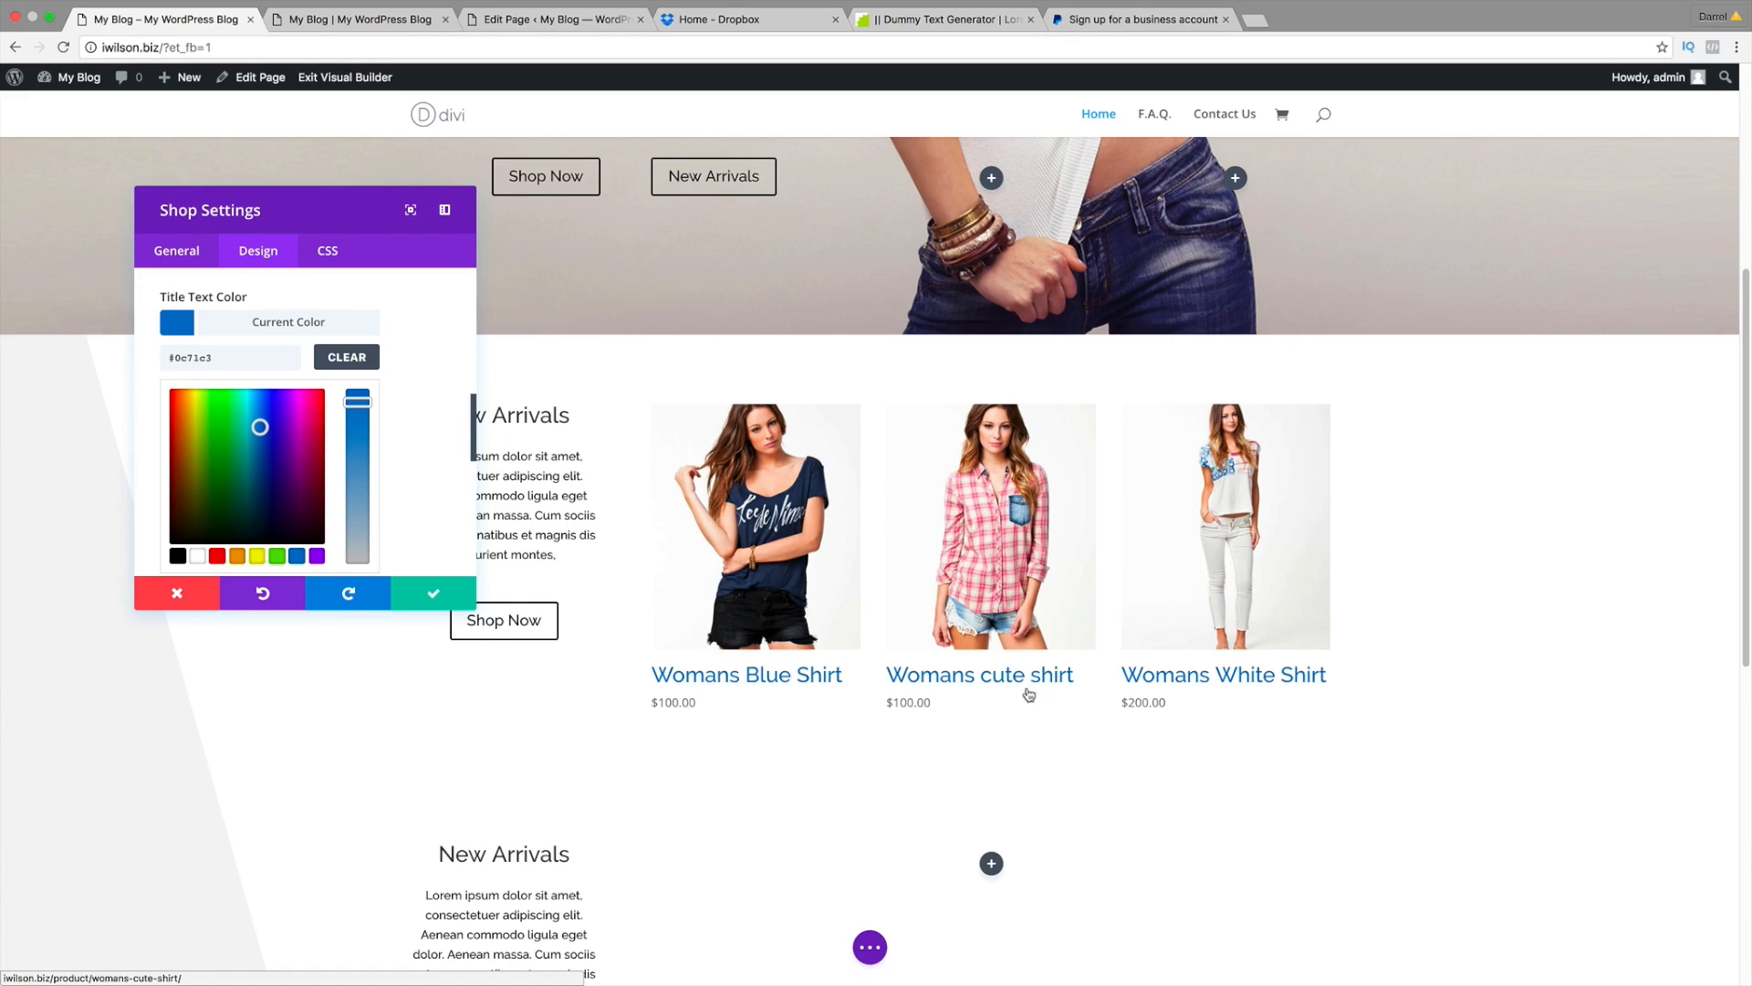
left_click(178, 556)
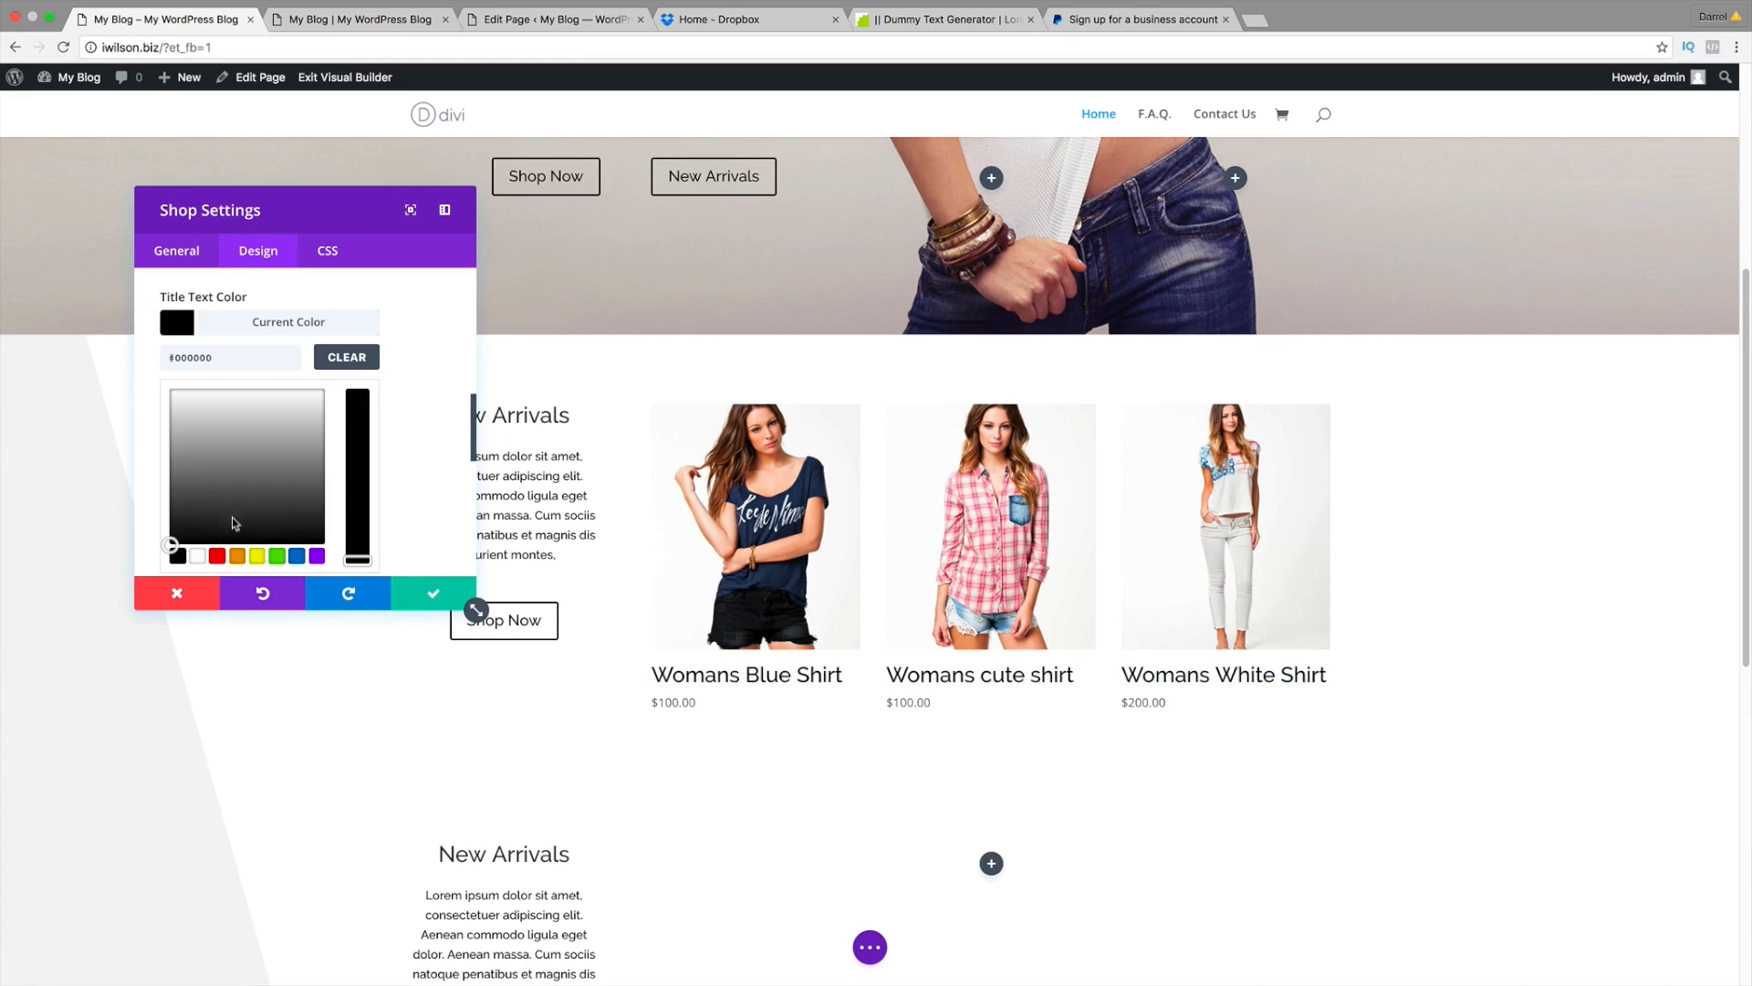
left_click_drag(472, 431, 472, 466)
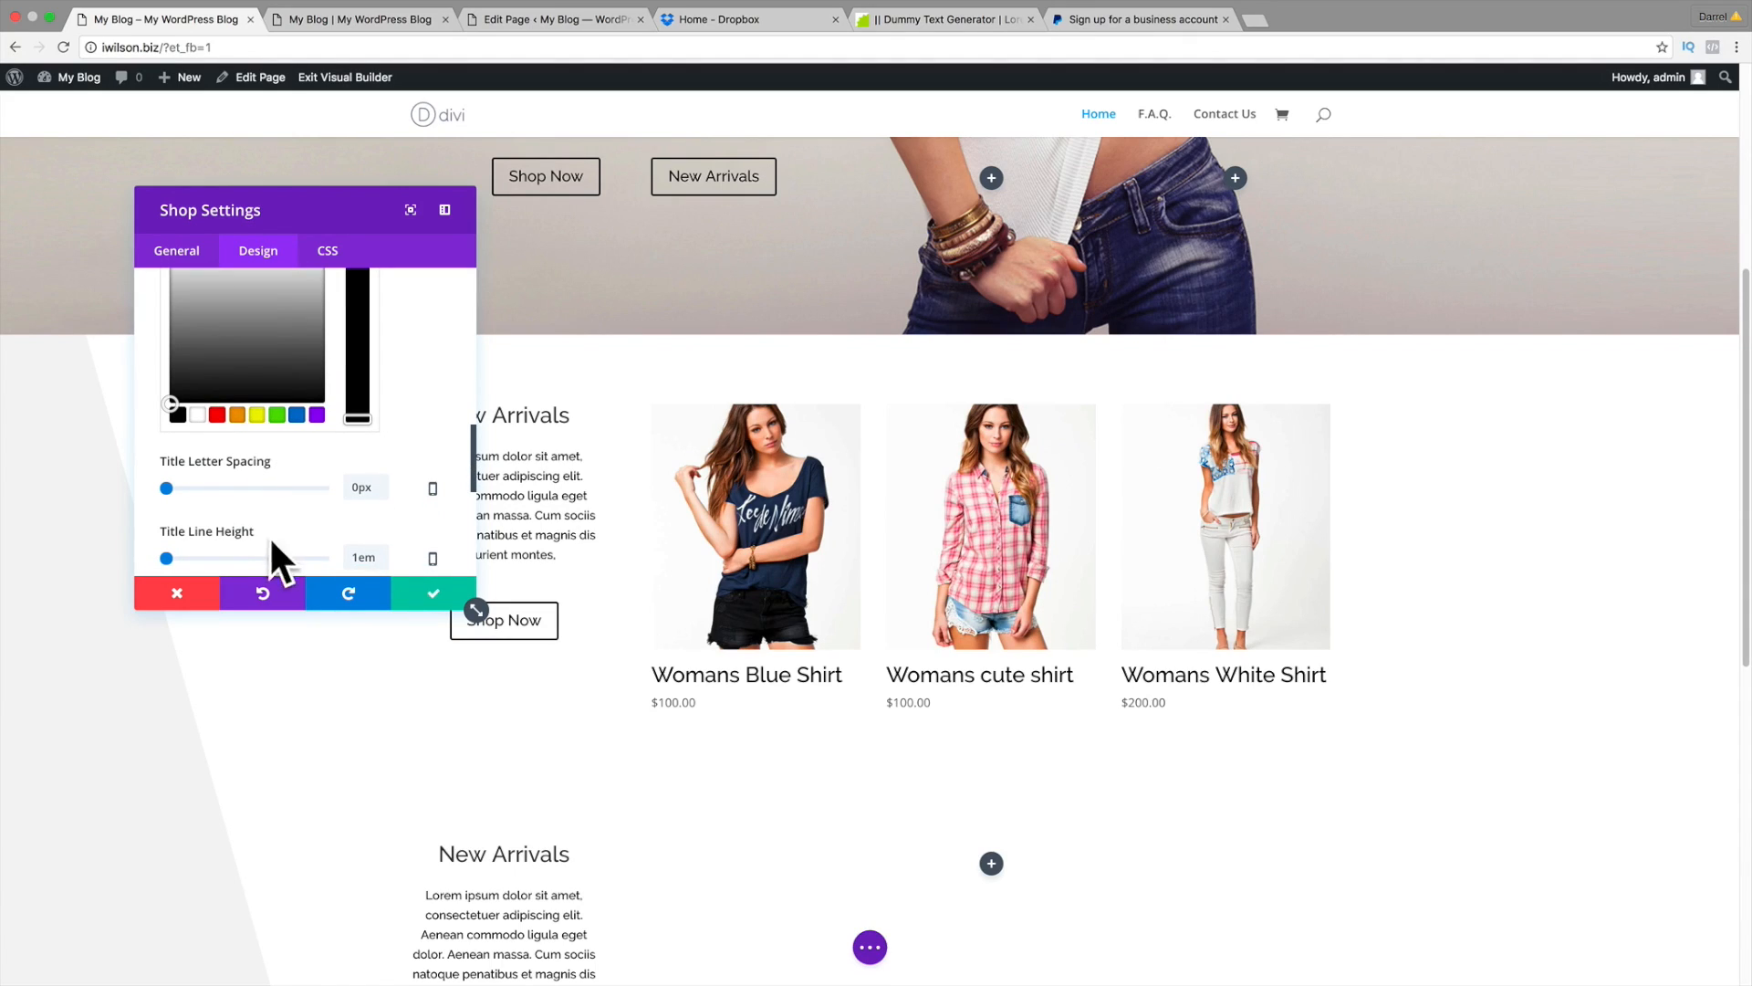
Step: Reset the product title letter spacing to the normal 0px
scroll(794, 695, "down", 1)
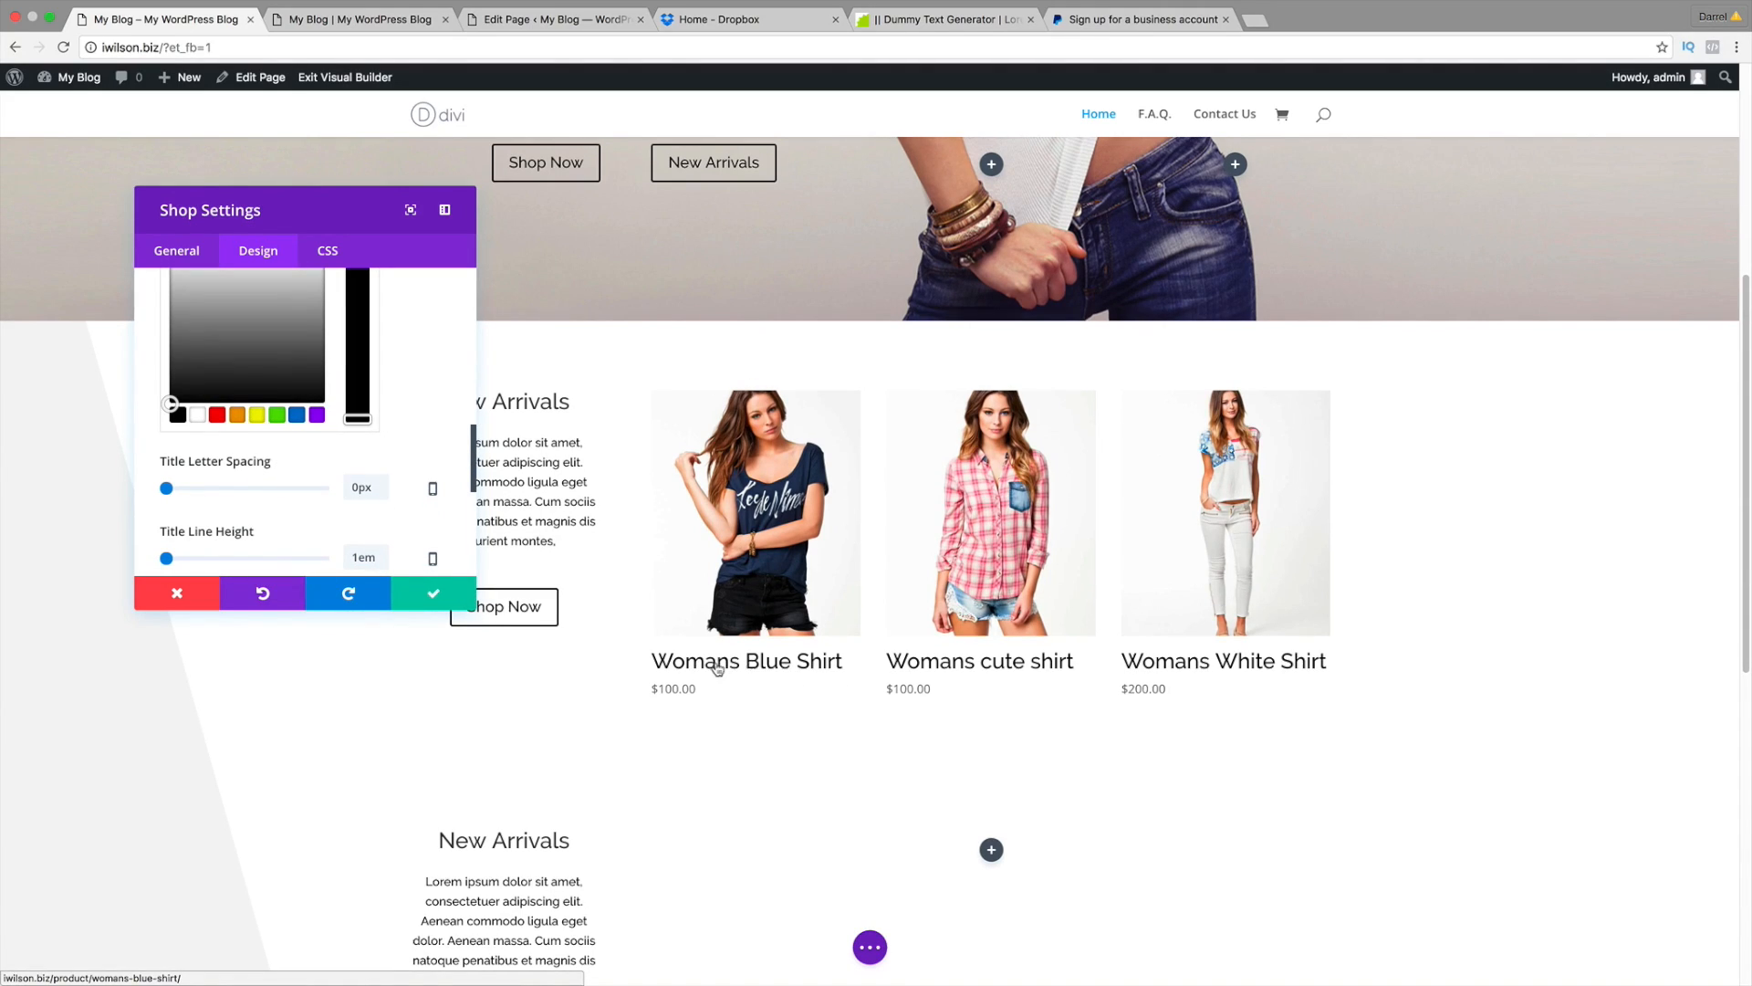
left_click_drag(169, 491, 183, 493)
scroll(371, 494, "down", 5)
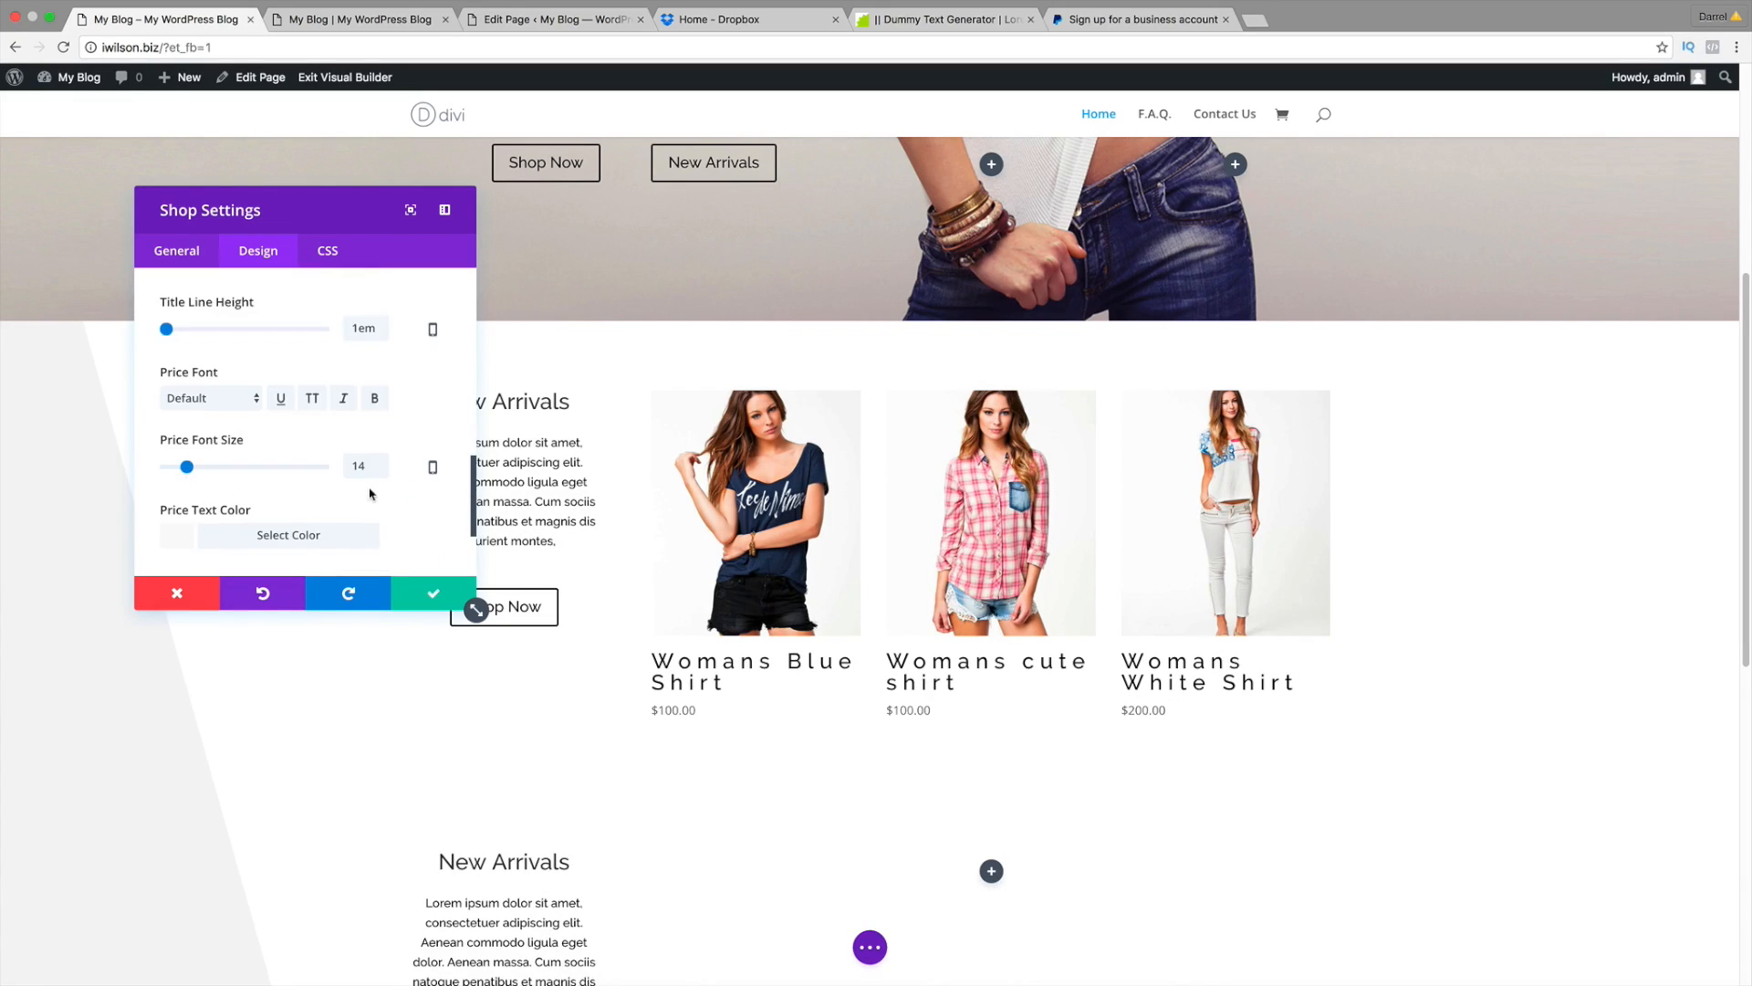
scroll(429, 448, "up", 2)
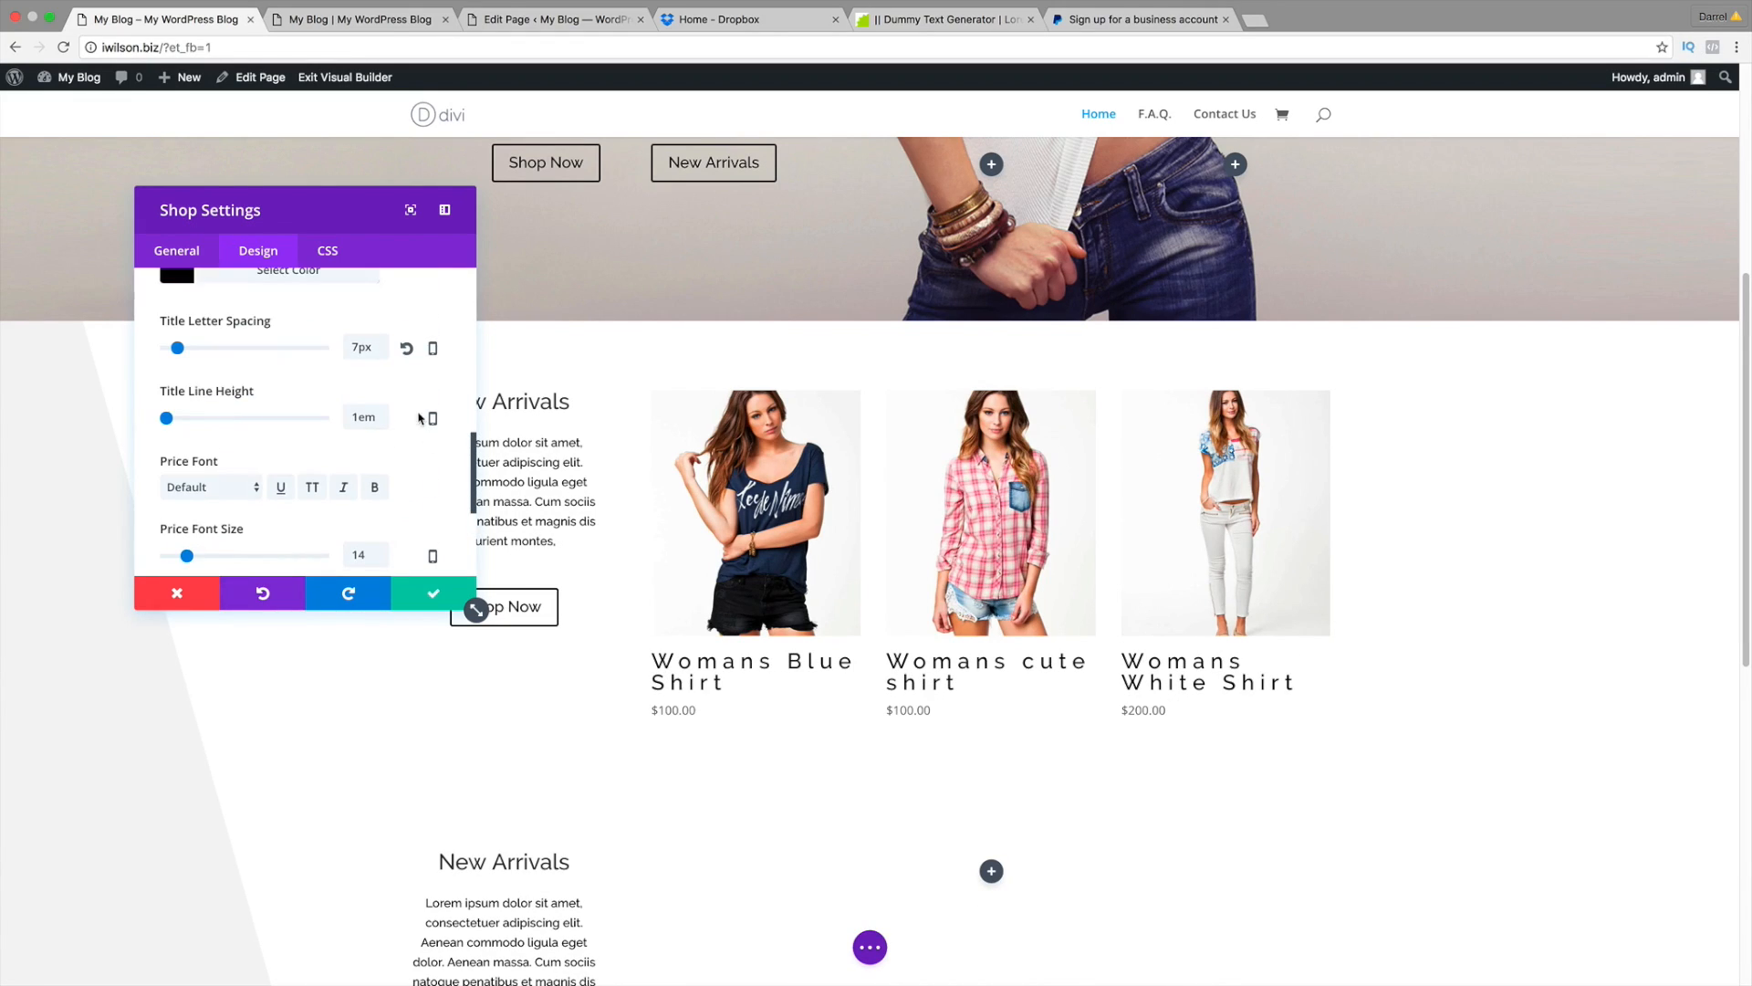
left_click(404, 348)
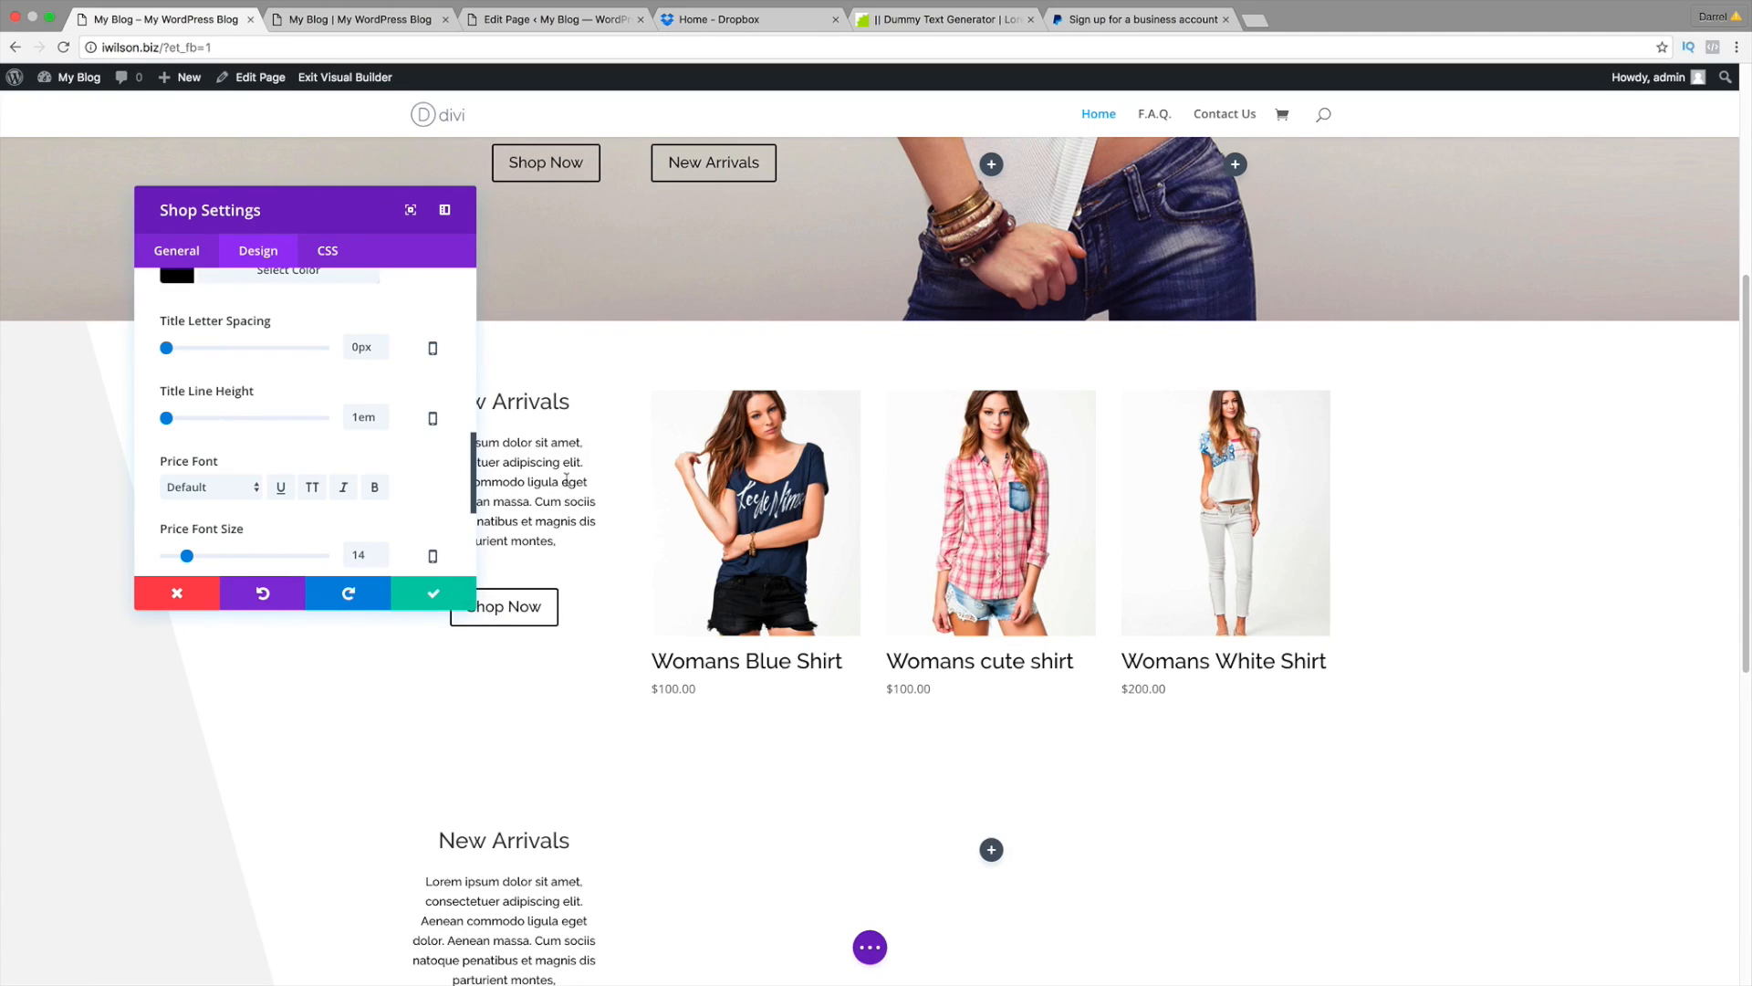
Step: Move the settings panel aside and set the Price Font to Raleway
left_click_drag(470, 606, 365, 601)
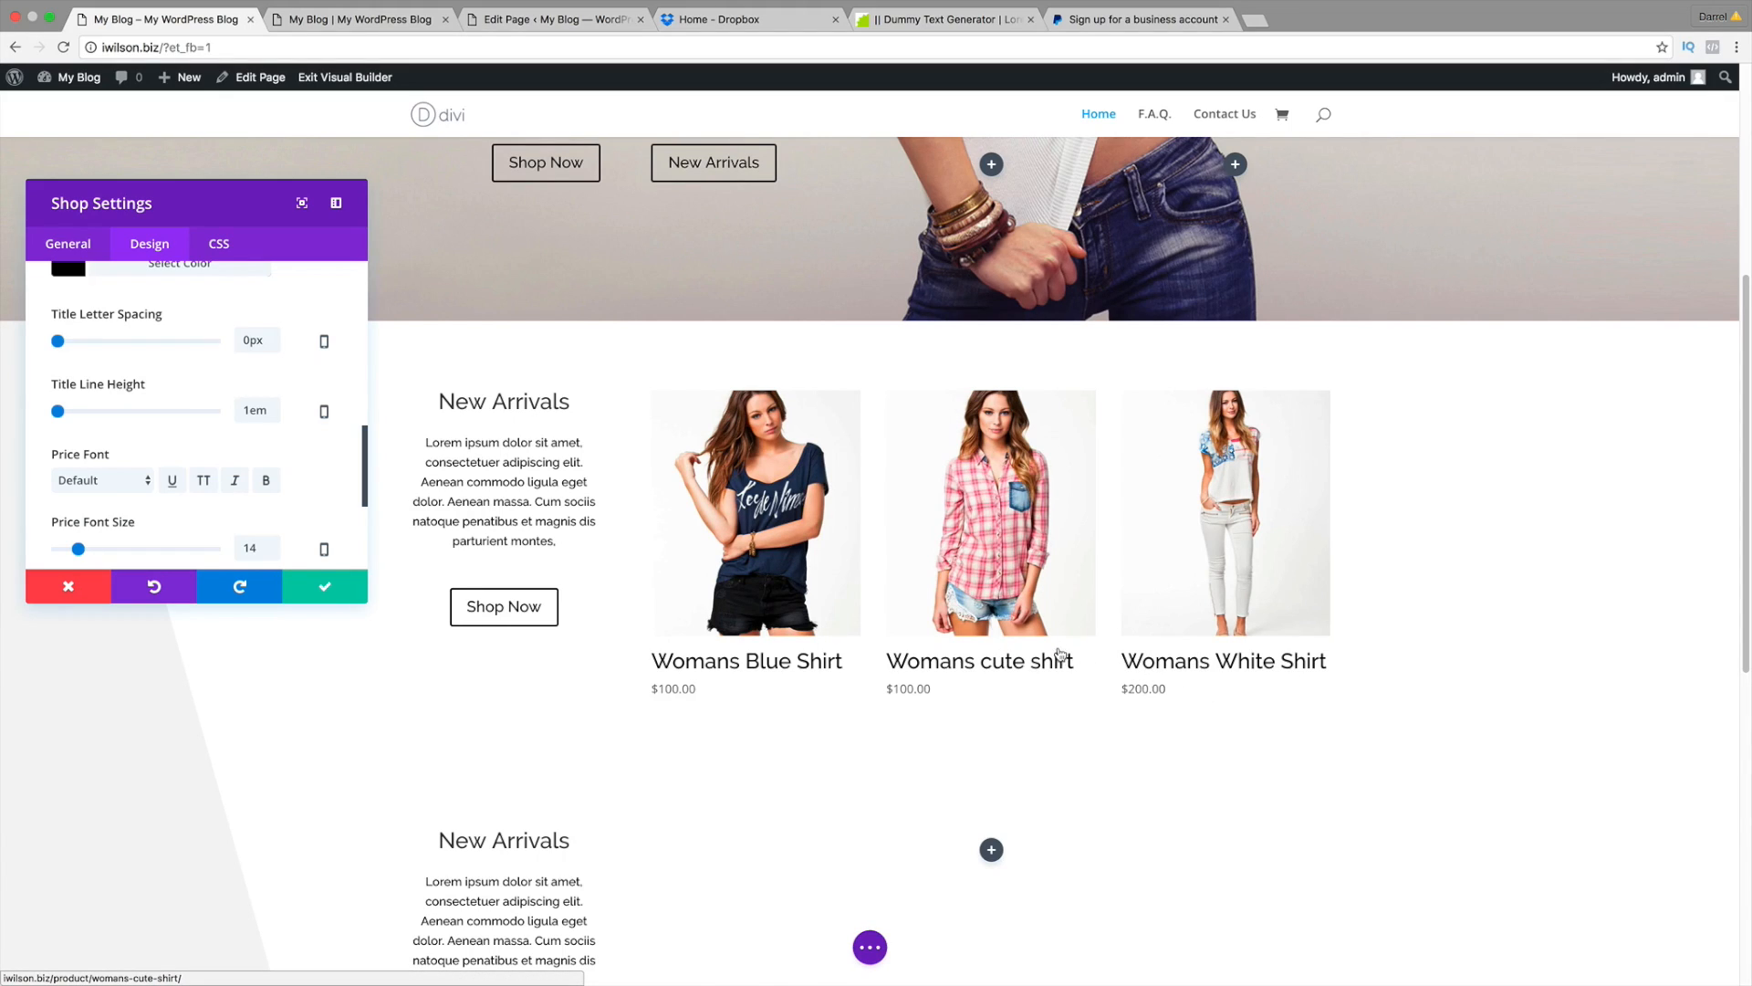
left_click(128, 486)
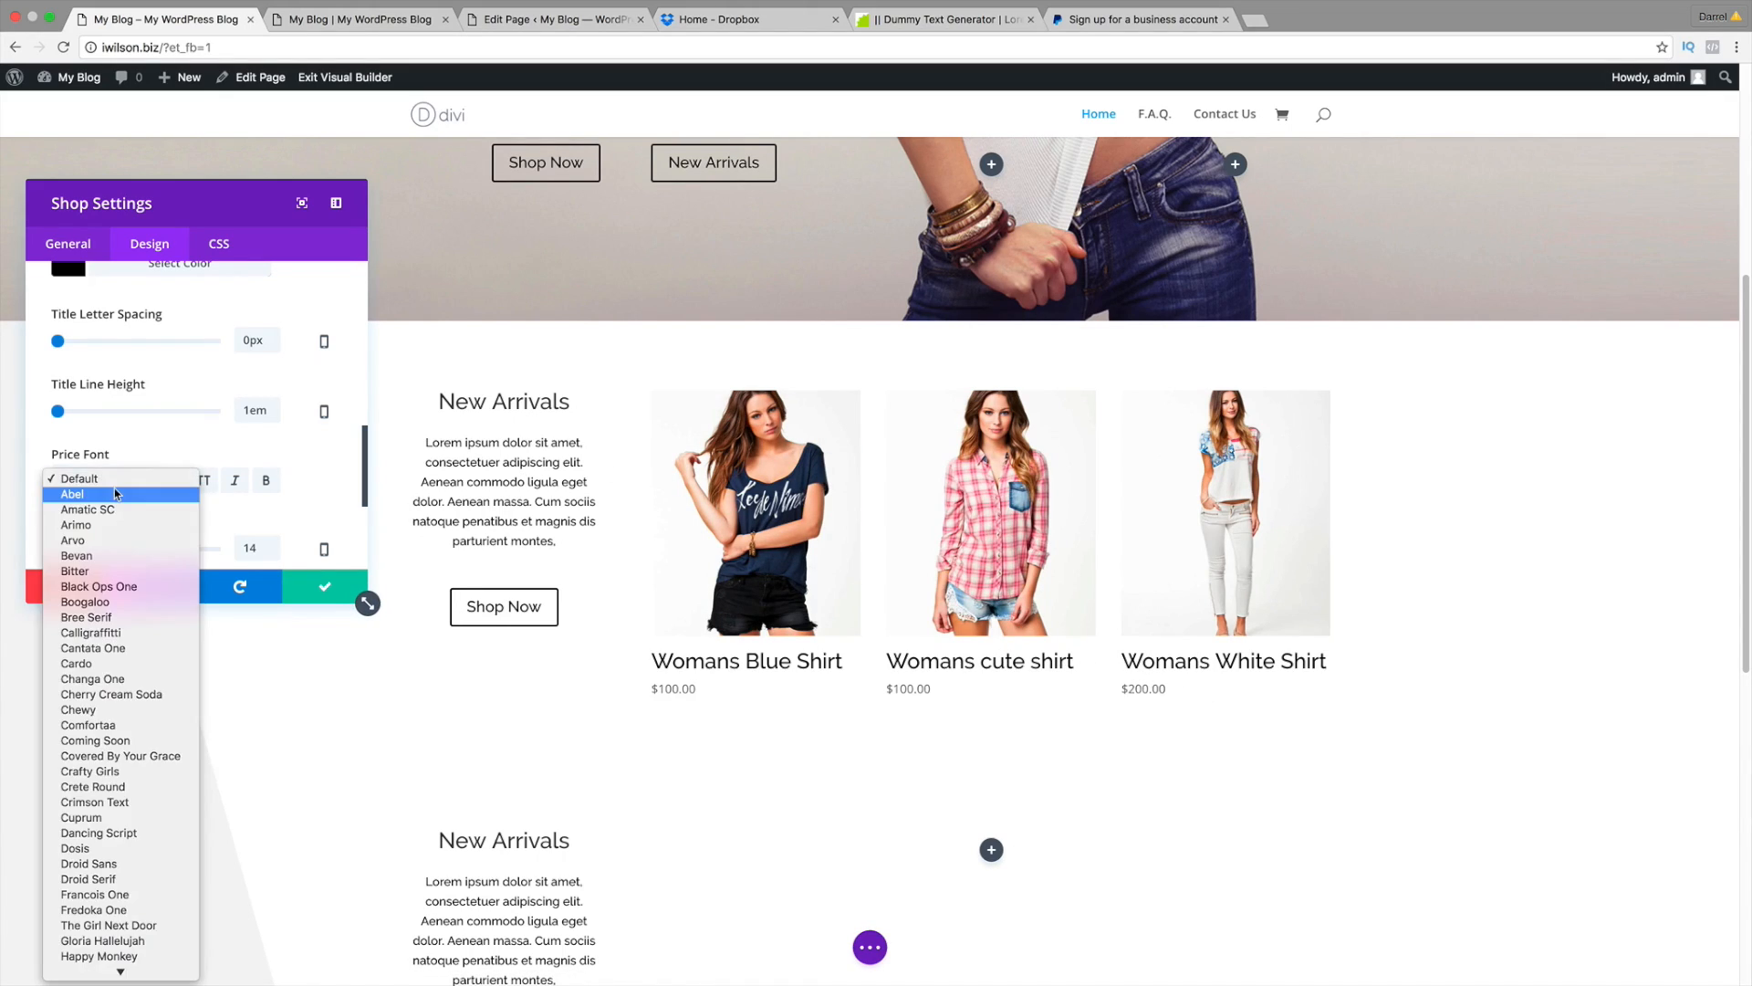
left_click(115, 575)
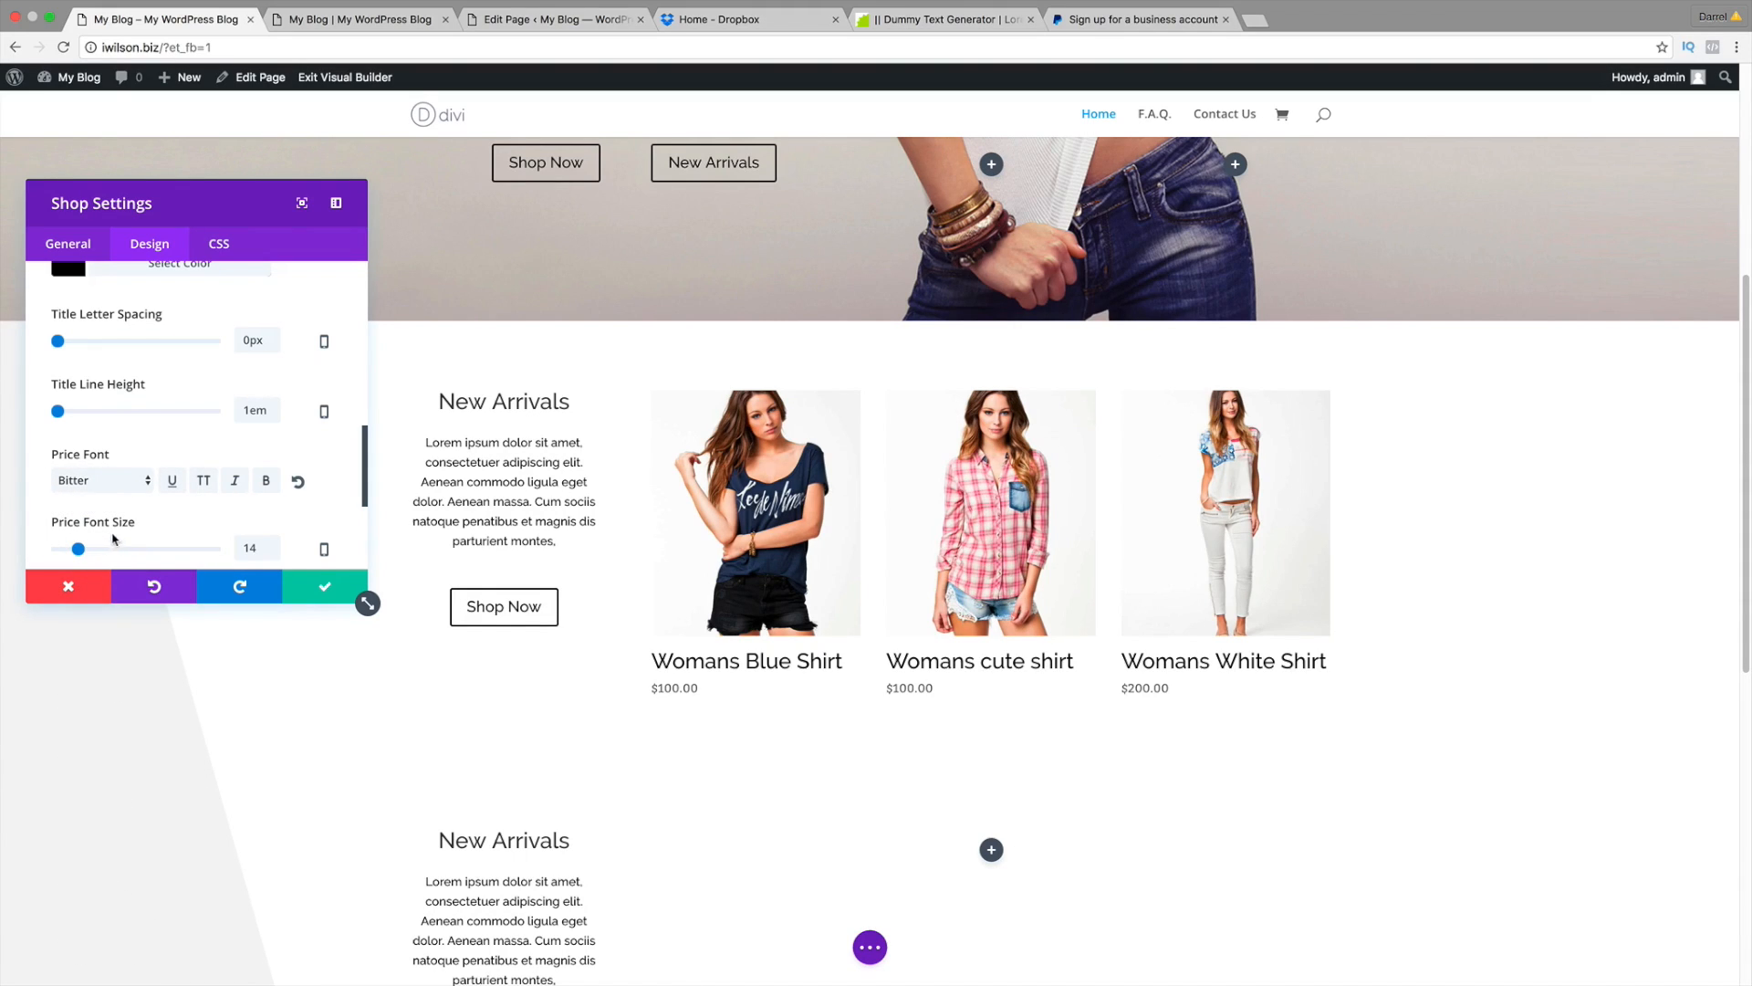
left_click(102, 480)
scroll(128, 638, "down", 5)
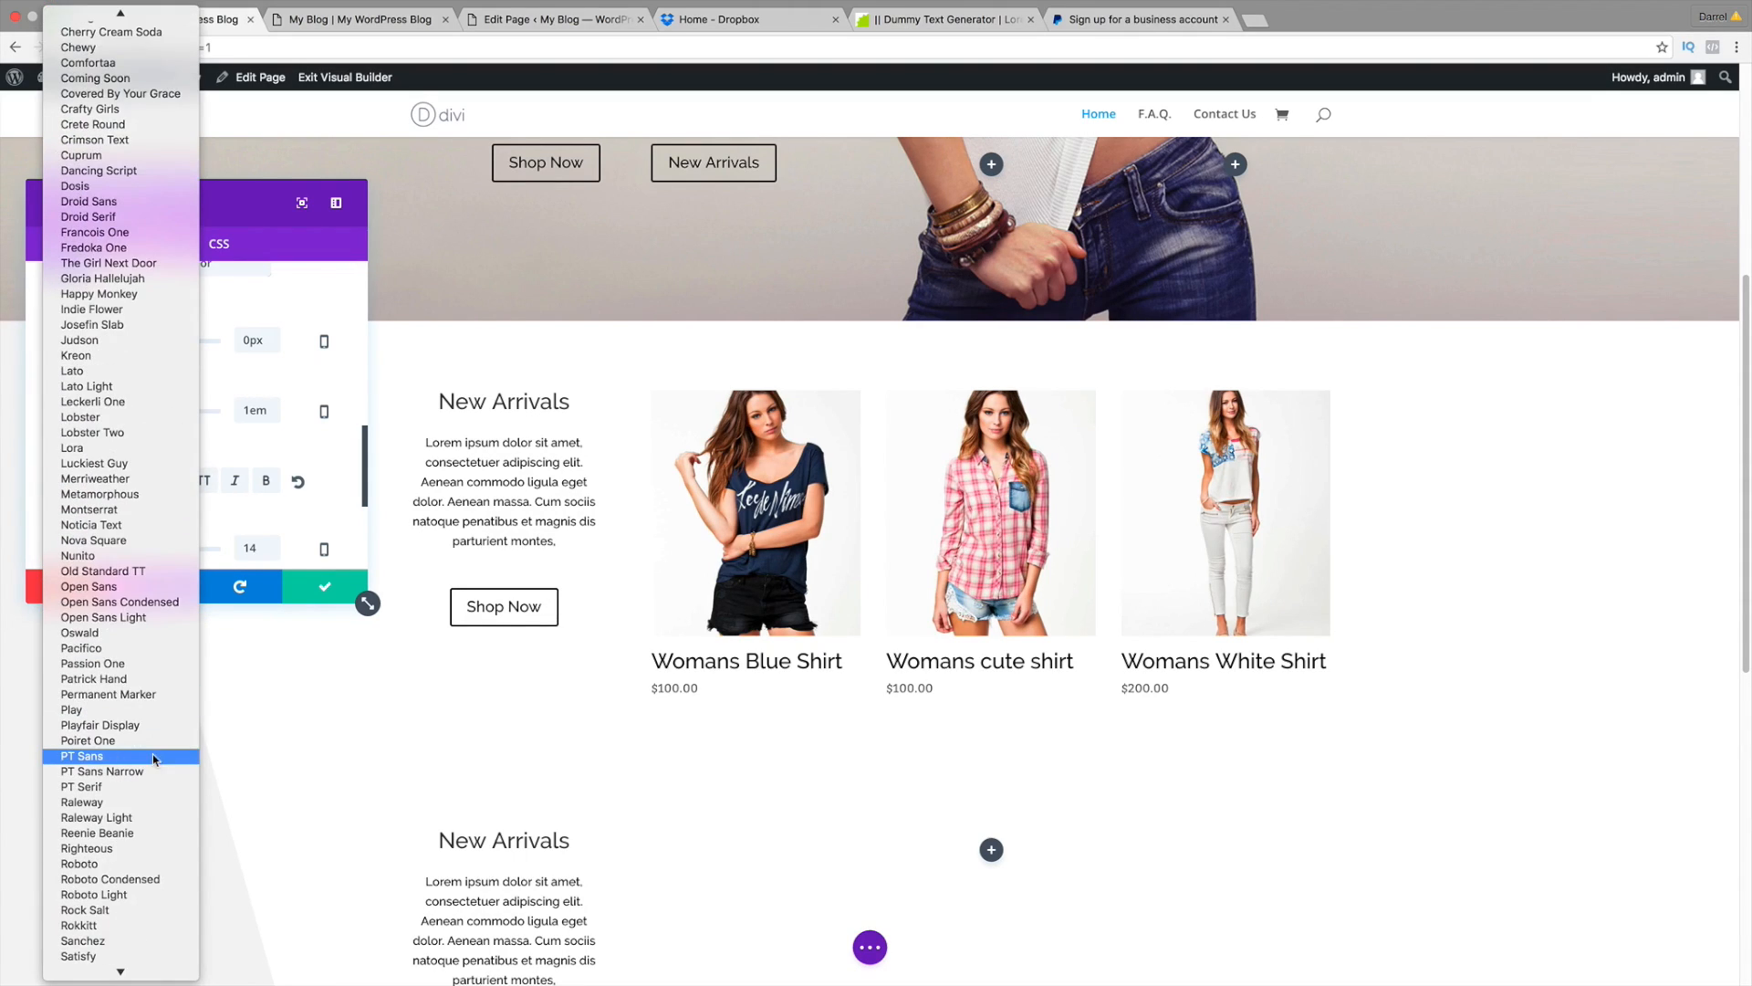
scroll(152, 754, "down", 3)
left_click(151, 721)
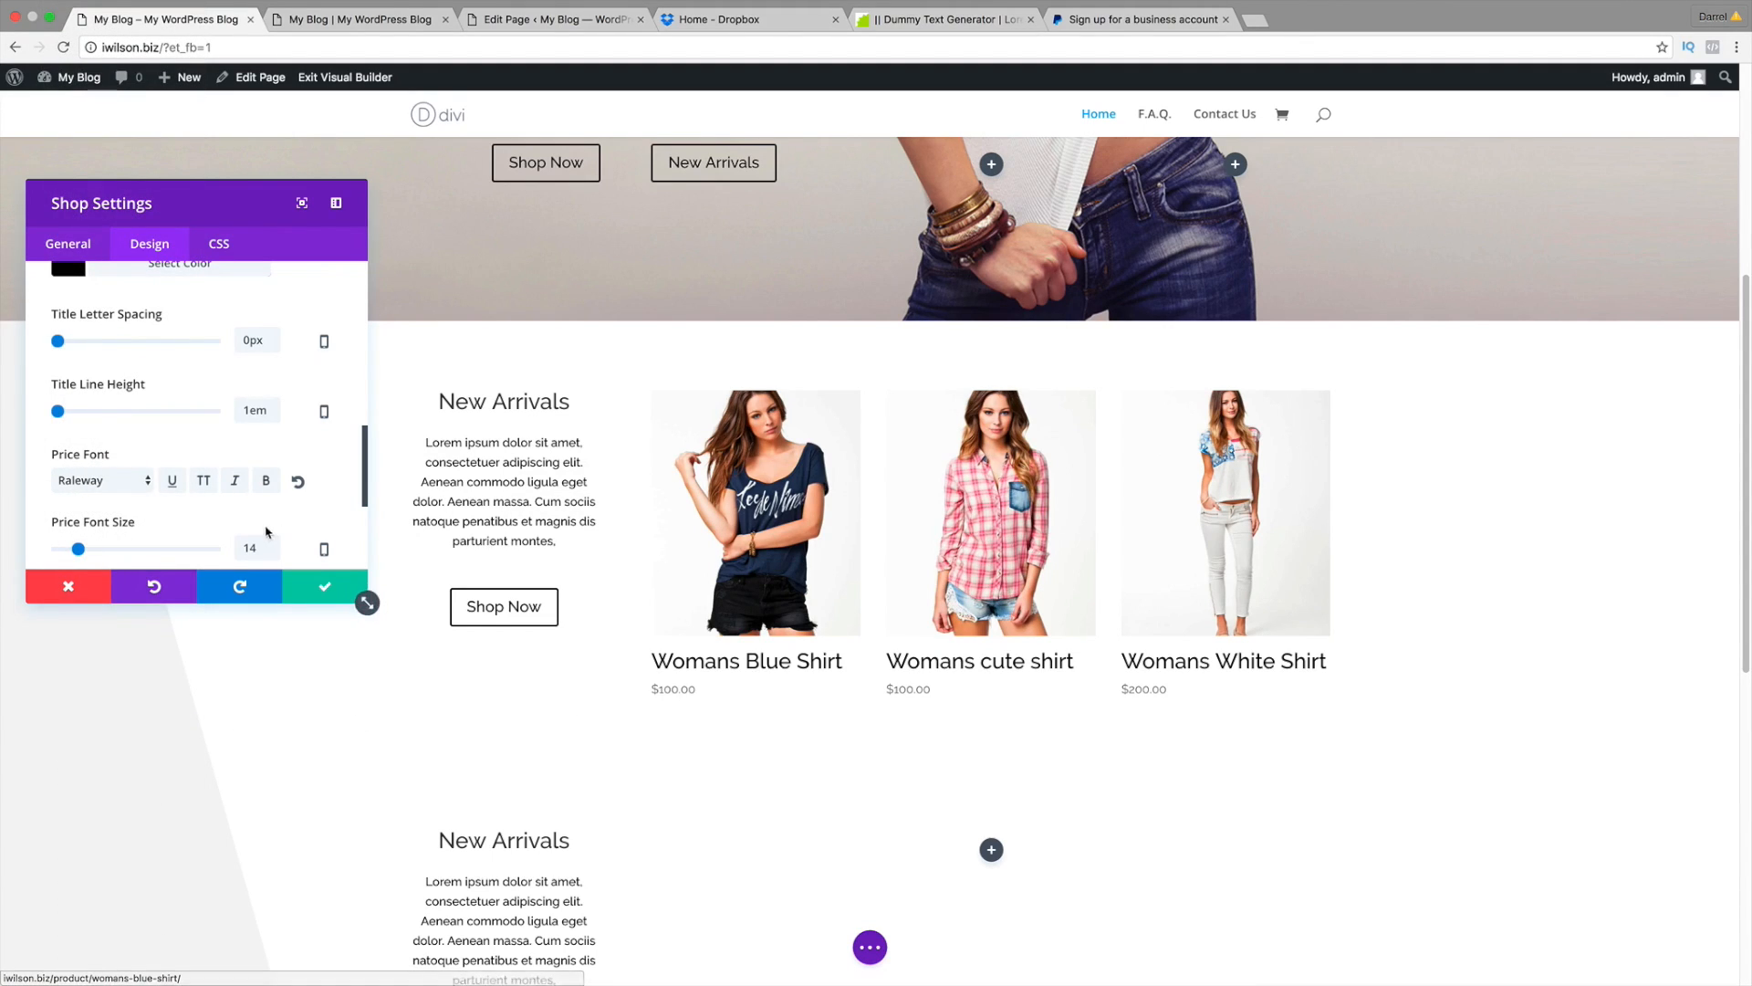
scroll(324, 499, "down", 2)
Step: Make the price text colour black (#000000)
left_click(98, 523)
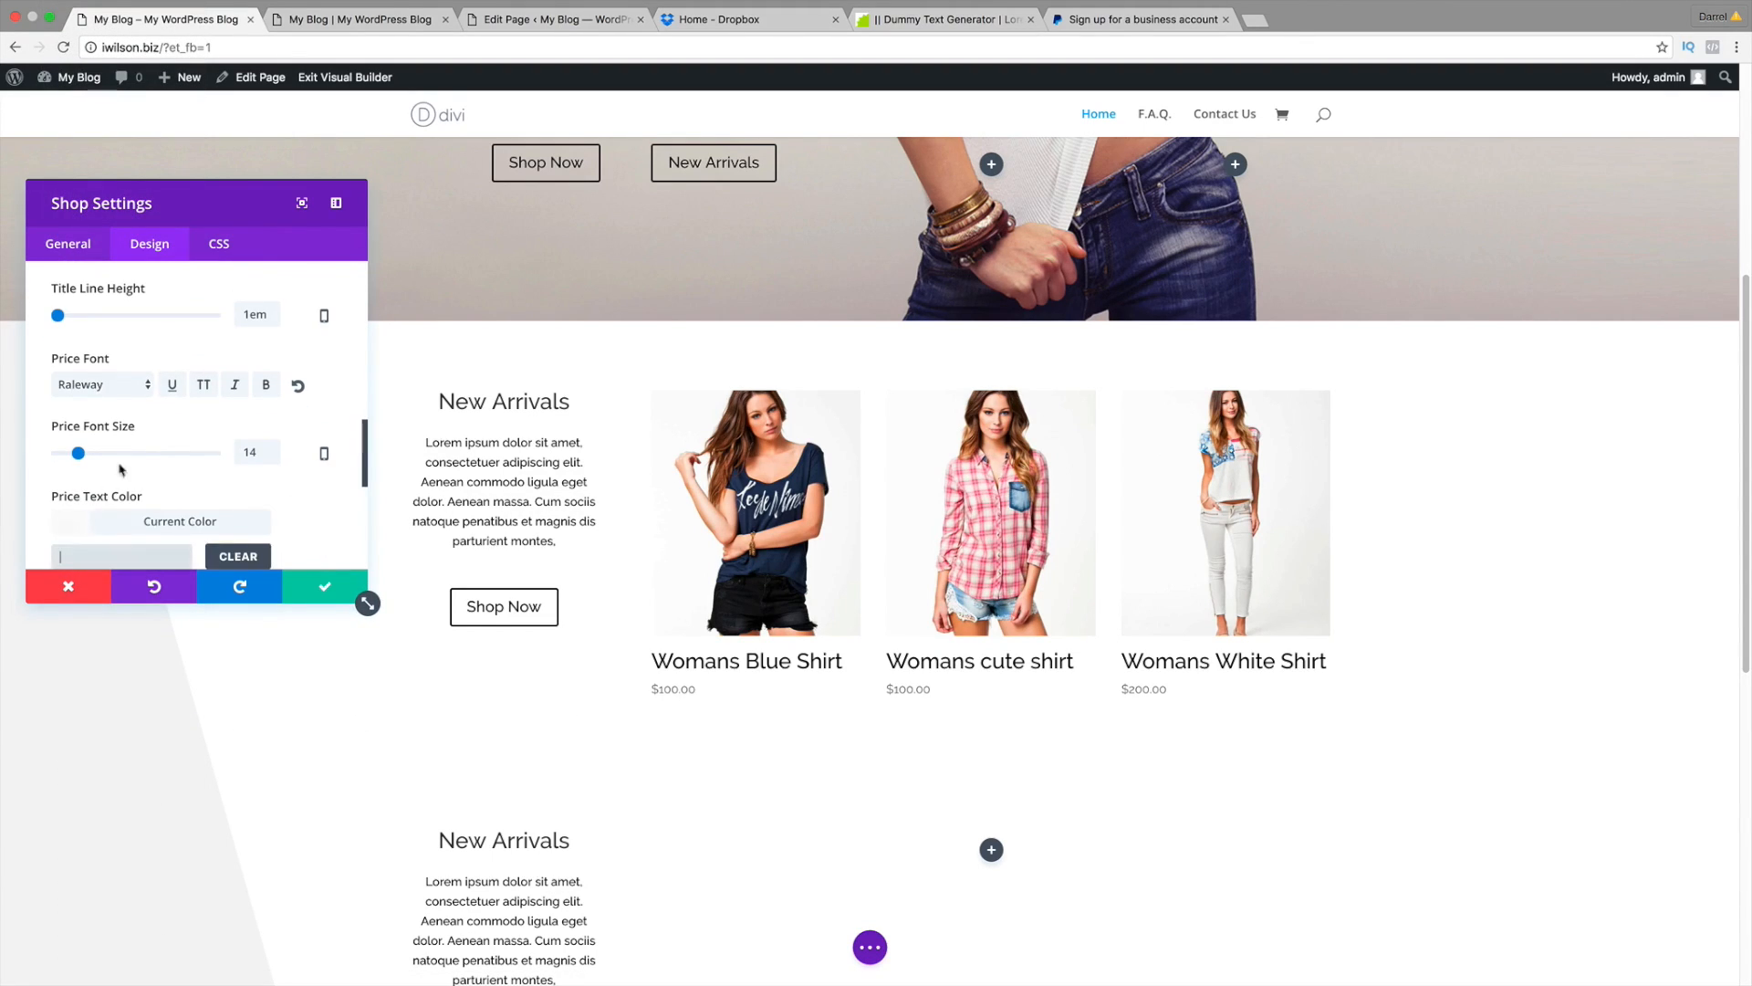
scroll(131, 436, "down", 5)
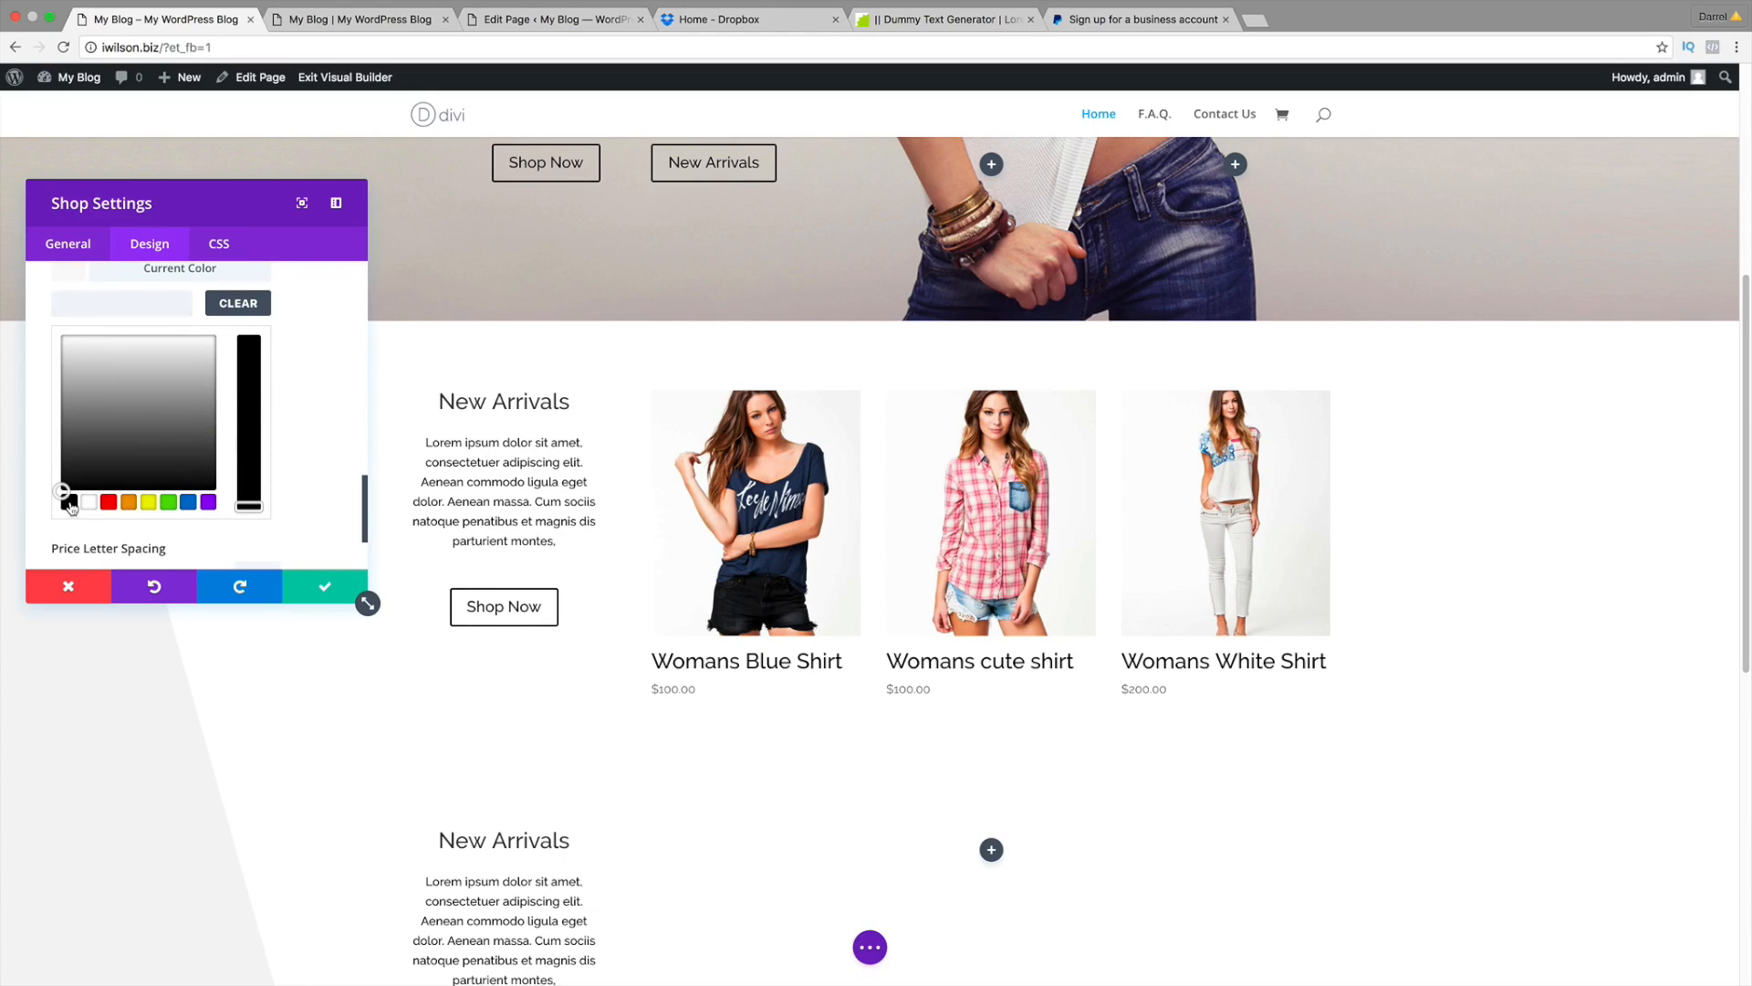
left_click(68, 502)
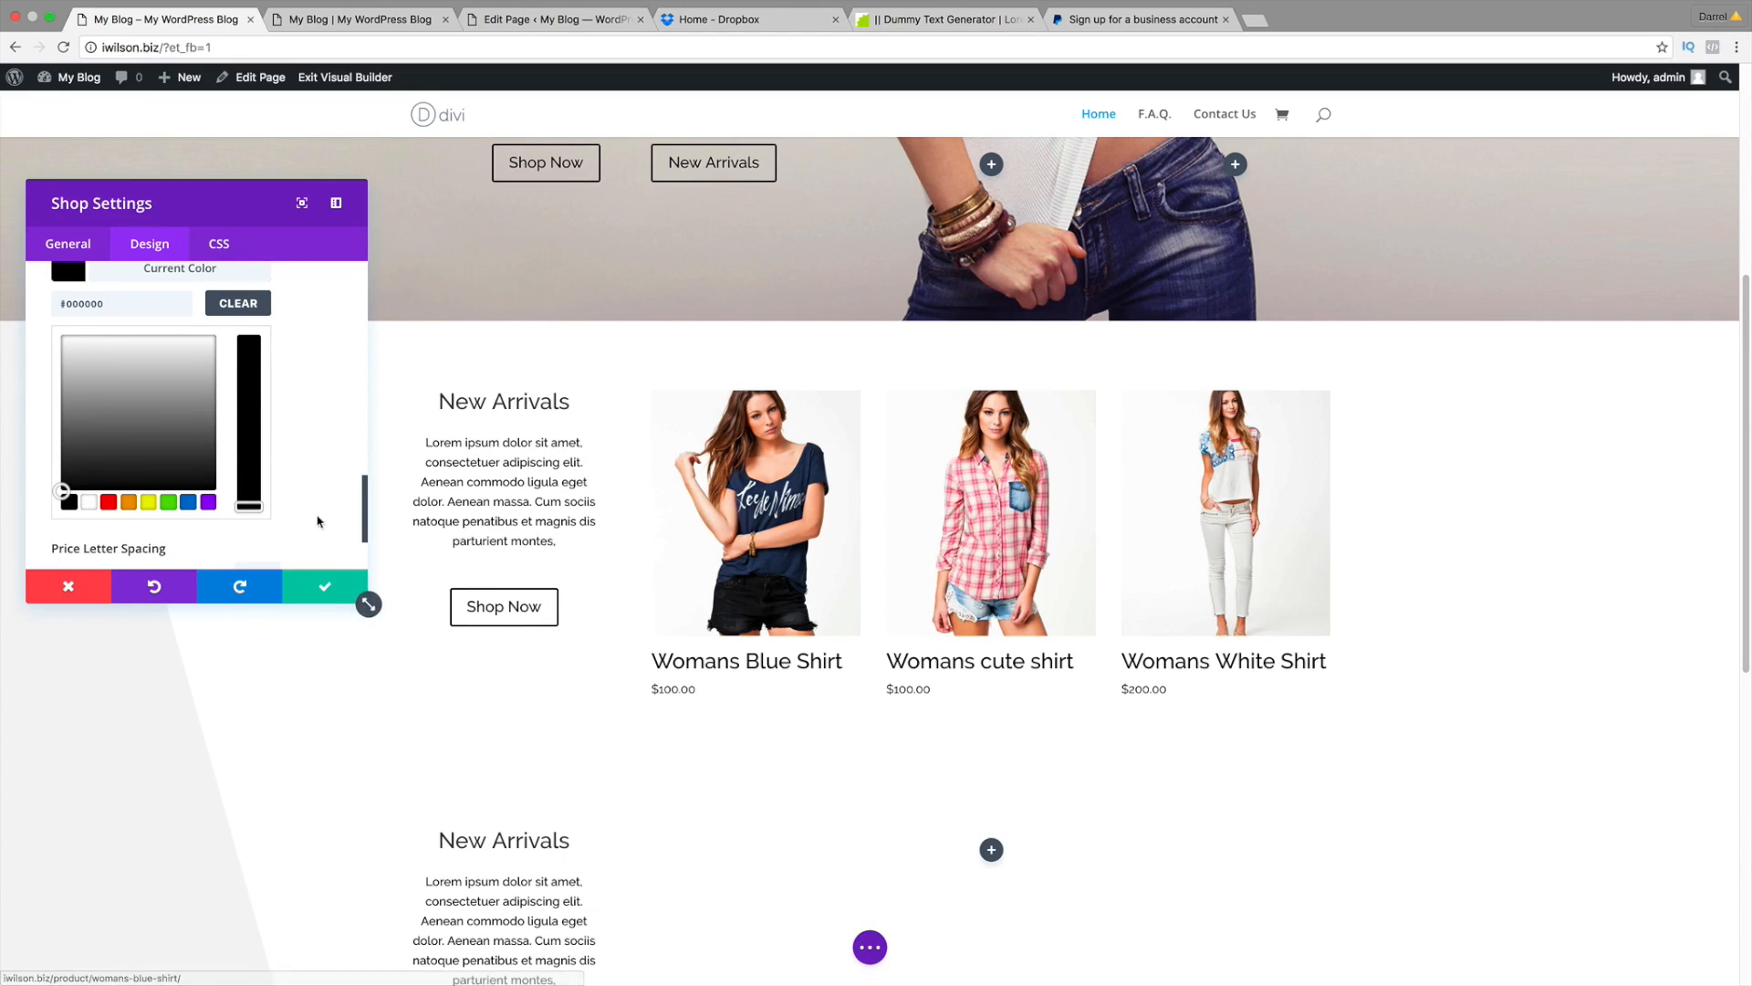
scroll(302, 501, "down", 1)
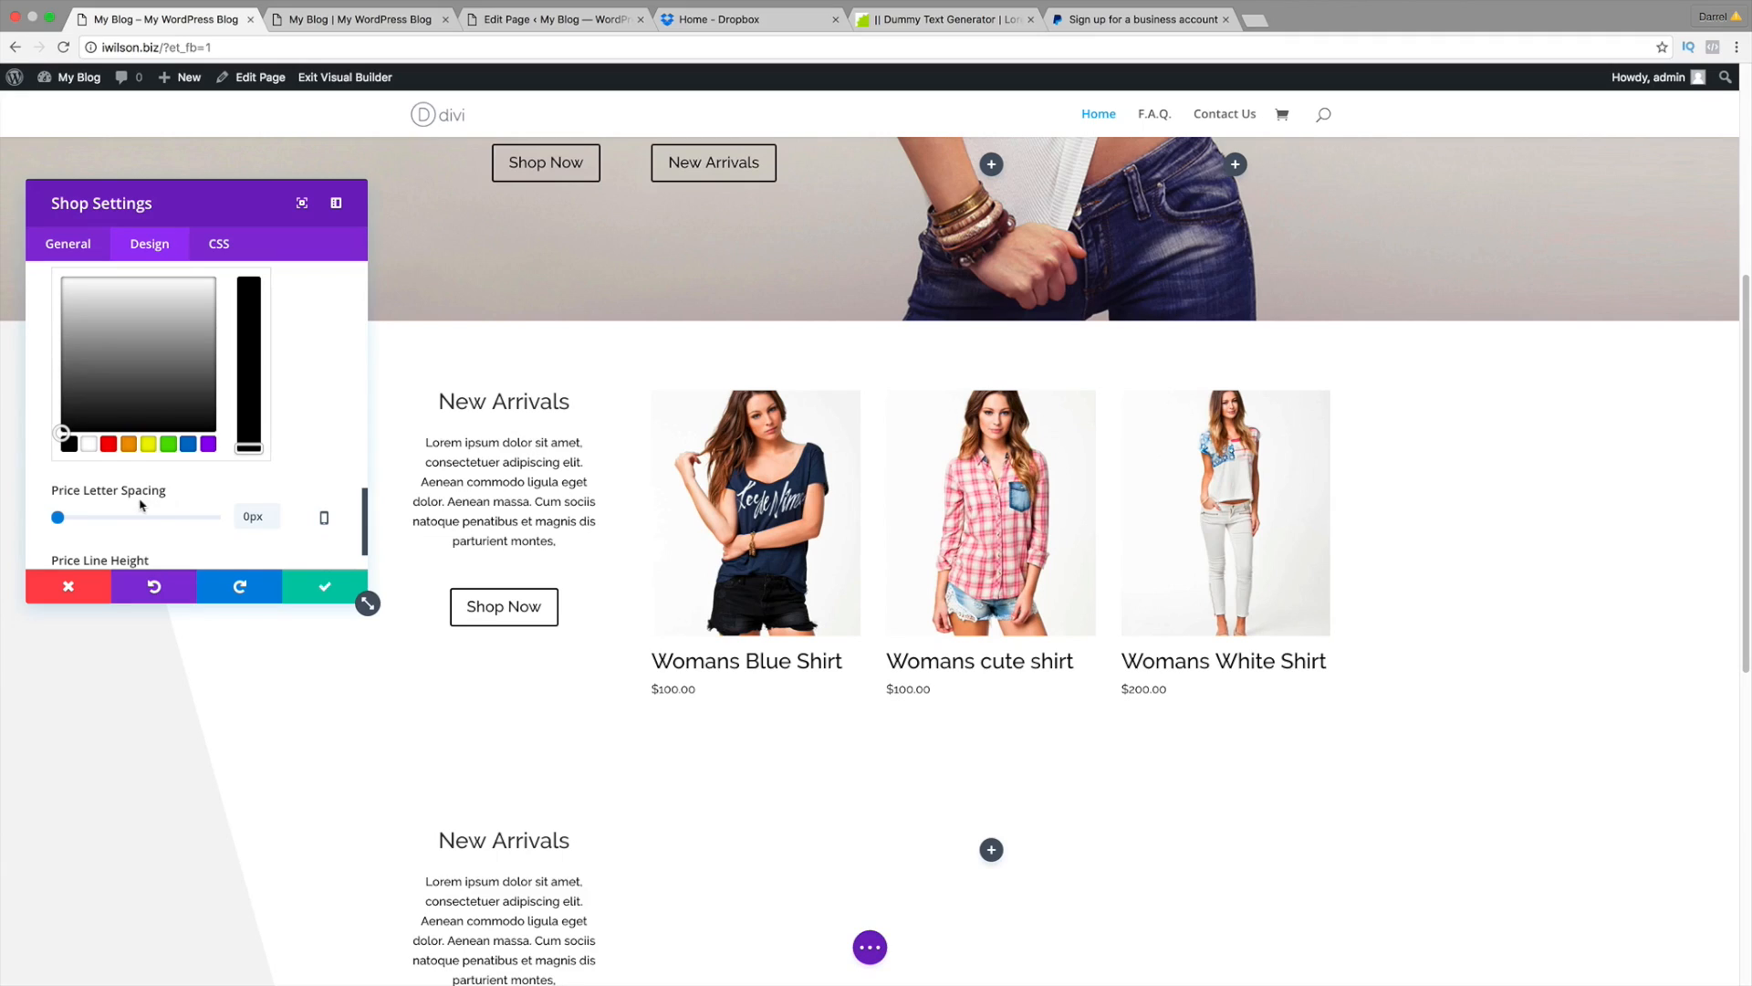
scroll(165, 509, "down", 2)
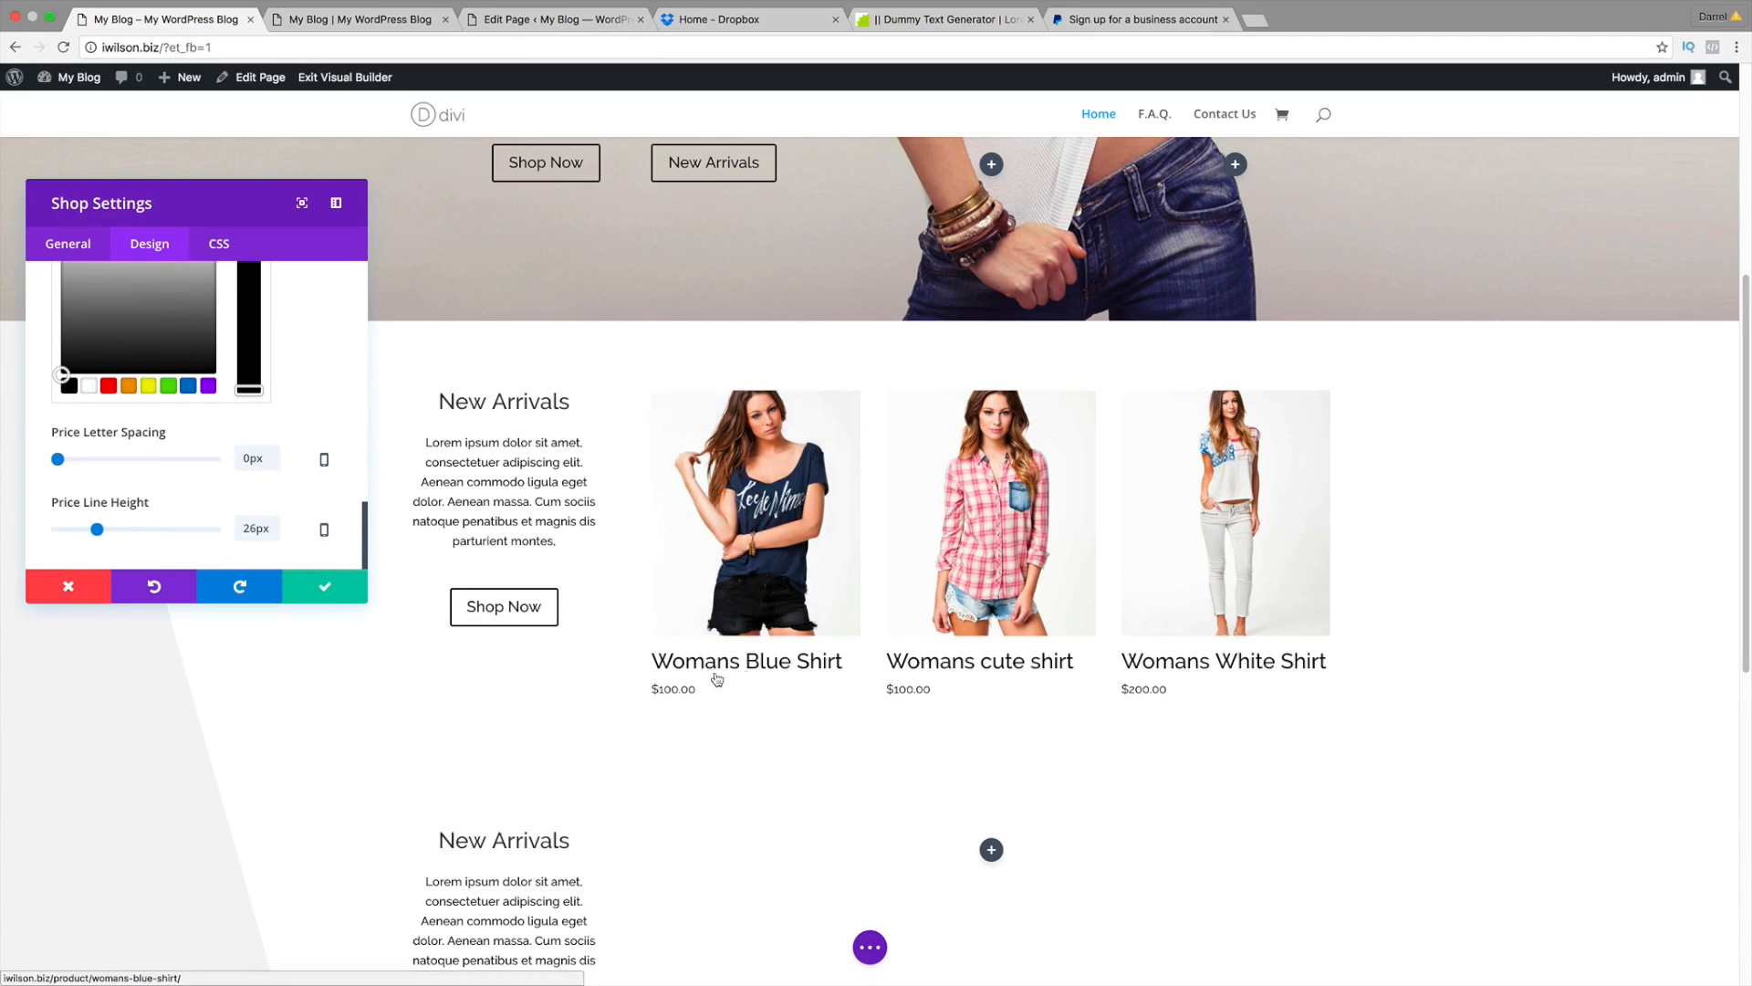
left_click(387, 20)
scroll(845, 314, "up", 2)
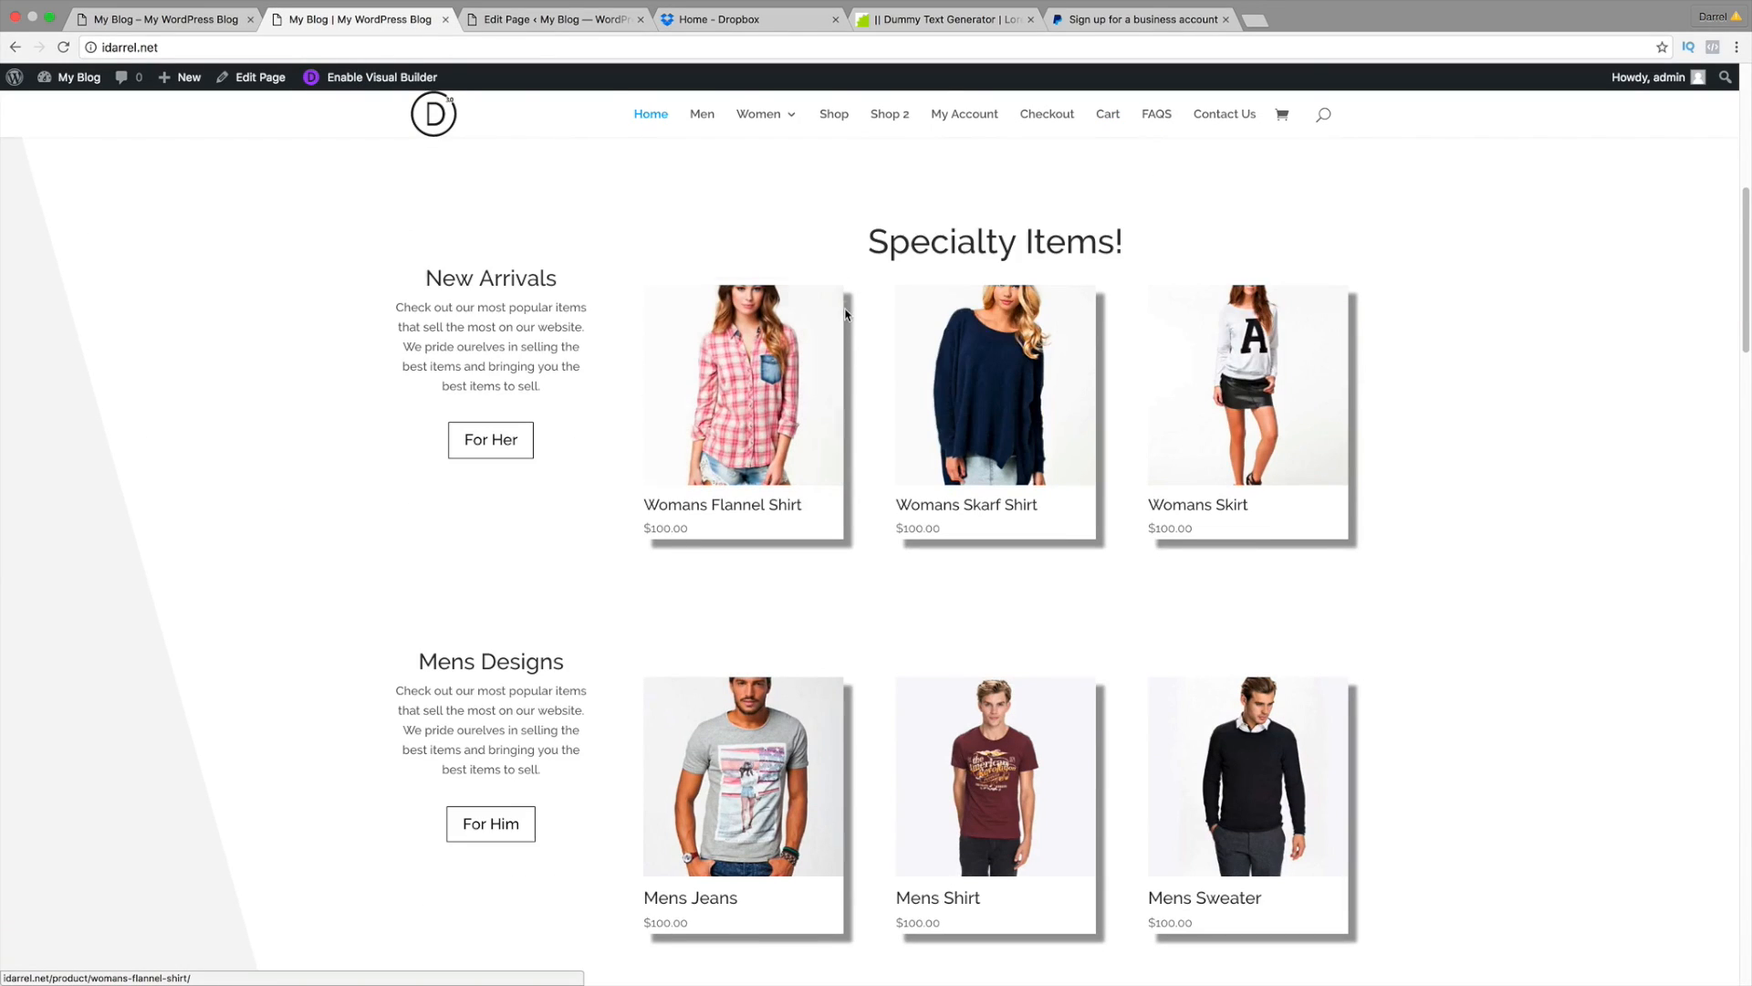
scroll(847, 557, "down", 14)
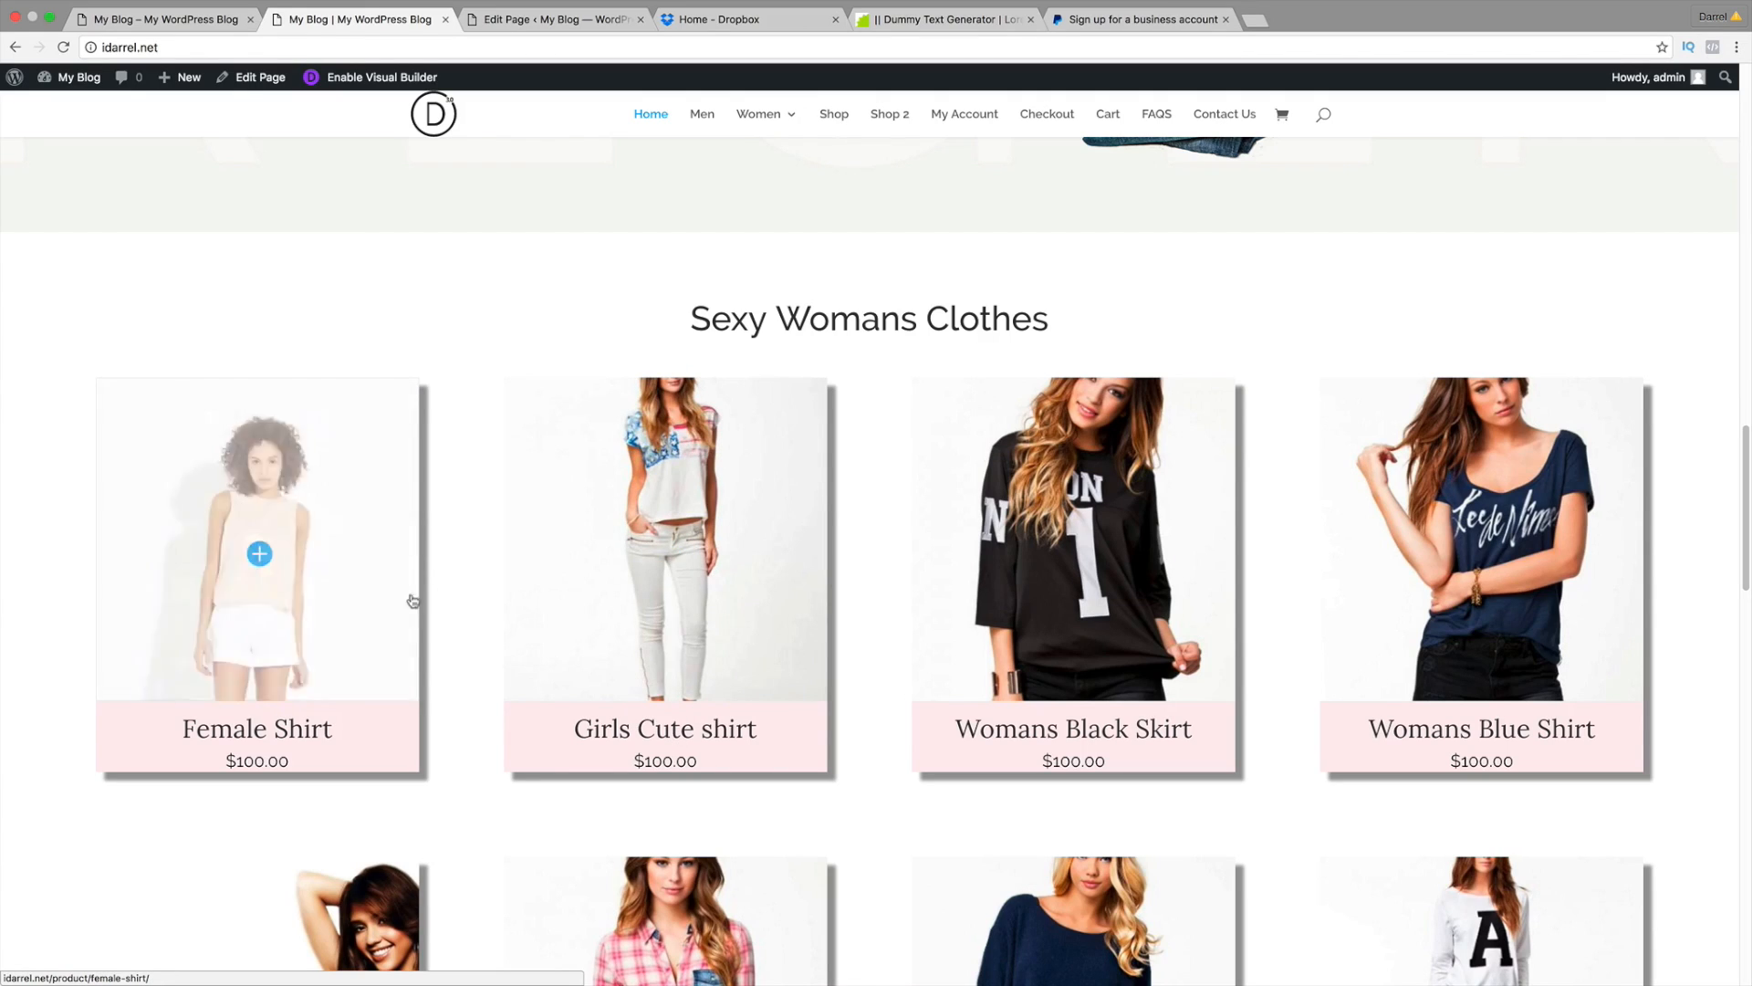
scroll(492, 594, "up", 3)
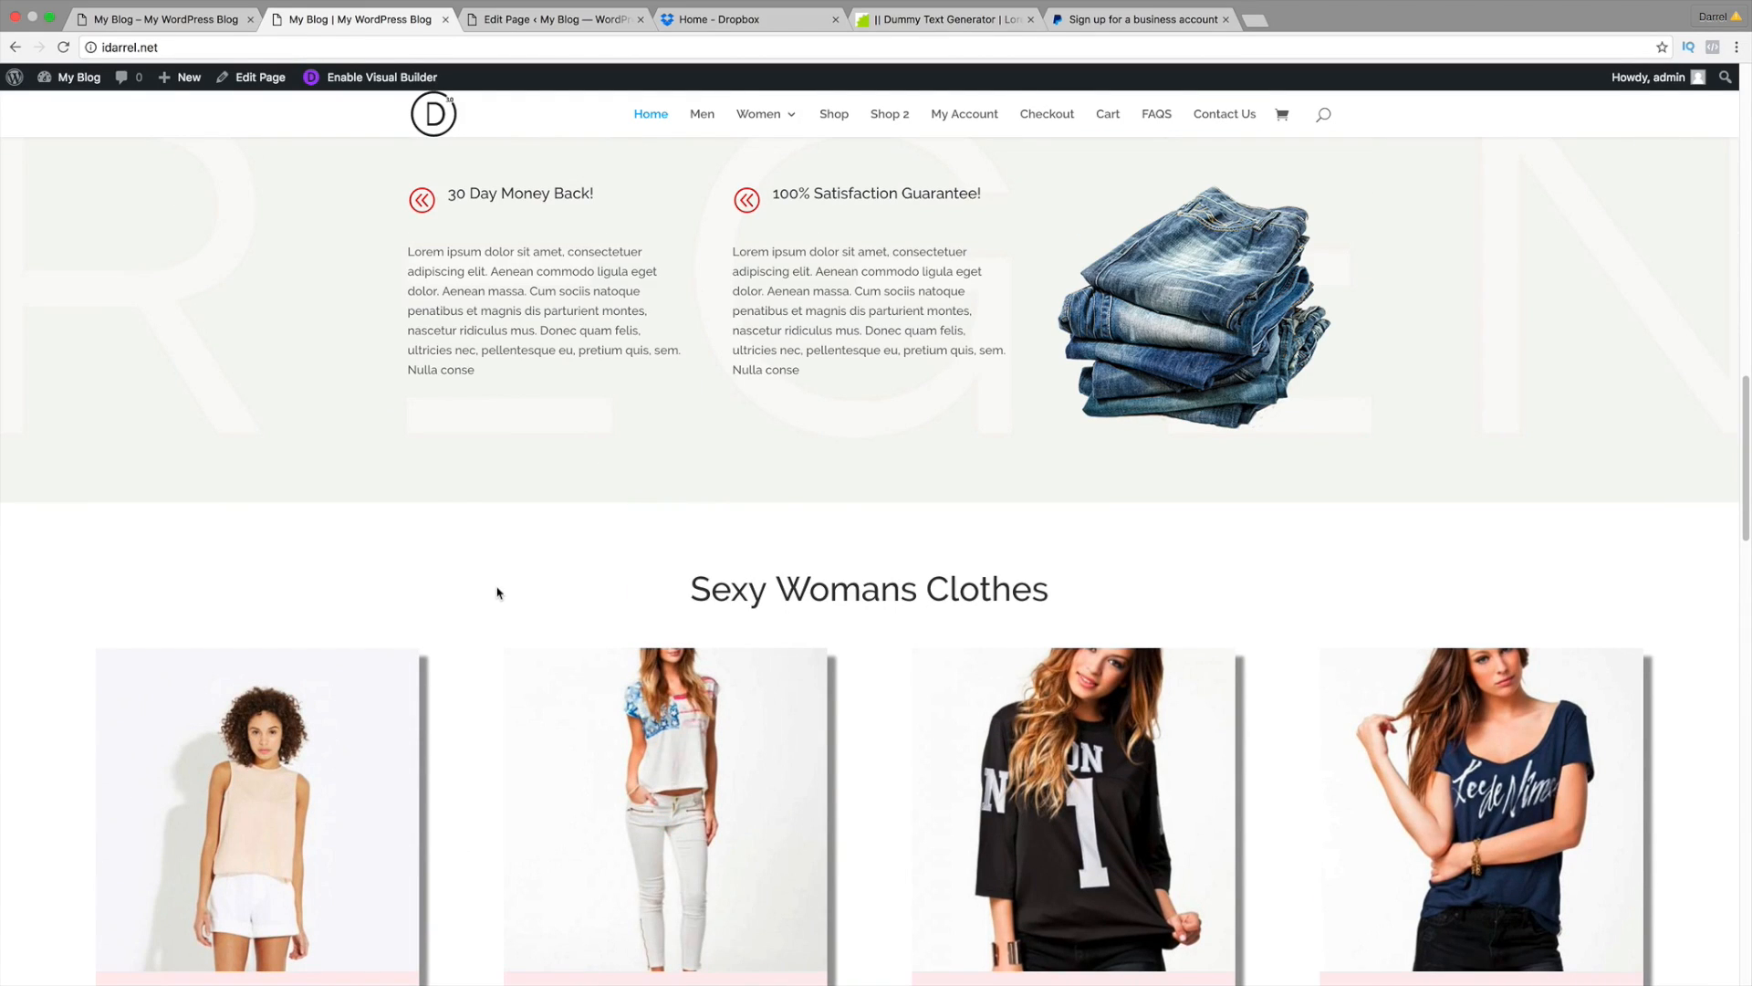
scroll(476, 565, "up", 10)
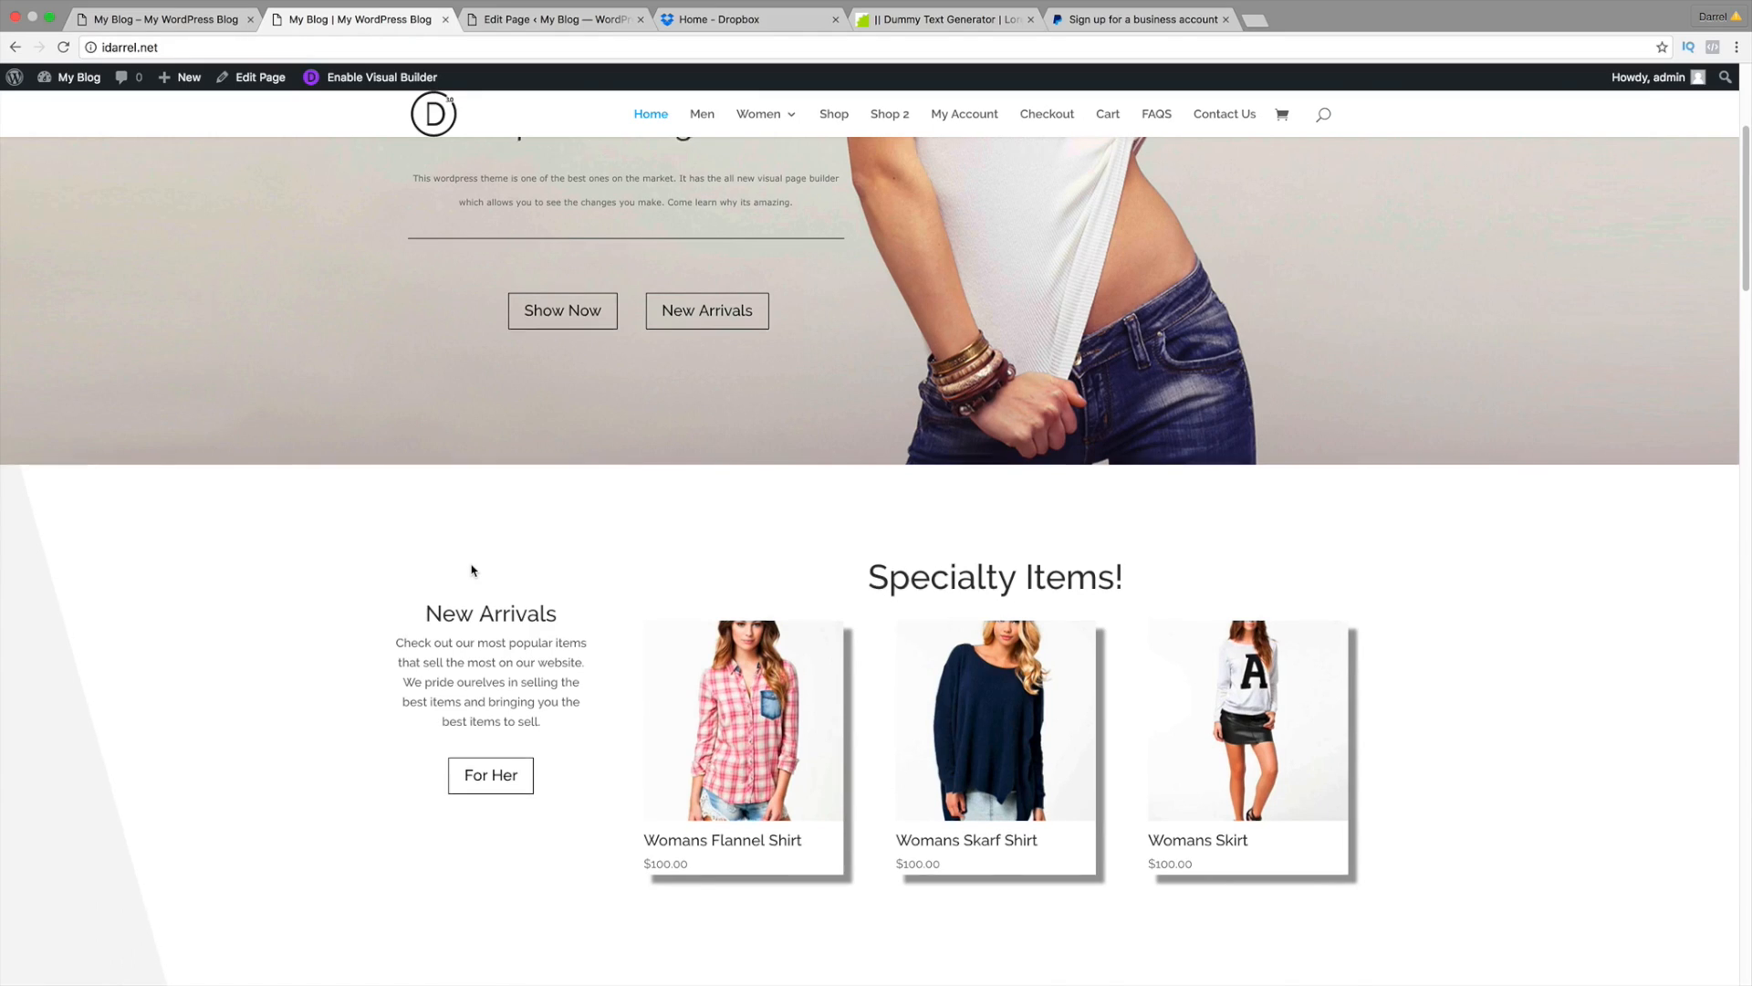
scroll(472, 570, "up", 4)
left_click(209, 20)
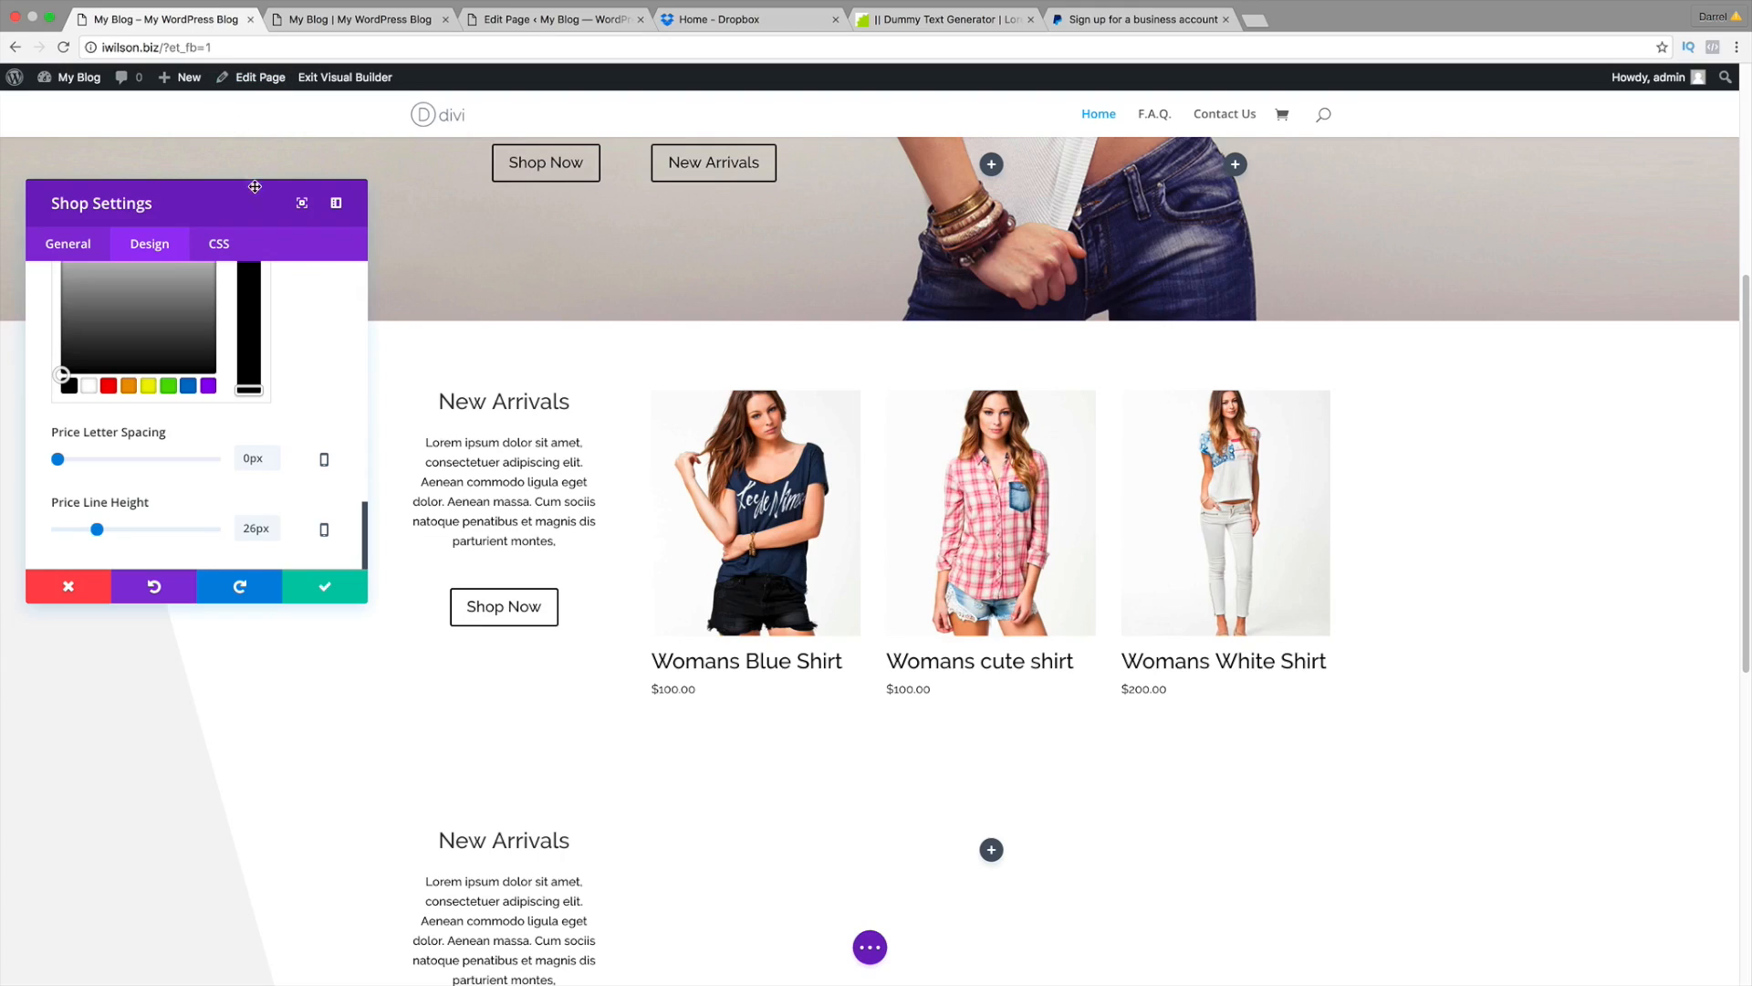
Step: Save the Shop module settings with the green check and bring up the page settings bar
left_click(339, 591)
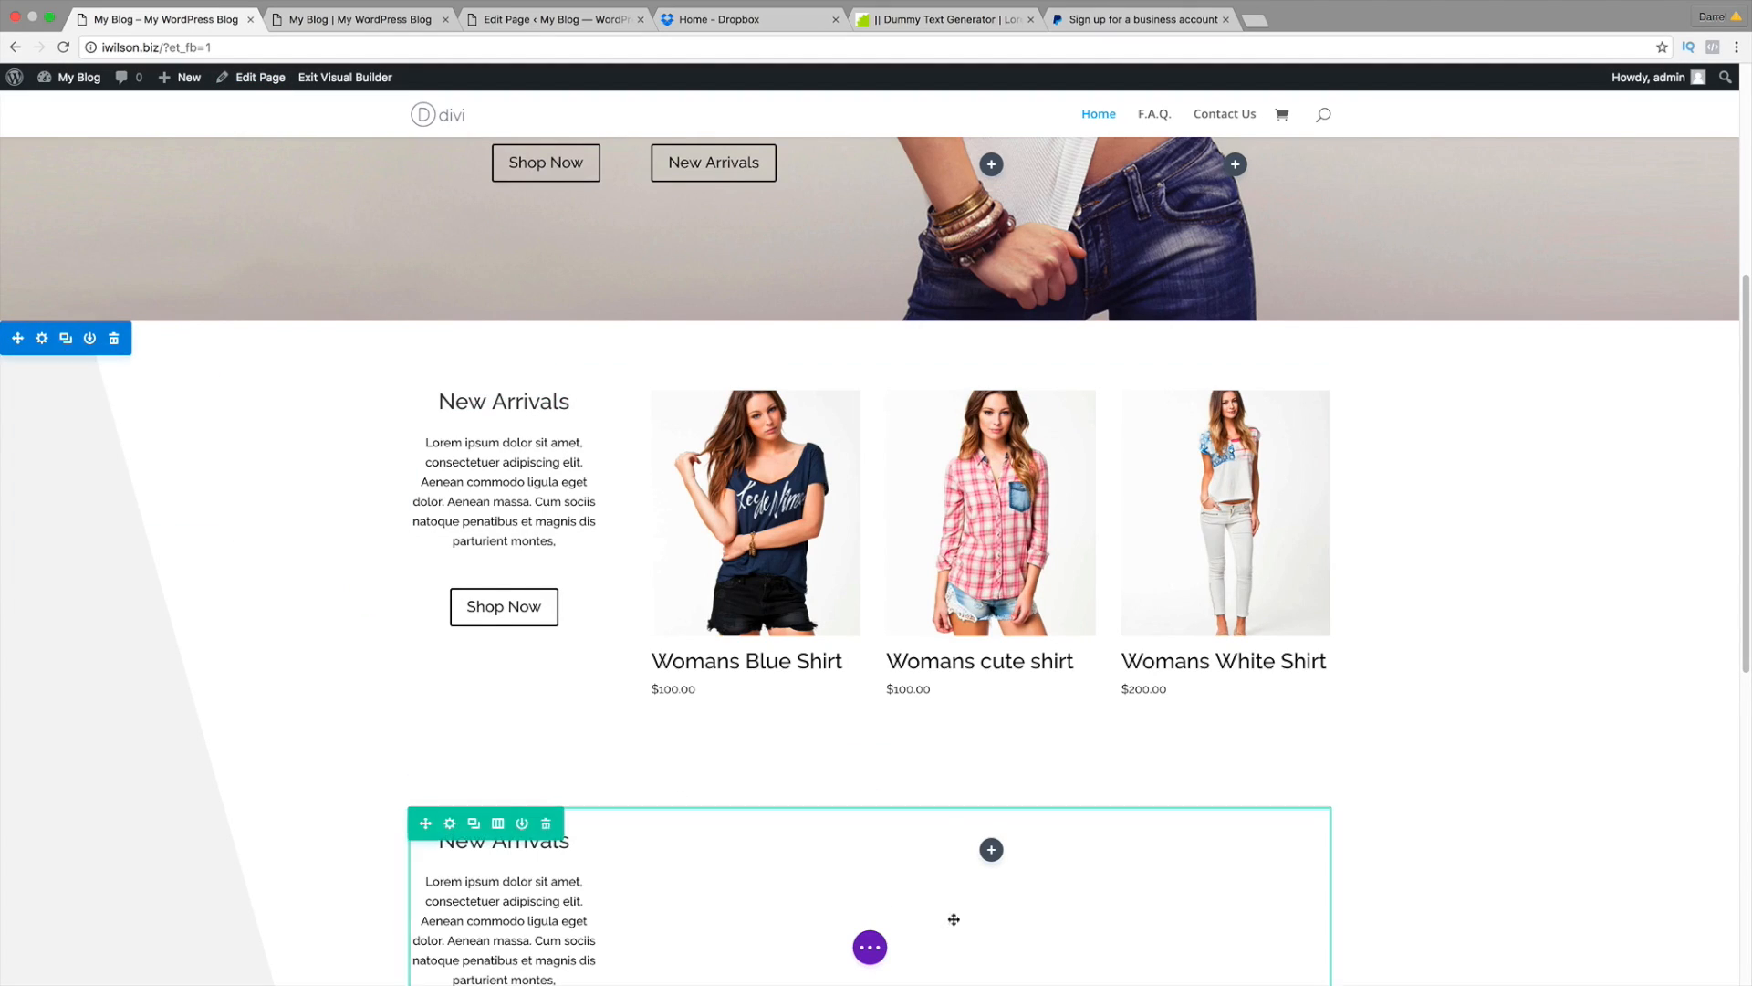
left_click(870, 949)
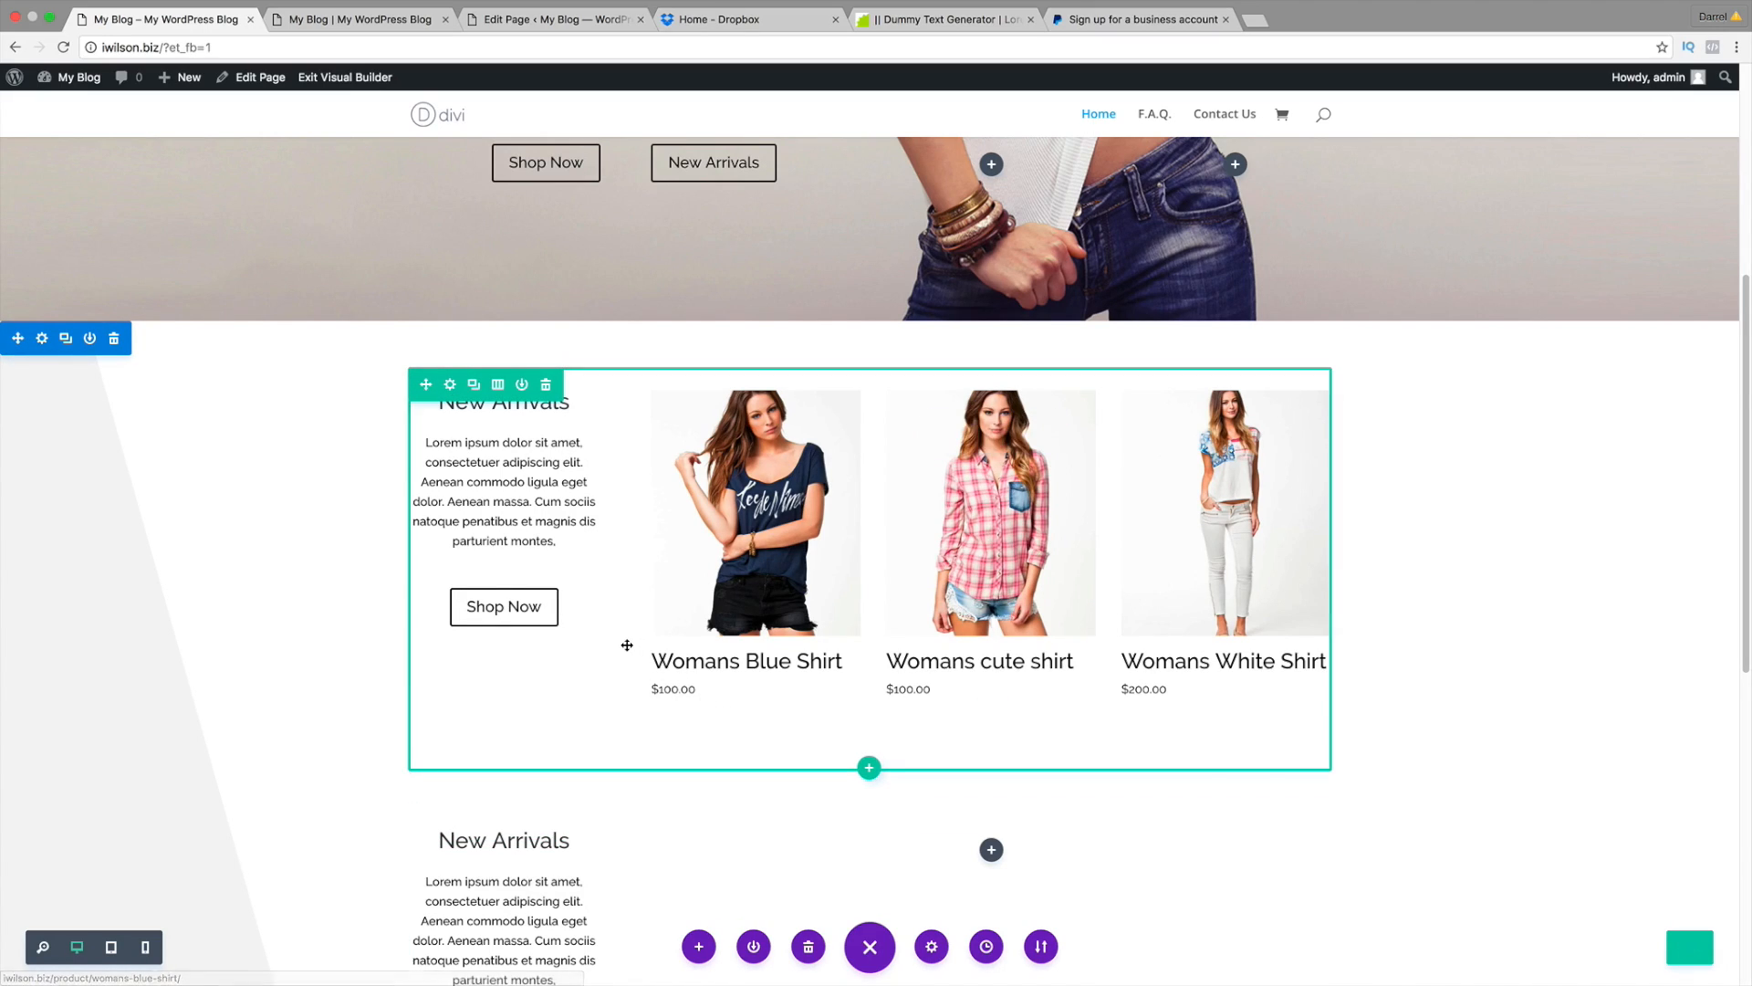
scroll(393, 629, "up", 5)
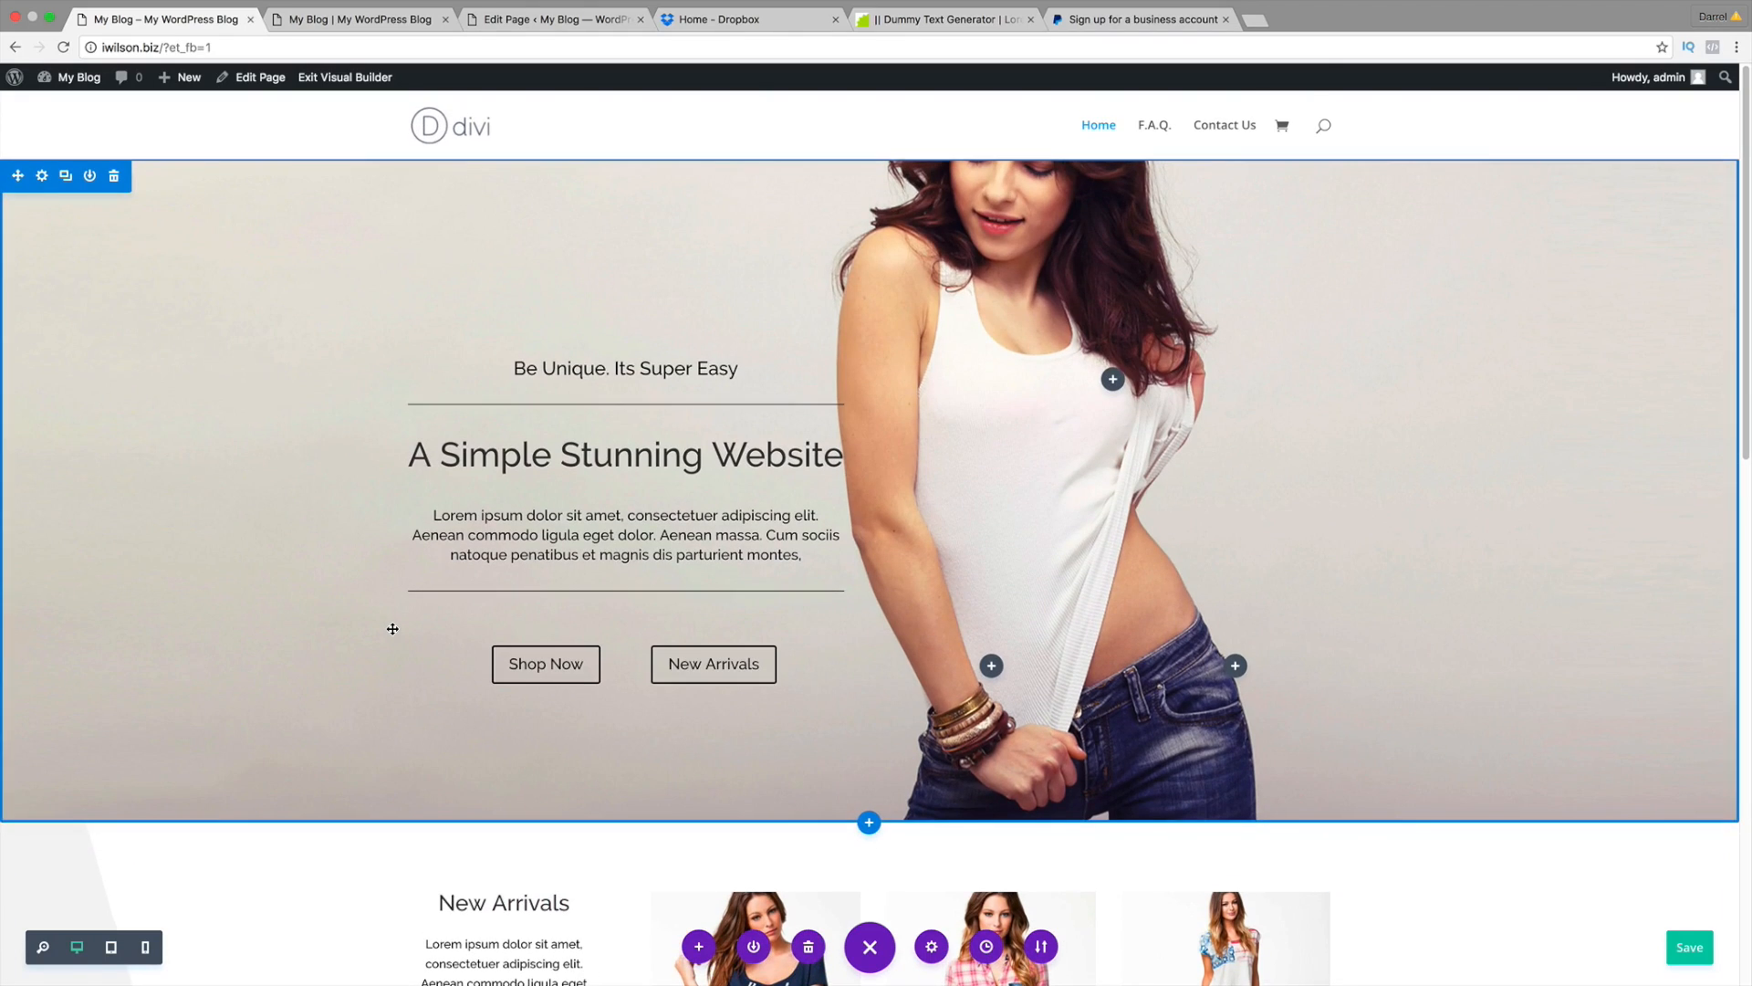
scroll(348, 472, "down", 7)
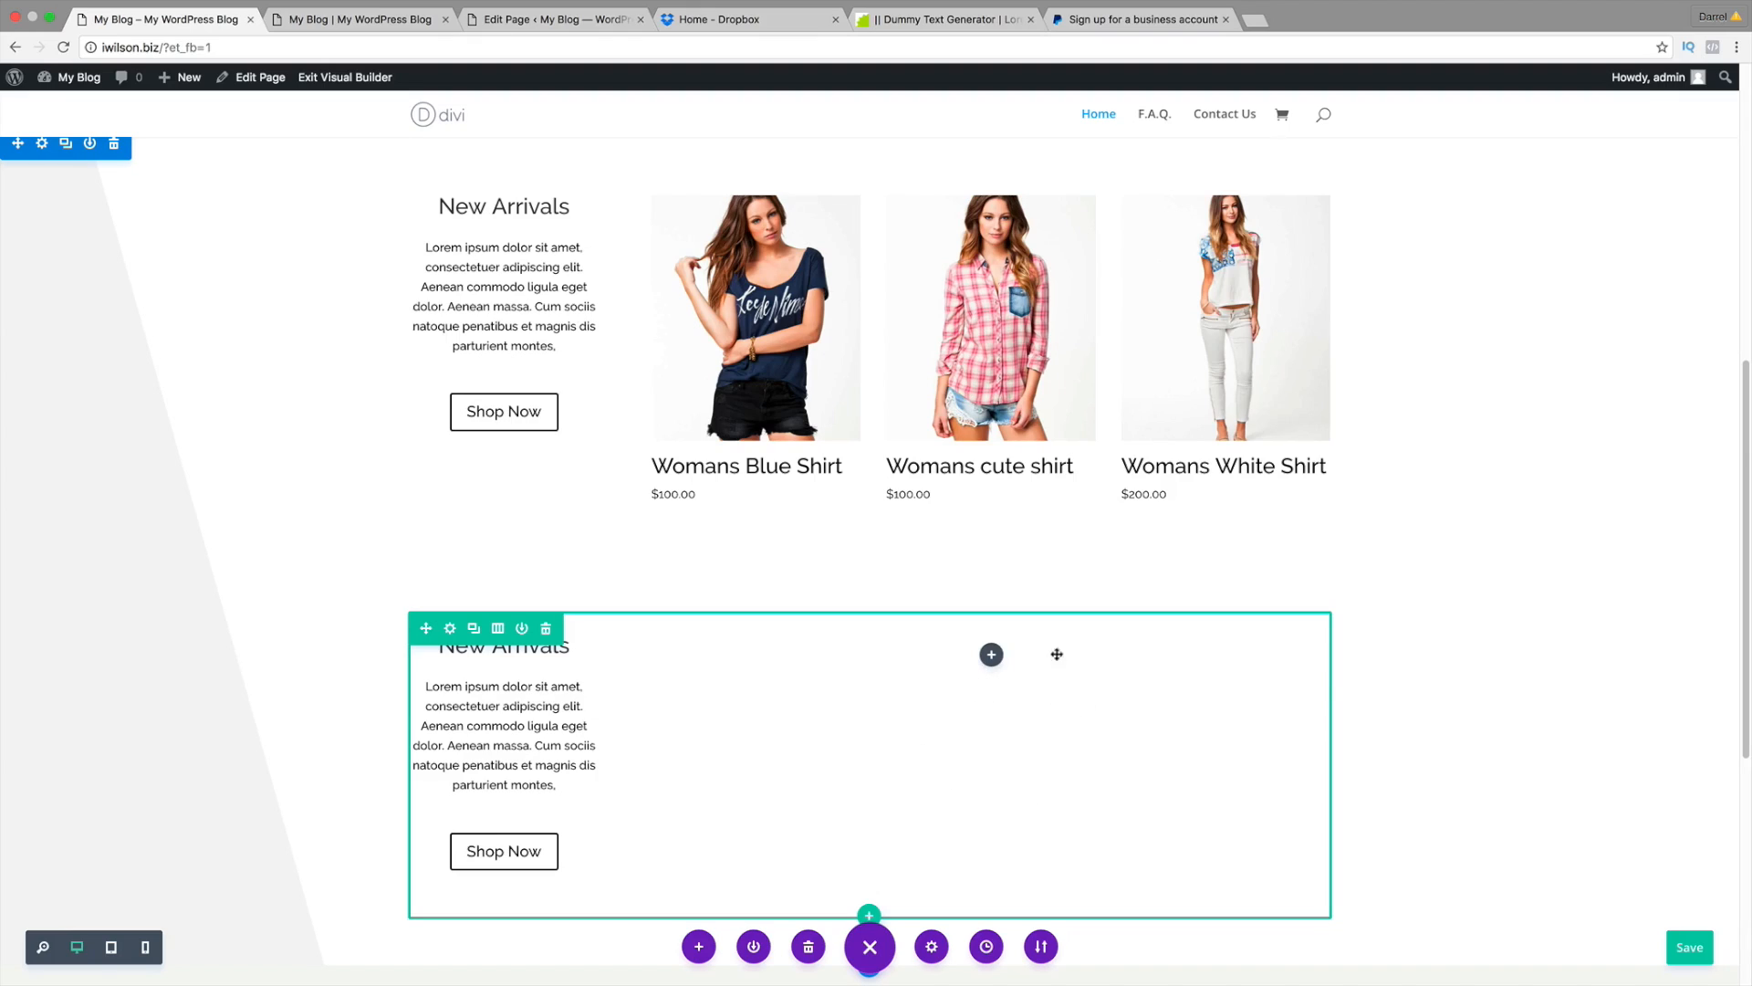
mouse_move(187, 79)
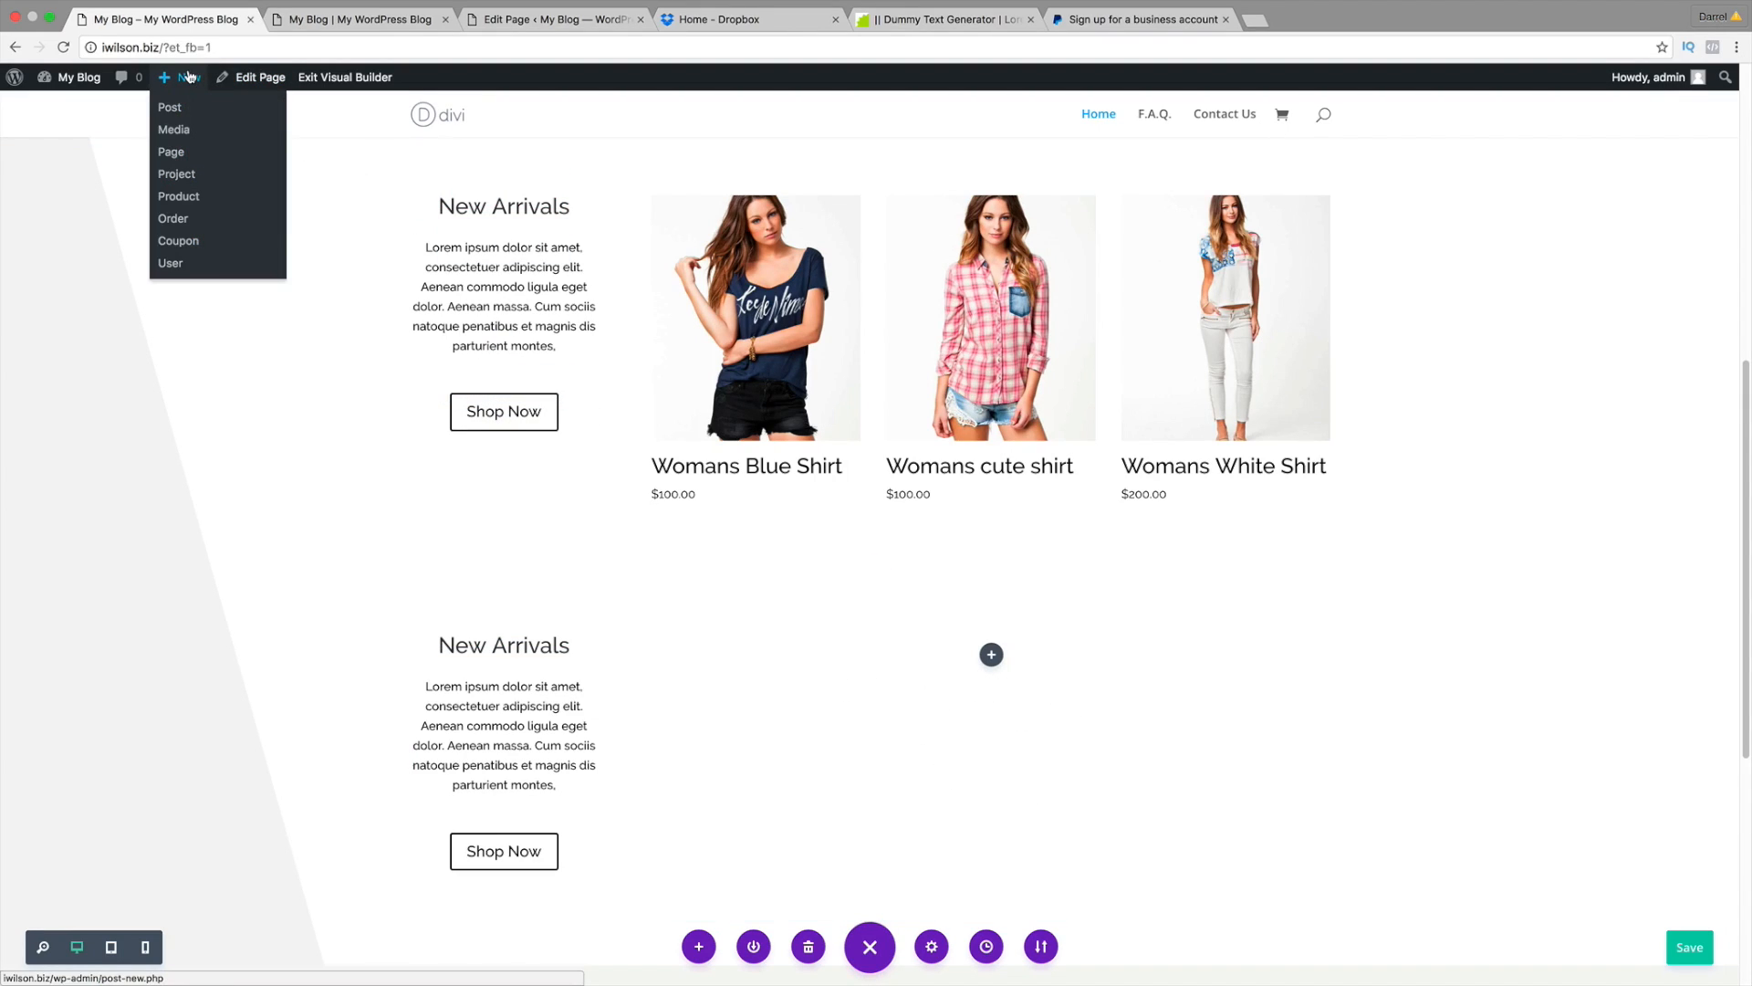
Step: Create a new product named 'mens shirt'
left_click(189, 197)
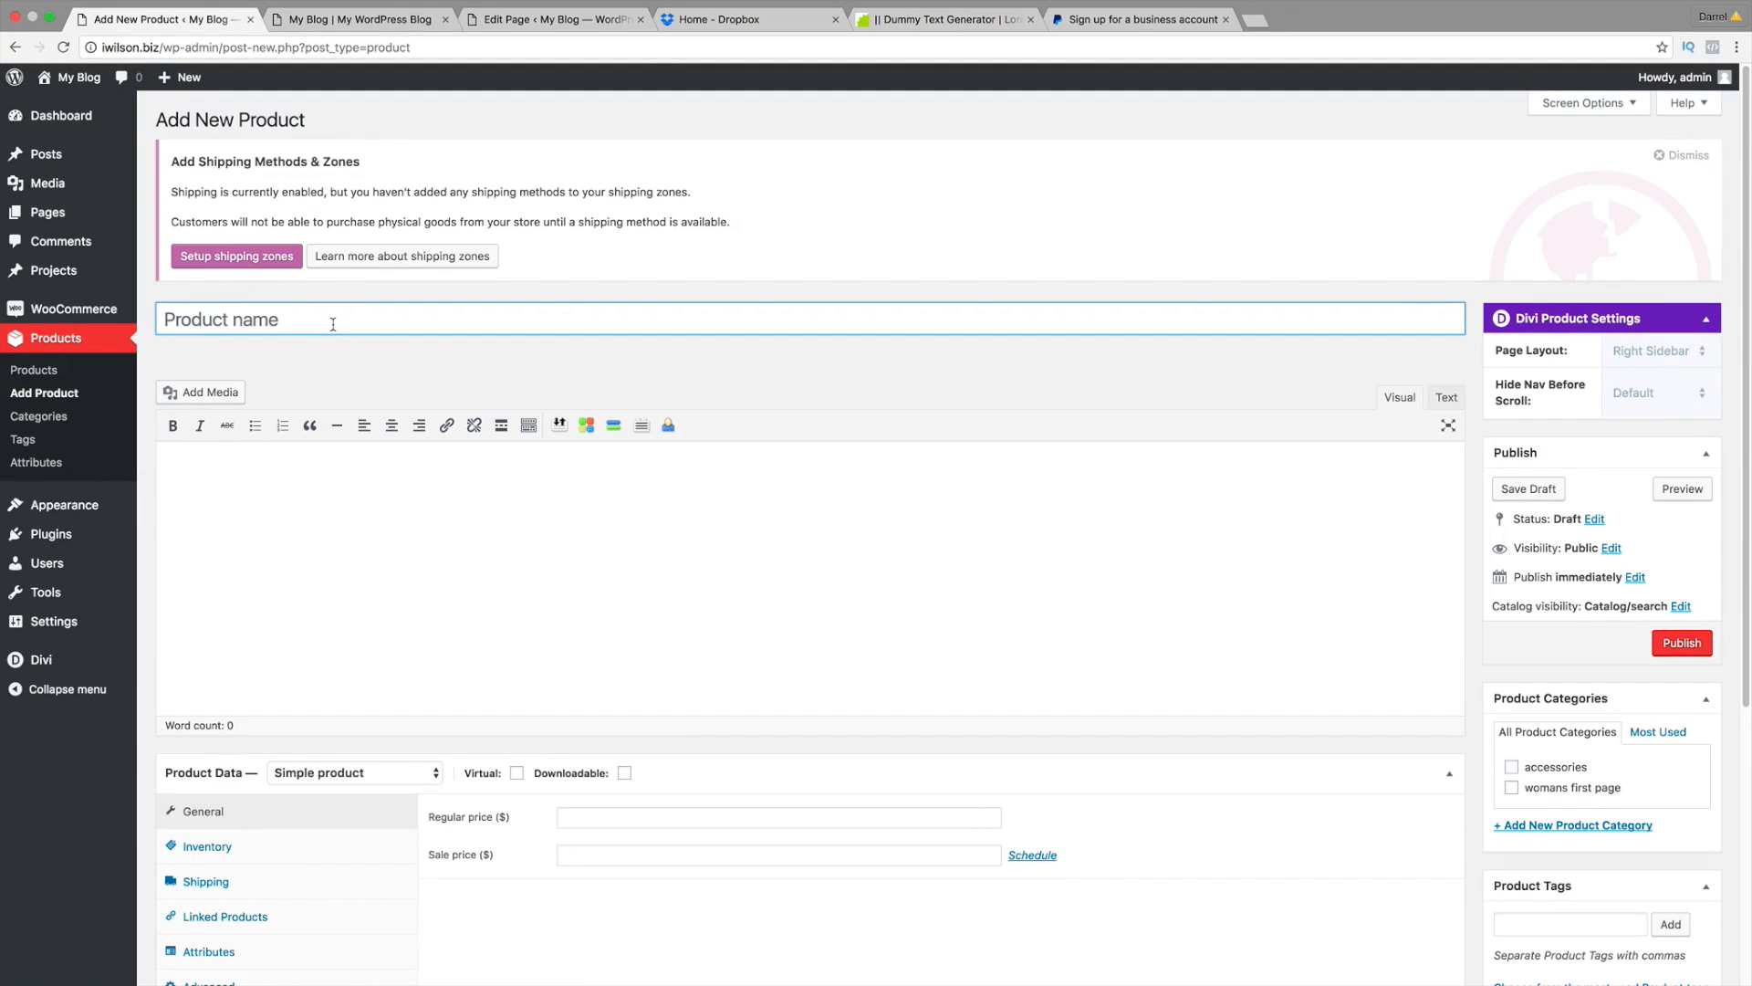
left_click(221, 319)
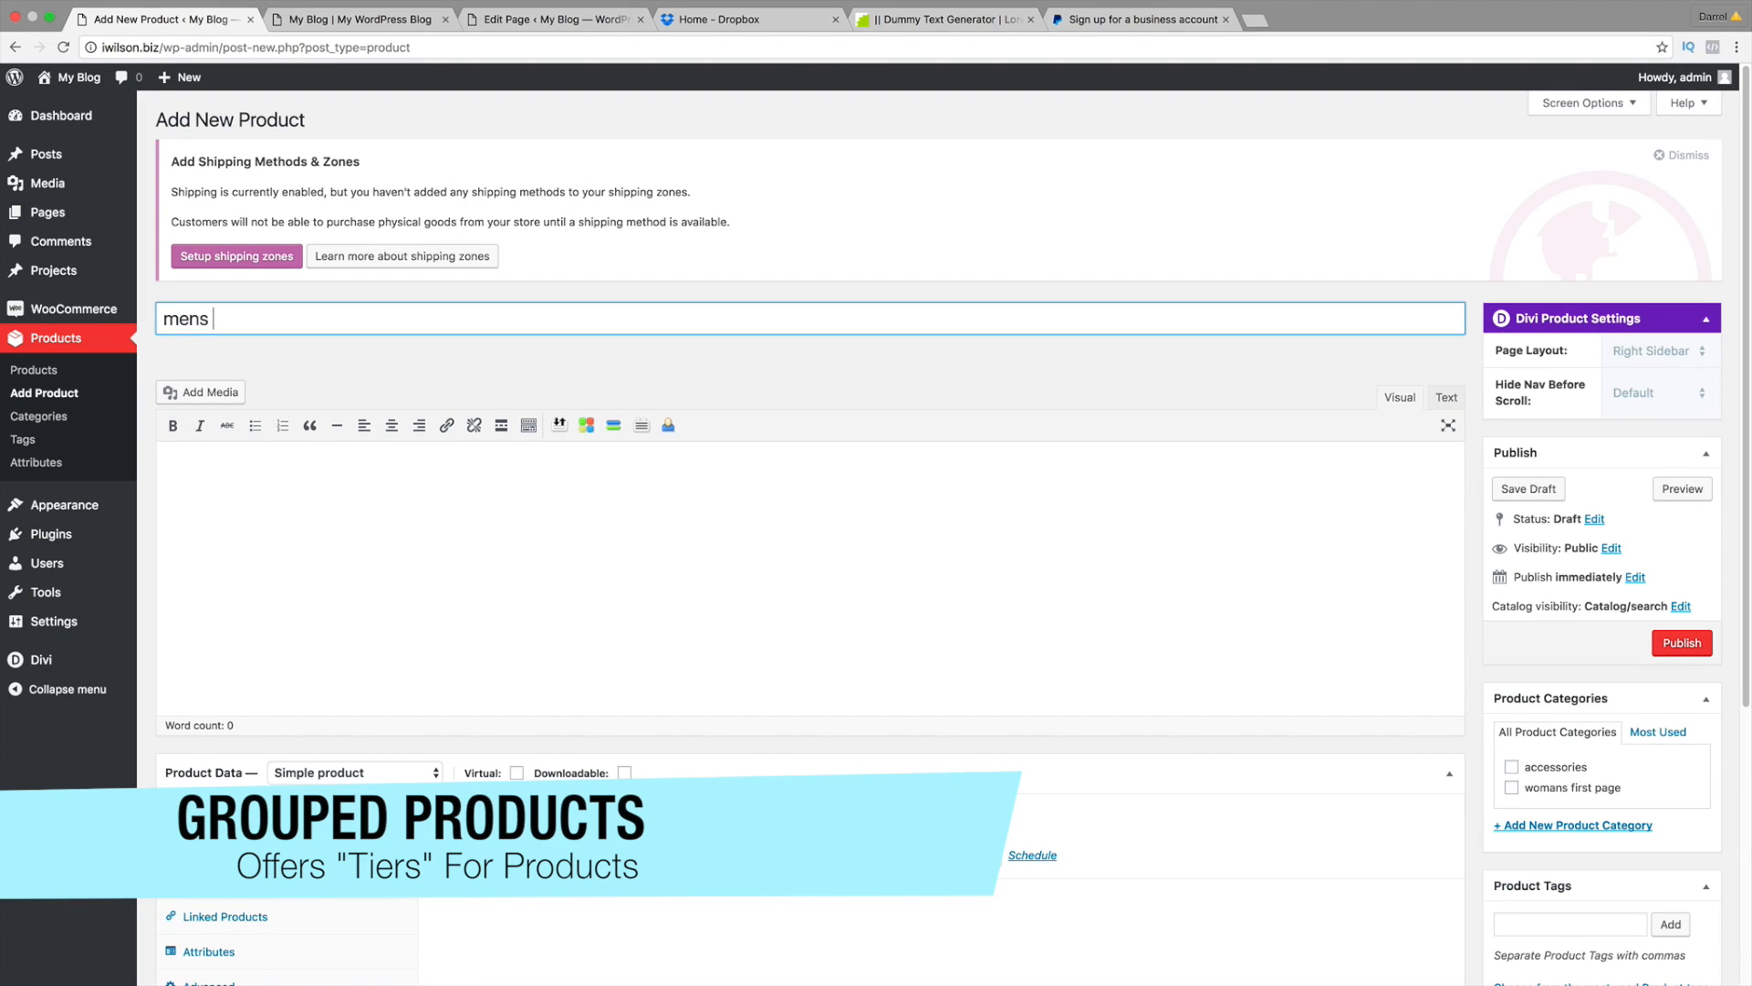
type("mens shirt")
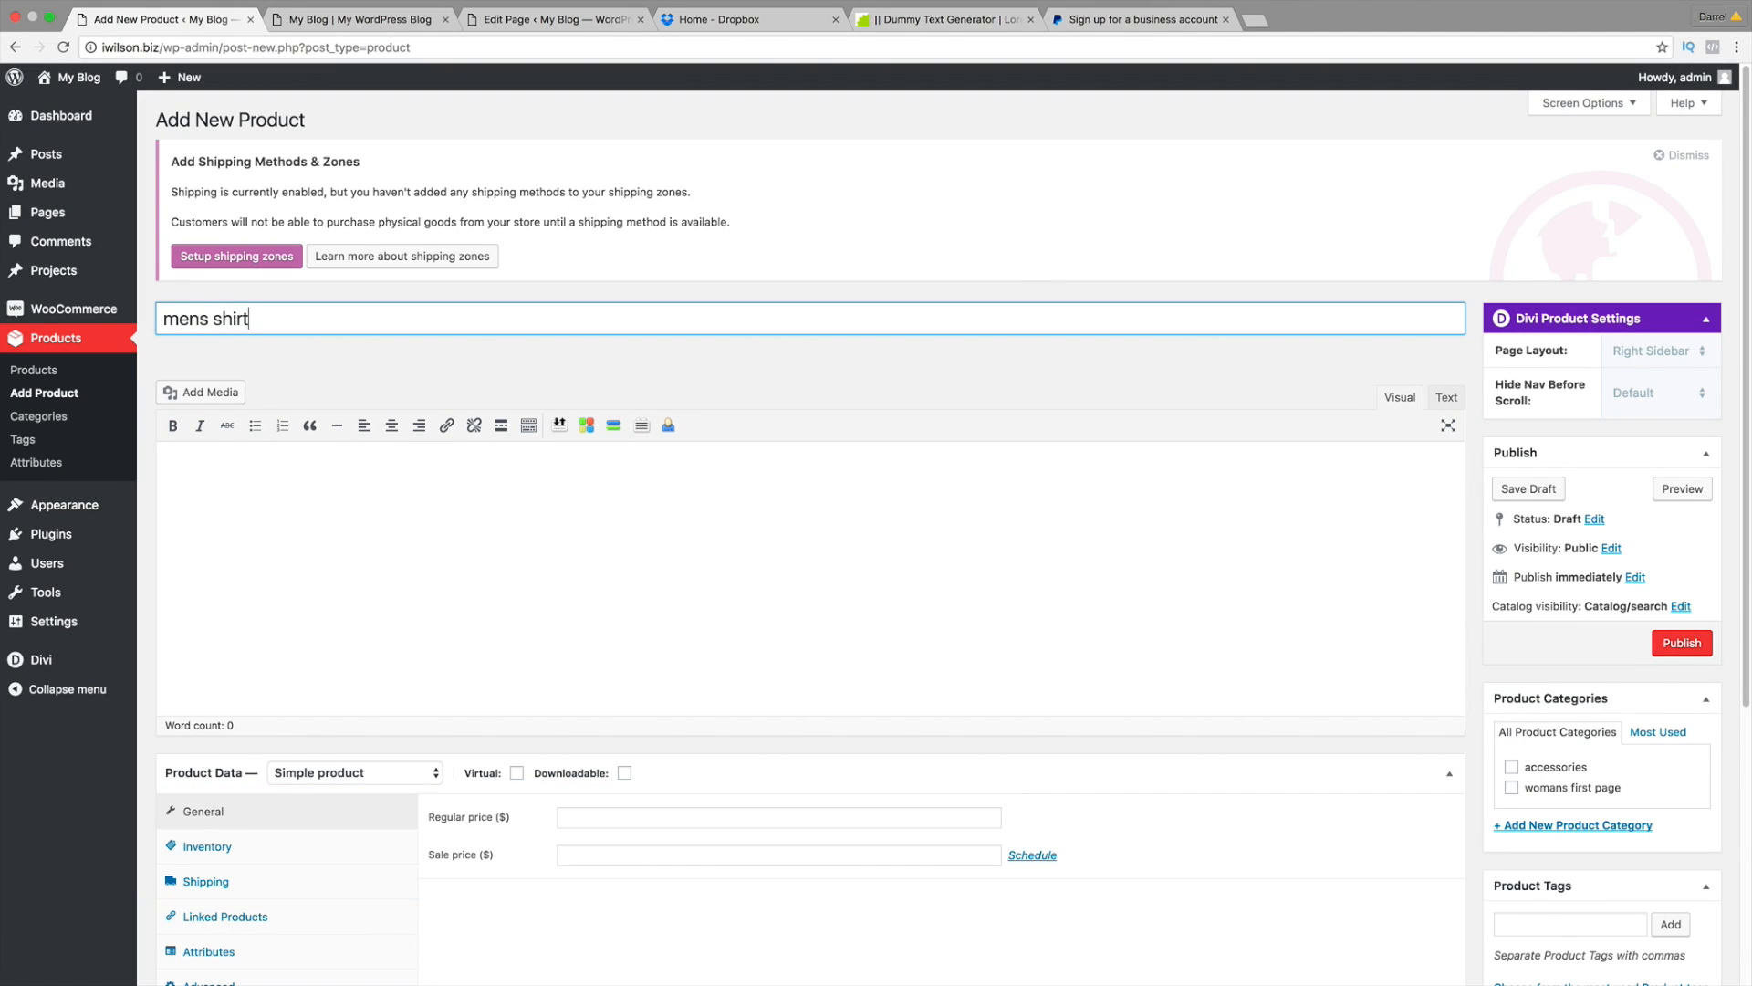
key("Tab")
Step: Paste Lorem ipsum text into the description and short description
right_click(267, 458)
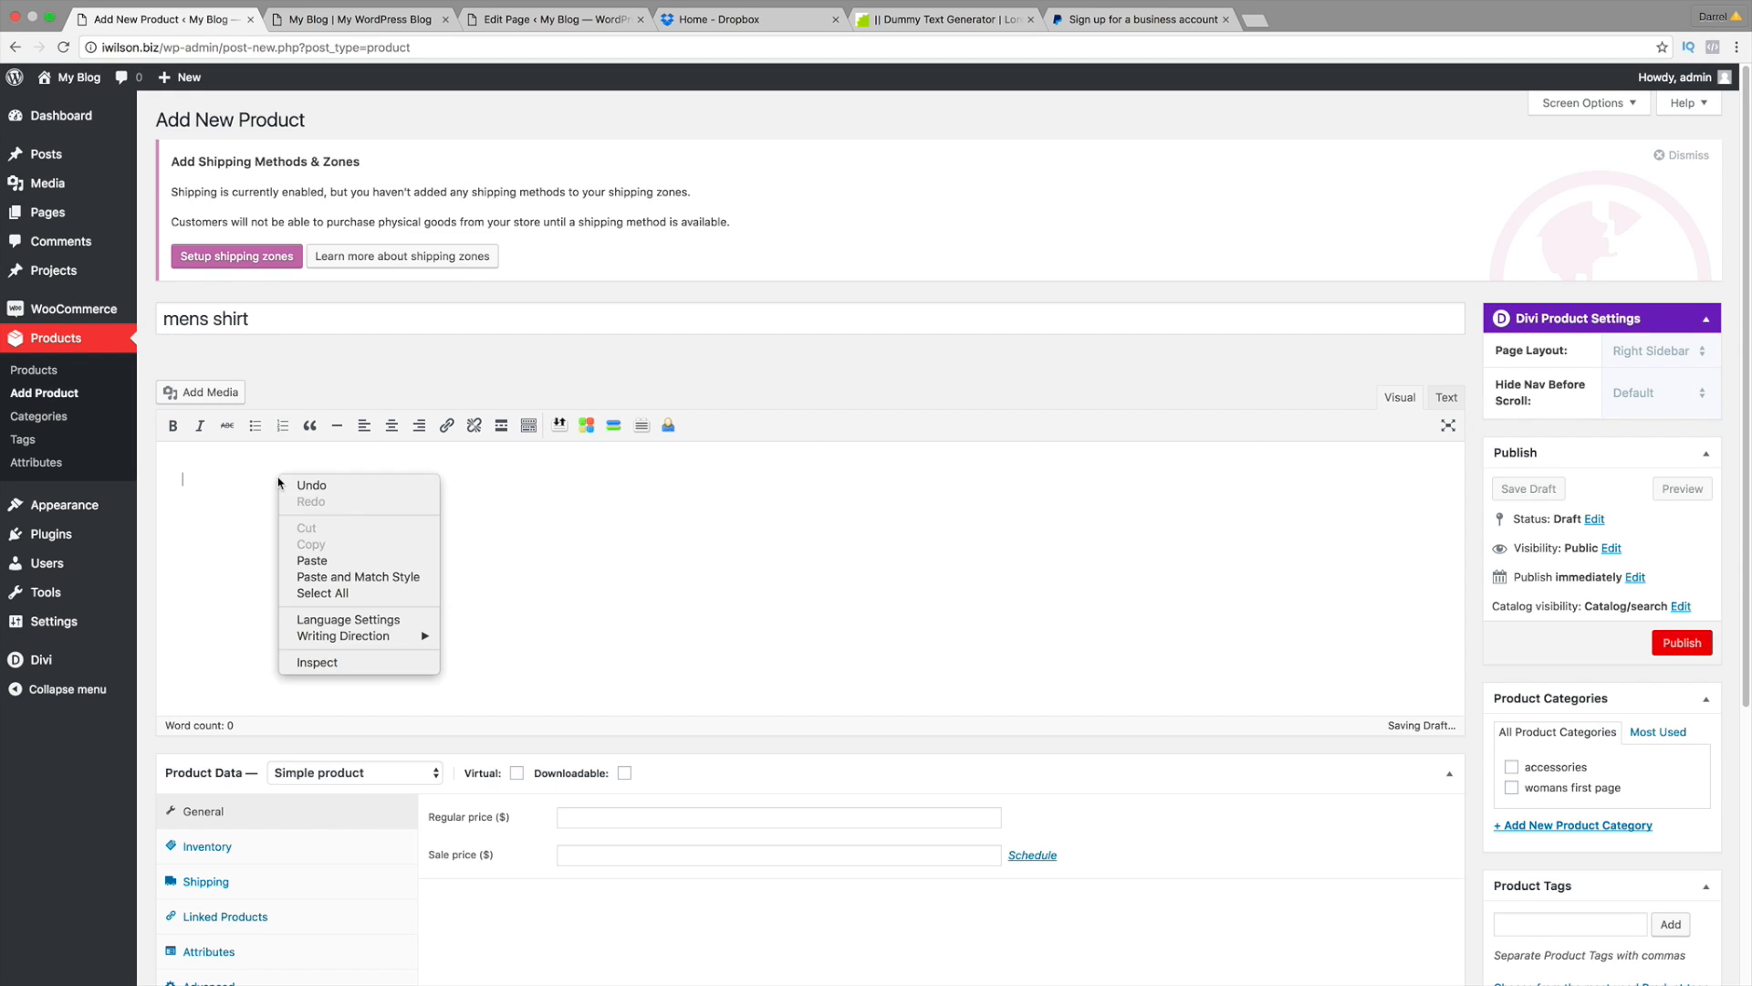
left_click(307, 552)
scroll(316, 549, "down", 5)
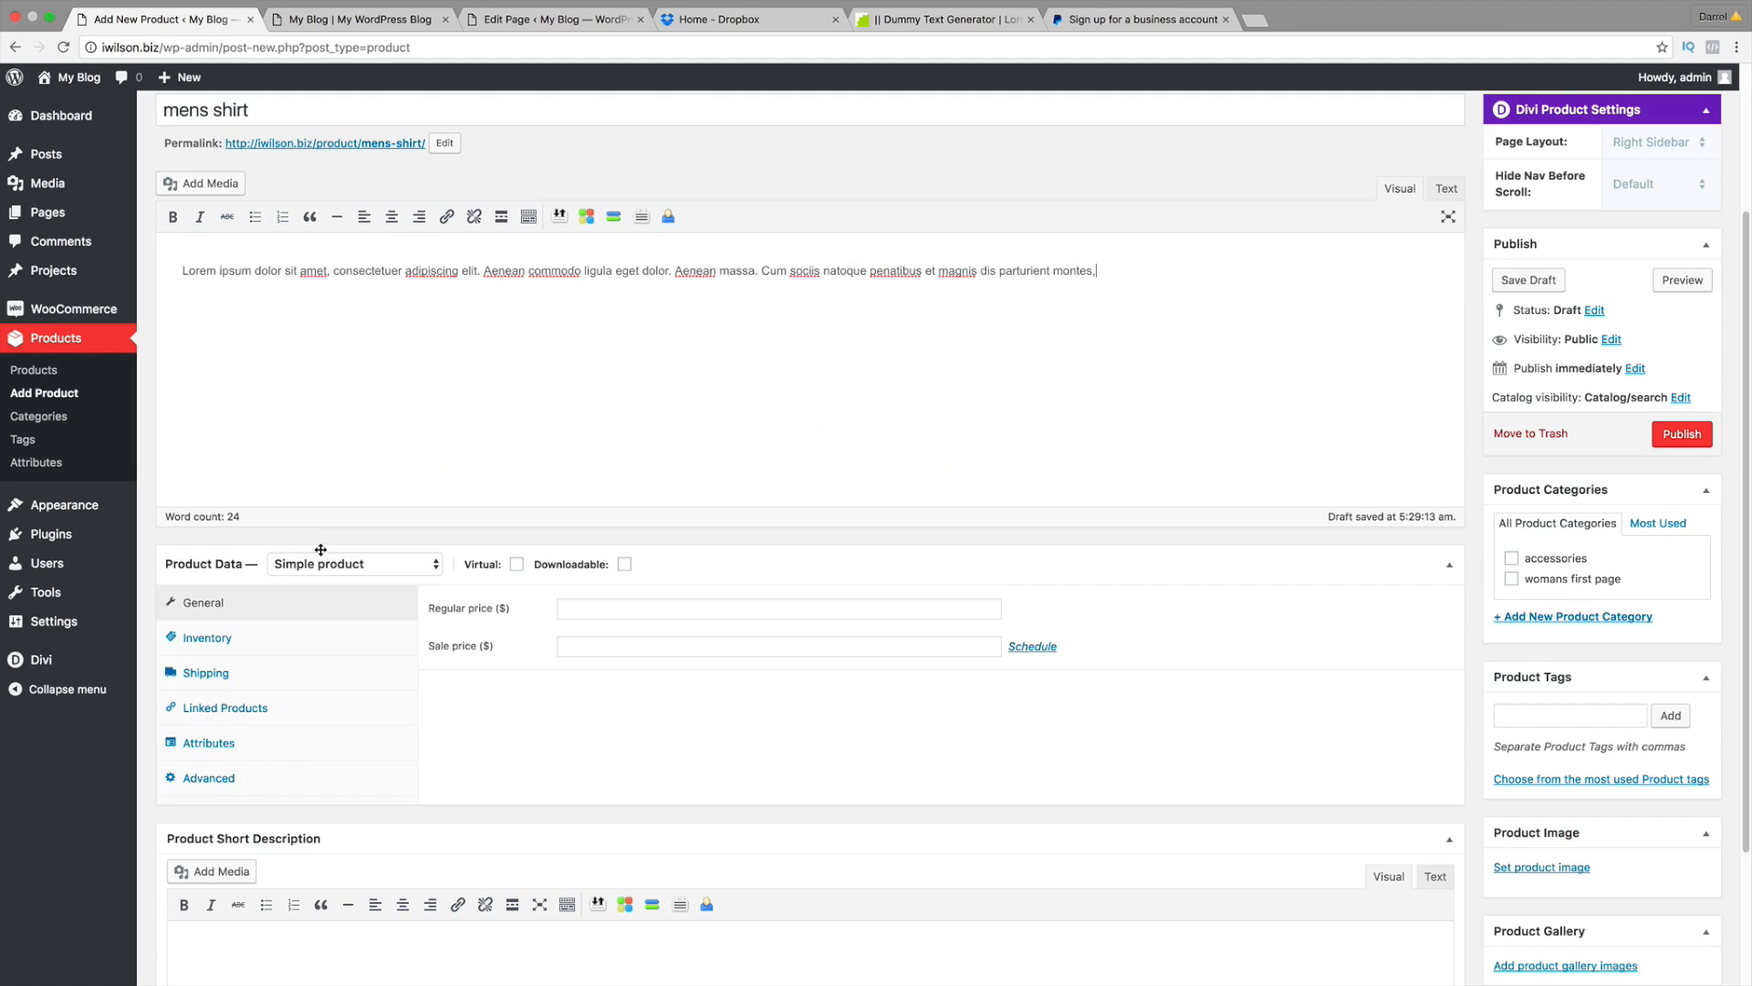
scroll(485, 565, "down", 2)
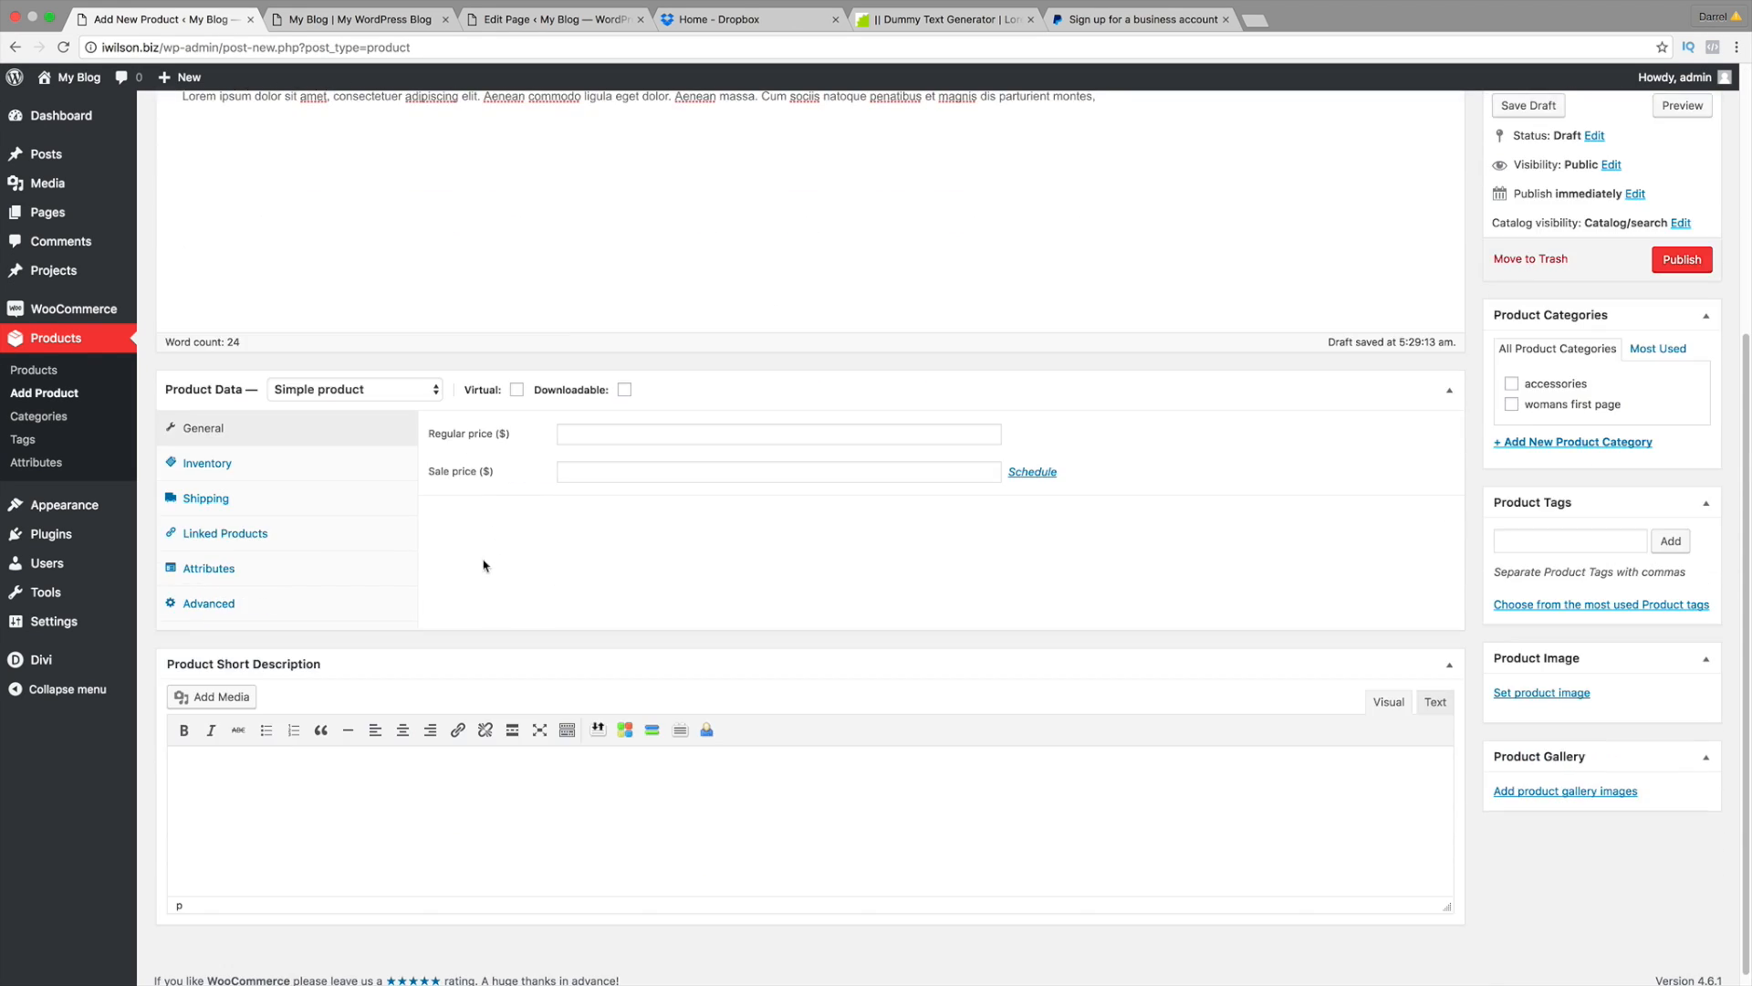
right_click(284, 774)
left_click(315, 856)
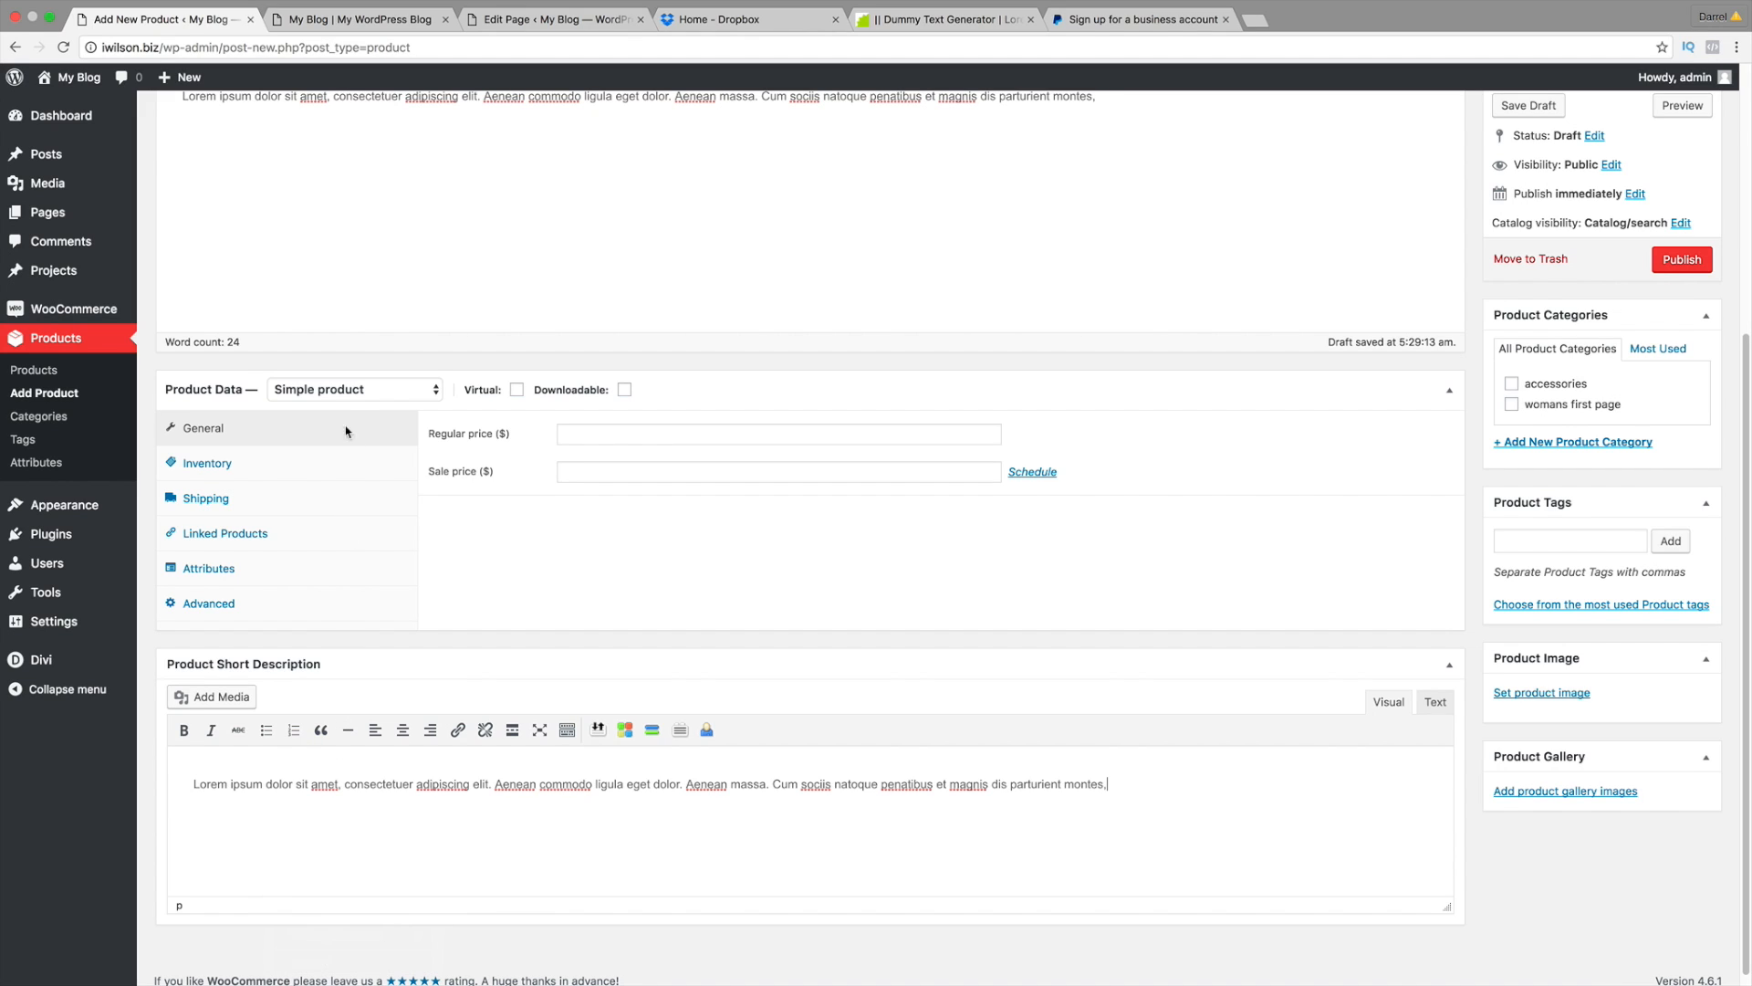
Step: Set the Product Data type to Grouped product
left_click(347, 390)
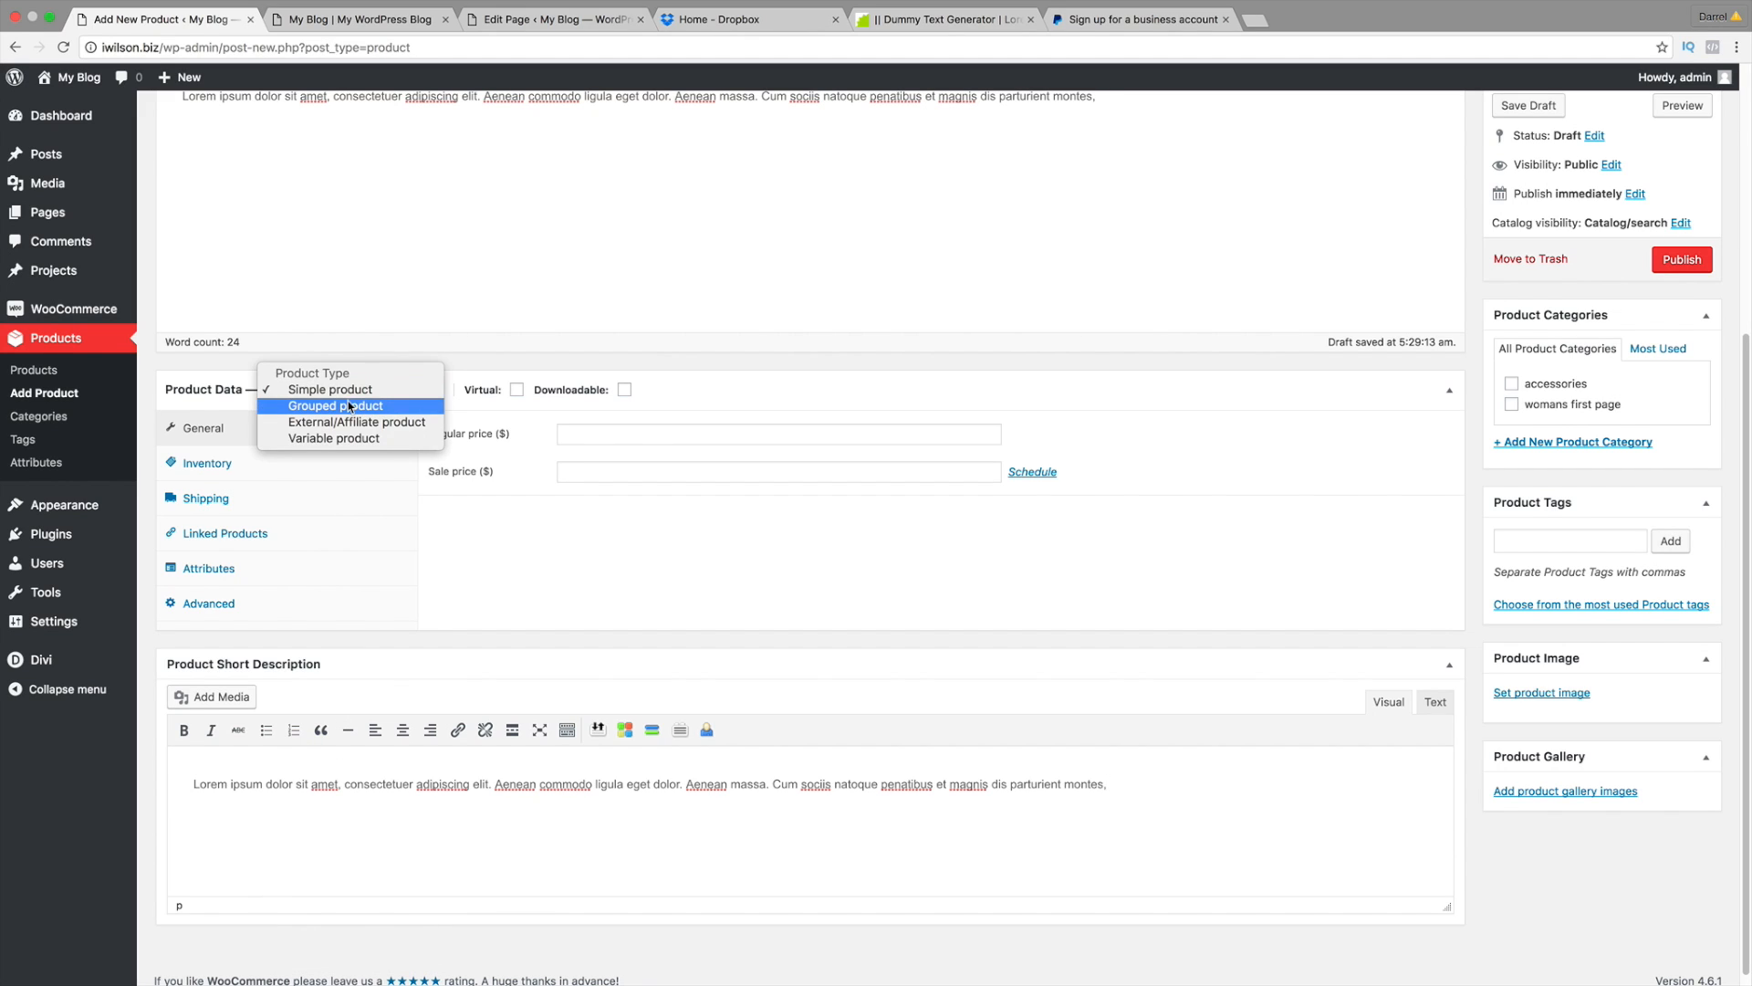
left_click(350, 404)
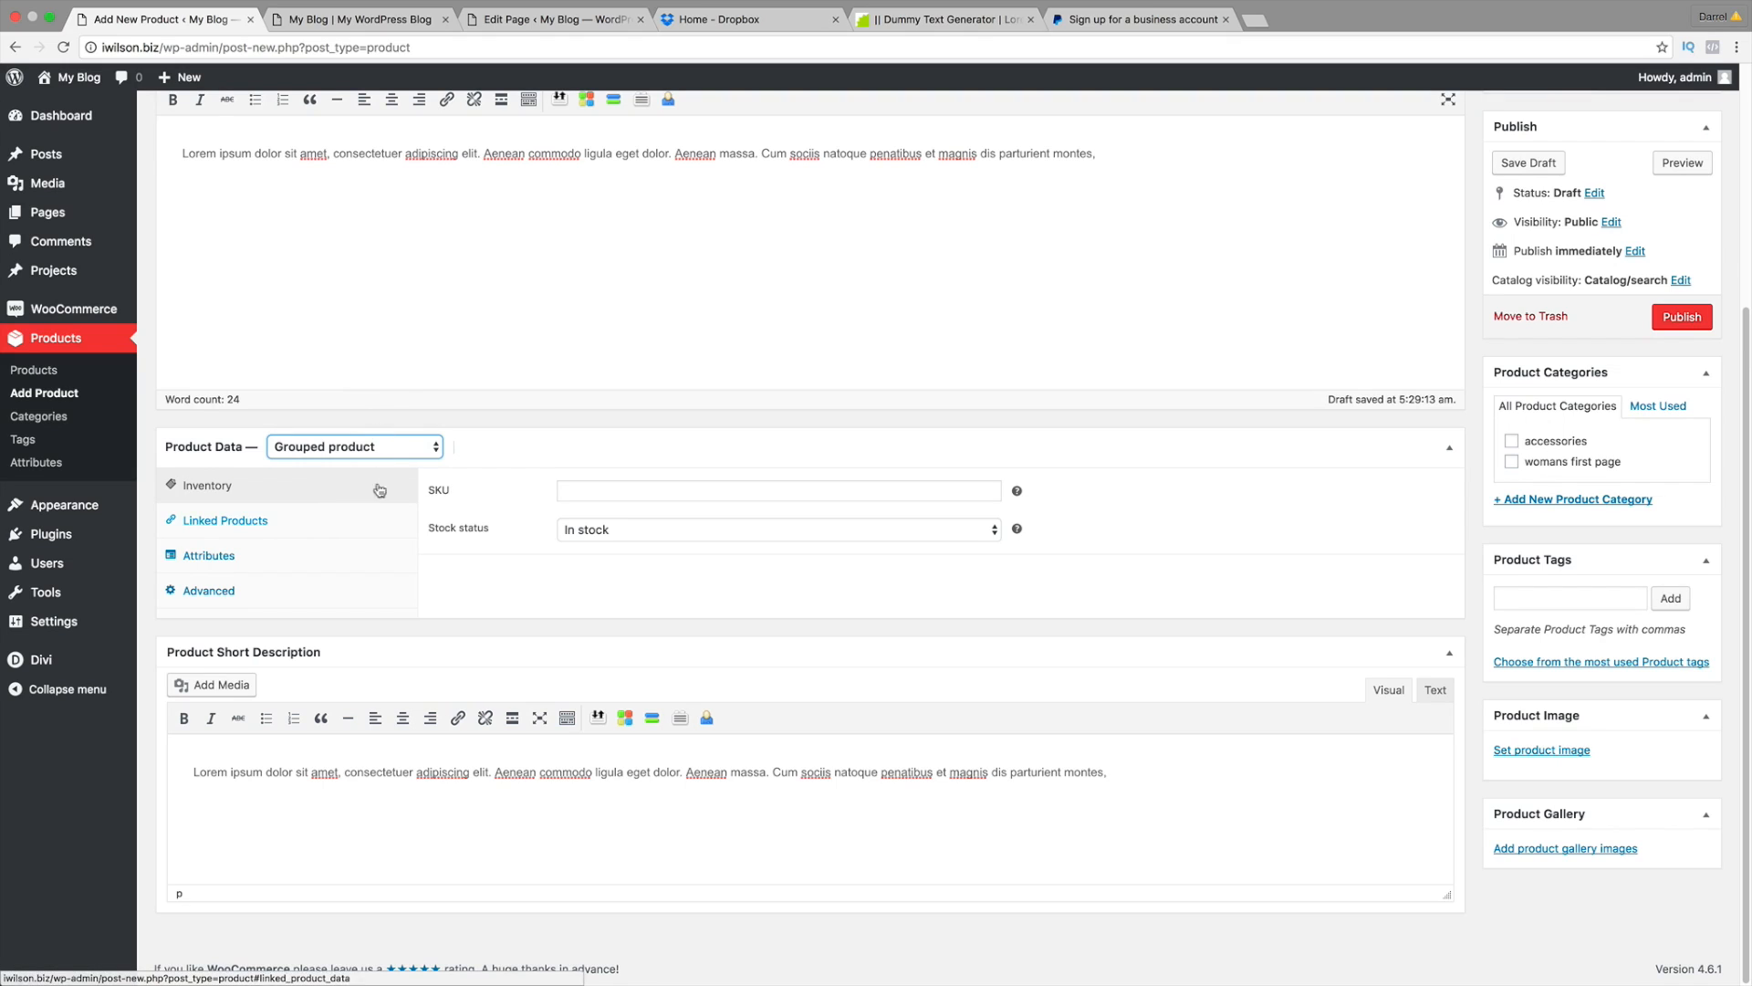
scroll(487, 502, "up", 1)
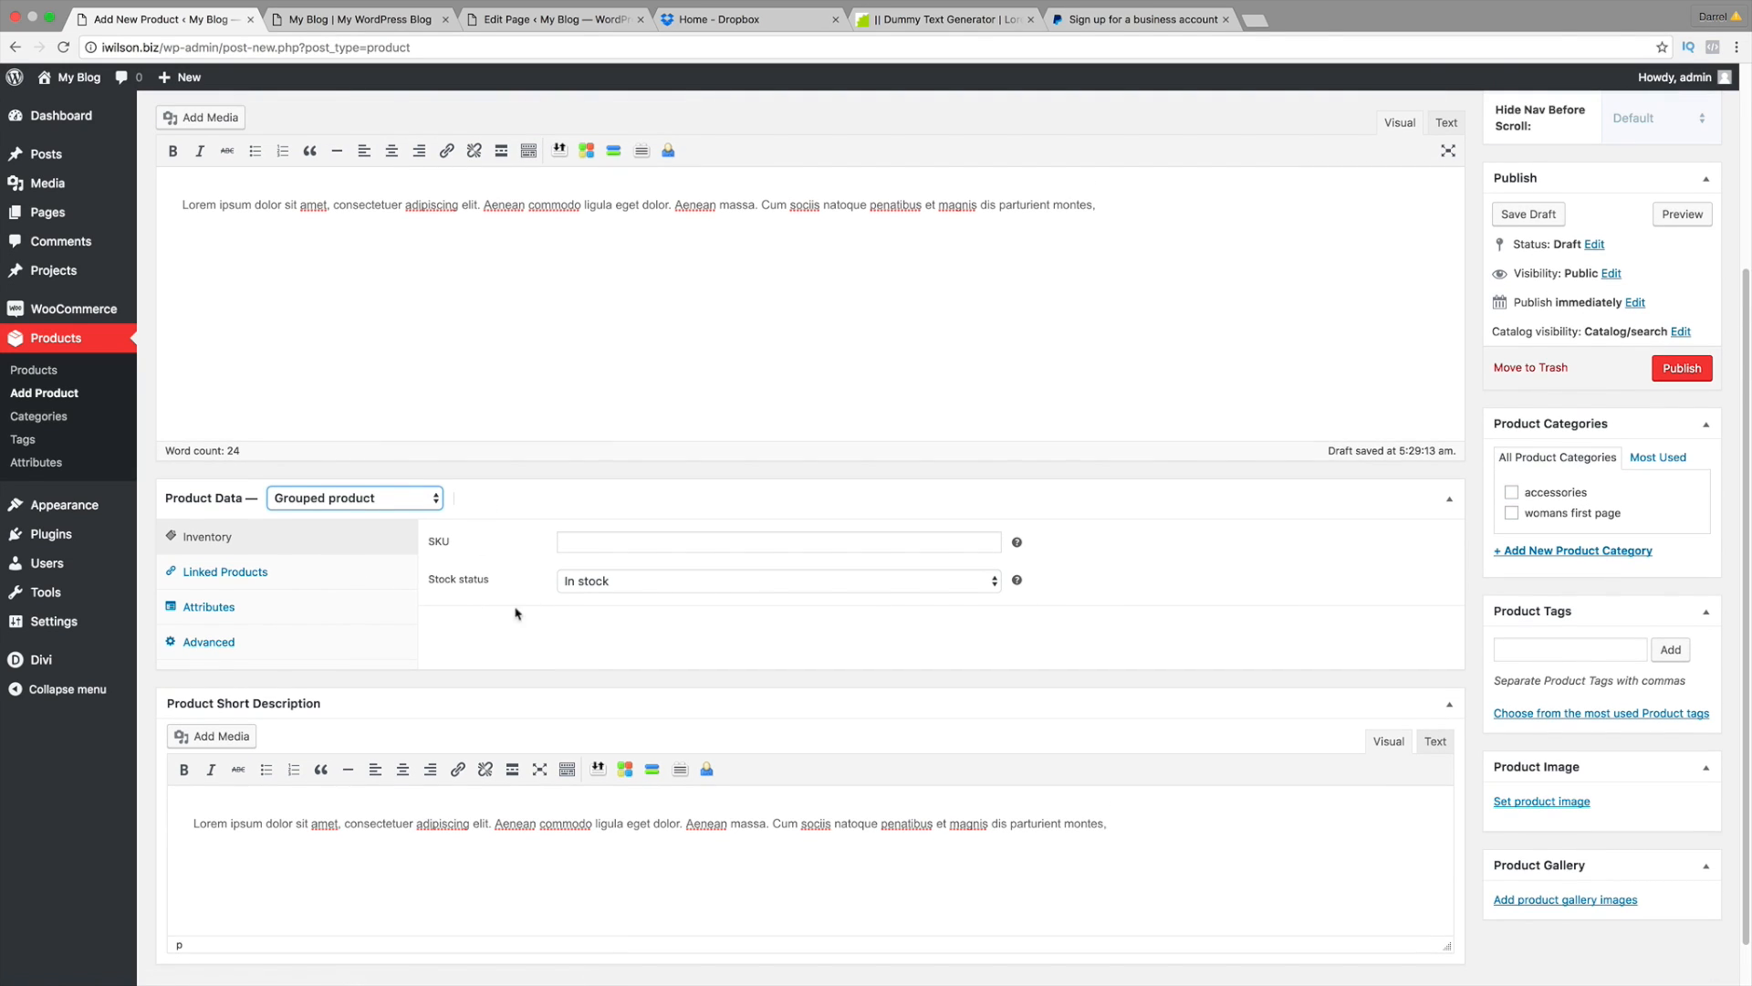
Step: Set the white tee photo as the product image
left_click(1557, 803)
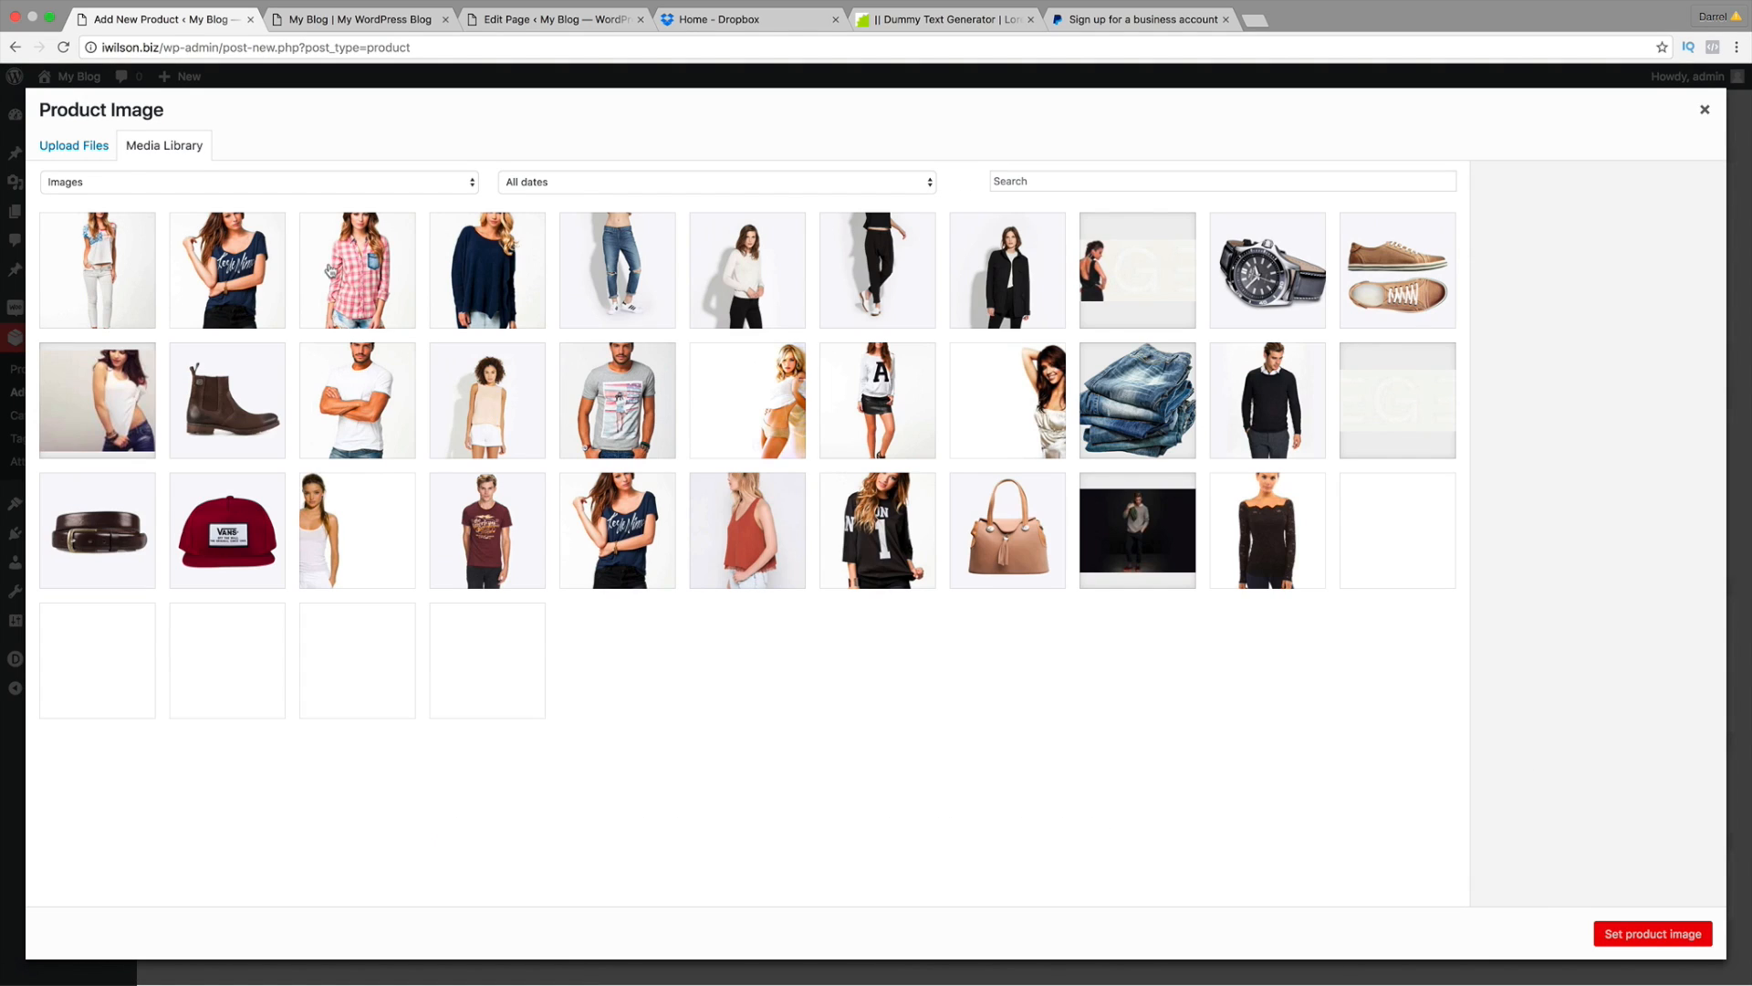
left_click(356, 392)
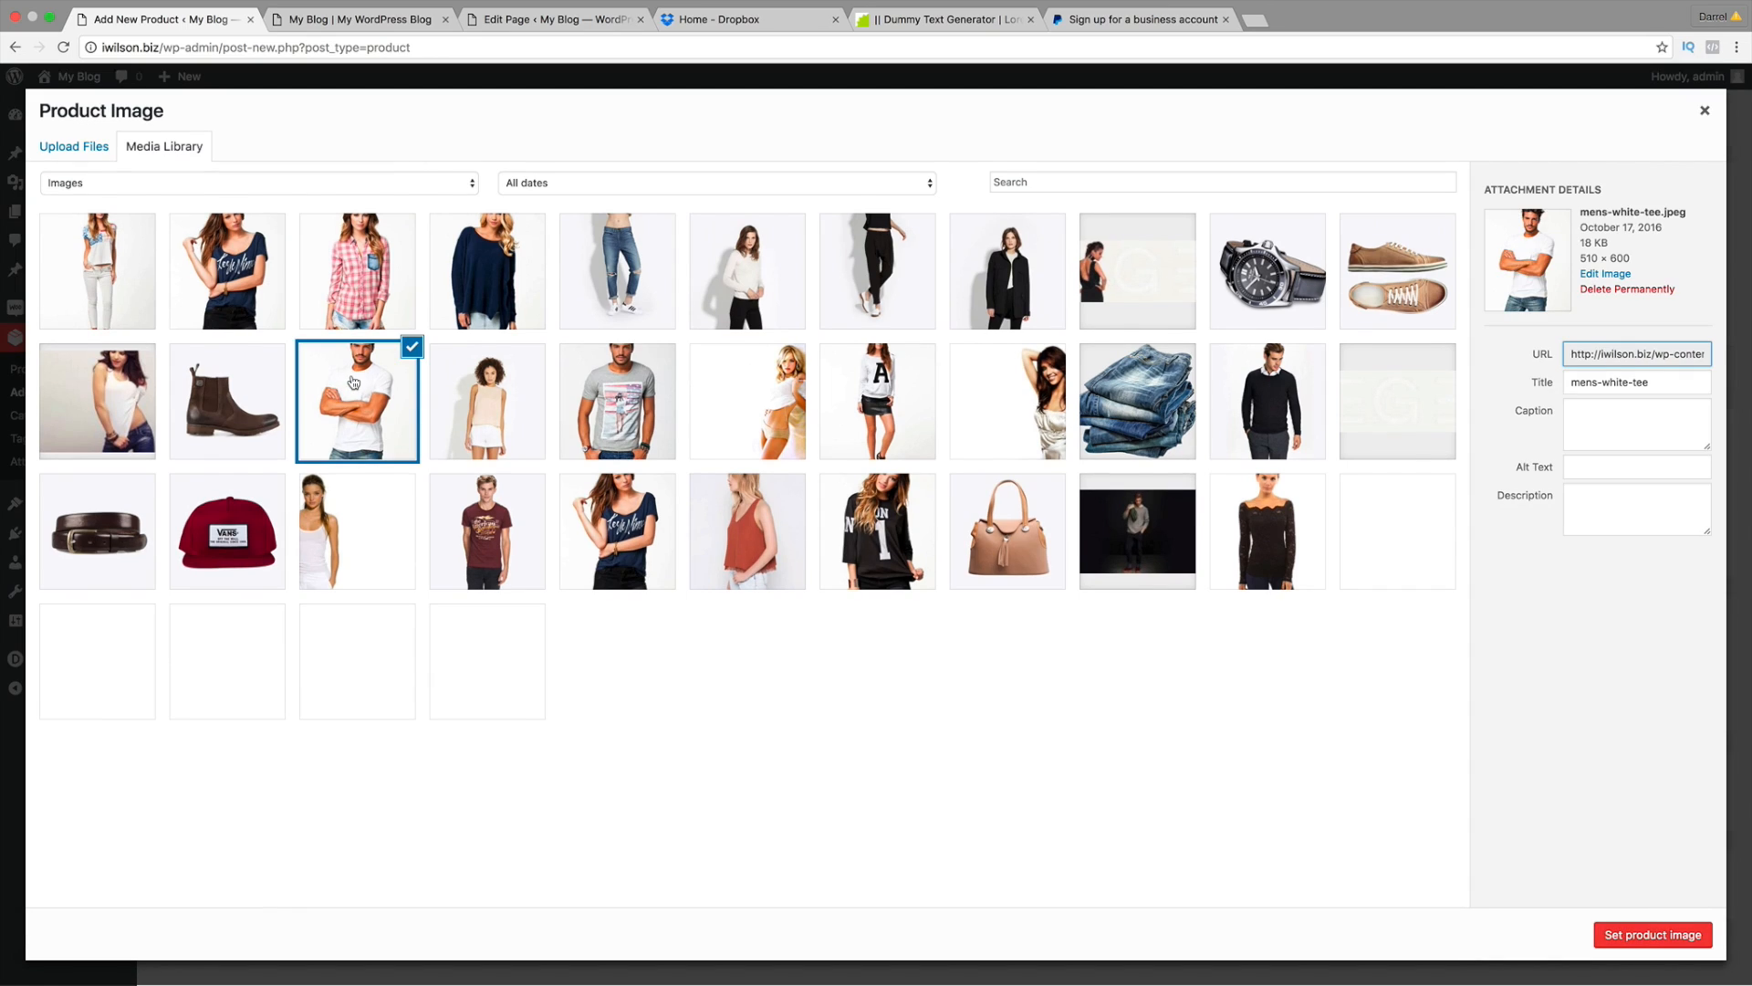
left_click(1627, 924)
Step: Add the 'mens shirt' product tag and open the new product category form
left_click(1545, 646)
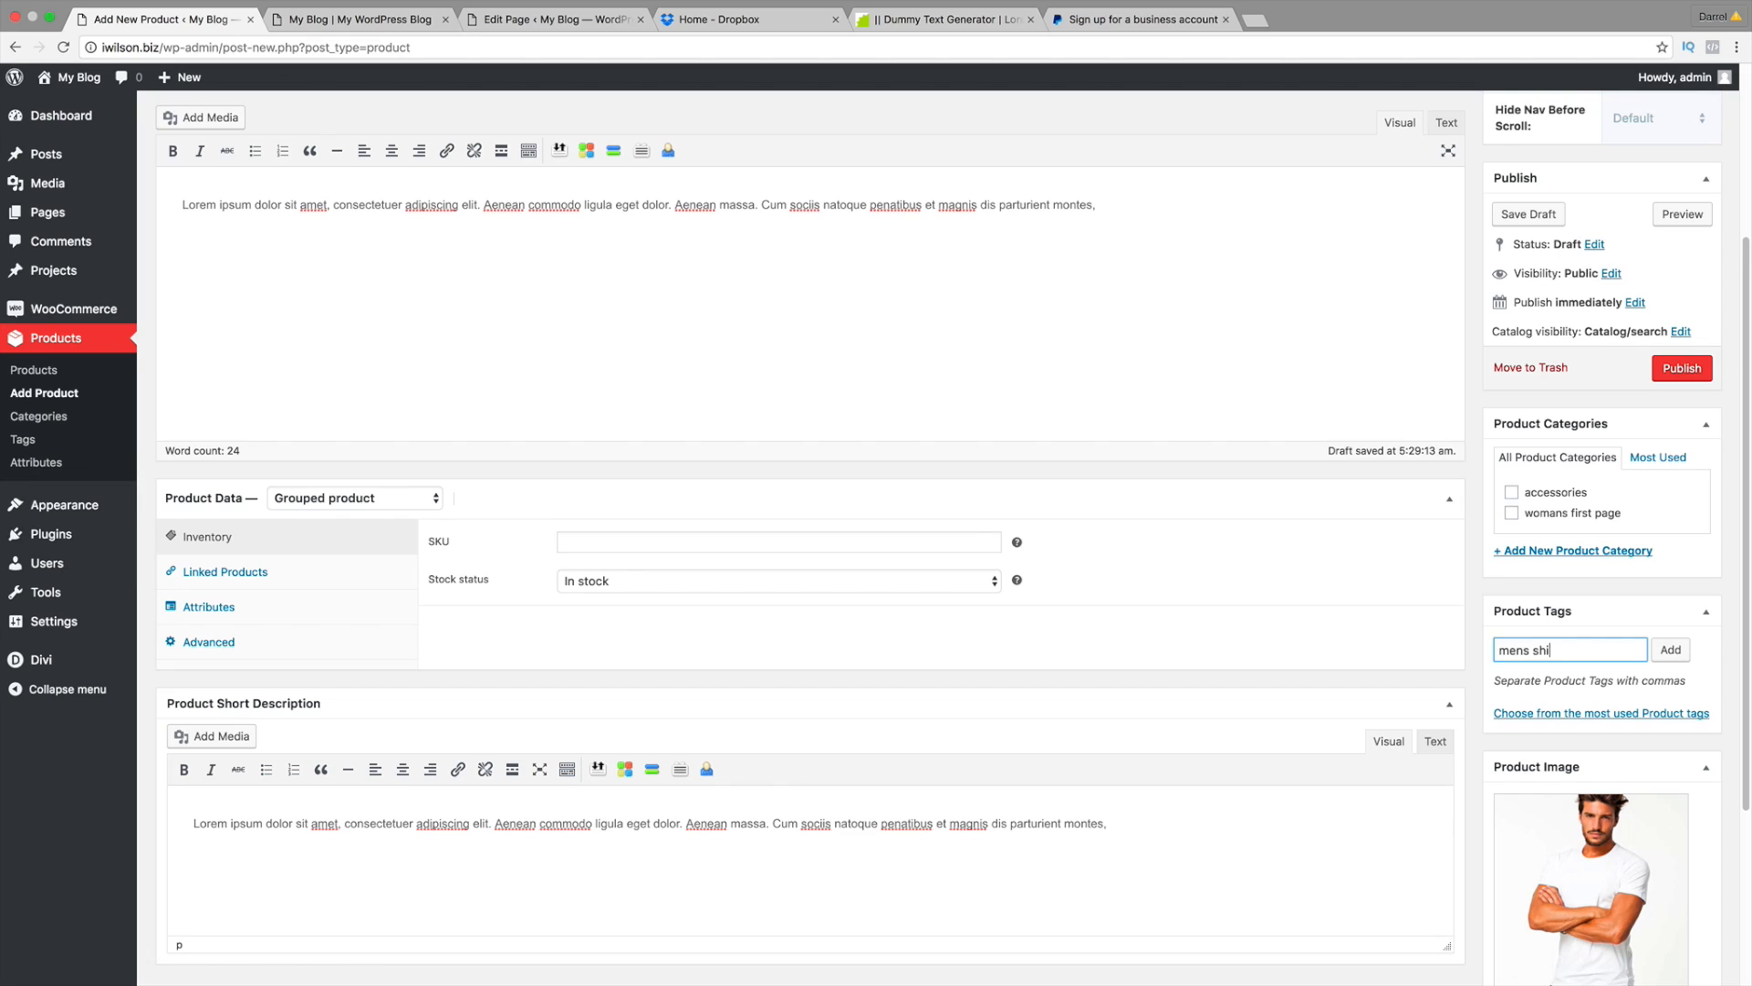
left_click(1670, 649)
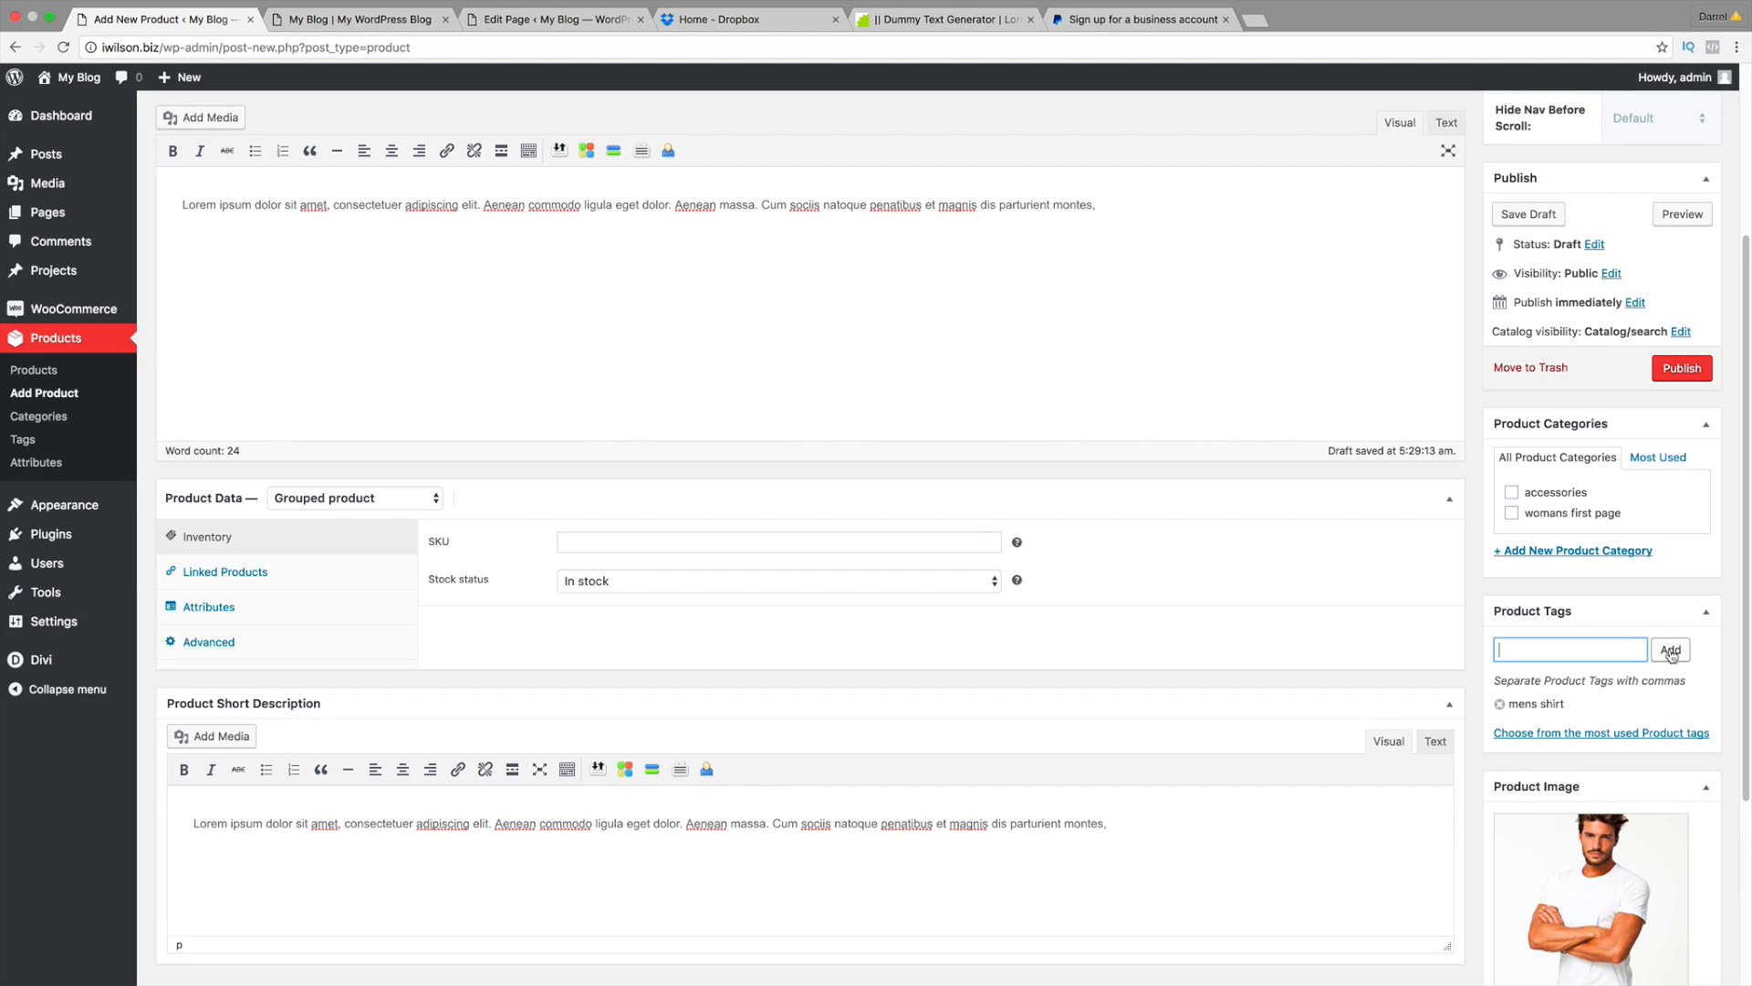
left_click(1593, 552)
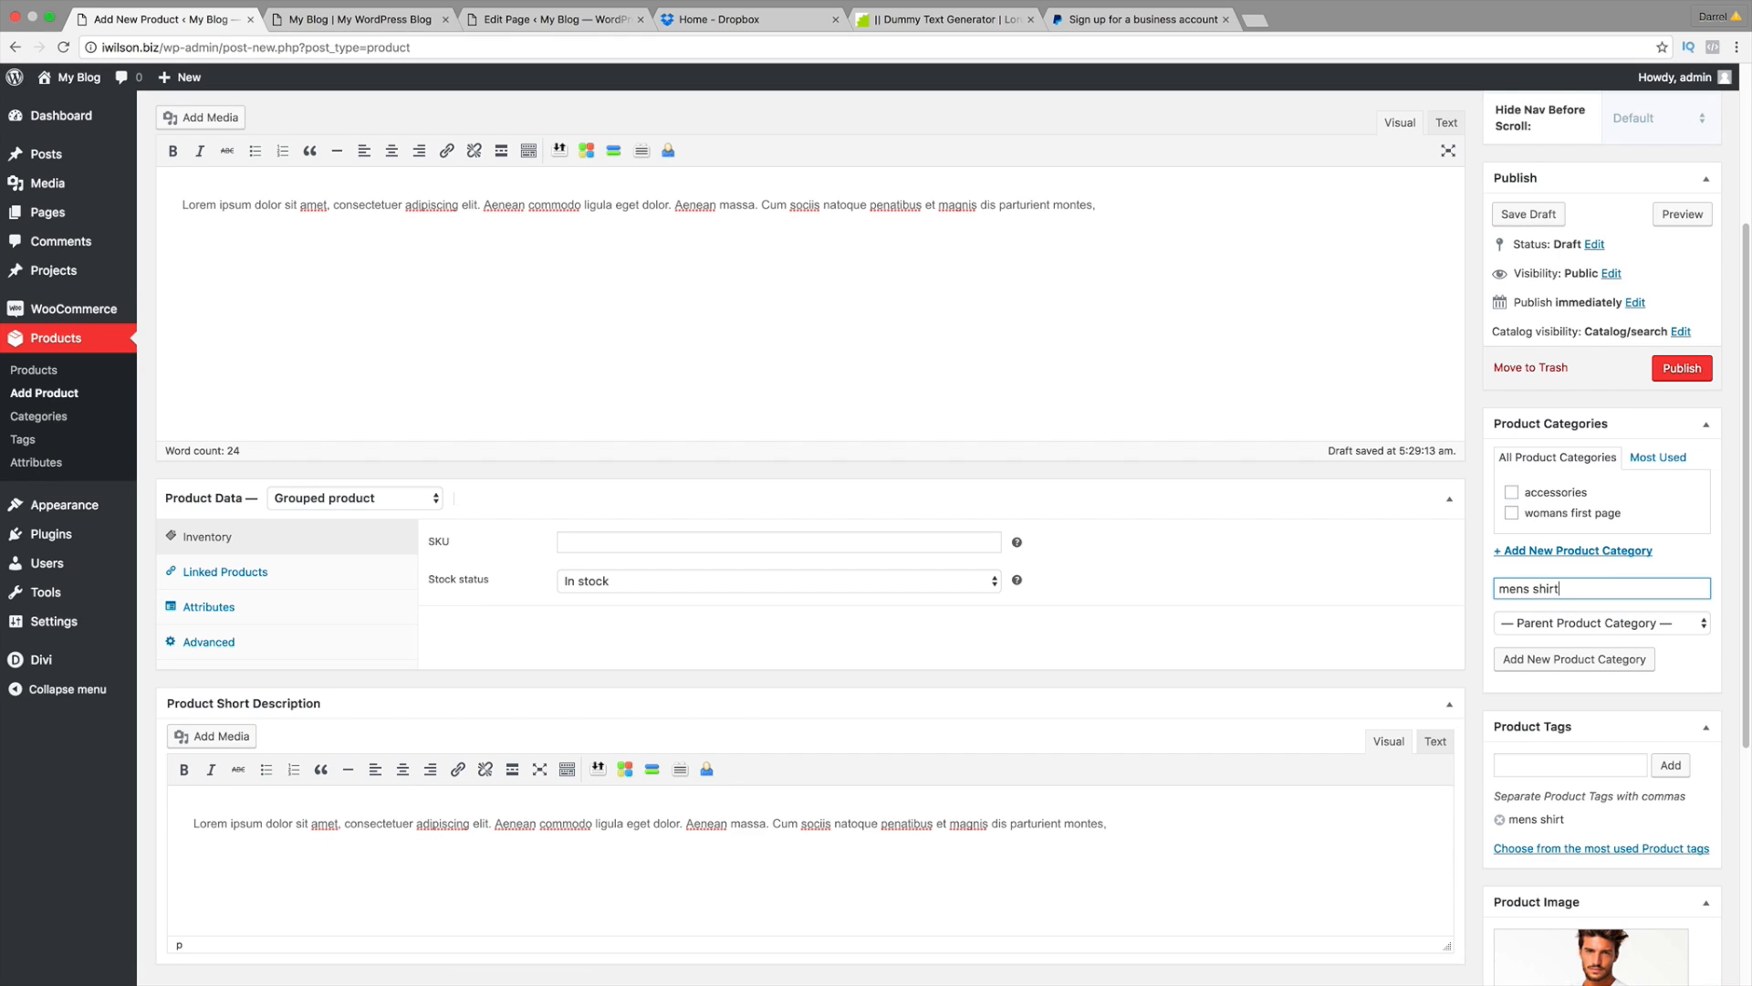
Step: Add a new 'mens shirt' product category and tick it for this product
left_click(1520, 658)
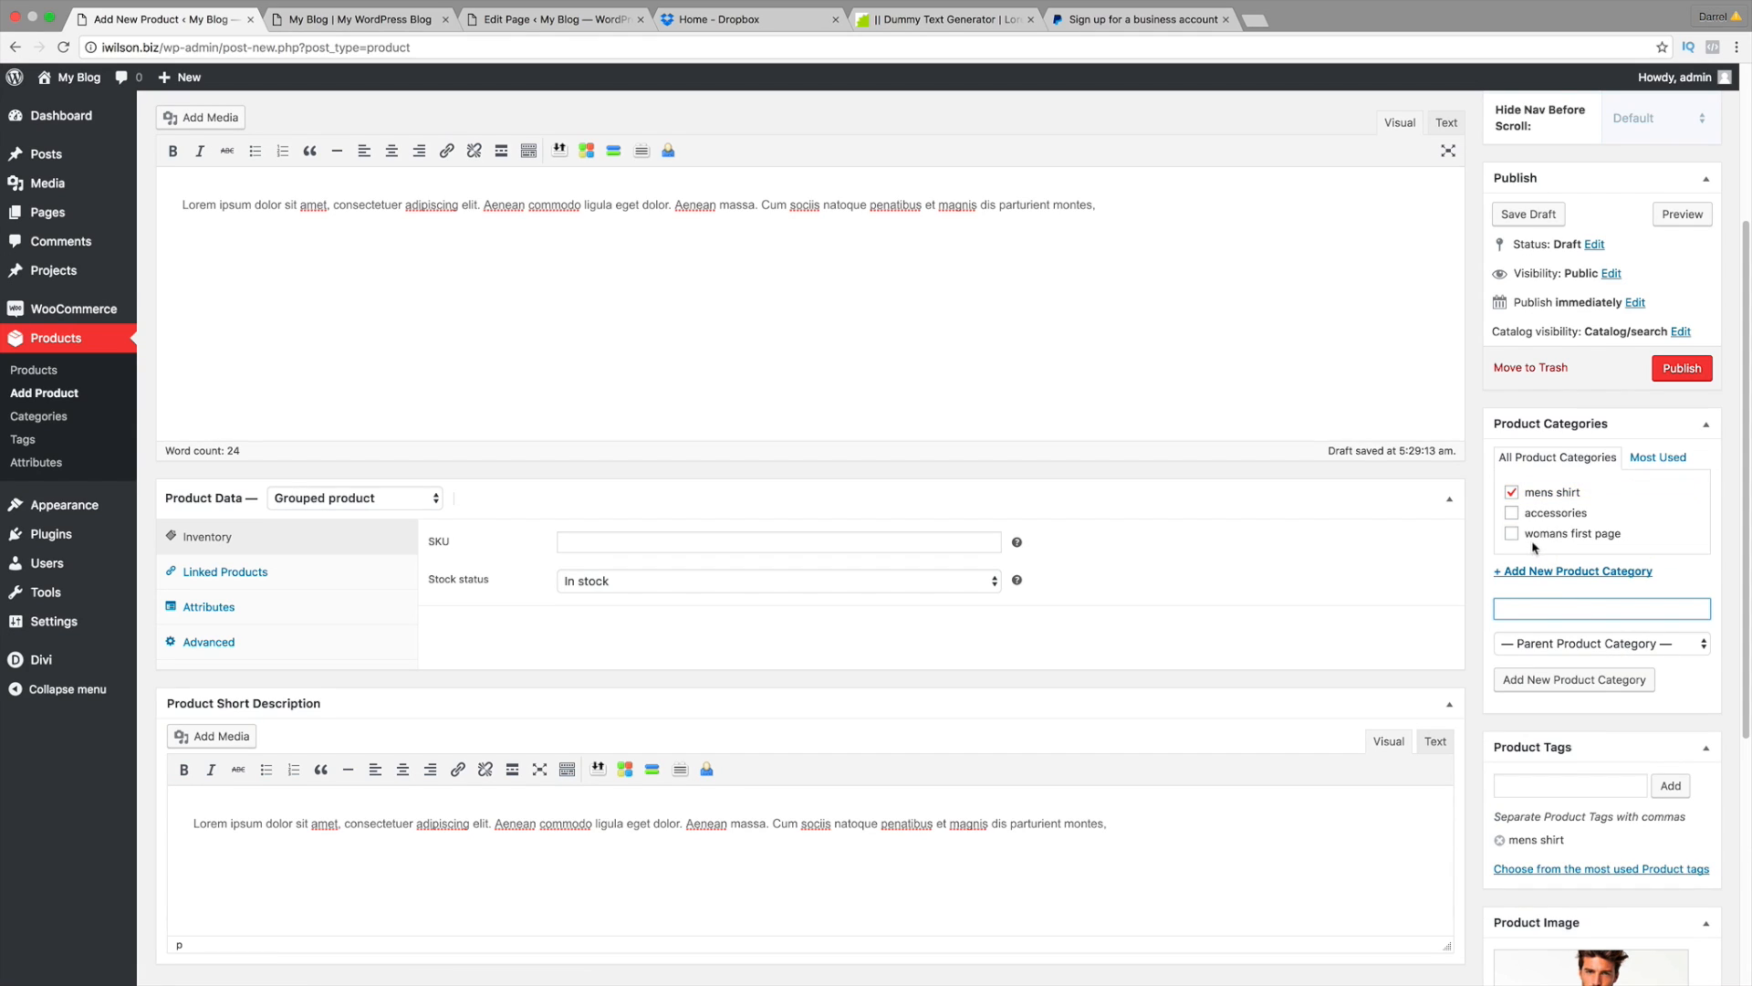
scroll(1456, 486, "up", 5)
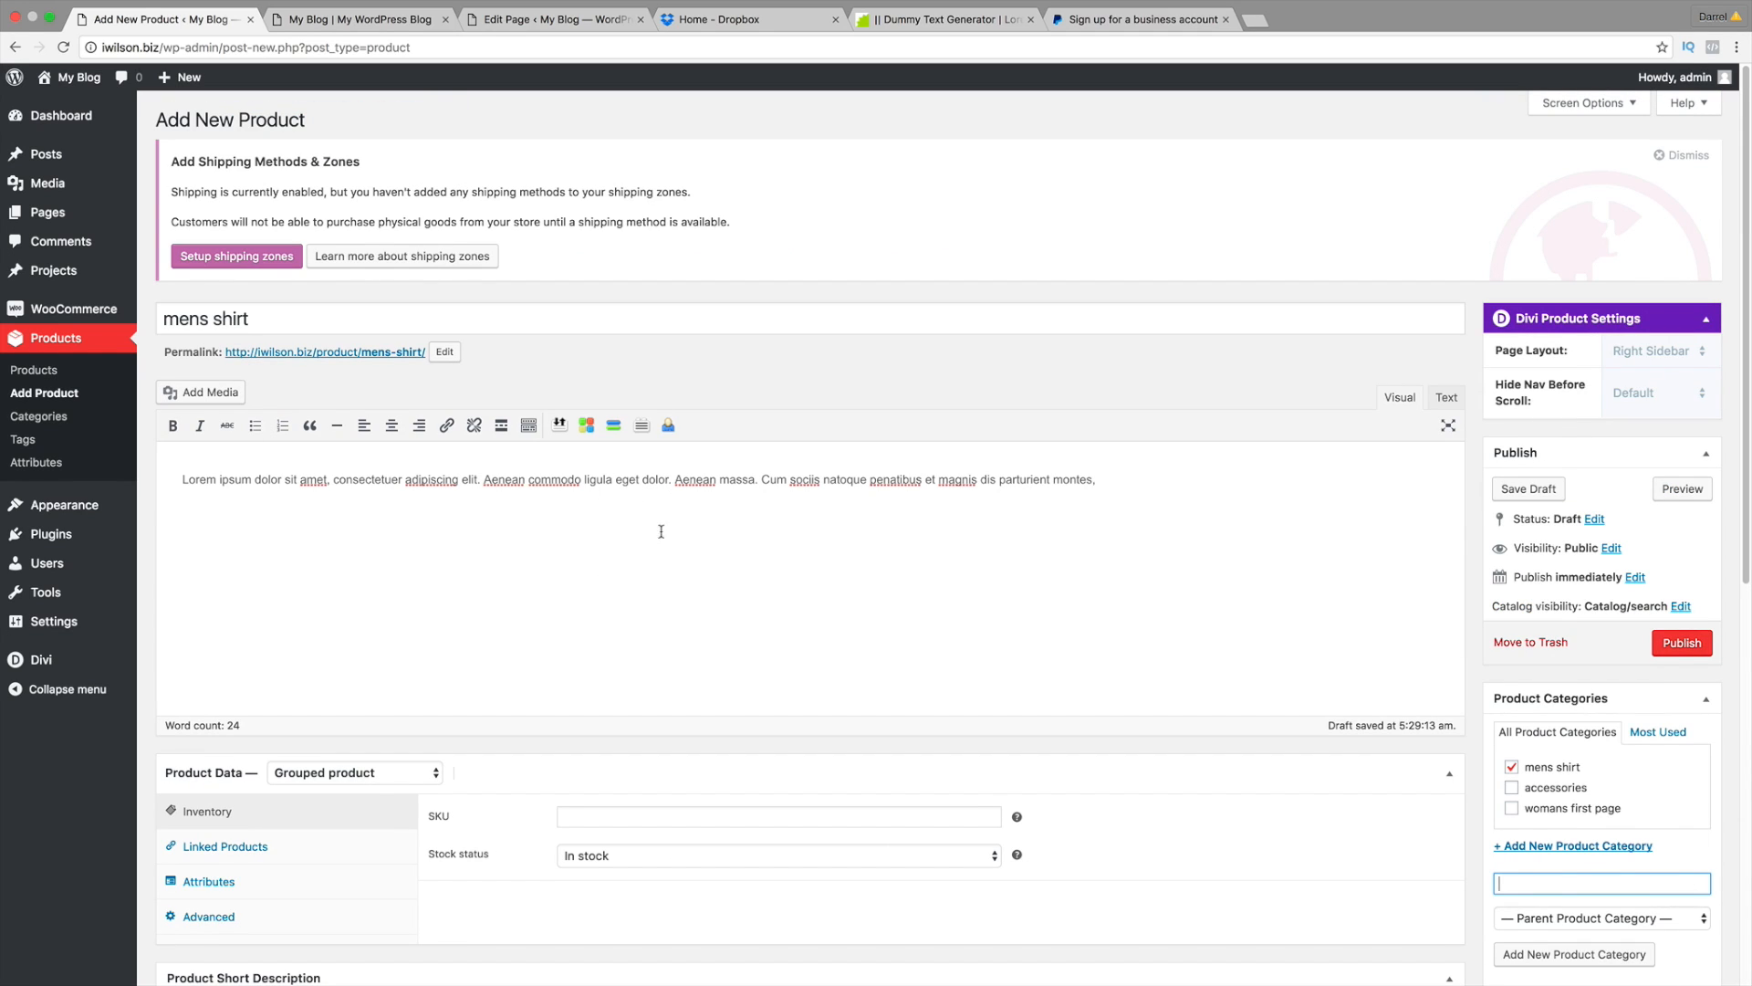
scroll(683, 572, "down", 5)
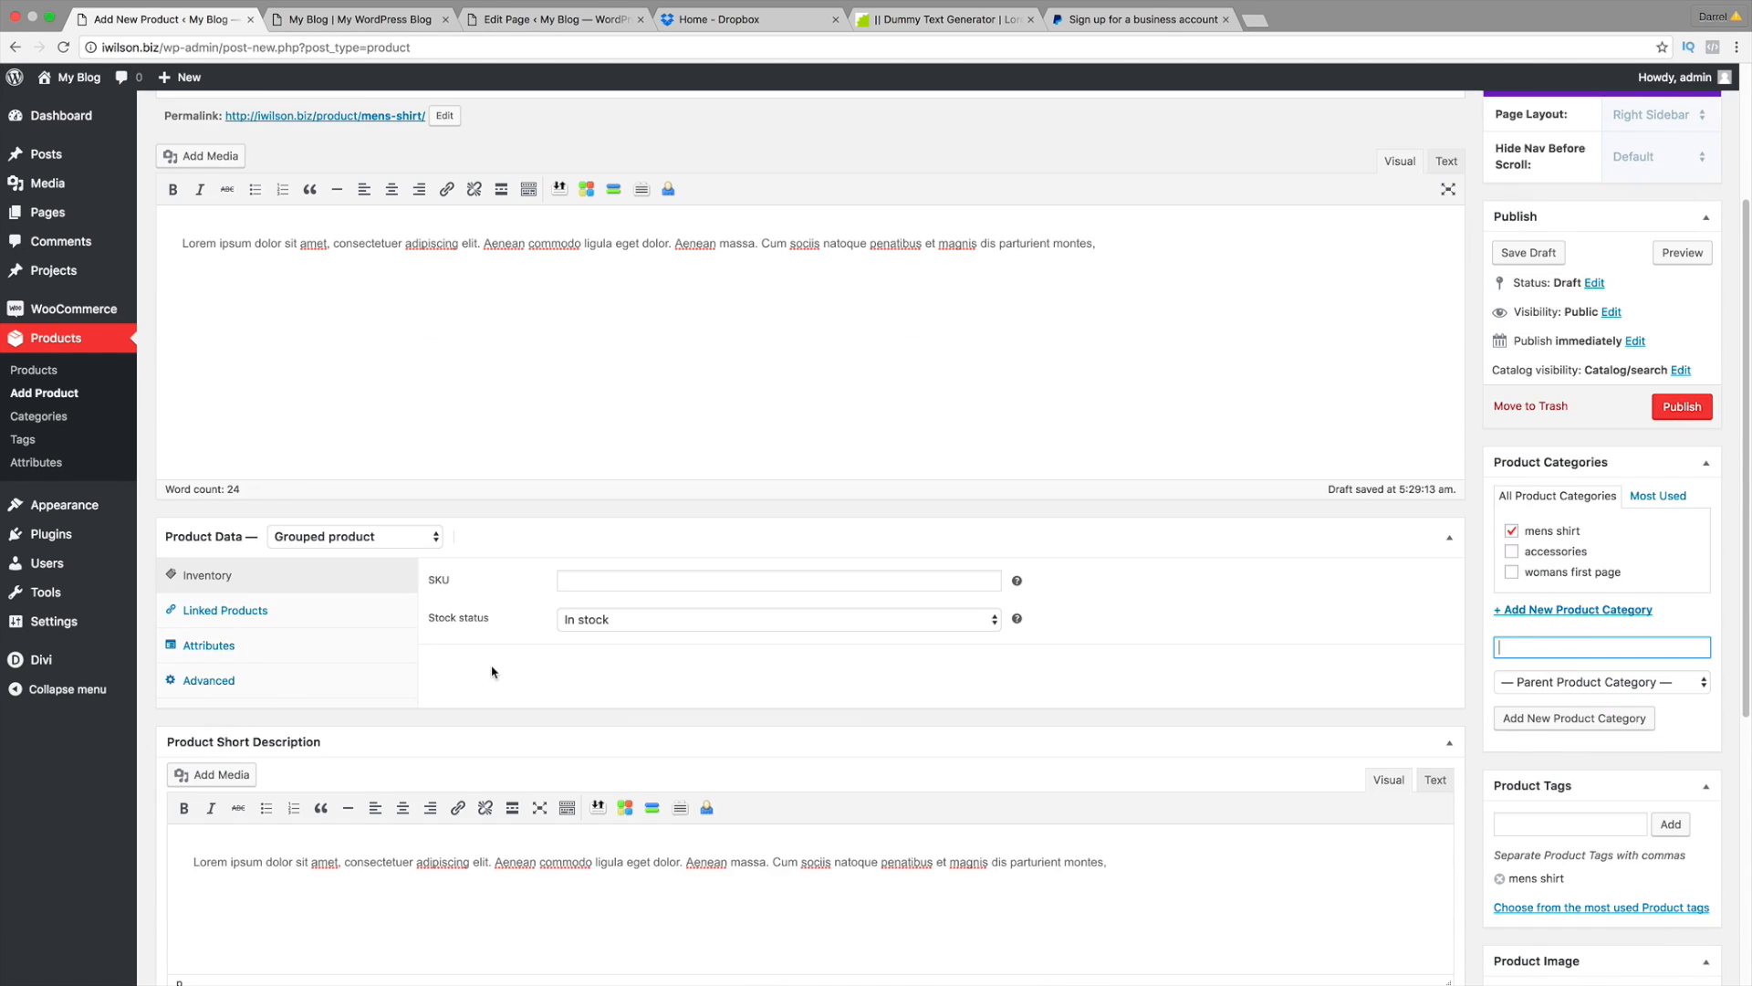
scroll(545, 769, "down", 5)
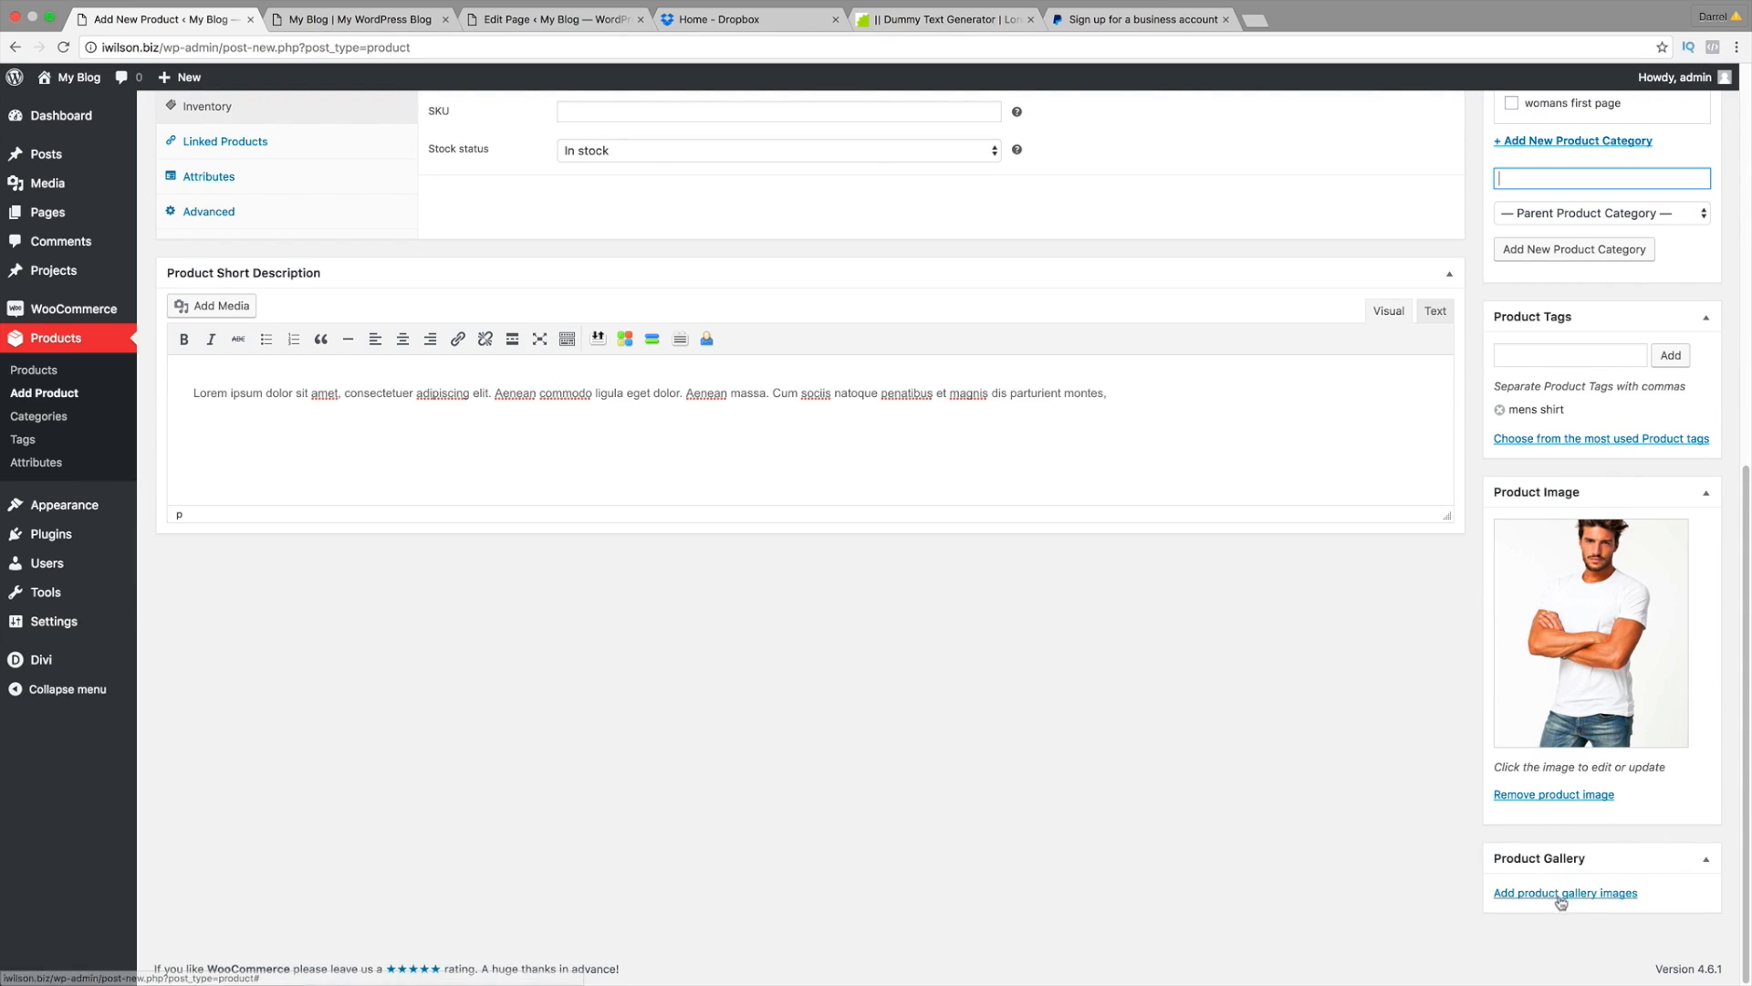
scroll(1454, 808, "up", 1)
scroll(1454, 793, "up", 5)
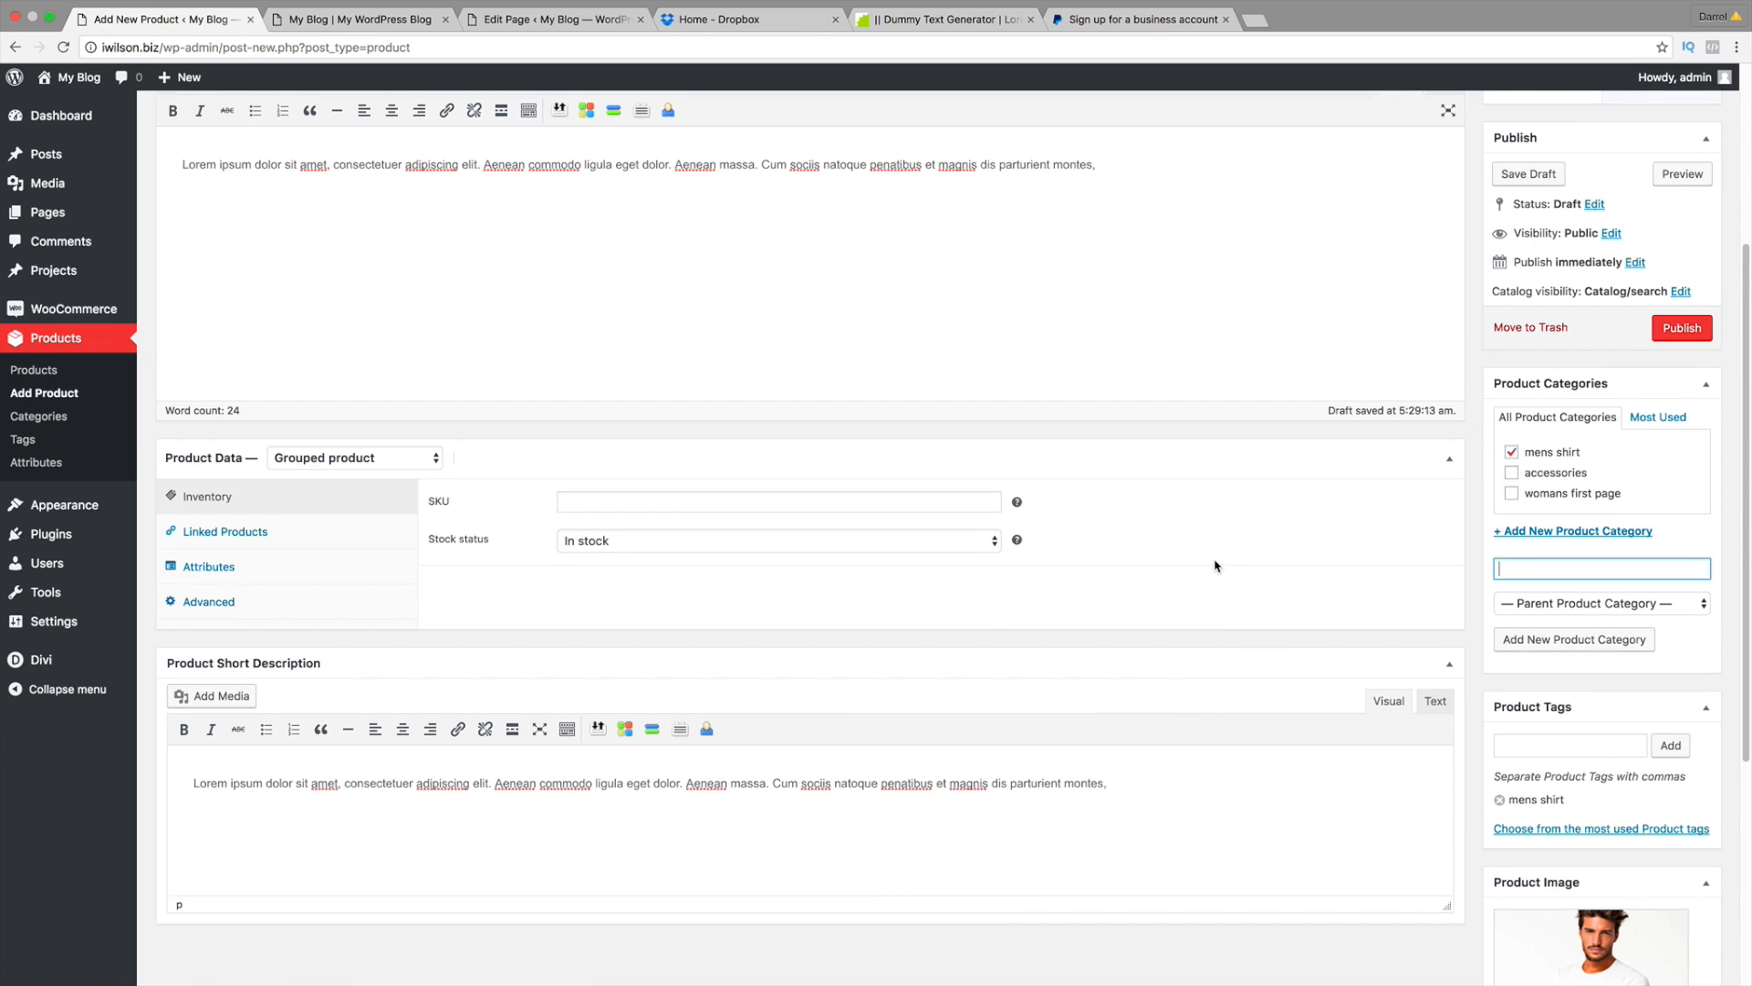
scroll(1215, 566, "up", 4)
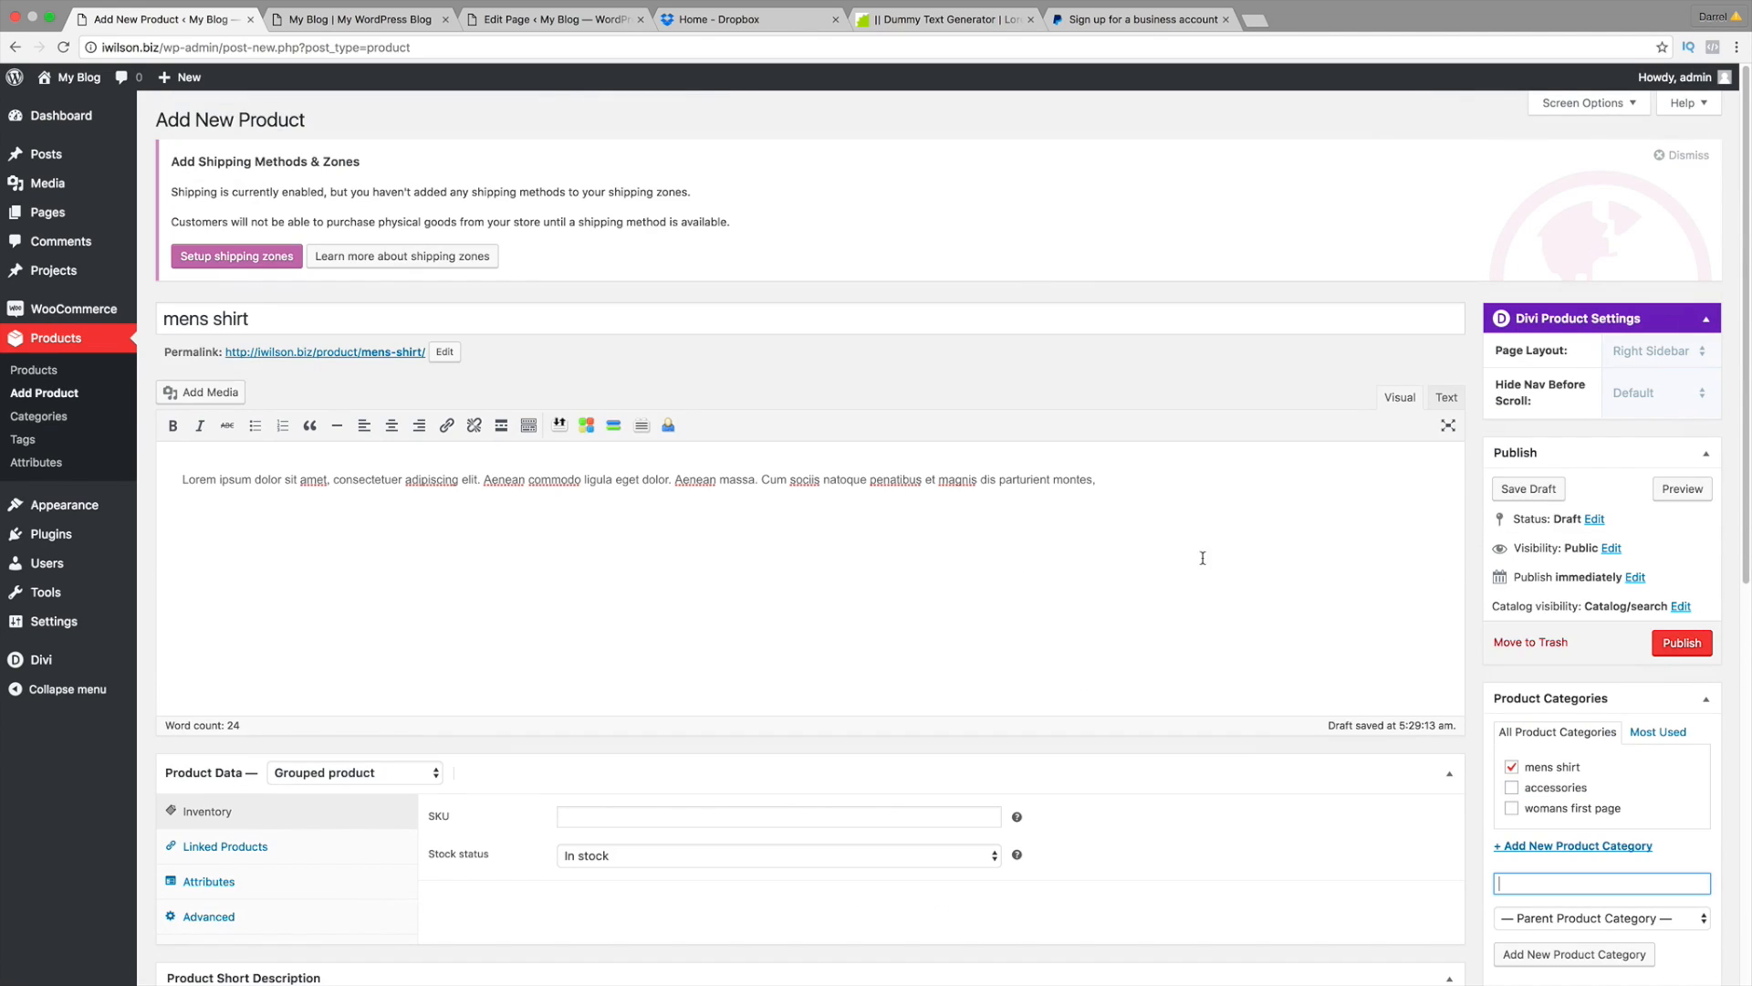
Step: Change the title to 'Mens Shirt', publish the product and start another
left_click(178, 319)
key("BackSpace")
type("M")
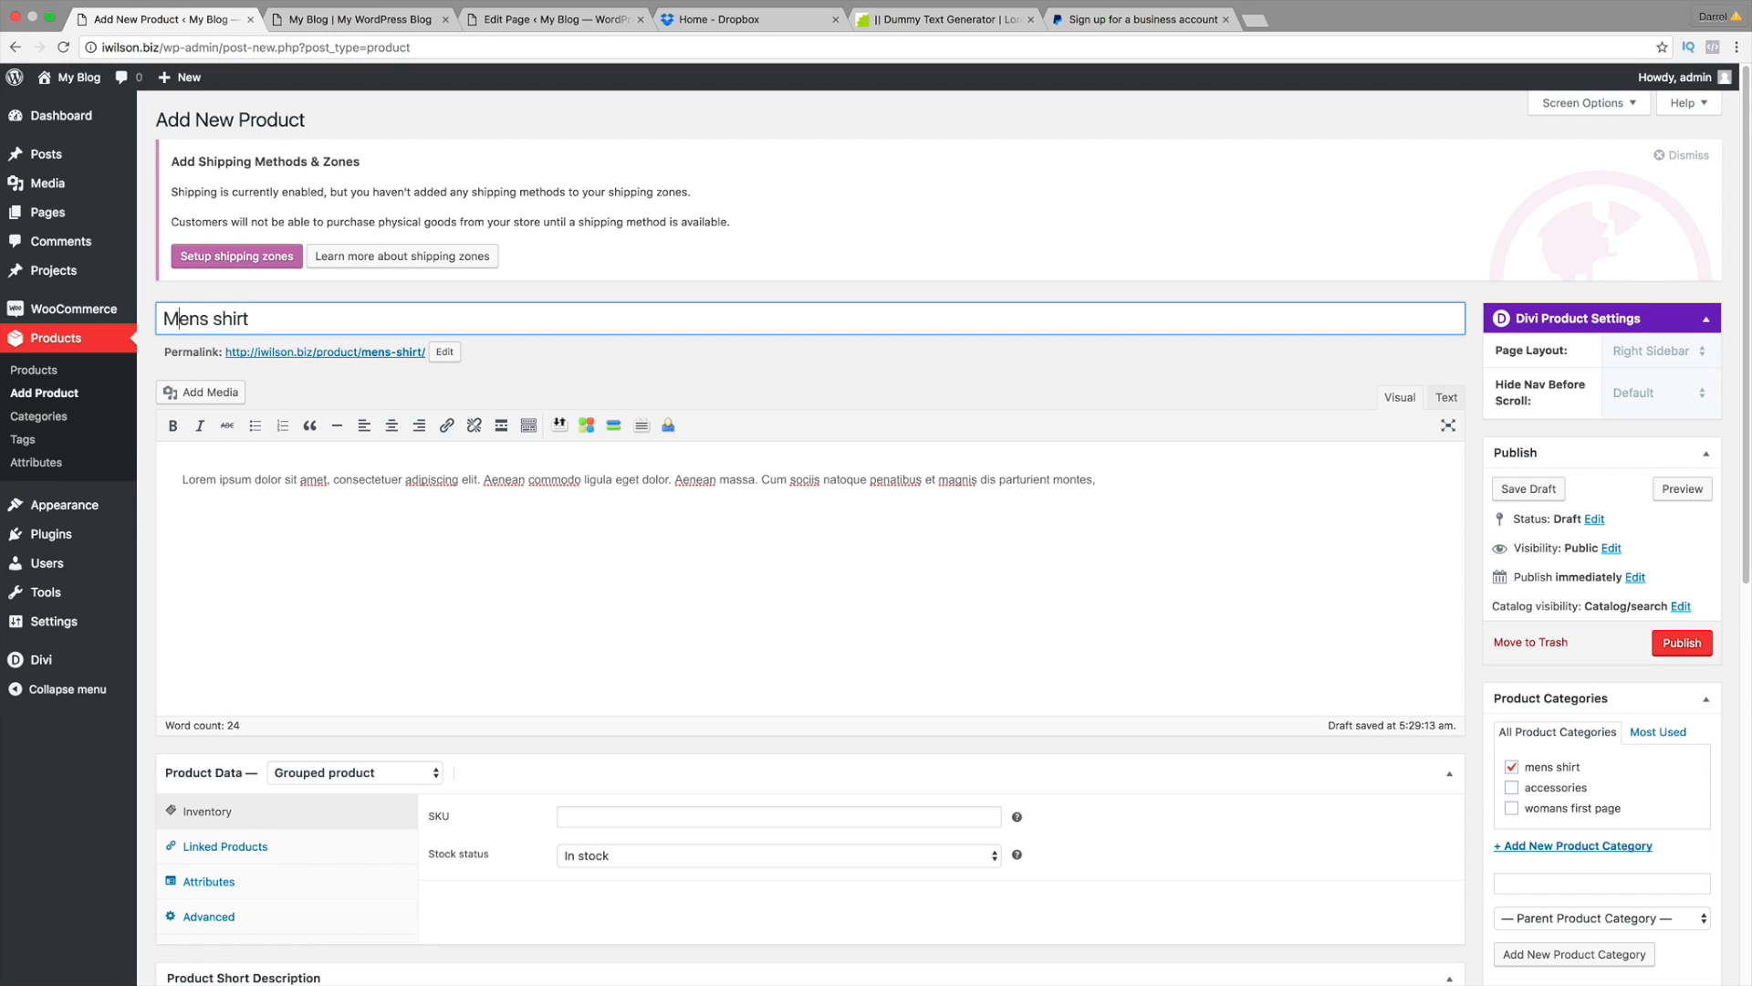
key("BackSpace")
type("S")
left_click(1682, 644)
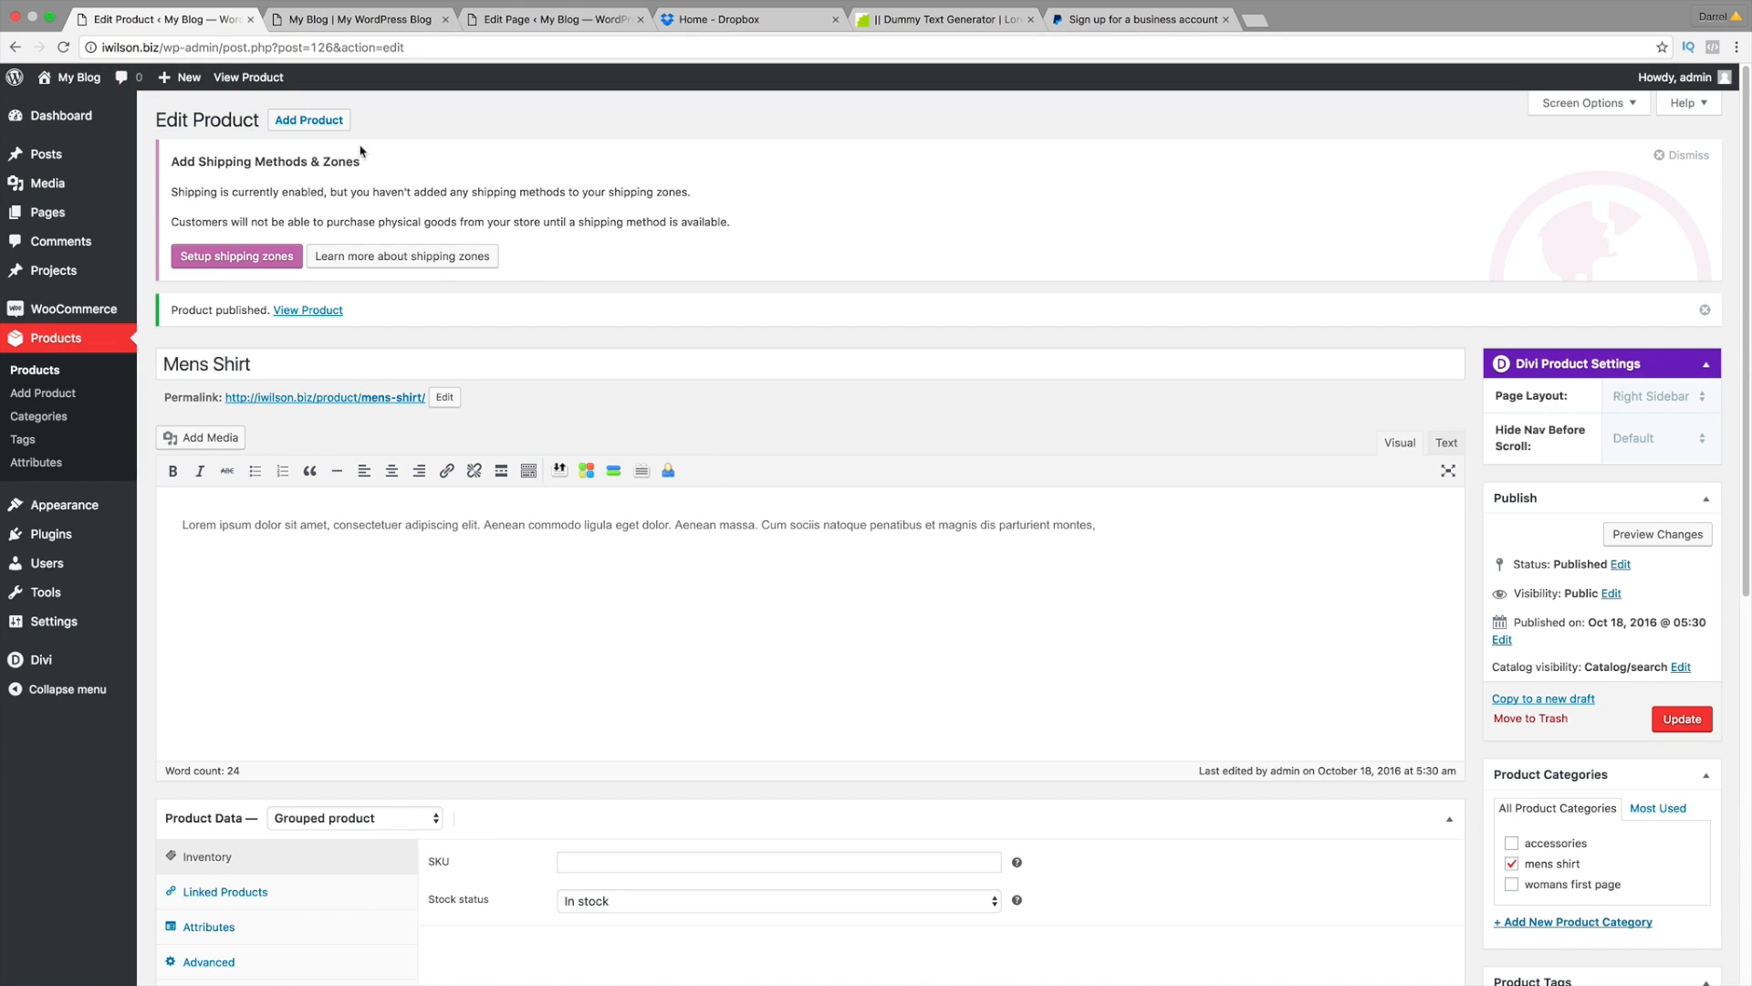
left_click(315, 122)
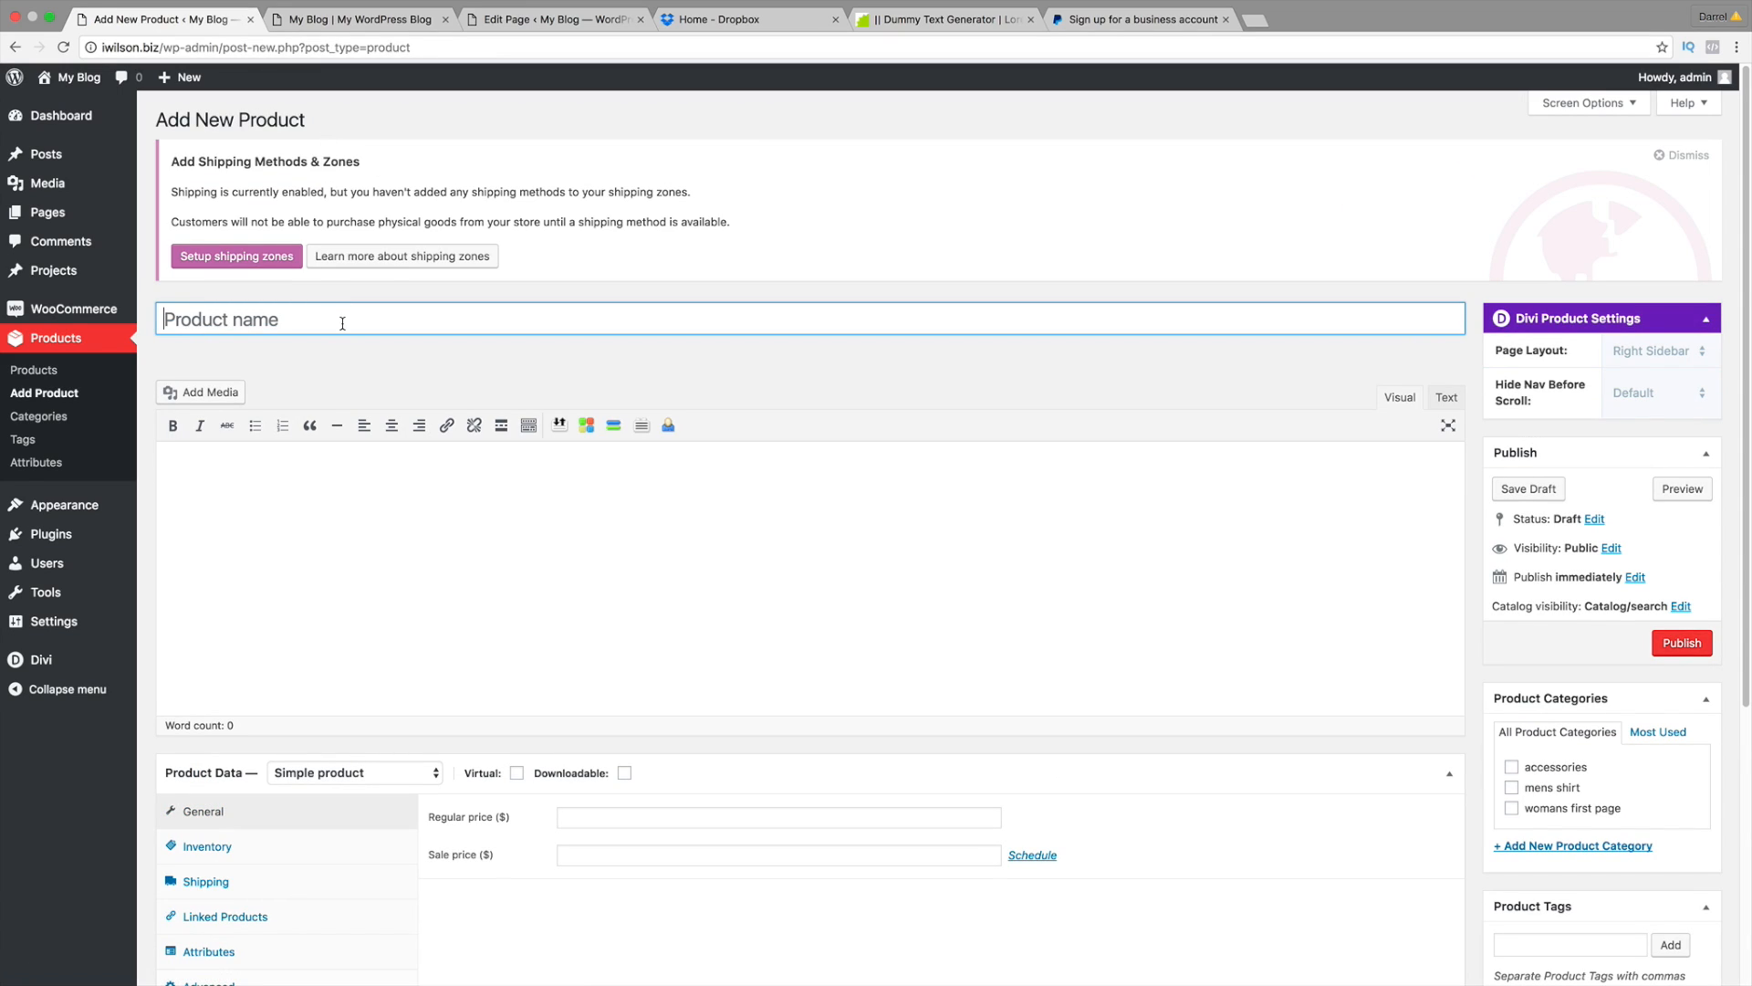
Step: Name the new product 'Mens Shirt Silk'
type("Mens Shirt Silk")
Step: Paste lorem ipsum text into both the description and short description
left_click(183, 478)
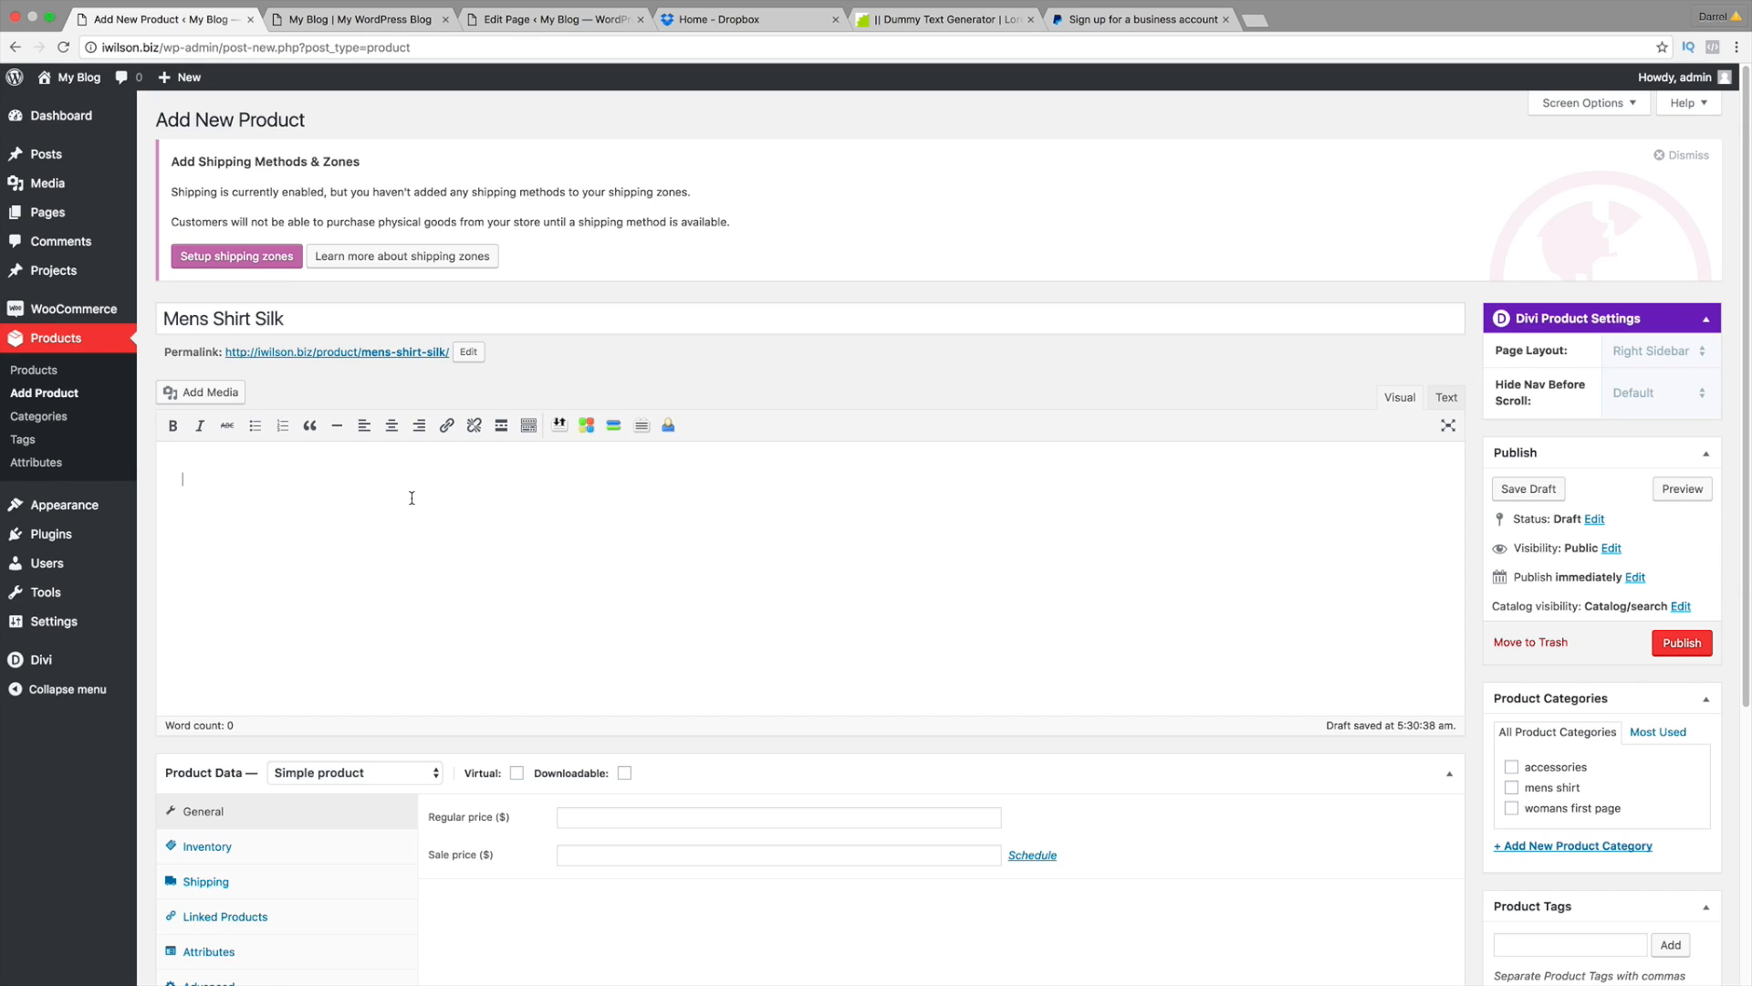
scroll(447, 516, "down", 2)
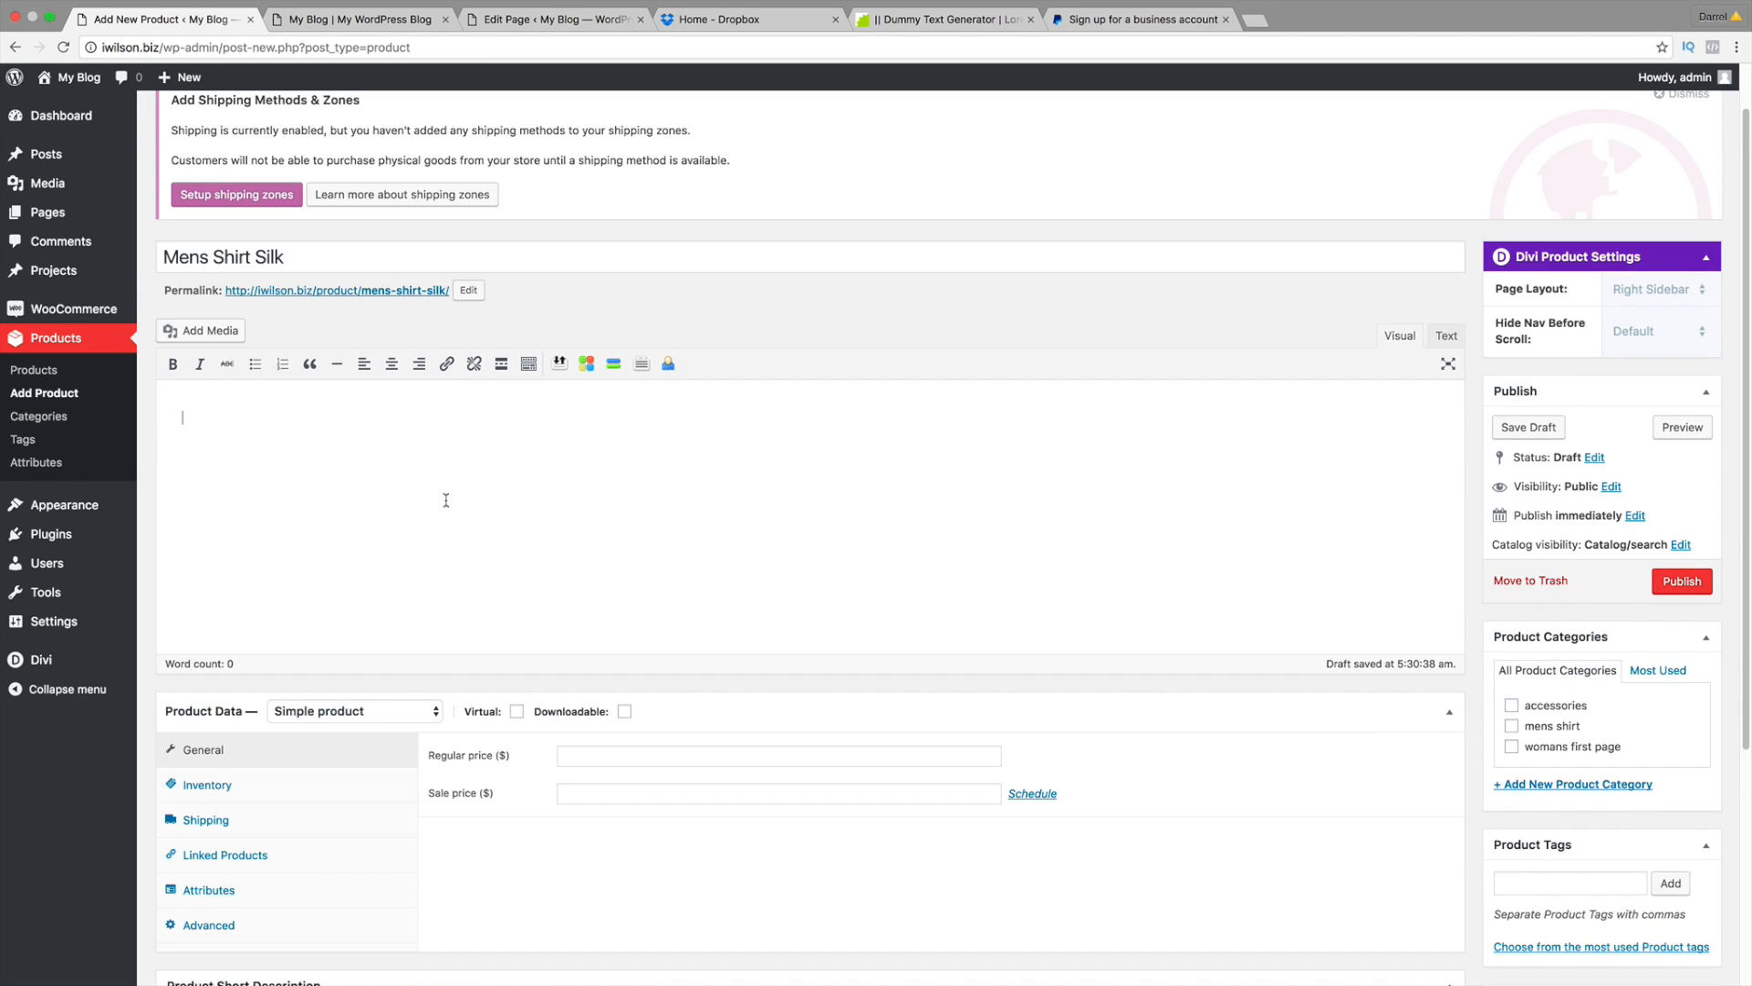
right_click(375, 448)
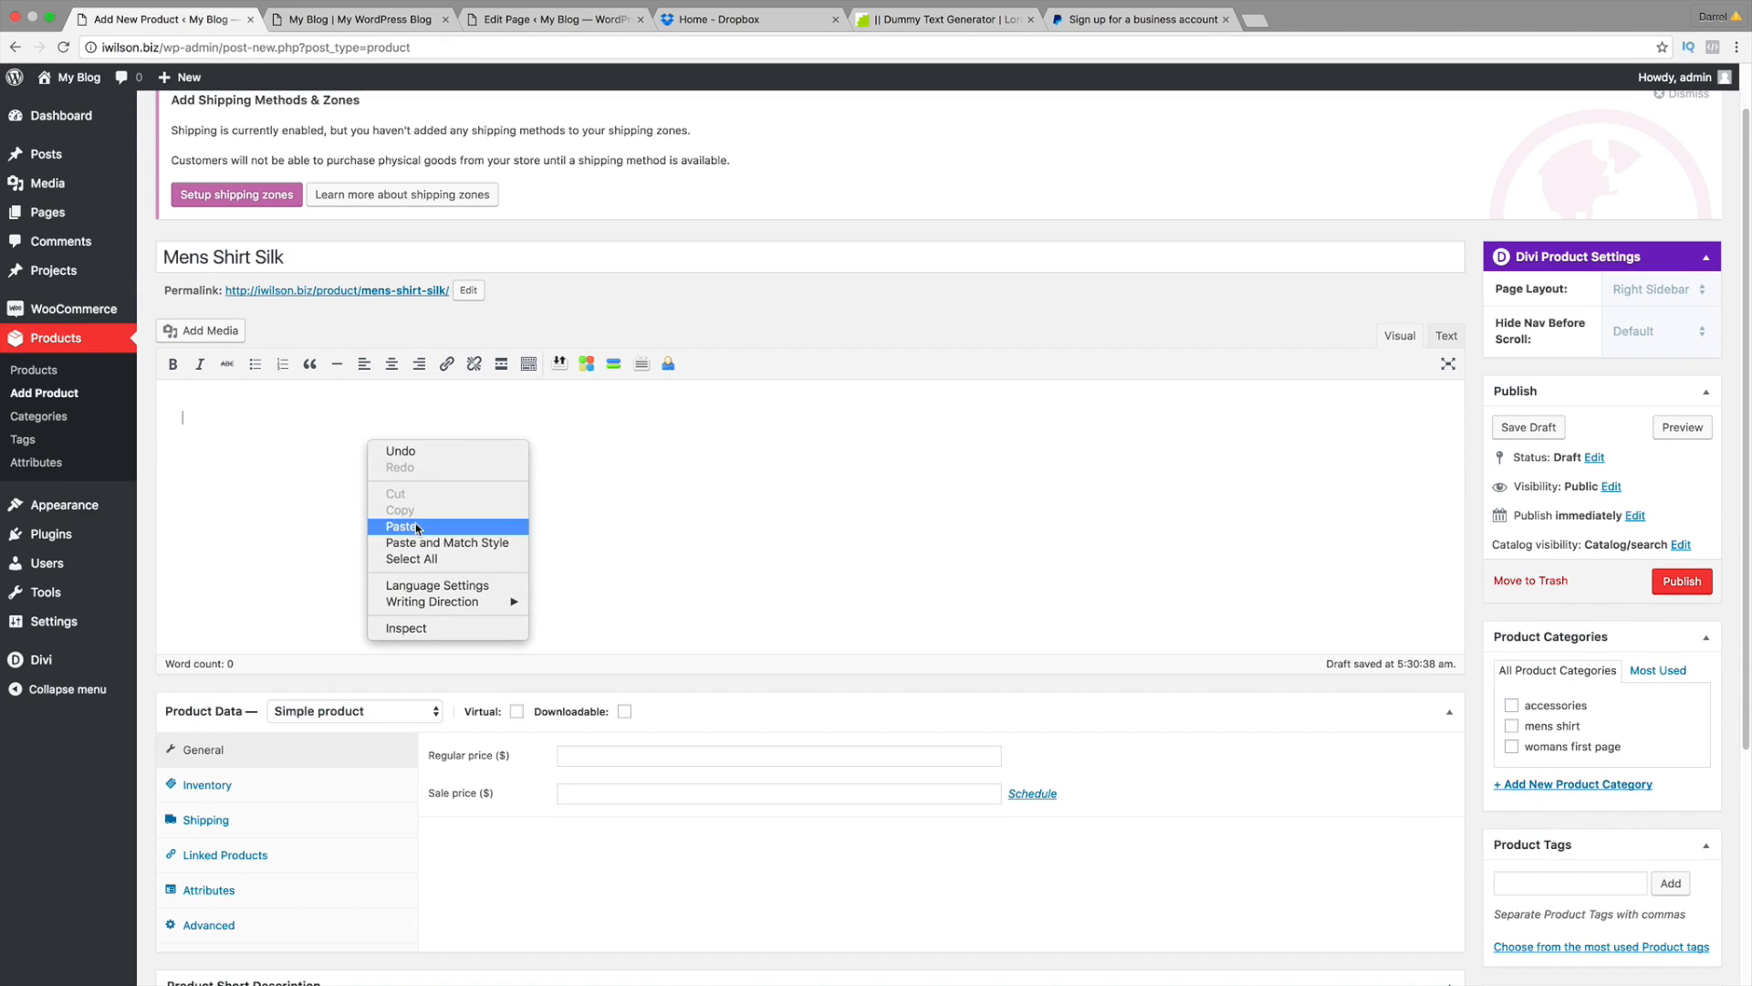
left_click(406, 519)
scroll(393, 485, "down", 5)
right_click(301, 761)
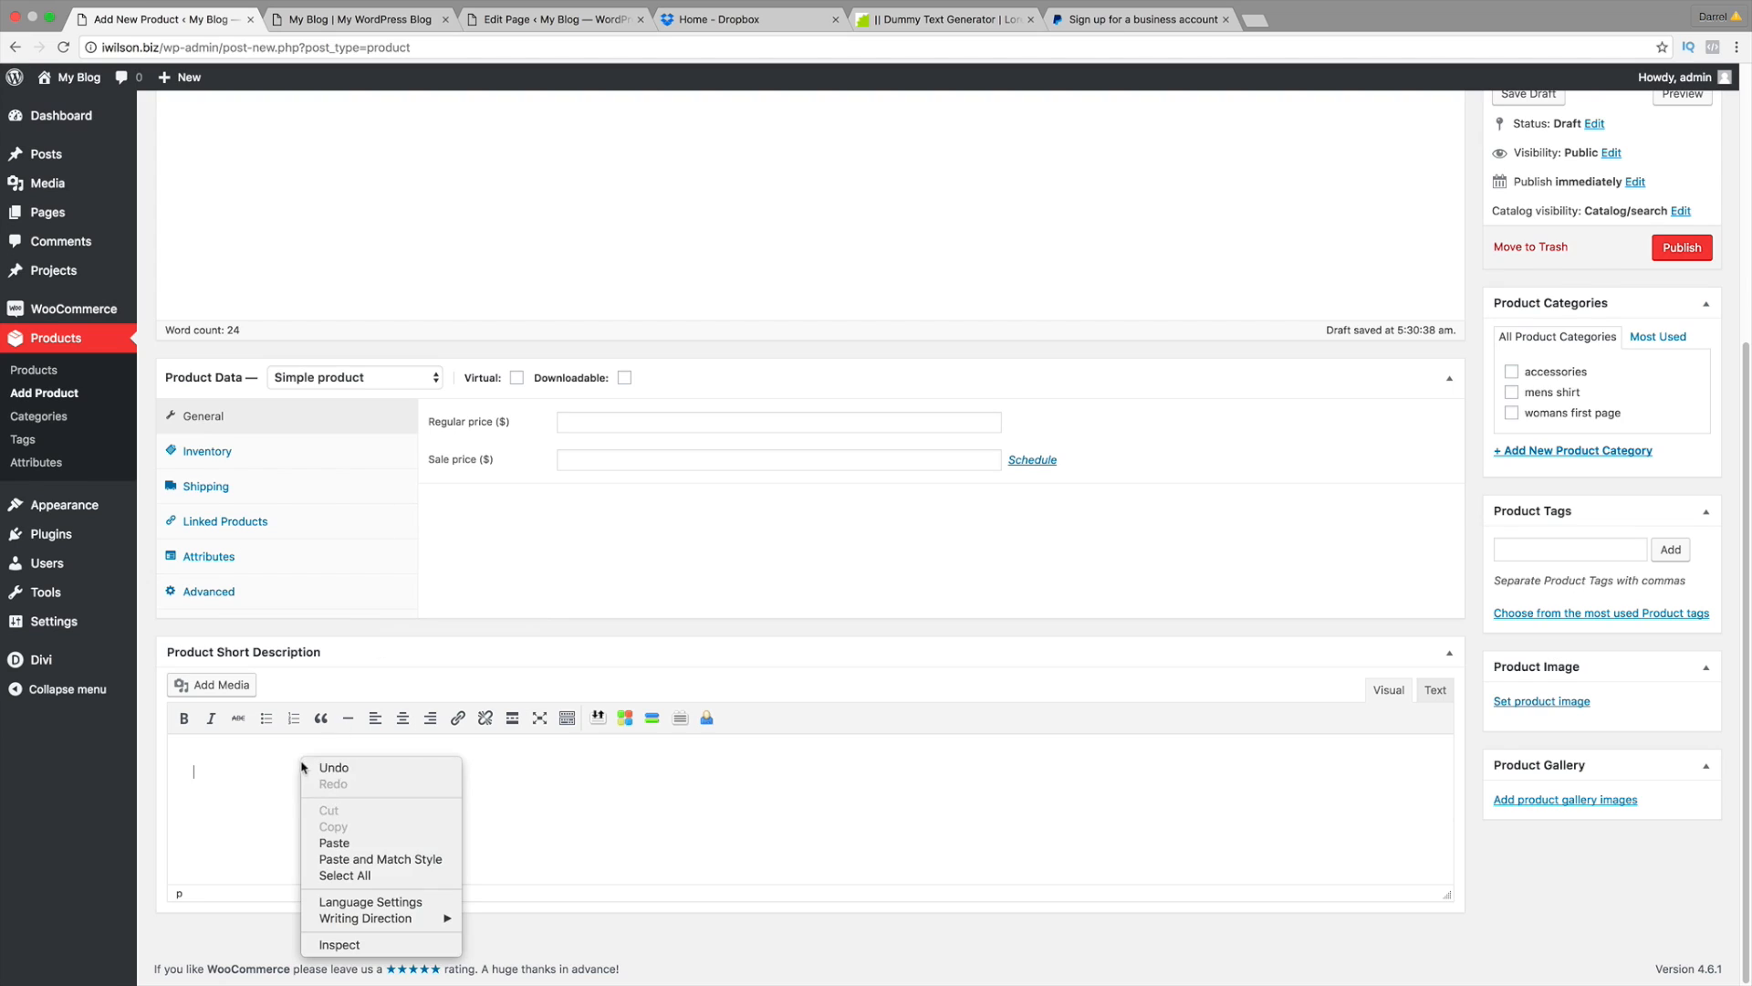
left_click(337, 837)
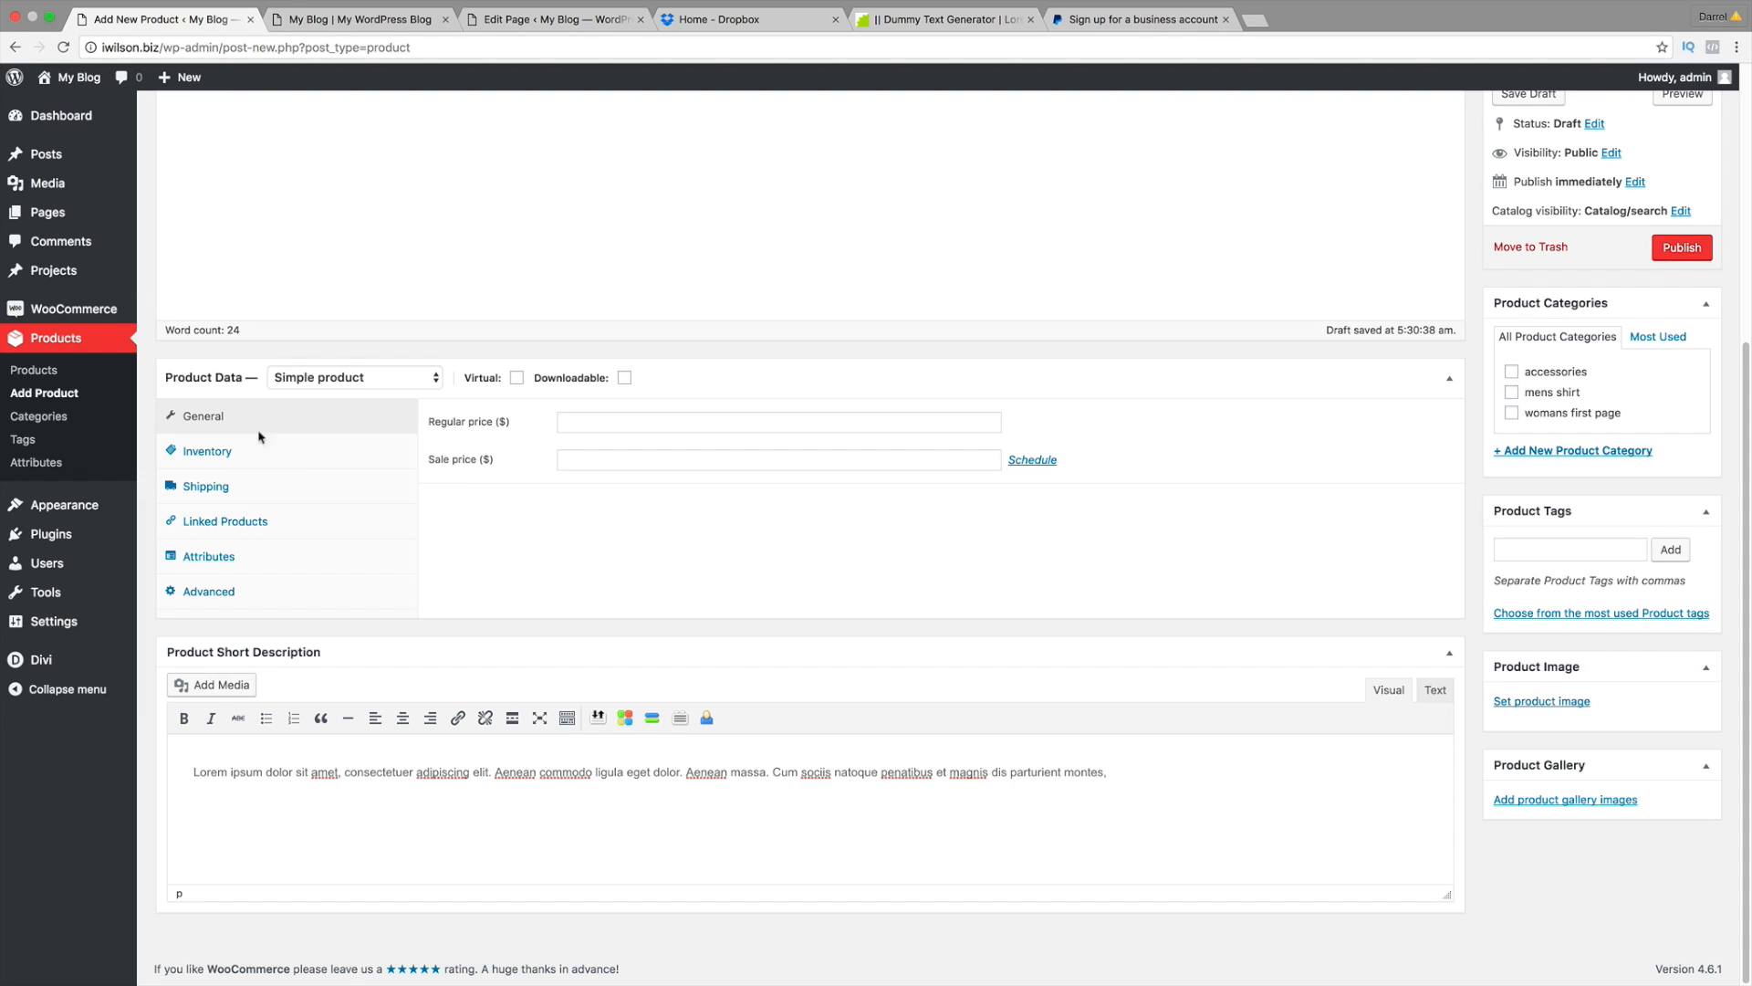
Step: Set Grouping in Linked Products to '#126 – Mens Shirt' by searching 'mens'
left_click(249, 525)
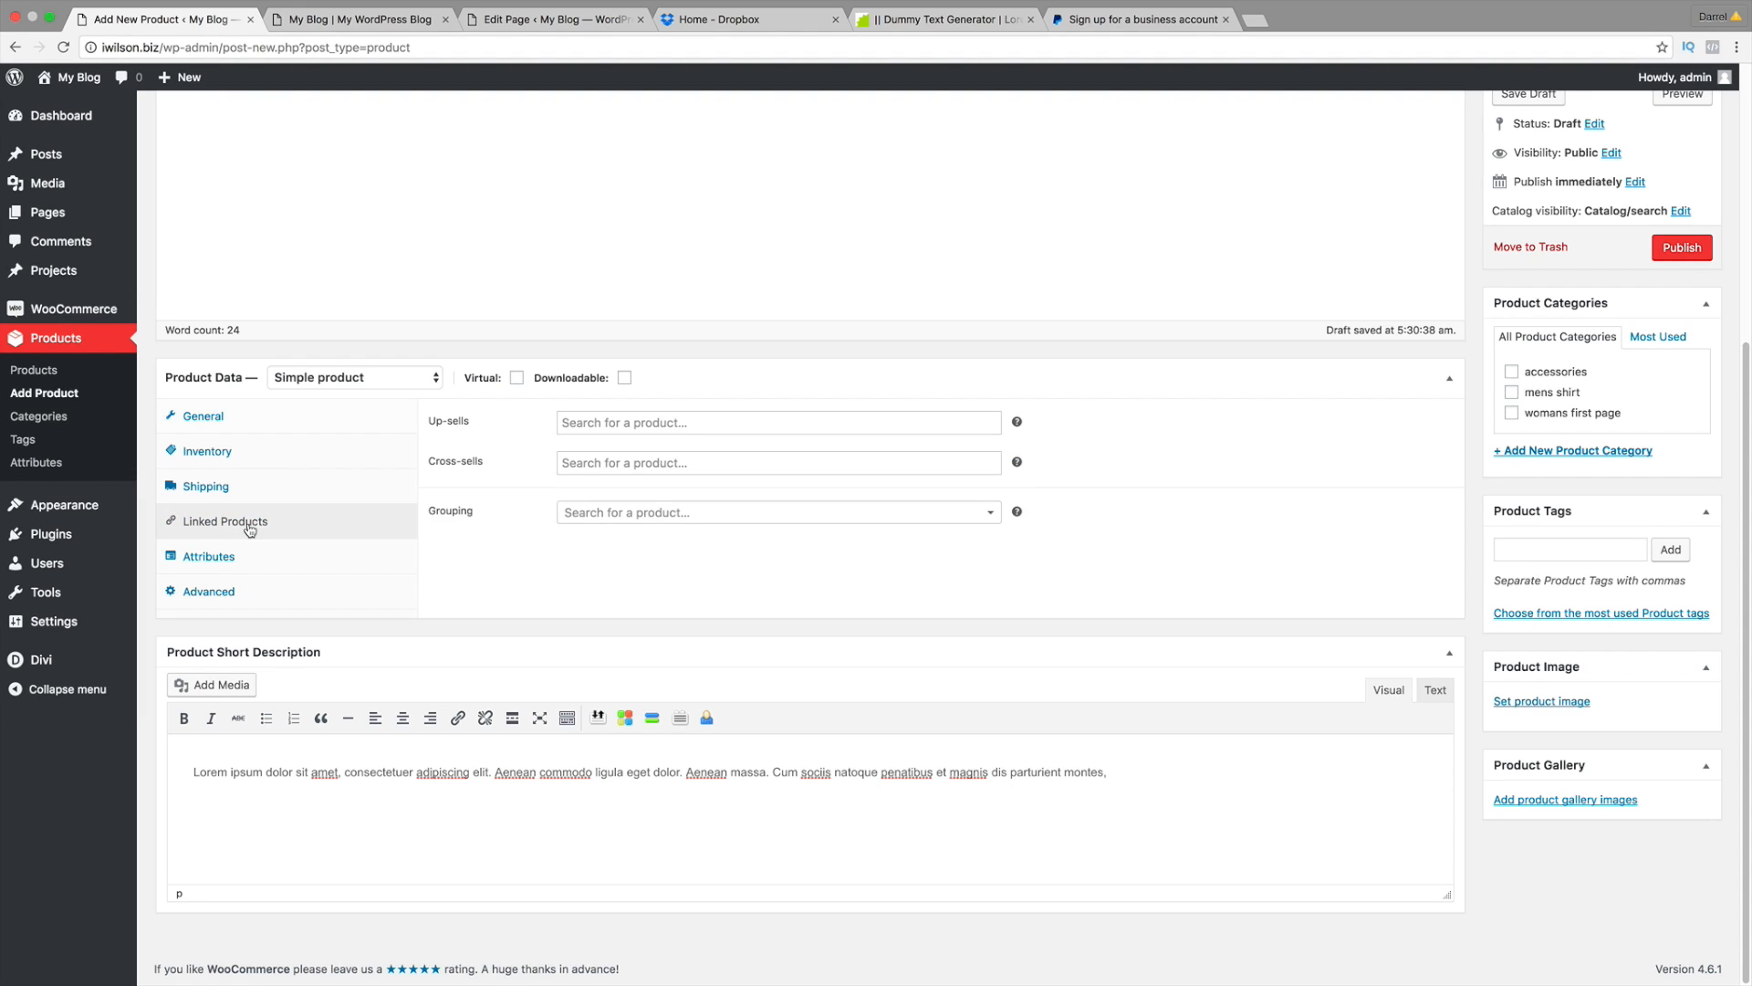
left_click(630, 514)
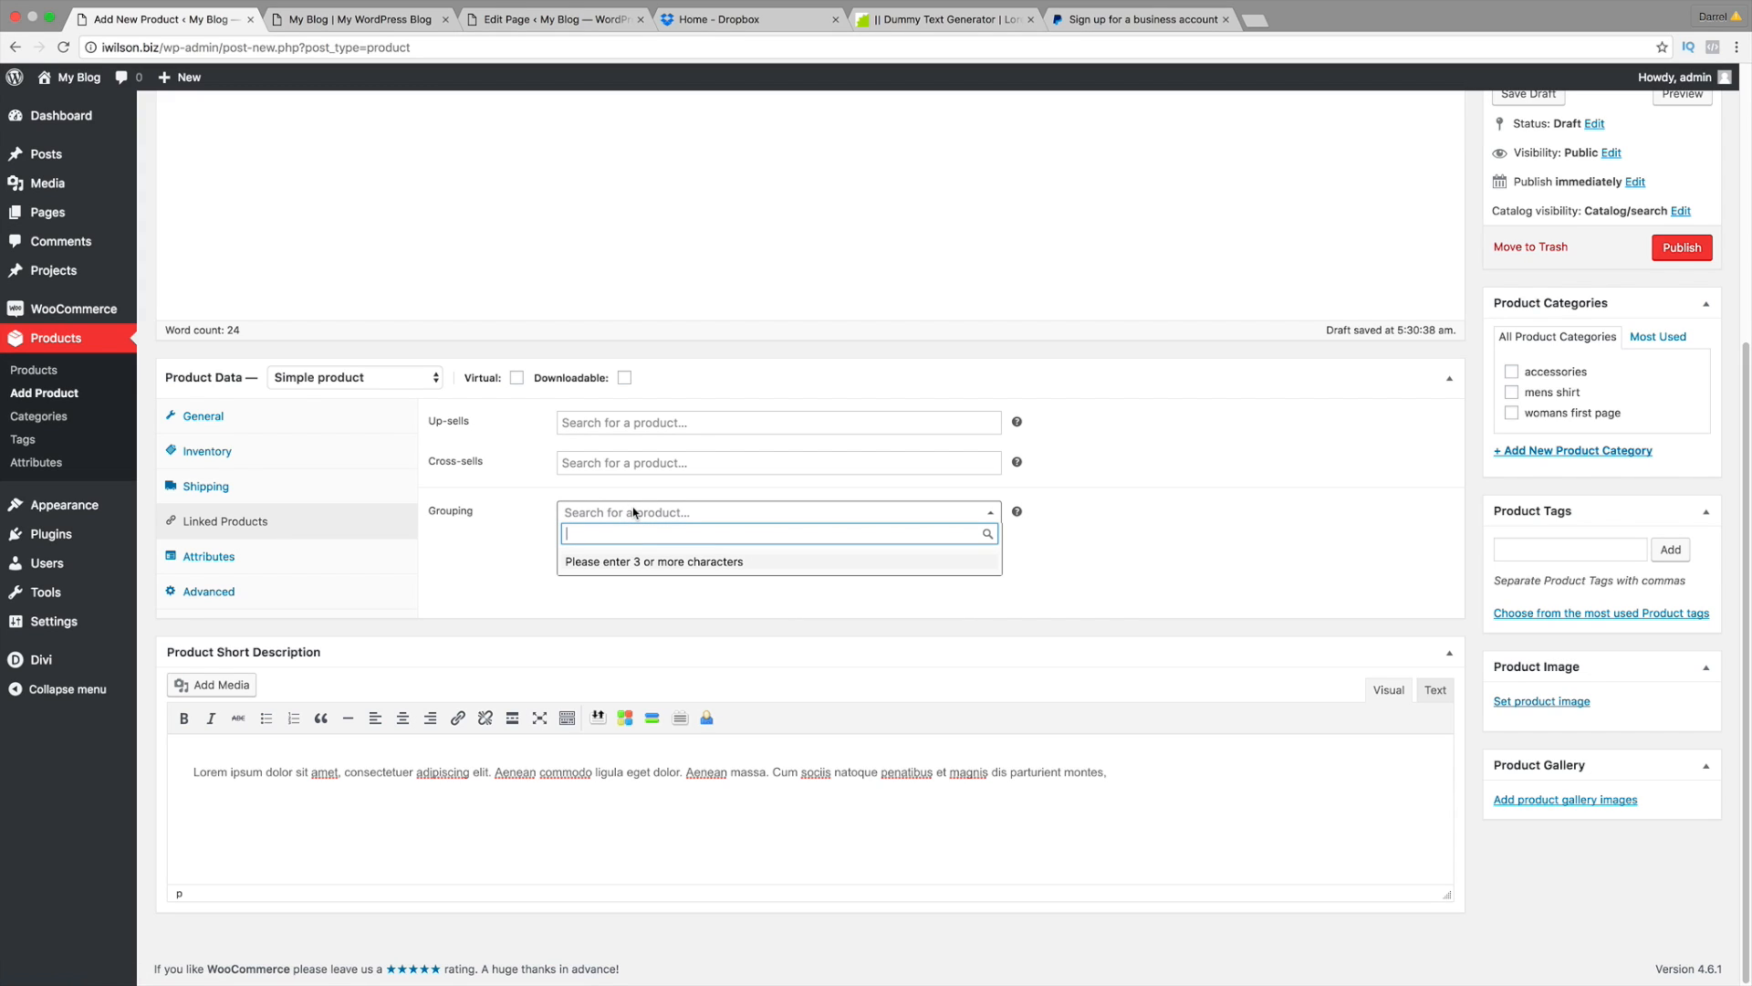
type("mens")
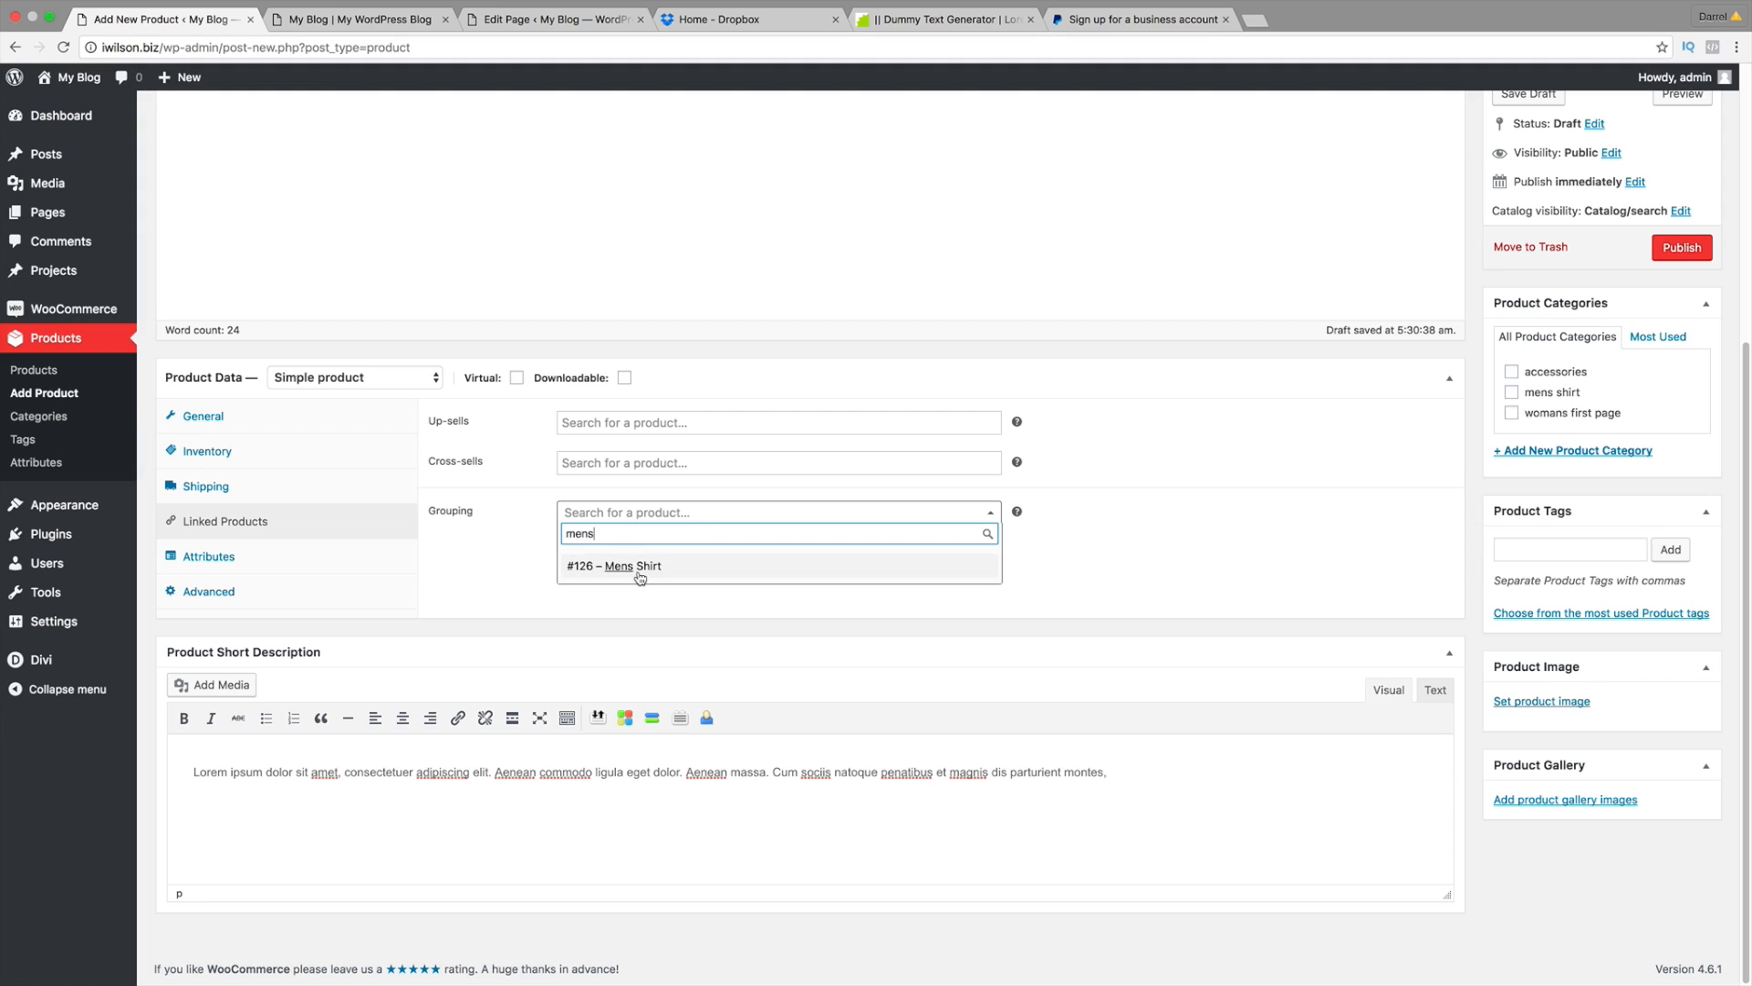
left_click(639, 570)
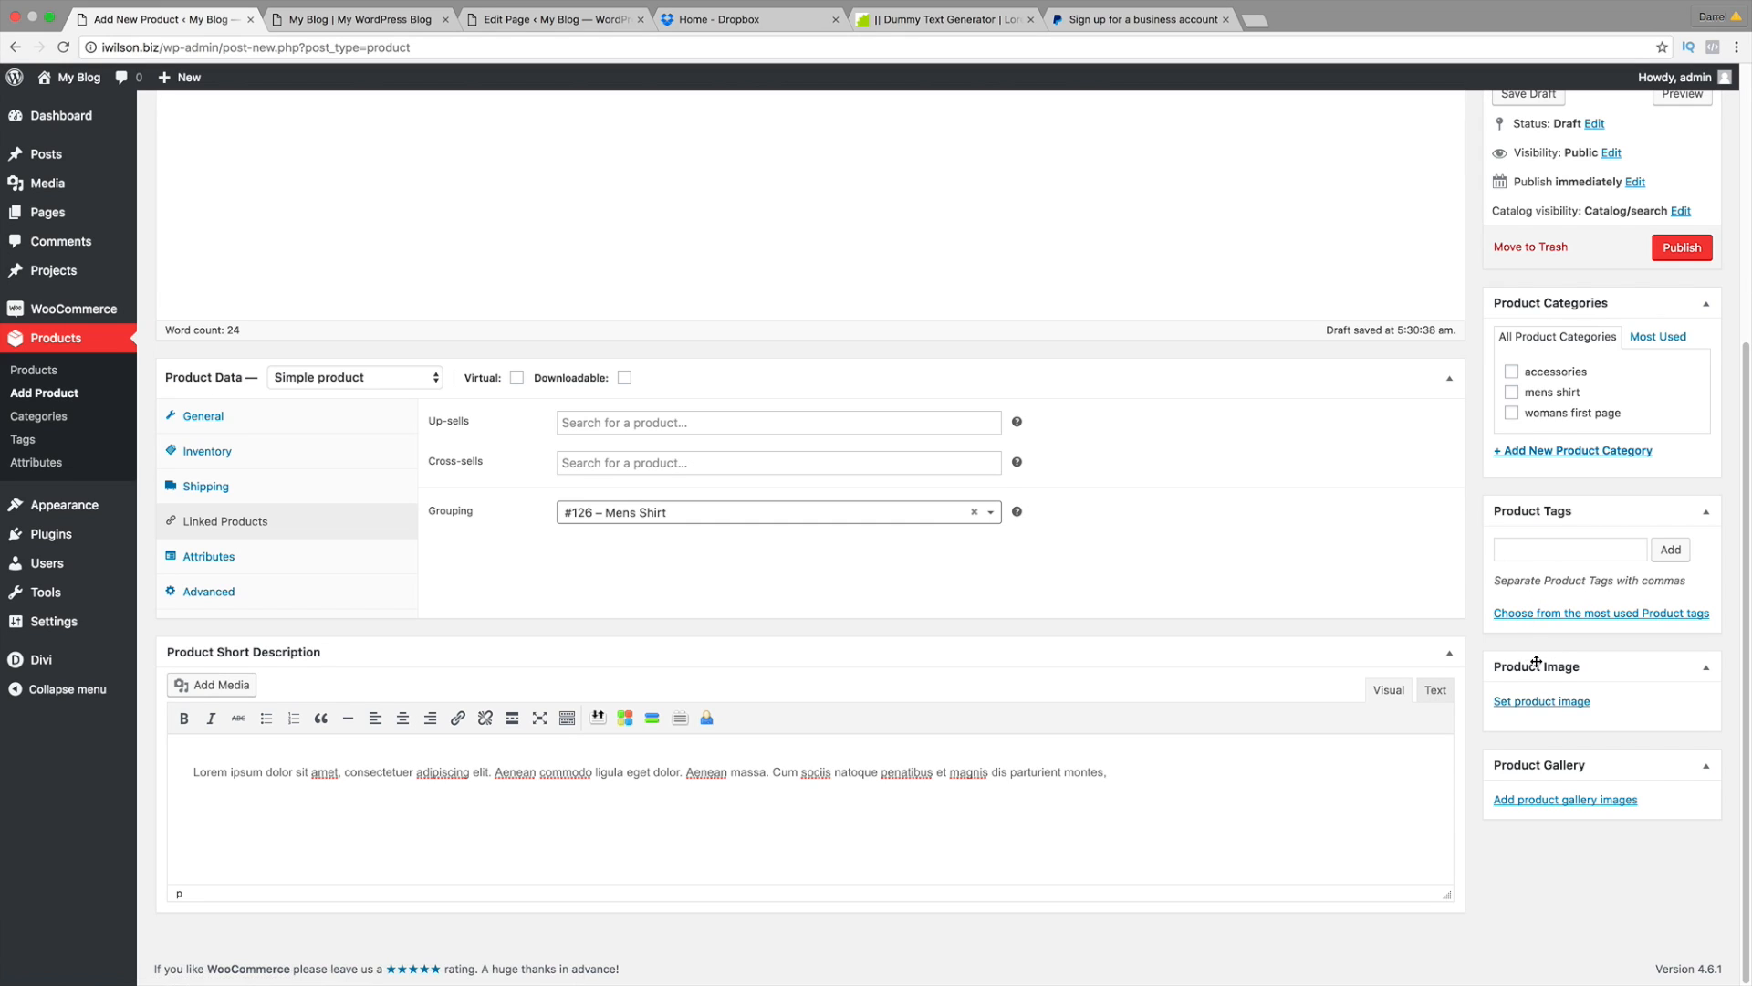
scroll(1528, 655, "up", 2)
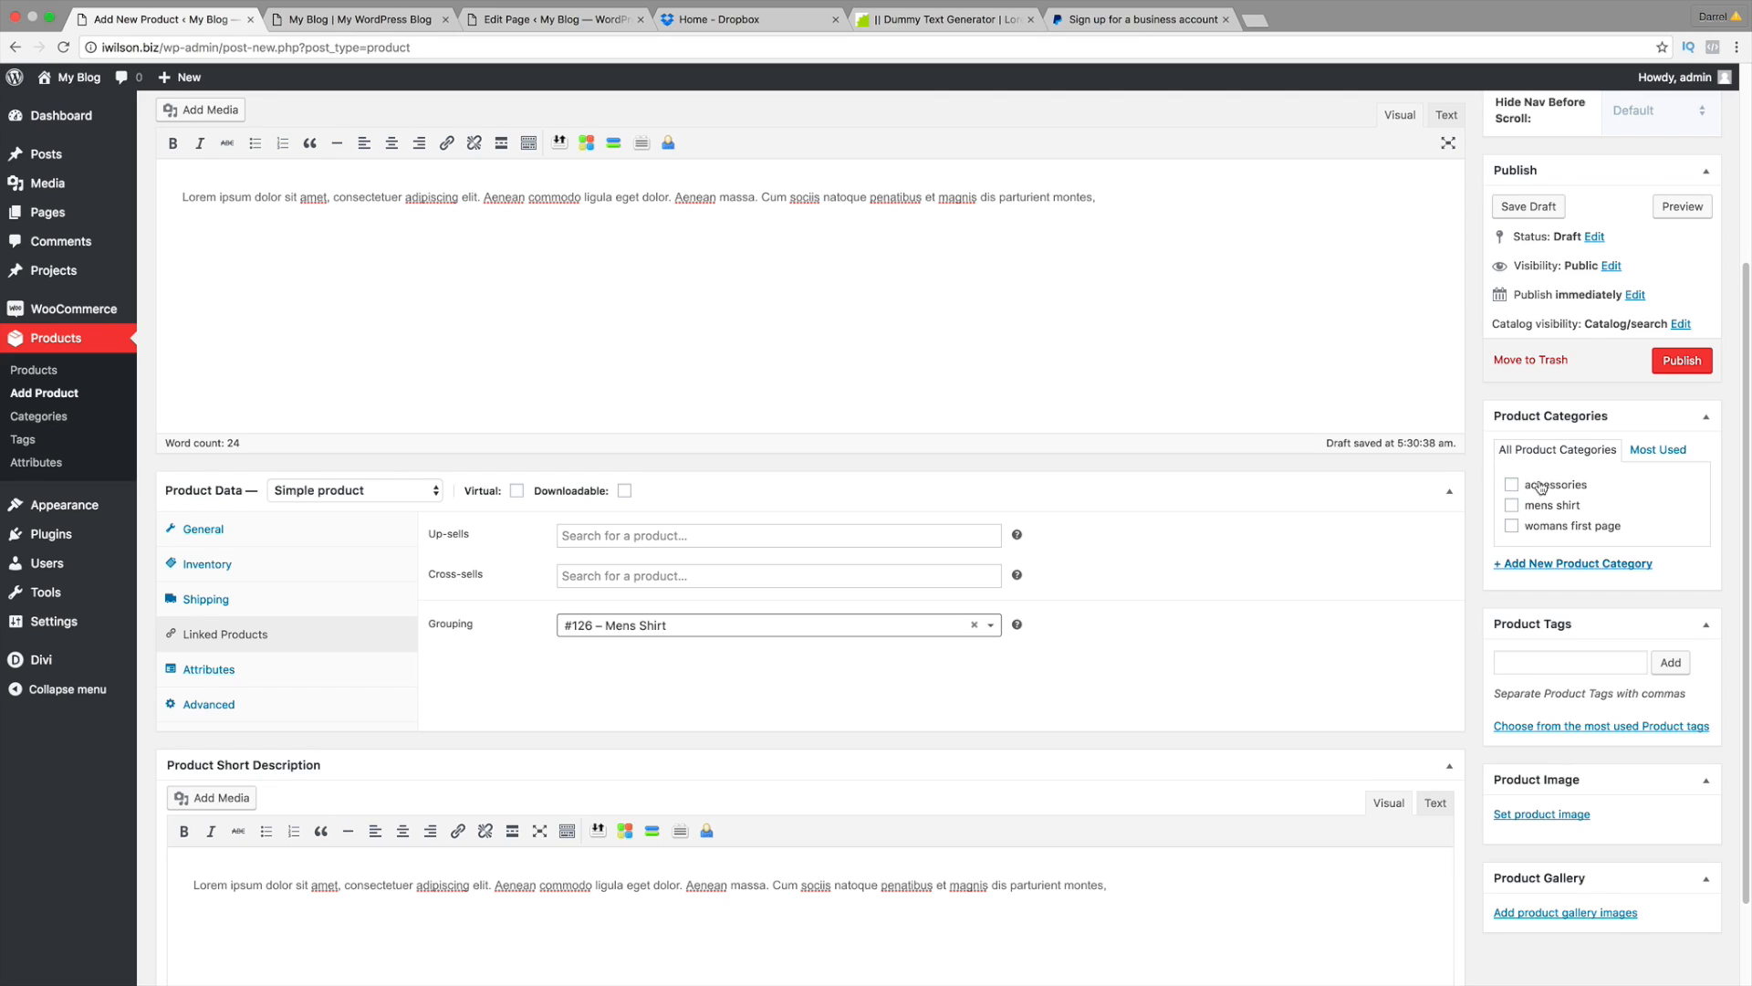
scroll(1540, 486, "up", 1)
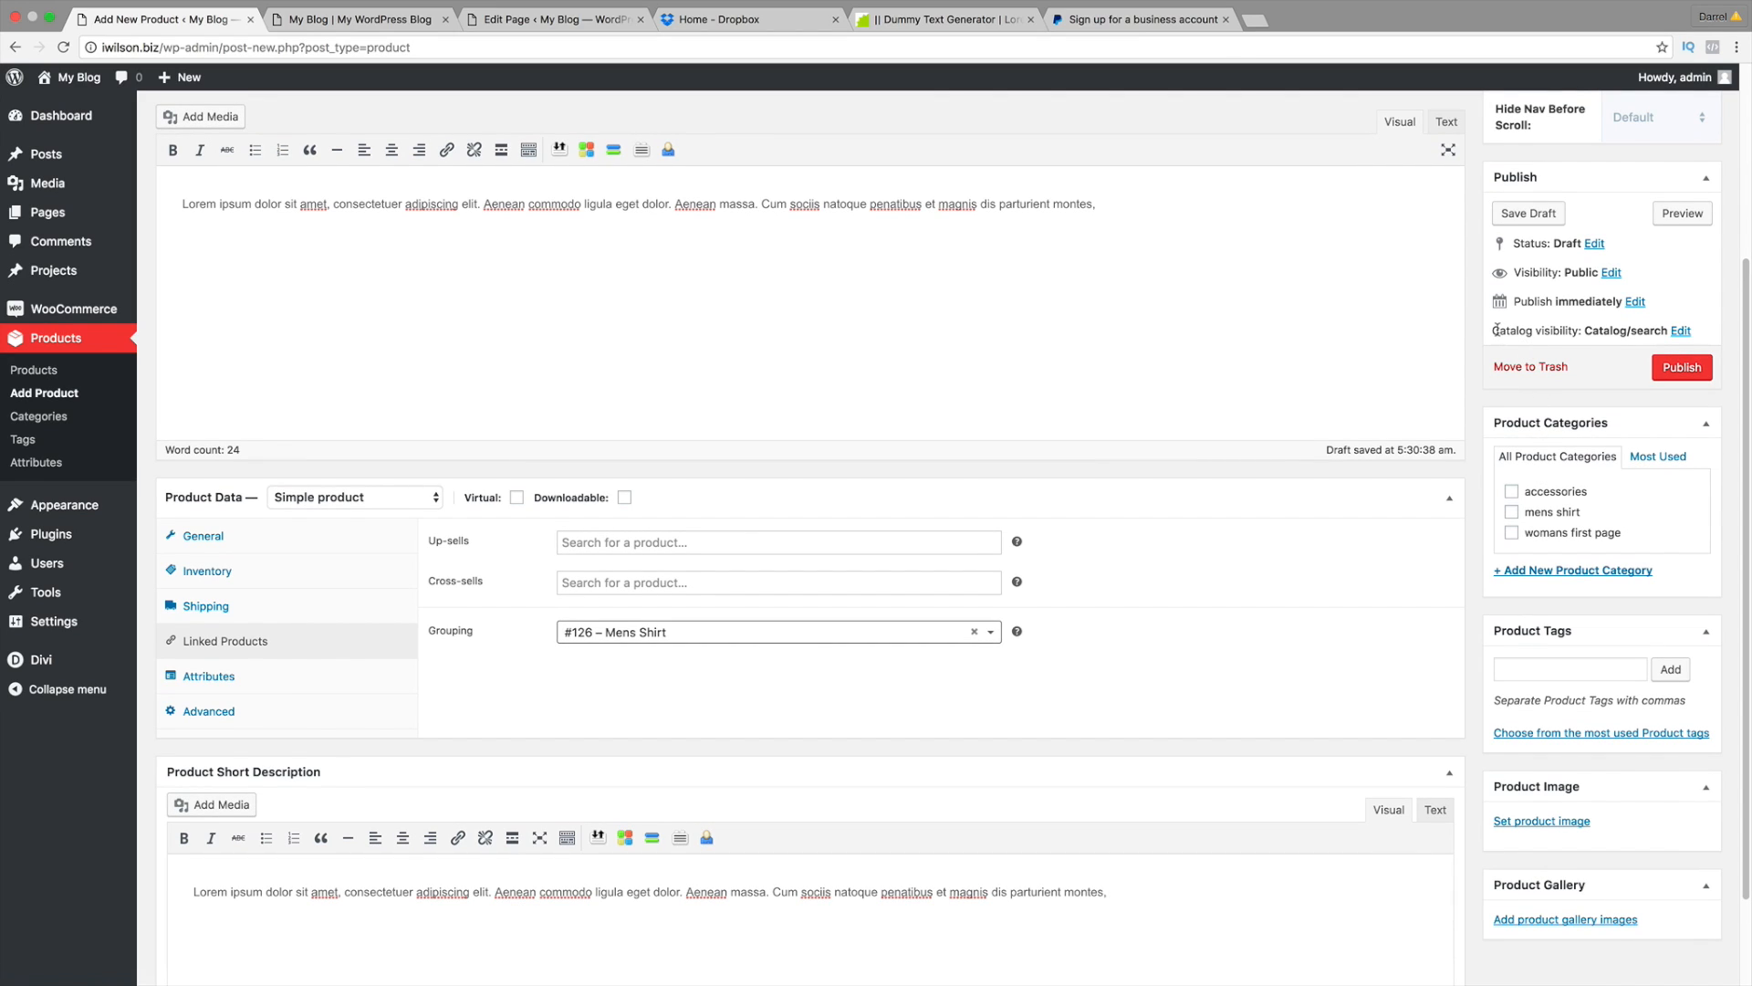
Step: Set the product's catalog visibility to Hidden
left_click_drag(1497, 331, 1681, 338)
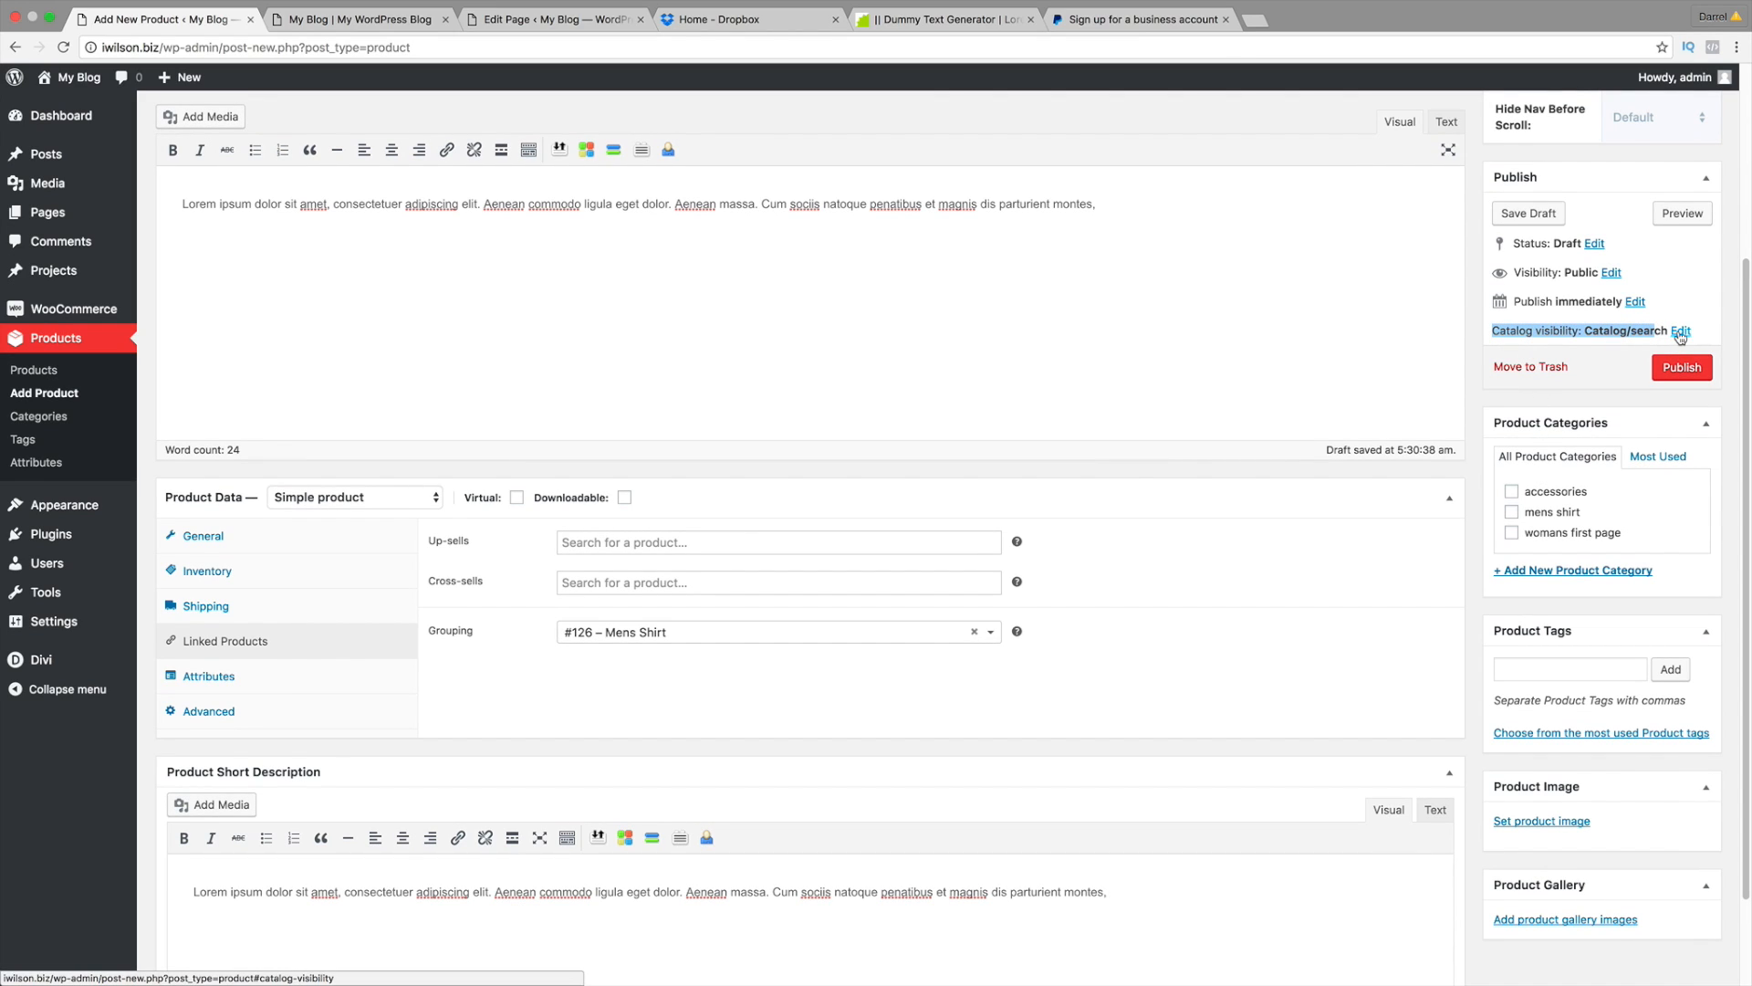
left_click(1681, 332)
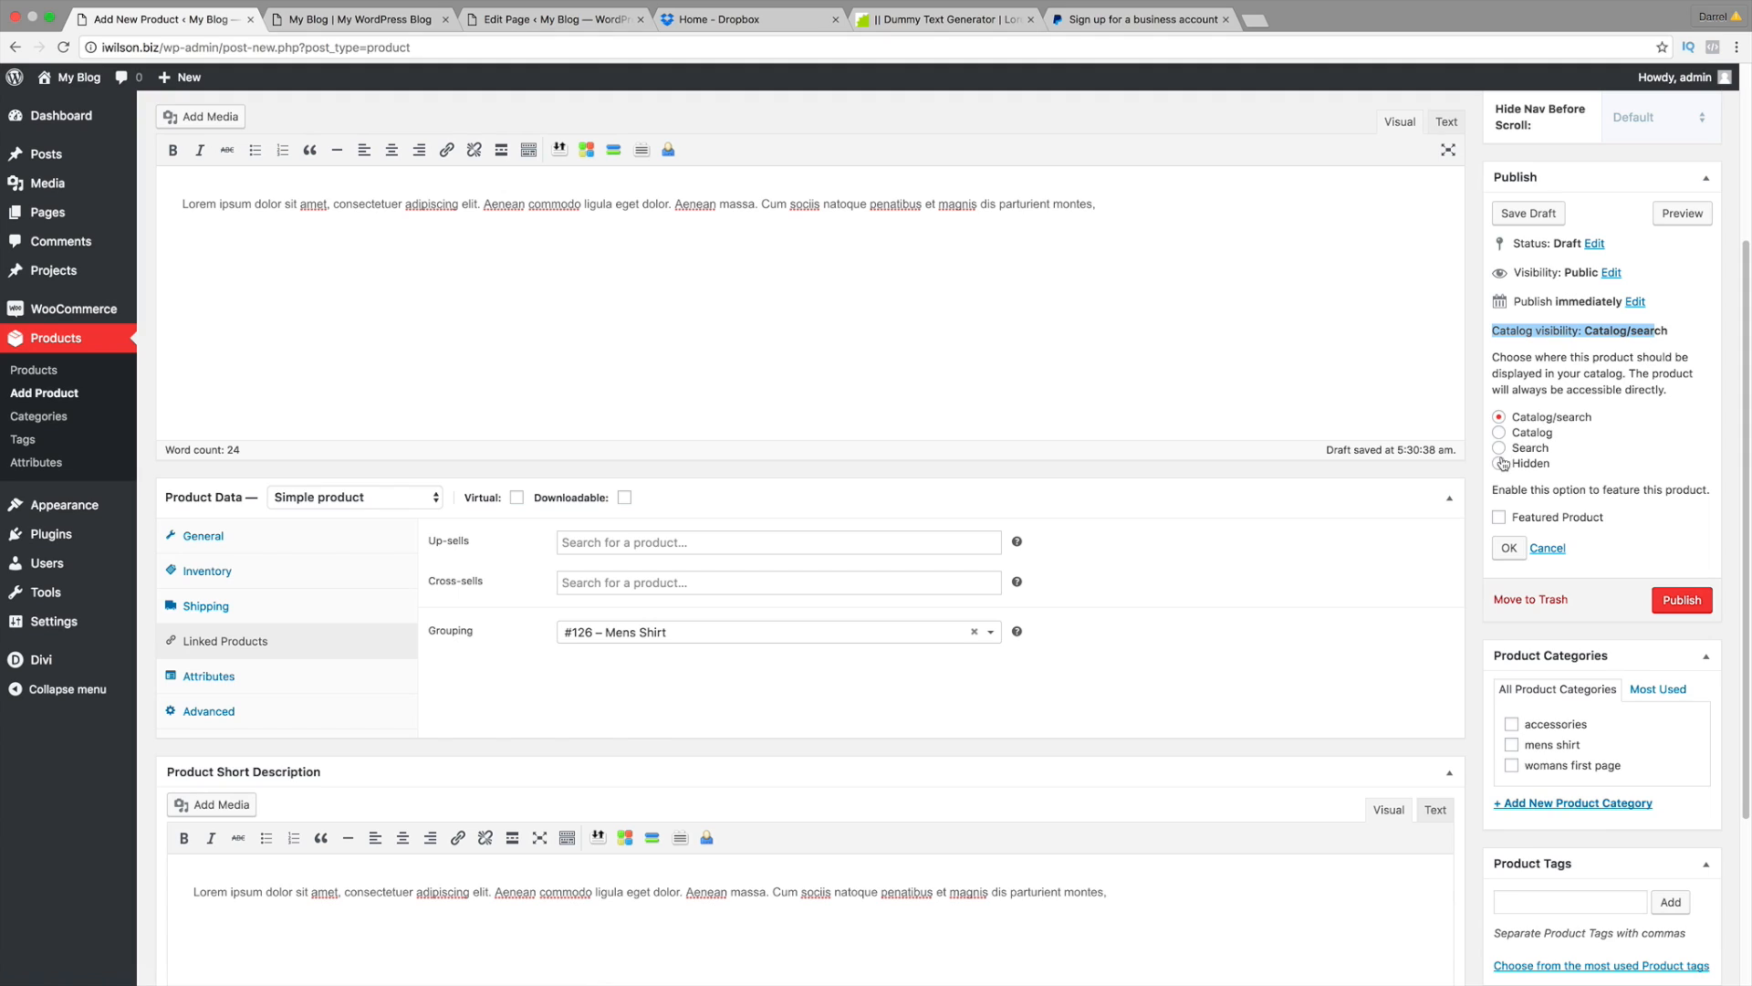
left_click(1509, 548)
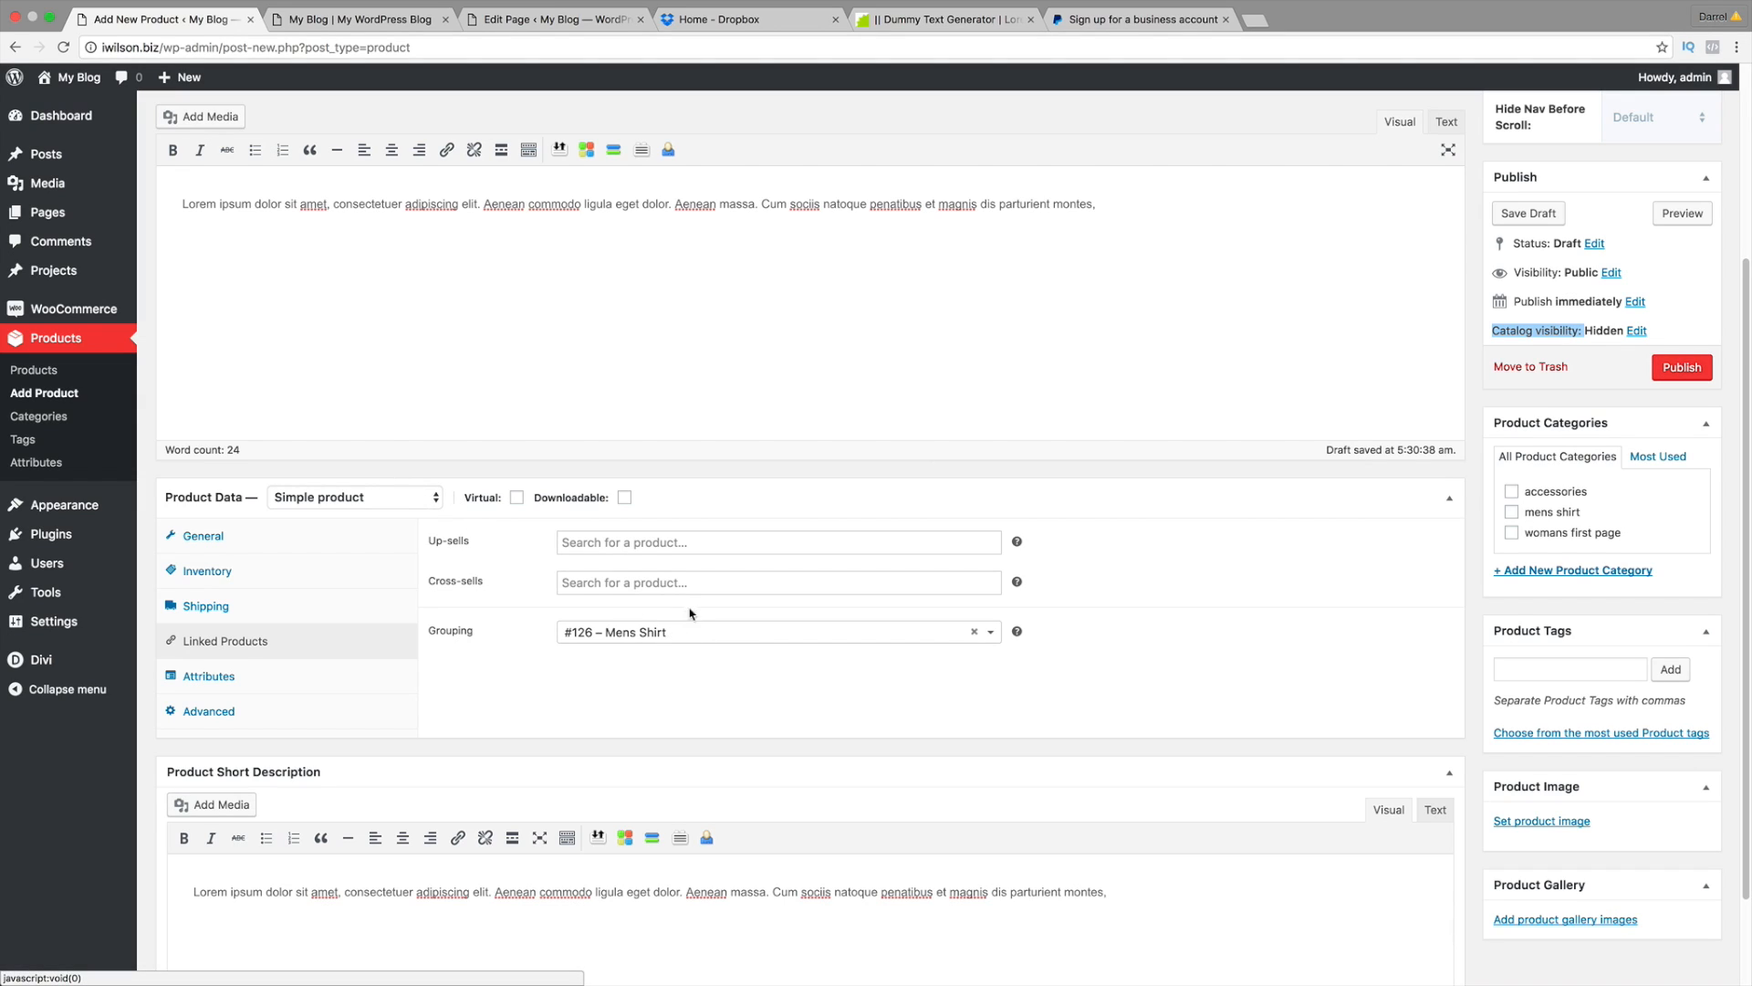
scroll(717, 557, "up", 3)
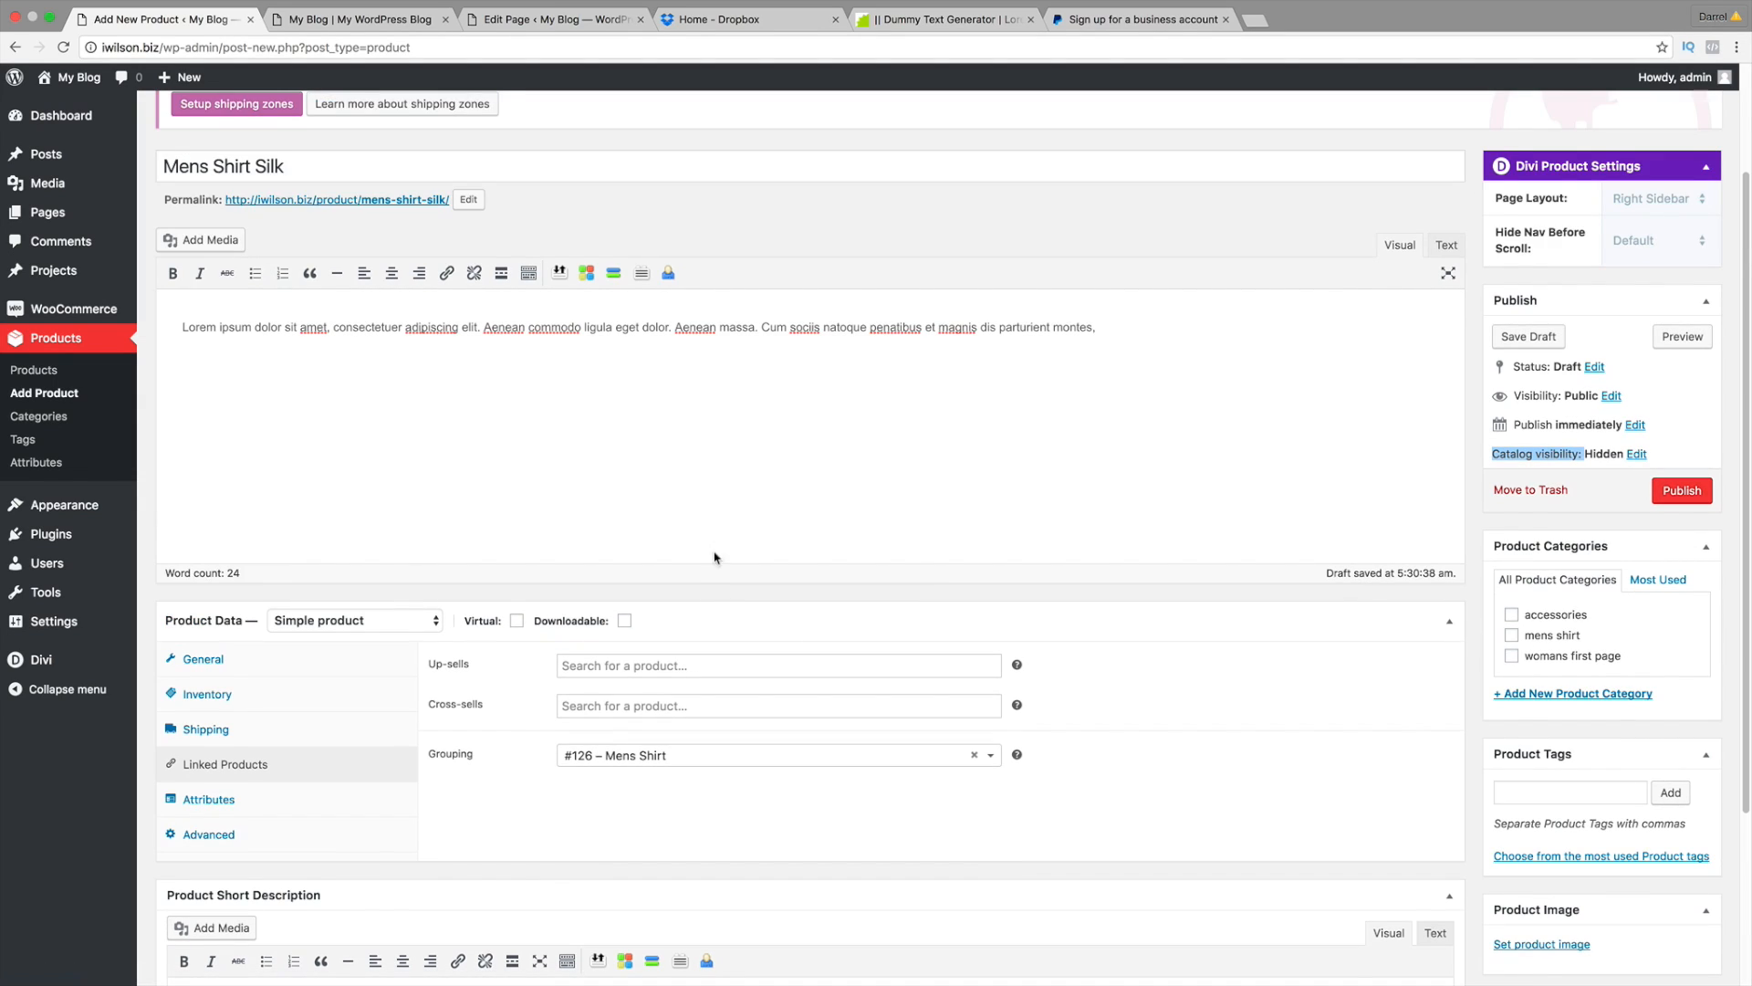
scroll(733, 584, "down", 2)
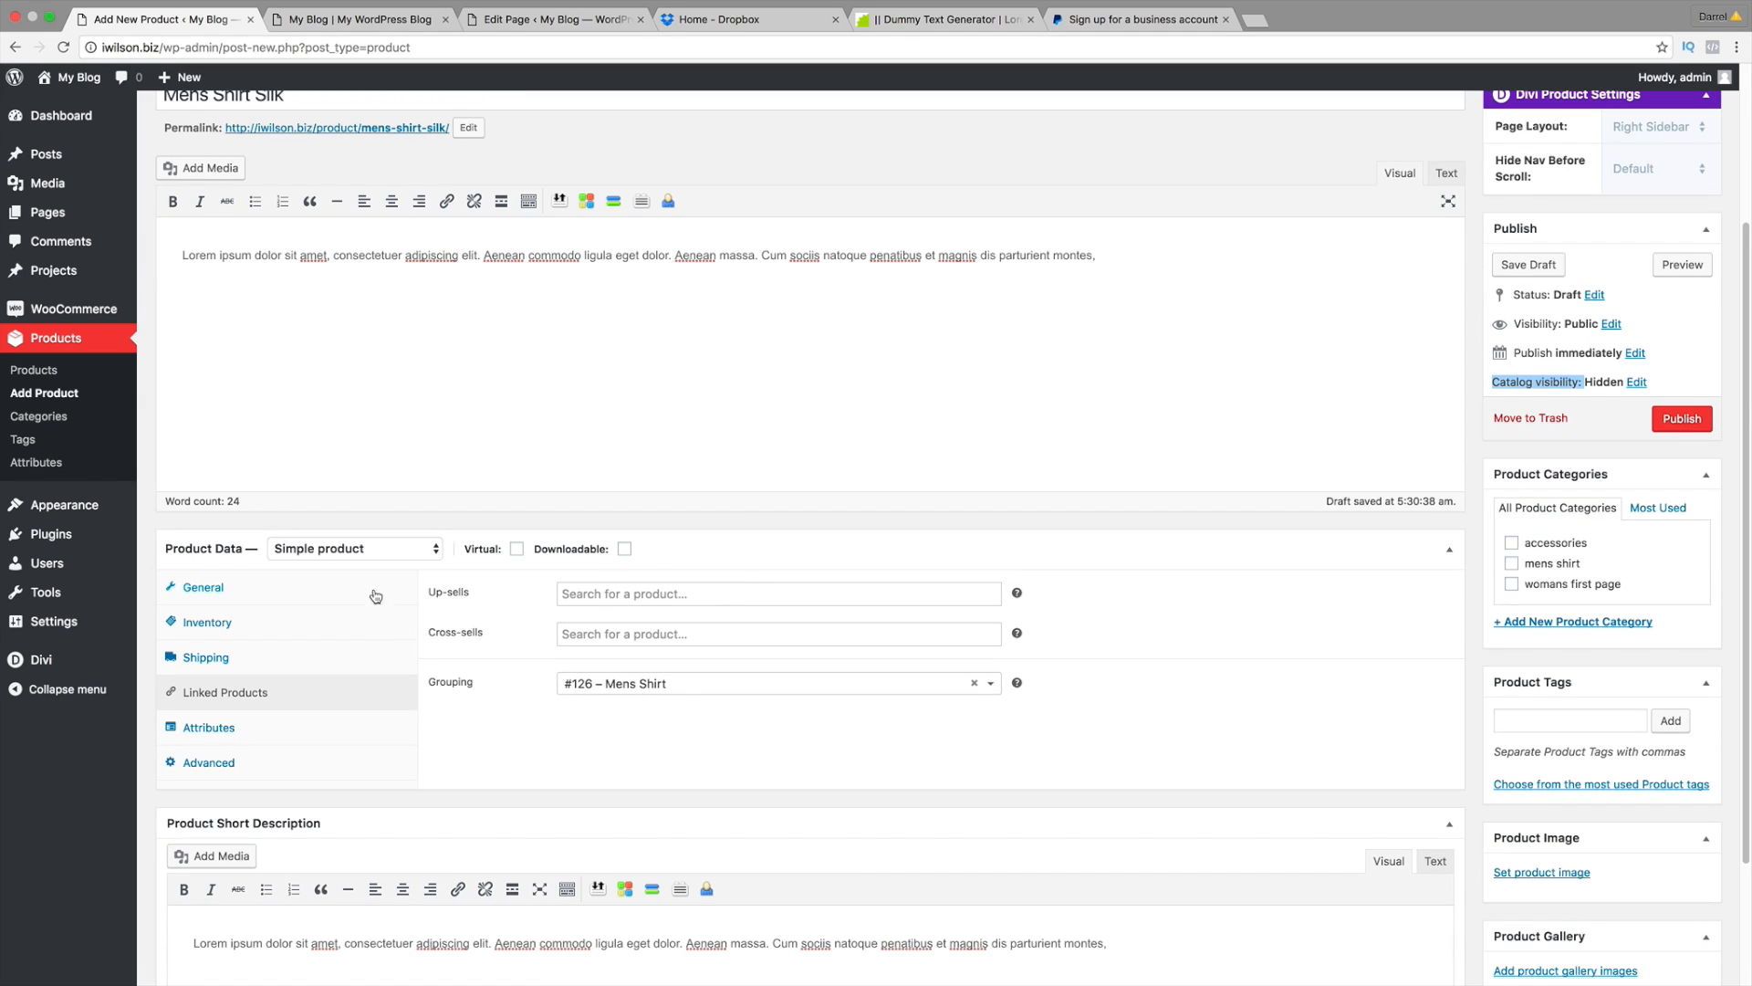
Step: Enter a regular price of 300 and publish Mens Shirt Silk
left_click(313, 593)
left_click(667, 595)
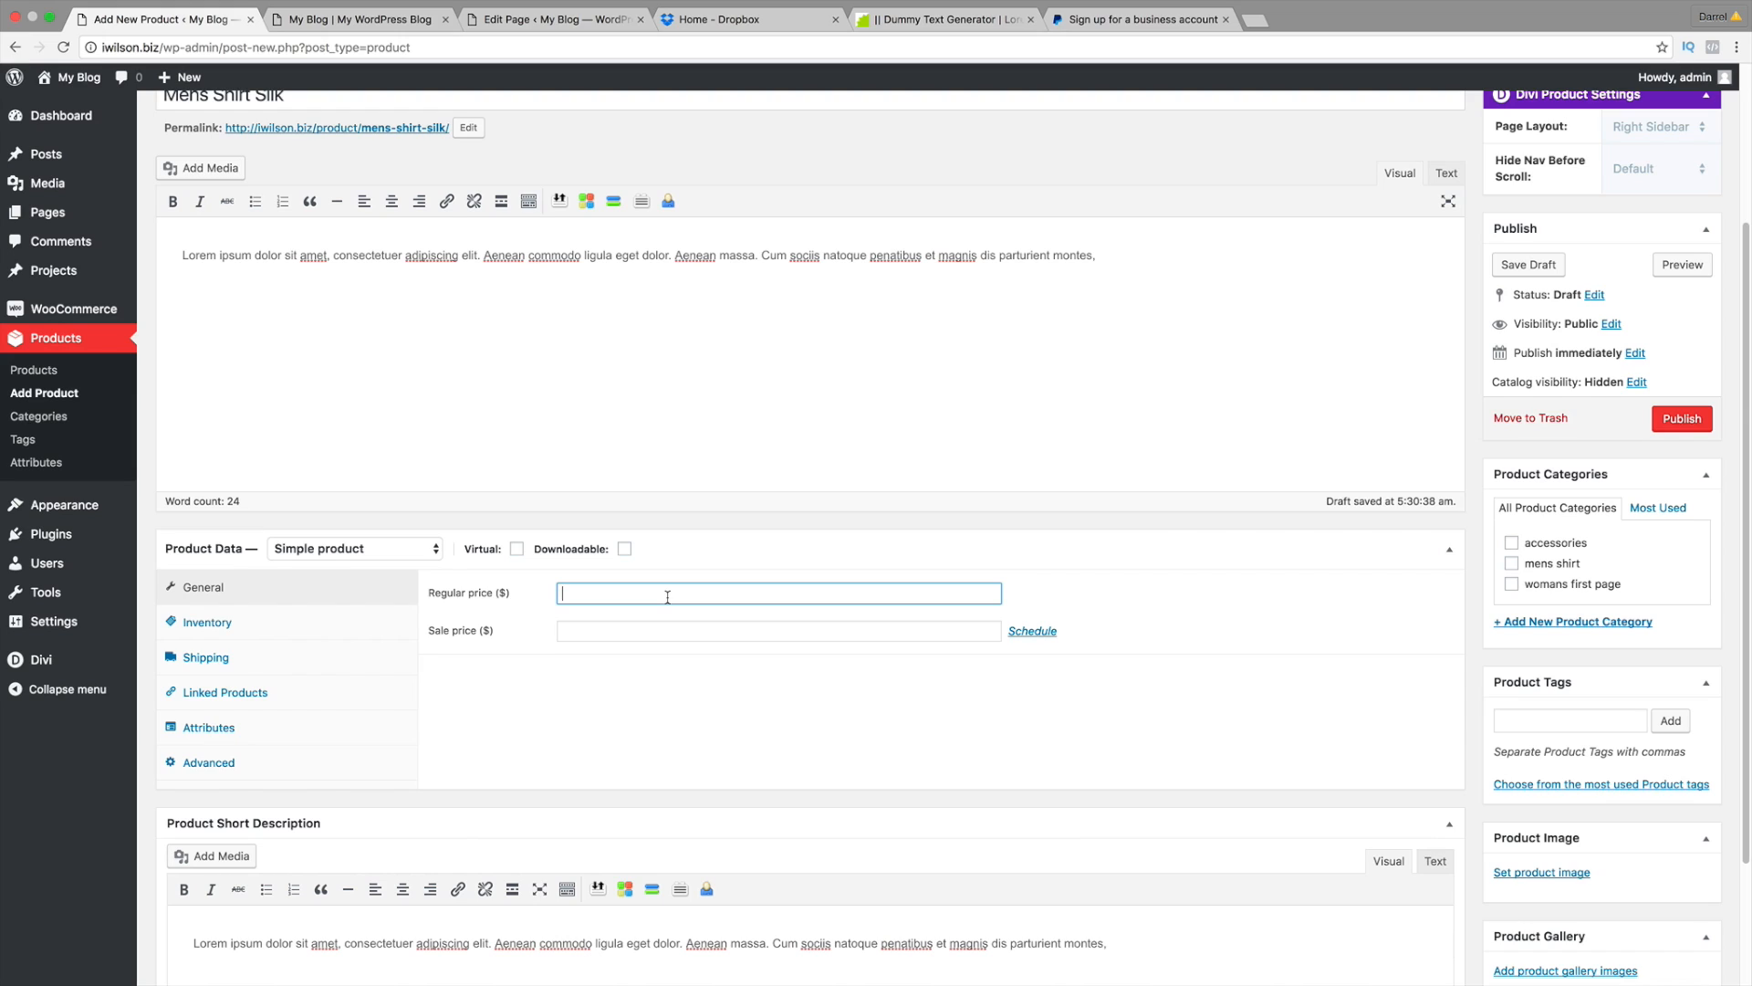
type("300")
key("Tab")
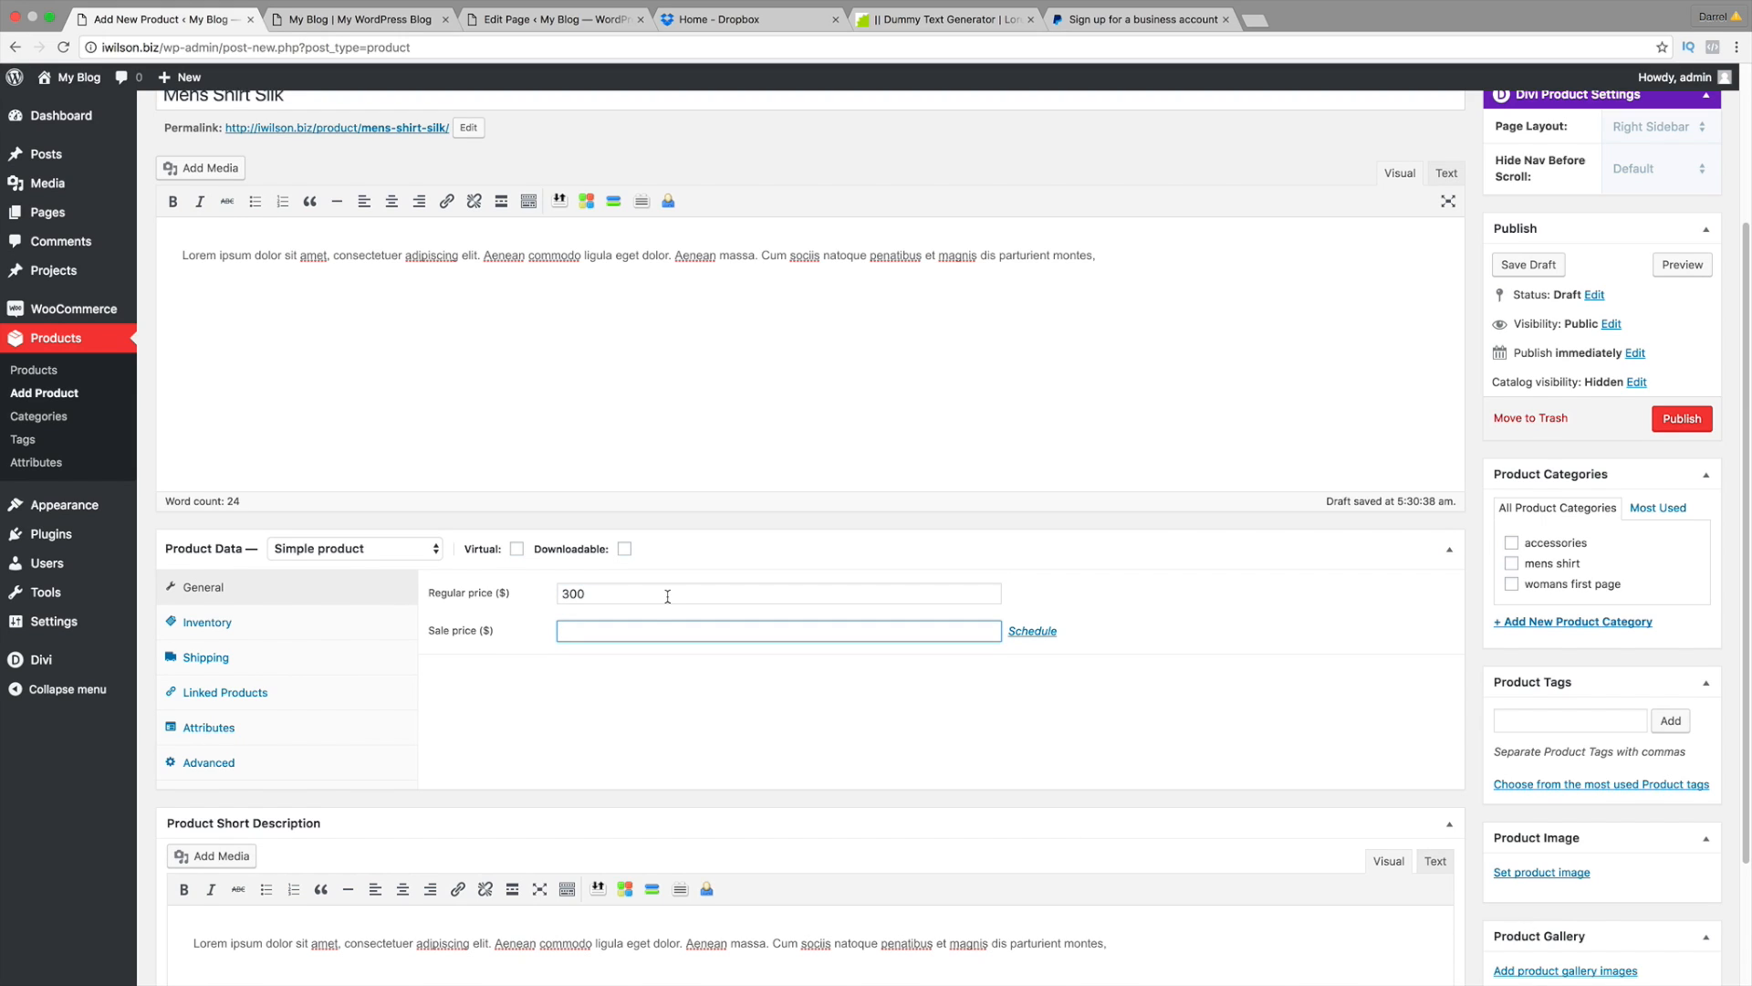
scroll(667, 595, "down", 2)
scroll(645, 666, "down", 1)
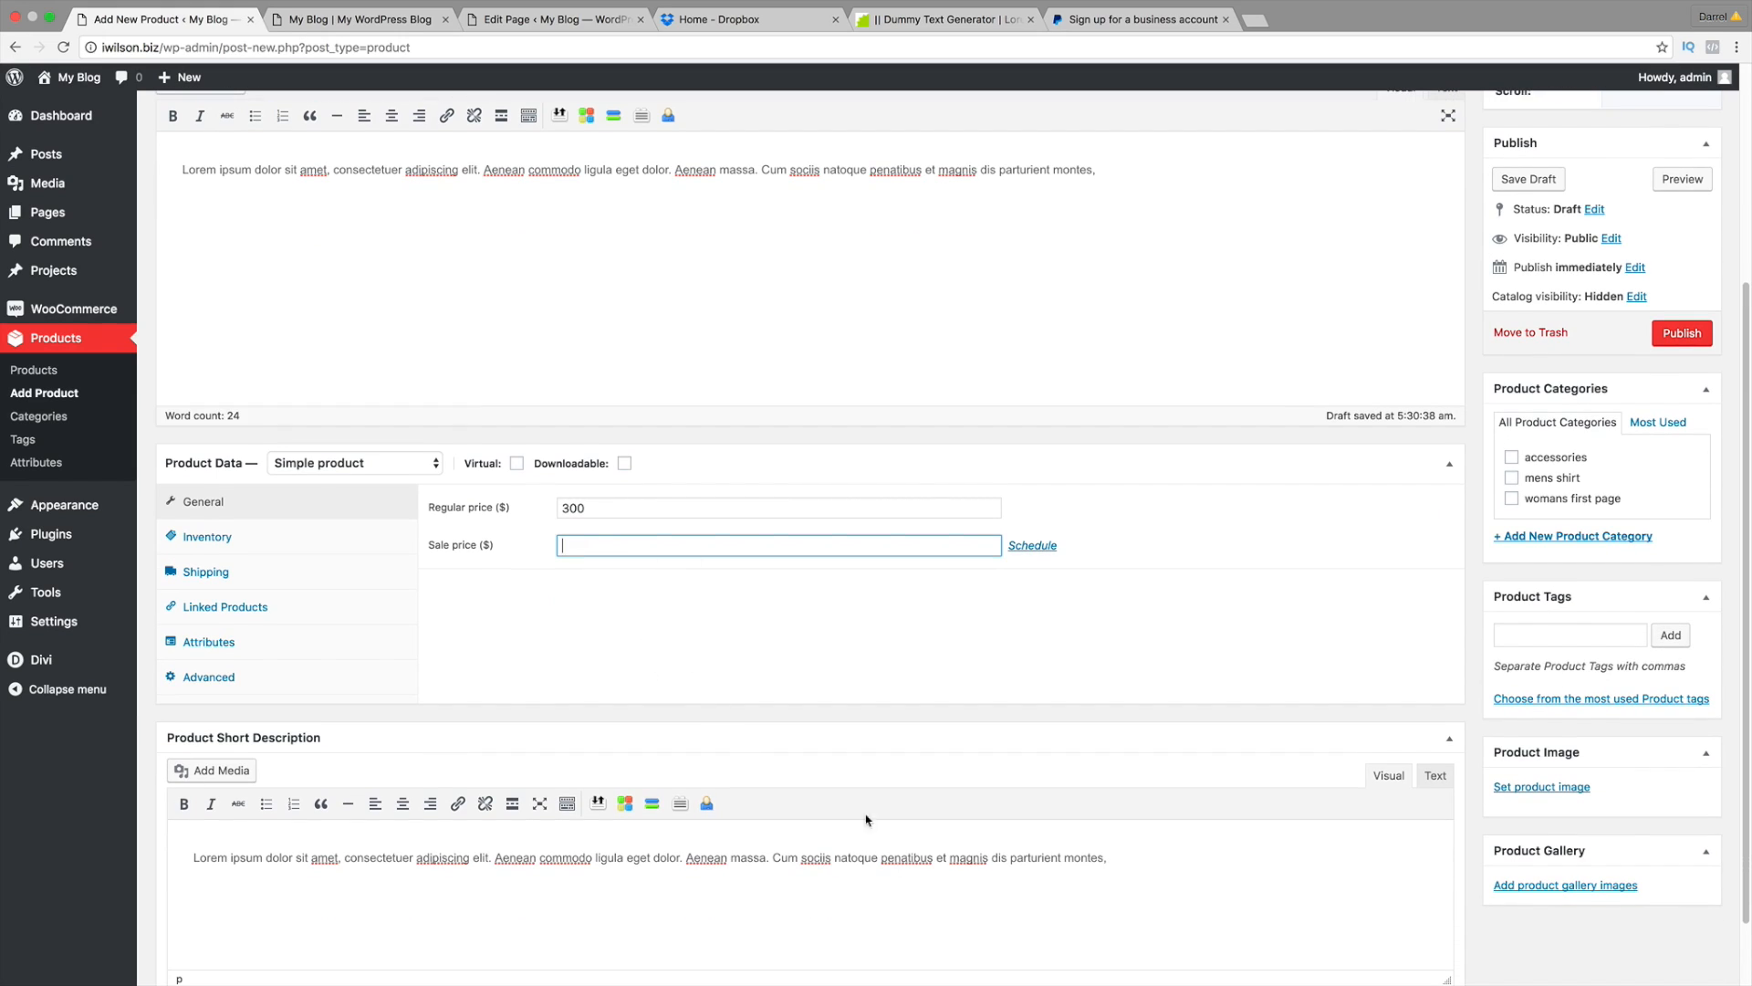
left_click(1682, 333)
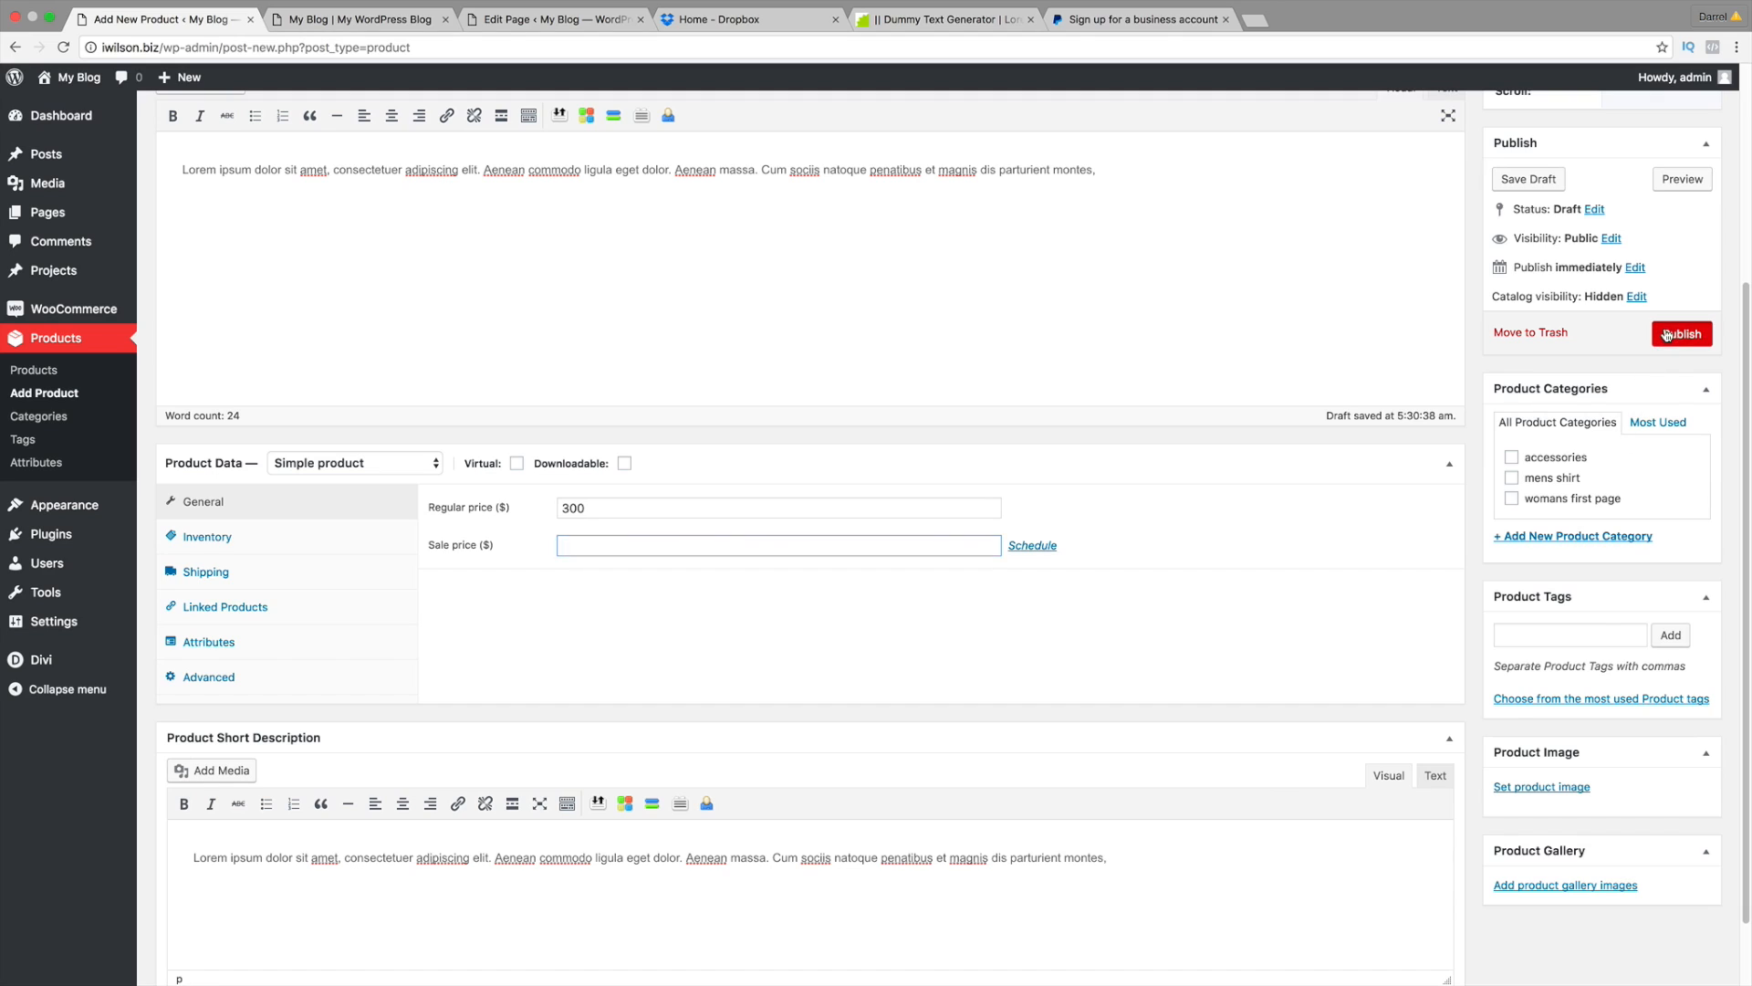
Step: Check the published Mens Shirt Silk title and its 300 price
scroll(1120, 365, "up", 5)
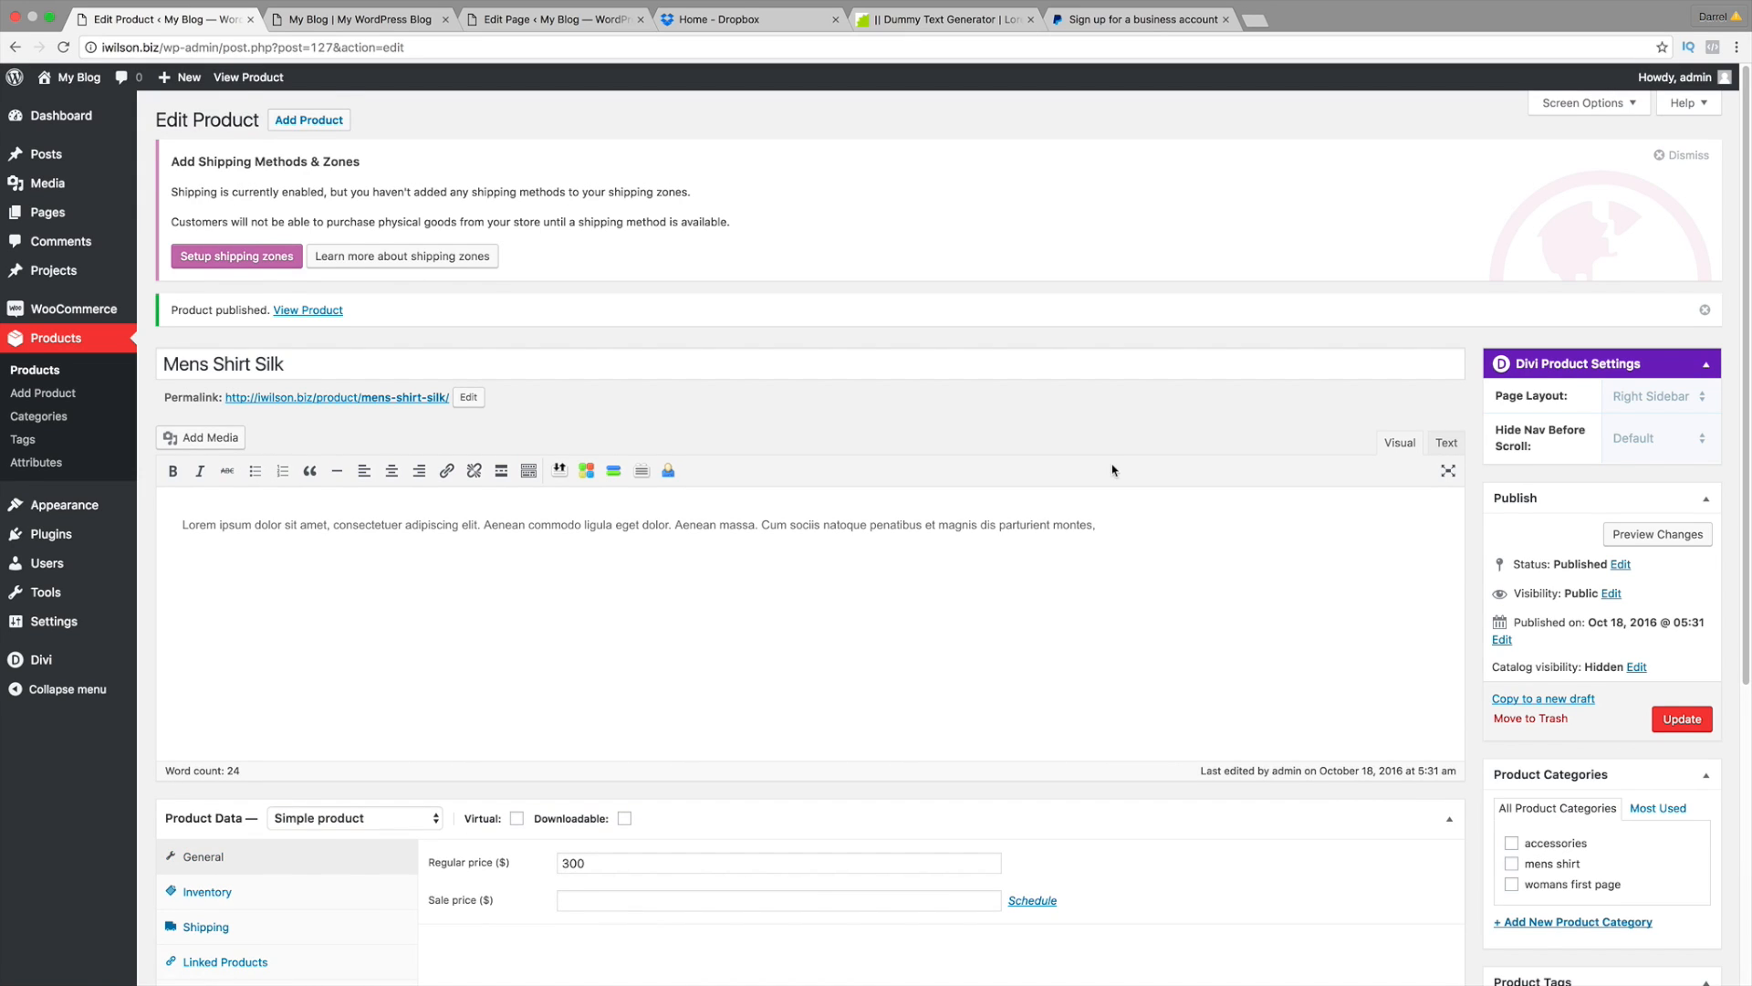
scroll(1111, 469, "down", 1)
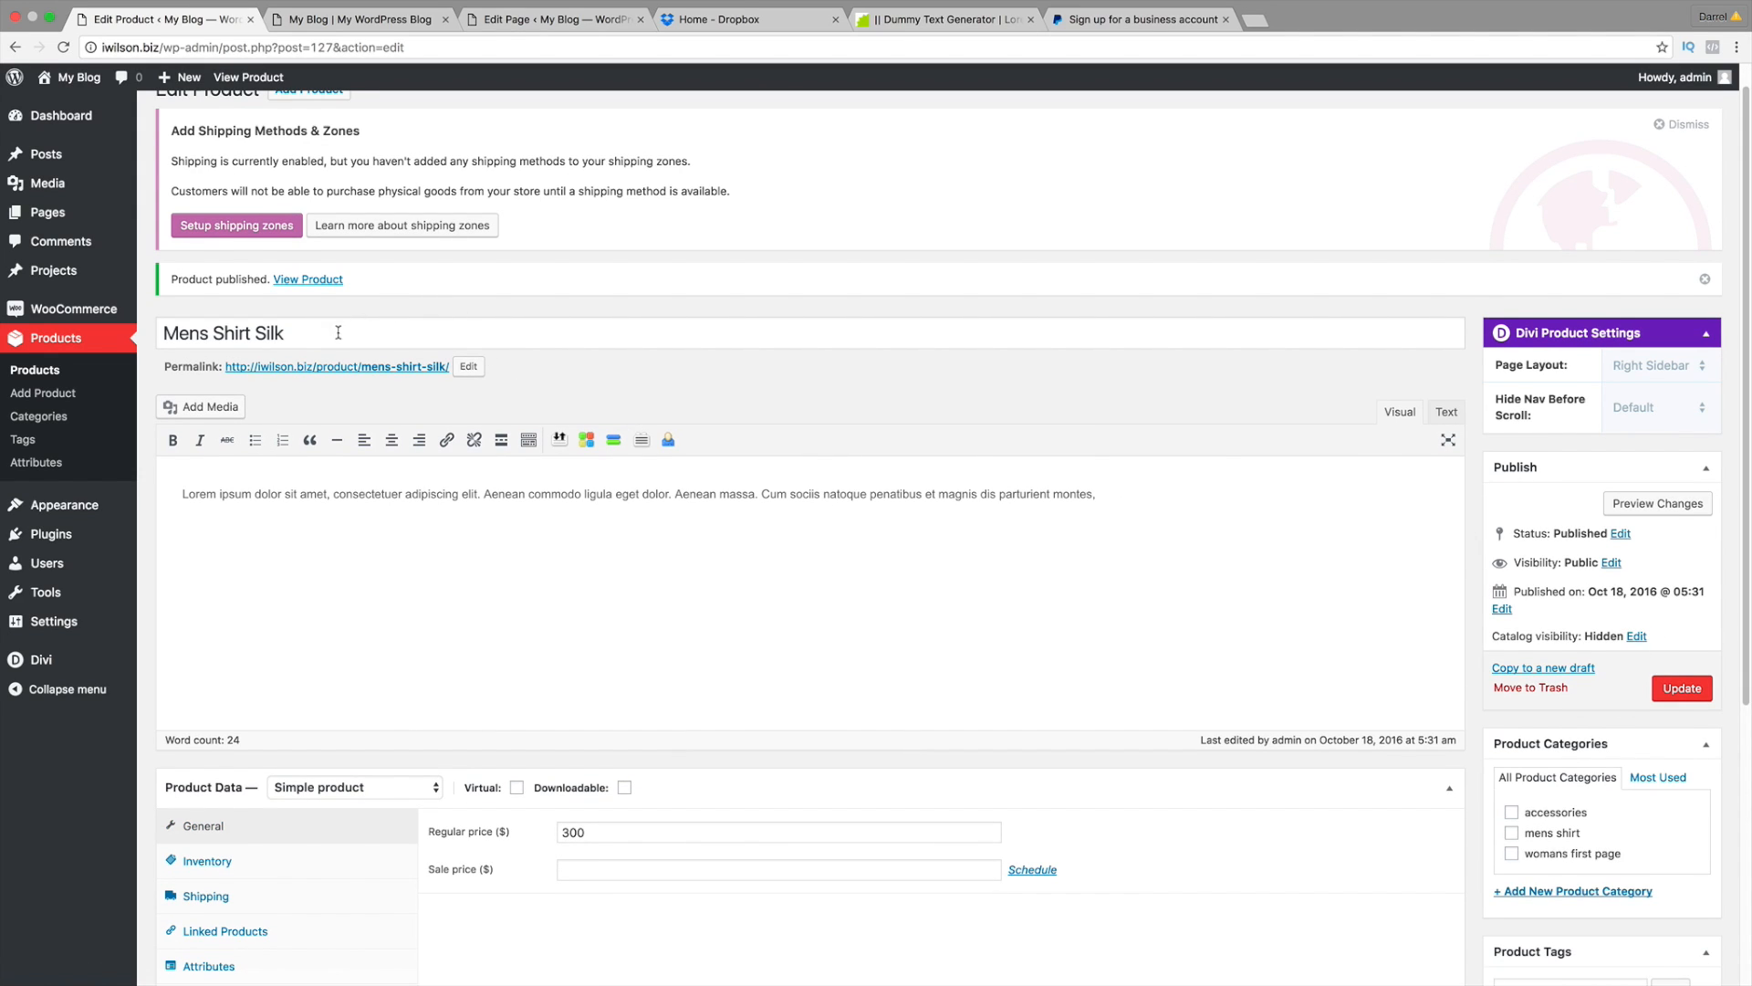
left_click_drag(358, 335, 161, 348)
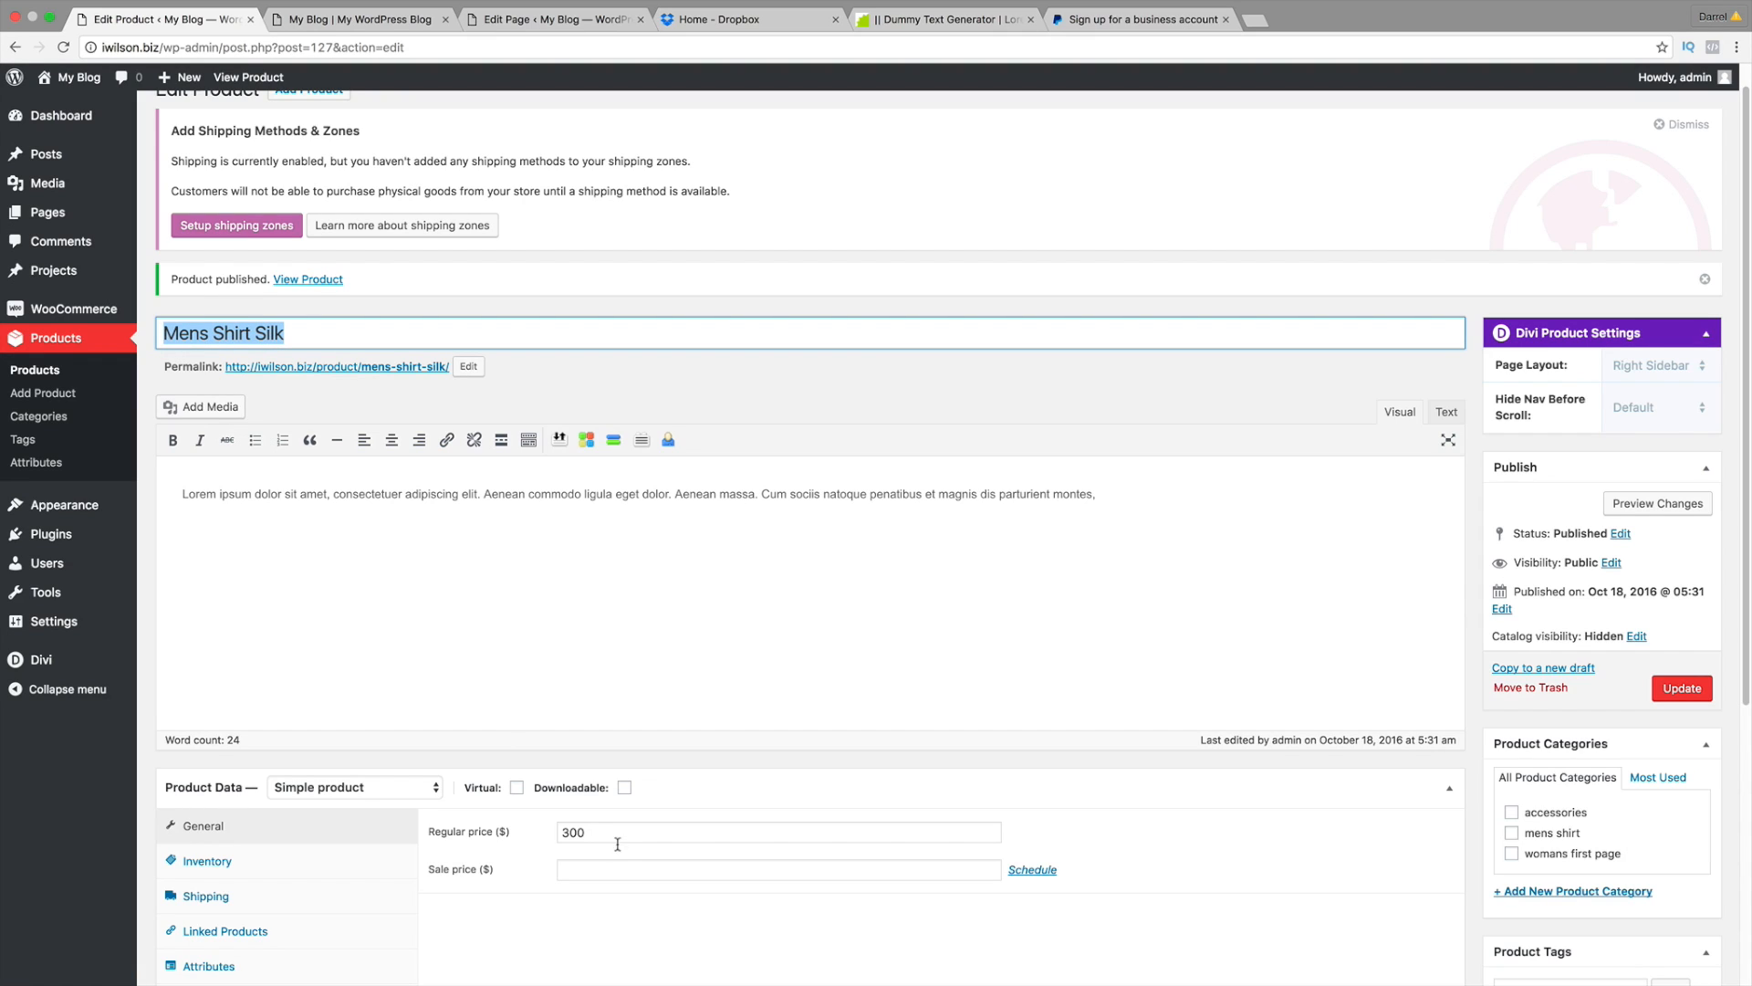
left_click_drag(618, 841, 545, 838)
scroll(383, 174, "up", 1)
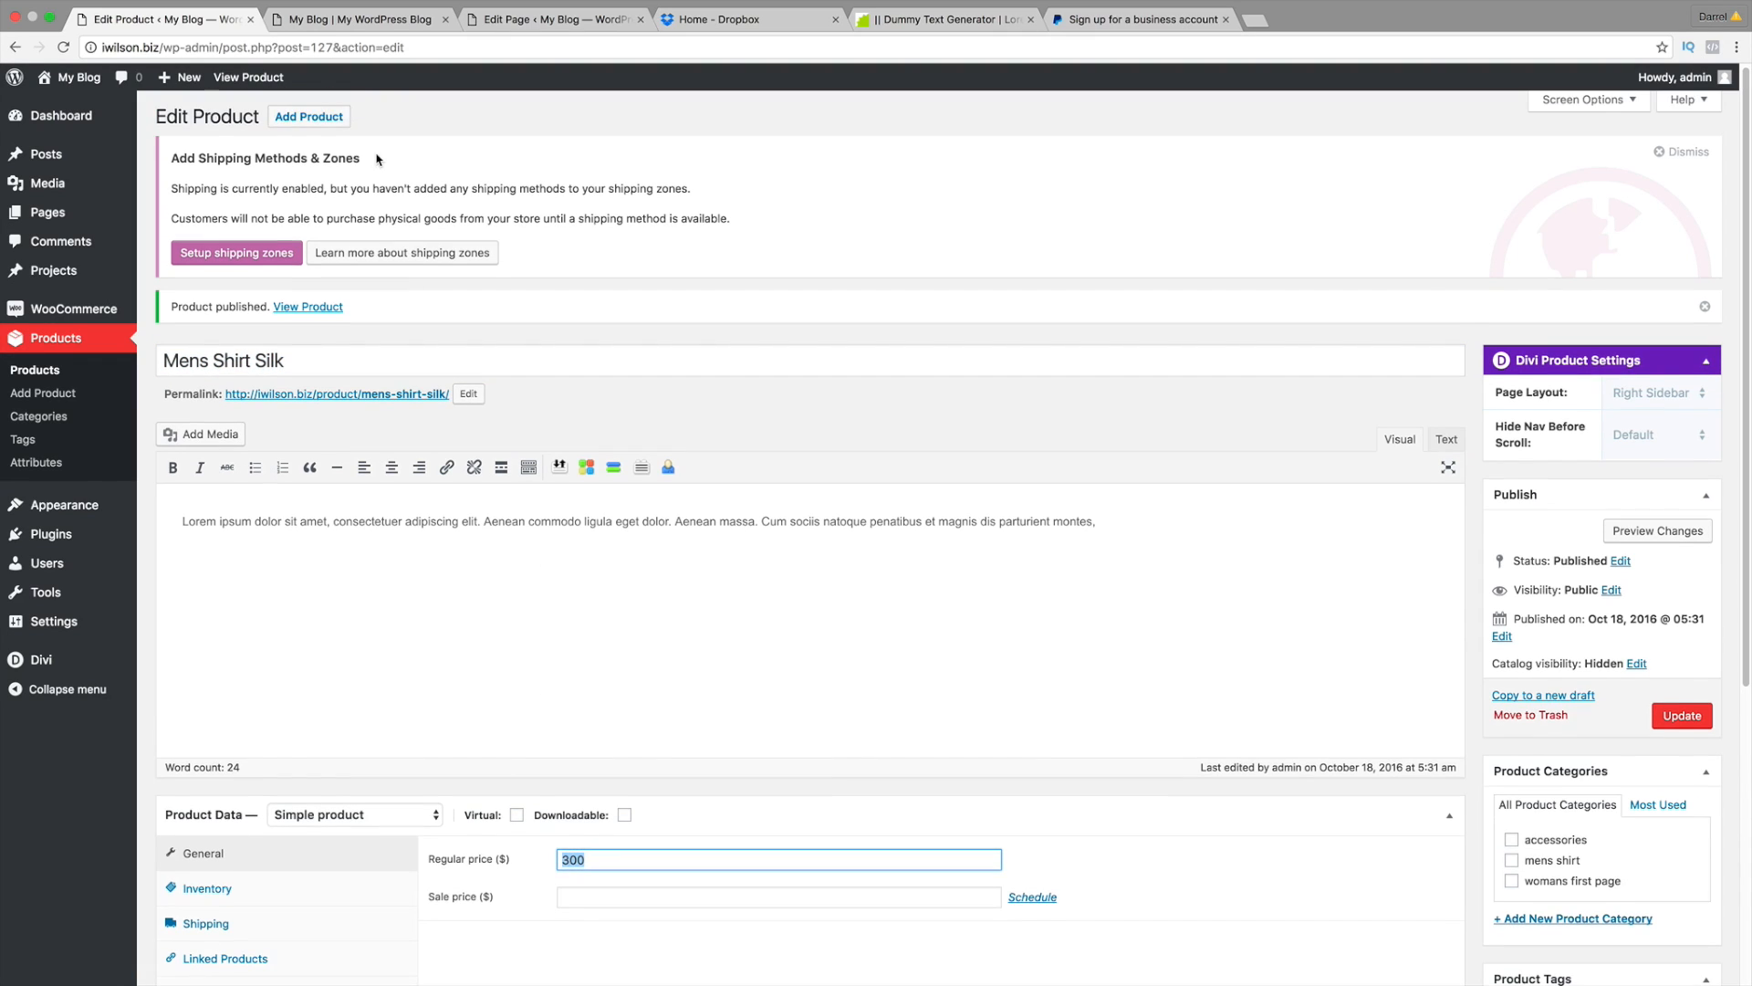
Step: Create a new product named 'Mens Shirt Cotton' with regular price 100
left_click(327, 118)
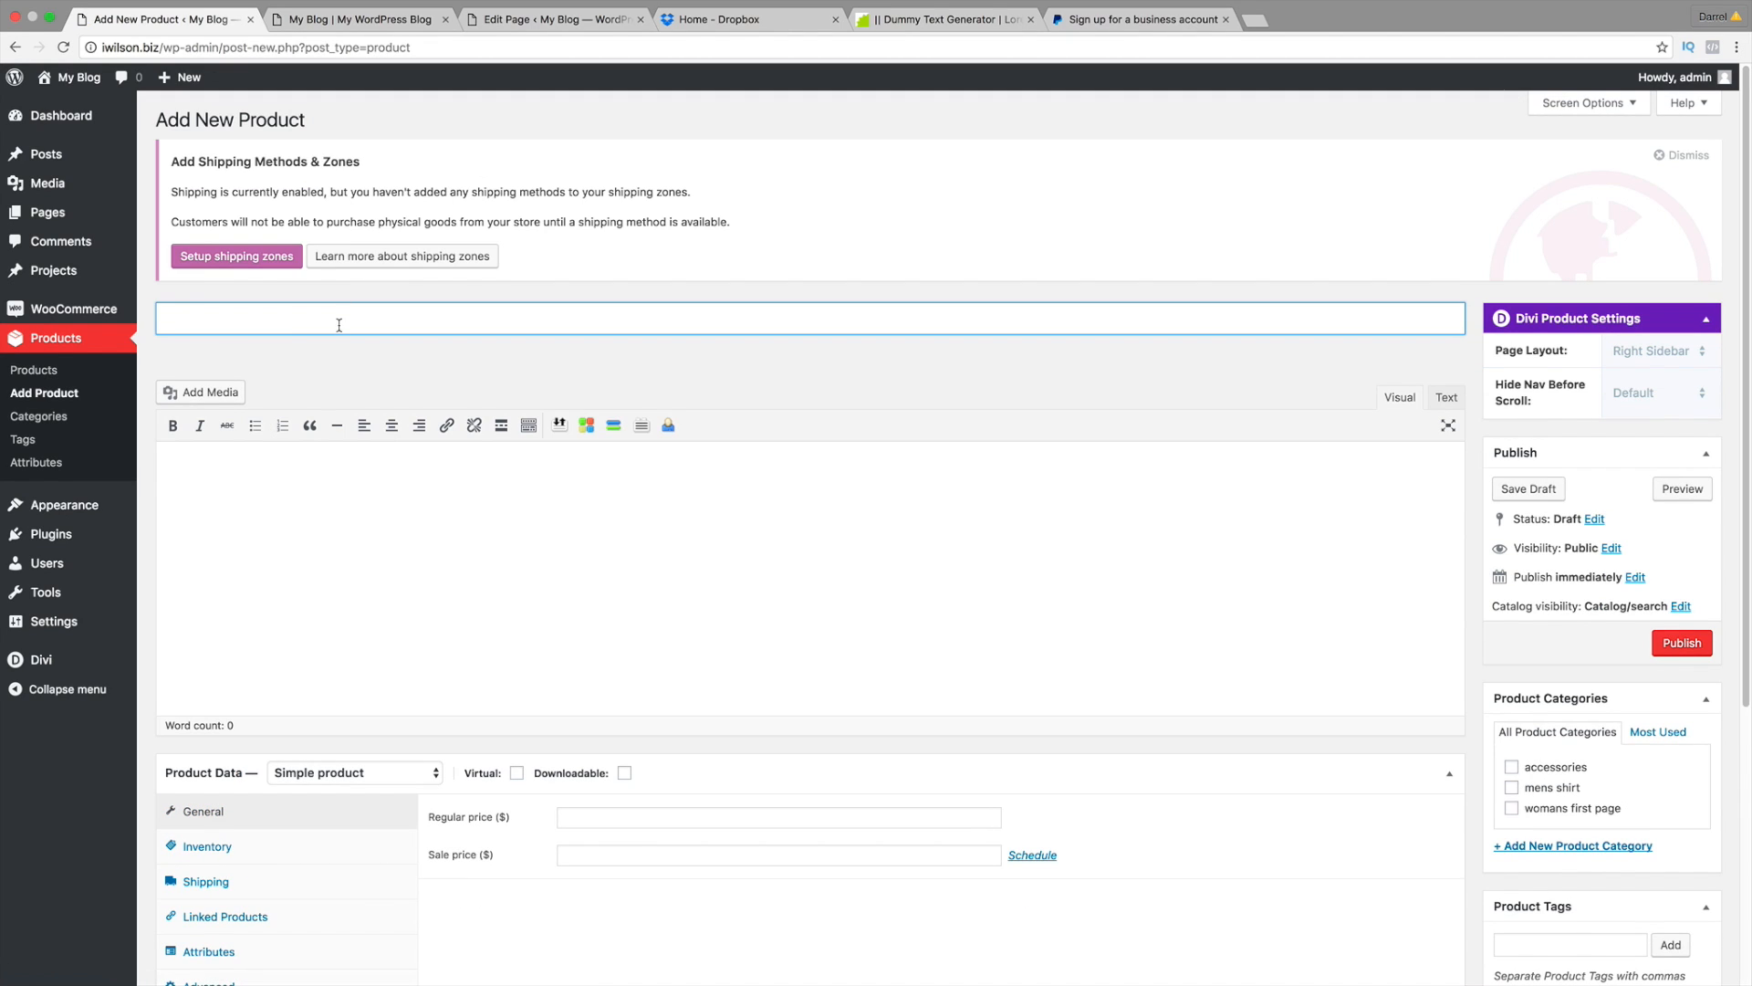
type("Mens Shirt Cotton")
left_click(337, 347)
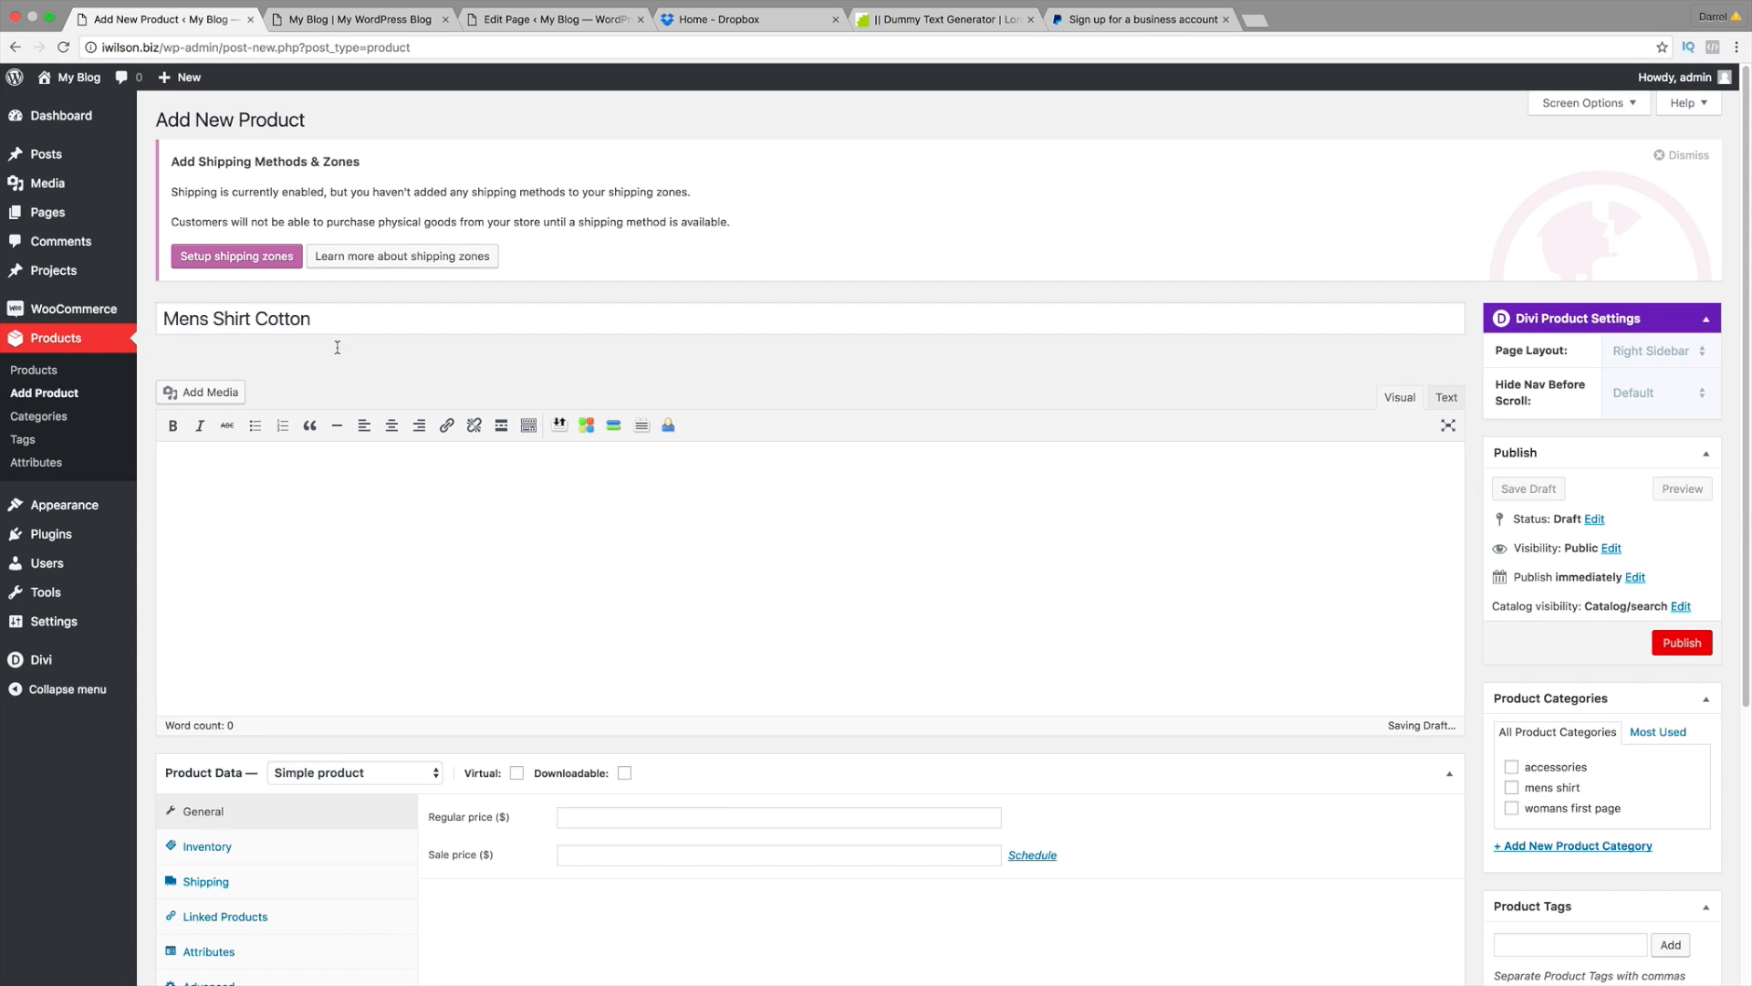
scroll(337, 457, "down", 3)
left_click(614, 675)
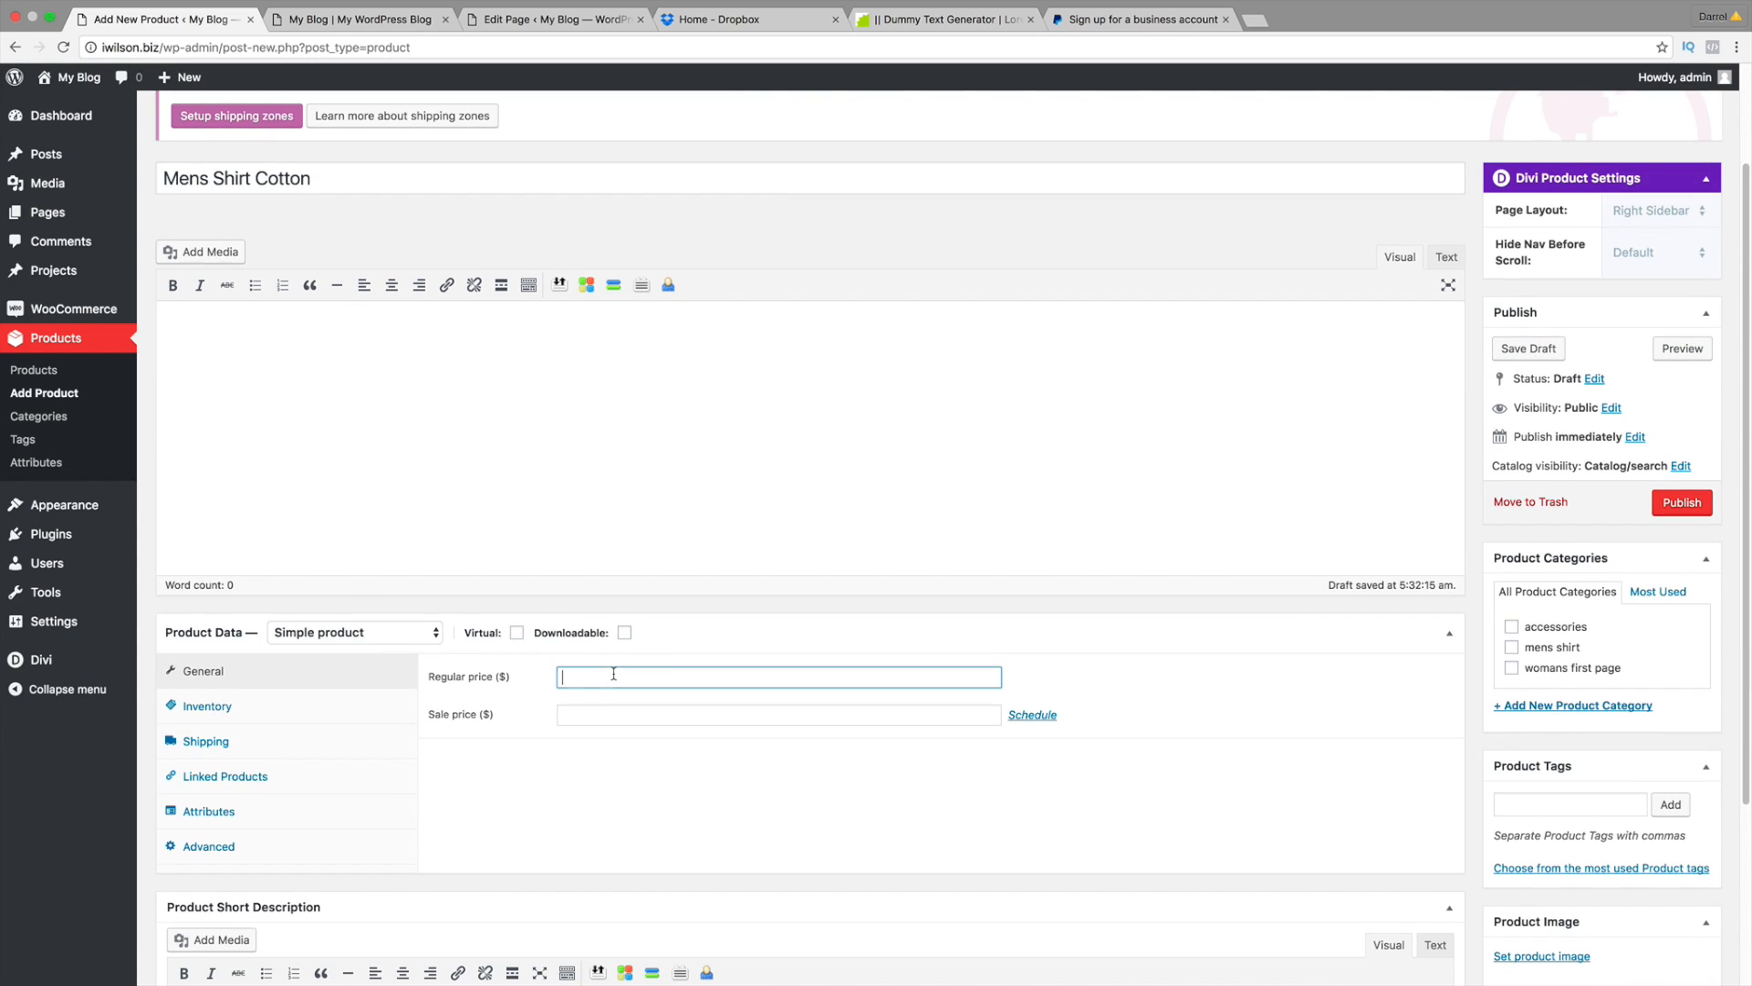
type("100")
key("Tab")
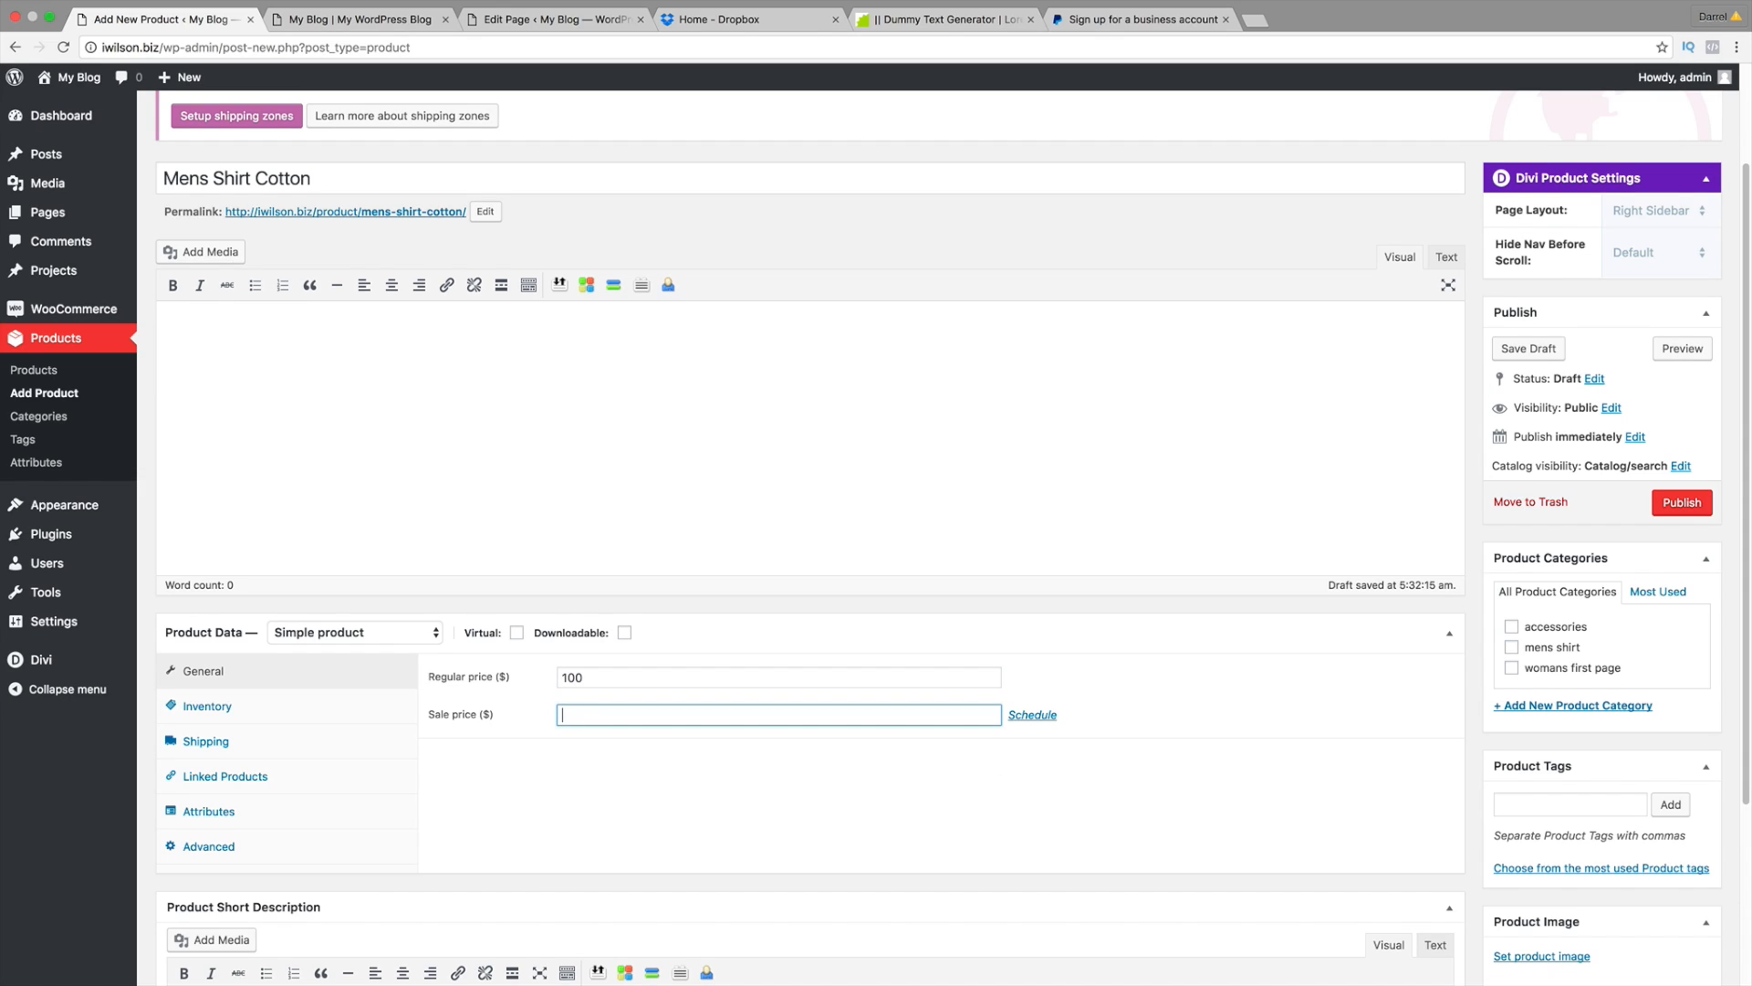
scroll(514, 679, "down", 1)
scroll(513, 679, "down", 1)
Step: Group it under Mens Shirt by searching 'mens' in Linked Products
left_click(262, 708)
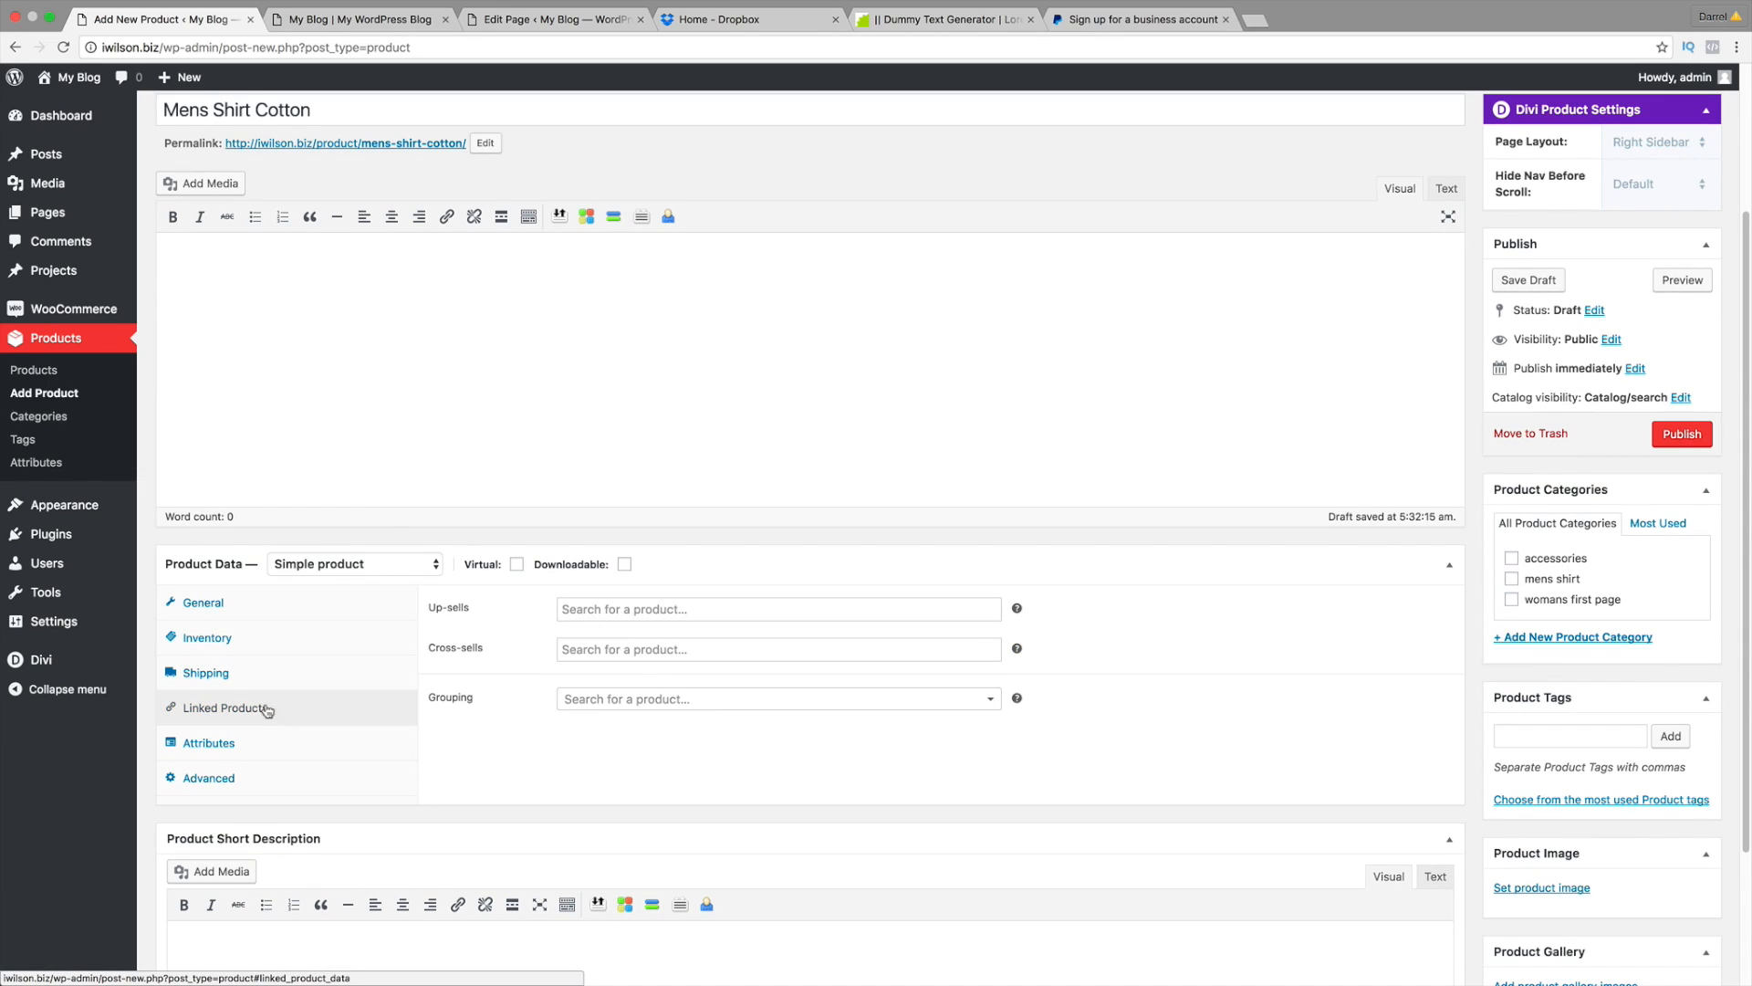
left_click(609, 702)
type("mens")
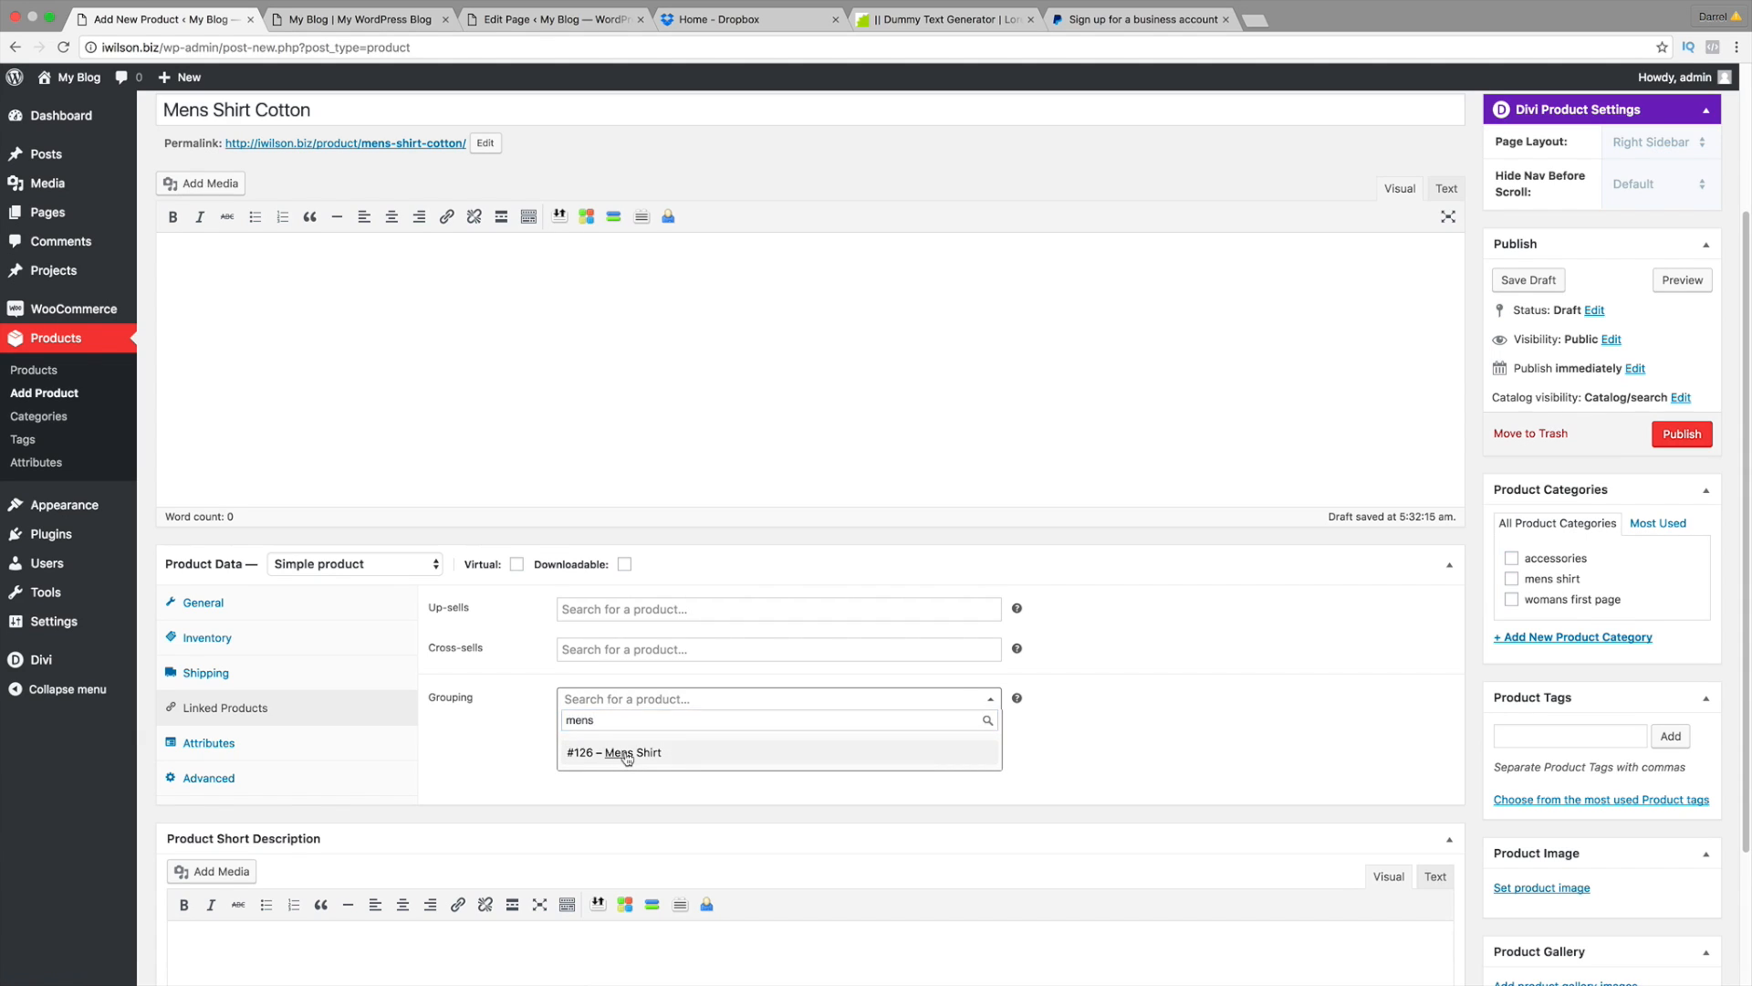
left_click(626, 755)
scroll(646, 759, "down", 2)
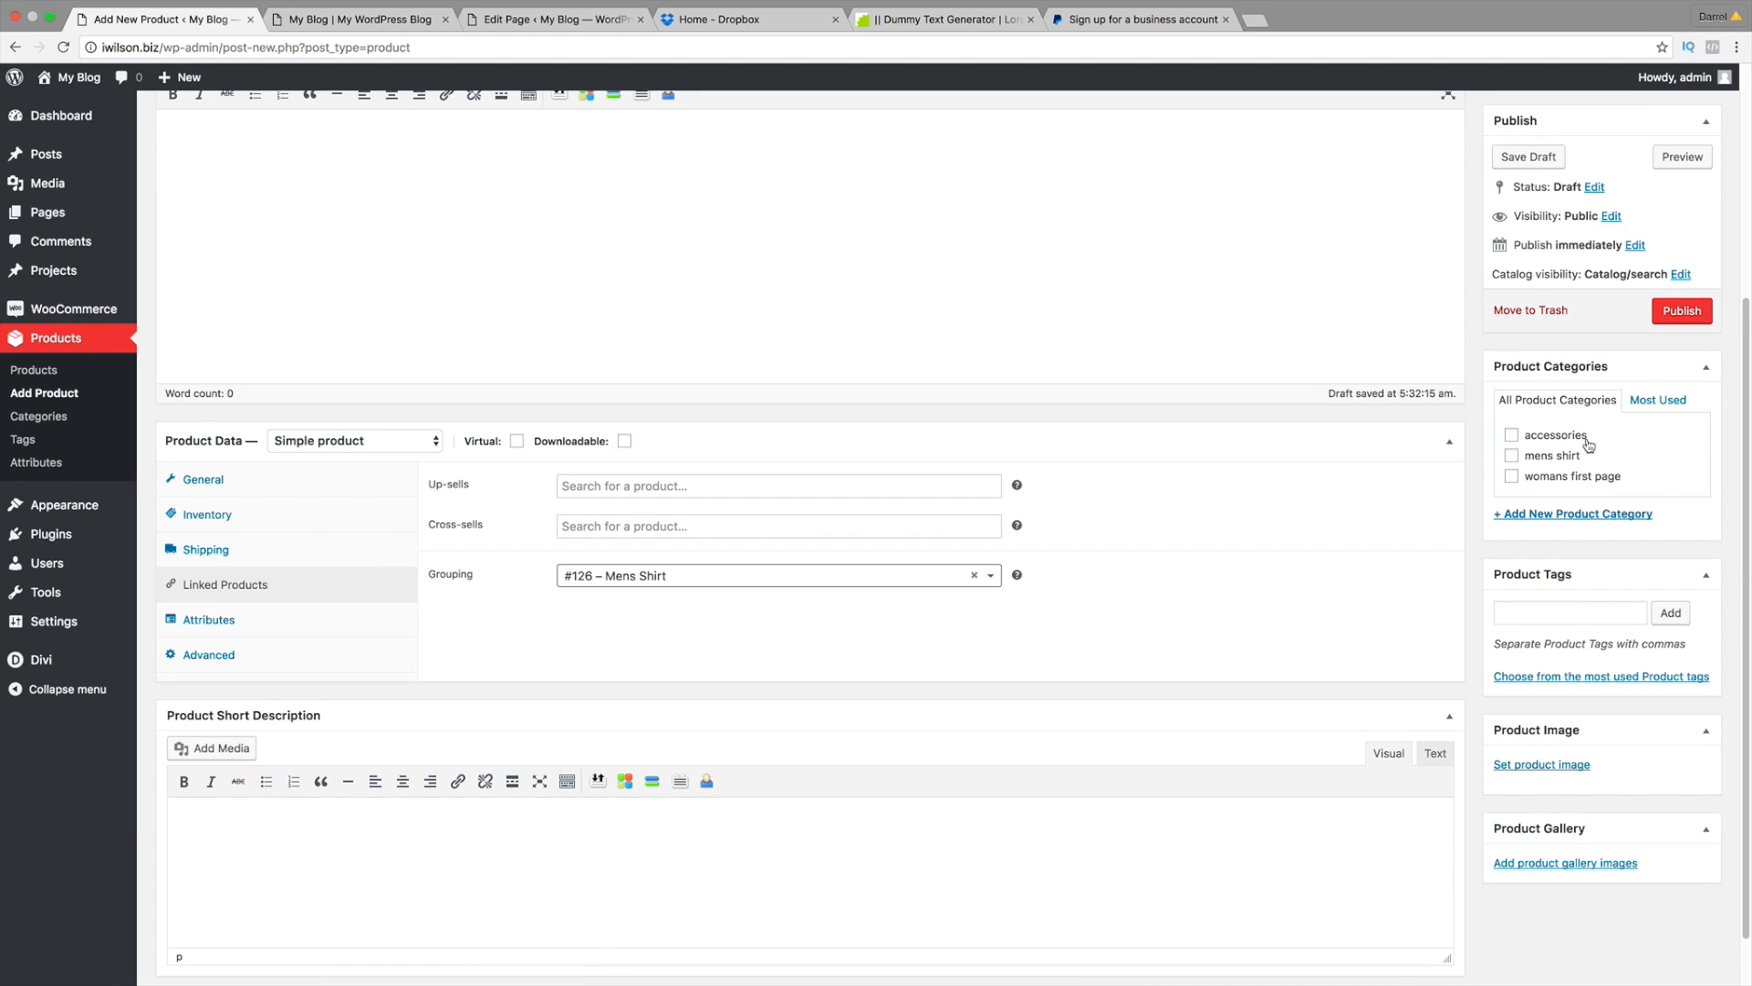
scroll(1588, 443, "up", 1)
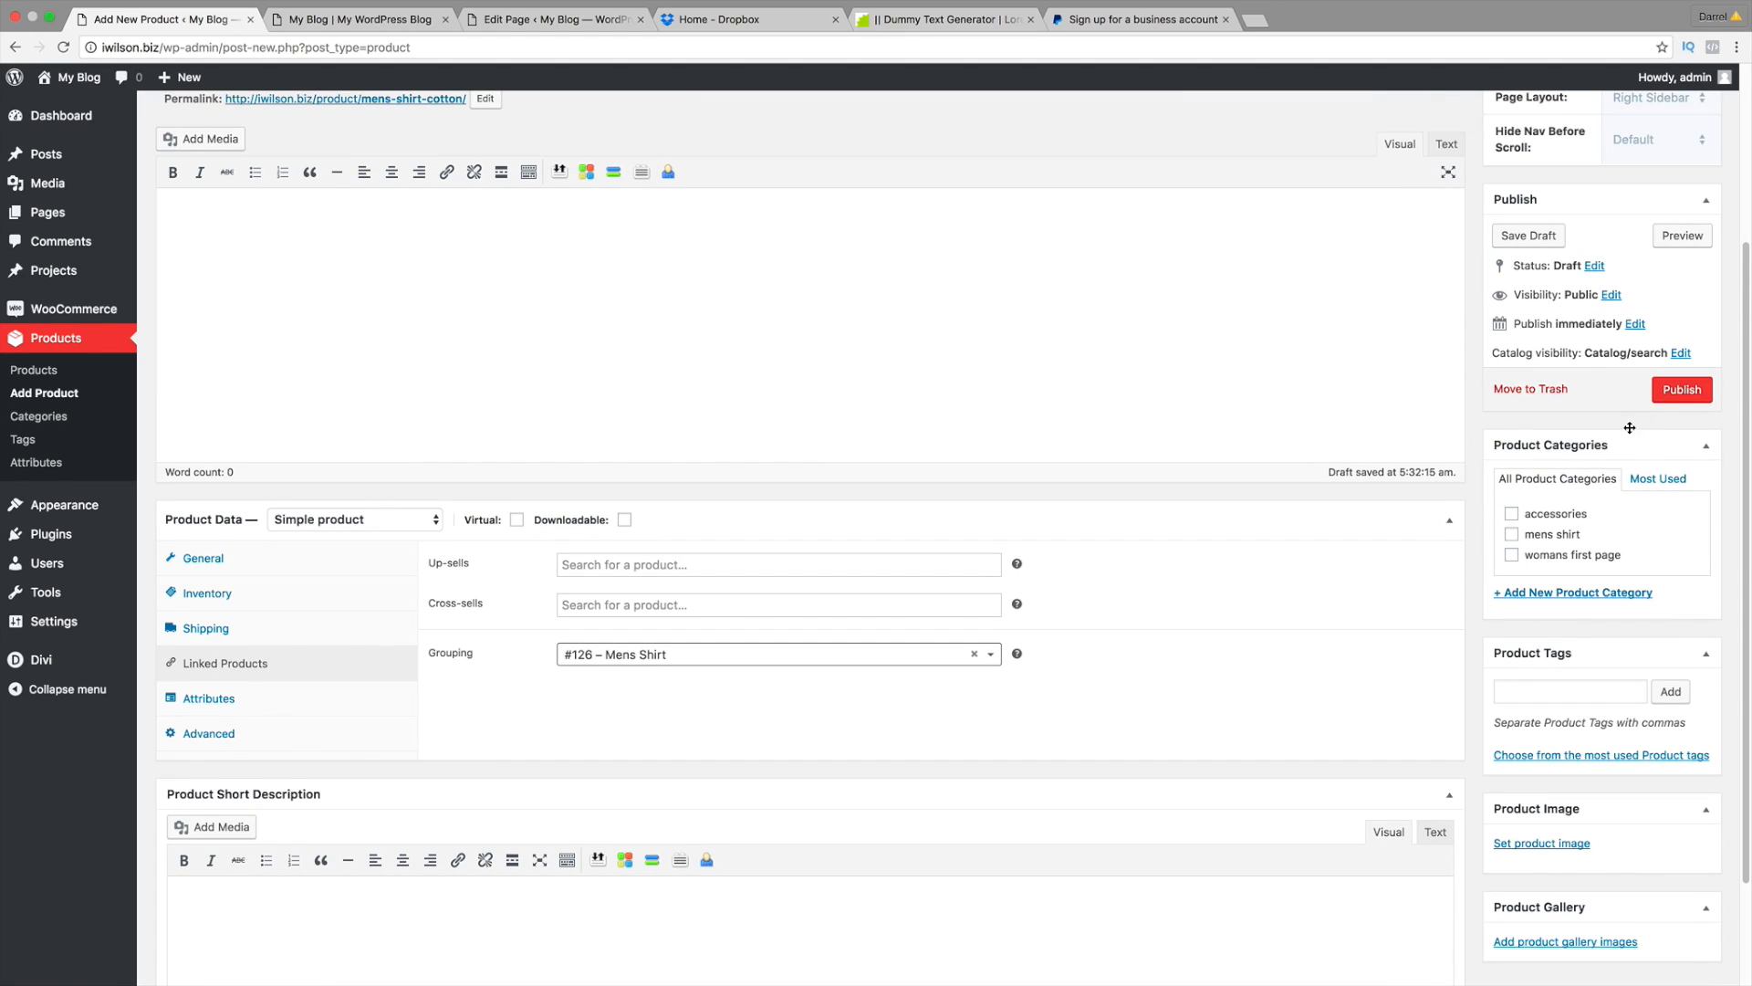
Step: Set catalog visibility to Hidden, publish, and return to the Products list
left_click(1681, 354)
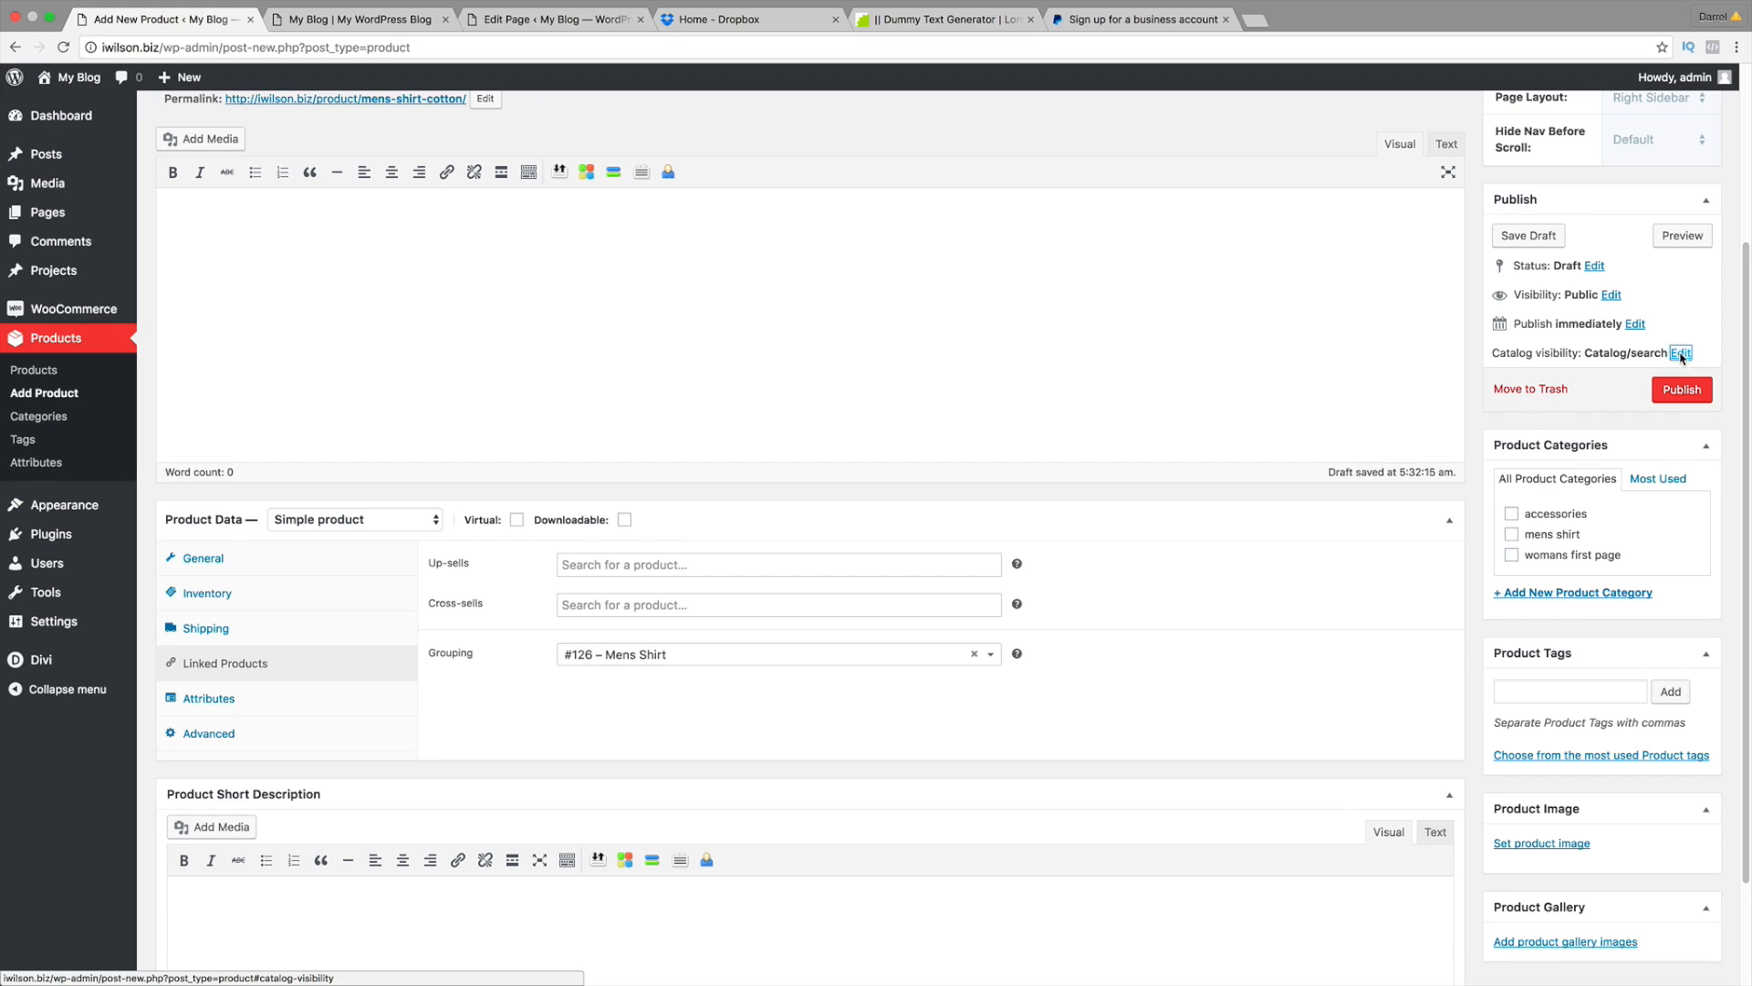
left_click(1502, 486)
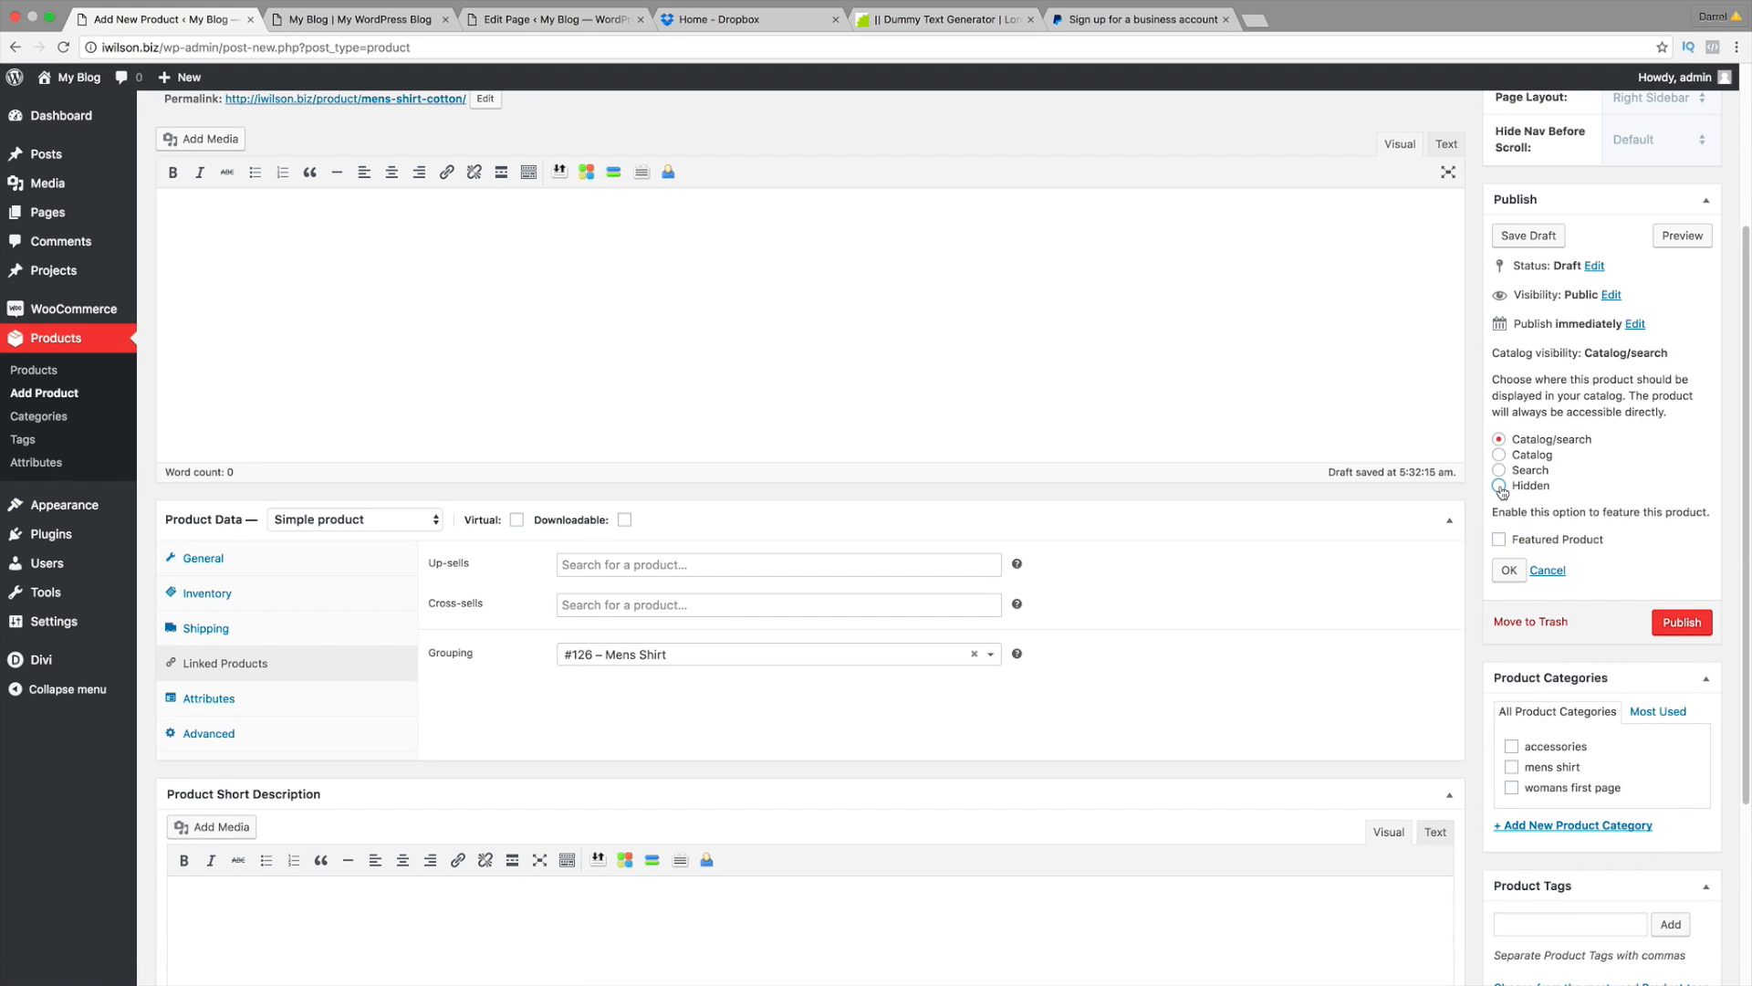
left_click(1508, 571)
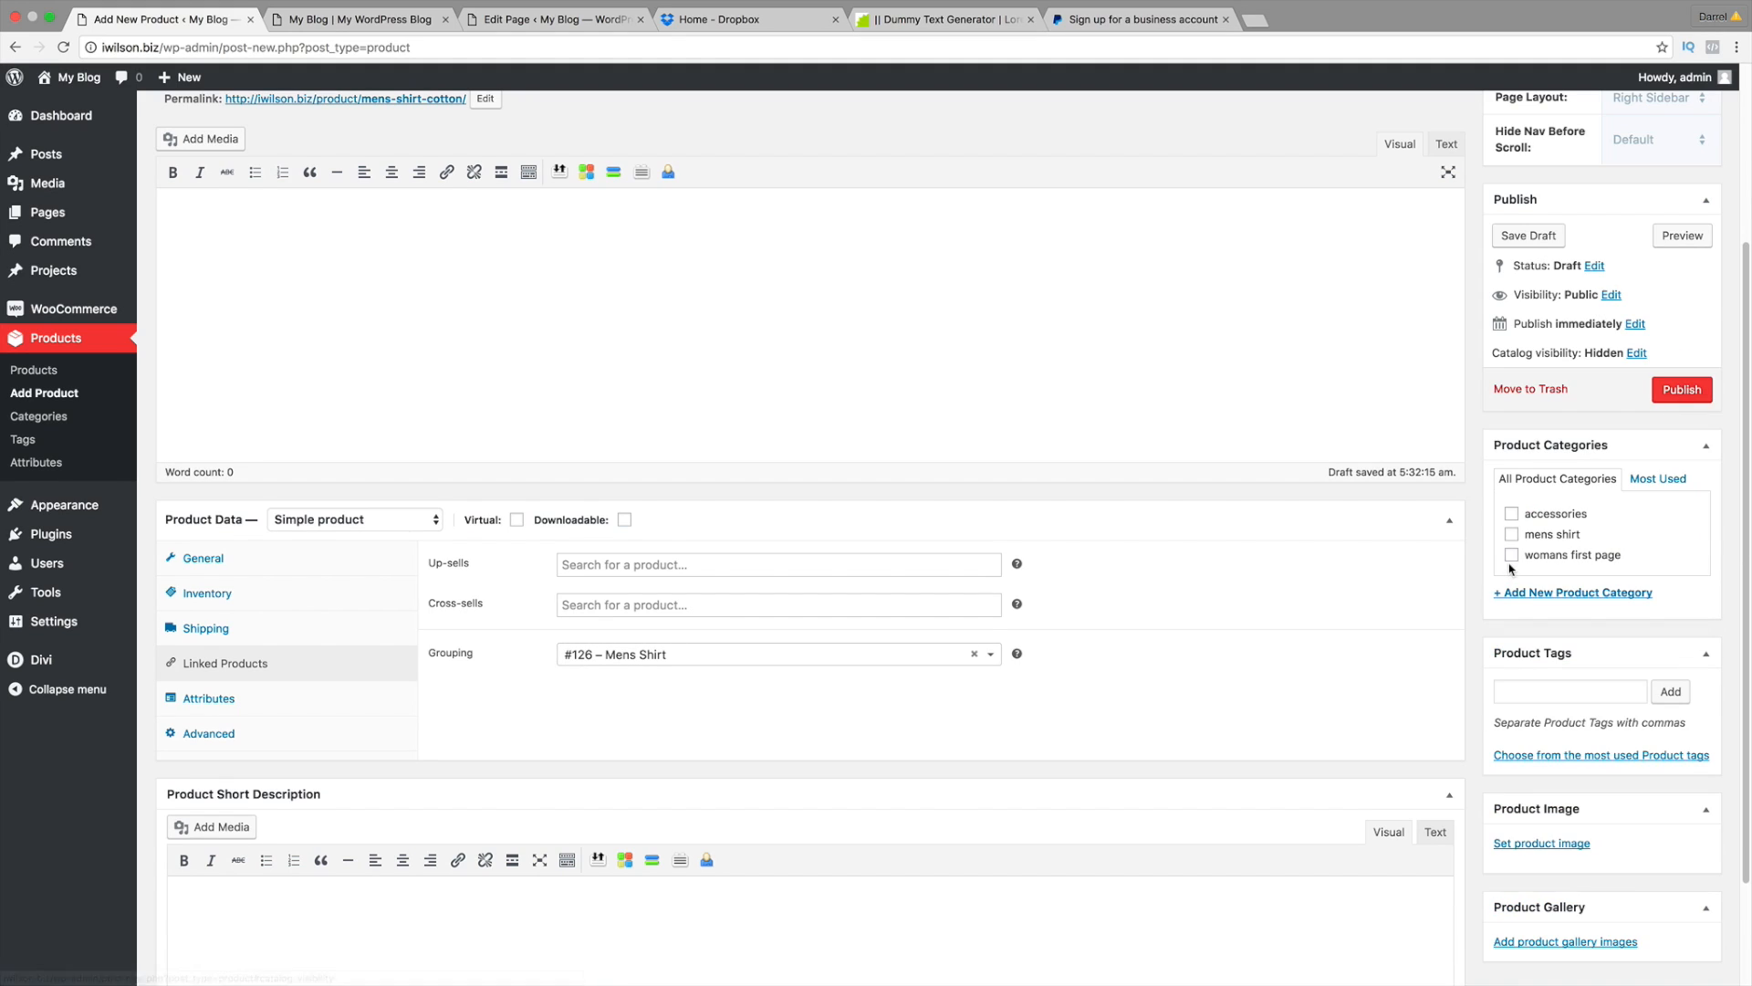
scroll(1163, 560, "up", 3)
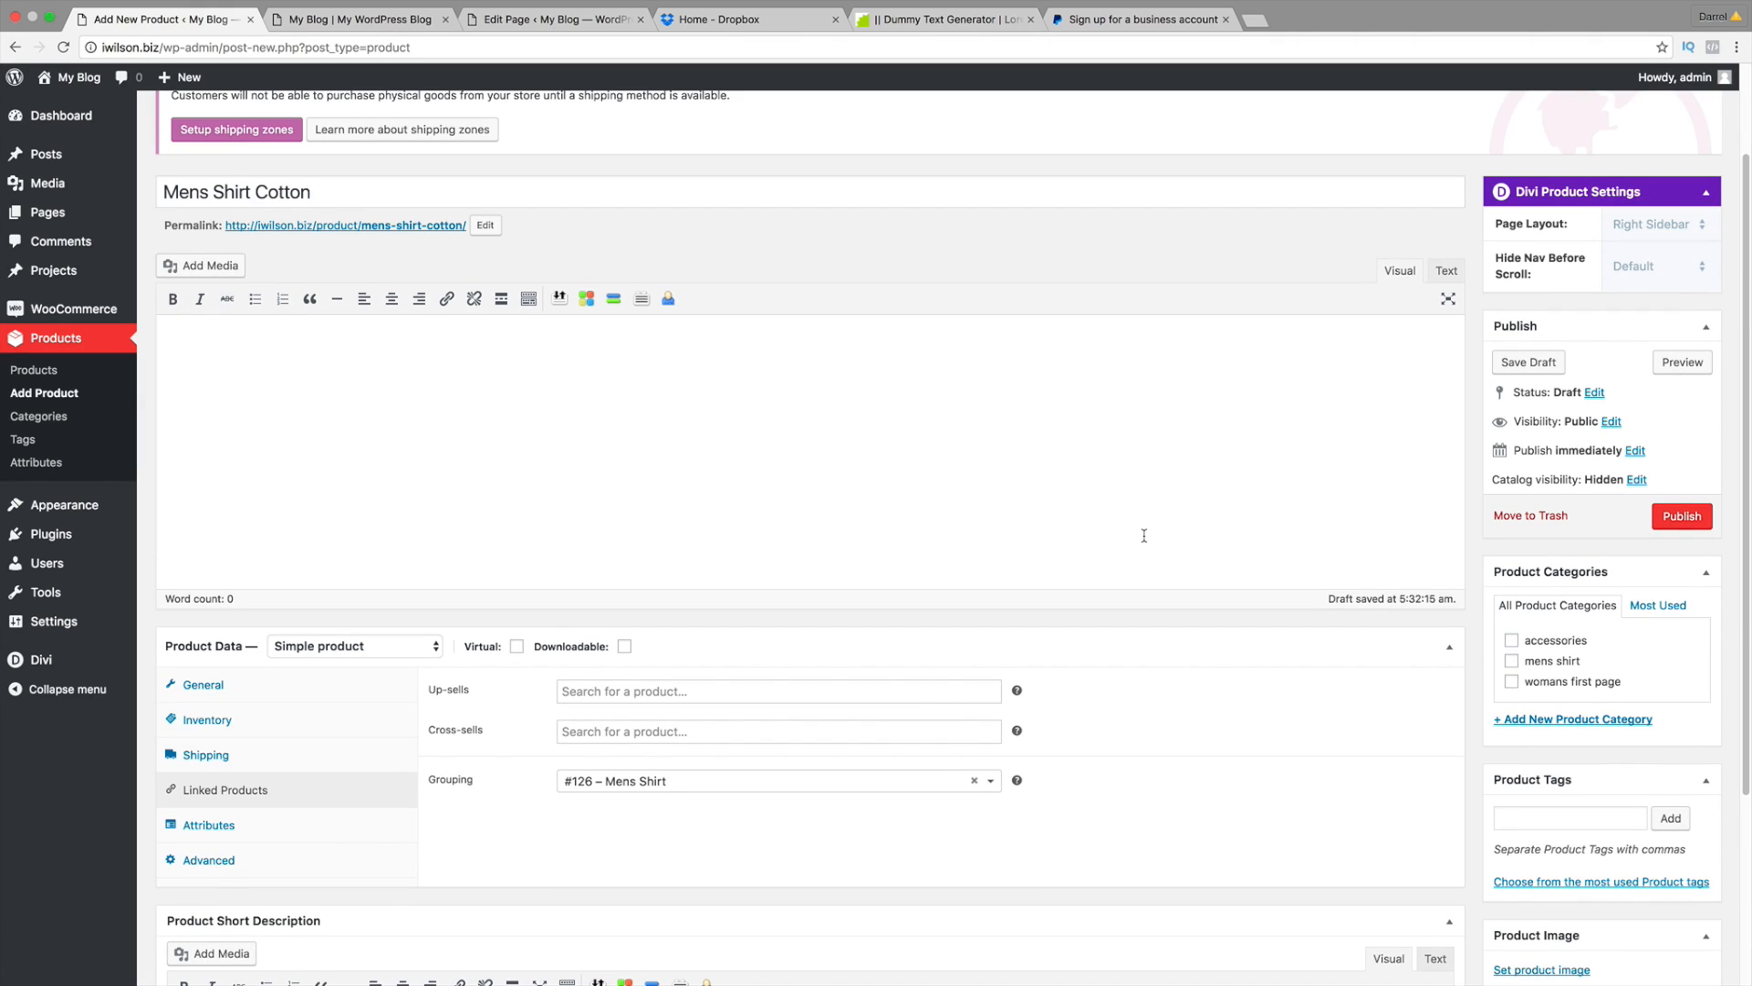
left_click(203, 684)
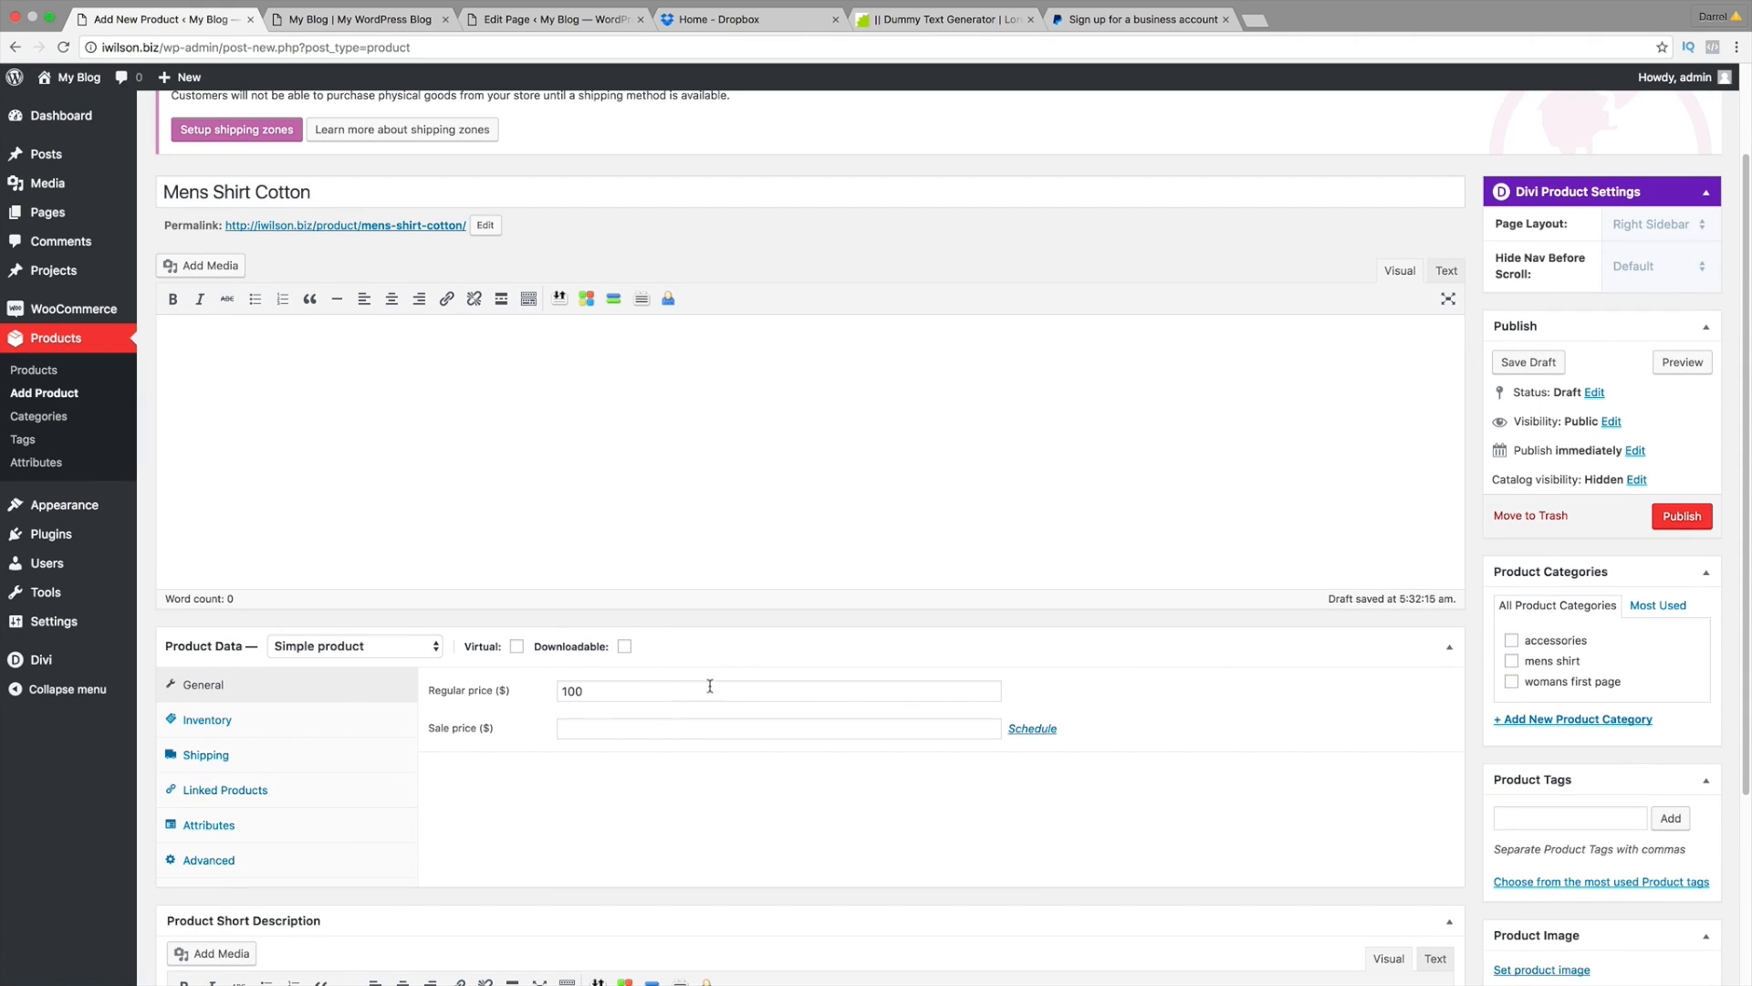
left_click(1657, 519)
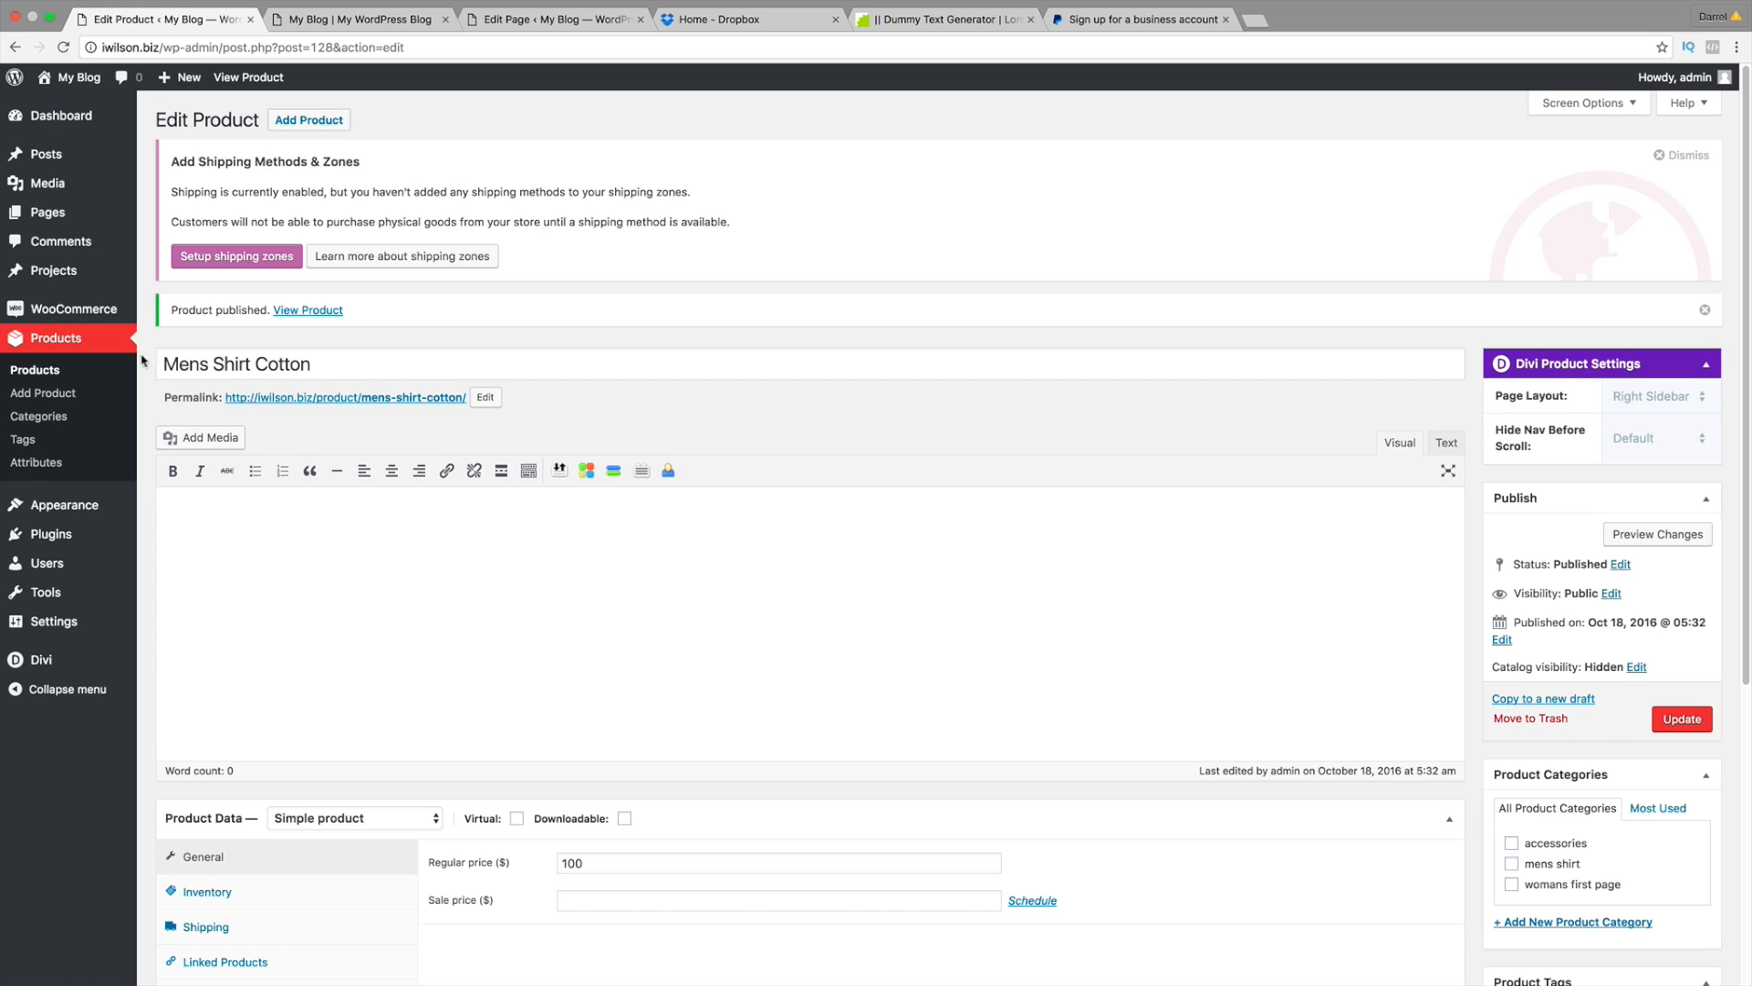
left_click(42, 371)
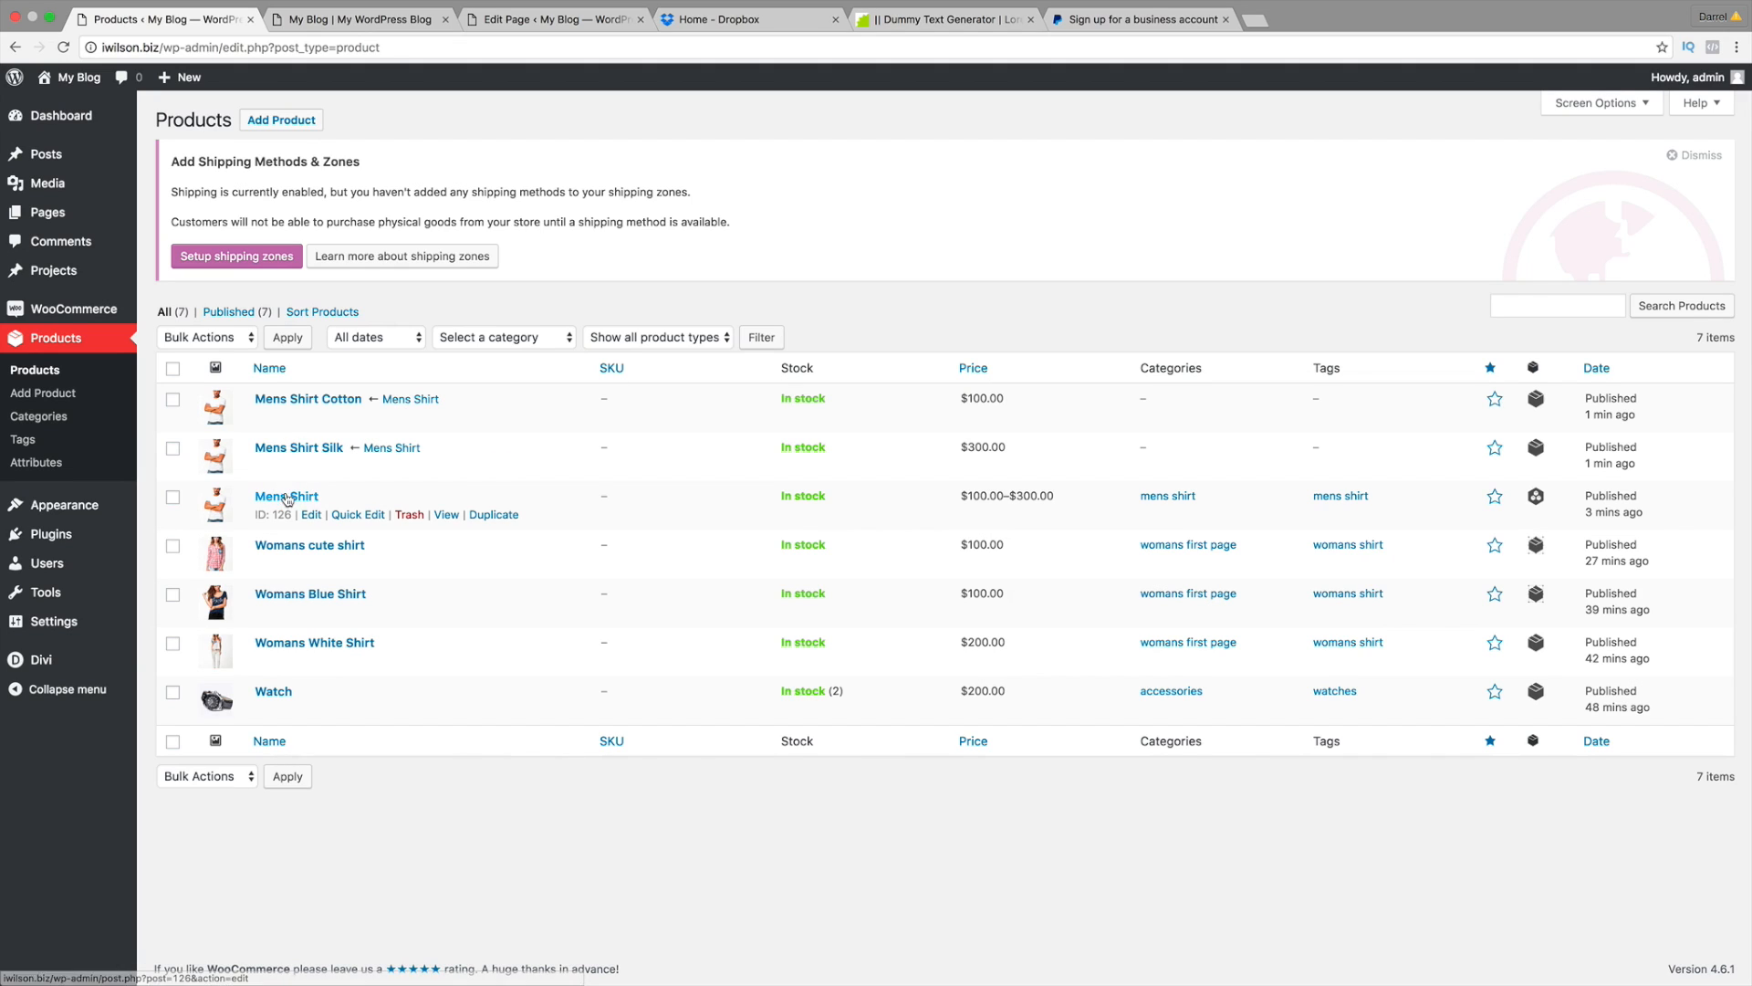
Step: Preview the Mens Shirt product page showing the $100.00–$300.00 price range
left_click(300, 499)
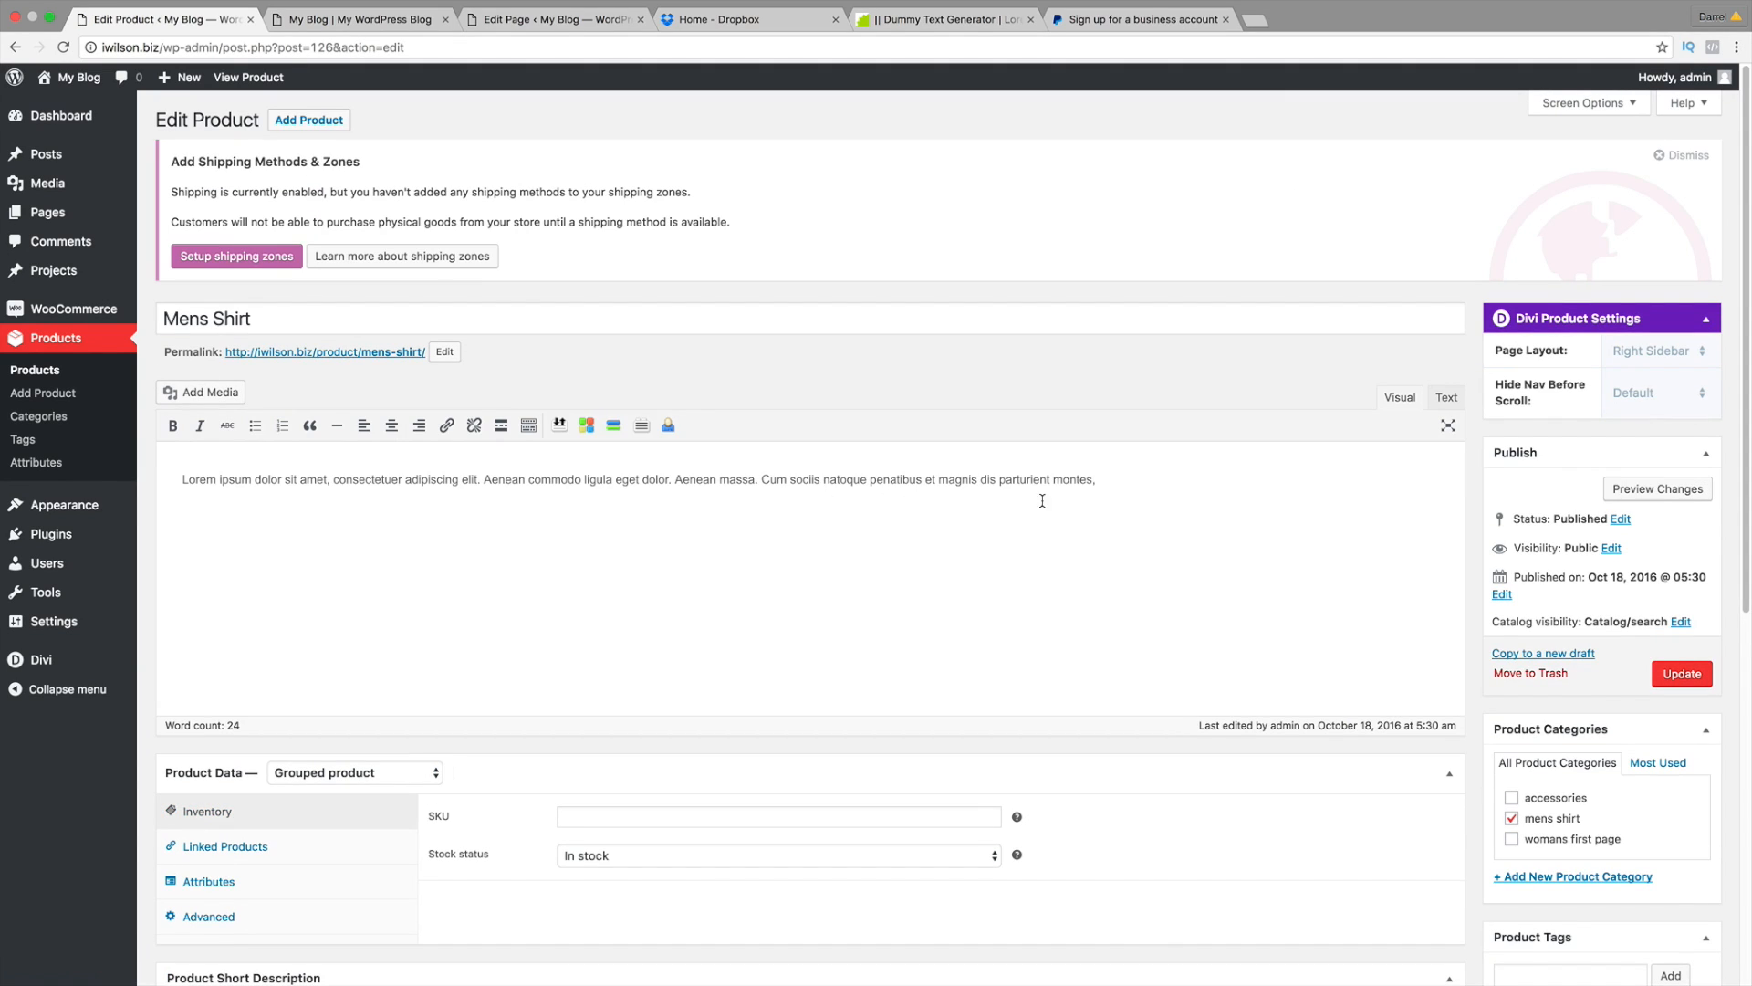
left_click(1661, 496)
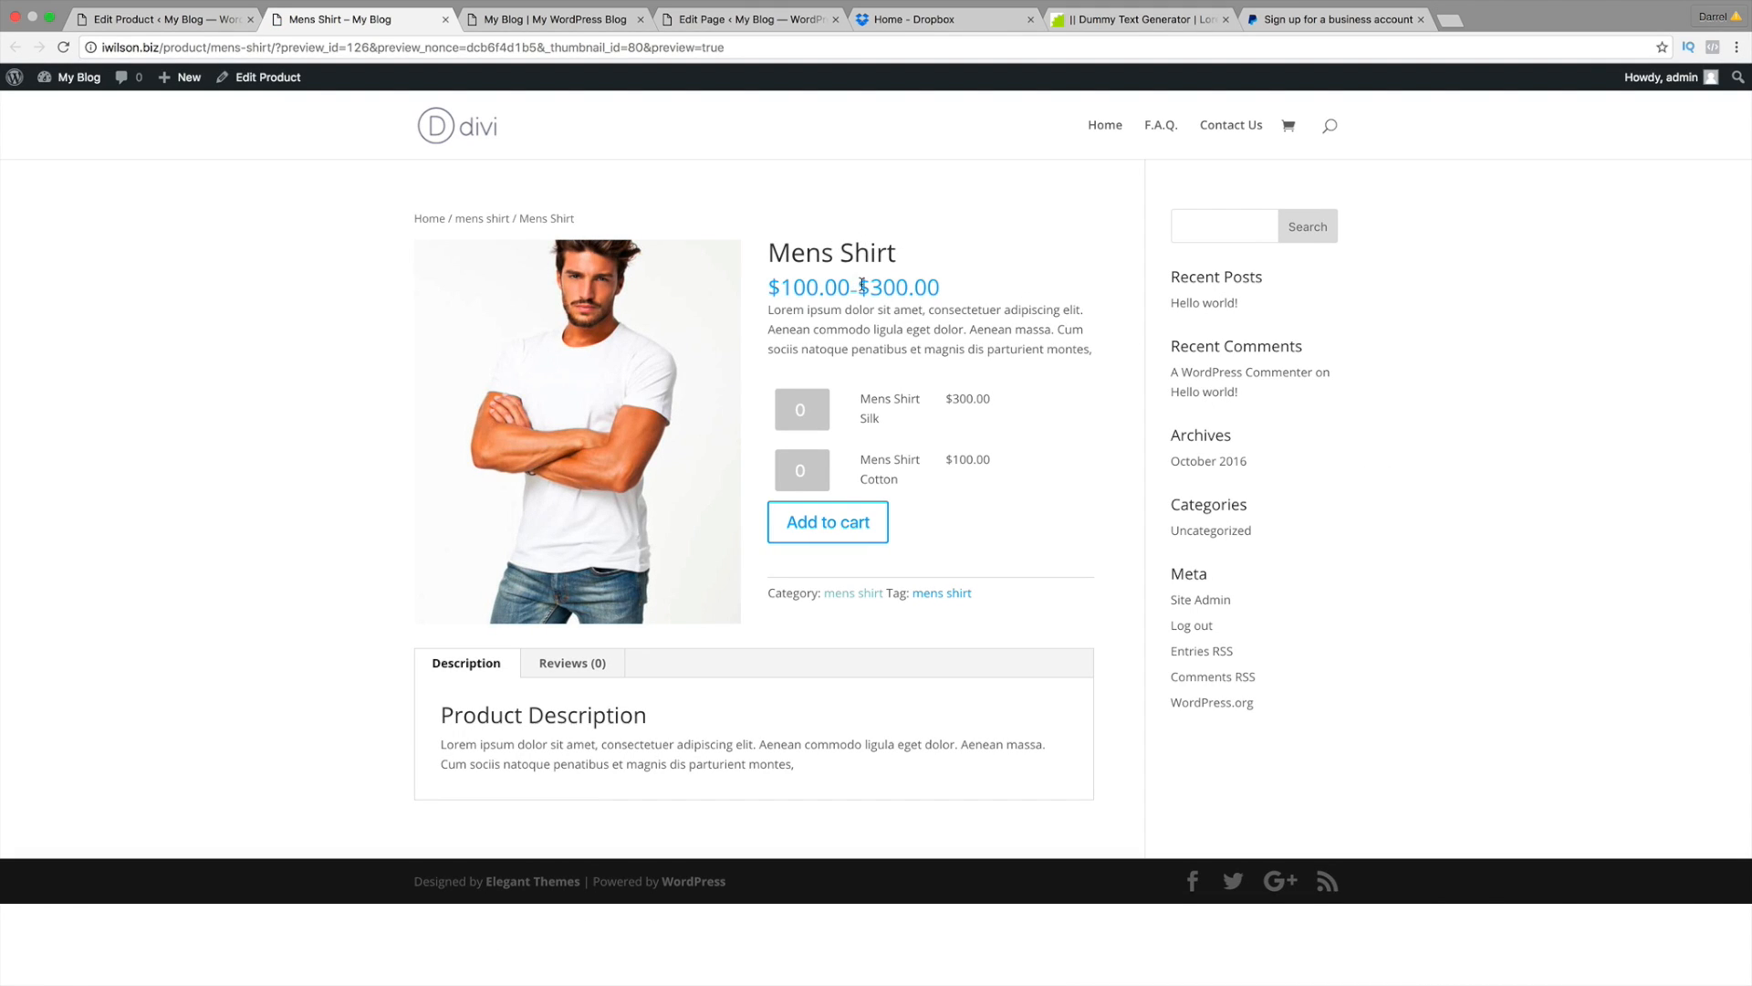
left_click_drag(940, 287, 782, 288)
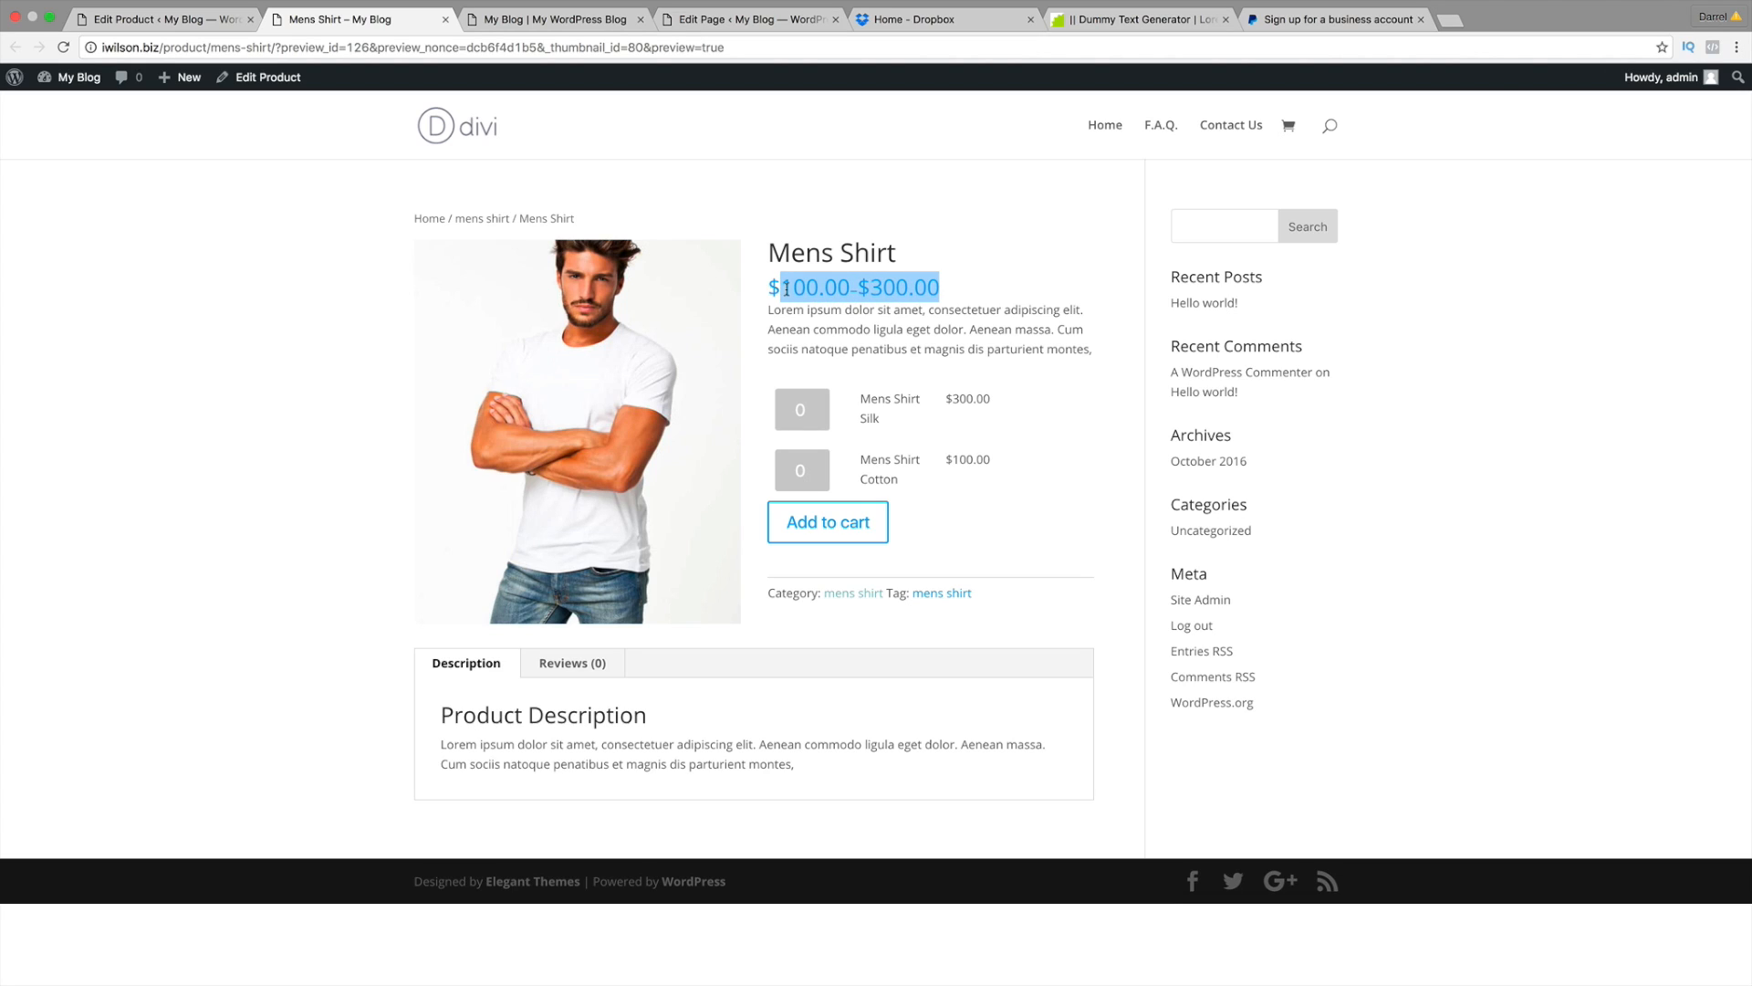
left_click(845, 330)
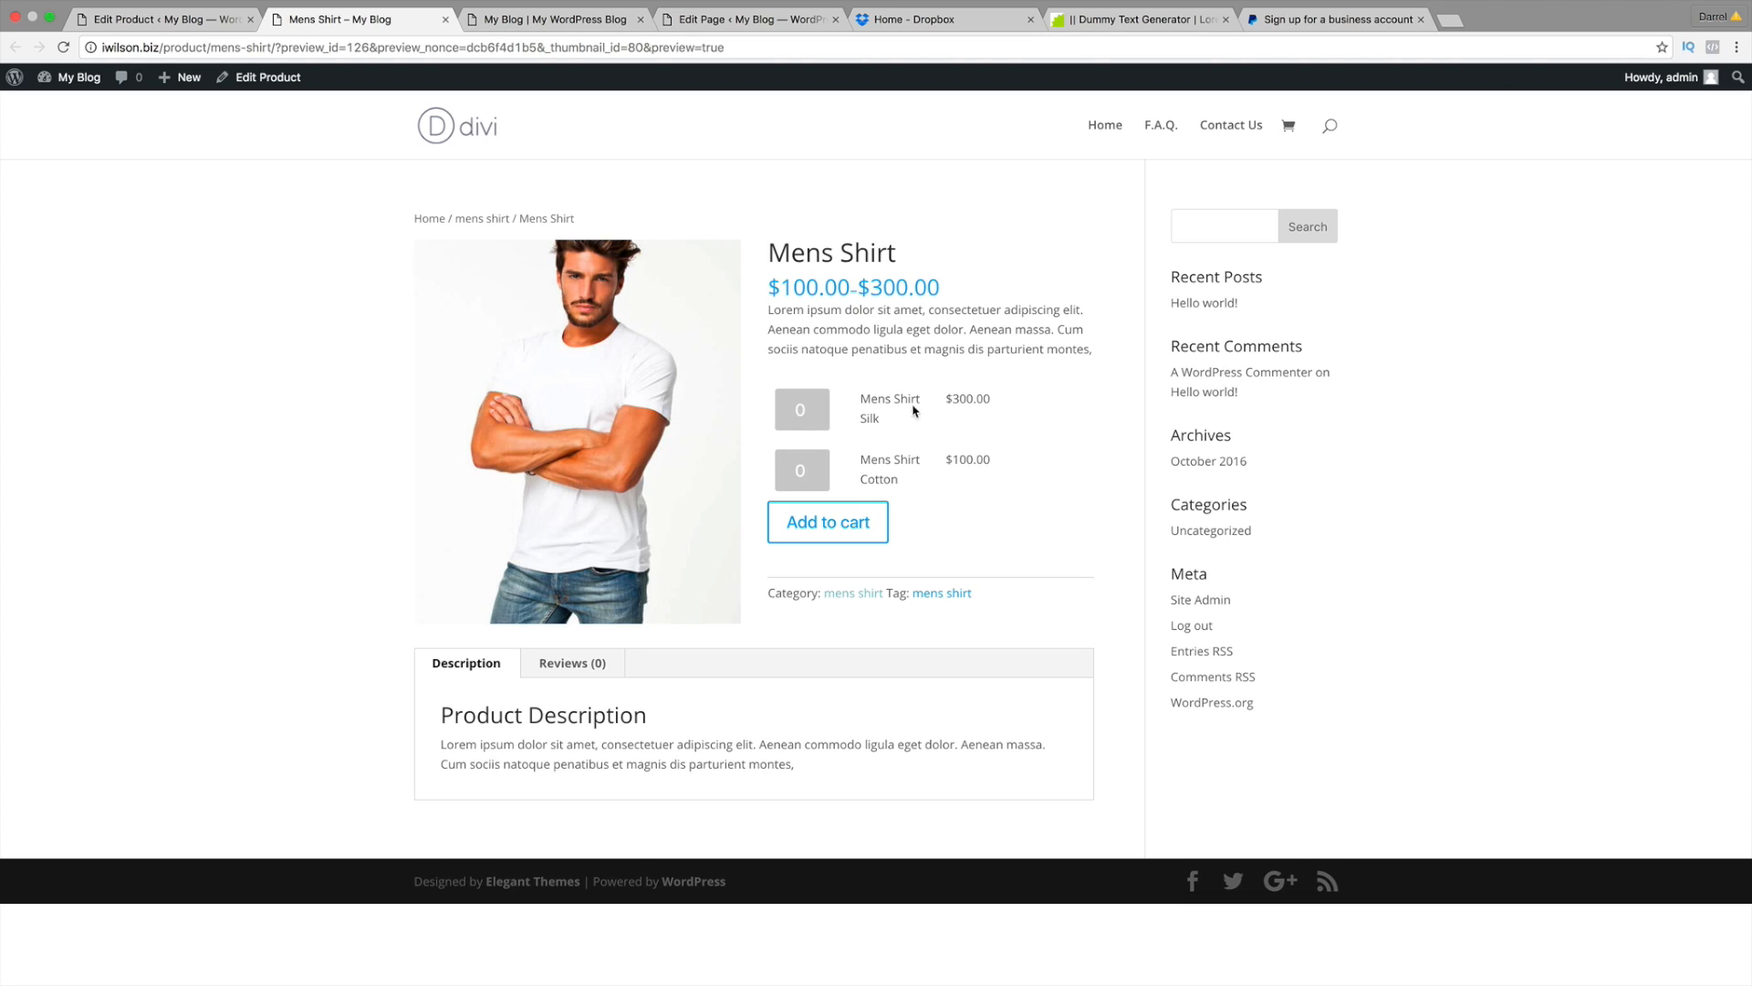
Step: Raise the Mens Shirt Silk quantity with the spinner on the preview
left_click(828, 408)
left_click(828, 408)
left_click(828, 408)
left_click(827, 410)
left_click(828, 410)
left_click(828, 417)
left_click(829, 416)
left_click(829, 416)
left_click(831, 417)
left_click_drag(899, 253, 771, 254)
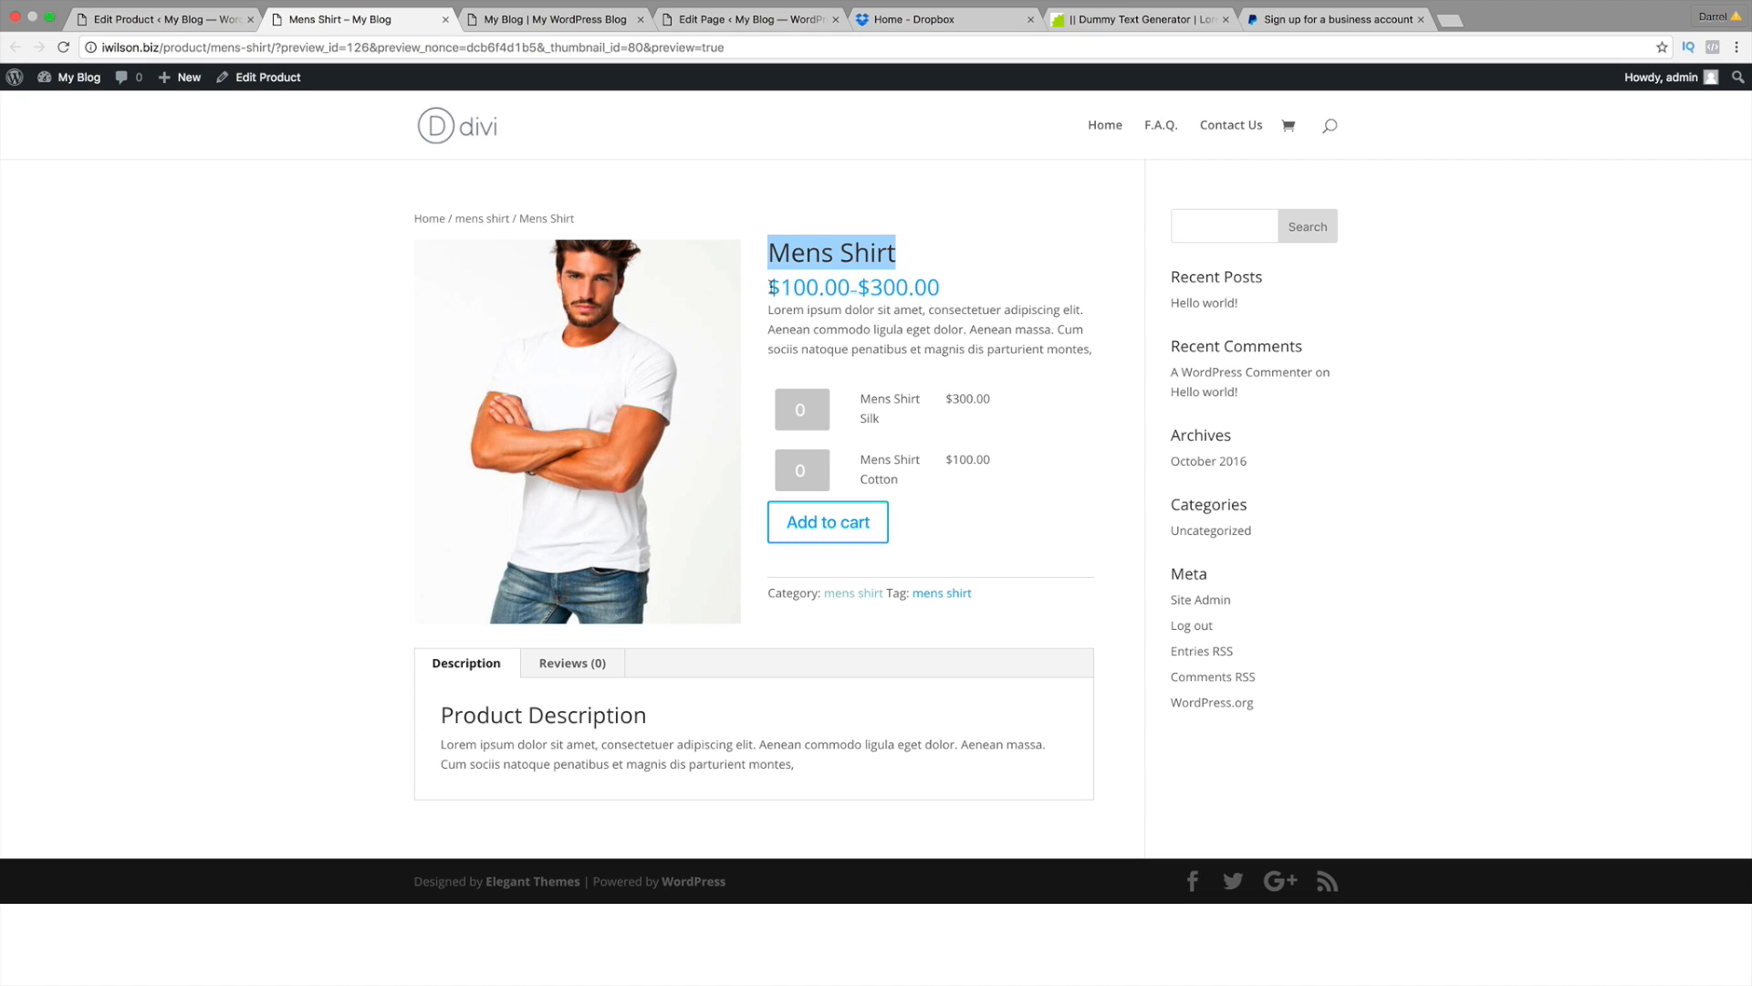
Step: Create a new product titled 'Mens Grey Shirt' from the admin bar's New menu
mouse_move(188, 80)
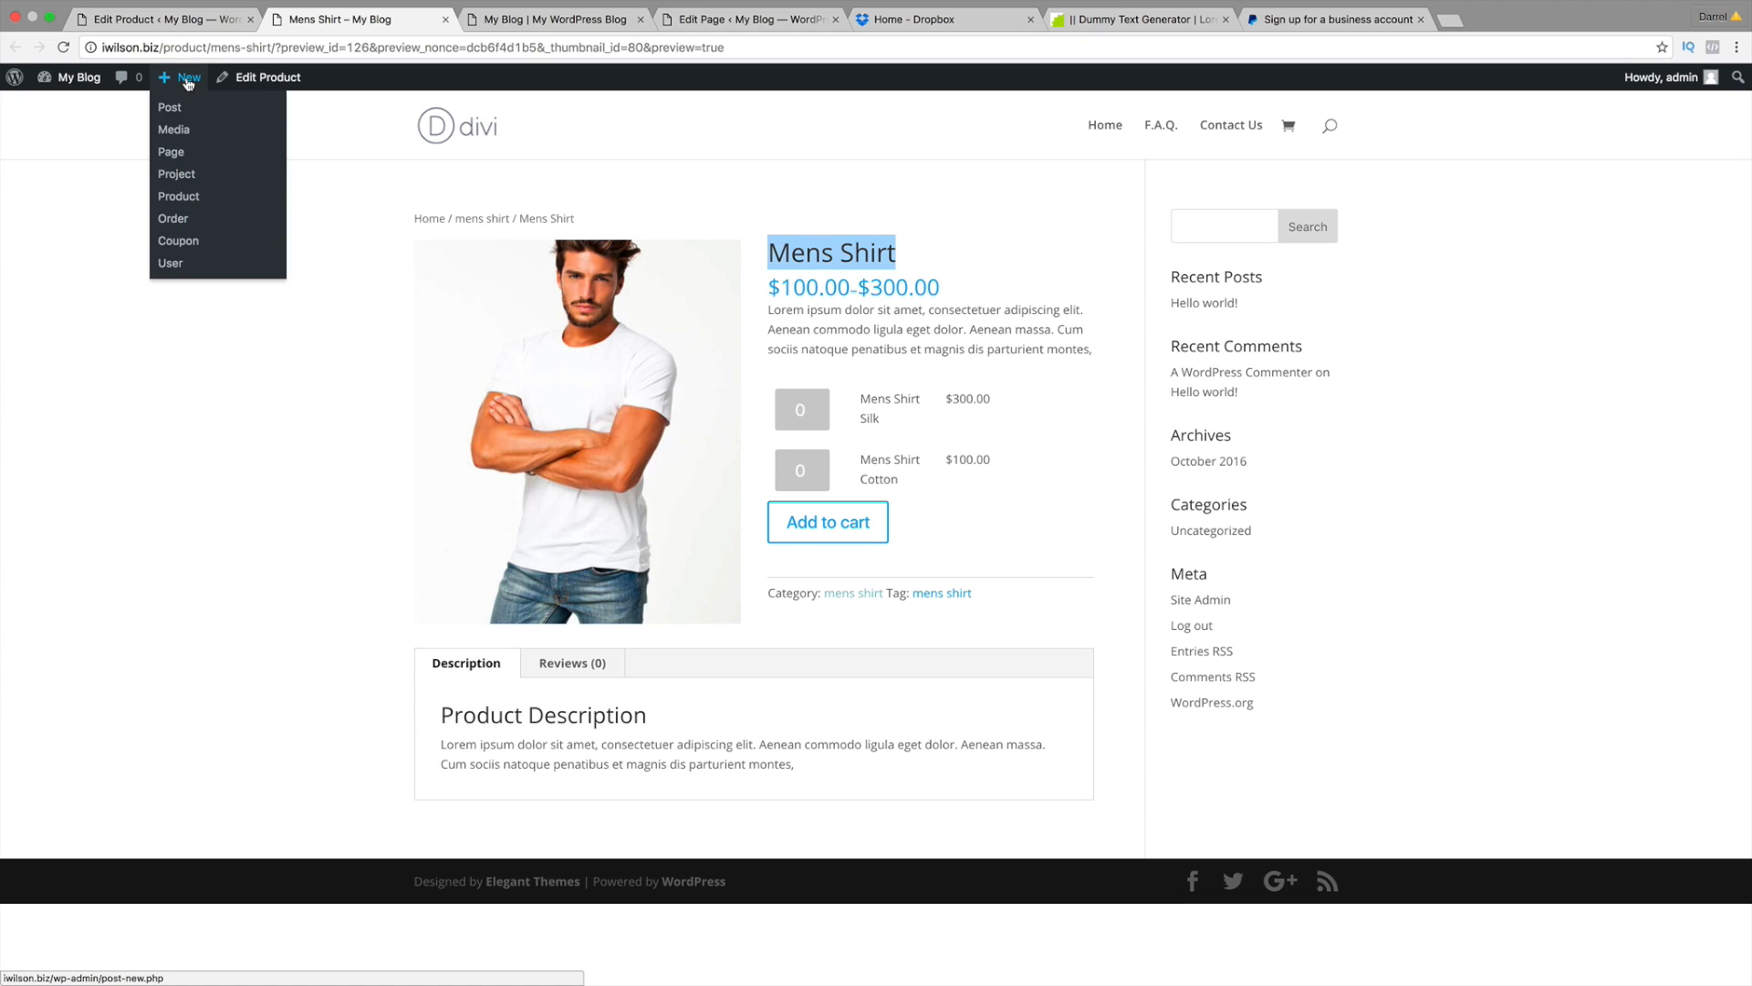
left_click(187, 199)
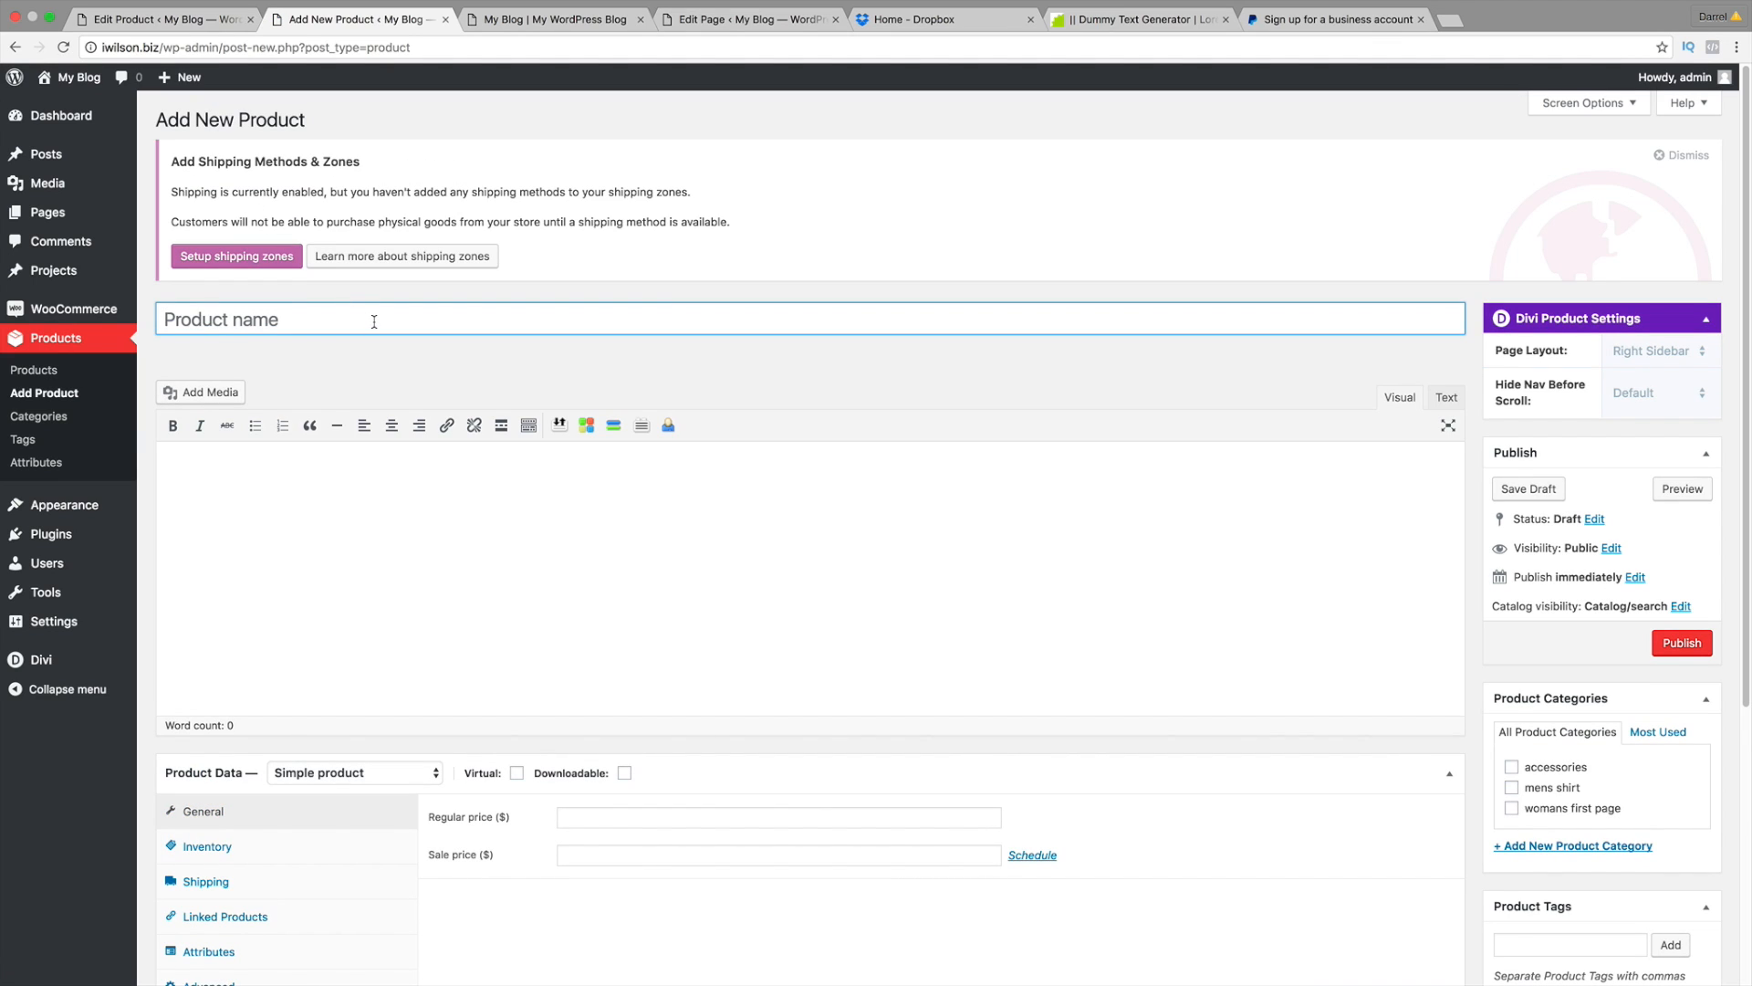
type("Mens Grey Shirt")
Step: Paste Lorem ipsum text into both the description and short description
left_click(180, 480)
right_click(180, 480)
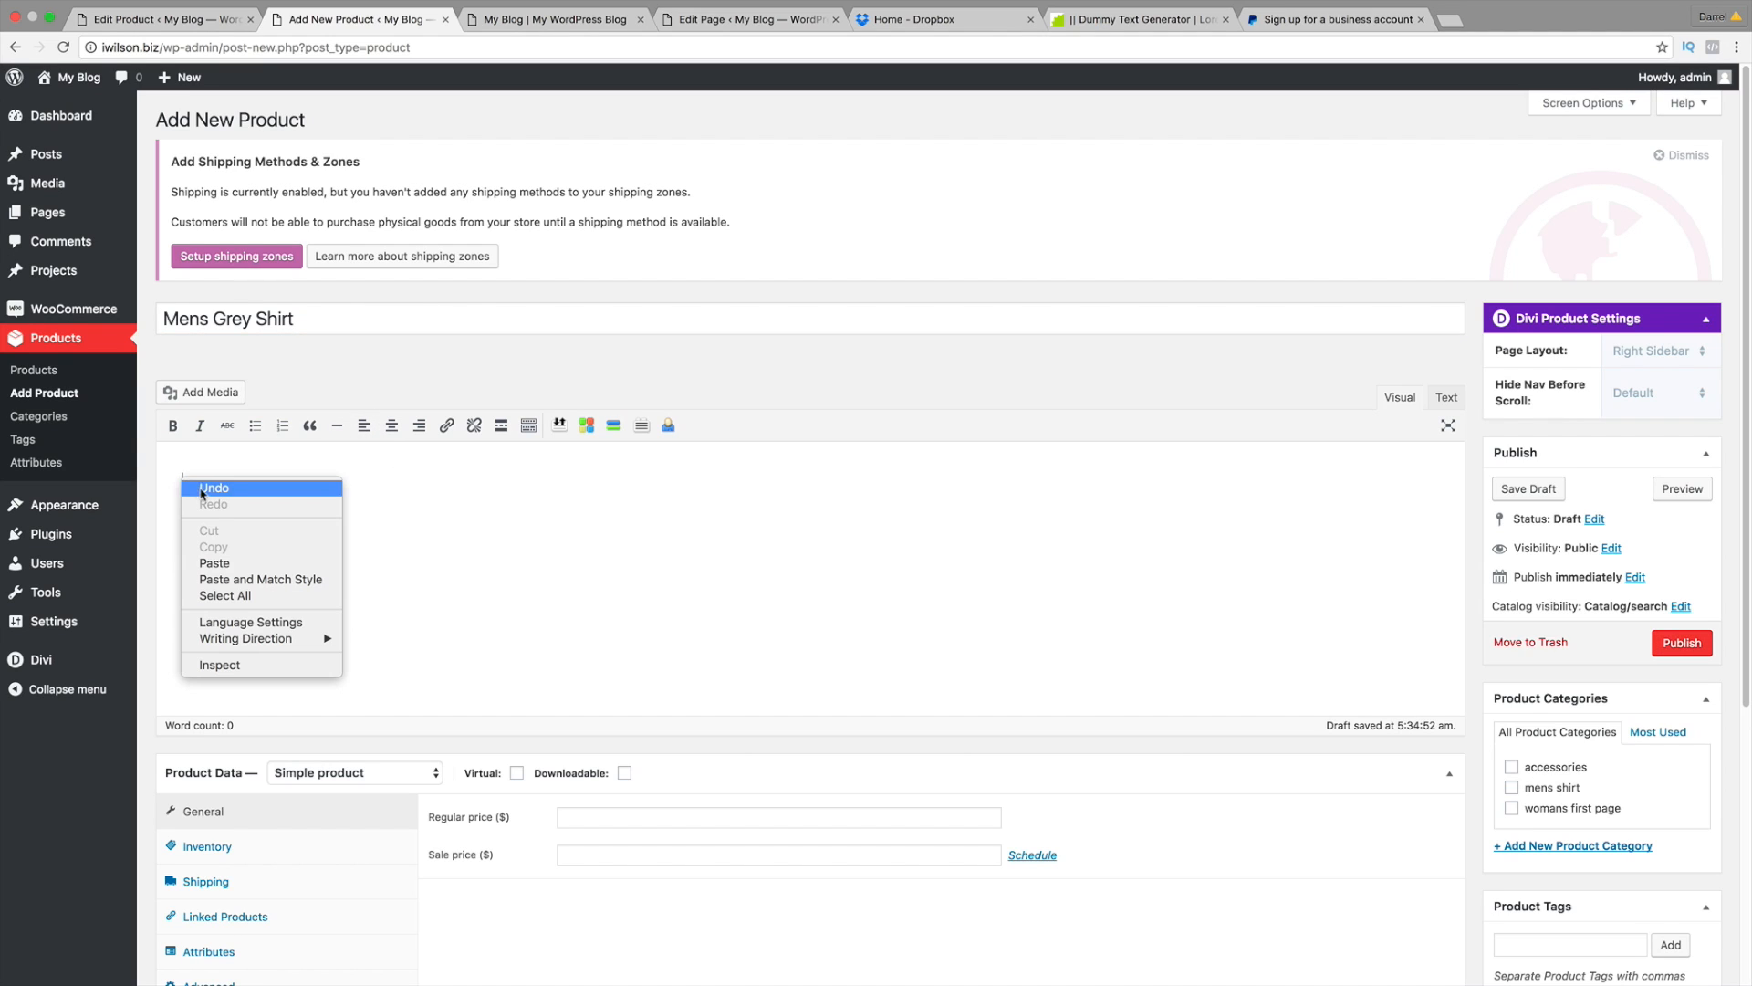
left_click(241, 559)
scroll(310, 529, "down", 5)
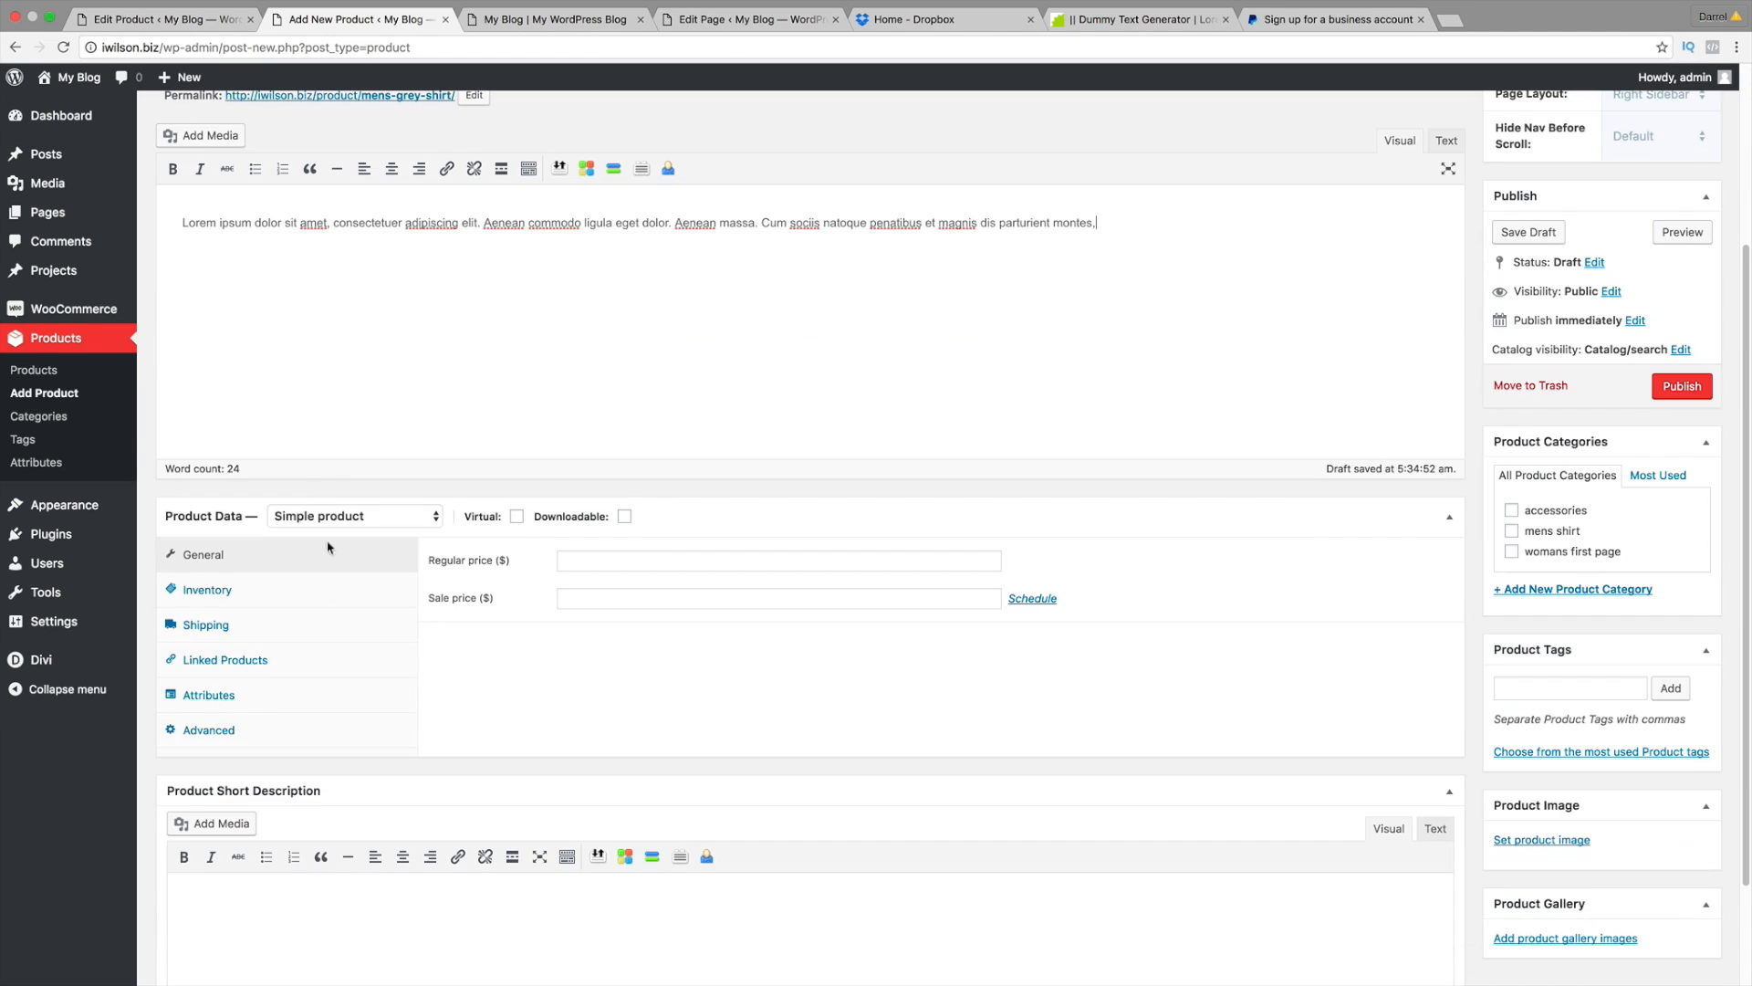
right_click(303, 919)
left_click(333, 867)
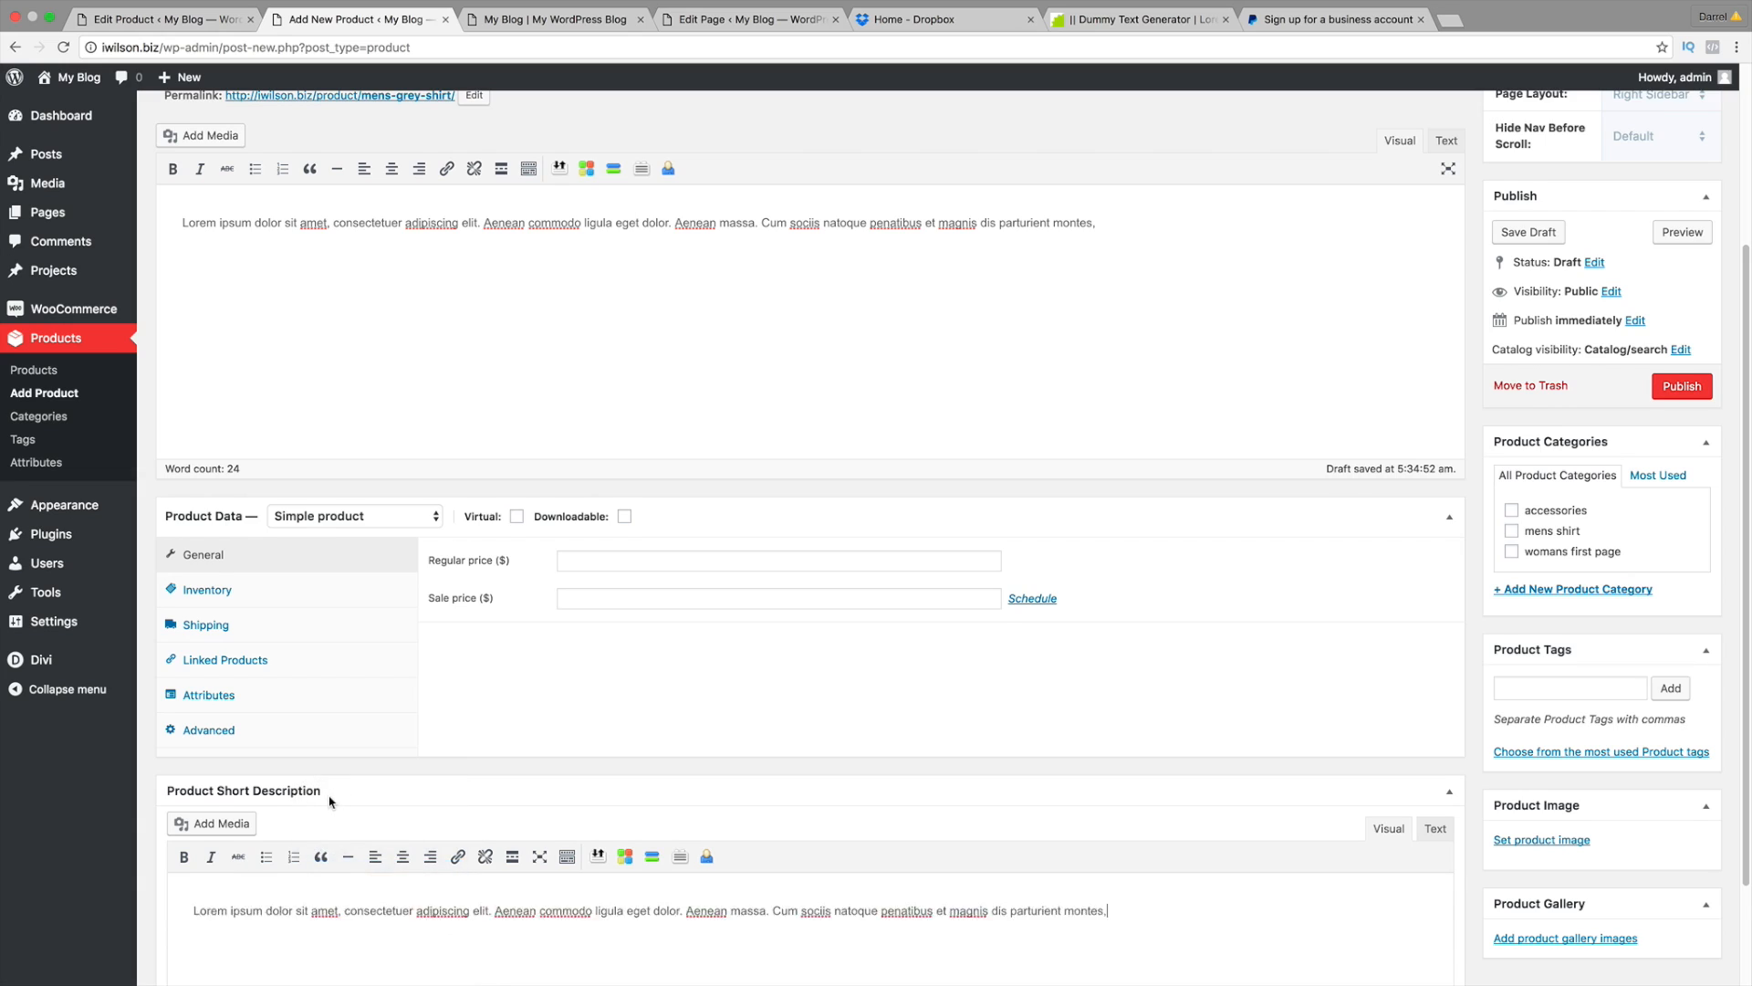
scroll(328, 798, "down", 2)
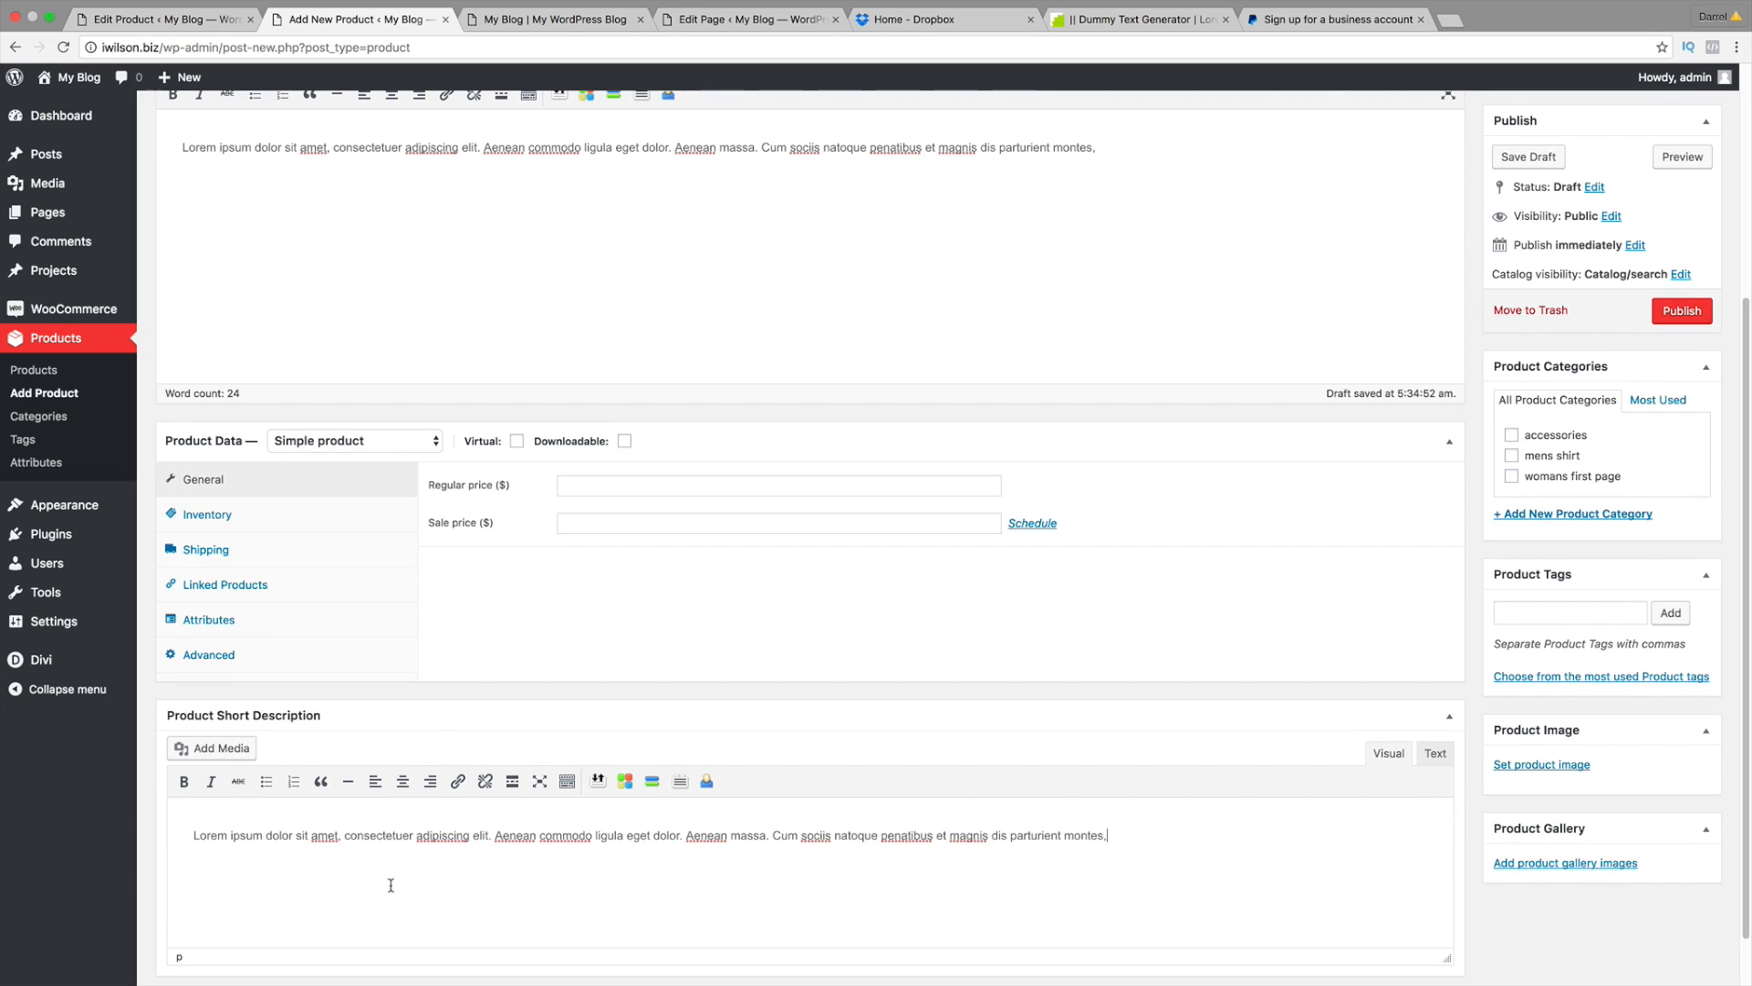
scroll(473, 419, "up", 3)
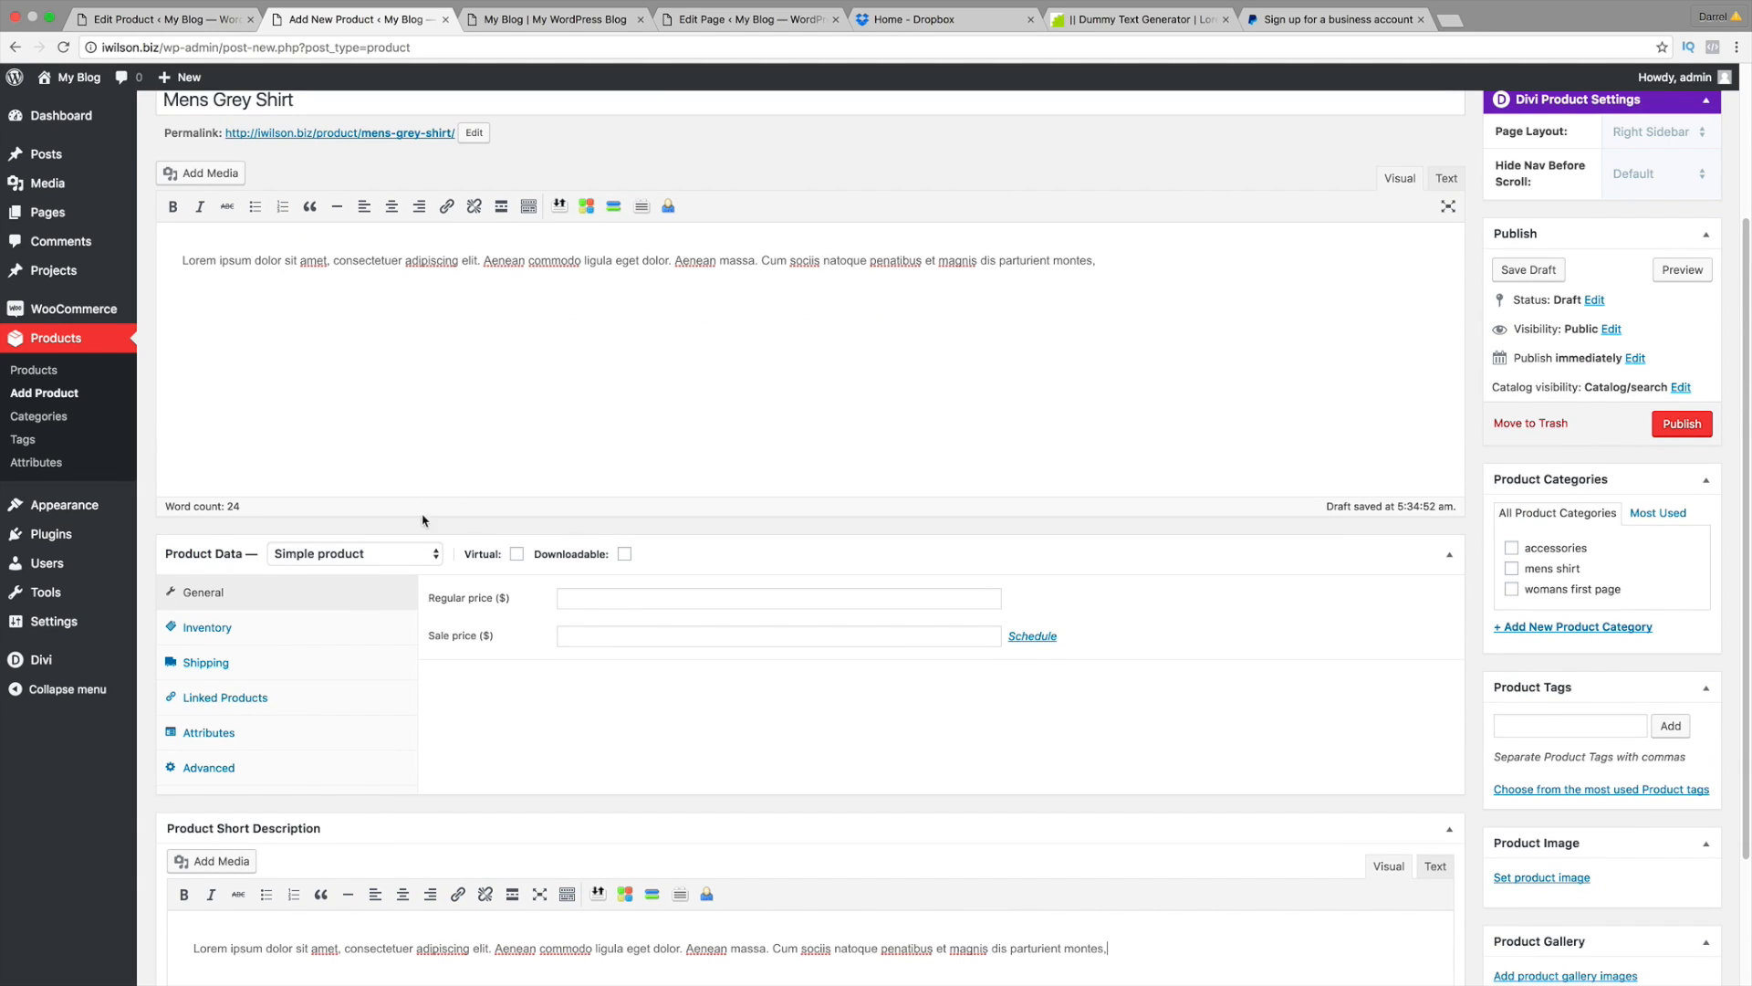
Step: Make it an External/Affiliate product with the grey tee photo as product image
left_click(339, 558)
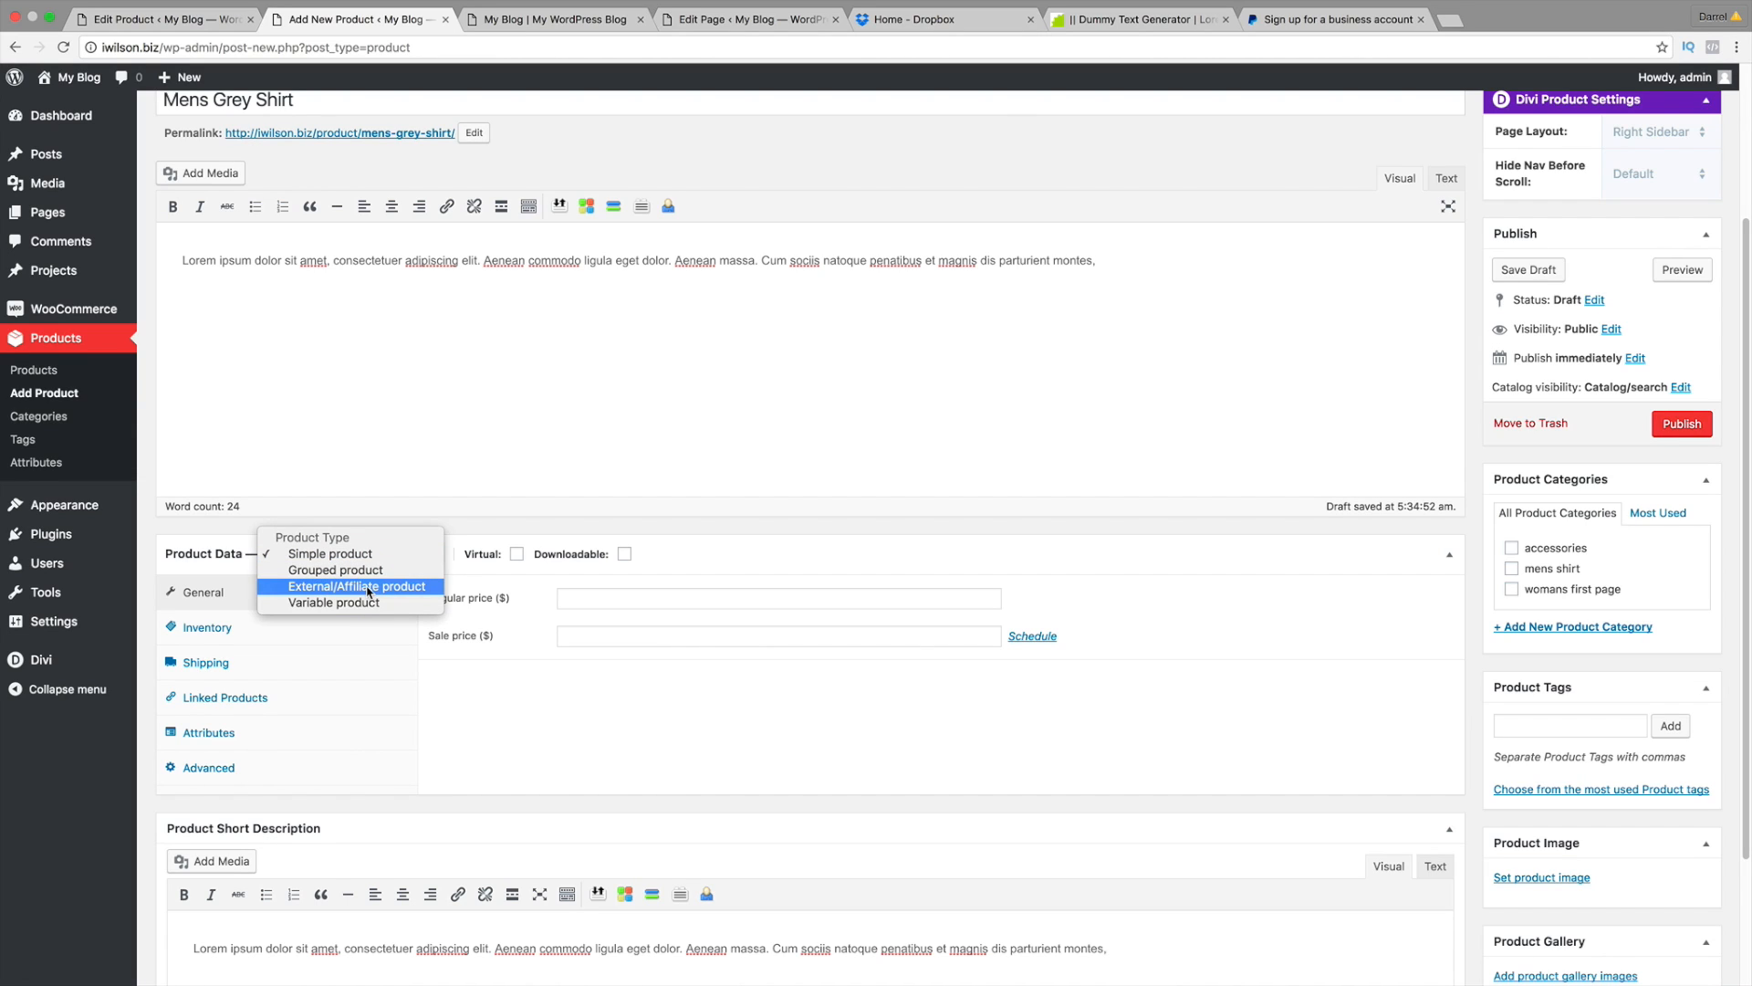
left_click(368, 588)
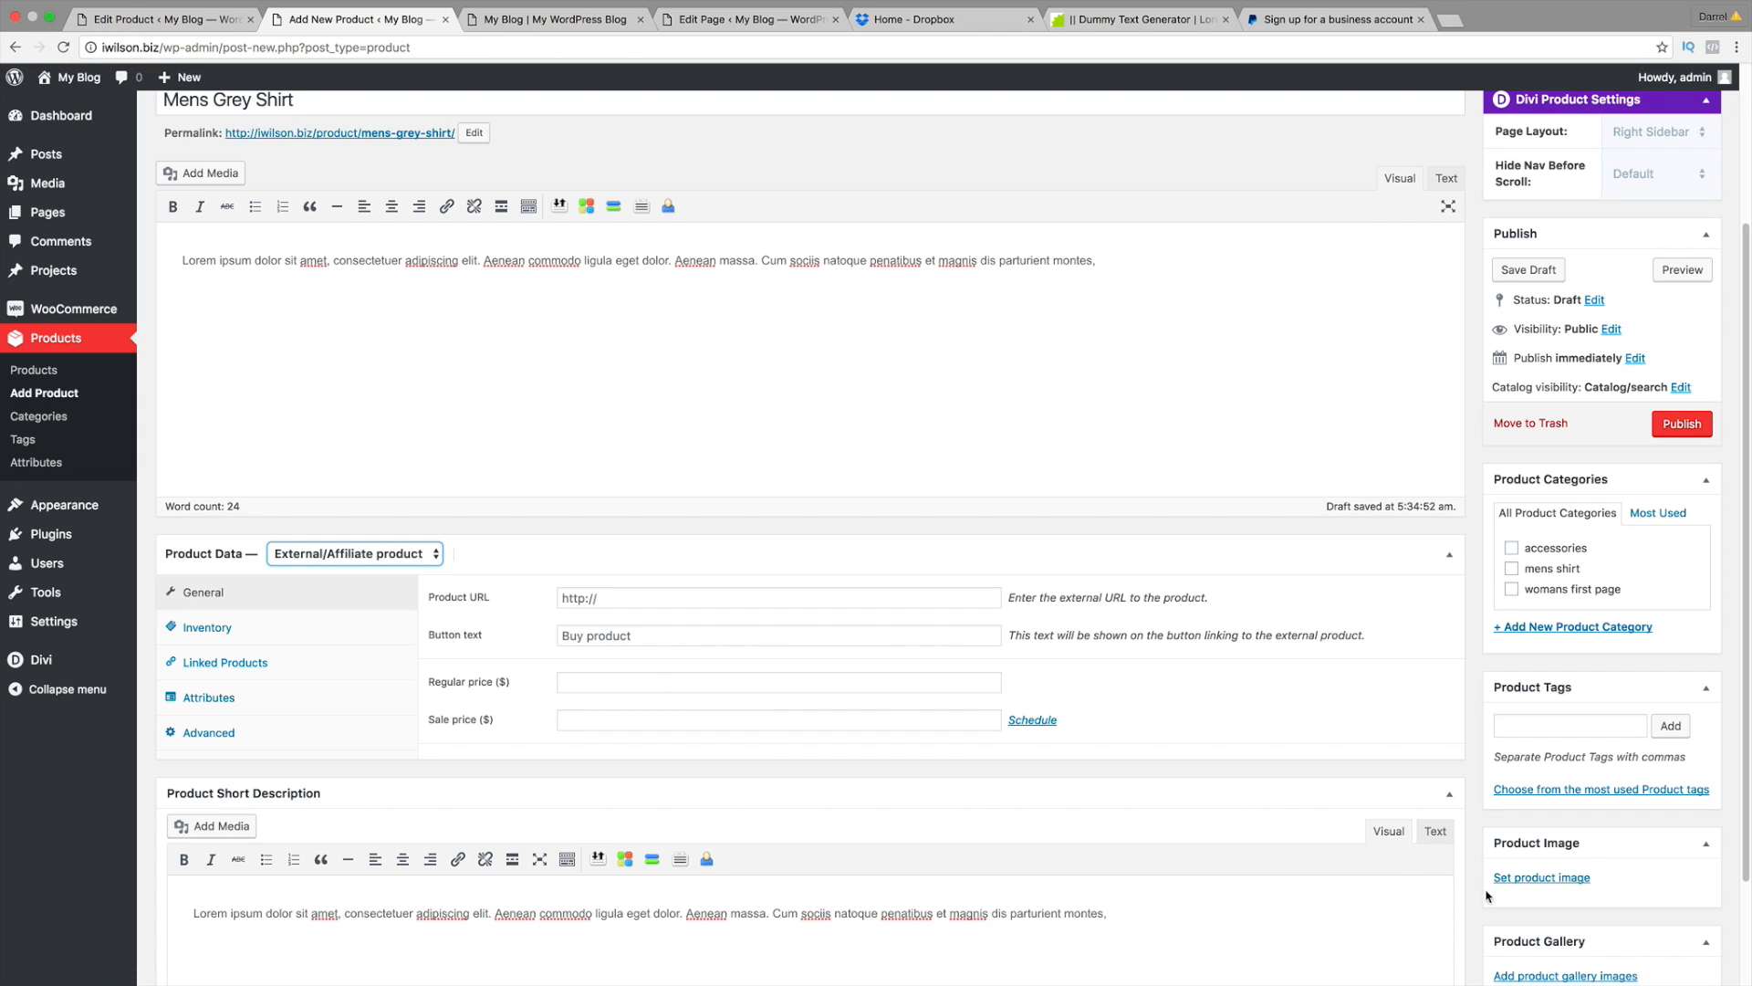
scroll(1520, 881, "down", 2)
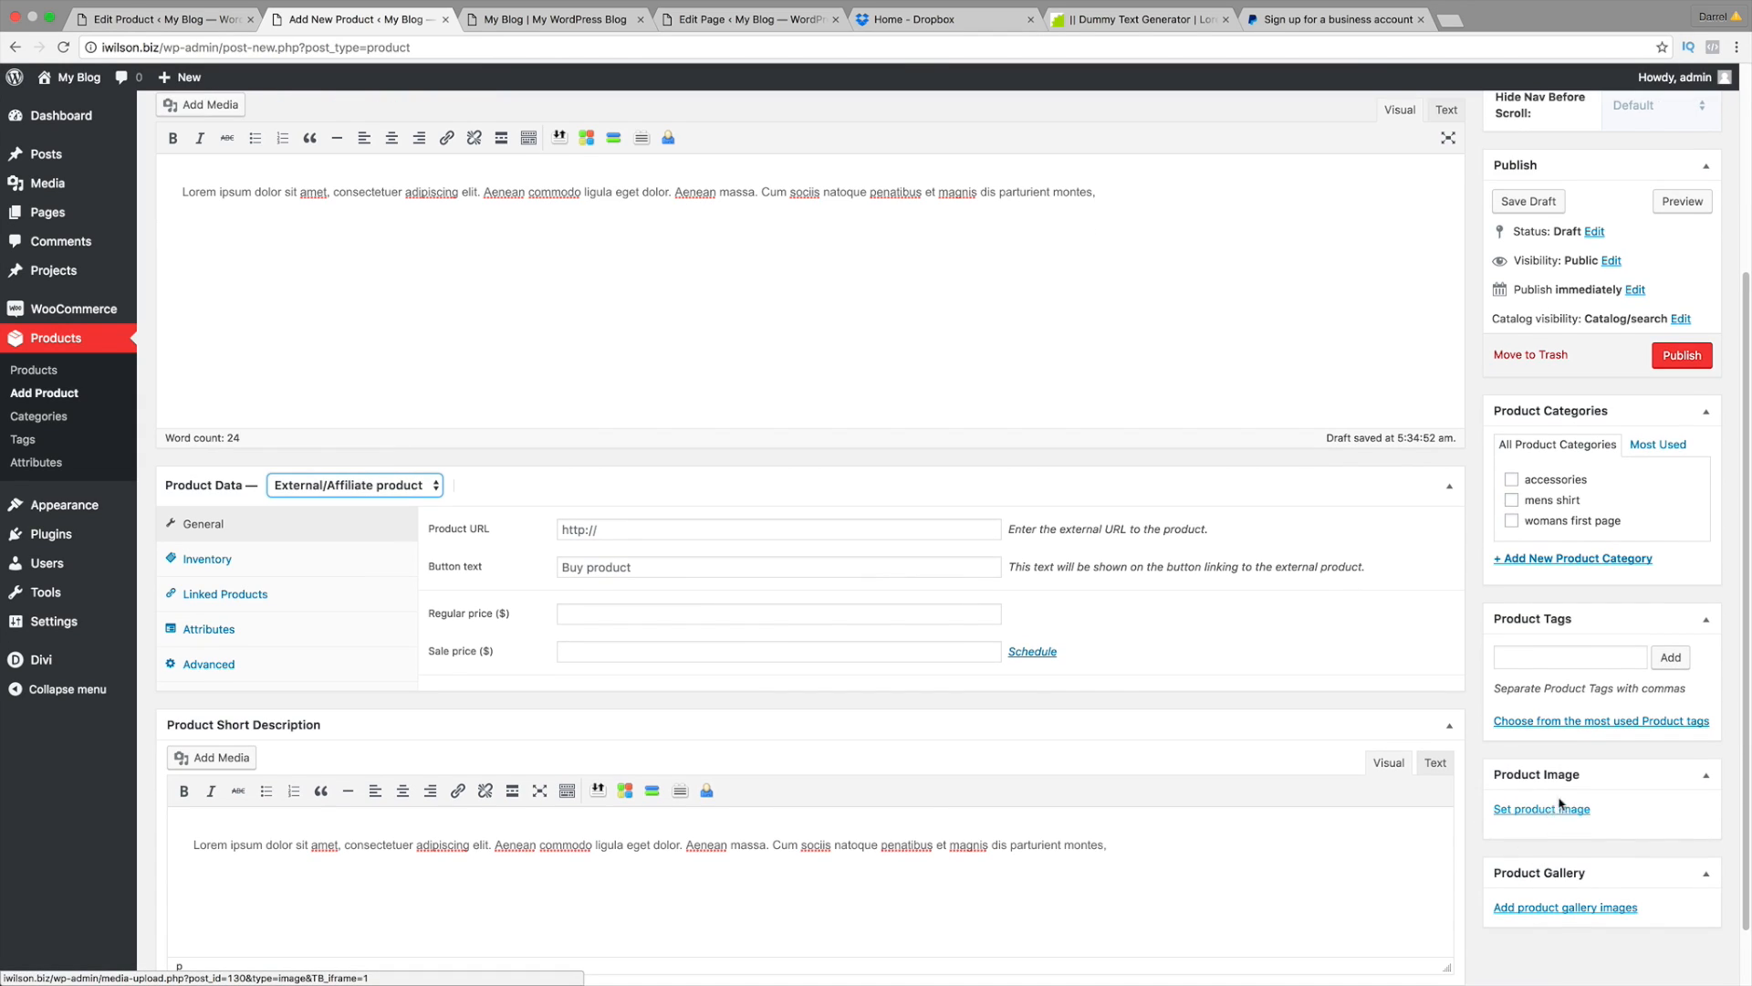
left_click(1558, 811)
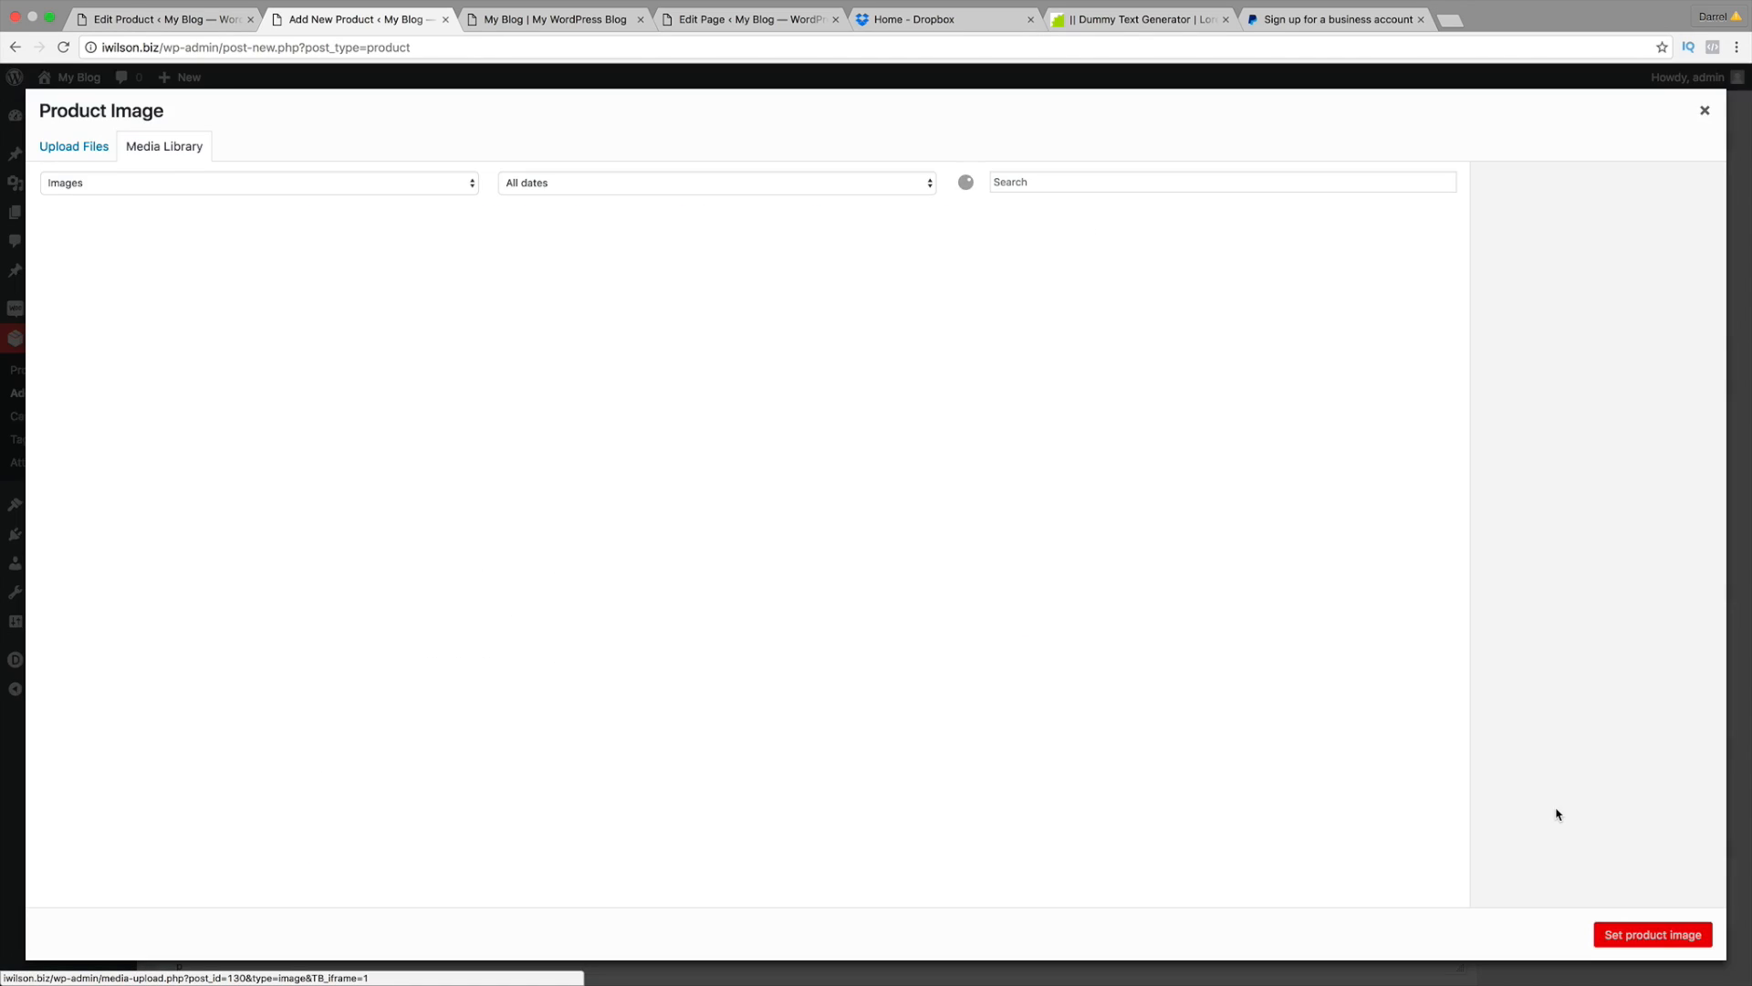
left_click(620, 412)
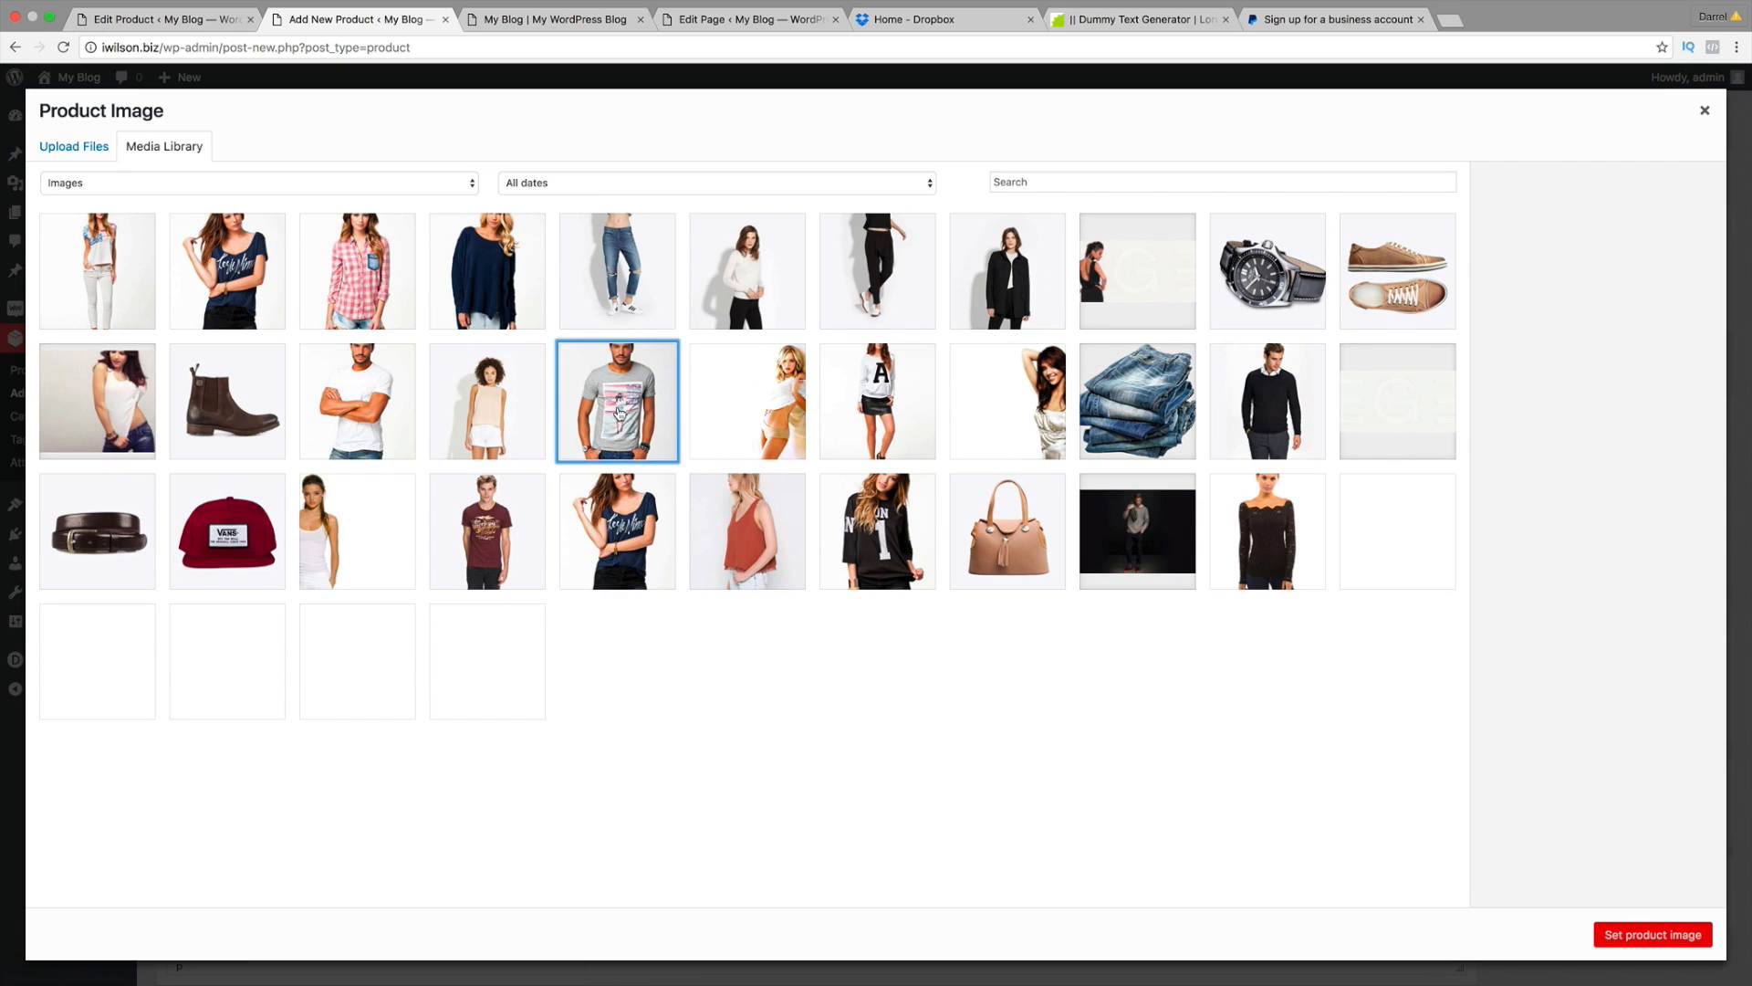
left_click(1646, 934)
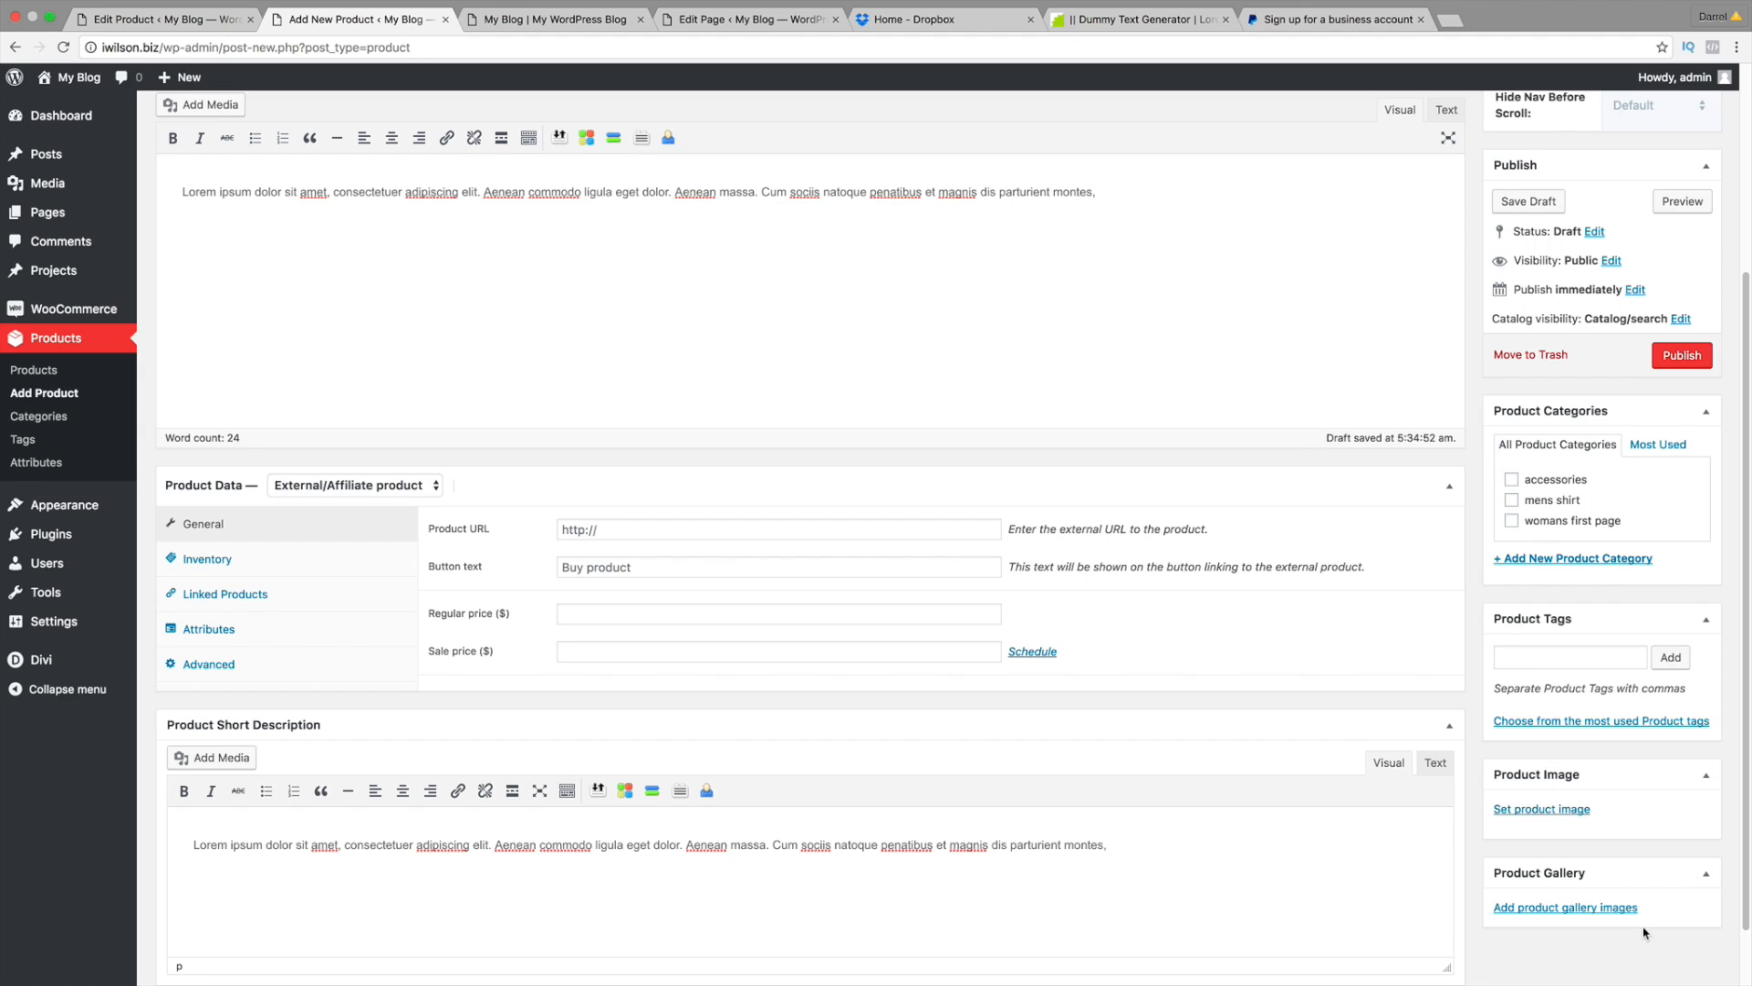
Step: Add the 'mens shirt' tag and tick the mens shirt category
scroll(1627, 900, "down", 4)
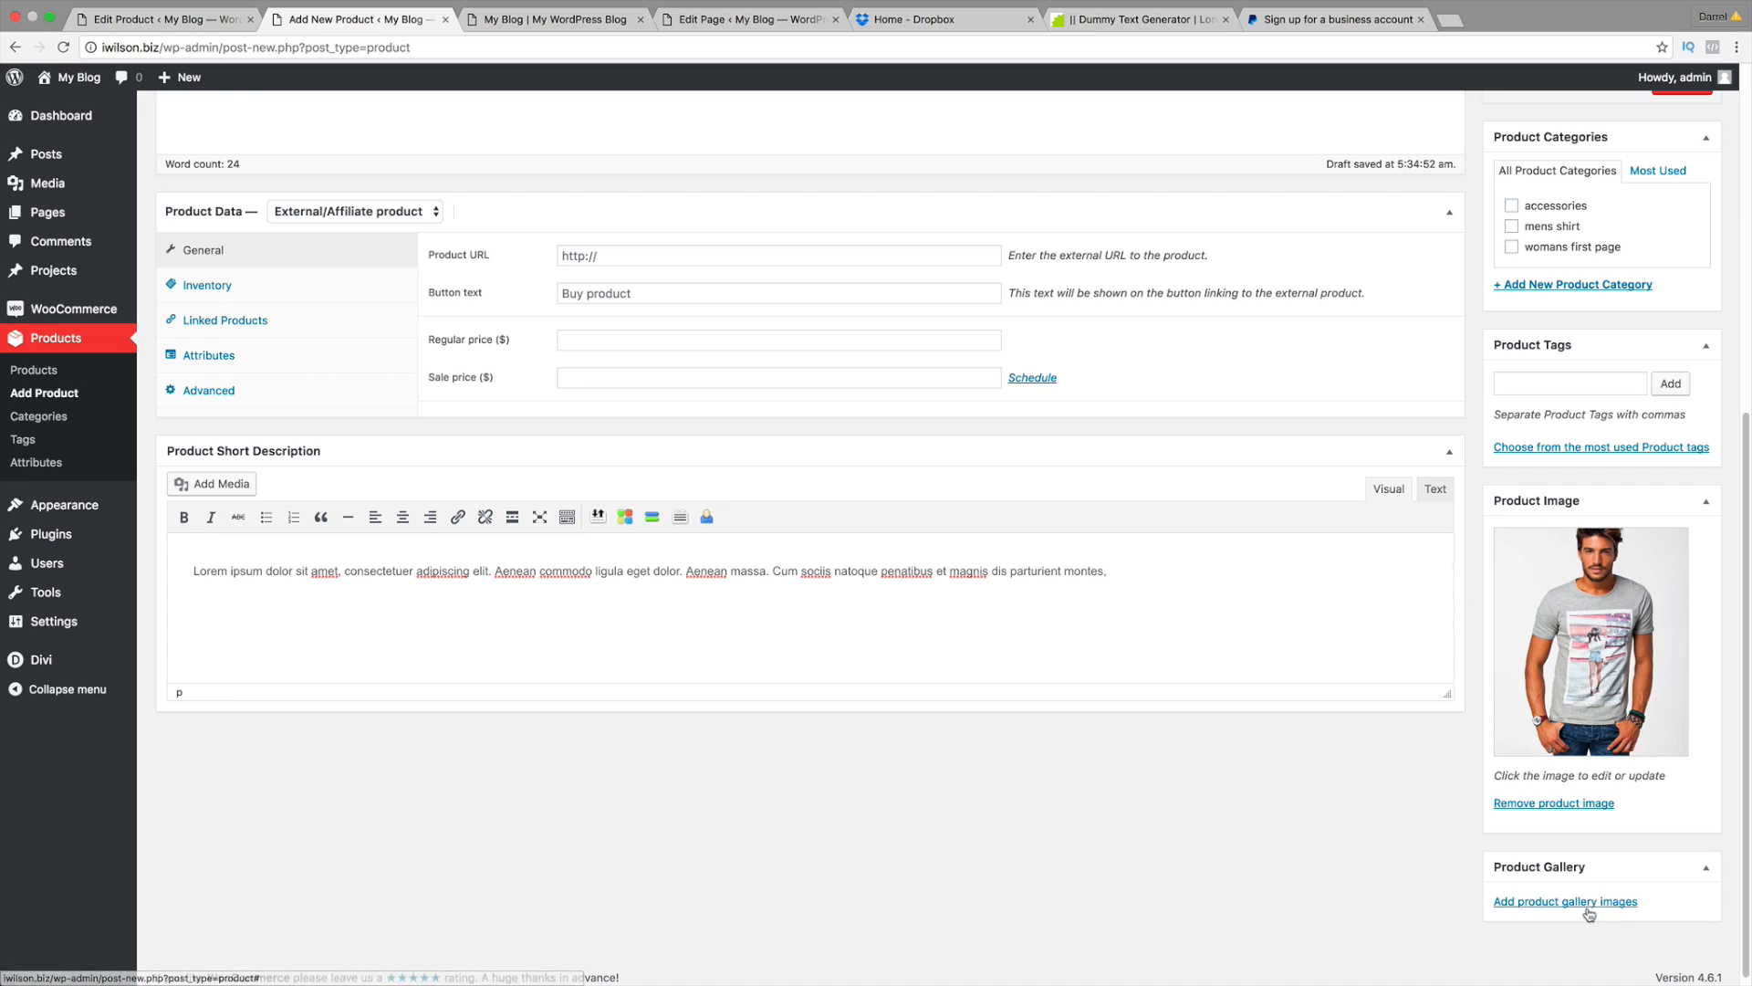
left_click(1590, 381)
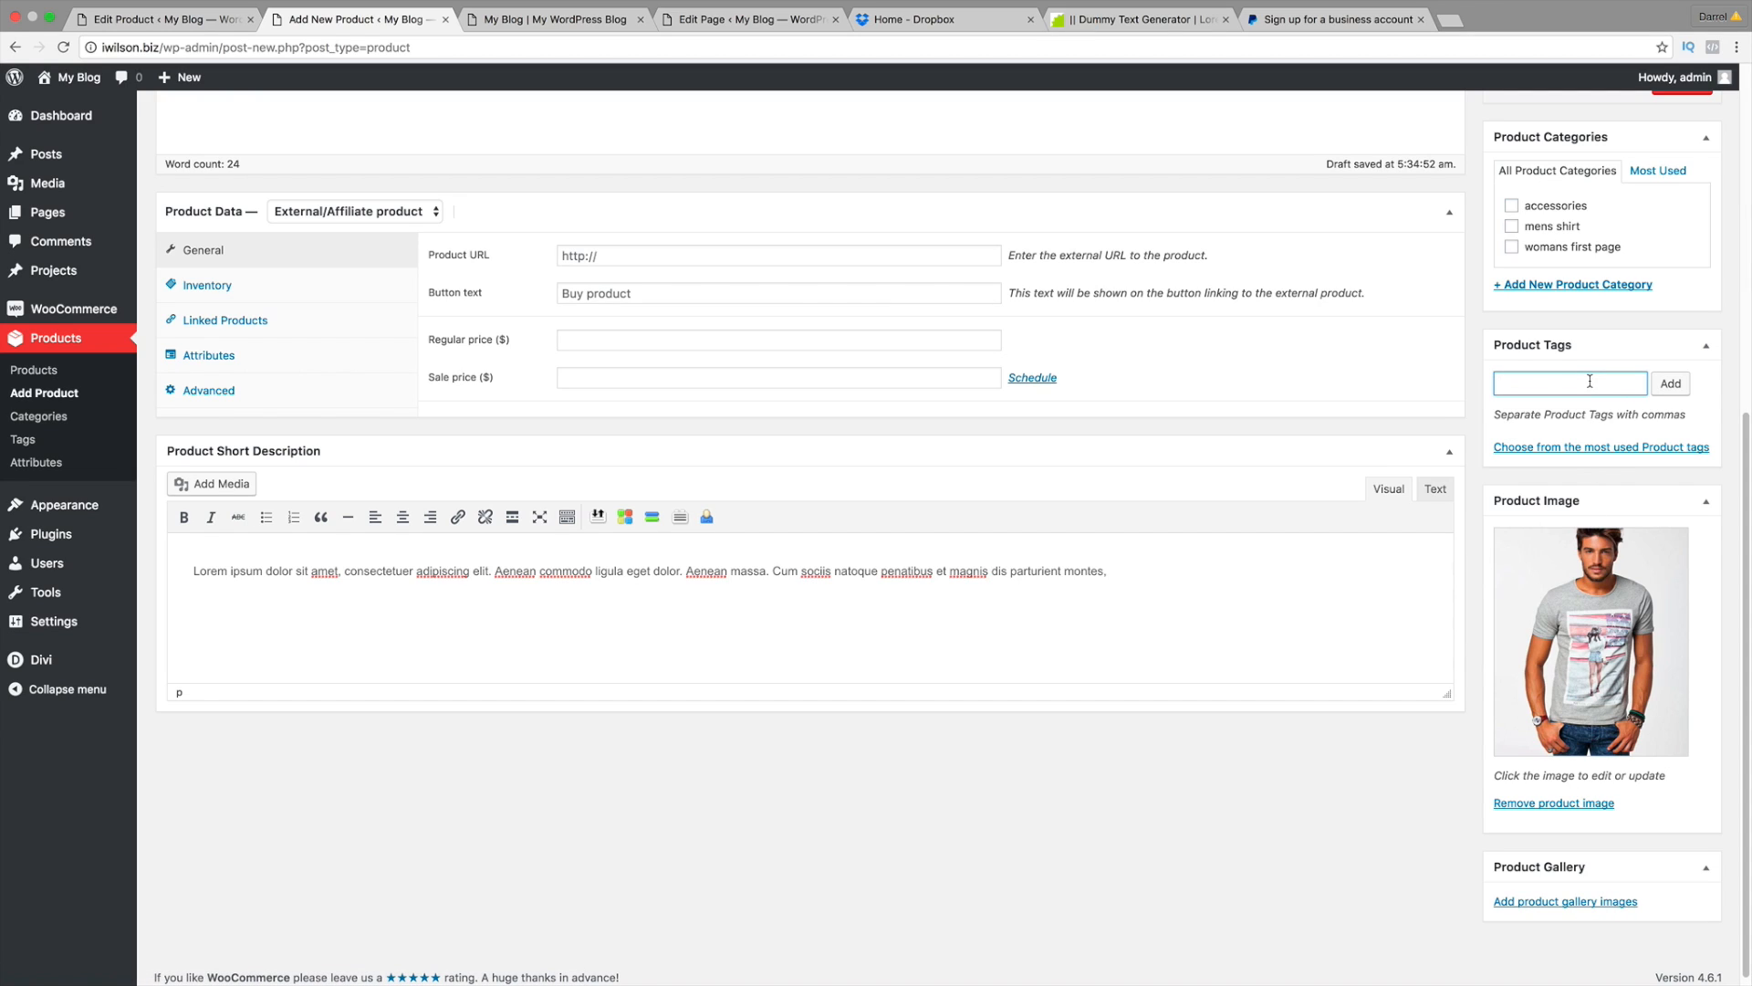
type("mens shirt")
left_click(1670, 383)
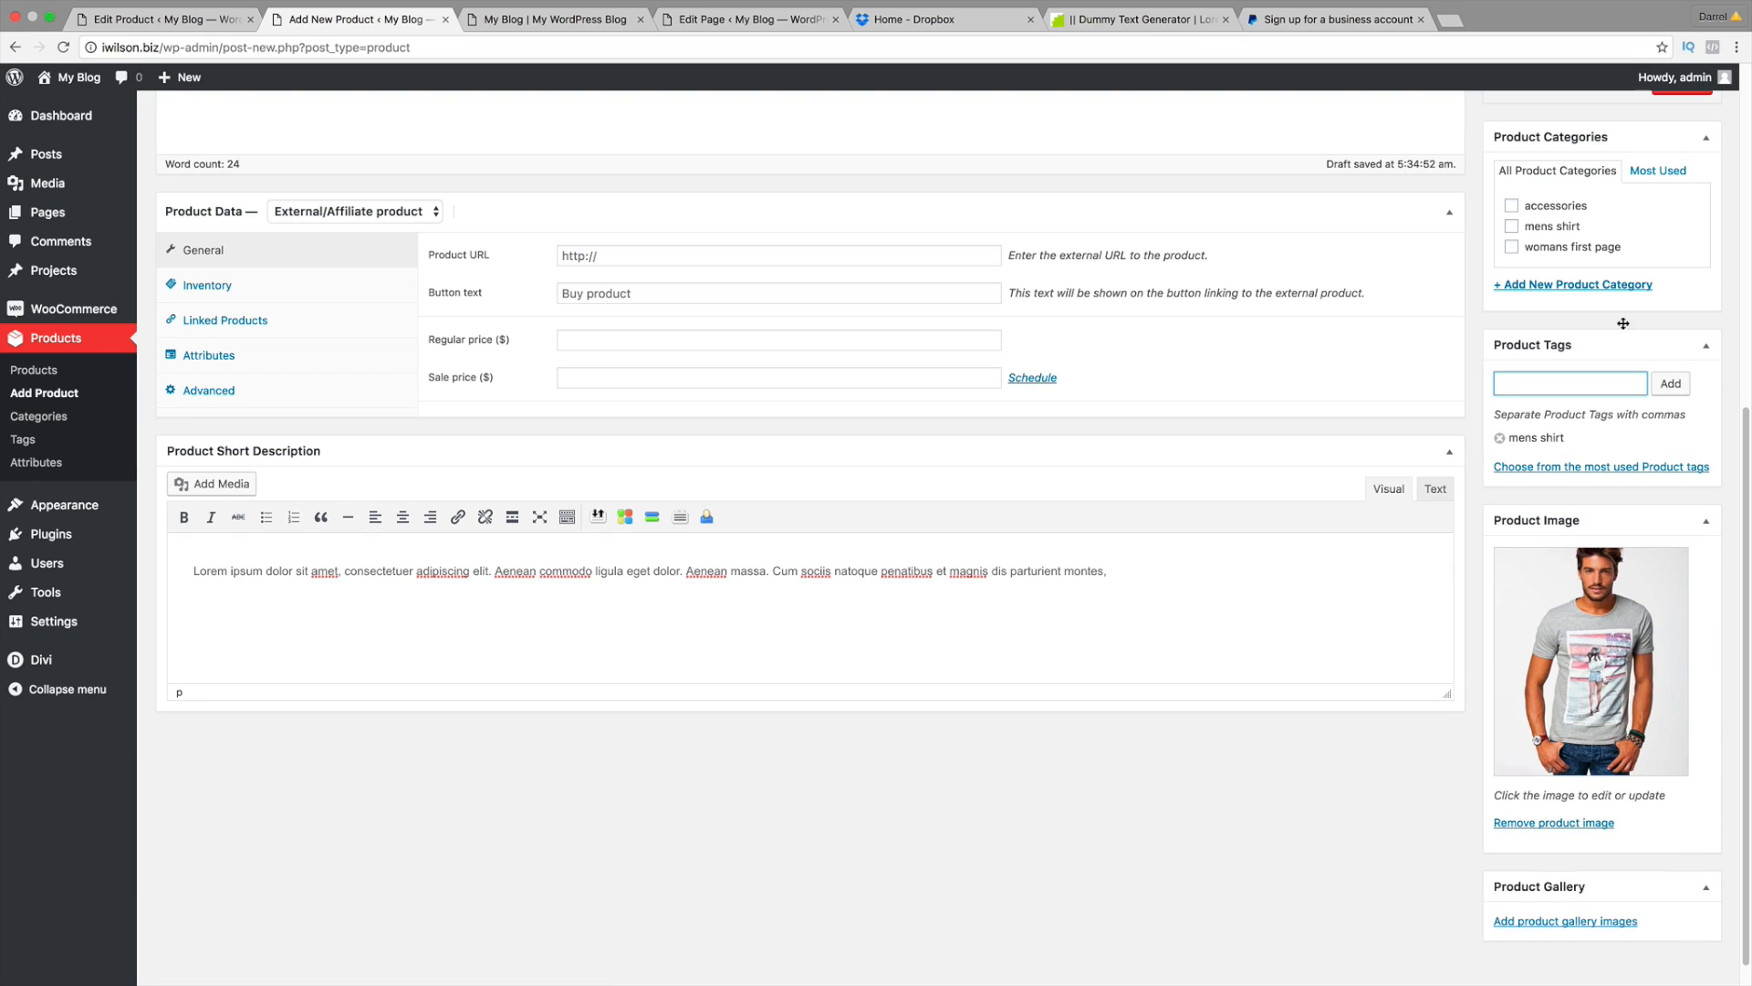
left_click(1513, 229)
scroll(621, 306, "up", 1)
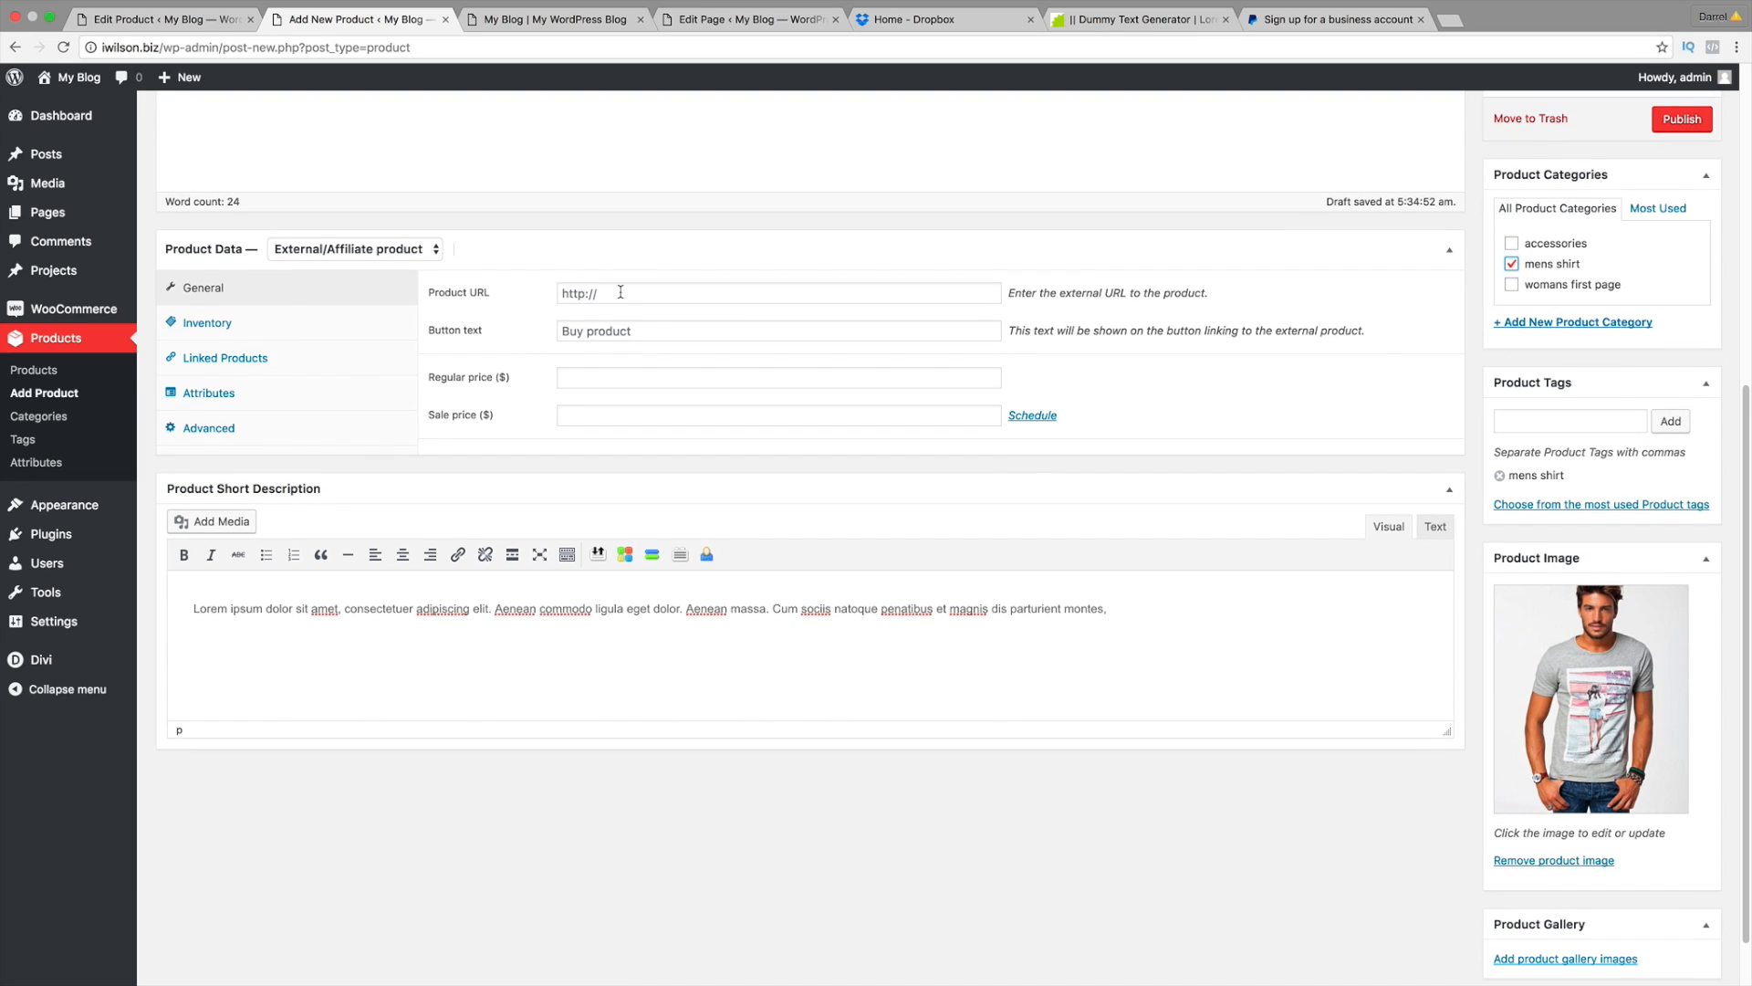
left_click(625, 294)
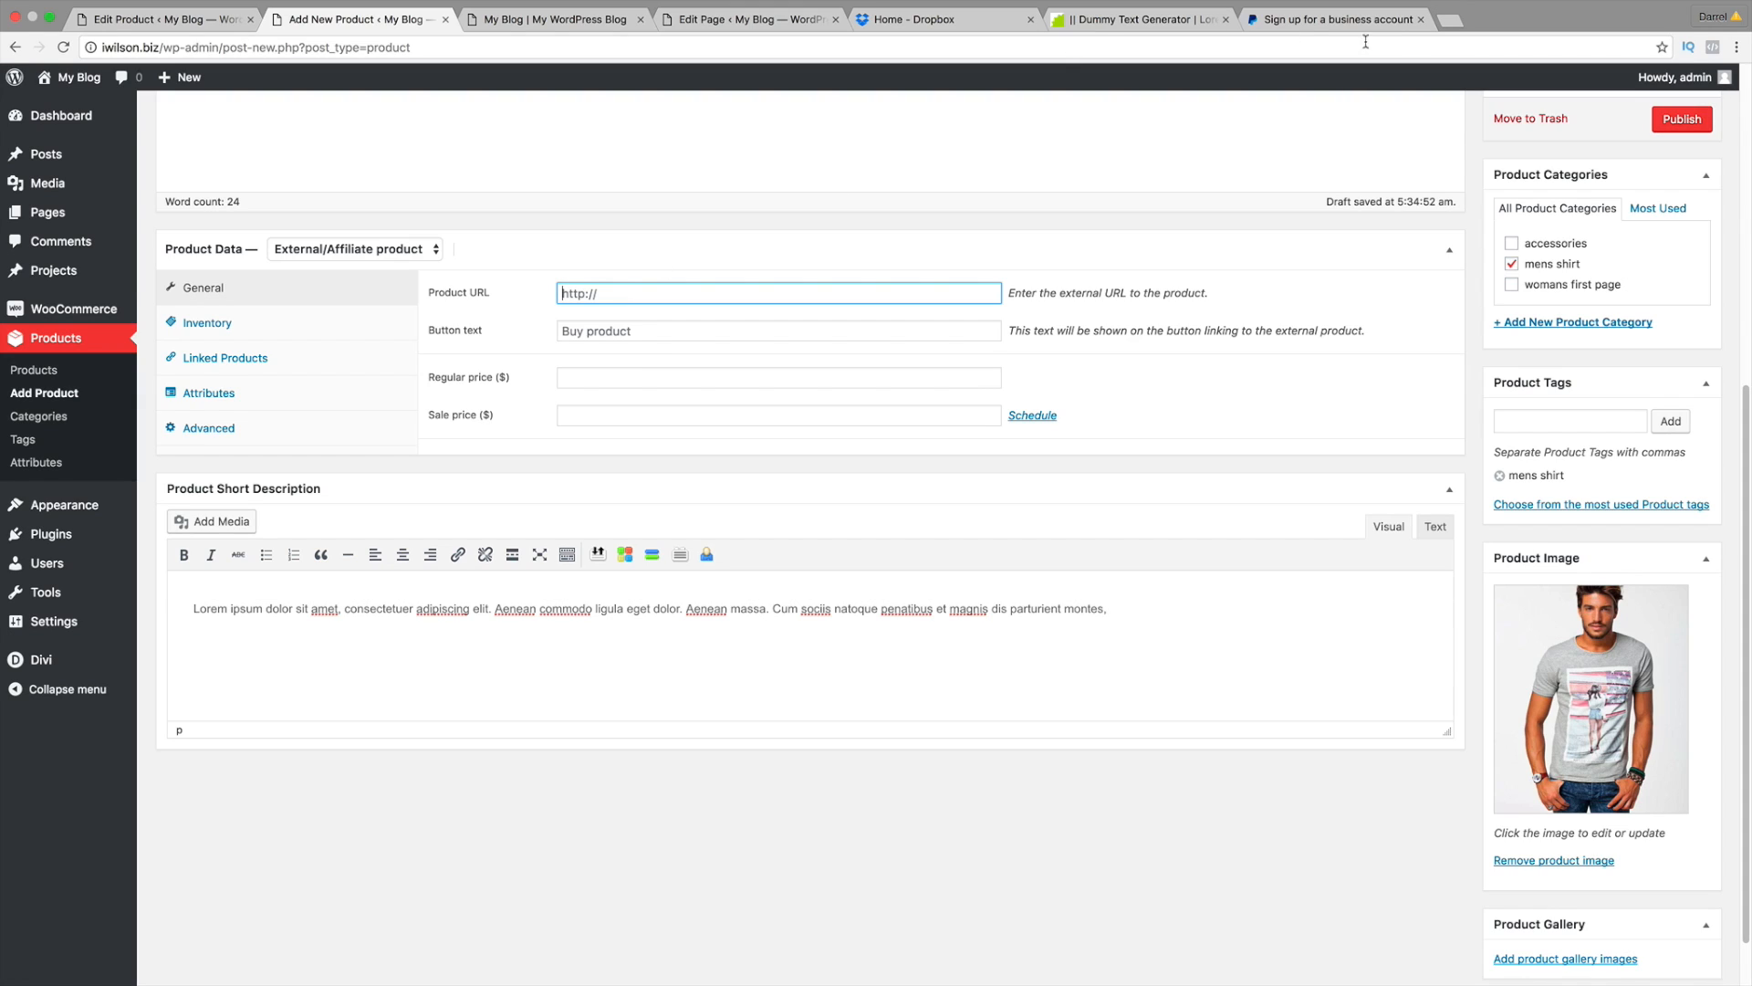
Step: Search amazon.com for 'mens grey shirt' in a new browser tab
left_click(1447, 20)
type("www.amazon.com")
key("Return")
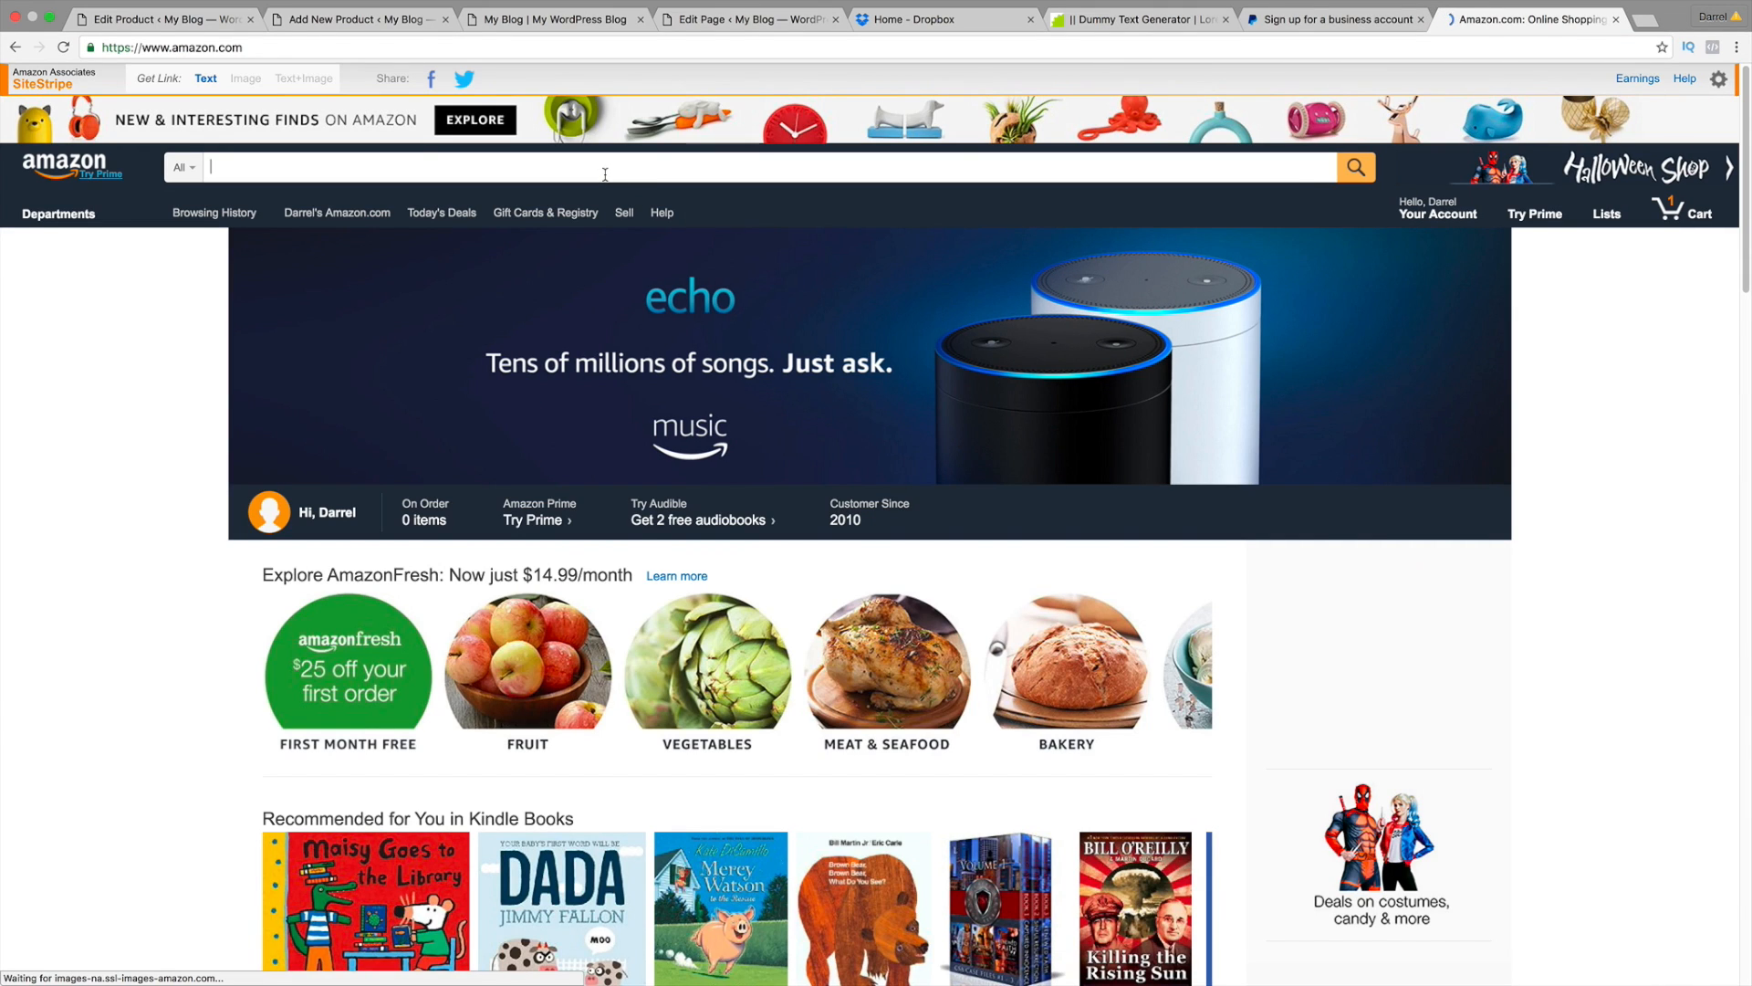
type("mens grey shirt")
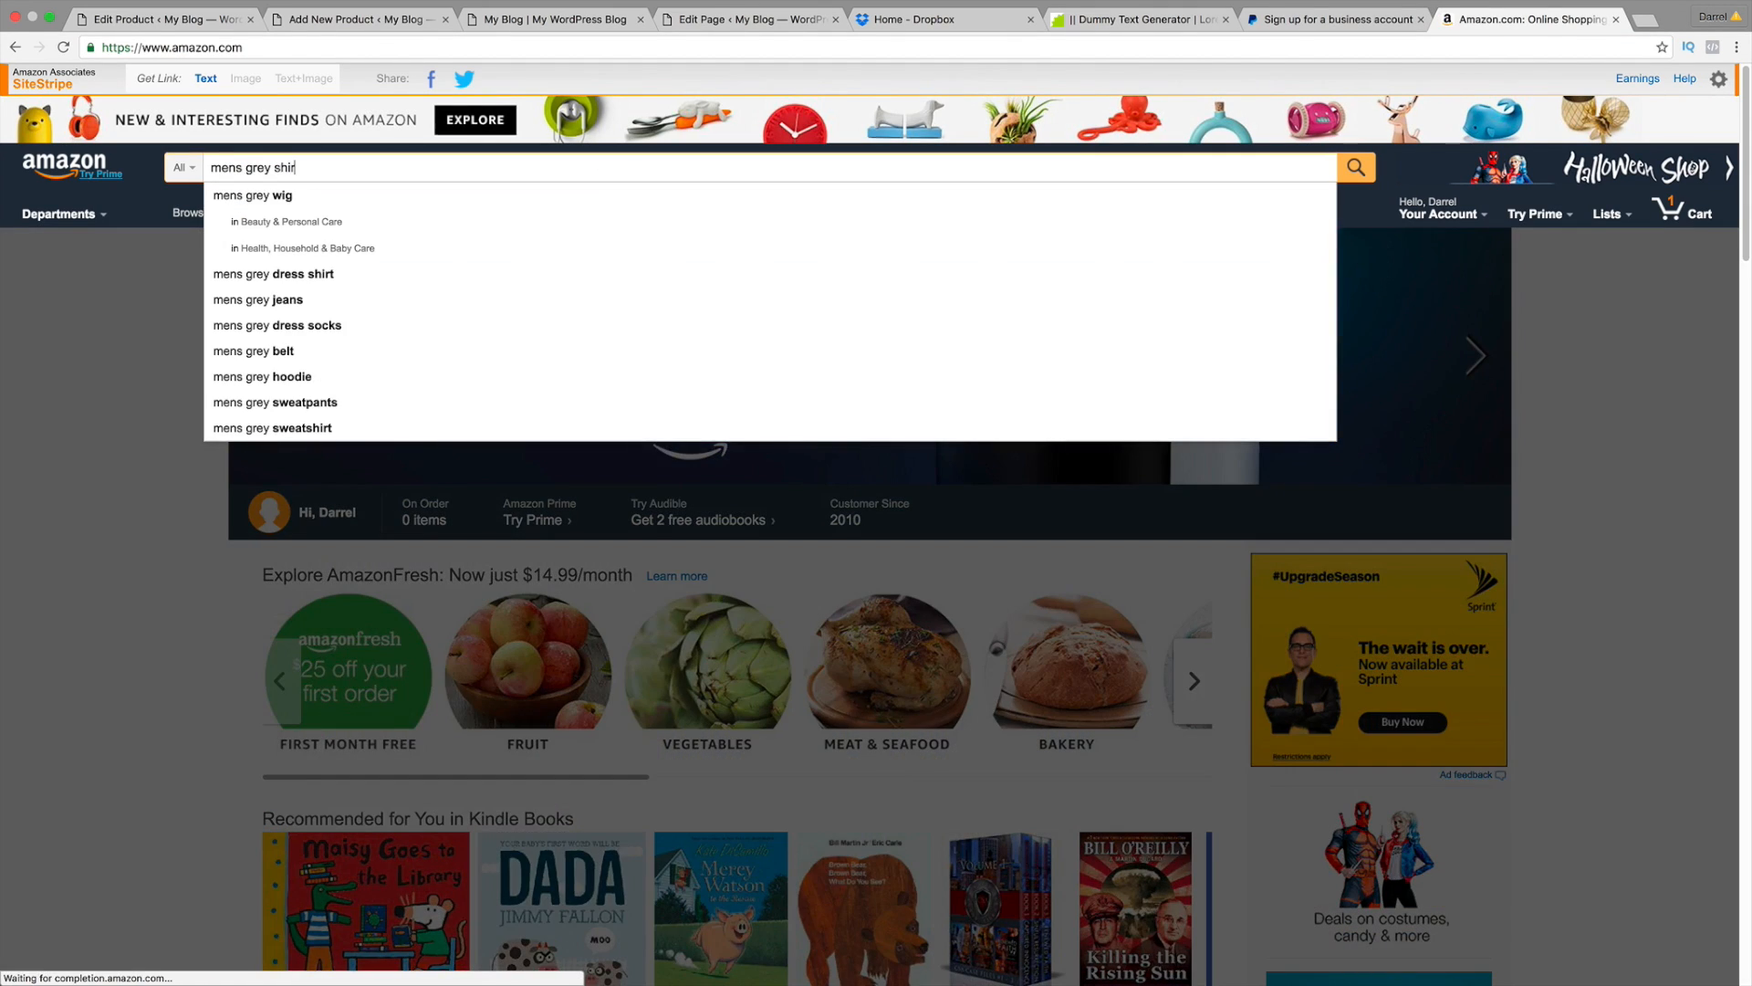
key("Return")
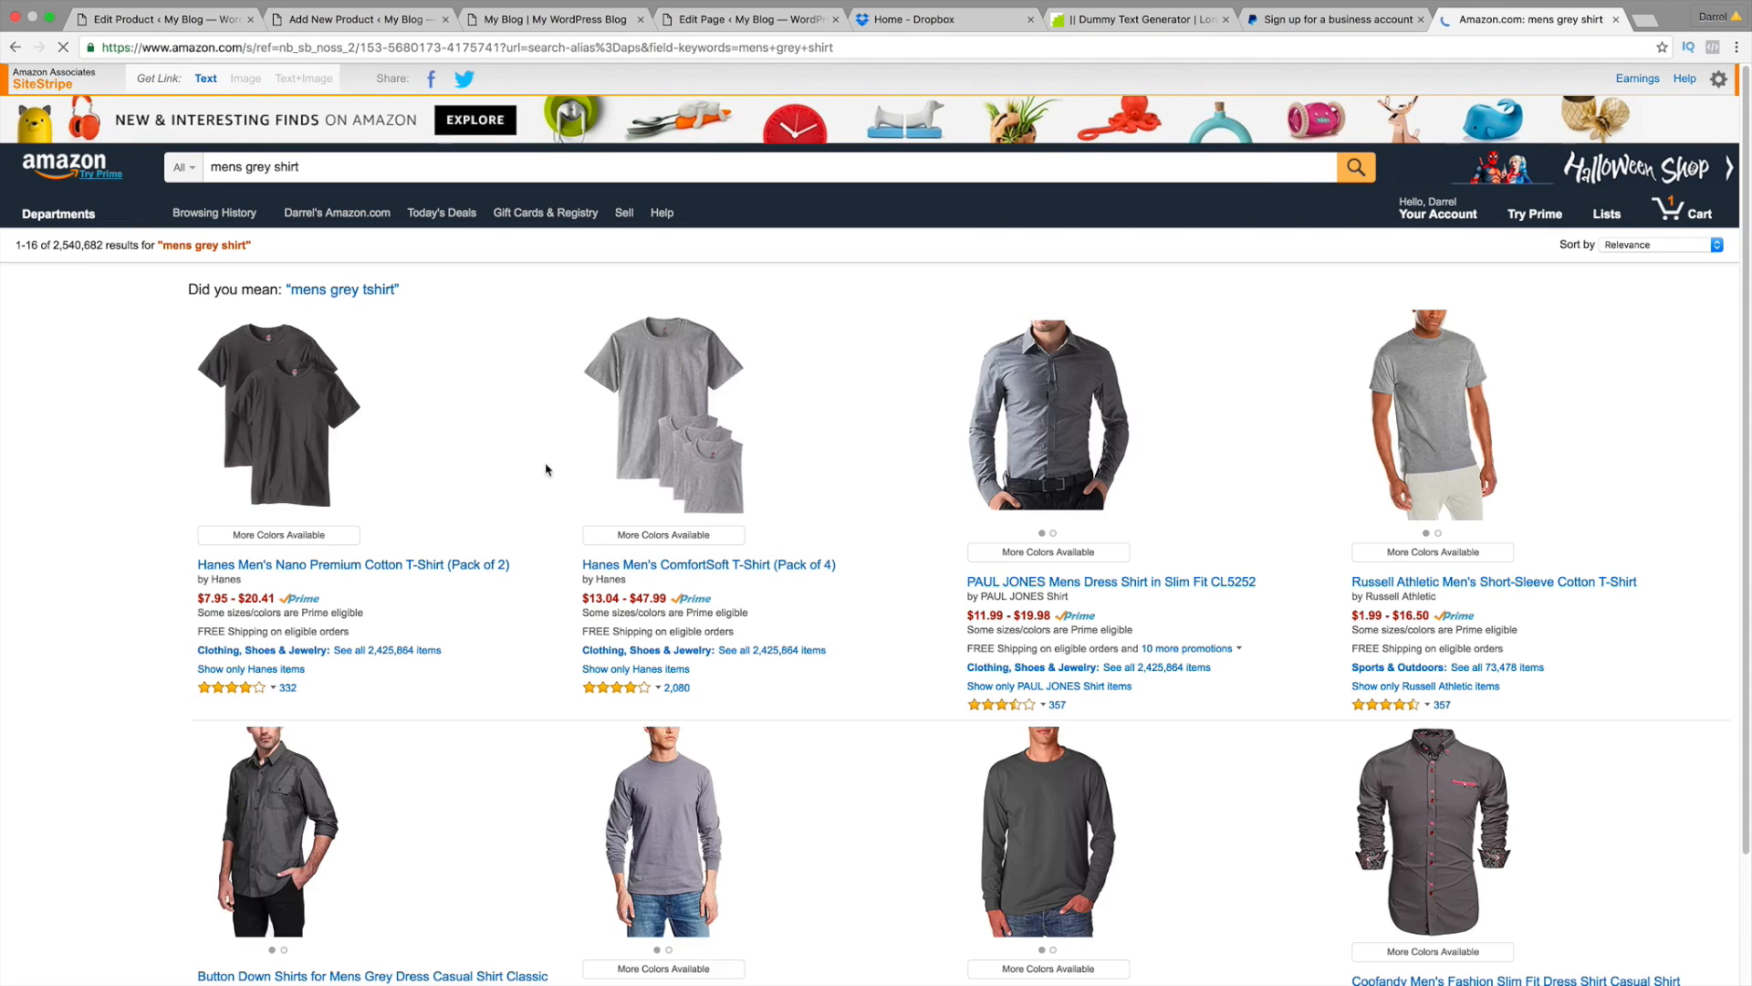
scroll(821, 365, "down", 5)
scroll(1186, 383, "up", 5)
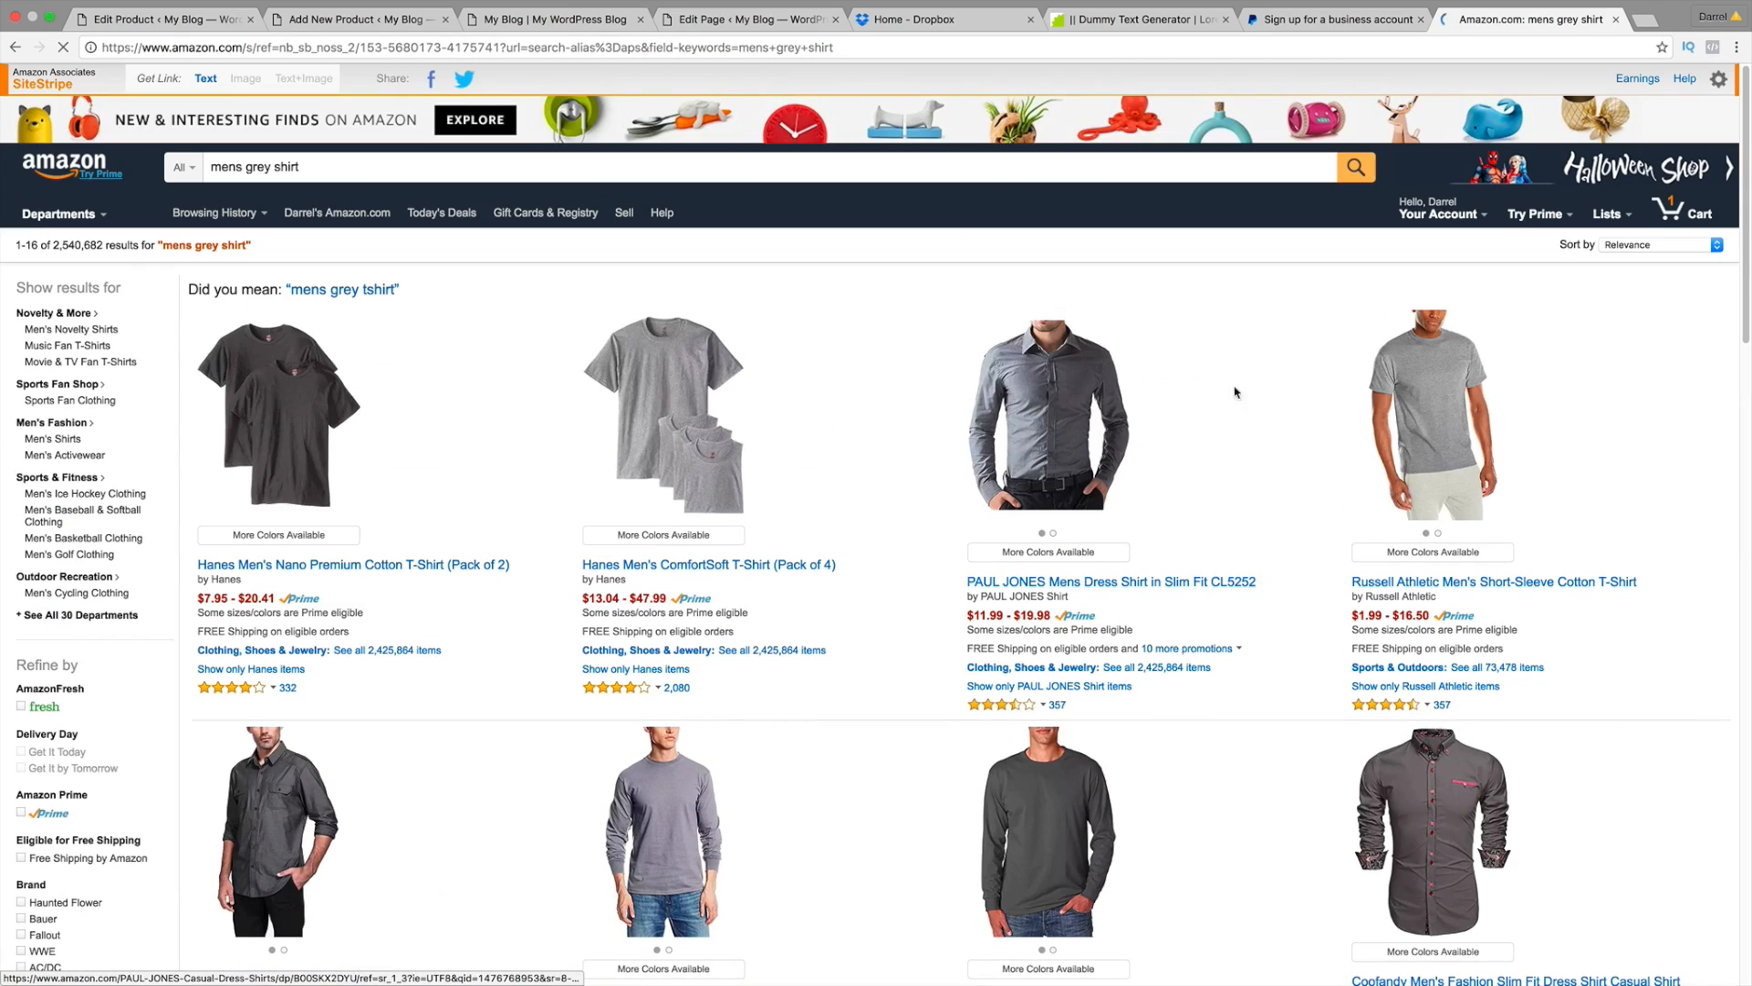
Step: Copy the PAUL JONES dress shirt page URL and close the Amazon tab
left_click(1050, 383)
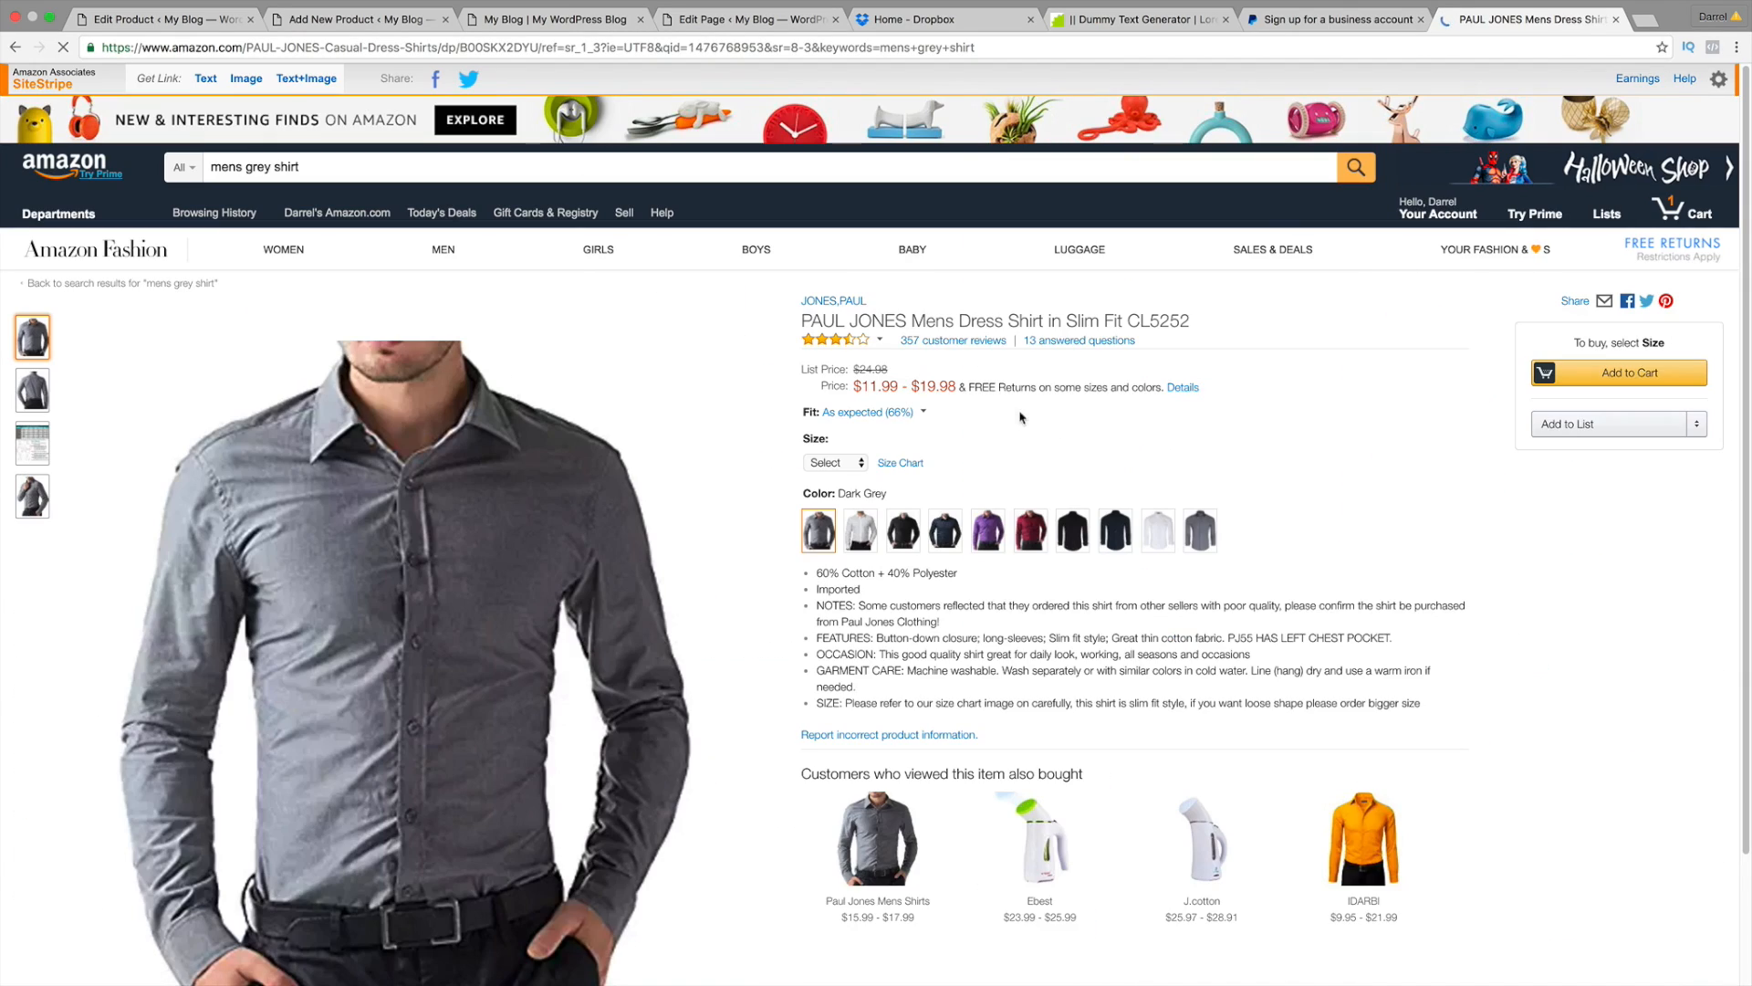
left_click(420, 47)
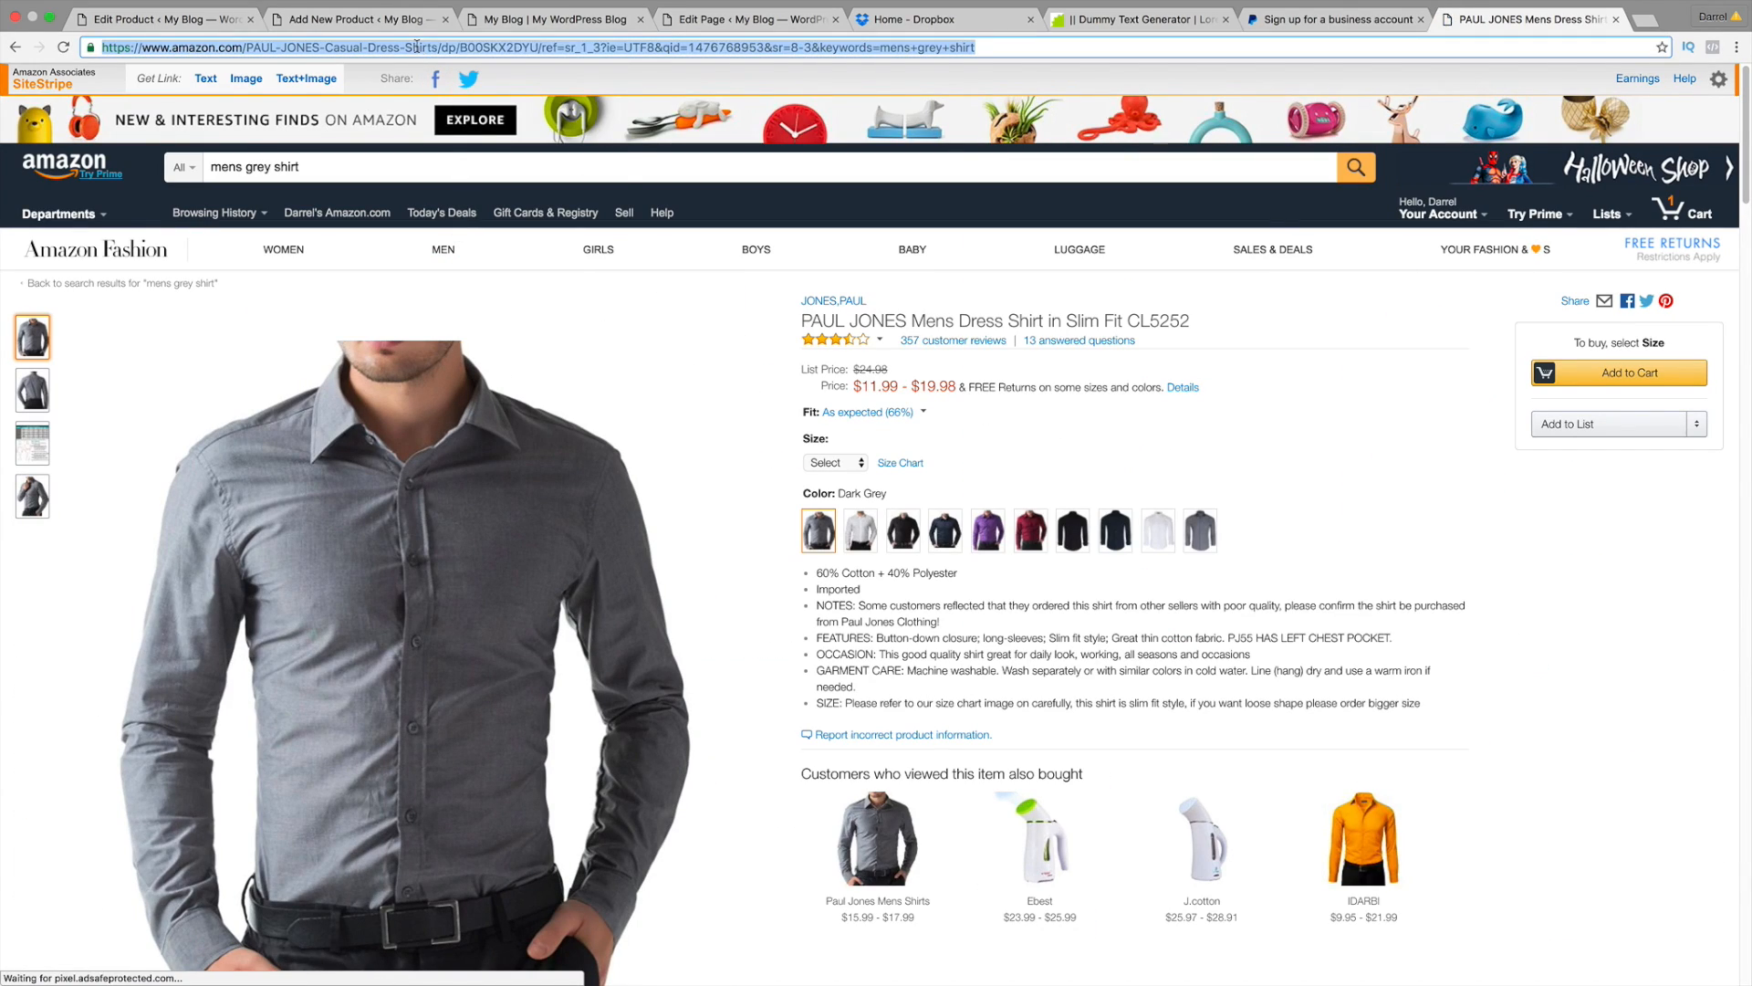
right_click(418, 47)
left_click(443, 71)
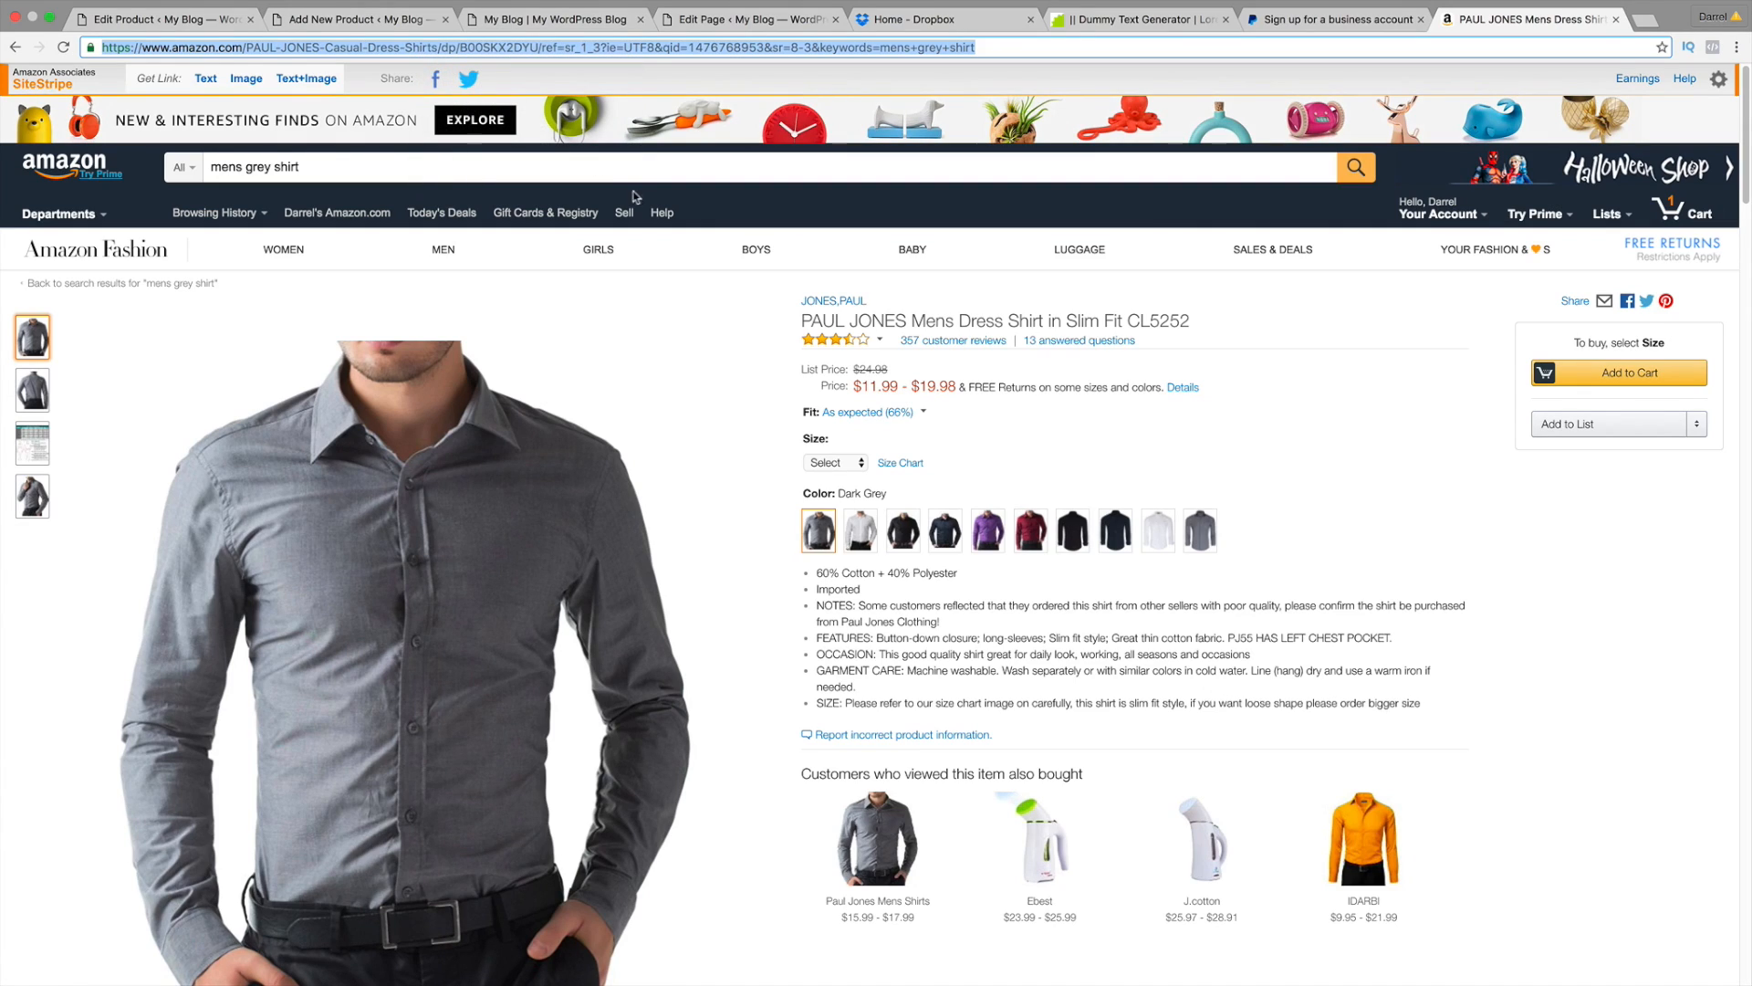
left_click(224, 20)
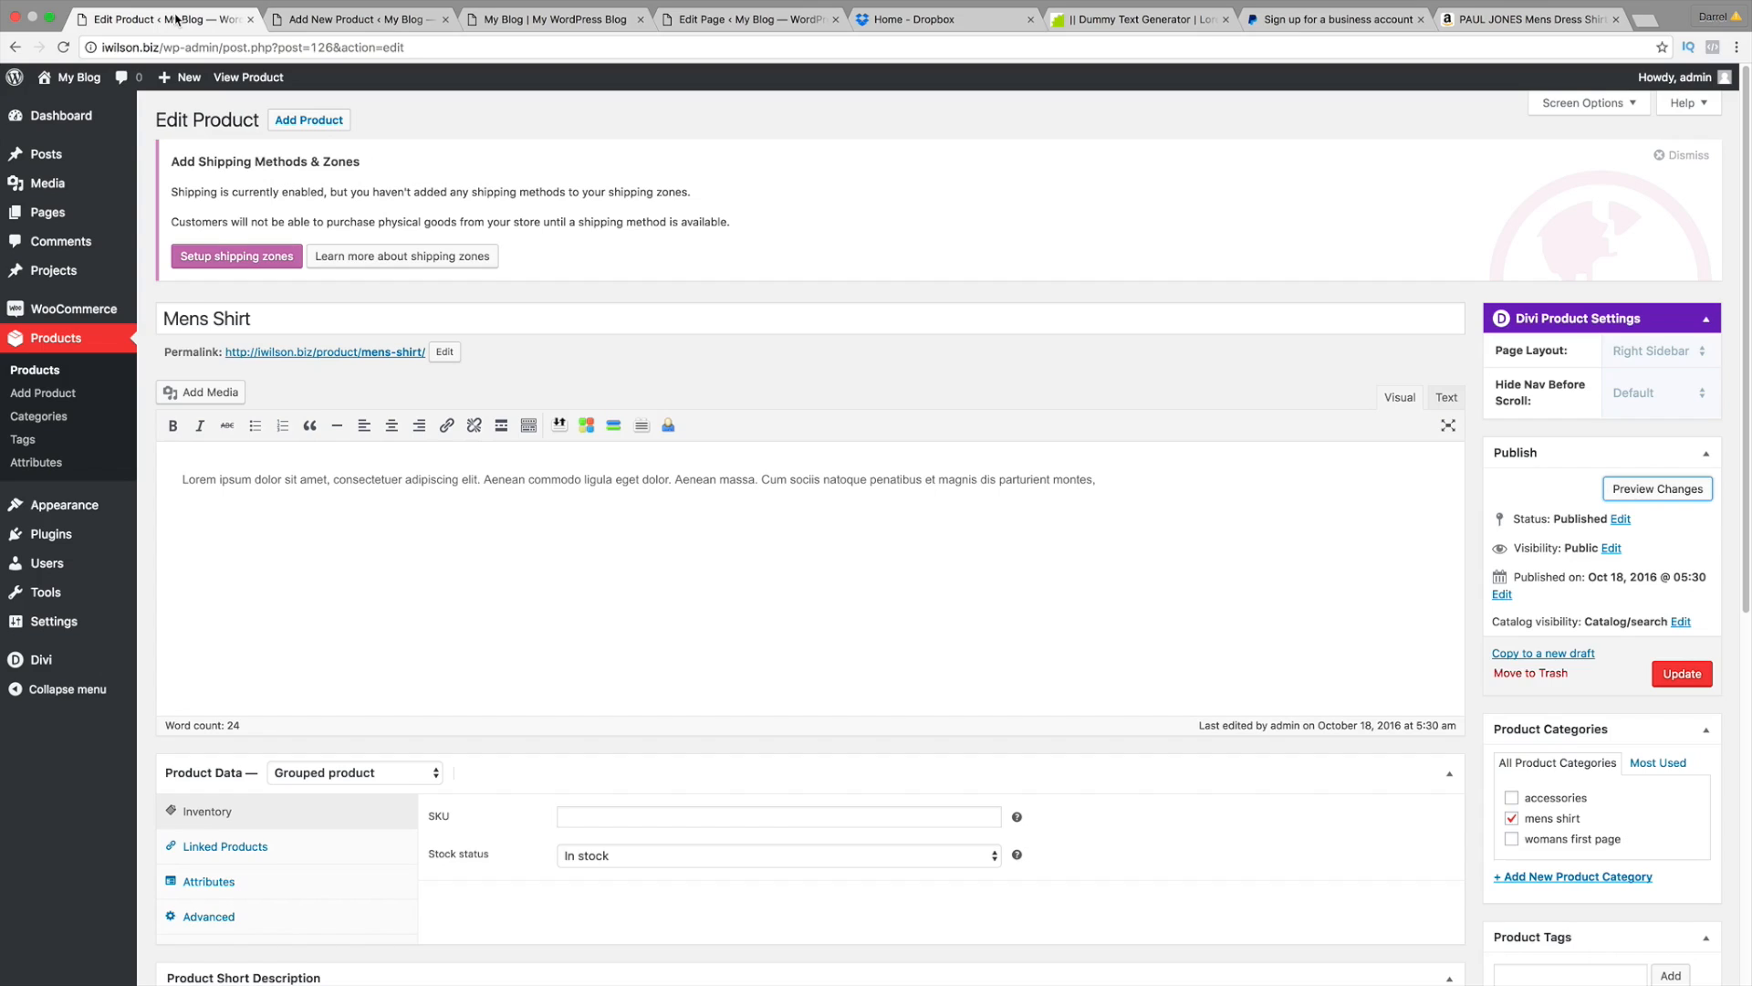
left_click(1616, 19)
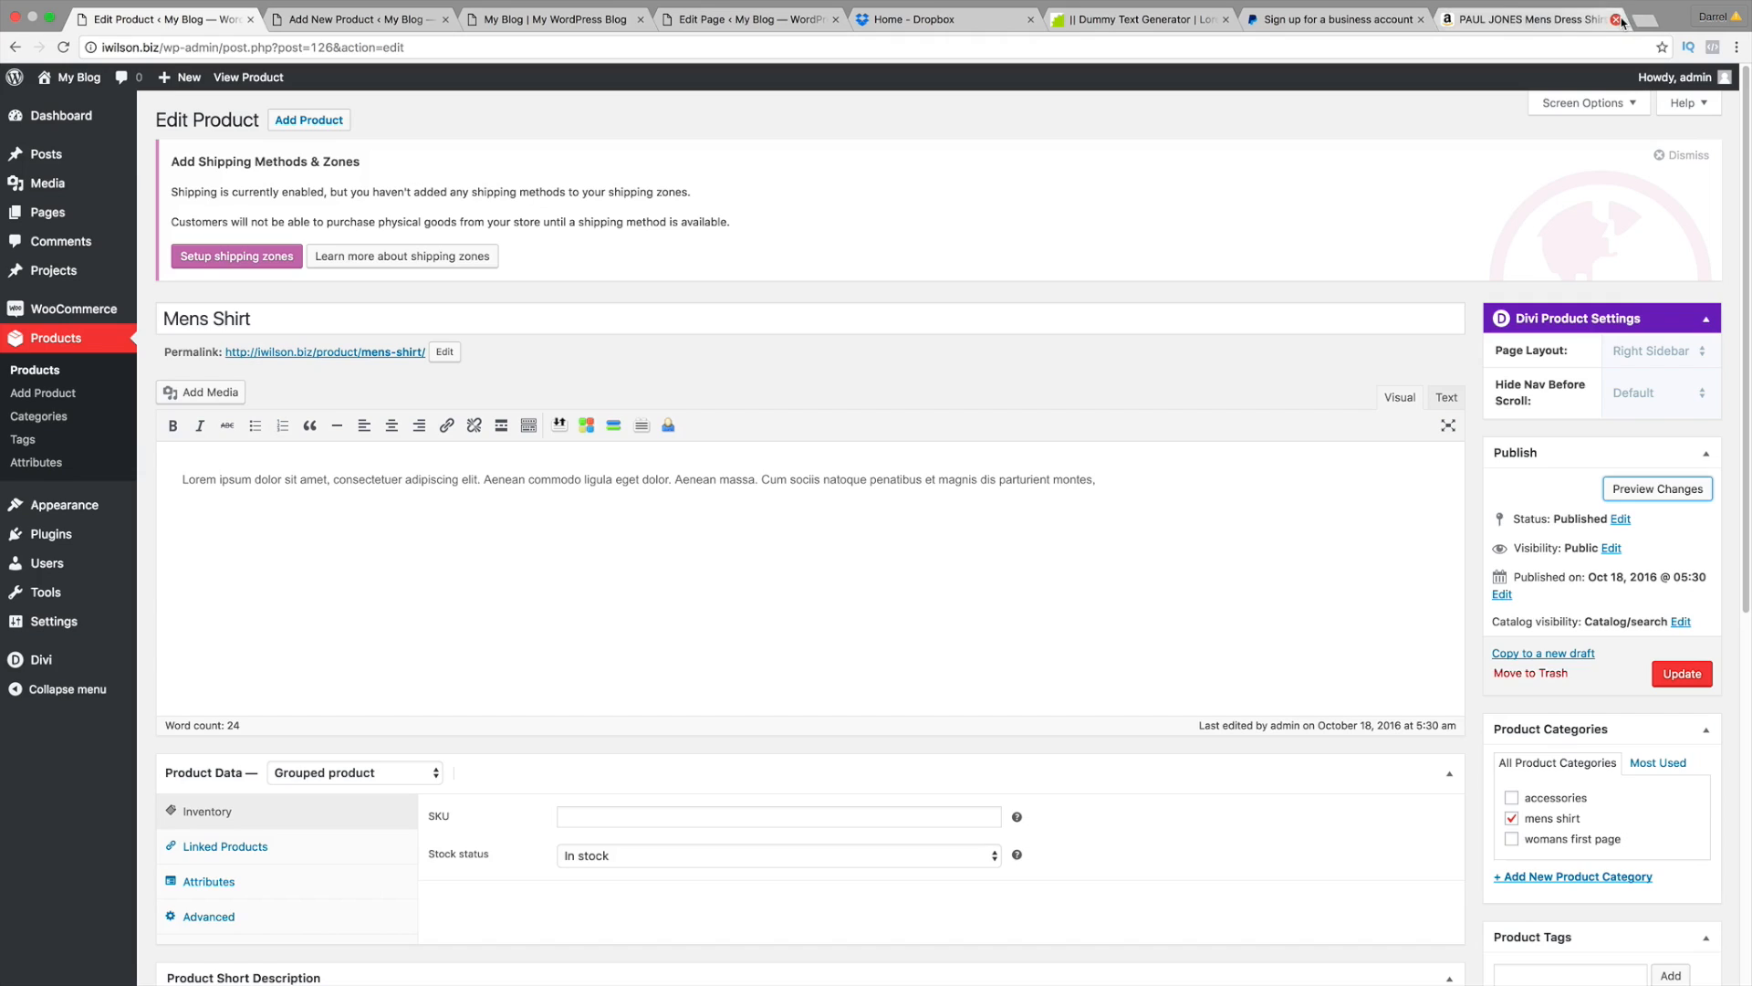
scroll(438, 453, "down", 2)
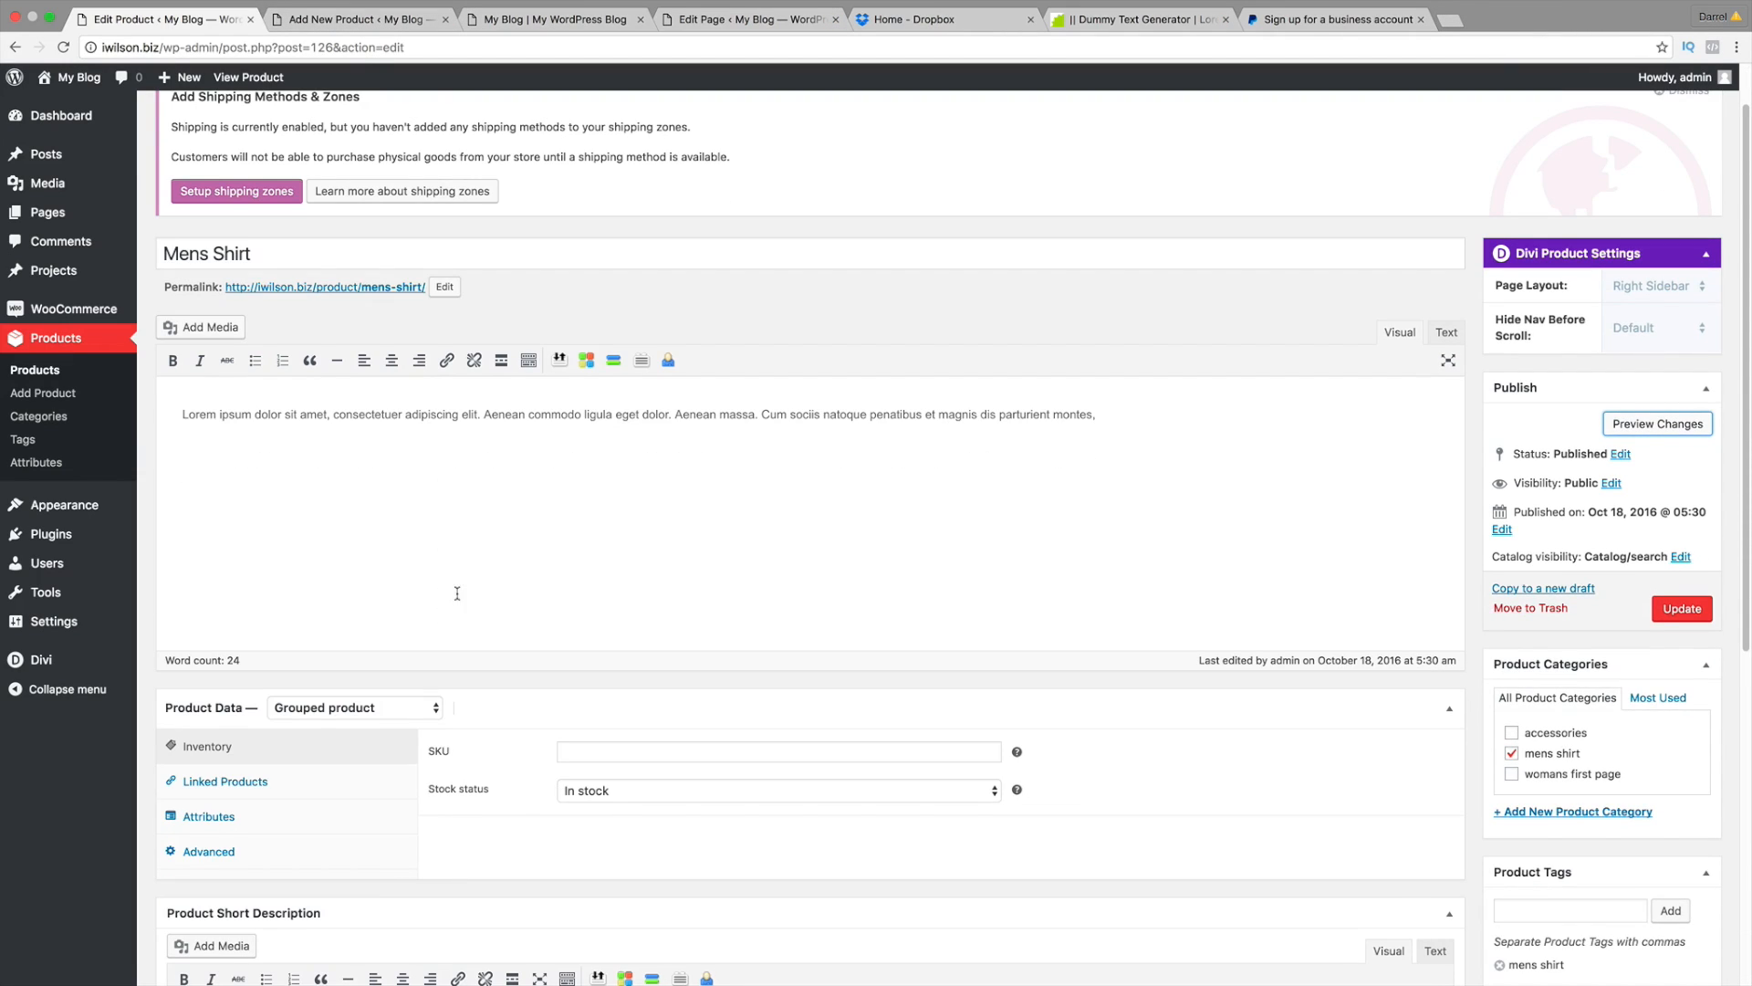
Step: Give the Mens Grey Shirt the pasted Amazon Product URL, 'Buy On Amazon' button text and regular price 20
left_click(376, 19)
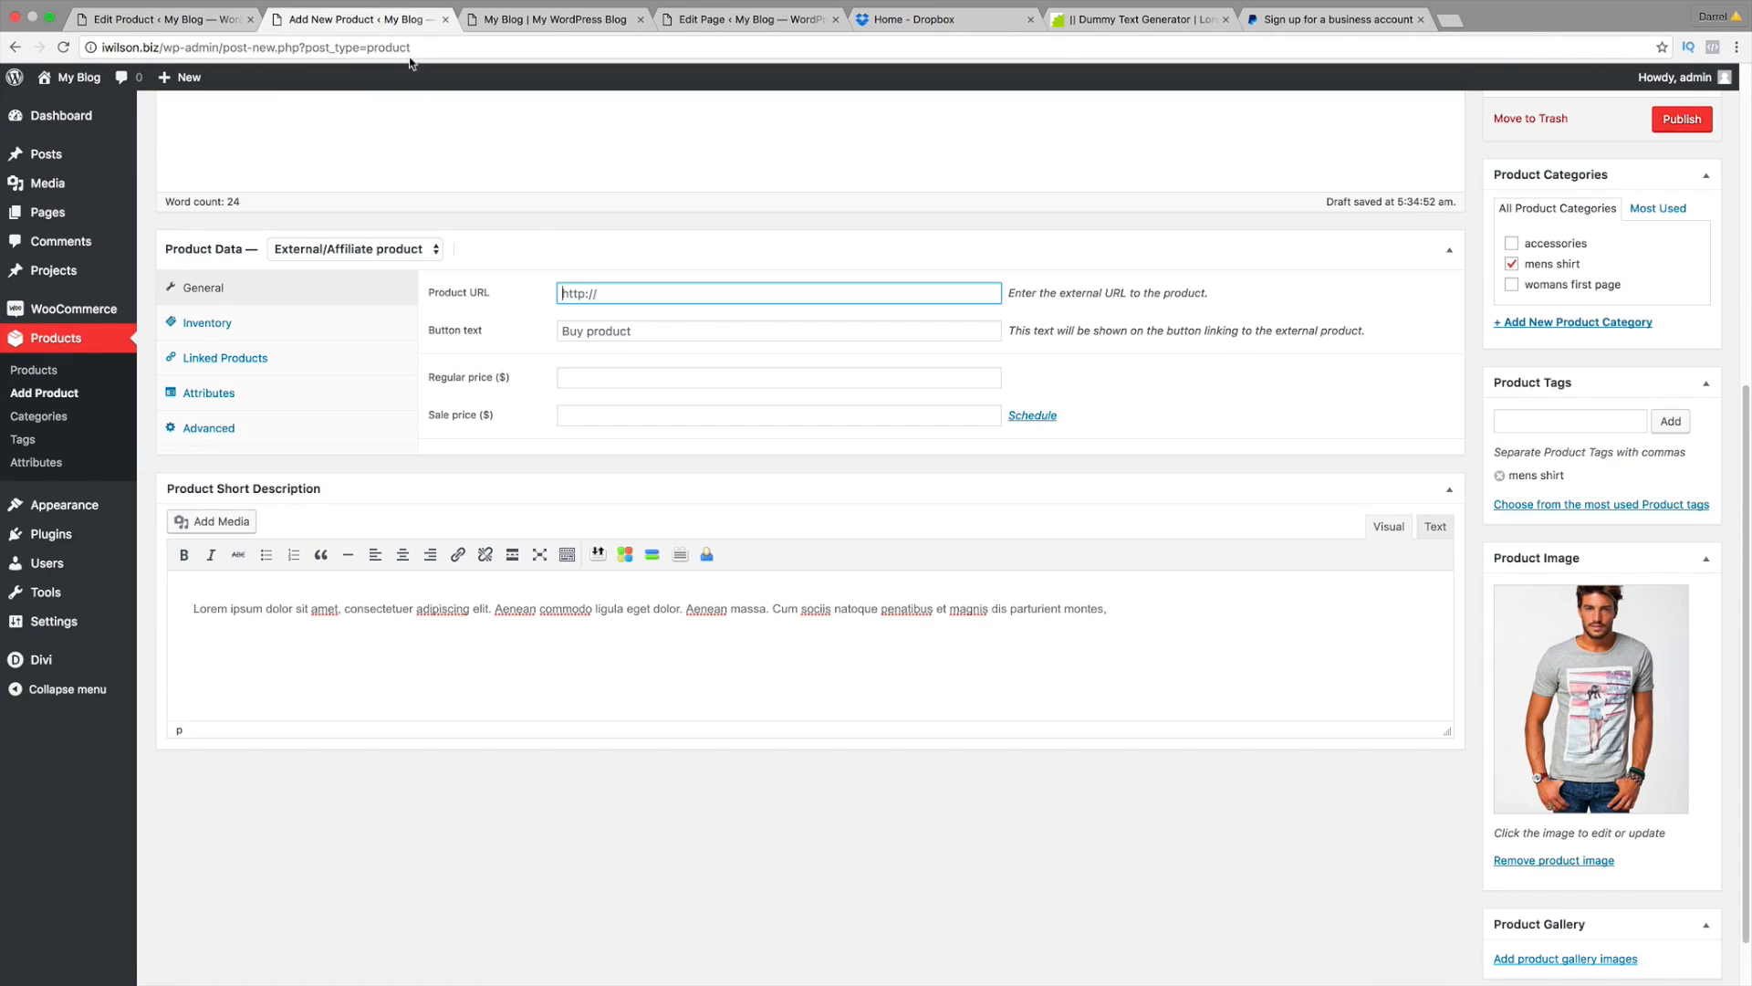
scroll(610, 294, "up", 3)
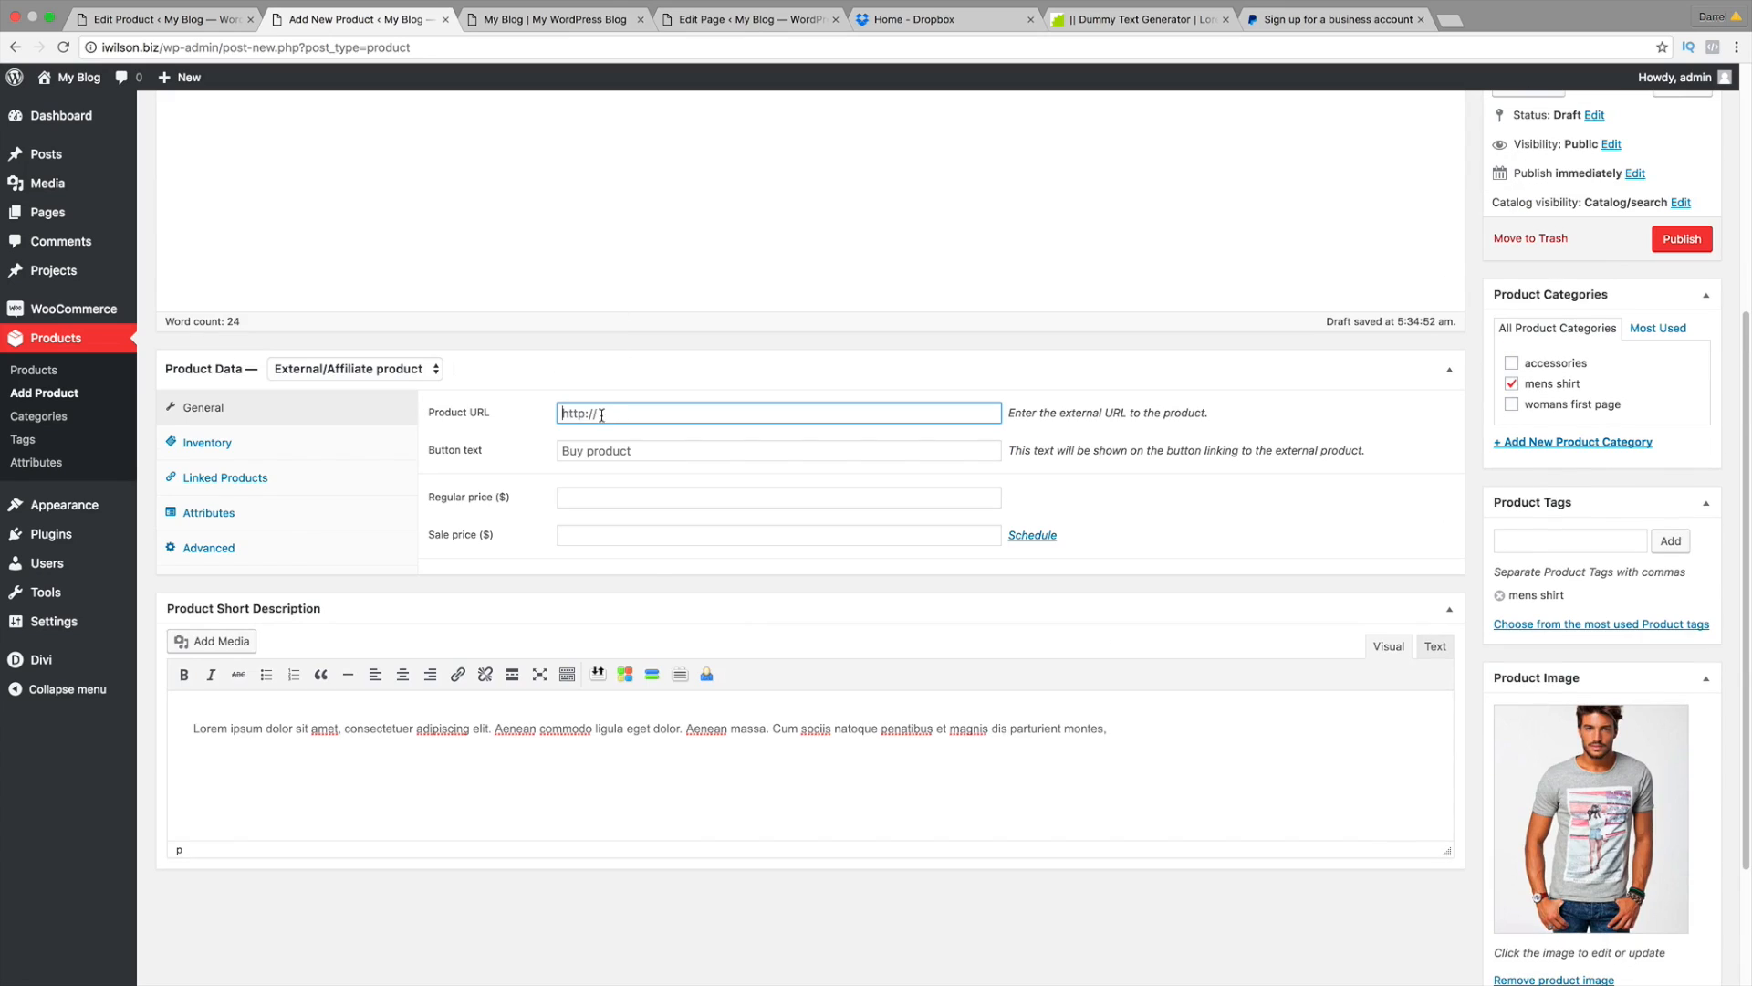
left_click(600, 419)
right_click(599, 419)
left_click(639, 496)
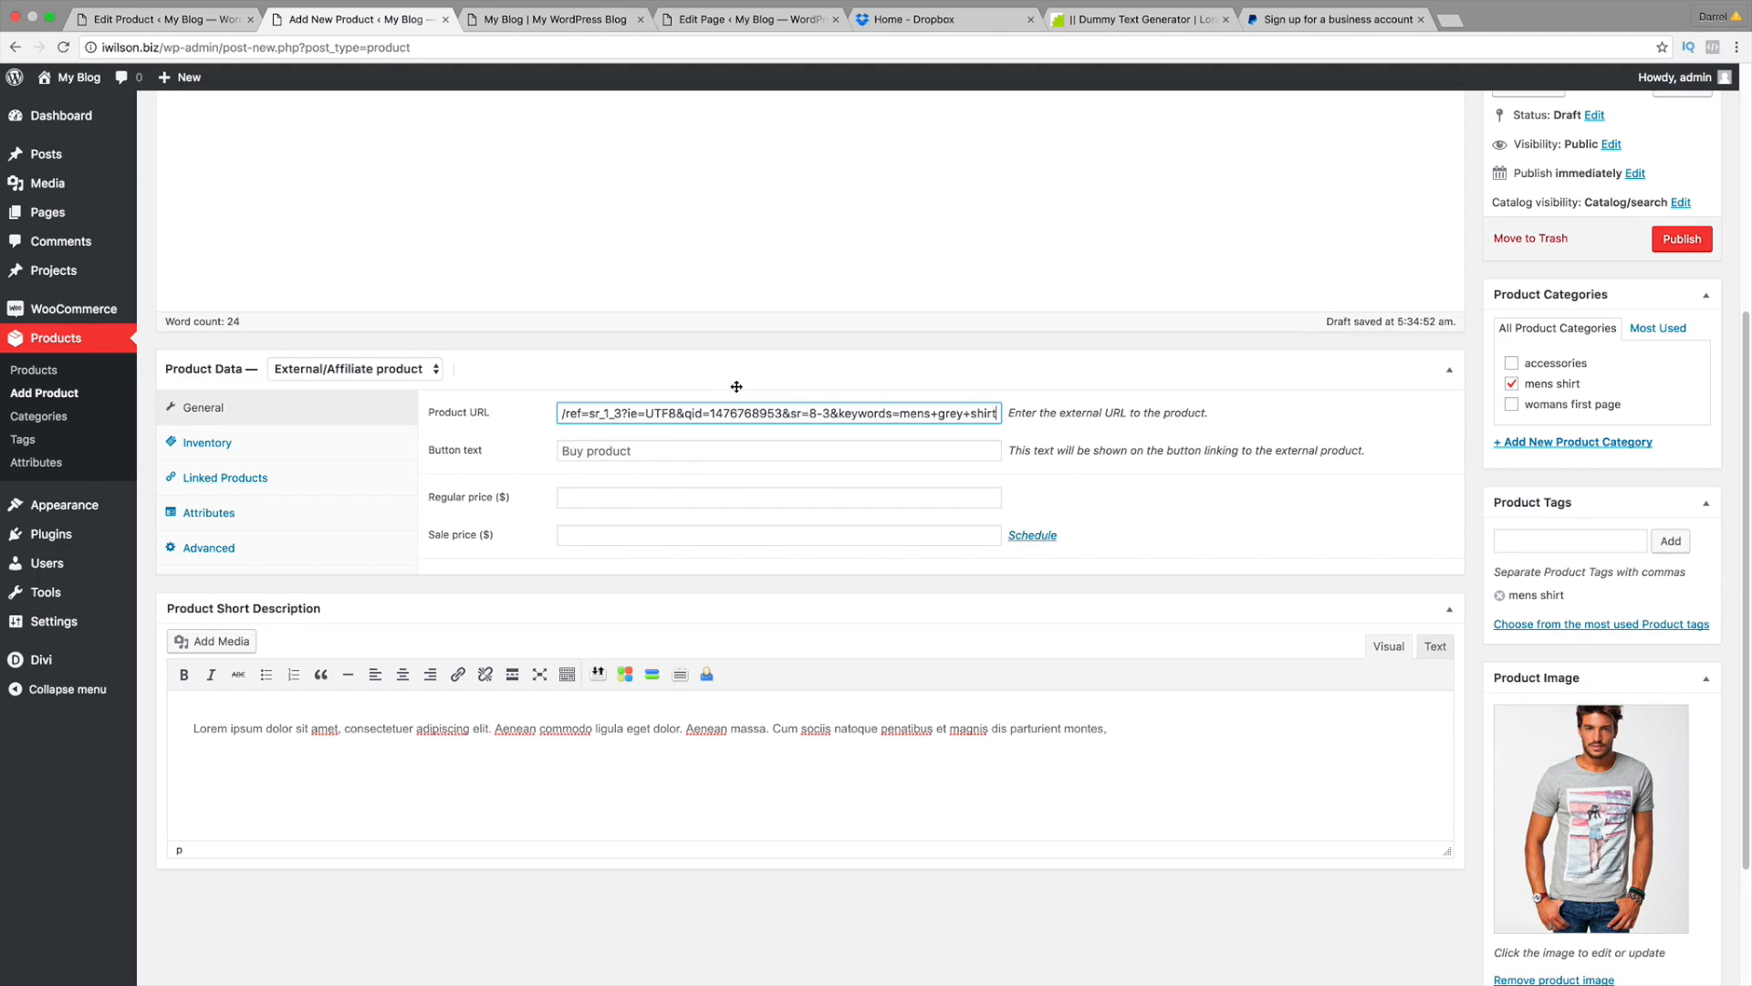
left_click(626, 442)
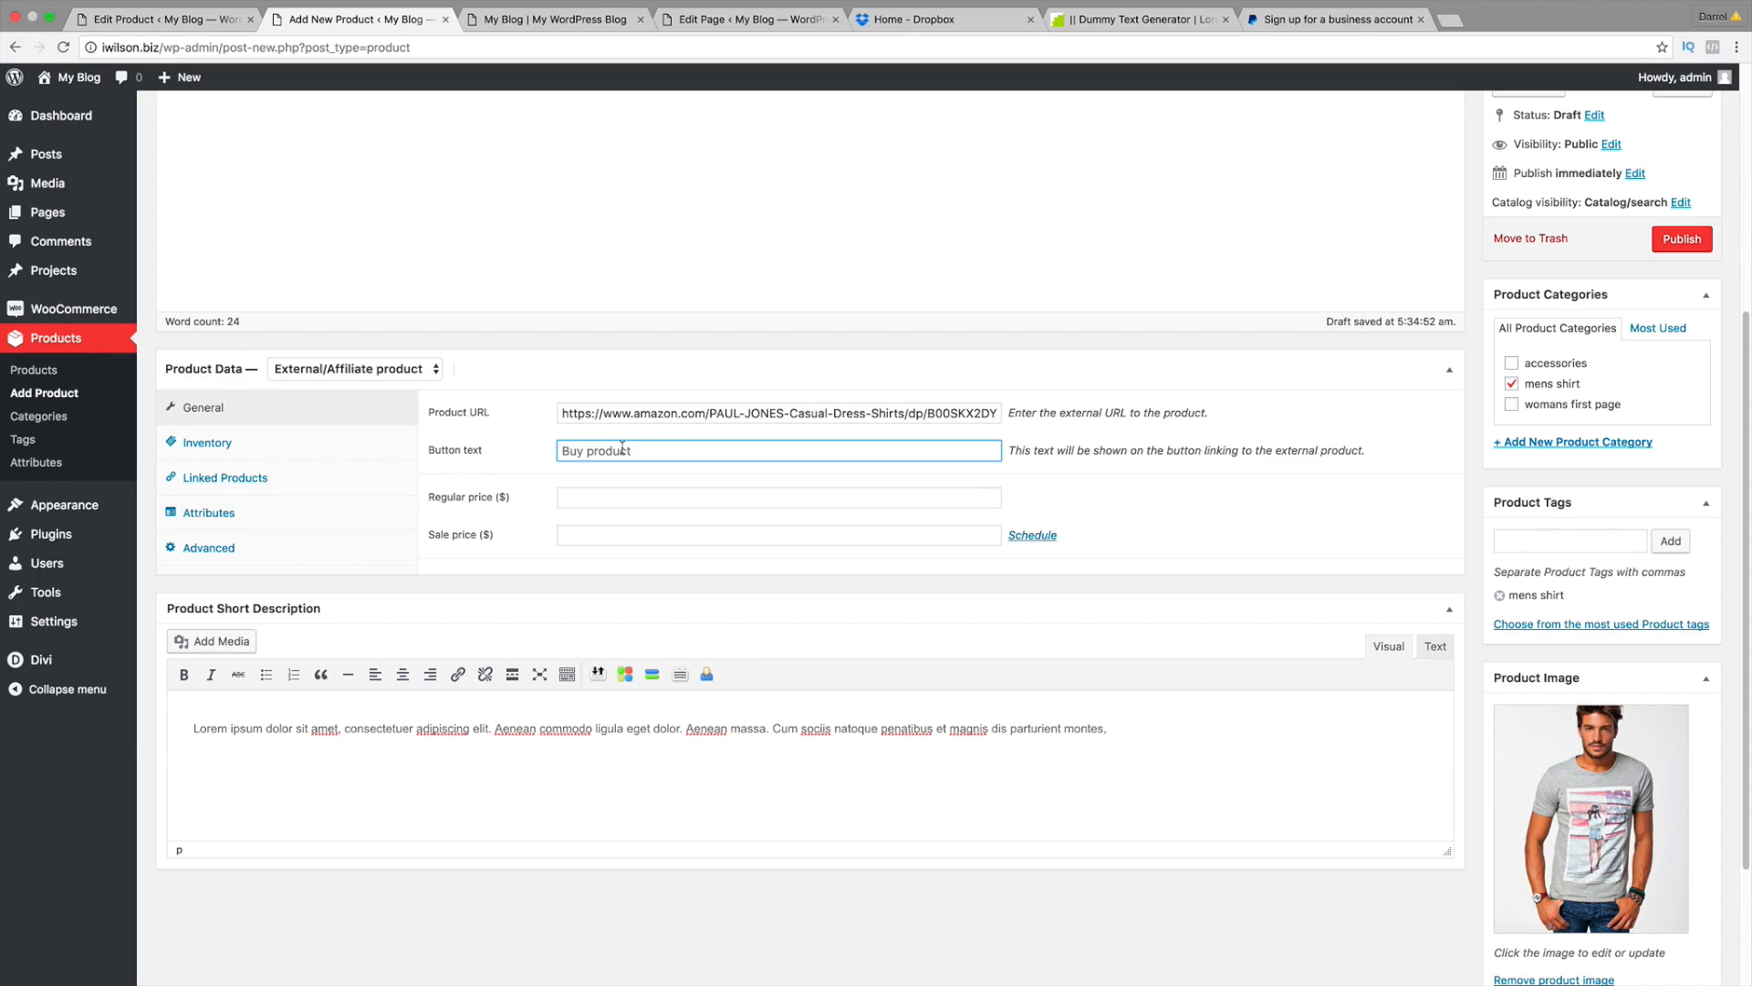
type("Buy On Amazon")
key("Tab")
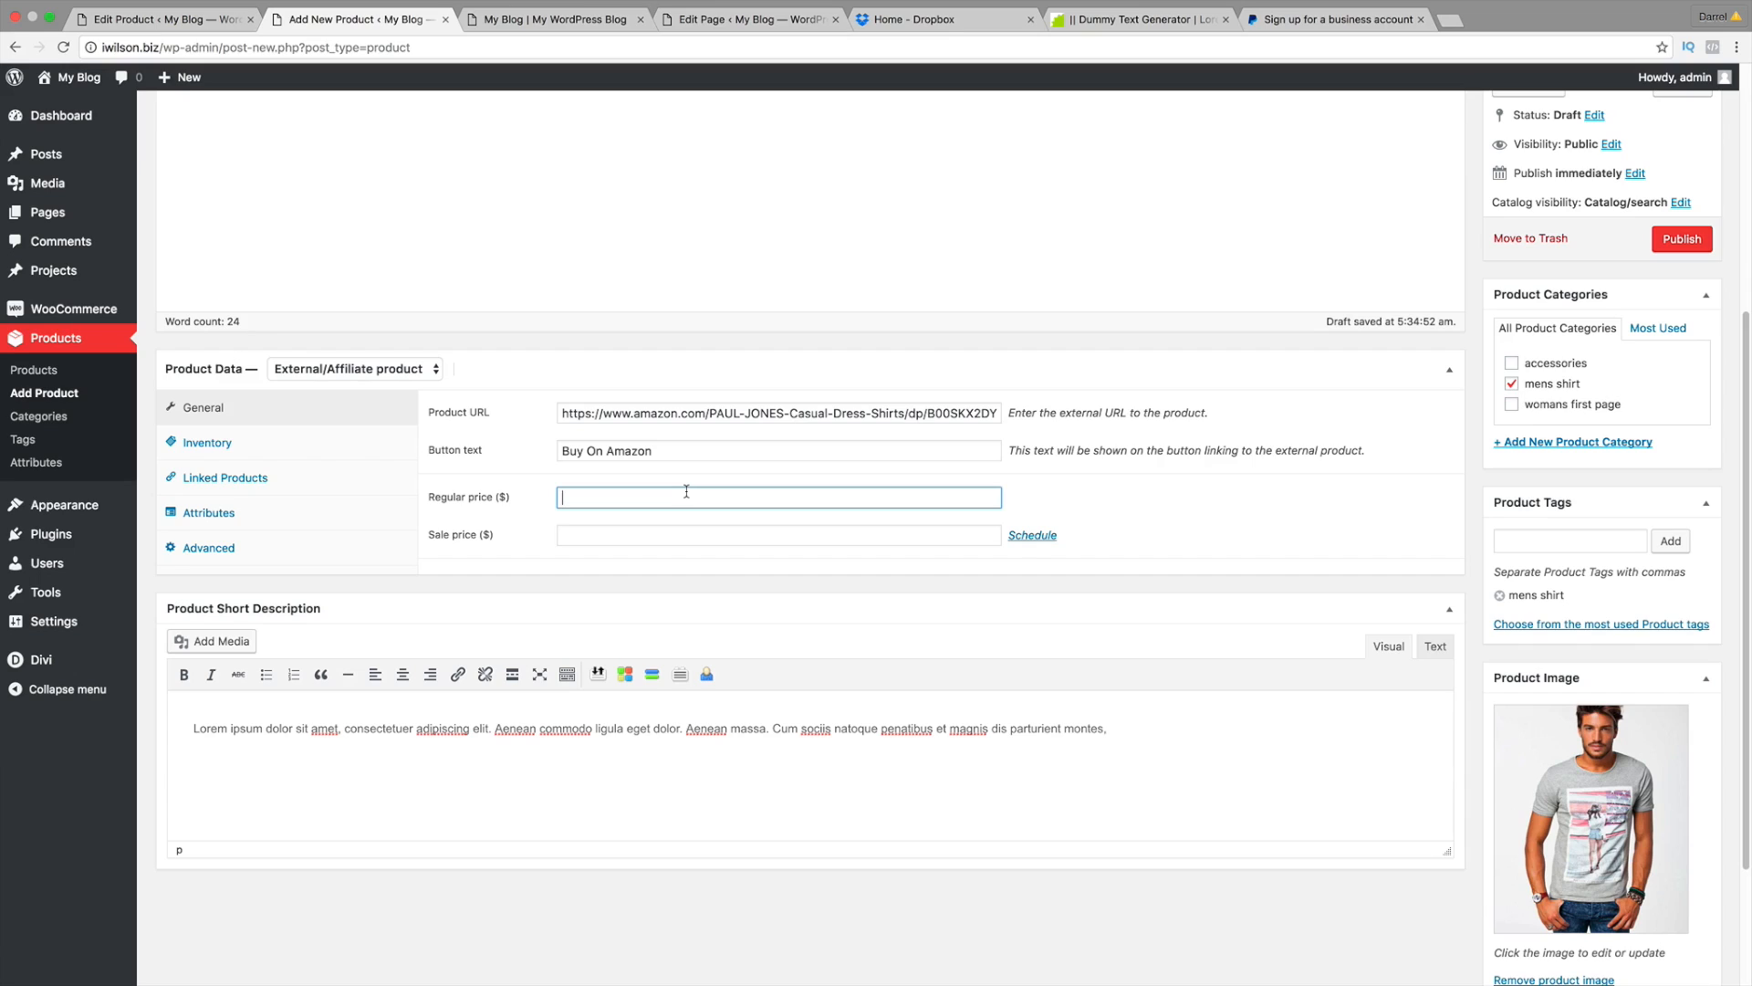
type("20")
key("Tab")
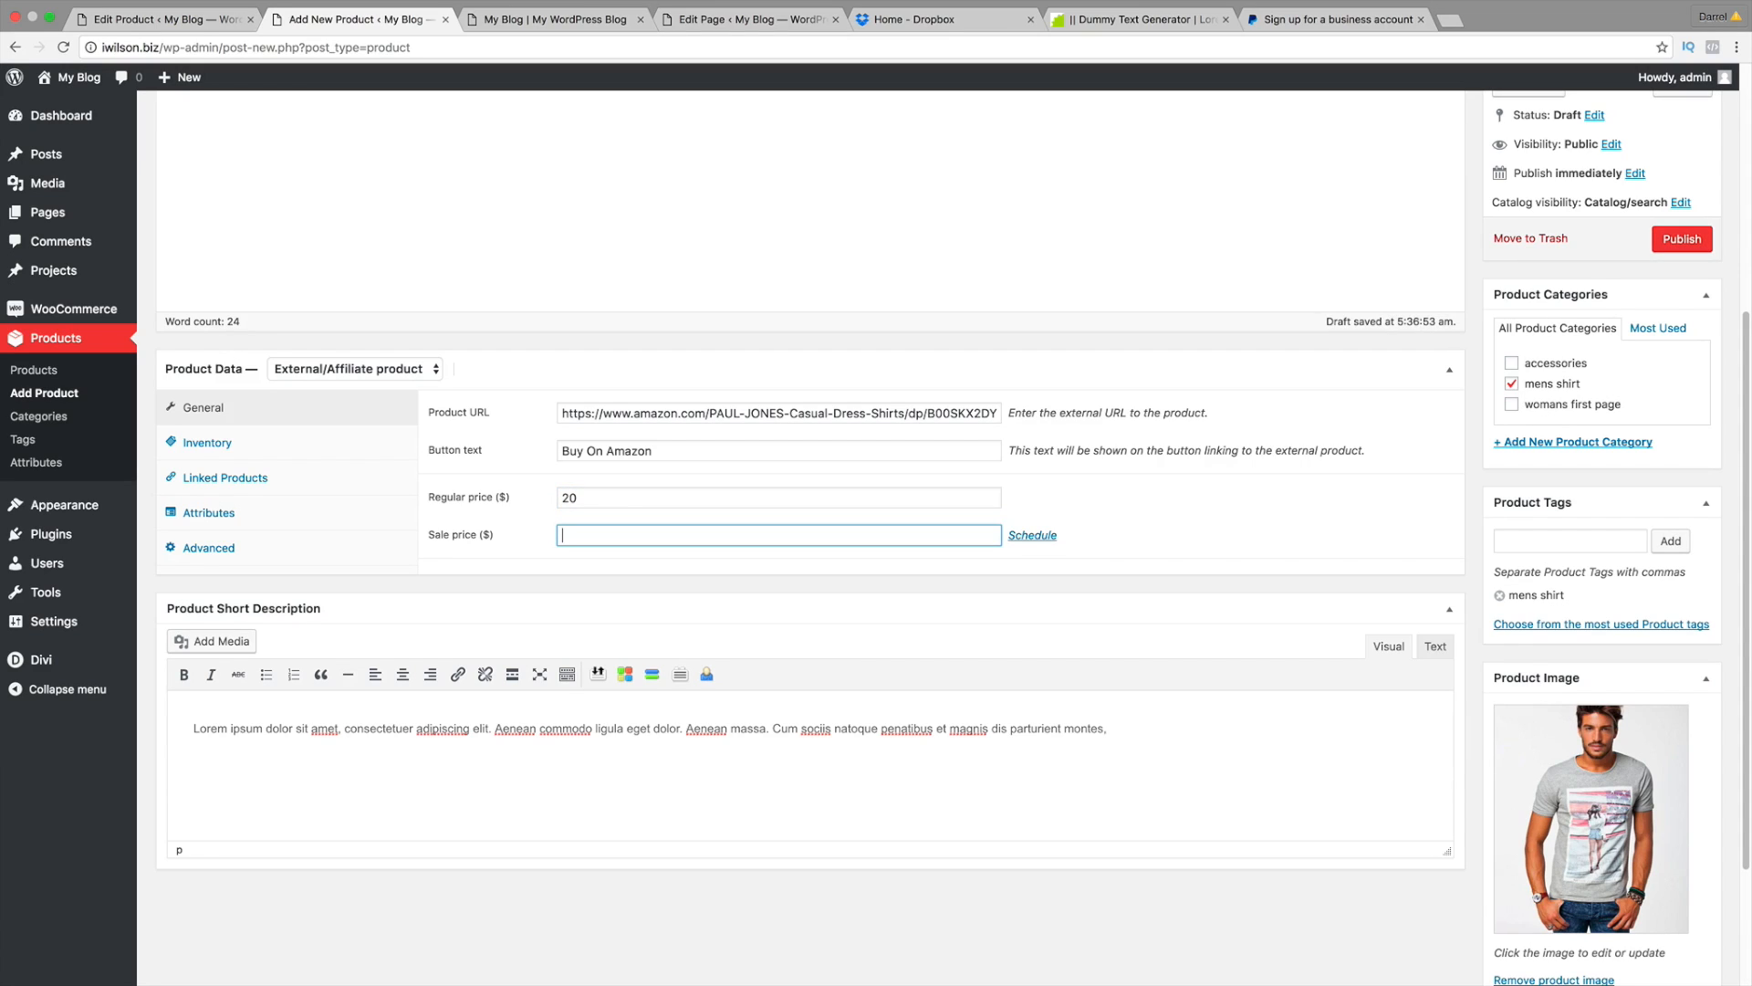
left_click(261, 443)
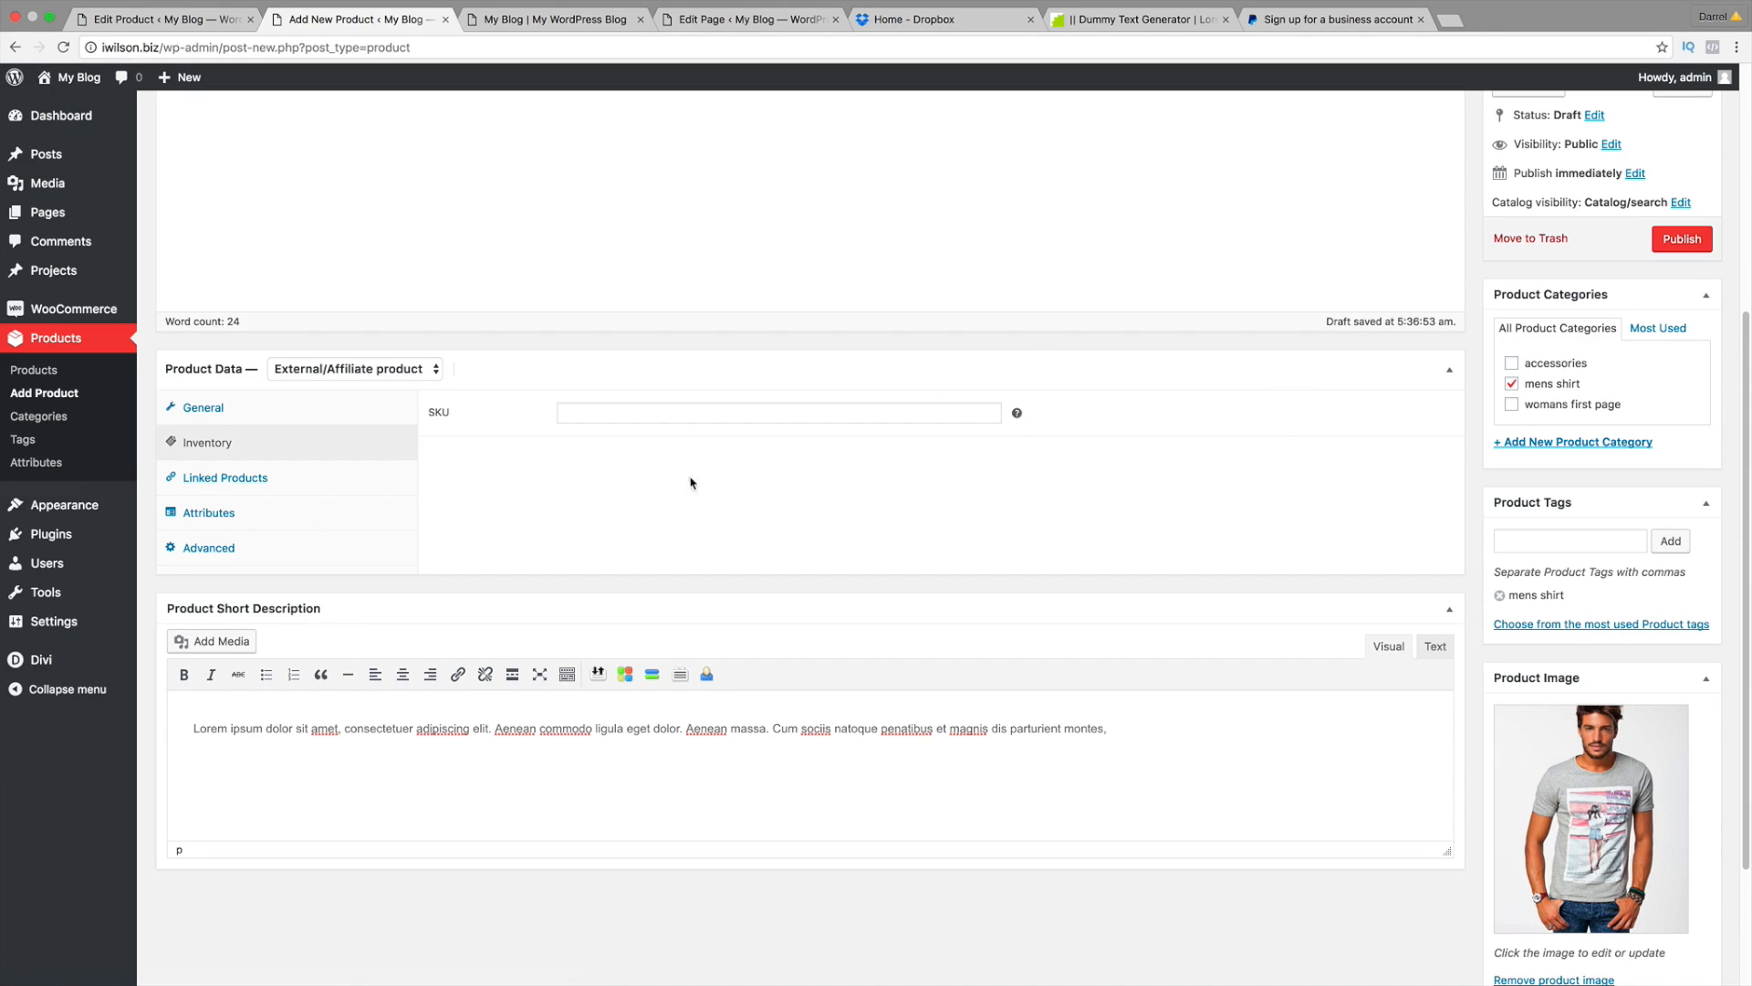
Step: Review the Linked Products, Attributes and Advanced product data tabs, then return to General
left_click(263, 476)
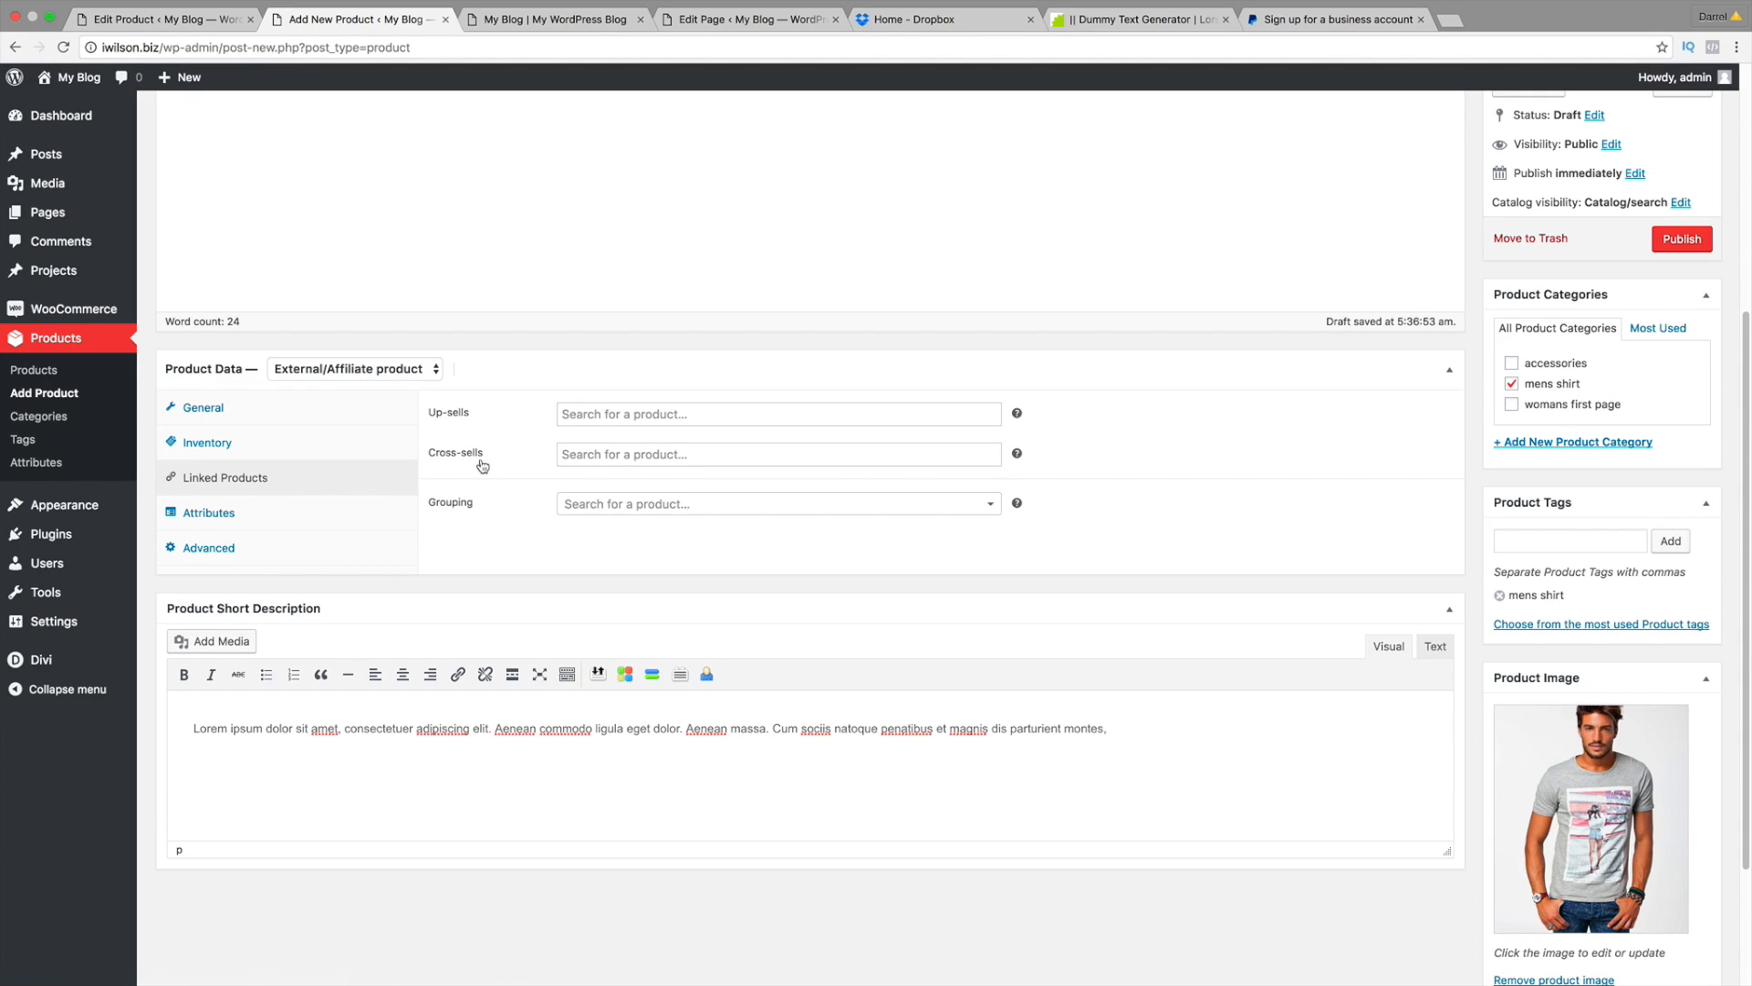
left_click(211, 511)
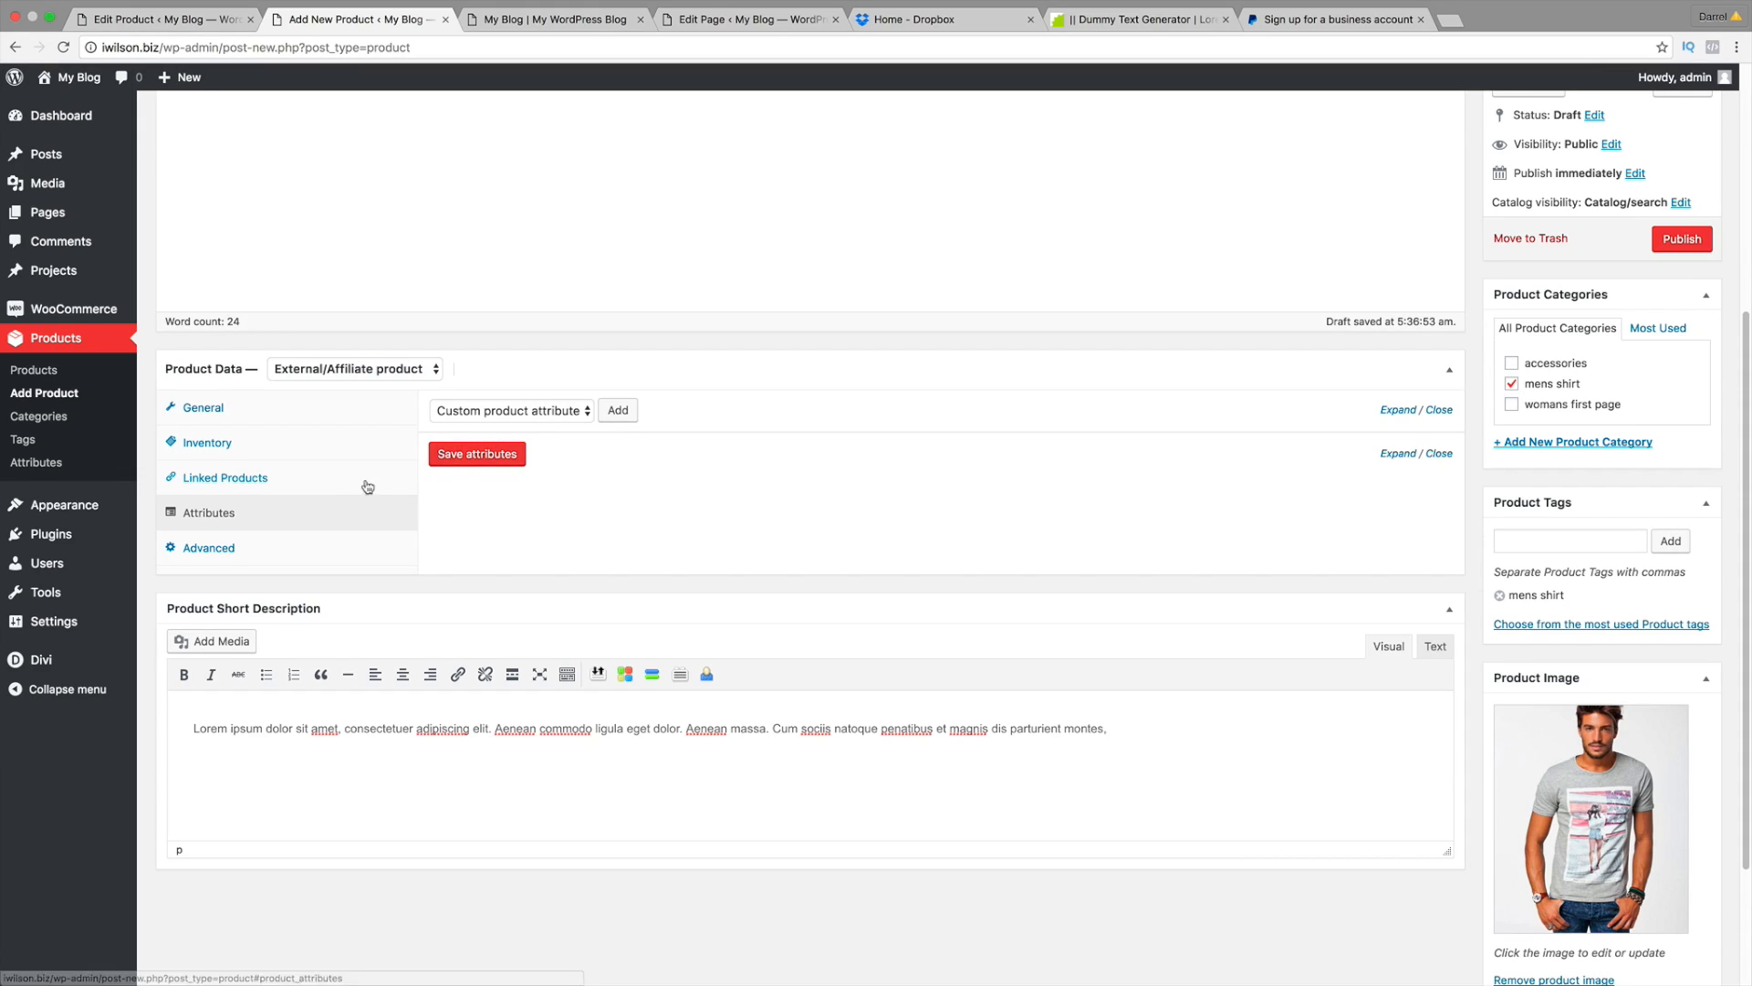
left_click(220, 546)
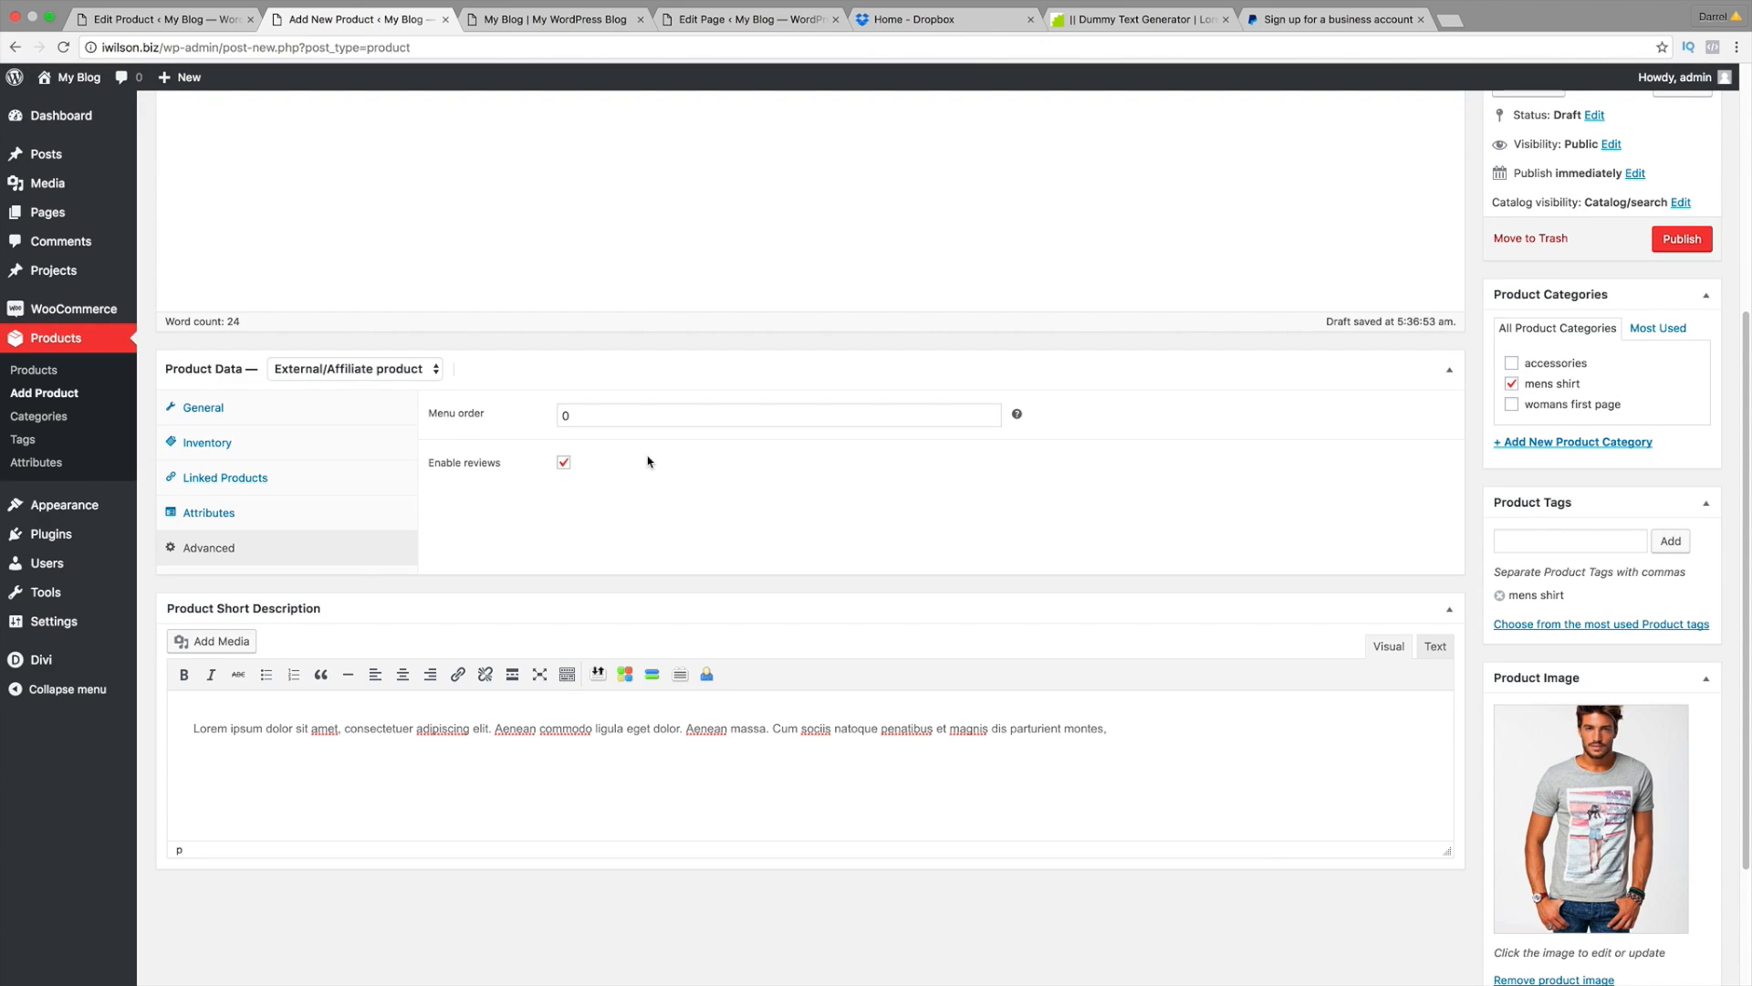
scroll(650, 474, "up", 1)
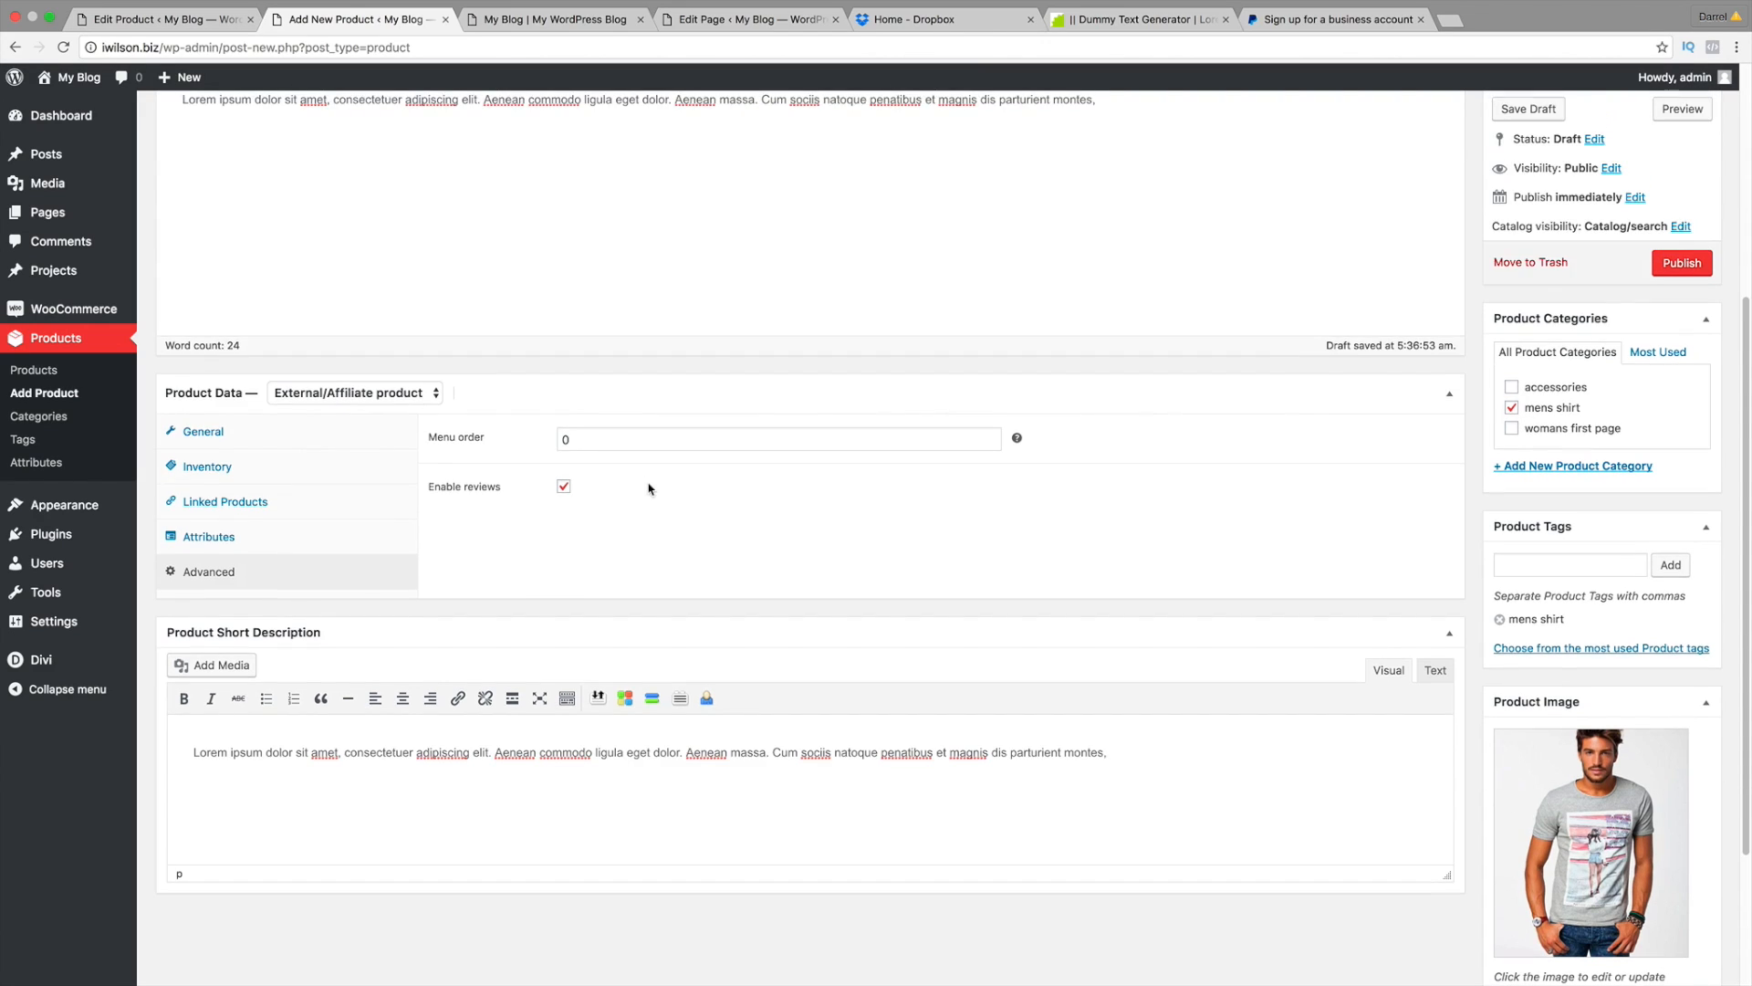
left_click(320, 432)
Step: Publish the Mens Grey Shirt product
scroll(584, 548, "up", 2)
scroll(594, 559, "up", 2)
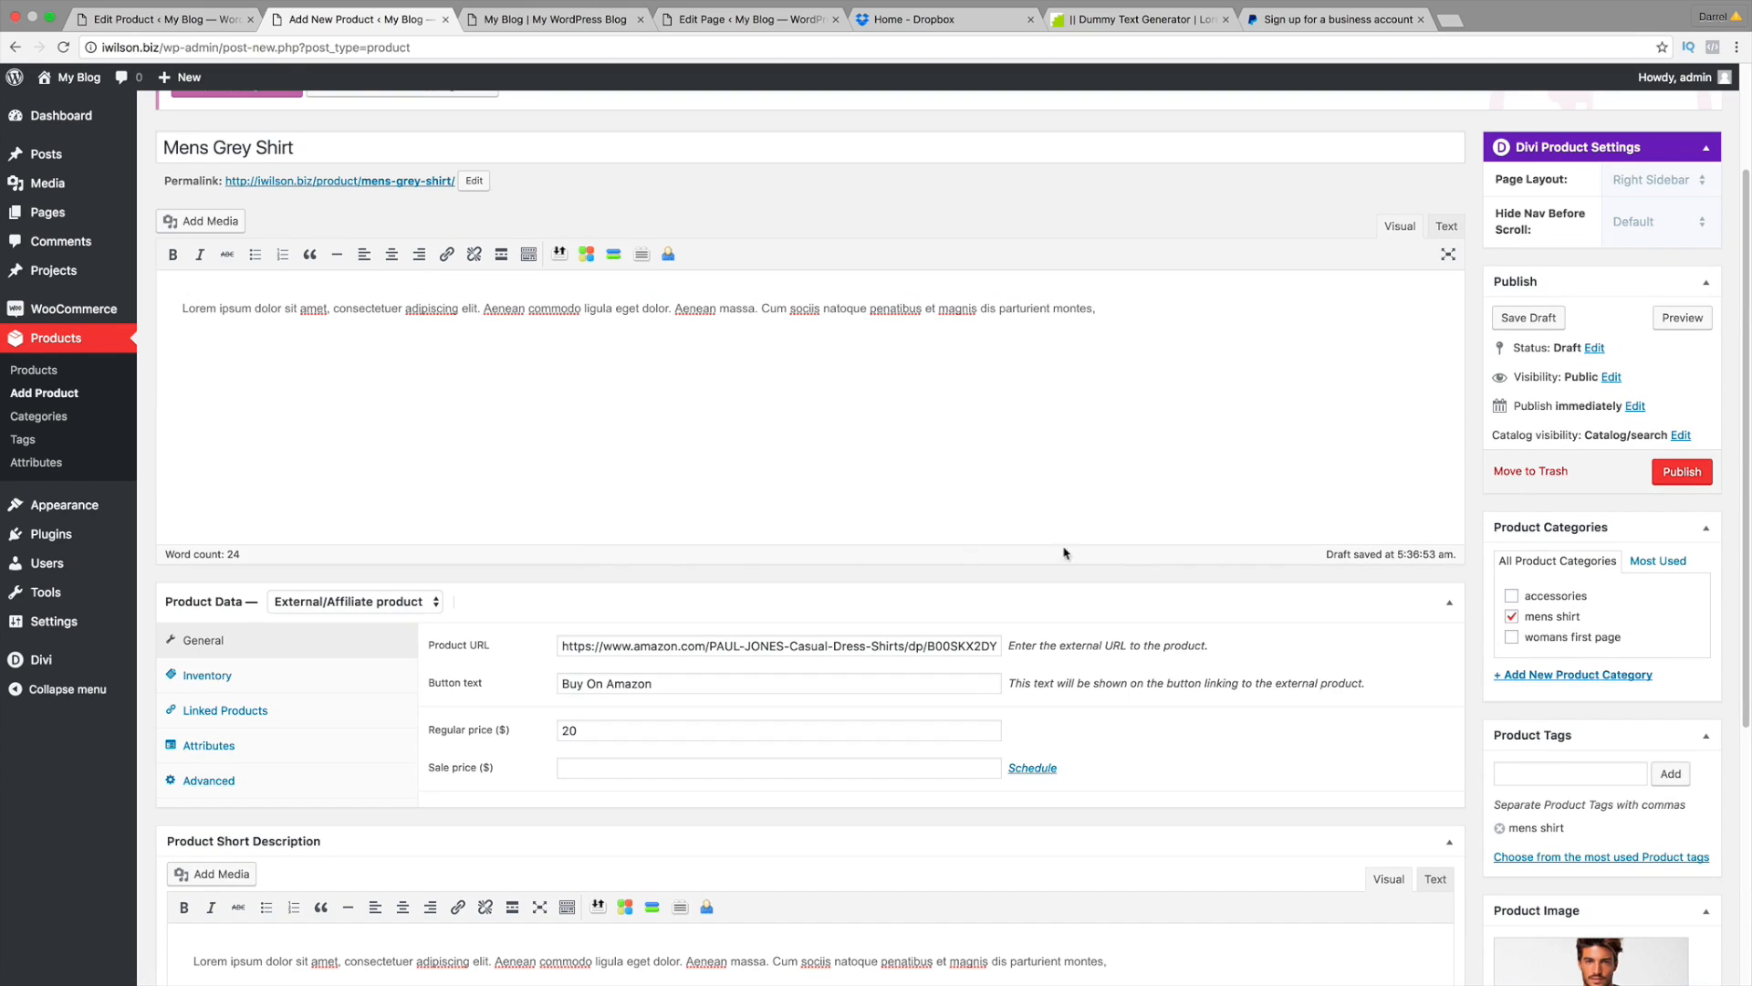
scroll(1286, 632, "down", 2)
scroll(1606, 442, "up", 2)
left_click(1687, 478)
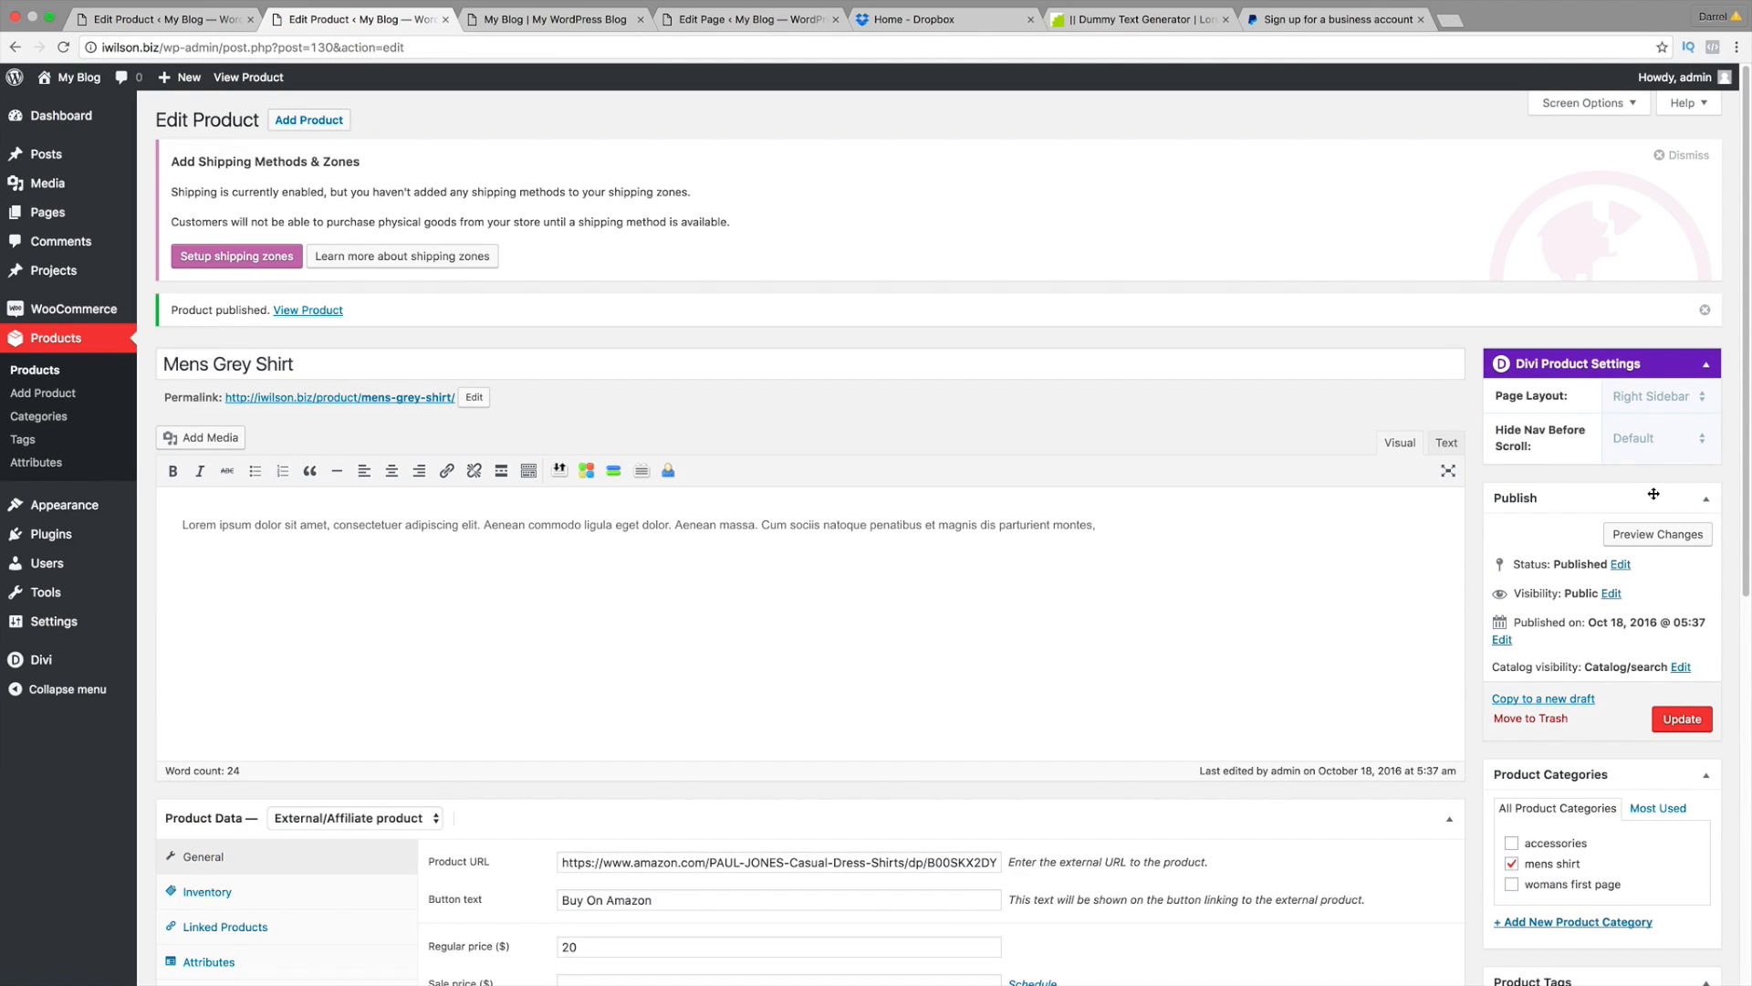
Step: Preview the published Mens Grey Shirt, test its Buy On Amazon link, and return to the editor
left_click(1648, 538)
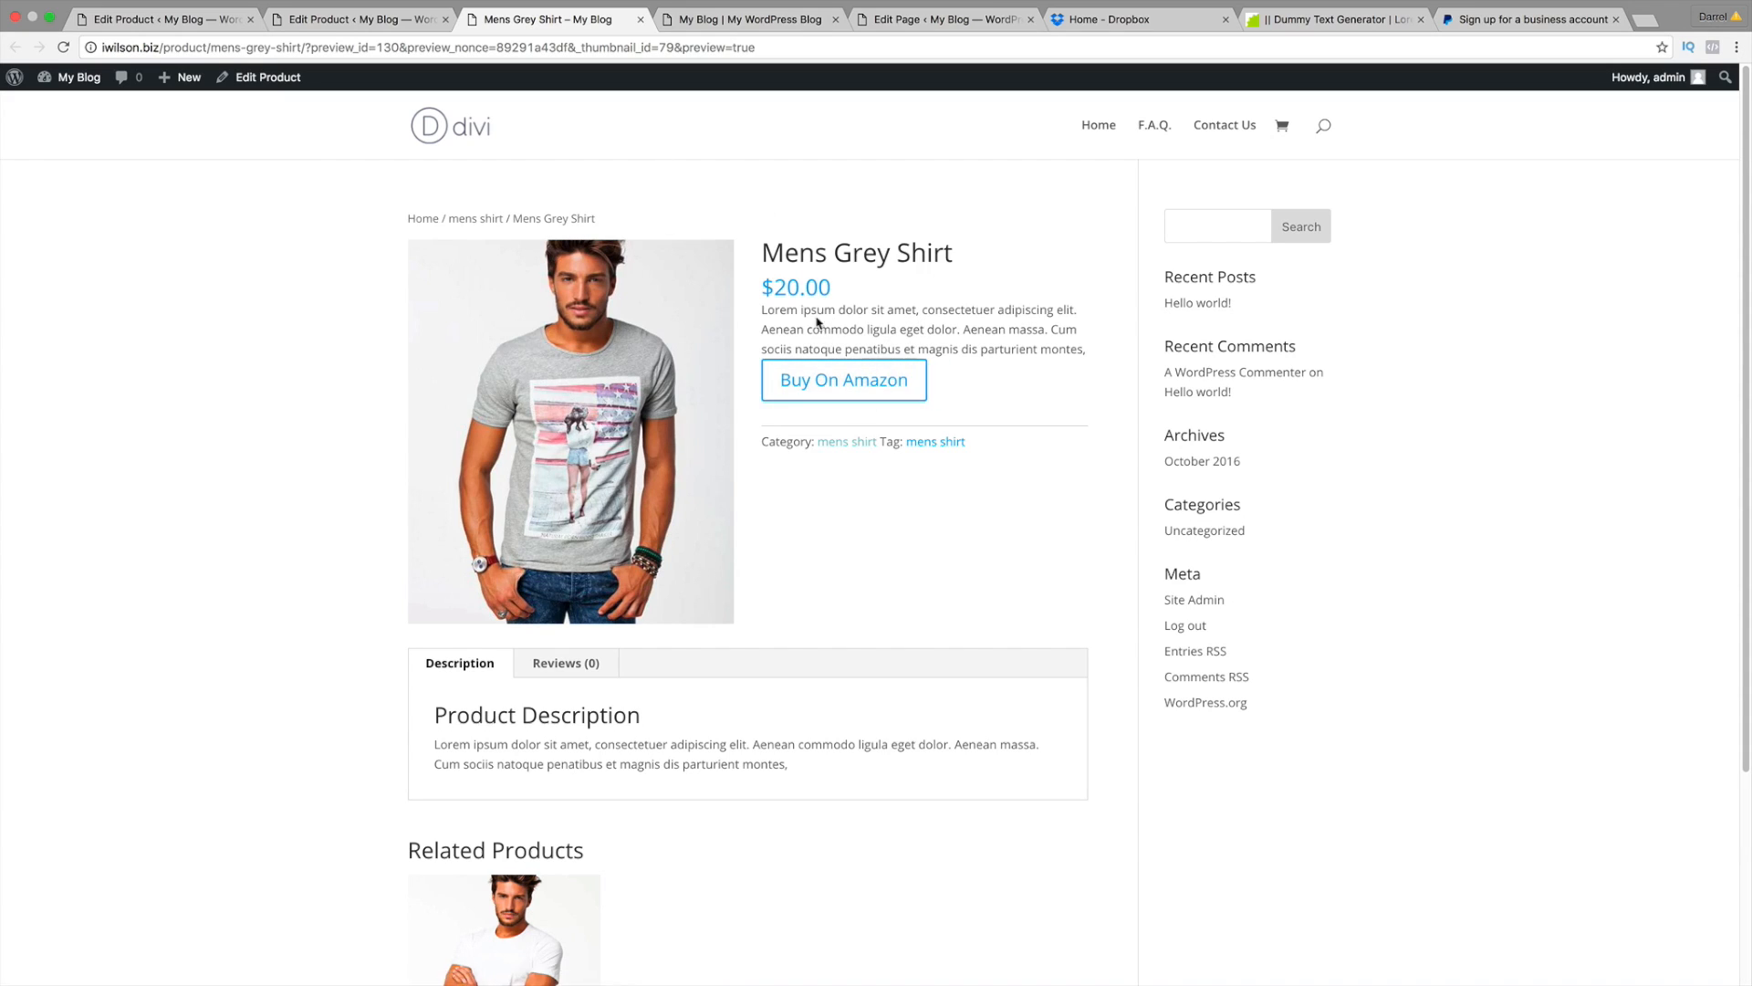
left_click(873, 380)
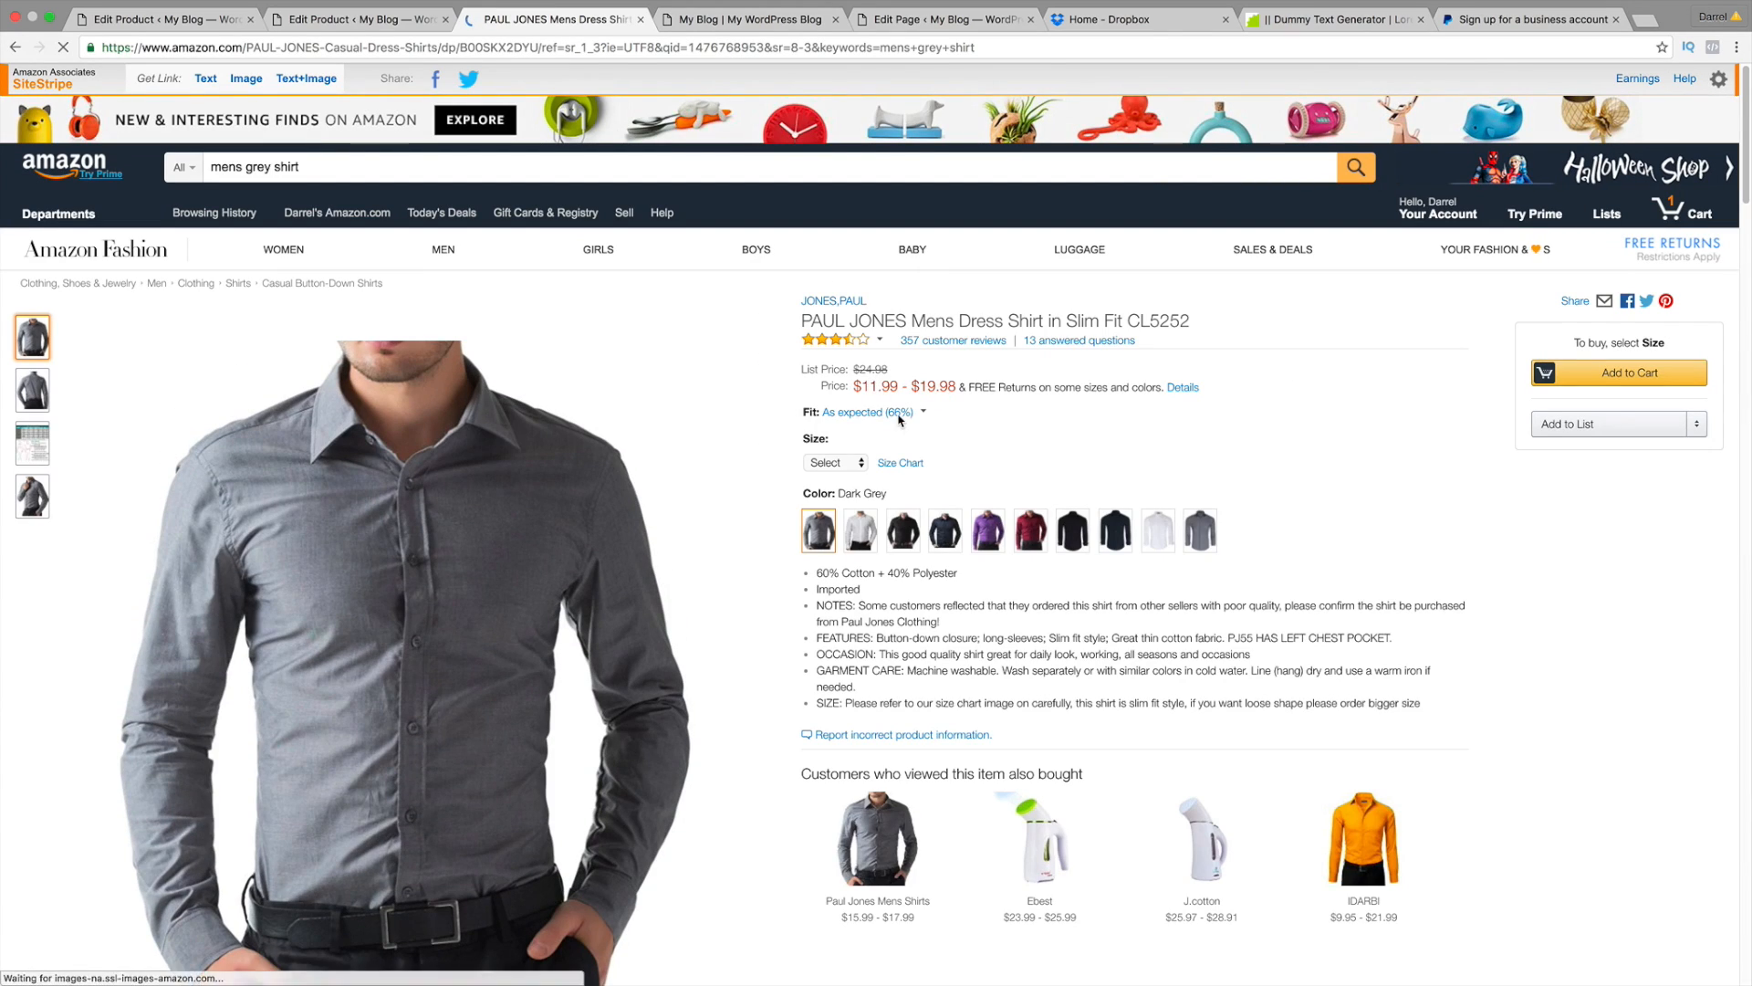
mouse_move(900, 416)
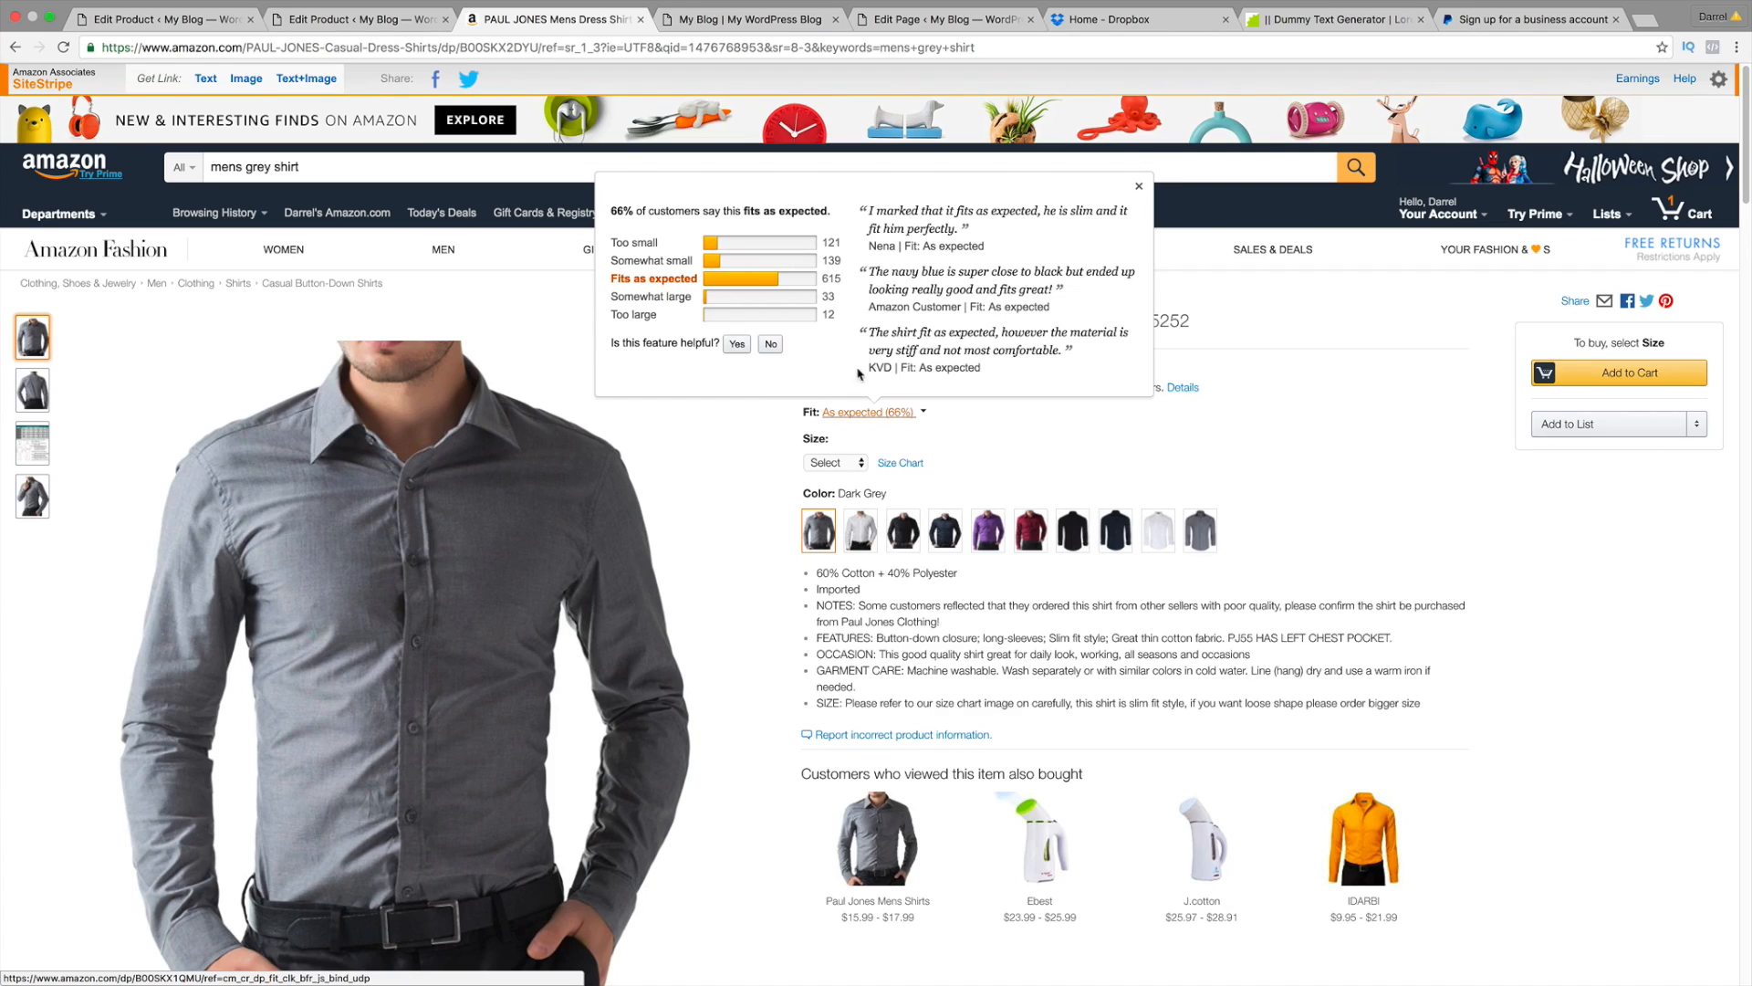
left_click(408, 26)
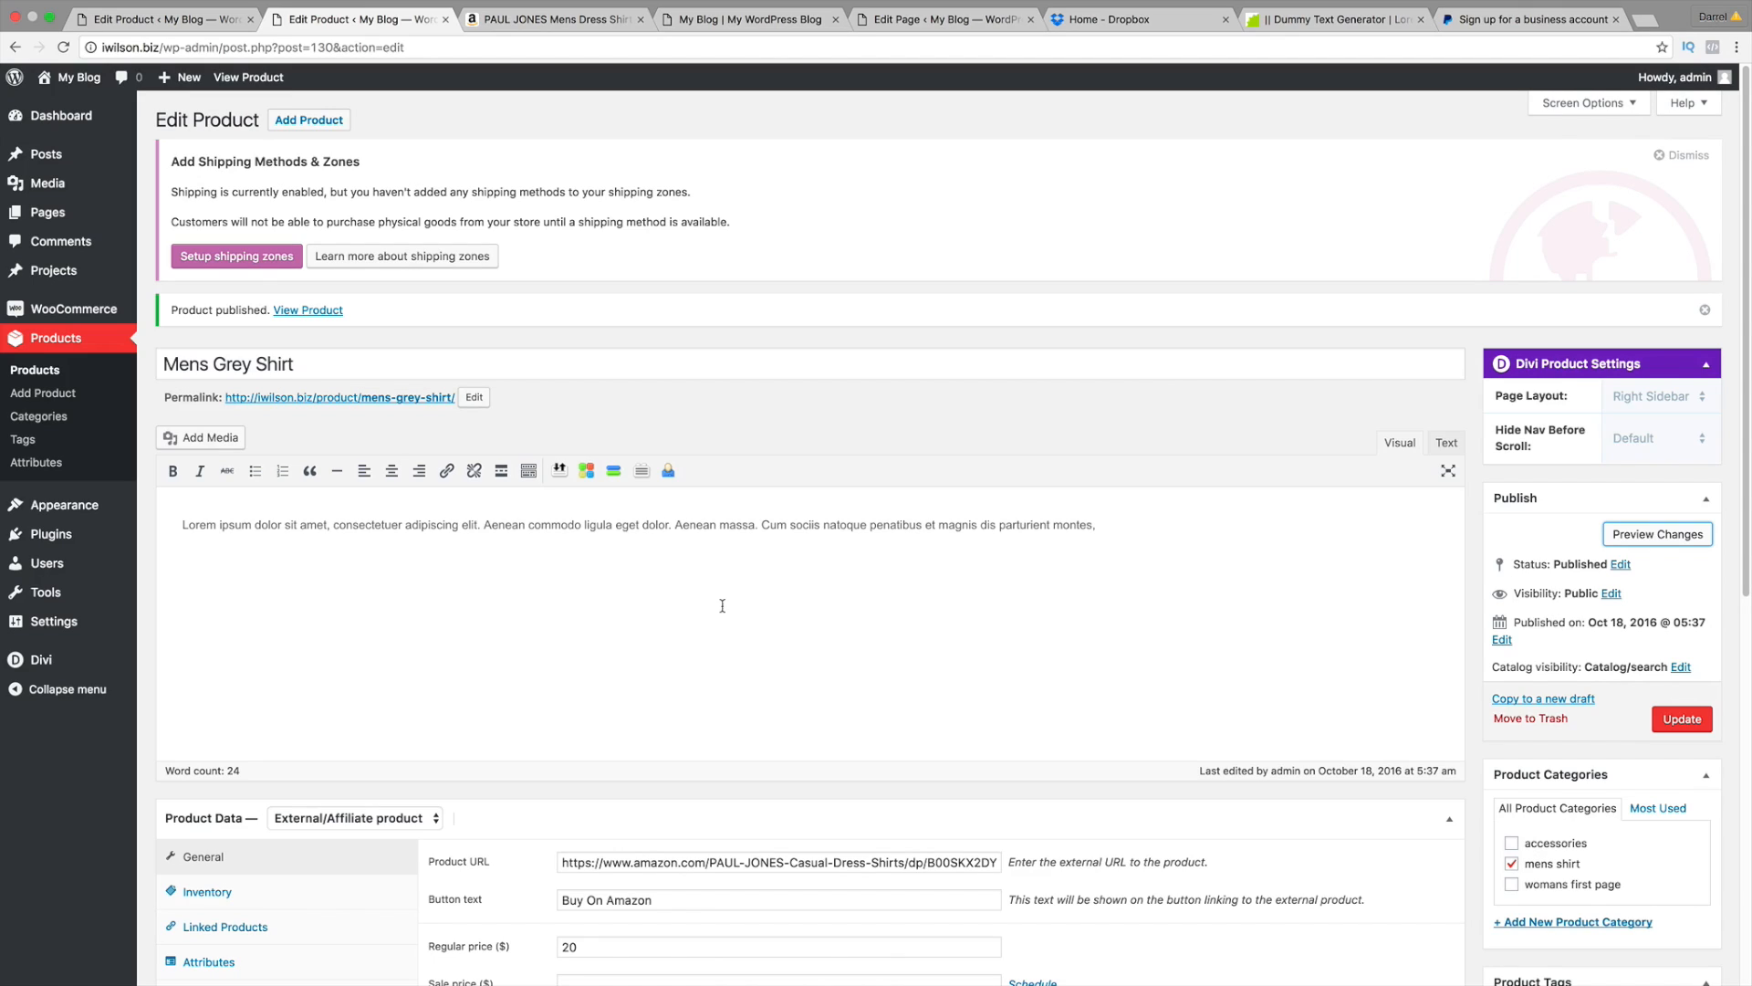
Step: Start a new product named 'Mens Cool Shirt'
left_click(327, 121)
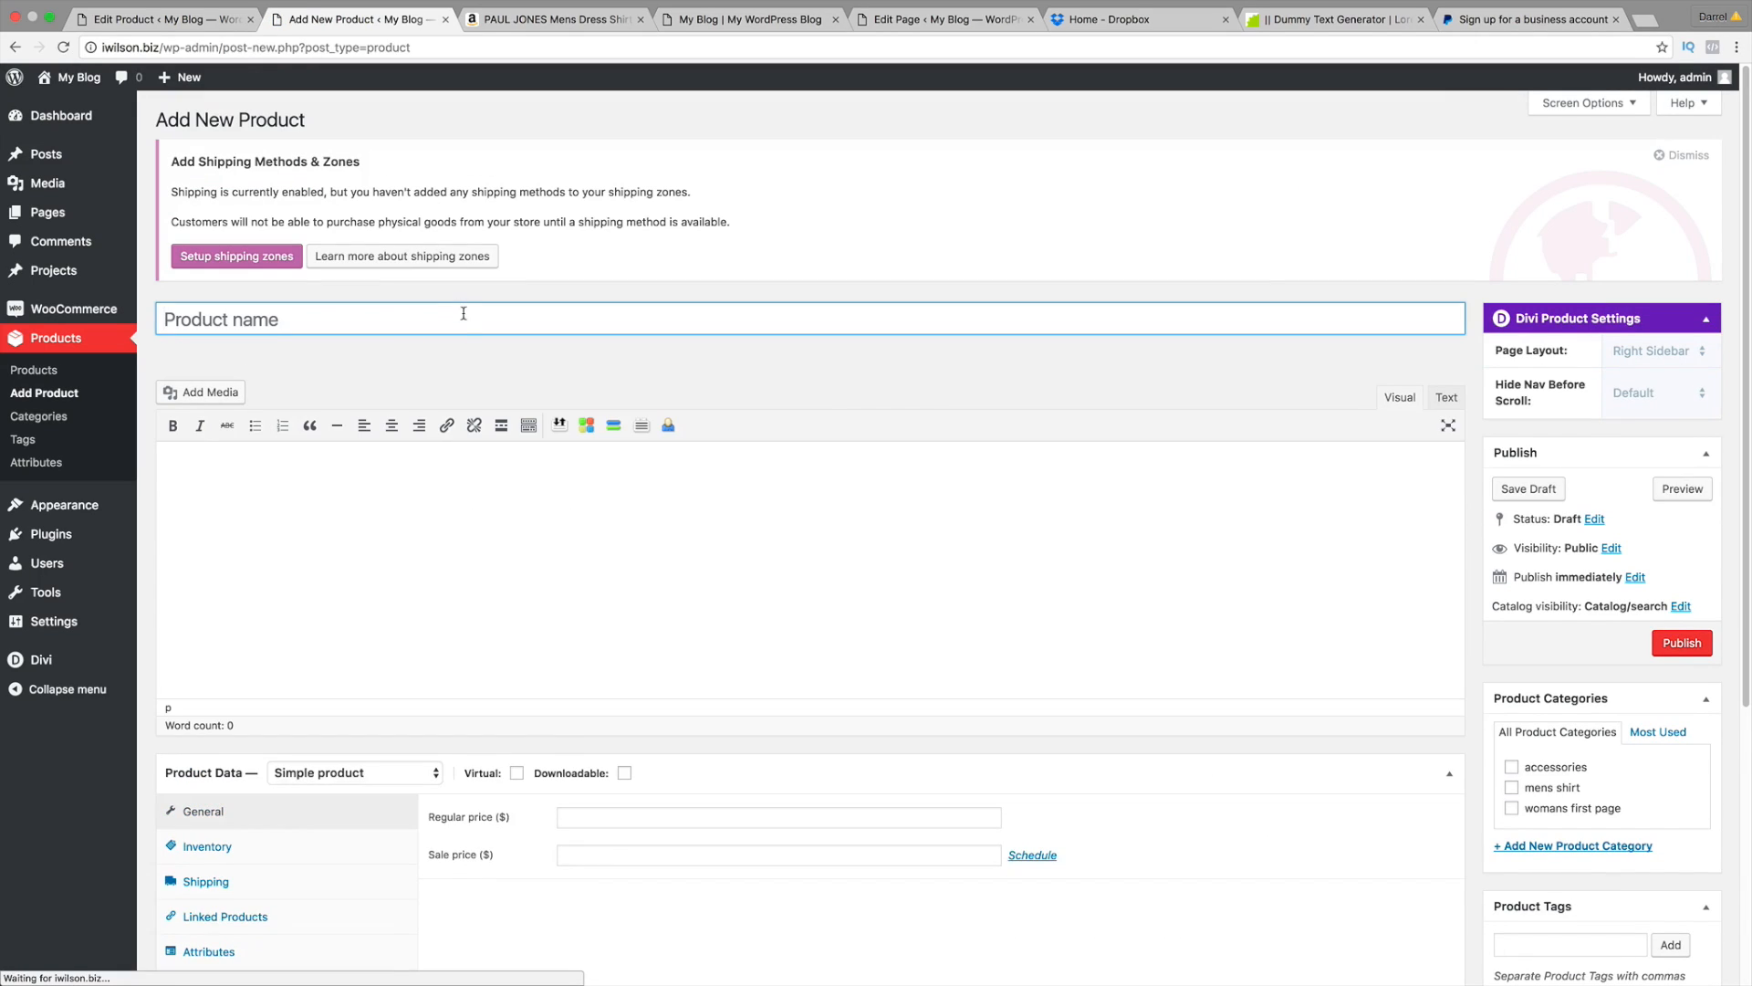
type("Mens Sh")
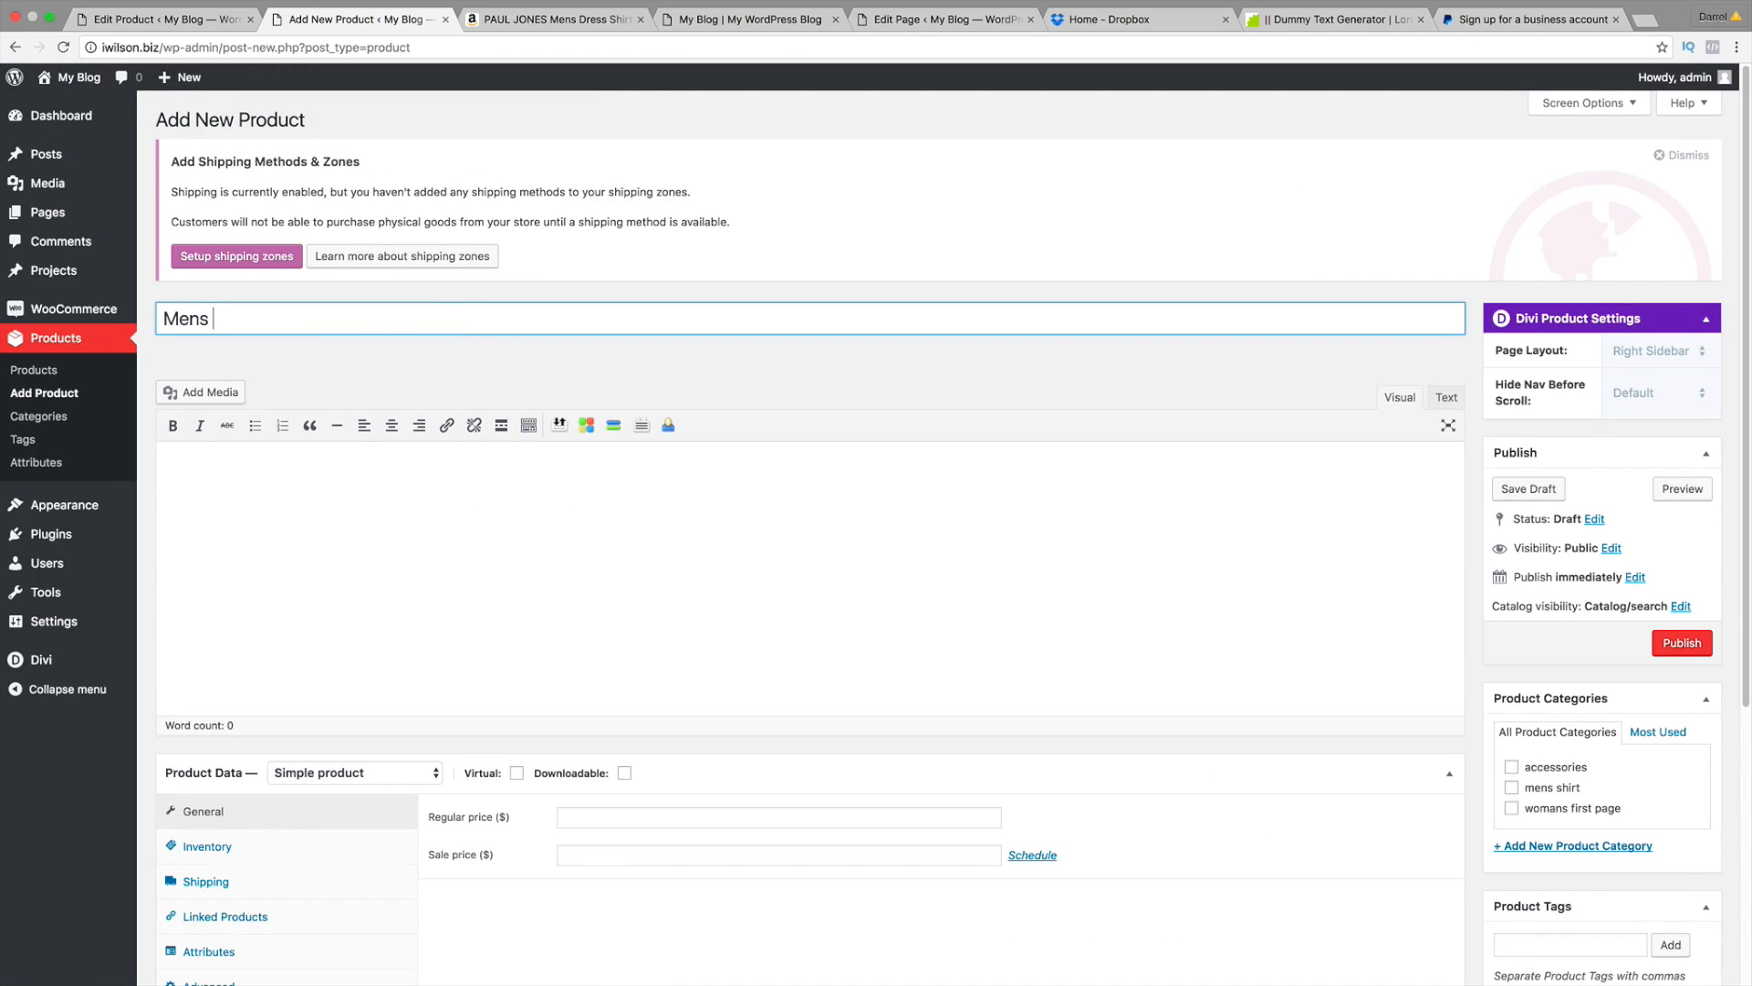
key("BackSpace")
key("BackSpace")
type("Cool Sh")
key("Tab")
Step: Remove the Amazon link that was accidentally pasted into the description
right_click(271, 499)
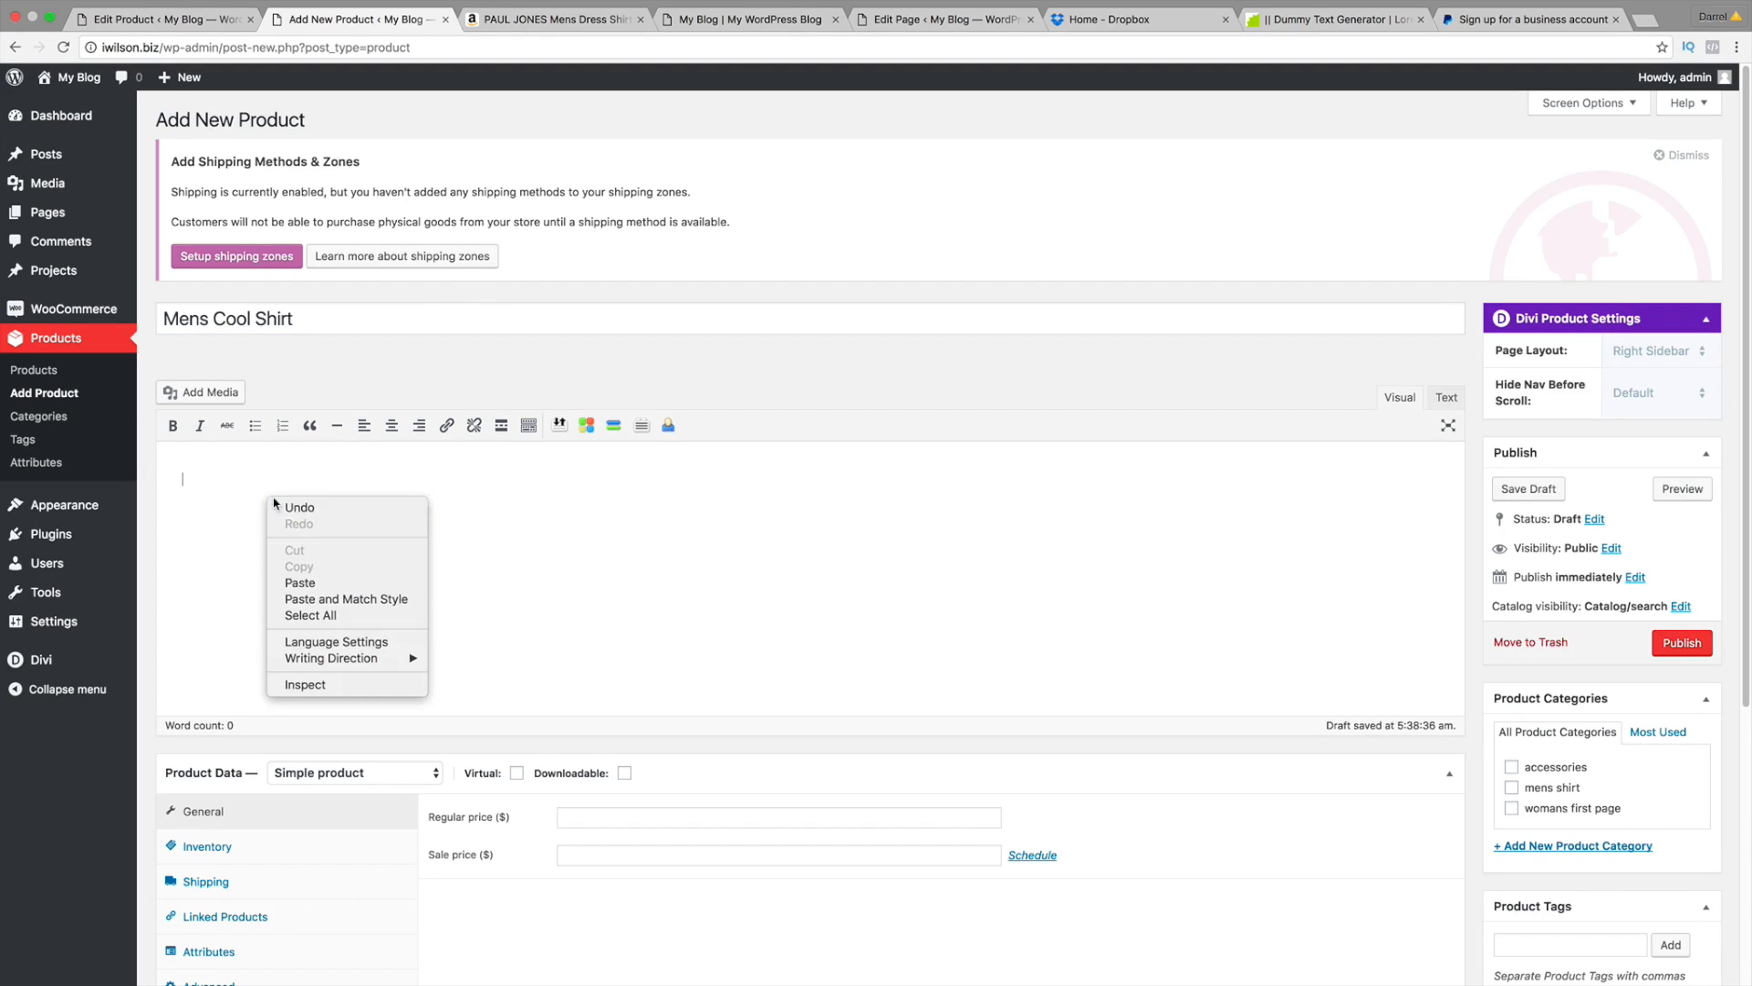
left_click(315, 582)
scroll(424, 513, "down", 5)
scroll(681, 333, "up", 2)
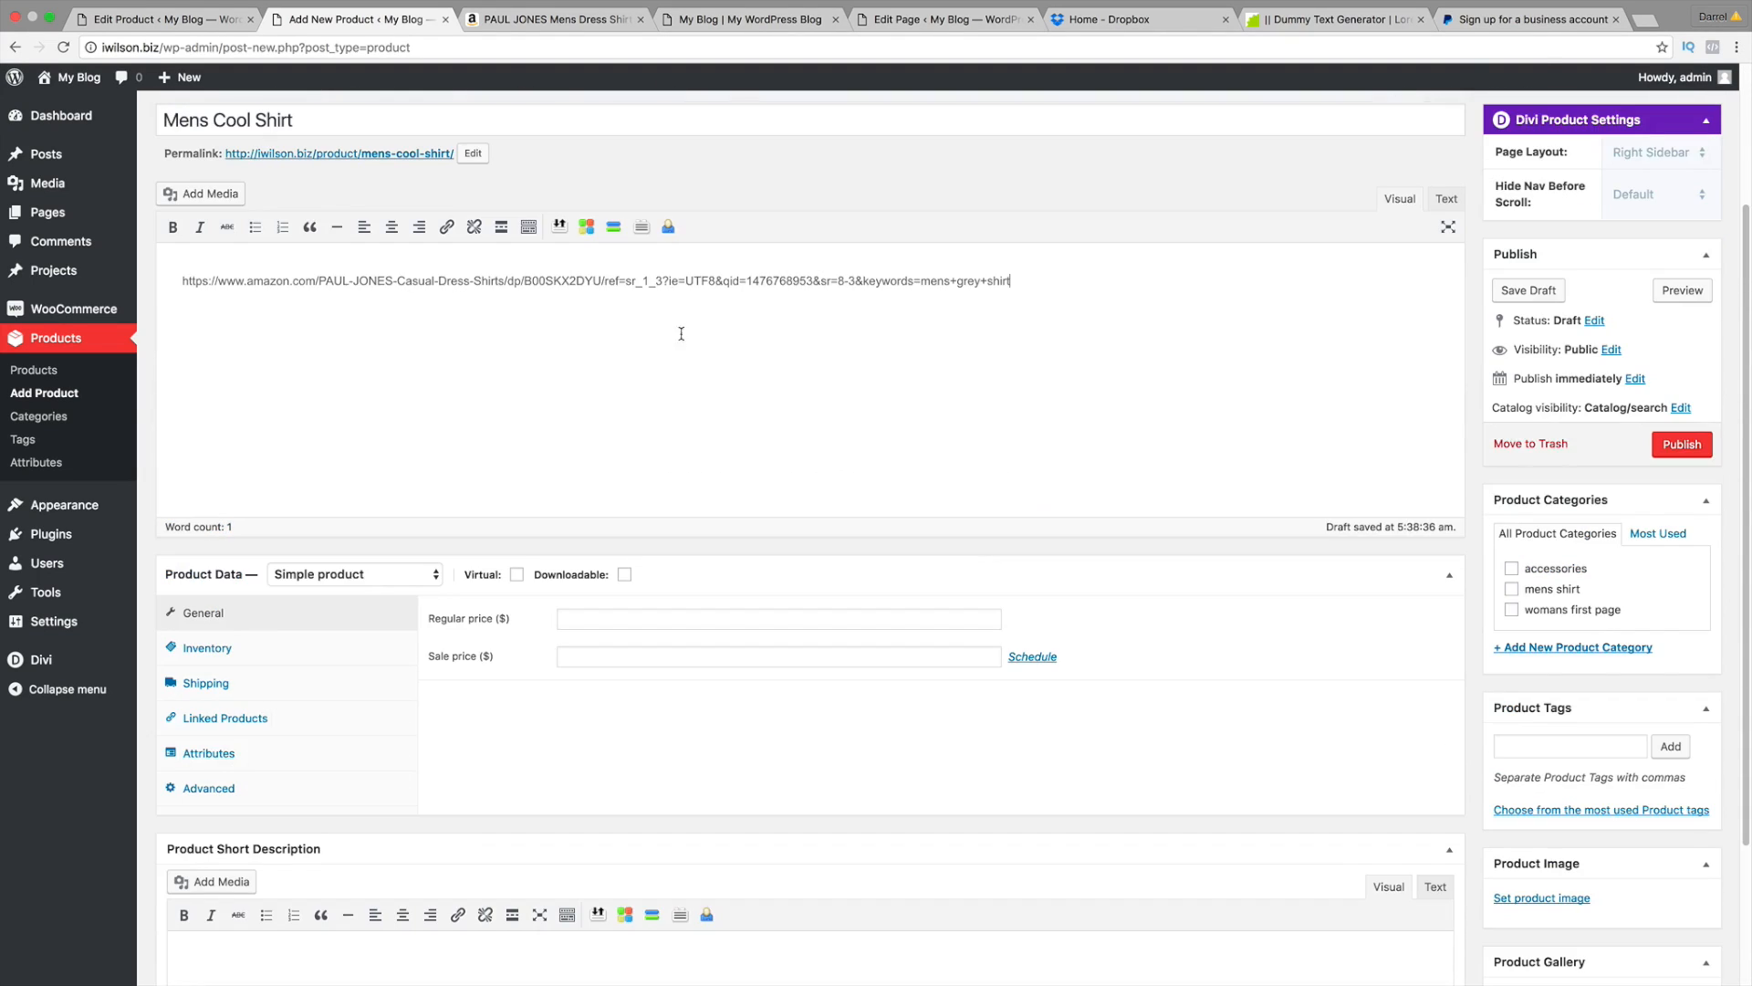
triple_click(685, 282)
key("BackSpace")
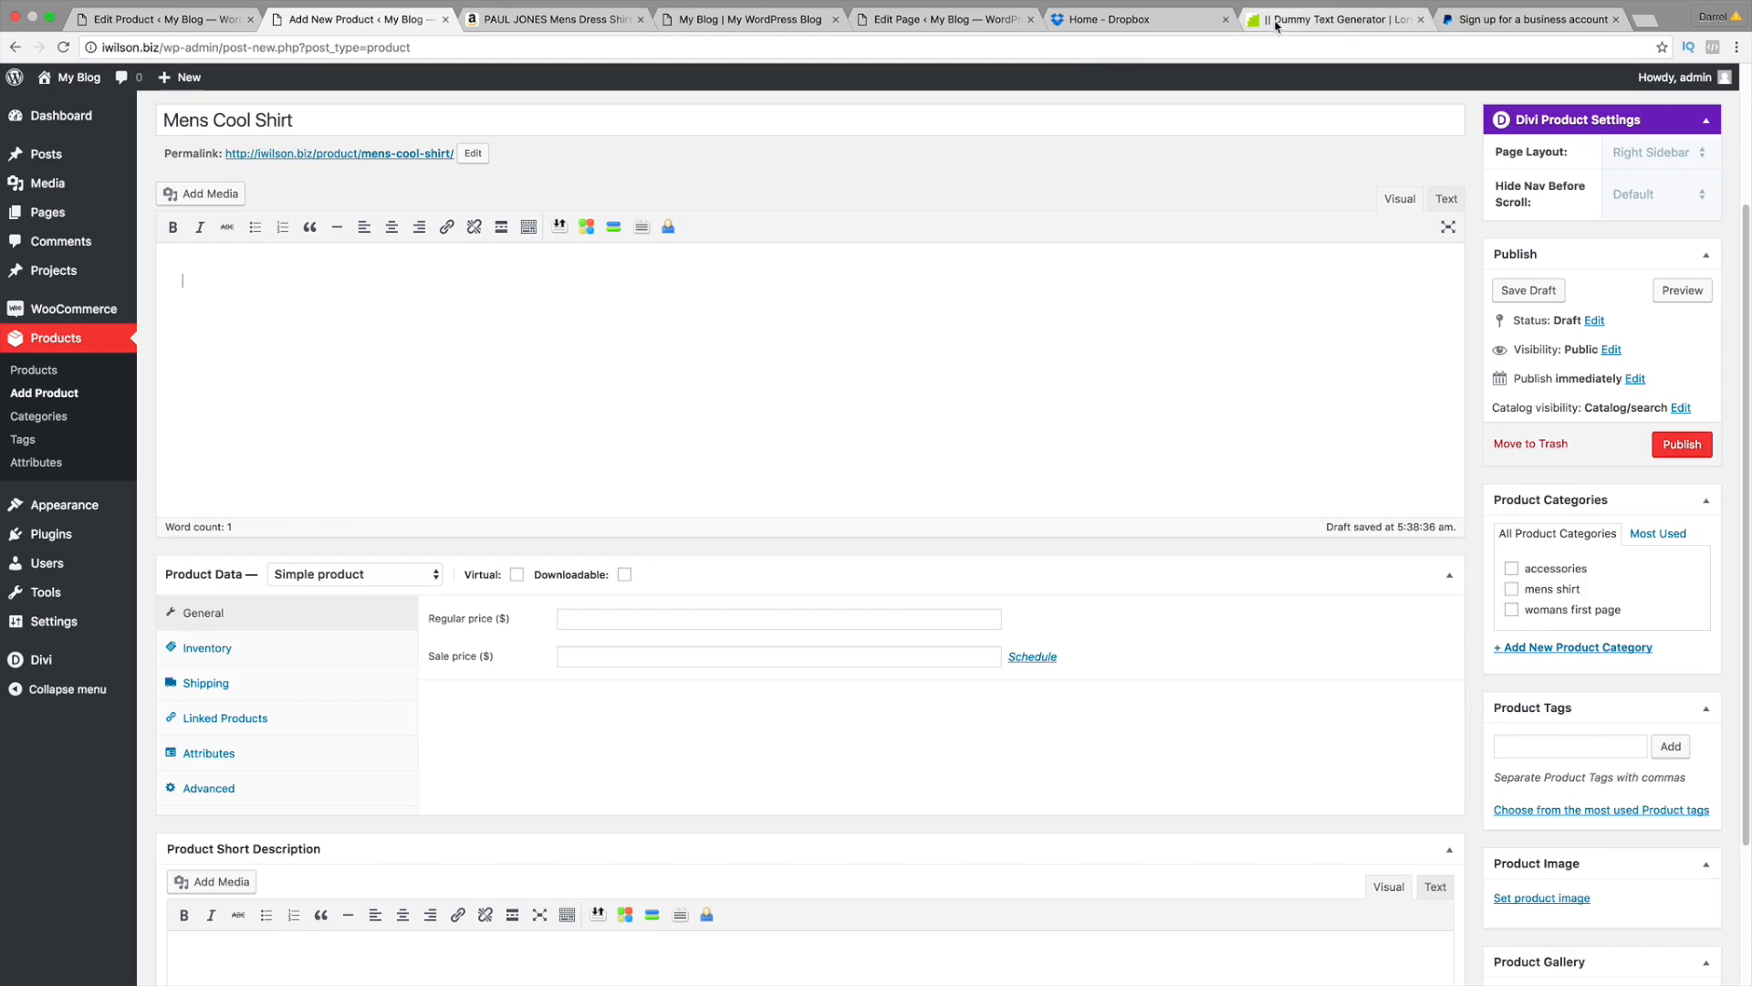
Step: Copy the Lorem ipsum dummy text from the generator page
left_click(1332, 19)
right_click(889, 220)
left_click(915, 254)
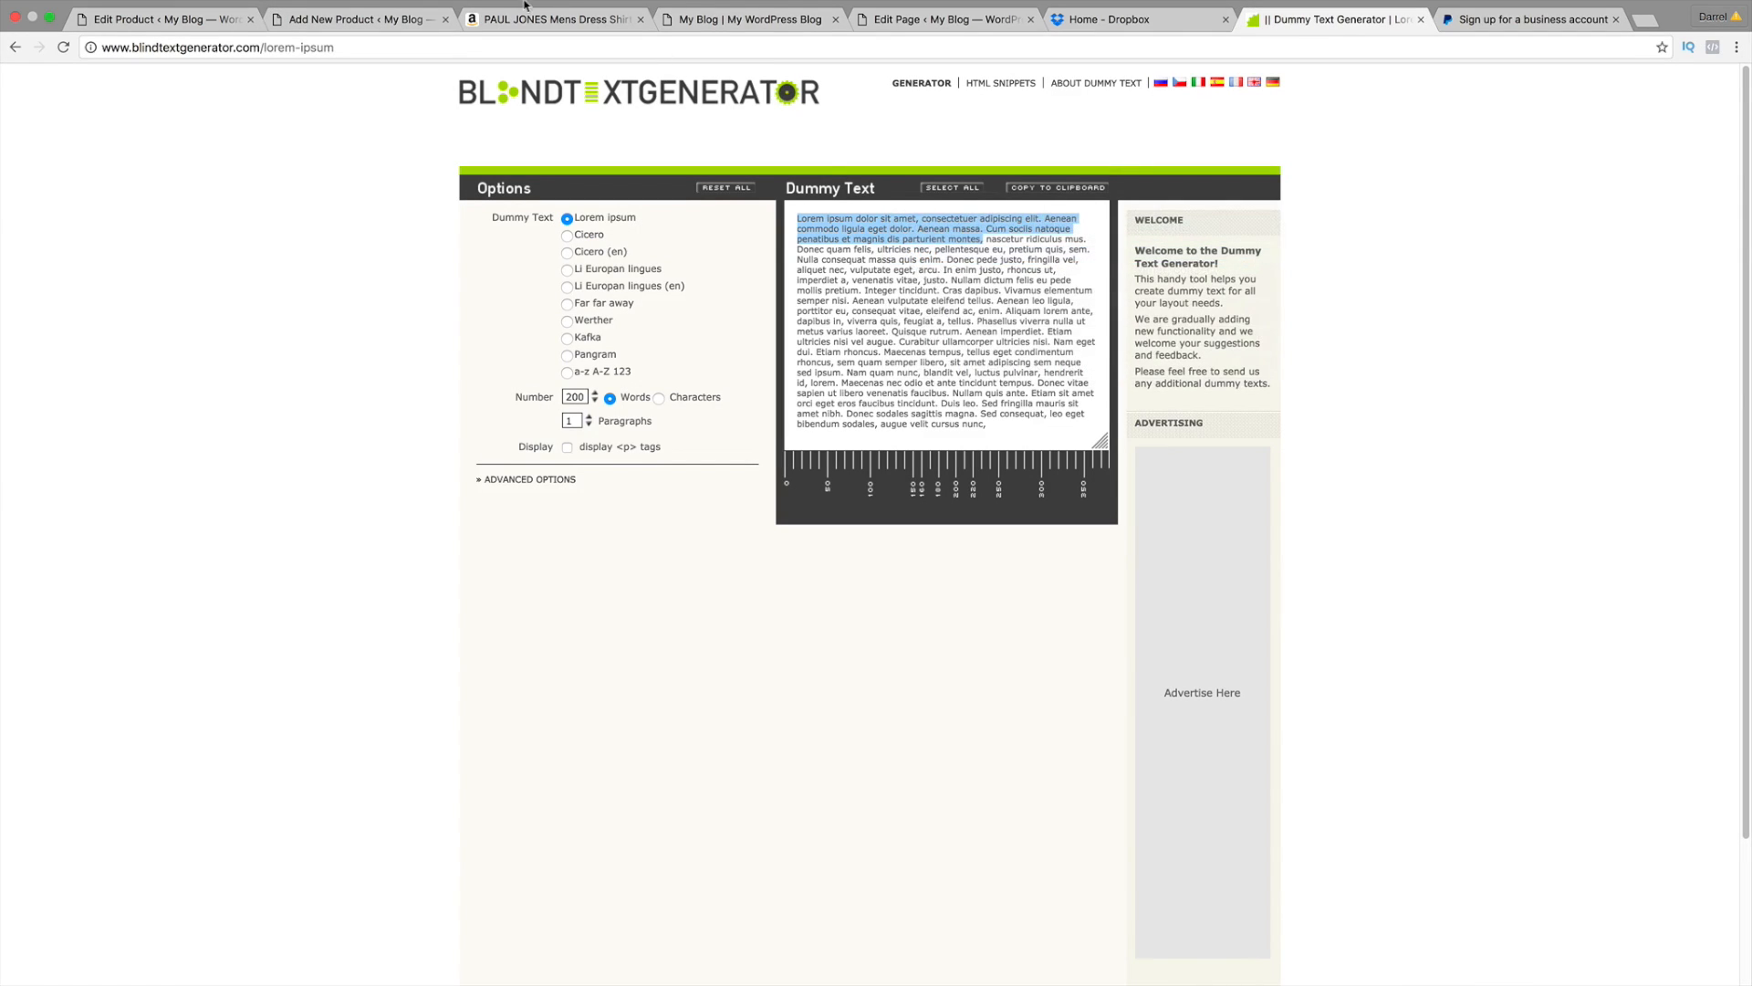
left_click(167, 16)
key("super+v")
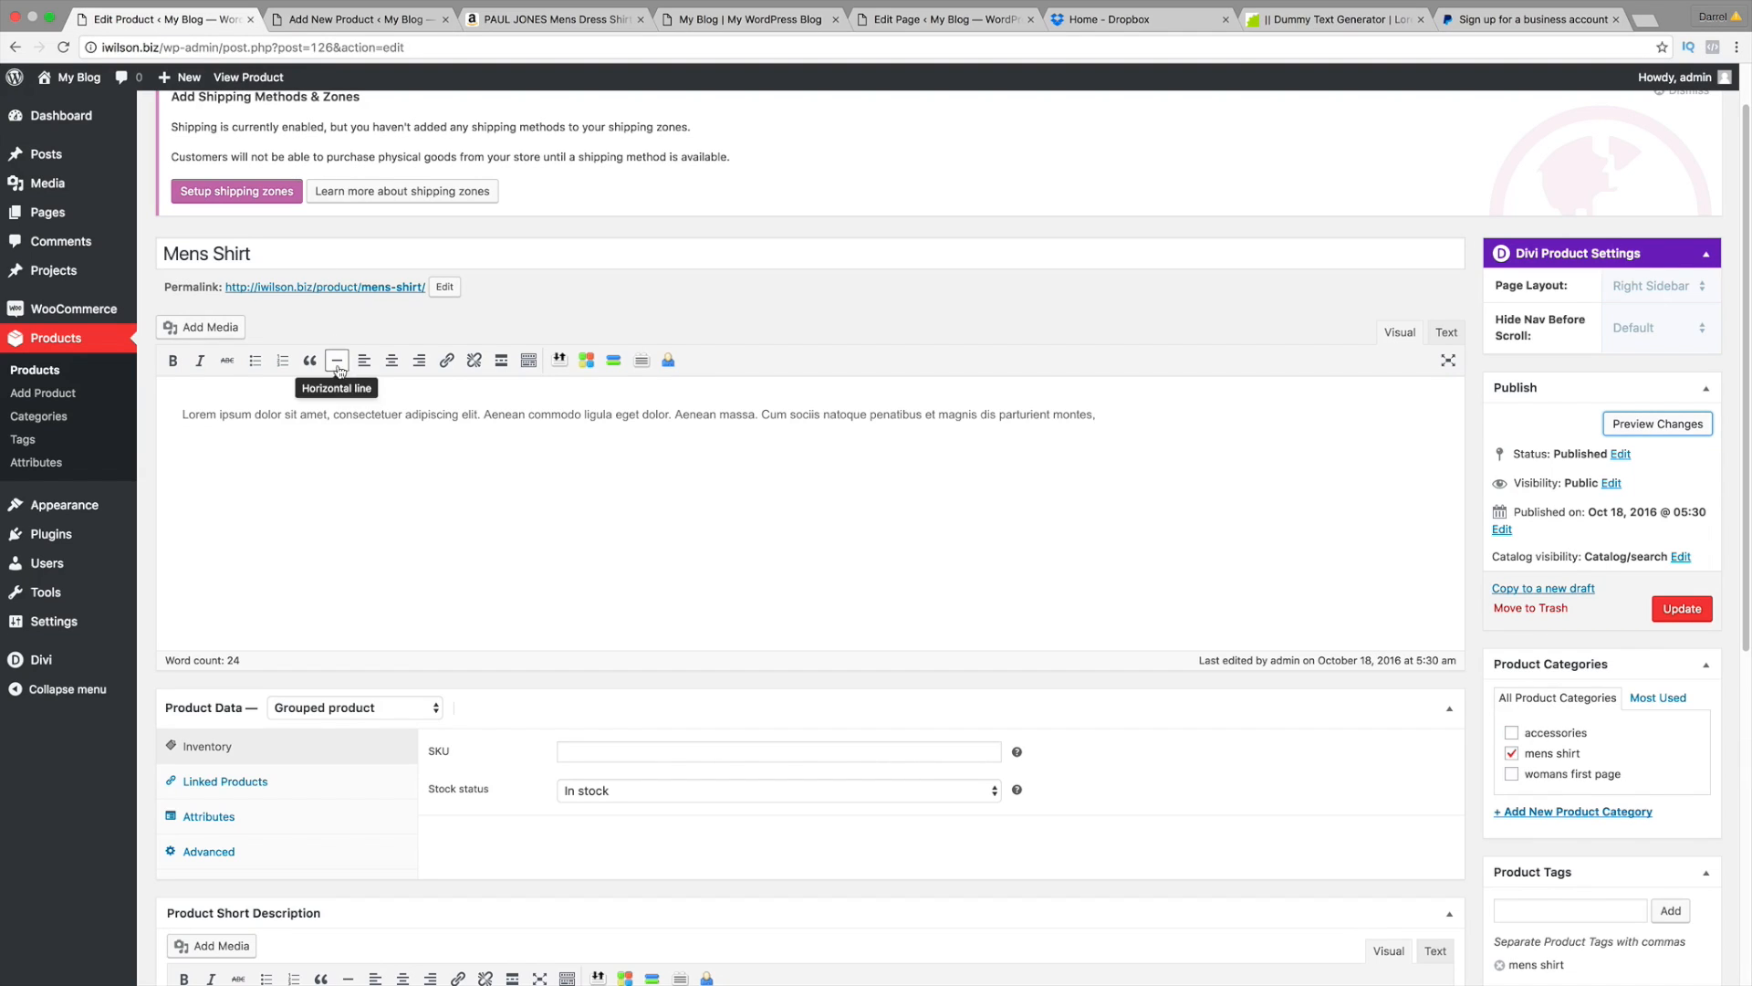
Step: Paste the Lorem ipsum text into both the description and the Product Short Description
left_click(334, 9)
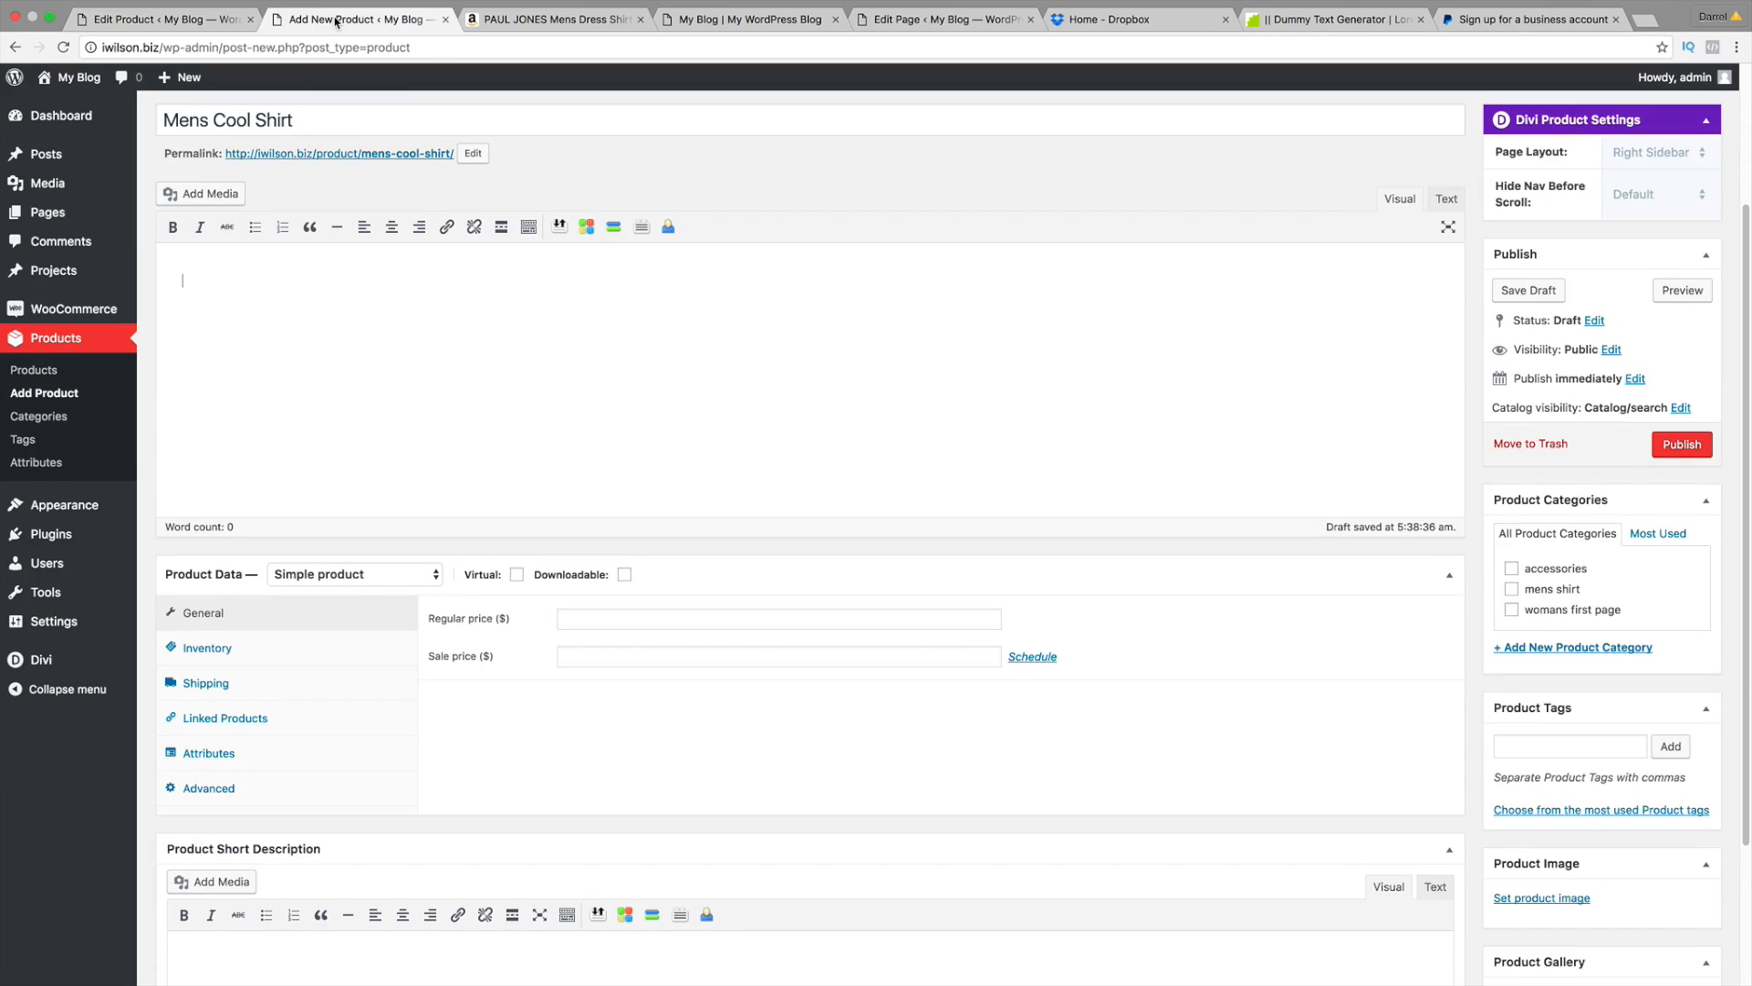
scroll(340, 273, "up", 1)
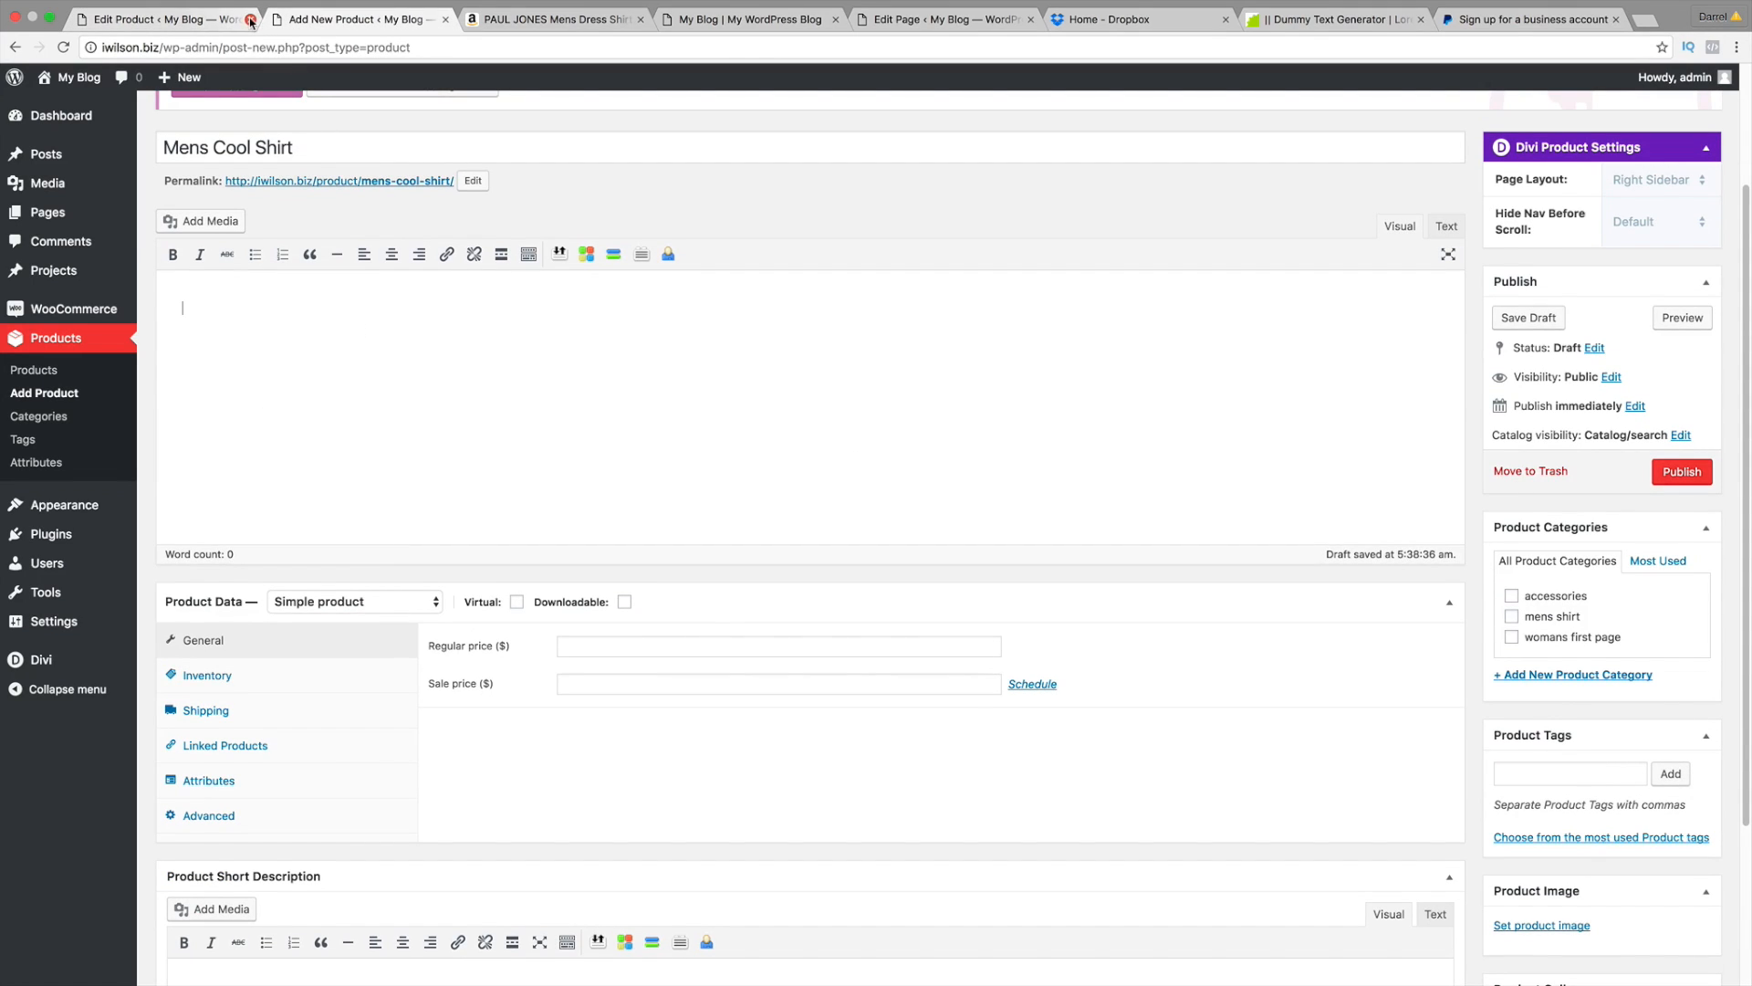
right_click(304, 332)
left_click(337, 419)
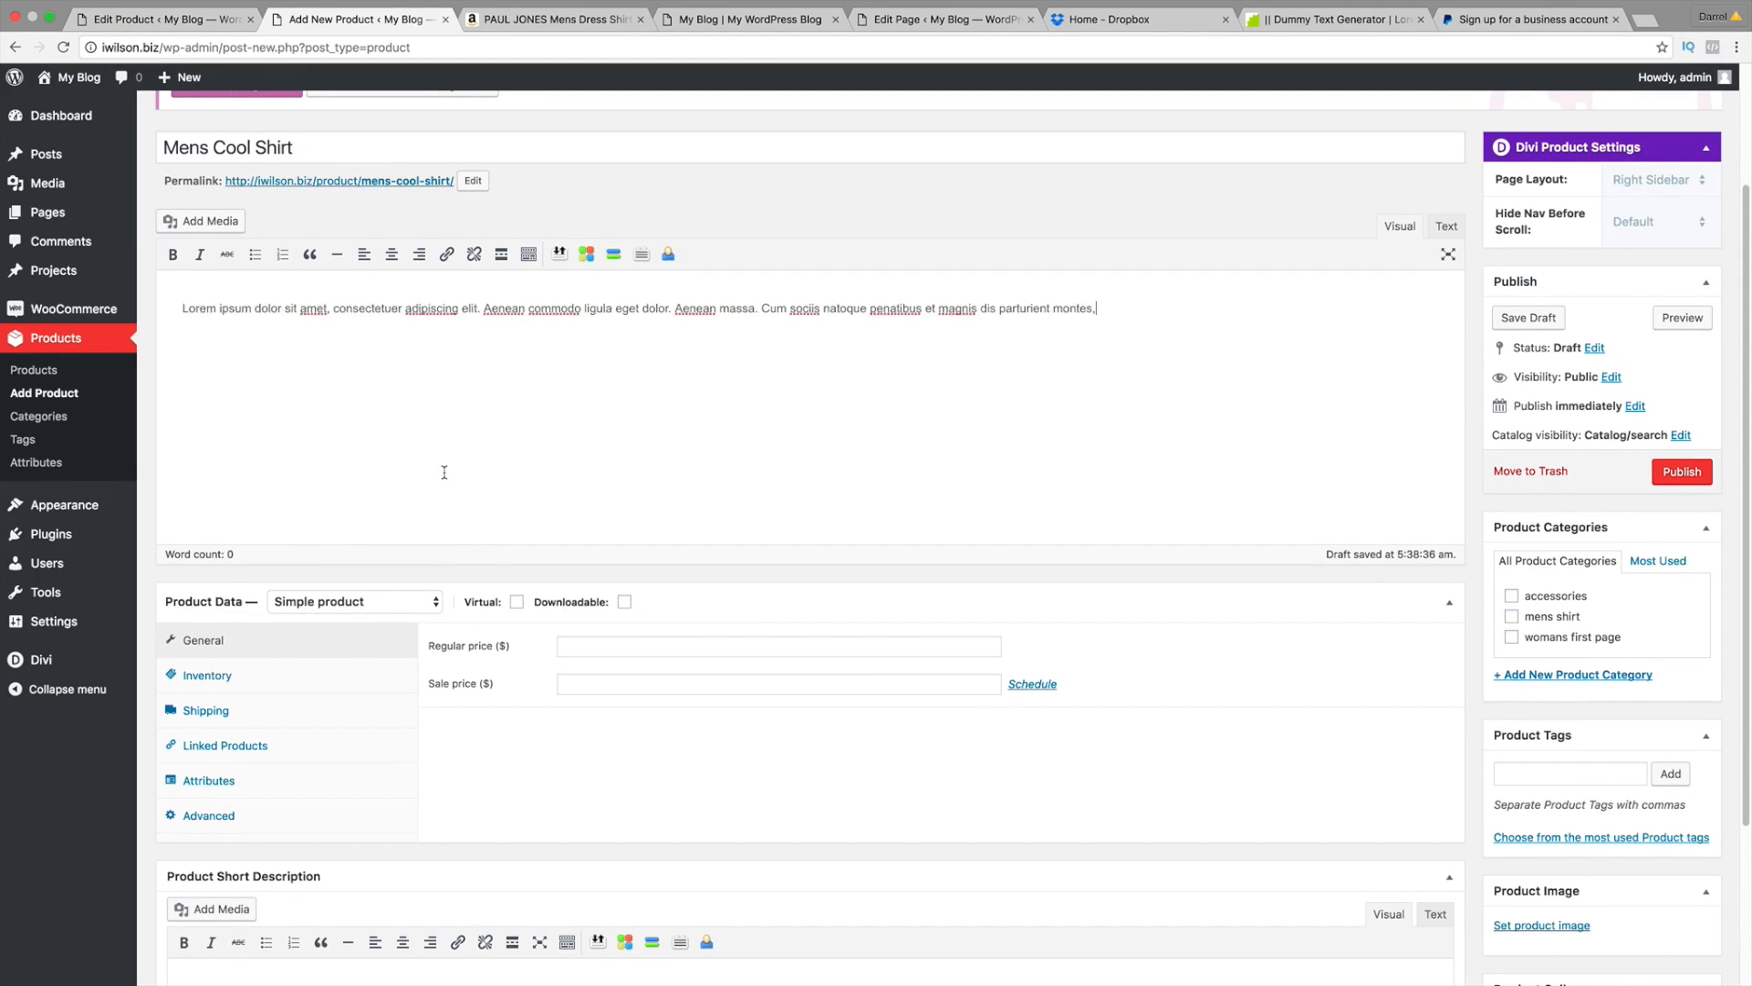
scroll(442, 469, "down", 5)
right_click(311, 782)
left_click(361, 867)
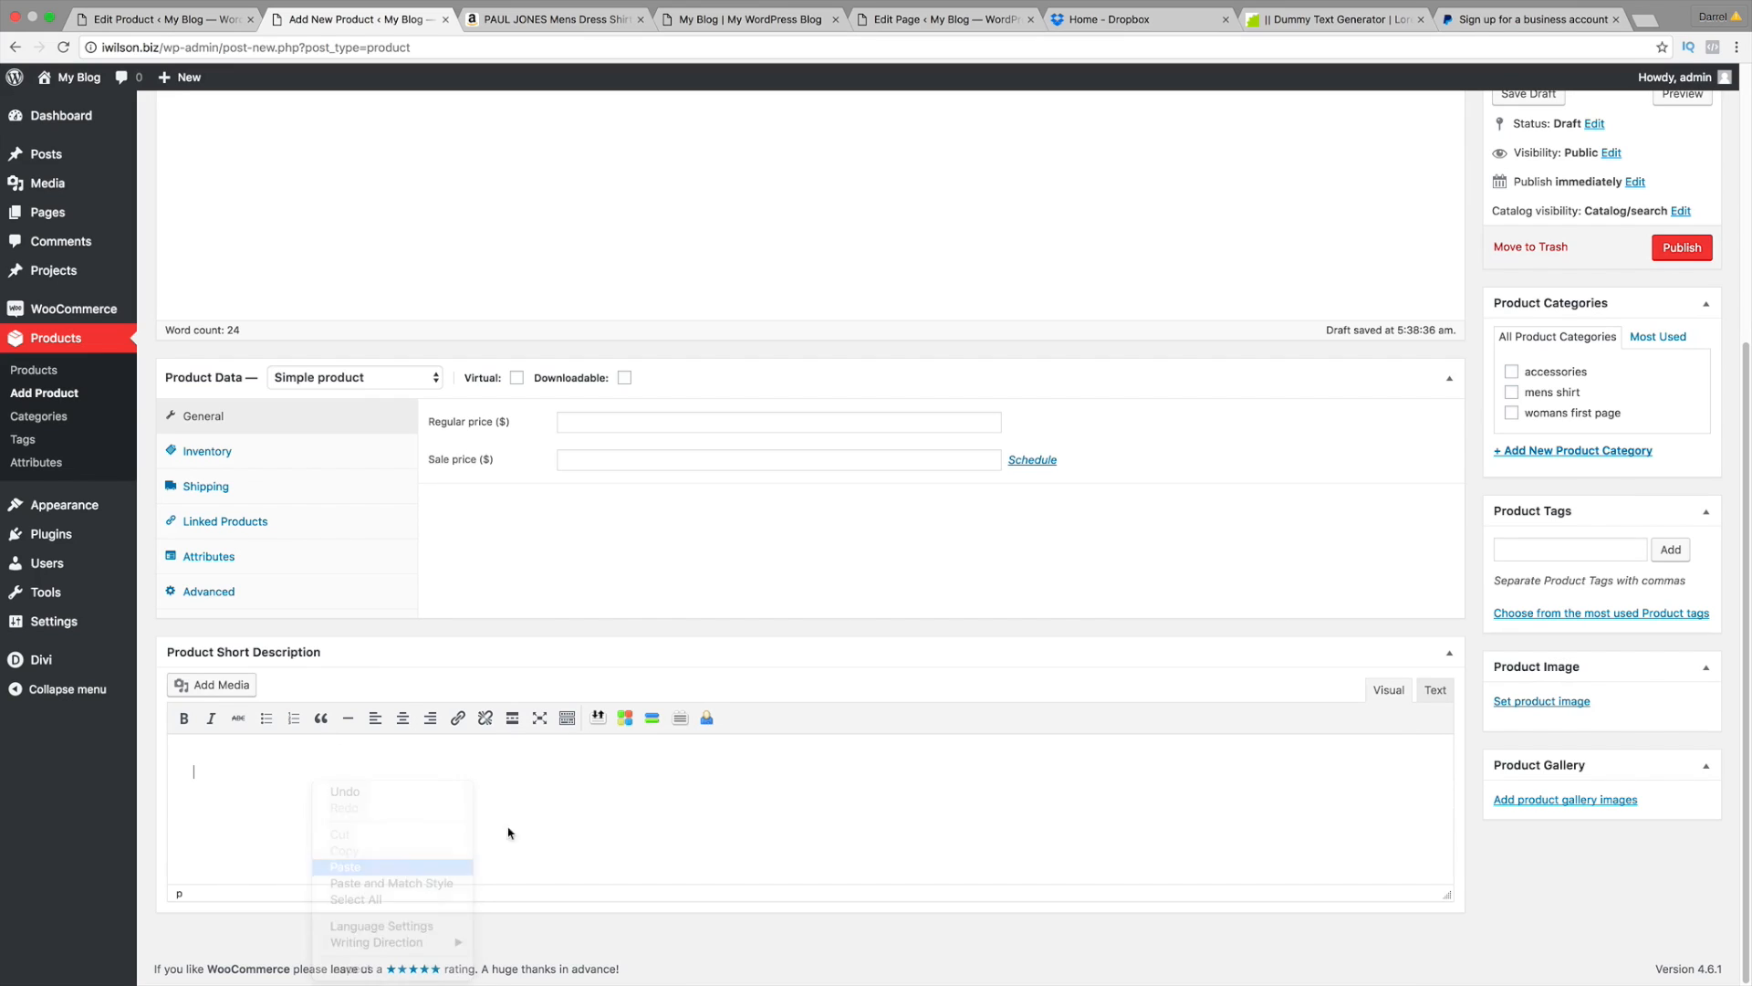
Step: Set the black sweater photo as the product image
left_click(1571, 703)
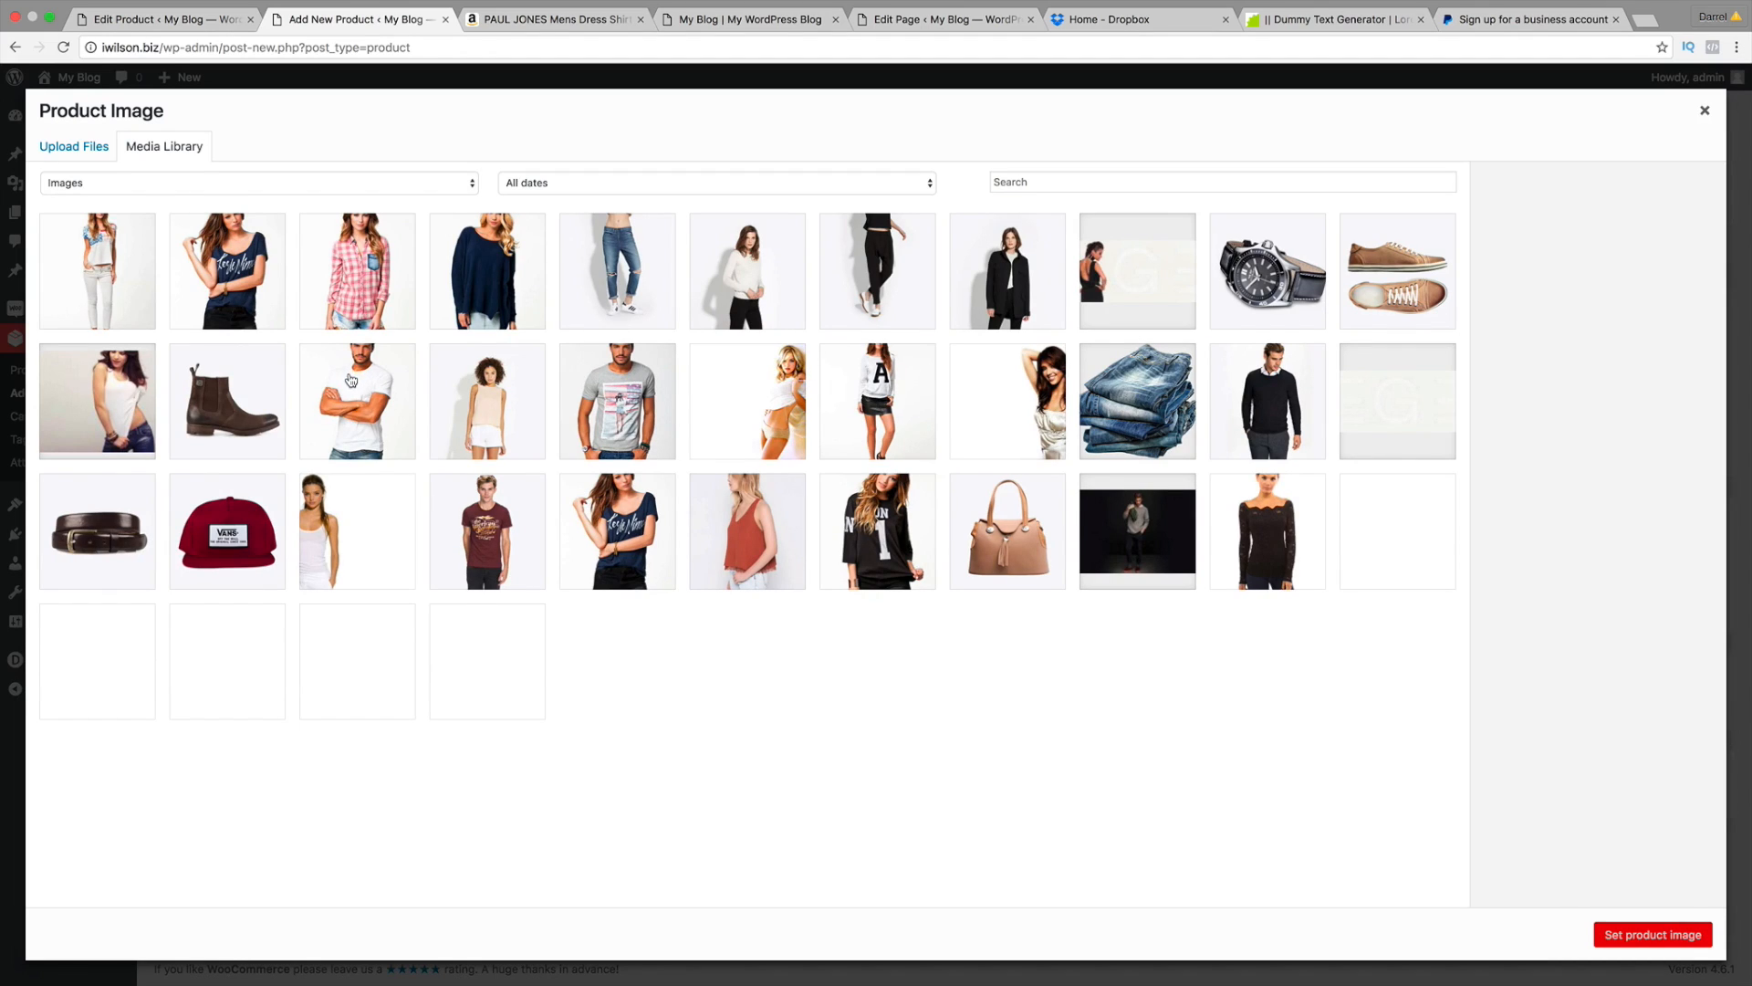
left_click(1281, 378)
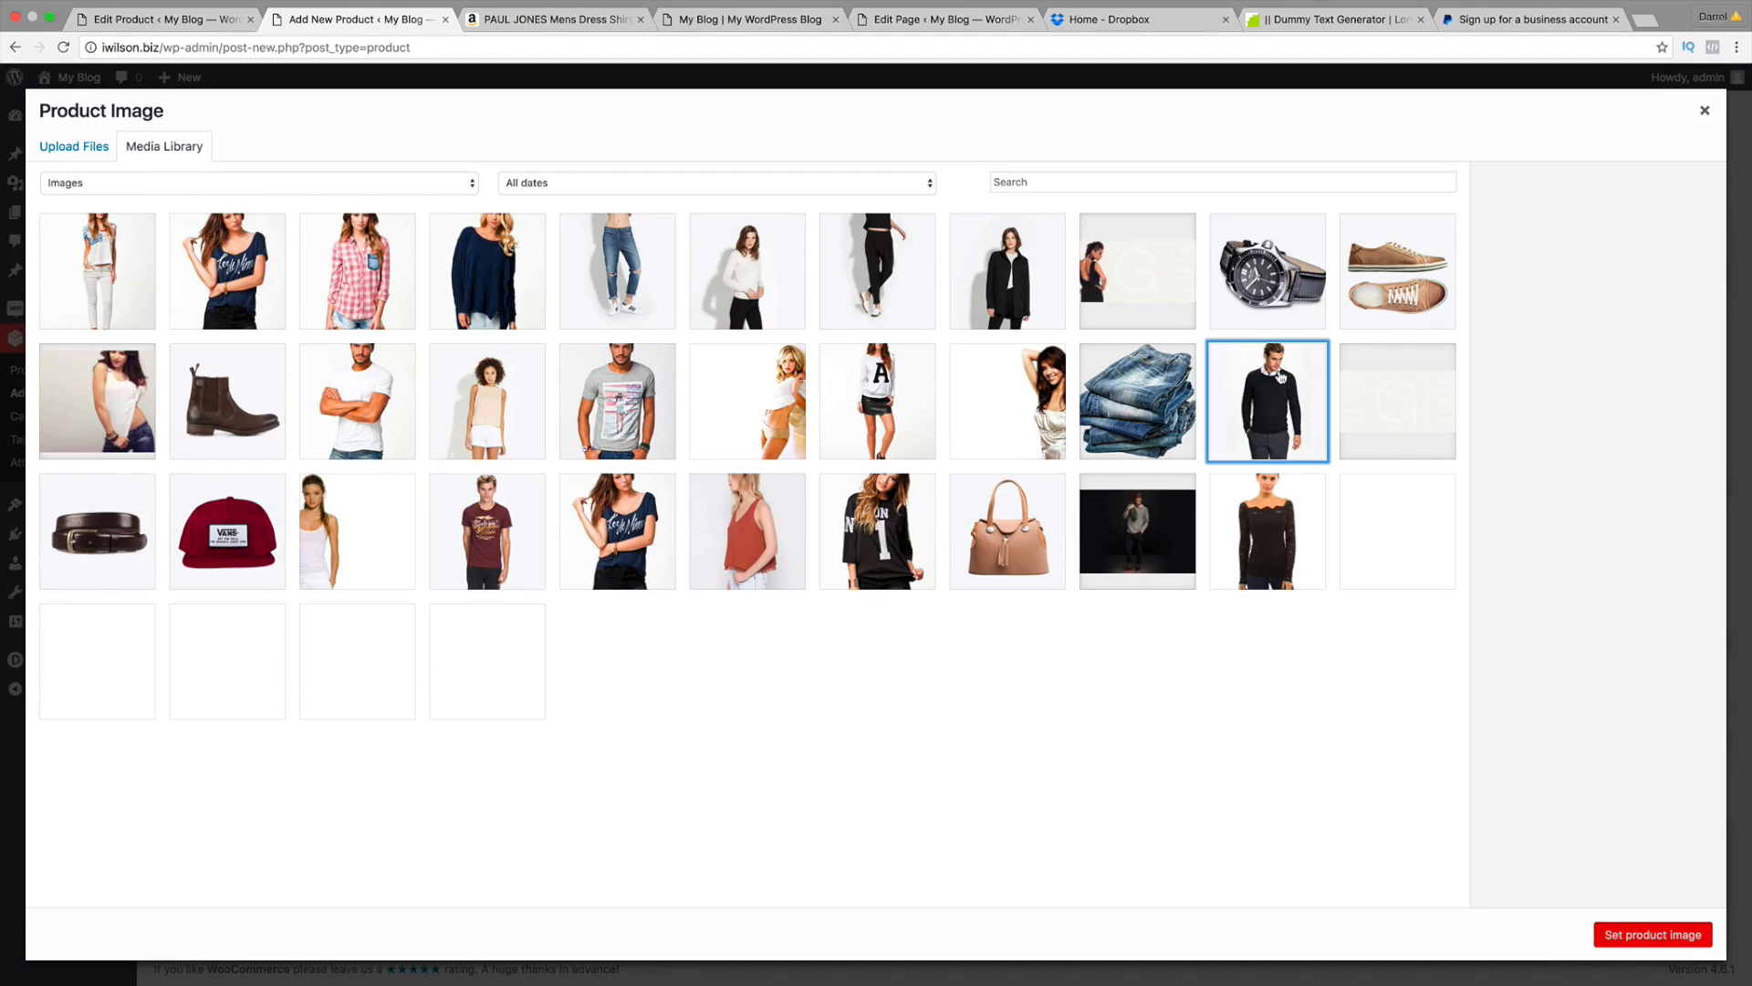
left_click(1652, 934)
Step: Set regular price 100, tick the mens shirt category, and publish Mens Cool Shirt
left_click(763, 421)
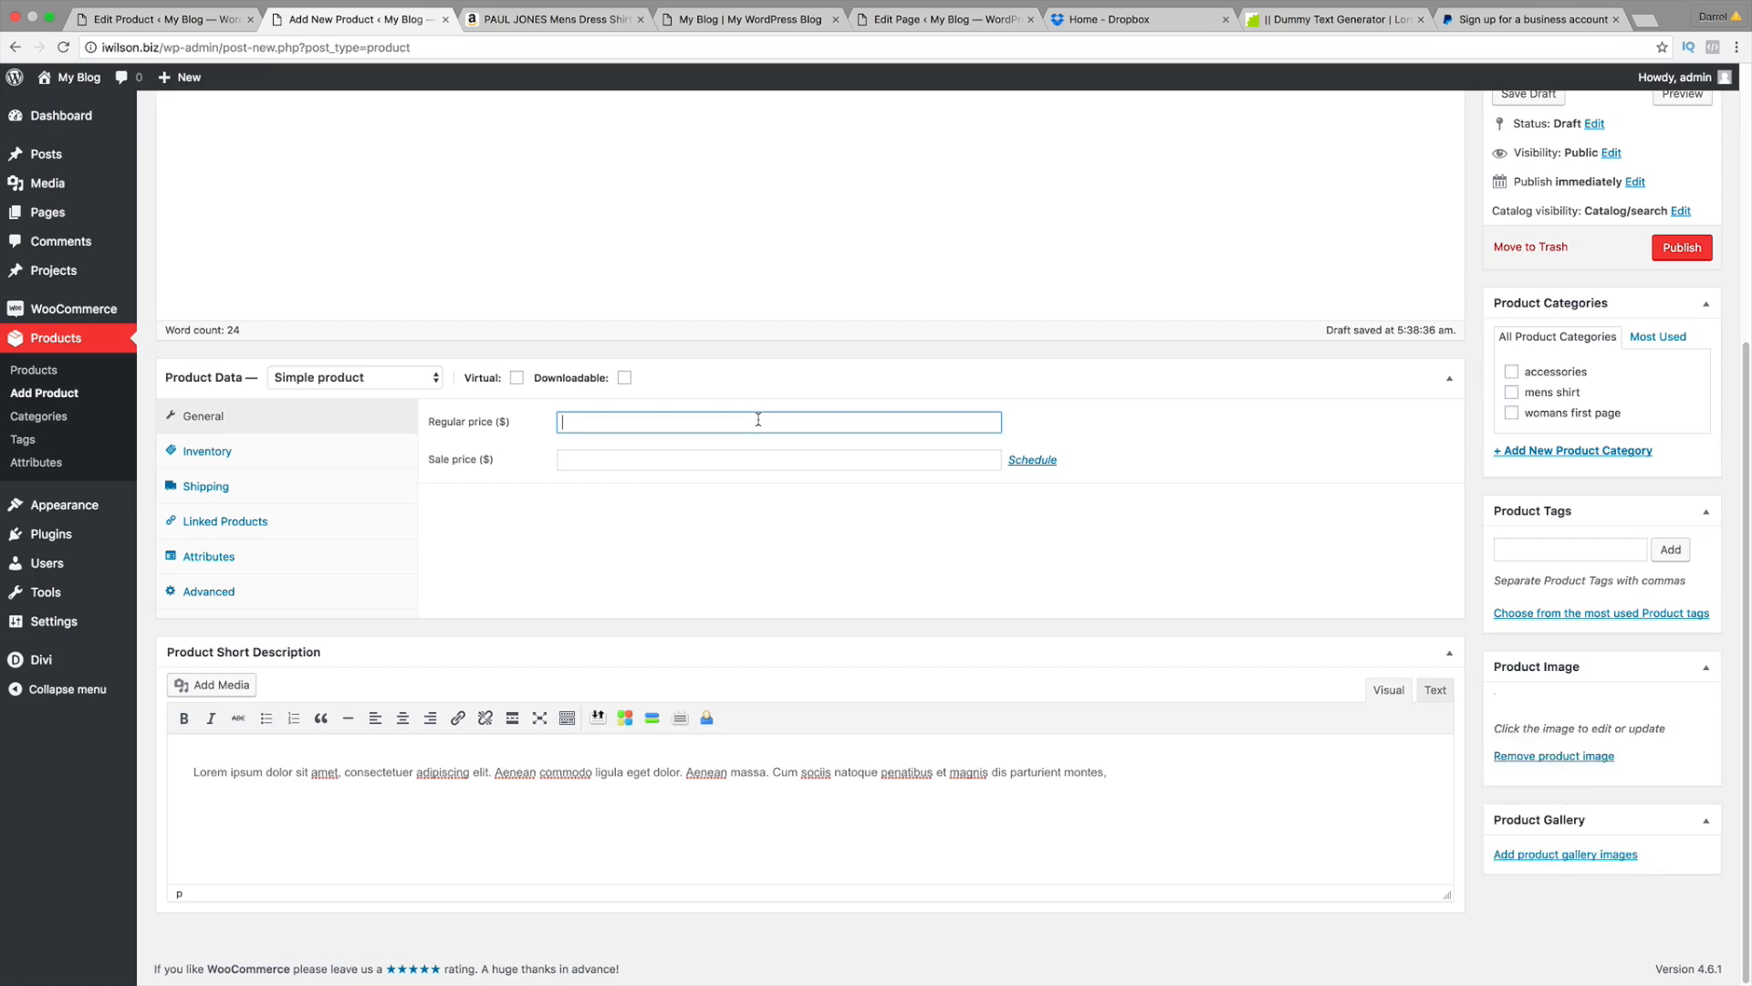
type("100")
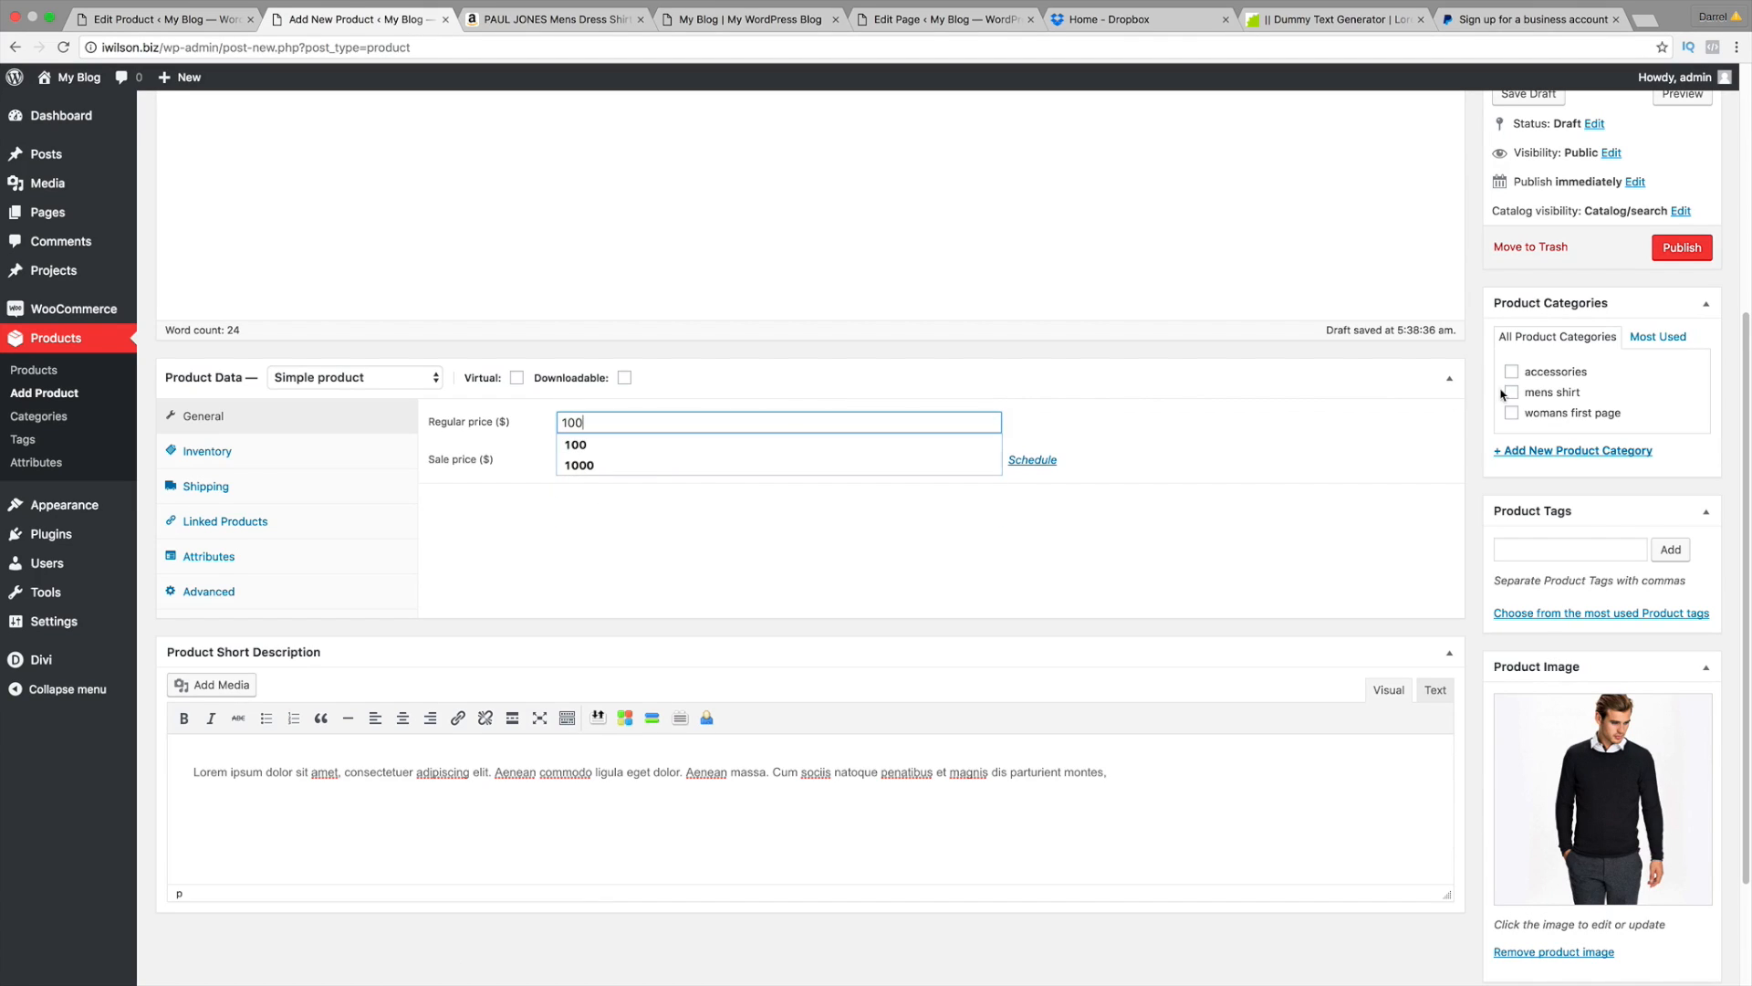
left_click(1512, 393)
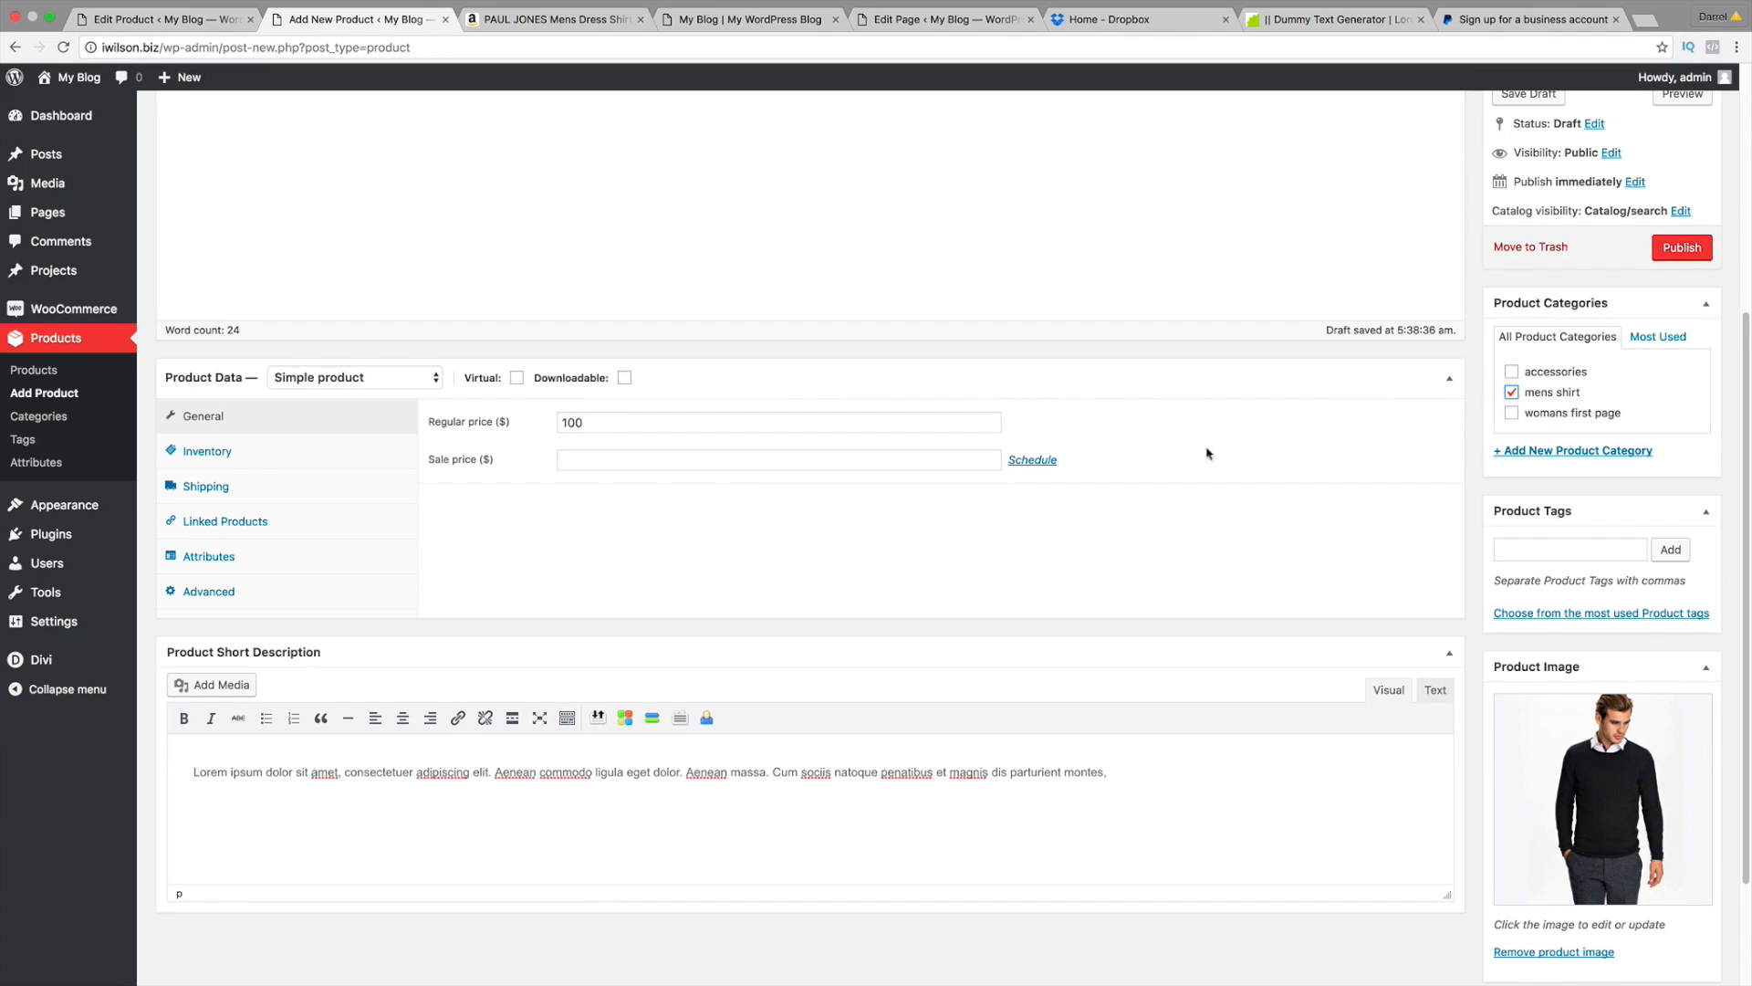
scroll(1113, 509, "up", 5)
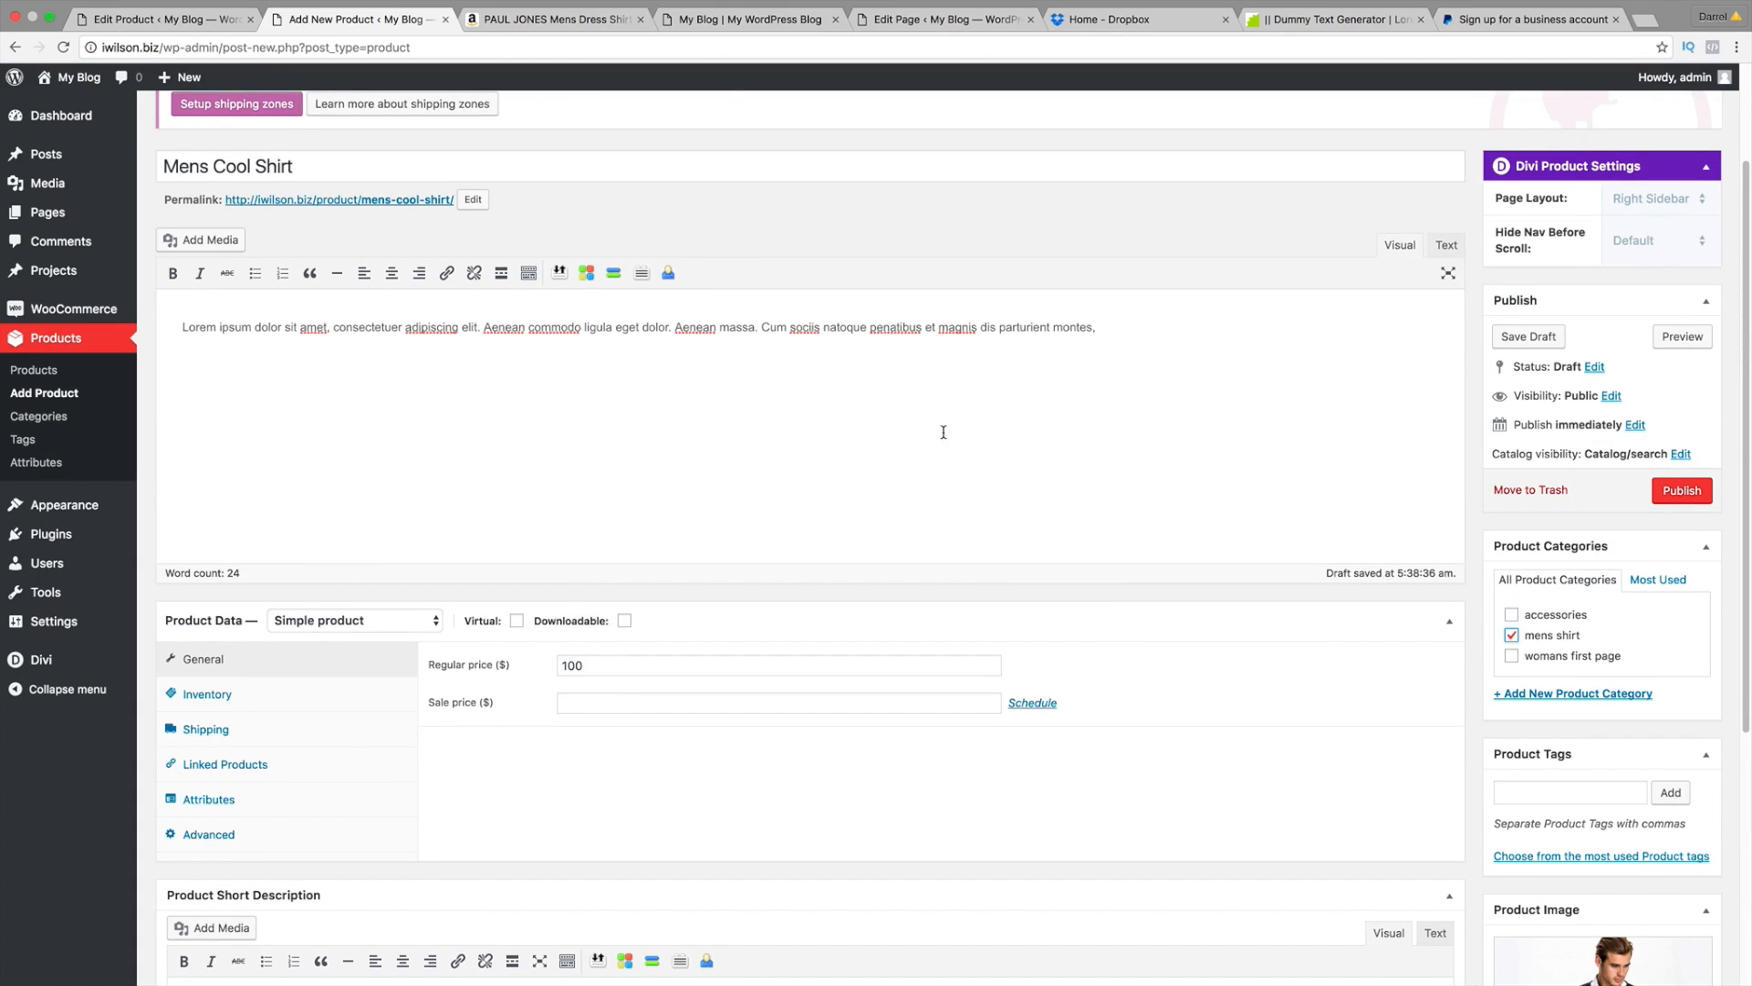
scroll(943, 431, "up", 1)
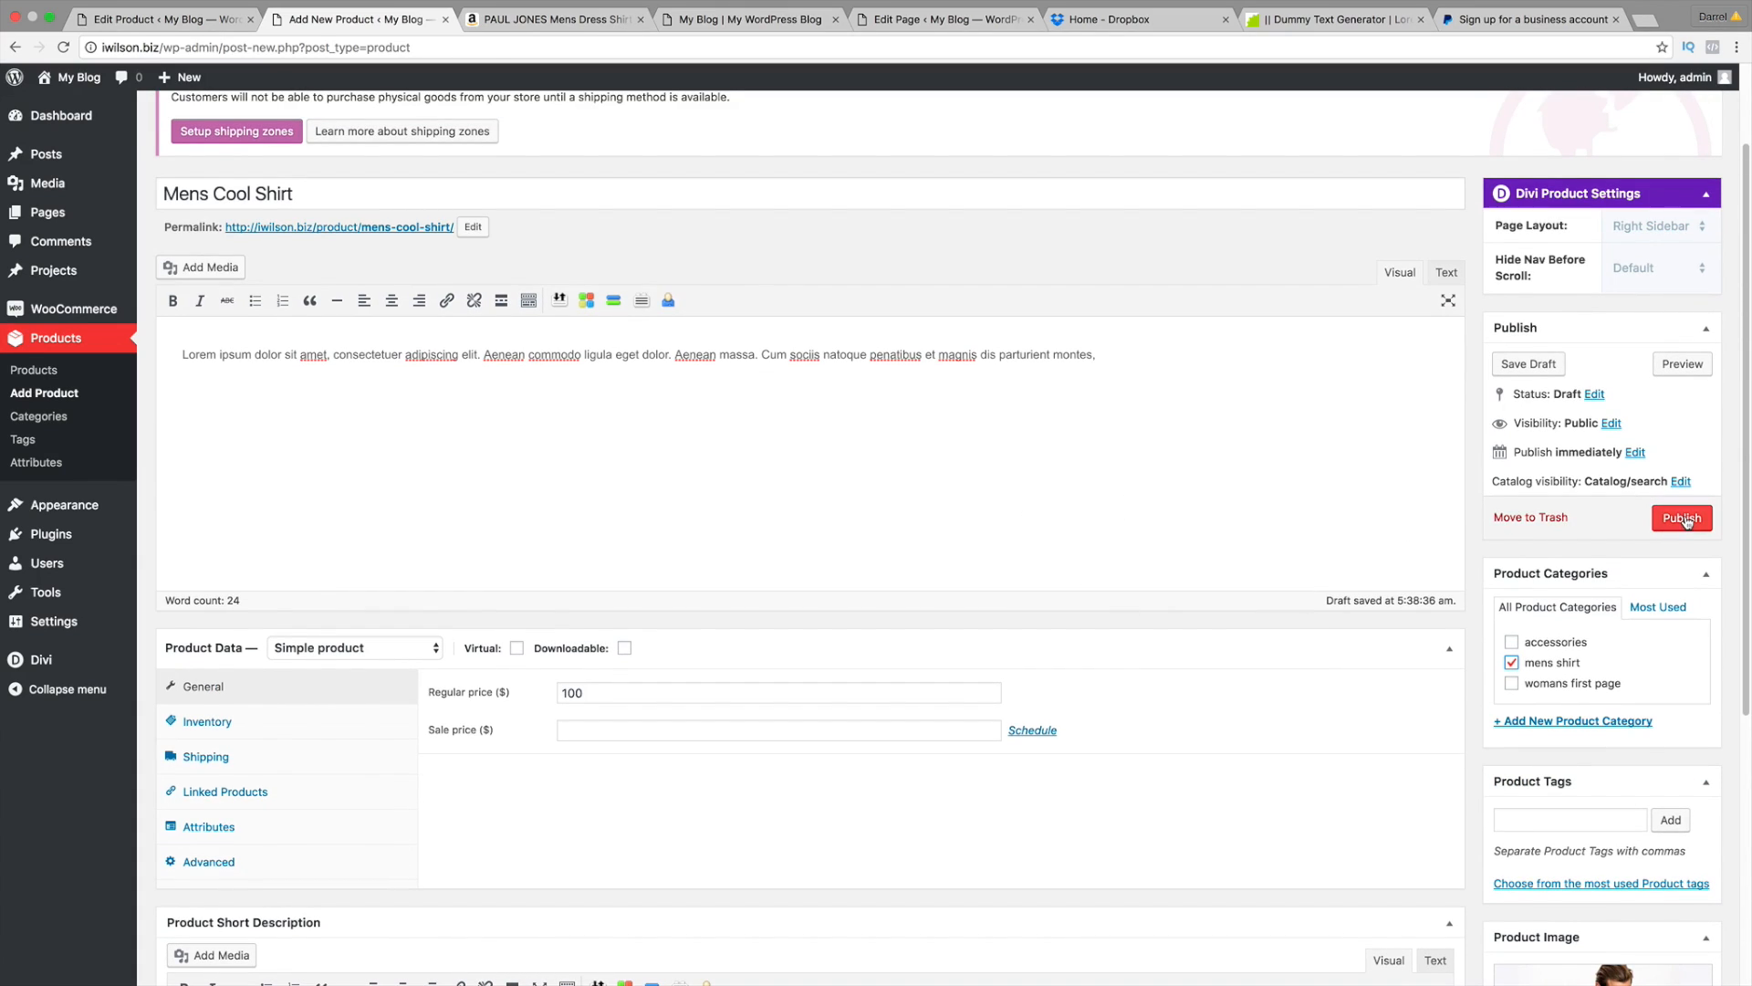
left_click(1682, 518)
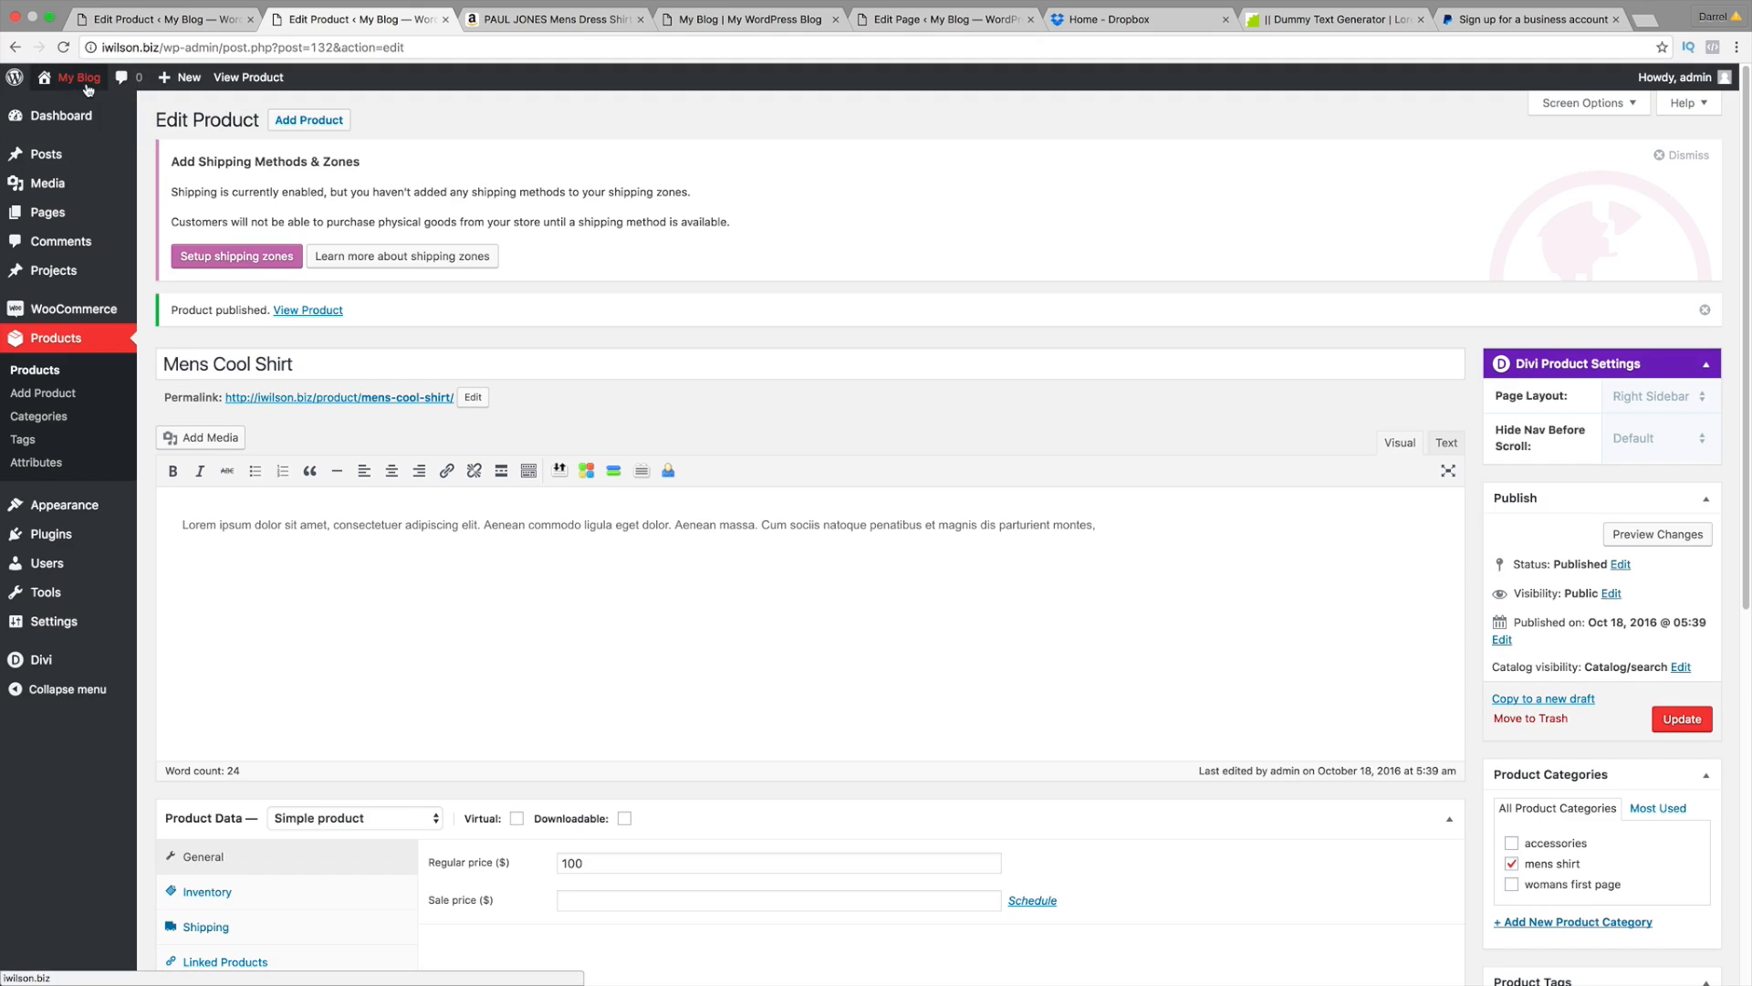
Step: Open the live site's homepage and move its tab to the front
mouse_move(78, 77)
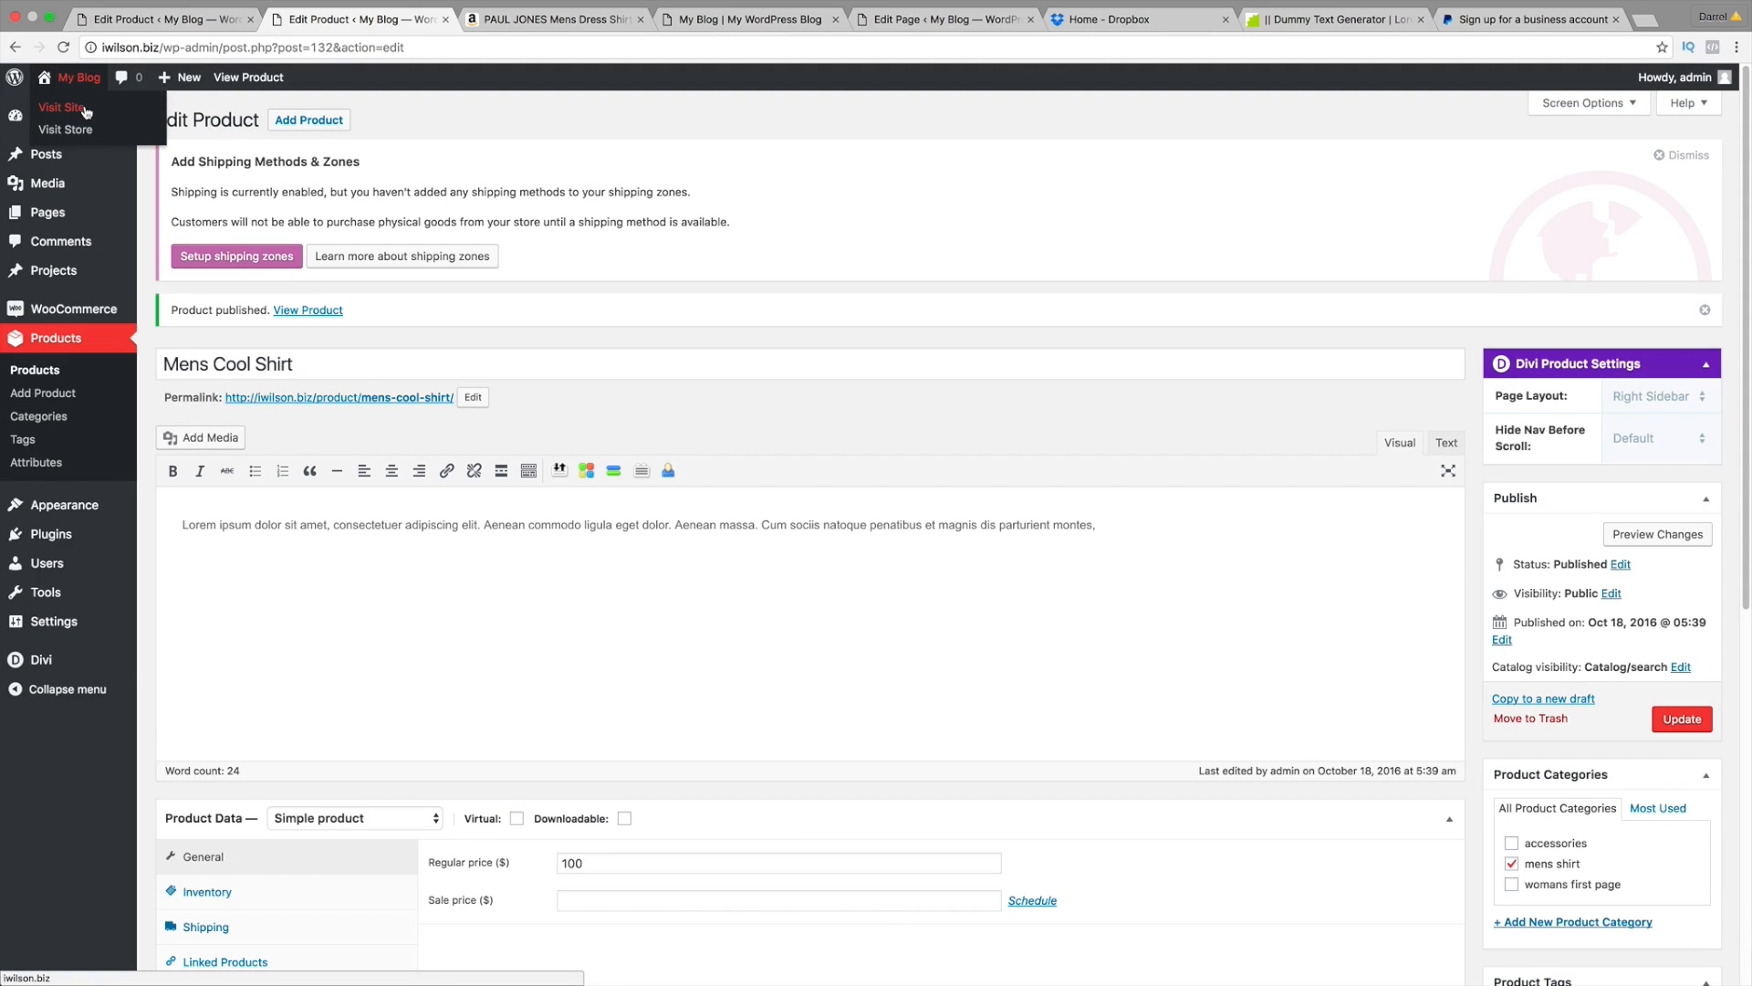
left_click(84, 109)
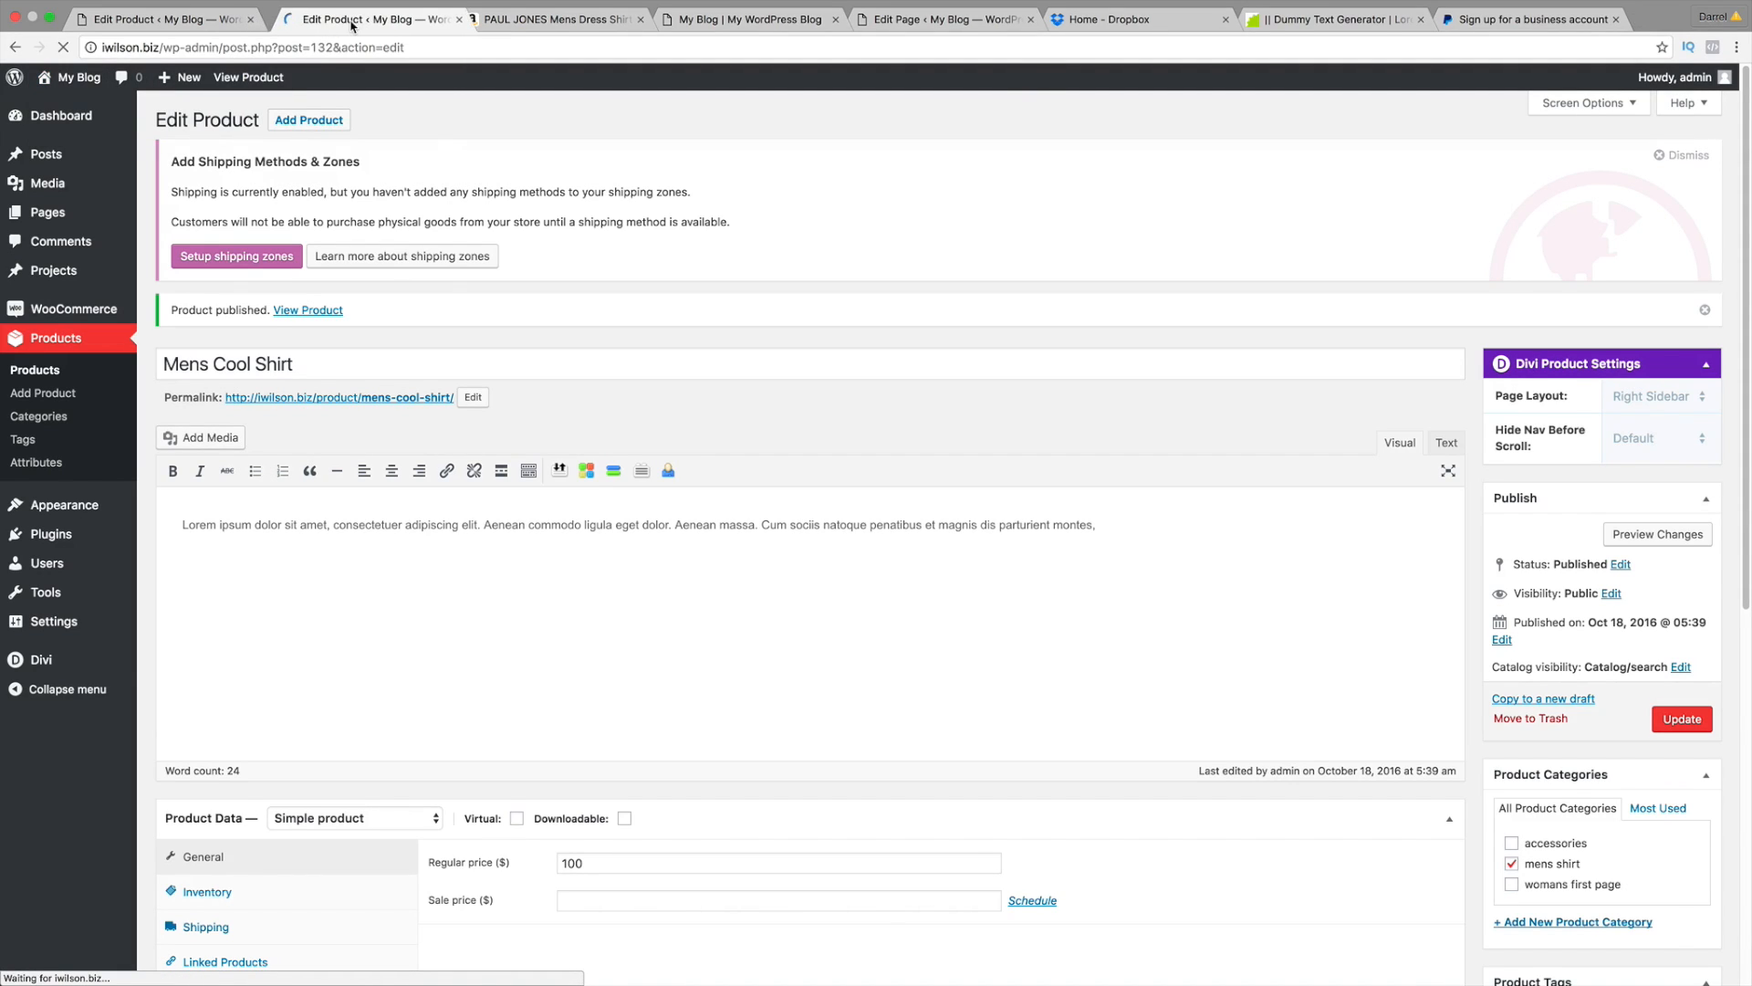
scroll(478, 256, "down", 5)
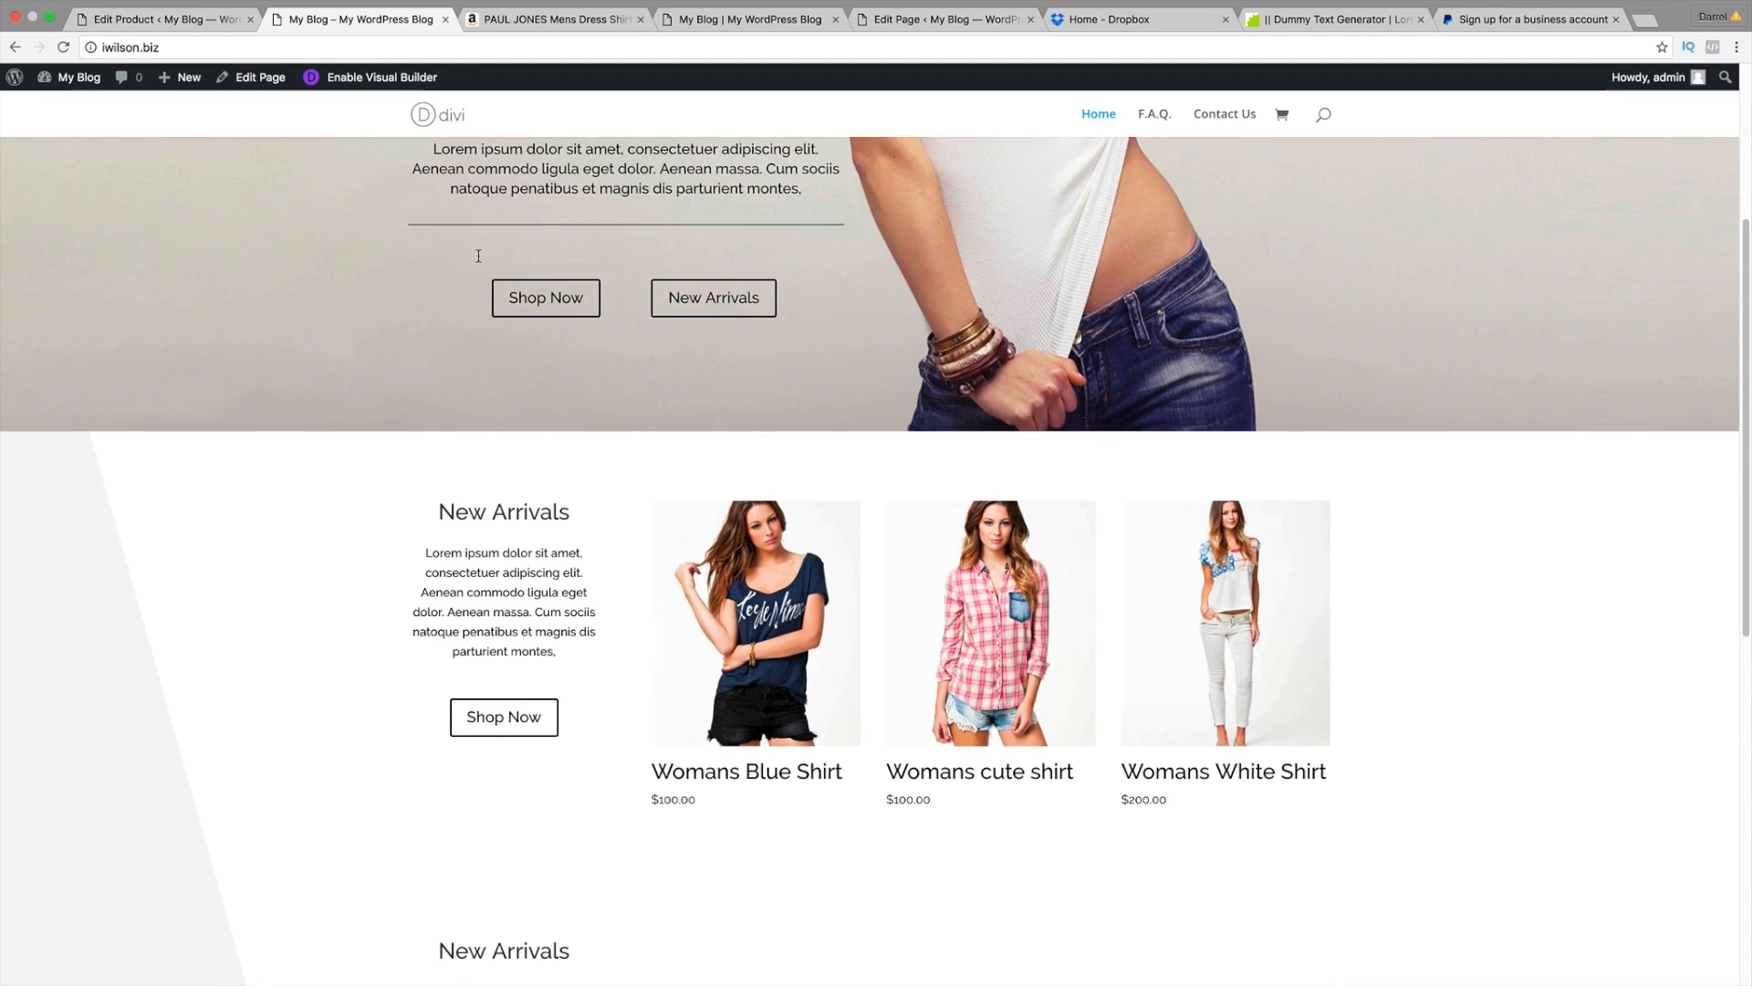
scroll(479, 255, "down", 3)
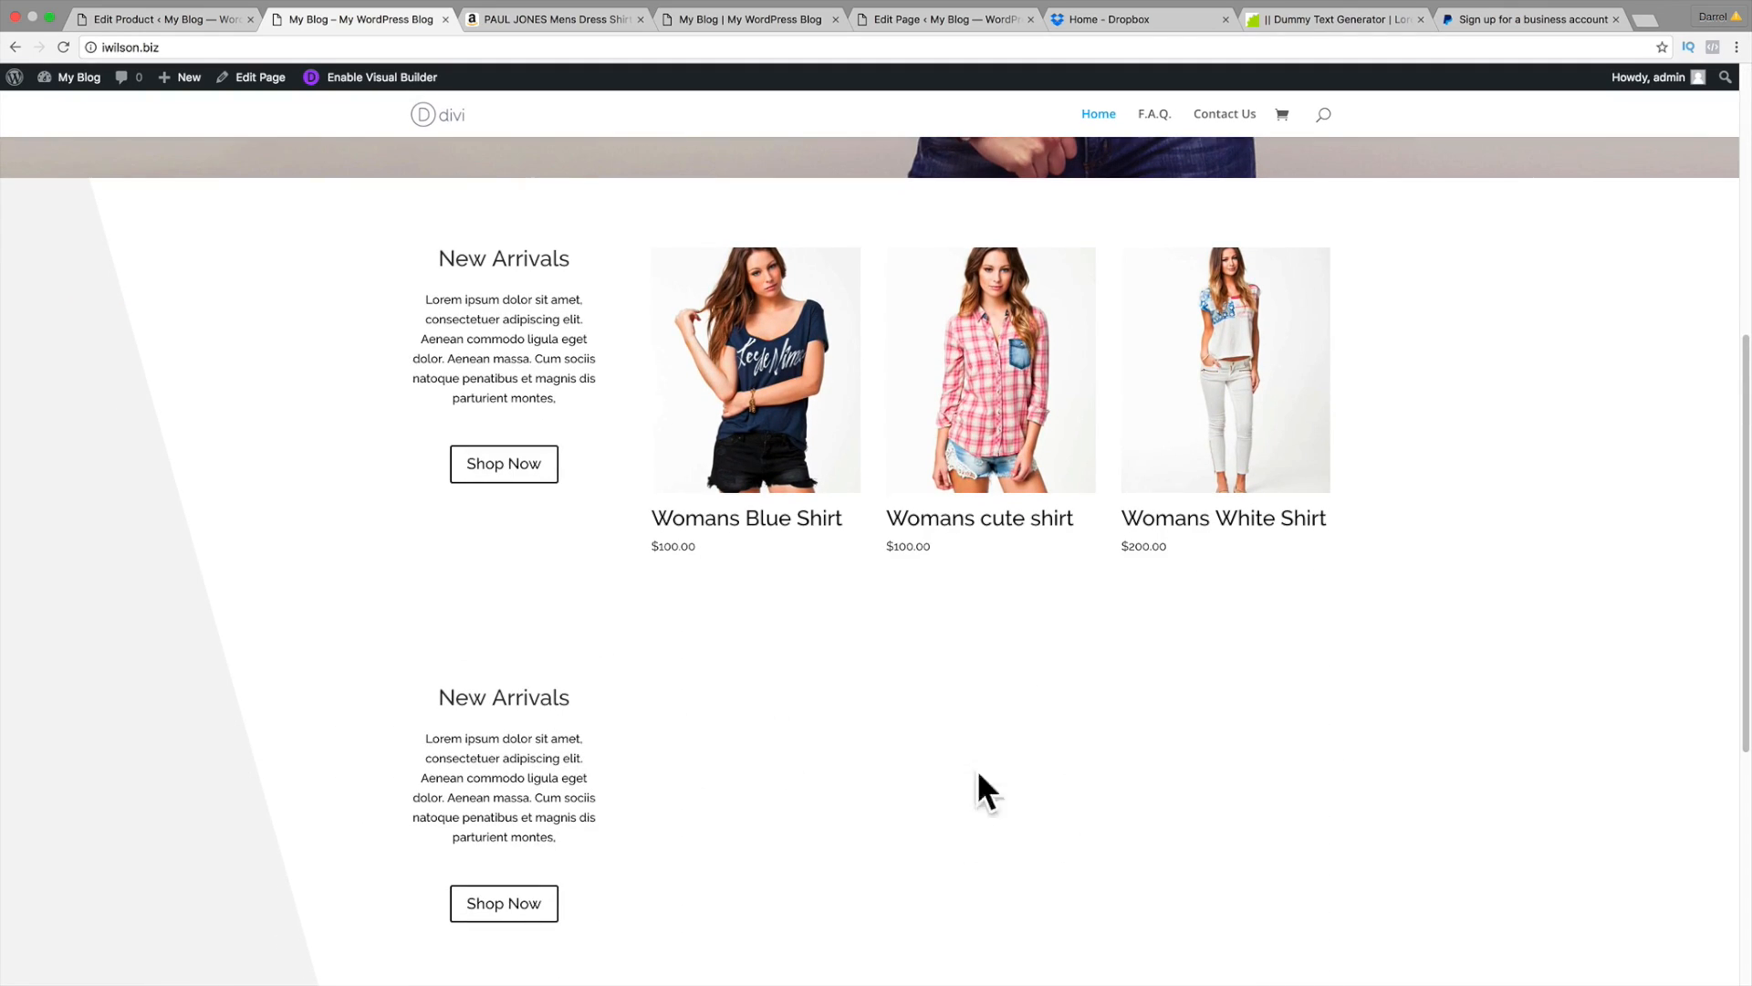
left_click_drag(347, 19, 155, 19)
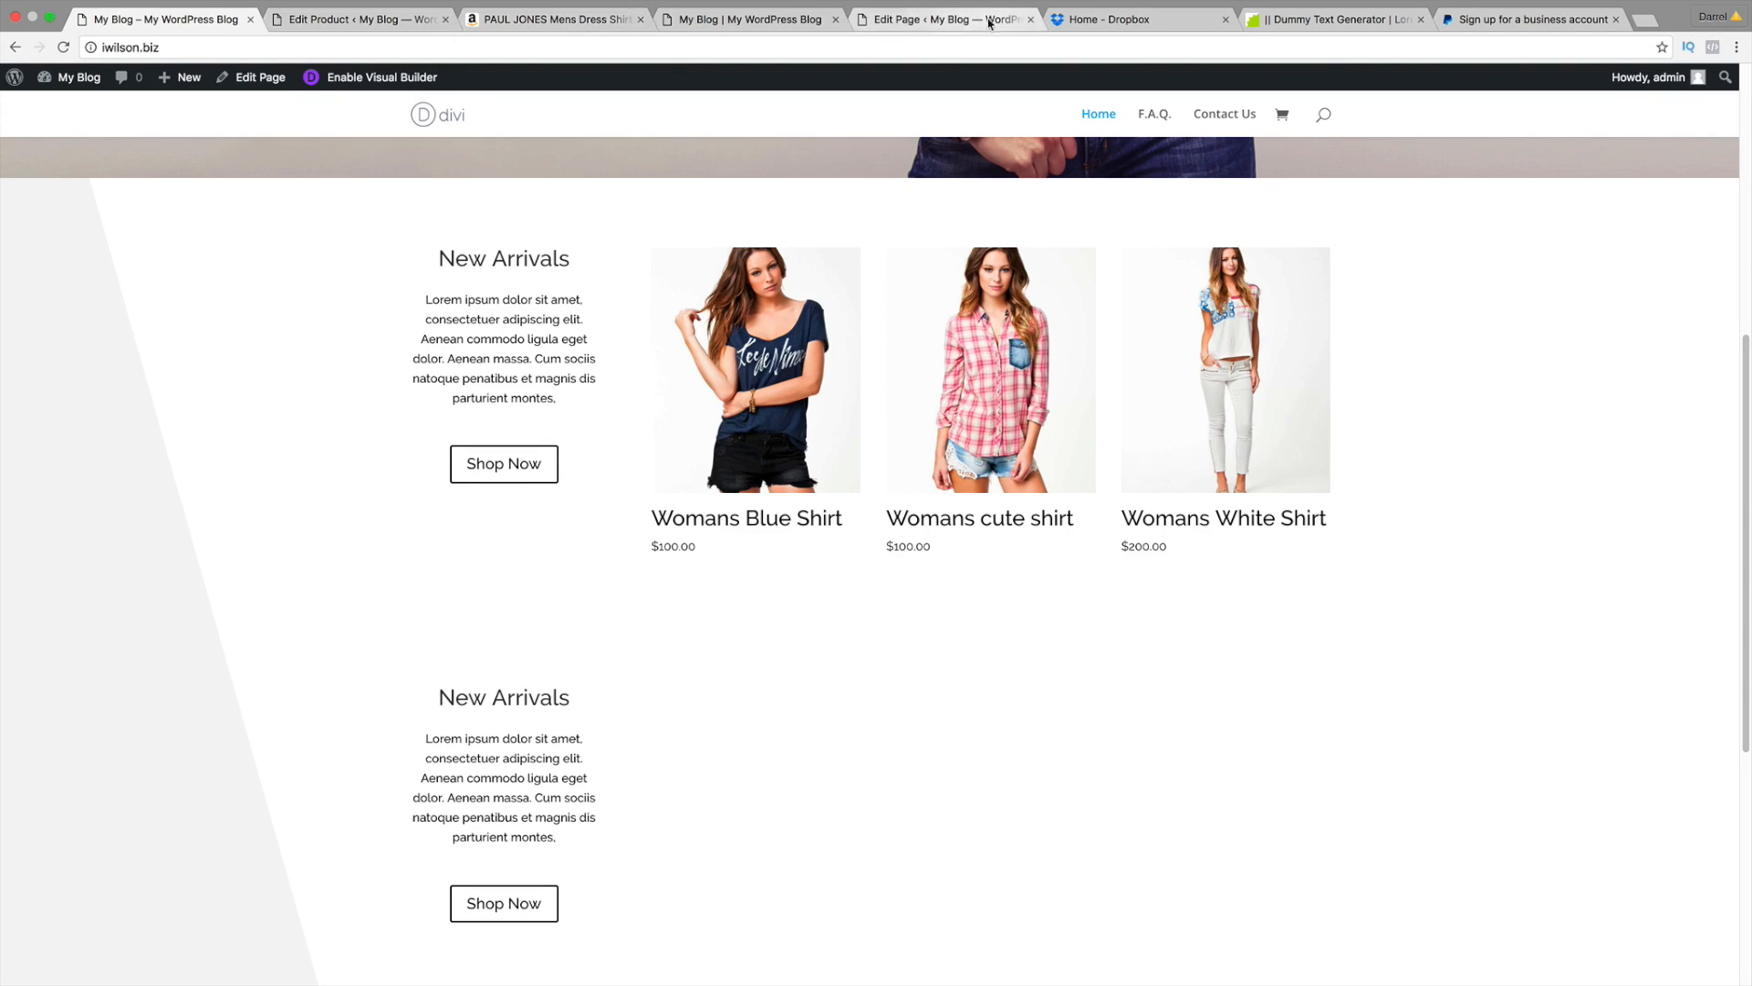
Step: Close the product editor, Amazon, idarrel.net, Edit Page, Dropbox, dummy text and PayPal tabs
left_click(327, 19)
left_click(445, 19)
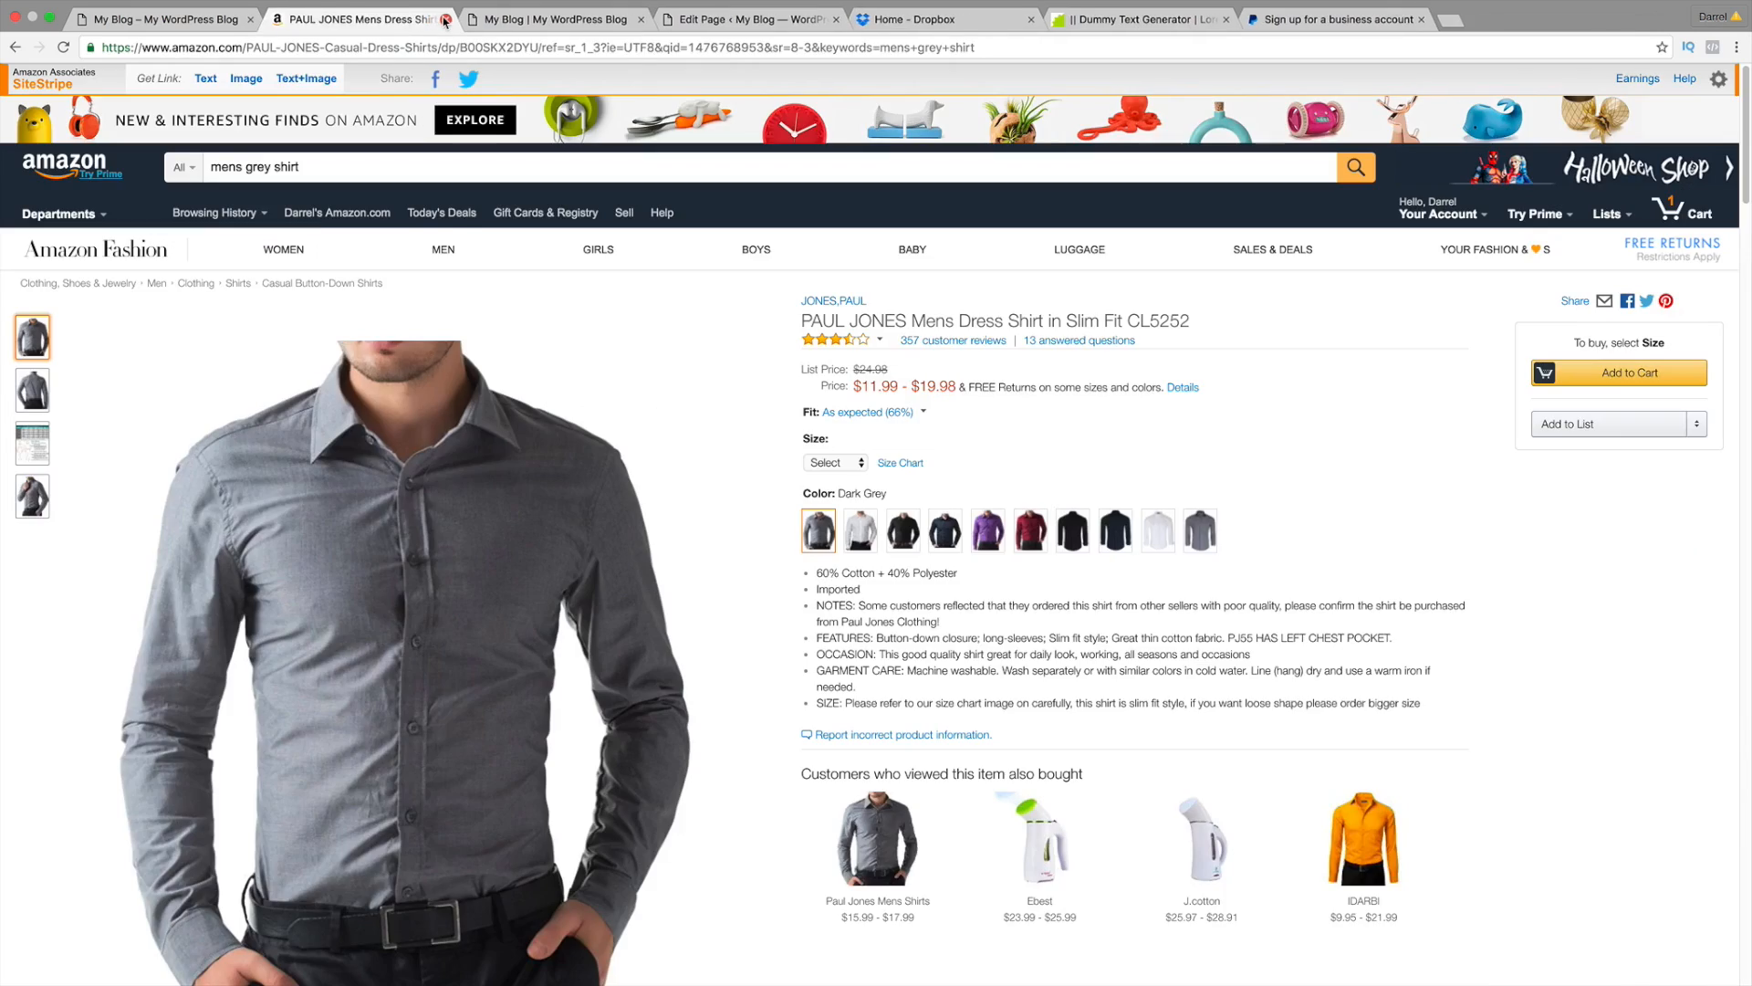
left_click(446, 19)
left_click(446, 19)
left_click(446, 19)
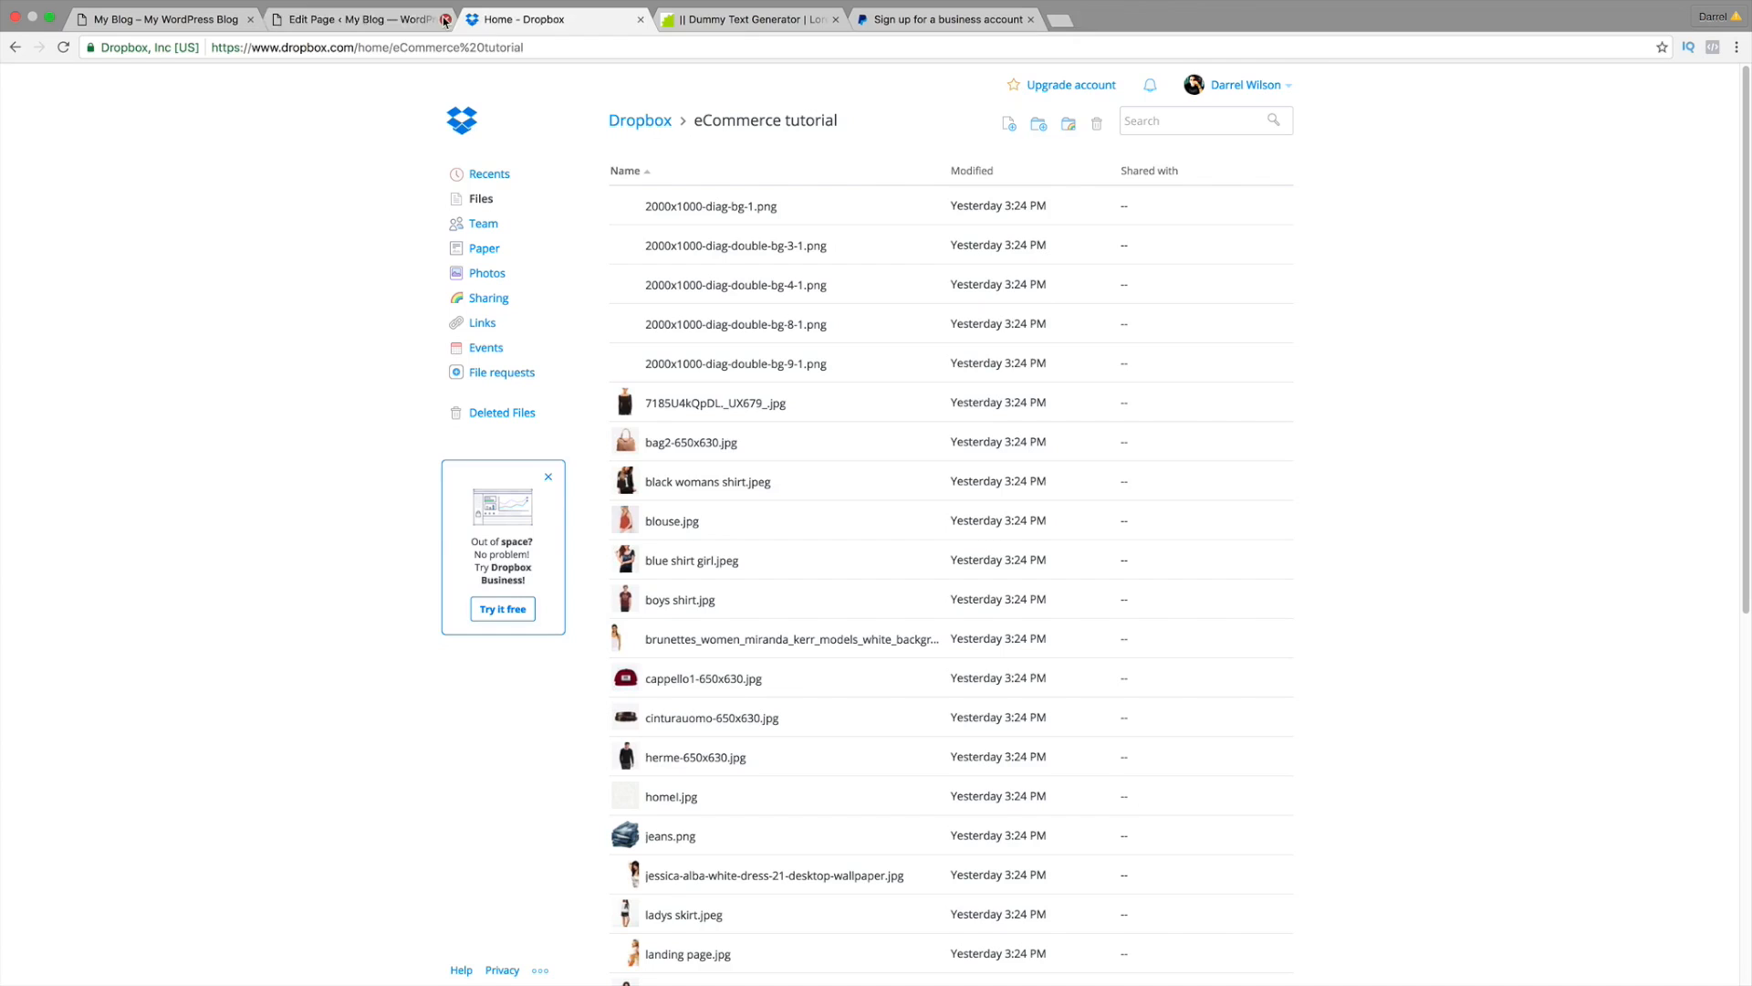
left_click(445, 19)
left_click(445, 19)
left_click(445, 19)
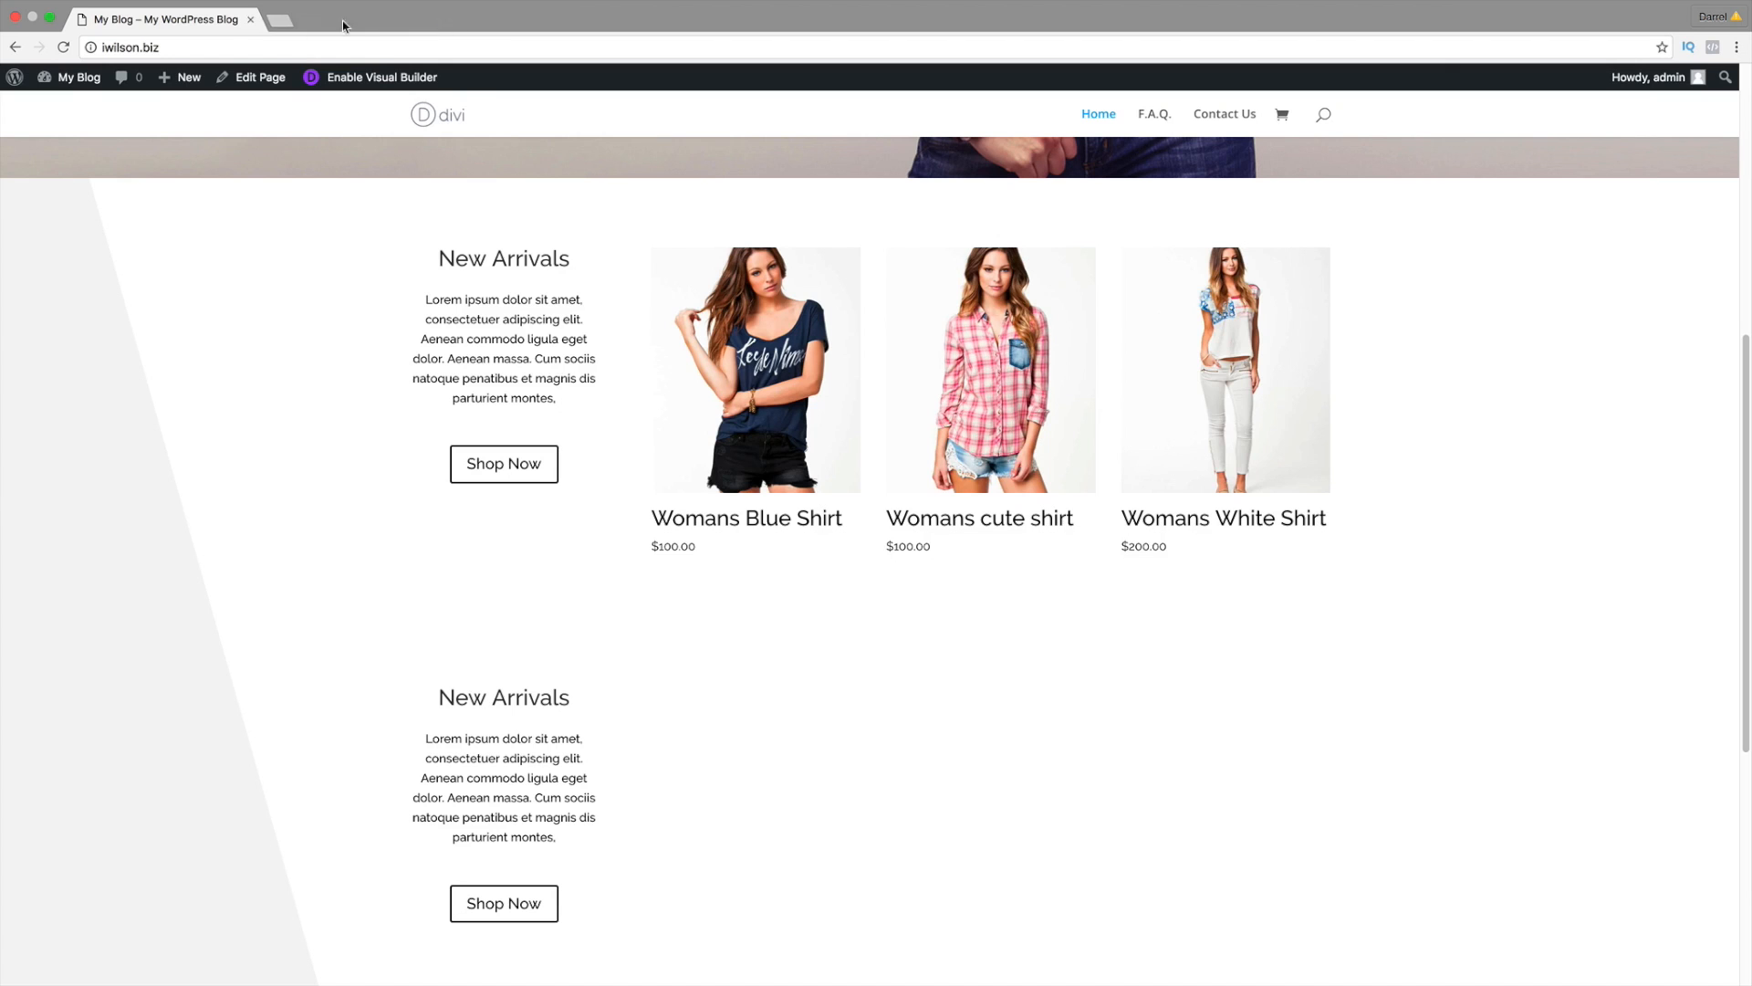
Step: Enable the Visual Builder and add a module to the empty column beside the second New Arrivals
left_click(388, 82)
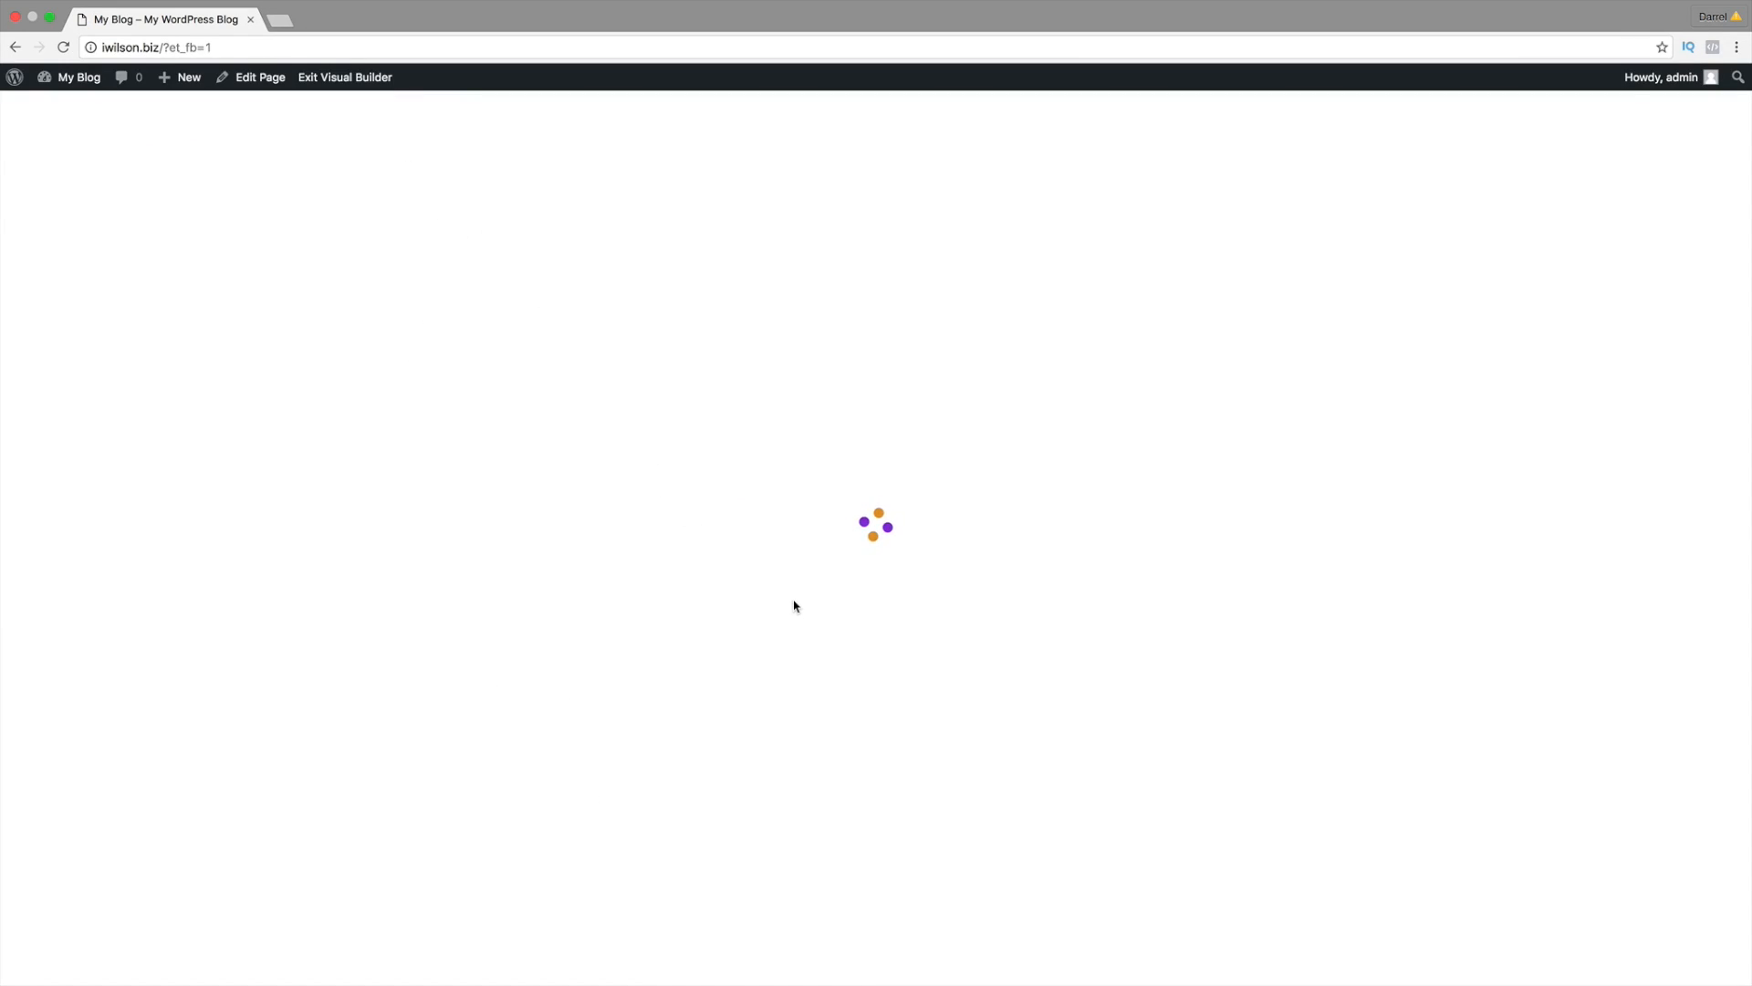
scroll(799, 589, "down", 3)
scroll(802, 582, "down", 5)
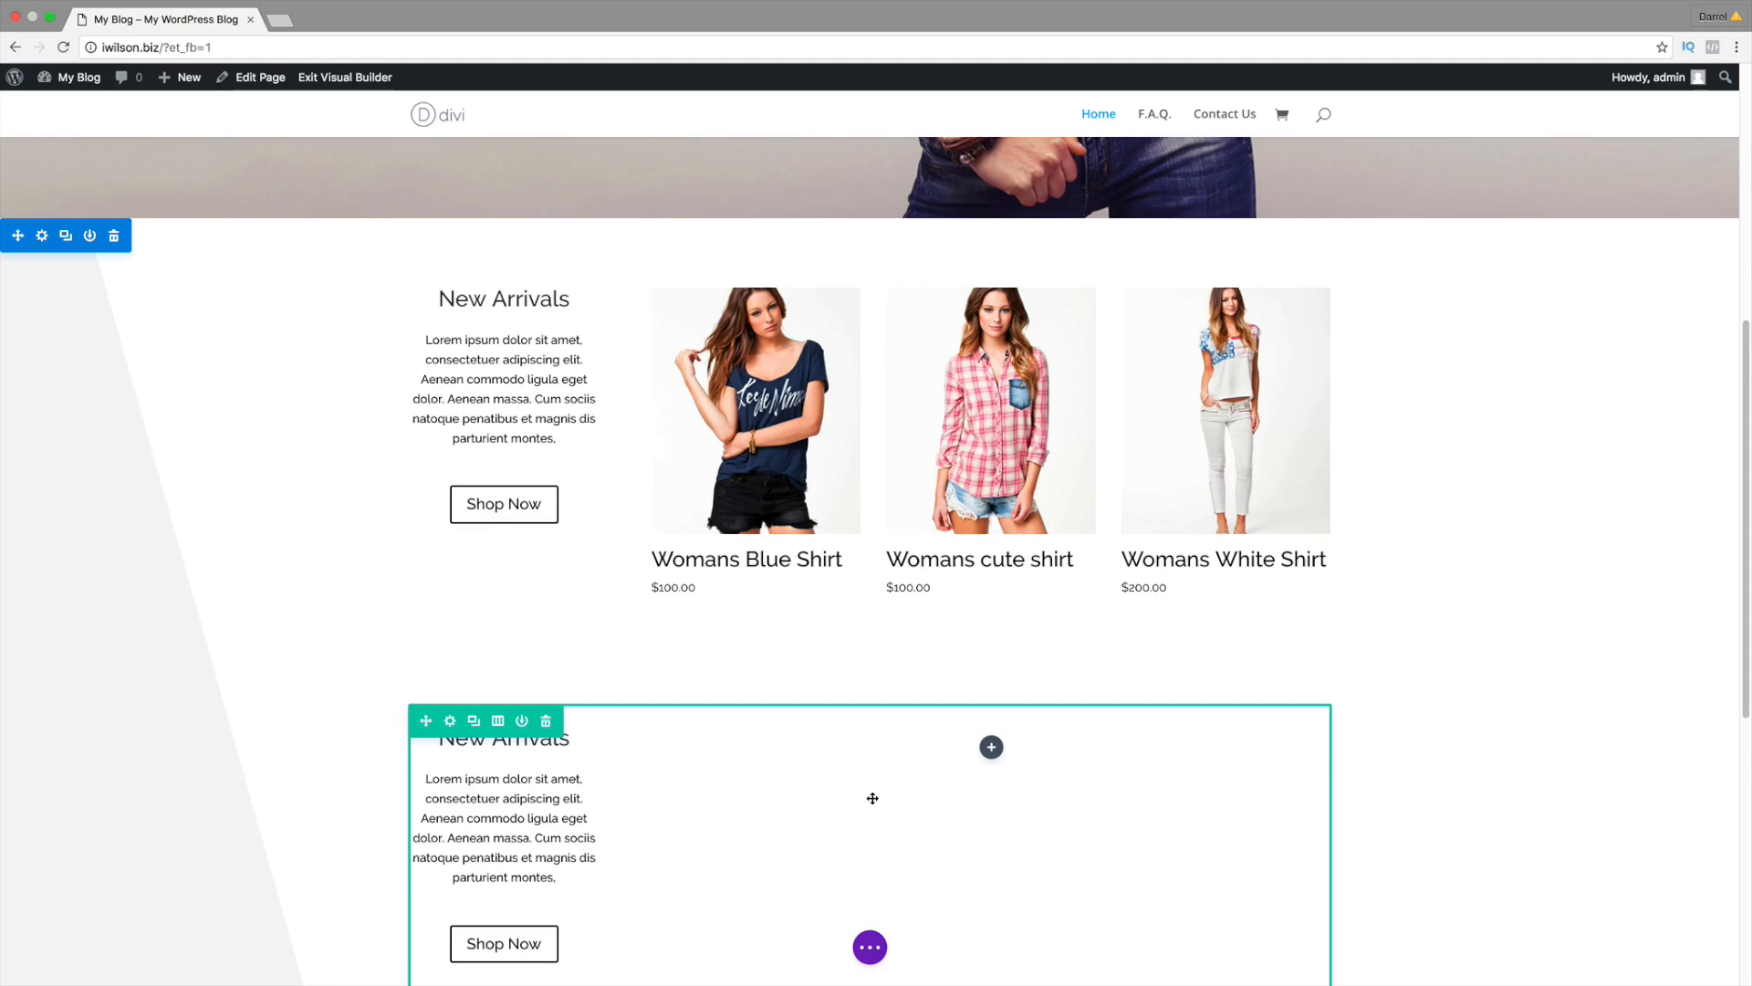
scroll(872, 798, "down", 3)
left_click(992, 601)
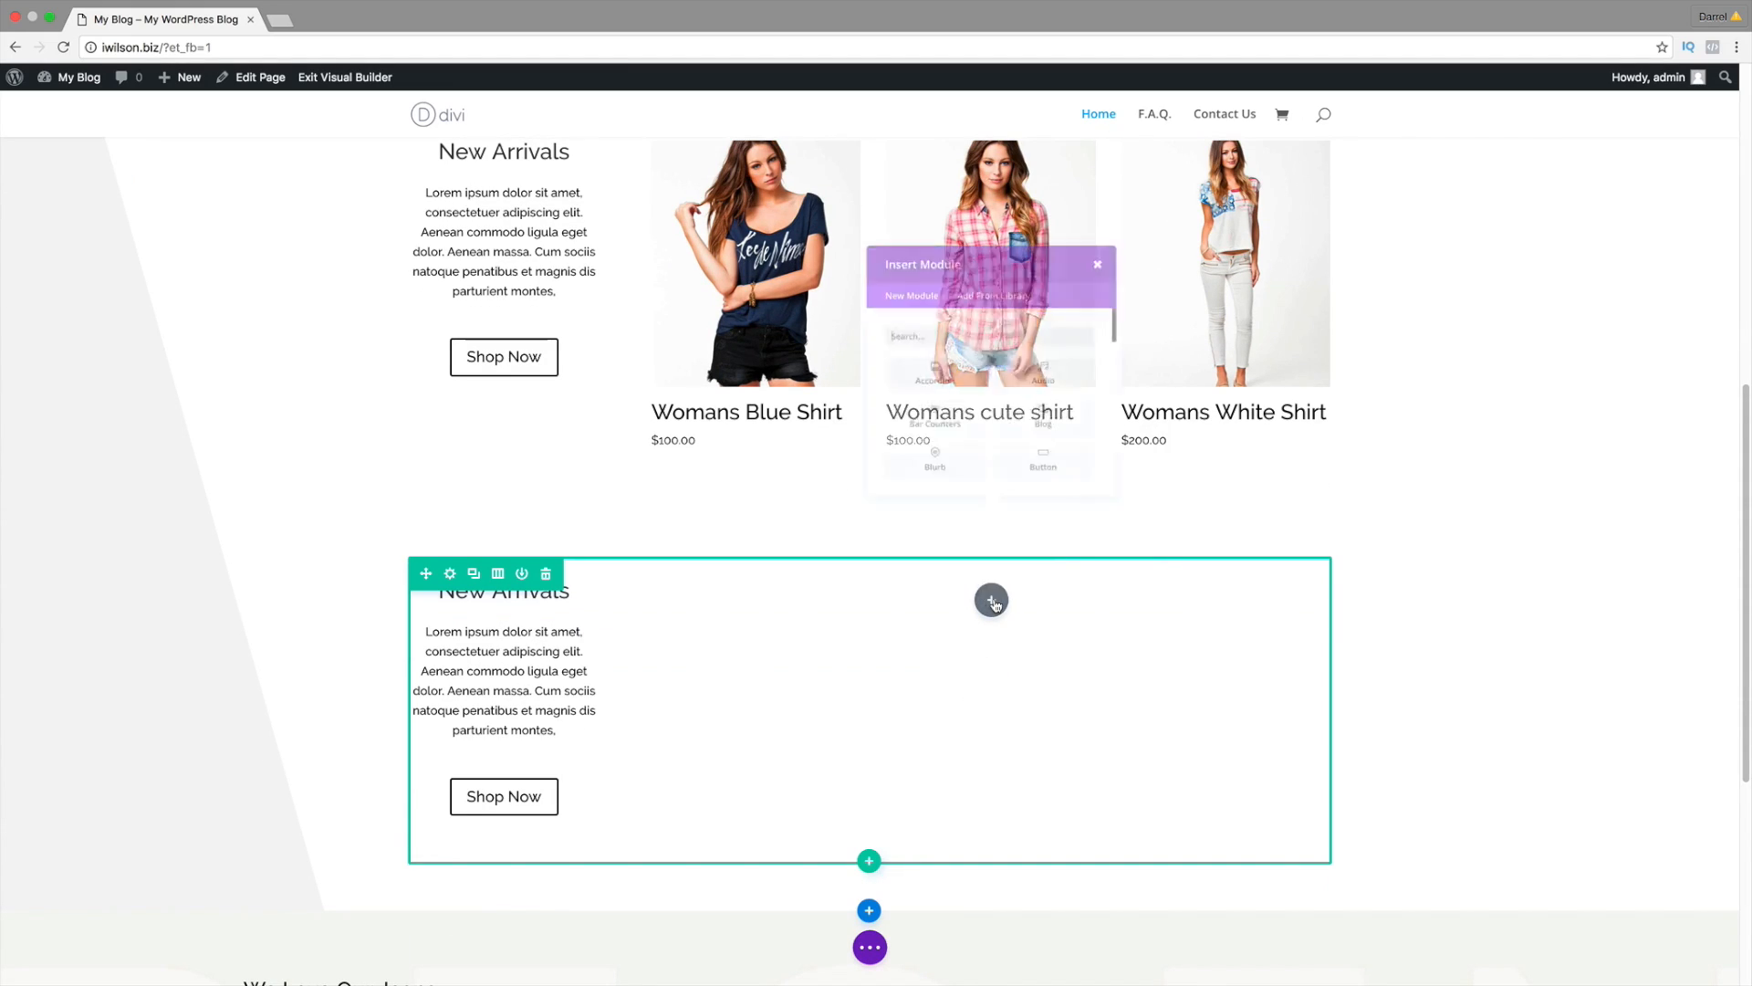
Step: Insert a Shop module set to Product Category type showing mens shirt
scroll(1017, 529, "down", 3)
scroll(1017, 528, "down", 10)
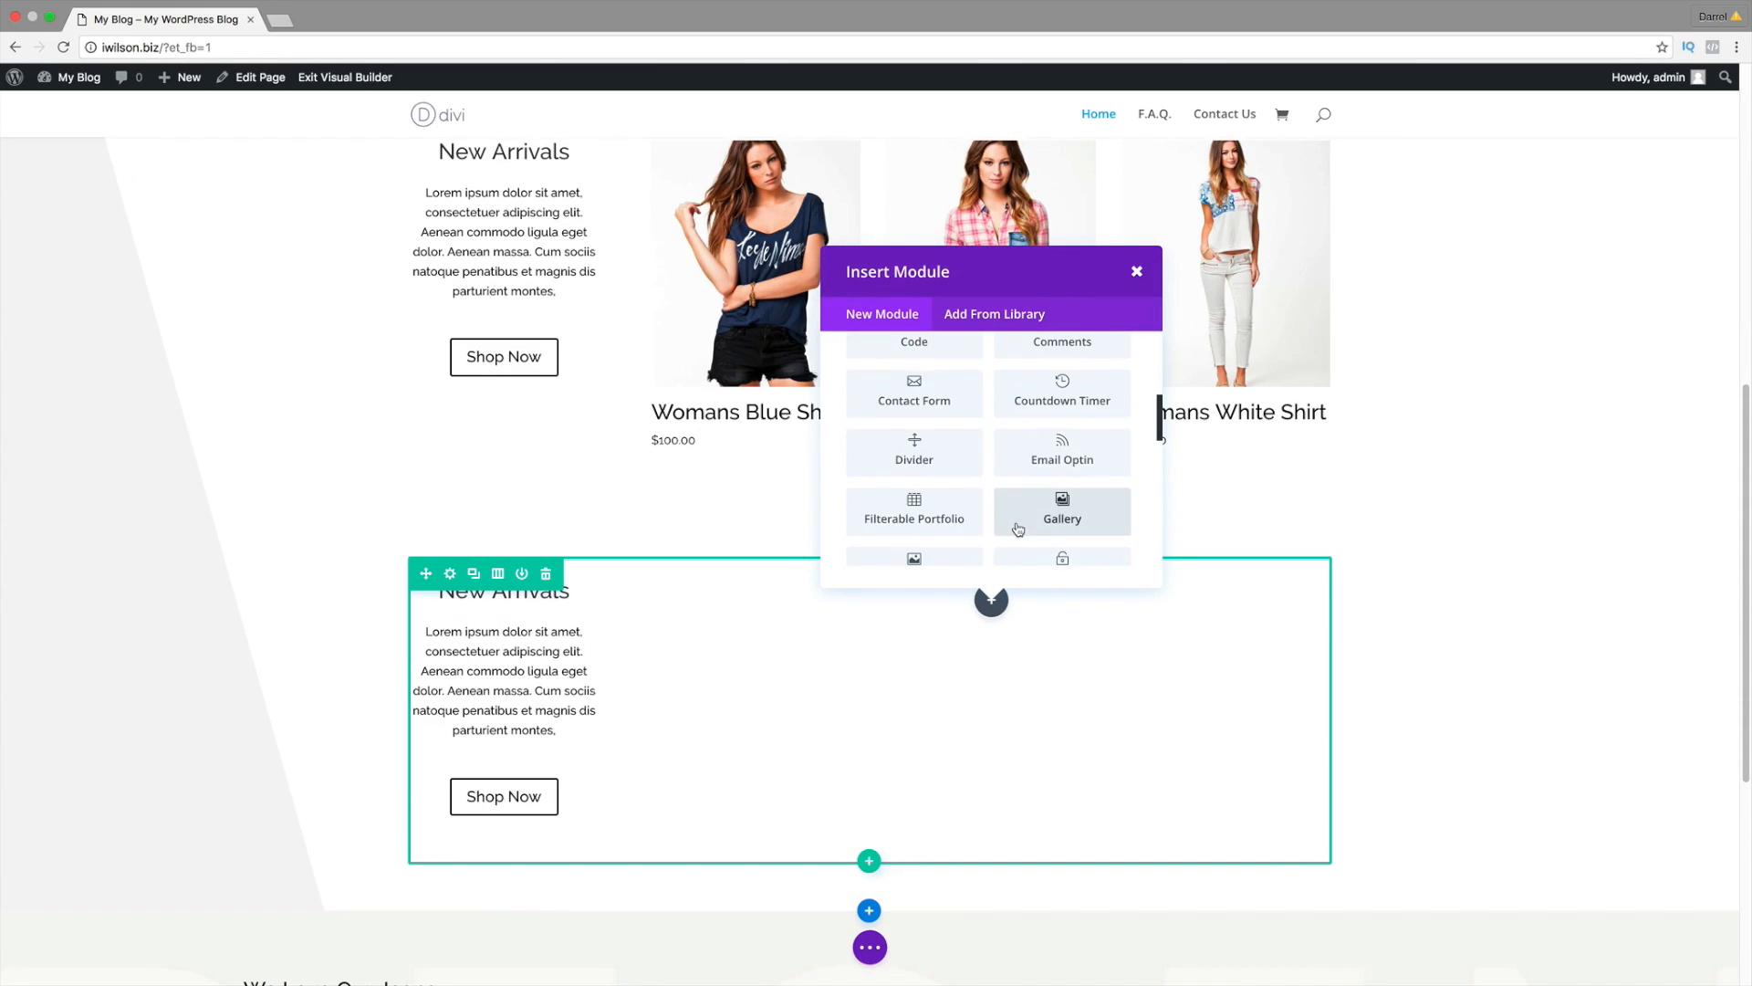
scroll(1020, 530, "down", 1)
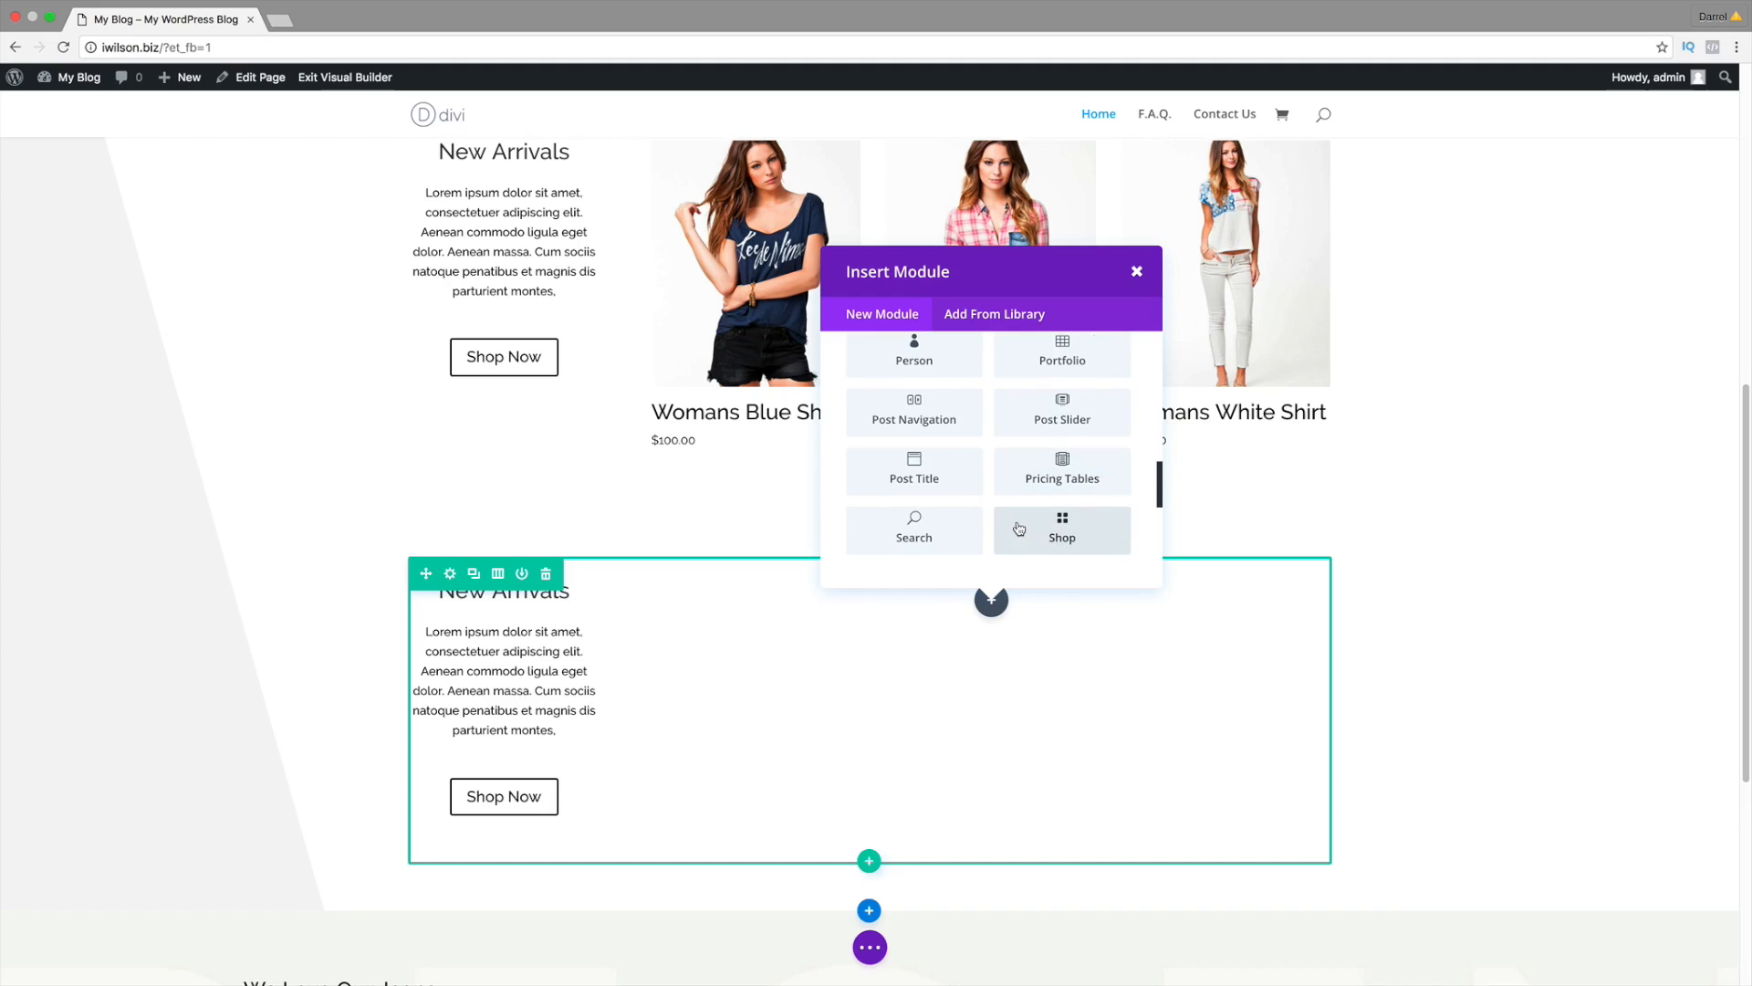
left_click(1032, 527)
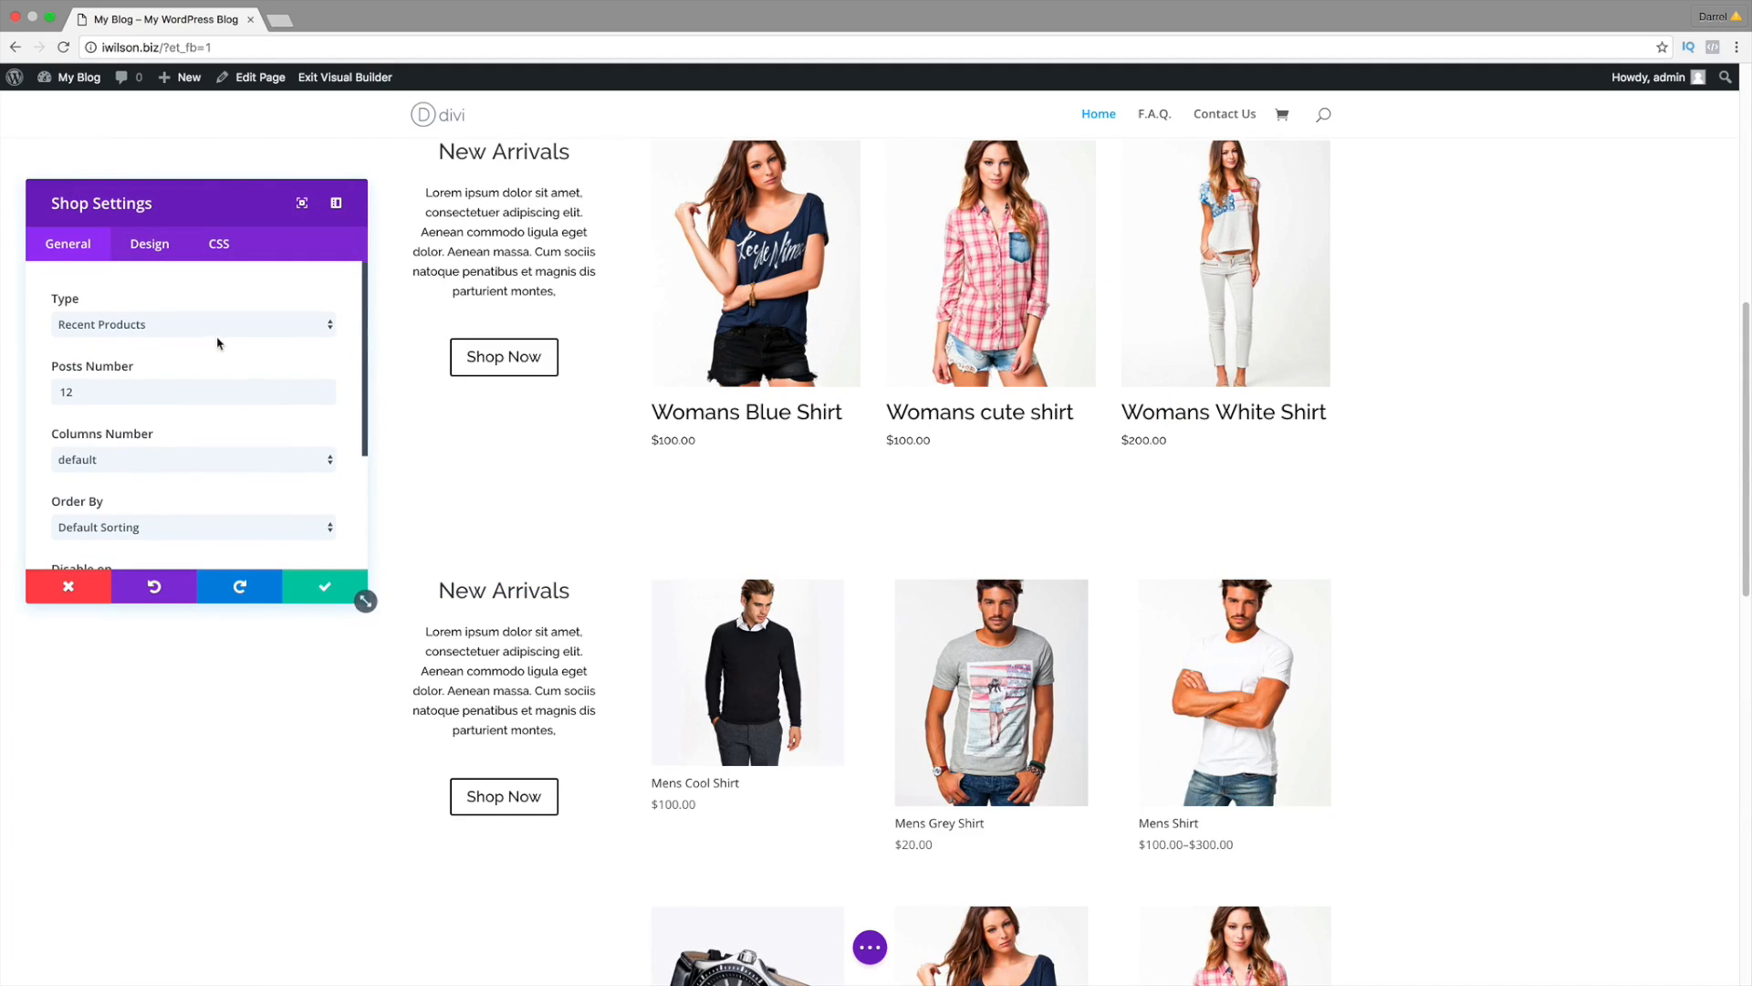
left_click(208, 329)
left_click(206, 399)
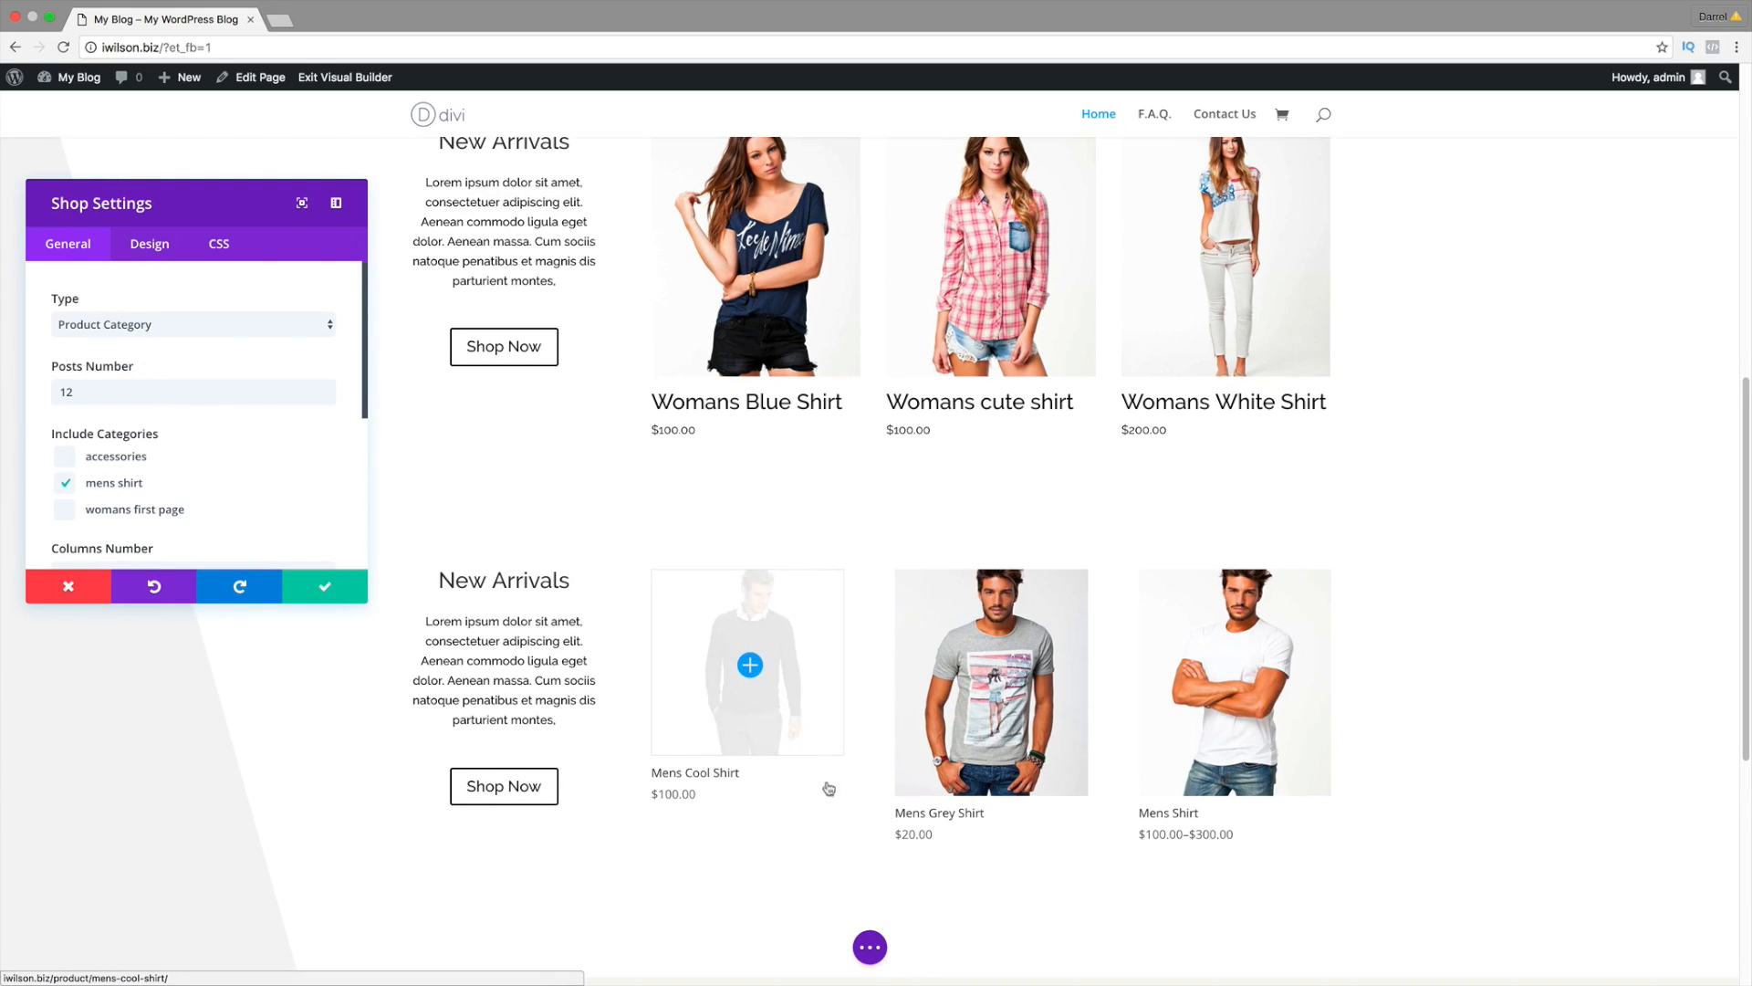
Step: Save the shop module, then set its Design tab Title Font Size to 19px
left_click(322, 588)
scroll(730, 719, "down", 1)
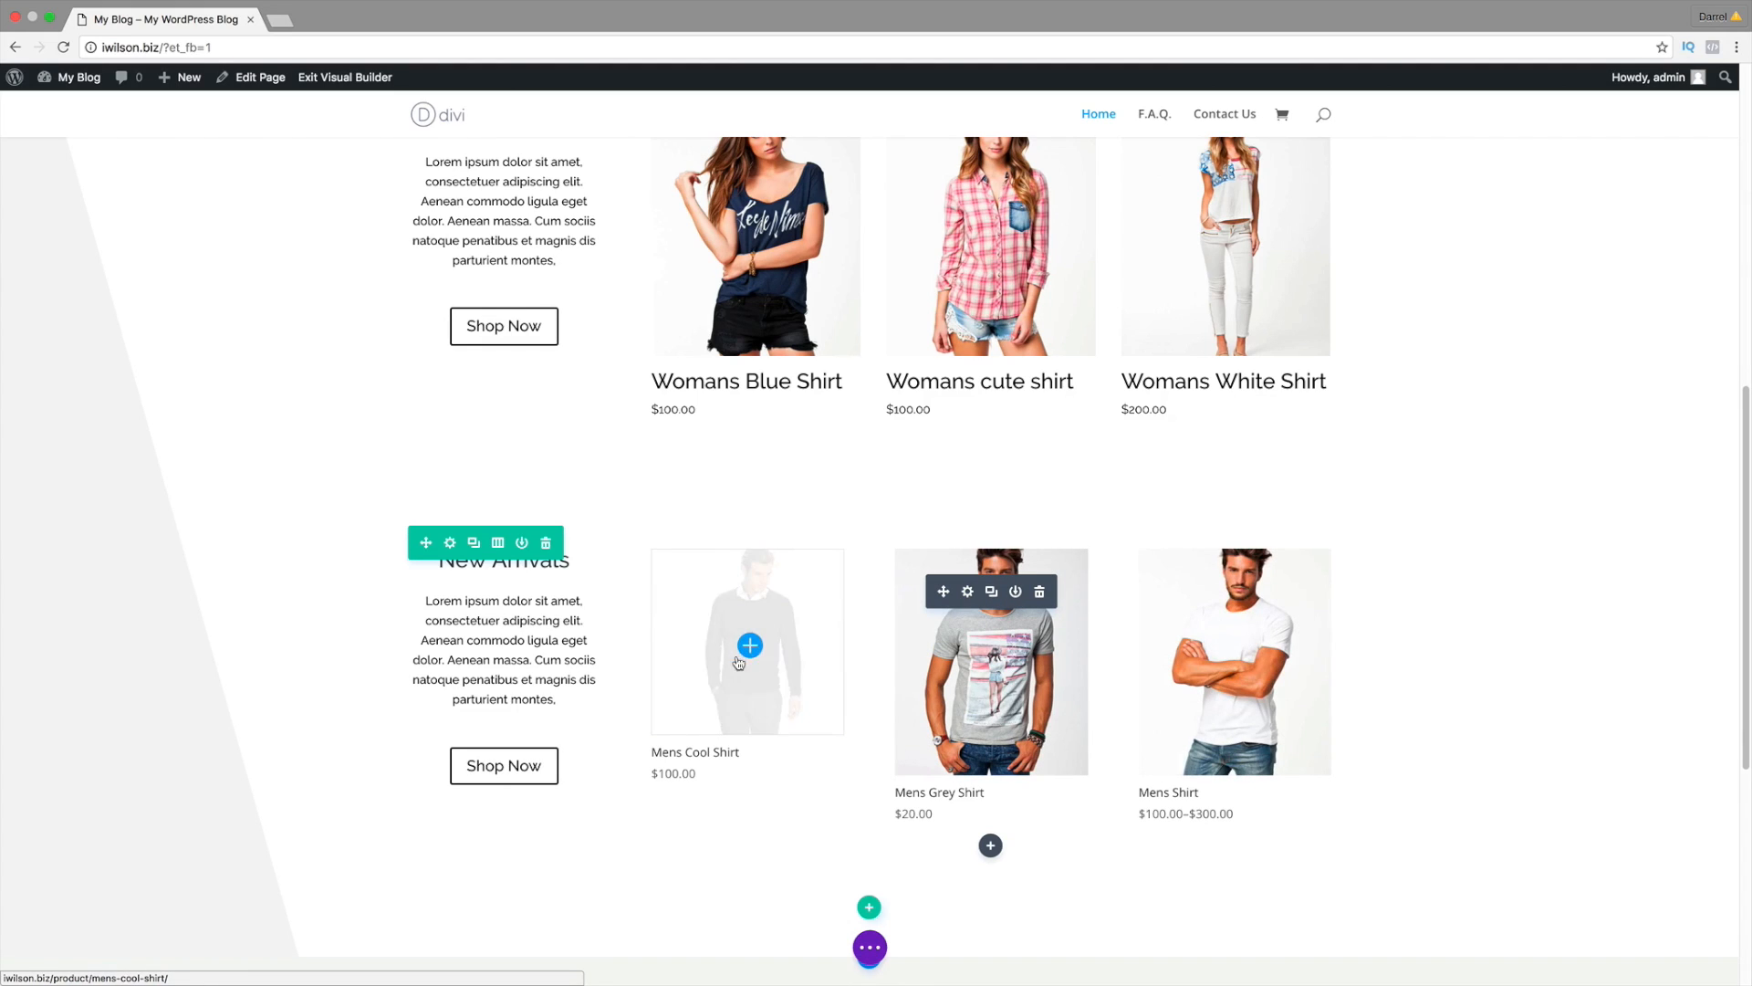
left_click(967, 594)
left_click(150, 244)
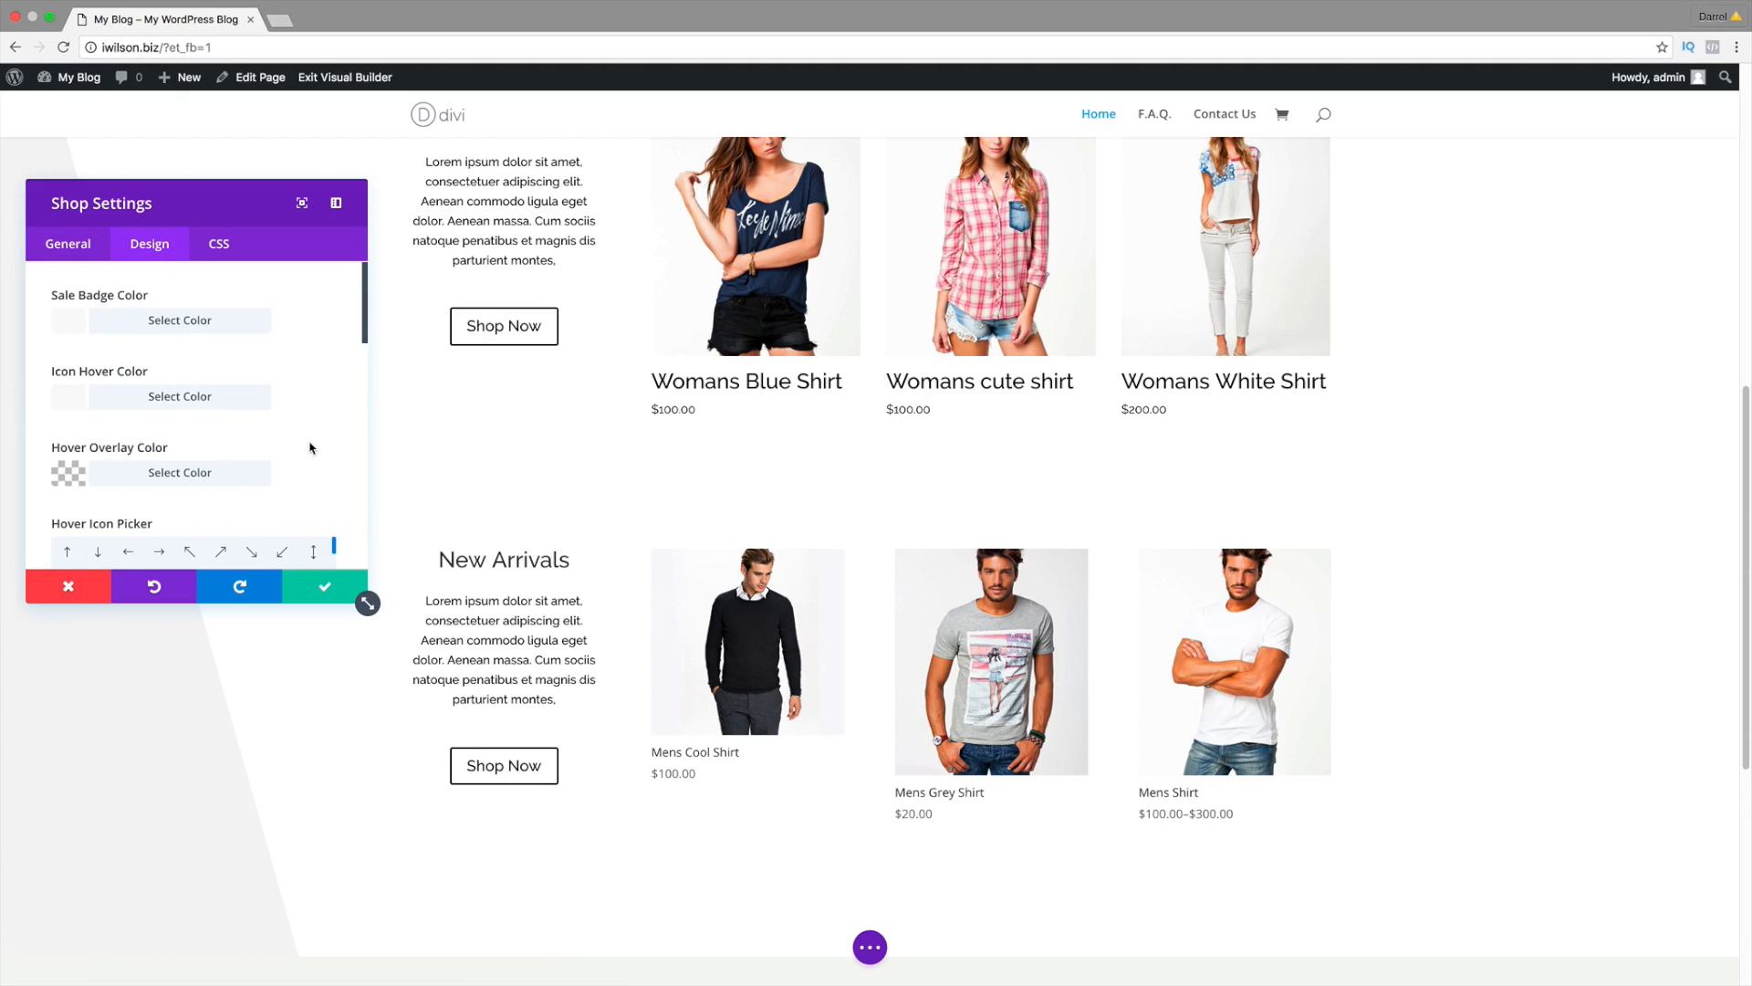
scroll(334, 443, "down", 5)
scroll(338, 440, "down", 3)
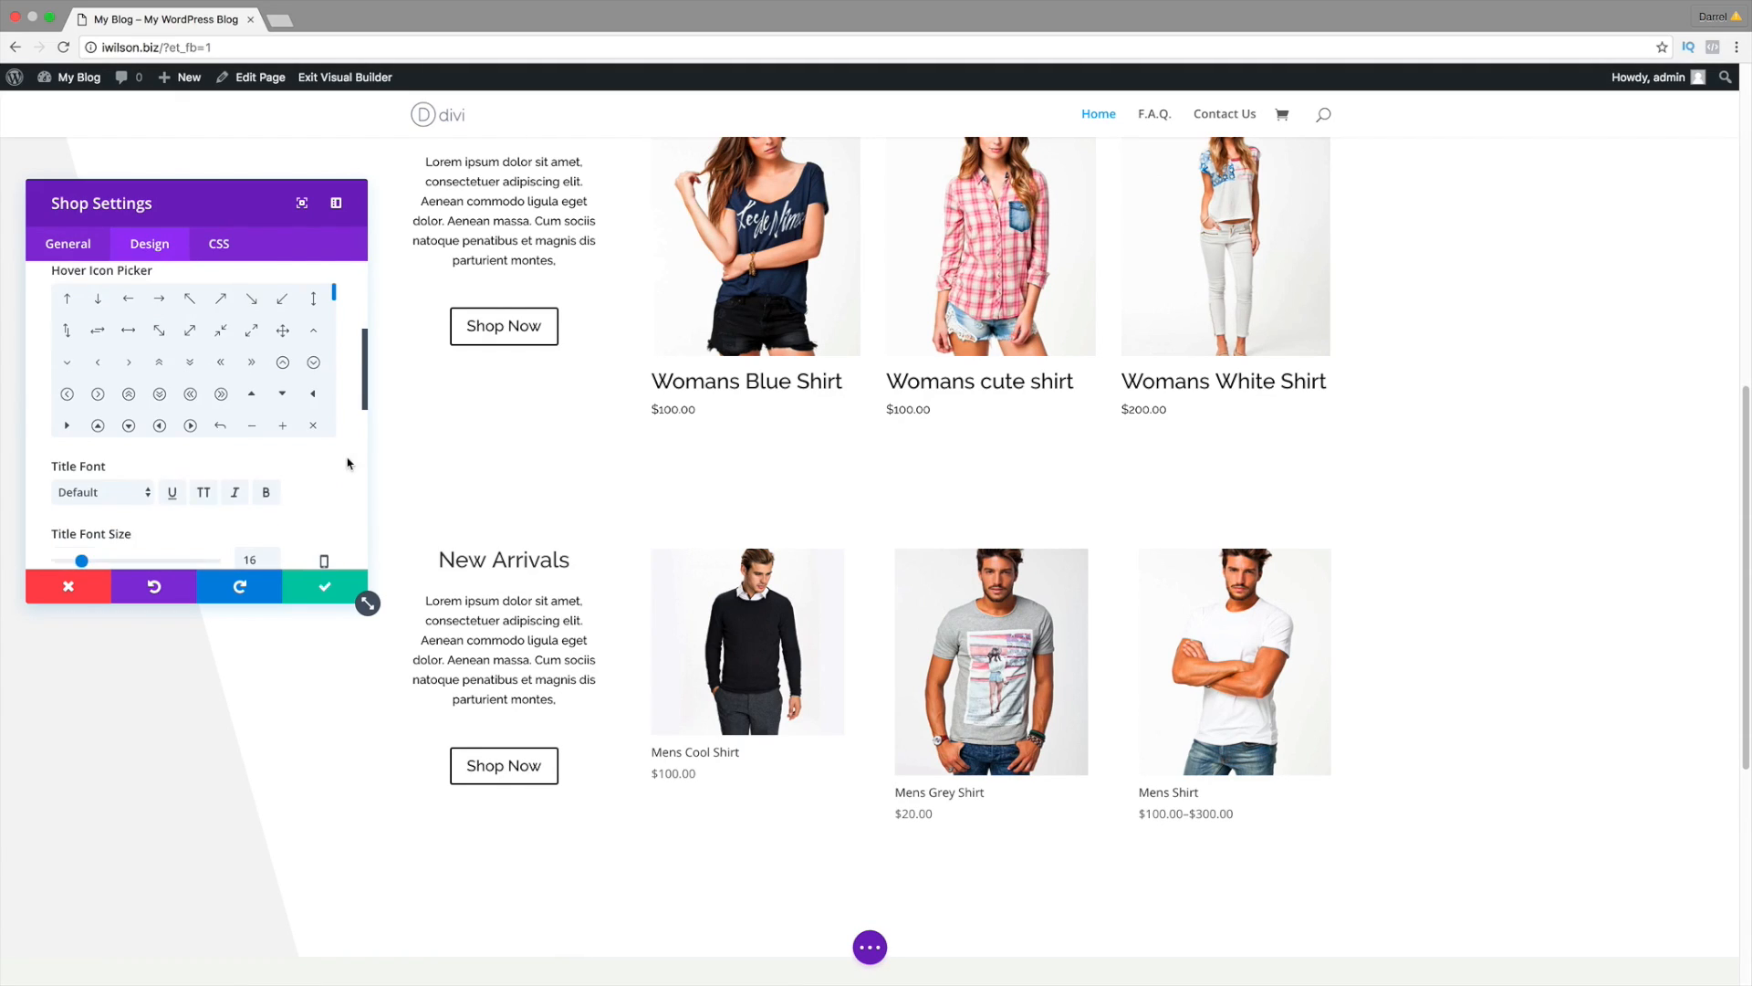
left_click_drag(81, 530, 85, 530)
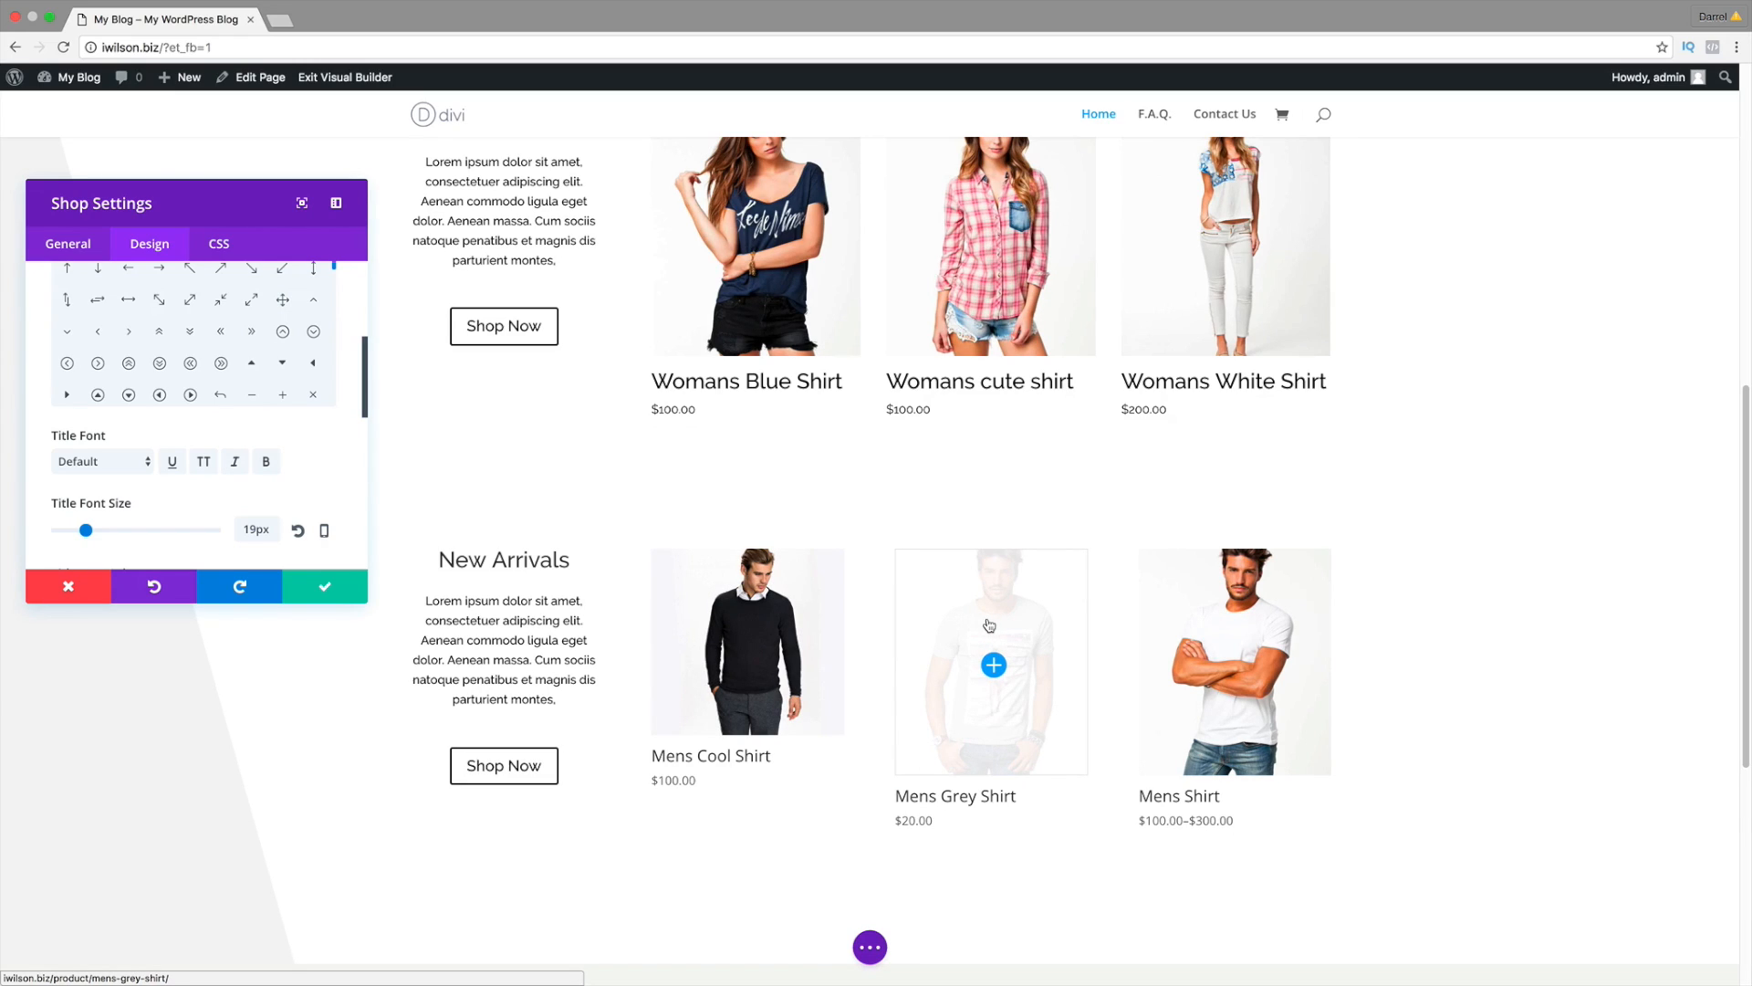
Step: Load idarrel.net in a new tab, scroll to its Specialty Items, and return to the builder
left_click(280, 20)
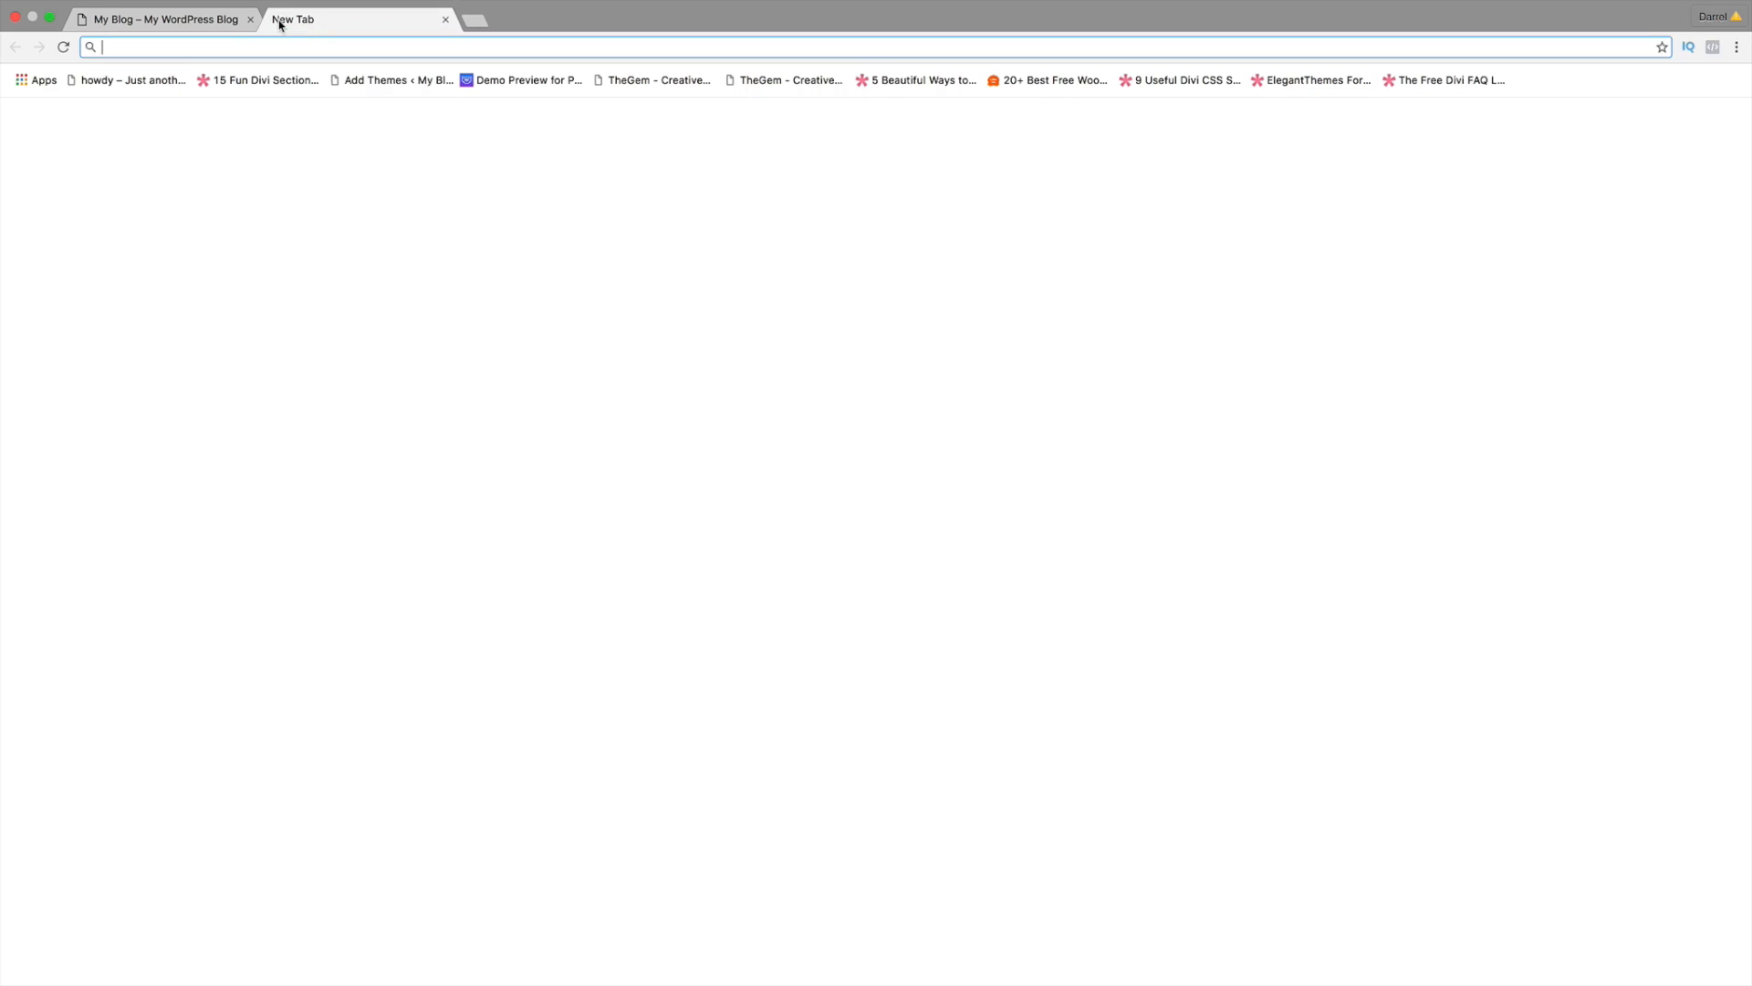
type("idarrel.net")
key("Return")
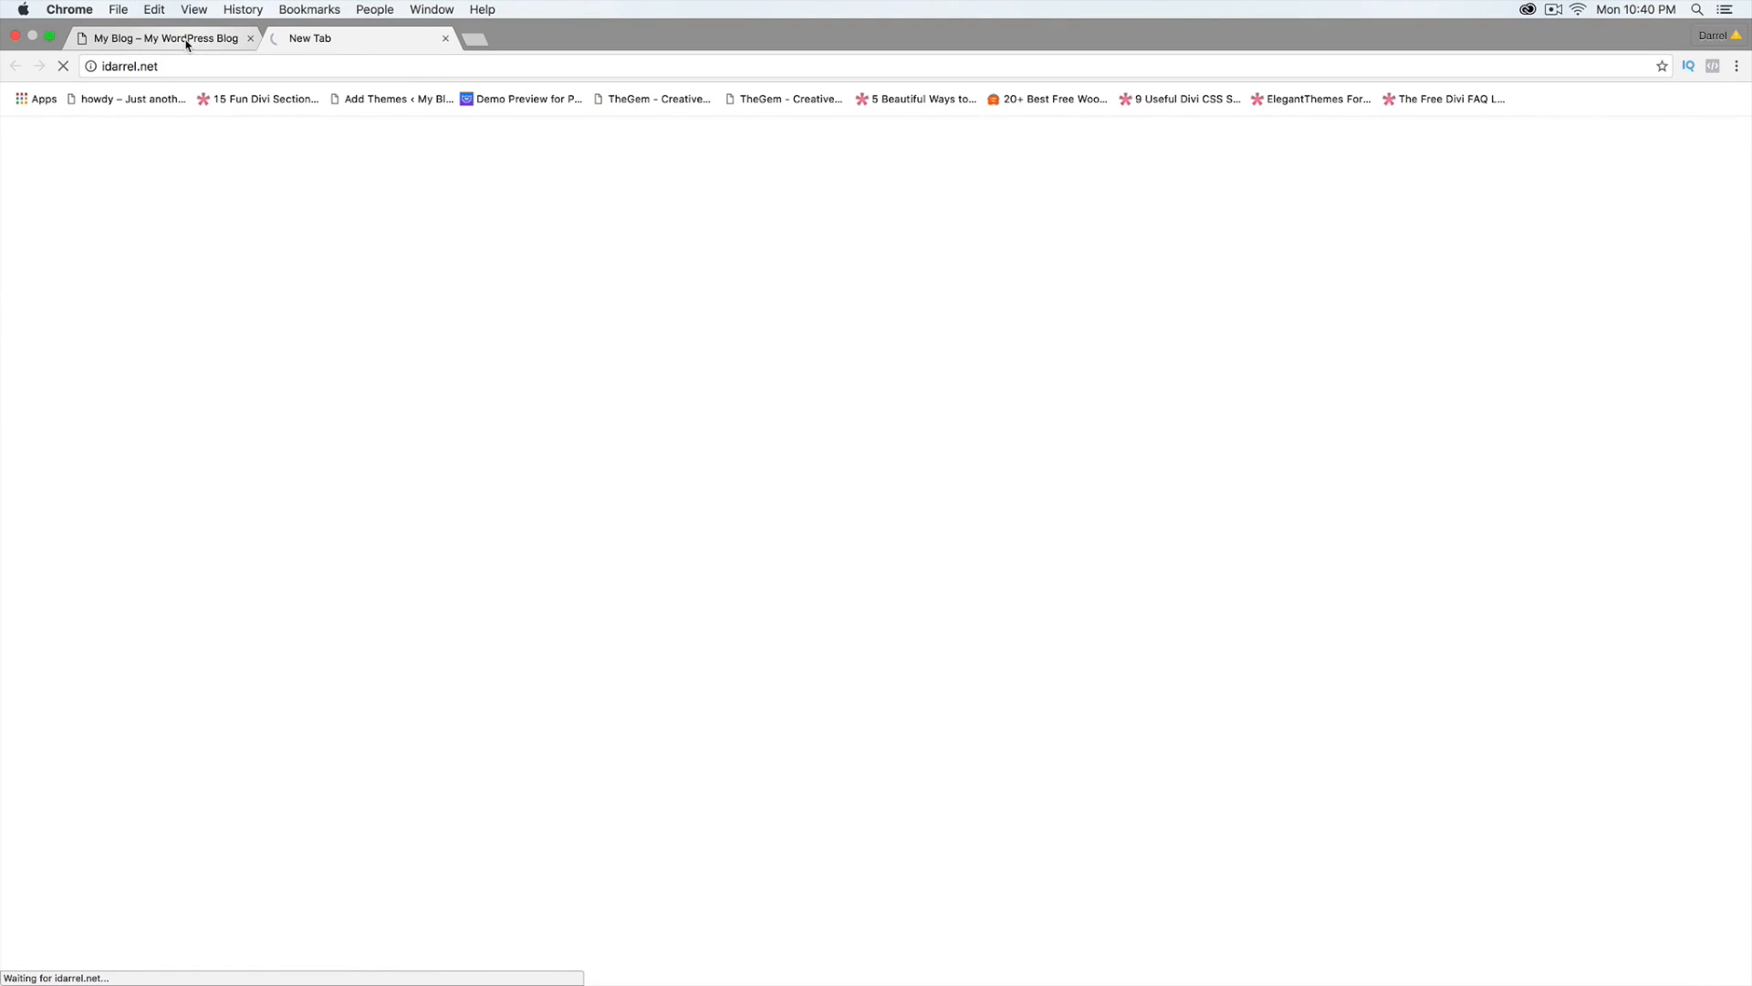
scroll(917, 613, "down", 5)
scroll(924, 620, "down", 3)
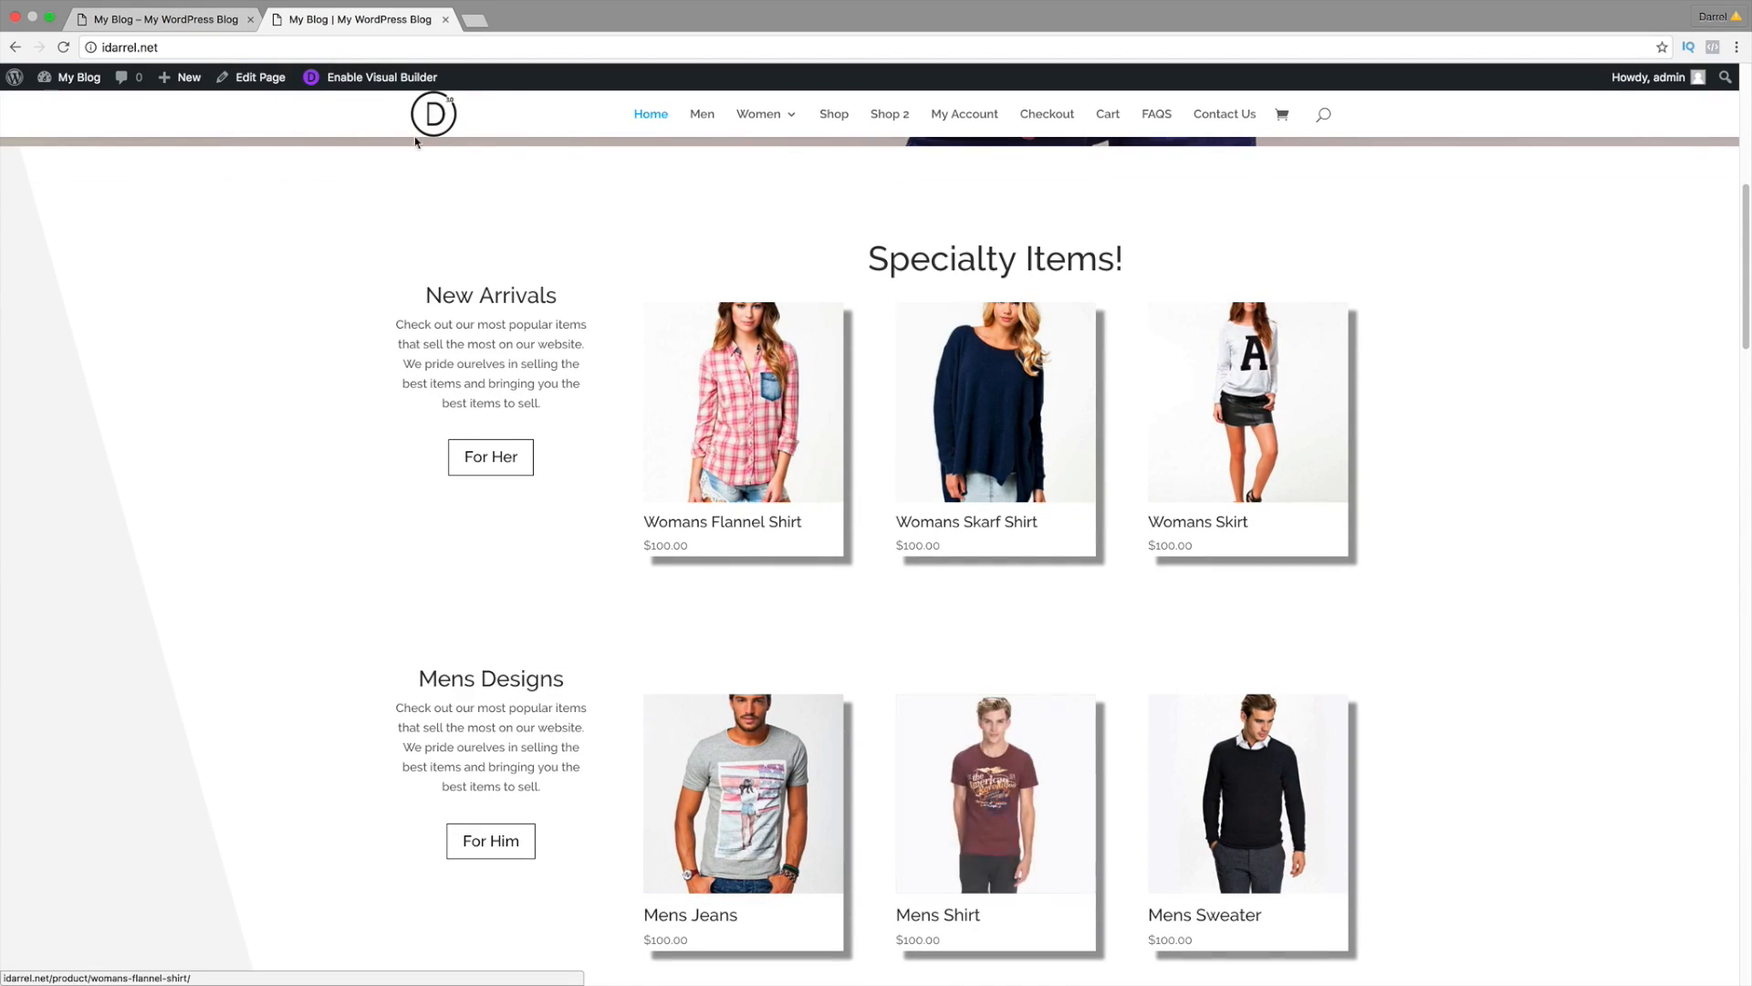
left_click(184, 20)
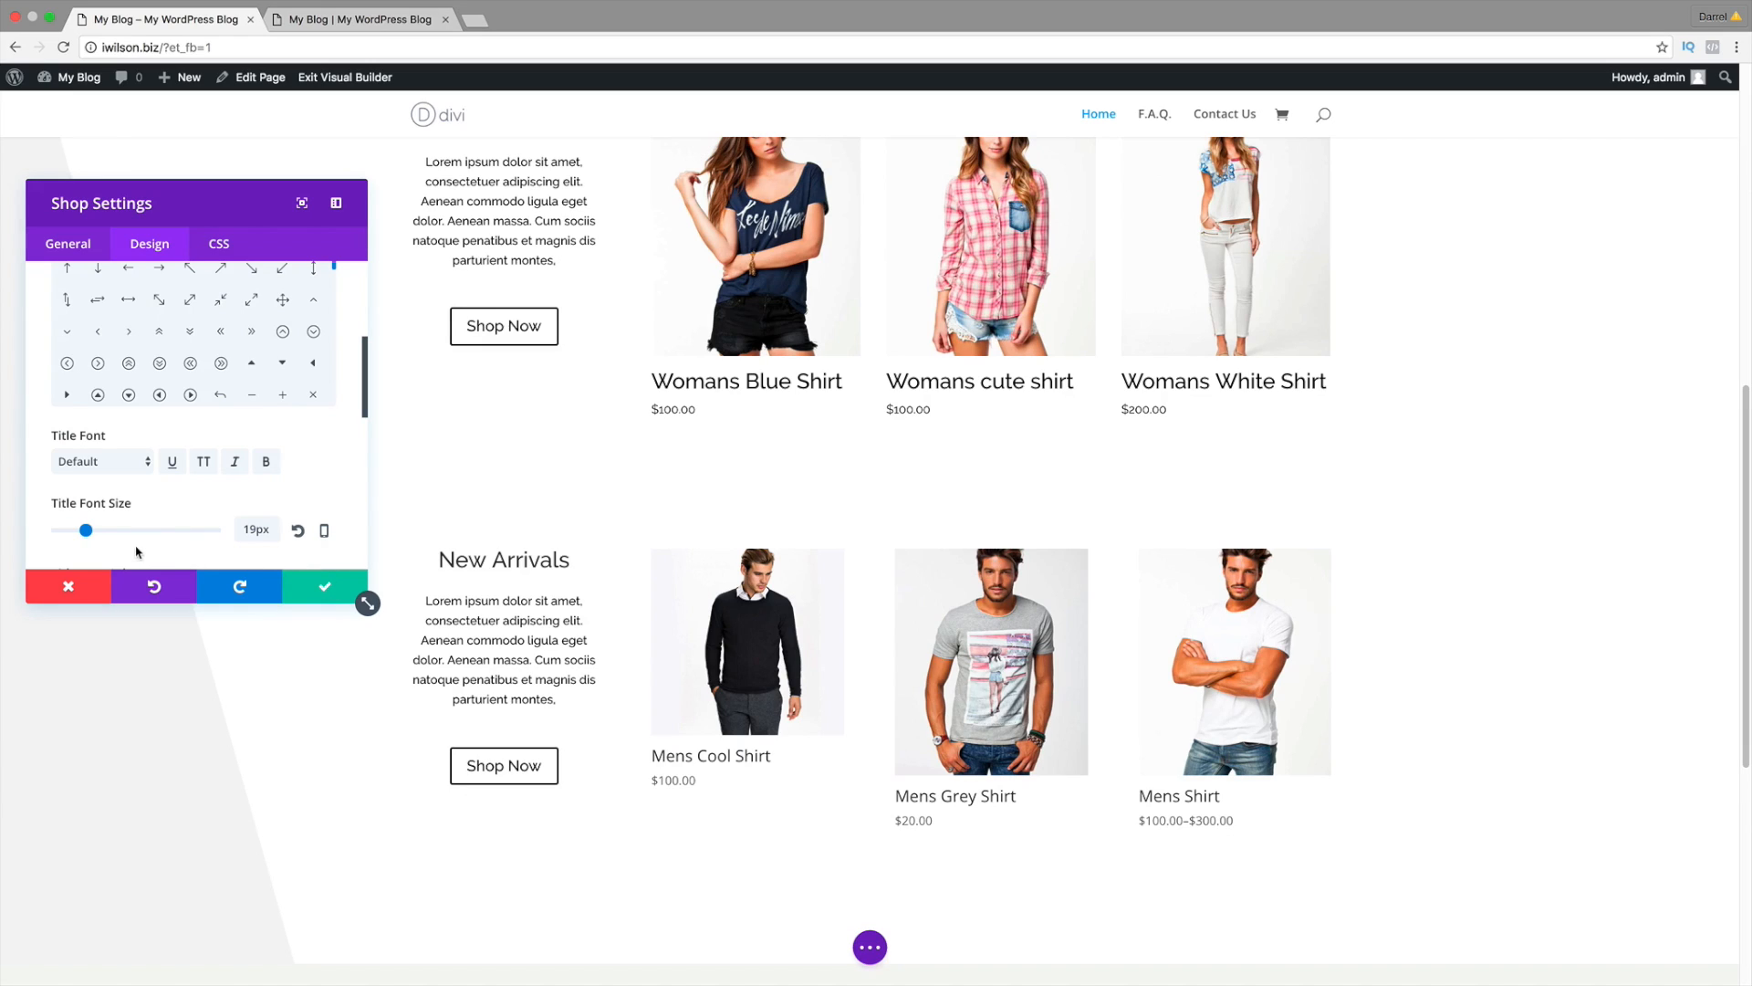
Step: Set the title font size to 20px, save the shop module, and open the page settings bar
left_click_drag(88, 534, 89, 534)
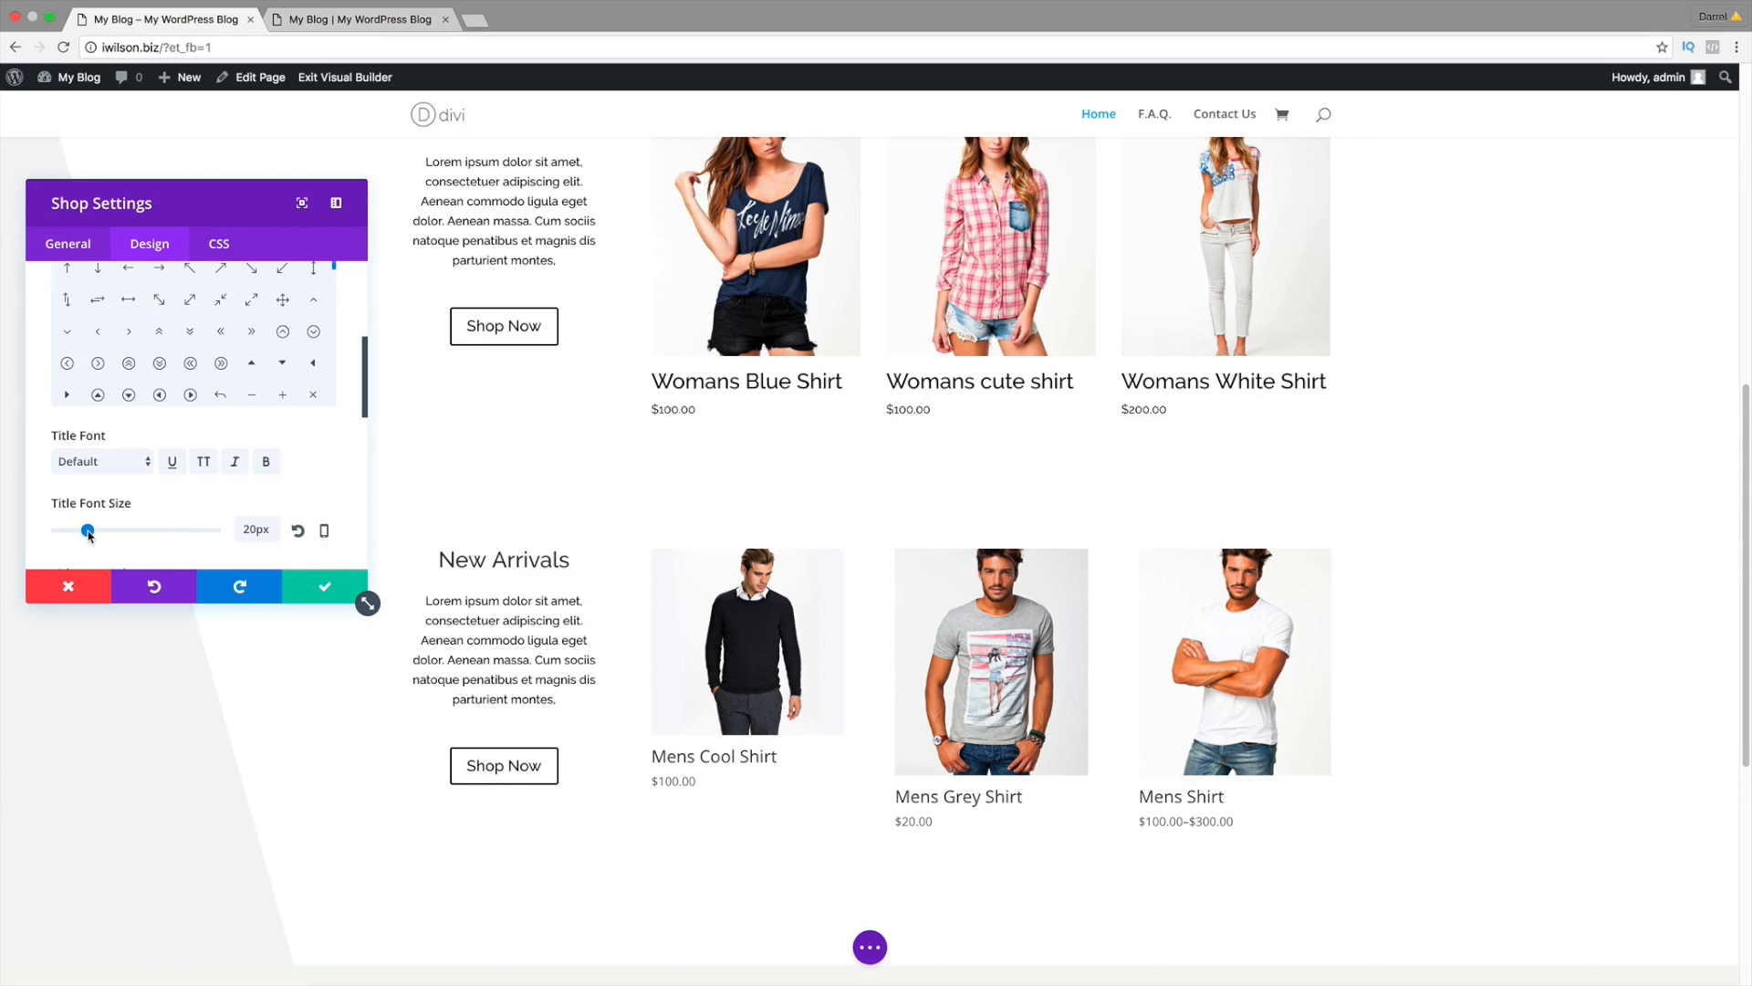
left_click(321, 590)
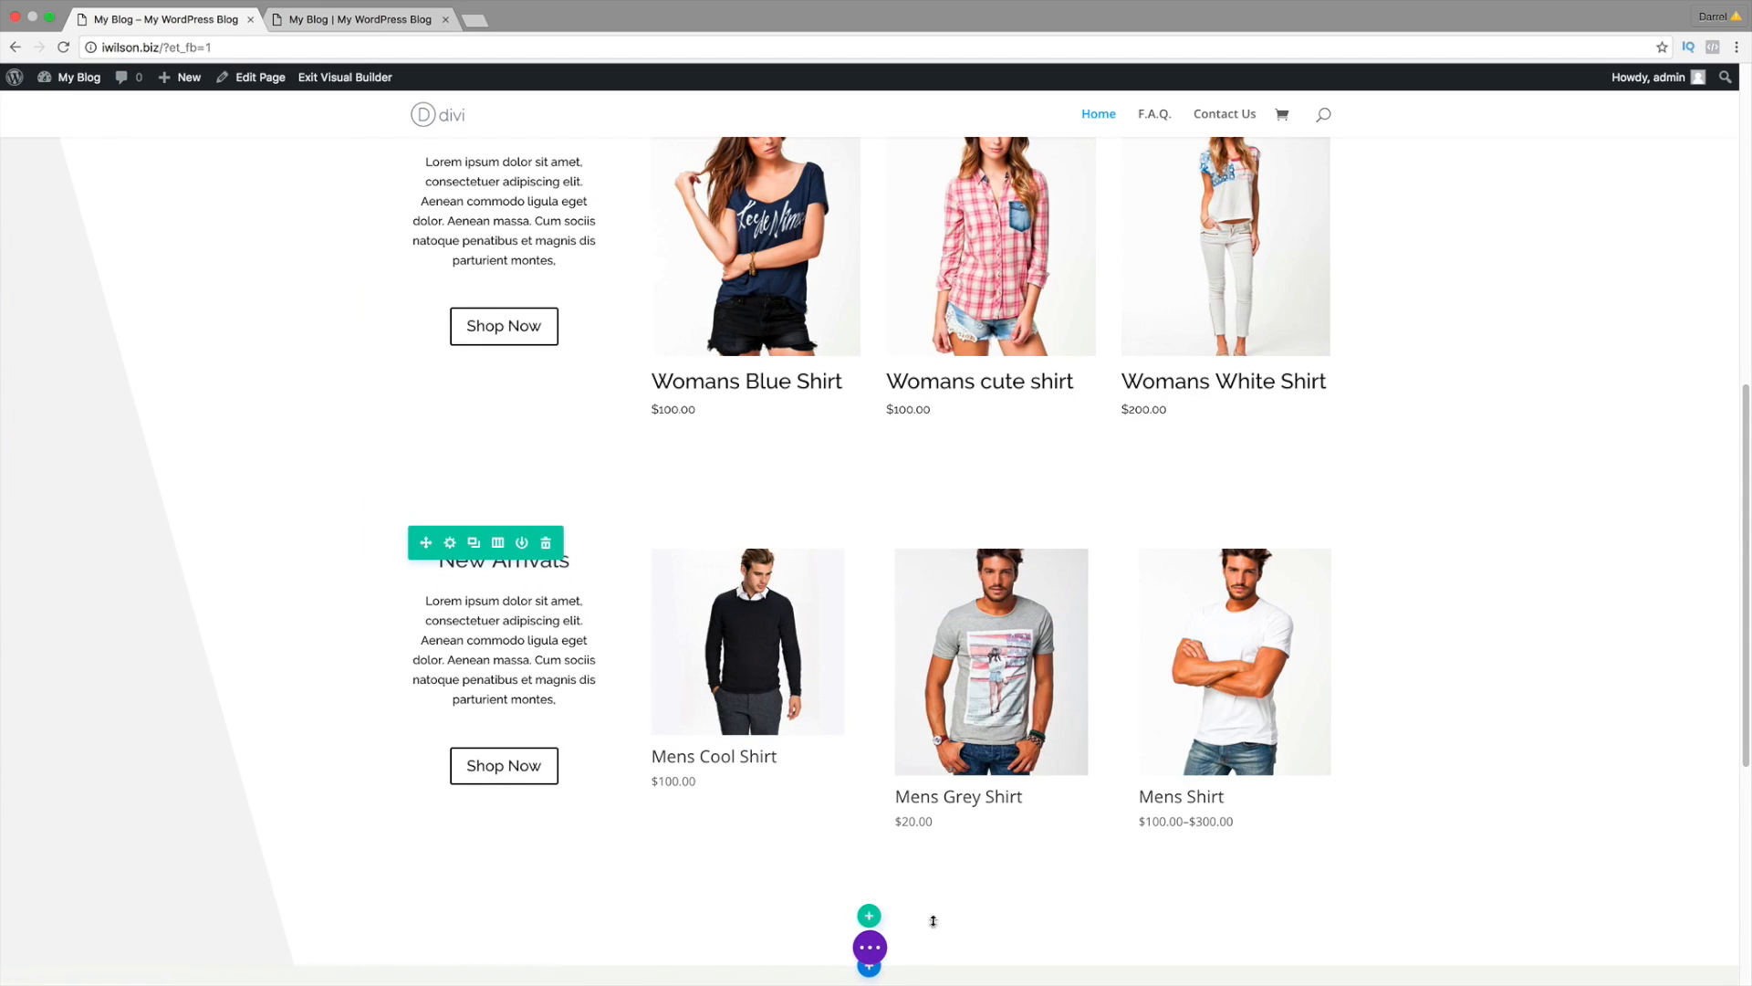
left_click(870, 947)
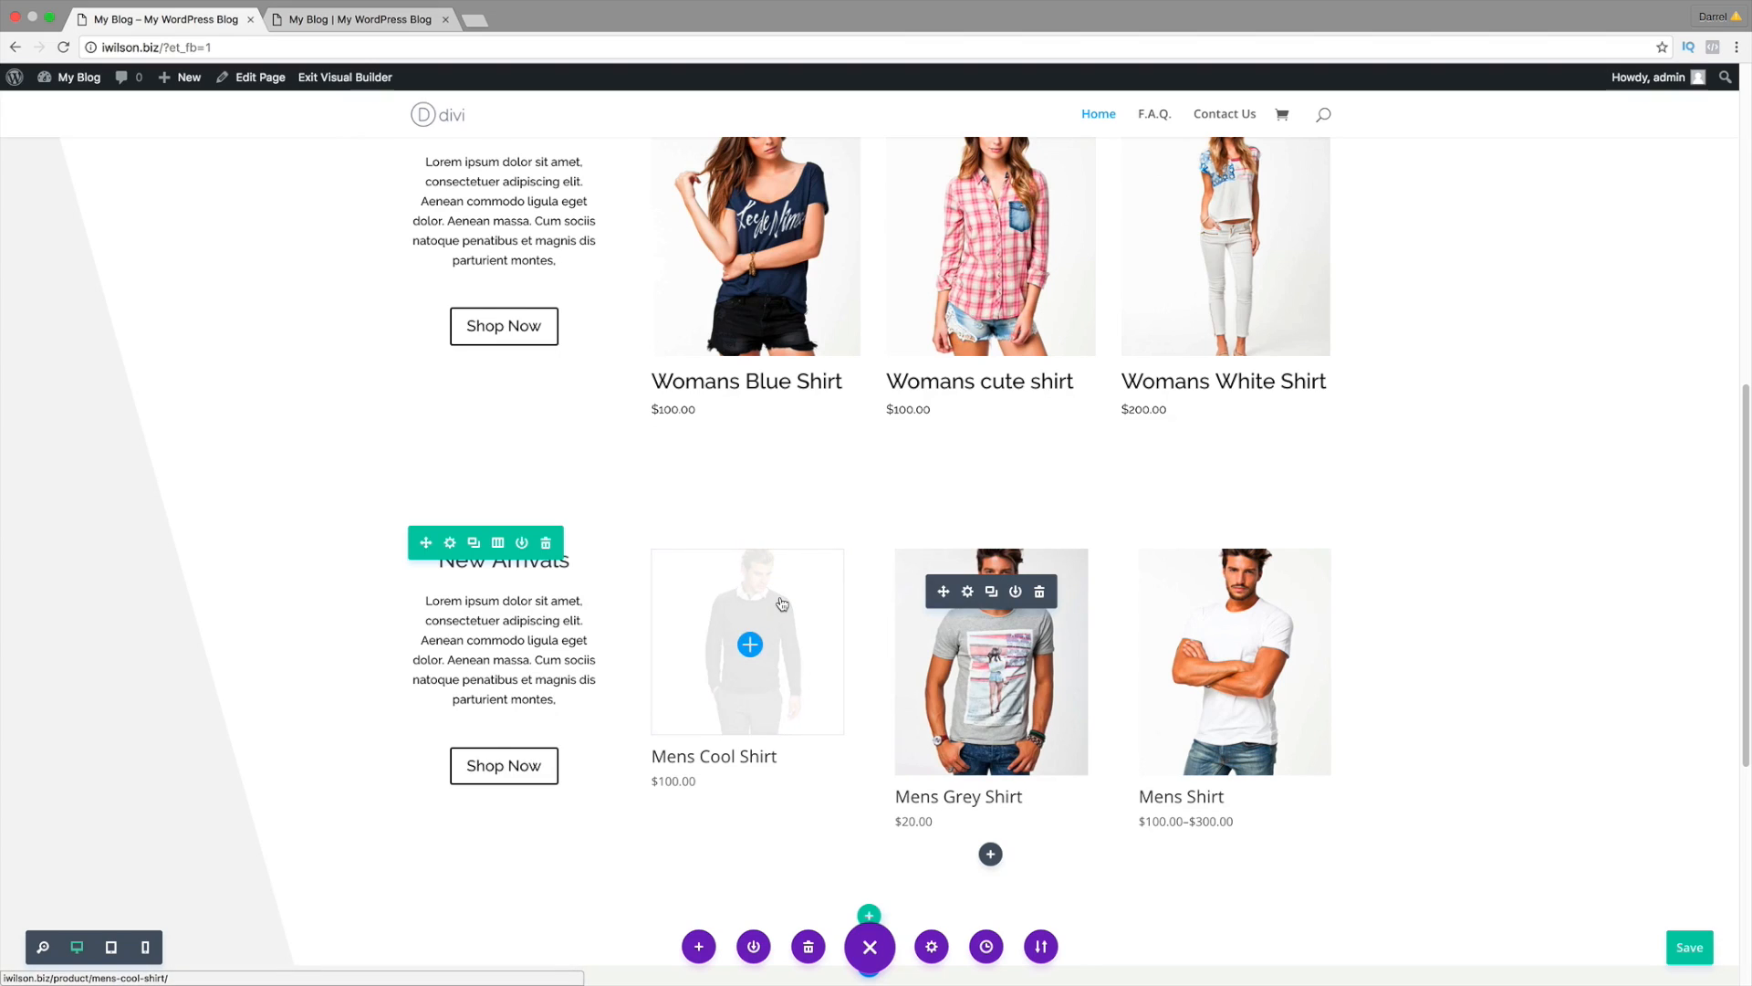
scroll(782, 602, "down", 2)
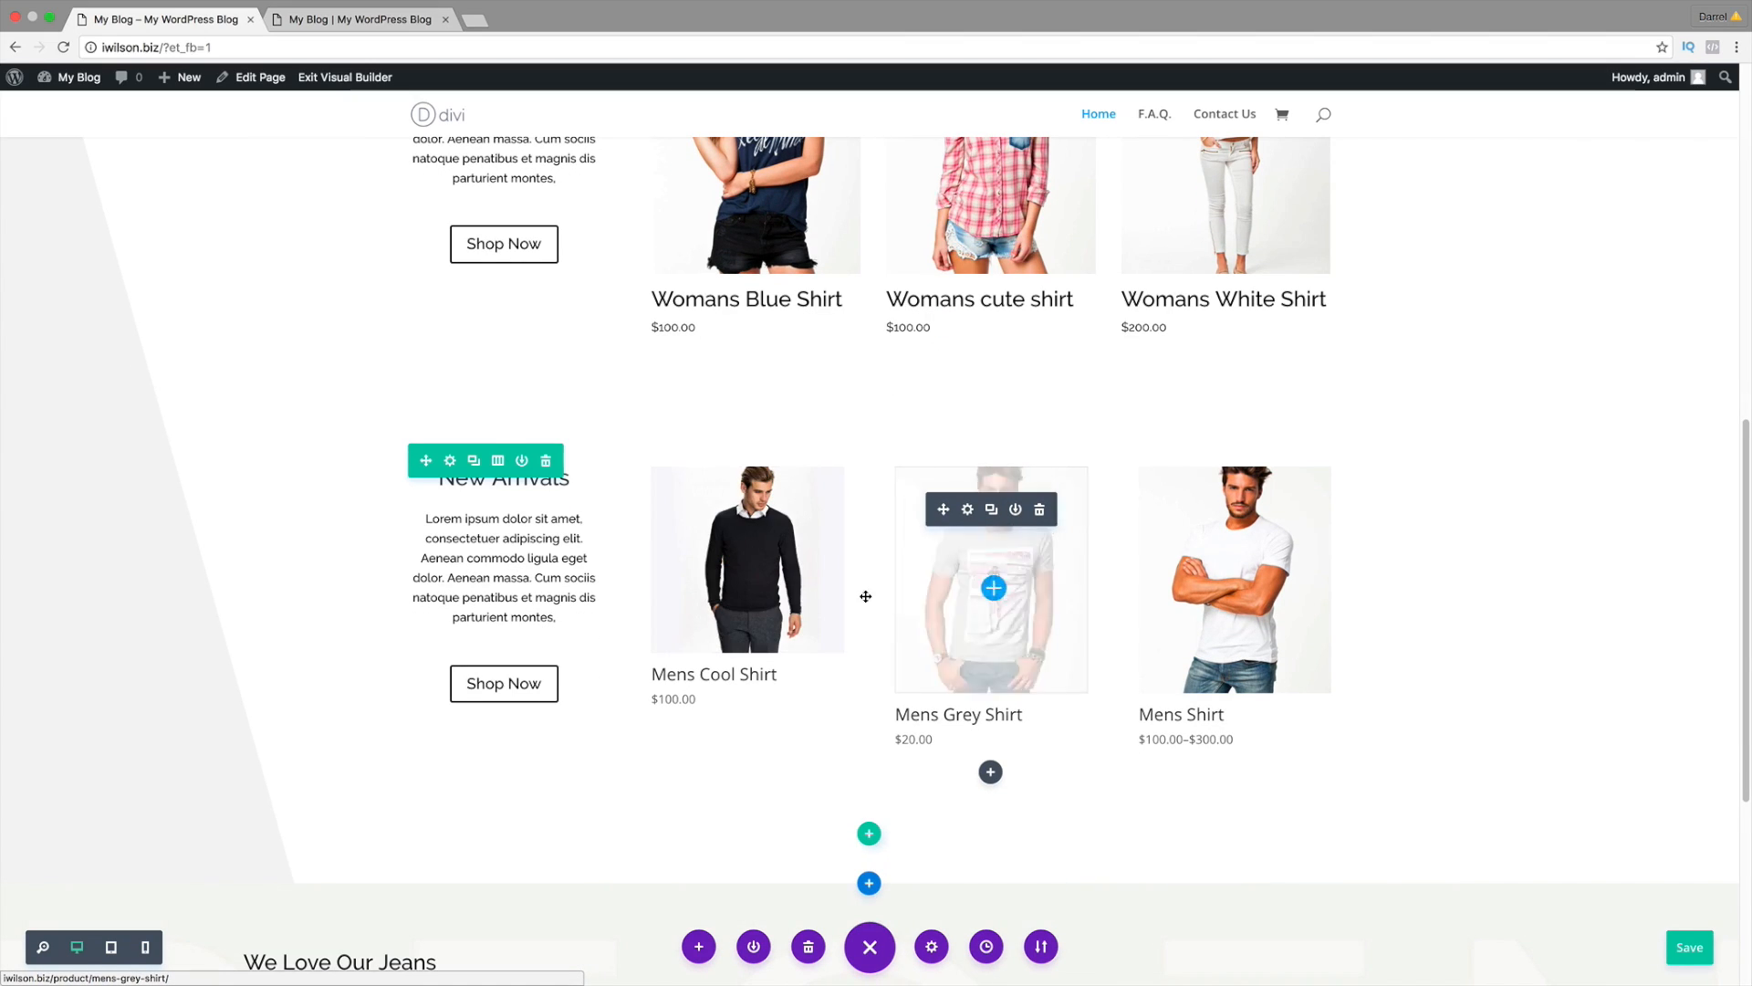
scroll(869, 598, "down", 5)
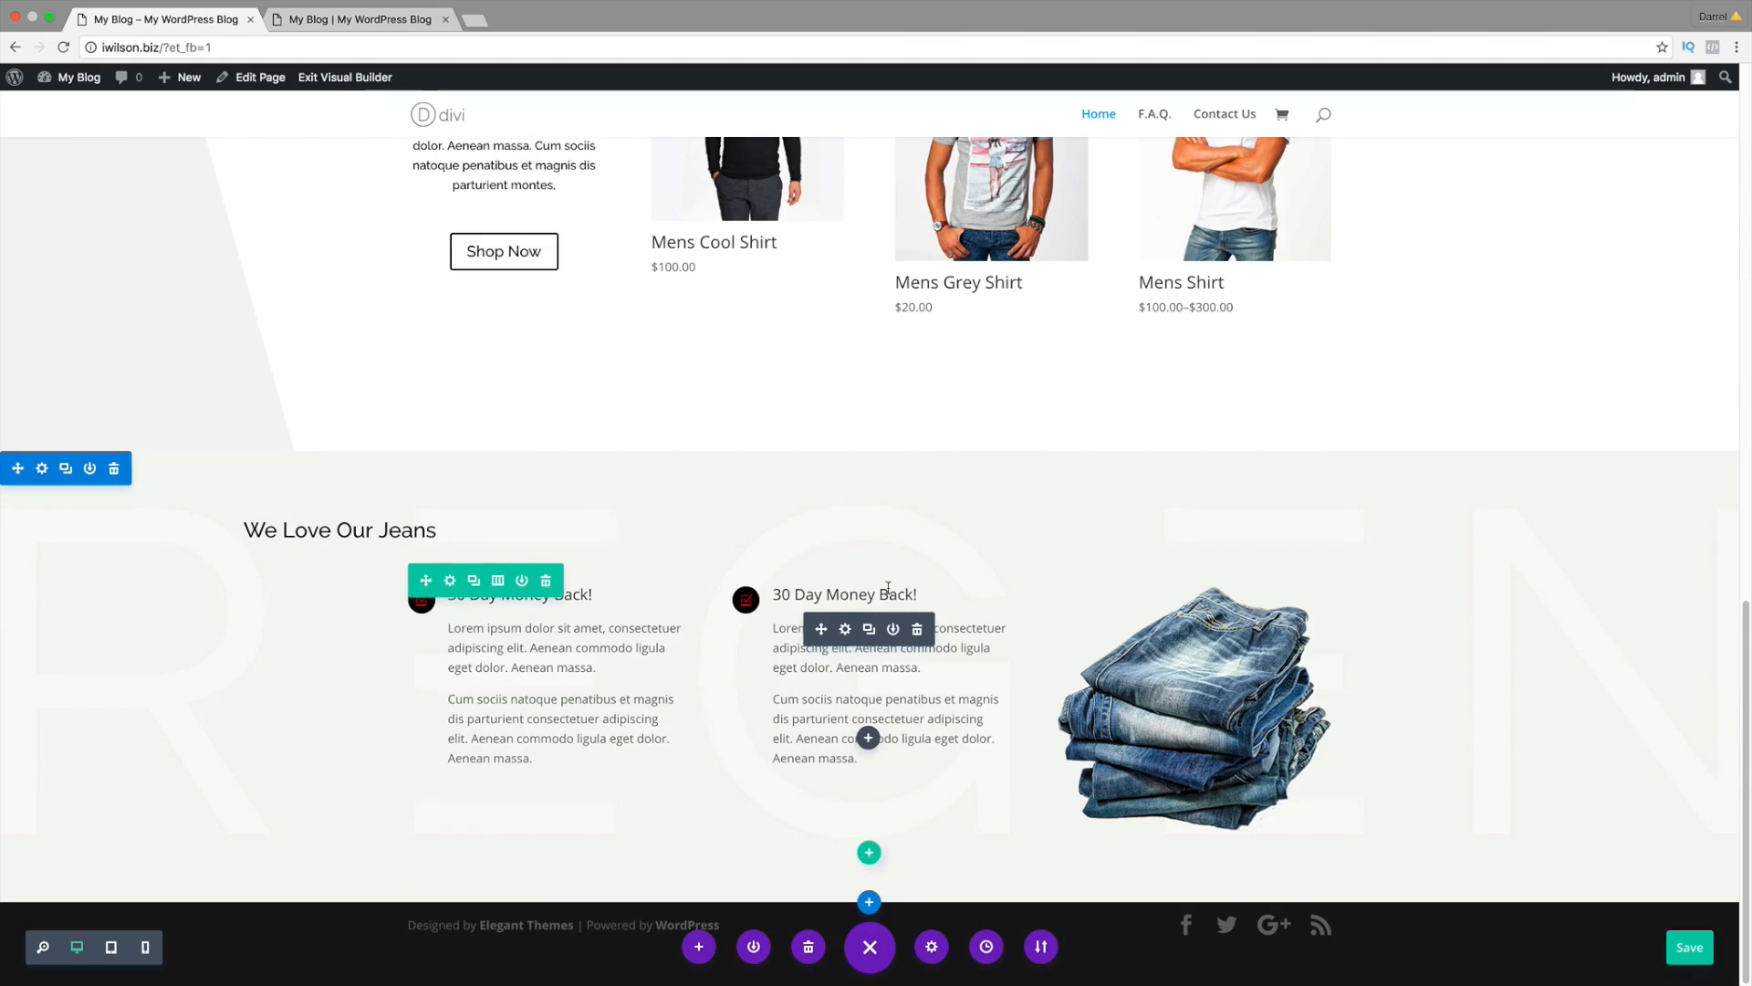
left_click(372, 27)
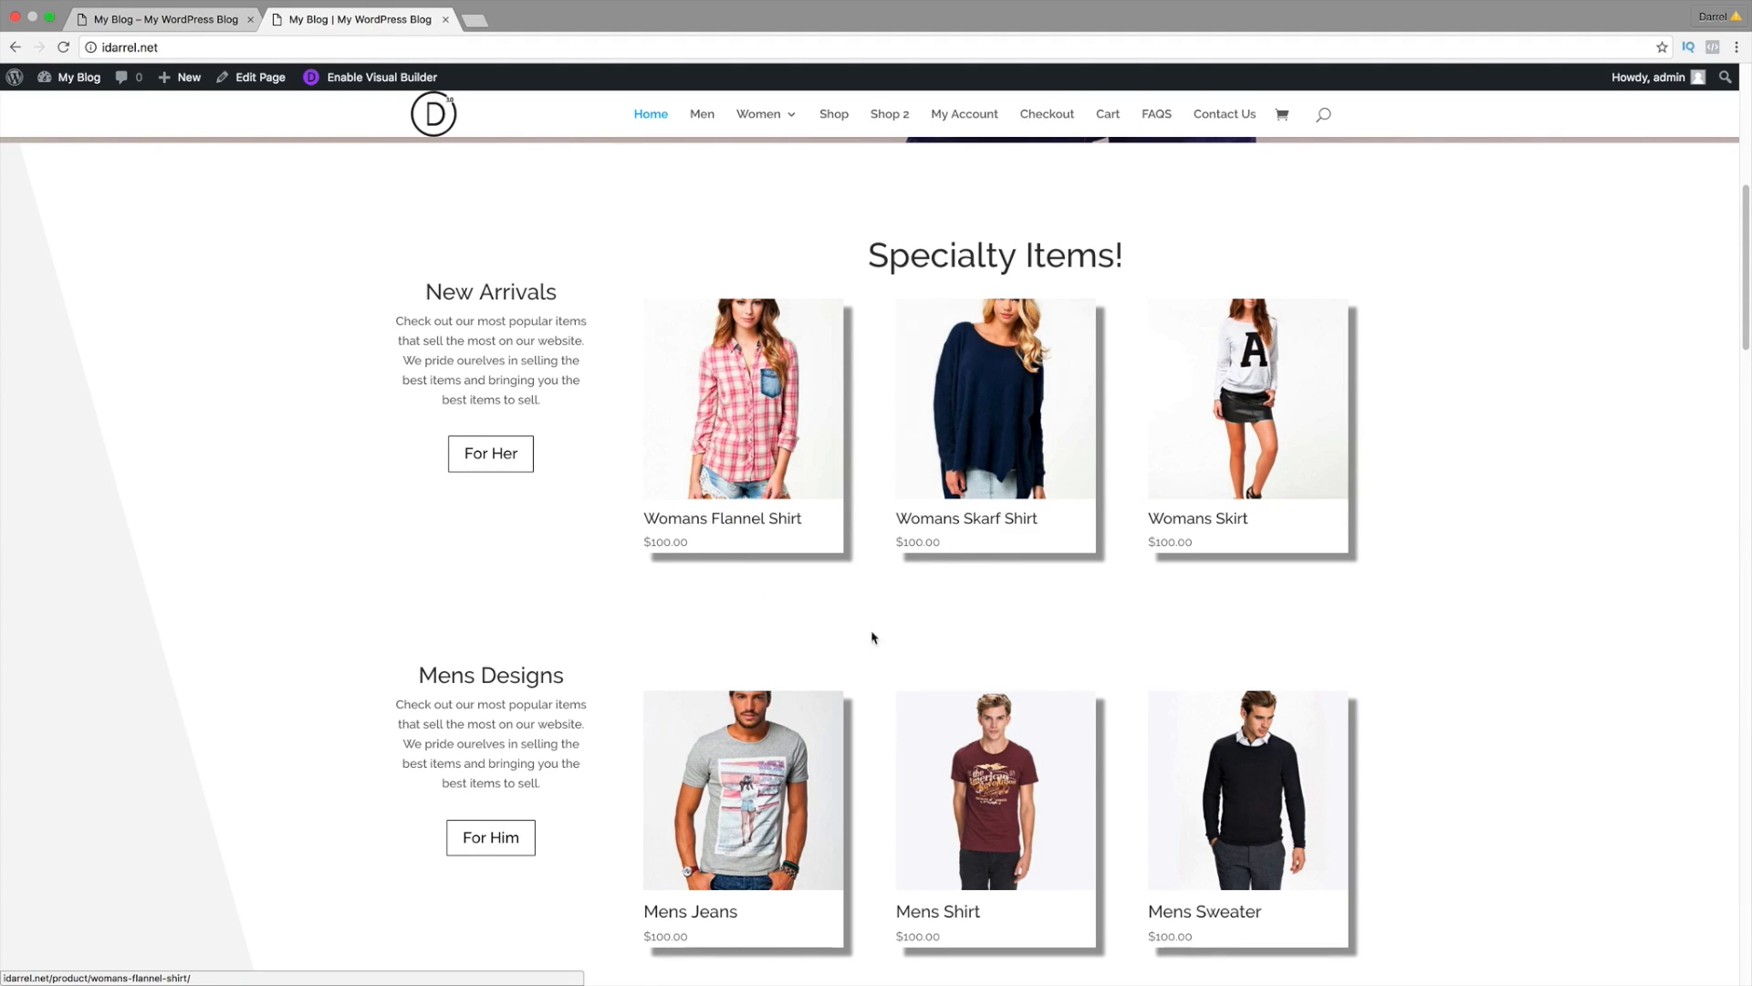
scroll(872, 693, "down", 10)
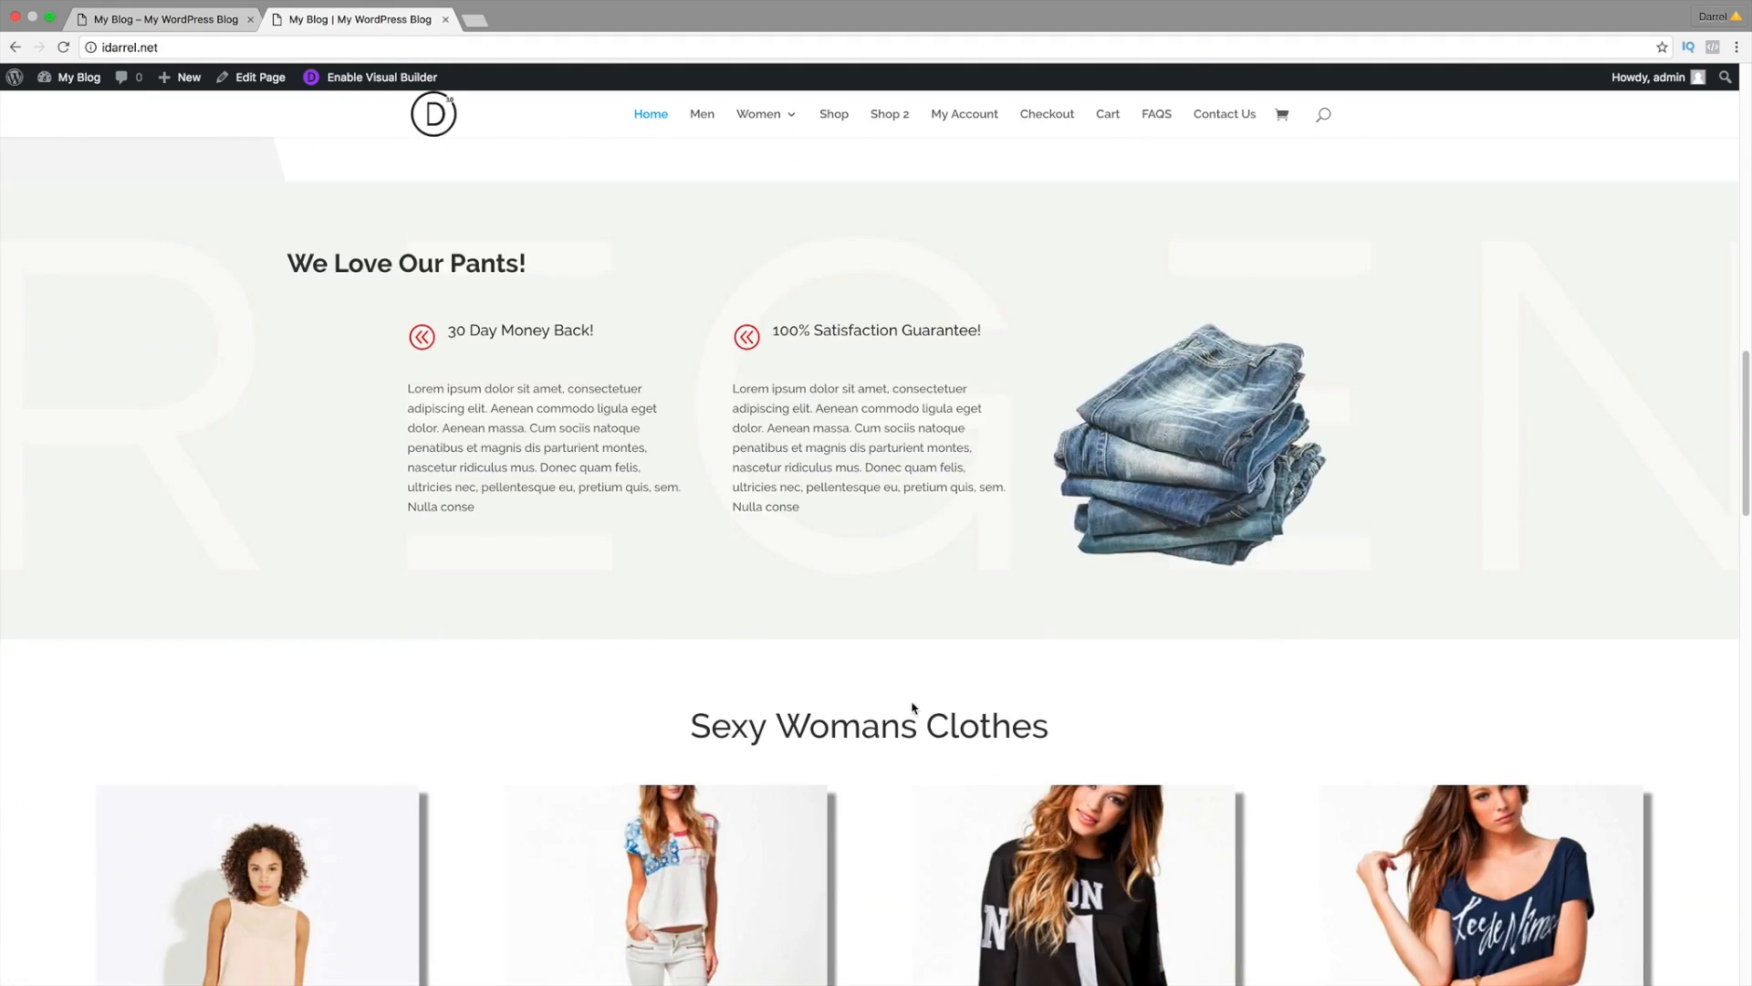
scroll(912, 706, "down", 6)
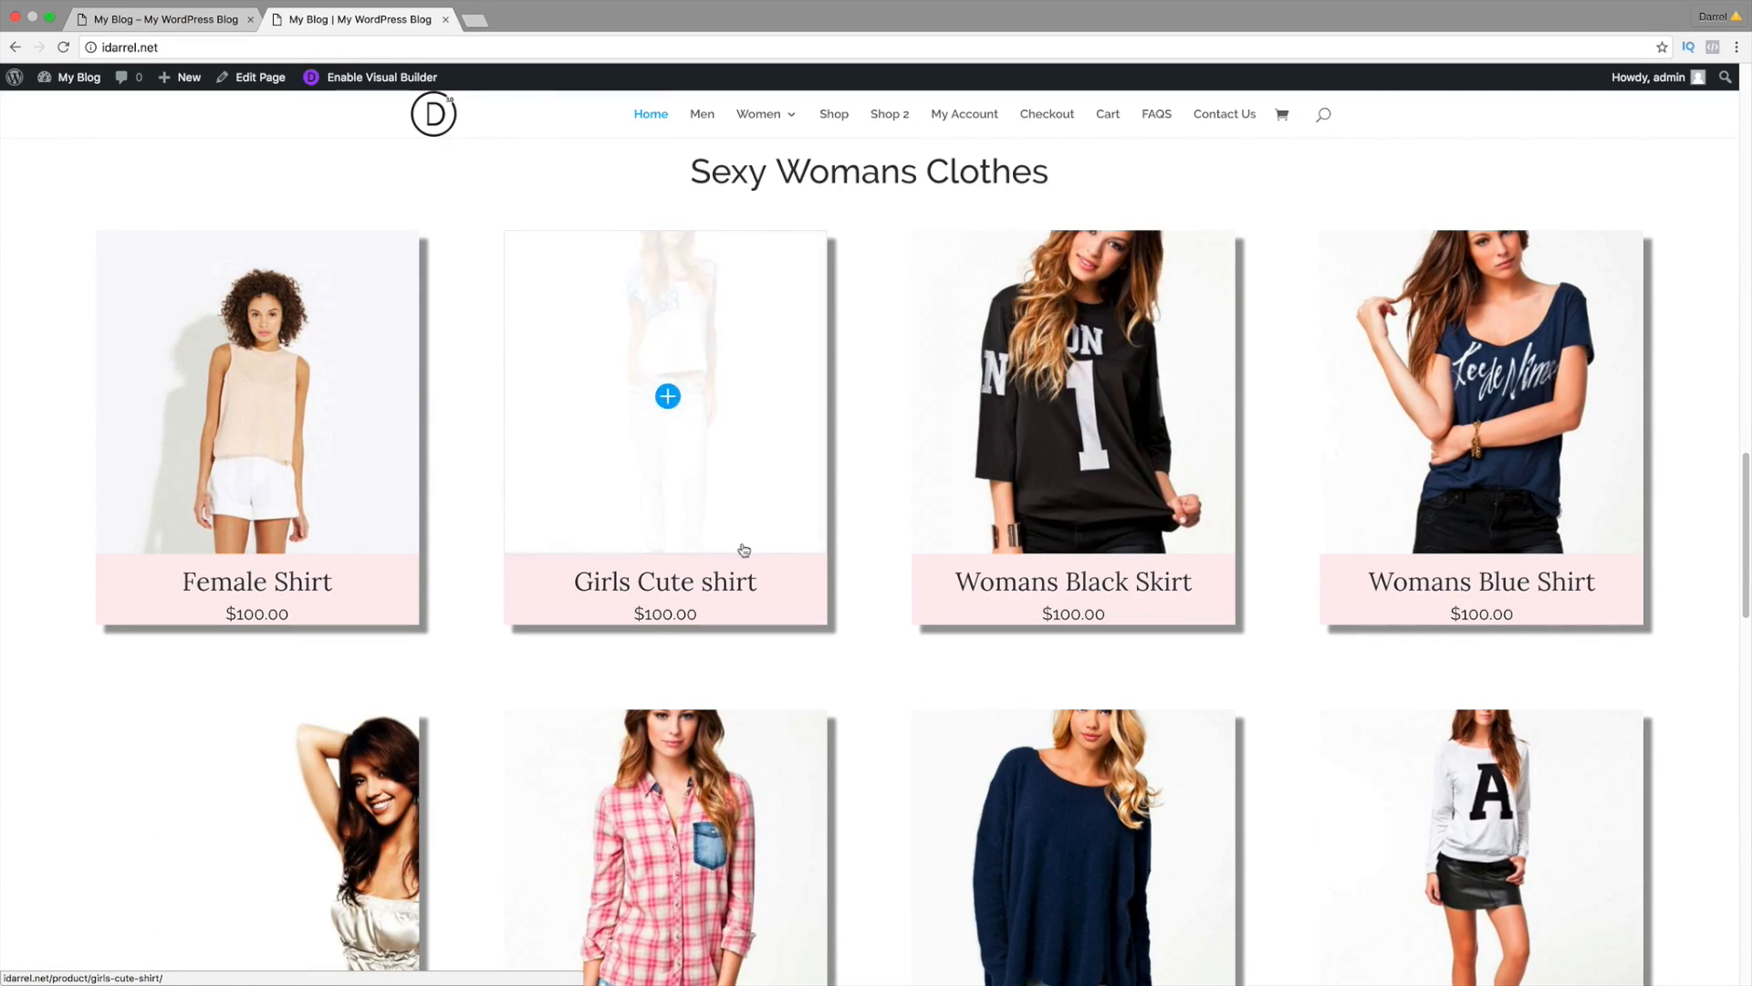
scroll(744, 550, "down", 6)
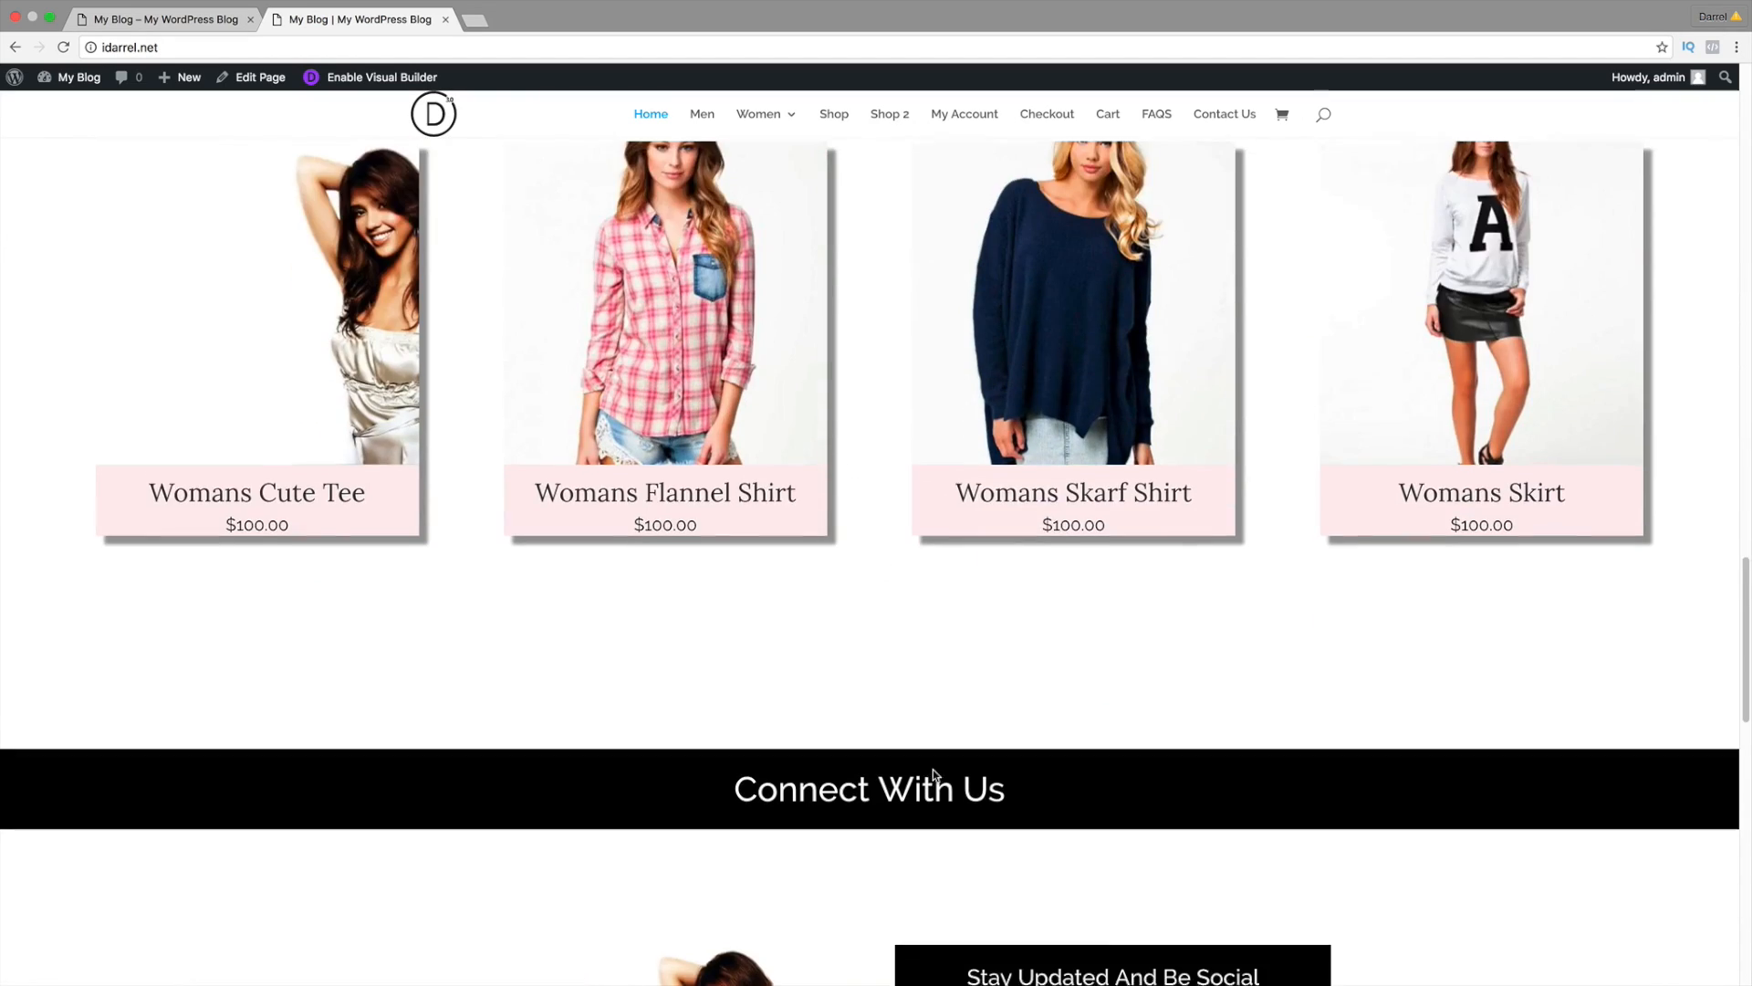
scroll(933, 770, "down", 4)
scroll(834, 708, "down", 1)
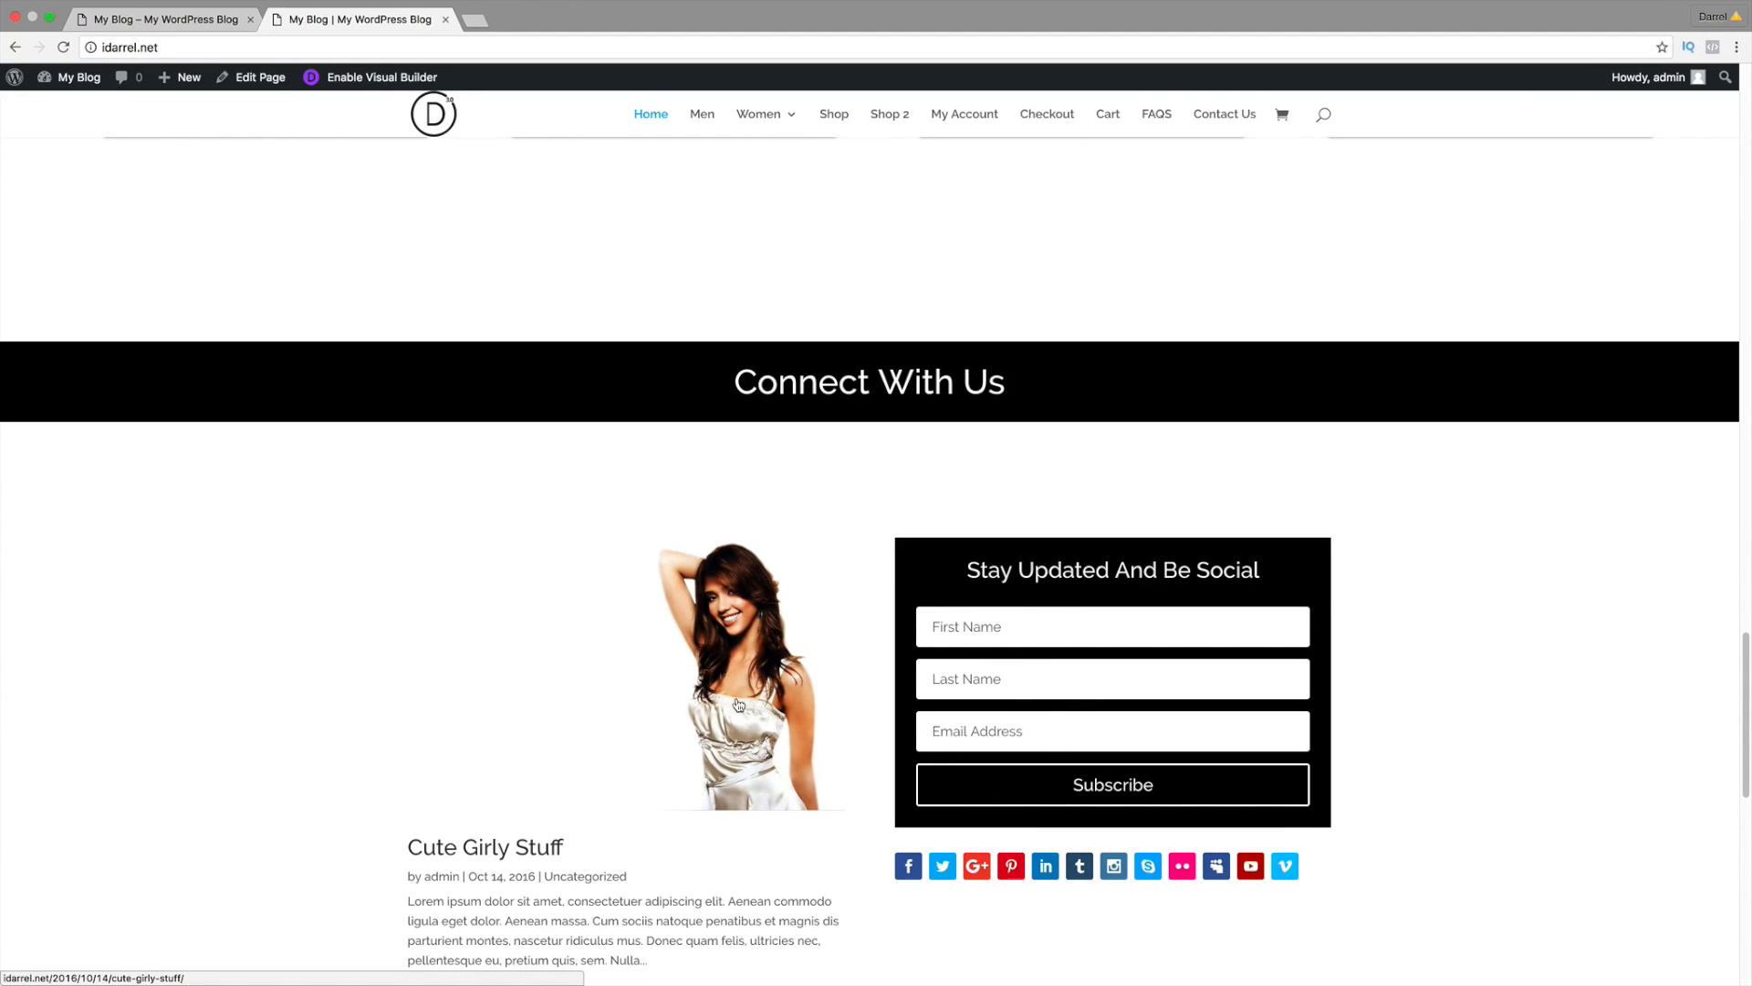
scroll(738, 704, "down", 8)
scroll(798, 760, "up", 2)
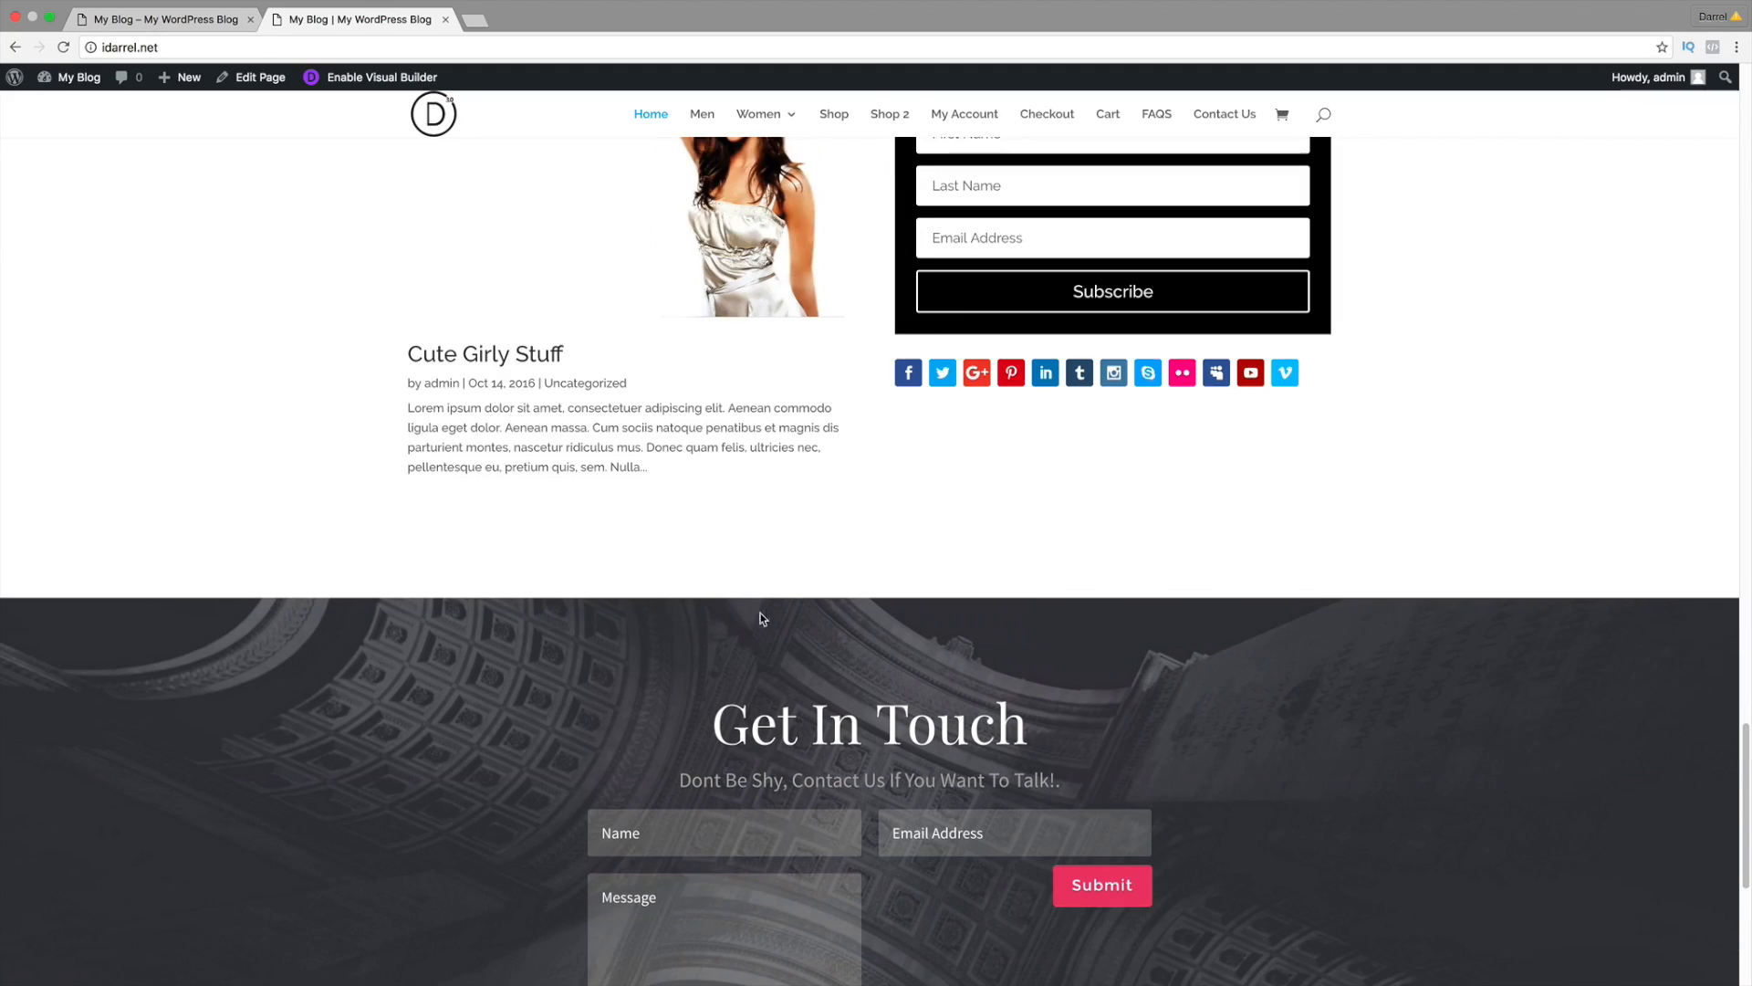
left_click(190, 18)
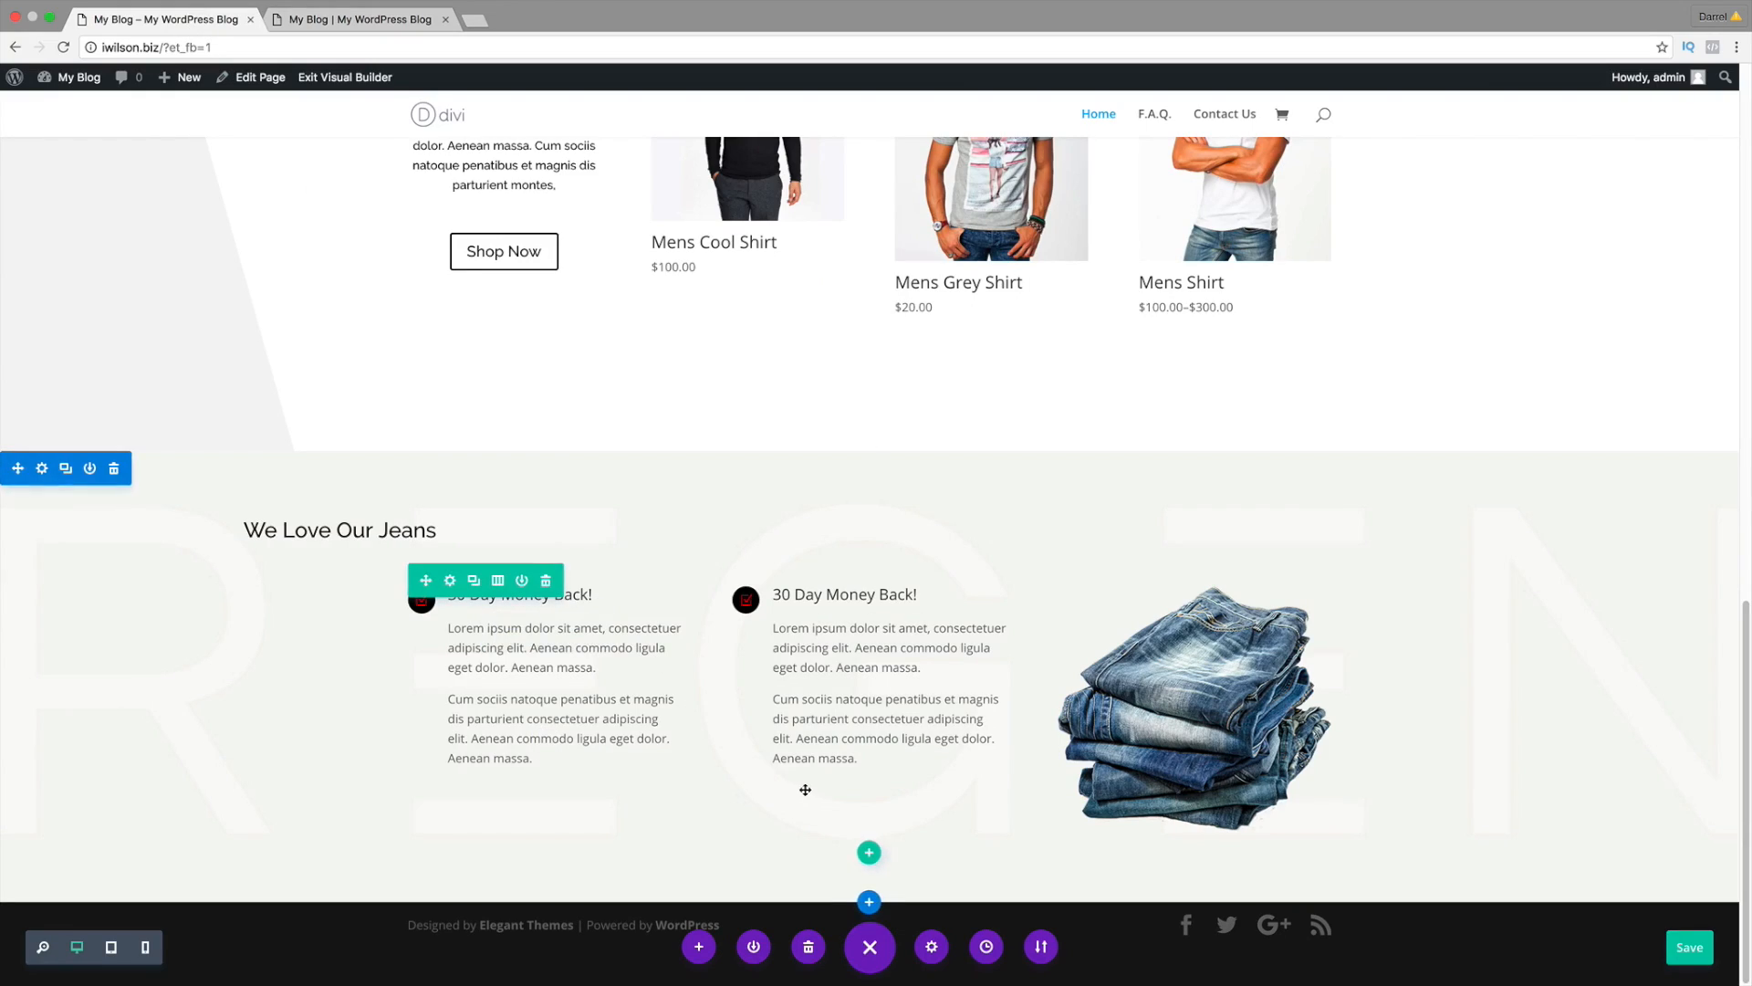
Step: Insert a regular one-column section with a Text module below We Love Our Jeans
left_click(869, 903)
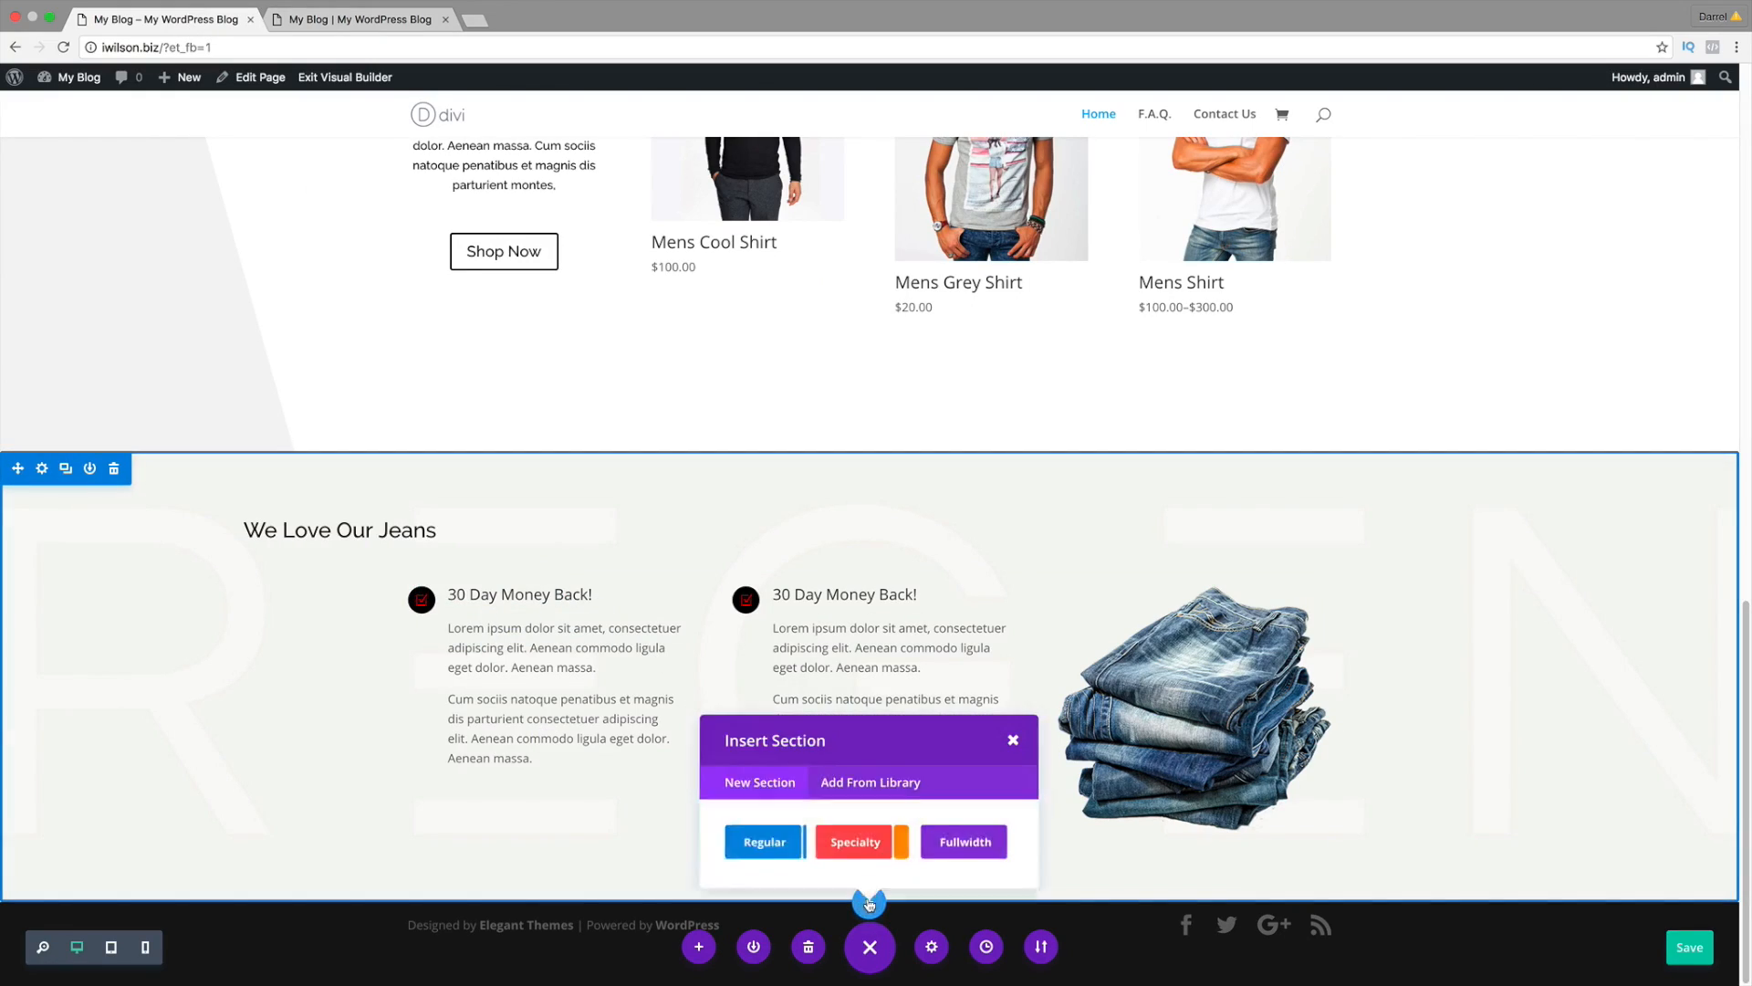
left_click(780, 850)
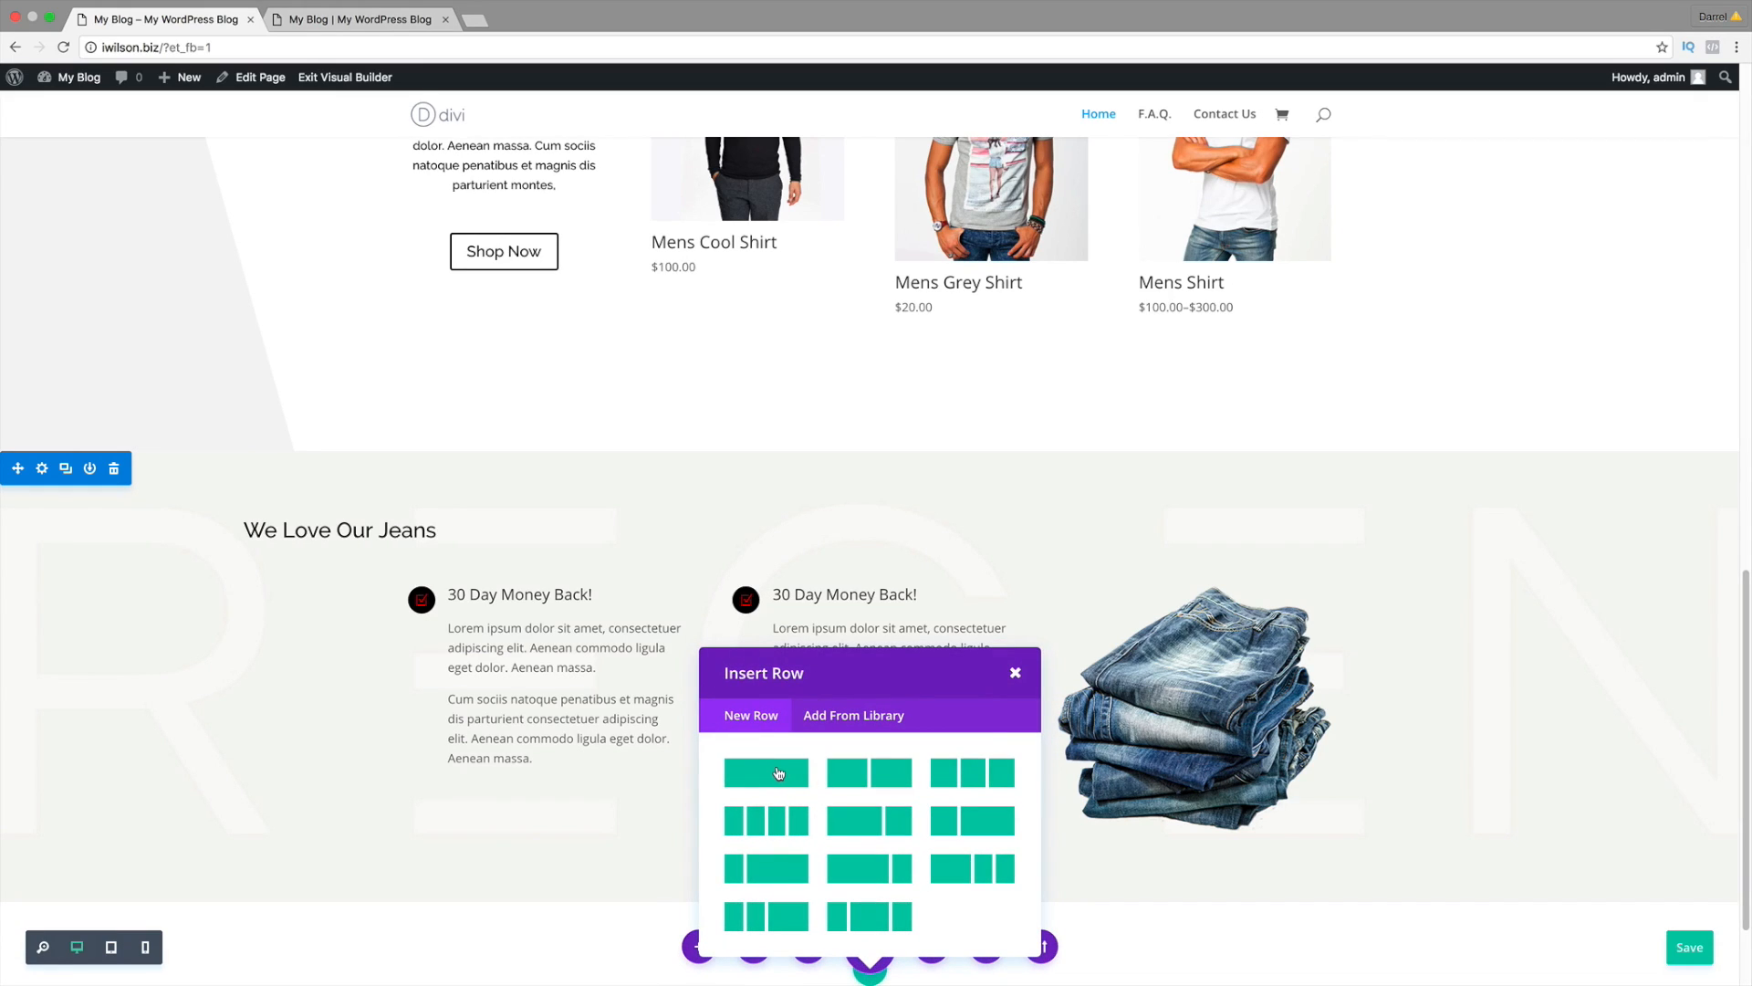
left_click(778, 773)
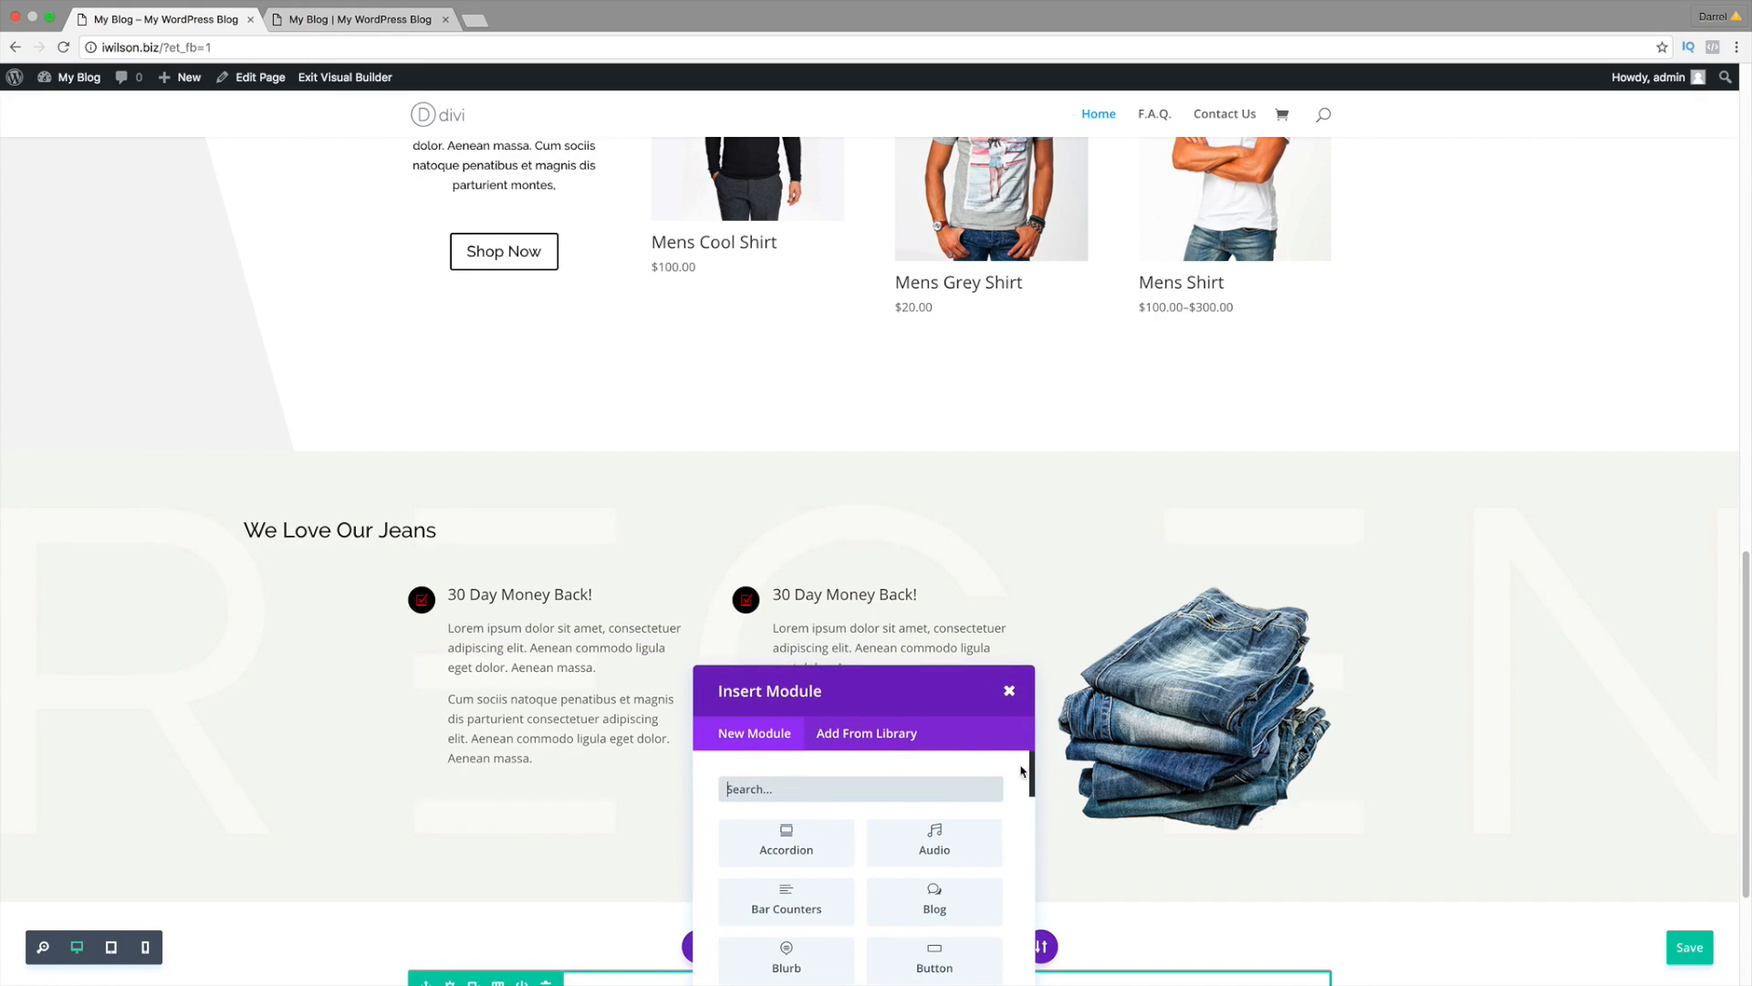
left_click_drag(1032, 785, 1034, 949)
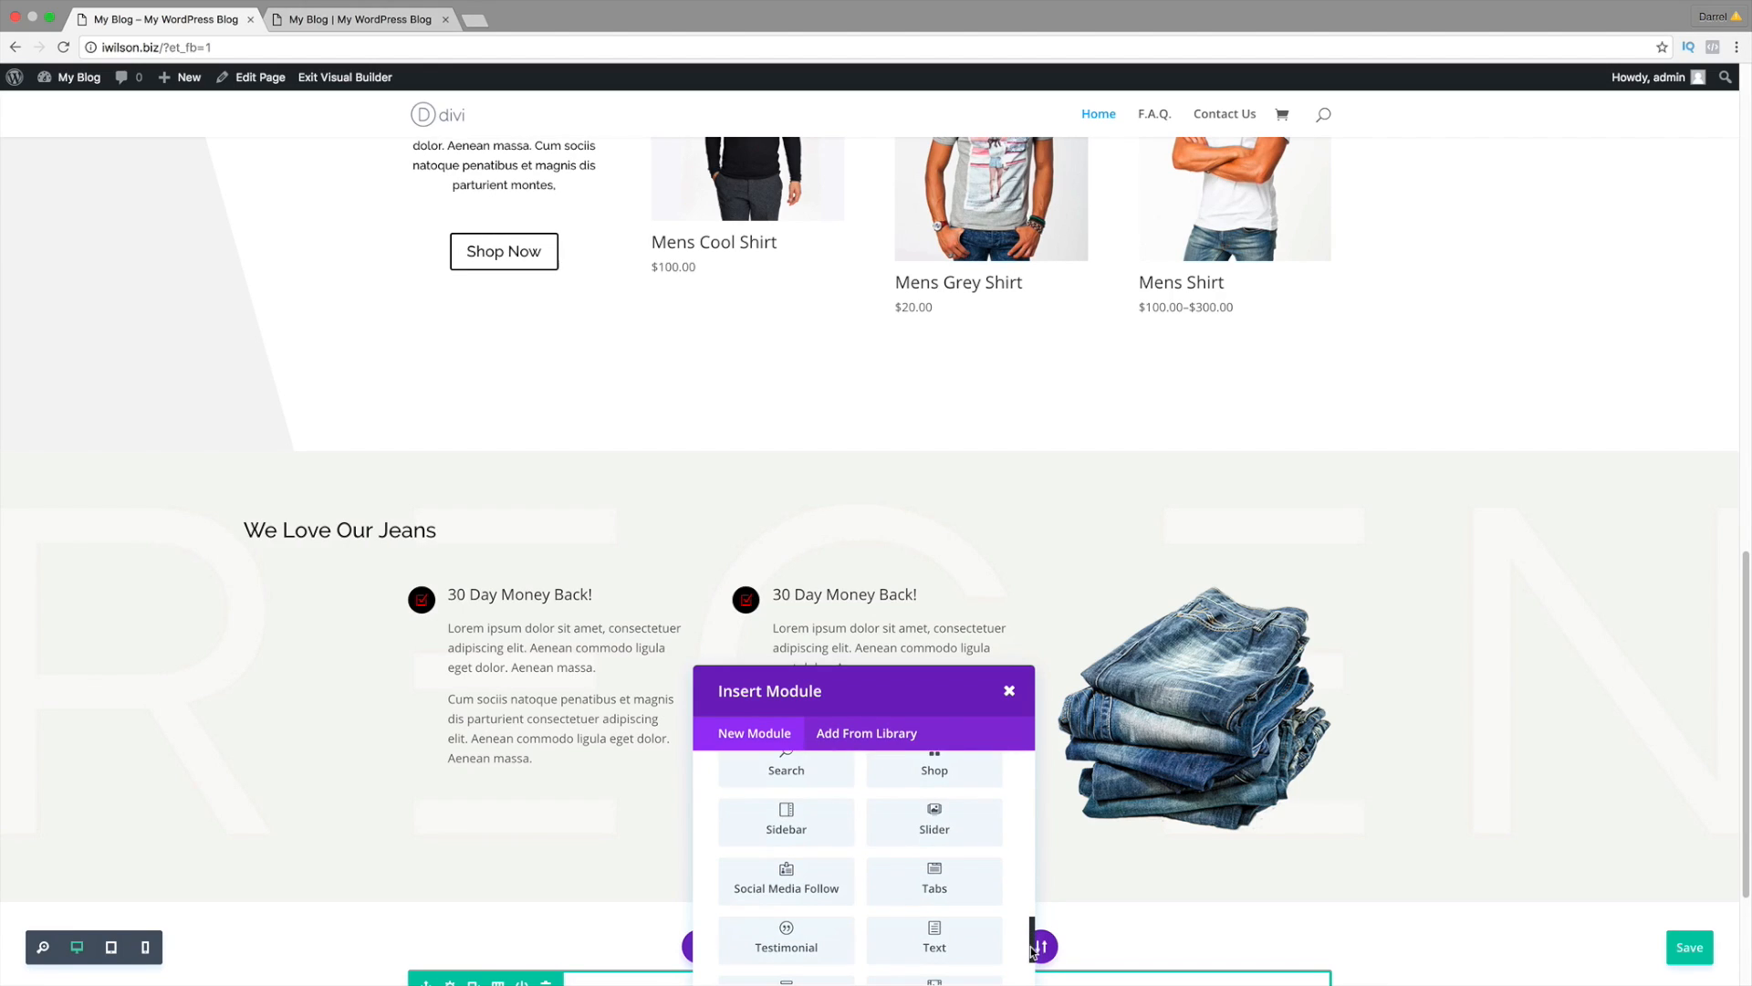
left_click(937, 913)
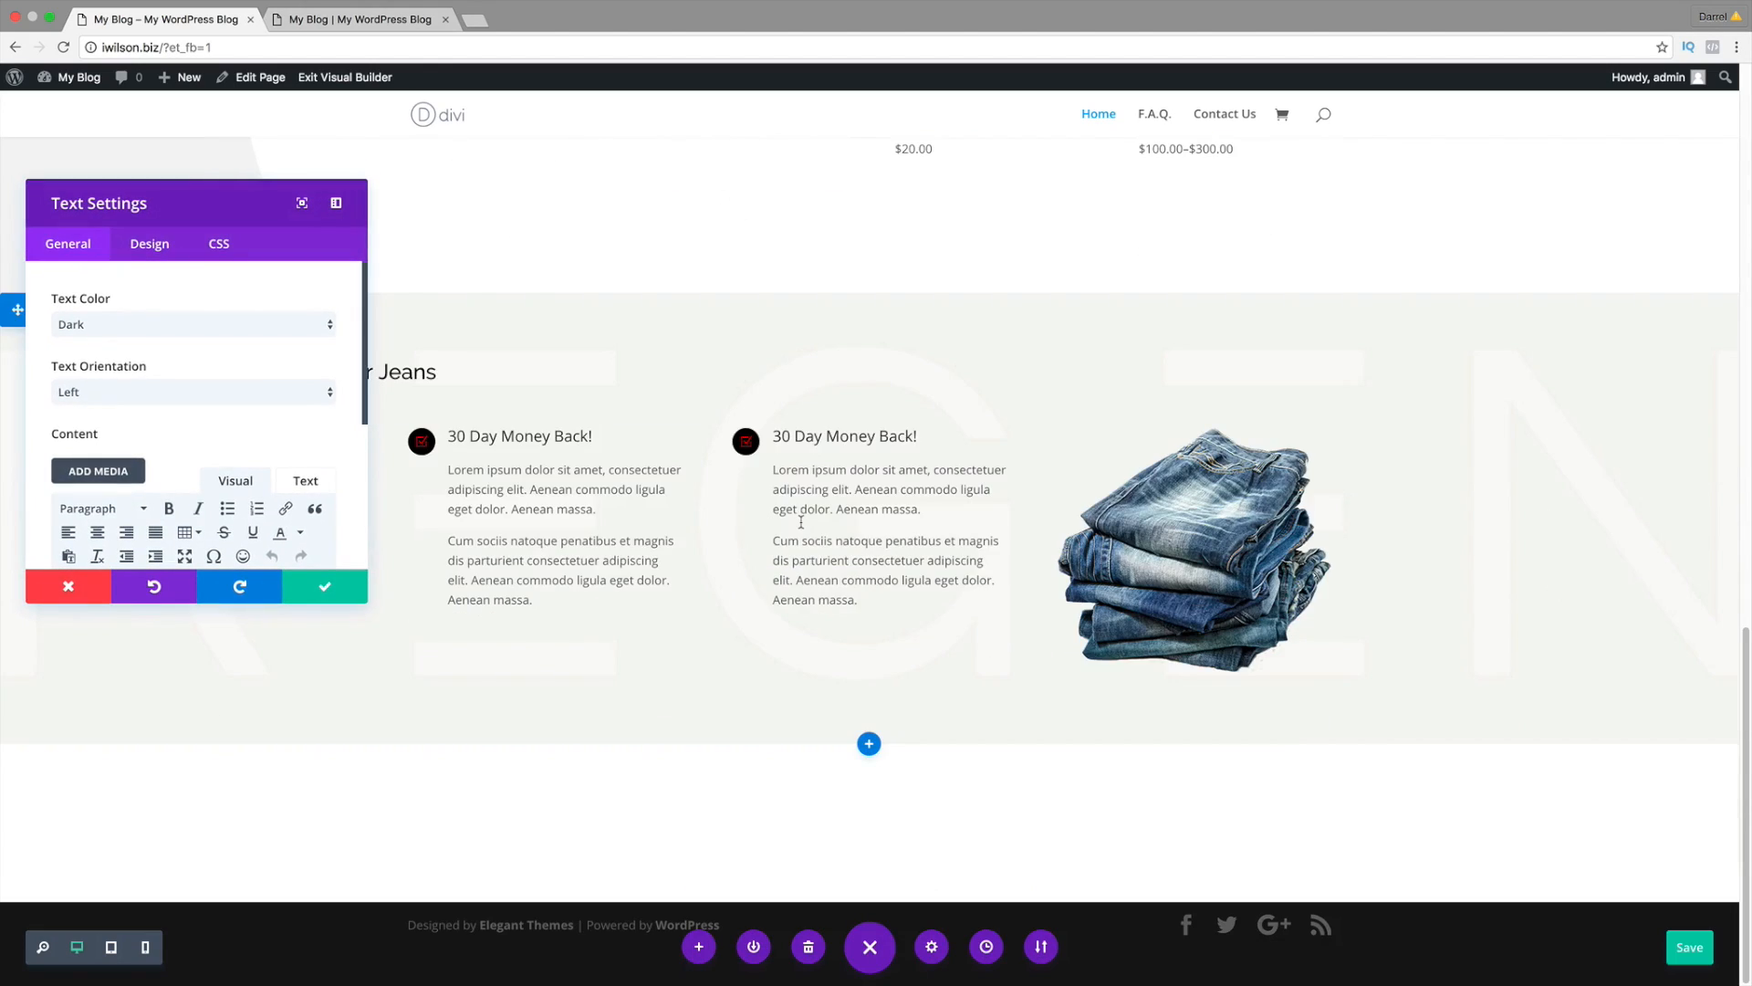
Step: Compare with the reference homepage, then set the text module's orientation to Center
left_click(335, 19)
scroll(646, 564, "up", 15)
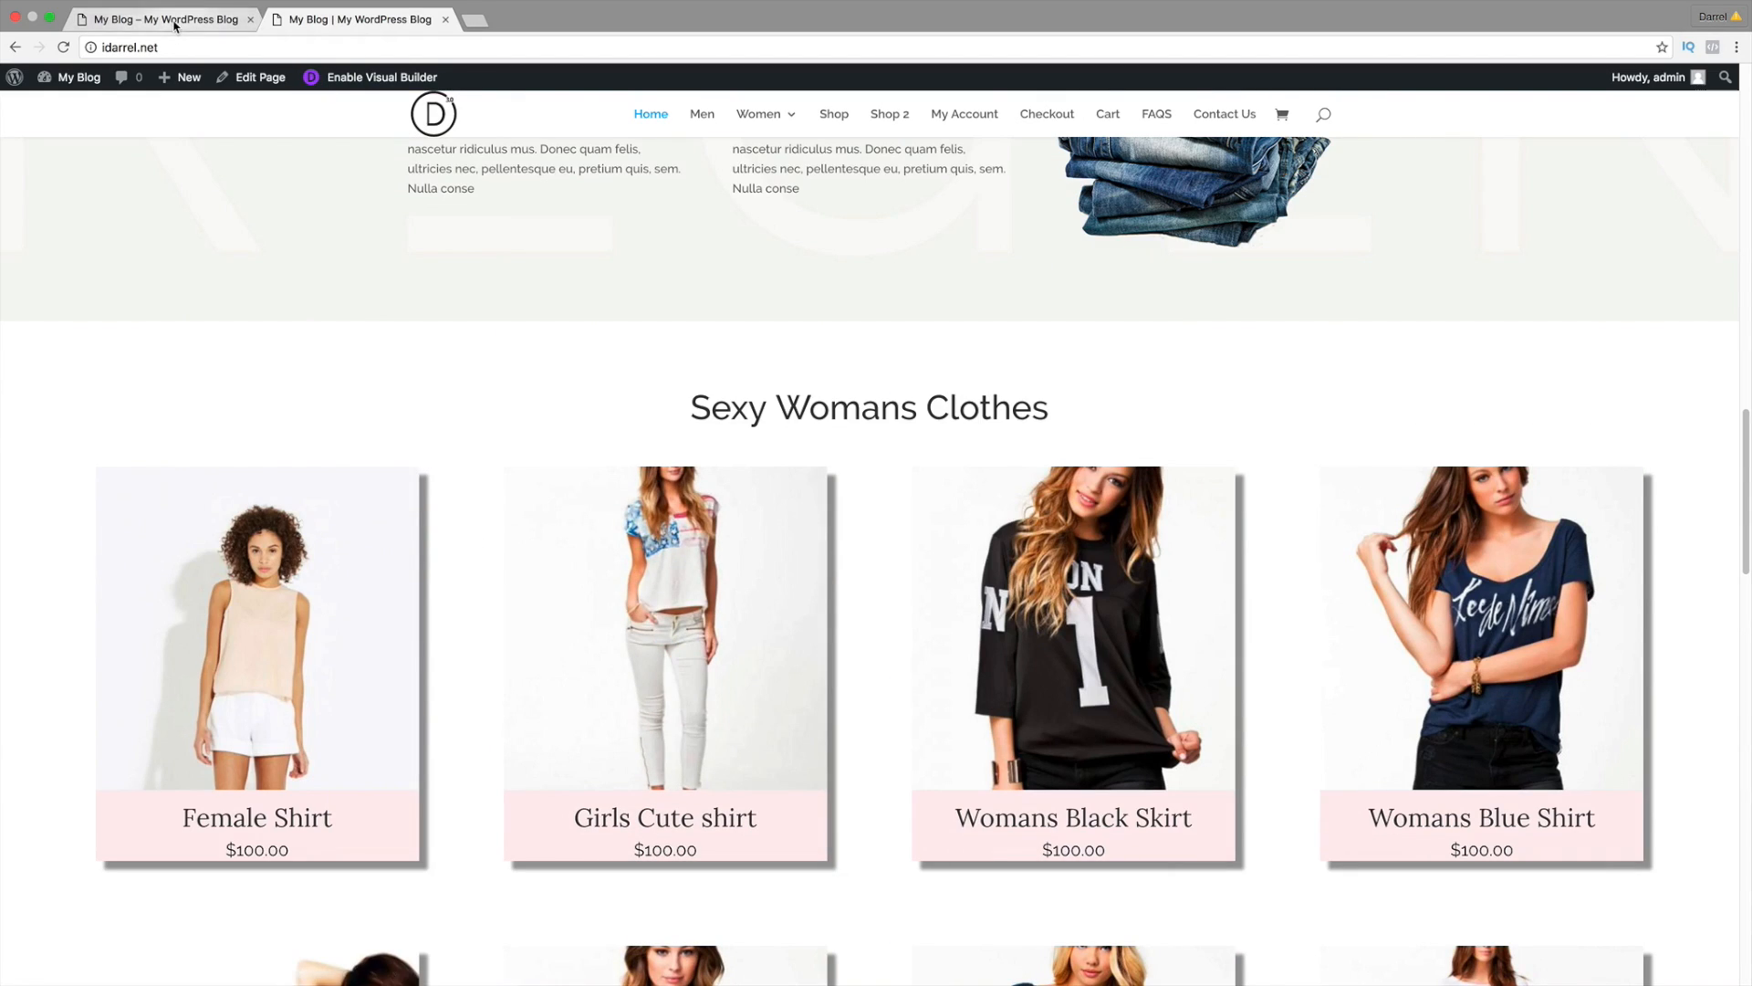
left_click(165, 19)
left_click(180, 391)
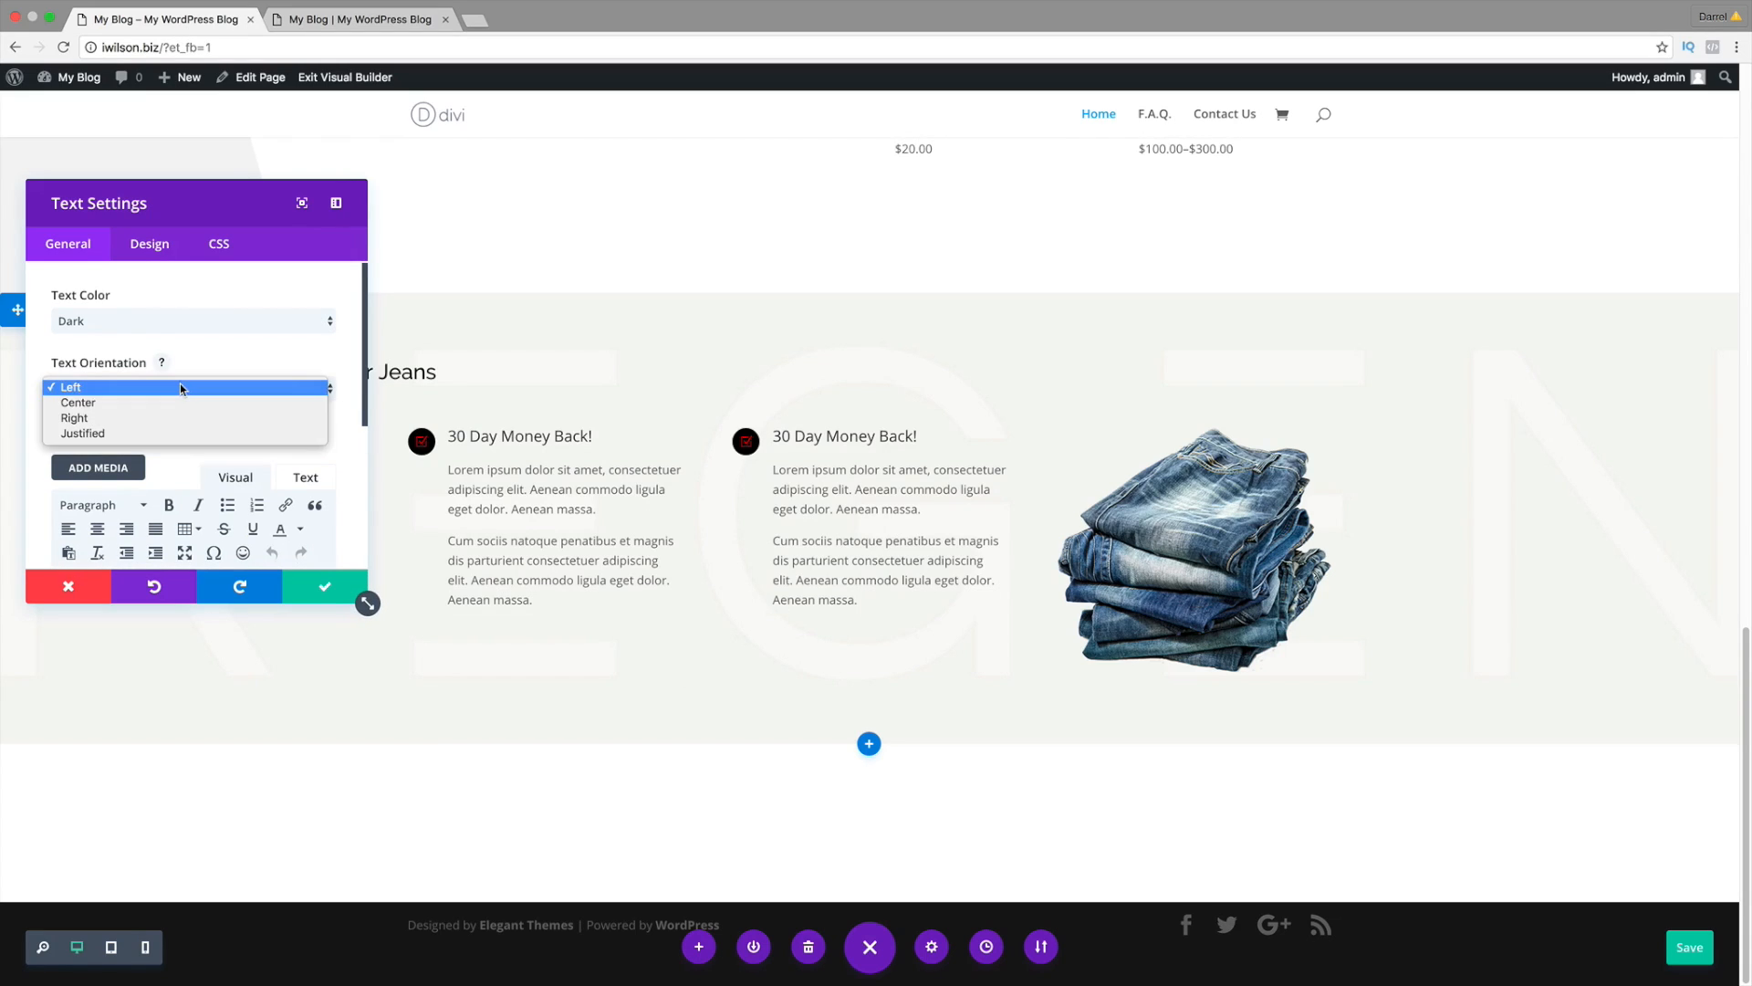
left_click(179, 394)
Step: Format the 'Our Weekly Specials' text as Heading 1
scroll(218, 435, "down", 3)
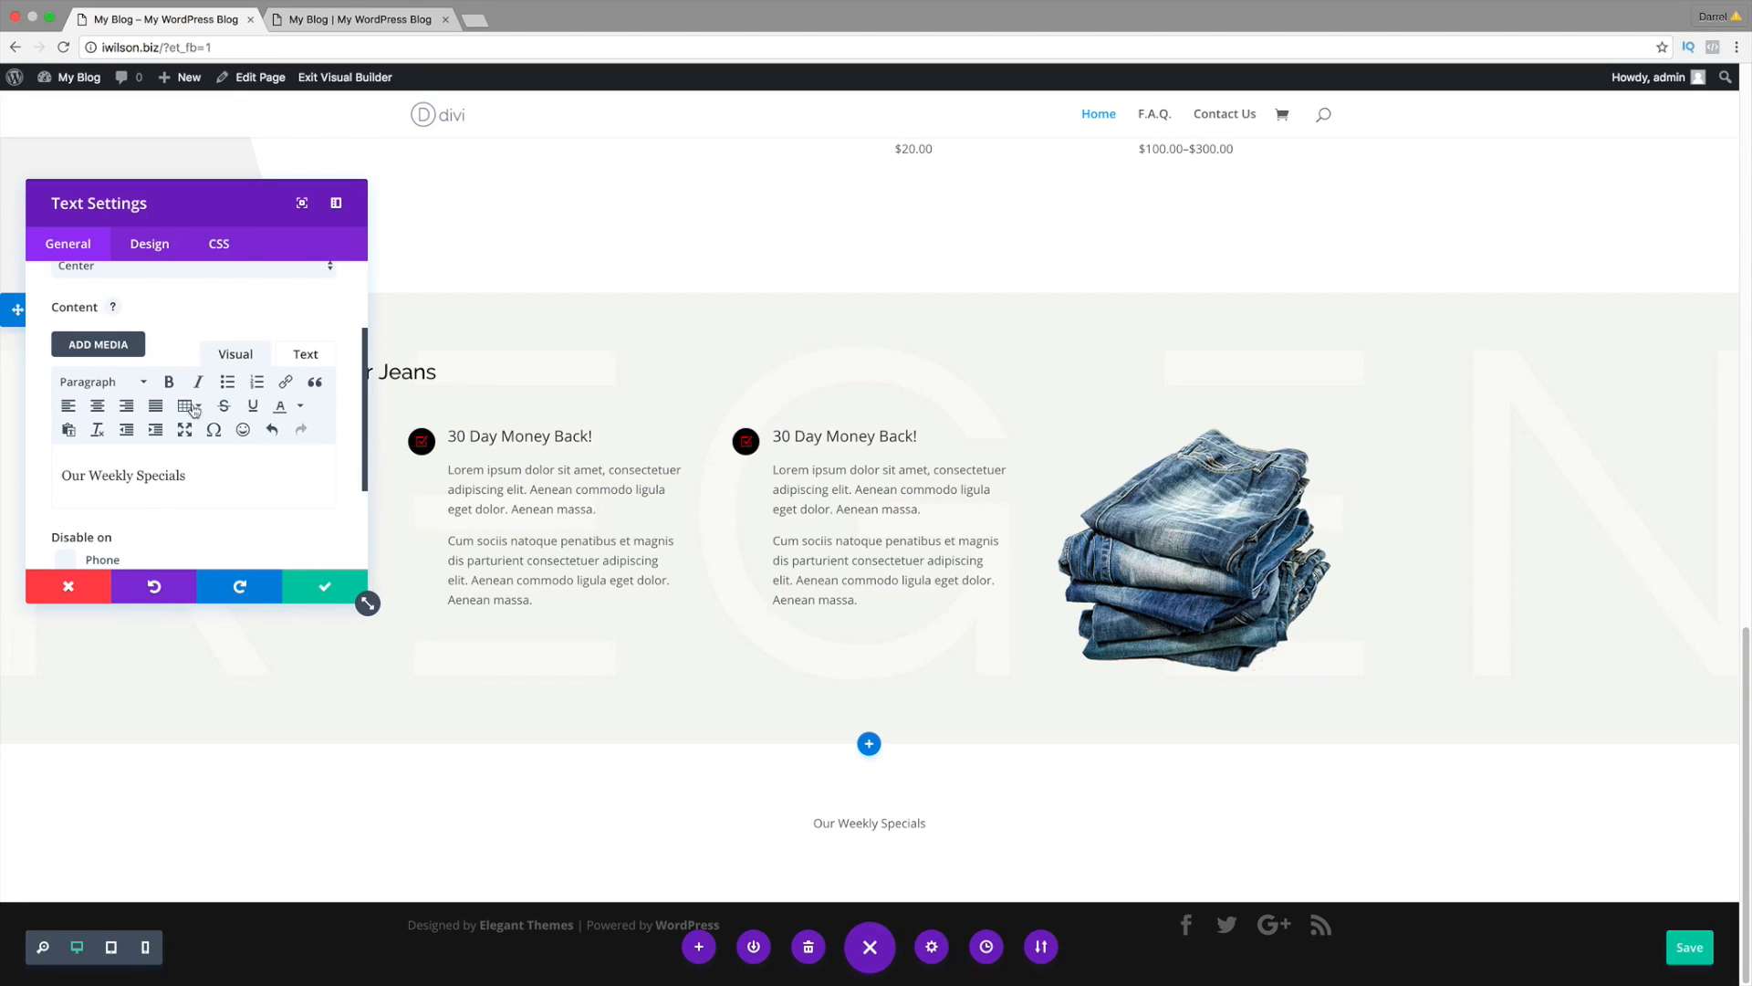
left_click_drag(209, 475, 14, 470)
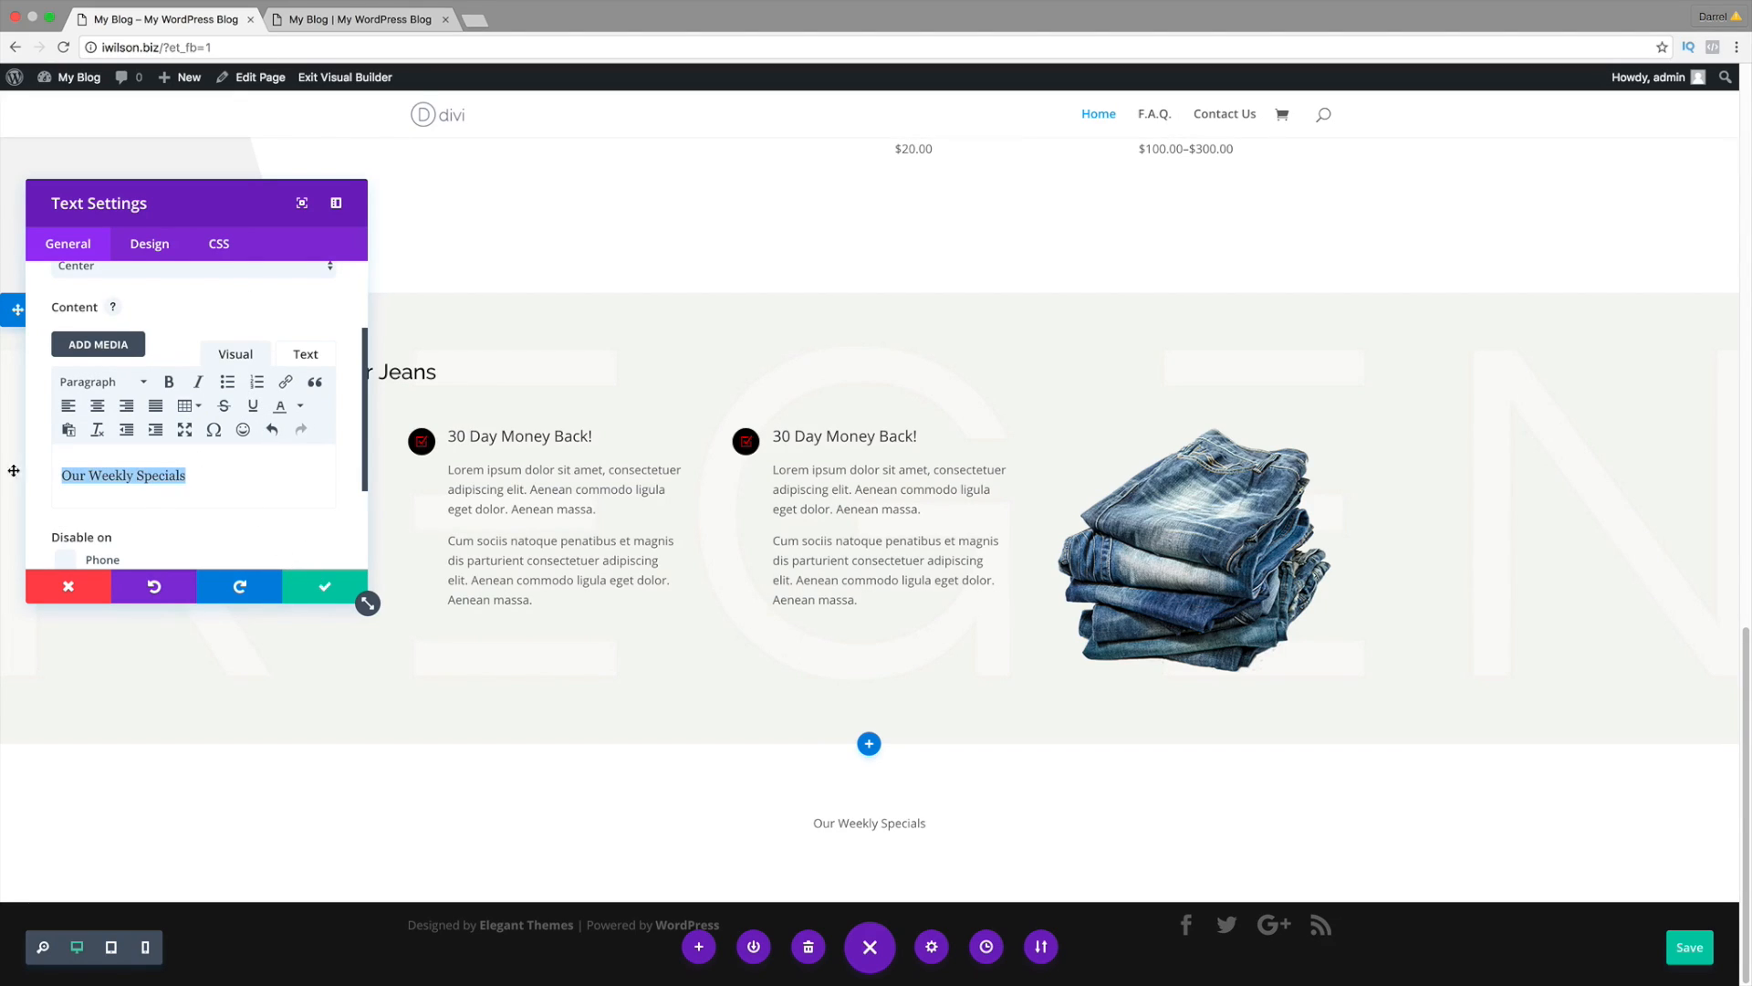
left_click(143, 382)
left_click(143, 448)
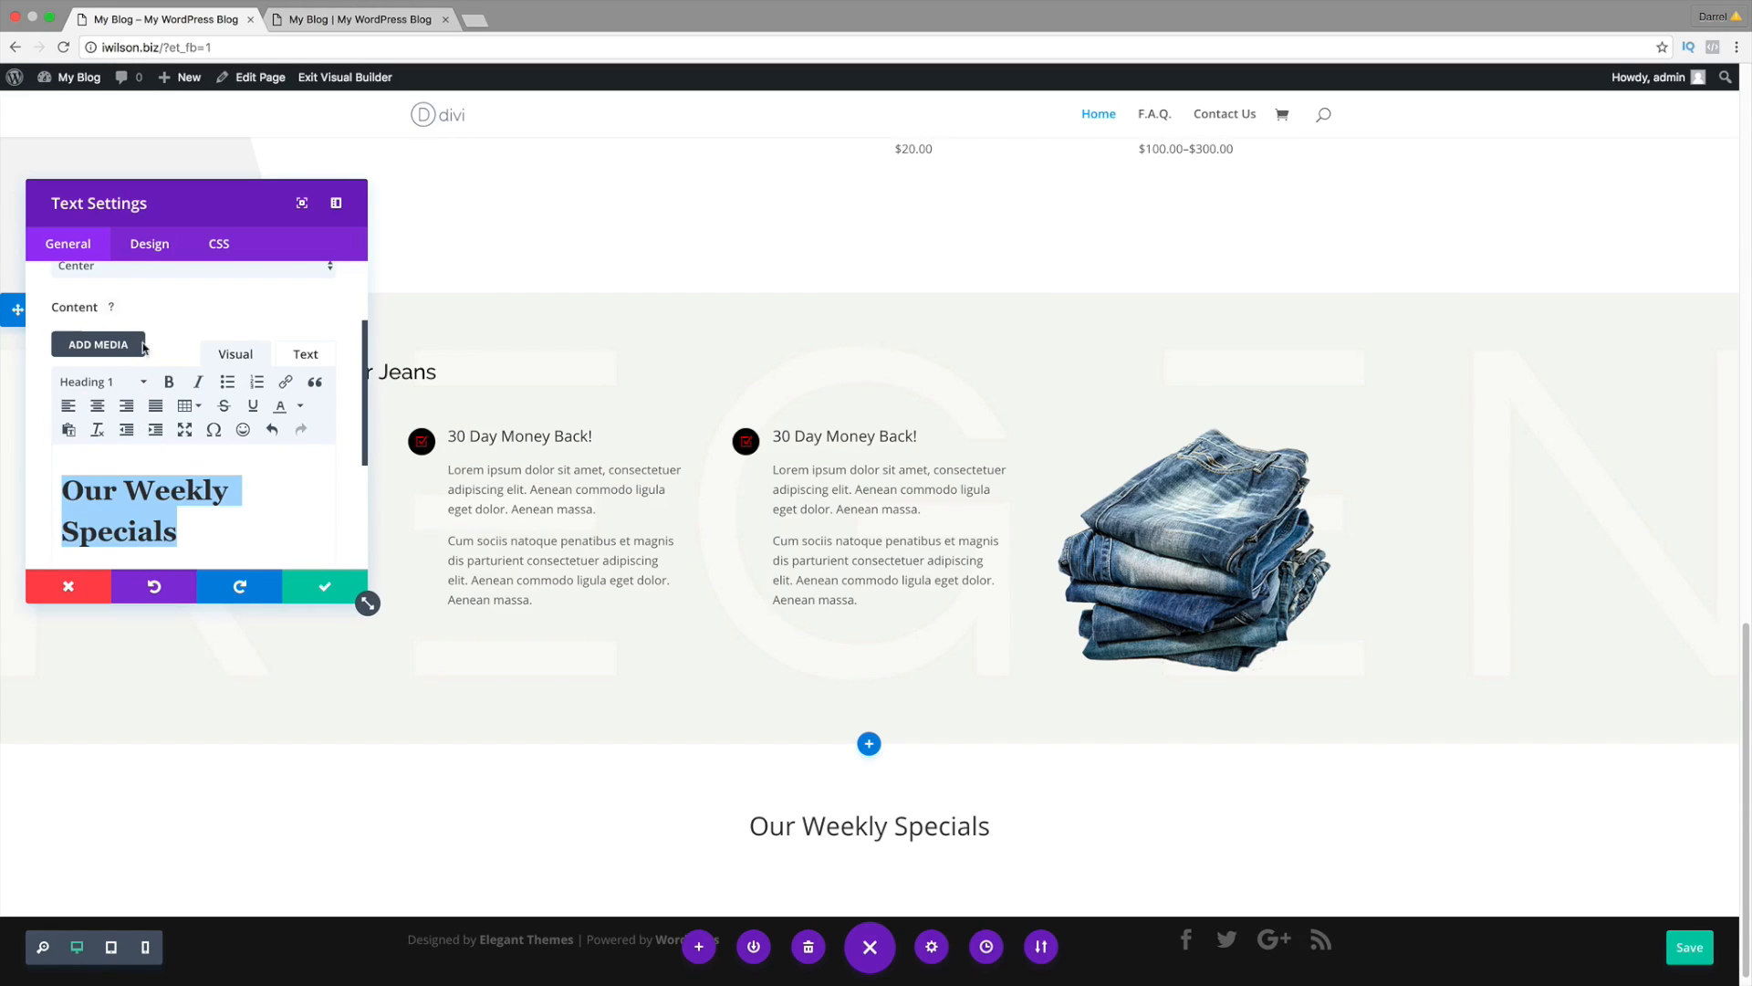
left_click(157, 247)
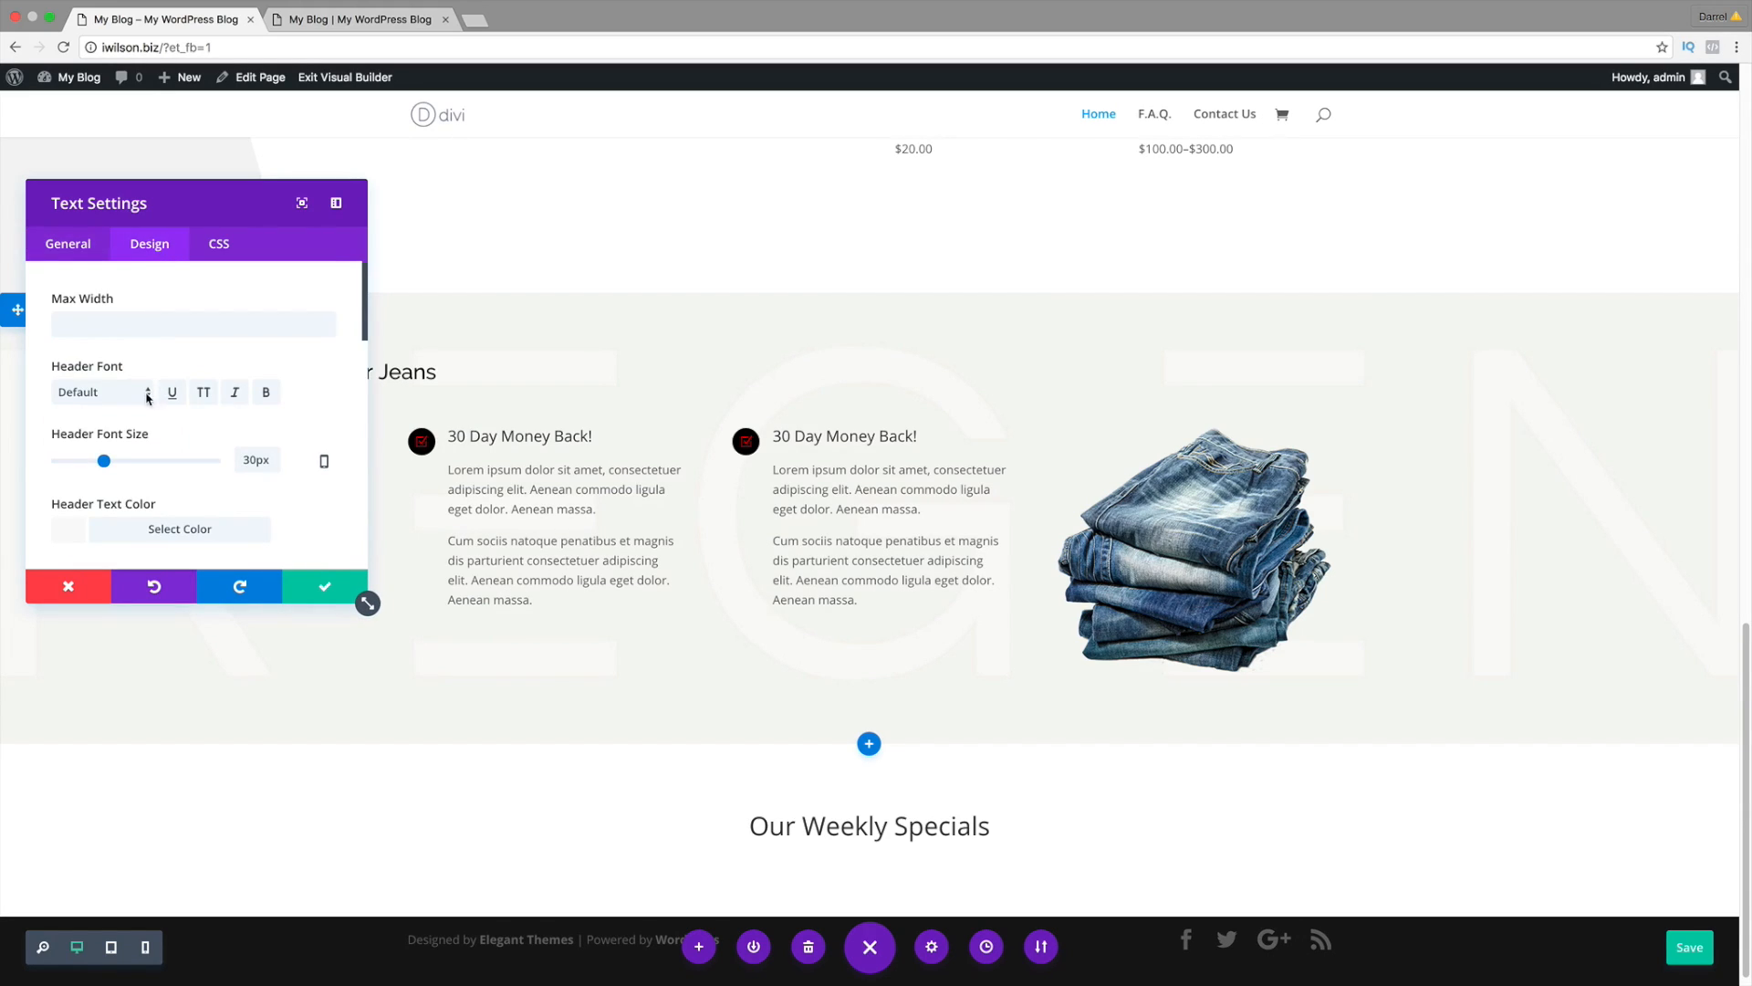
Step: Set the heading to 40px in the Raleway font and save the text module
left_click_drag(104, 462, 121, 464)
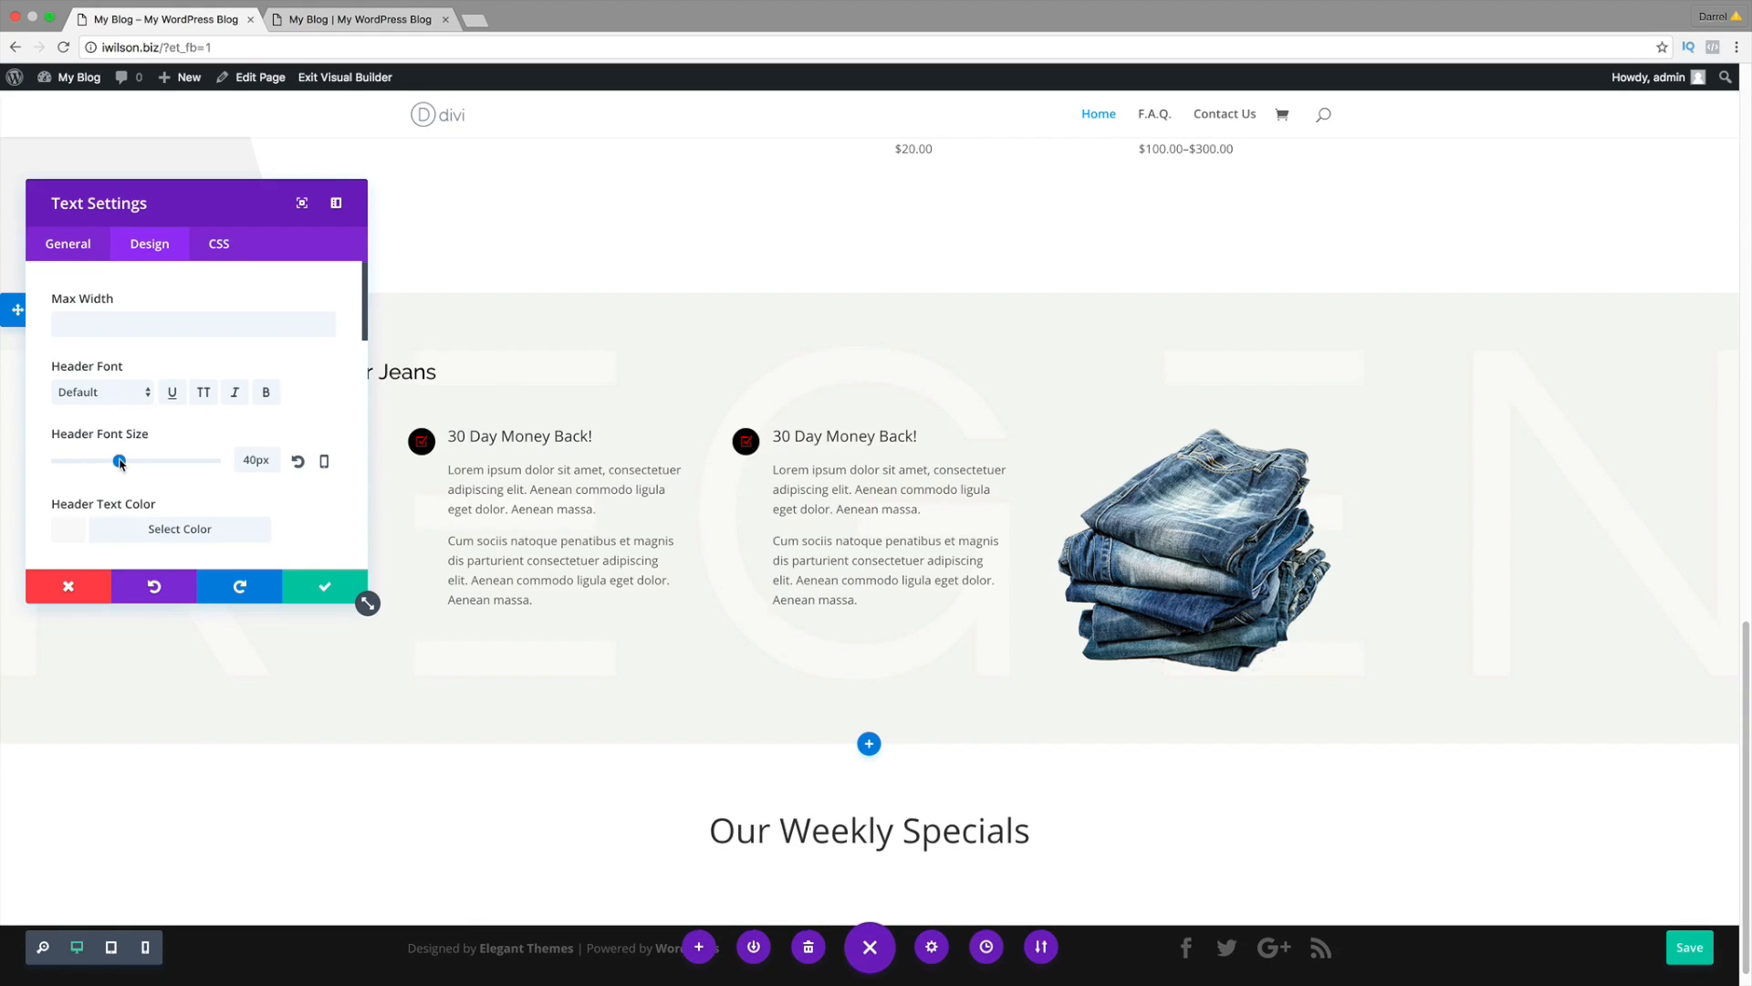
left_click(120, 403)
scroll(124, 664, "down", 10)
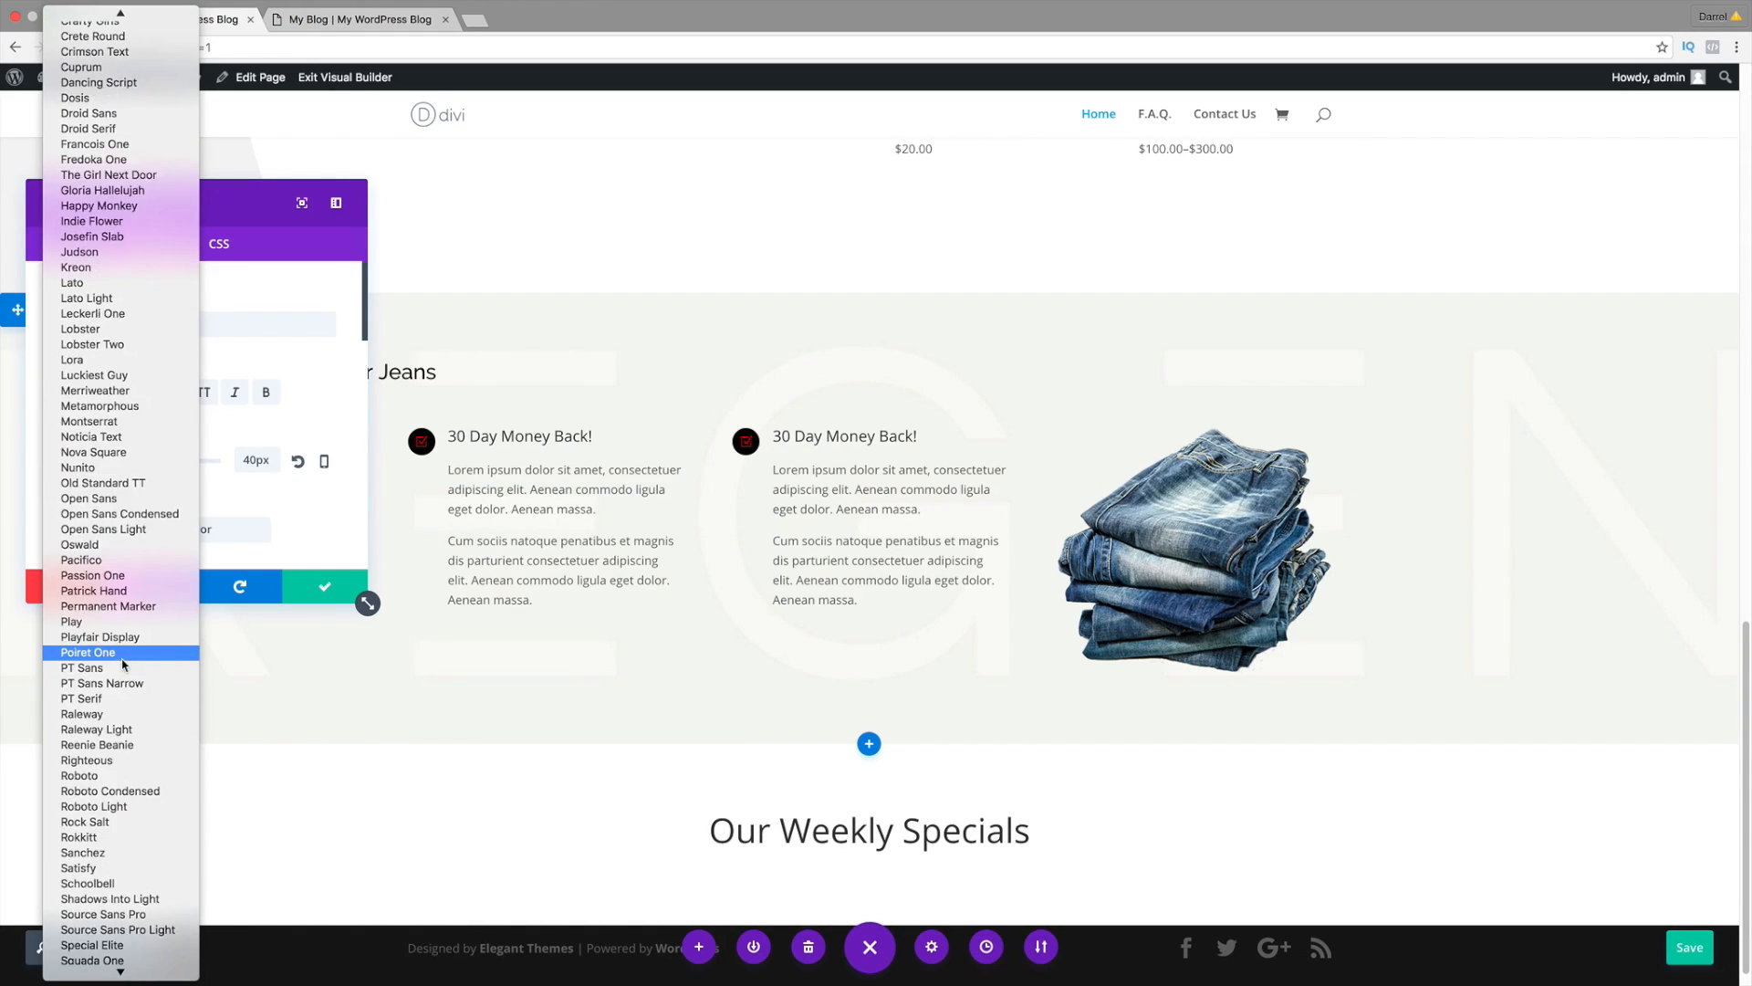
scroll(124, 664, "down", 1)
left_click(126, 668)
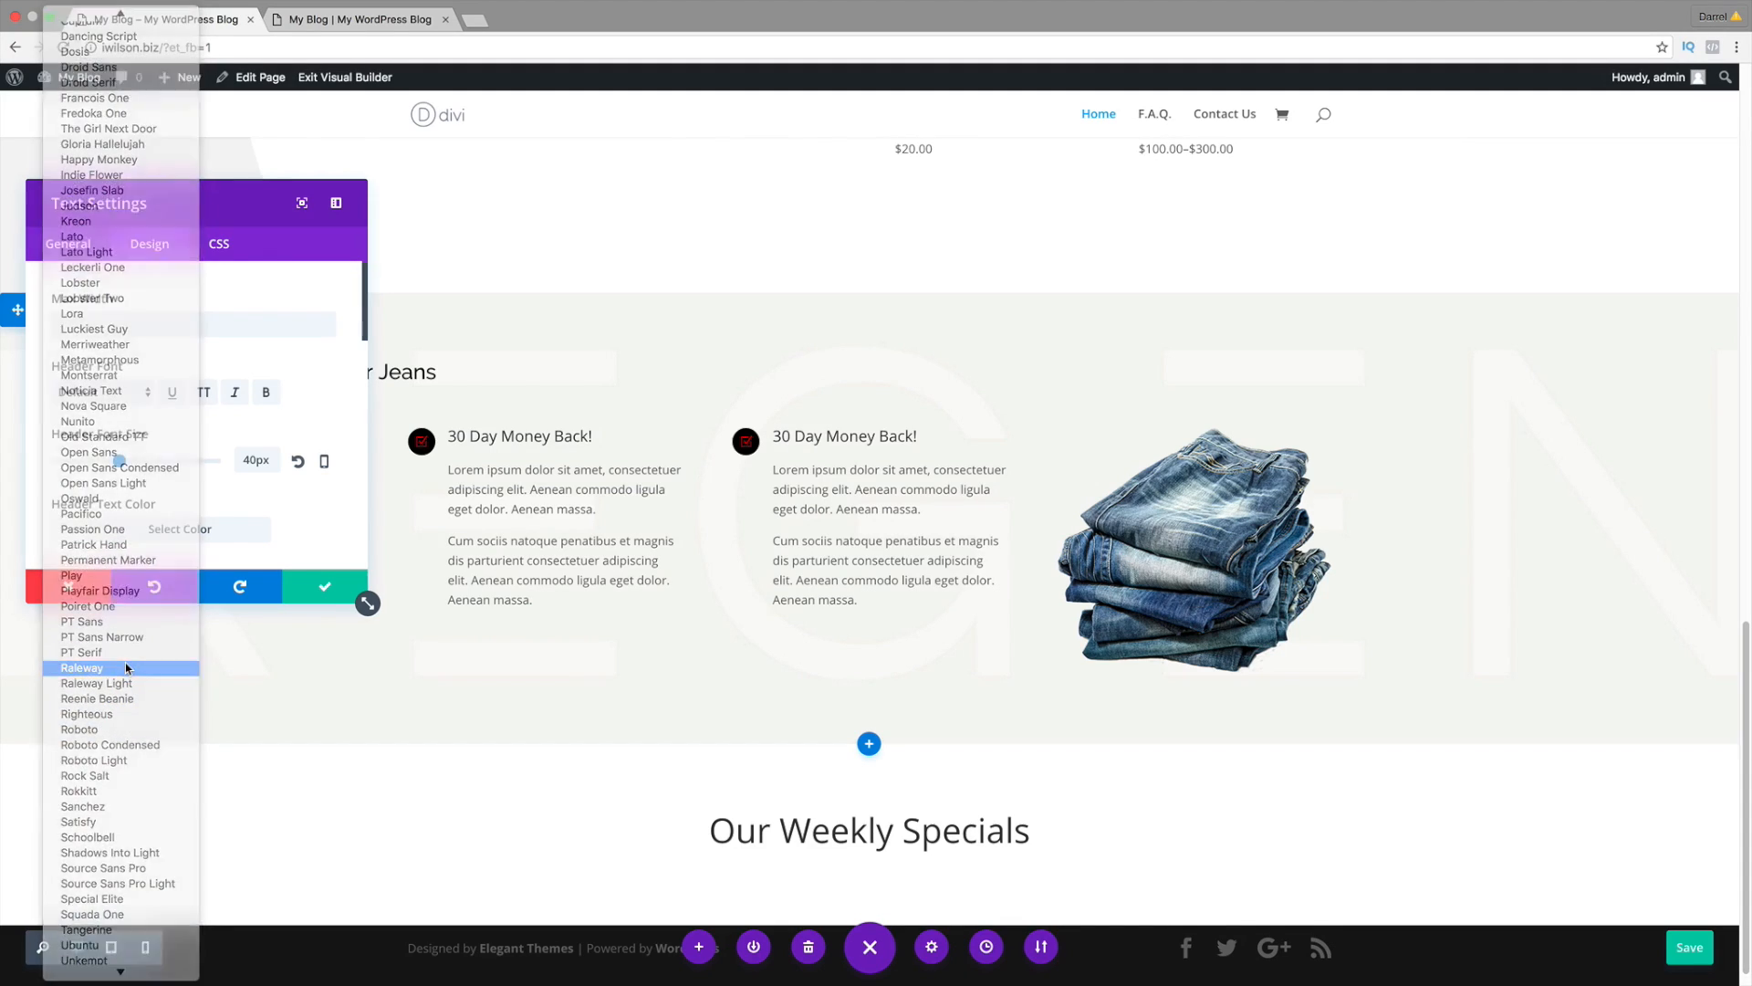
left_click(308, 593)
scroll(517, 720, "down", 1)
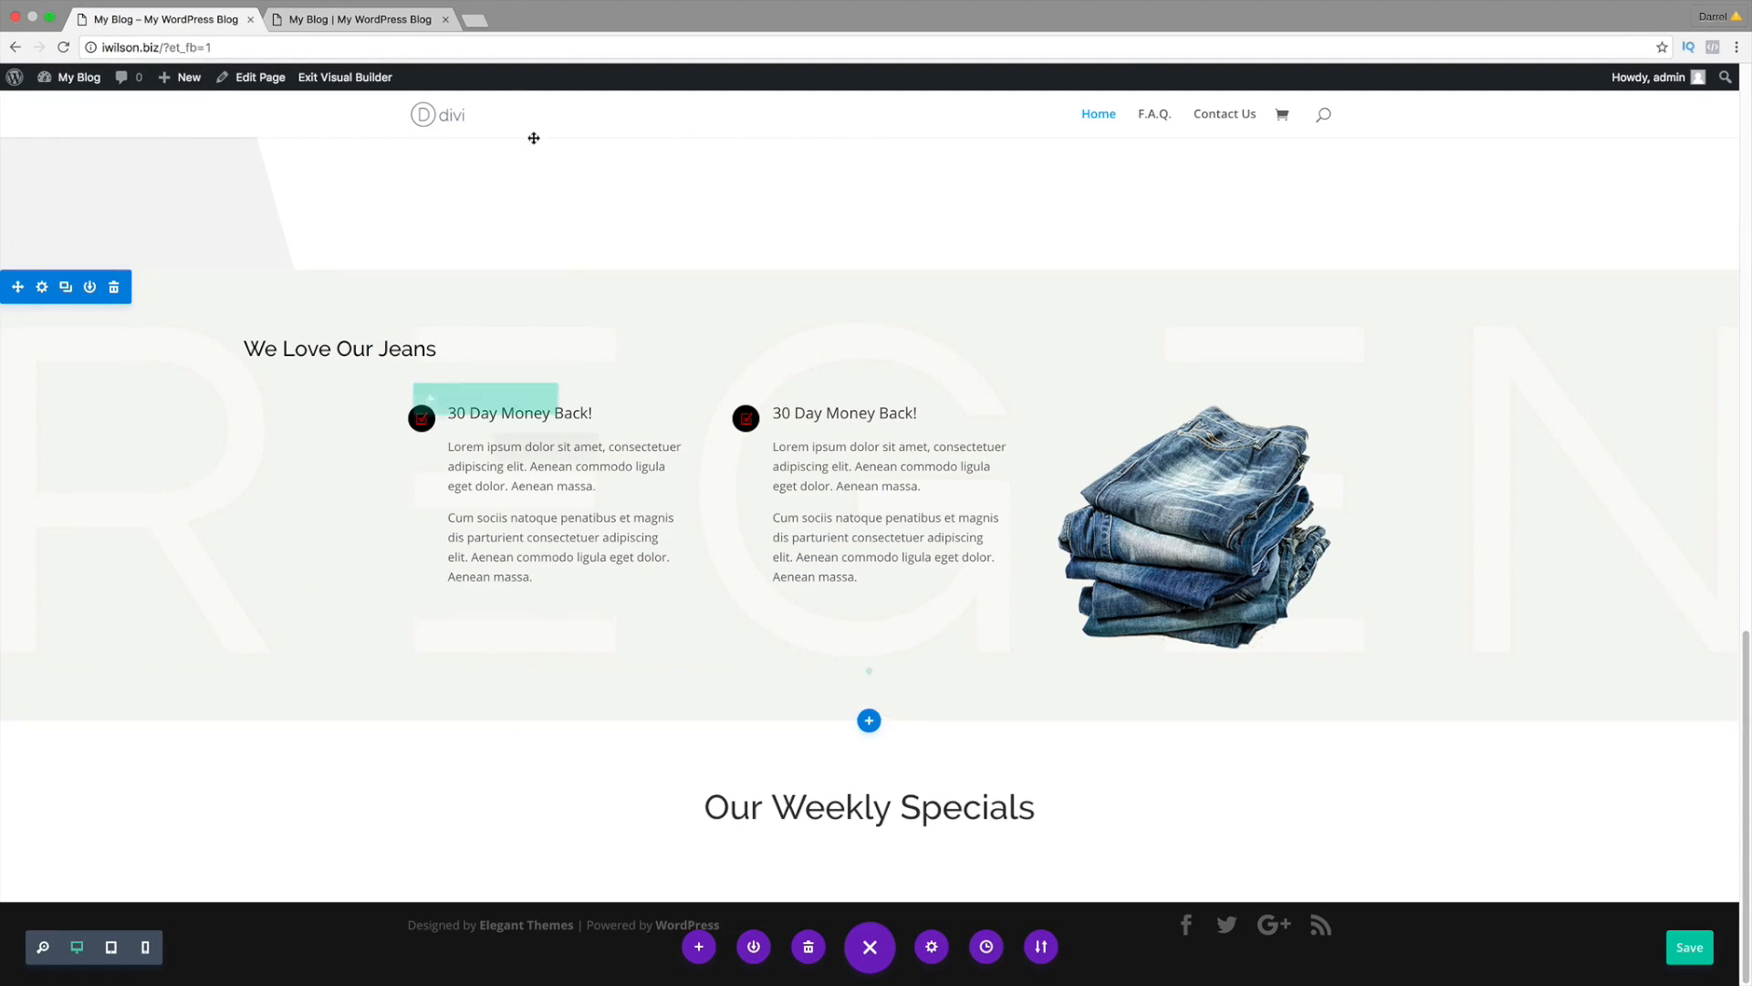
left_click(361, 19)
scroll(548, 566, "down", 5)
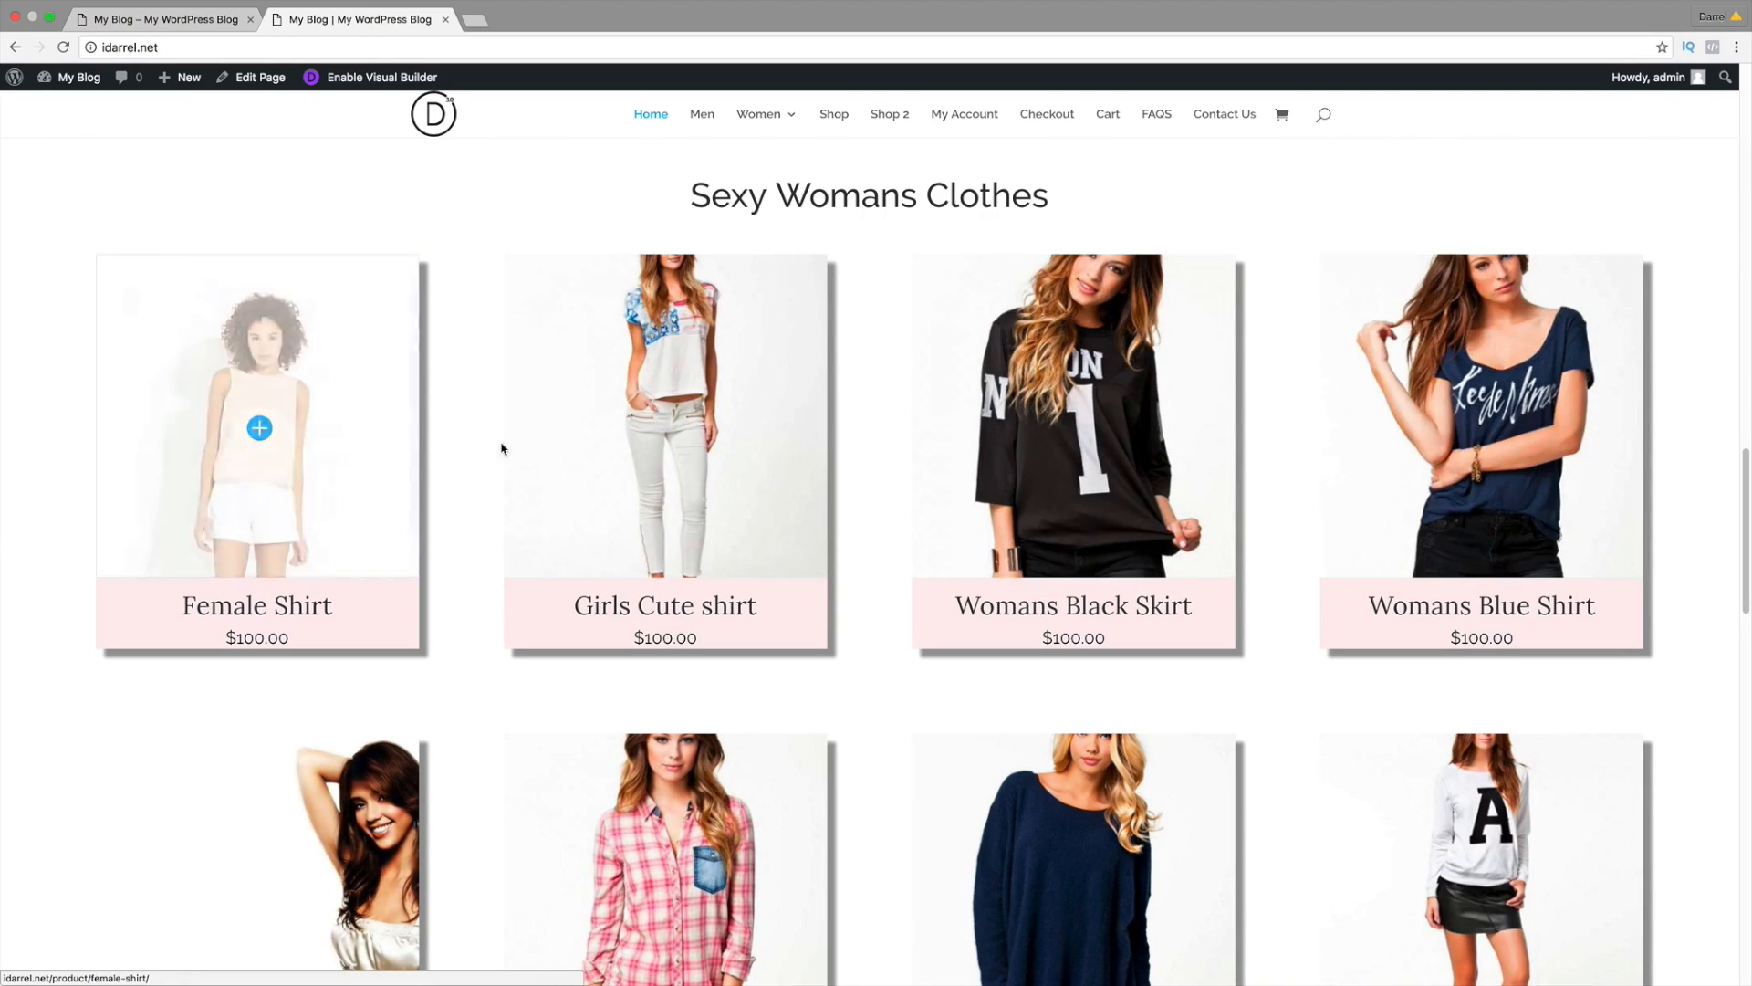
left_click(164, 19)
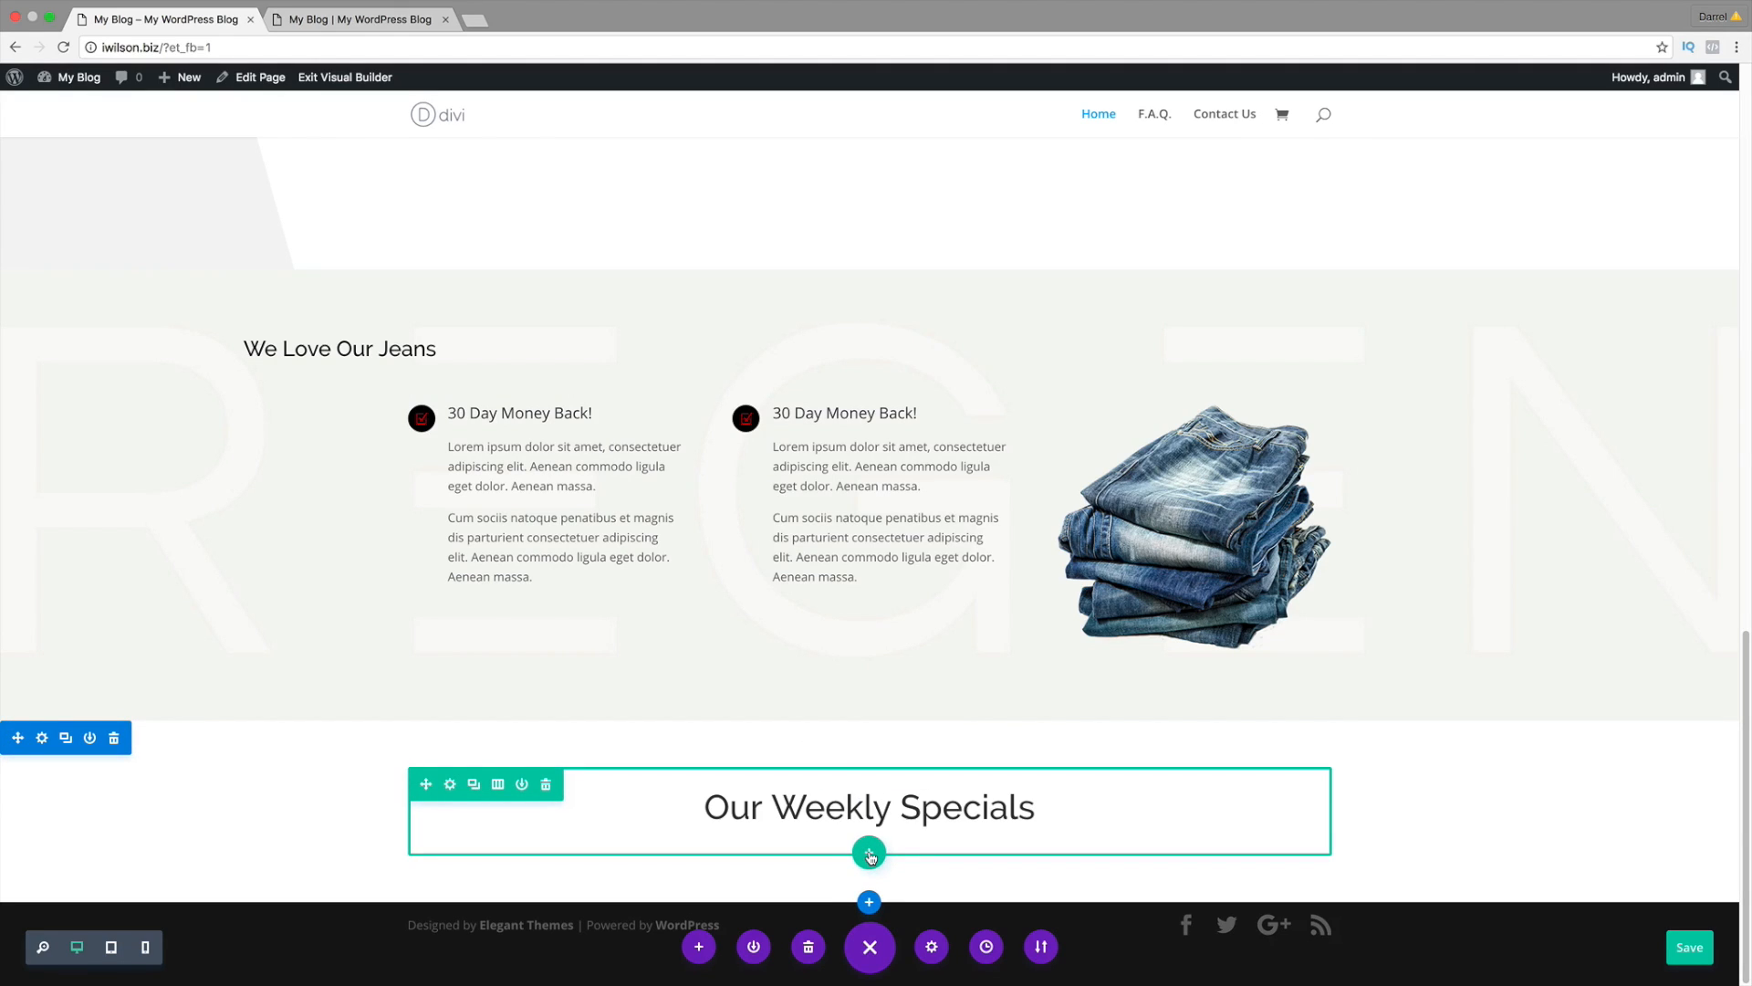
Step: Add a single-column row under the heading holding a Shop module of recent products
left_click(870, 855)
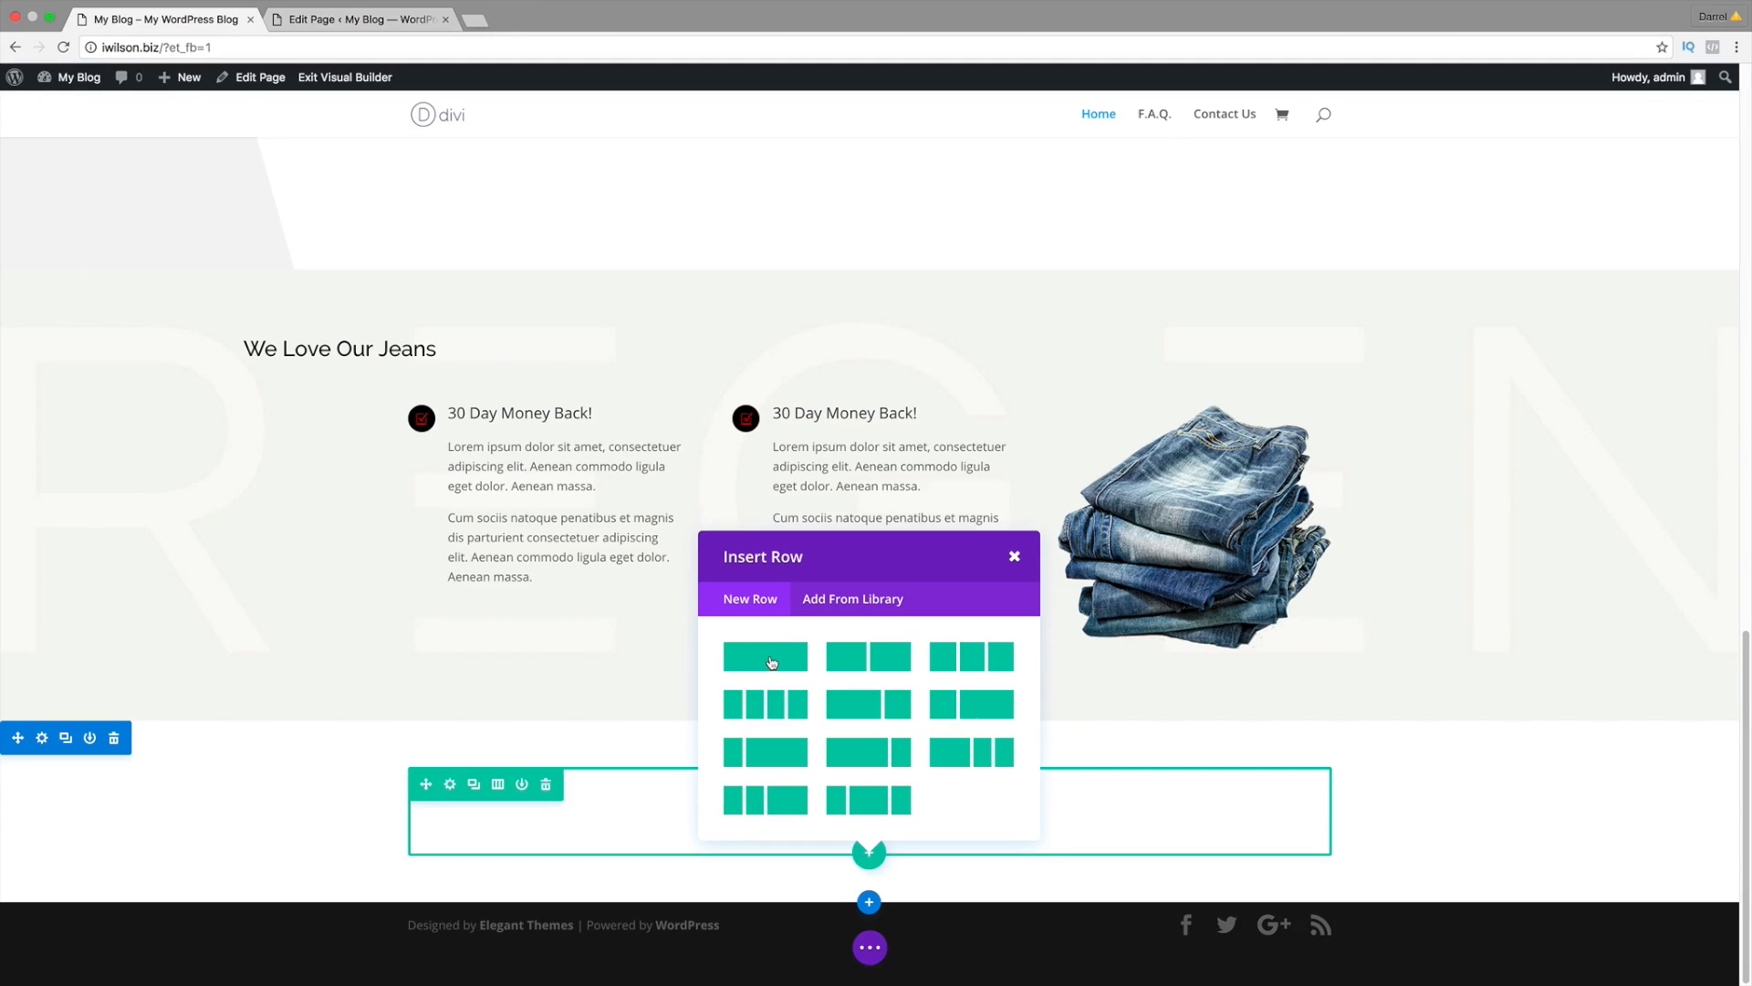
left_click(772, 657)
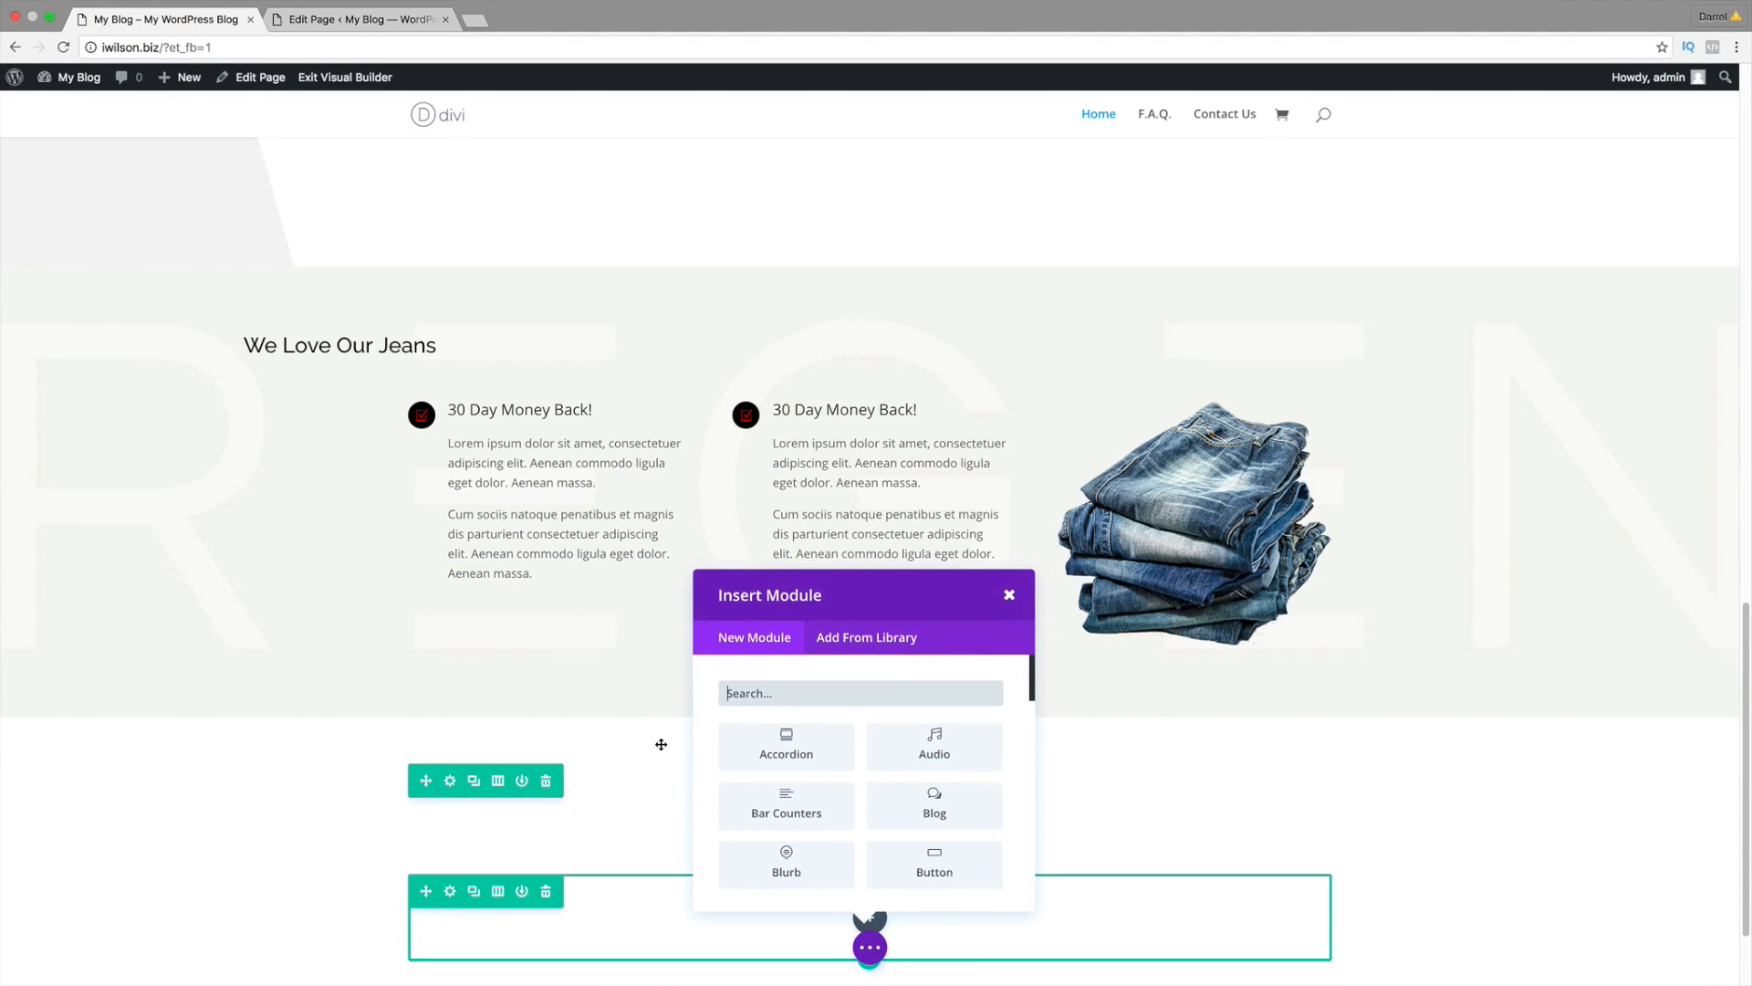
scroll(857, 790, "down", 10)
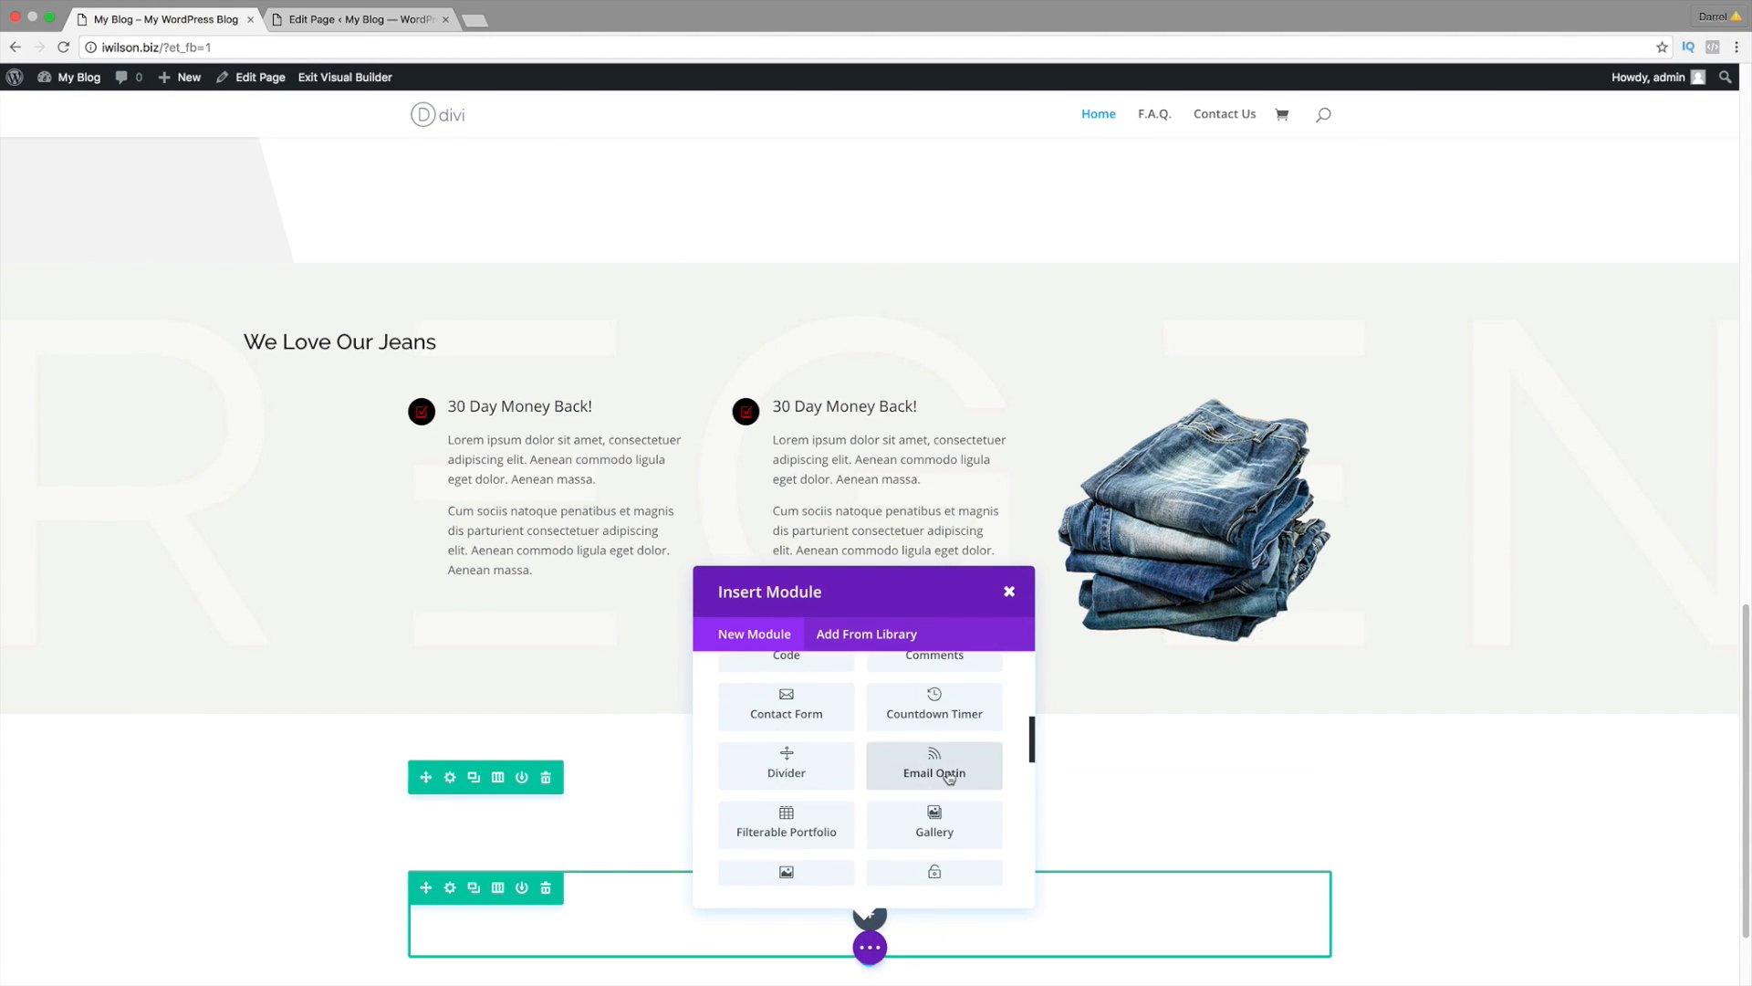
scroll(949, 776, "down", 3)
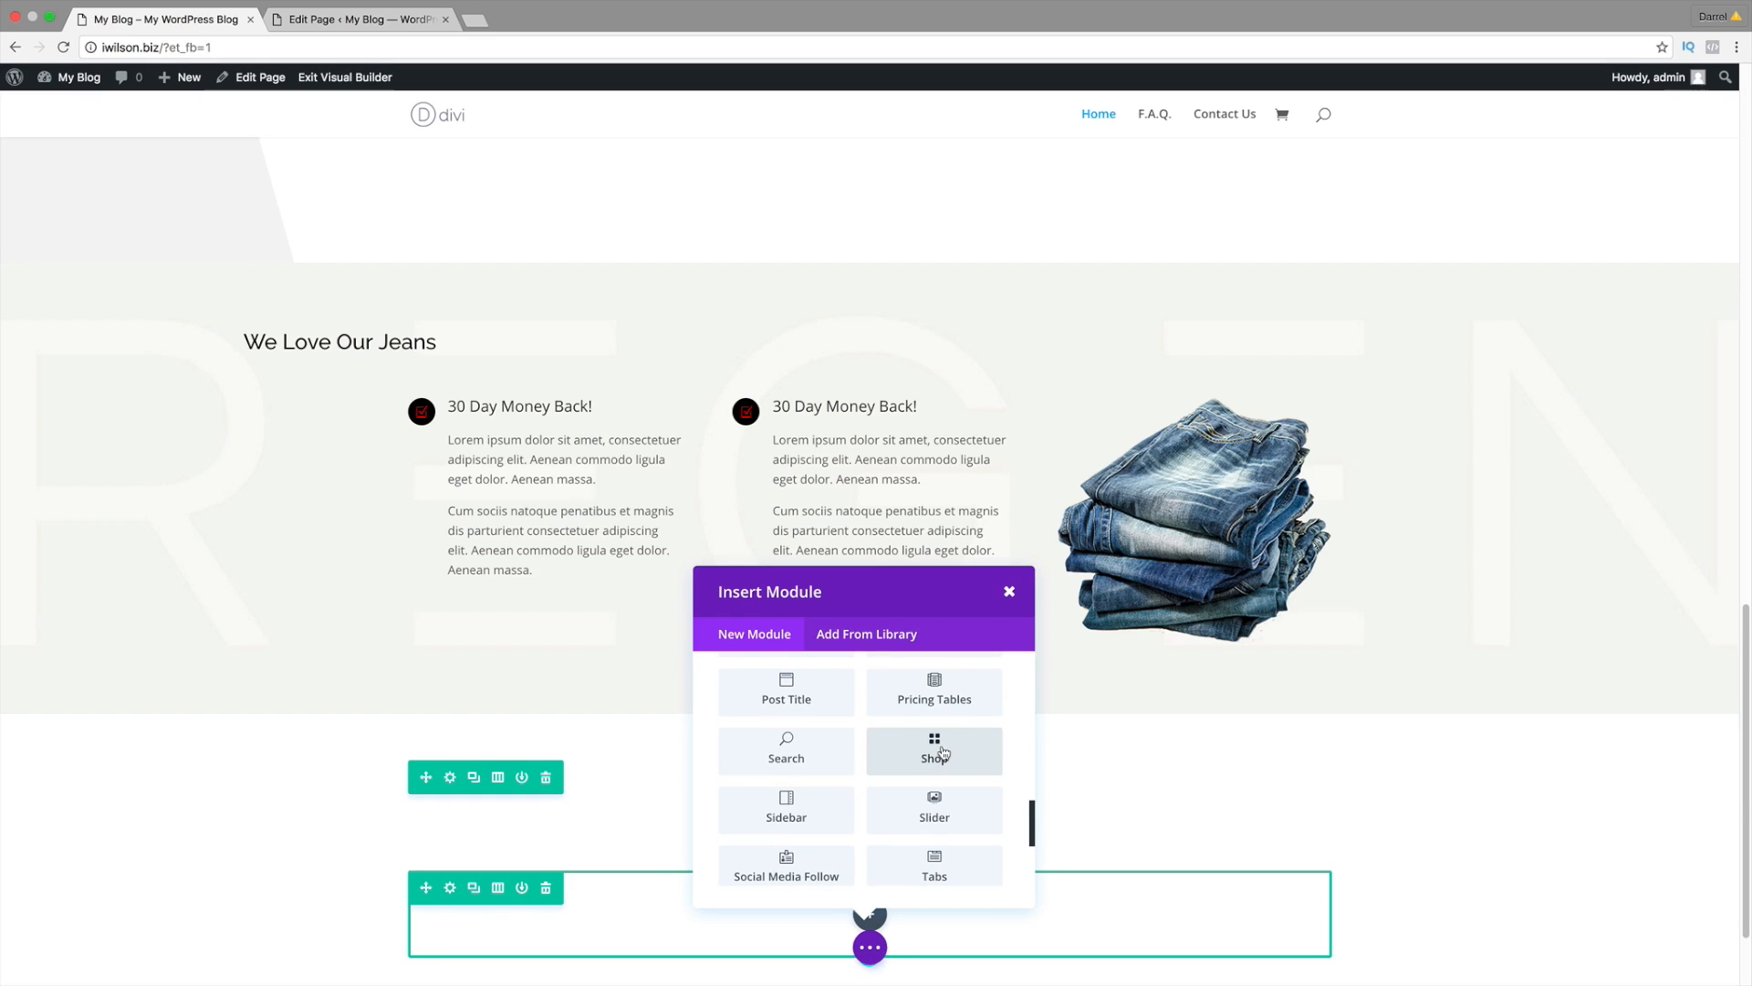
left_click(943, 752)
scroll(949, 762, "down", 2)
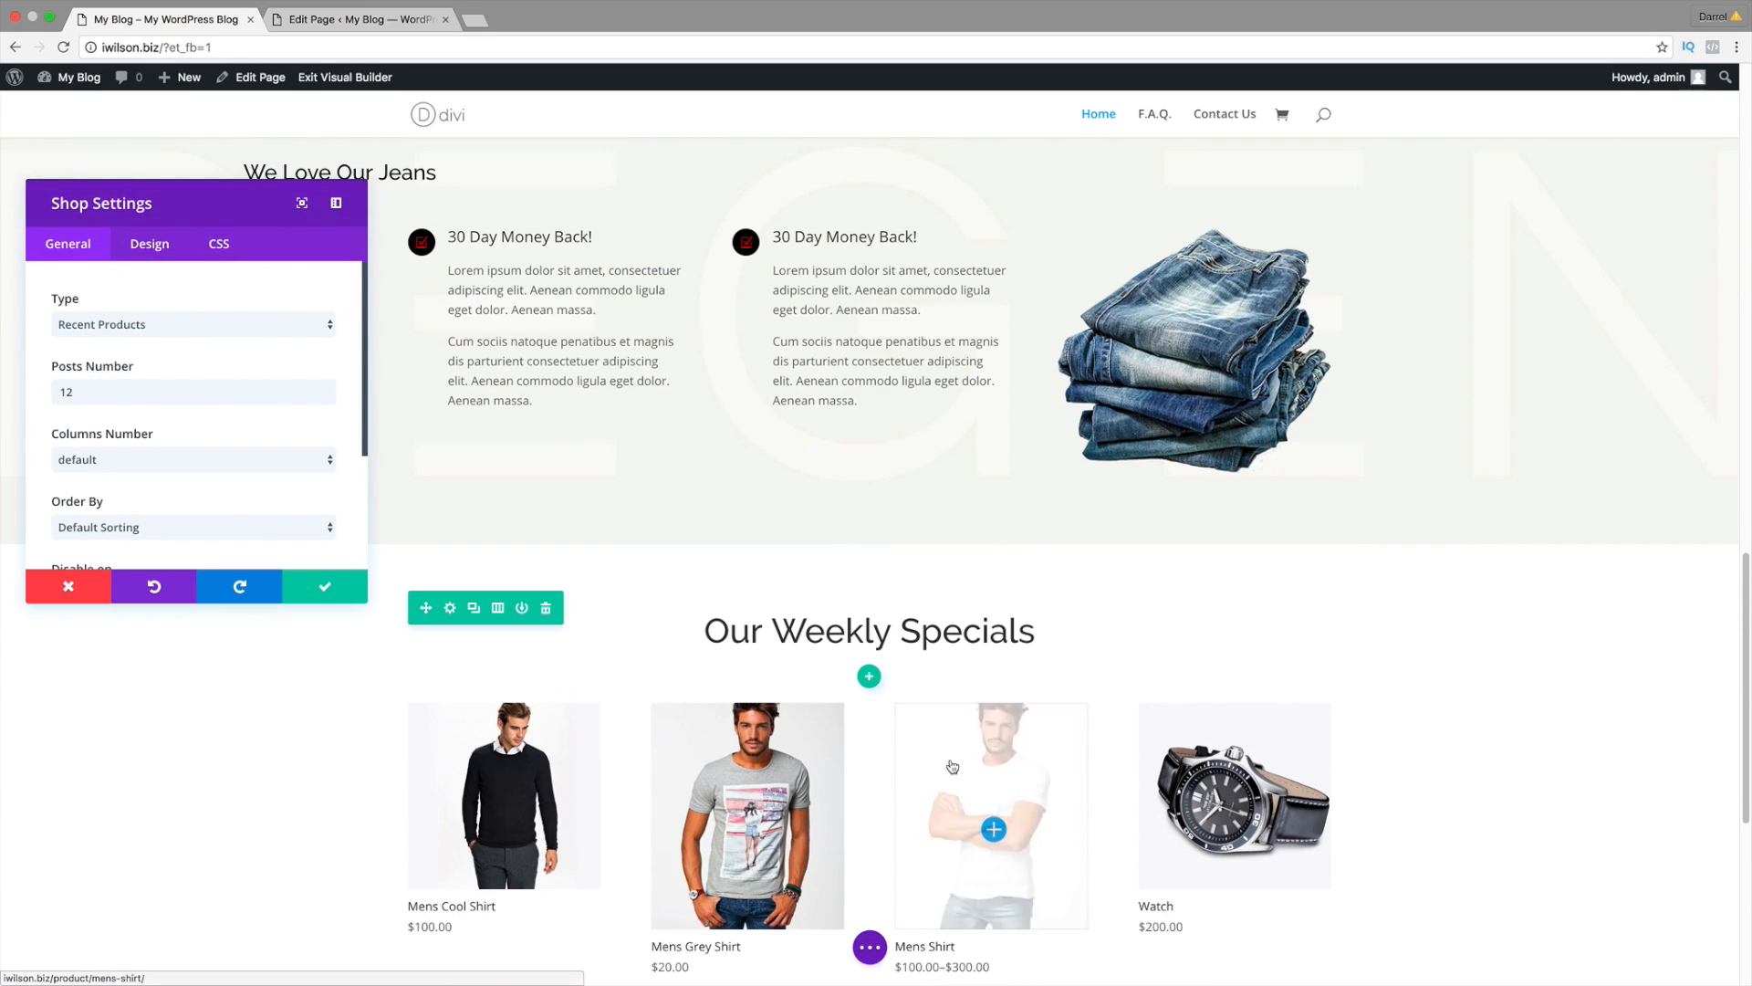
scroll(951, 766, "down", 3)
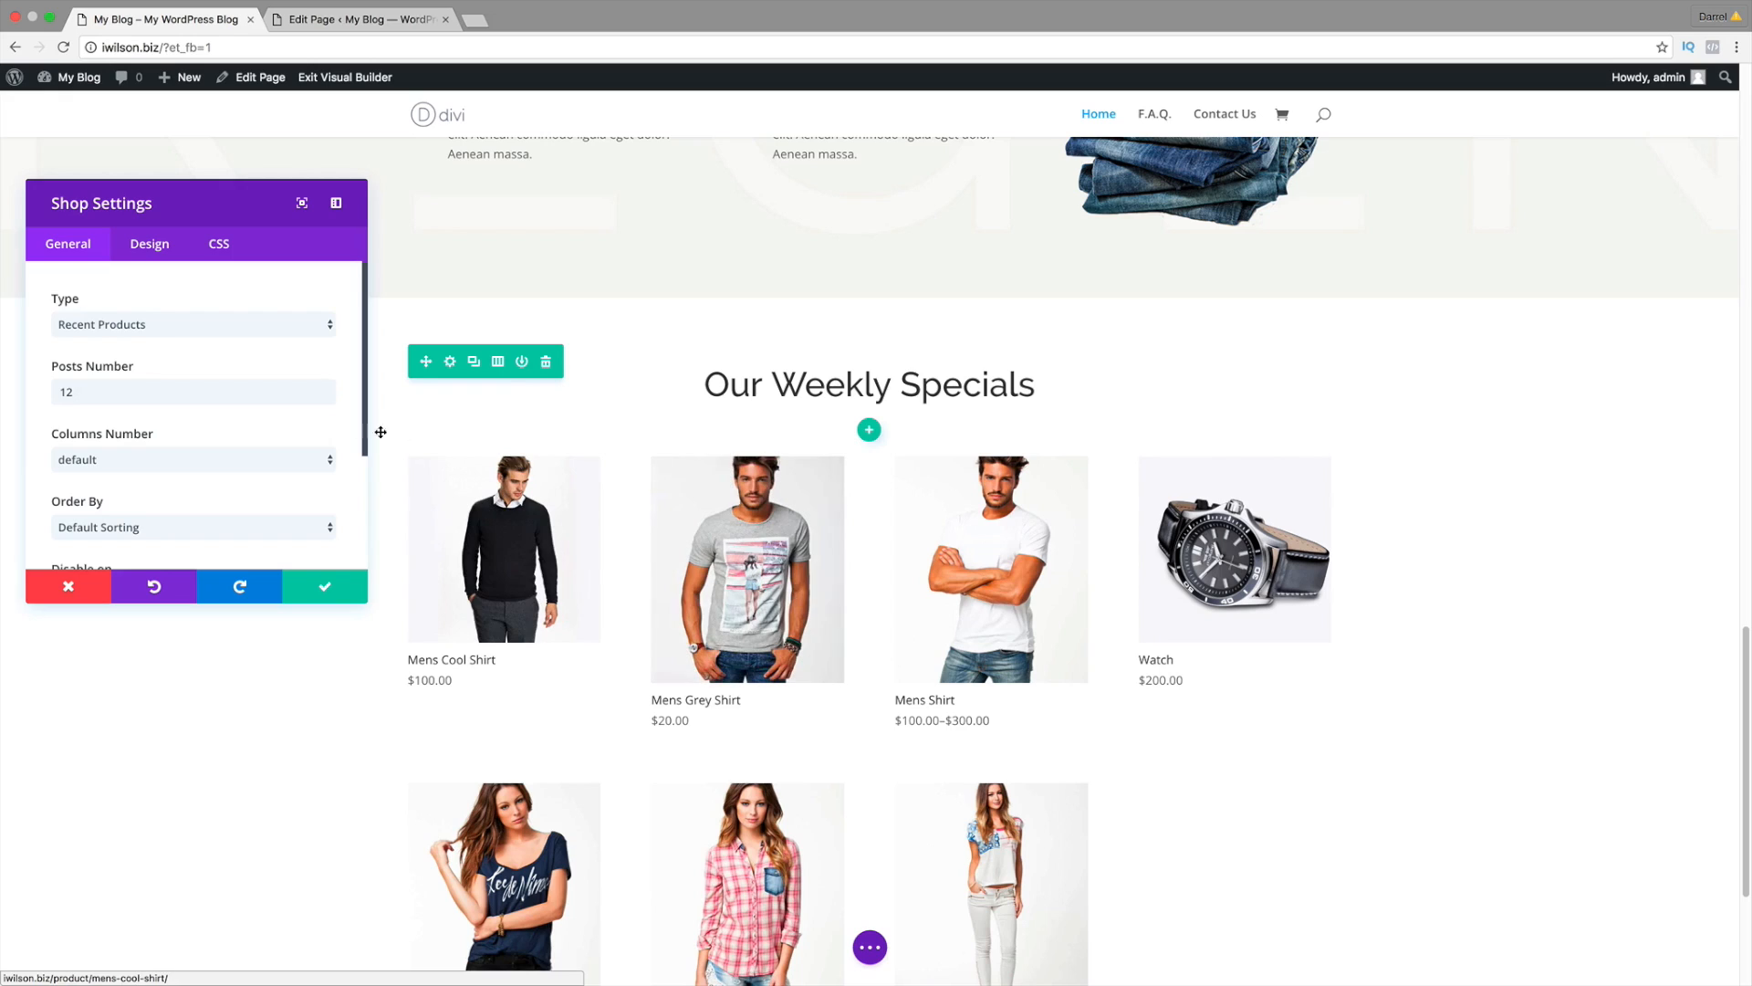
Step: Set the shop Type to Product Category and tick womans first page and mens shirt
left_click(234, 330)
left_click(233, 402)
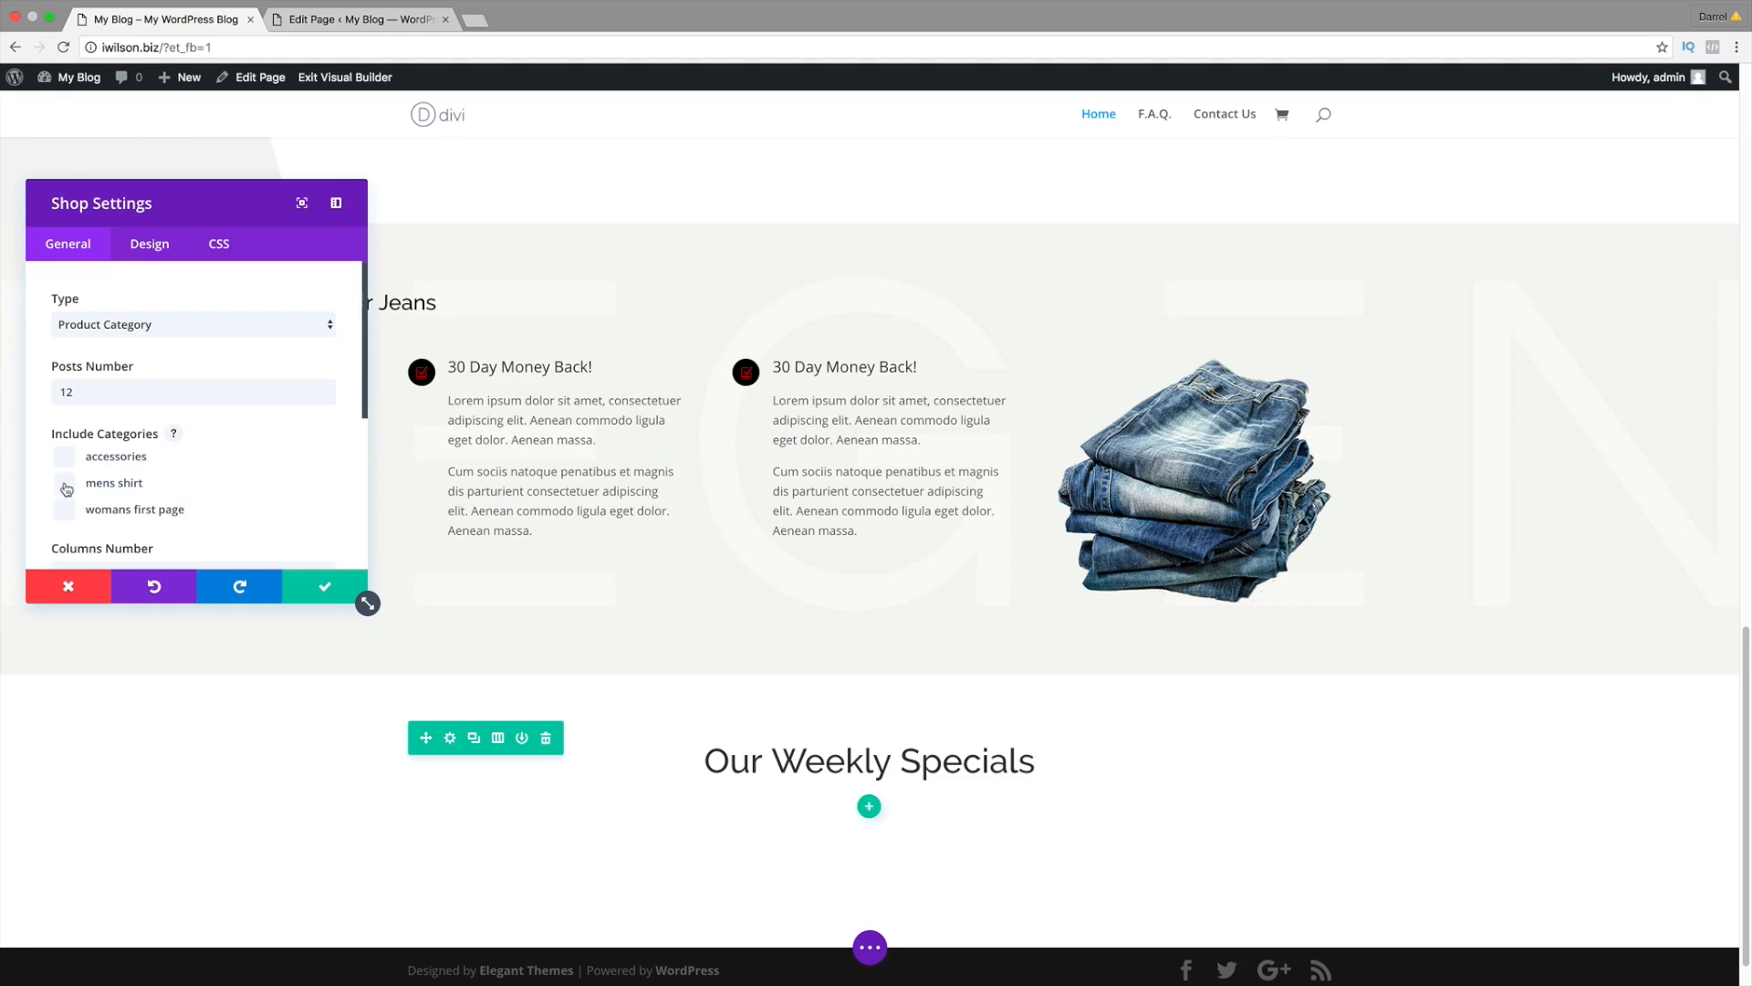
left_click(65, 511)
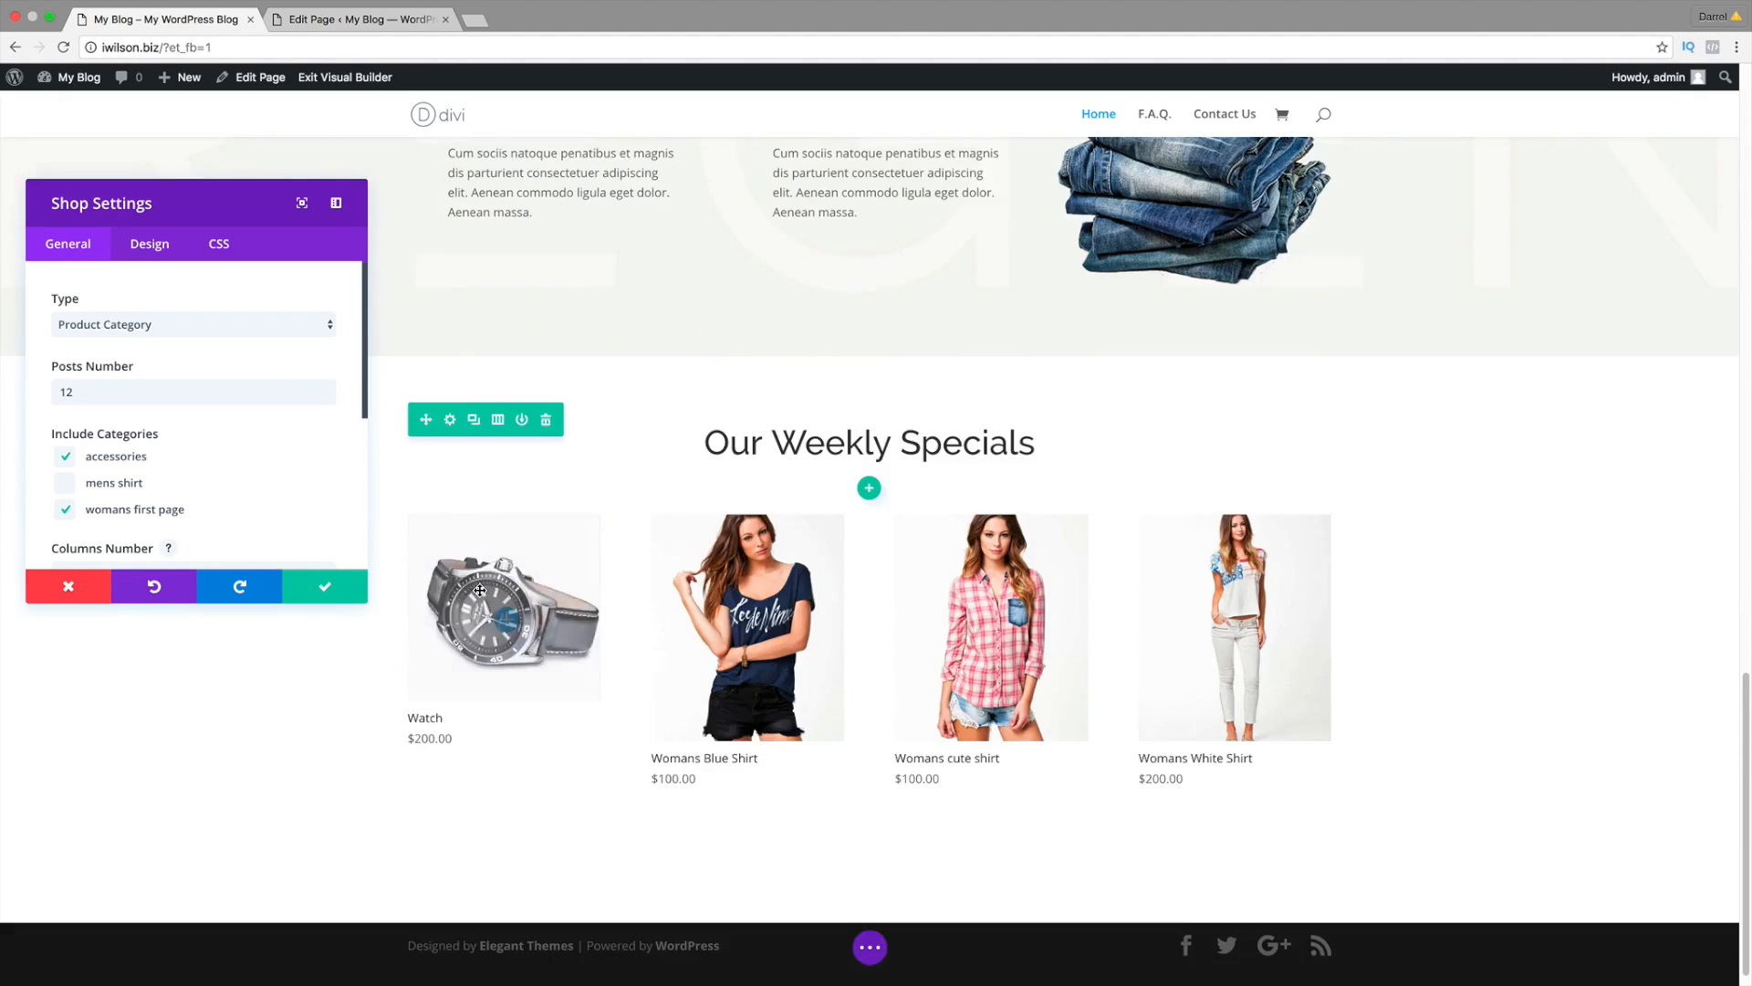
scroll(506, 611, "down", 4)
left_click(65, 483)
left_click(65, 456)
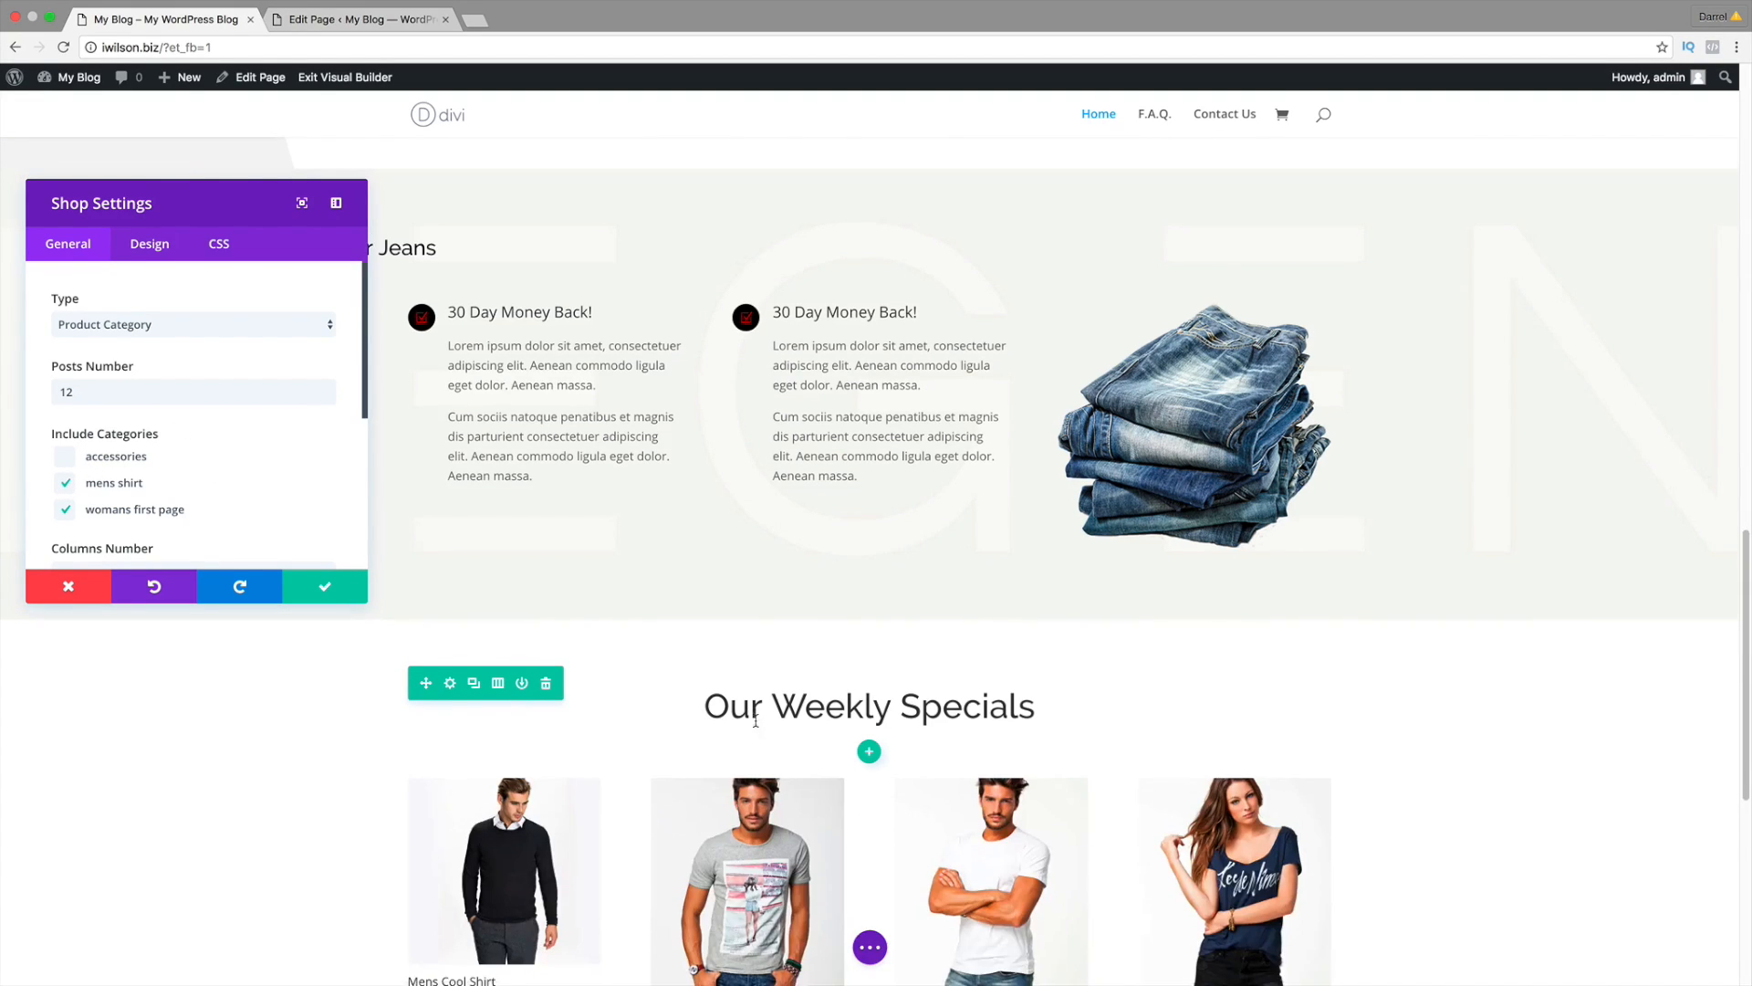
scroll(721, 718, "down", 5)
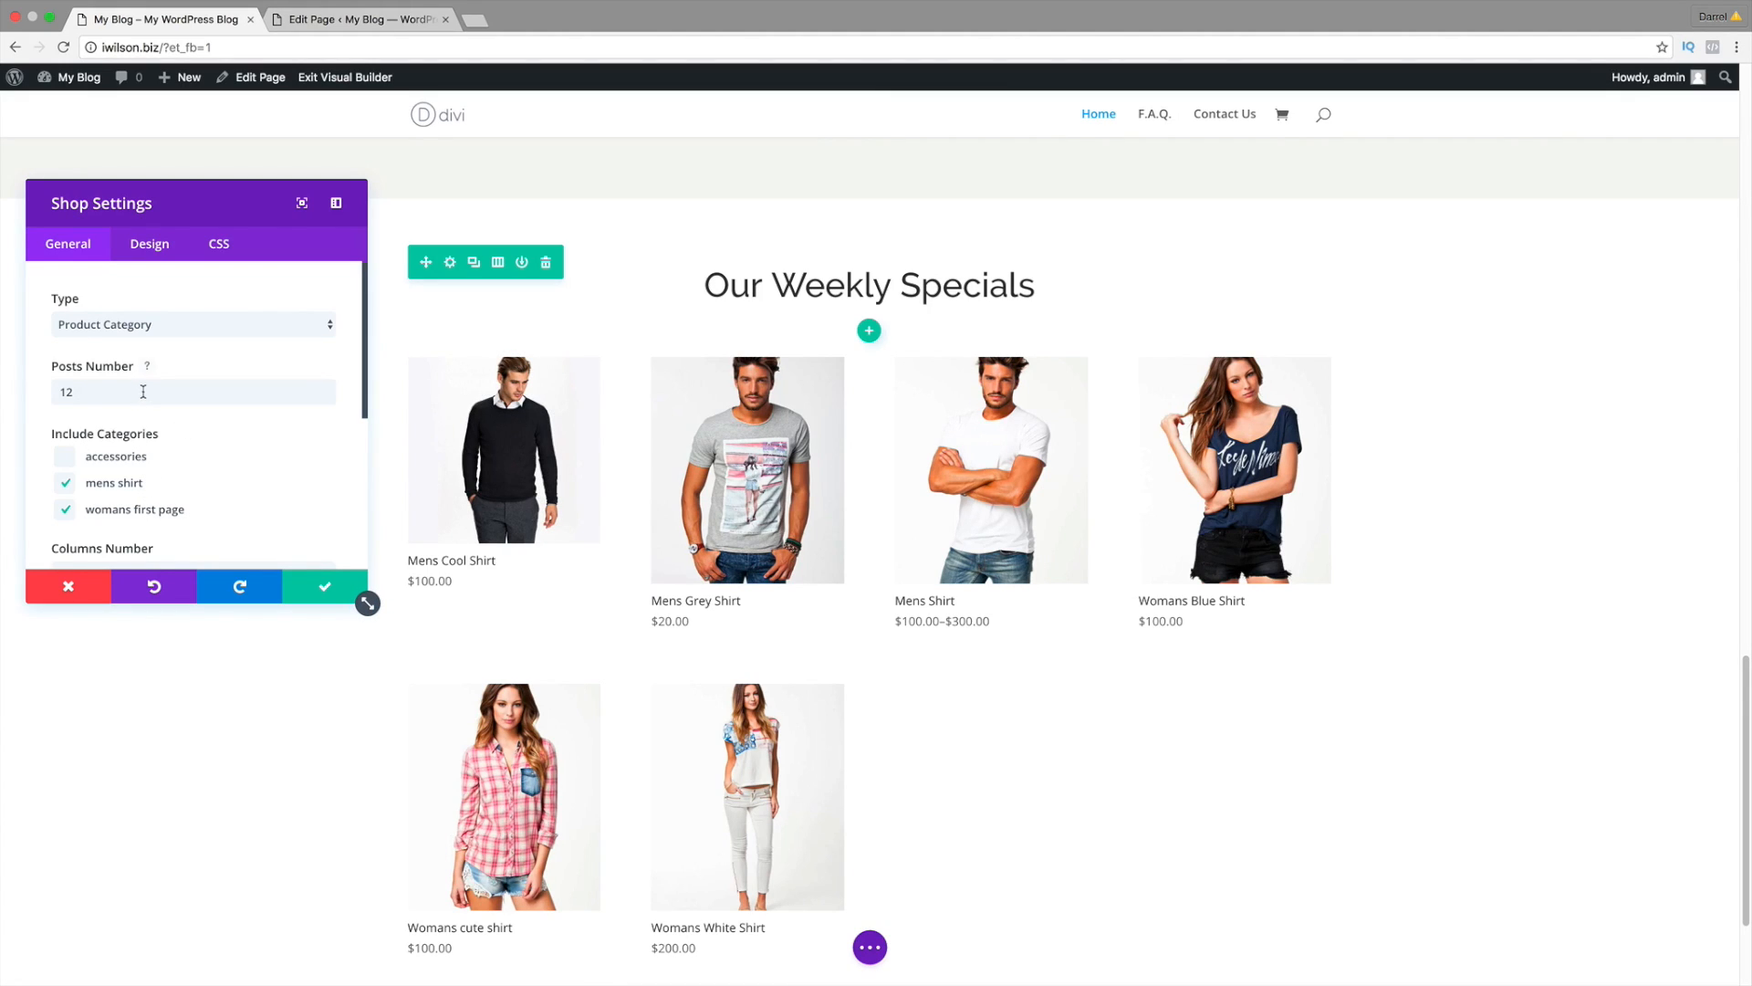
Step: Change Posts Number to 4 and include the accessories category too
left_click_drag(142, 391, 2, 390)
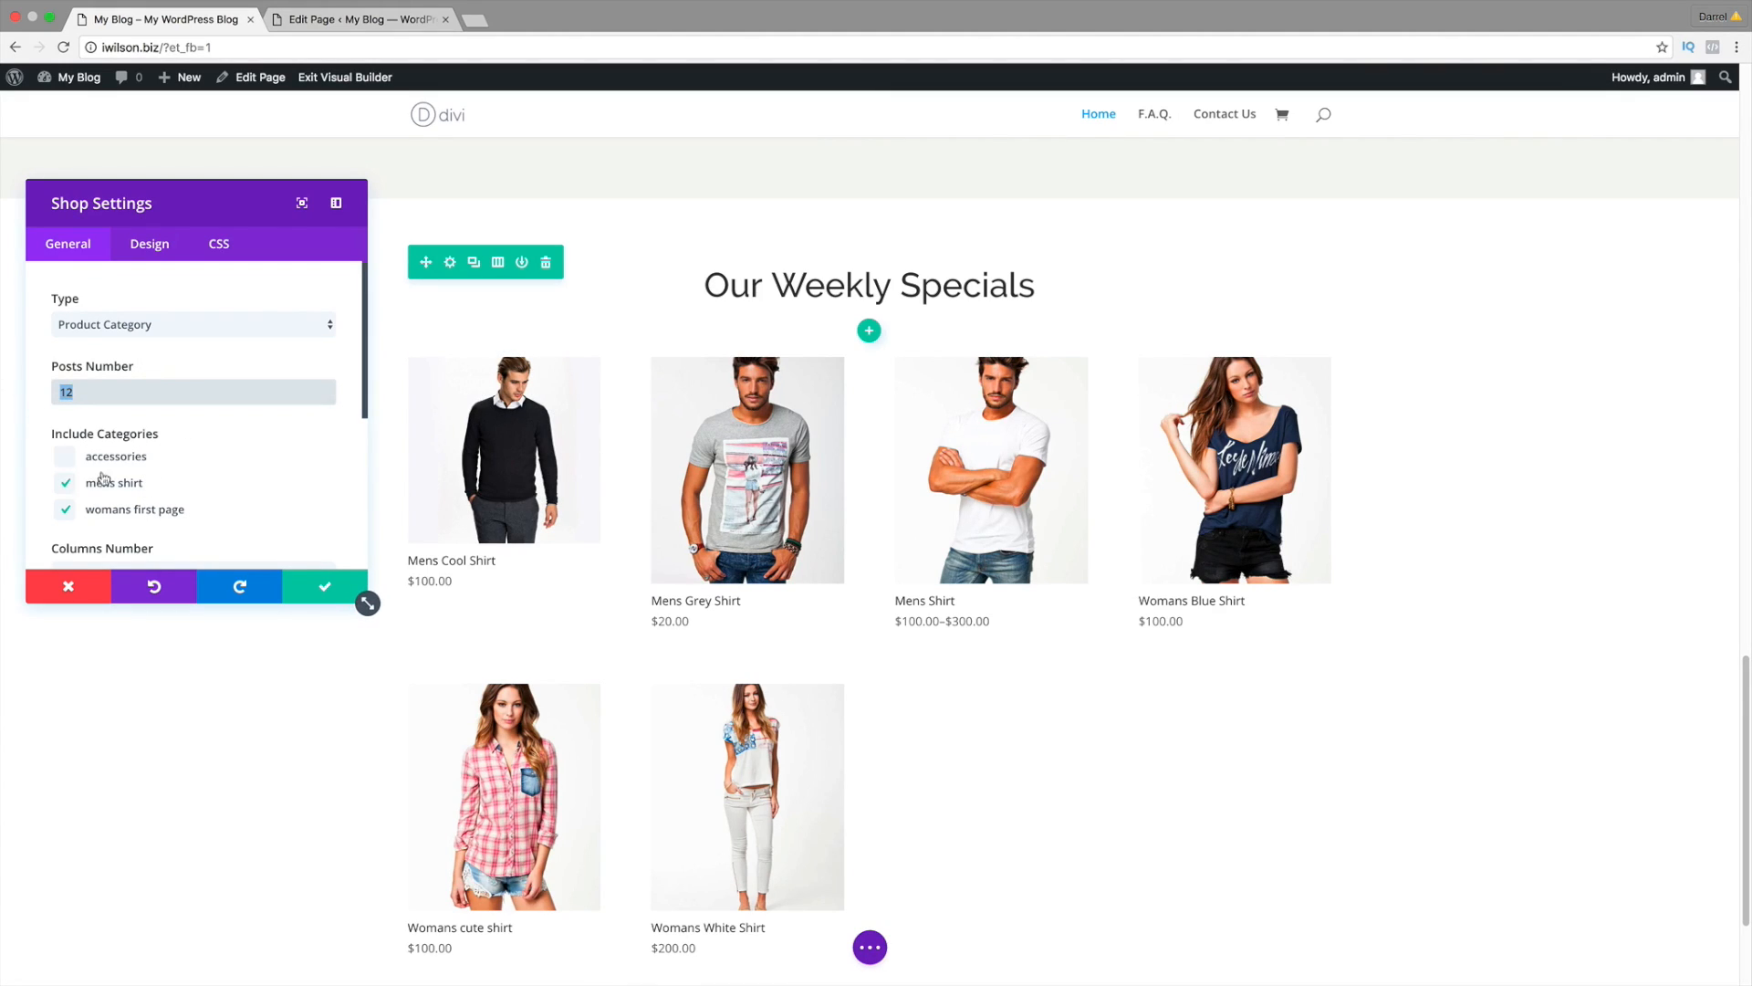
type("4")
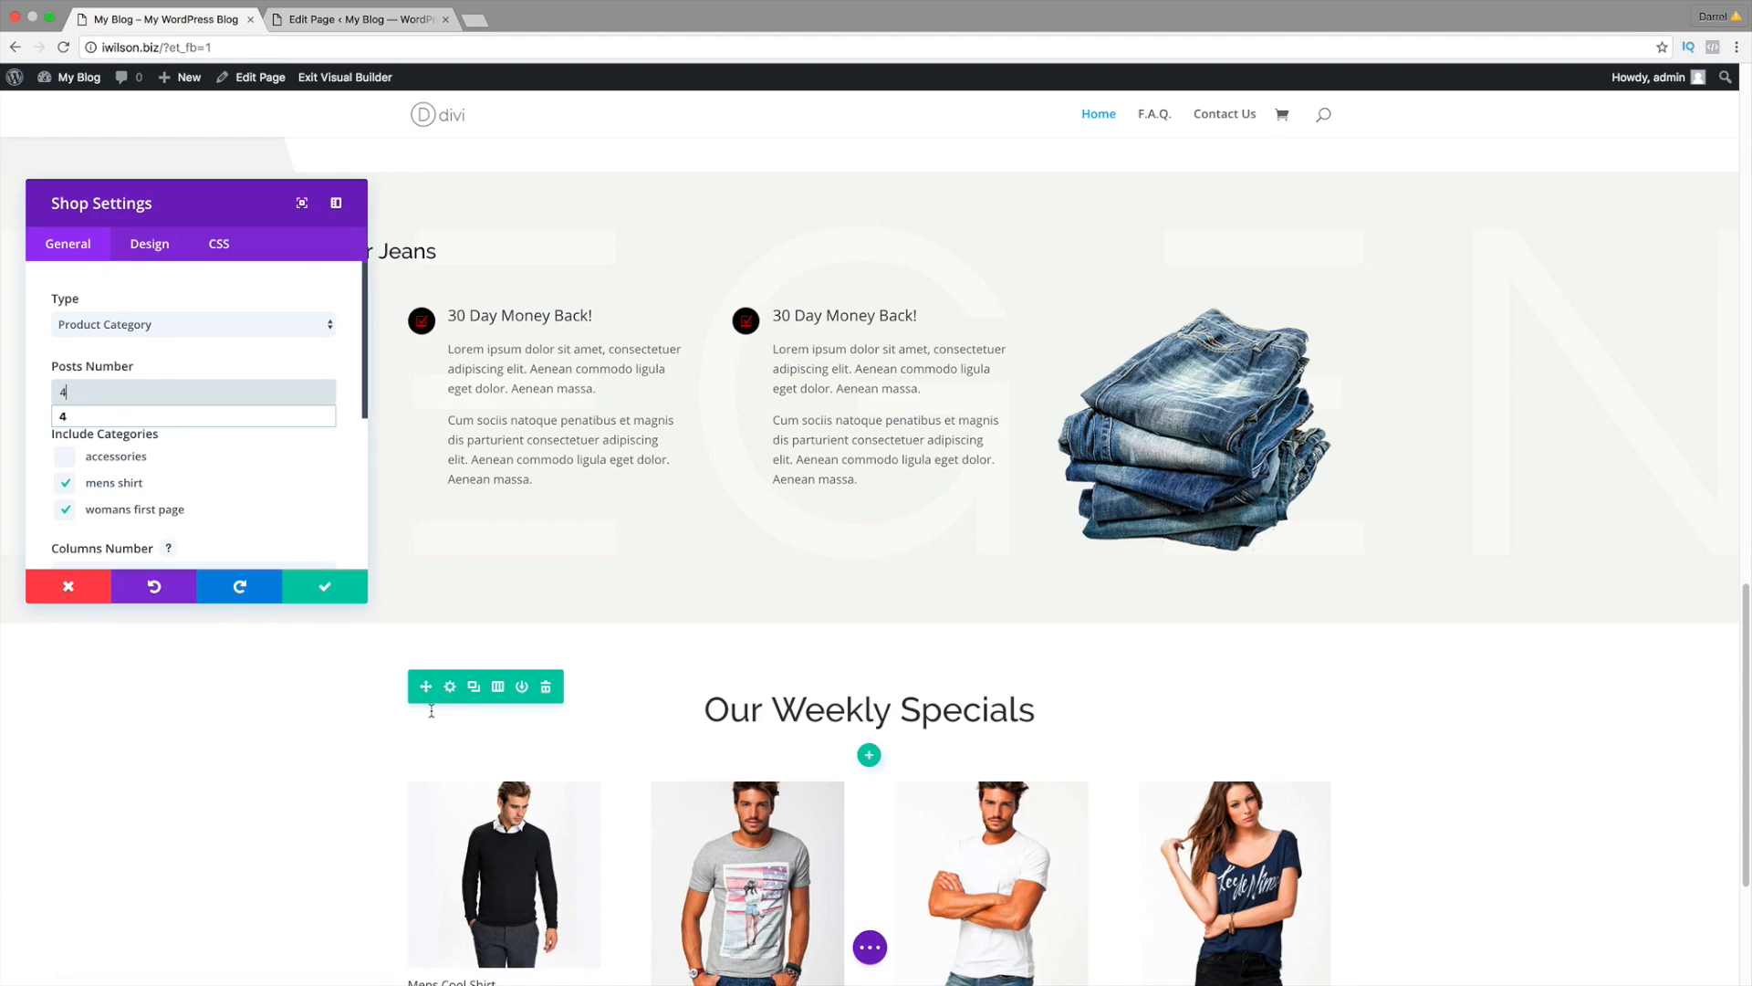
scroll(429, 702, "down", 3)
scroll(433, 715, "down", 1)
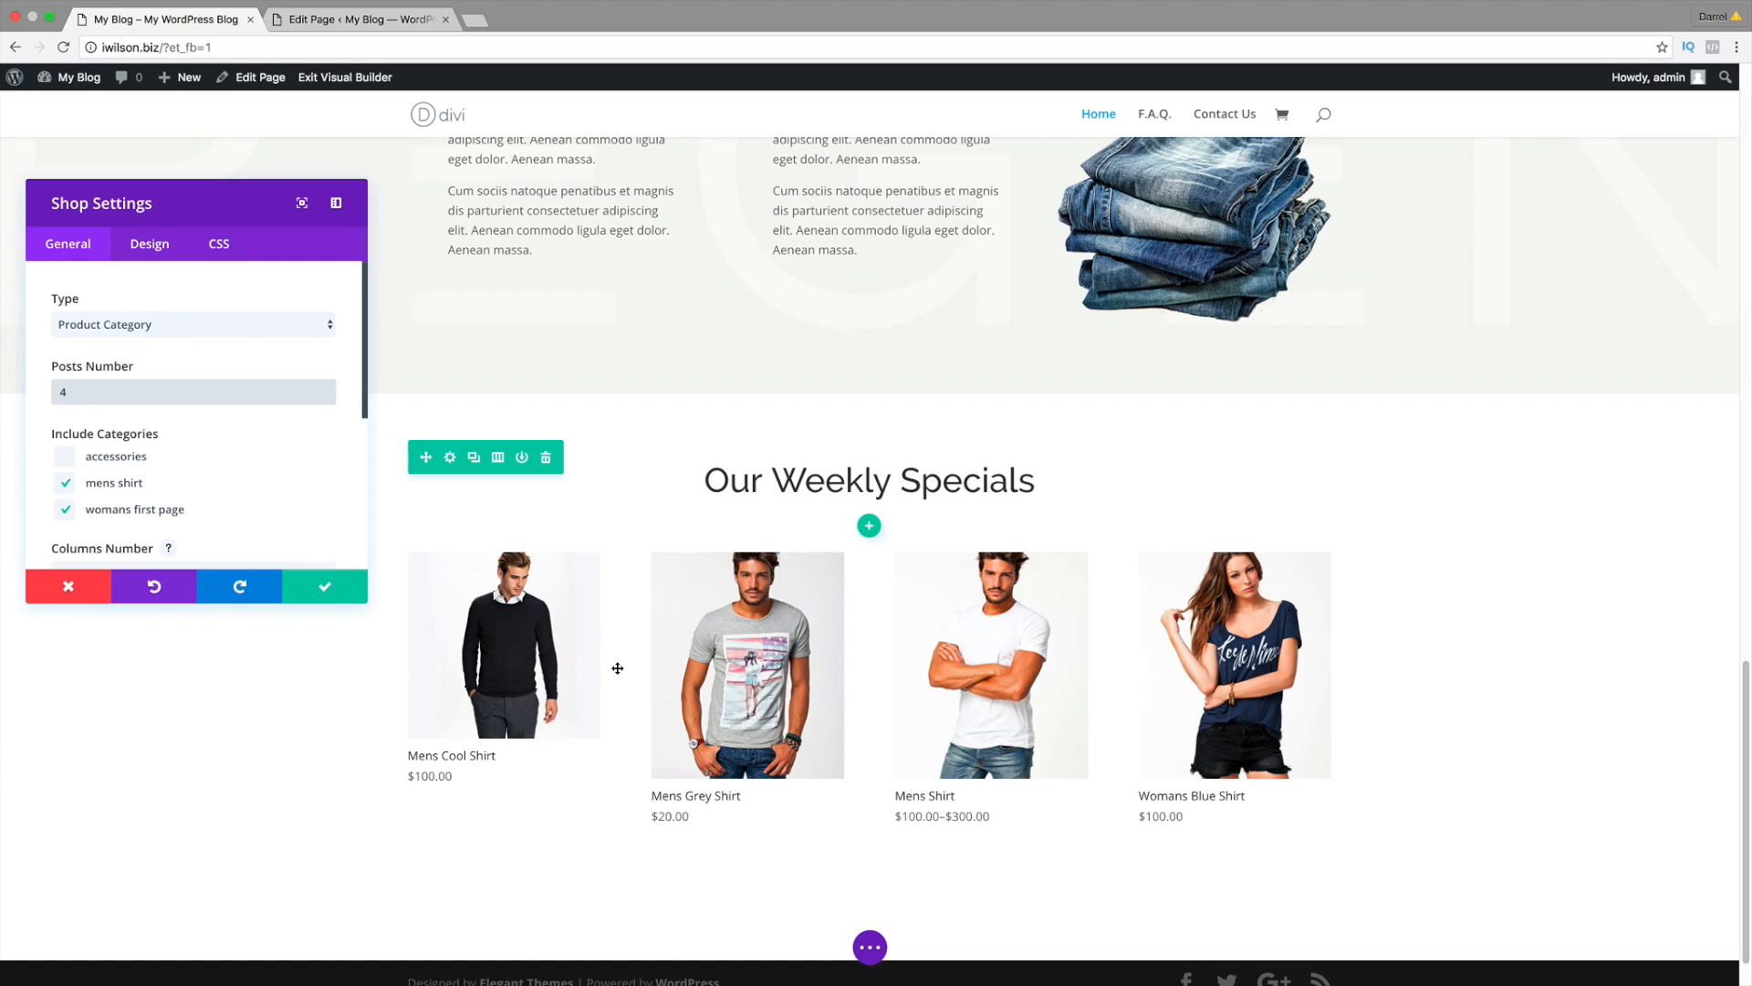
left_click(65, 456)
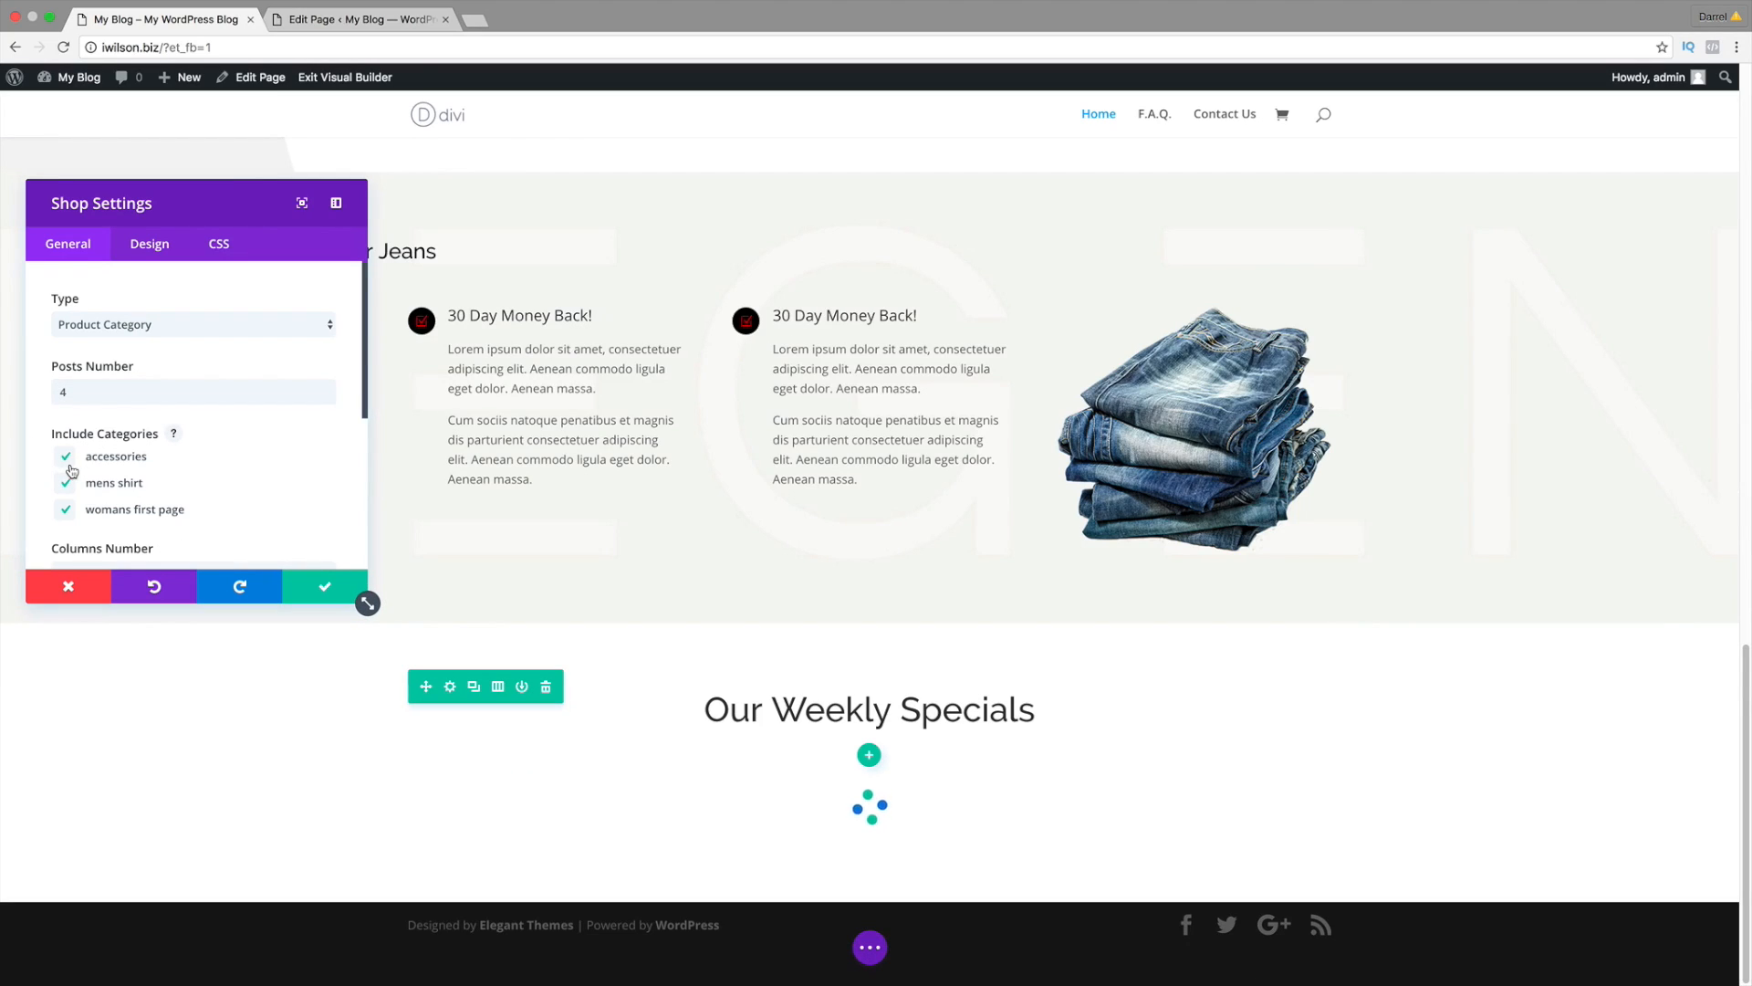
scroll(258, 696, "down", 5)
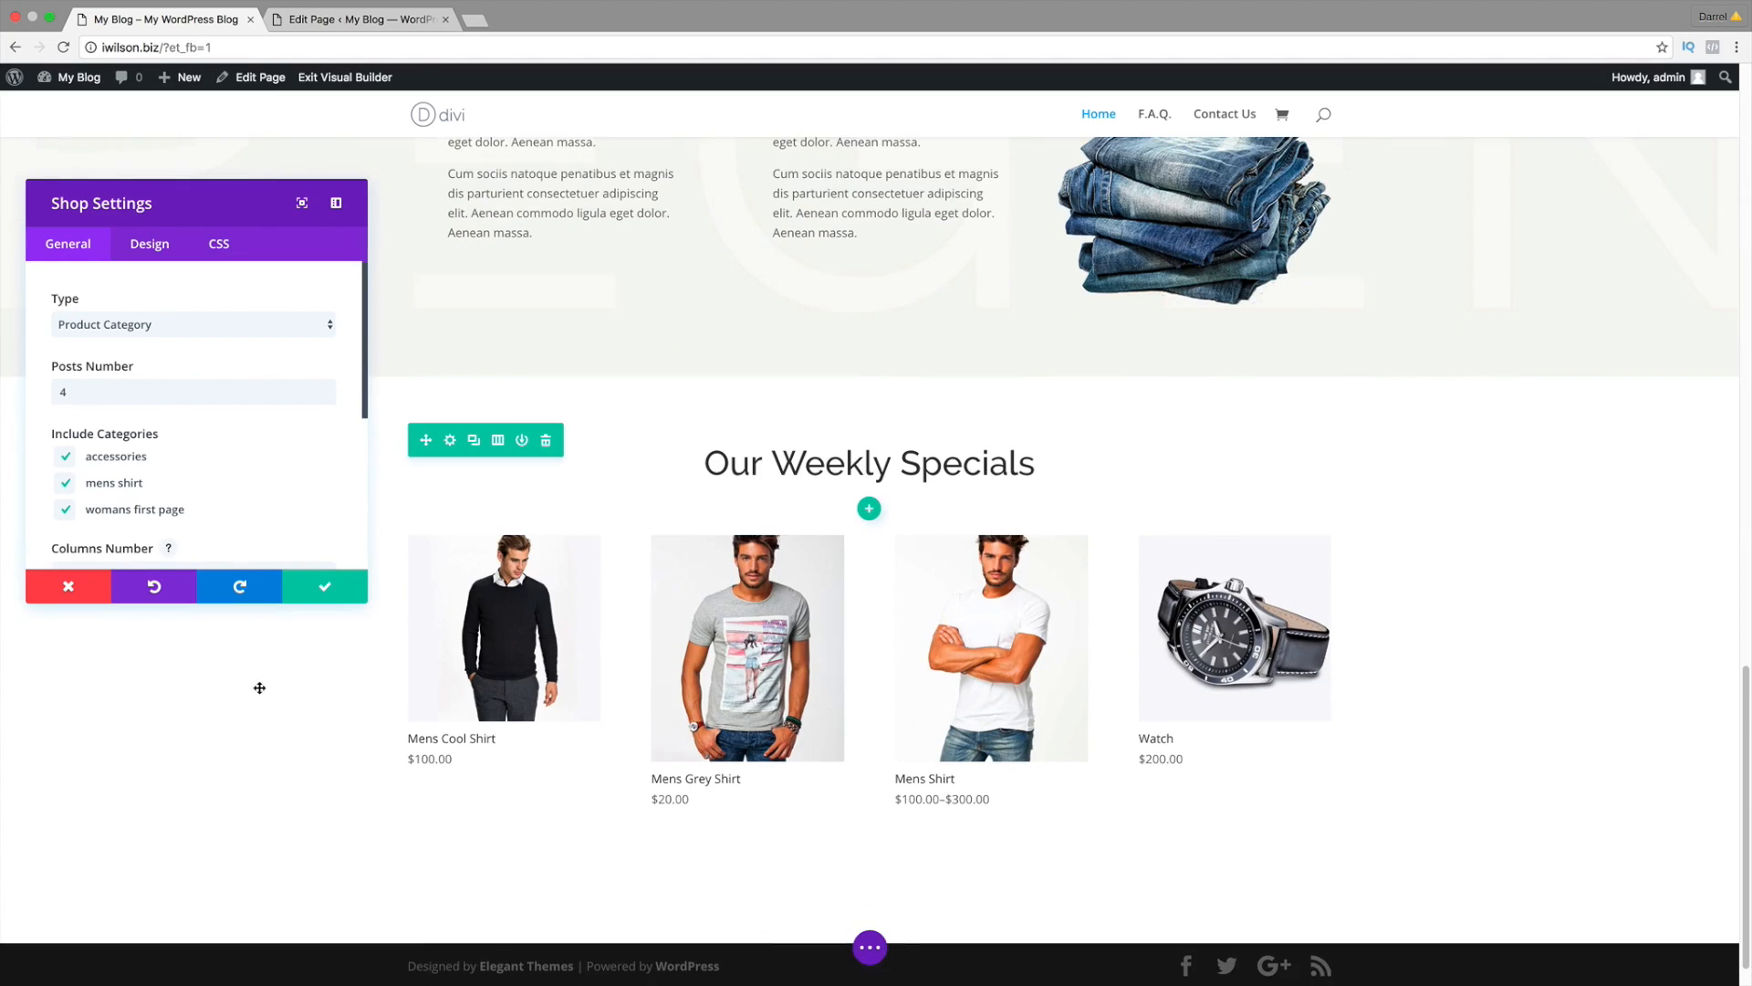
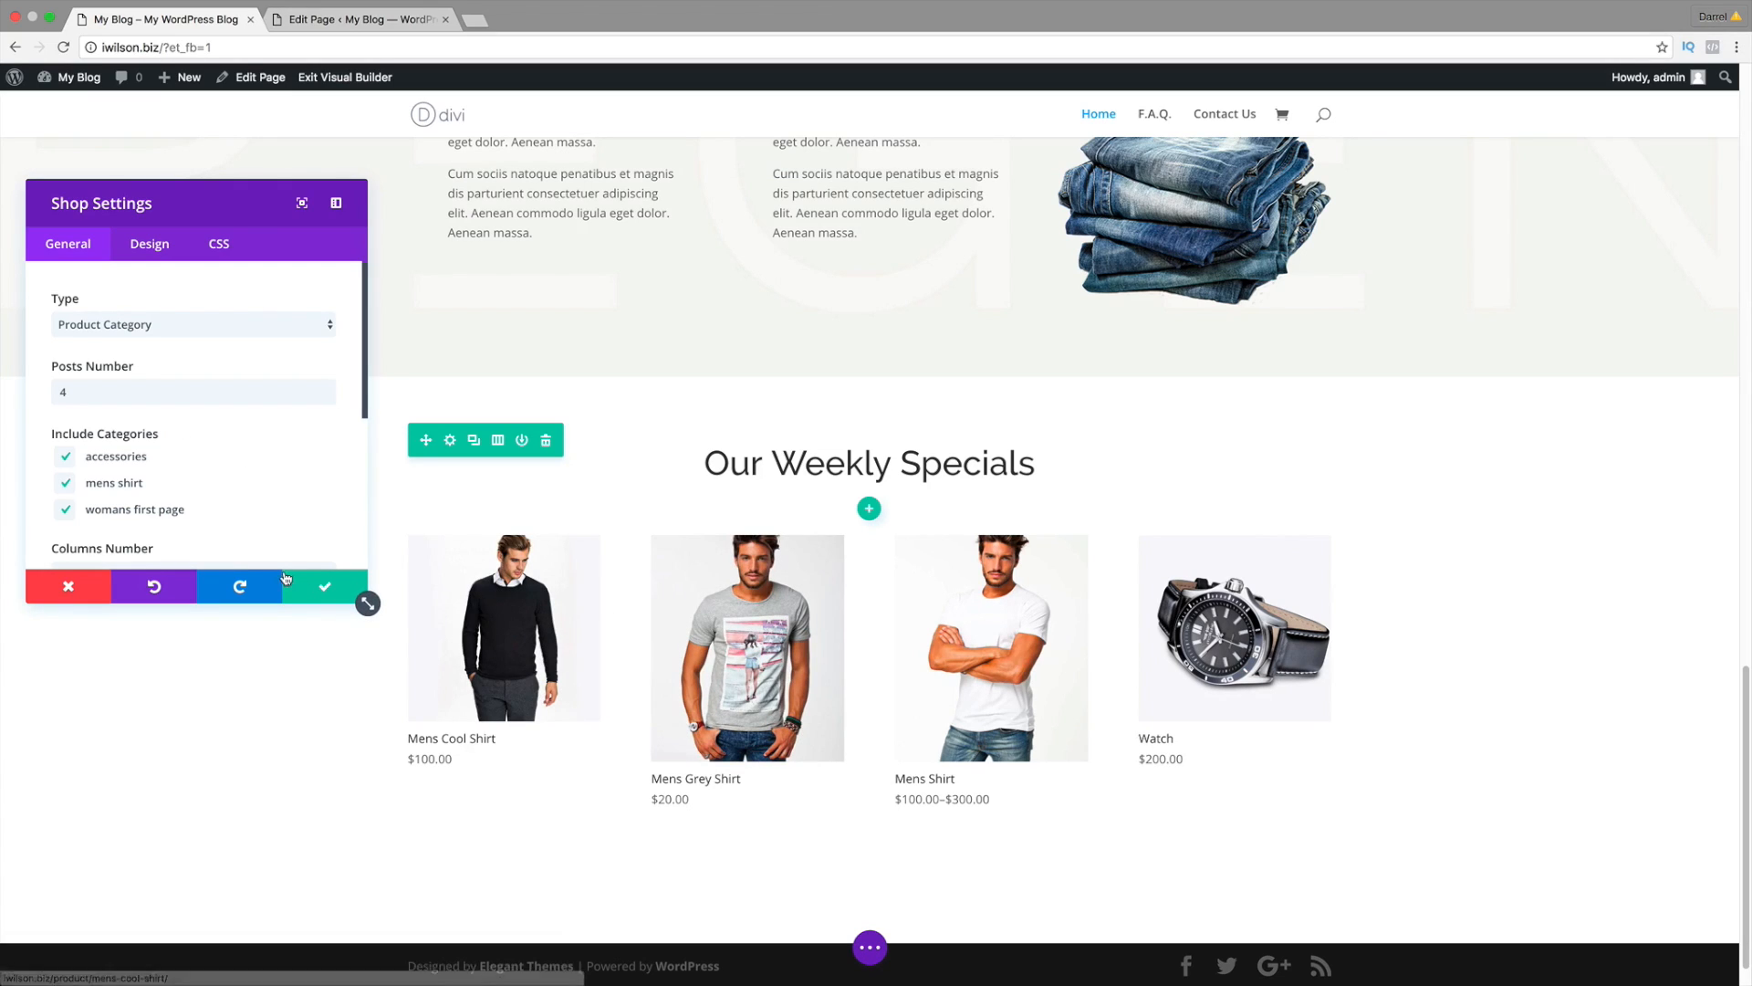
Step: Untick womans first page and accessories so only mens shirt remains, and save the shop settings
left_click(66, 510)
left_click(65, 457)
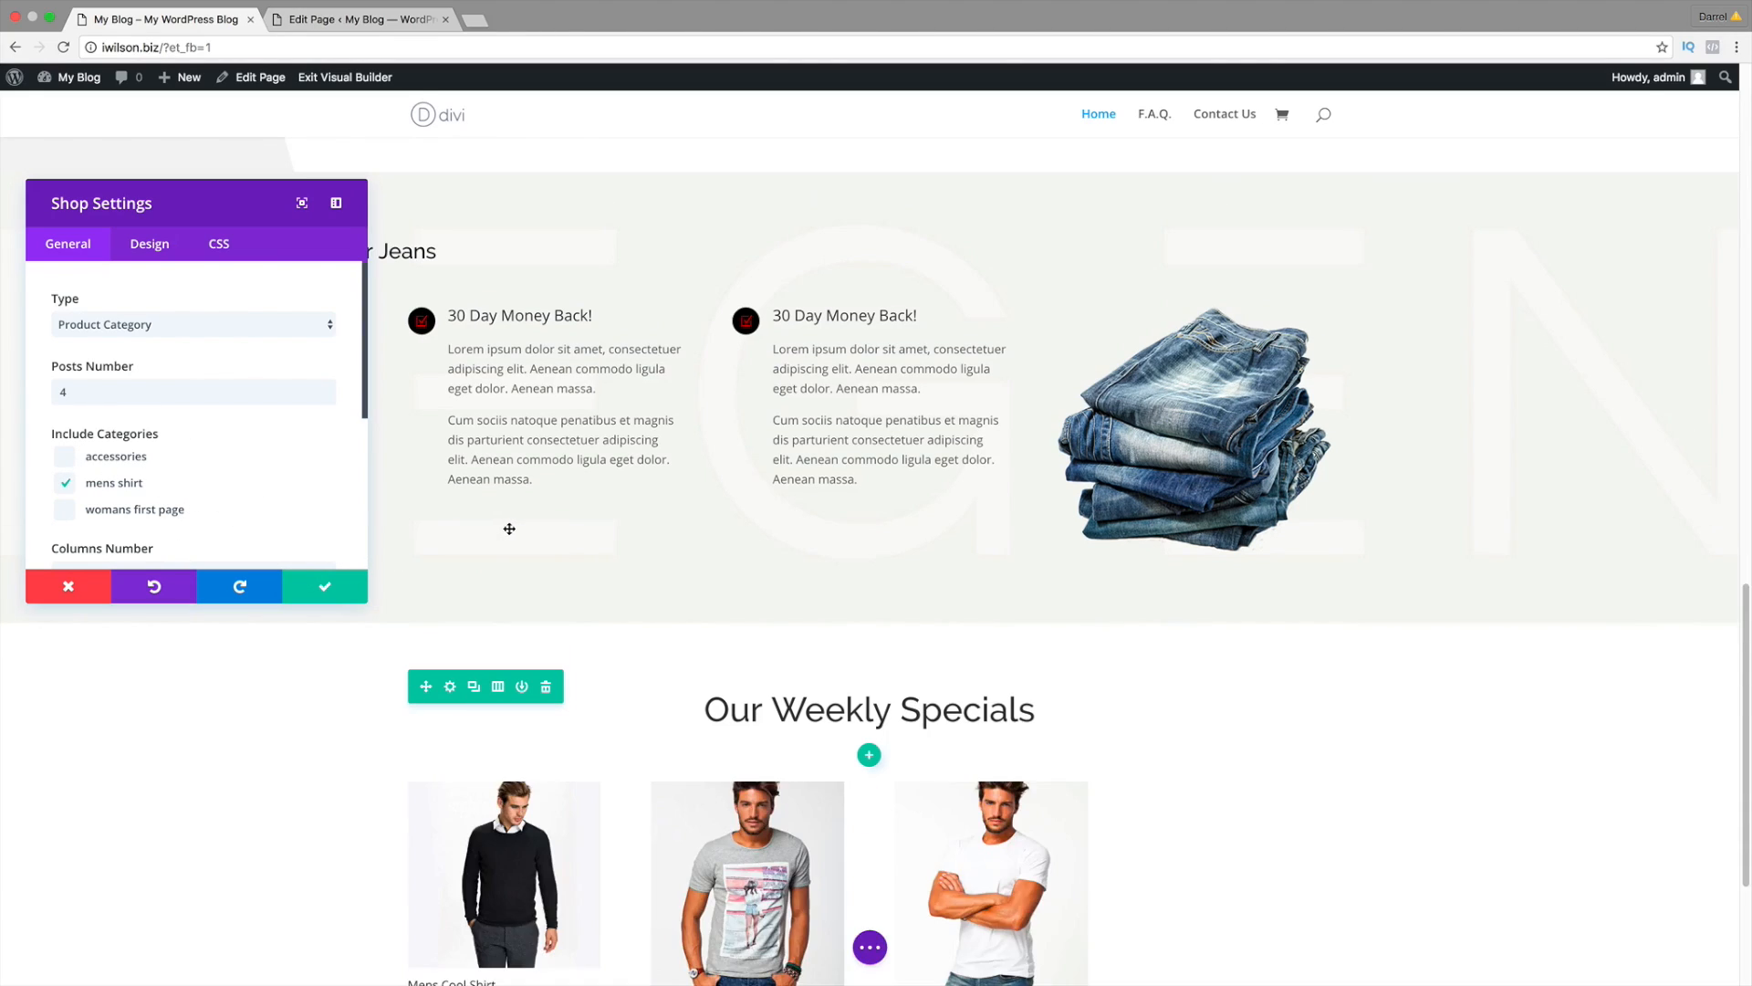
left_click(325, 587)
scroll(808, 639, "down", 3)
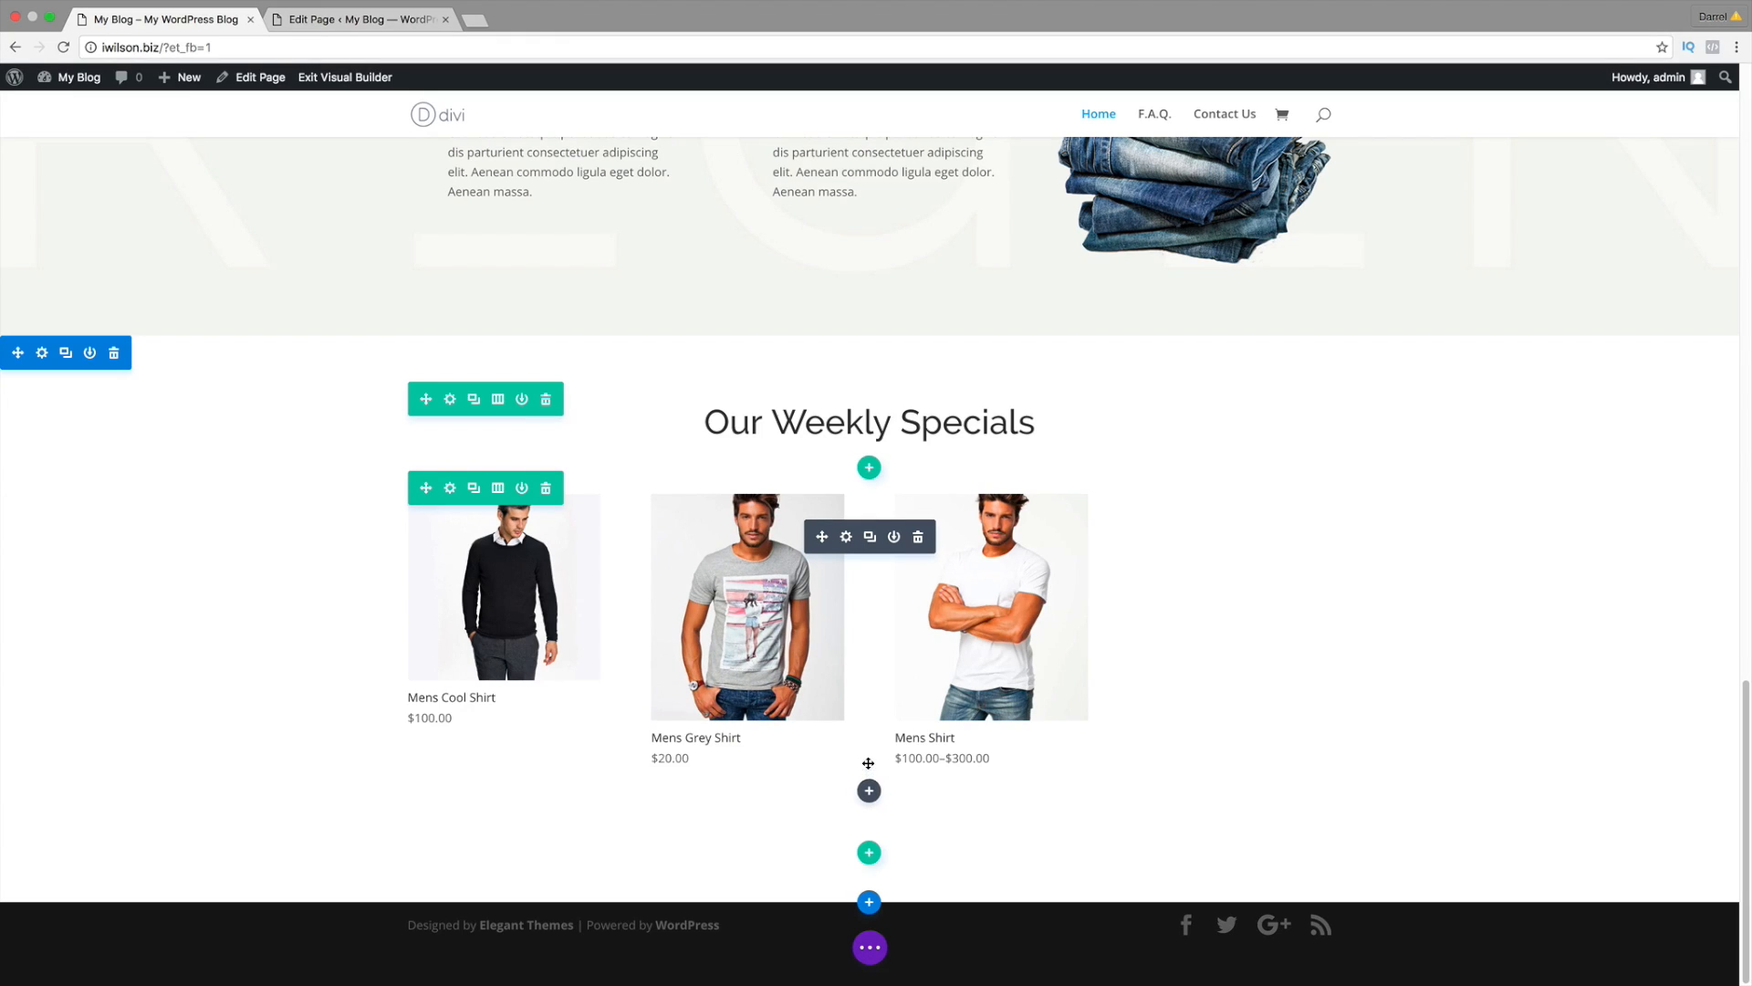
Step: Try a new Shop module listing by Product Category with womans first page, then discard it
left_click(869, 791)
scroll(969, 680, "down", 5)
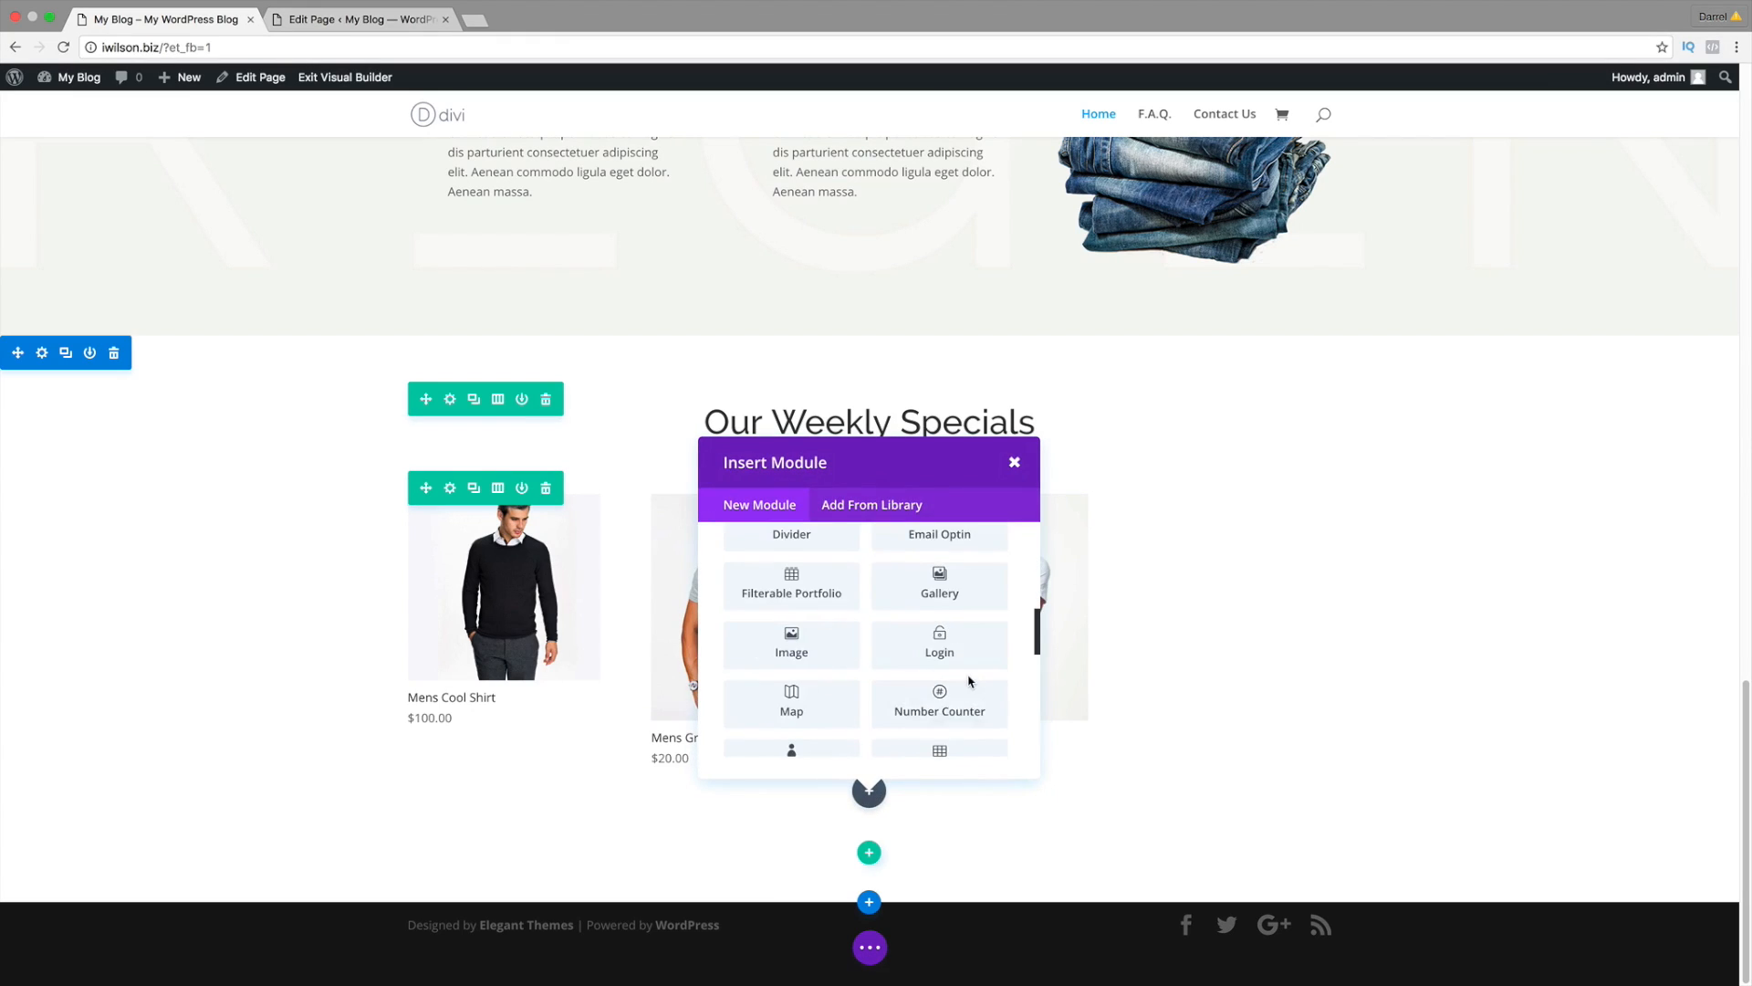
scroll(969, 681, "down", 4)
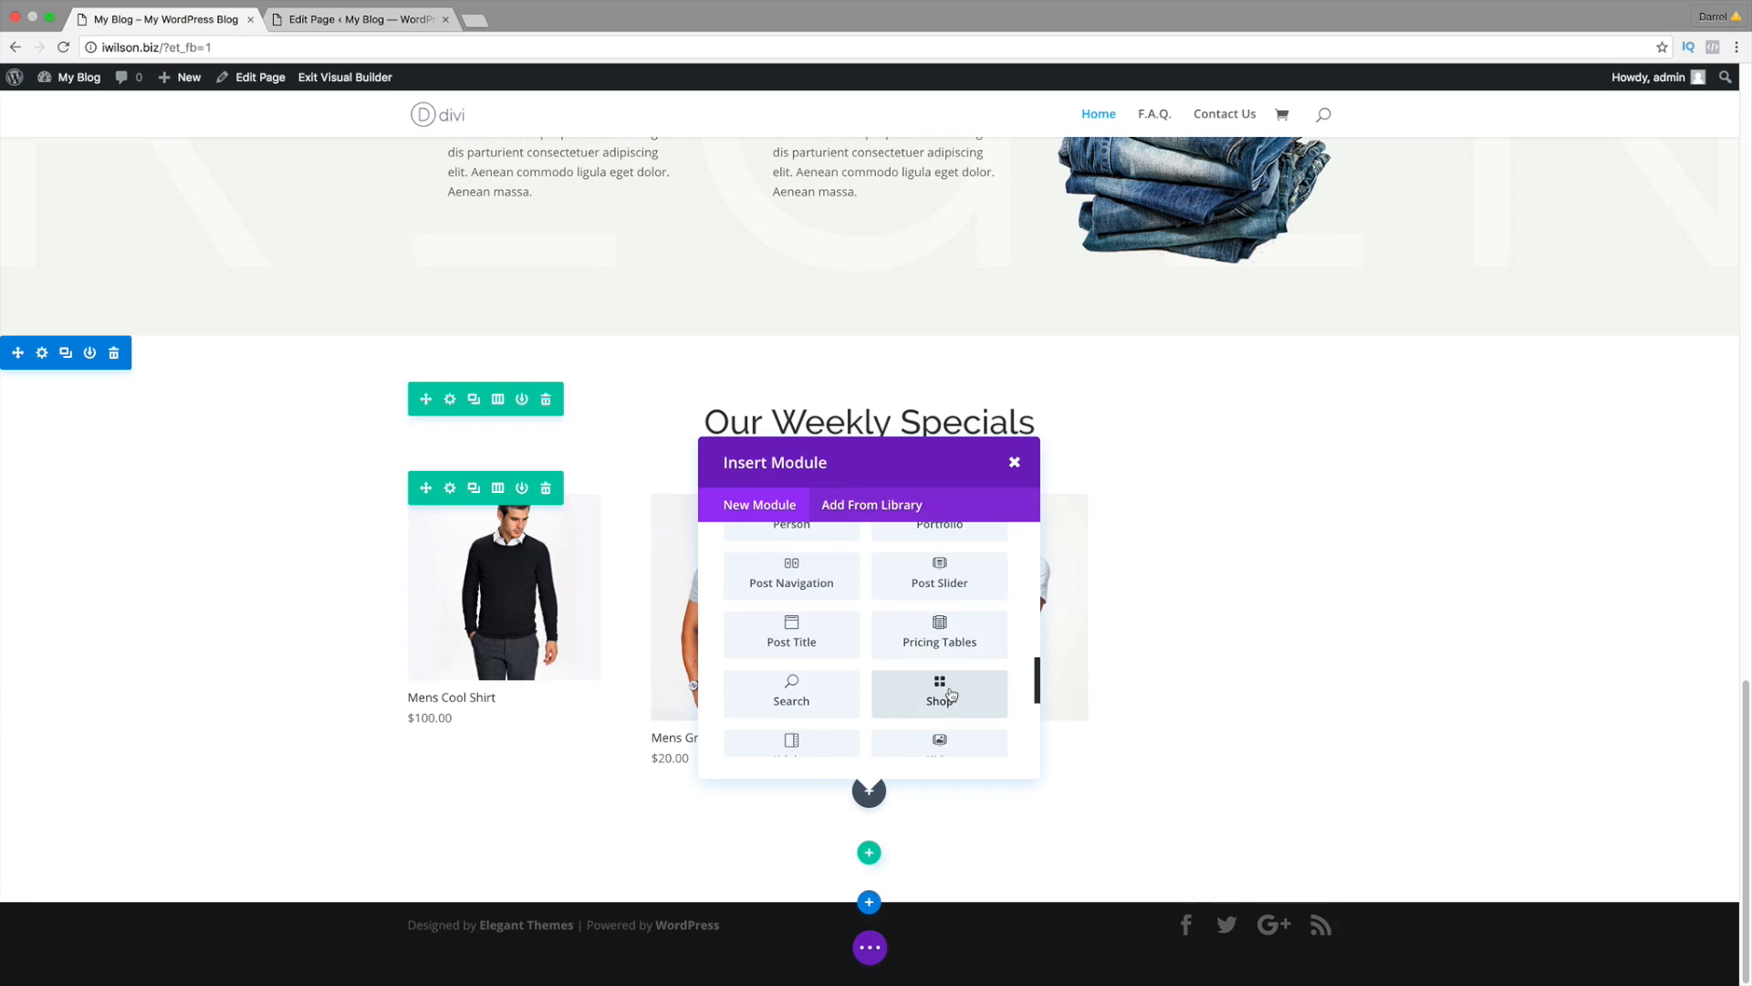
left_click(952, 691)
left_click(196, 324)
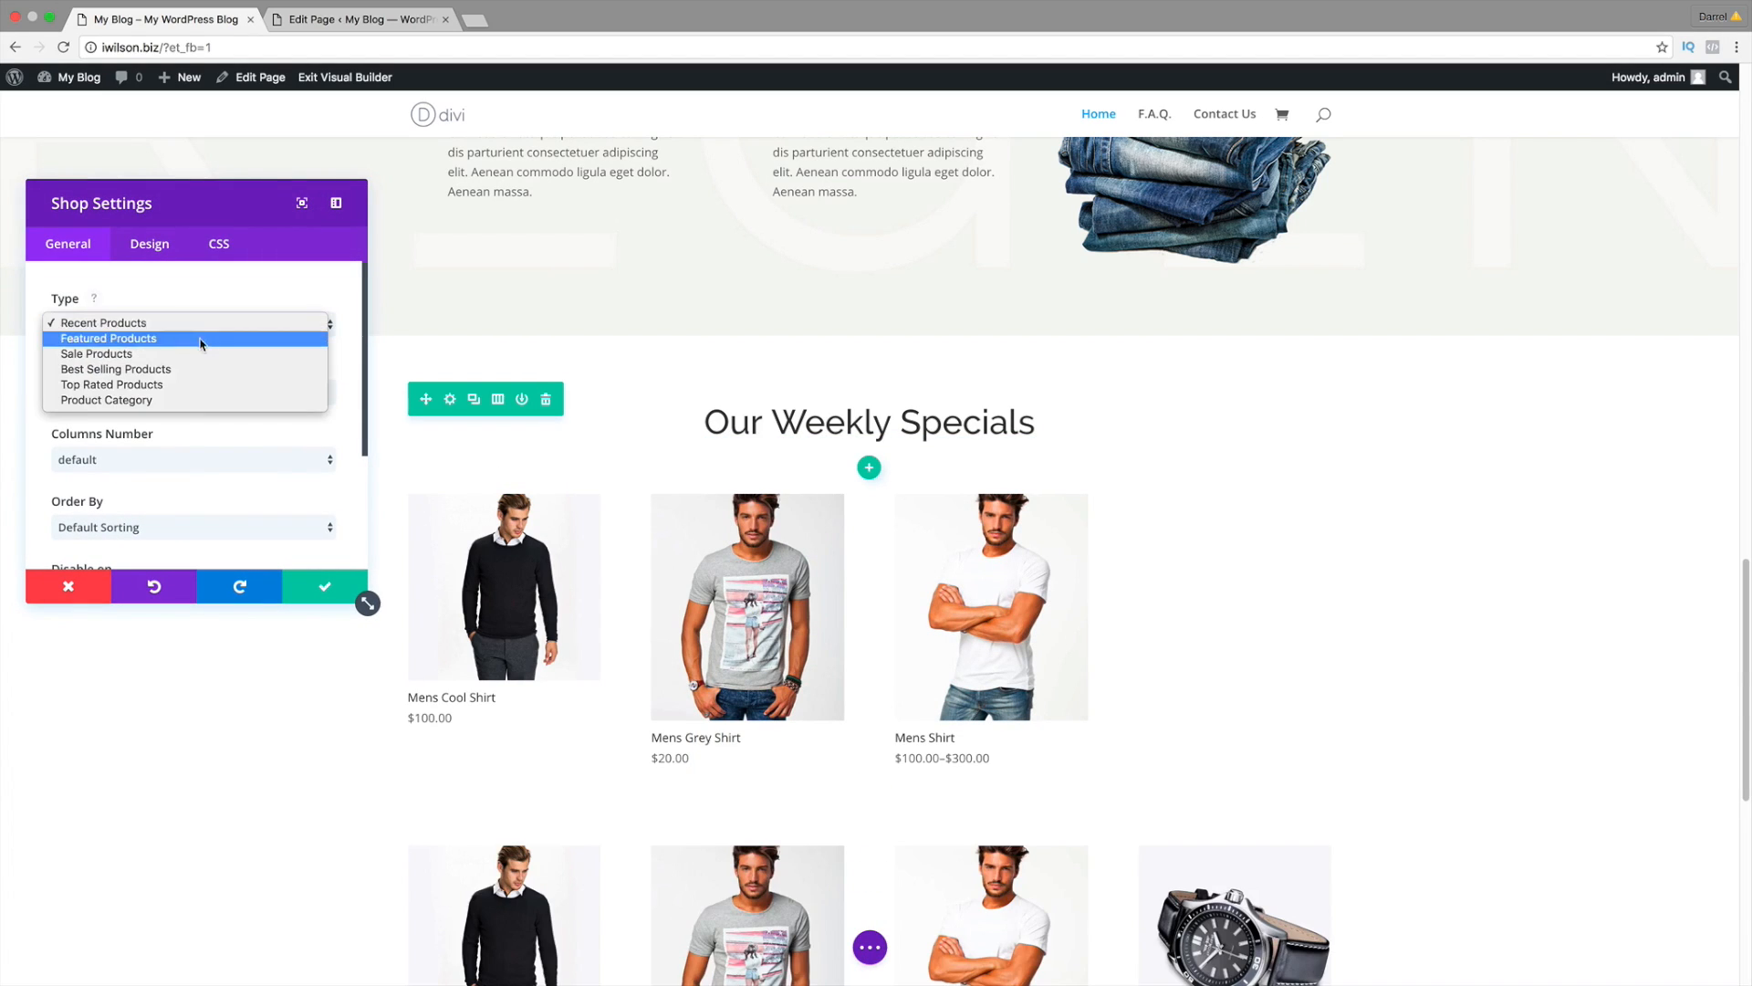
left_click(199, 400)
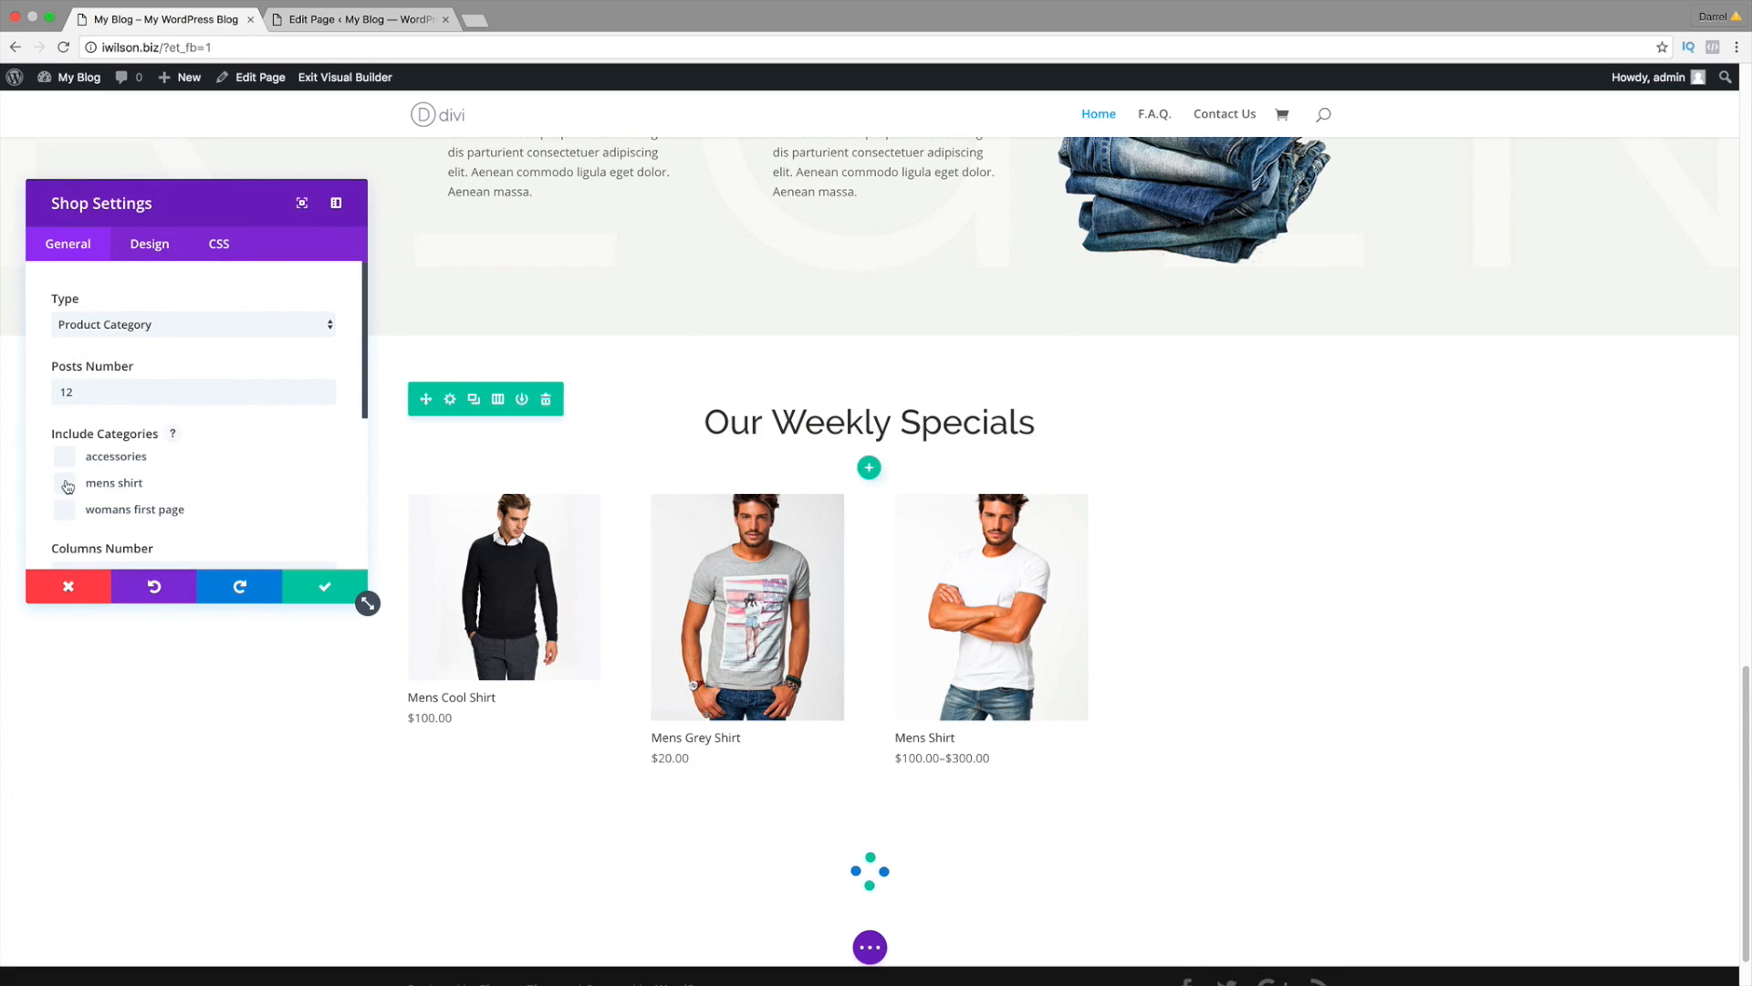
left_click(64, 514)
scroll(1036, 671, "down", 2)
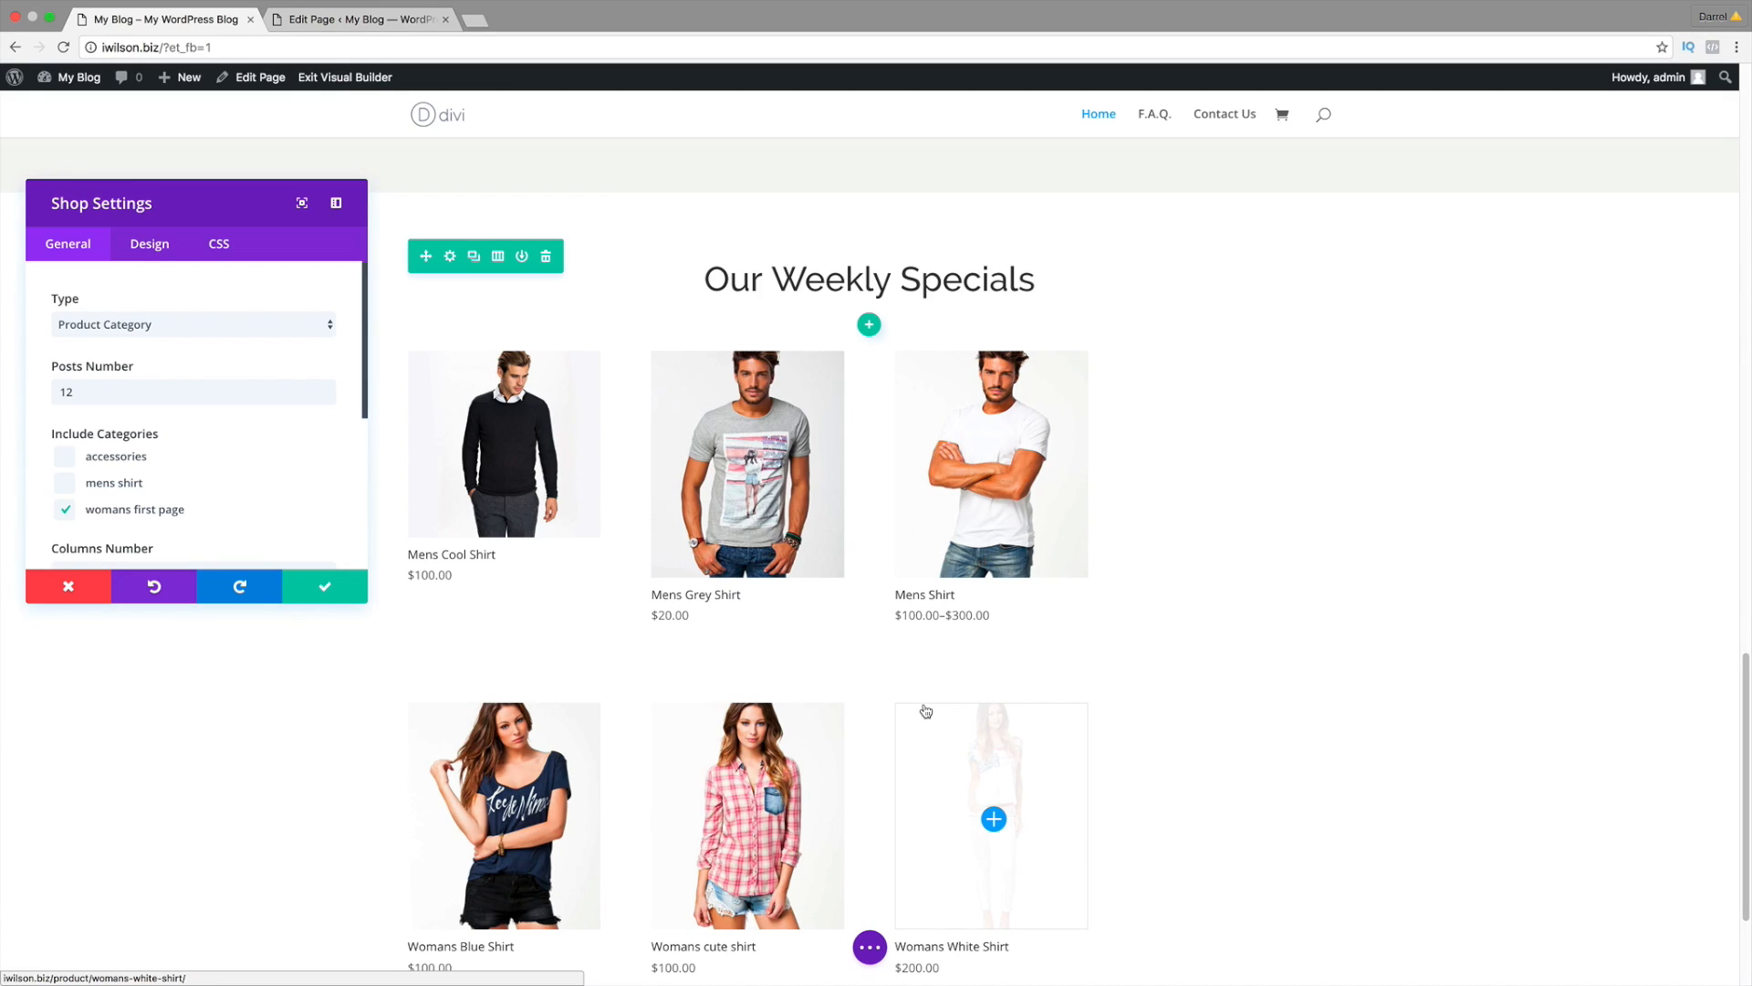
left_click(68, 586)
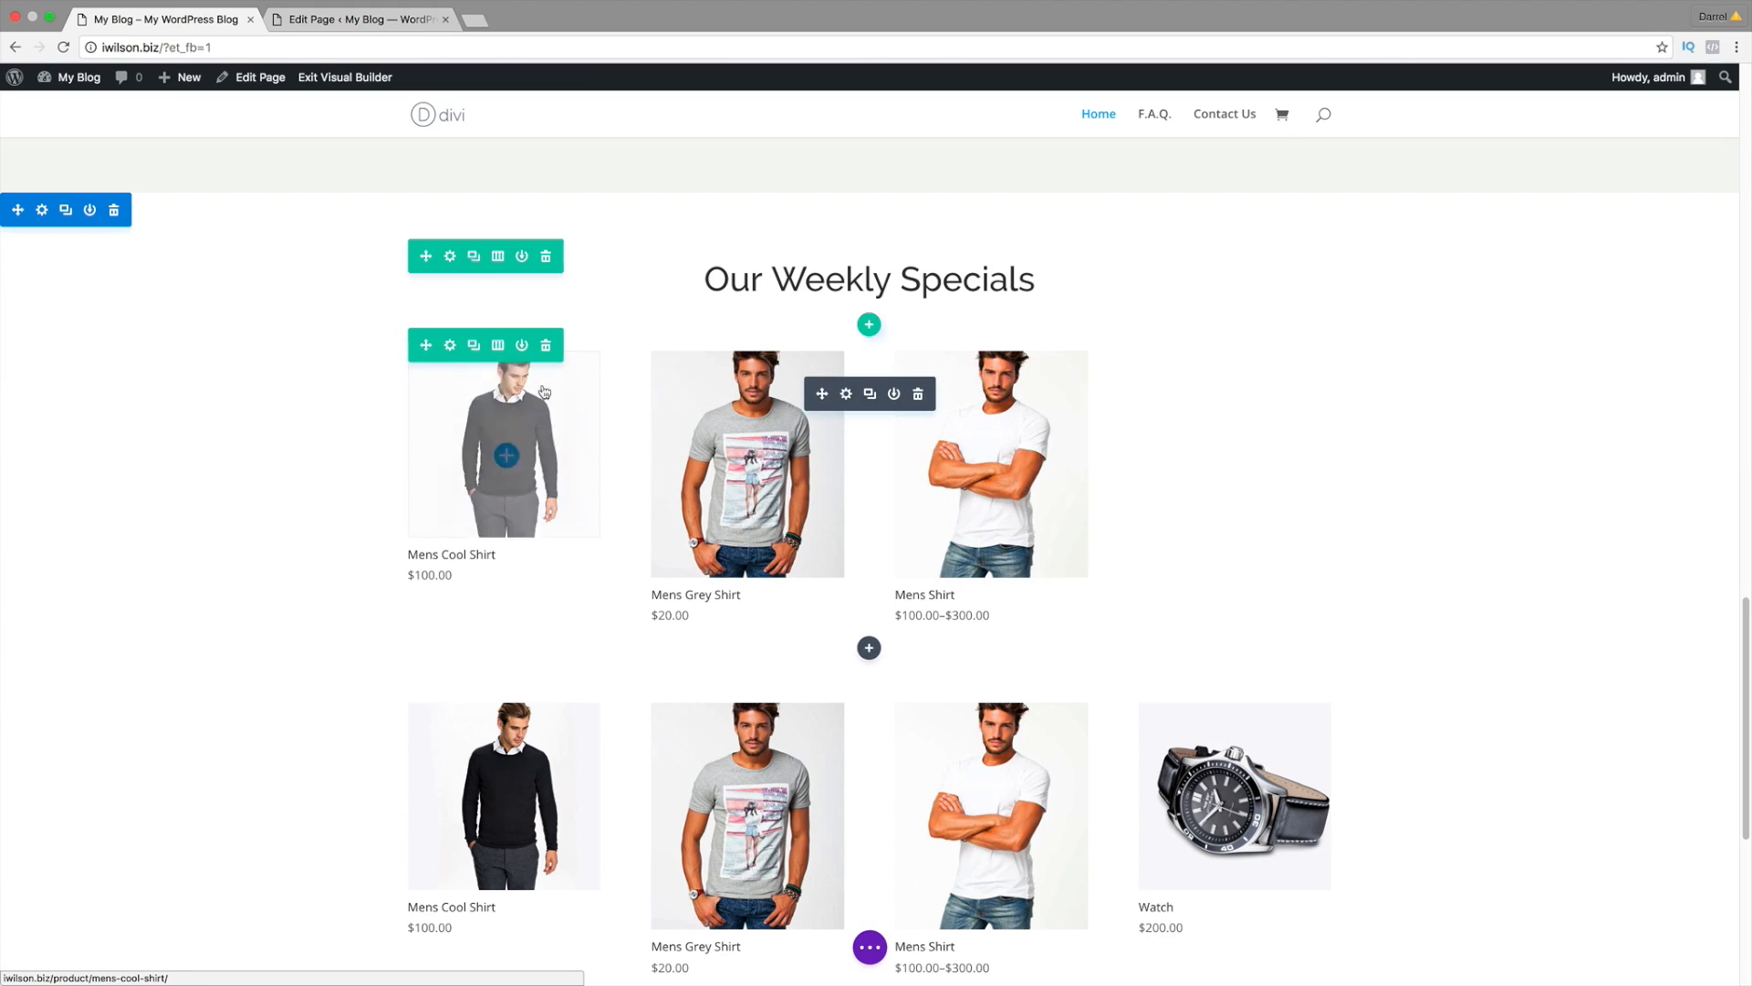
Step: Add the womans first page category to the existing shop alongside mens shirt and save
left_click(847, 396)
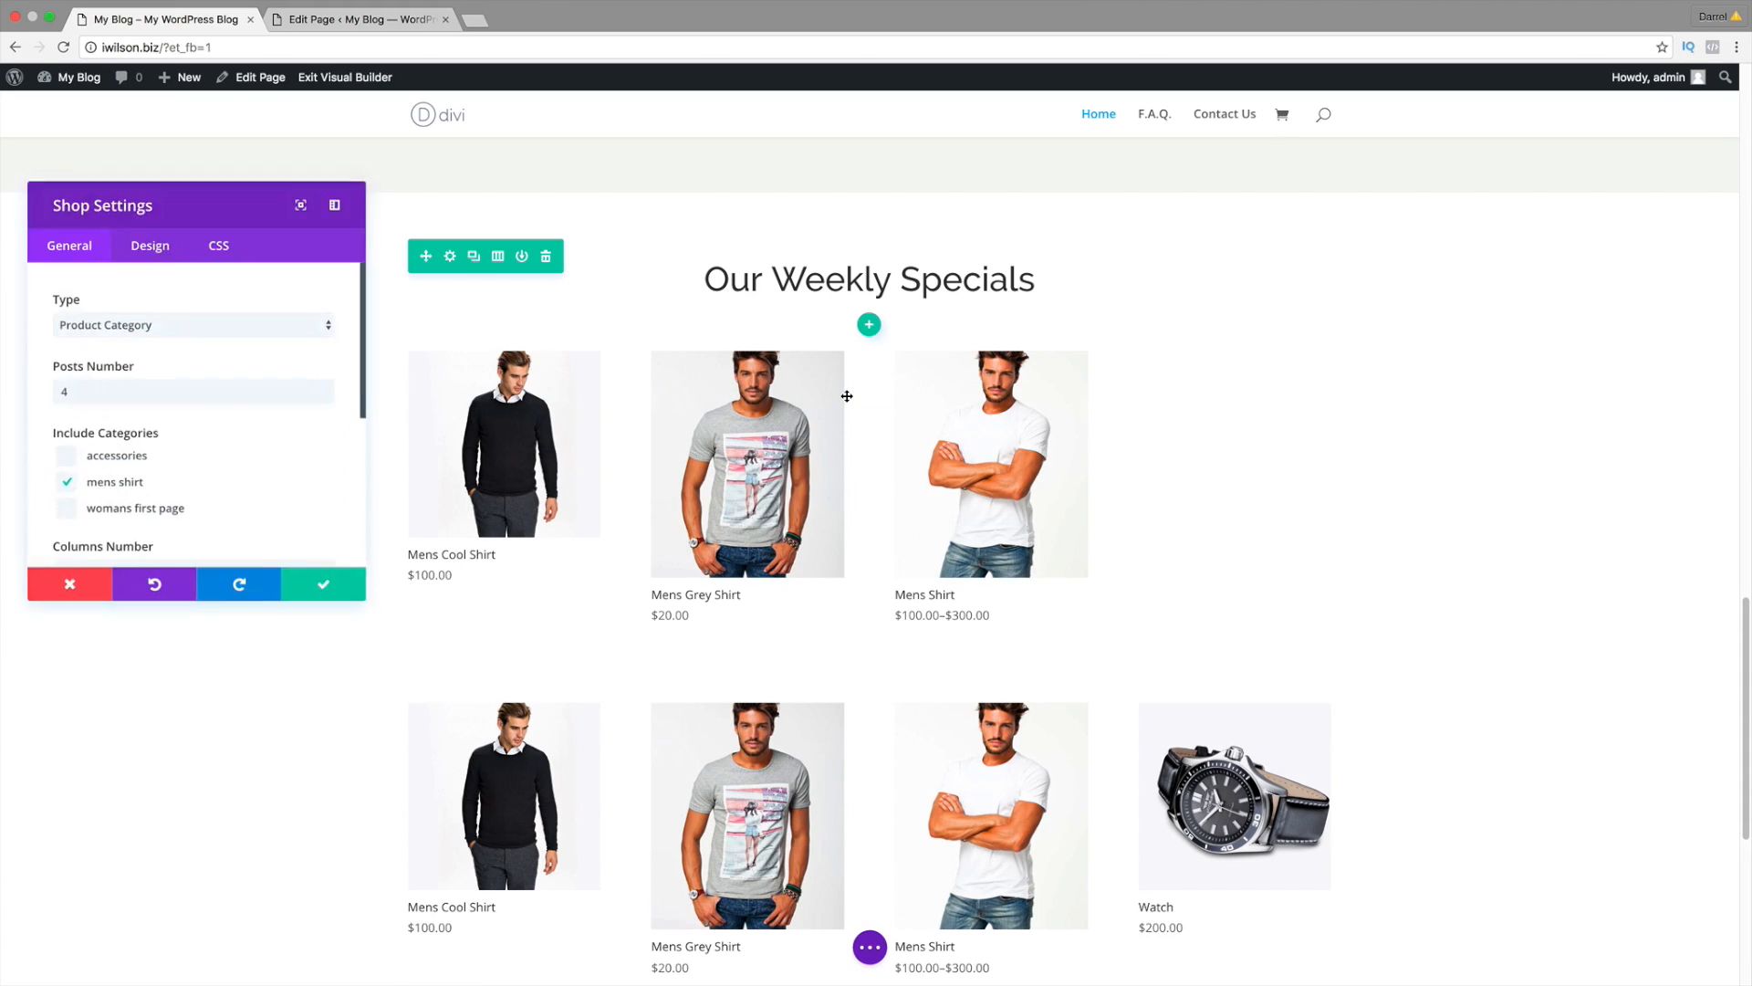
left_click(233, 386)
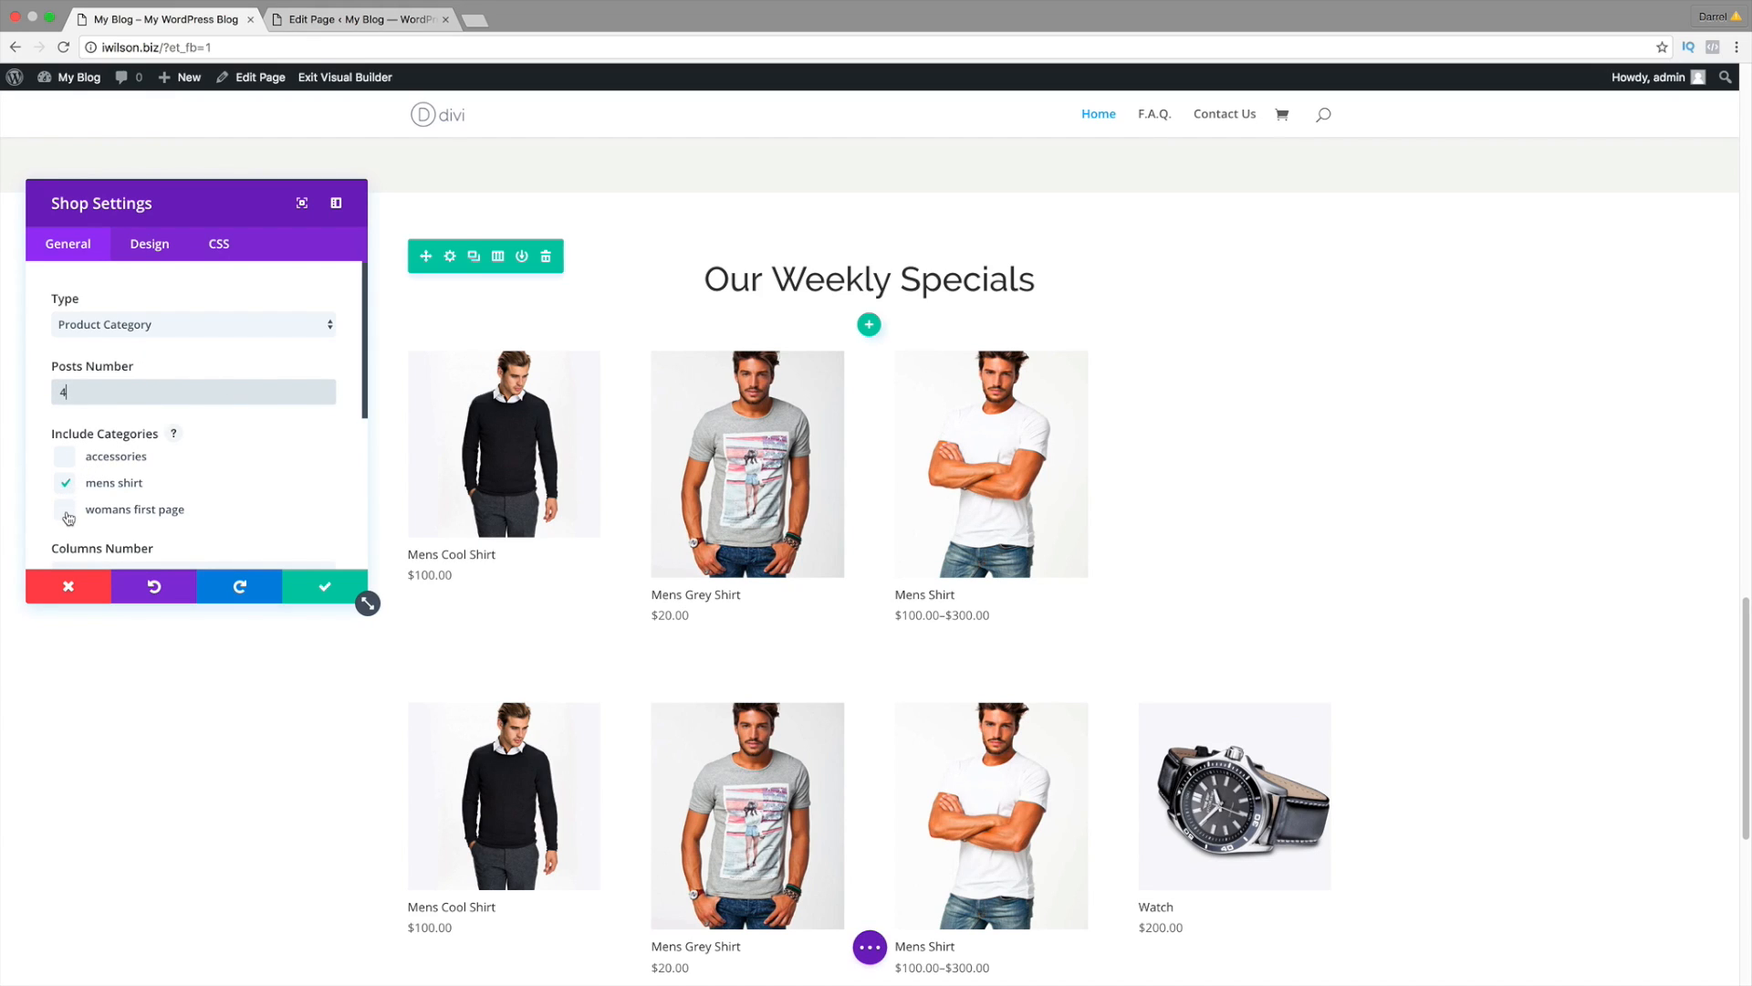
left_click(67, 514)
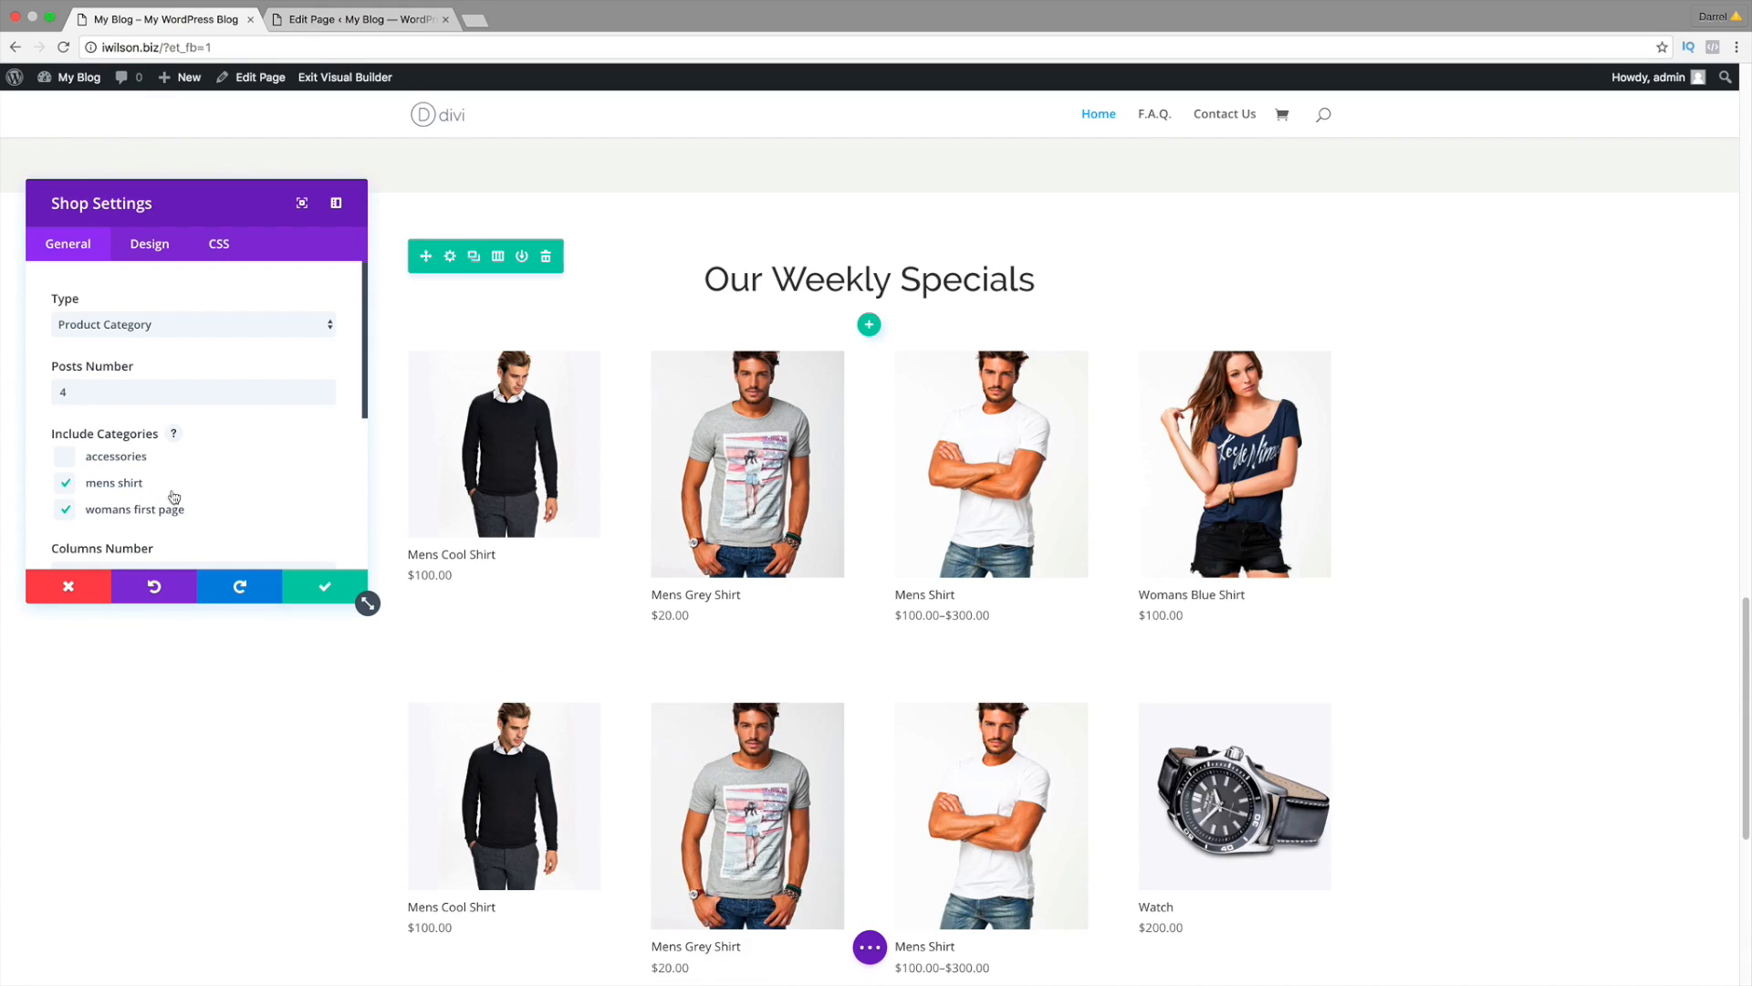
left_click(323, 588)
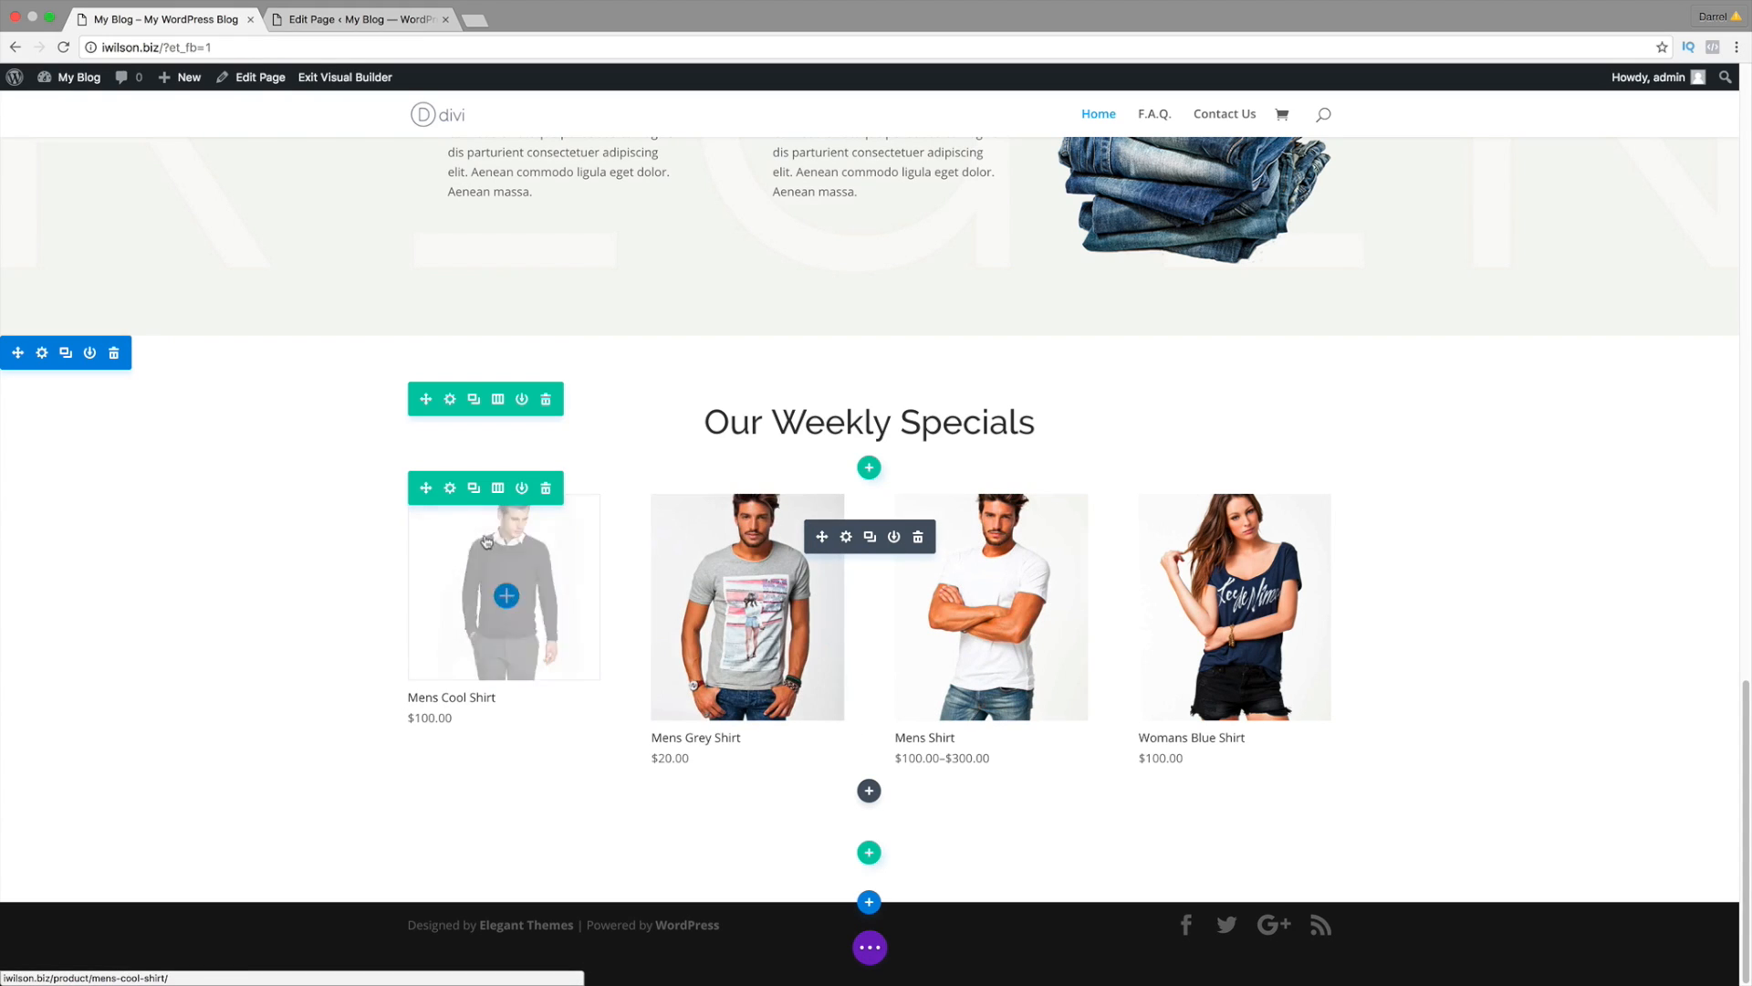
Step: Turn on Make This Row Fullwidth for the product row and save
left_click(450, 487)
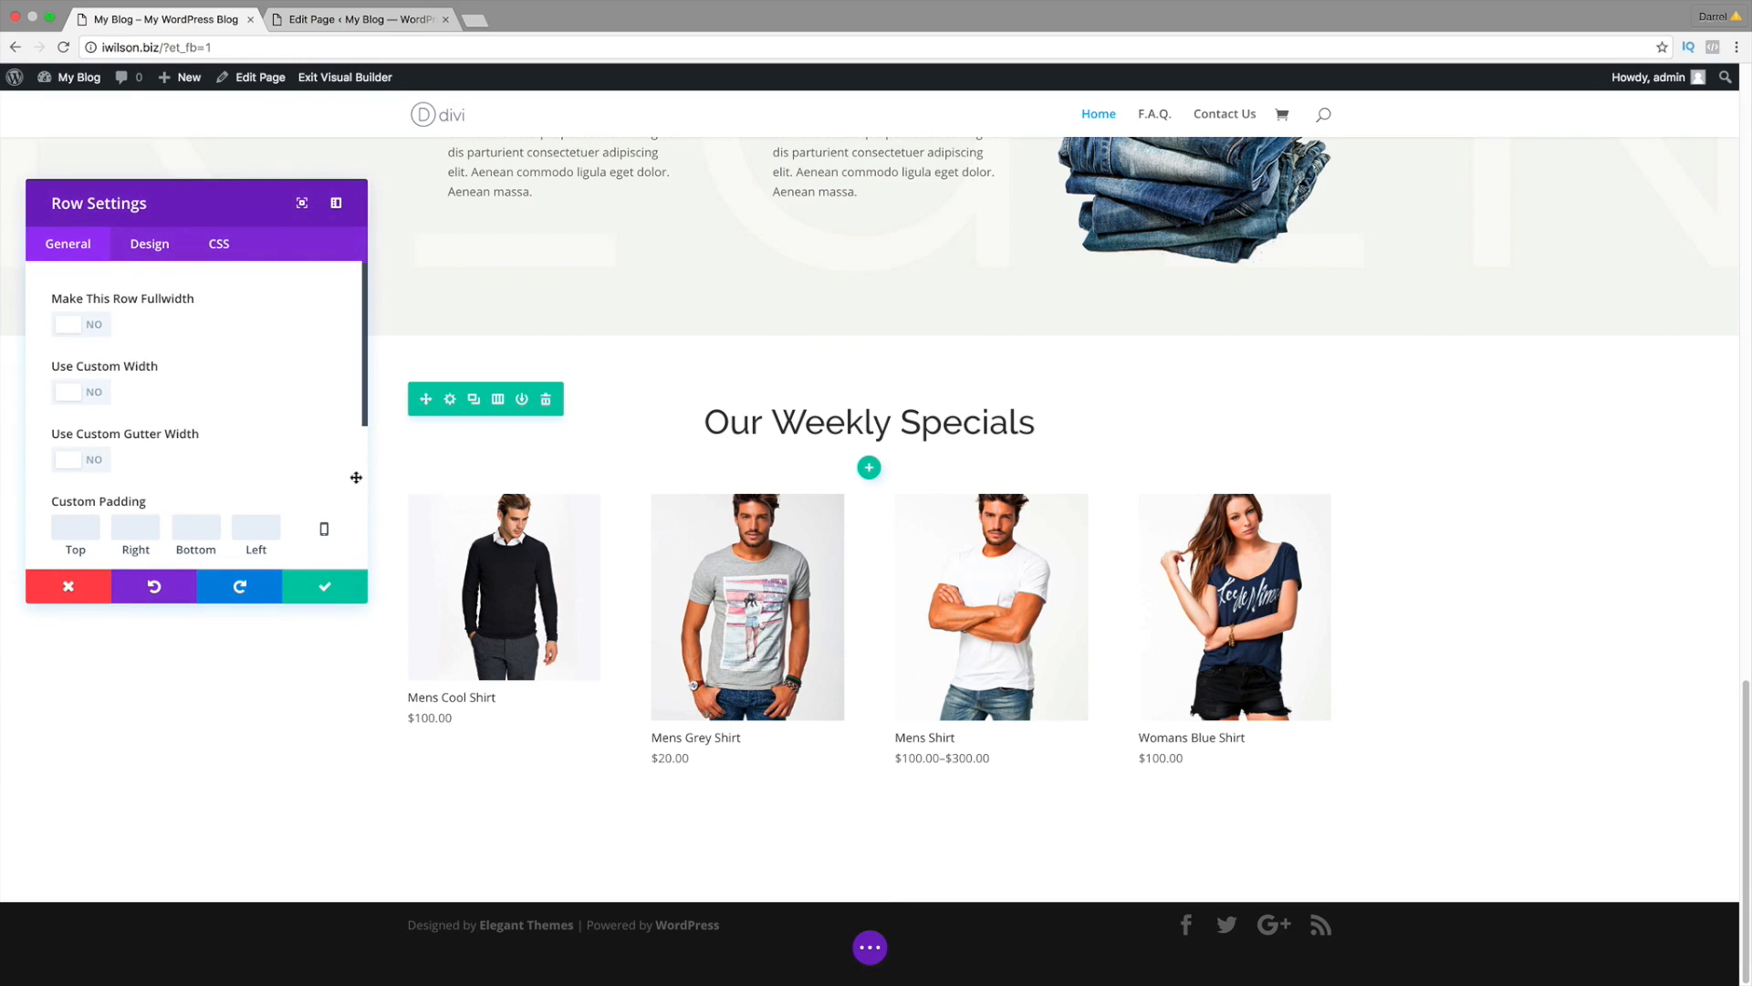
left_click(85, 326)
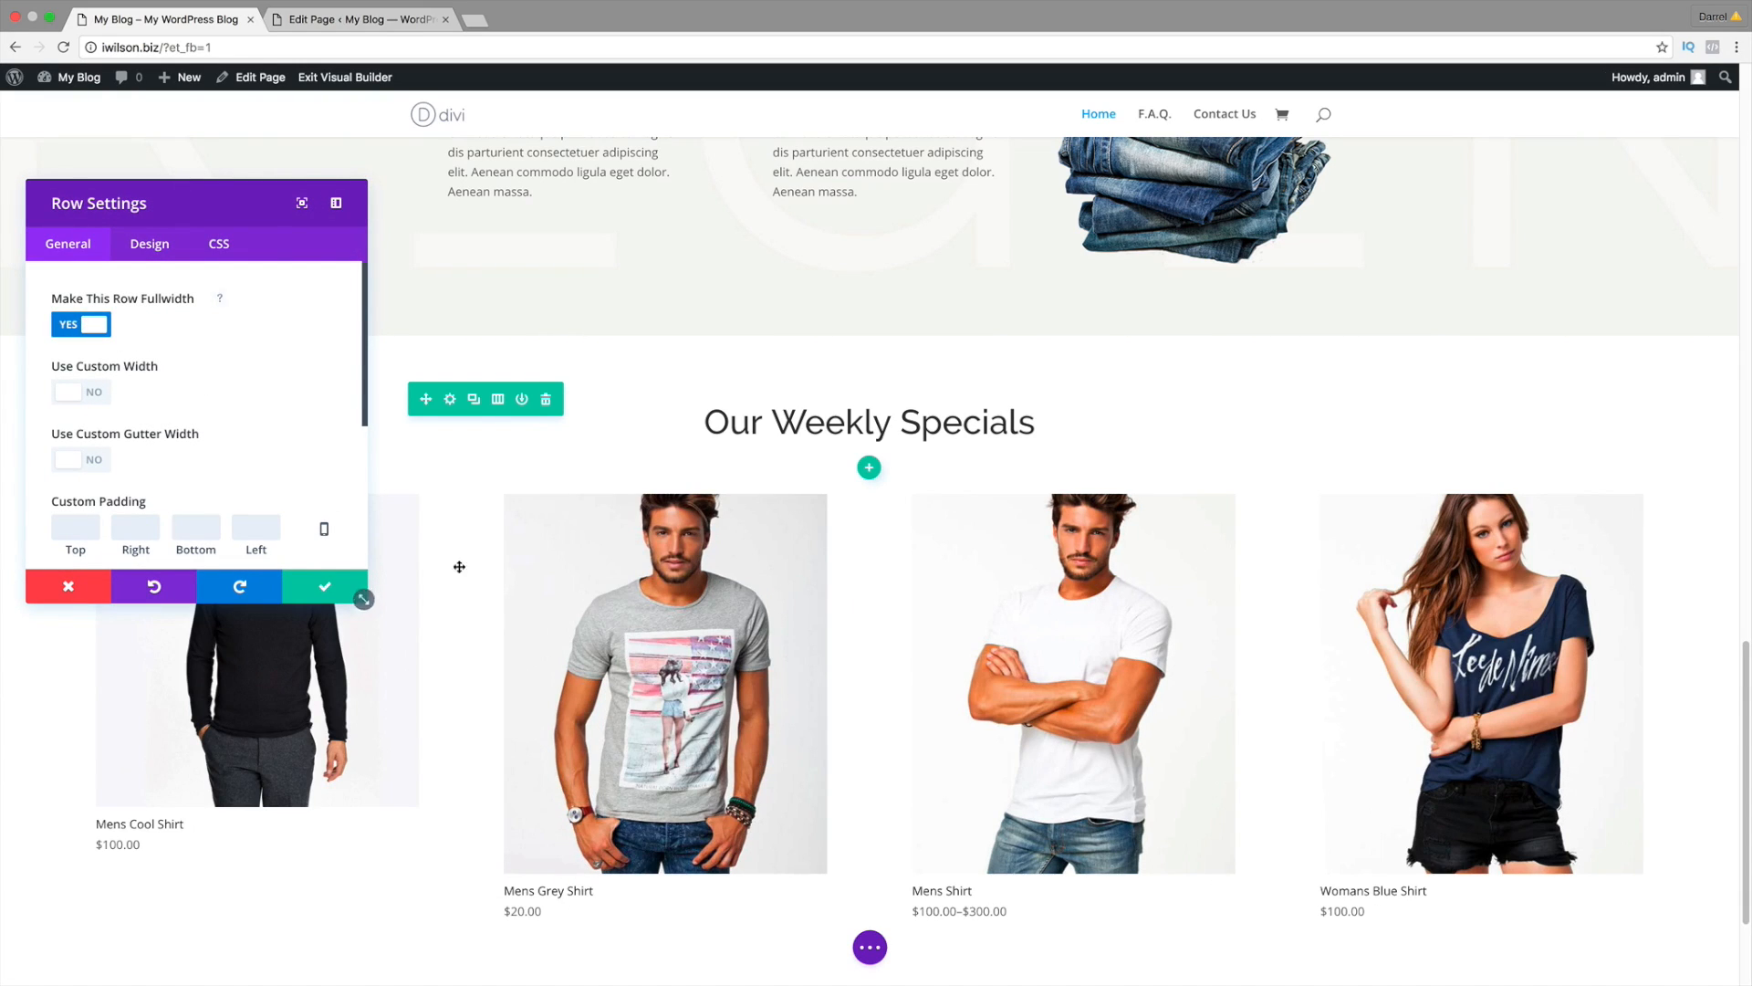
scroll(461, 570, "down", 2)
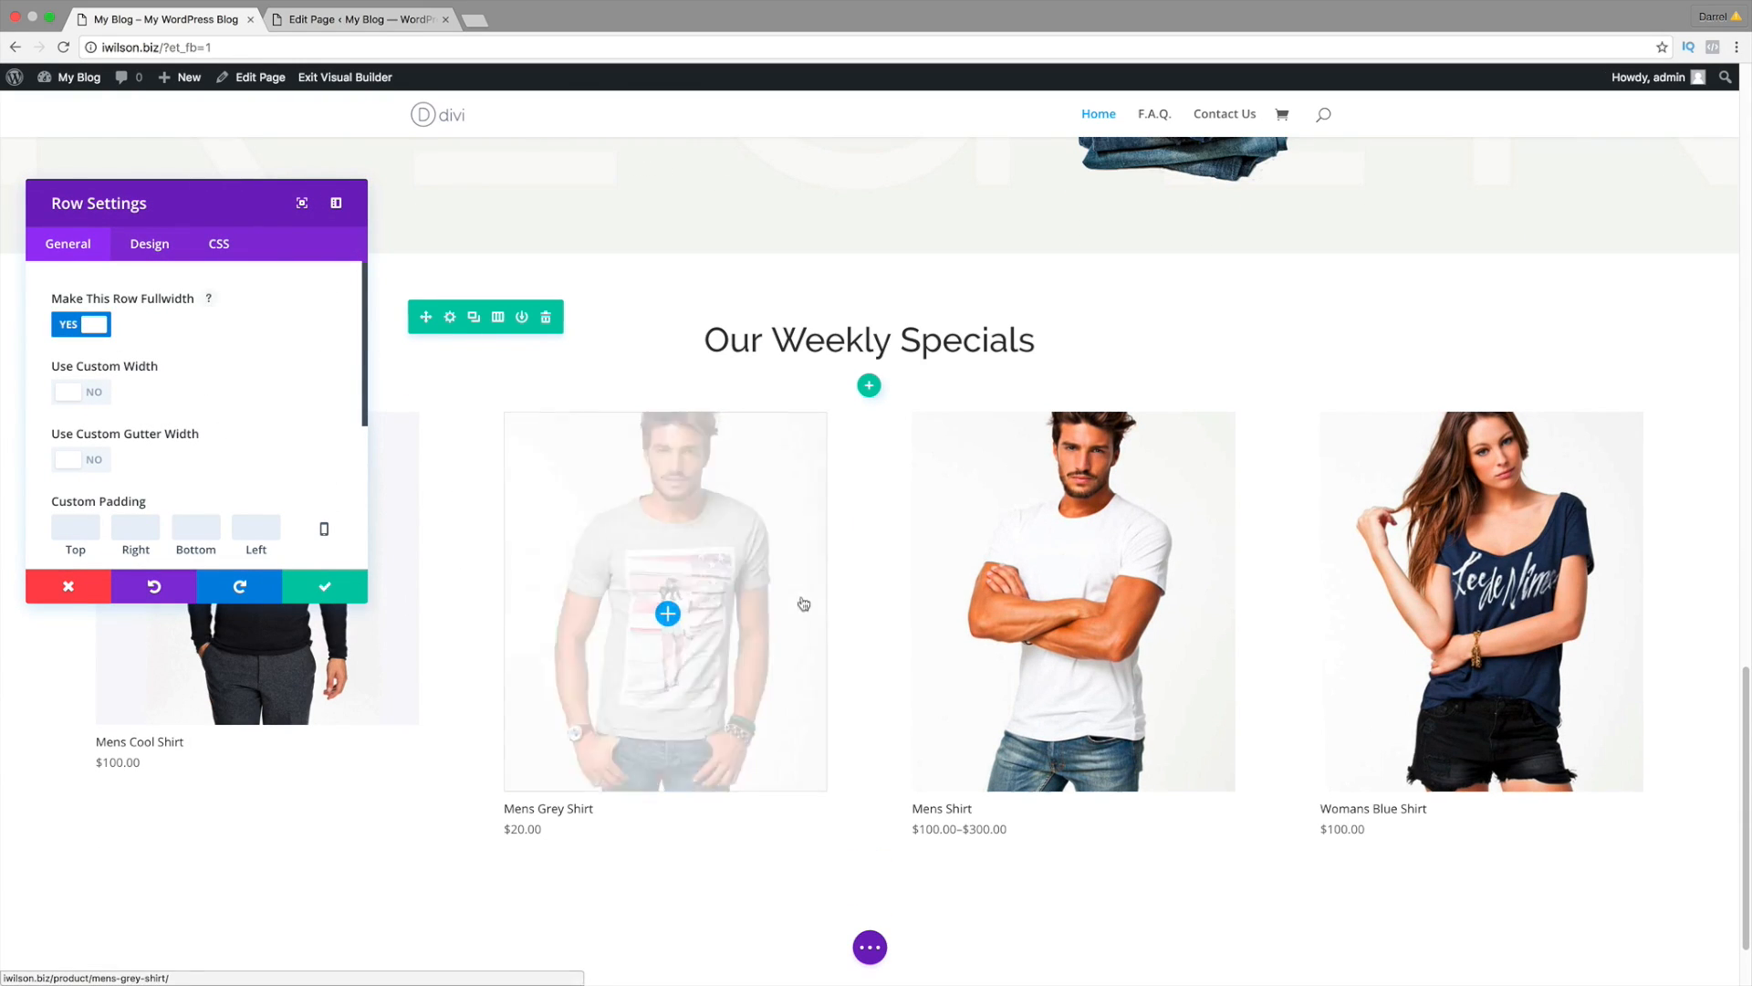
left_click(321, 586)
scroll(778, 790, "down", 2)
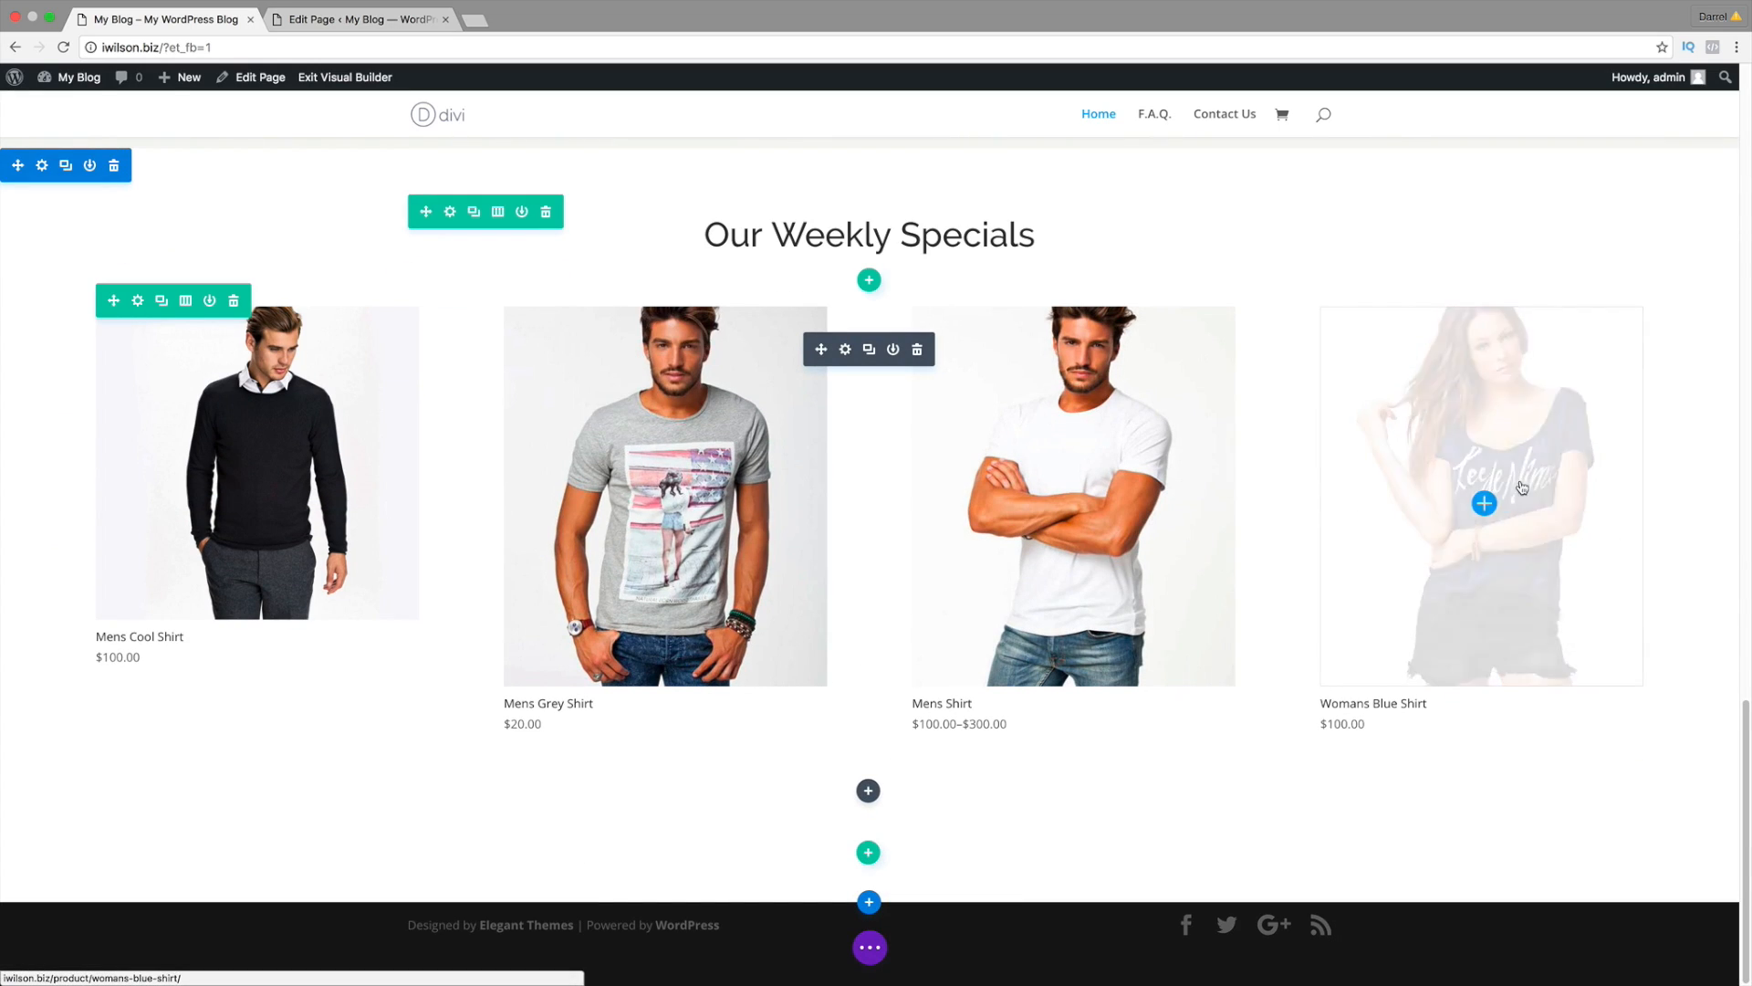
Step: Review the shop module's Design options and close it, keeping the changes
left_click(845, 354)
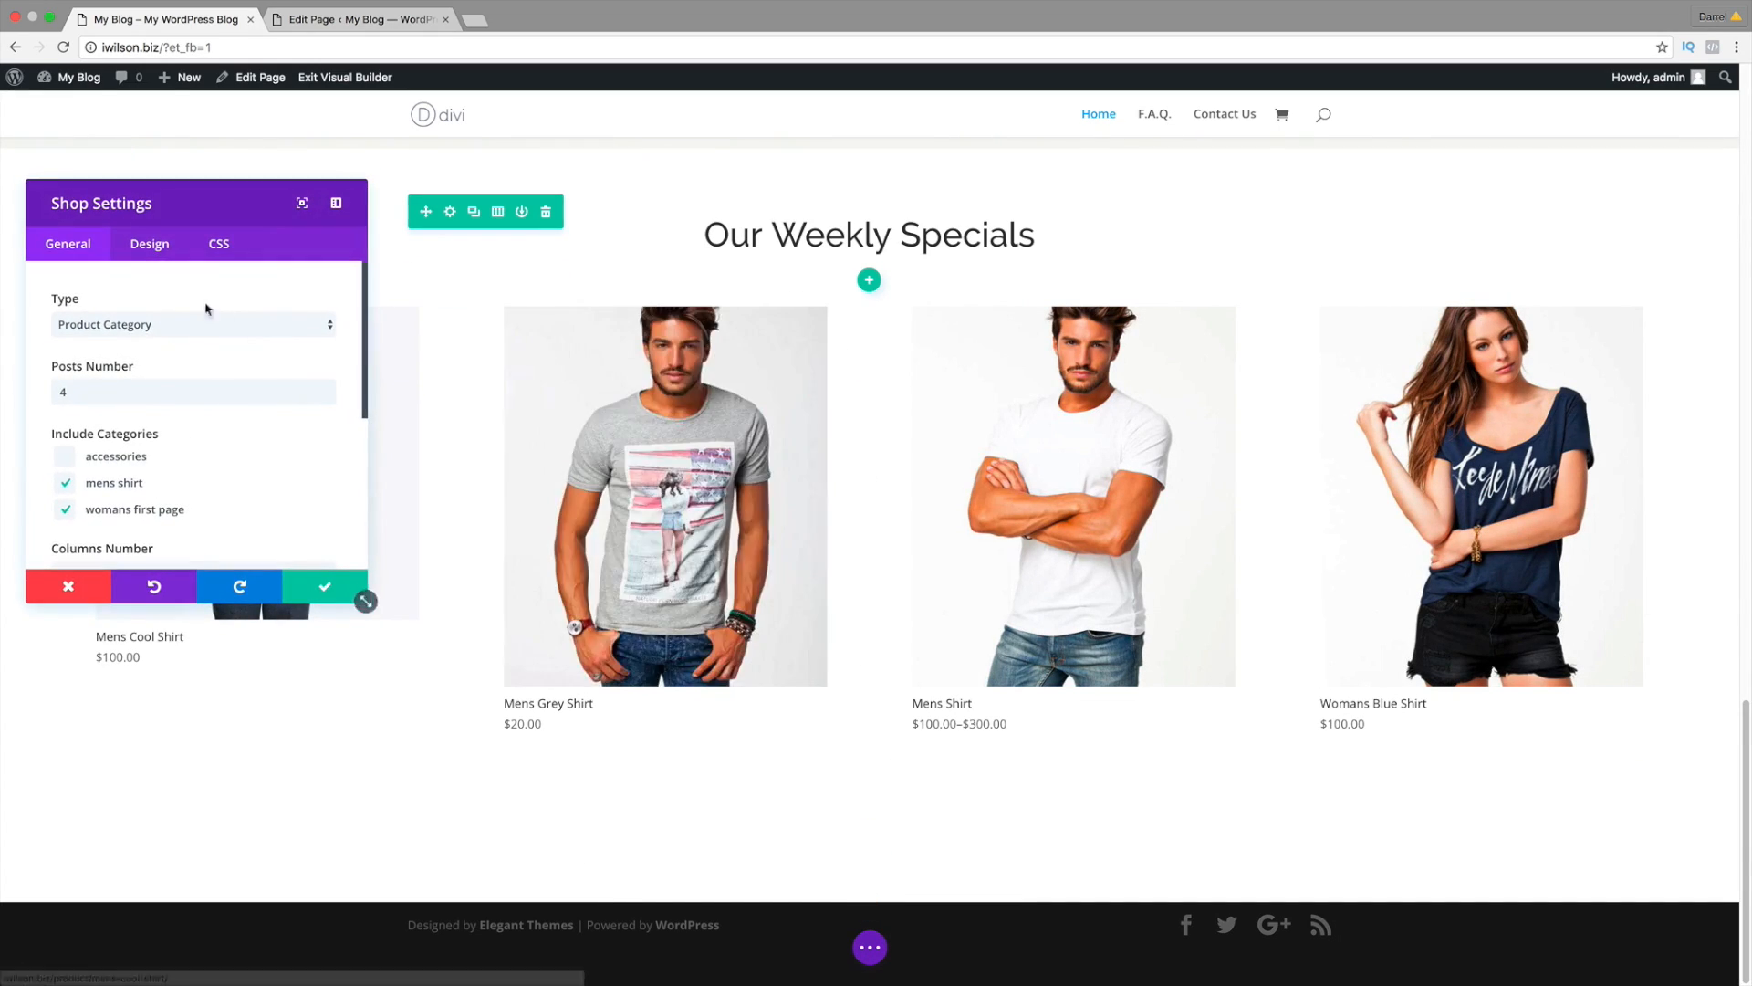
left_click(148, 241)
scroll(254, 392, "down", 1)
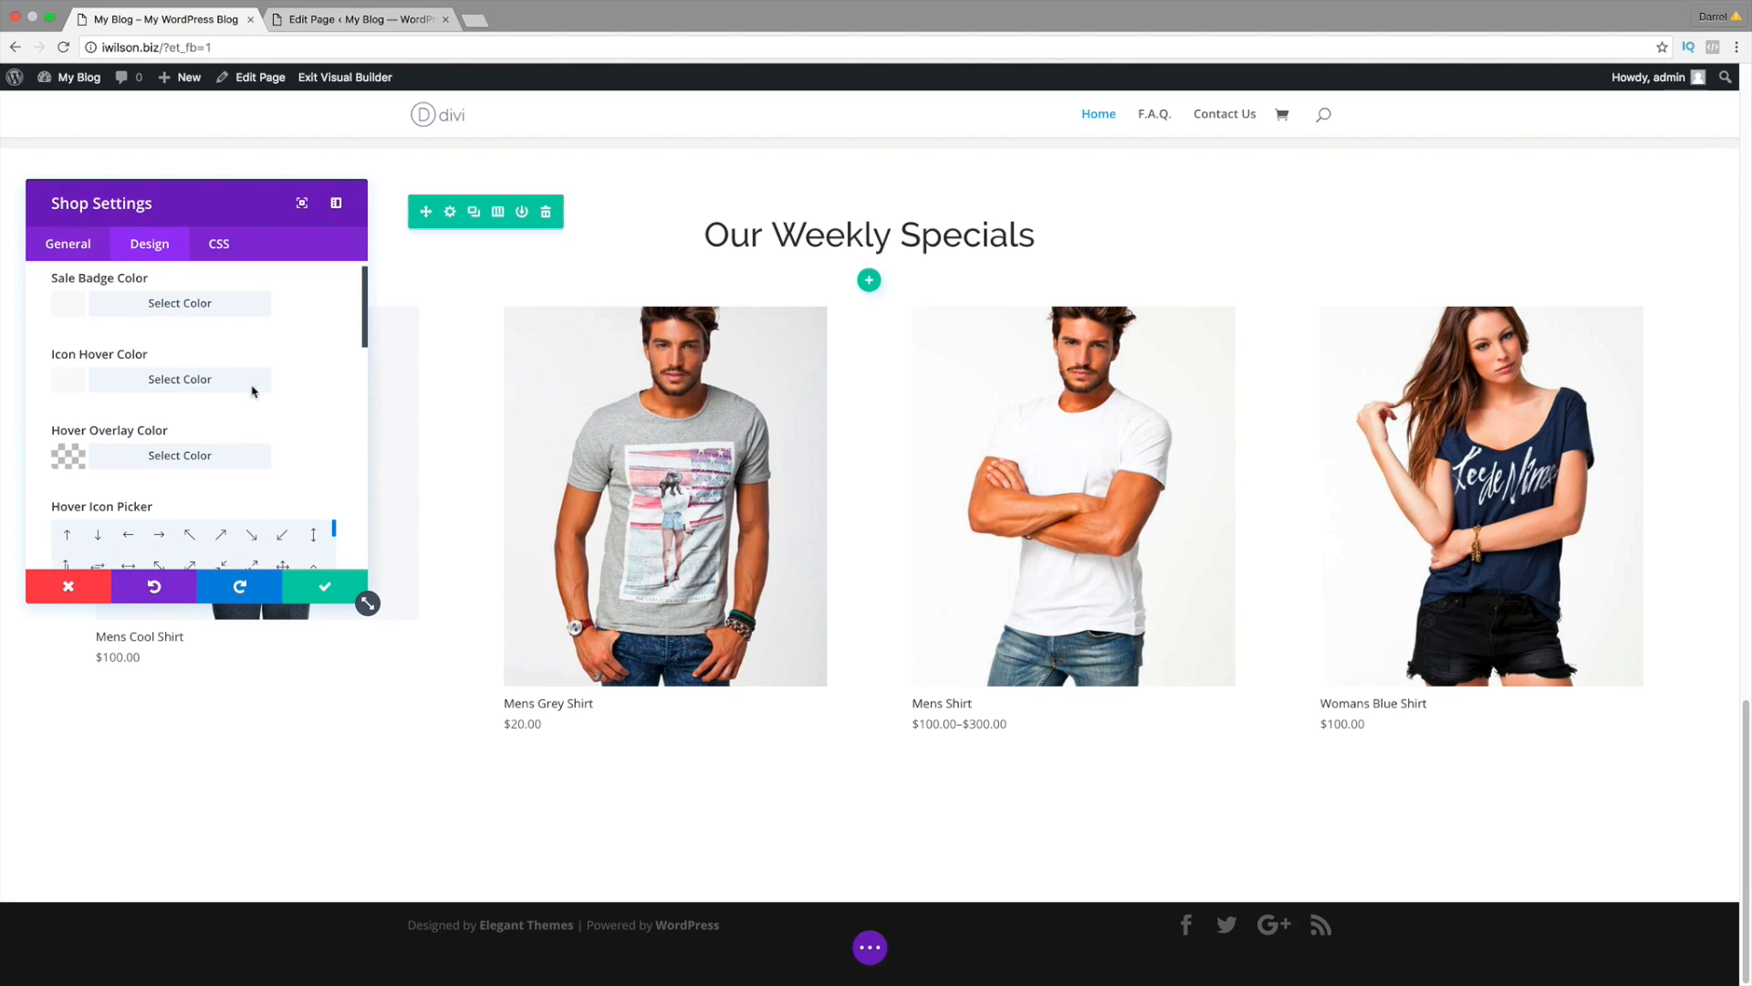
scroll(493, 539, "up", 15)
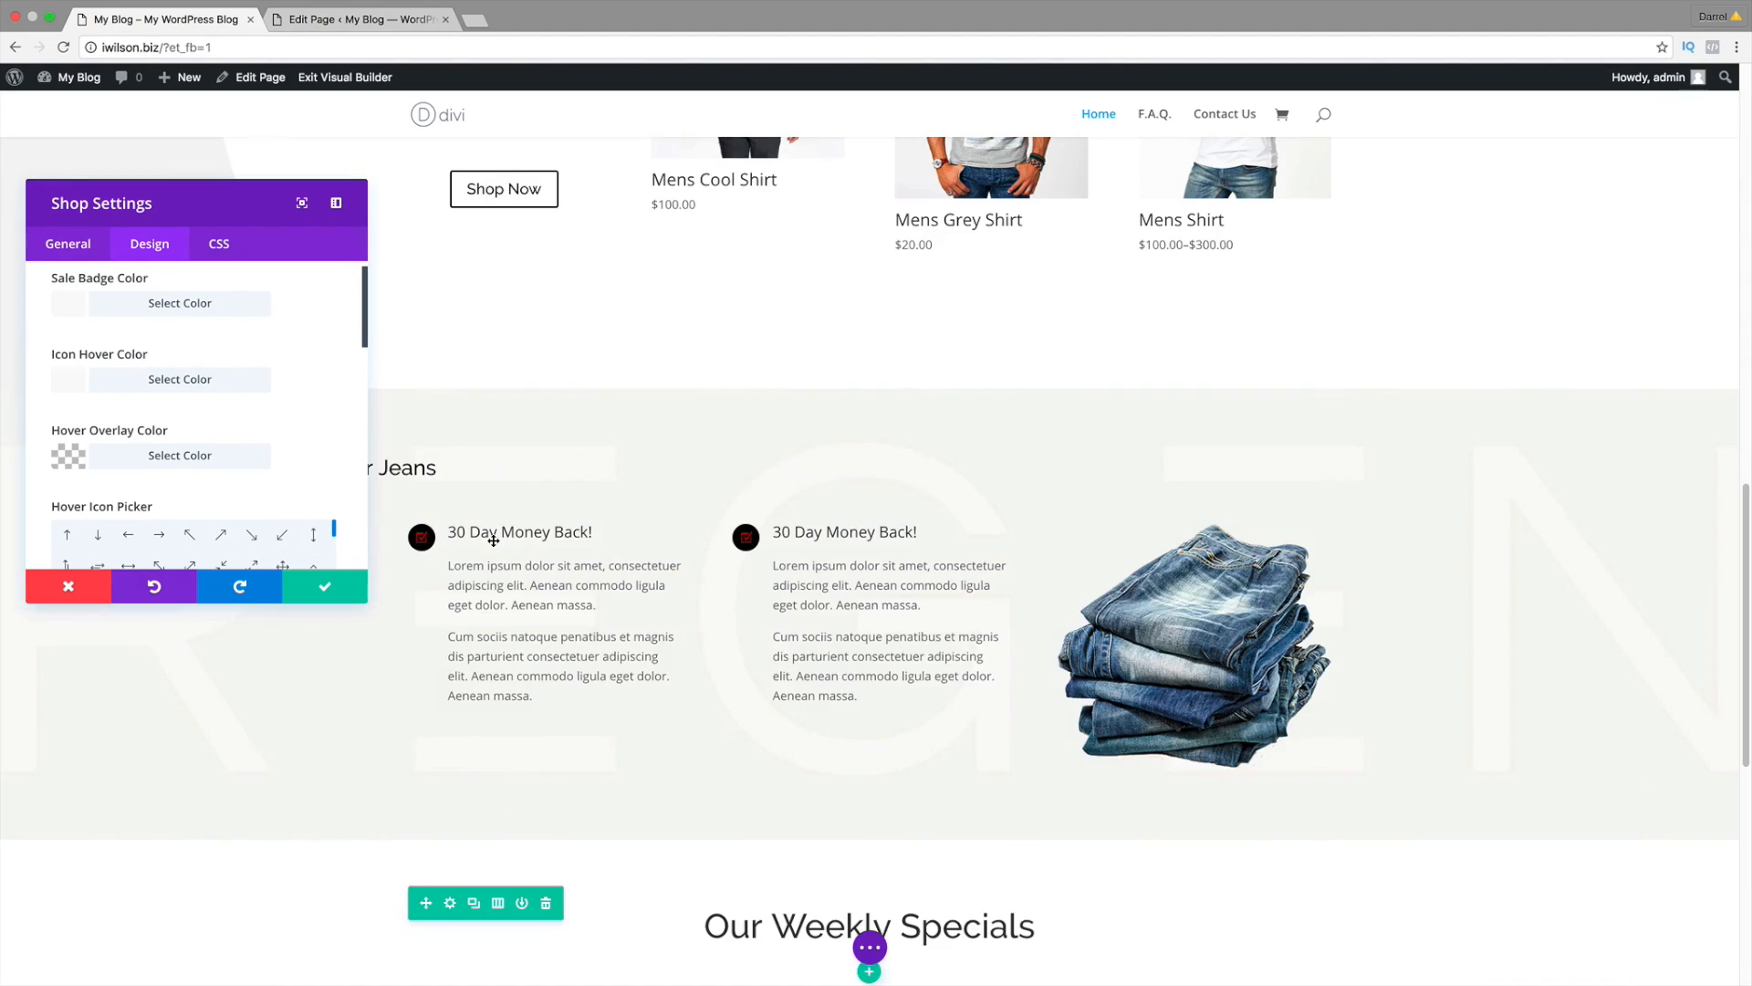
scroll(904, 543, "down", 12)
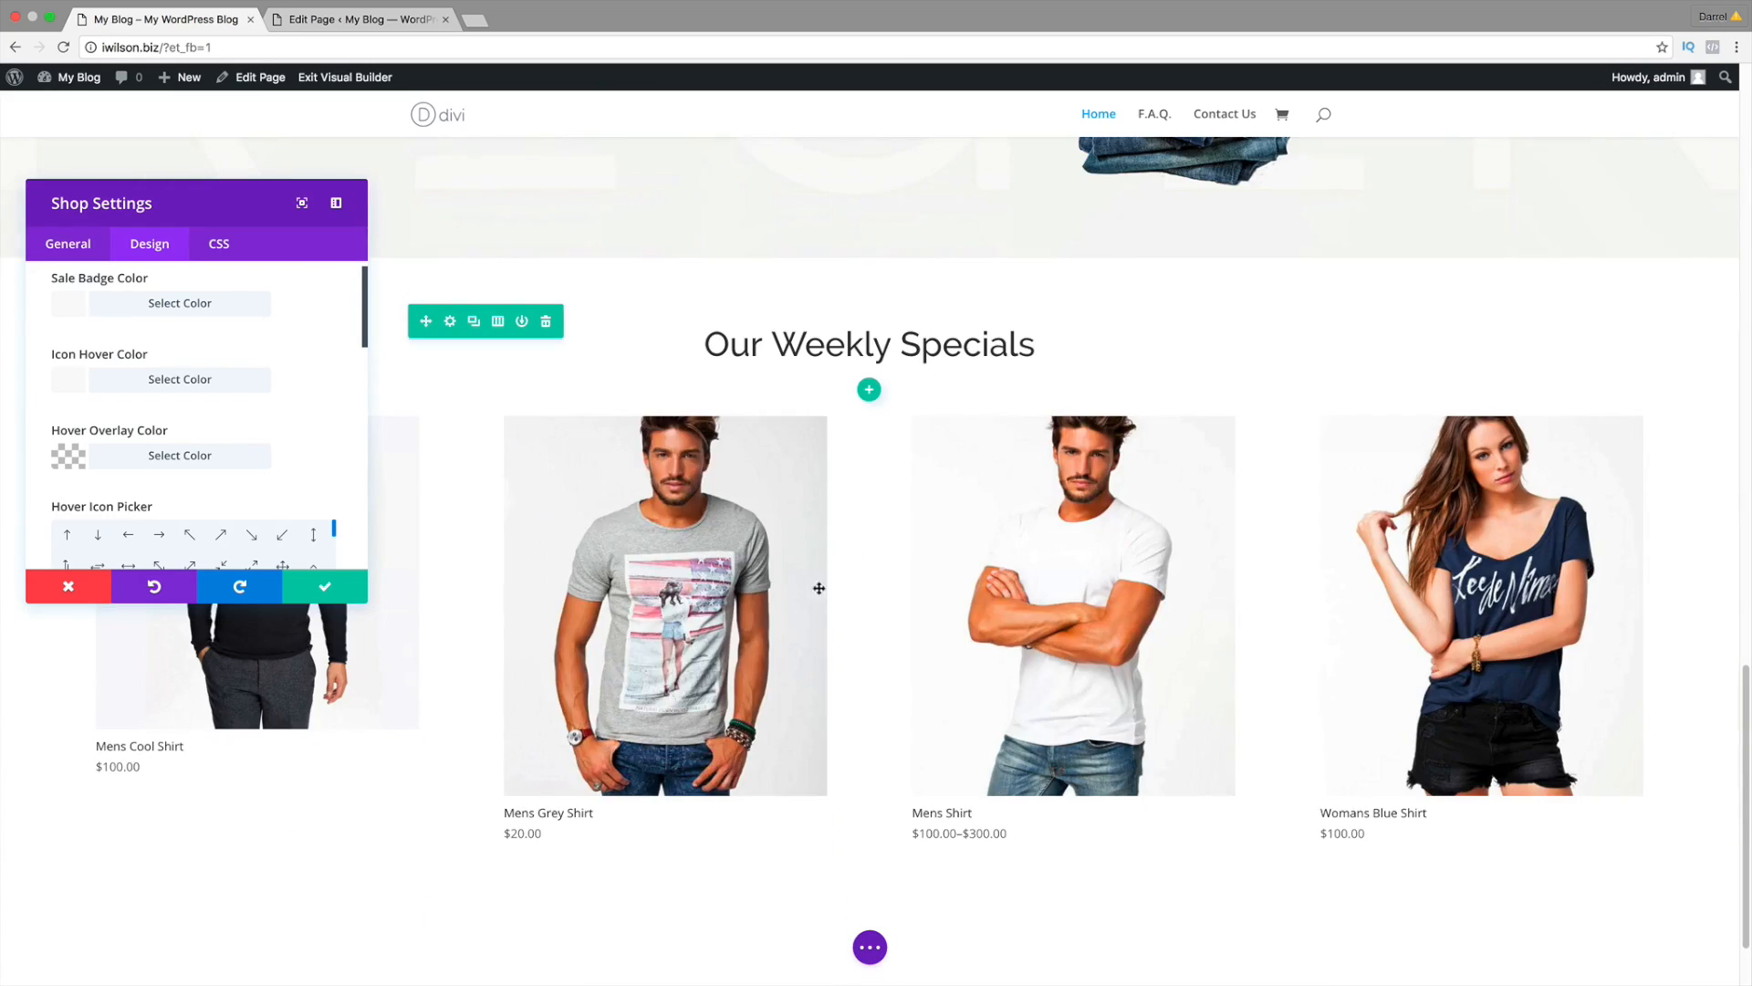
mouse_move(769, 724)
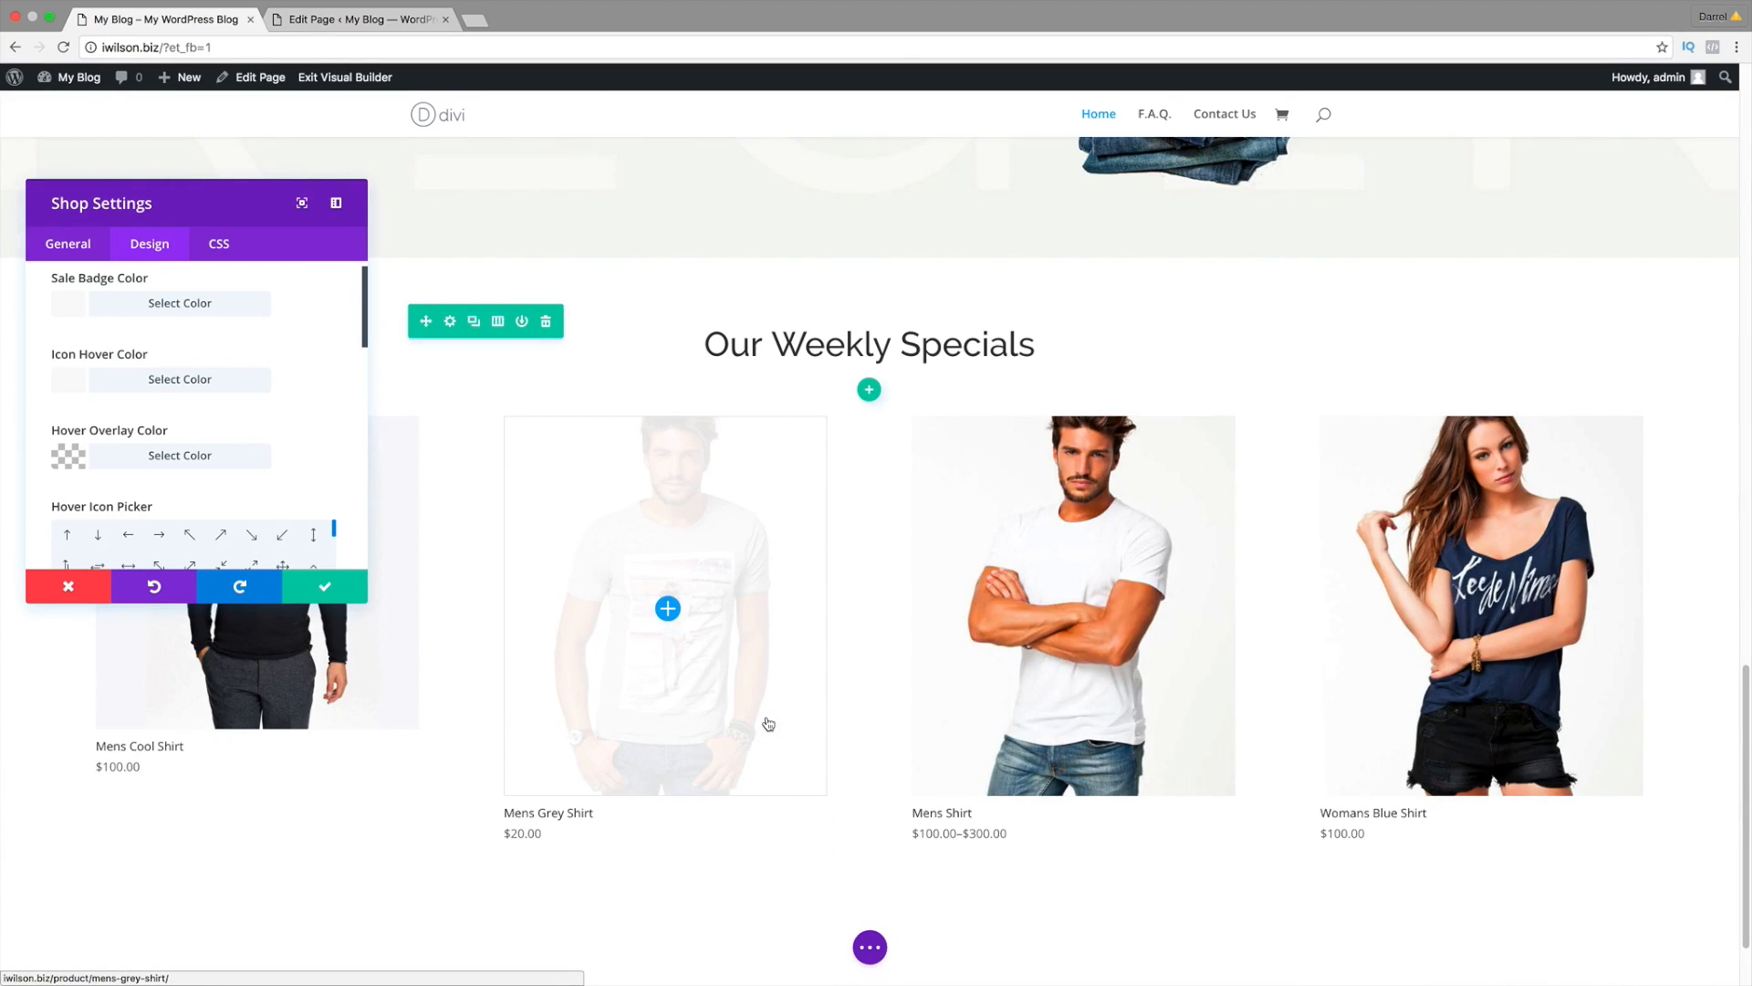
scroll(776, 740, "down", 2)
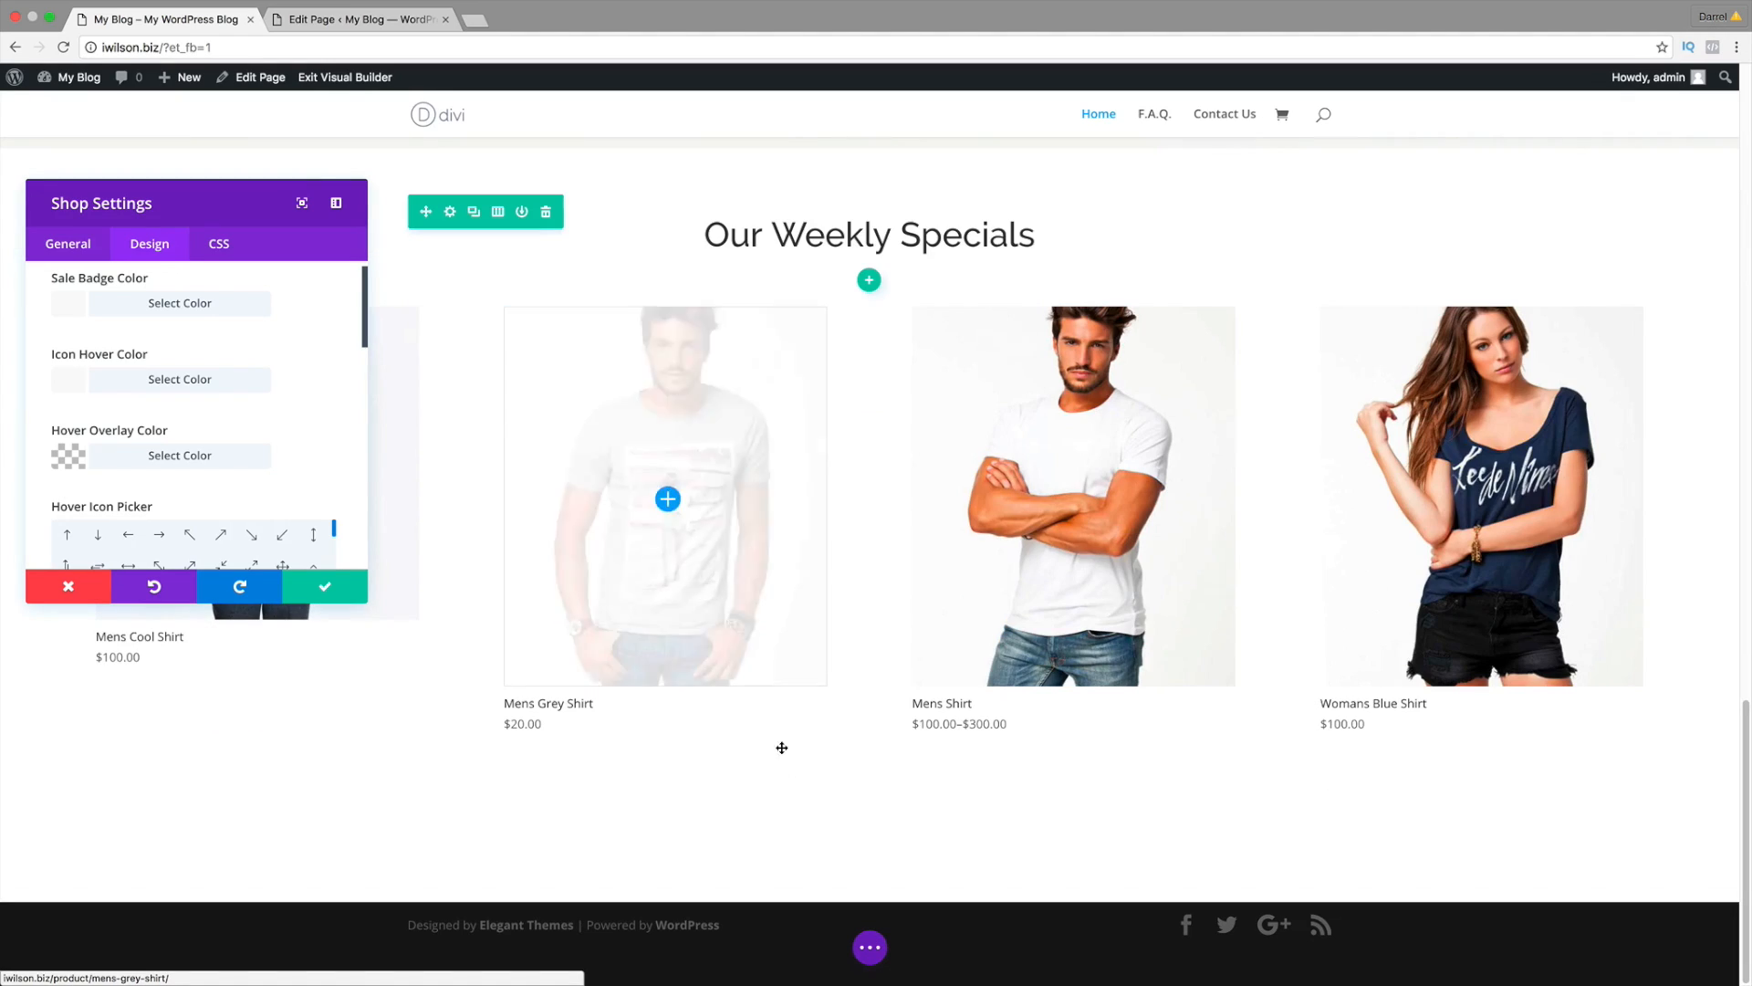
left_click(334, 591)
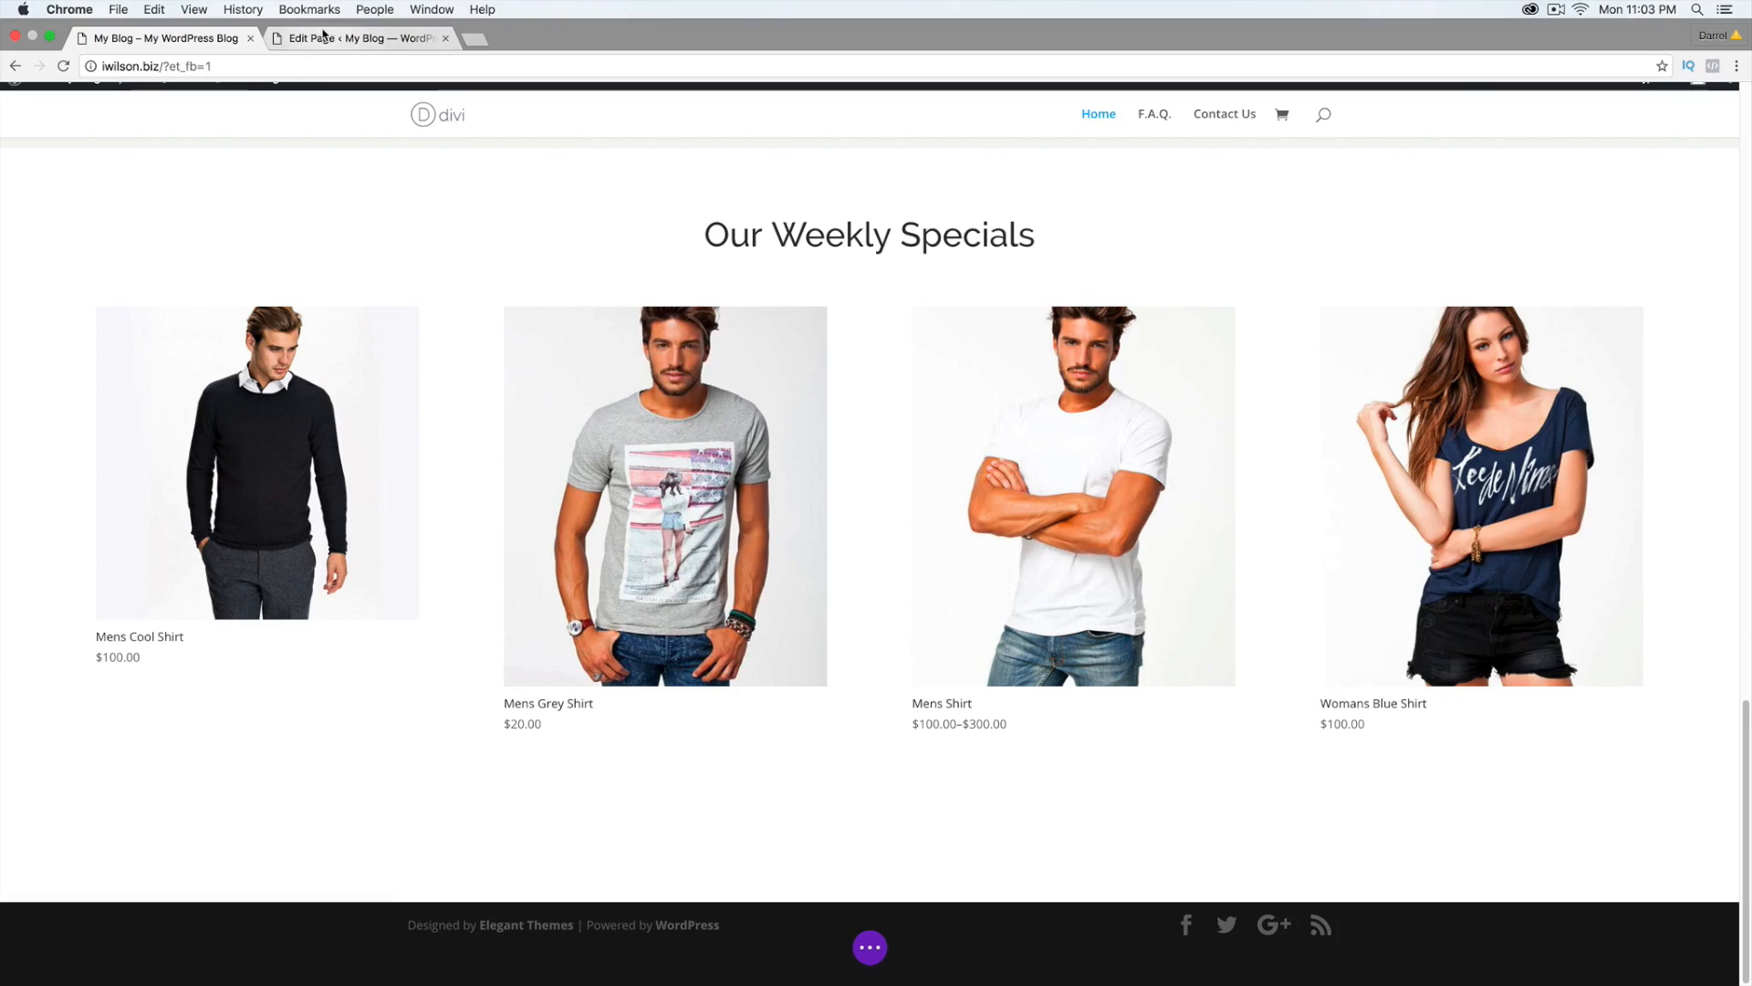
Step: Visit the live idarrel.net site and scroll down to the products and Connect With Us sections
left_click(321, 20)
mouse_move(82, 87)
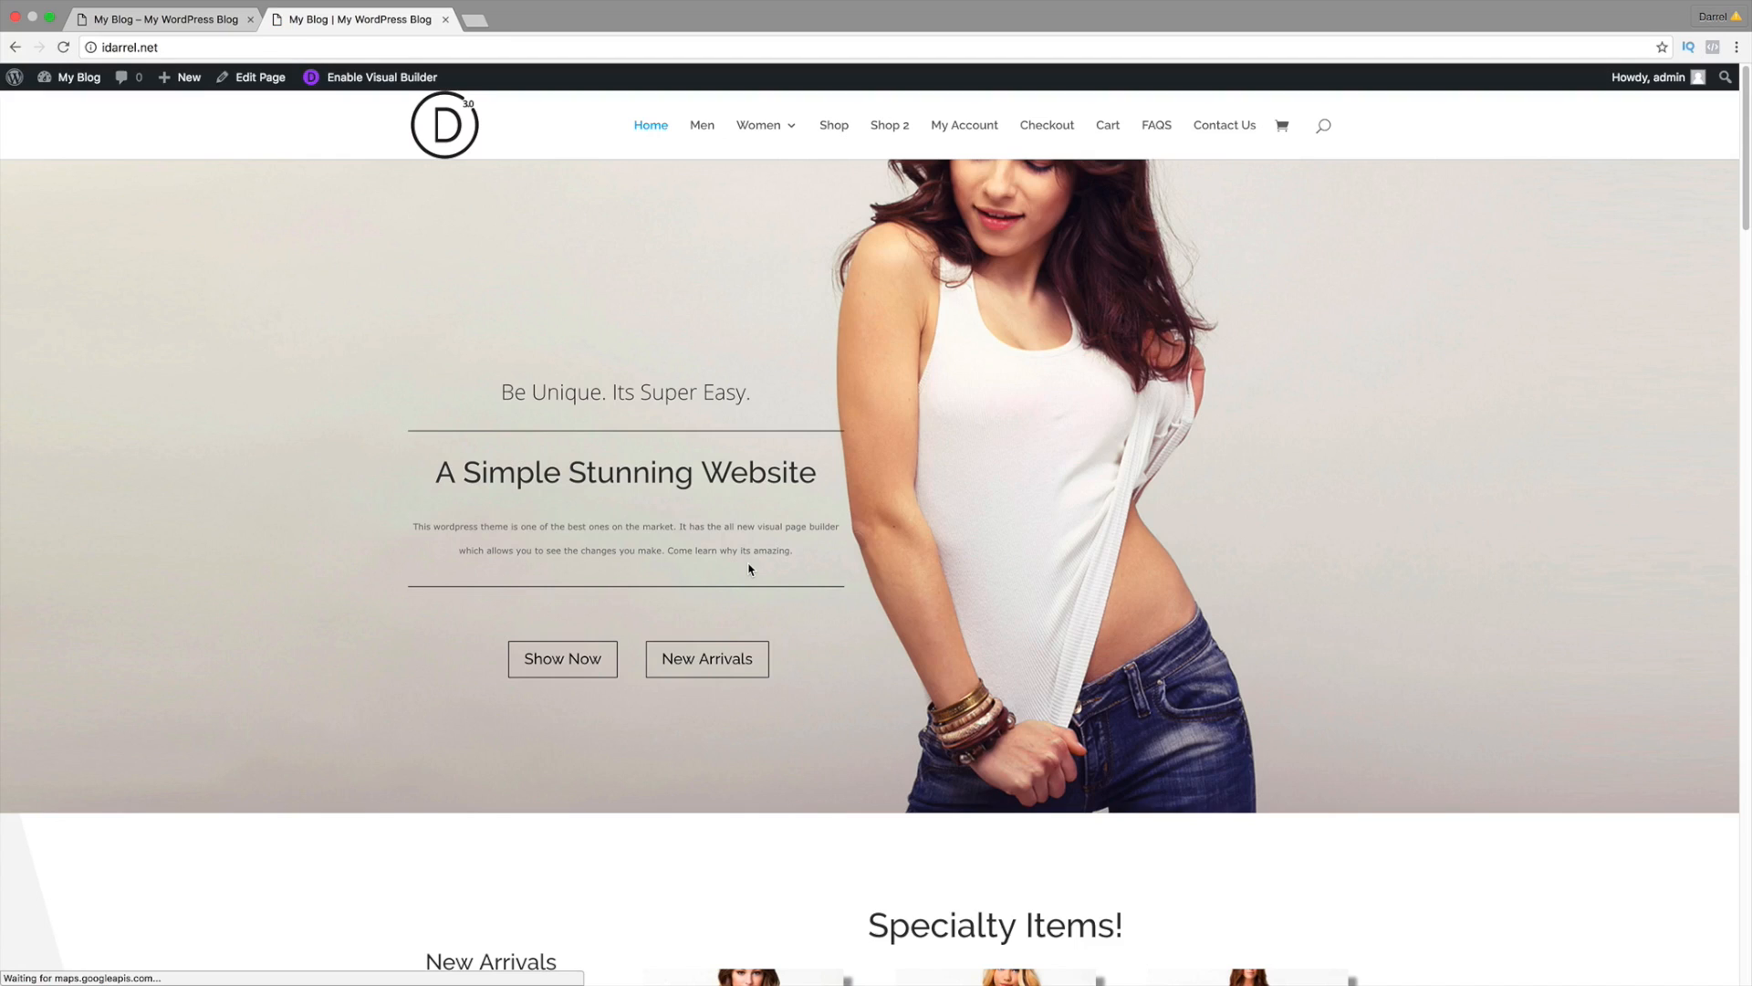
scroll(749, 570, "down", 3)
scroll(748, 570, "down", 20)
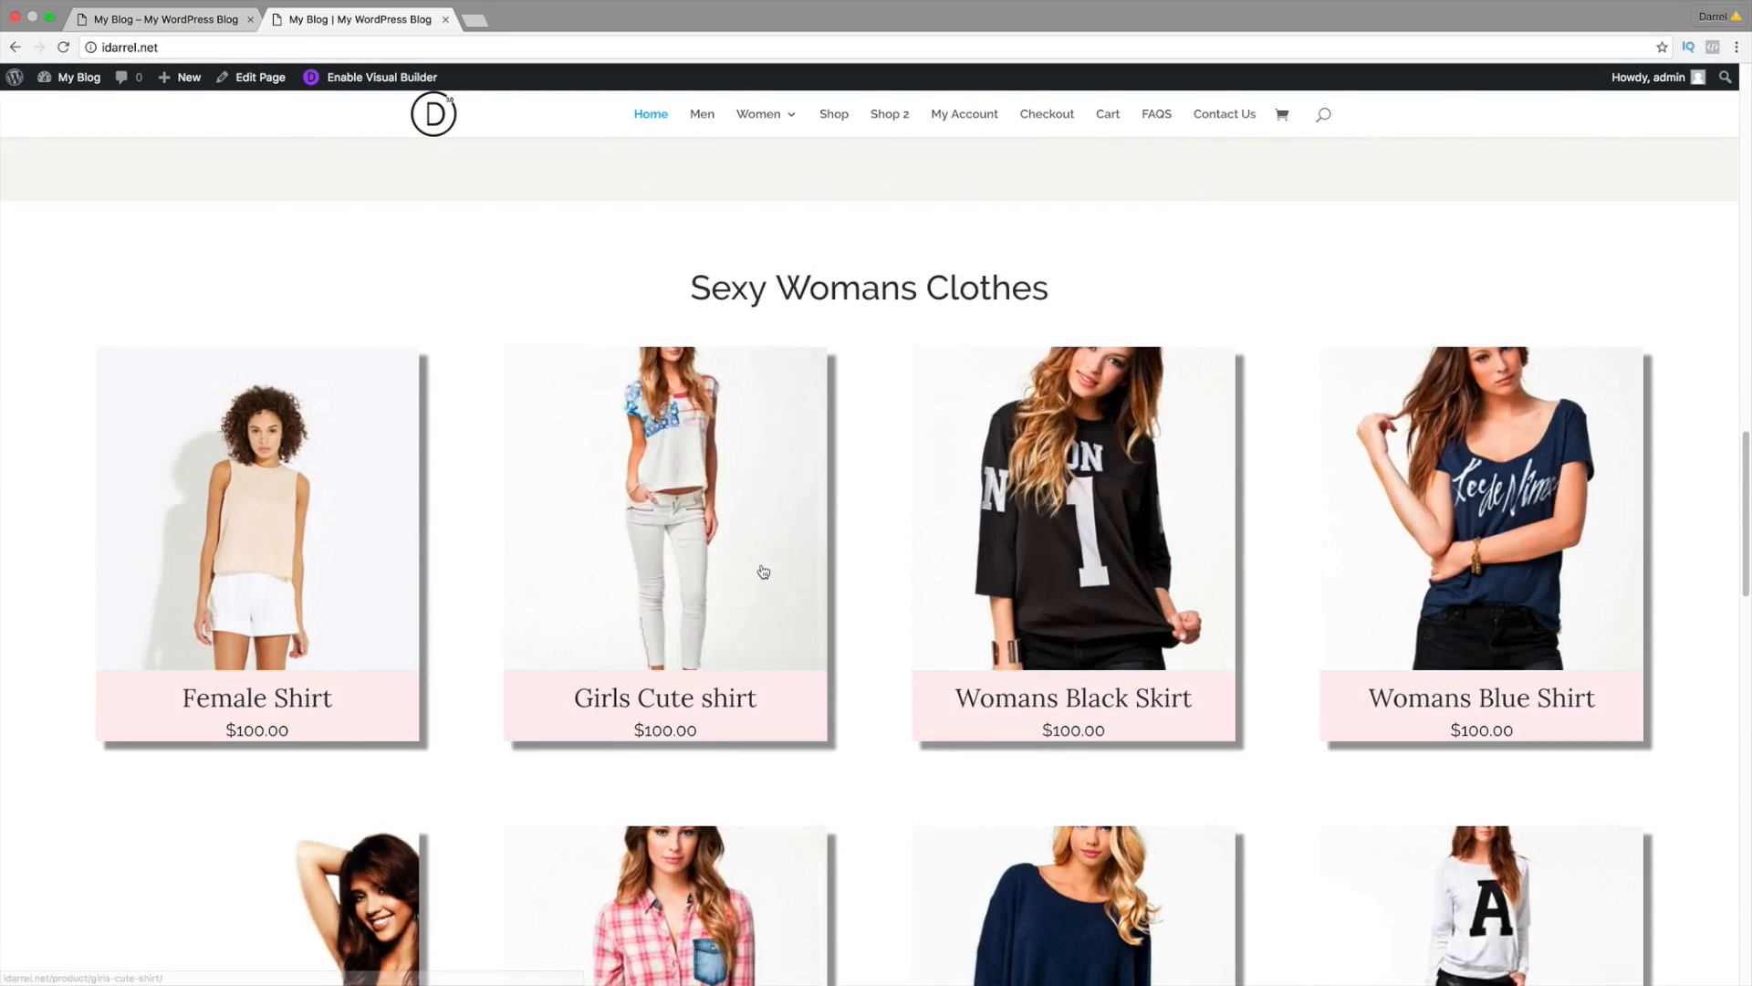
scroll(763, 571, "down", 2)
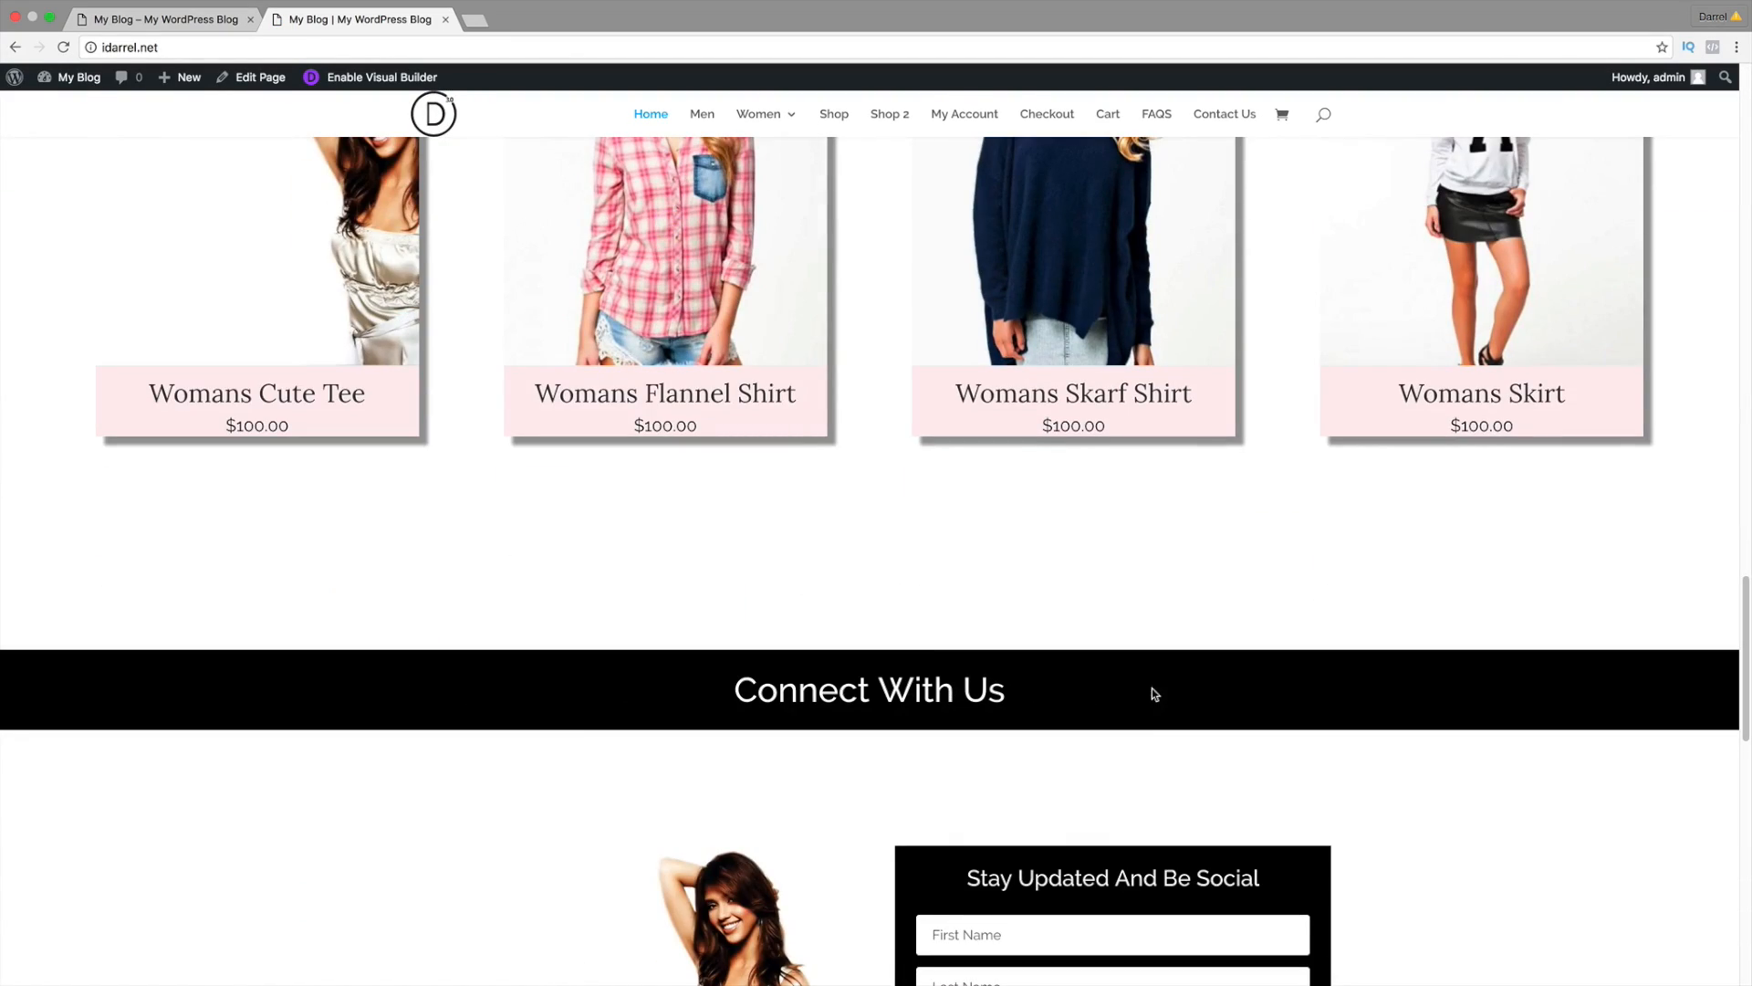
scroll(1152, 688, "down", 6)
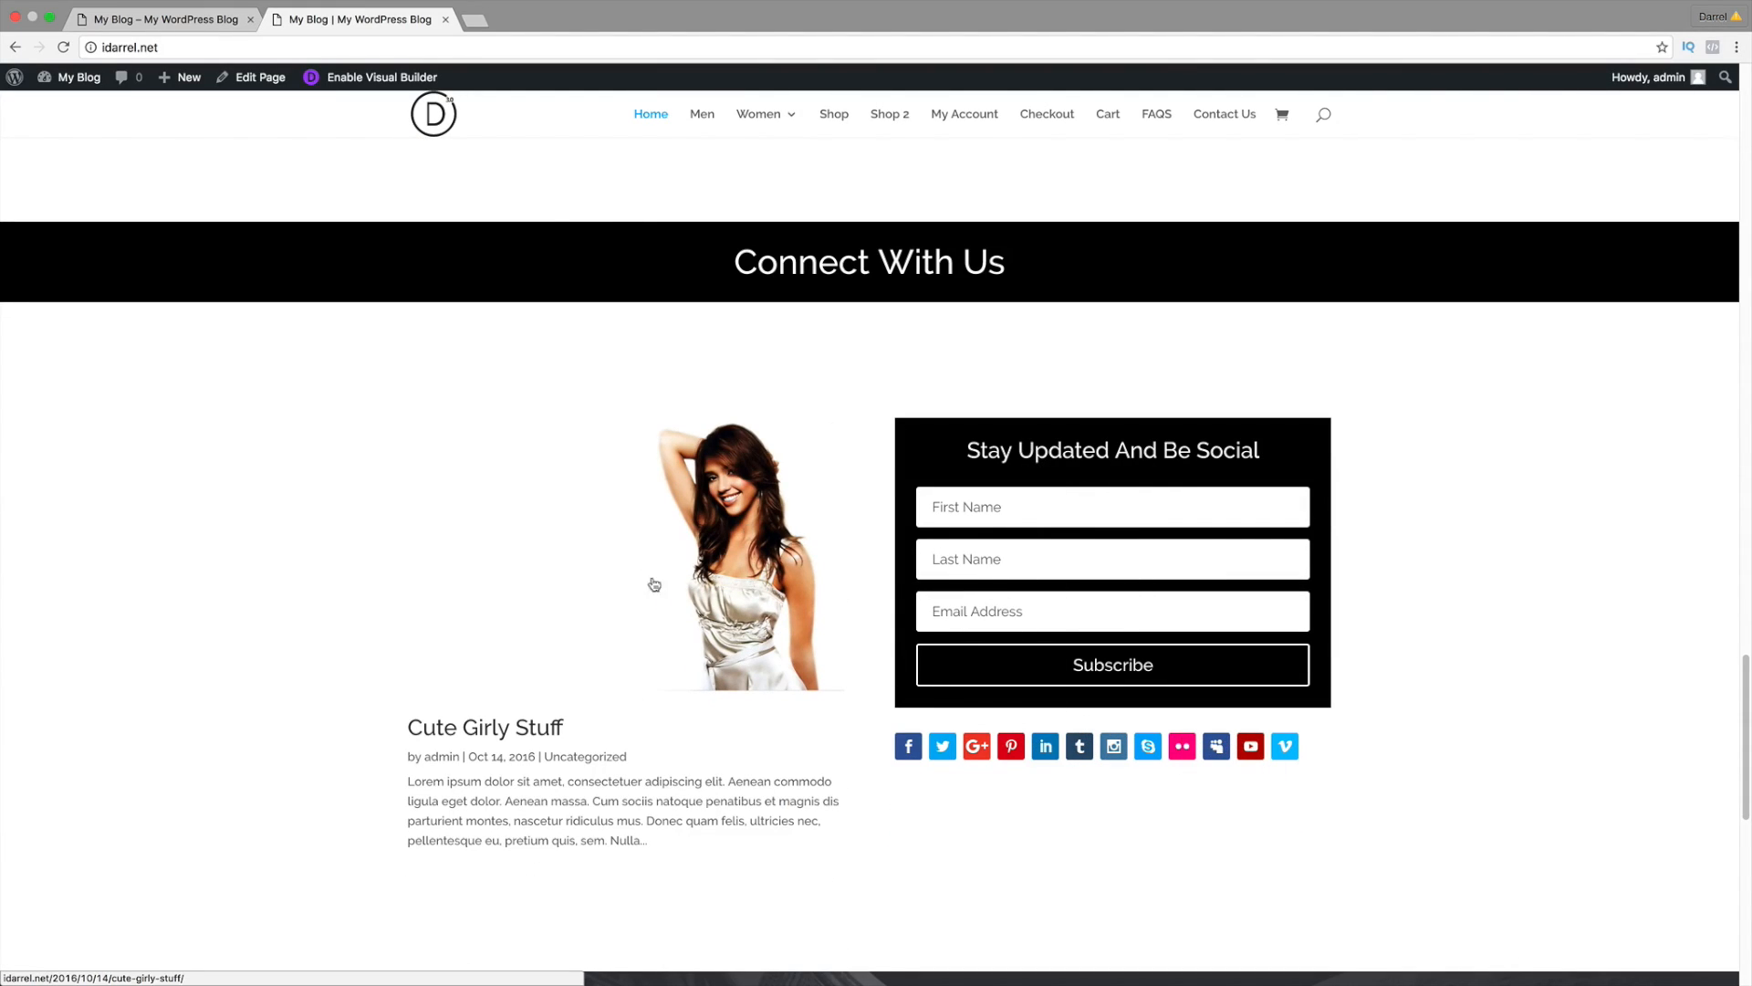
Step: Add a regular section with a single-column row below the products
left_click(208, 19)
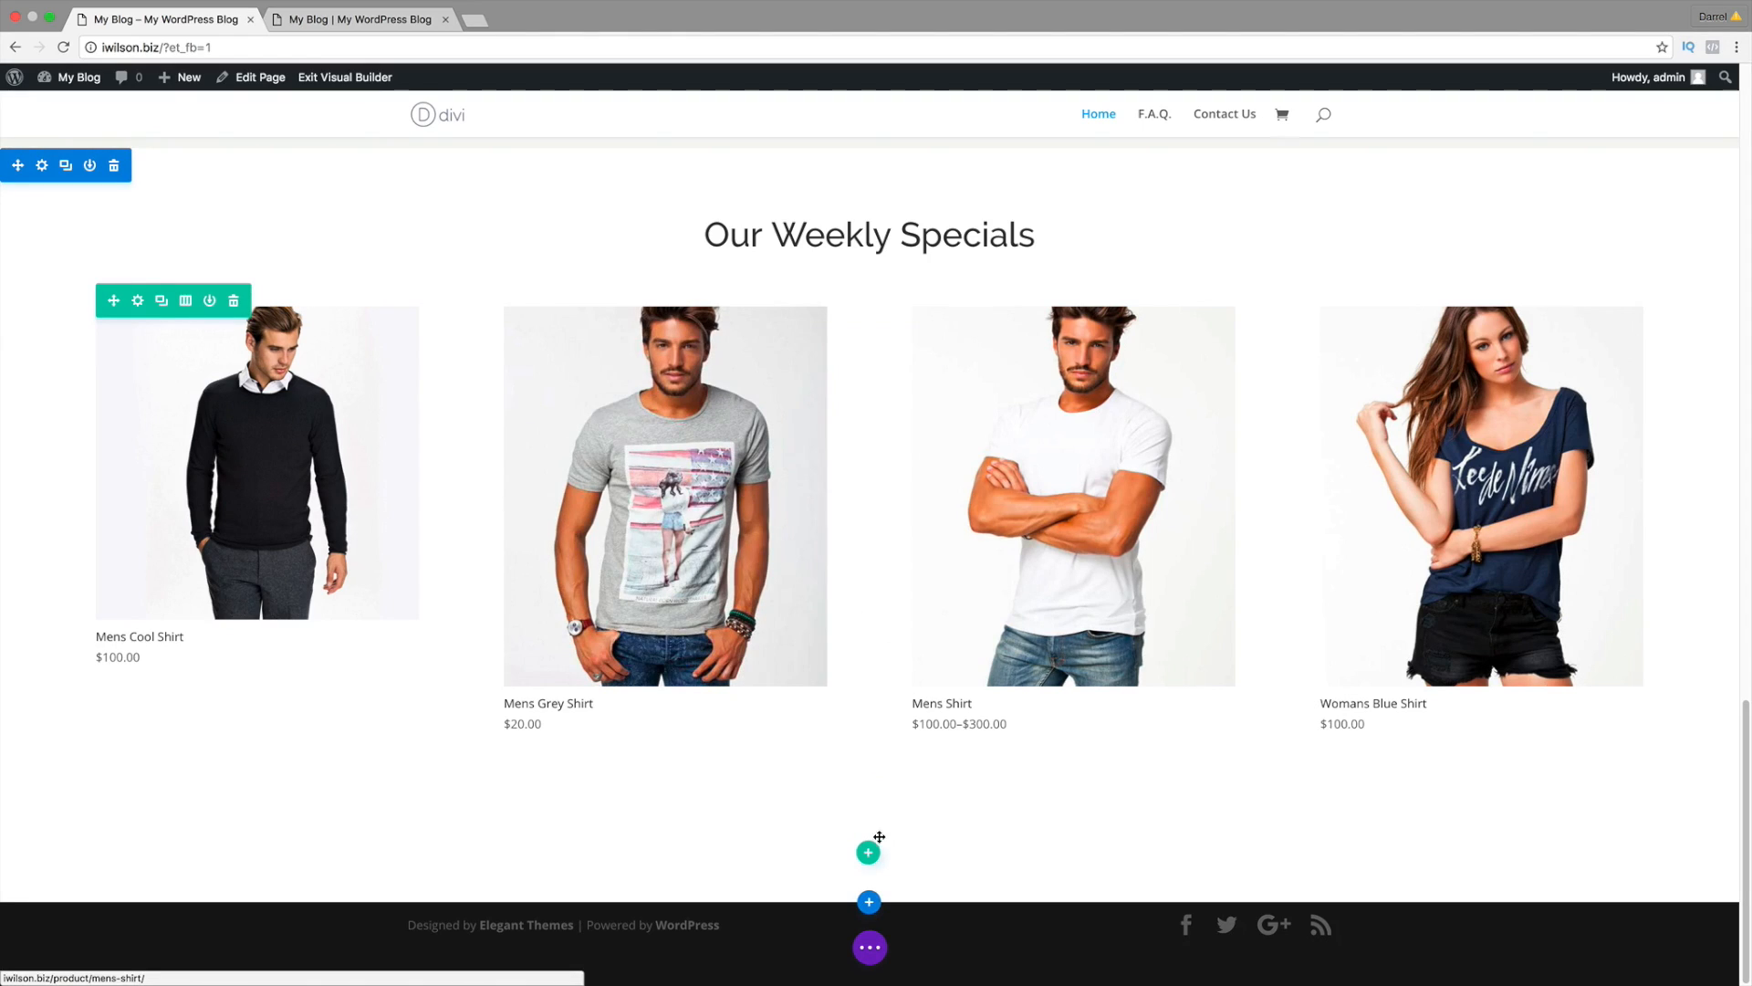
left_click(871, 904)
left_click(765, 844)
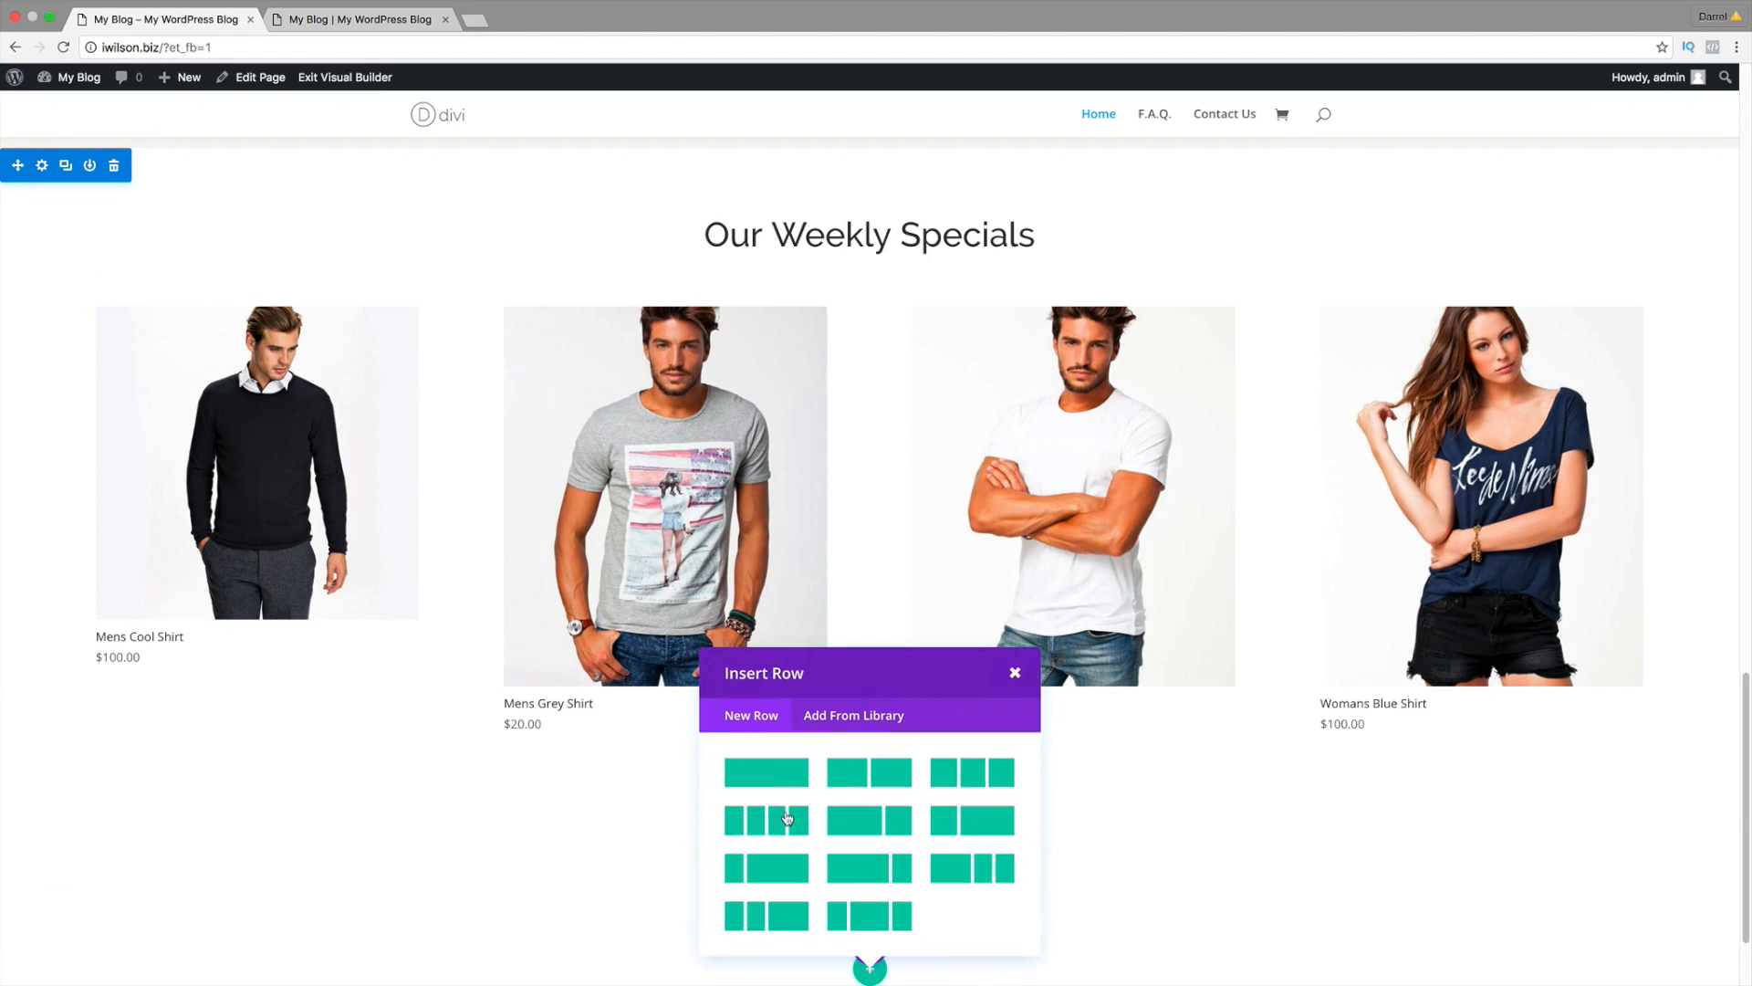
left_click(769, 772)
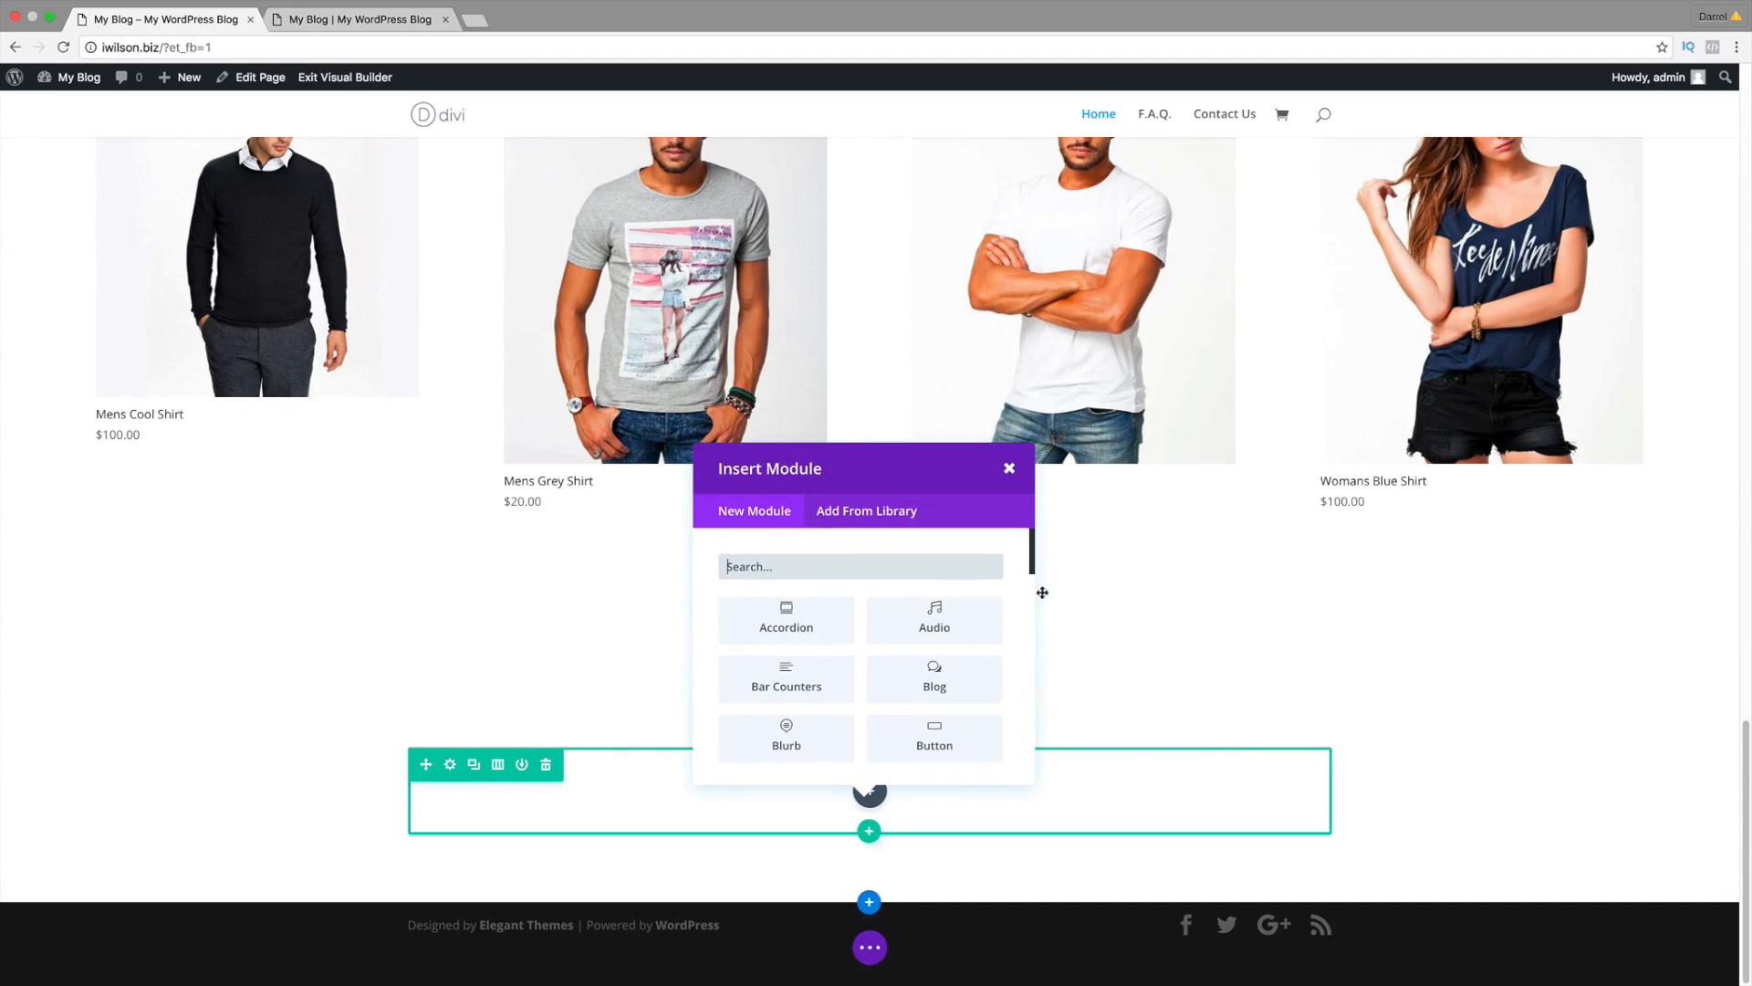
left_click_drag(1025, 566, 1032, 727)
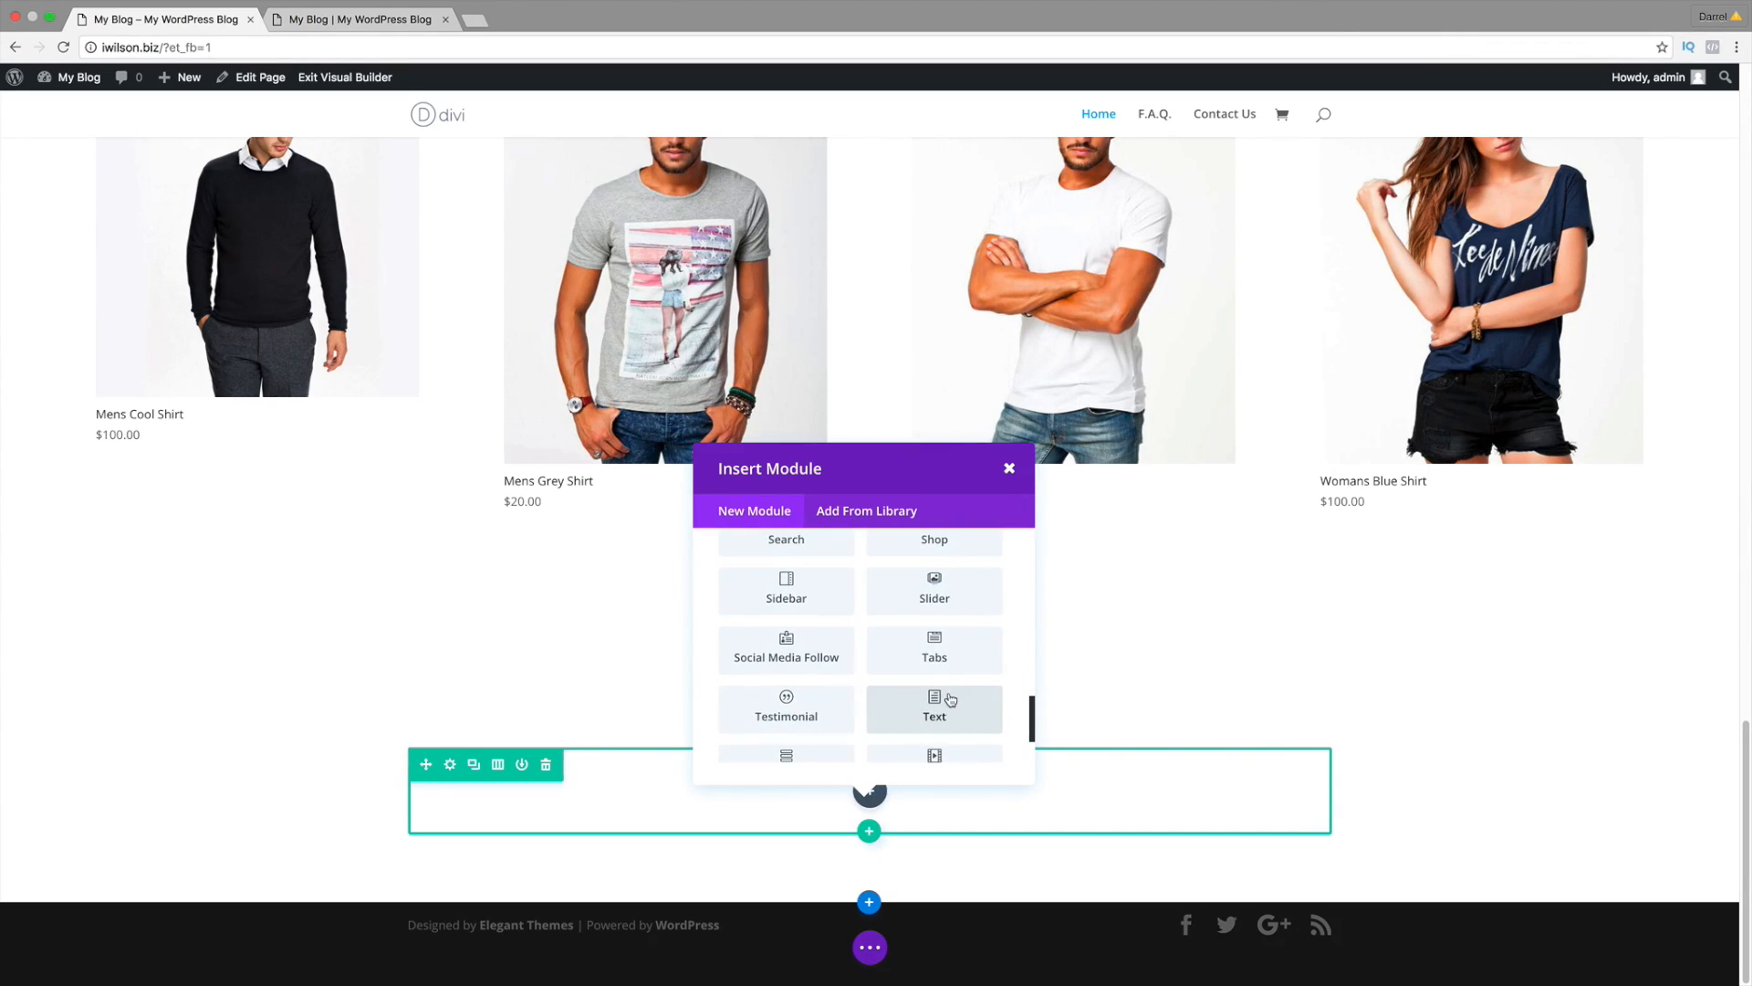
Step: Insert a centre-aligned Text module reading 'Connect With Us'
left_click(950, 704)
left_click(197, 393)
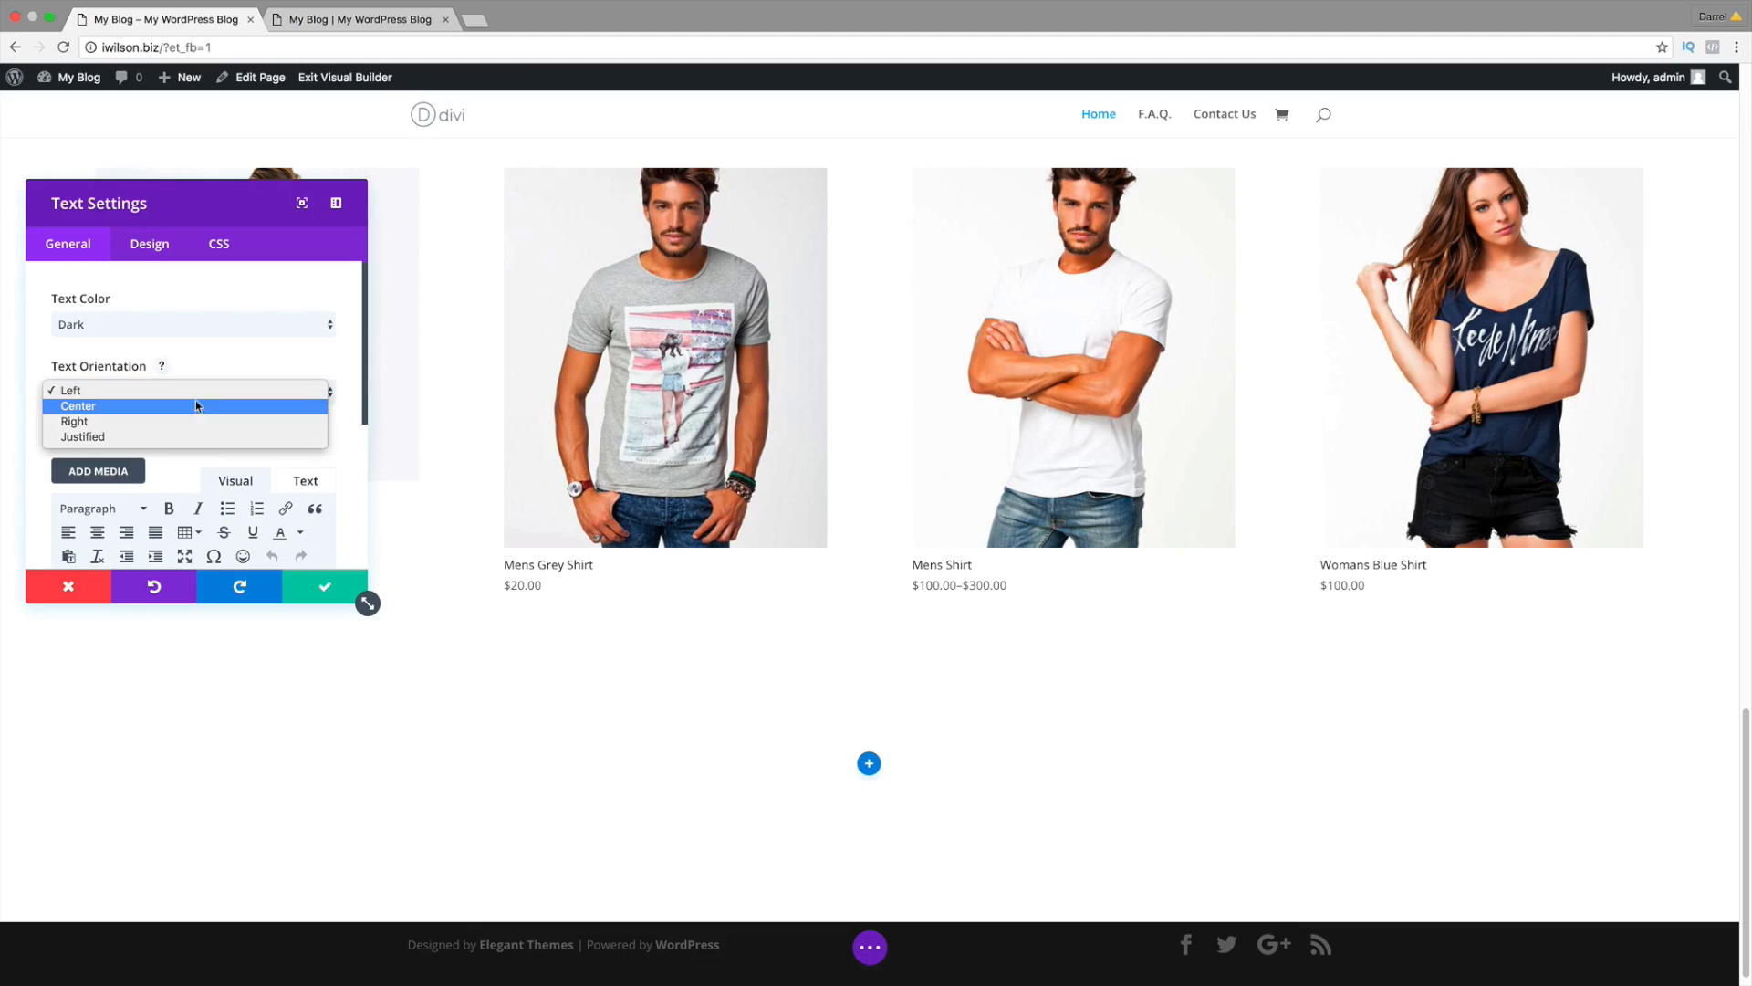
left_click(196, 406)
scroll(196, 372, "down", 3)
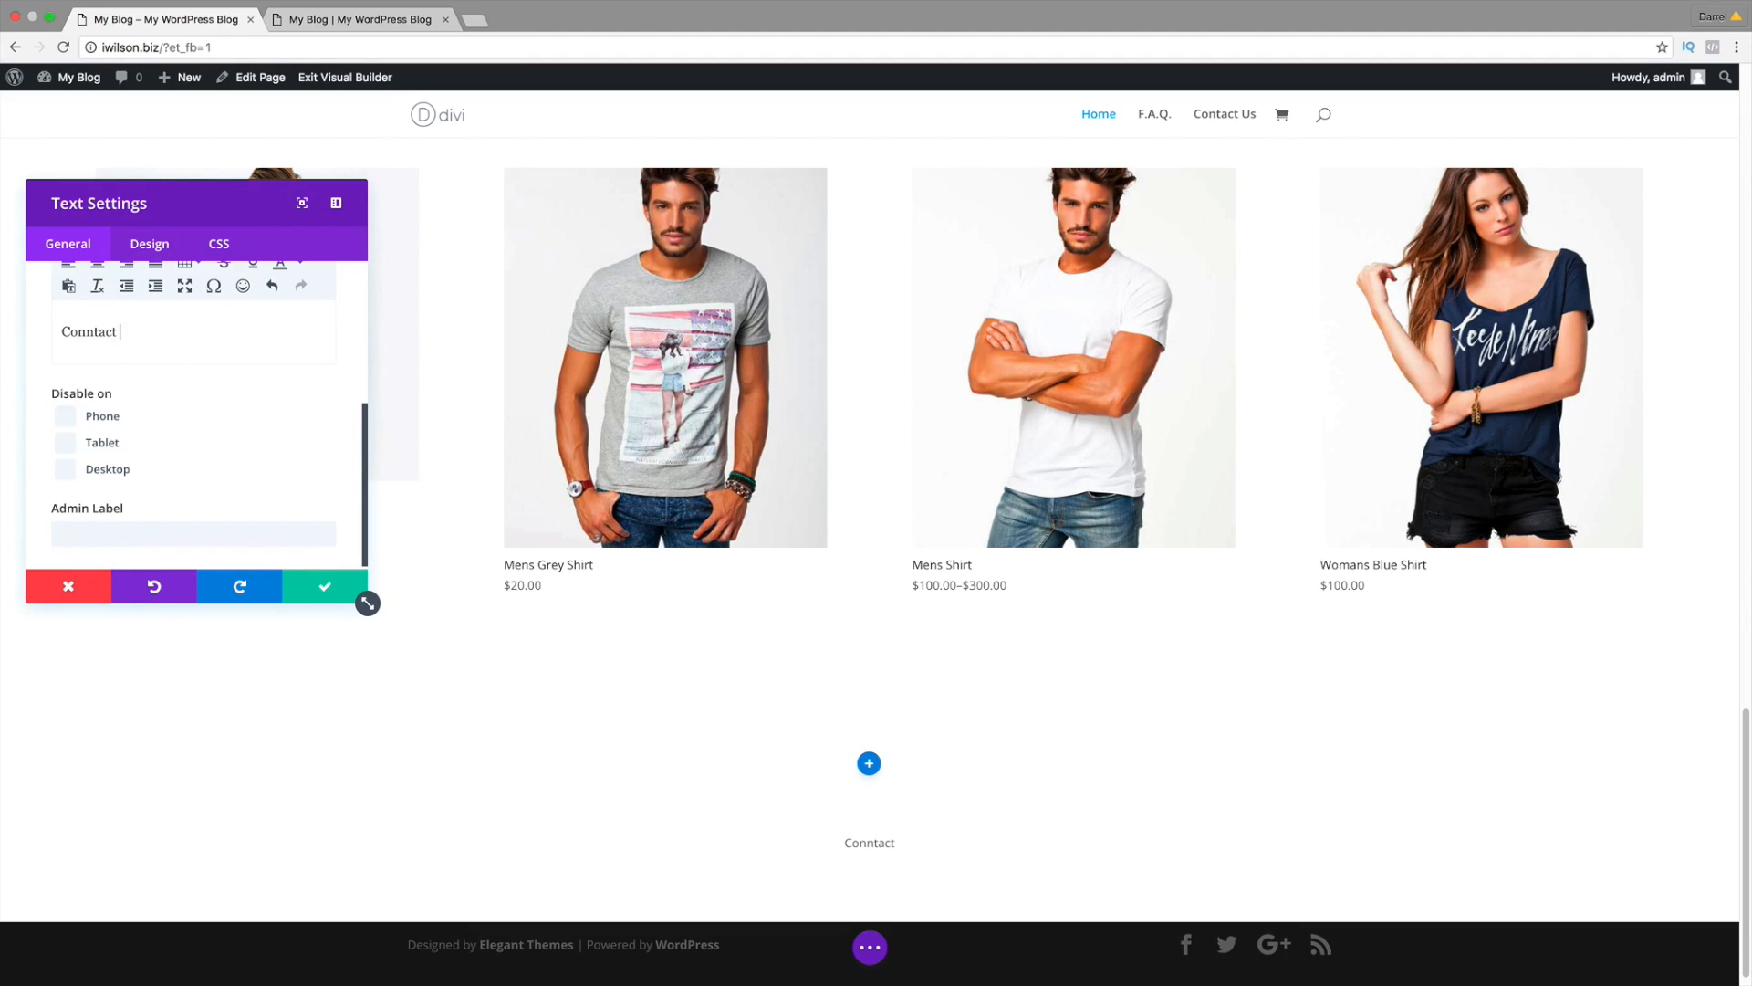
type("h")
key("BackSpace")
key("BackSpace")
type("ect With Us")
Step: Format 'Connect With Us' as Heading 1 and save the text module
scroll(211, 379, "up", 1)
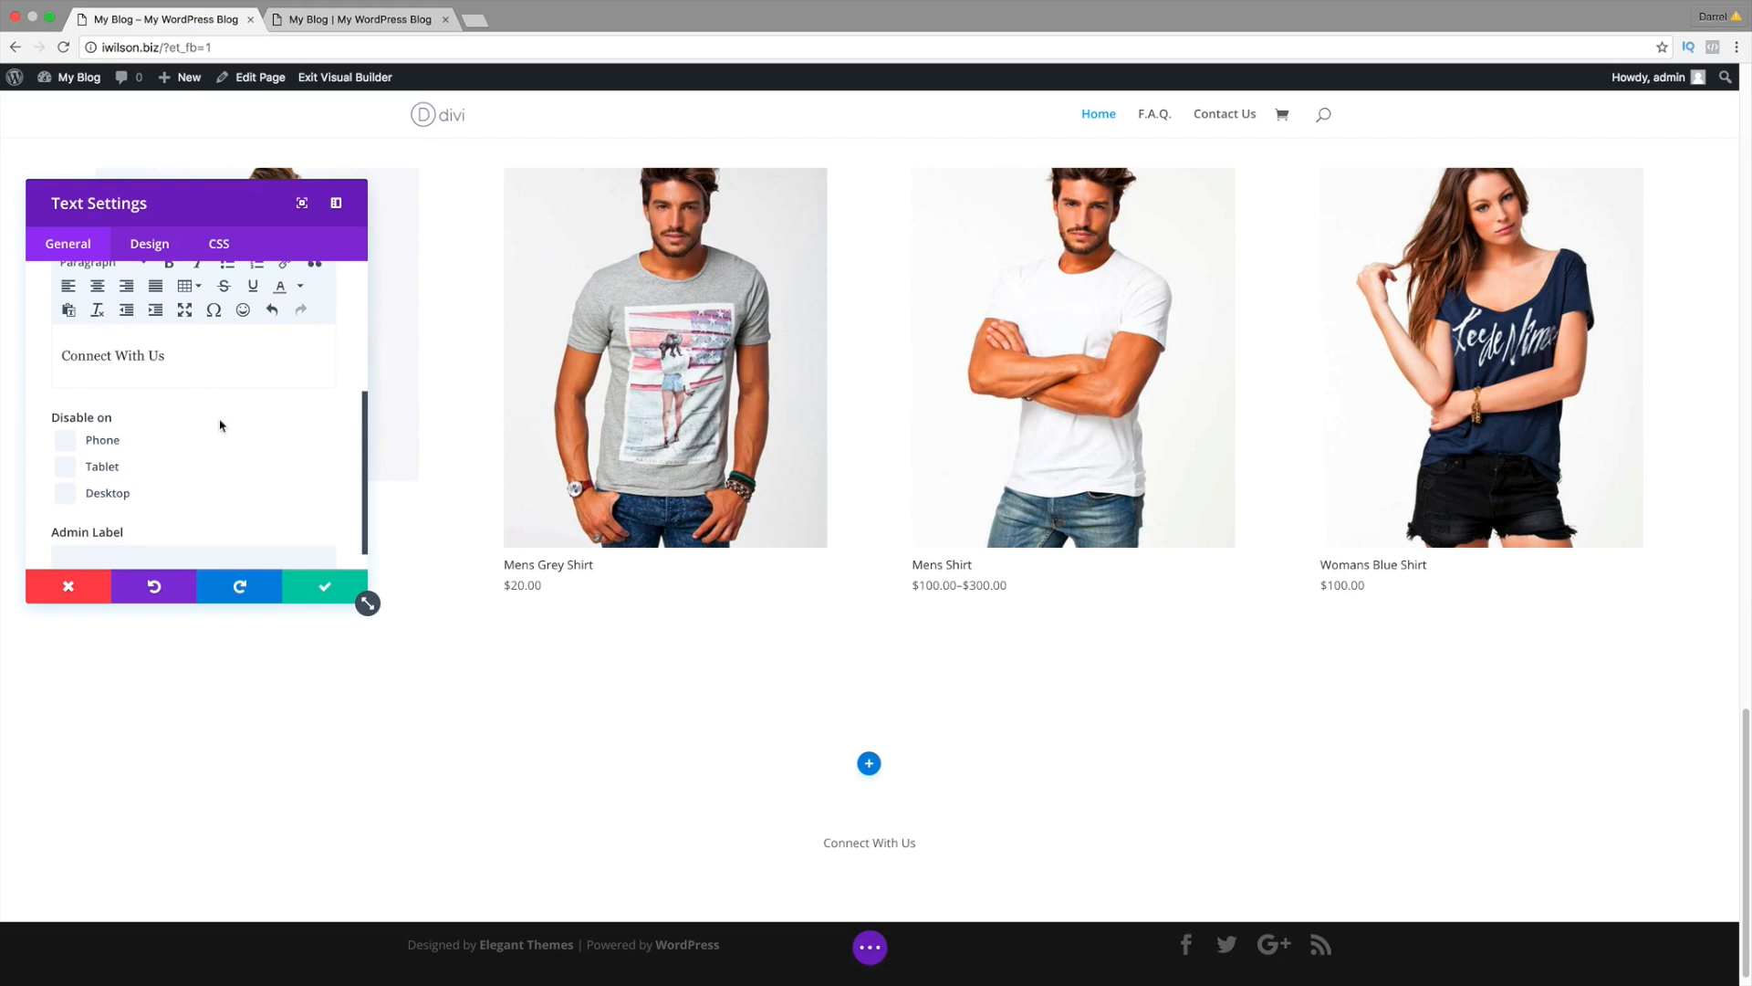
scroll(220, 425, "up", 2)
left_click_drag(192, 410, 41, 410)
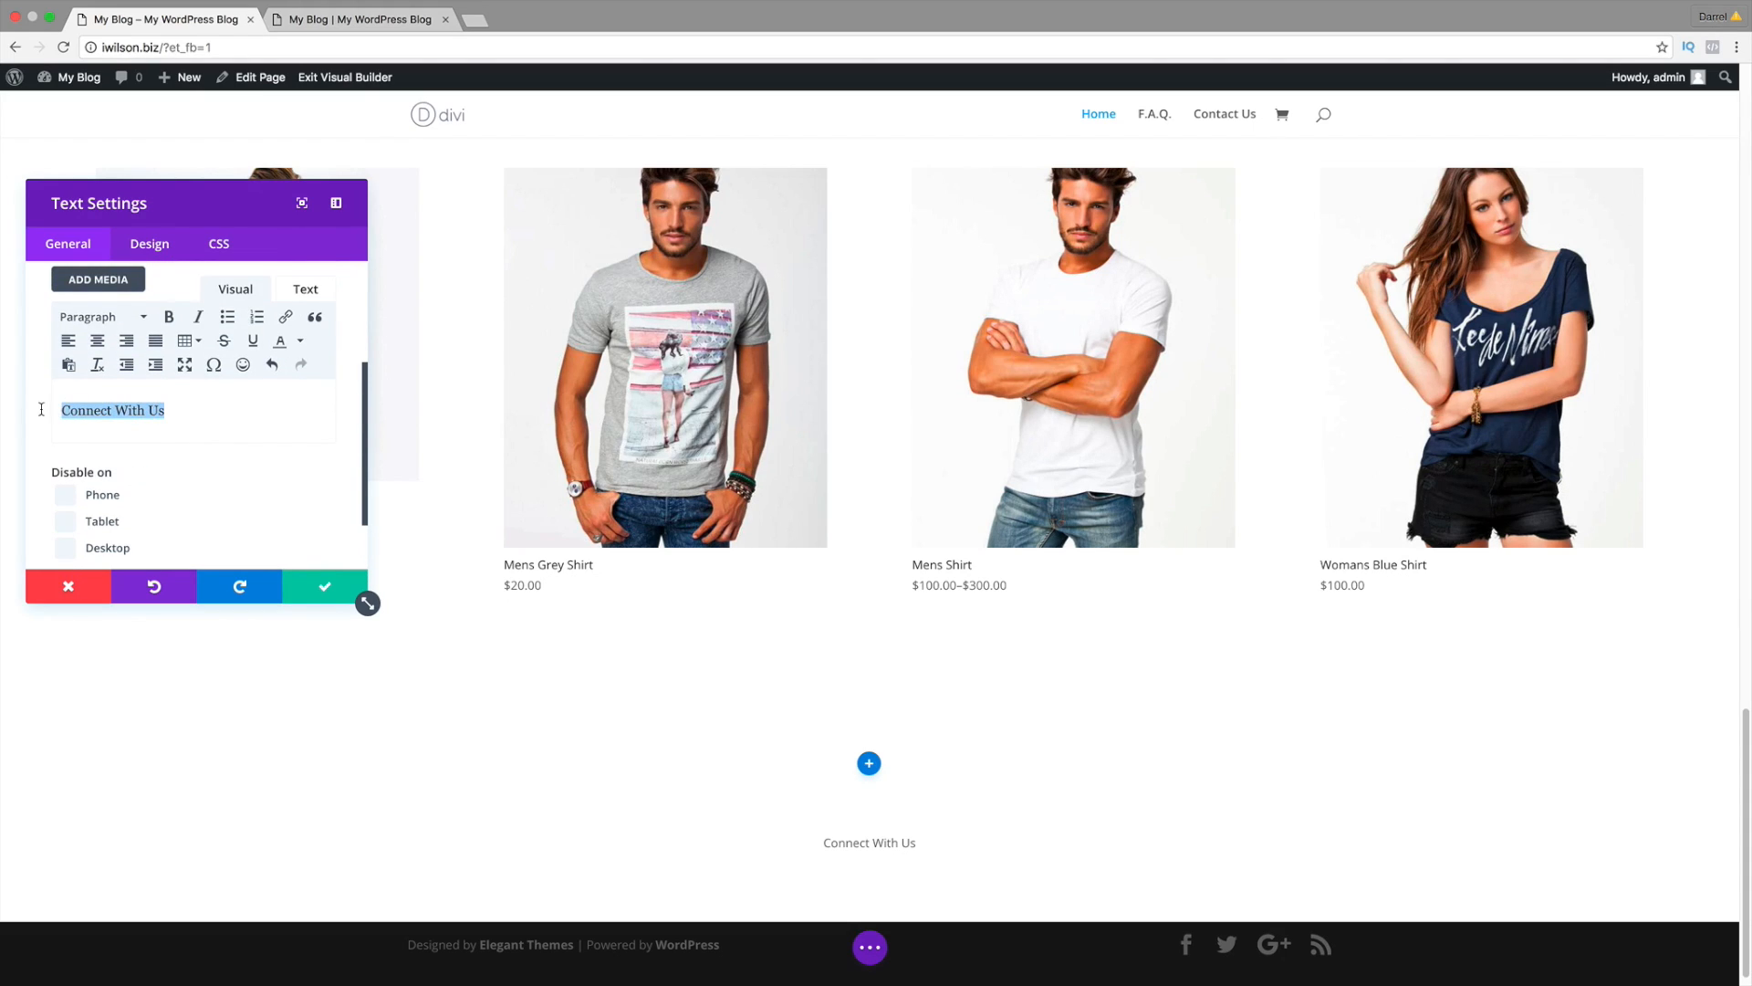
left_click(142, 317)
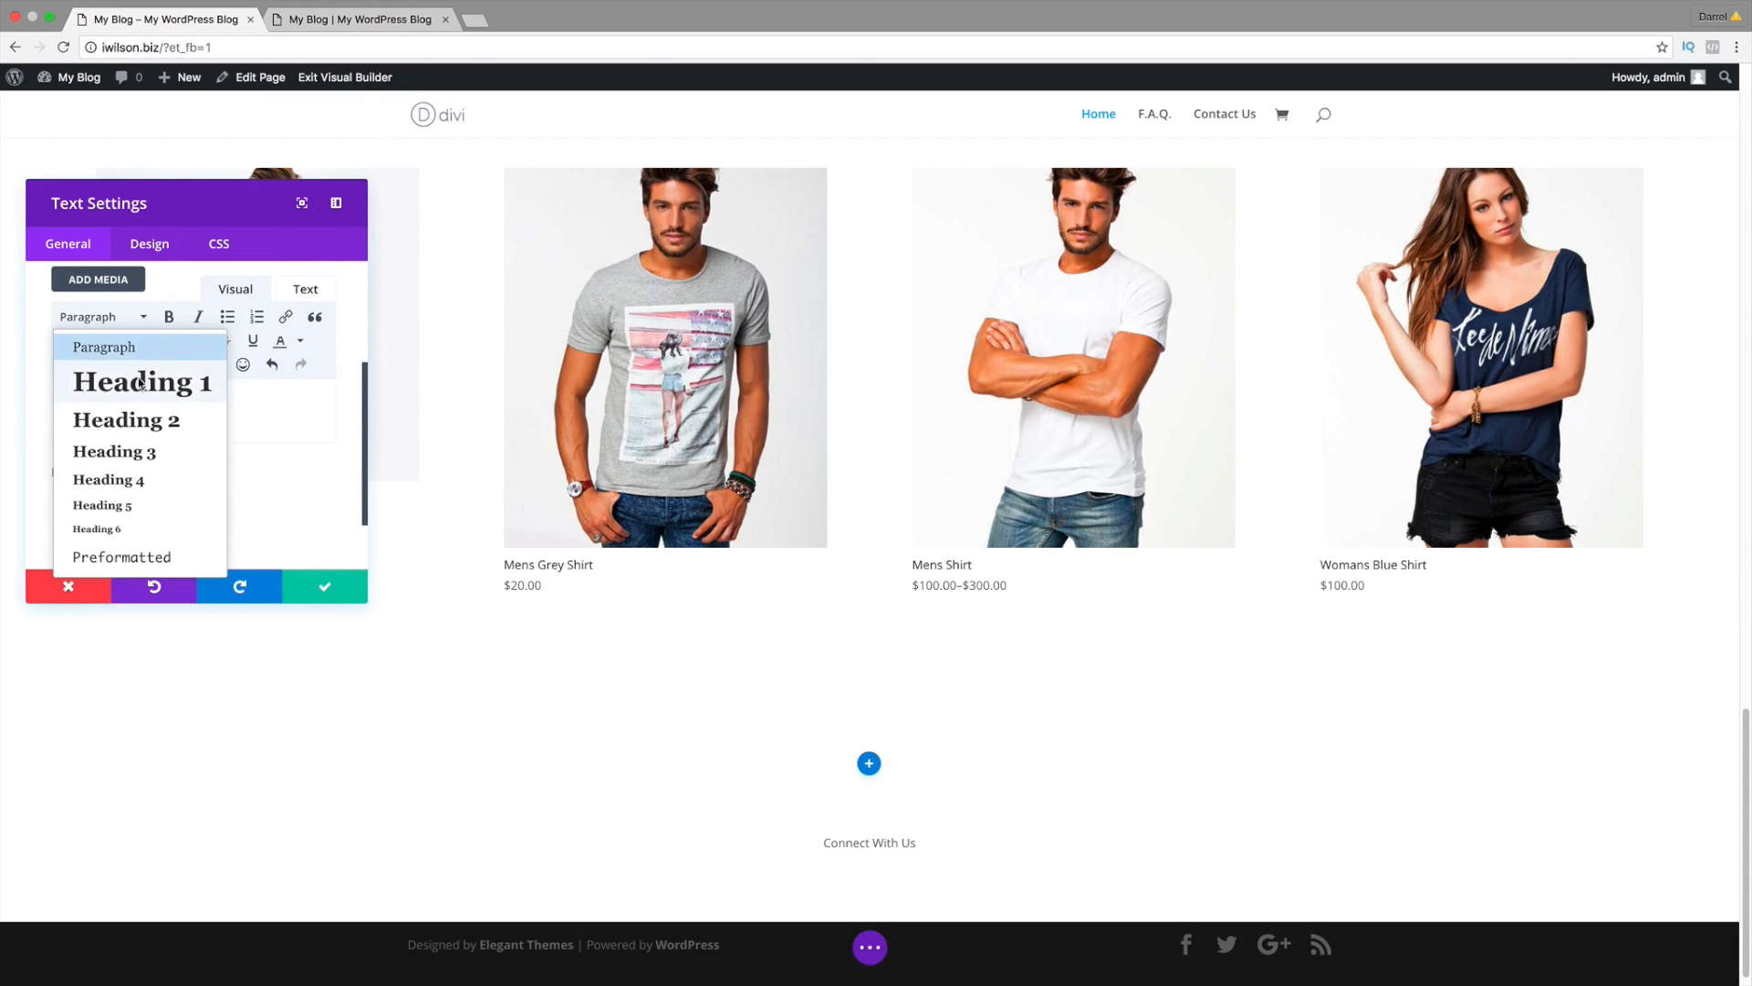
left_click(141, 384)
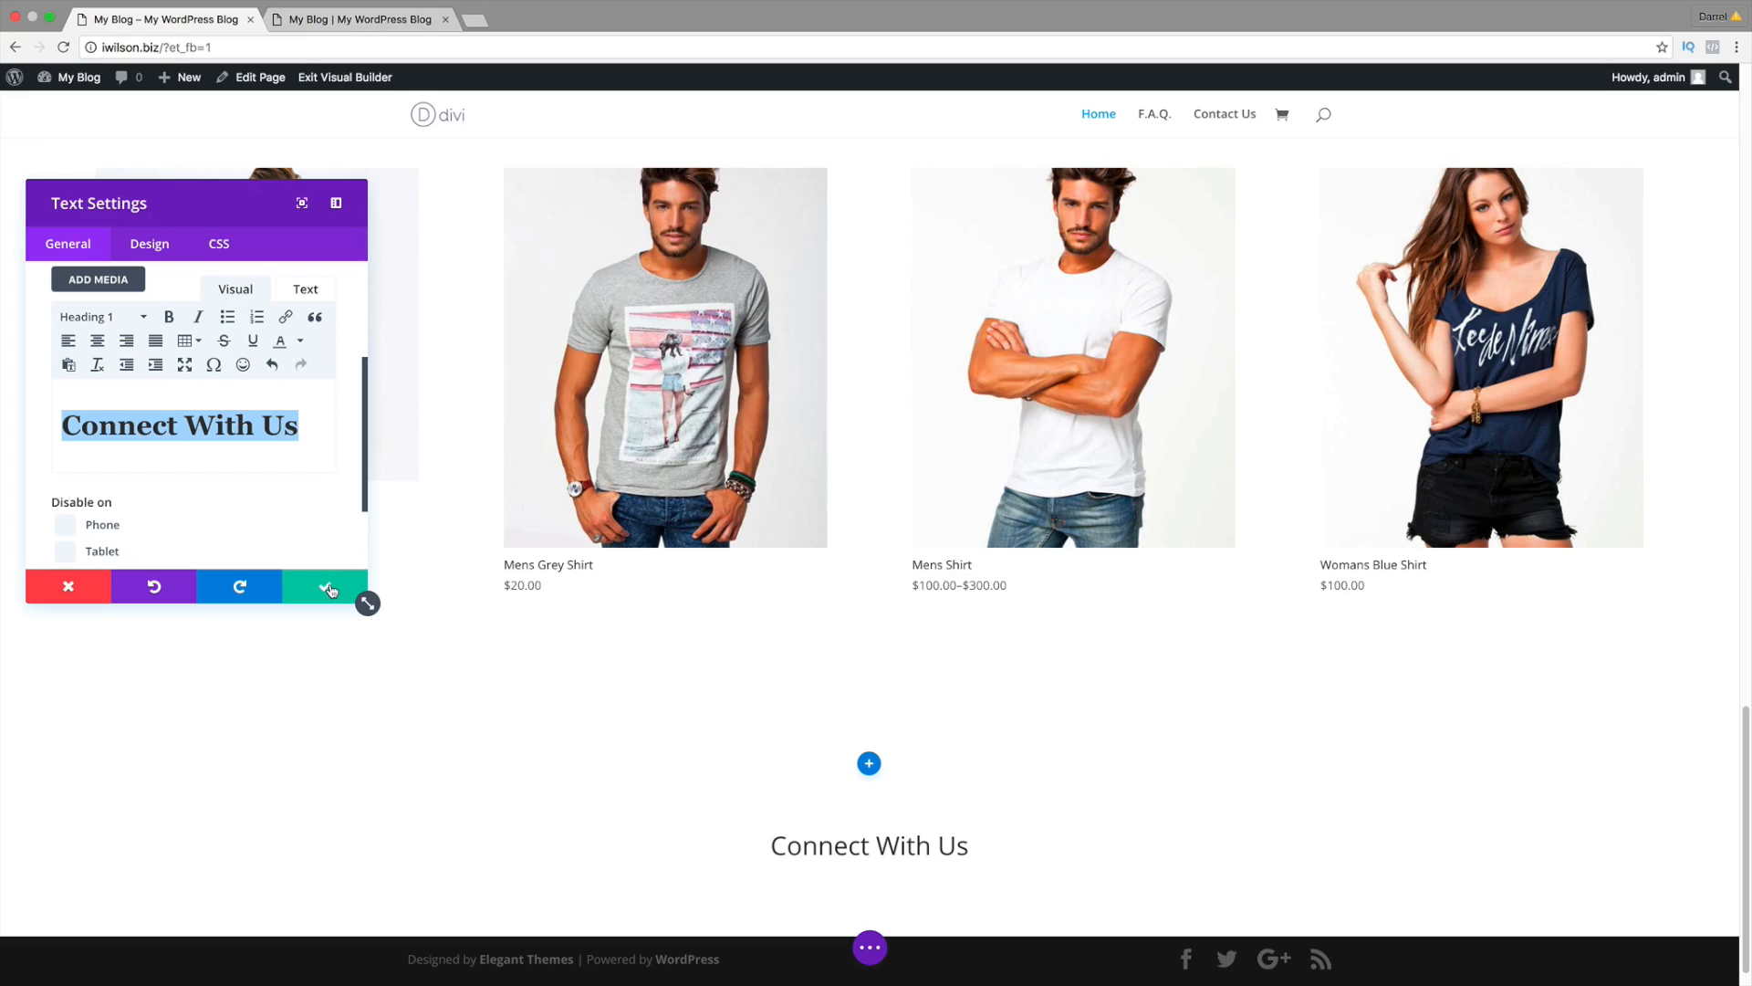
left_click(330, 590)
scroll(670, 812, "down", 1)
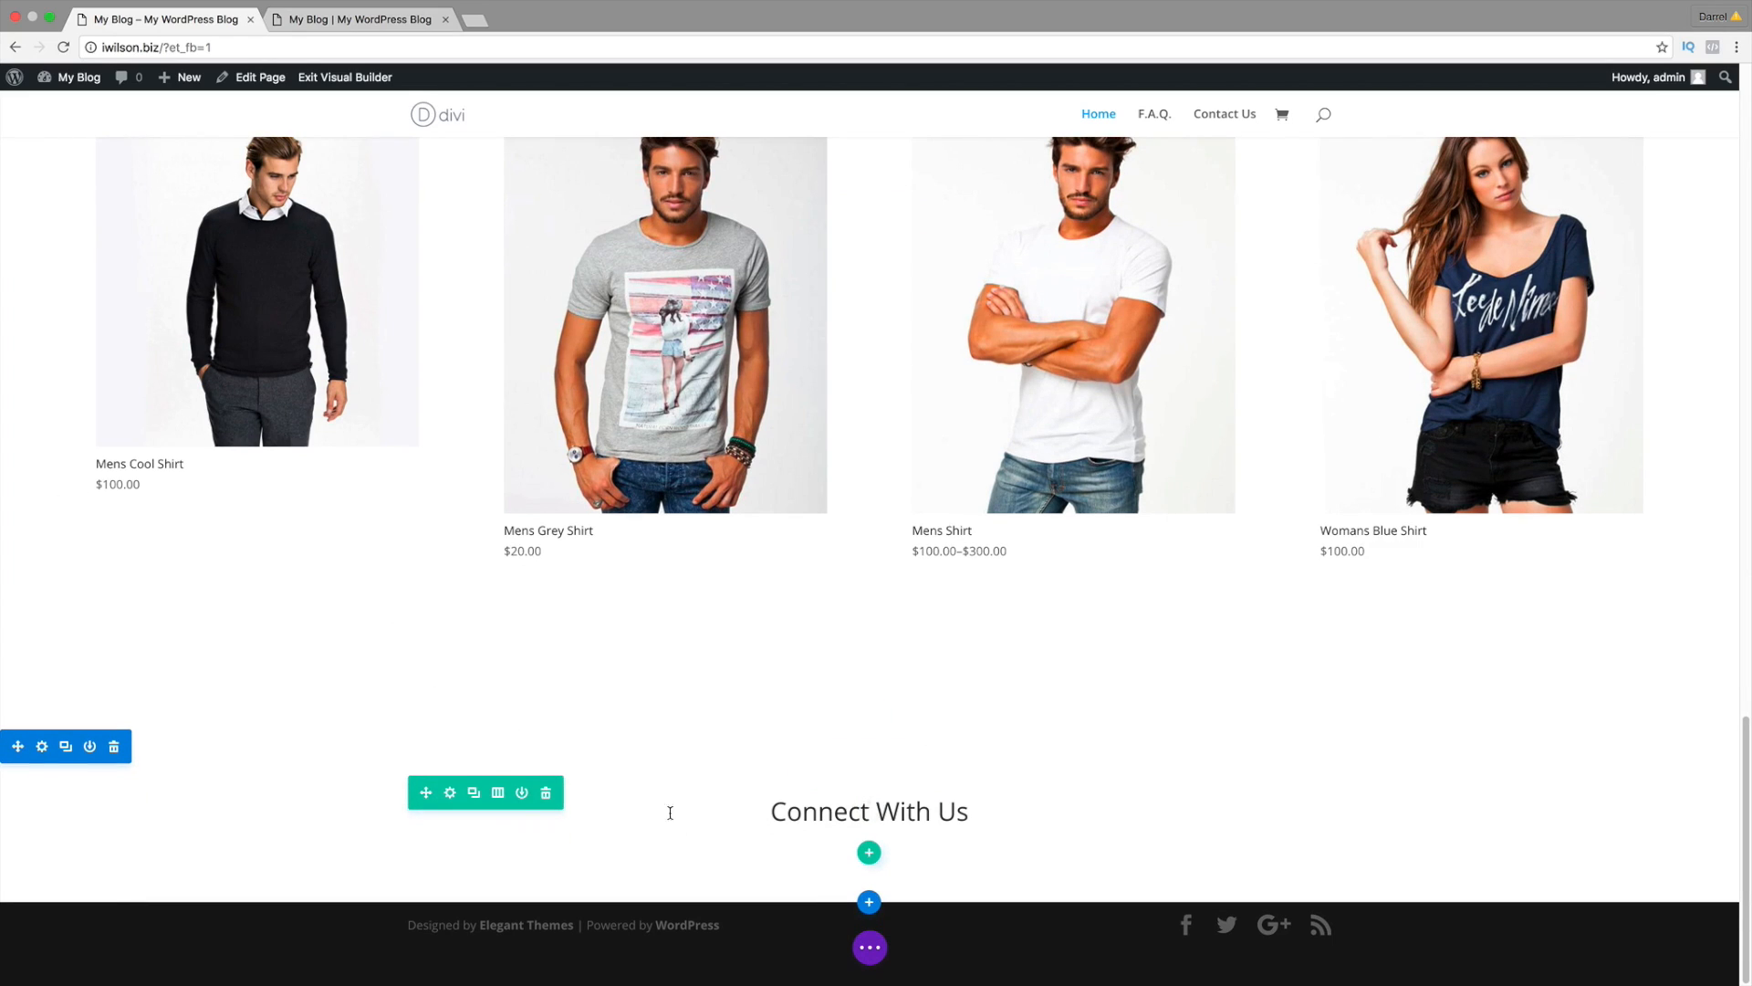
Step: Make the Connect With Us row fullwidth with a custom gutter width, and save
left_click(450, 794)
left_click(89, 327)
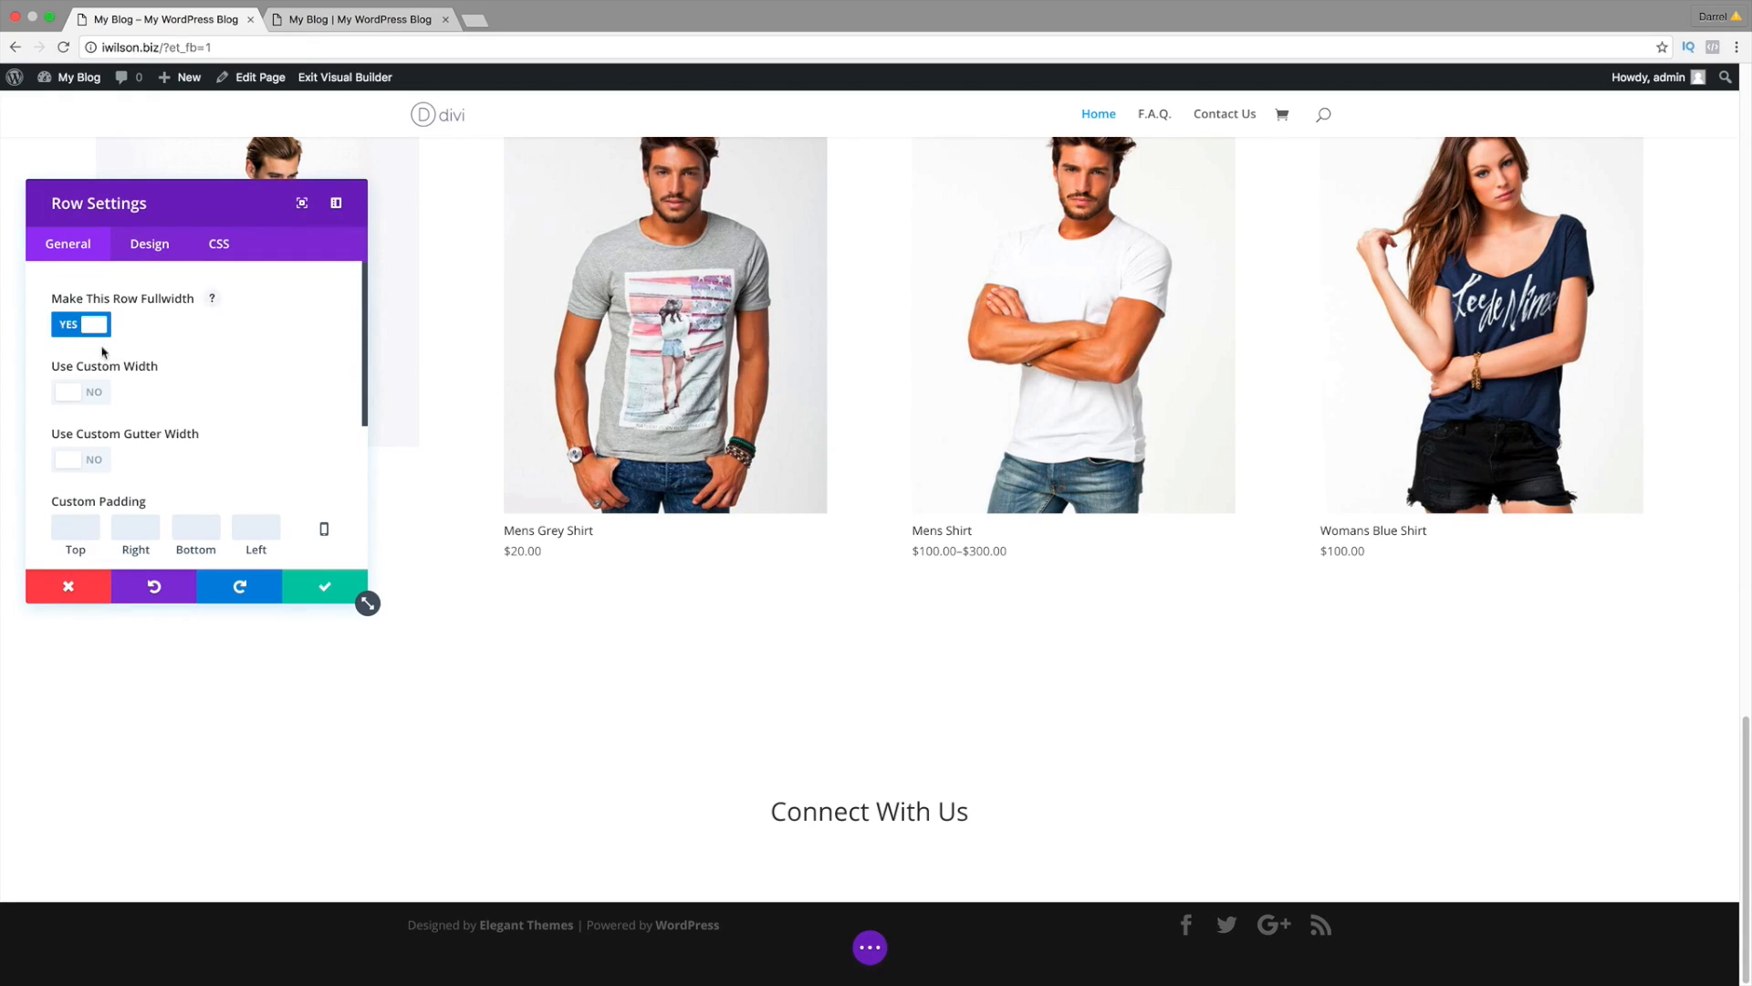
left_click(95, 458)
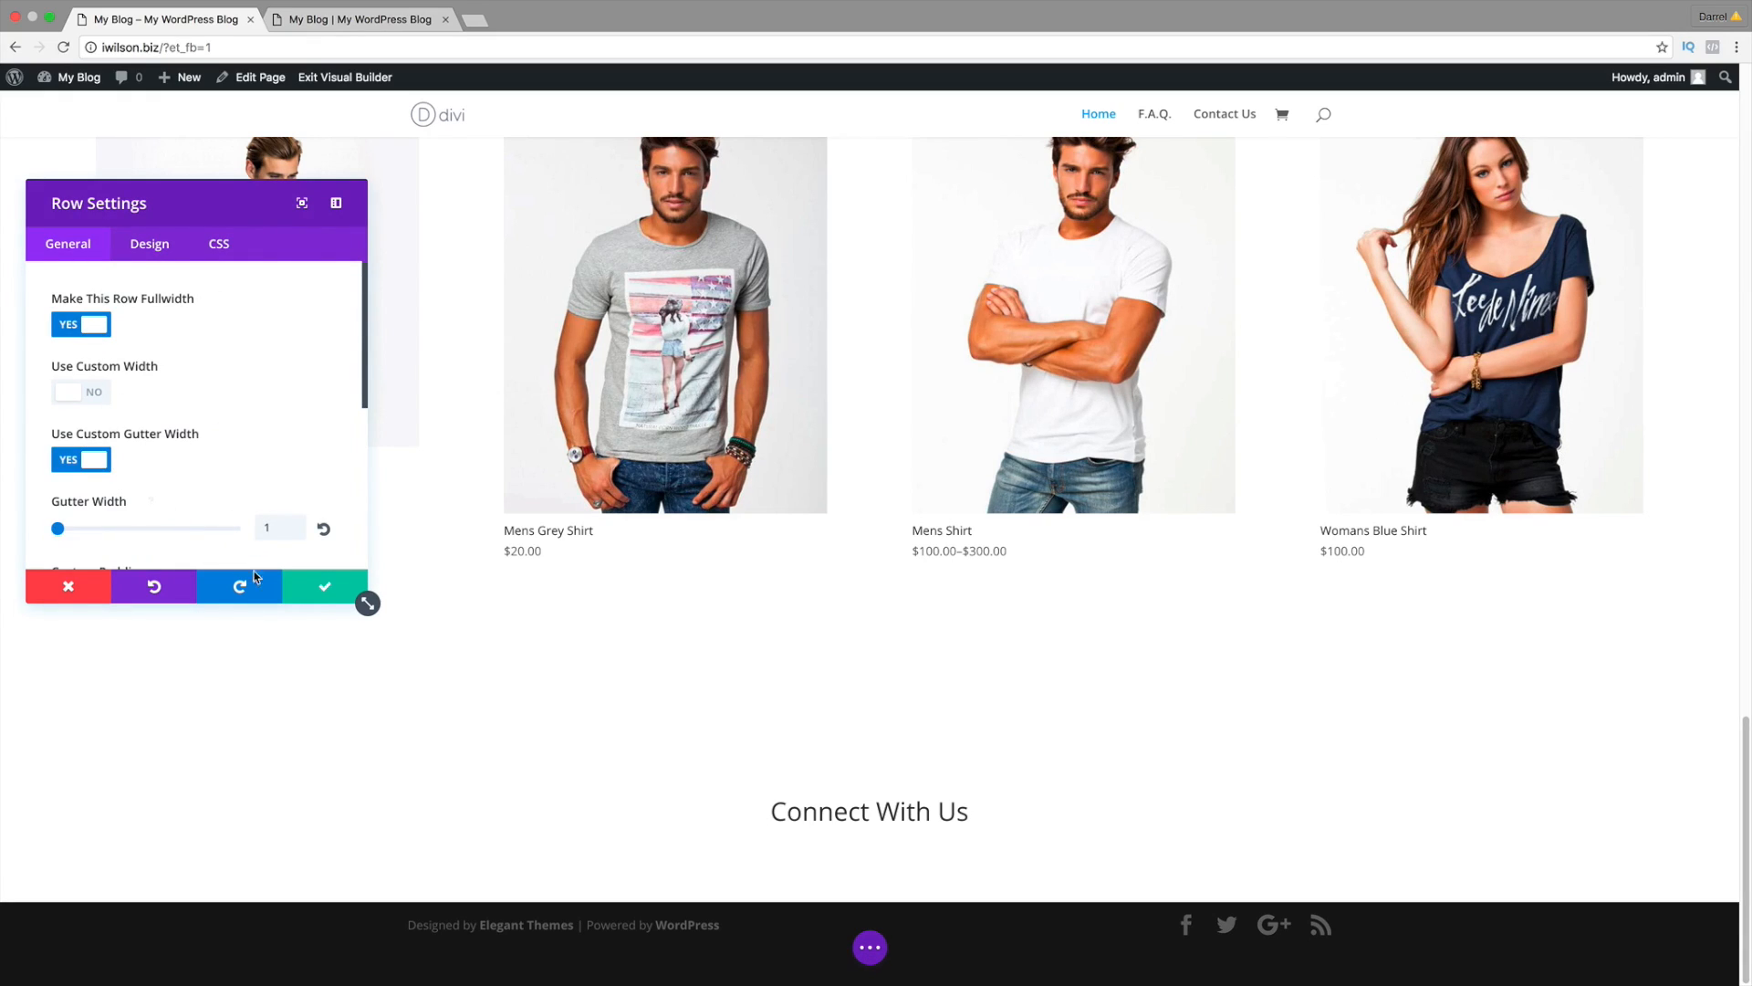
left_click(325, 593)
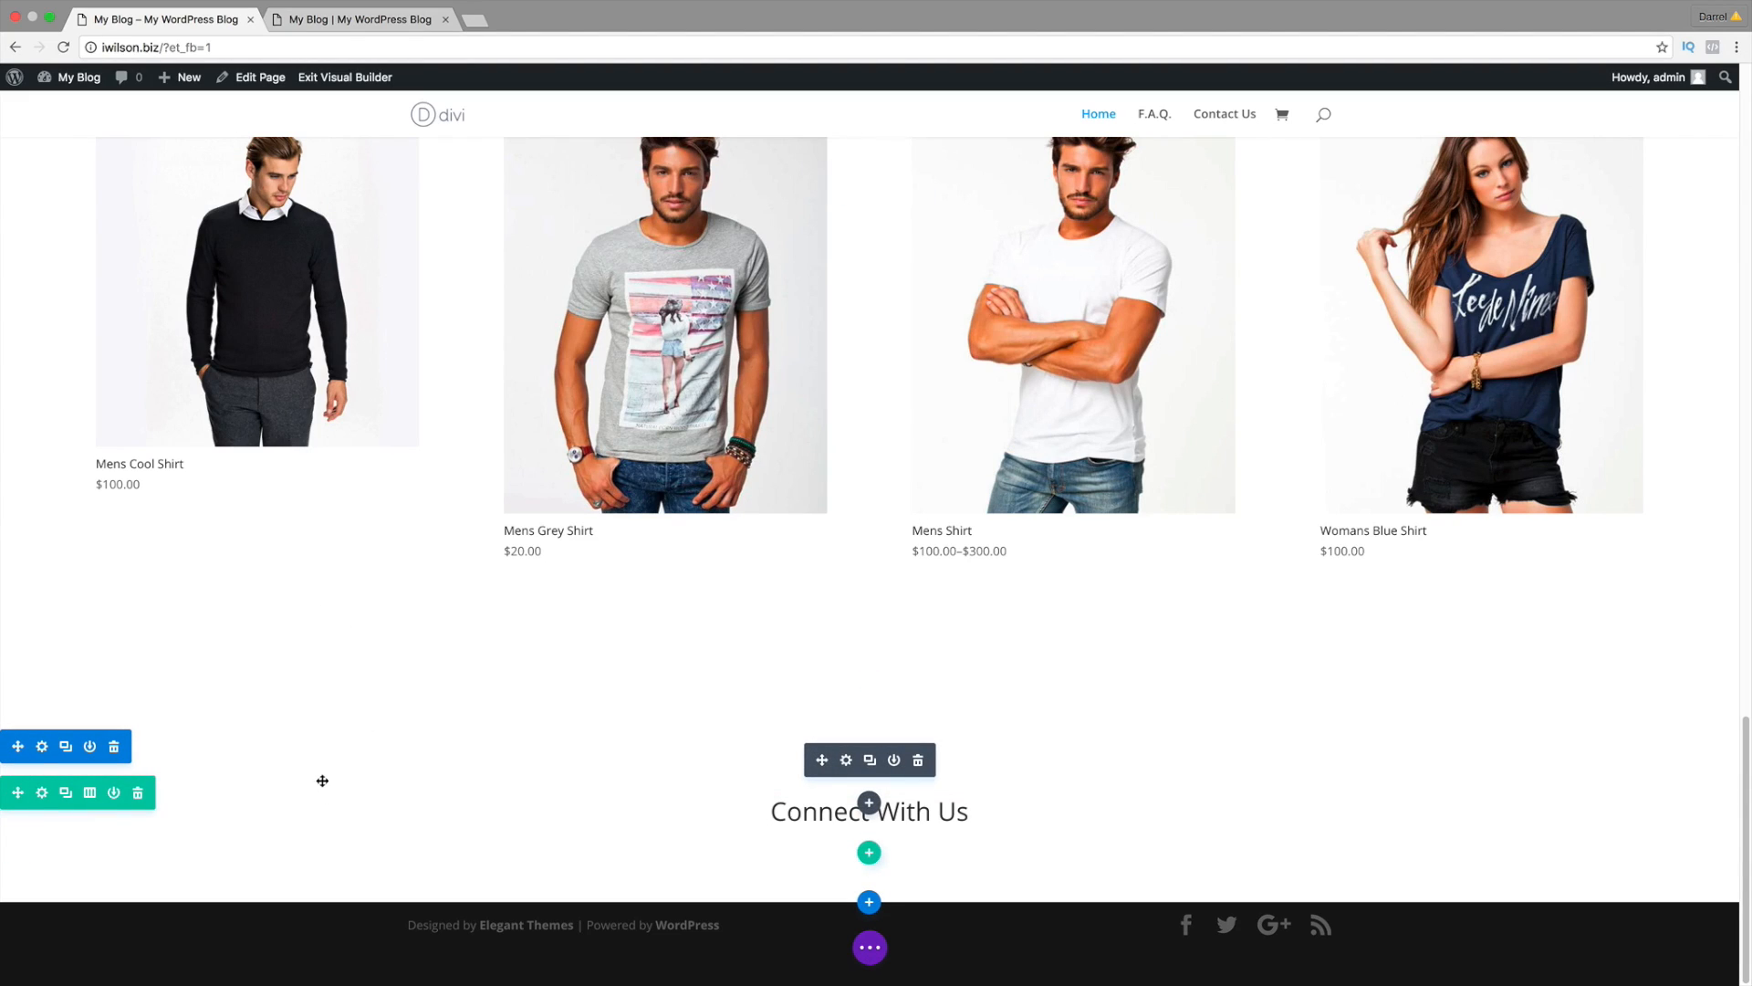
Step: Give the row a black #000000 background colour and save
left_click(40, 796)
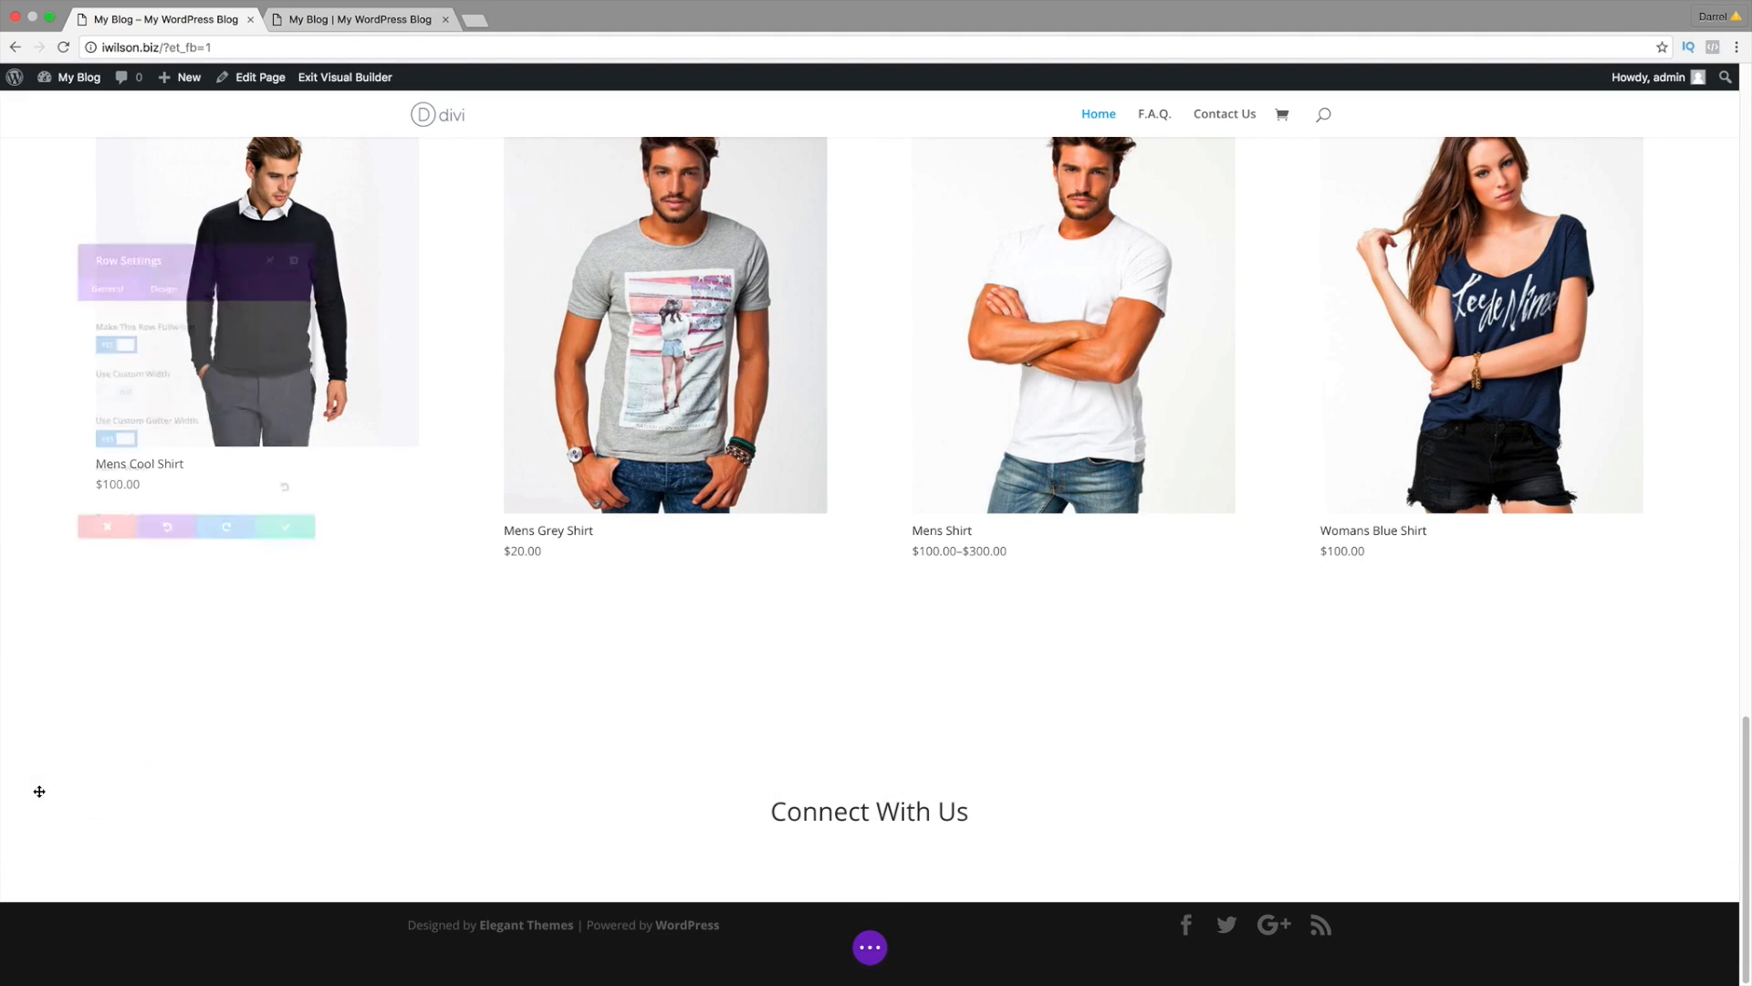
scroll(196, 497, "down", 1)
scroll(194, 497, "down", 2)
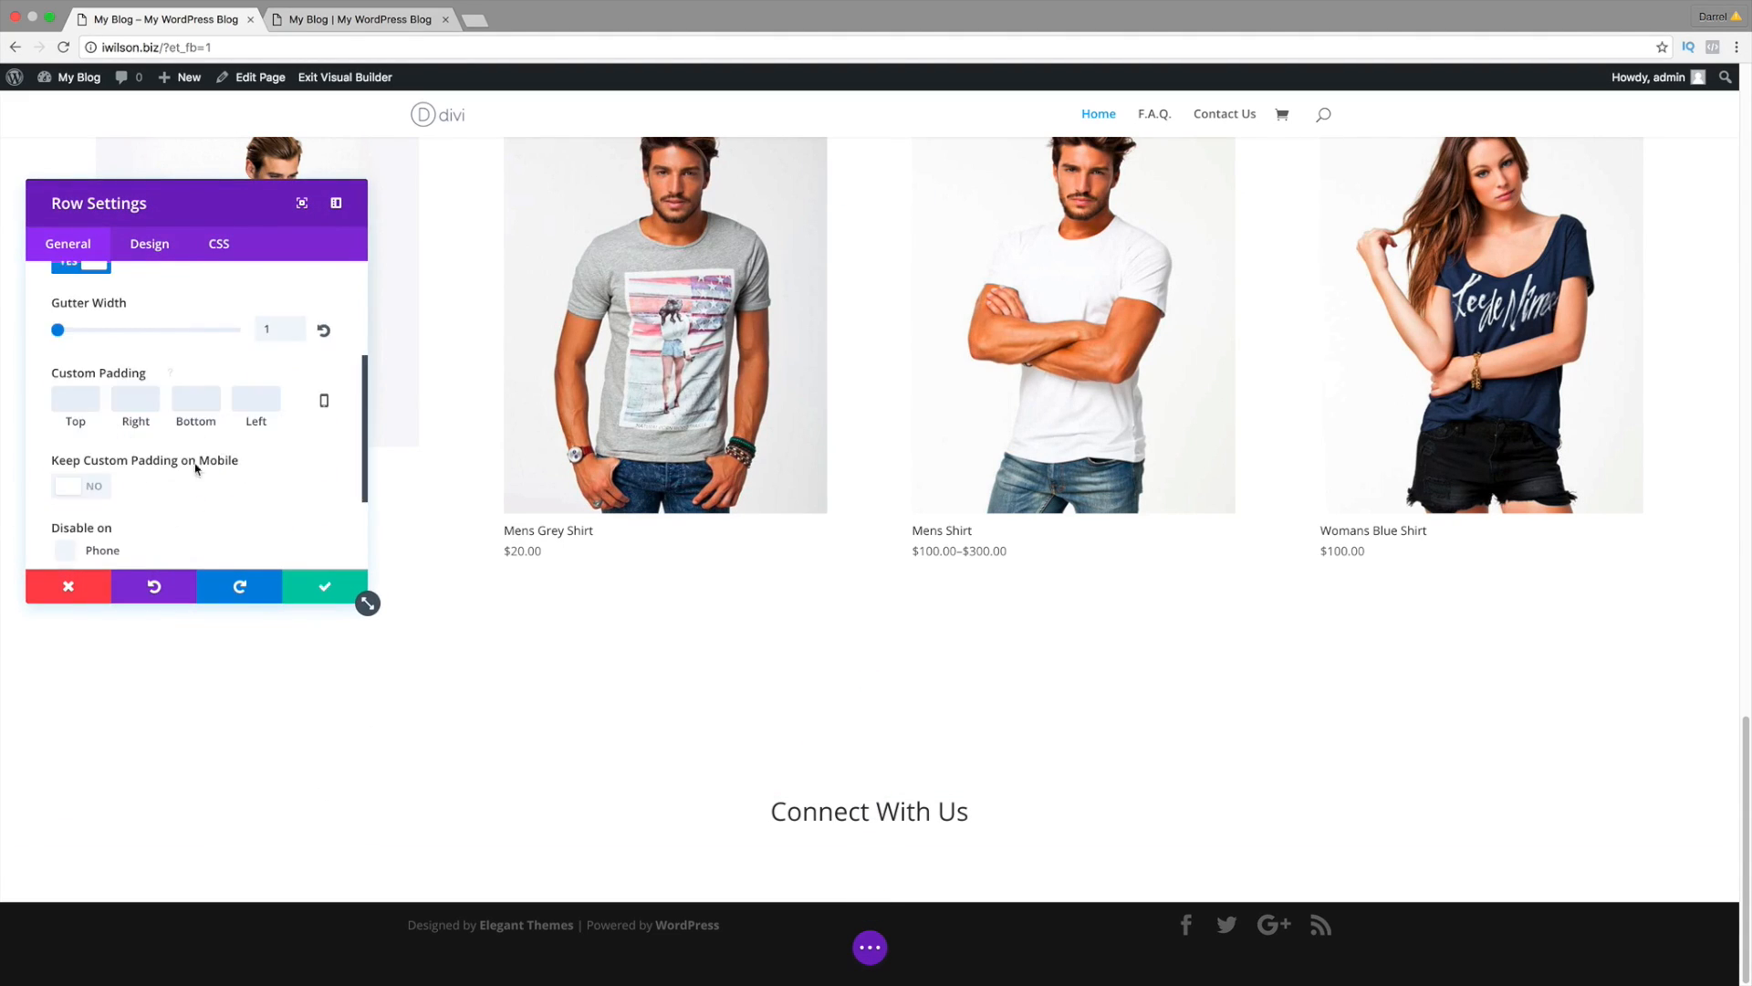
left_click(139, 242)
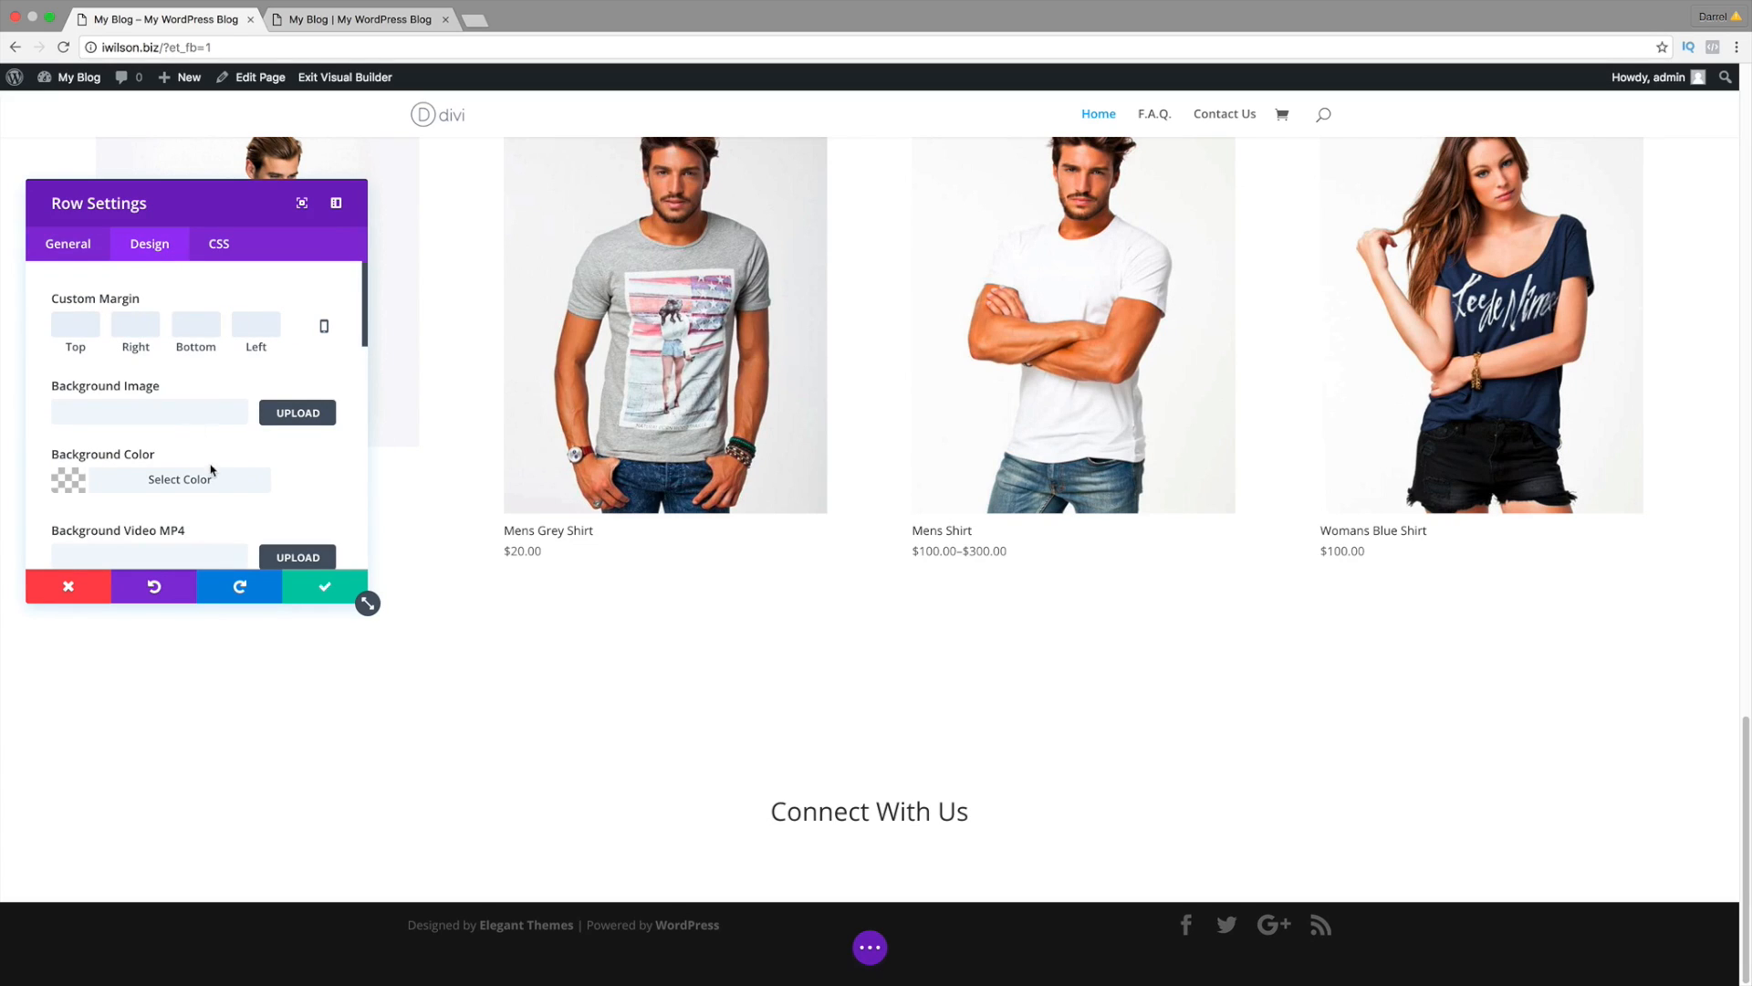
scroll(211, 470, "down", 2)
left_click(168, 420)
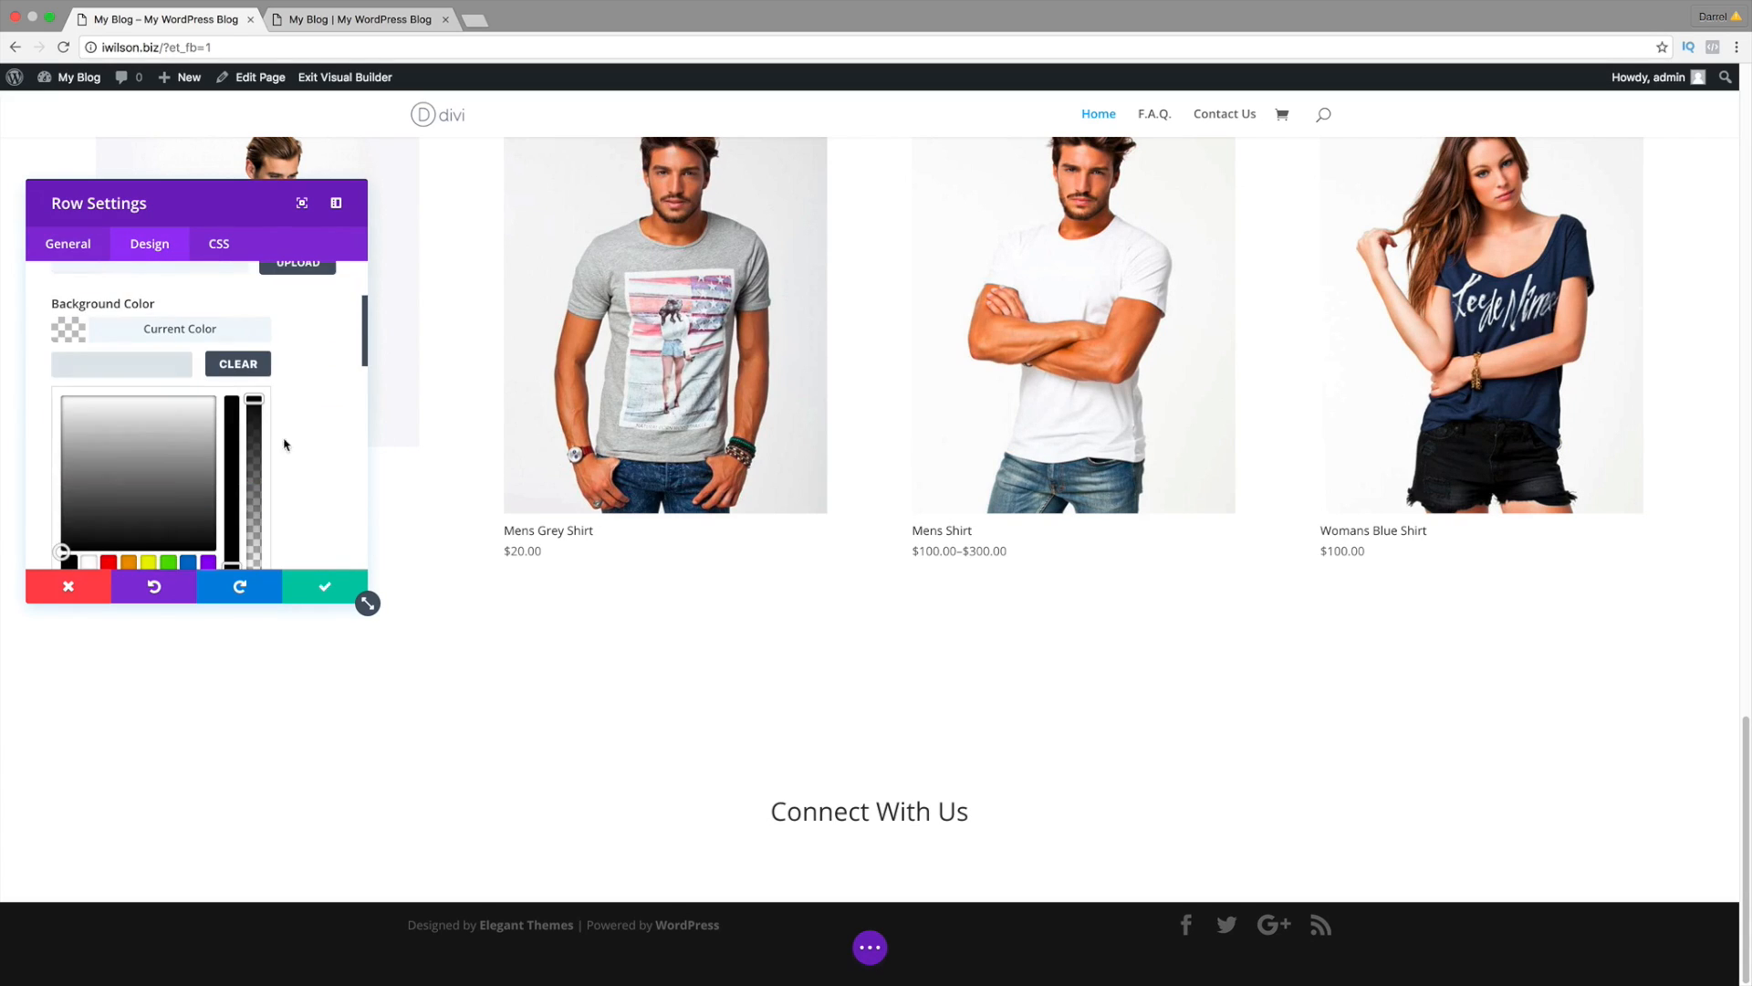
left_click(158, 467)
left_click_drag(157, 467, 172, 504)
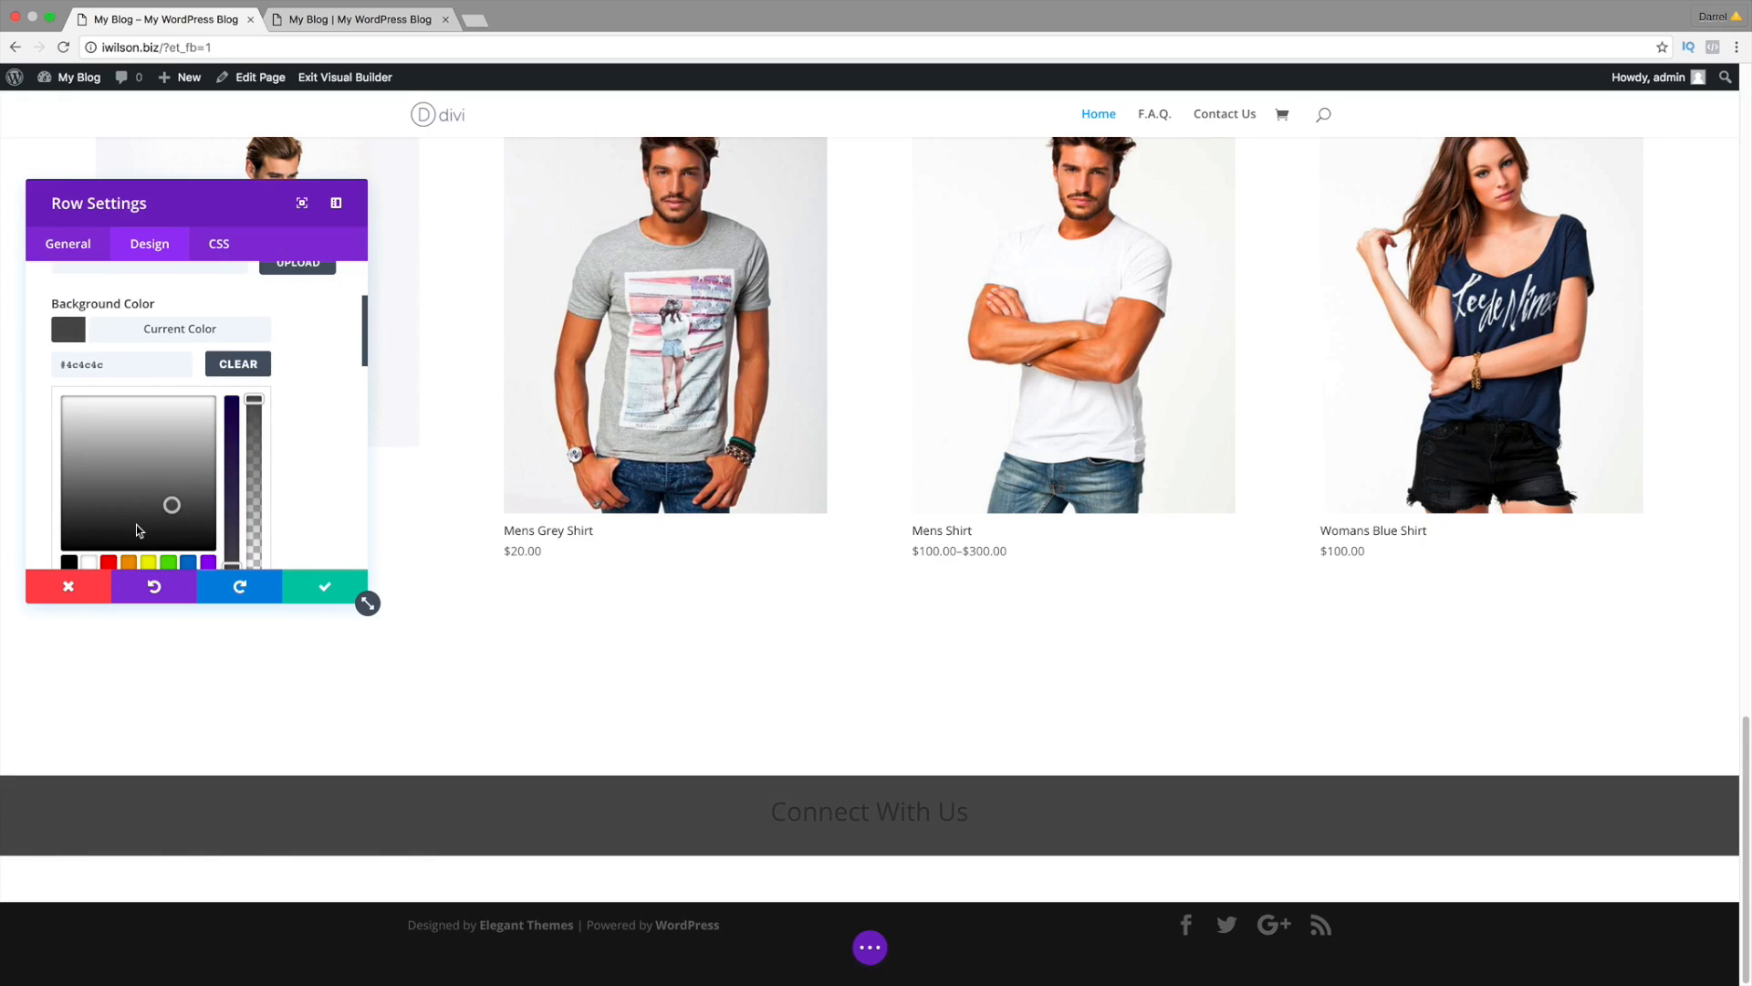
scroll(137, 493, "down", 1)
left_click(69, 483)
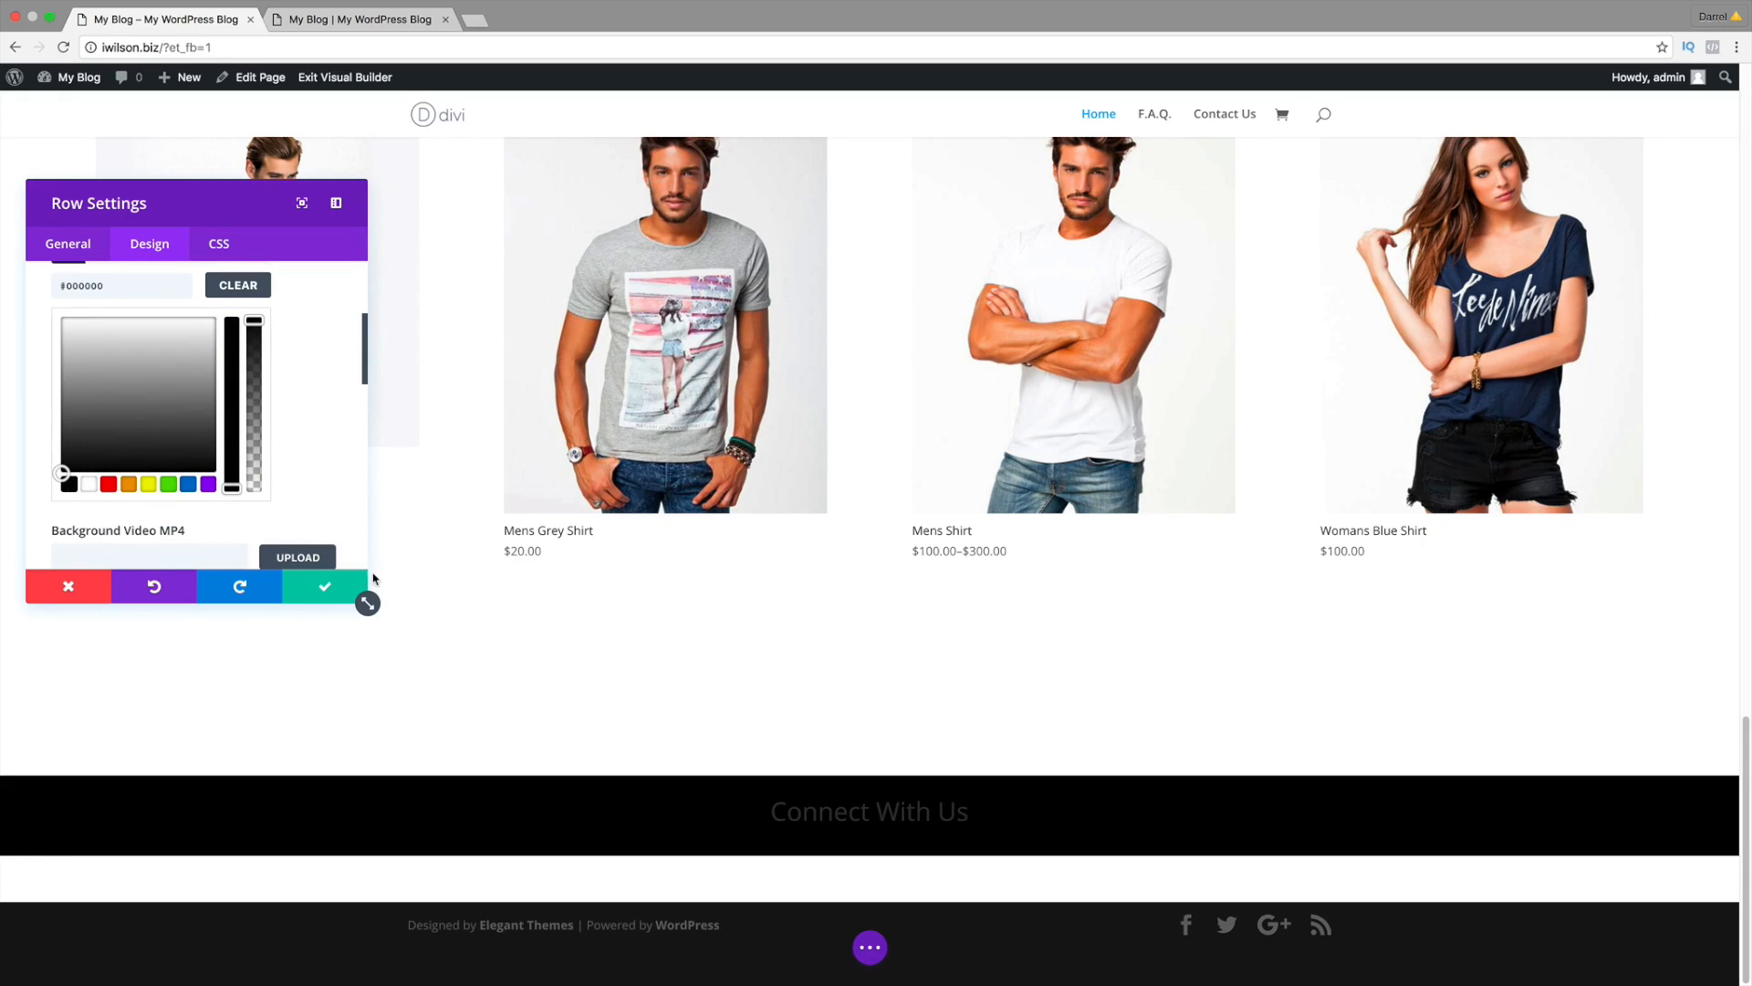
left_click(326, 589)
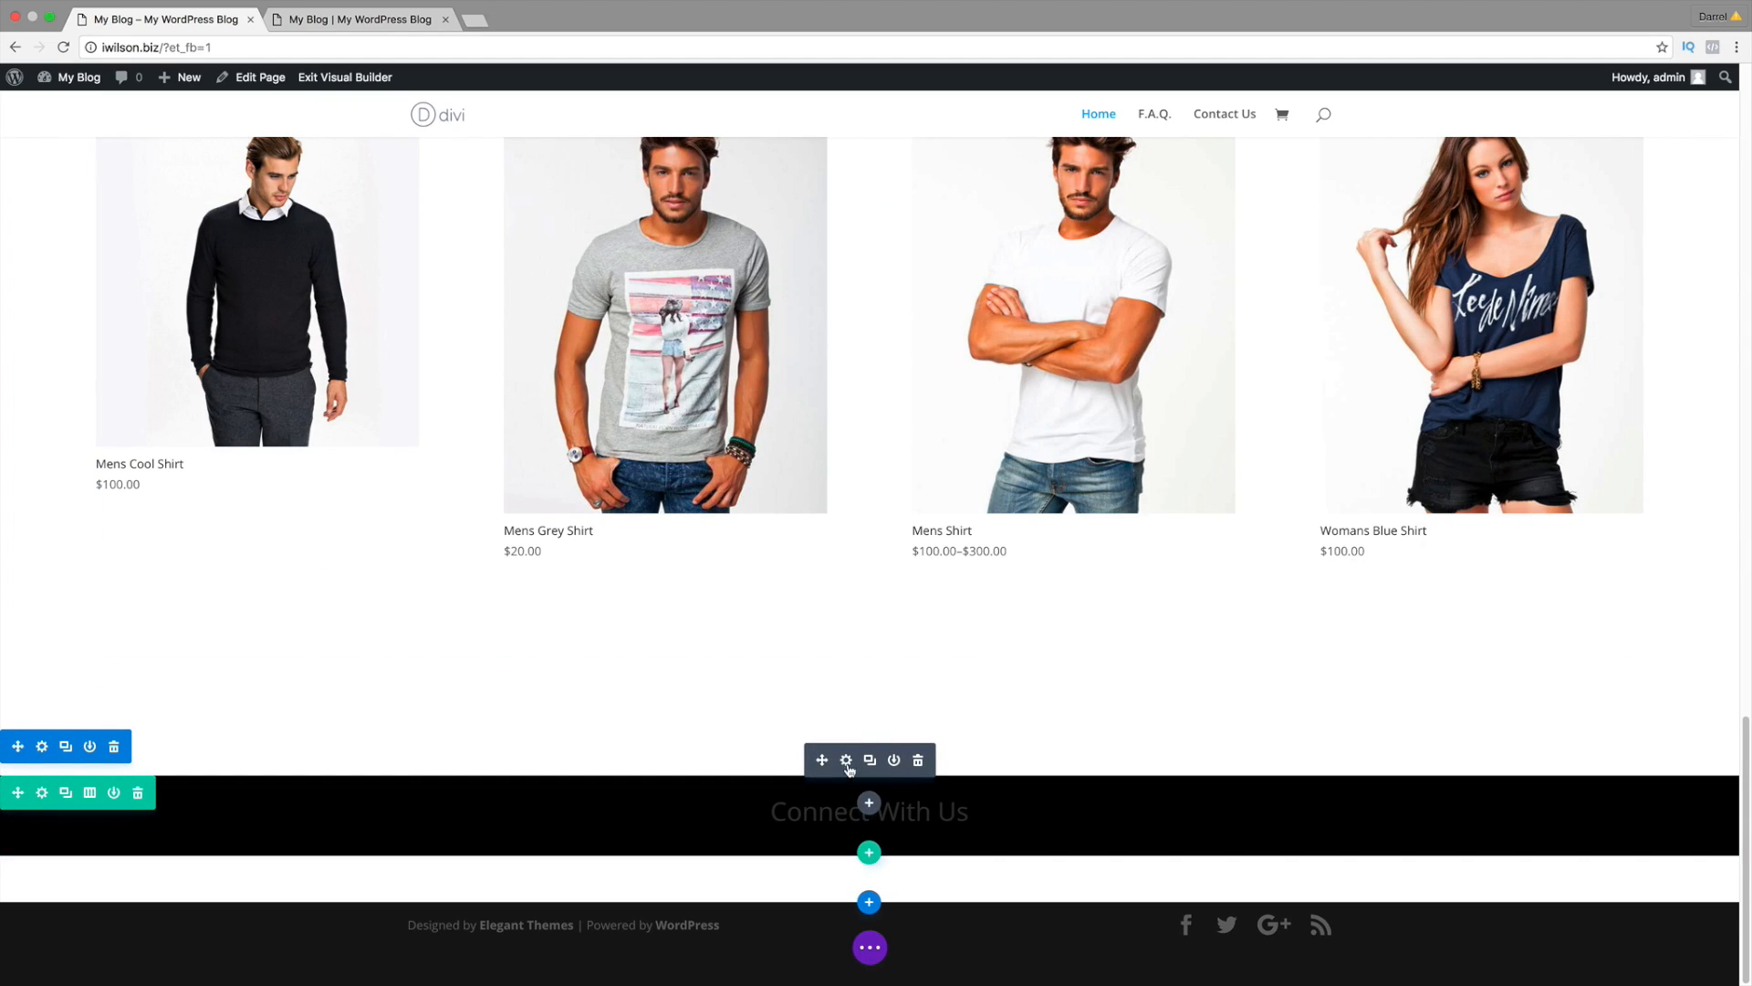
Step: Set the Connect With Us header to Raleway, white, 39px font size, and save
left_click(847, 761)
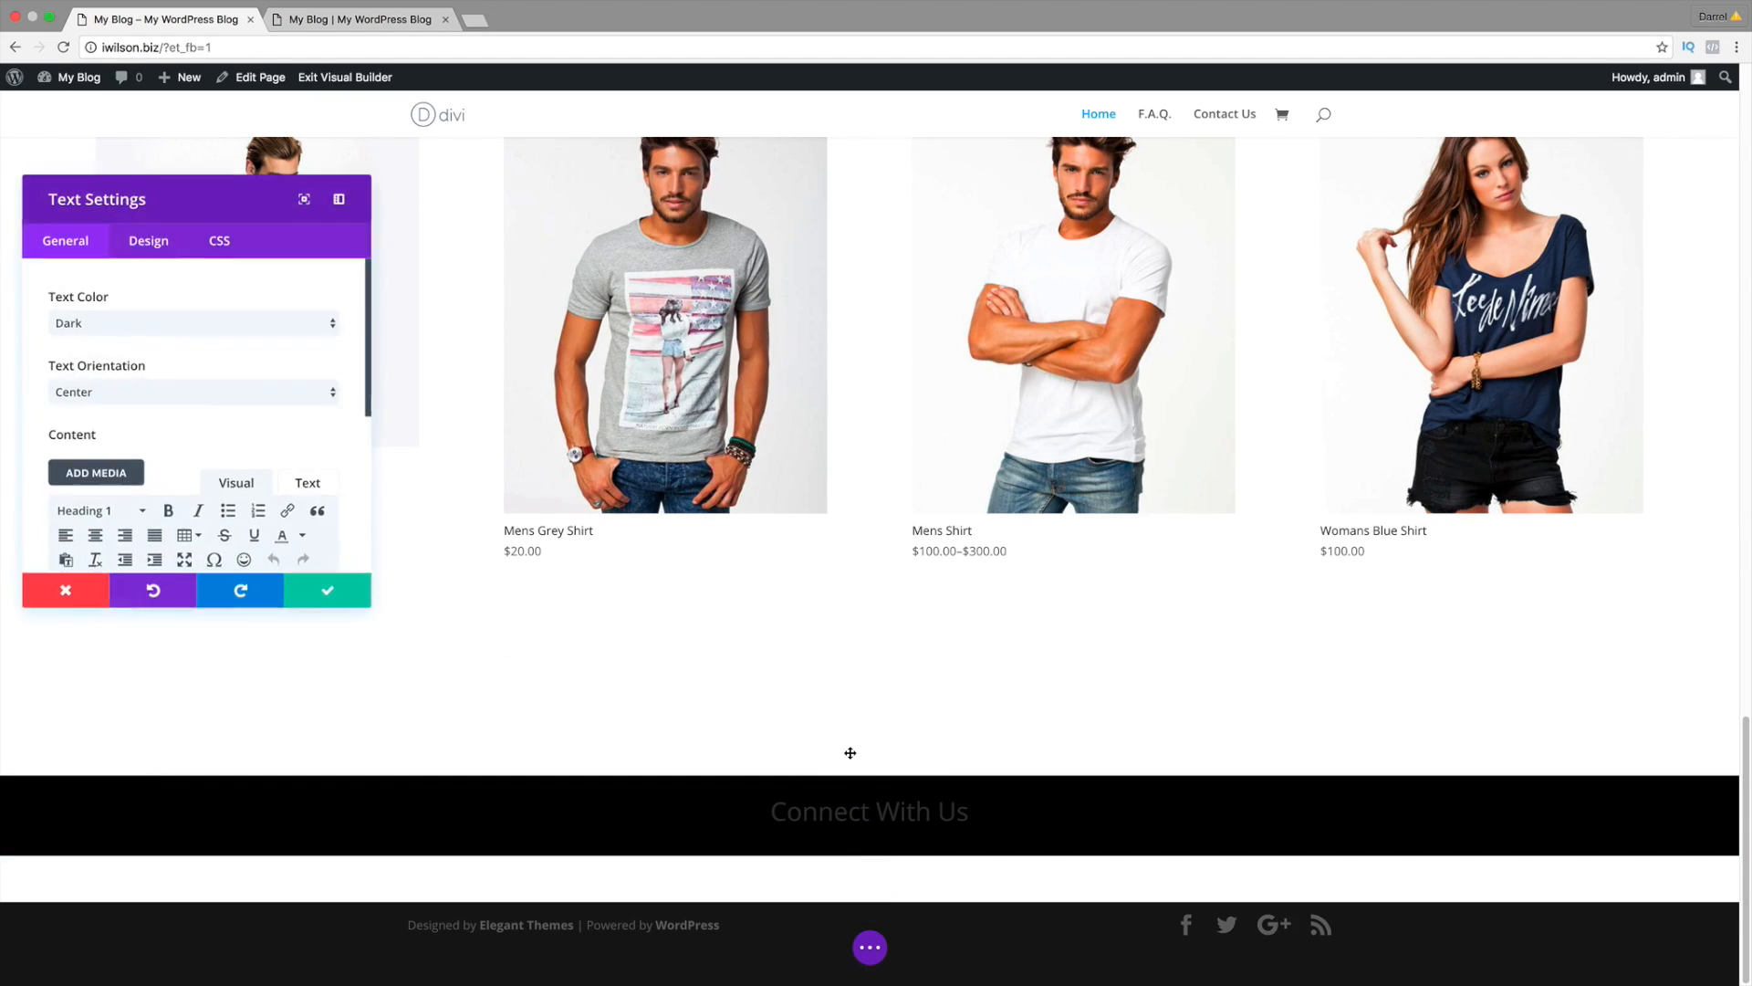
left_click(156, 252)
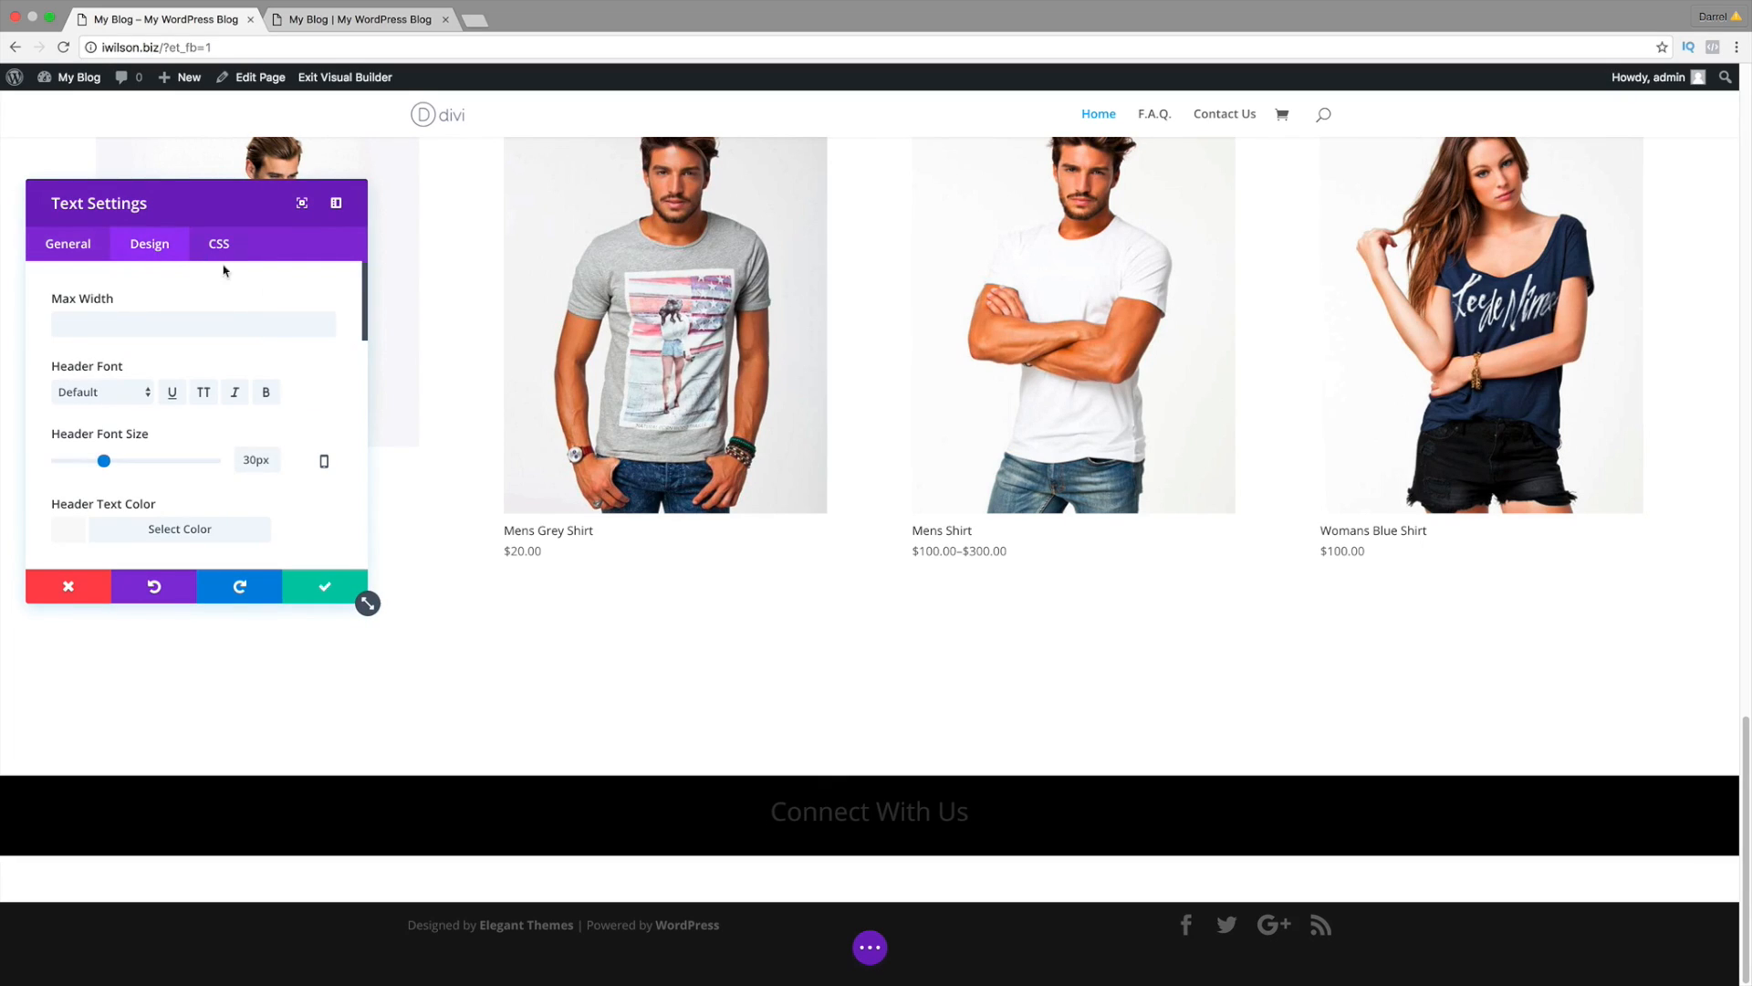
left_click(136, 394)
scroll(168, 447, "down", 3)
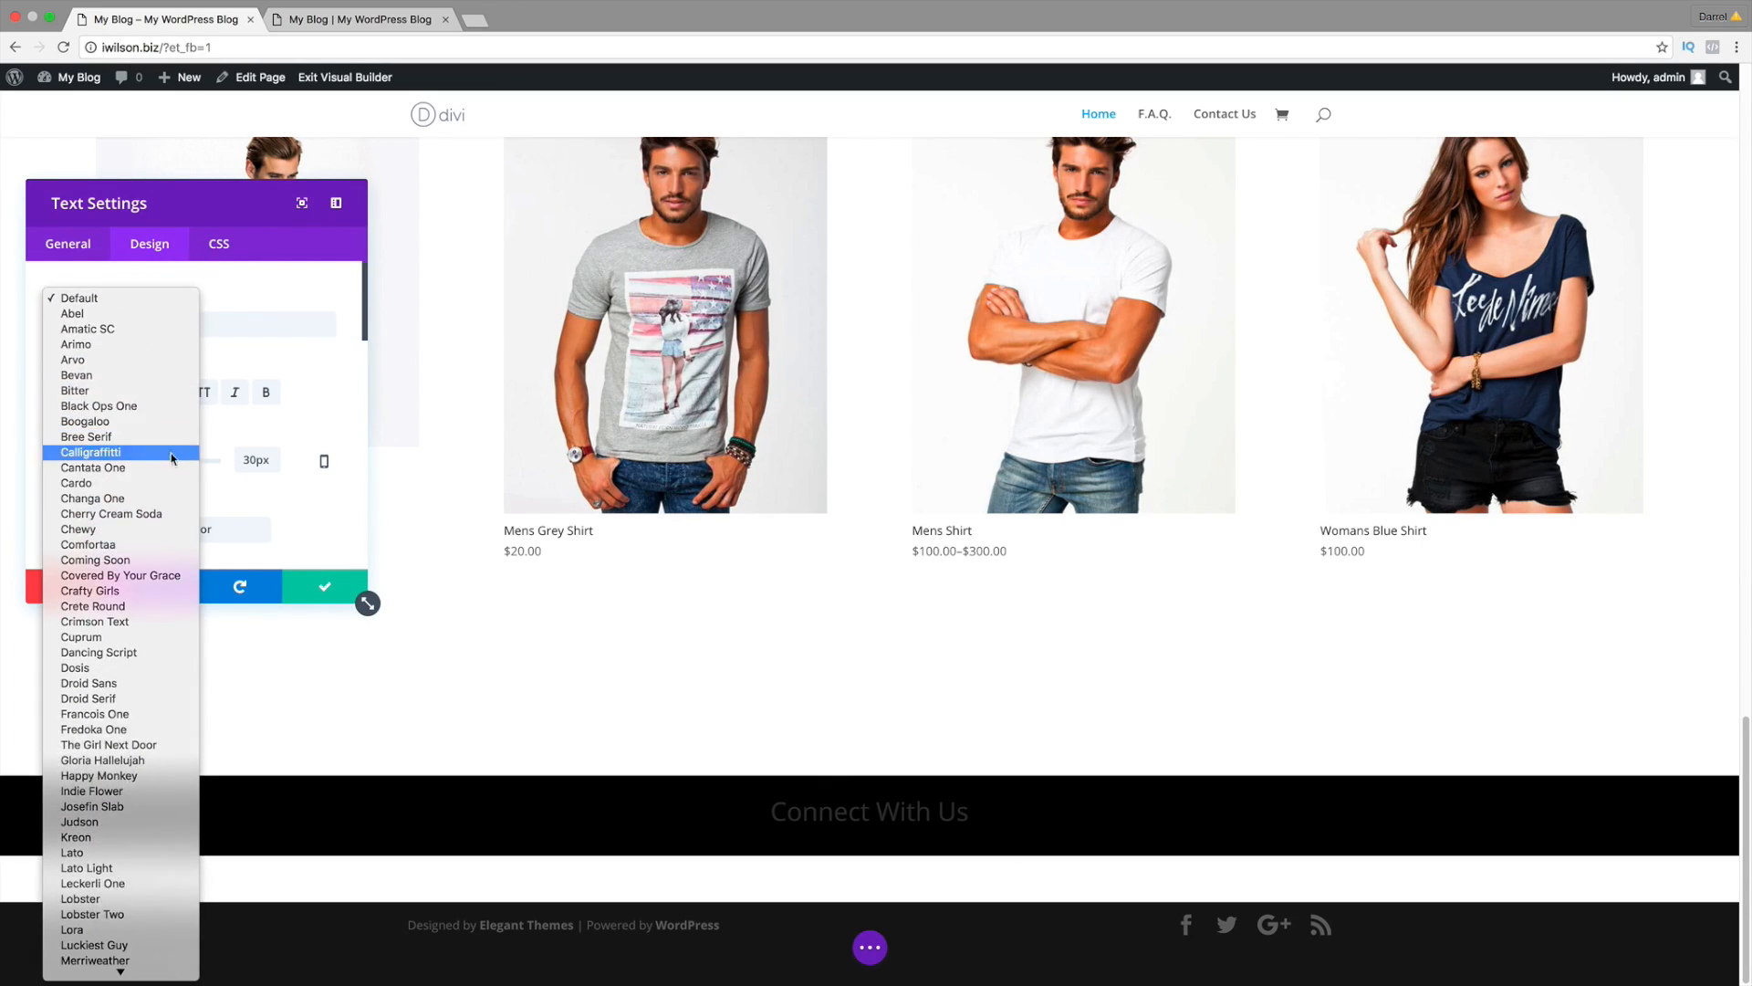
scroll(172, 458, "down", 5)
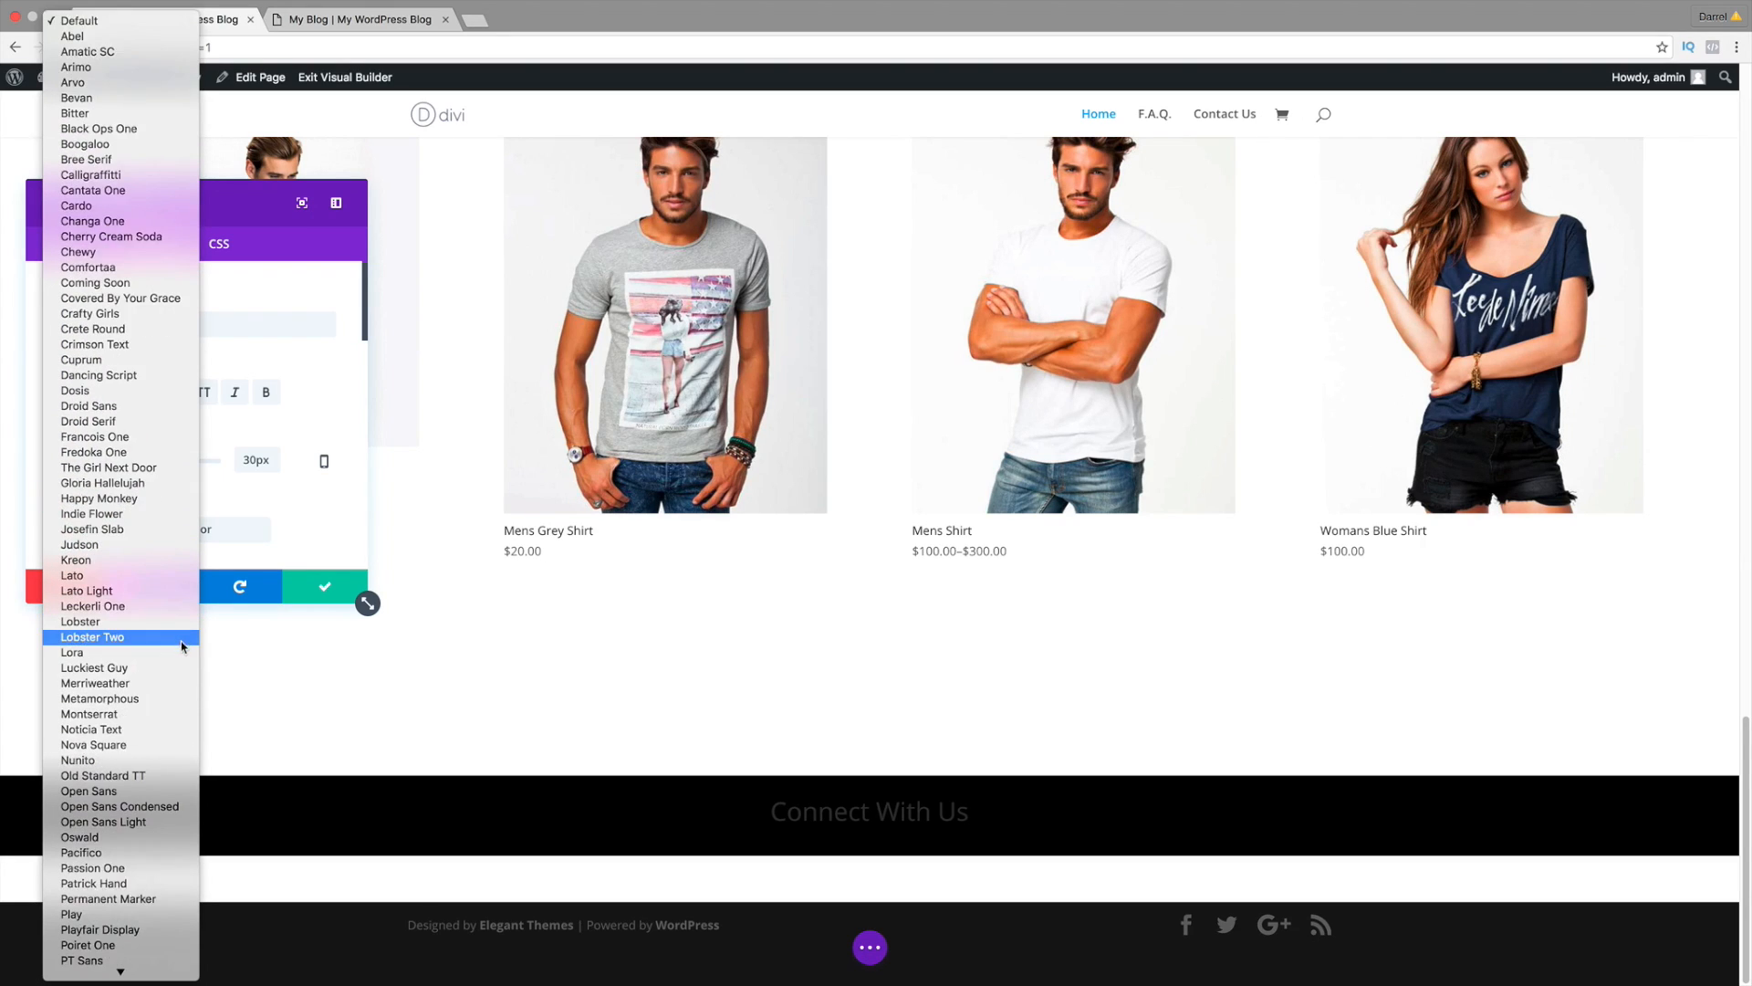
scroll(178, 681, "down", 4)
left_click(167, 823)
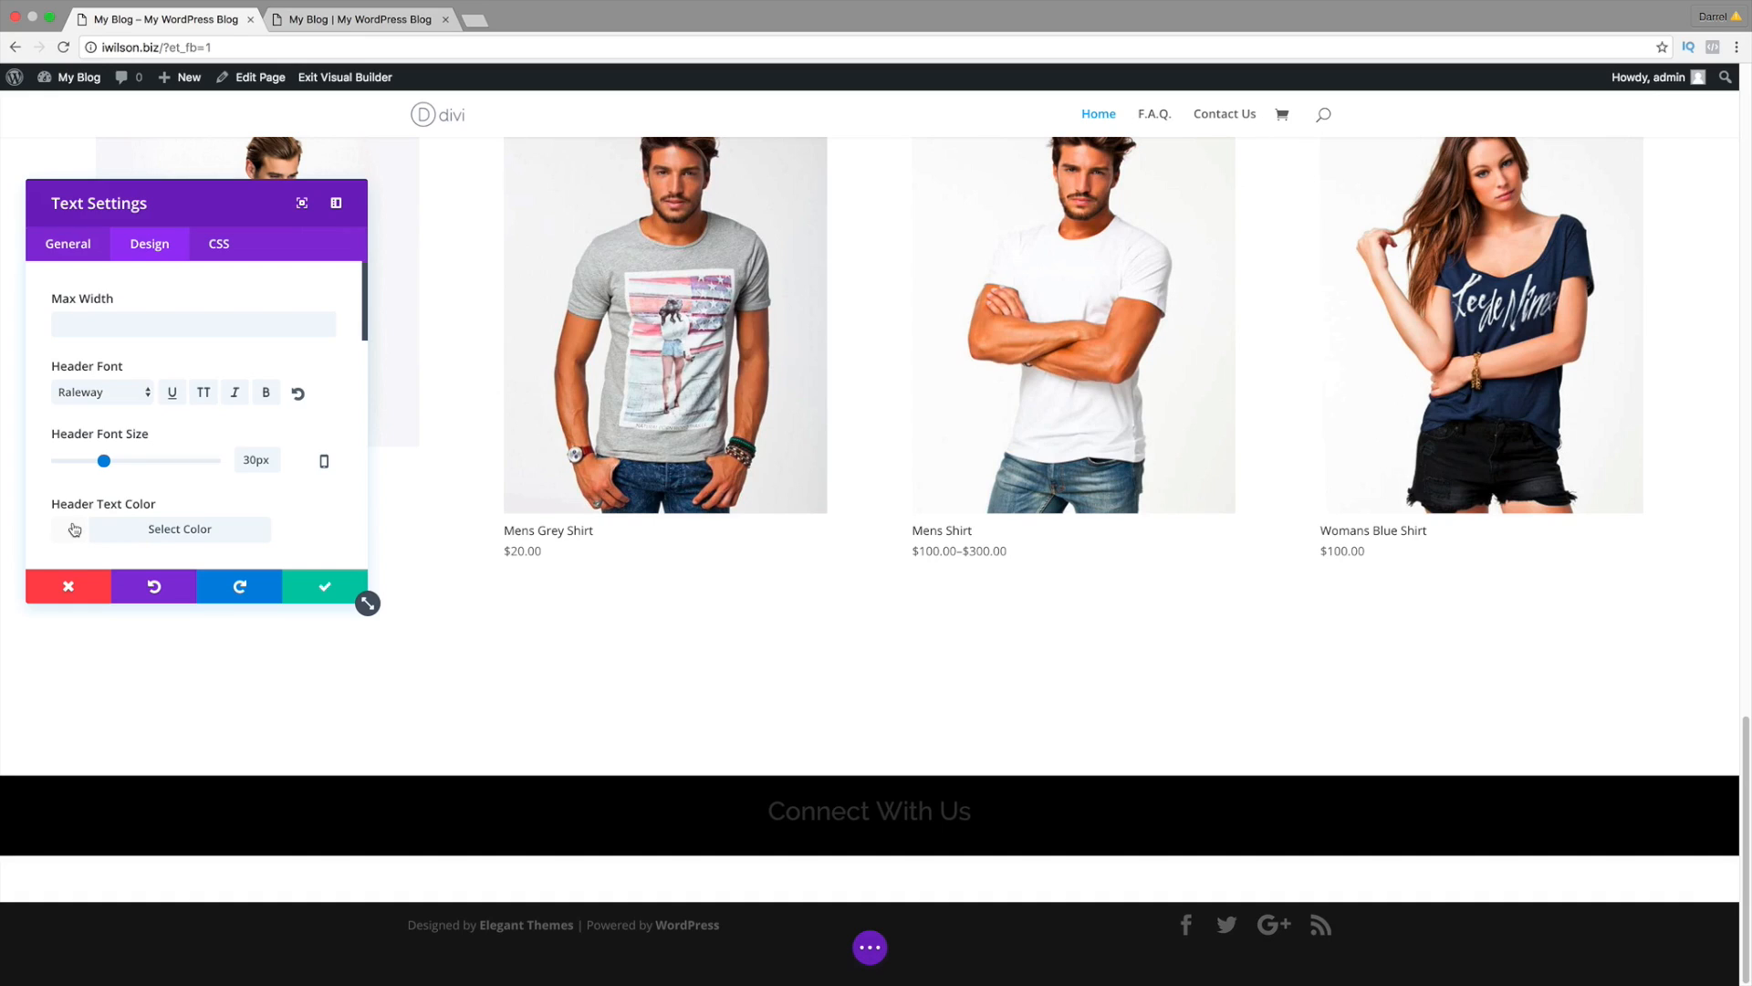
left_click(74, 529)
scroll(164, 456, "down", 3)
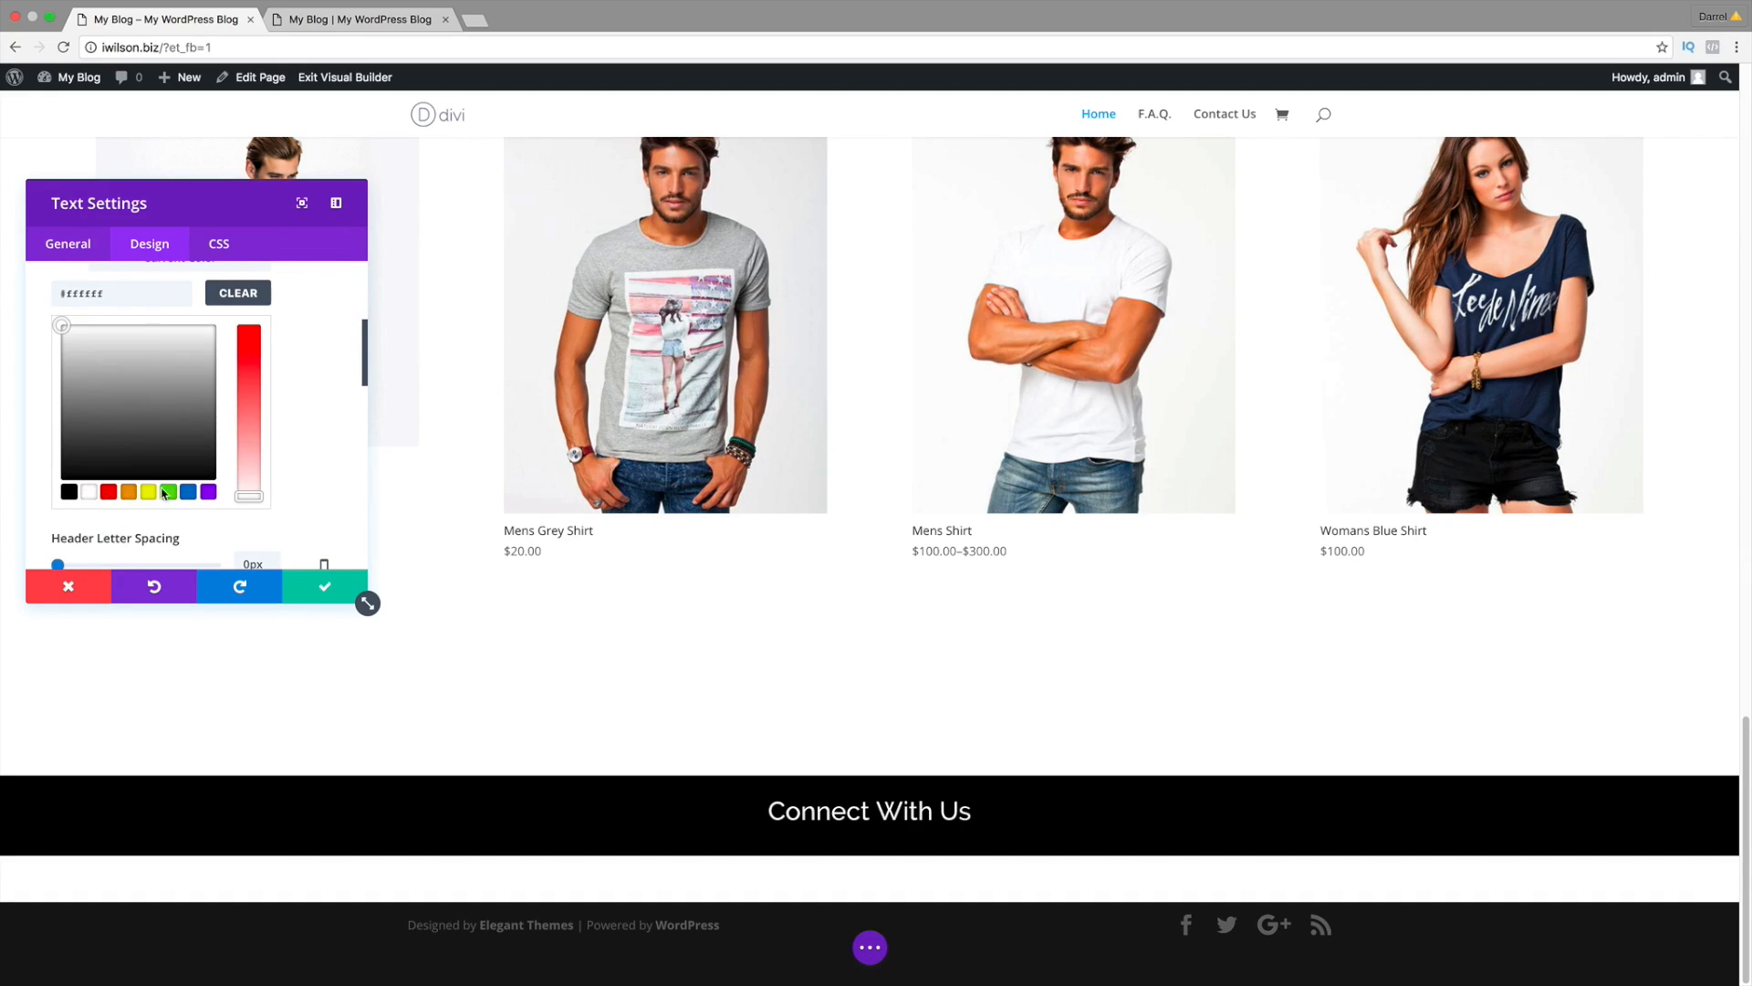
scroll(247, 478, "up", 4)
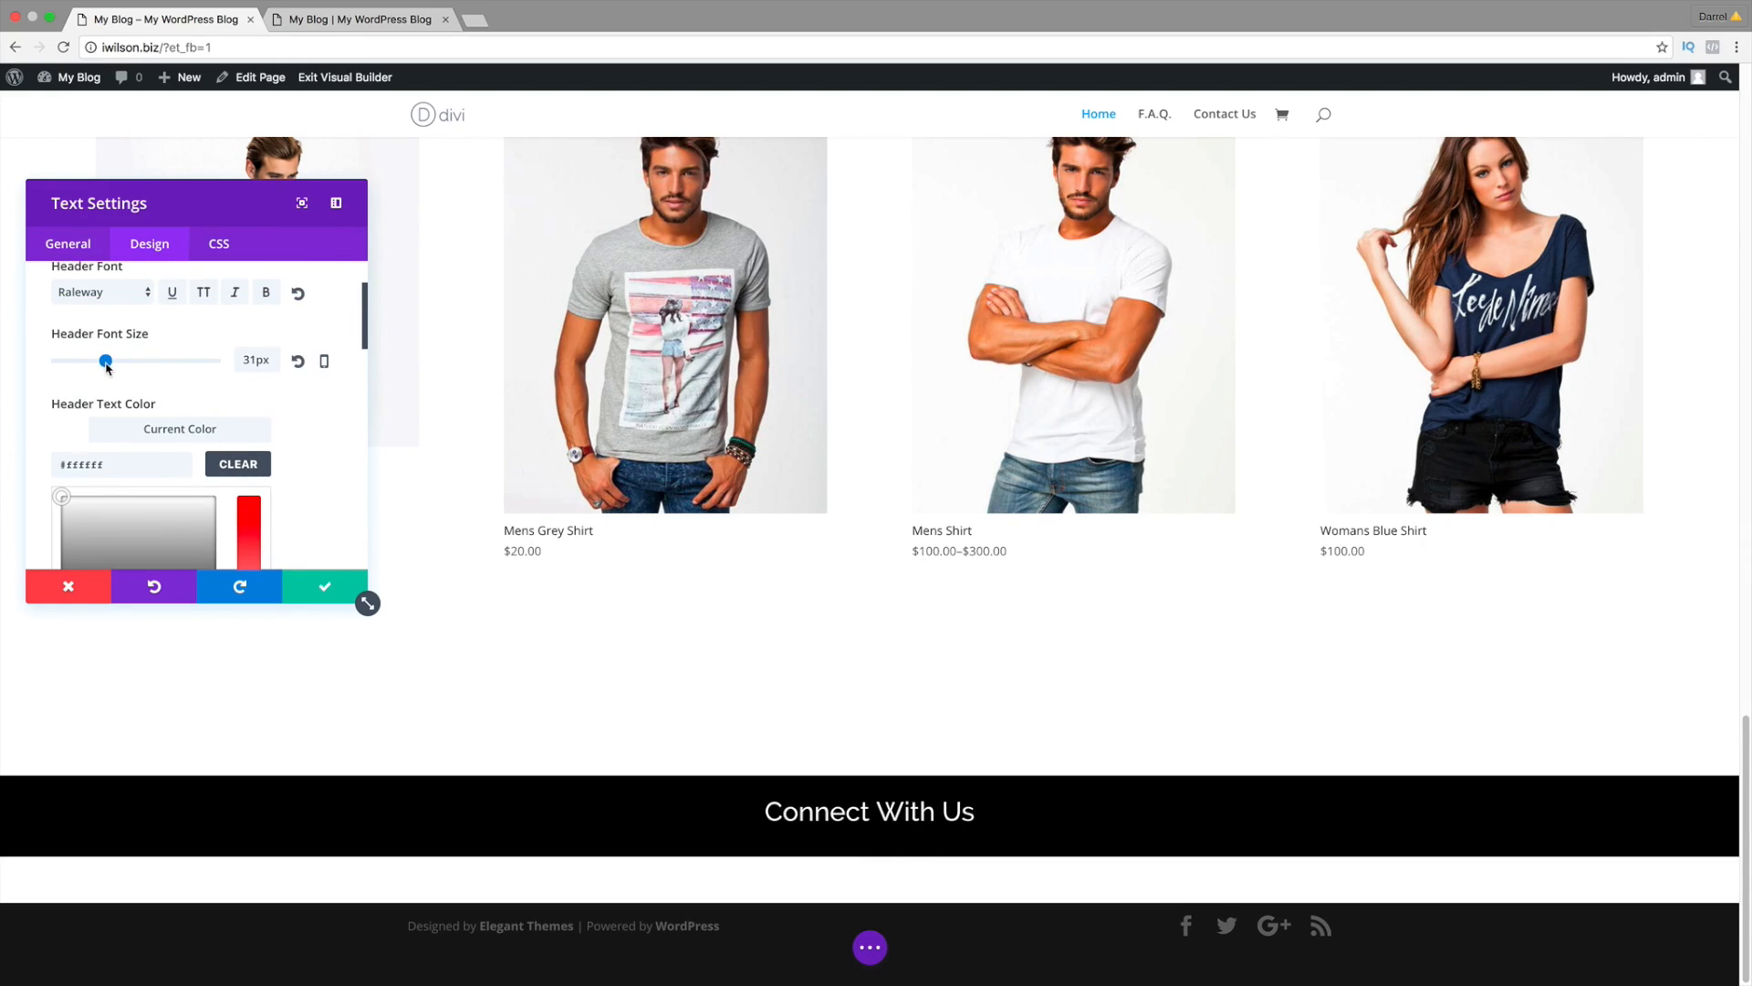
left_click_drag(106, 365, 119, 366)
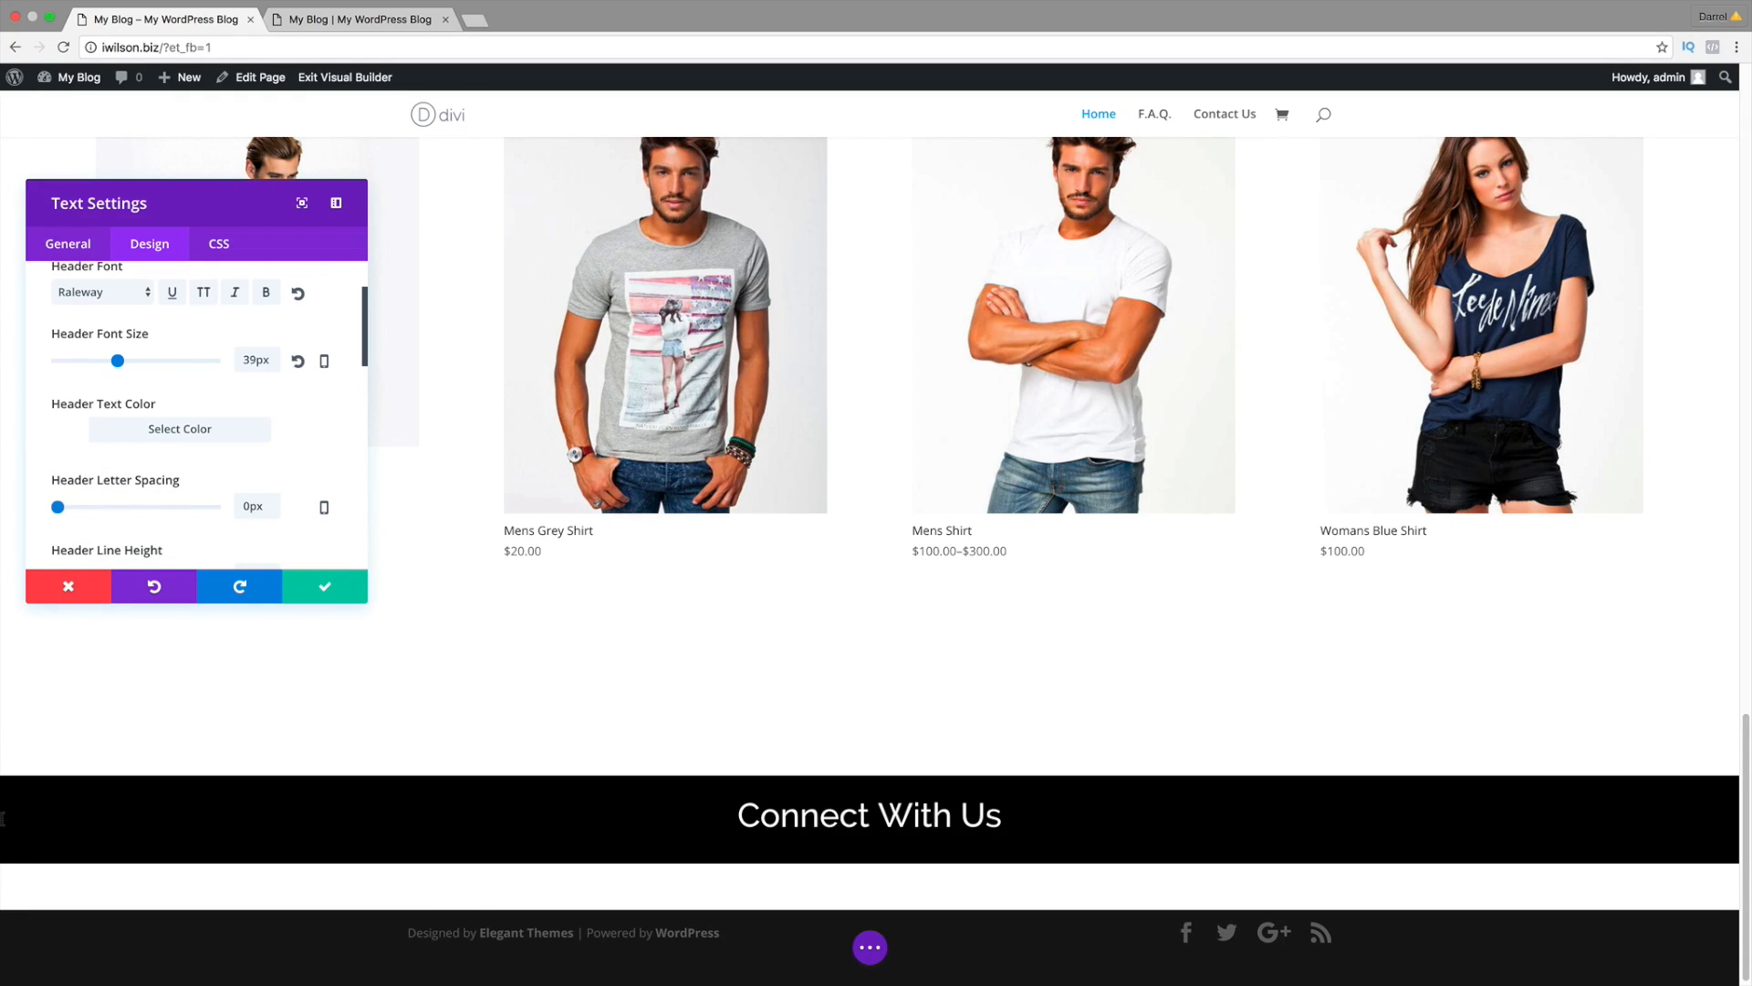
left_click(362, 597)
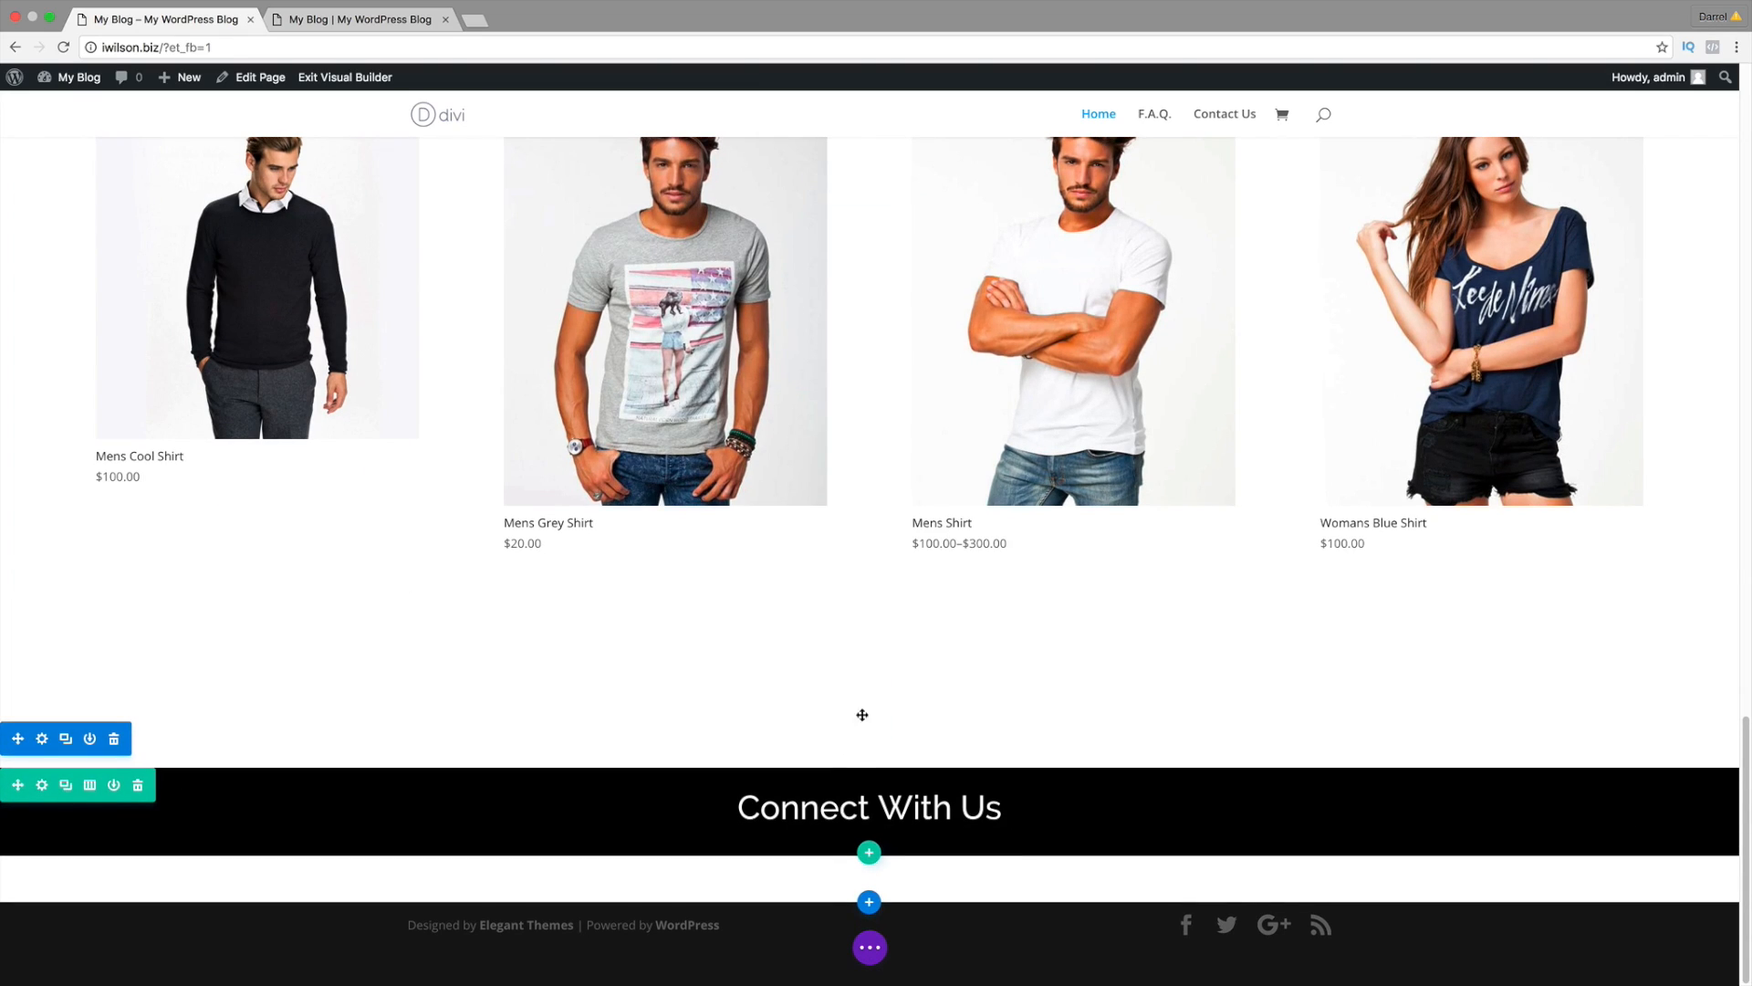
left_click(360, 19)
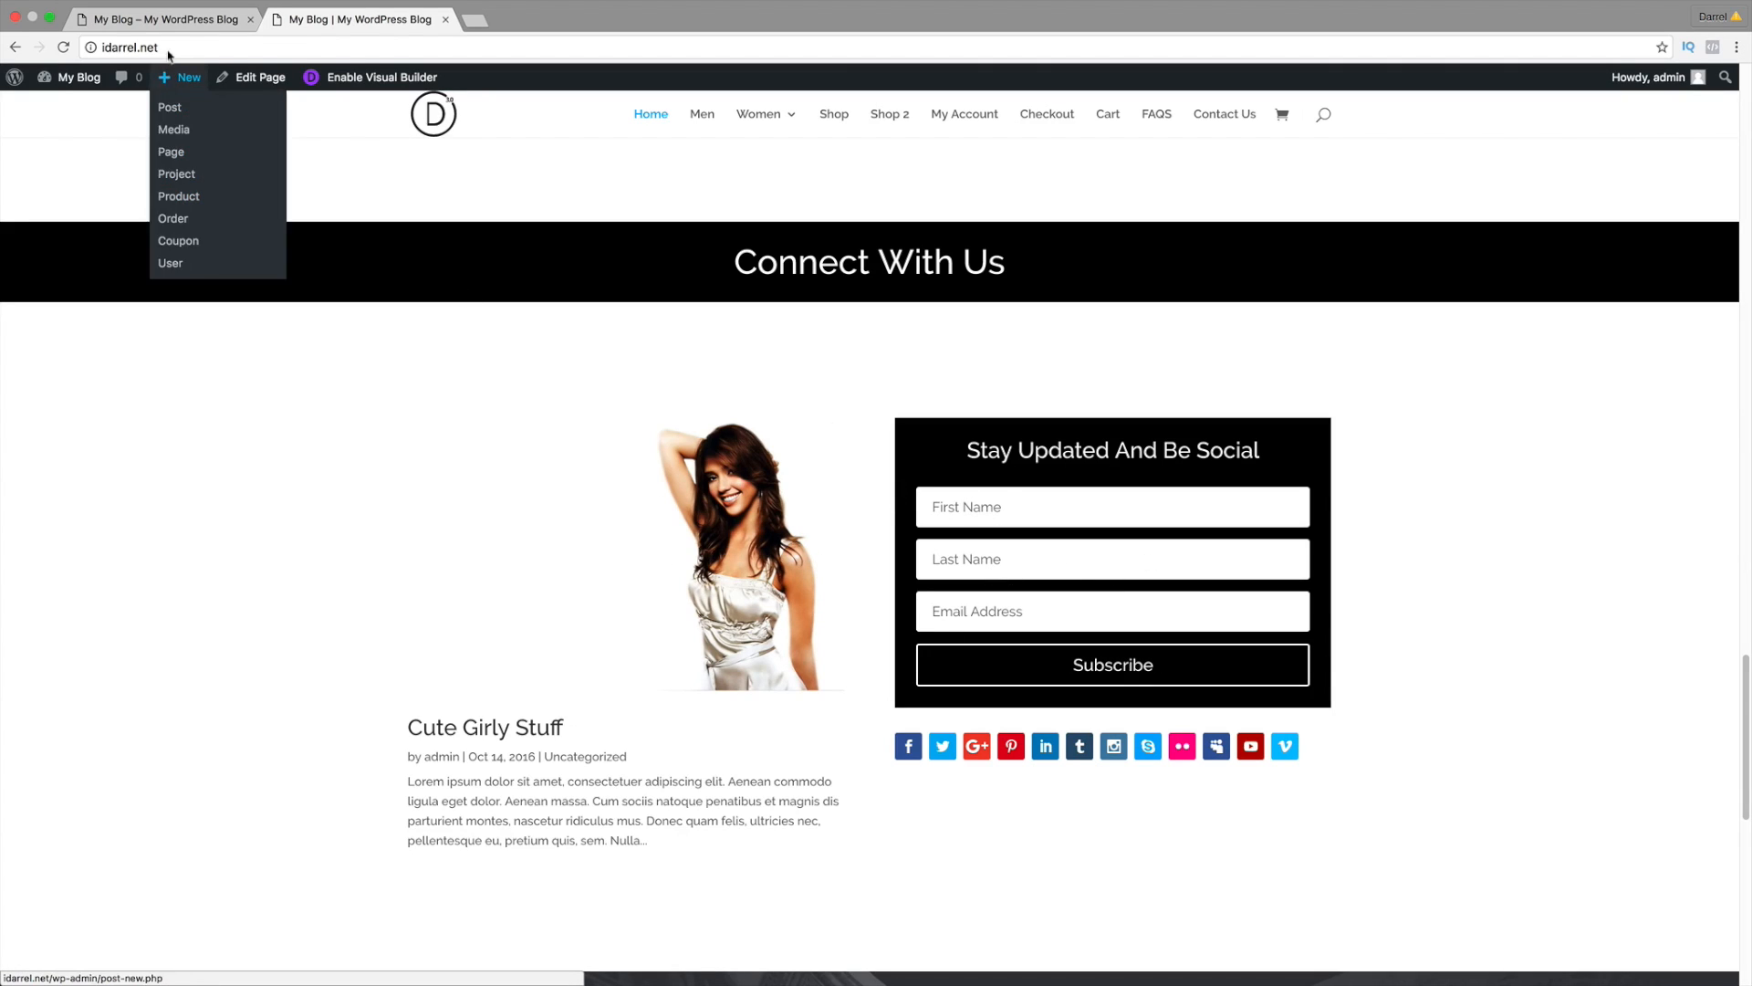
left_click(257, 78)
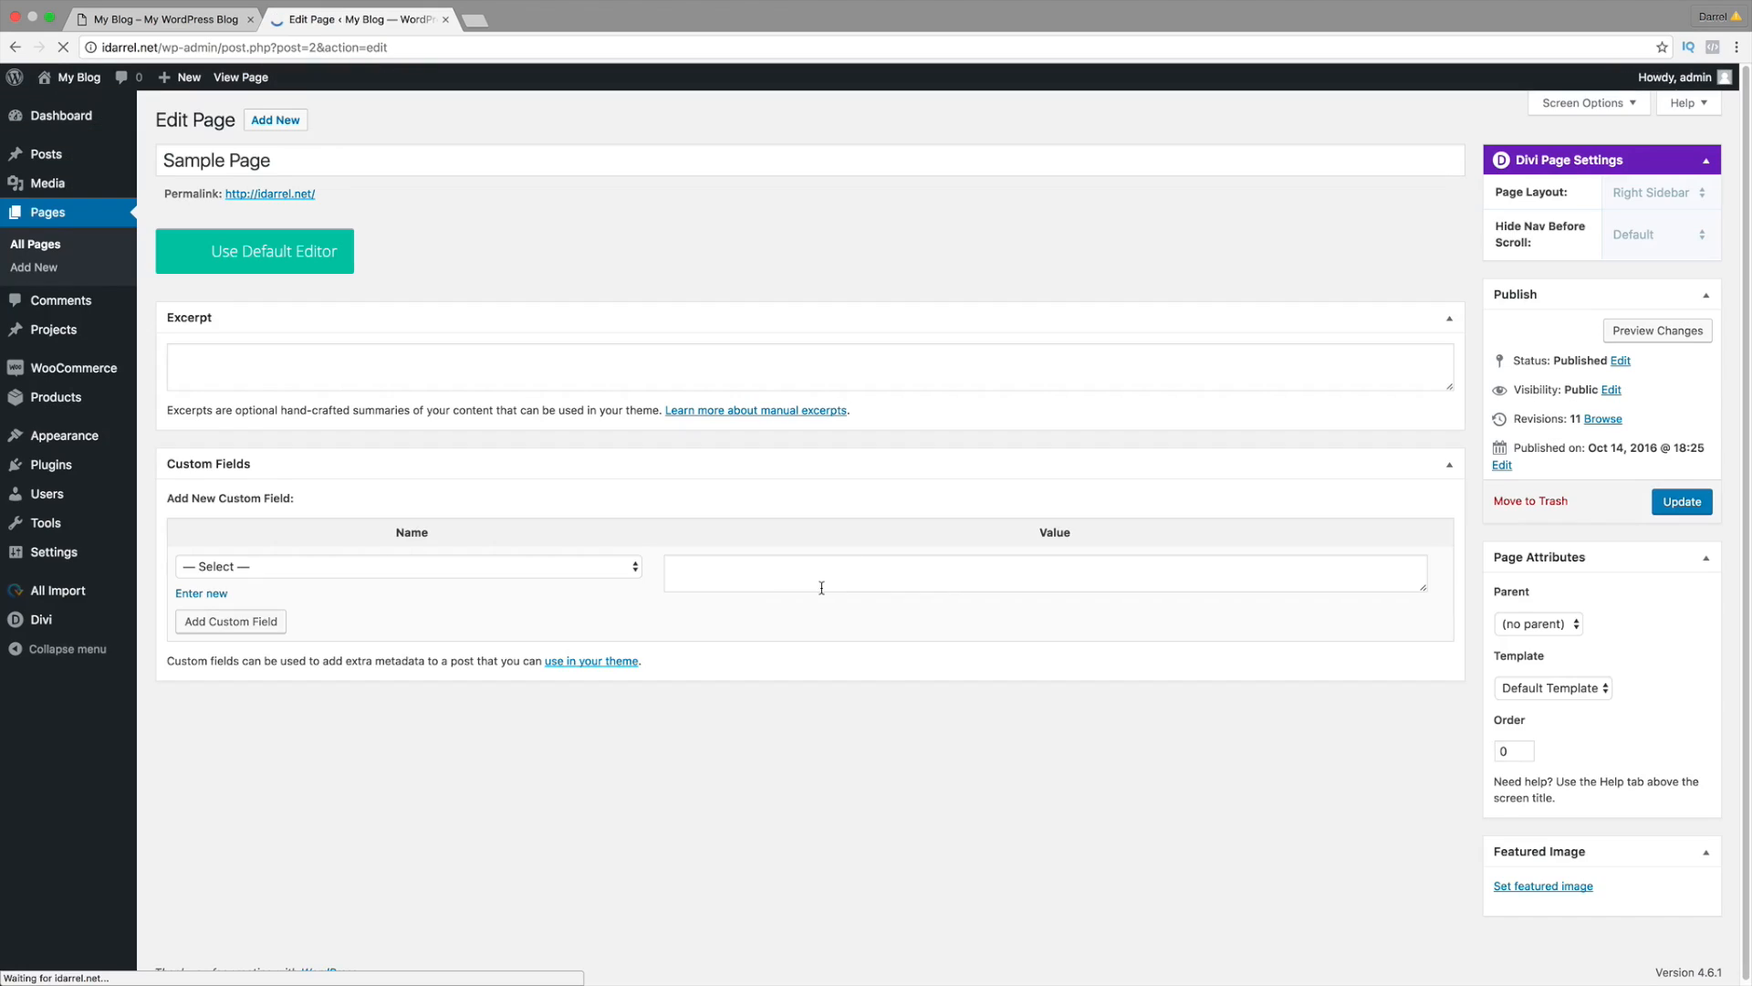
scroll(953, 739, "down", 6)
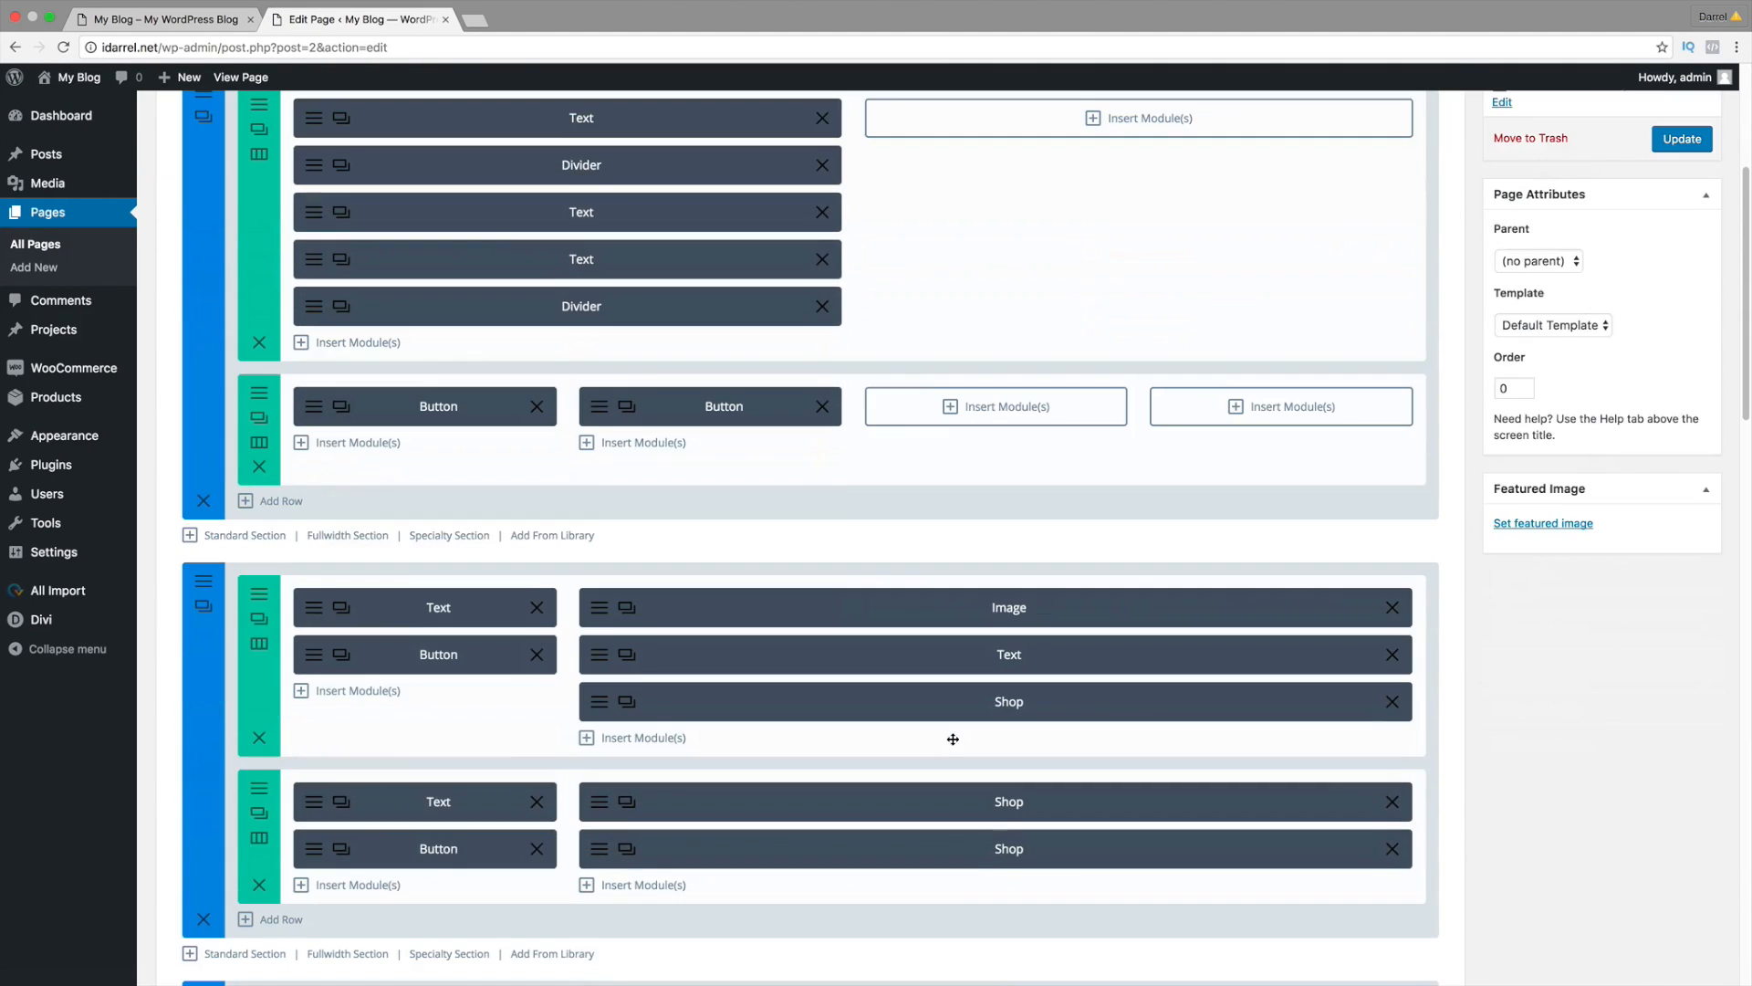
scroll(953, 738, "down", 4)
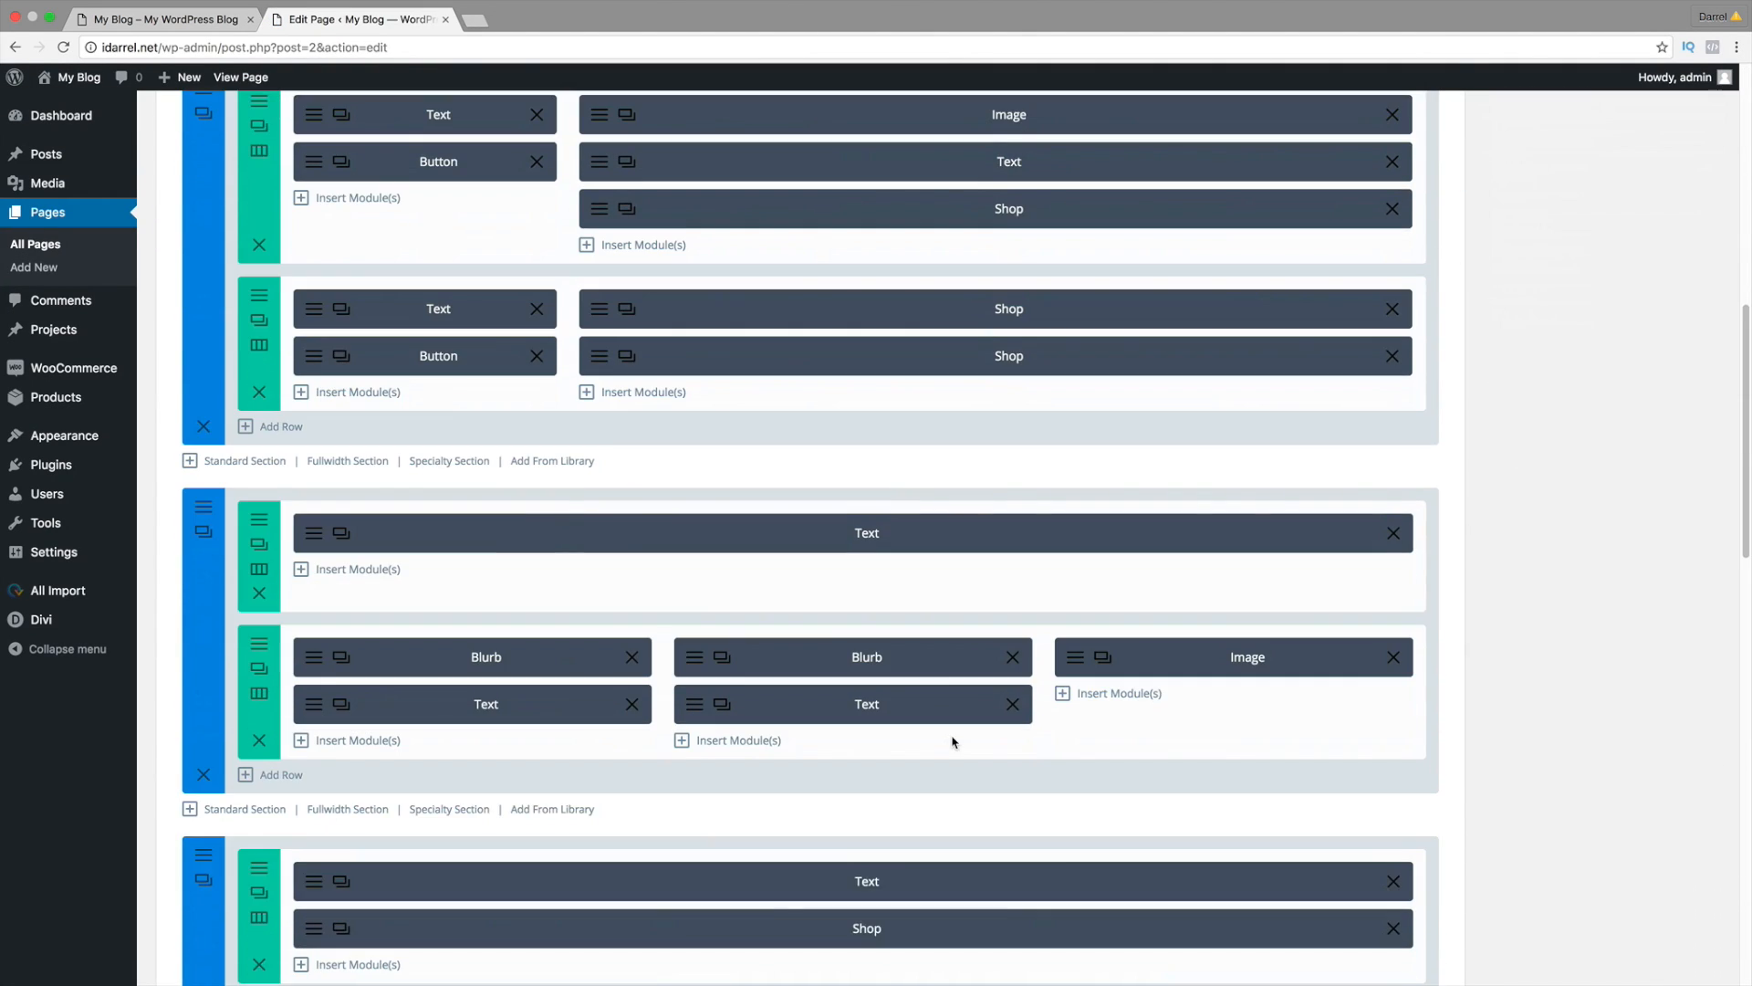
scroll(951, 742, "down", 2)
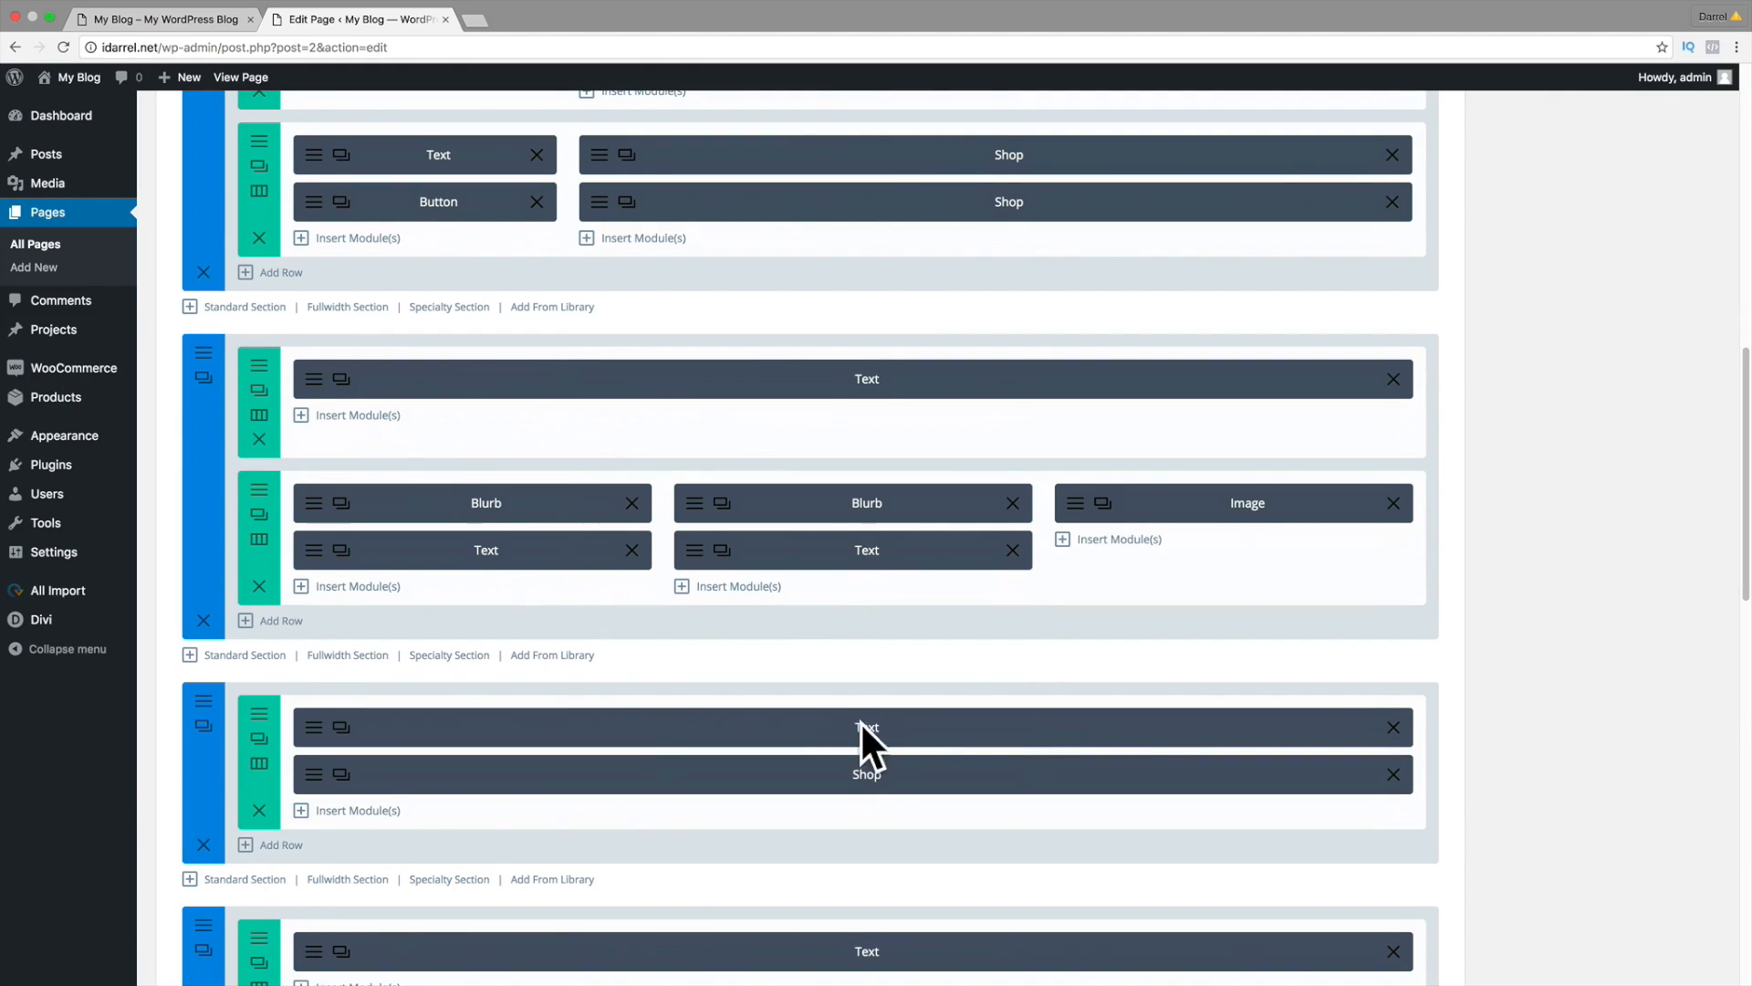
scroll(884, 758, "down", 6)
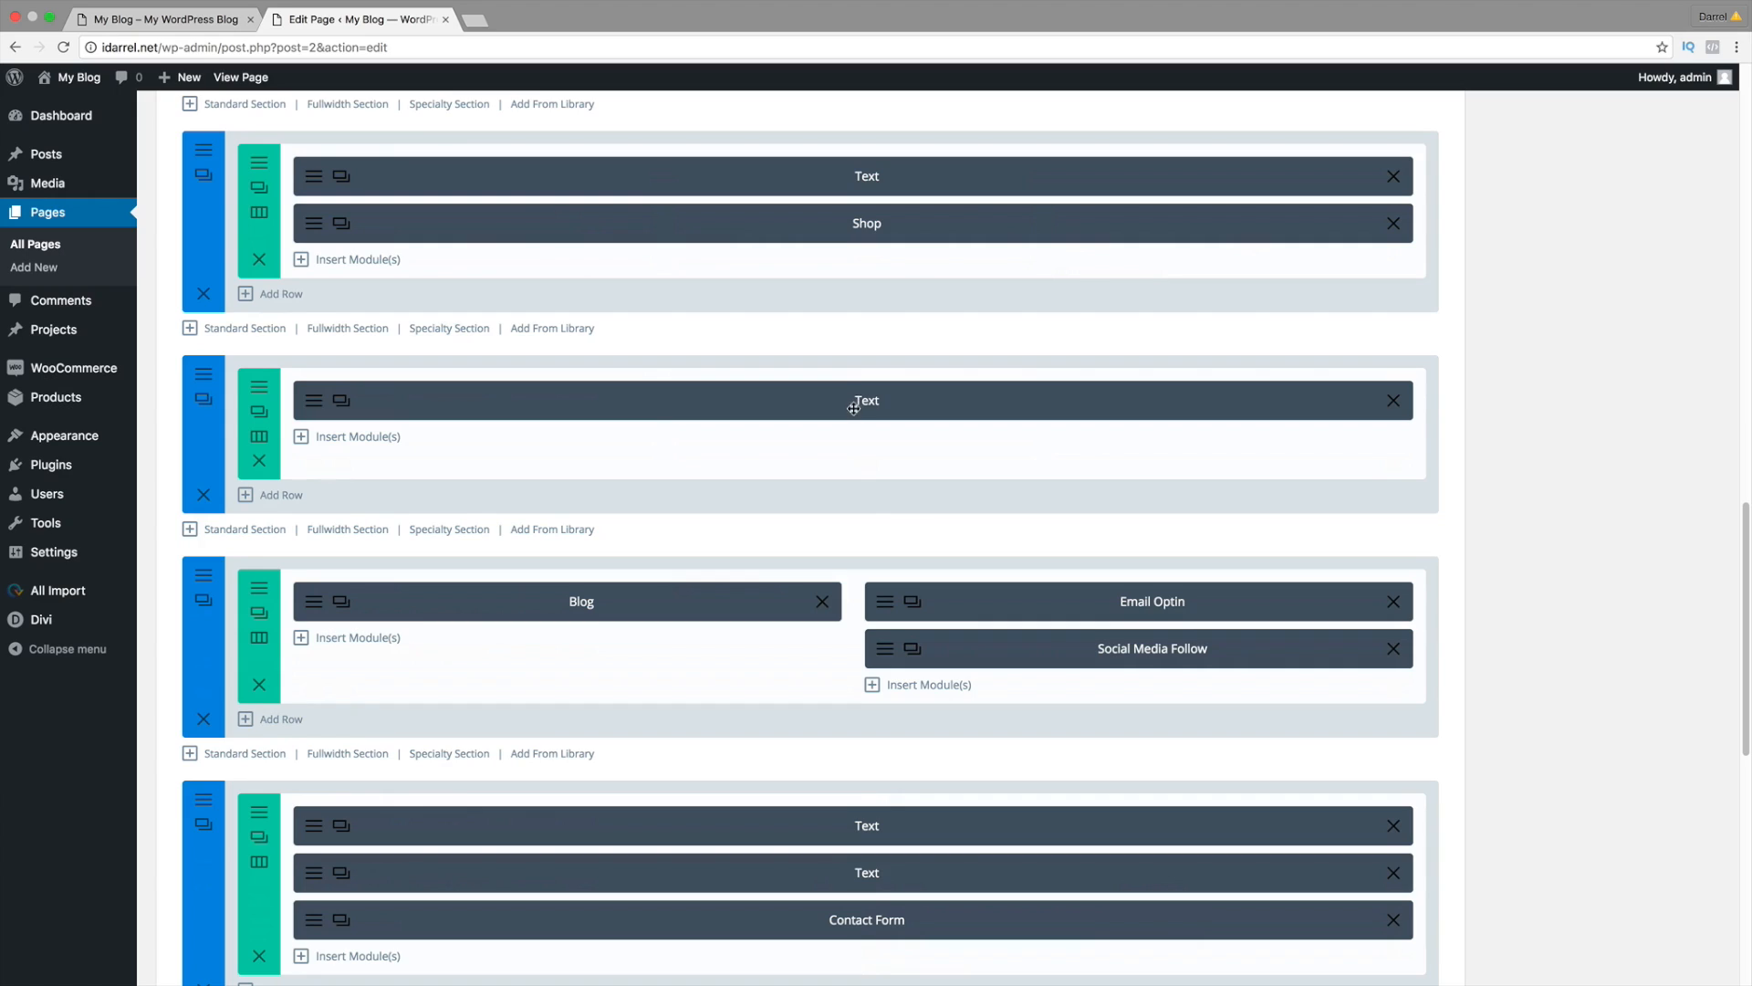
scroll(845, 494, "down", 1)
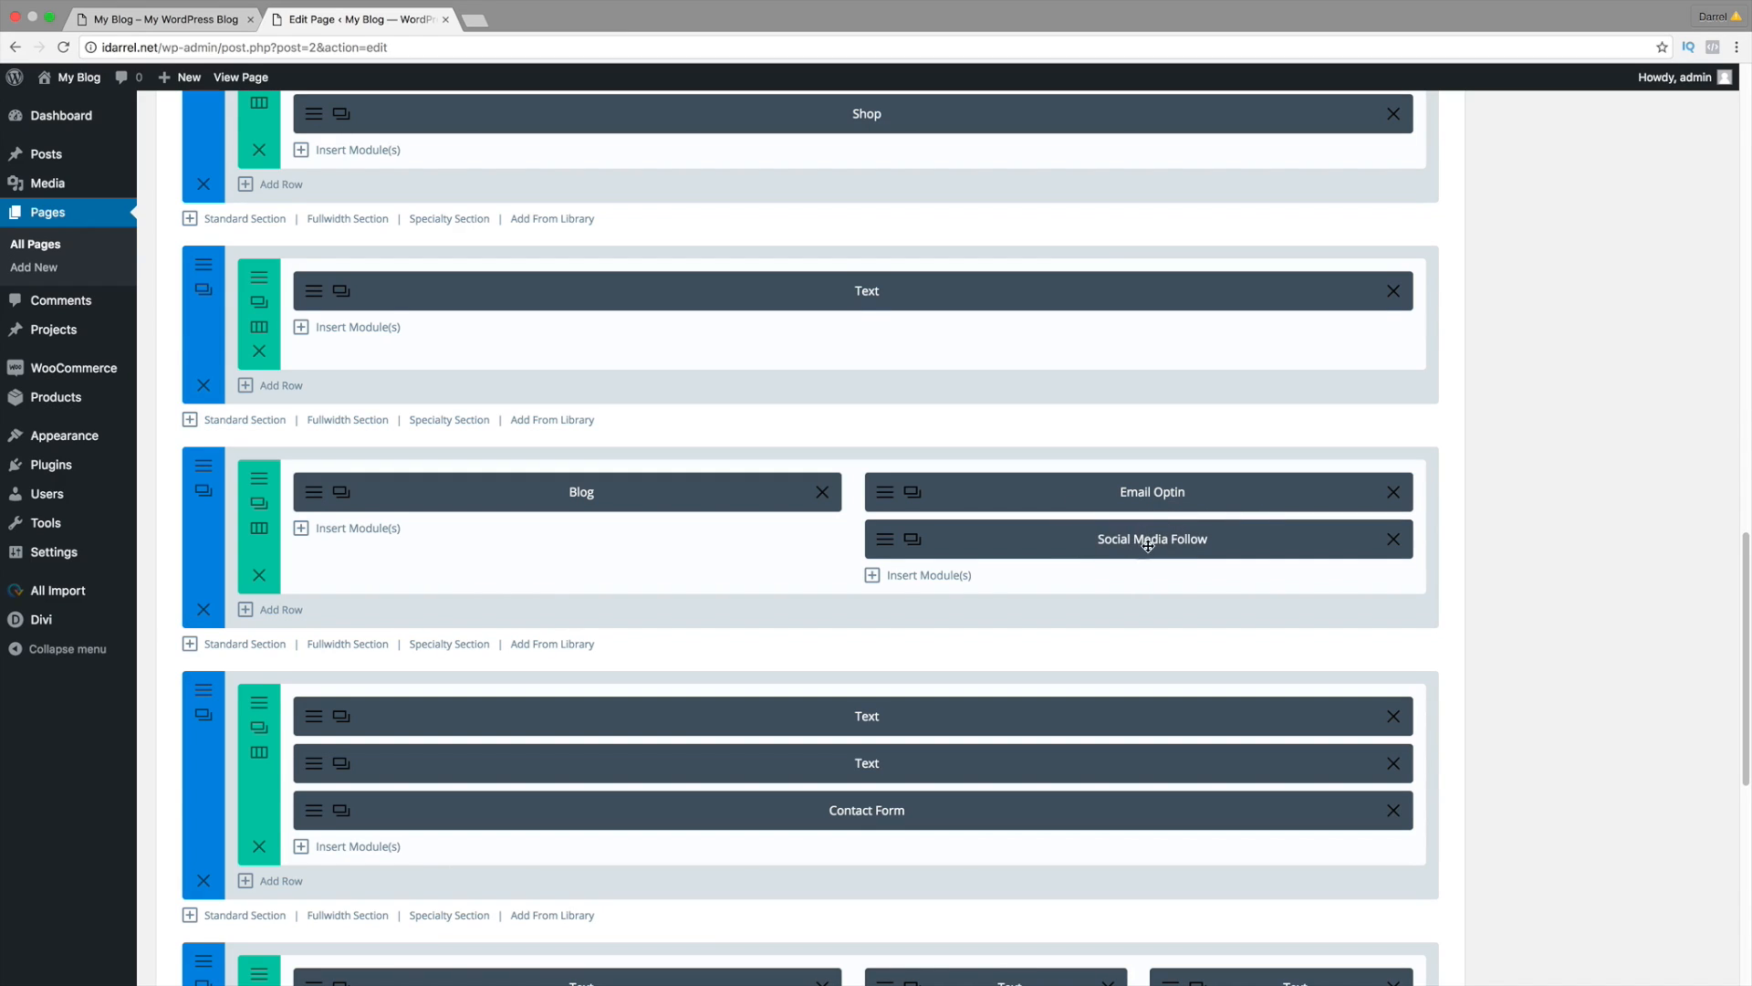
Step: Insert a regular section with a two-column row below the Connect With Us band
left_click(183, 20)
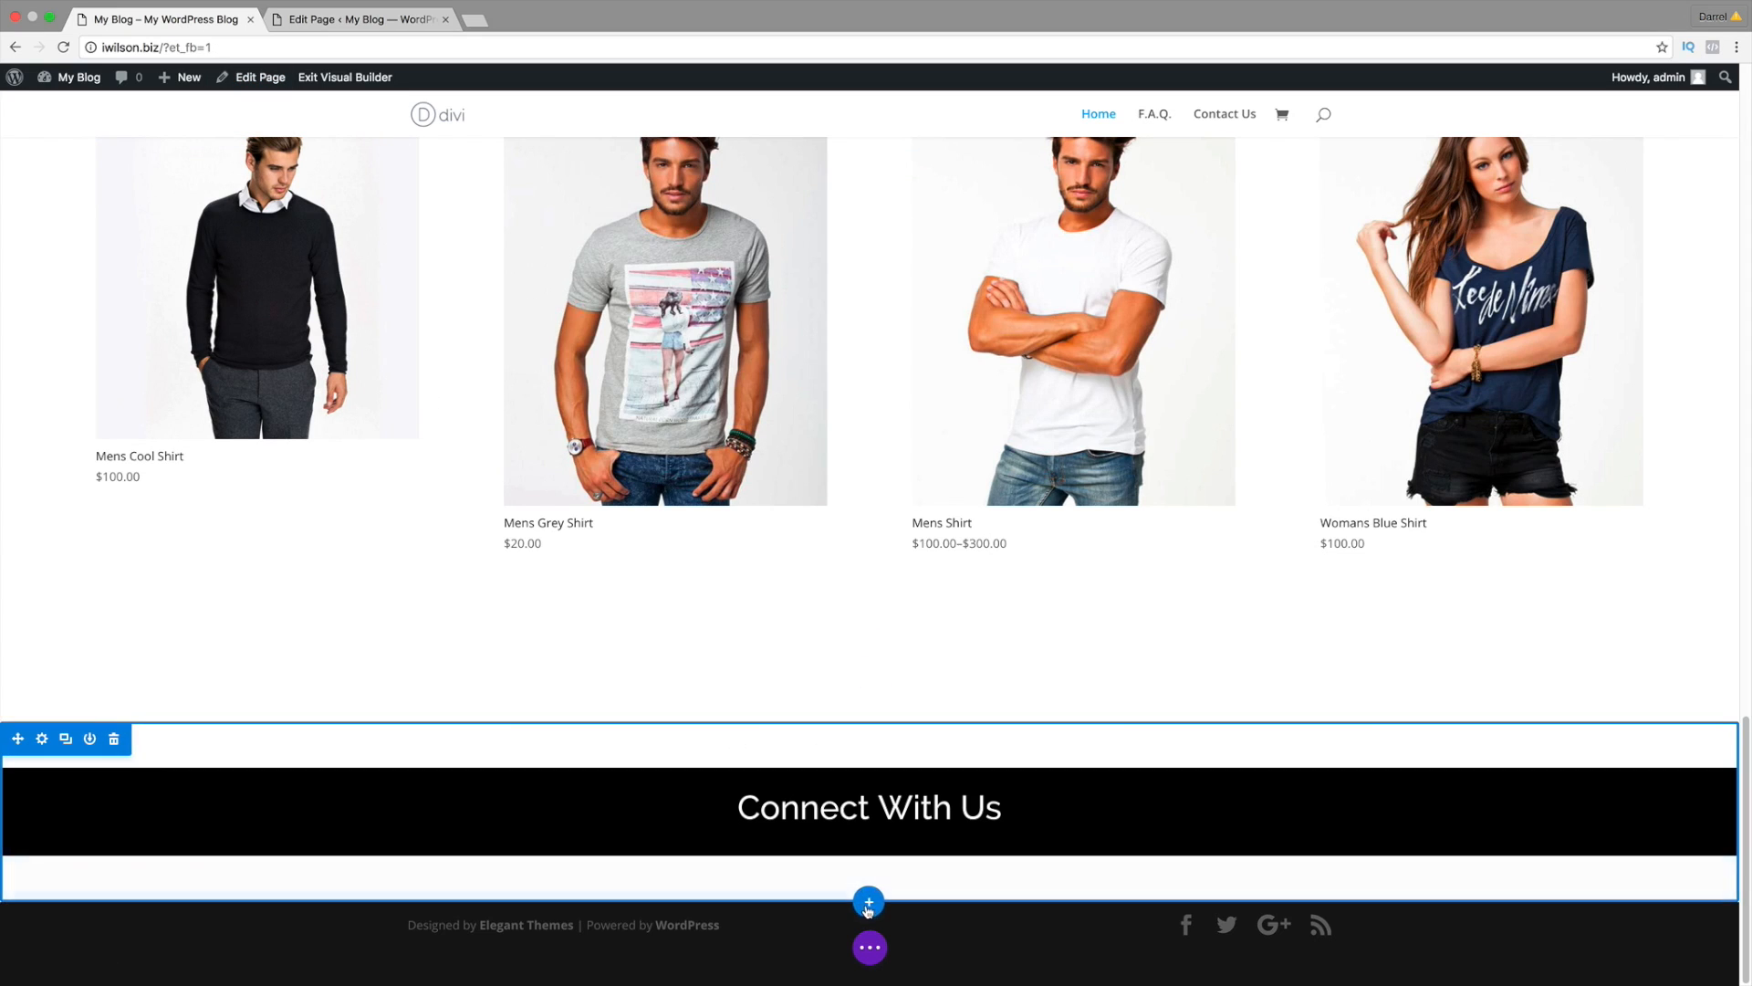
left_click(870, 904)
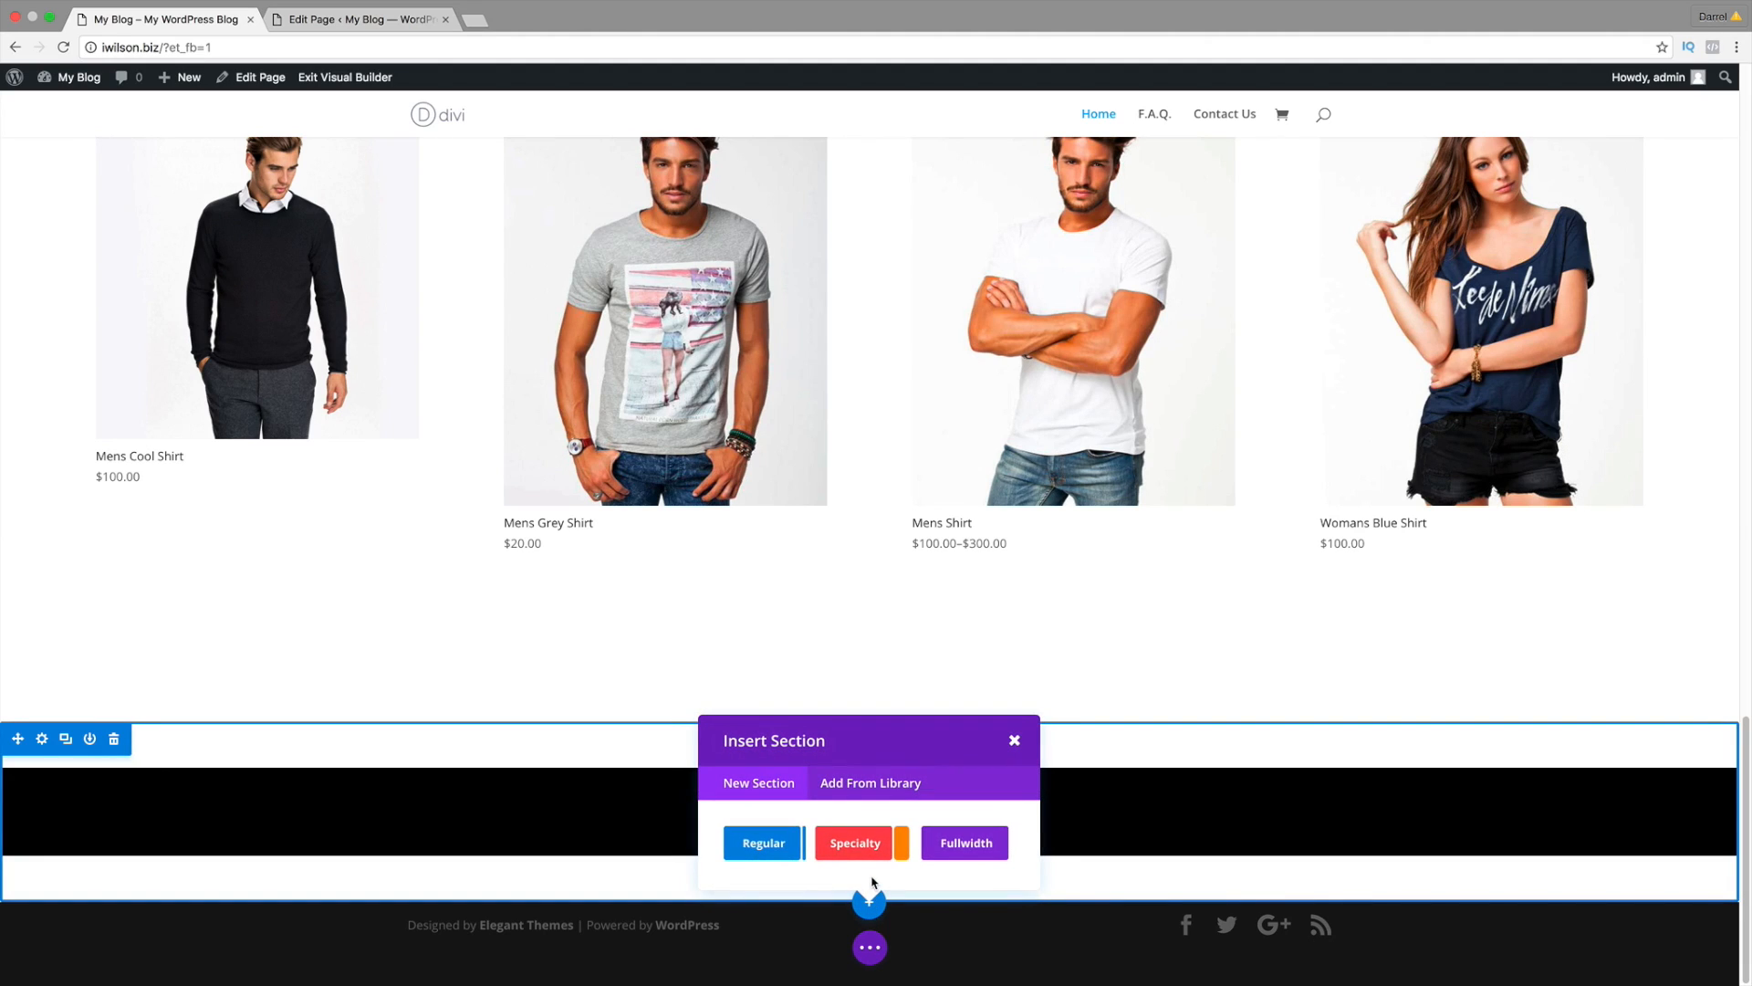
left_click(392, 19)
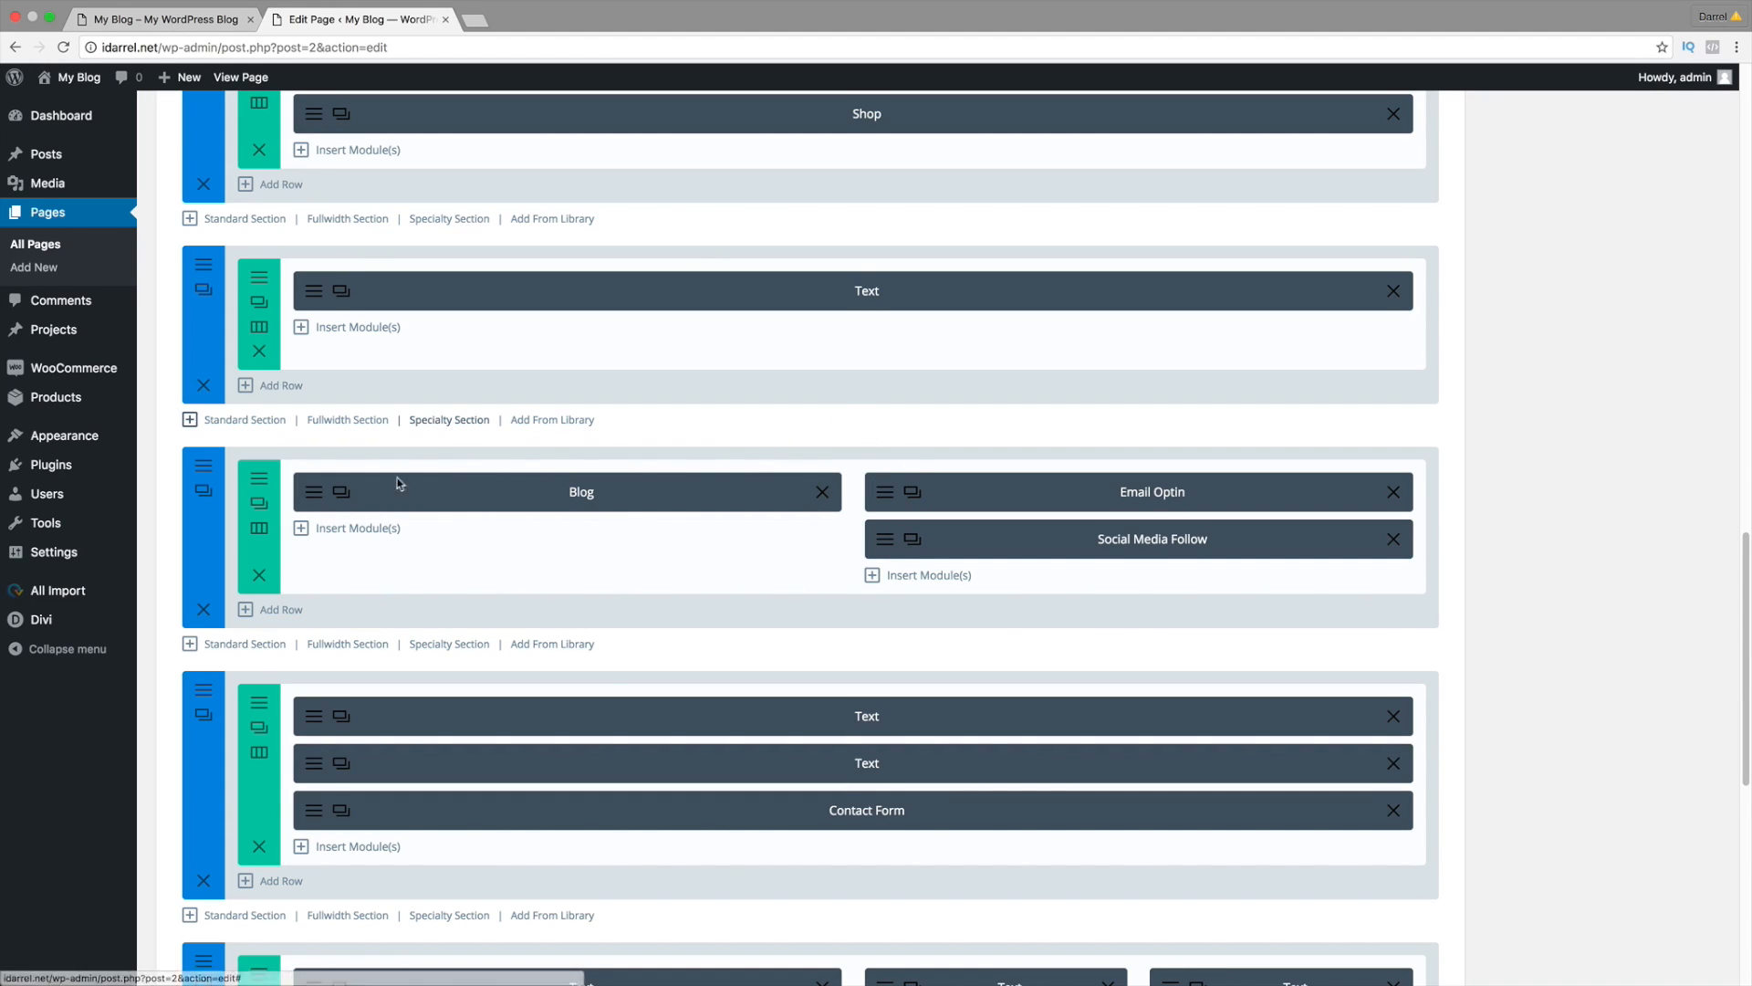
left_click(196, 20)
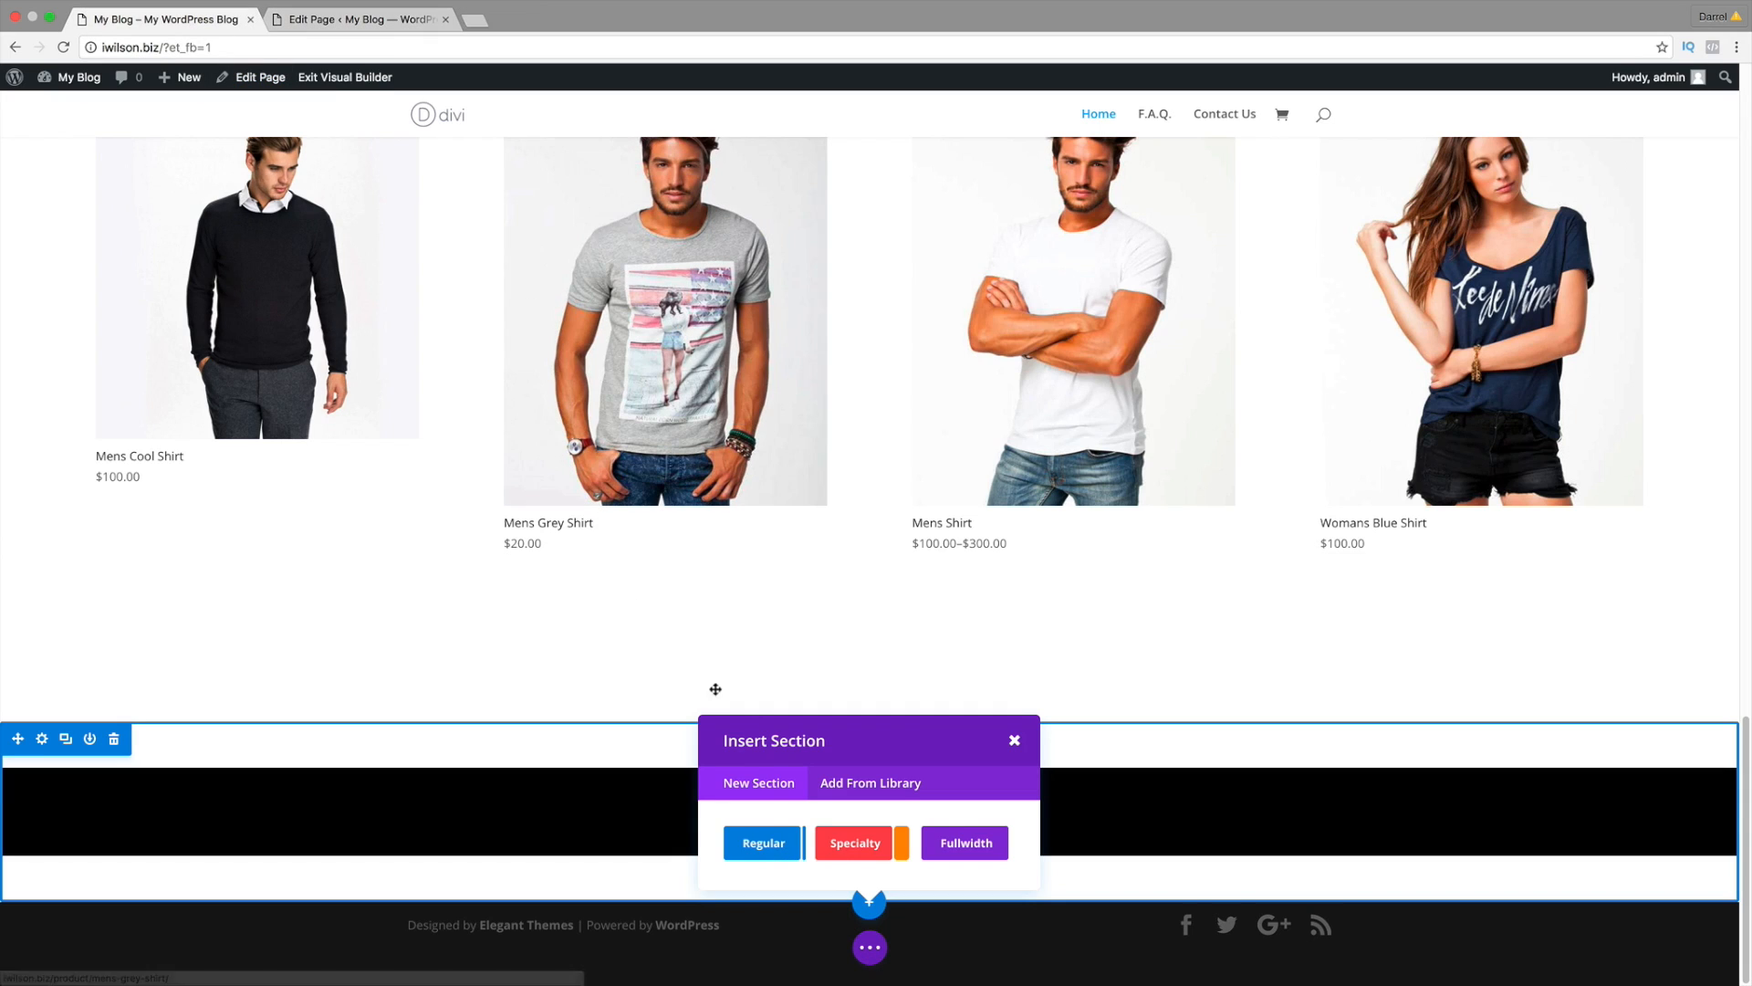
left_click(773, 842)
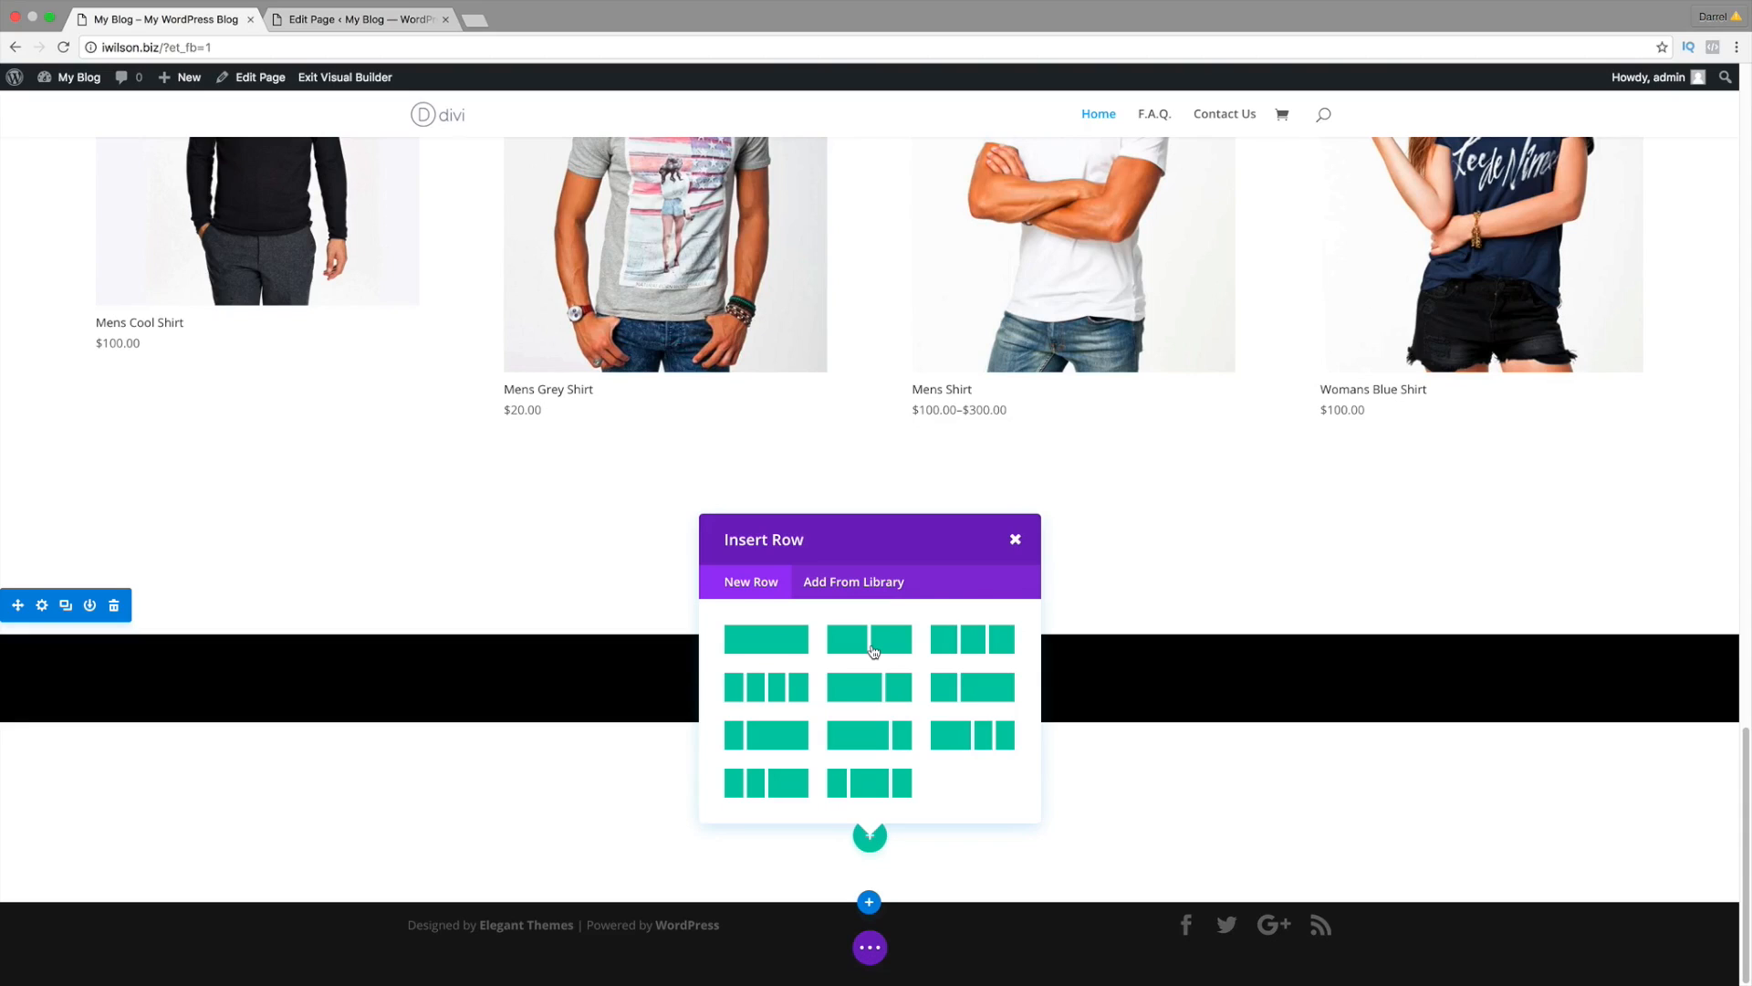
left_click(890, 647)
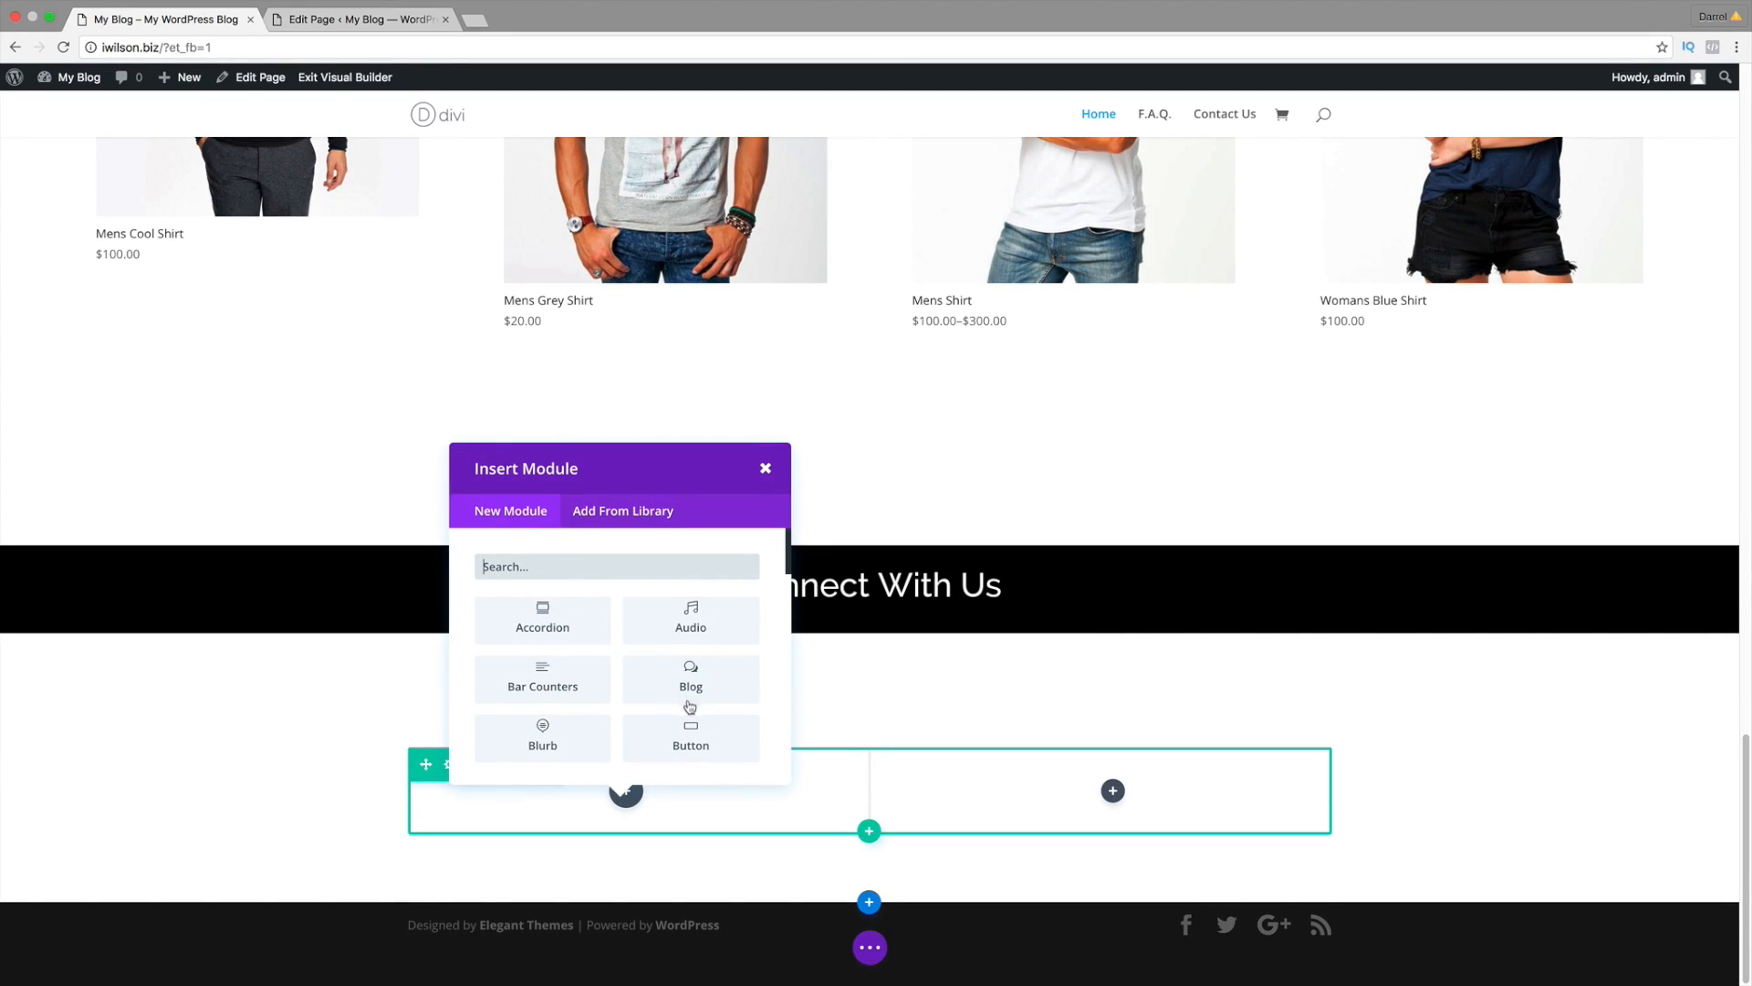
Step: Add a Blog module showing the Hello world! post to the left column and save the page
left_click(691, 681)
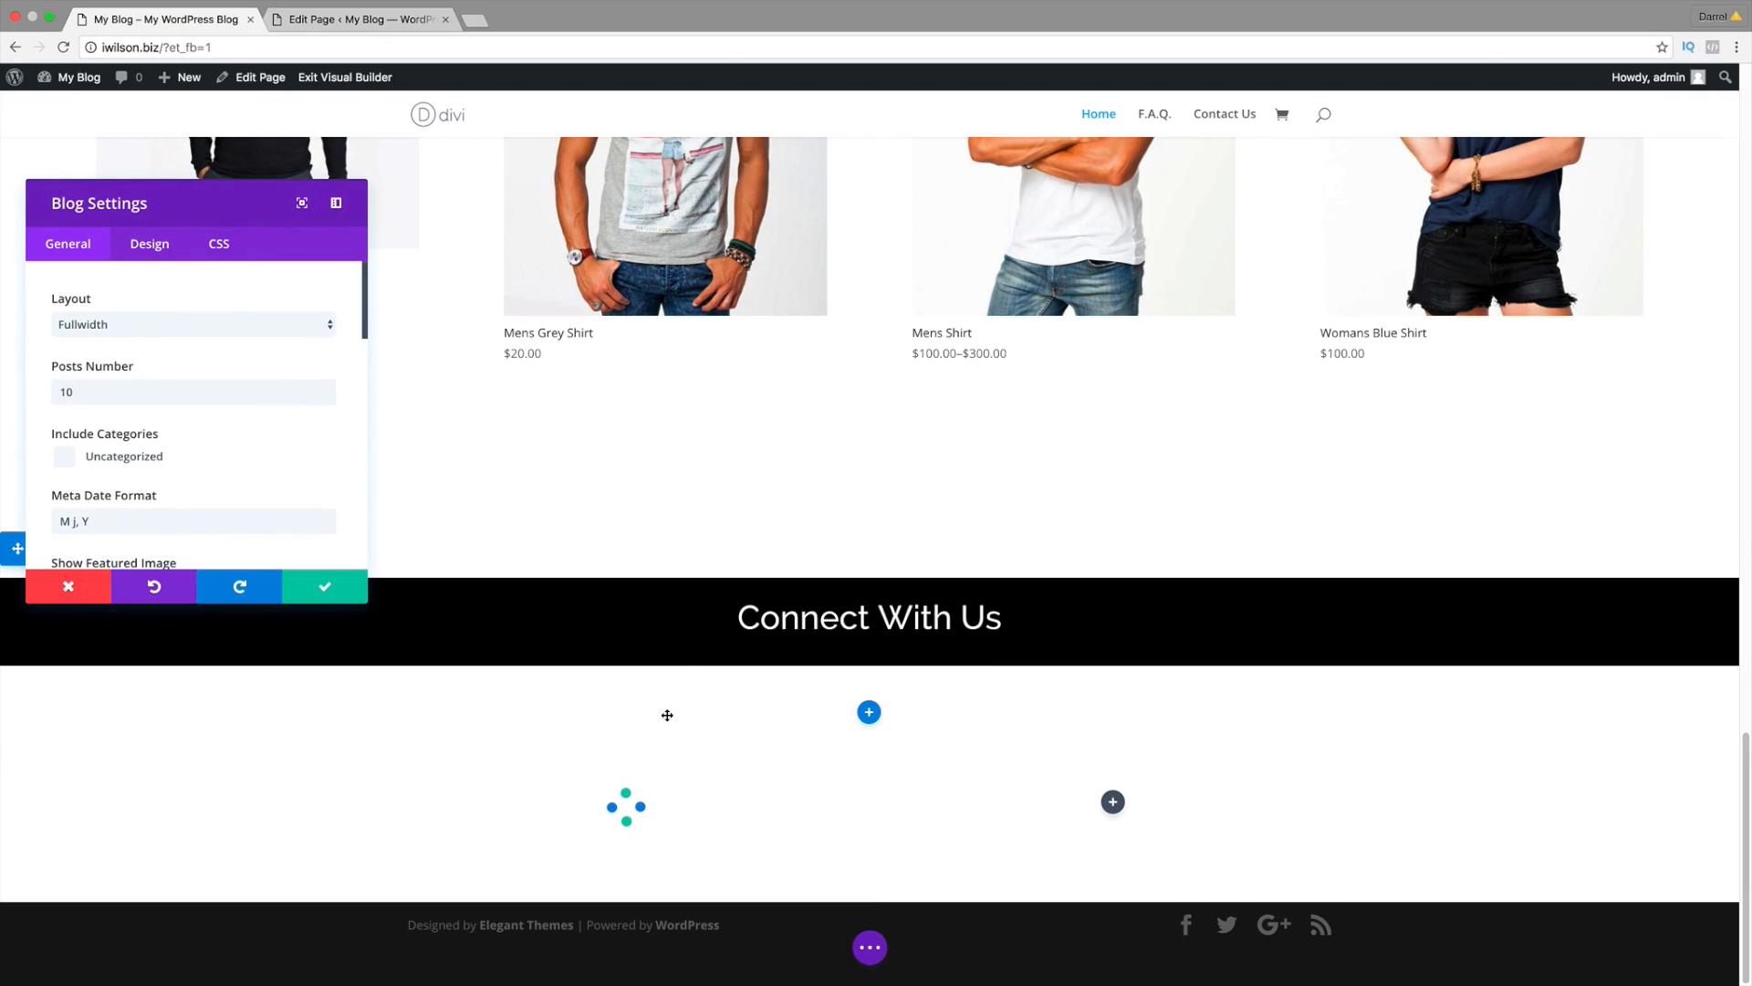
scroll(627, 699, "down", 3)
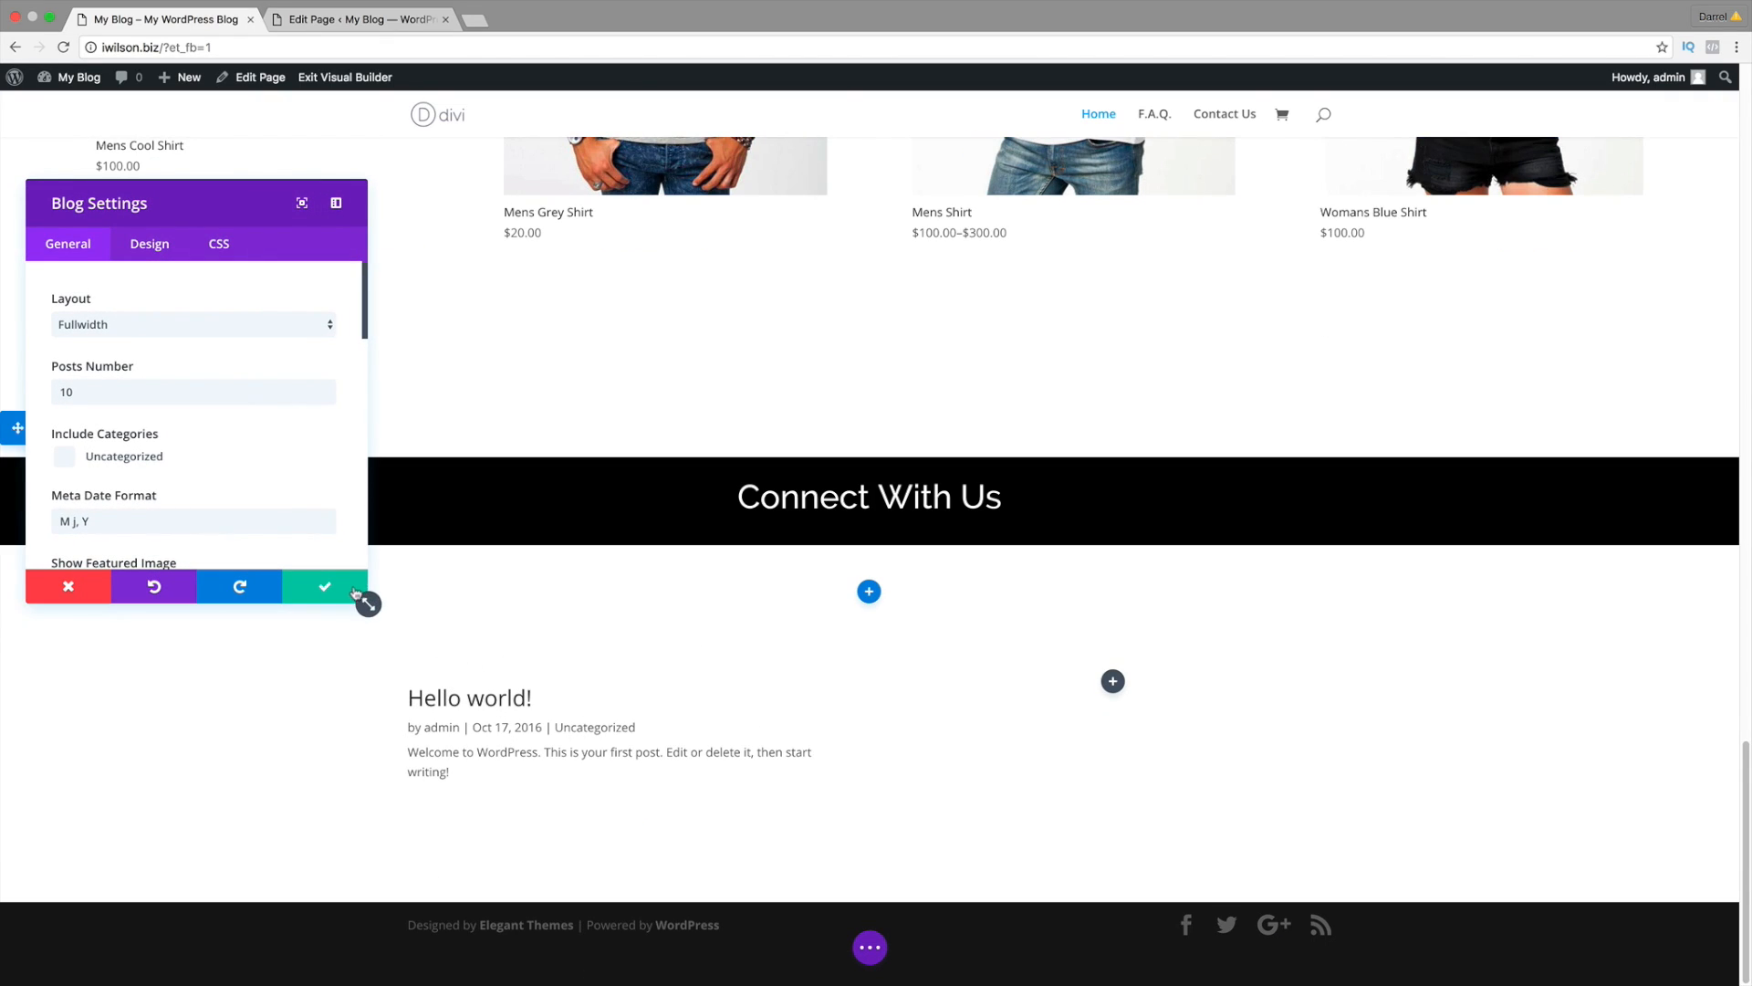
left_click(325, 593)
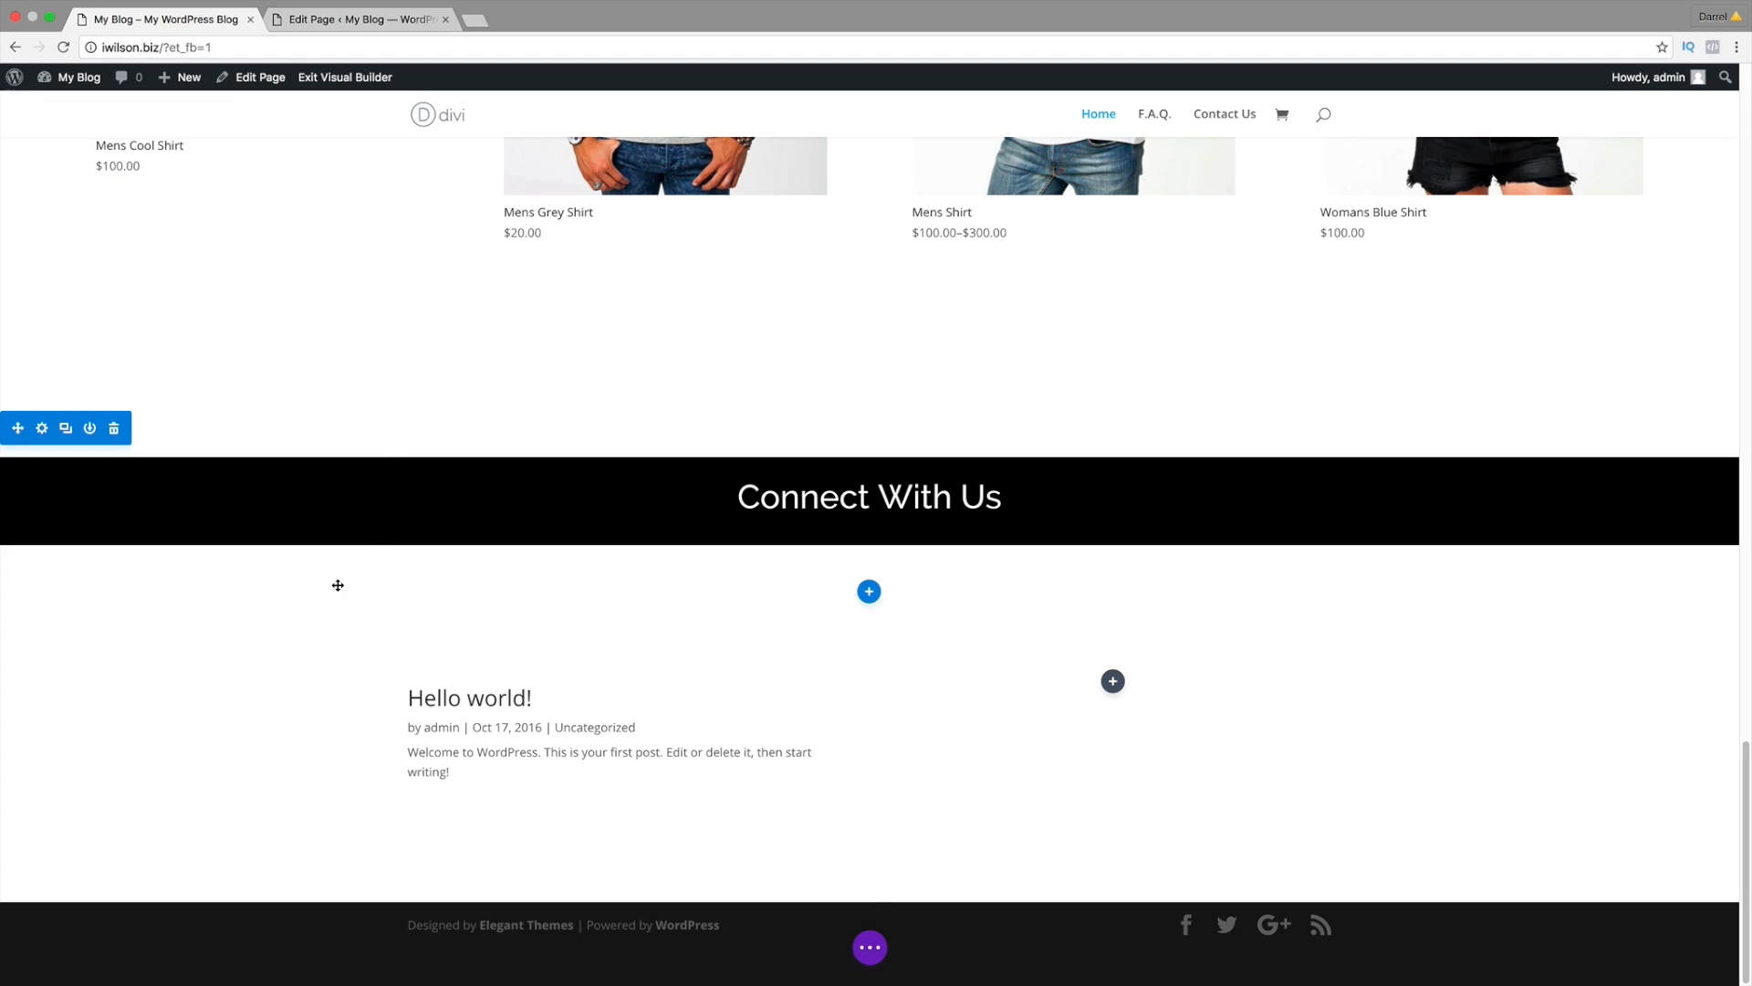
left_click(872, 949)
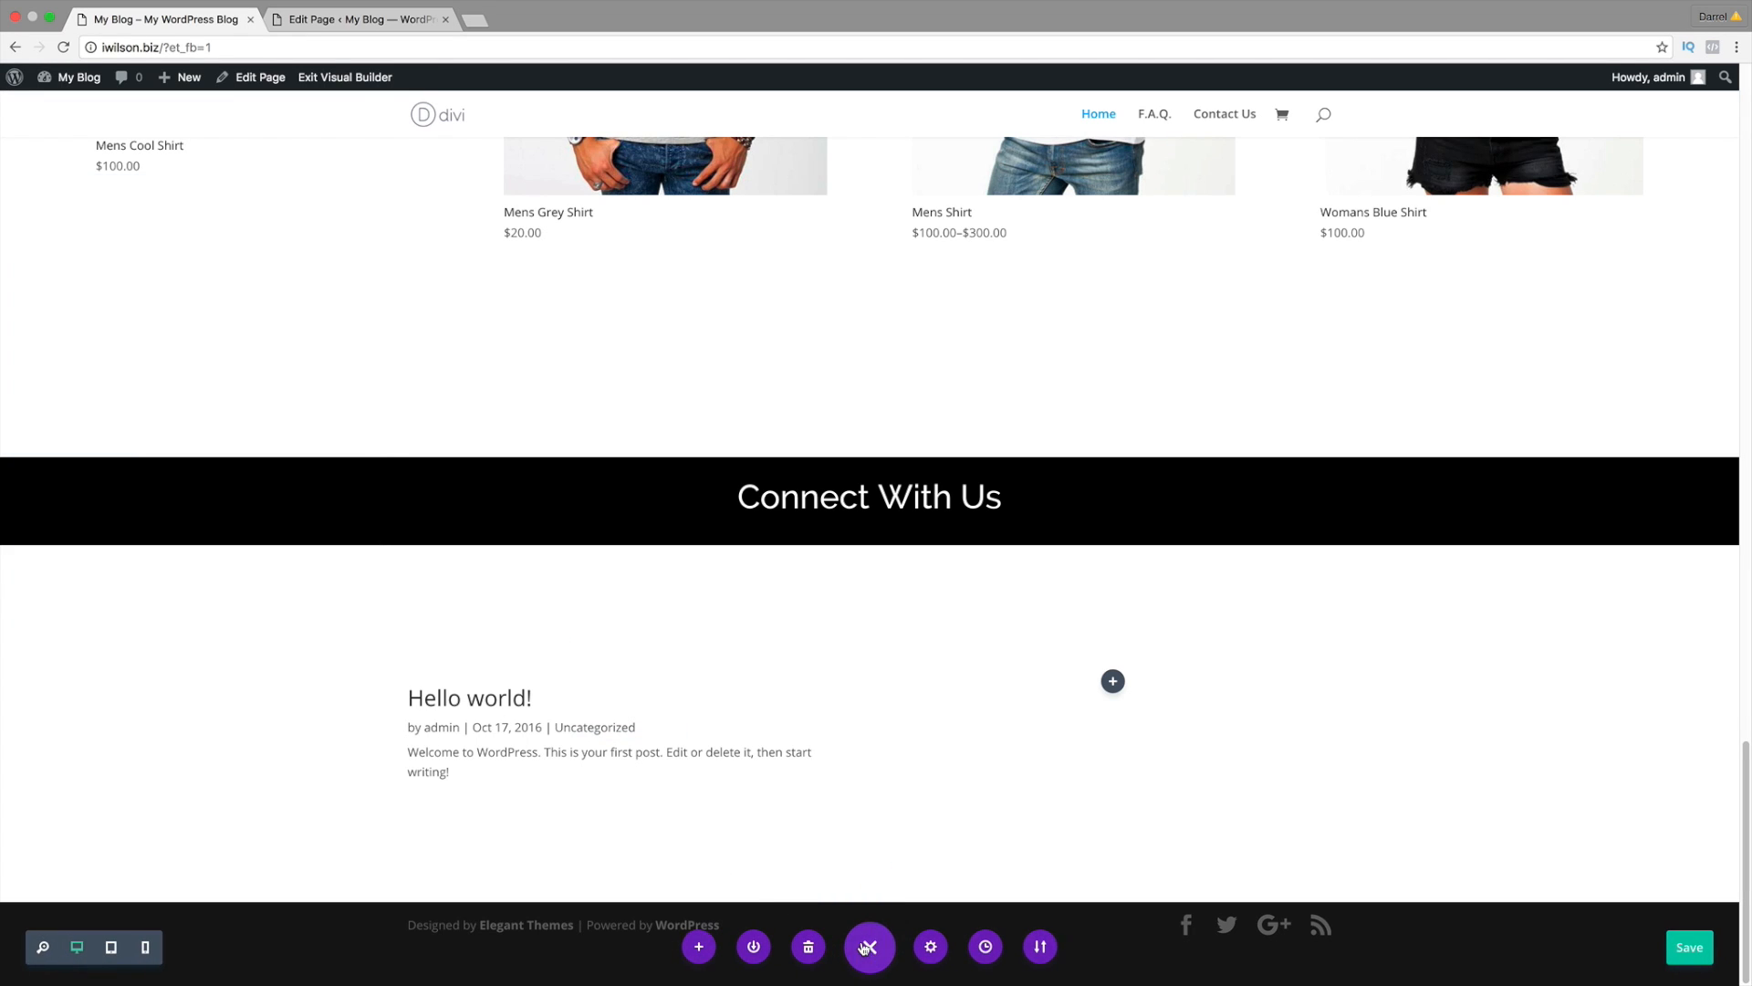
left_click(1690, 949)
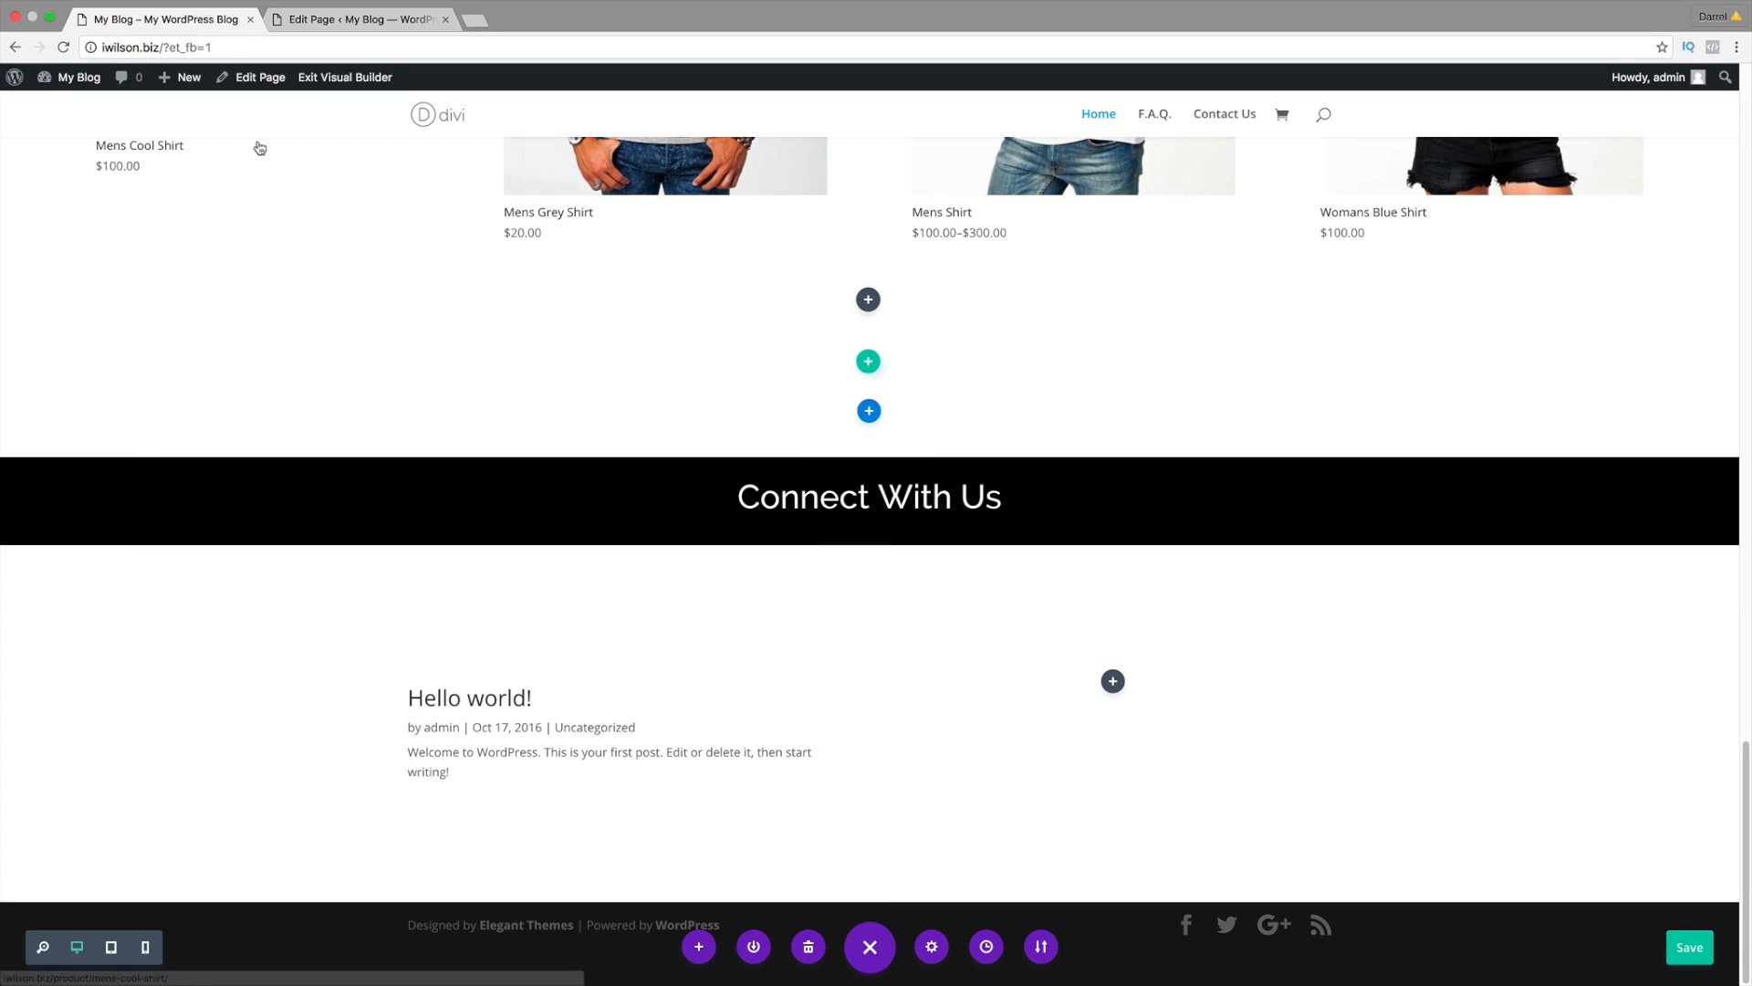
Step: Start a new post titled 'Cute Girly Things'
mouse_move(189, 86)
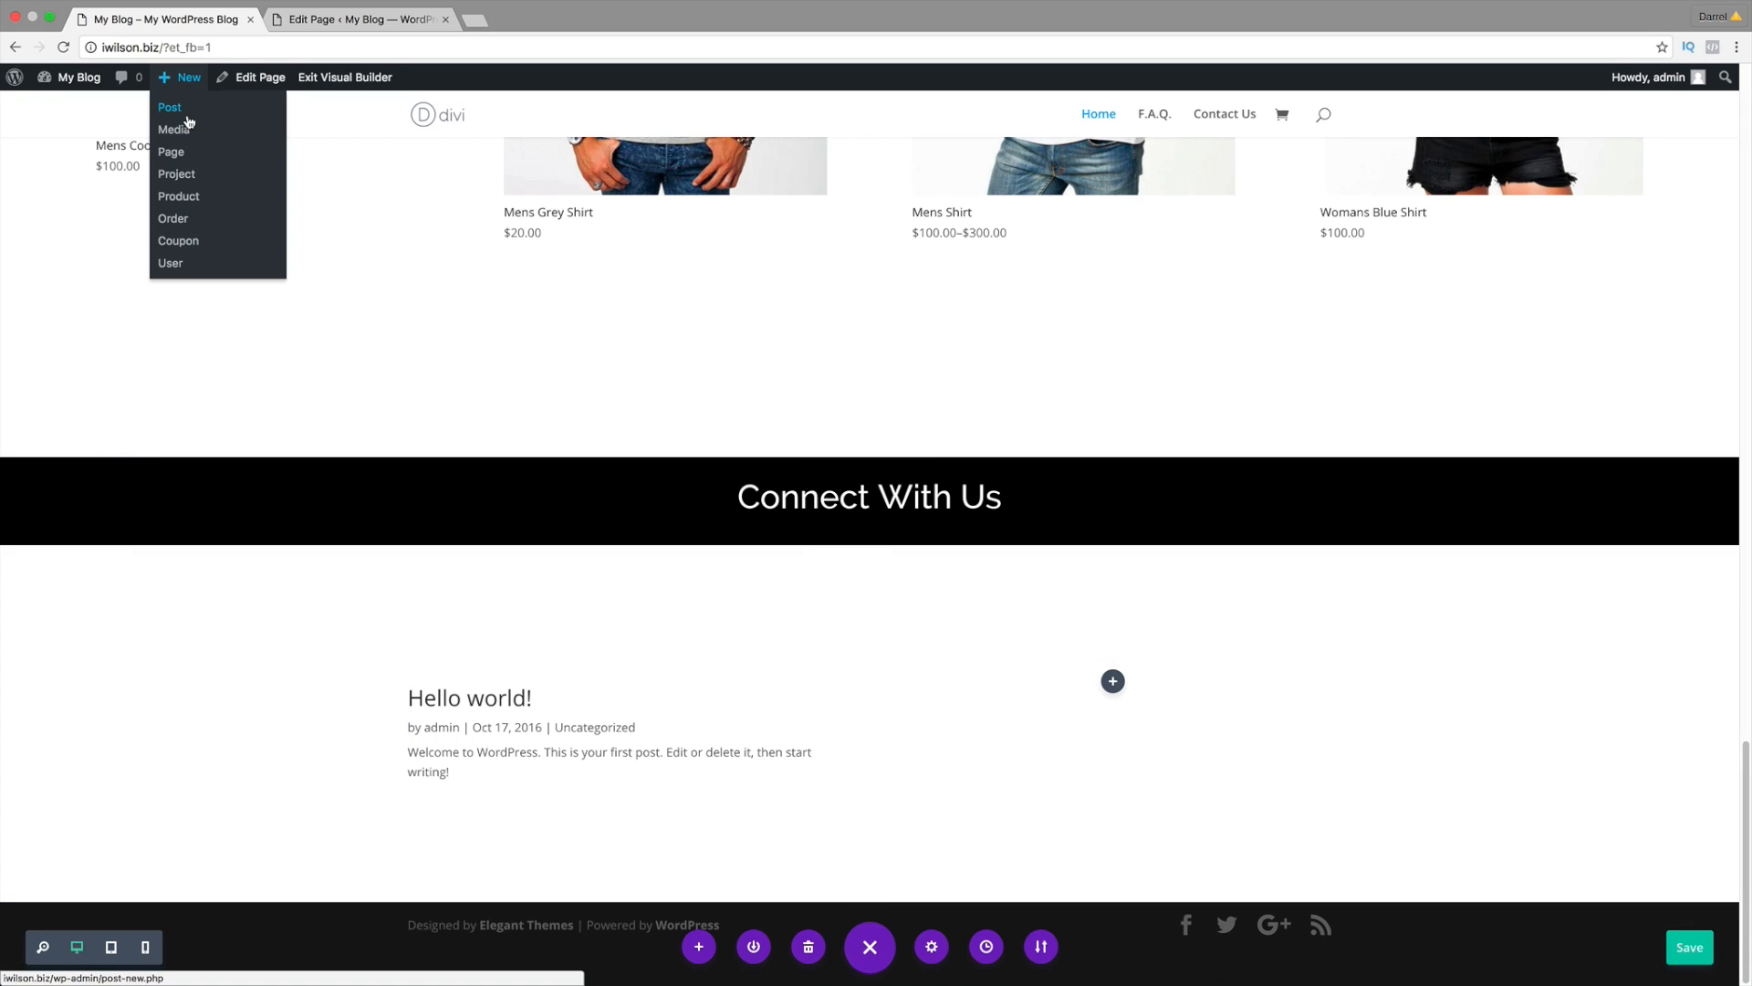
left_click(189, 112)
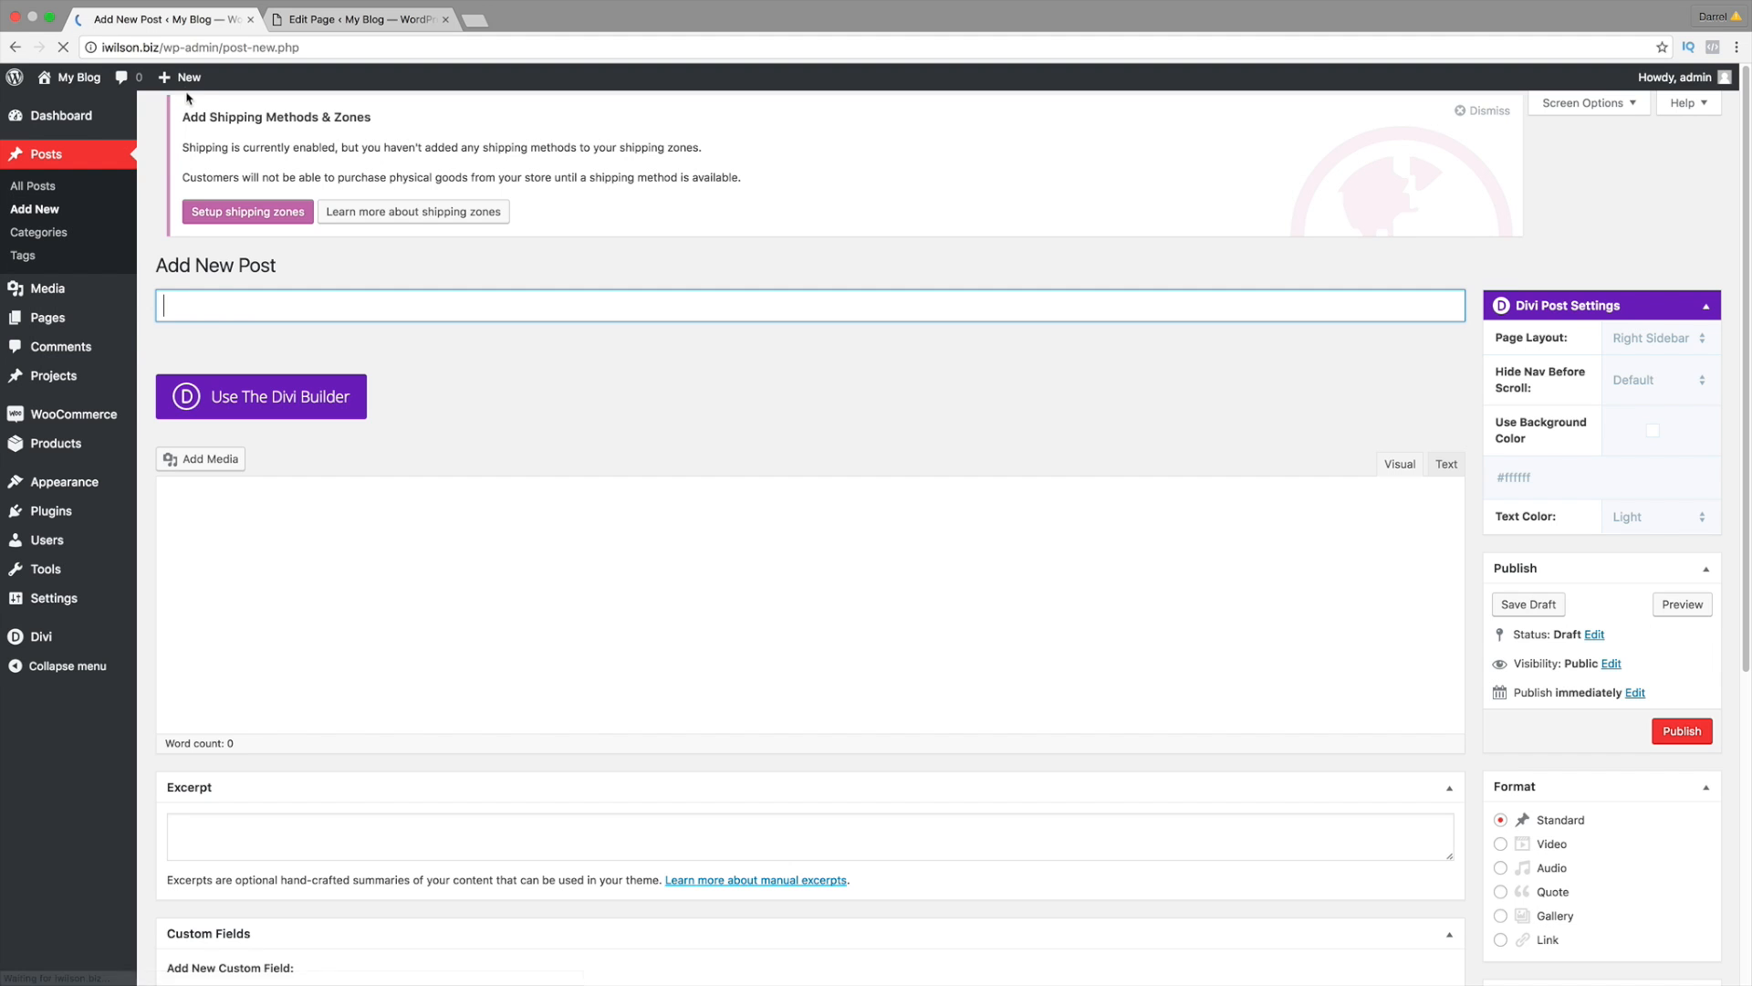
mouse_move(187, 80)
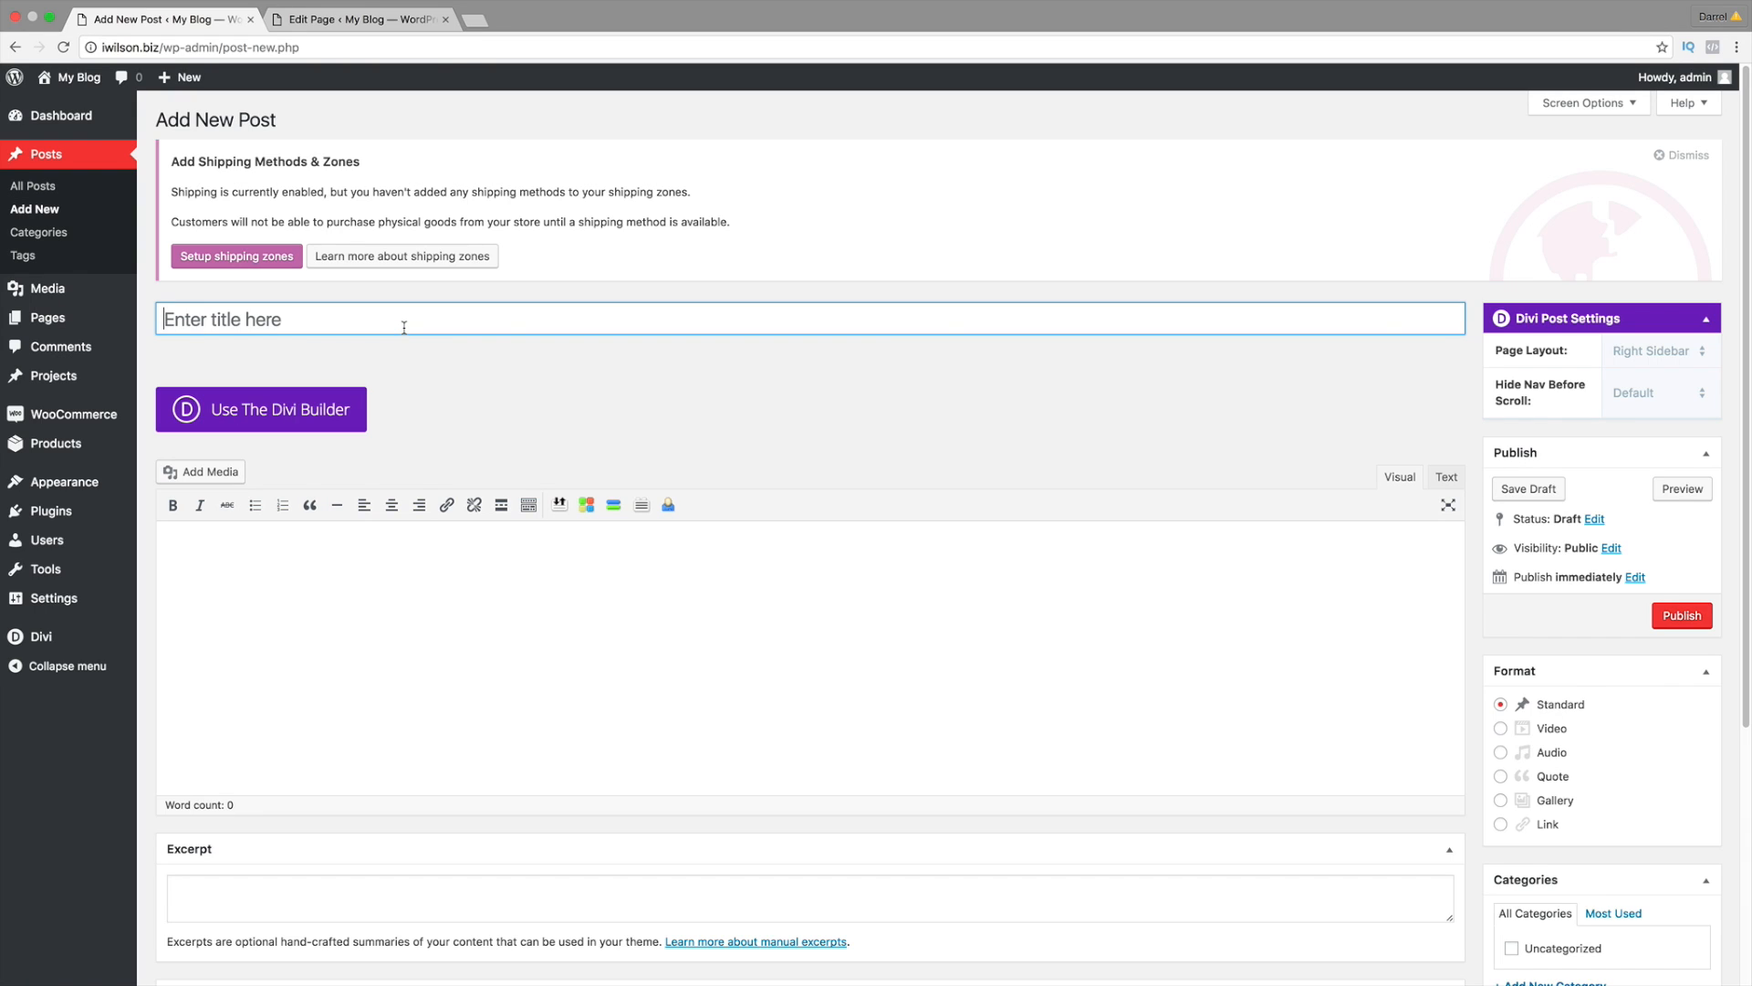
left_click(404, 326)
type("Cute Girly Things")
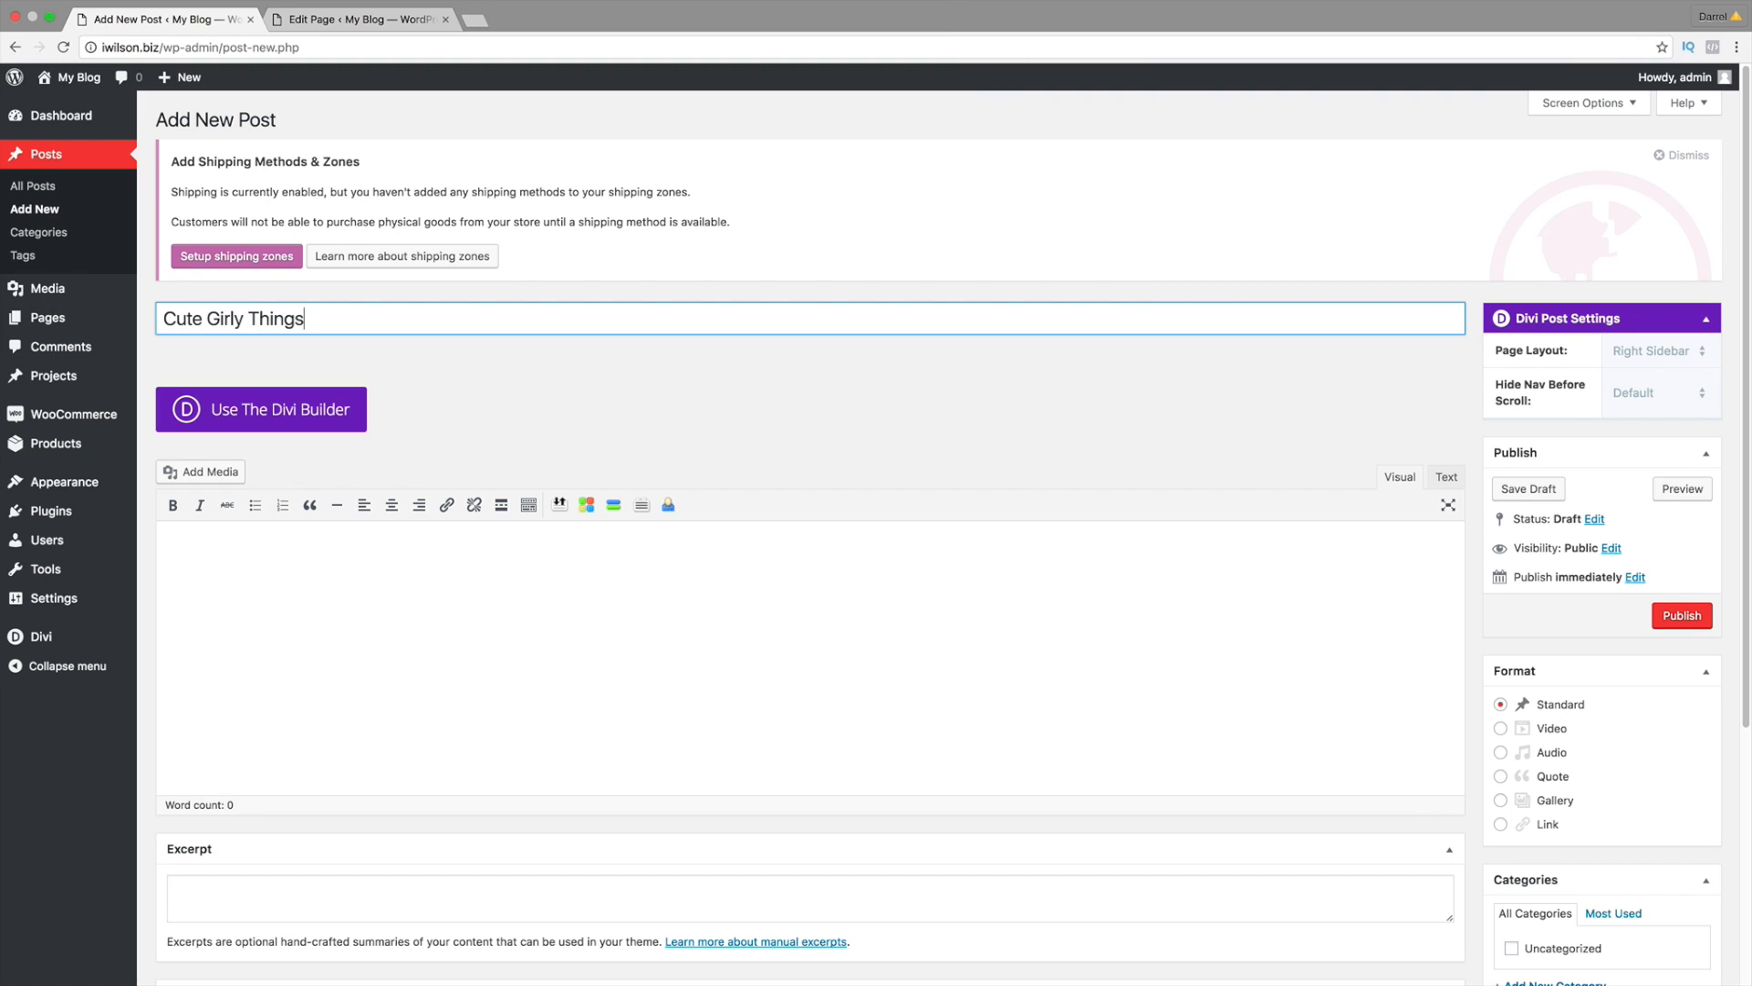
Step: Paste the Lorem ipsum paragraph into the post body twice
left_click(259, 563)
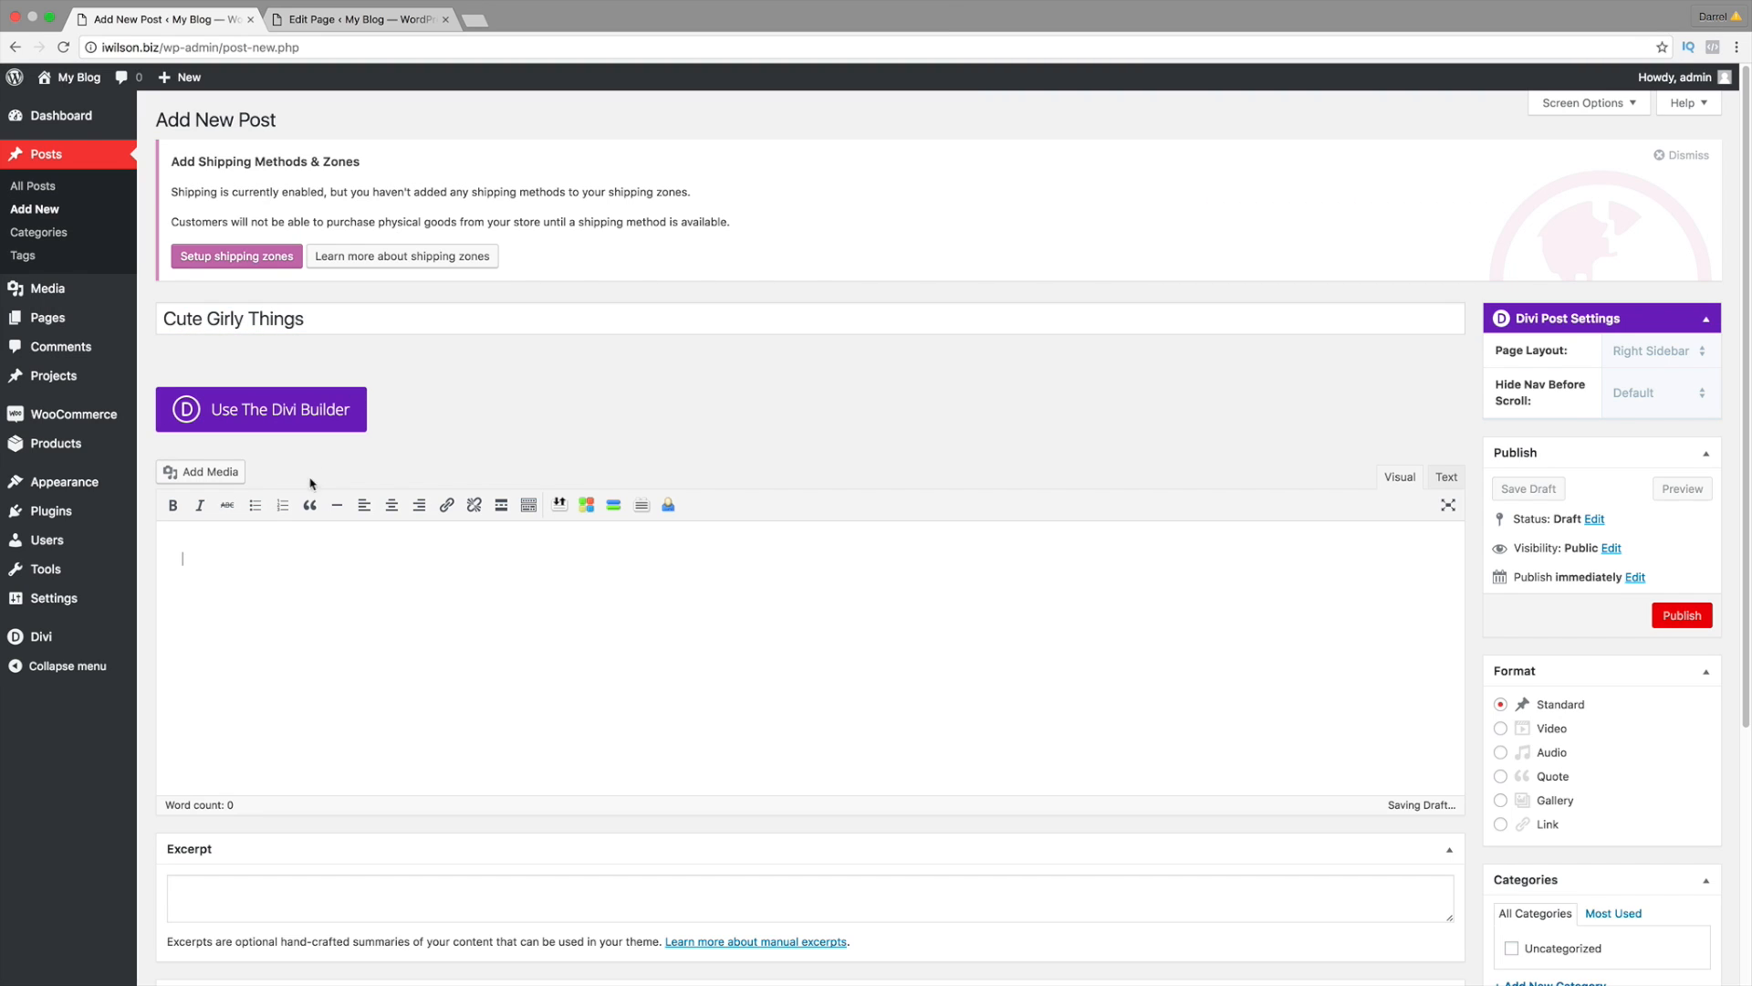
right_click(267, 549)
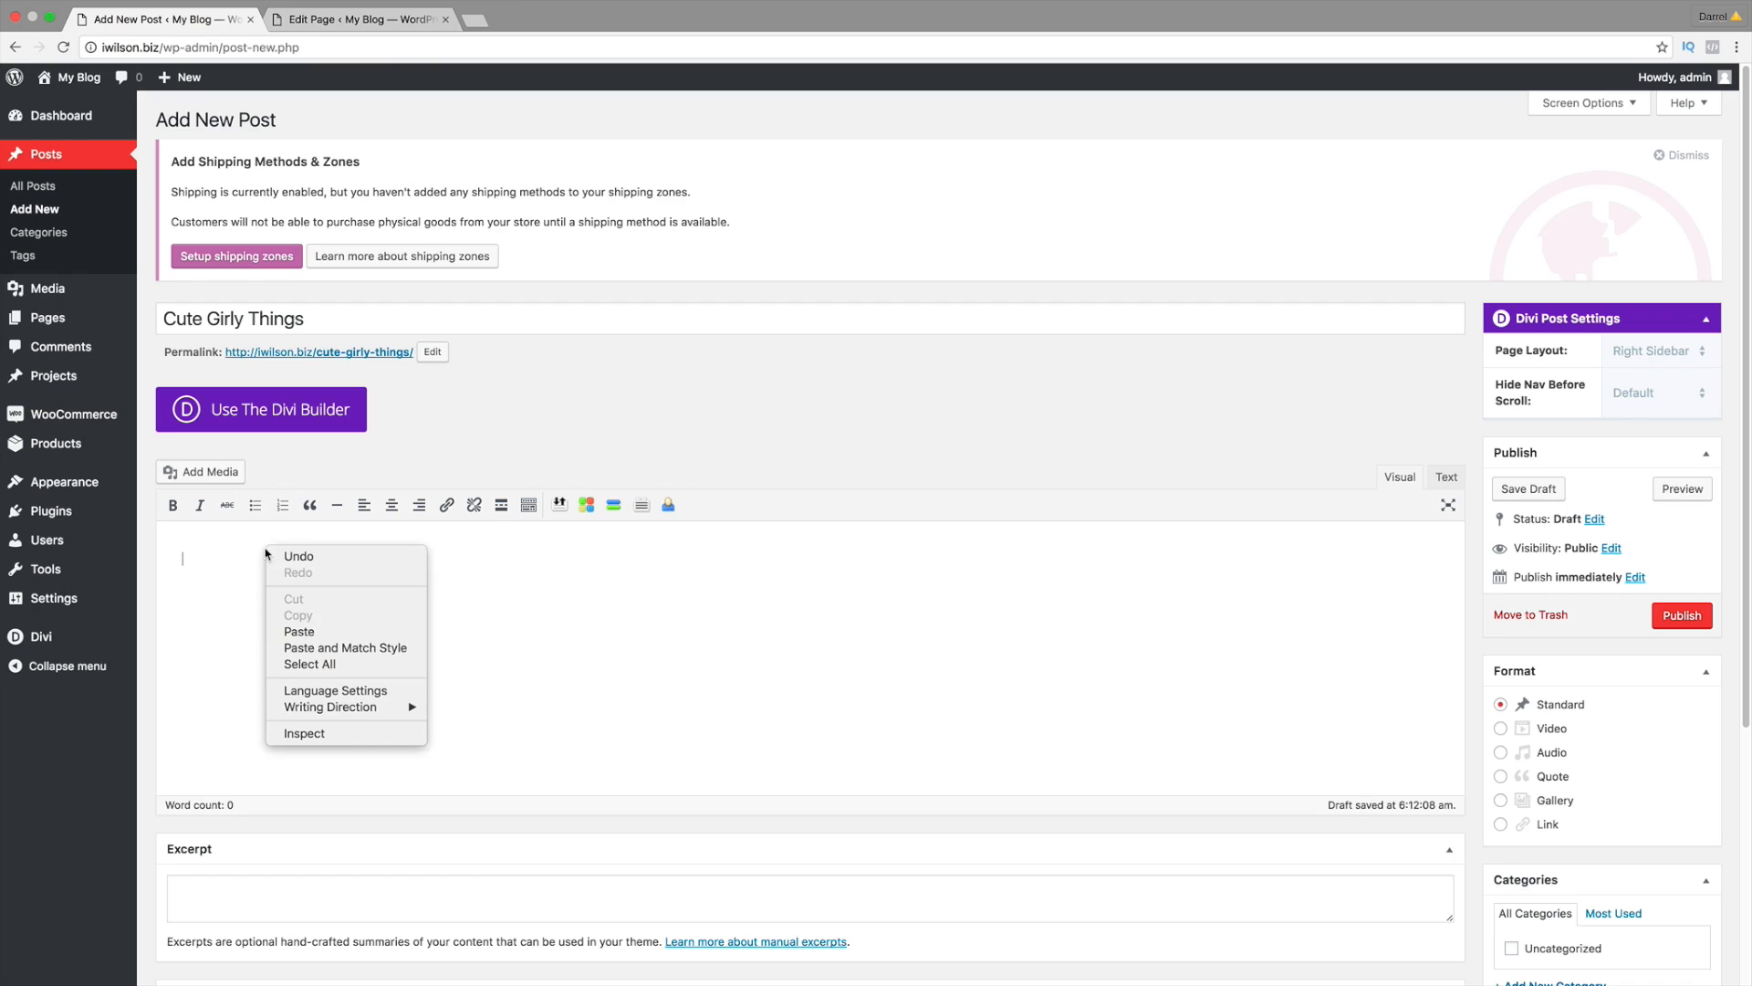
left_click(294, 633)
scroll(447, 602, "down", 3)
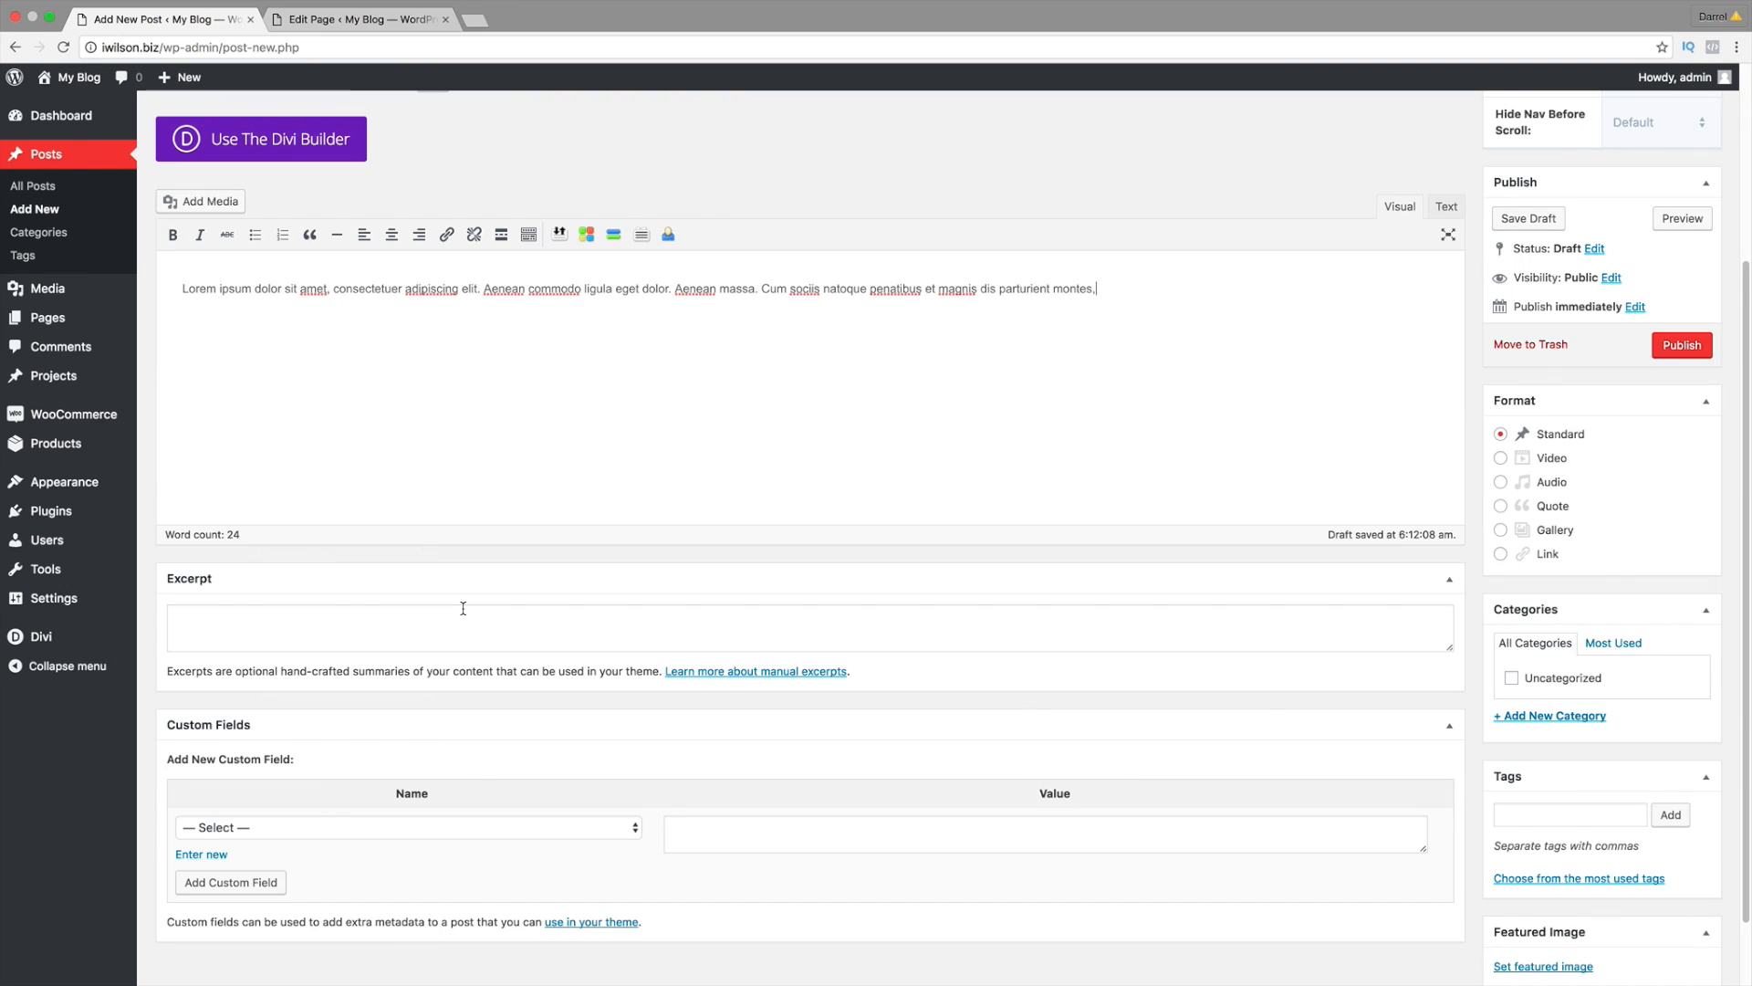
right_click(1113, 308)
left_click(1146, 396)
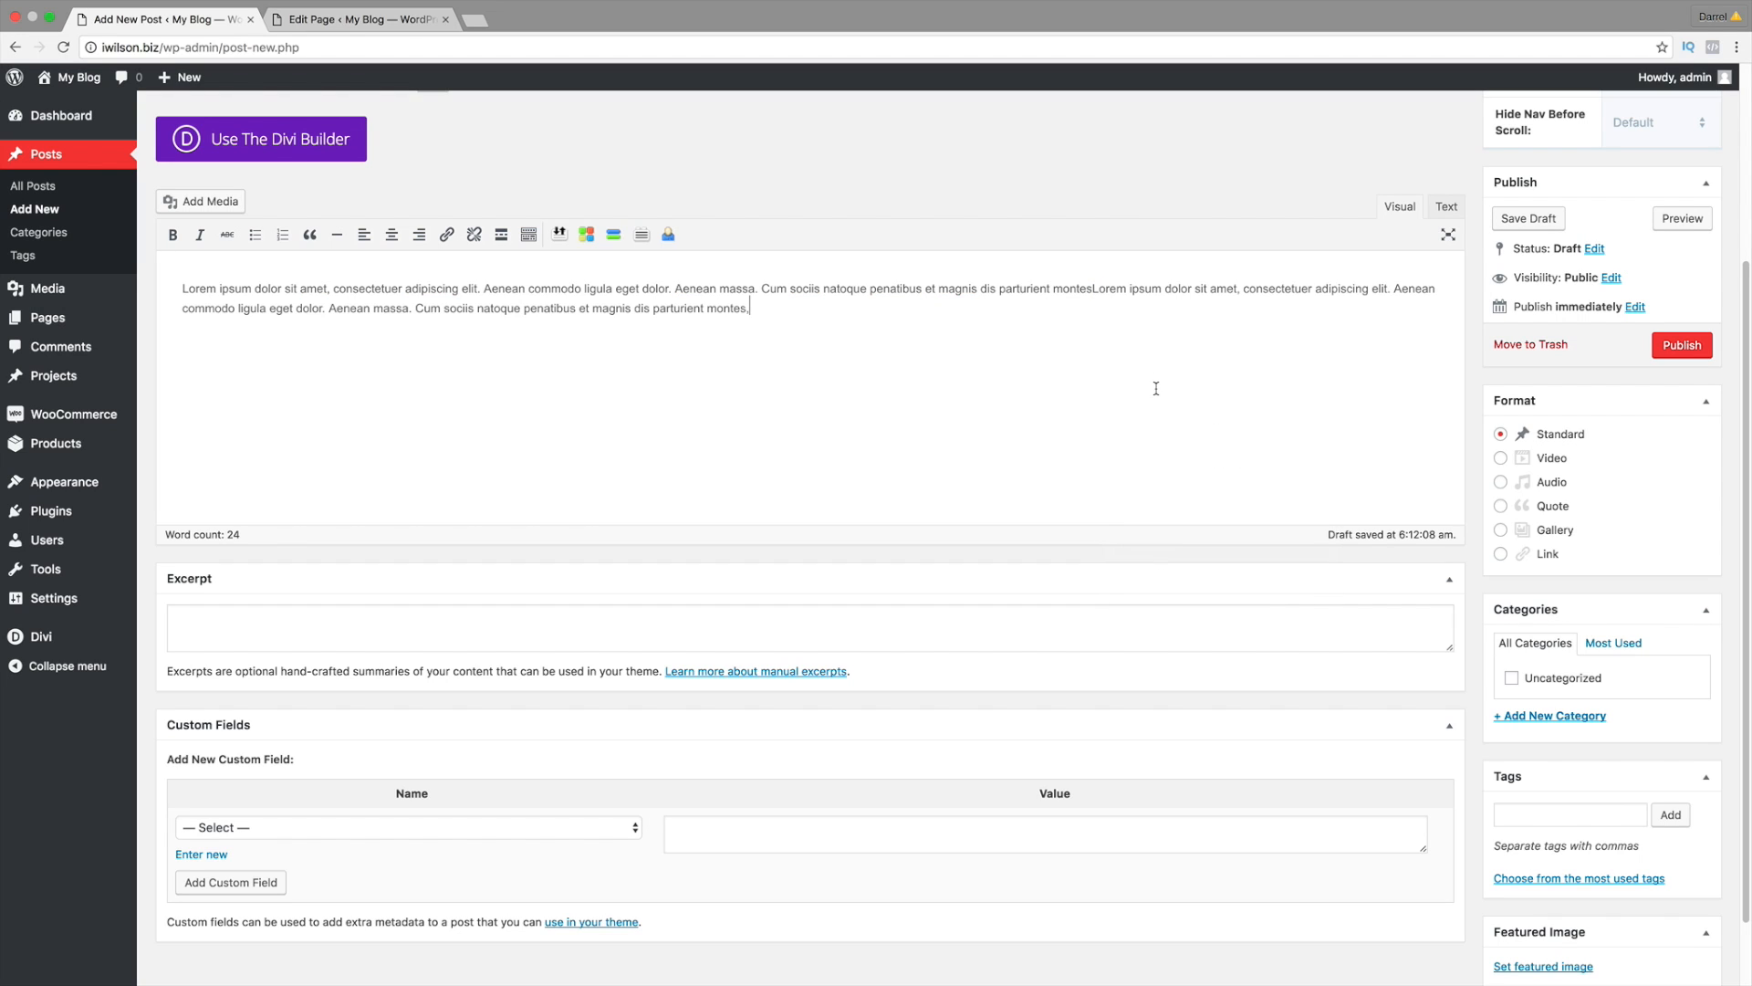
scroll(591, 396, "up", 1)
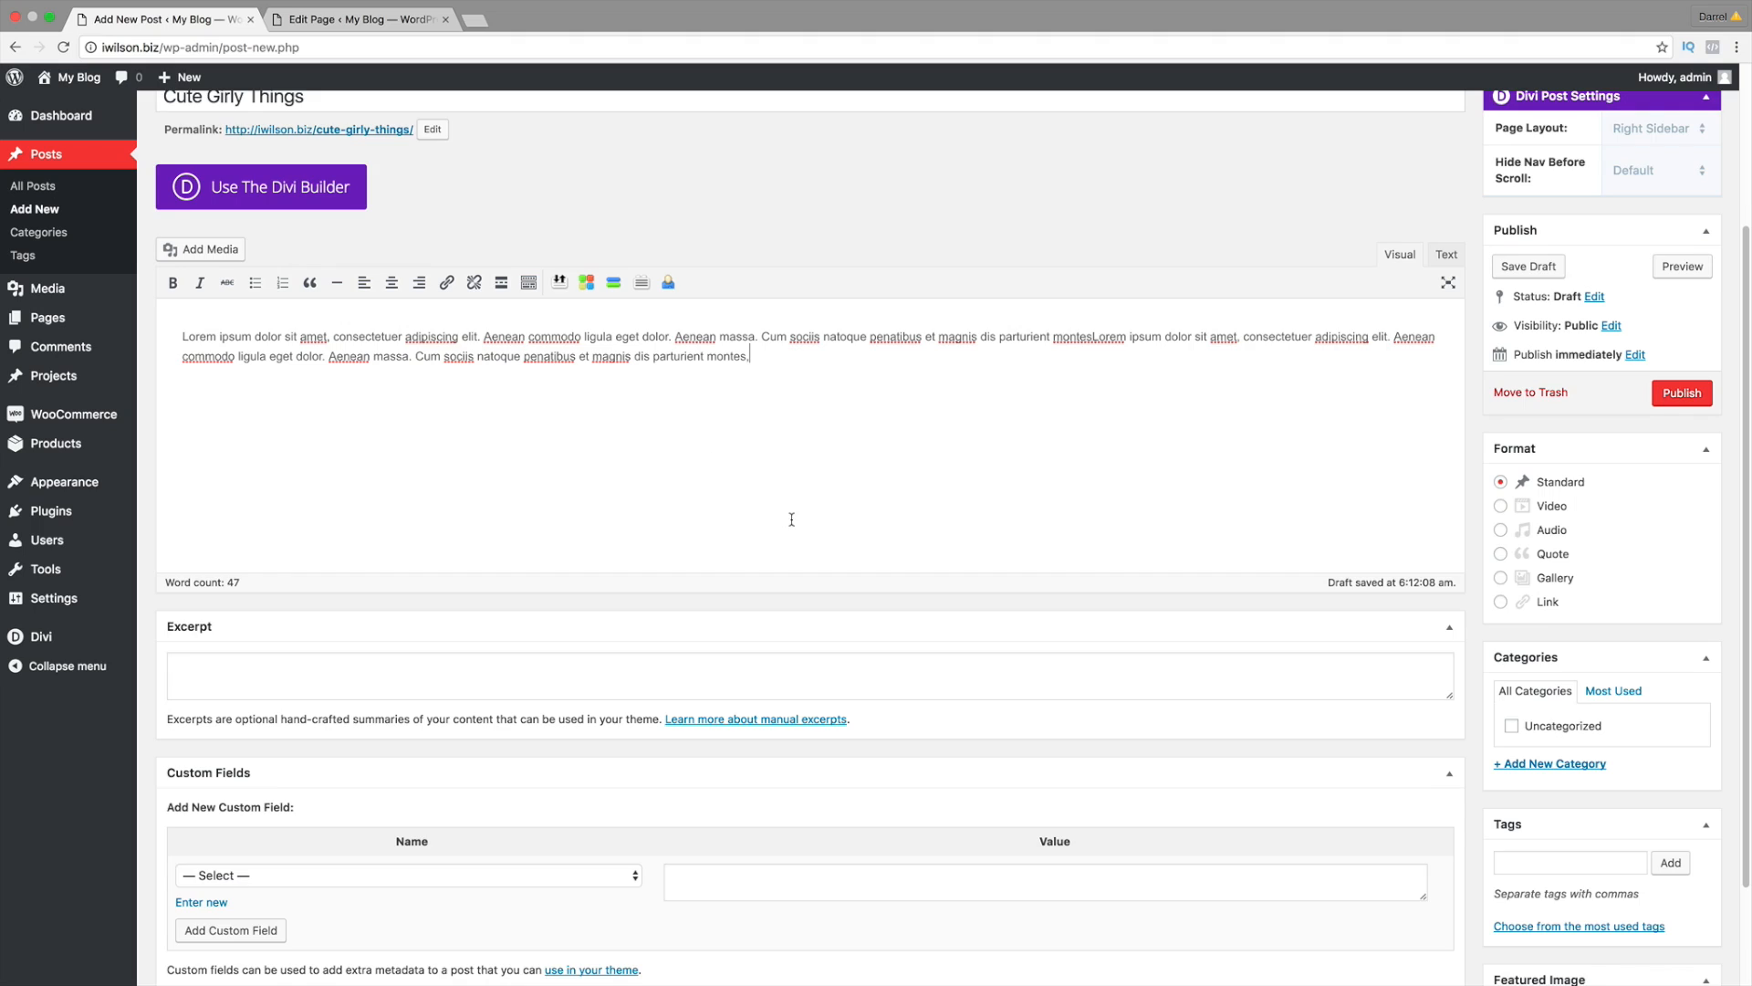
scroll(790, 516, "down", 2)
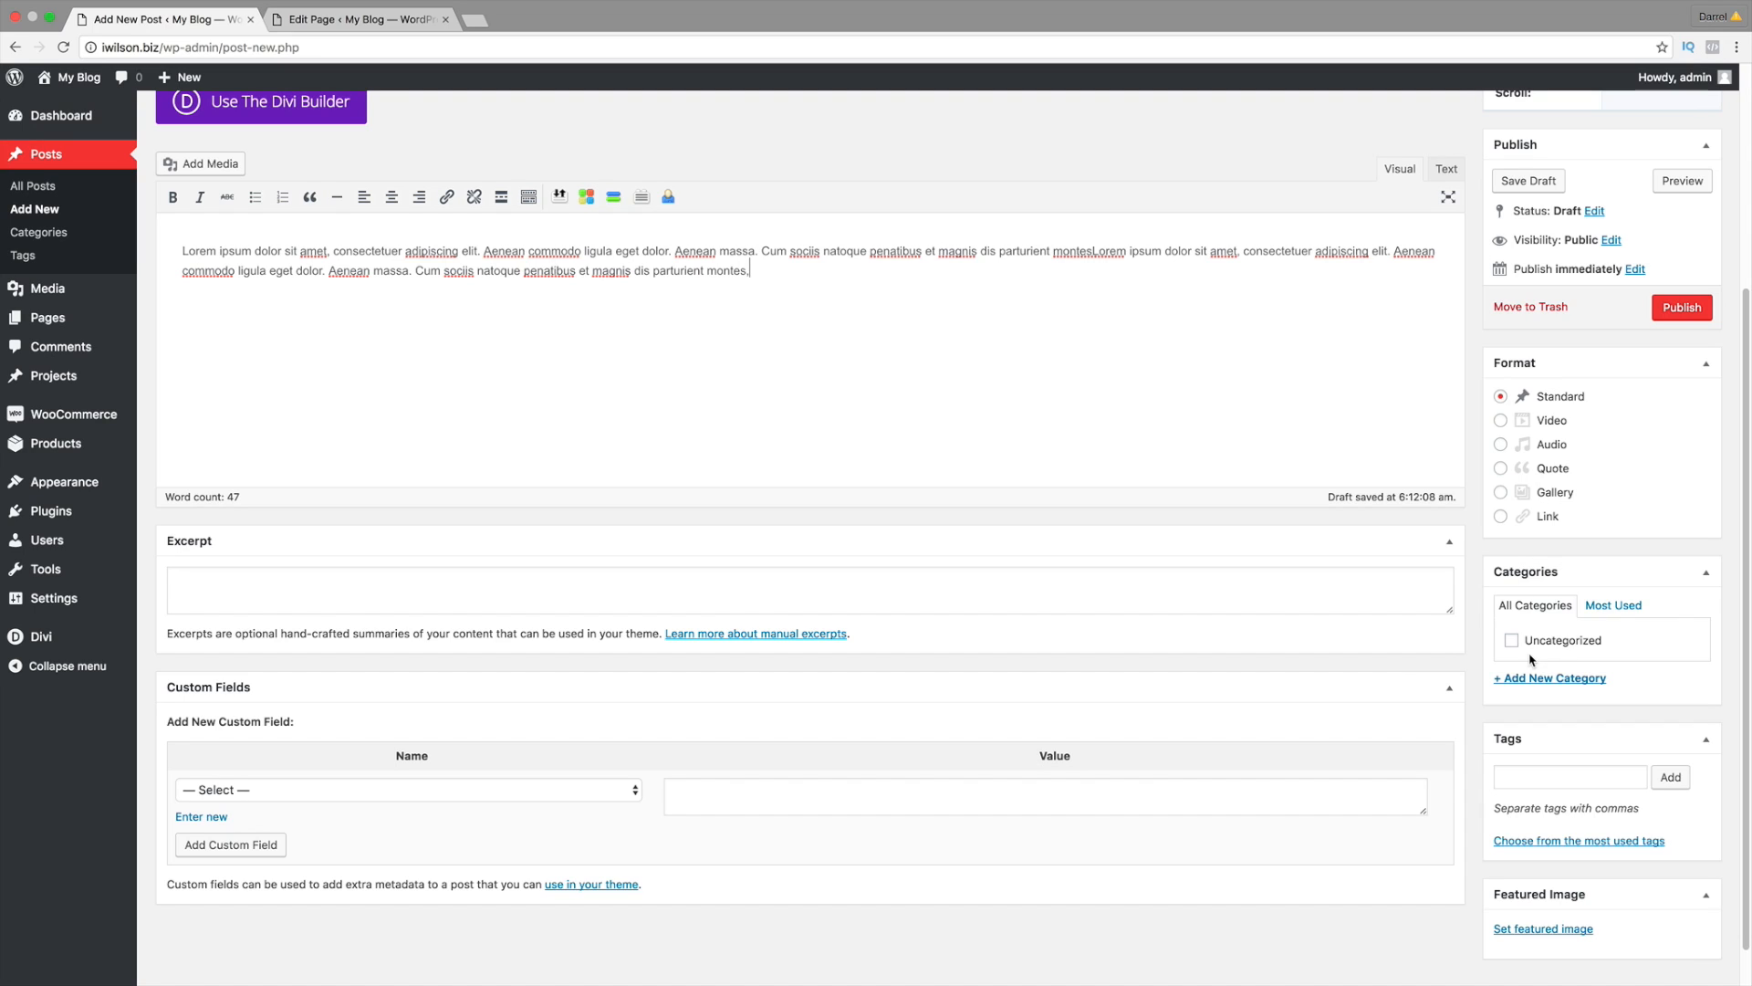
Step: Set the photo of the woman in a white dress as the featured image
left_click(1564, 930)
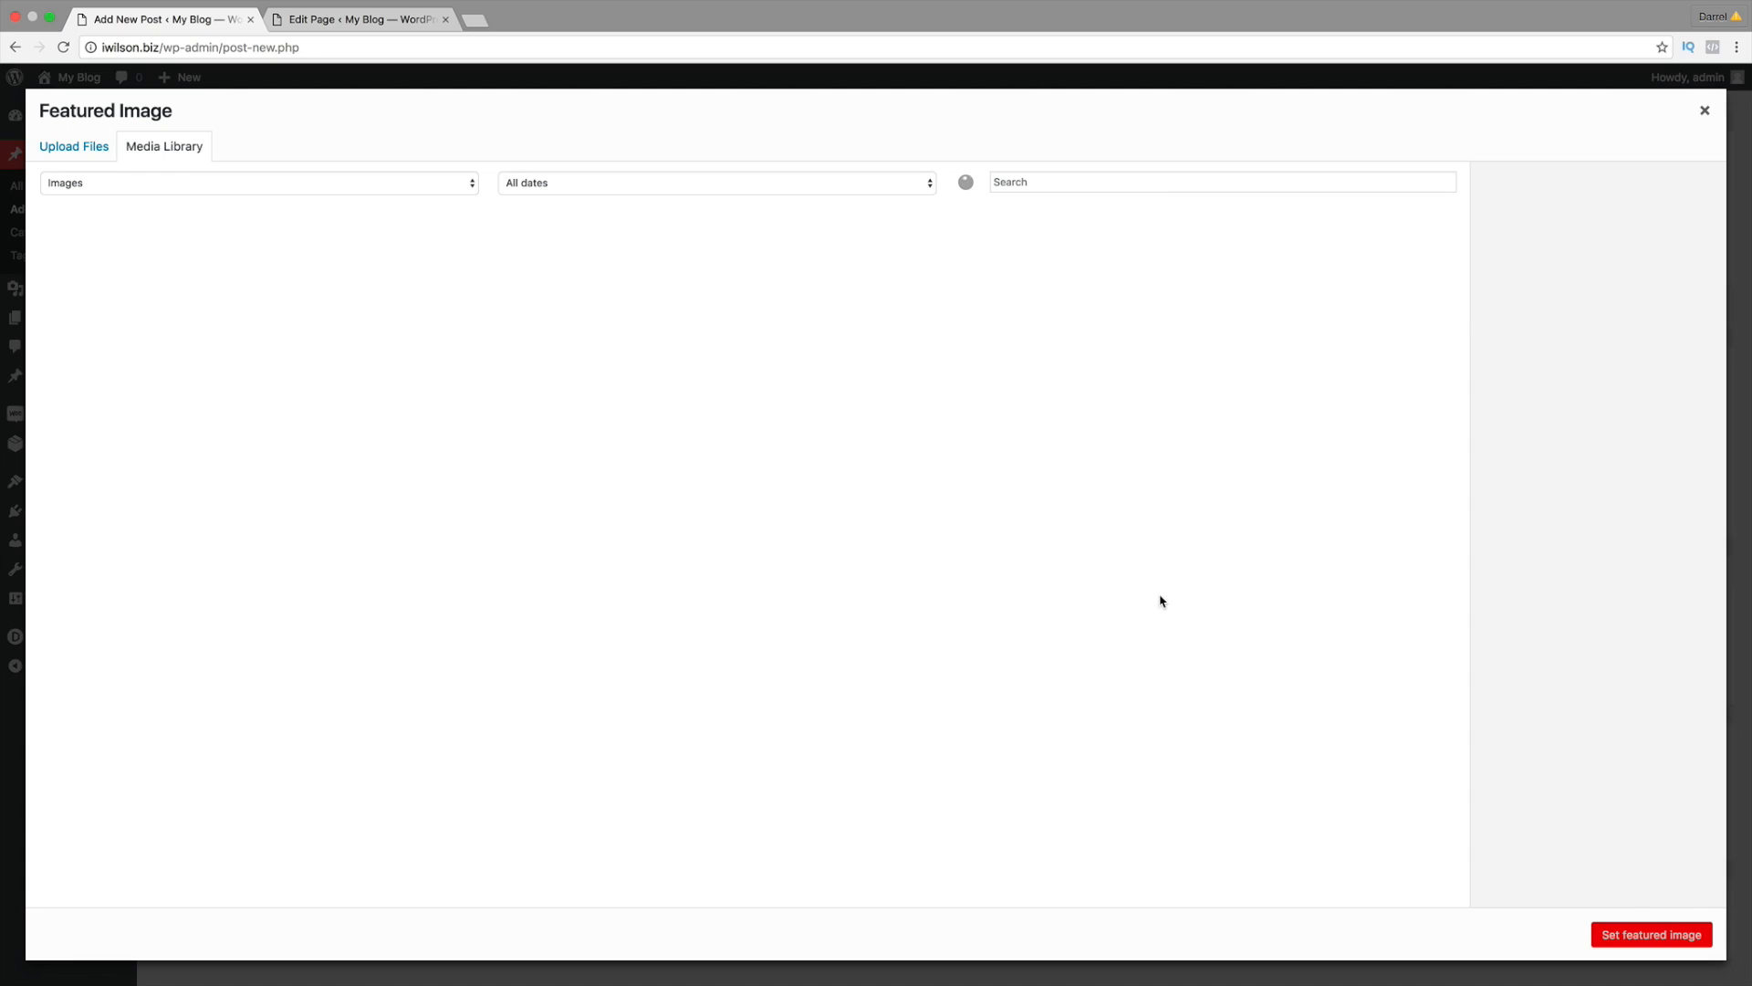
left_click(987, 407)
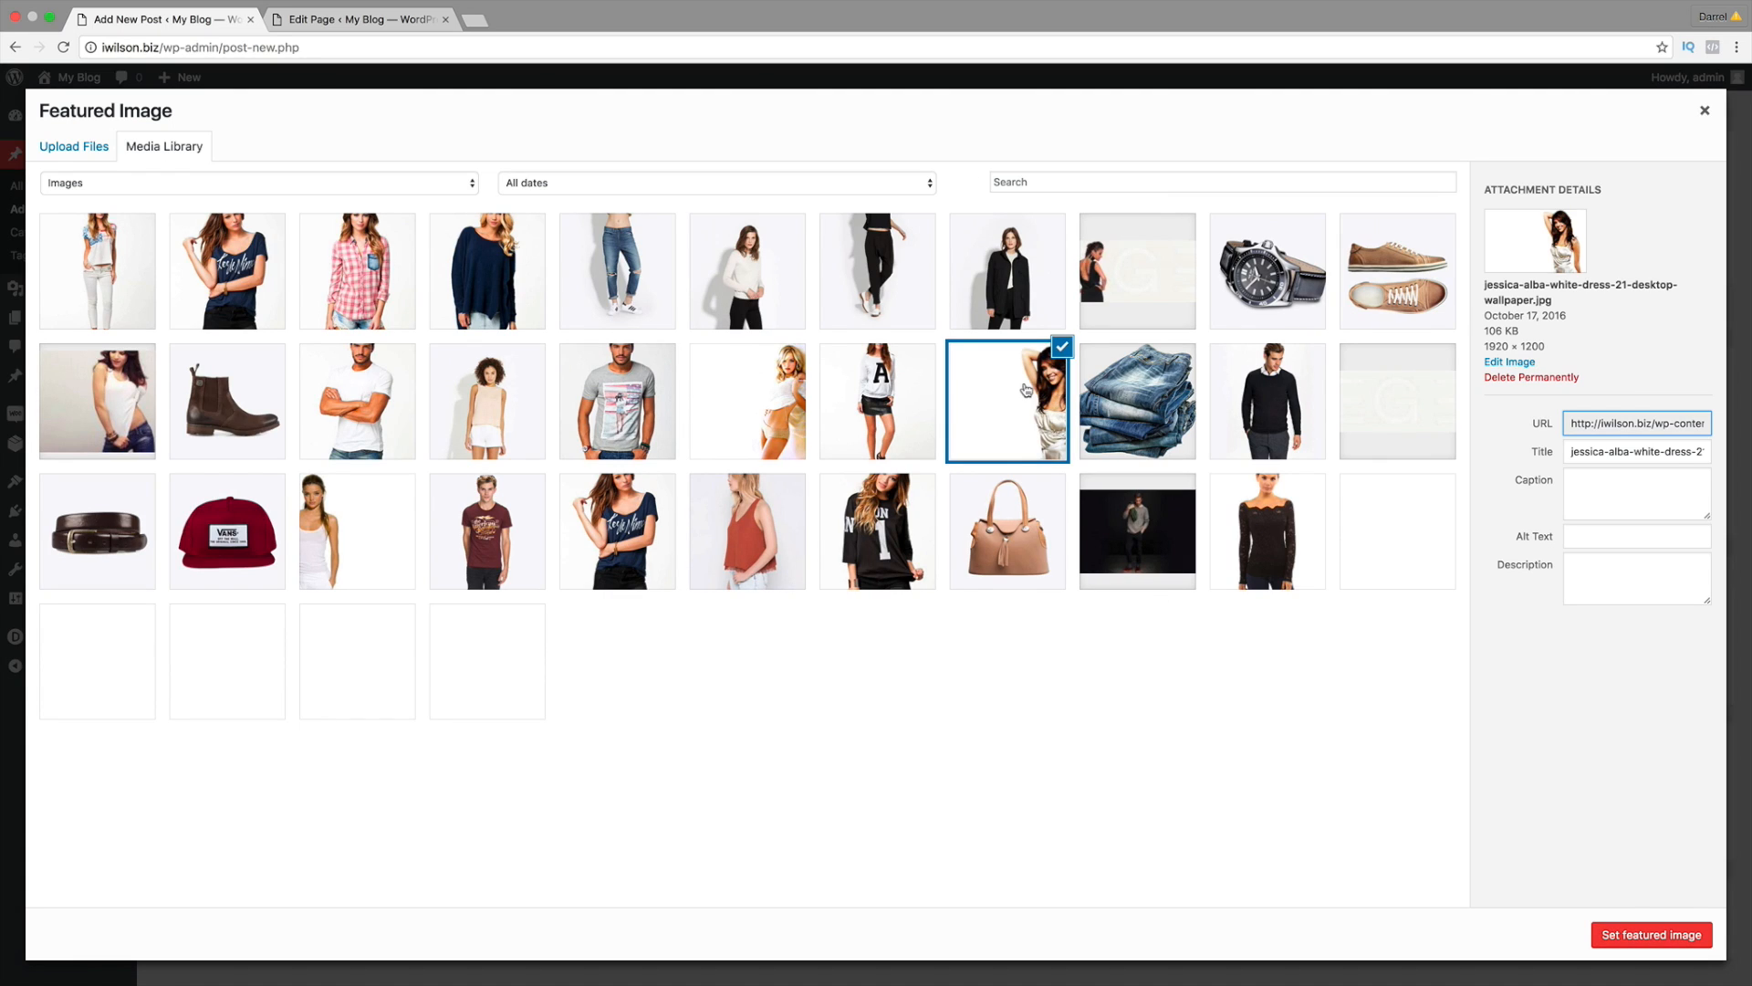
left_click(1650, 937)
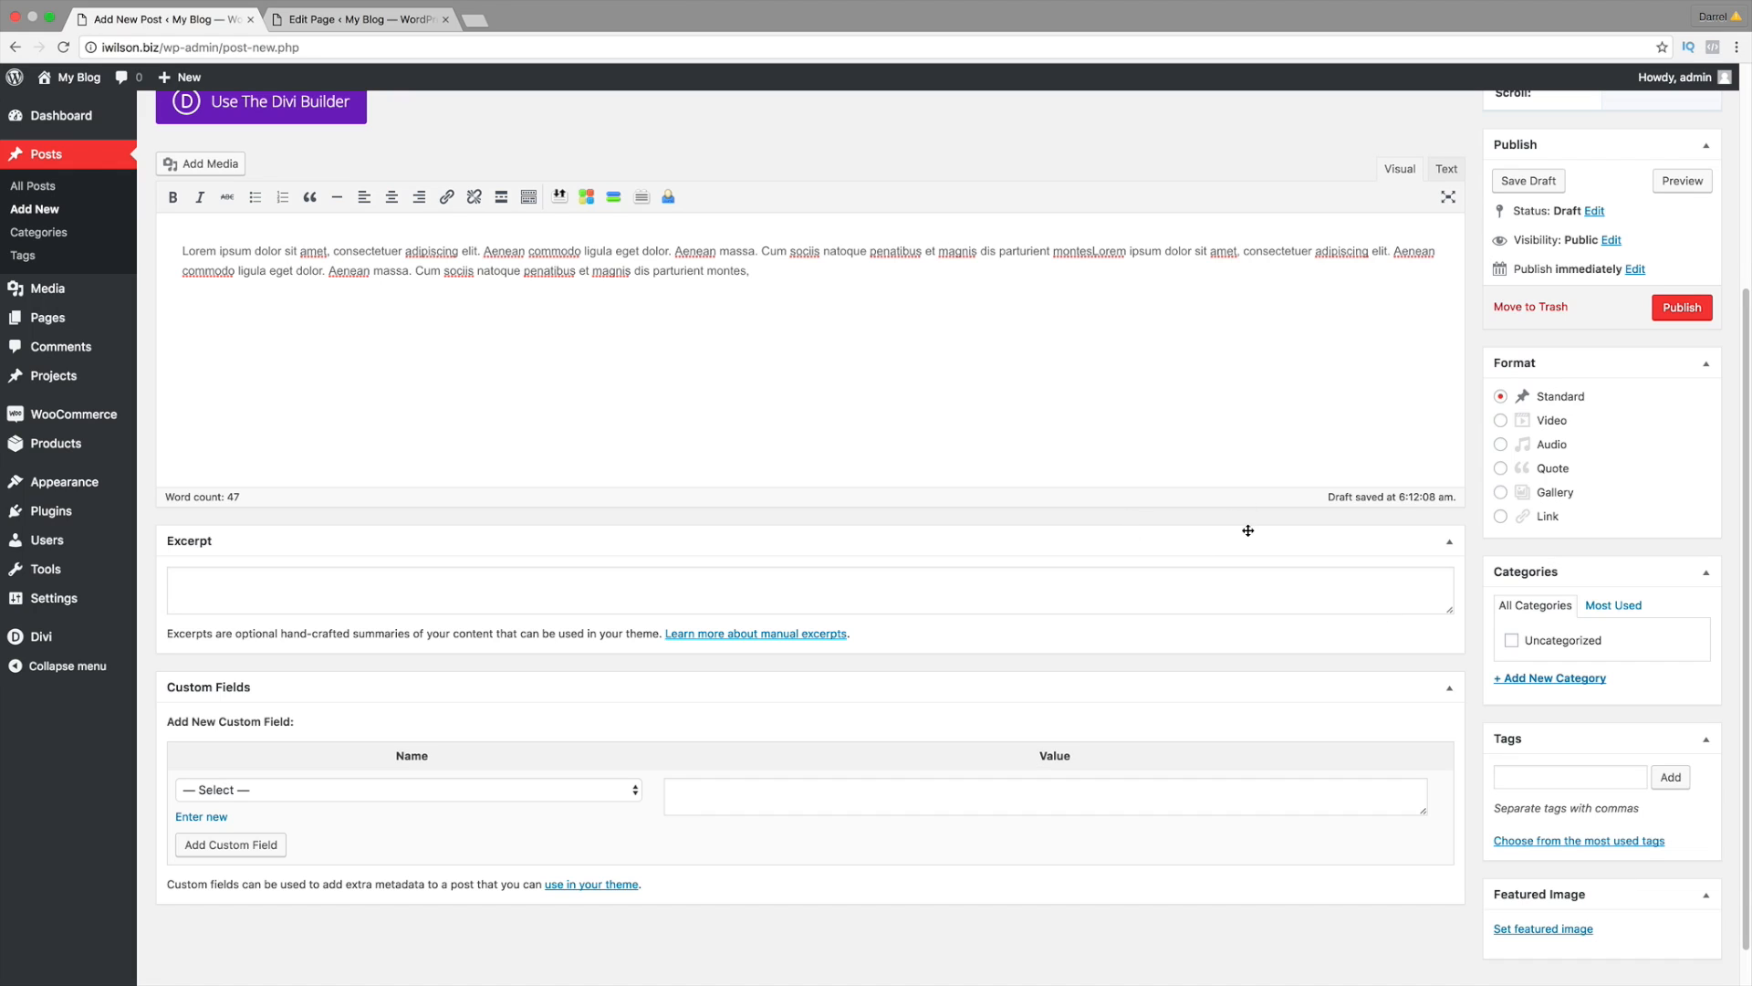
scroll(1650, 840, "down", 3)
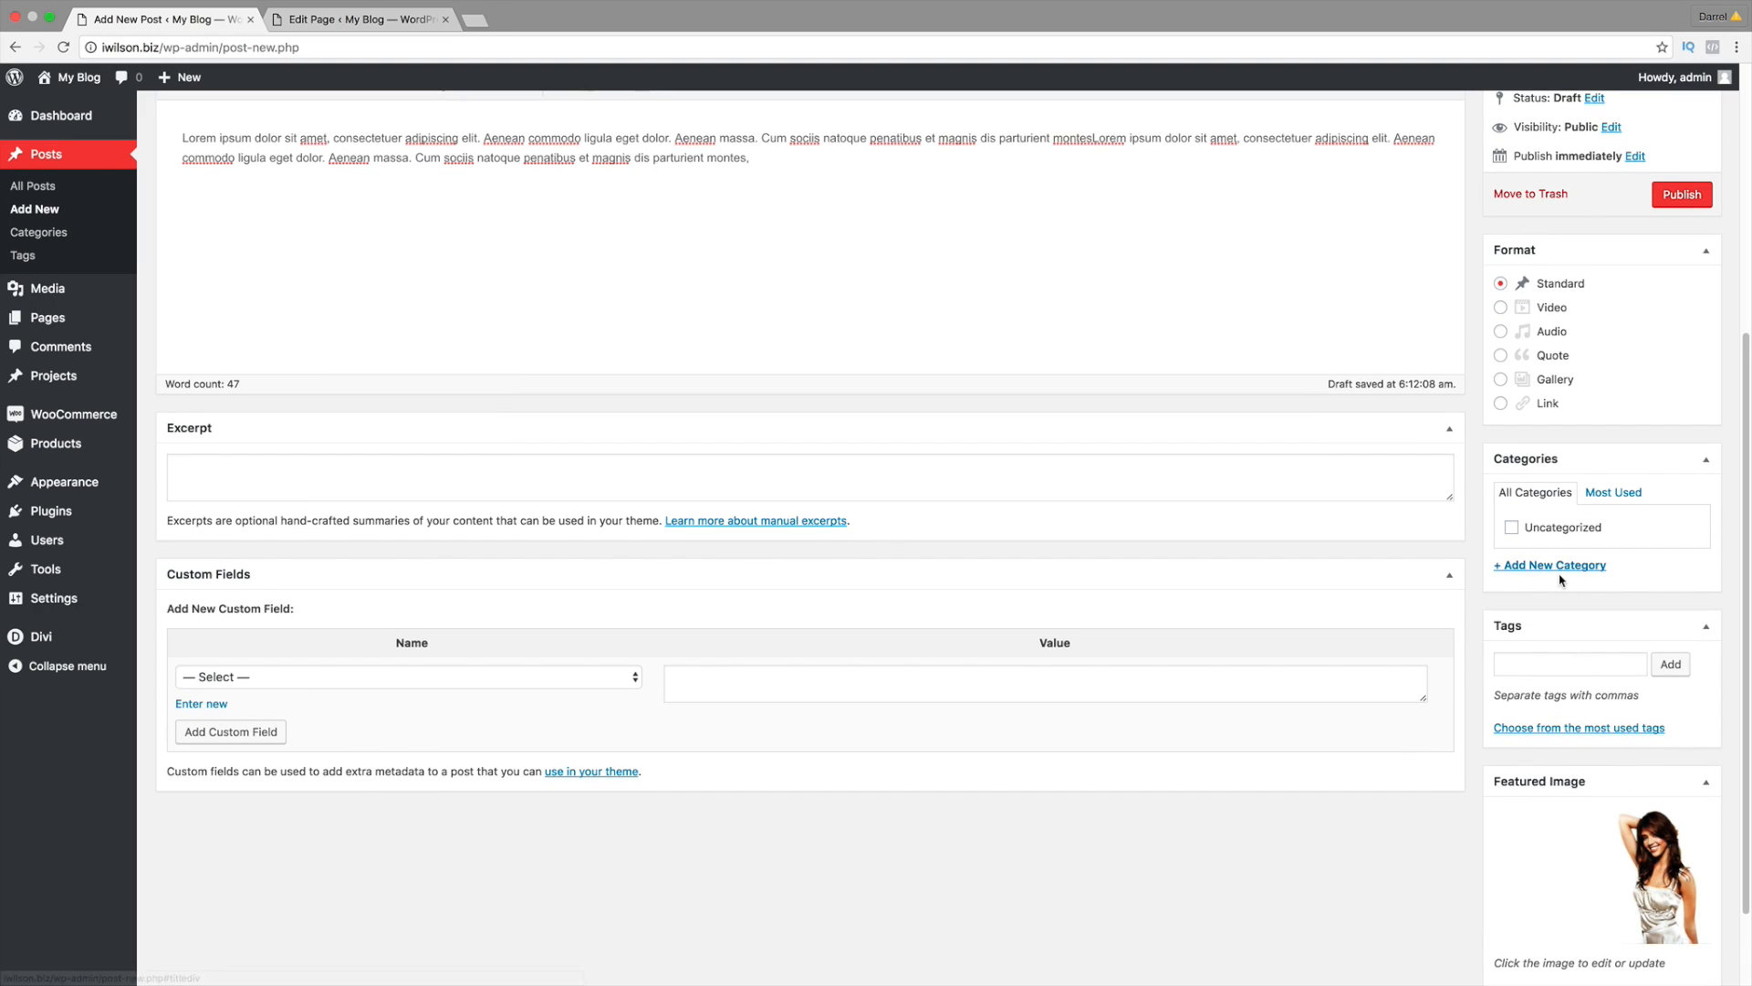
Step: Create and tick a new 'womans blog' category, then publish the post
left_click(1562, 568)
type("womans blog")
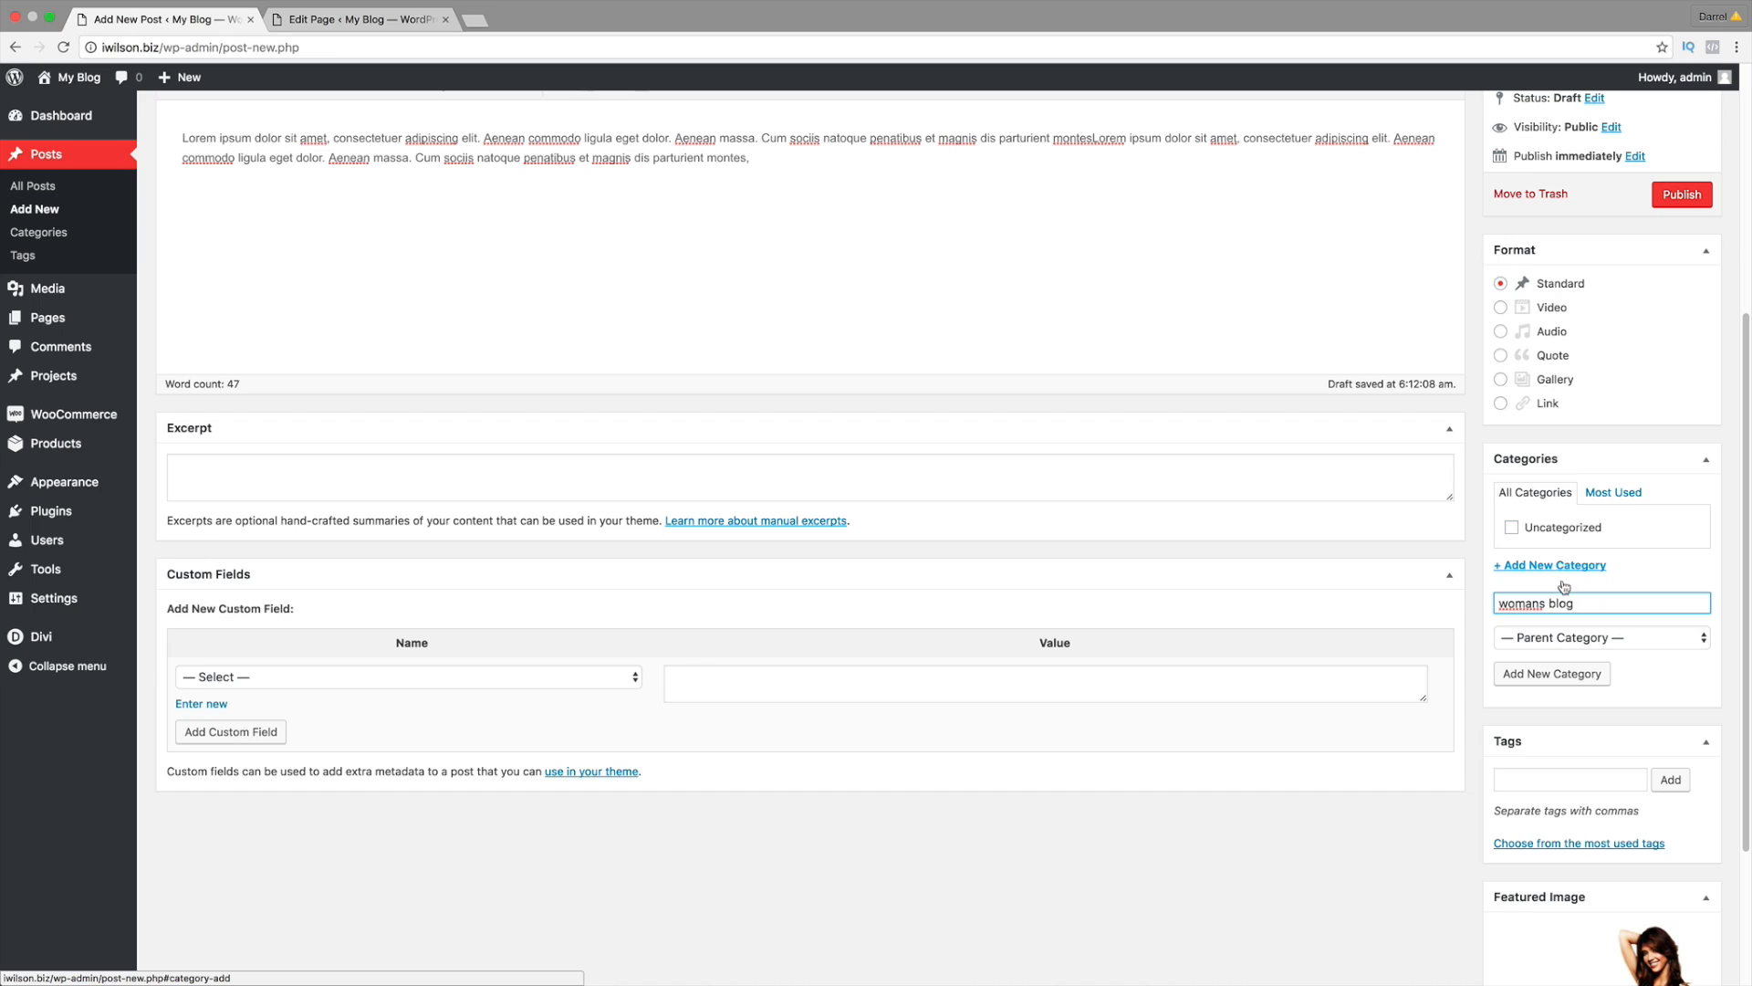
left_click(1569, 675)
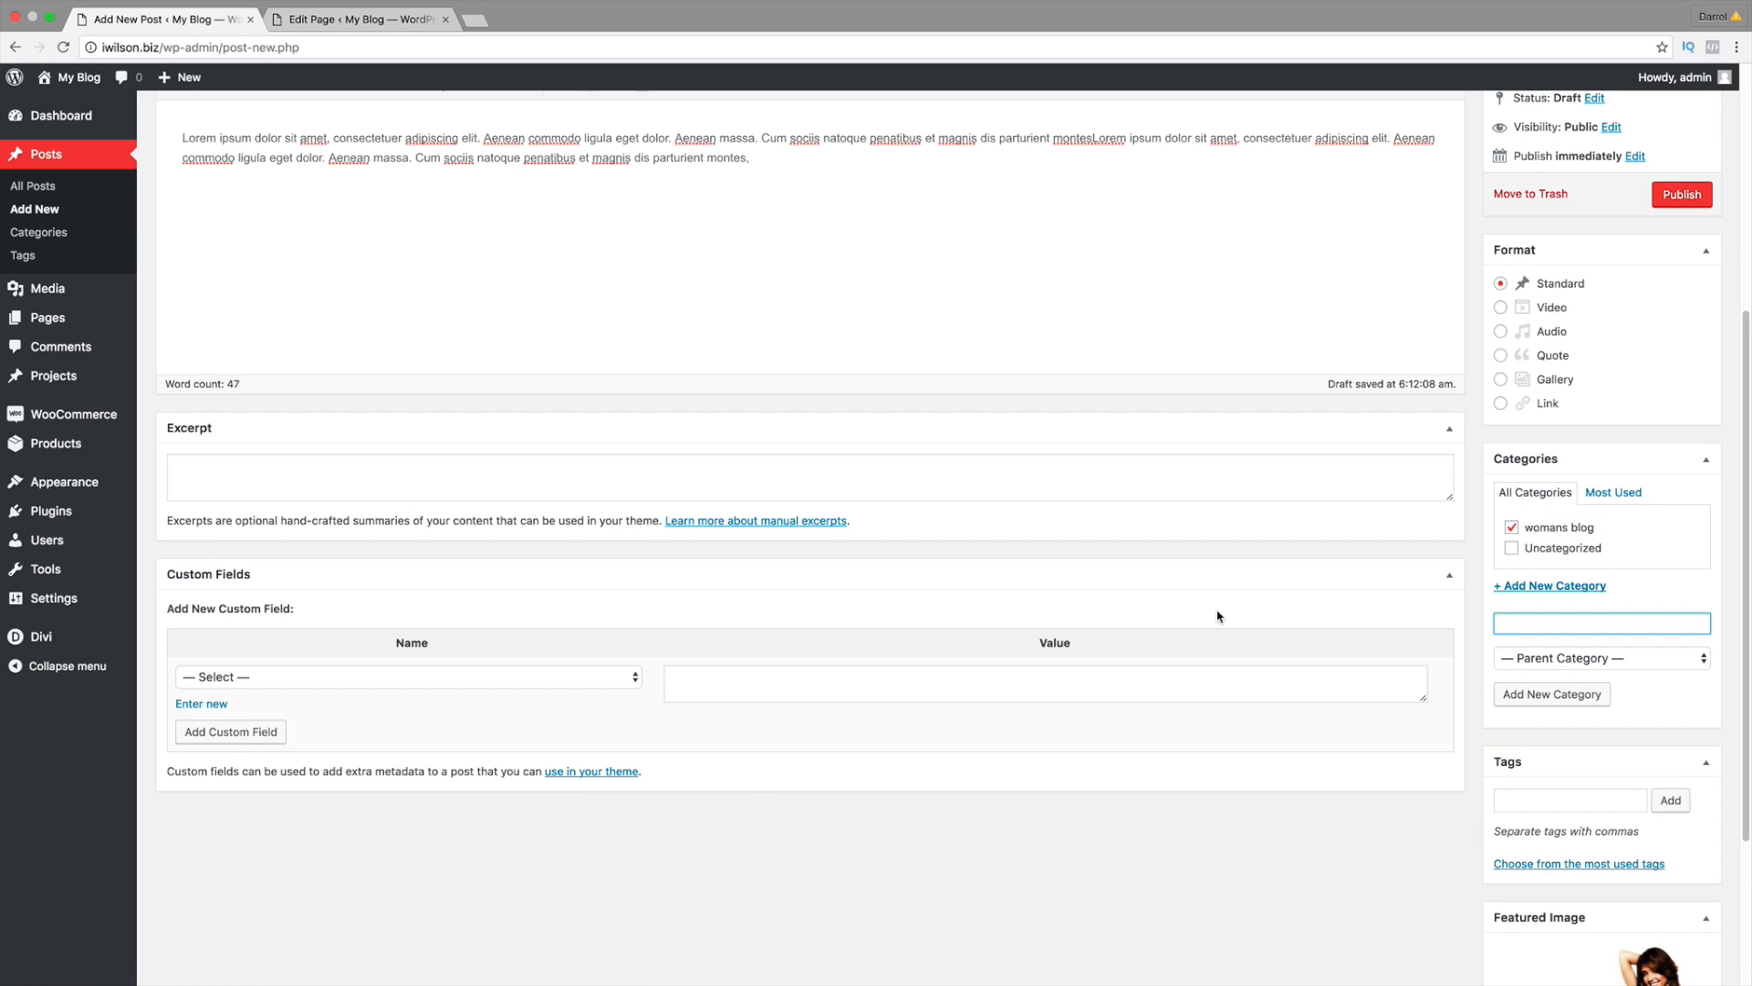
scroll(1218, 616, "up", 4)
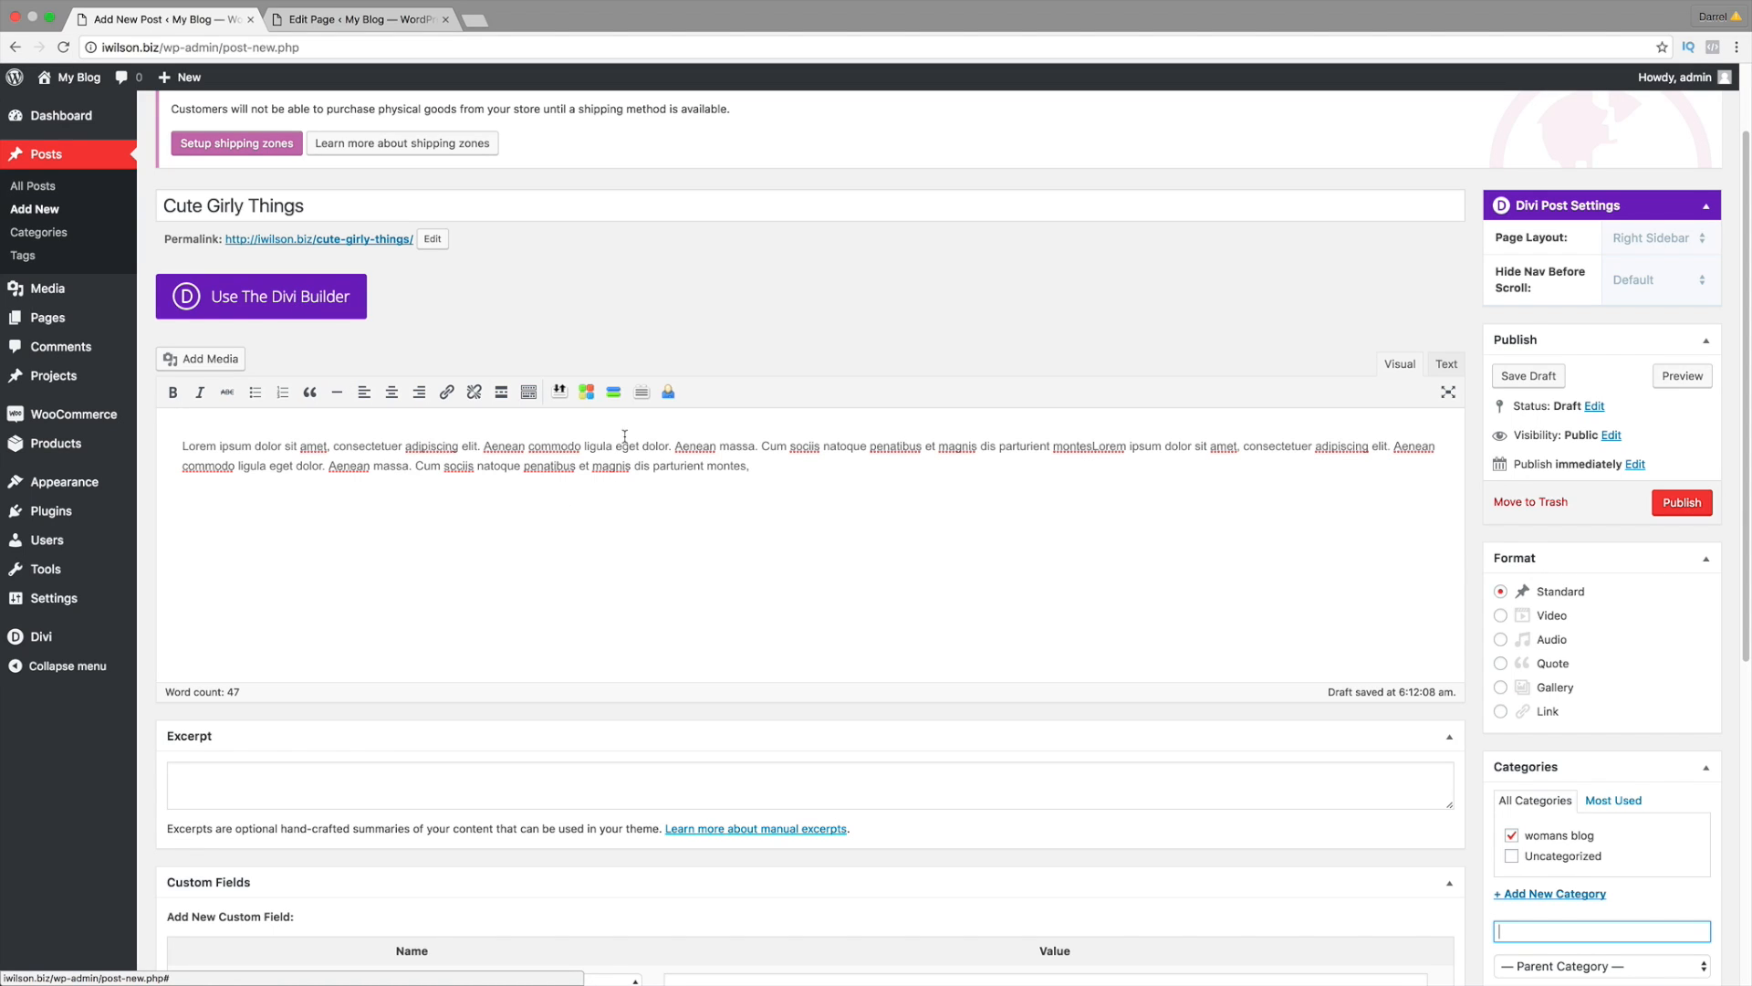
left_click(1679, 507)
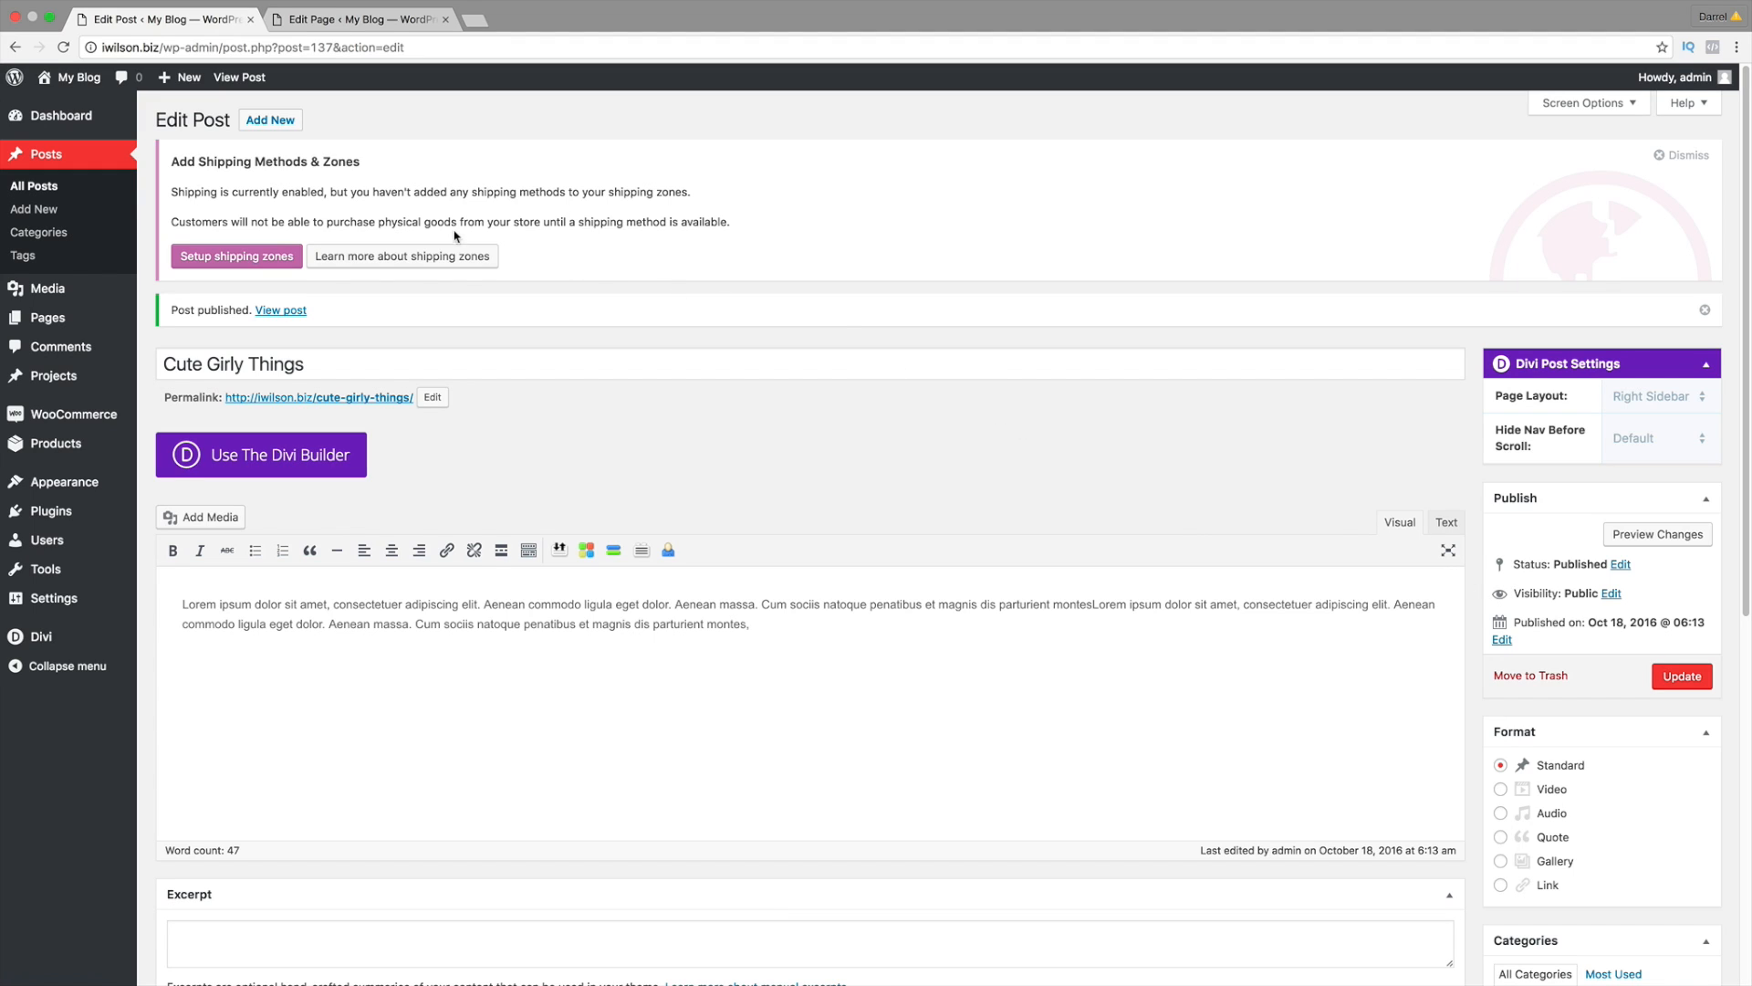
Step: Trash the Hello world! post from All Posts, then load the live site from My Blog
left_click(52, 193)
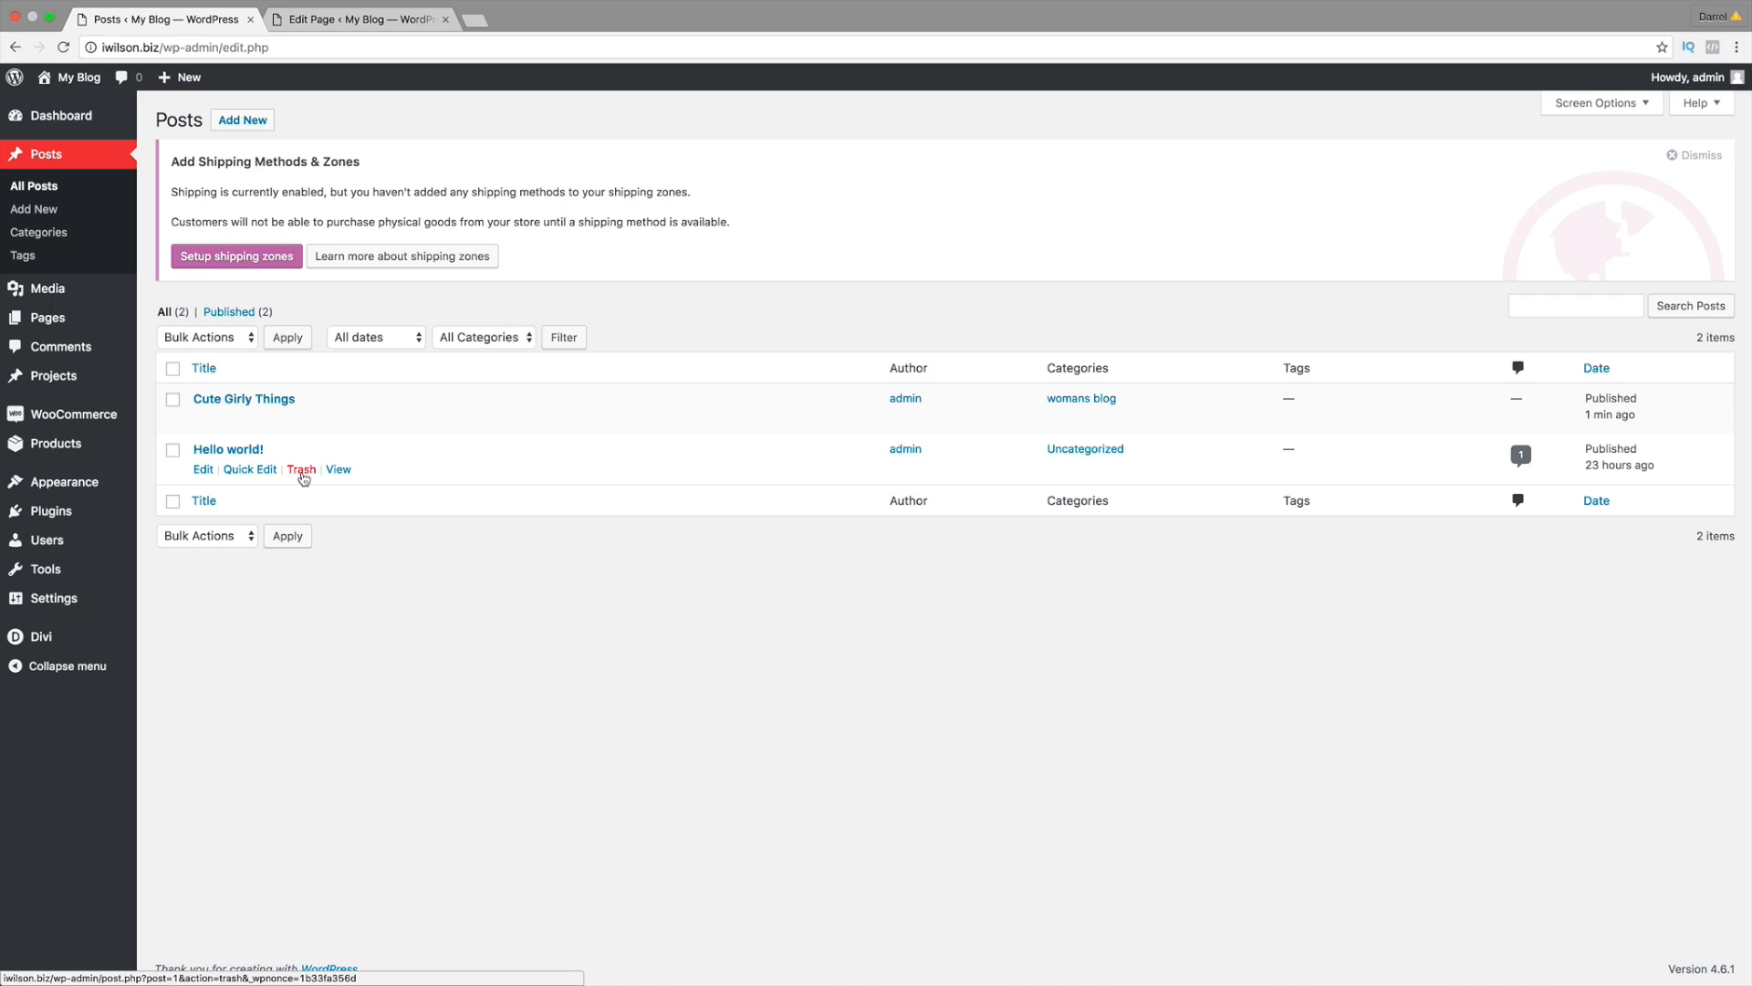
left_click(302, 472)
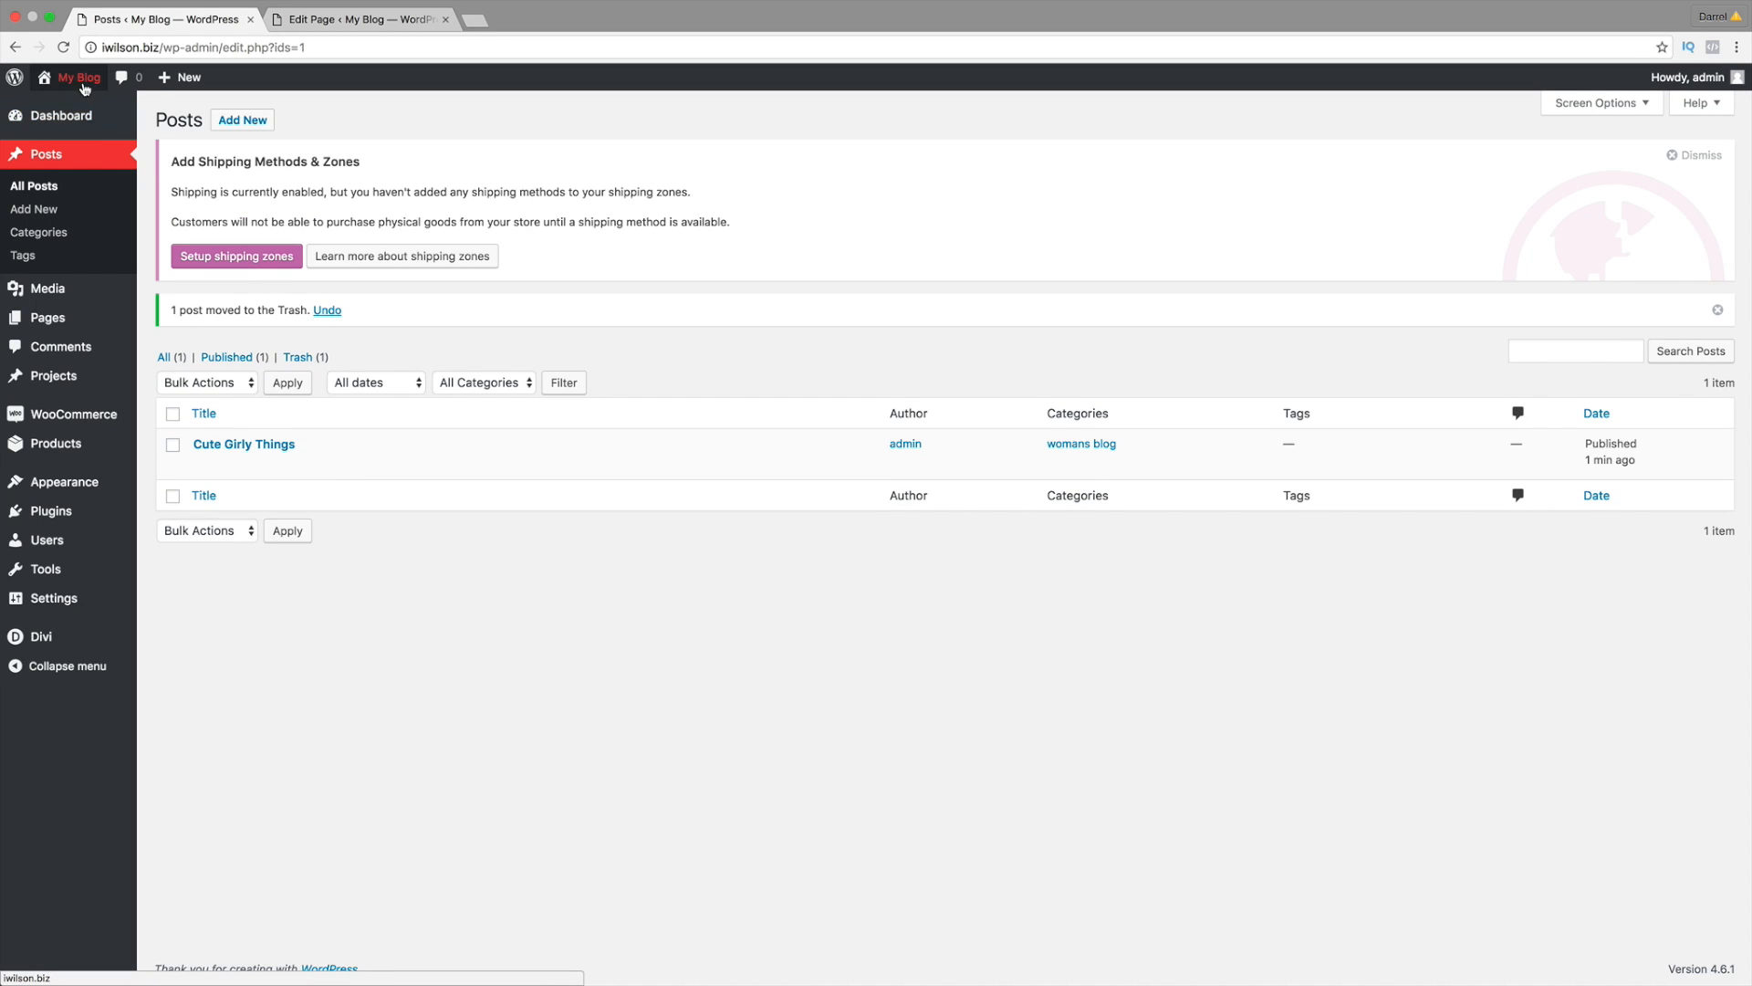
left_click(82, 106)
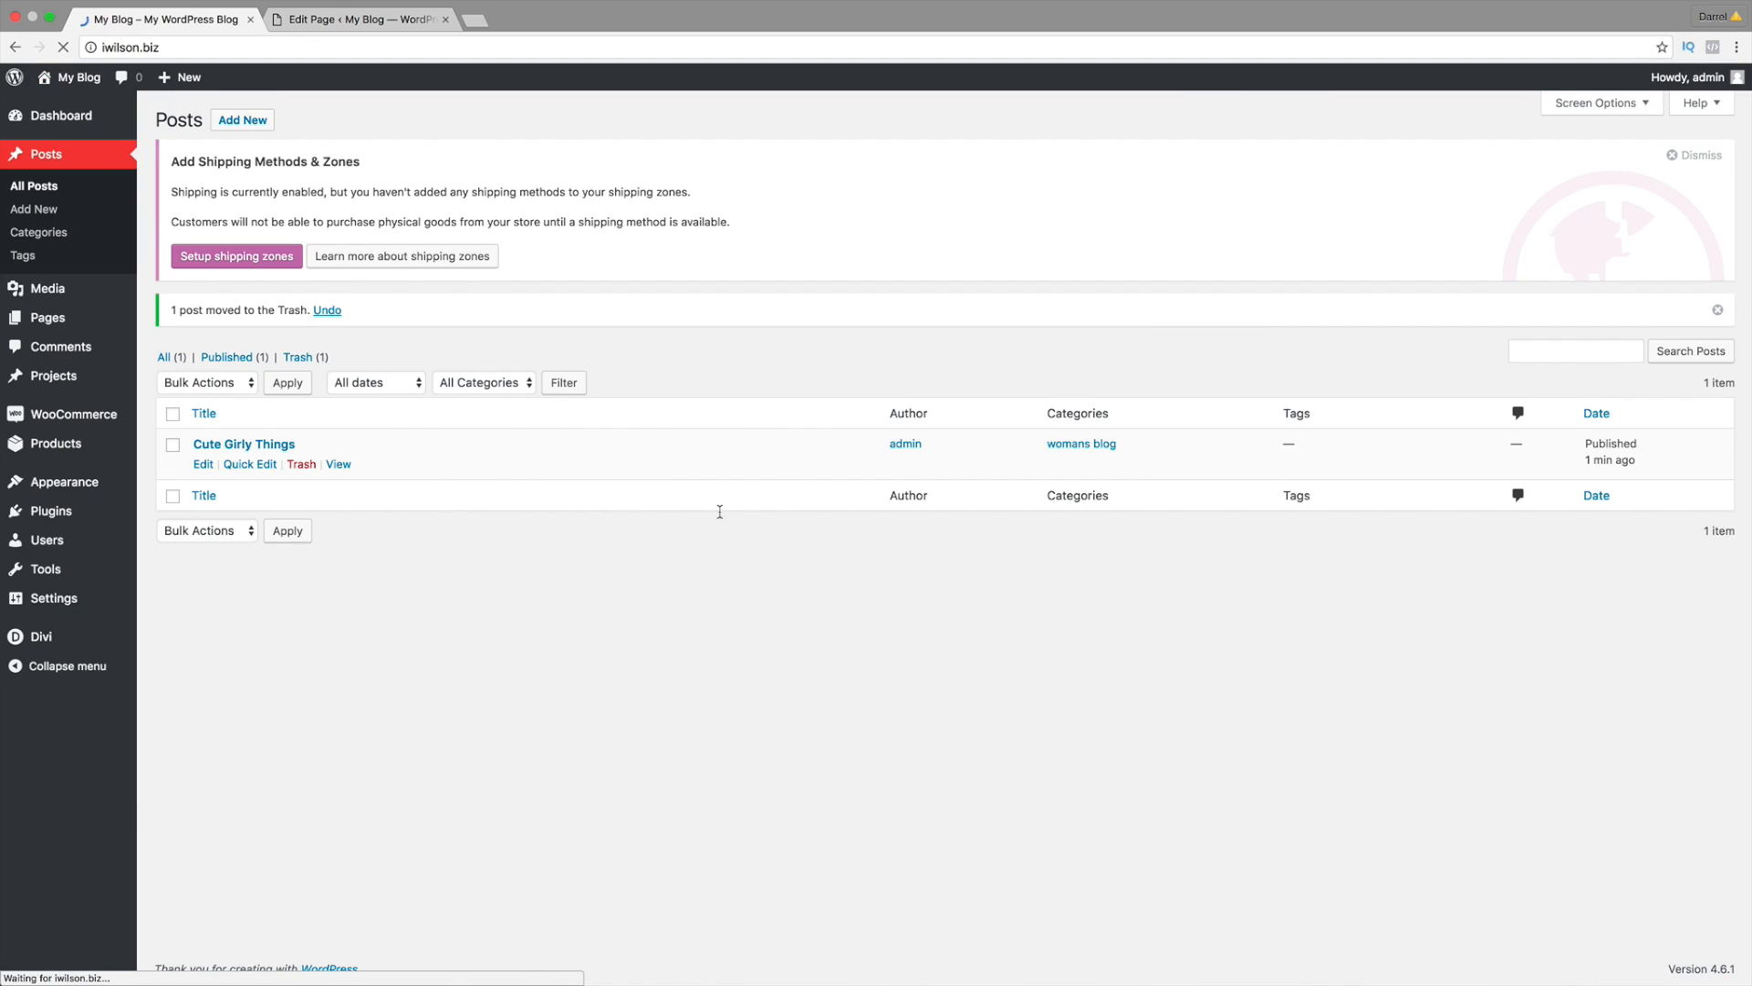
Step: Scroll the home page and open the Cute Girly Things post
scroll(1725, 379, "down", 2)
scroll(1725, 379, "down", 12)
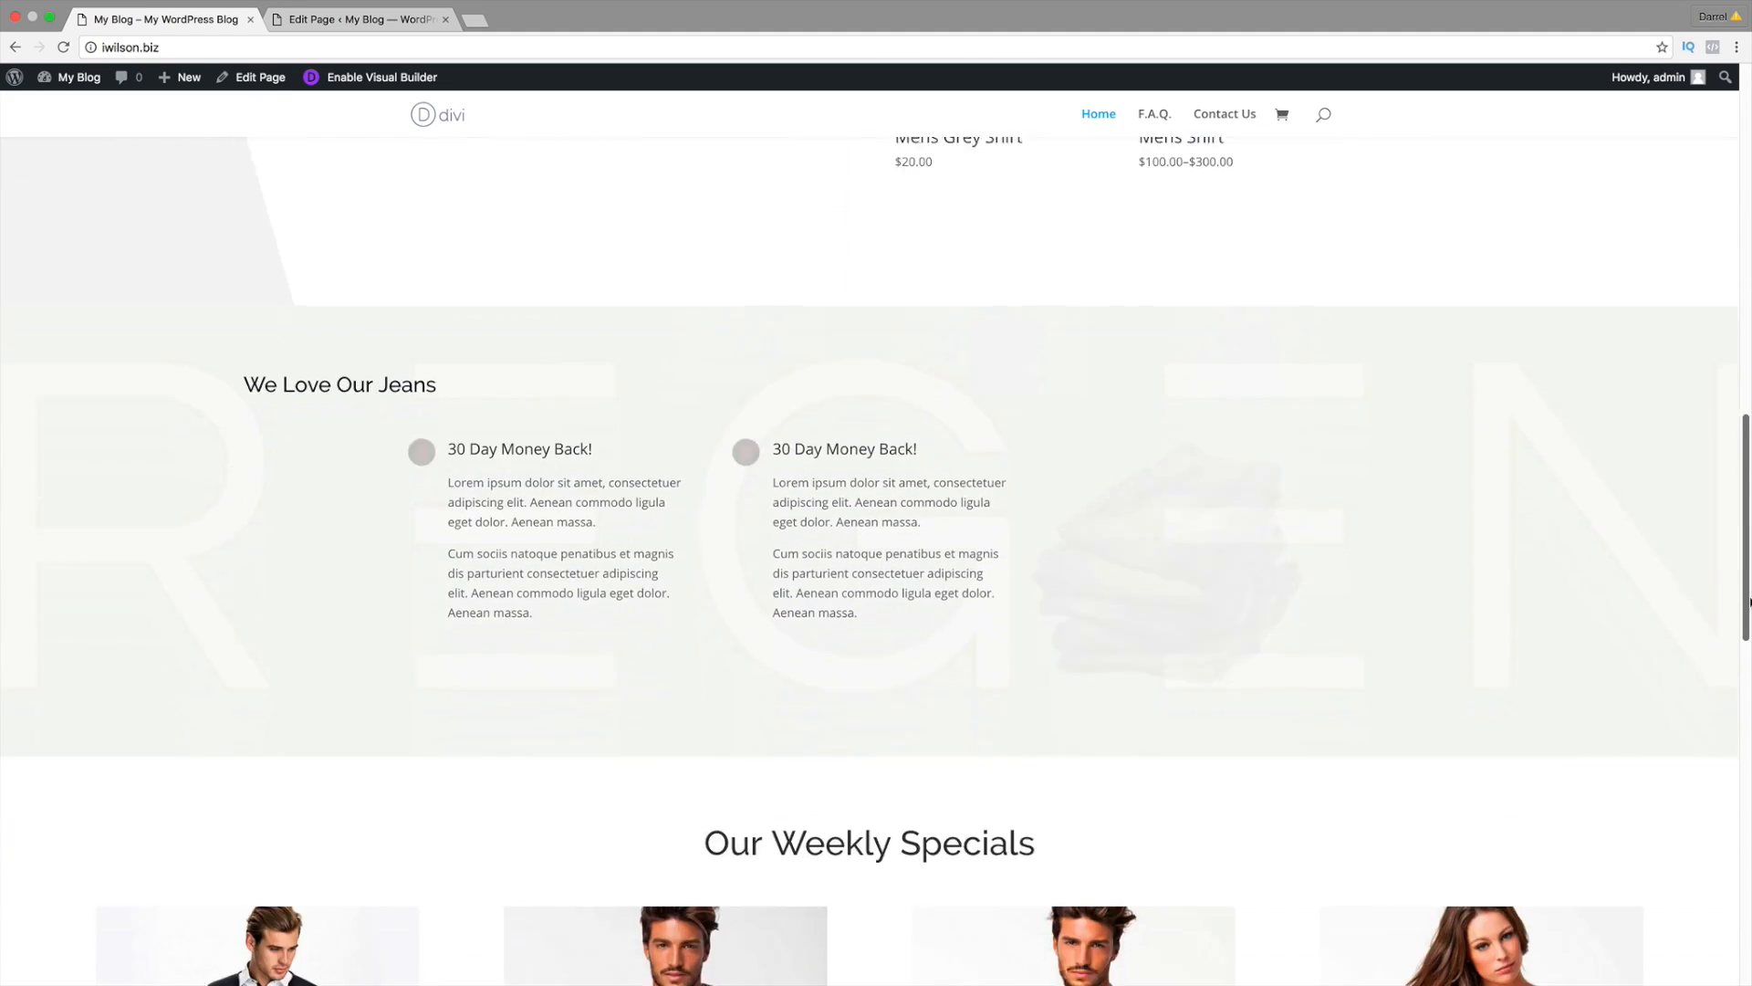
left_click_drag(1749, 601, 1749, 906)
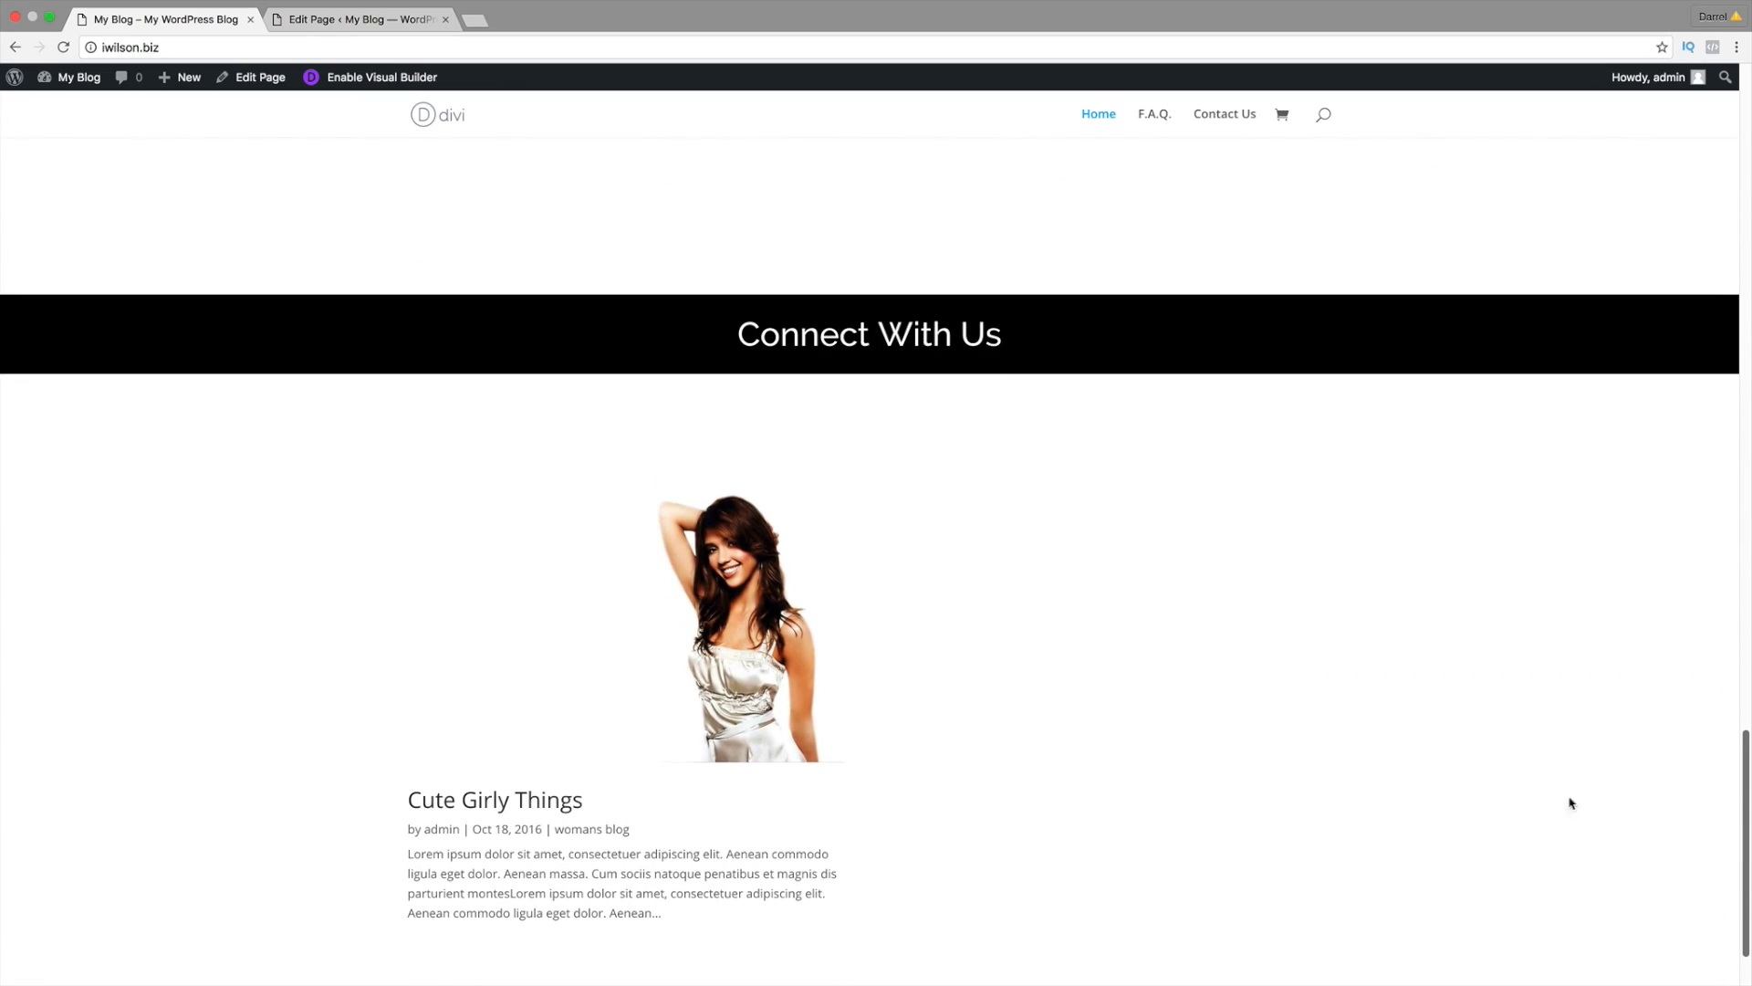
scroll(943, 657, "down", 1)
left_click(545, 727)
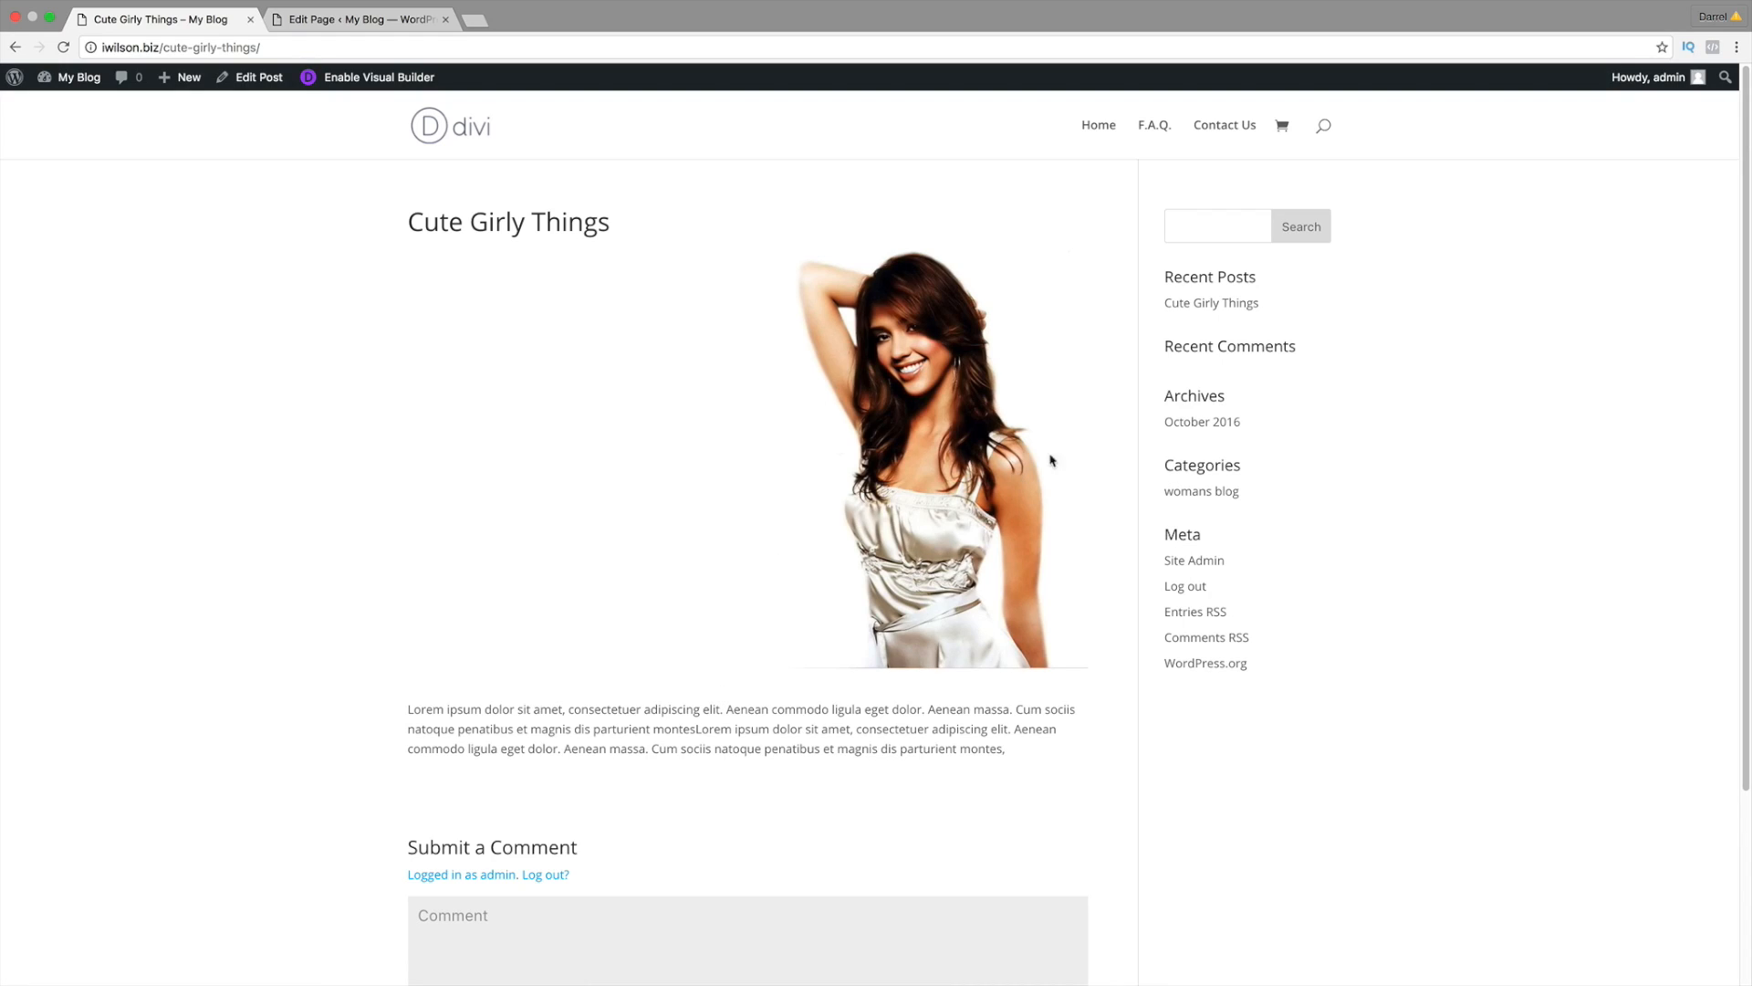
Step: Check the post's comment box, then trim the address to iwilson.biz to reload the home page
scroll(759, 344, "down", 2)
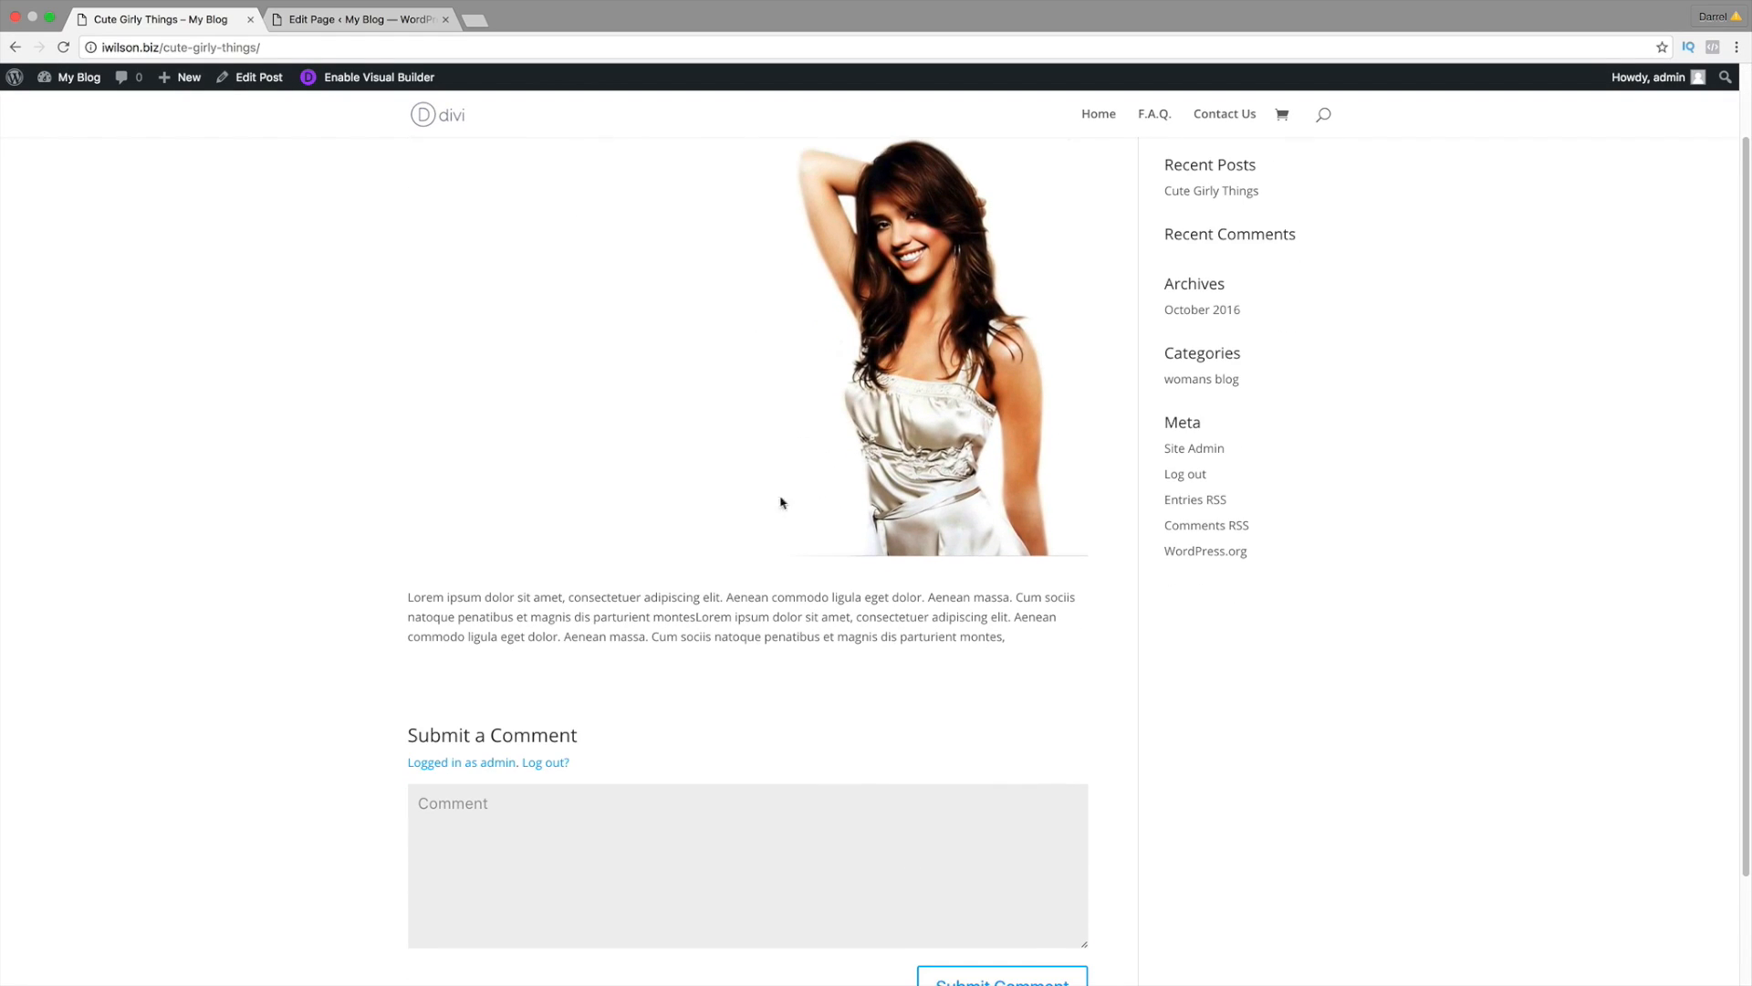
scroll(739, 628, "down", 2)
left_click(762, 745)
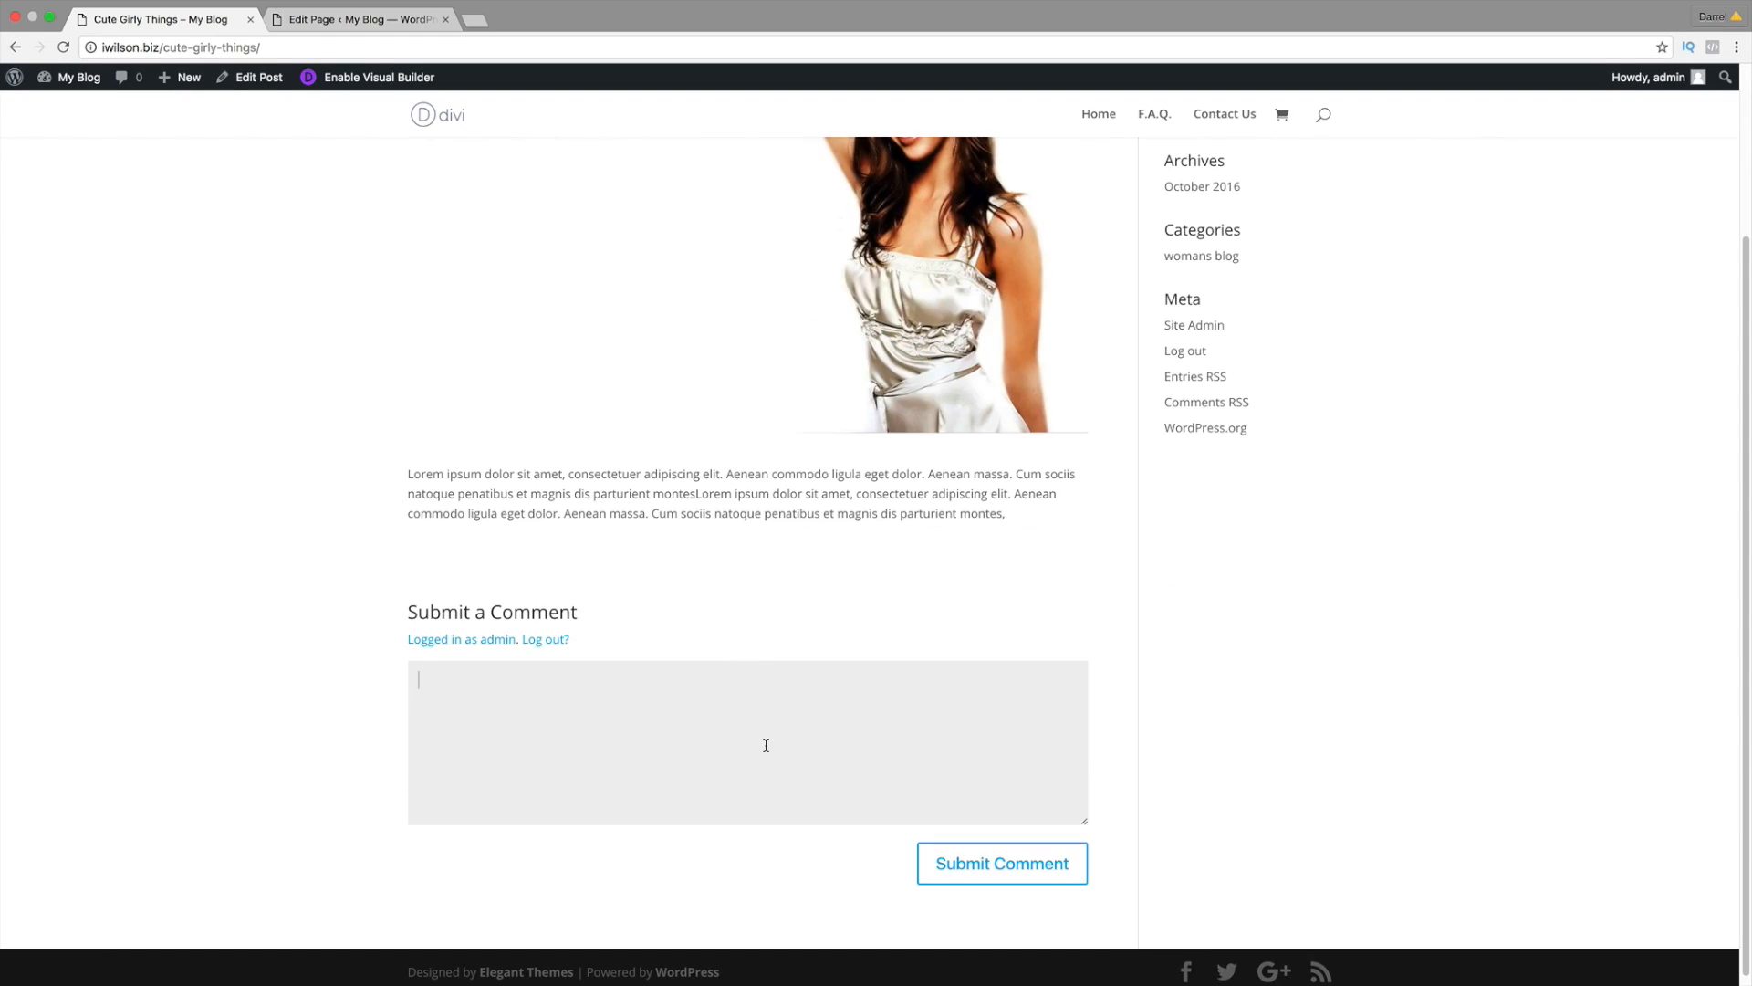
scroll(770, 450, "up", 4)
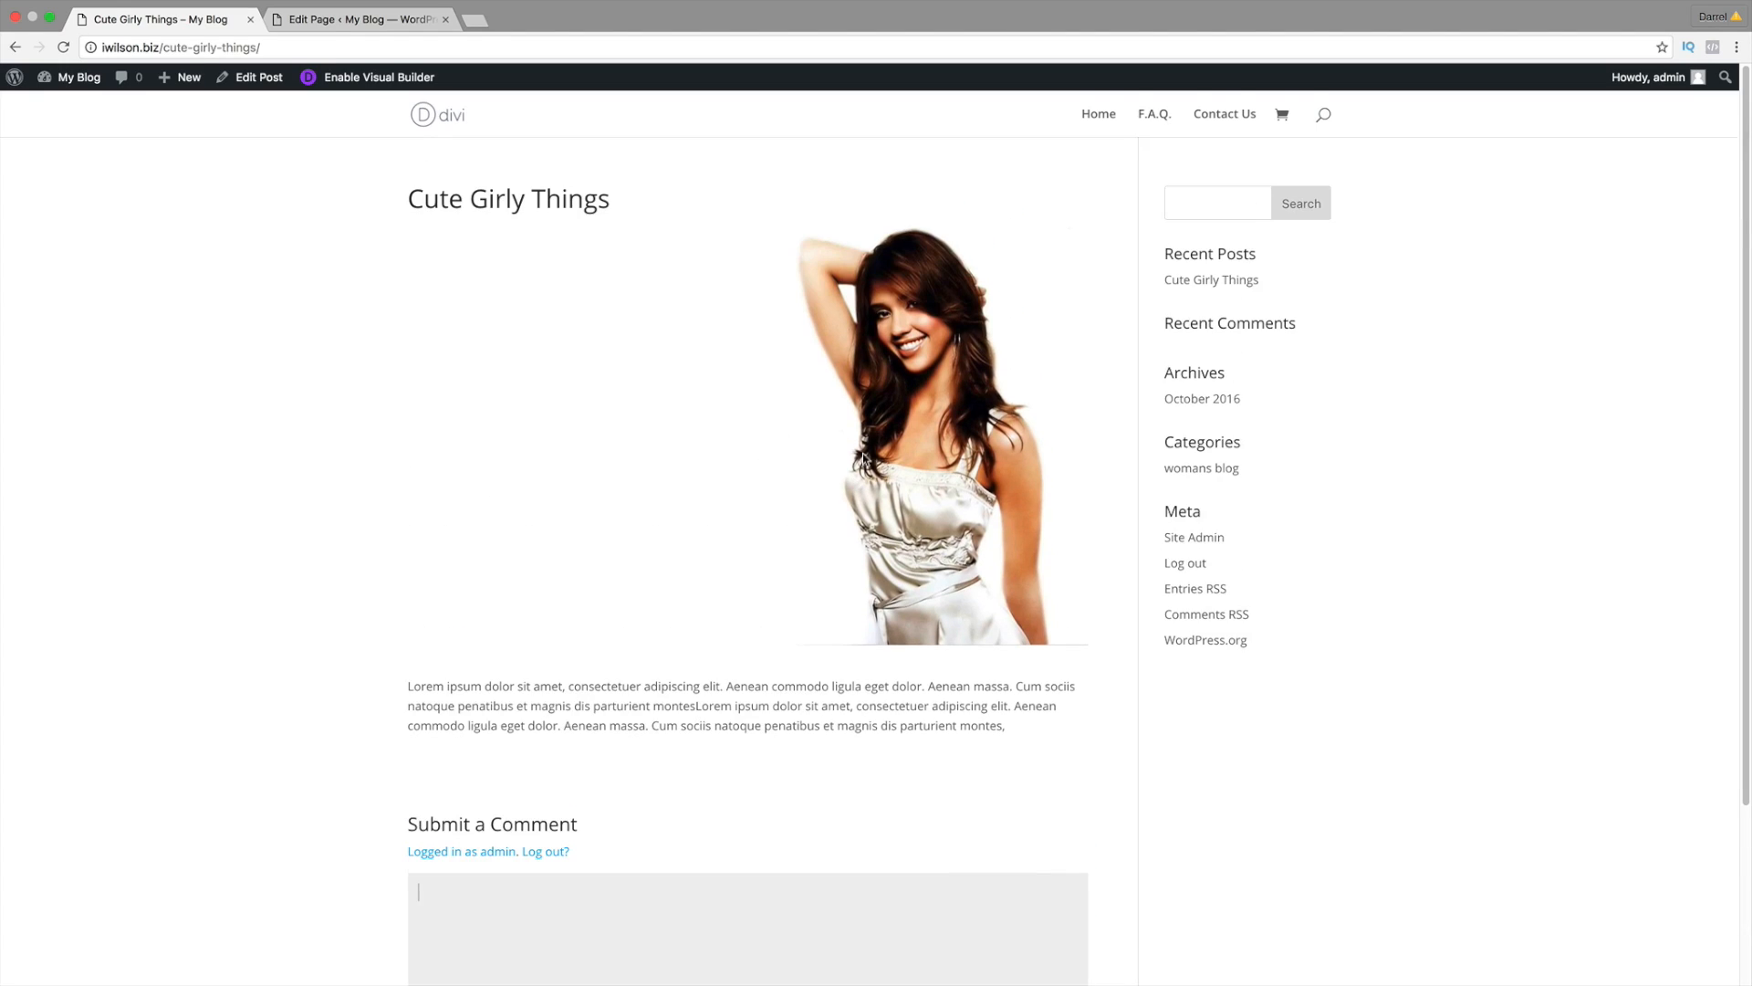
left_click_drag(275, 39, 159, 47)
key("BackSpace")
key("Return")
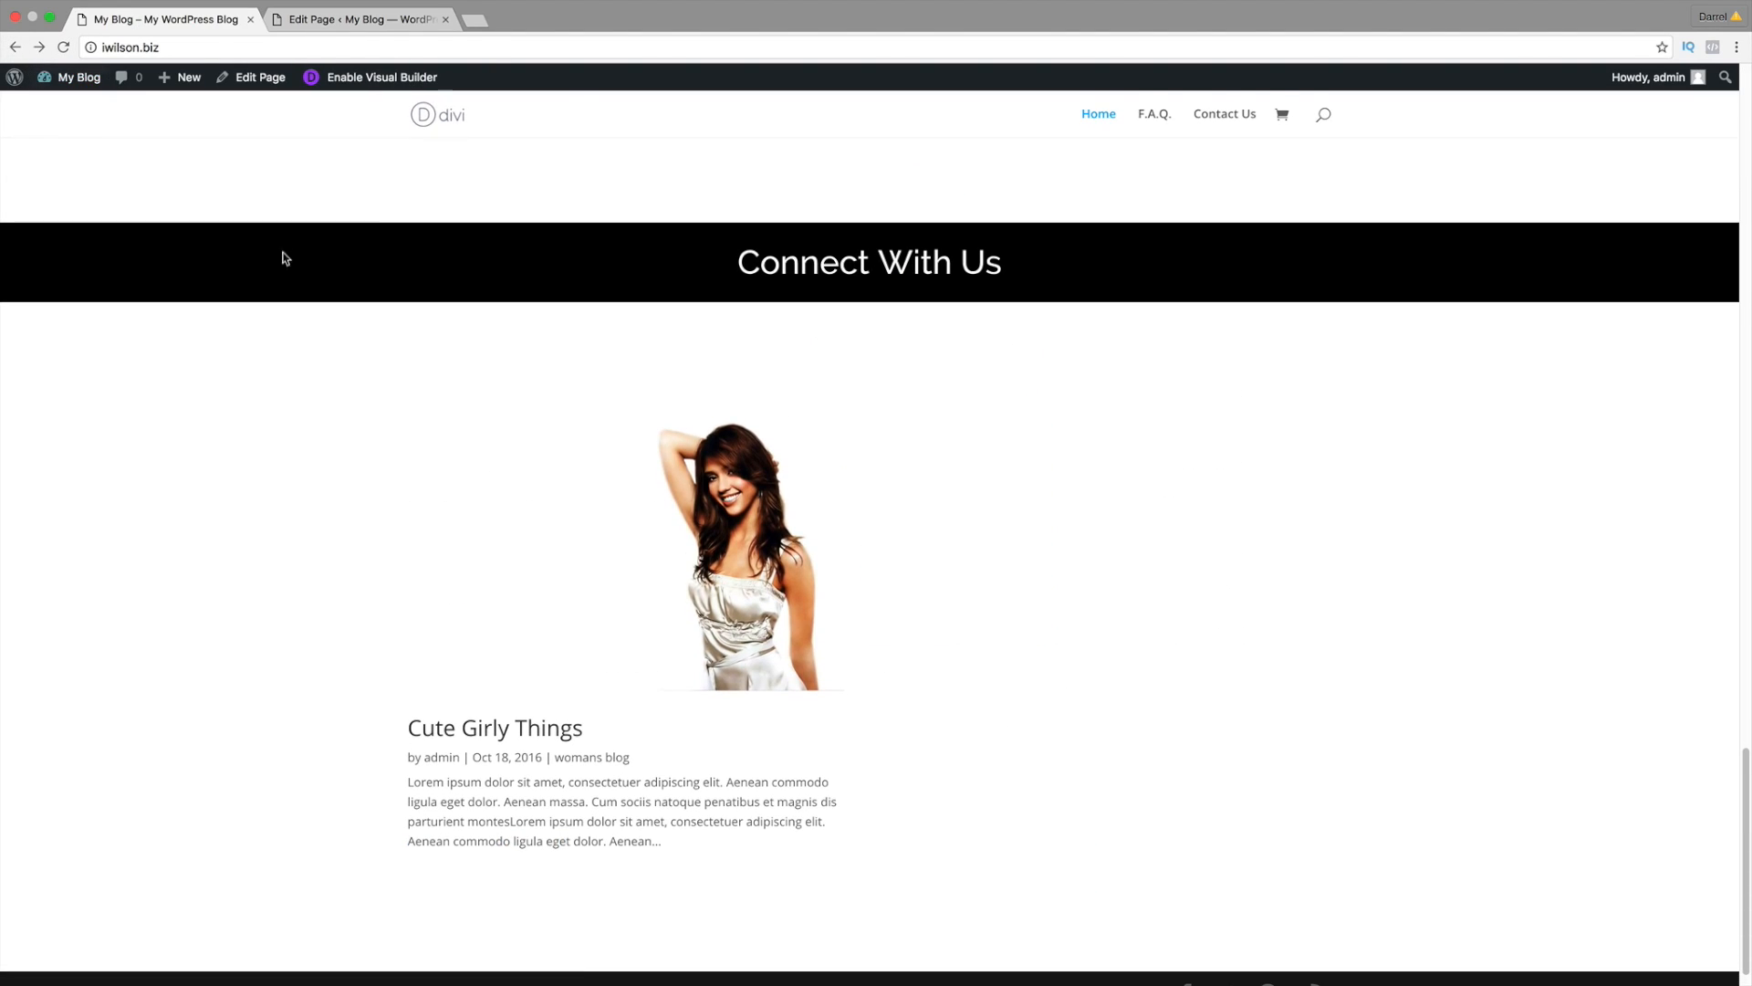
Step: Enable the Visual Builder and open Insert Module for the post row's empty second column
left_click(373, 78)
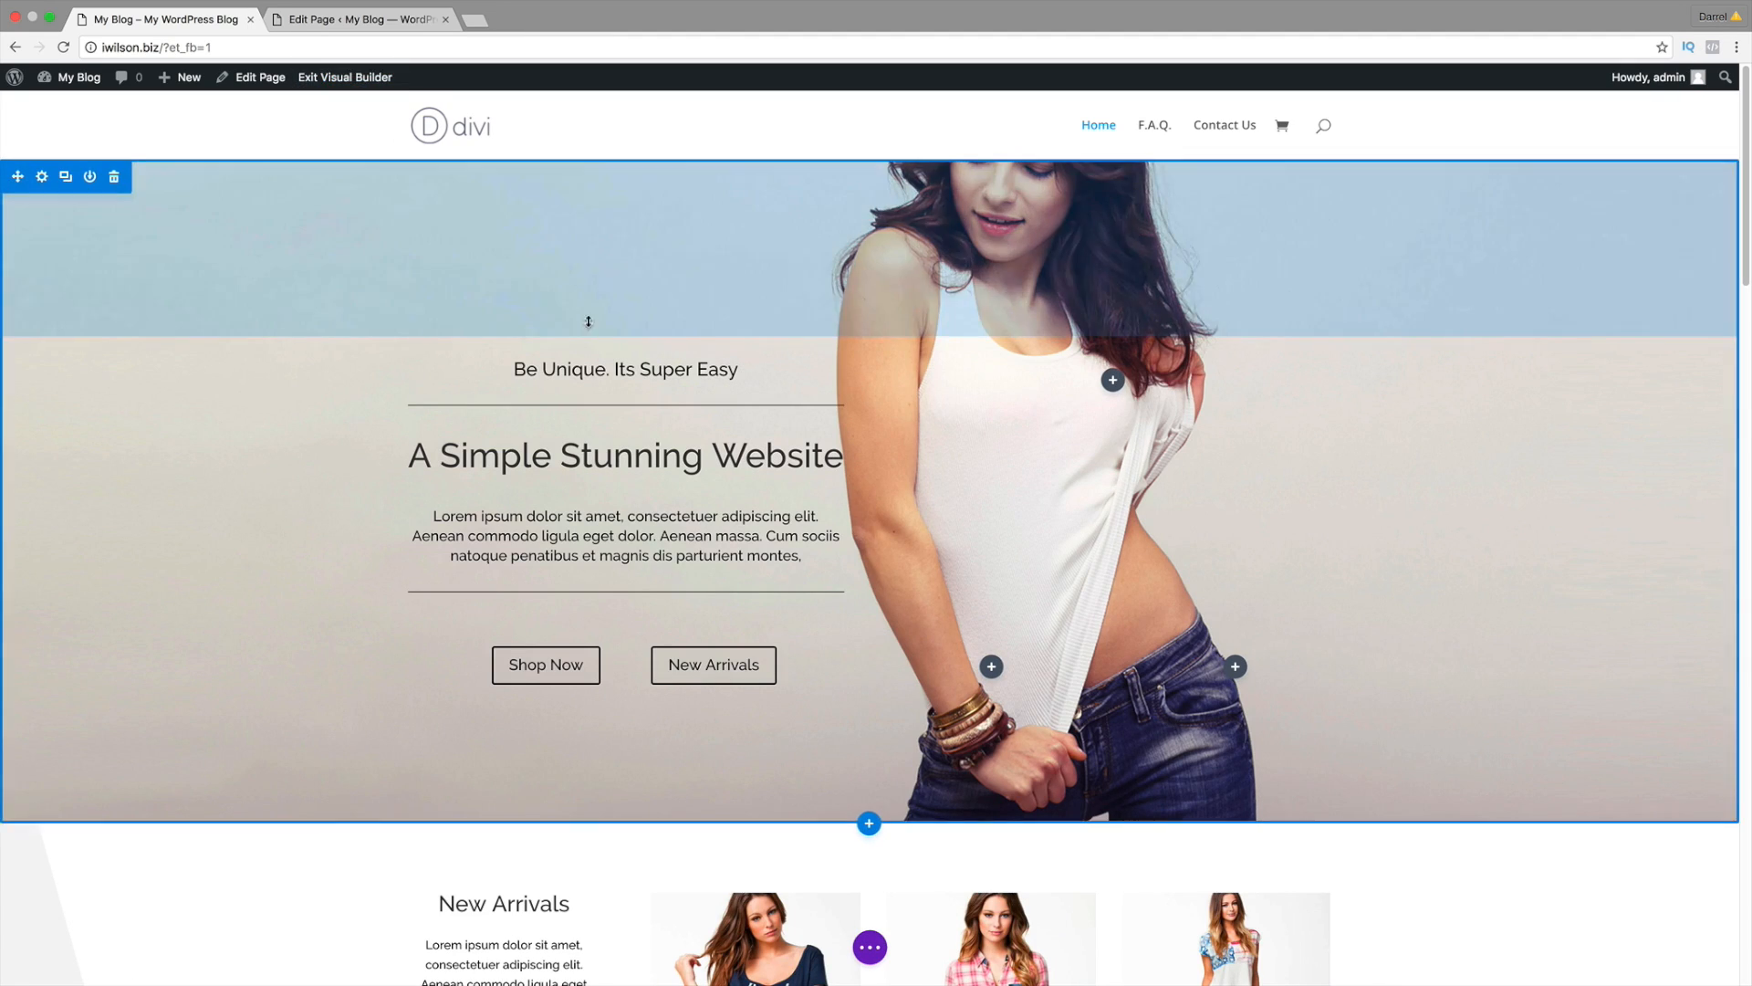
scroll(931, 632, "down", 10)
scroll(931, 632, "down", 15)
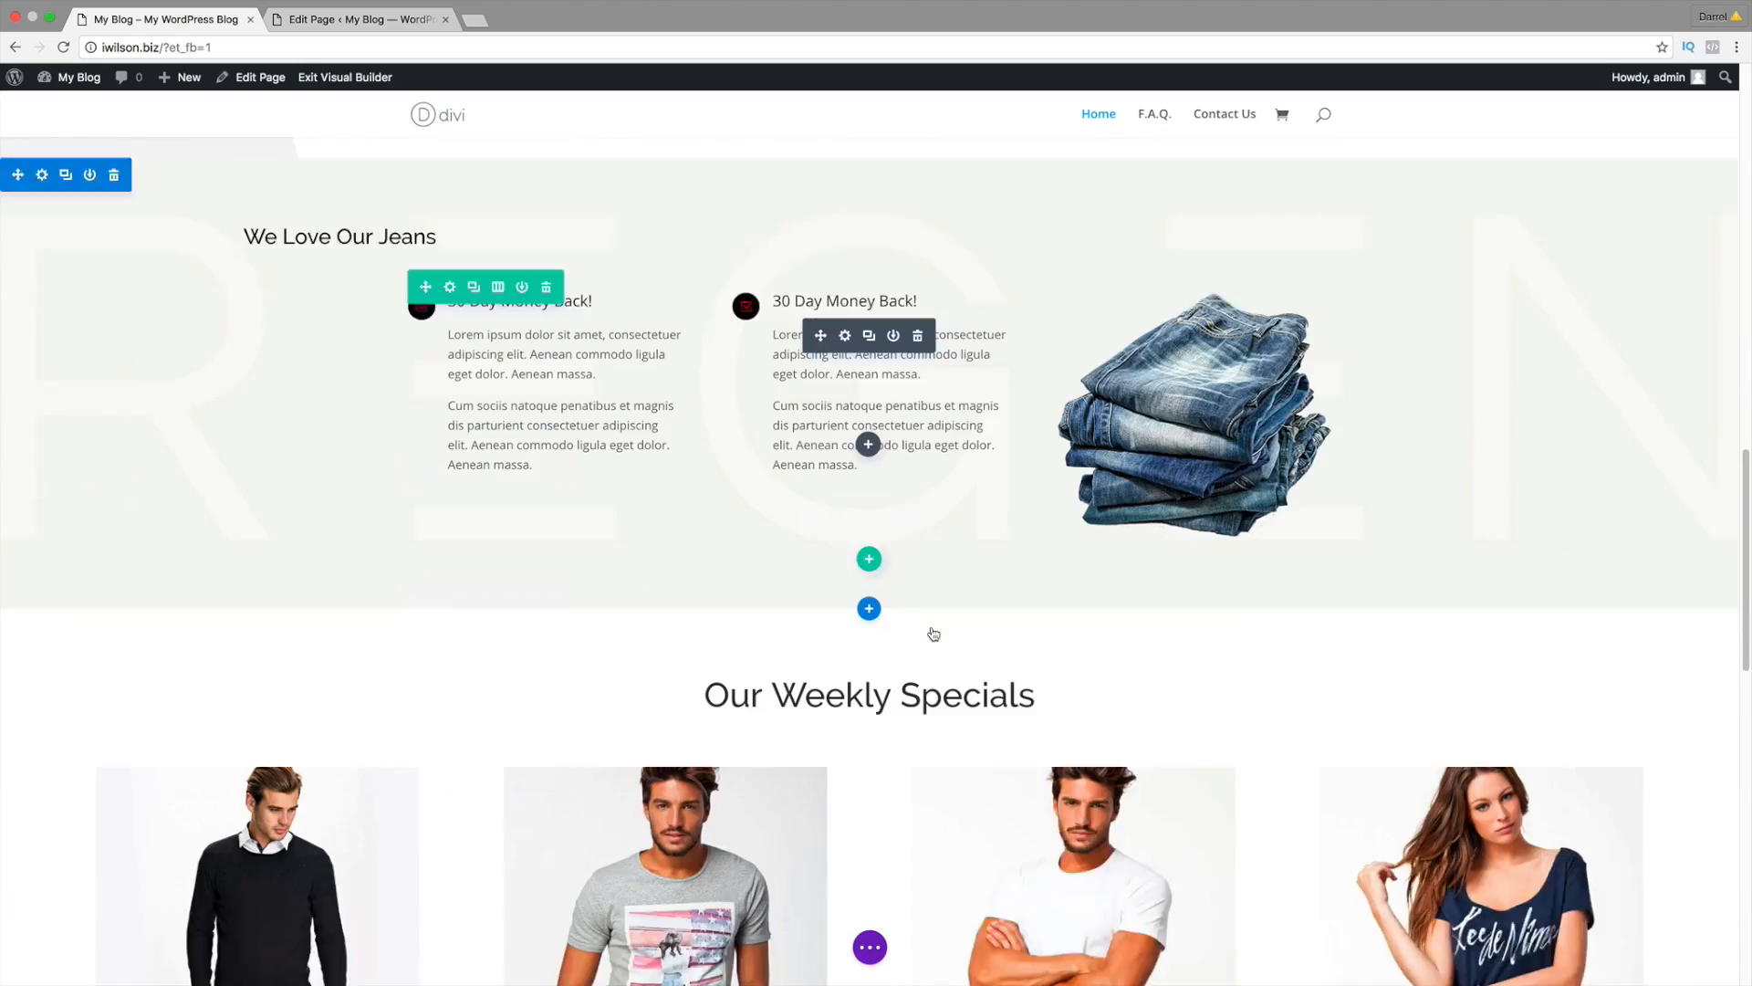
scroll(932, 628, "down", 3)
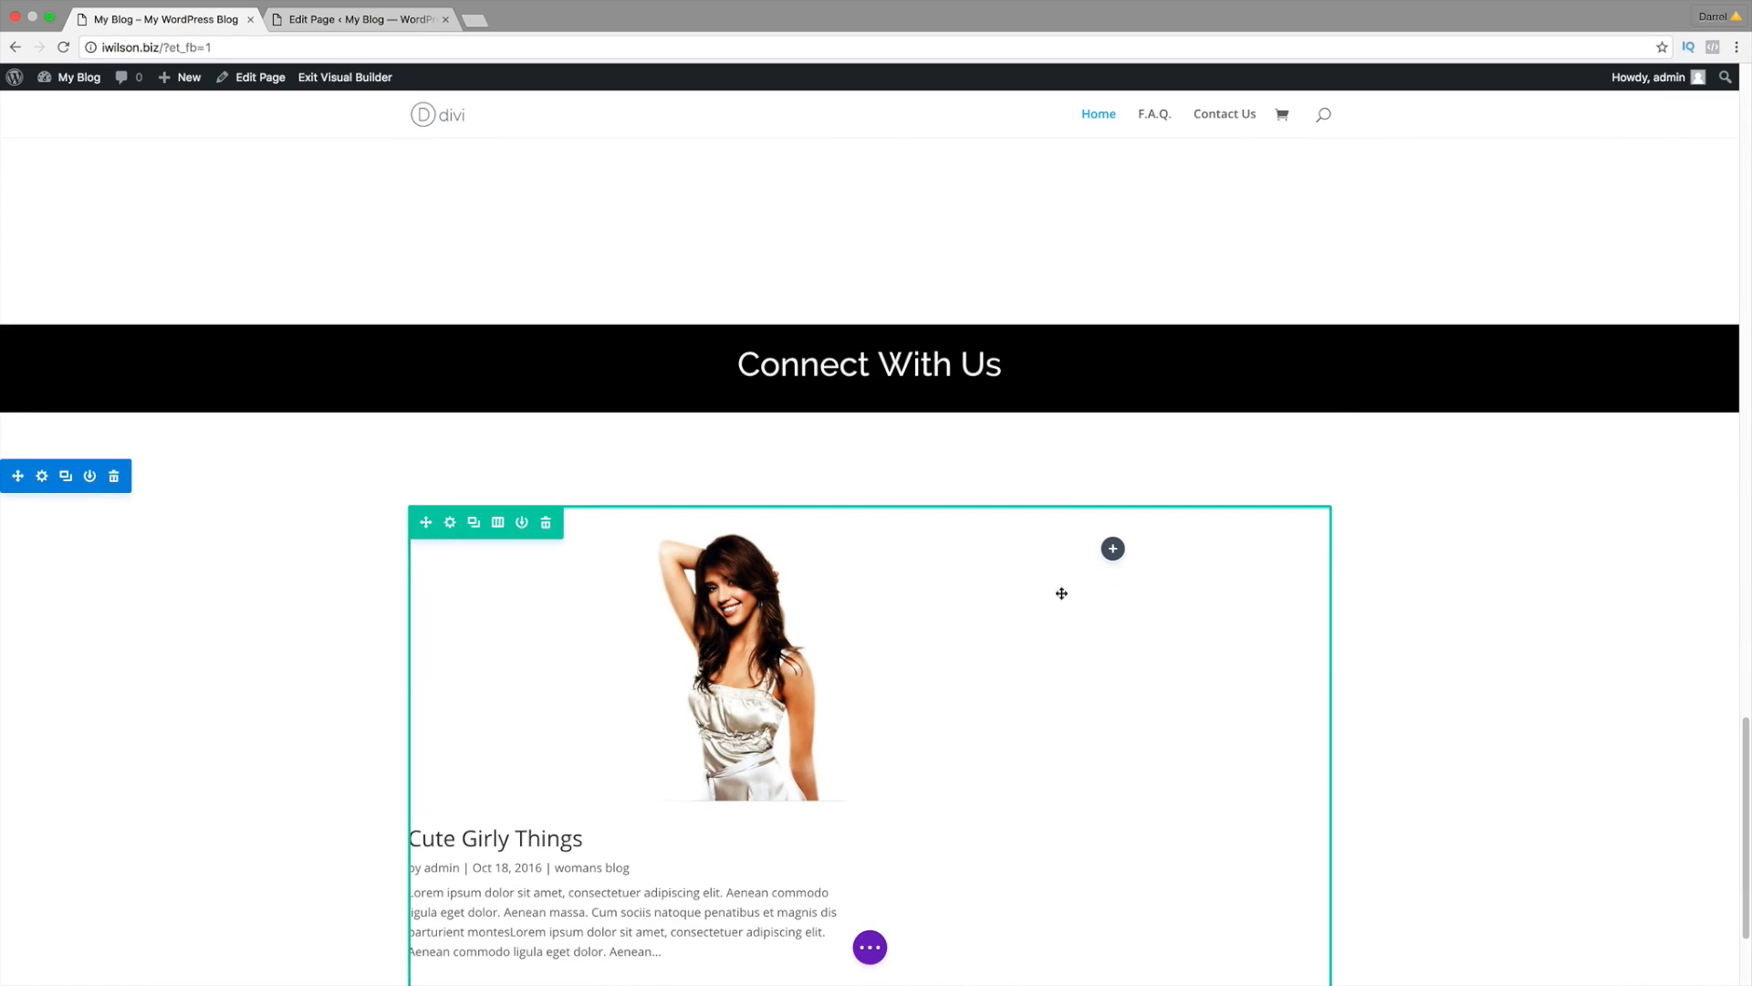
left_click(1114, 551)
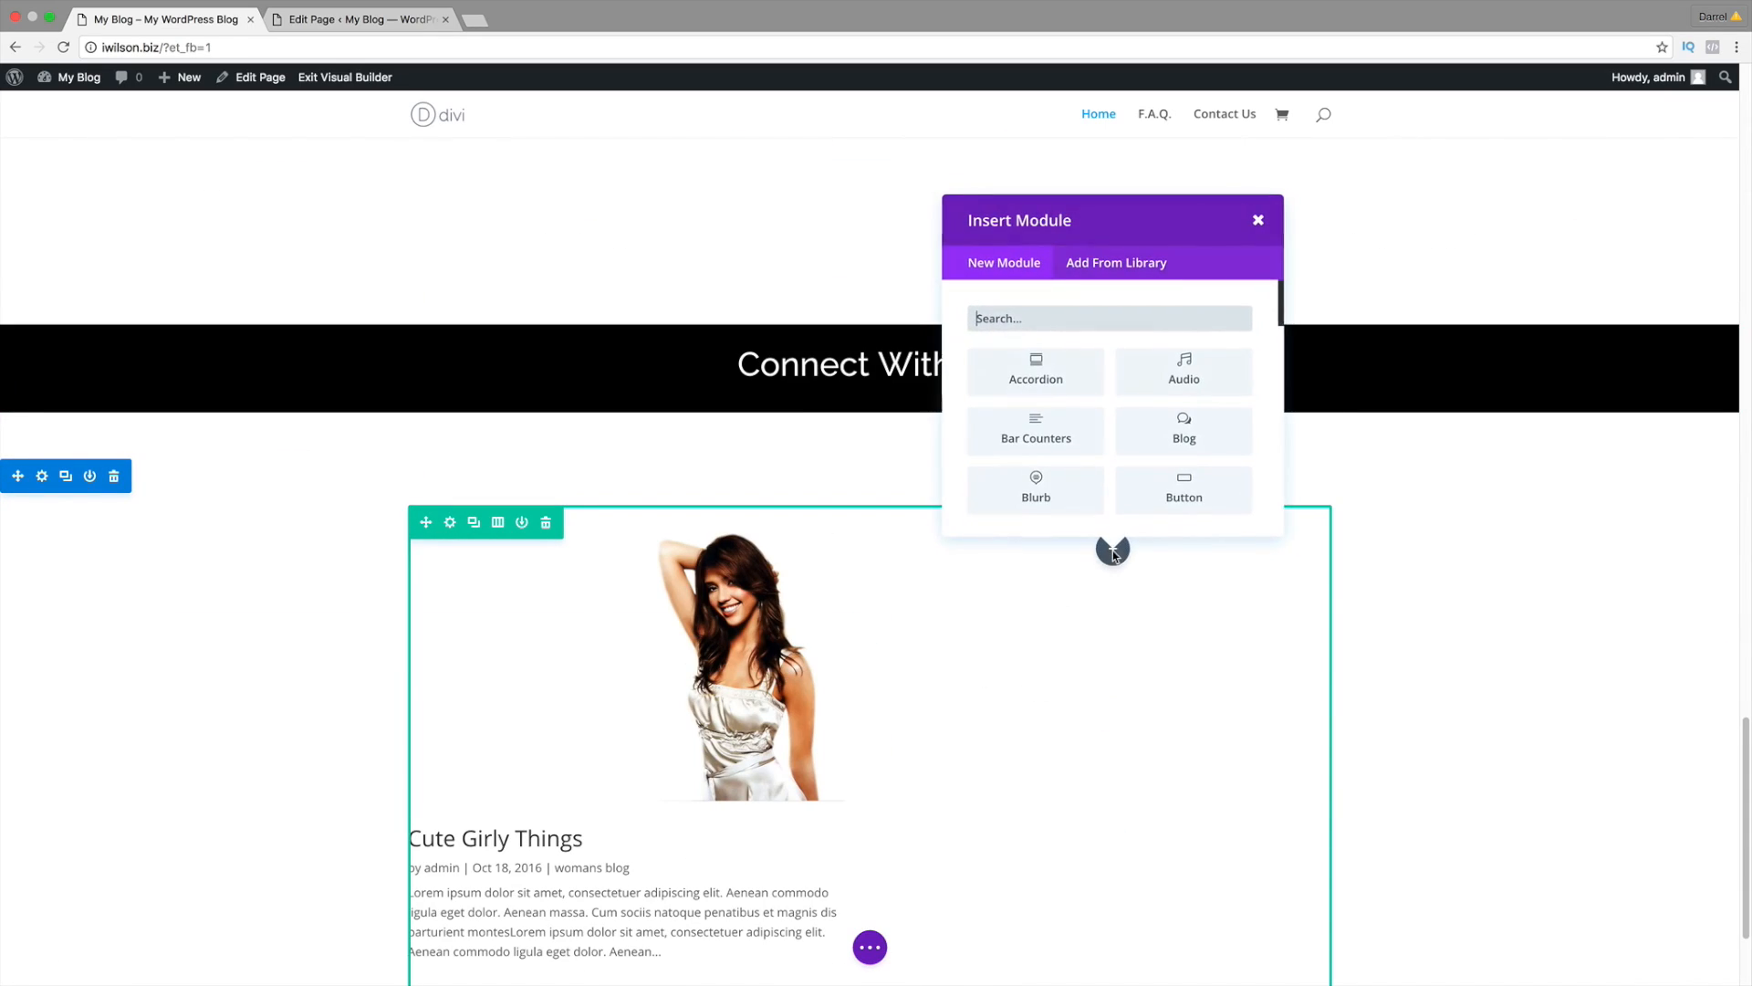
scroll(1203, 457, "down", 3)
scroll(1209, 462, "down", 5)
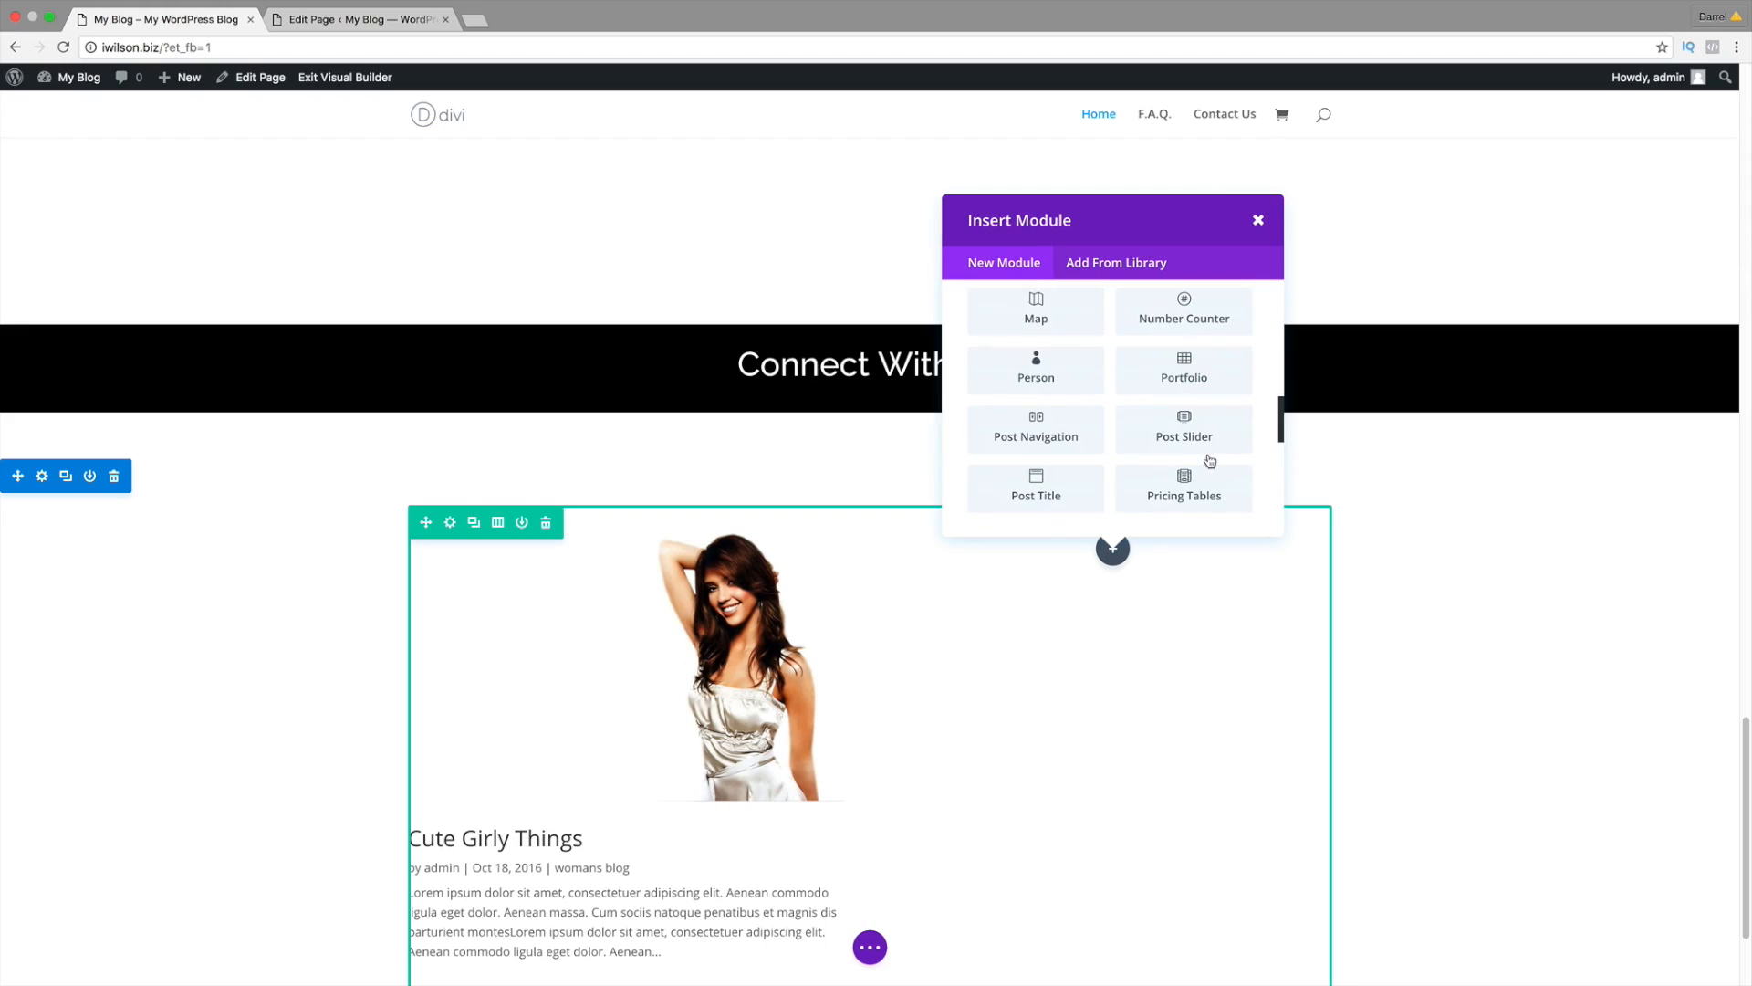
scroll(1209, 458, "down", 2)
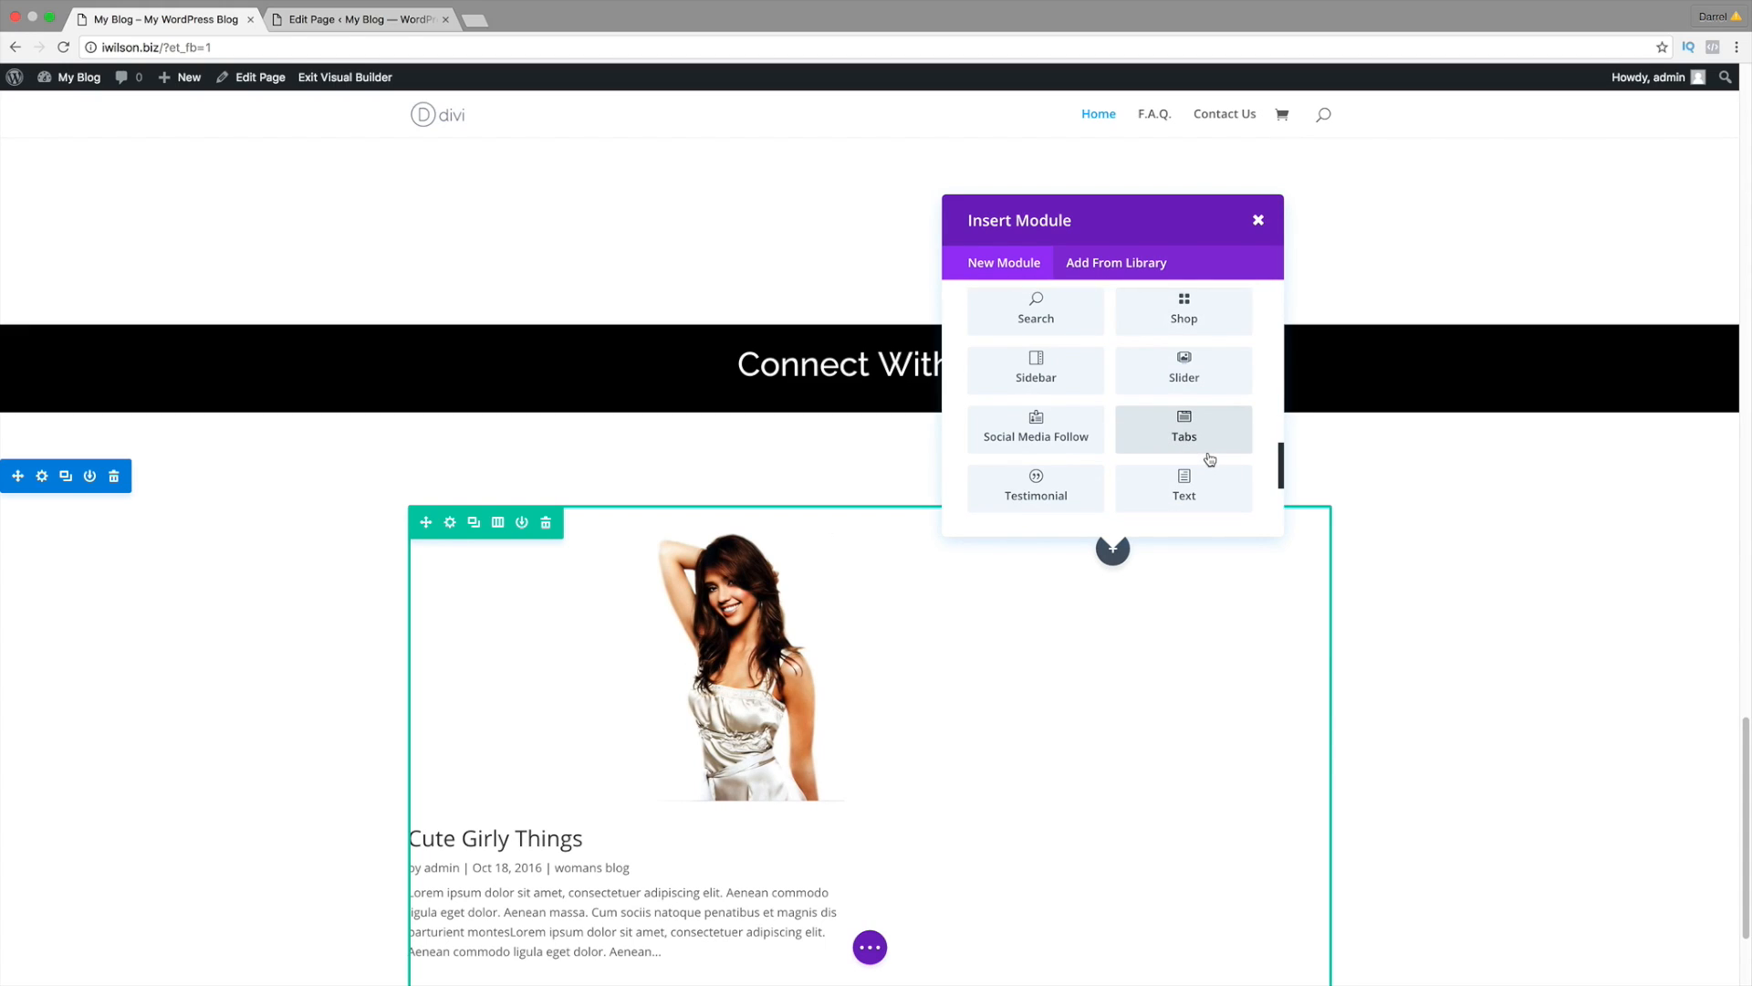
scroll(1209, 459, "down", 2)
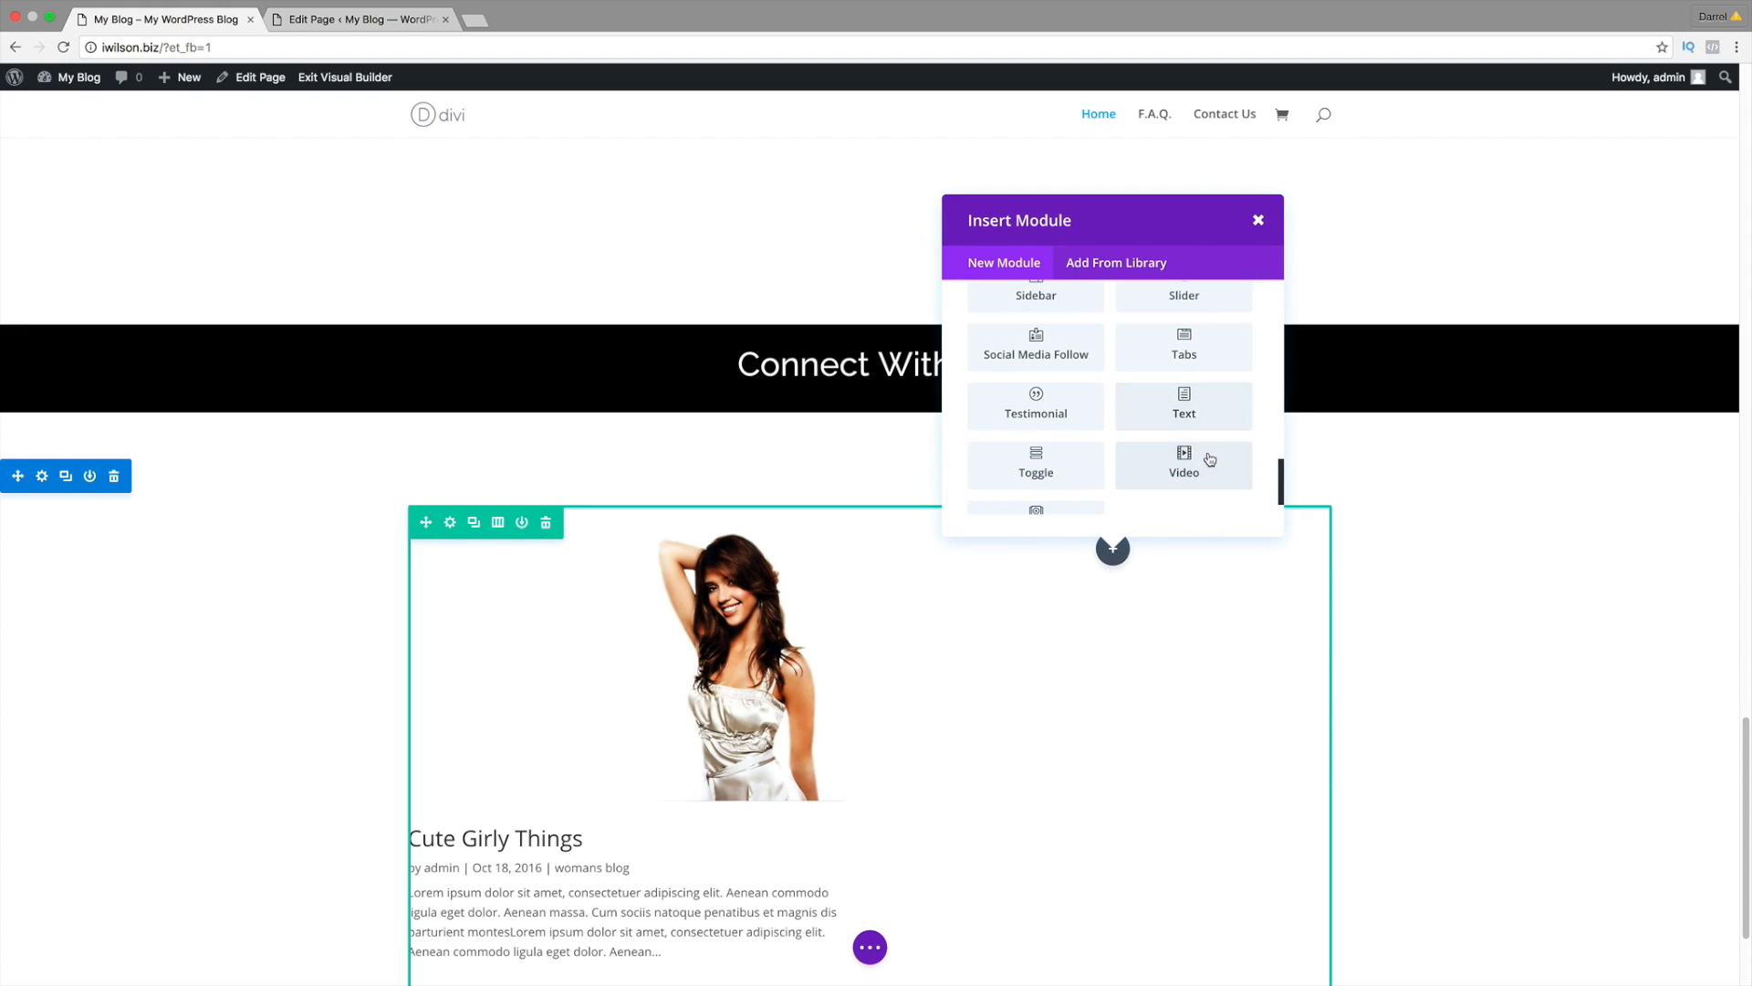
scroll(1209, 459, "up", 7)
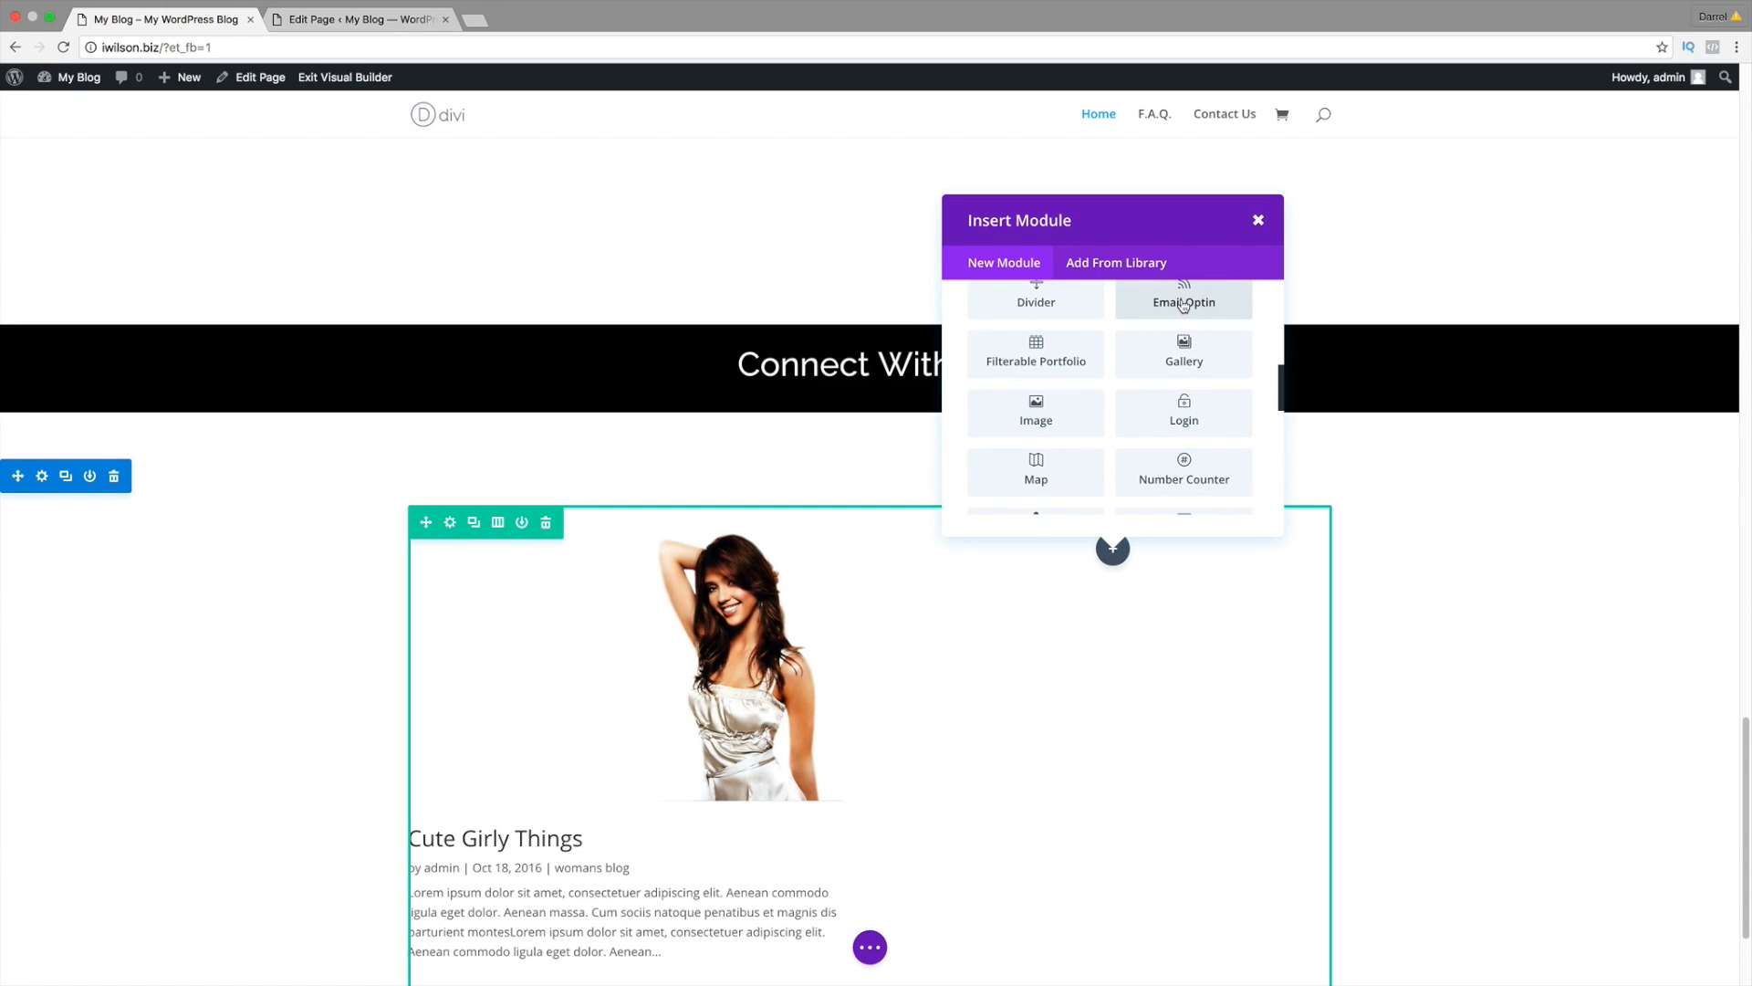
Step: Insert an Email Optin using MailChimp, titled 'Subscribe For Coupons'
left_click(1183, 310)
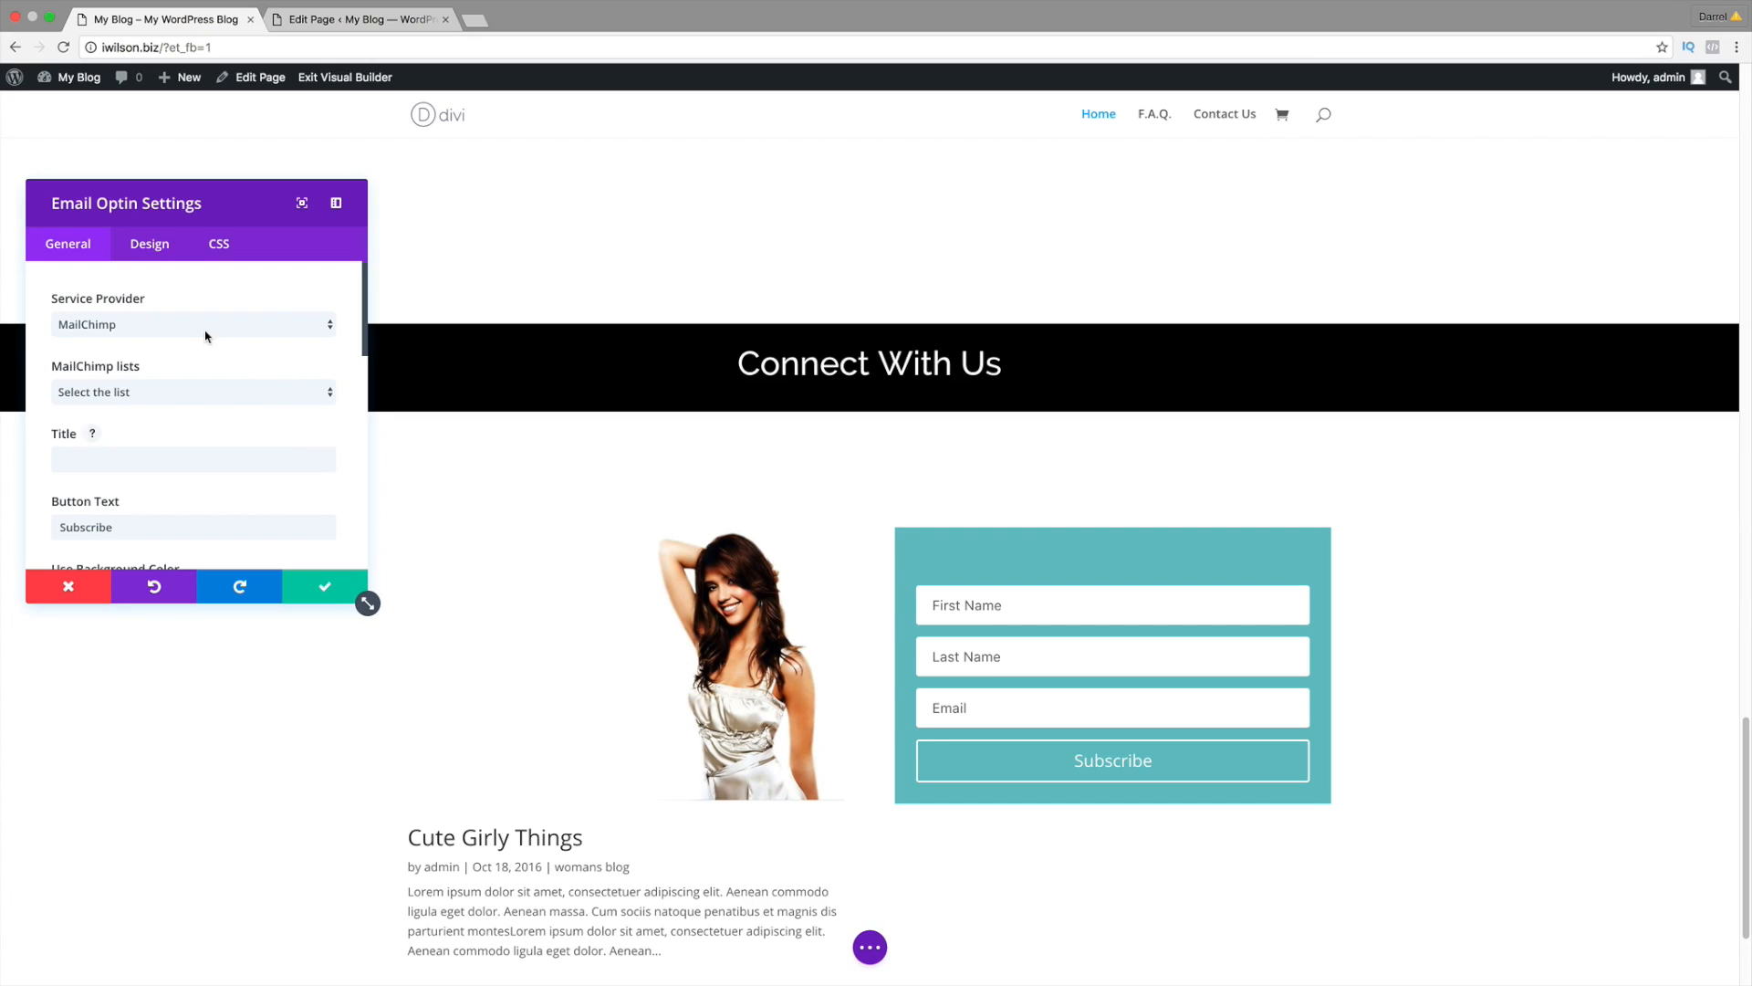
left_click(207, 327)
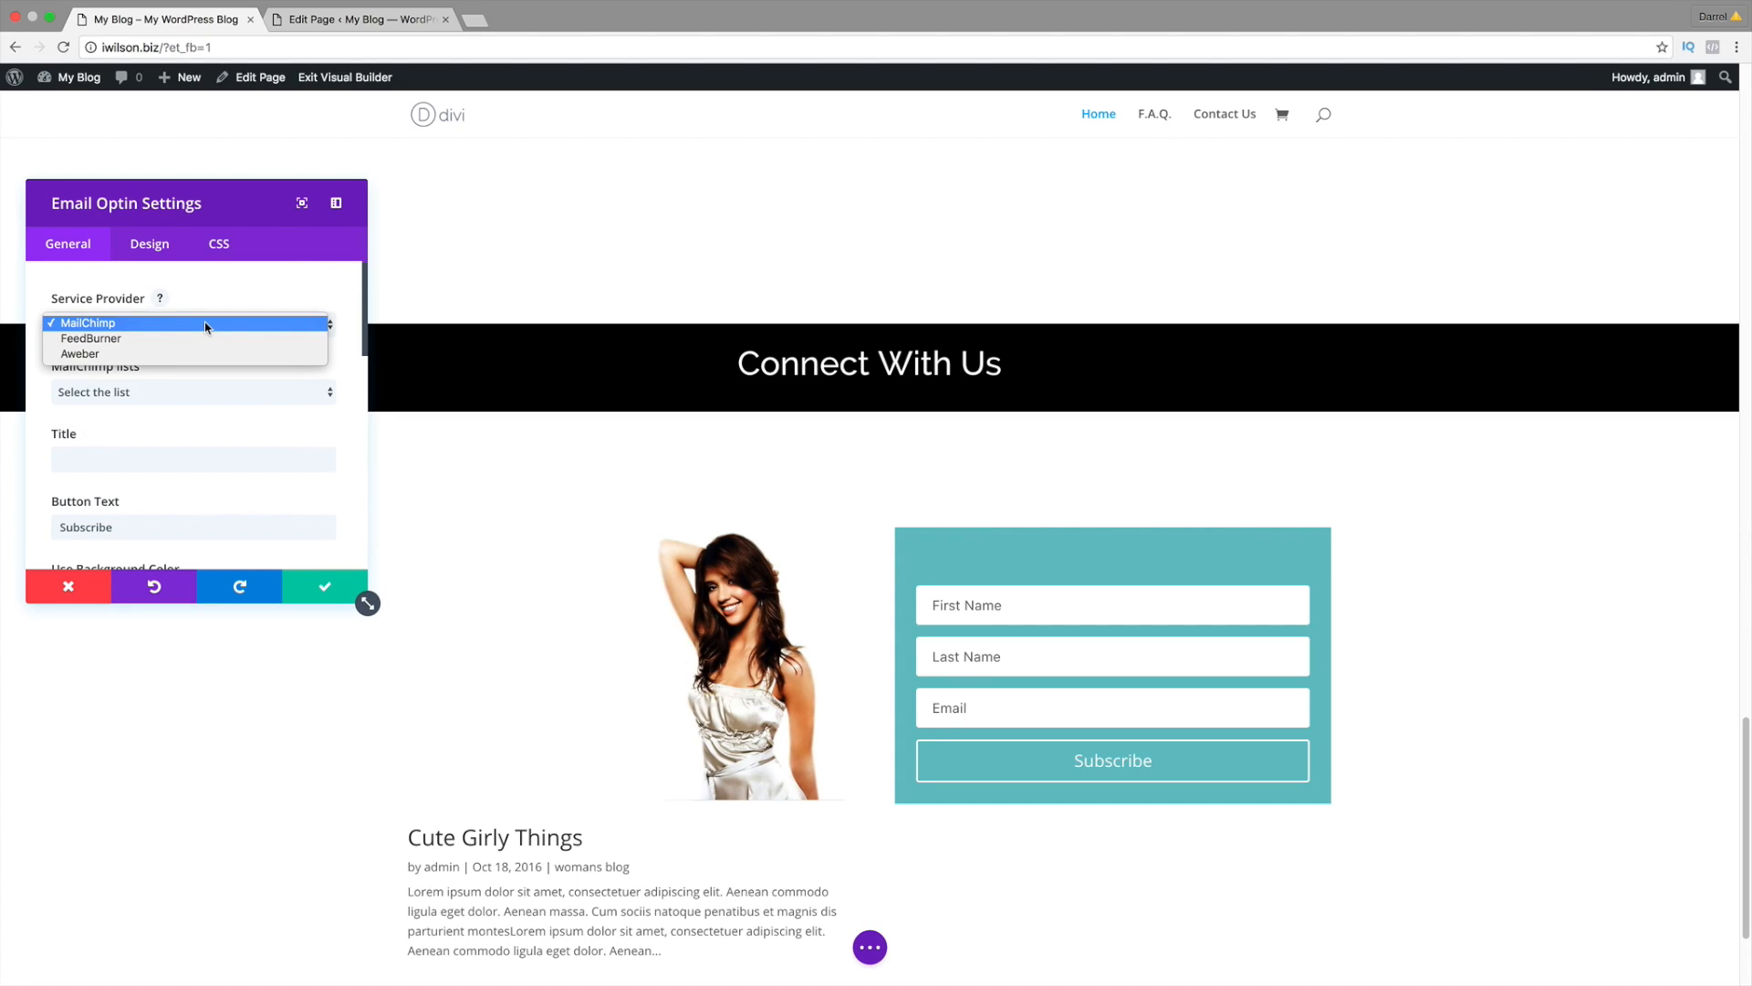
left_click(205, 326)
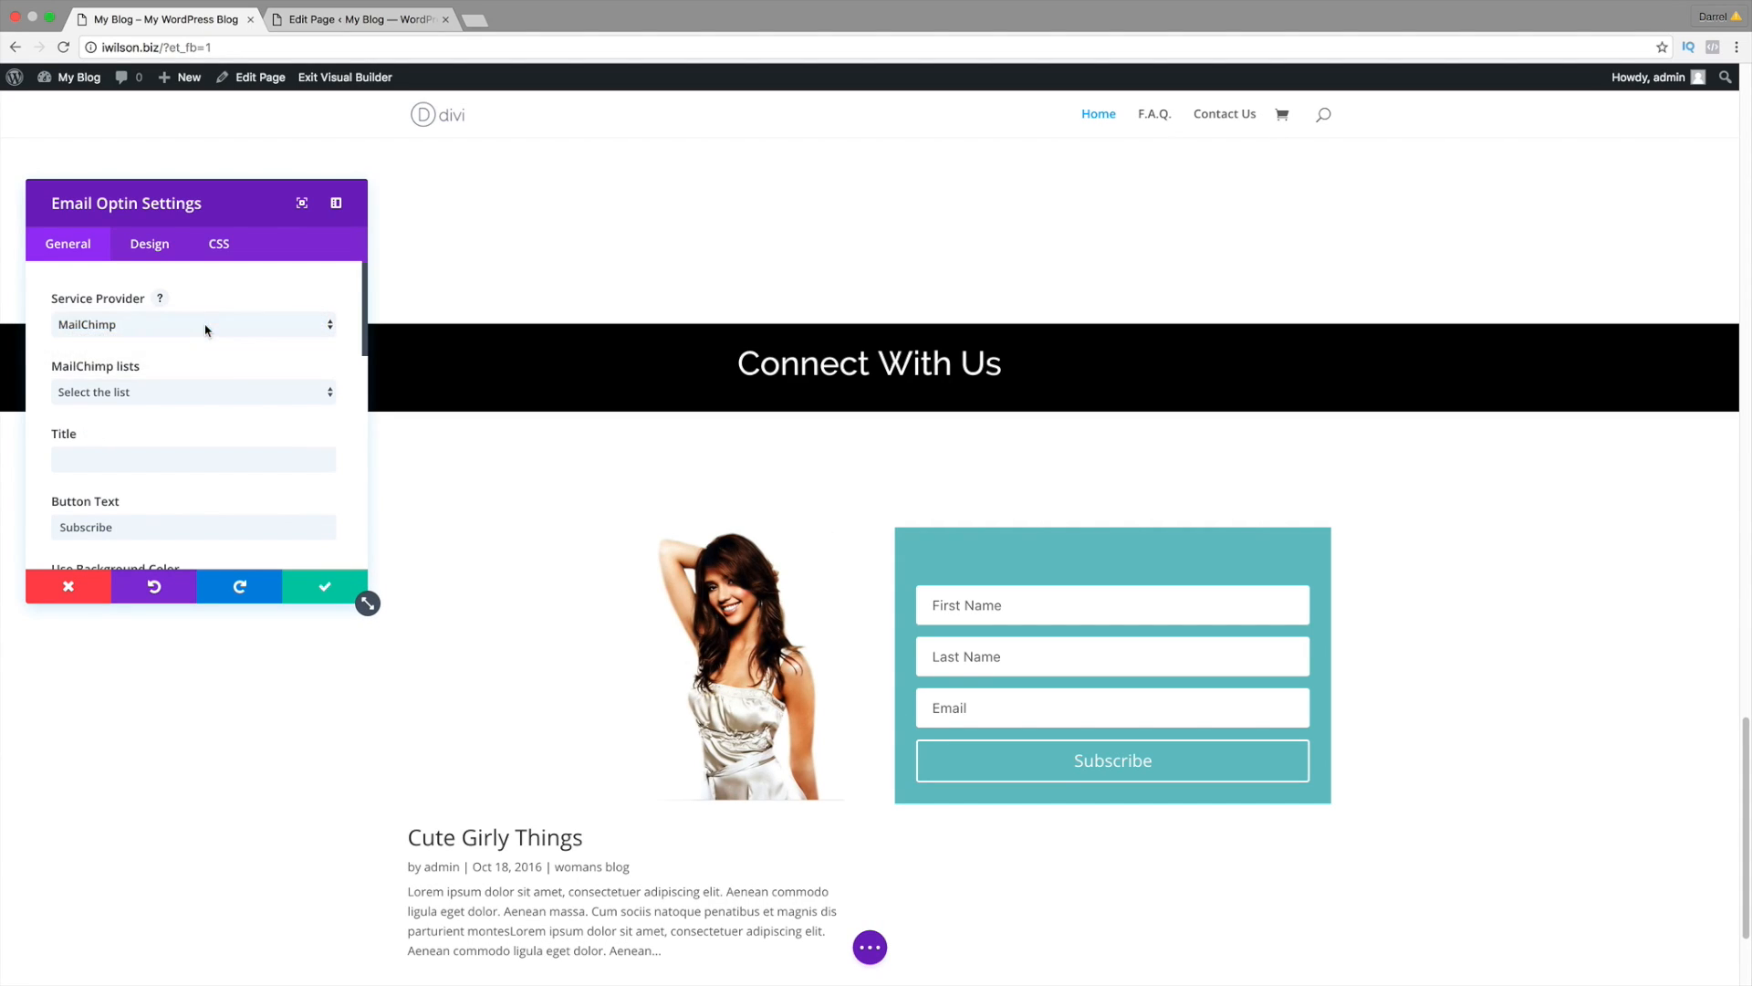
left_click(235, 458)
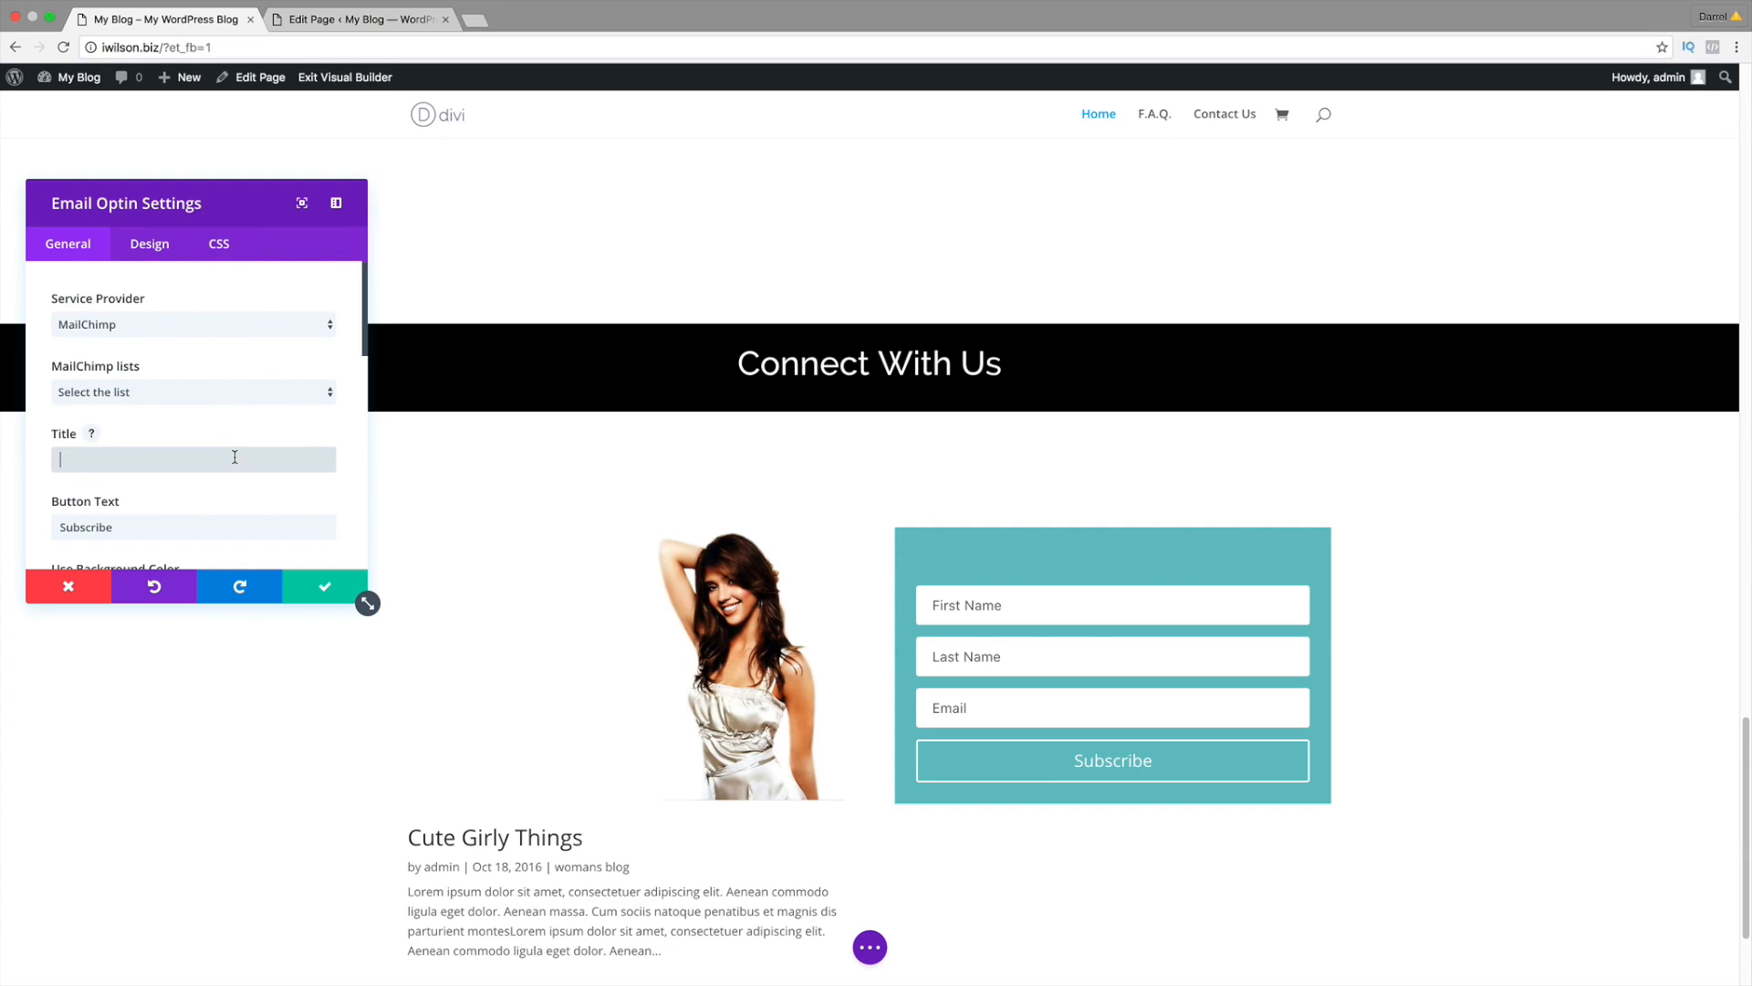
type("Subscribe")
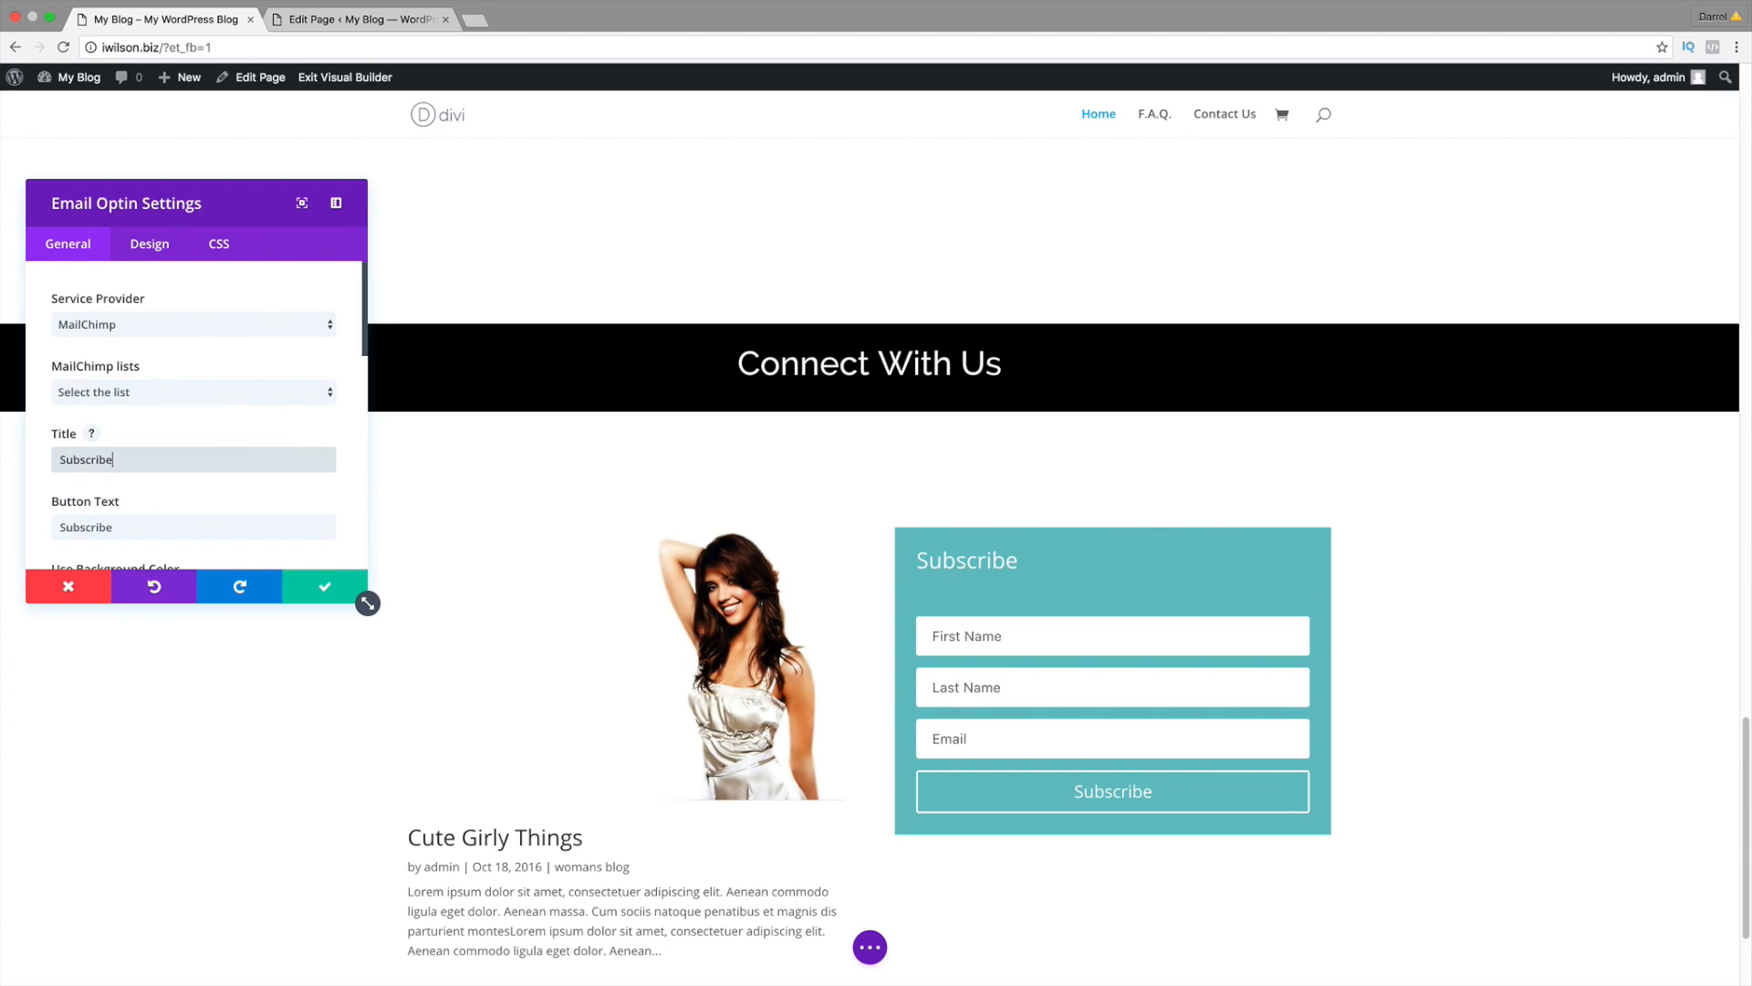
type(" For Coupons!")
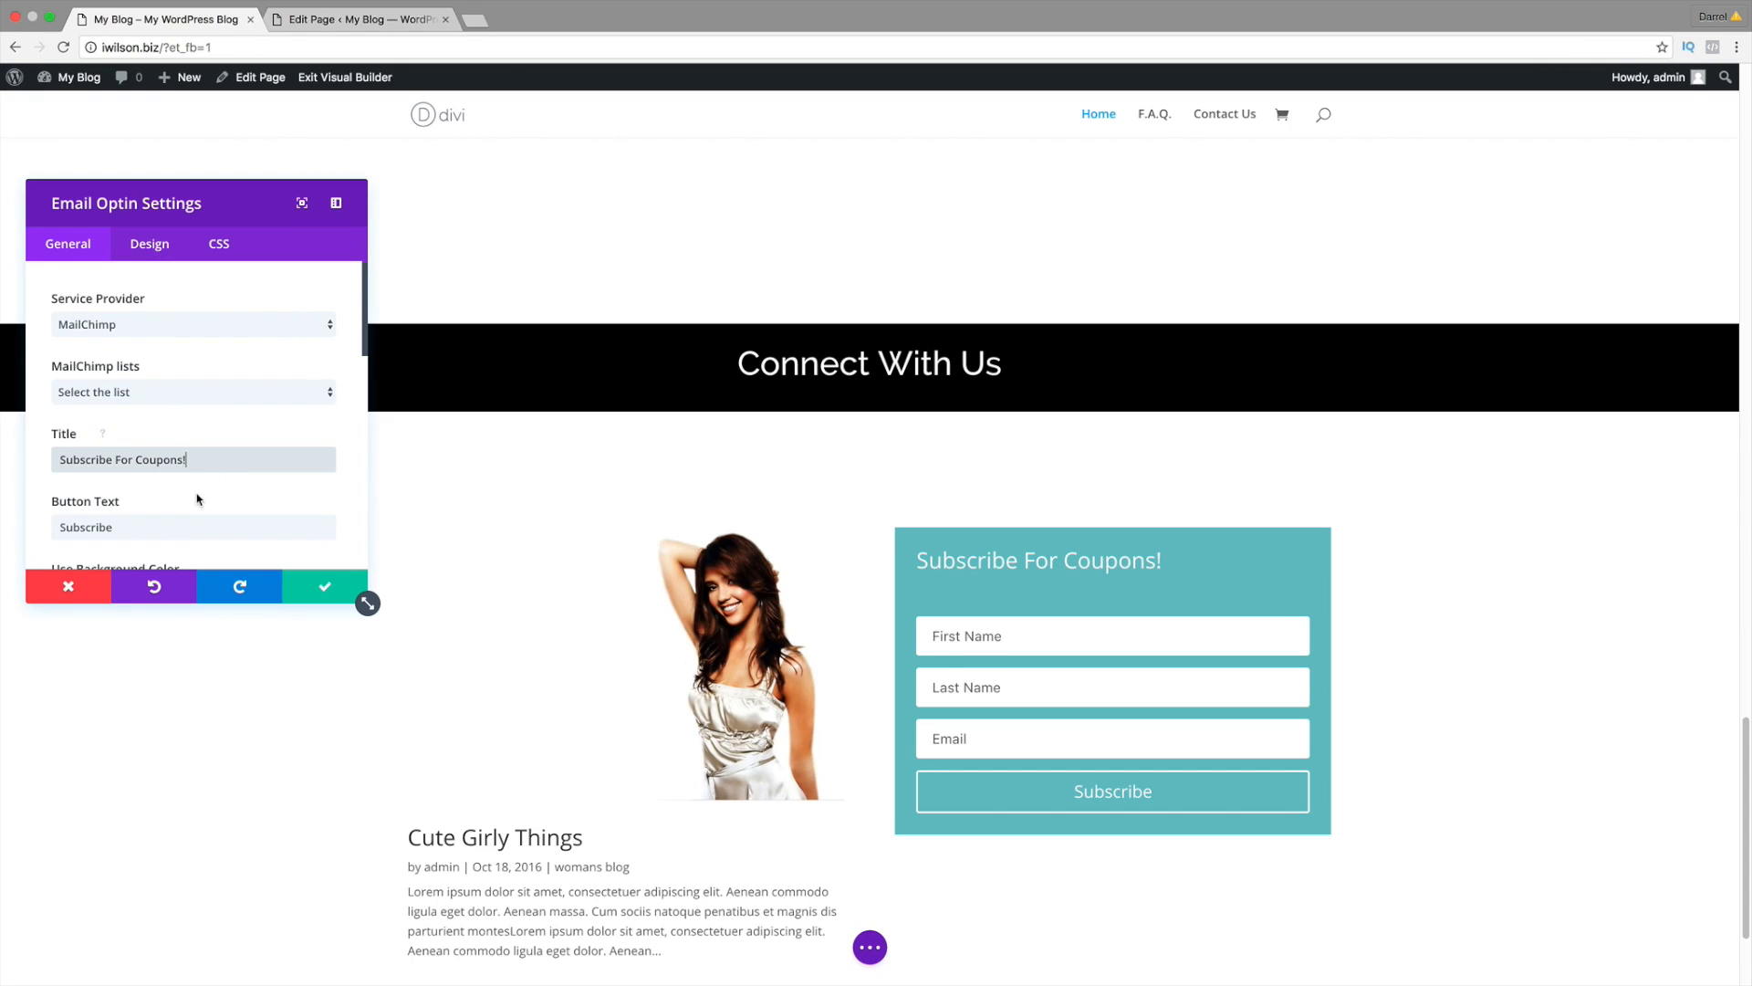
Step: Set the opt-in box background colour to black
scroll(365, 597, "down", 1)
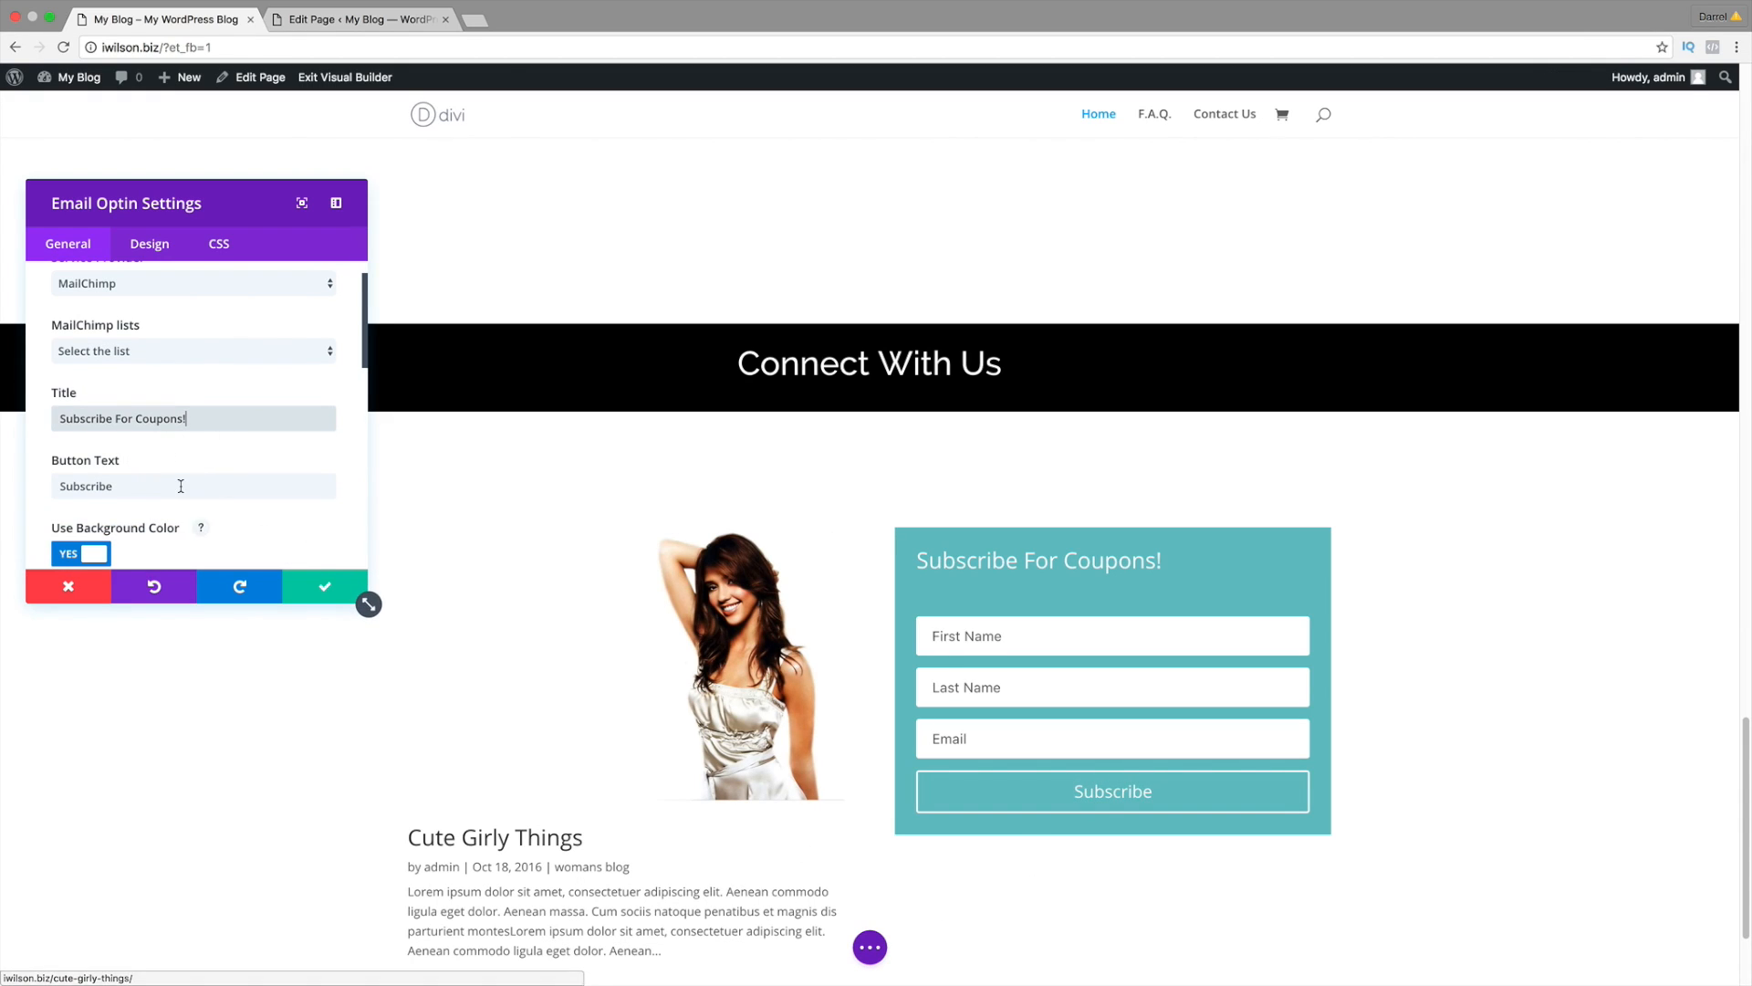
scroll(215, 496, "down", 1)
scroll(182, 475, "down", 2)
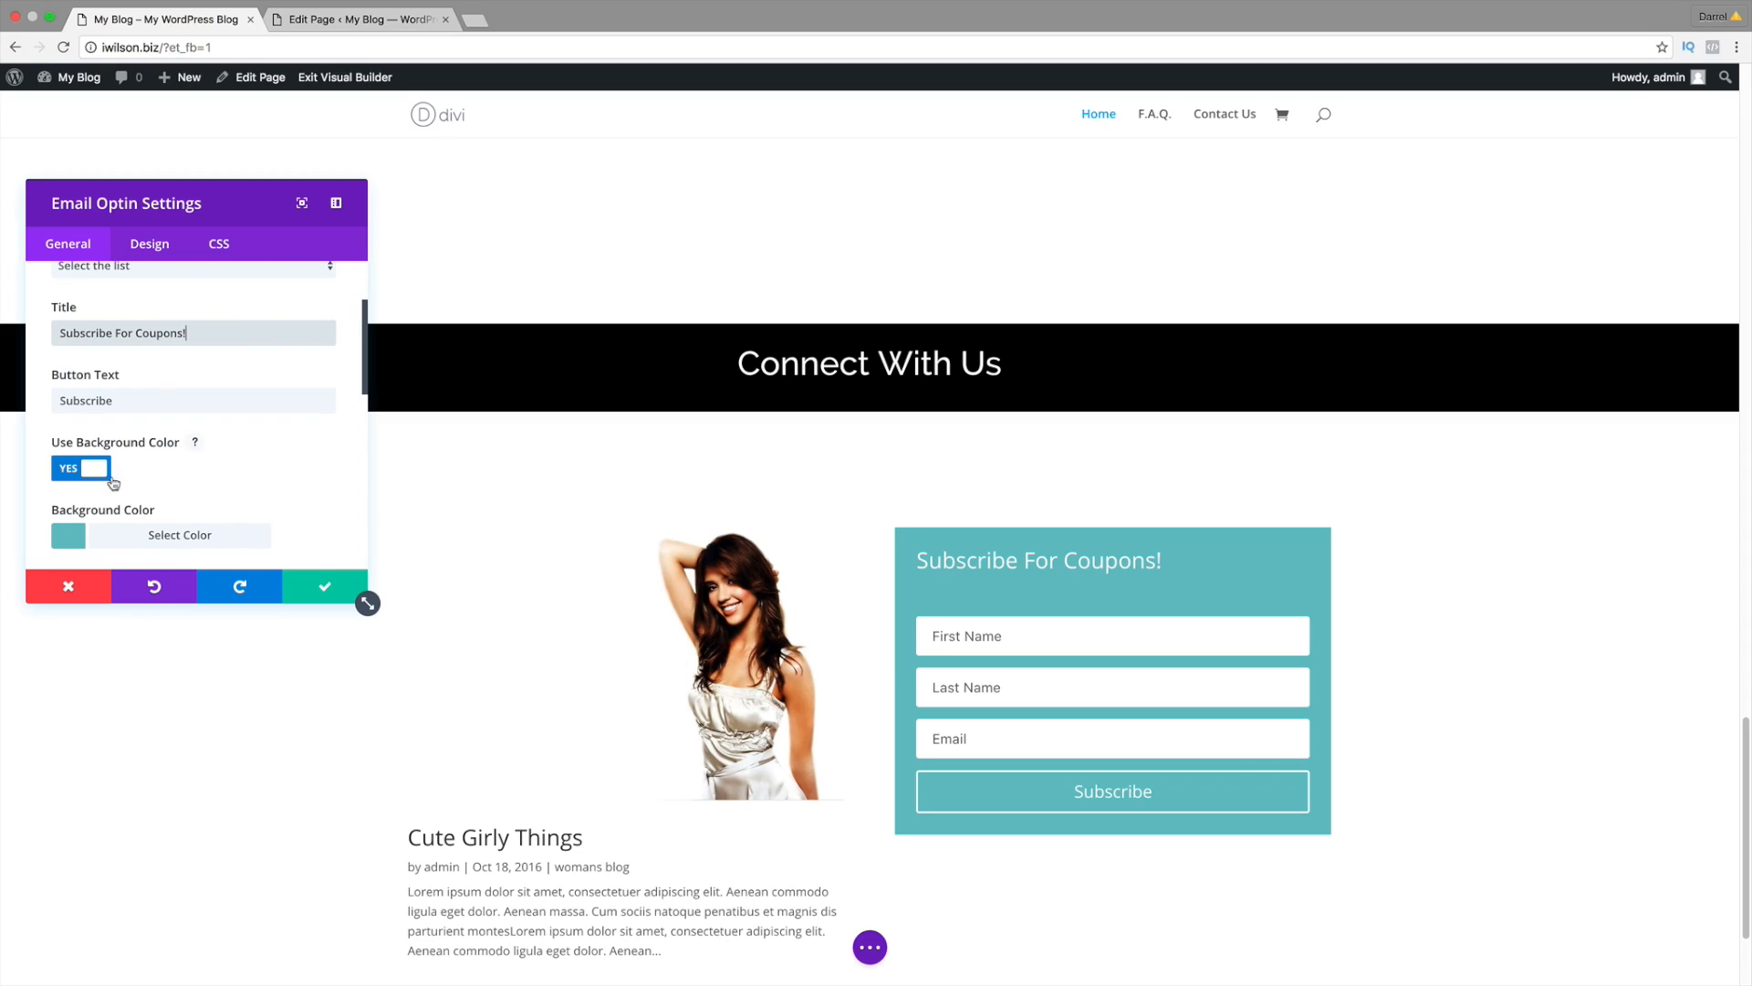
scroll(137, 465, "down", 1)
left_click(164, 502)
scroll(260, 472, "down", 6)
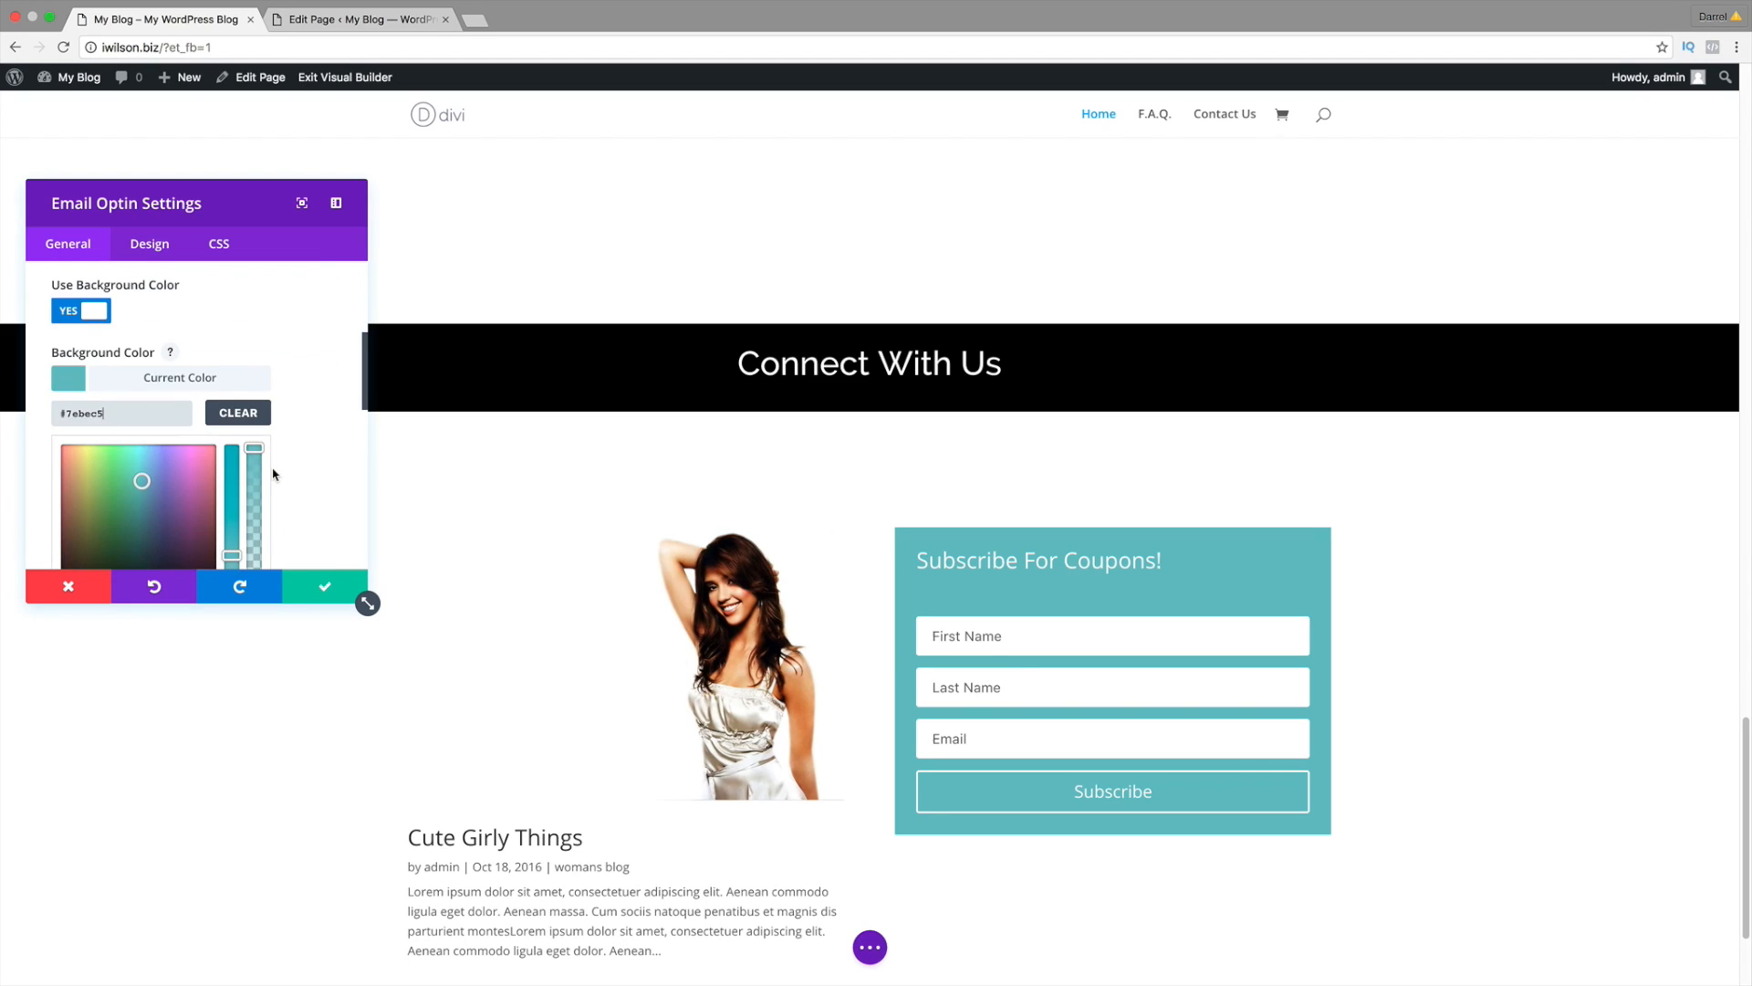
left_click(69, 471)
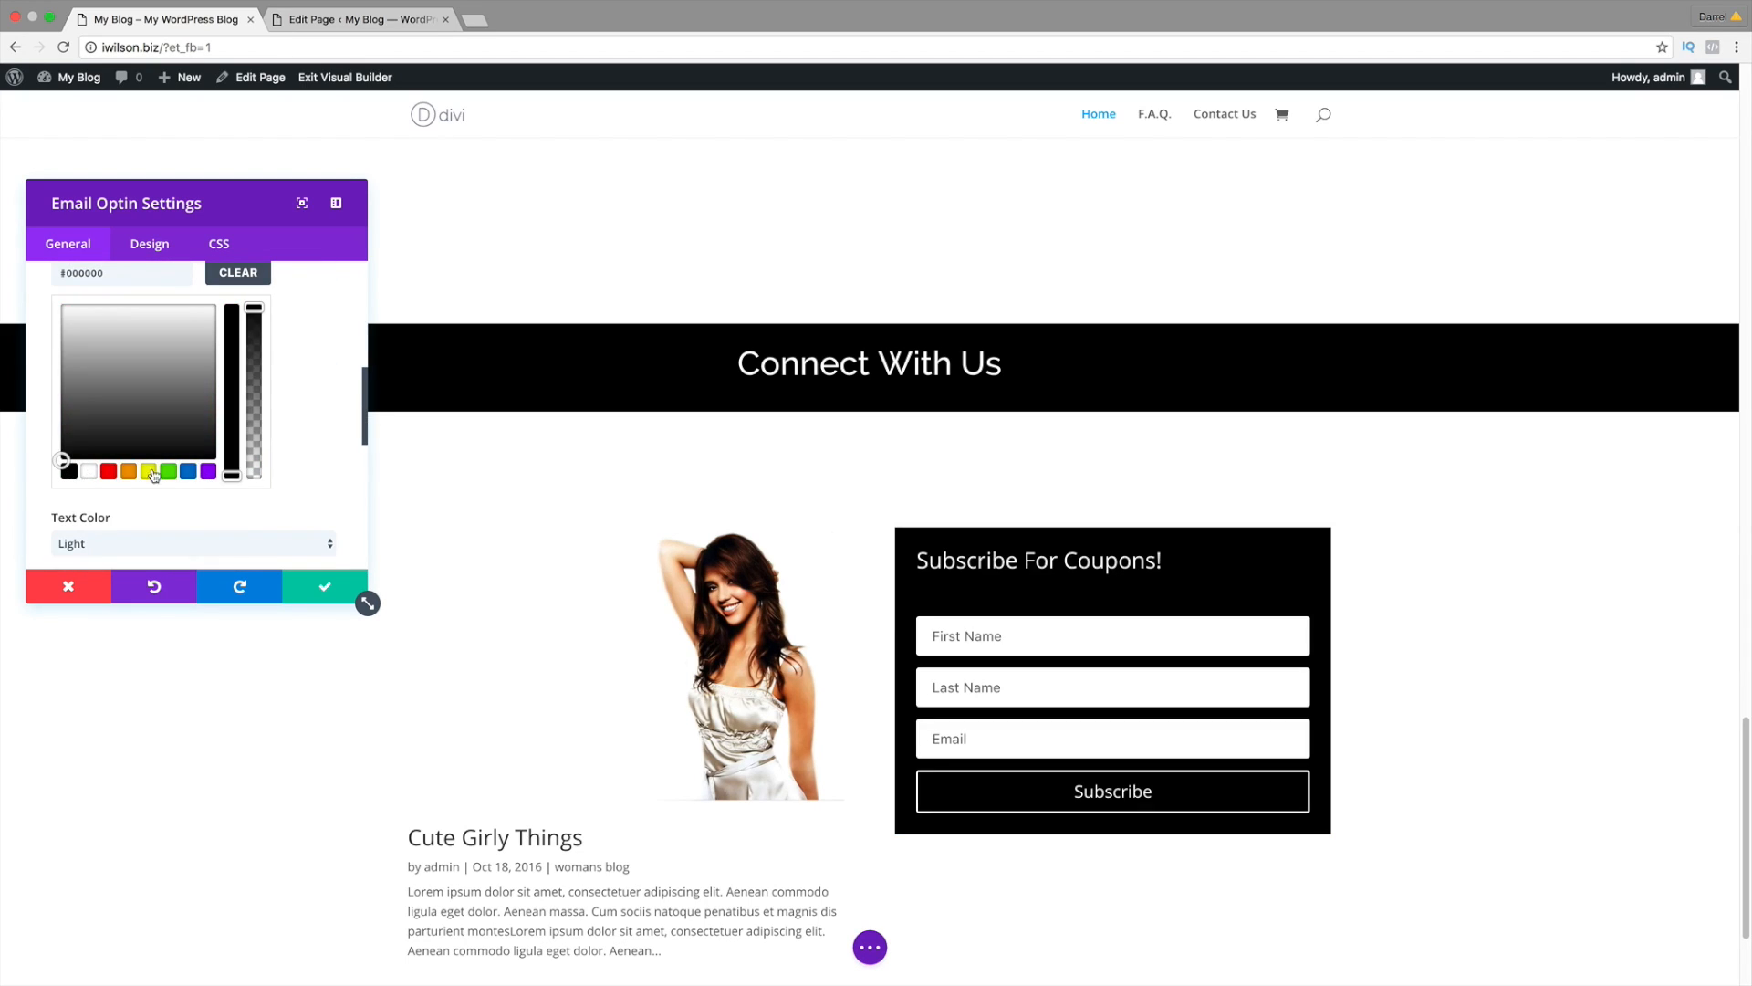
Step: Centre the opt-in text and paste the Lorem ipsum paragraph into its content
scroll(270, 507, "down", 1)
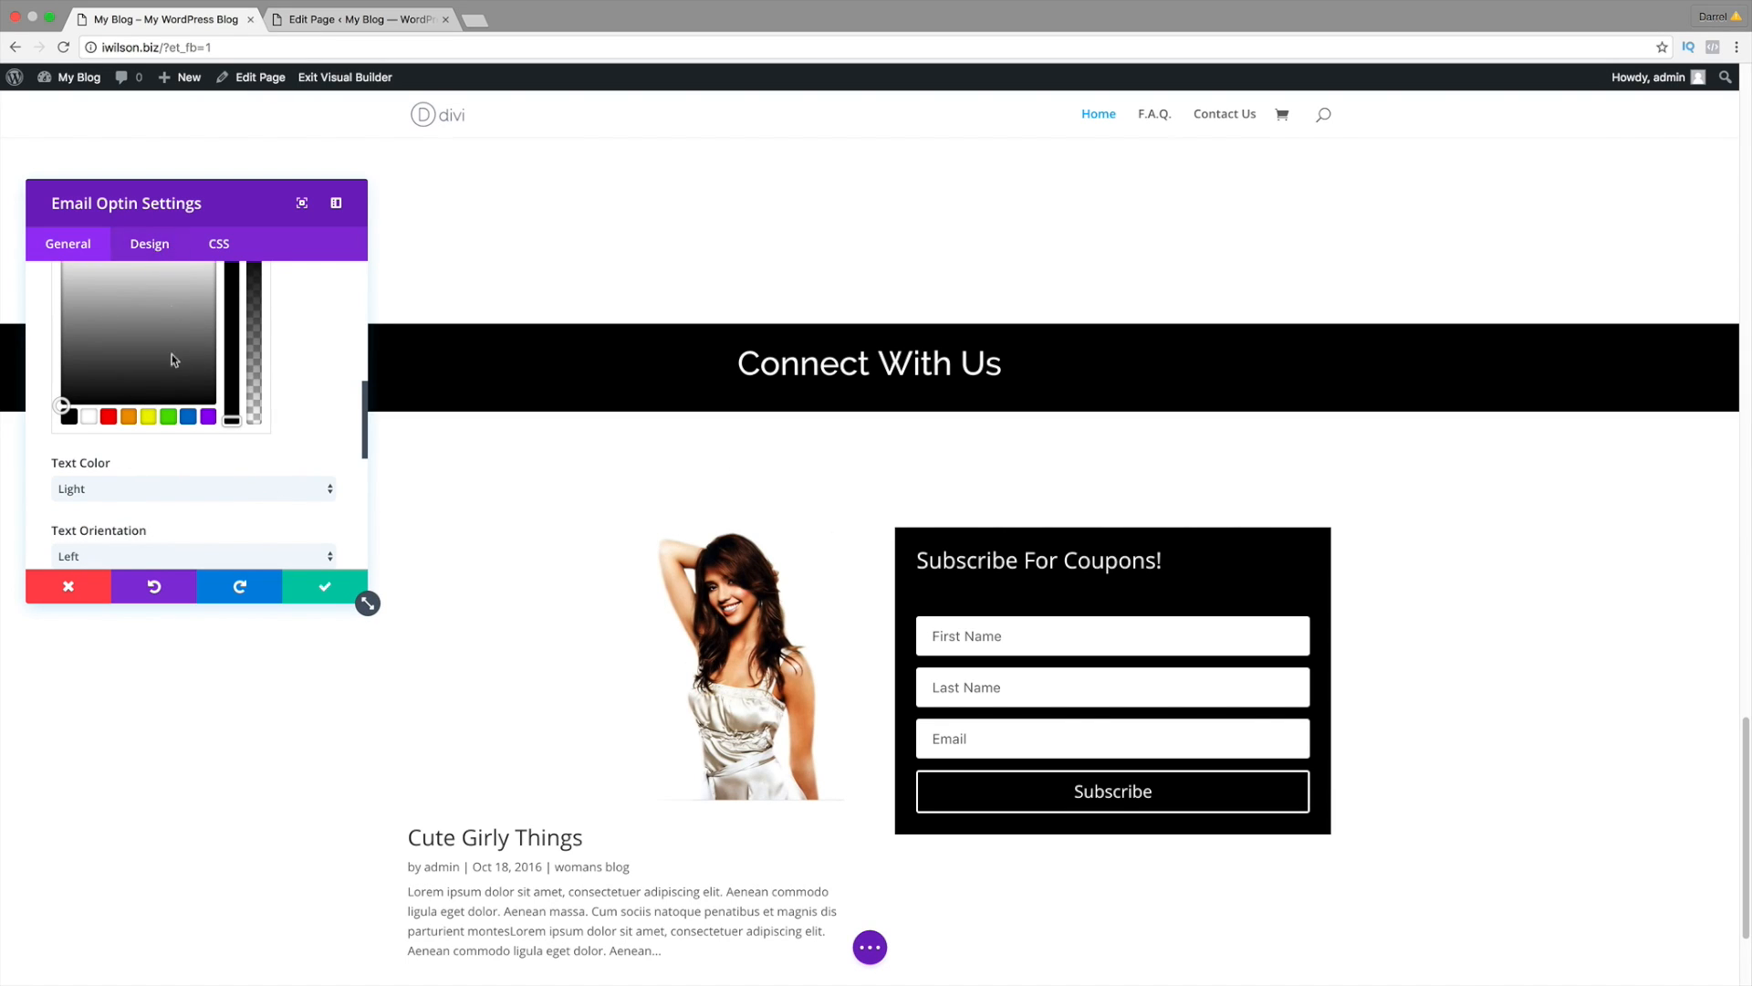
scroll(187, 458, "down", 1)
left_click(183, 533)
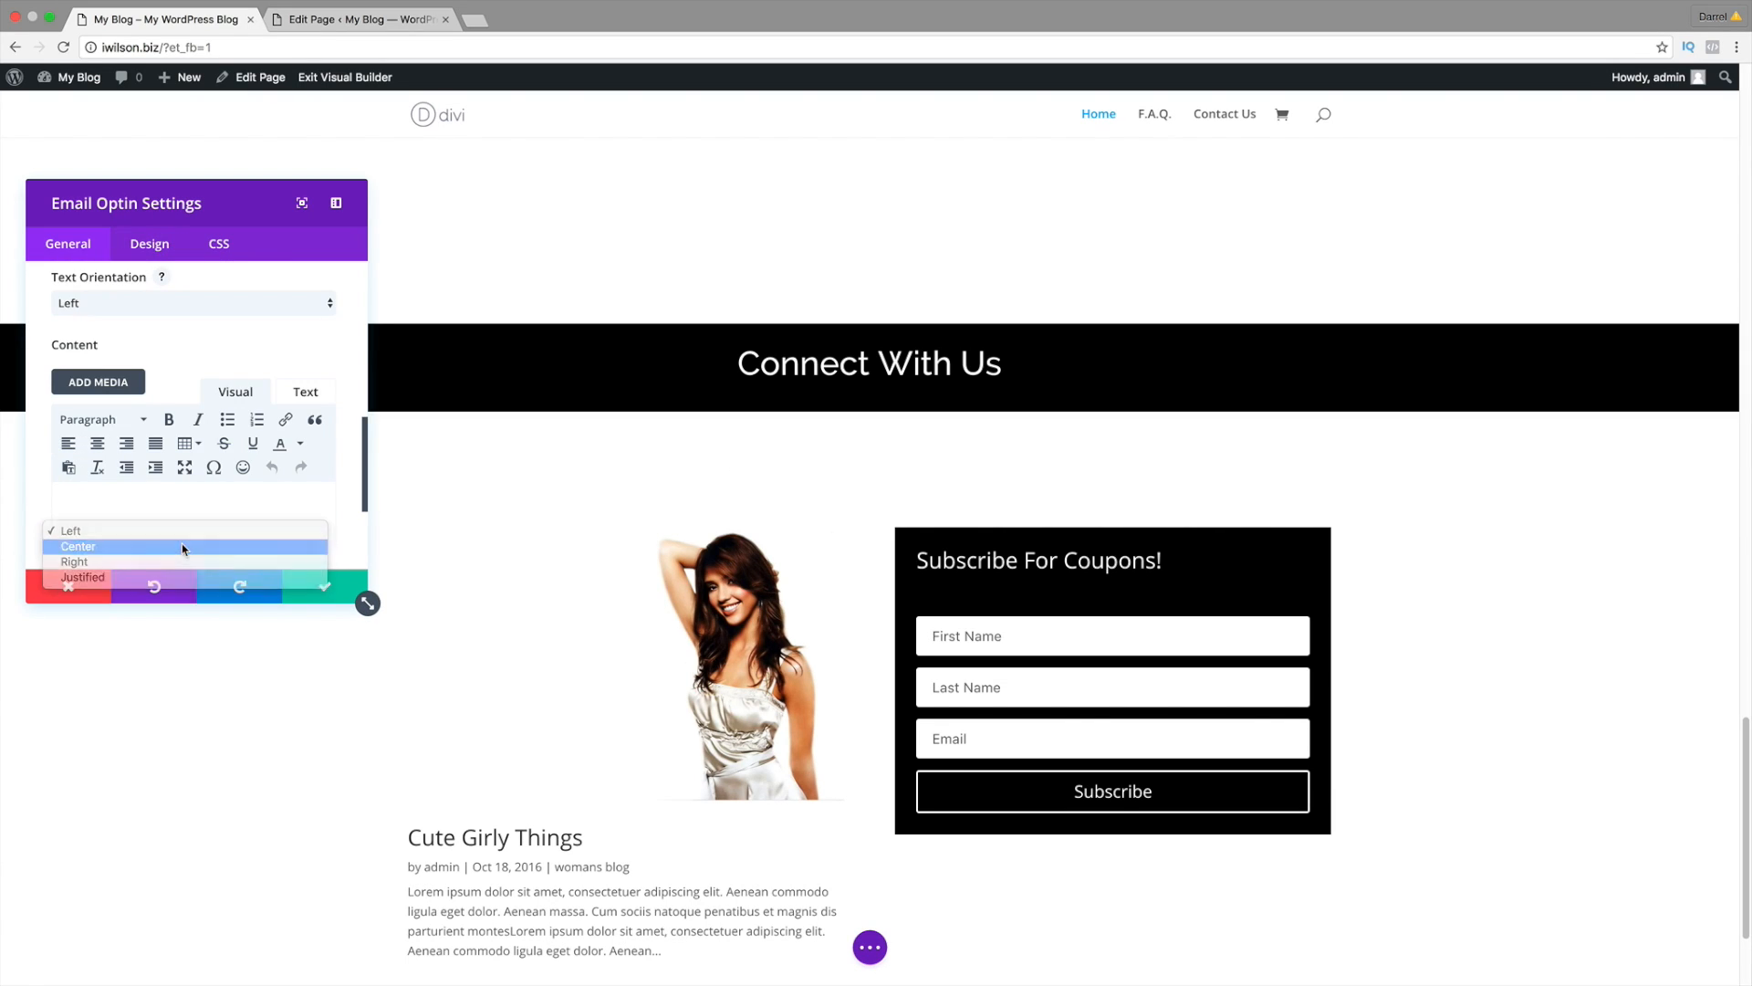
left_click(182, 545)
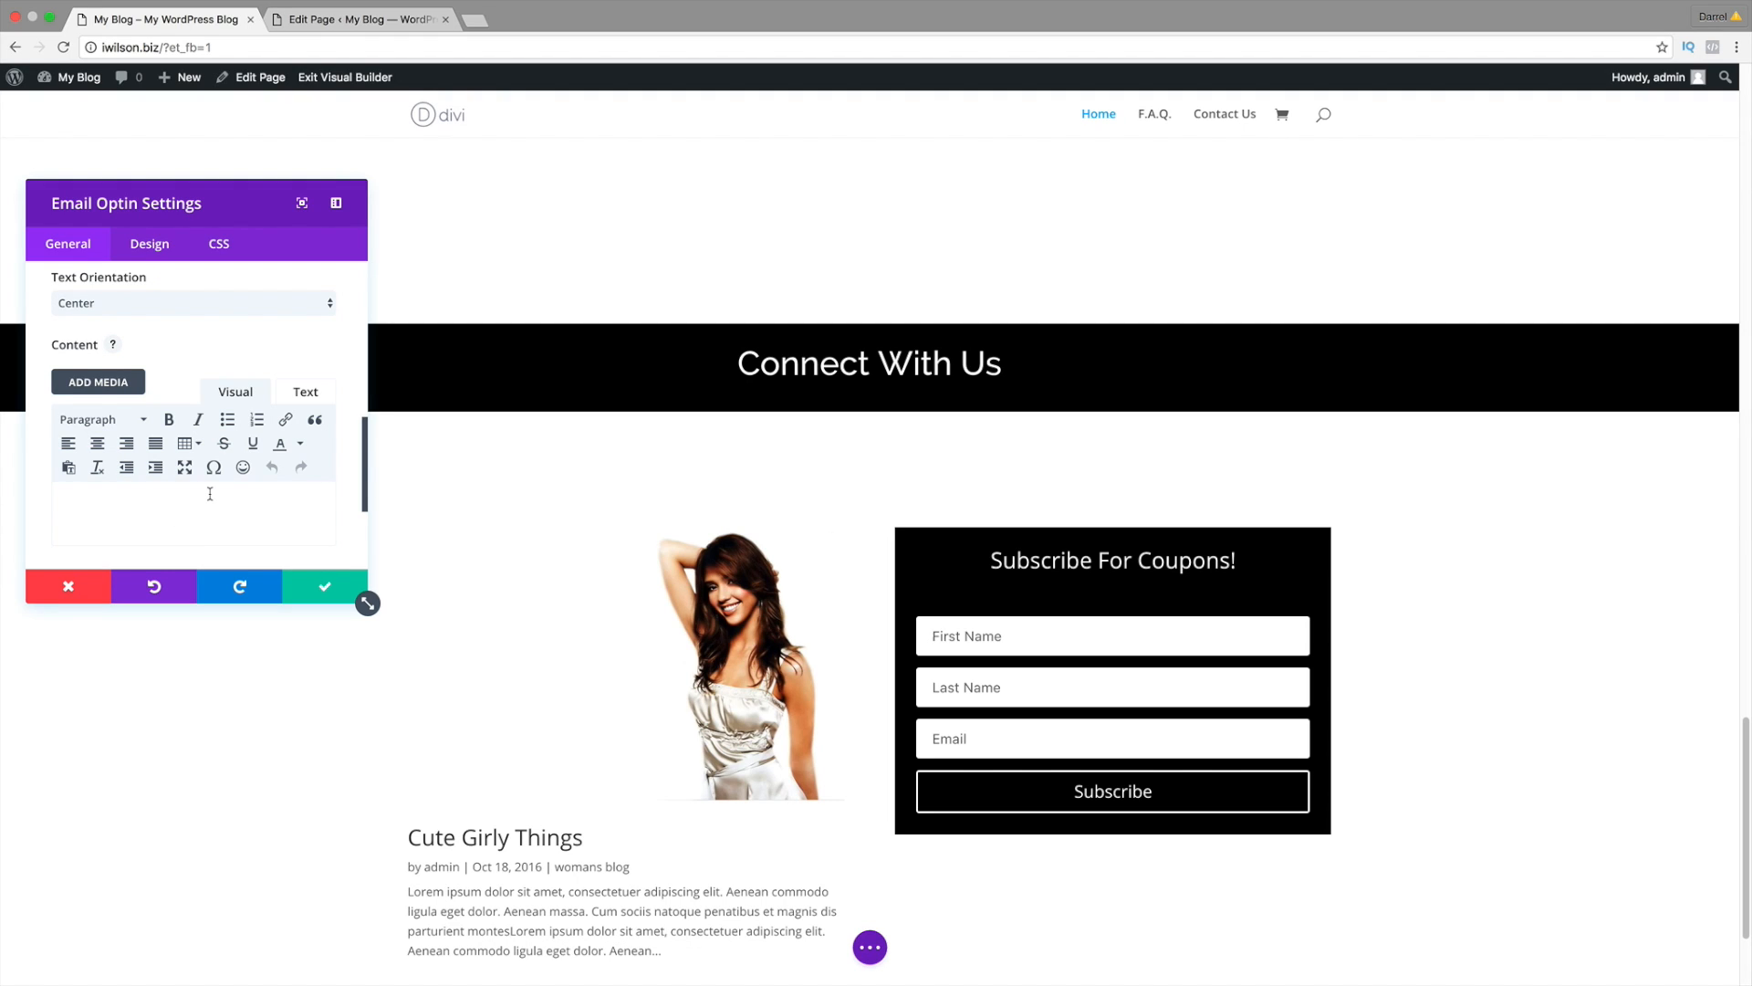
right_click(187, 527)
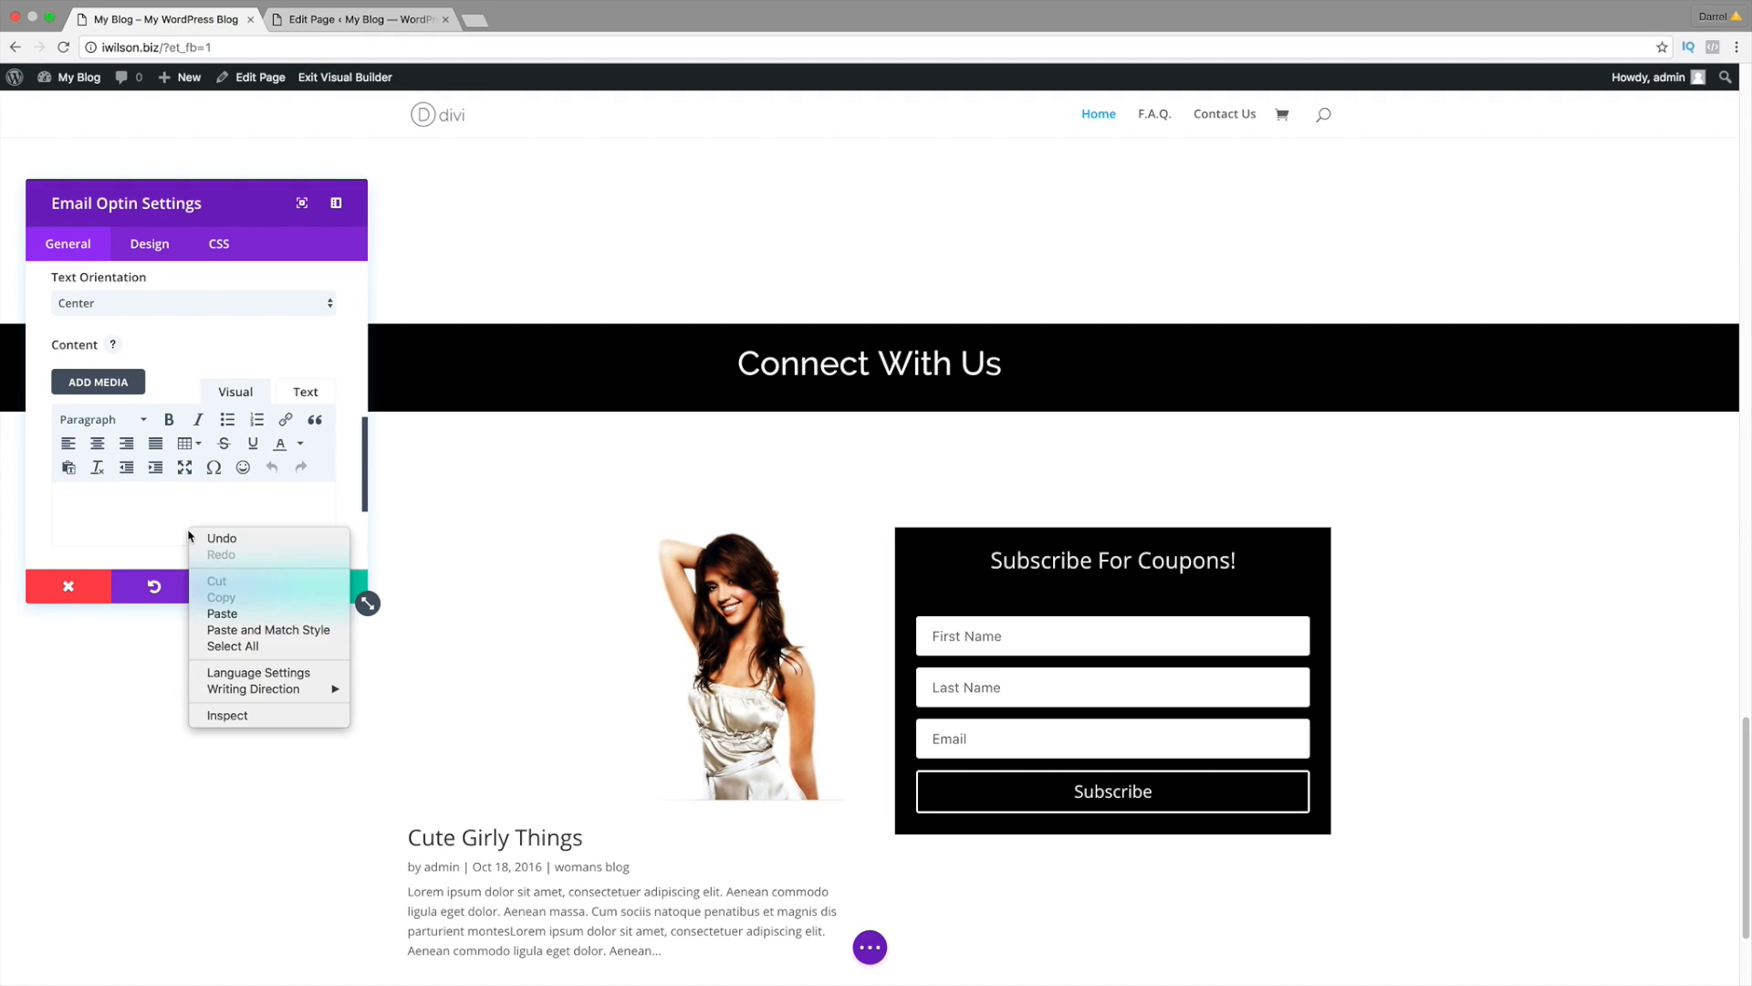
left_click(224, 612)
scroll(1112, 647, "down", 1)
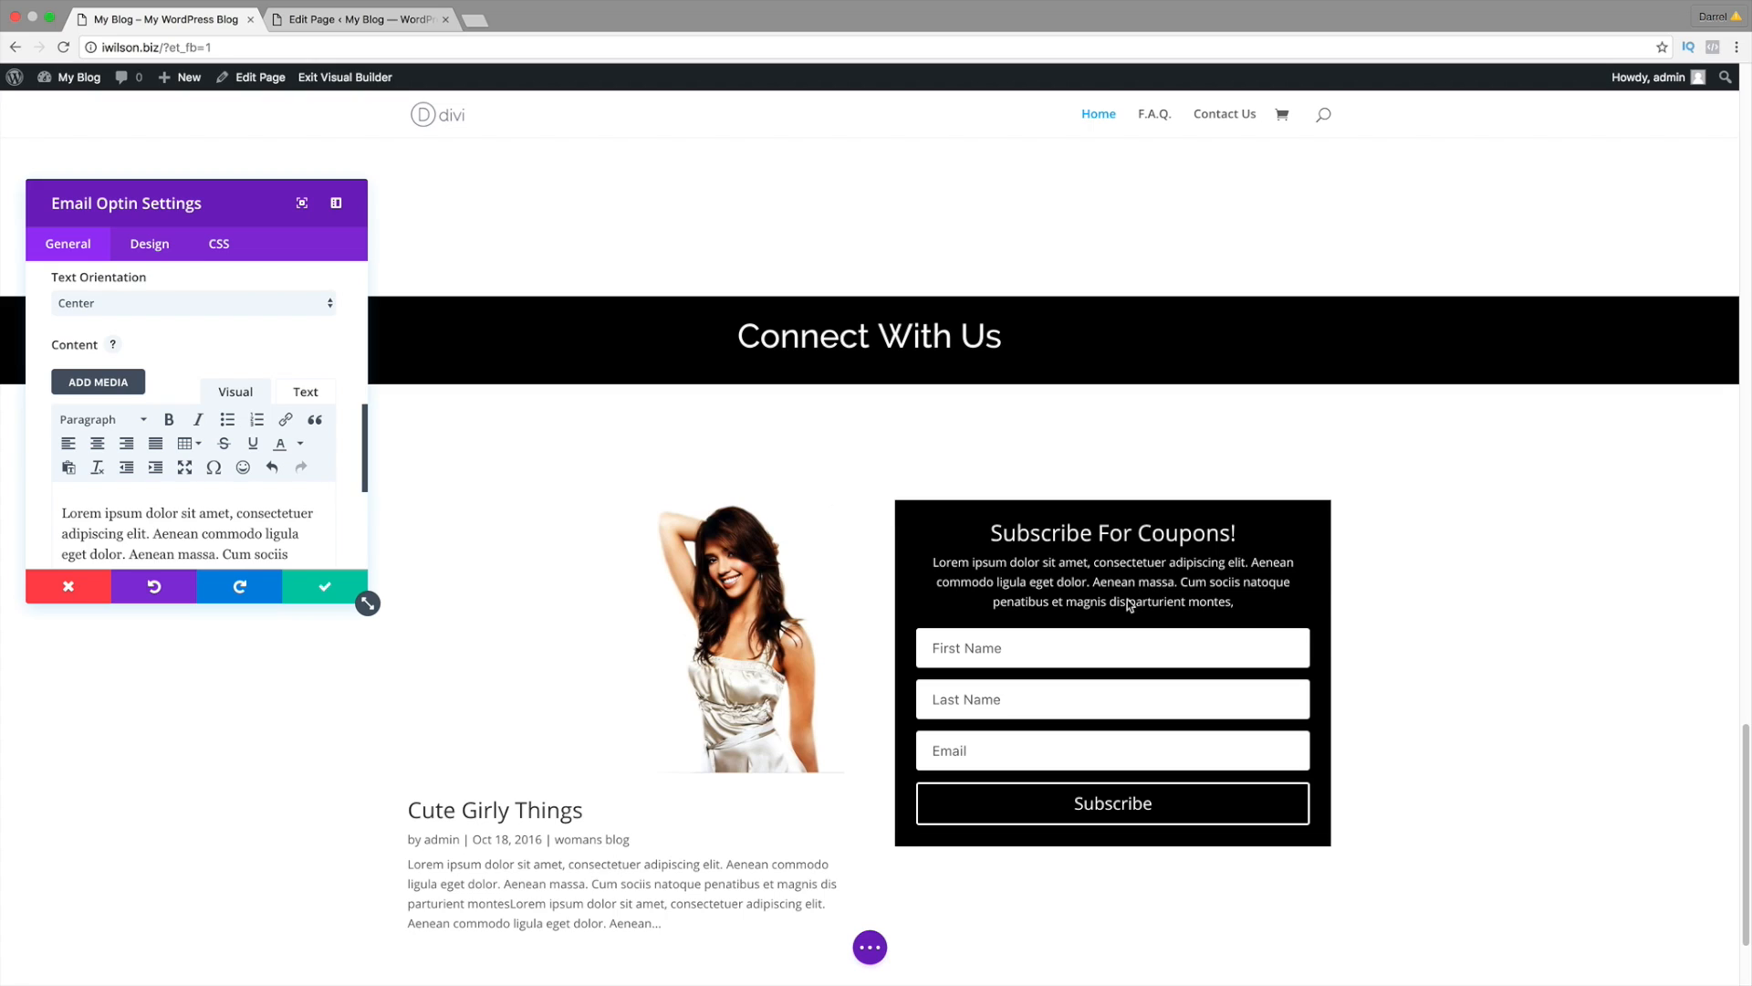
Step: Save the Email Optin, then open mailchimp in a new tab and reach its Log In page
left_click(321, 584)
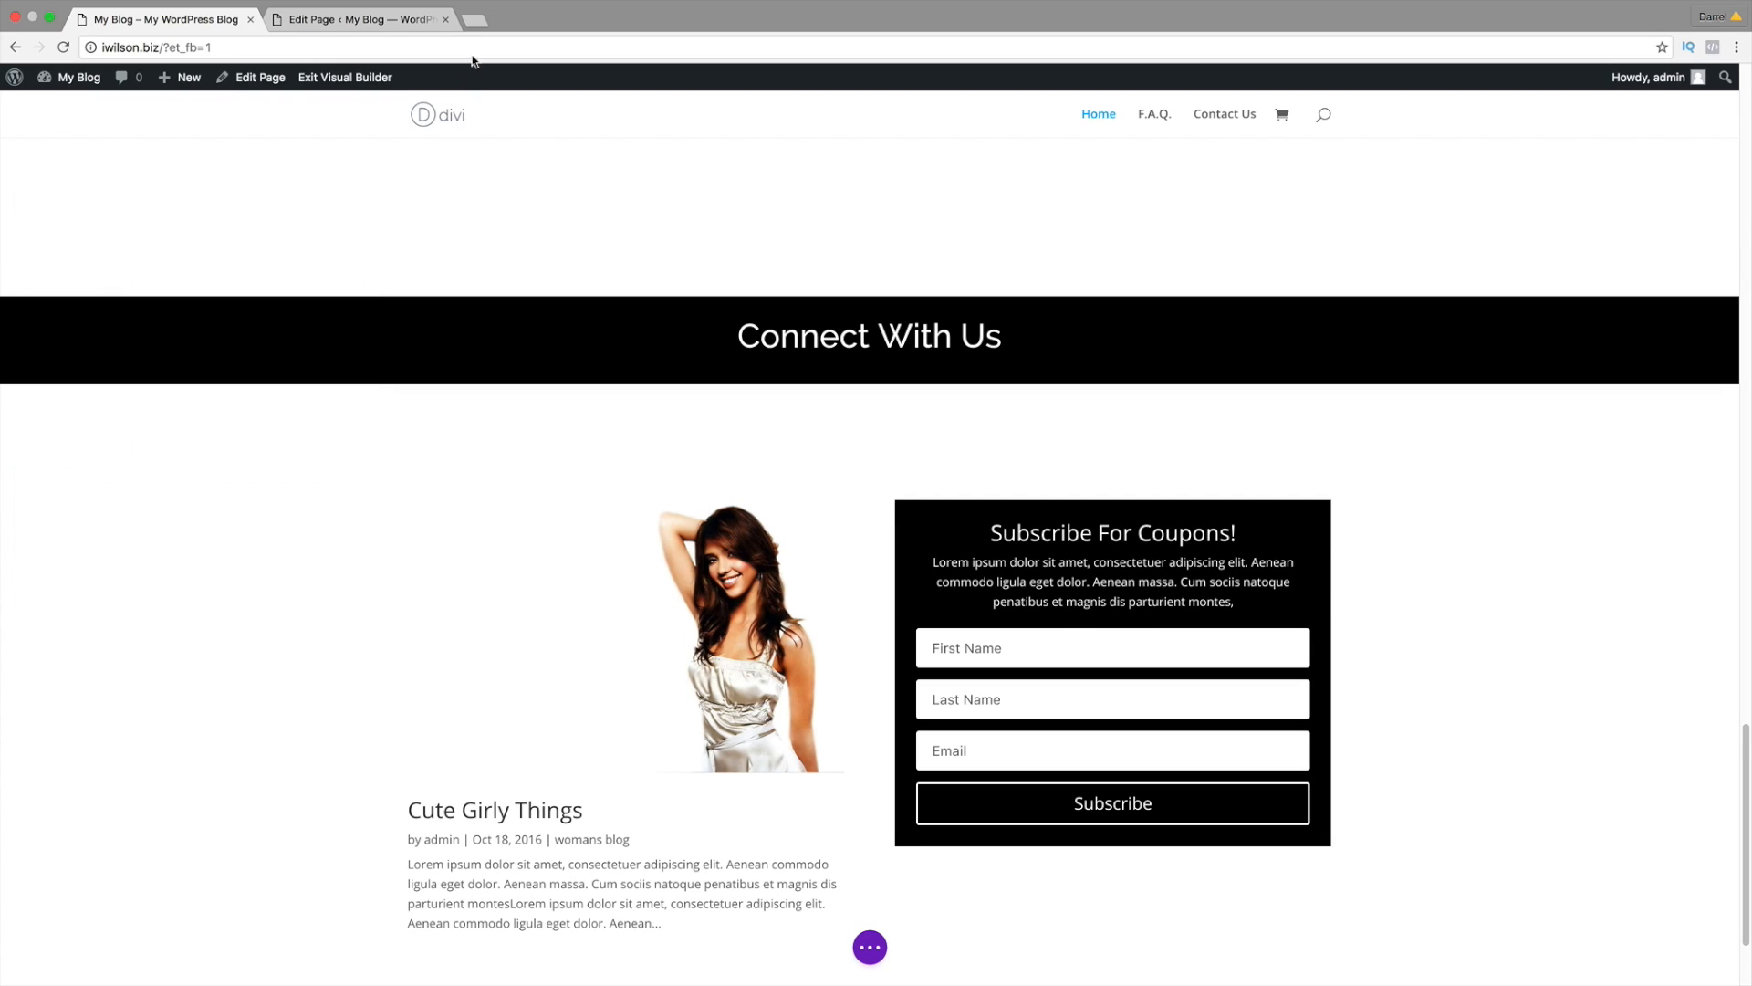
left_click(475, 20)
type("mailchimp.com")
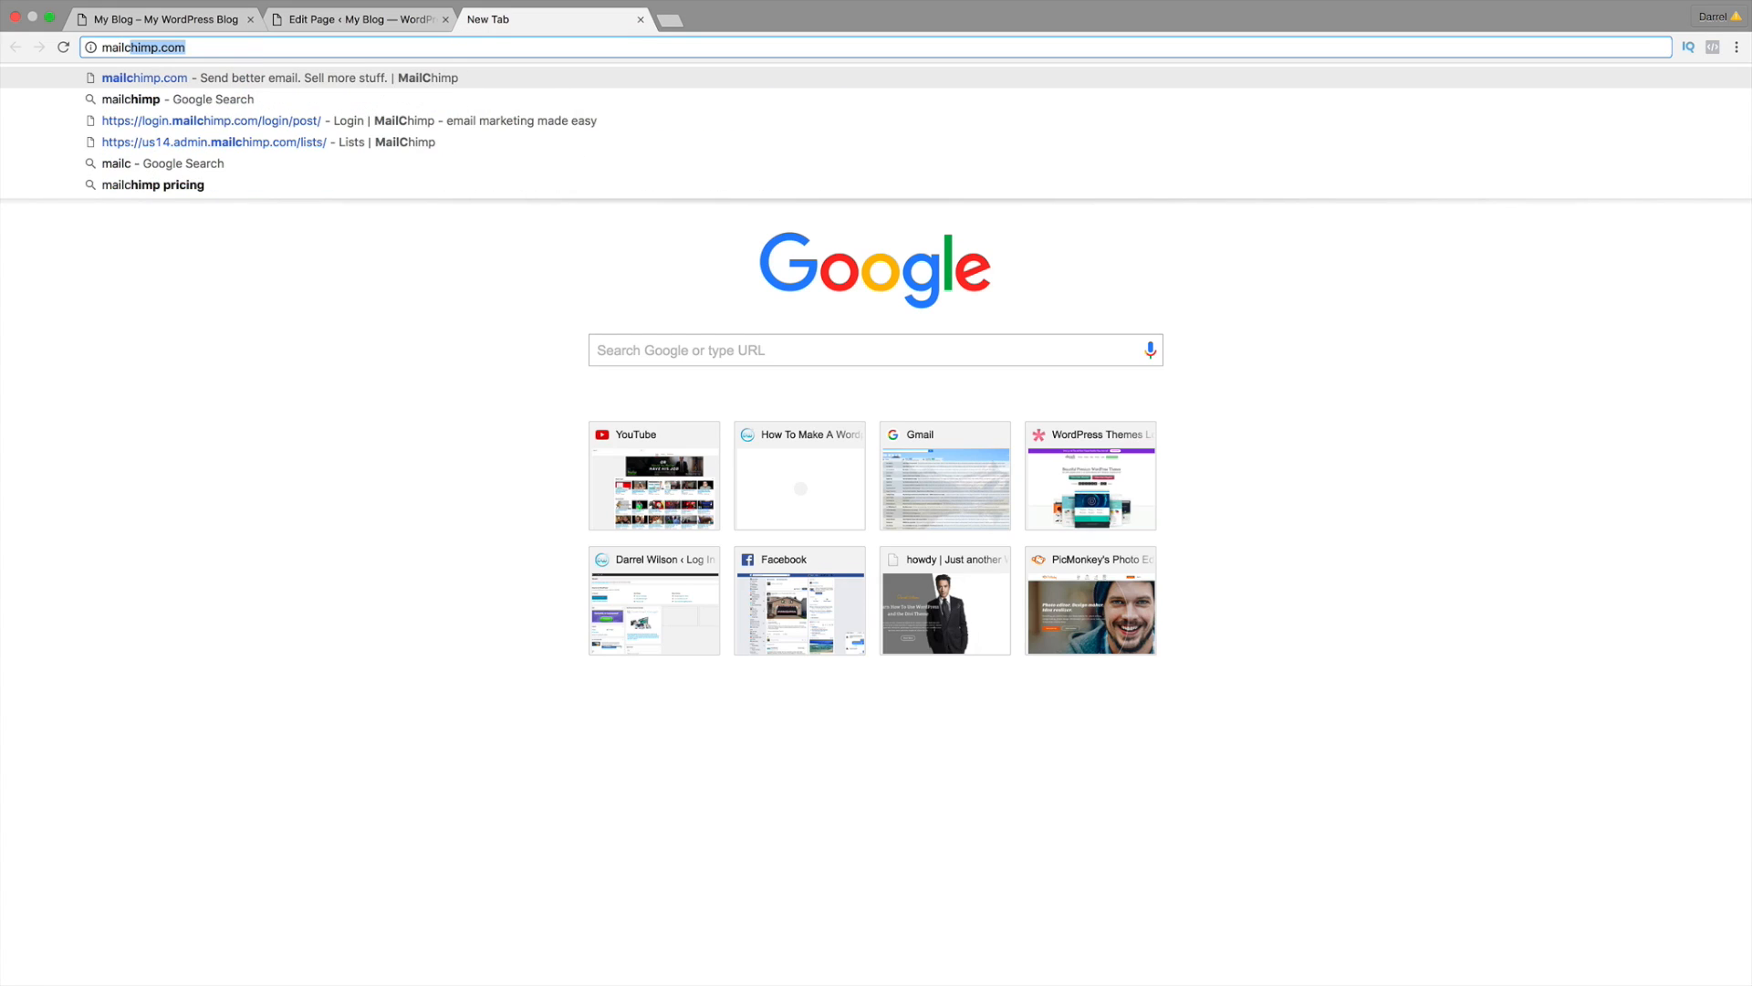
key("Return")
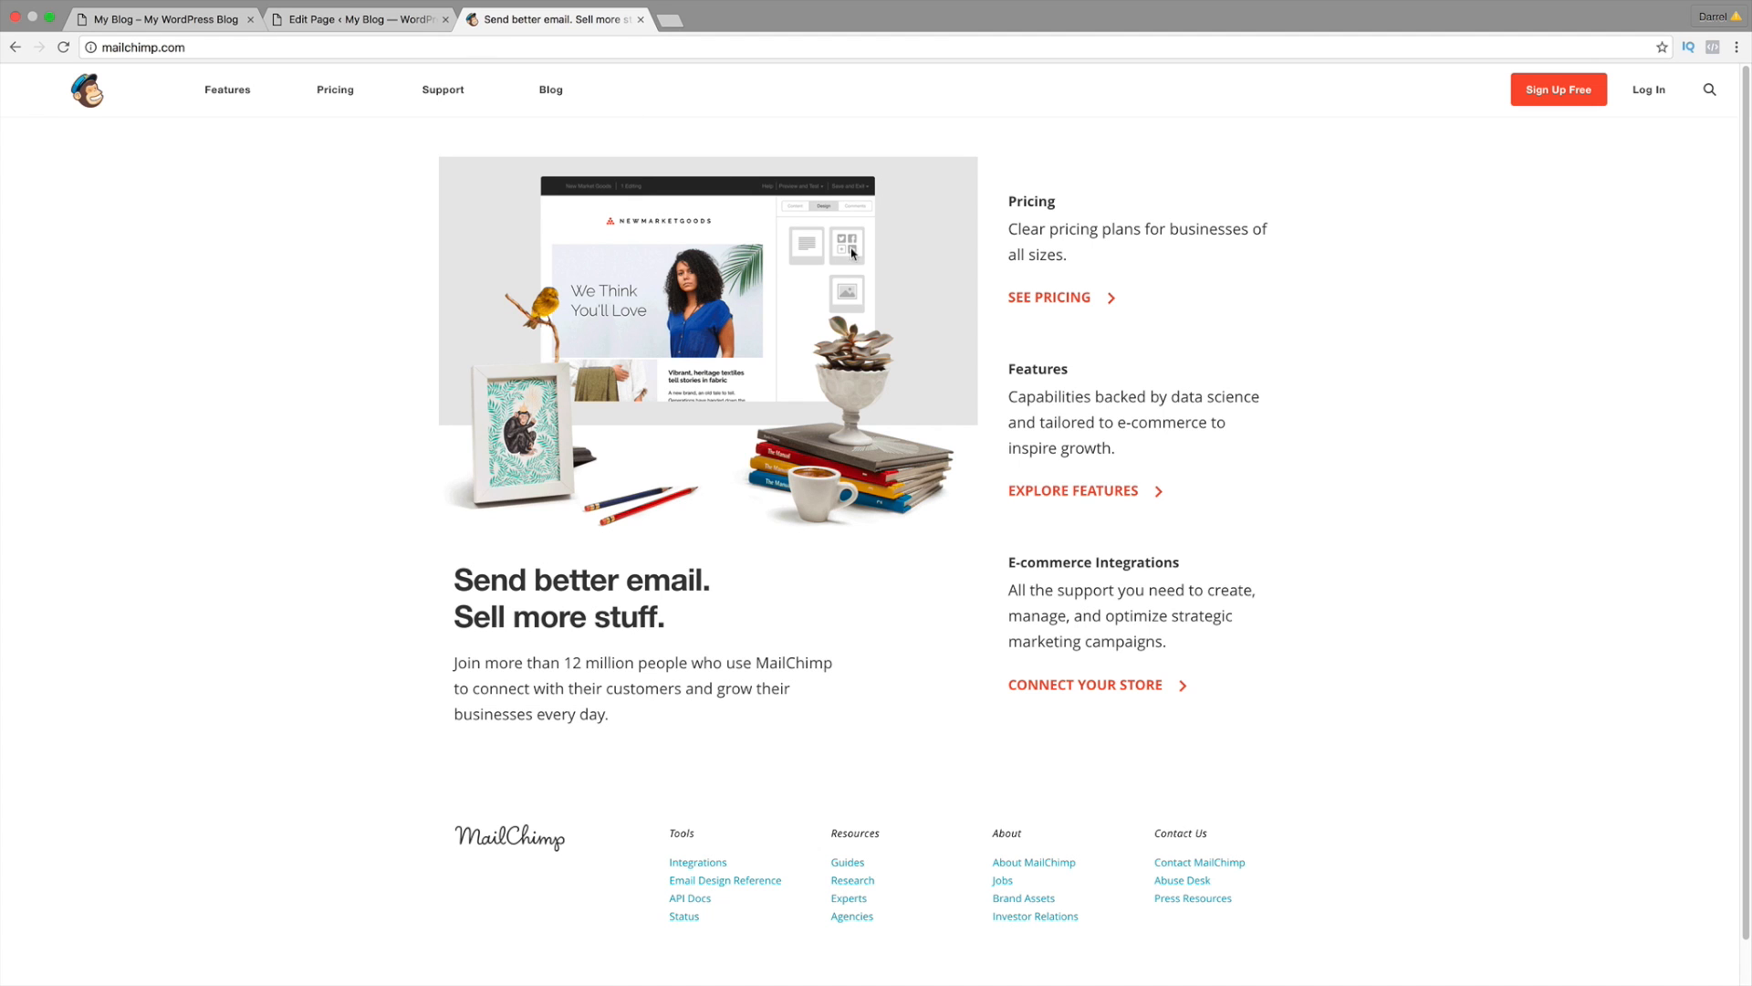
left_click(1526, 95)
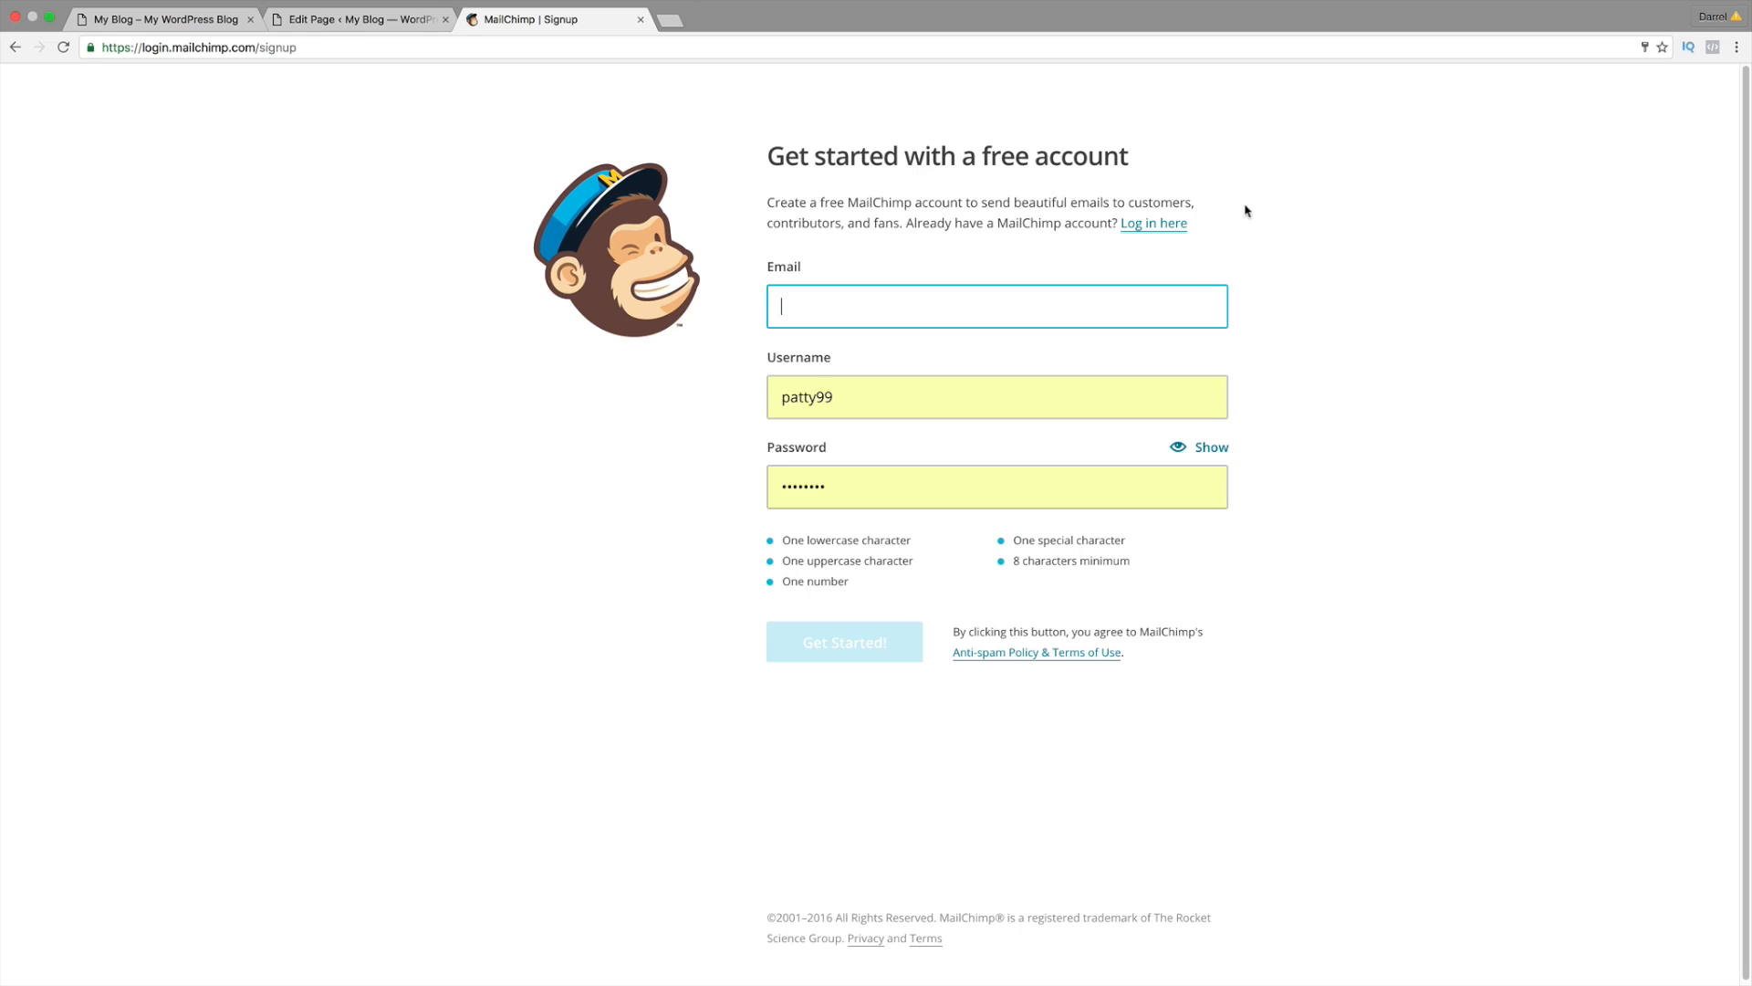
left_click(1154, 223)
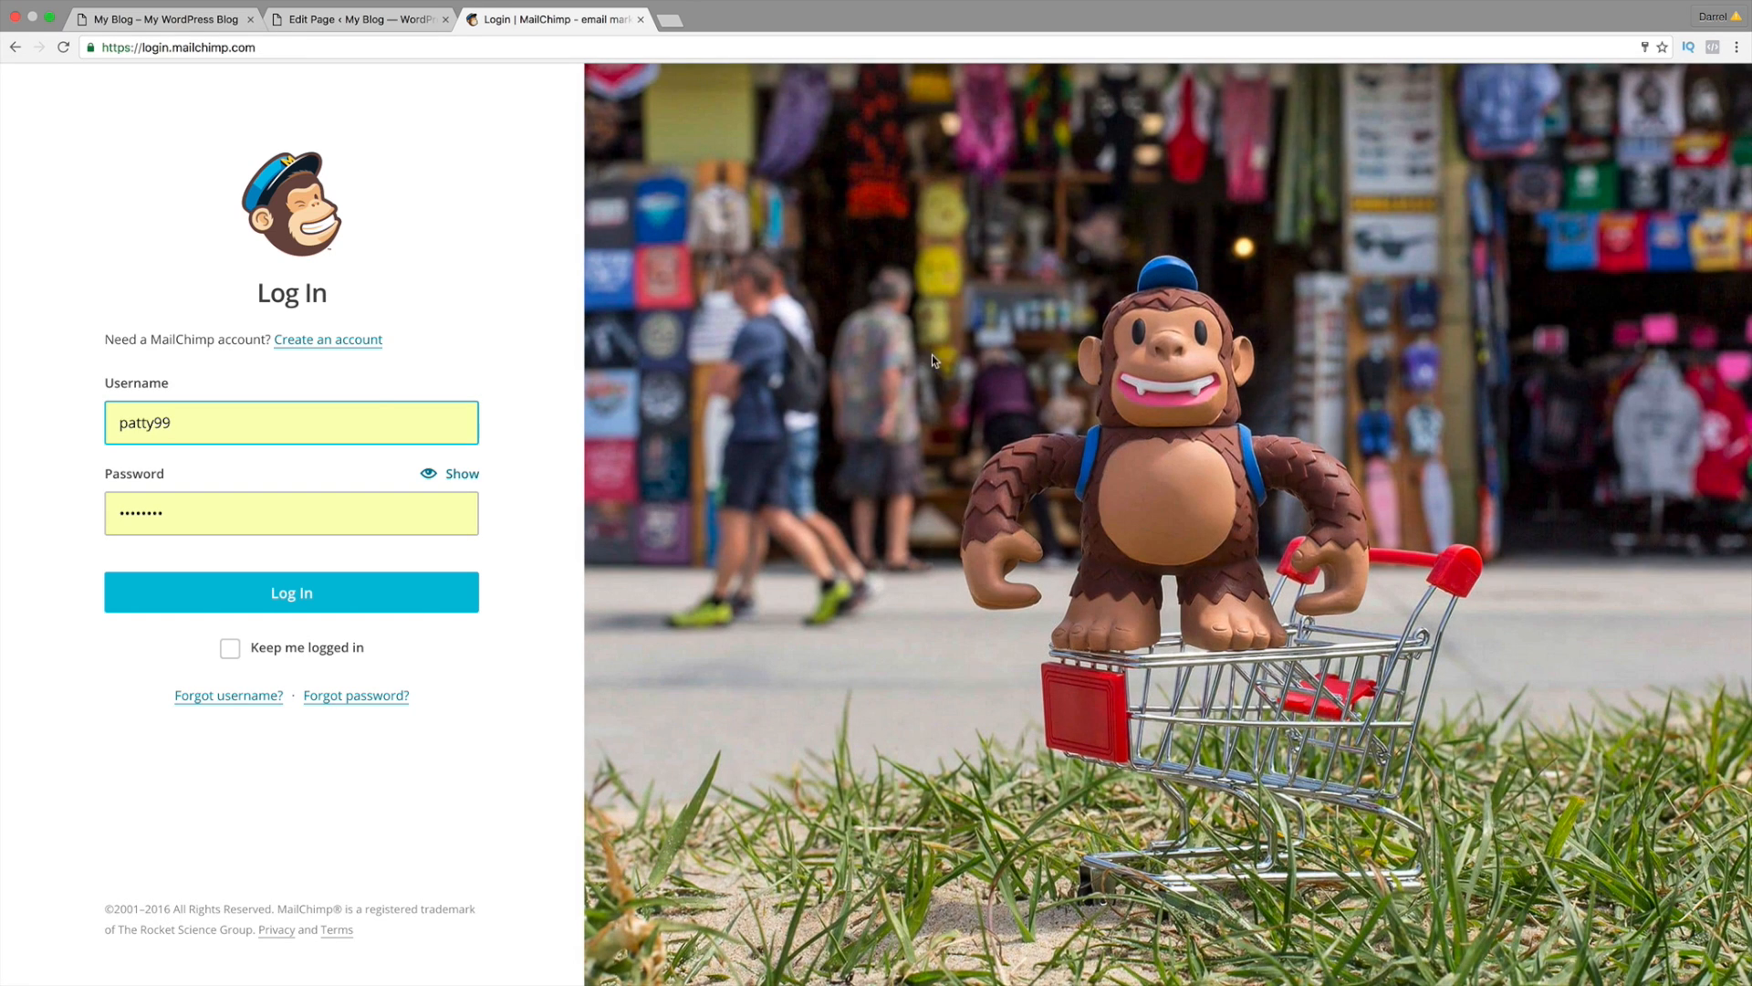
Step: Log in to MailChimp and start creating a new list from the Lists page
left_click(385, 593)
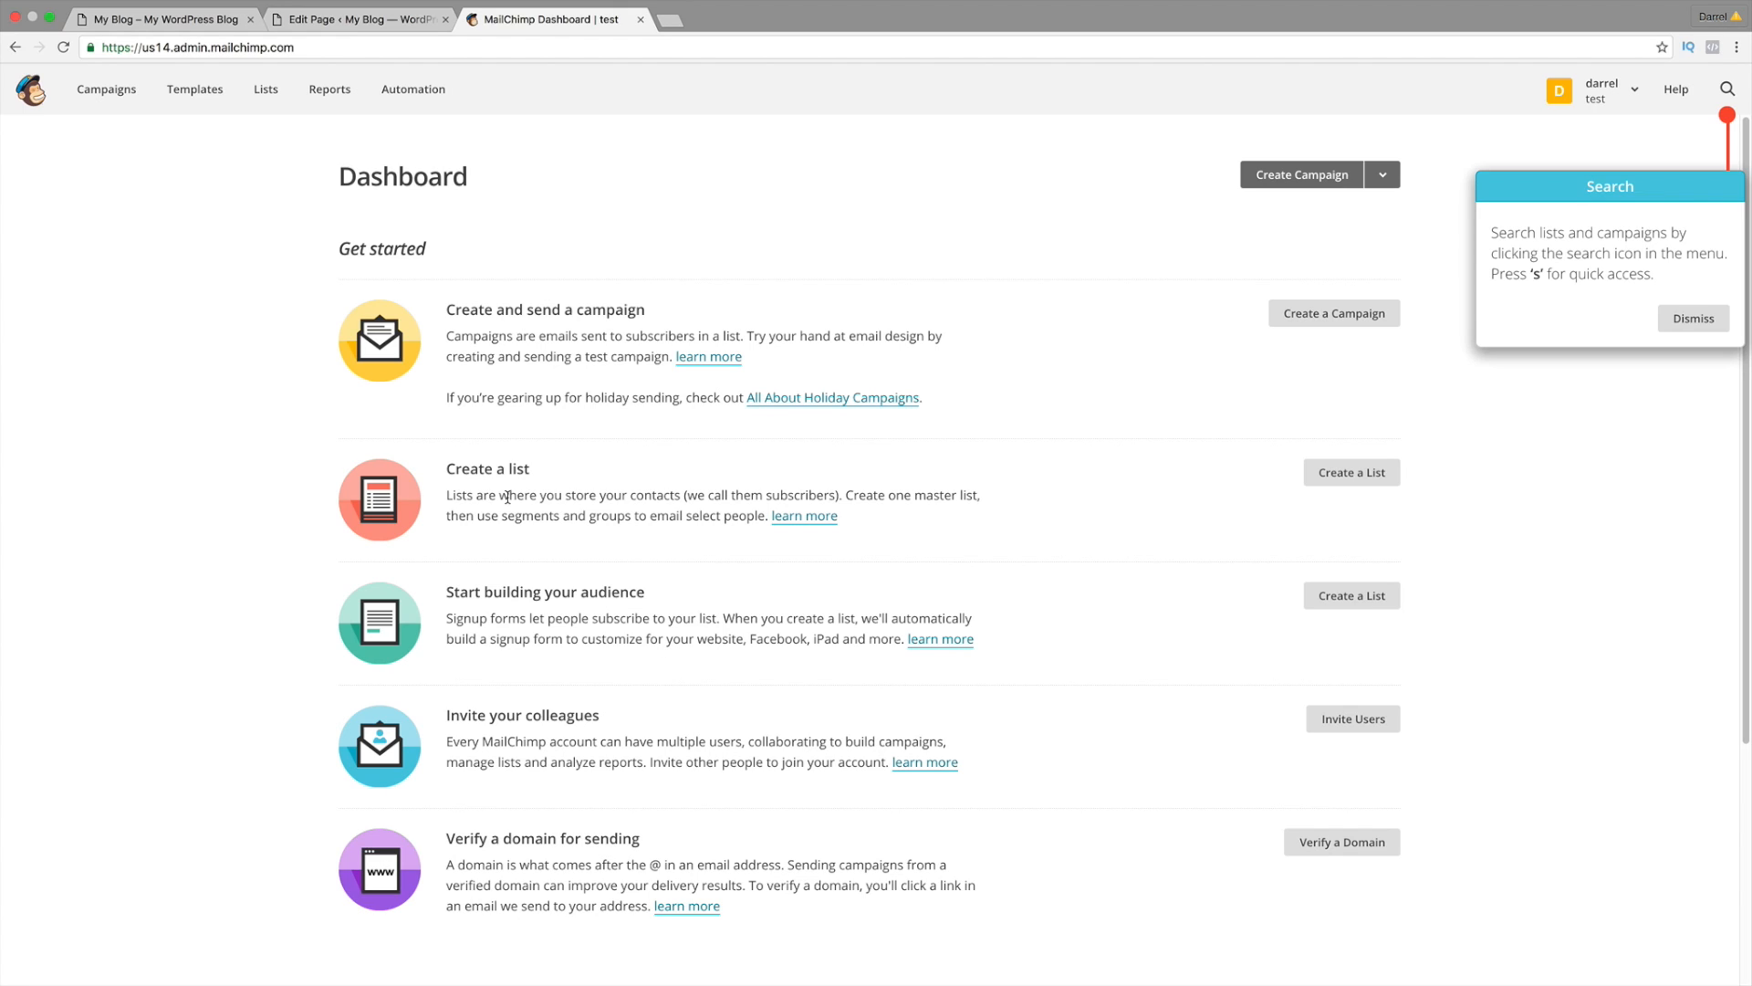
left_click(36, 100)
left_click_drag(446, 471, 545, 472)
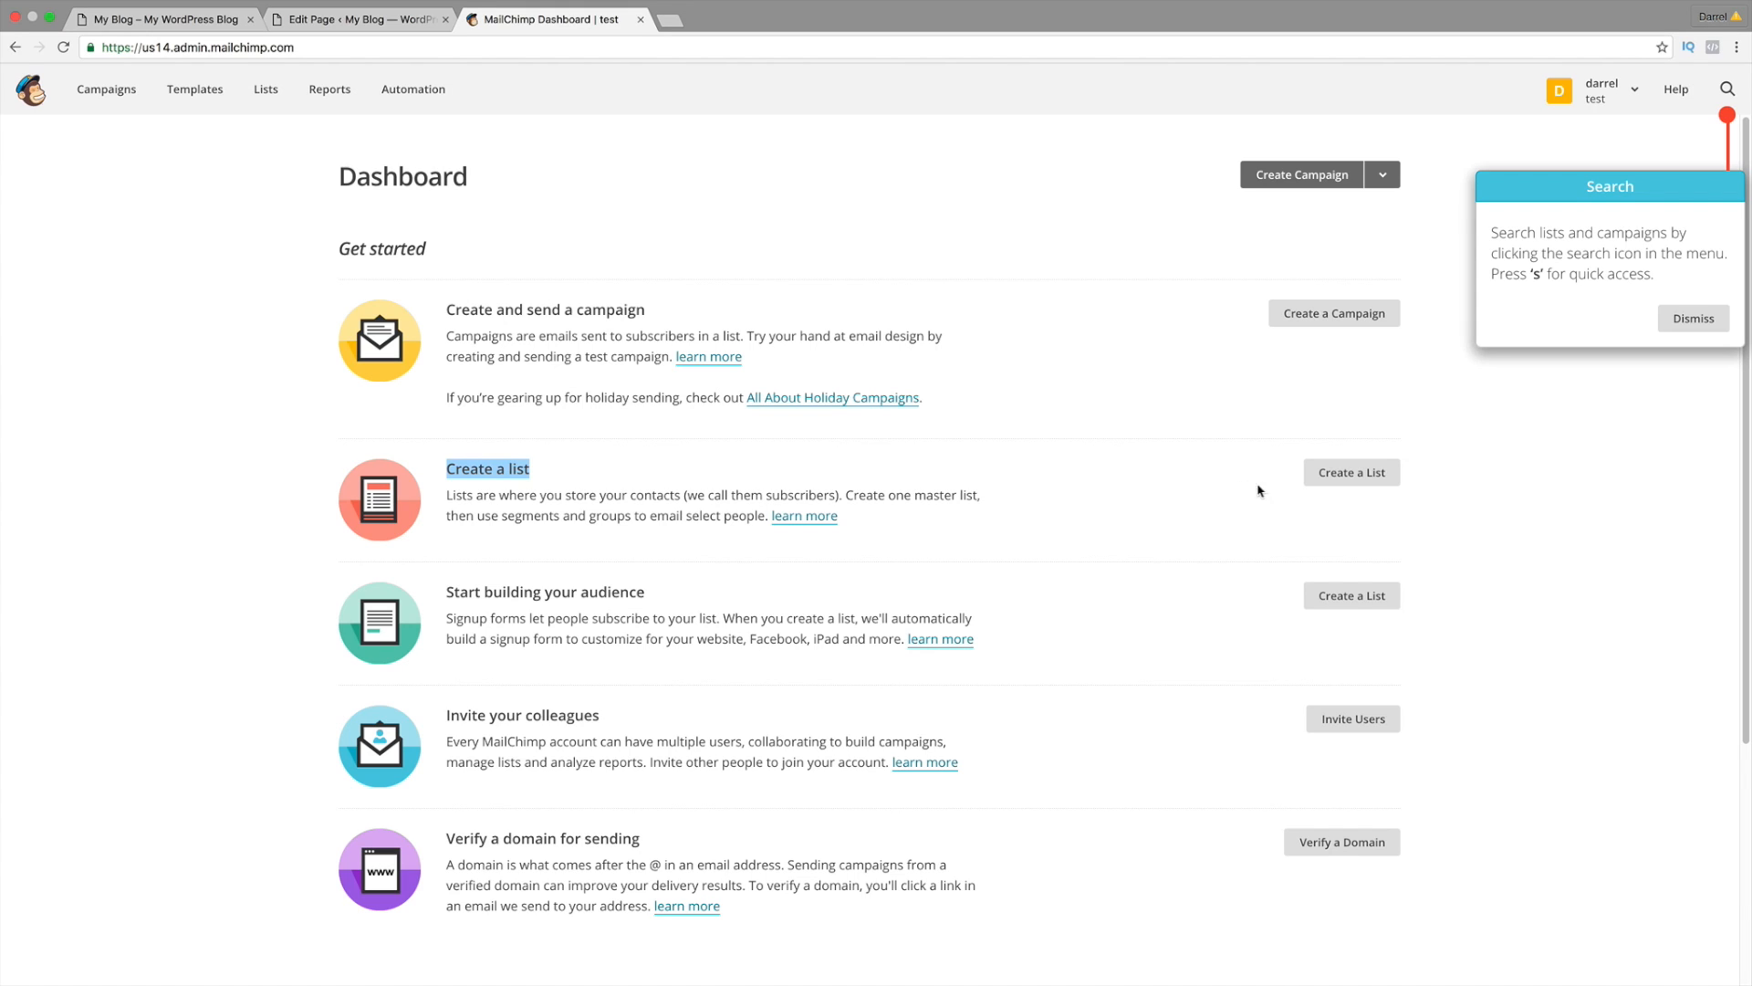
left_click(1348, 474)
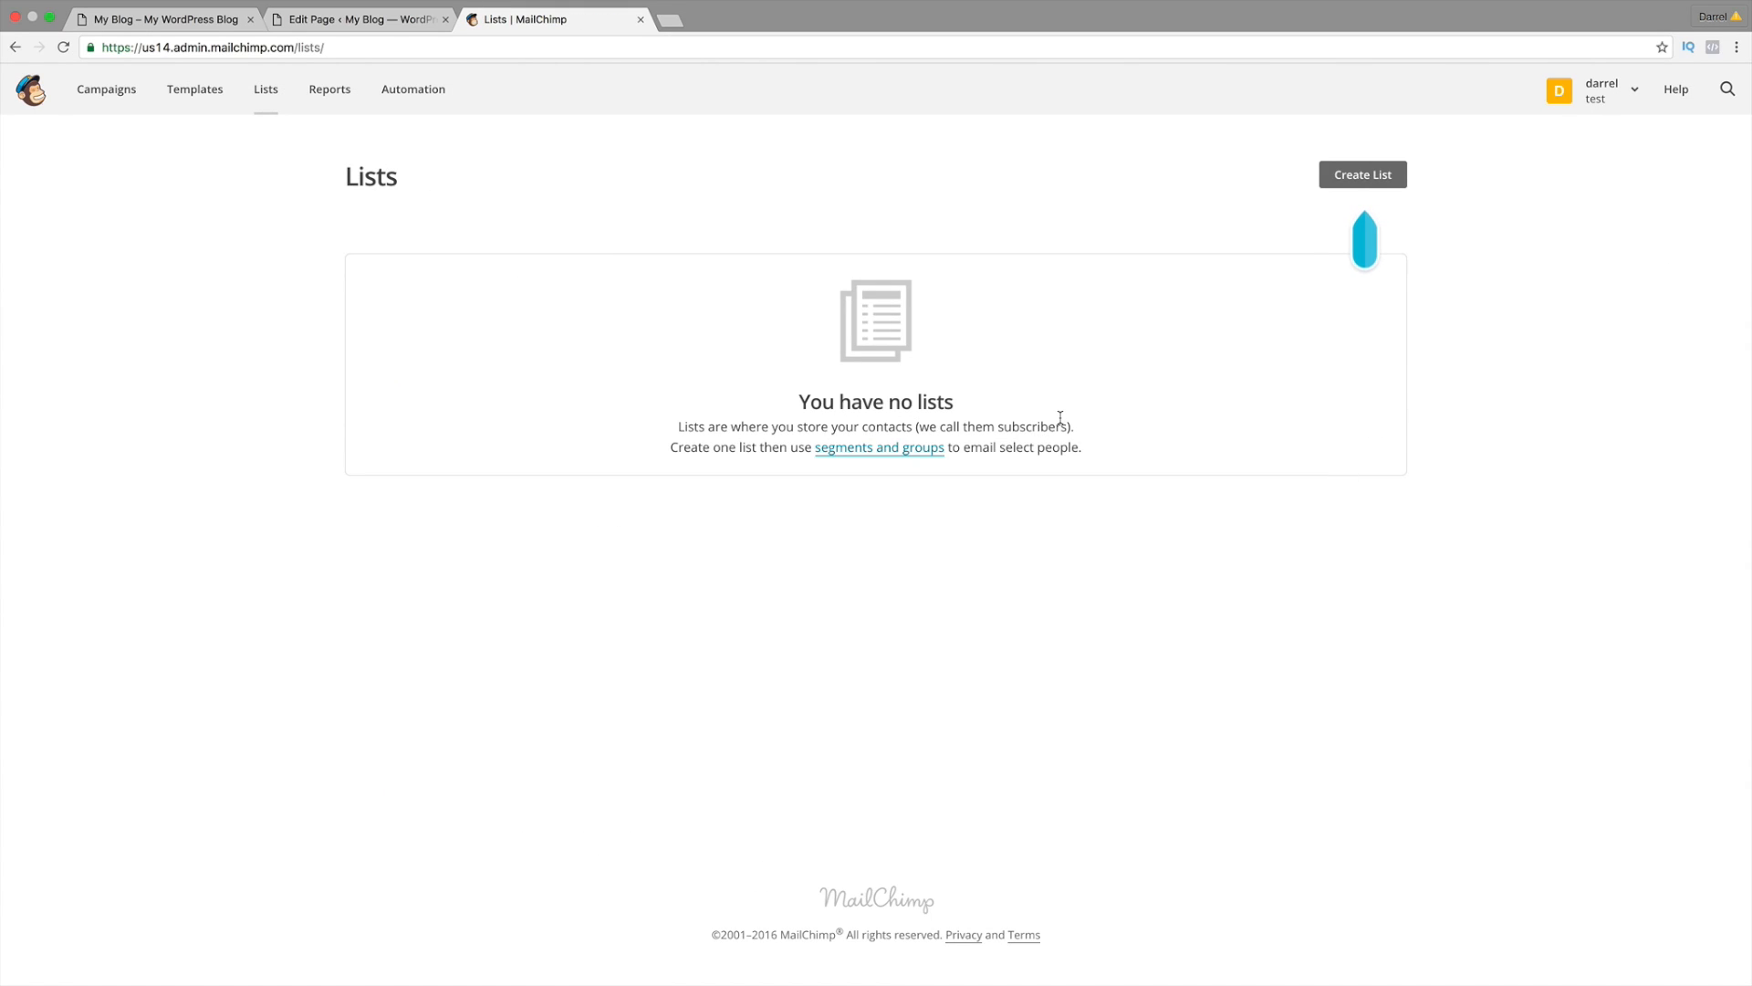
left_click(1351, 175)
Step: Name the list 'idarrels subs', pick the suggested sender email, and accept the Gmail deliverability warning
left_click(608, 316)
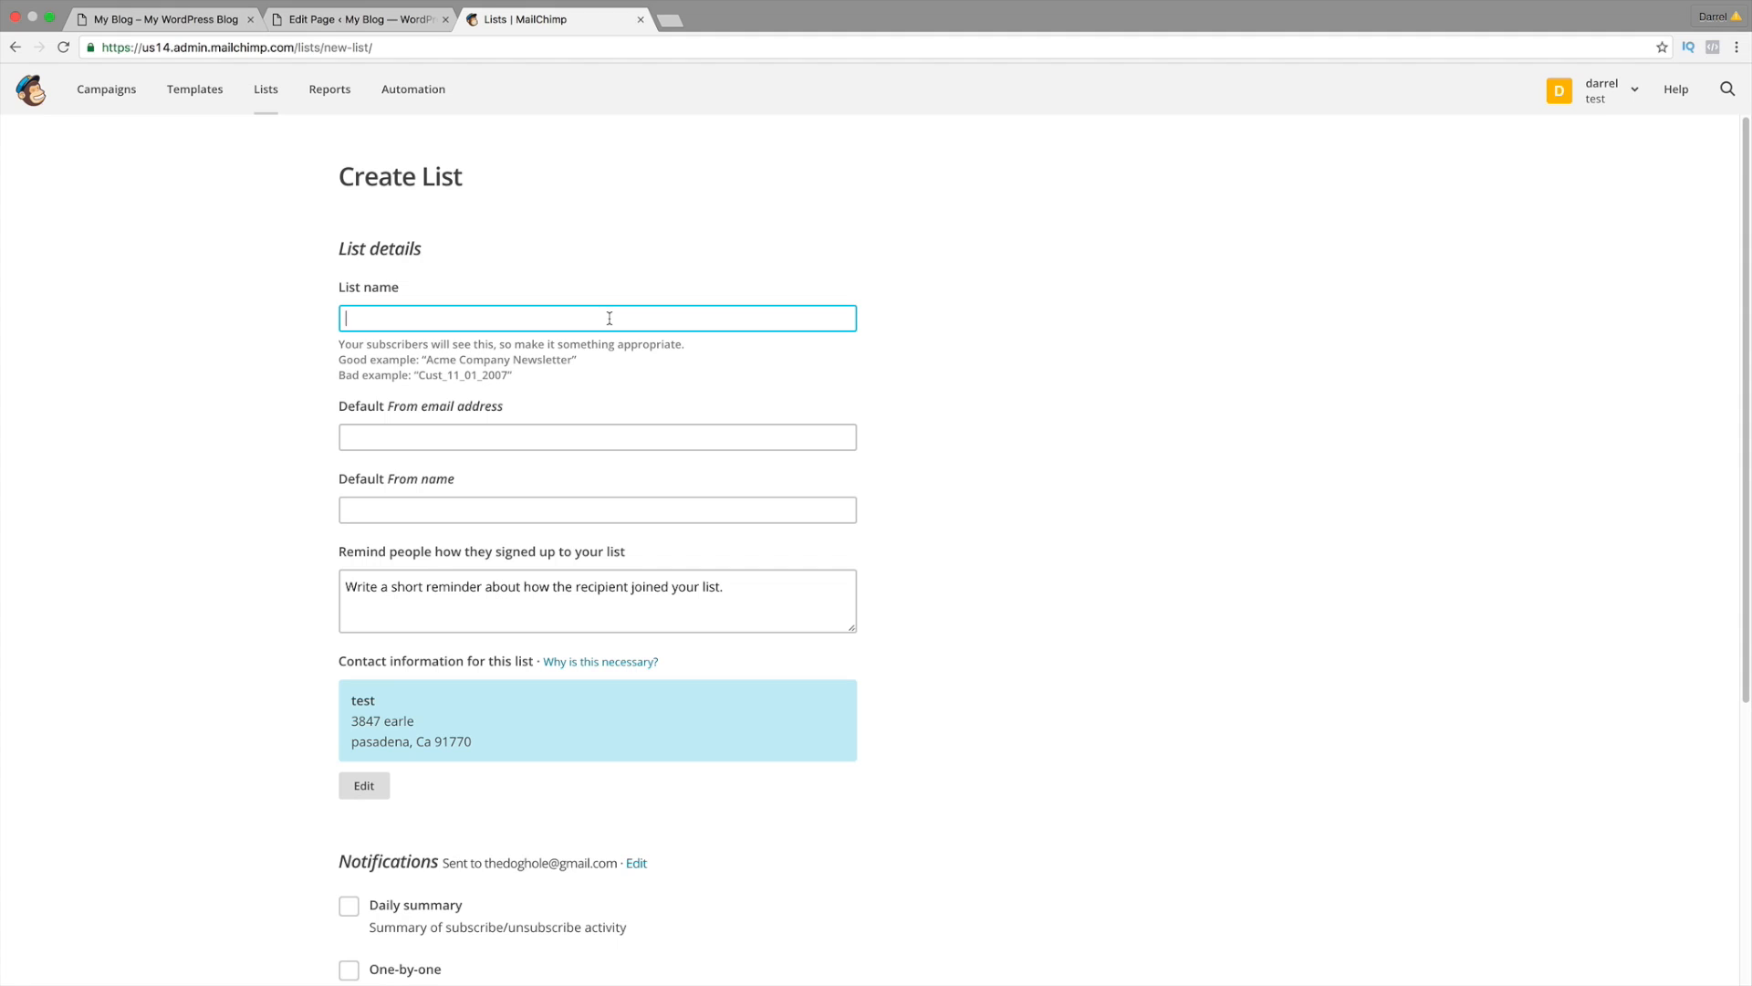
type("My")
key("BackSpace")
key("BackSpace")
type("idarrels subs")
key("Tab")
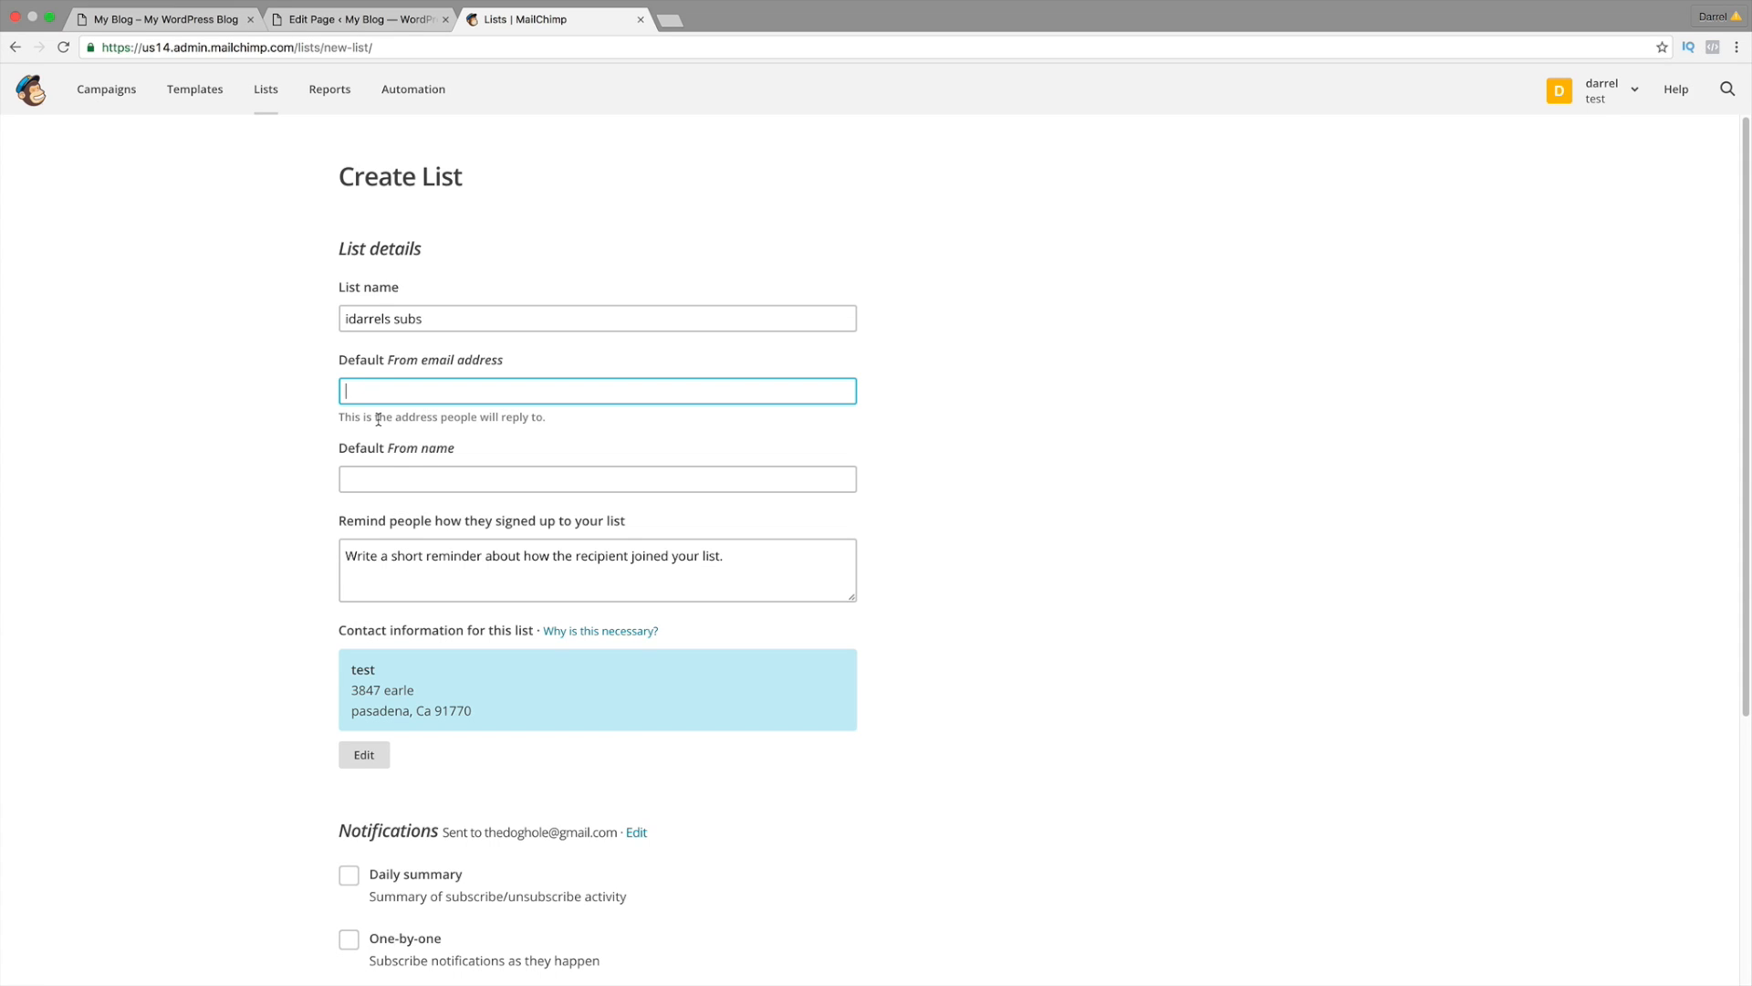
type("pcho")
key("Down")
key("Return")
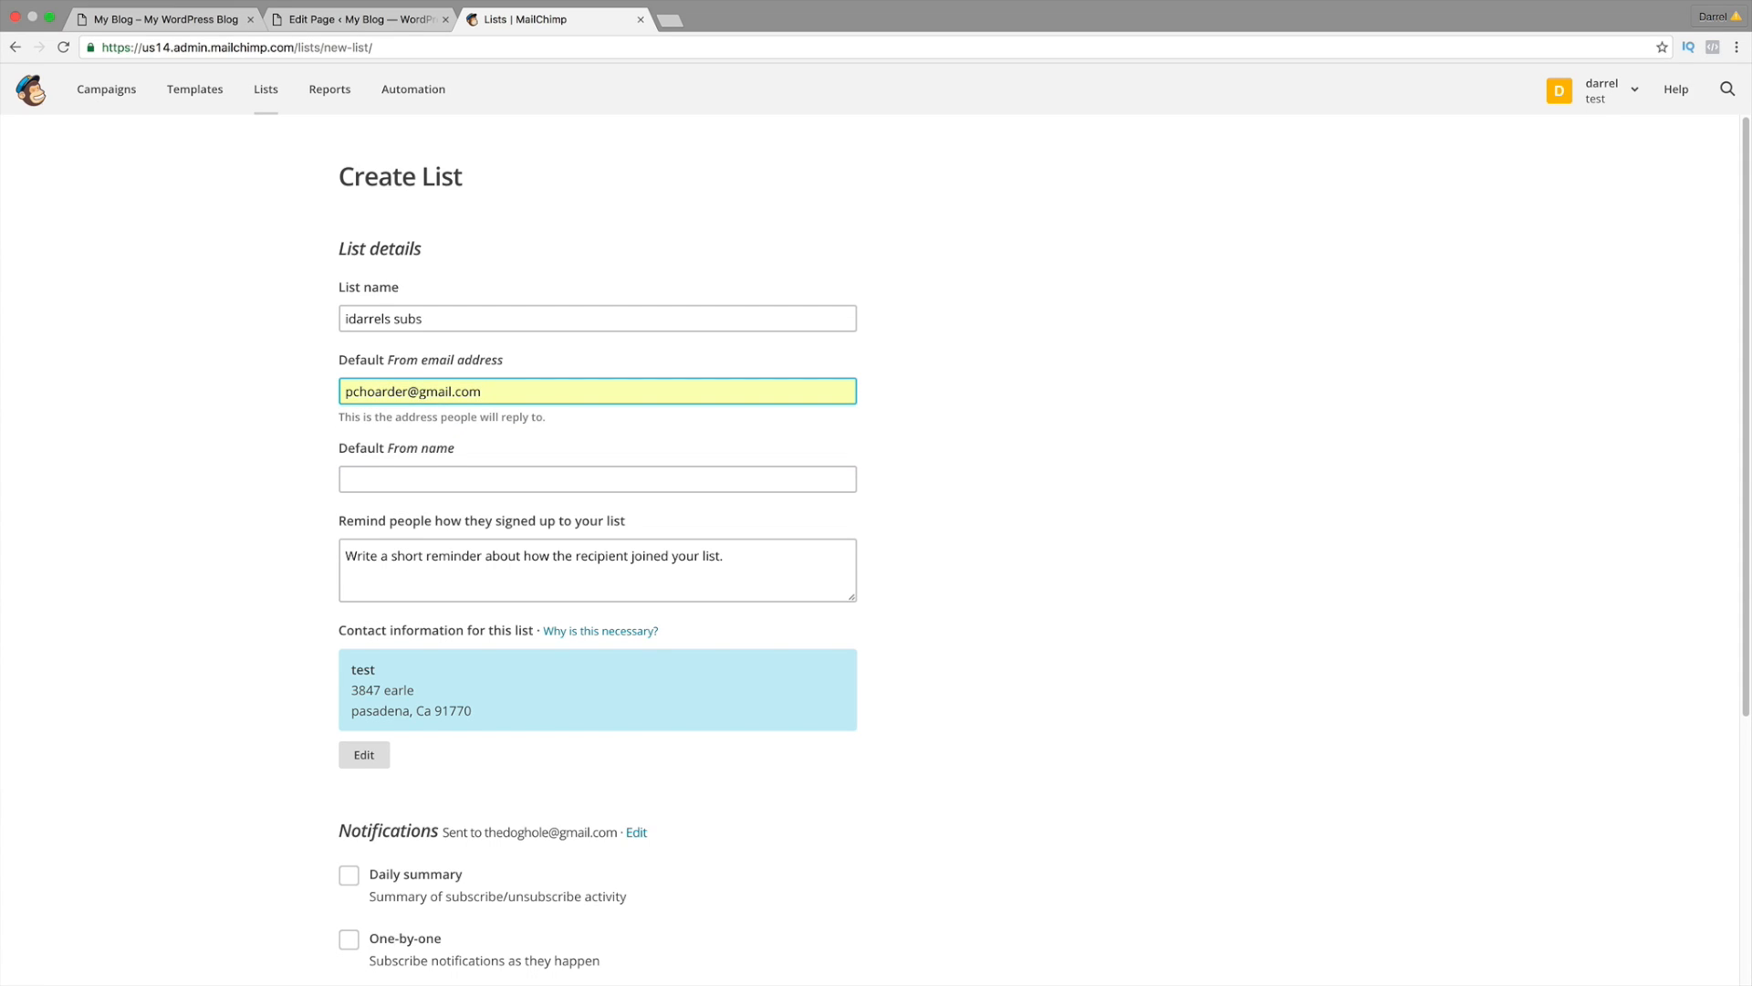
key("Tab")
left_click(515, 515)
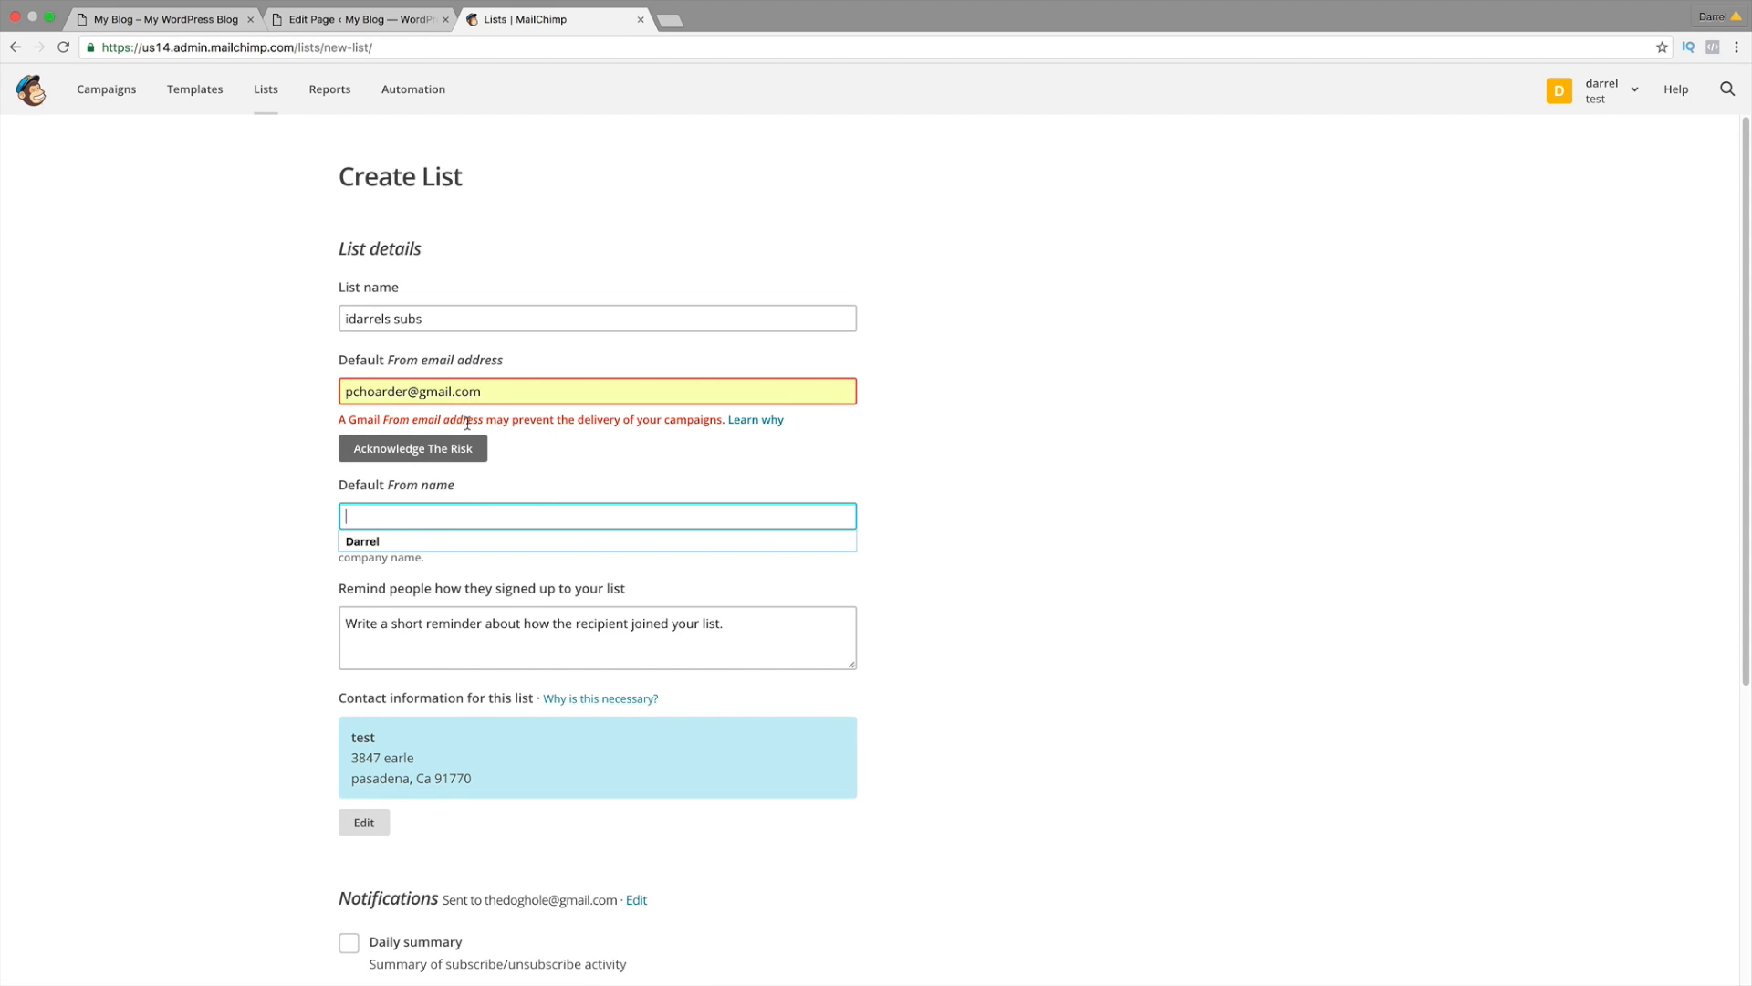
left_click(453, 448)
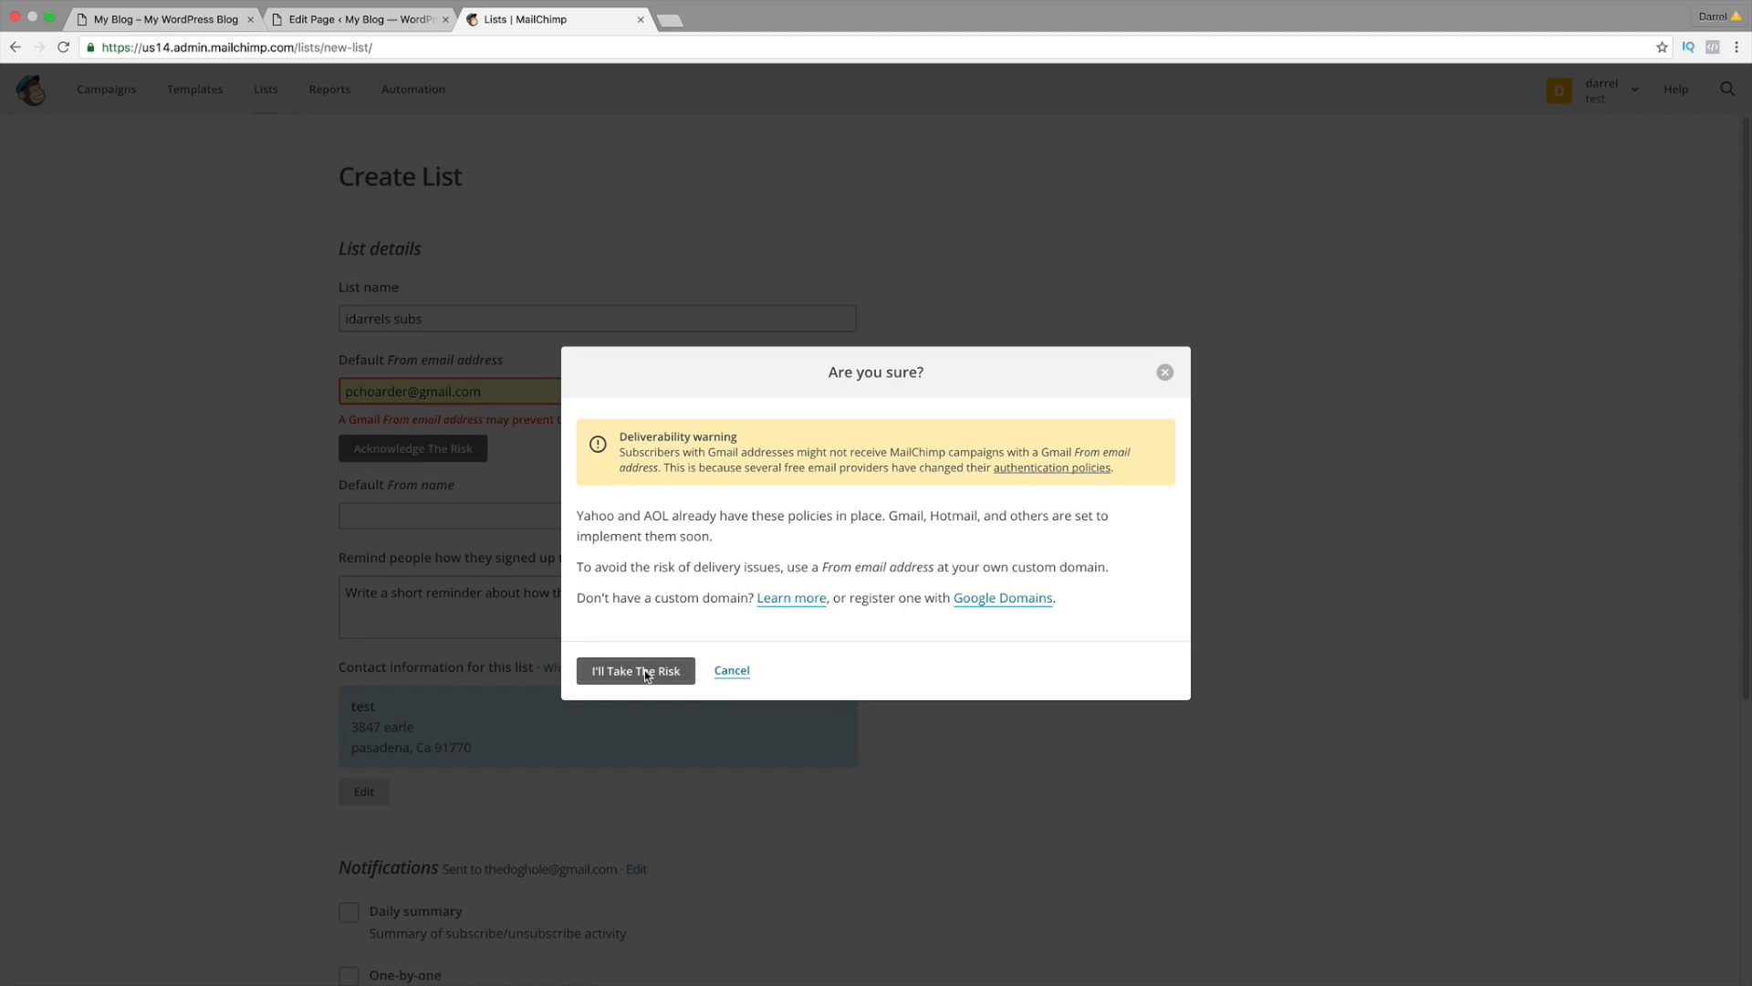
left_click(644, 670)
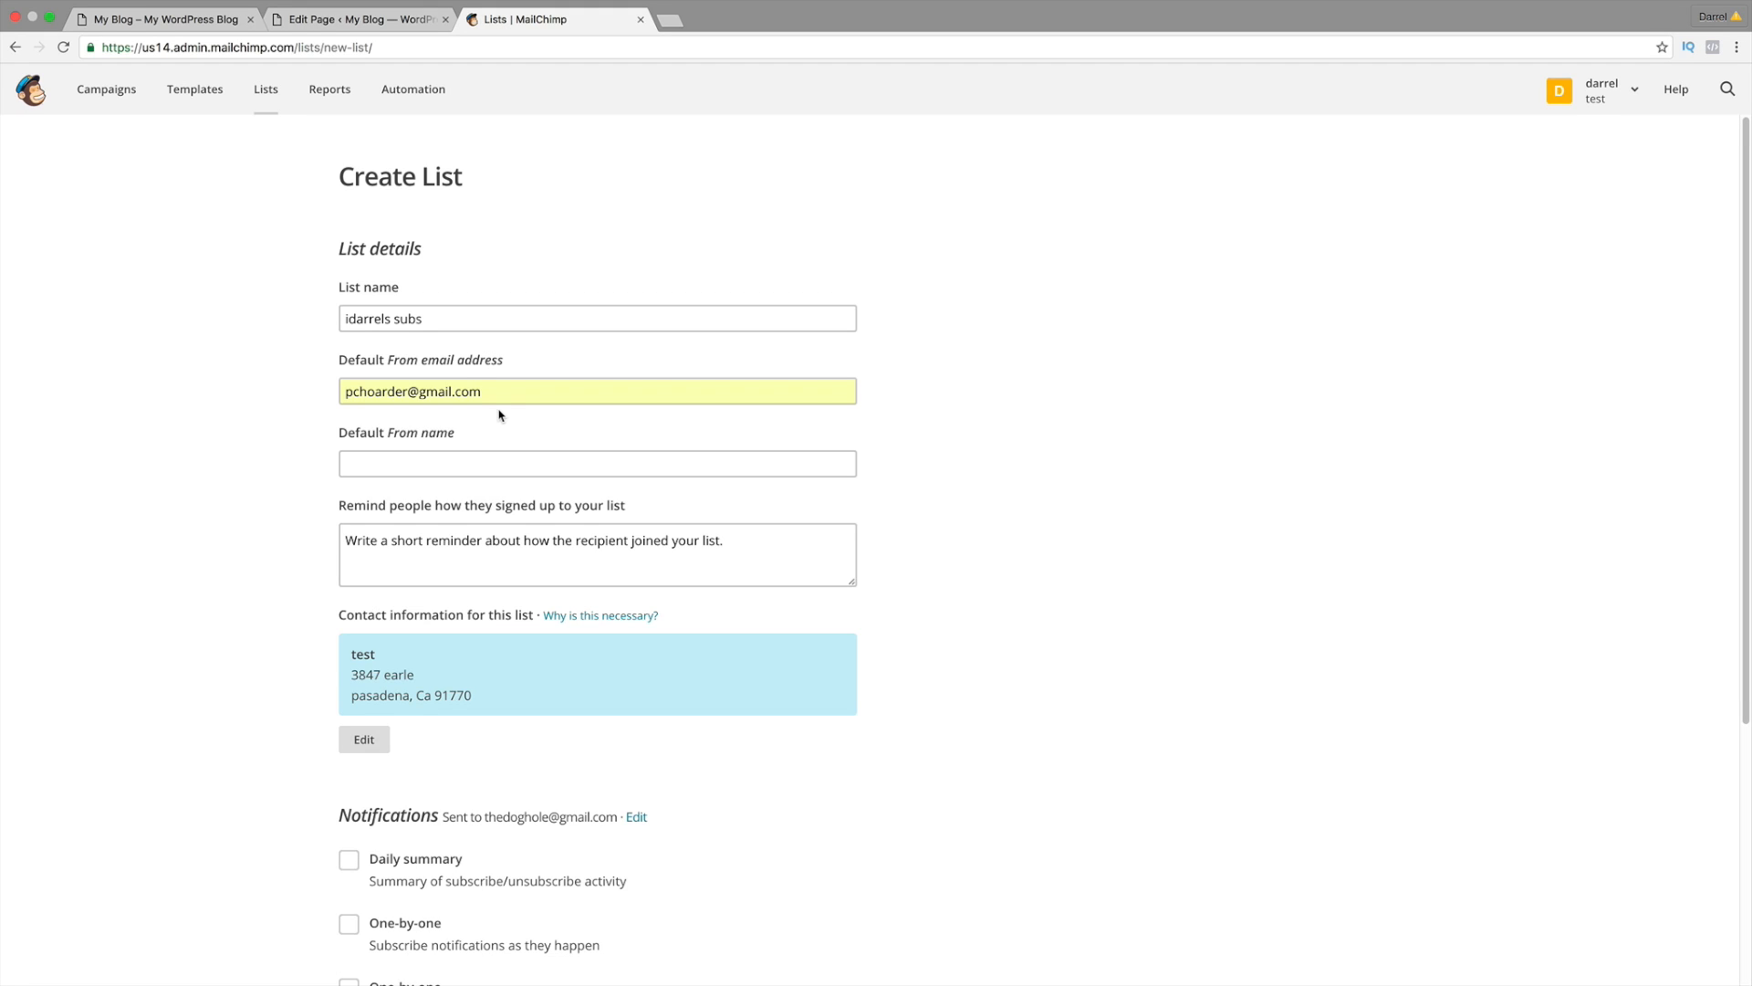
Step: Enter the sender name and reminder 'you received this because you signed up to this amazing clothing store', then save
left_click(491, 462)
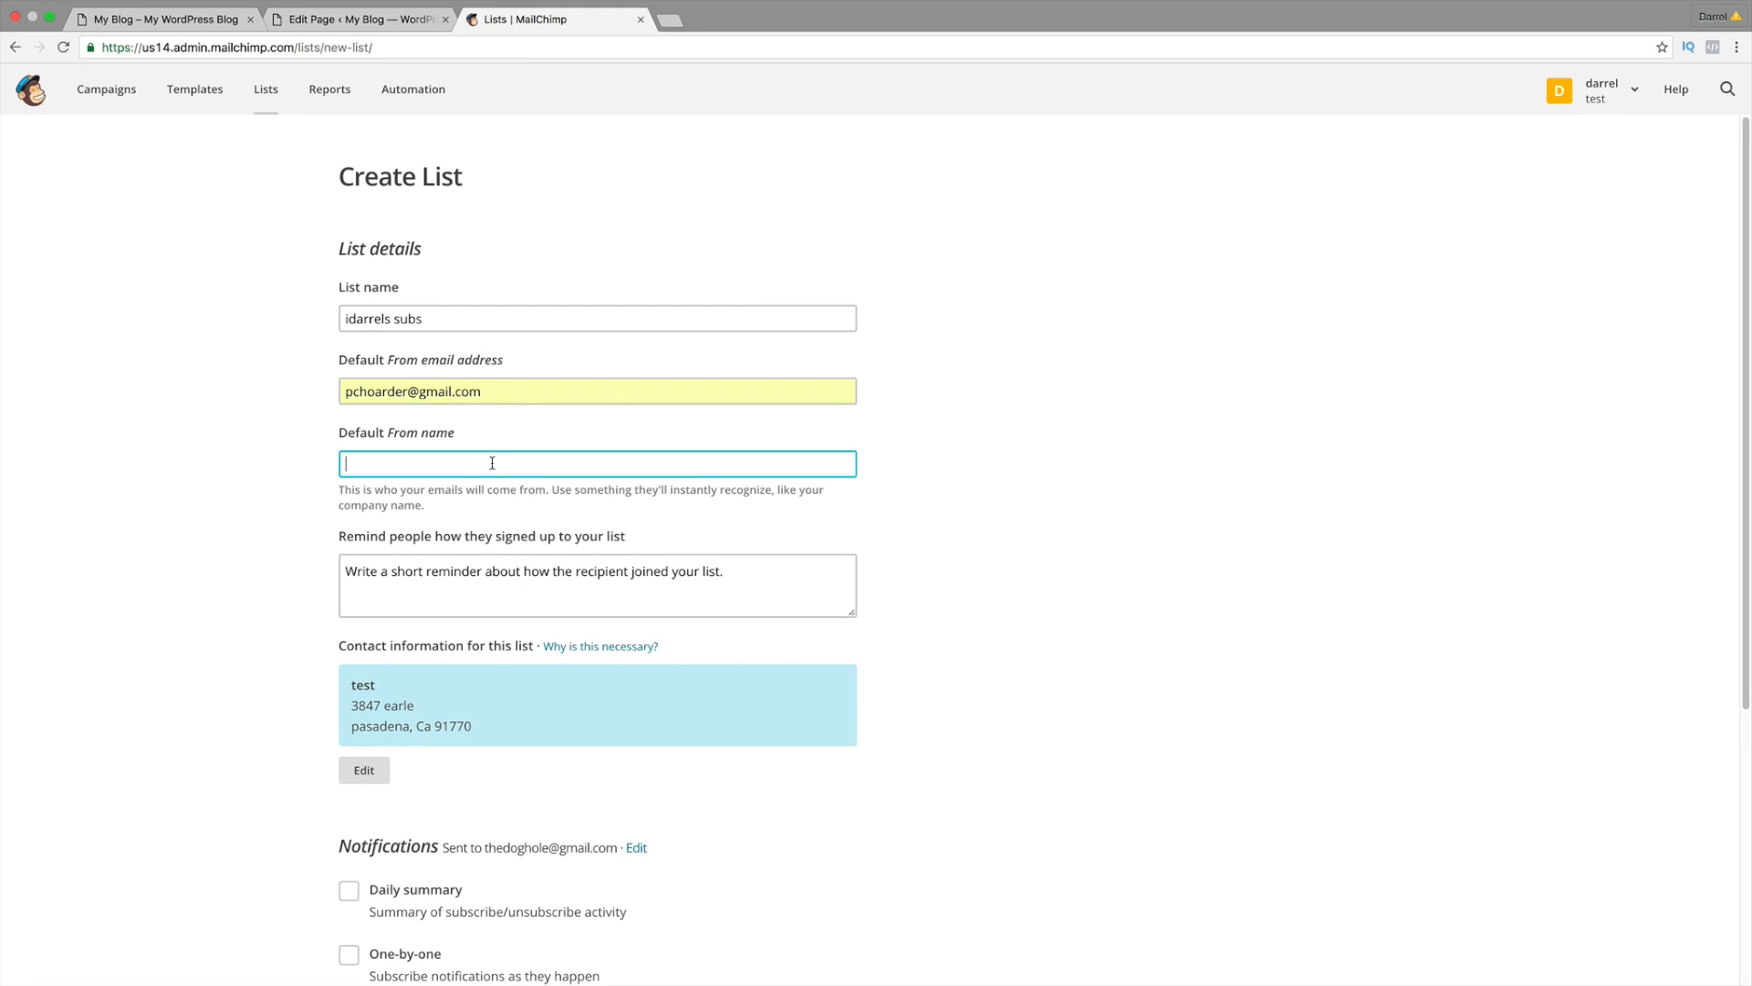
type("darrel")
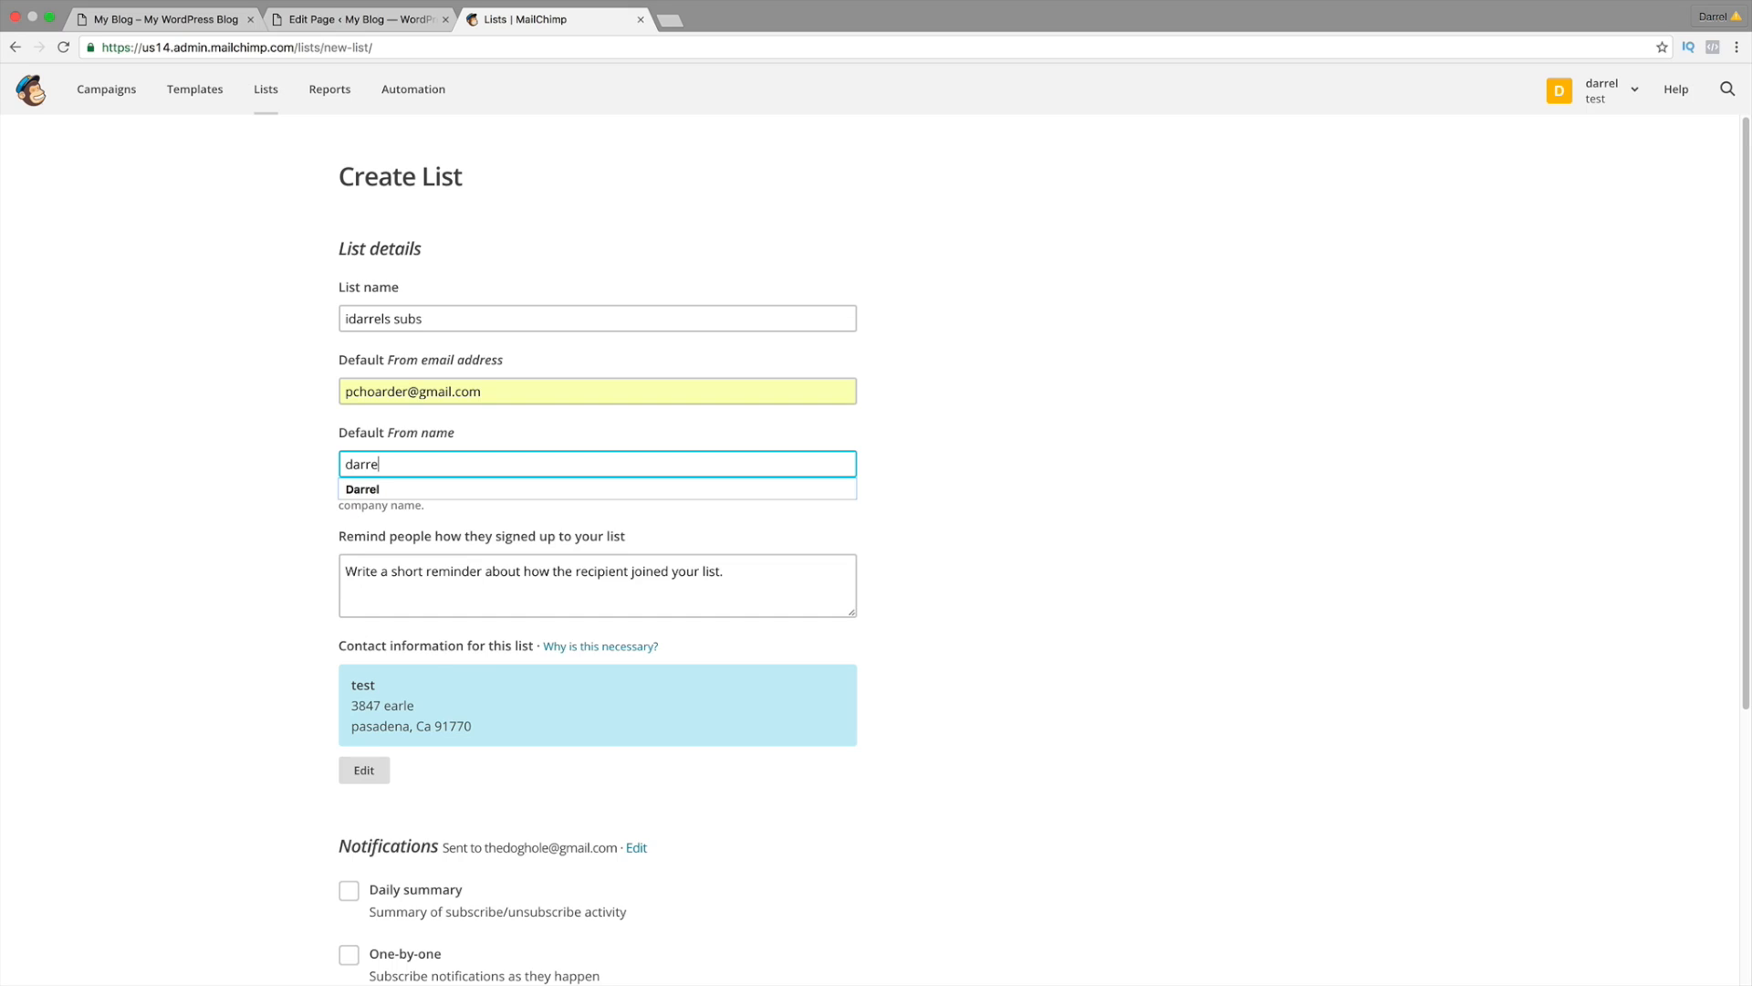
key("Tab")
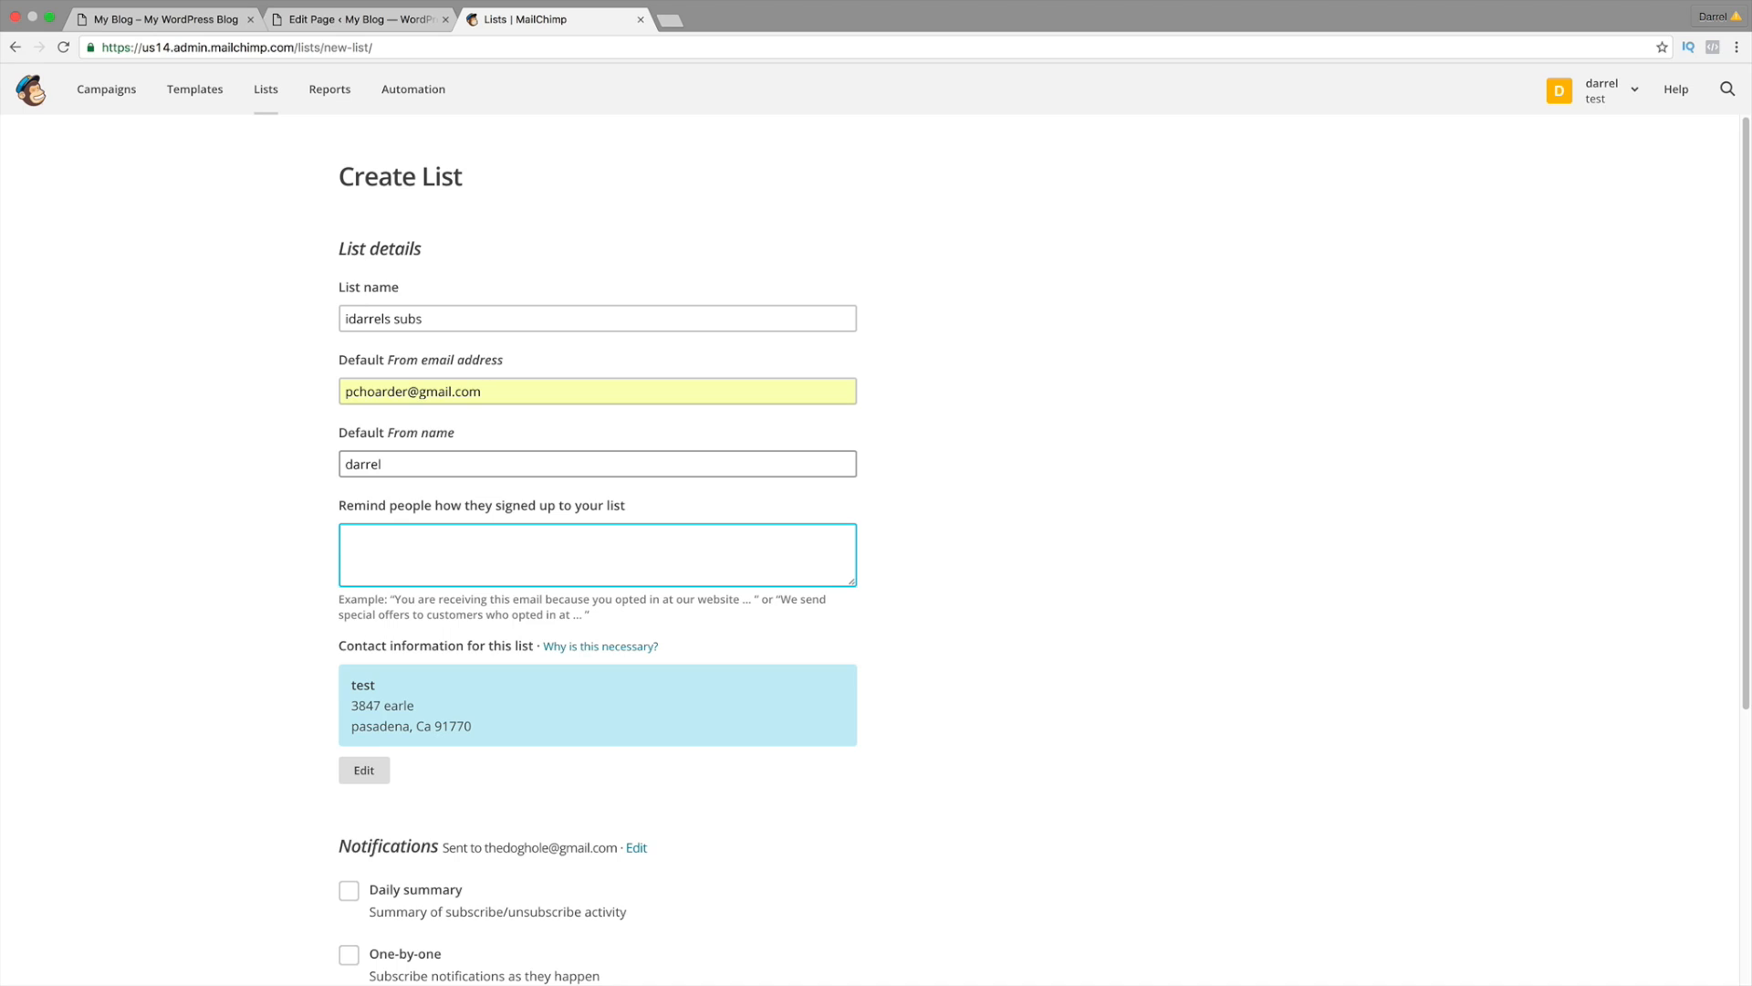
type("you received this because you si")
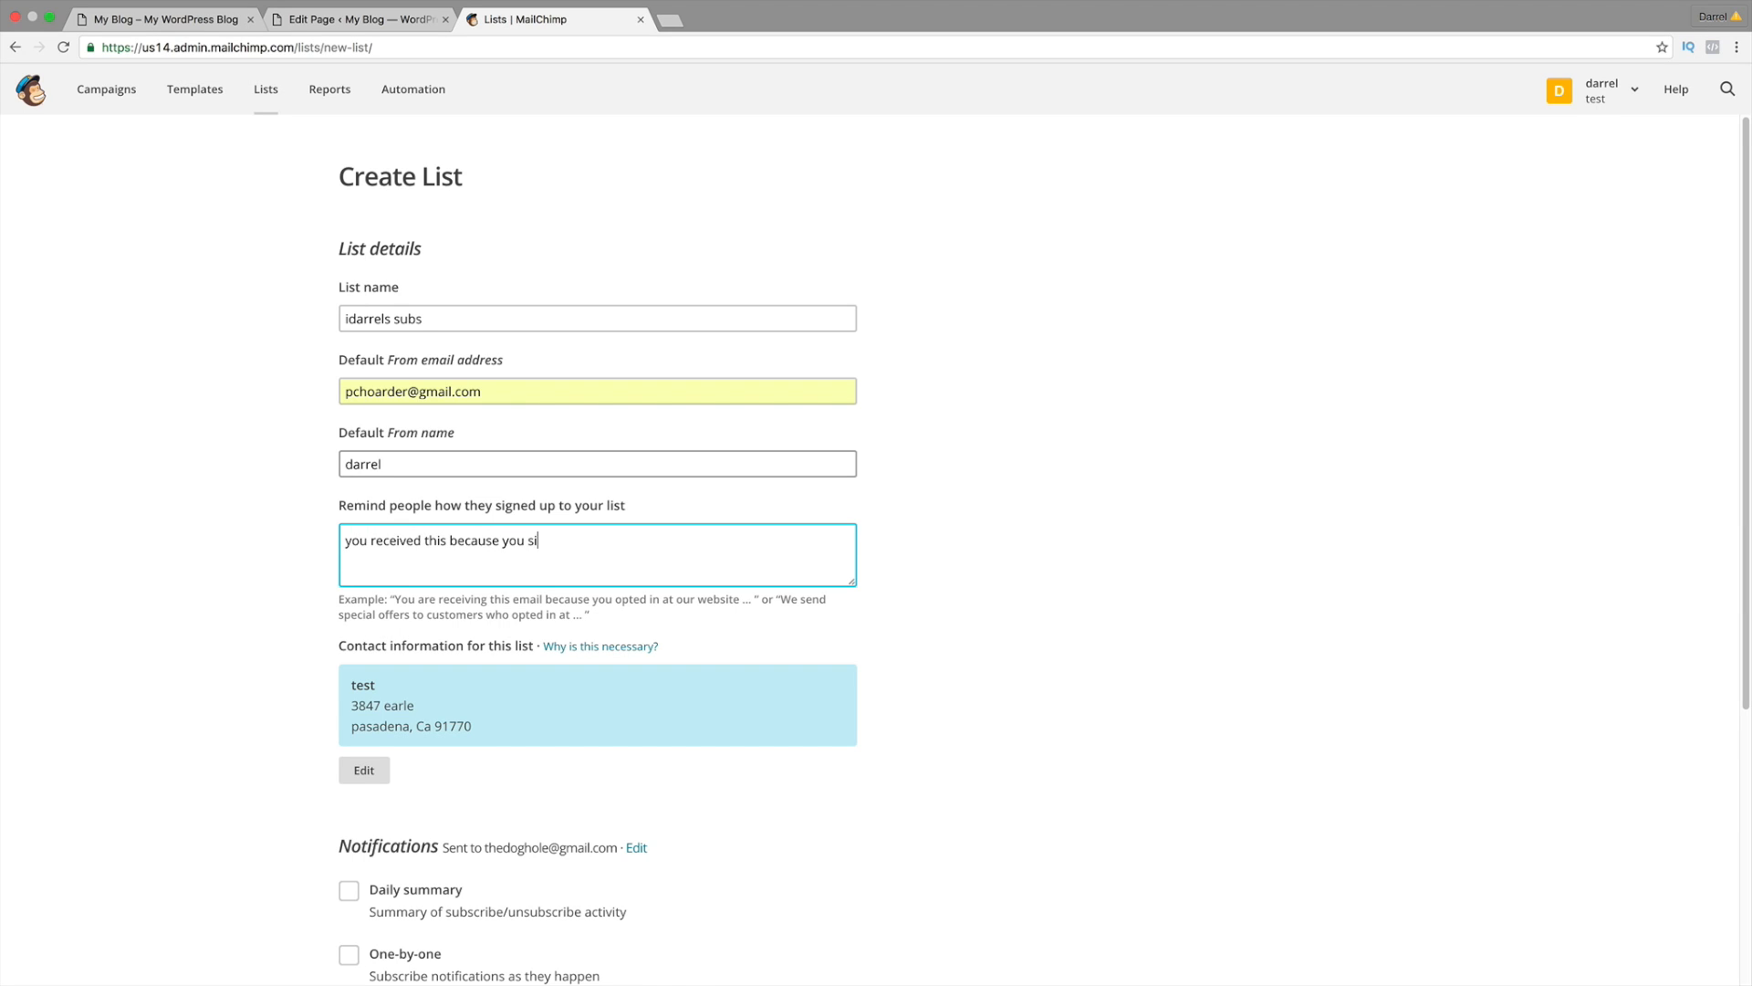
type("gned up to this amazing clothing store!")
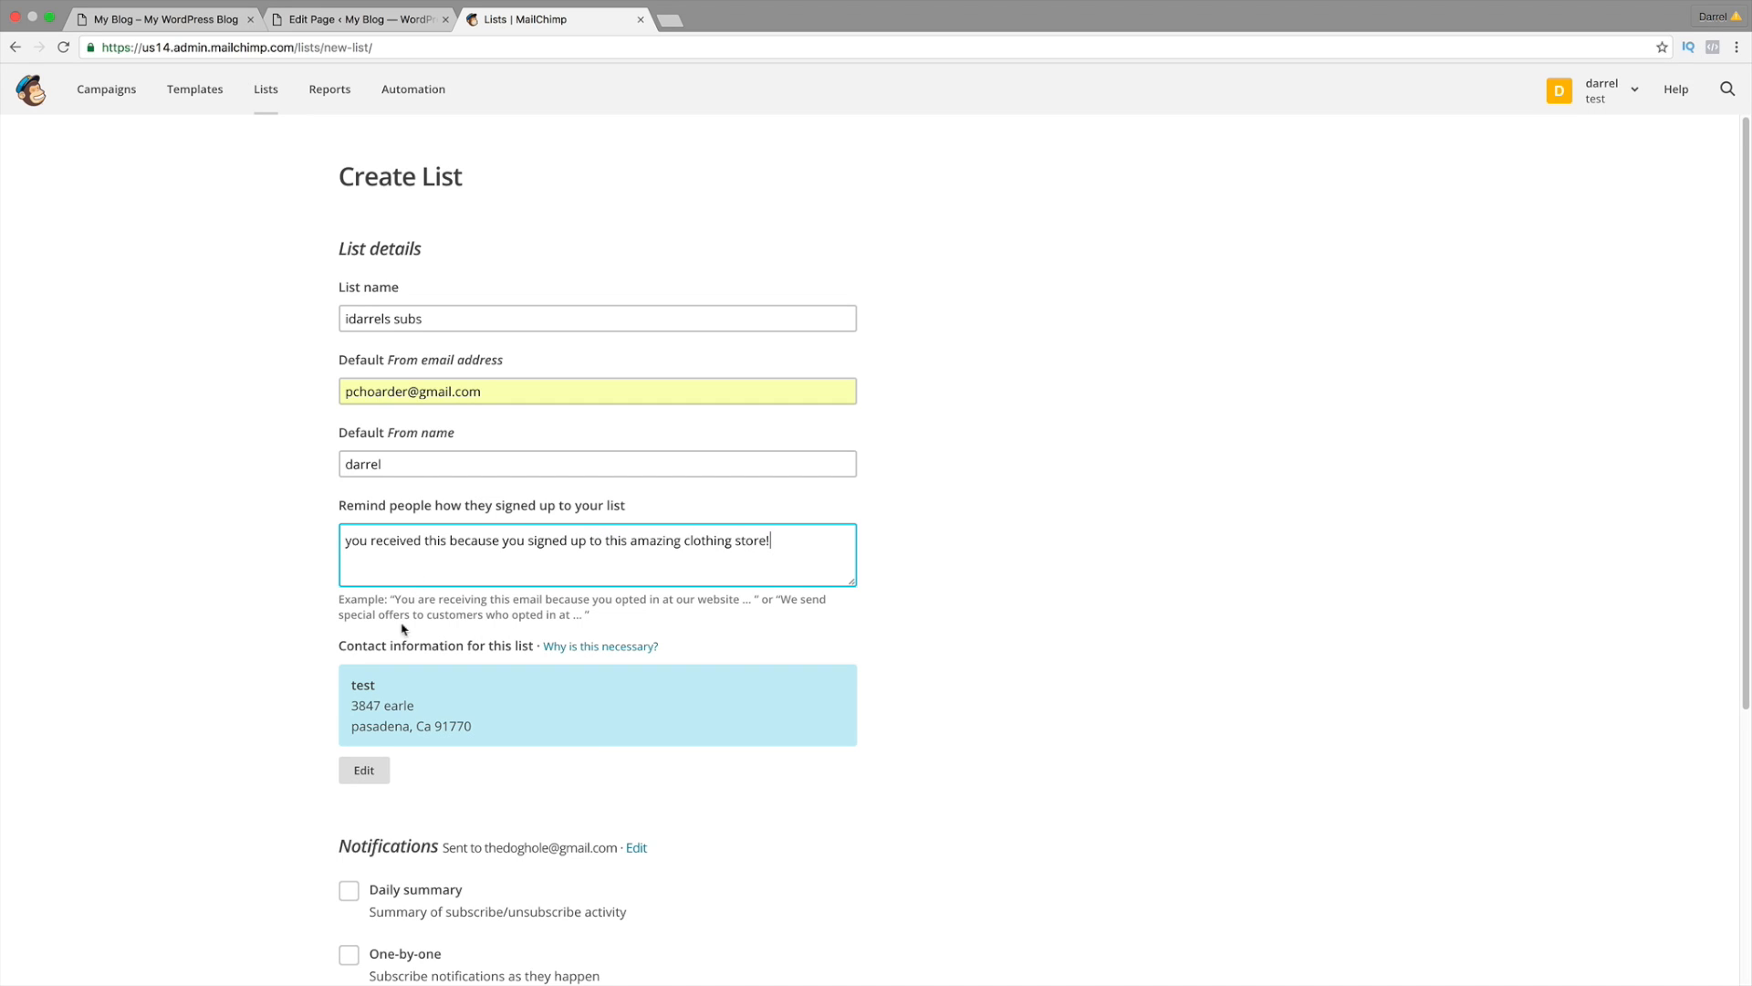
scroll(460, 578, "down", 1)
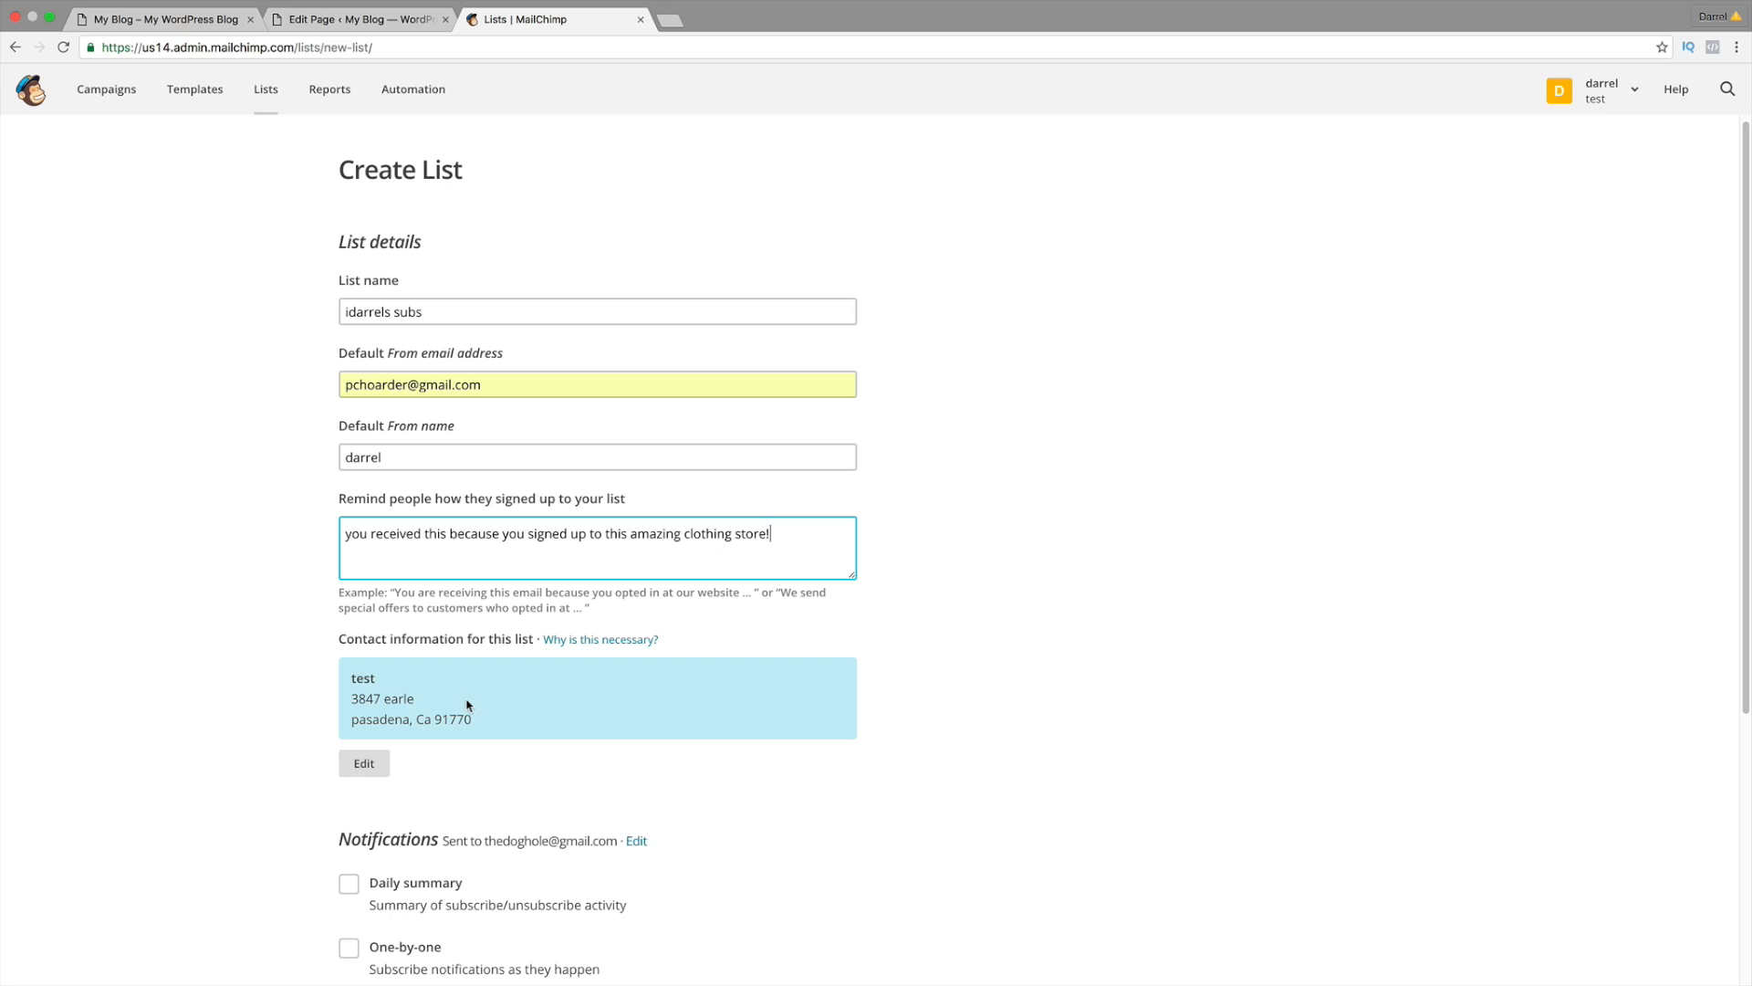
scroll(493, 696, "down", 1)
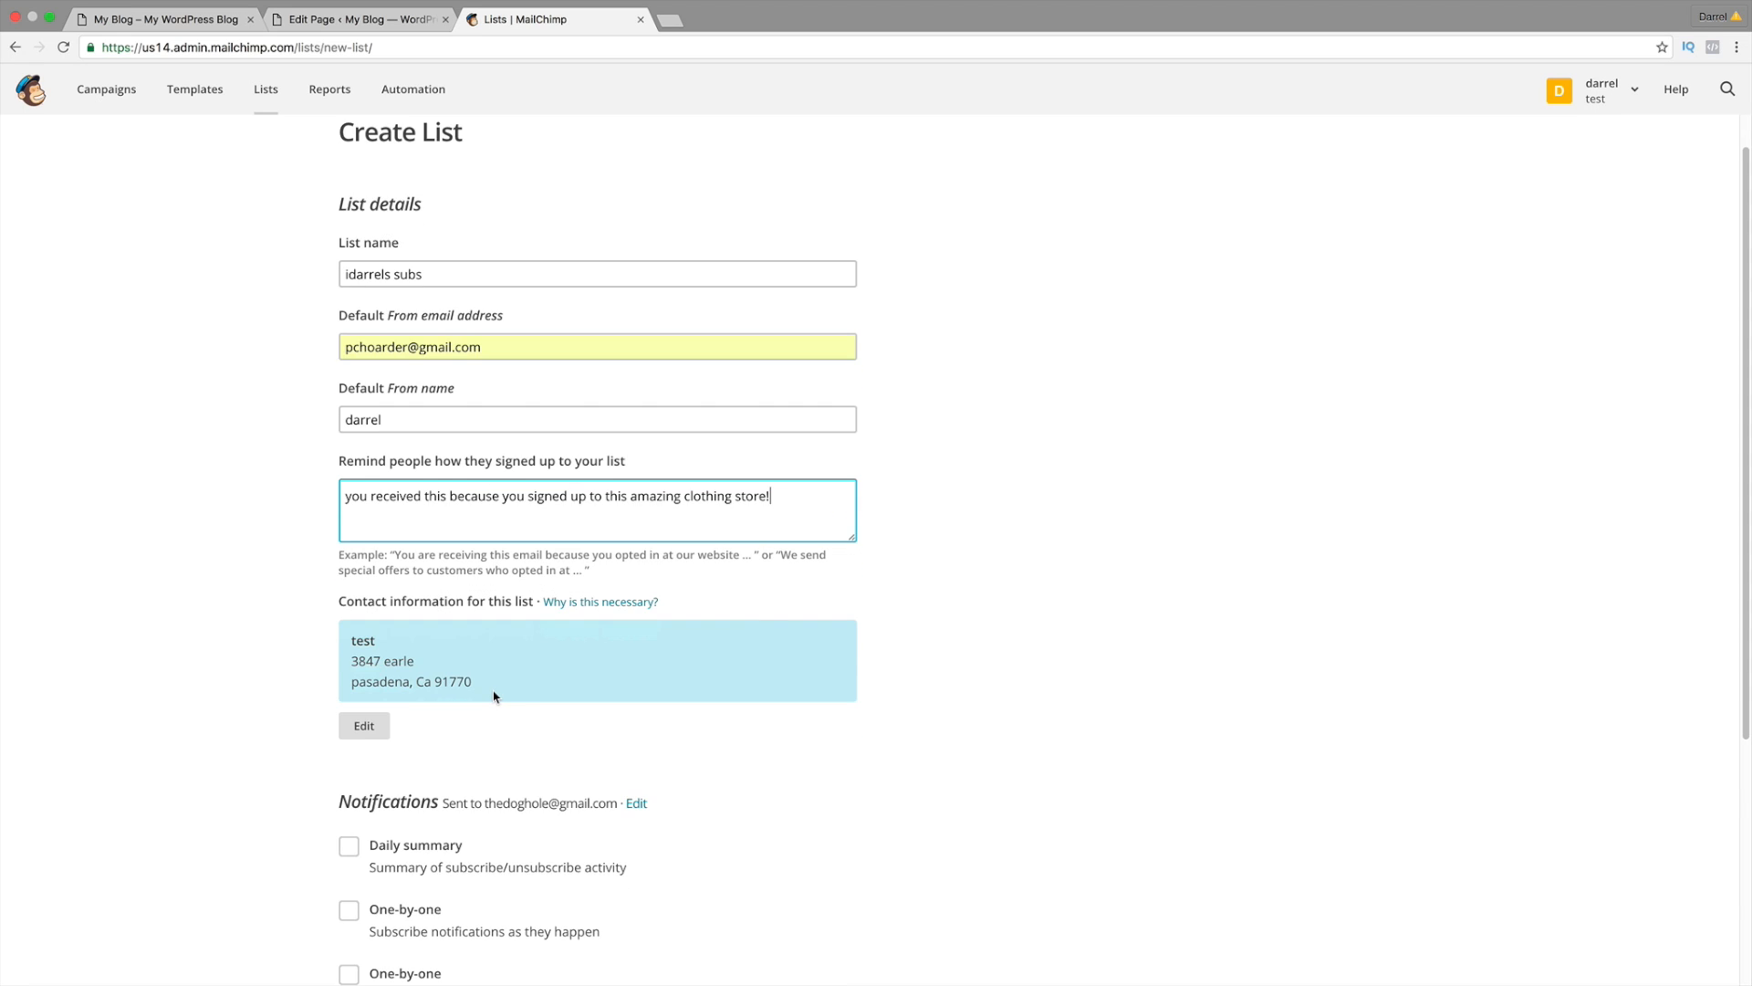
scroll(494, 696, "down", 5)
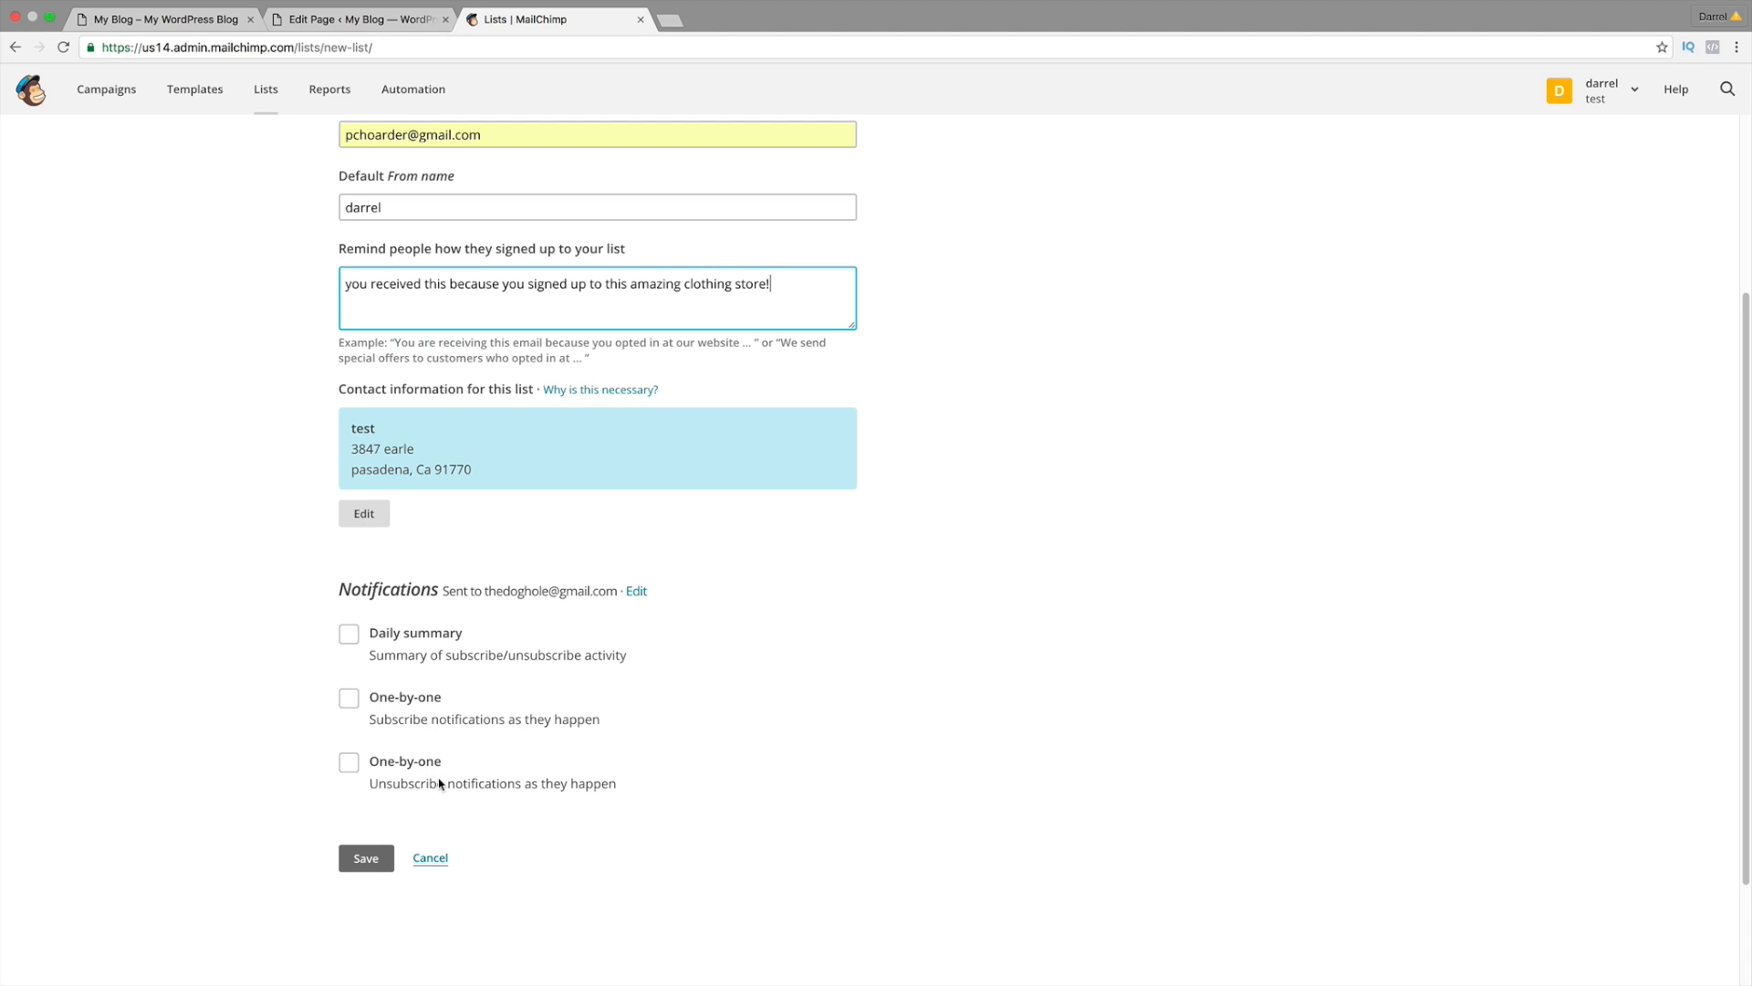
left_click(378, 862)
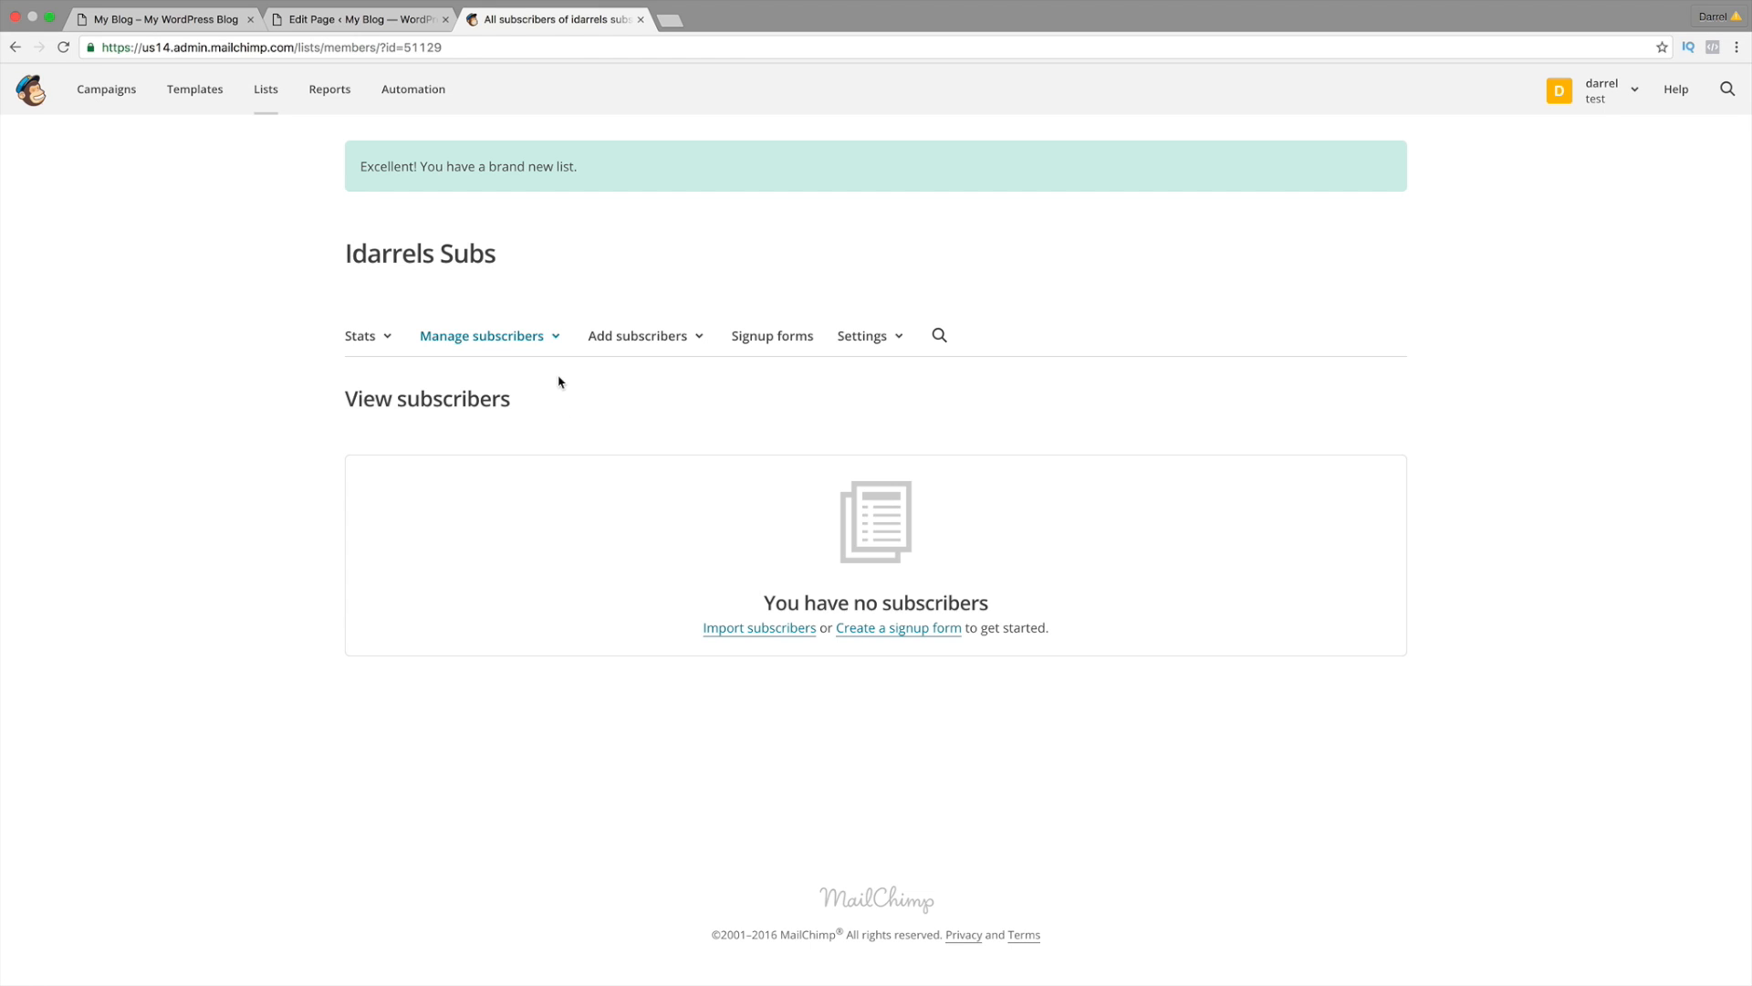
Step: Navigate from the list to the account profile's API keys page
left_click(908, 635)
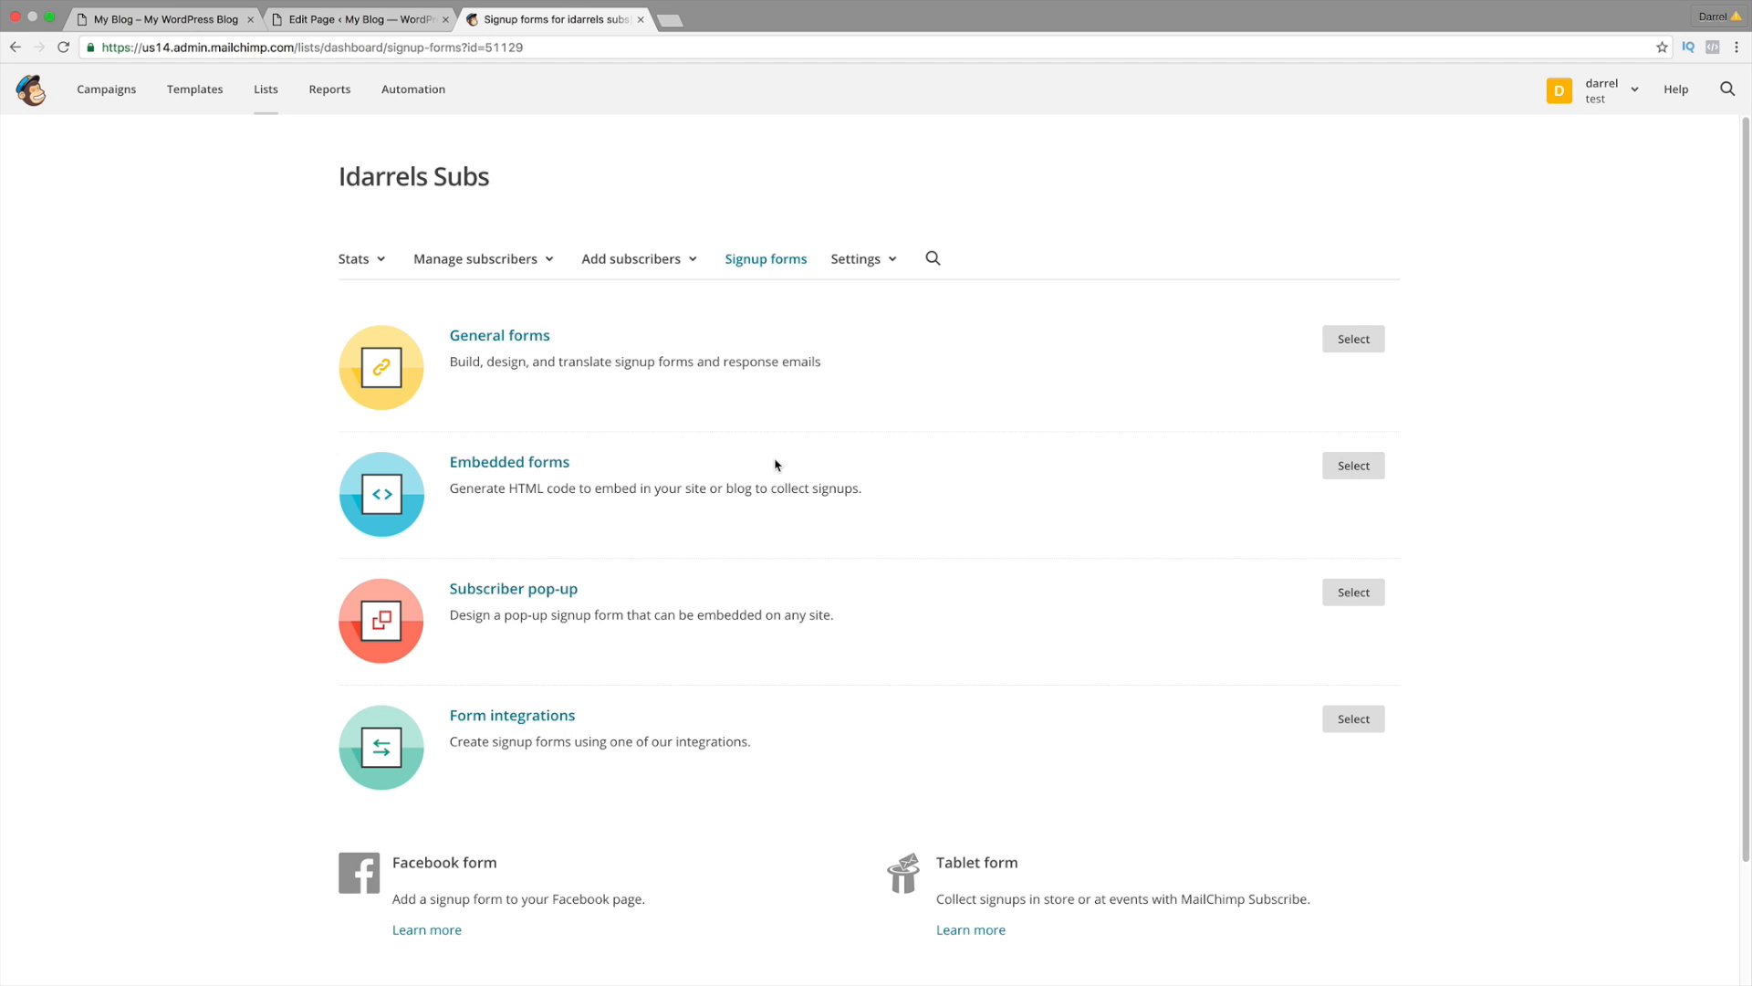
left_click(1592, 91)
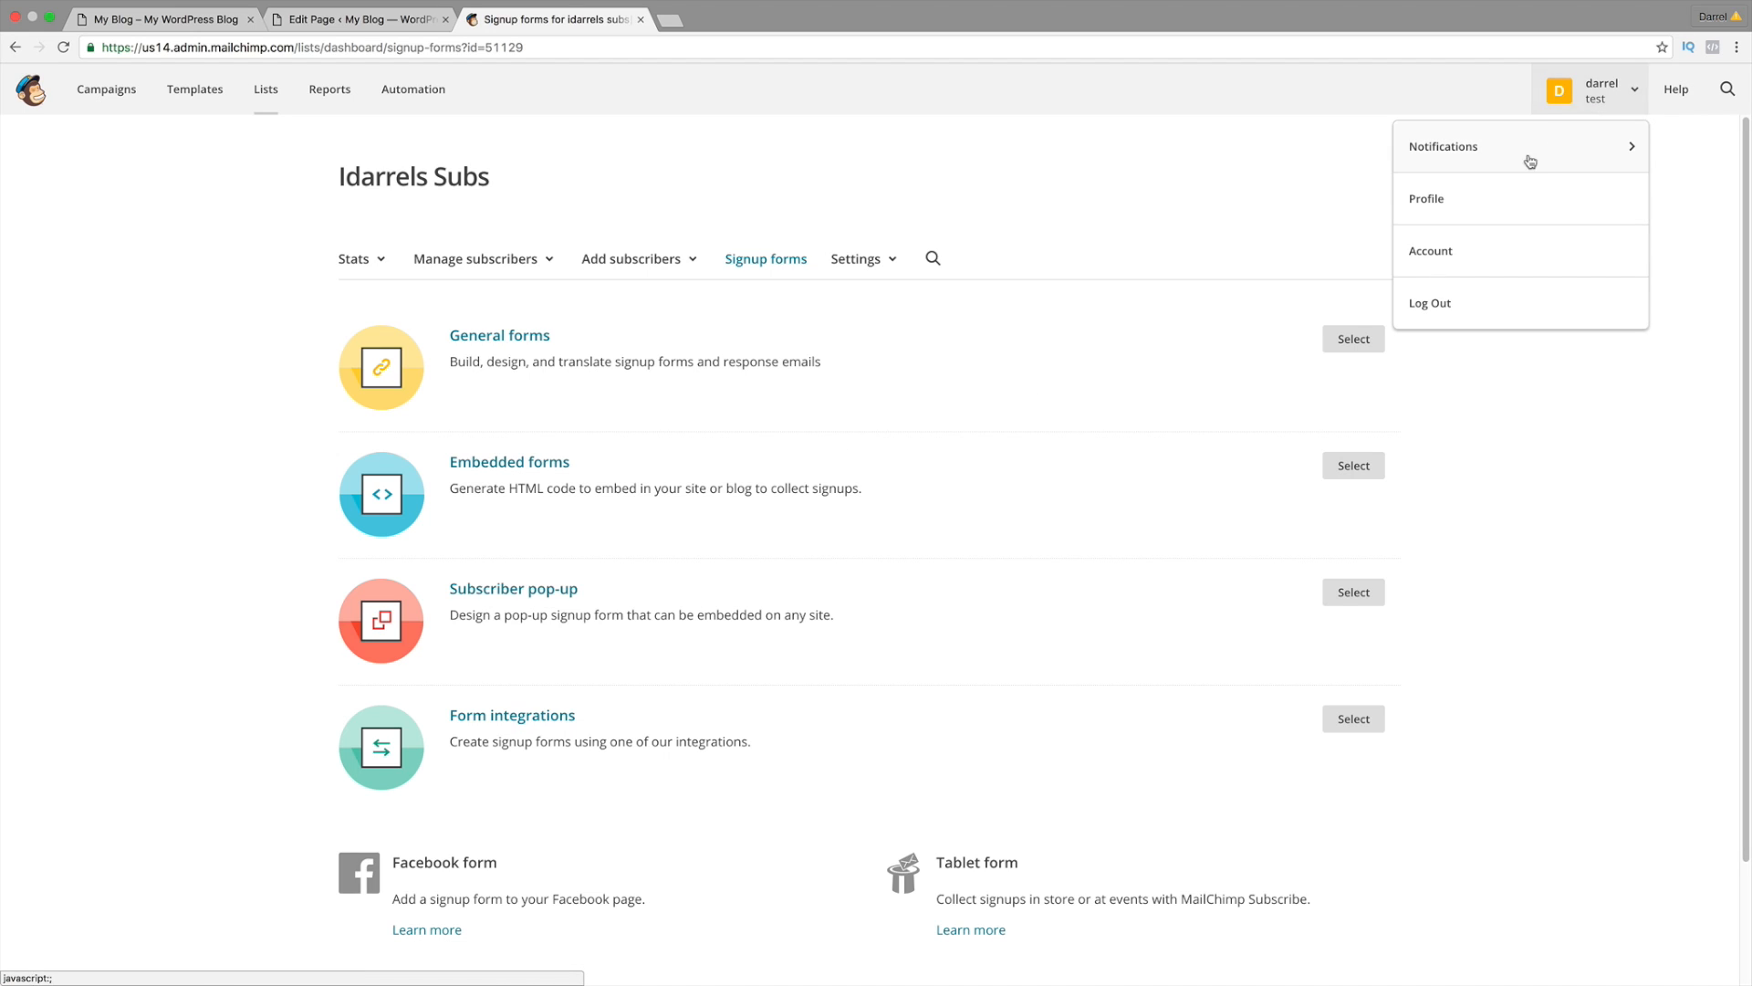
left_click(1467, 205)
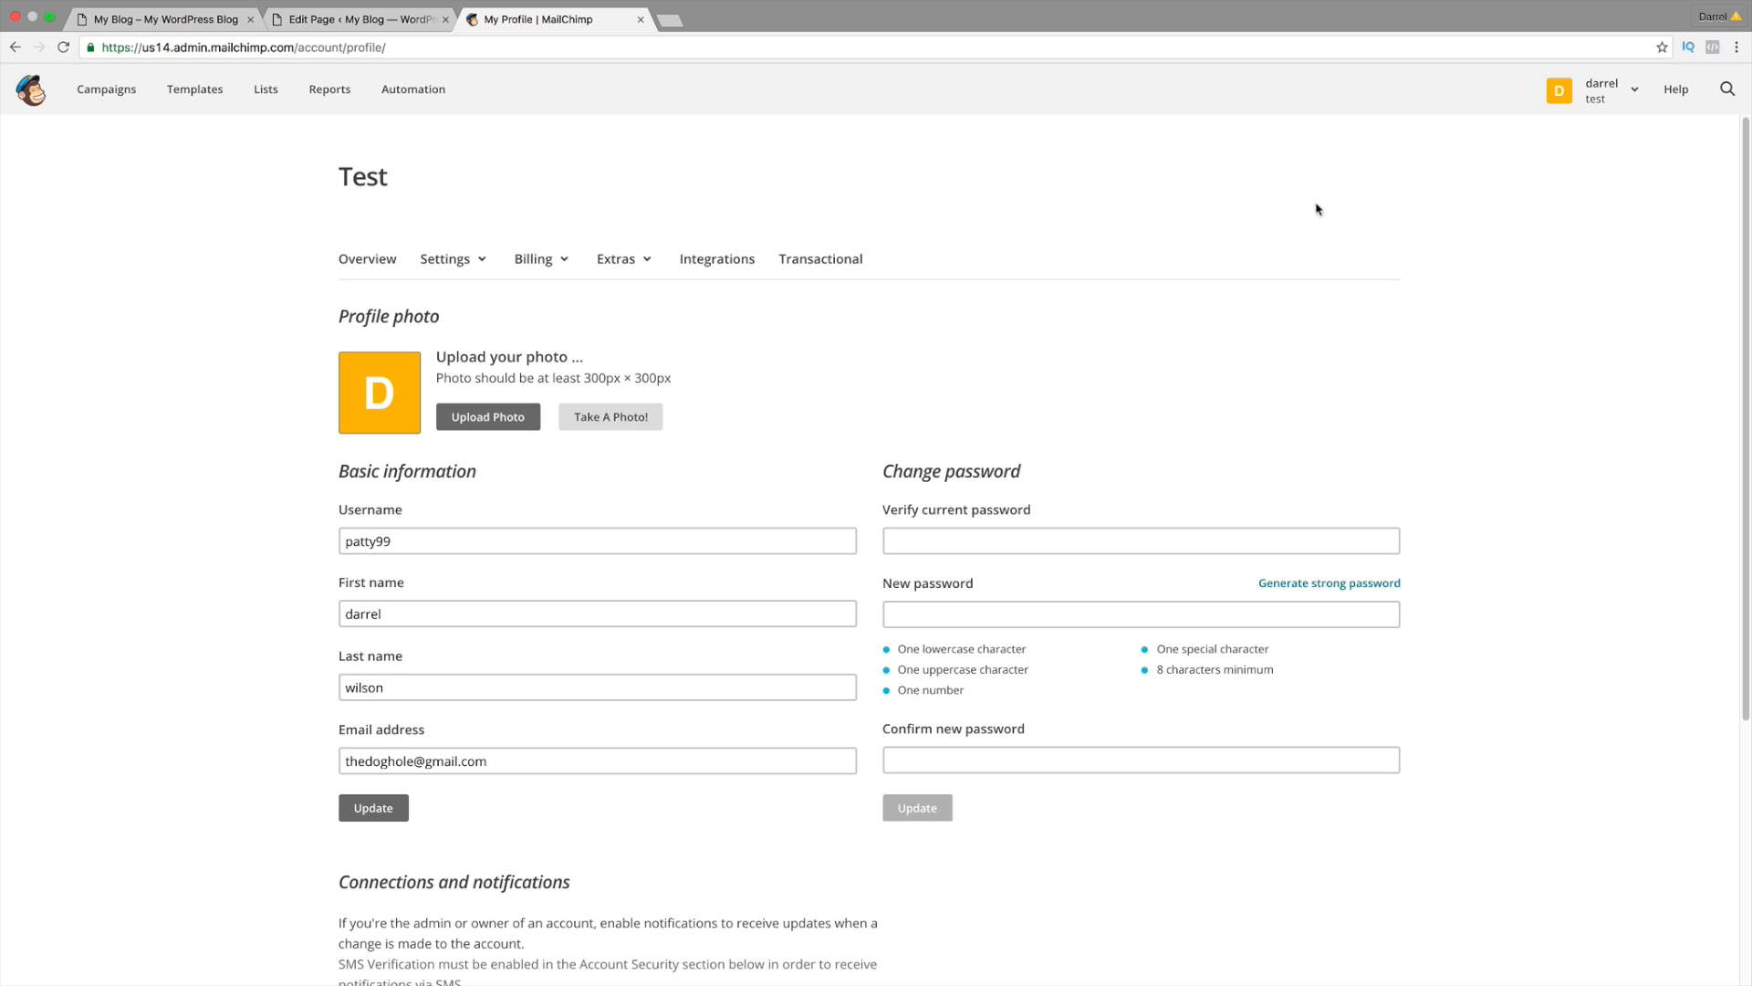
left_click(626, 265)
left_click(627, 340)
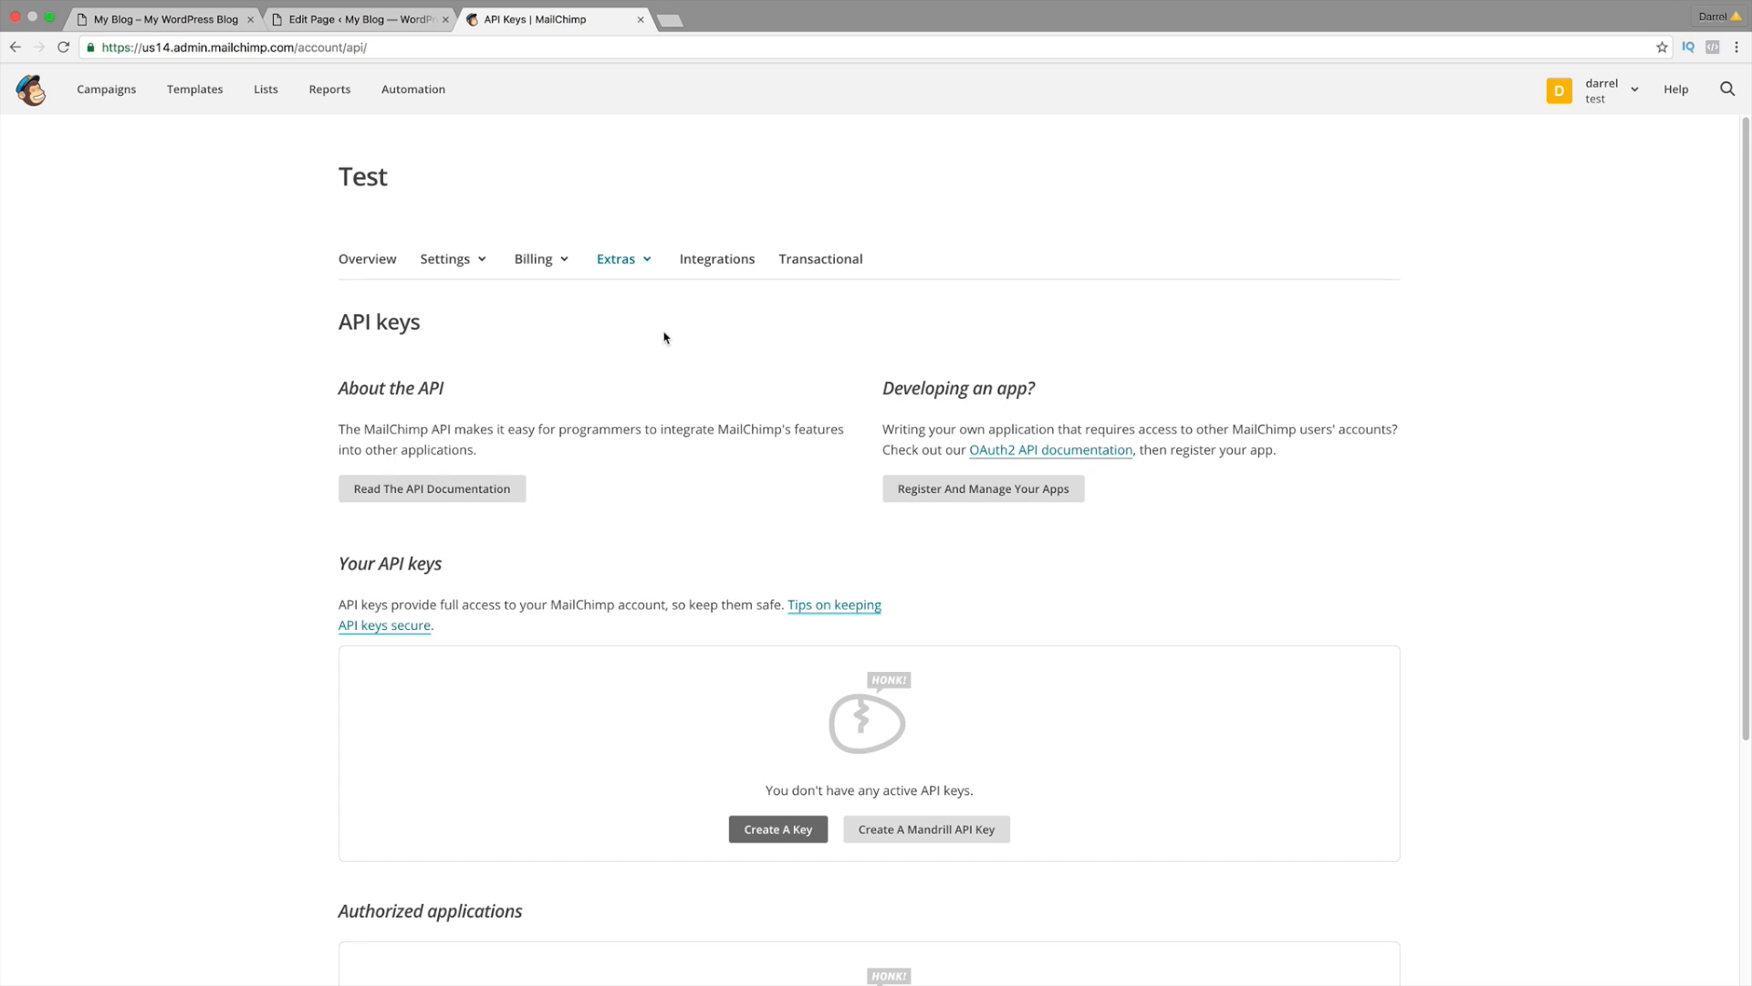
Step: Create a new API key, copy it, and return to the WordPress blog tab
scroll(762, 492, "down", 2)
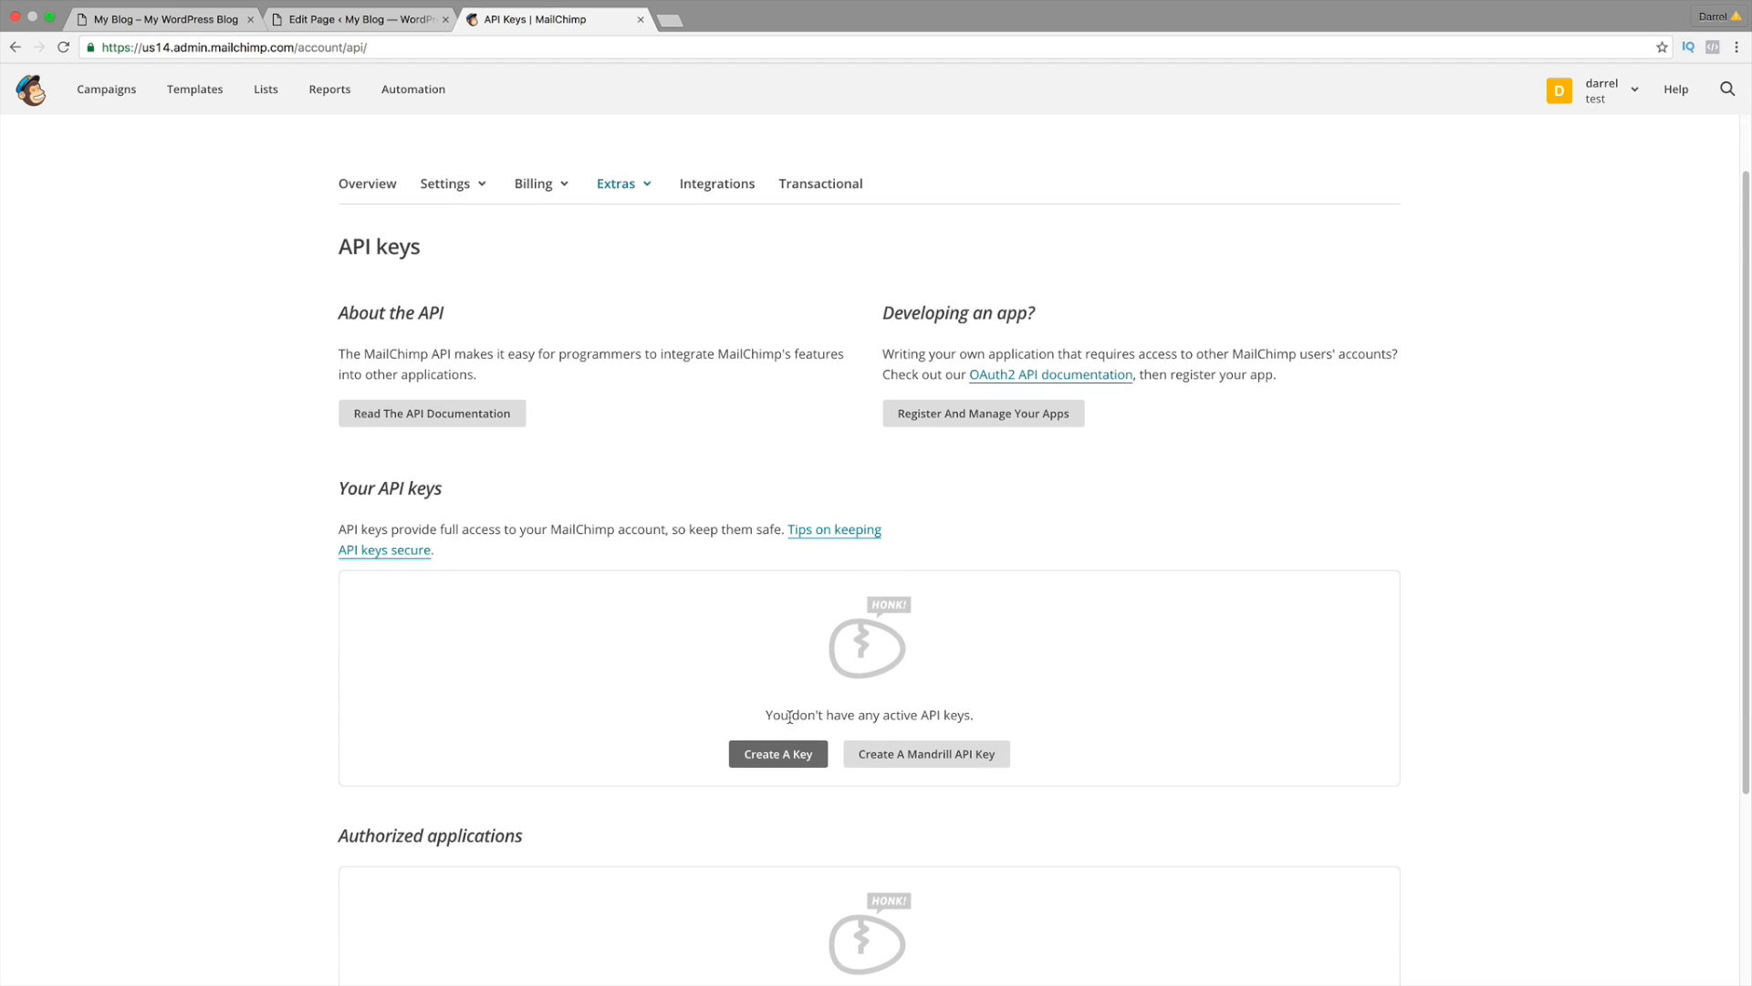
scroll(757, 721, "down", 3)
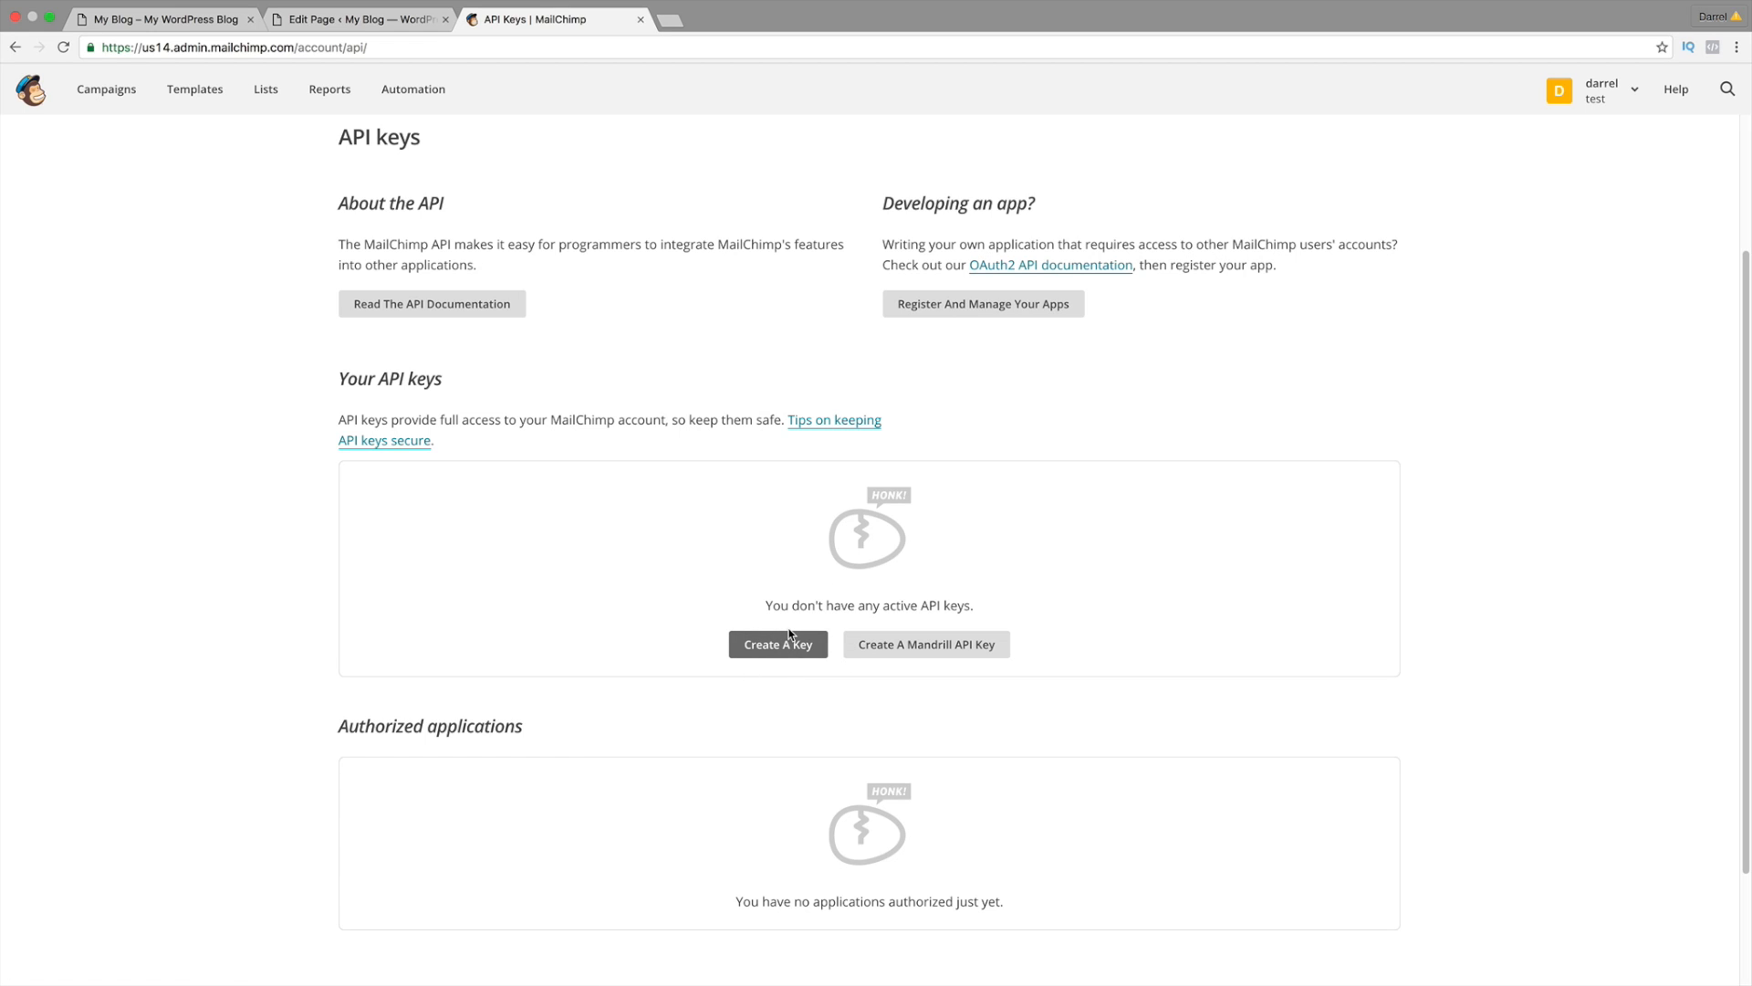
left_click(791, 636)
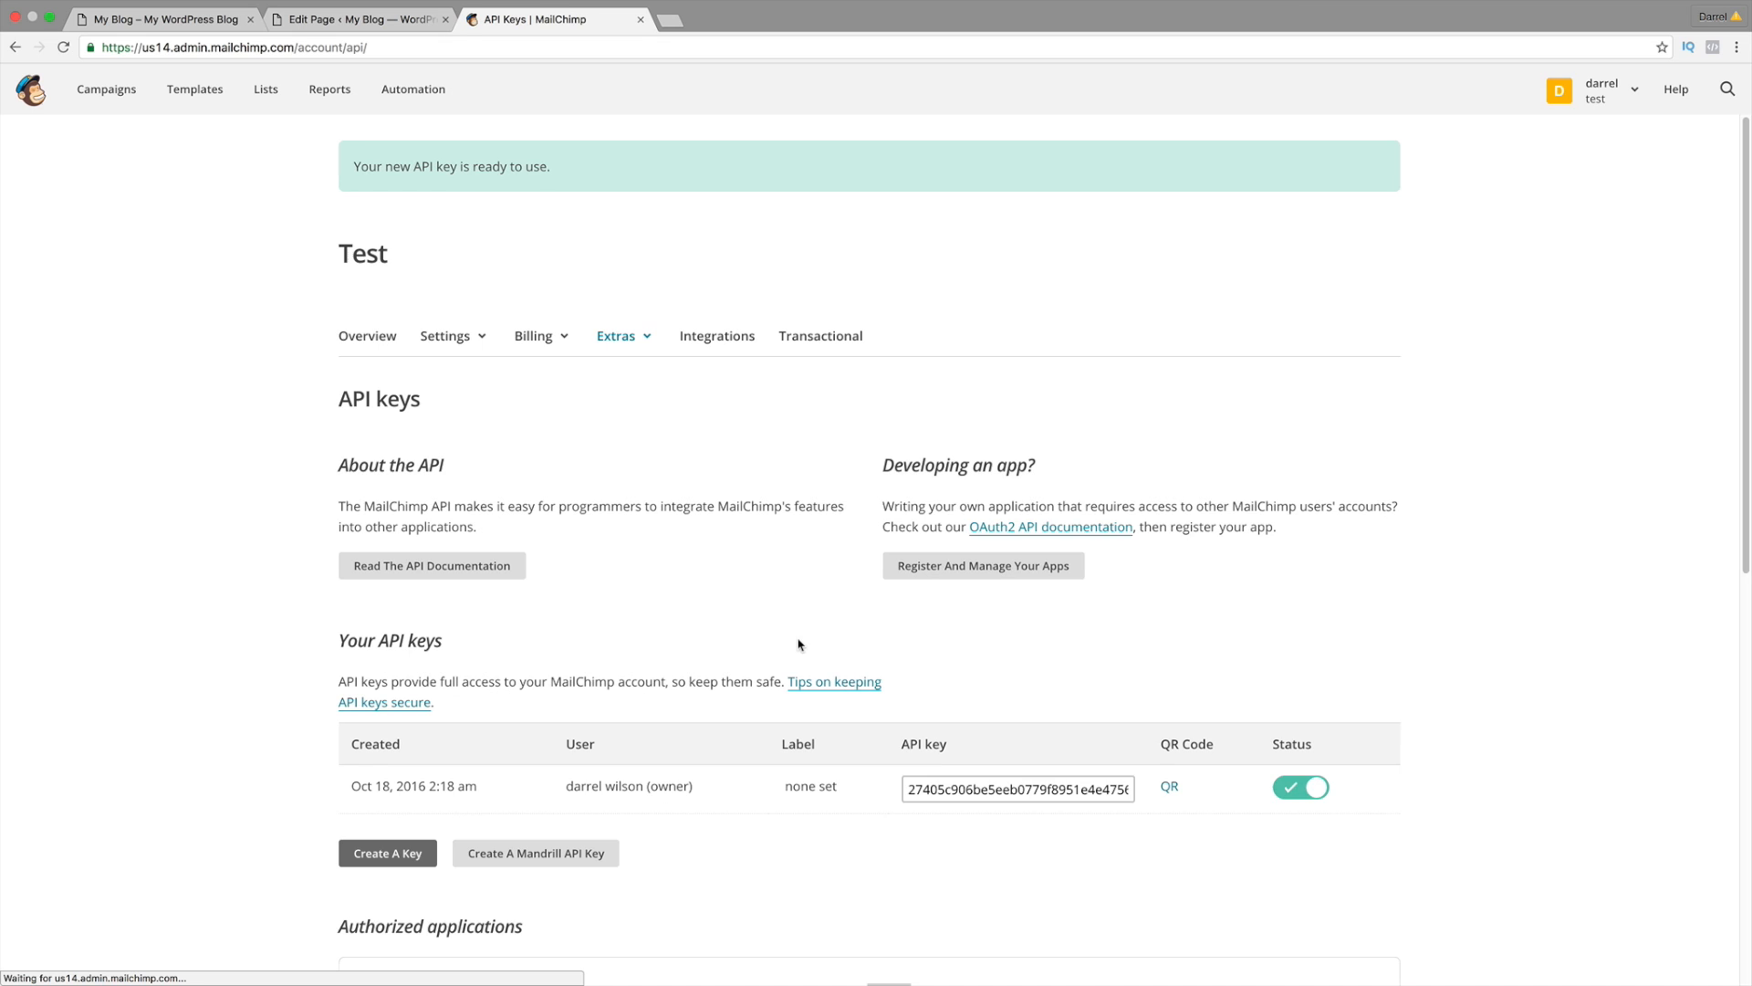
left_click(955, 671)
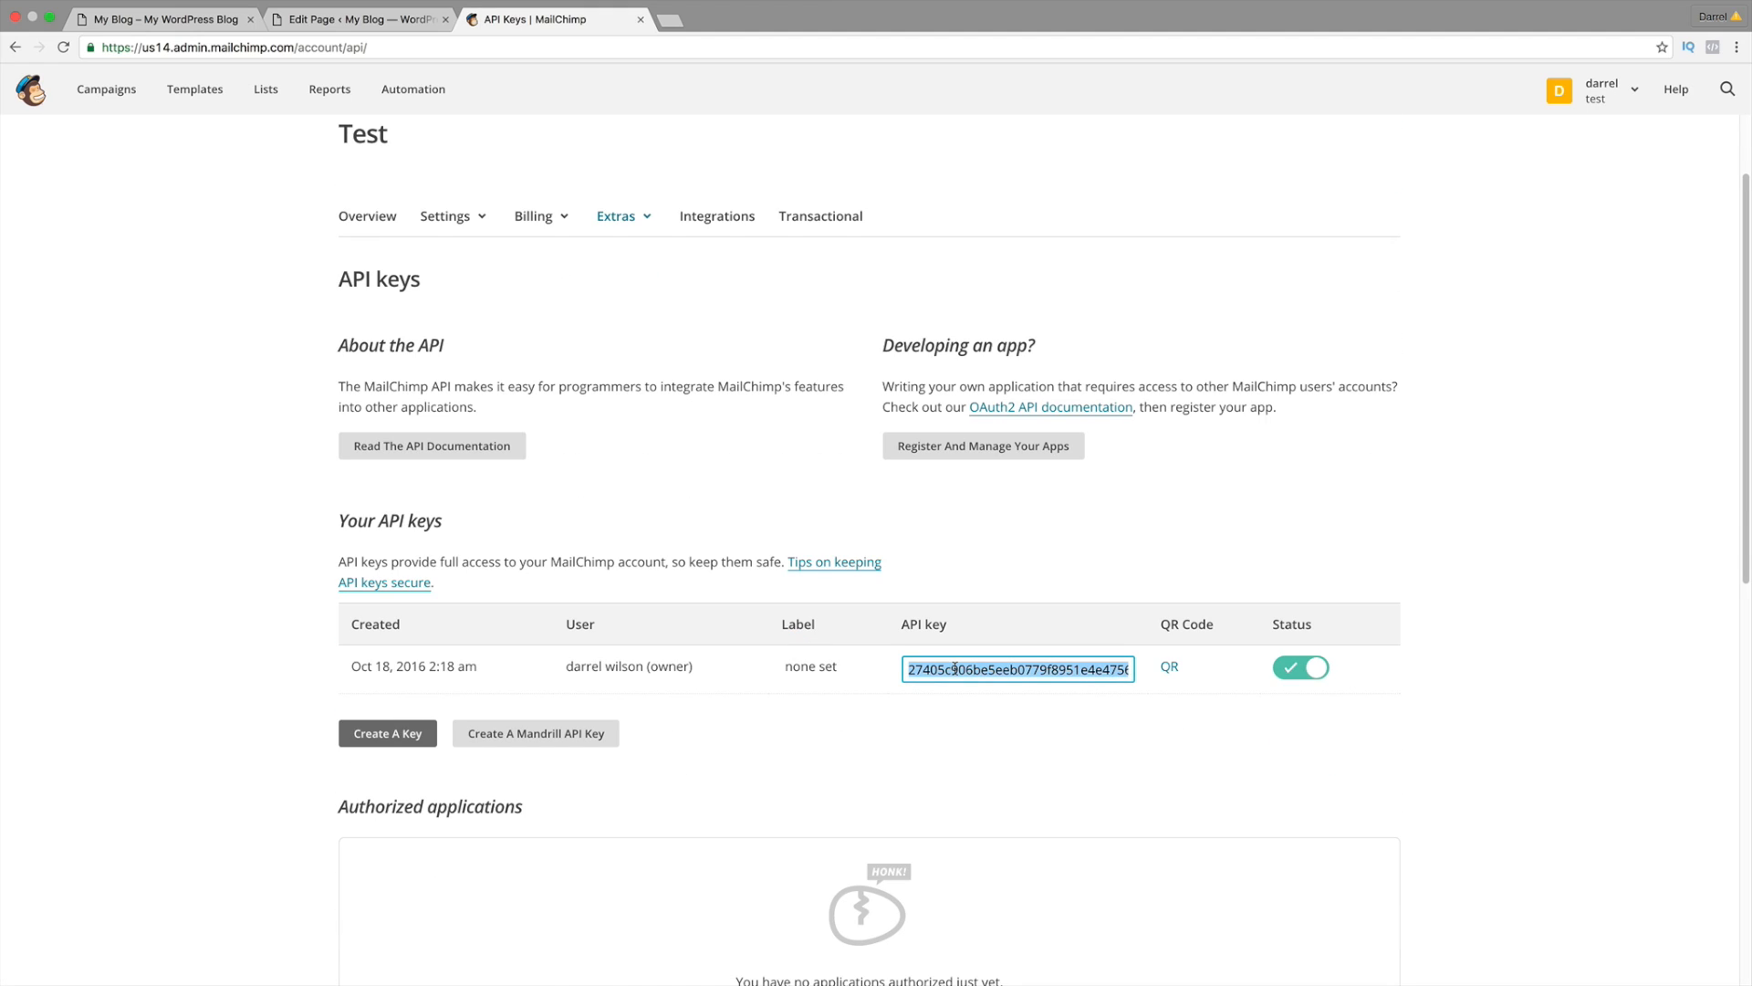
right_click(955, 671)
left_click(995, 757)
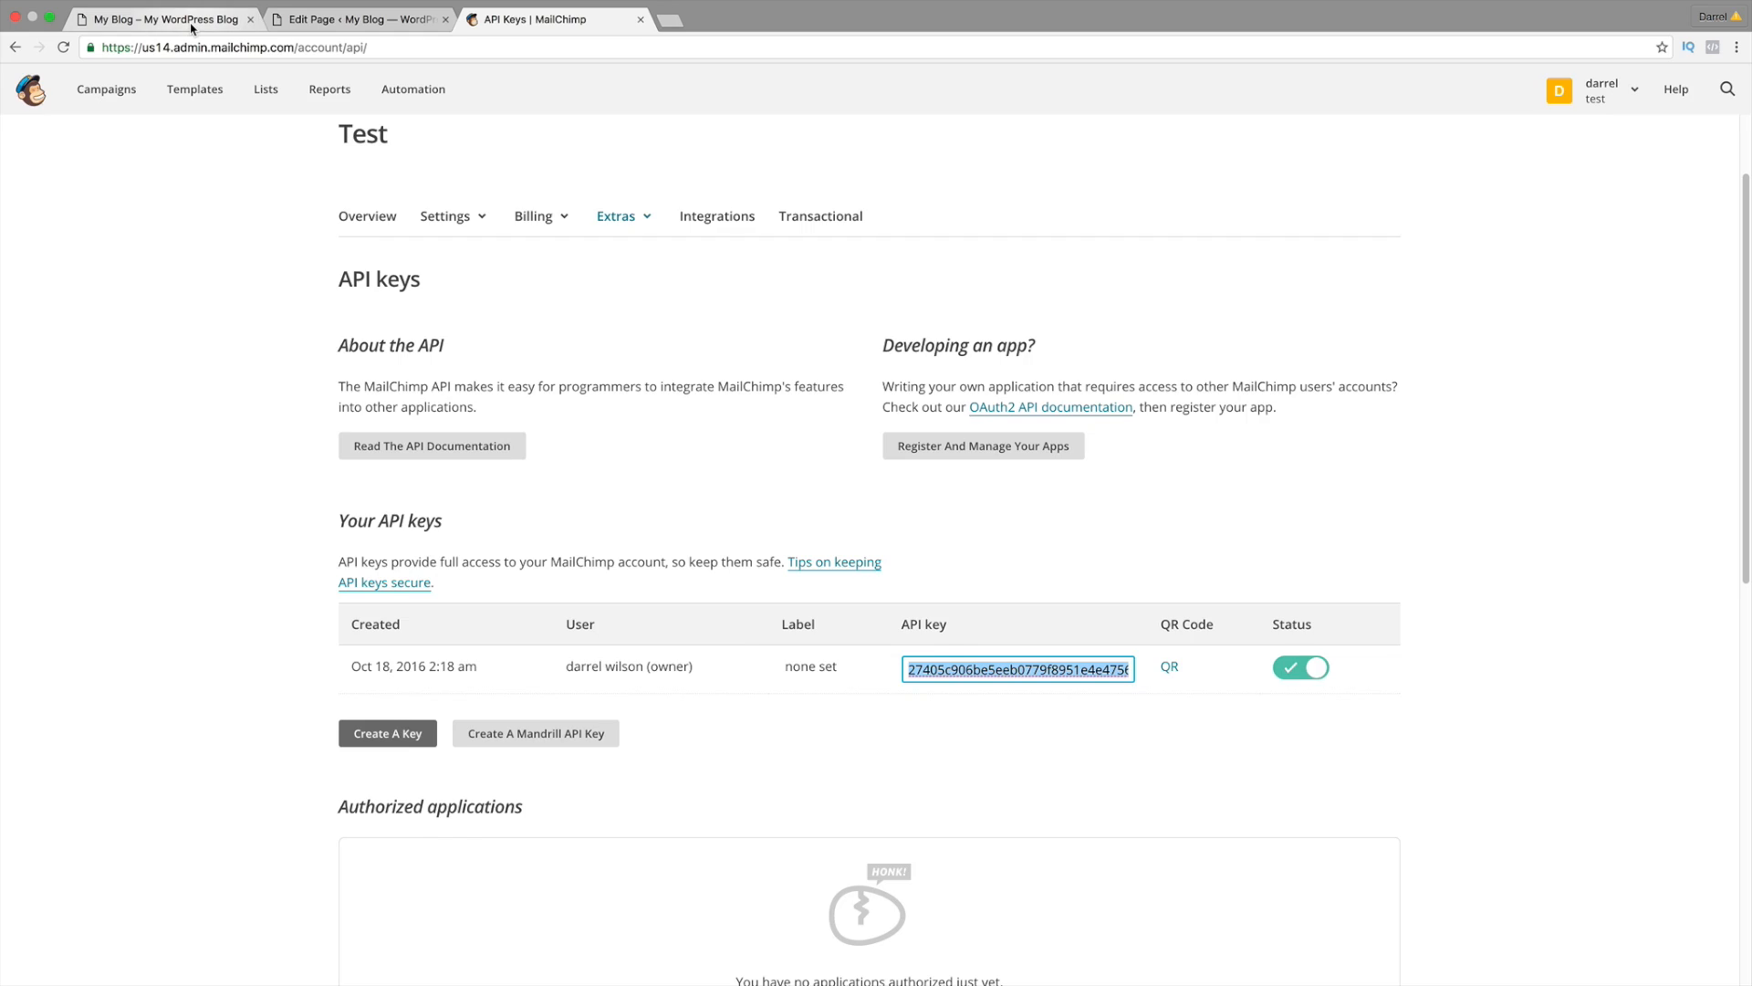
left_click(164, 20)
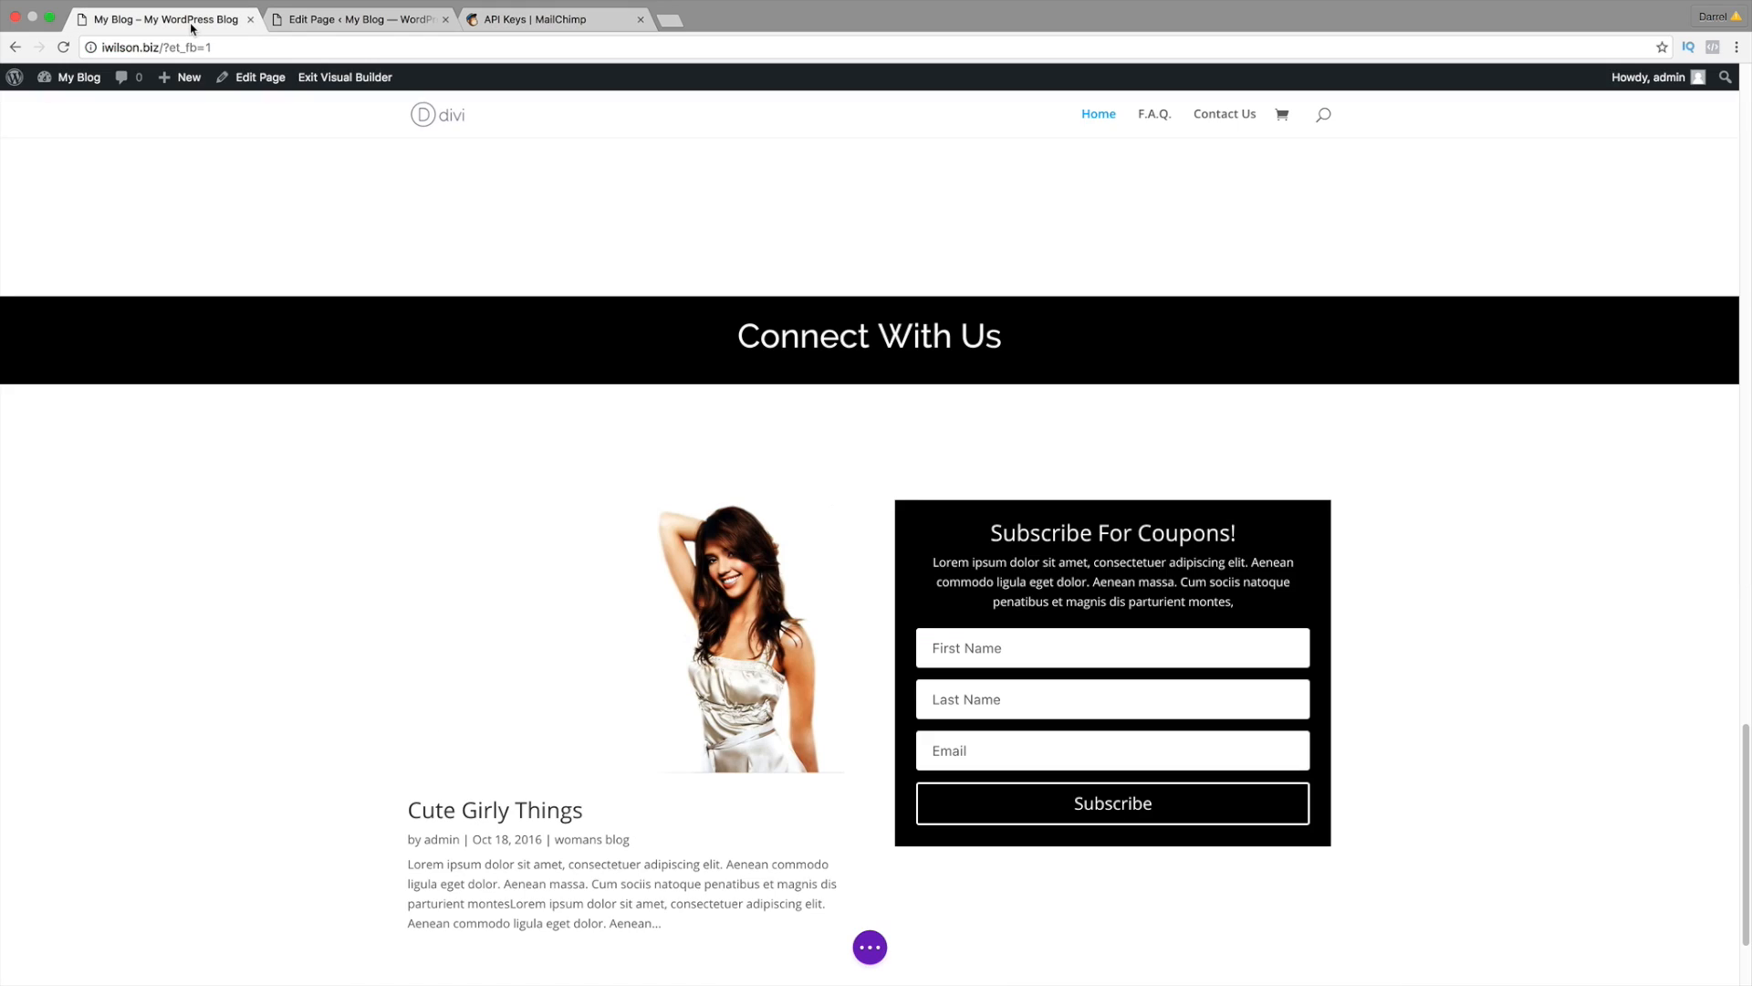
Step: Save the page, exit the Visual Builder, and go to the WordPress dashboard
left_click(870, 946)
left_click(1691, 950)
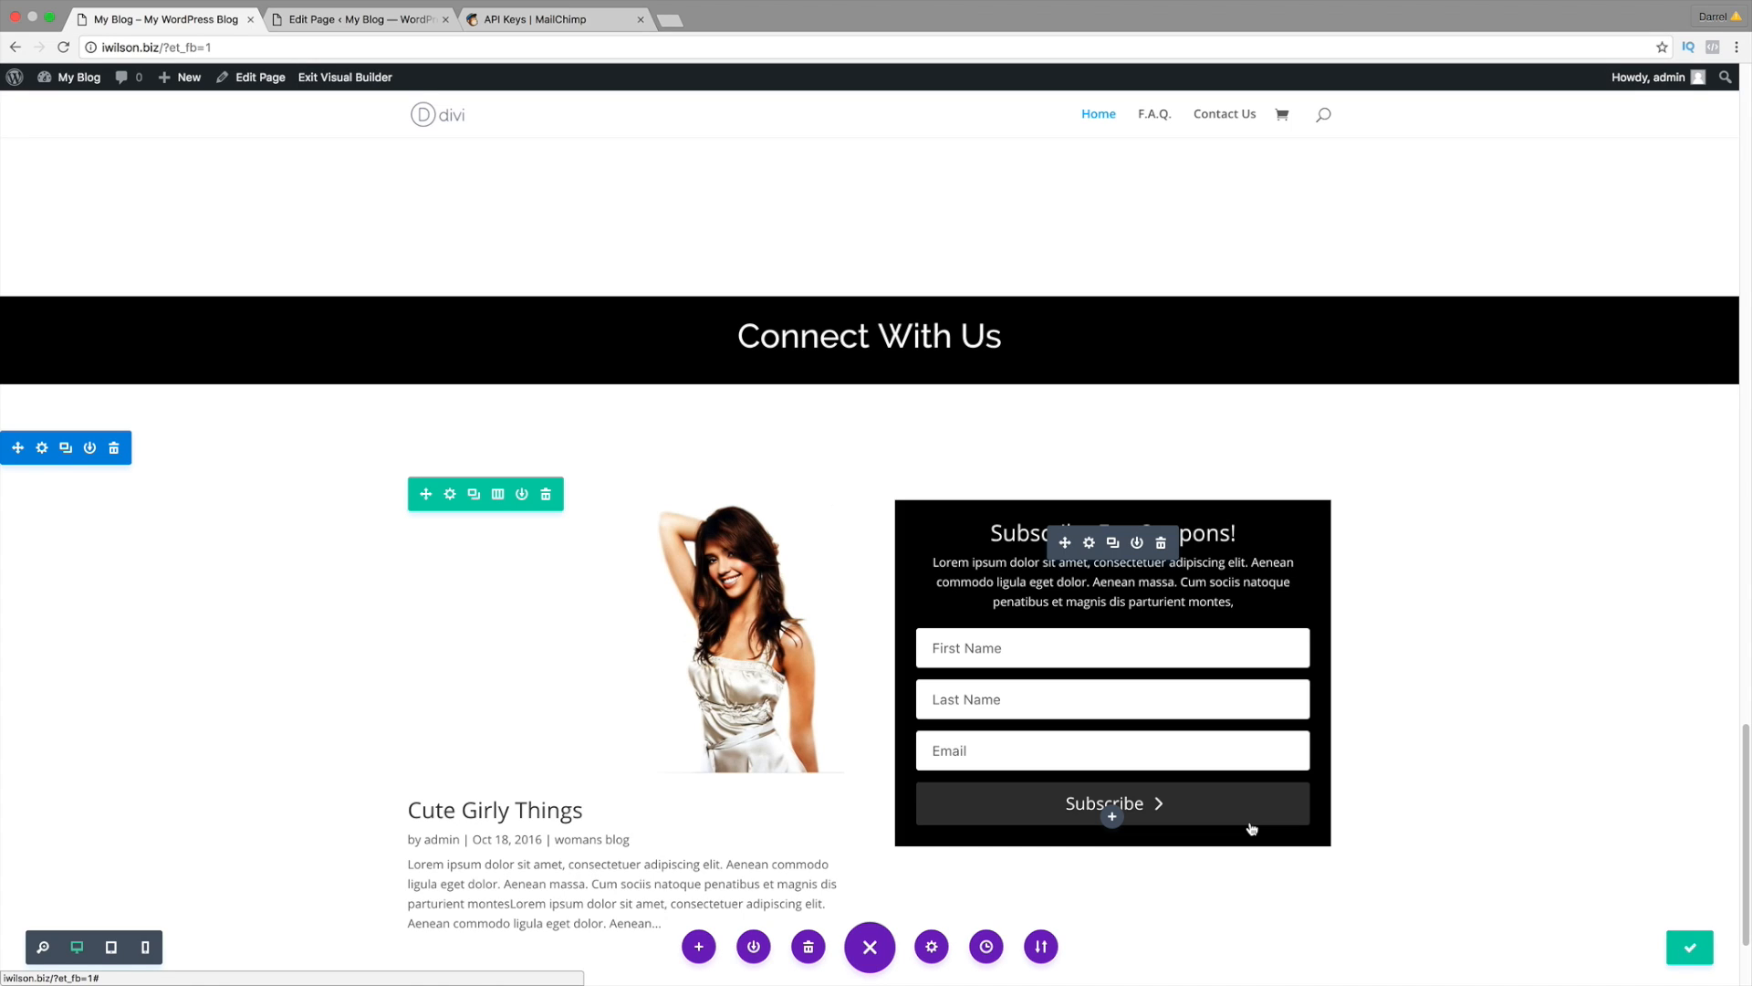
left_click(330, 77)
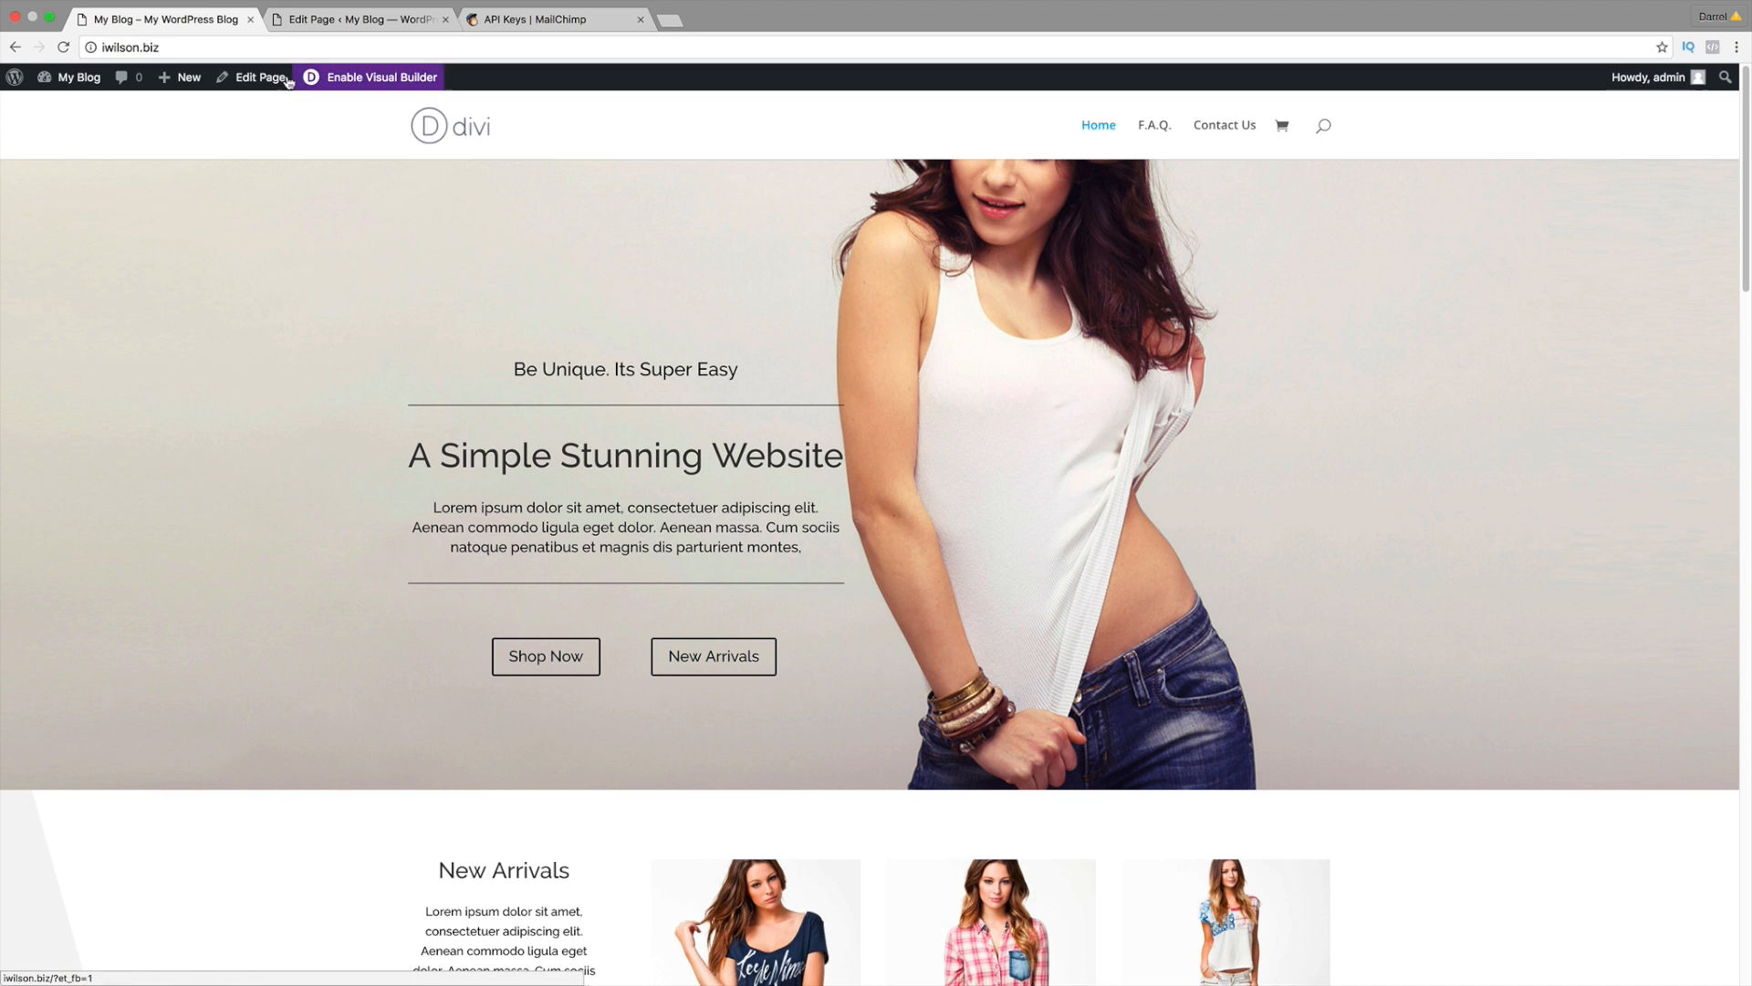
mouse_move(73, 78)
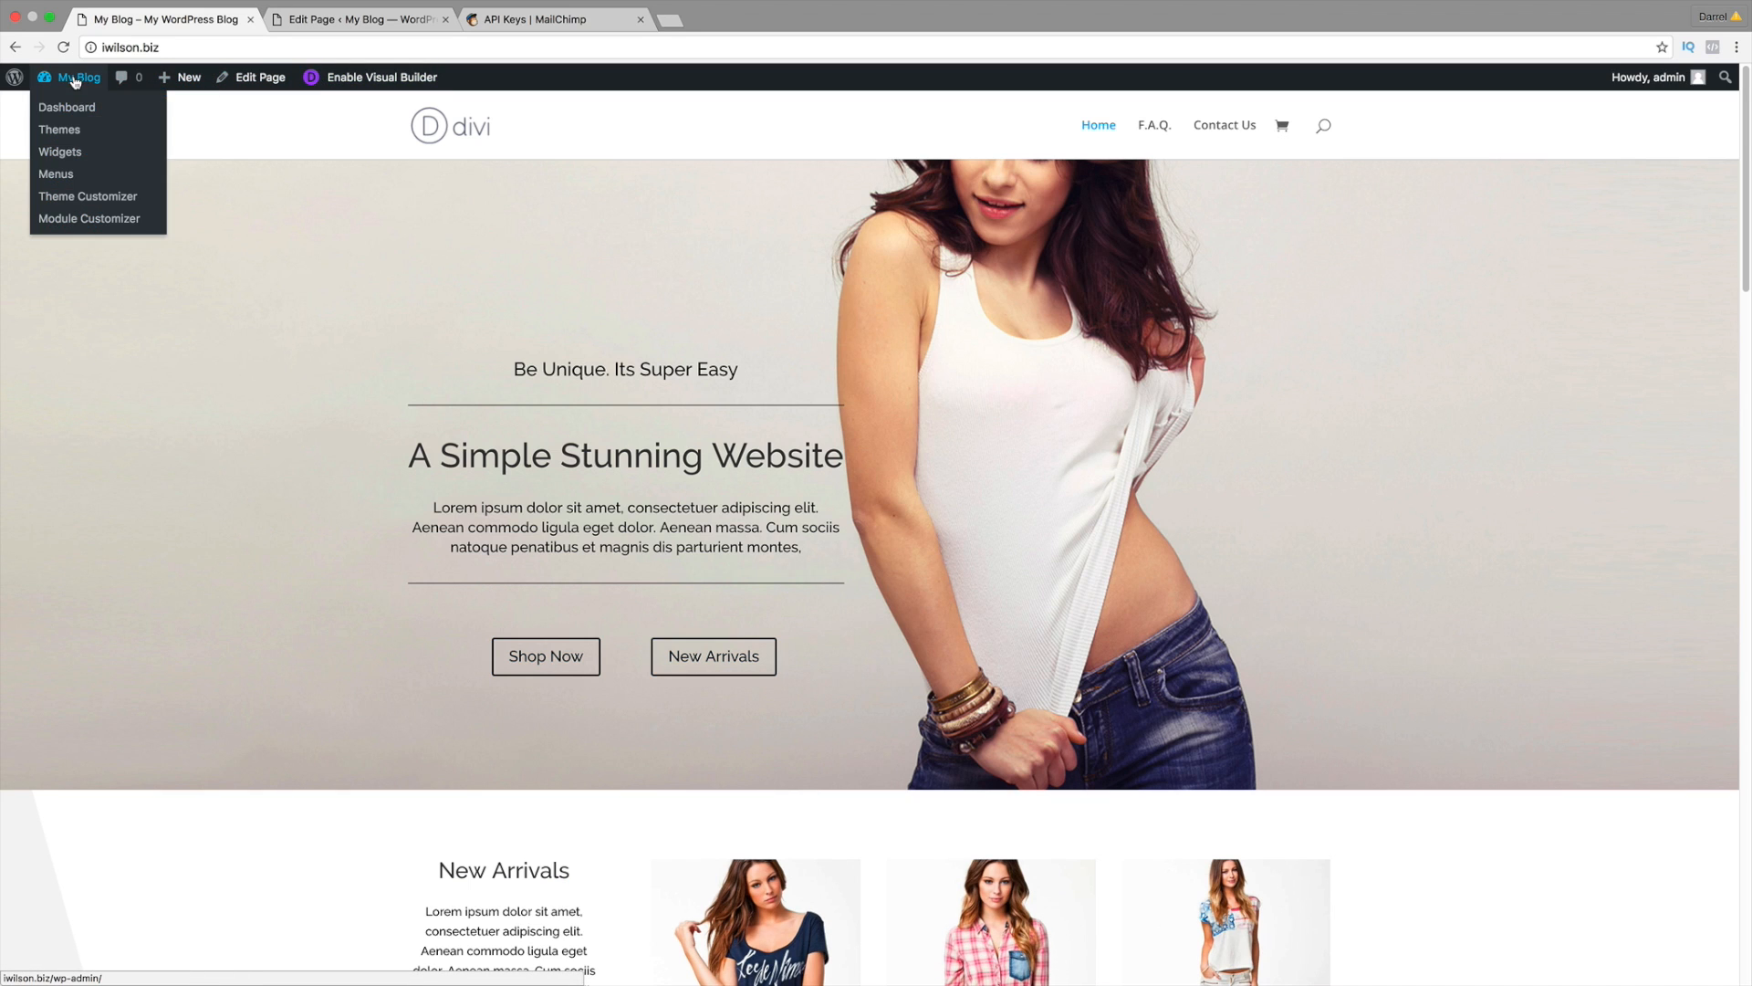
left_click(75, 109)
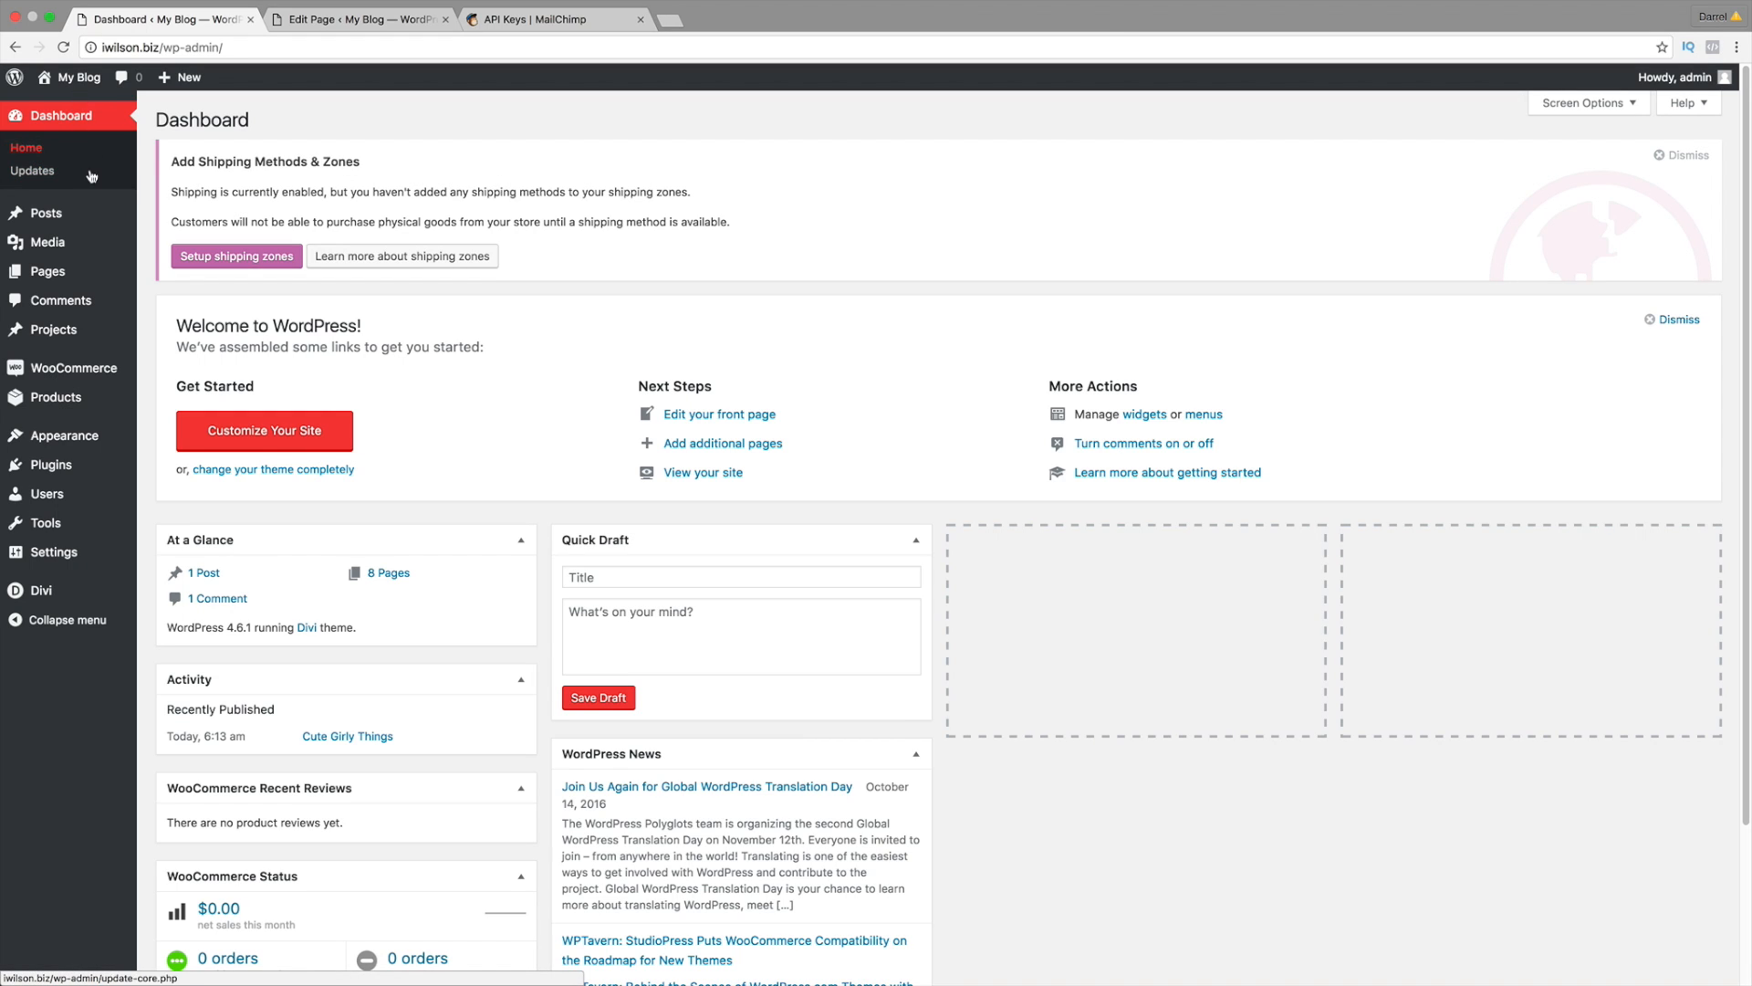
Step: Paste the copied key into the MailChimp API Key field in Divi Theme Options
mouse_move(93, 589)
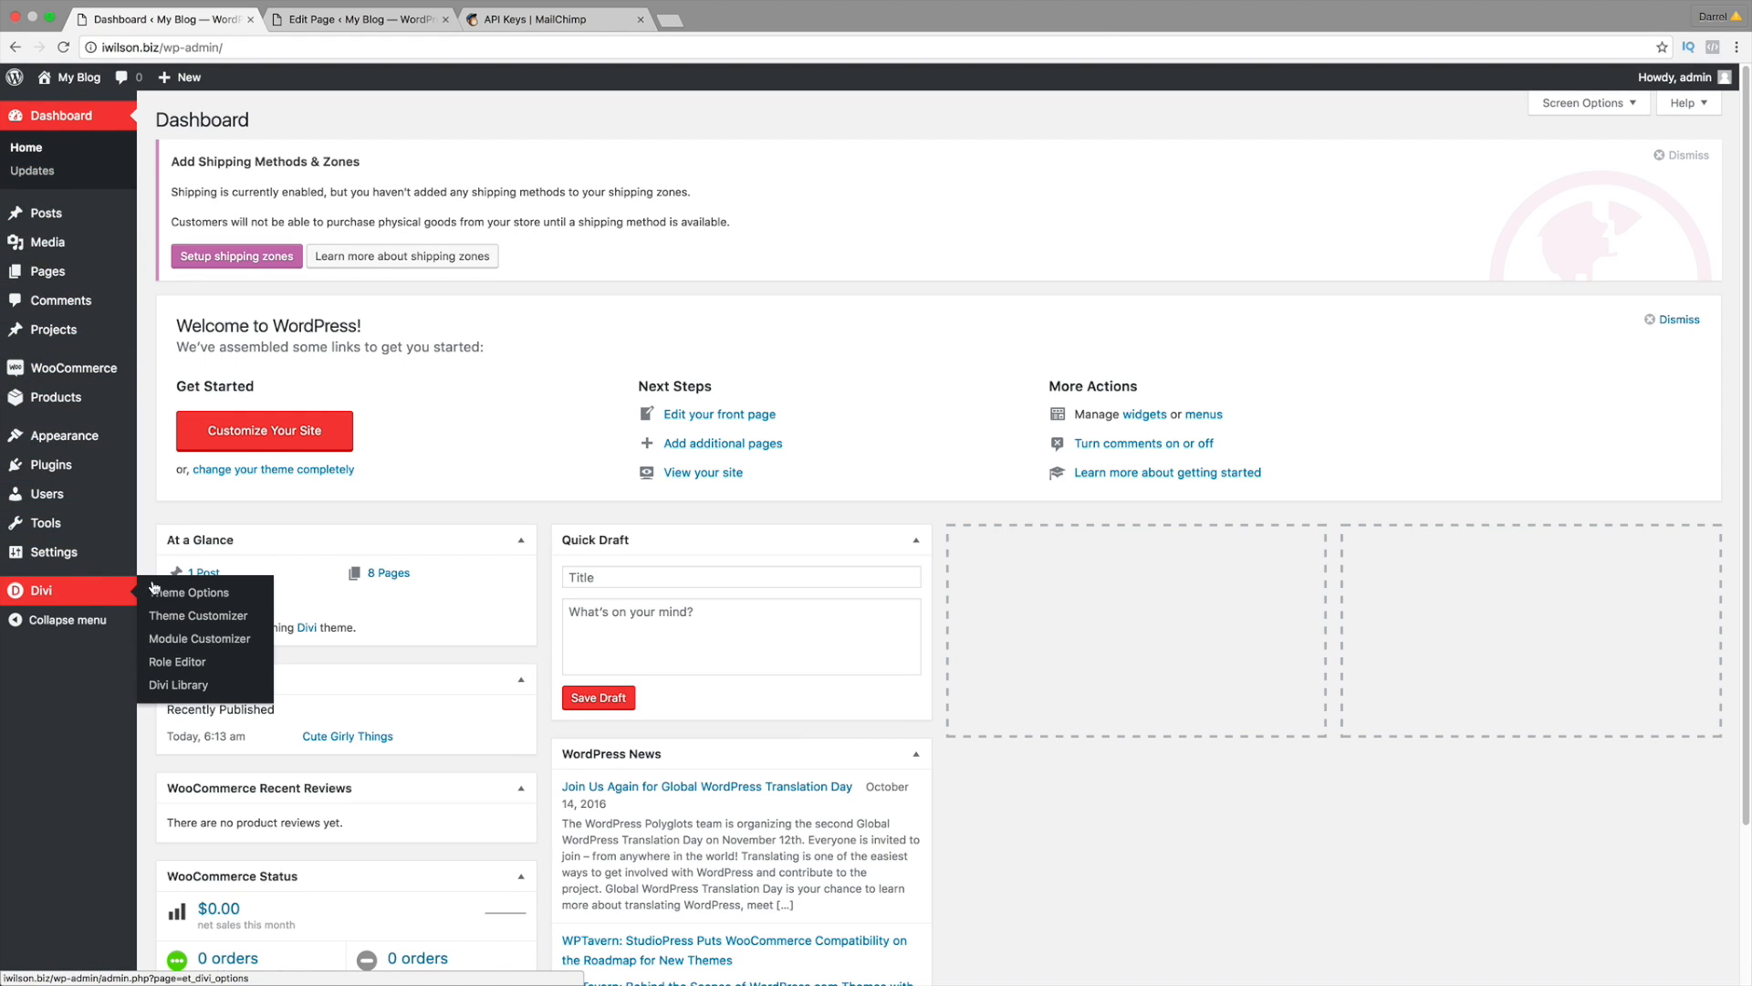
left_click(212, 593)
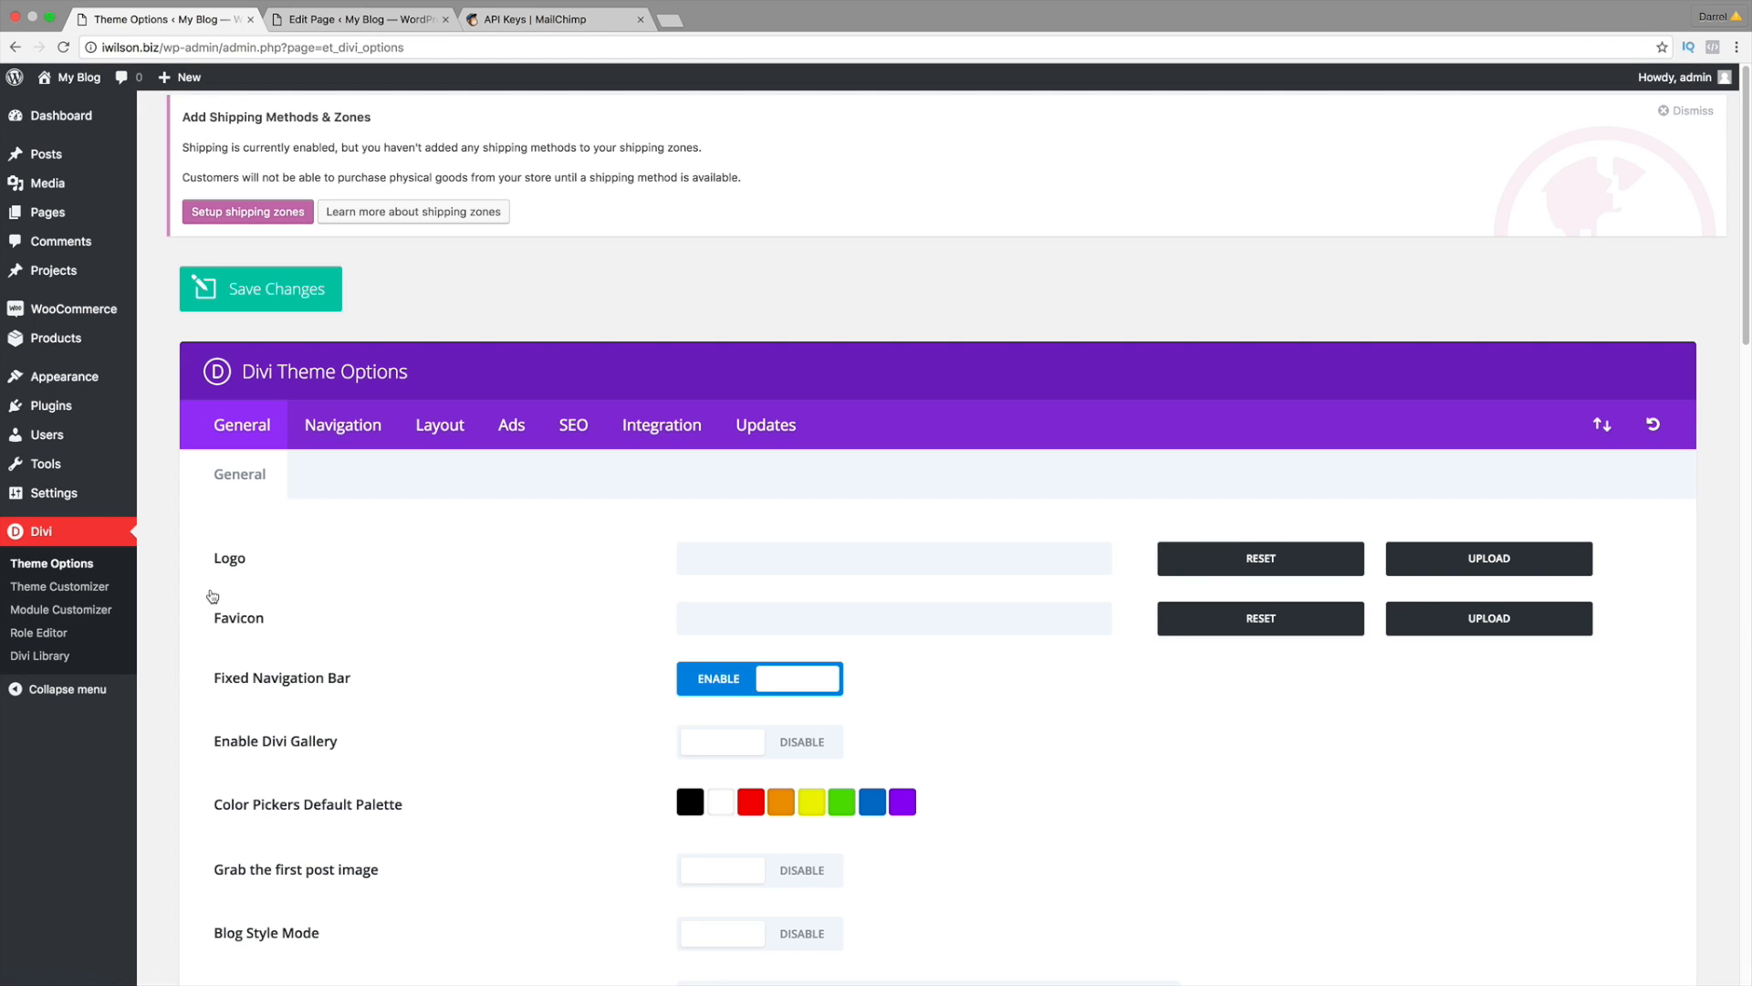
scroll(558, 589, "down", 2)
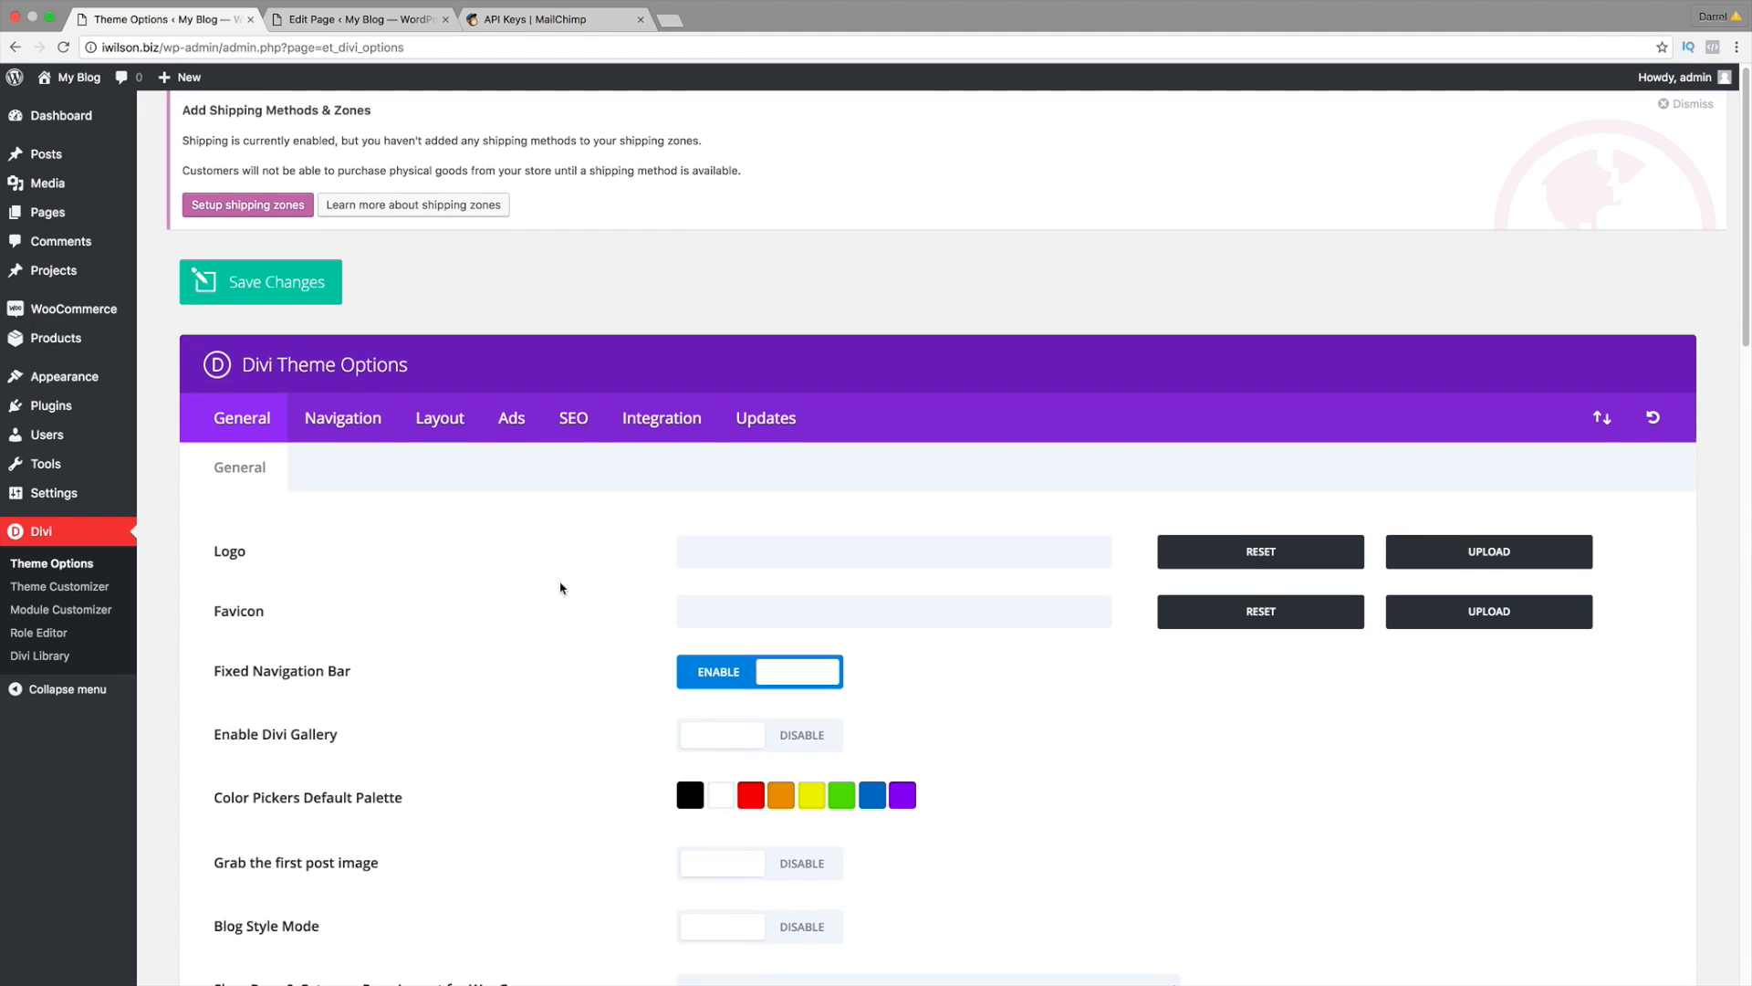
scroll(558, 578, "down", 5)
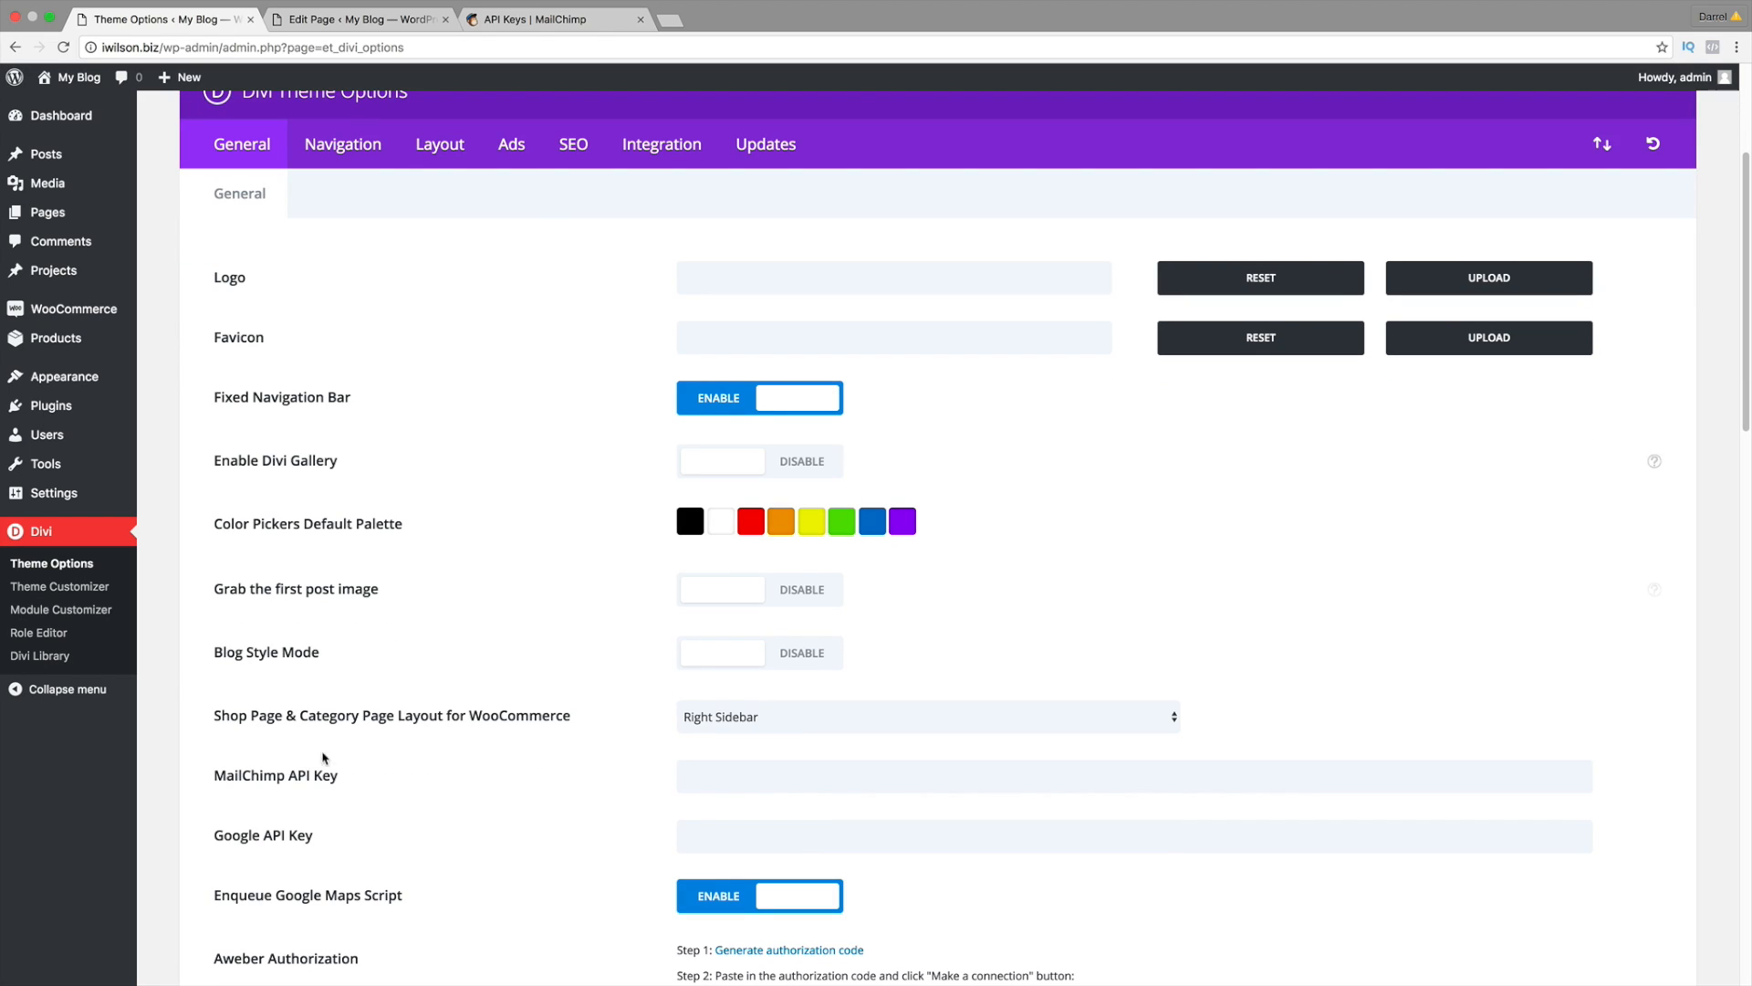
left_click_drag(345, 781, 218, 776)
left_click(692, 777)
right_click(686, 774)
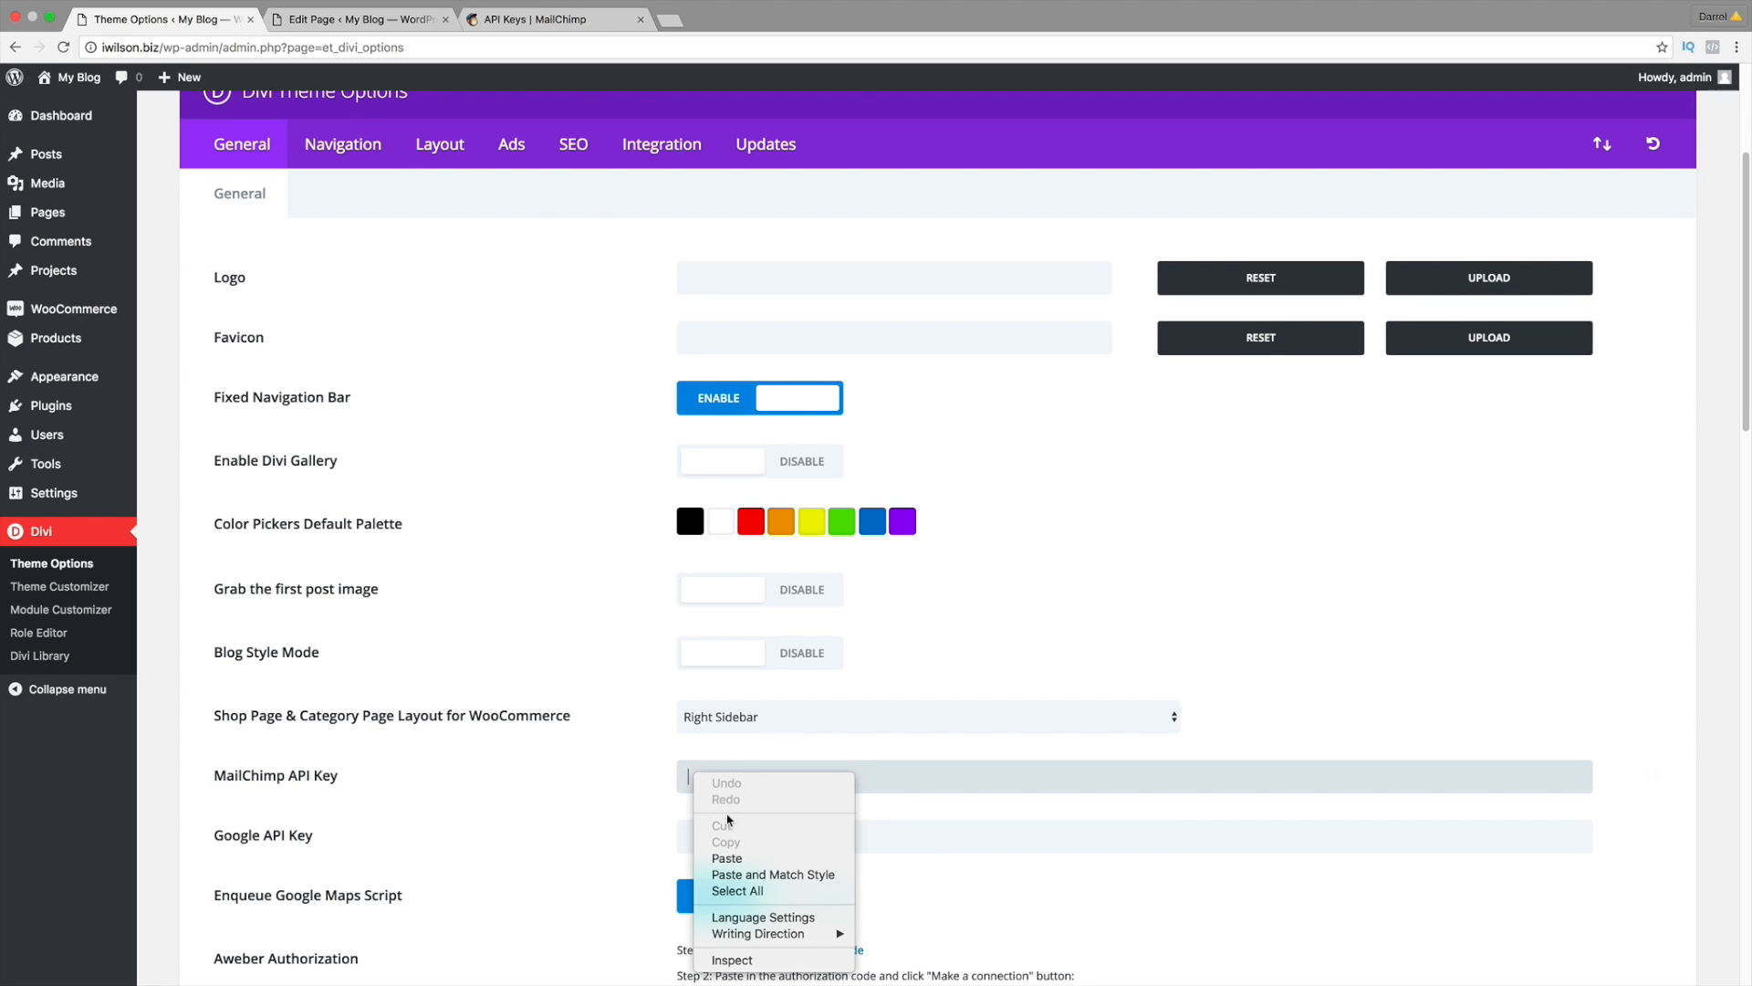
left_click(665, 804)
key("super+v")
Step: Scroll through the remaining Theme Options and visit the live site from My Blog
scroll(629, 784, "down", 5)
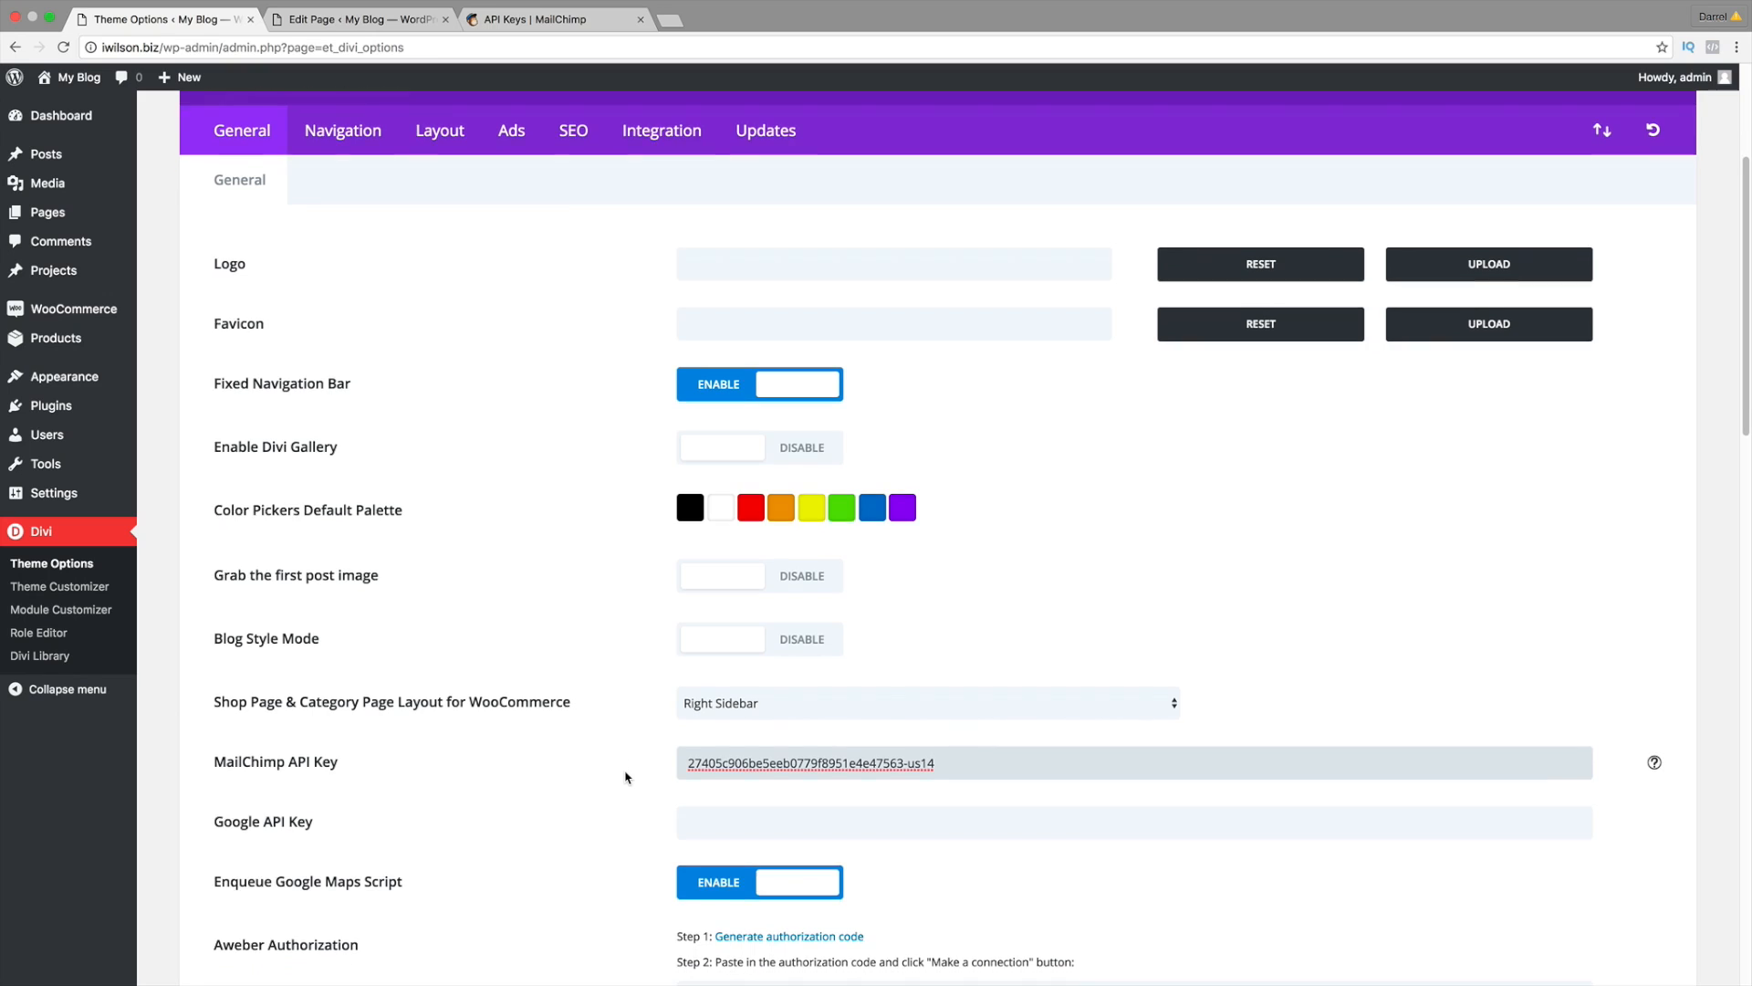
scroll(627, 776, "down", 10)
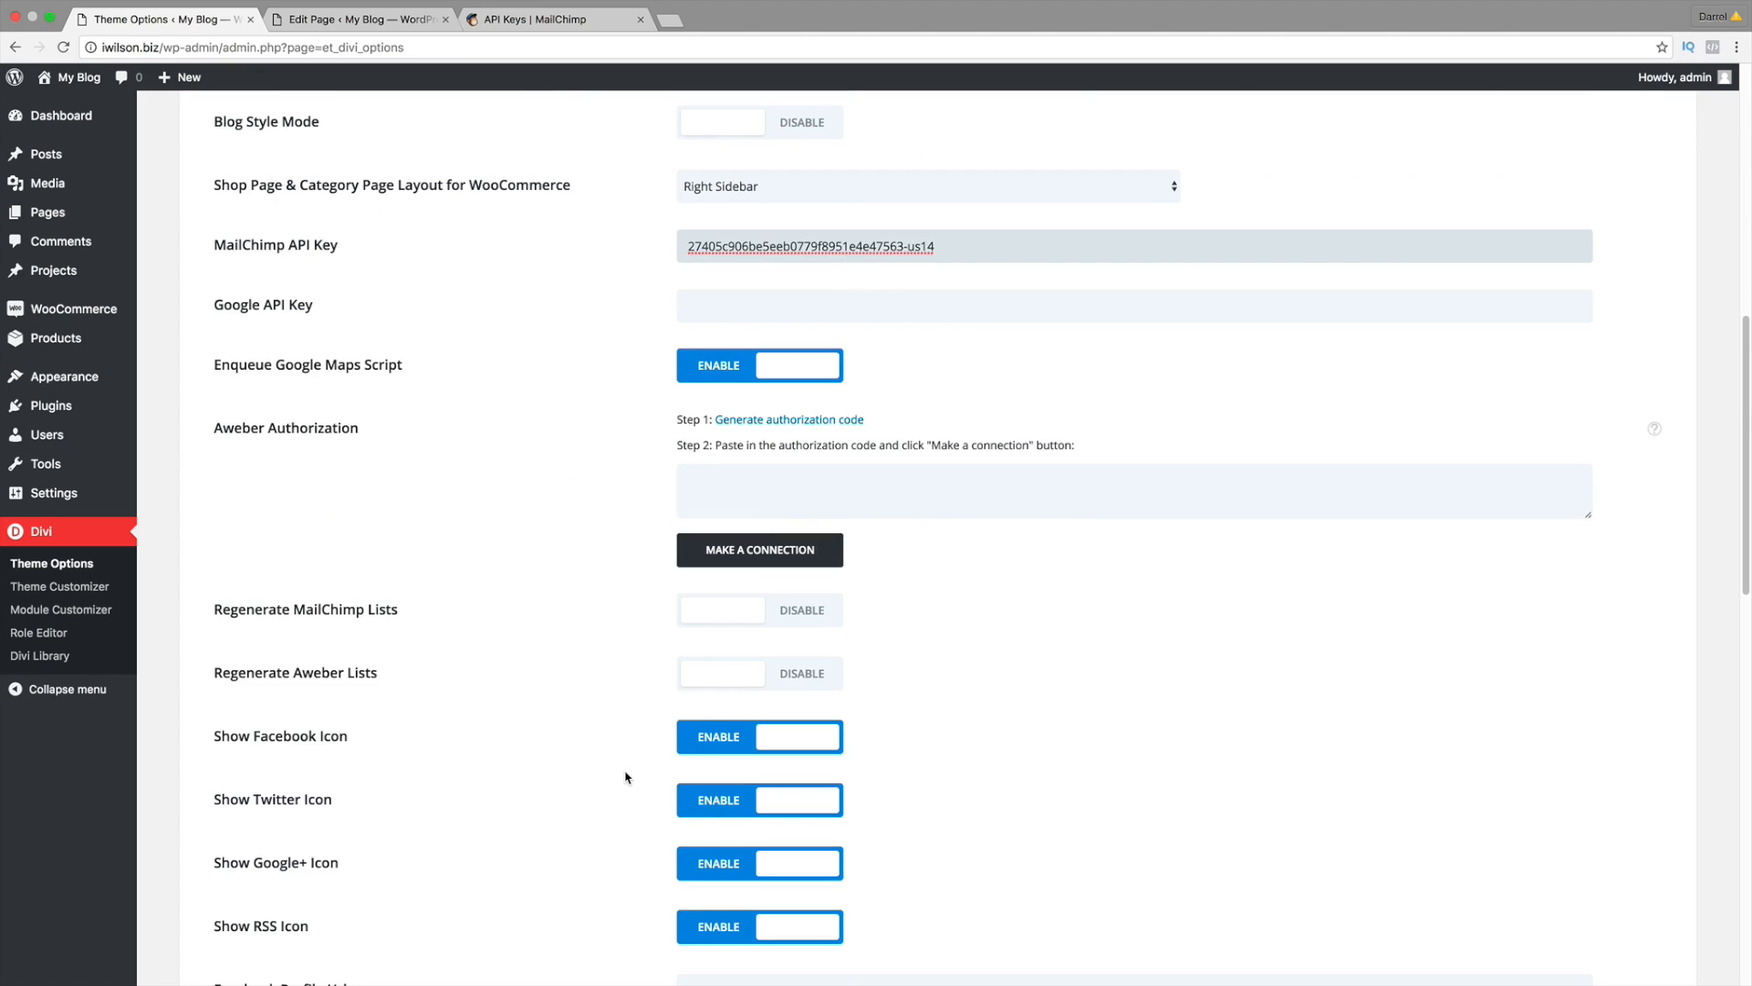
scroll(627, 777, "down", 3)
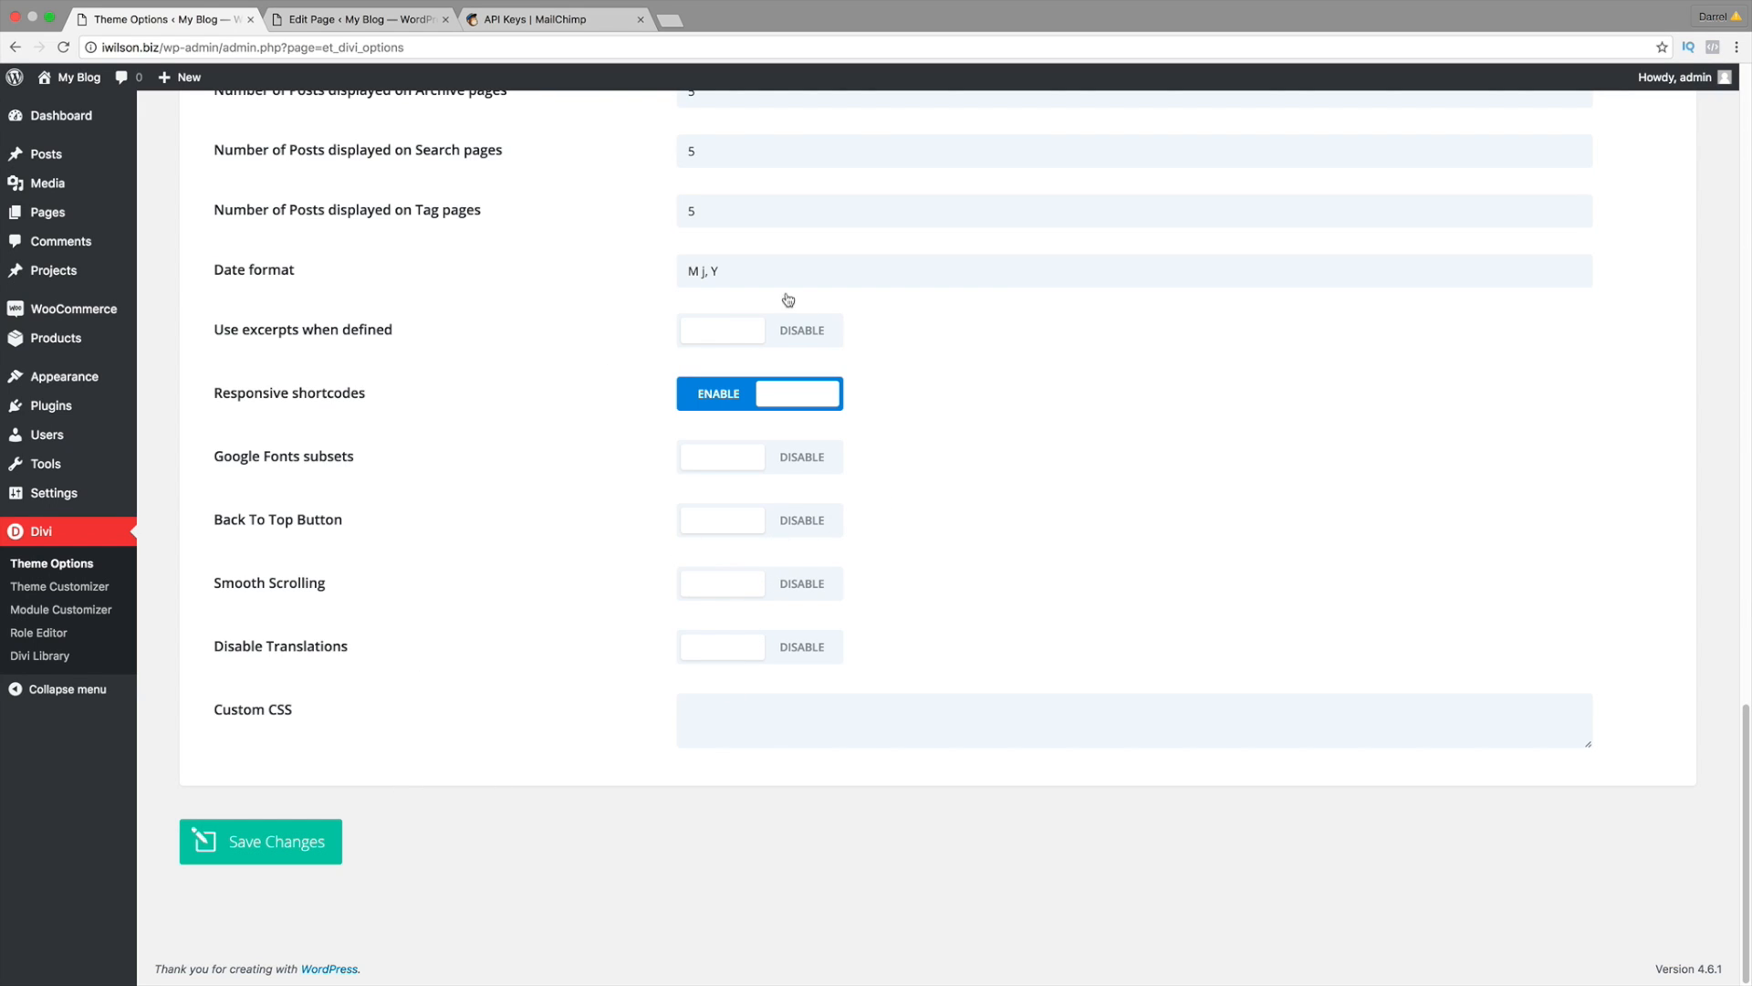
mouse_move(73, 77)
left_click(88, 108)
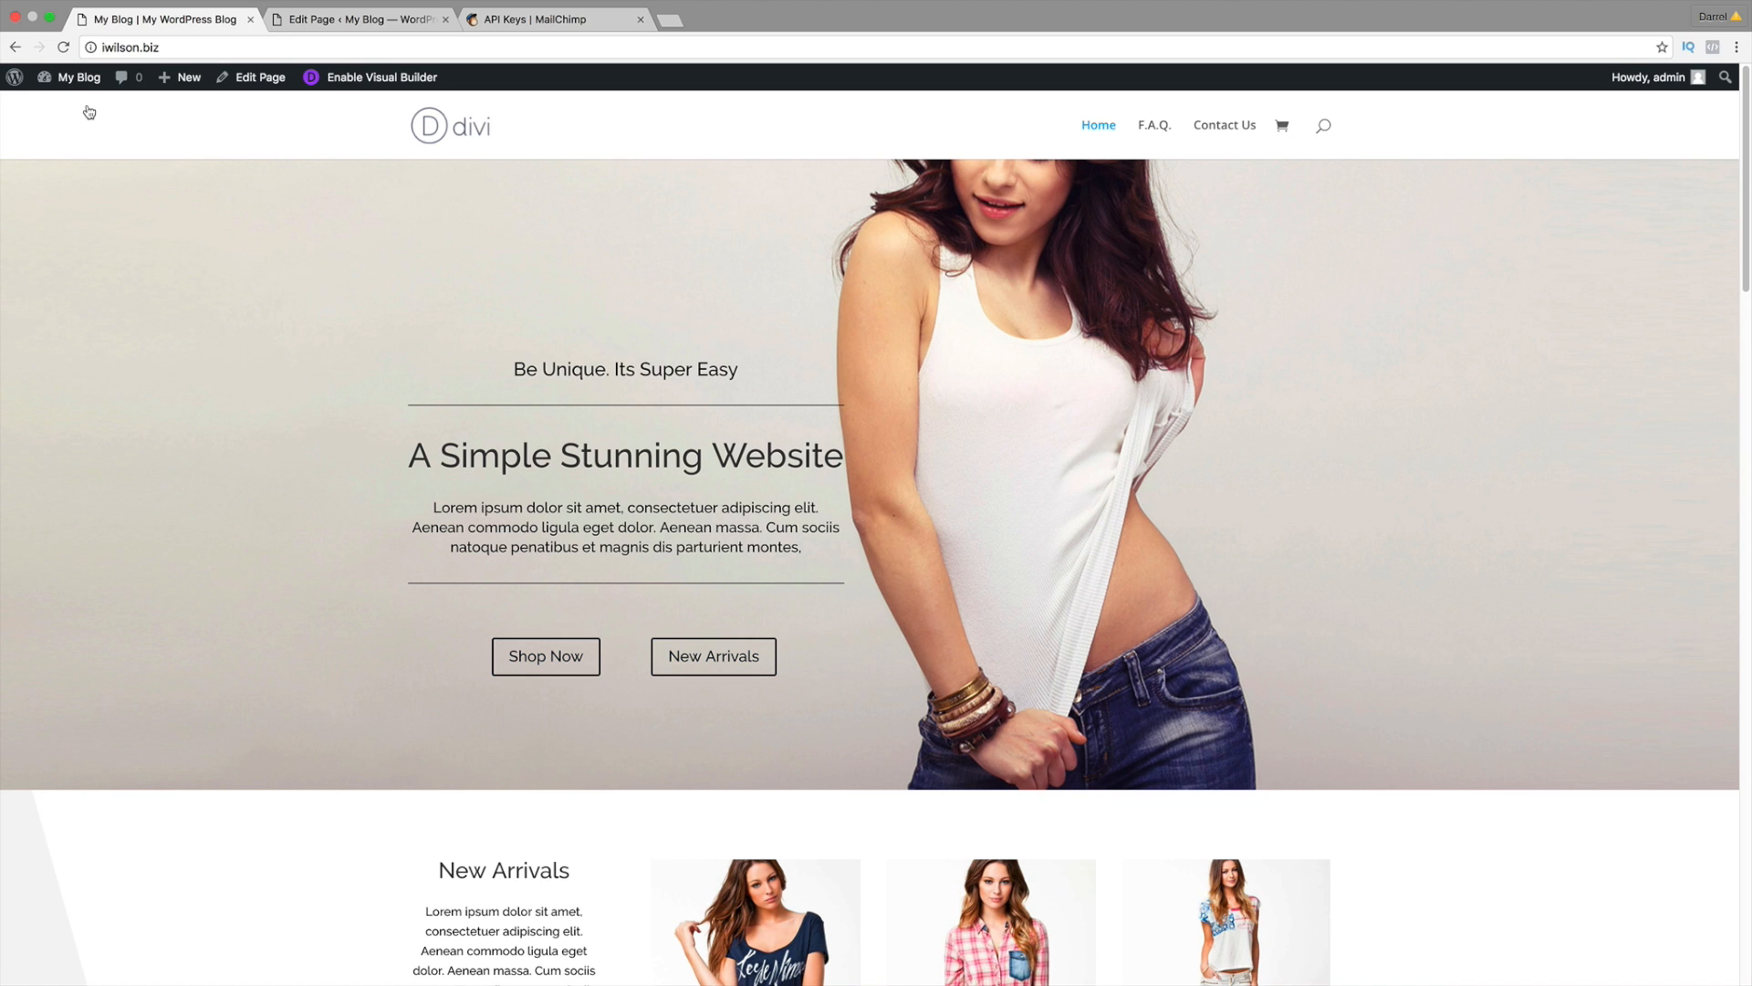
Step: Enable the Visual Builder and open the Subscribe For Coupons module settings
left_click(363, 80)
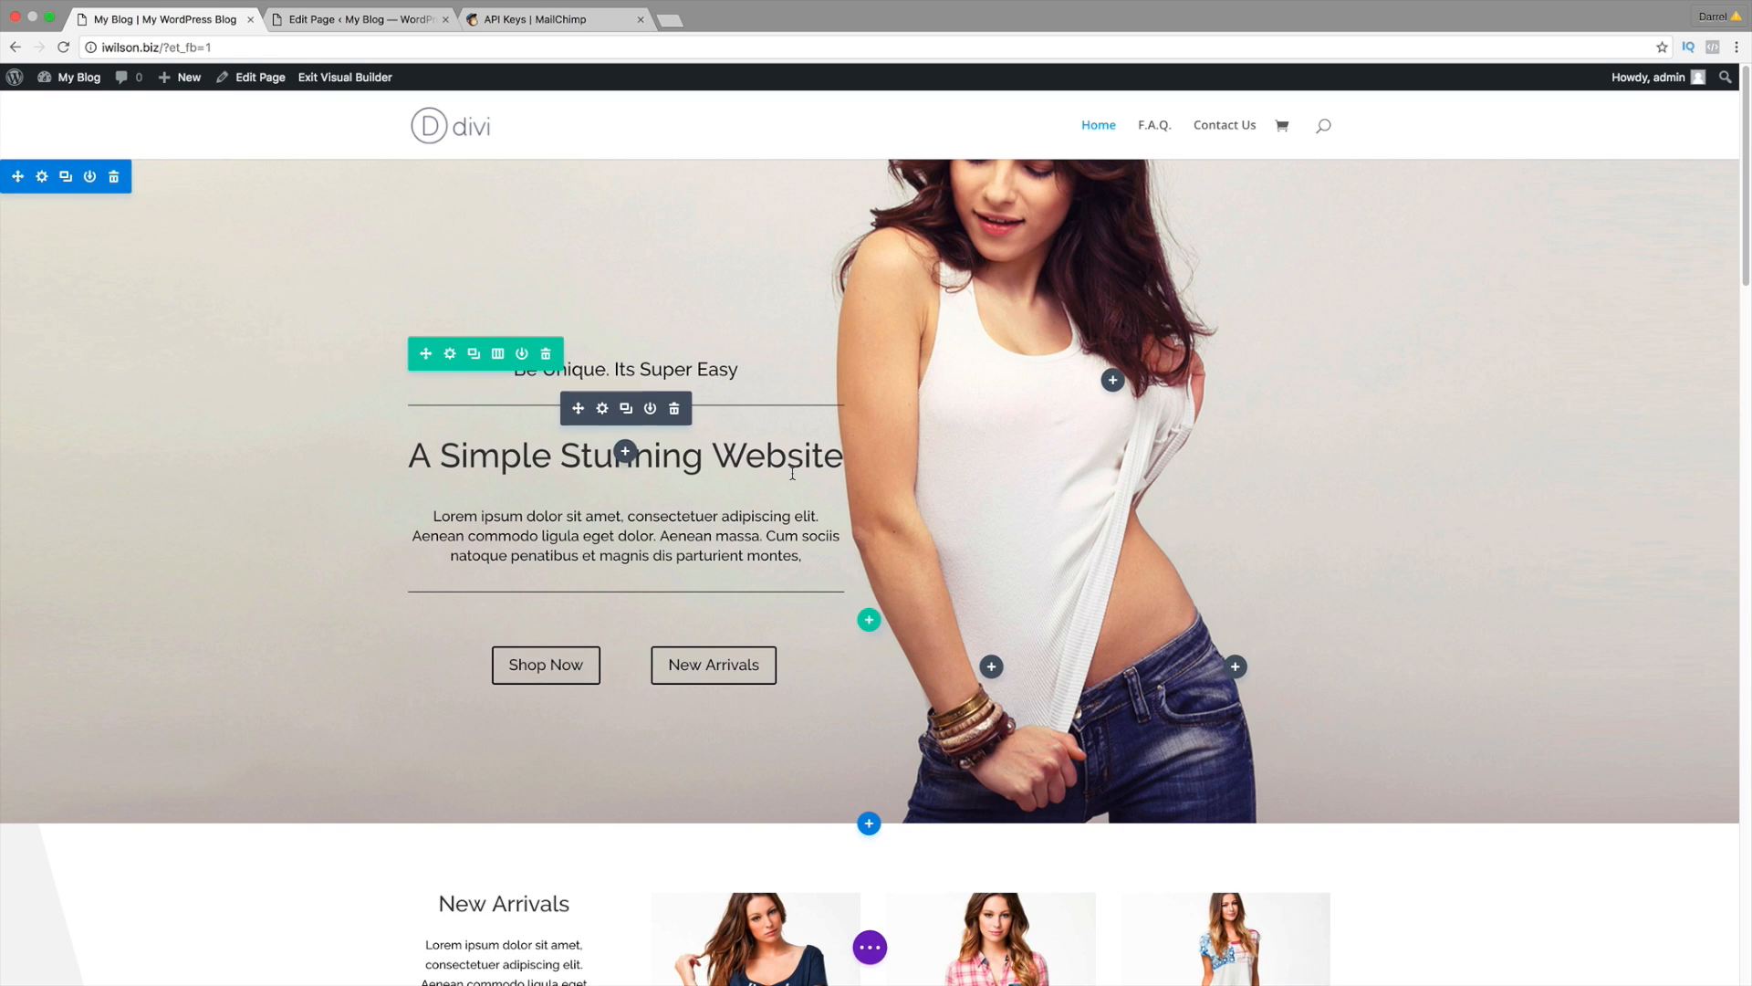
scroll(821, 507, "down", 5)
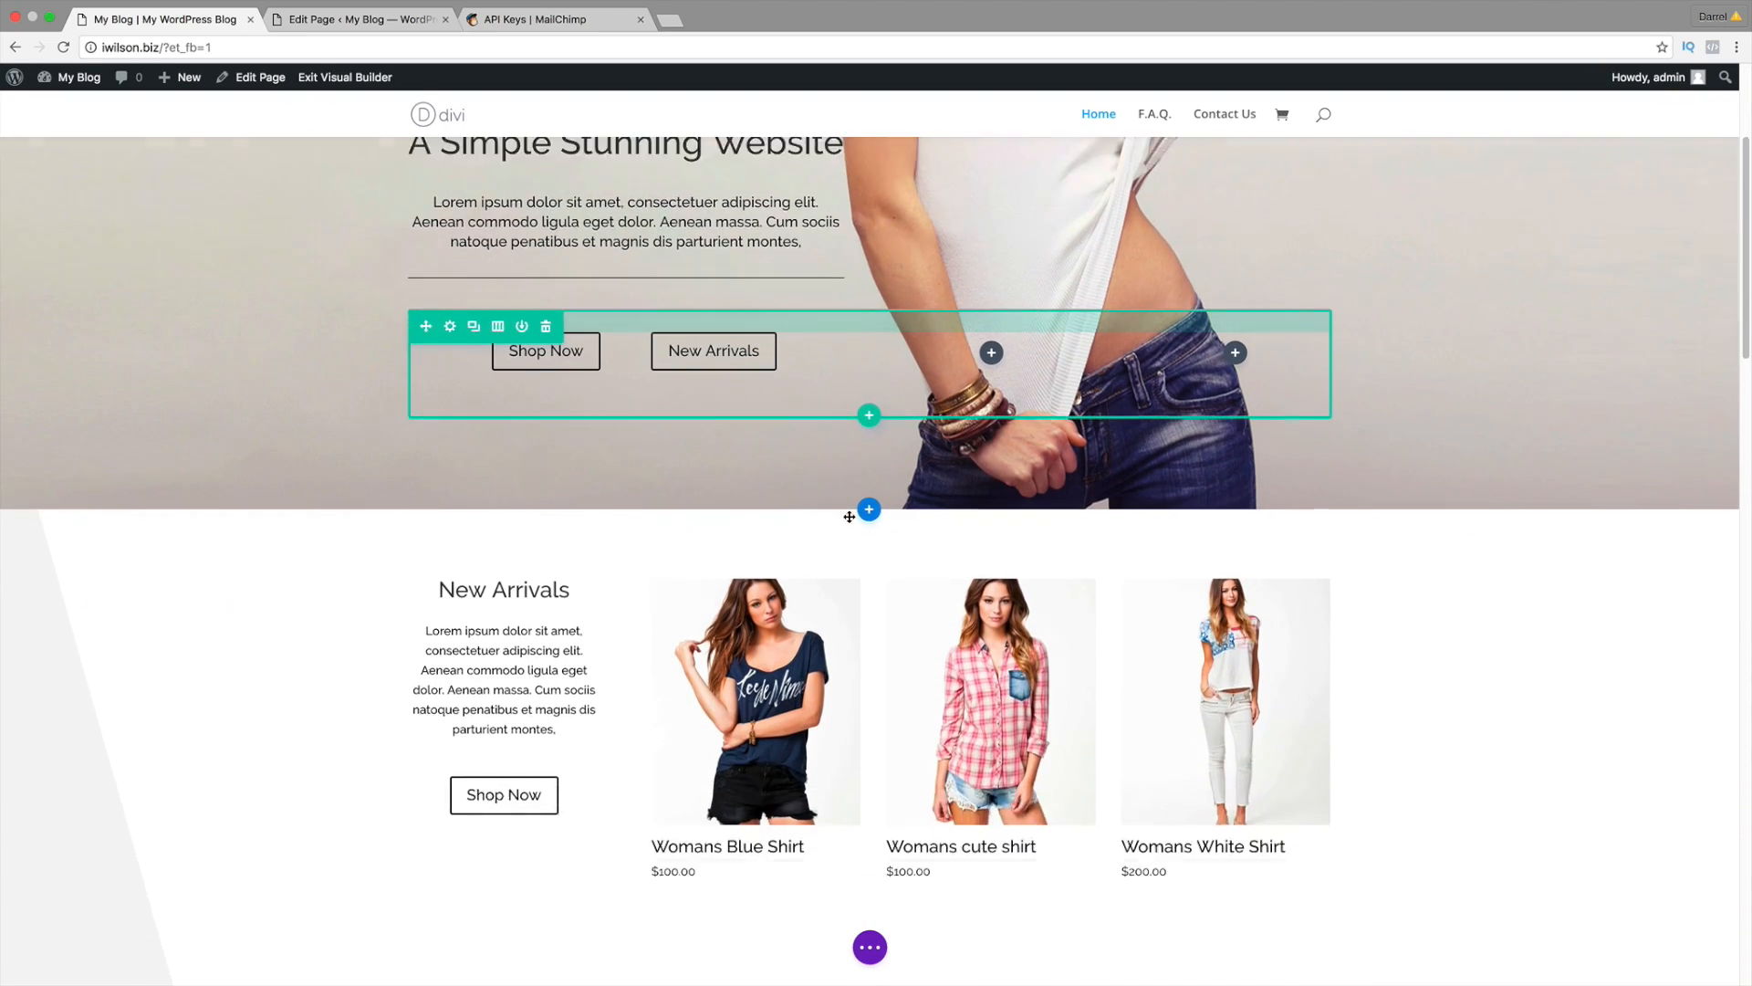
scroll(912, 521, "down", 15)
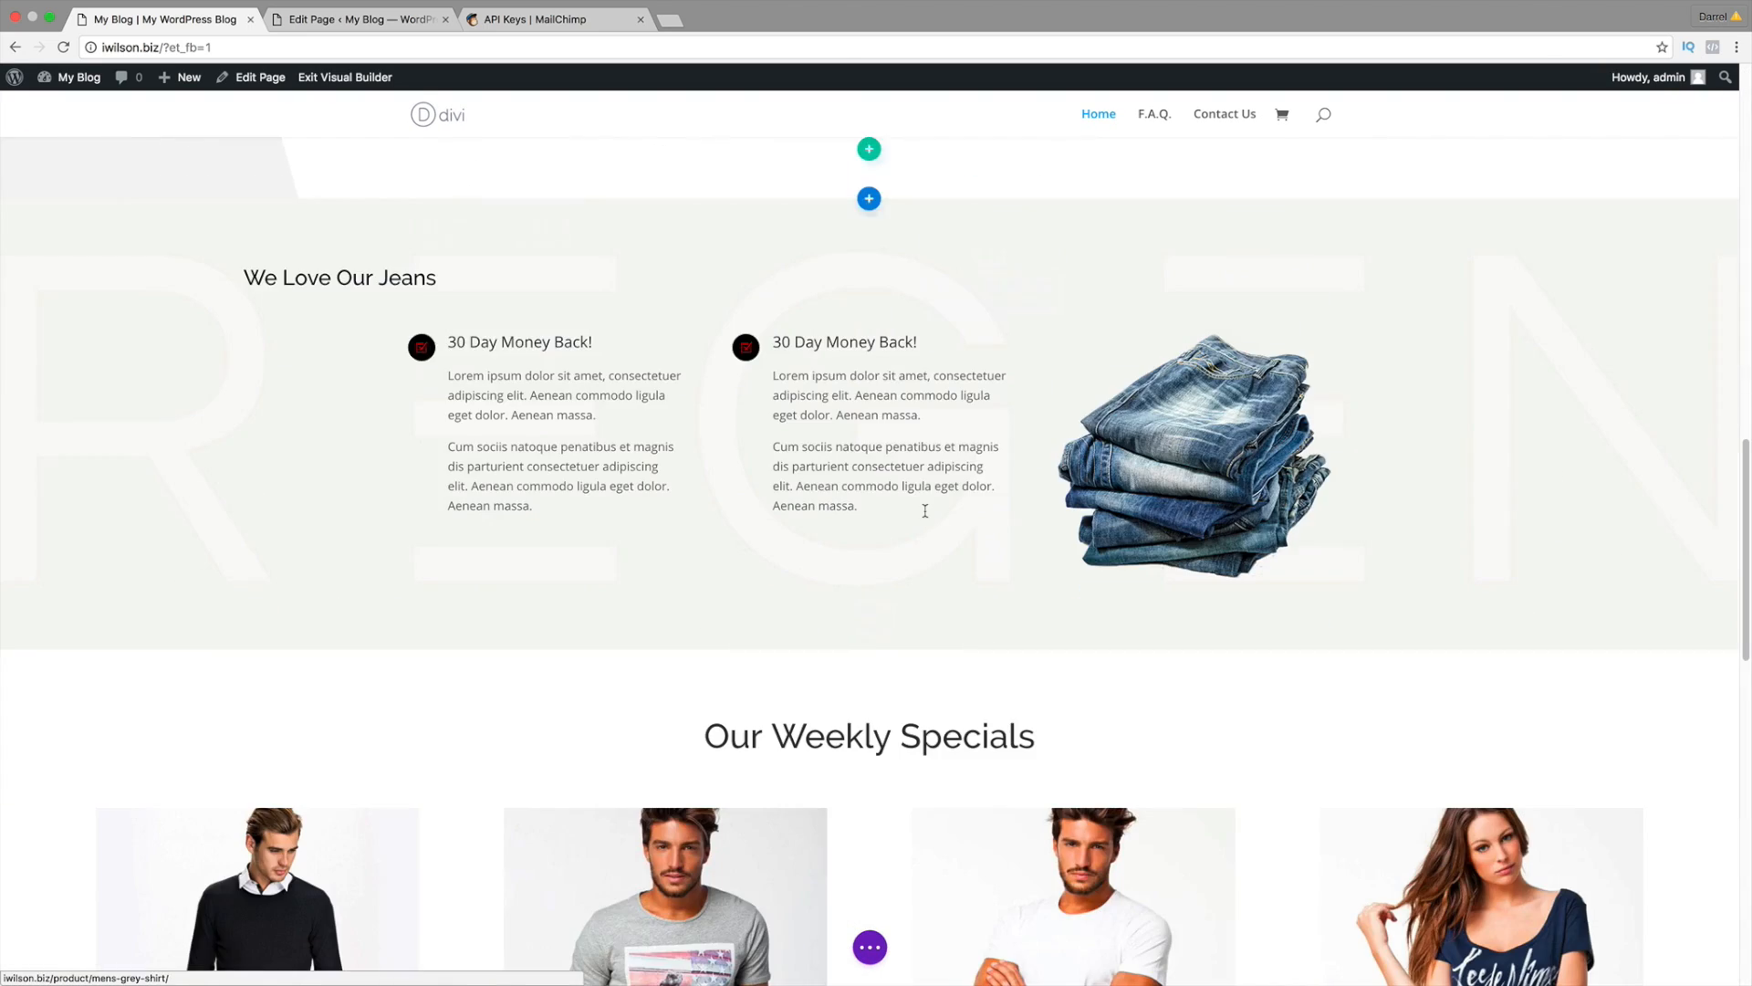
scroll(926, 510, "down", 7)
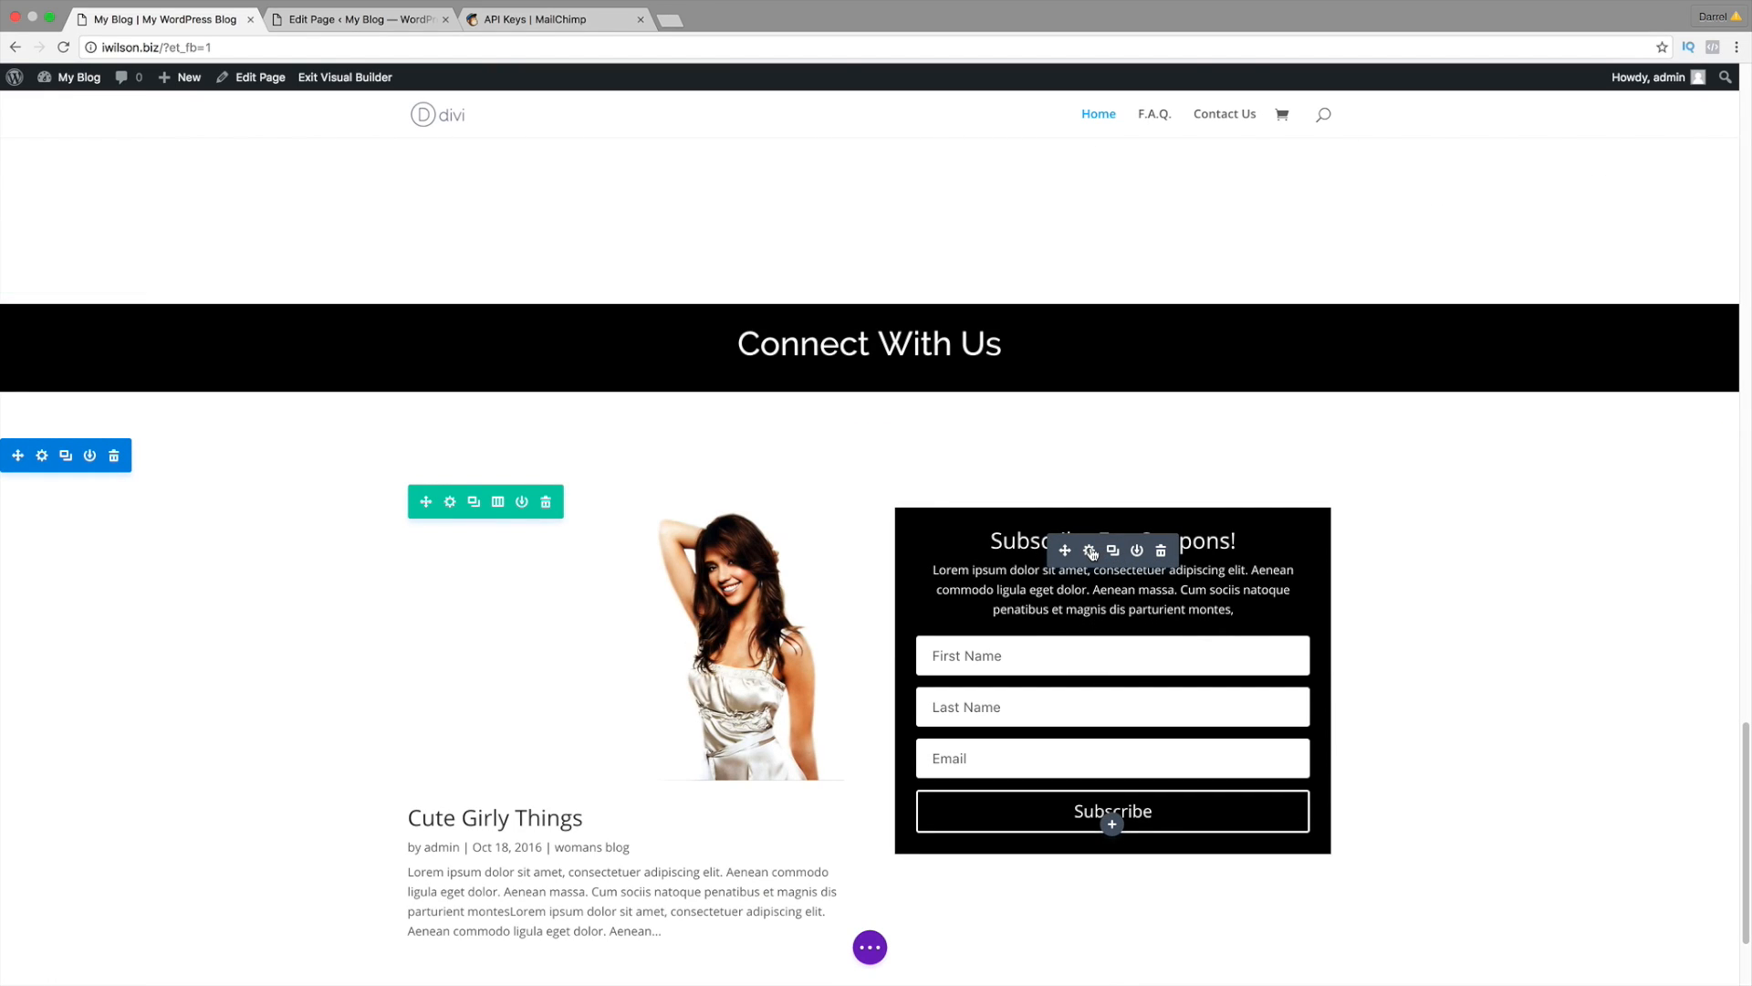
left_click(1090, 551)
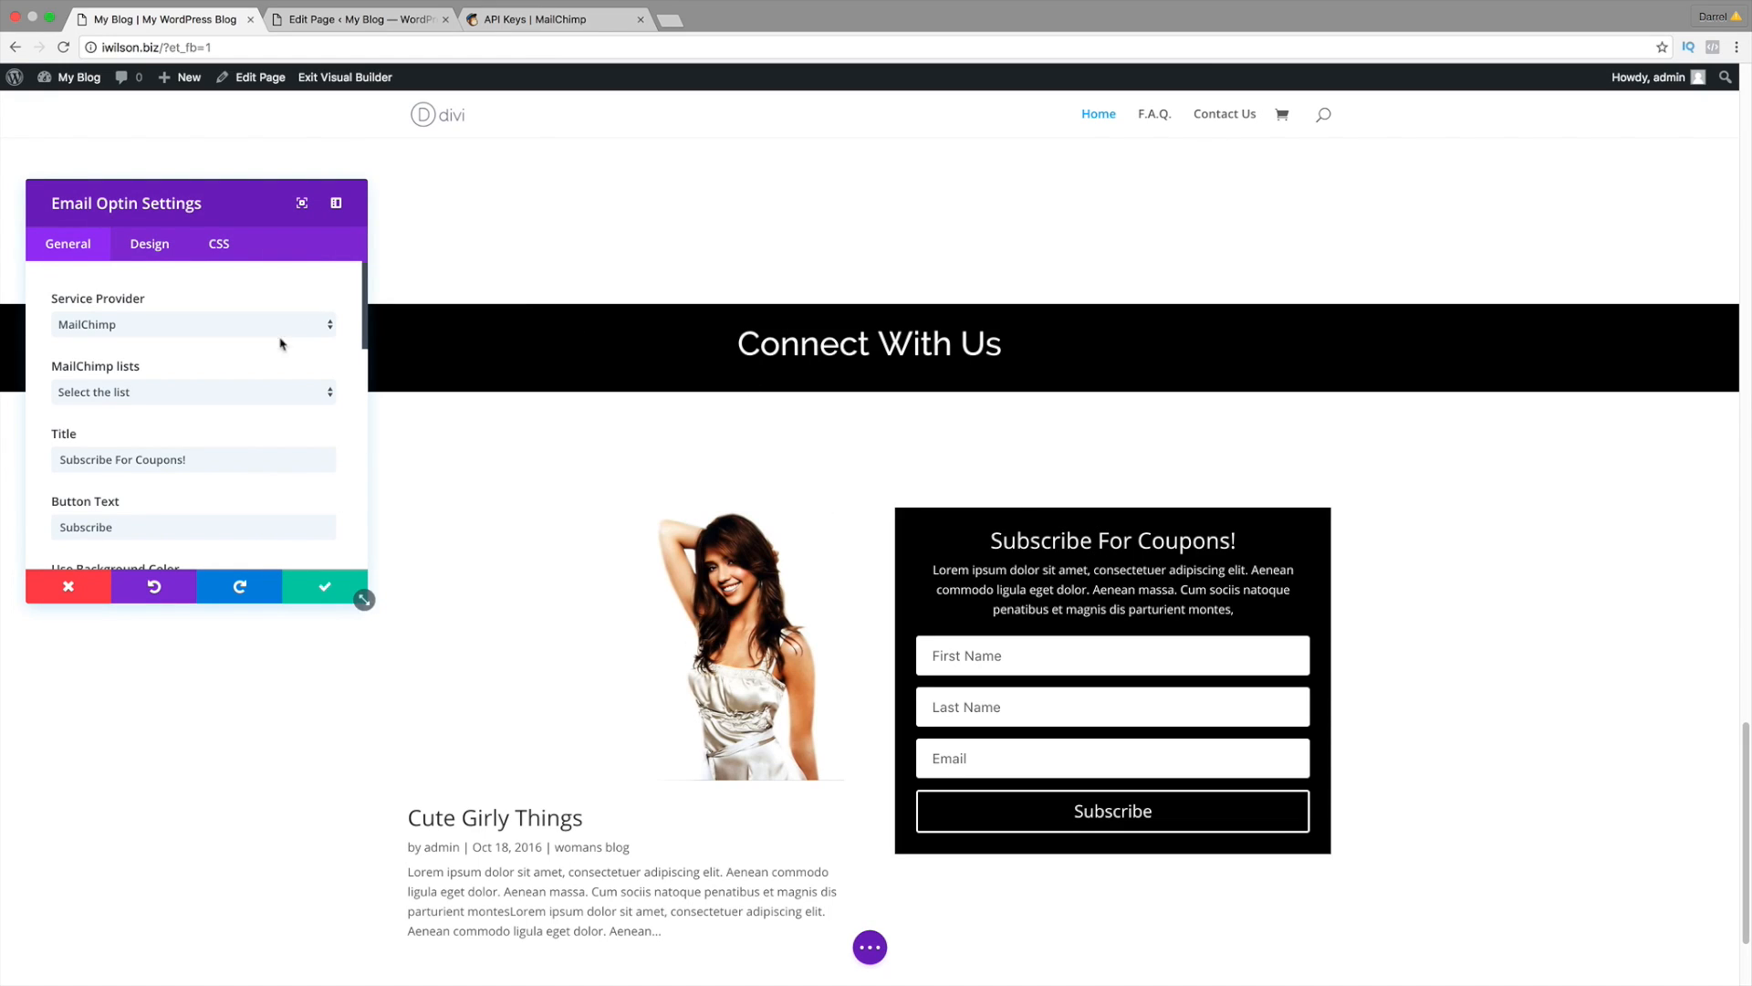
Step: Select the idarrels subs MailChimp list for the form, save, and switch to the MailChimp tab
left_click(223, 392)
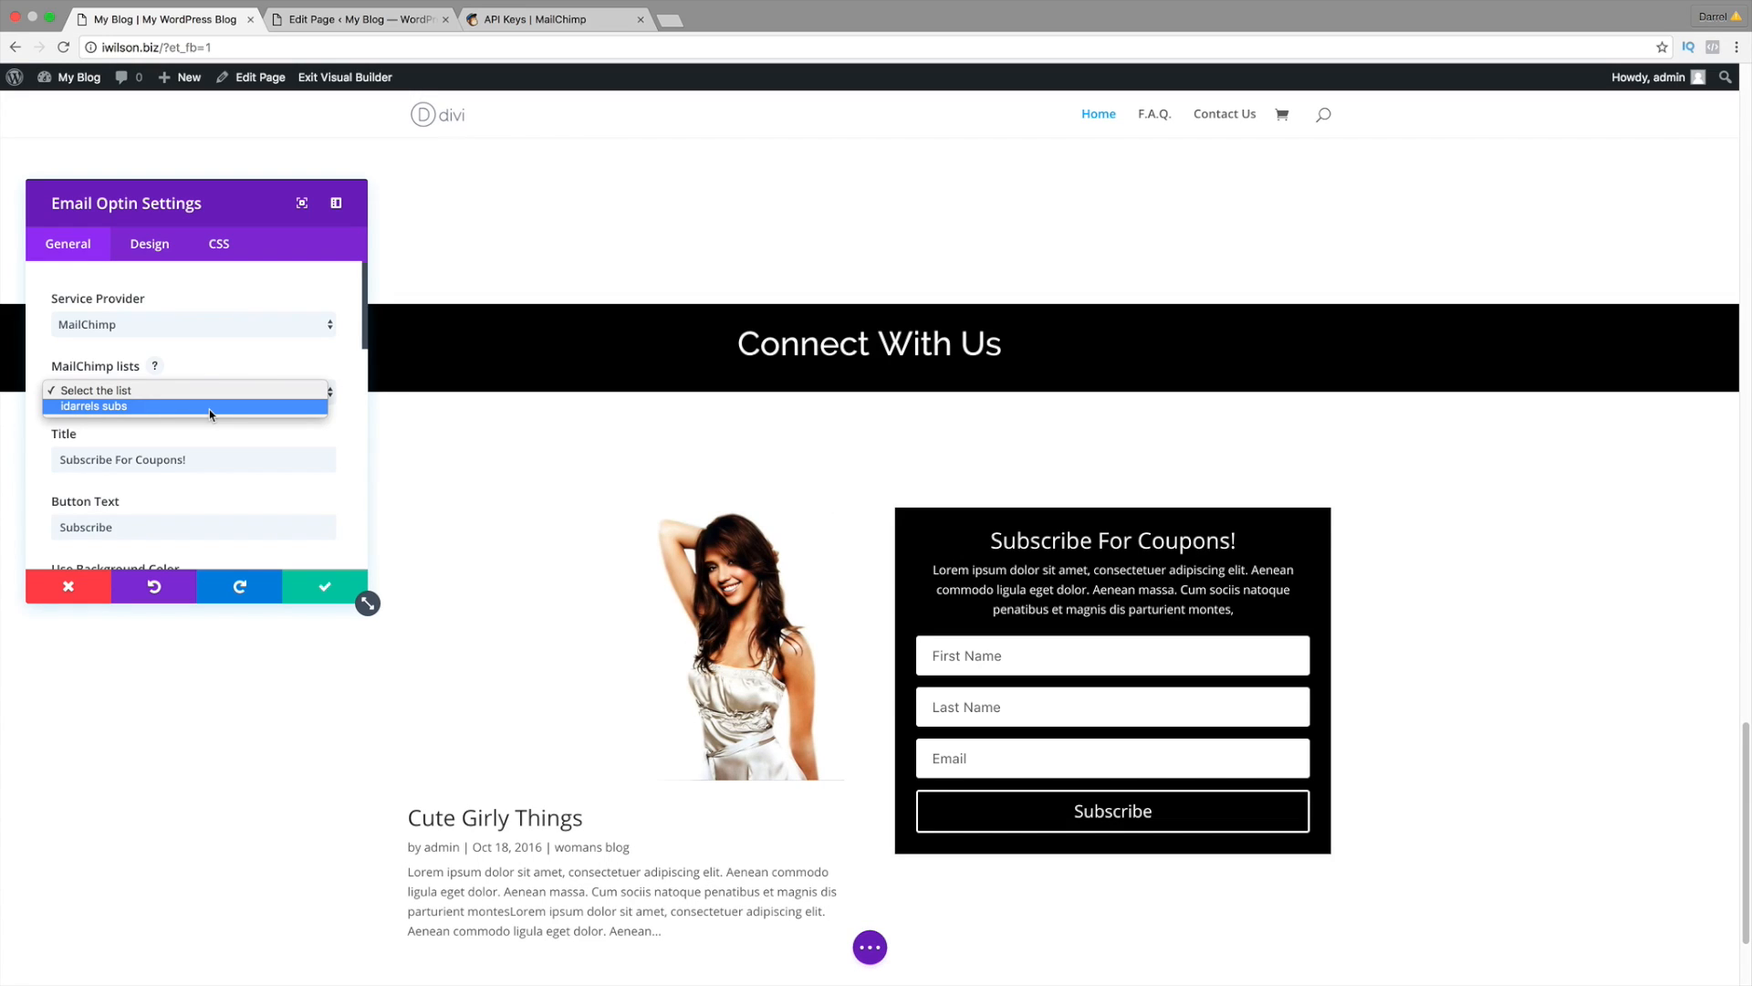
left_click(210, 407)
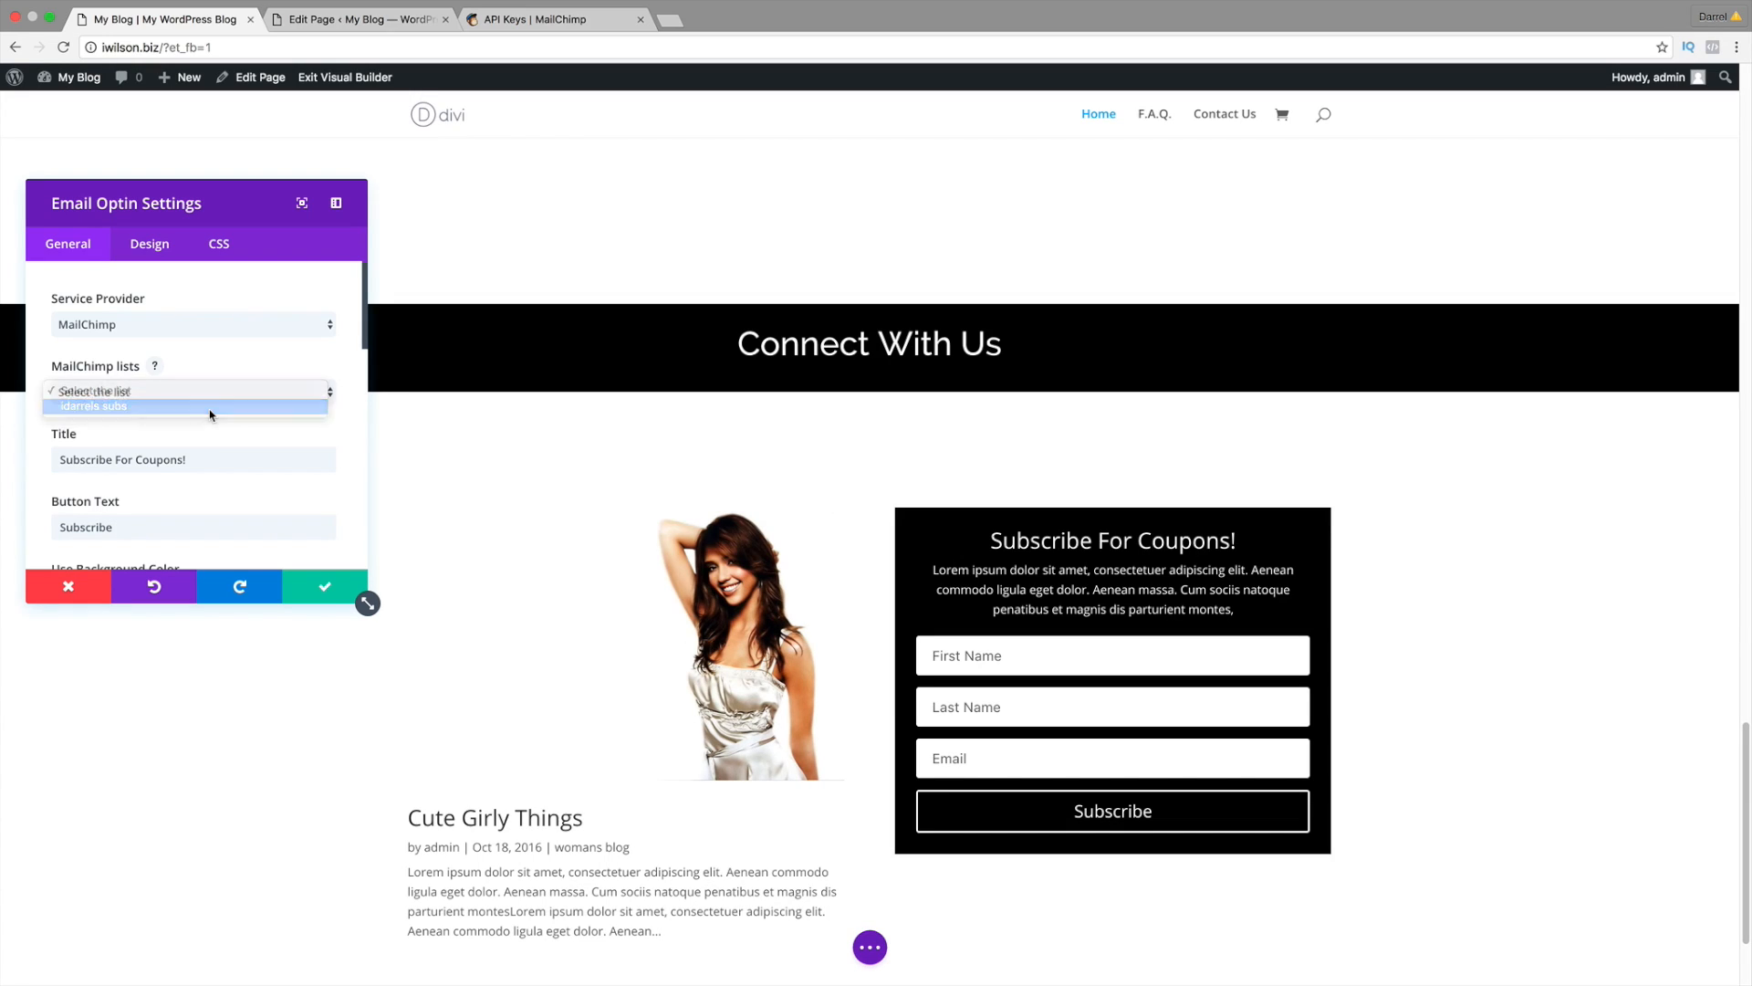
left_click(326, 590)
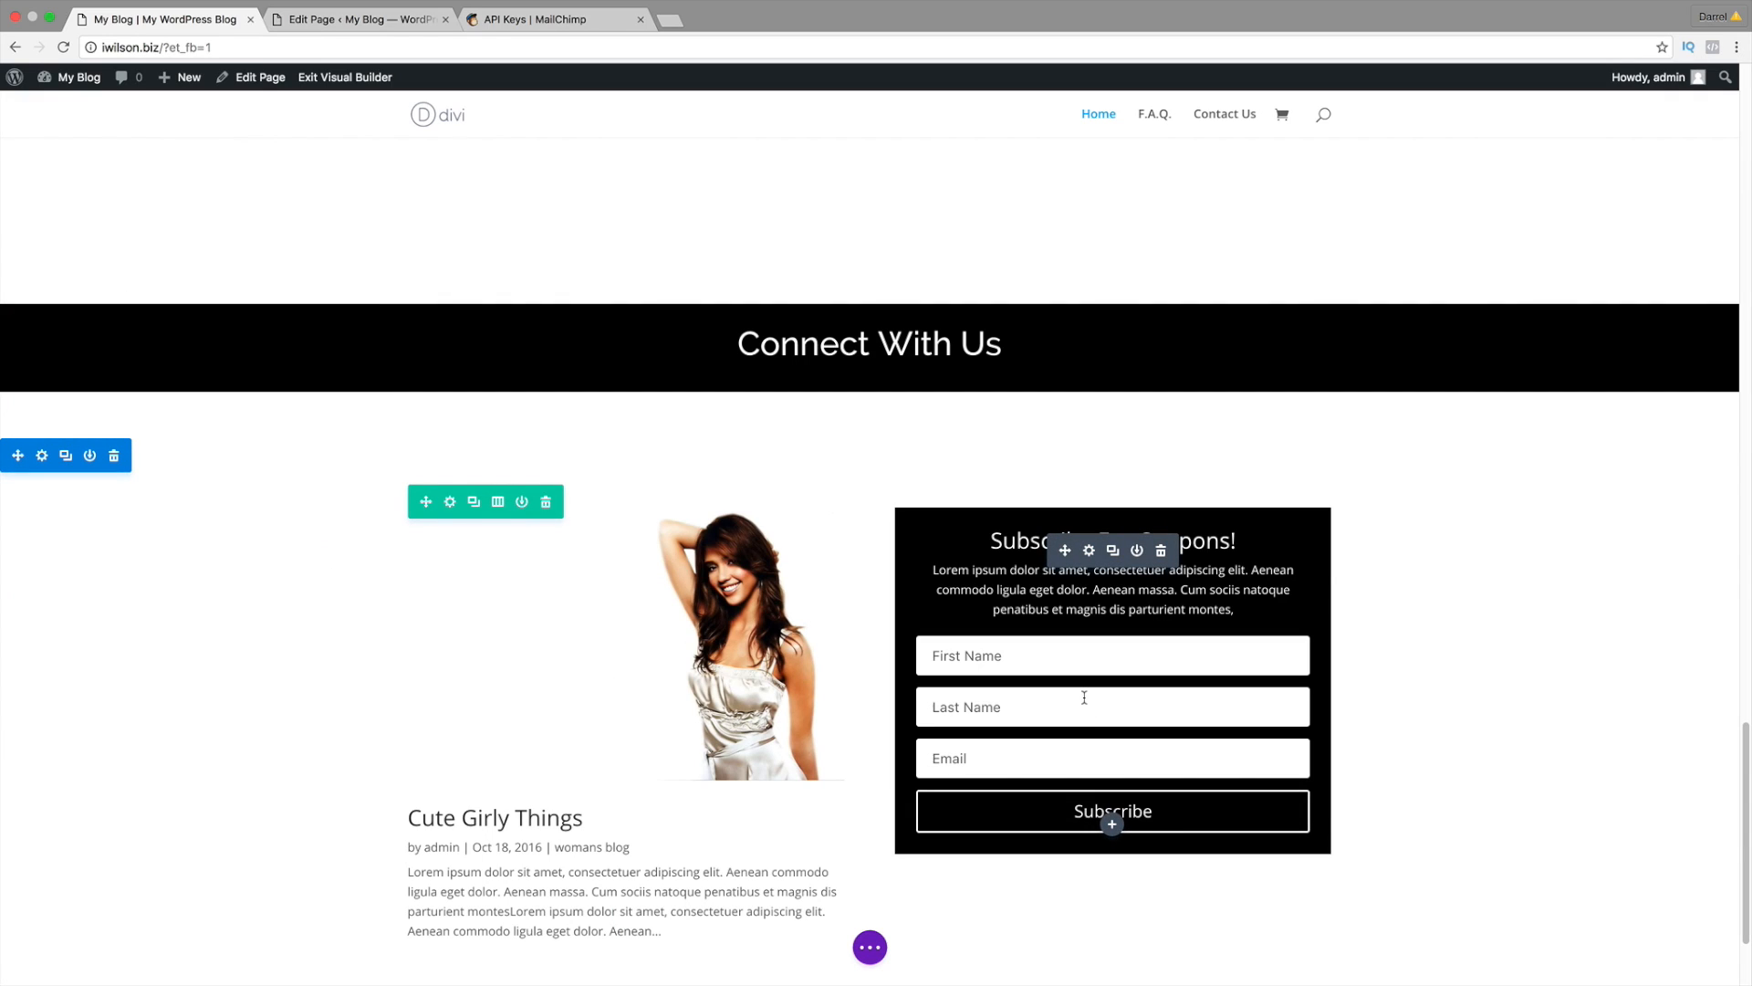
left_click(571, 20)
Step: View the MailChimp Lists page past the tour tip, then return to the WordPress tab
left_click(265, 89)
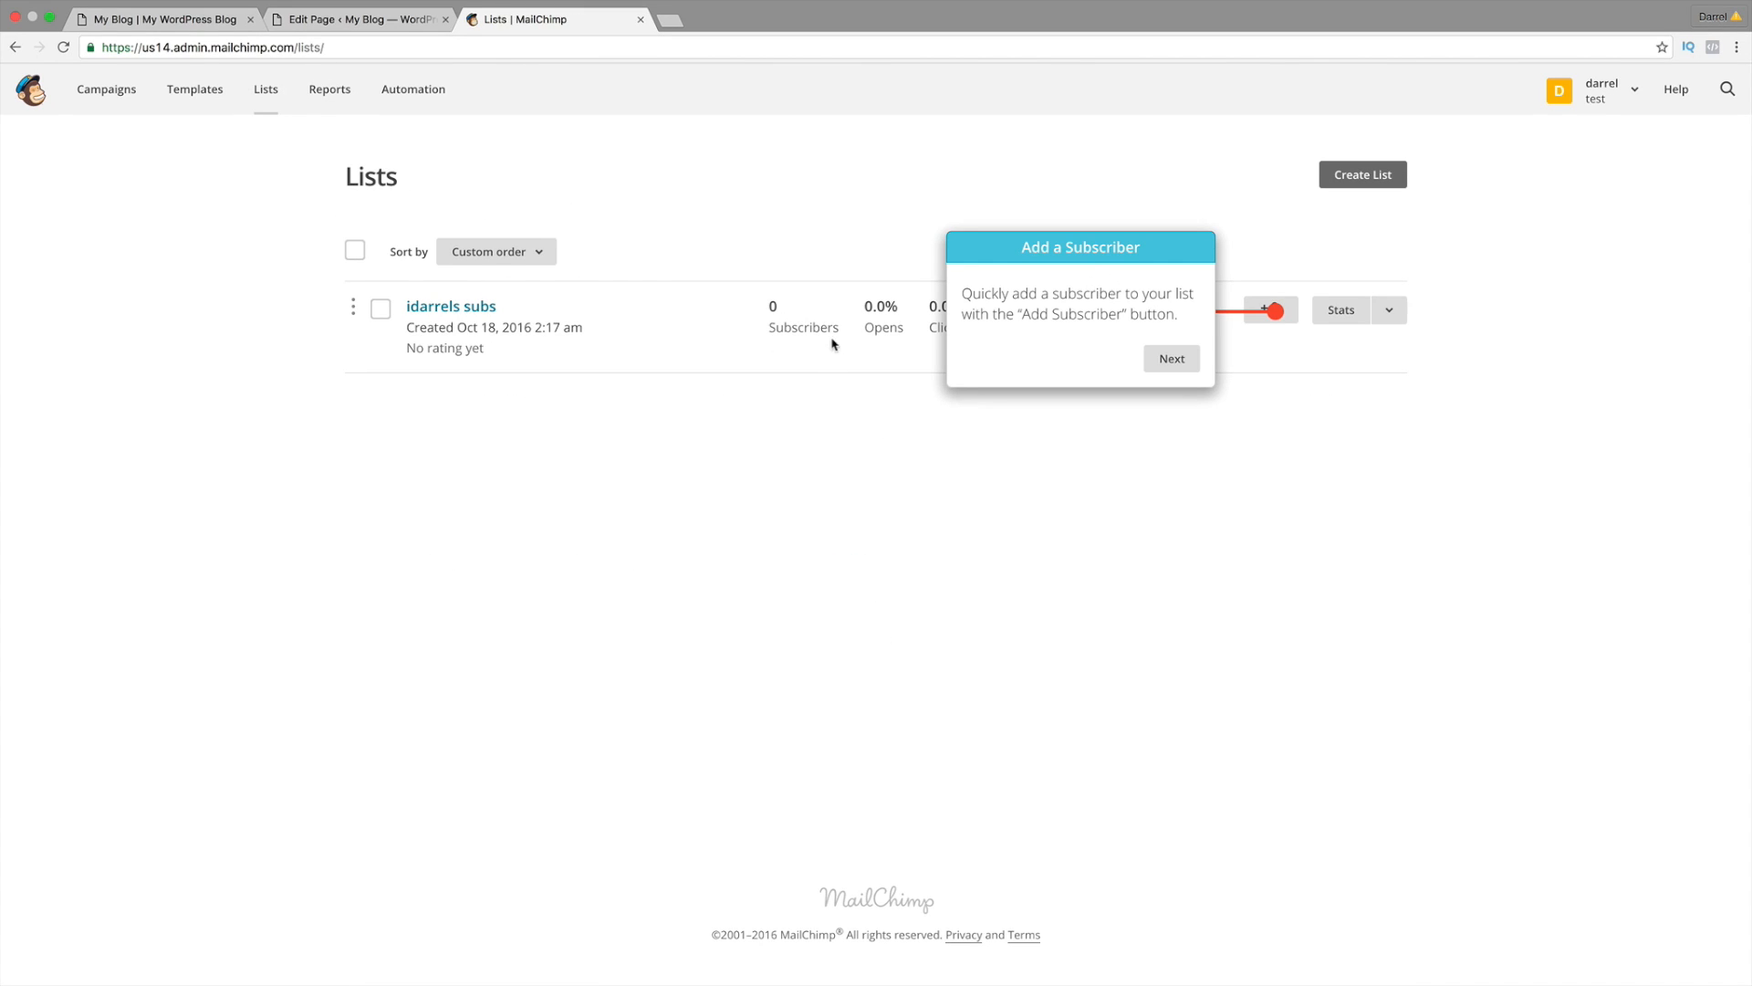
left_click(1172, 357)
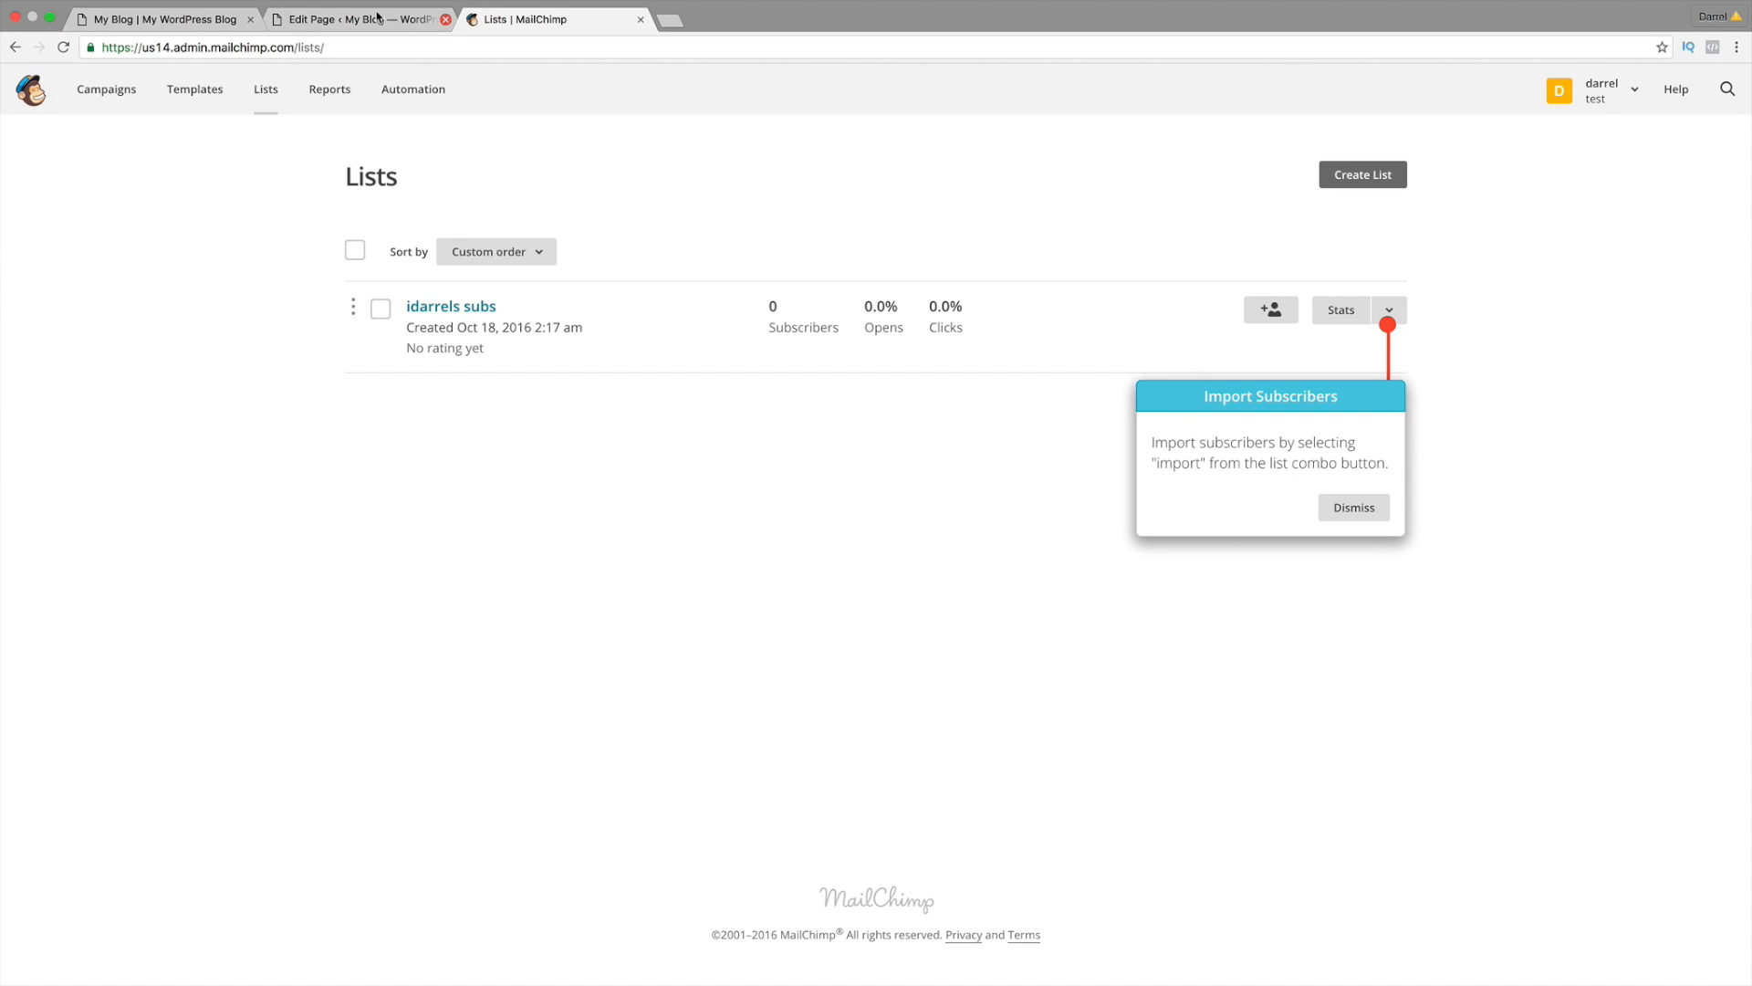
left_click(211, 18)
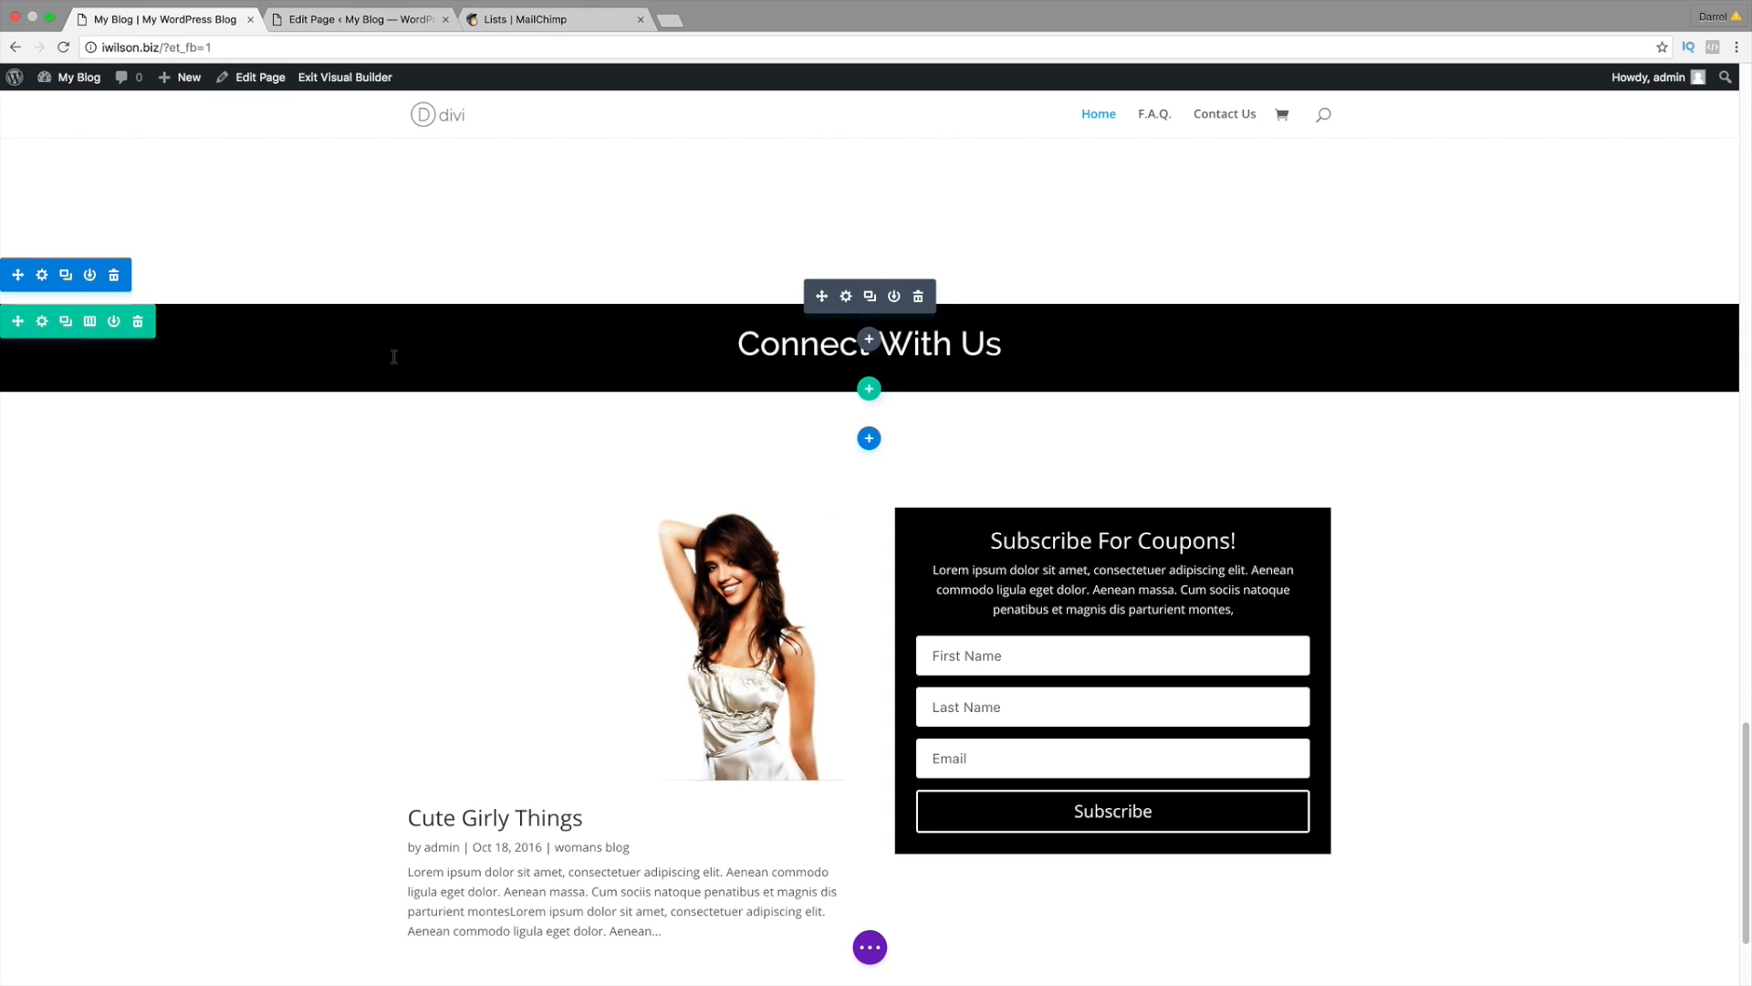
scroll(935, 653, "down", 3)
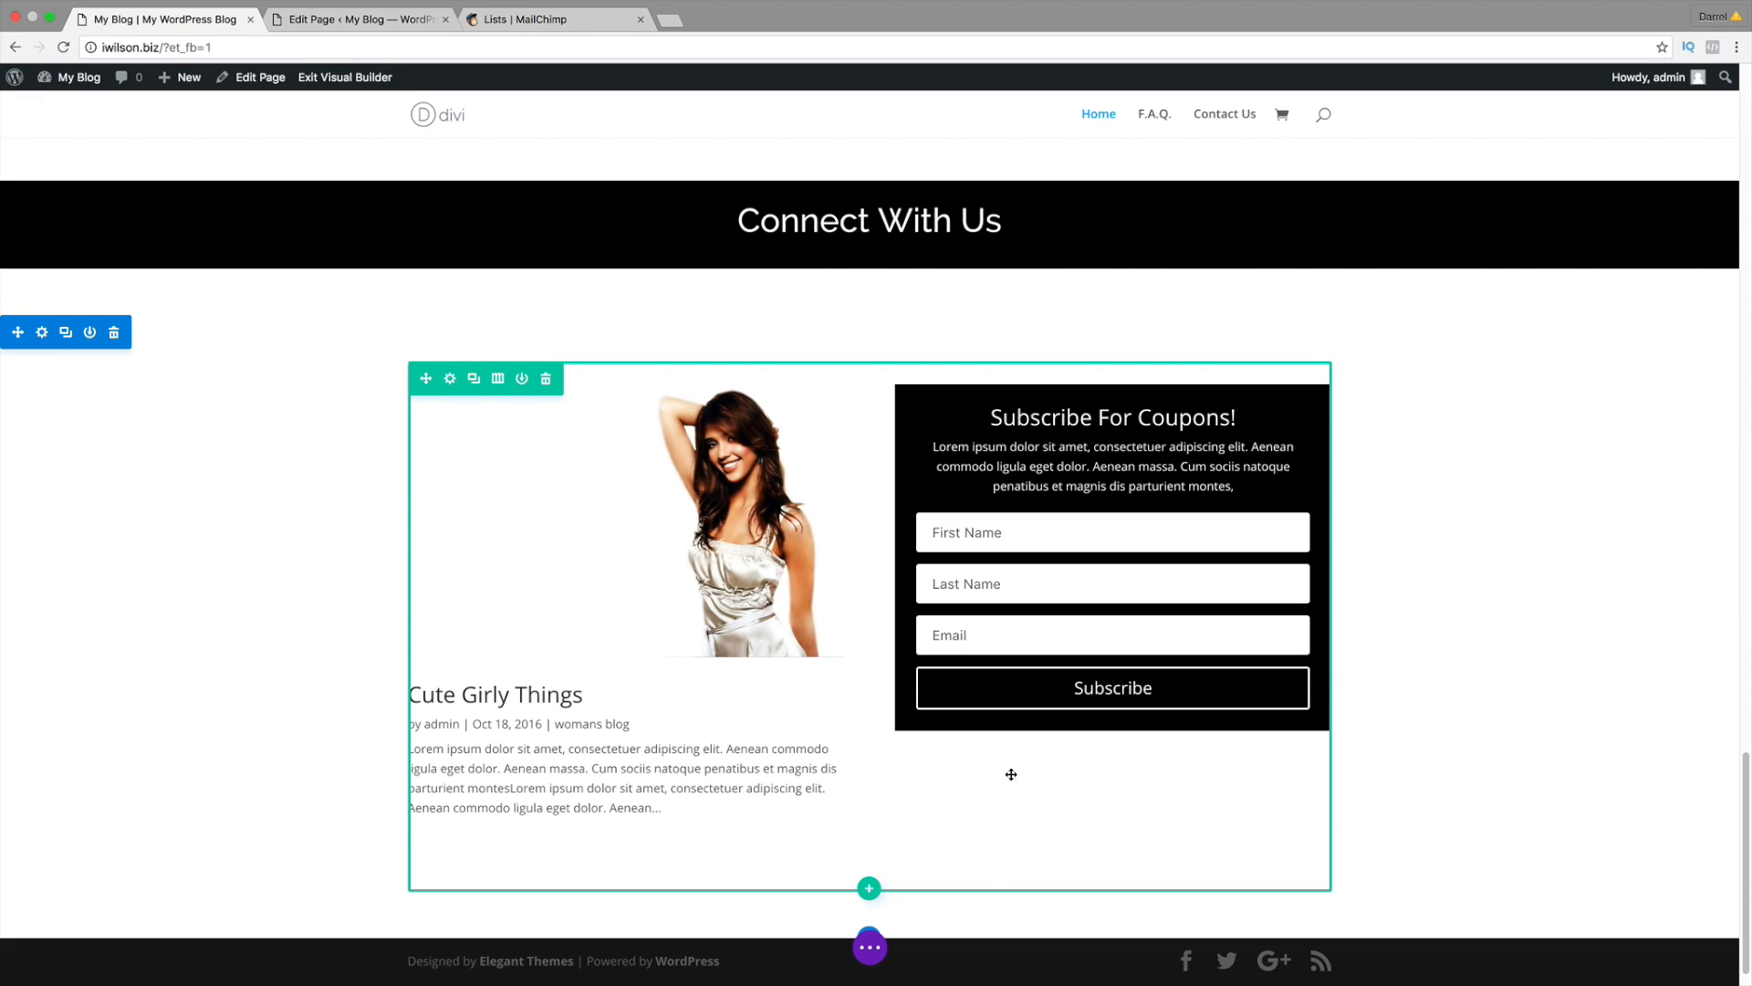
Step: Insert a Social Media Follow module below the Subscribe For Coupons form and open its settings
left_click(1113, 703)
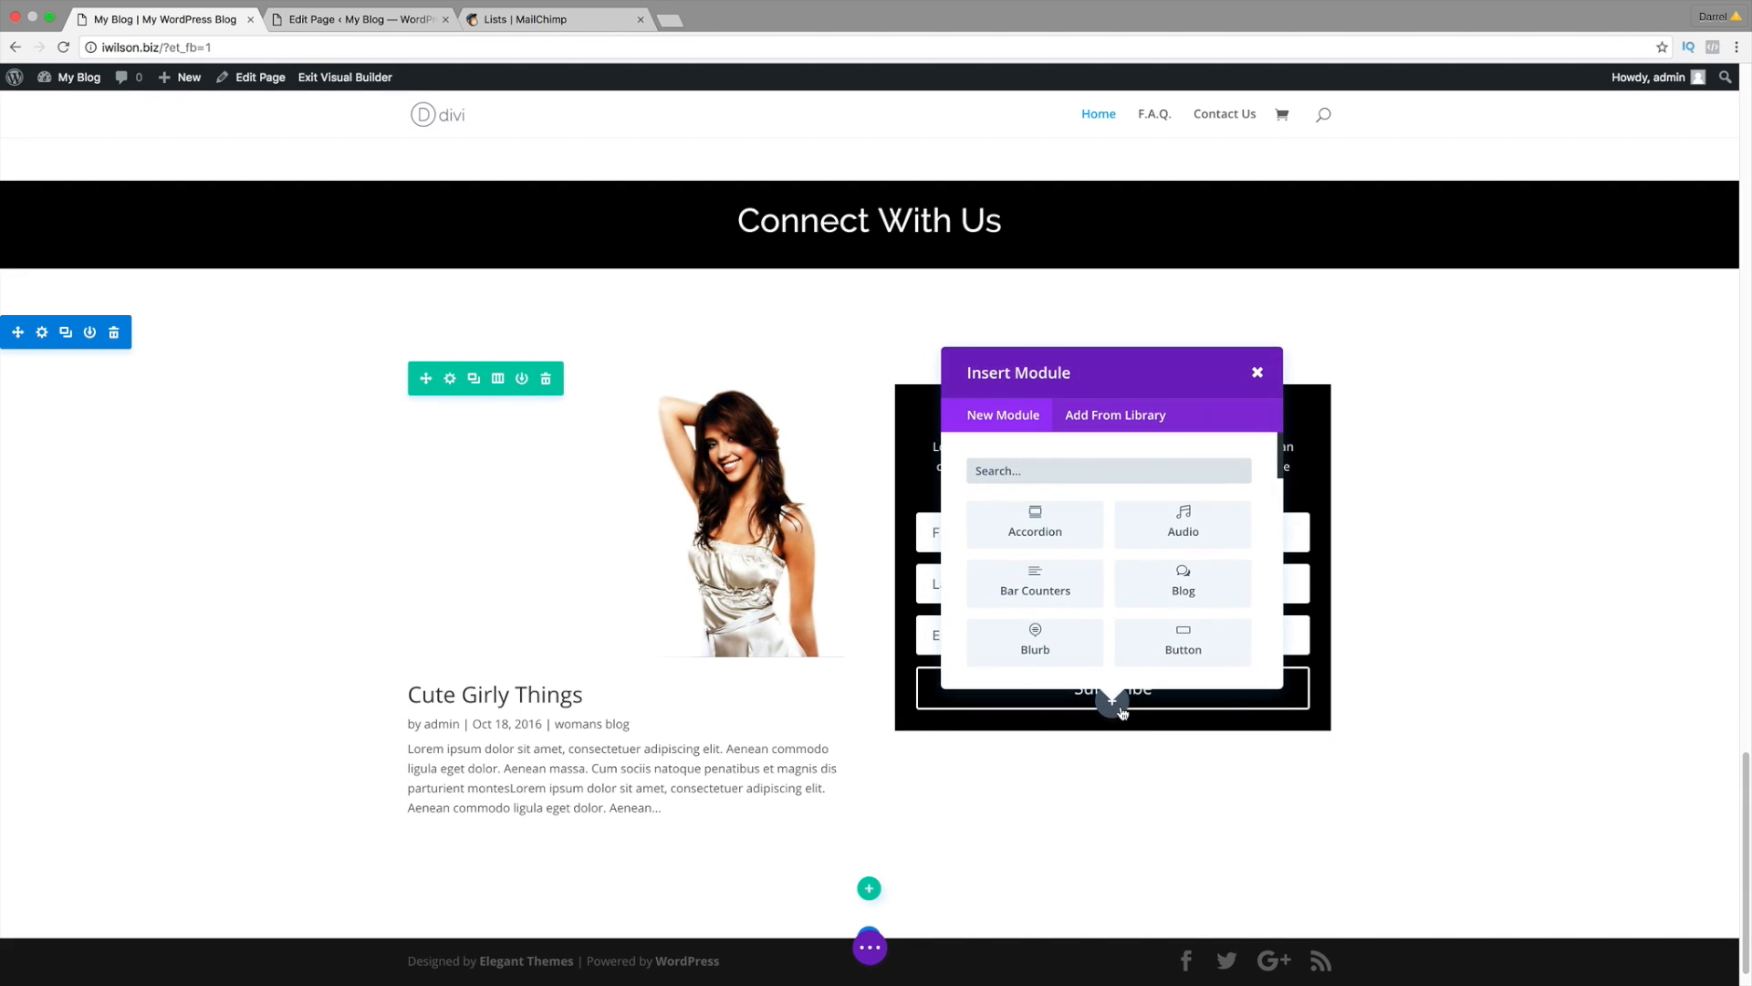
left_click_drag(1281, 461, 1279, 628)
left_click(1045, 613)
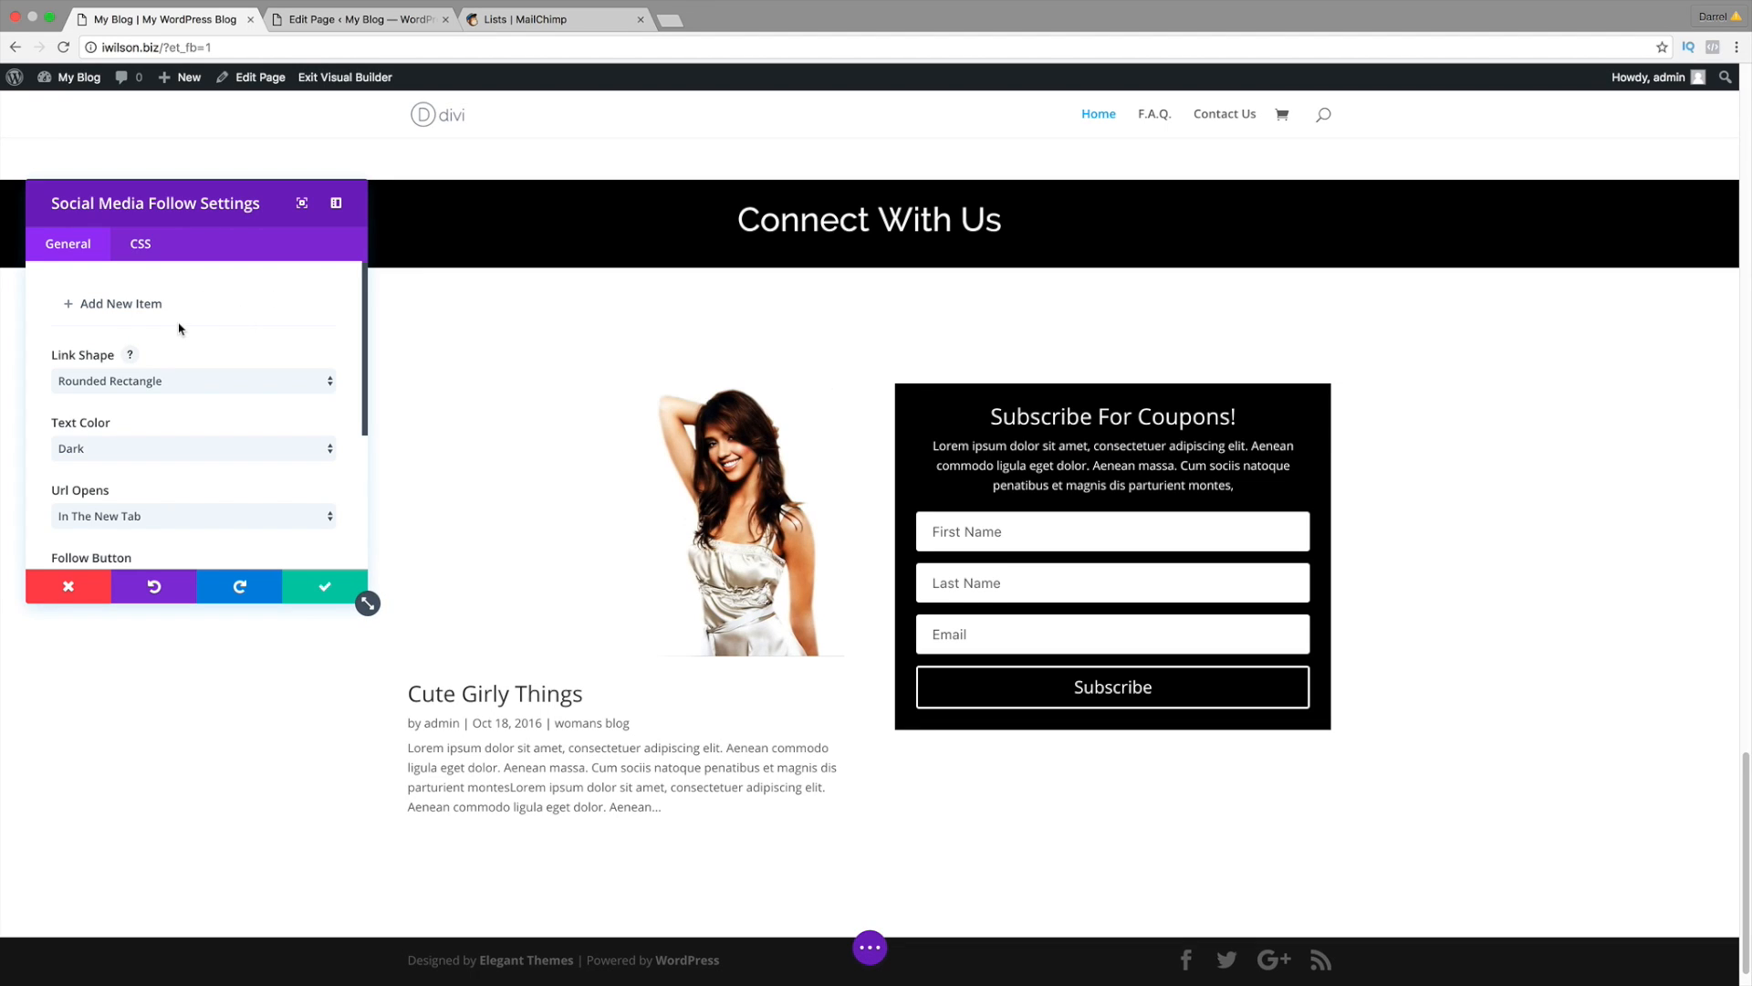
Step: Add a facebook network item to the follow module, after briefly trying Twitter and Google+
left_click(157, 311)
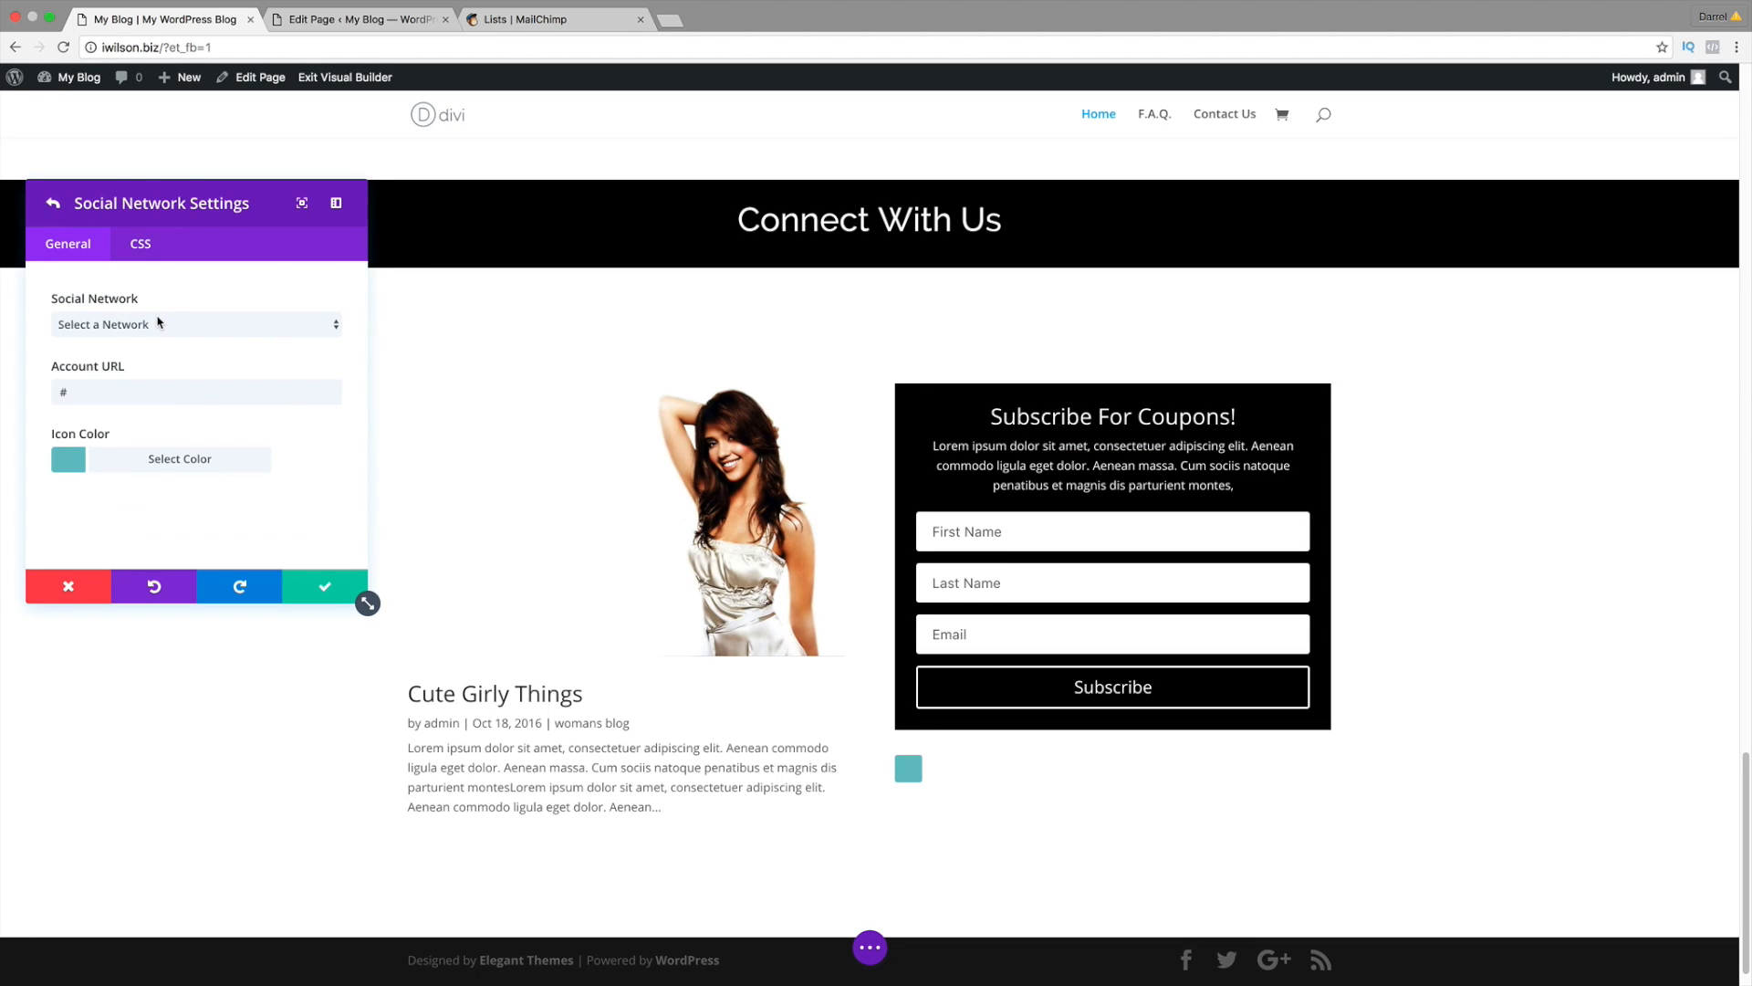
left_click(159, 322)
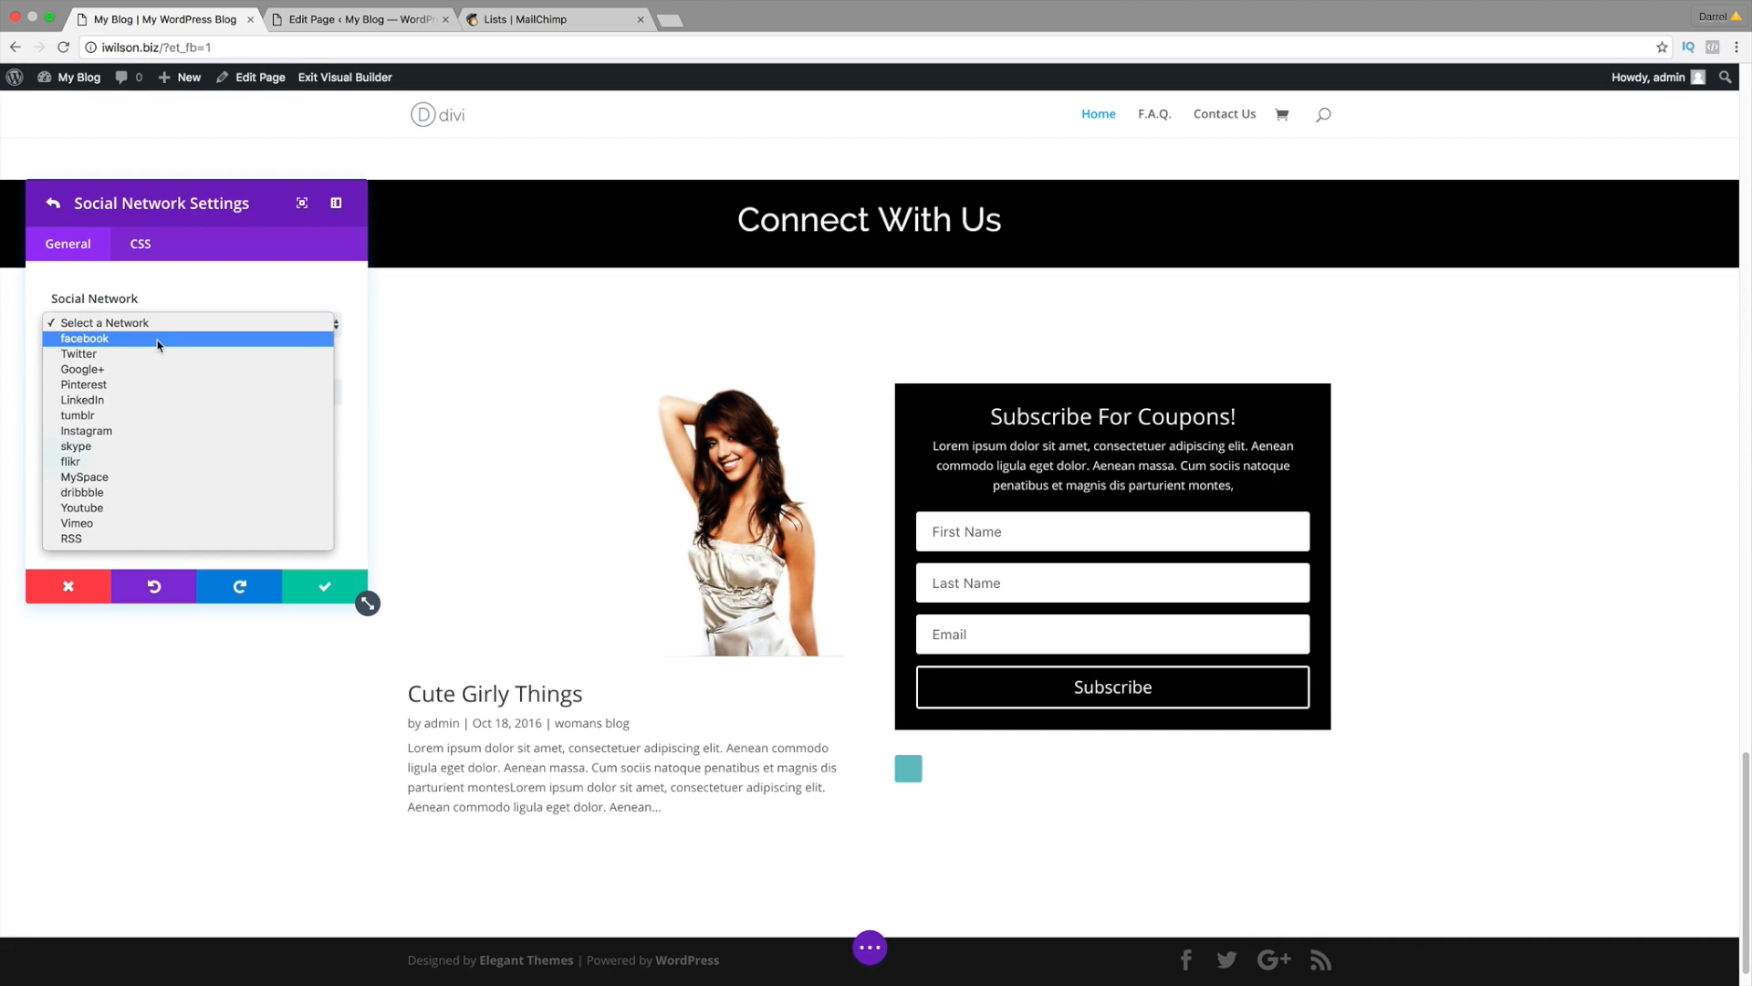
left_click(157, 343)
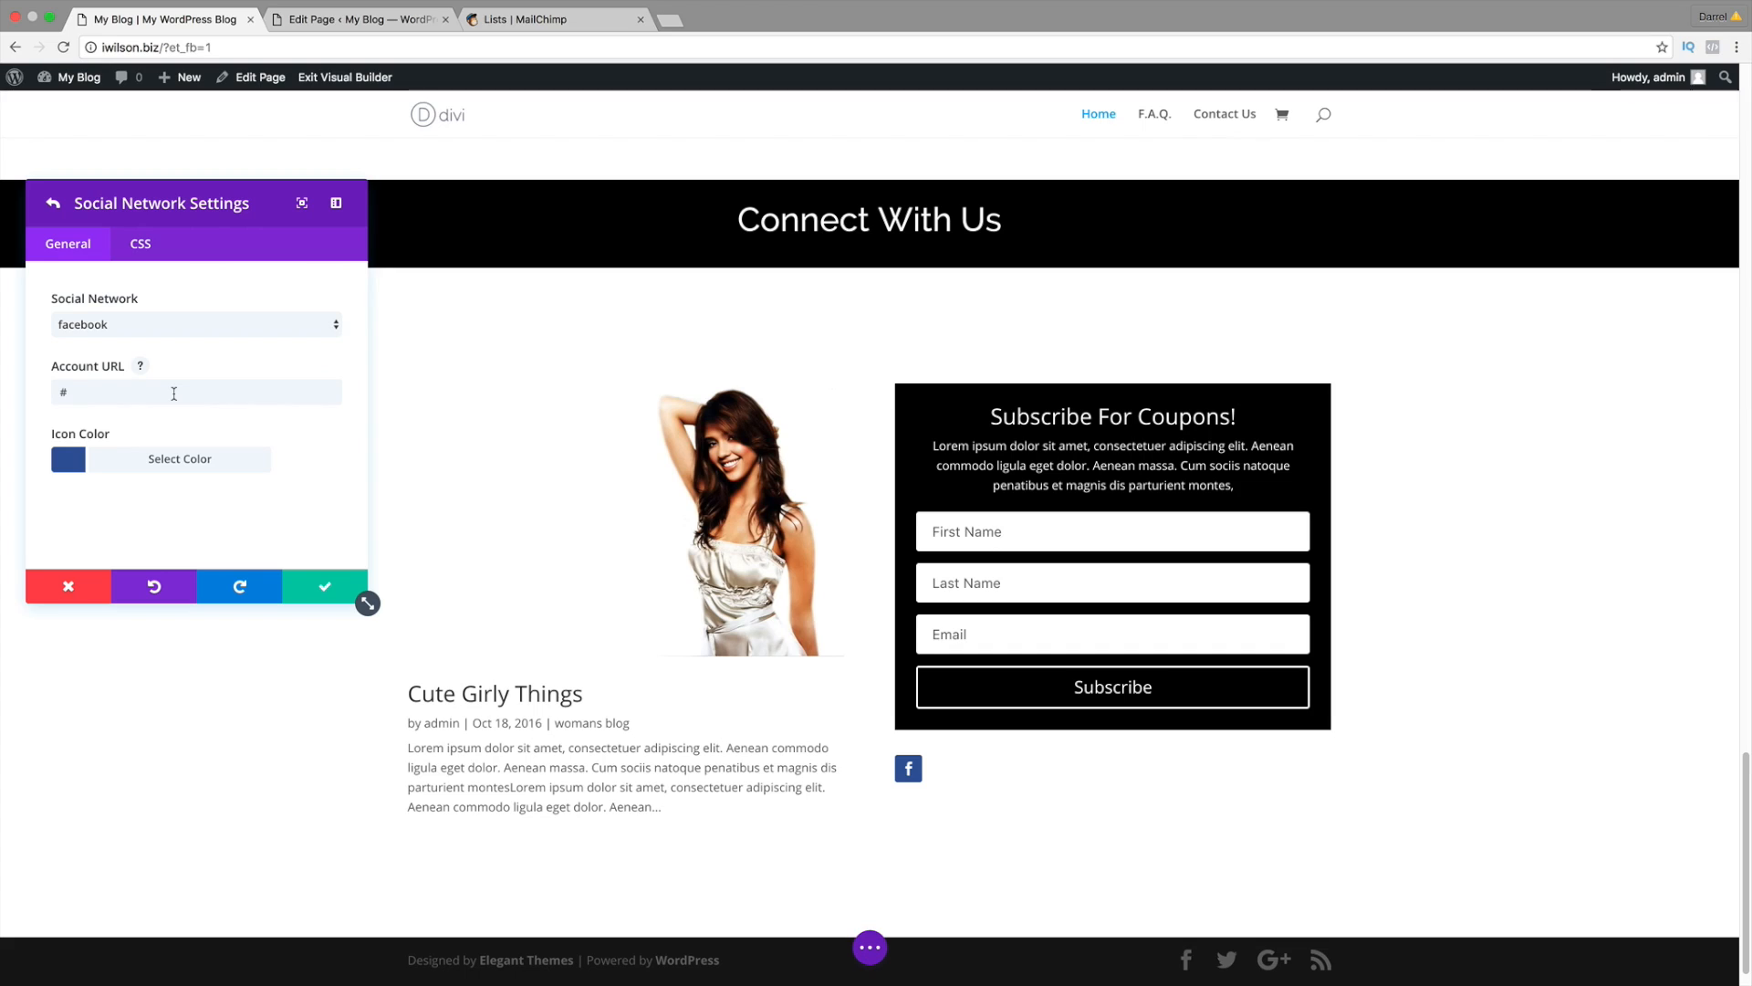
left_click(205, 330)
left_click(204, 337)
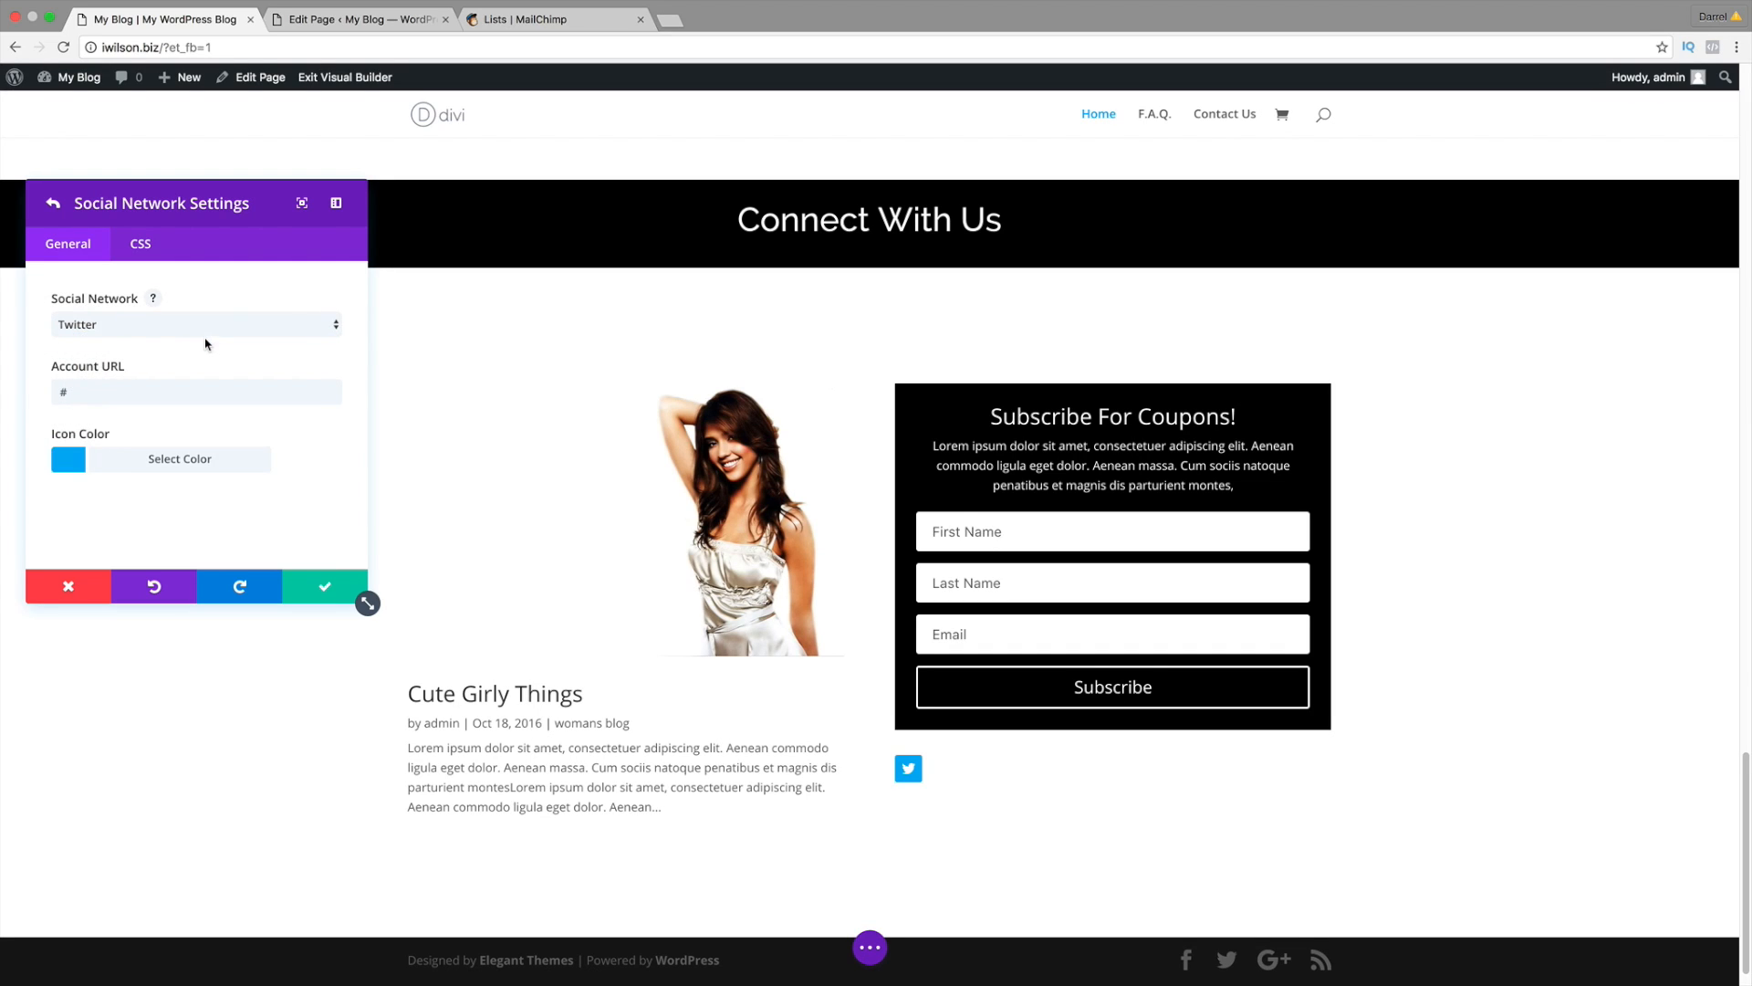
left_click(210, 323)
left_click(209, 338)
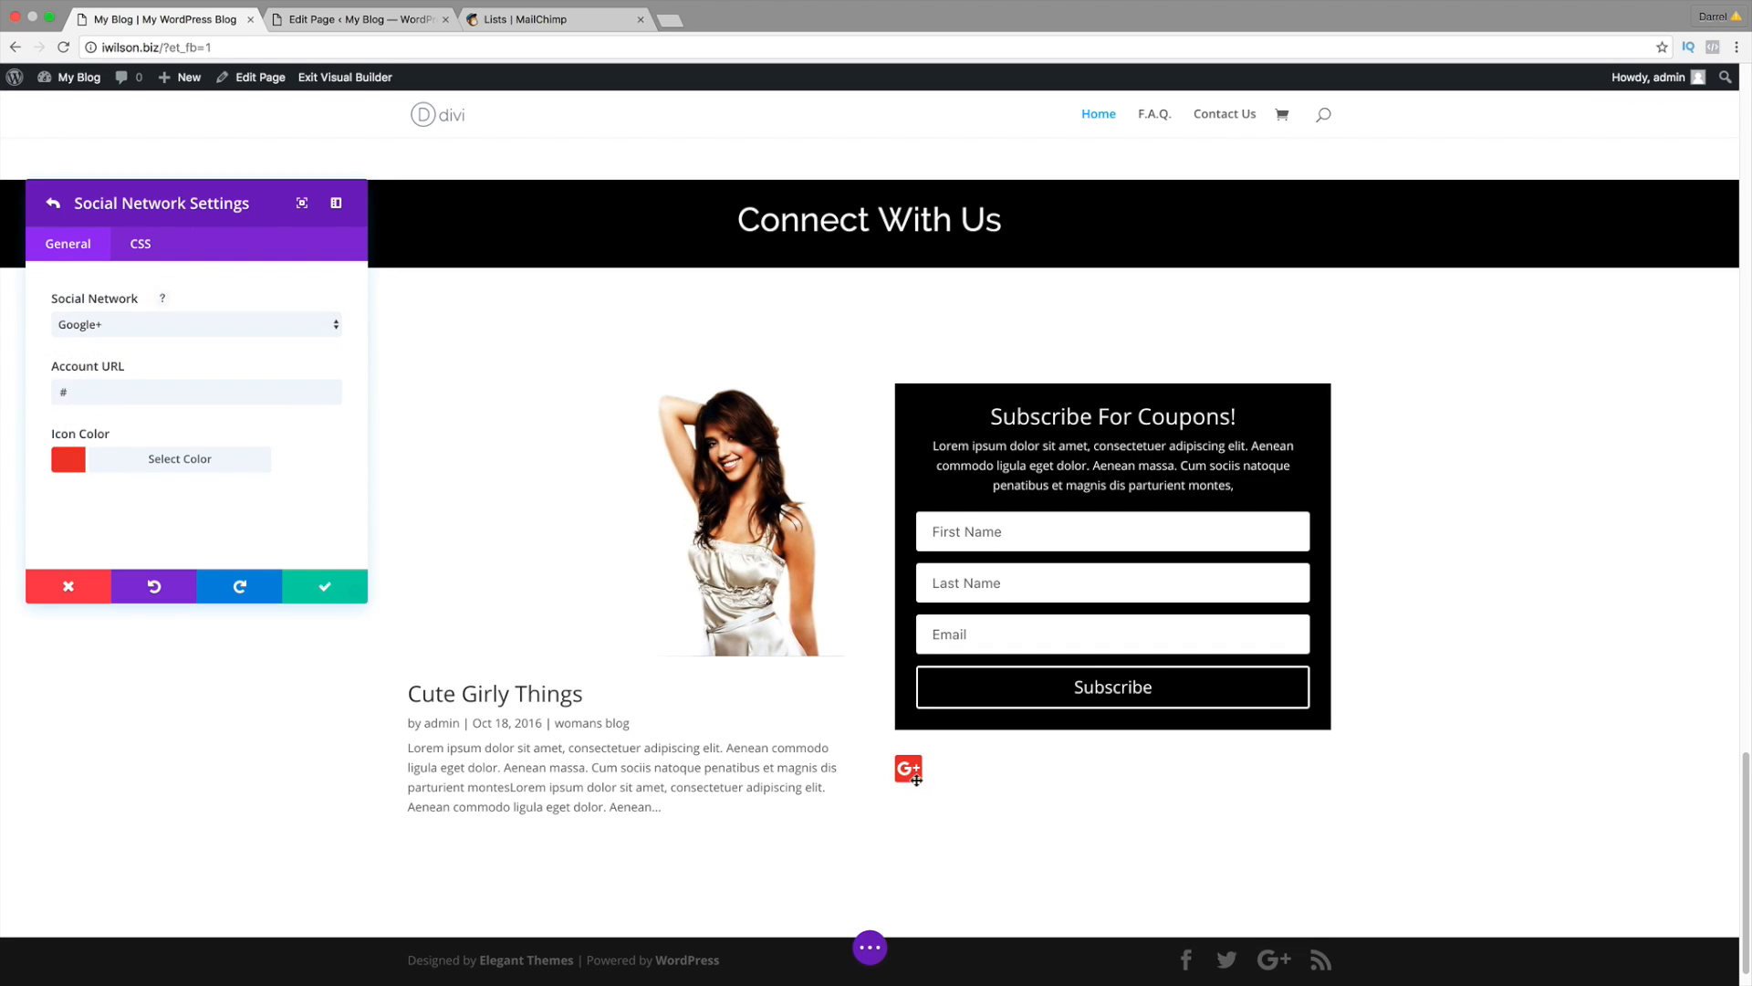
left_click(265, 325)
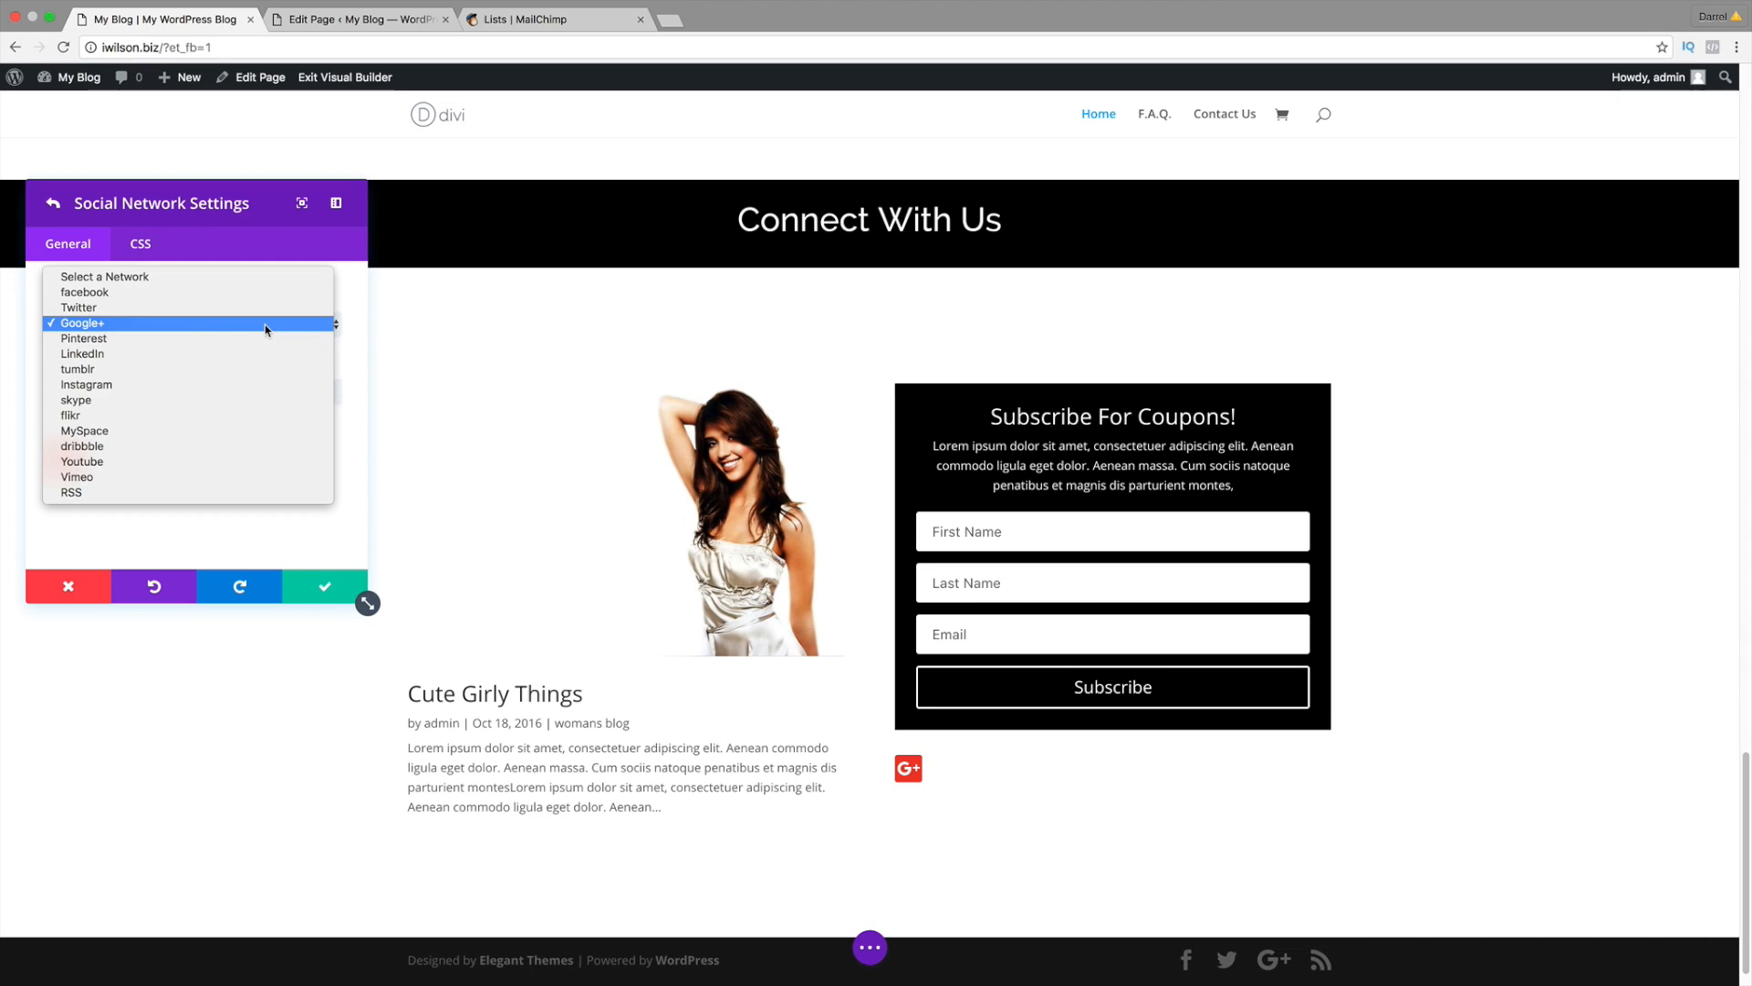
left_click(263, 293)
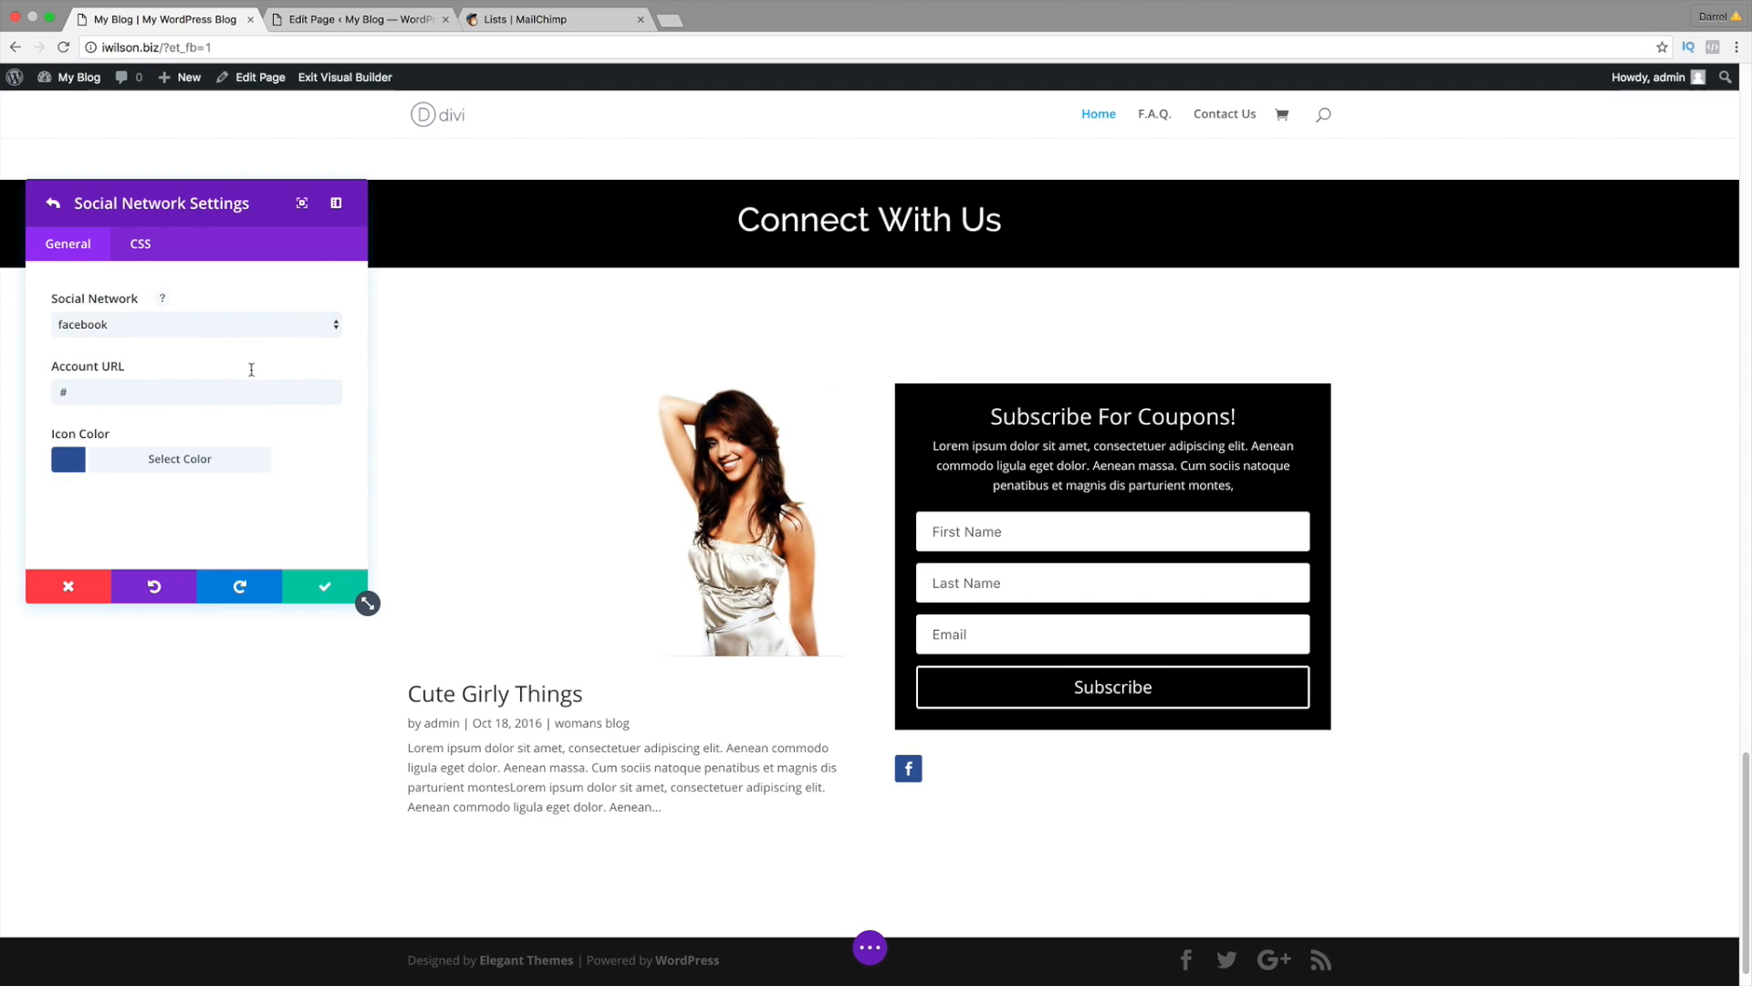
left_click(324, 586)
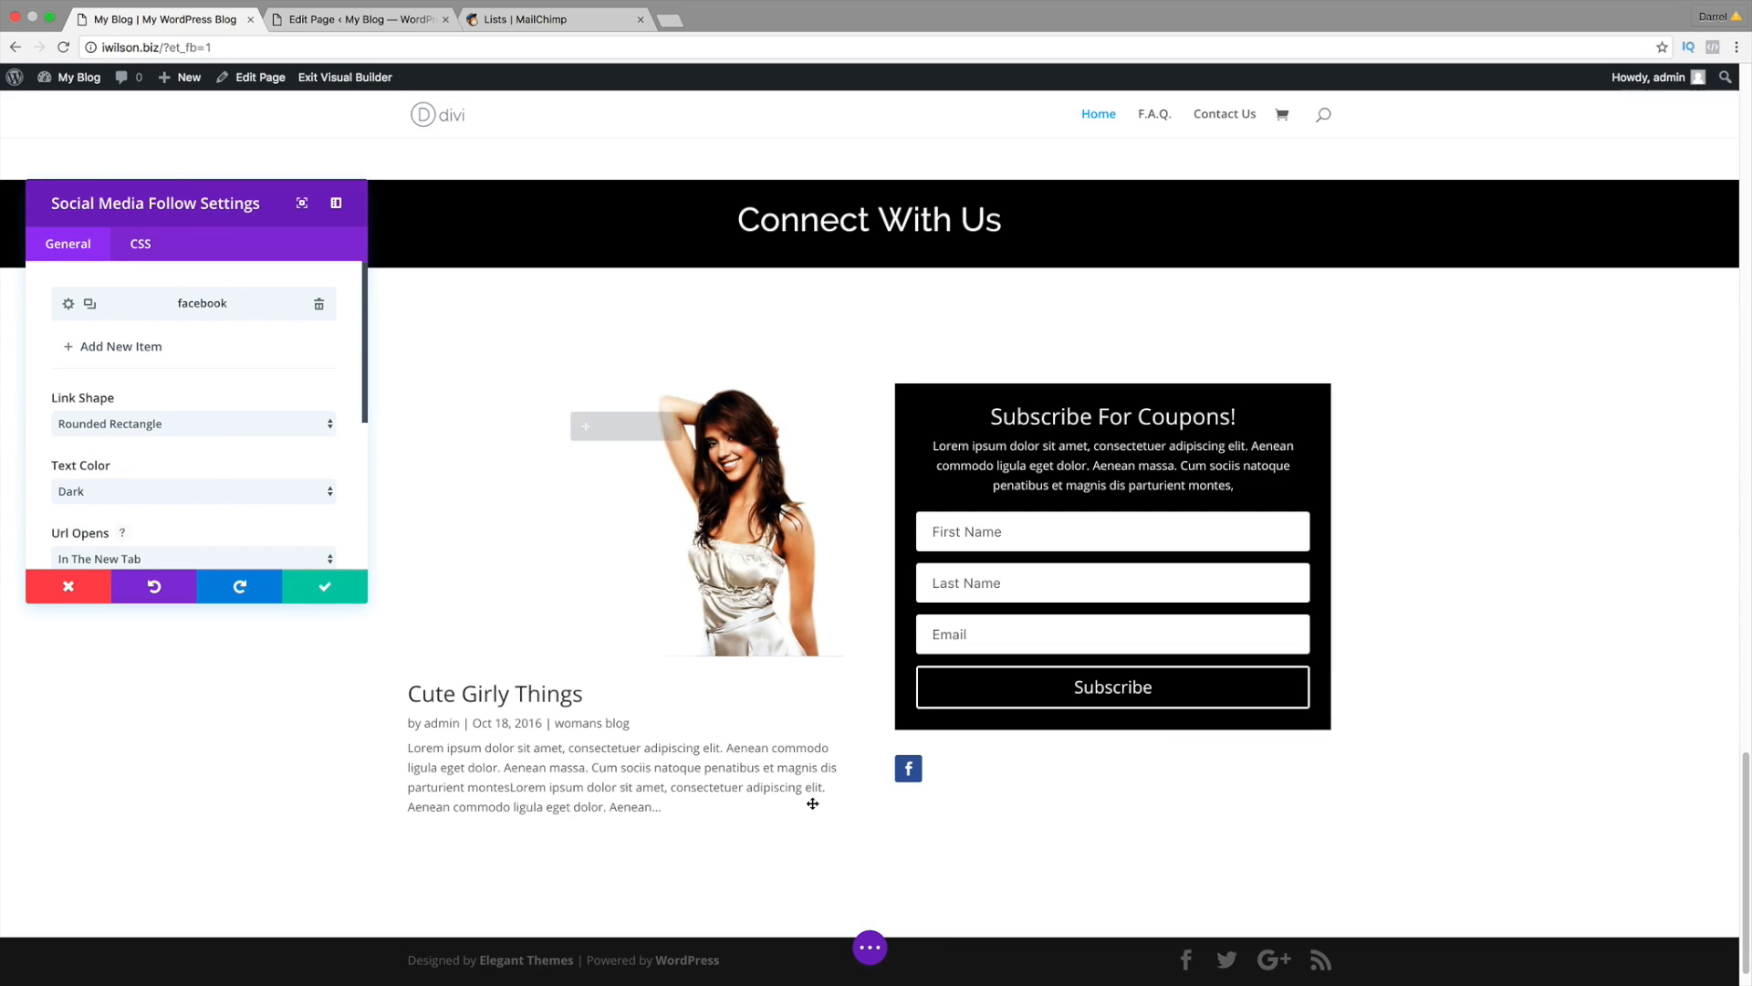
left_click(210, 432)
Step: Set the Link Shape to Circle and turn the Follow Button on
left_click(221, 440)
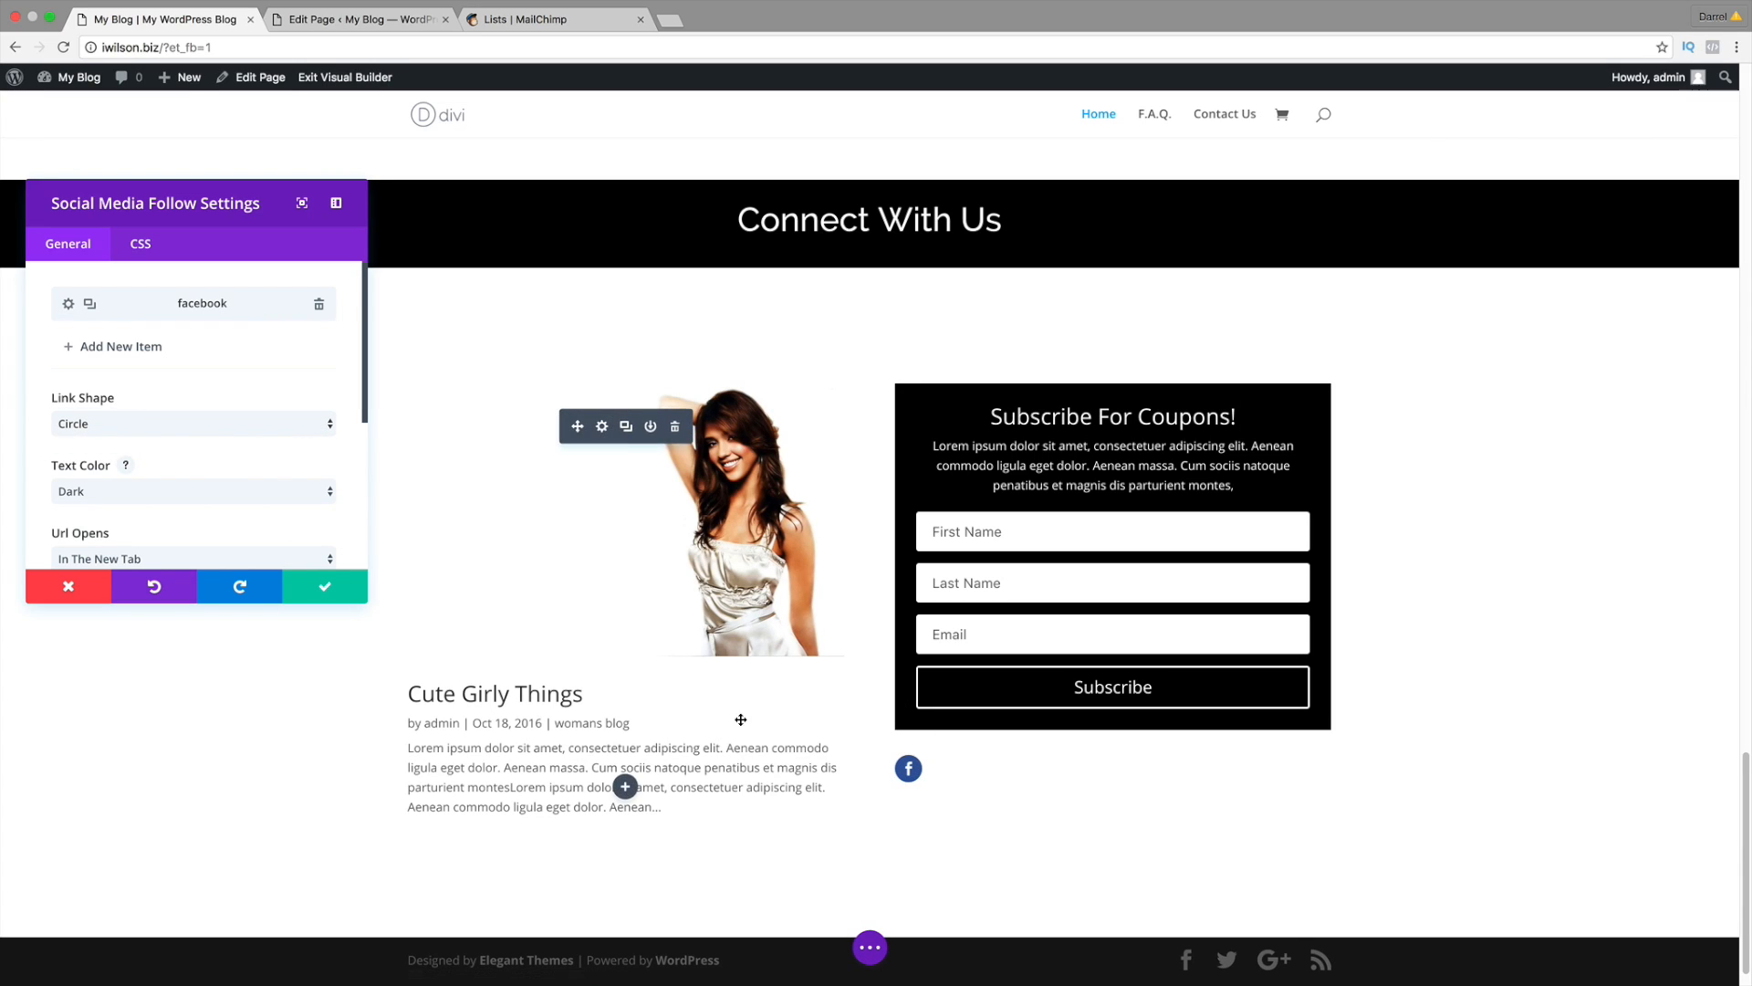
scroll(281, 458, "down", 2)
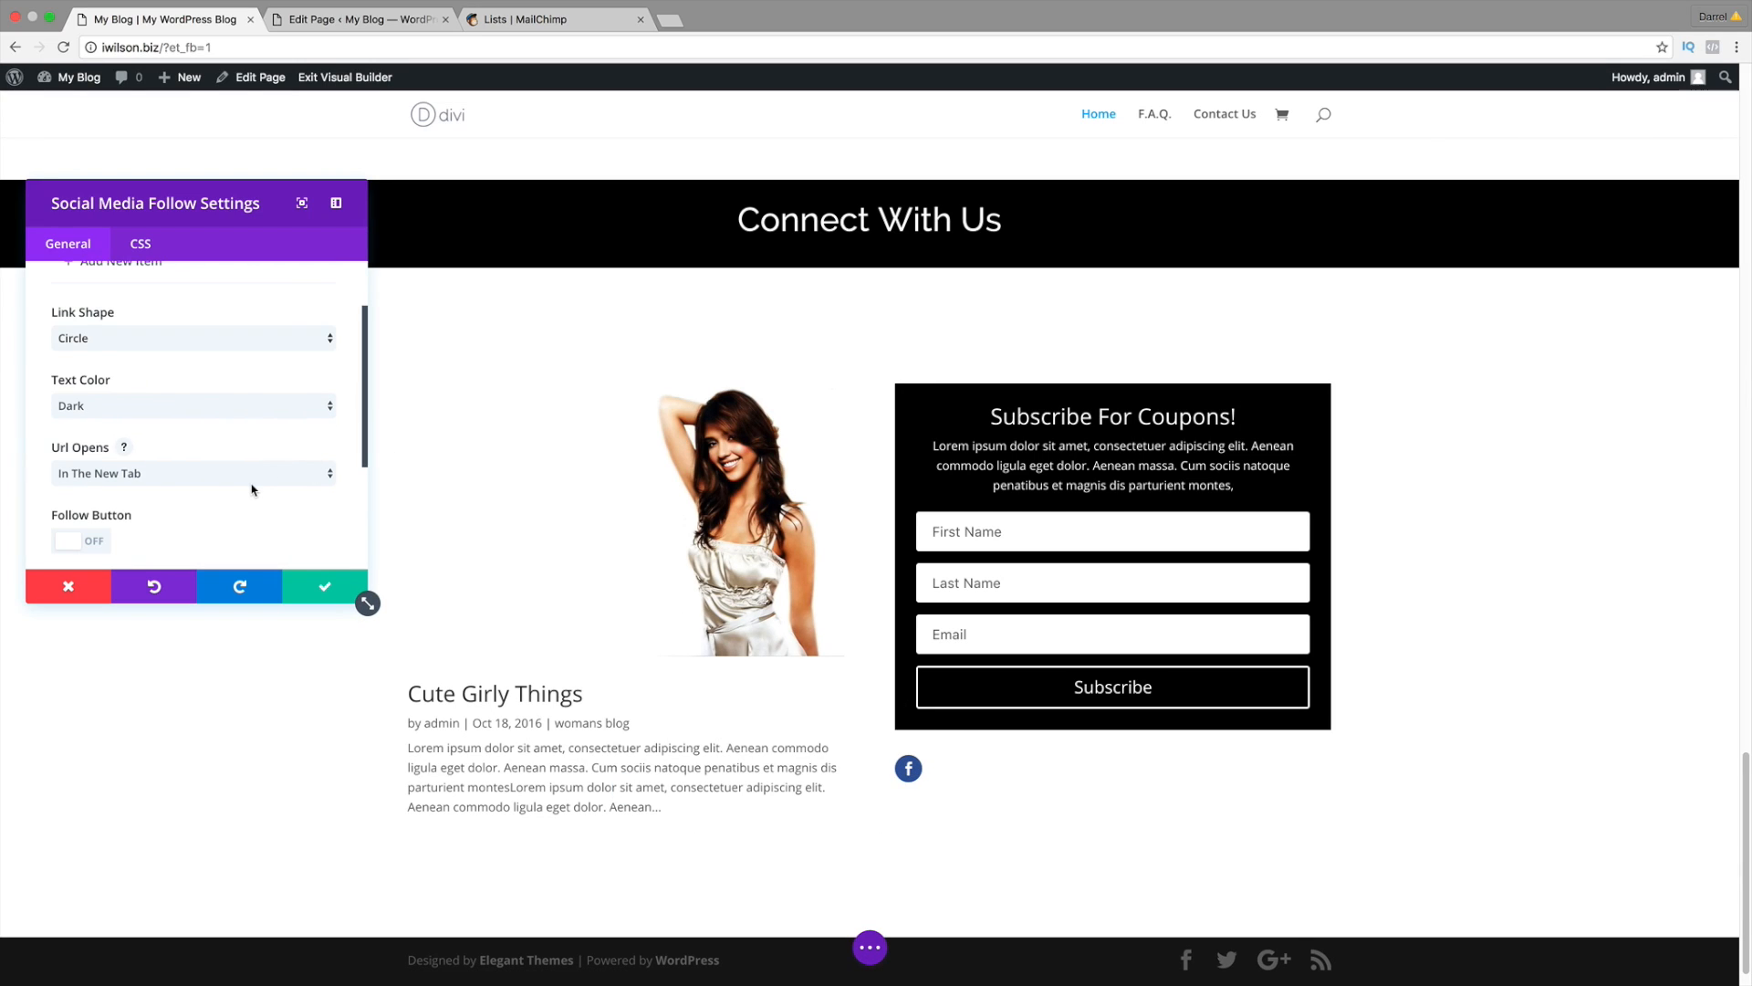
scroll(253, 490, "down", 1)
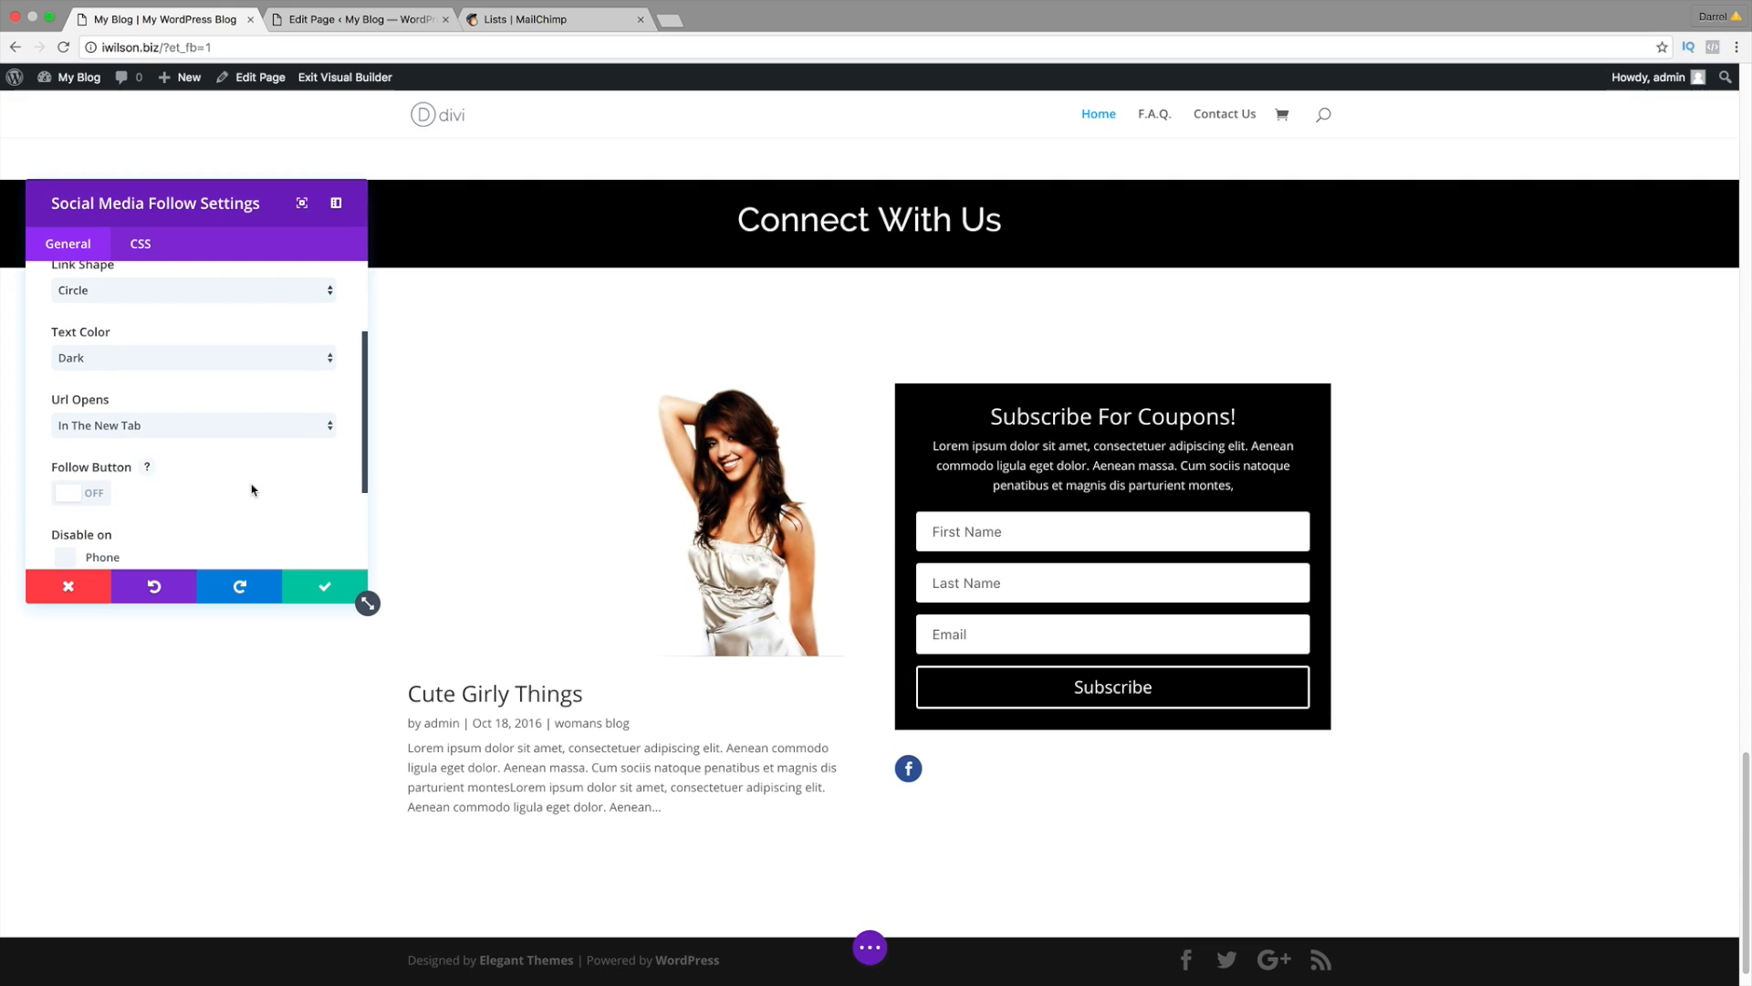
left_click(74, 494)
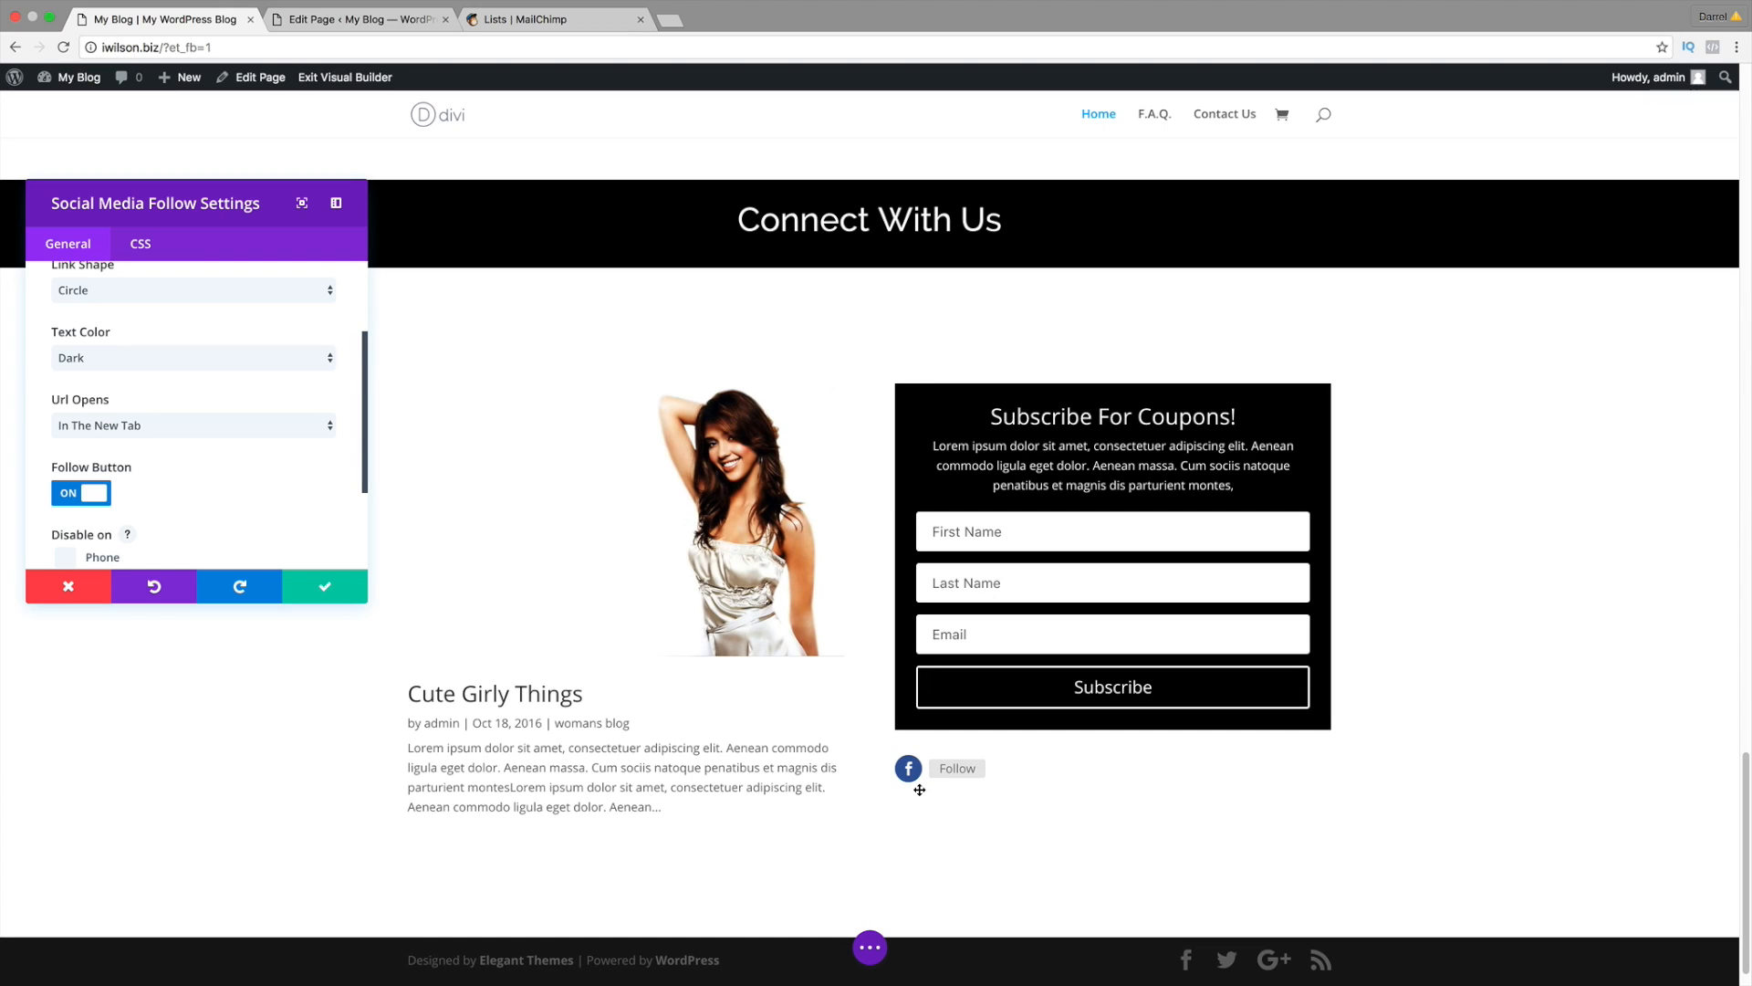
scroll(252, 461, "up", 3)
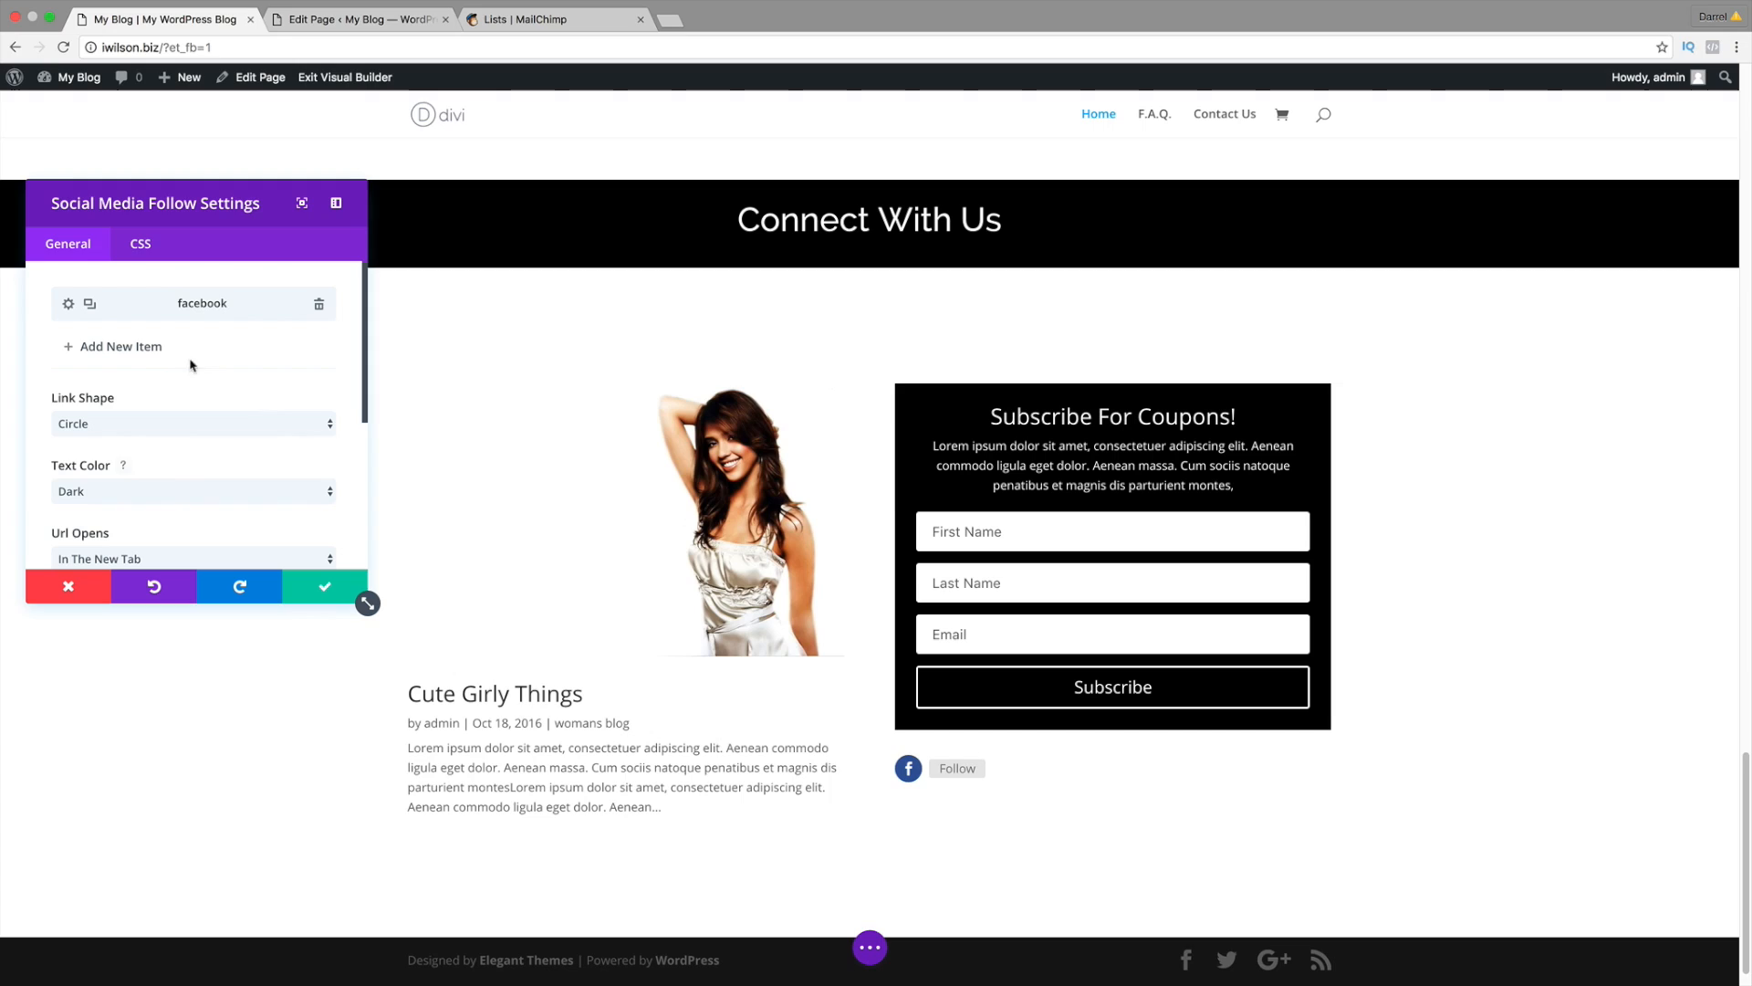
Step: Add Twitter, Google+ and Pinterest items to the follow module
left_click(144, 348)
left_click(148, 330)
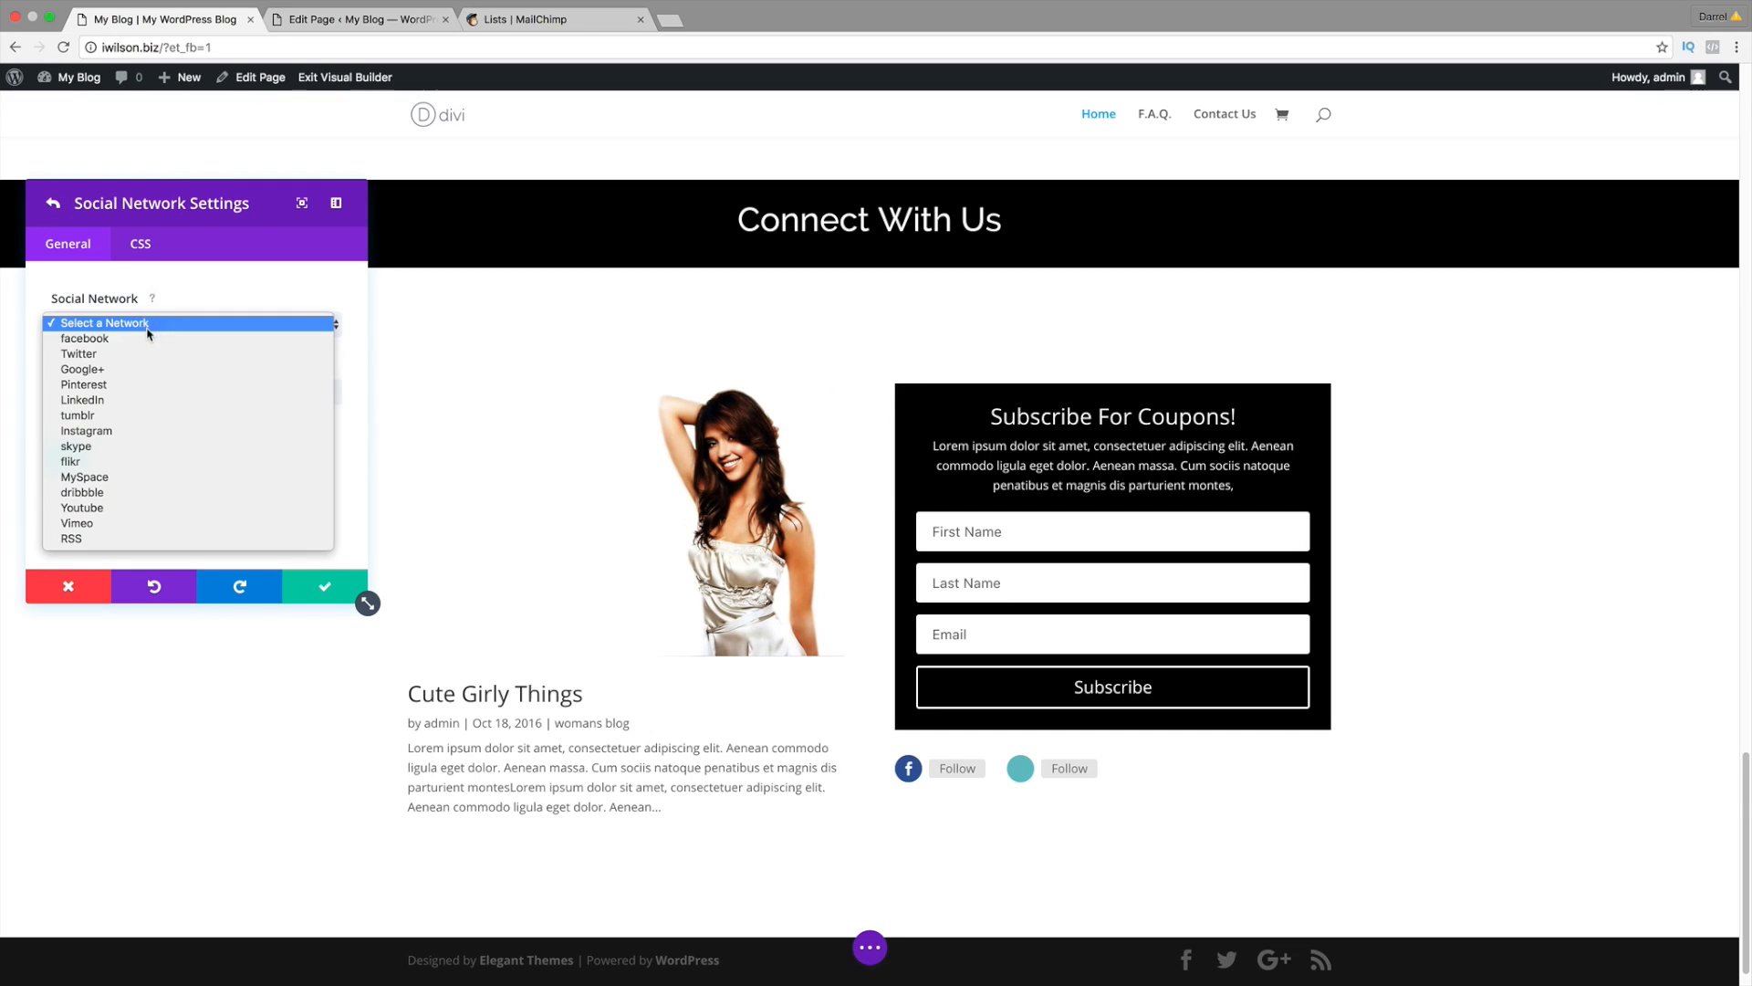
left_click(148, 354)
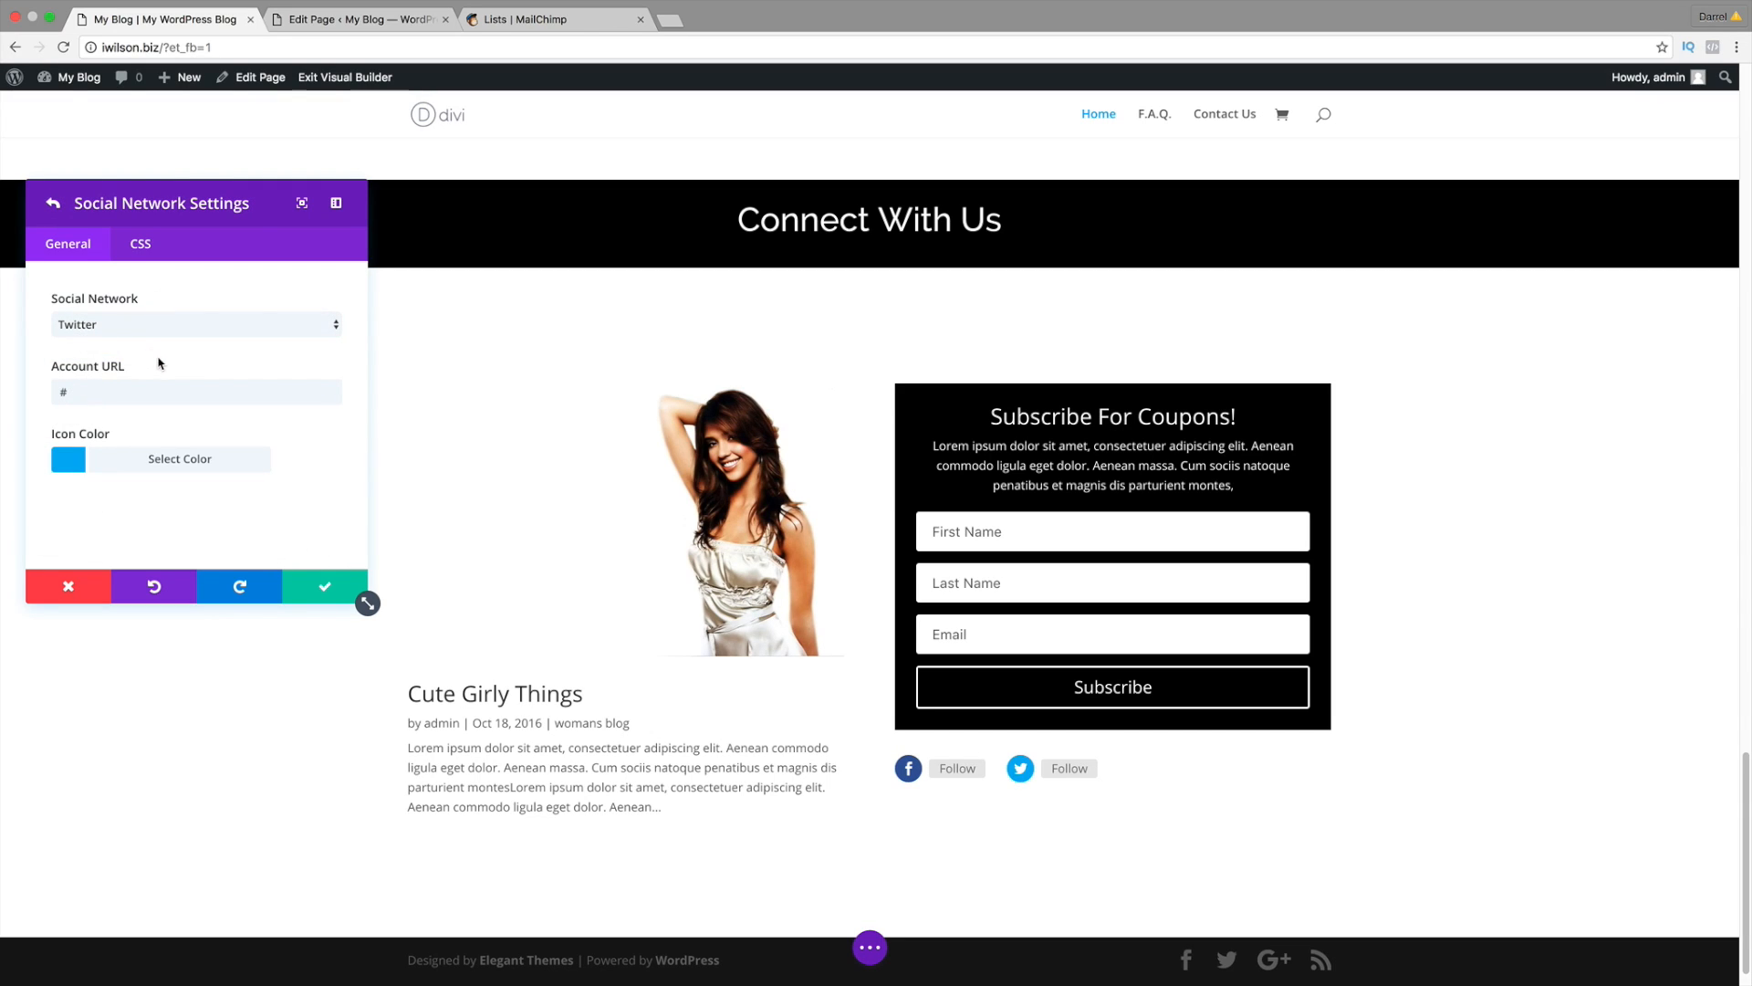
left_click(310, 589)
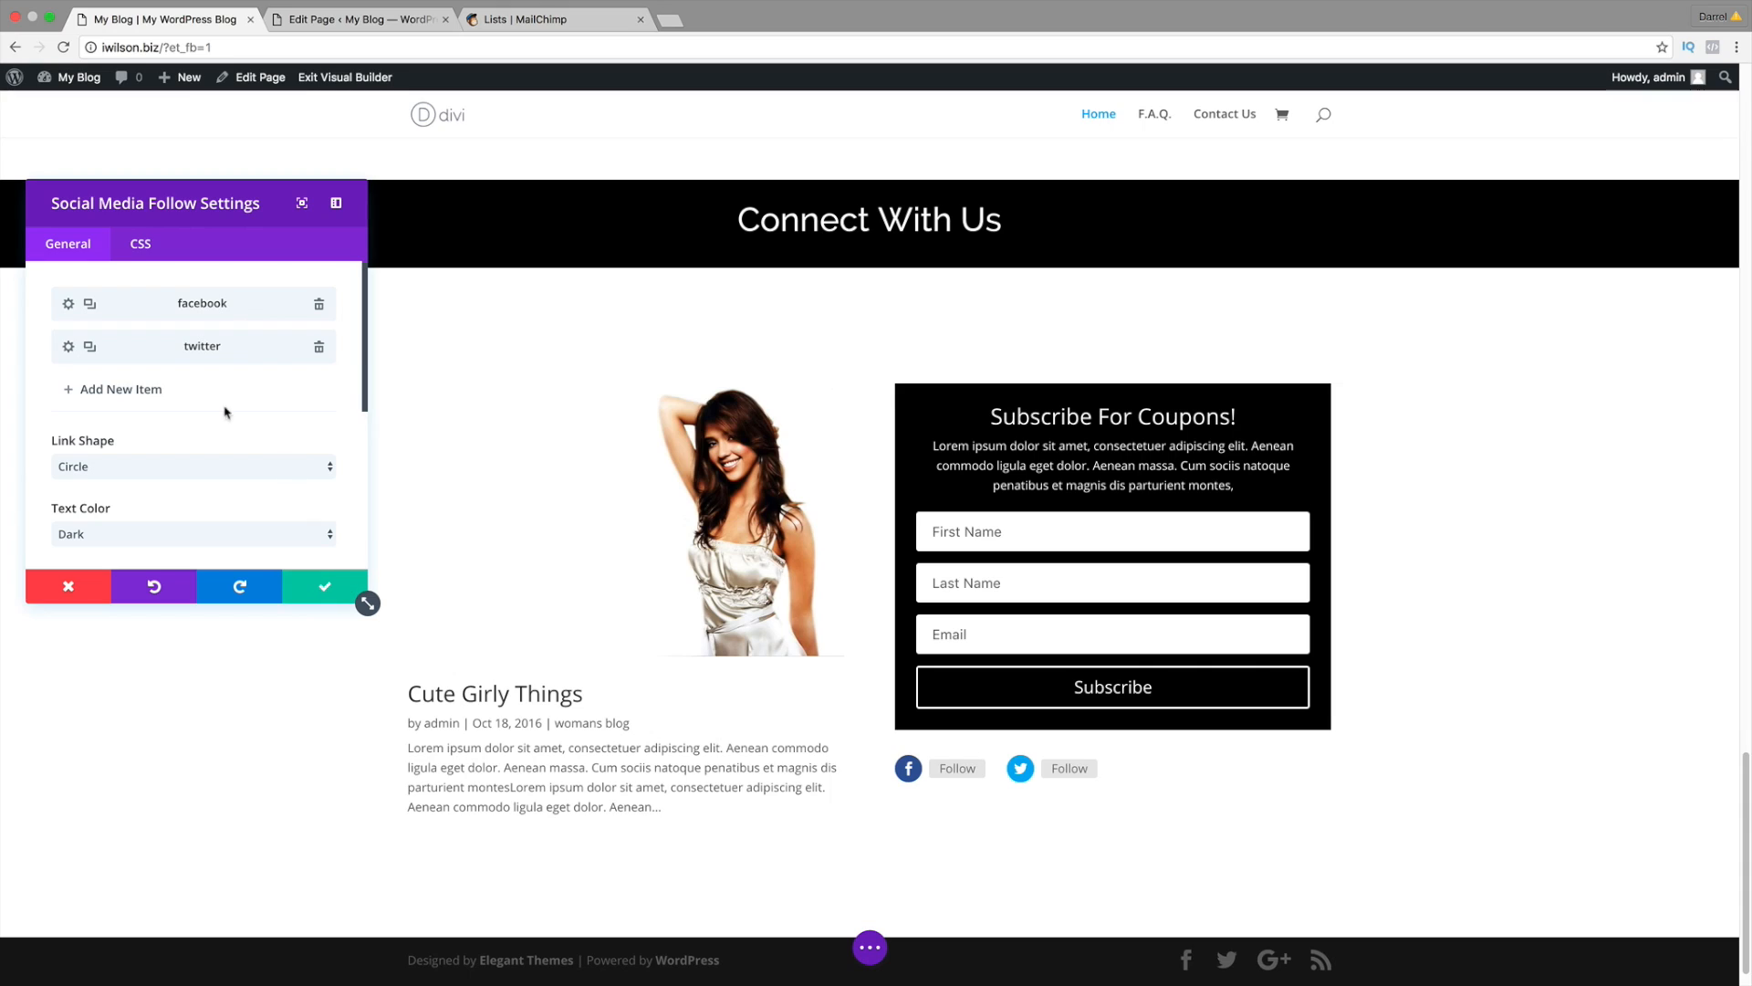
left_click(128, 389)
left_click(145, 327)
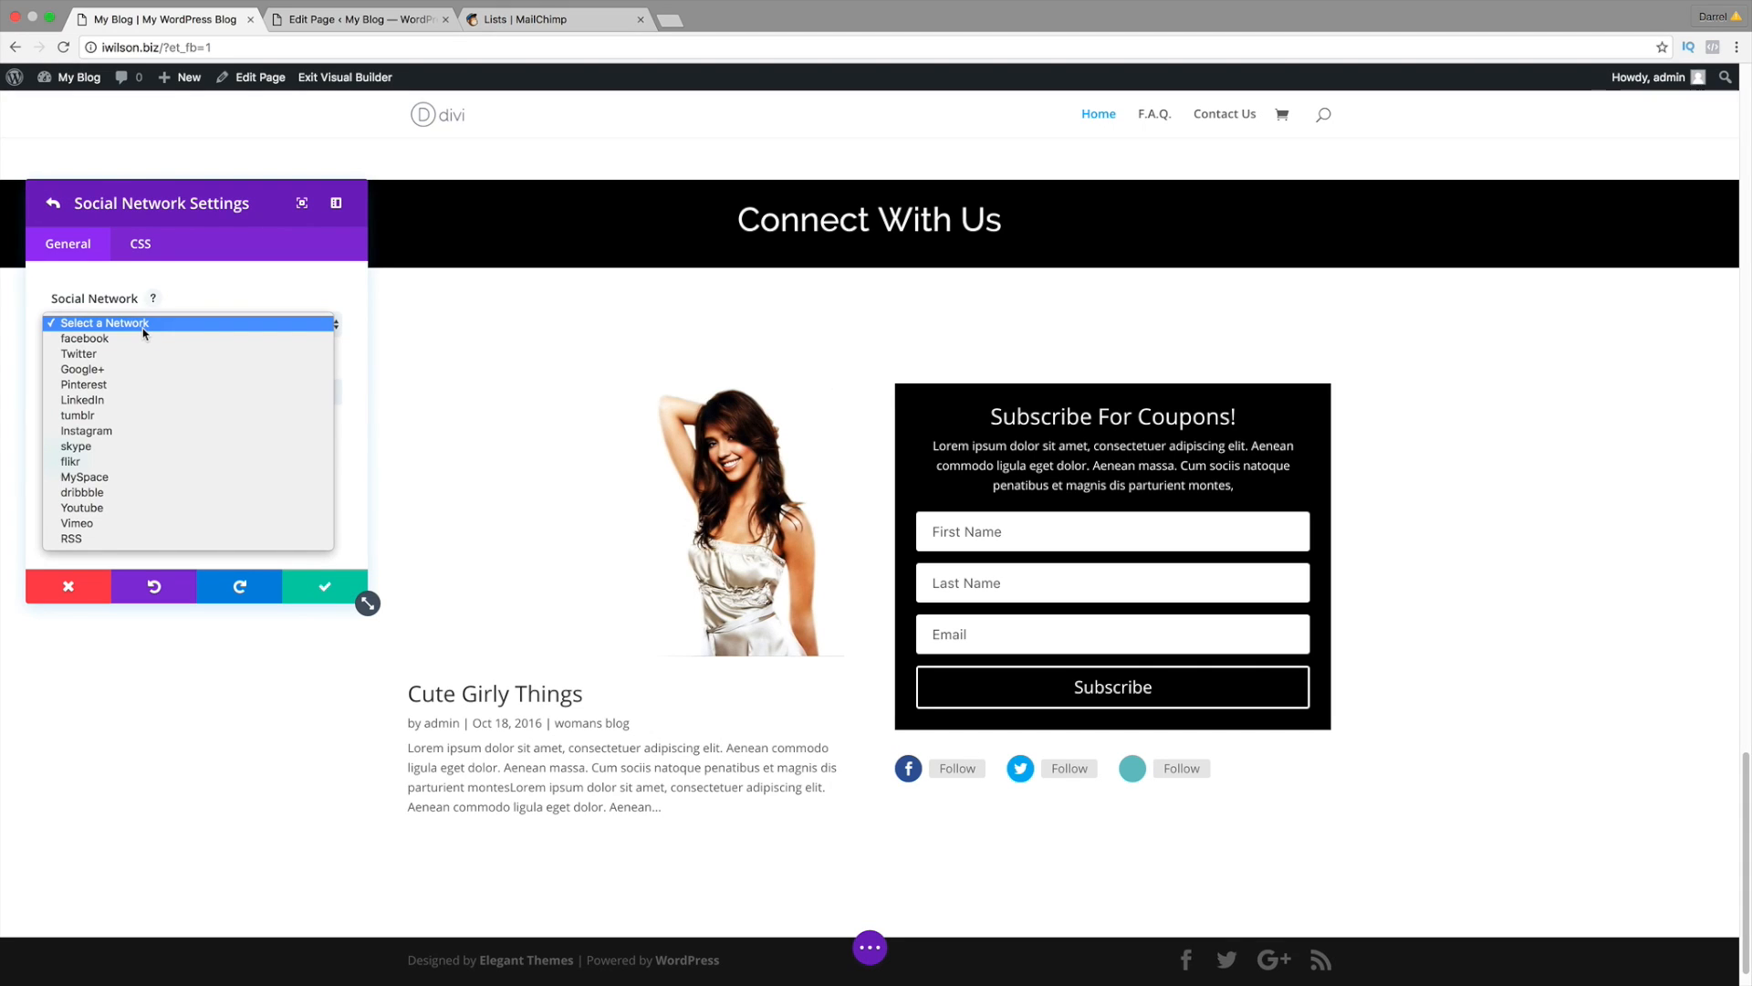
left_click(143, 368)
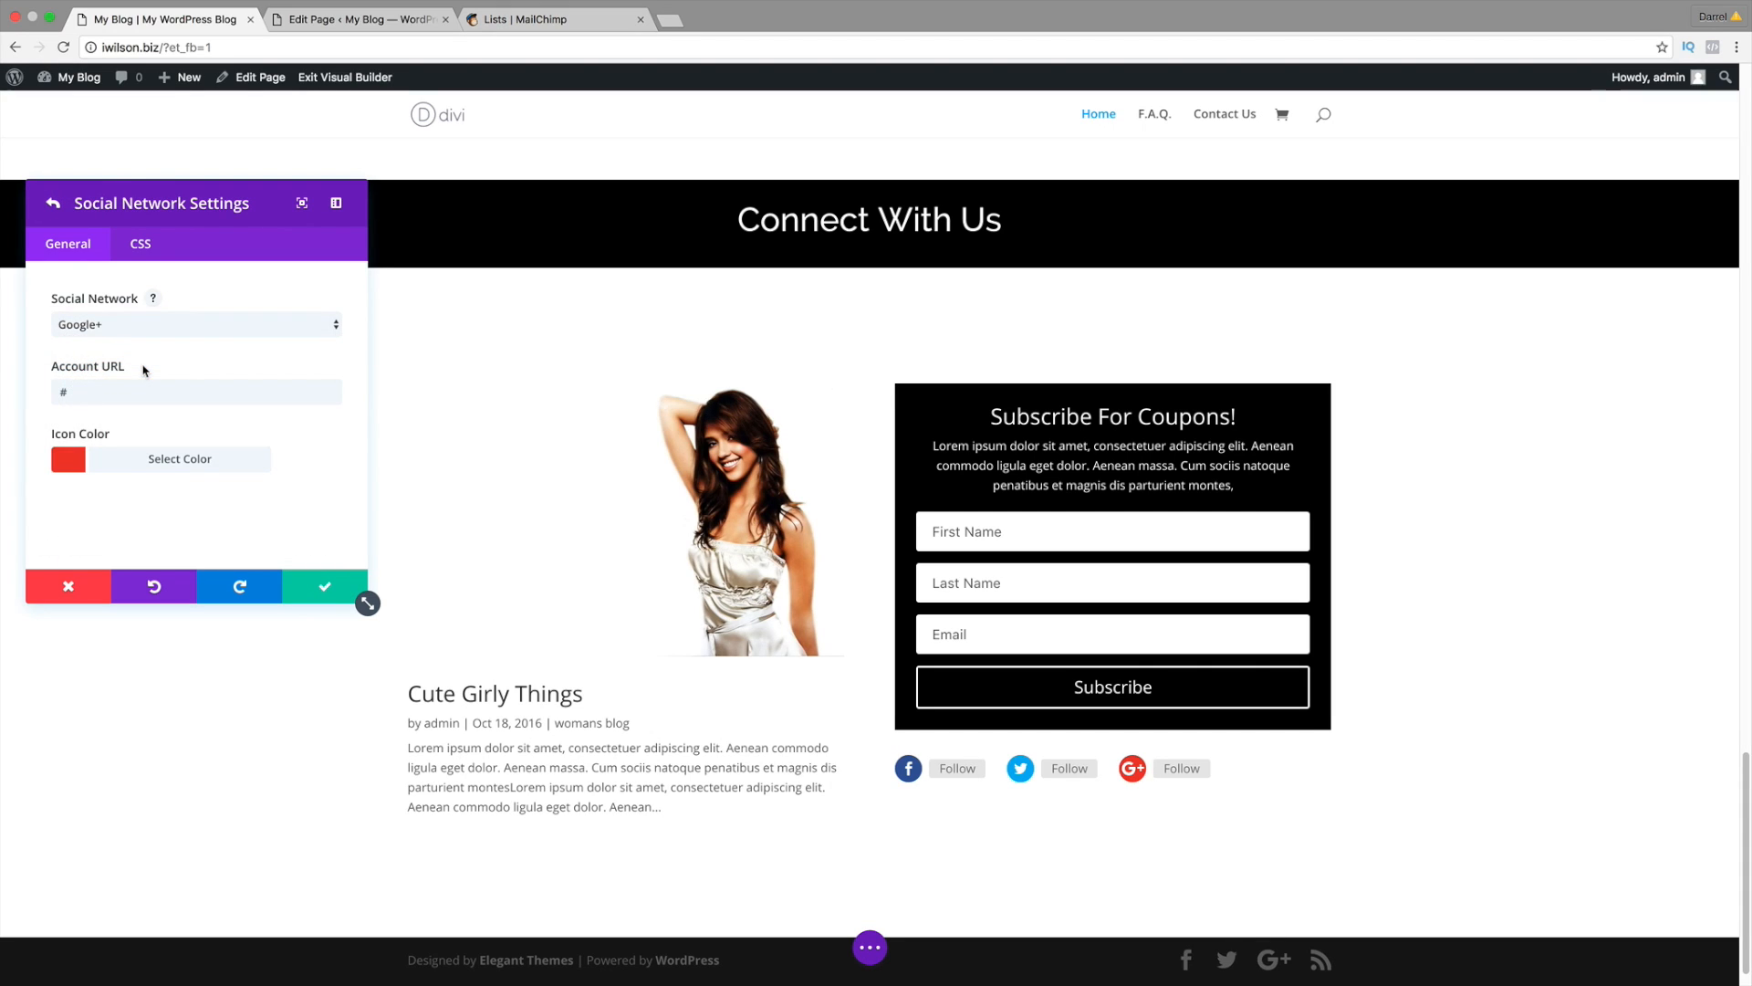
left_click(333, 586)
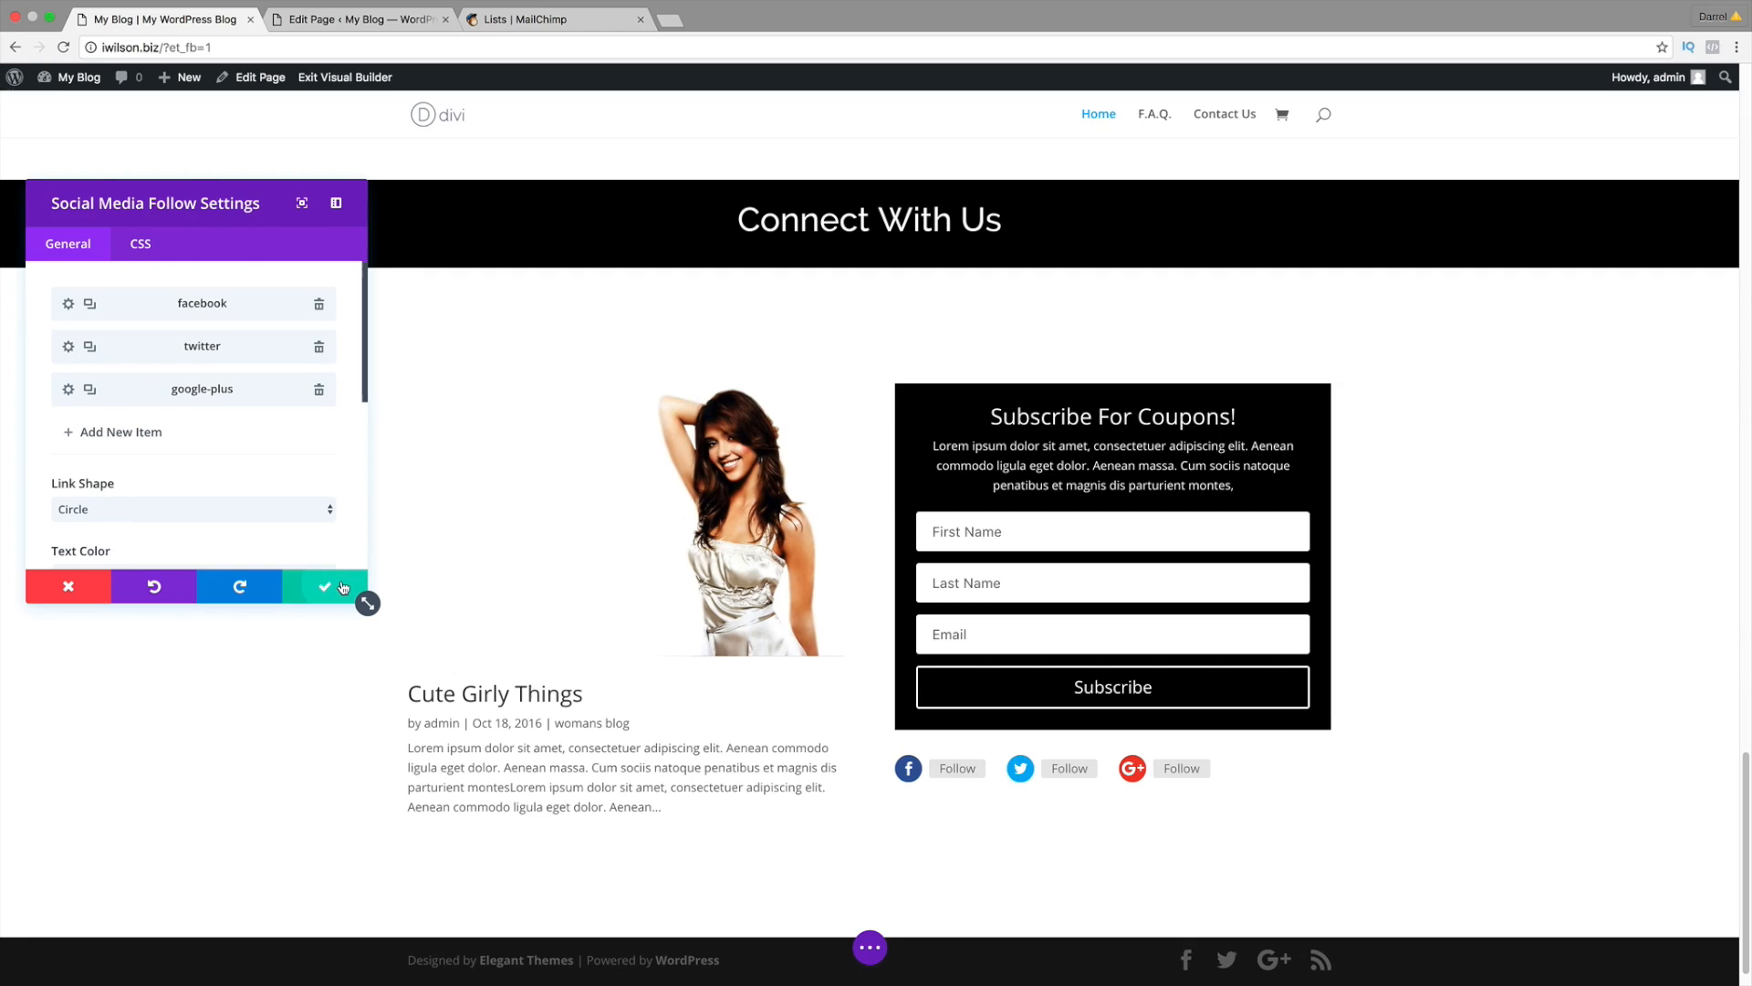
left_click(142, 432)
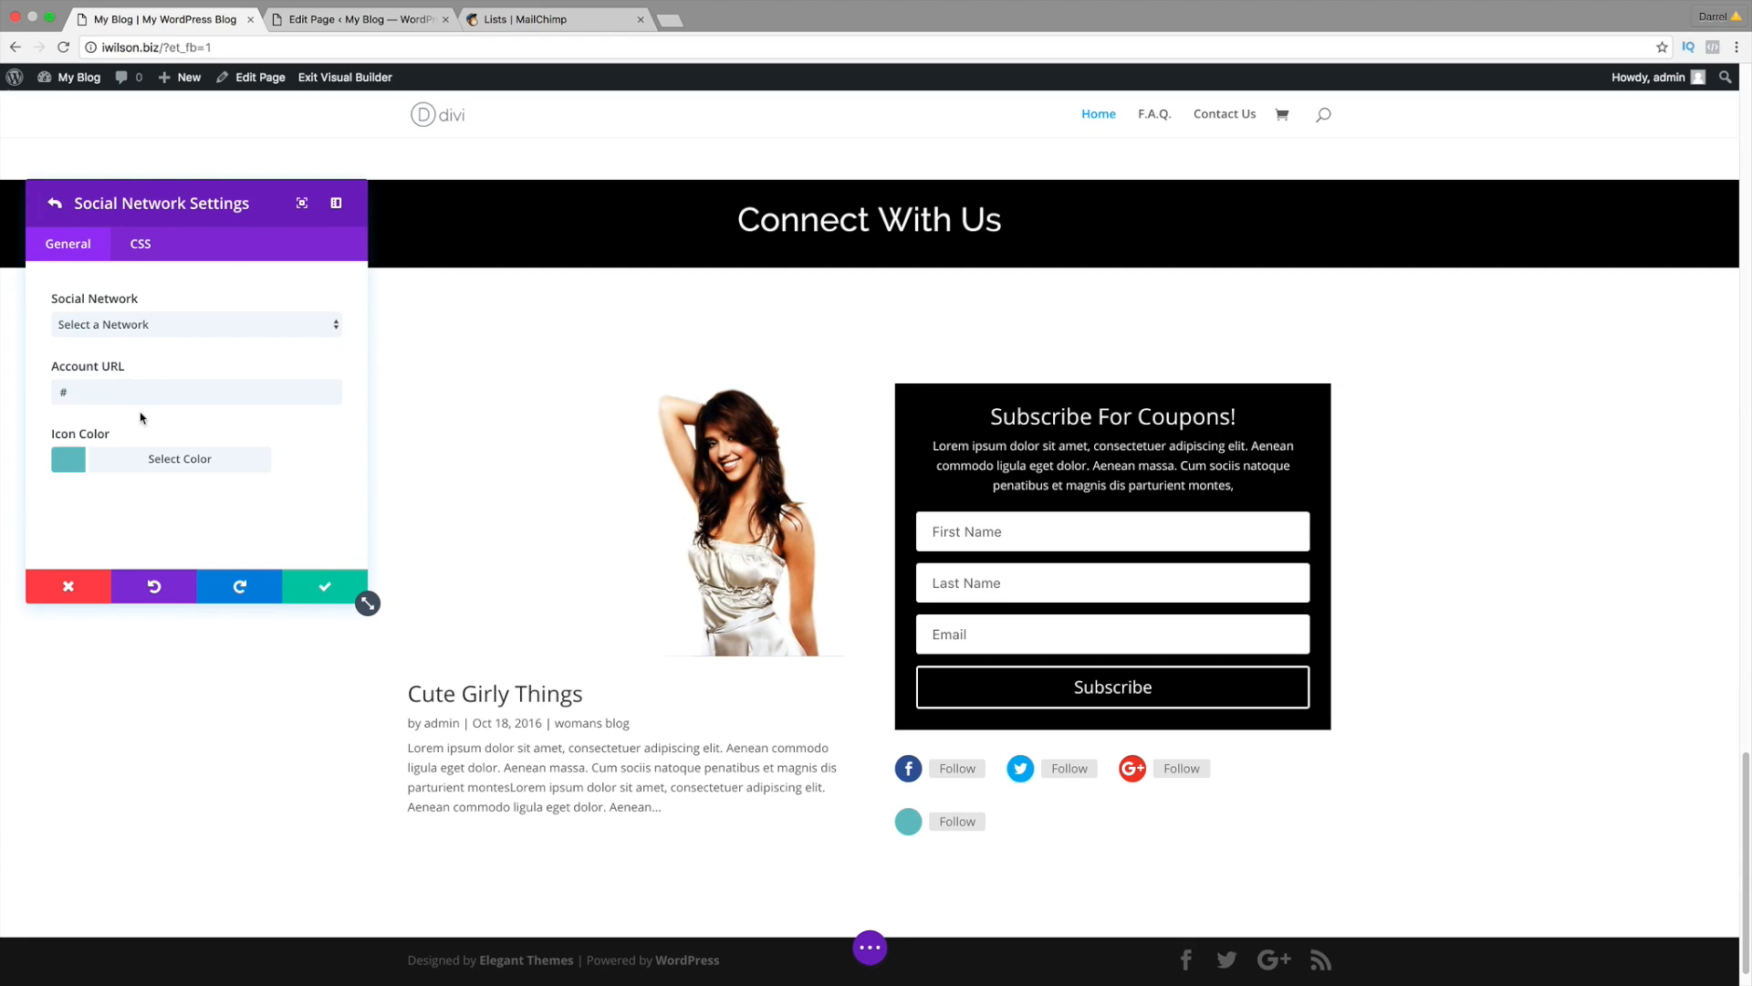
left_click(141, 325)
left_click(146, 384)
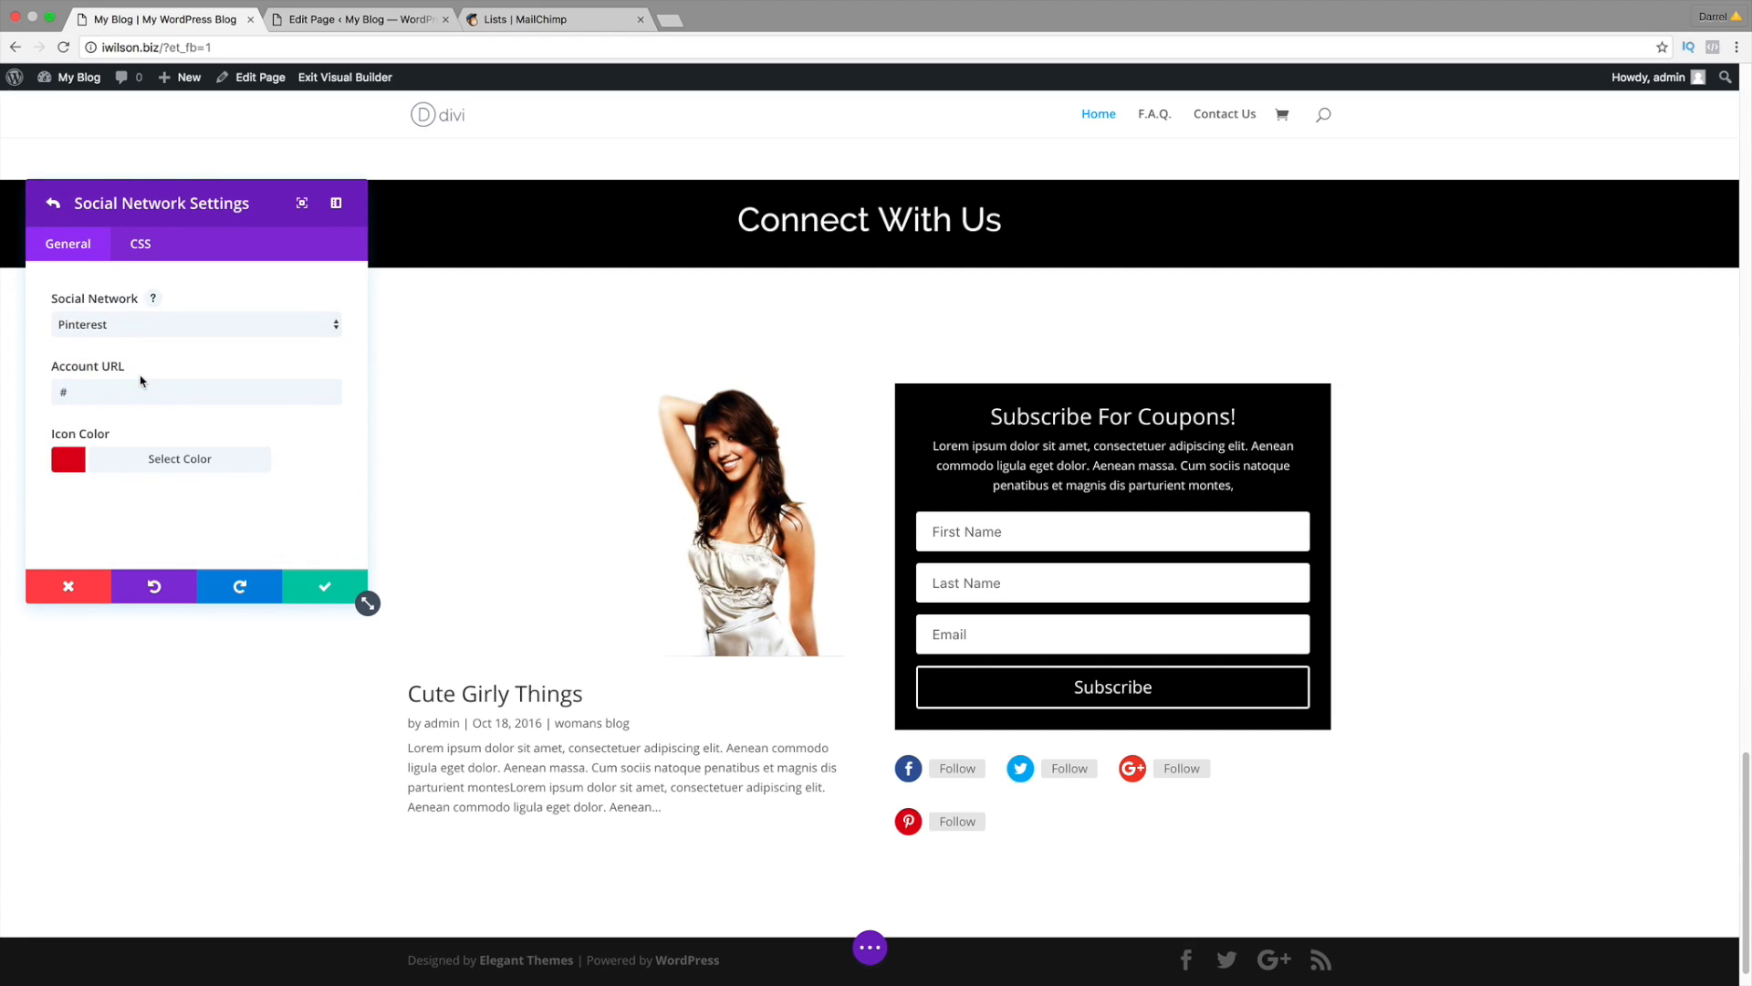
left_click(325, 591)
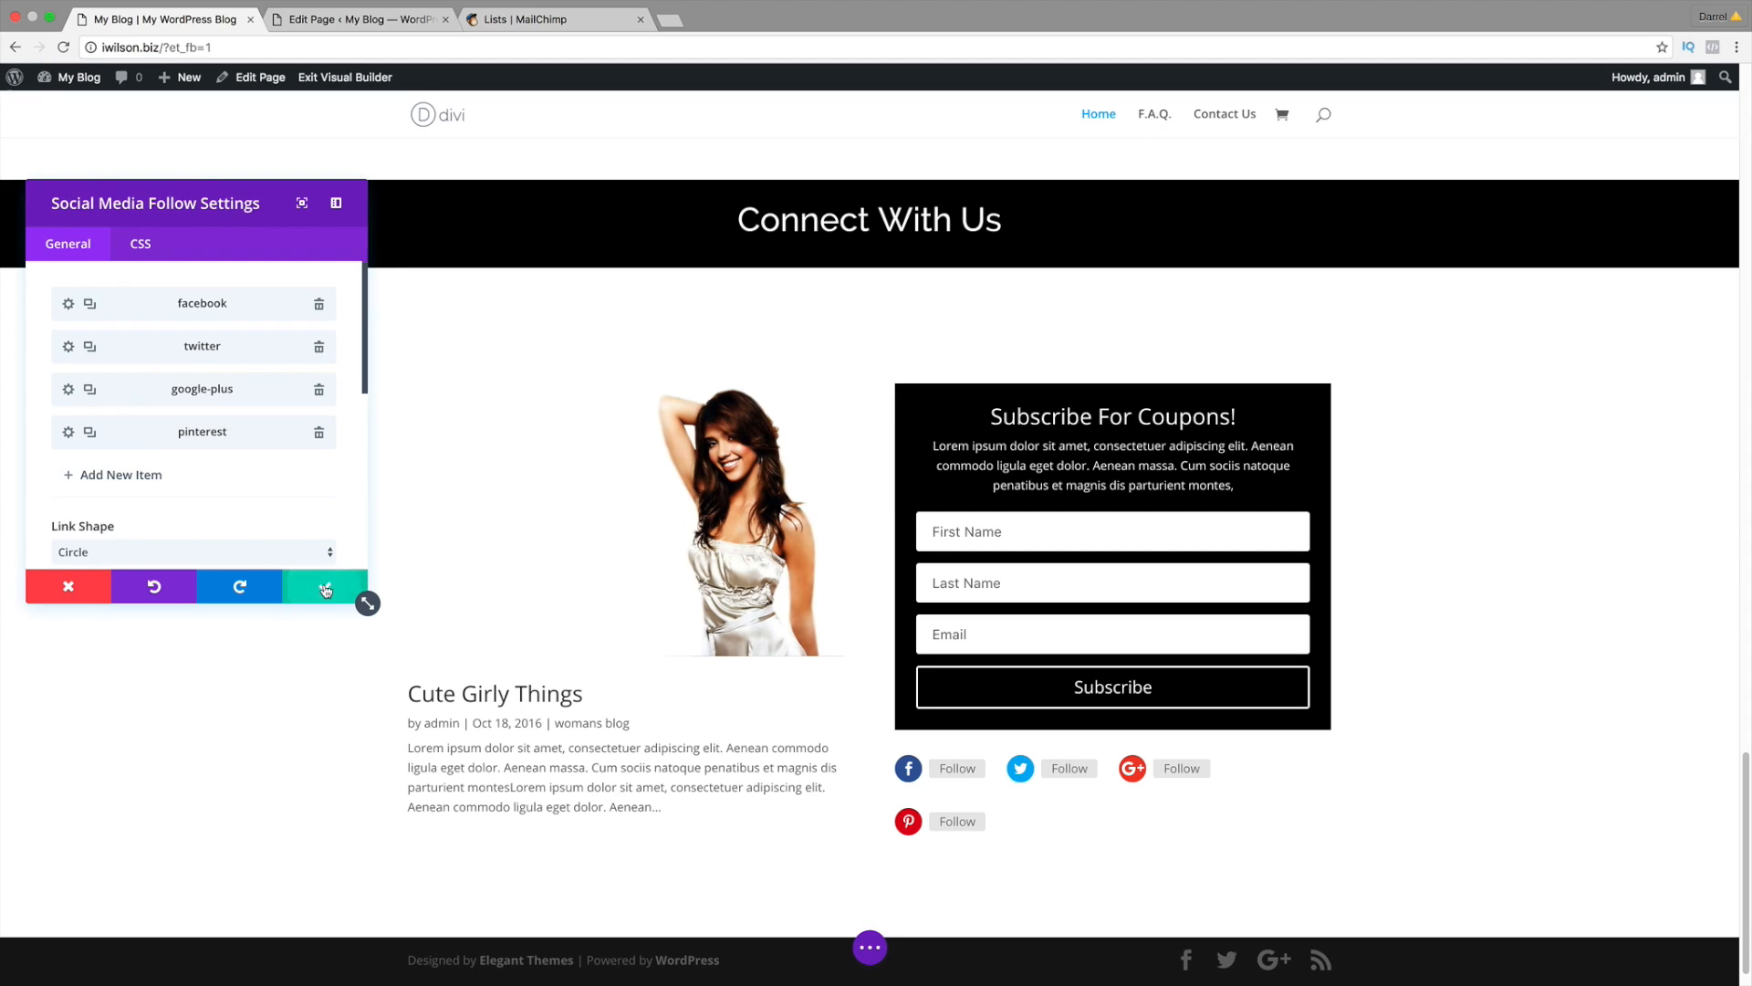
Step: Add Youtube and MySpace items to the follow module
left_click(124, 474)
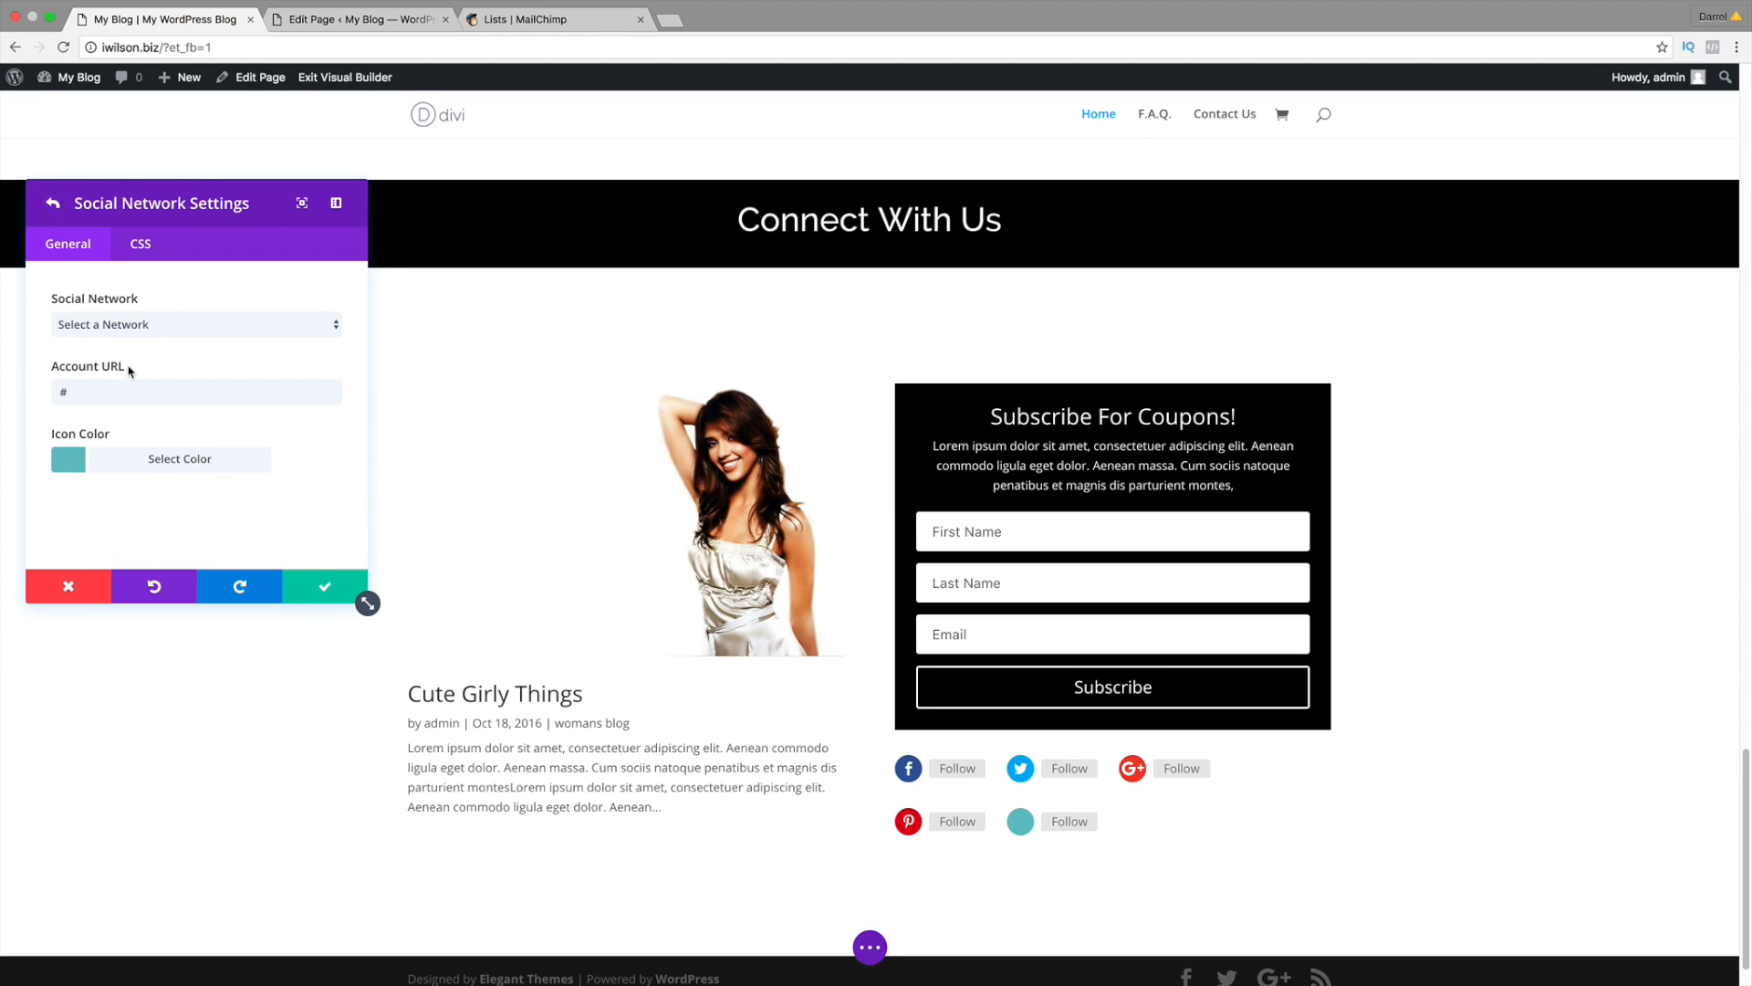
left_click(137, 325)
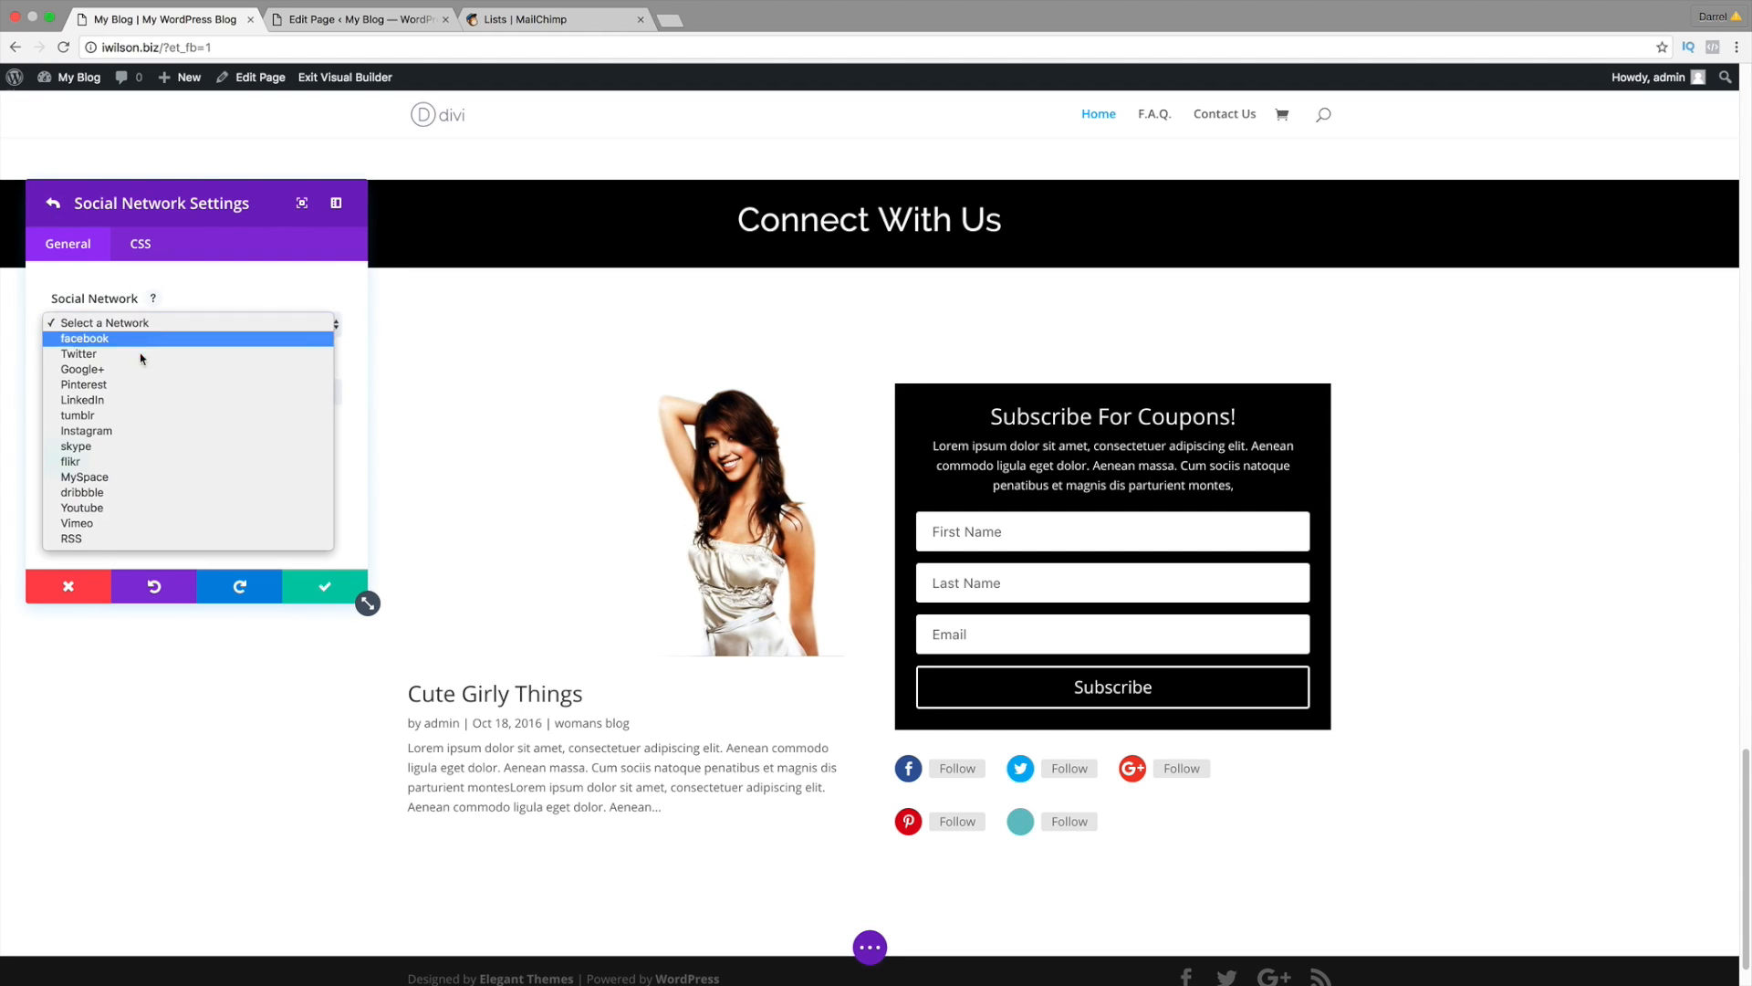
left_click(137, 507)
left_click(325, 585)
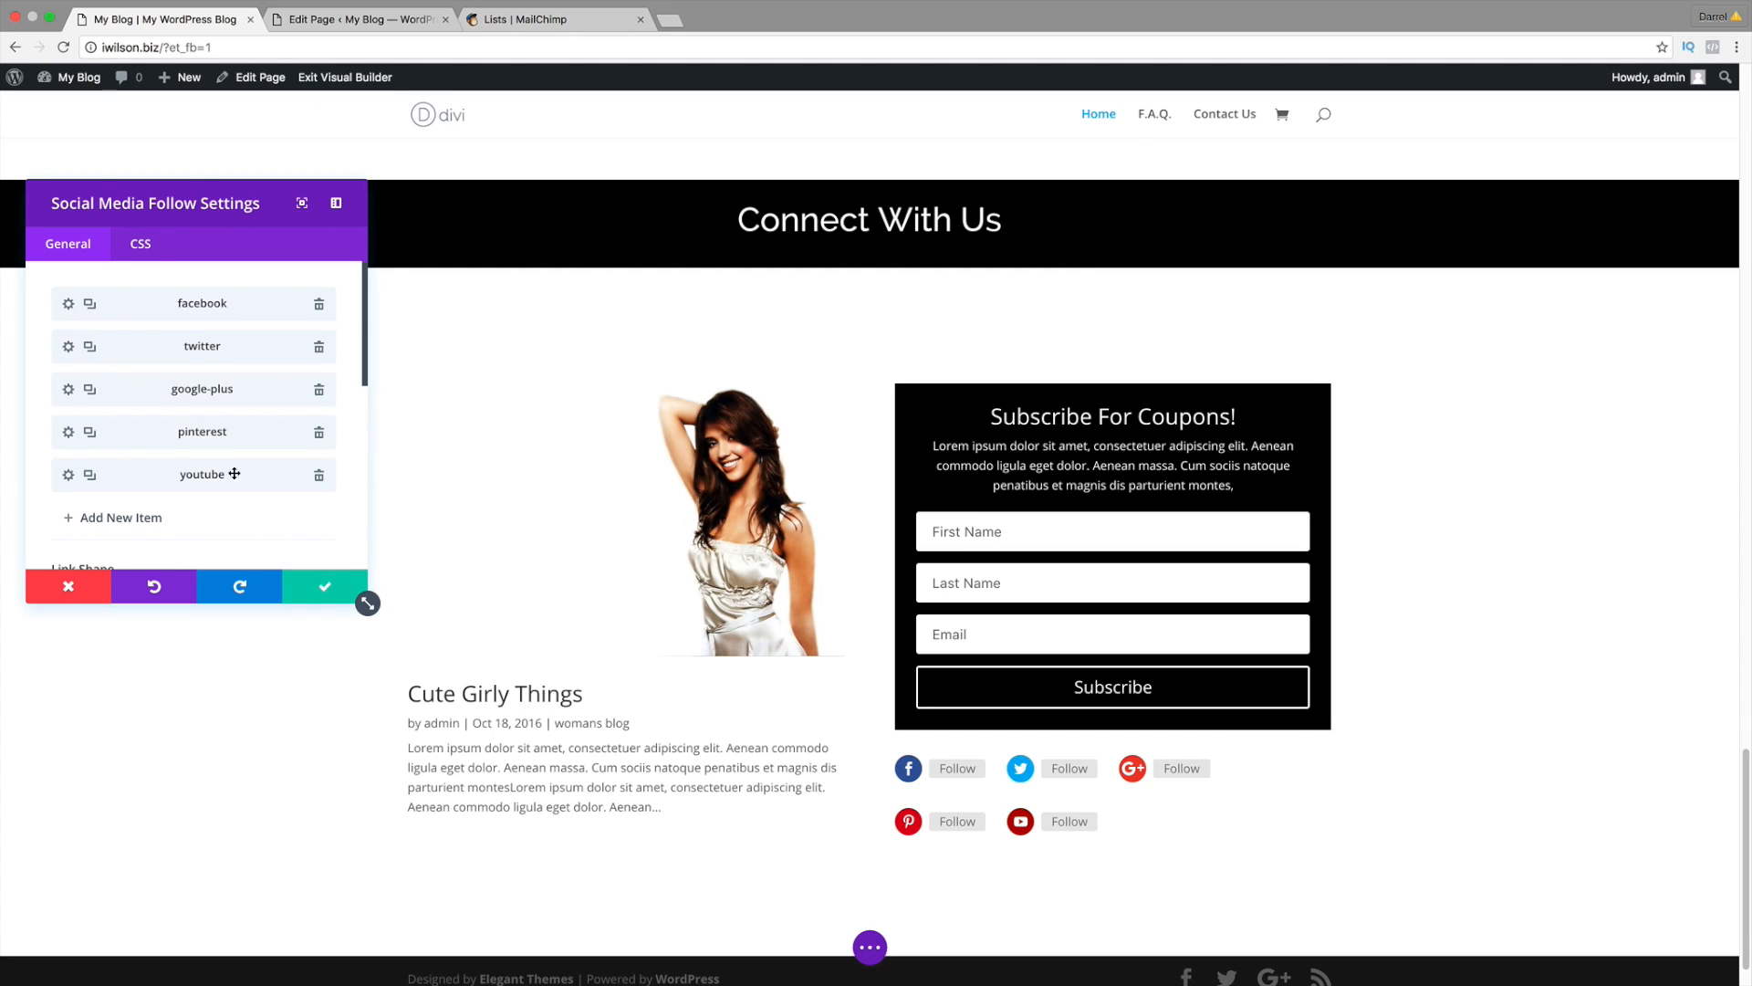
left_click(135, 516)
left_click(143, 322)
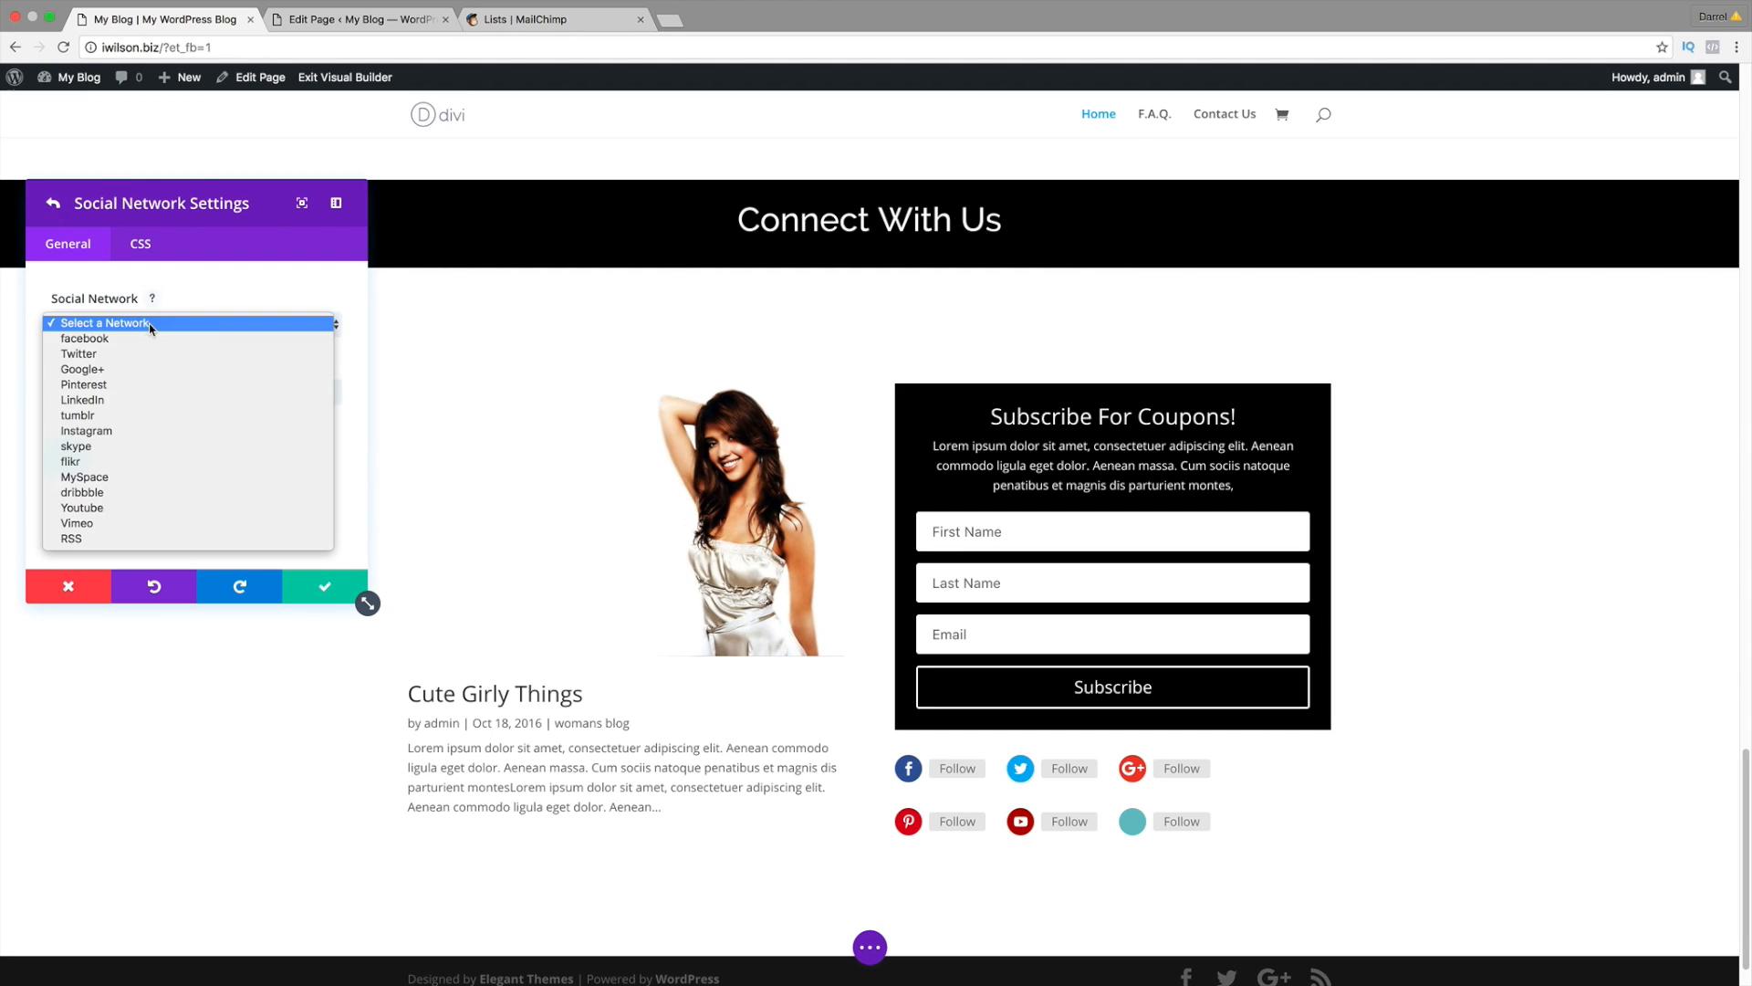
left_click(172, 482)
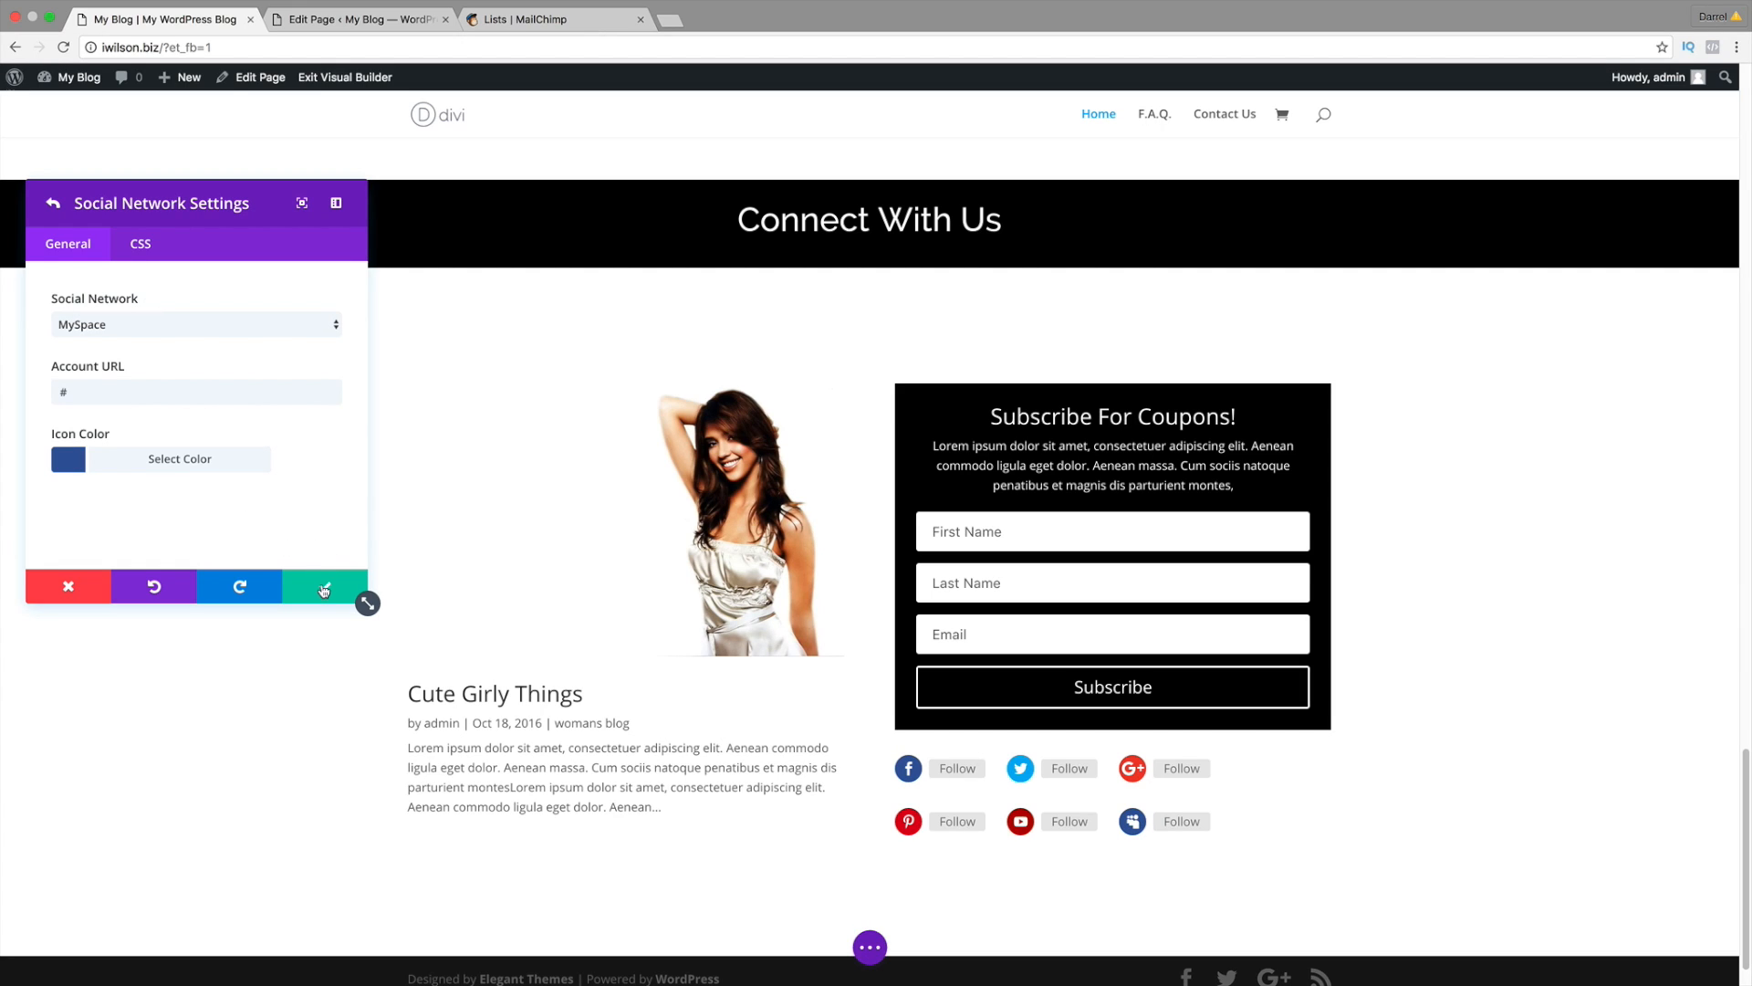
left_click(324, 588)
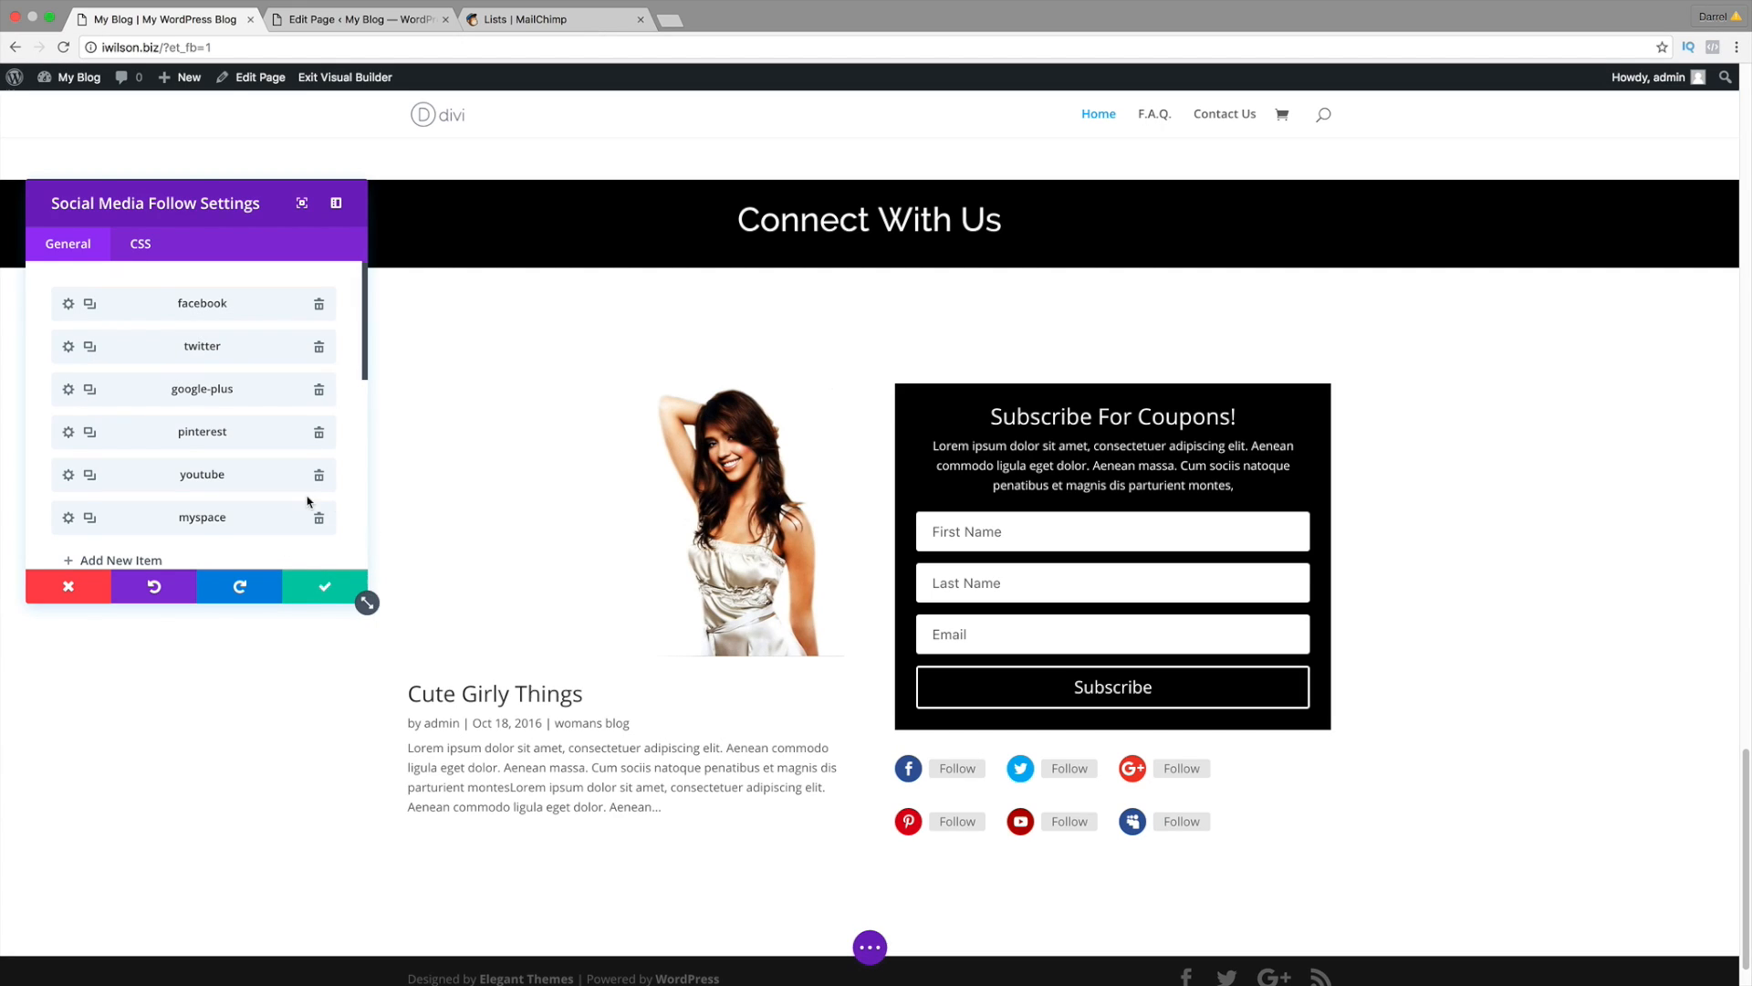
scroll(305, 498, "down", 2)
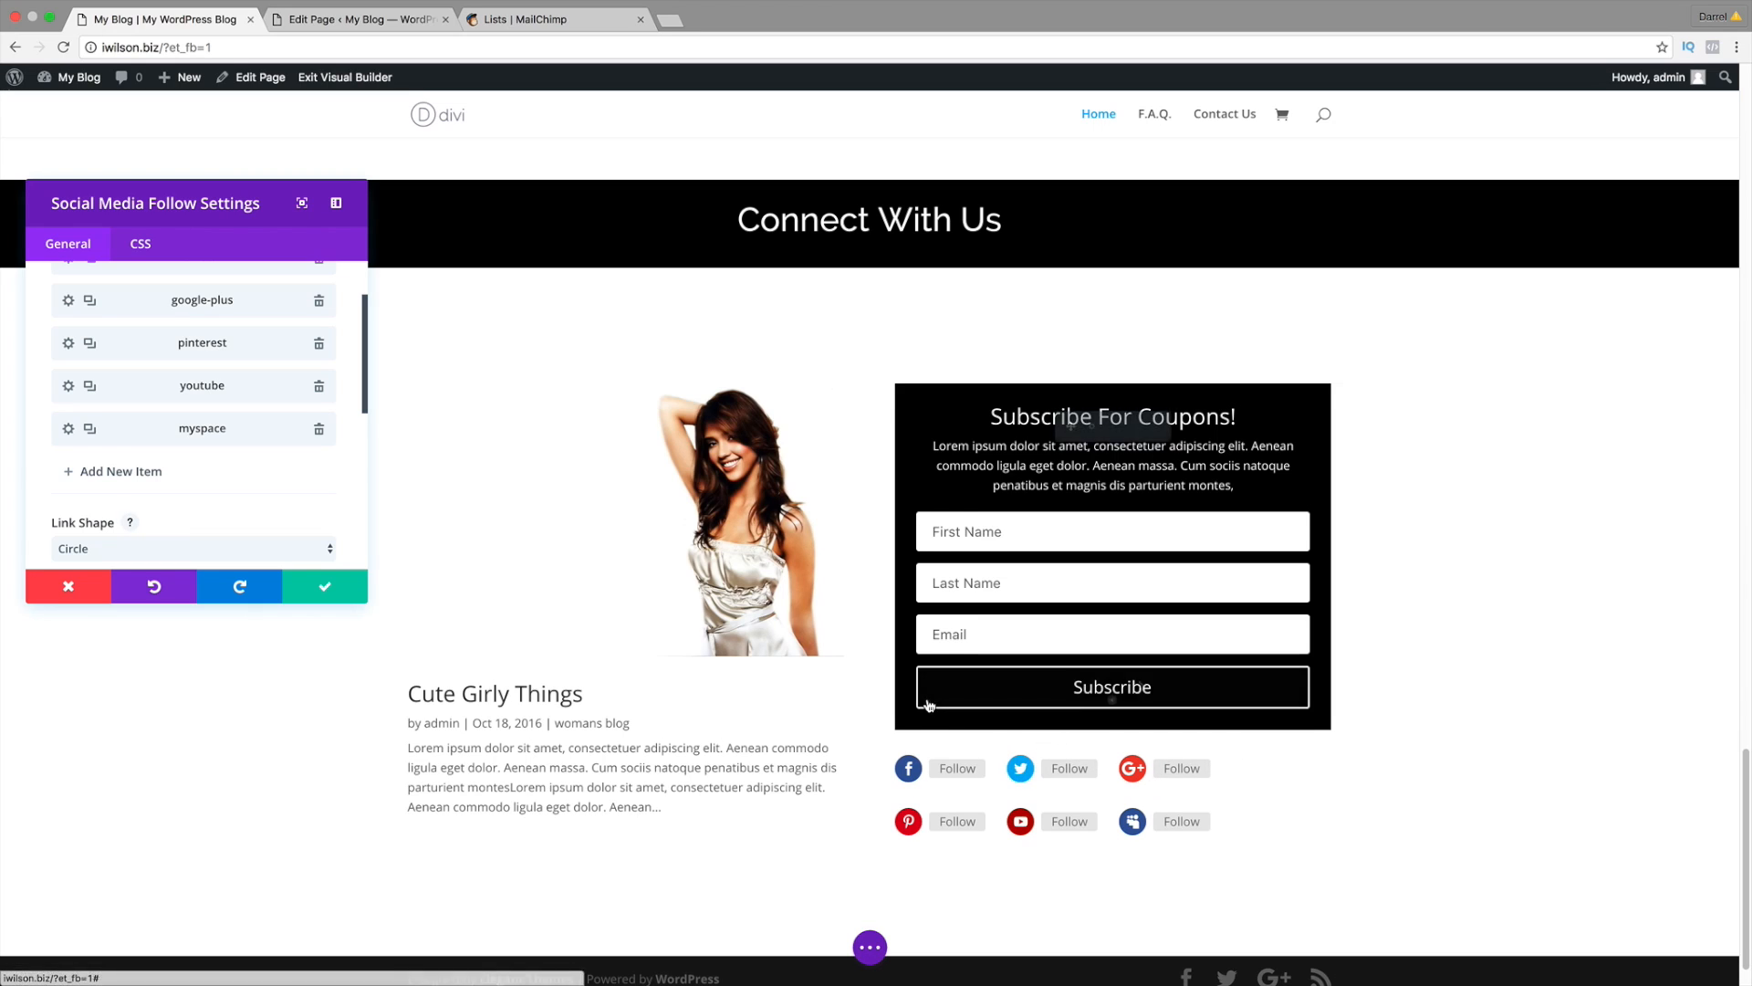
Step: Keep Follow Button on for all six network icons and save the module settings
scroll(292, 499, "down", 6)
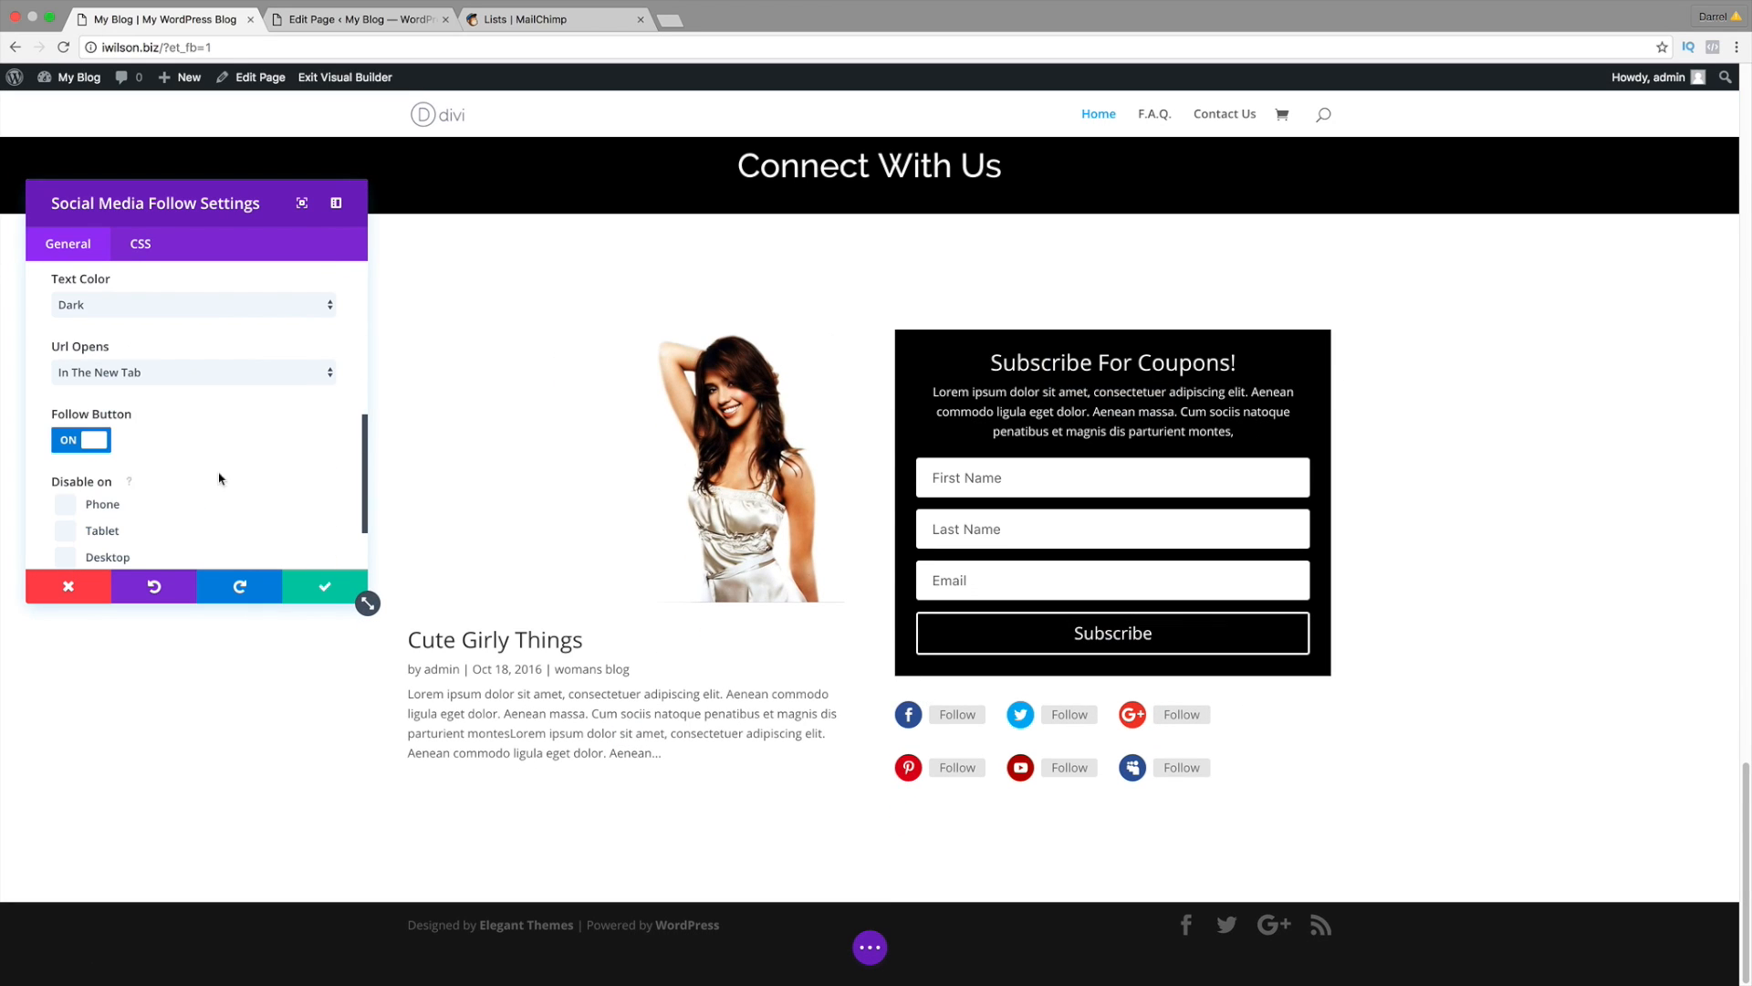
left_click(92, 441)
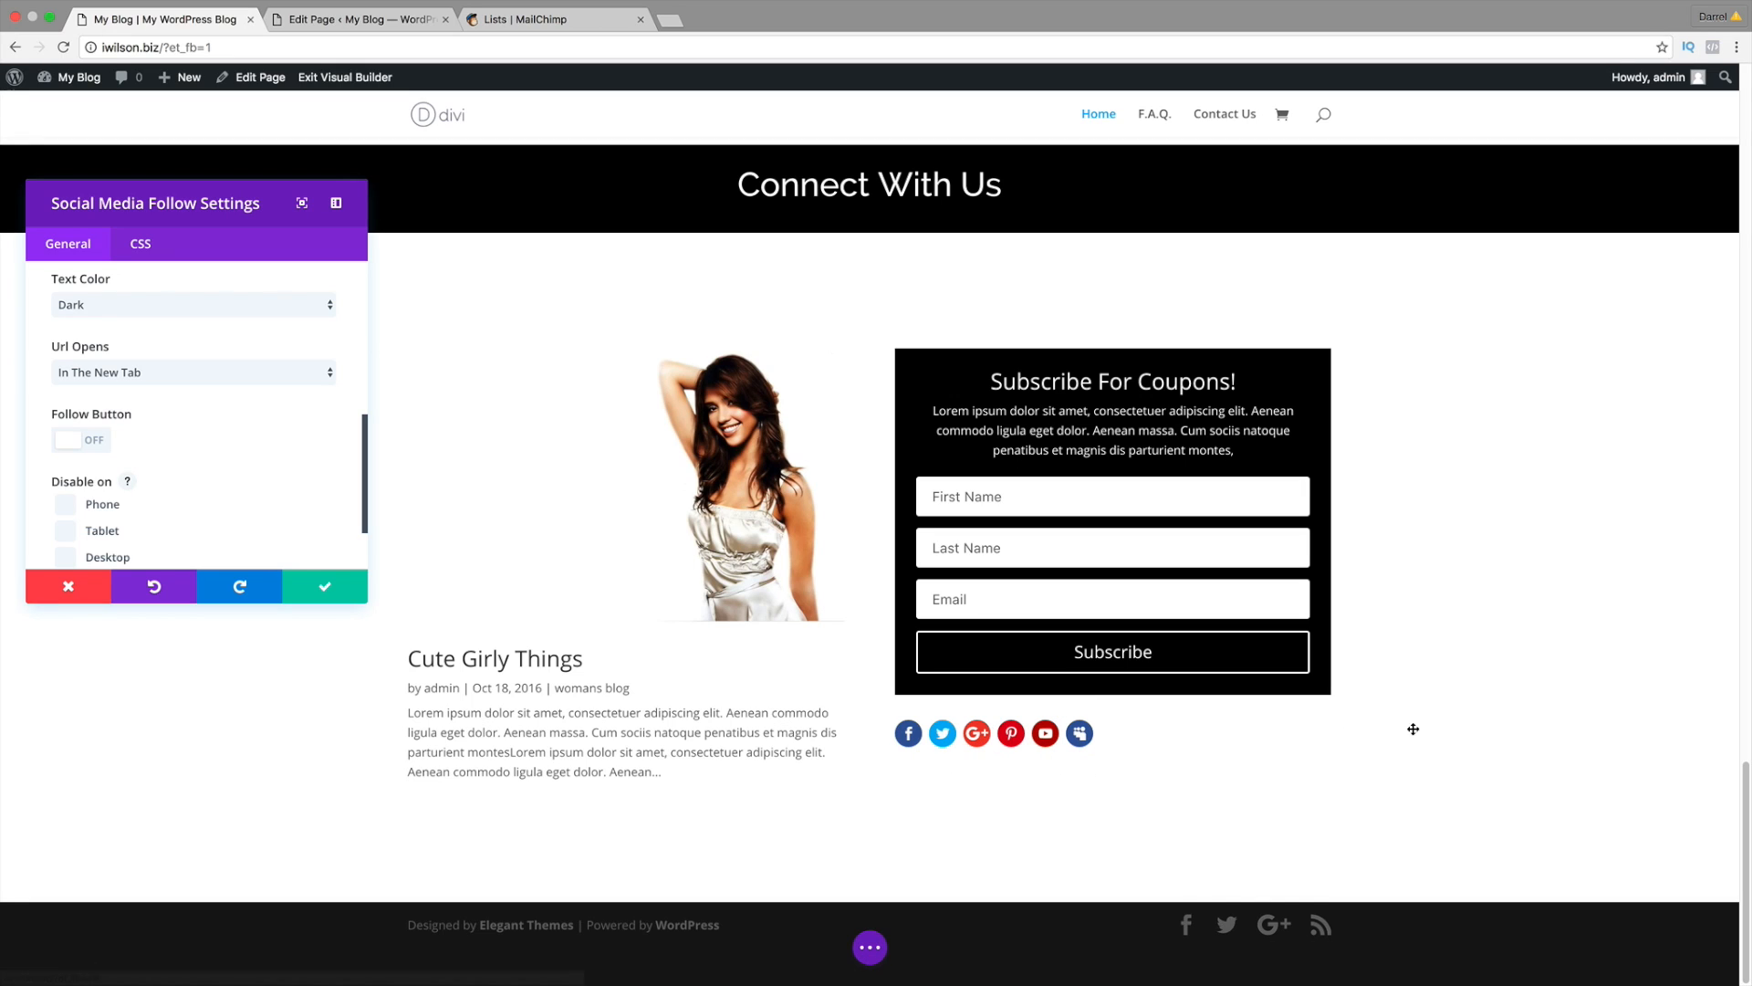
left_click(76, 436)
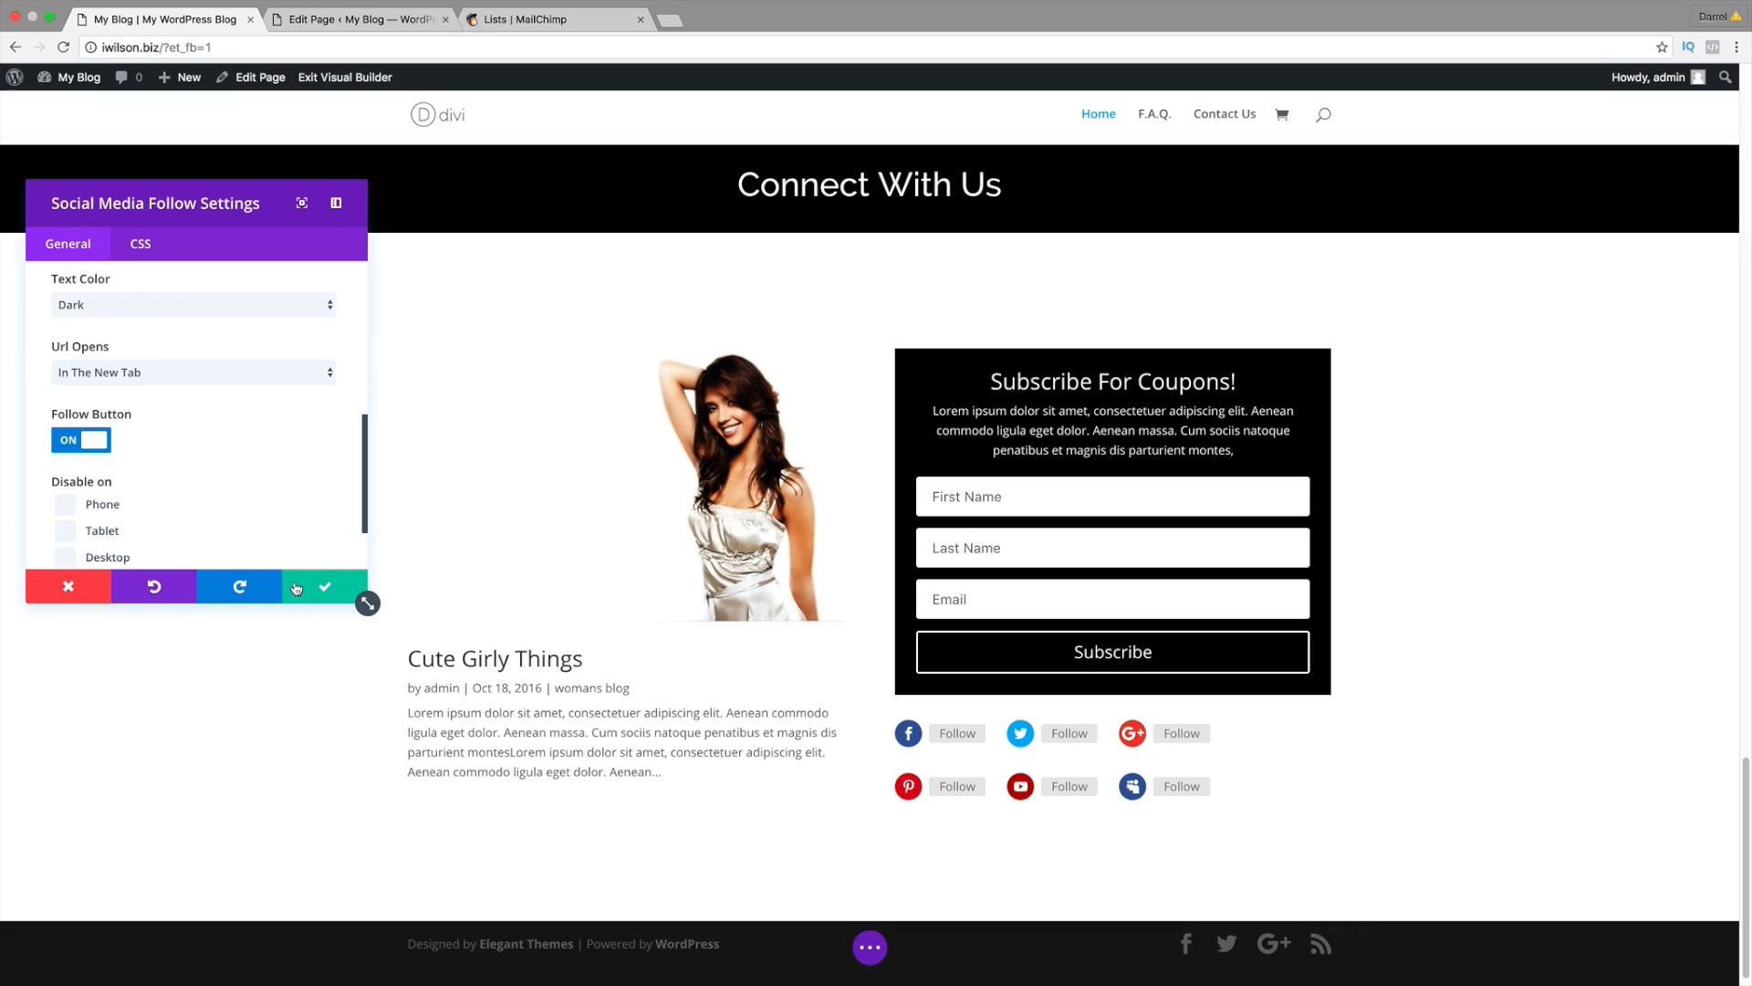
left_click(324, 589)
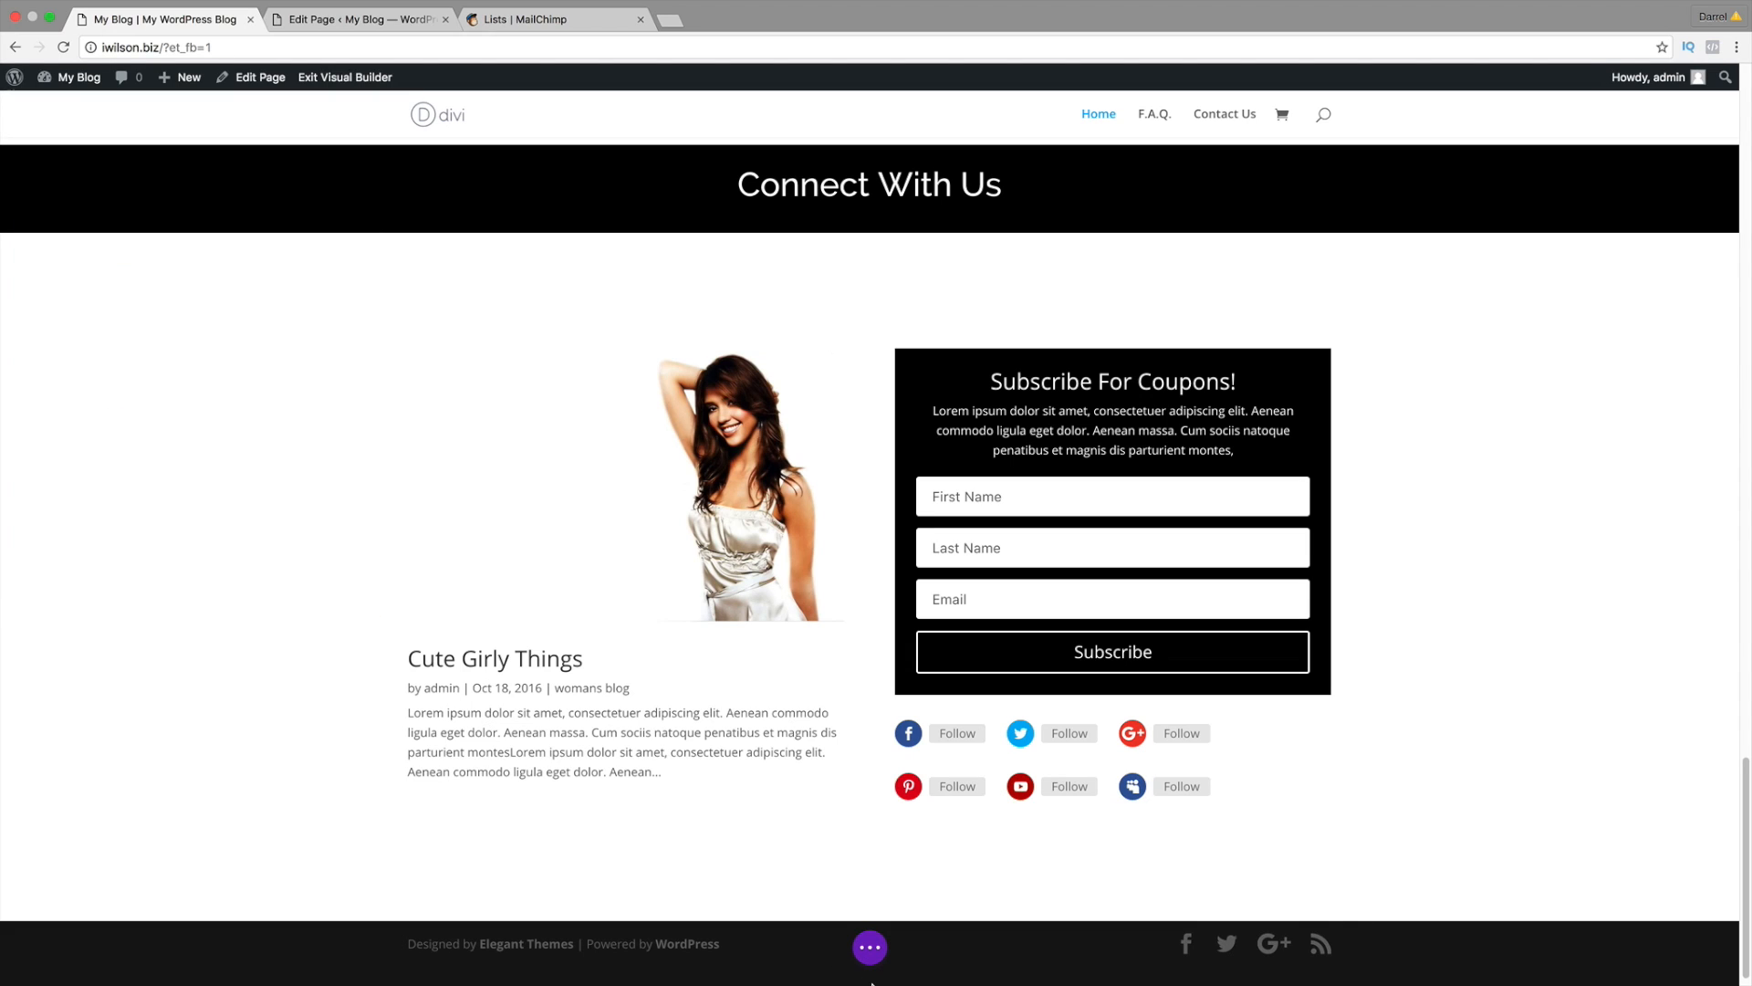
Step: Load the live My Blog site via Visit Site in the backend editor tab, then return to the visual builder
left_click(872, 948)
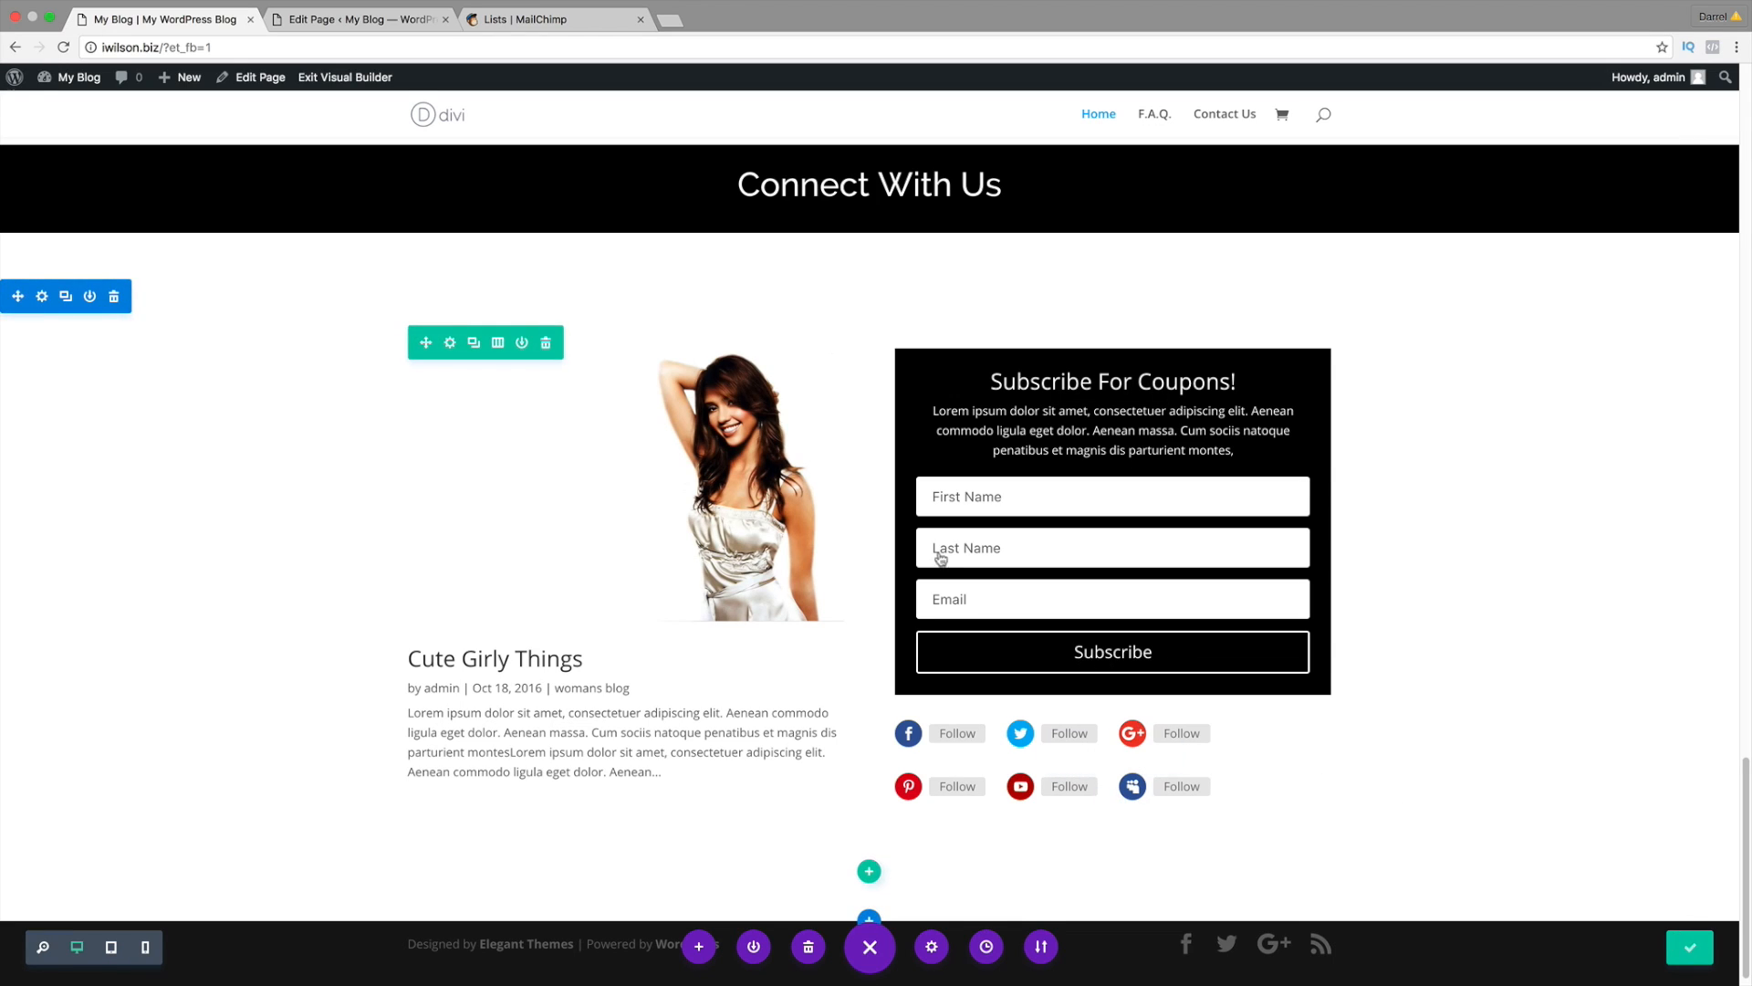
left_click(375, 26)
mouse_move(73, 78)
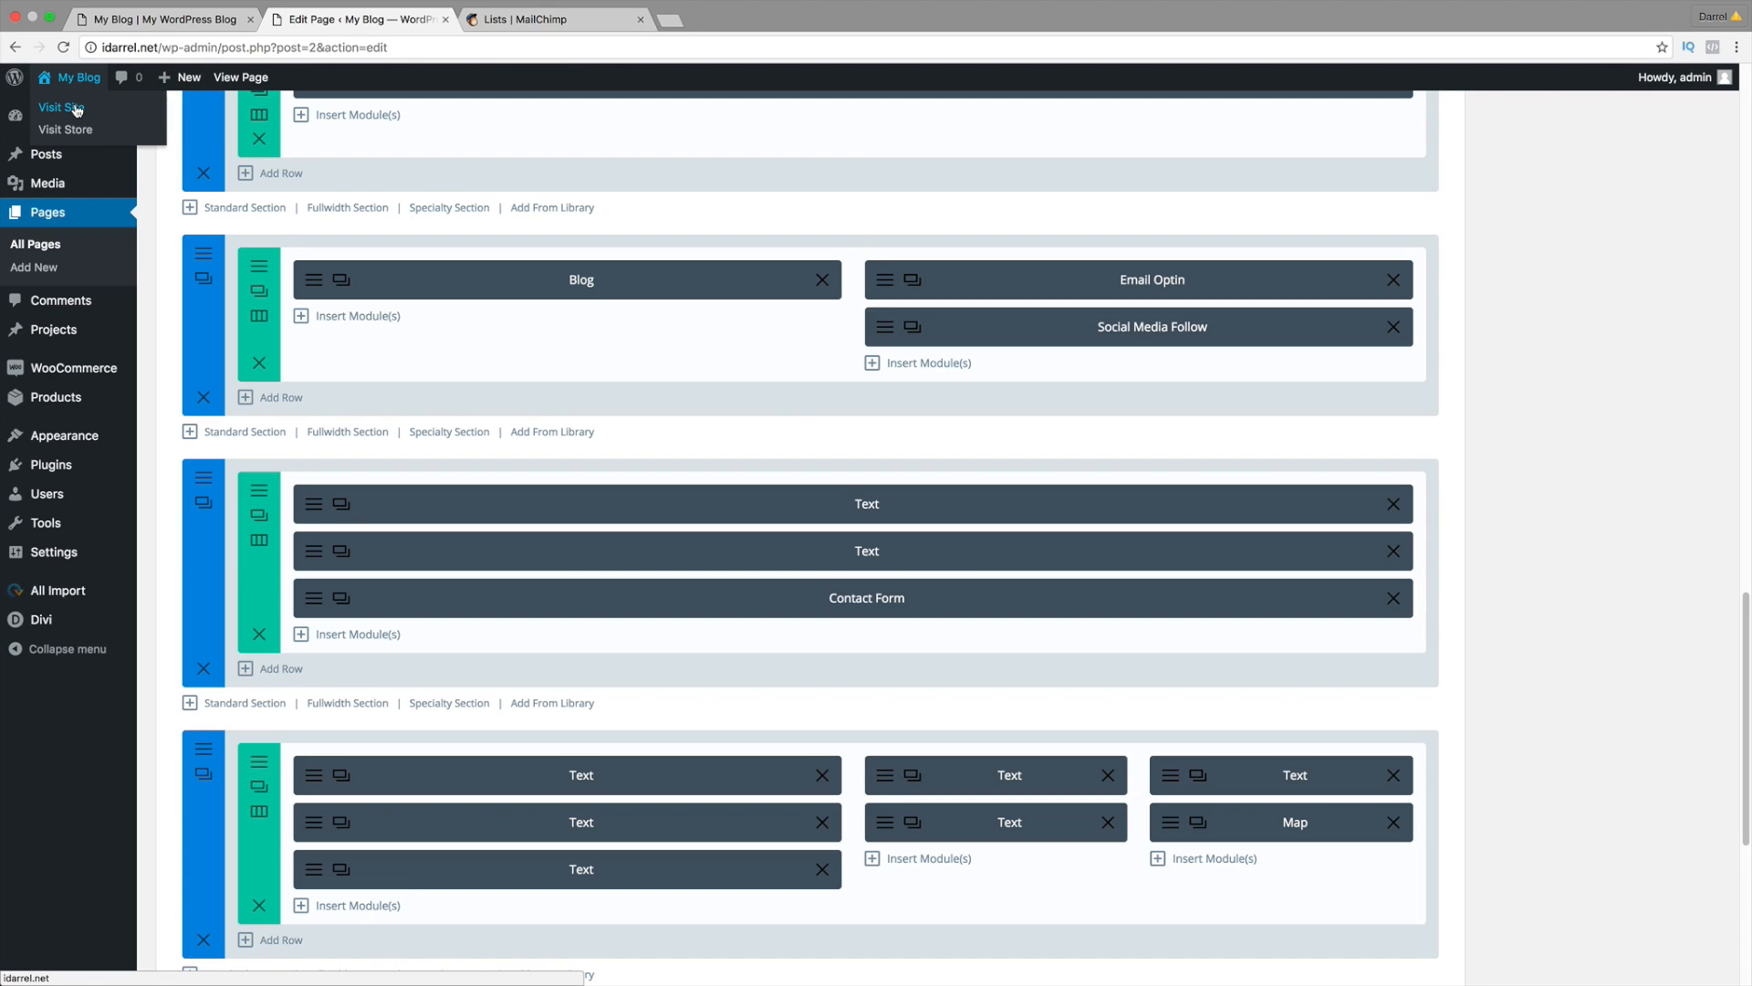
left_click(77, 109)
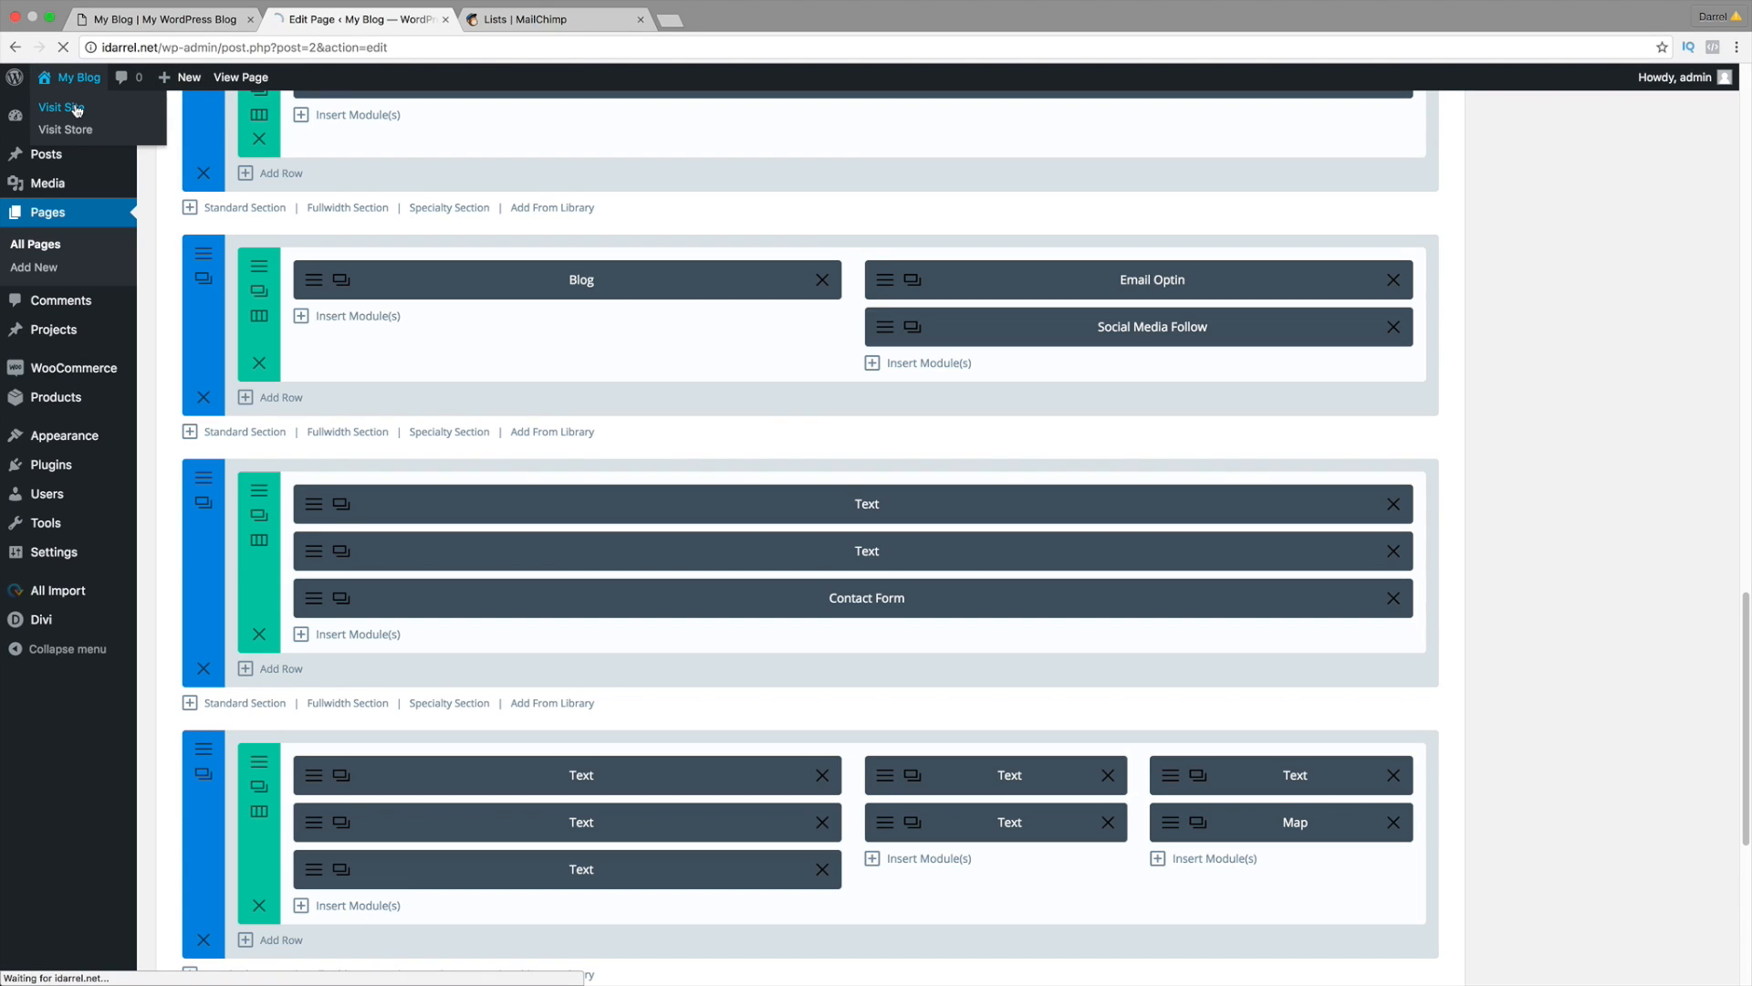
left_click(155, 19)
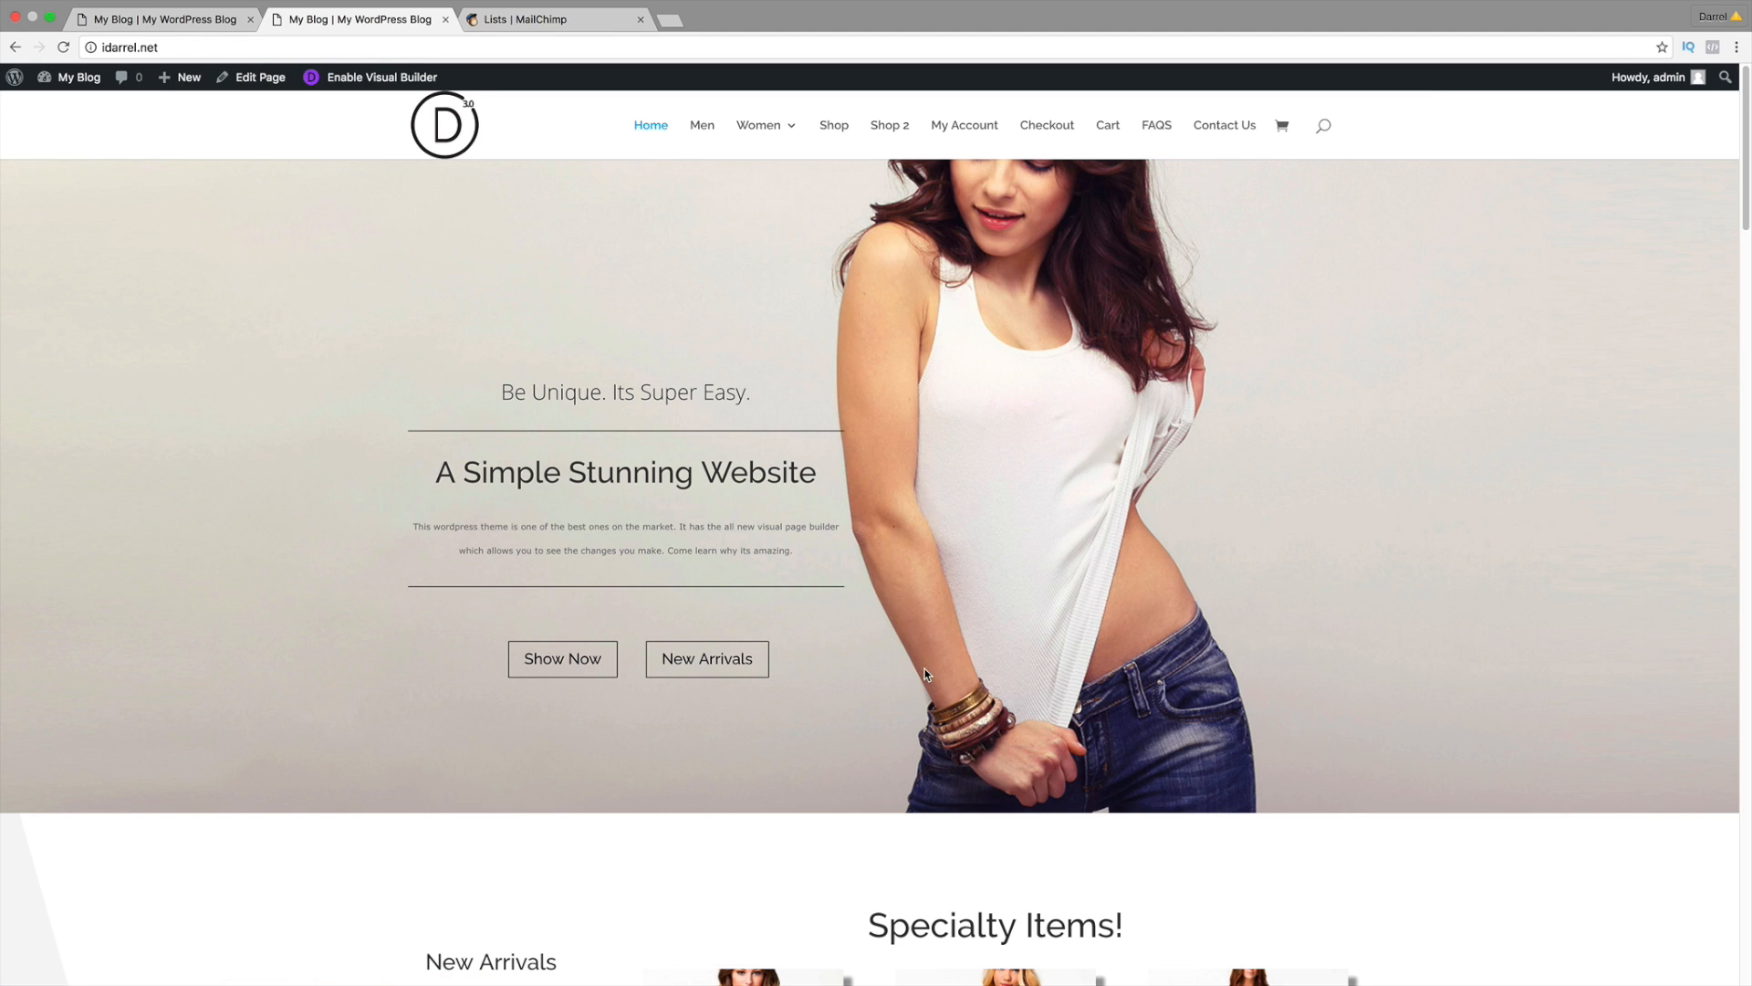
Step: Scroll through the live homepage to review it
scroll(923, 674, "down", 15)
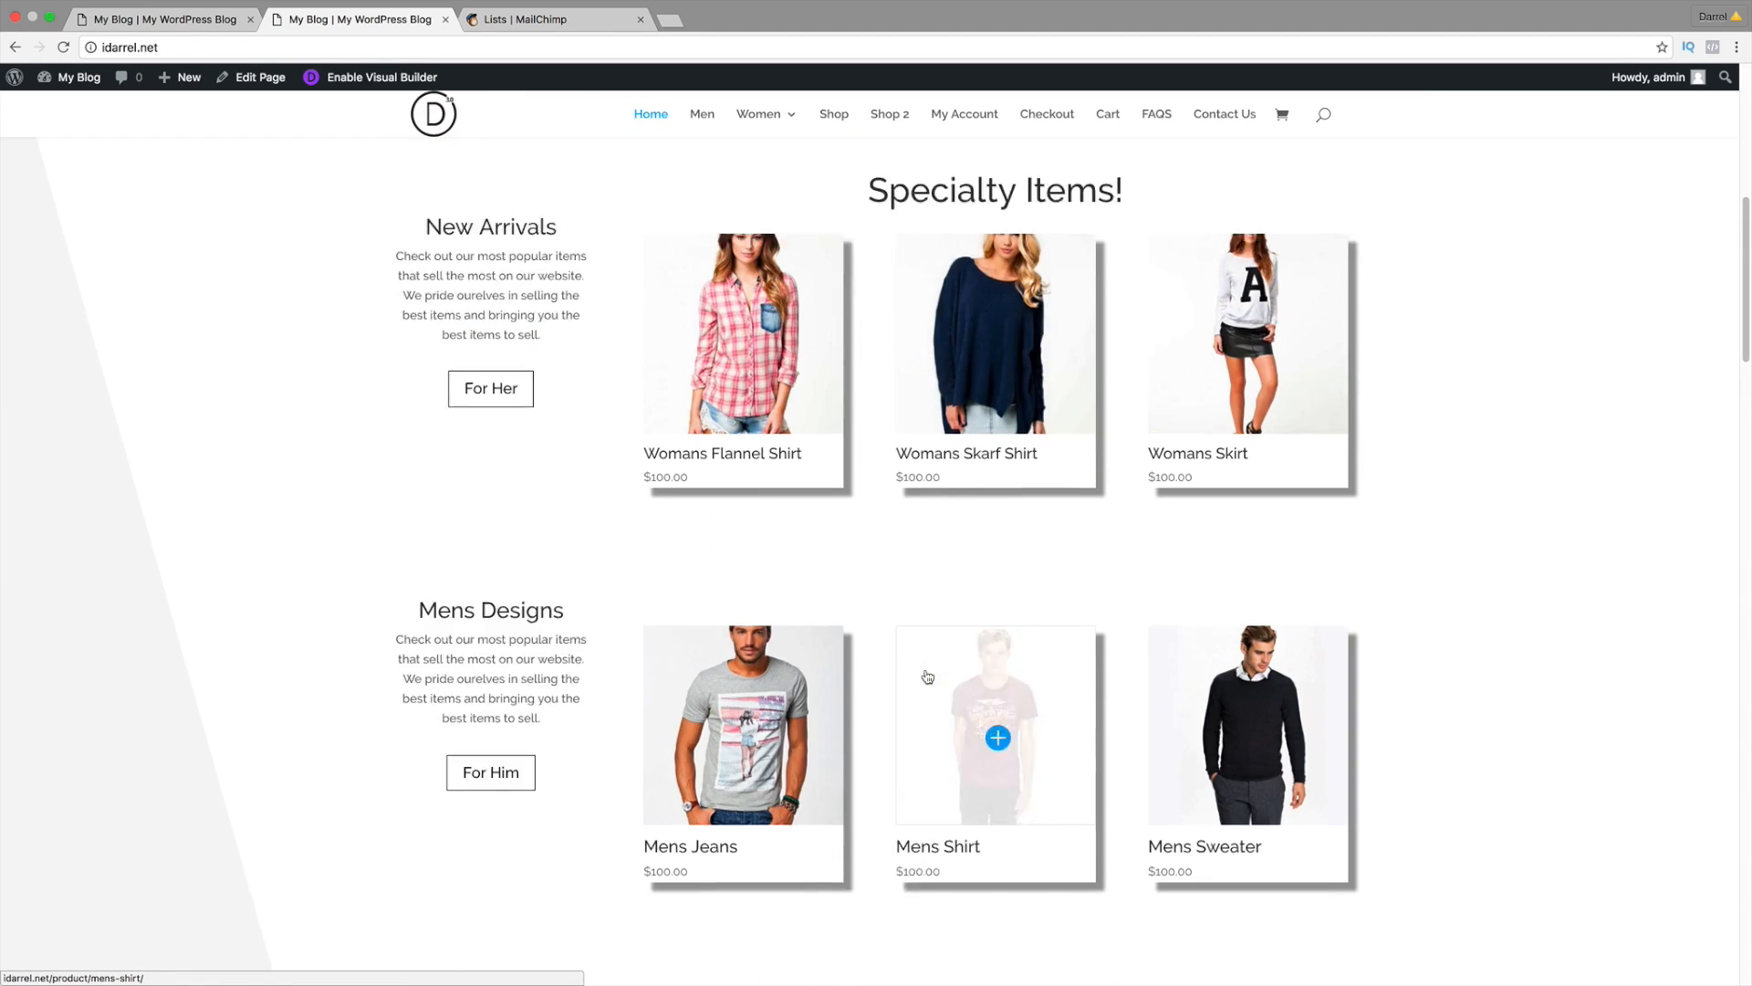
scroll(926, 675, "down", 15)
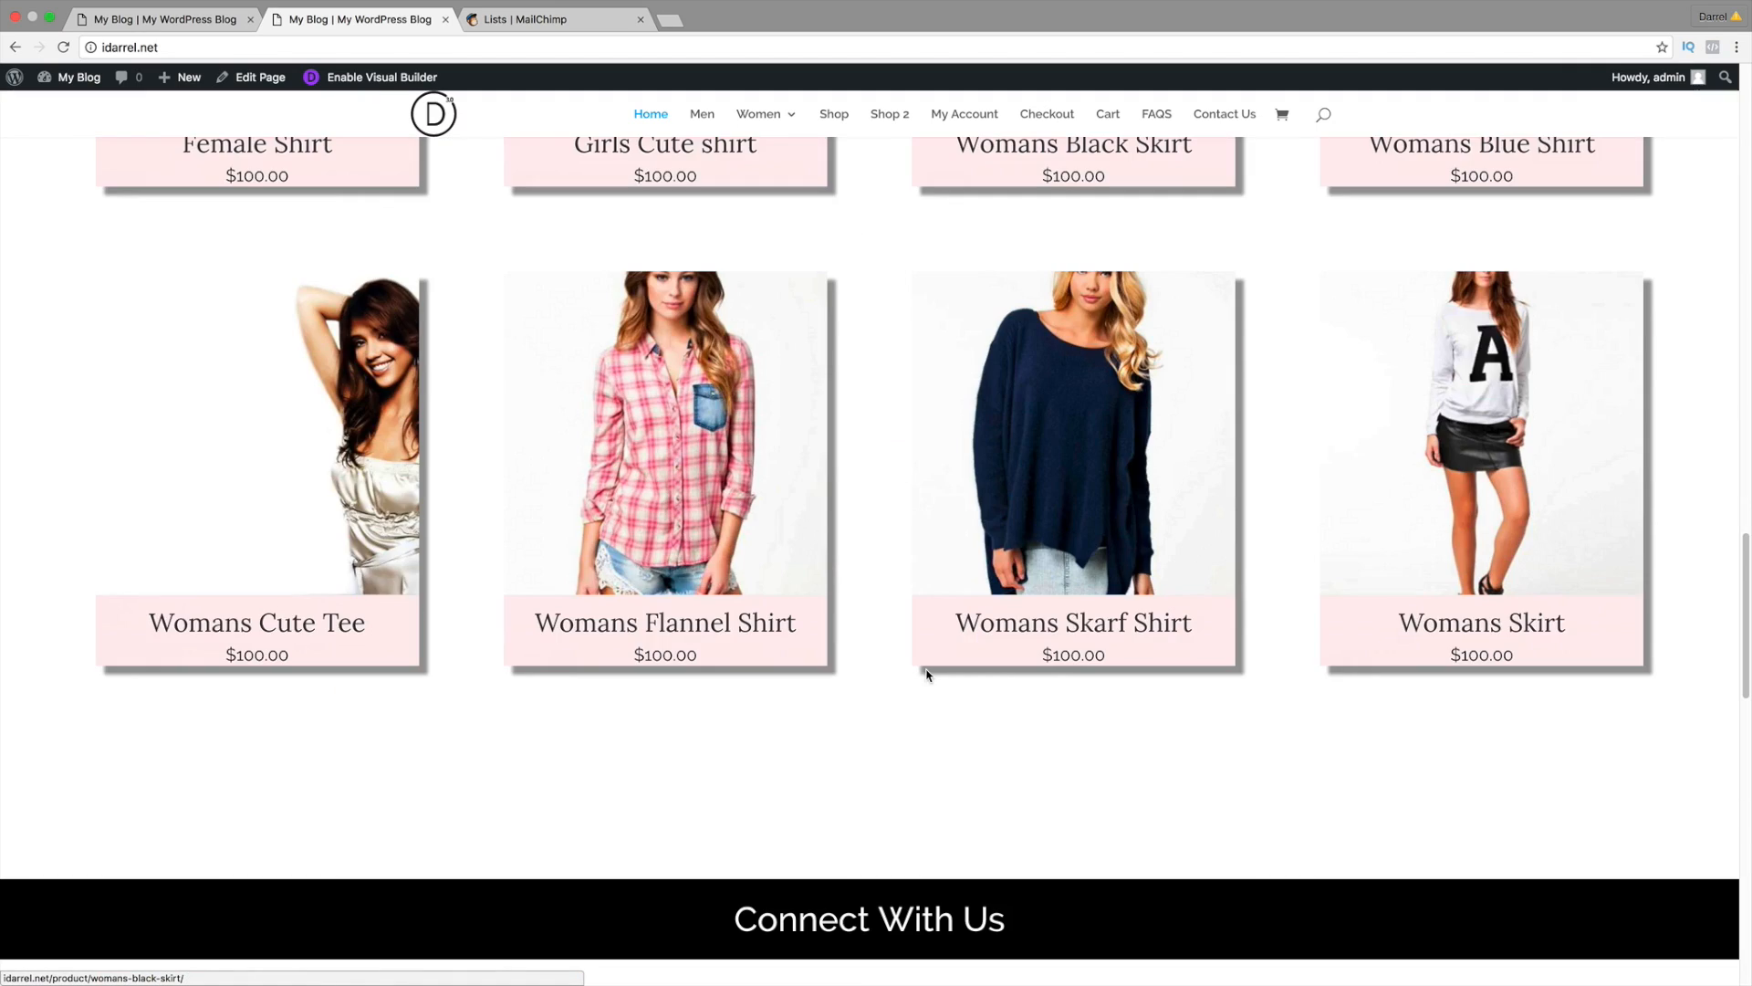
scroll(926, 670, "down", 8)
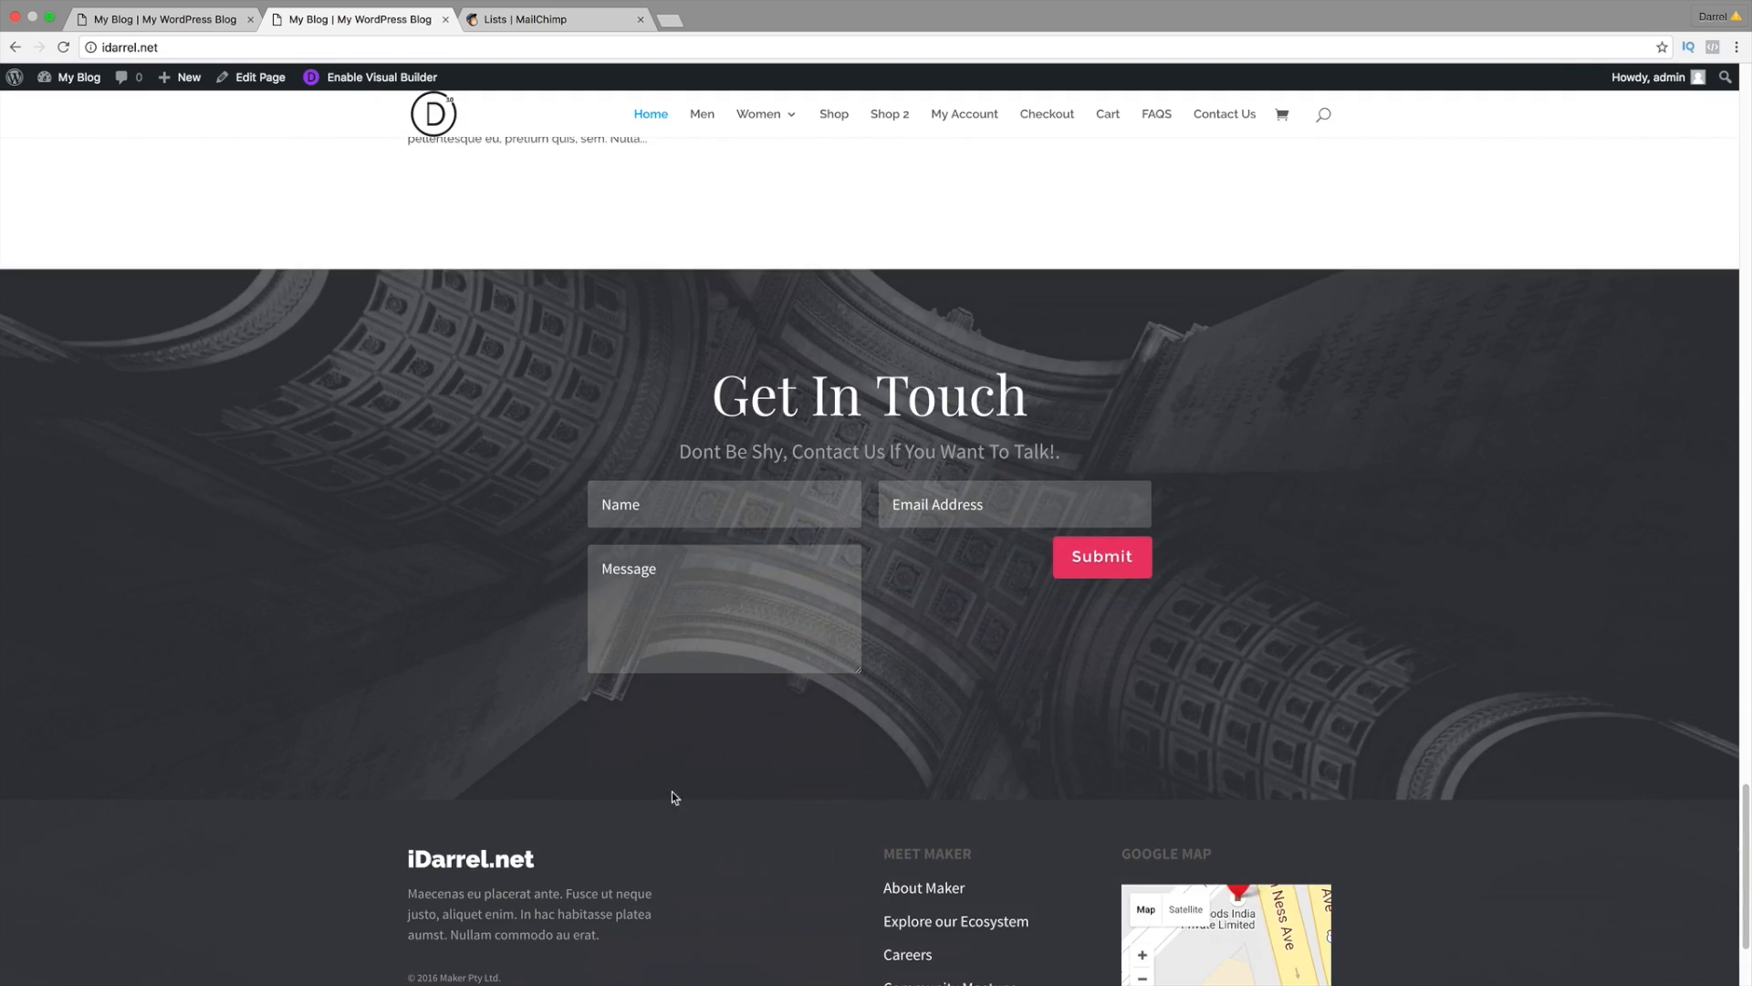
scroll(673, 796, "down", 3)
scroll(520, 520, "up", 2)
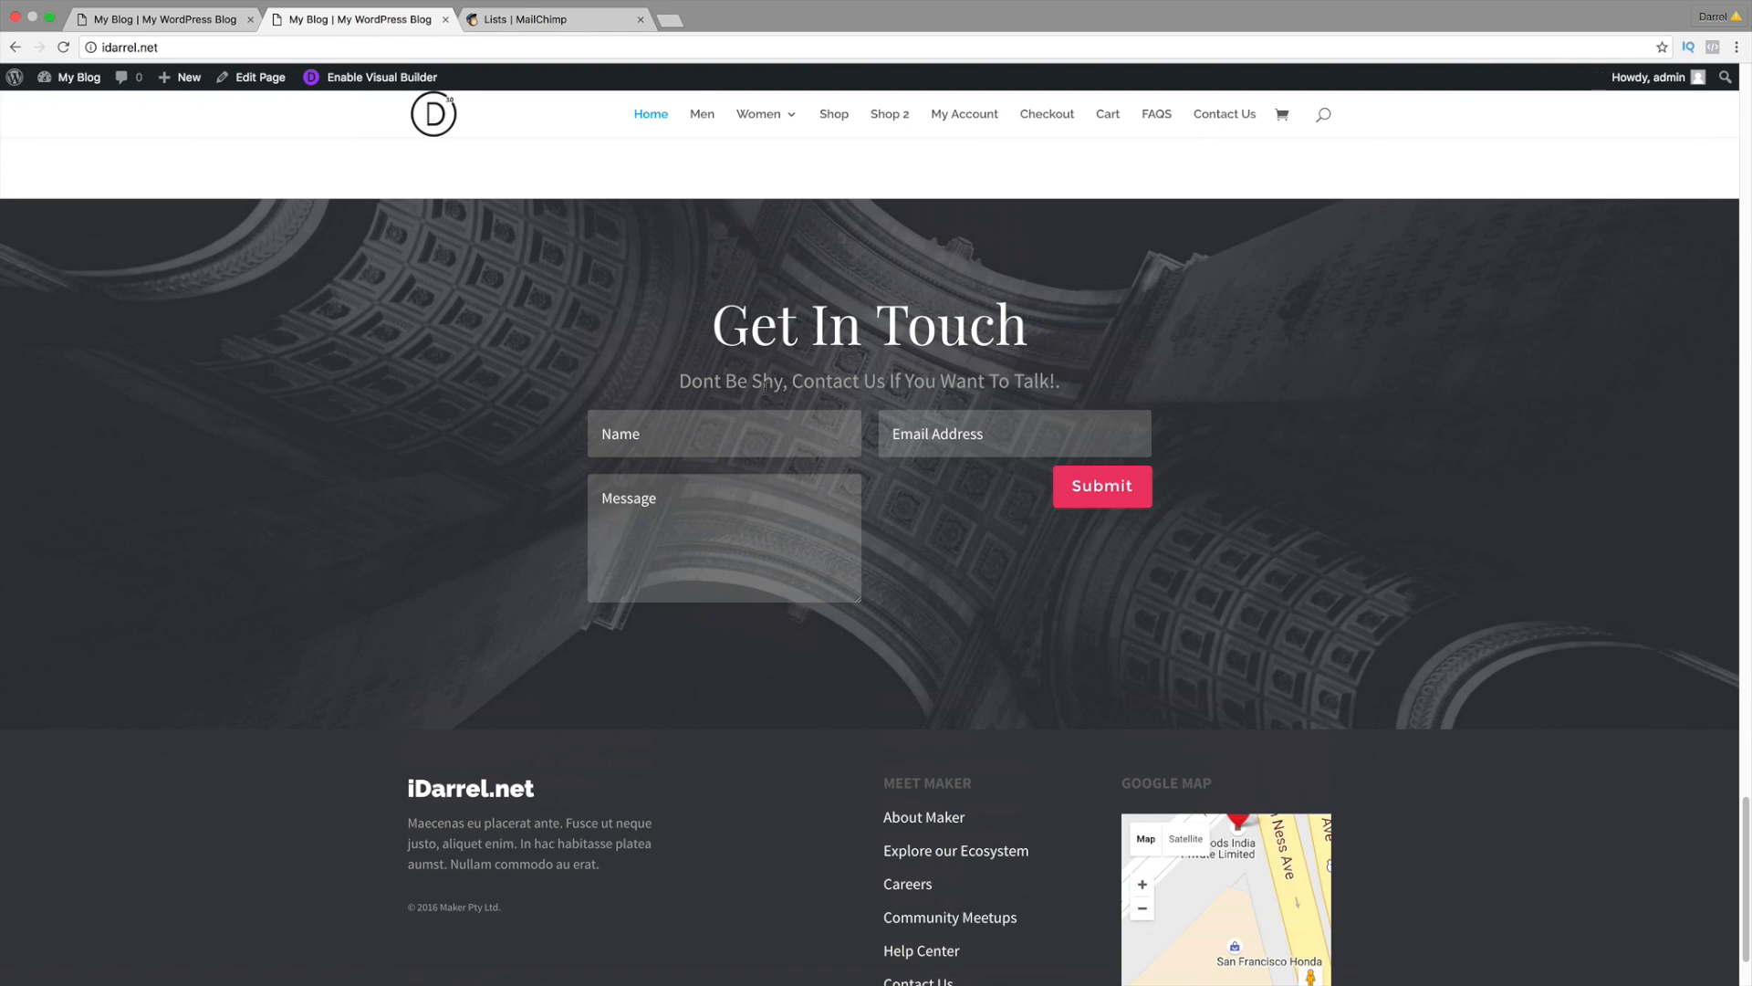
Step: Search 'divi footer layout' in a new tab and open the Free Divi Footer Layout Pack article
left_click(671, 22)
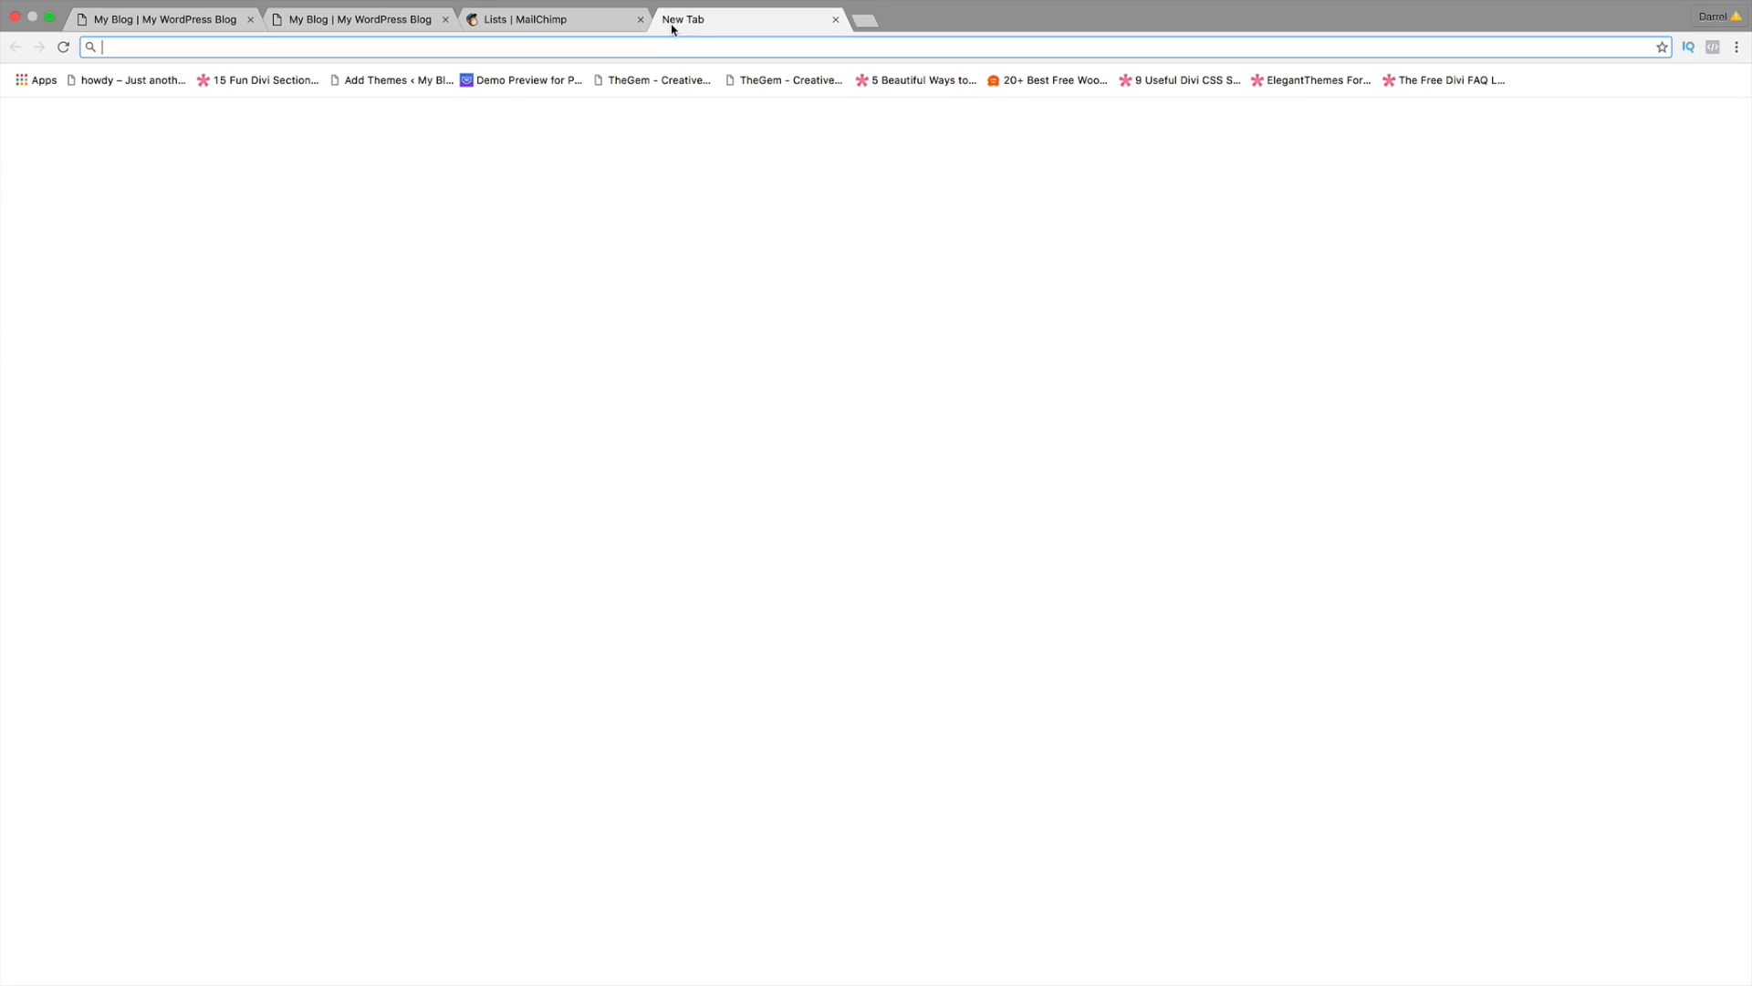
type("divi")
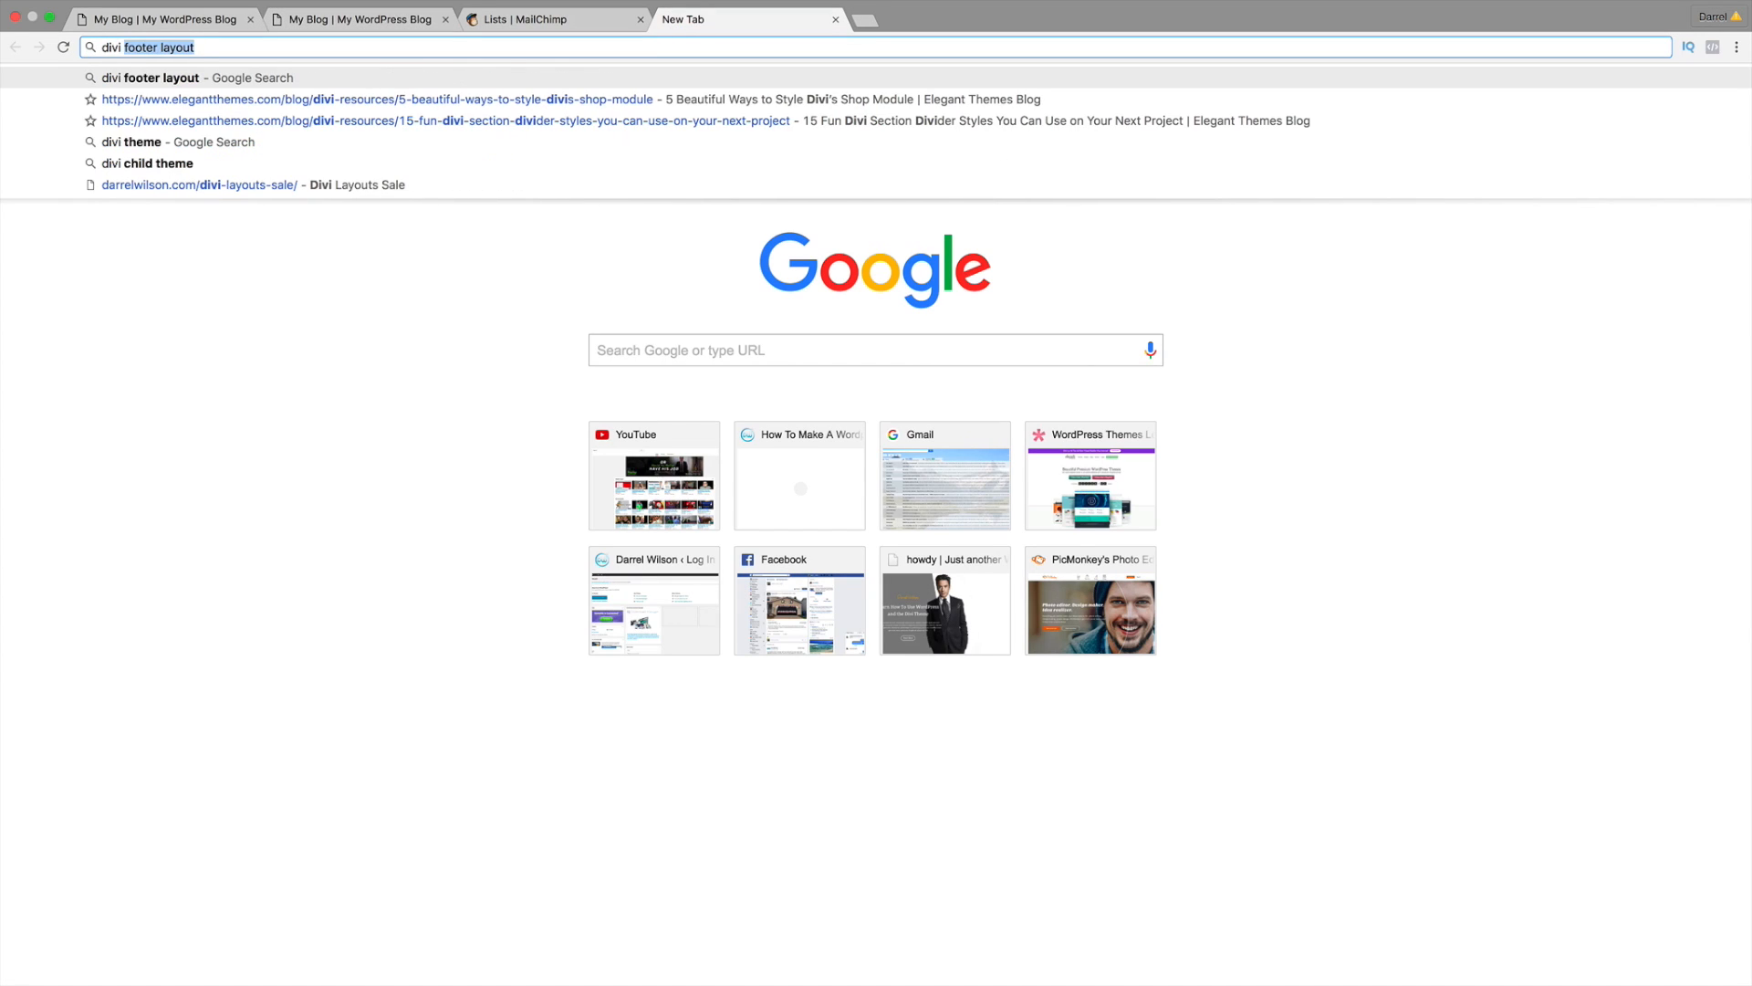
key("Return")
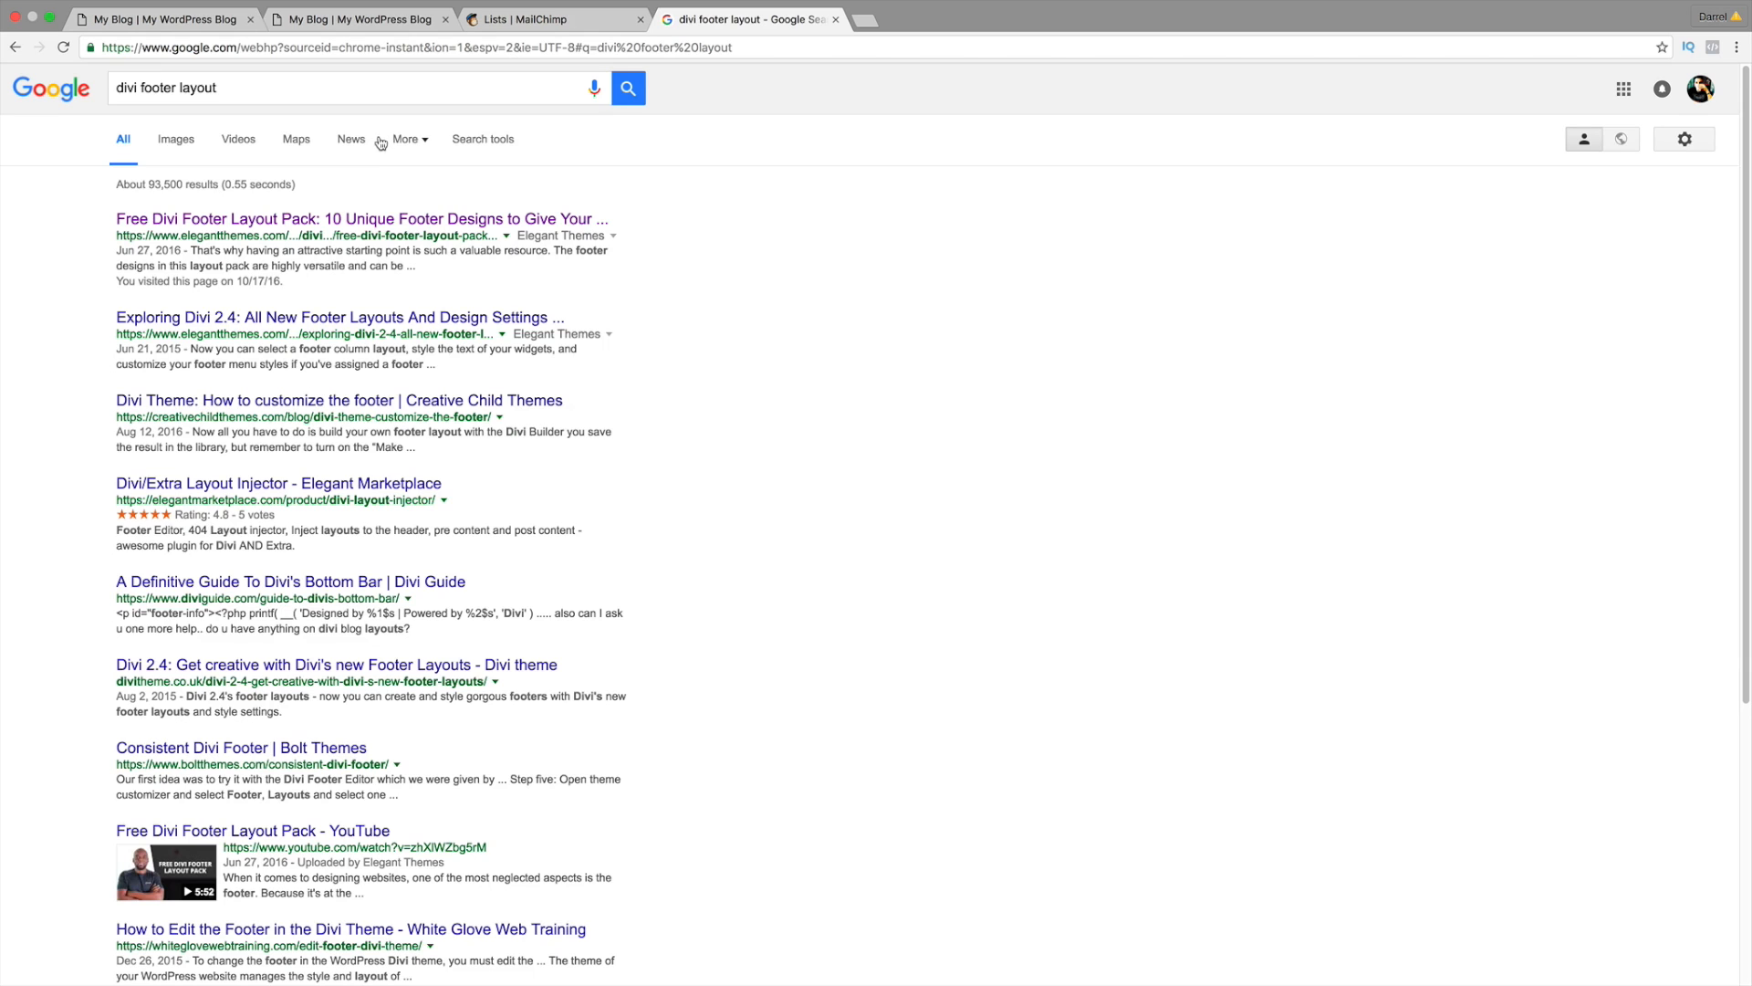
left_click(388, 221)
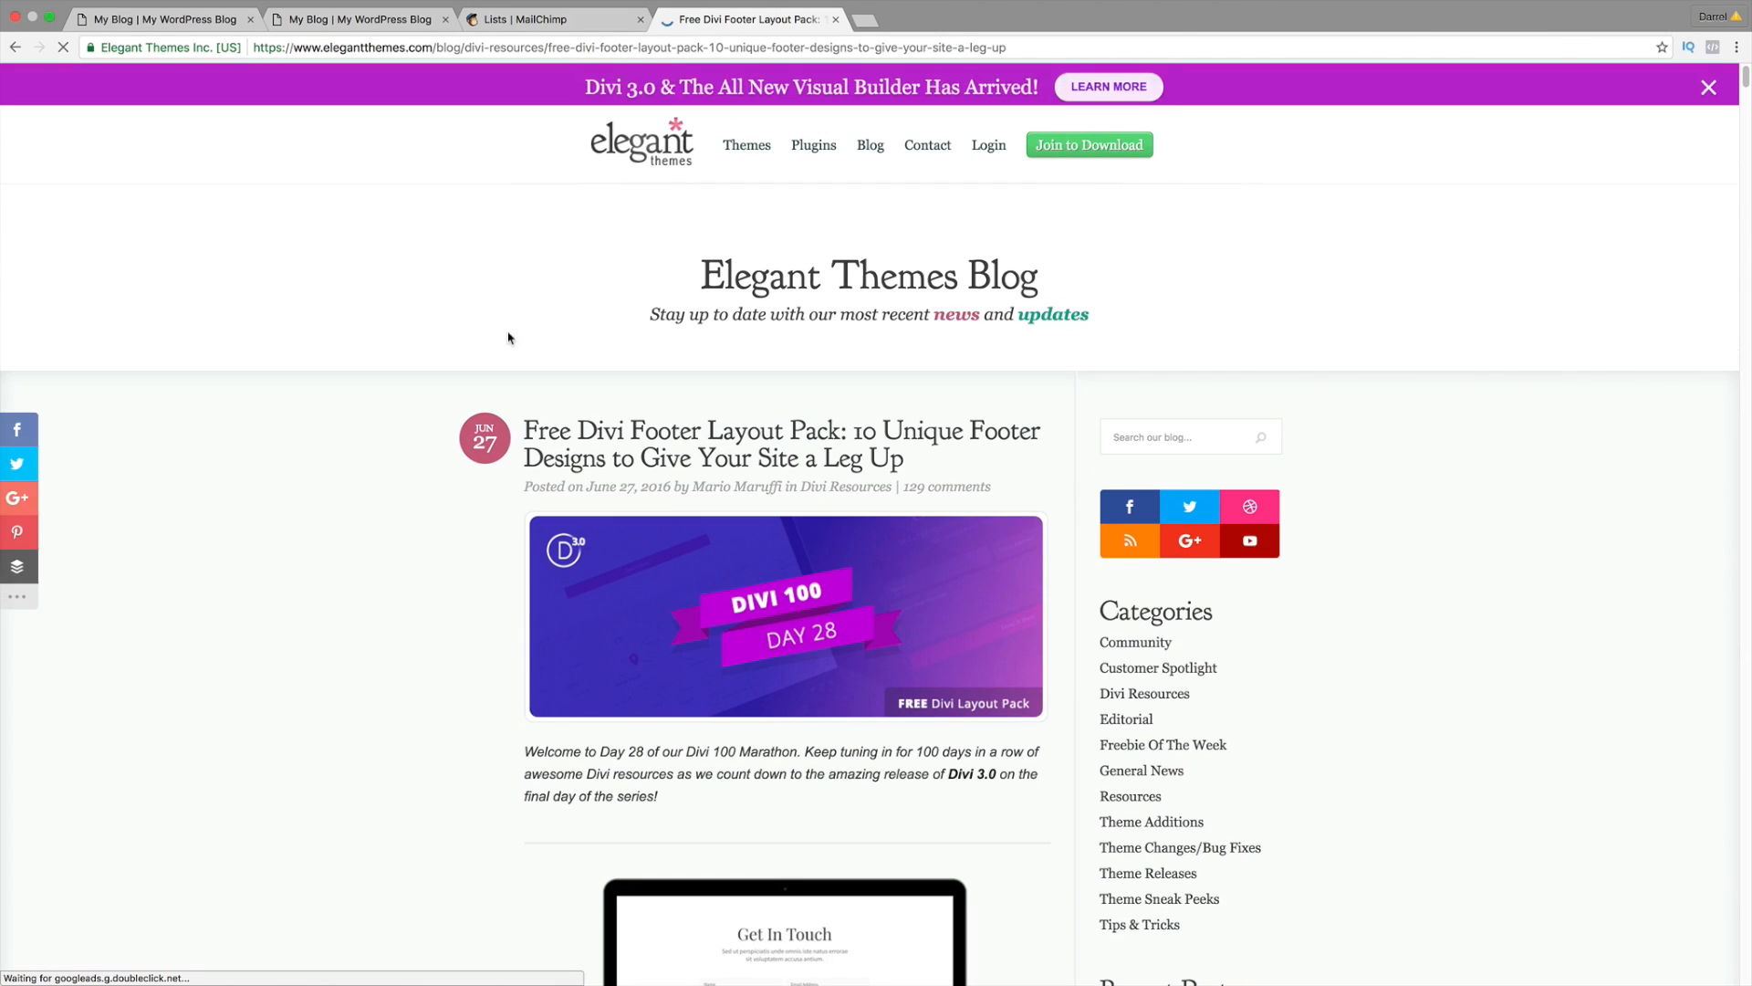
Step: Review the footer designs in the article and download divi-100-footer-layout-pack.zip
scroll(488, 446, "down", 2)
scroll(488, 446, "down", 4)
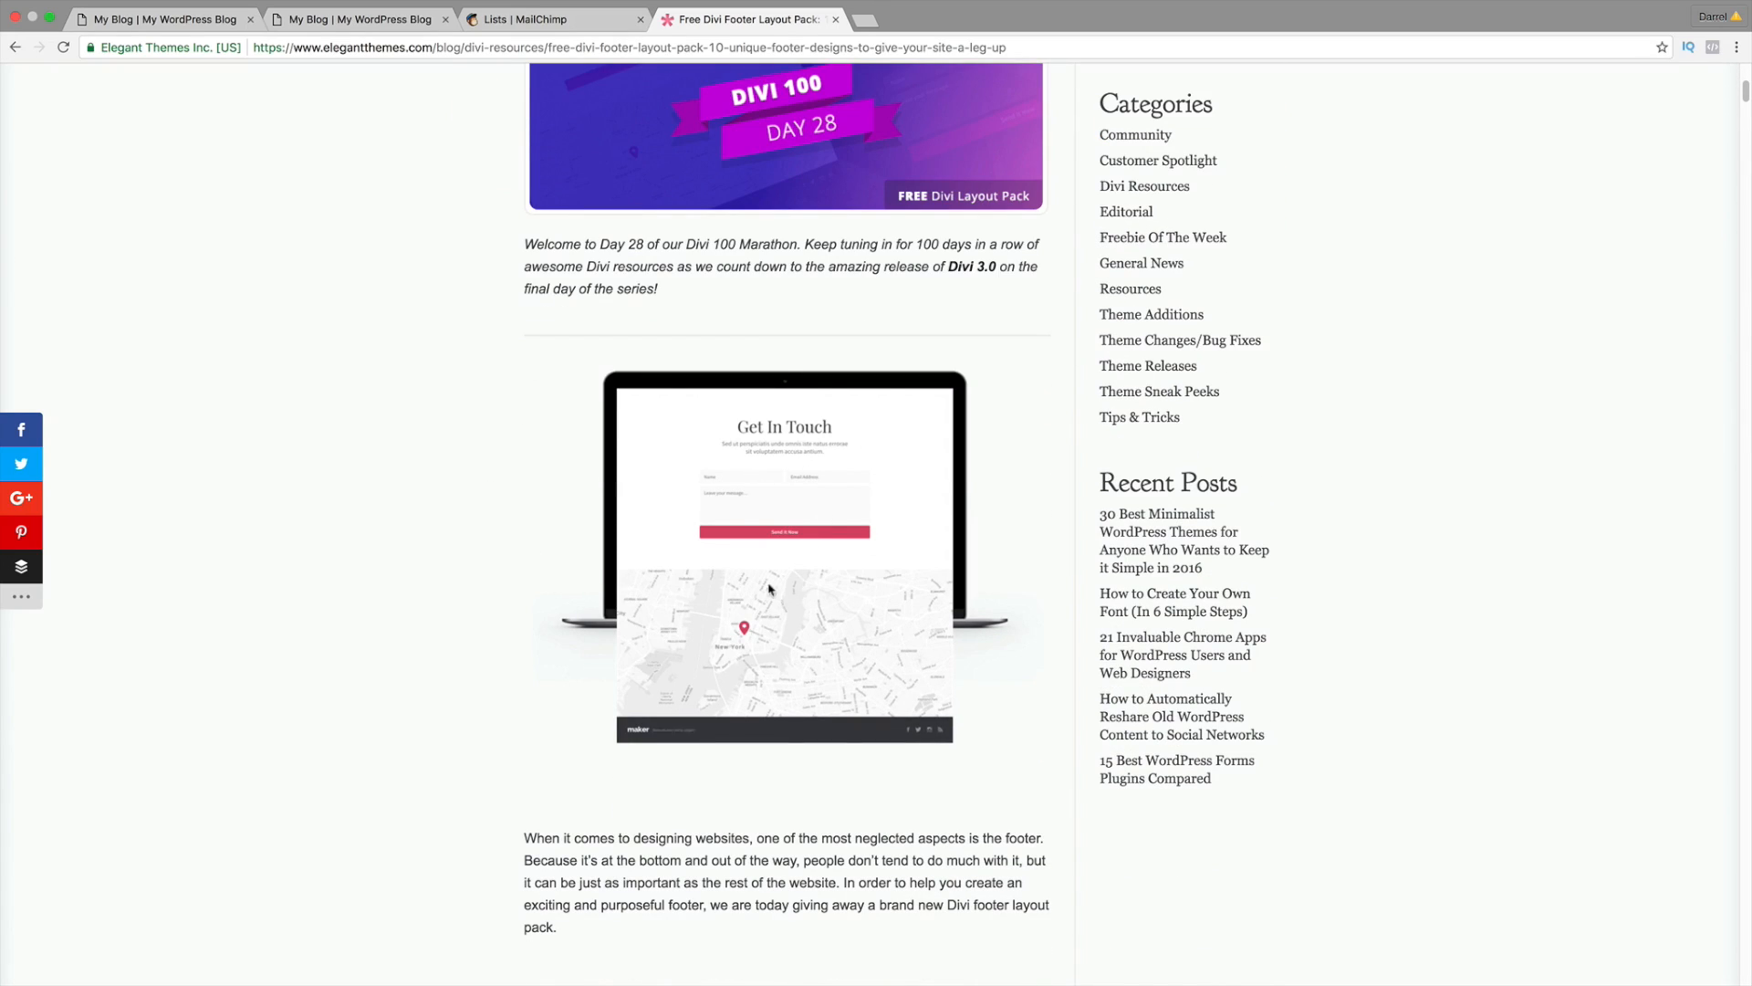
scroll(765, 600, "down", 6)
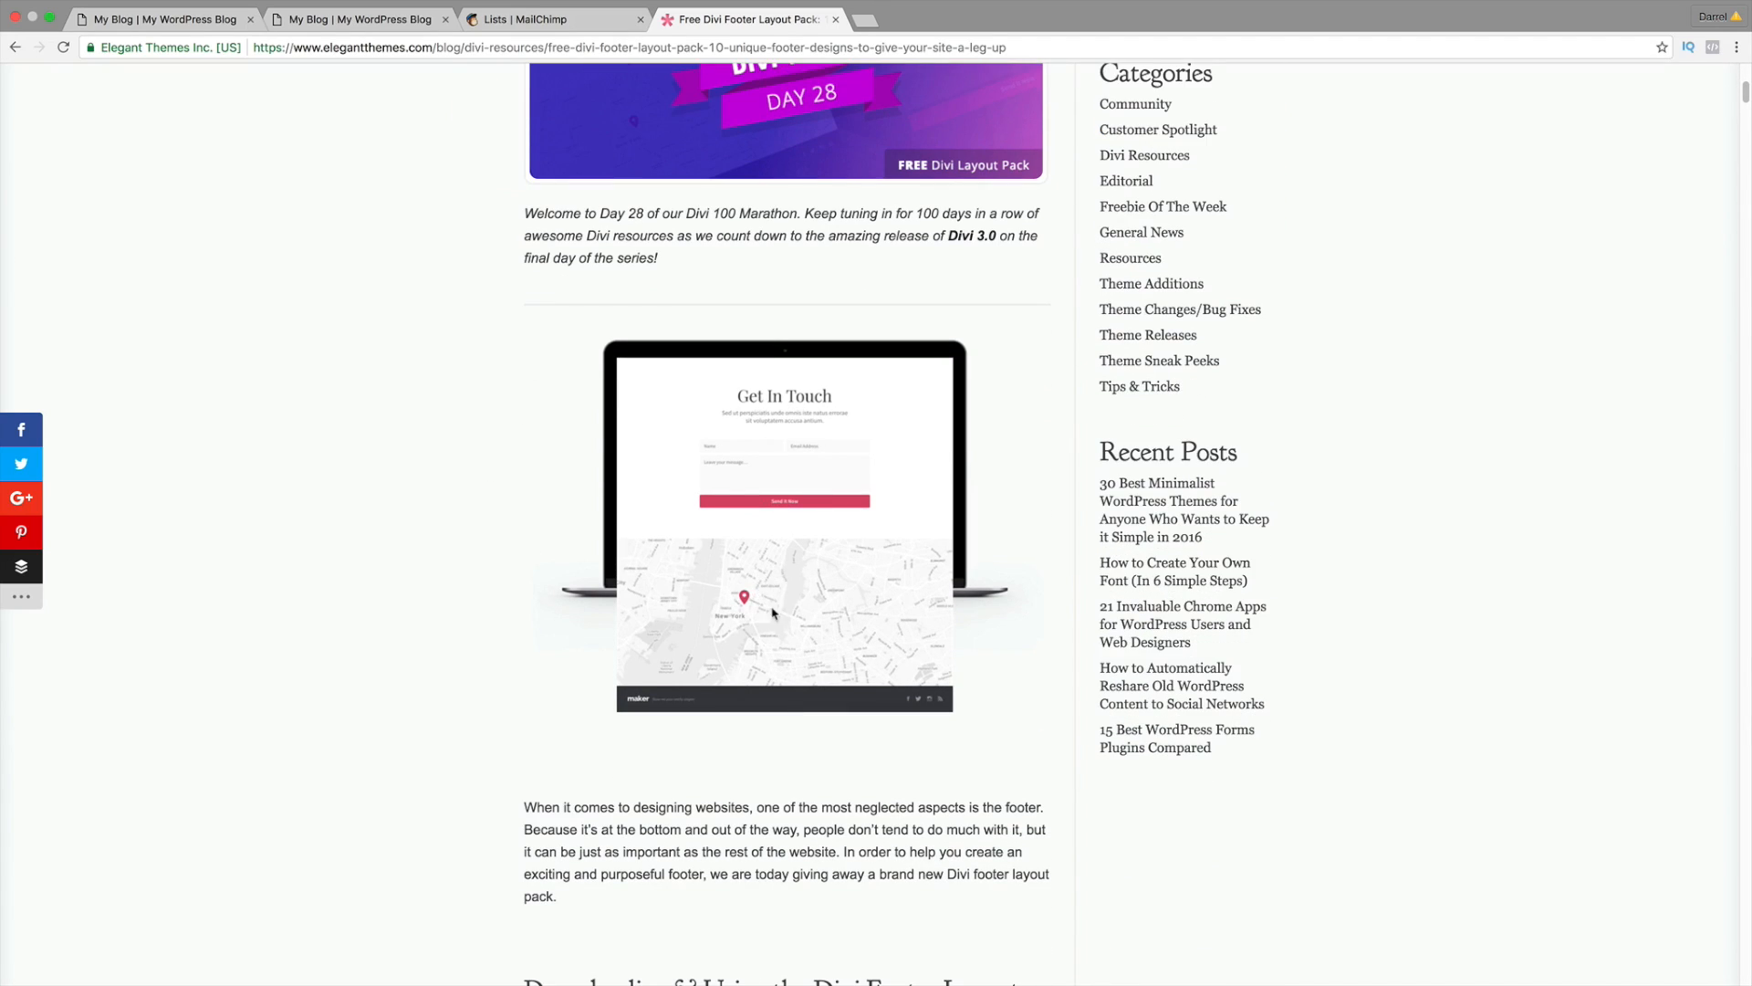
scroll(724, 616, "down", 15)
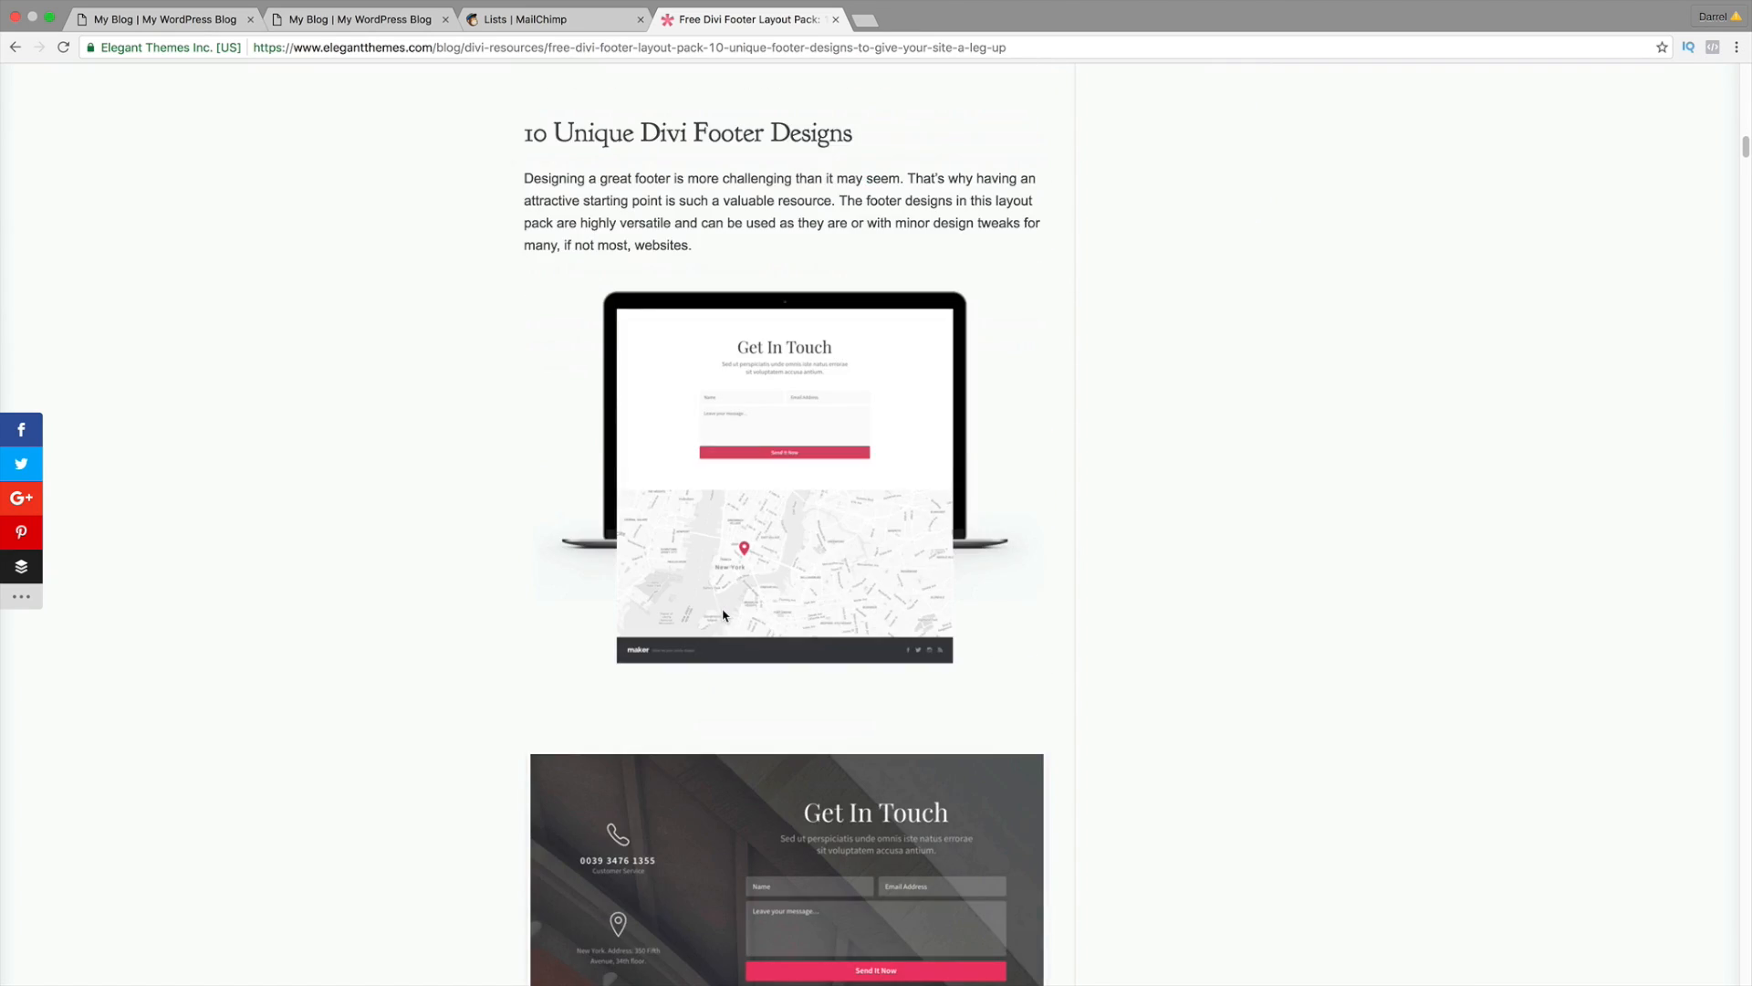
scroll(723, 615, "down", 4)
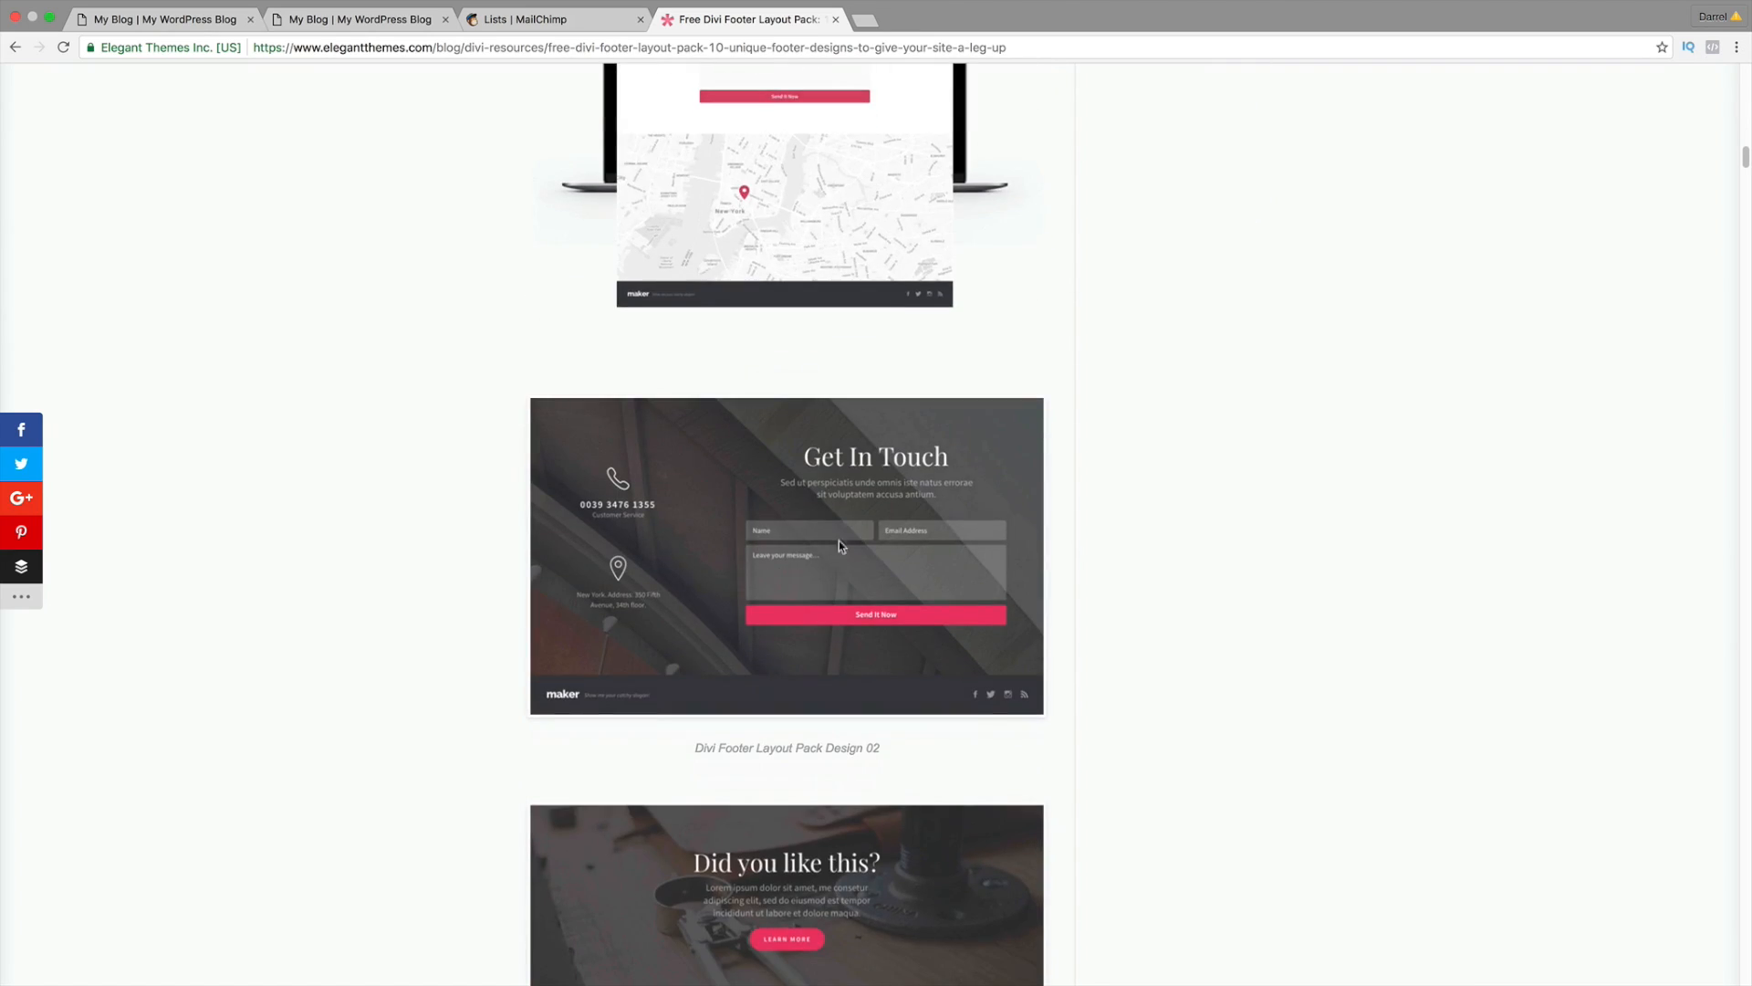
scroll(765, 538, "down", 3)
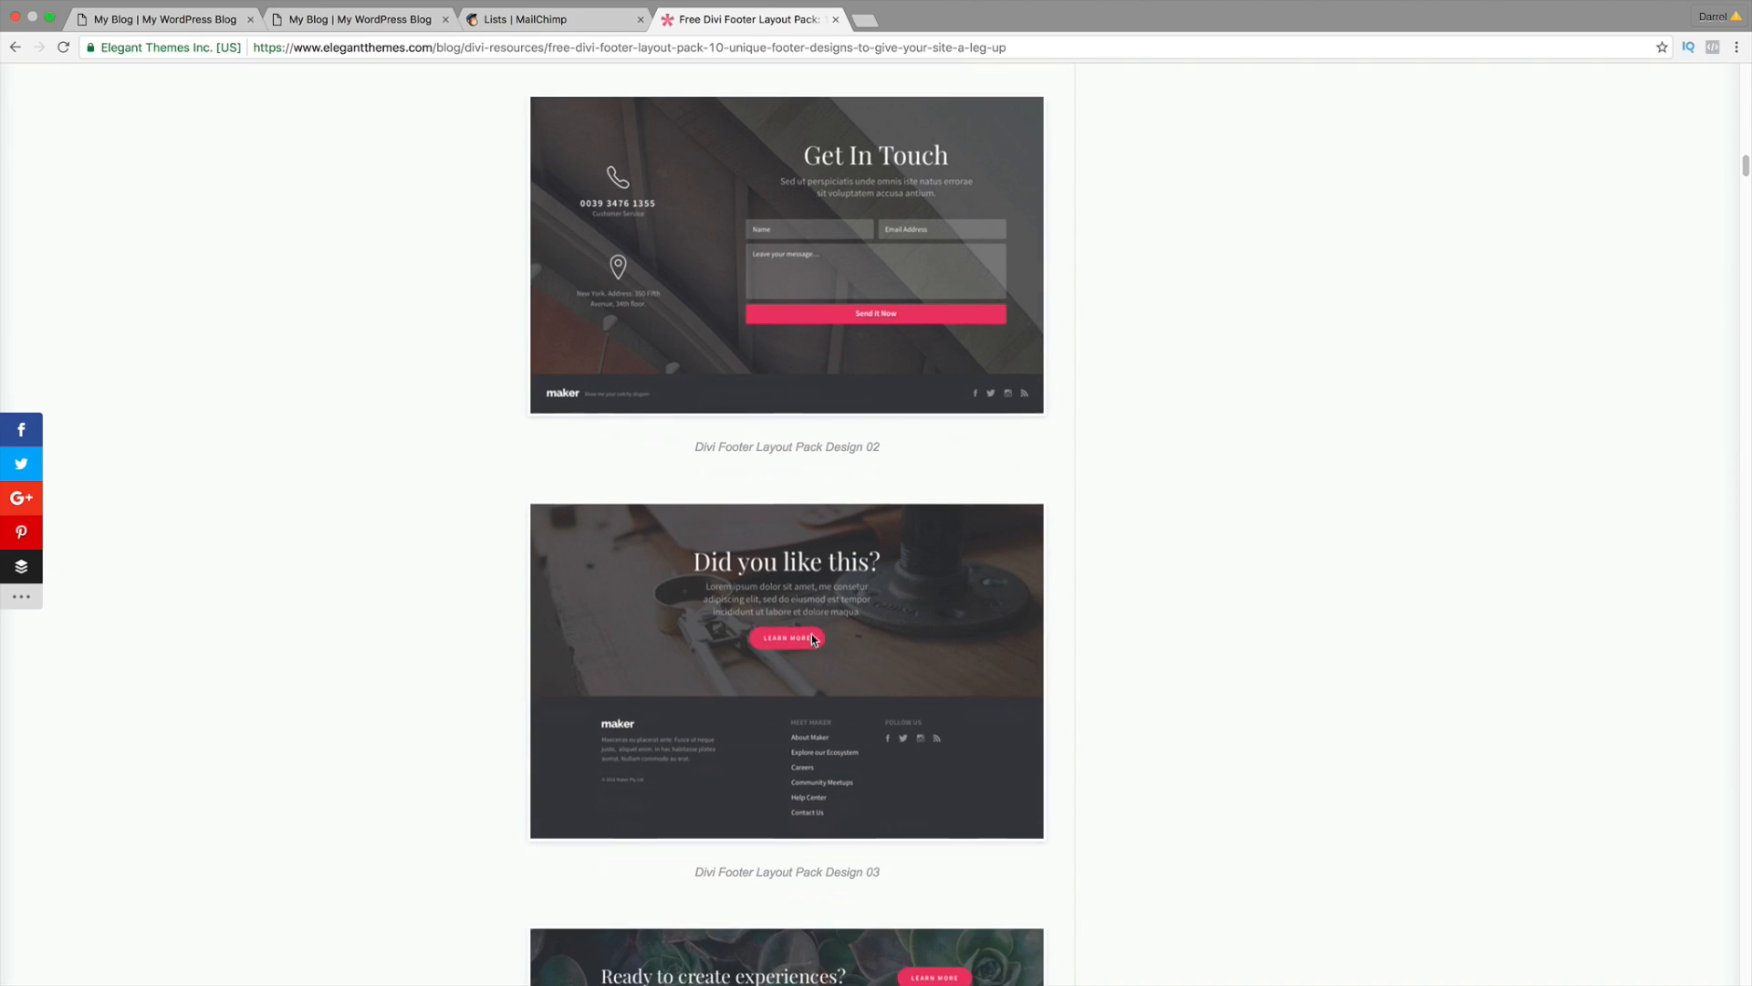
scroll(762, 661, "down", 4)
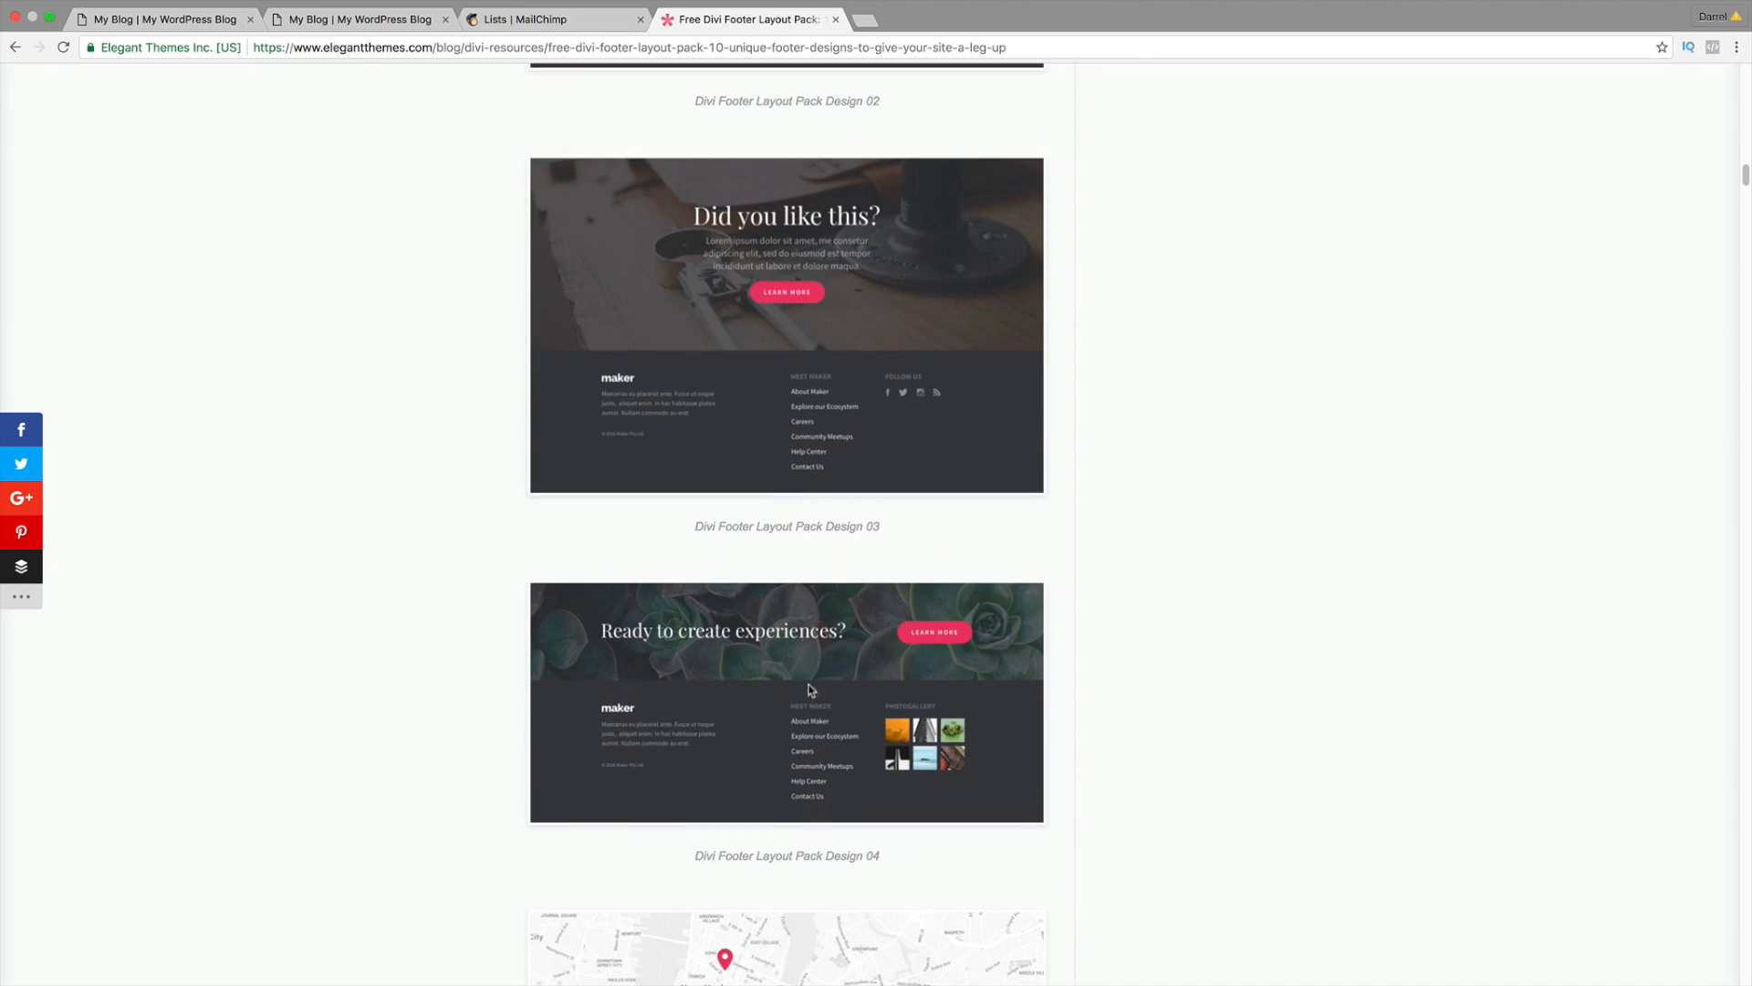
scroll(783, 696, "down", 5)
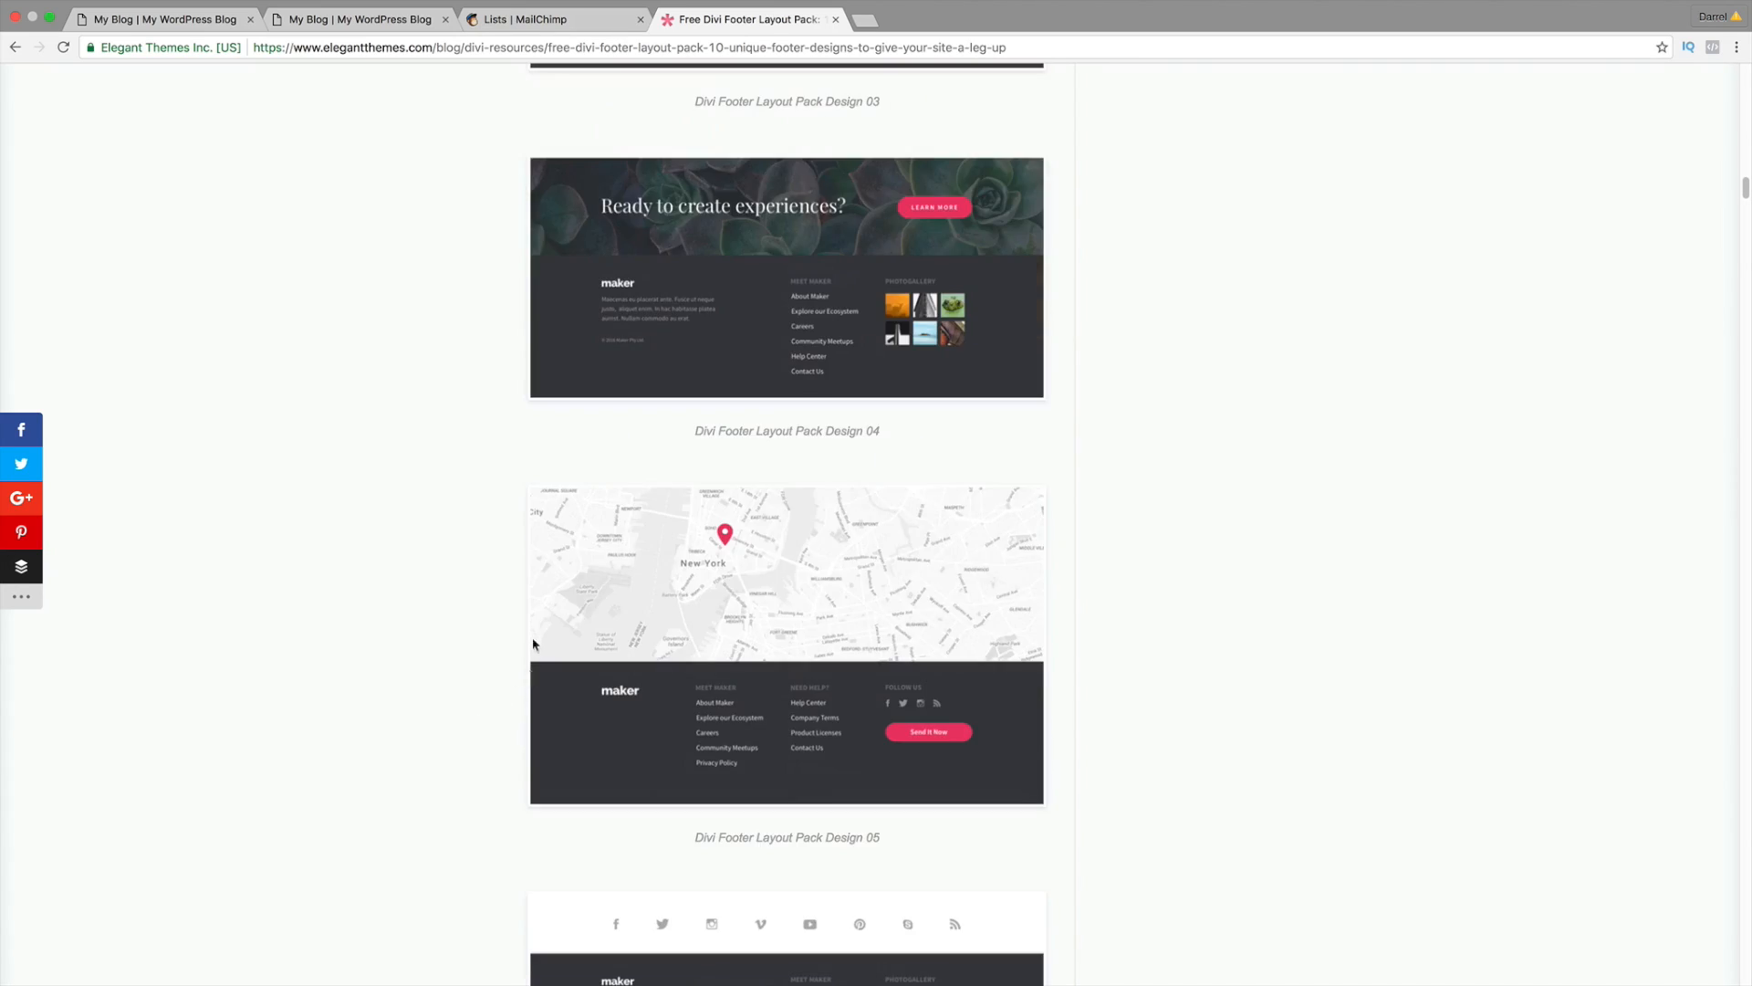
scroll(791, 639, "down", 4)
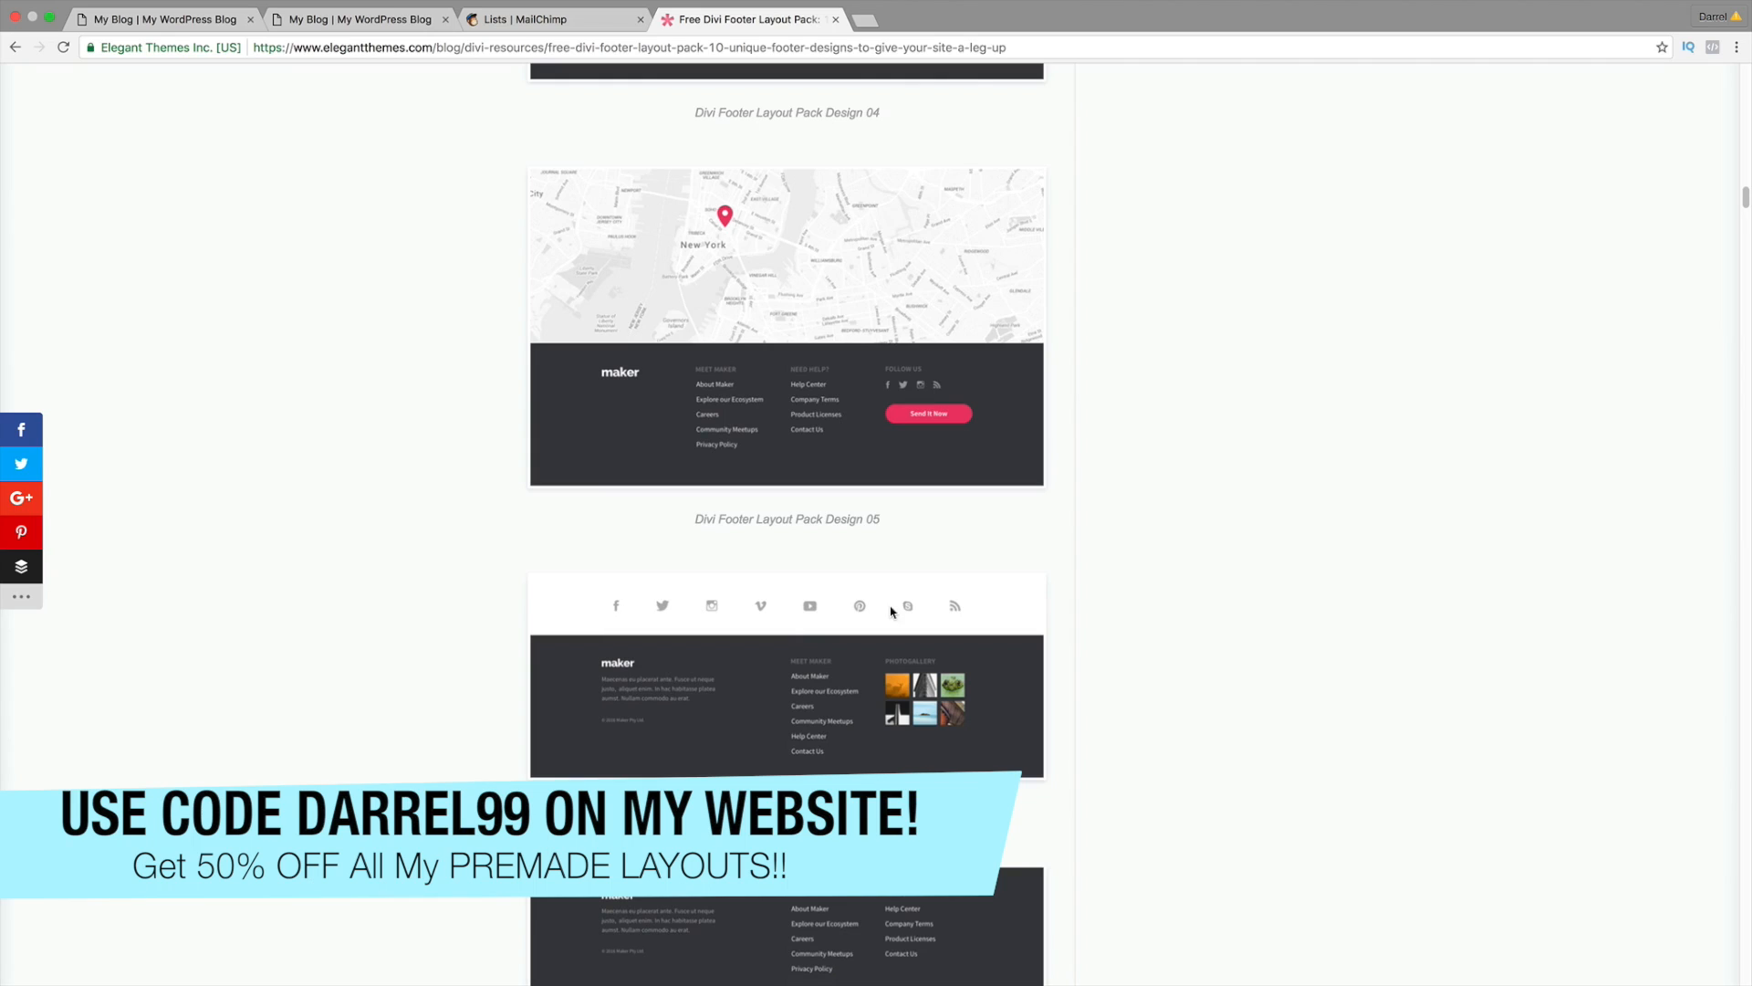
scroll(893, 612, "down", 3)
scroll(501, 608, "down", 5)
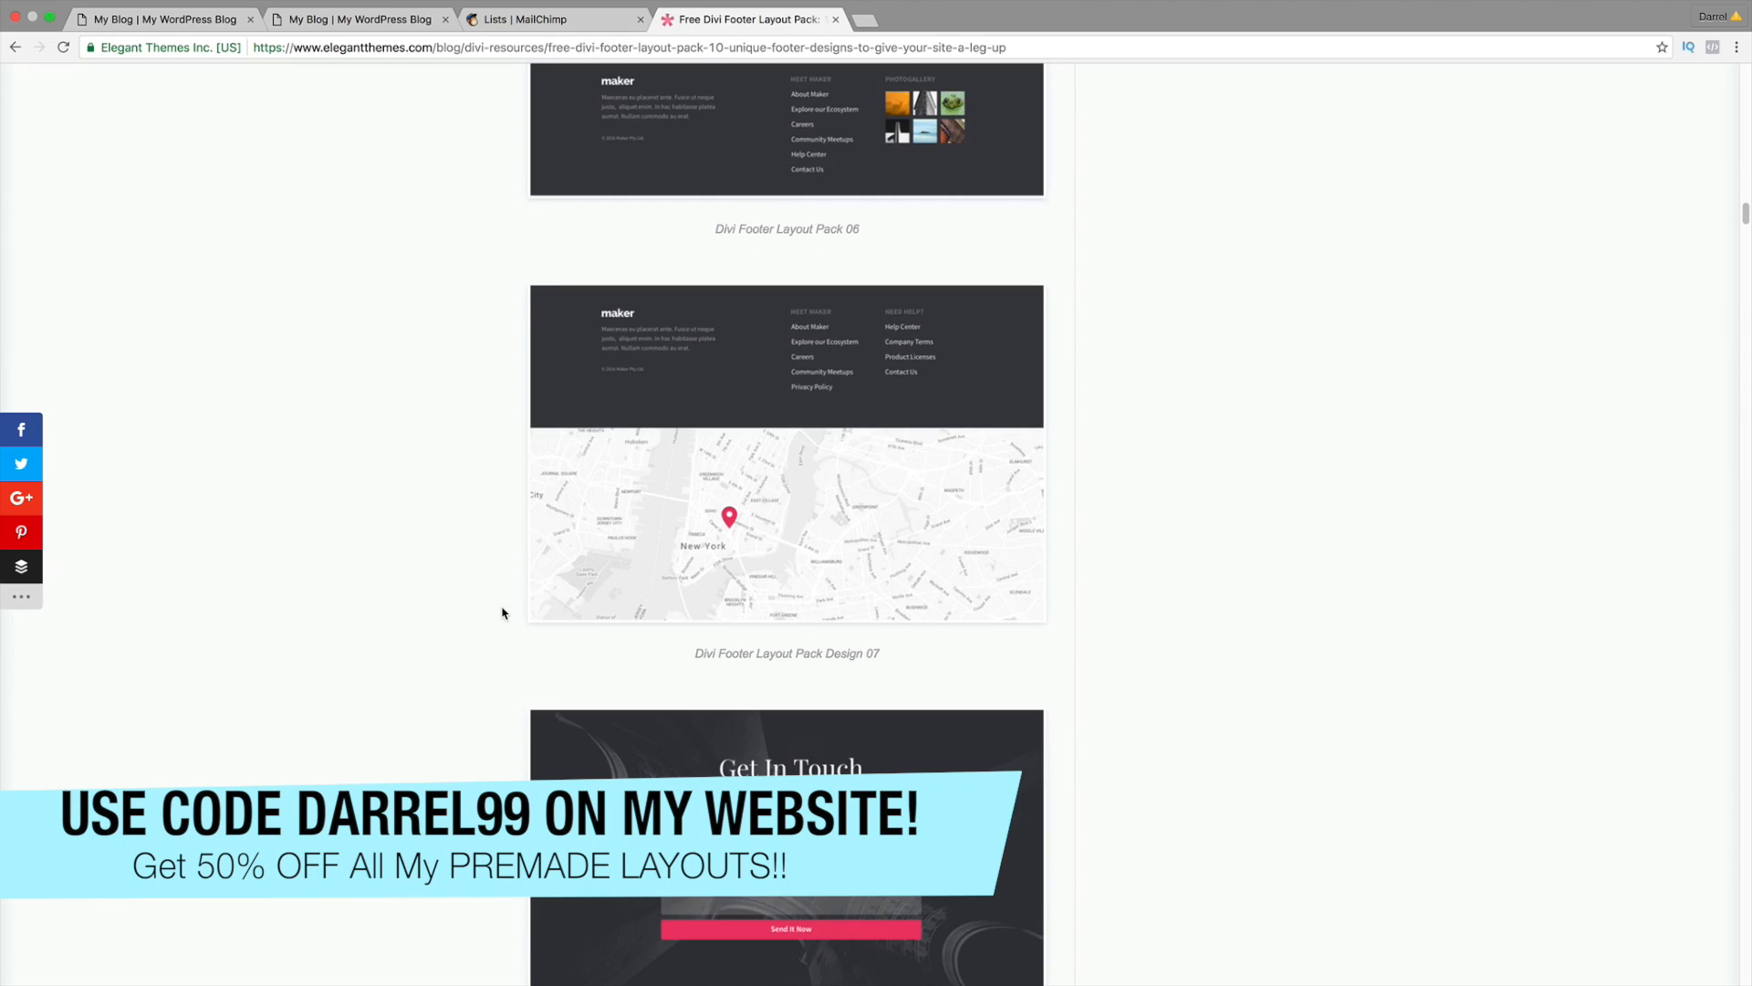
scroll(505, 613, "down", 2)
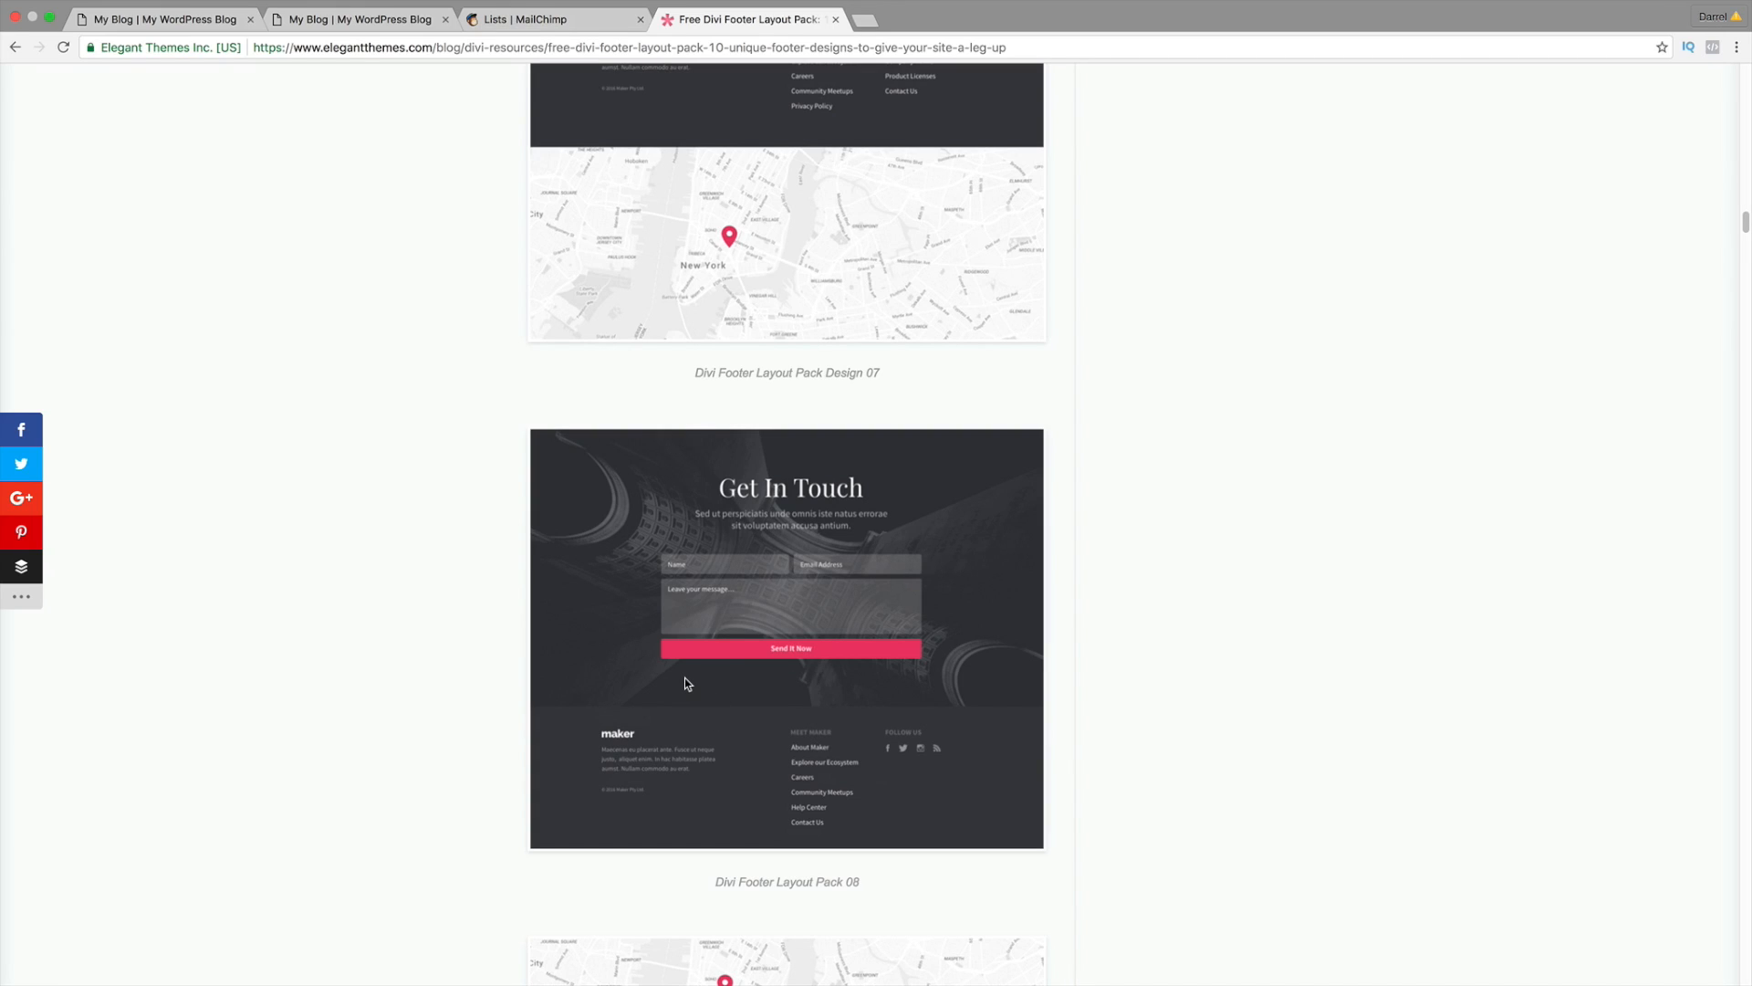
scroll(685, 678, "up", 20)
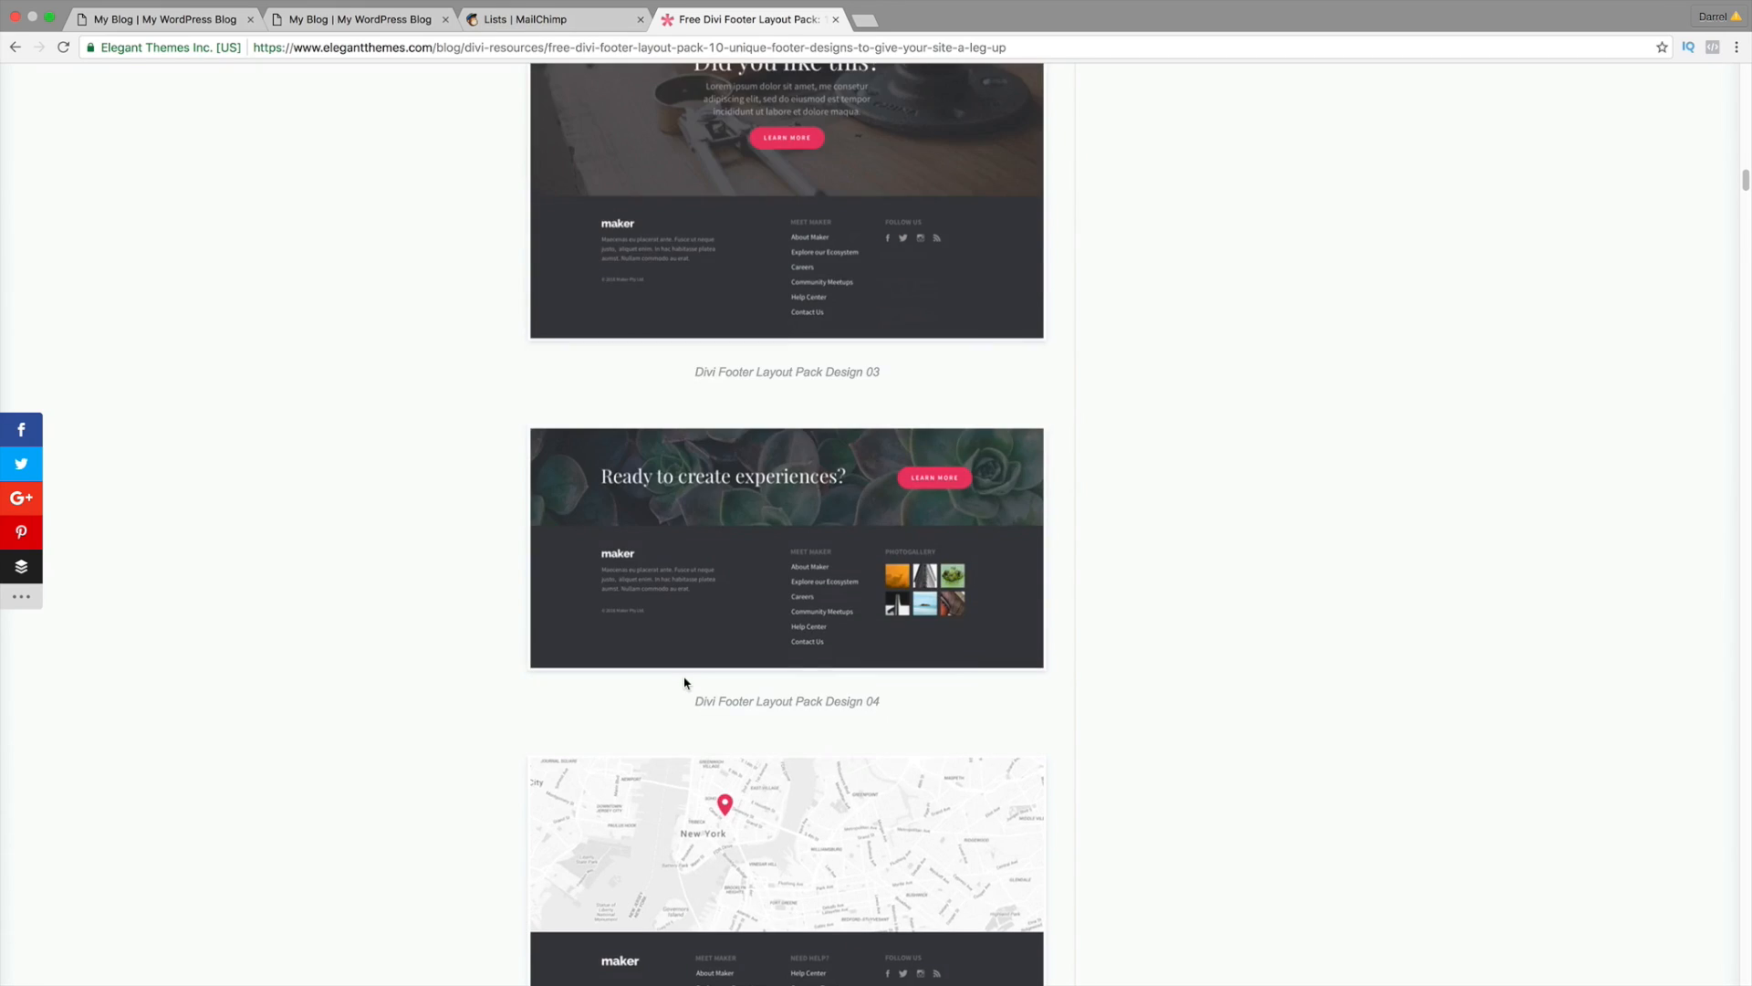
scroll(686, 682, "up", 10)
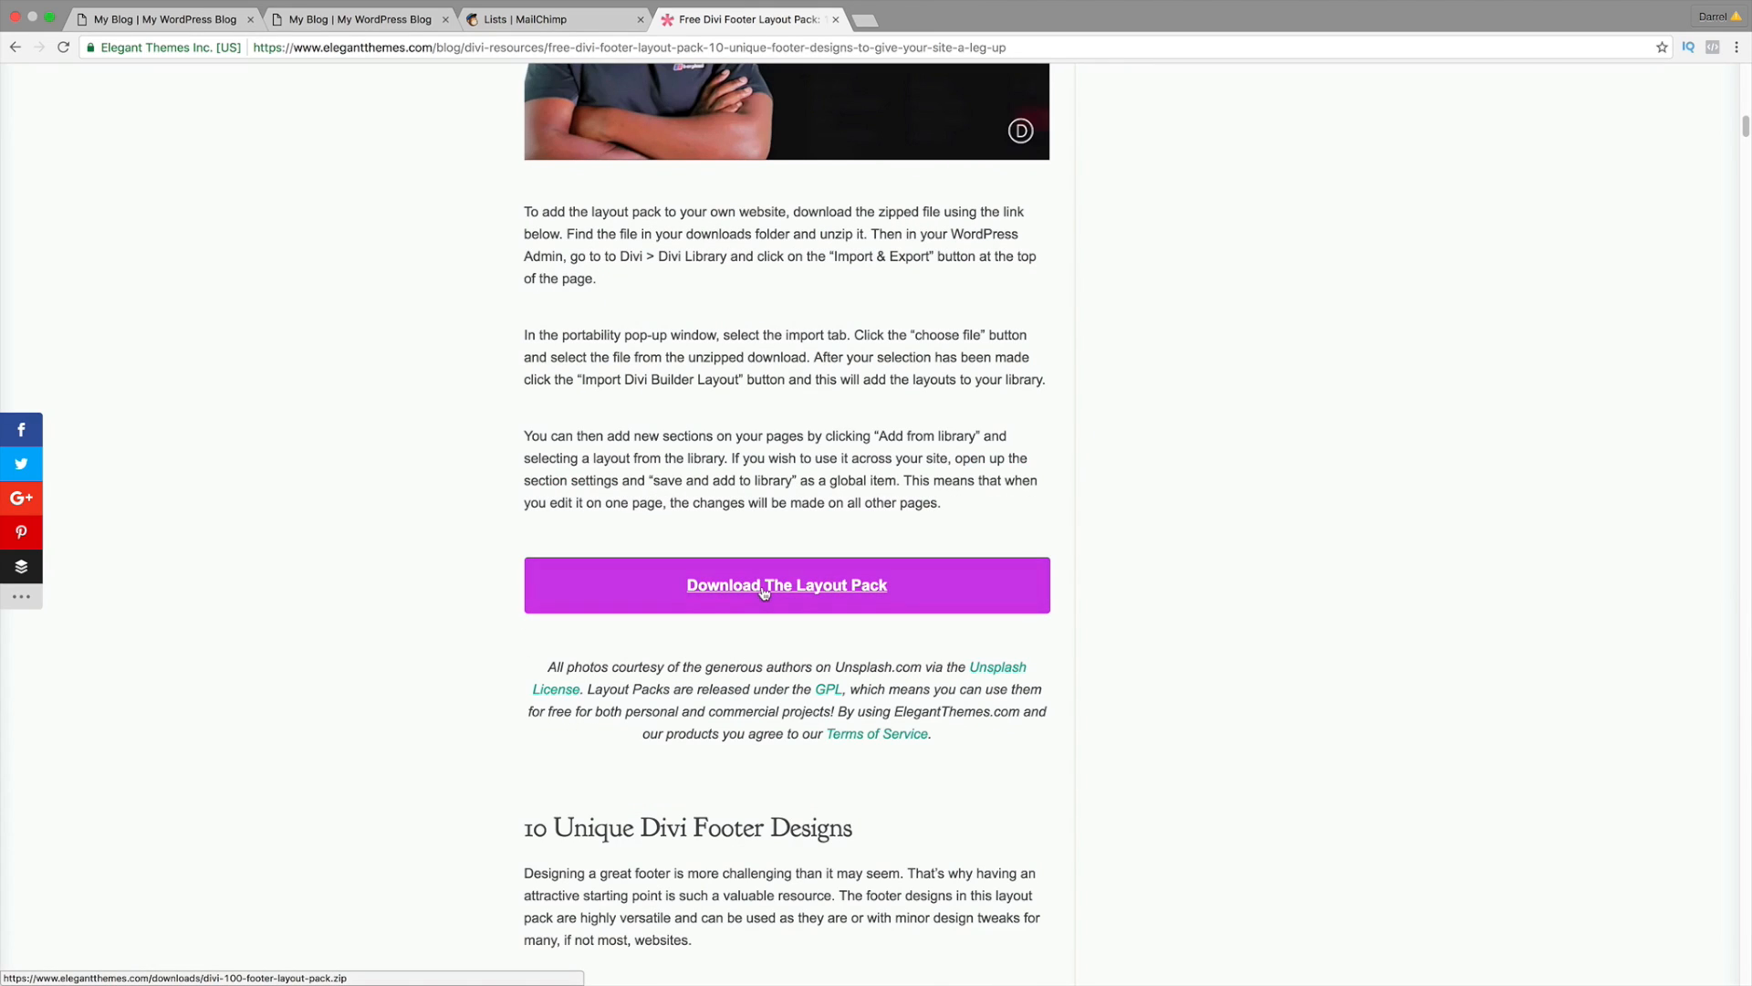
left_click(765, 590)
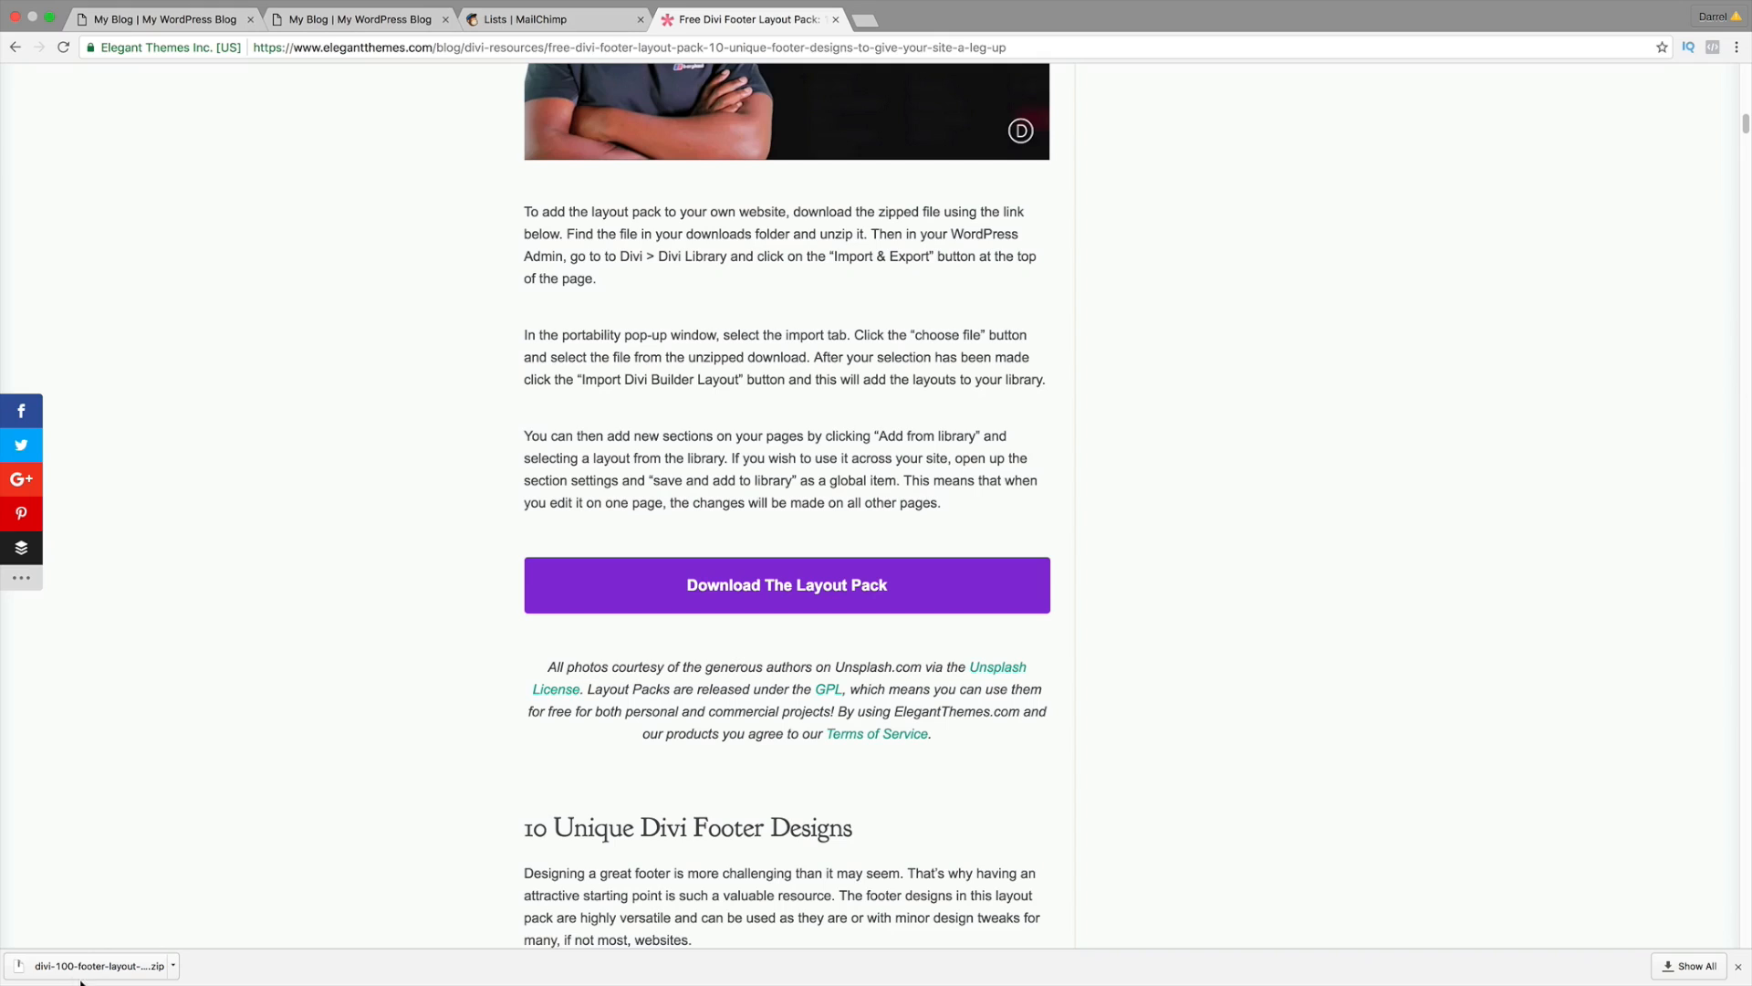
Step: Extract the downloaded zip into a divi-100-footer-layout-pack 2 folder in Downloads, then return to Chrome
left_click(109, 966)
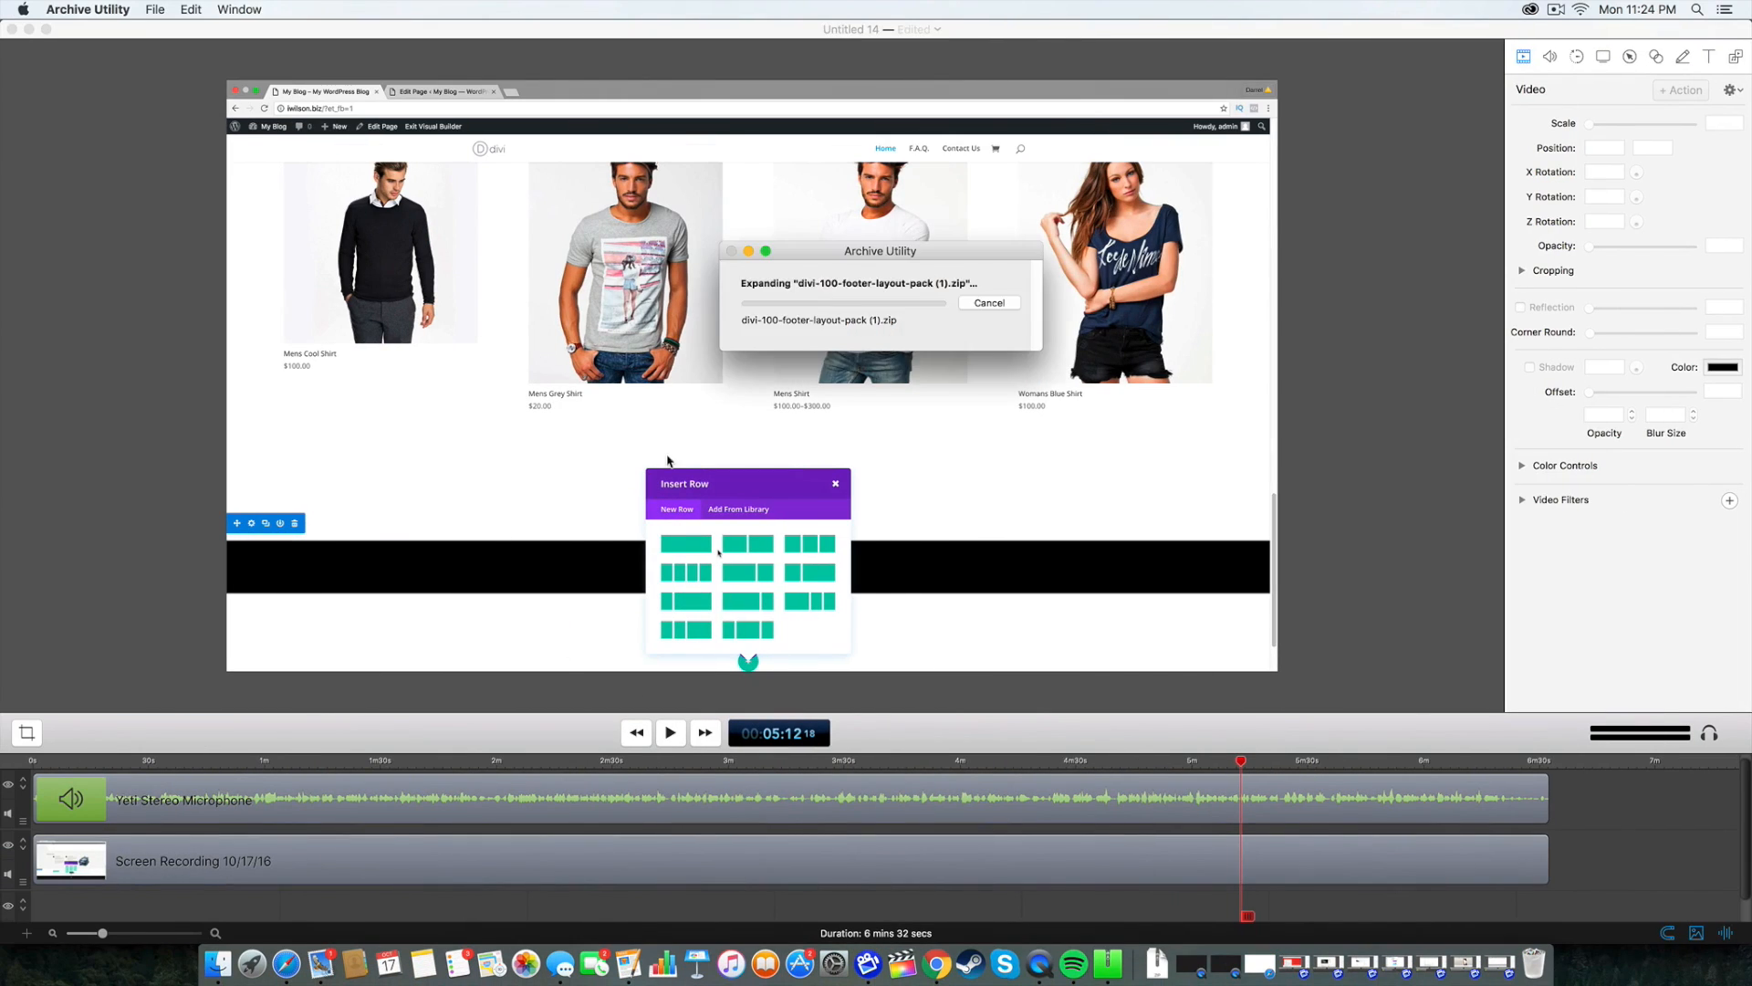
left_click(28, 29)
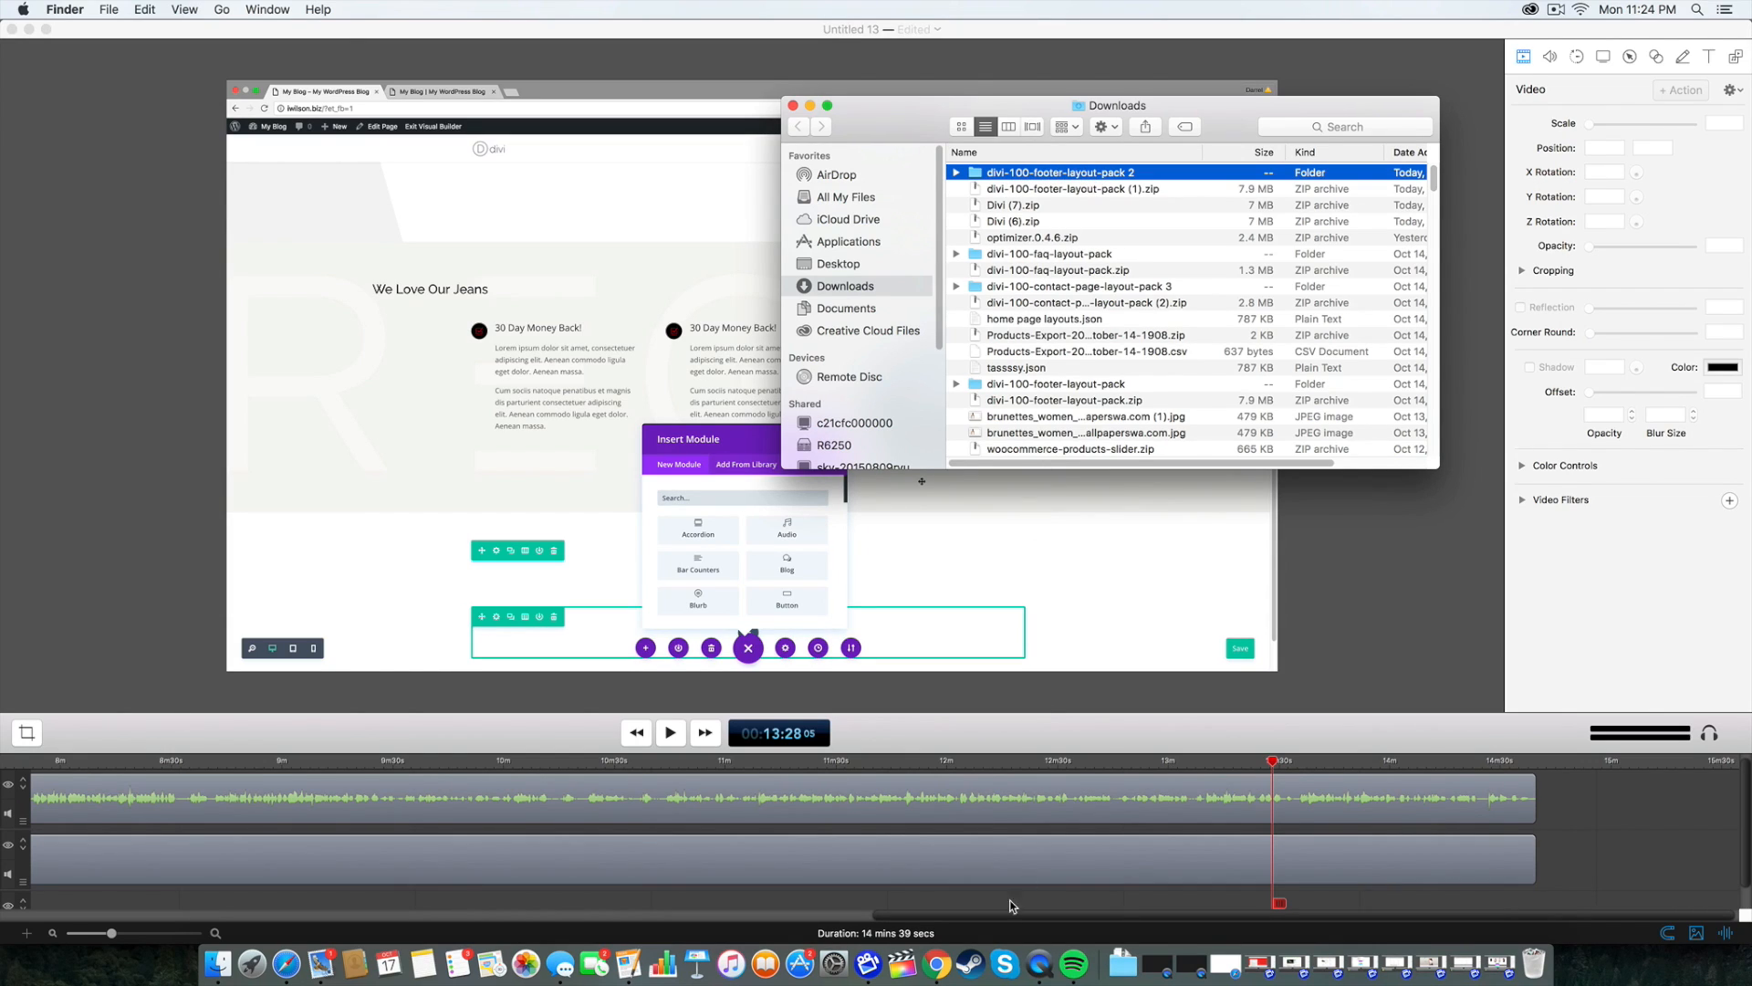
left_click(935, 966)
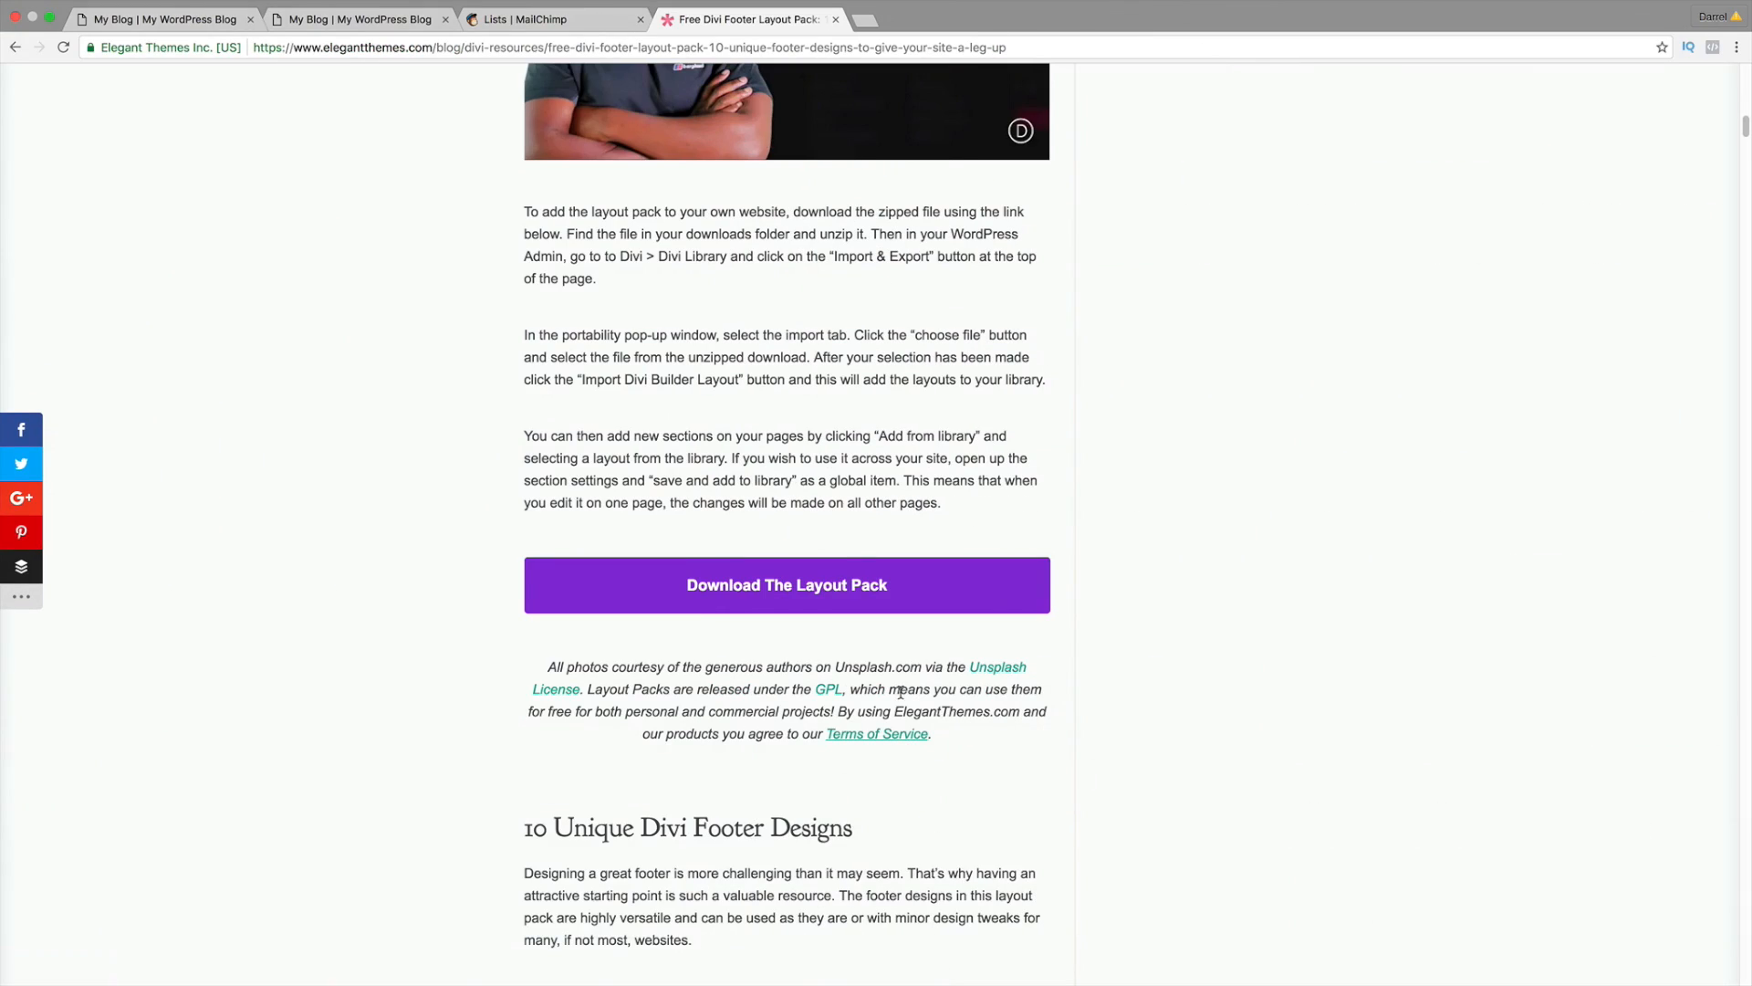
Step: Save the homepage changes in the My Blog tab and exit the Visual Builder
left_click(194, 27)
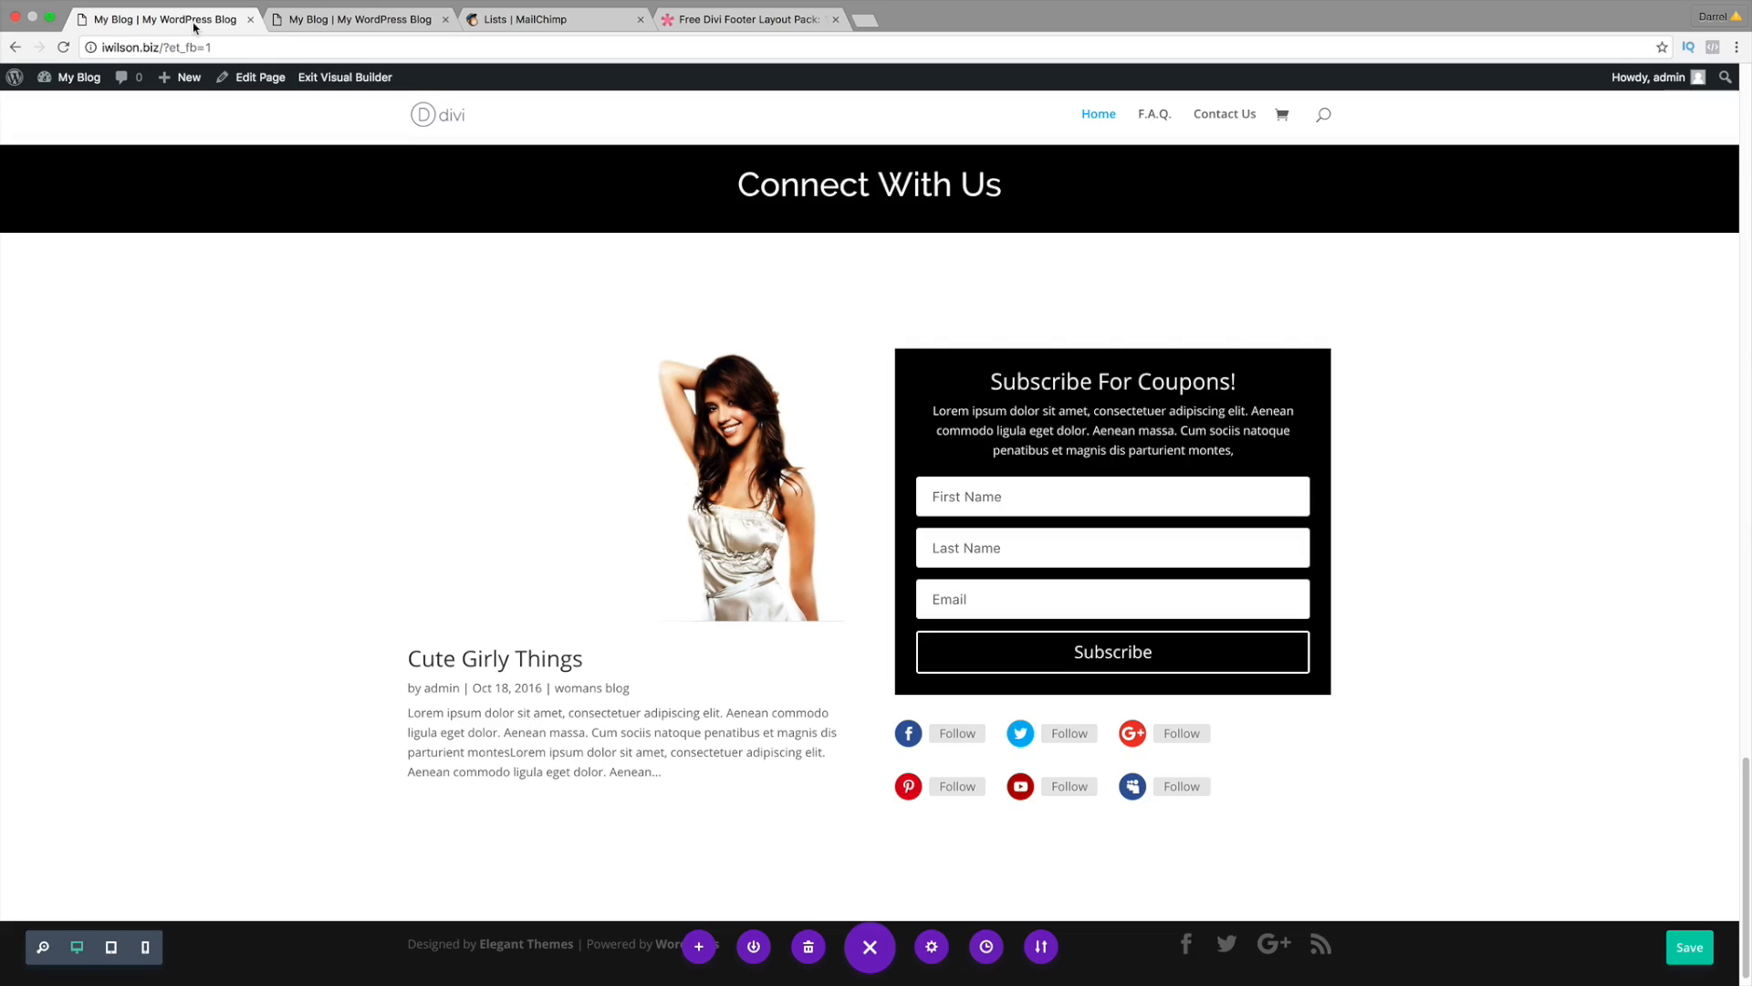
left_click(1689, 946)
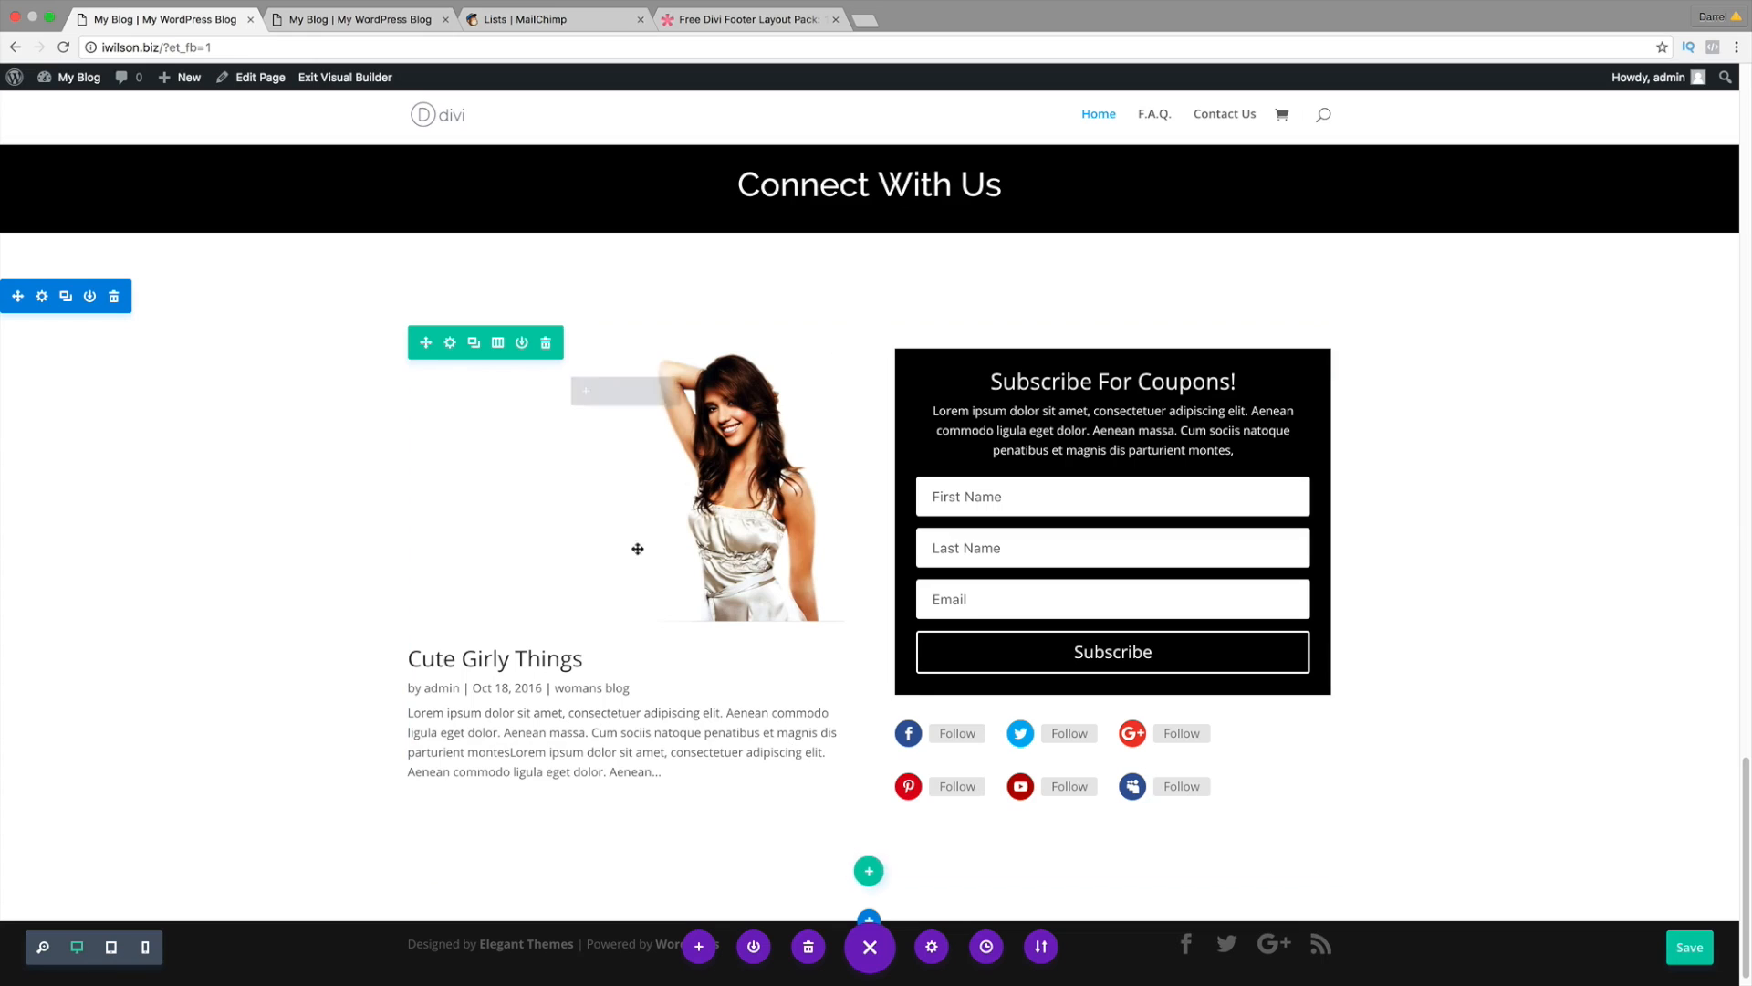
left_click(338, 81)
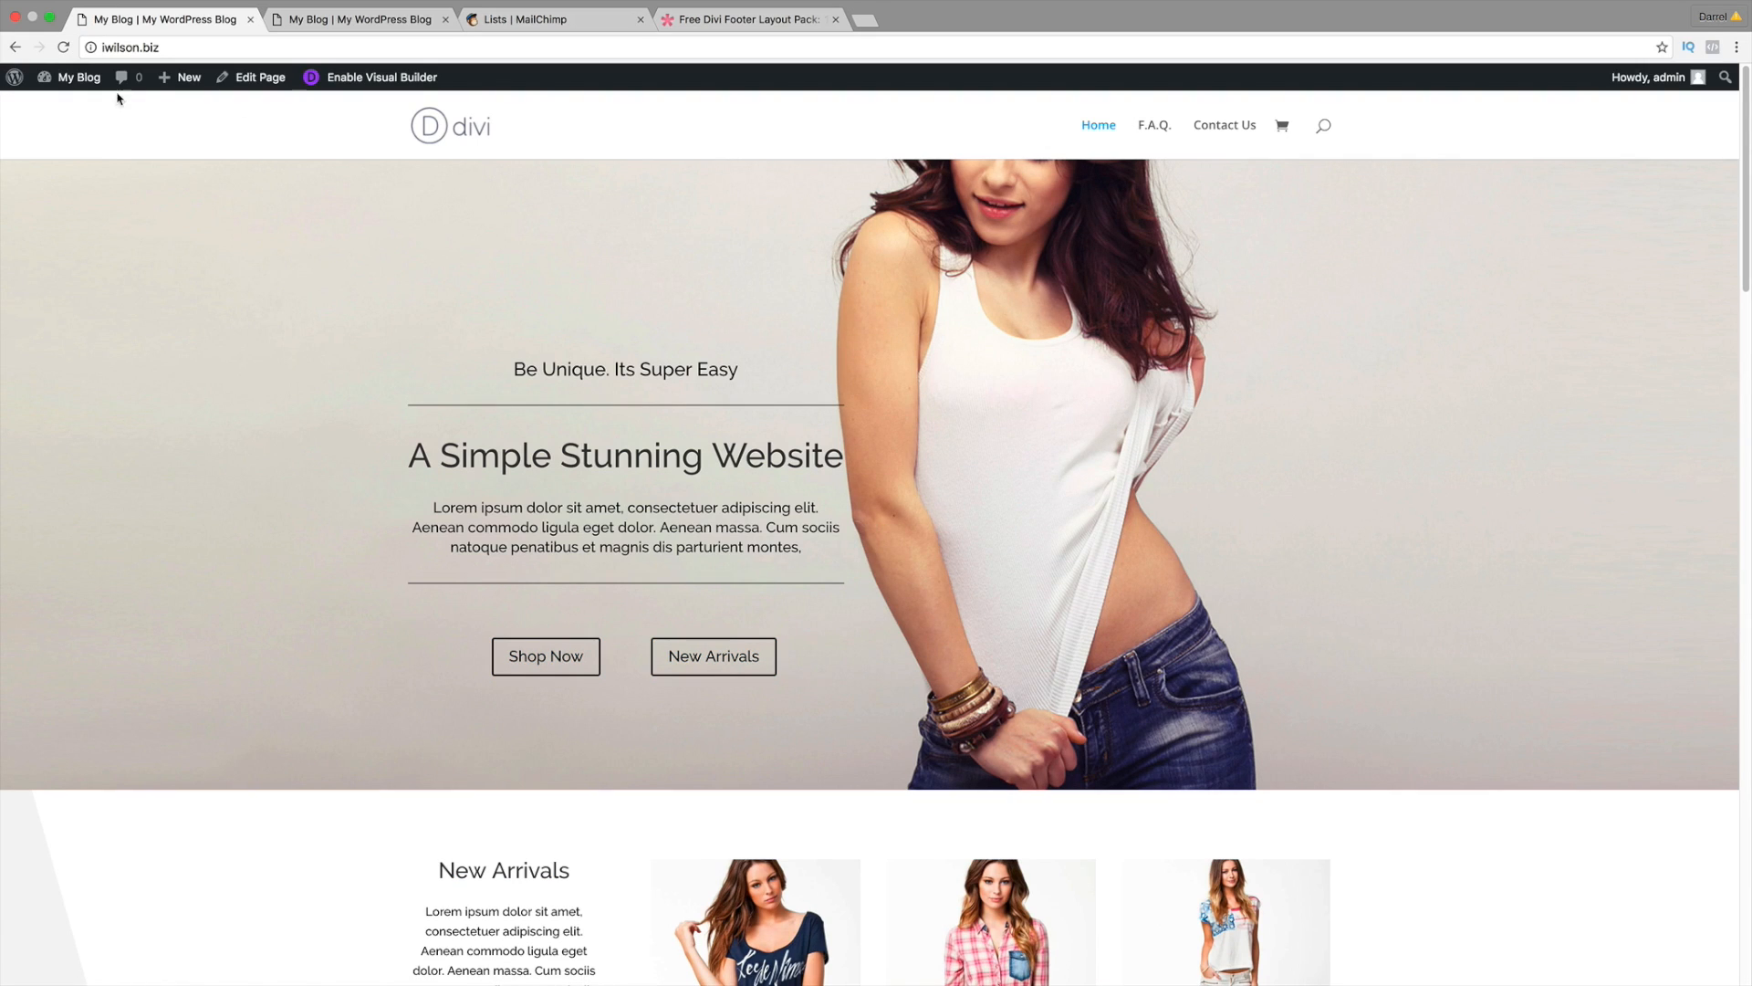
Step: Go to the WordPress Dashboard and open the empty Divi Library layouts list
mouse_move(73, 78)
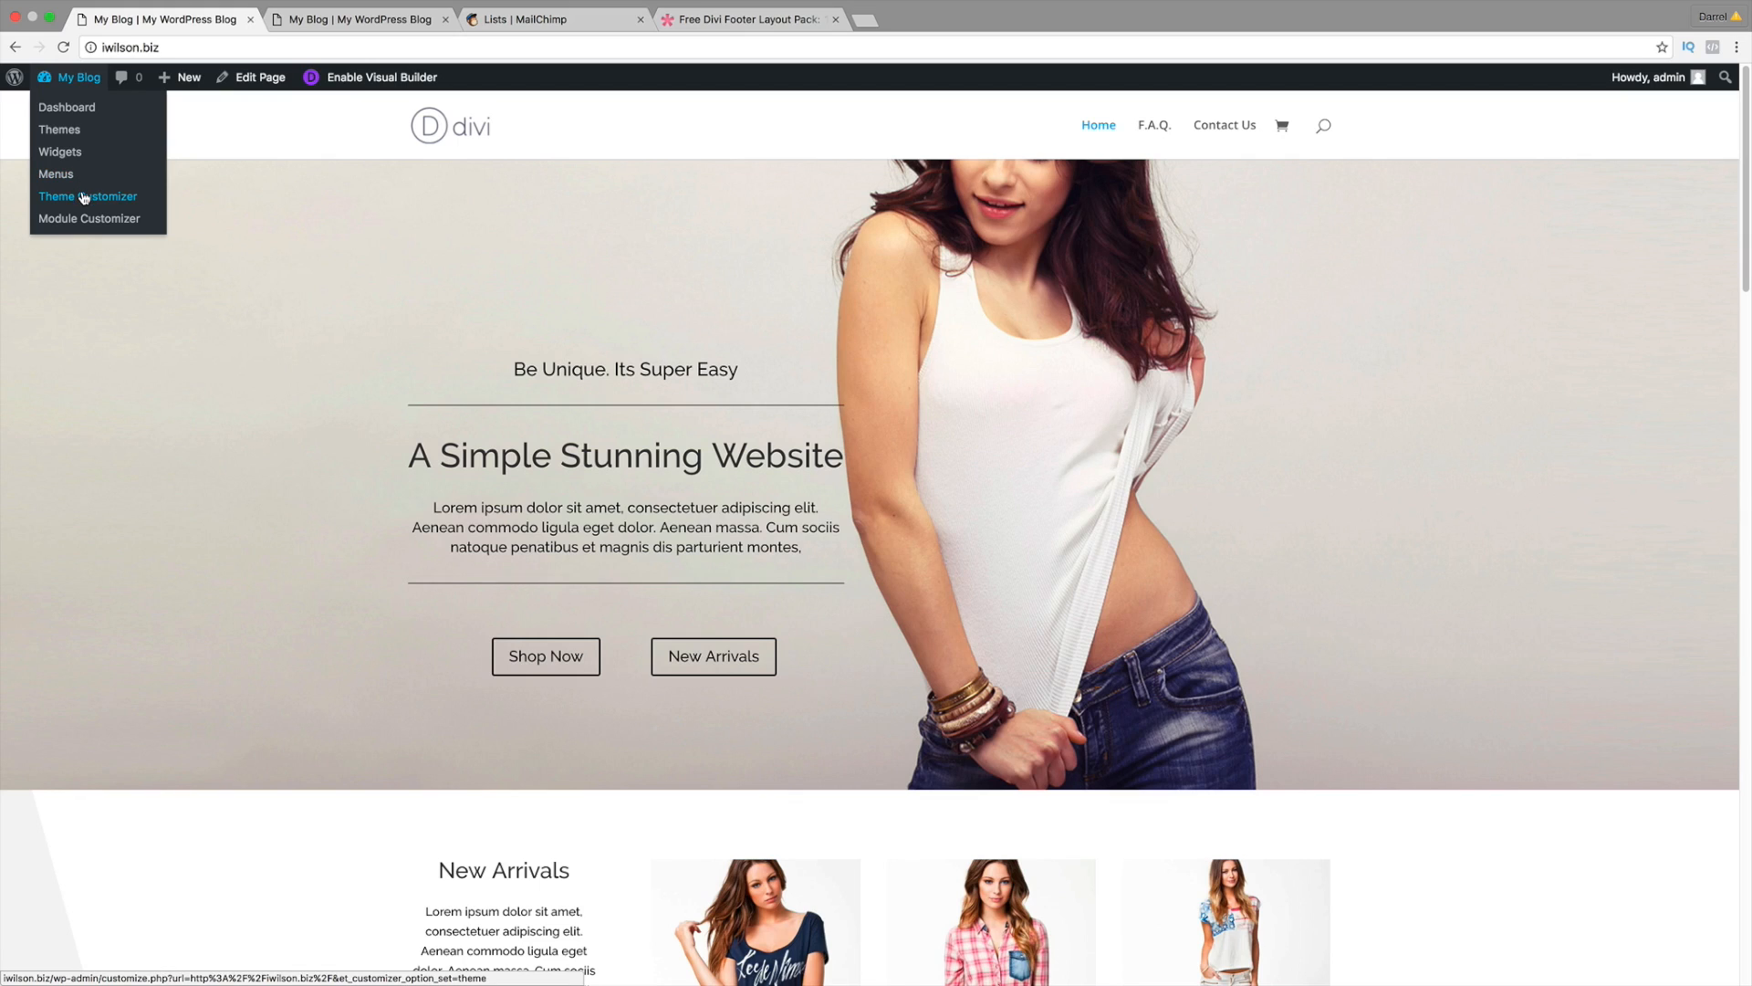
left_click(73, 107)
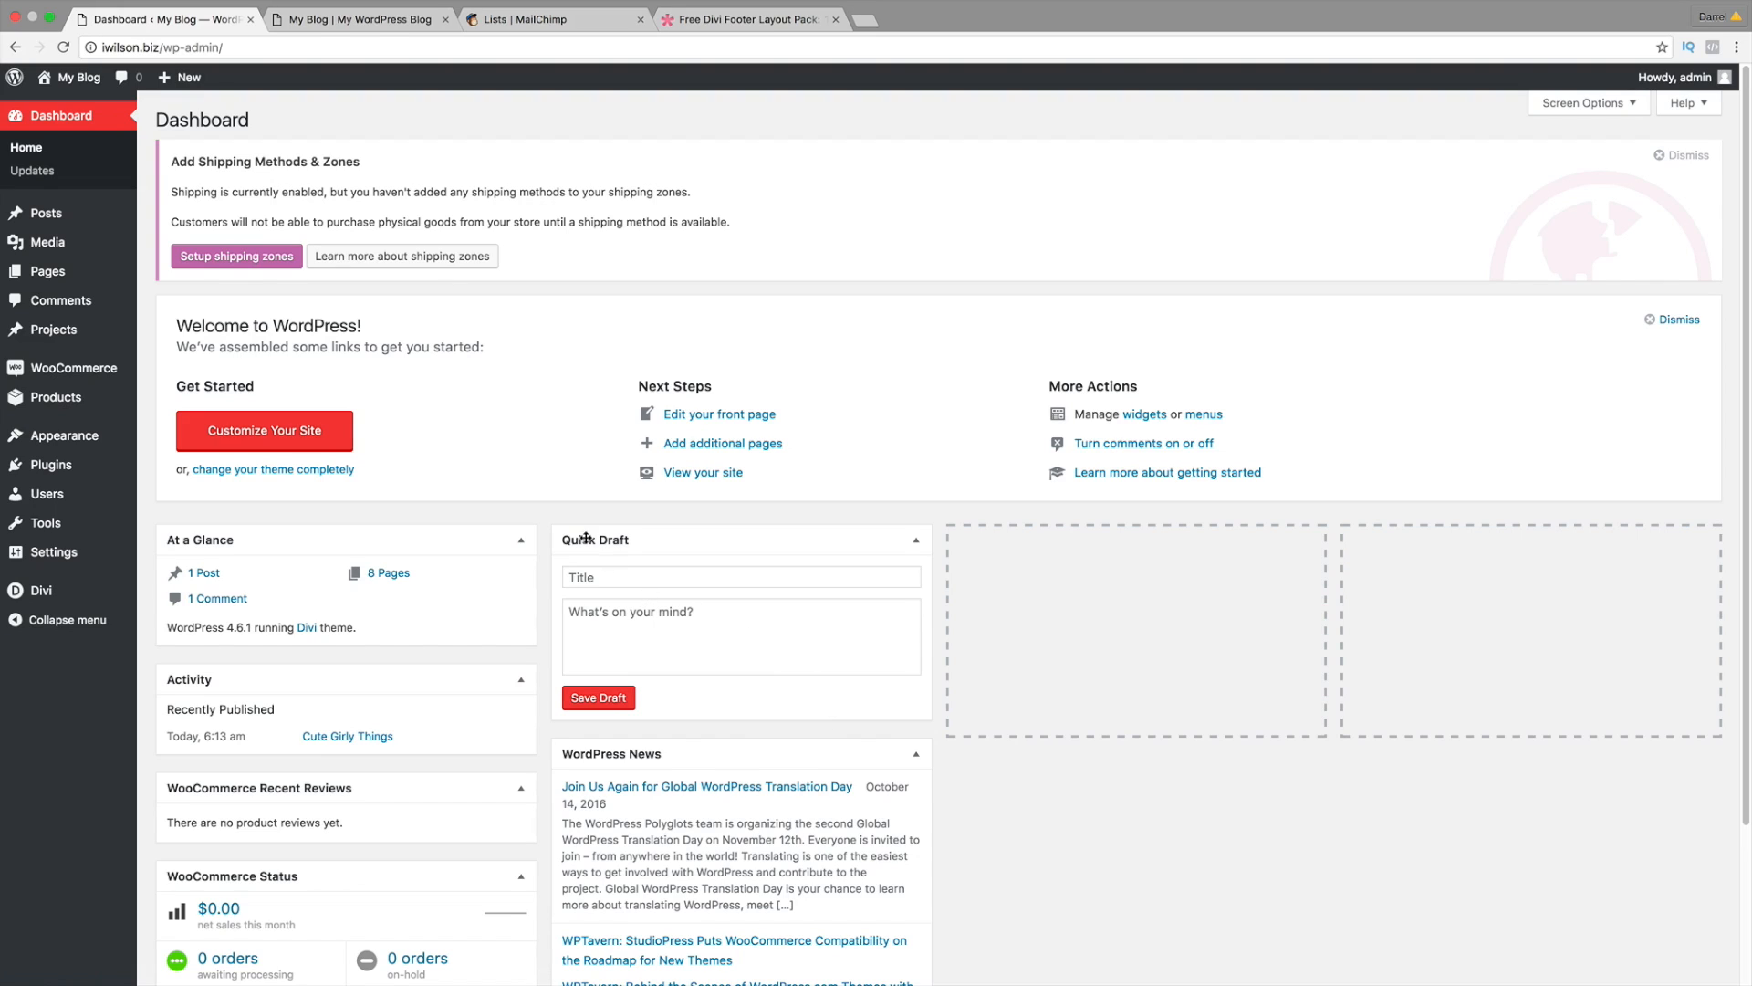
mouse_move(69, 586)
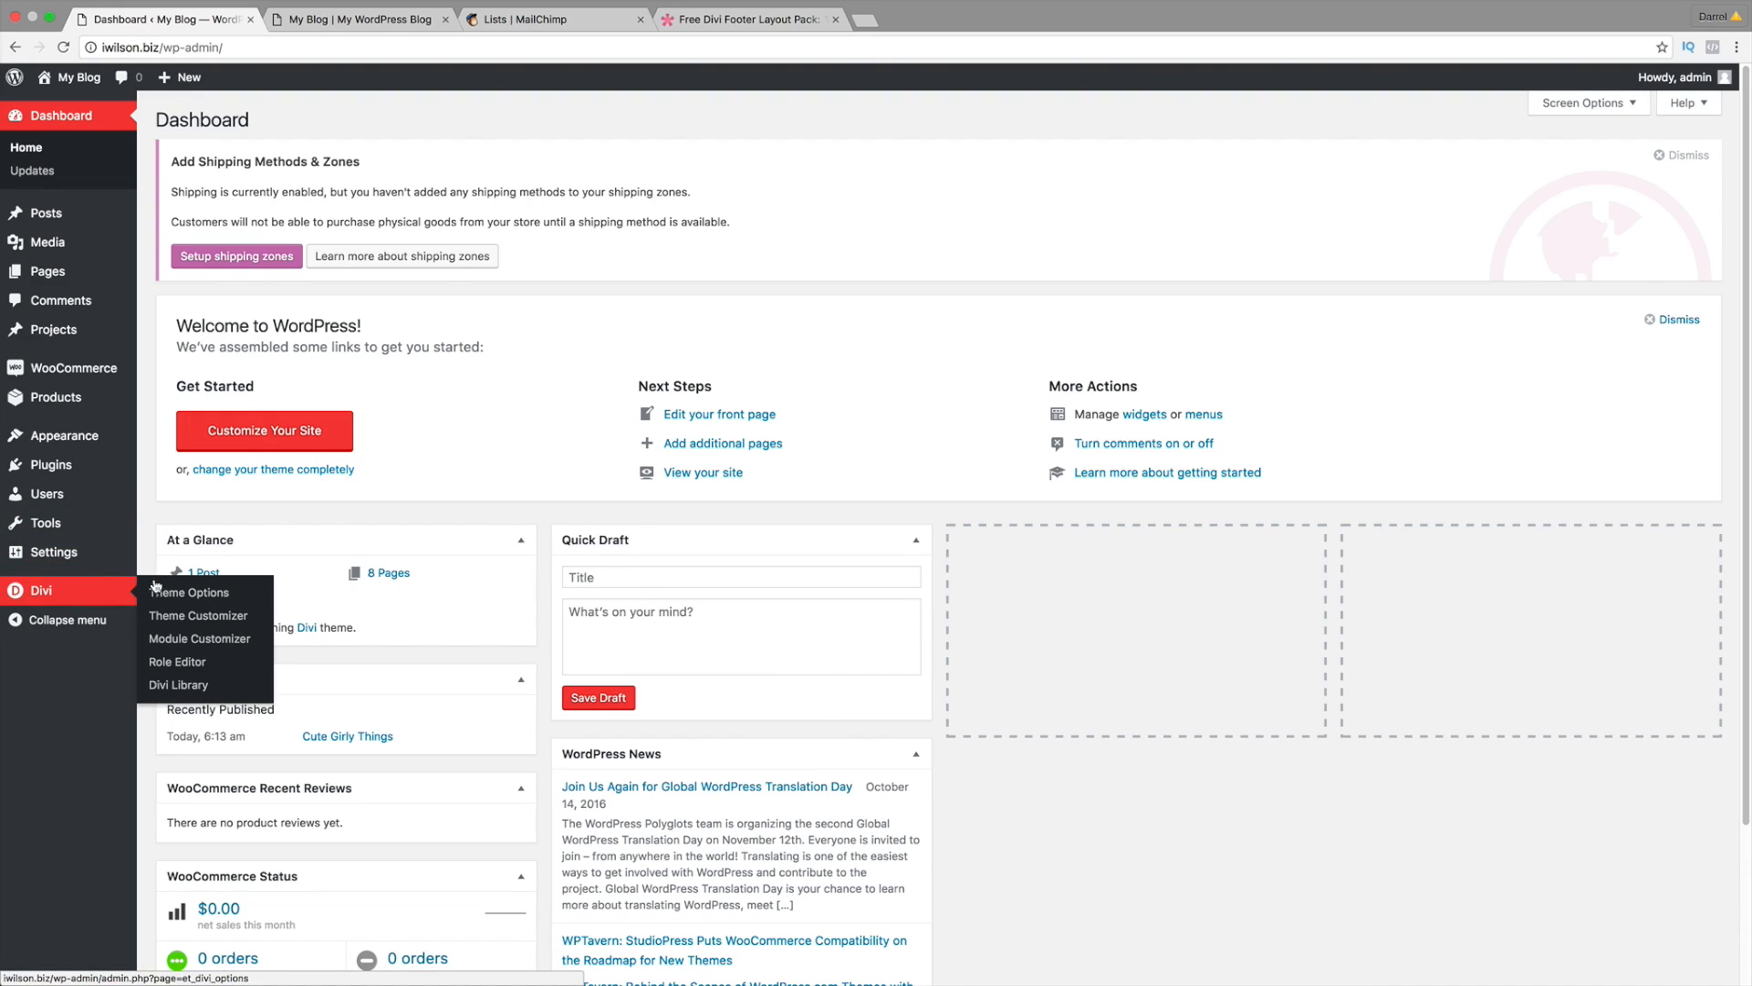
left_click(188, 685)
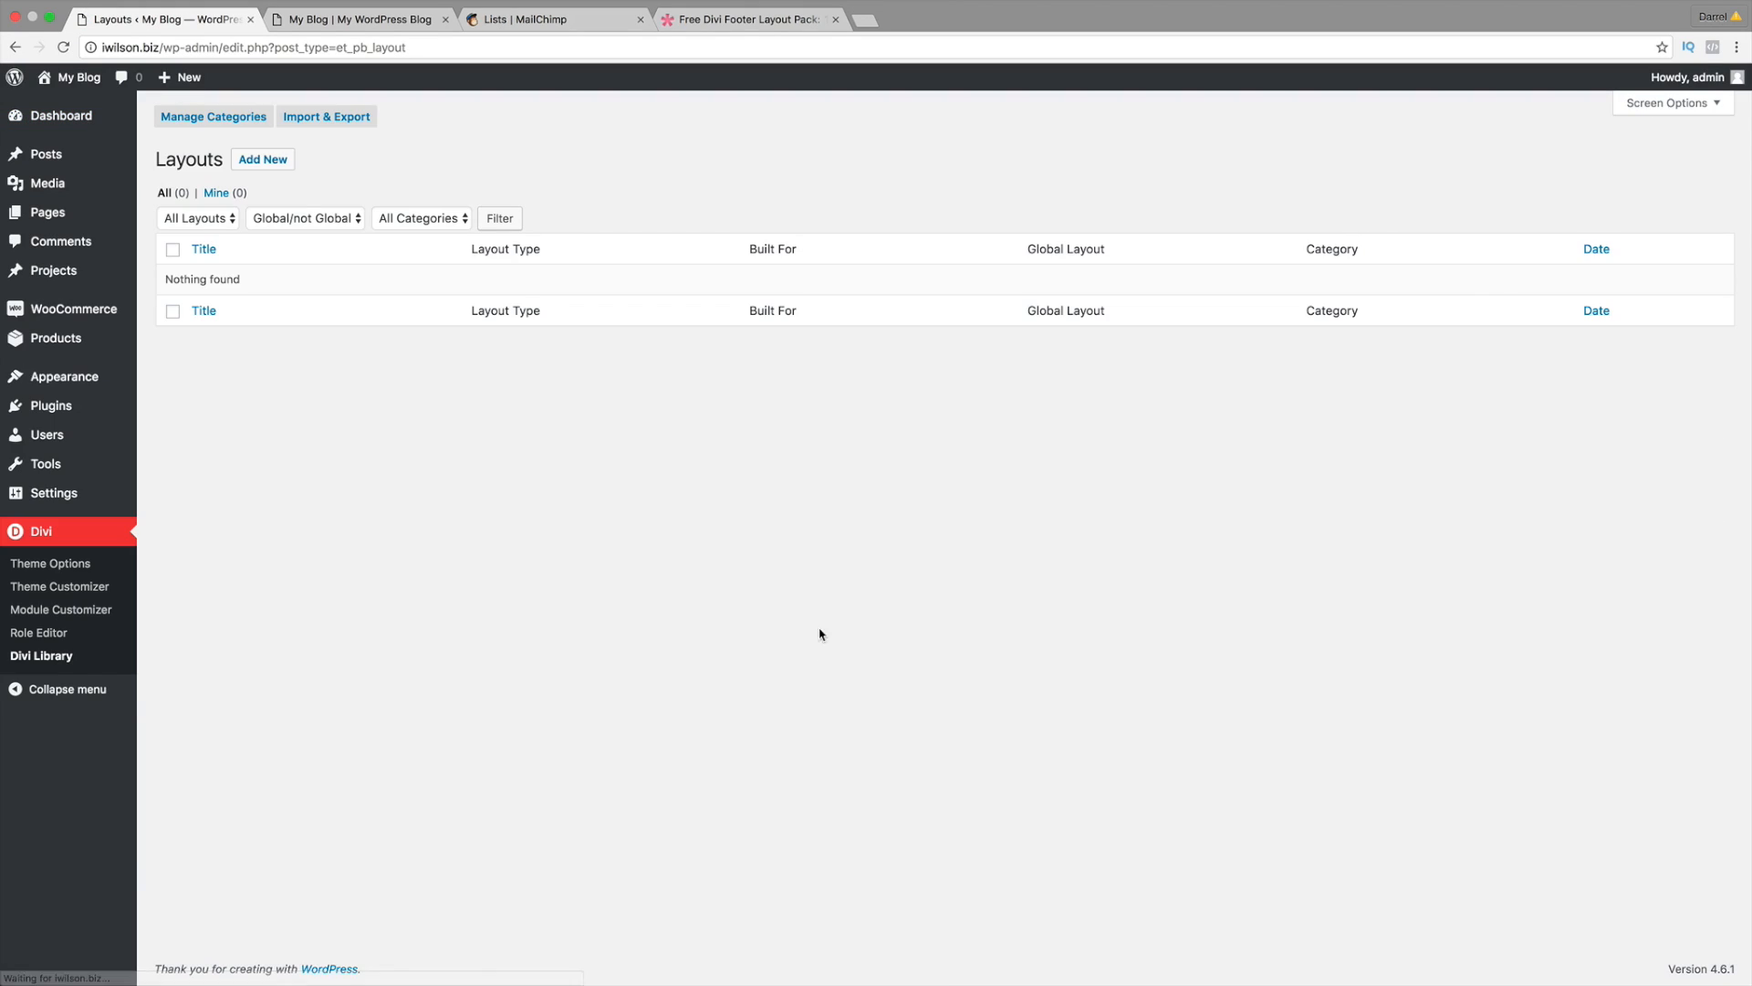
Step: Open the Import tab of the Divi Library's Import & Export window and browse for a file
left_click(351, 119)
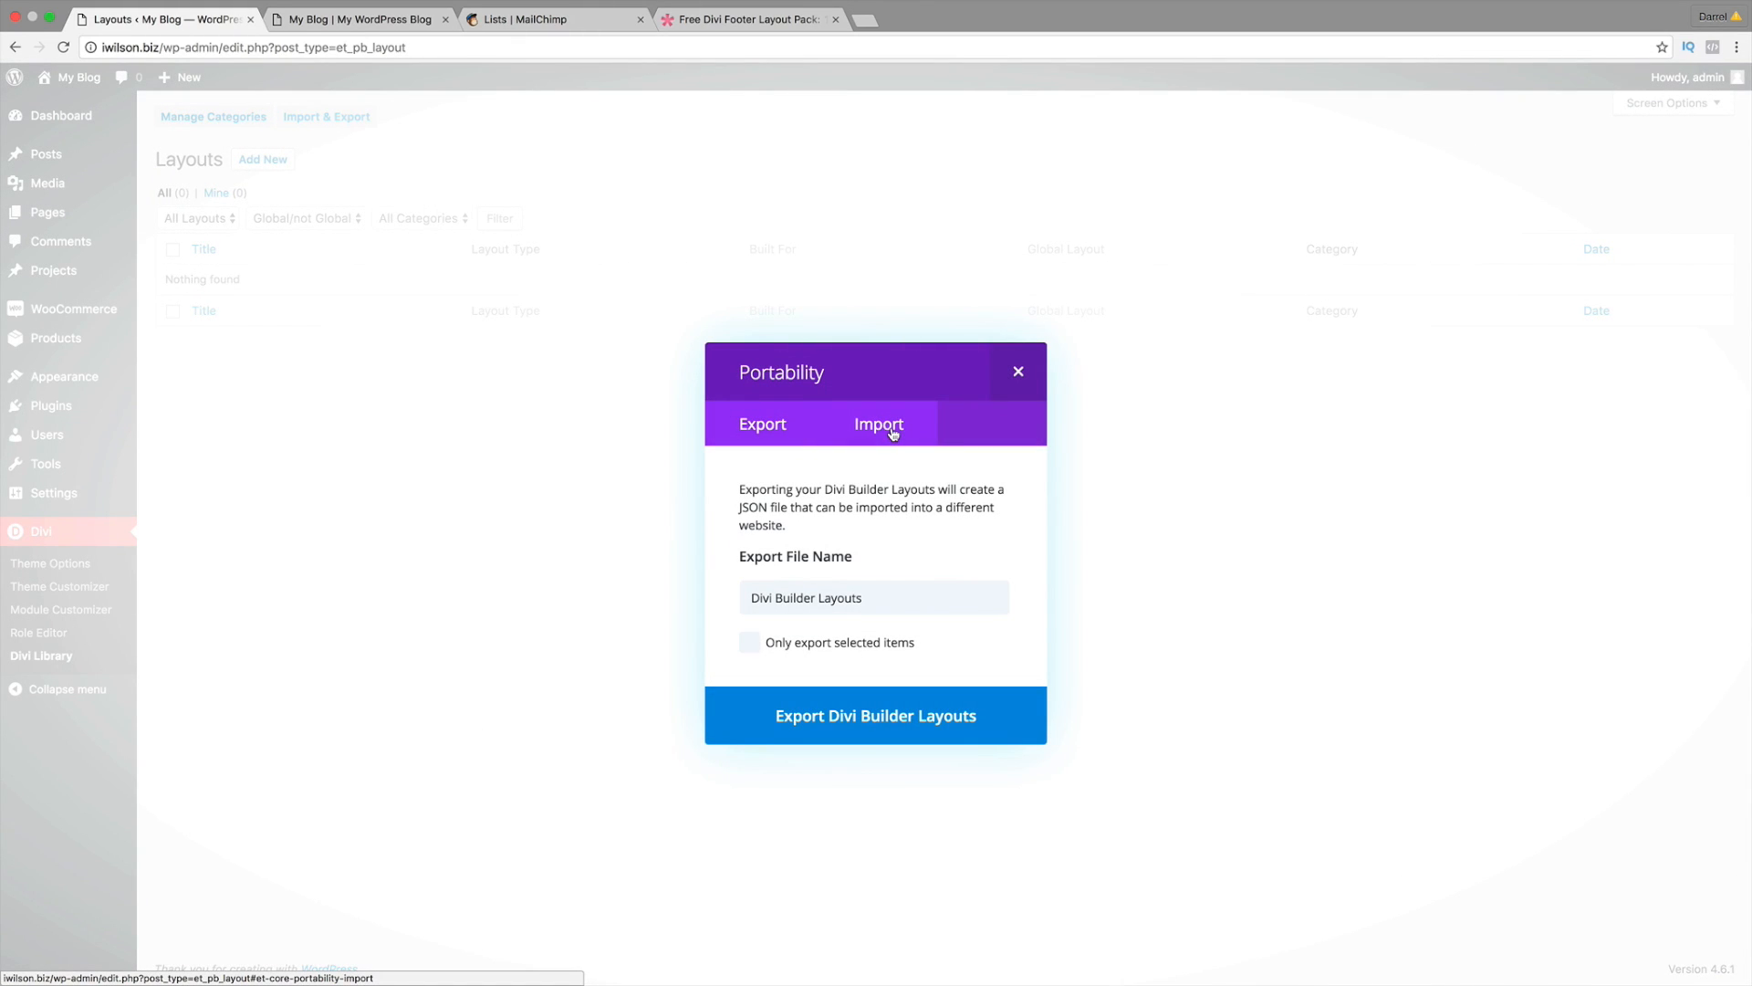
left_click(893, 435)
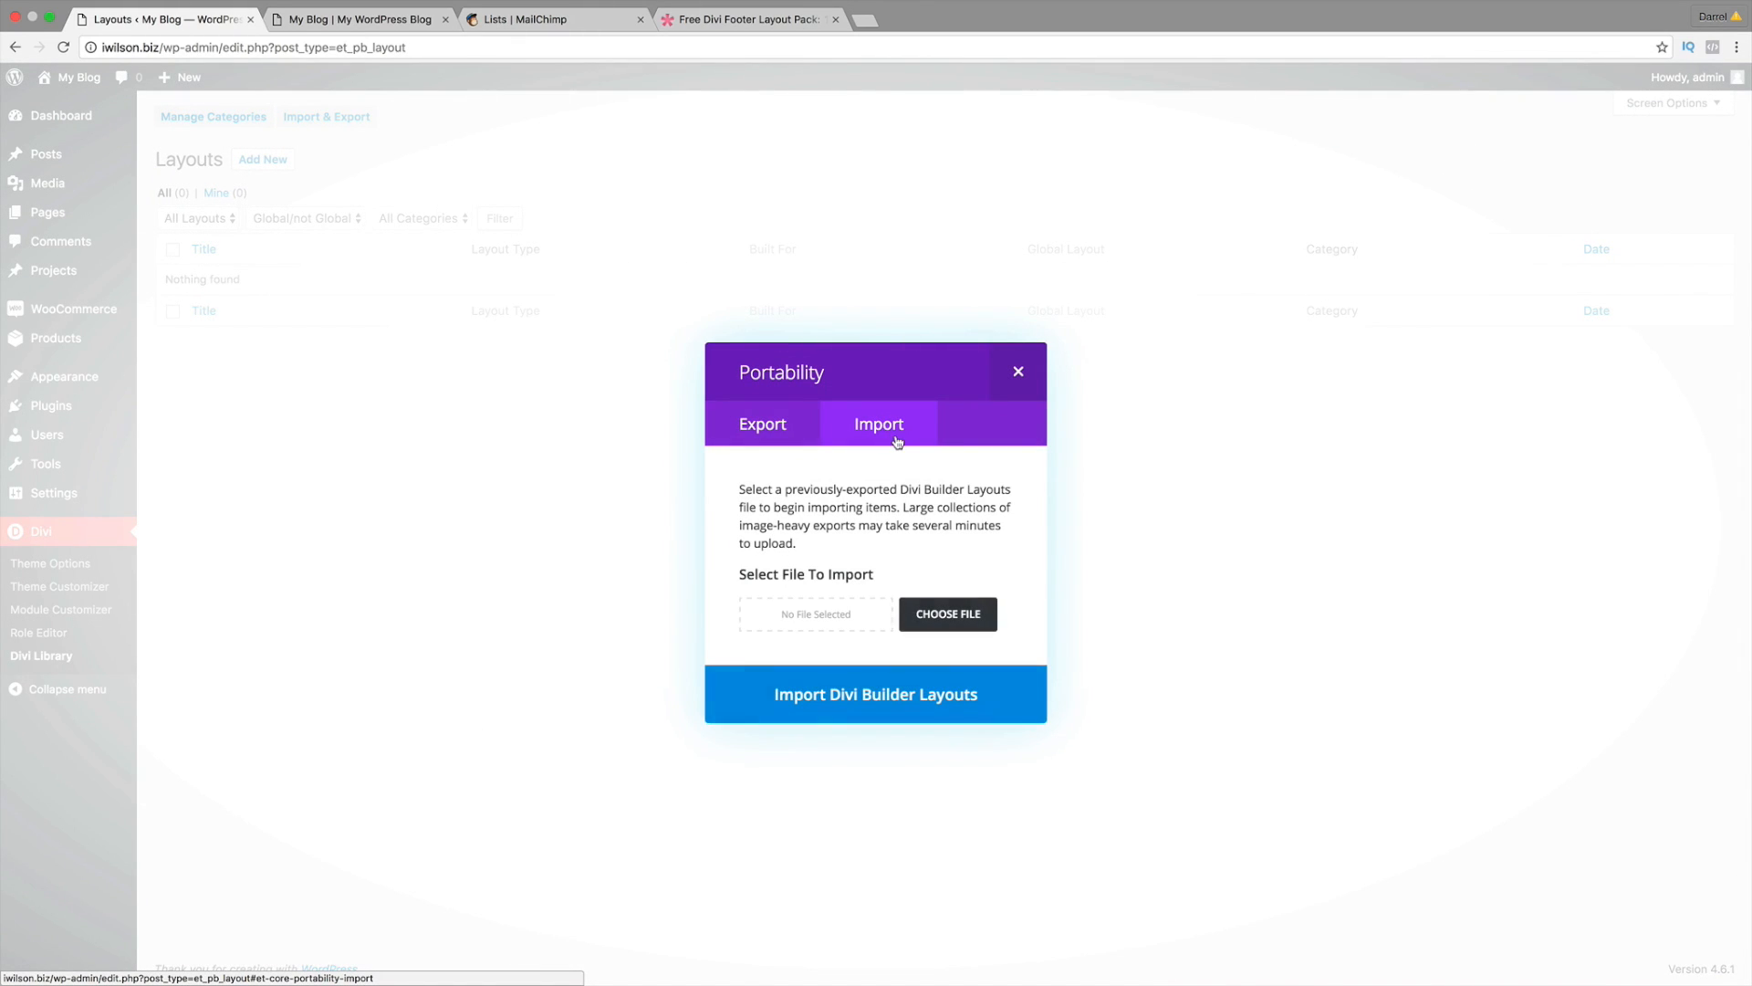
left_click(969, 616)
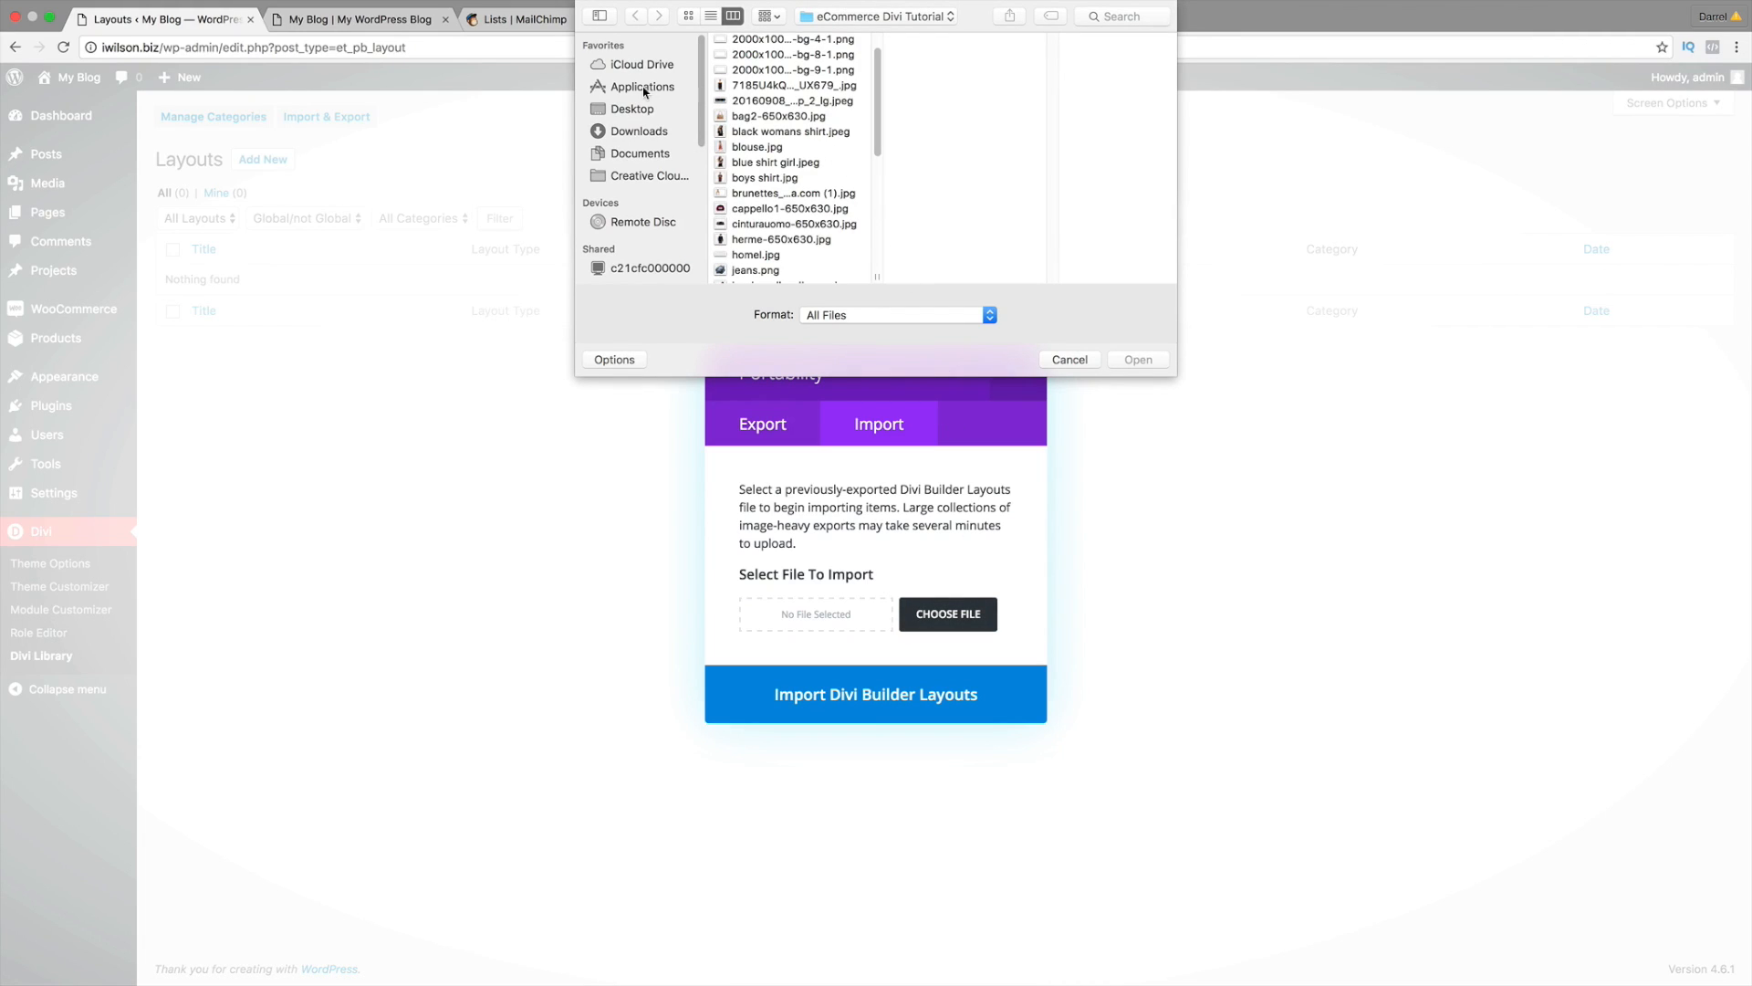
Step: Browse the Downloads folder, previewing the Darrel layout zips, Divi (7).zip and Darrel Layout 1.json
left_click(640, 132)
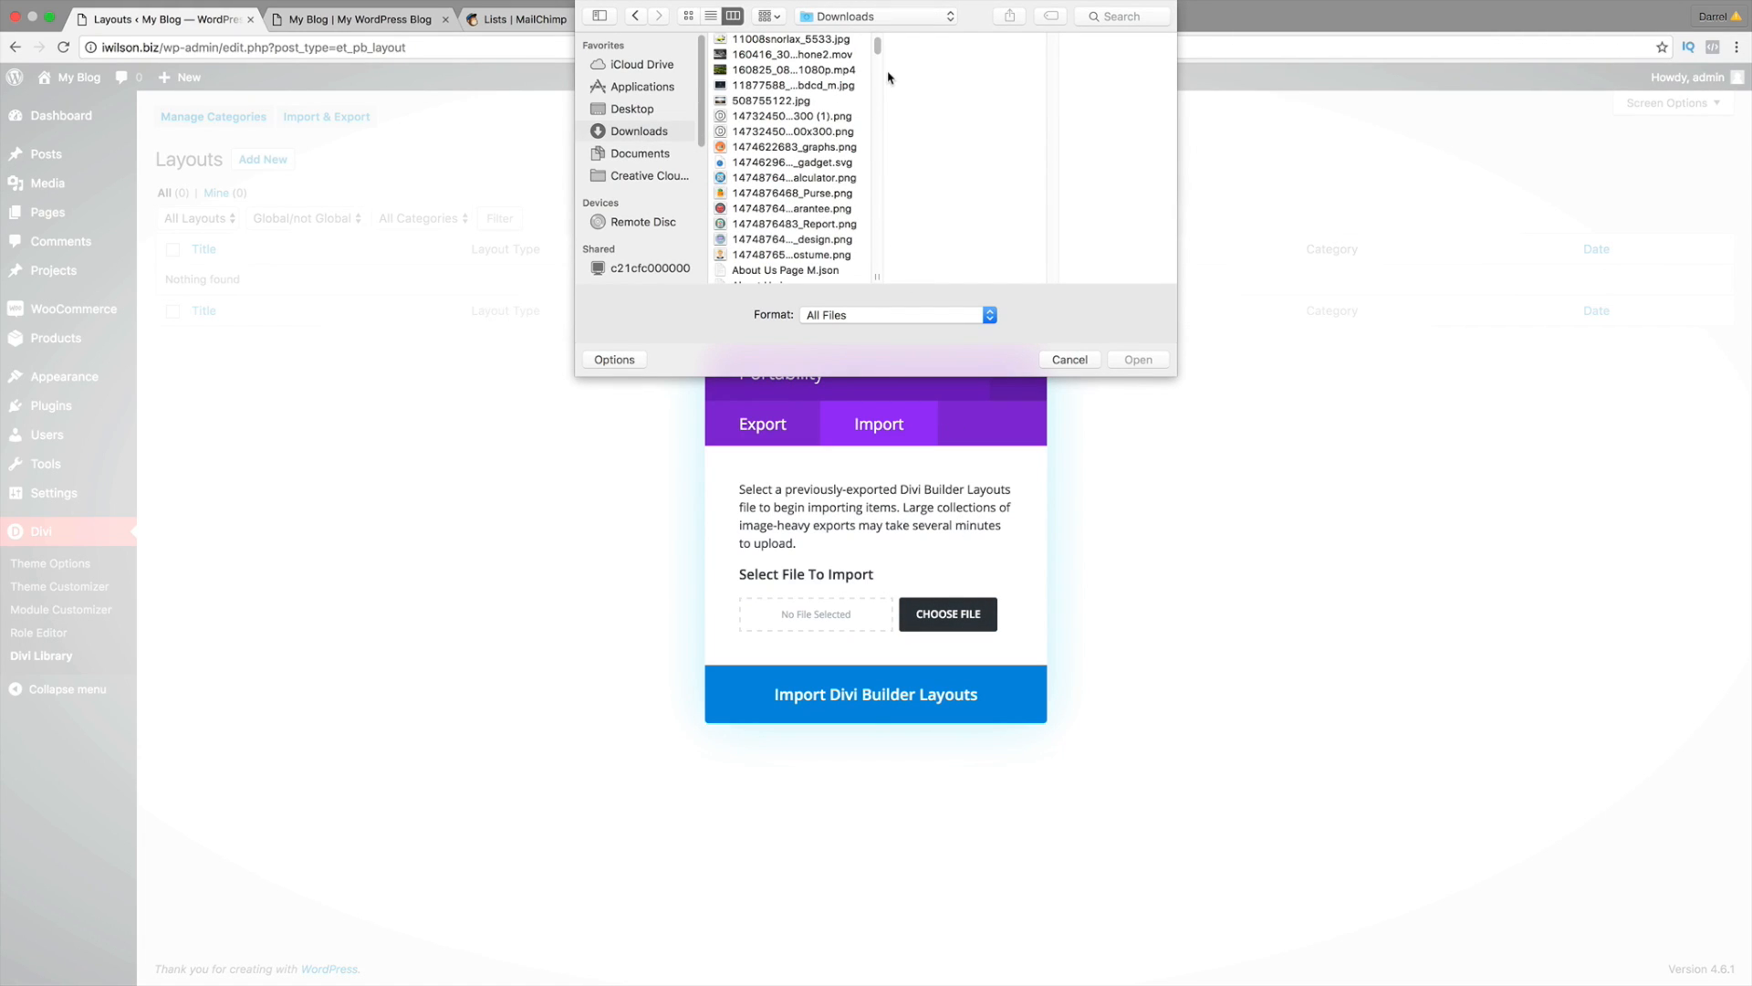
scroll(879, 50, "up", 5)
left_click_drag(879, 50, 879, 102)
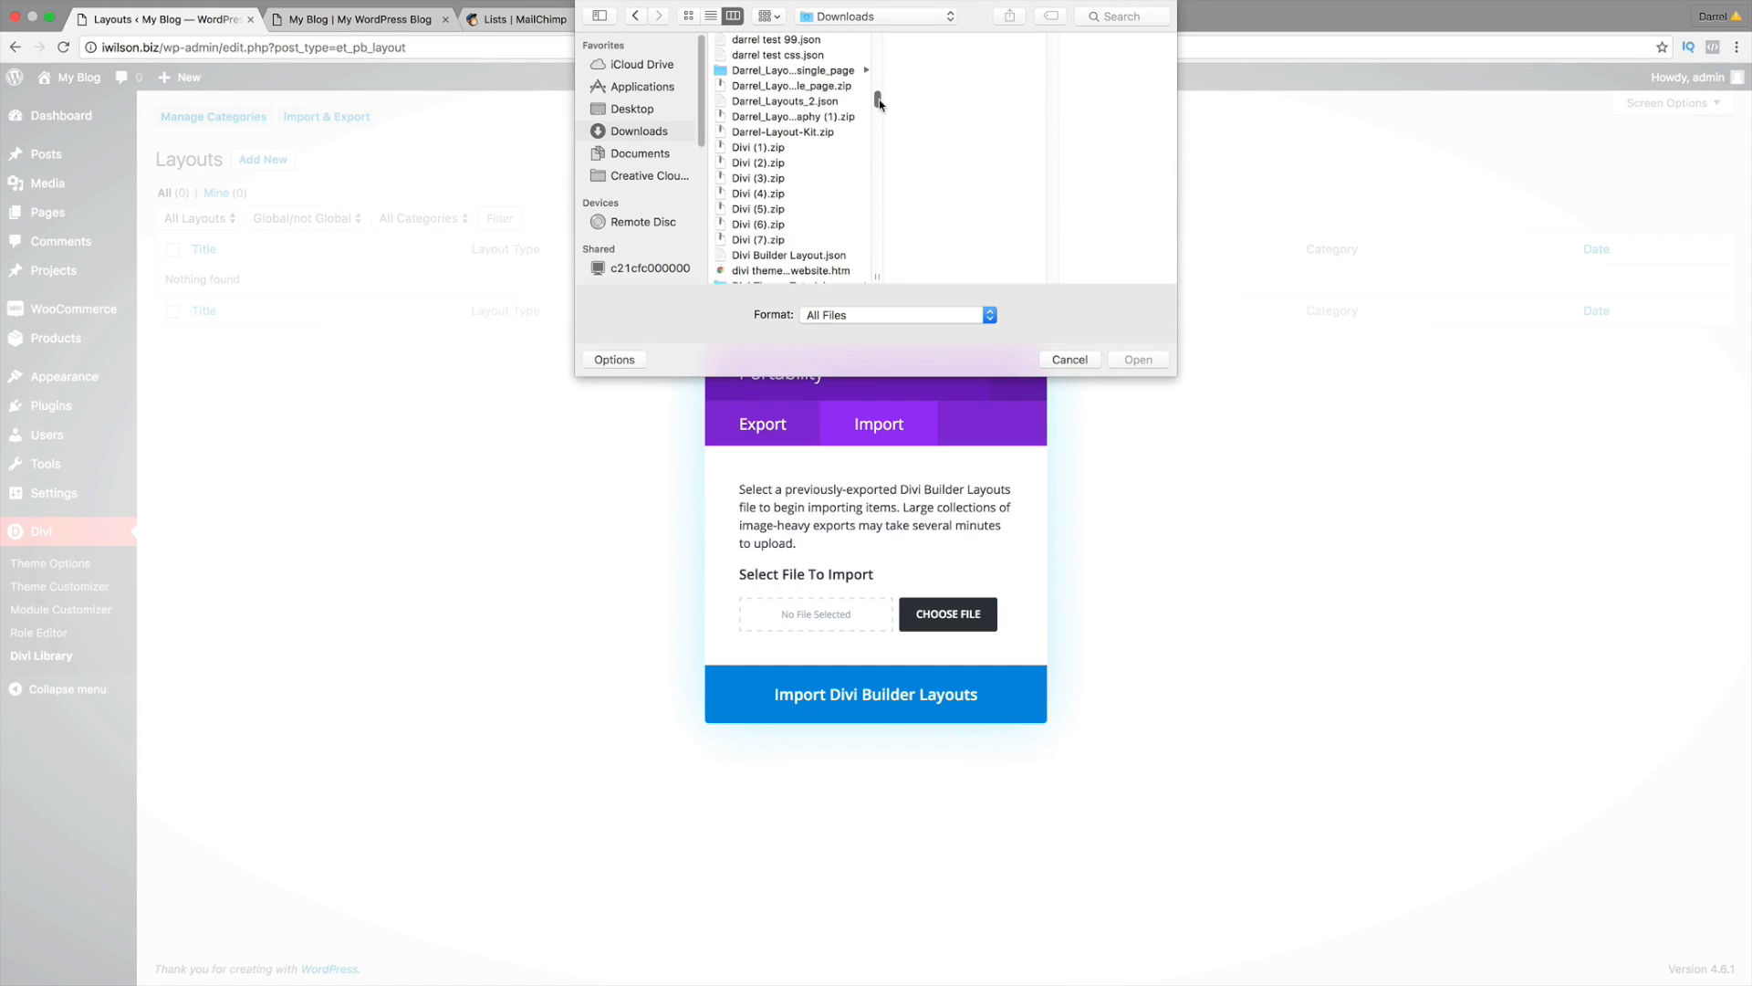
left_click(821, 133)
scroll(840, 224, "down", 1)
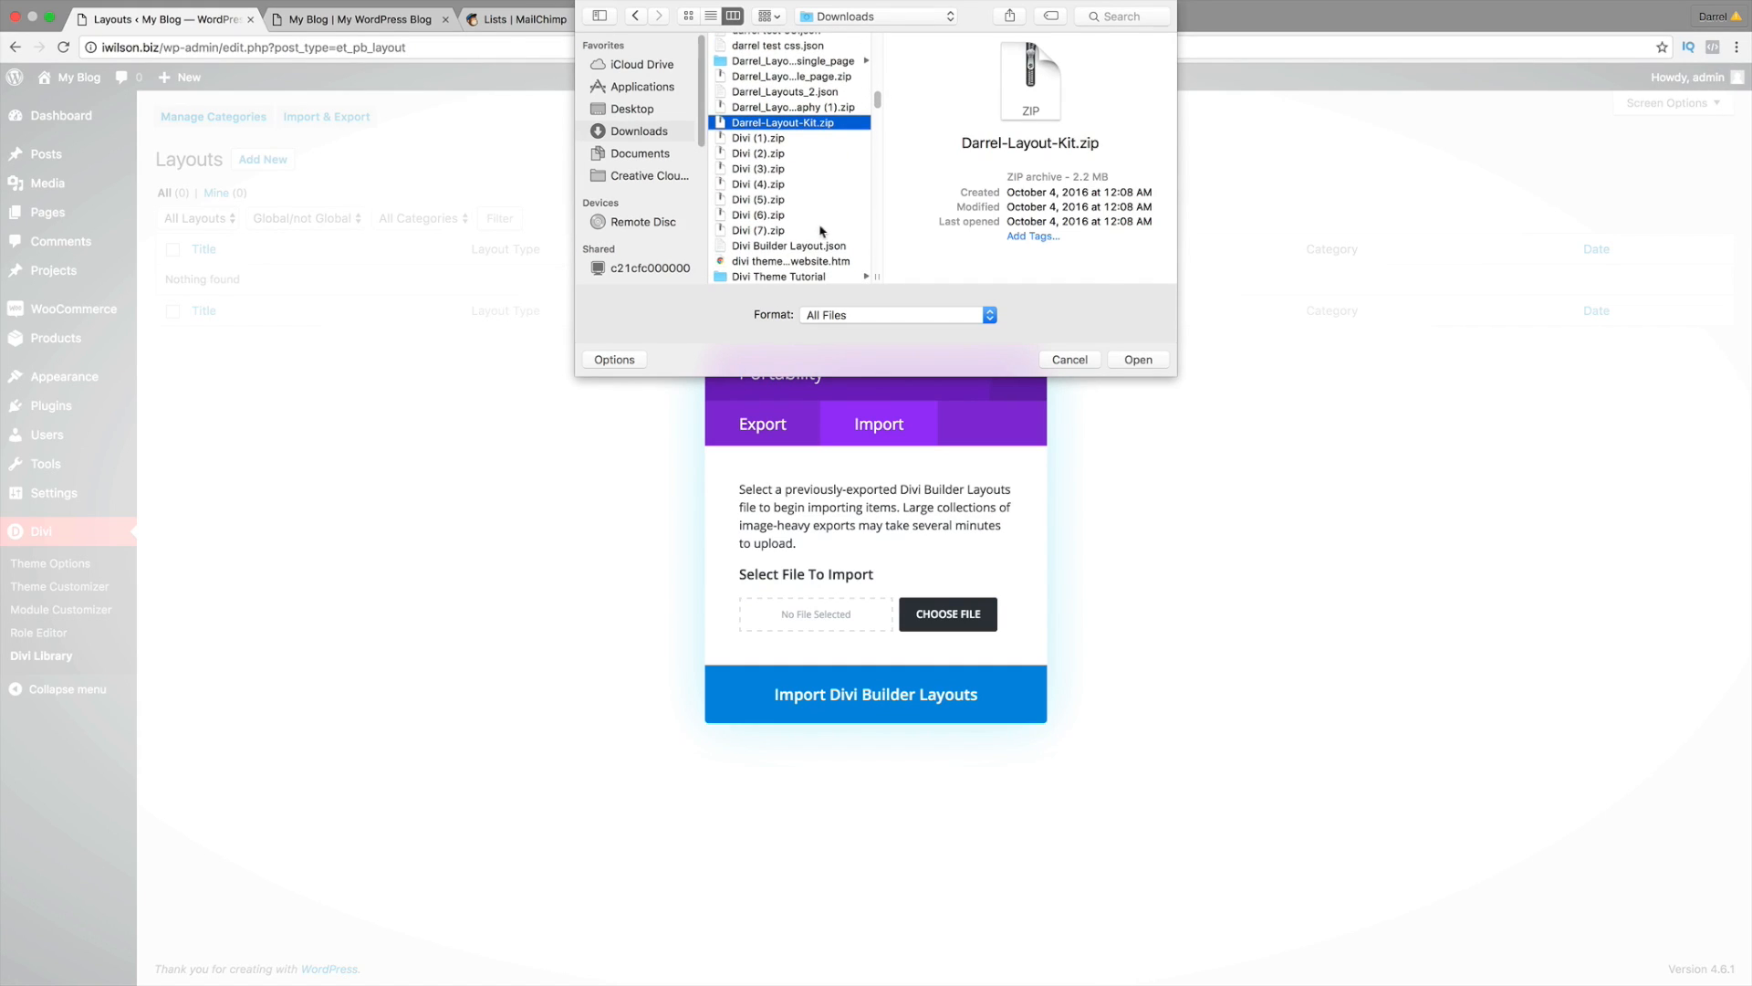
left_click(805, 232)
scroll(829, 247, "up", 1)
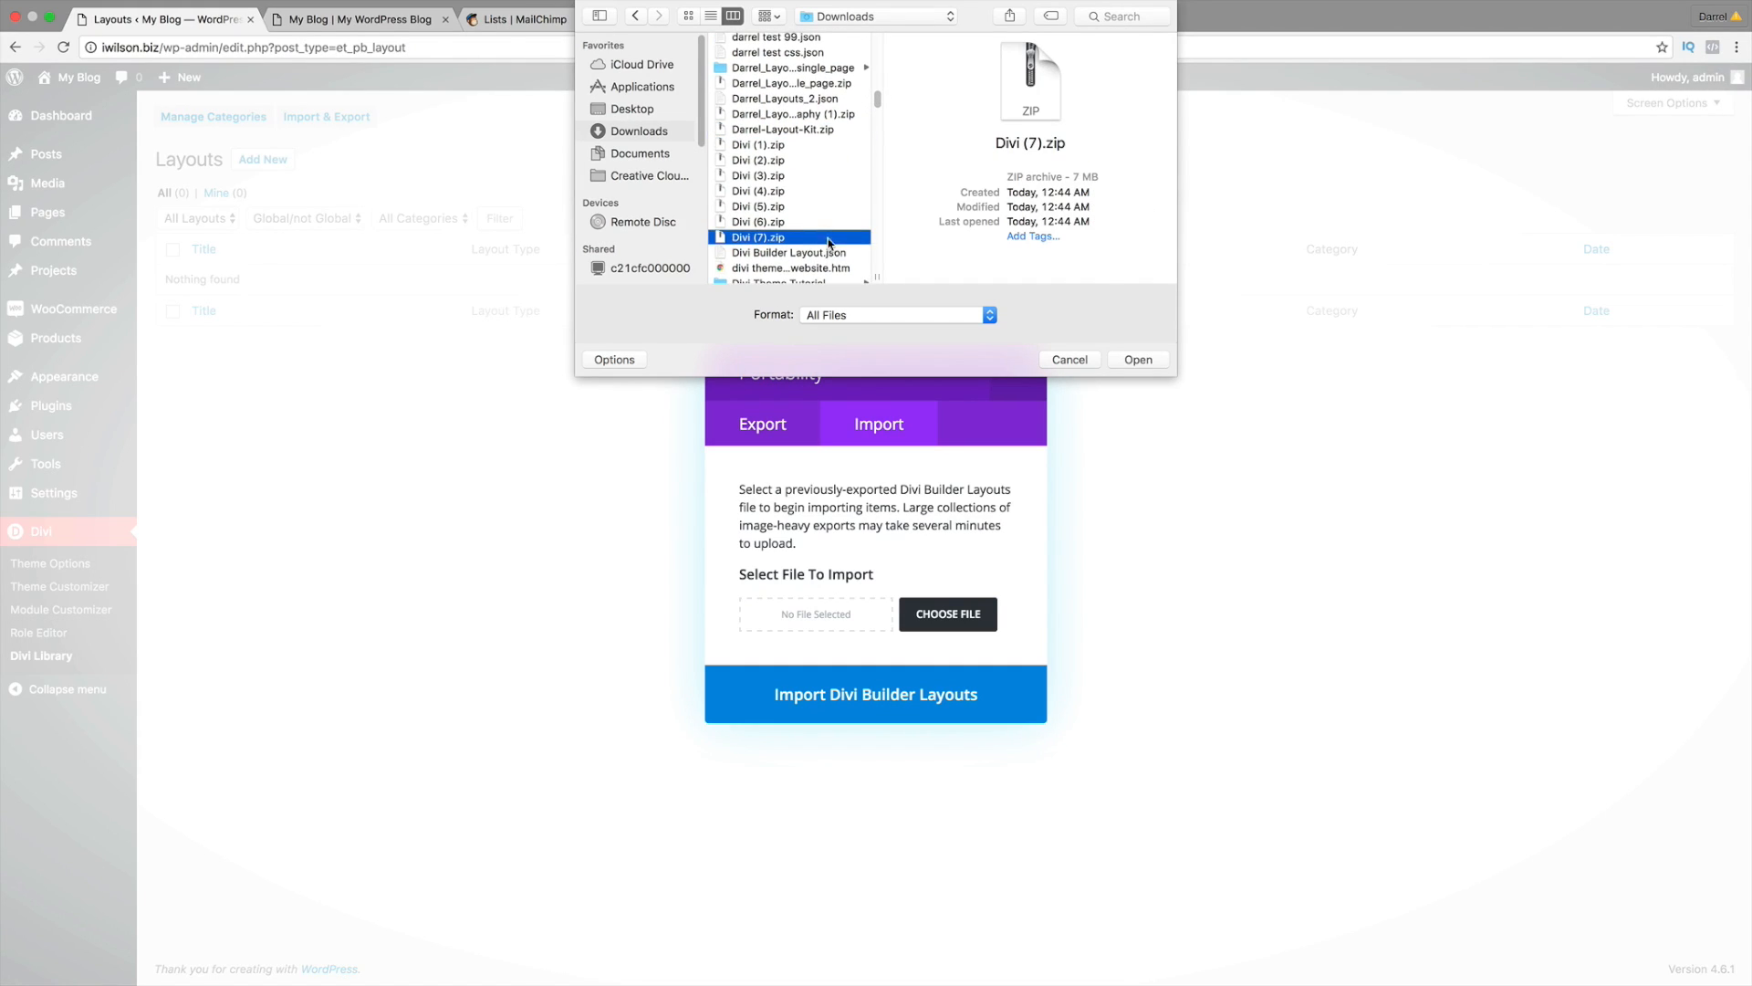
left_click(823, 88)
scroll(826, 94, "up", 5)
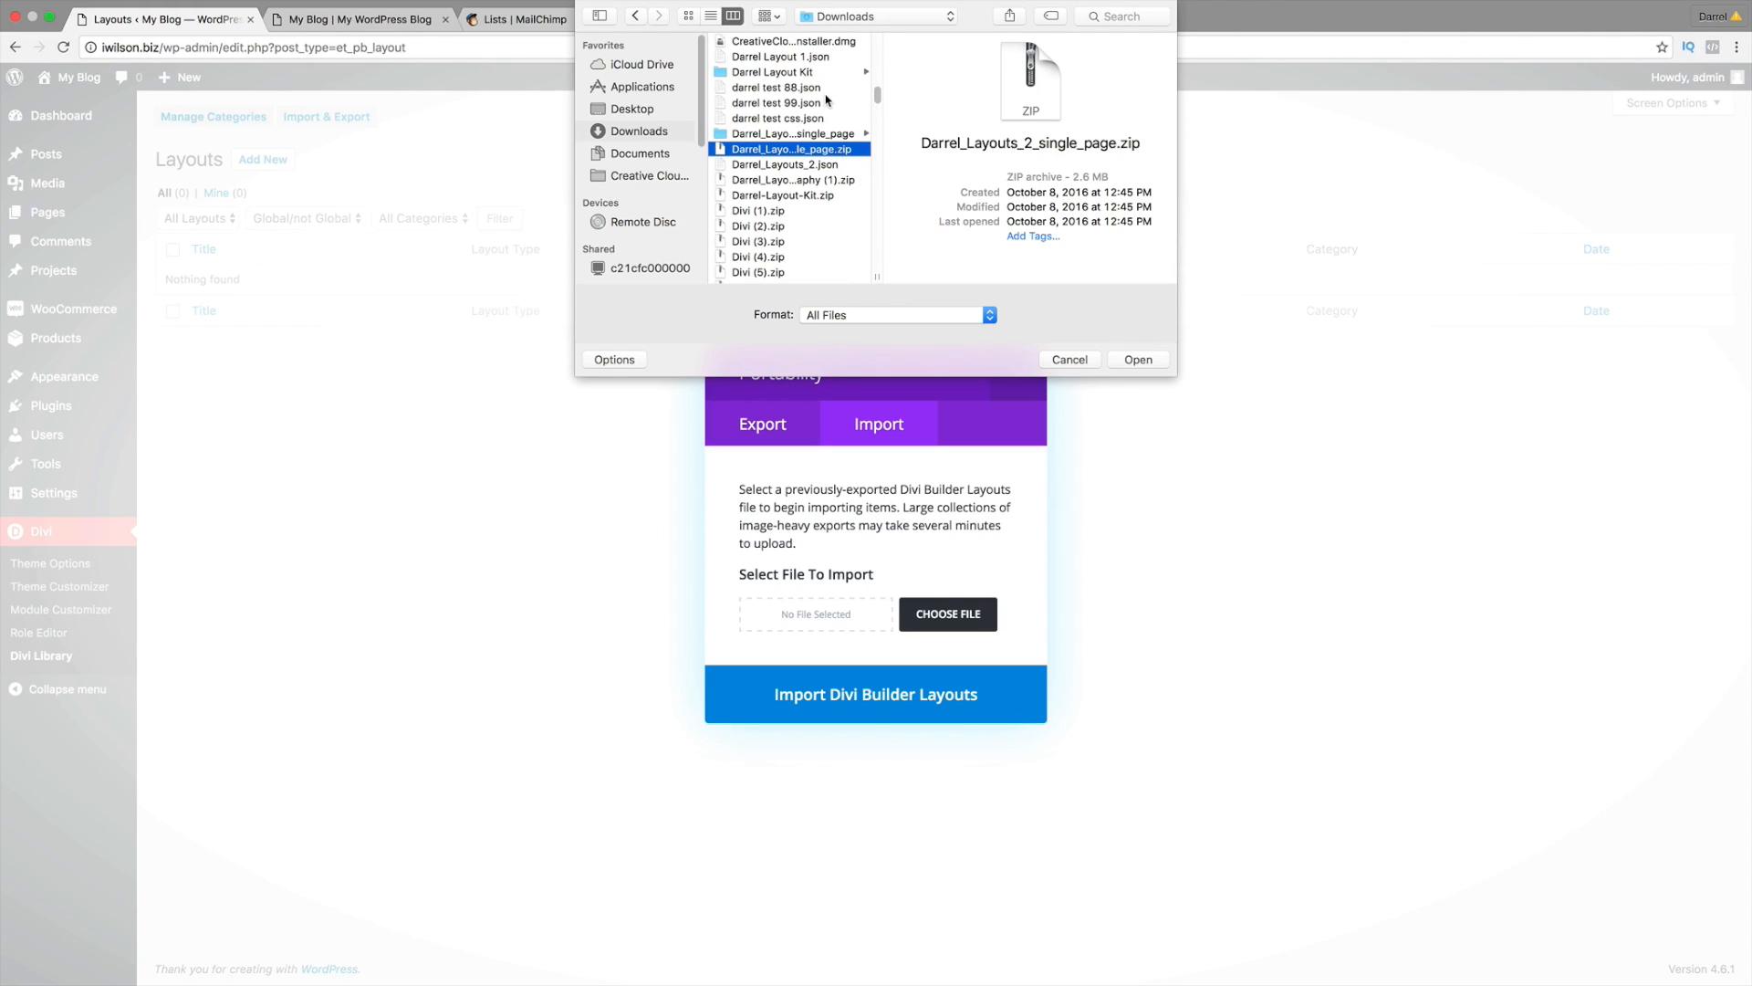
scroll(826, 100, "up", 1)
left_click(822, 71)
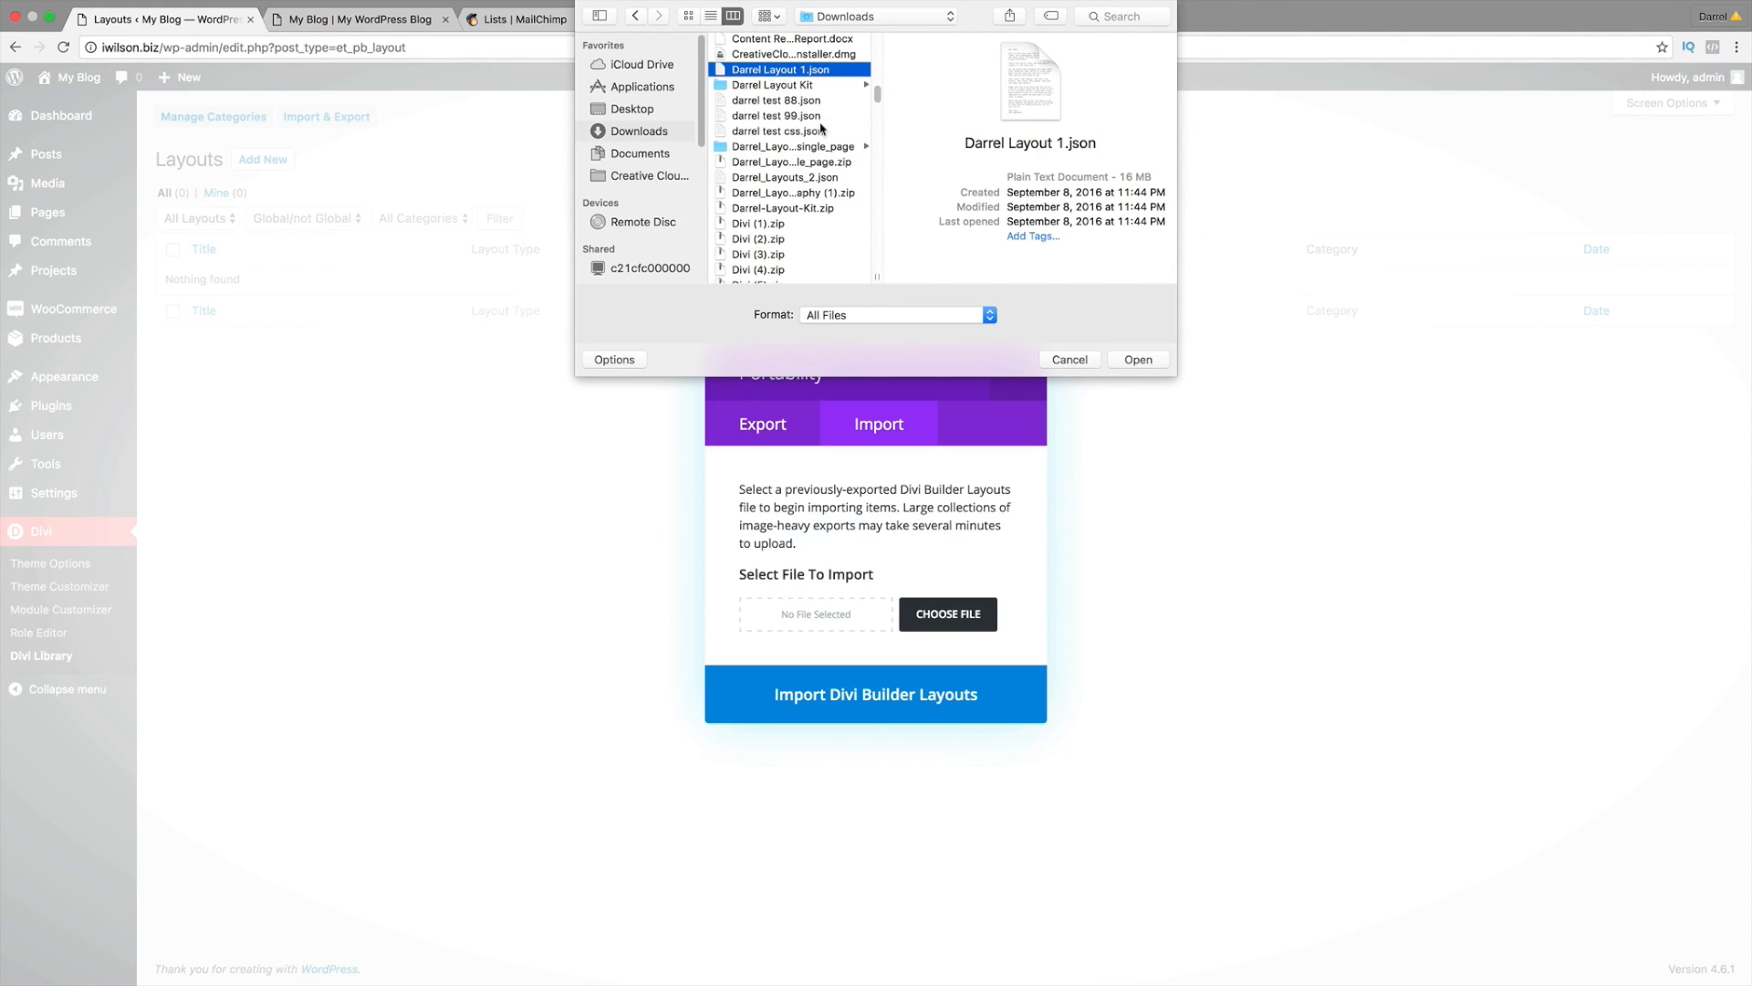
Step: Check the downloaded layout pack folders, then select Footer #2.json in the footer pack
left_click(822, 148)
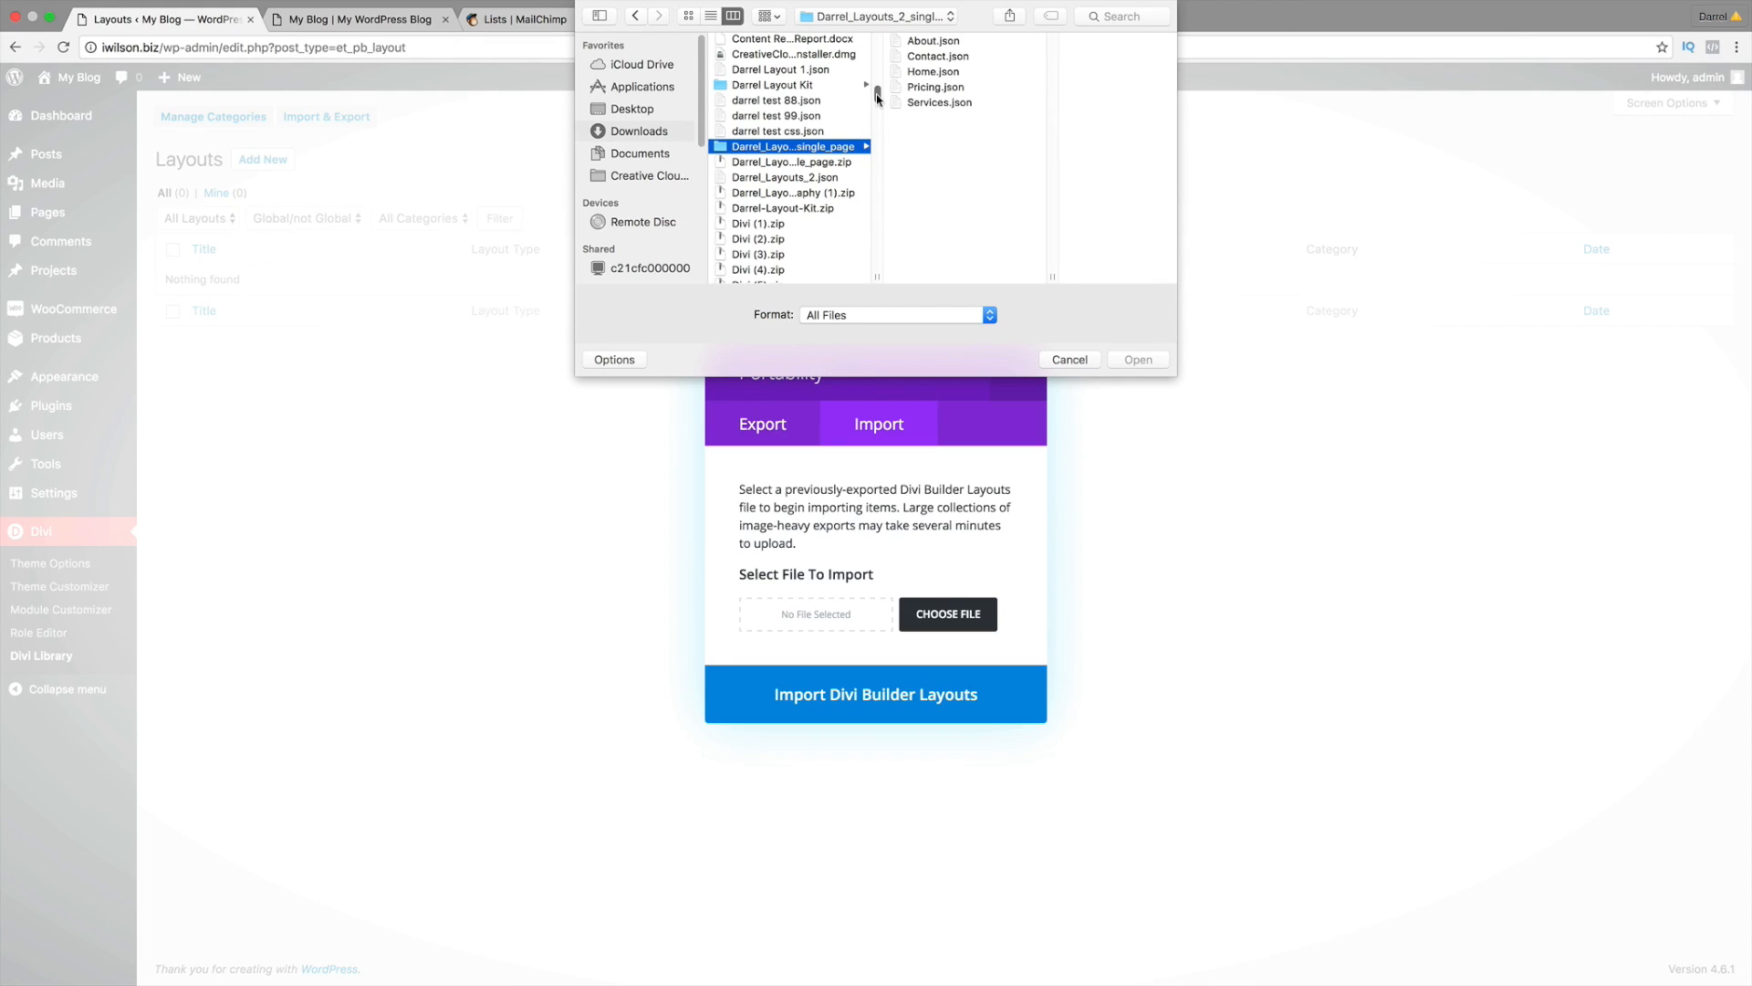
scroll(876, 95, "down", 3)
left_click_drag(877, 101, 877, 113)
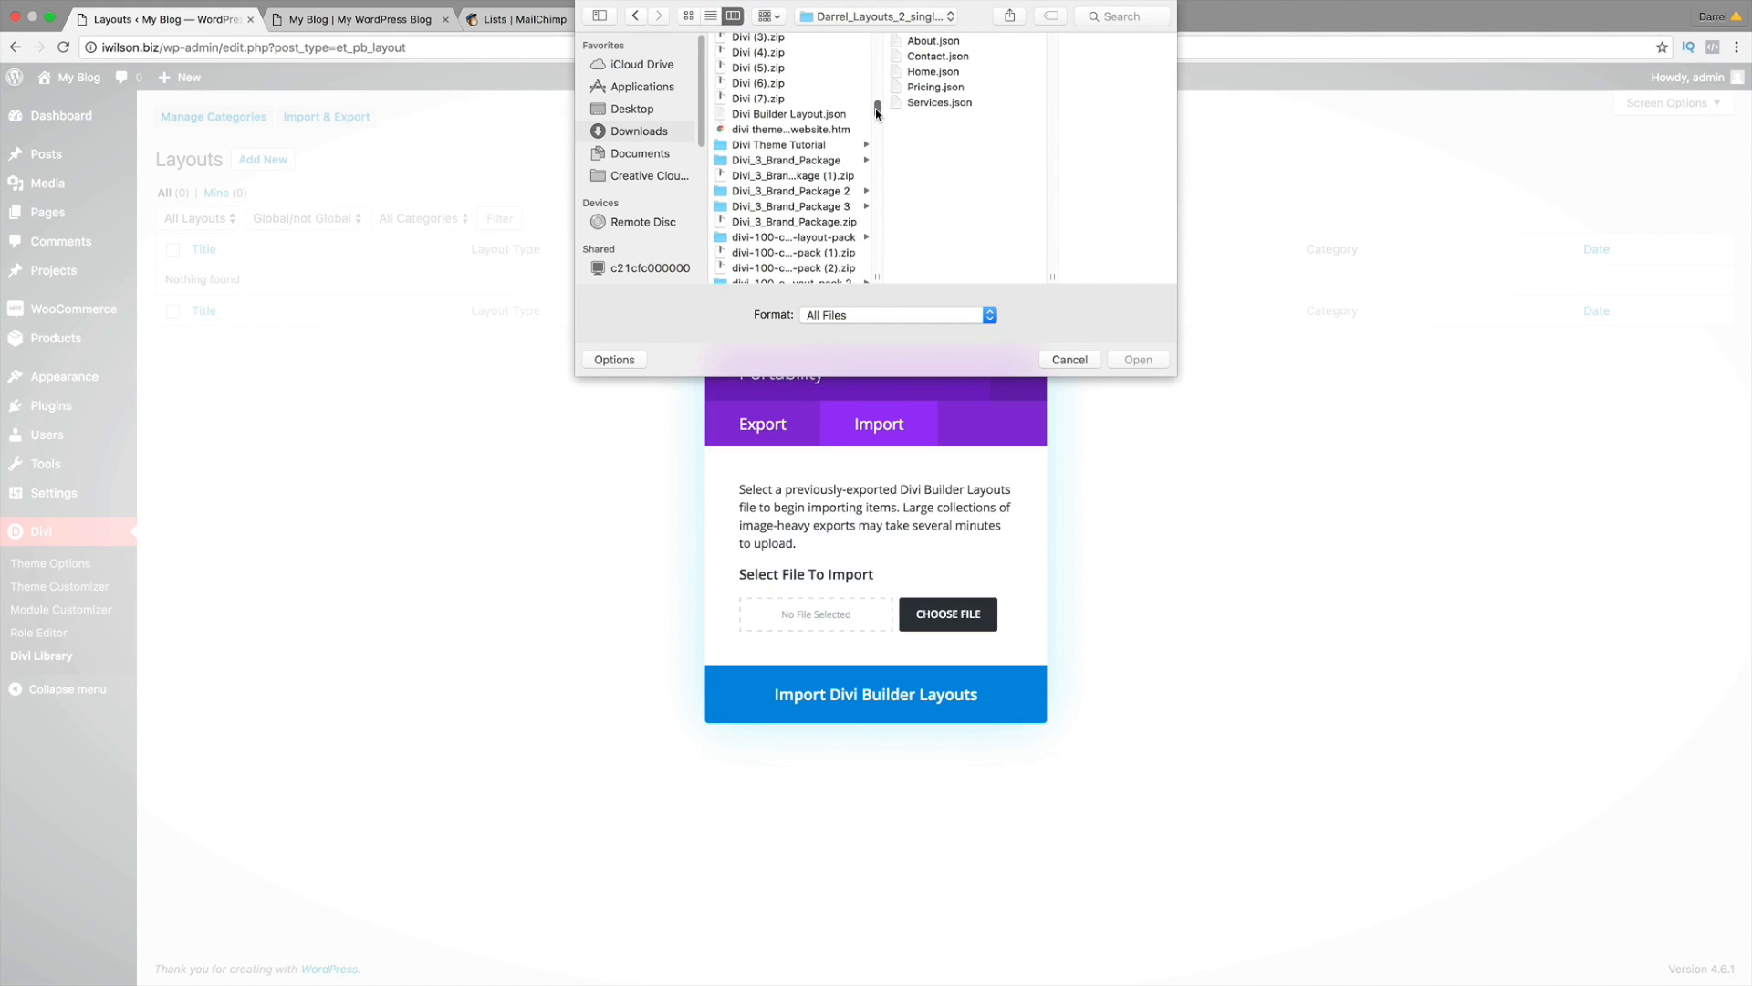
left_click(779, 239)
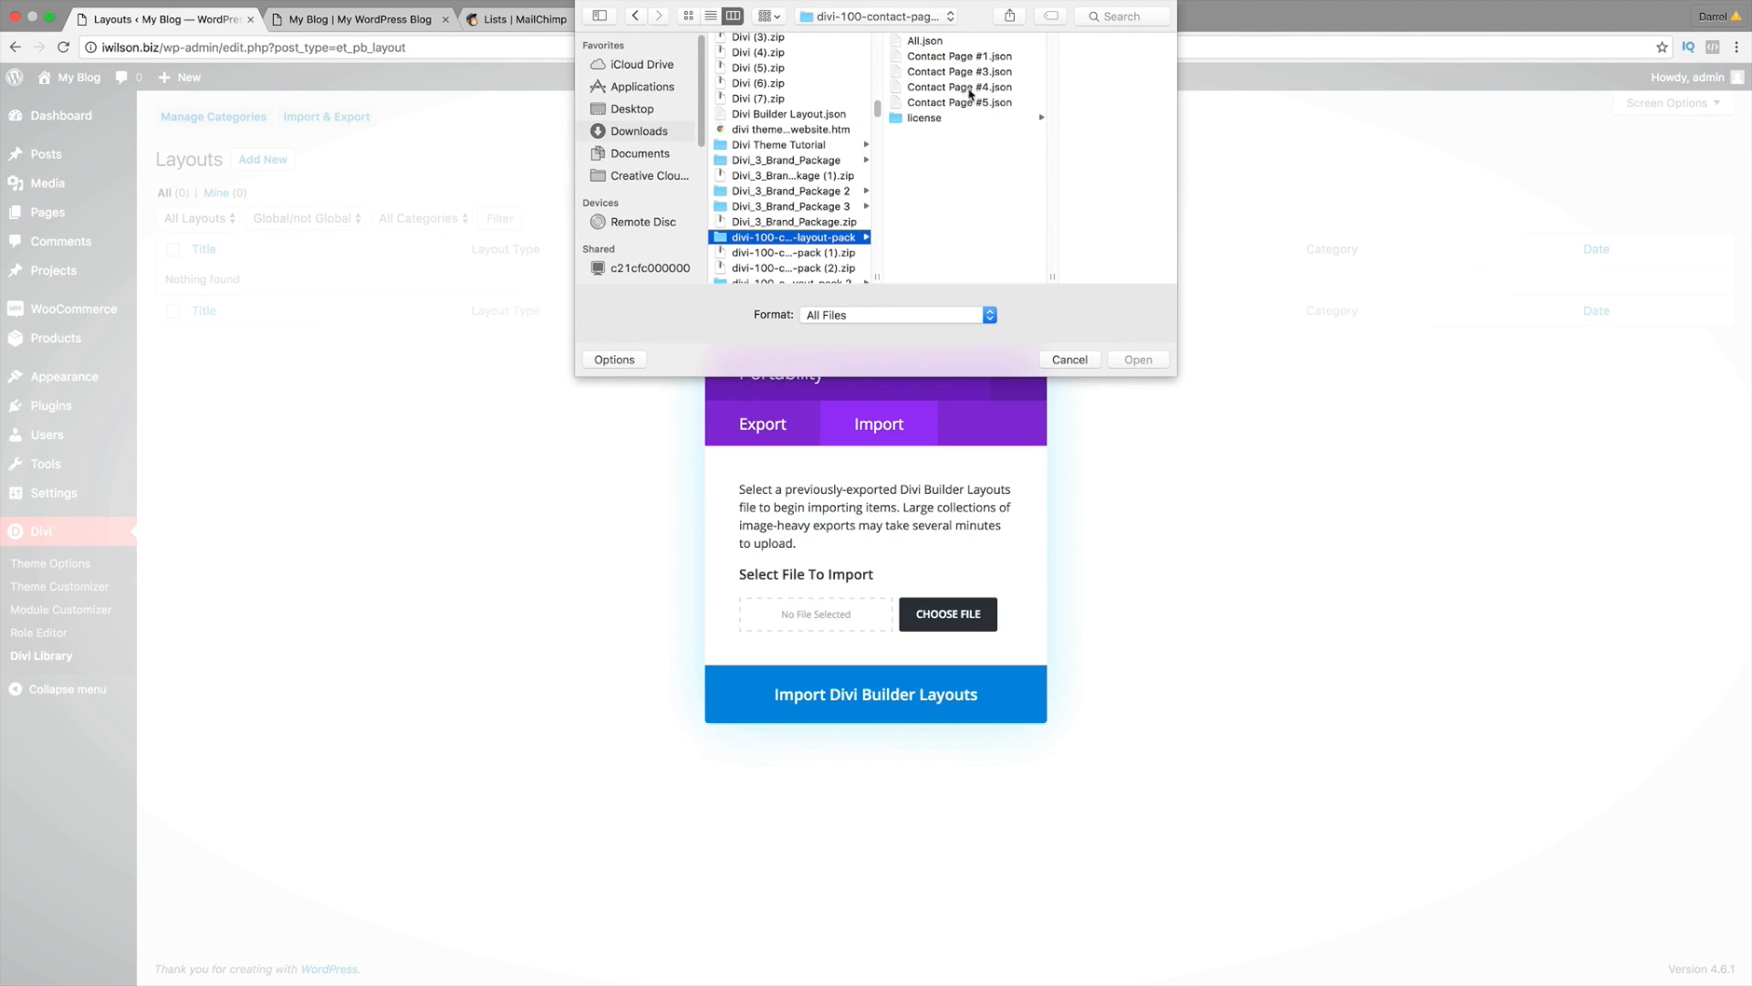
left_click(788, 207)
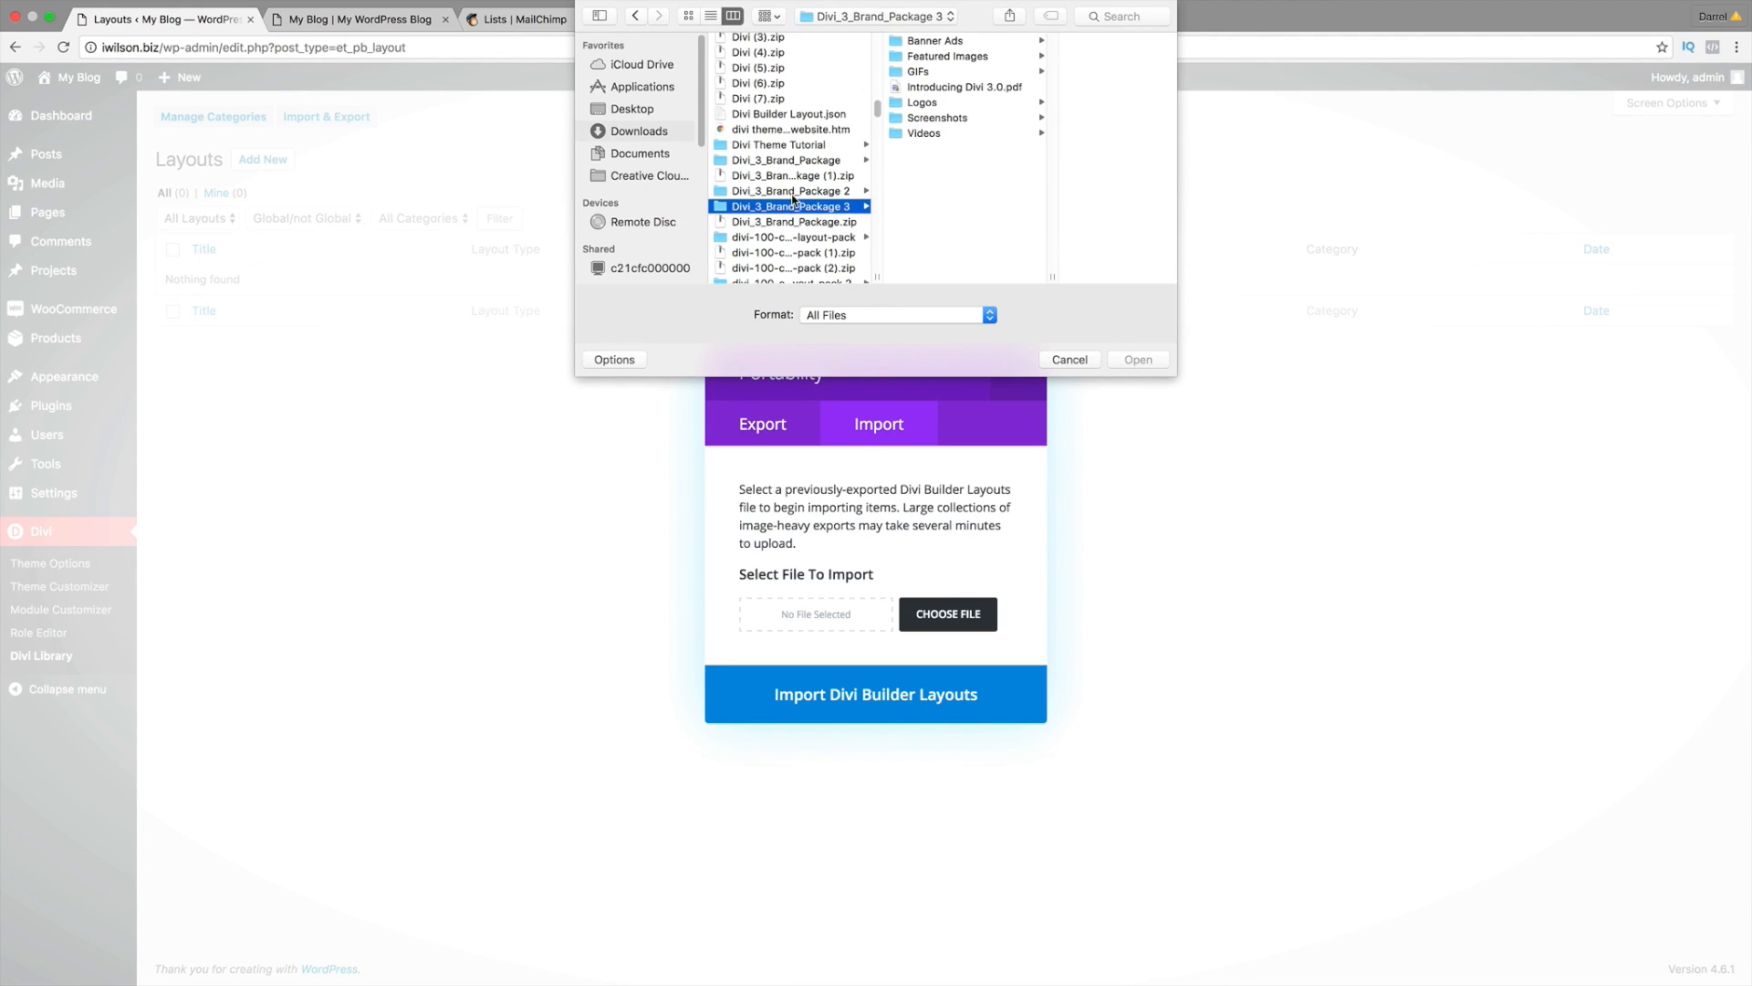
scroll(827, 267, "down", 2)
left_click(826, 265)
scroll(827, 260, "down", 3)
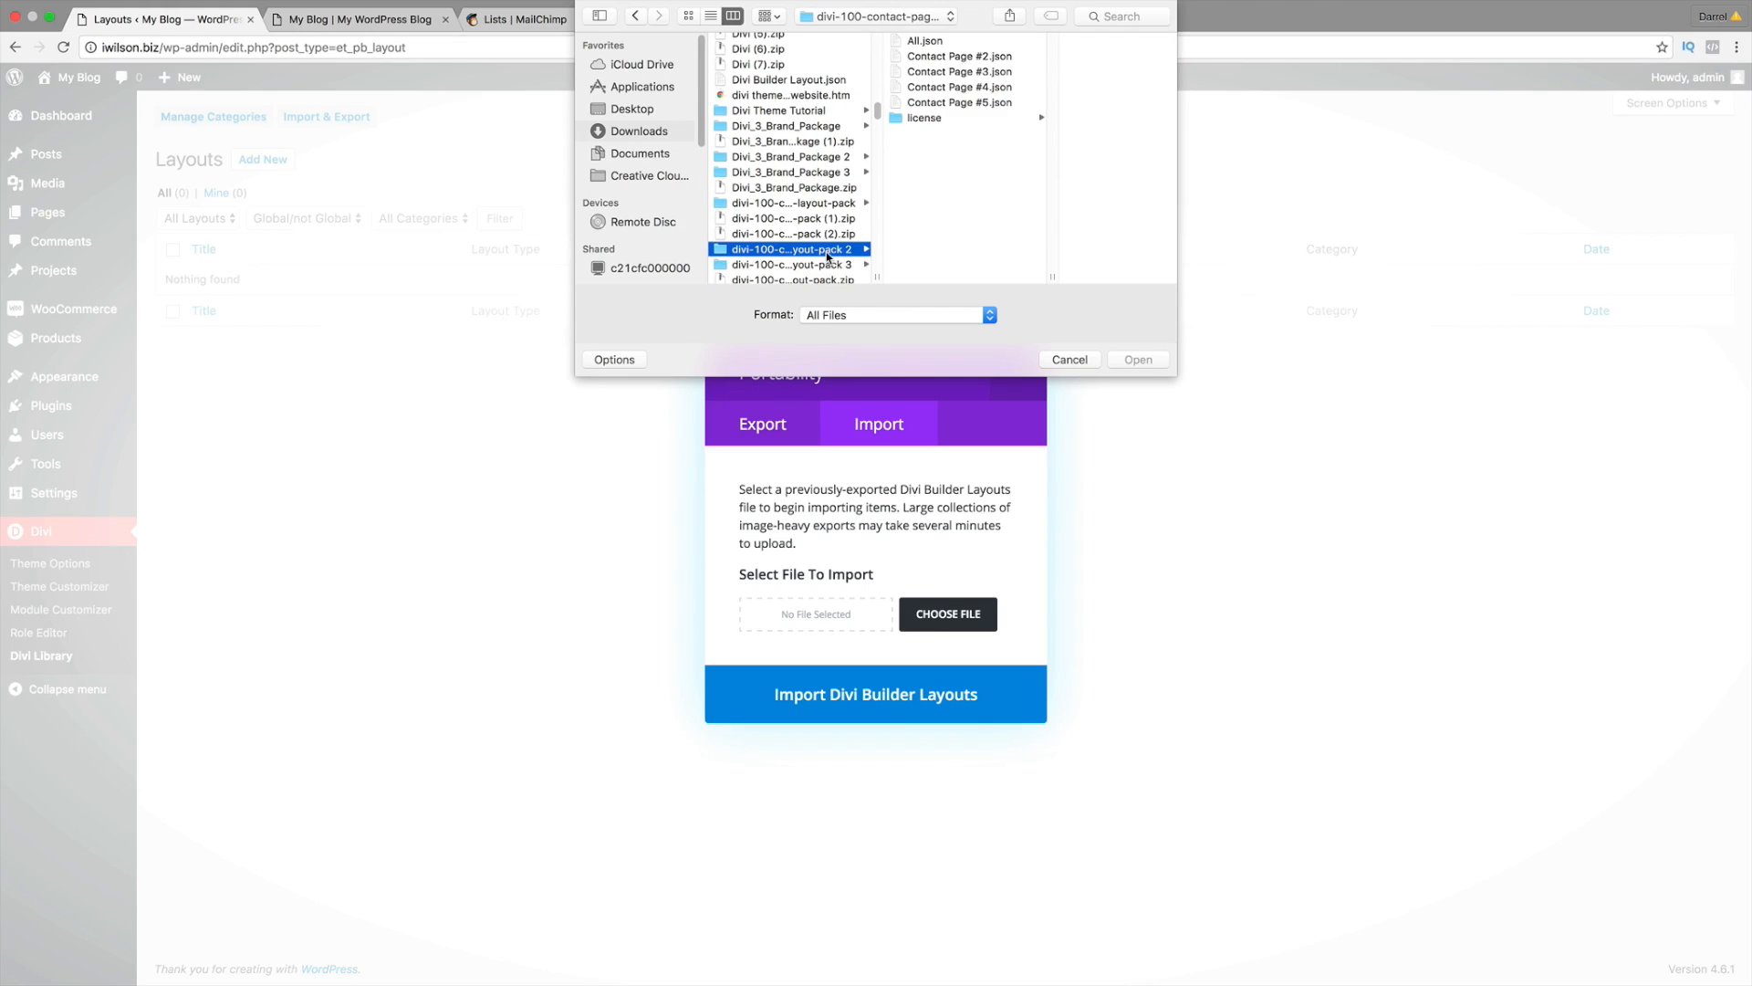
left_click(821, 221)
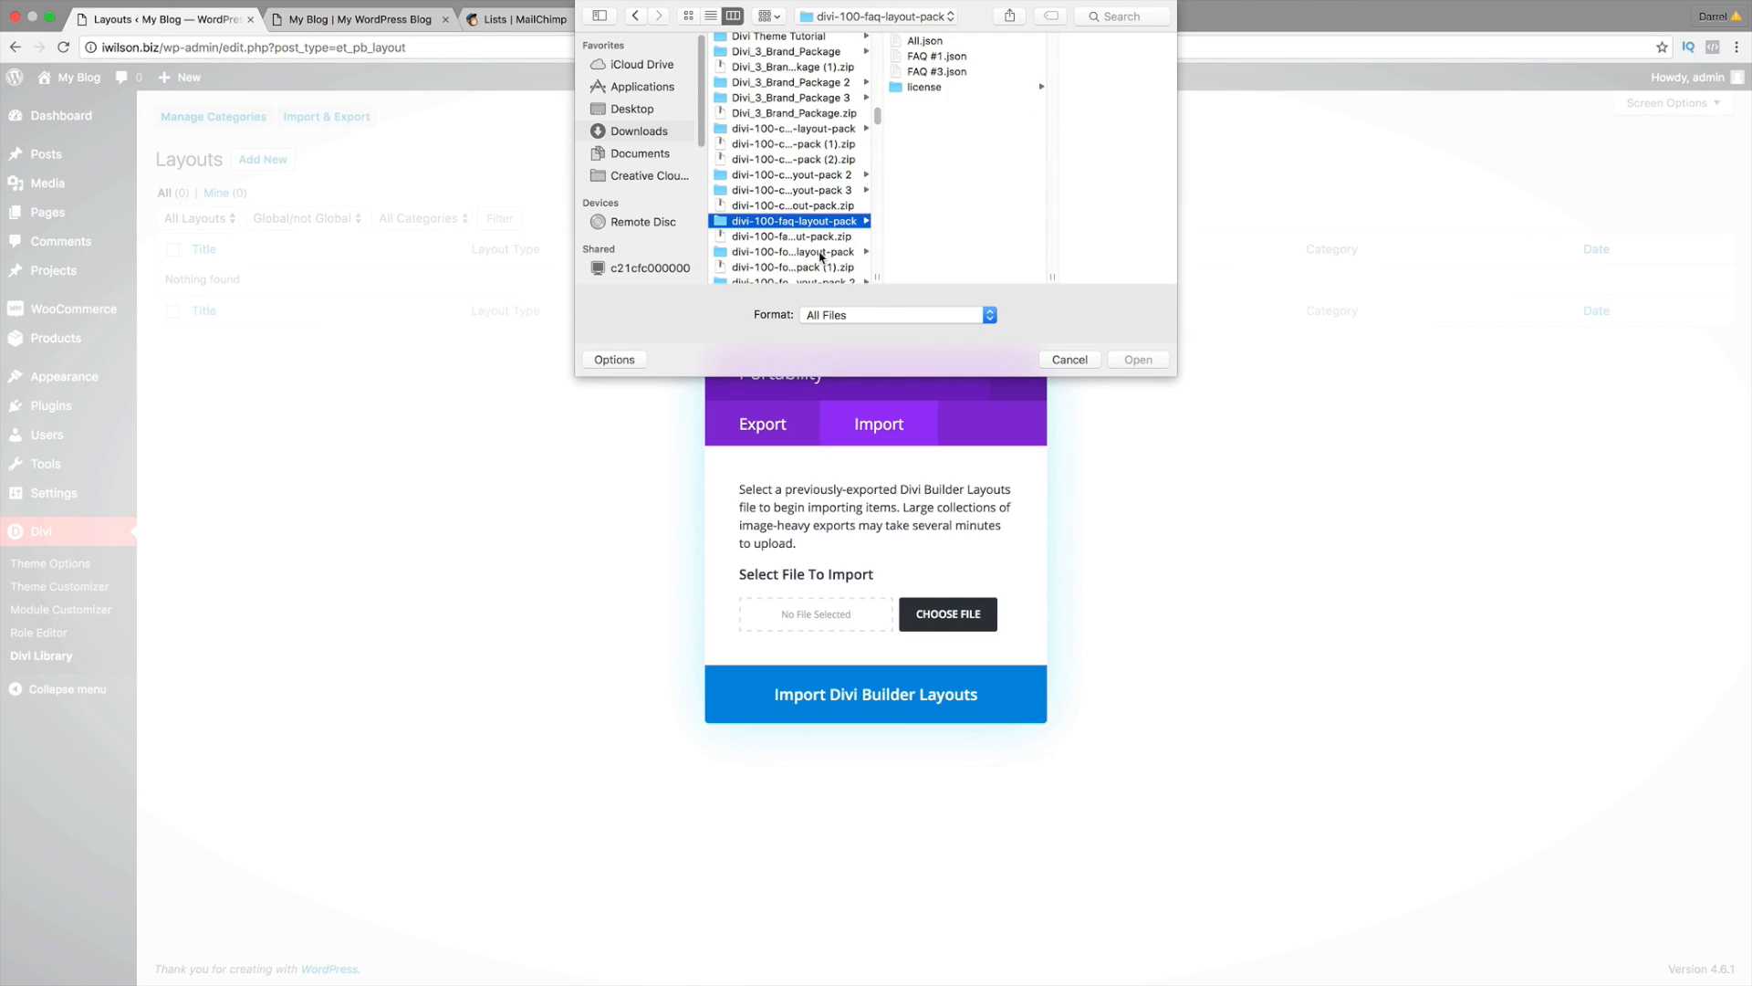
left_click(821, 253)
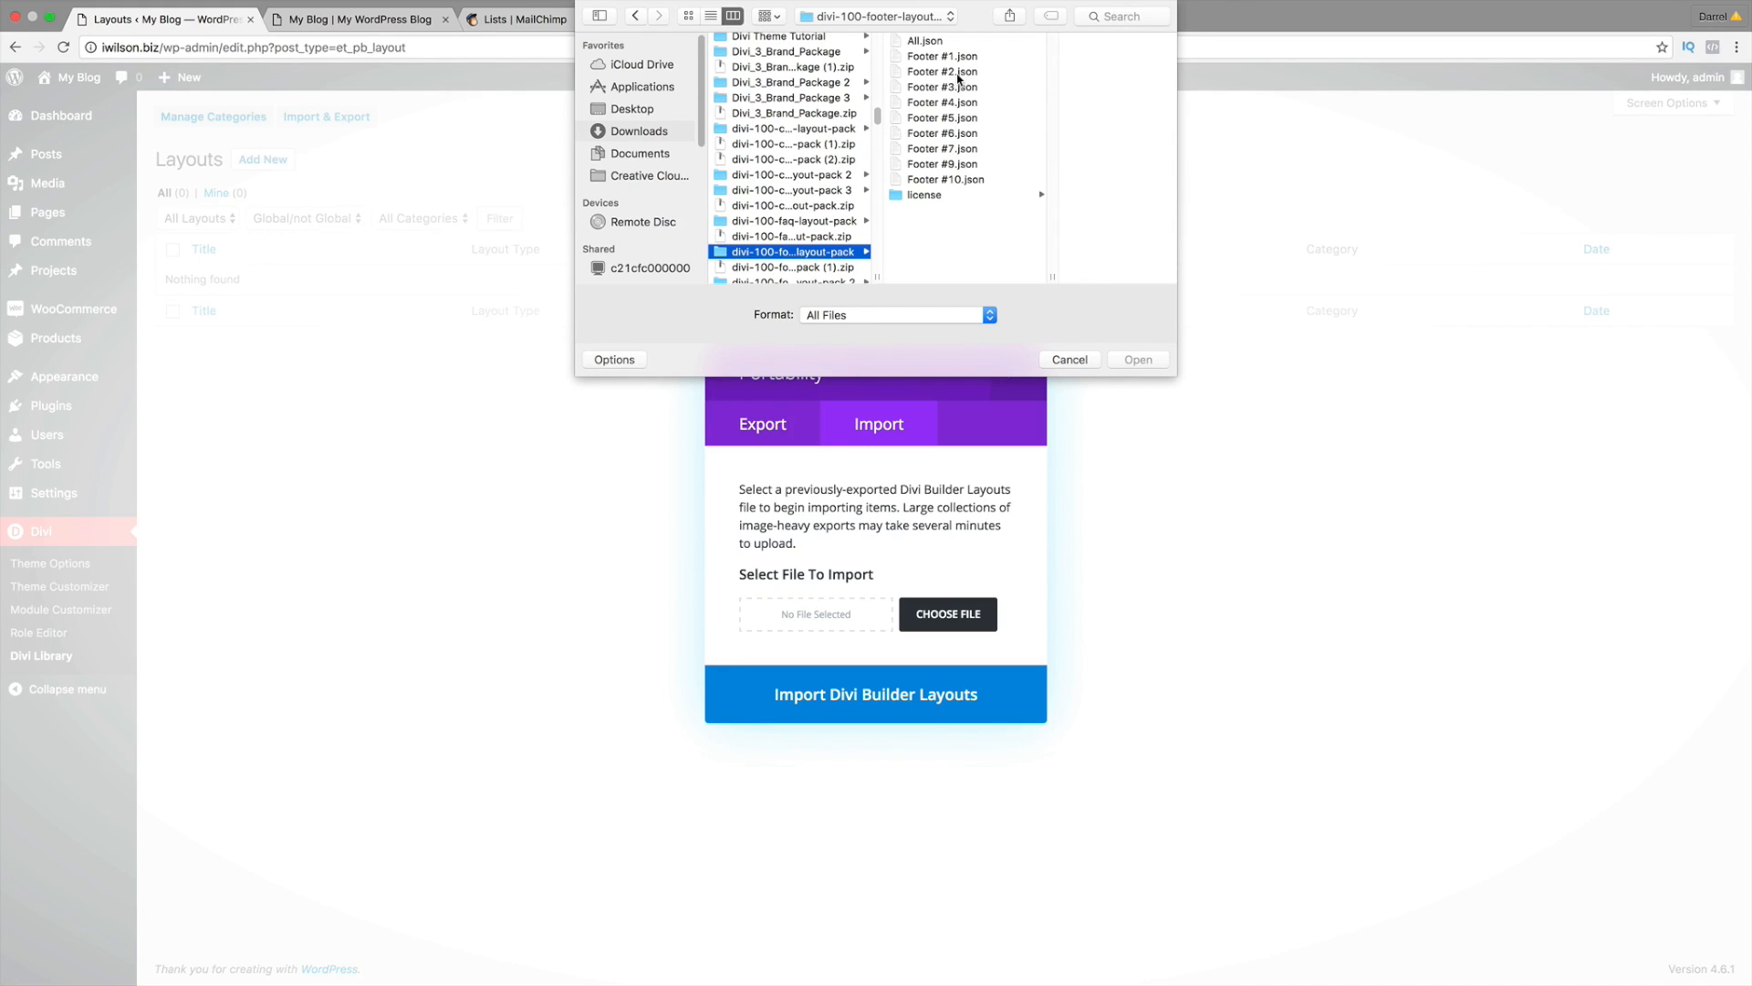
left_click(959, 73)
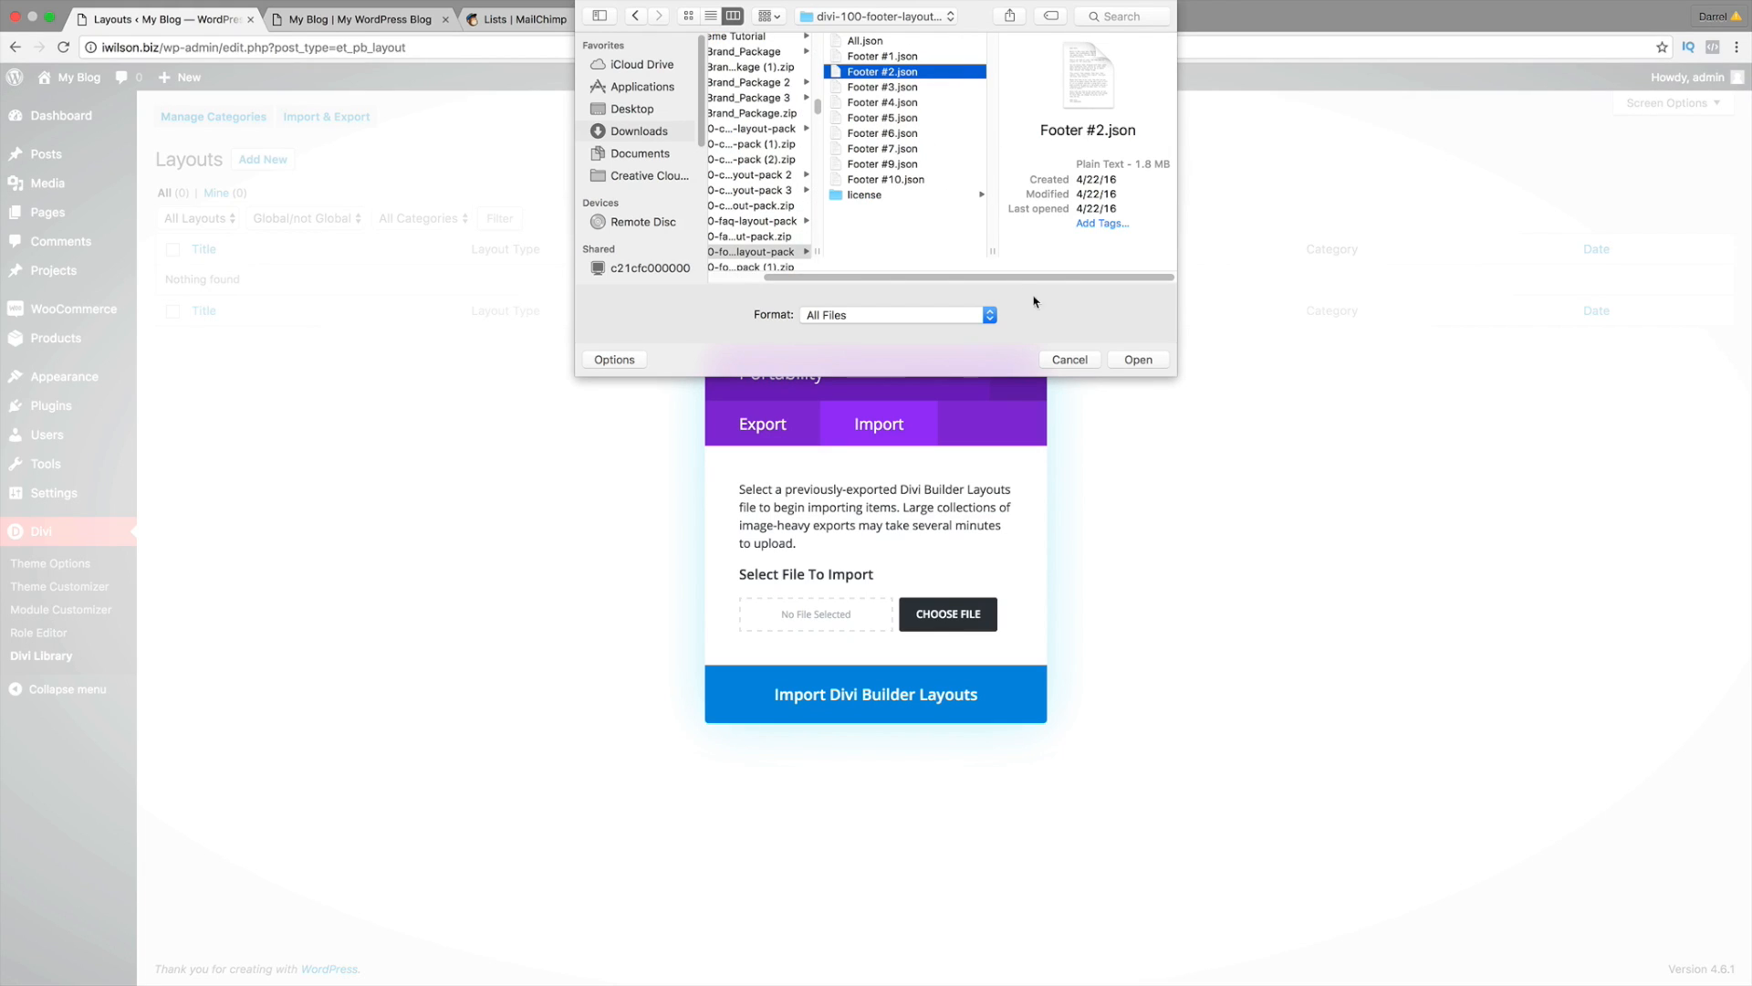
Step: Confirm Footer #2.json and start the Divi Builder layout import
left_click(1138, 360)
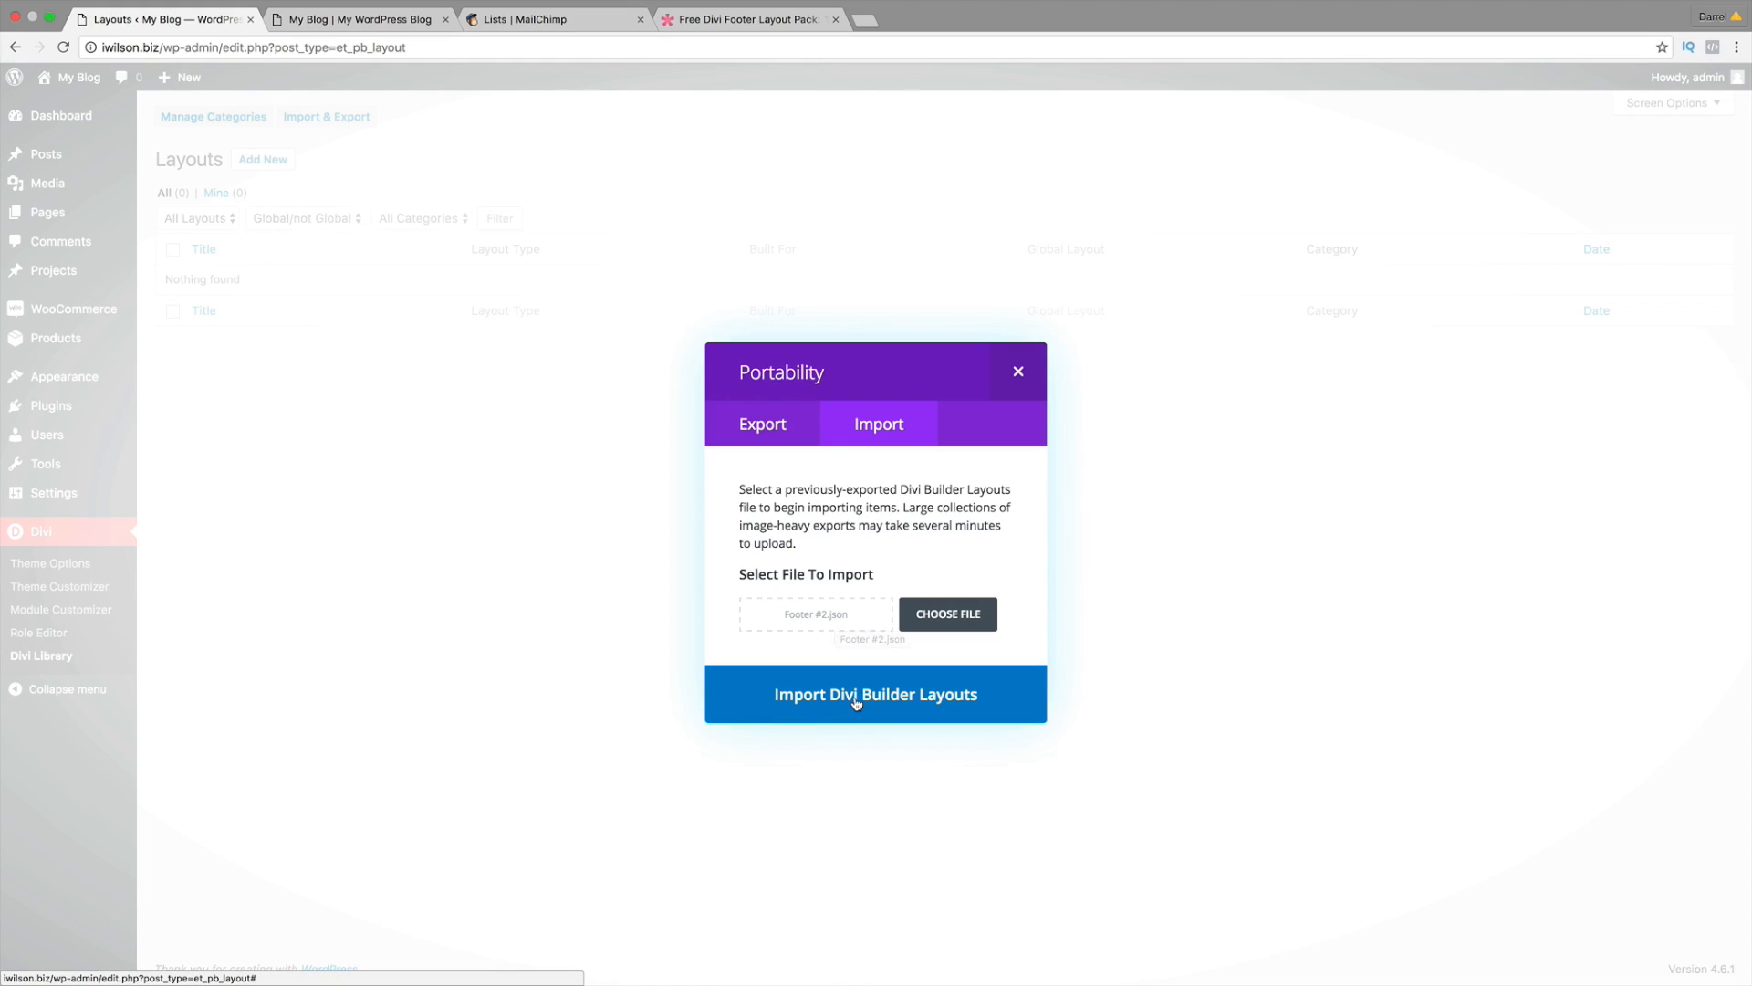
left_click(856, 701)
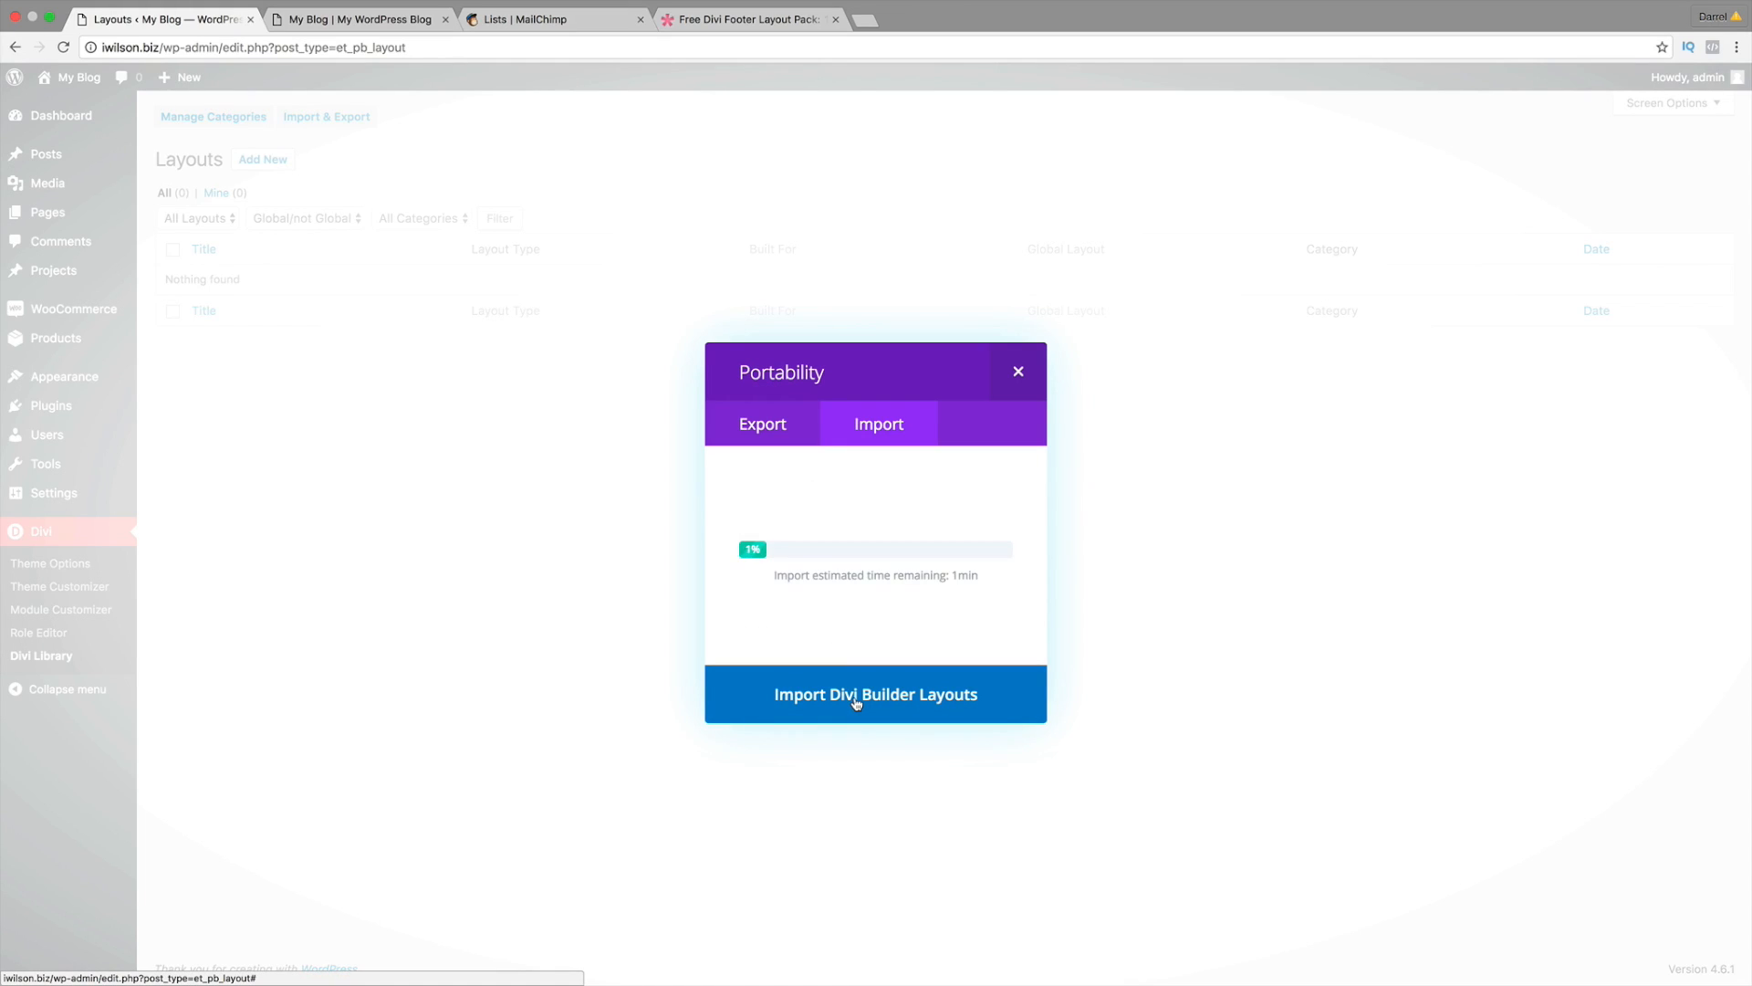
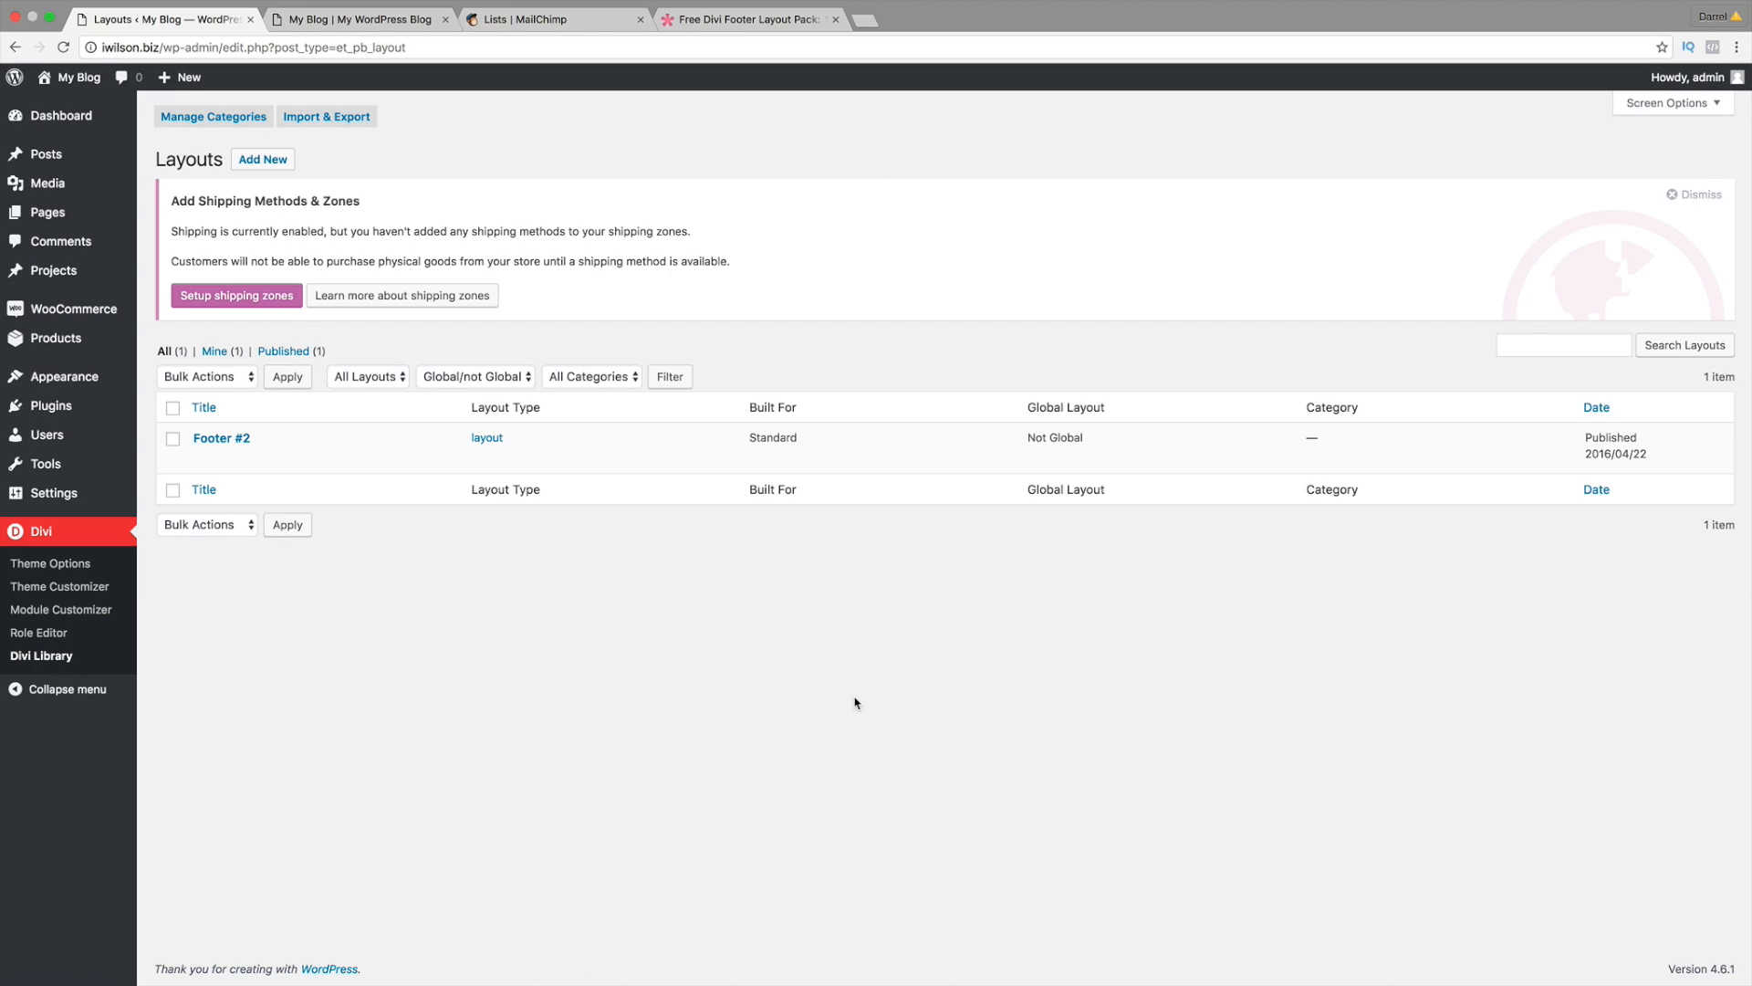
Step: Open the live homepage in the Divi Visual Builder and scroll down the page
mouse_move(228, 447)
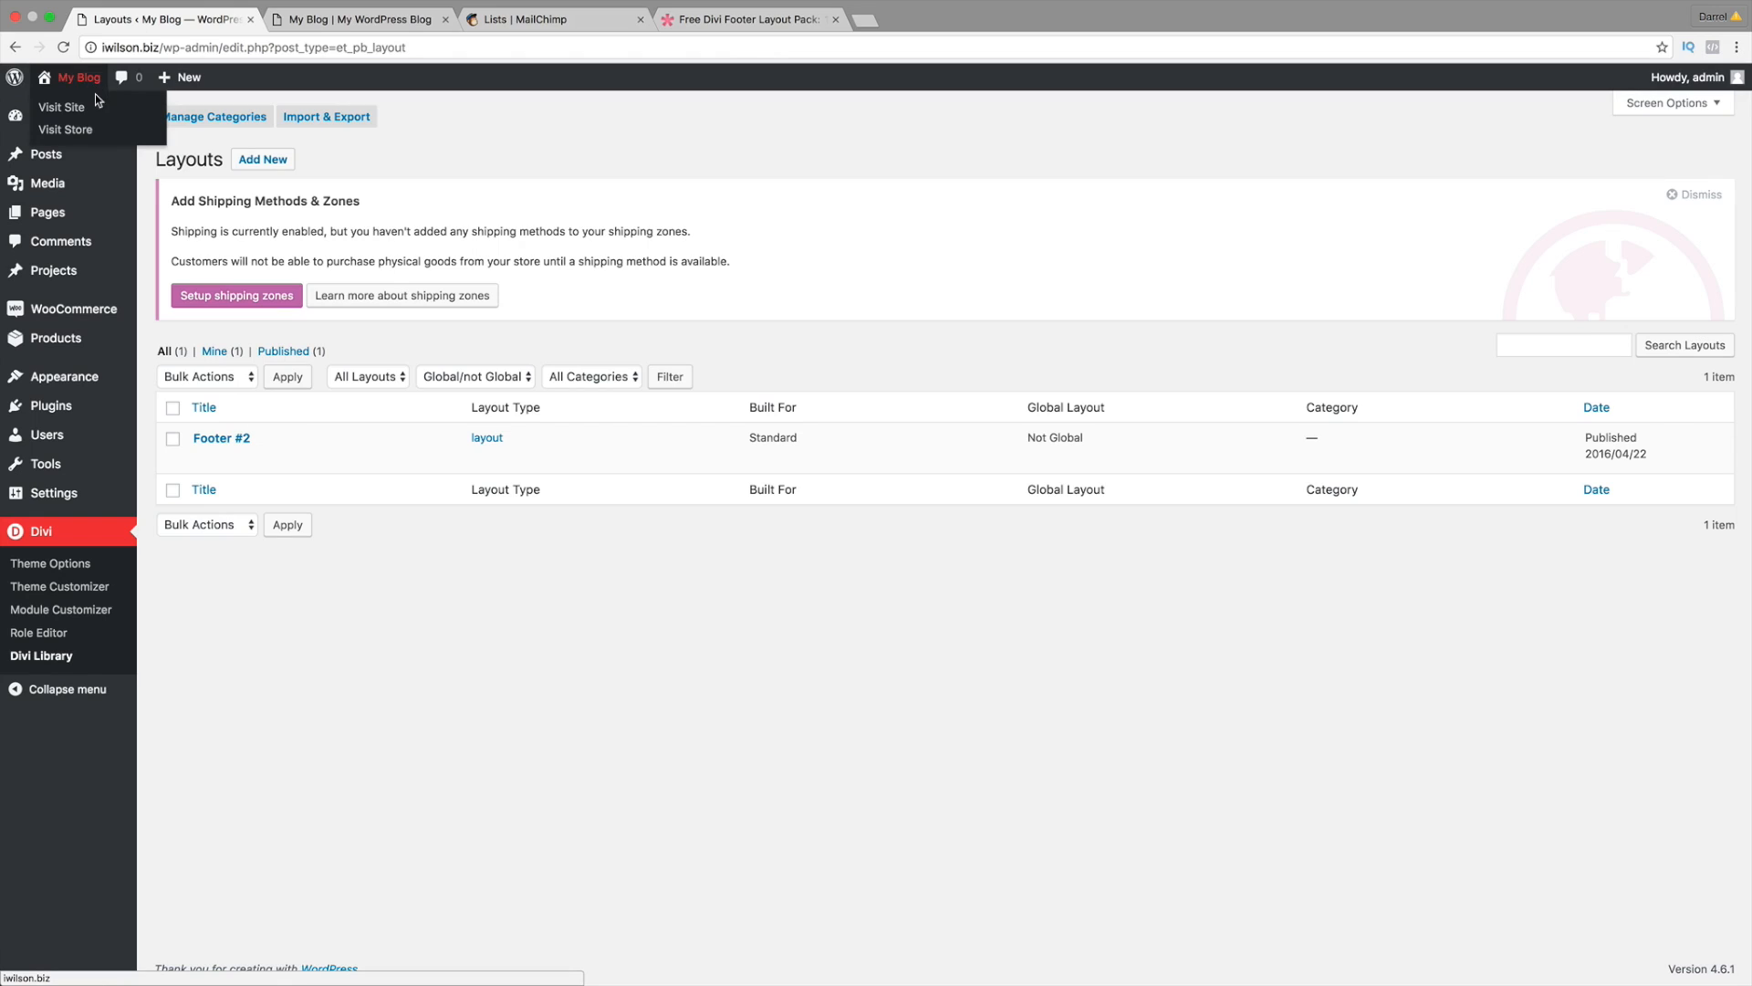
left_click(93, 115)
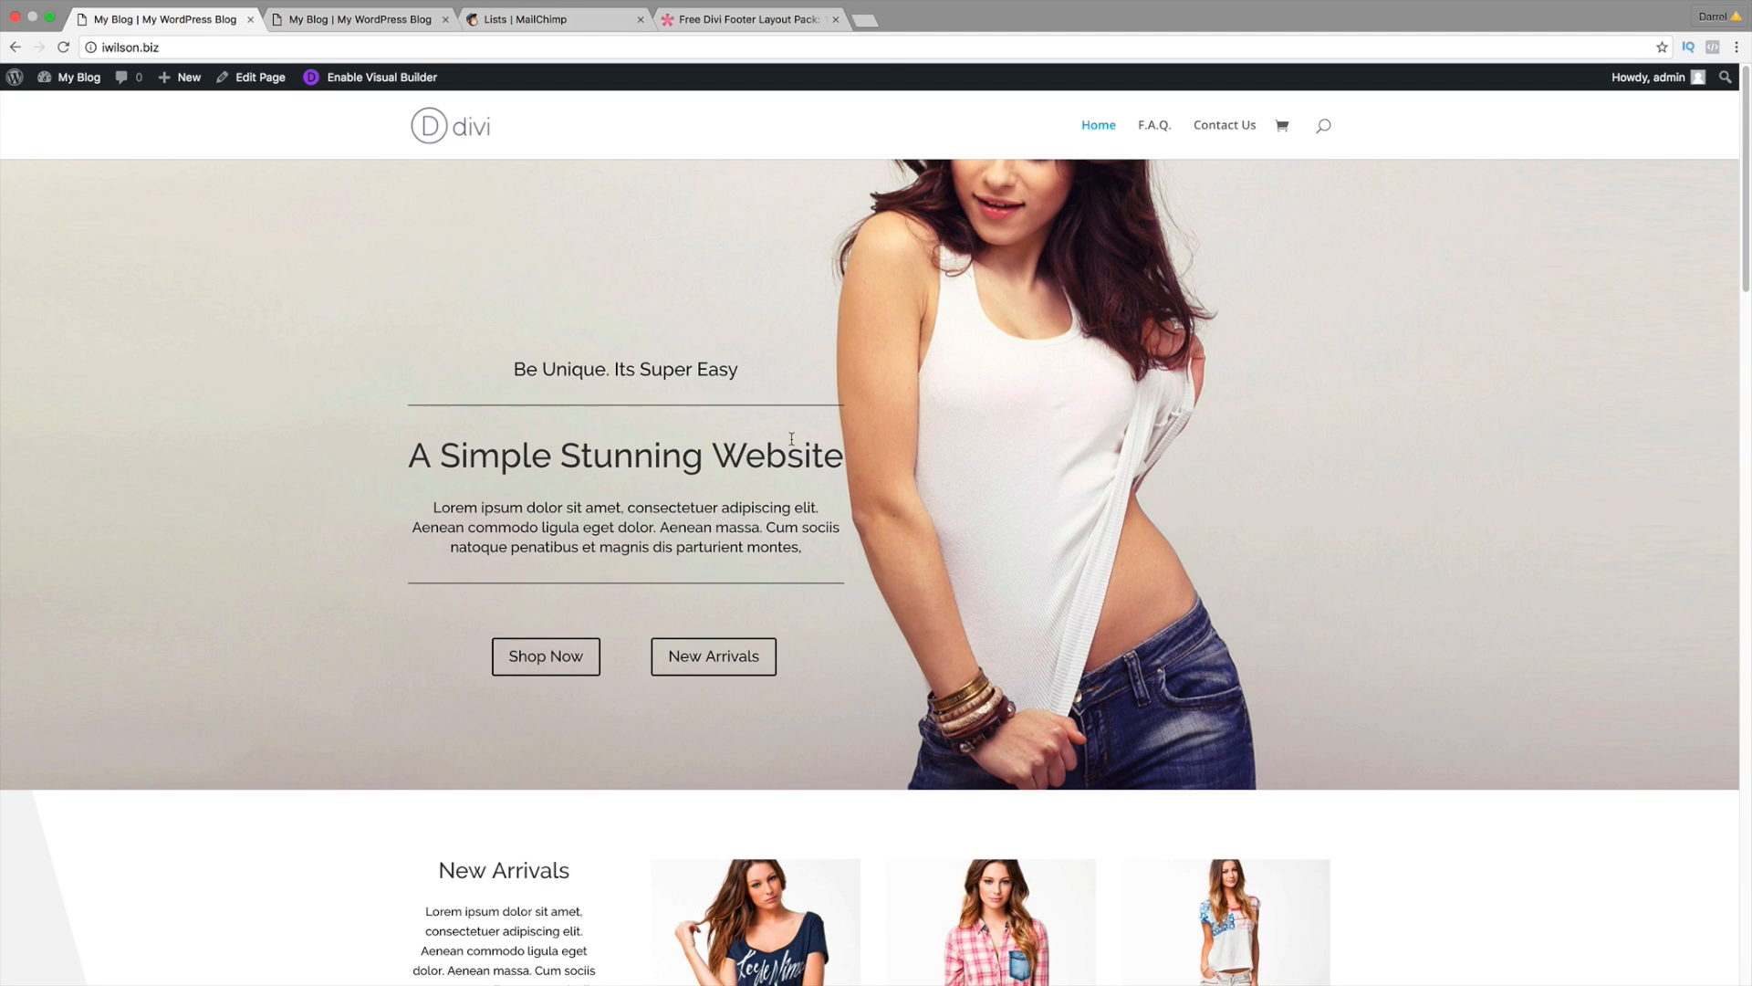
left_click(398, 84)
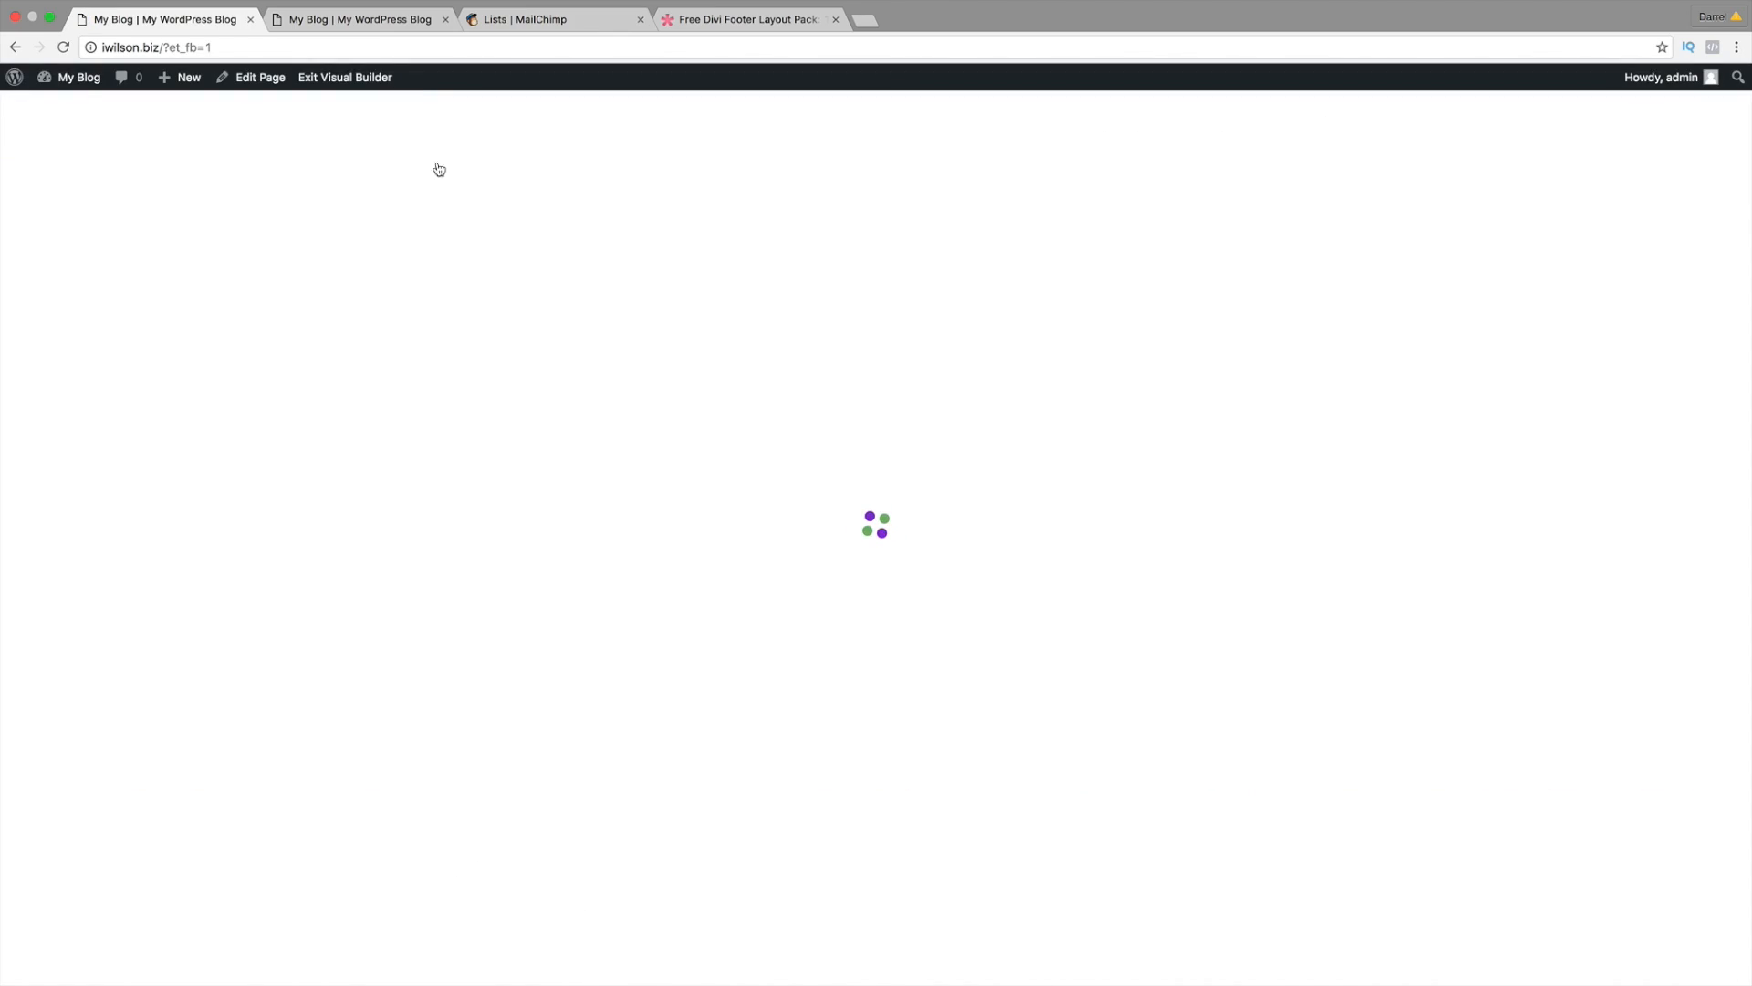
scroll(753, 544, "down", 4)
scroll(753, 544, "down", 10)
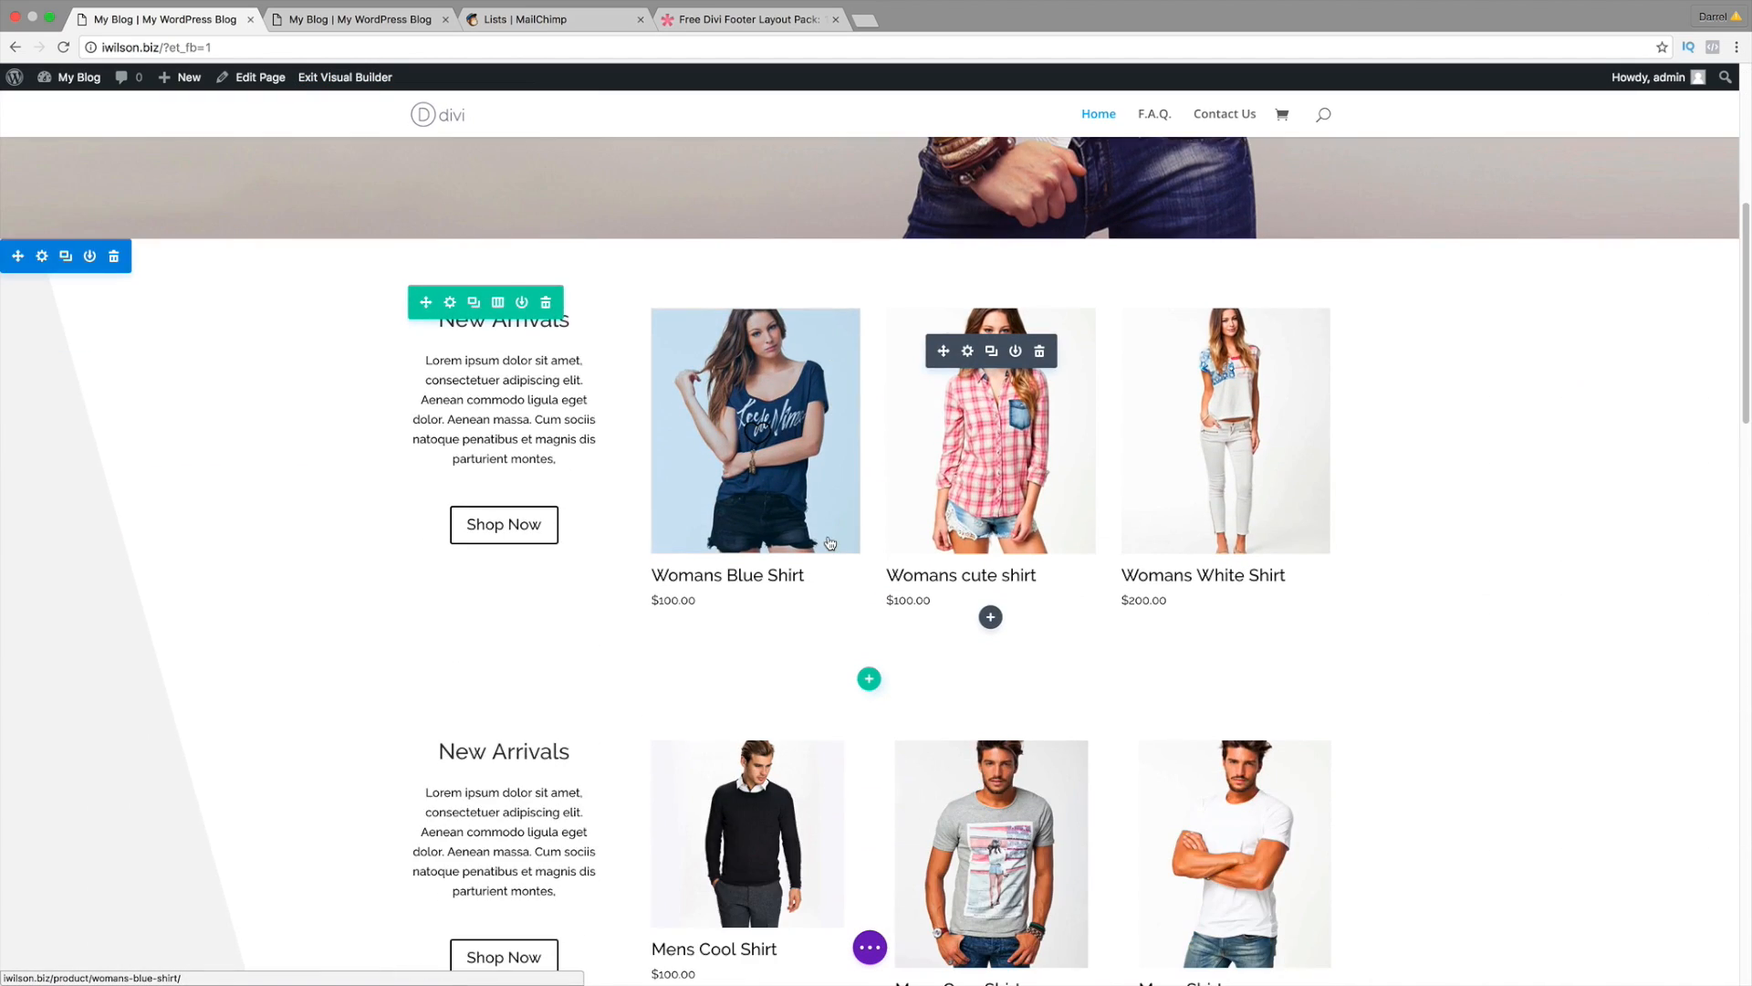
scroll(830, 543, "down", 15)
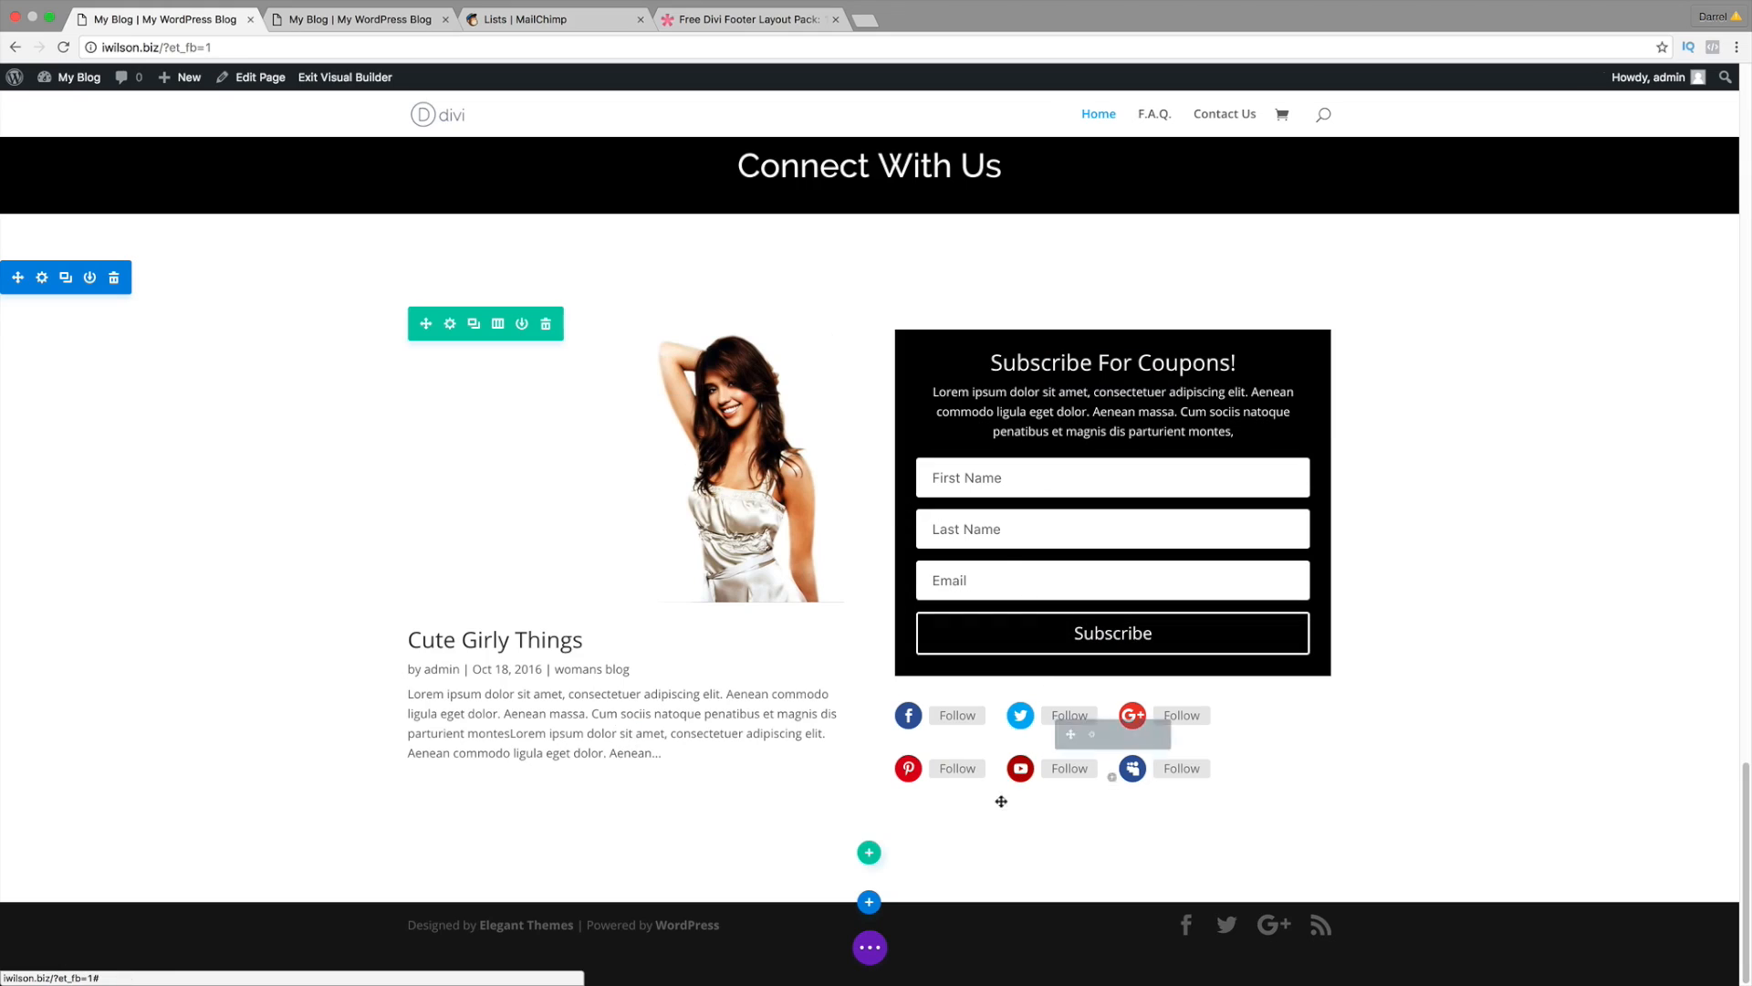
Step: Bring up the page's saved library layouts with Replace existing content unchecked
left_click(869, 904)
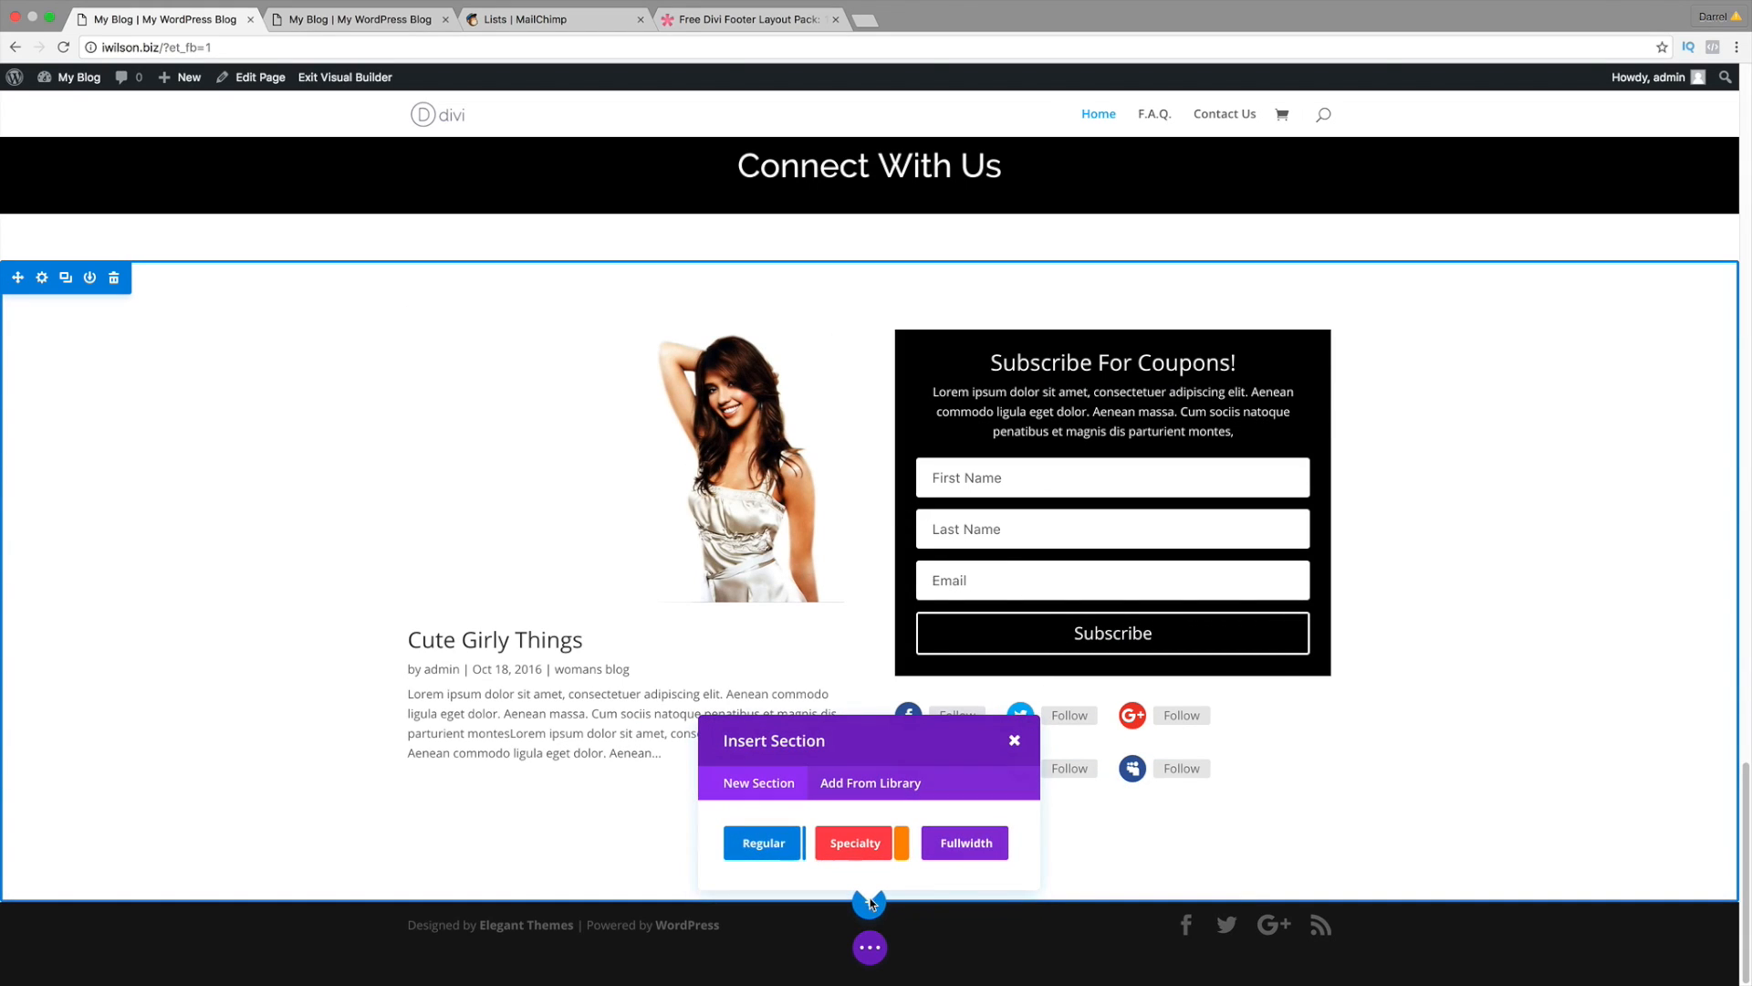
left_click(880, 790)
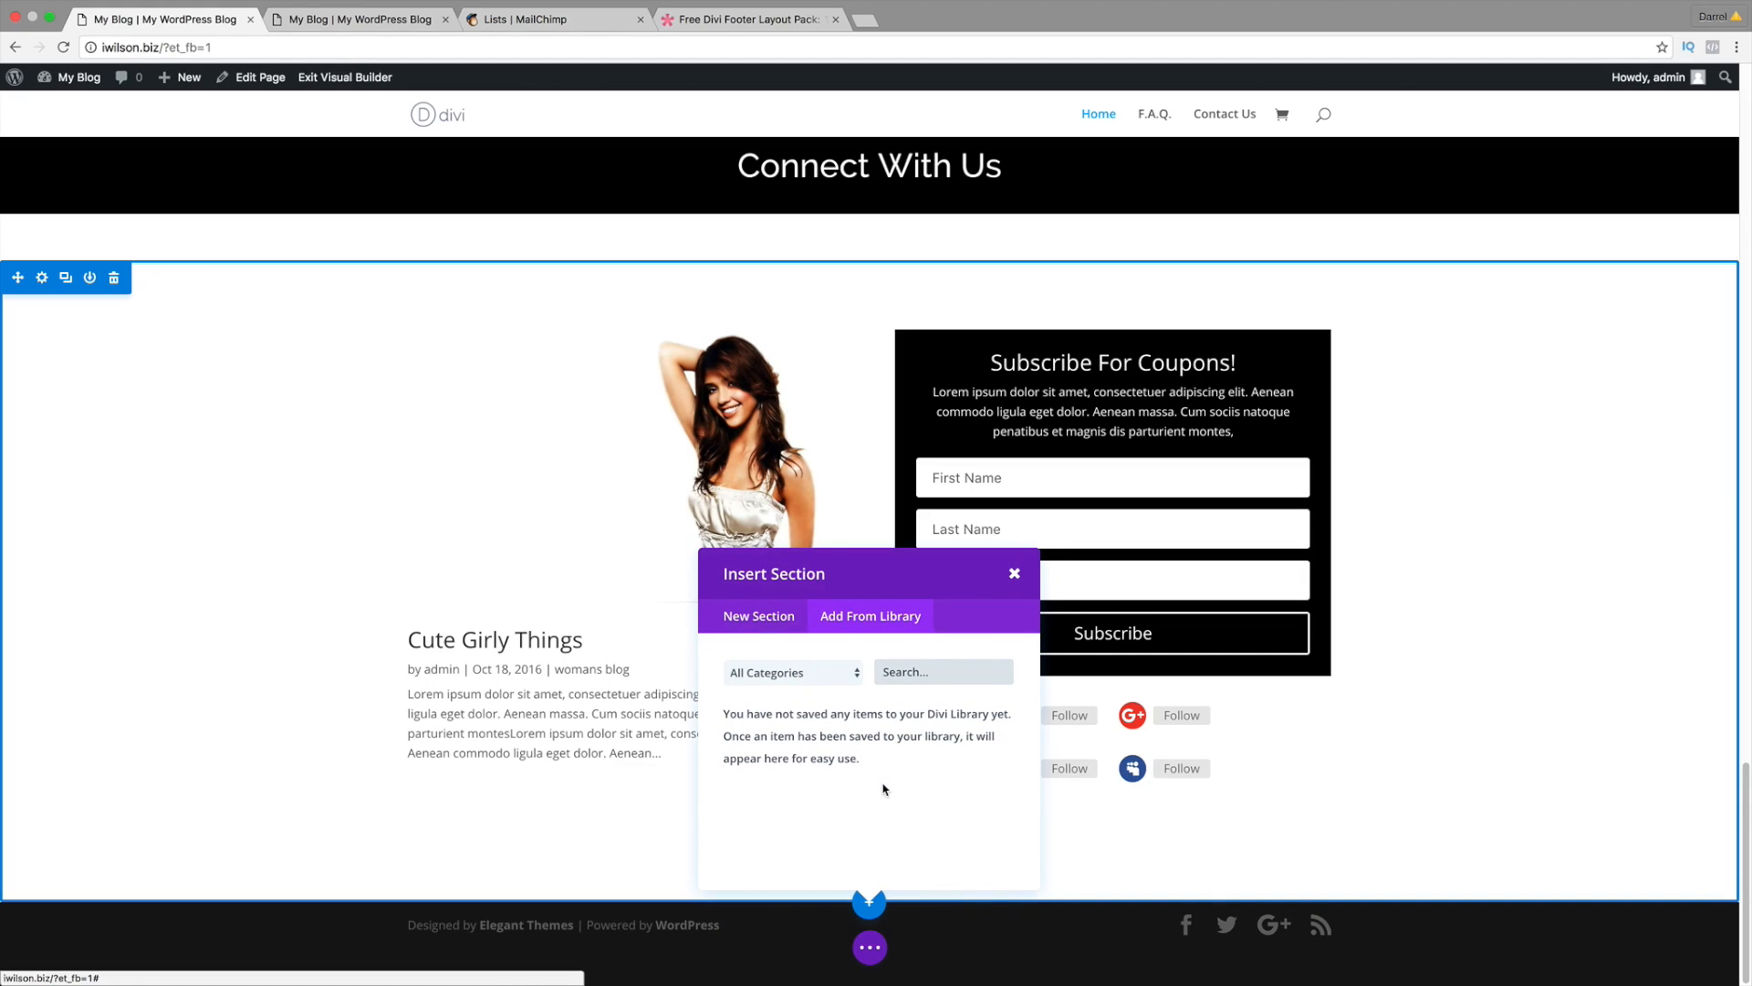
left_click(1015, 575)
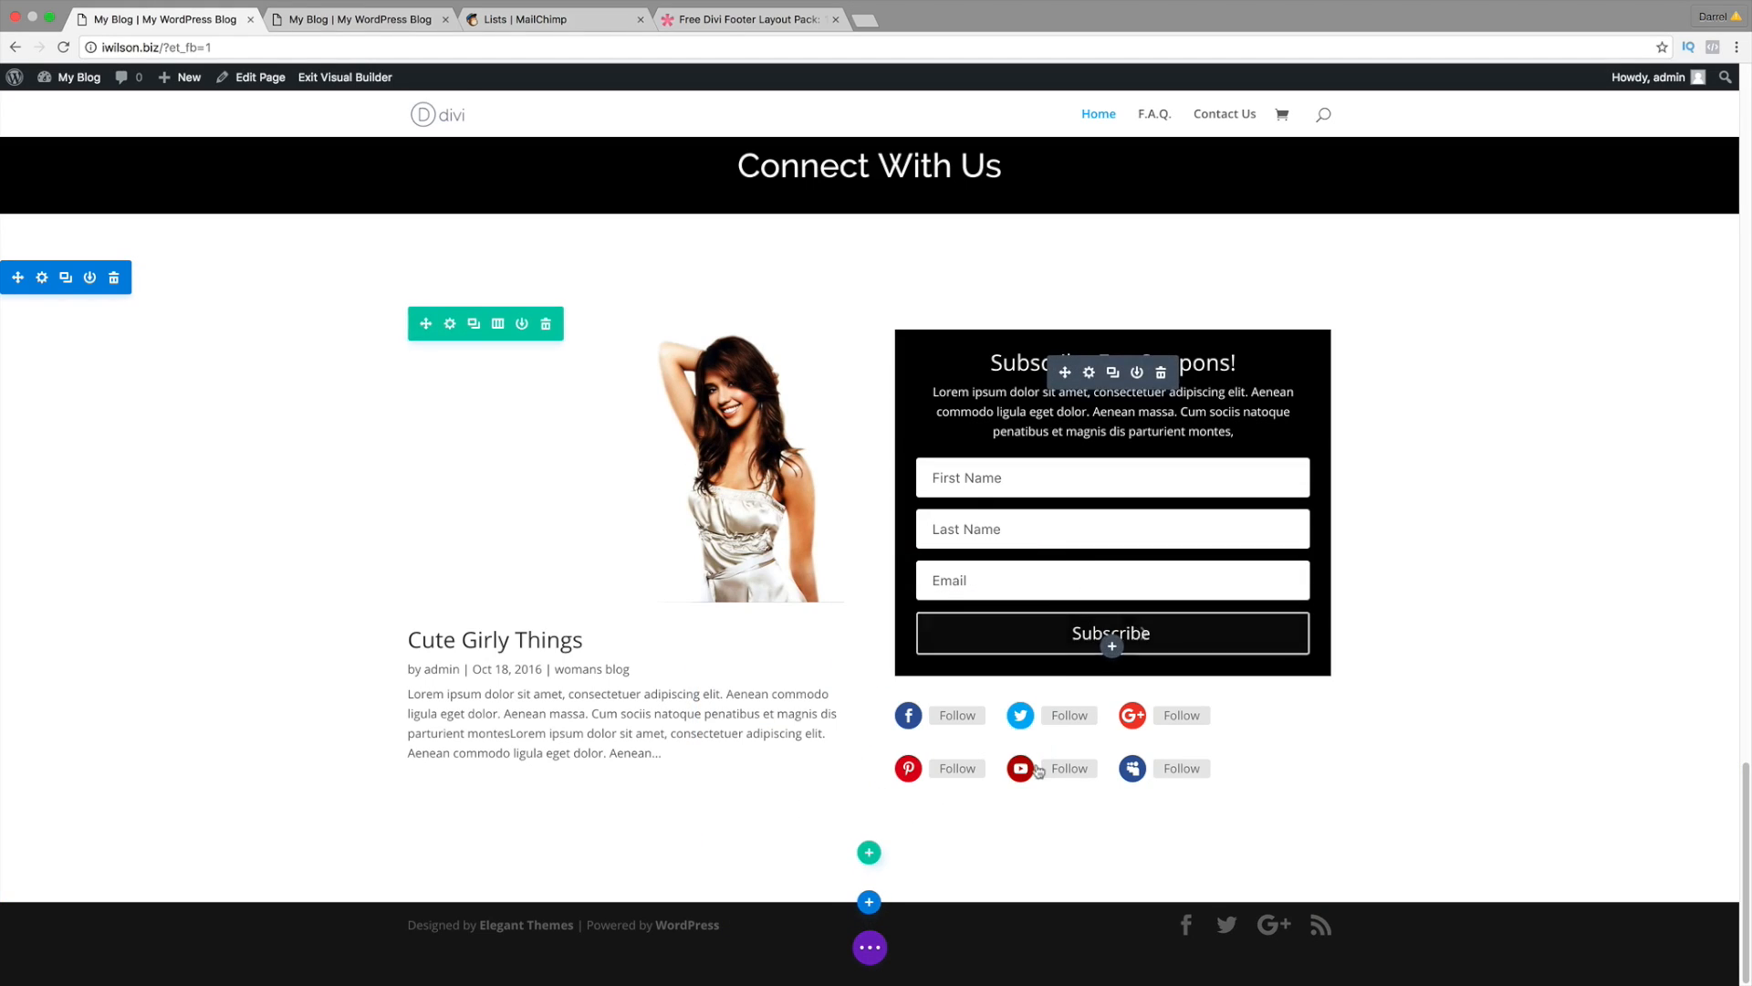
left_click(871, 946)
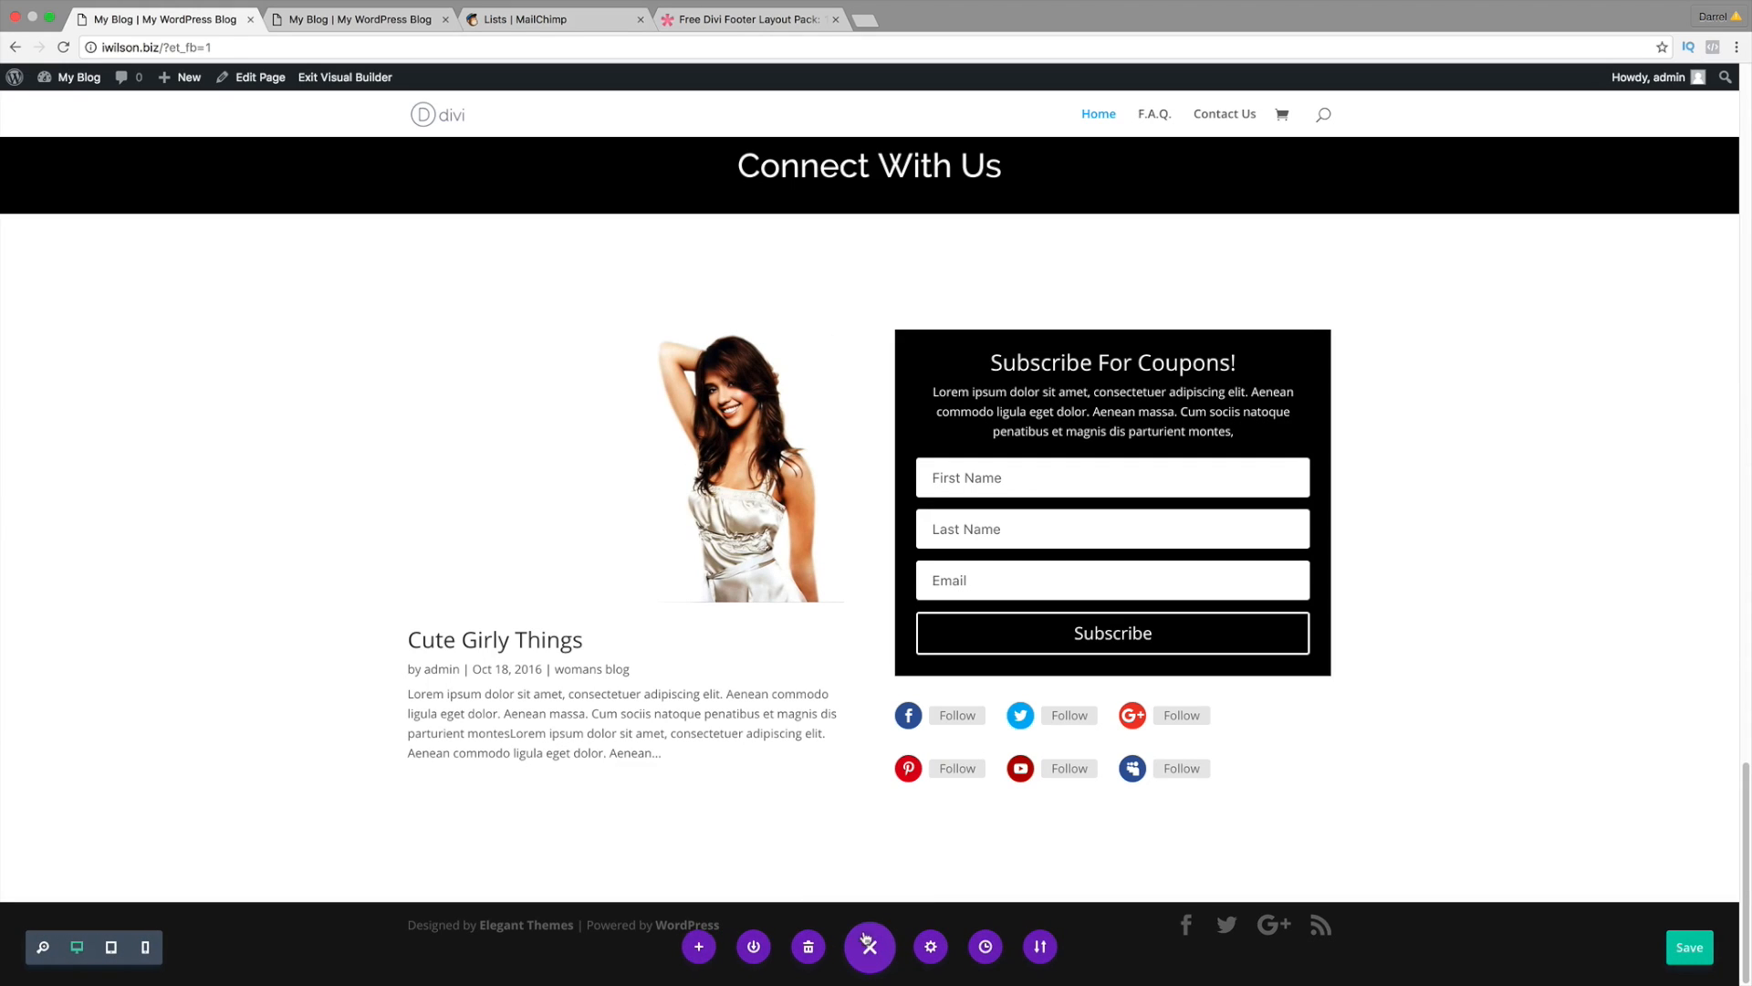
left_click(699, 947)
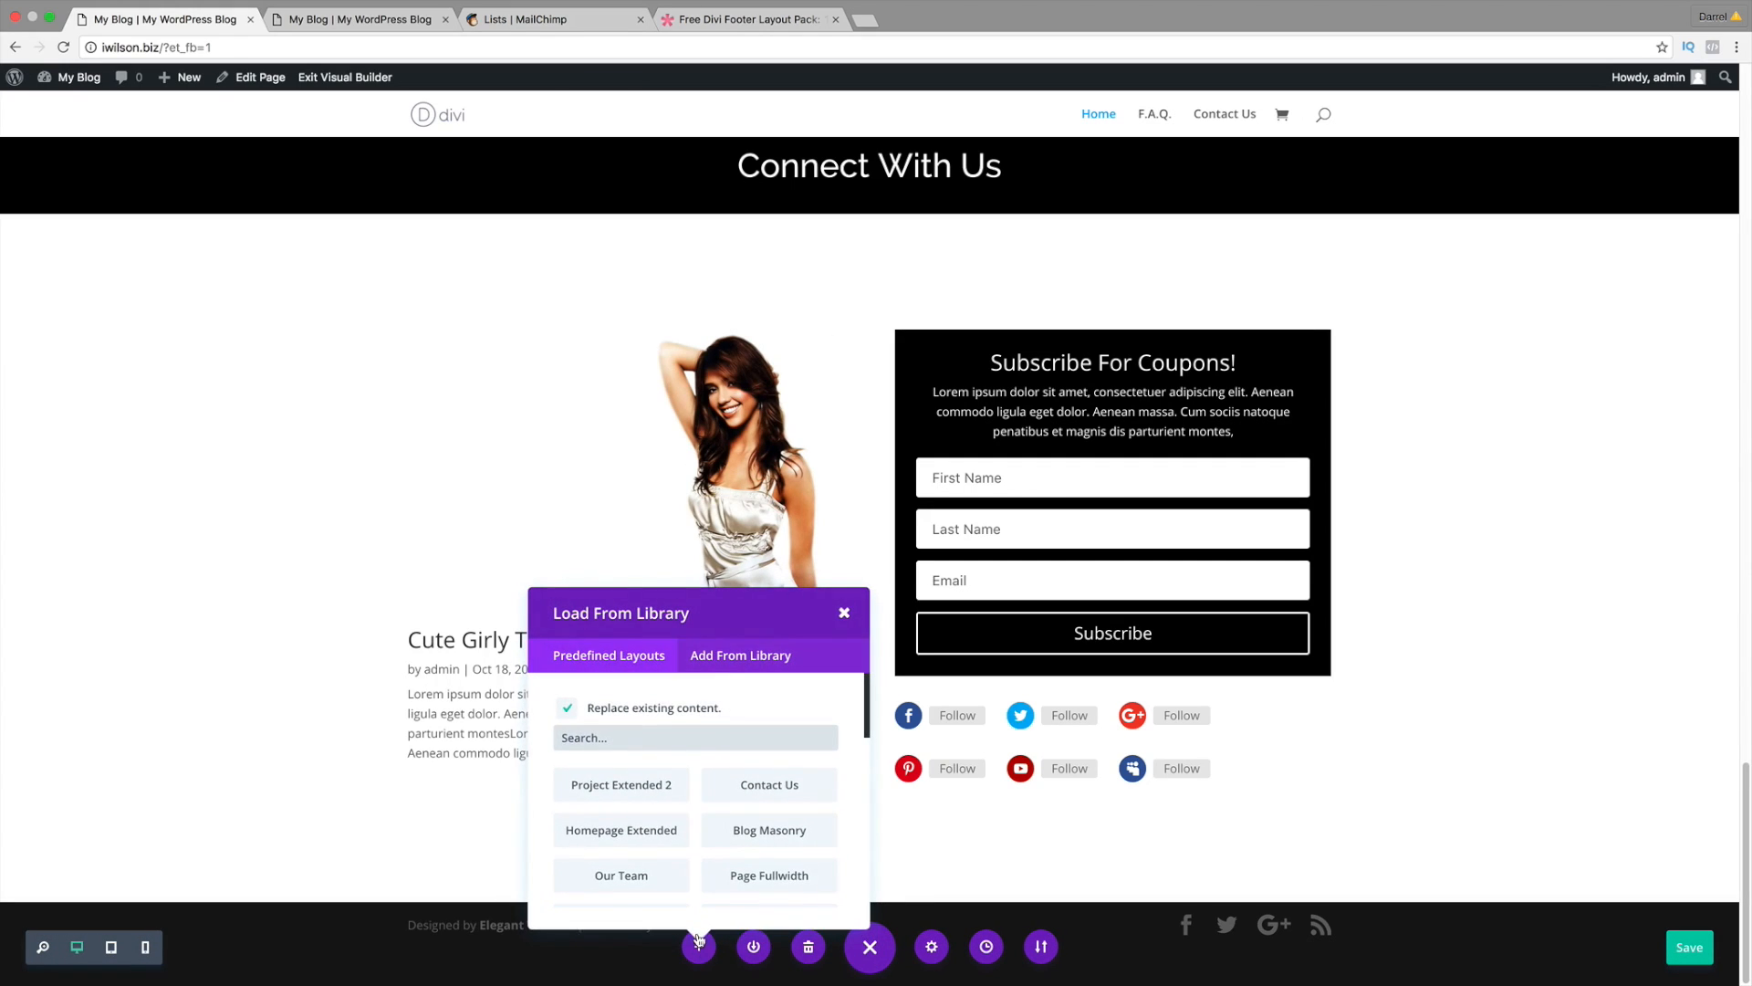
left_click(732, 662)
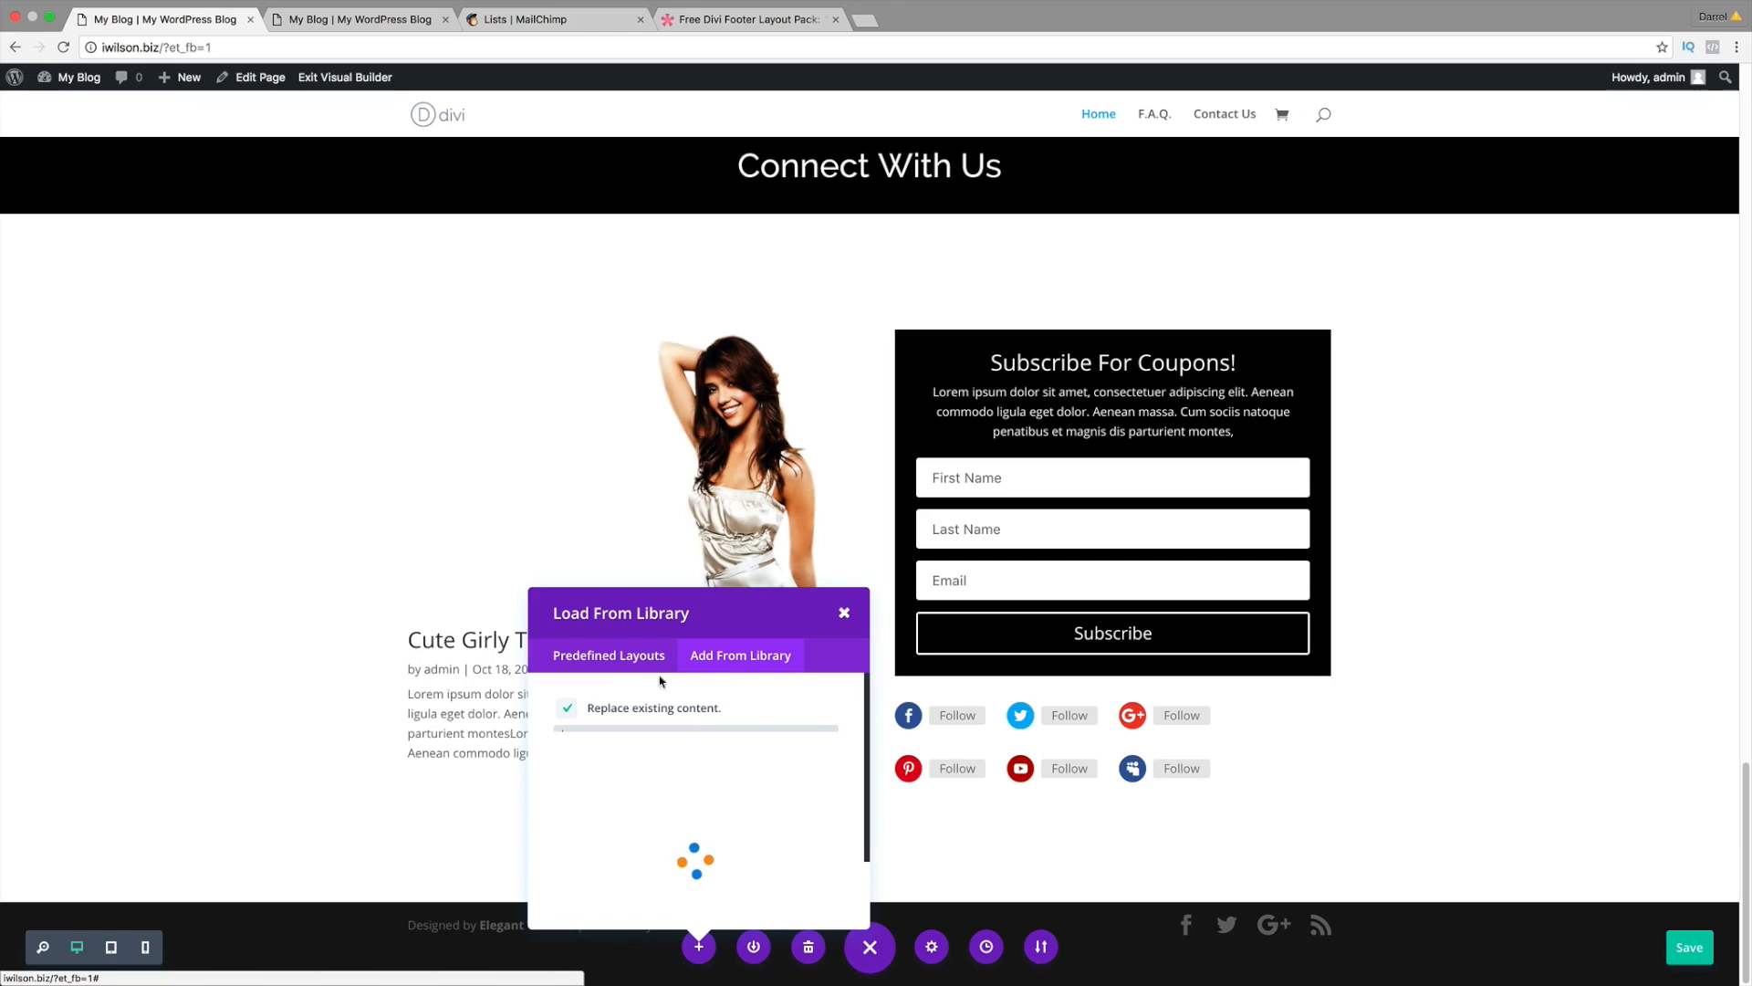
left_click(584, 708)
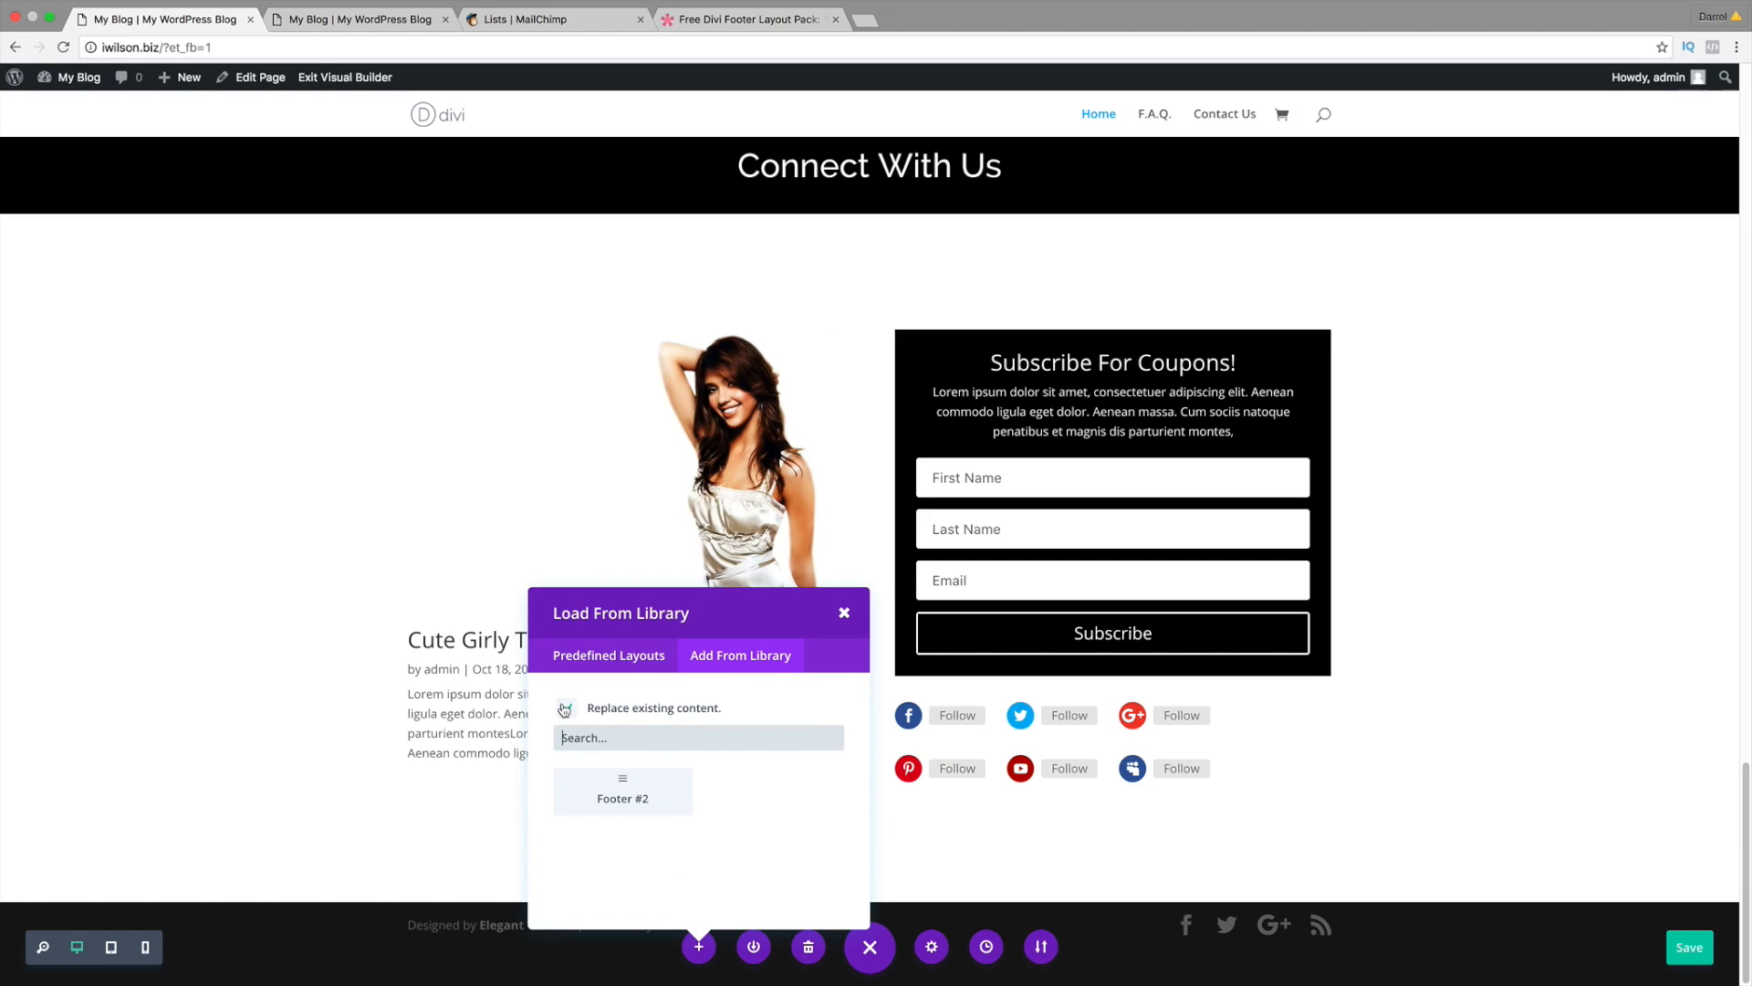
Step: Insert the Footer #2 layout into the homepage and save it
left_click(623, 792)
scroll(651, 792, "down", 5)
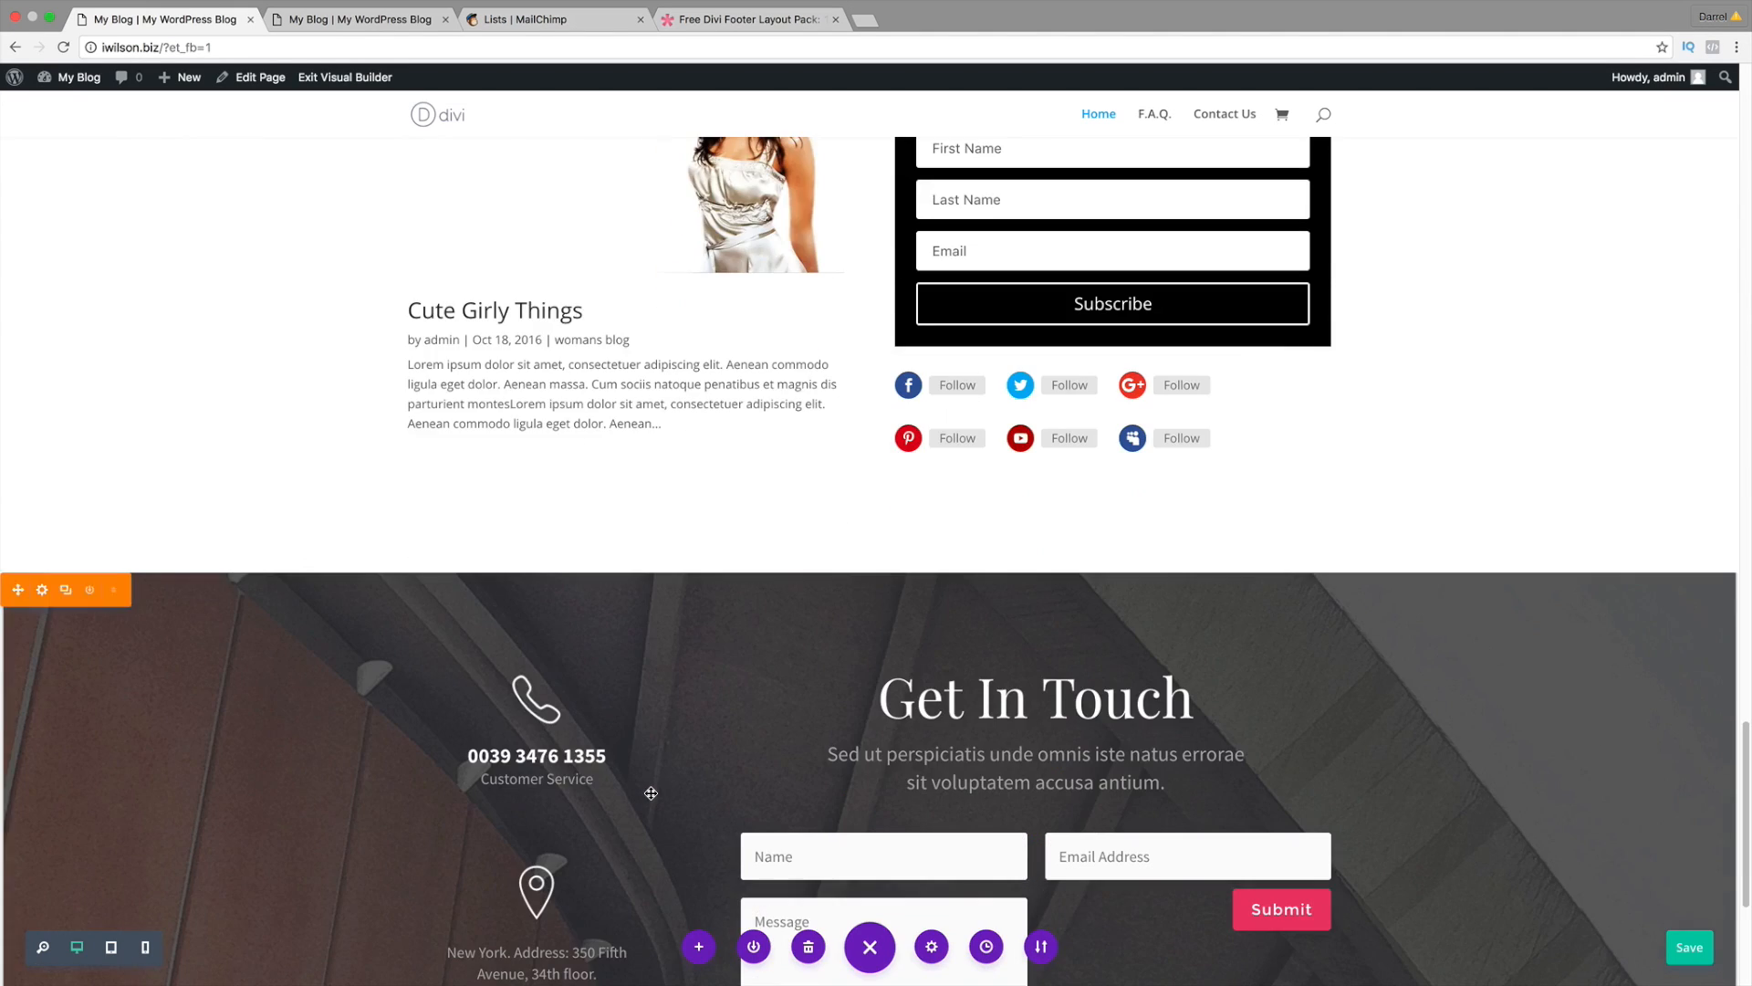
scroll(651, 792, "down", 5)
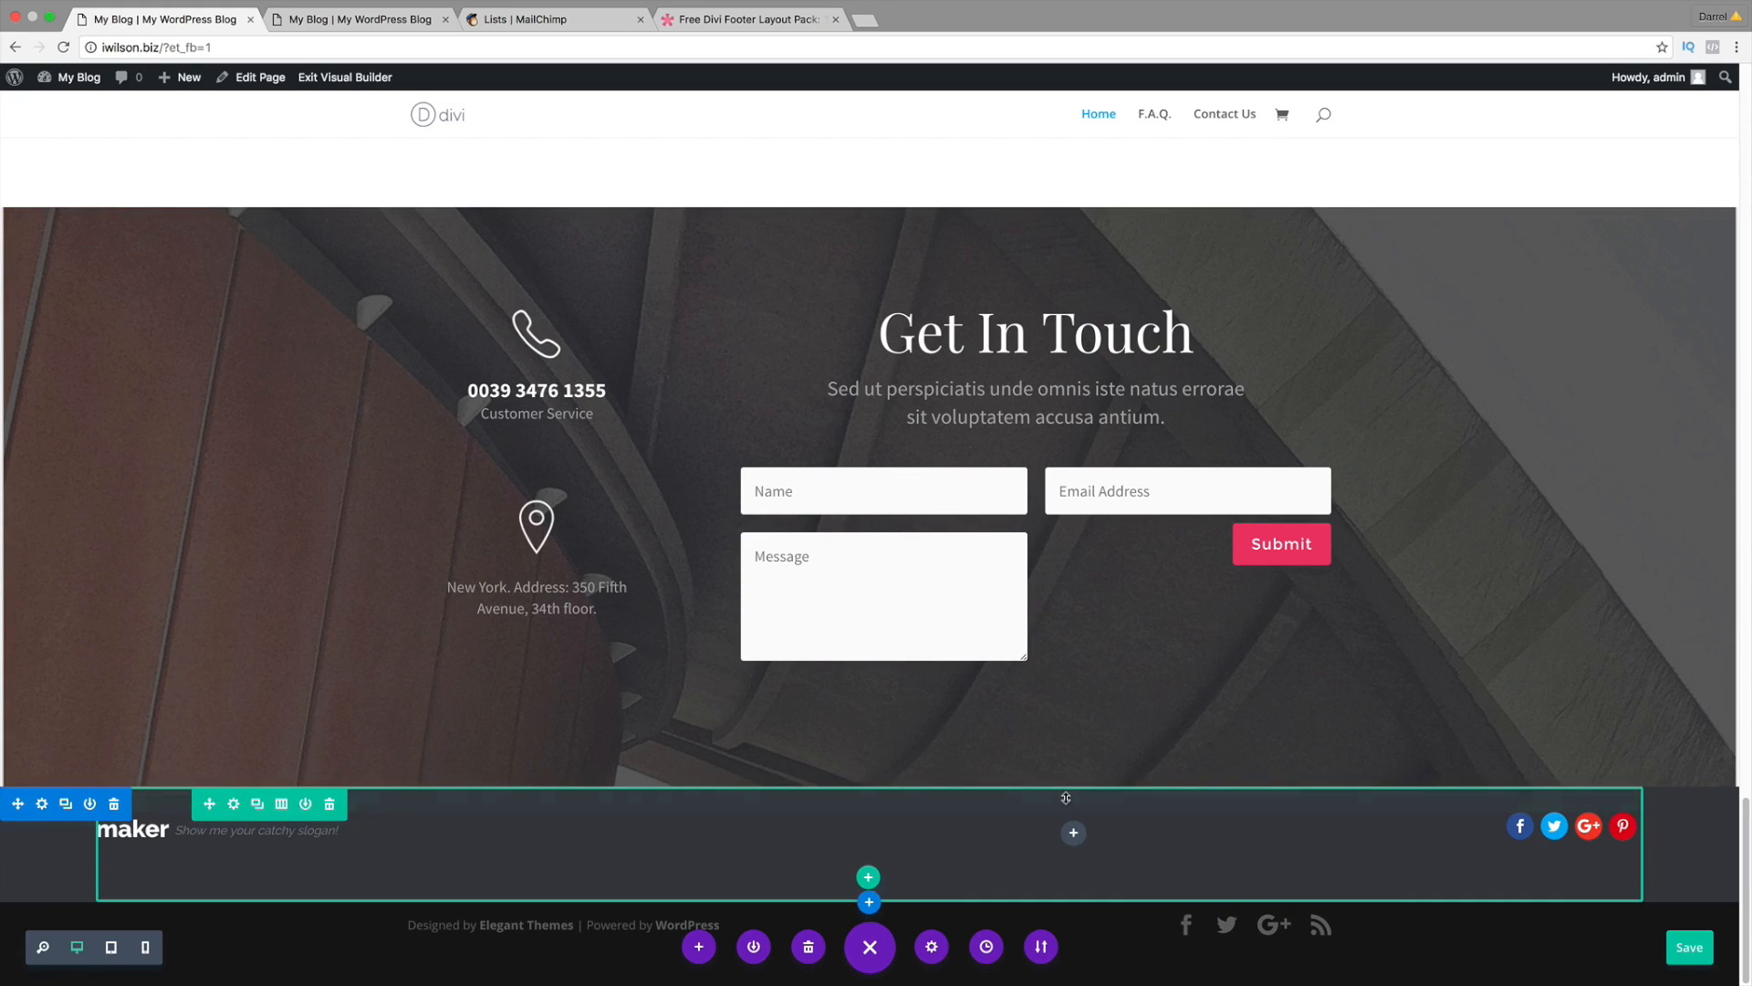
scroll(697, 617, "up", 2)
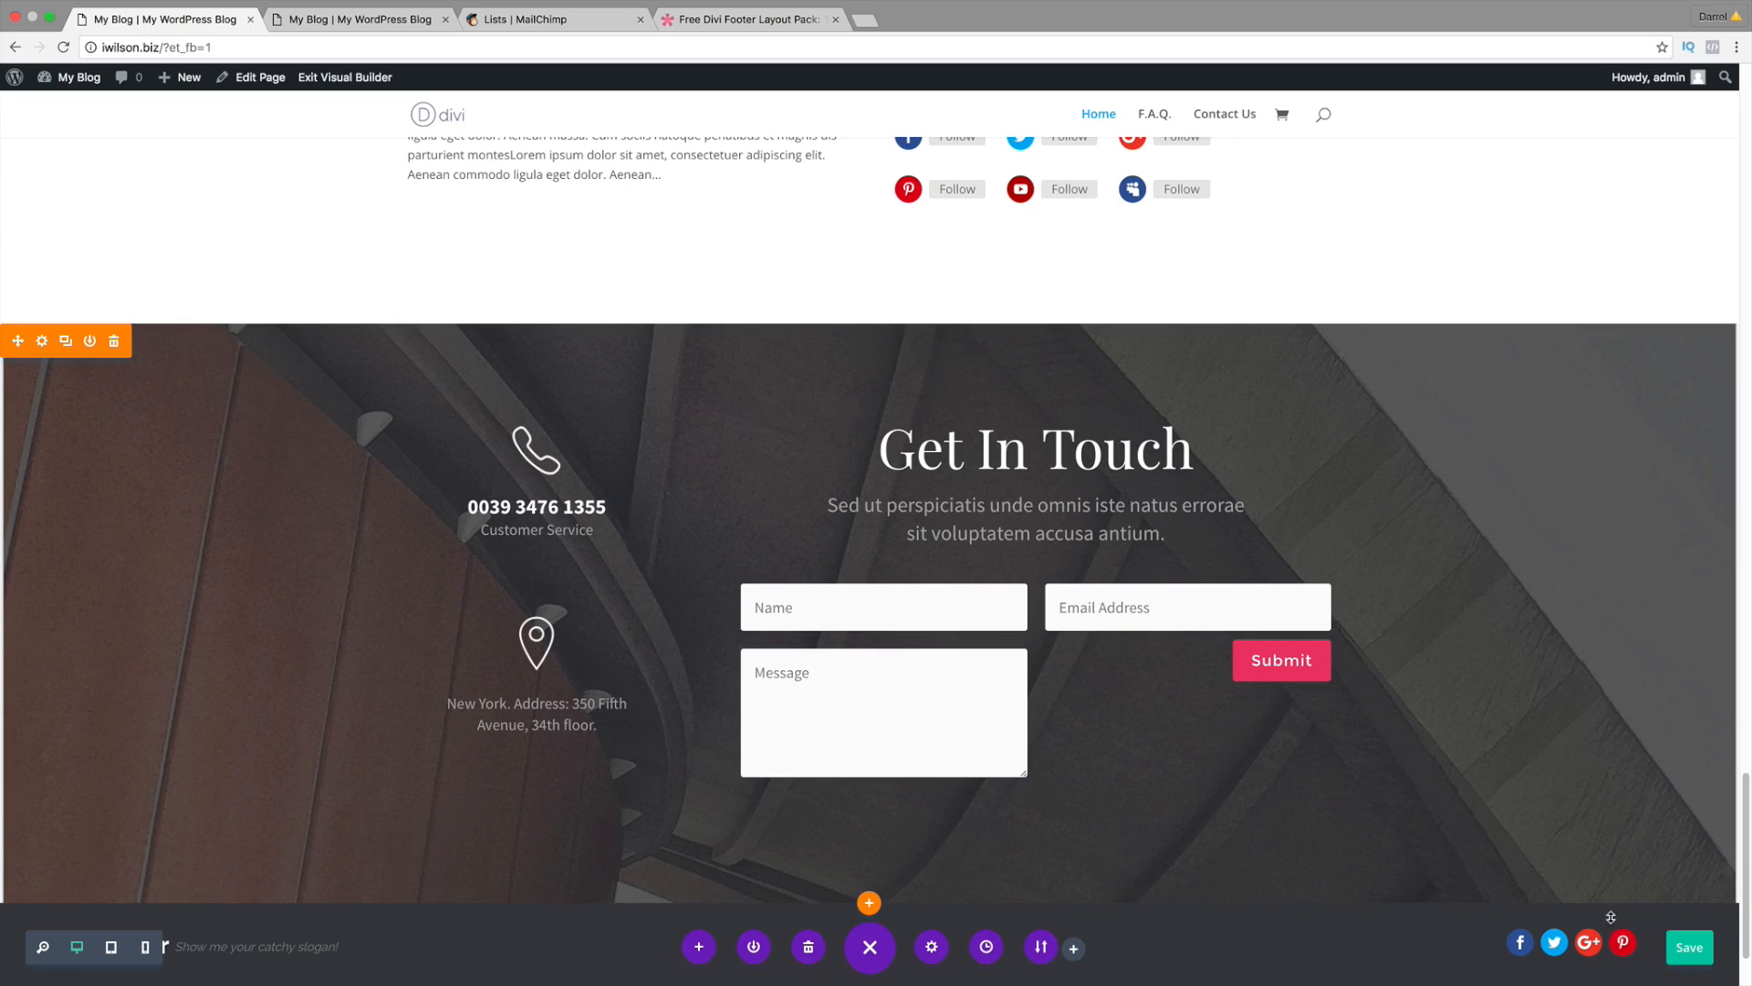
left_click(1689, 946)
scroll(1369, 781, "down", 2)
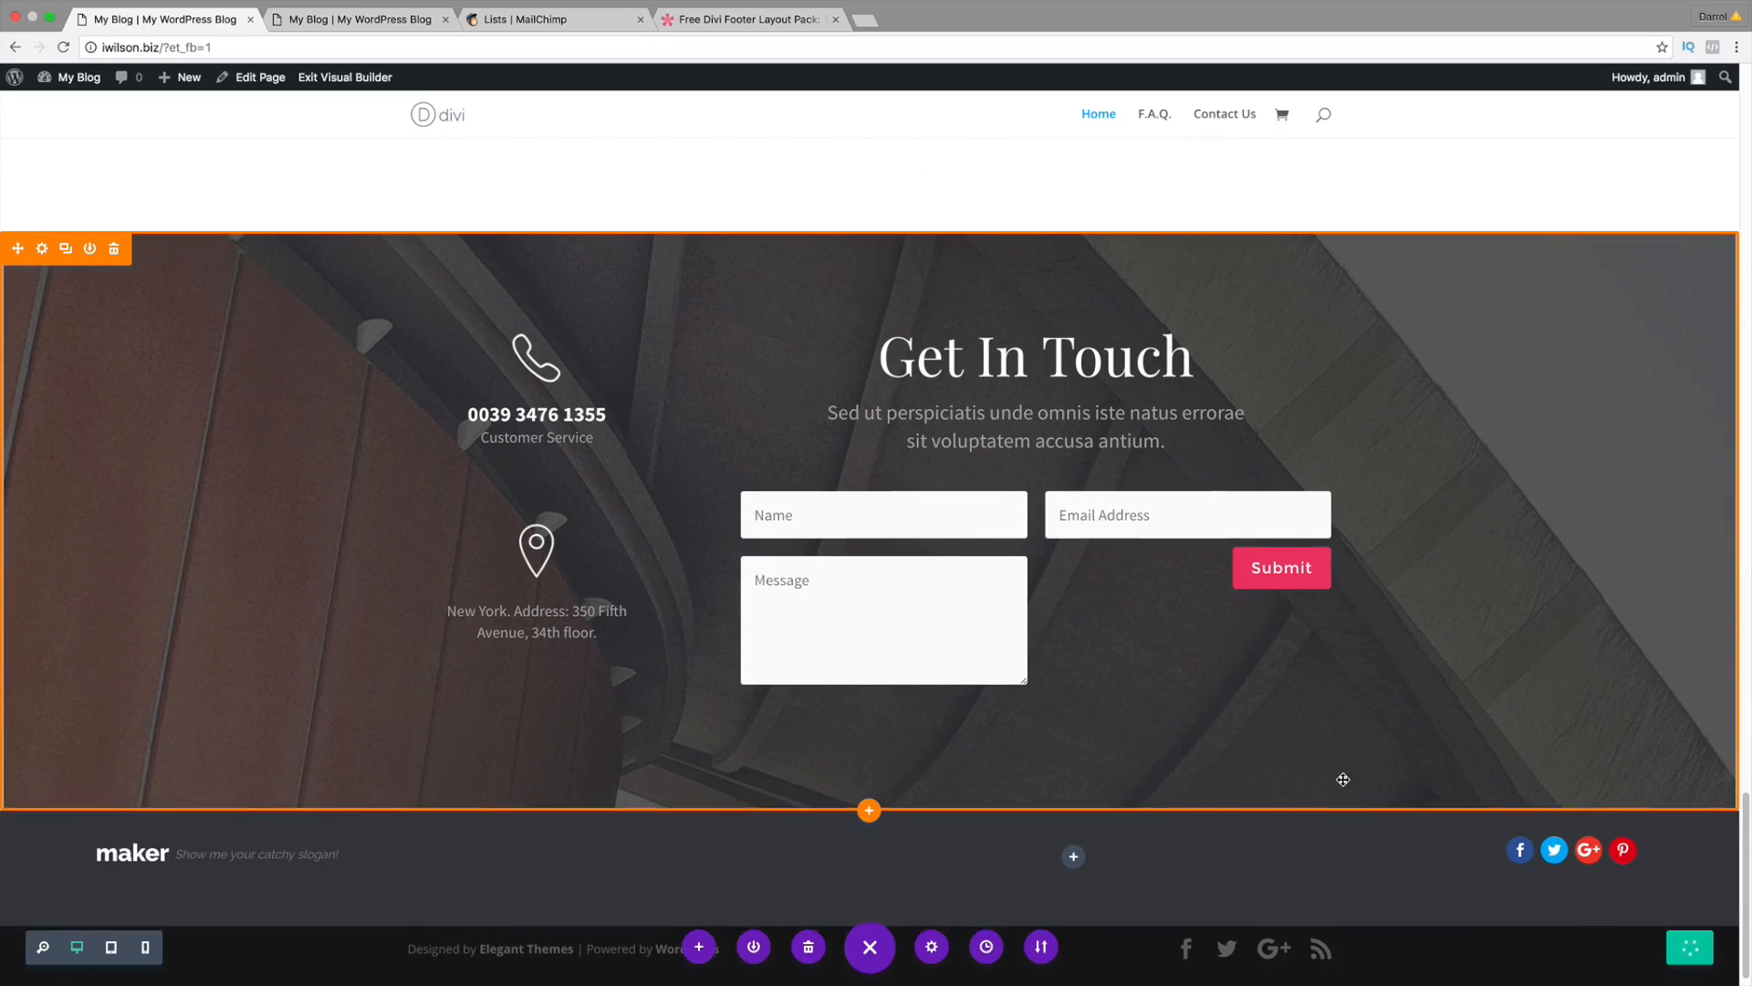
scroll(1342, 779, "down", 1)
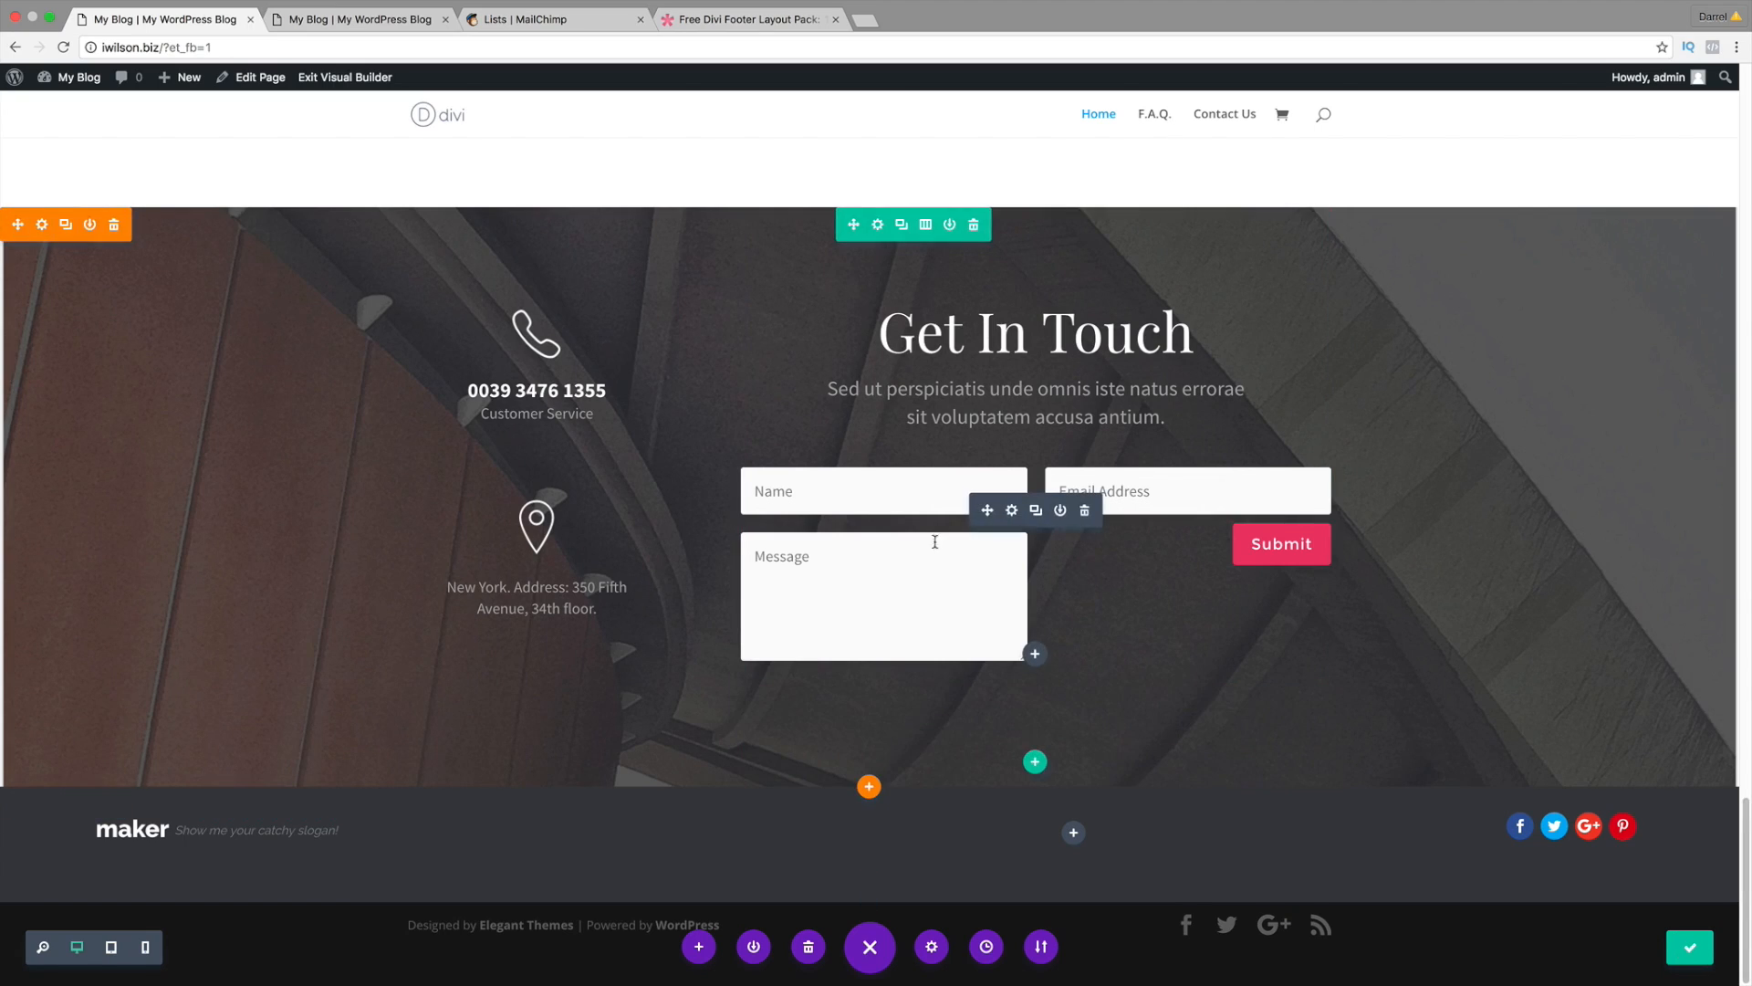
scroll(913, 529, "up", 1)
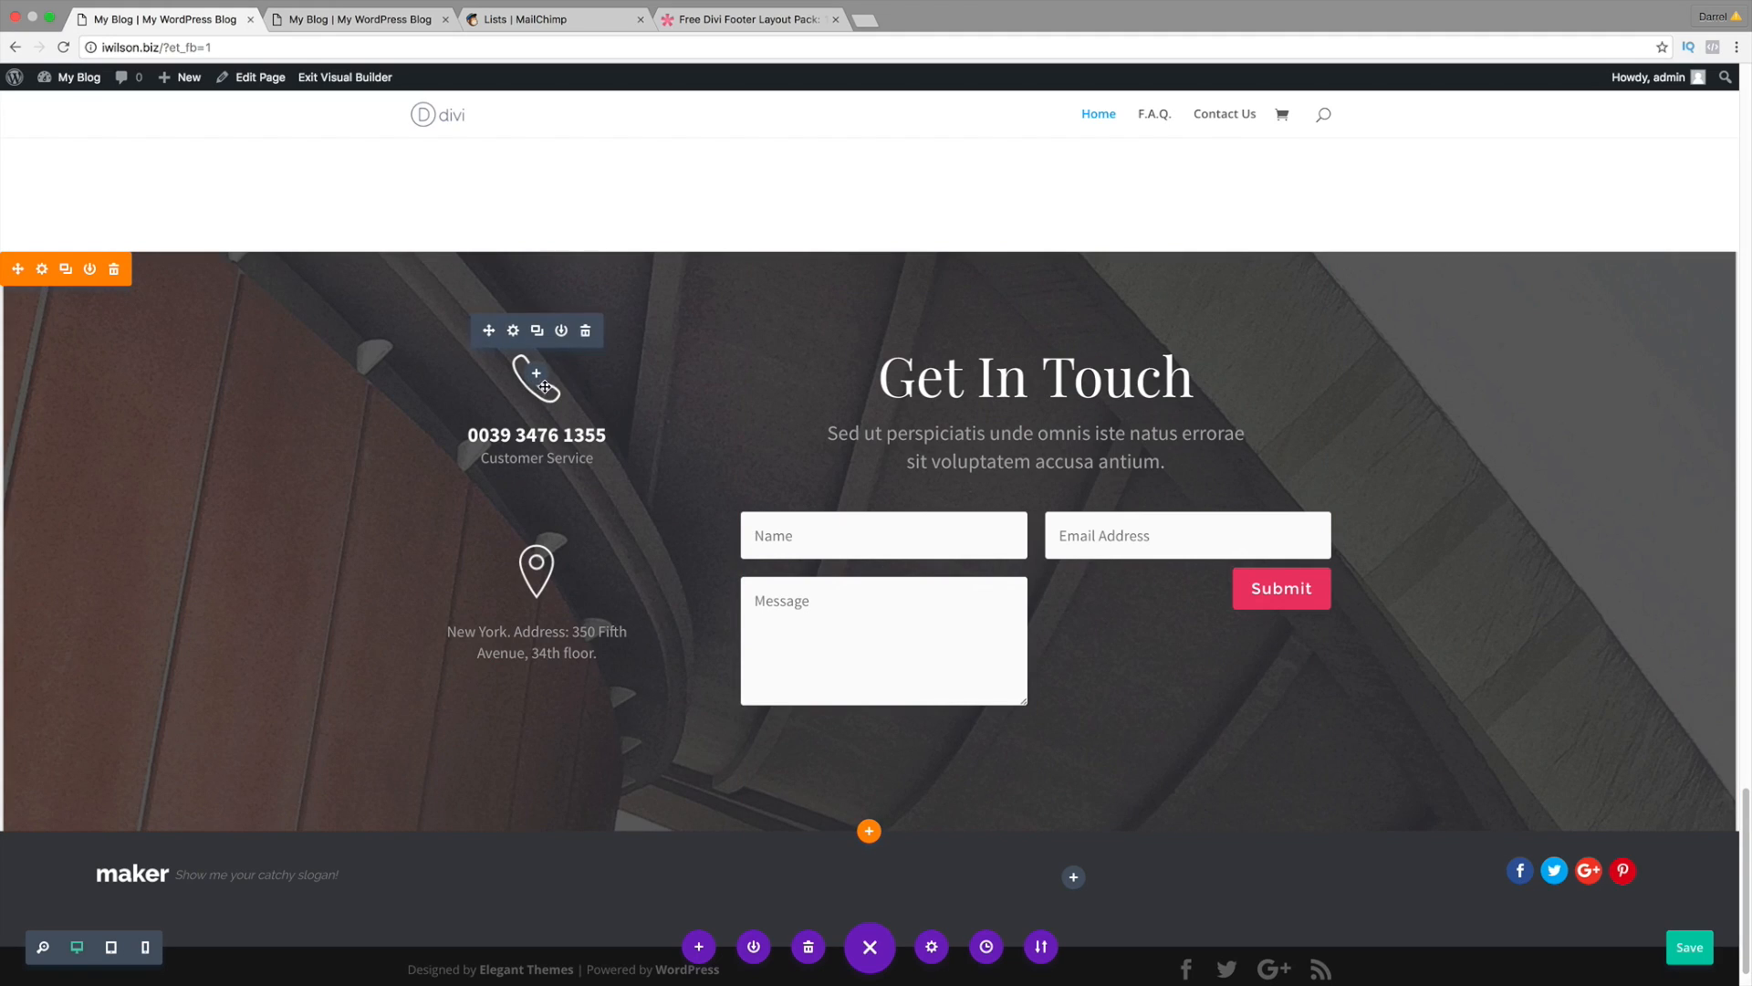
Step: Inspect the phone icon and Customer Service text settings, then save the homepage again
left_click(515, 332)
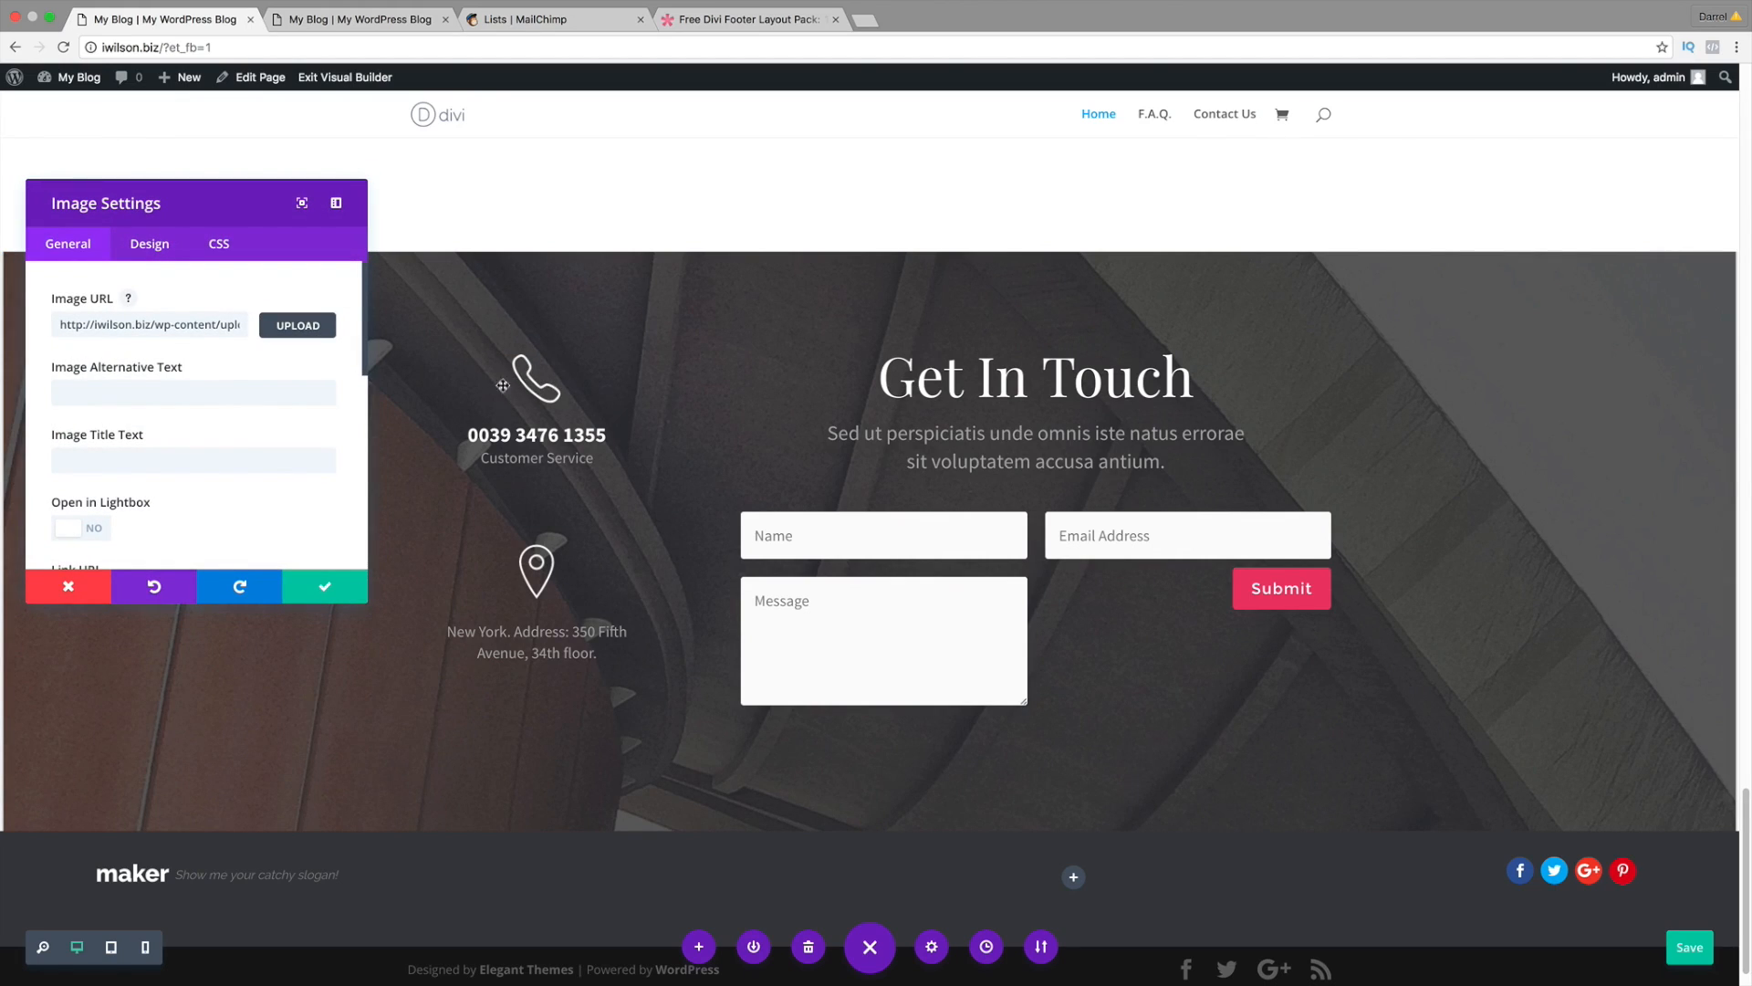
left_click(86, 586)
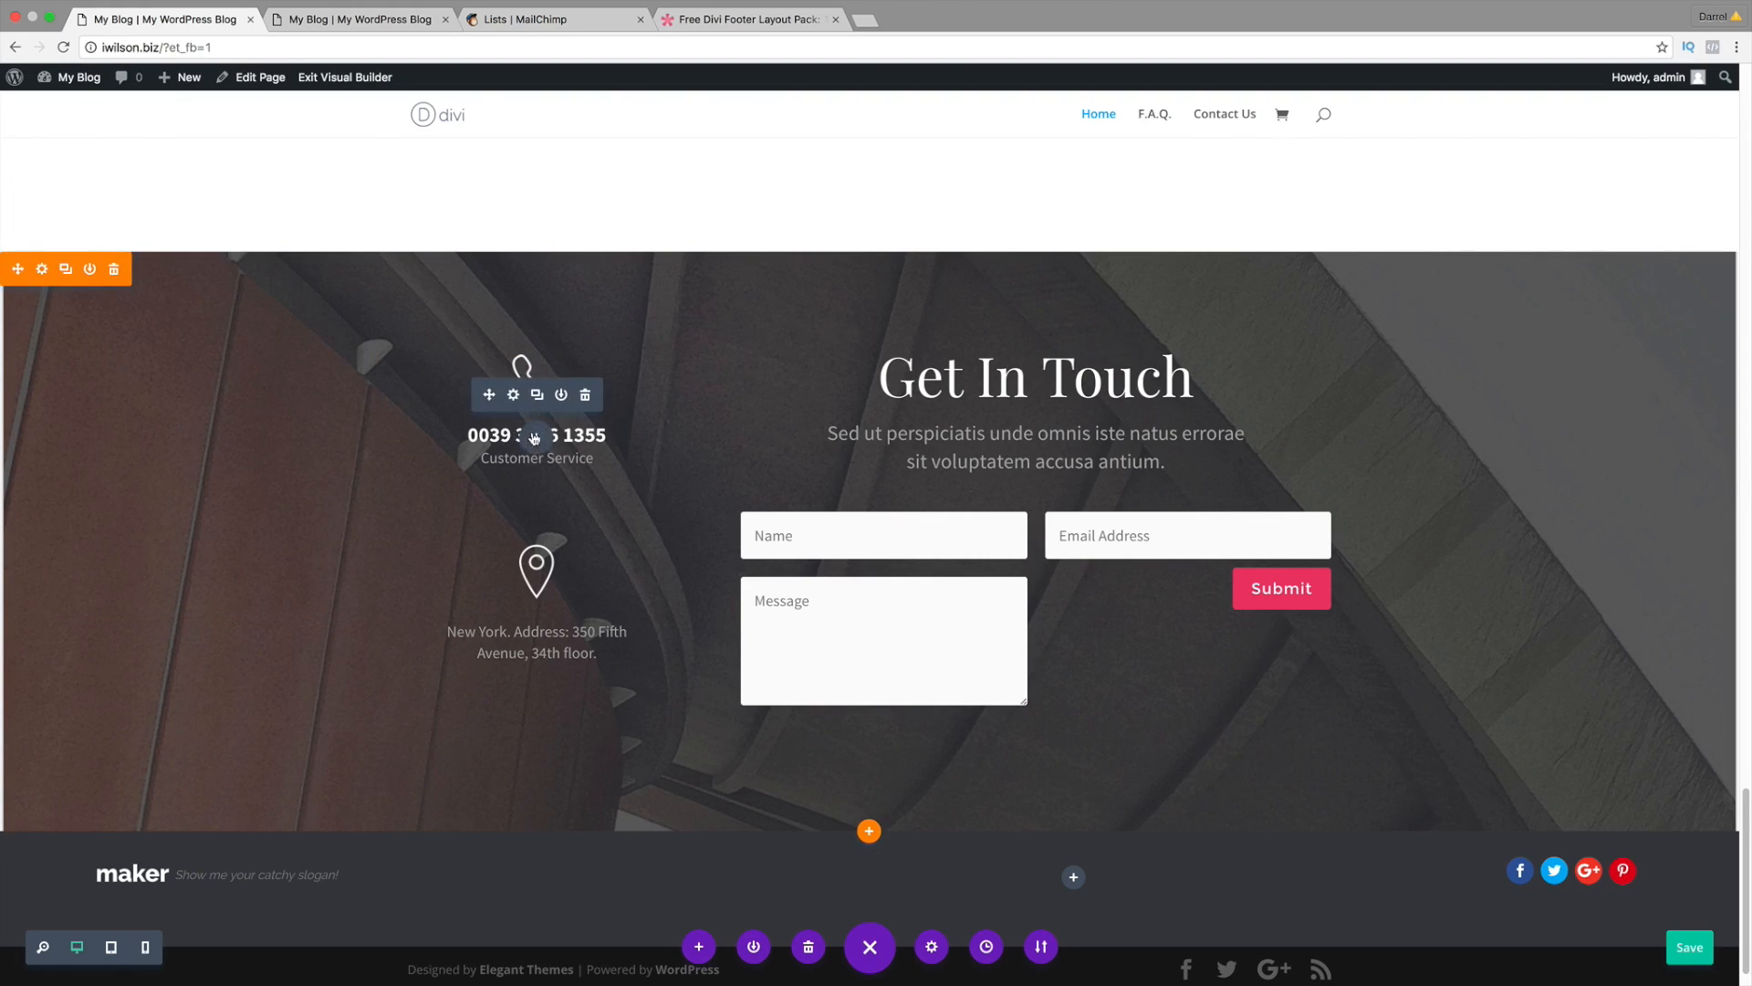
left_click(514, 395)
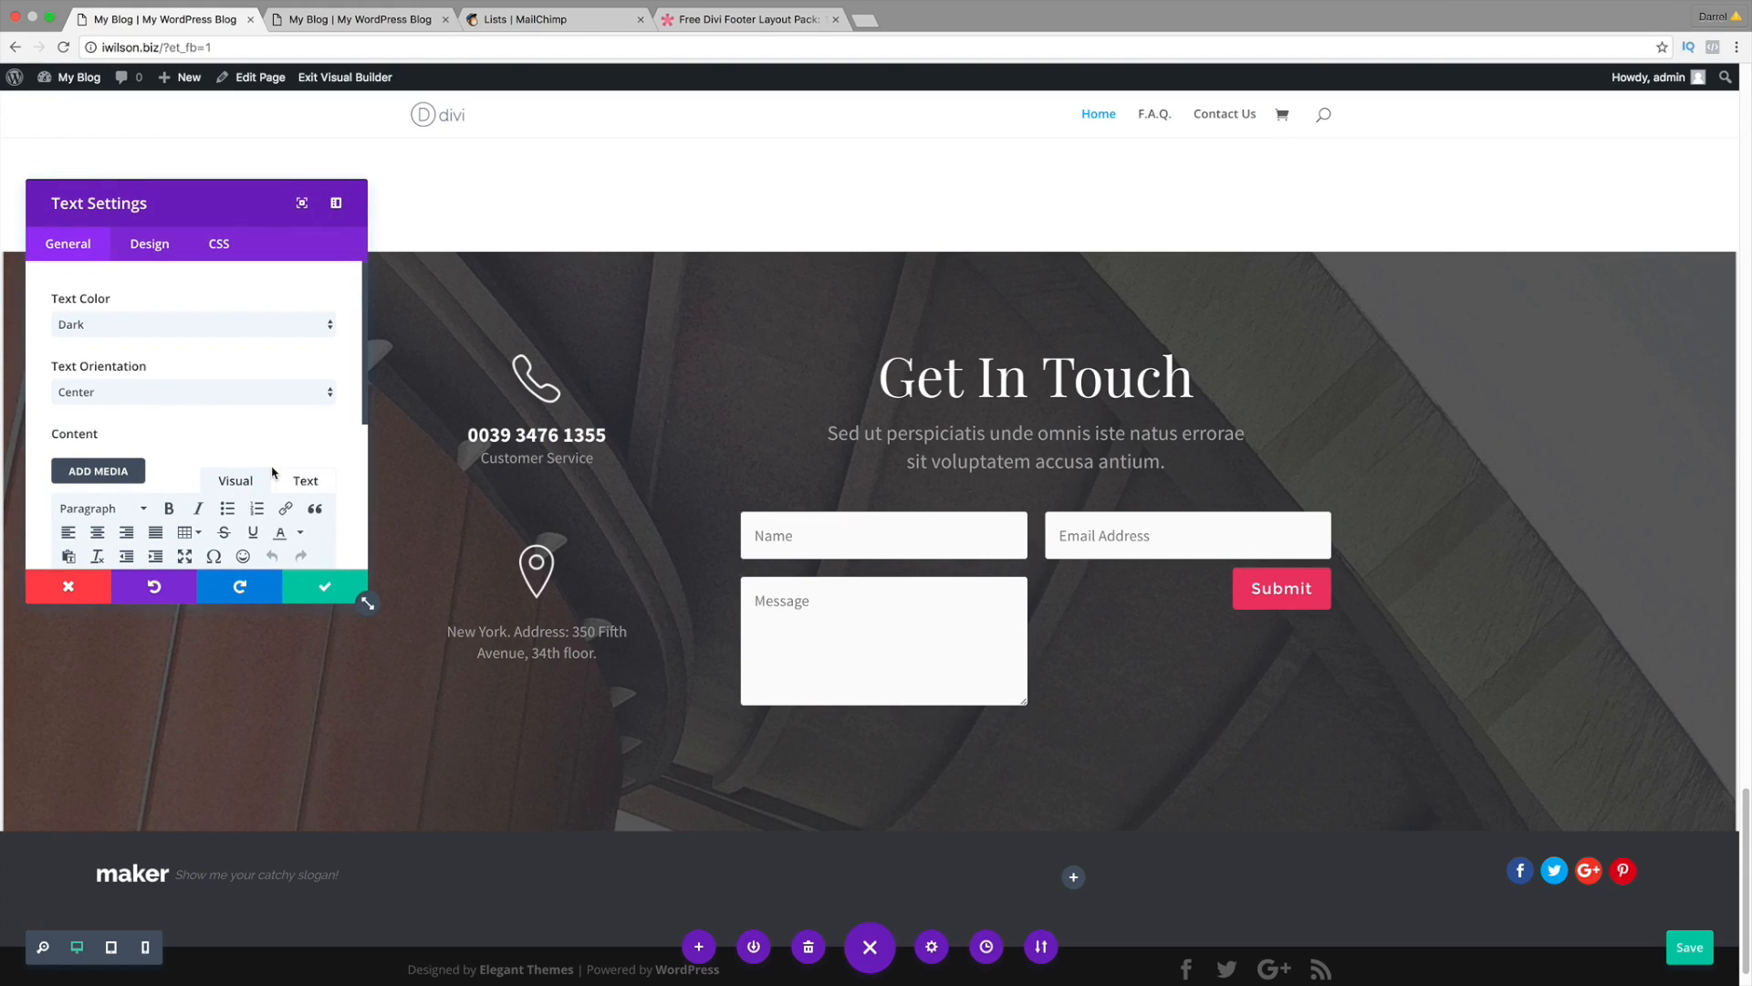
scroll(272, 472, "down", 2)
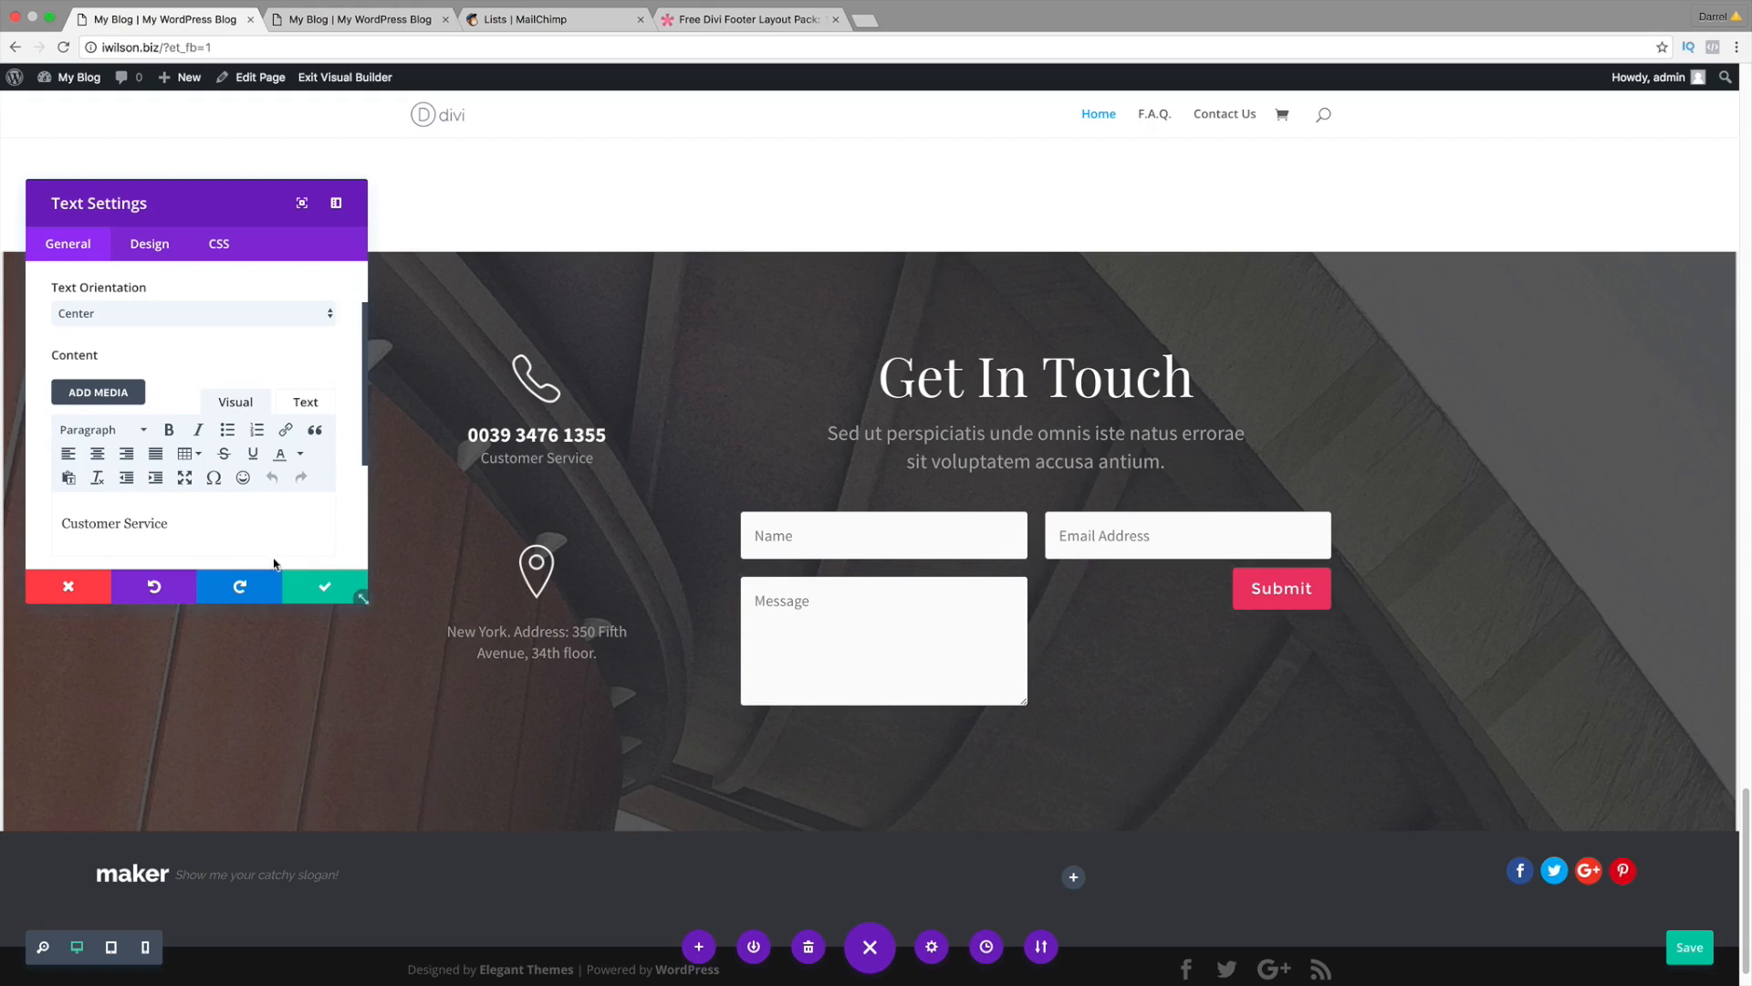
left_click(84, 583)
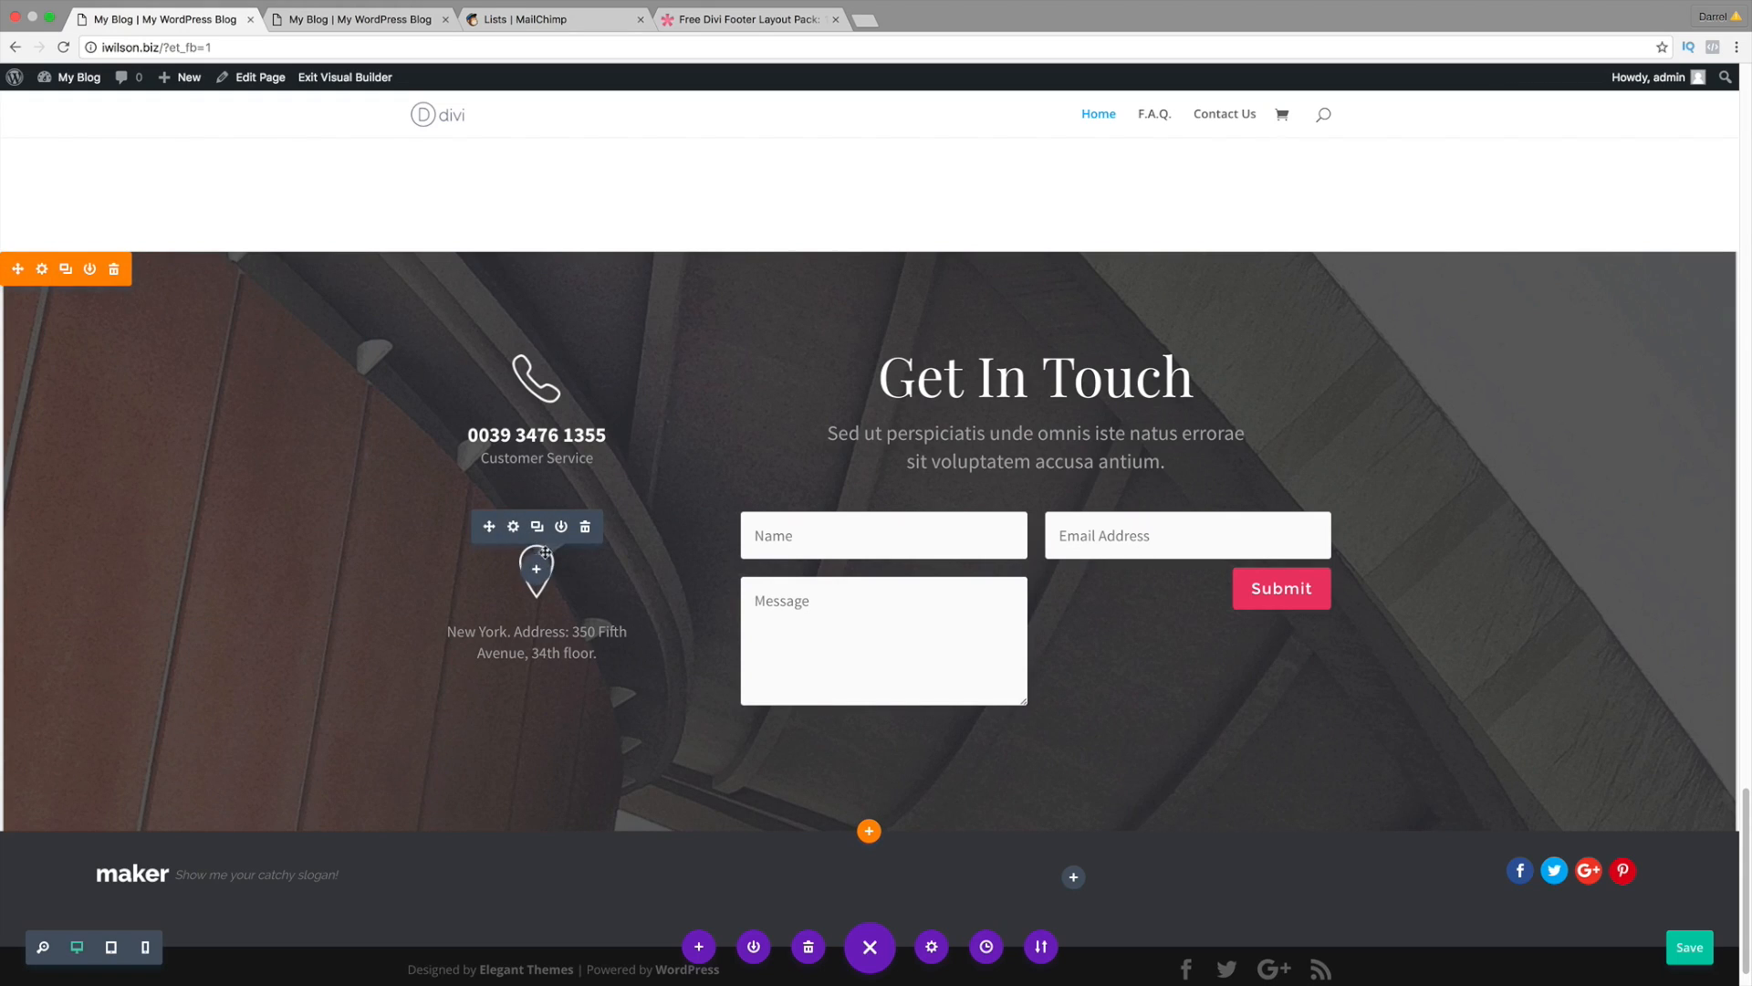
left_click_drag(553, 584, 1030, 844)
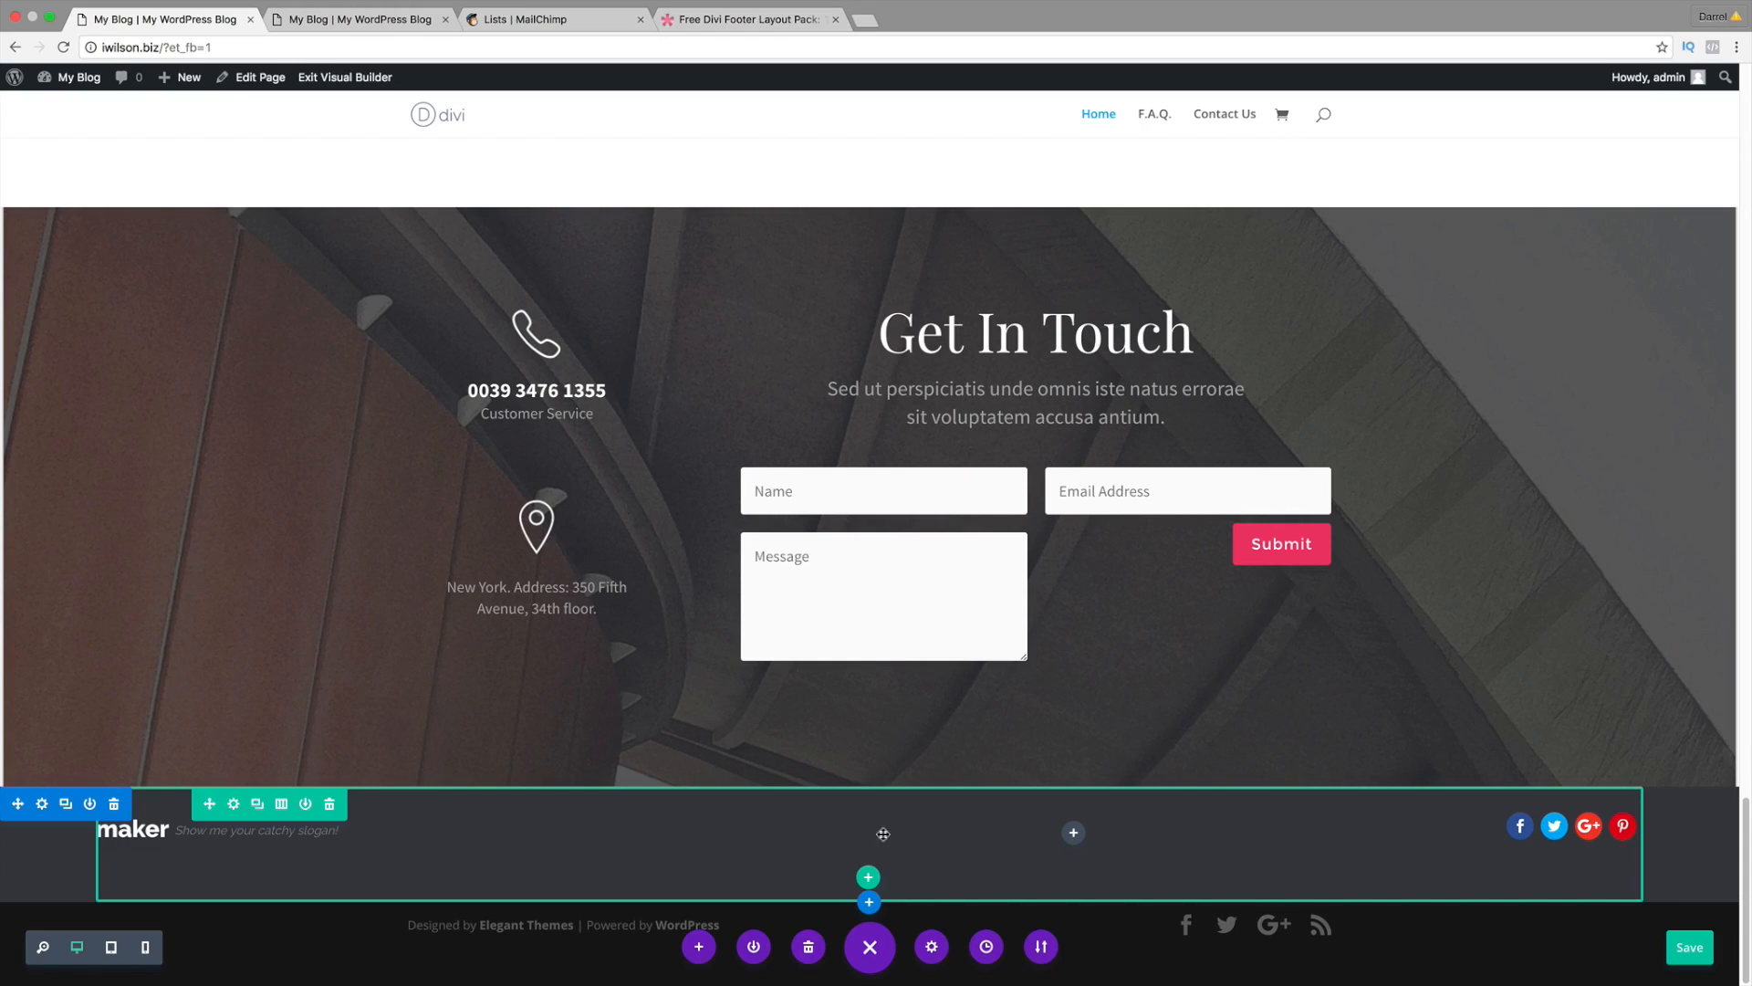
left_click_drag(883, 834, 803, 865)
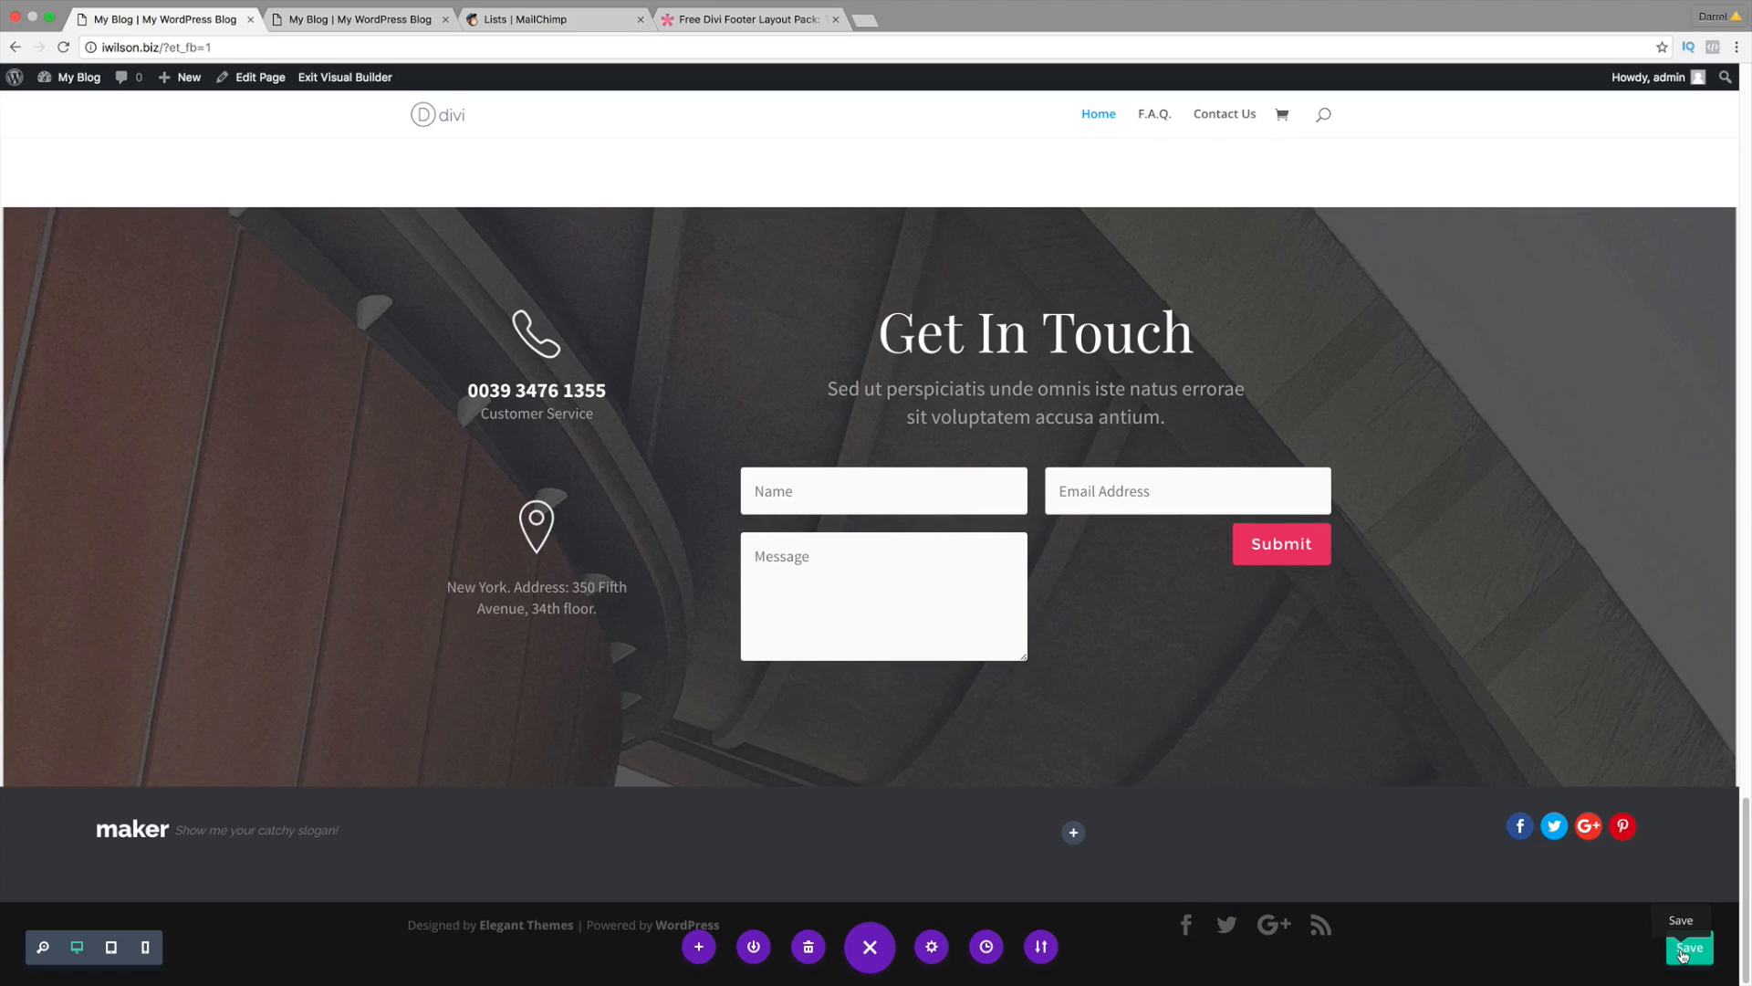
left_click(1682, 954)
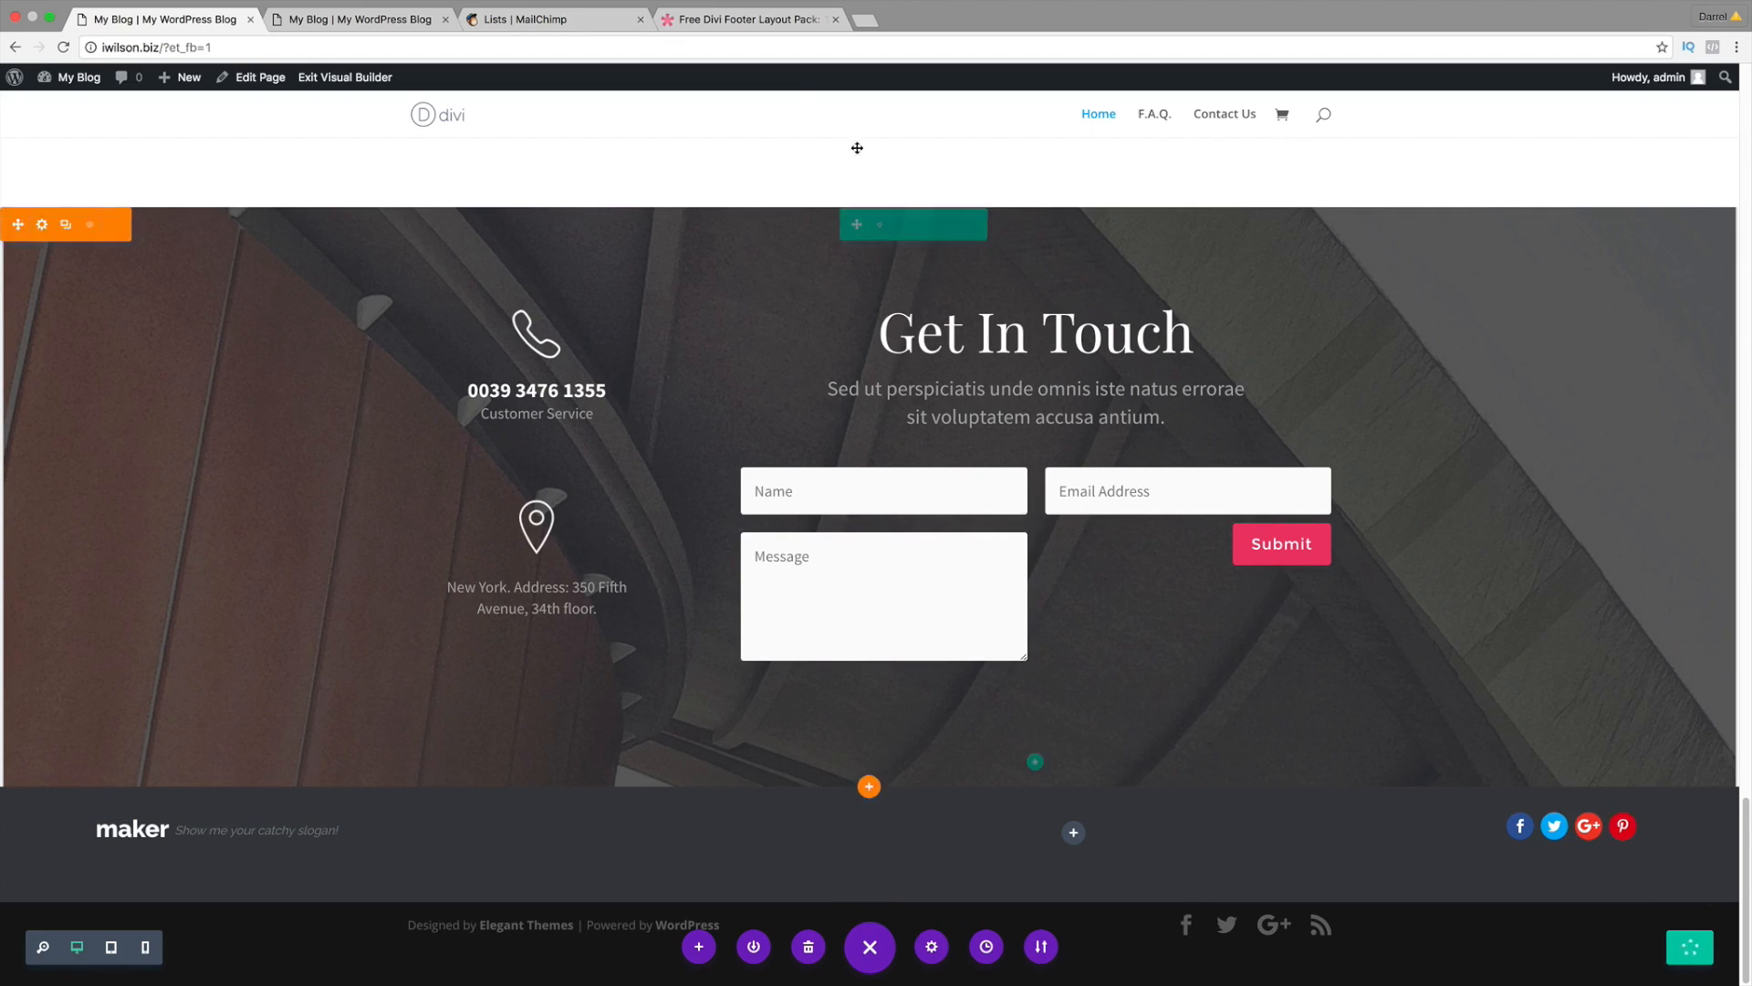
Step: Glance through the footer layout pack article, then return to the My Blog tab
left_click(751, 22)
scroll(871, 365, "down", 15)
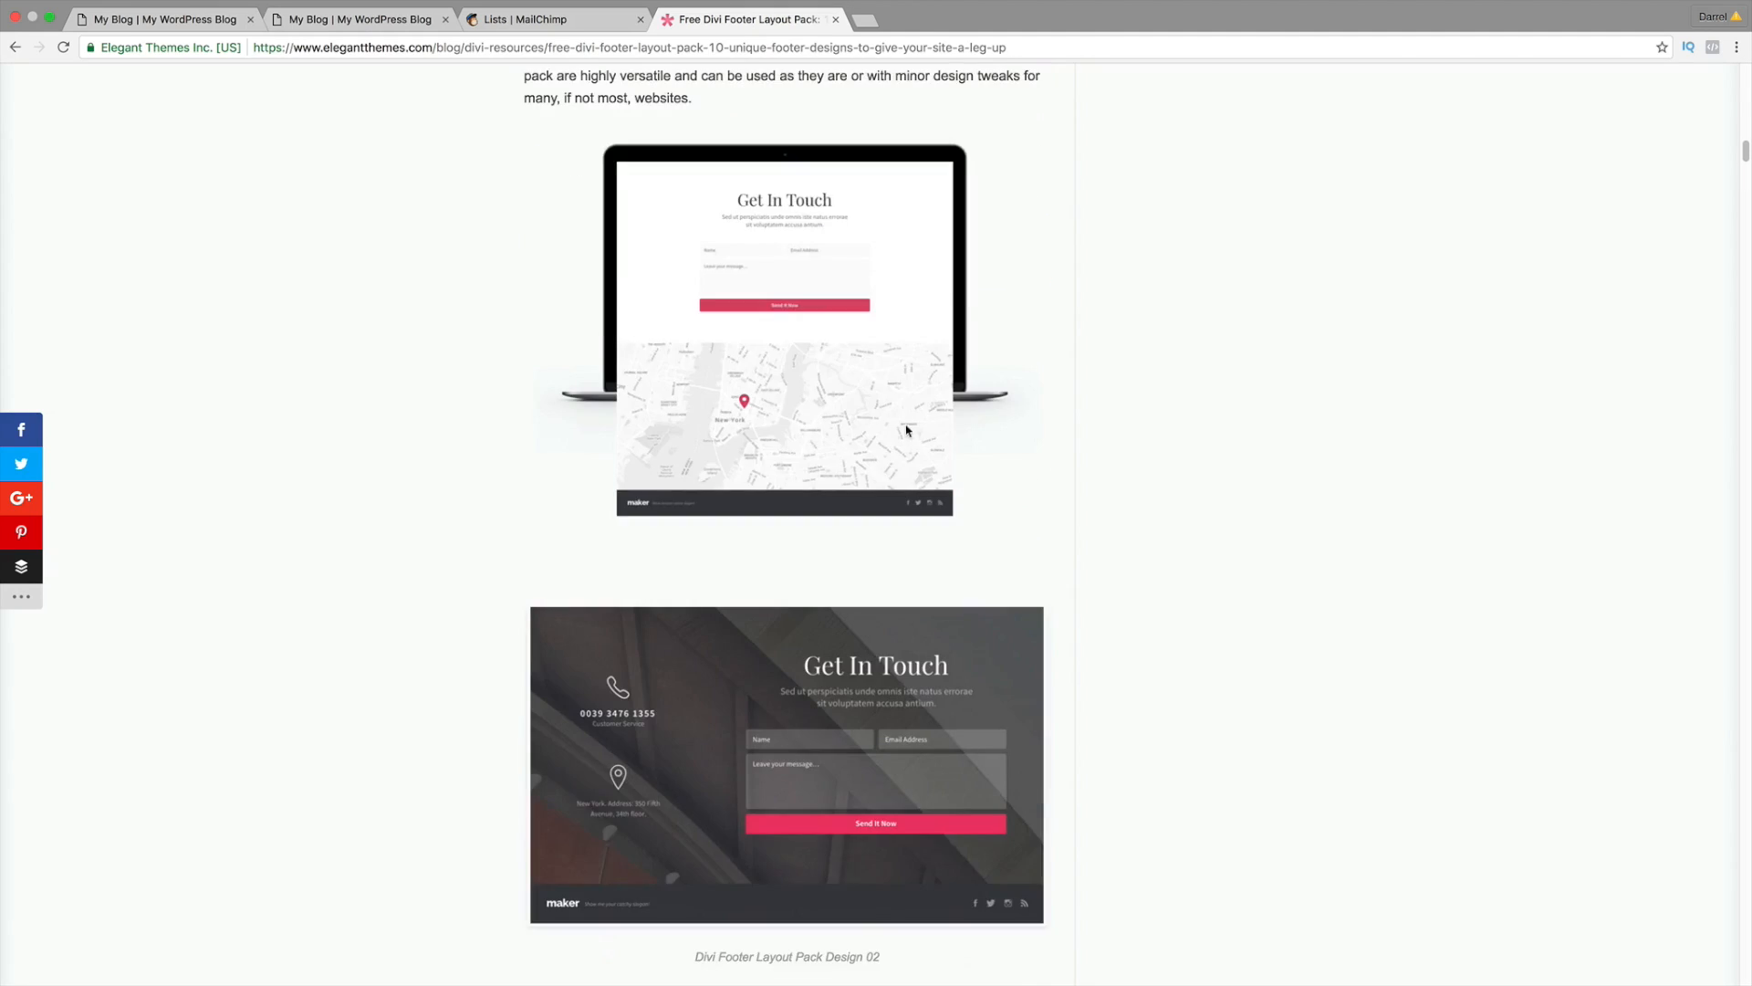
scroll(1090, 473, "down", 4)
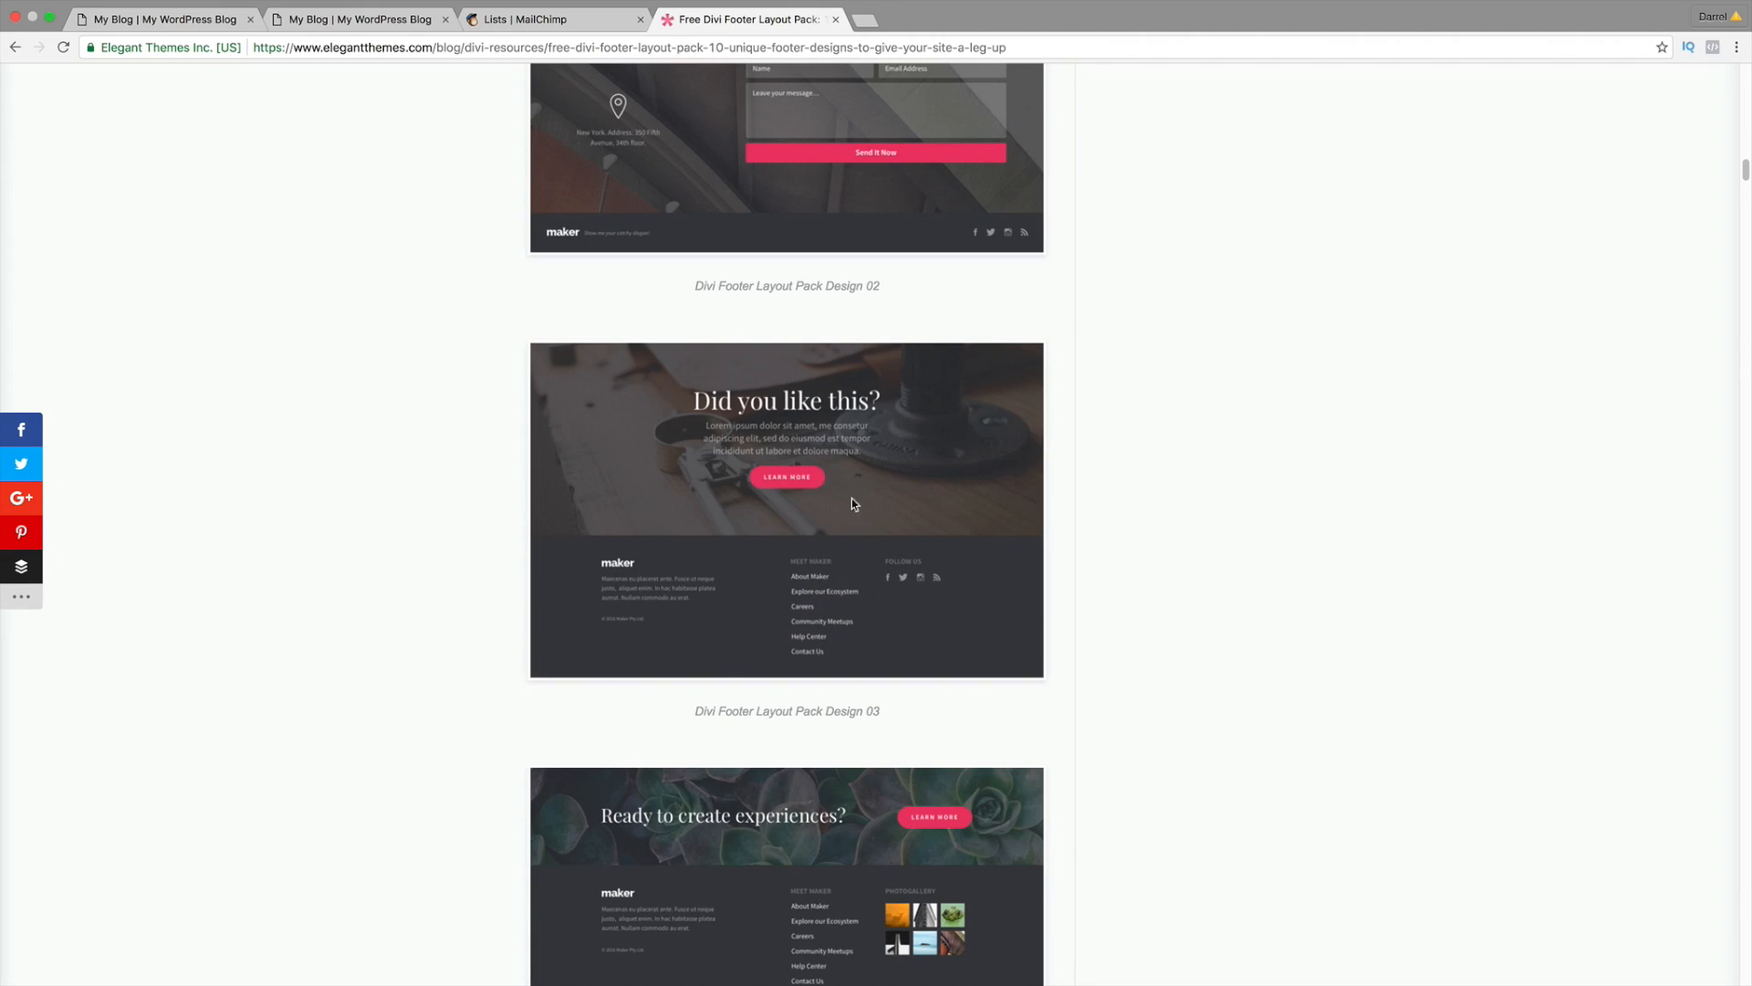
left_click(199, 20)
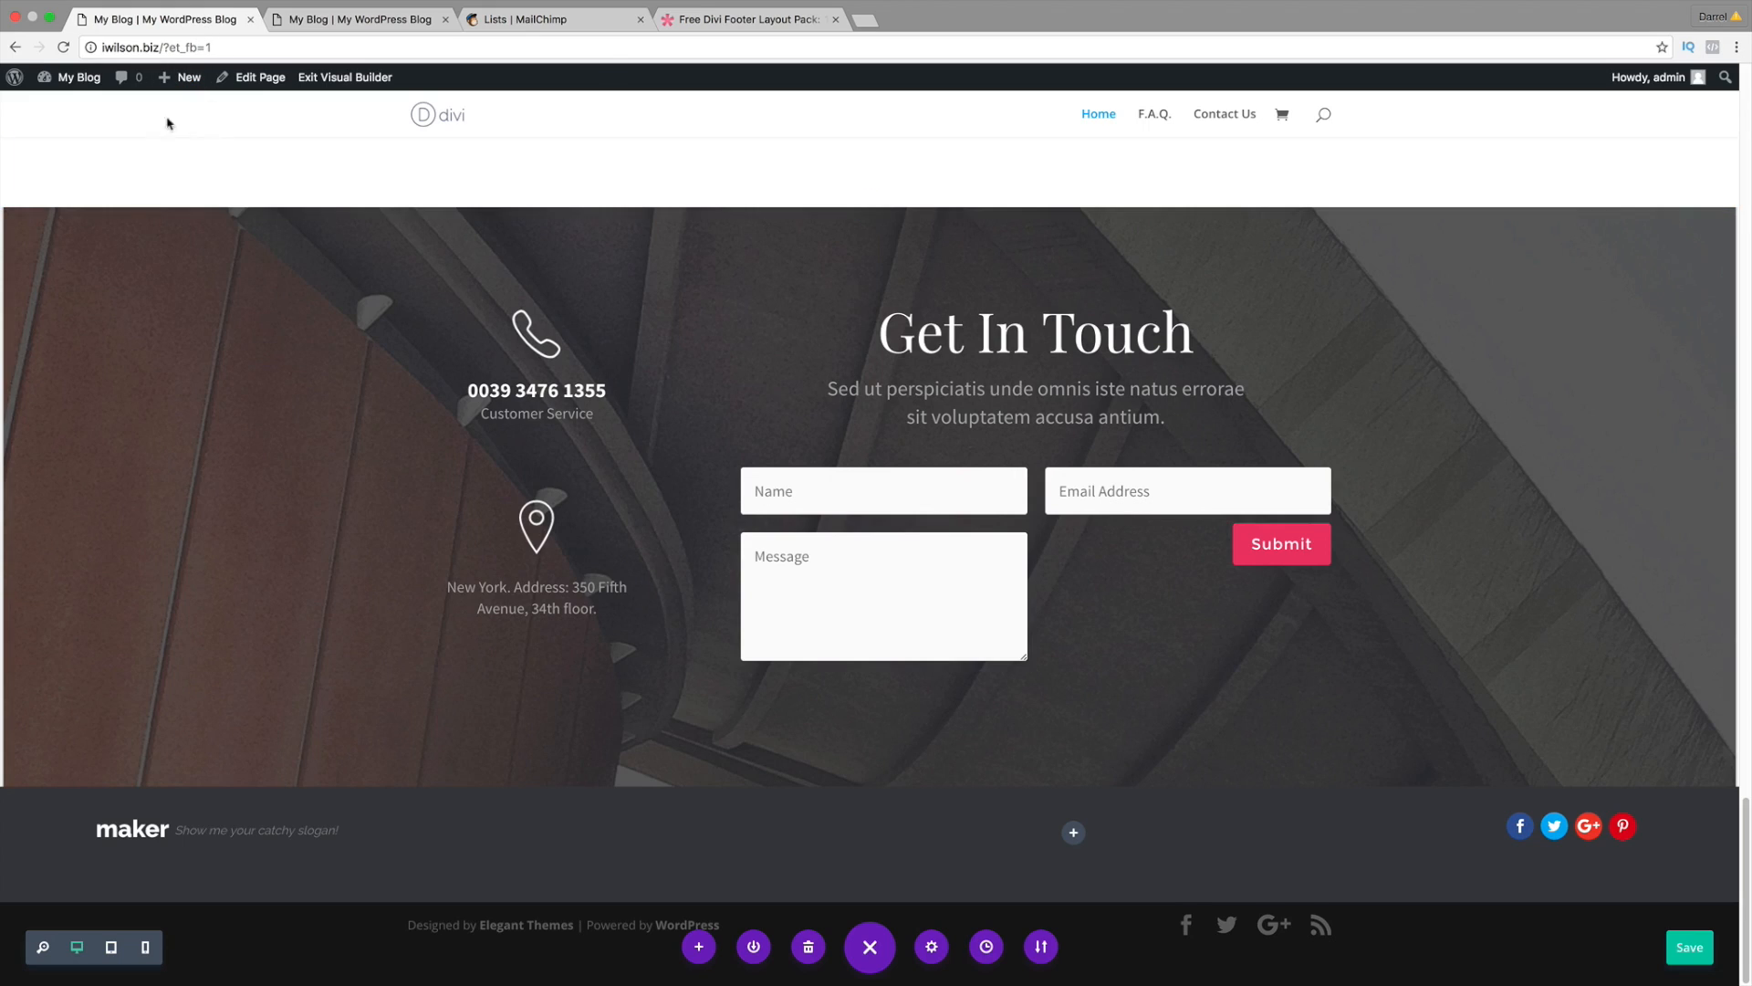
Step: Import Footer #3.json into the Divi Library through Import & Export
mouse_move(81, 80)
left_click(81, 111)
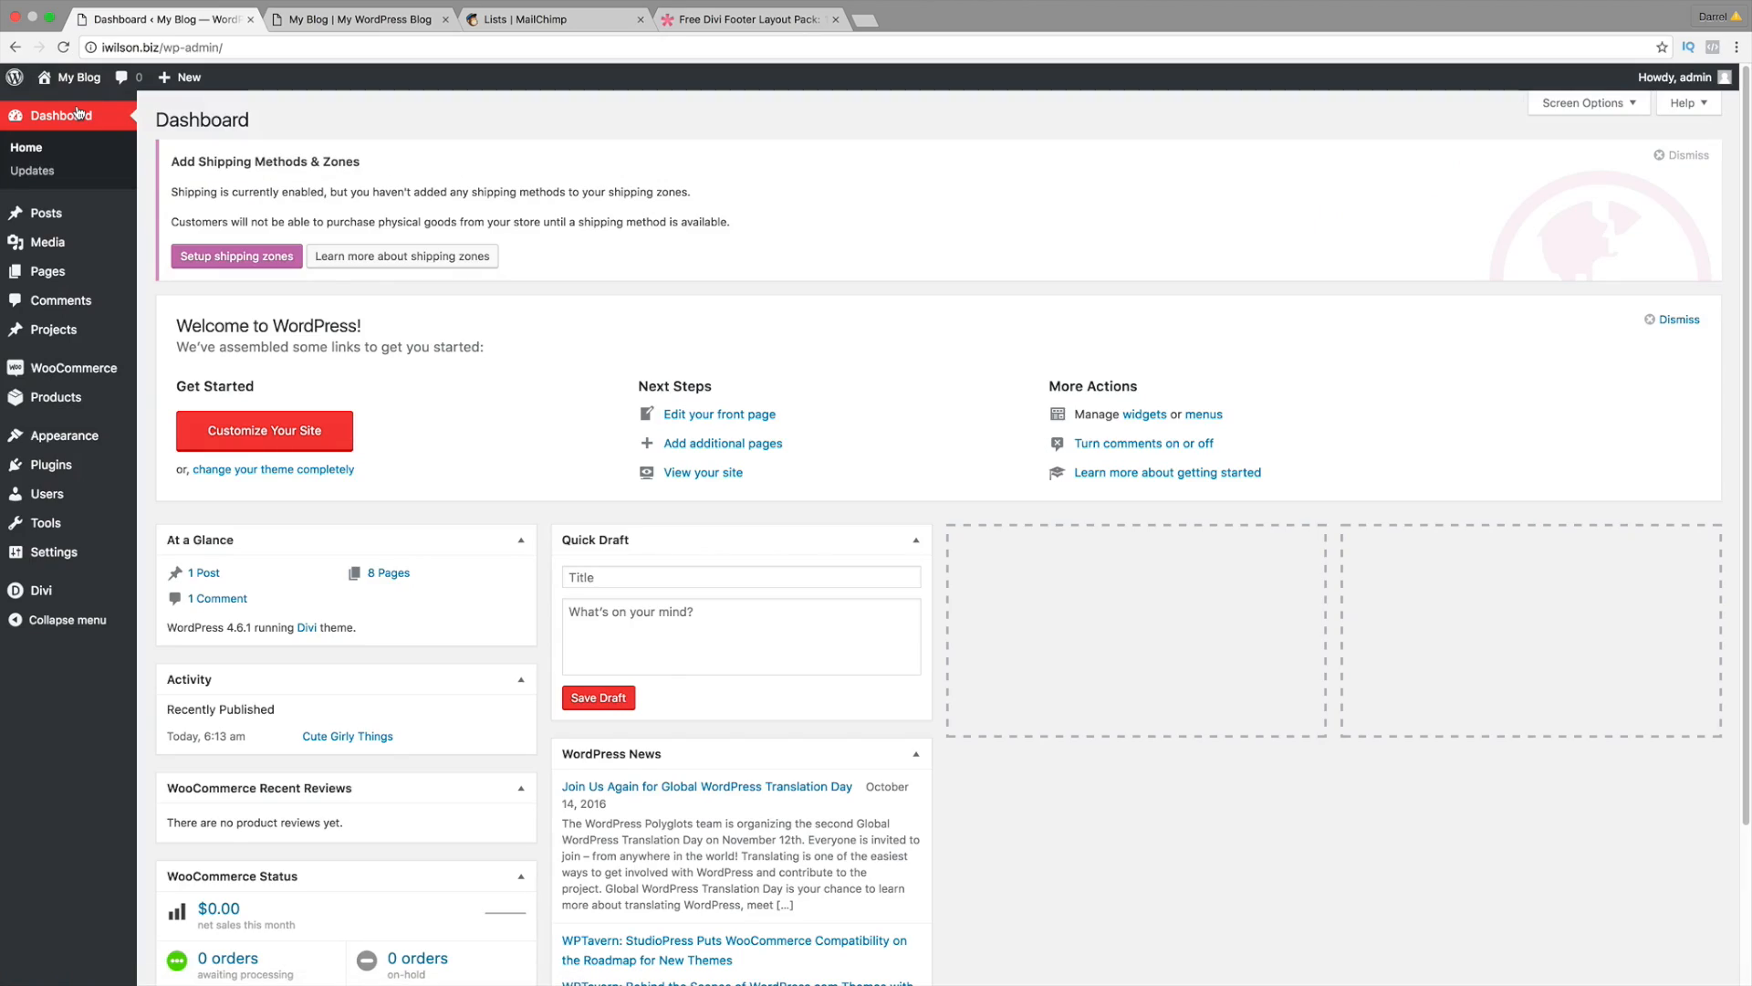
mouse_move(76, 589)
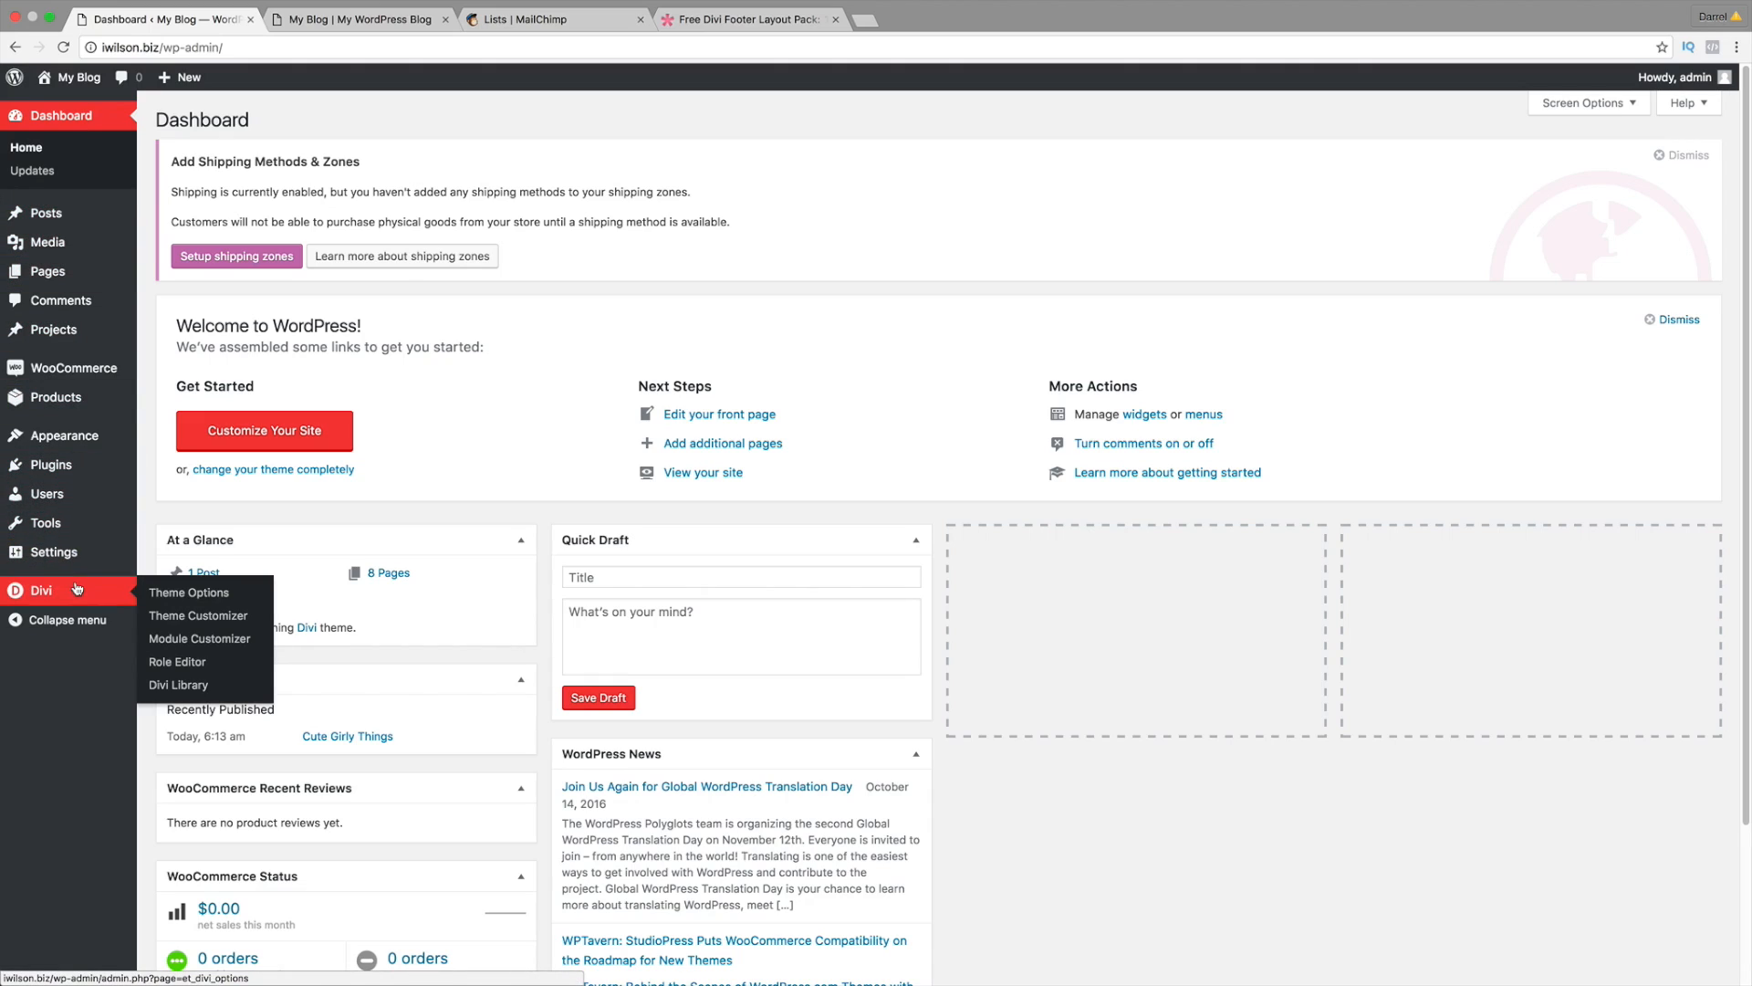
left_click(188, 685)
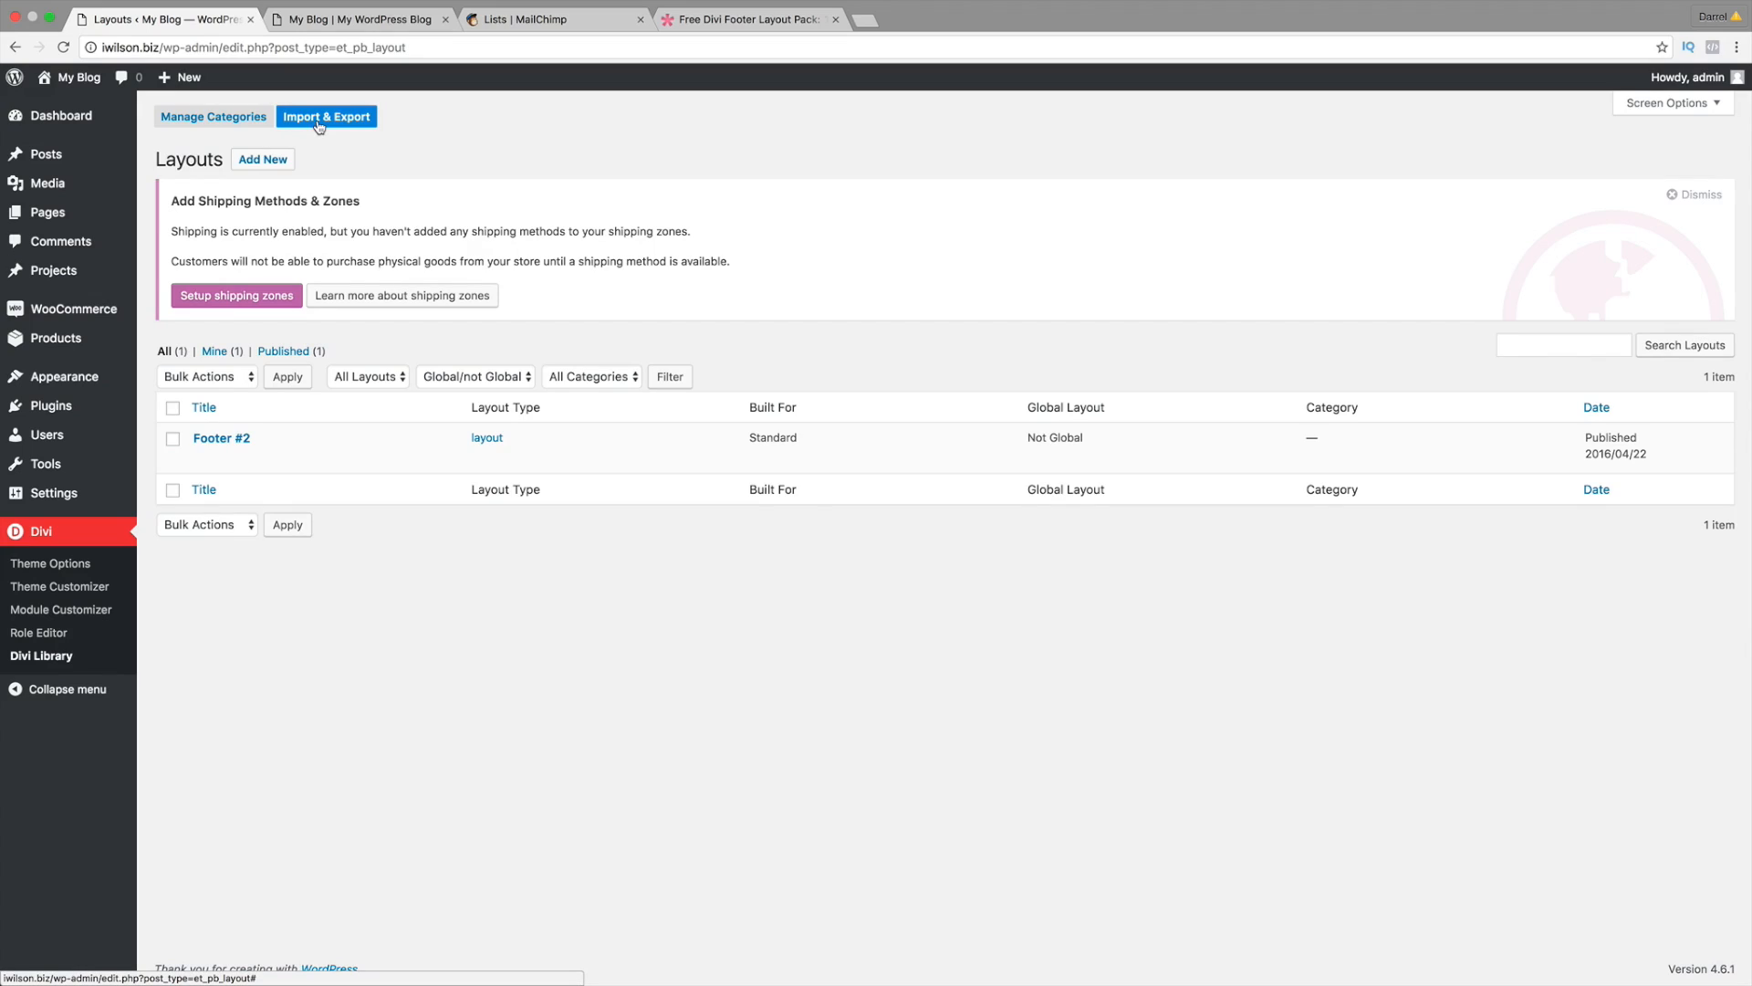
left_click(326, 117)
left_click(865, 425)
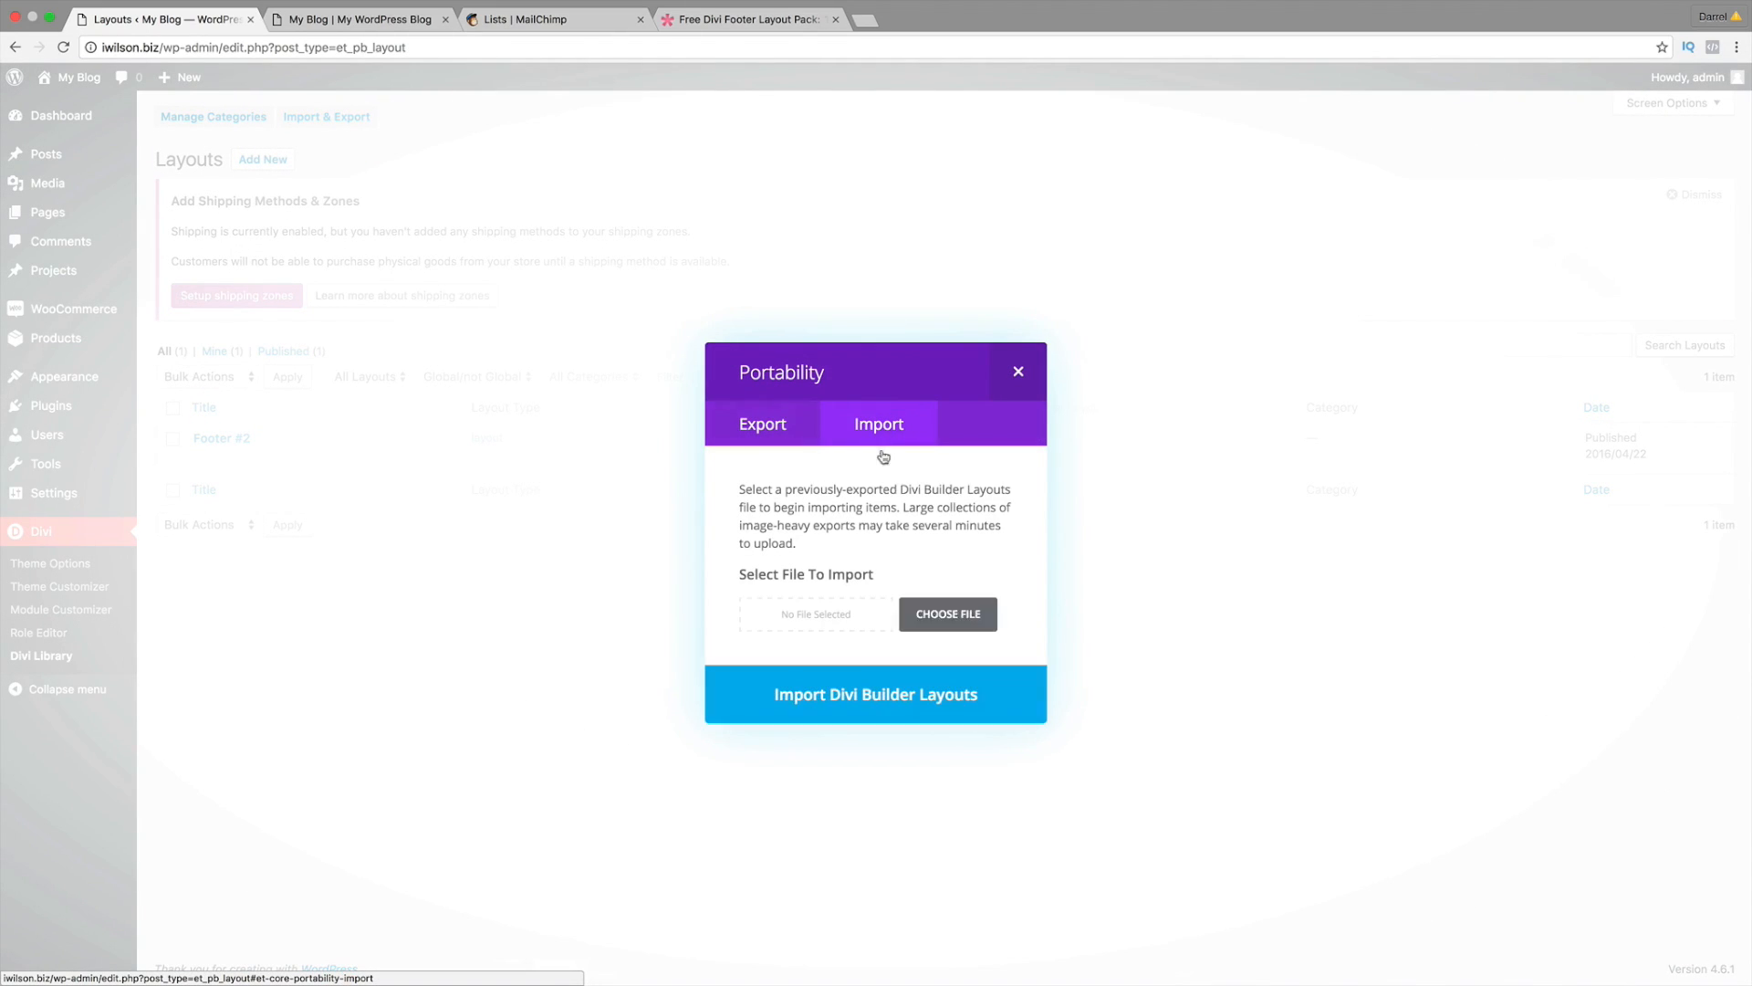
left_click(948, 613)
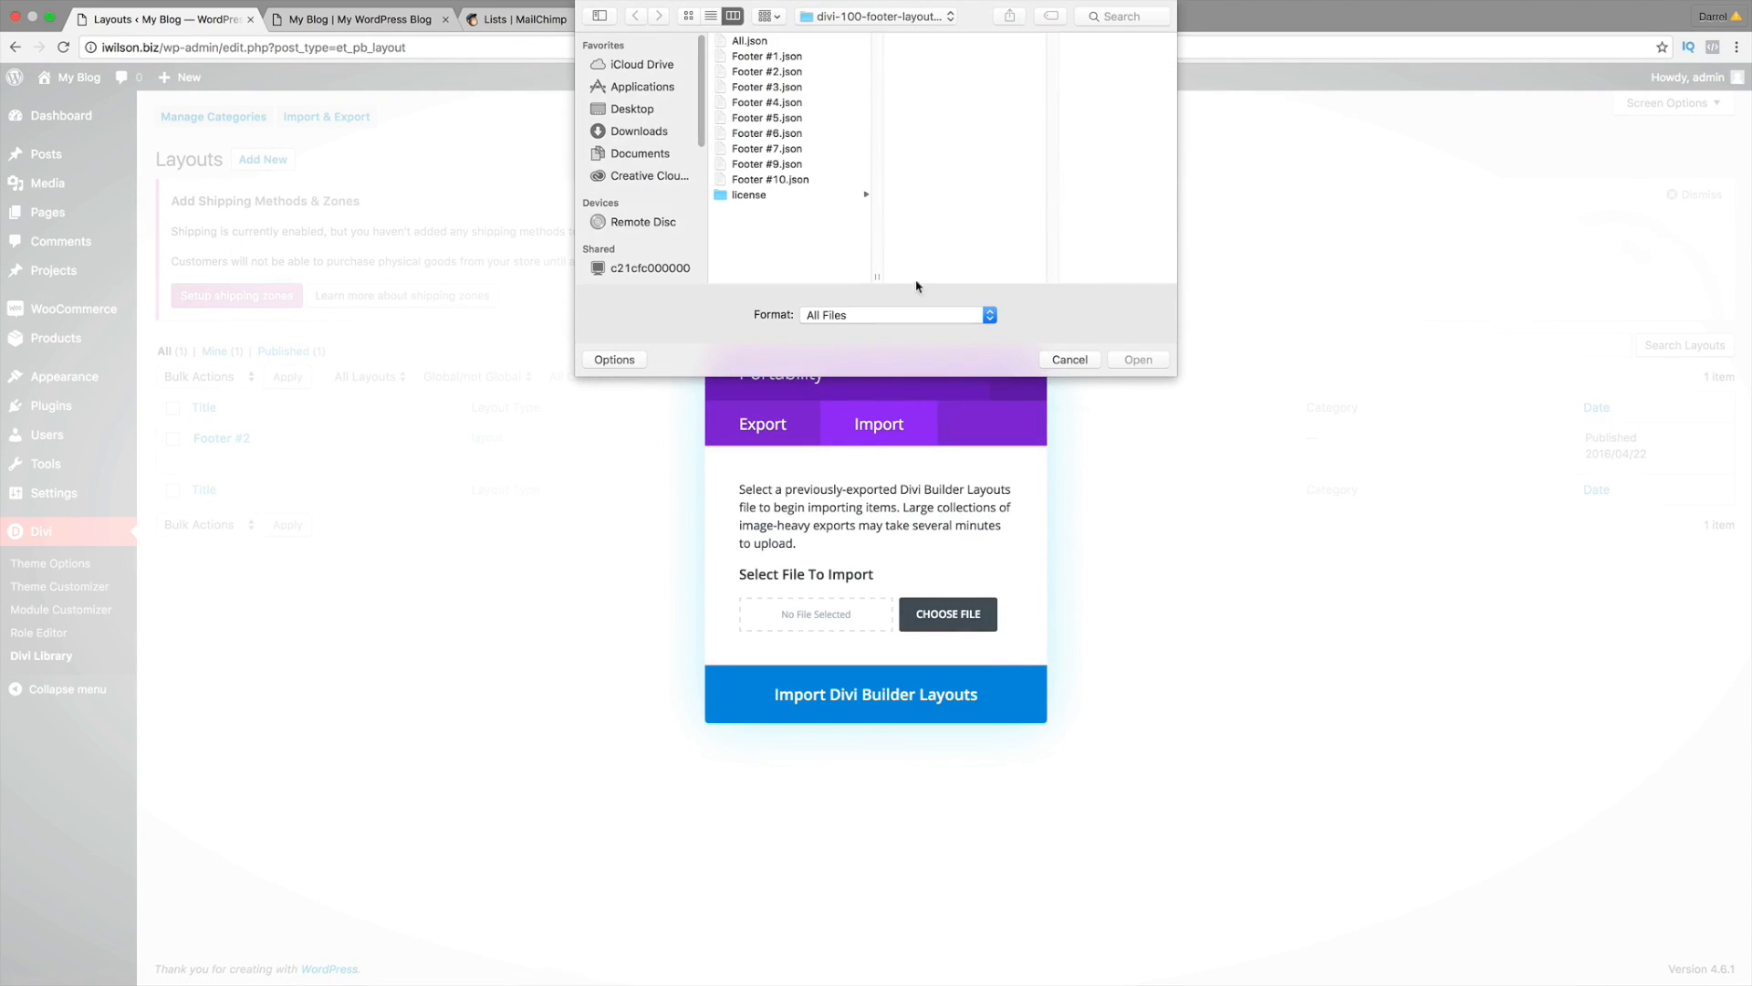
left_click(776, 86)
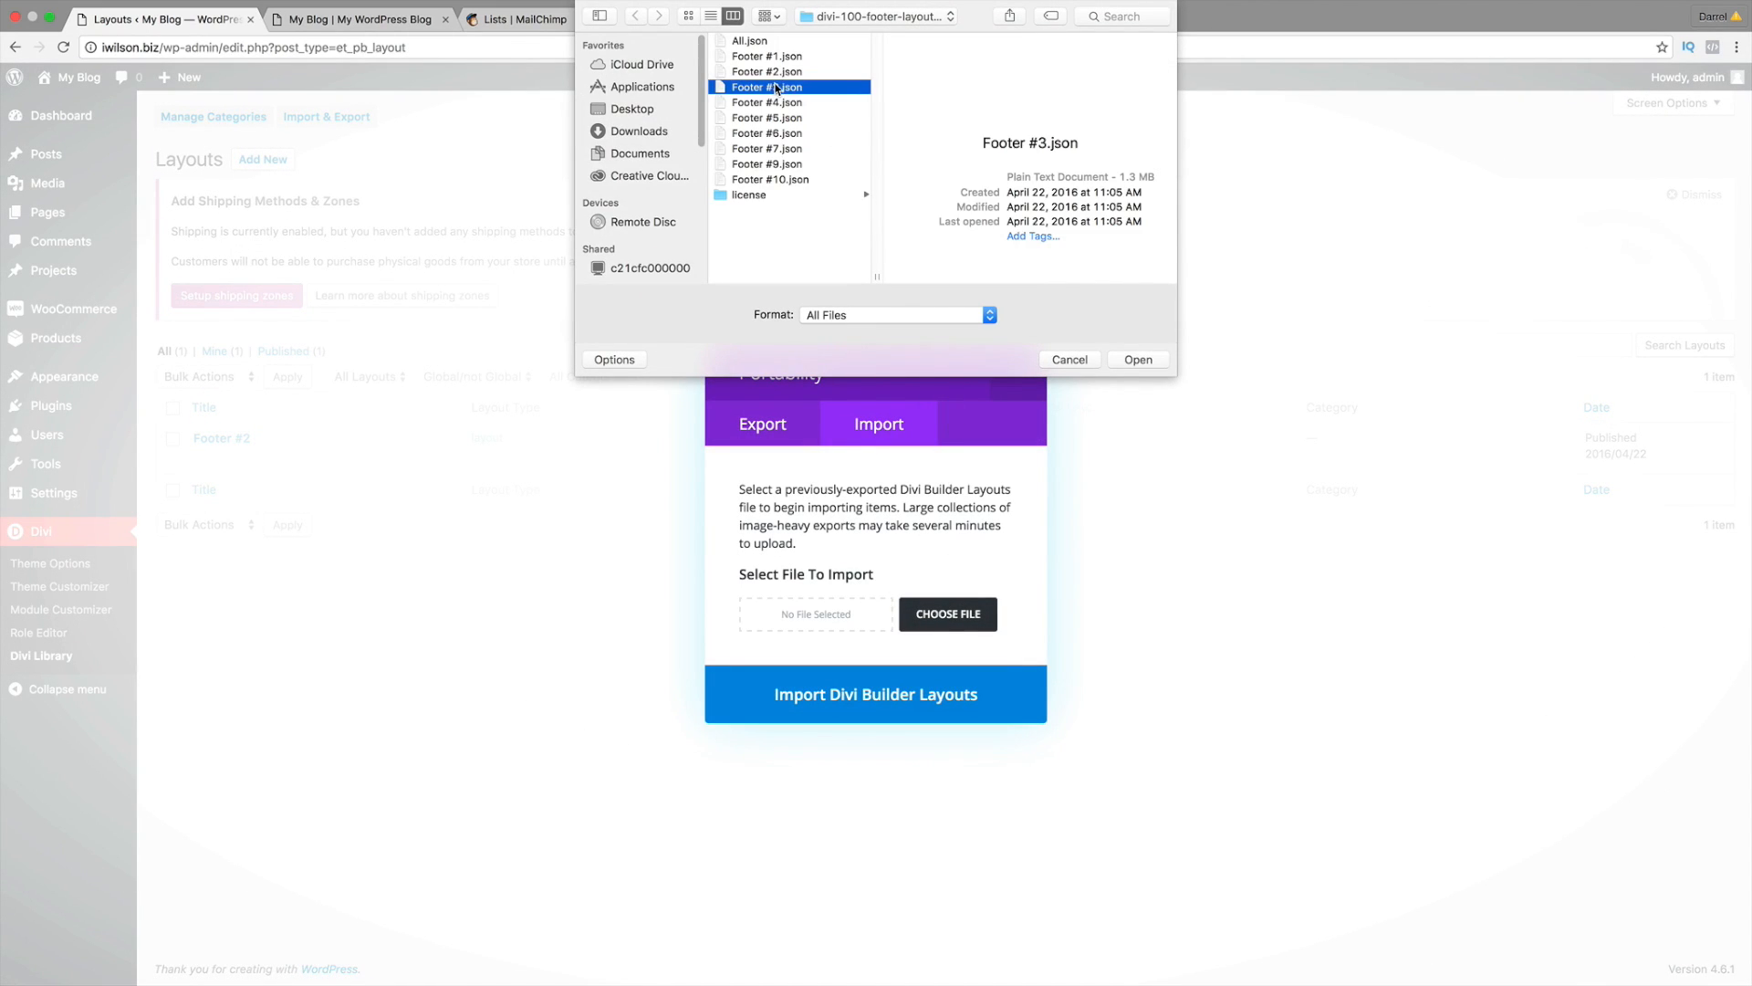
left_click(1150, 363)
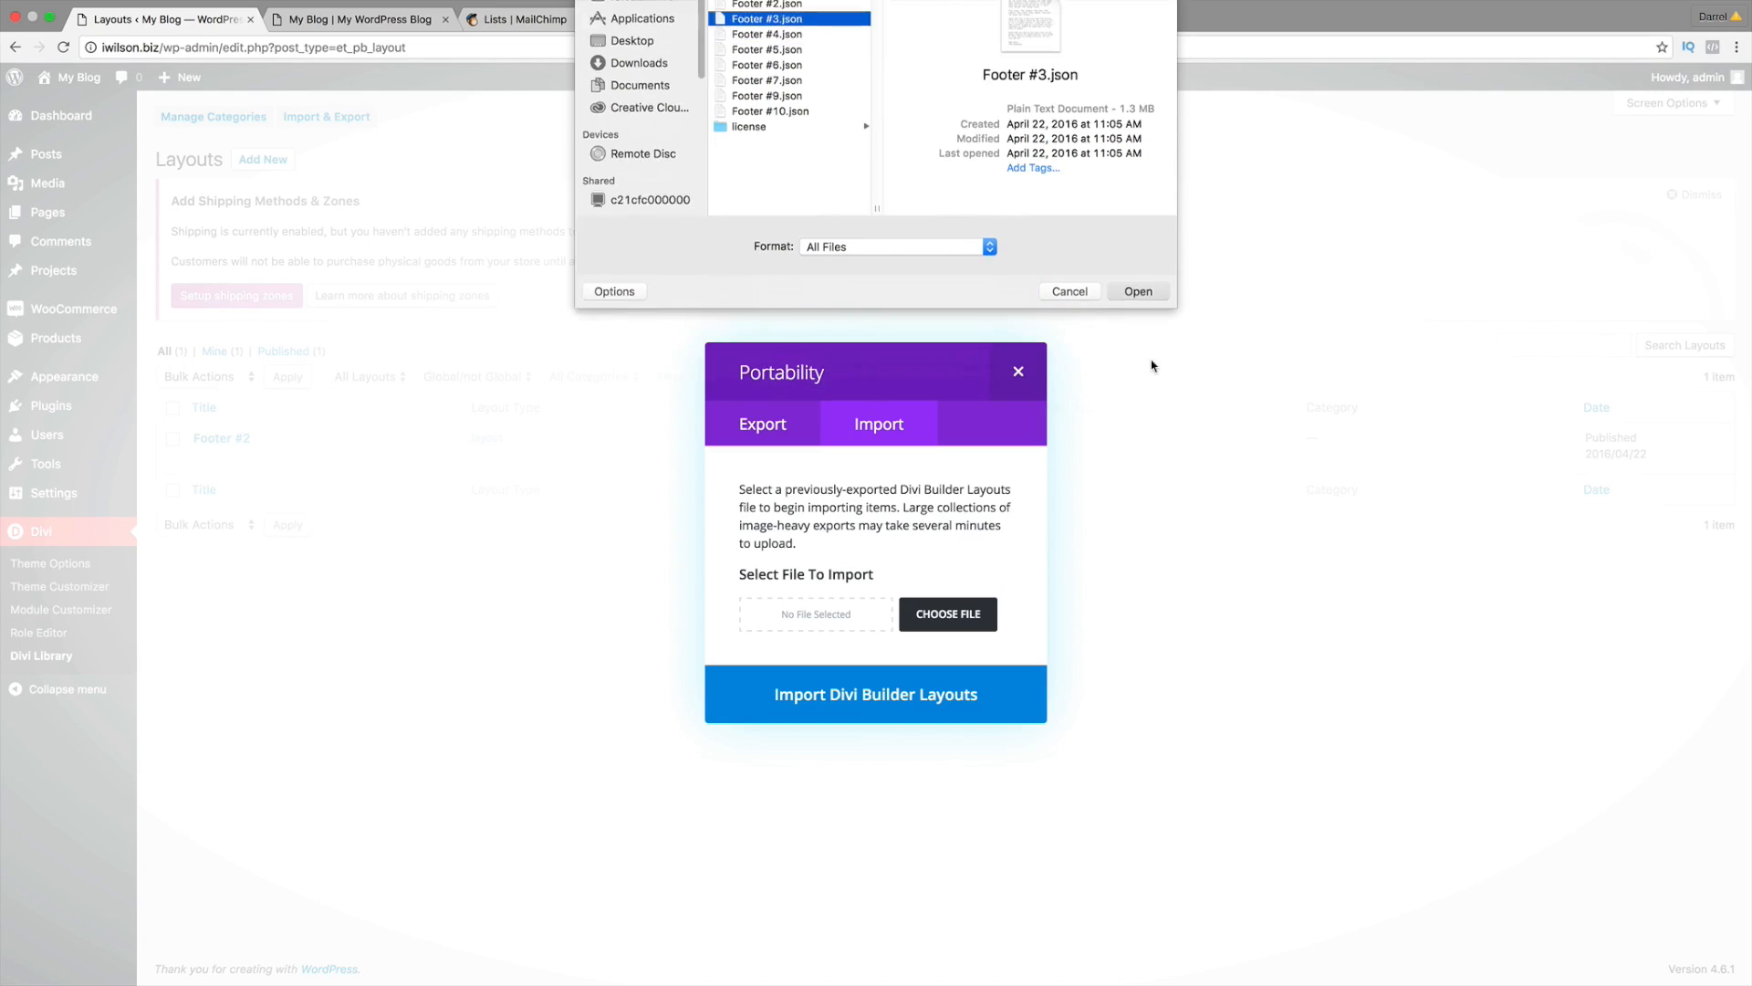
left_click(919, 706)
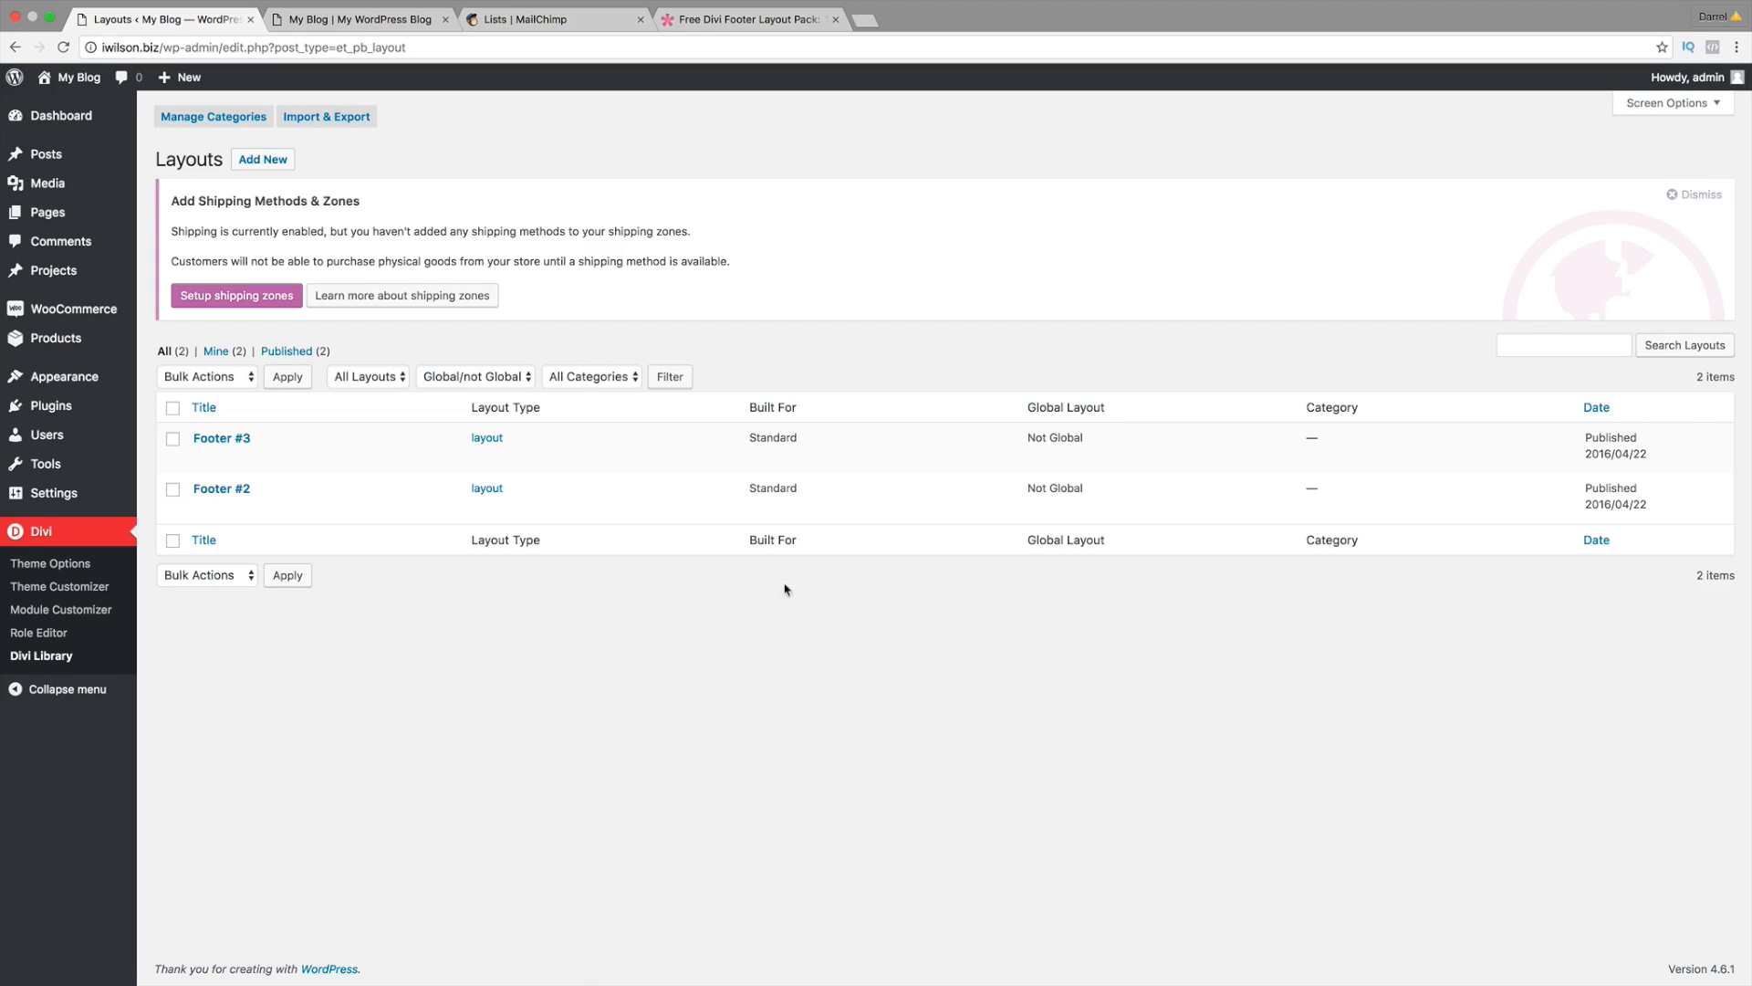
Step: Visit the homepage, scroll to the Get In Touch section and delete it
mouse_move(79, 110)
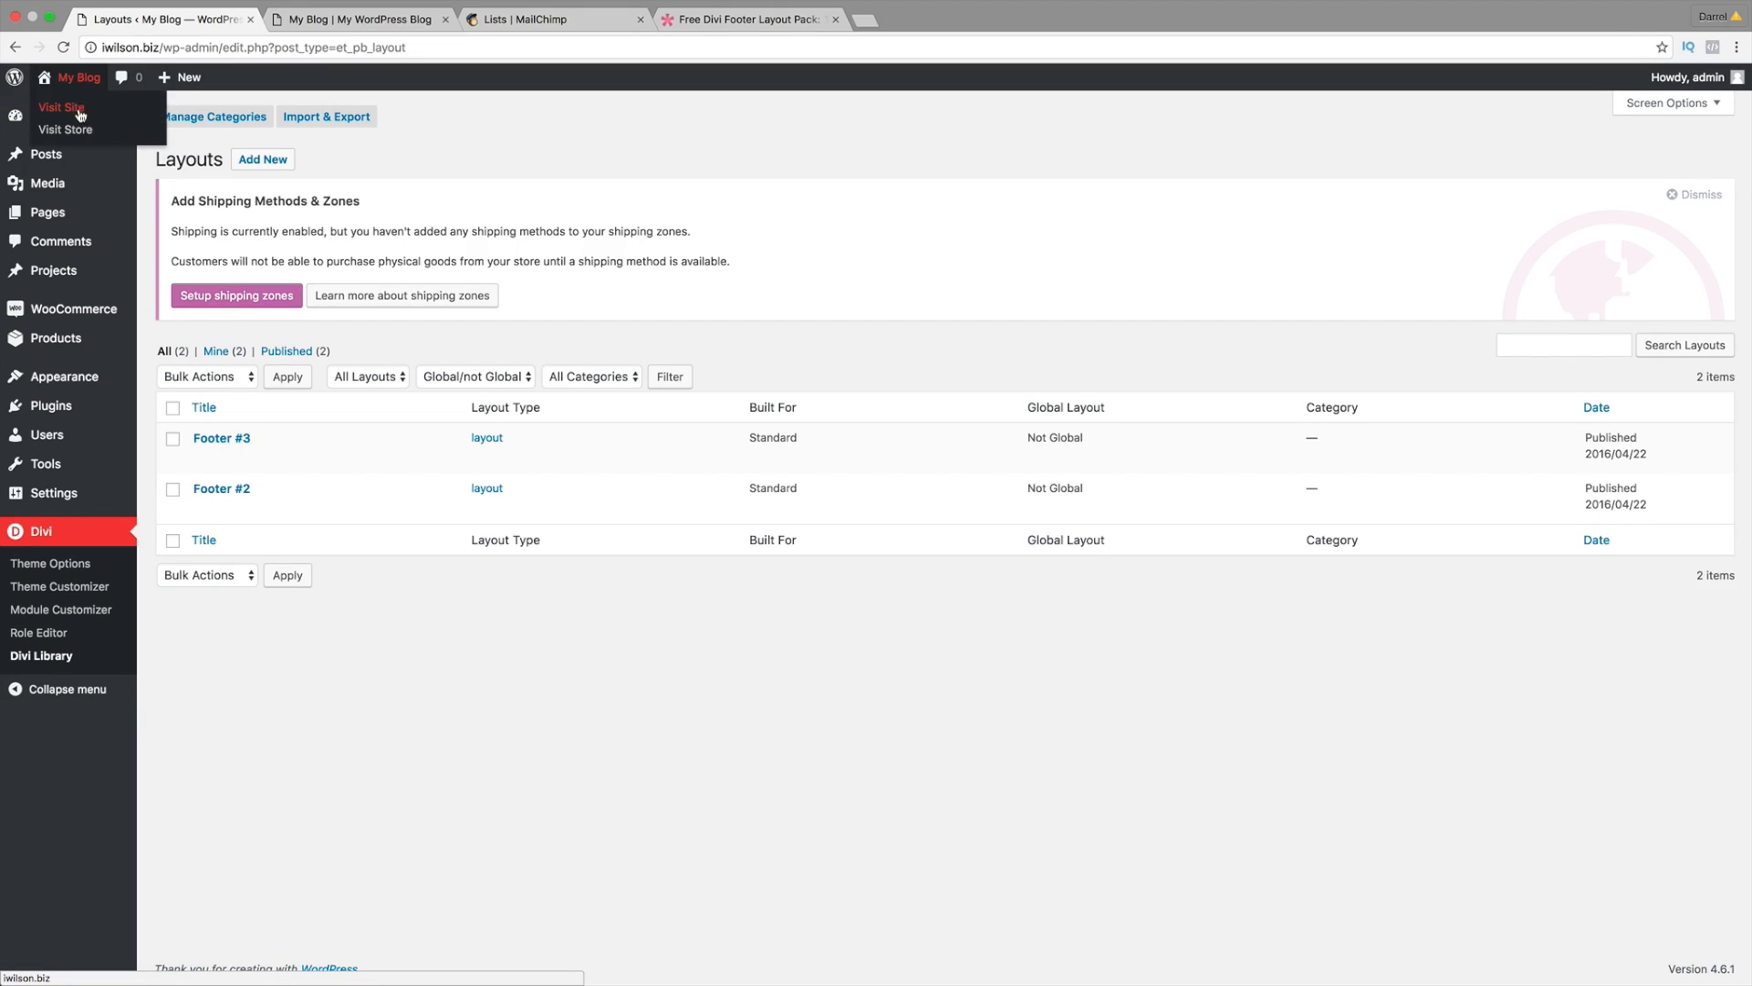
left_click(88, 113)
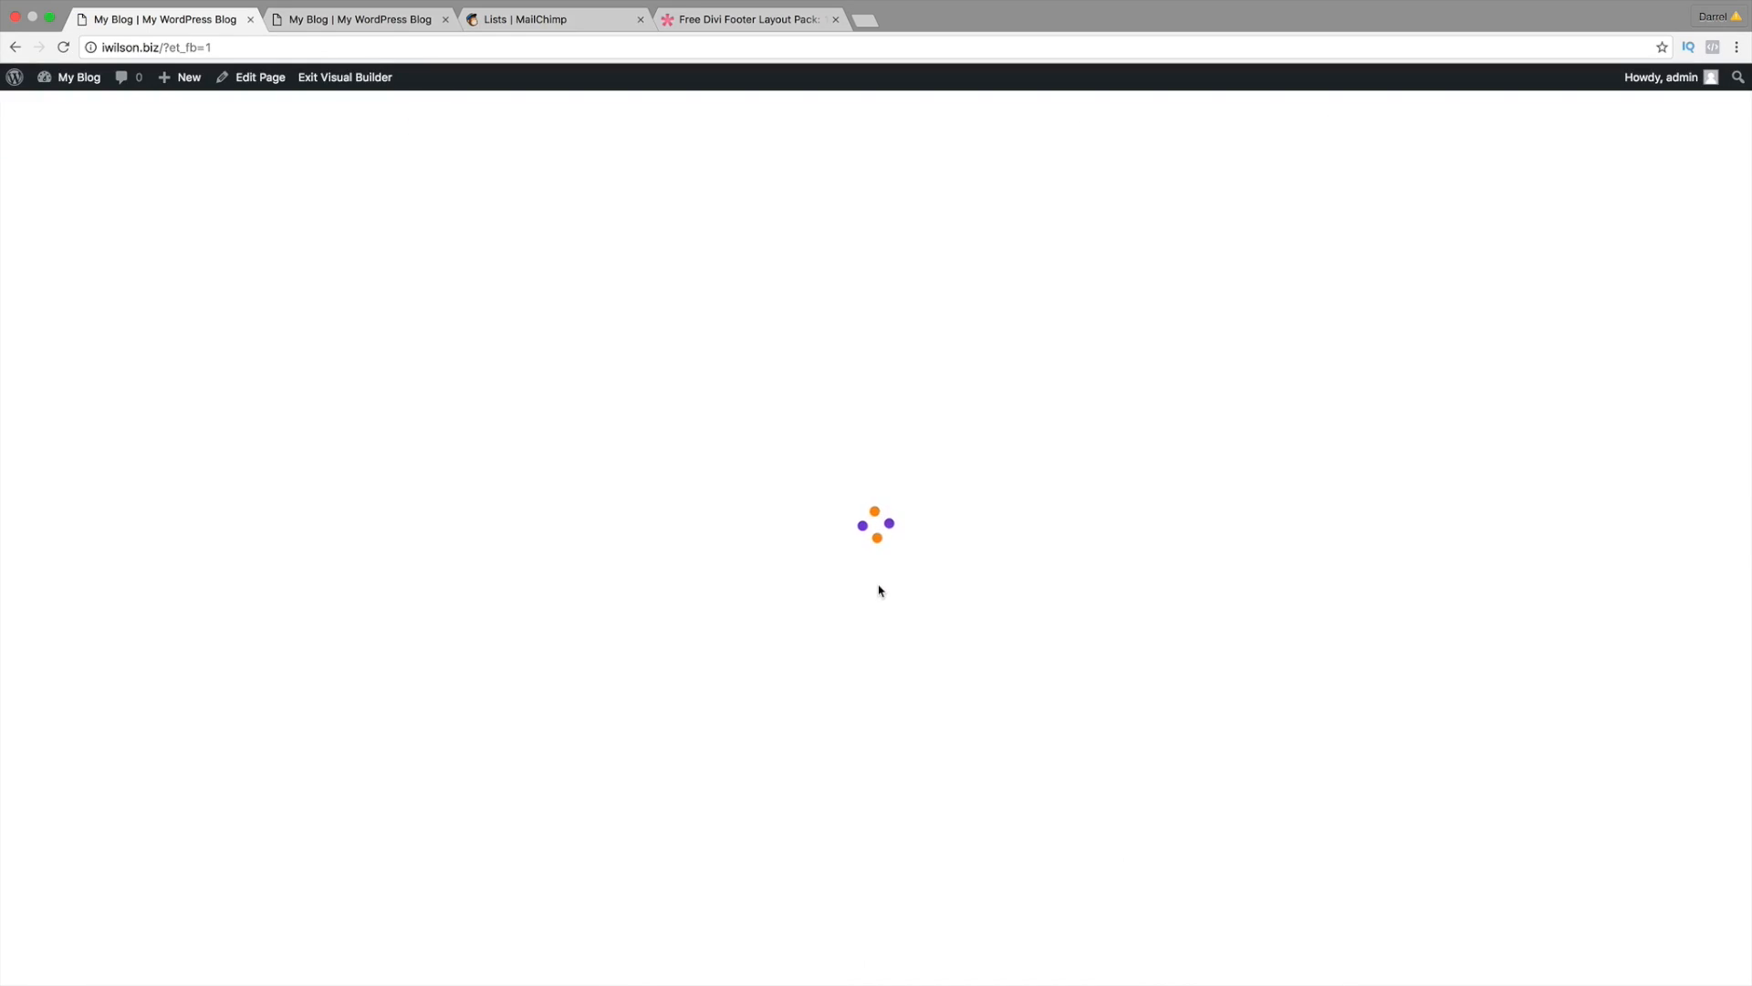
scroll(879, 586, "down", 15)
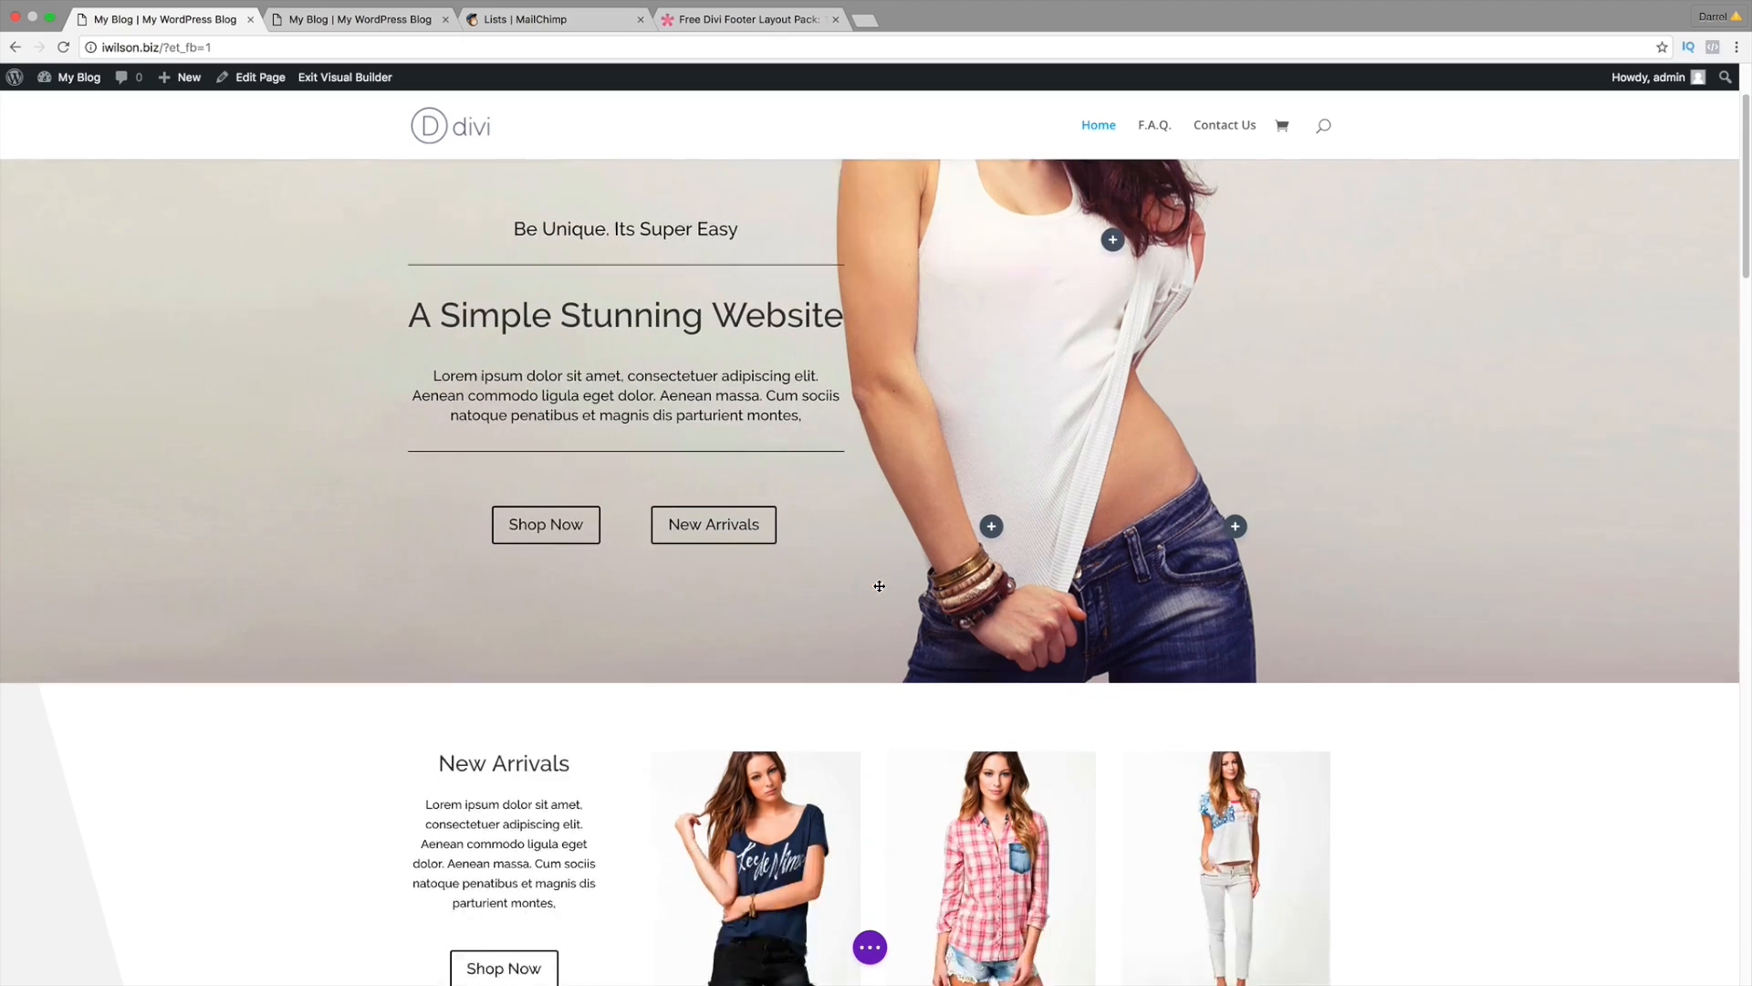
scroll(882, 586, "down", 20)
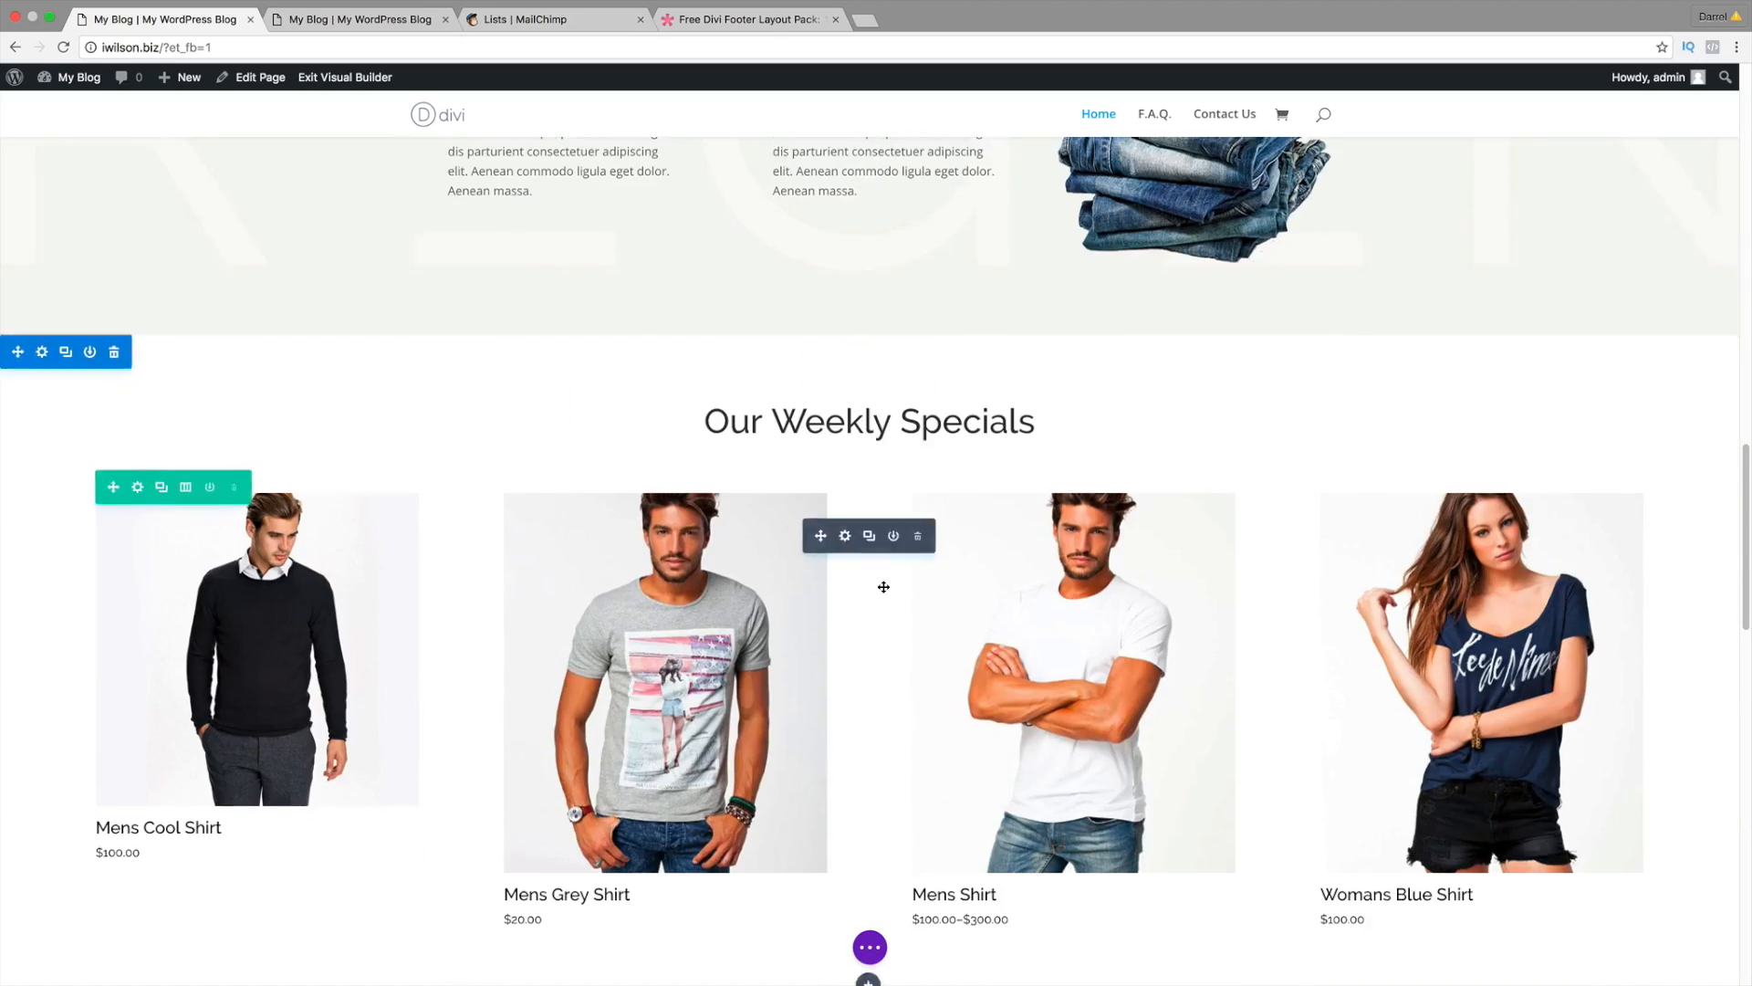
scroll(883, 586, "down", 5)
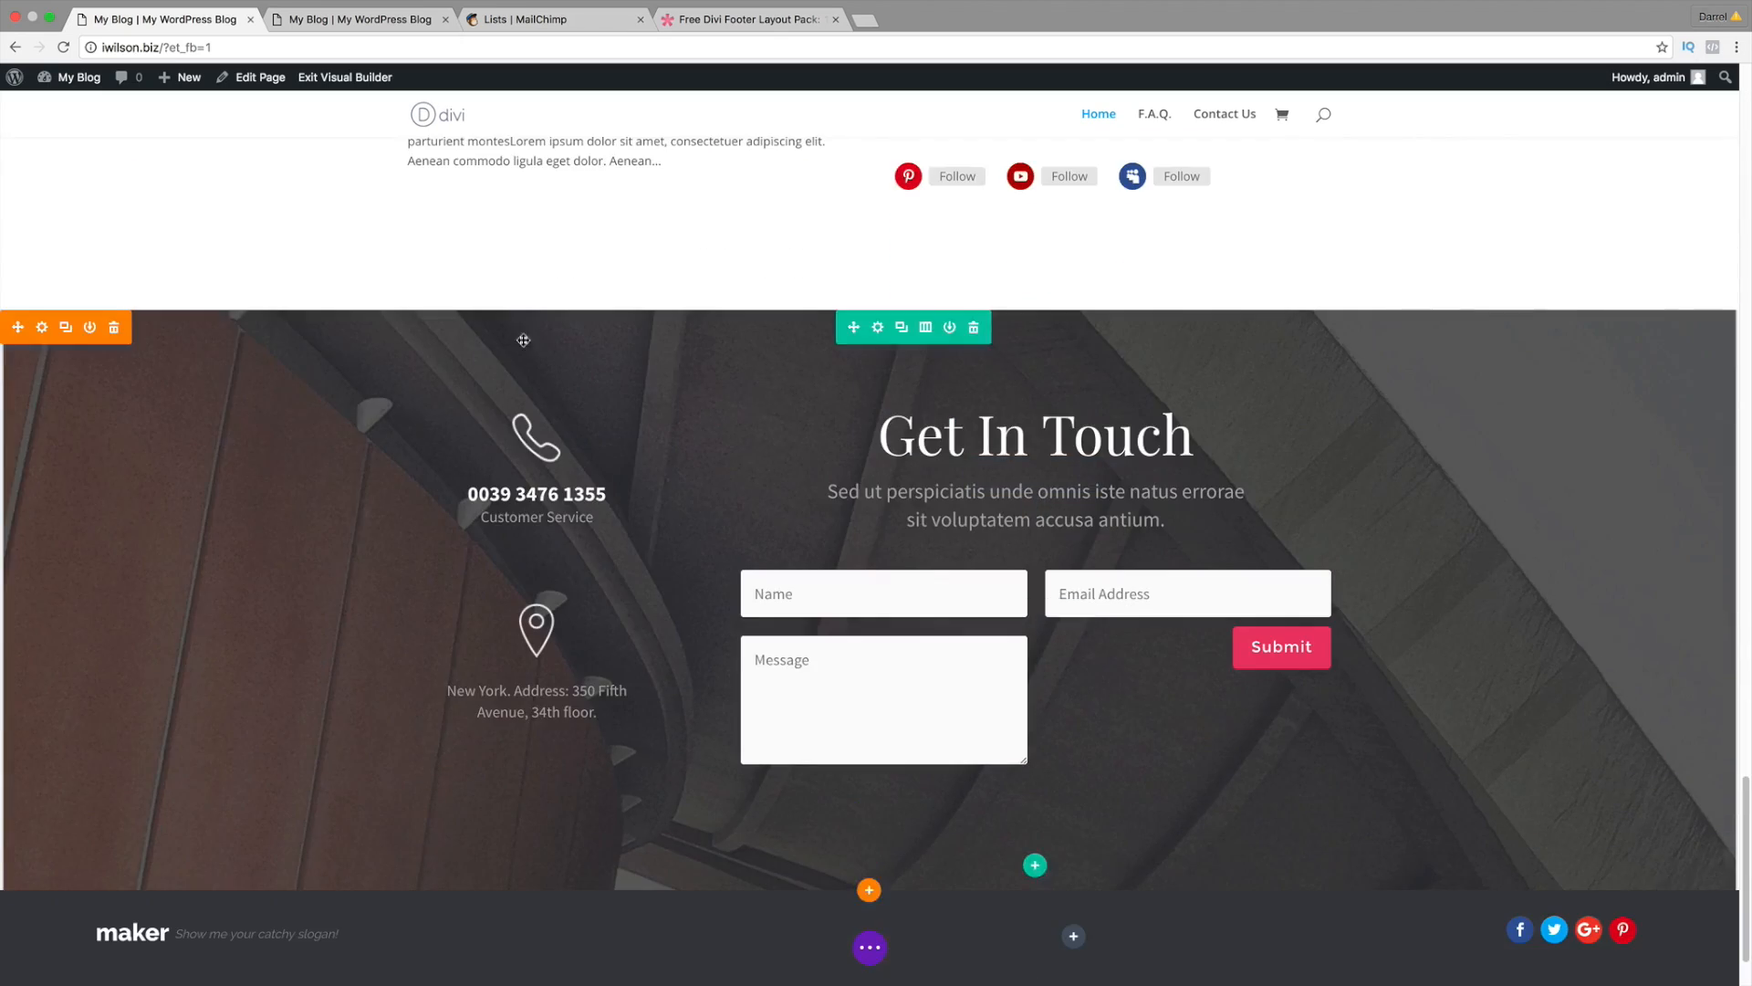
left_click(115, 225)
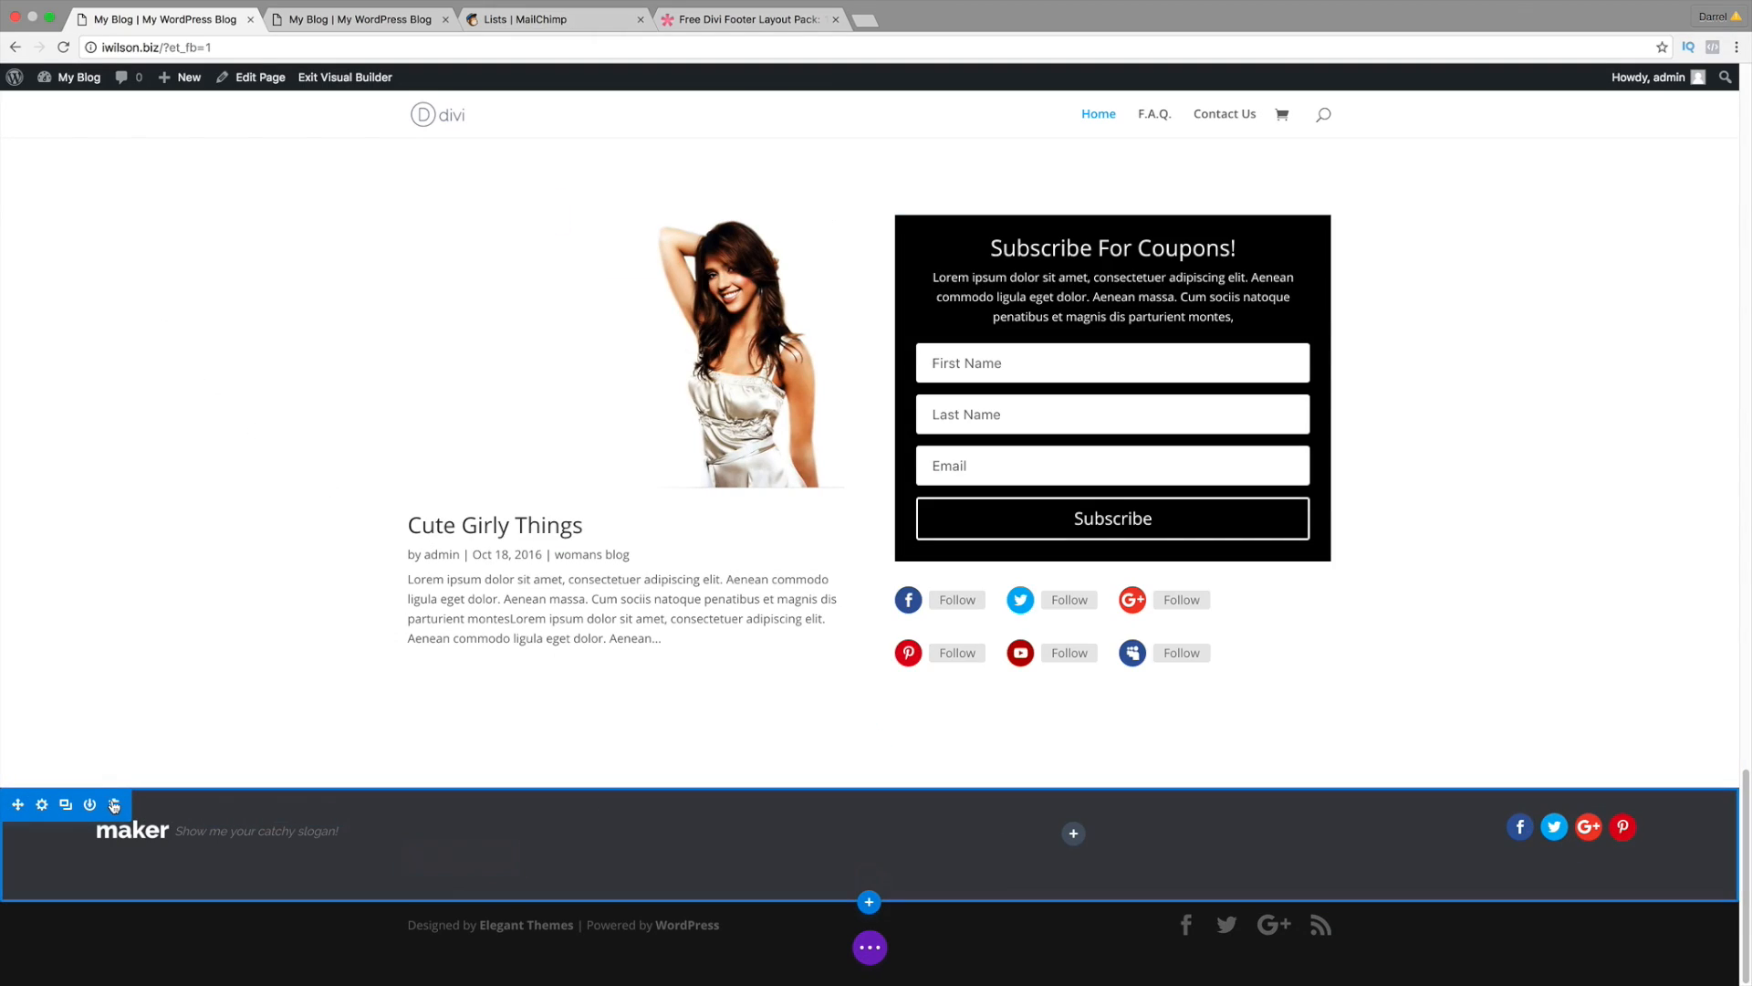
Step: Delete the dark maker footer and add Footer #3 from the library without replacing content
left_click(114, 805)
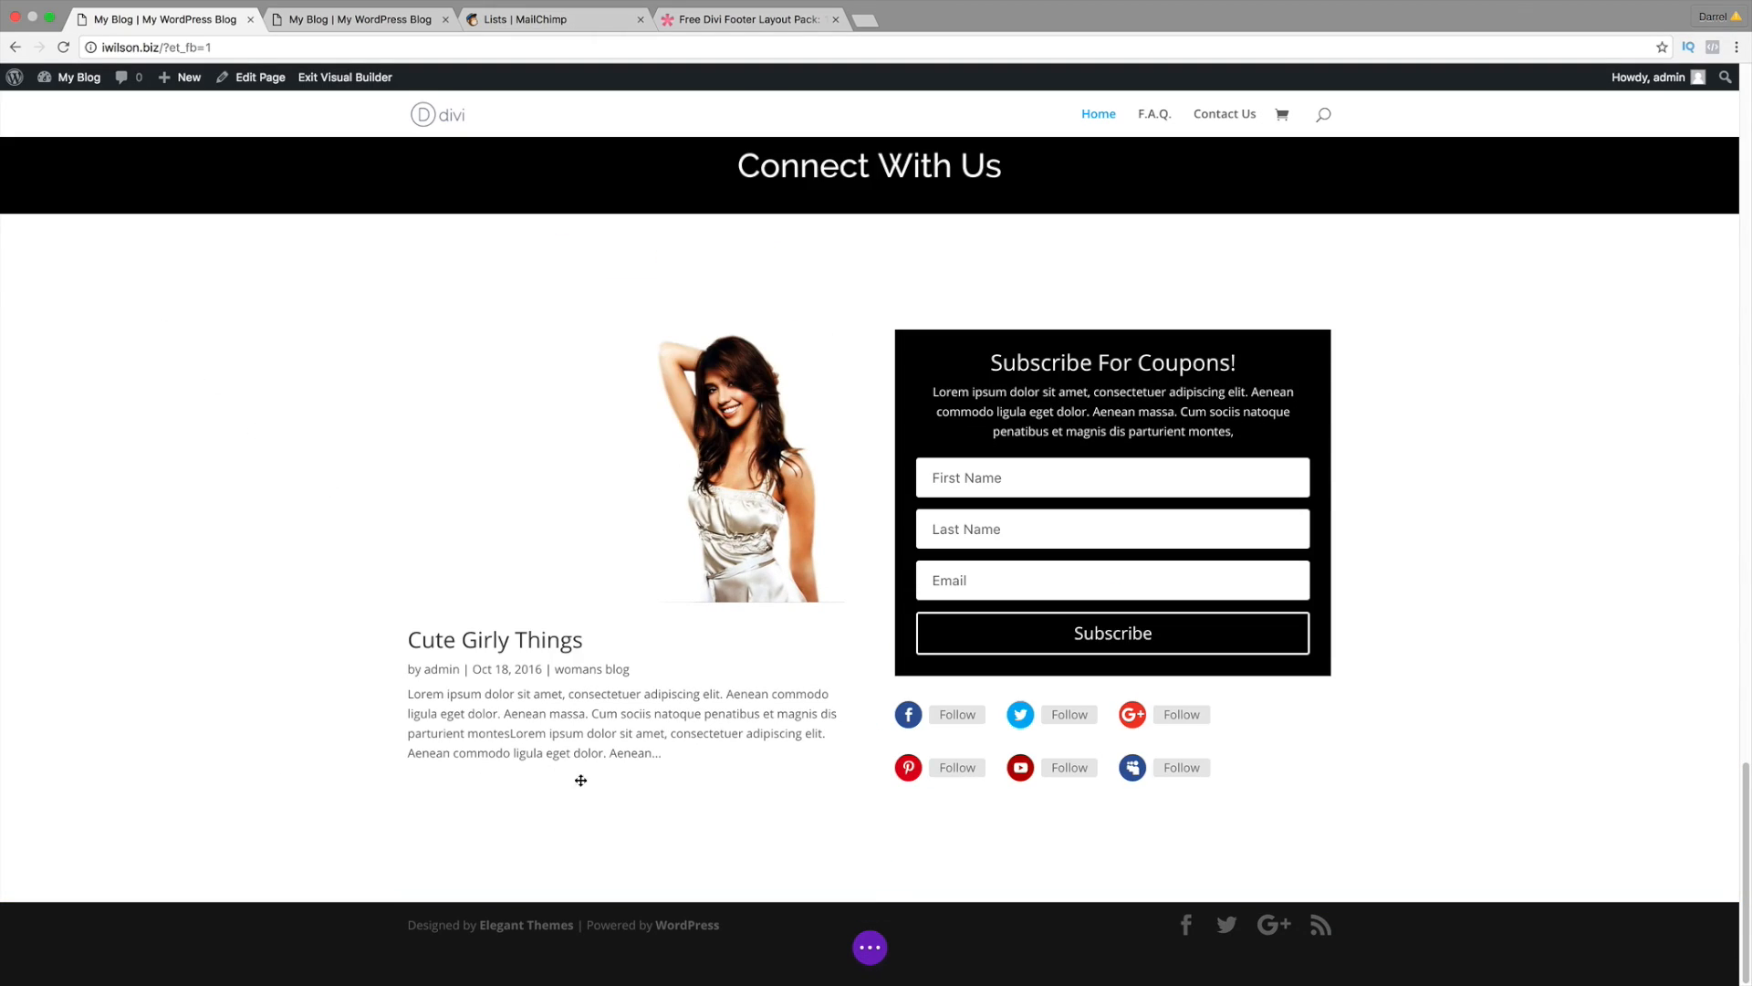
left_click(870, 951)
left_click(697, 947)
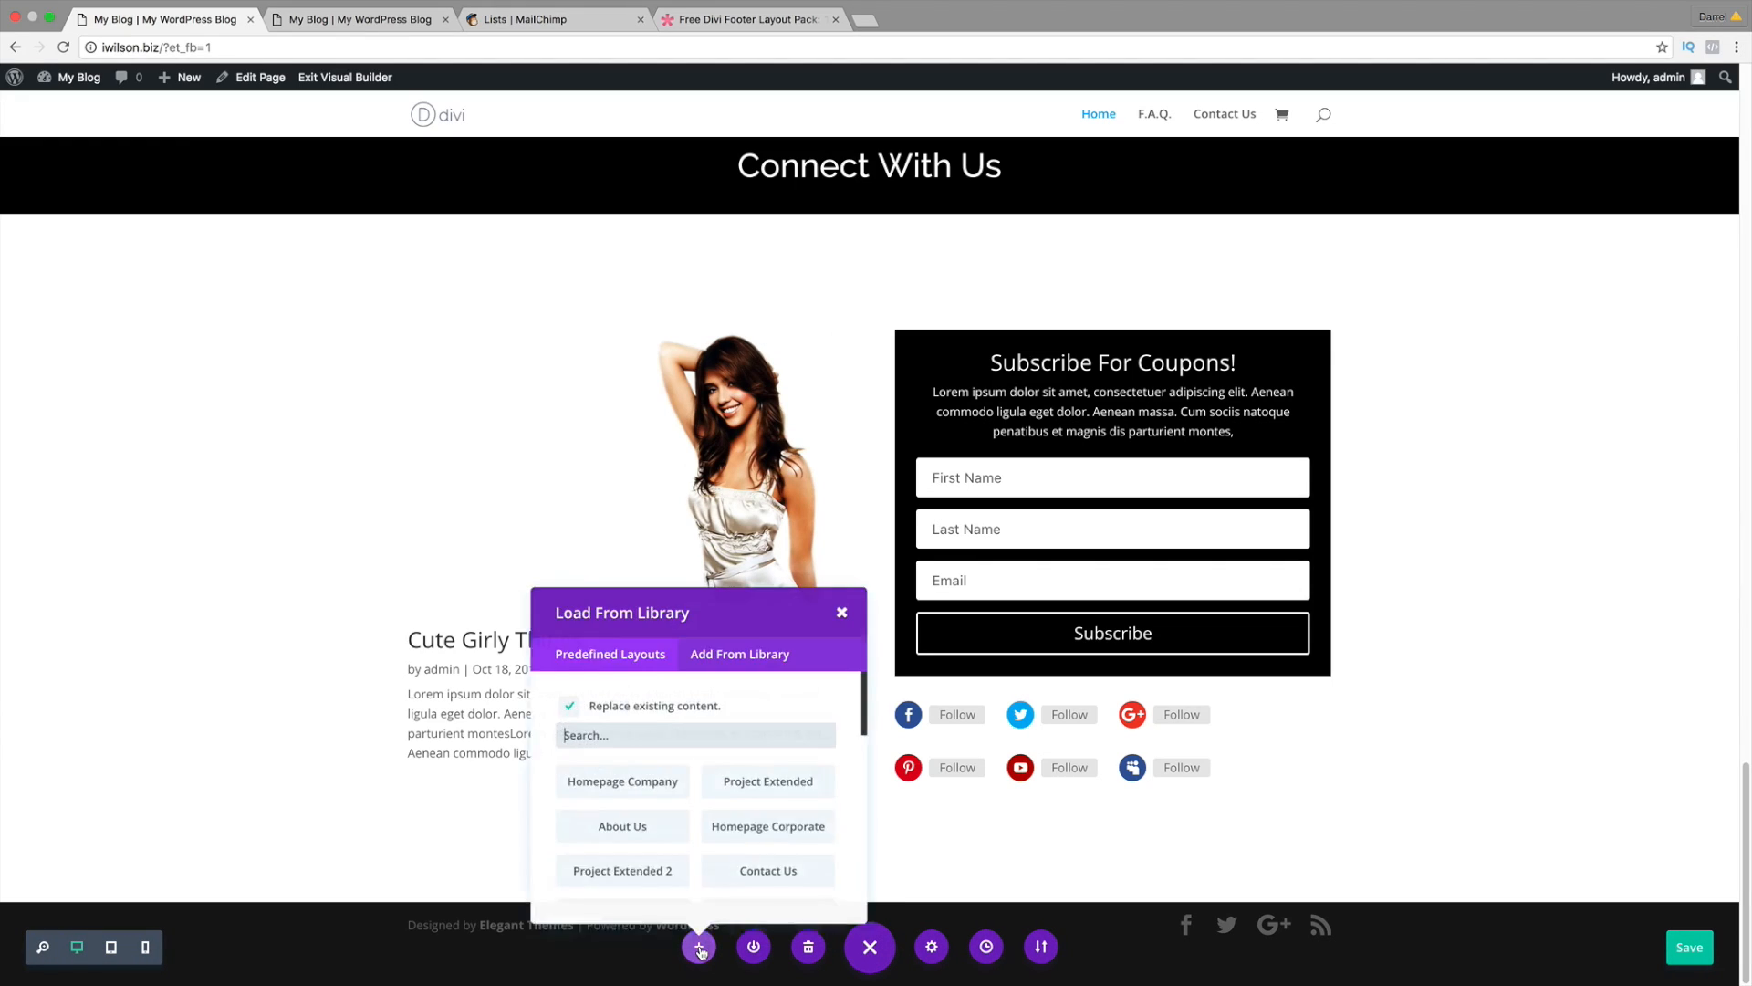
left_click(735, 659)
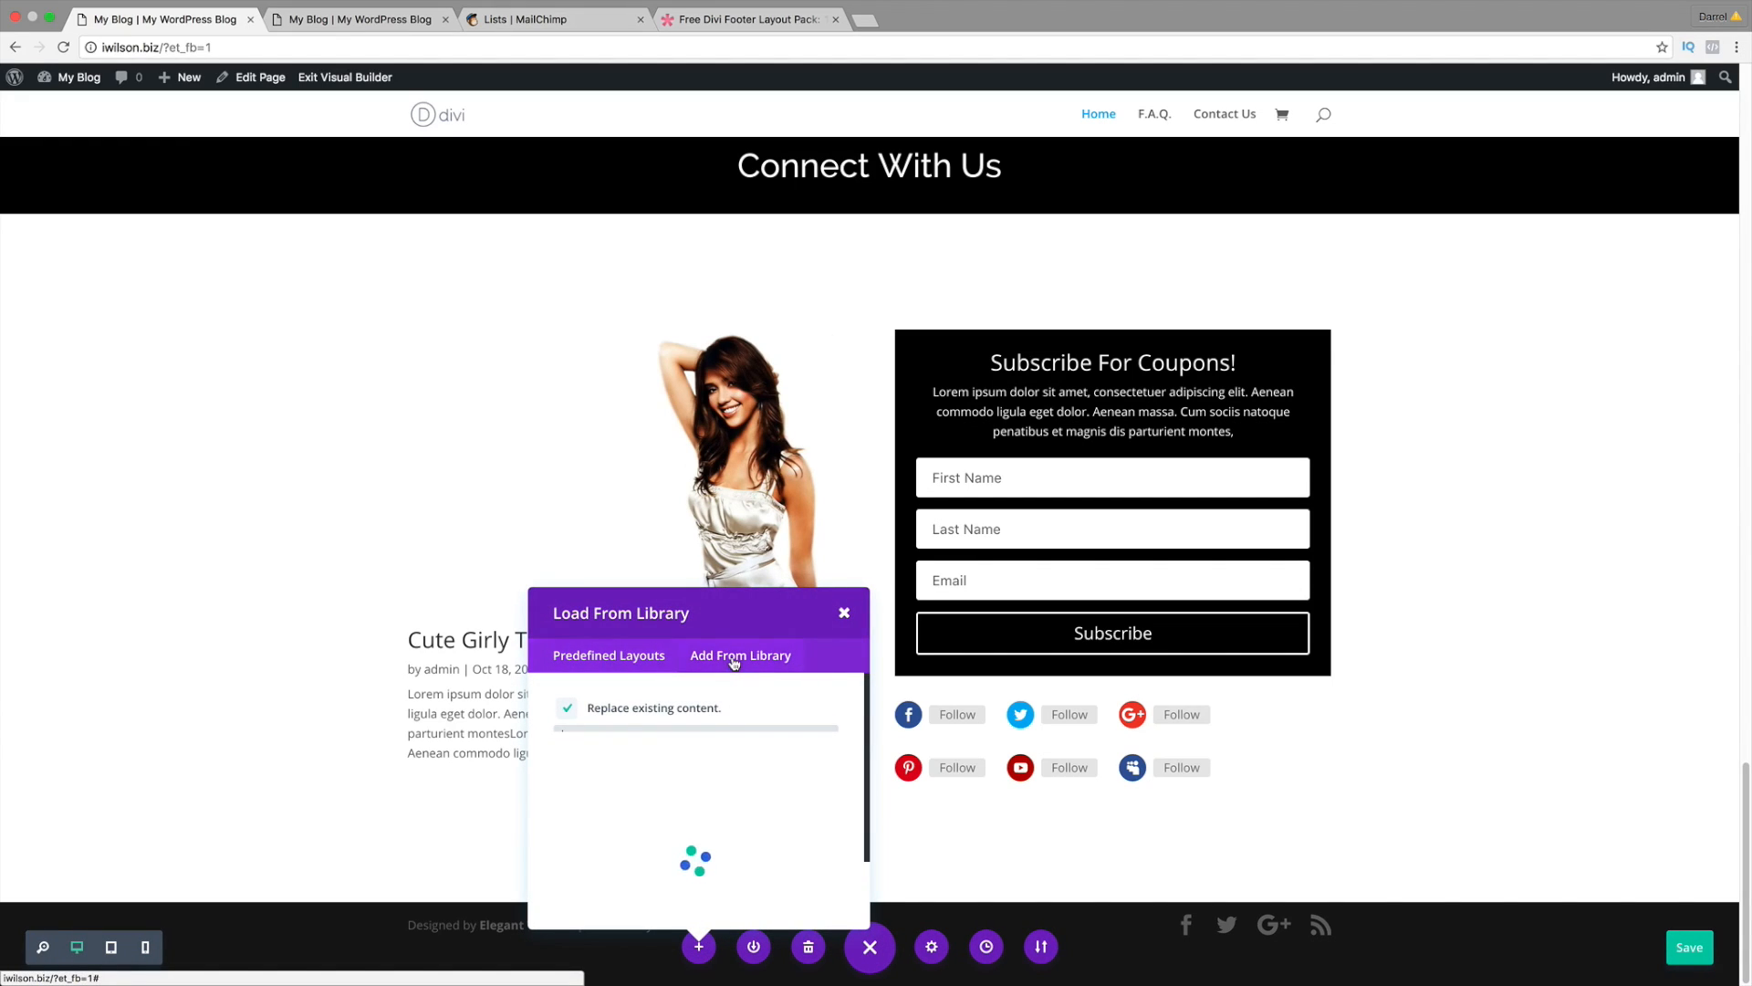
left_click(568, 709)
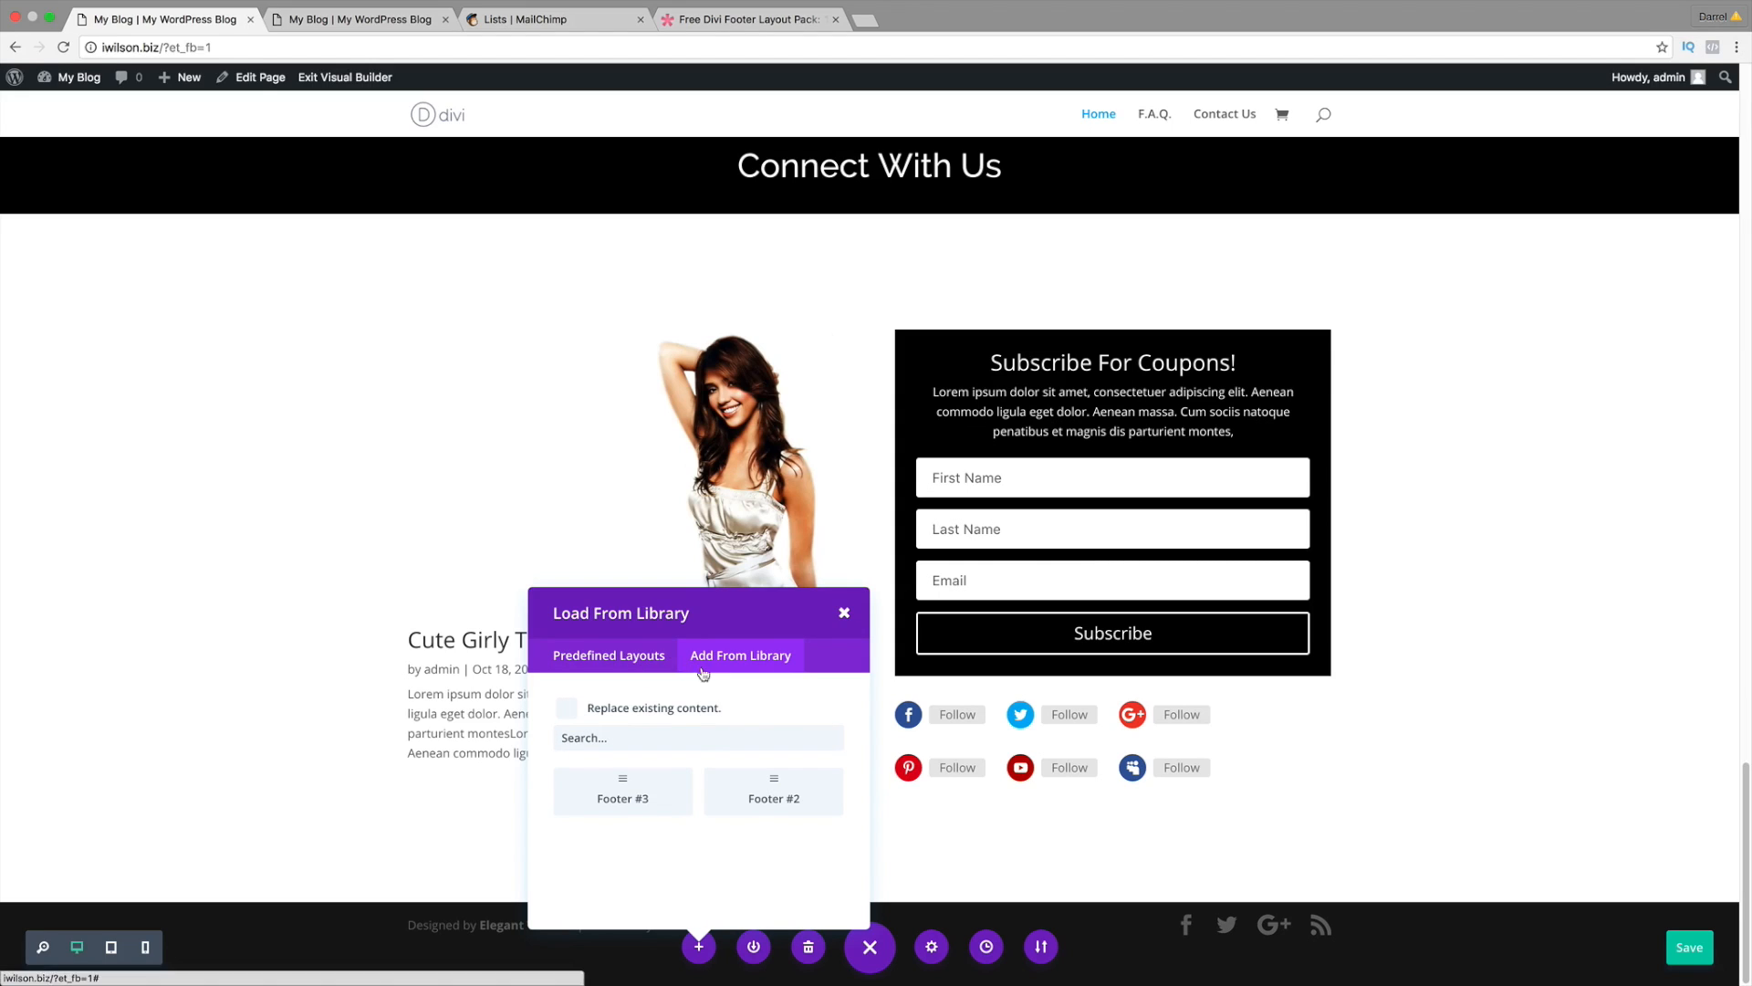
left_click(624, 796)
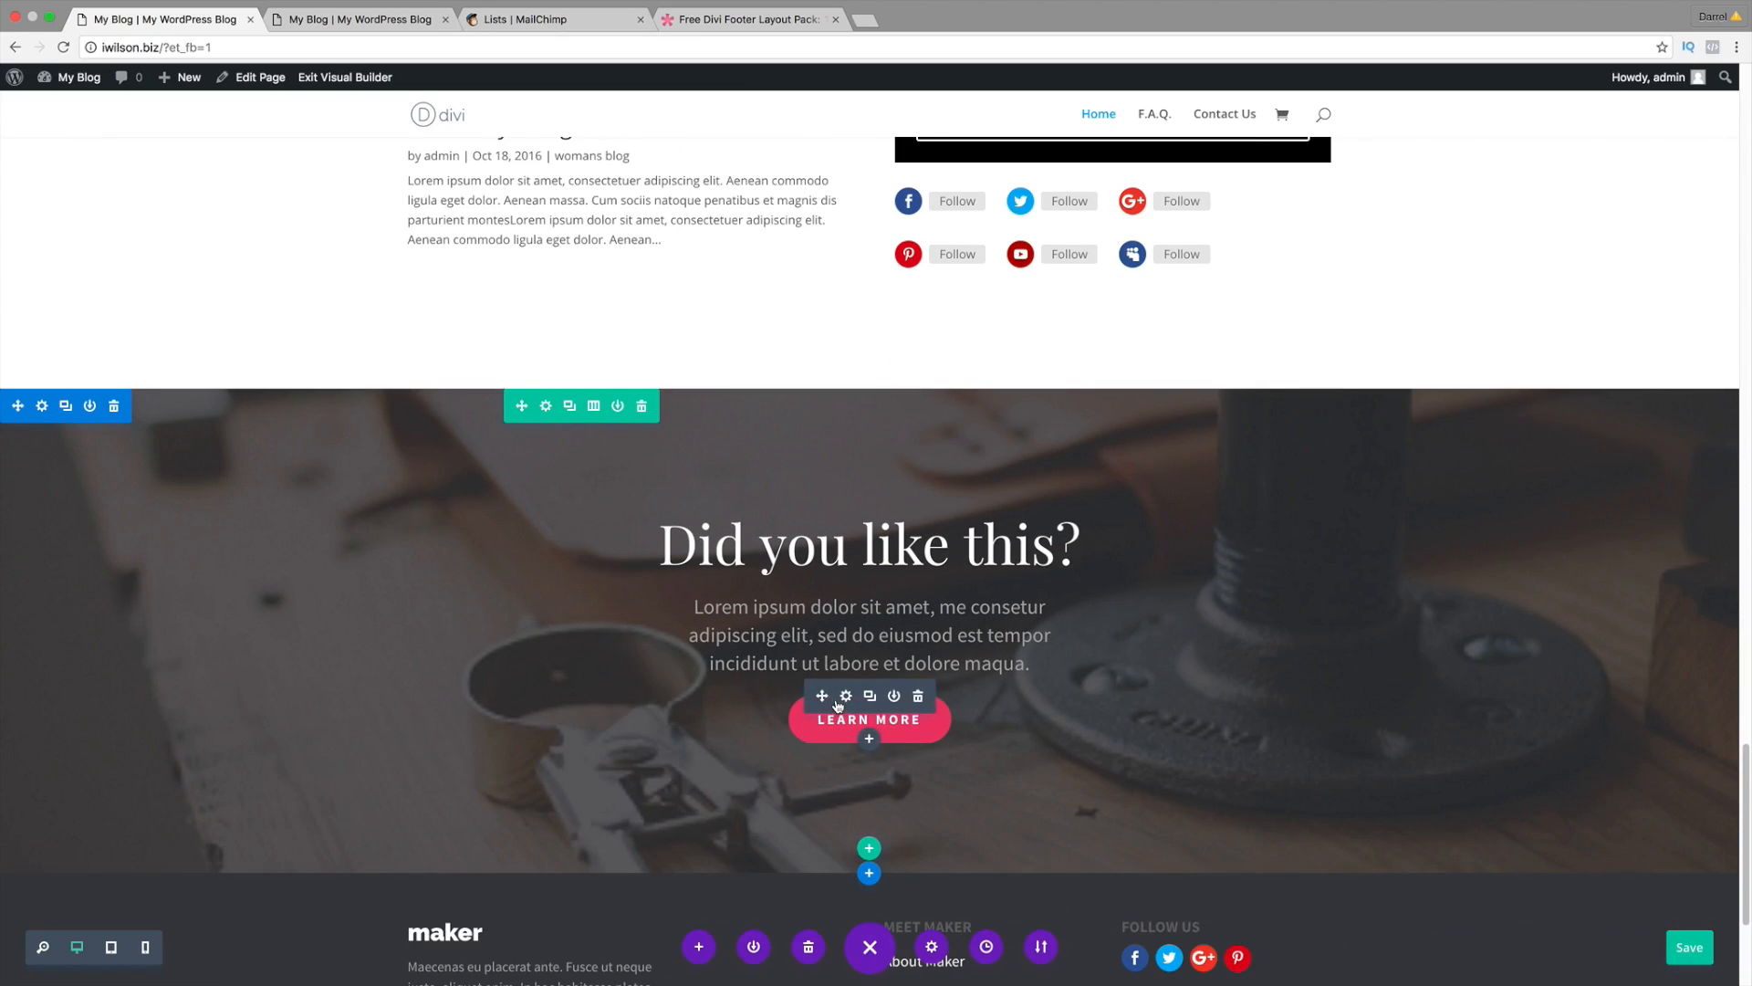
Step: Step through the new footer's link lines down to Help Center with inline editing
scroll(848, 702, "down", 4)
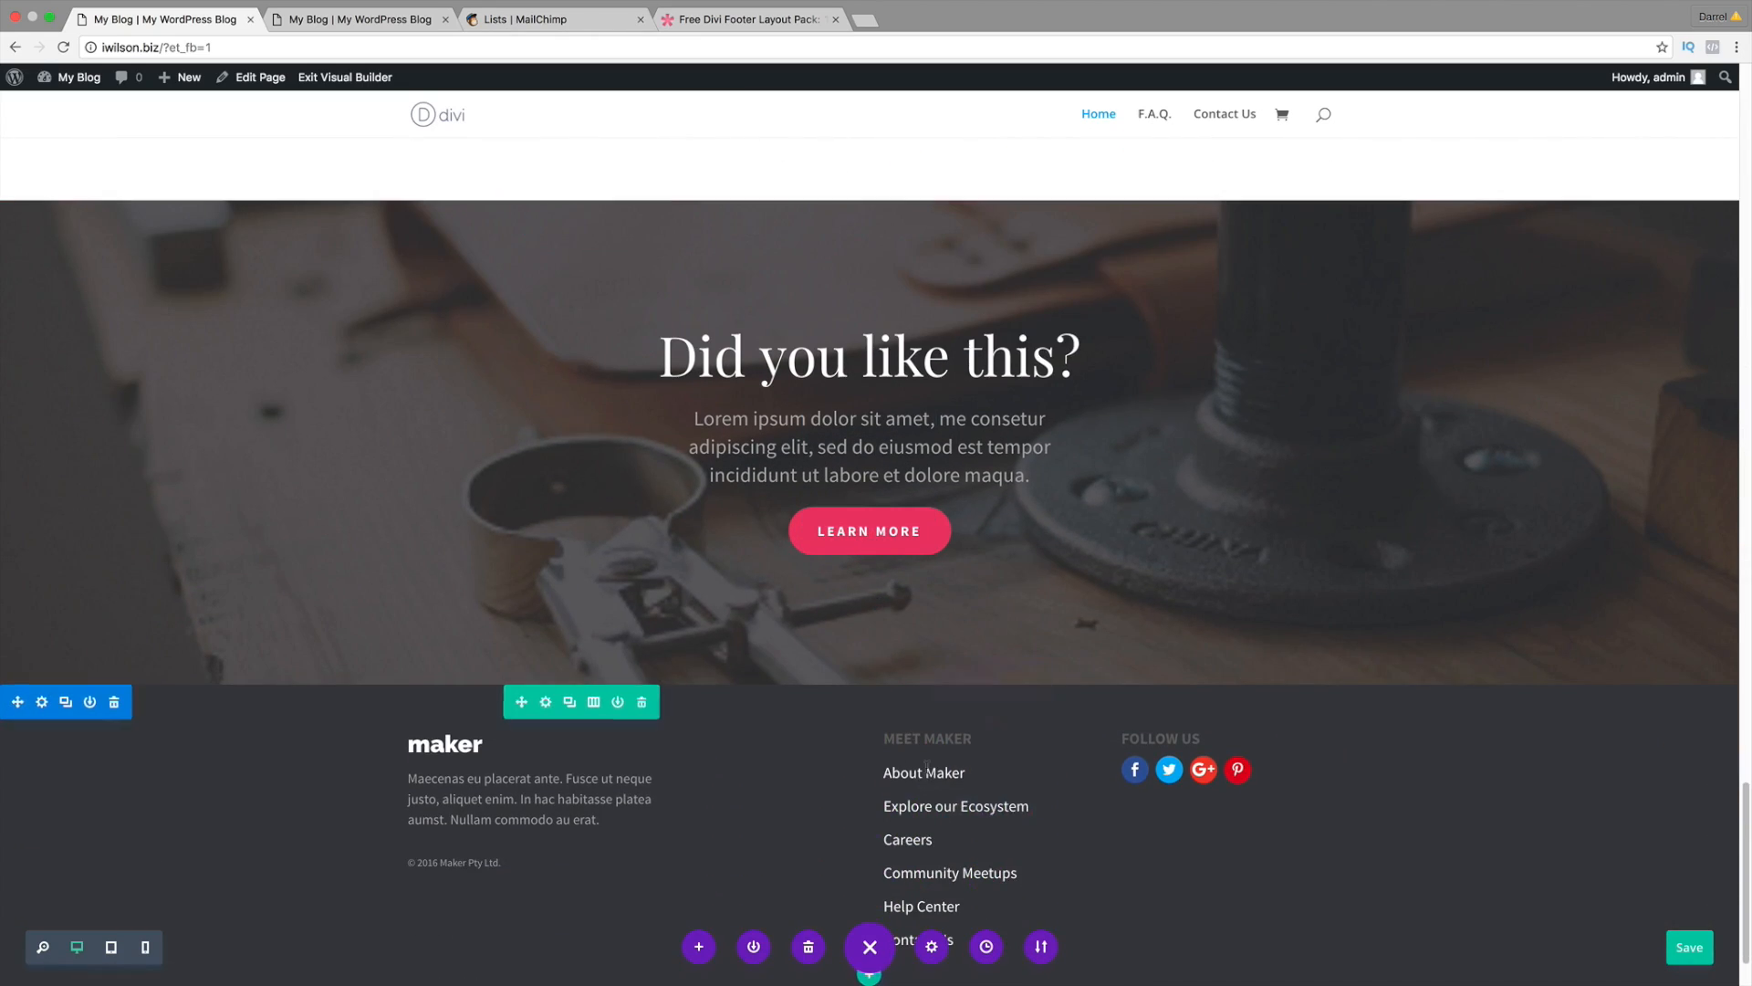
scroll(920, 777, "down", 2)
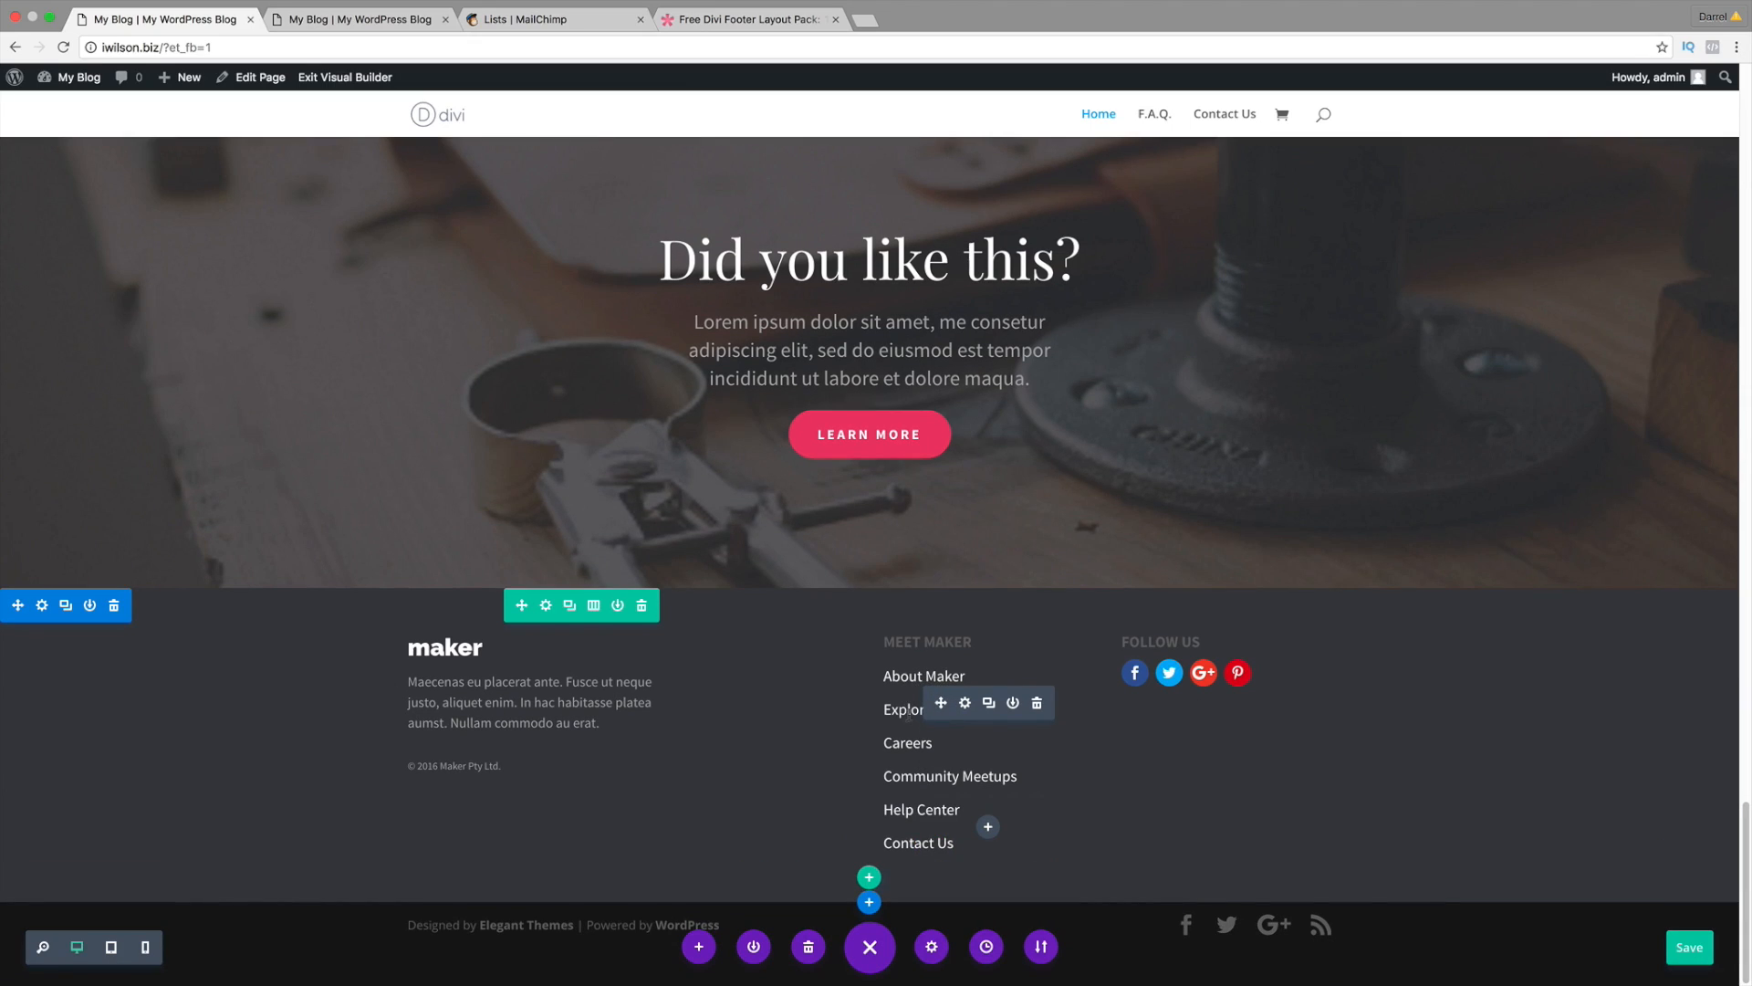
left_click(906, 711)
left_click(910, 736)
left_click(928, 769)
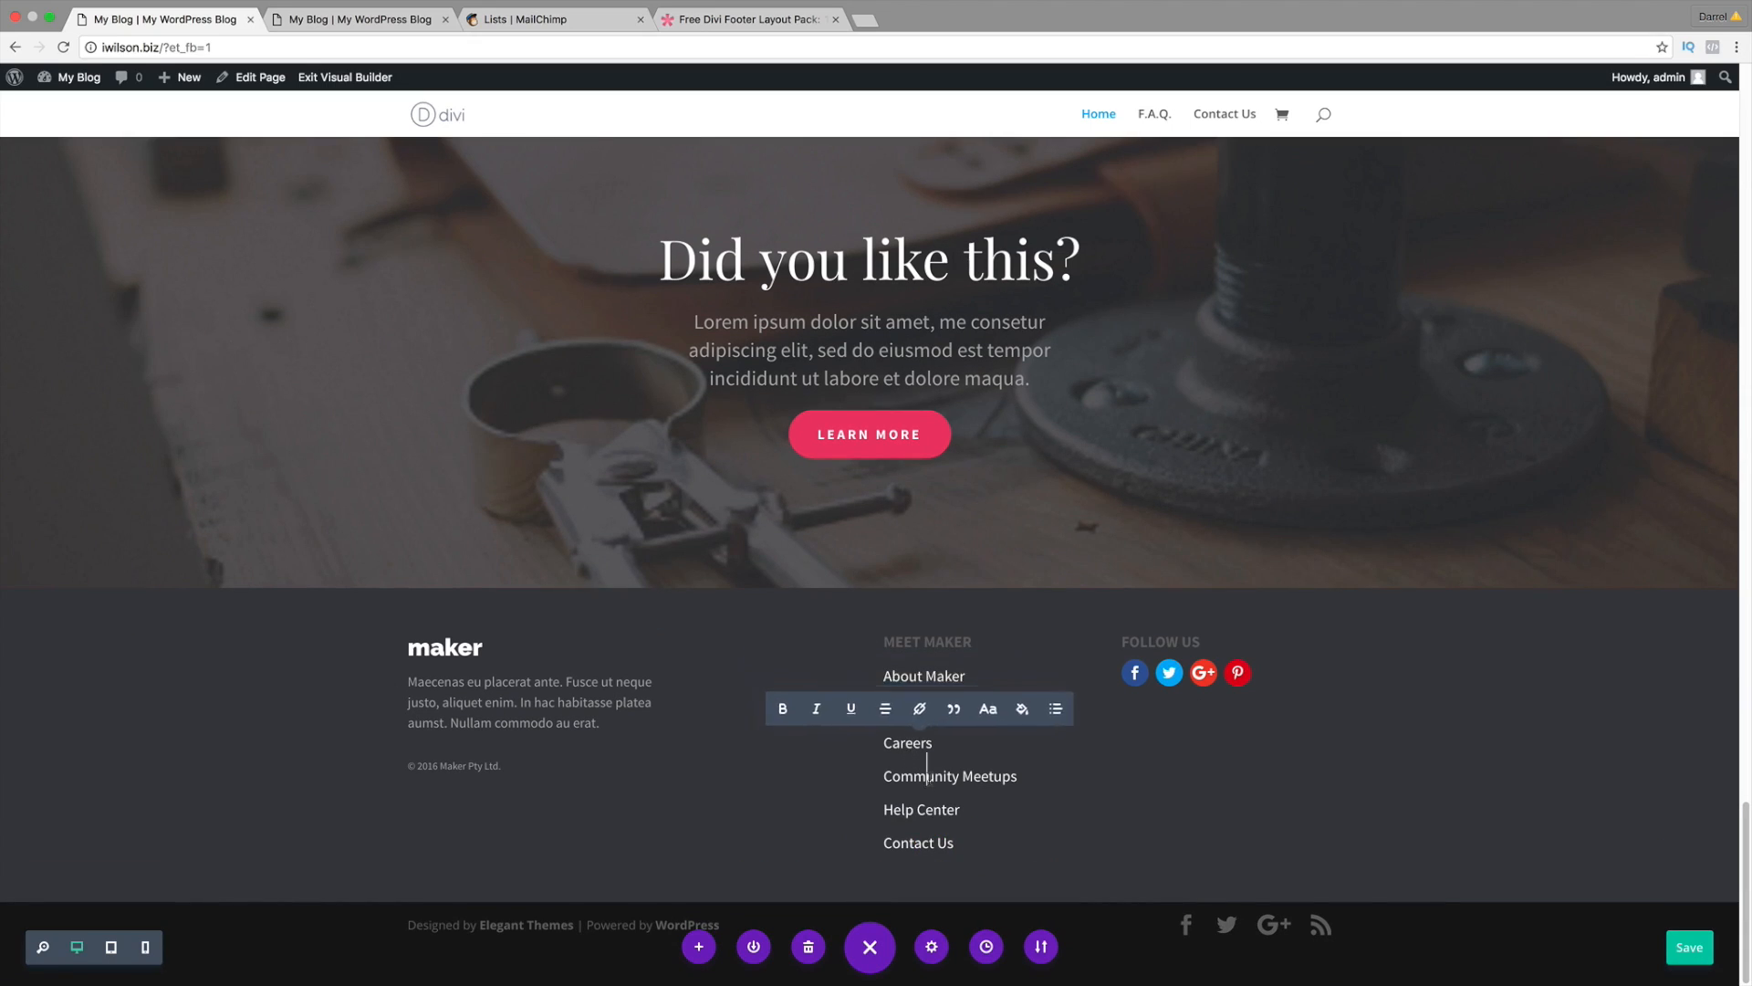
left_click(933, 803)
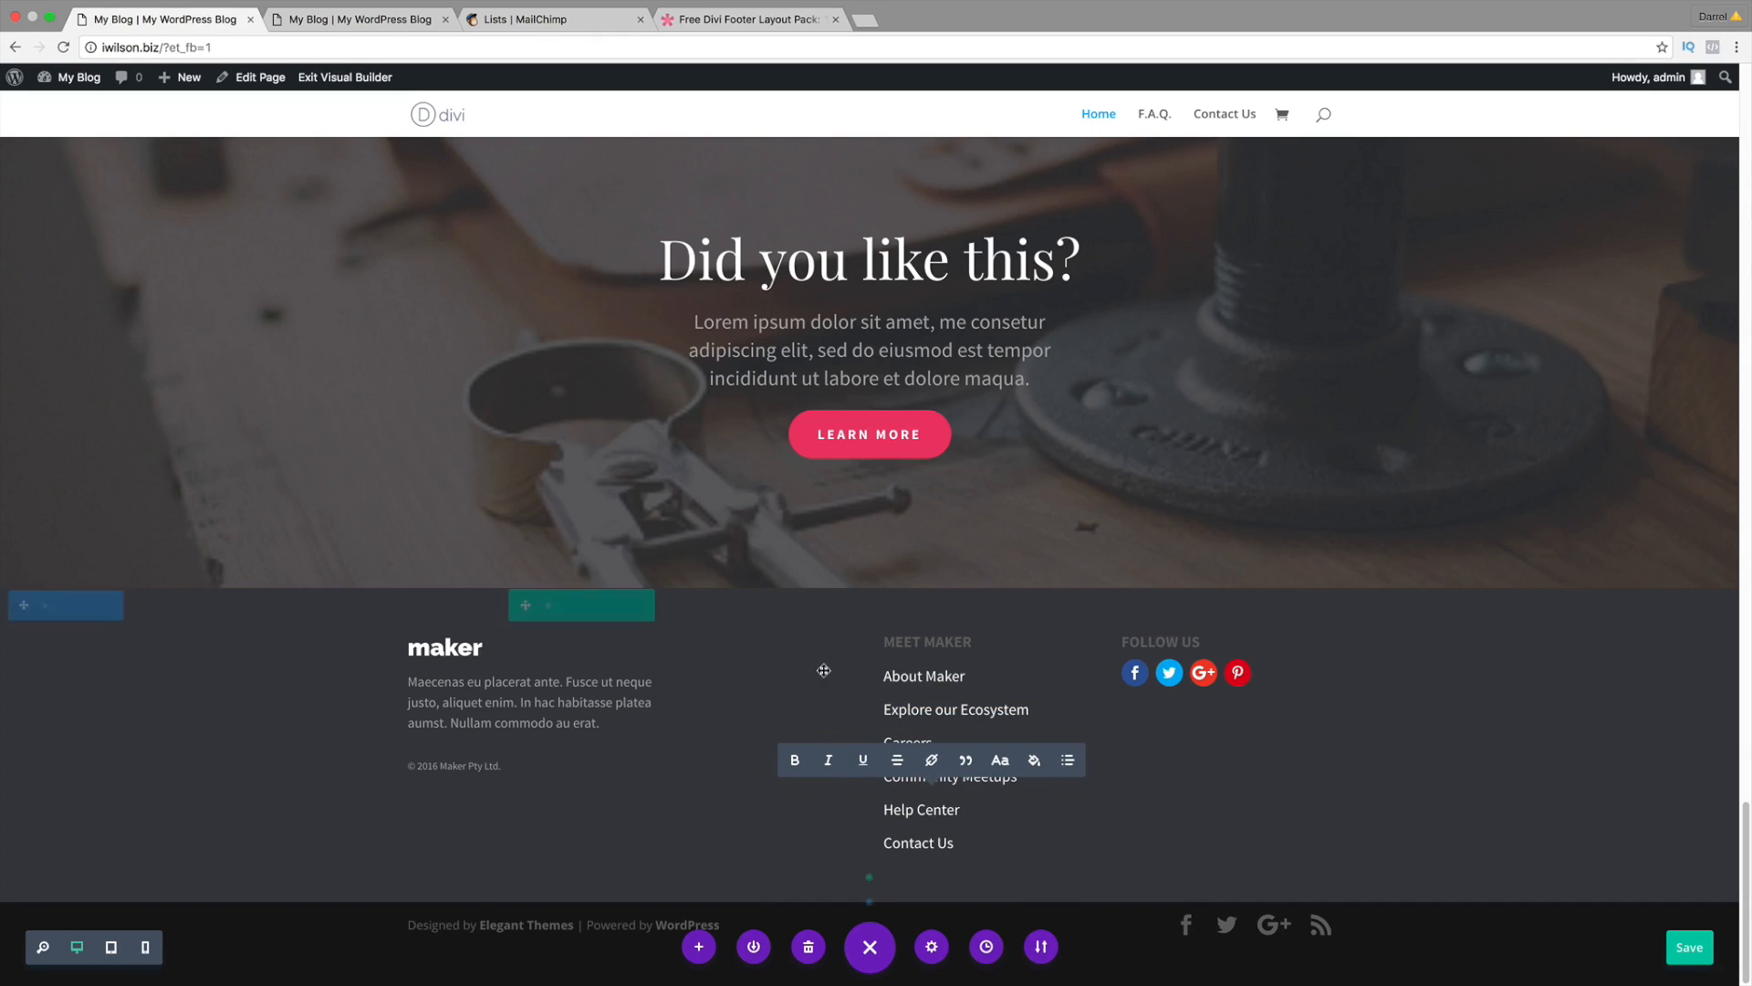
left_click(679, 808)
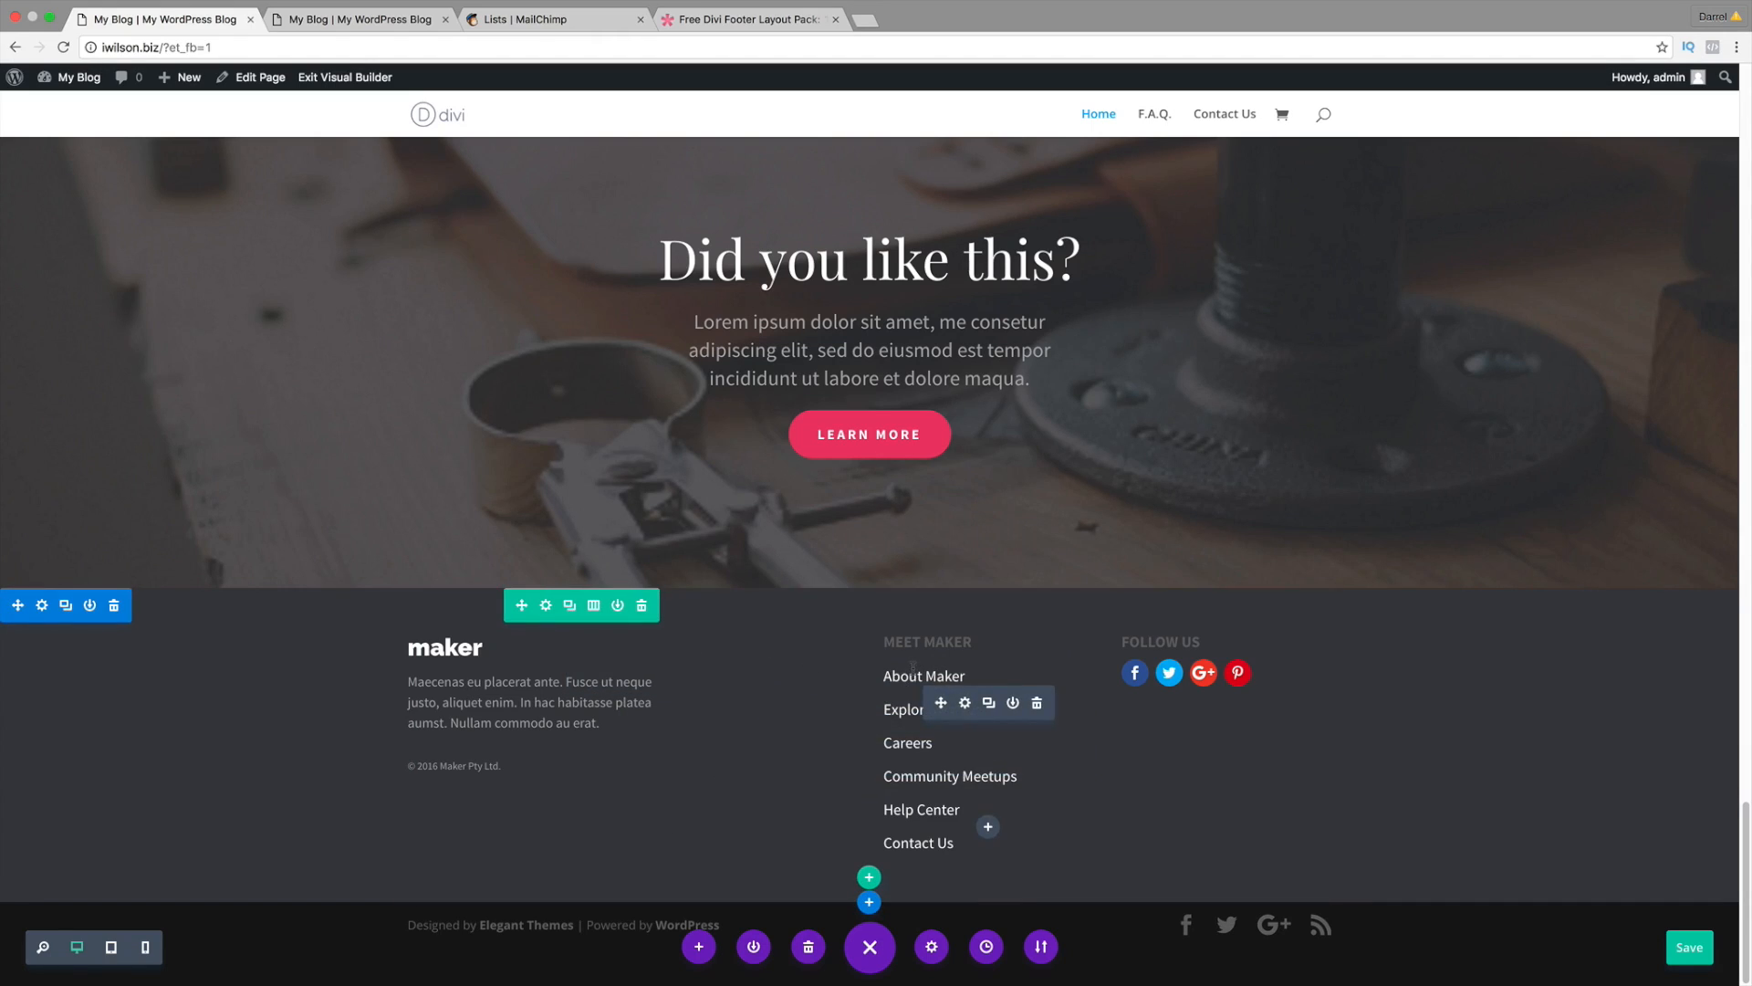
Step: In the footer text module, replace the About Maker text with the six pasted footer links
left_click(965, 703)
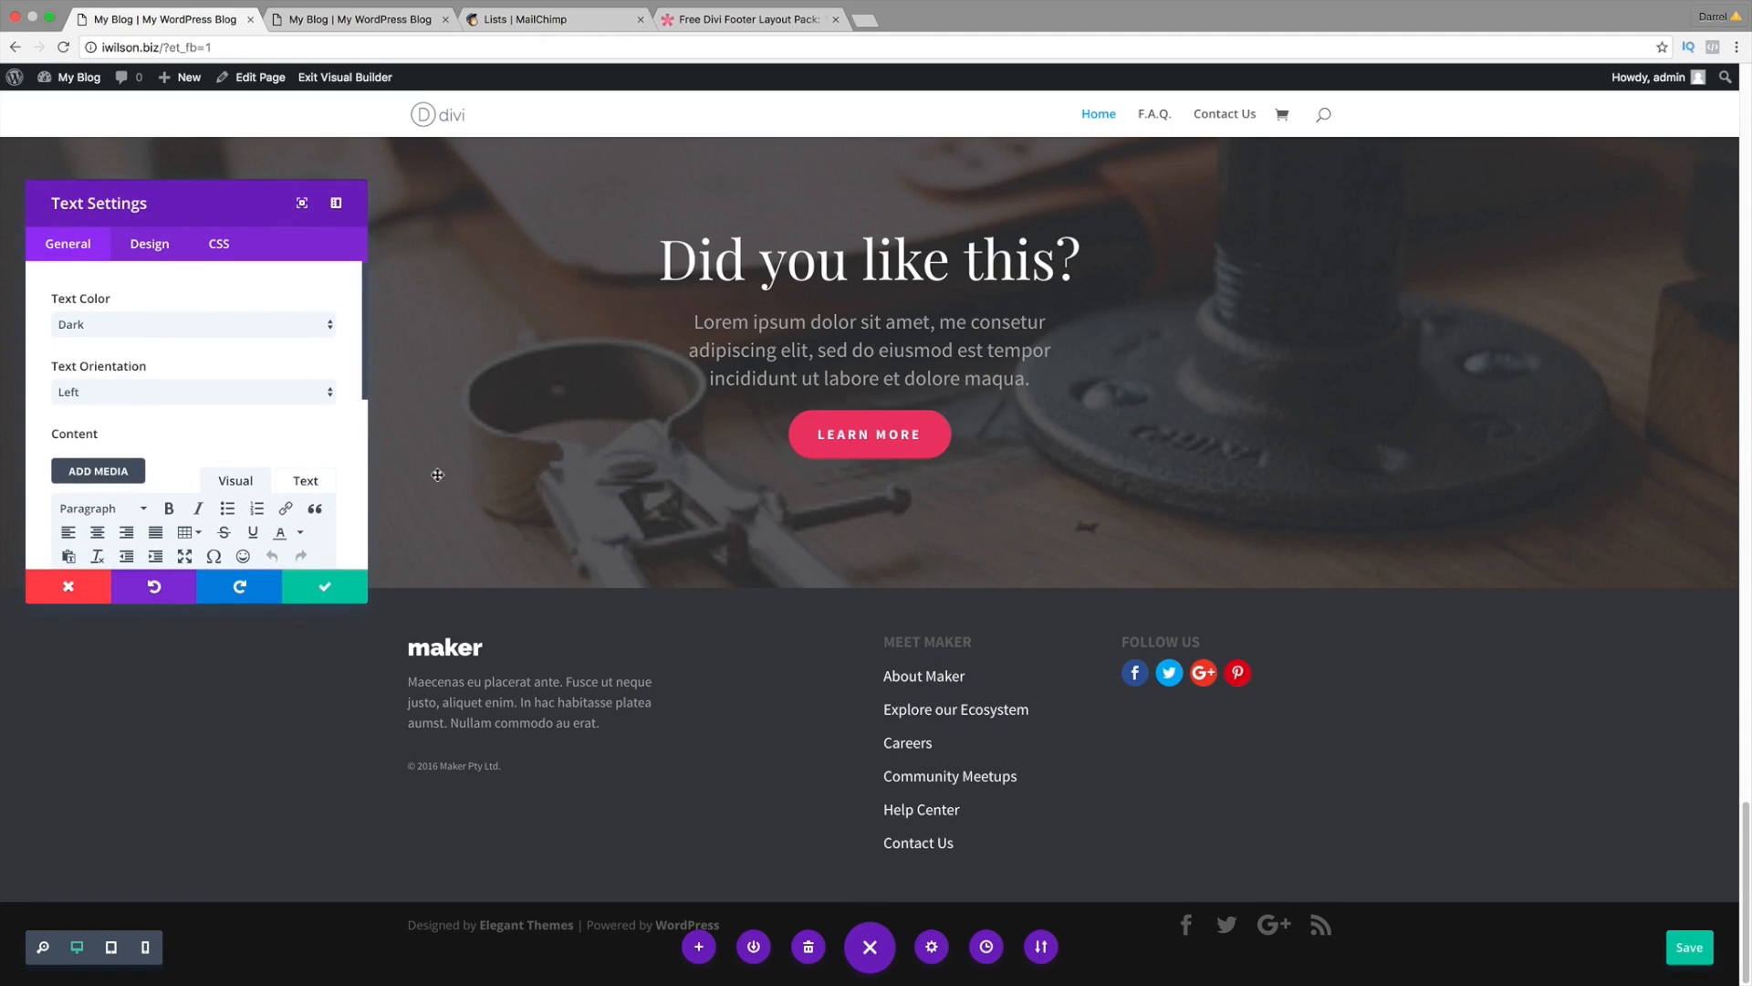
scroll(274, 475, "down", 4)
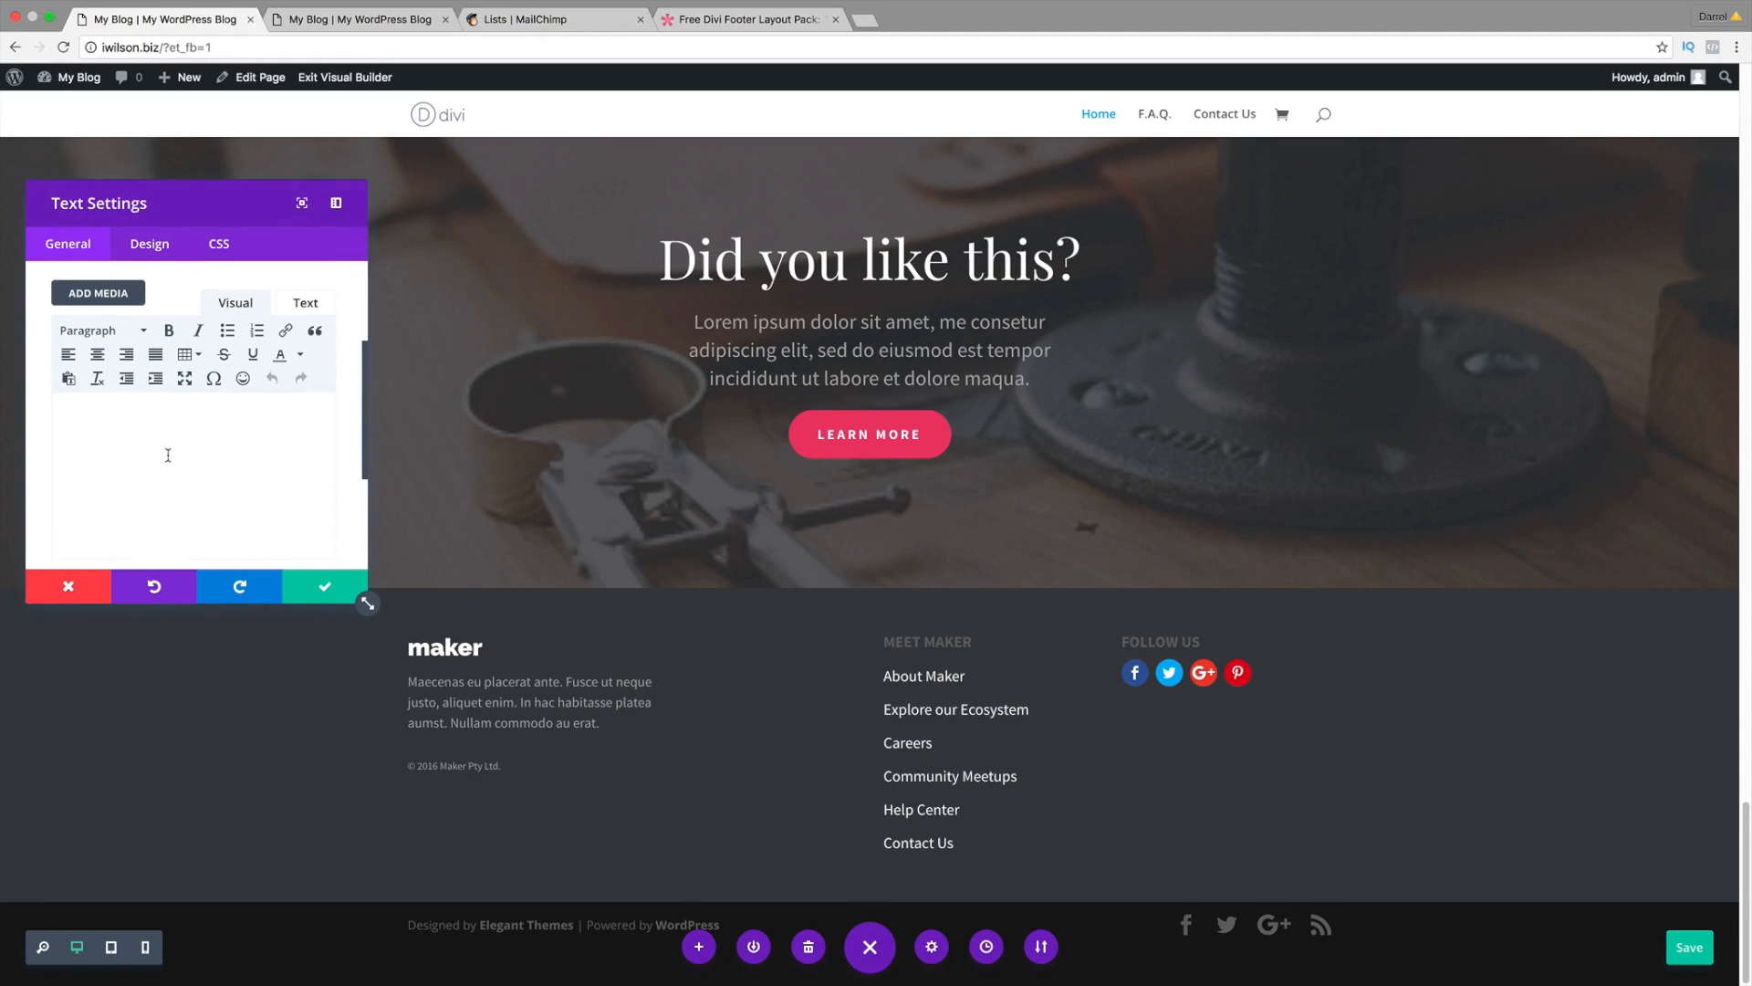
scroll(169, 453, "down", 1)
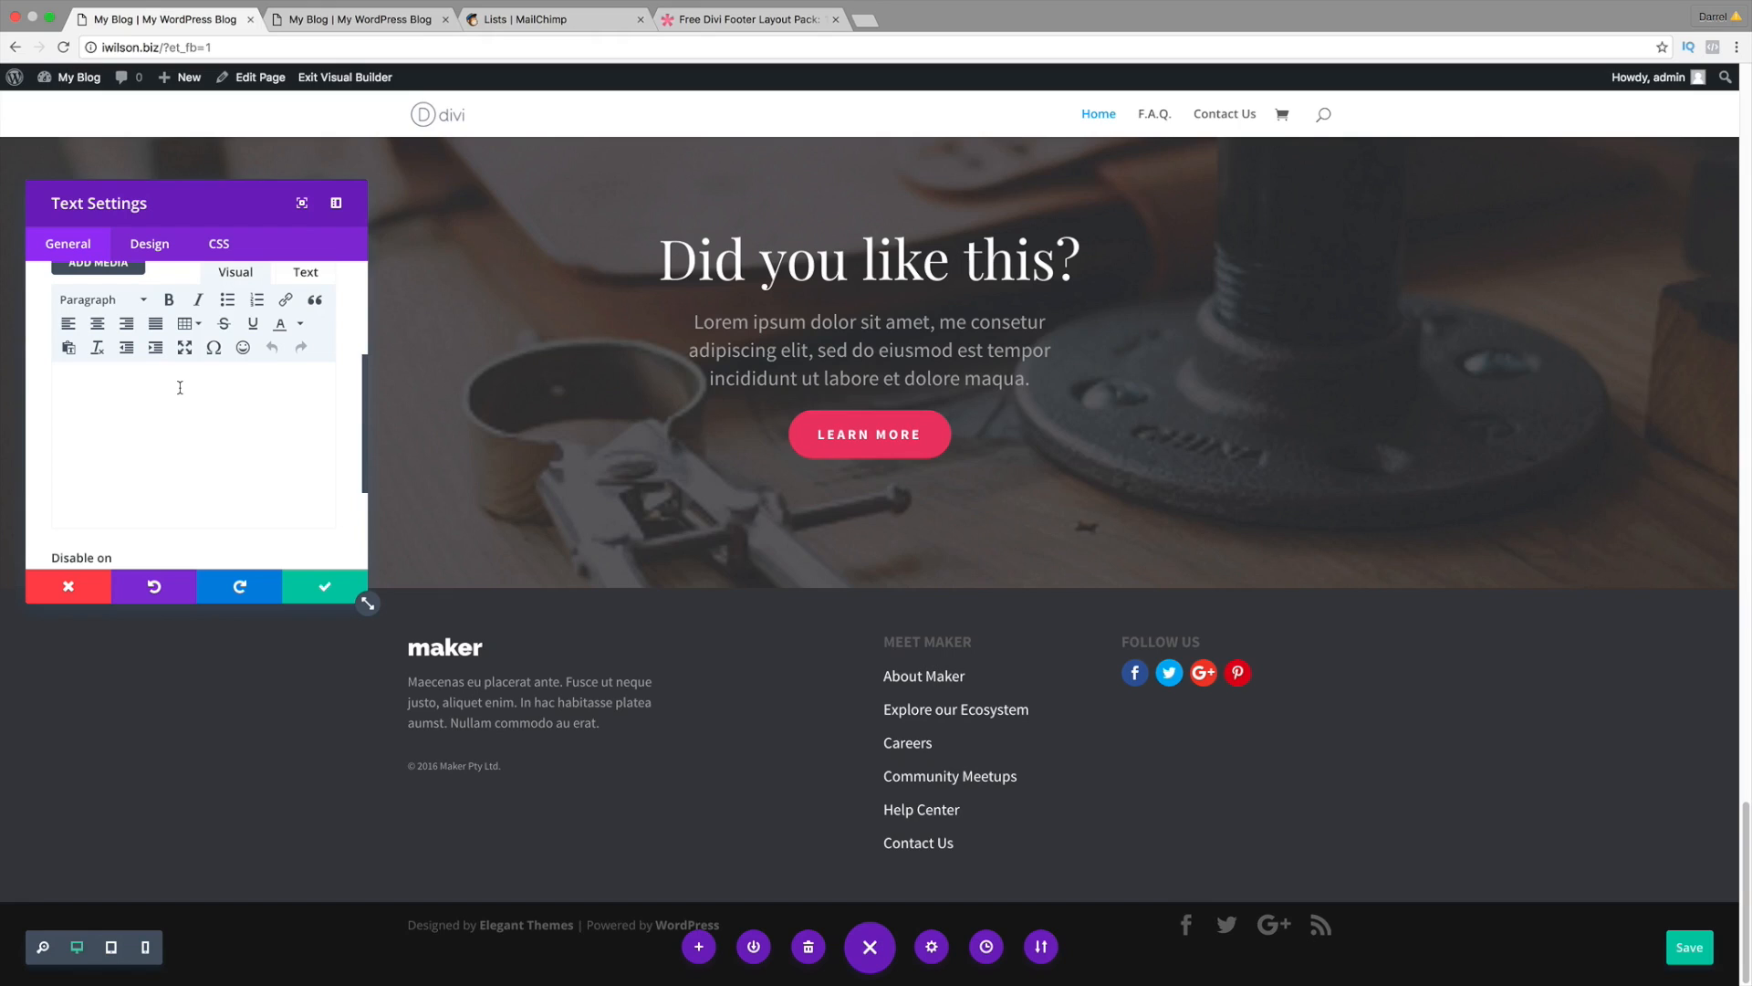
double_click(121, 393)
left_click_drag(162, 392, 35, 393)
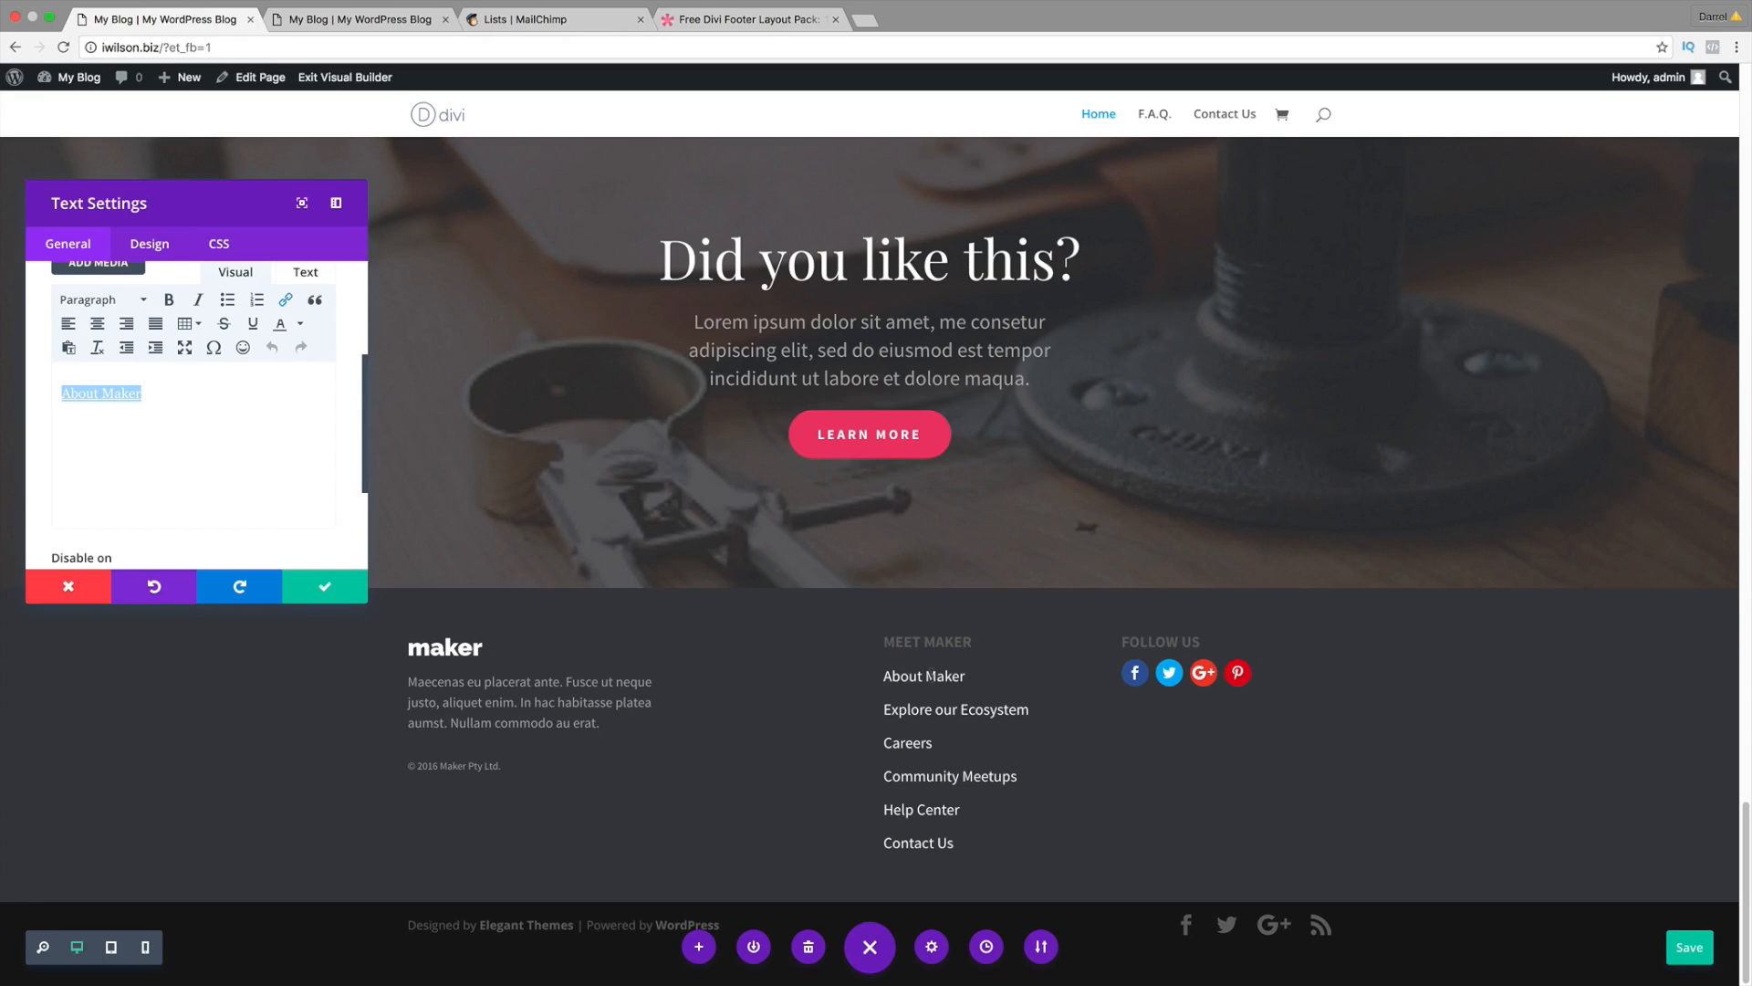
key("BackSpace")
type("About Maker Explore our Ecosystem Careers Community Meetups Help Center Contact Us")
left_click_drag(195, 493, 60, 382)
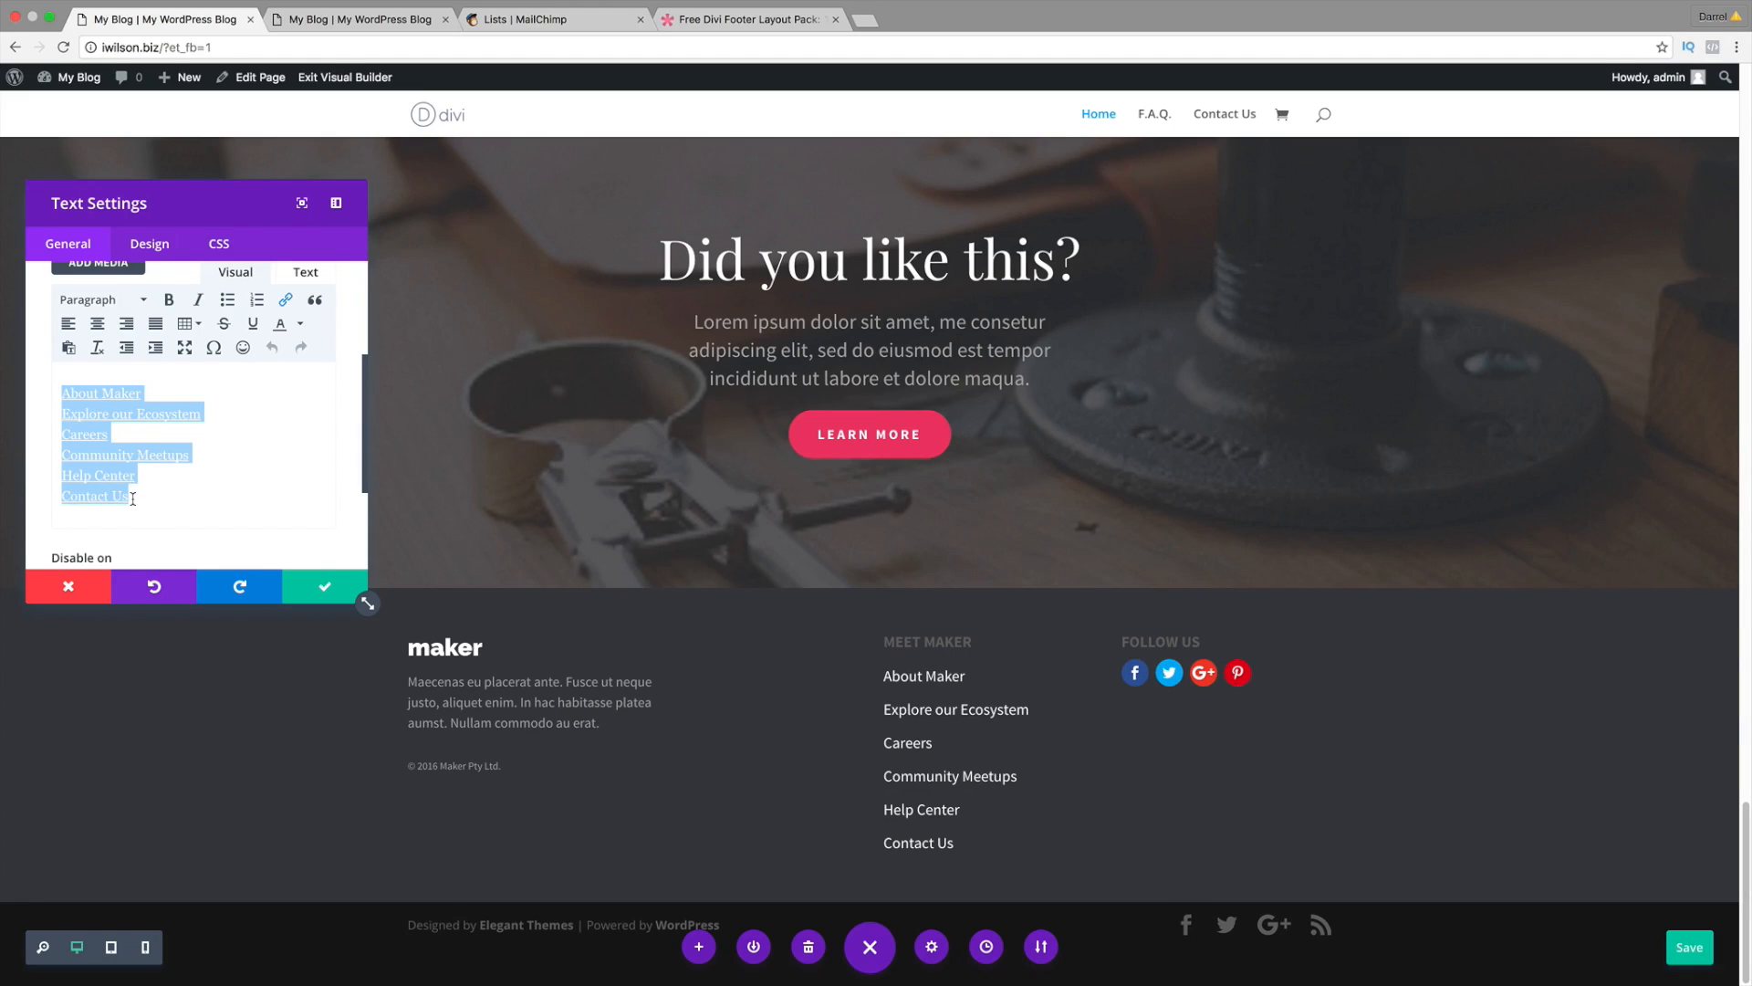
left_click(132, 499)
left_click_drag(139, 497, 53, 496)
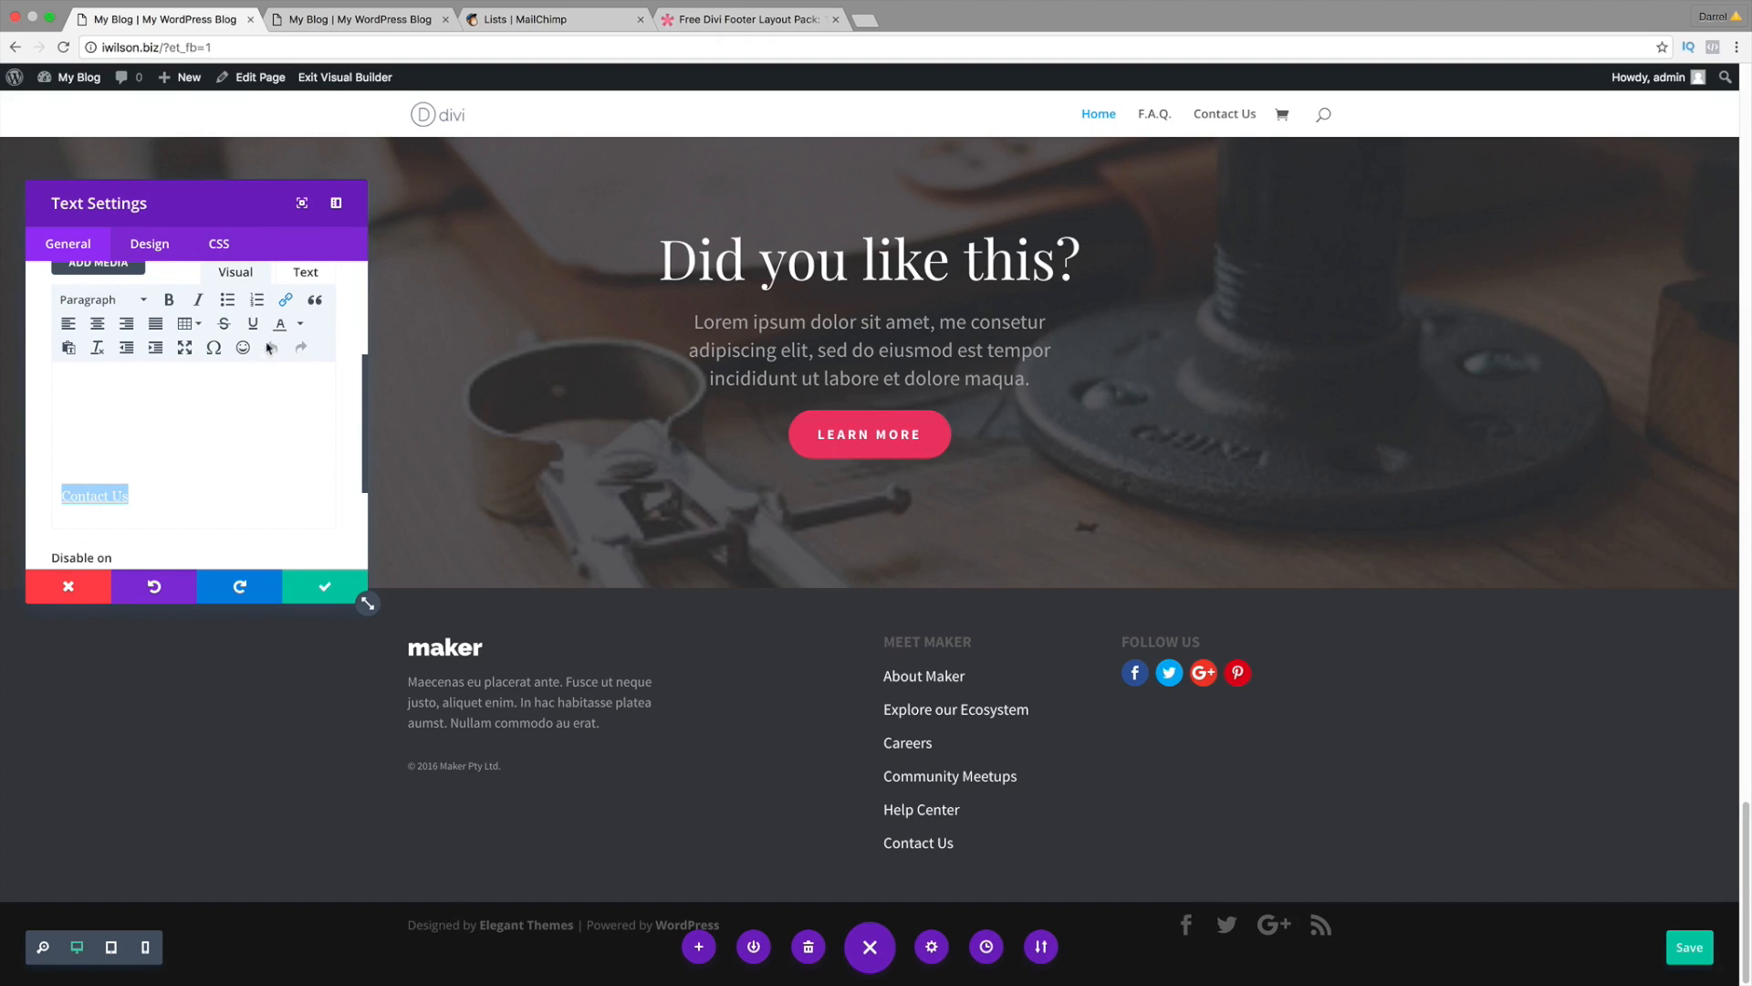
left_click(286, 303)
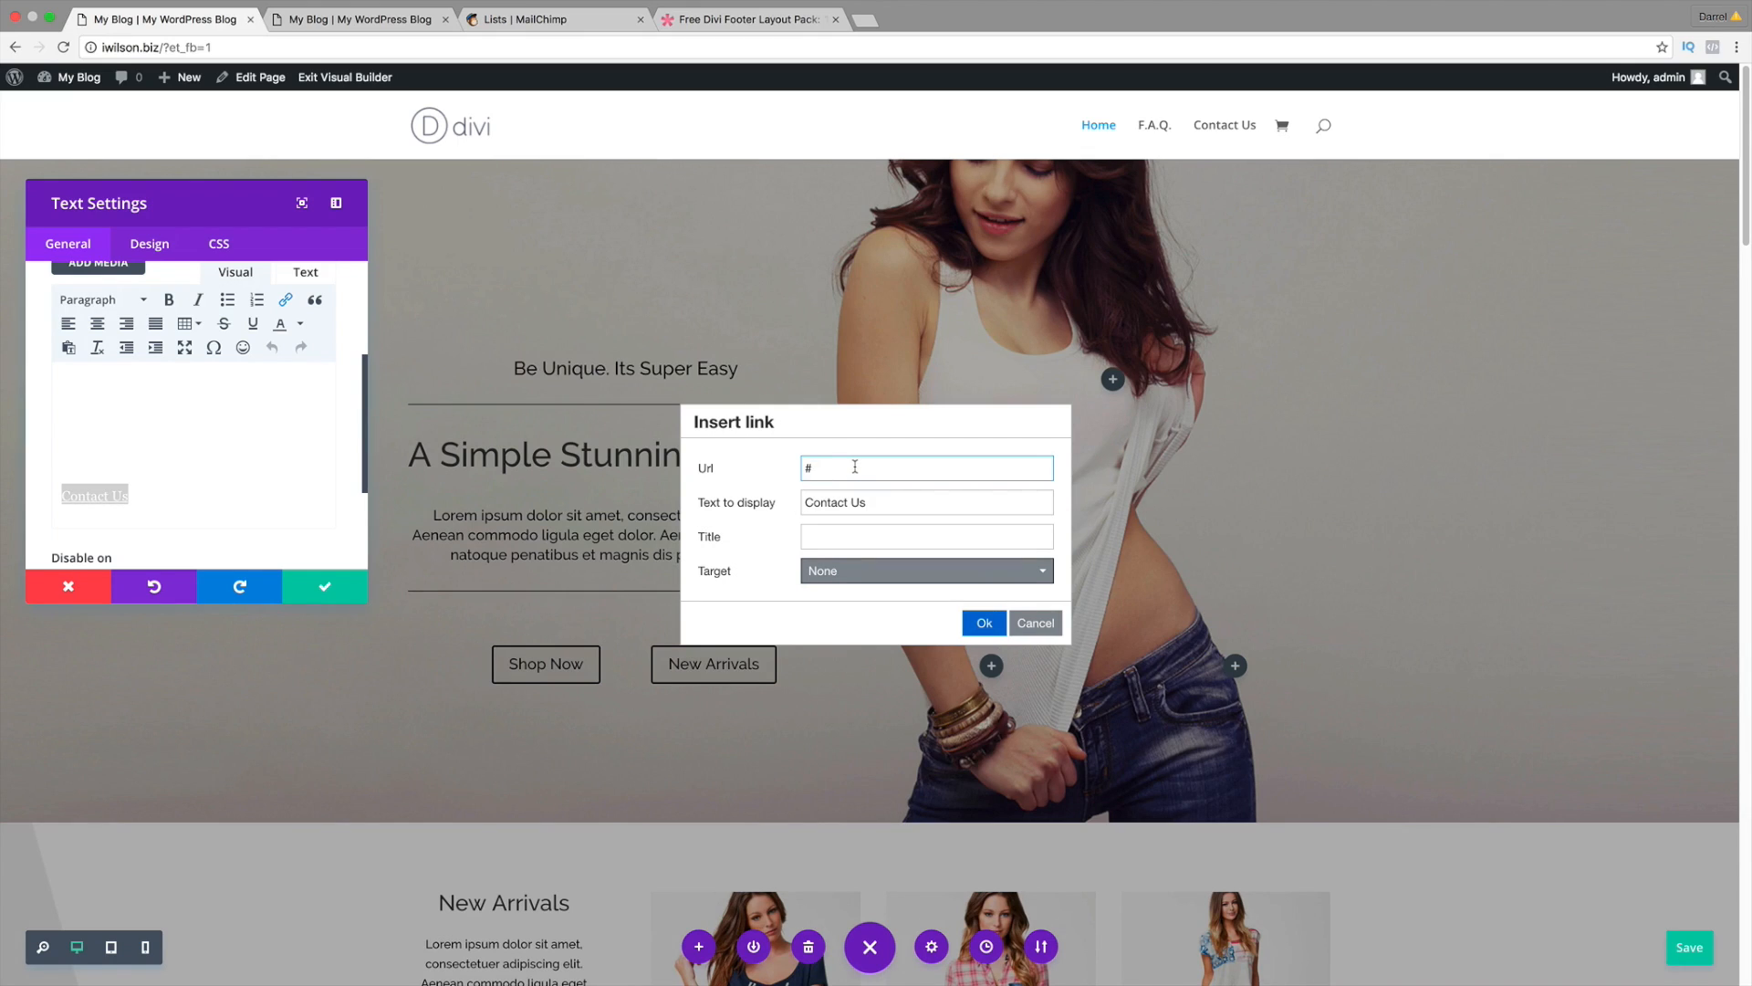
key("BackSpace")
type("www.iwlons")
type(".biz/contact-us")
left_click(984, 624)
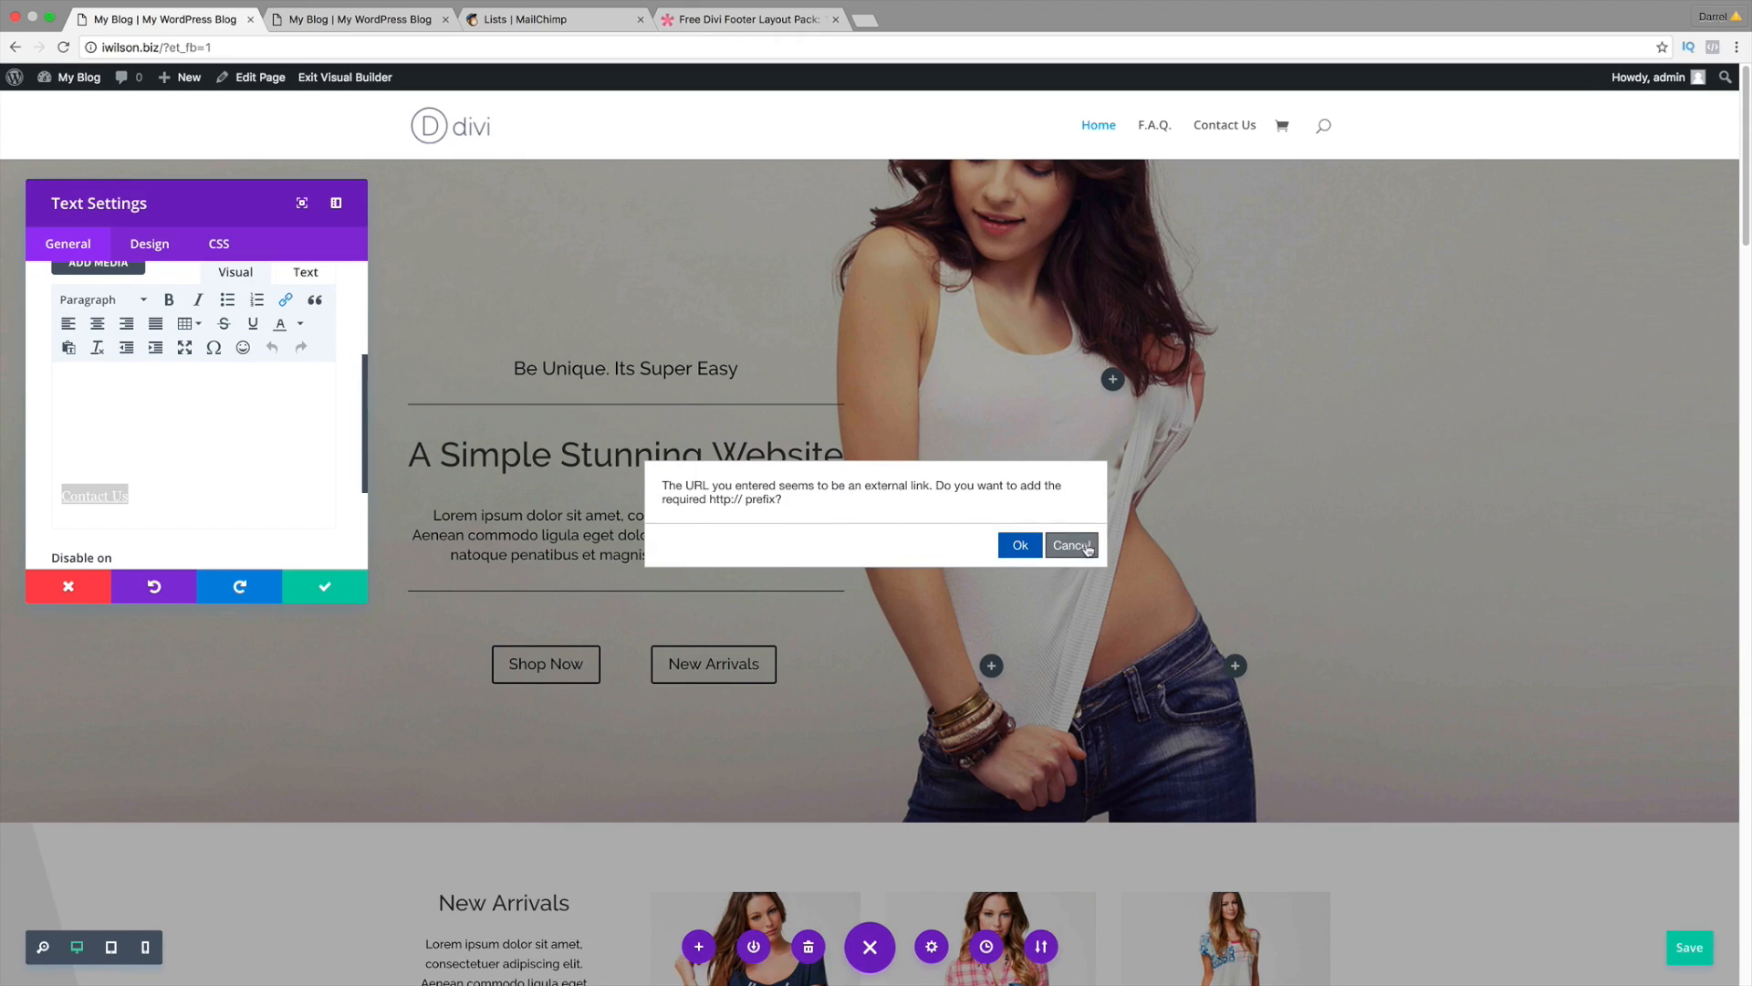
left_click(1072, 545)
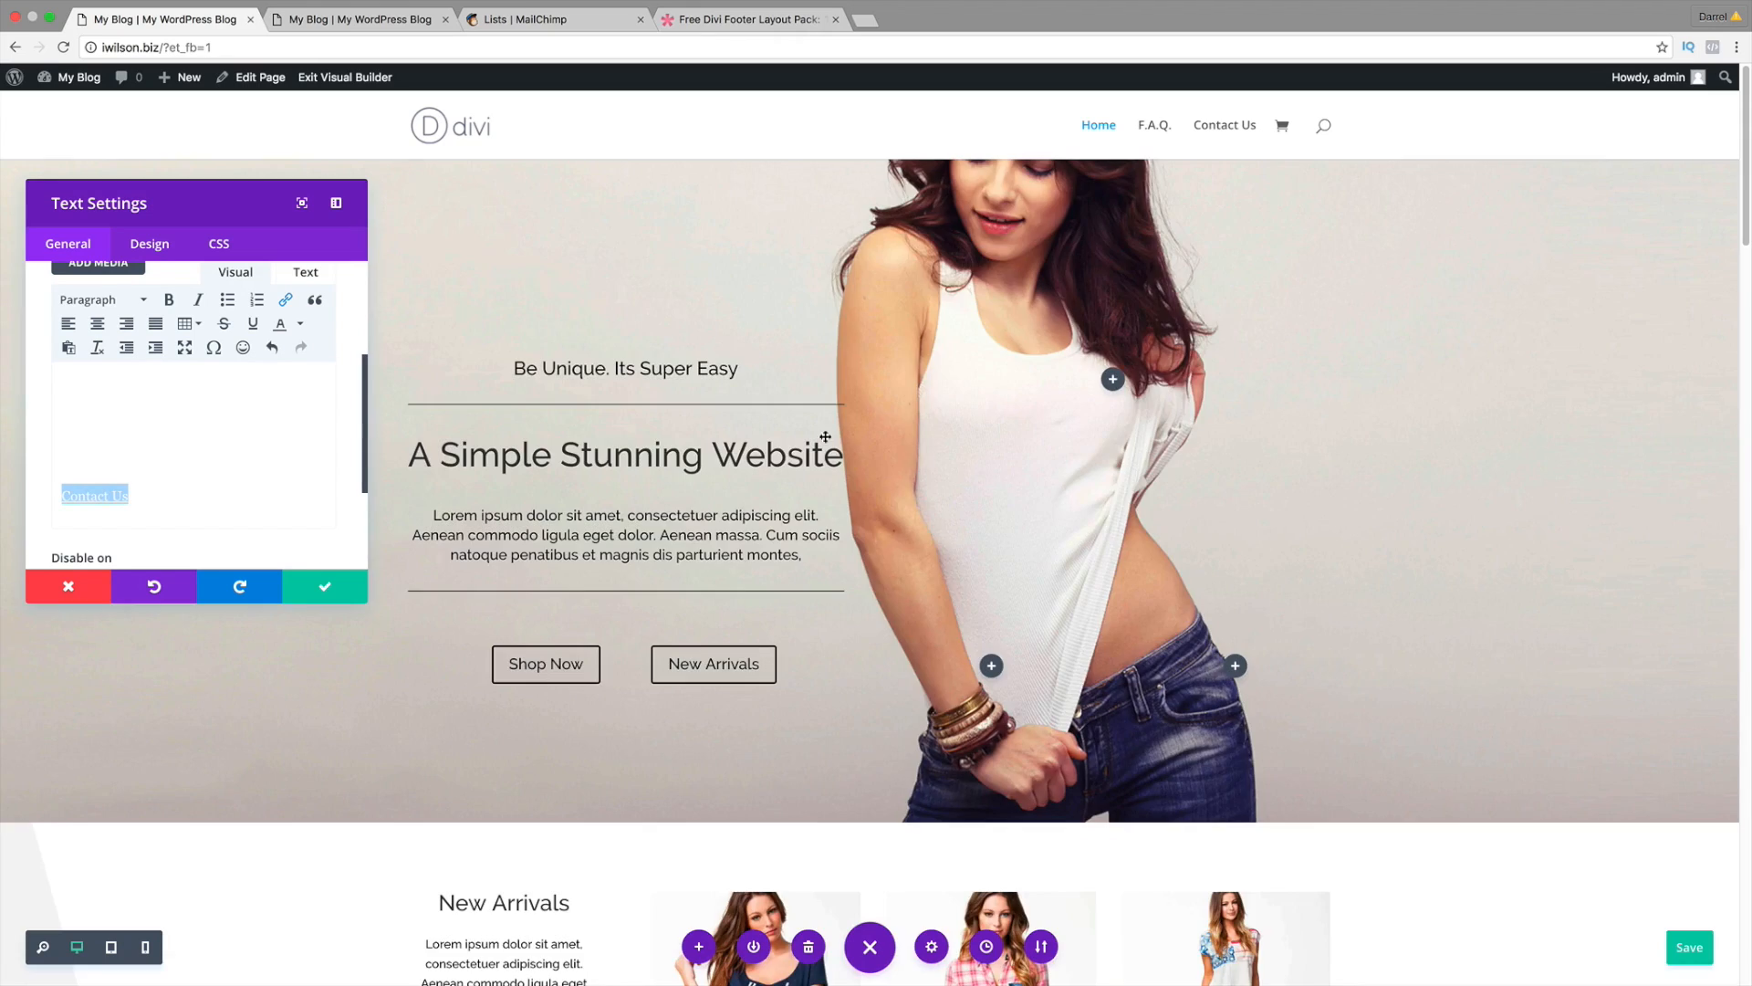
left_click(71, 589)
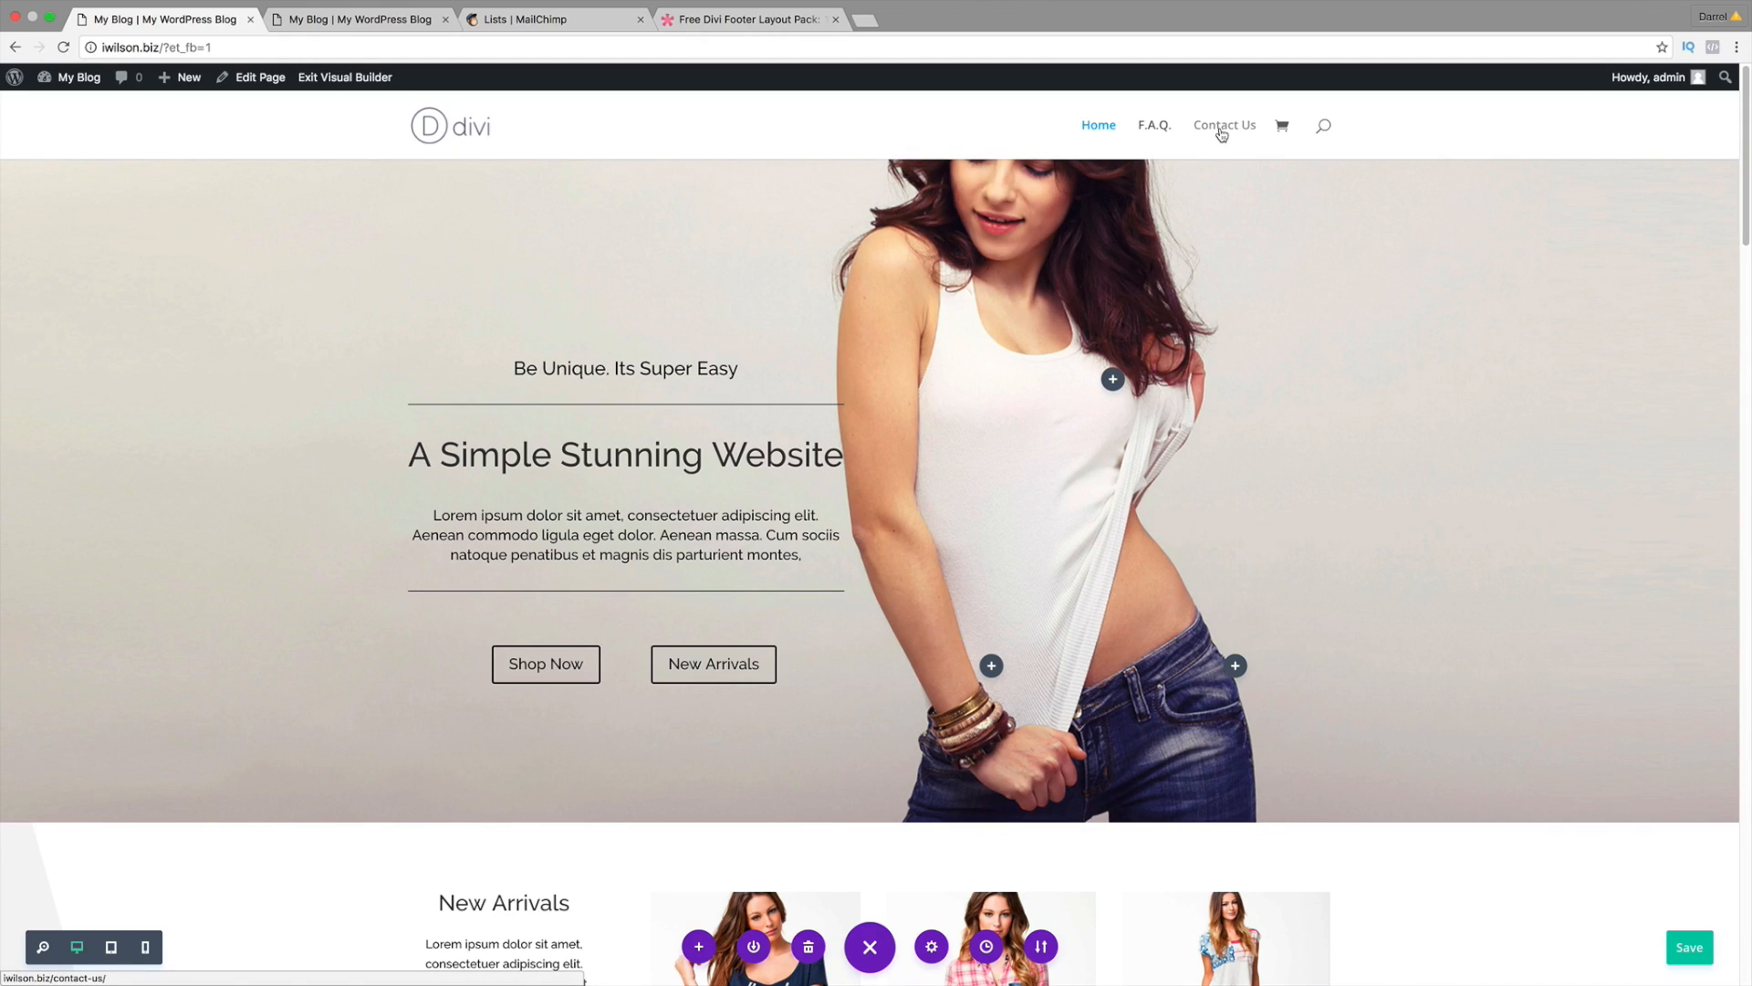
Step: Open the site's Contact Us page and copy its address
left_click(1221, 133)
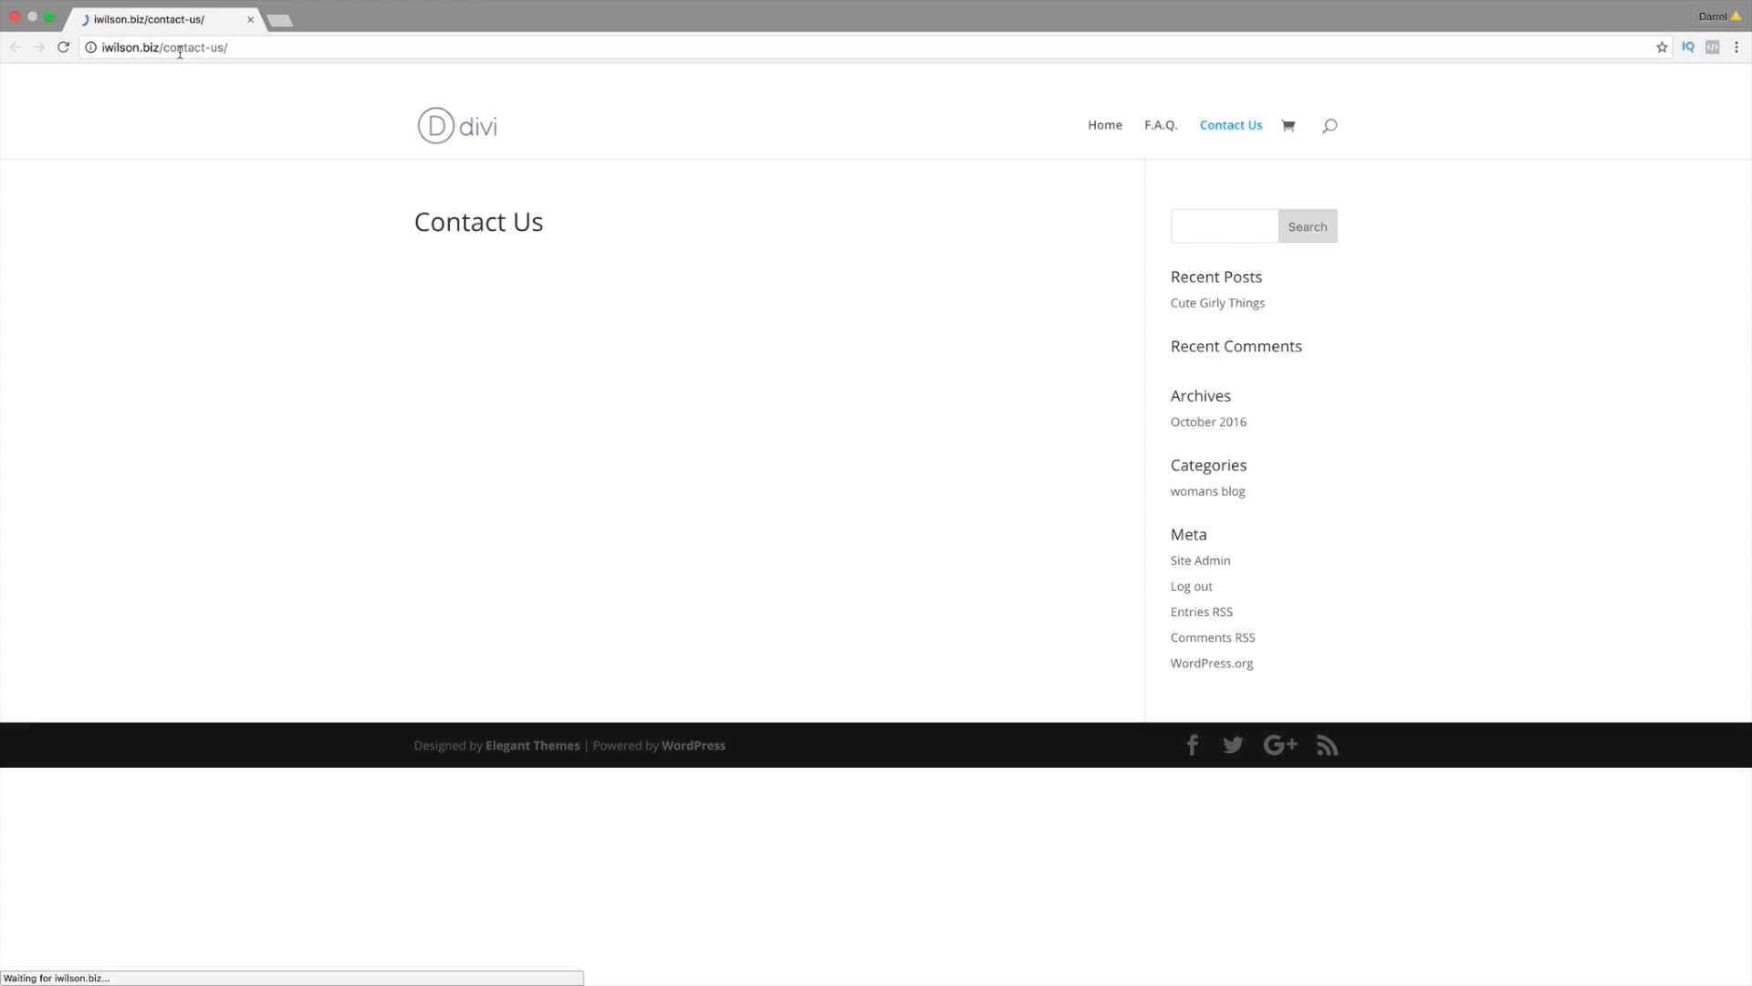
left_click(179, 50)
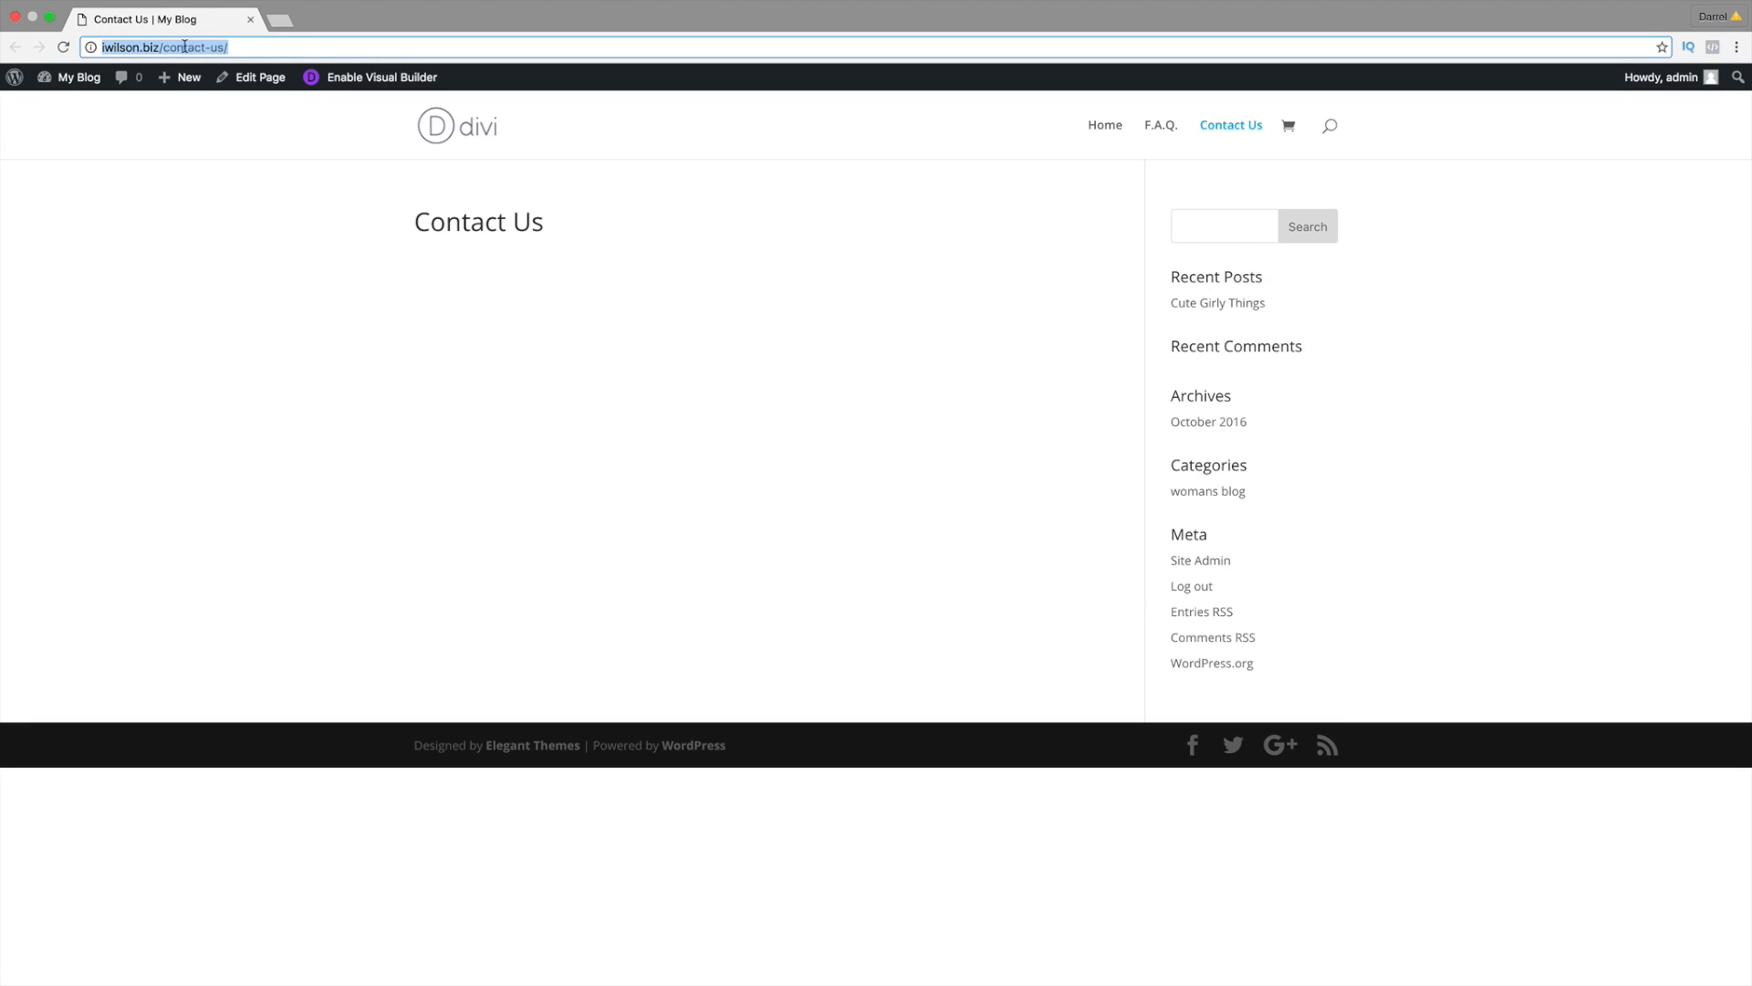
right_click(185, 47)
left_click(210, 69)
key("super+Tab")
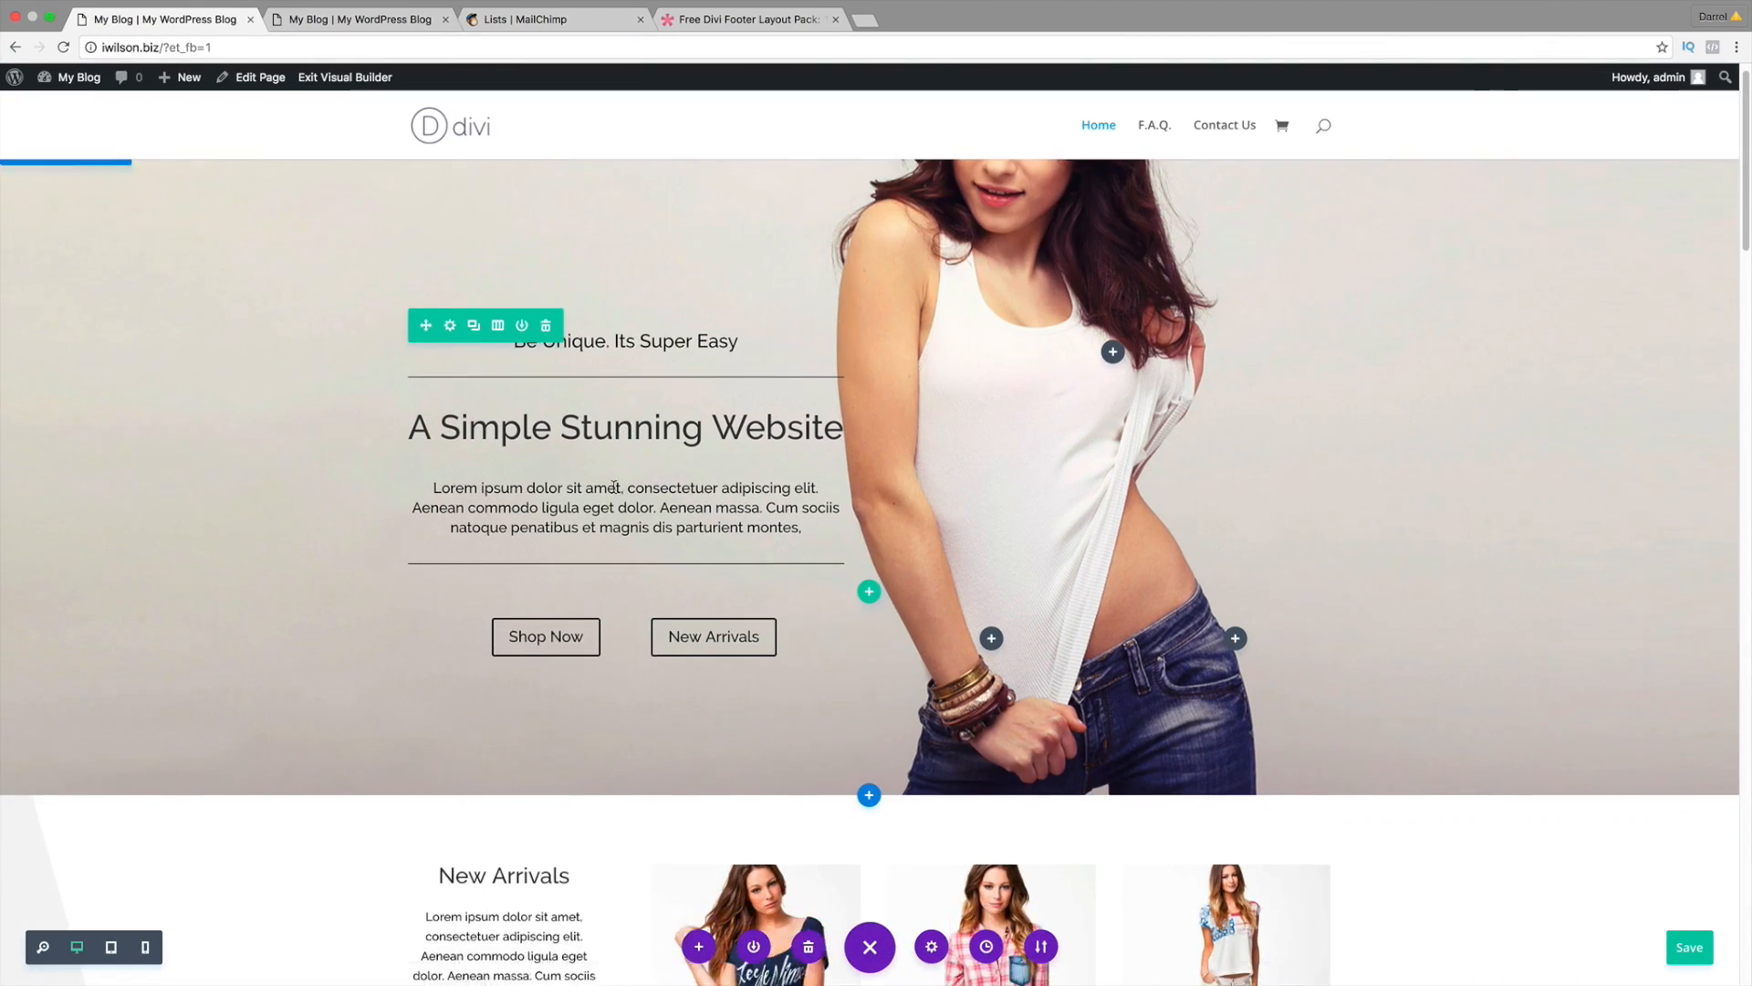
Step: Link the footer text's Contact Us line to the pasted /contact-us/ page address
scroll(621, 493, "down", 8)
scroll(633, 496, "down", 15)
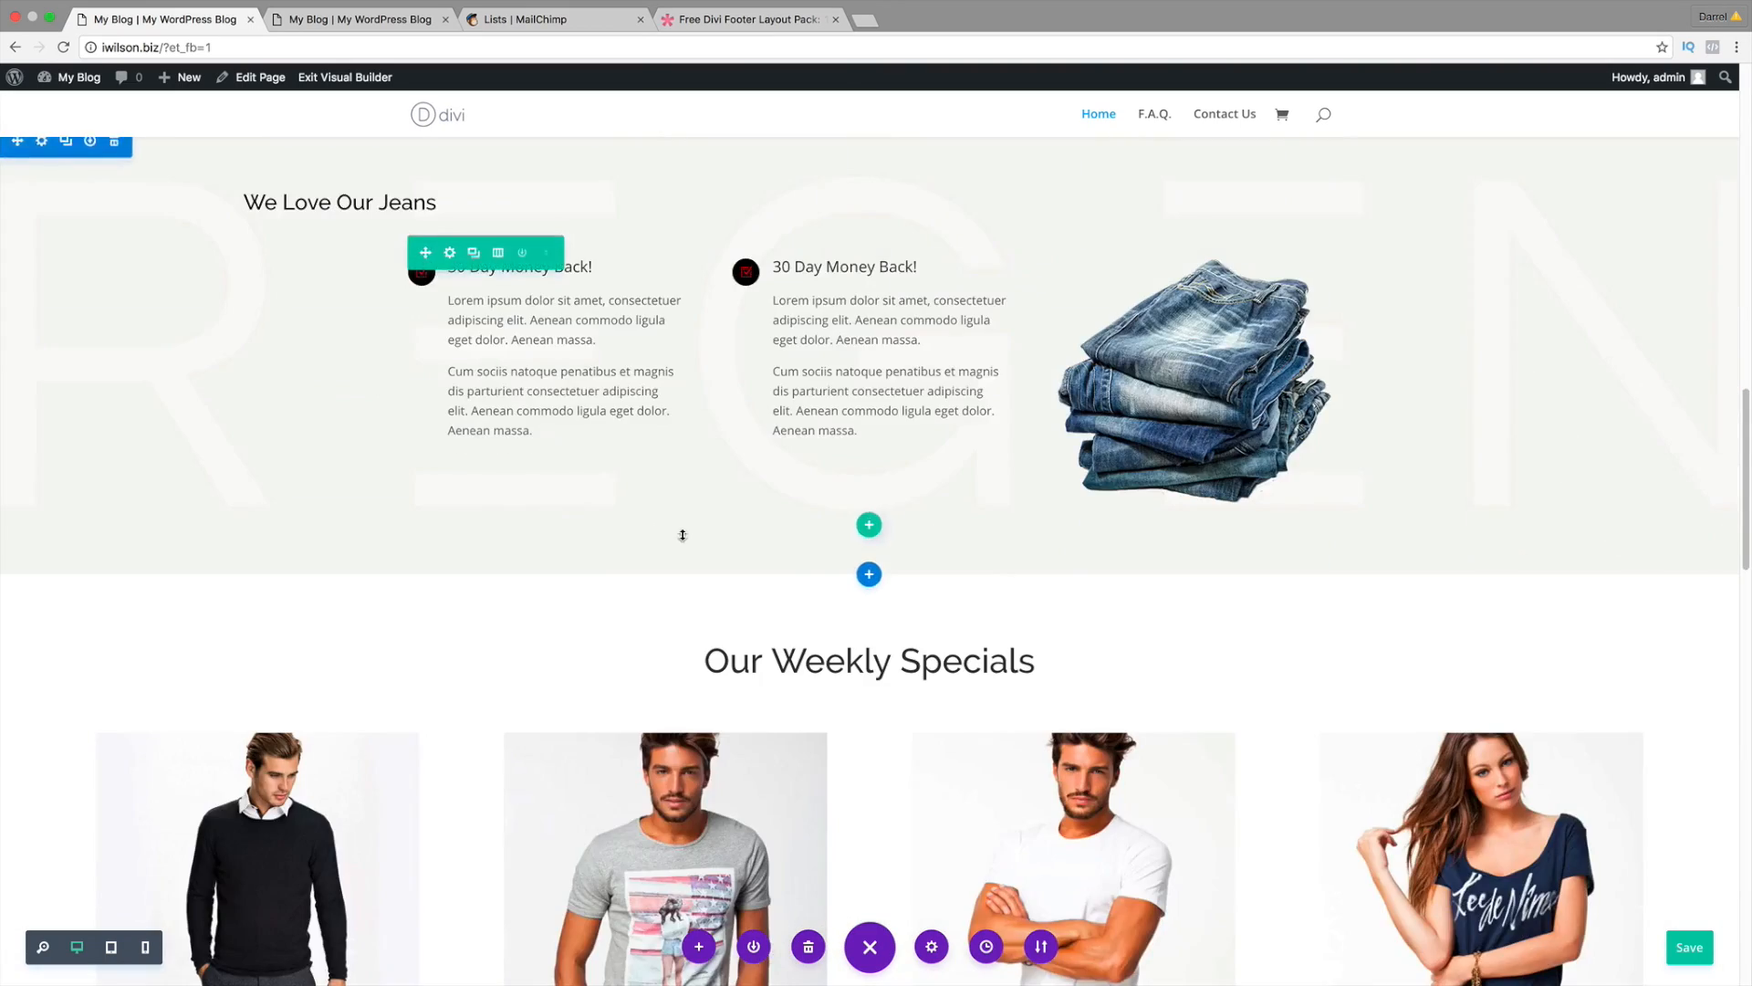
scroll(735, 568, "down", 20)
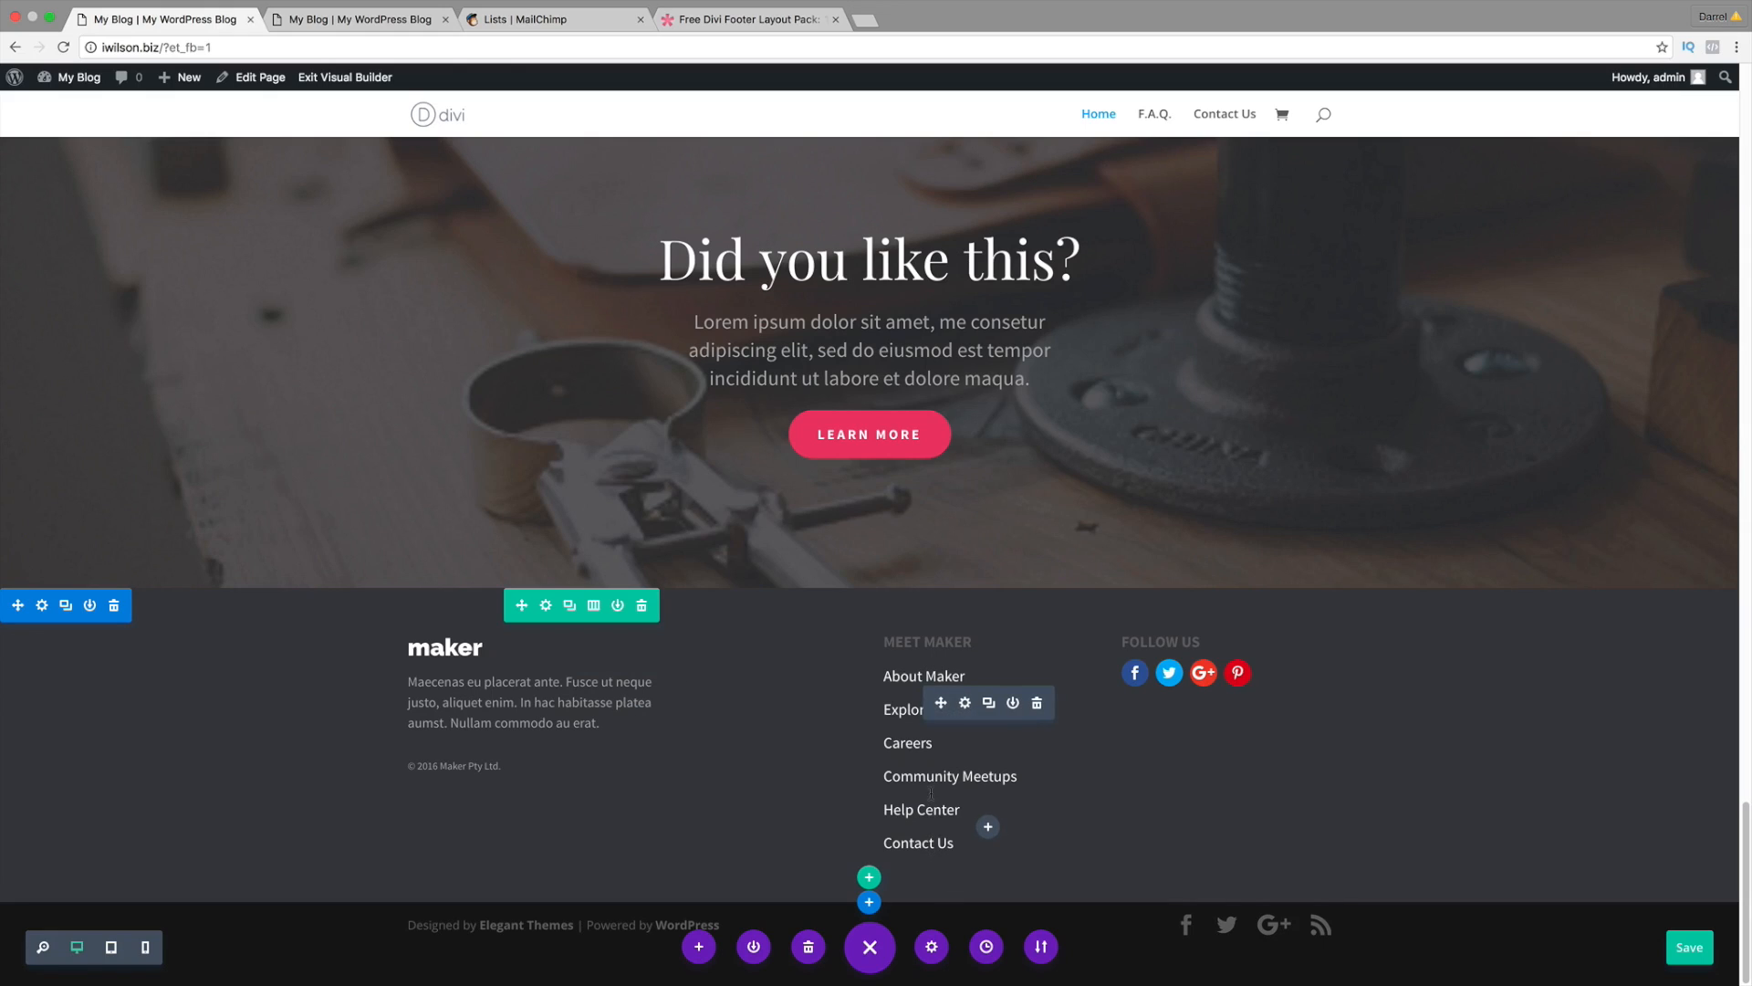
left_click(966, 703)
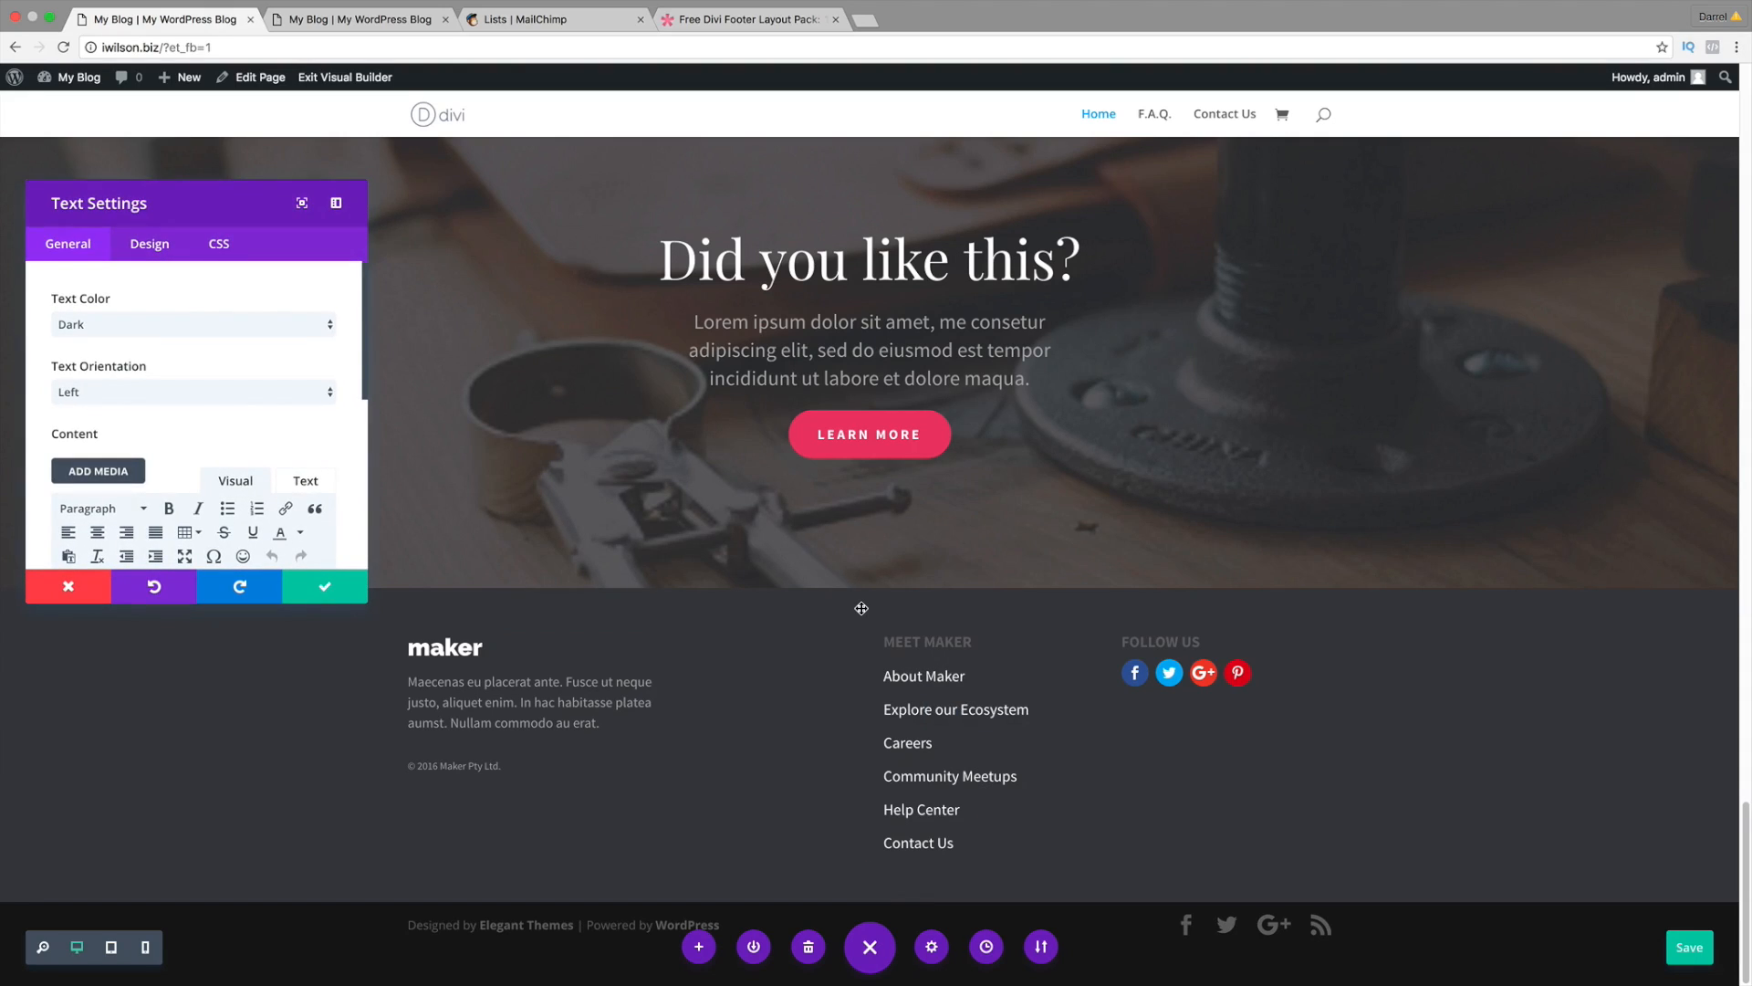
scroll(219, 429, "down", 3)
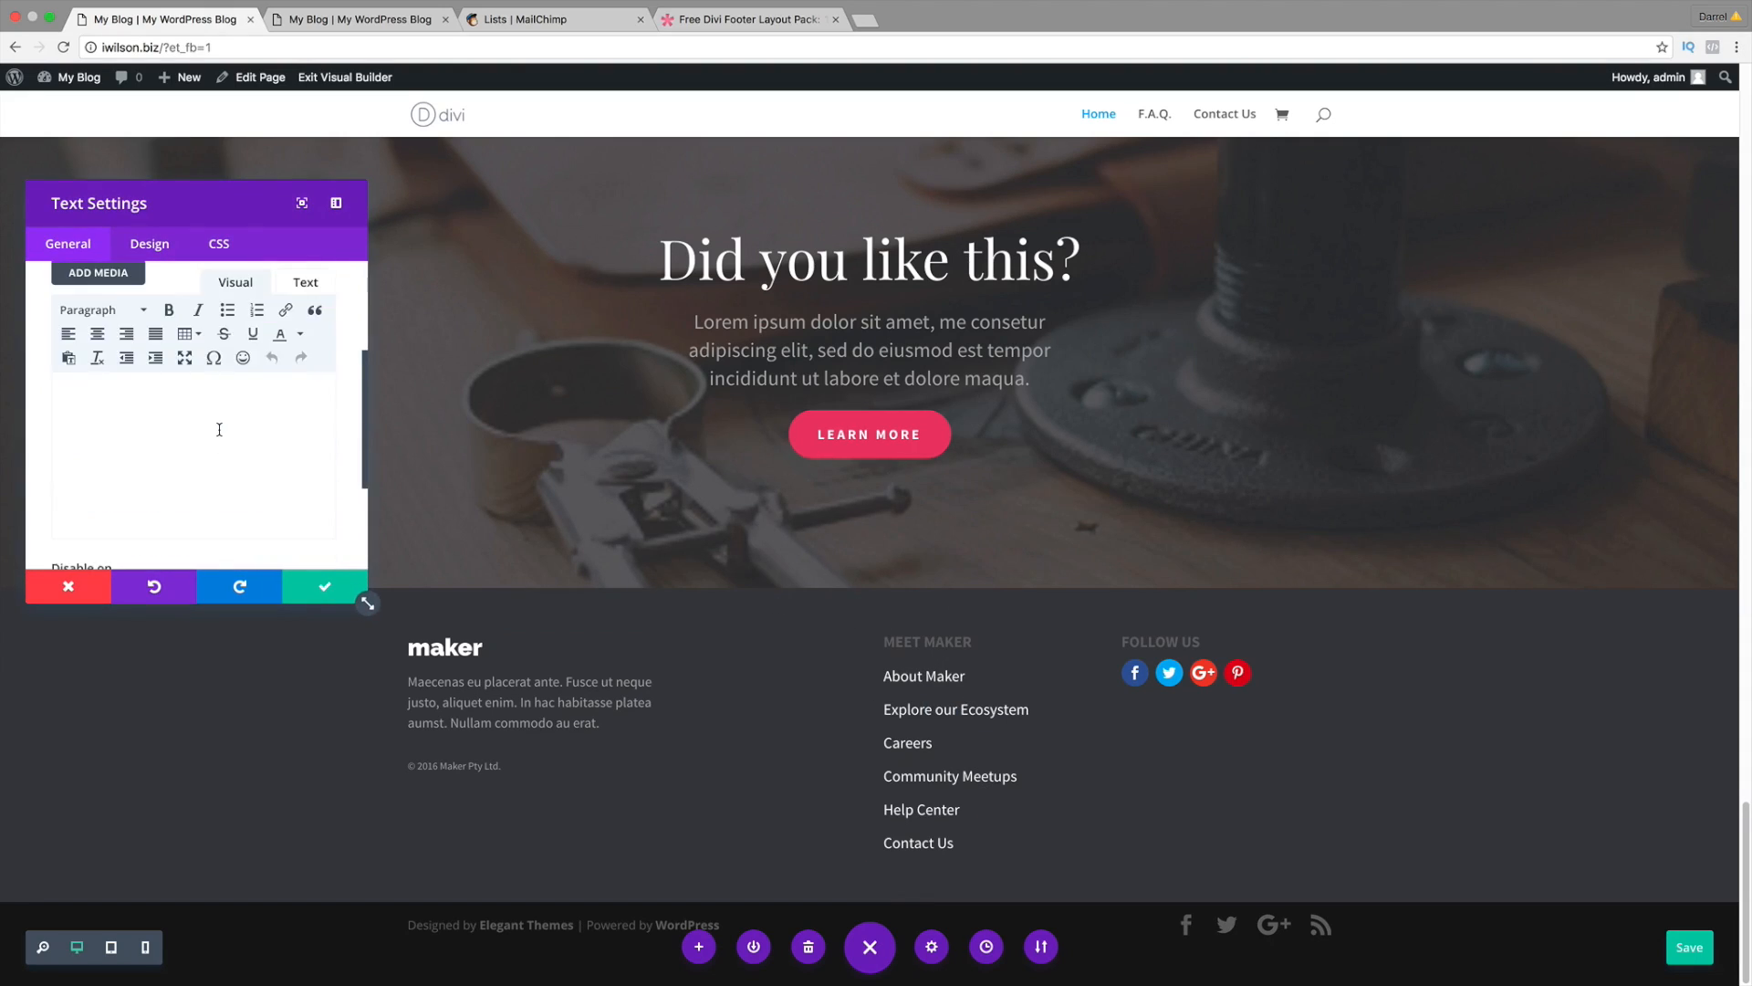
left_click_drag(220, 511, 48, 427)
left_click_drag(142, 506, 46, 505)
left_click(285, 309)
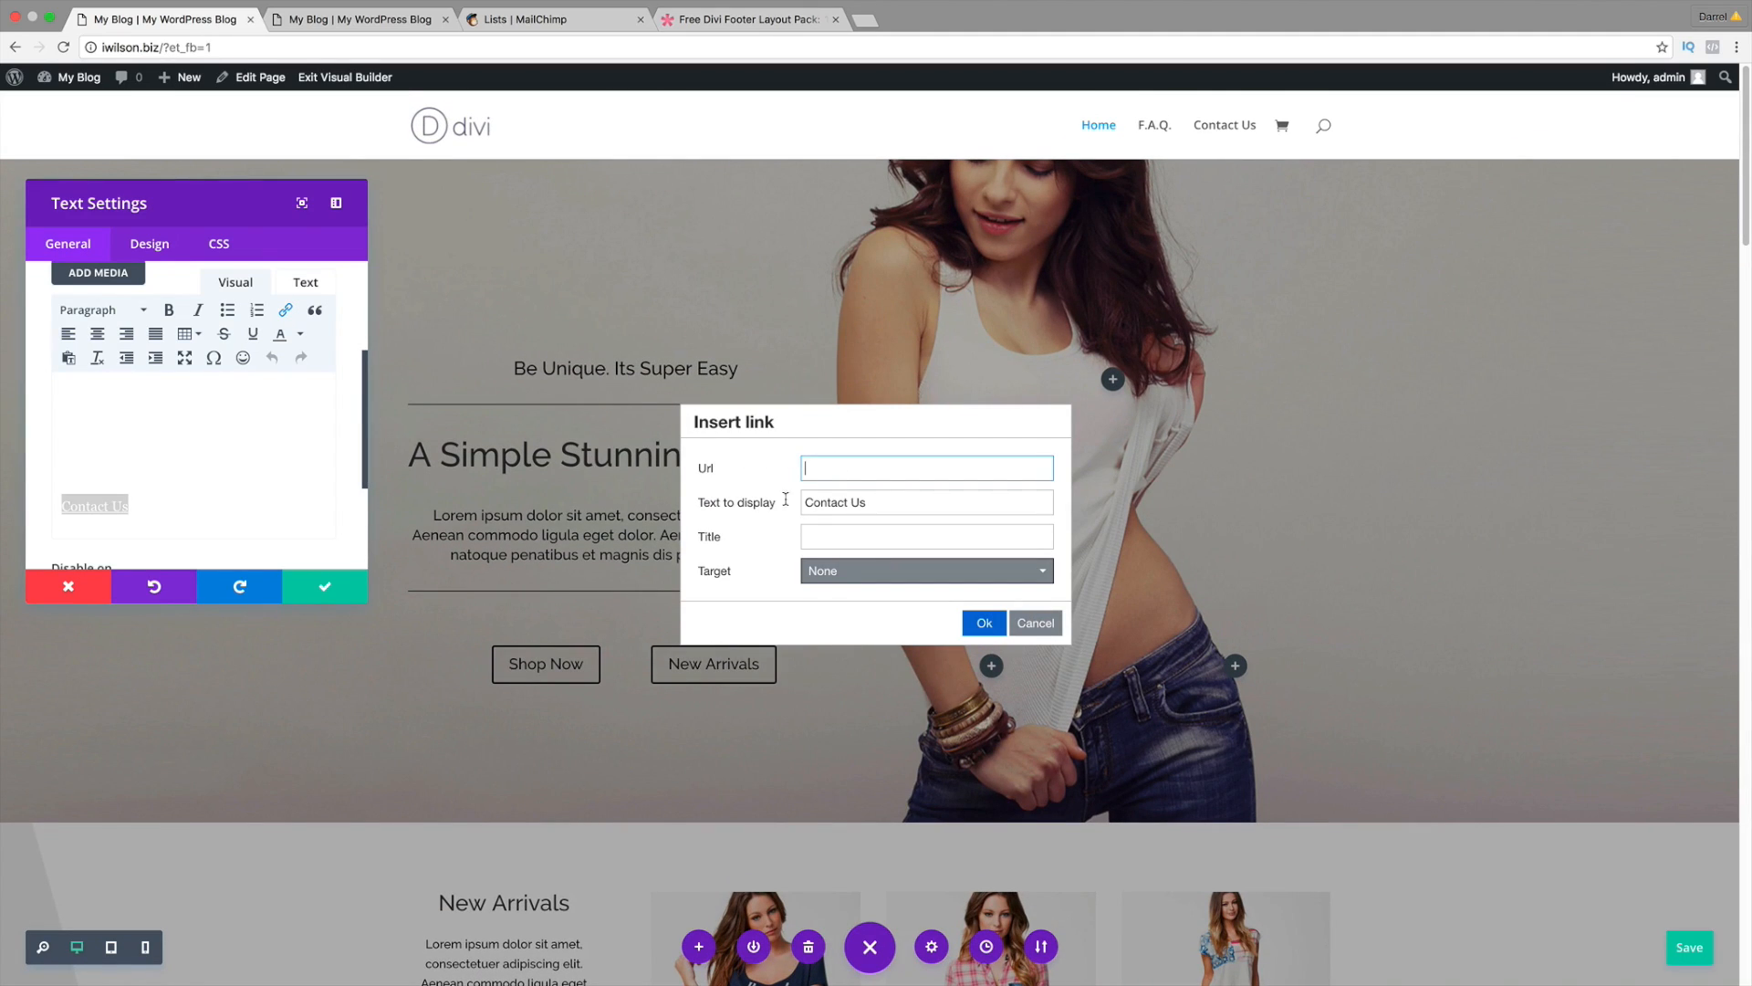
right_click(808, 468)
left_click(876, 551)
left_click(983, 623)
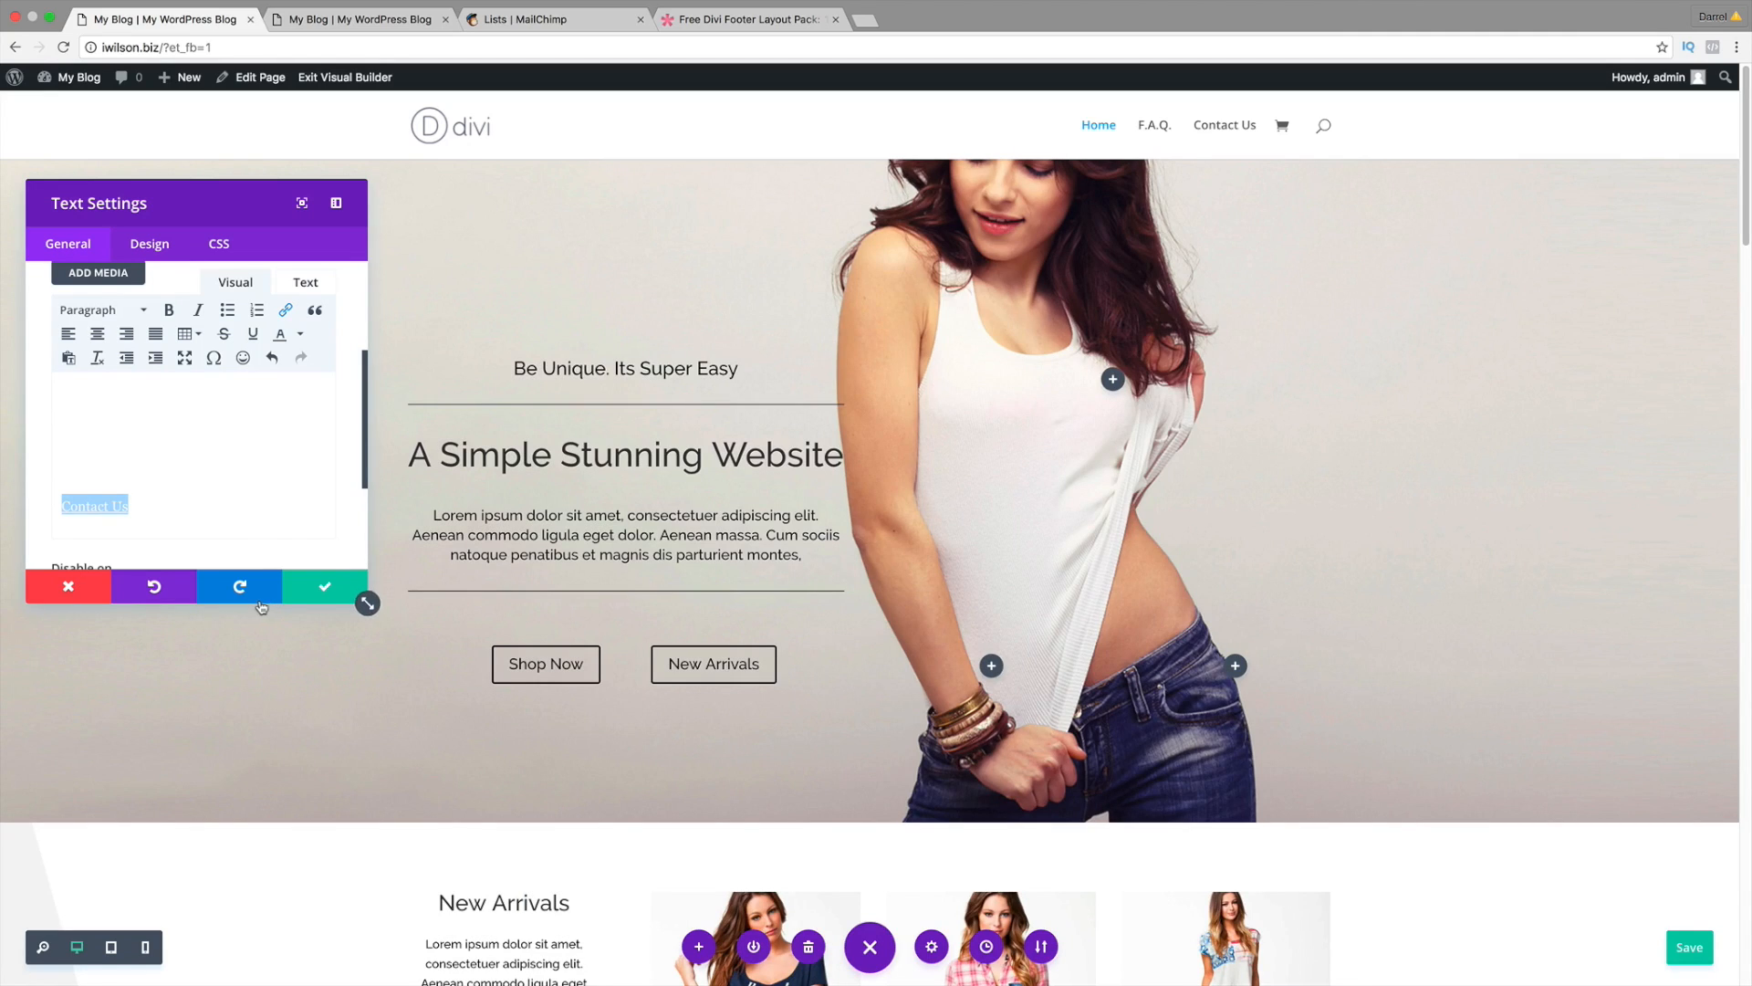
Step: Save the footer text module changes and review the page
left_click(311, 586)
scroll(900, 594, "down", 15)
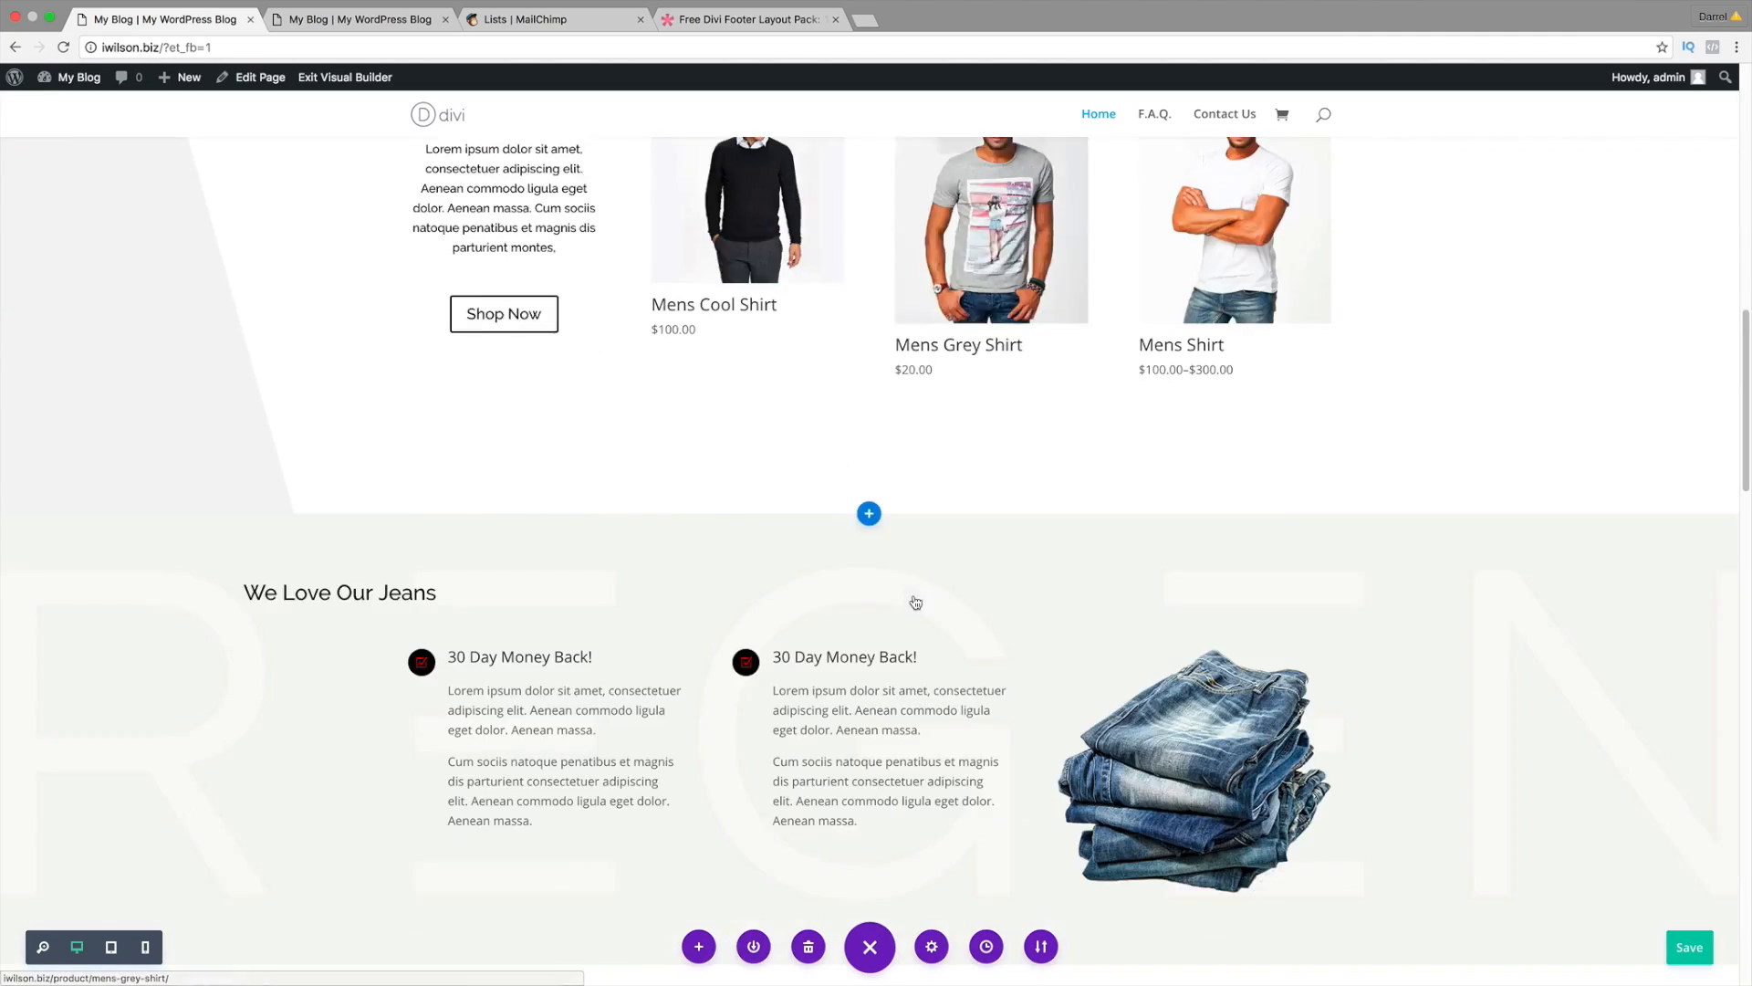
scroll(915, 603, "down", 20)
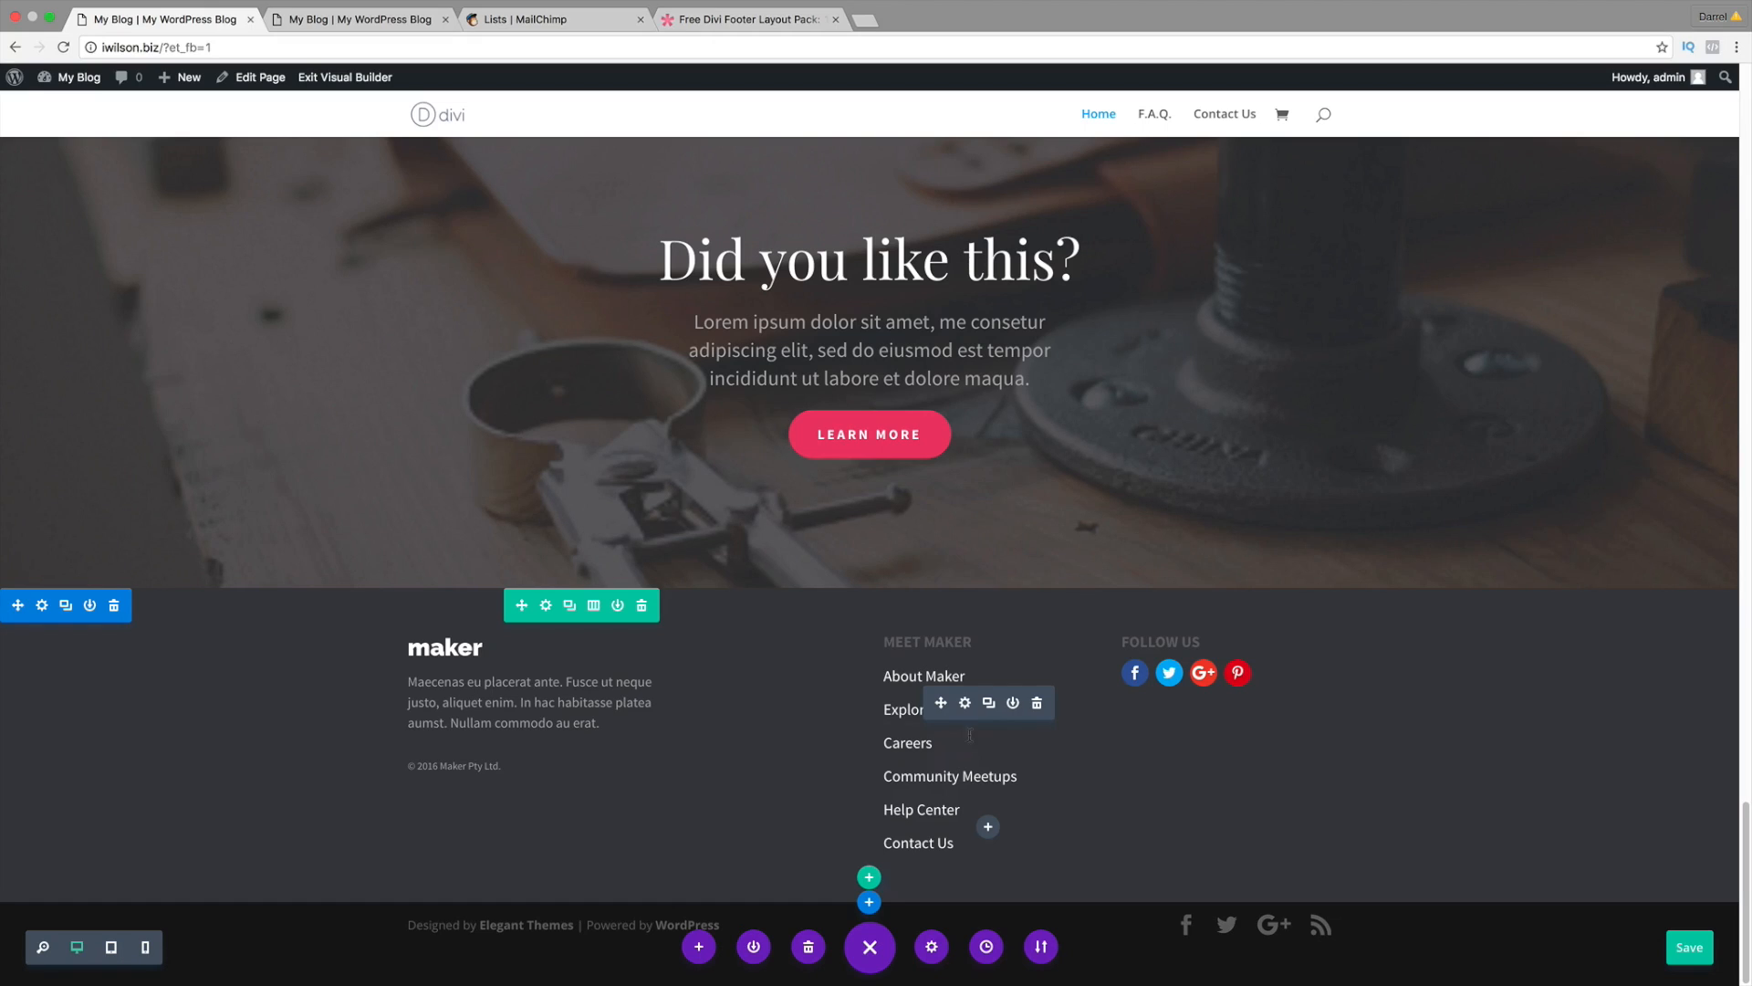
scroll(890, 664, "up", 5)
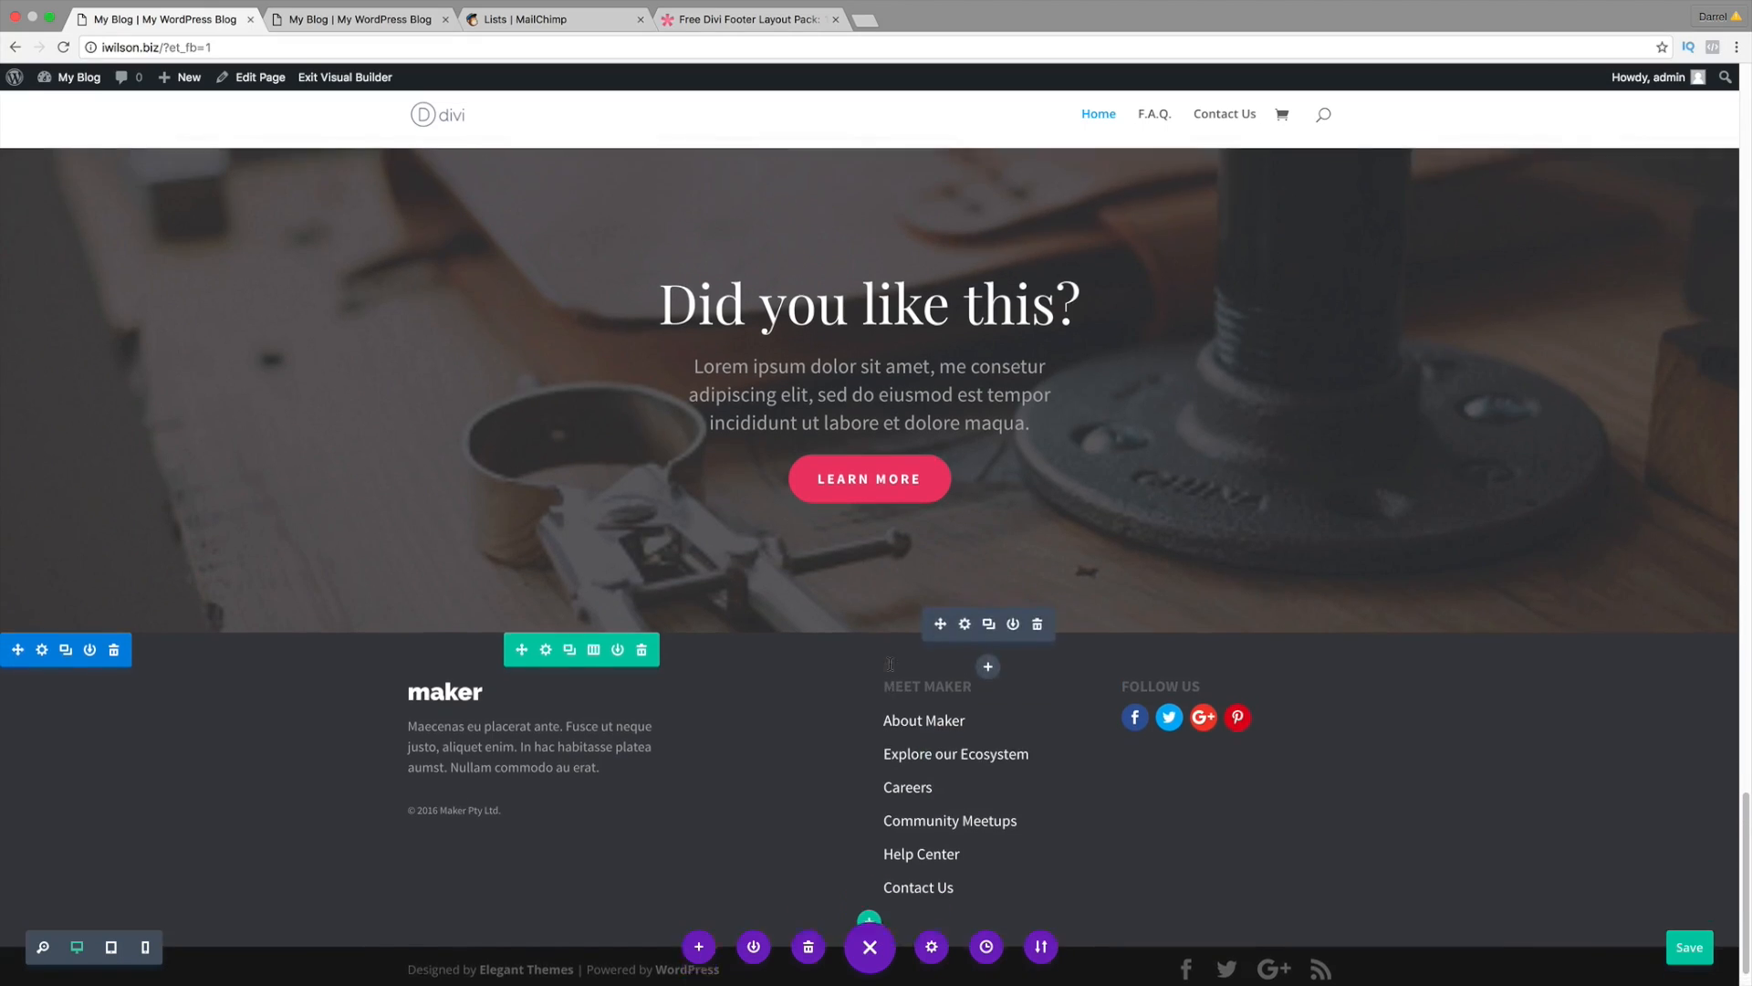
scroll(893, 669, "up", 3)
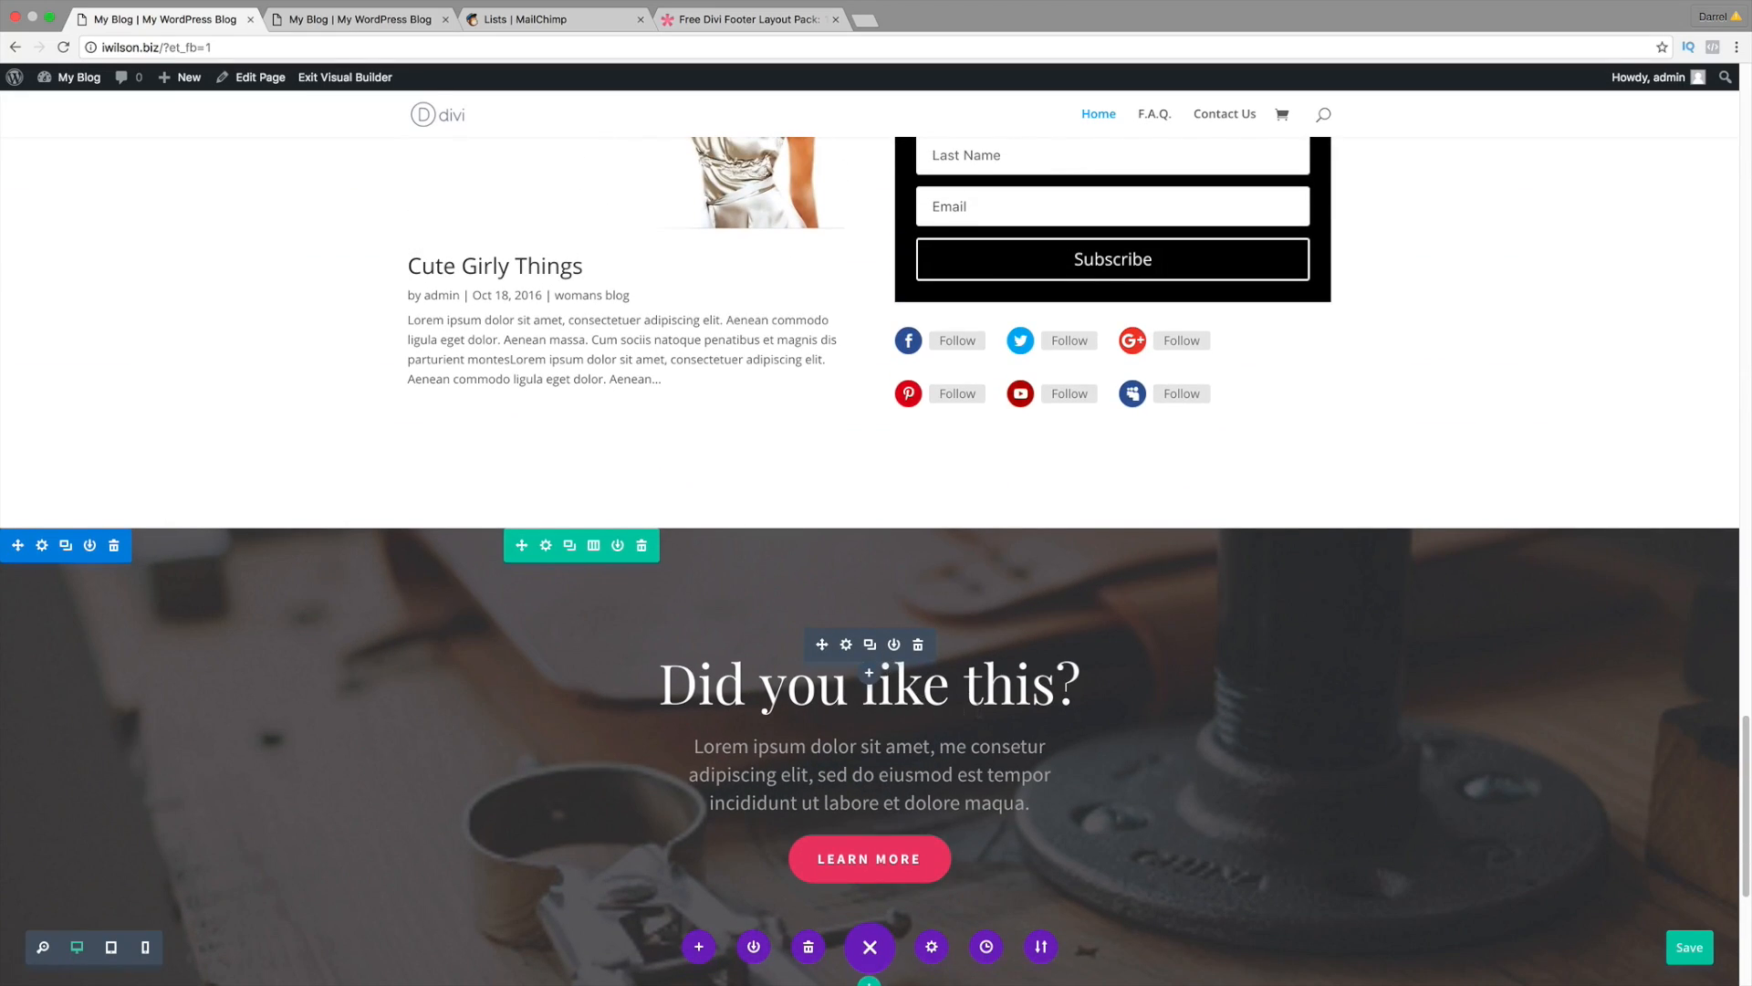
scroll(990, 707, "down", 8)
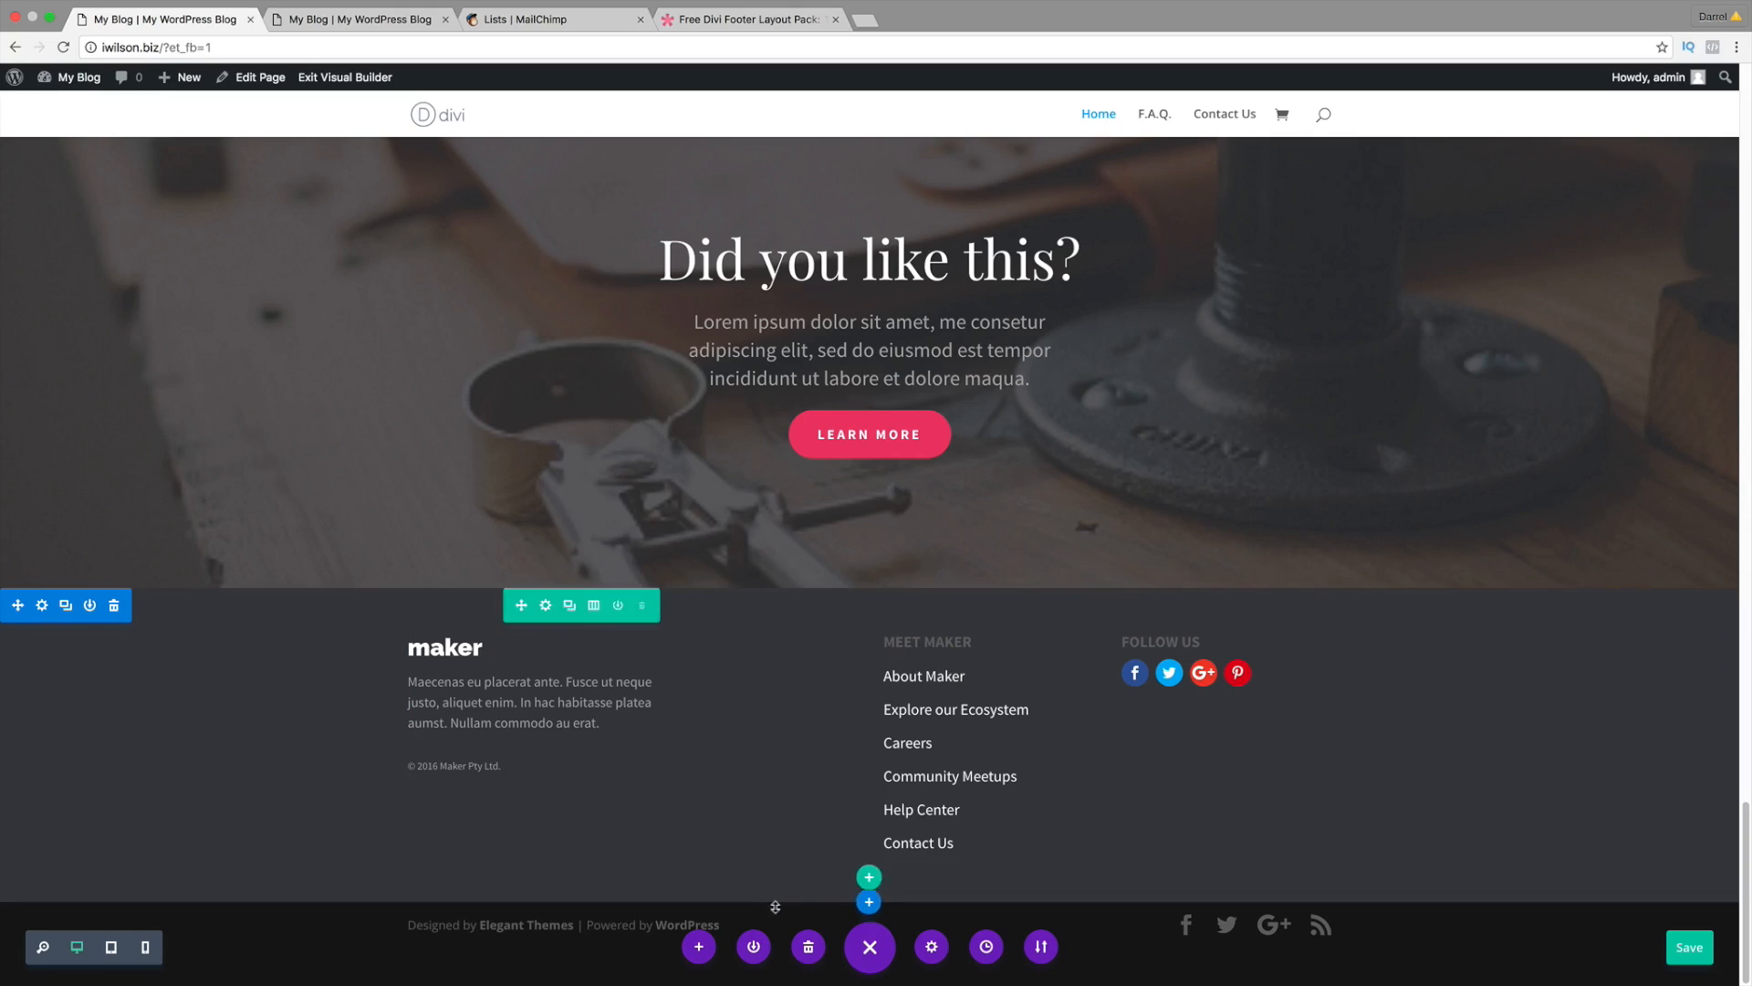
Step: Add the saved Get In Touch contact layout from the library to the page
left_click(701, 946)
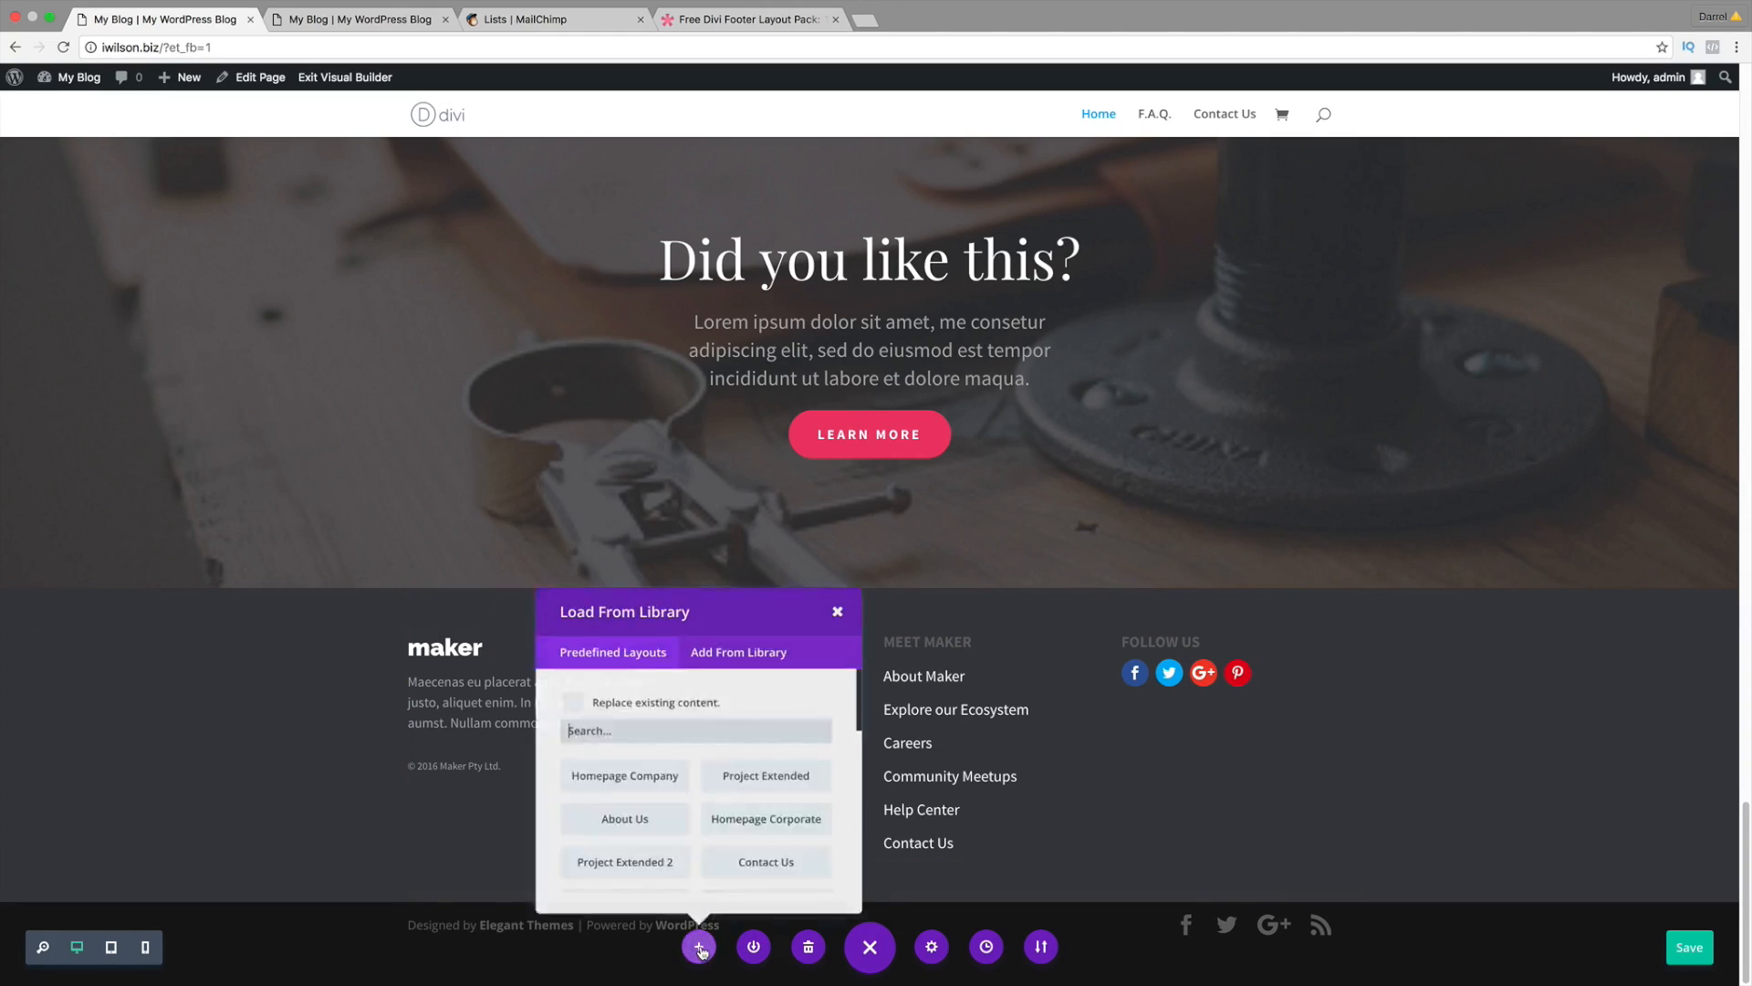
left_click(735, 659)
left_click(785, 787)
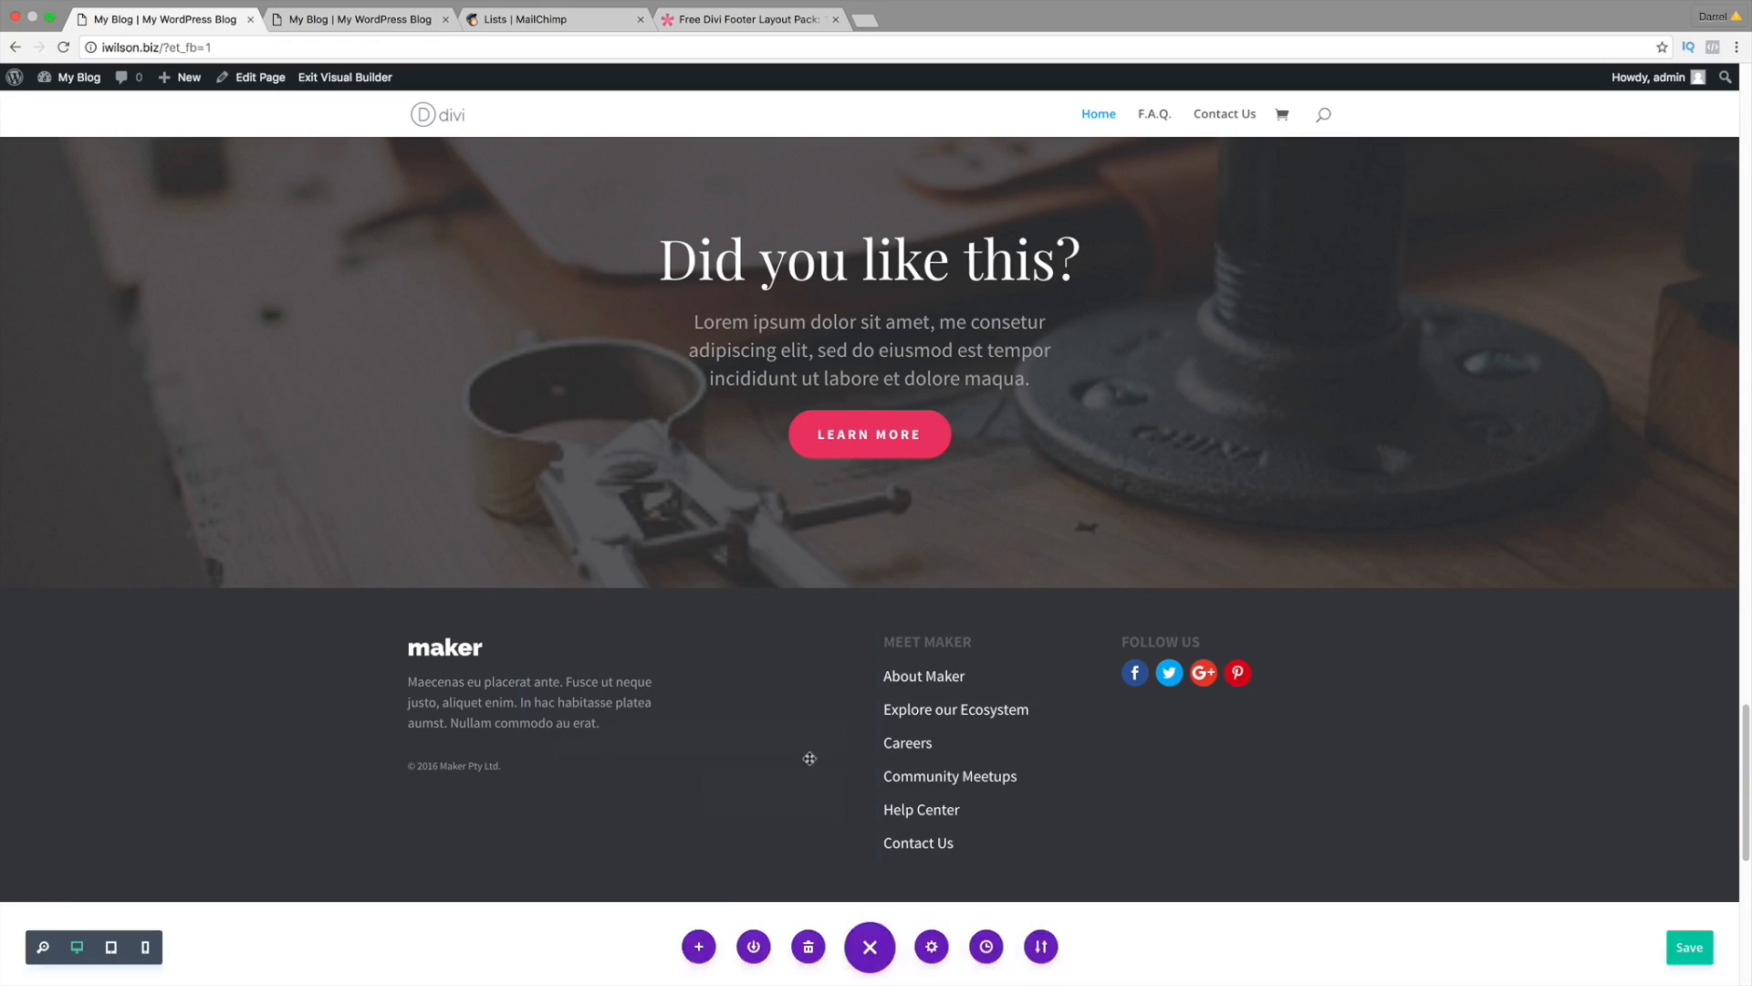
scroll(879, 751, "down", 4)
scroll(712, 726, "up", 4)
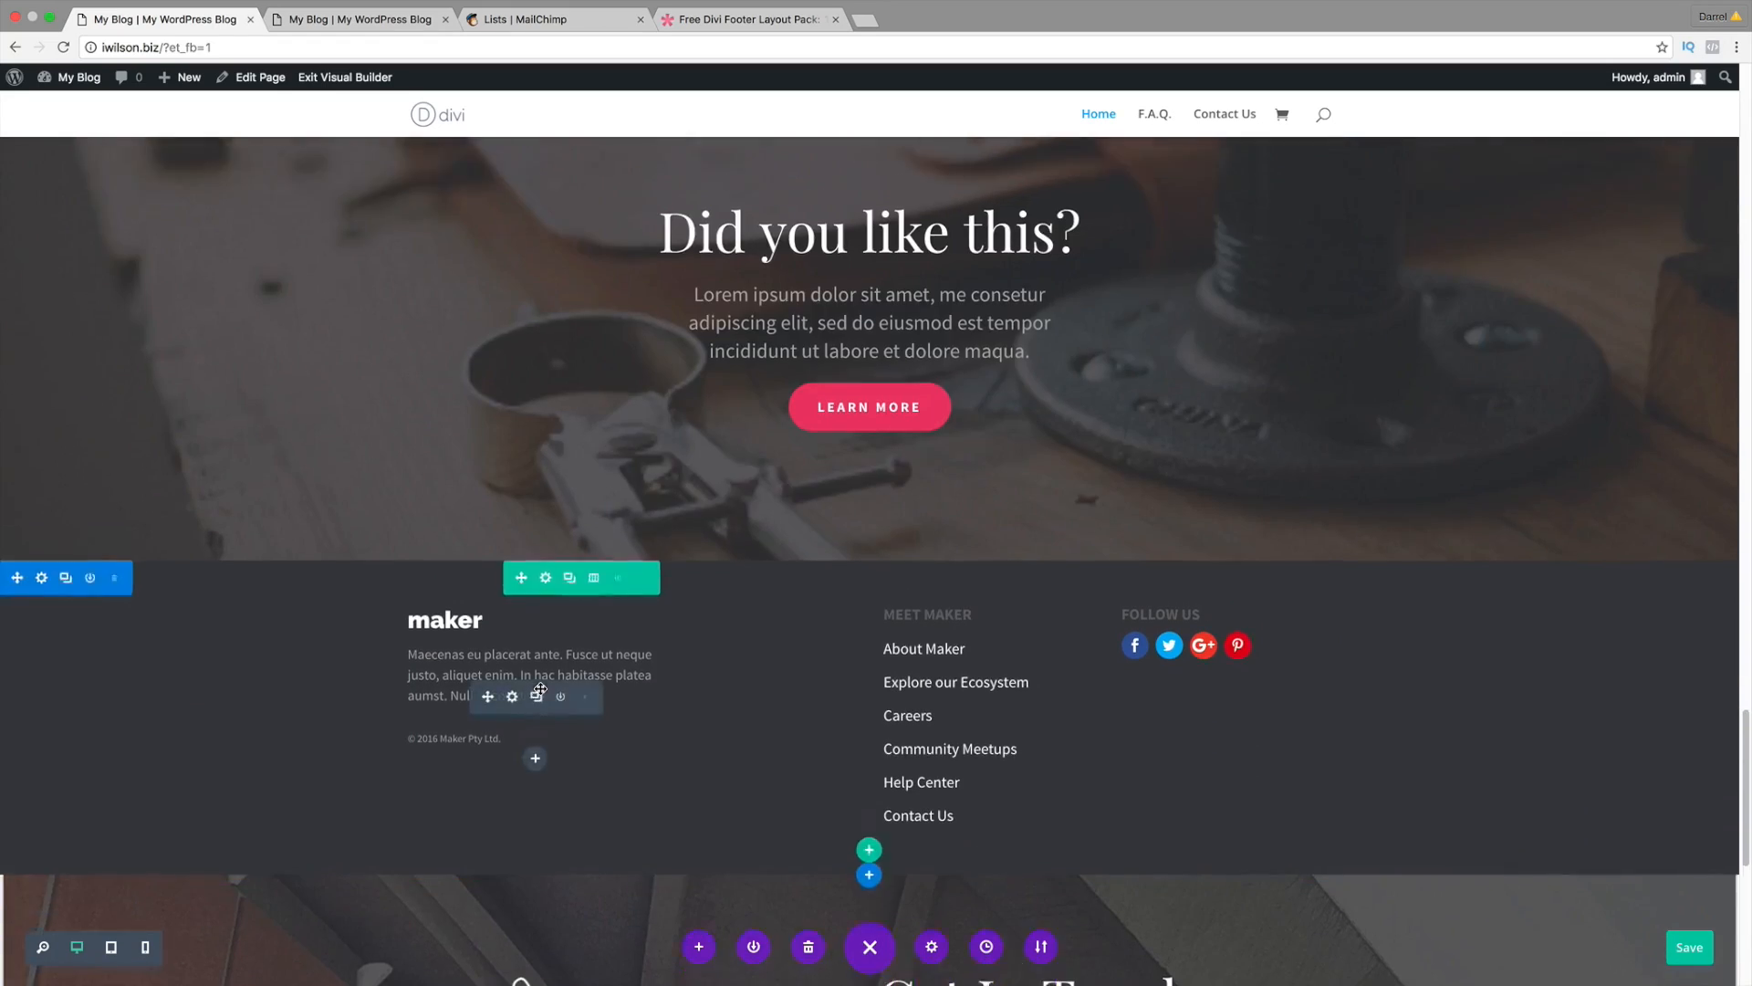
scroll(539, 689, "up", 4)
scroll(846, 799, "down", 2)
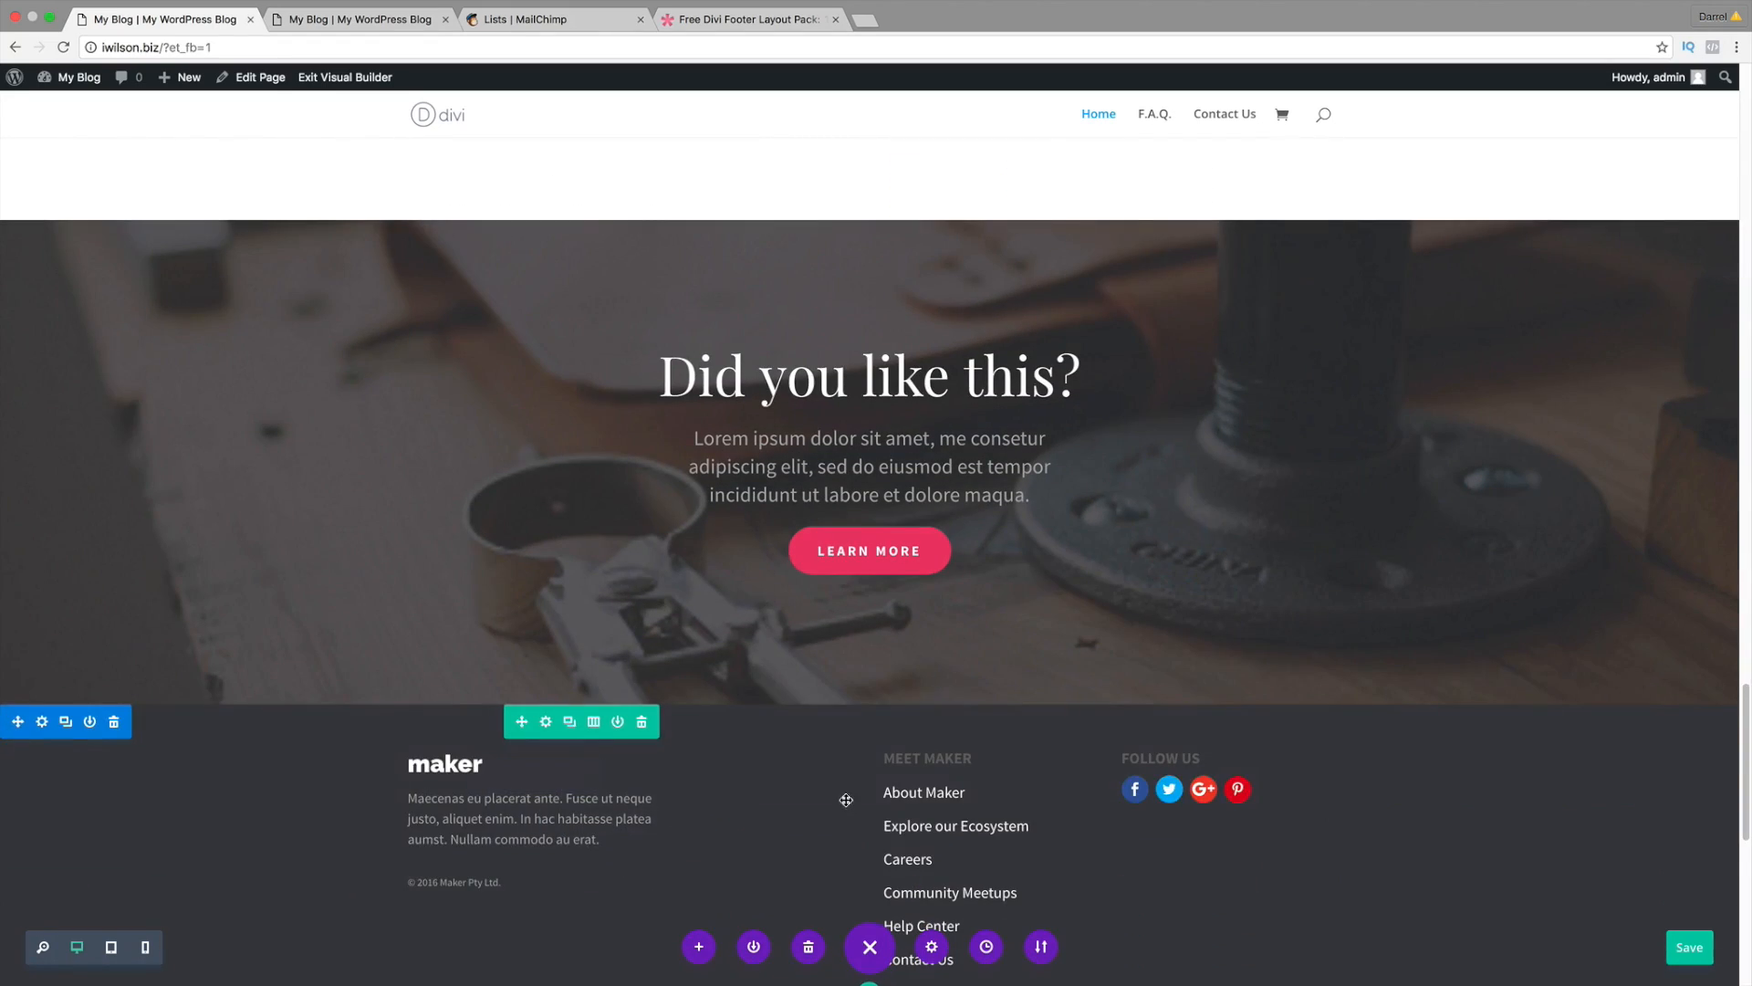
scroll(954, 757, "down", 1)
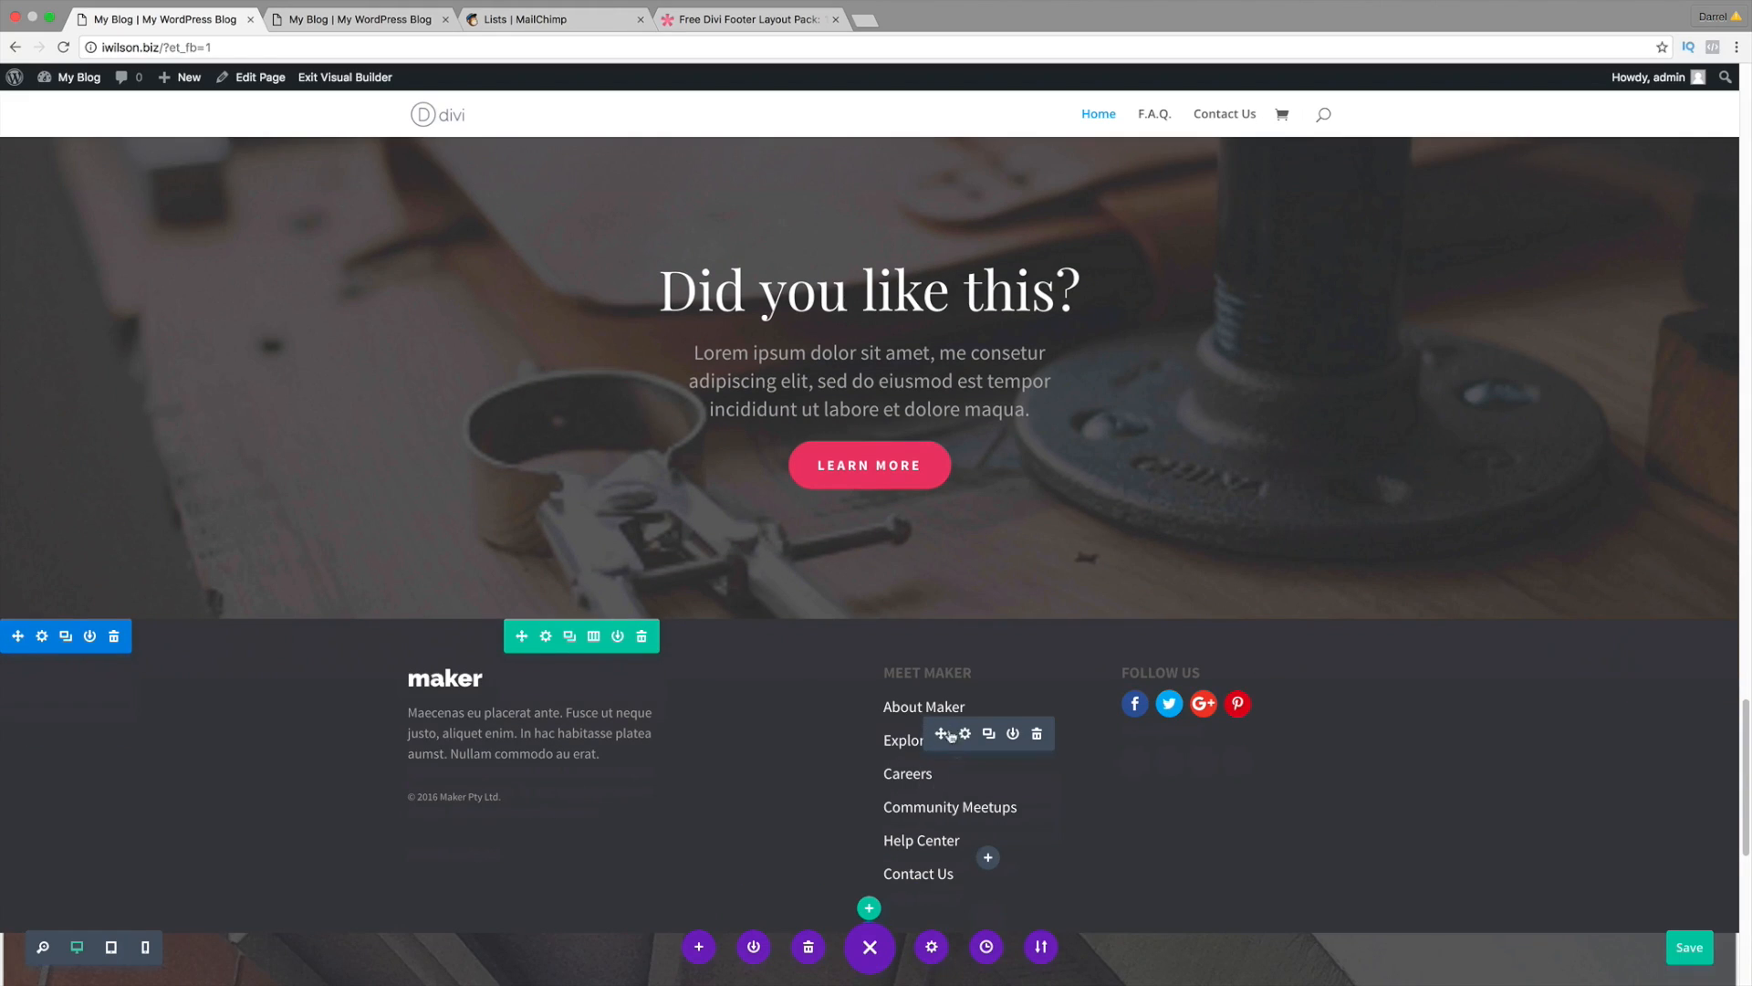
scroll(952, 735, "up", 4)
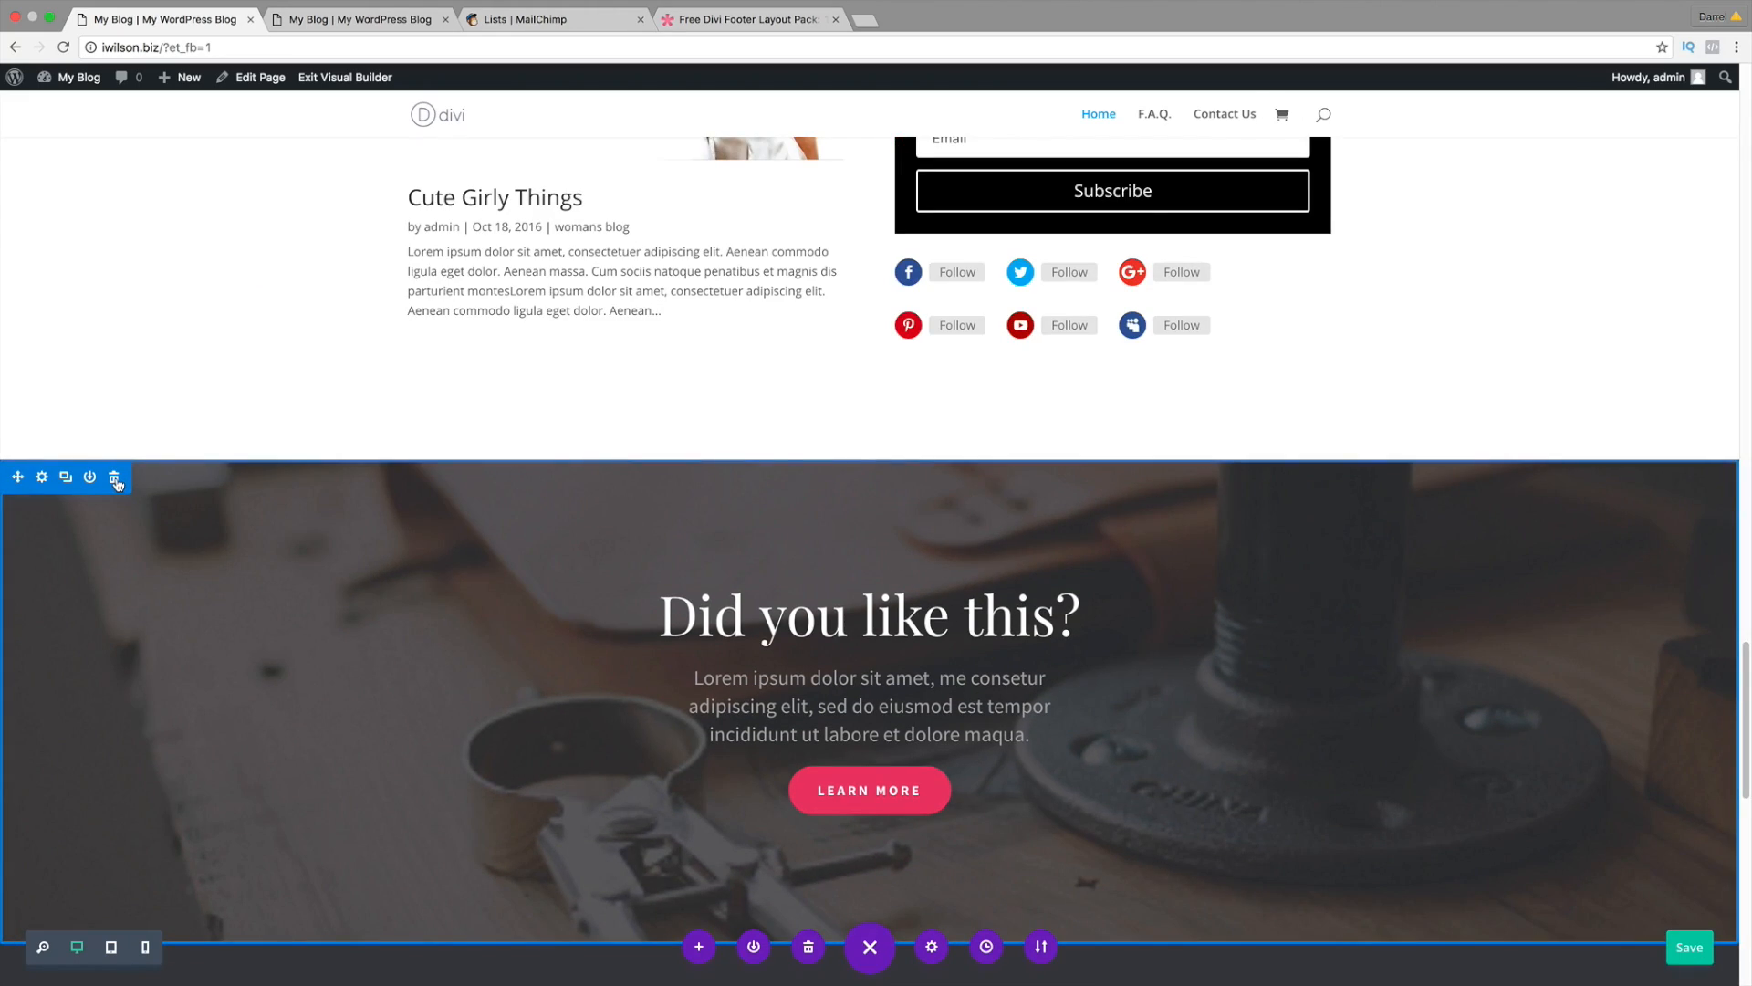
Step: Delete the 'Did you like this?' section and the dark maker footer section
left_click(116, 479)
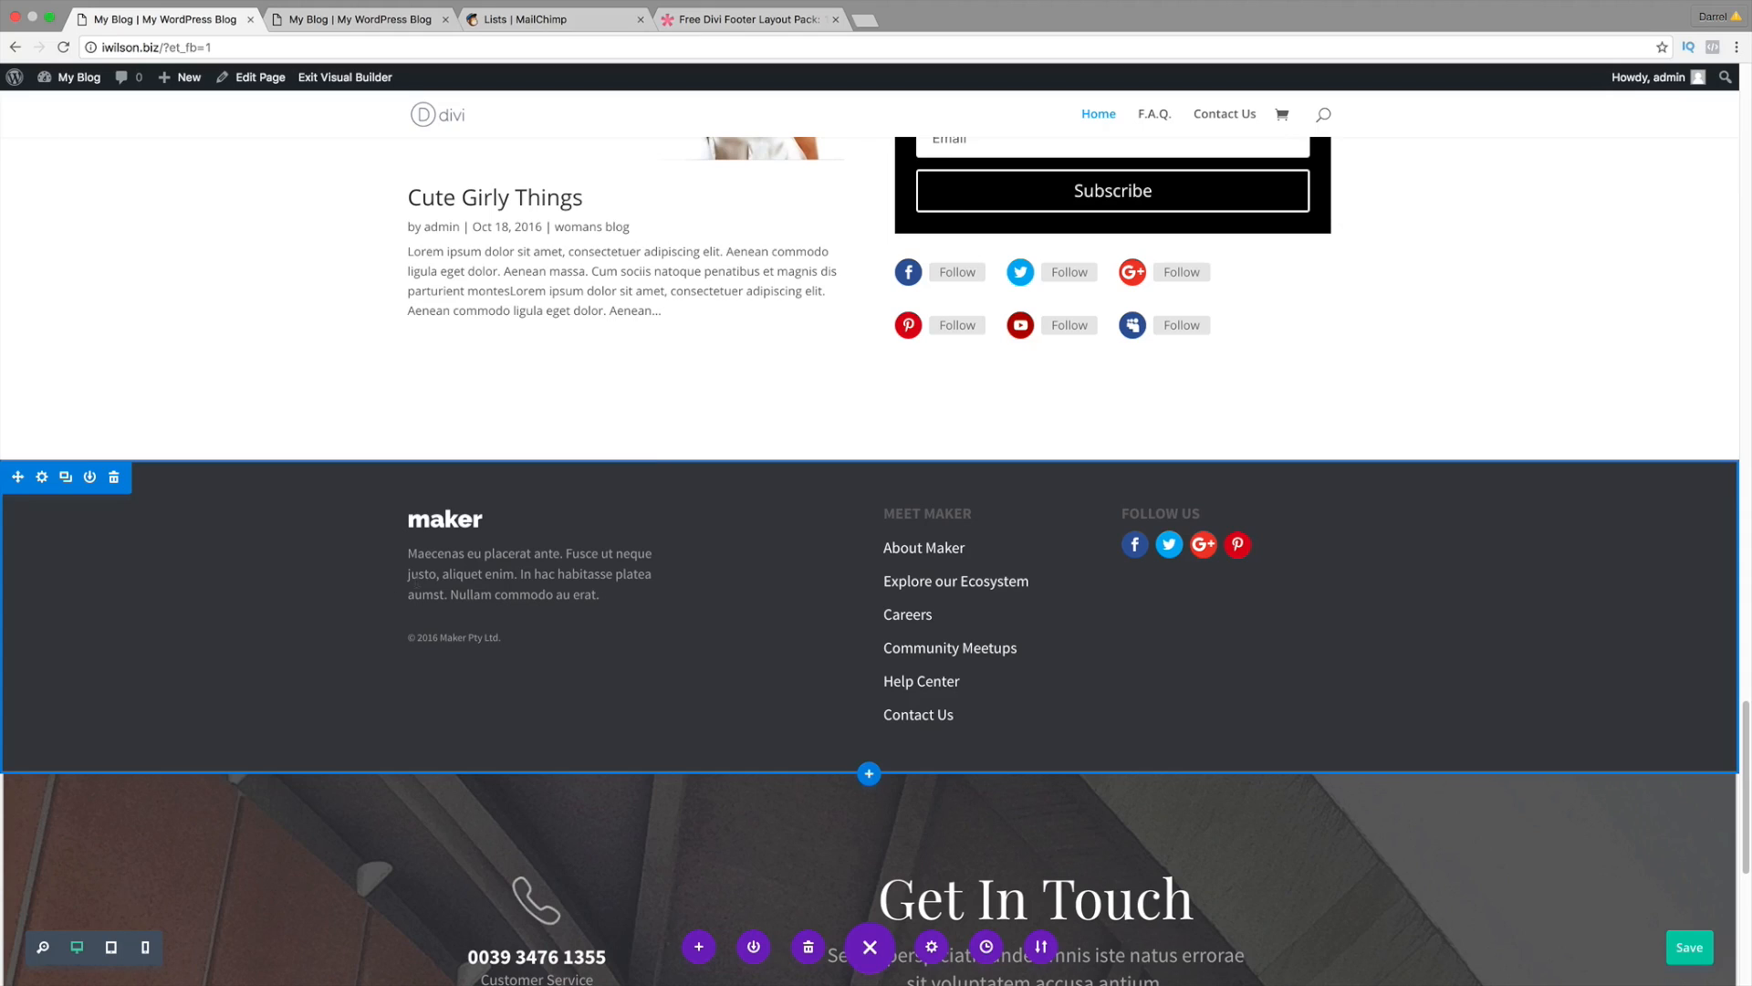
left_click(116, 479)
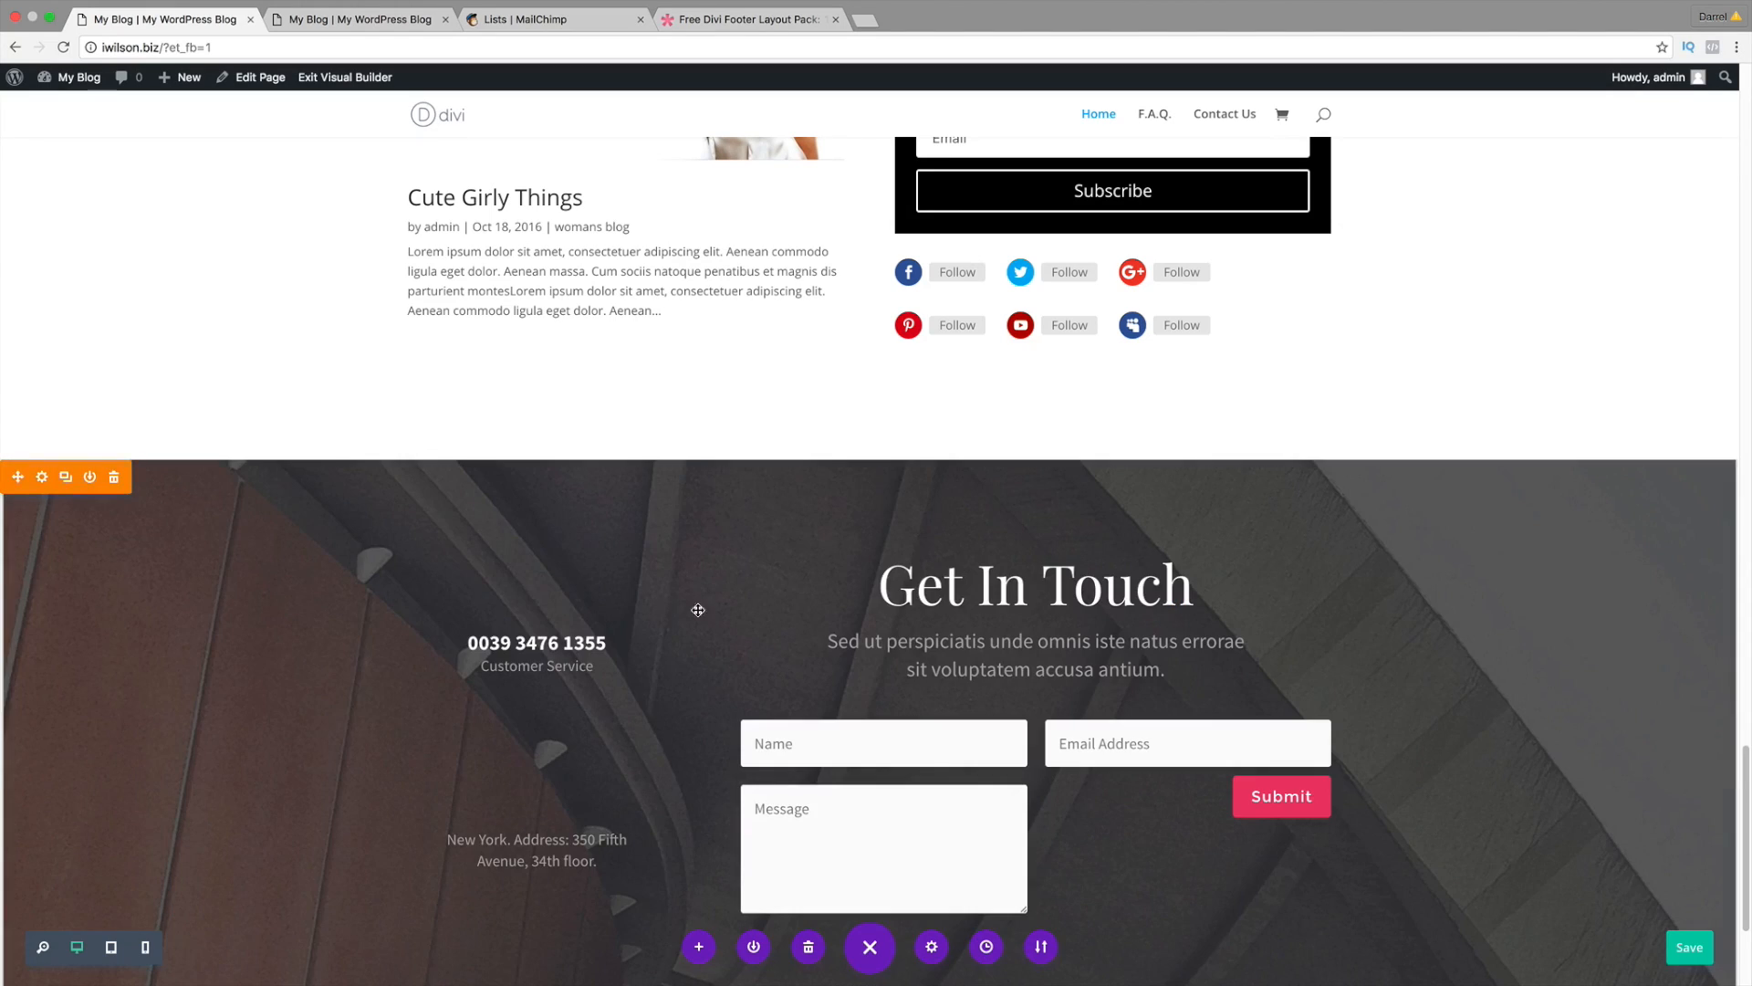
scroll(919, 707, "down", 1)
scroll(1004, 639, "down", 2)
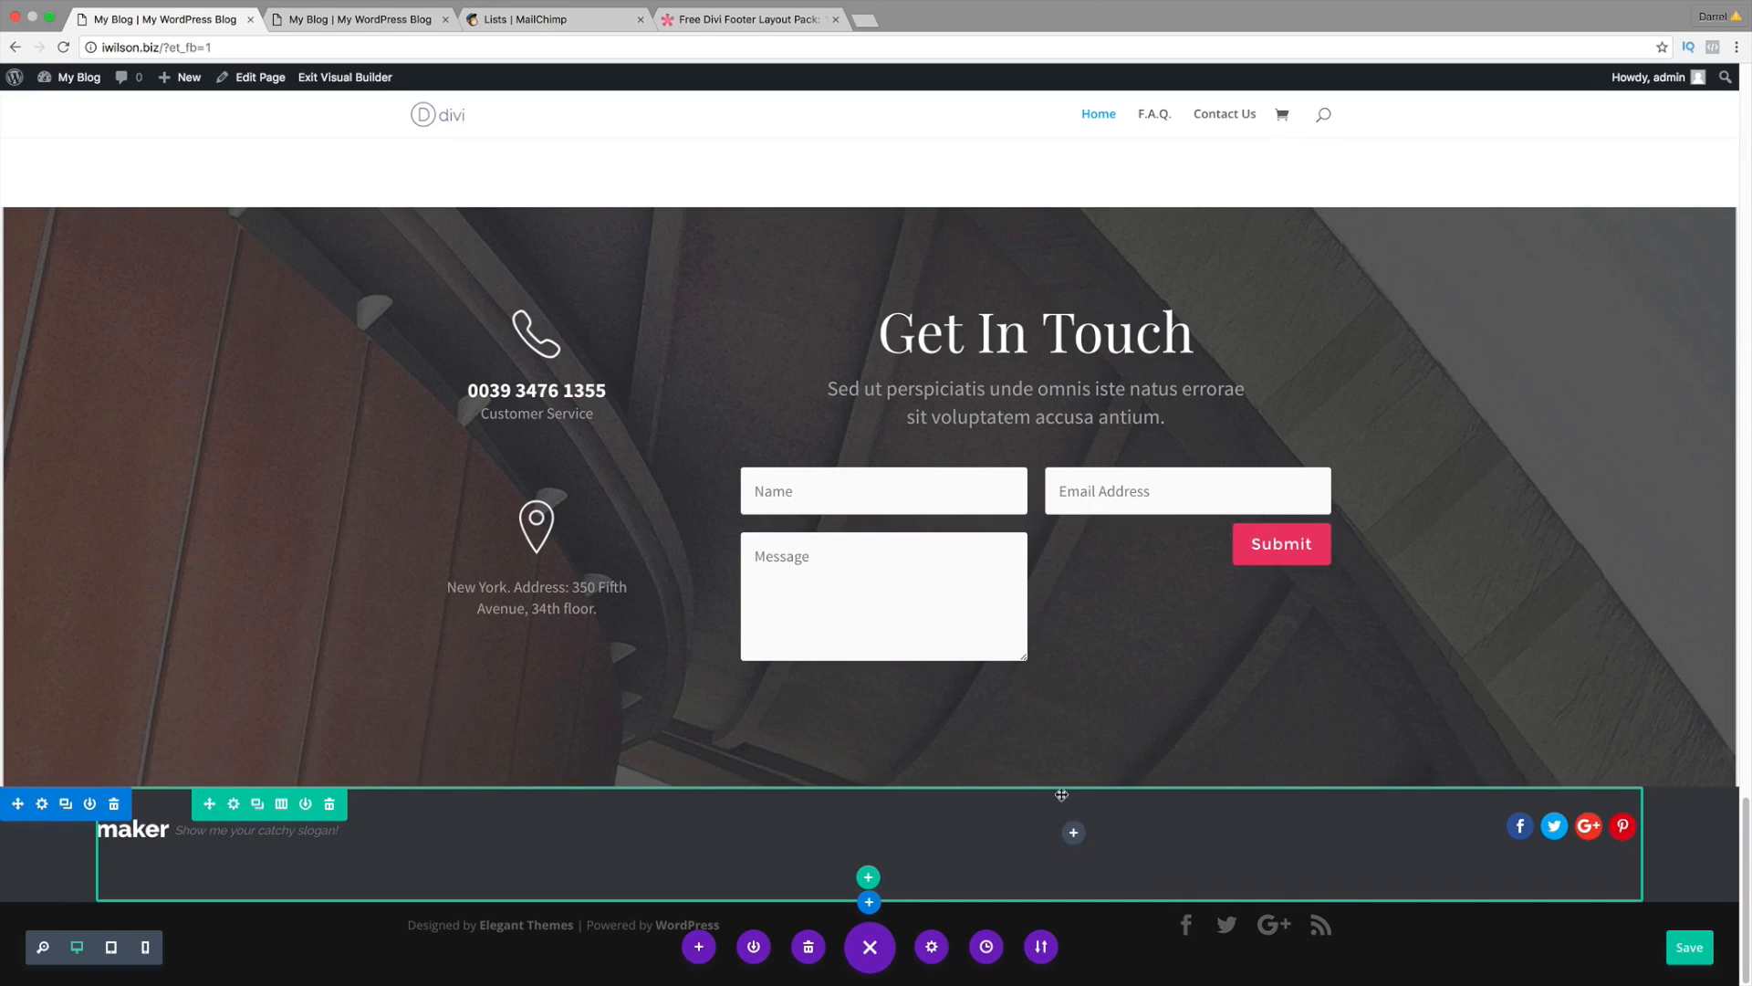
Step: Look over the contact form's Name field settings, then close the form settings
mouse_move(995, 485)
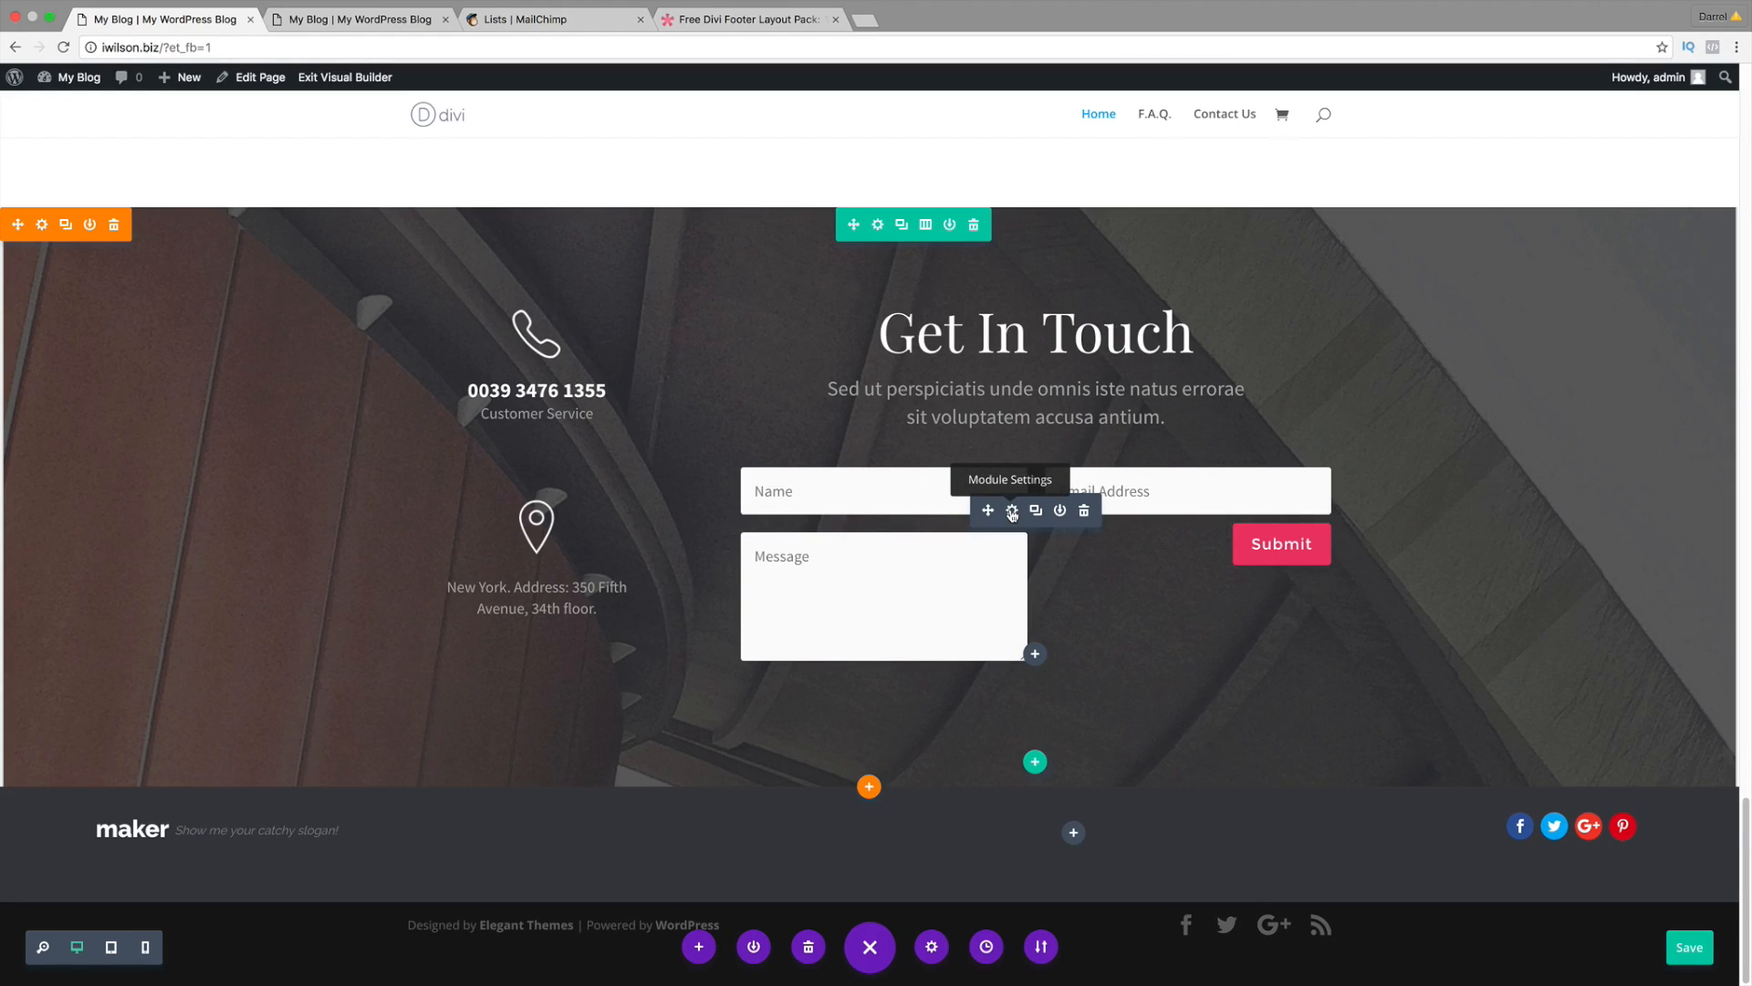
left_click(1012, 513)
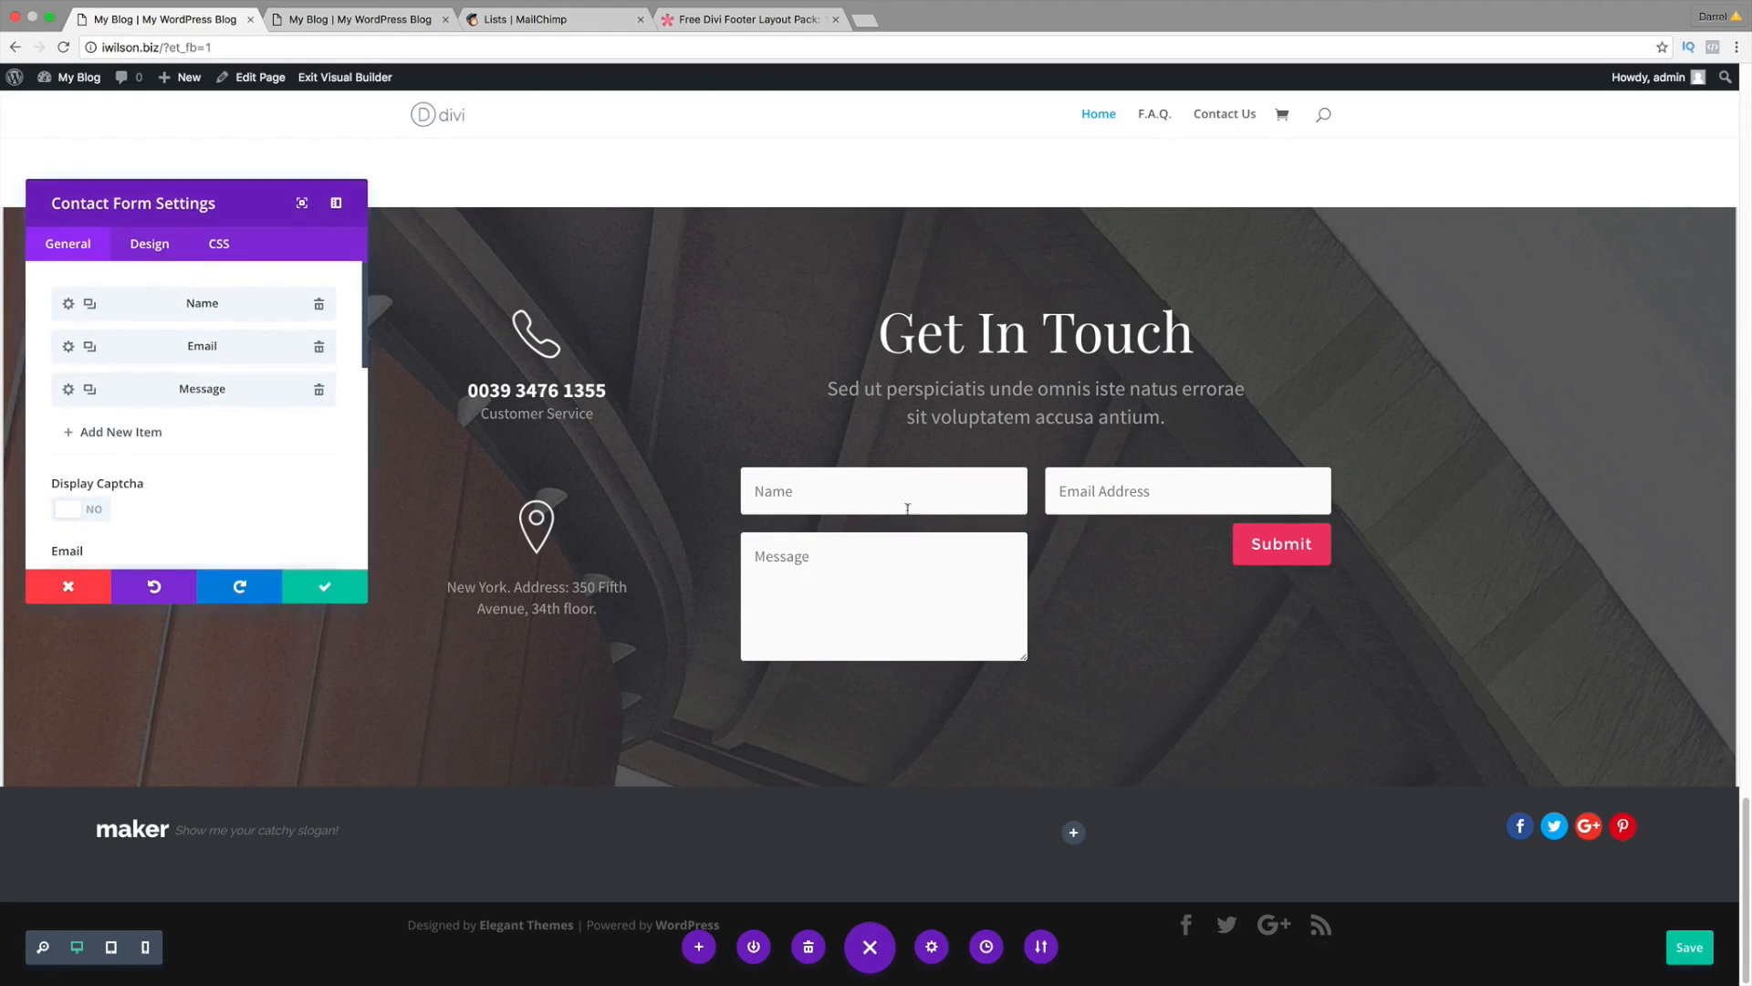
left_click(68, 303)
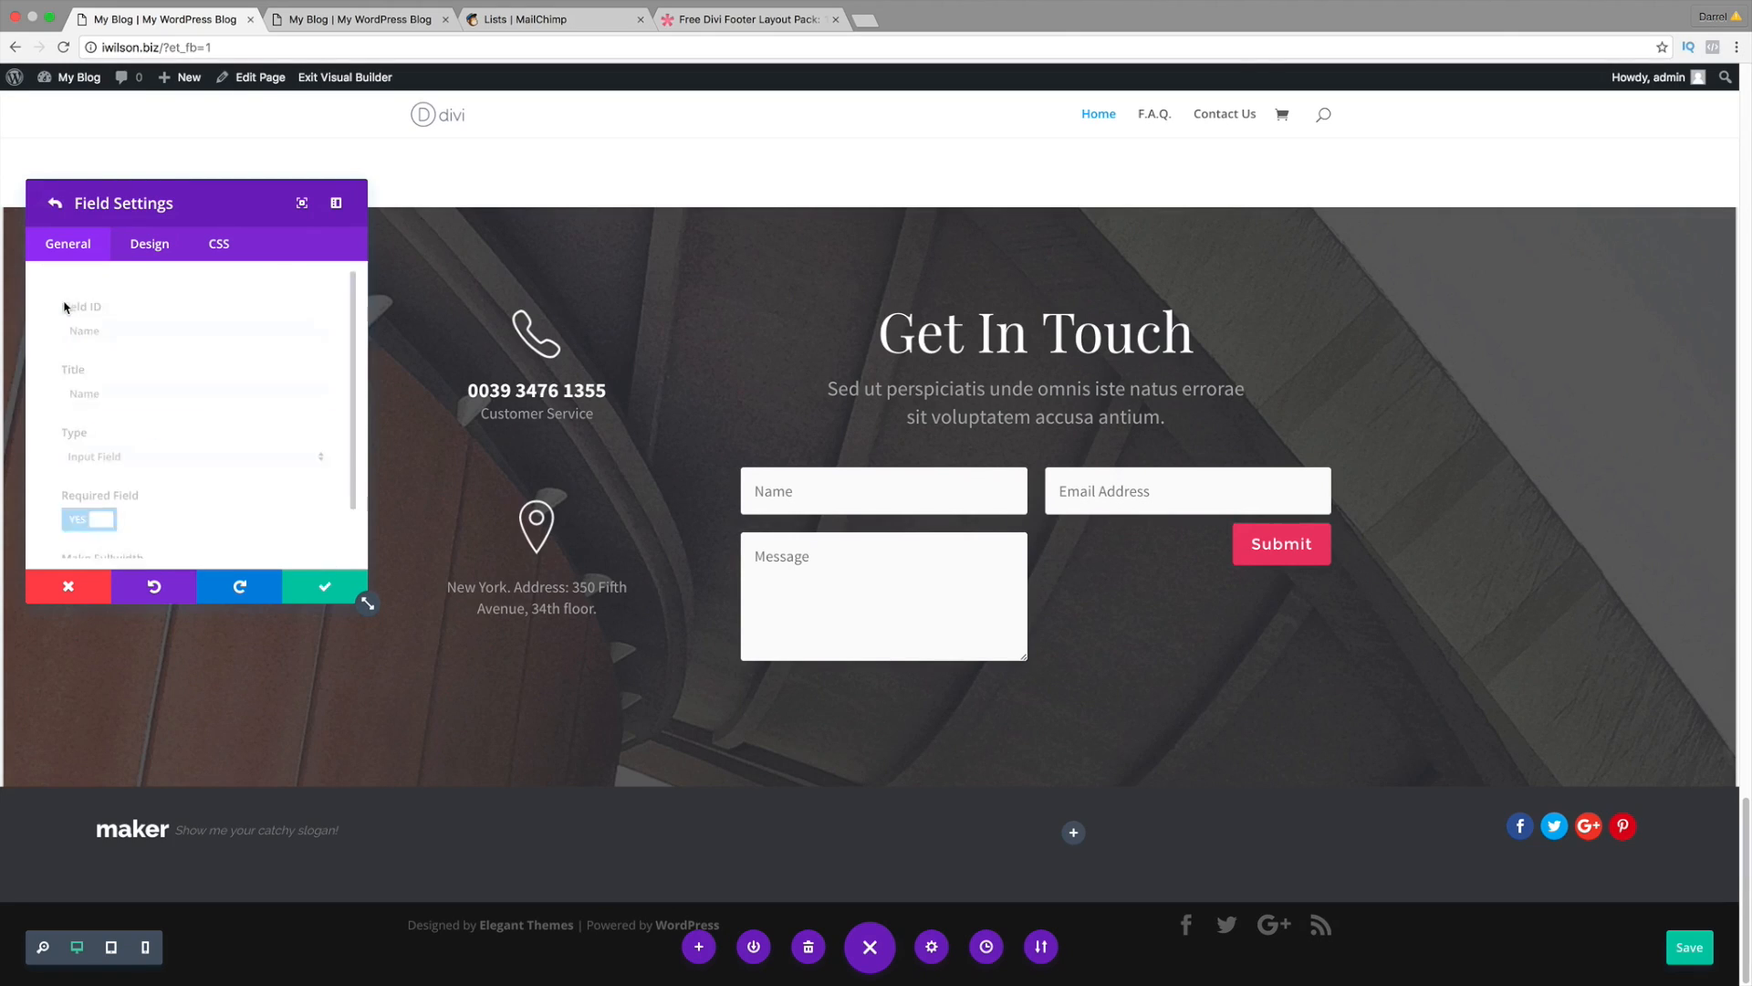
left_click(325, 586)
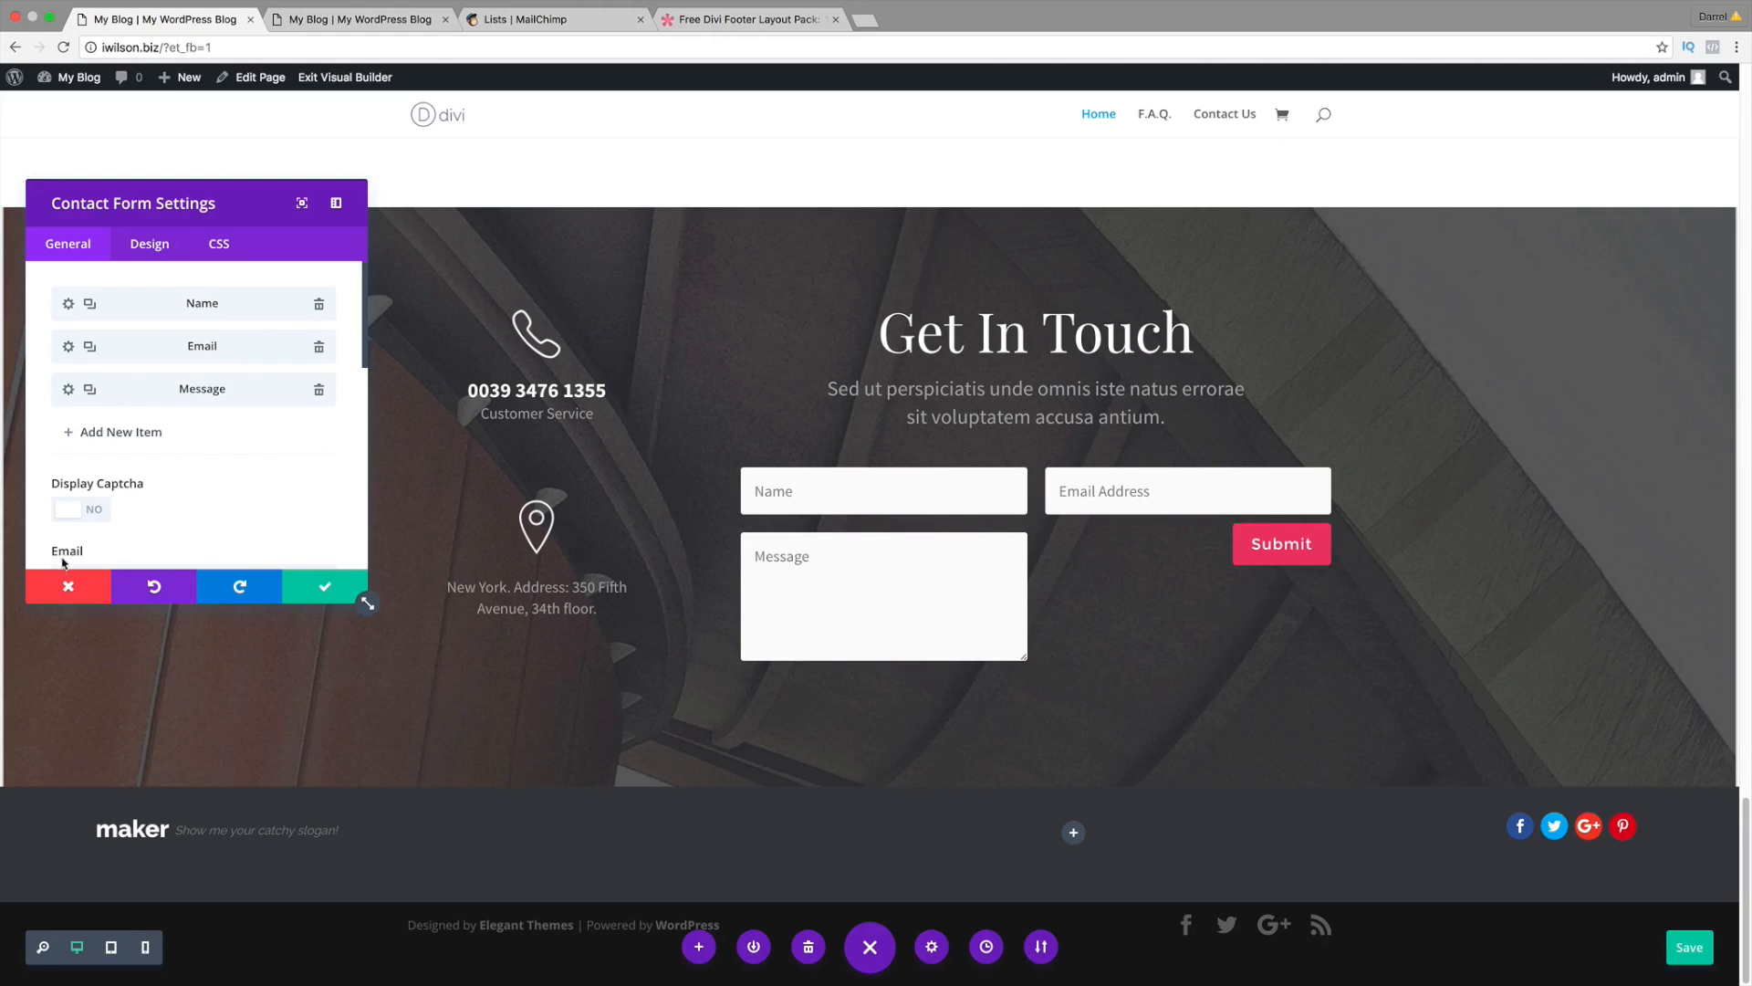
left_click(67, 586)
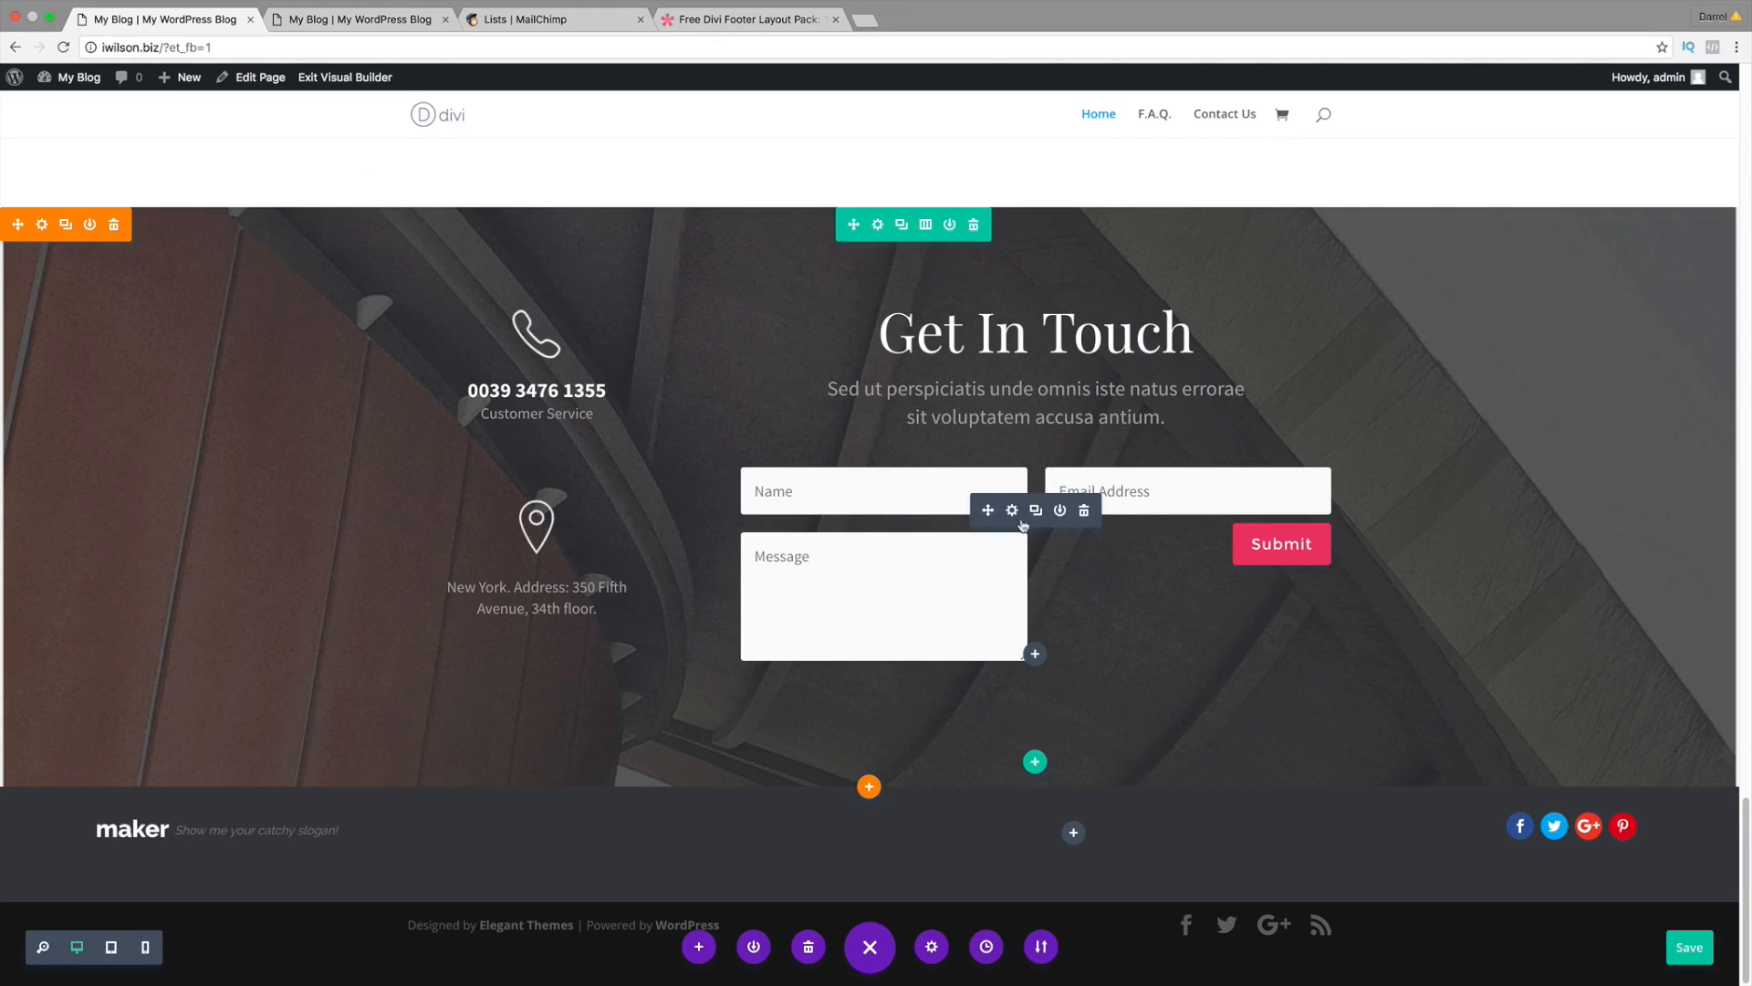
Step: Enter the suggested recipient email in the contact form's Email field and save the page
left_click(1010, 509)
scroll(269, 511, "down", 5)
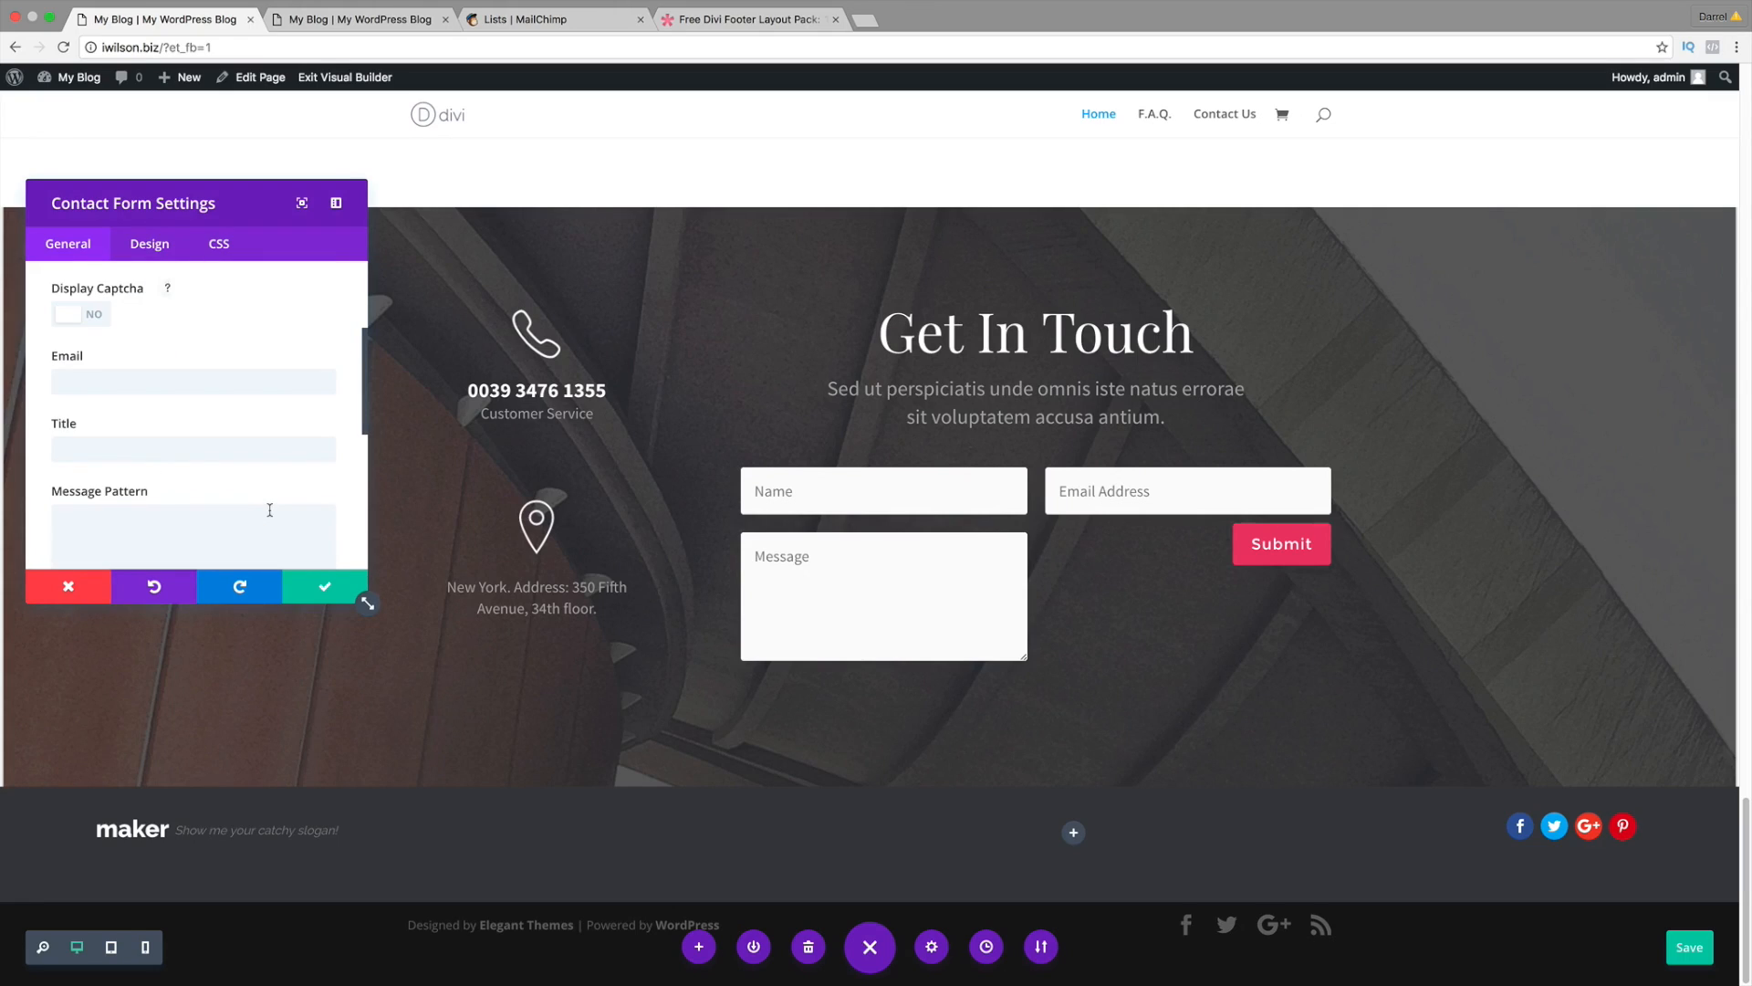
left_click(227, 385)
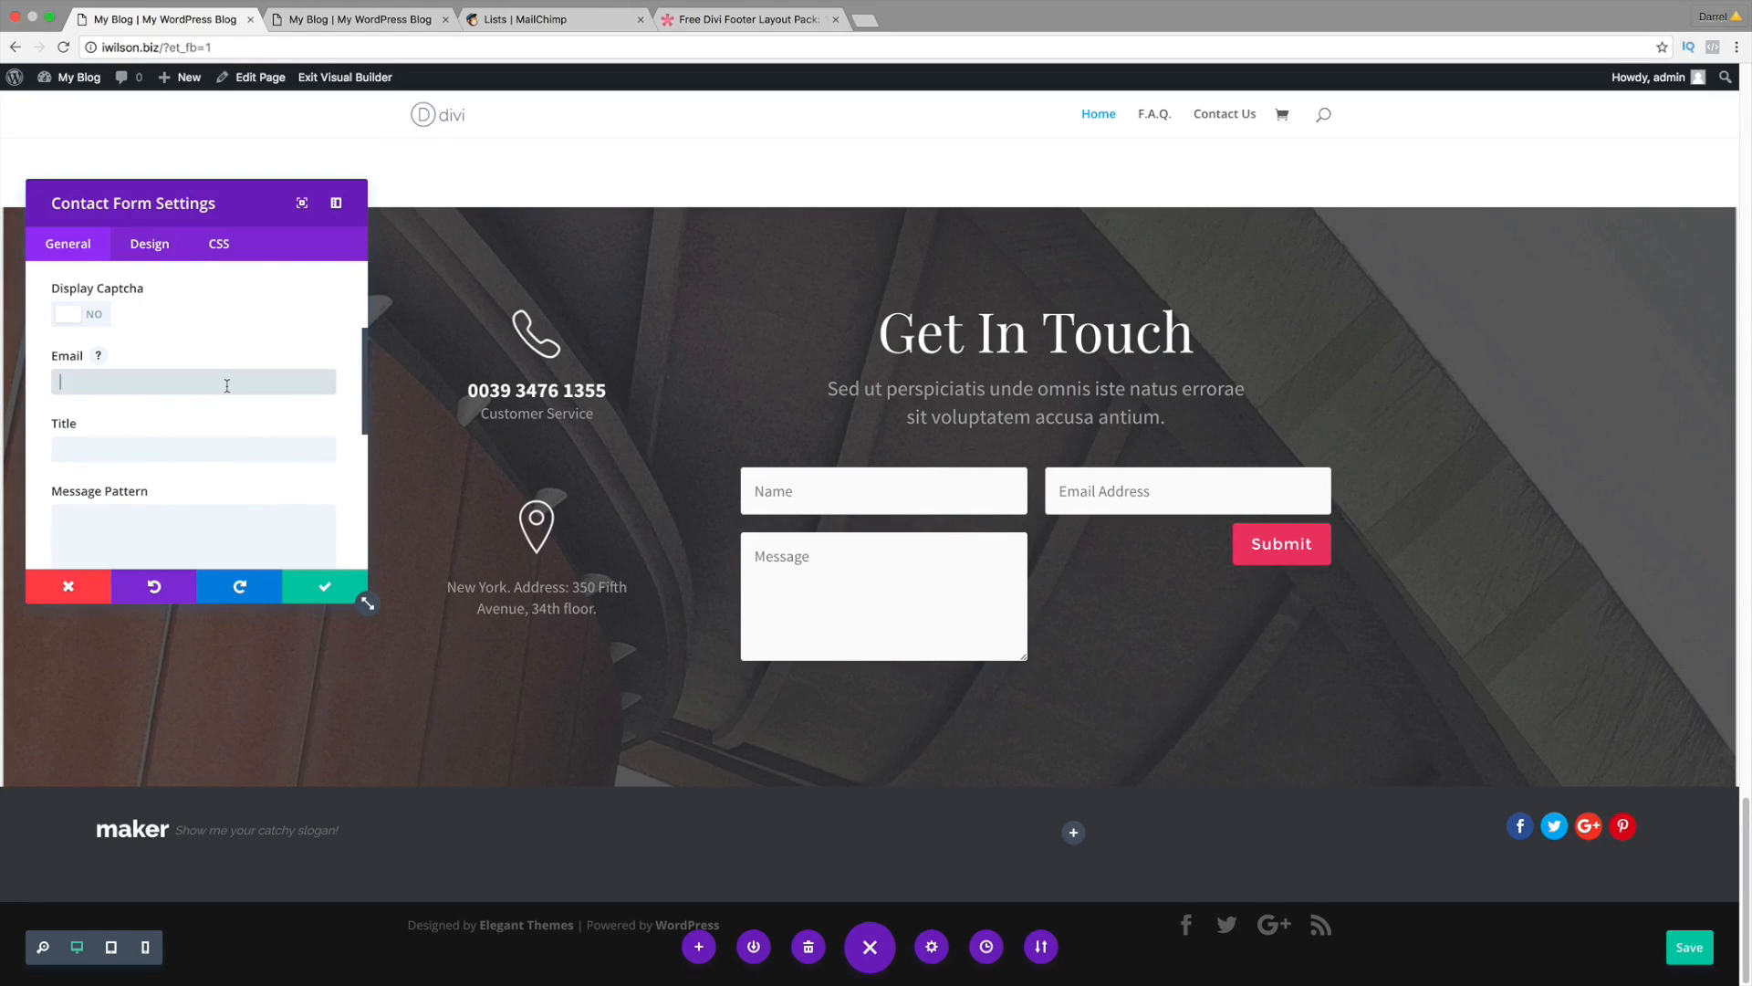
type("pch")
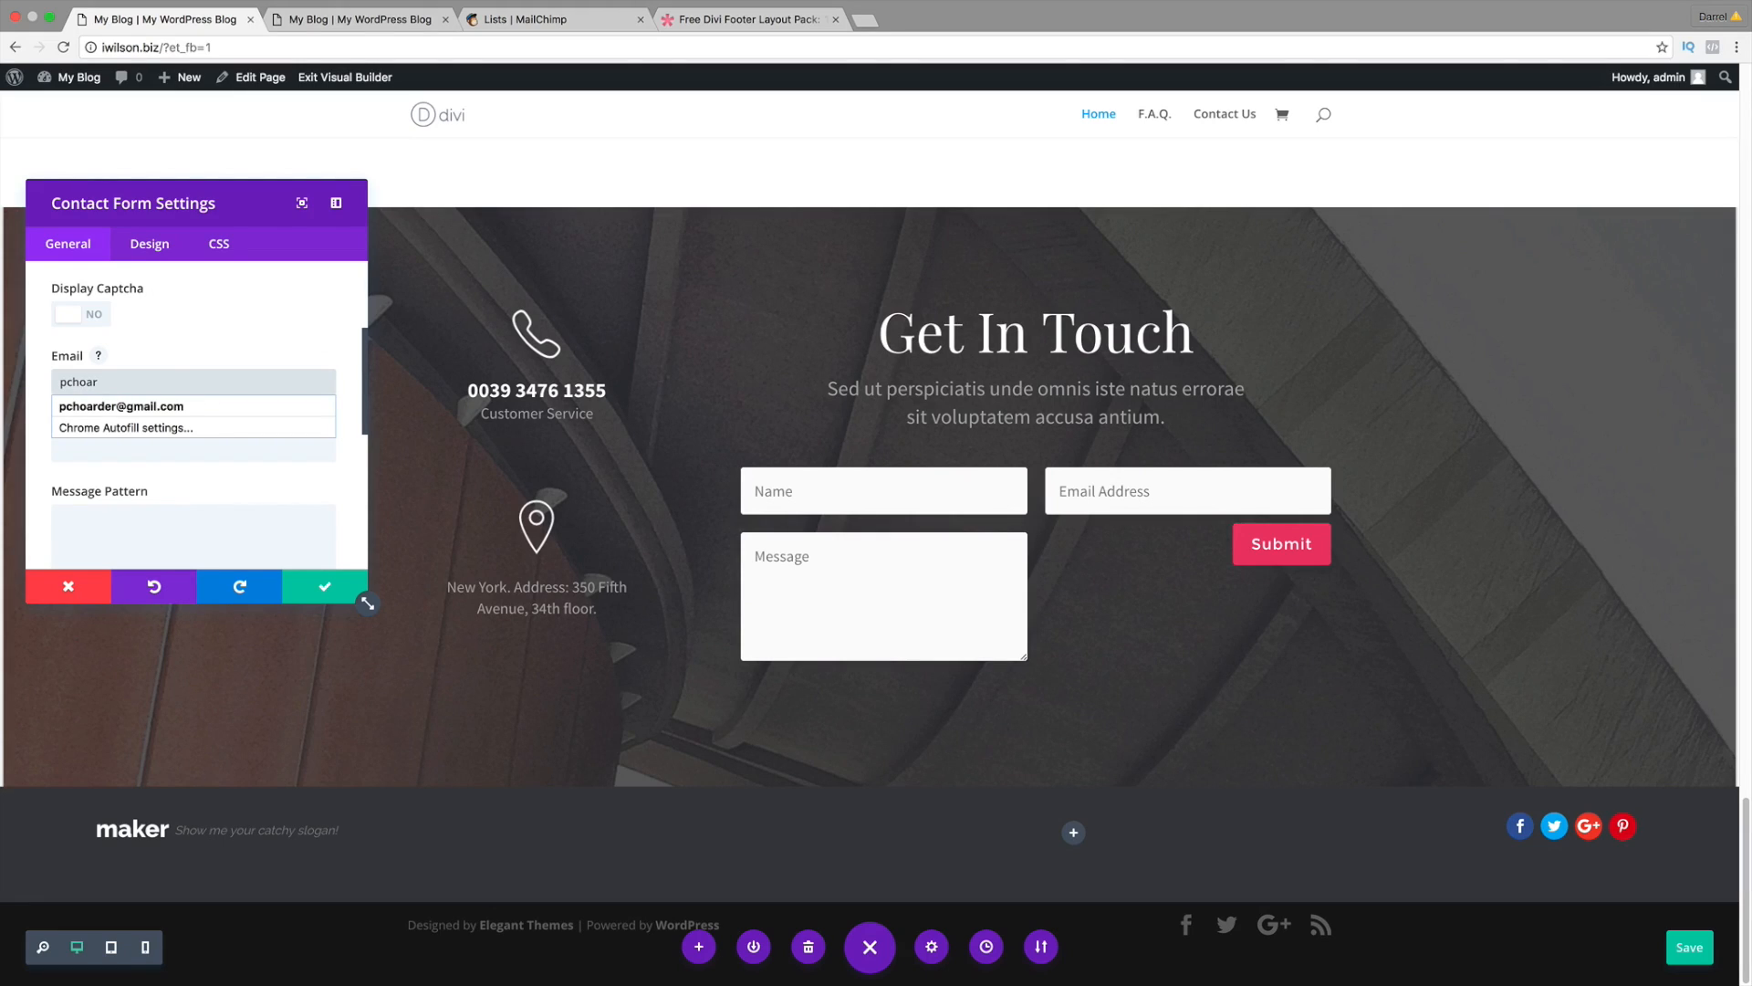
type("oar")
key("Down")
key("Return")
scroll(309, 413, "down", 1)
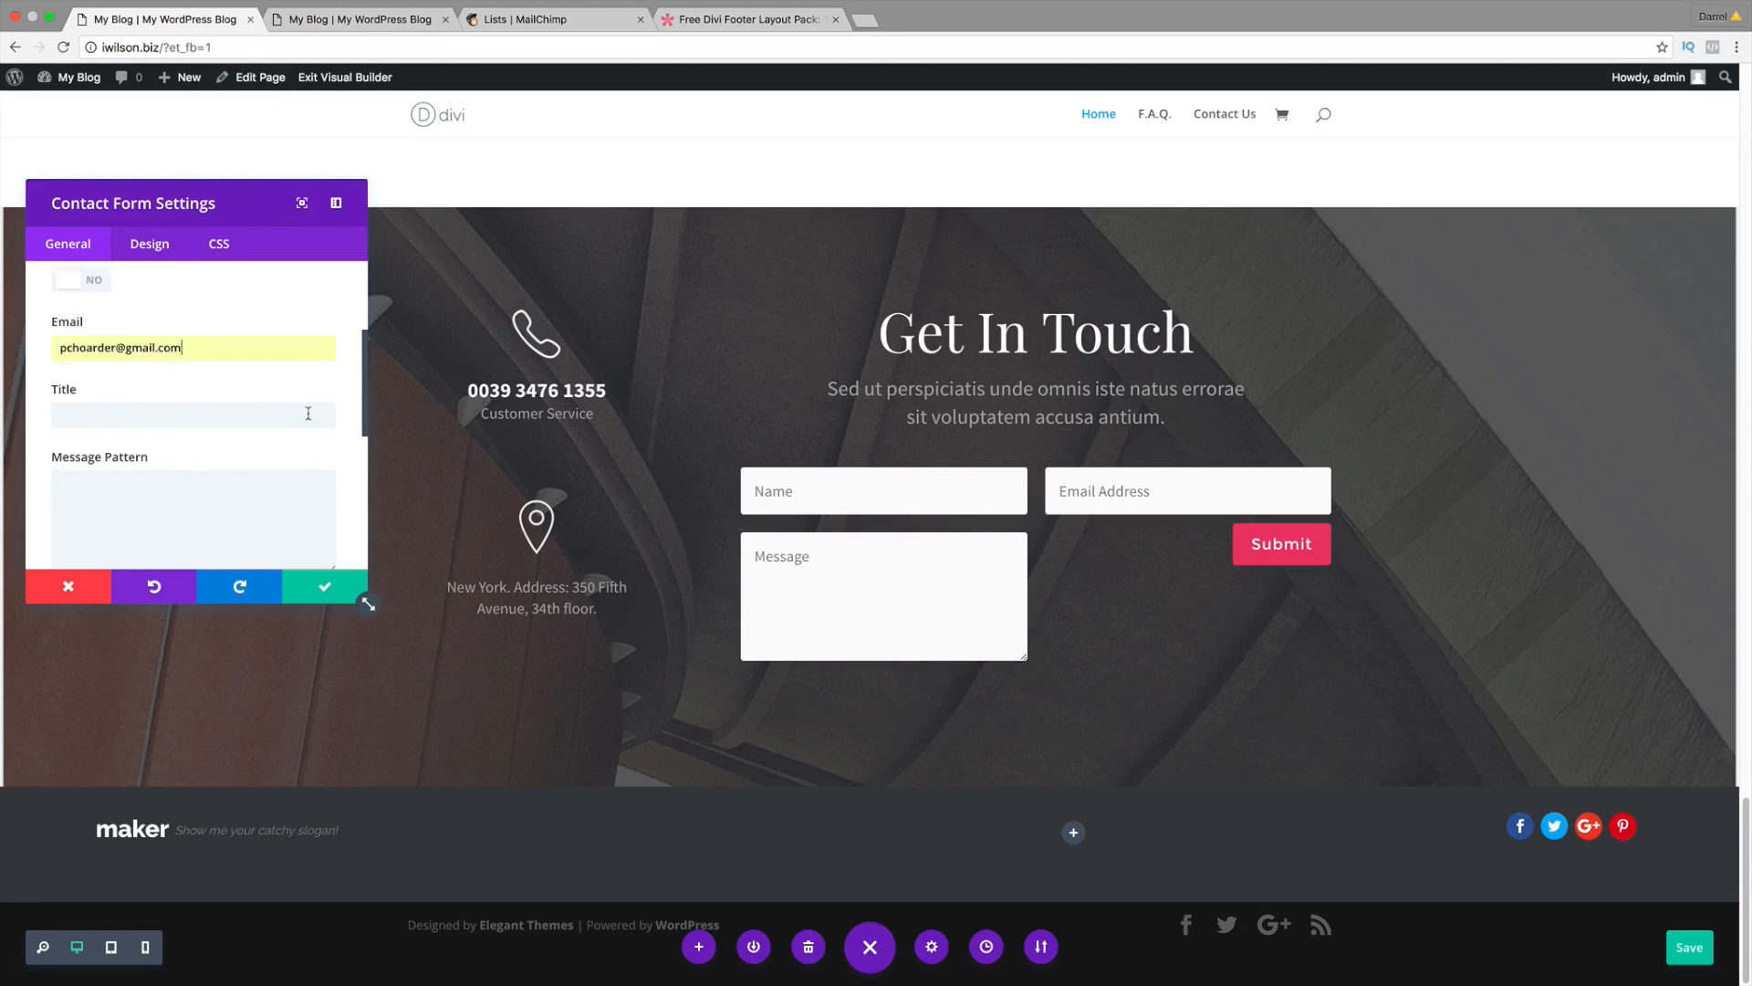
scroll(308, 413, "down", 2)
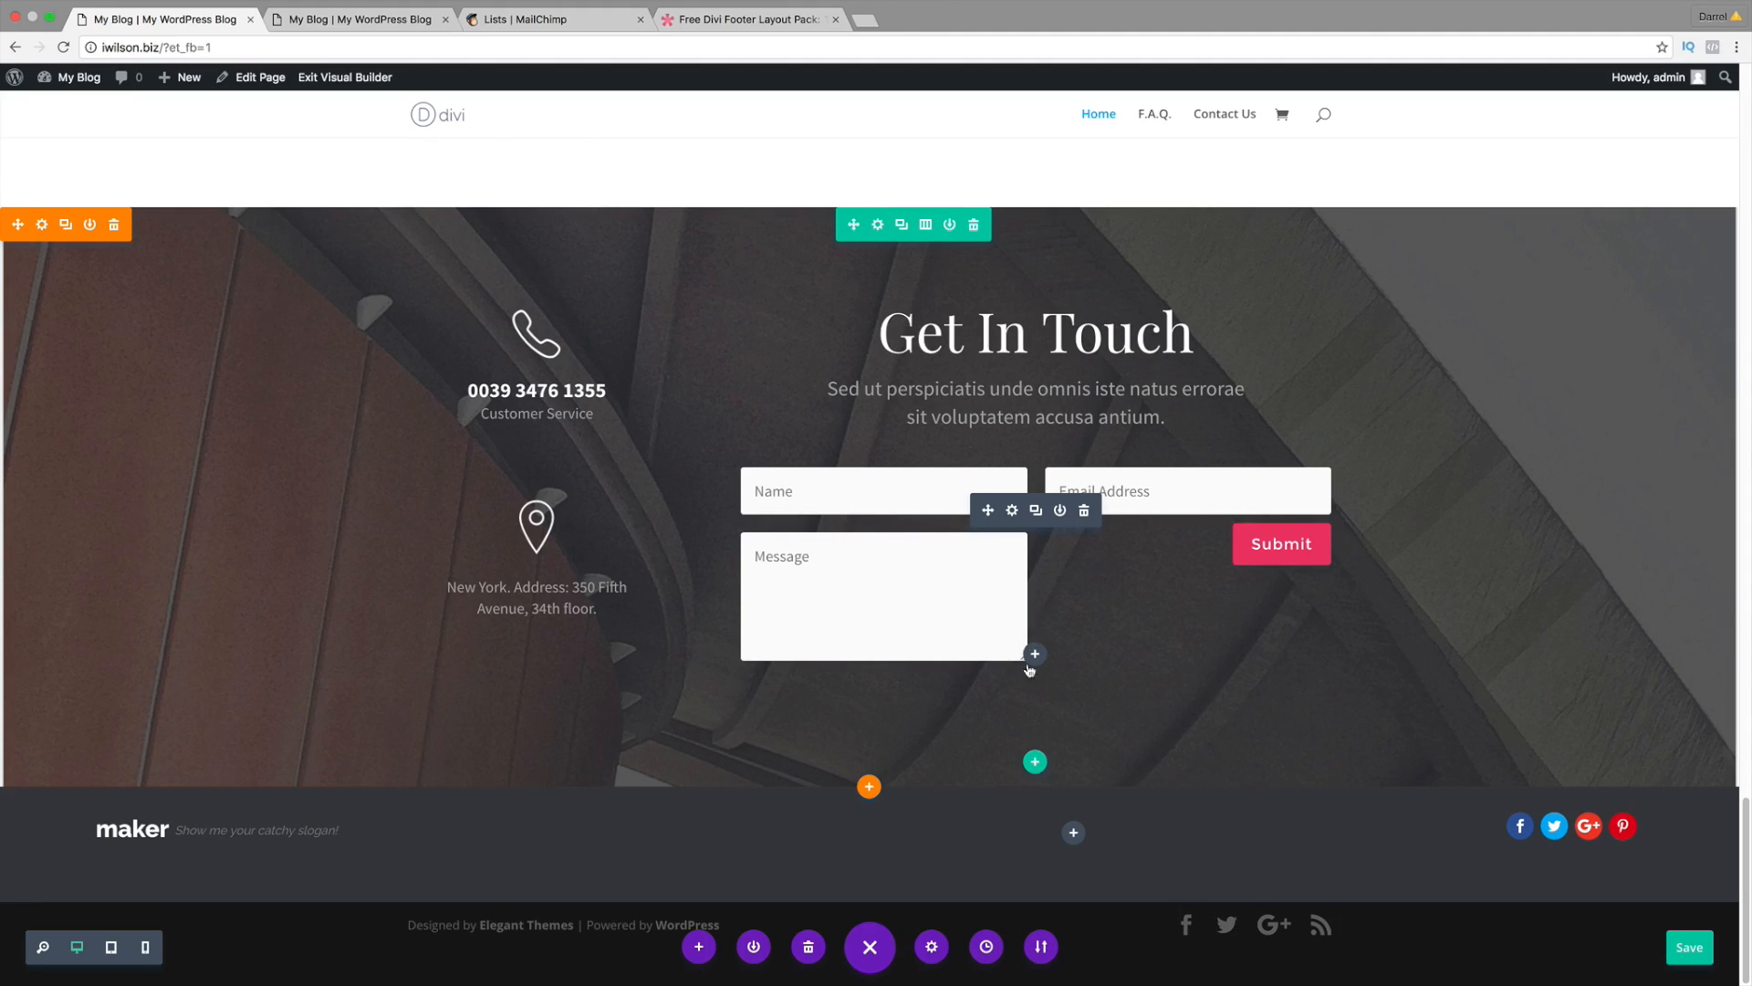
left_click(1689, 947)
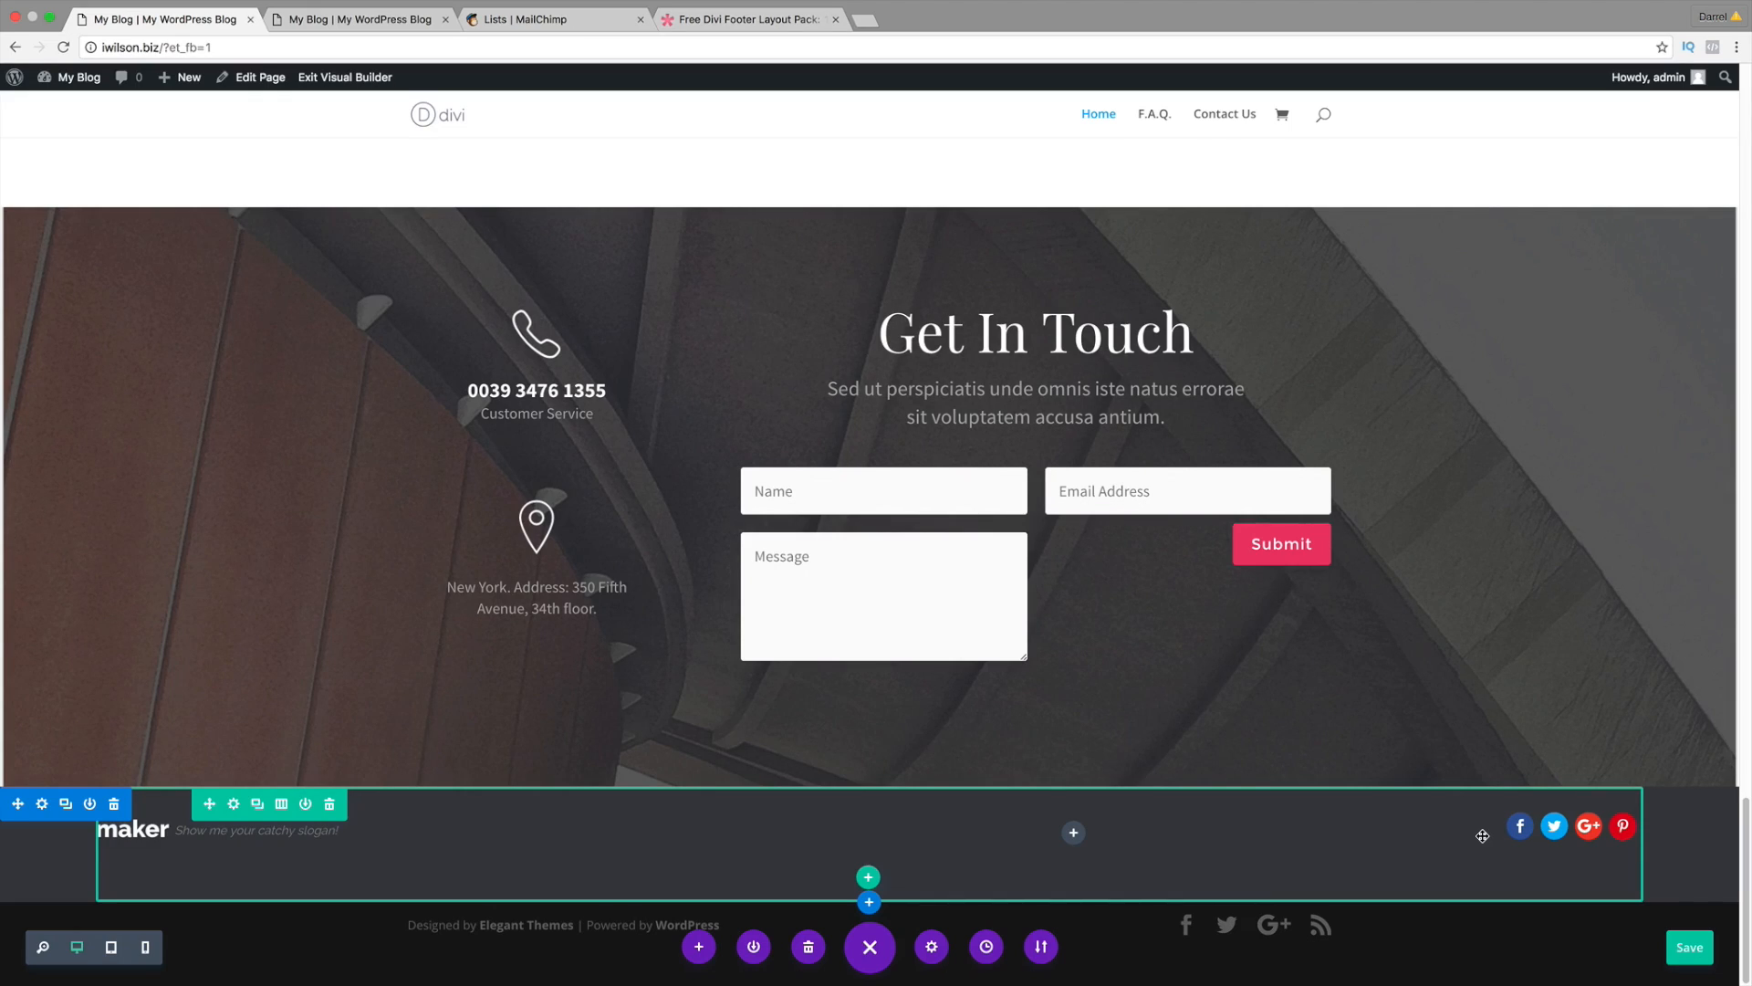
Step: Insert a Map module into the 'maker' footer column so its Map Settings appear
left_click(1075, 834)
scroll(1114, 735, "down", 3)
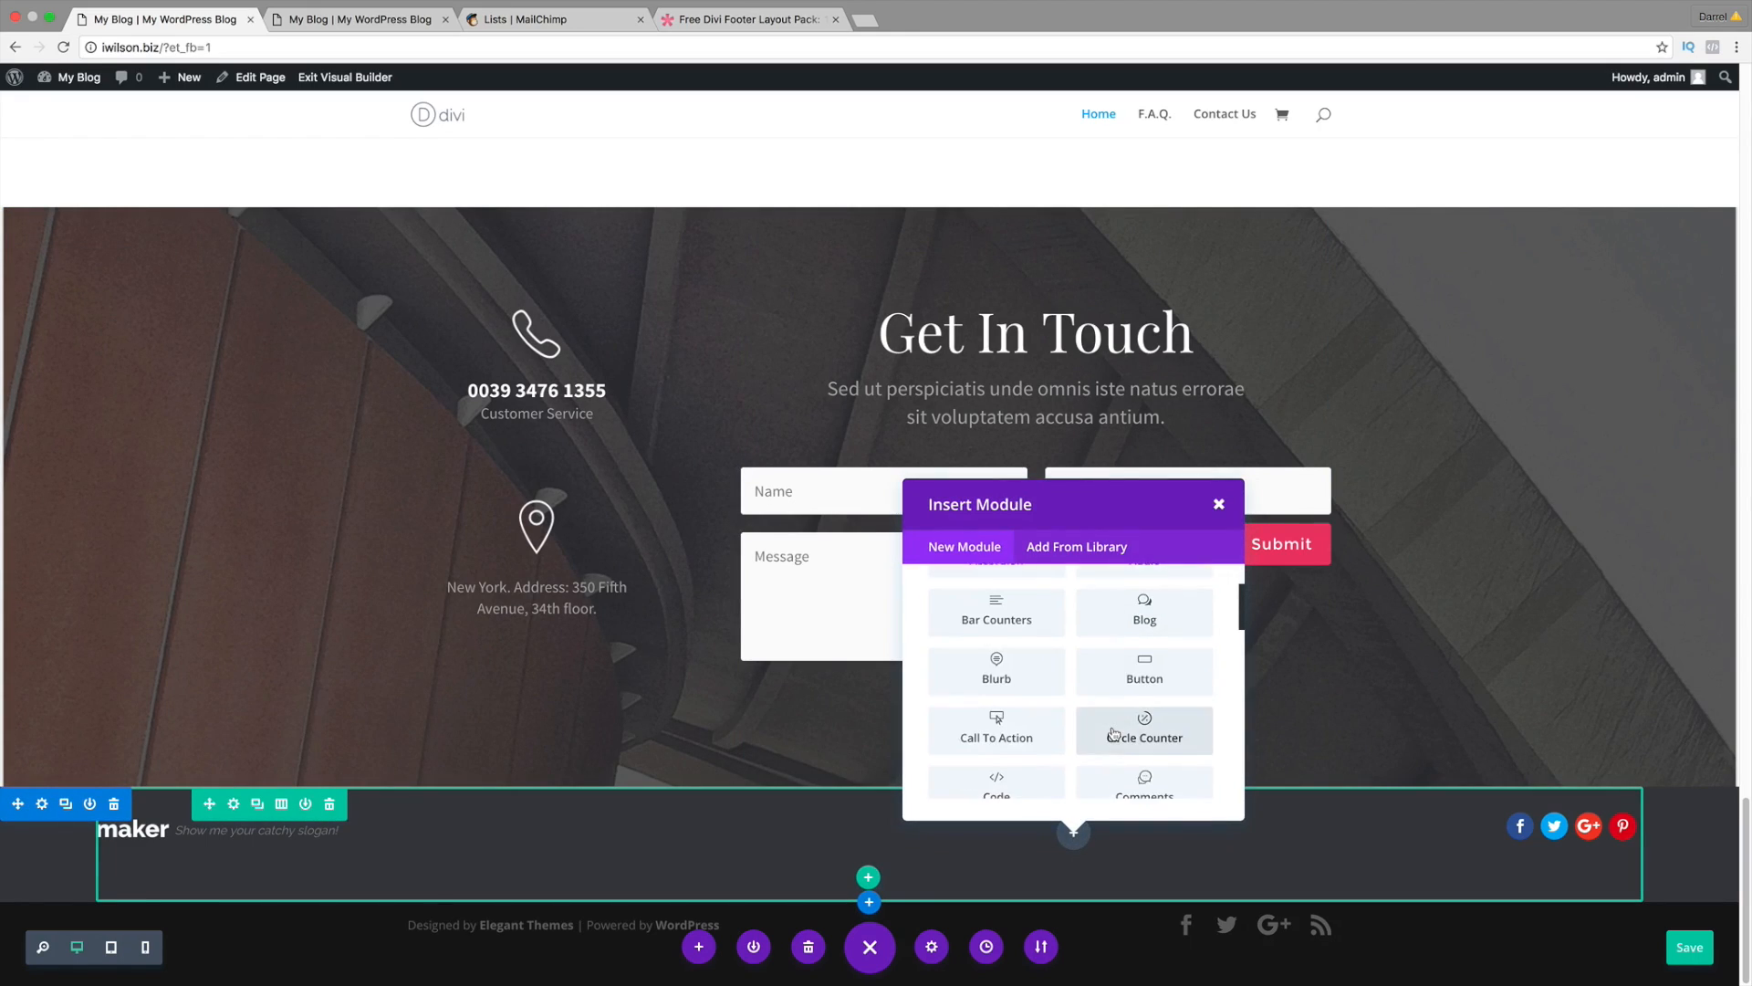
scroll(1112, 730, "down", 3)
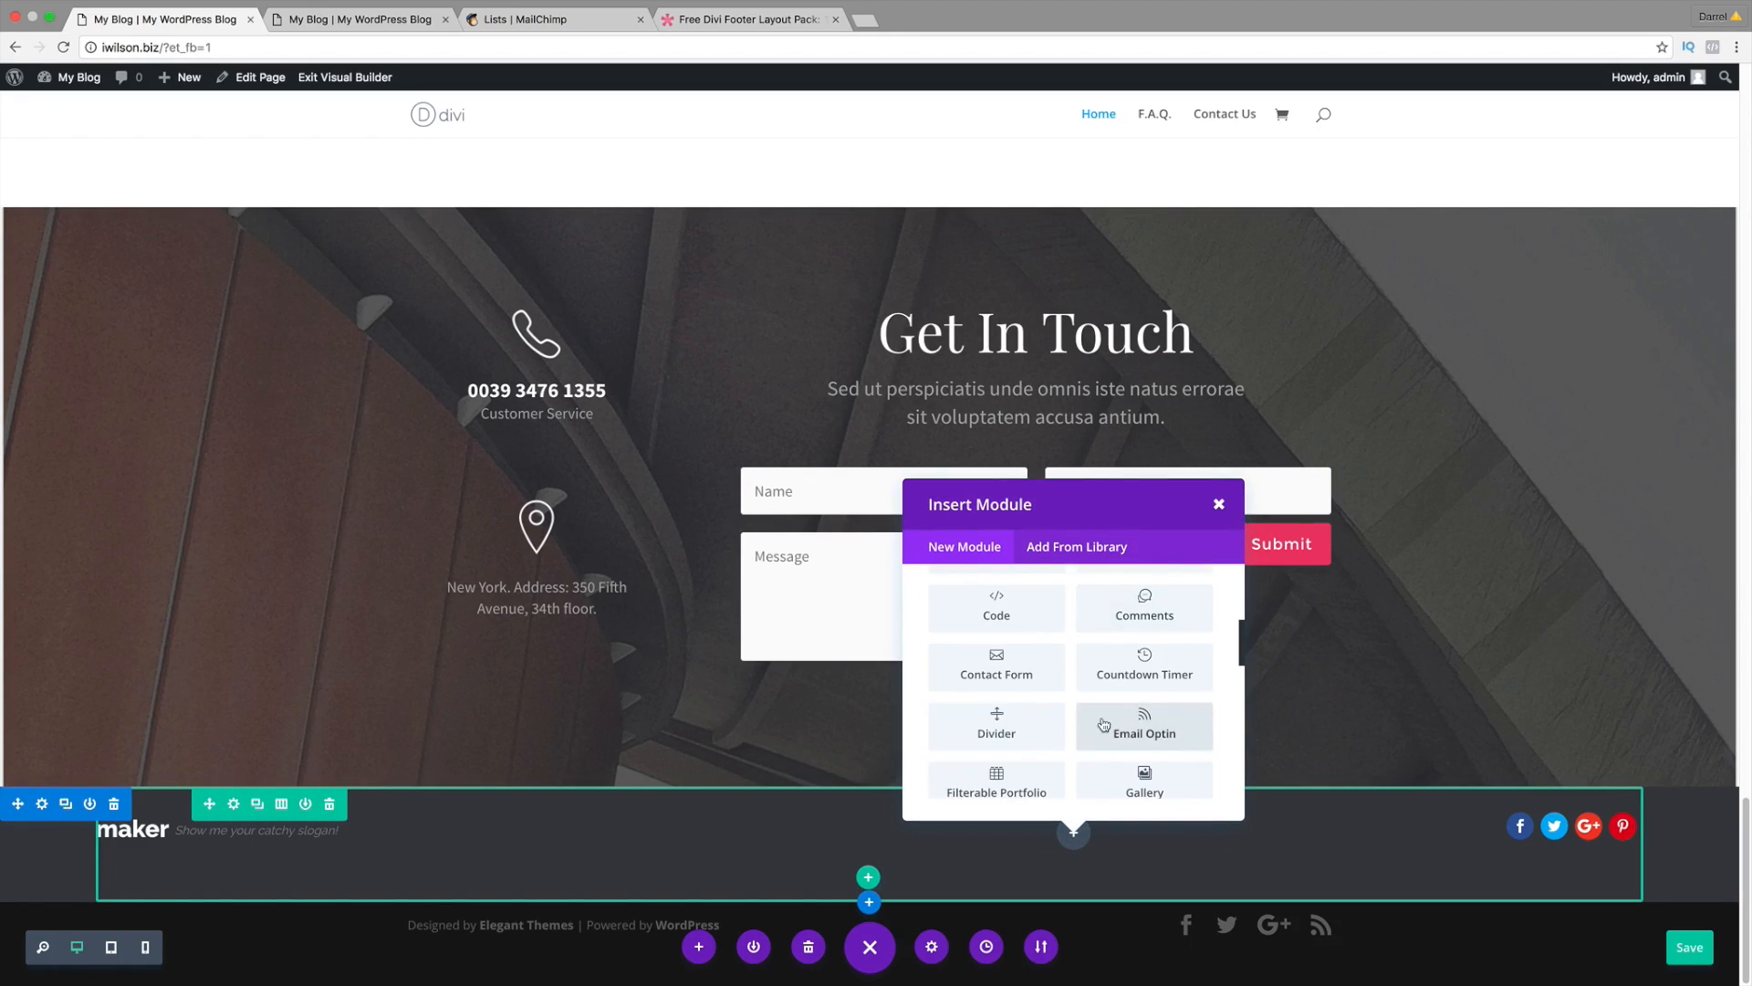
scroll(1104, 726, "down", 2)
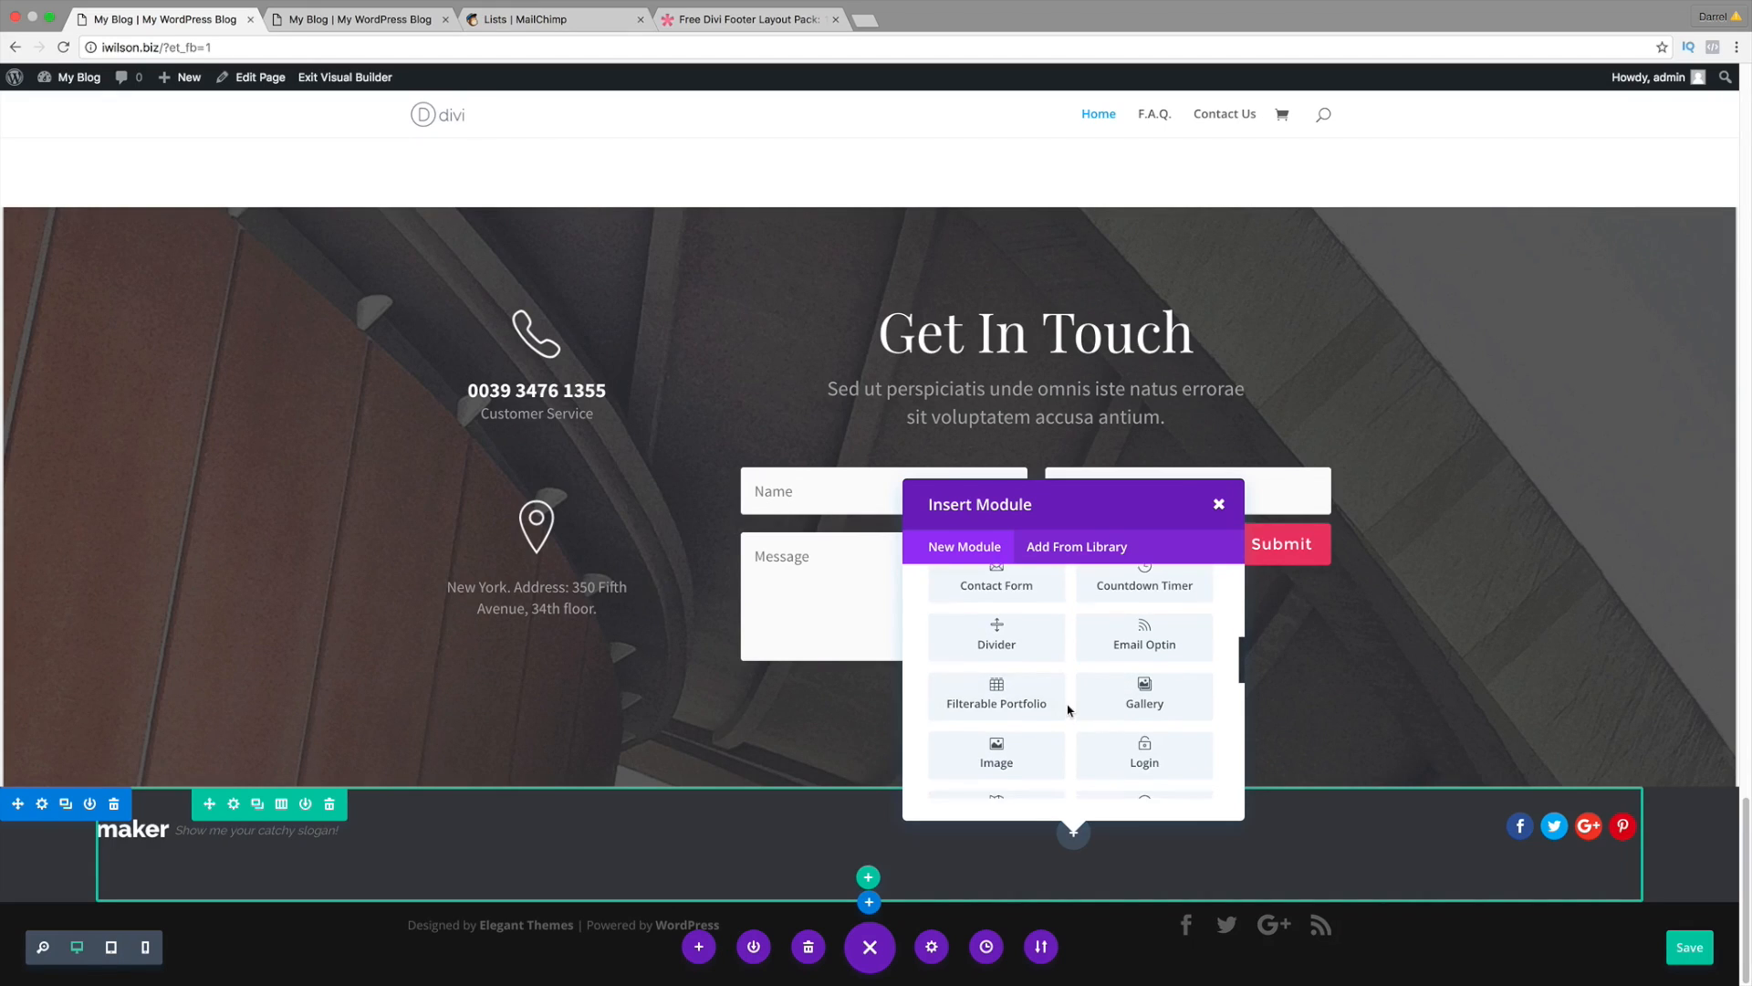
scroll(1070, 710, "up", 2)
scroll(1073, 710, "down", 2)
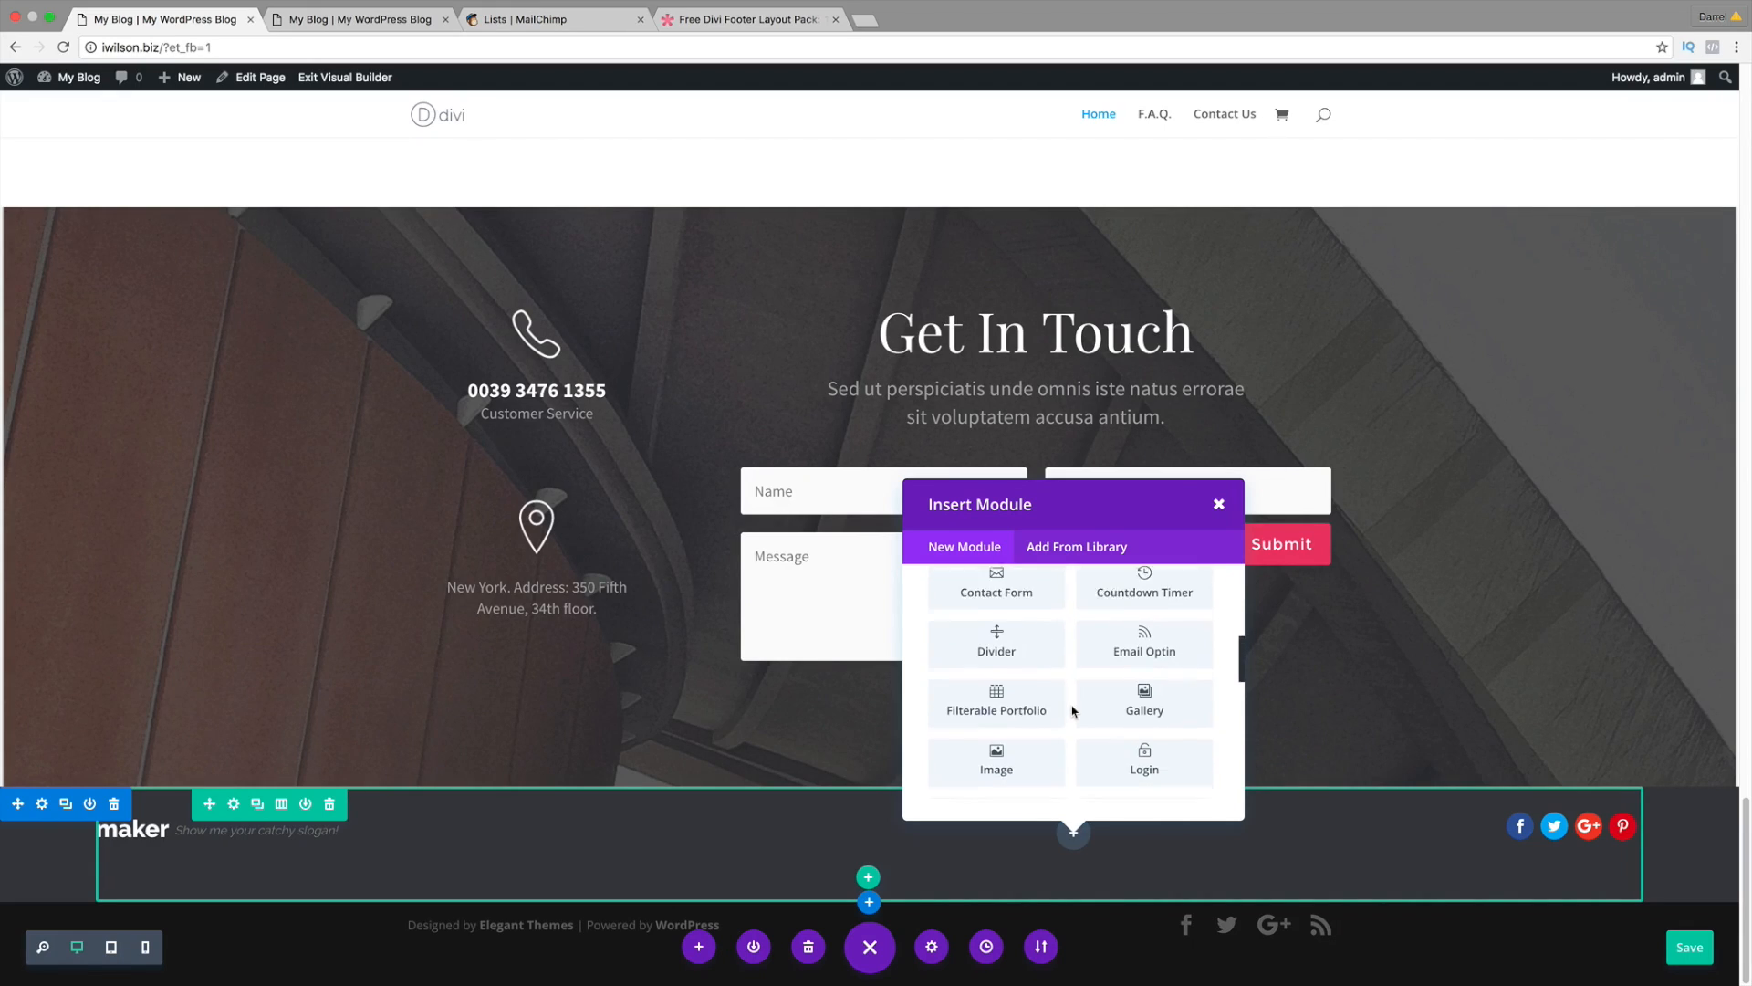
scroll(1072, 711, "down", 2)
left_click(1035, 753)
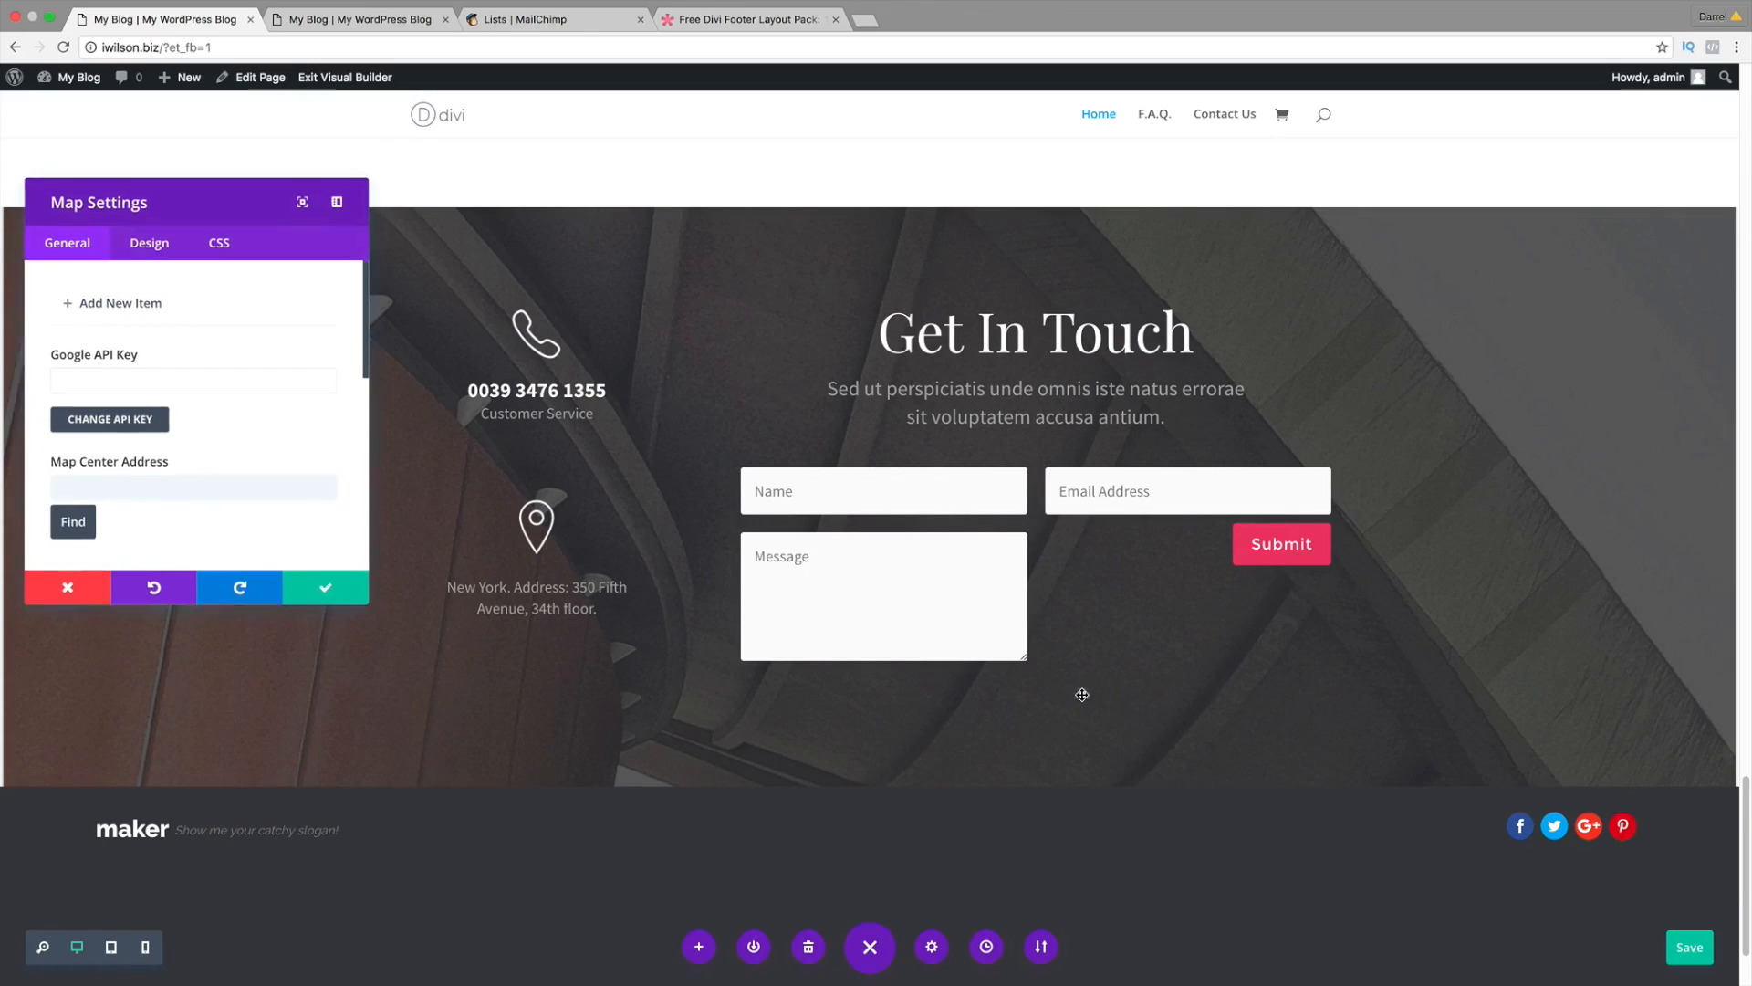
scroll(1082, 694, "down", 3)
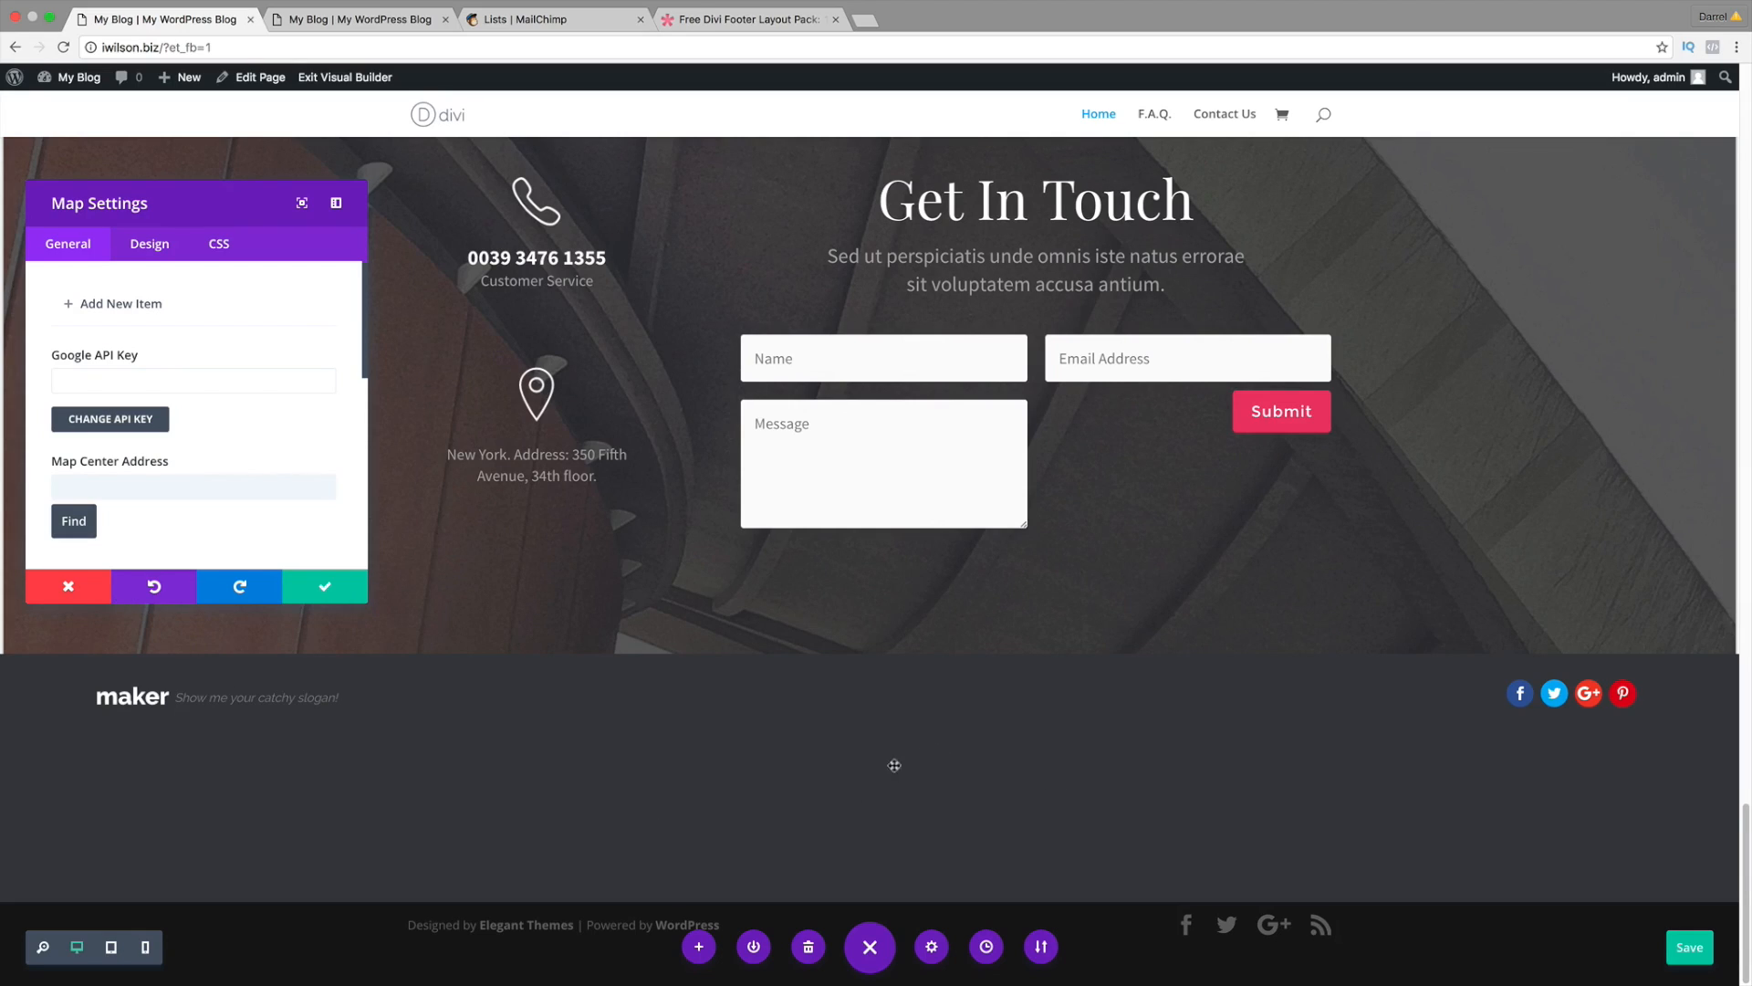
Step: In a new tab, search 'google api key' and open the Maps JavaScript API 'Get a Key/Authentication' page
left_click(864, 20)
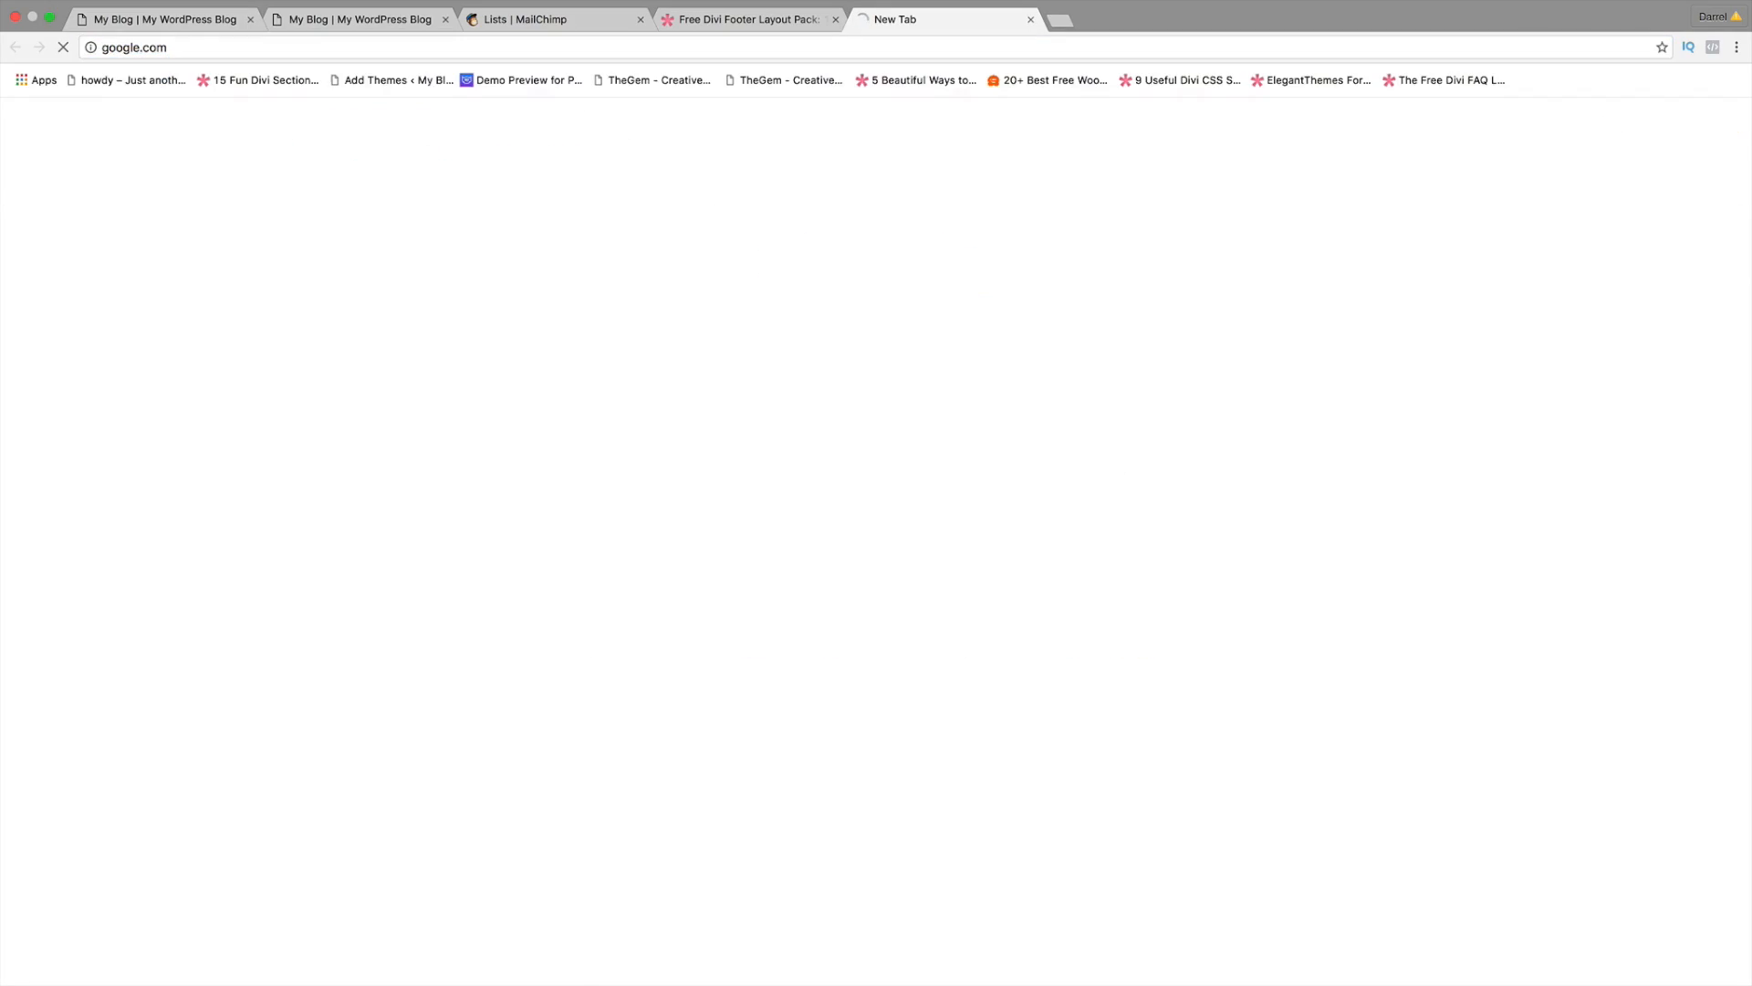
type("google ap")
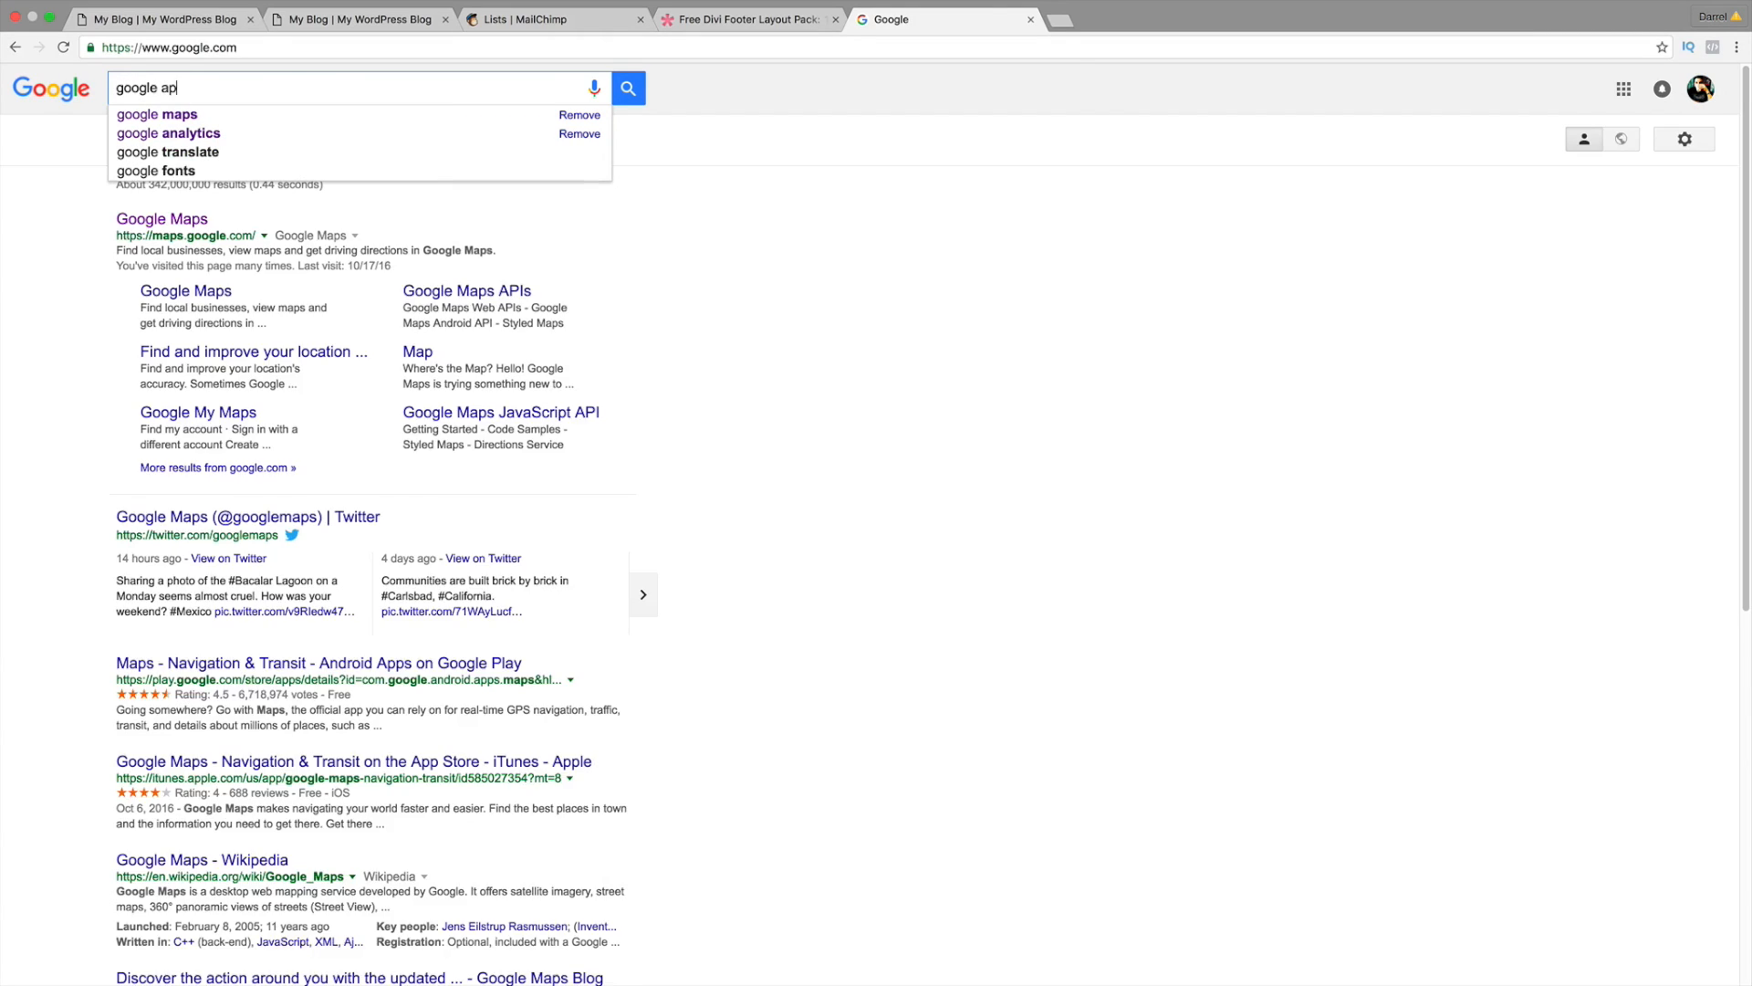
type("i key")
key("Return")
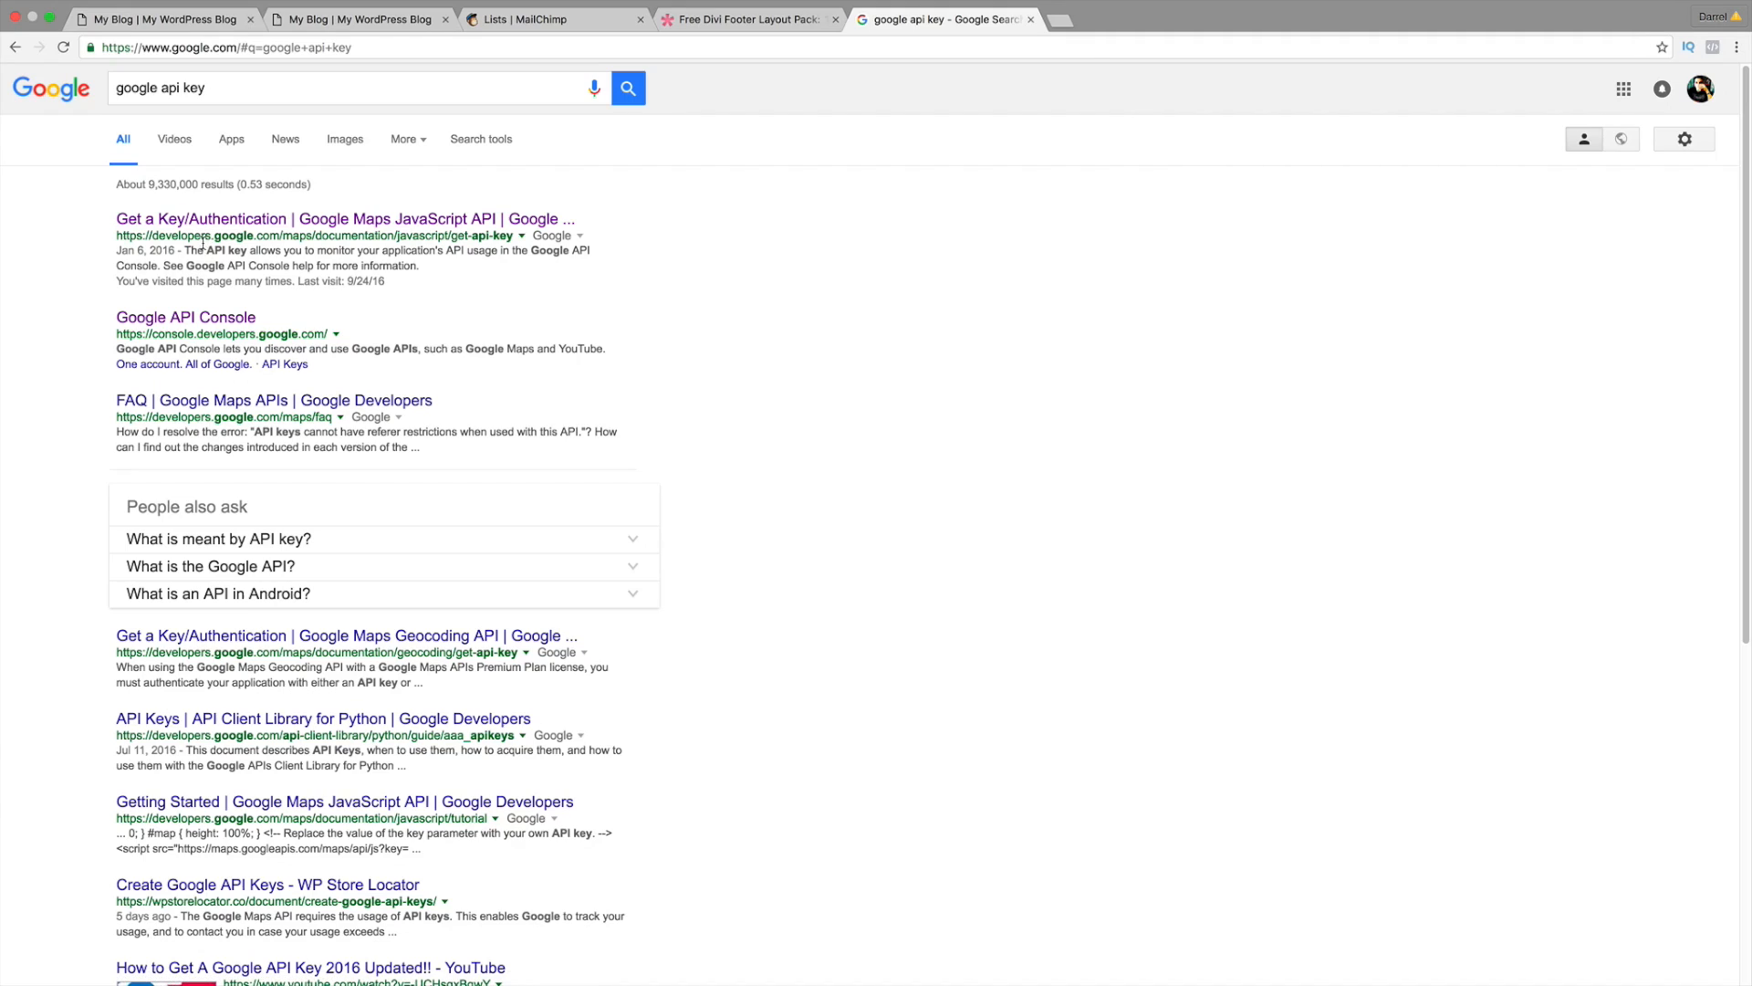
left_click(293, 221)
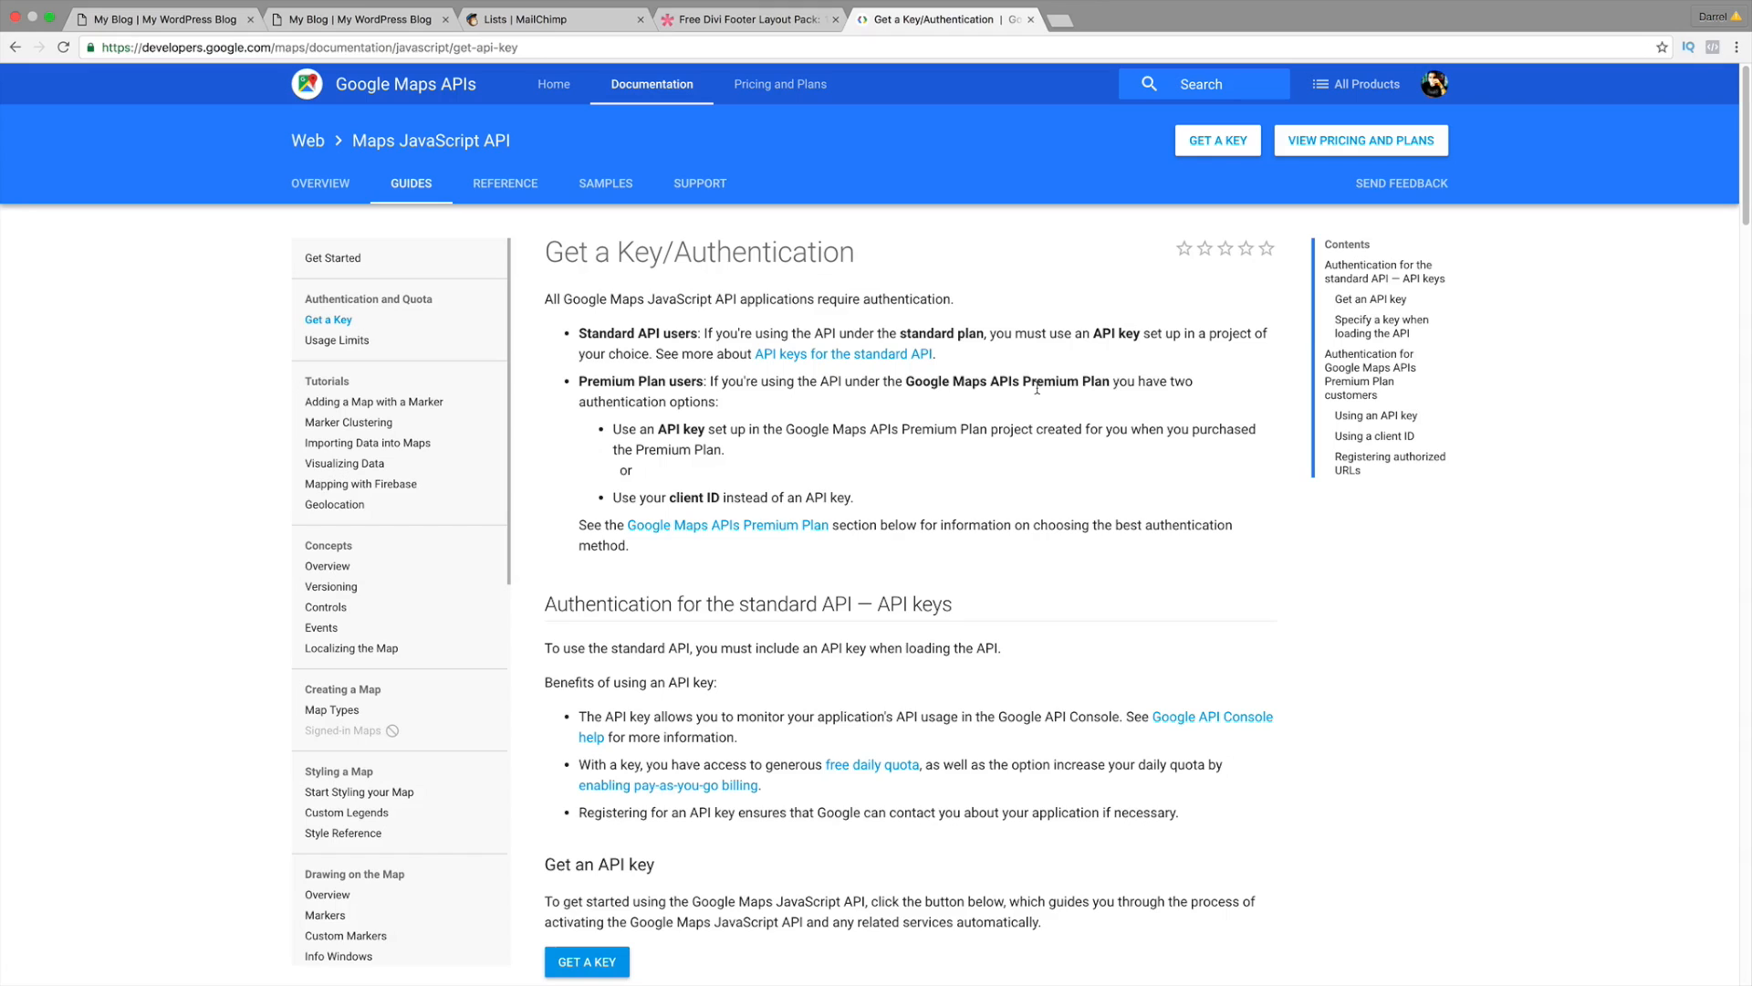
Step: Create a new project named 'divi tutorial' and enable the Maps JavaScript API for it
scroll(962, 522, "down", 5)
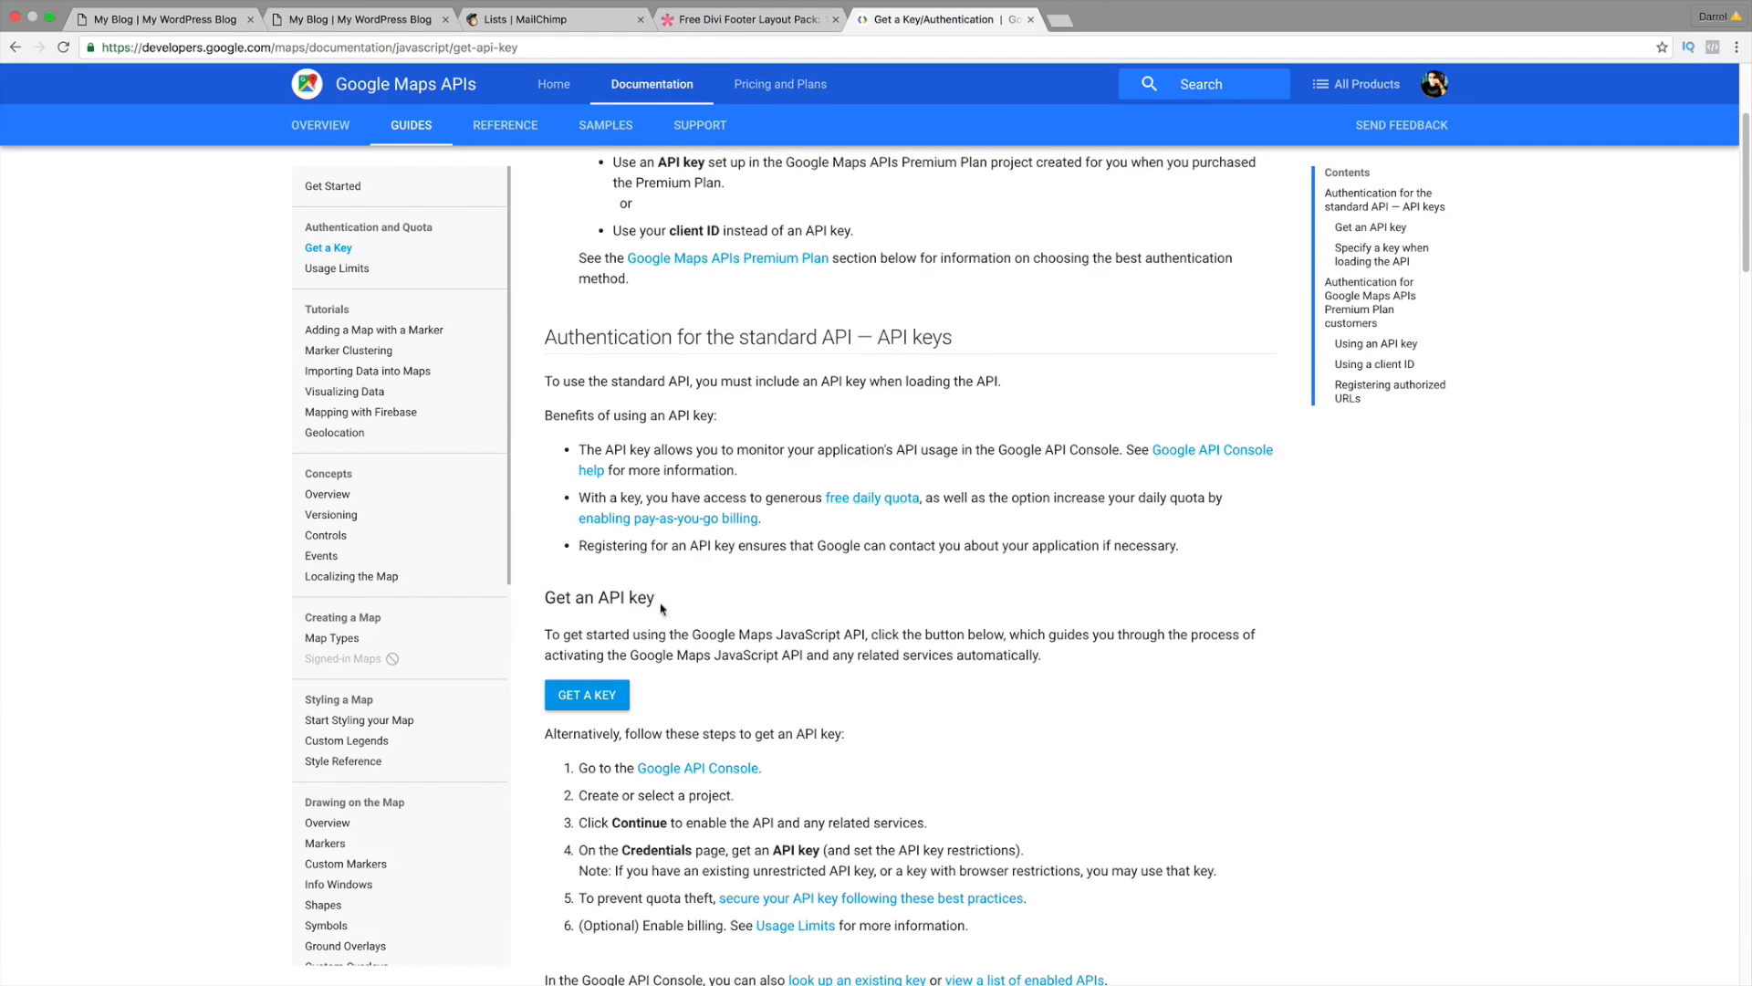
left_click(585, 697)
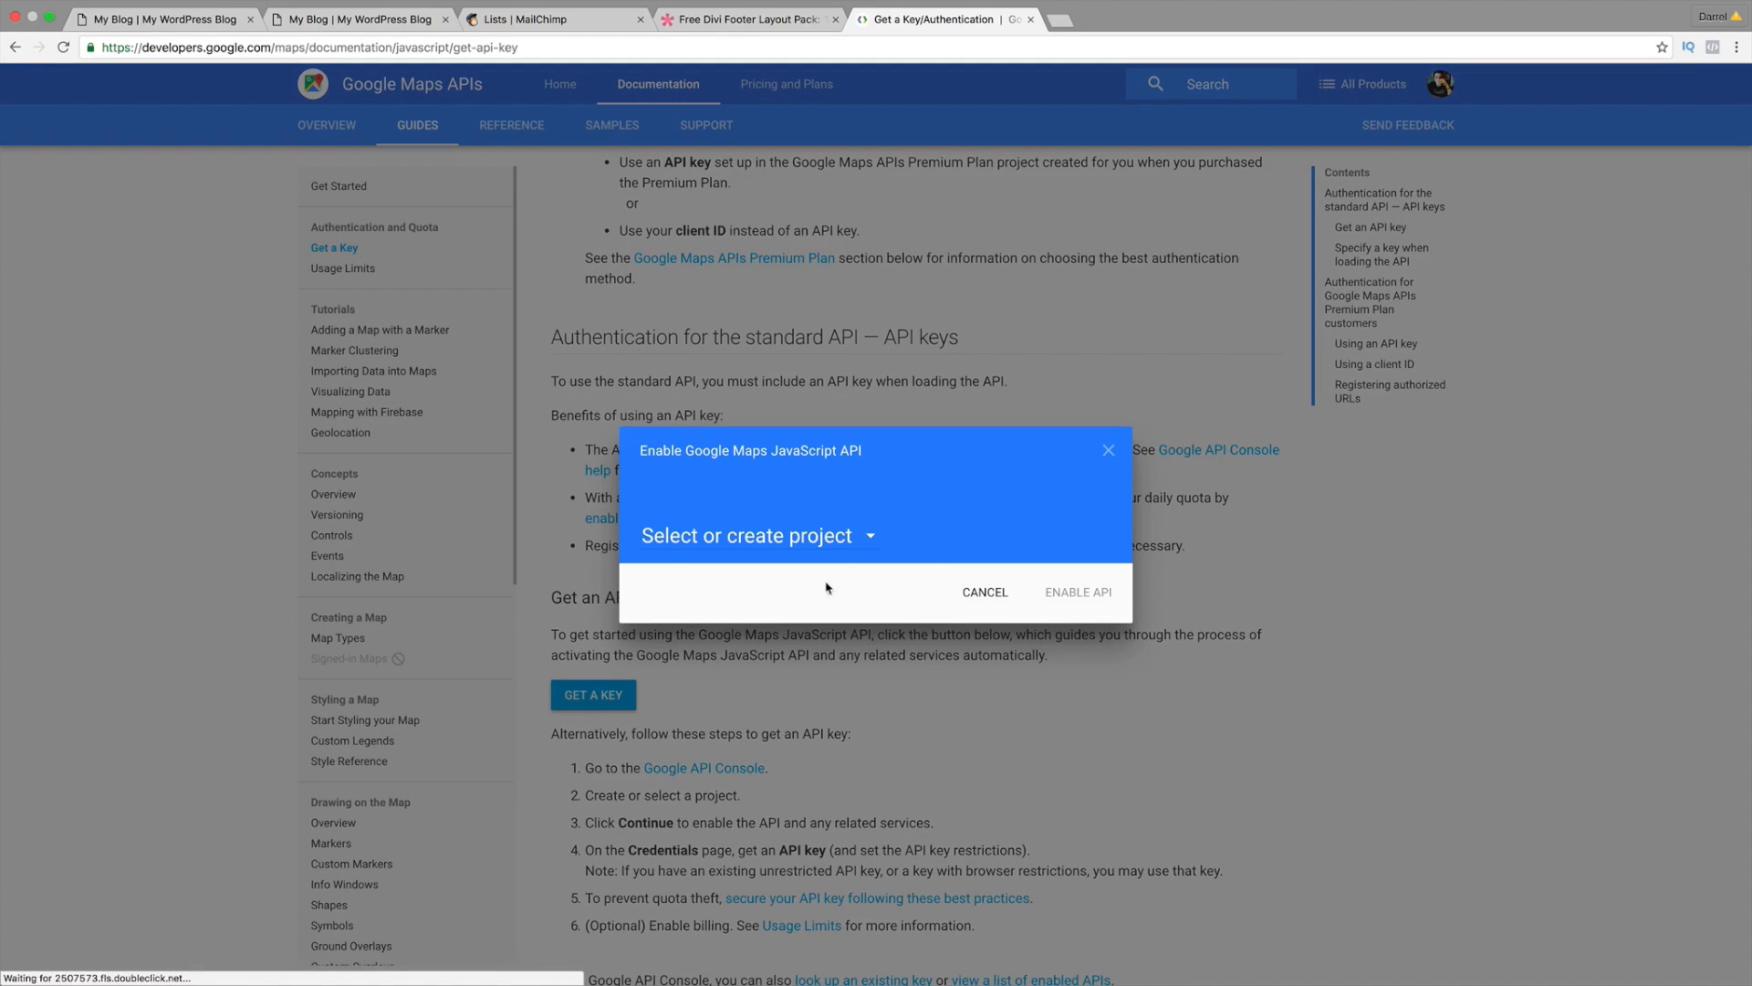
left_click(819, 541)
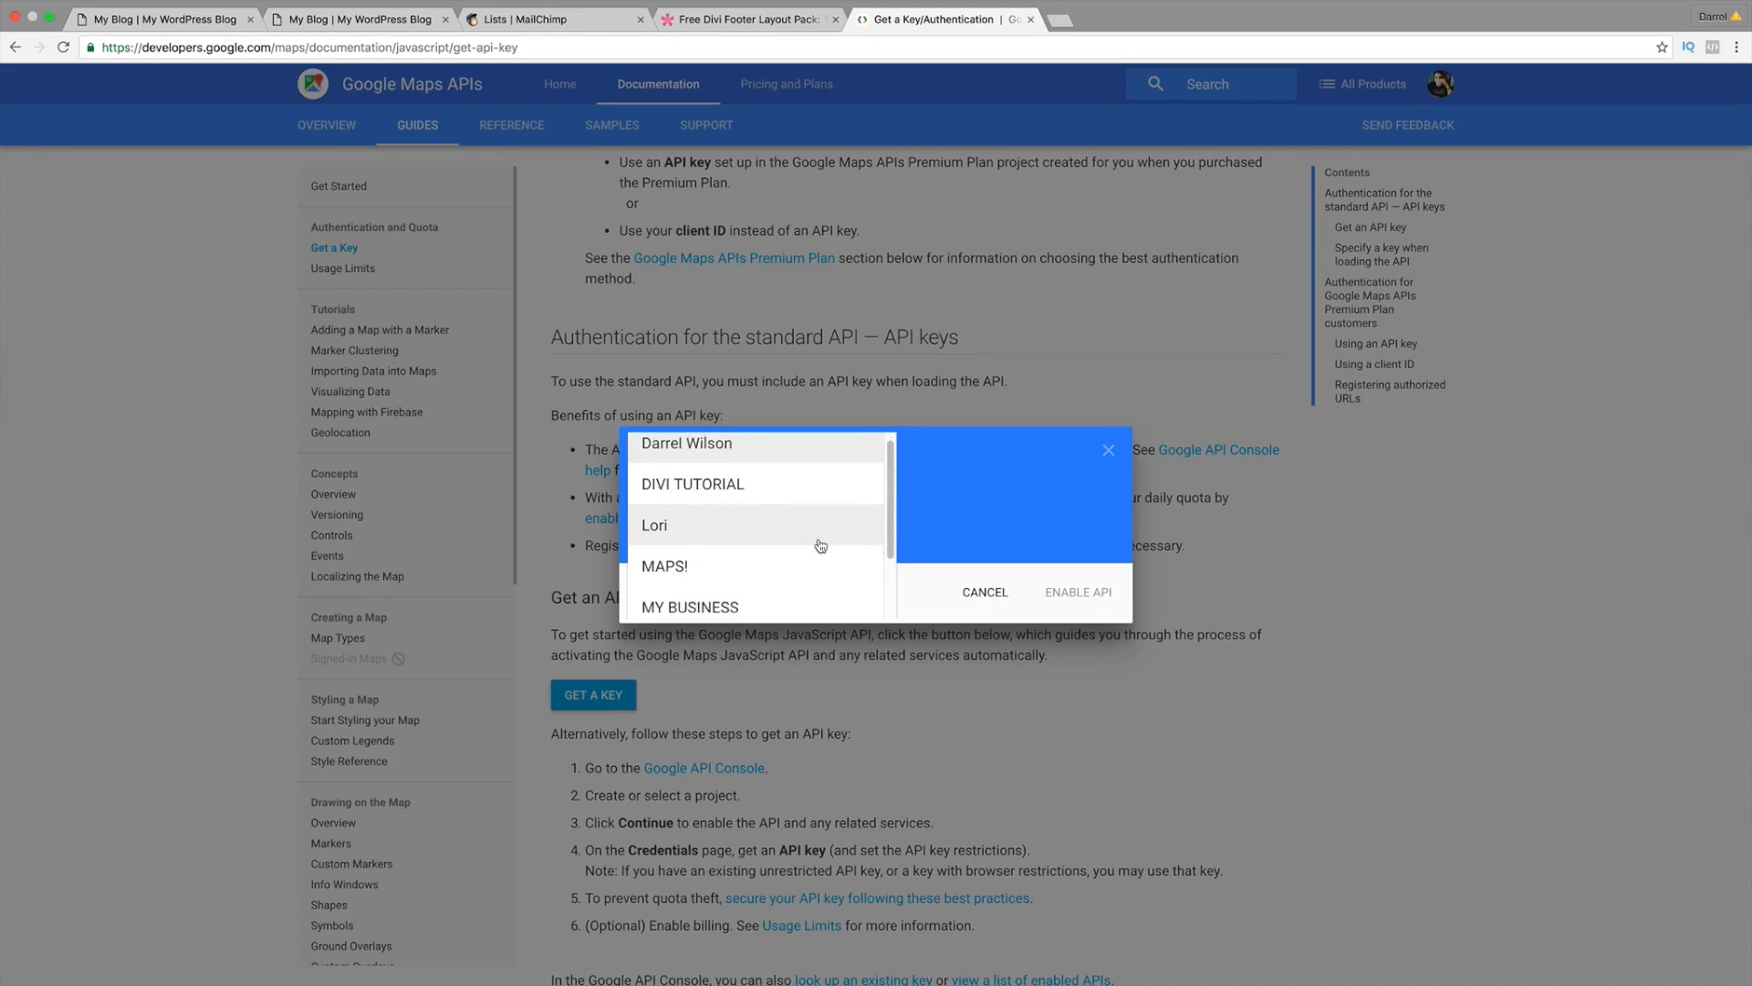
scroll(784, 530, "down", 2)
scroll(736, 532, "up", 2)
scroll(736, 520, "down", 3)
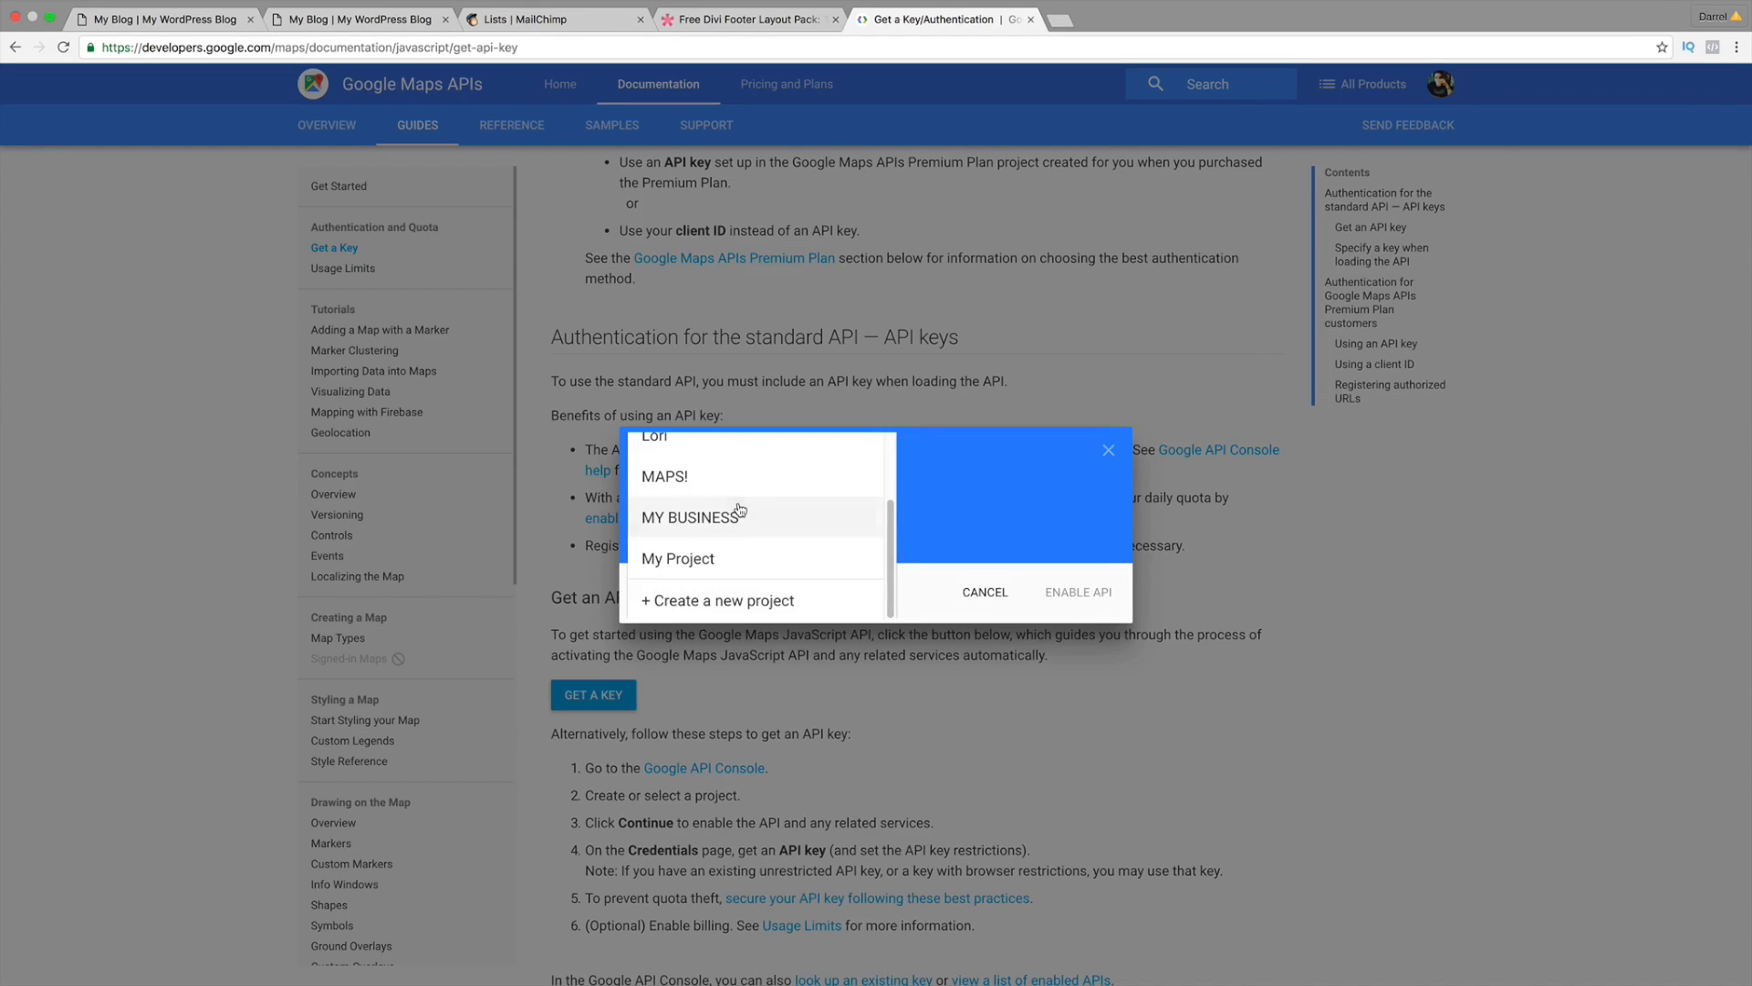
left_click(739, 601)
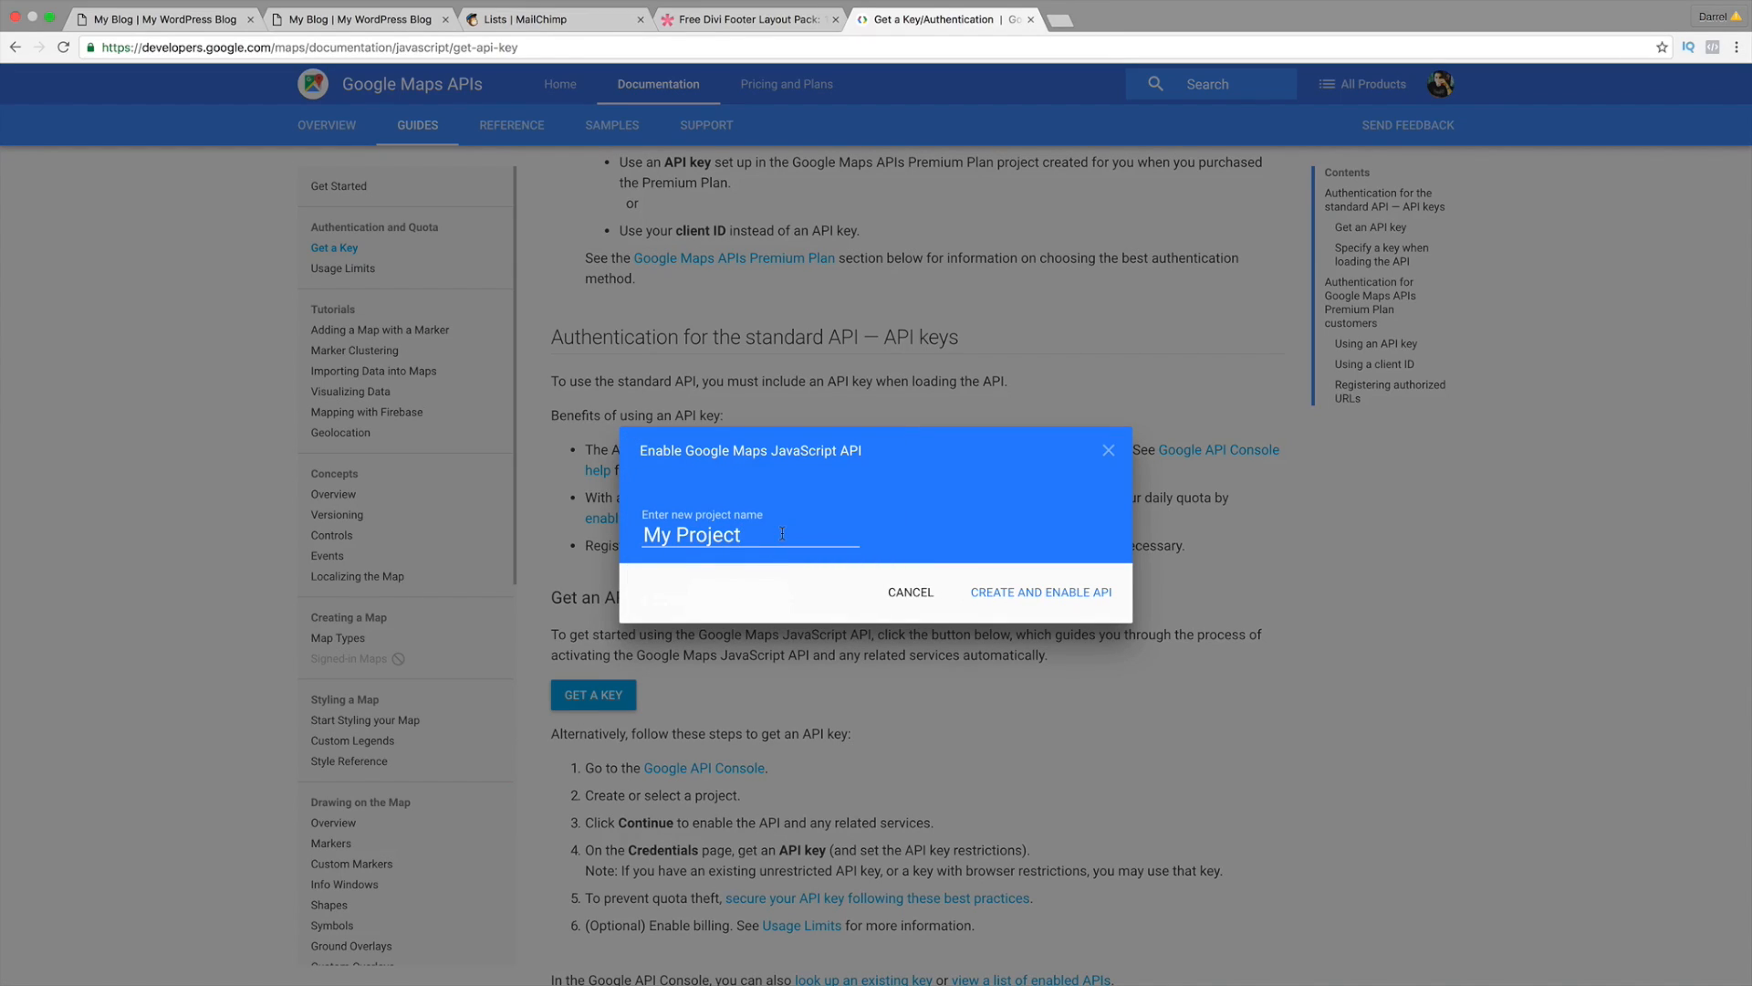
type("divi tutorial")
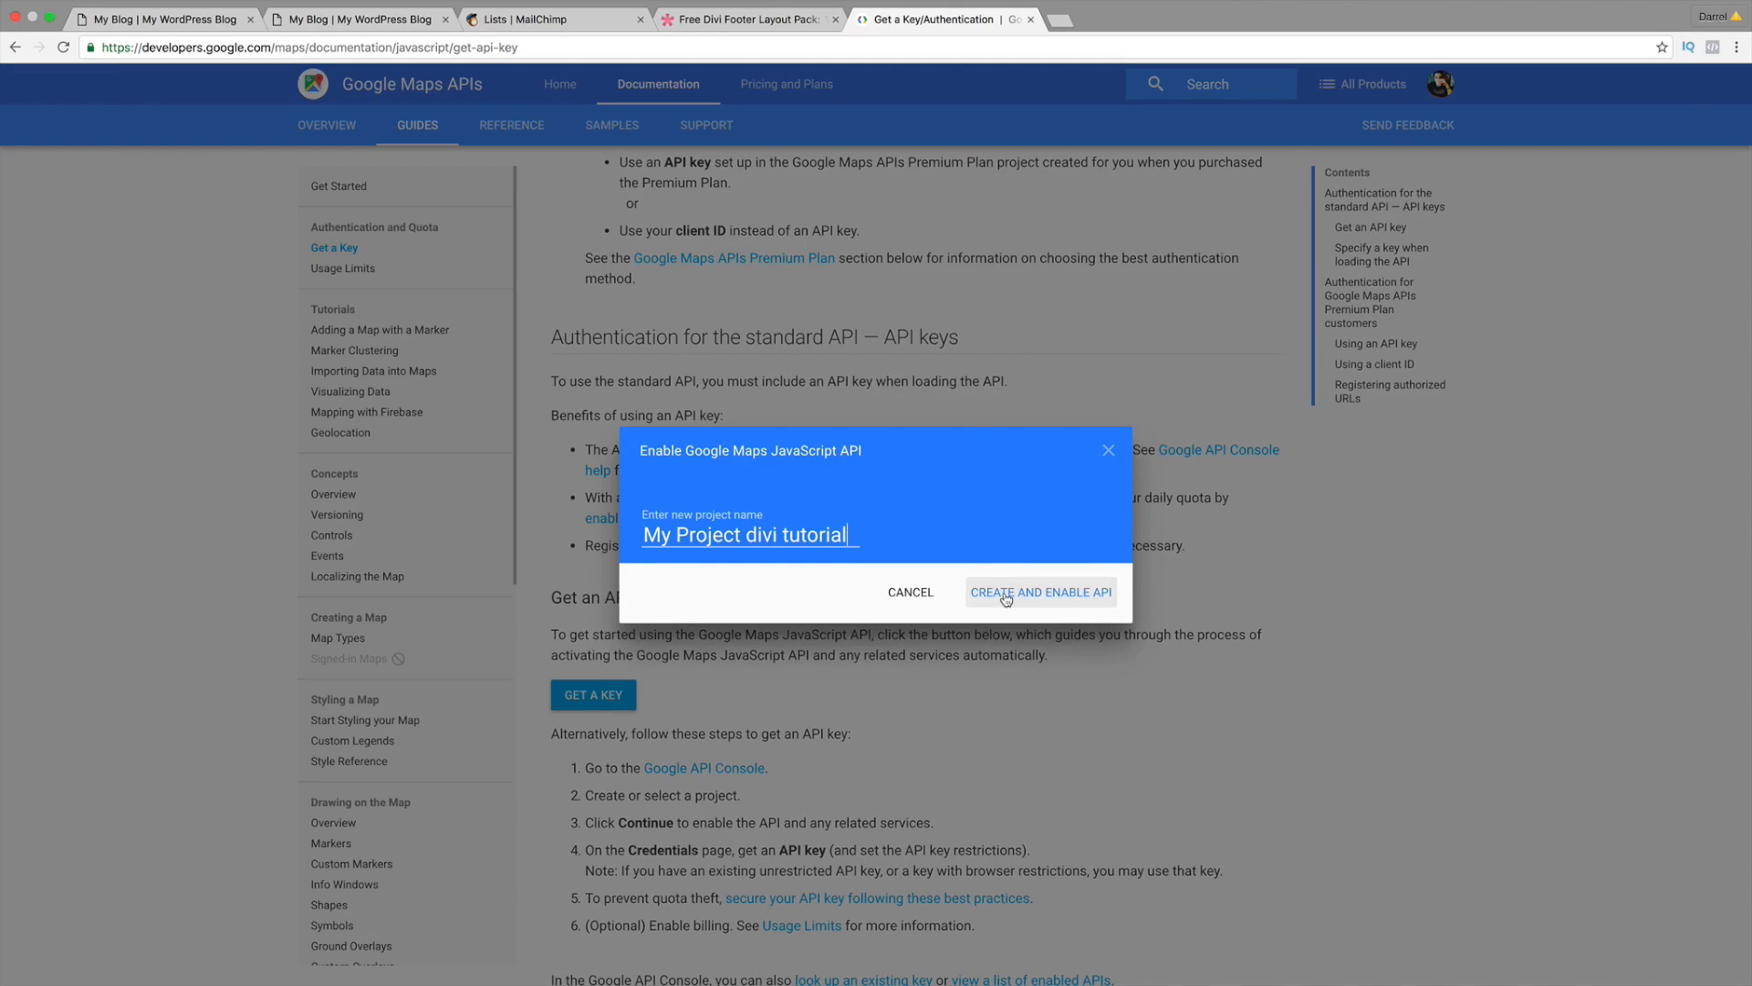
left_click(1003, 594)
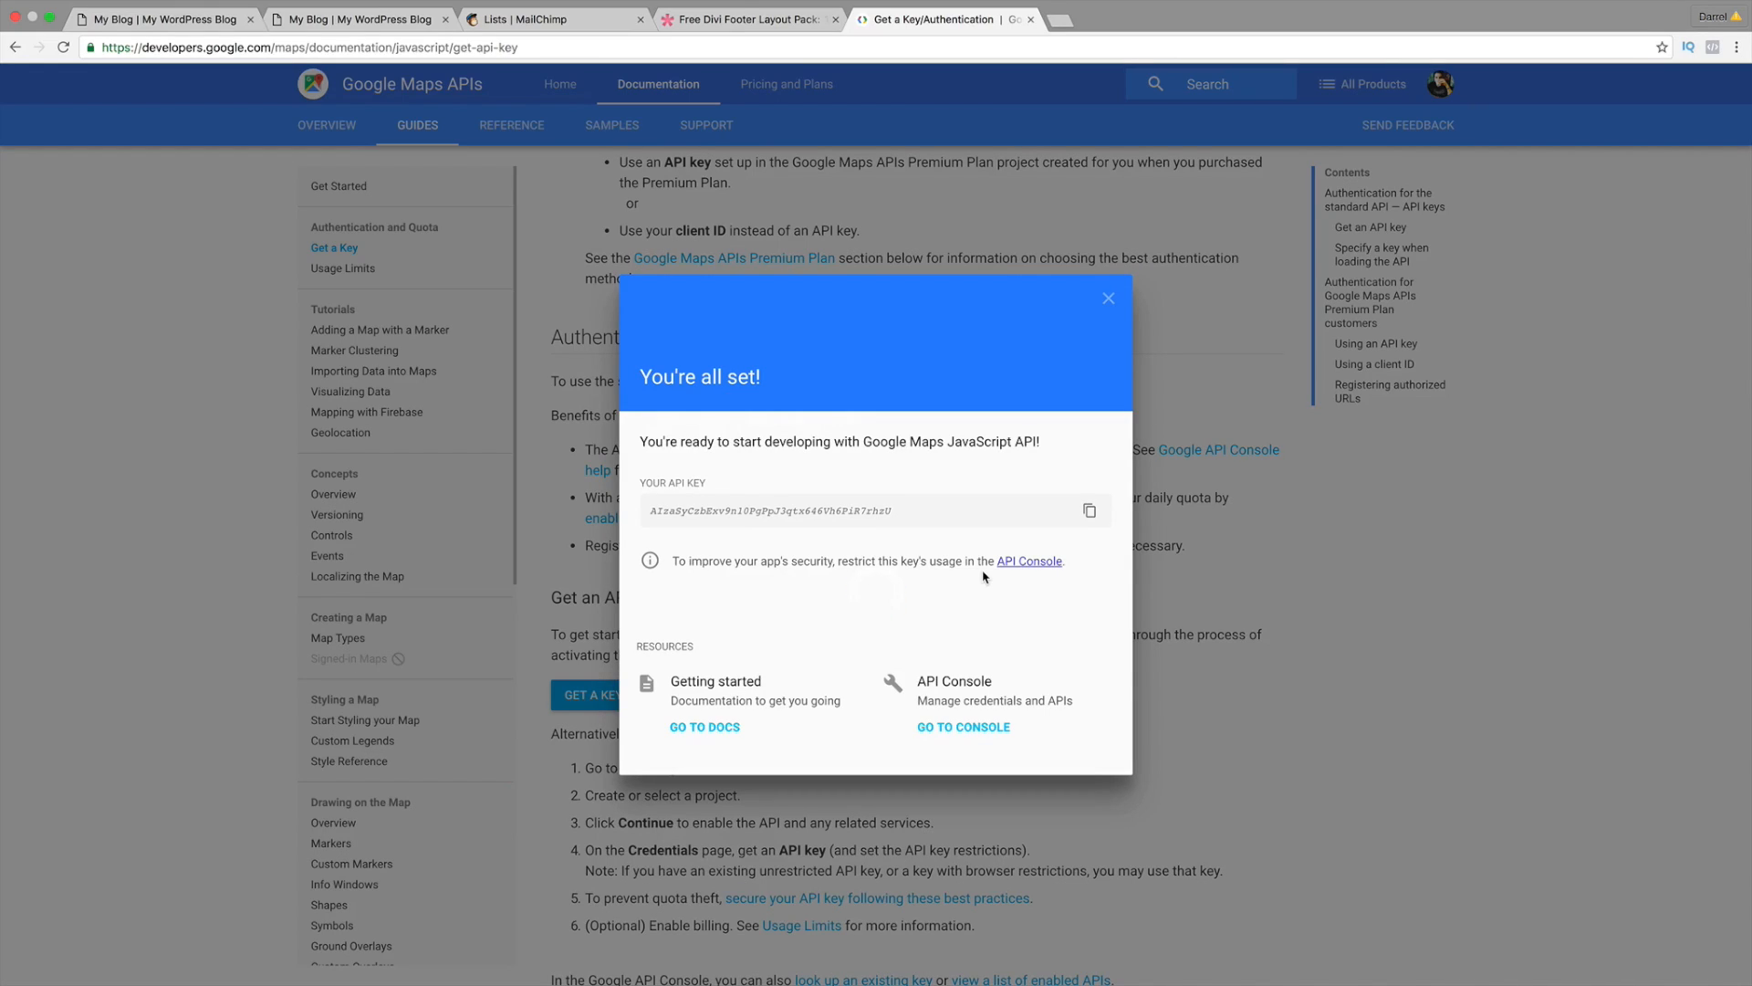
Step: Copy the generated API key and switch back to the My Blog builder tab
double_click(806, 513)
right_click(806, 513)
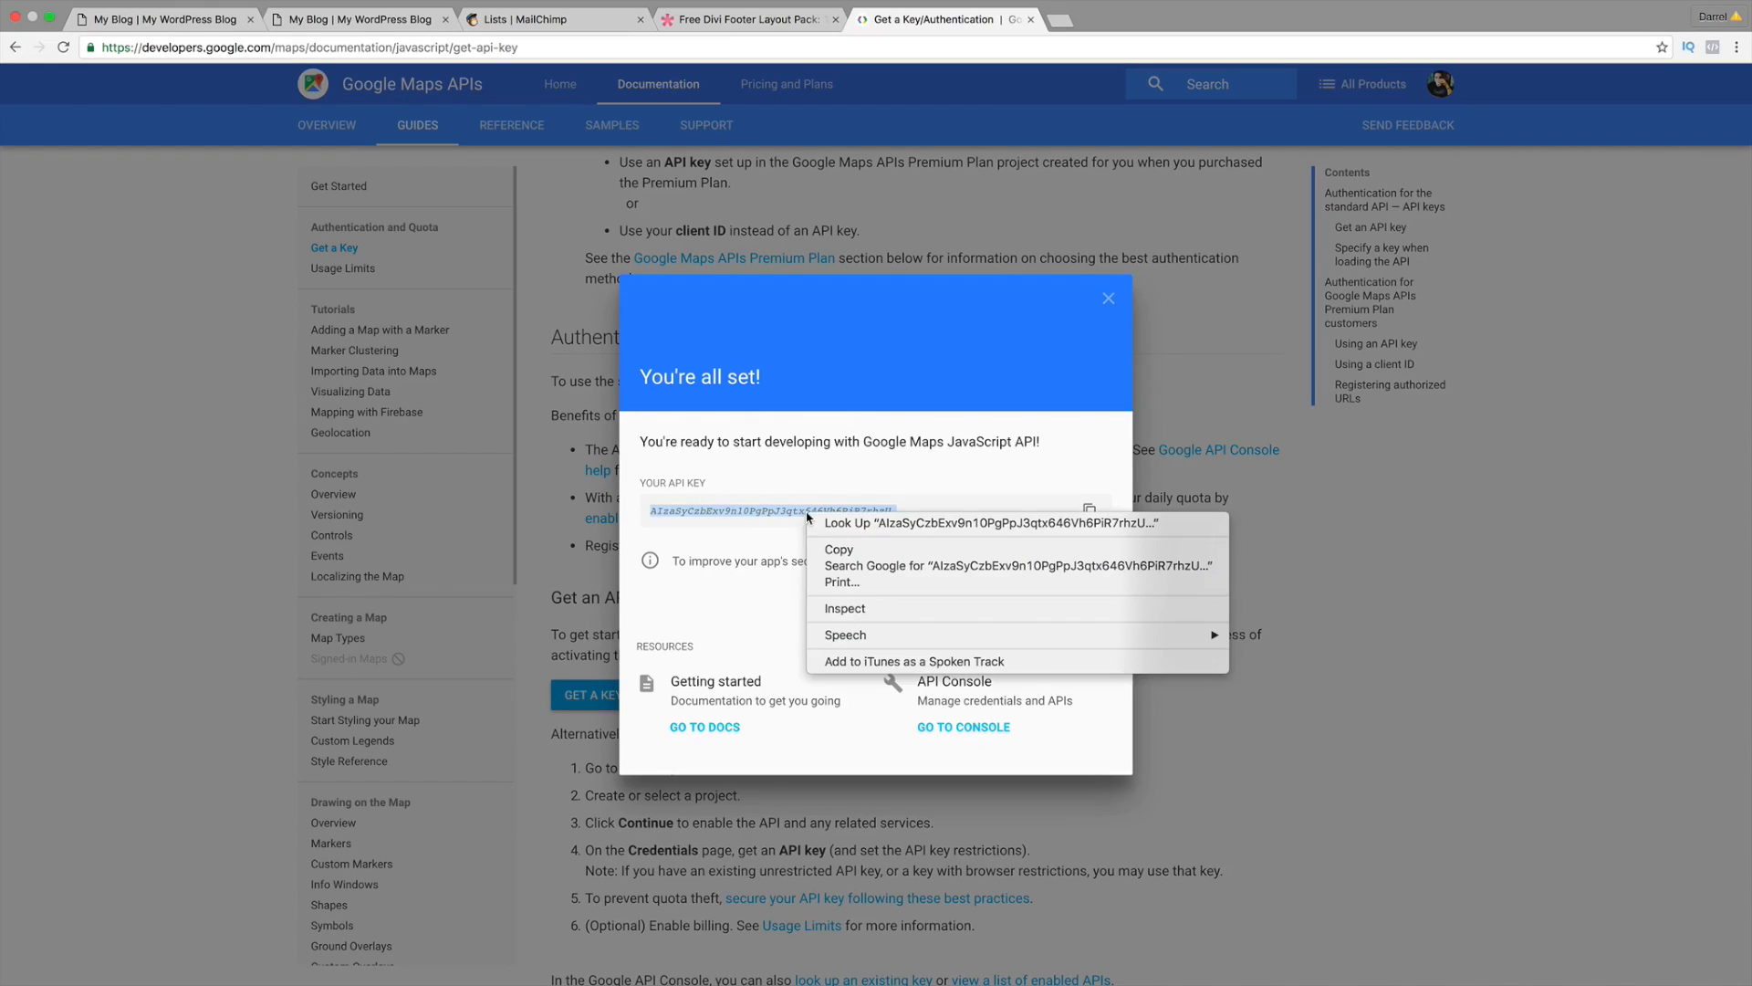
left_click(826, 550)
left_click(893, 517)
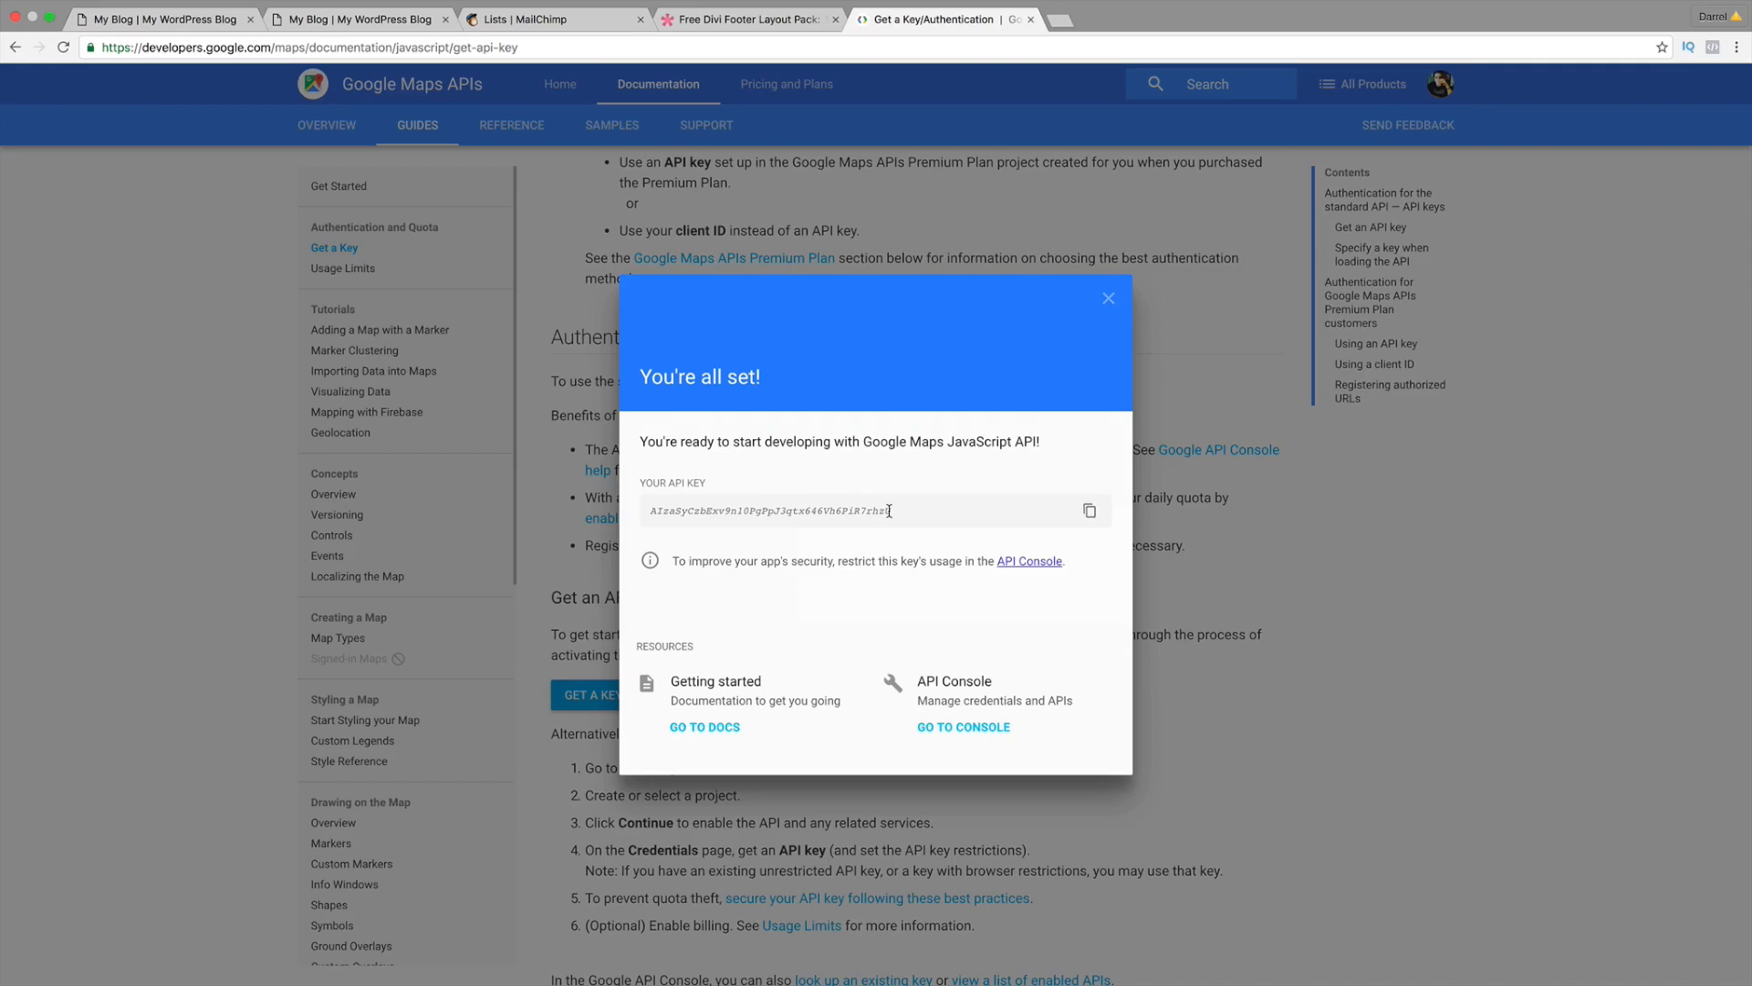
left_click_drag(889, 511, 672, 511)
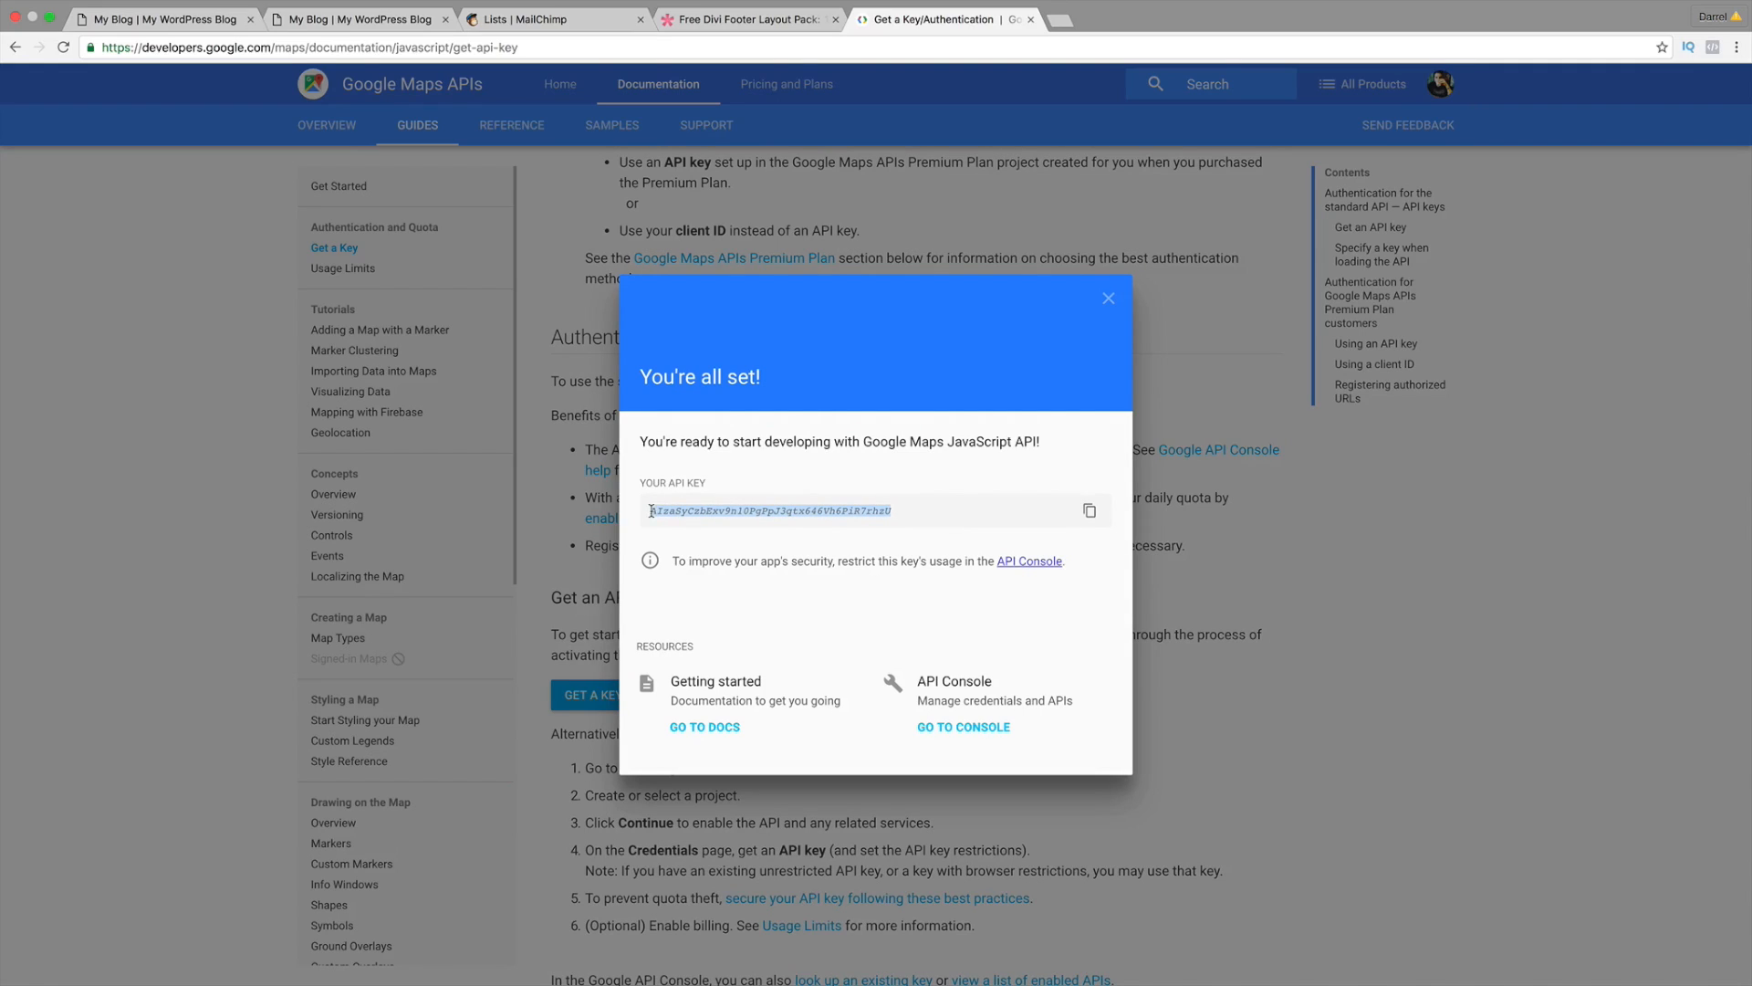
right_click(650, 511)
left_click(677, 541)
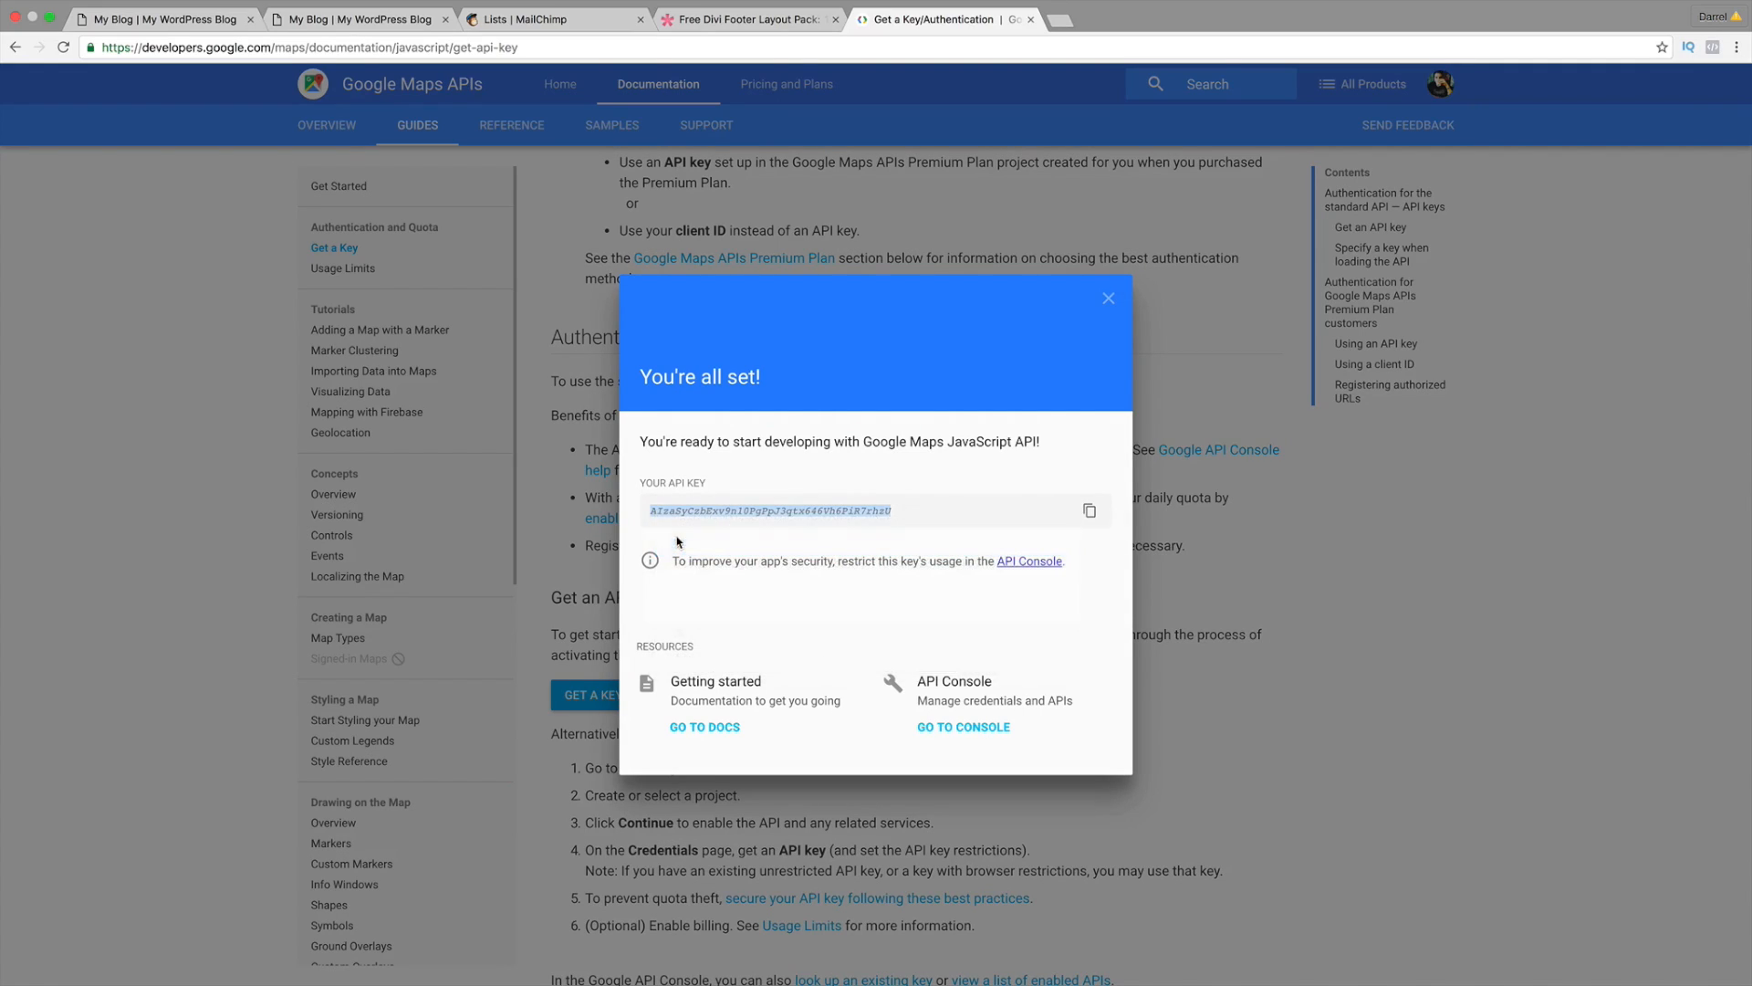
left_click(155, 19)
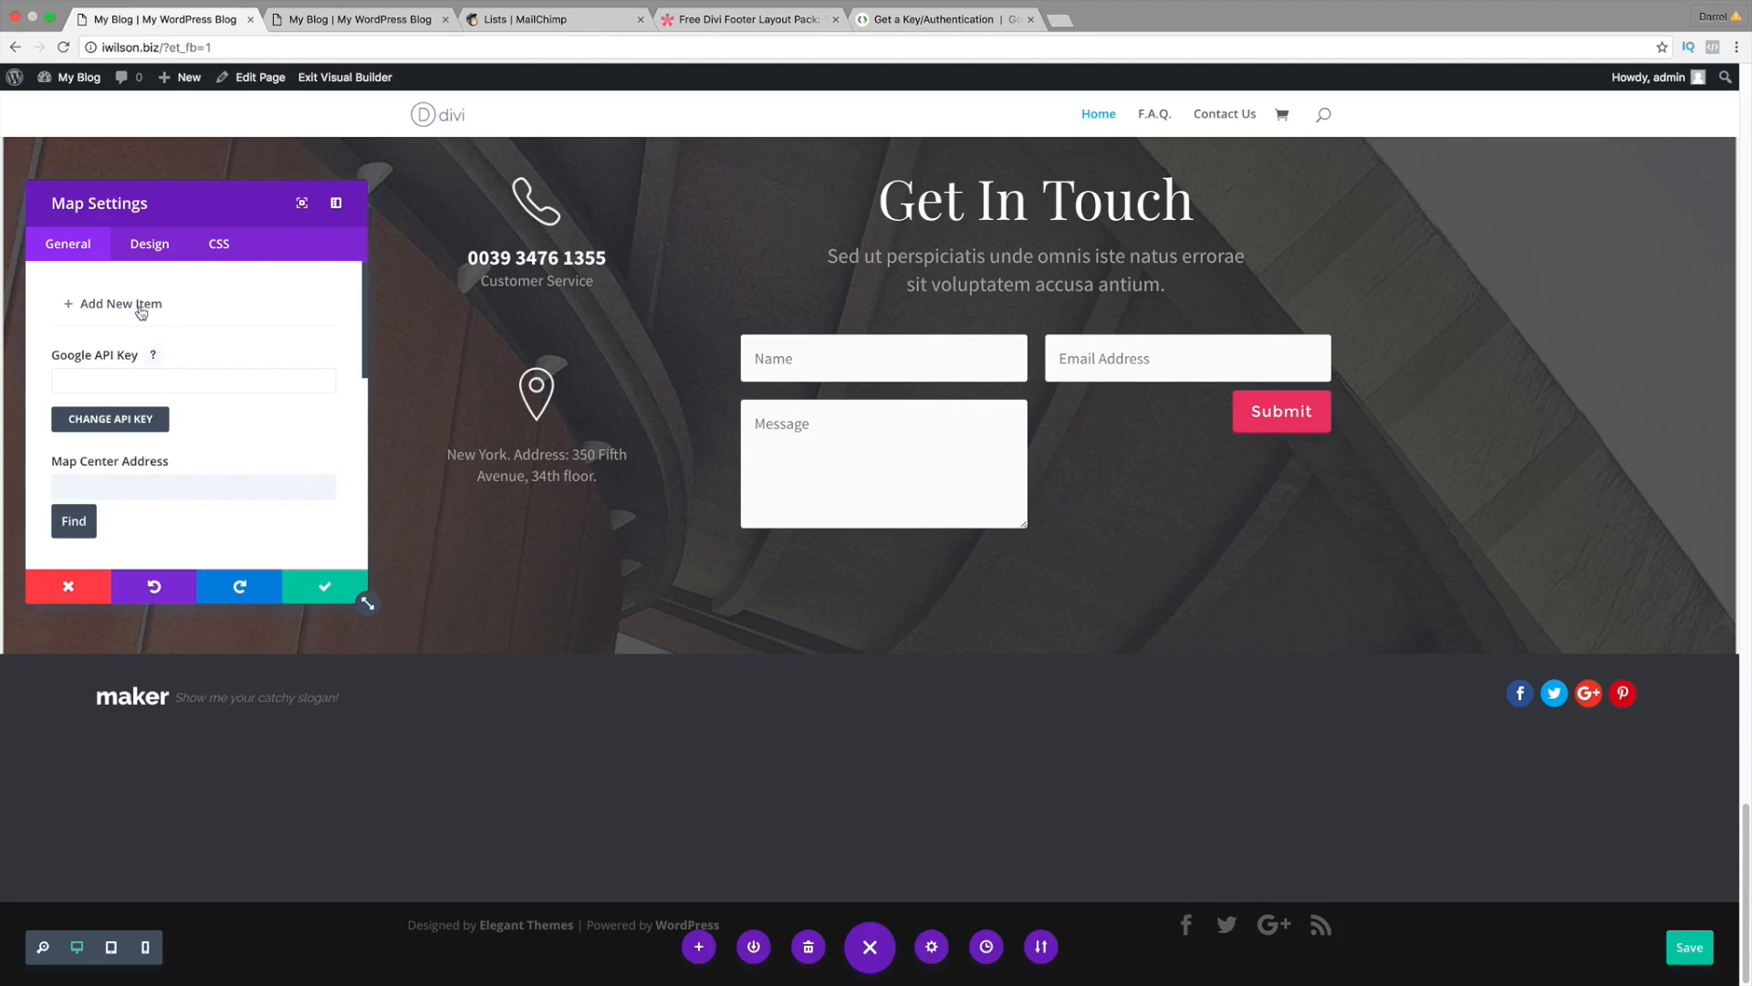
Step: Close the Map Settings, delete the unfinished Map module from the footer, and save the page
left_click(74, 588)
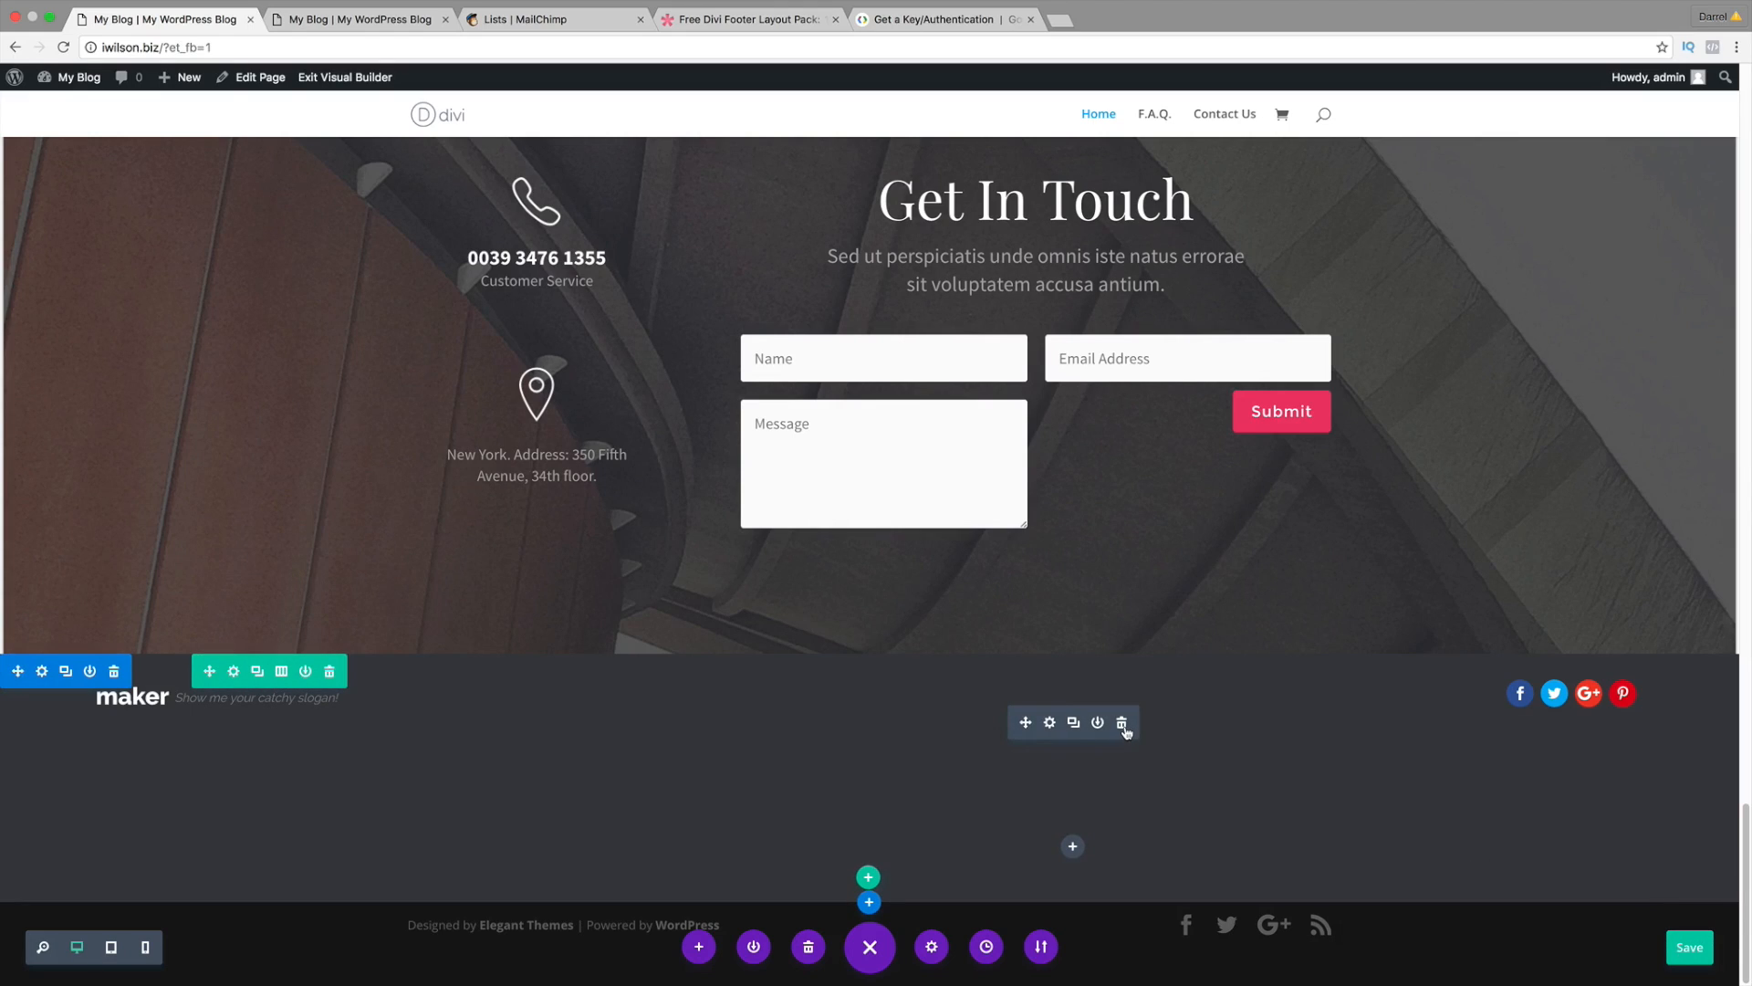
left_click(1122, 724)
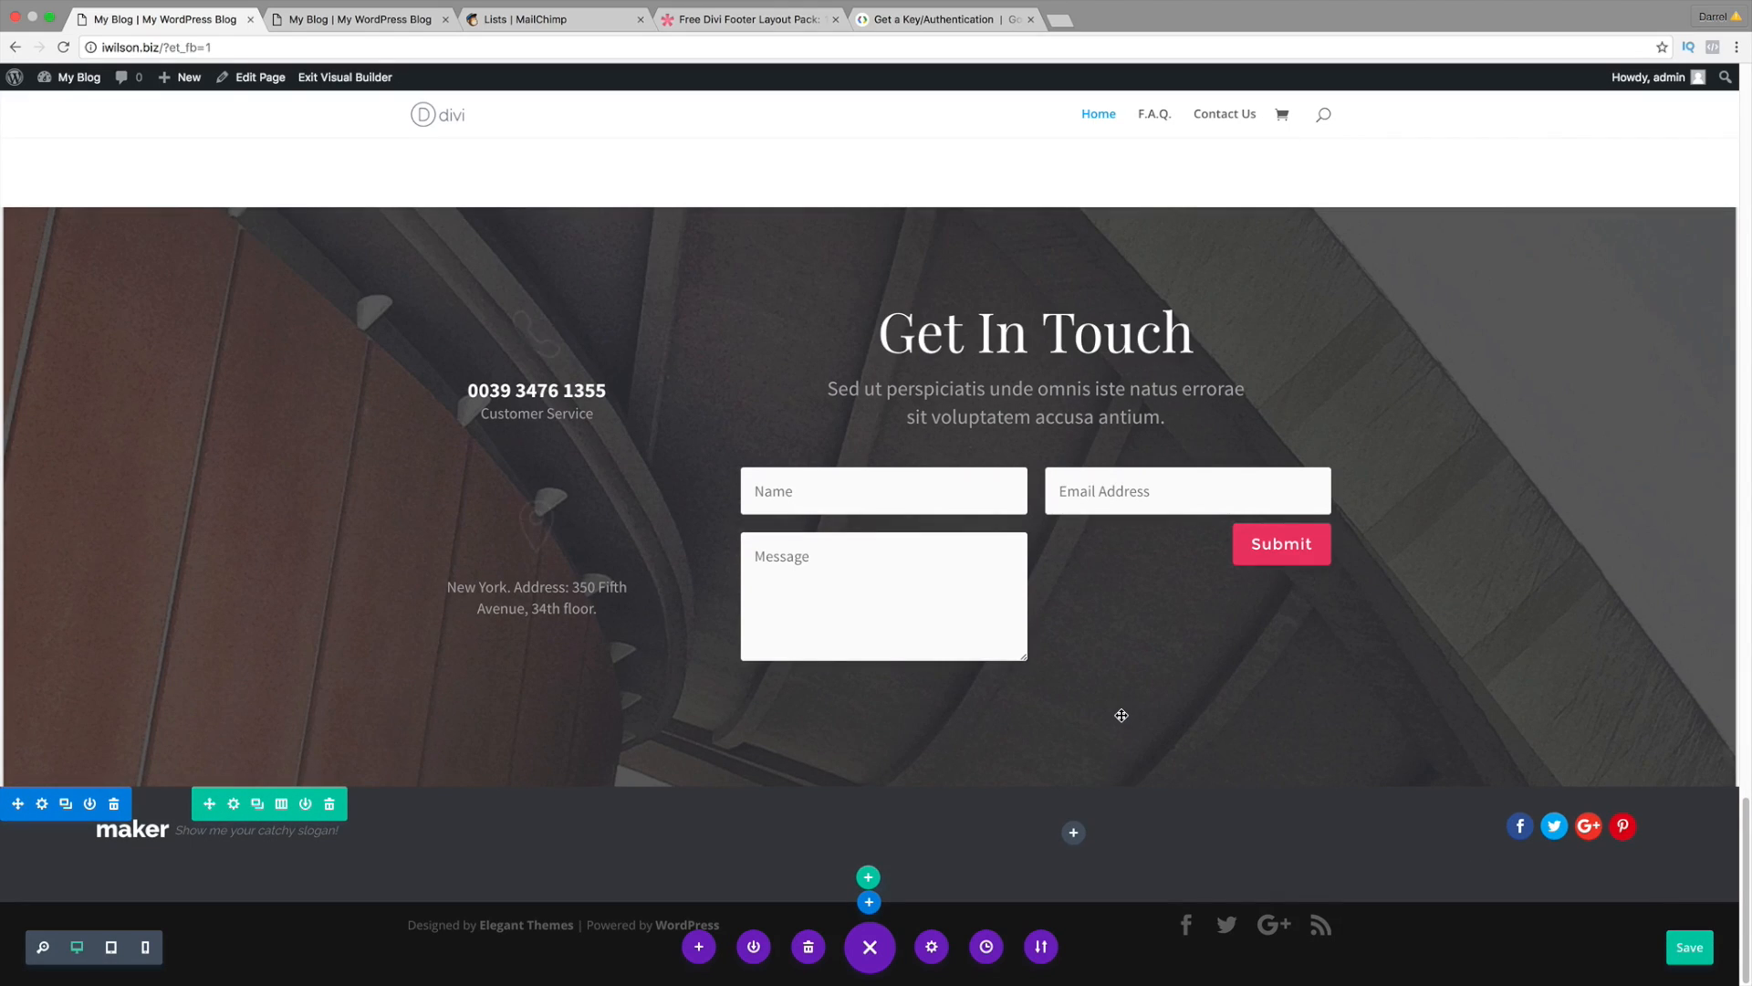
left_click(1697, 955)
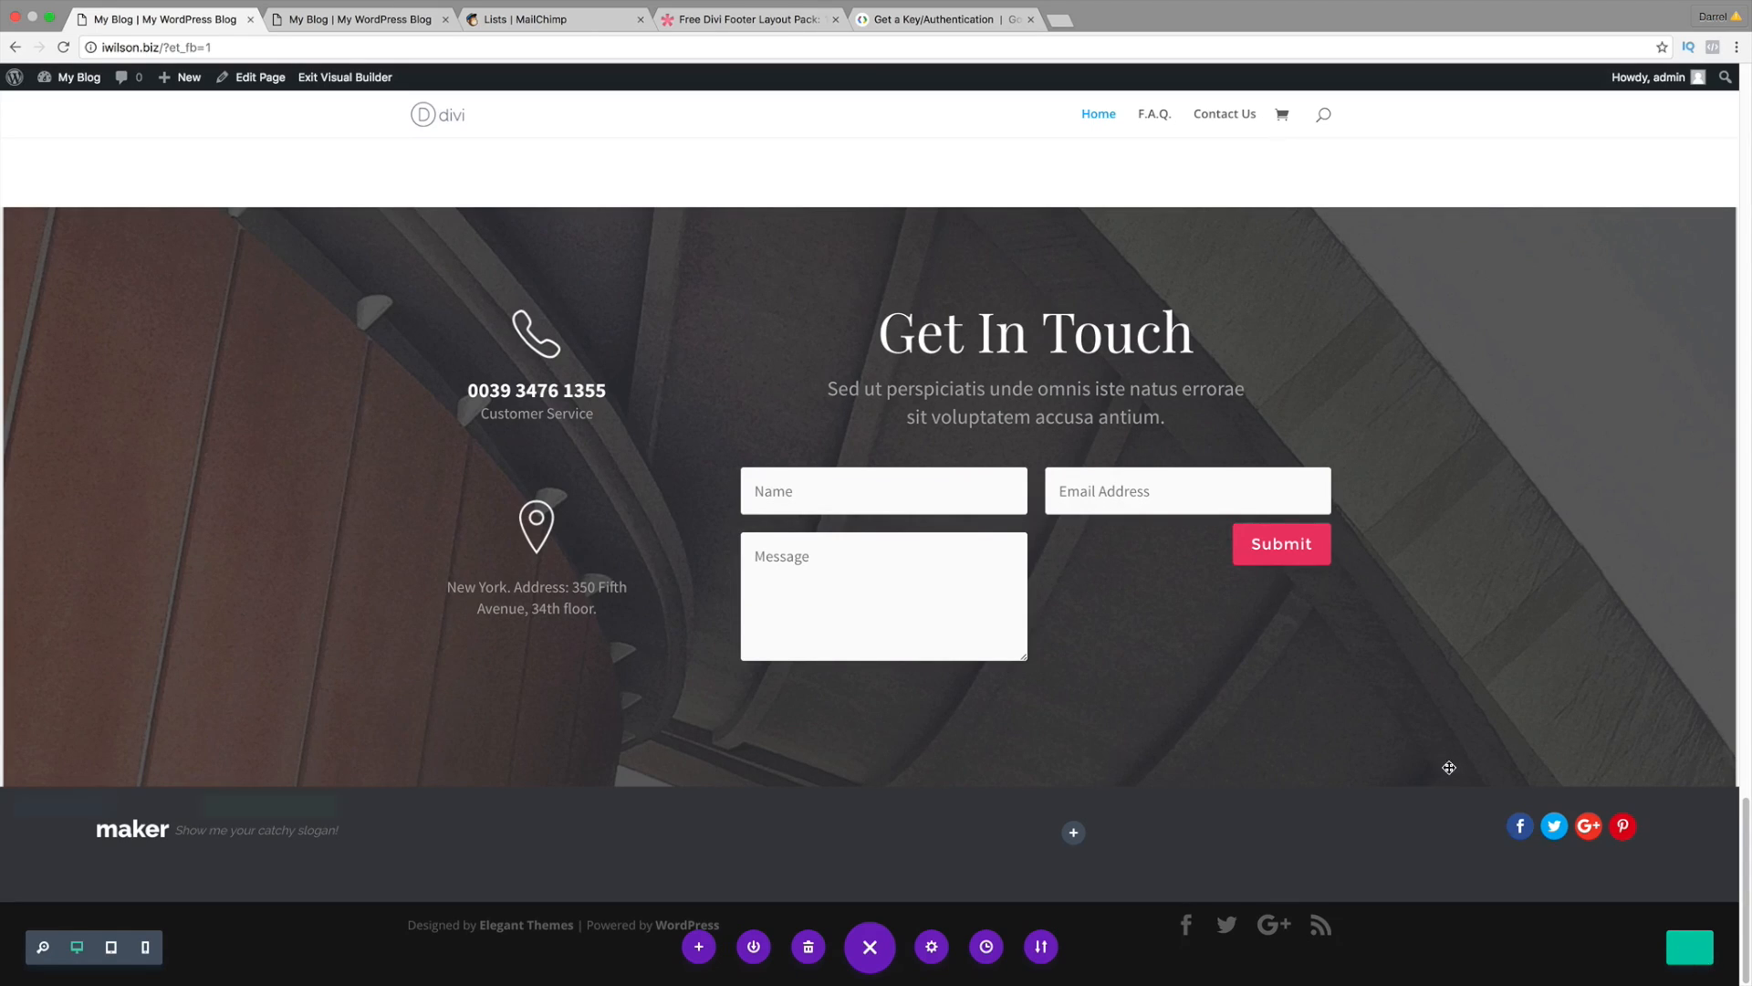
Step: Go to the WordPress Dashboard's Divi Theme Options and find the Google API Key setting
mouse_move(81, 97)
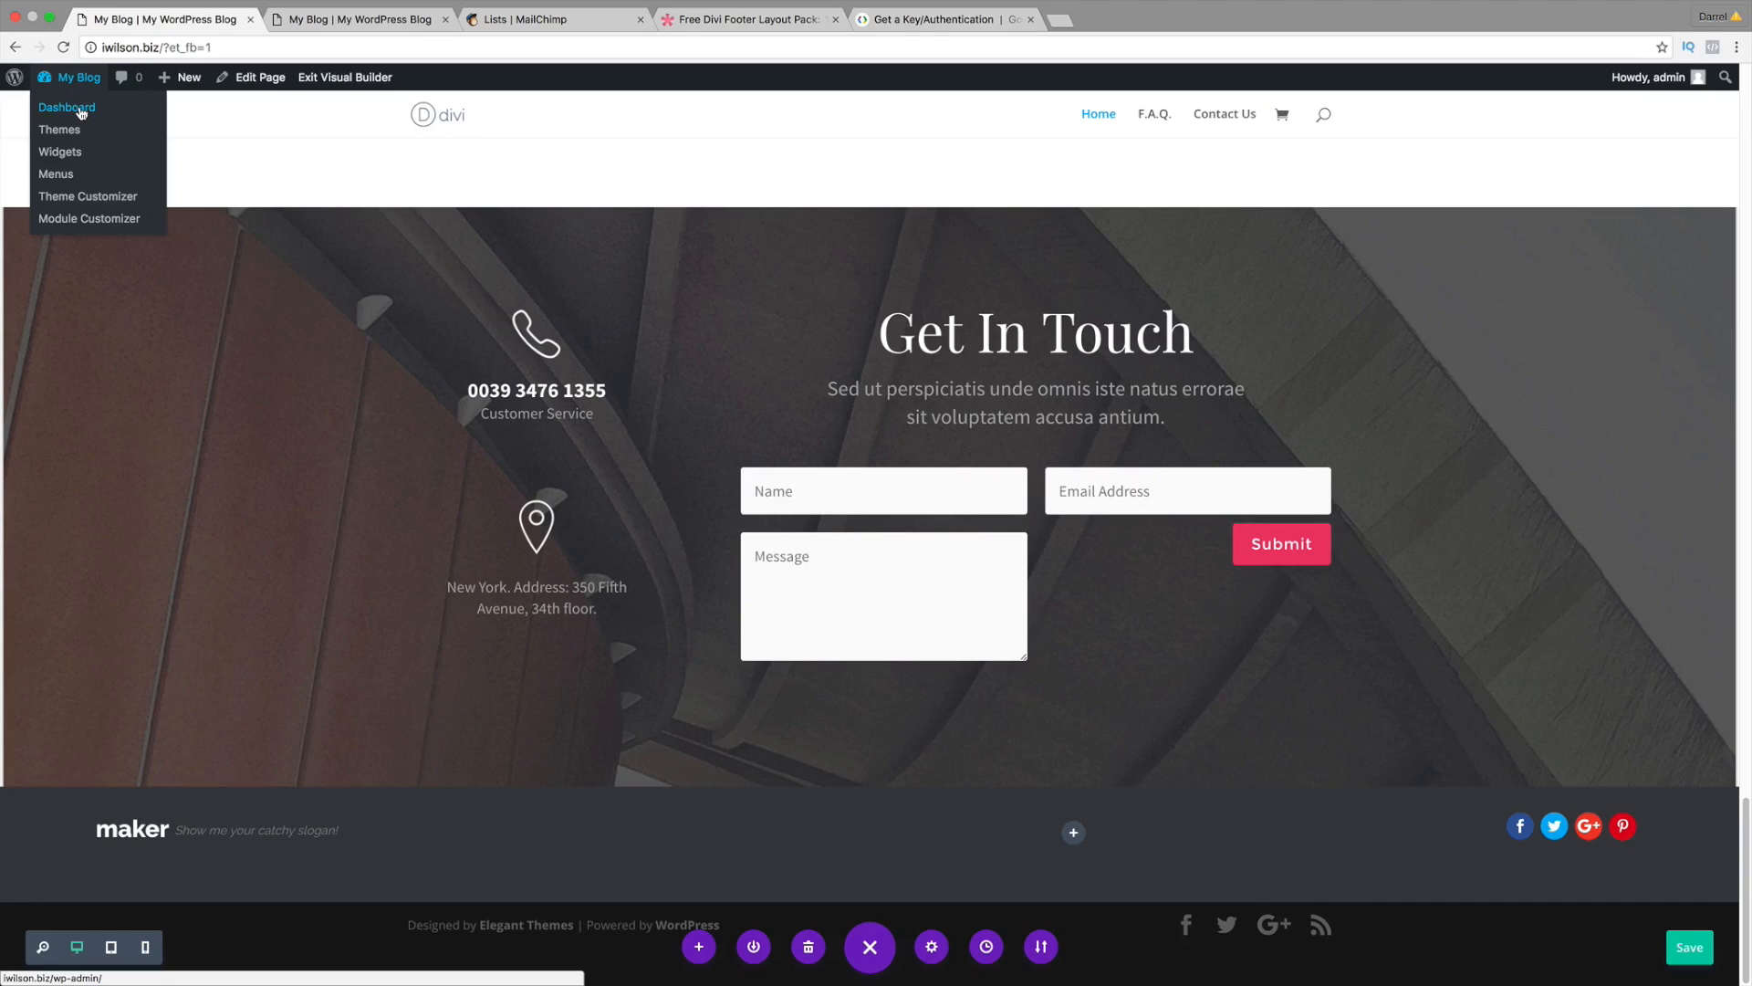
left_click(81, 112)
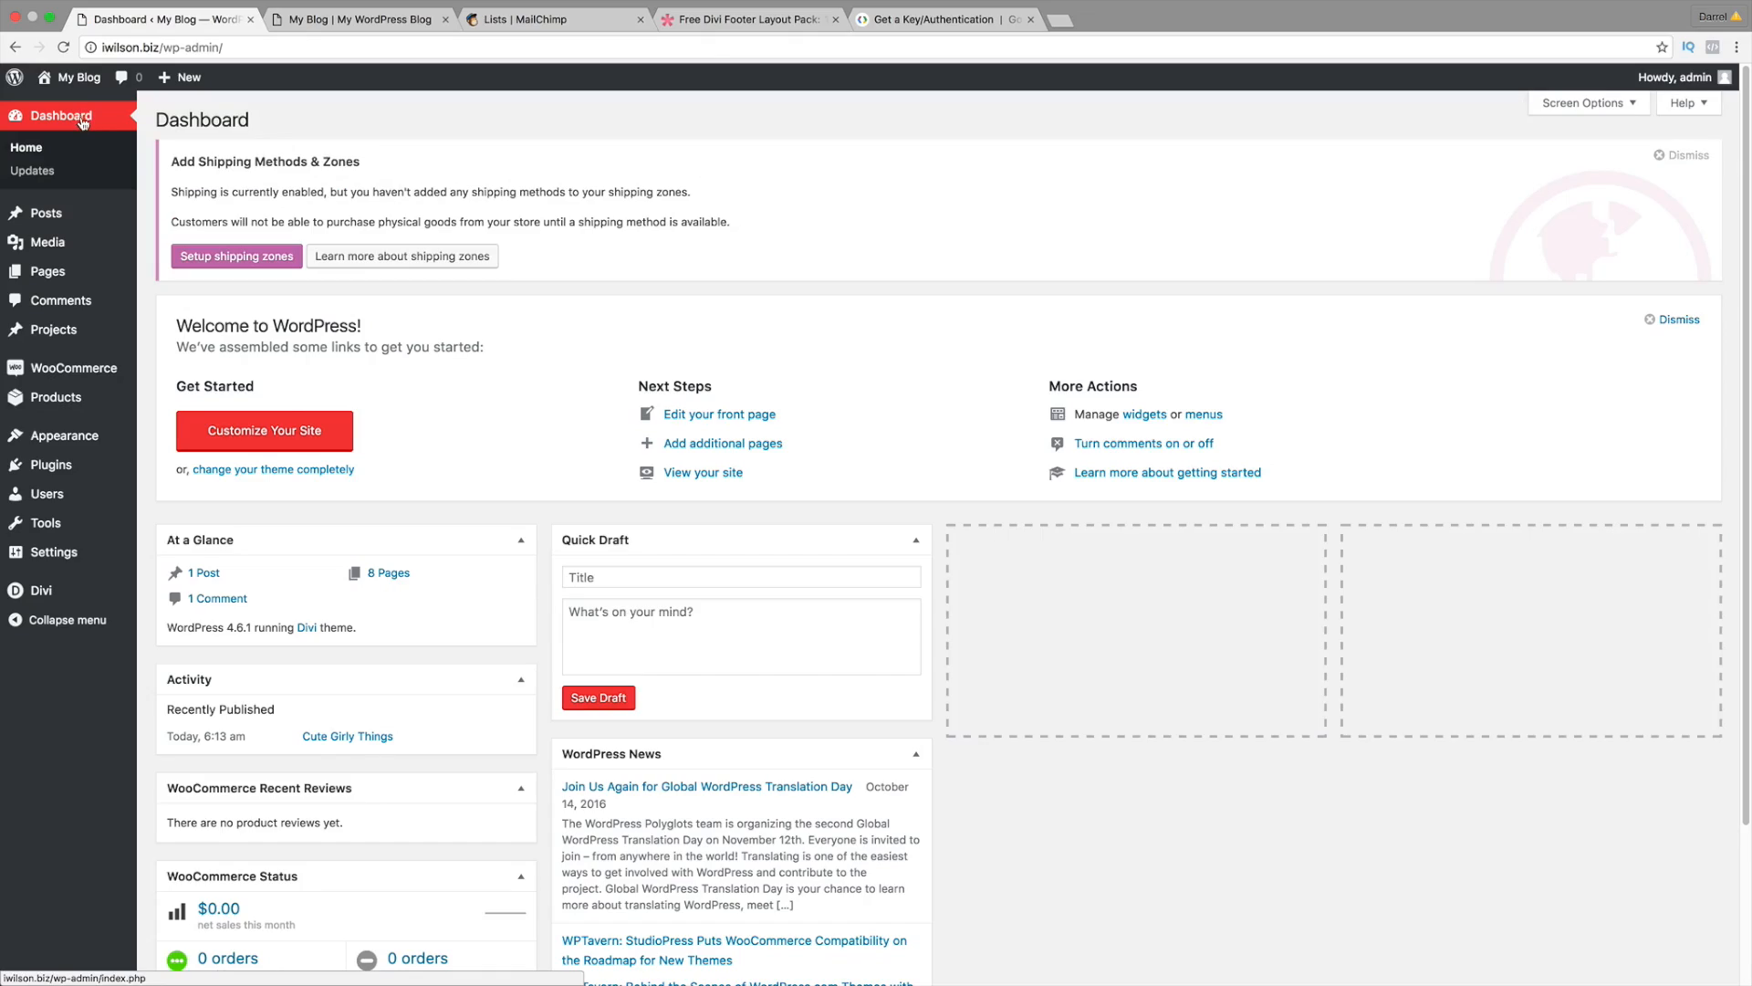
mouse_move(80, 595)
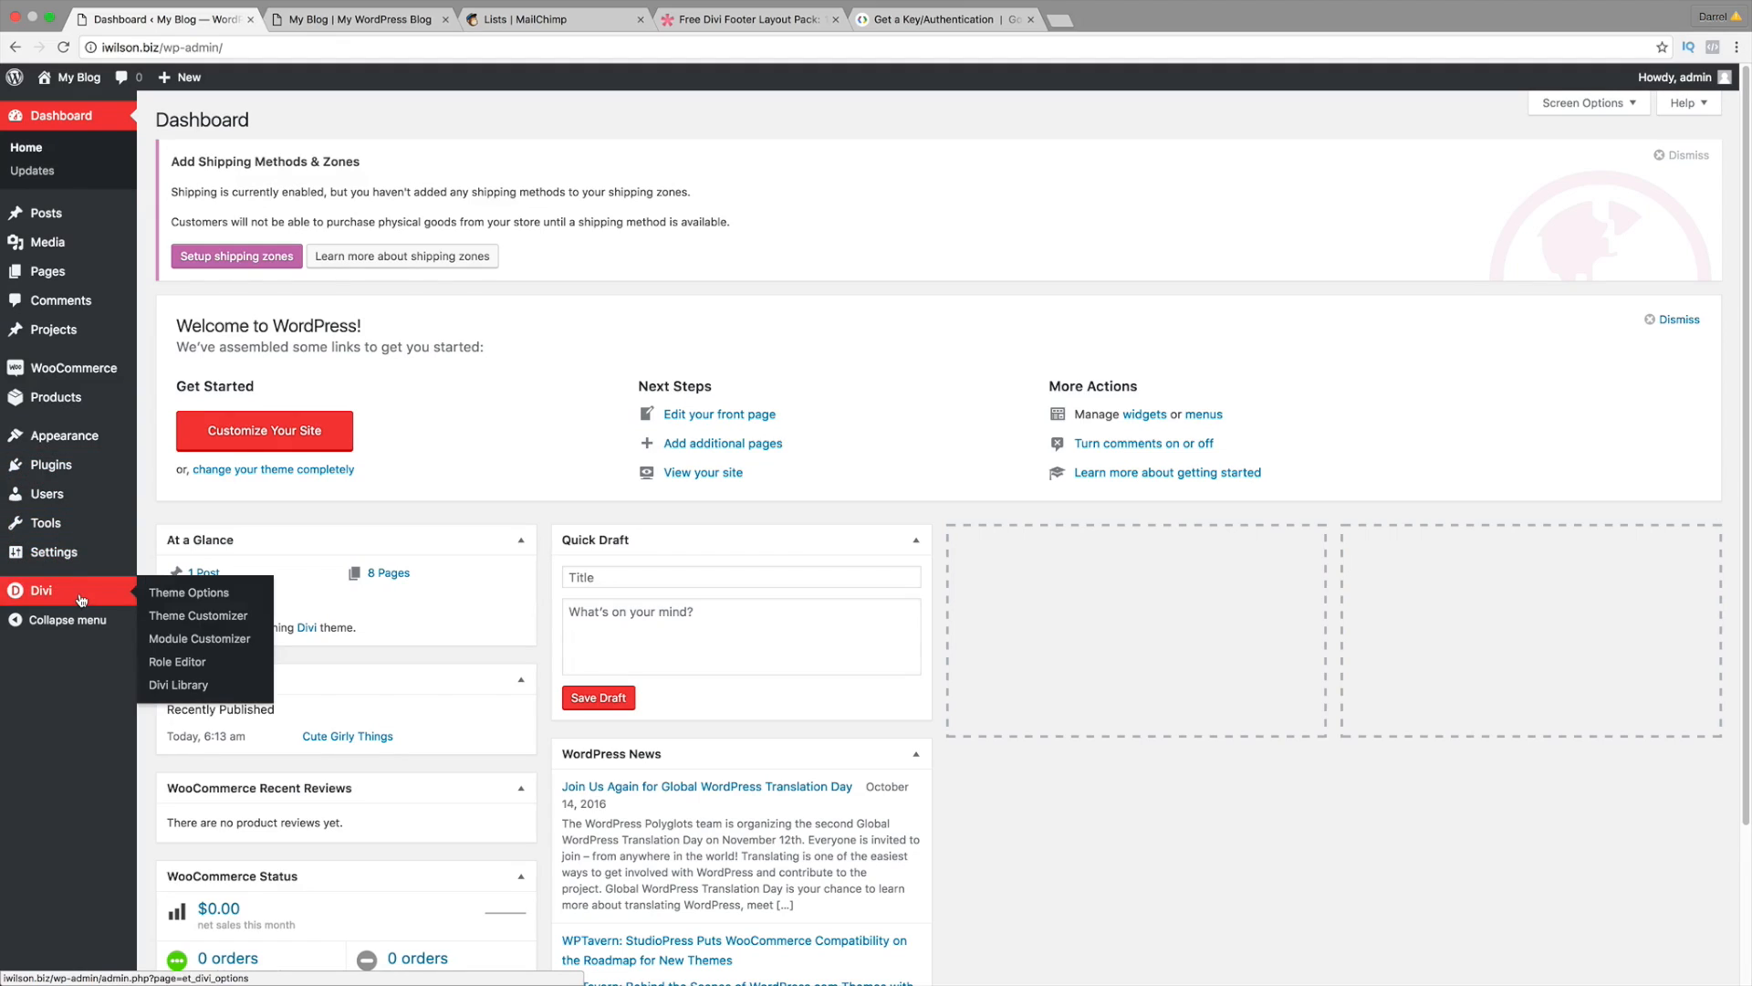
left_click(159, 592)
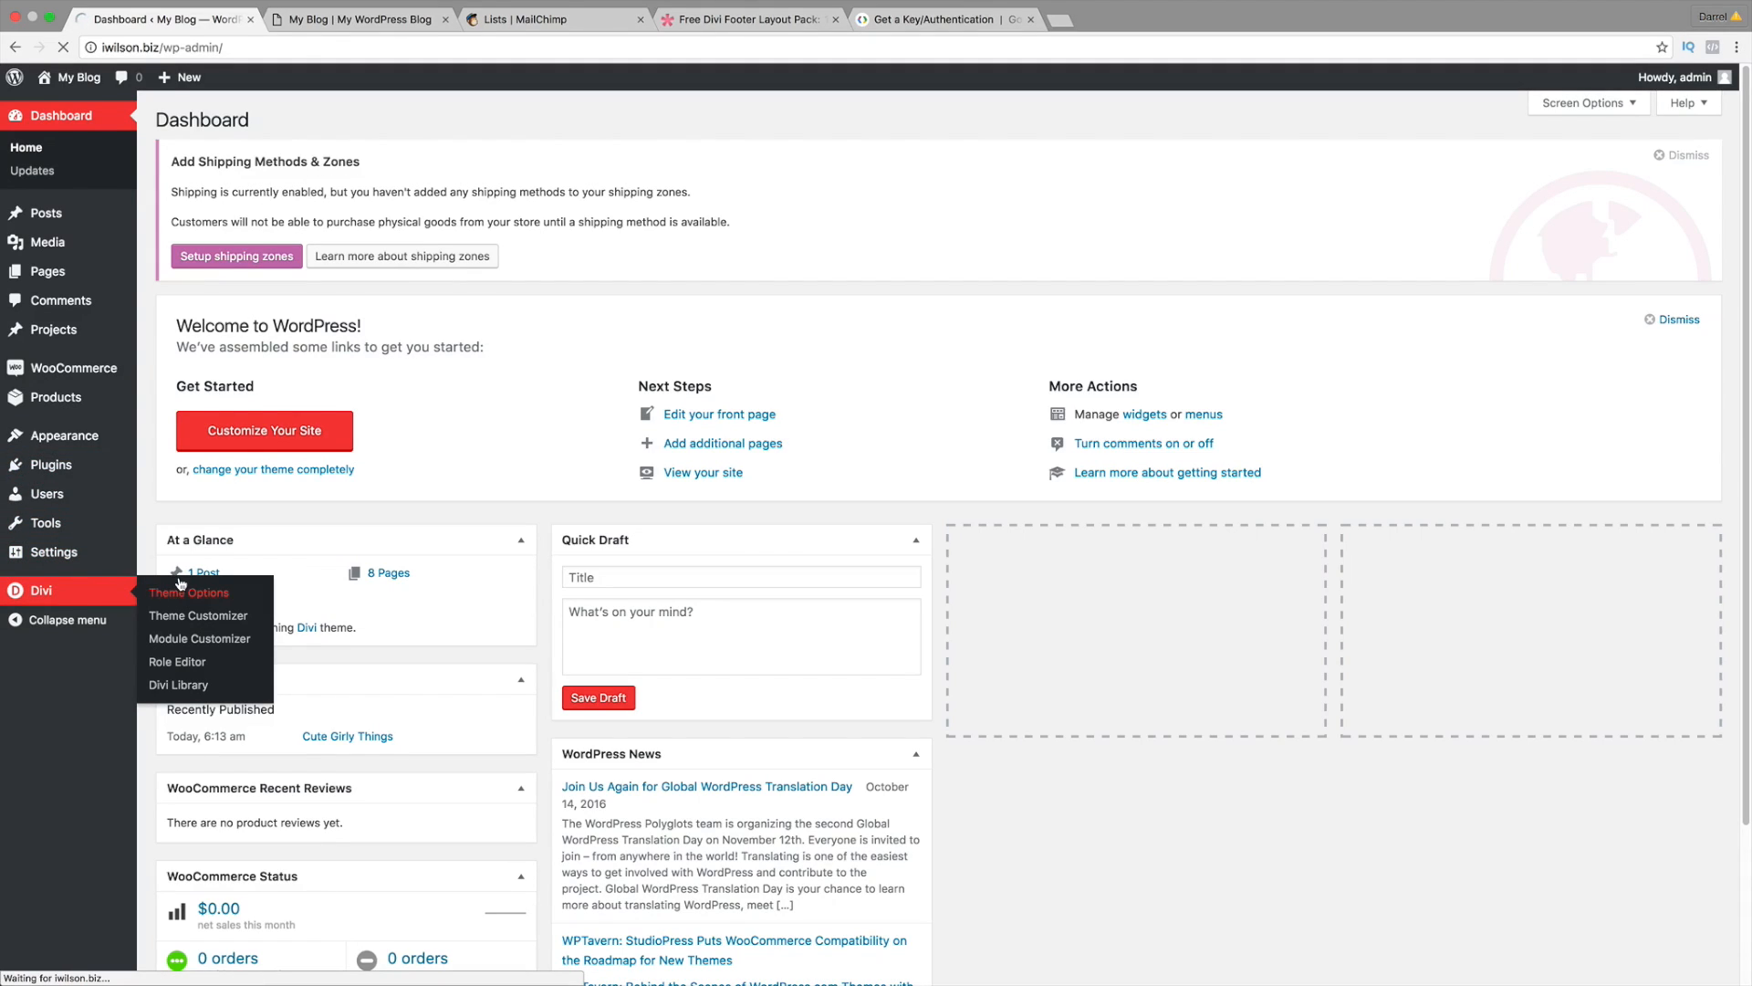
scroll(587, 537, "down", 1)
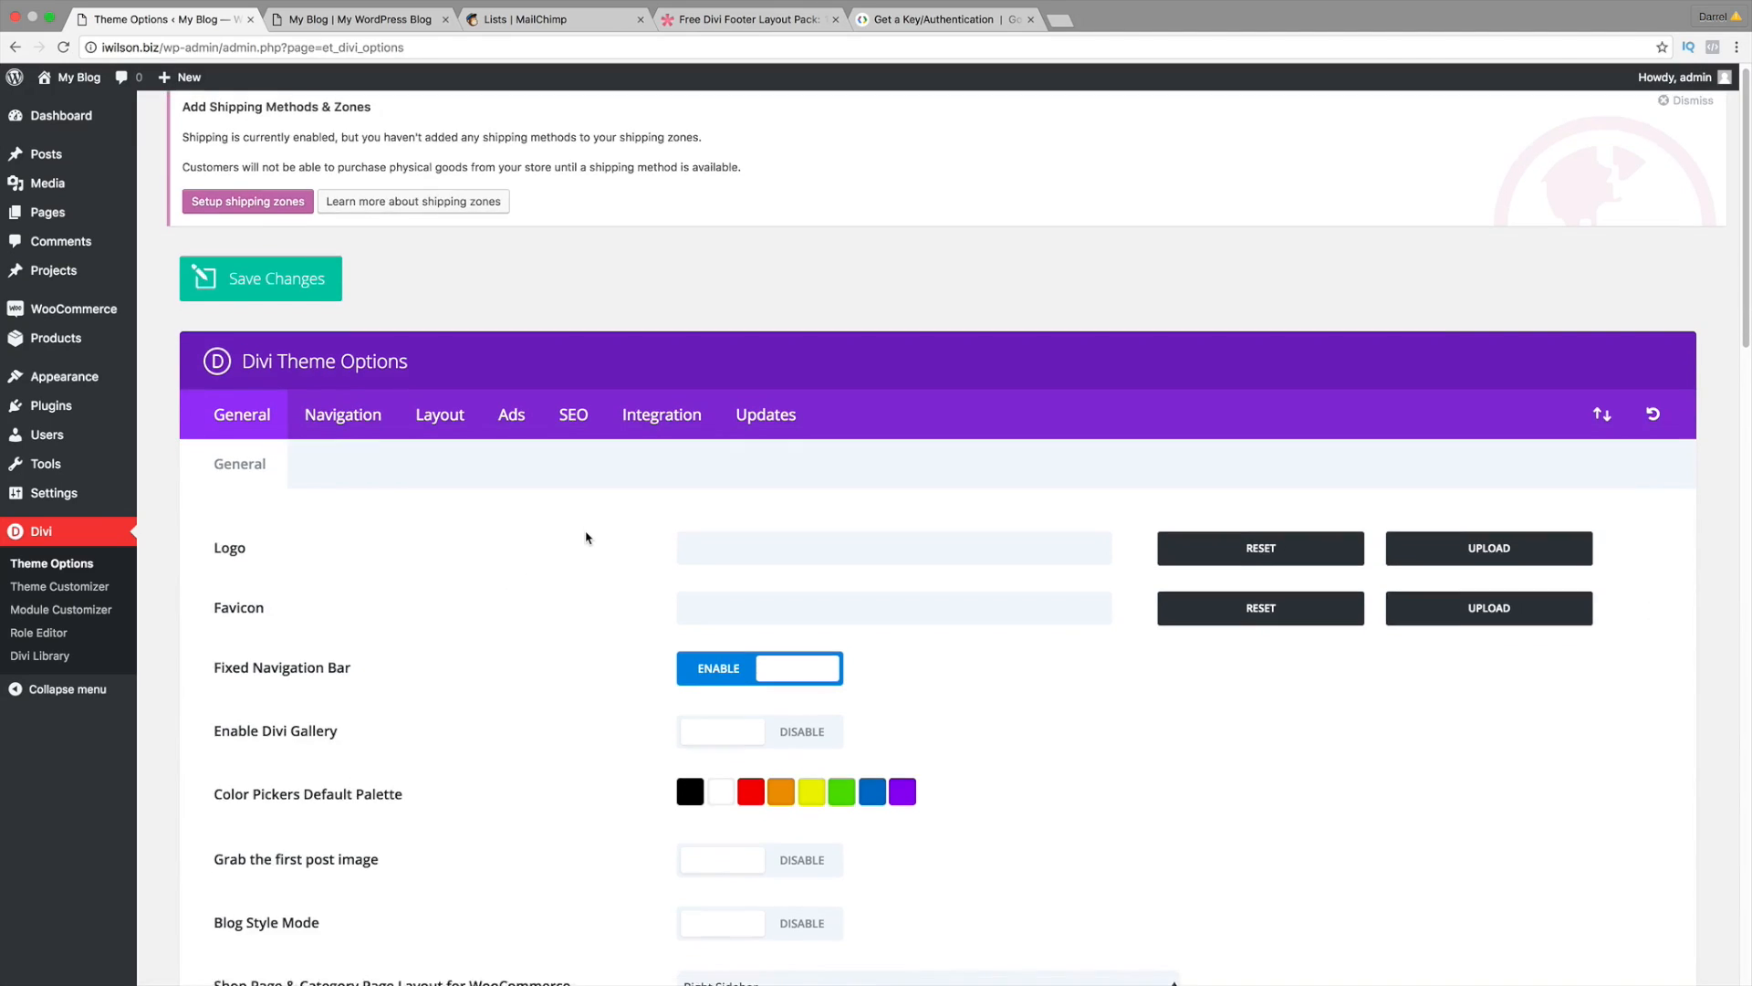
scroll(587, 537, "down", 5)
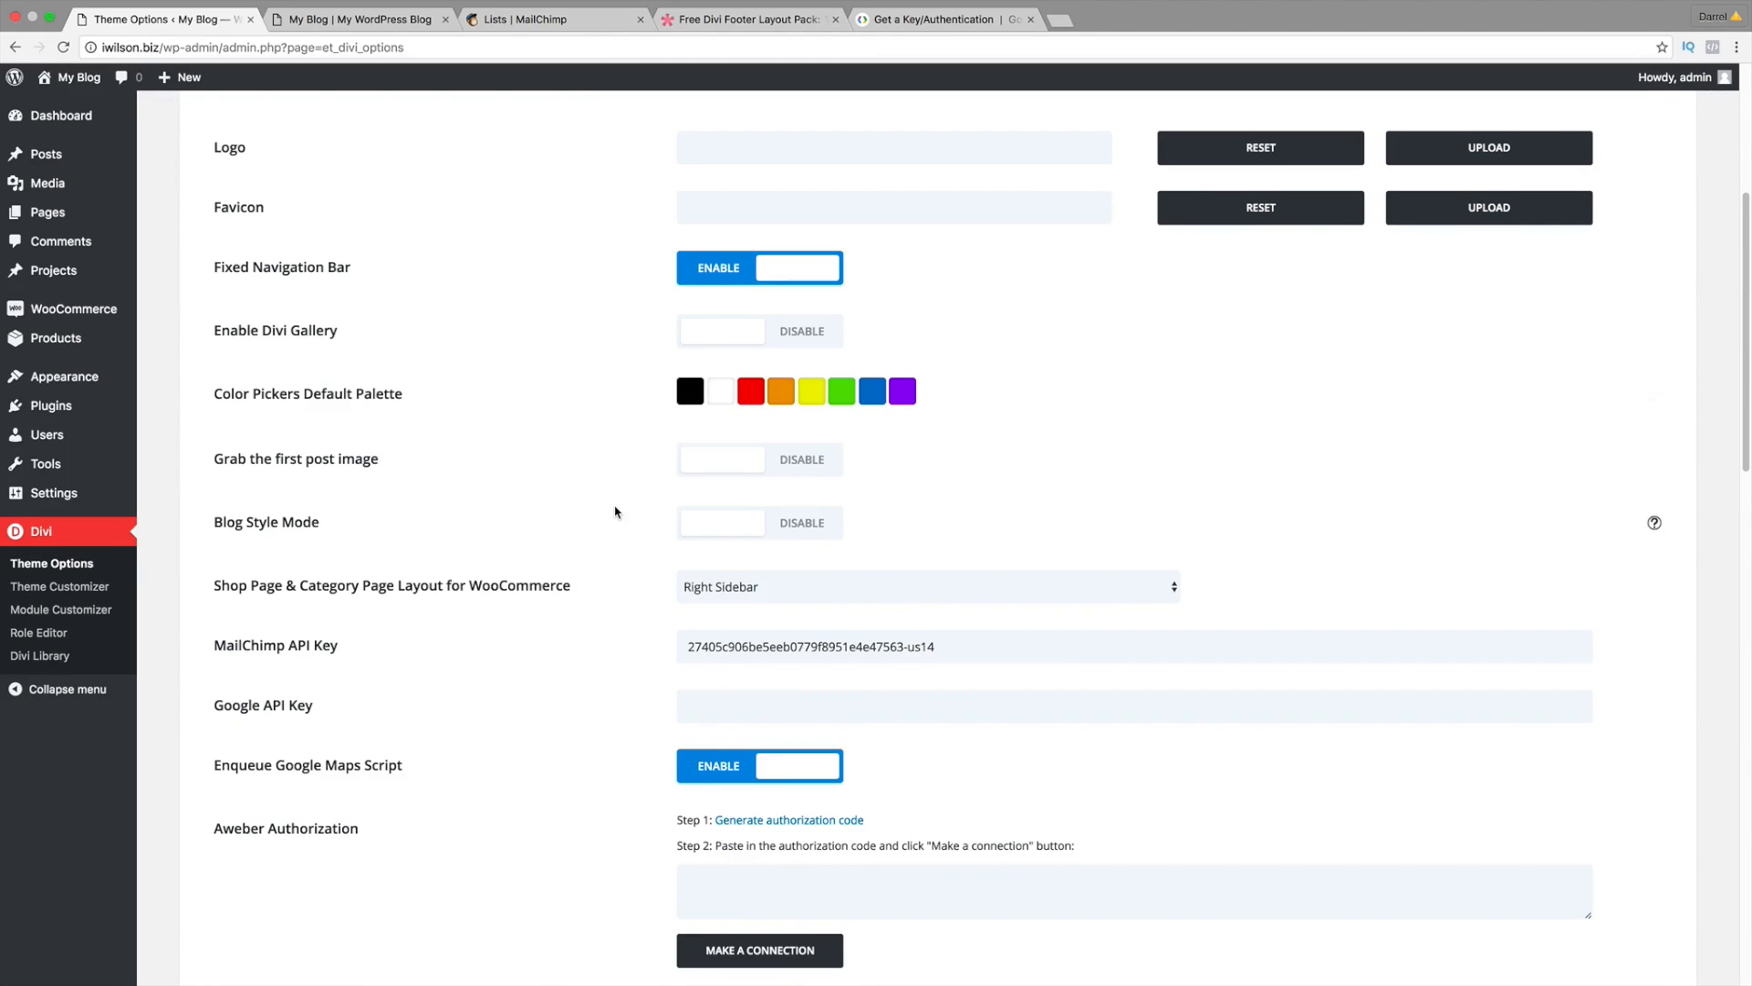
scroll(615, 512, "down", 1)
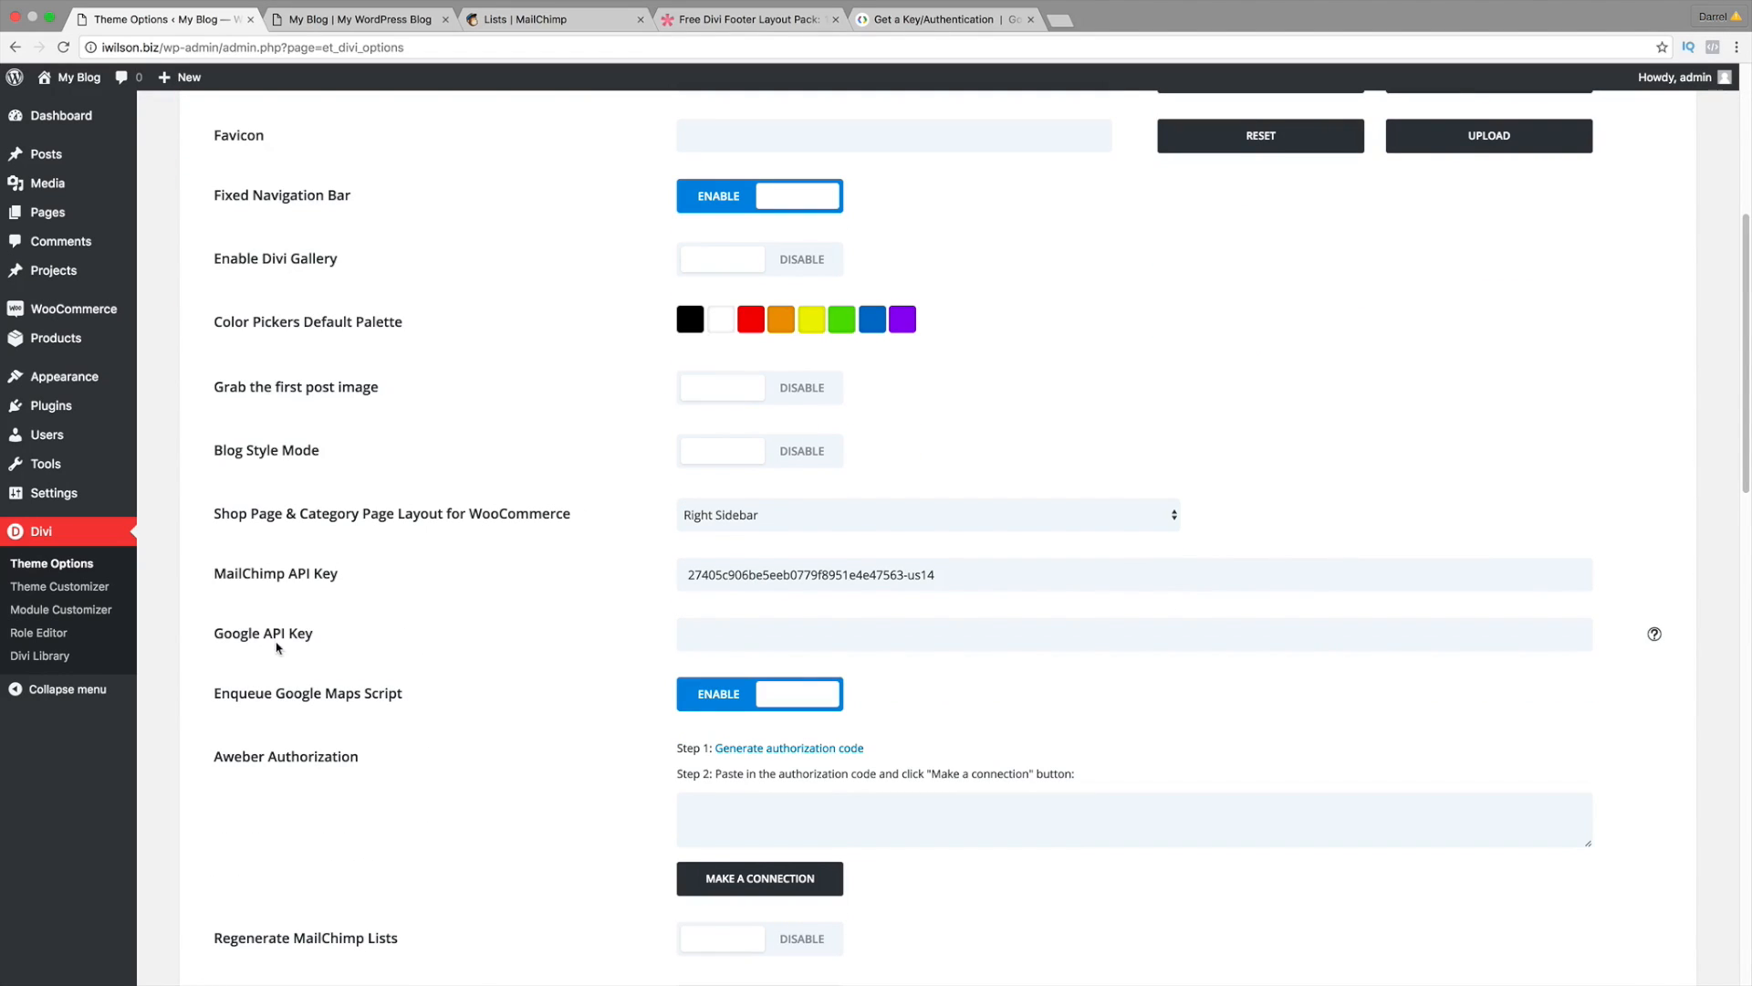
Step: Paste the copied key into the Google API Key field and save the theme options
left_click_drag(209, 636, 309, 636)
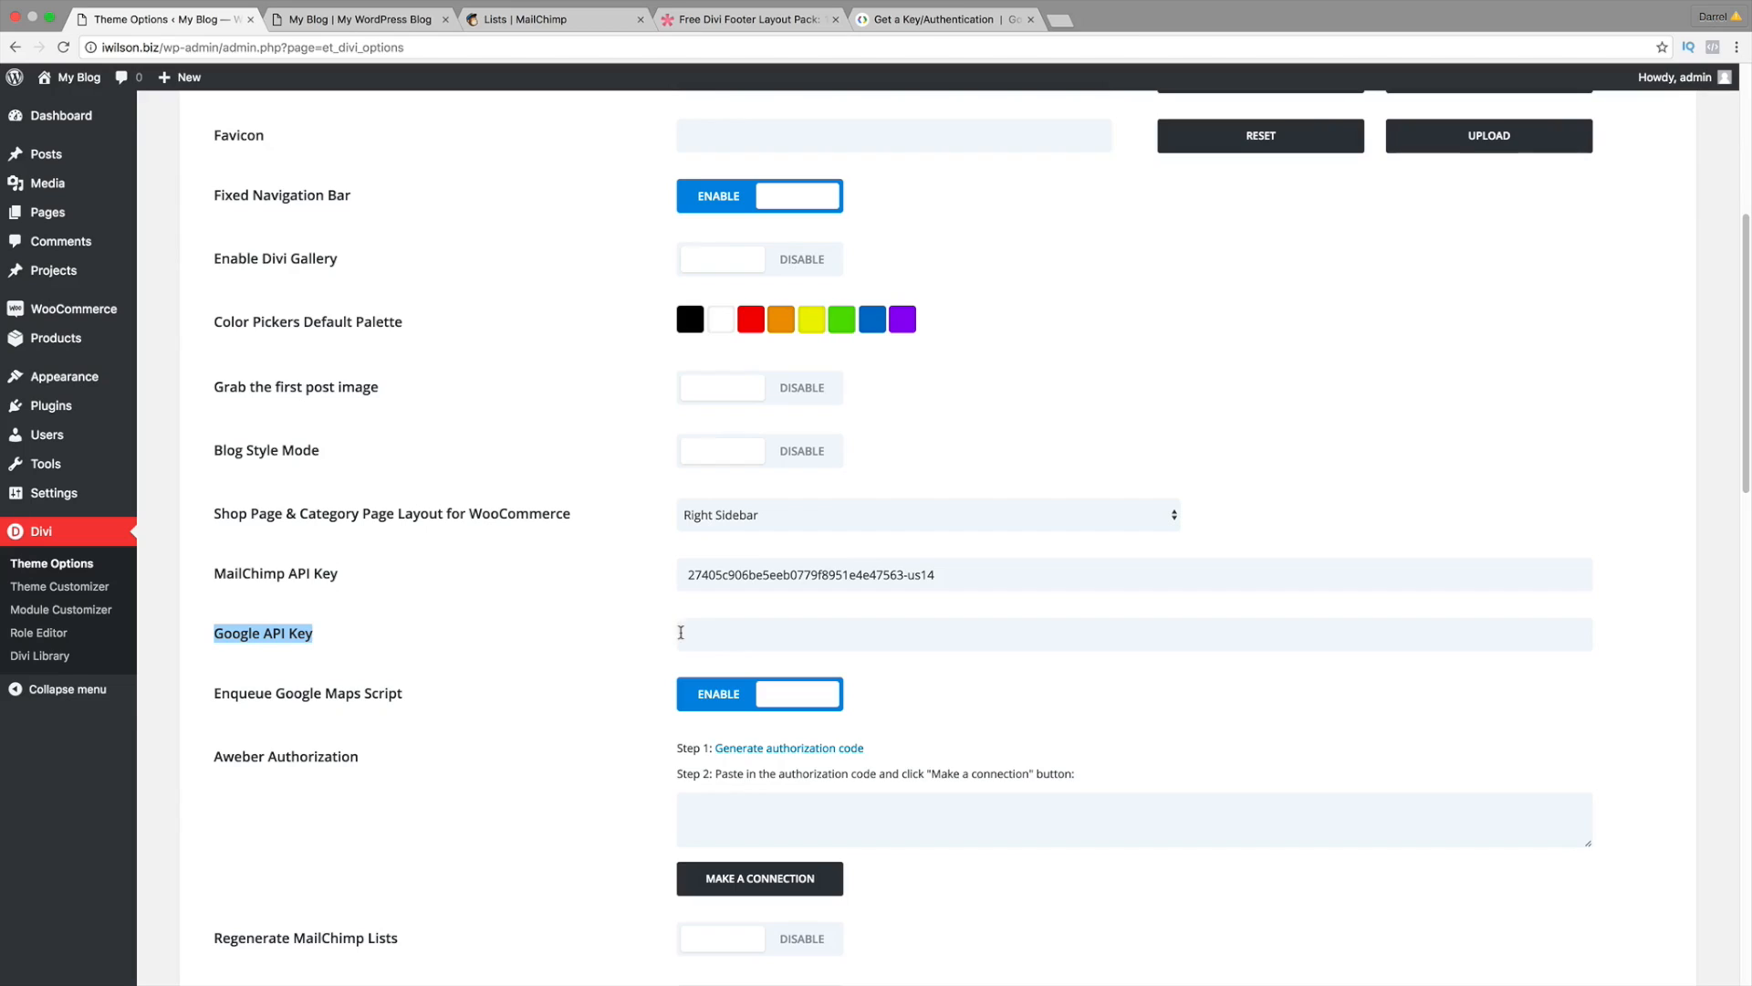
left_click(691, 635)
right_click(708, 628)
left_click(743, 711)
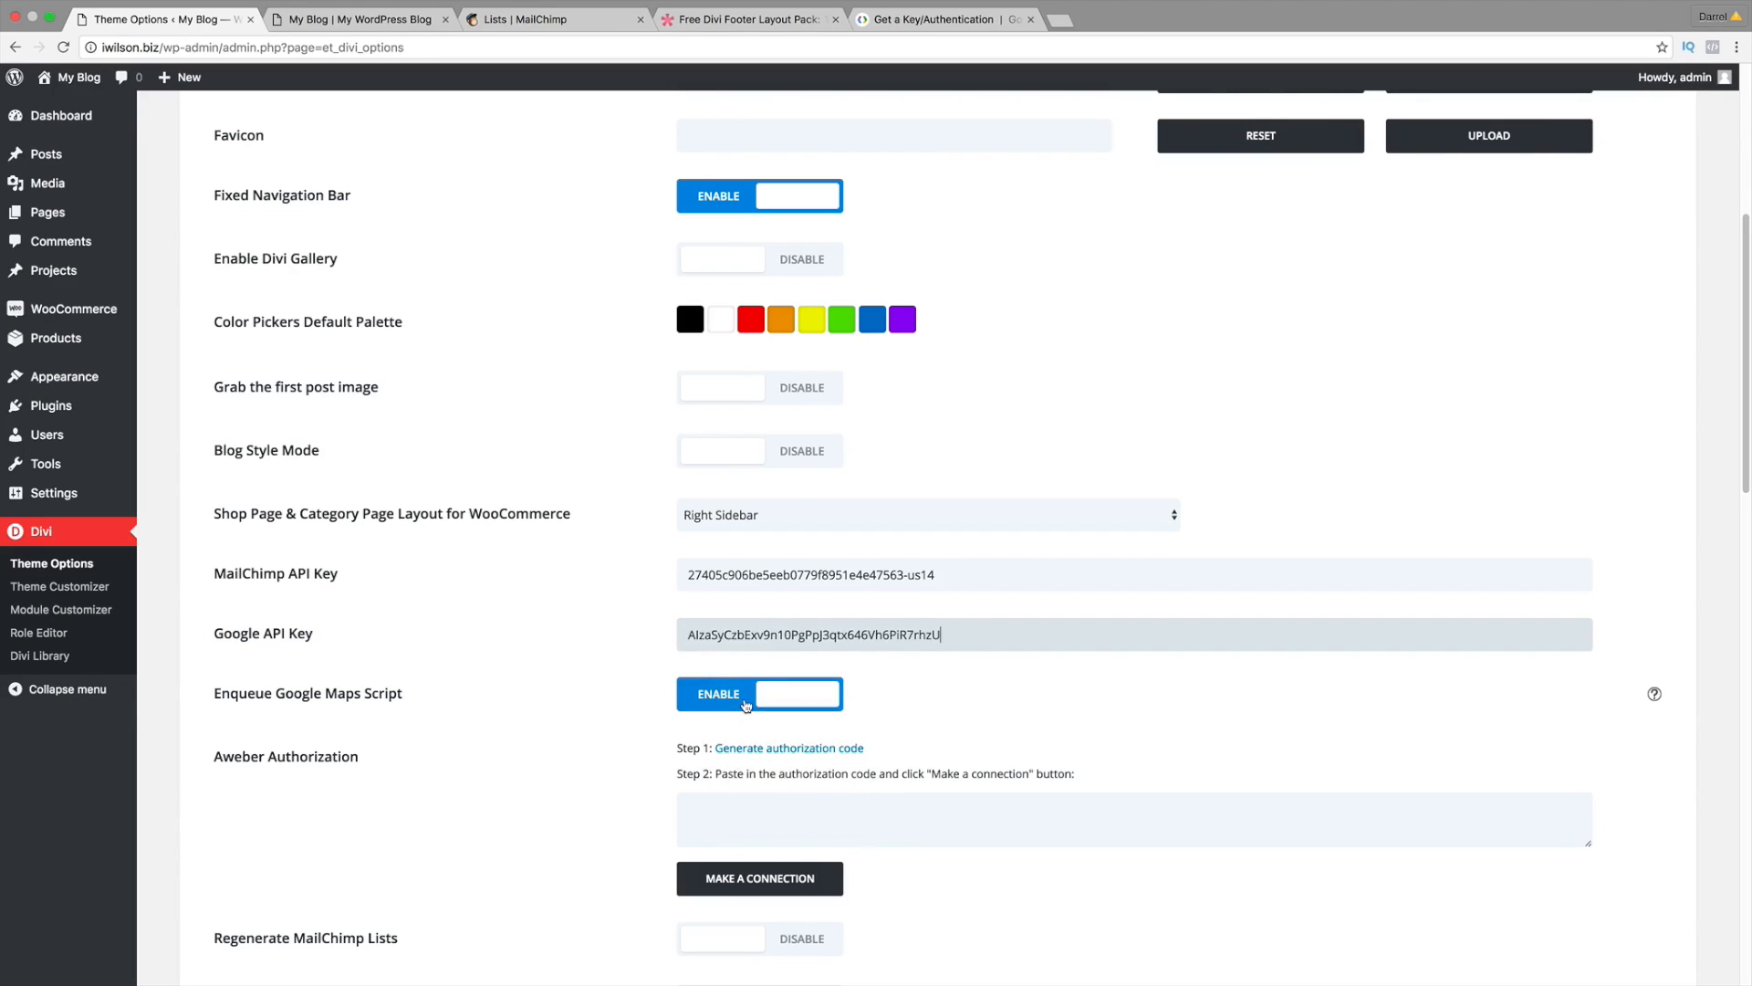
scroll(614, 629, "down", 15)
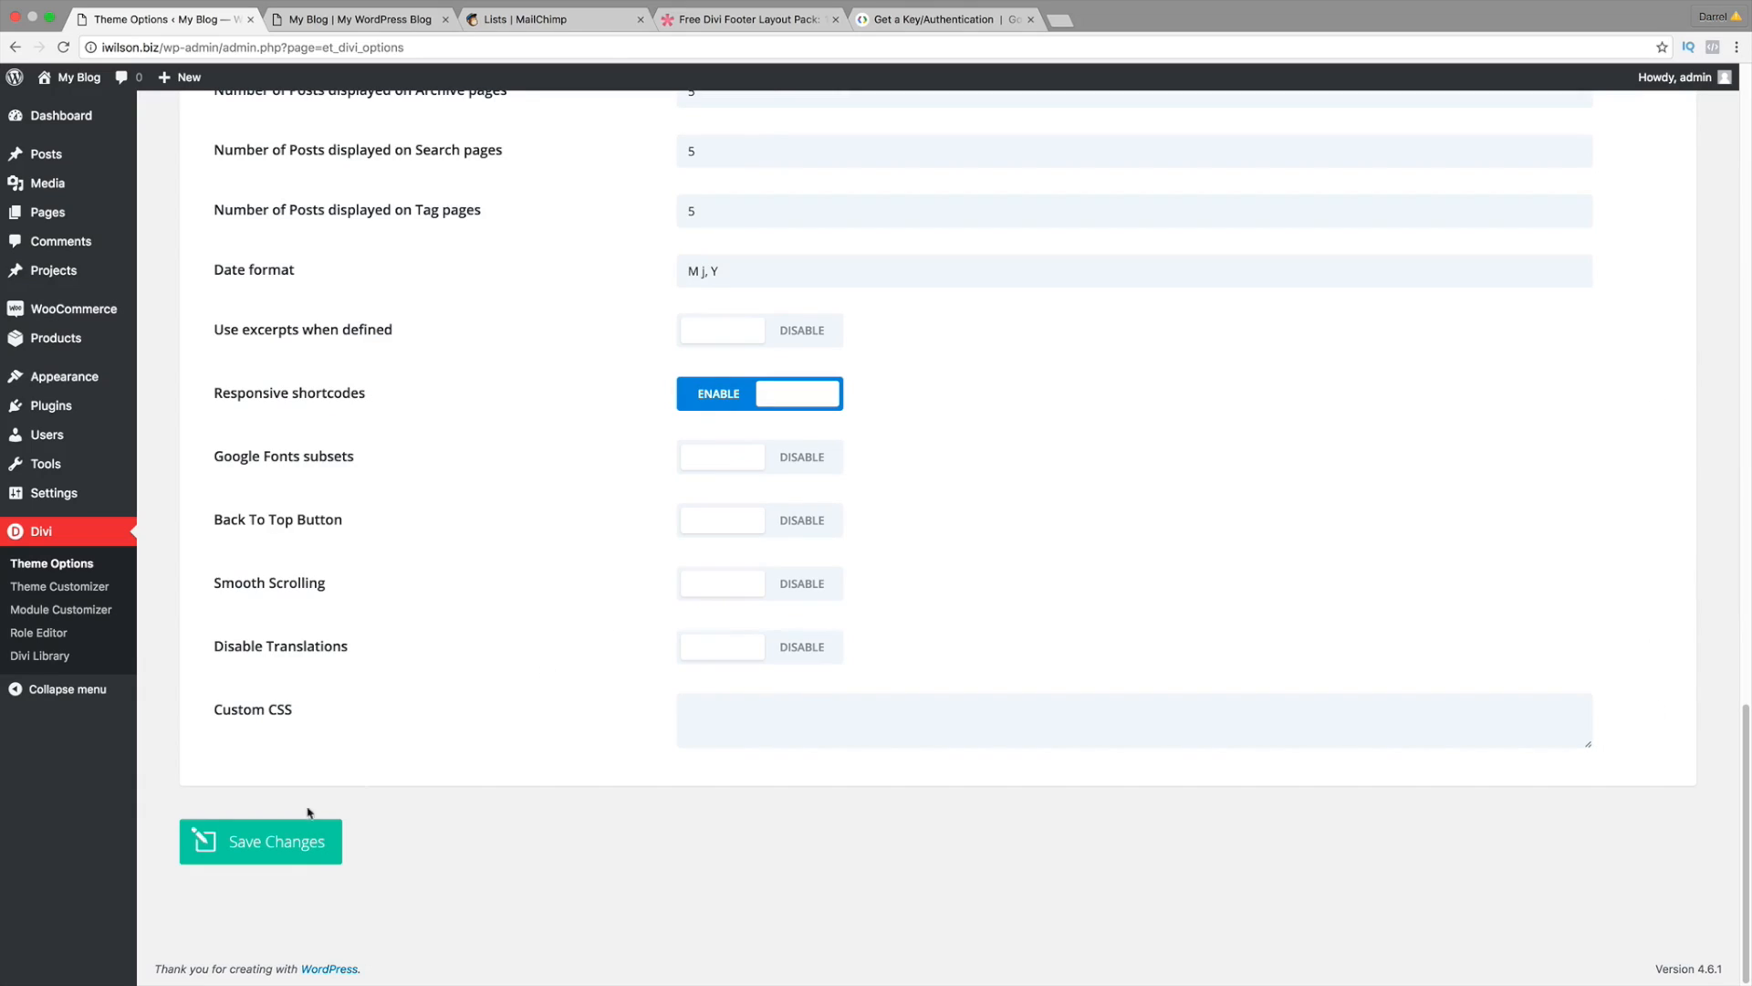
left_click(285, 837)
Step: Visit the site, enable the Visual Builder on the homepage, and scroll down to the footer
mouse_move(79, 77)
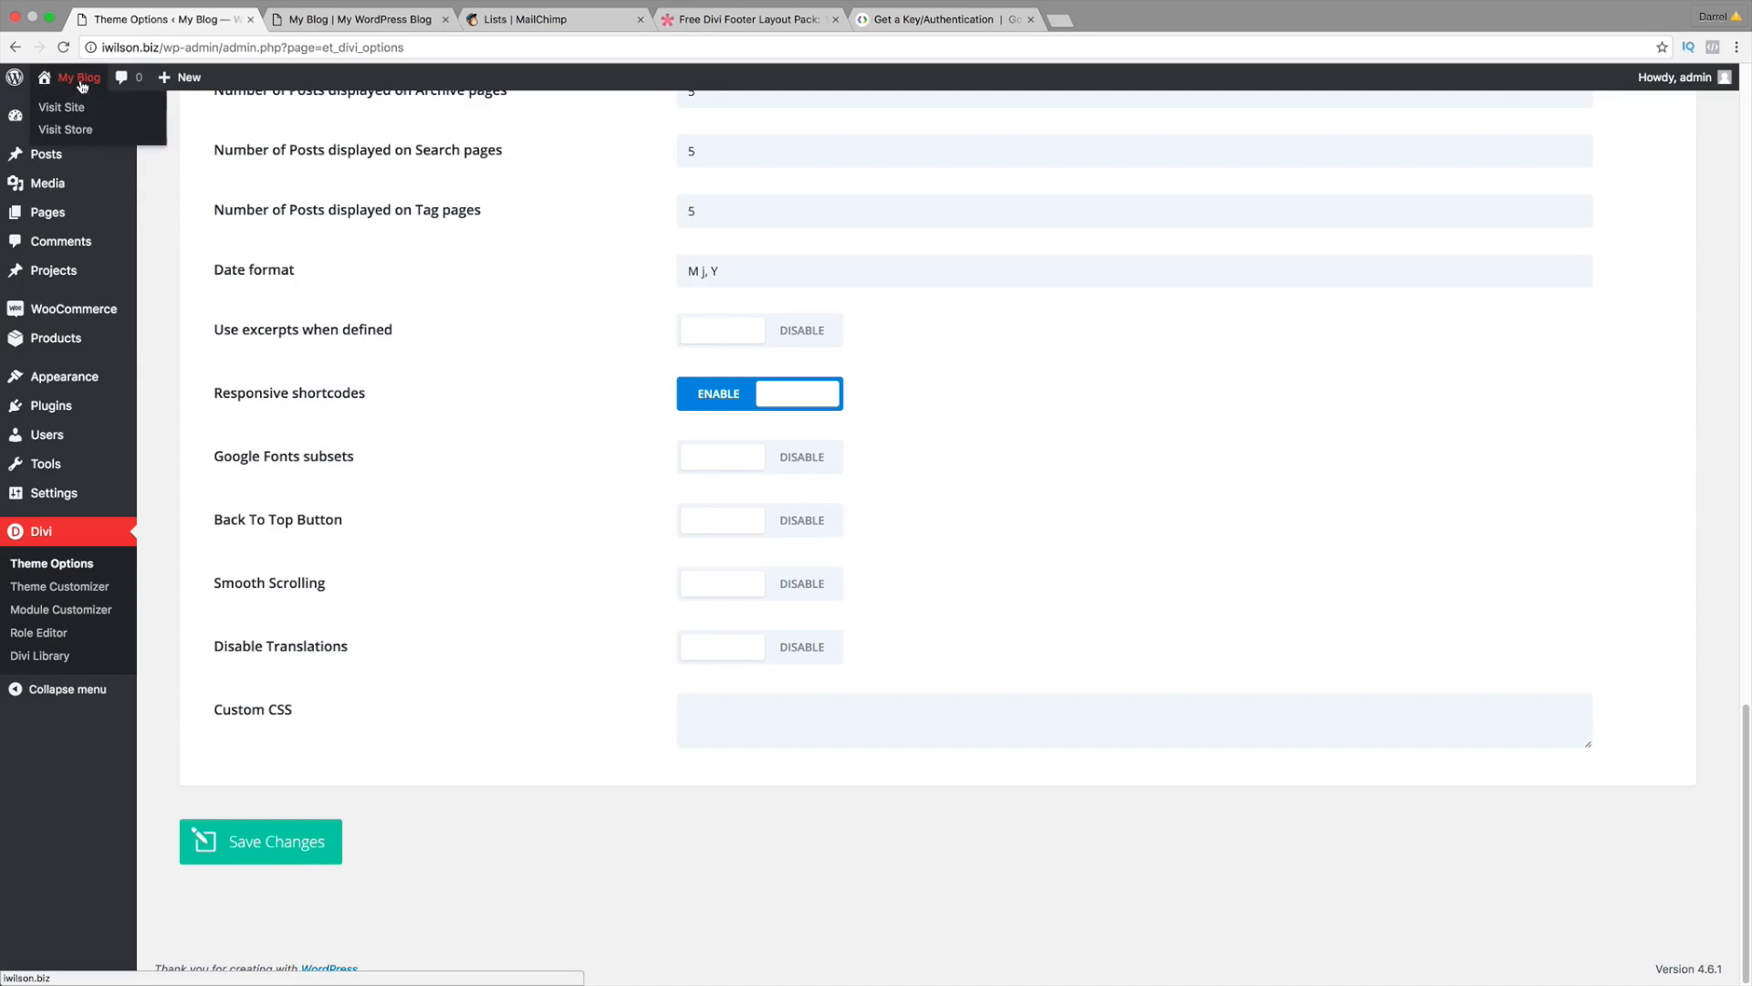
left_click(83, 109)
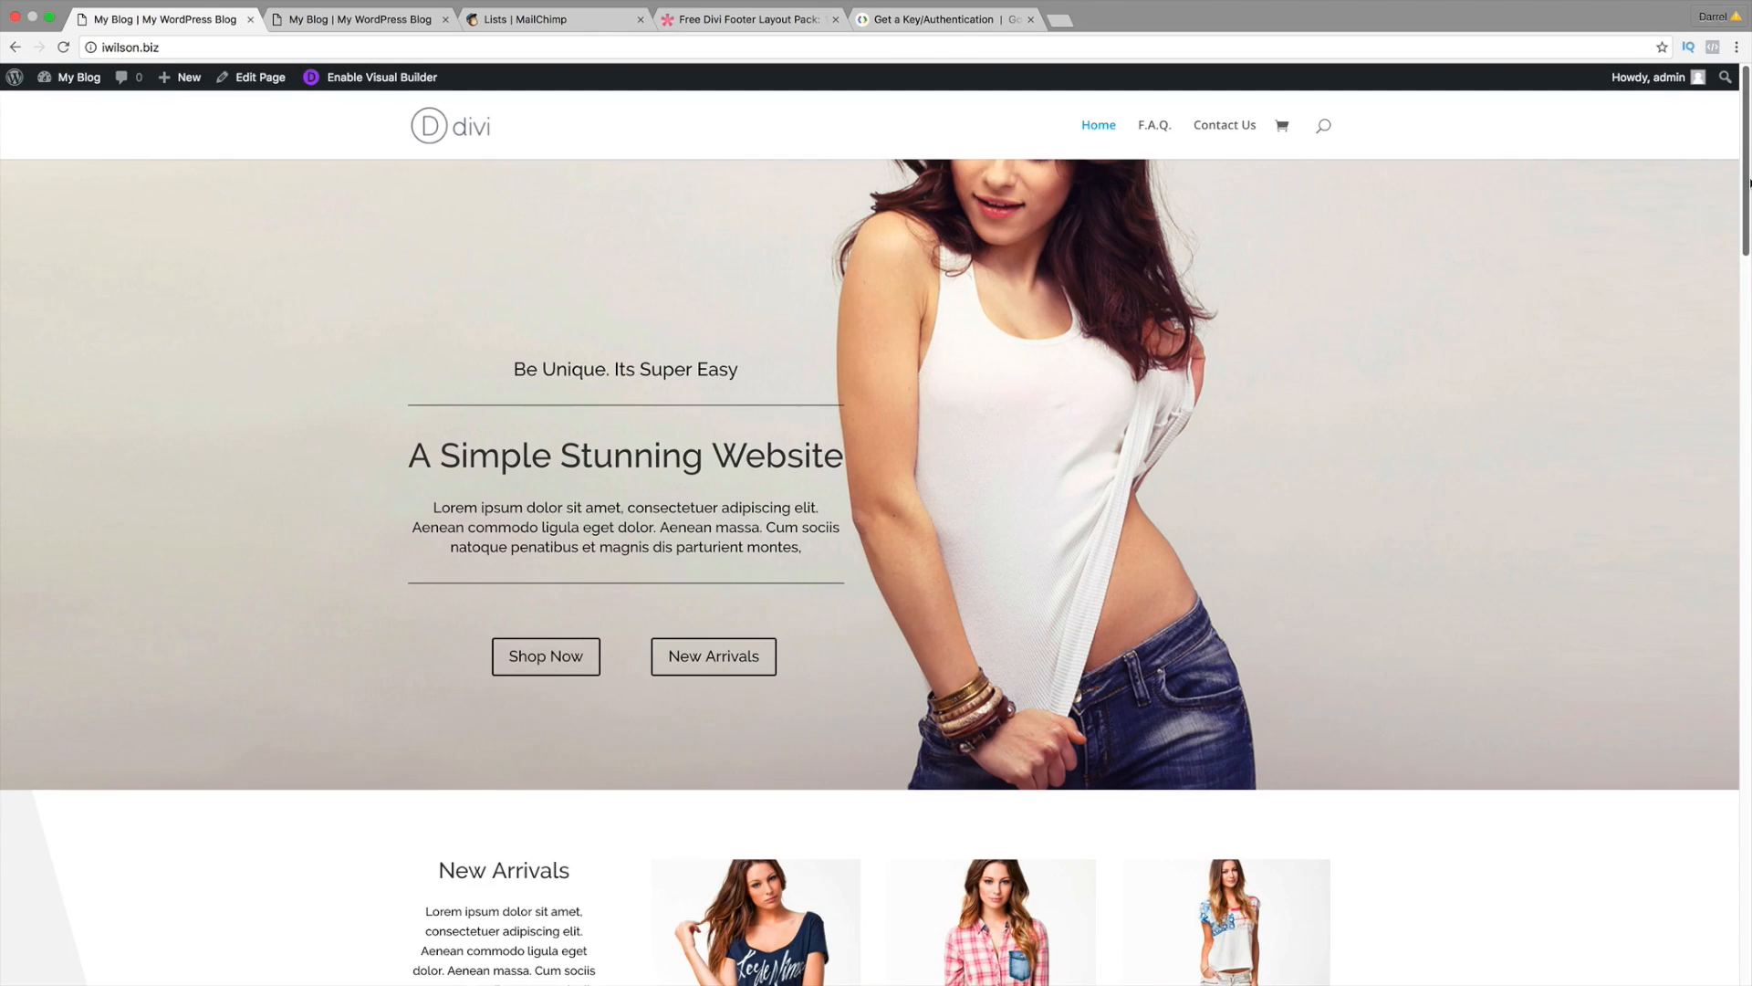
left_click_drag(1747, 182, 1748, 926)
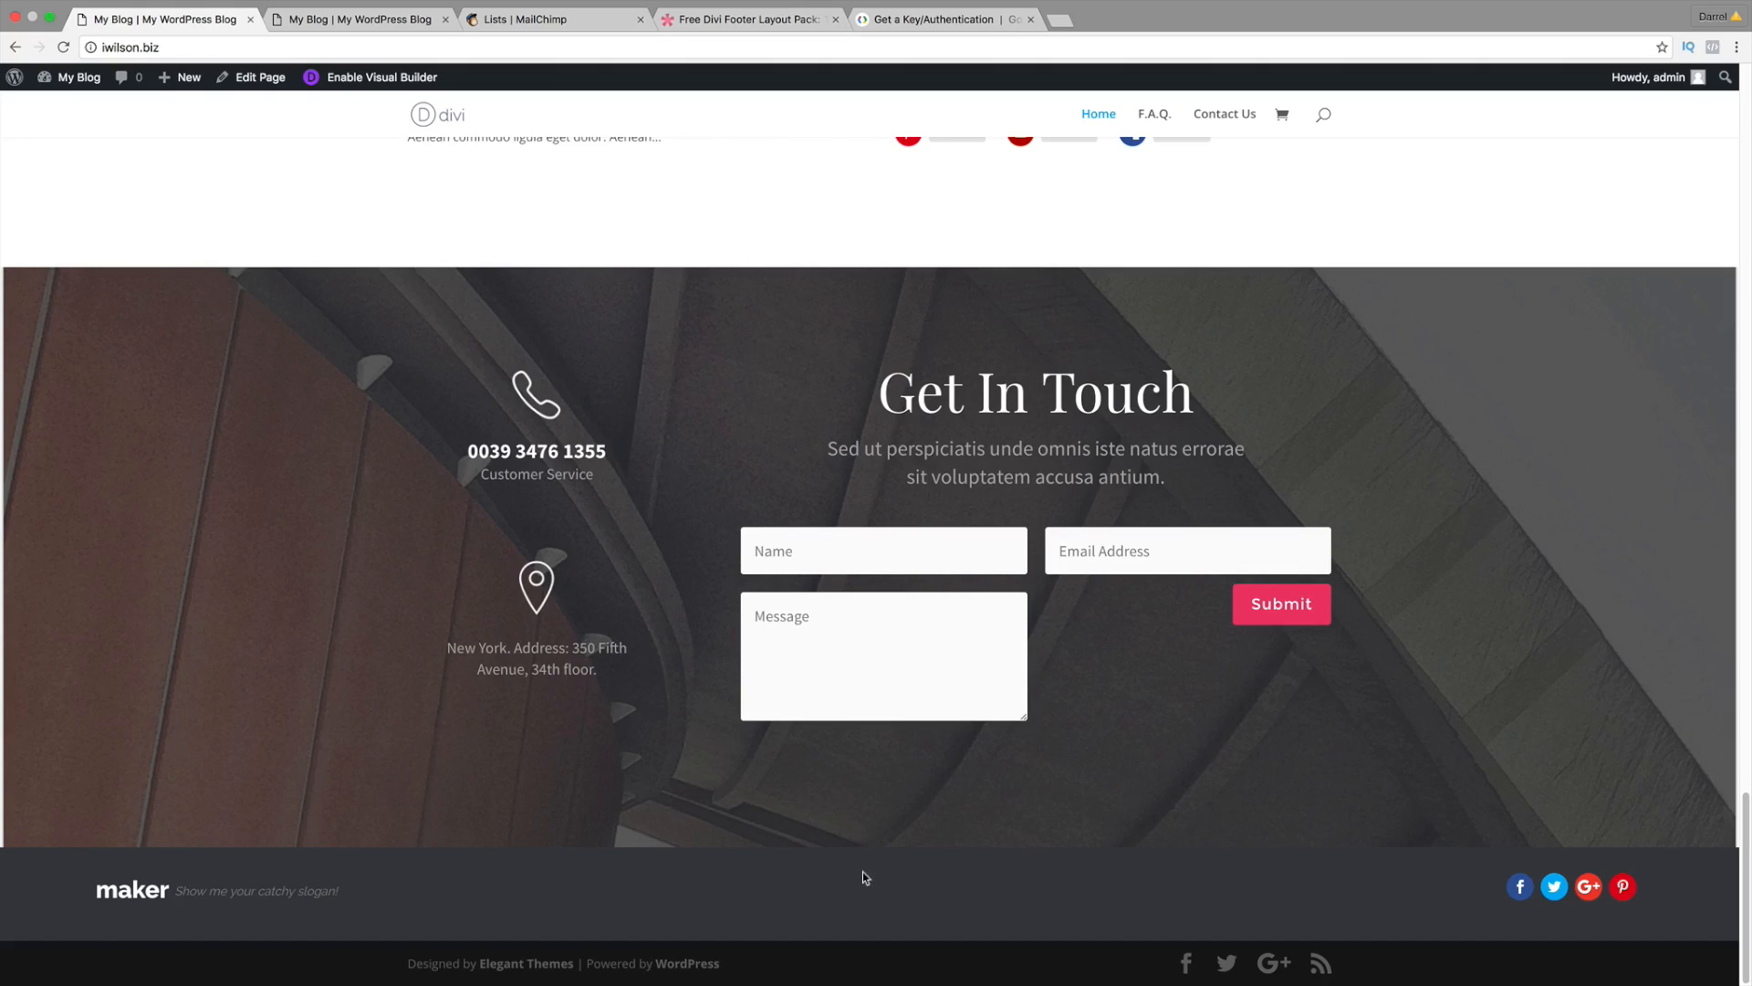
left_click(379, 78)
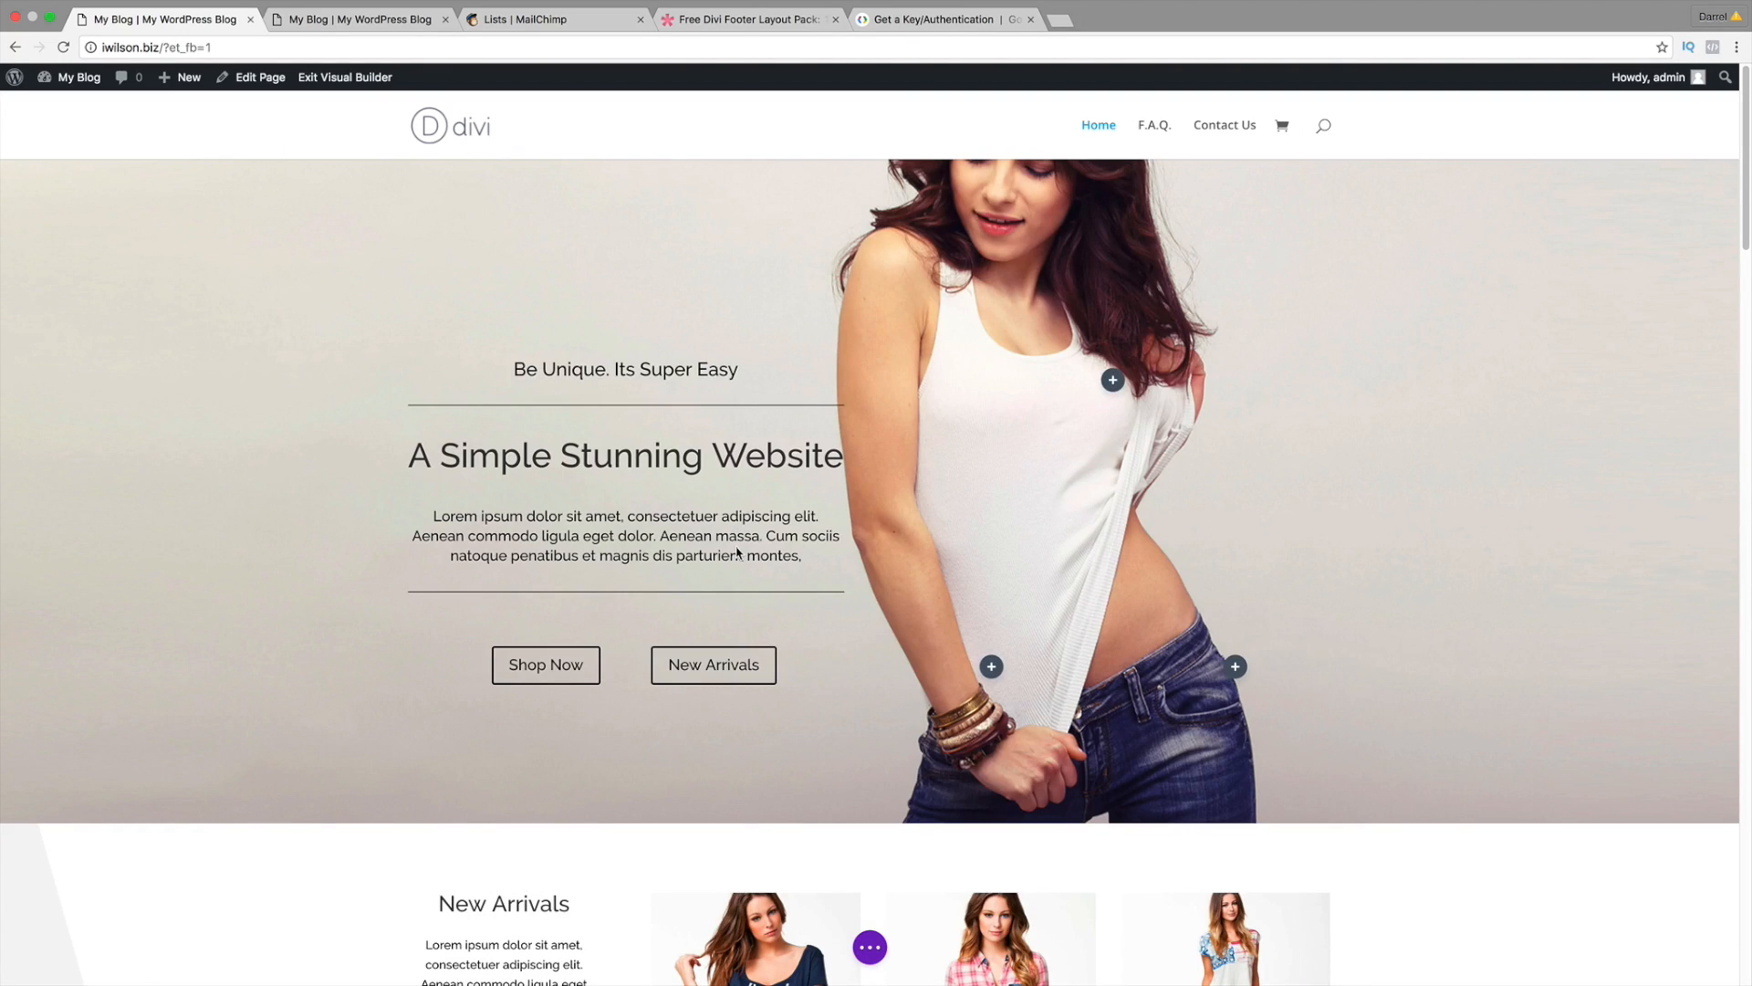
scroll(742, 616, "down", 8)
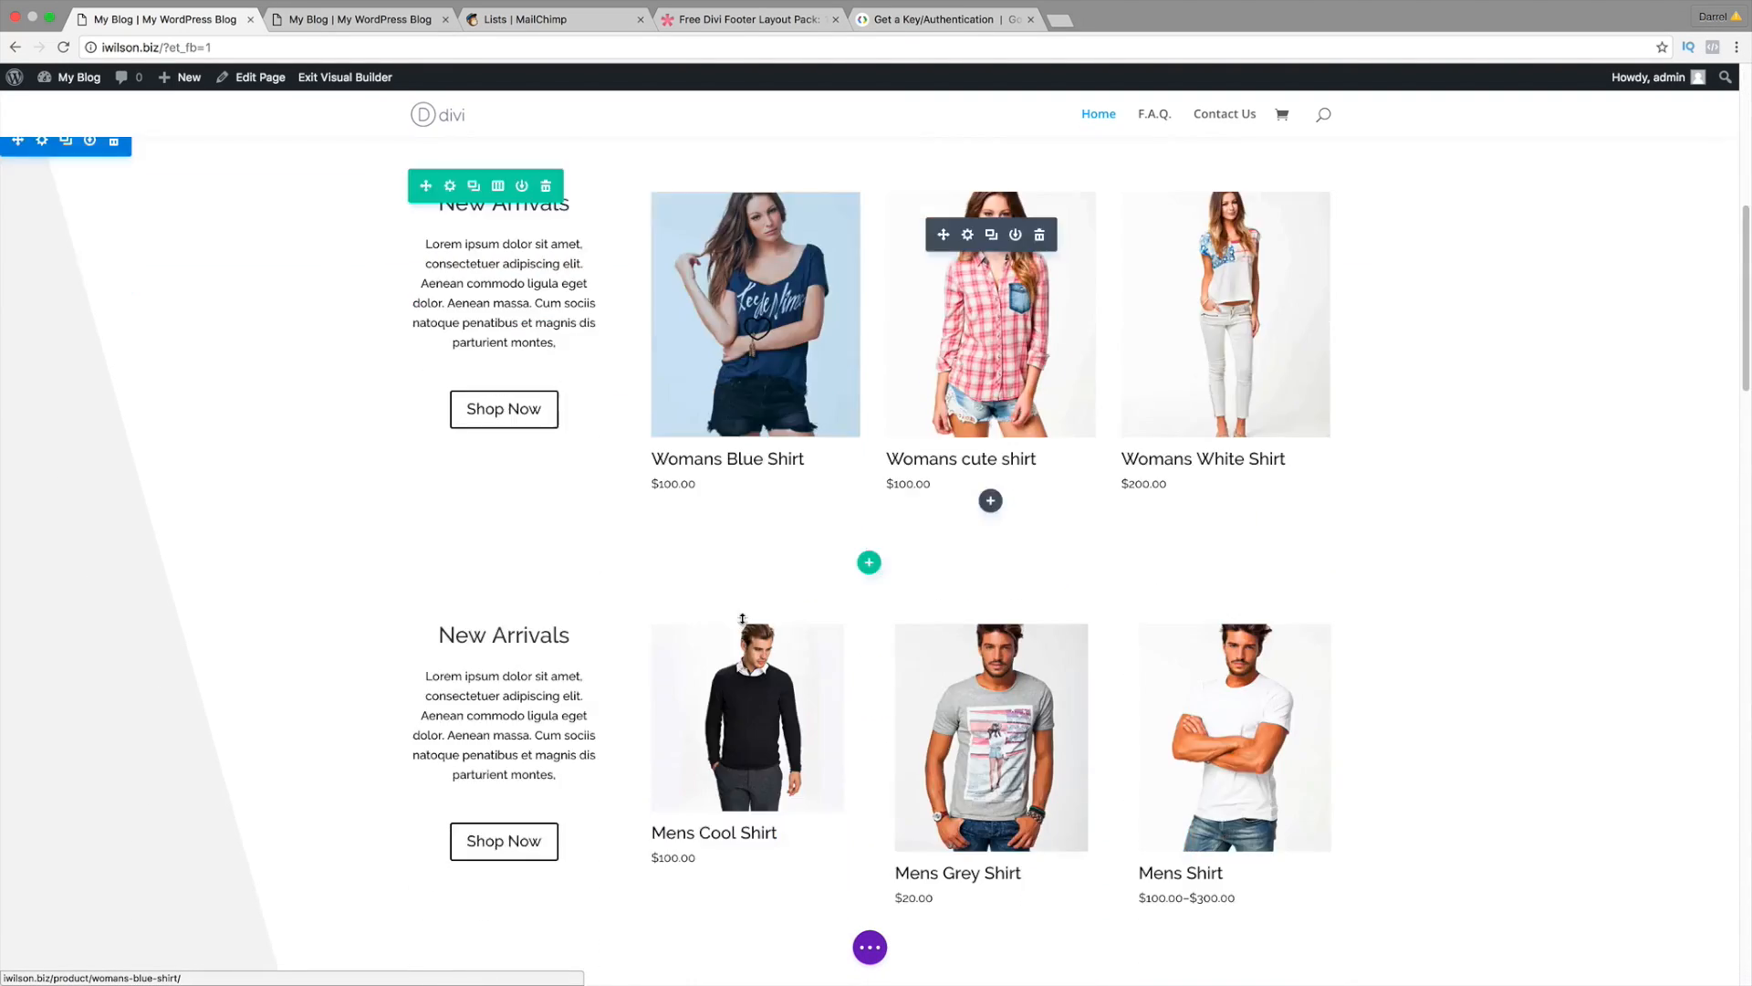
scroll(742, 618, "down", 2)
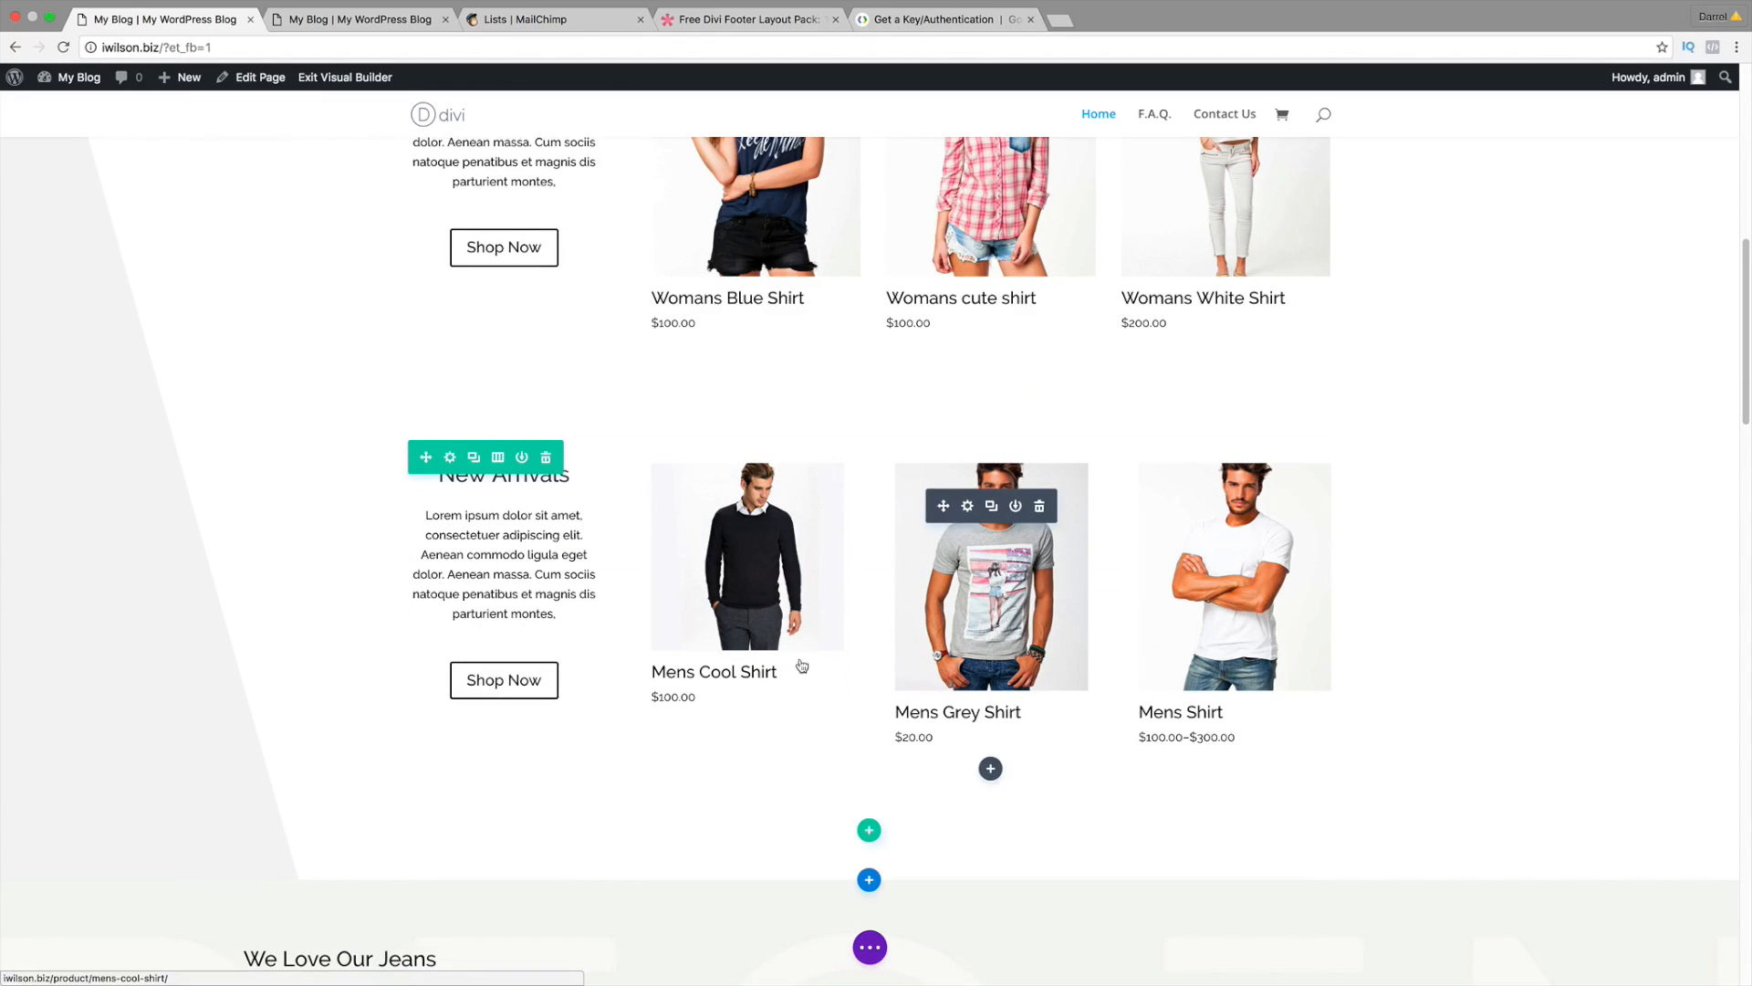
scroll(802, 665, "down", 20)
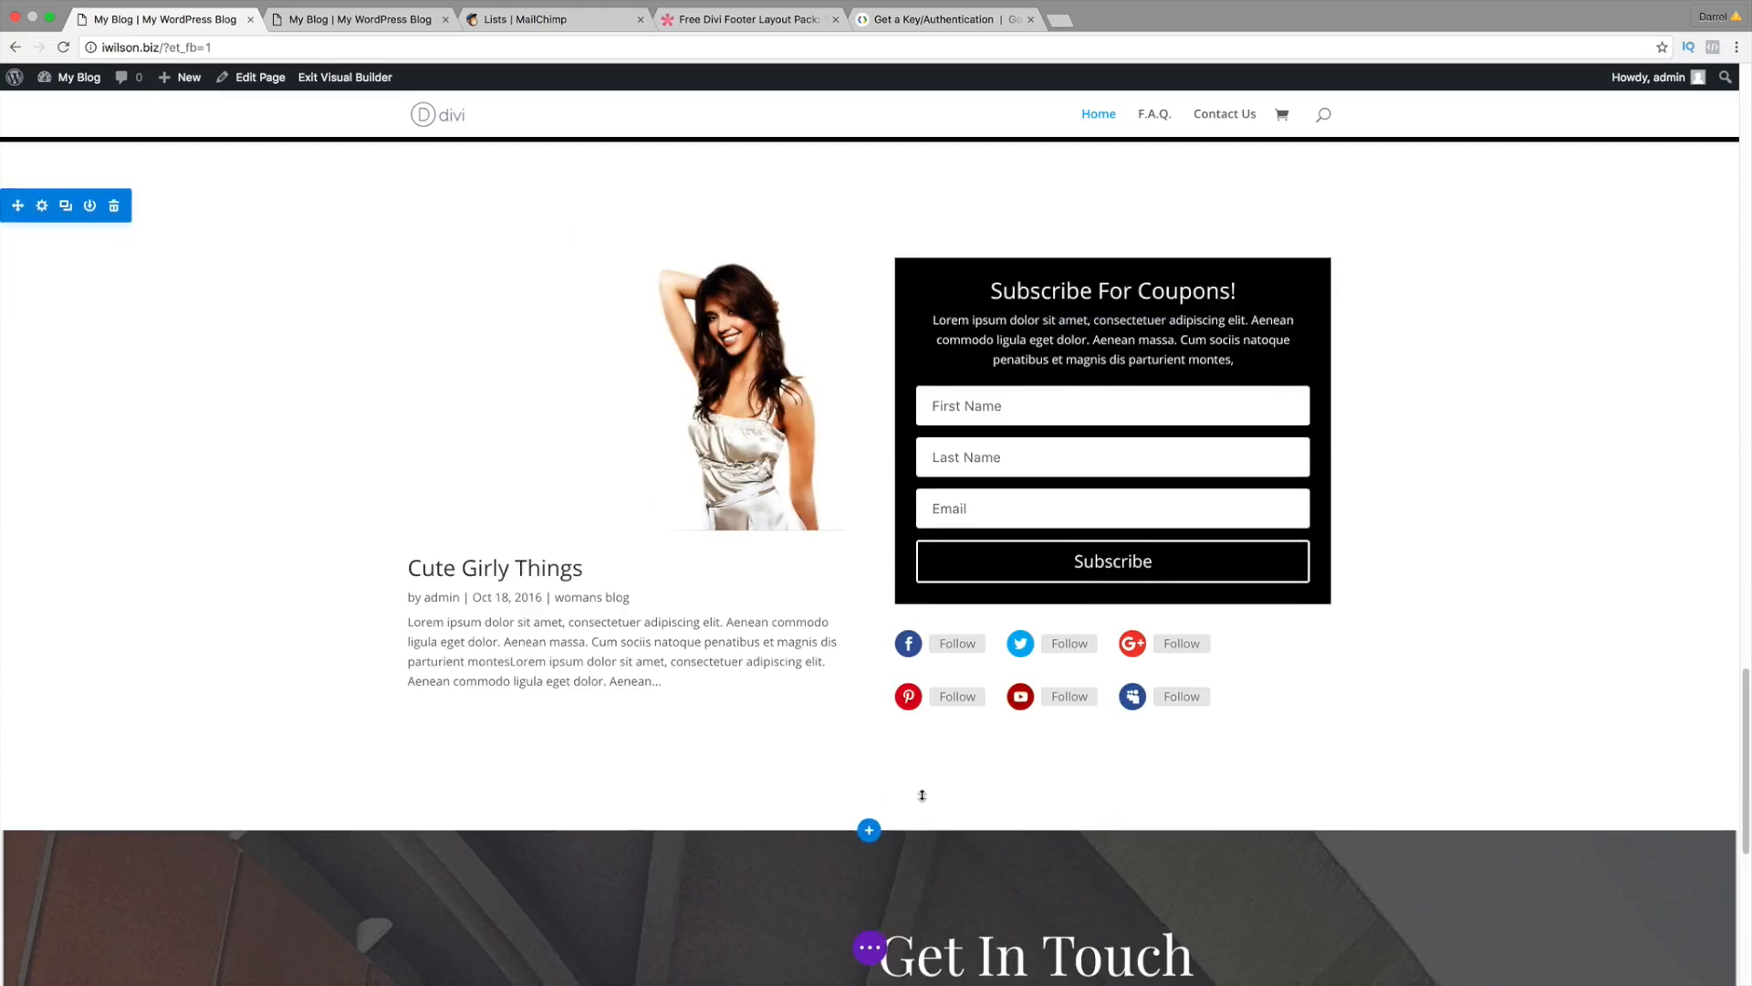
scroll(922, 795, "down", 7)
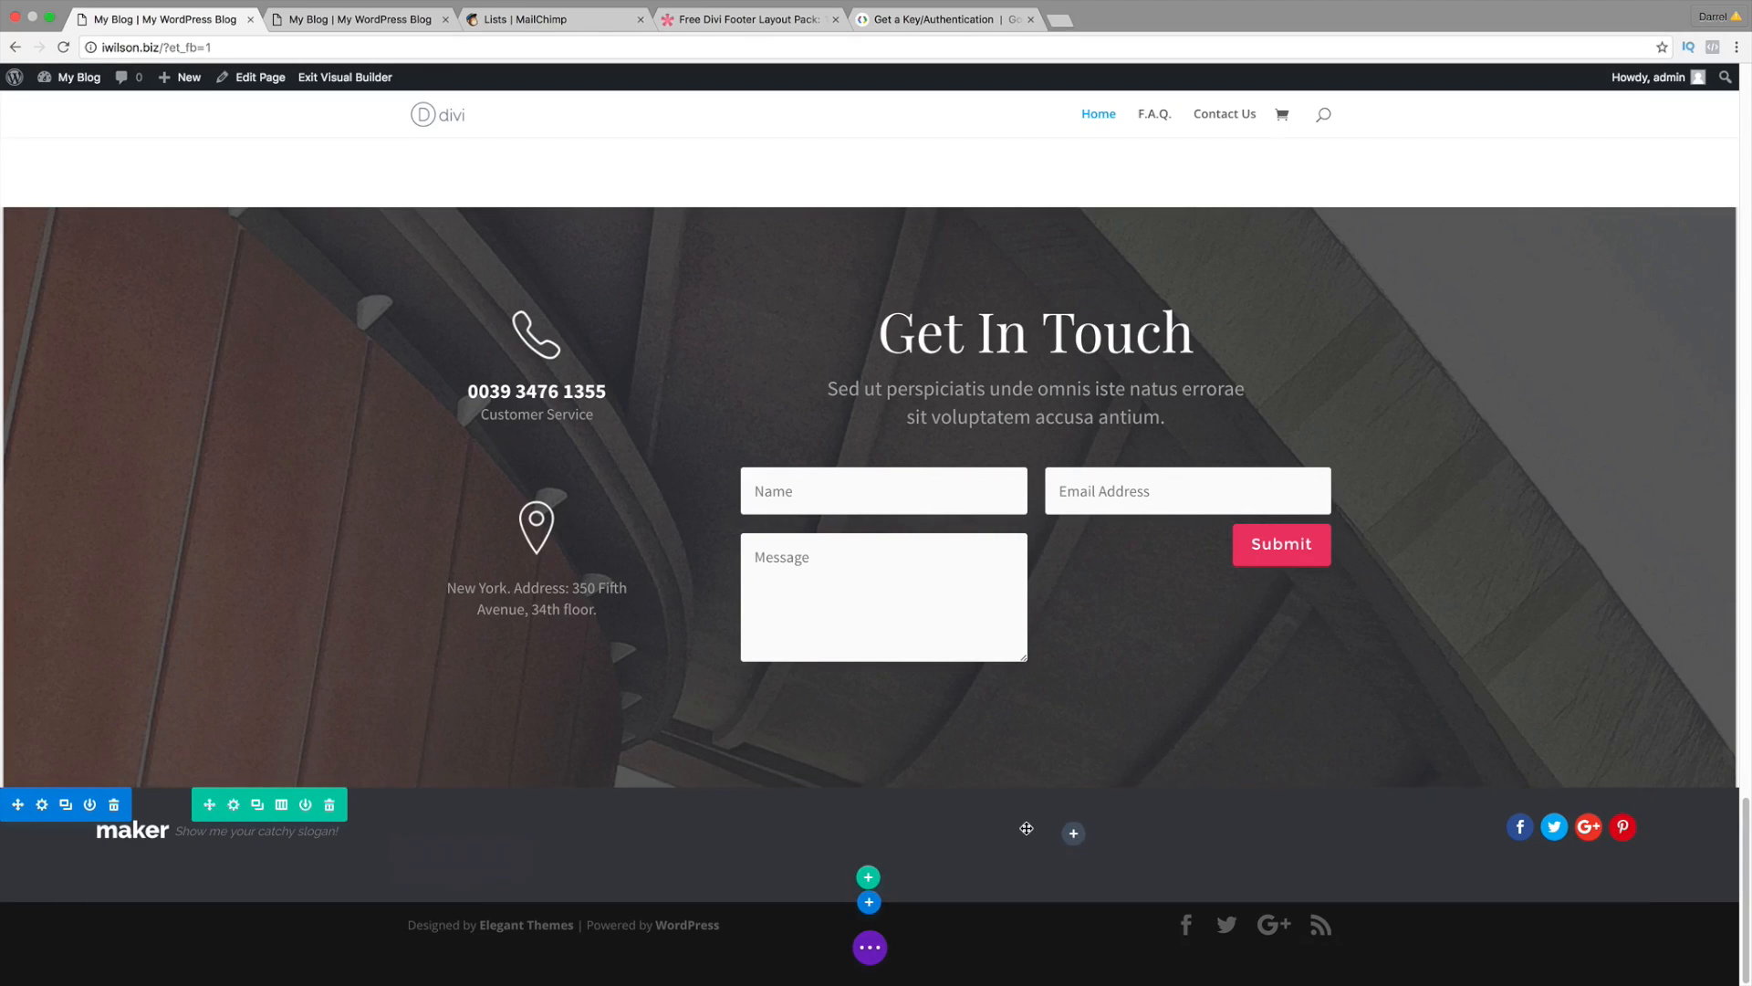
Step: Add a Map module to the 'maker' footer column
left_click(1074, 834)
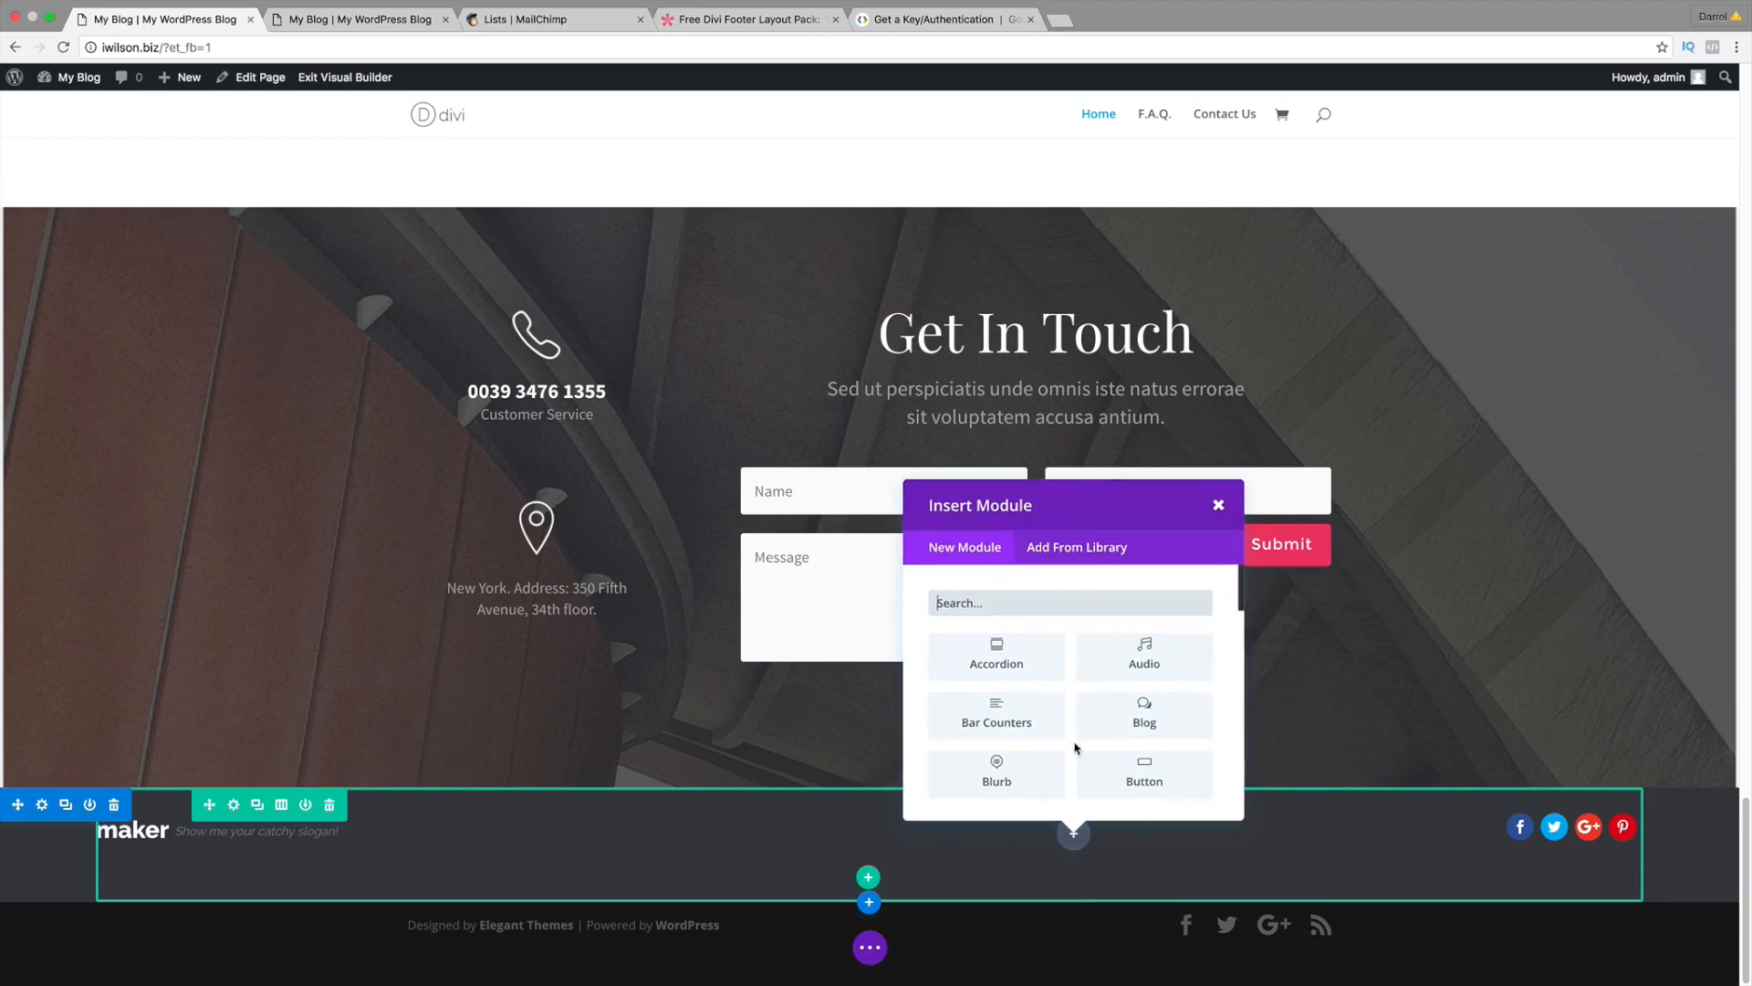
scroll(1077, 735, "down", 5)
scroll(1077, 736, "down", 4)
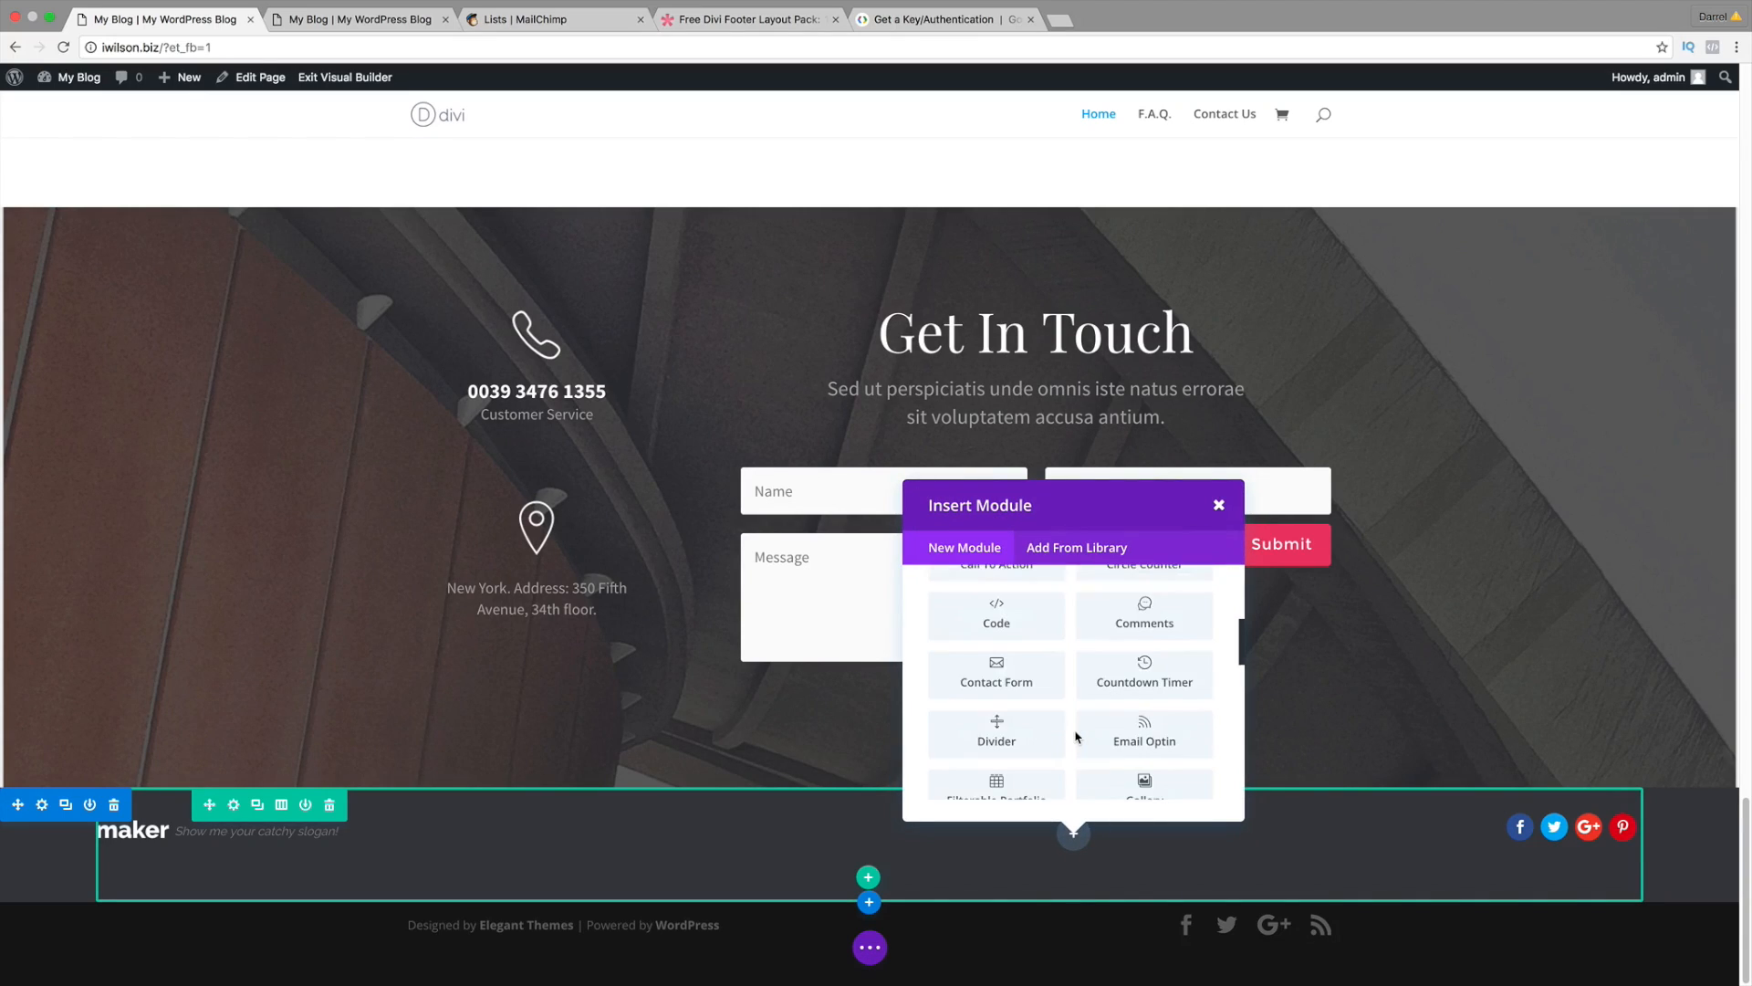
scroll(1077, 736, "down", 2)
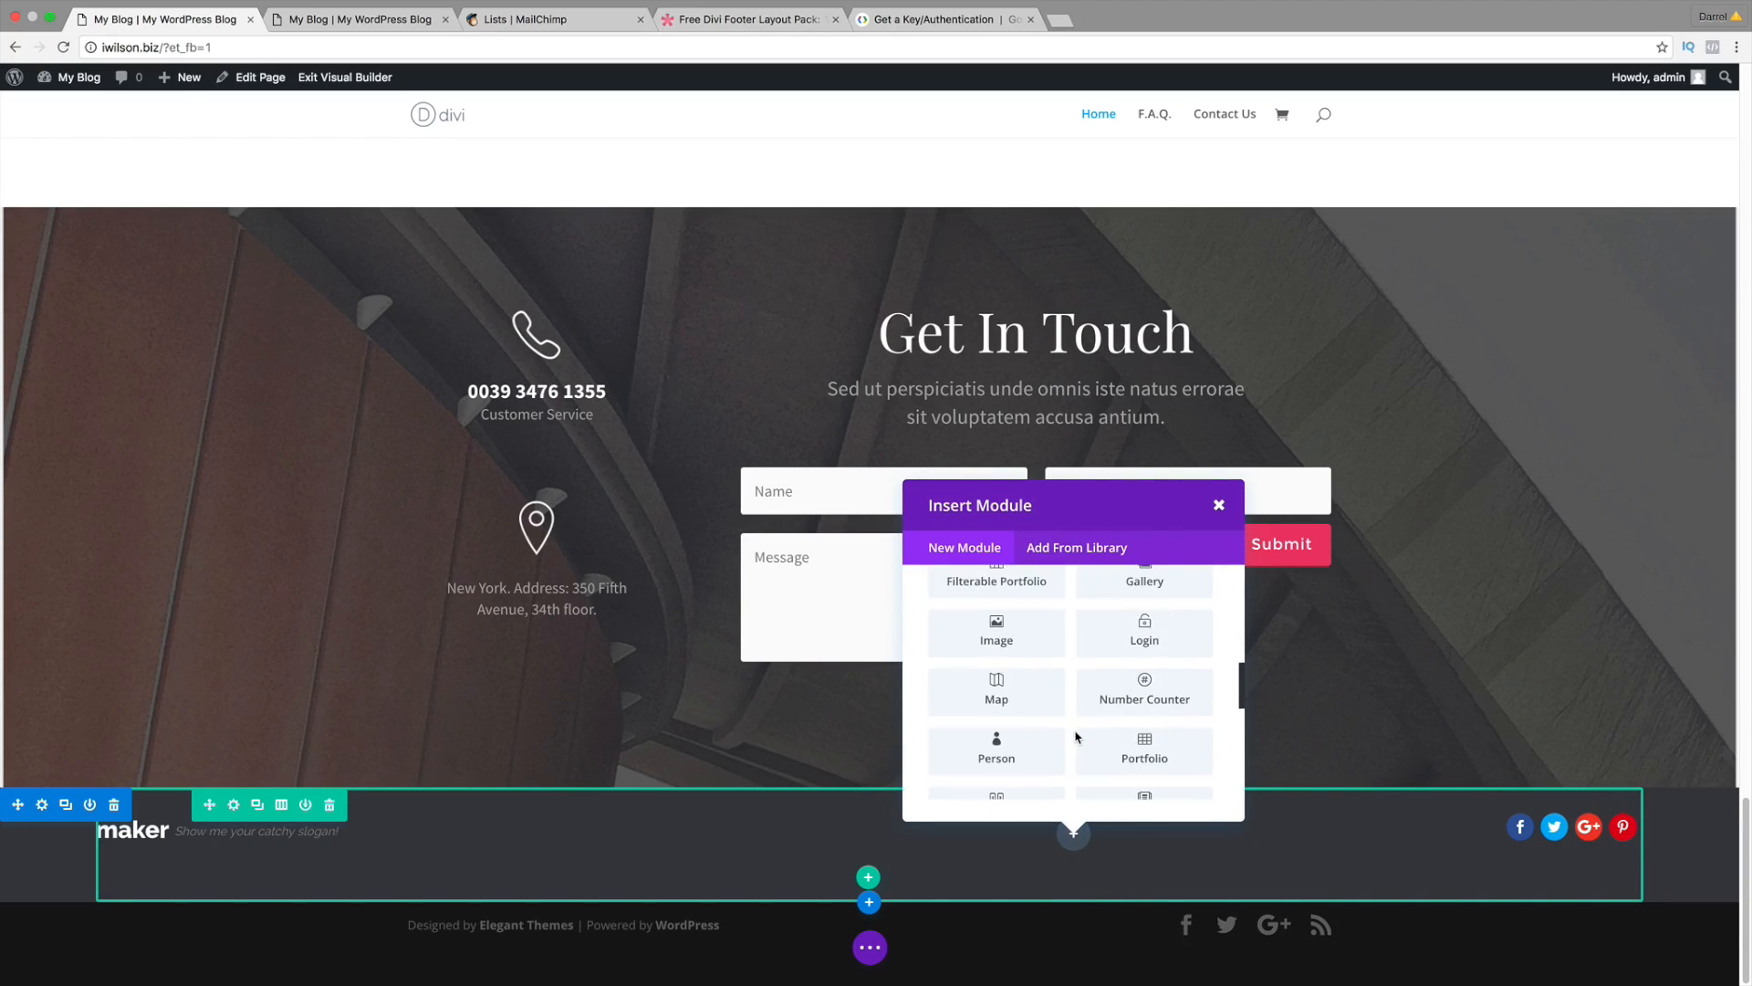
left_click(1013, 691)
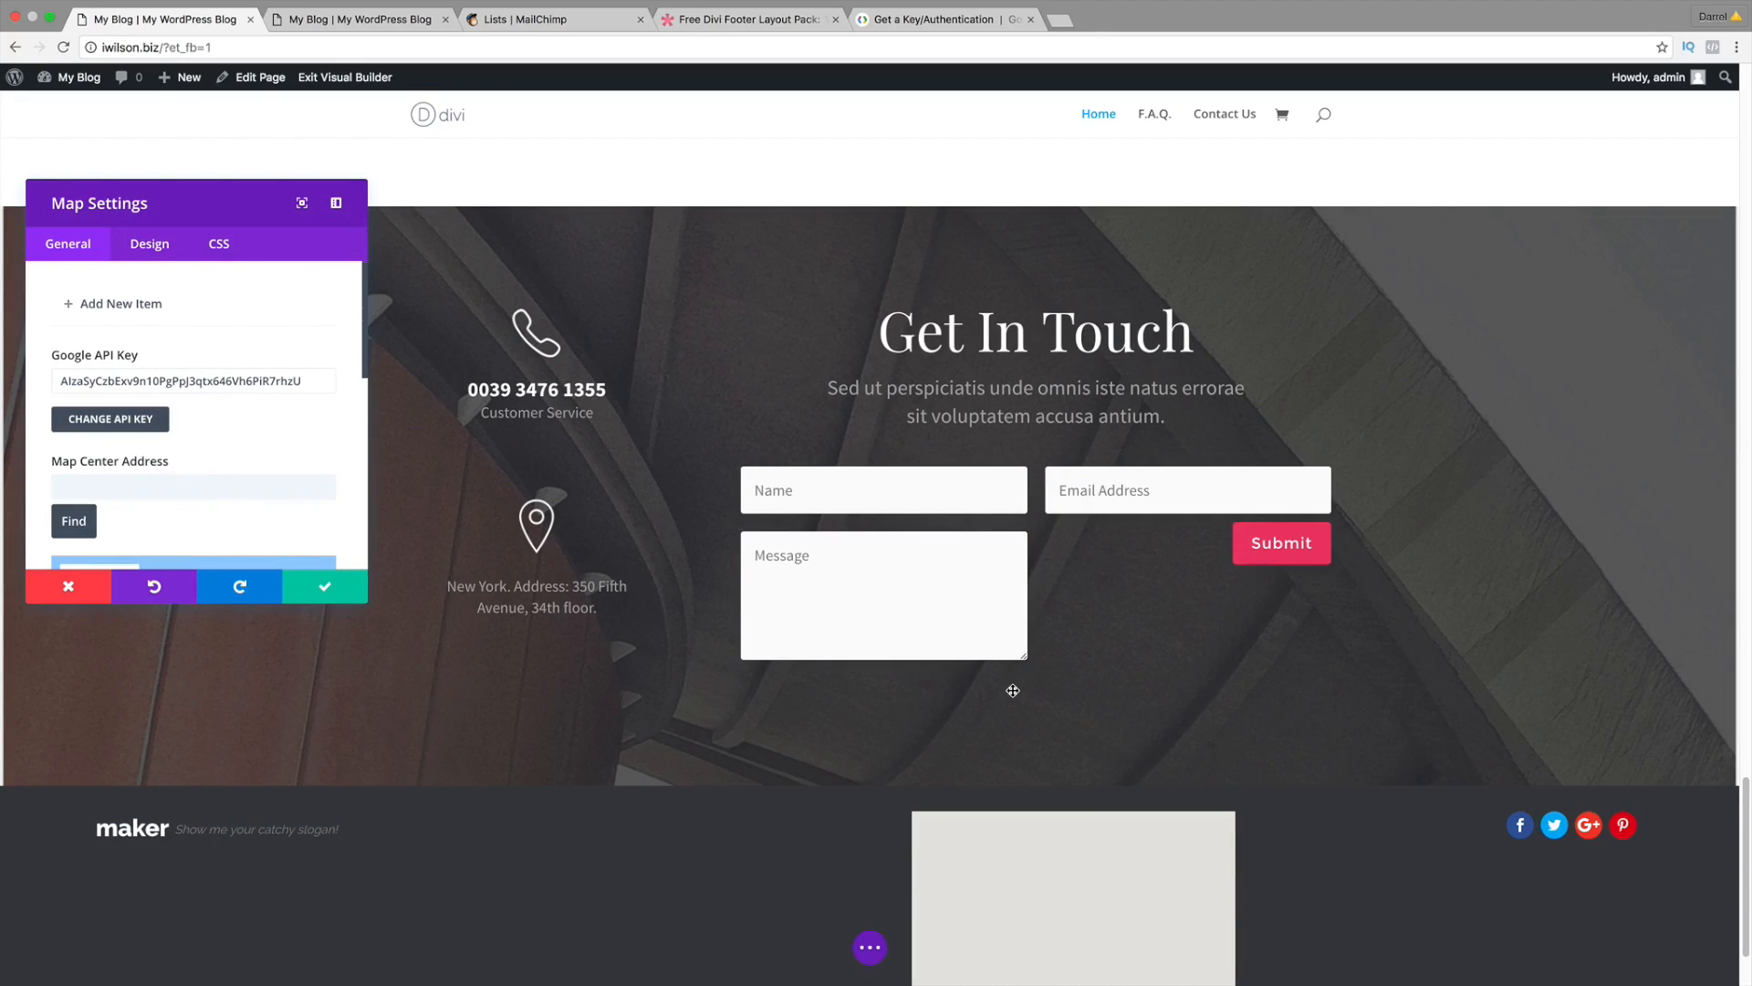
scroll(780, 696, "down", 3)
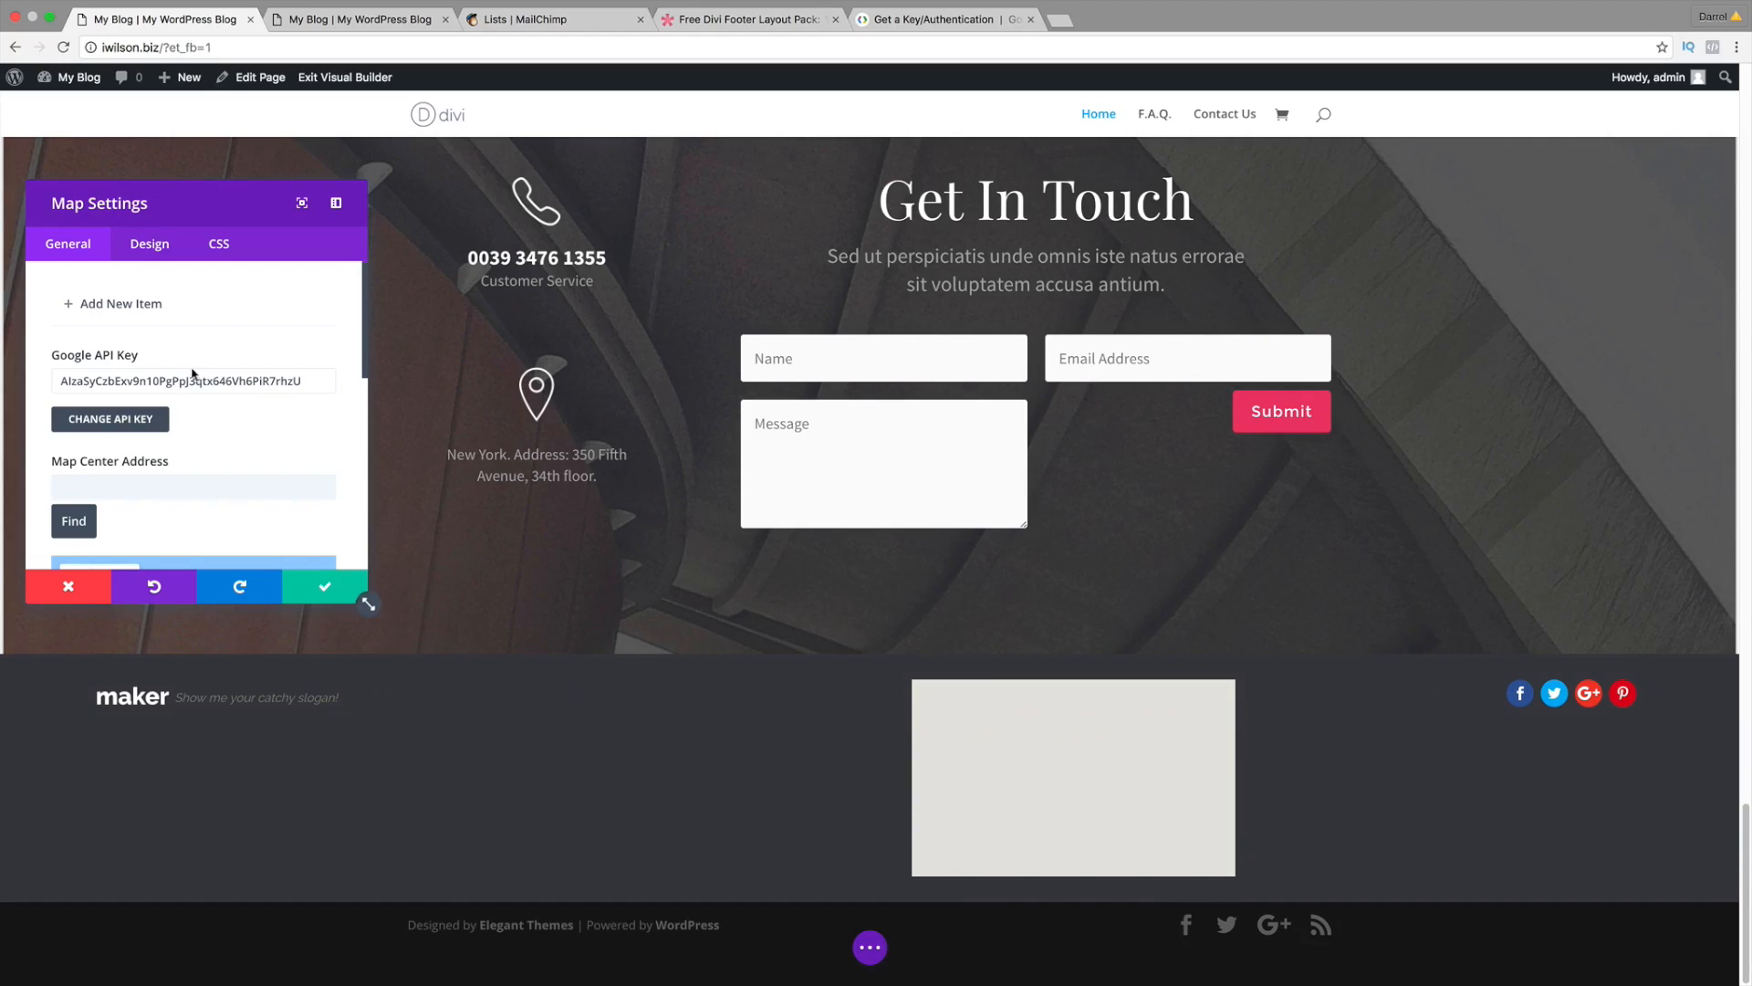
scroll(206, 448, "down", 2)
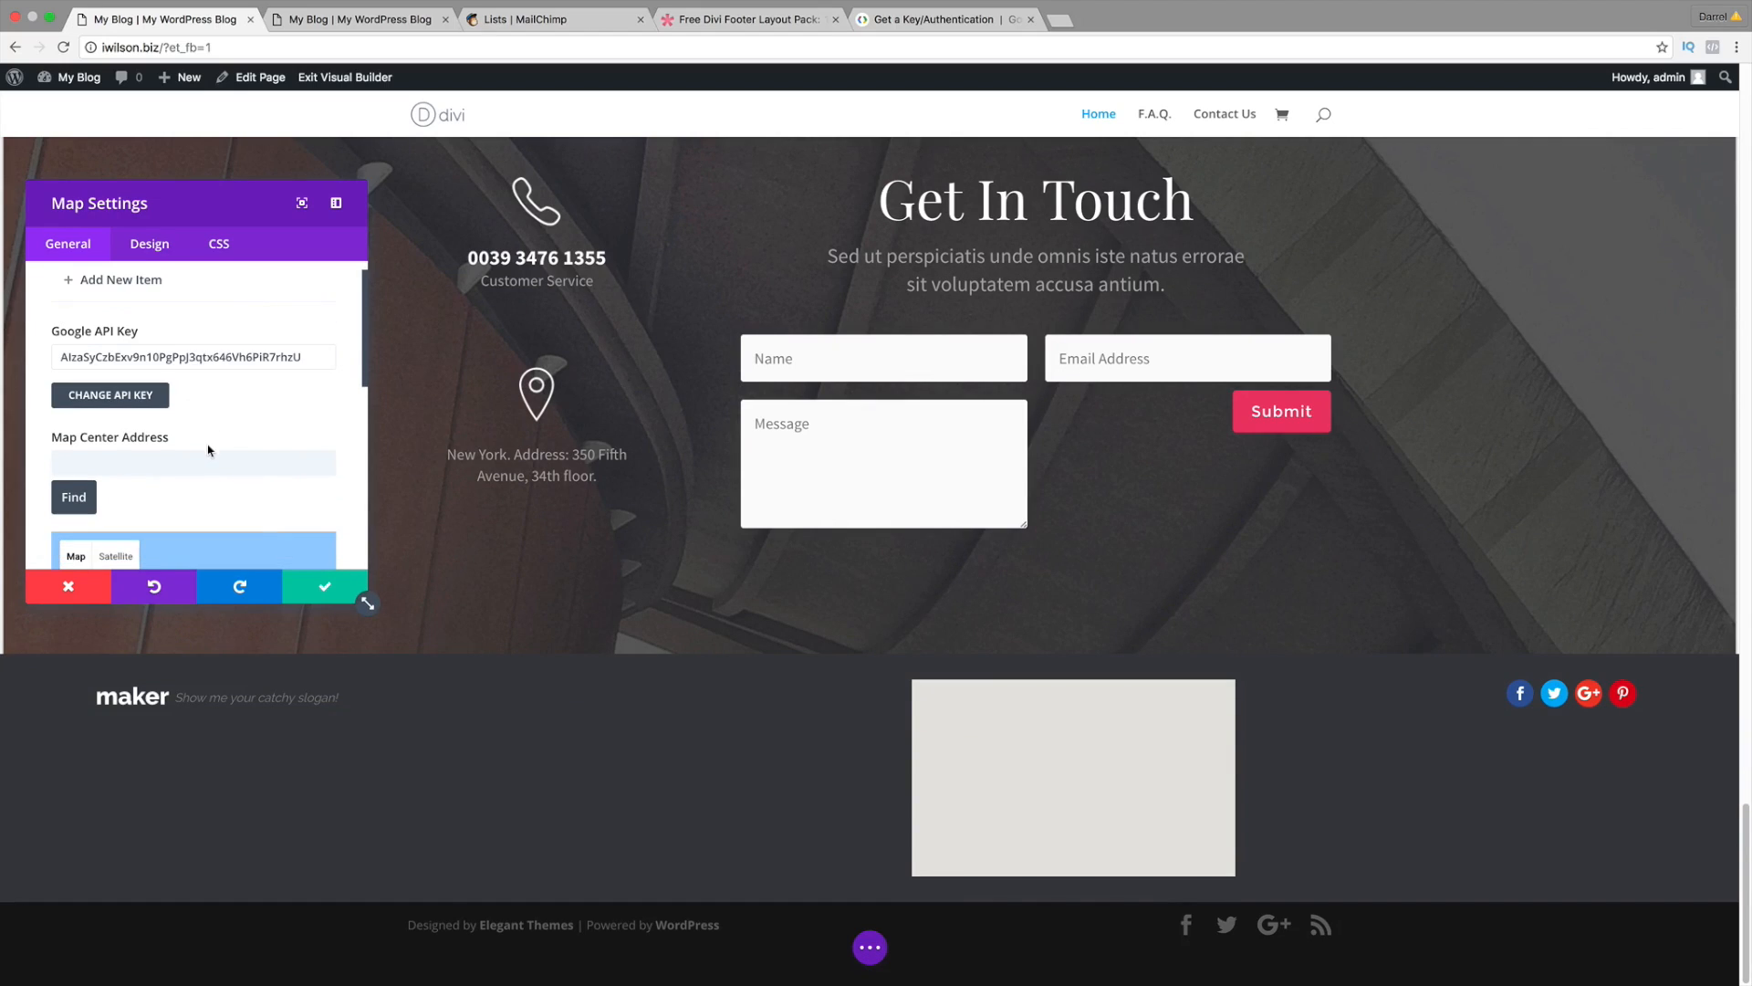
Step: Center the map on Pasadena, CA, USA and add a new pin item
left_click(132, 442)
type("pas")
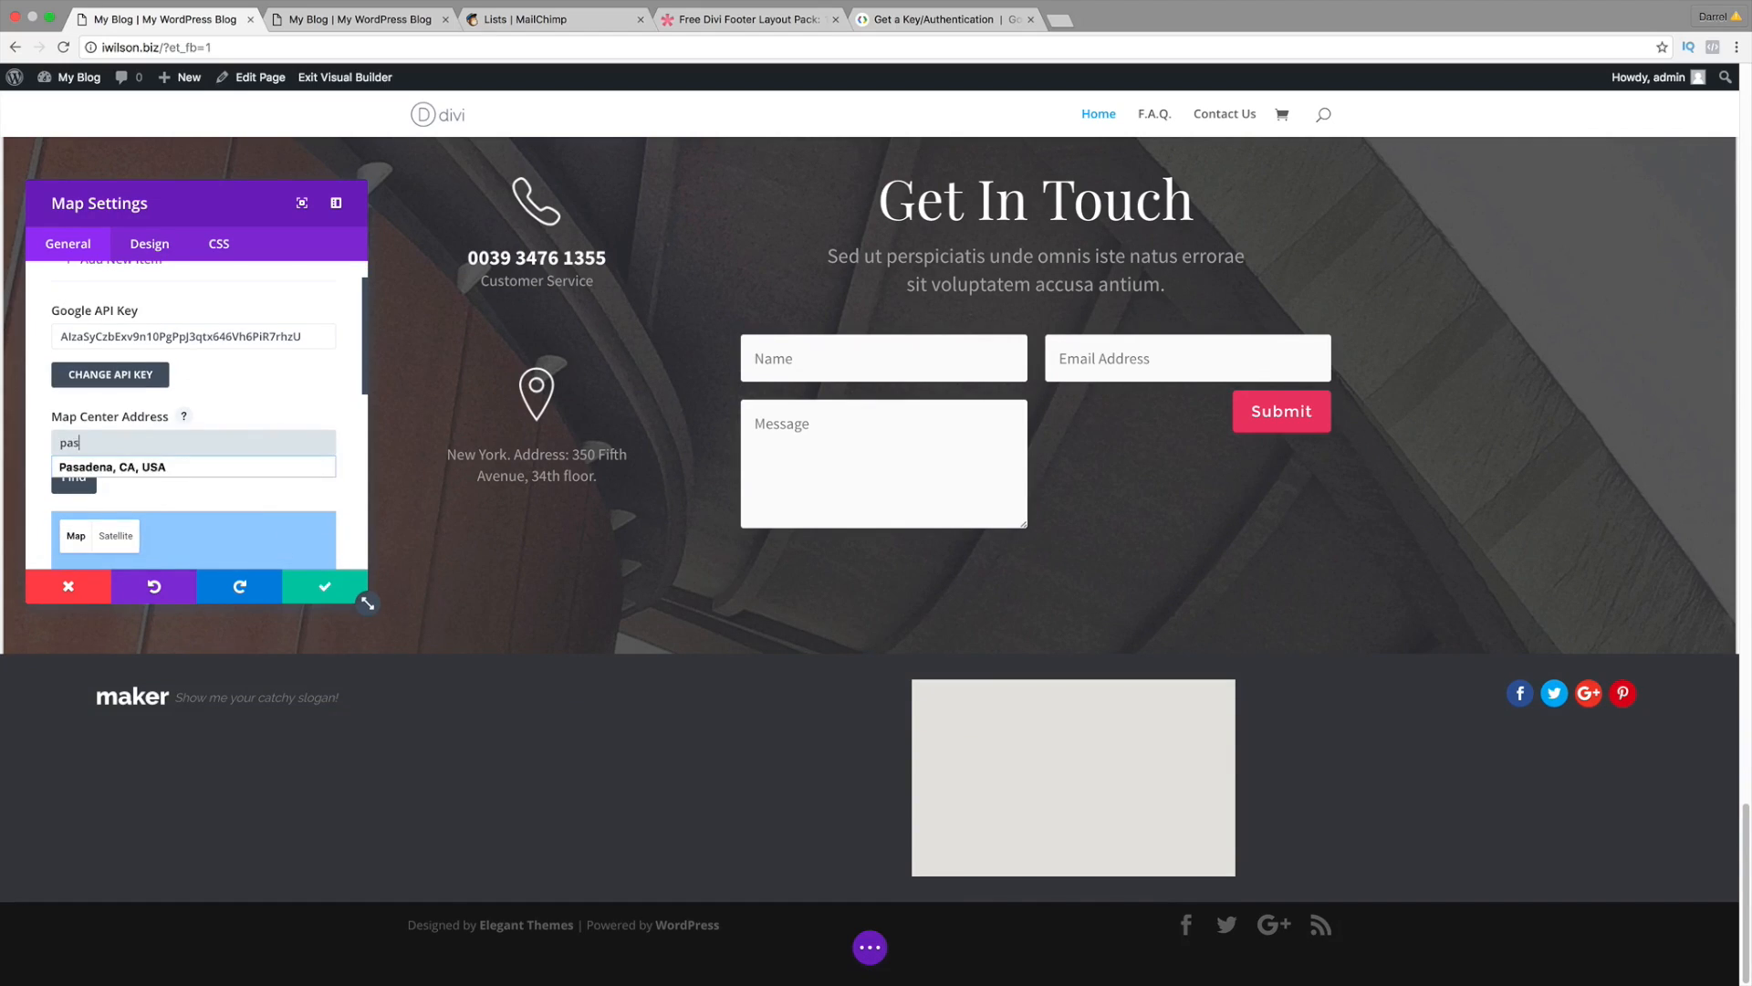
type("a")
key("Down")
key("Return")
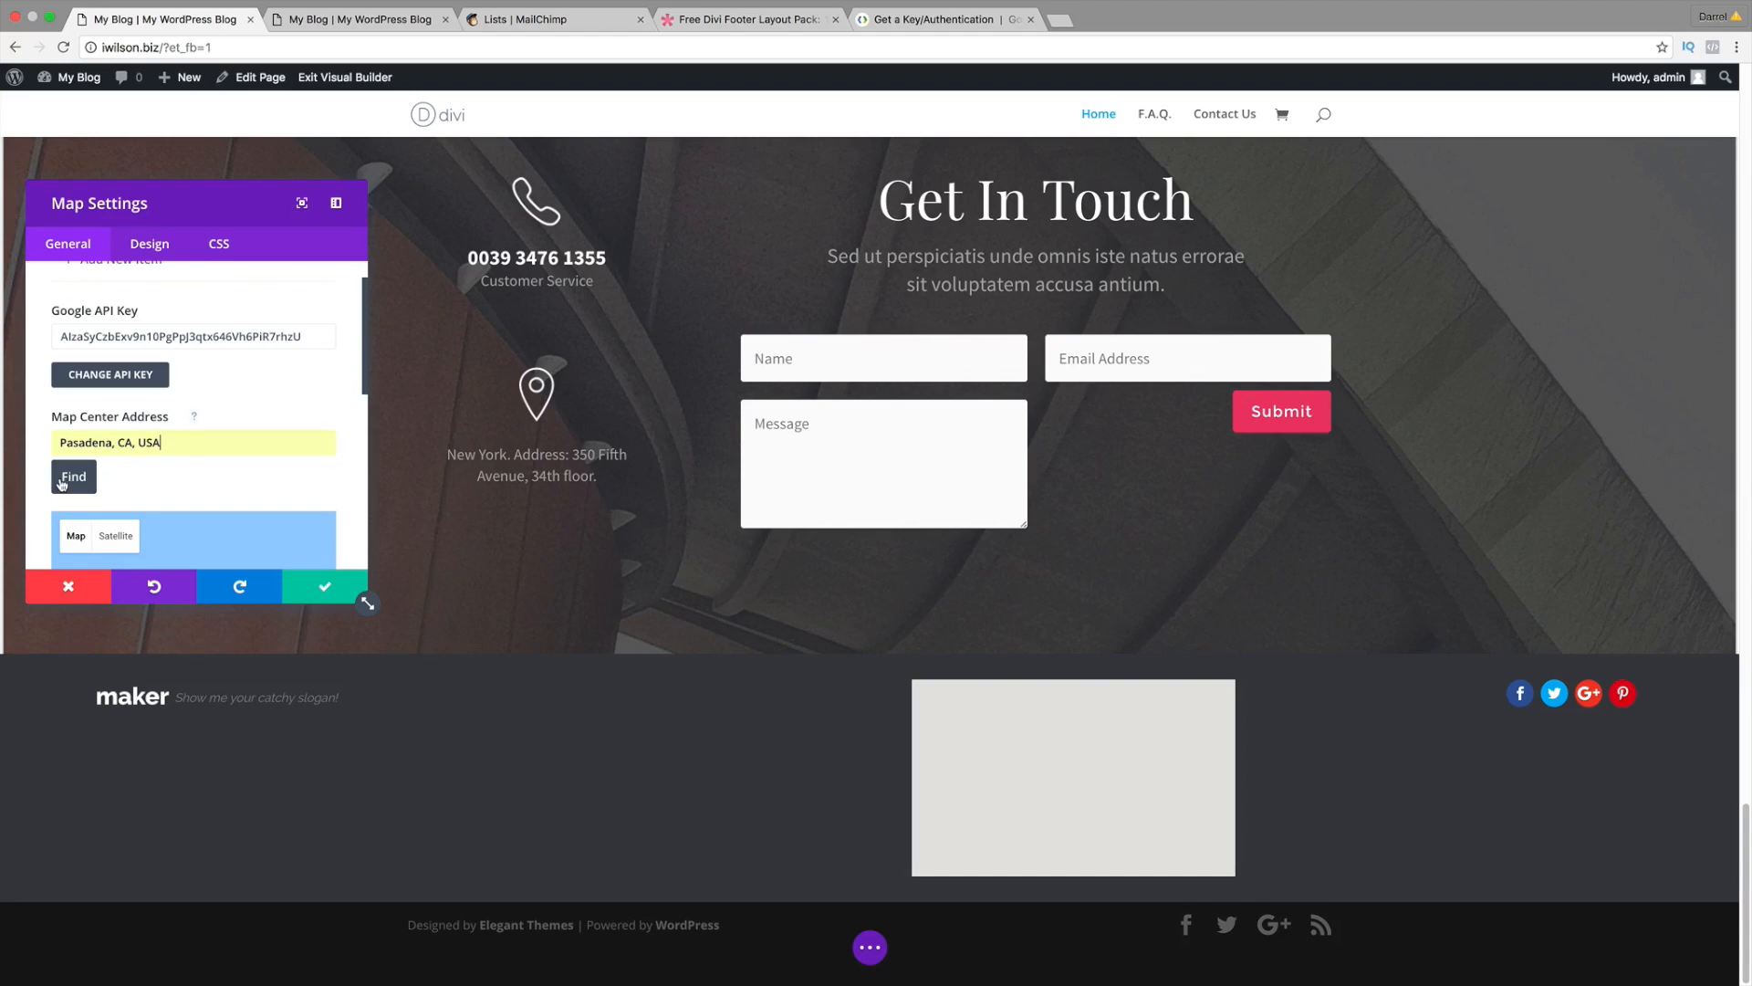
left_click(73, 477)
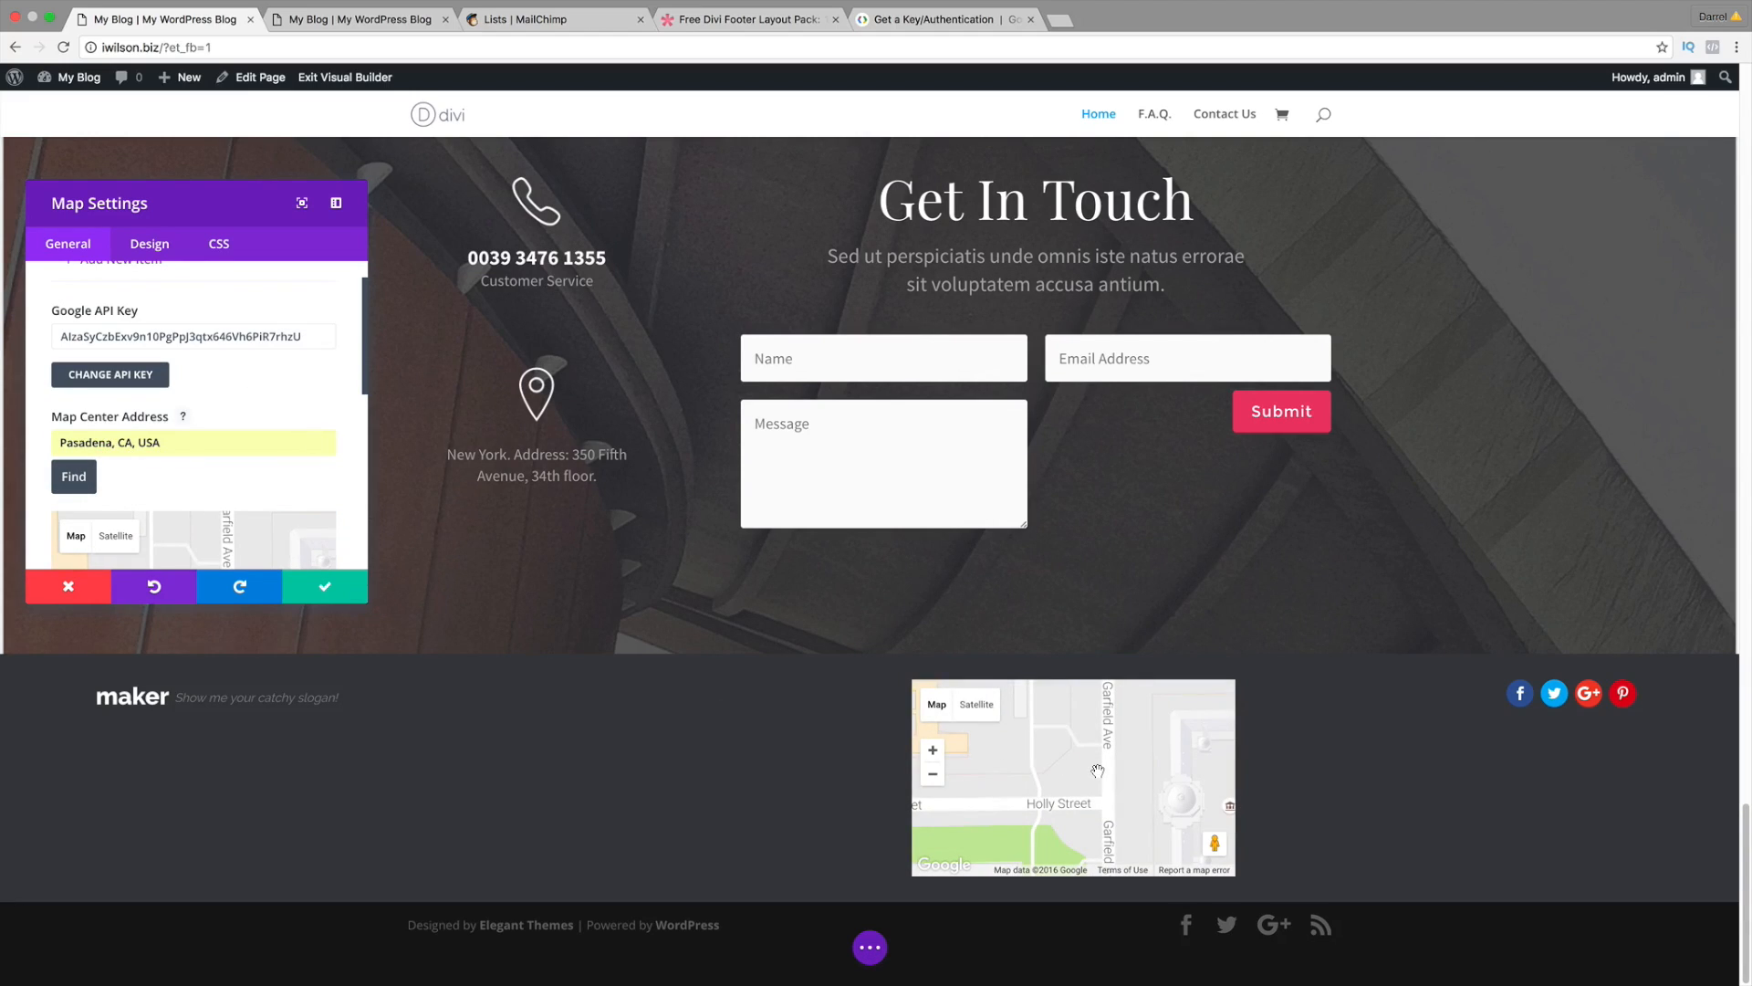
scroll(202, 365, "up", 3)
left_click(202, 345)
Step: Title the new map pin 'OUR BUSINESS'
left_click(197, 327)
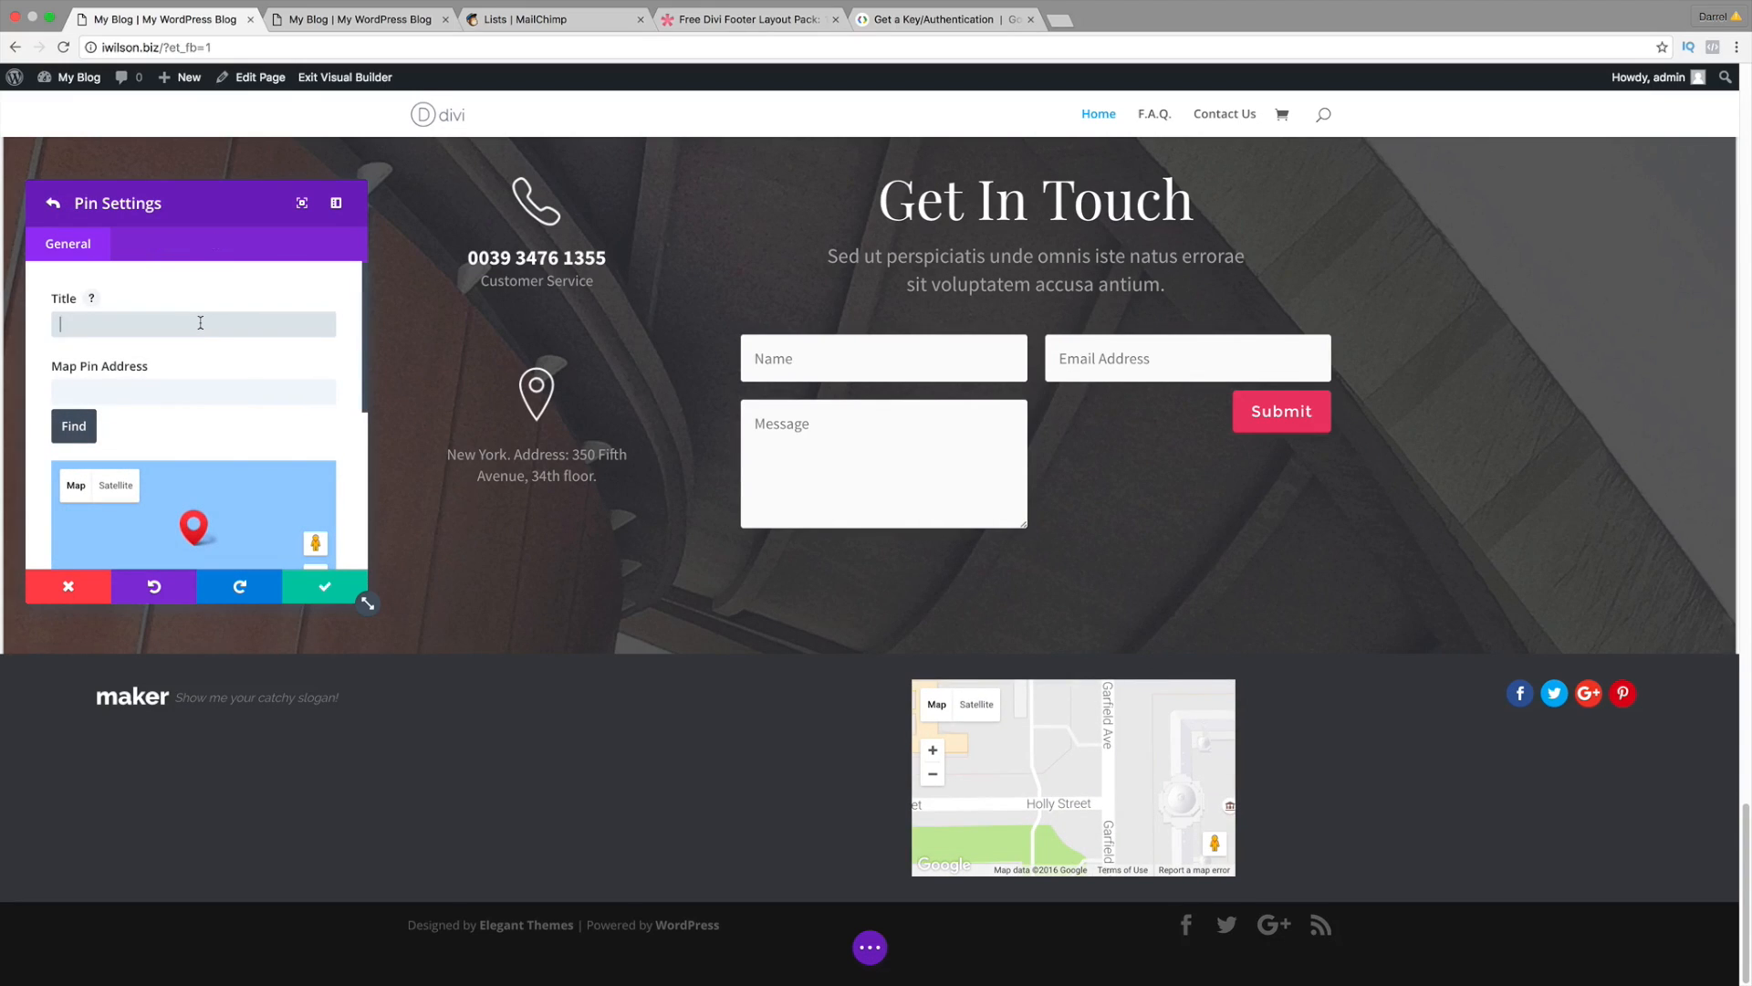
type("Ou")
key("Down")
key("Down")
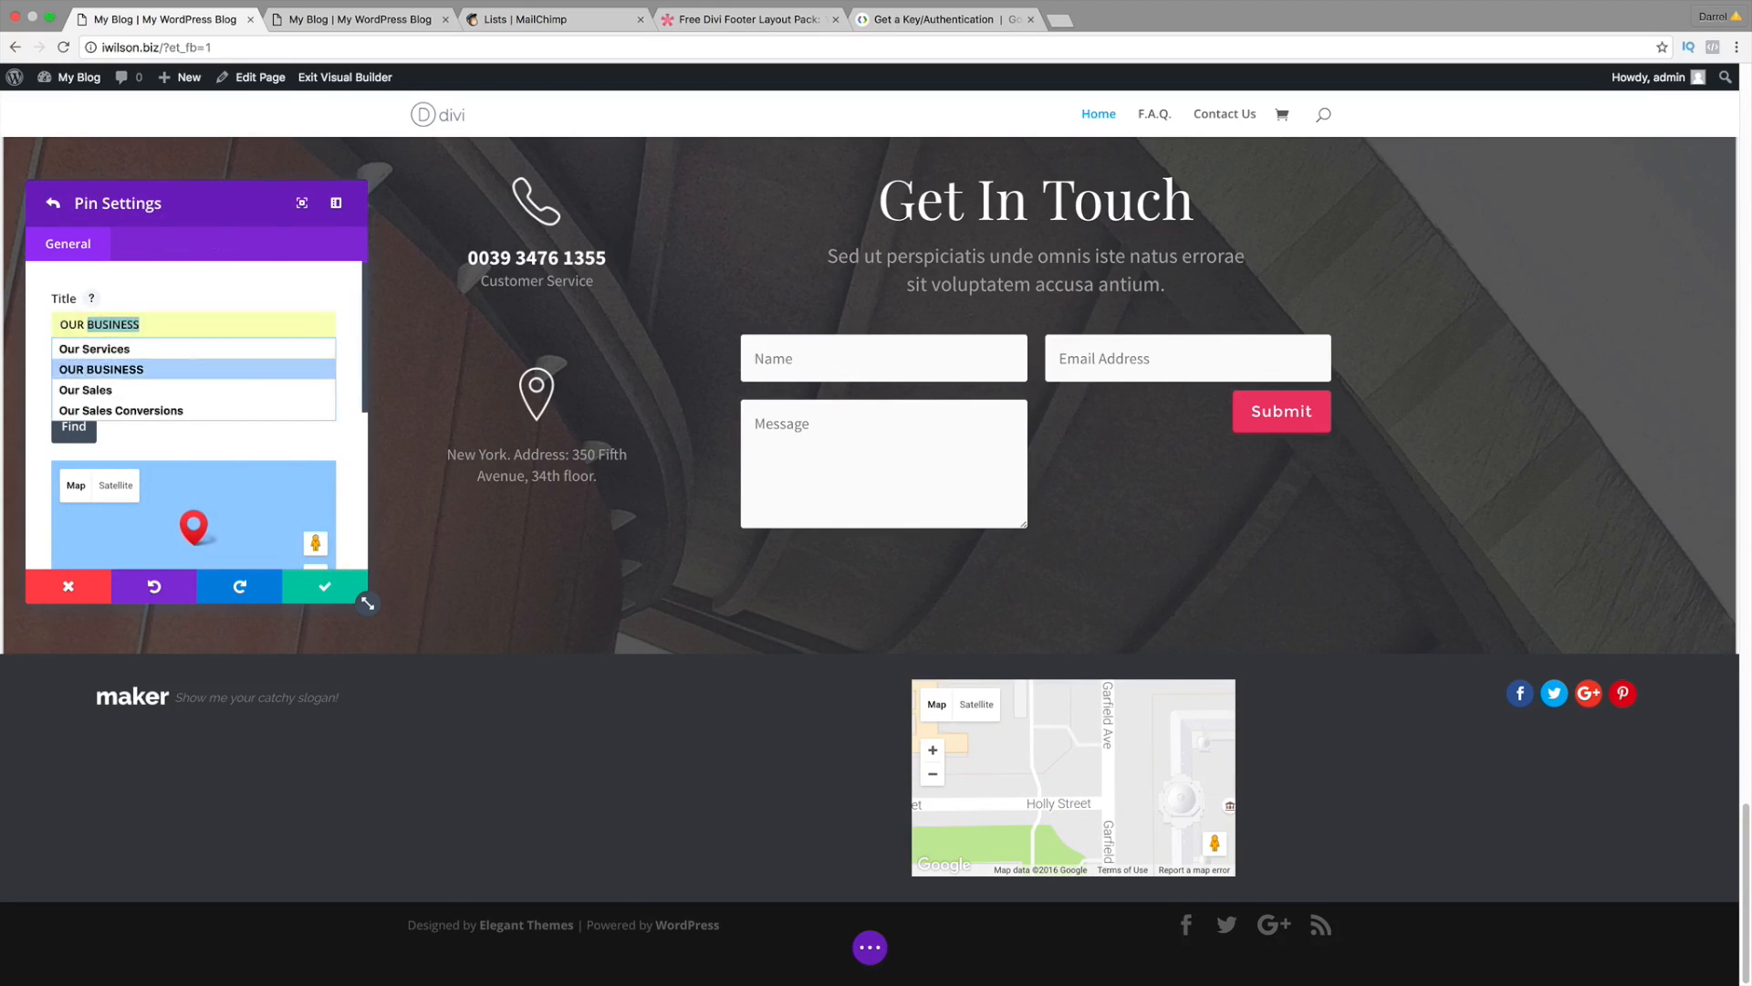
key("Return")
key("Tab")
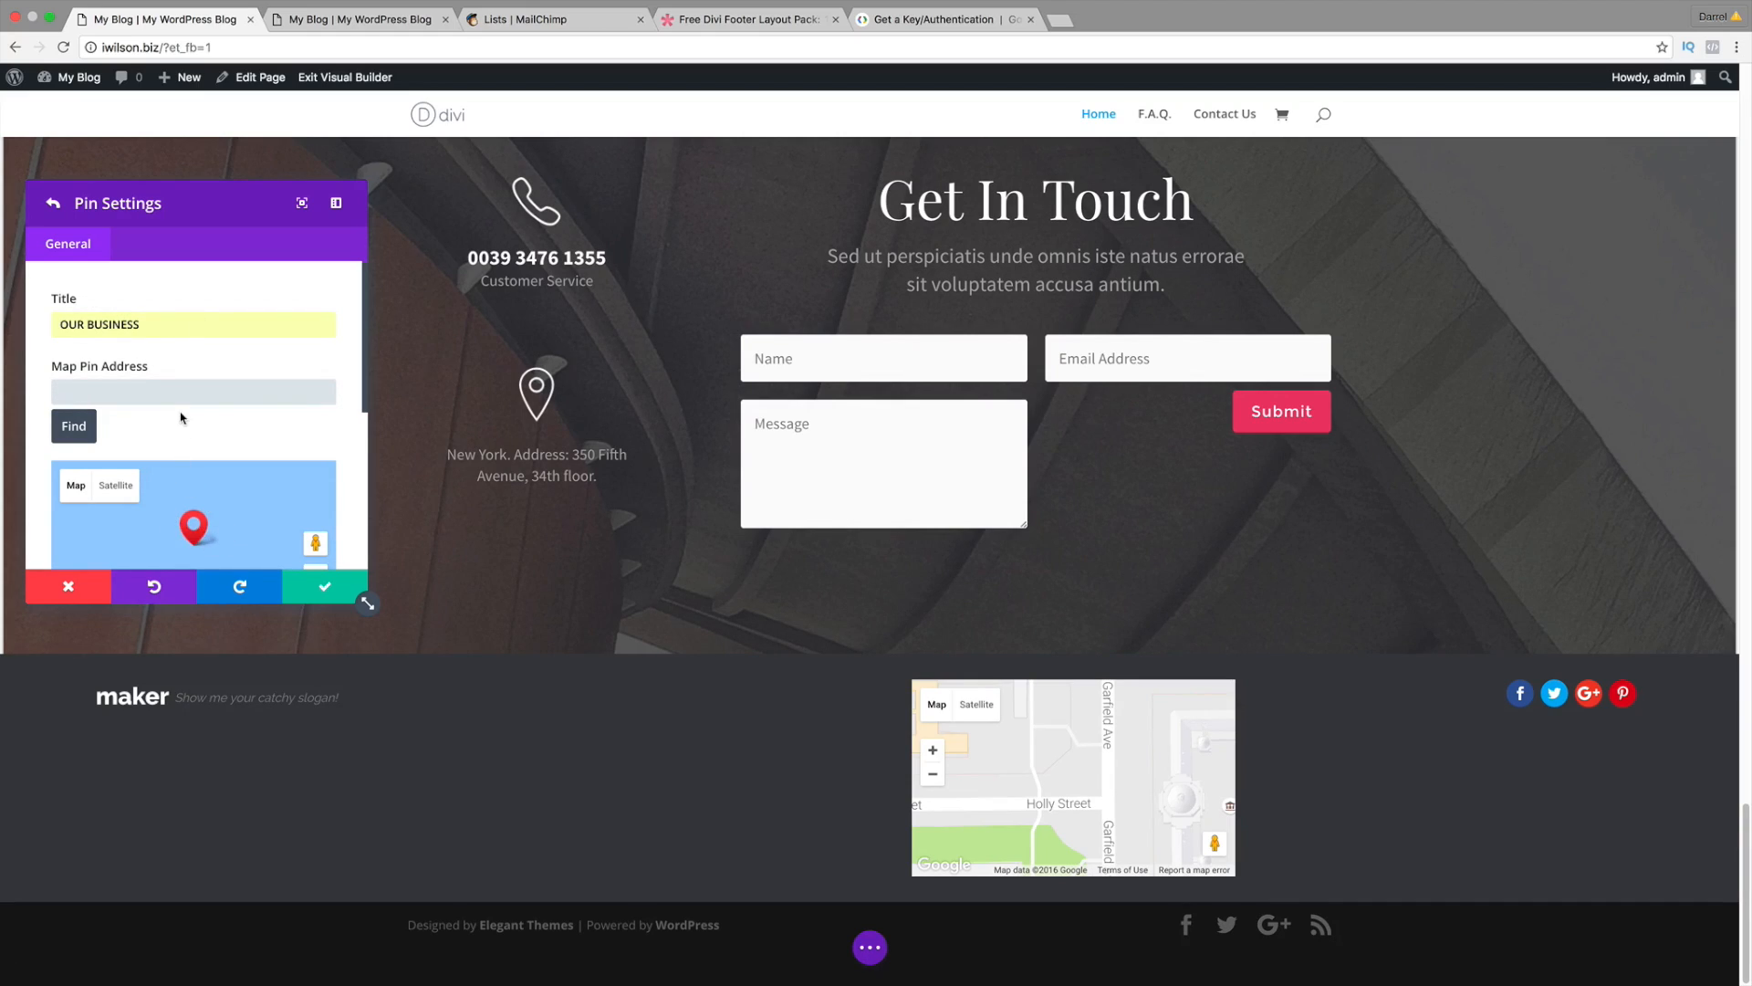
Step: Place the pin at Pasadena, CA and return to the Map Settings
type("Pasa")
key("Down")
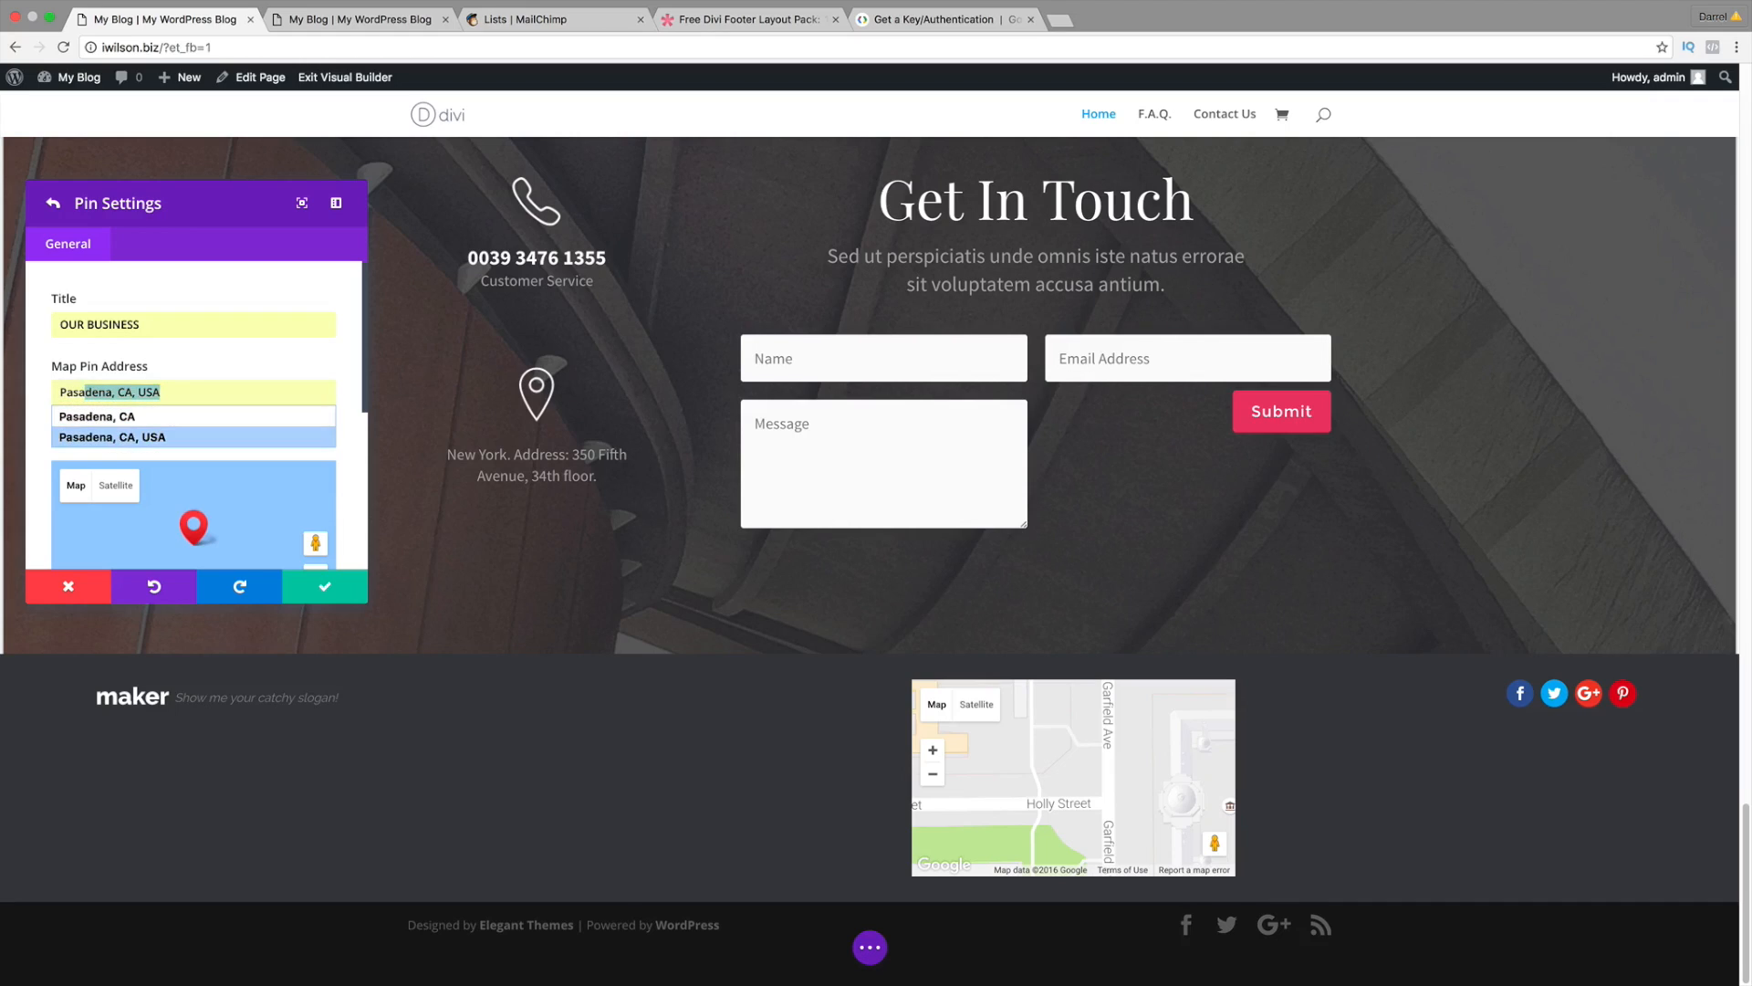
key("Return")
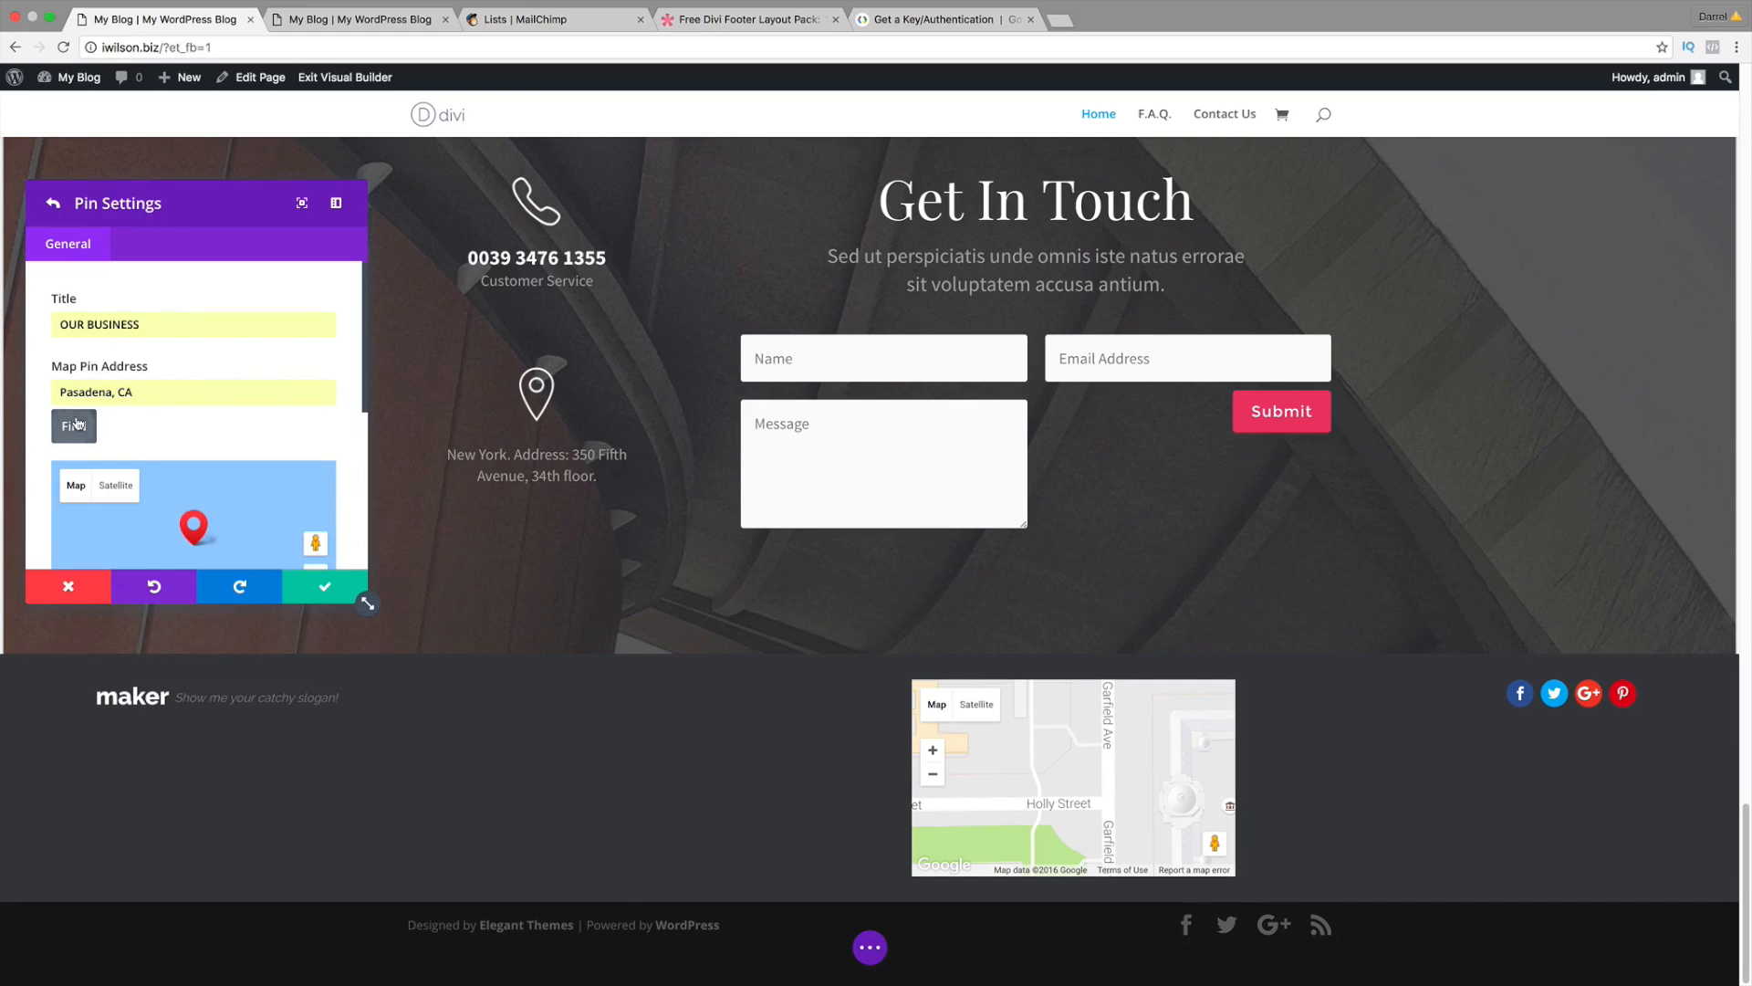
left_click(77, 425)
scroll(358, 381, "down", 1)
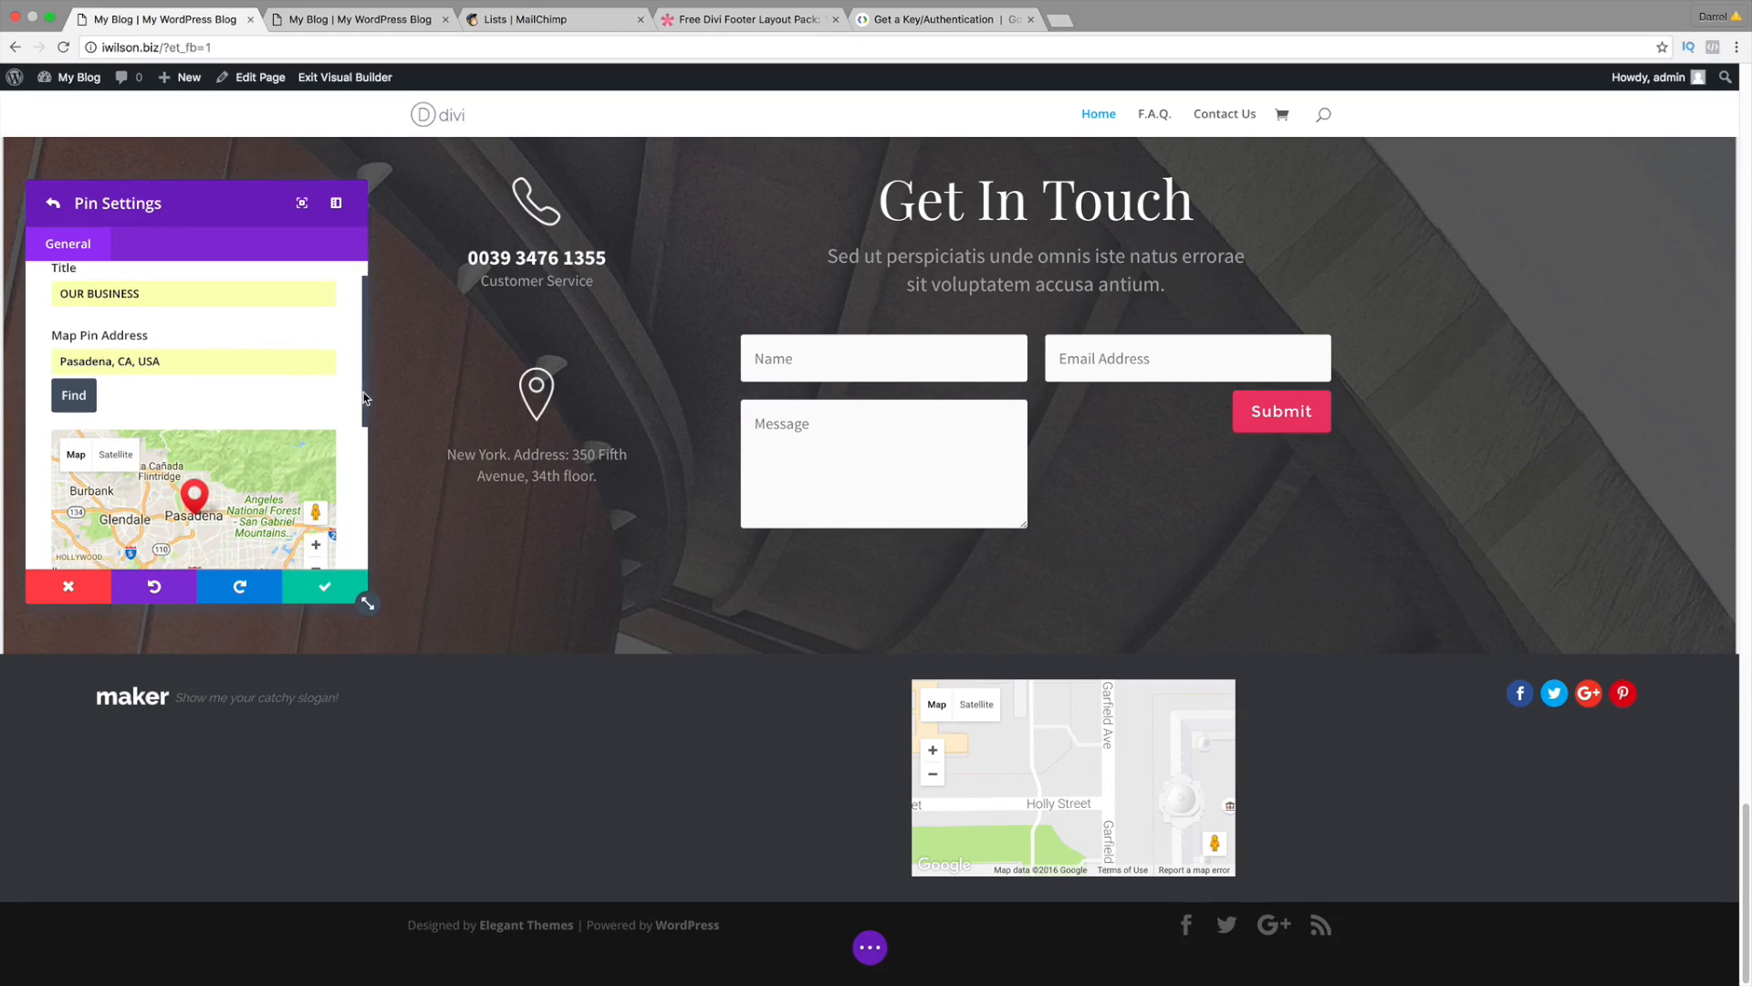
scroll(974, 781, "down", 3)
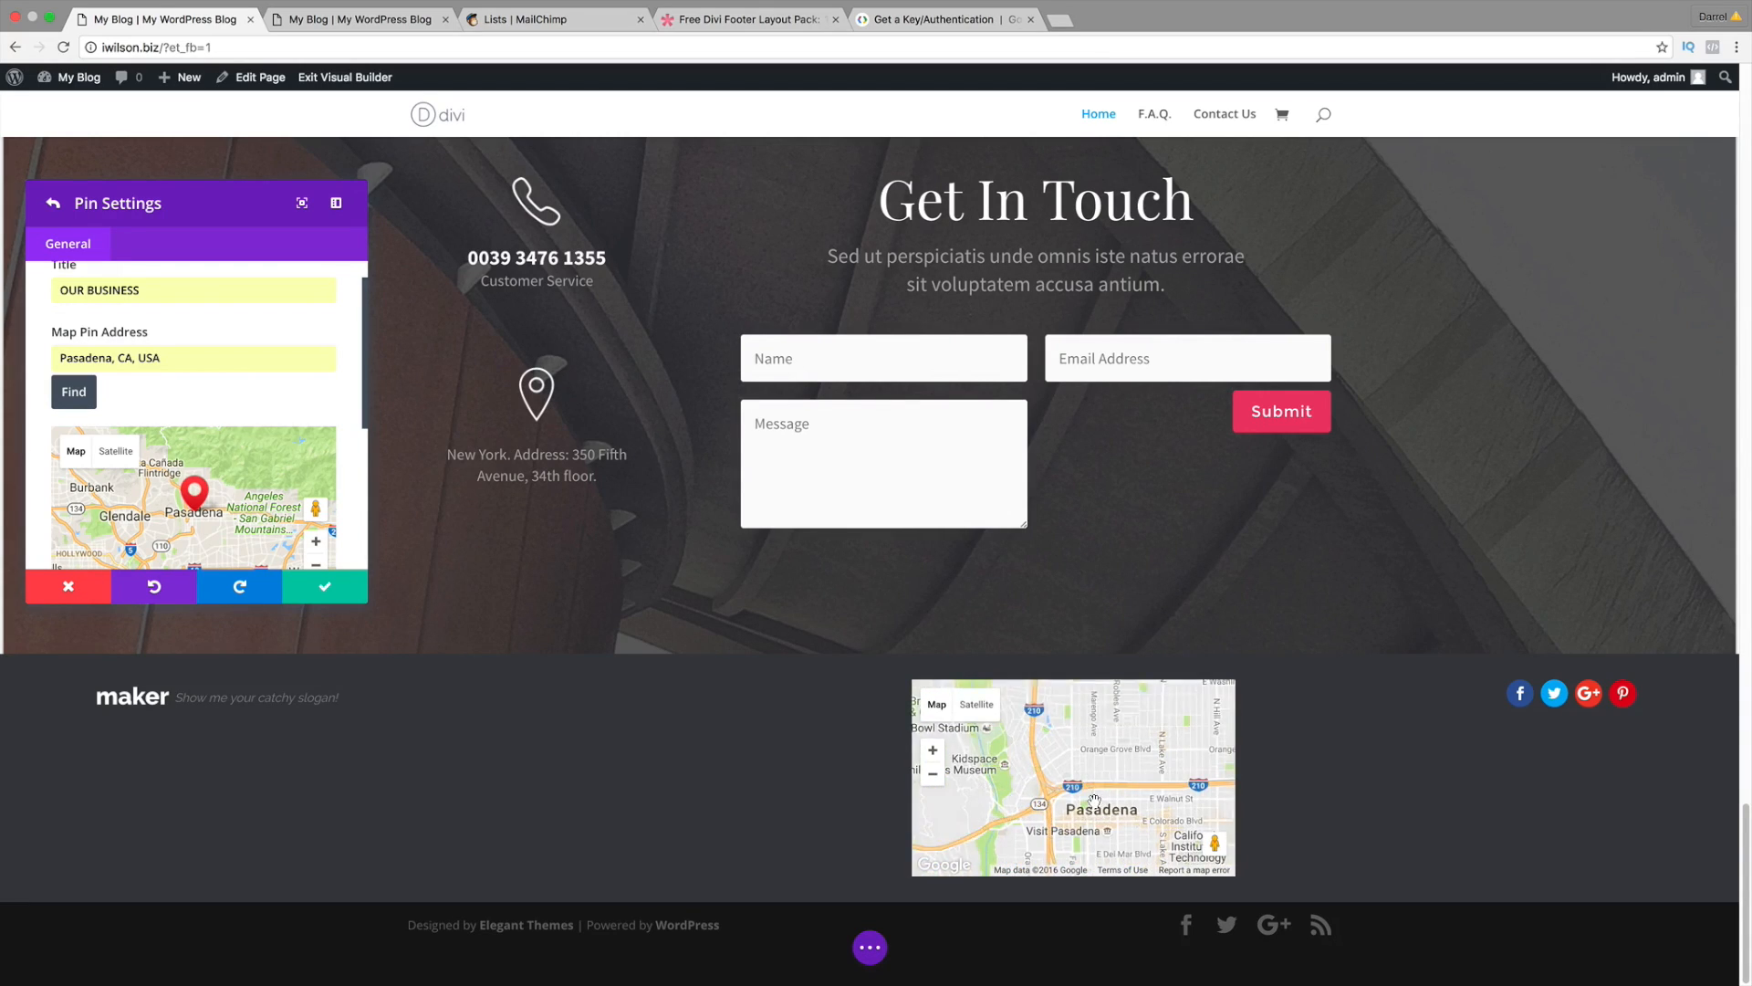
left_click(296, 410)
scroll(308, 330, "up", 1)
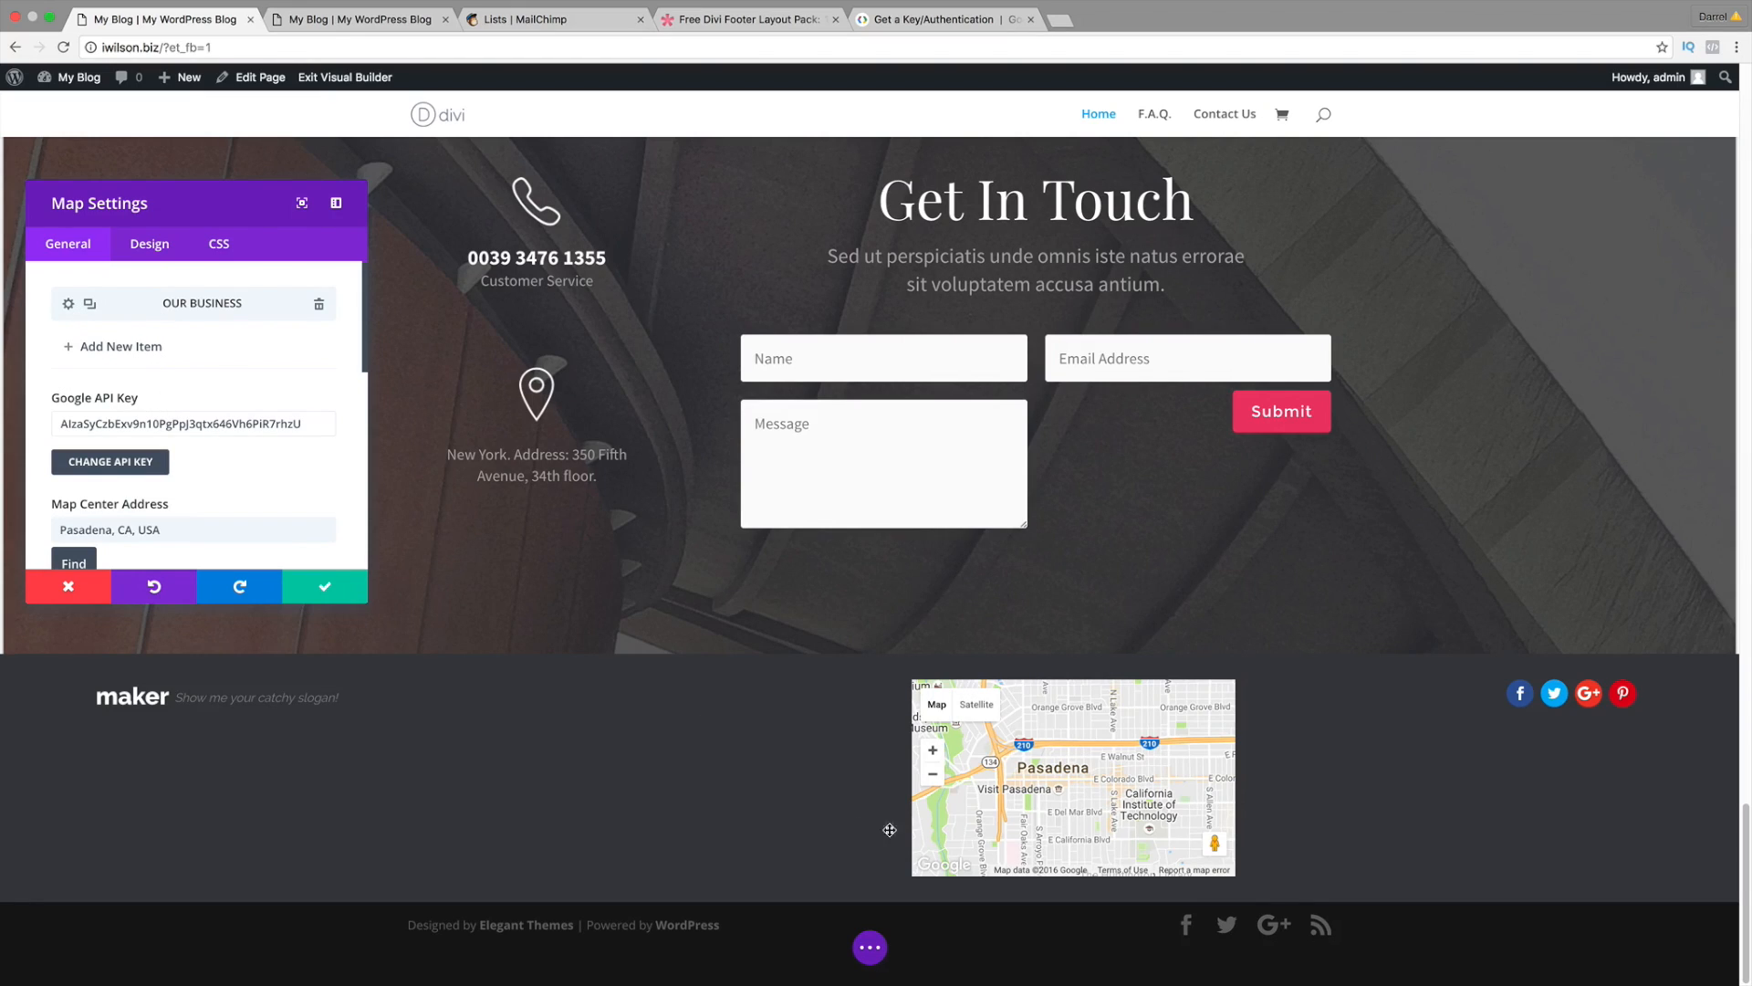
scroll(1022, 785, "down", 2)
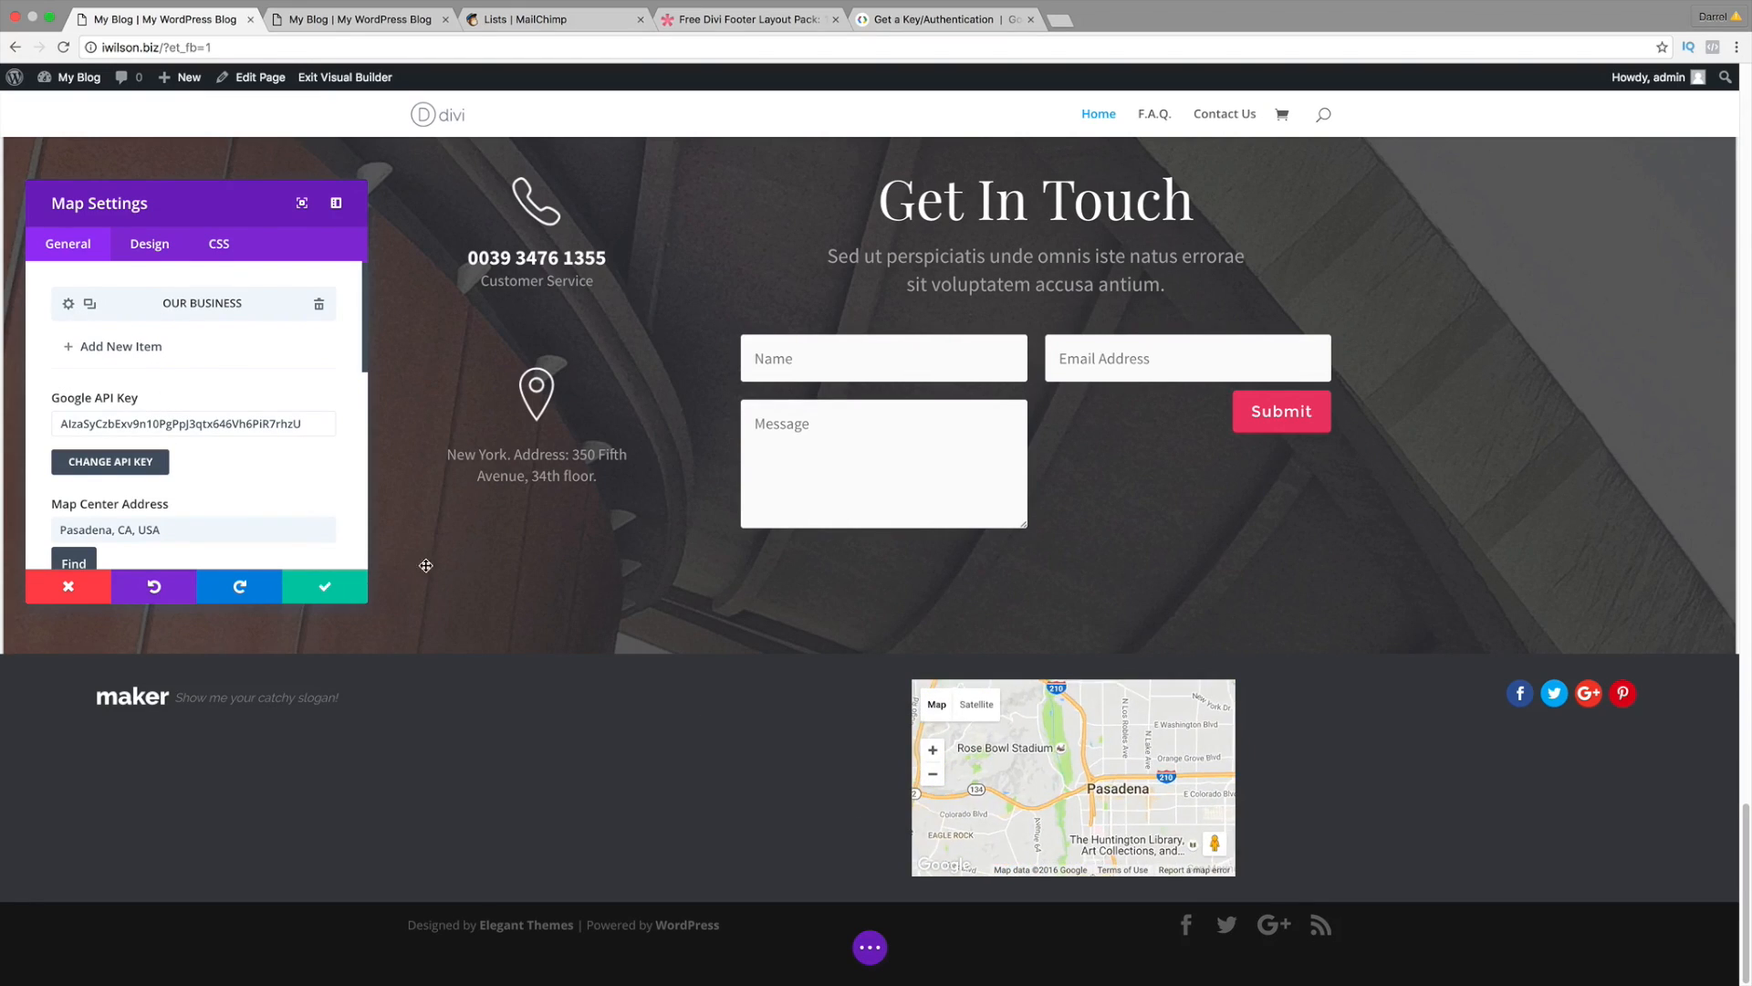
Step: Save the map, reopen the OUR BUSINESS pin, and set its content to 'Come check out our business!'
left_click(324, 586)
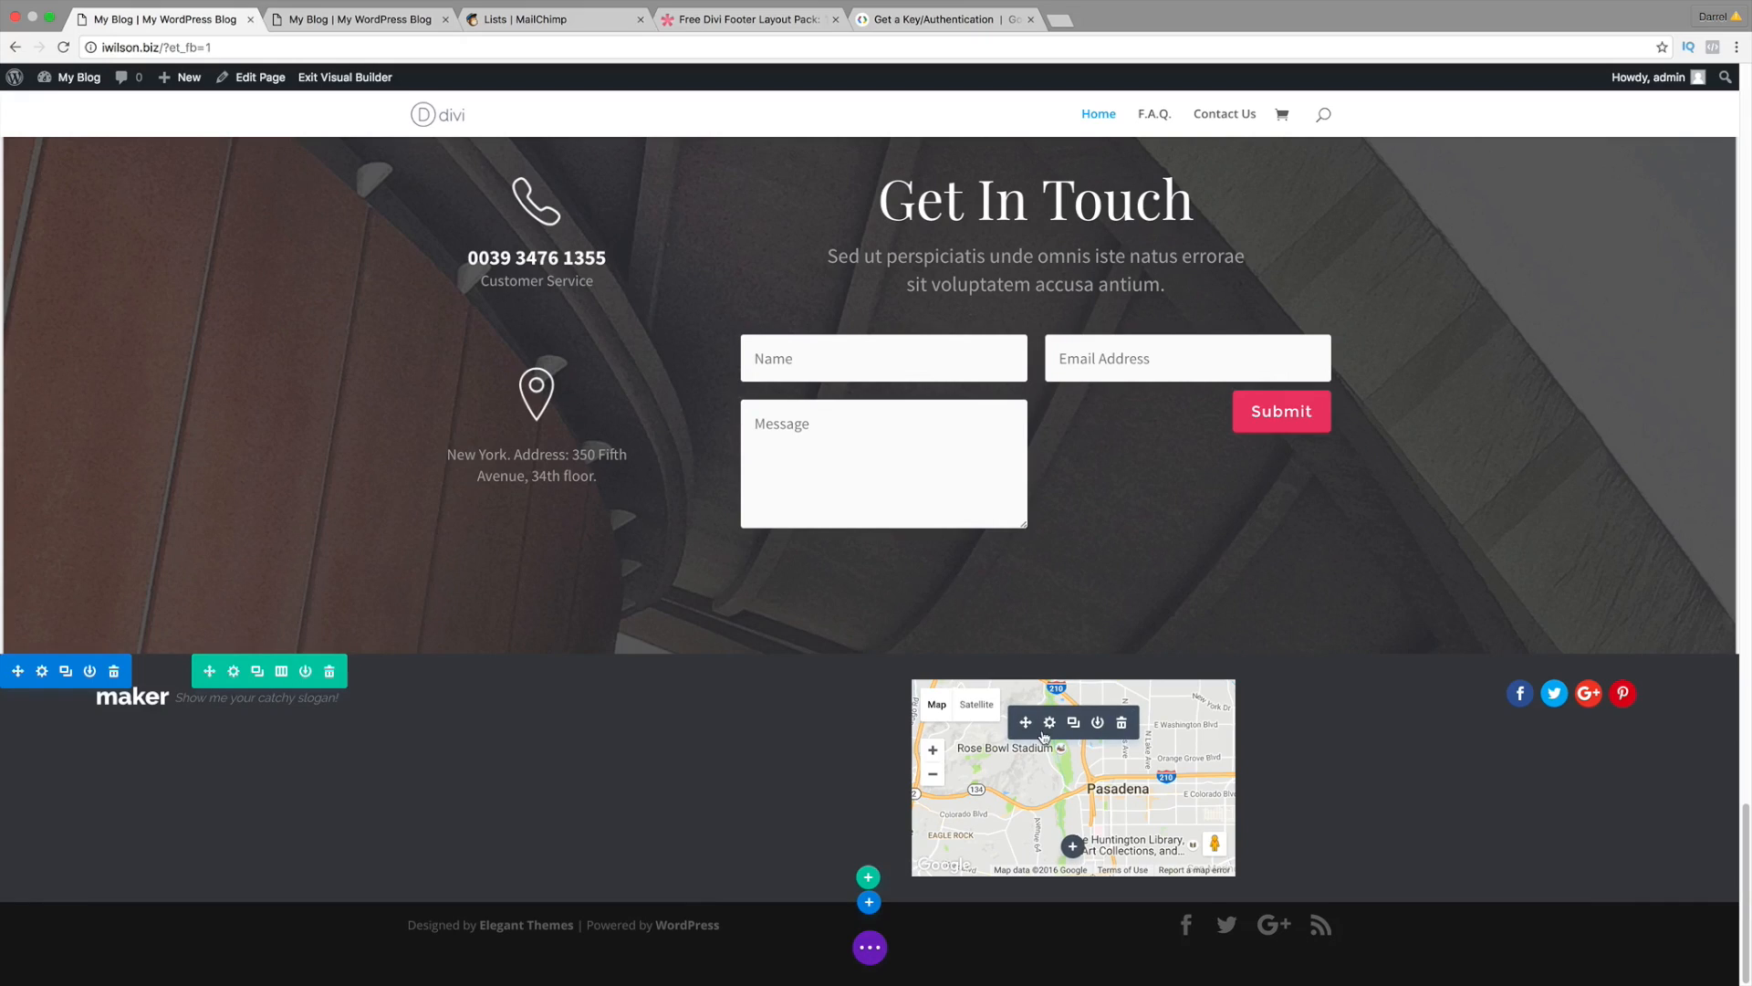
left_click(1051, 724)
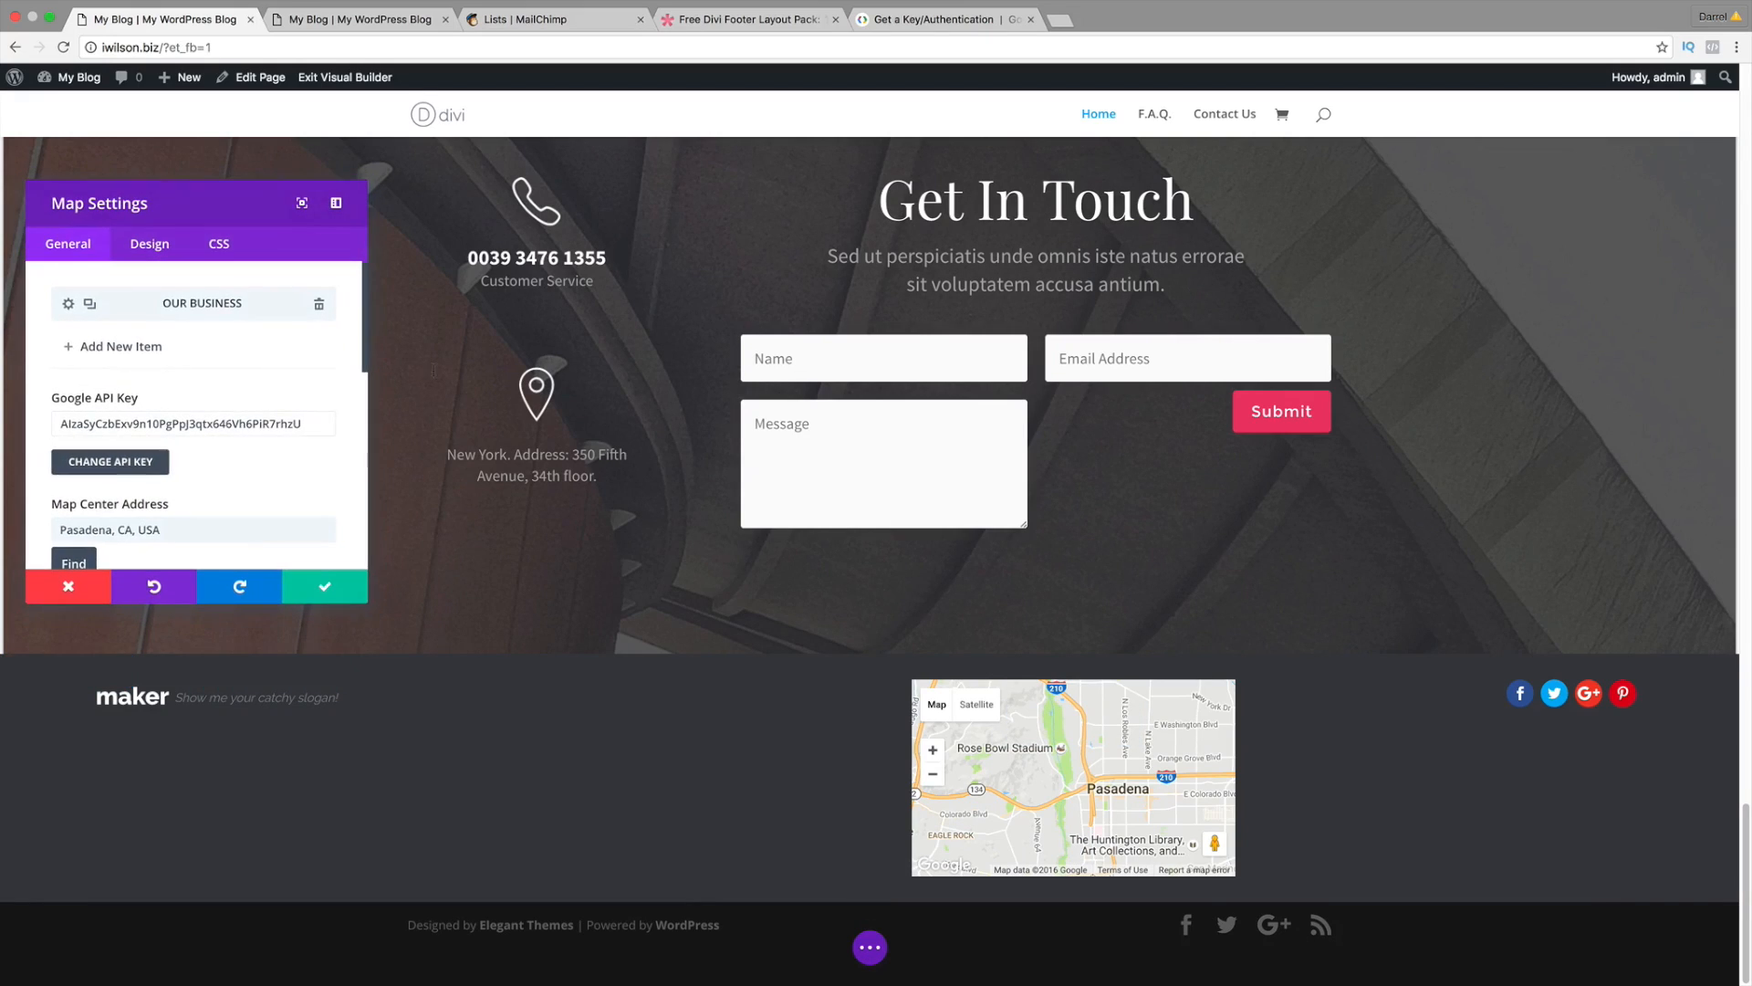
left_click(69, 304)
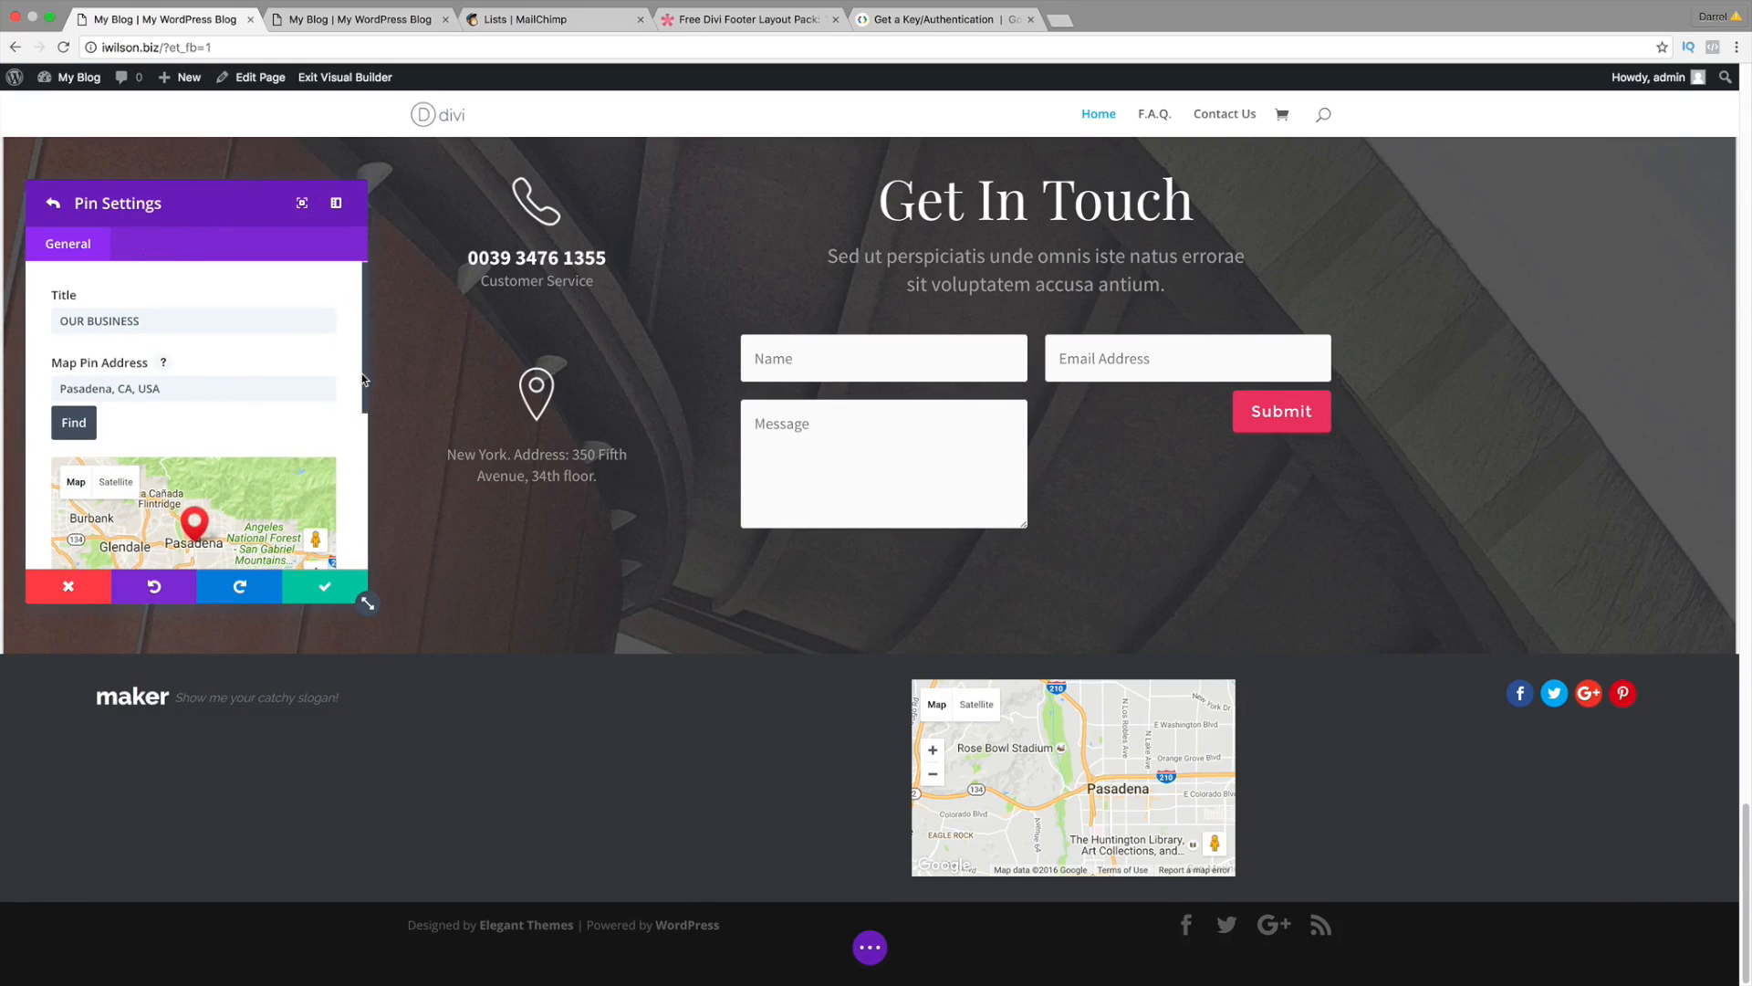
scroll(356, 365, "down", 2)
scroll(1084, 811, "down", 1)
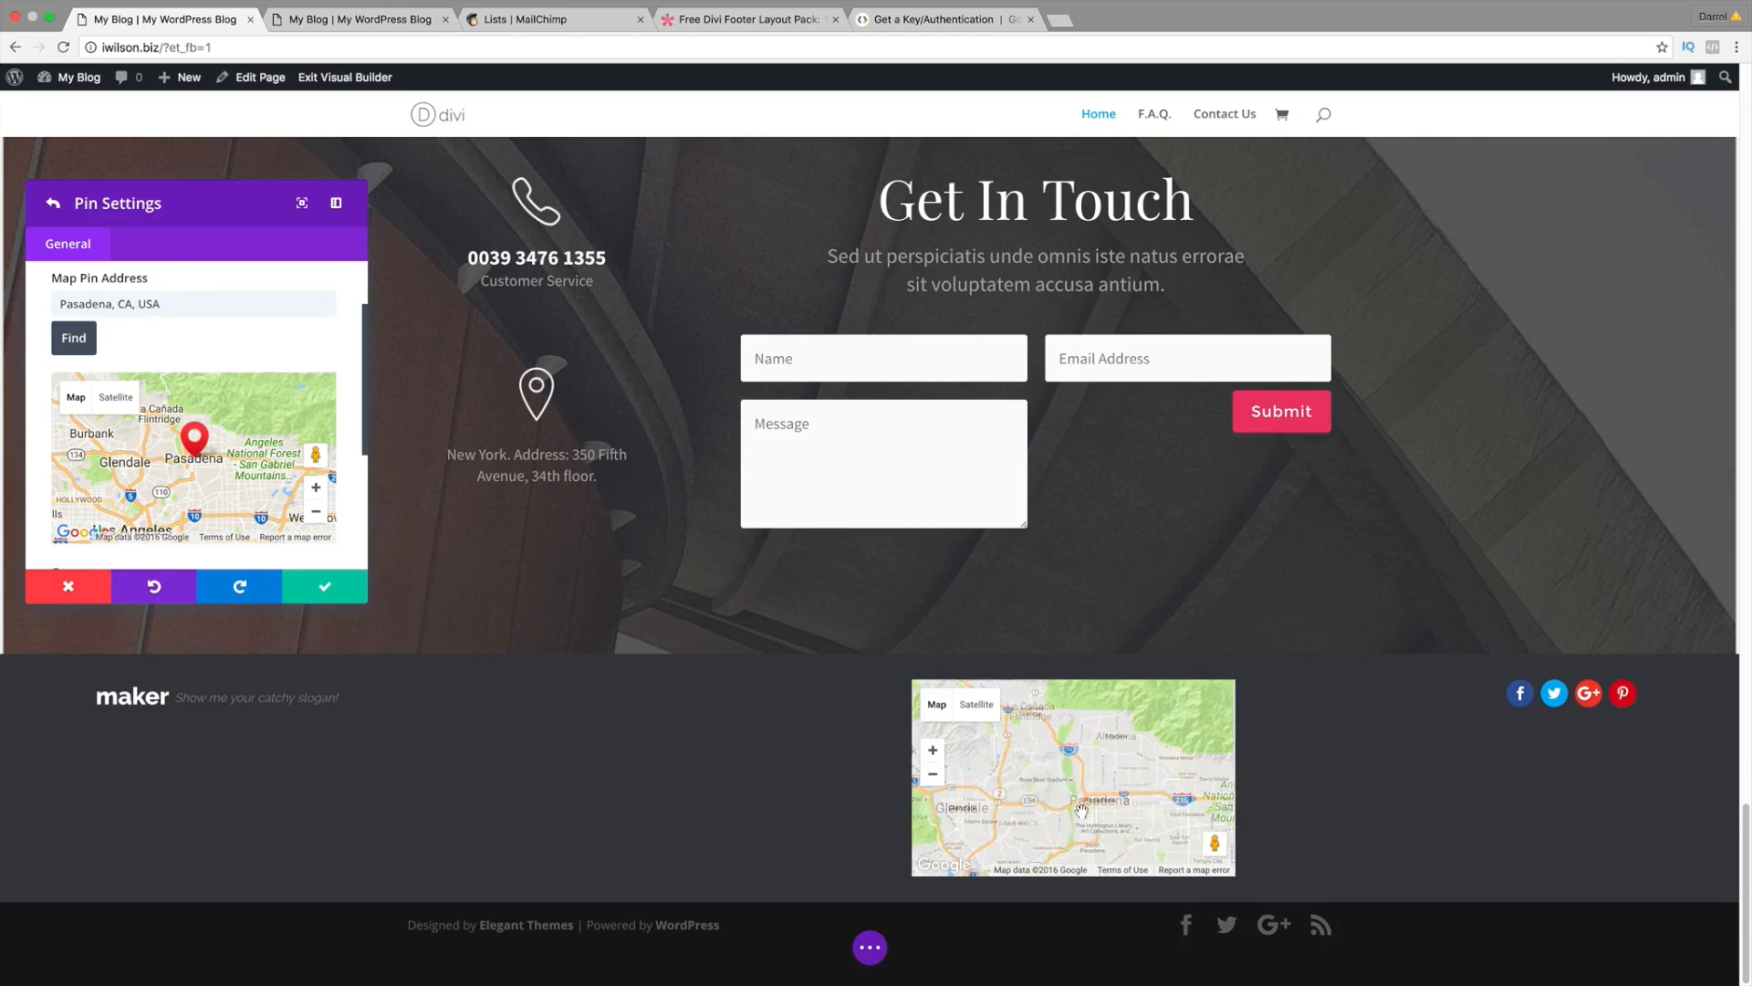
left_click_drag(1082, 811, 1049, 796)
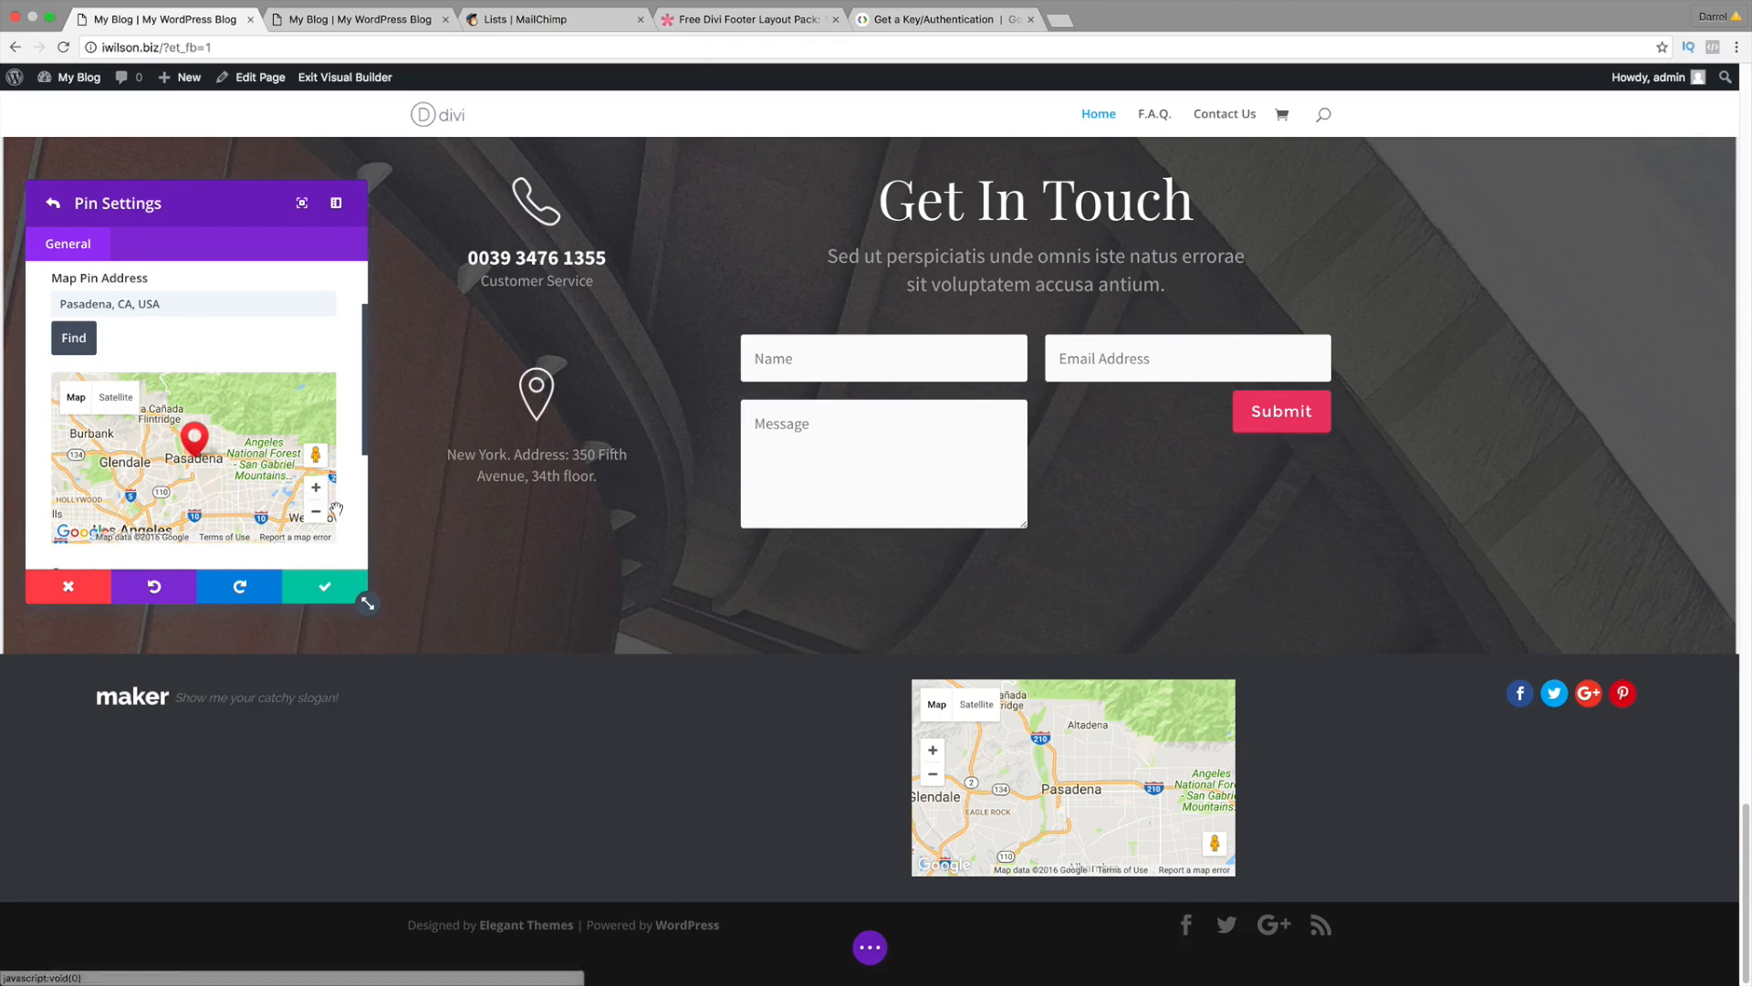
left_click_drag(362, 448, 363, 561)
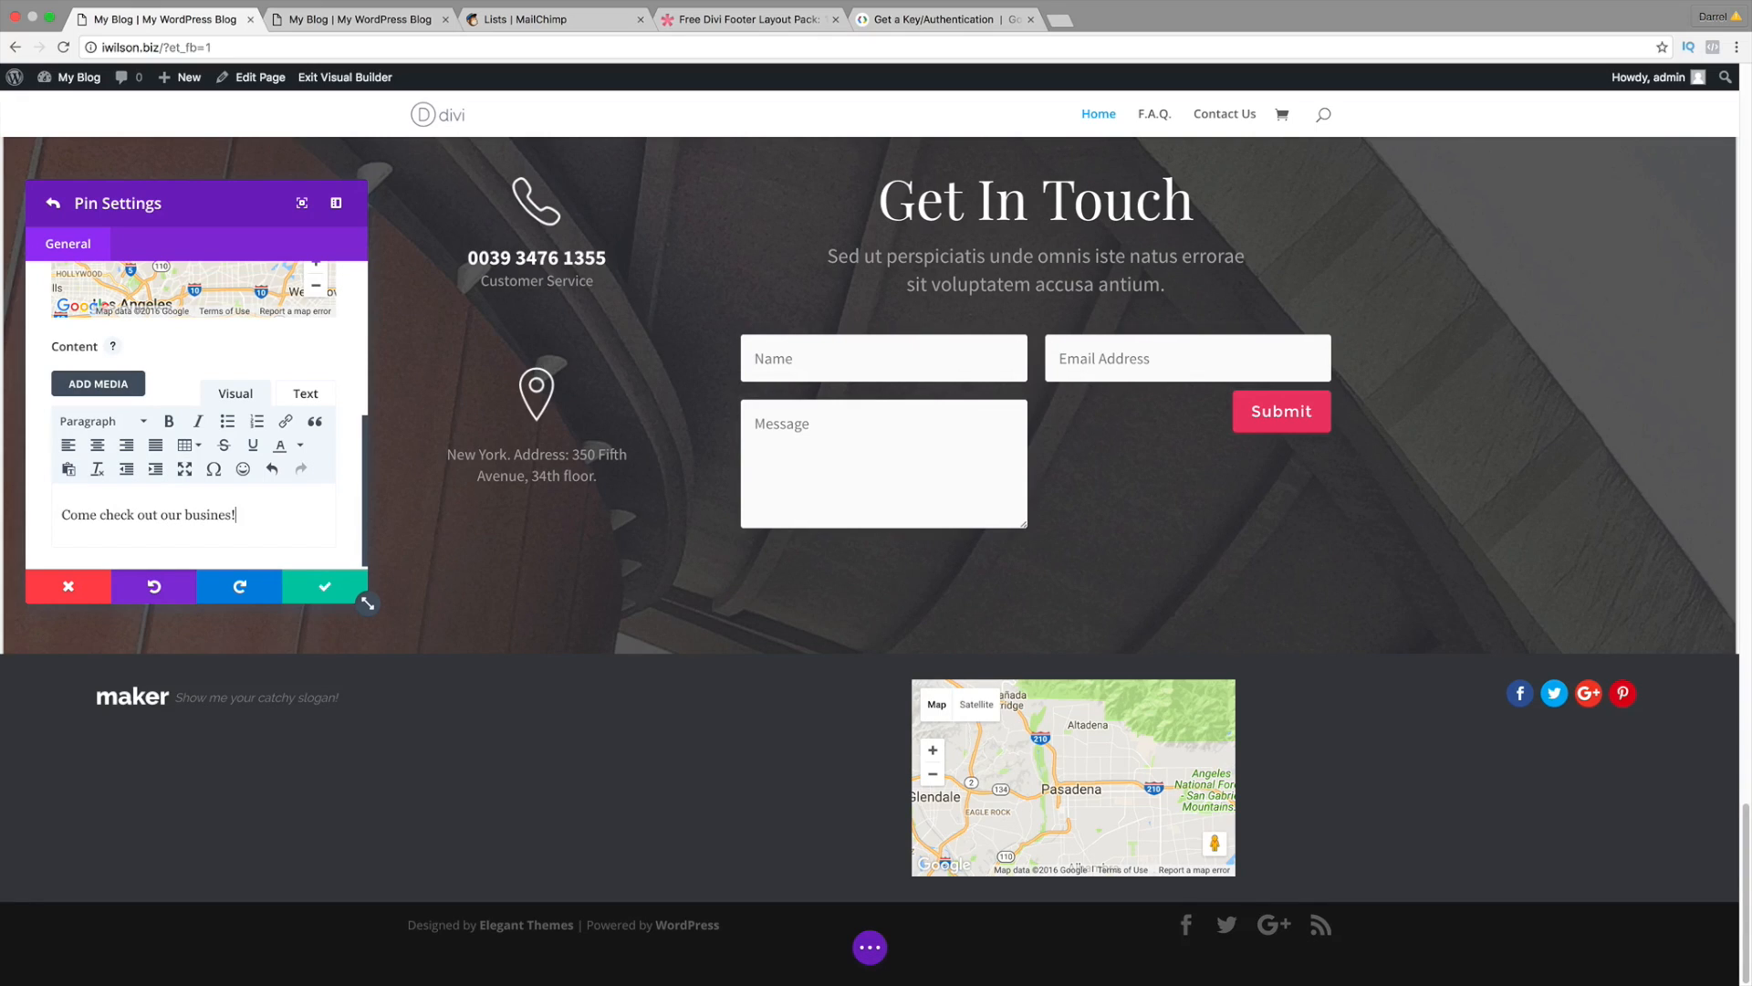
scroll(279, 454, "up", 5)
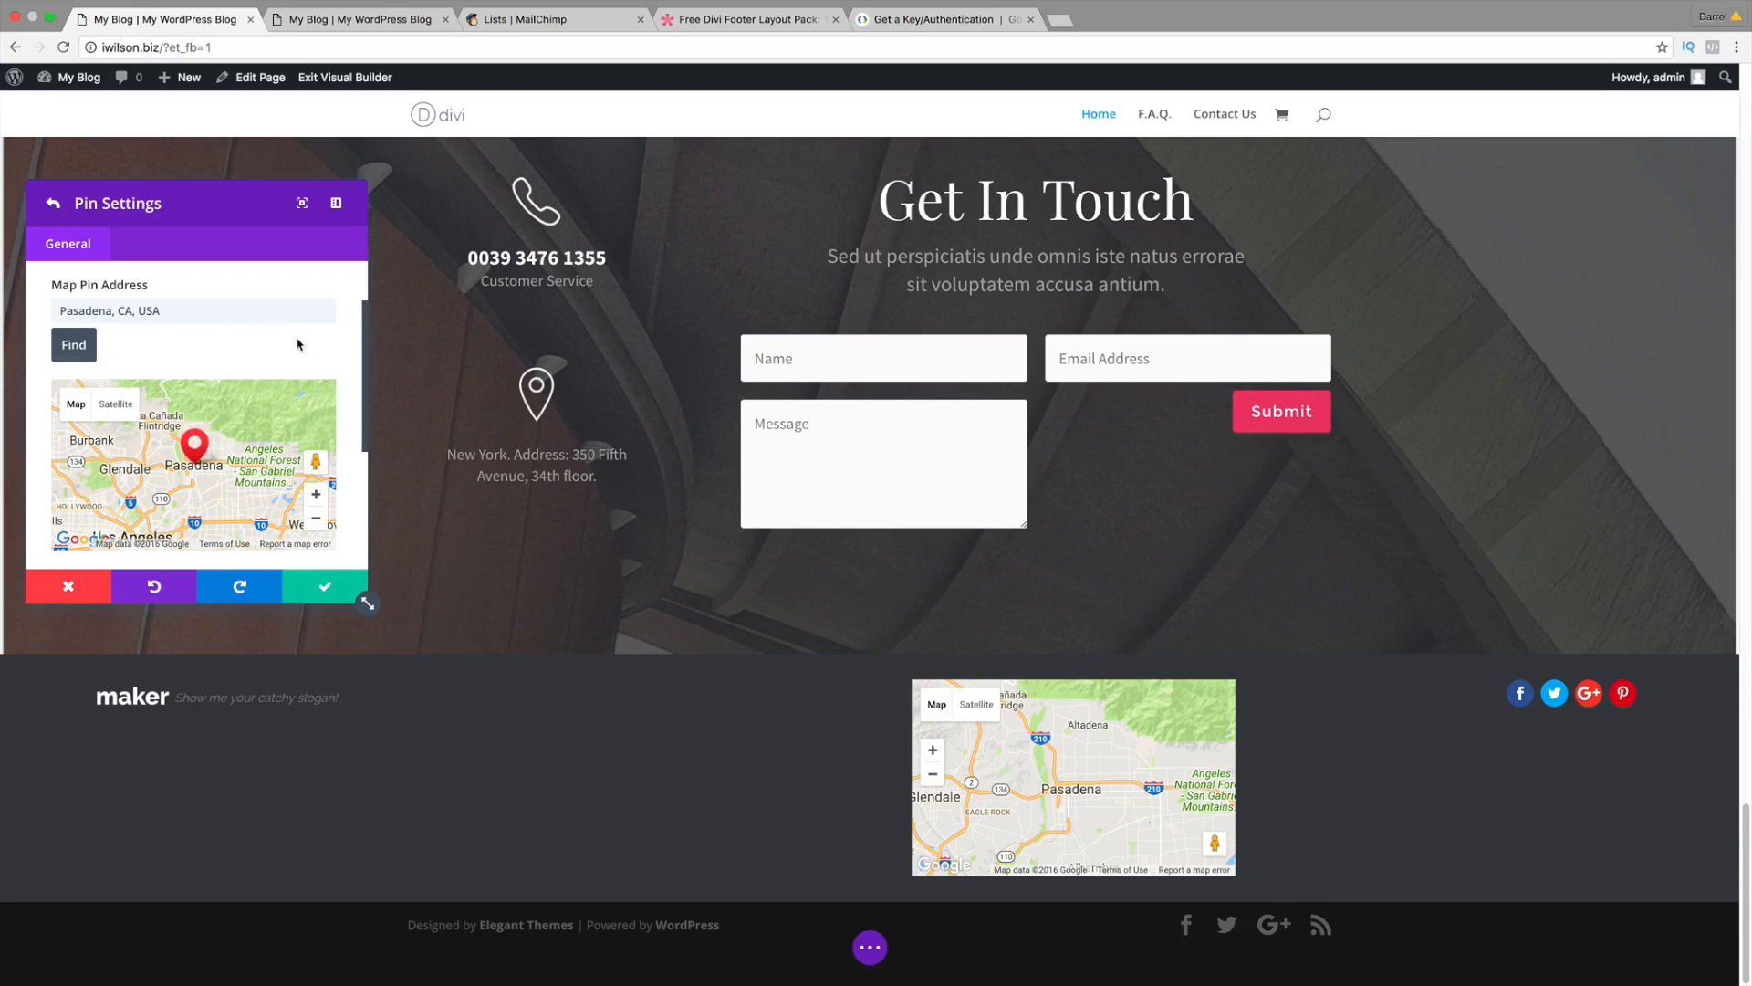
scroll(365, 390, "down", 5)
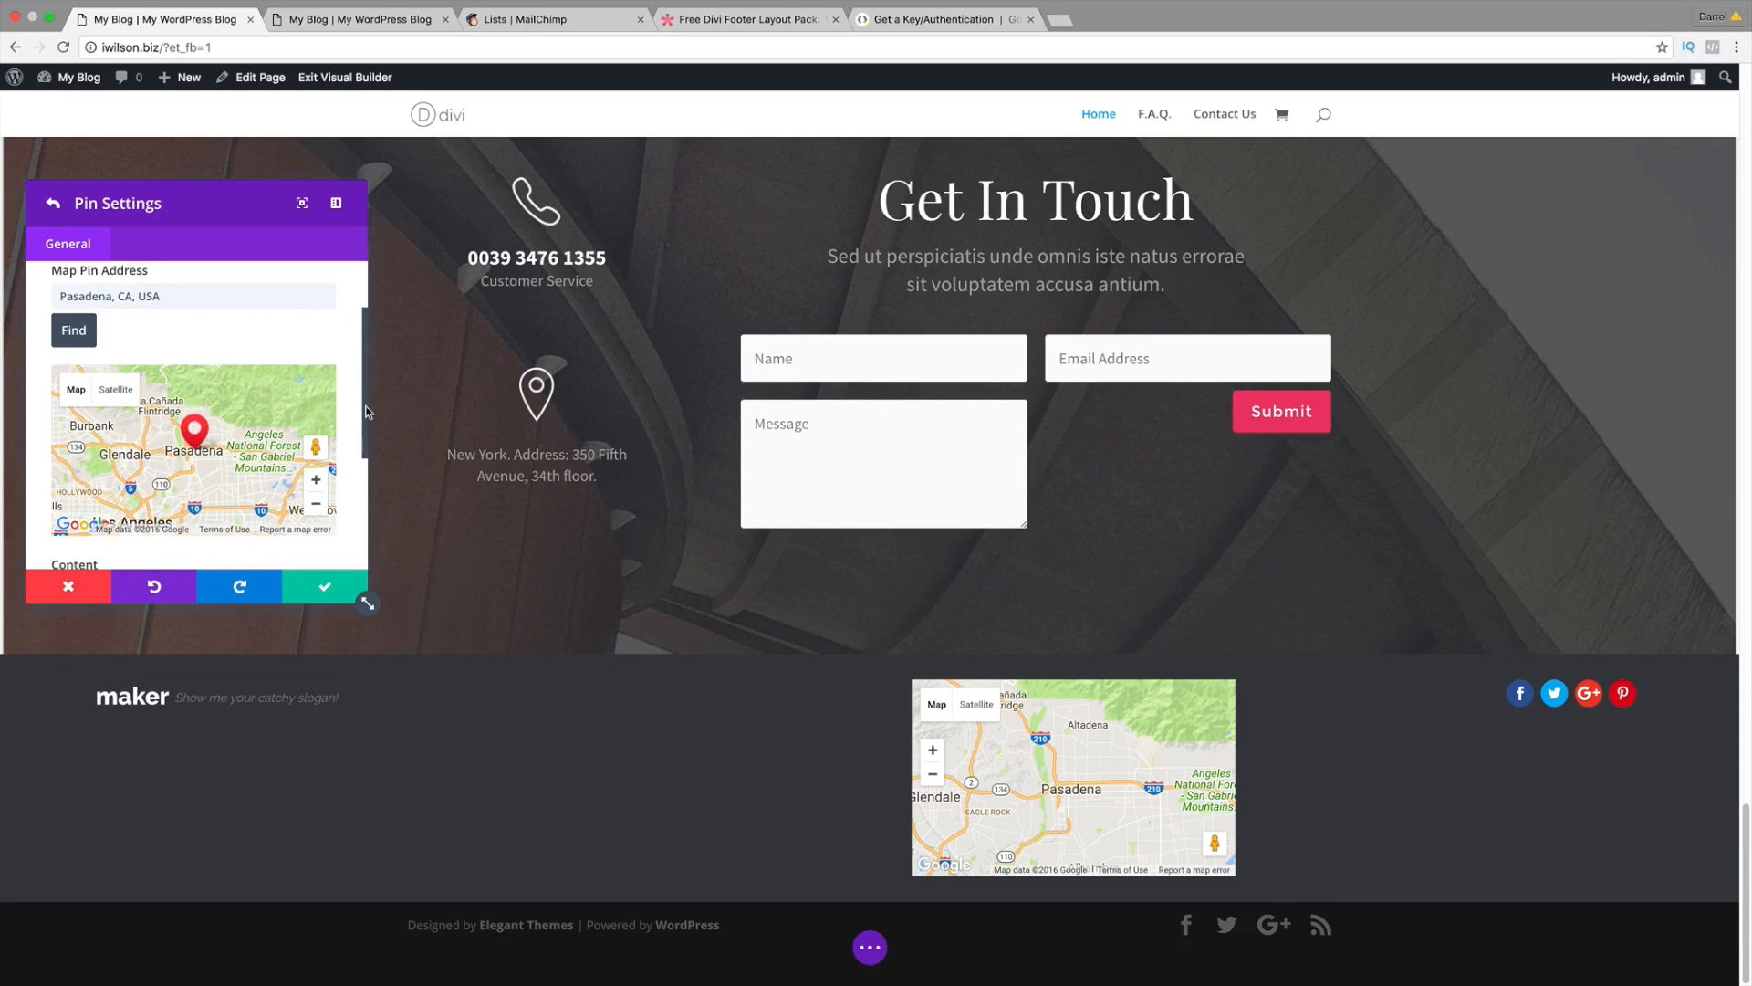
Step: Set Mouse Wheel Zoom to OFF for the footer map, save the module, and open the page save bar
left_click(320, 588)
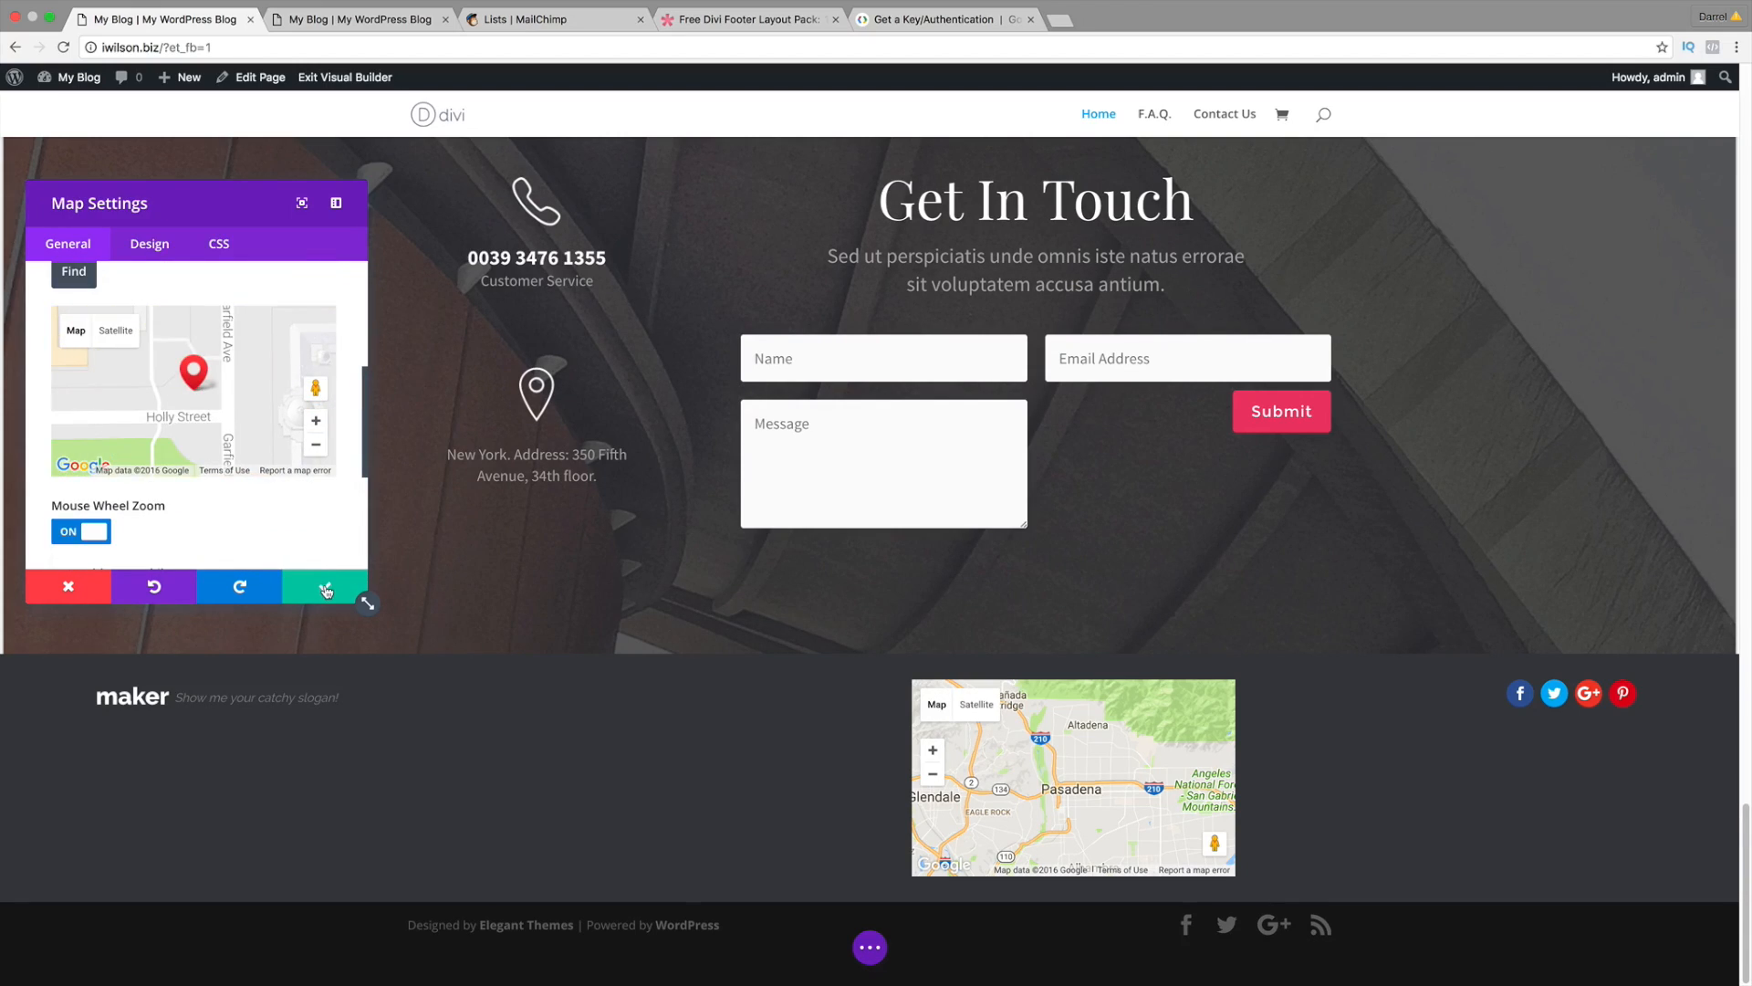
left_click_drag(1126, 851, 1025, 742)
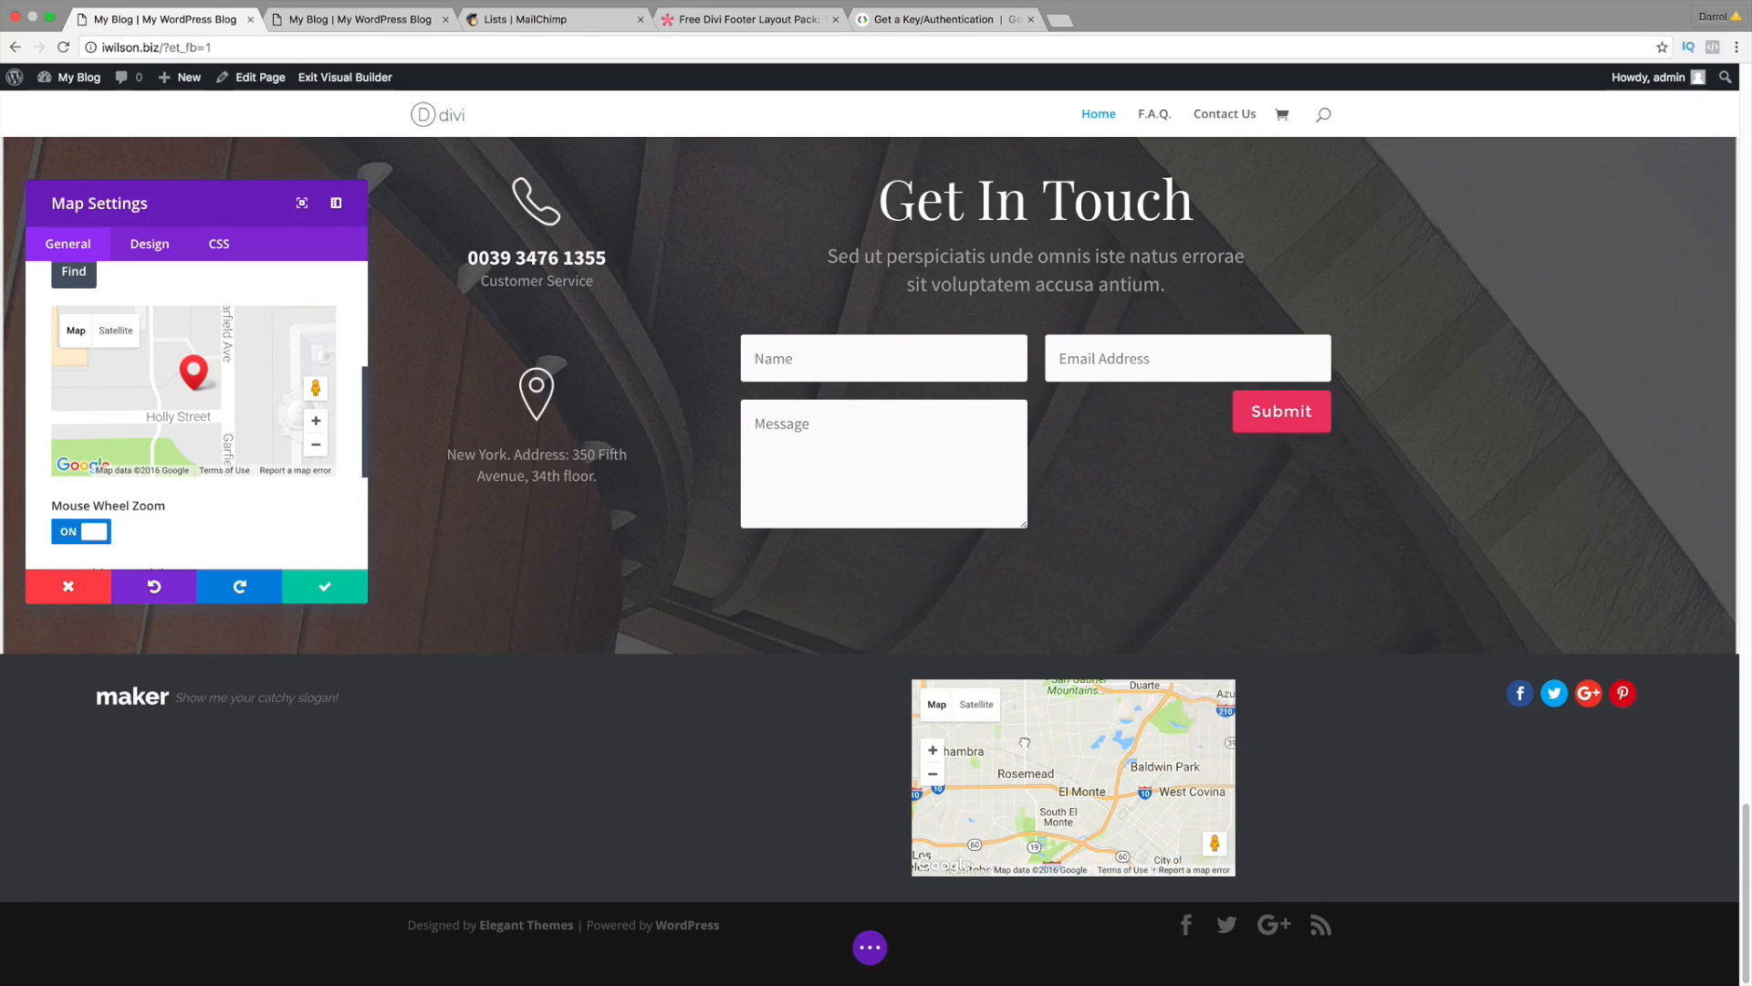
scroll(1024, 744, "down", 2)
scroll(983, 764, "up", 2)
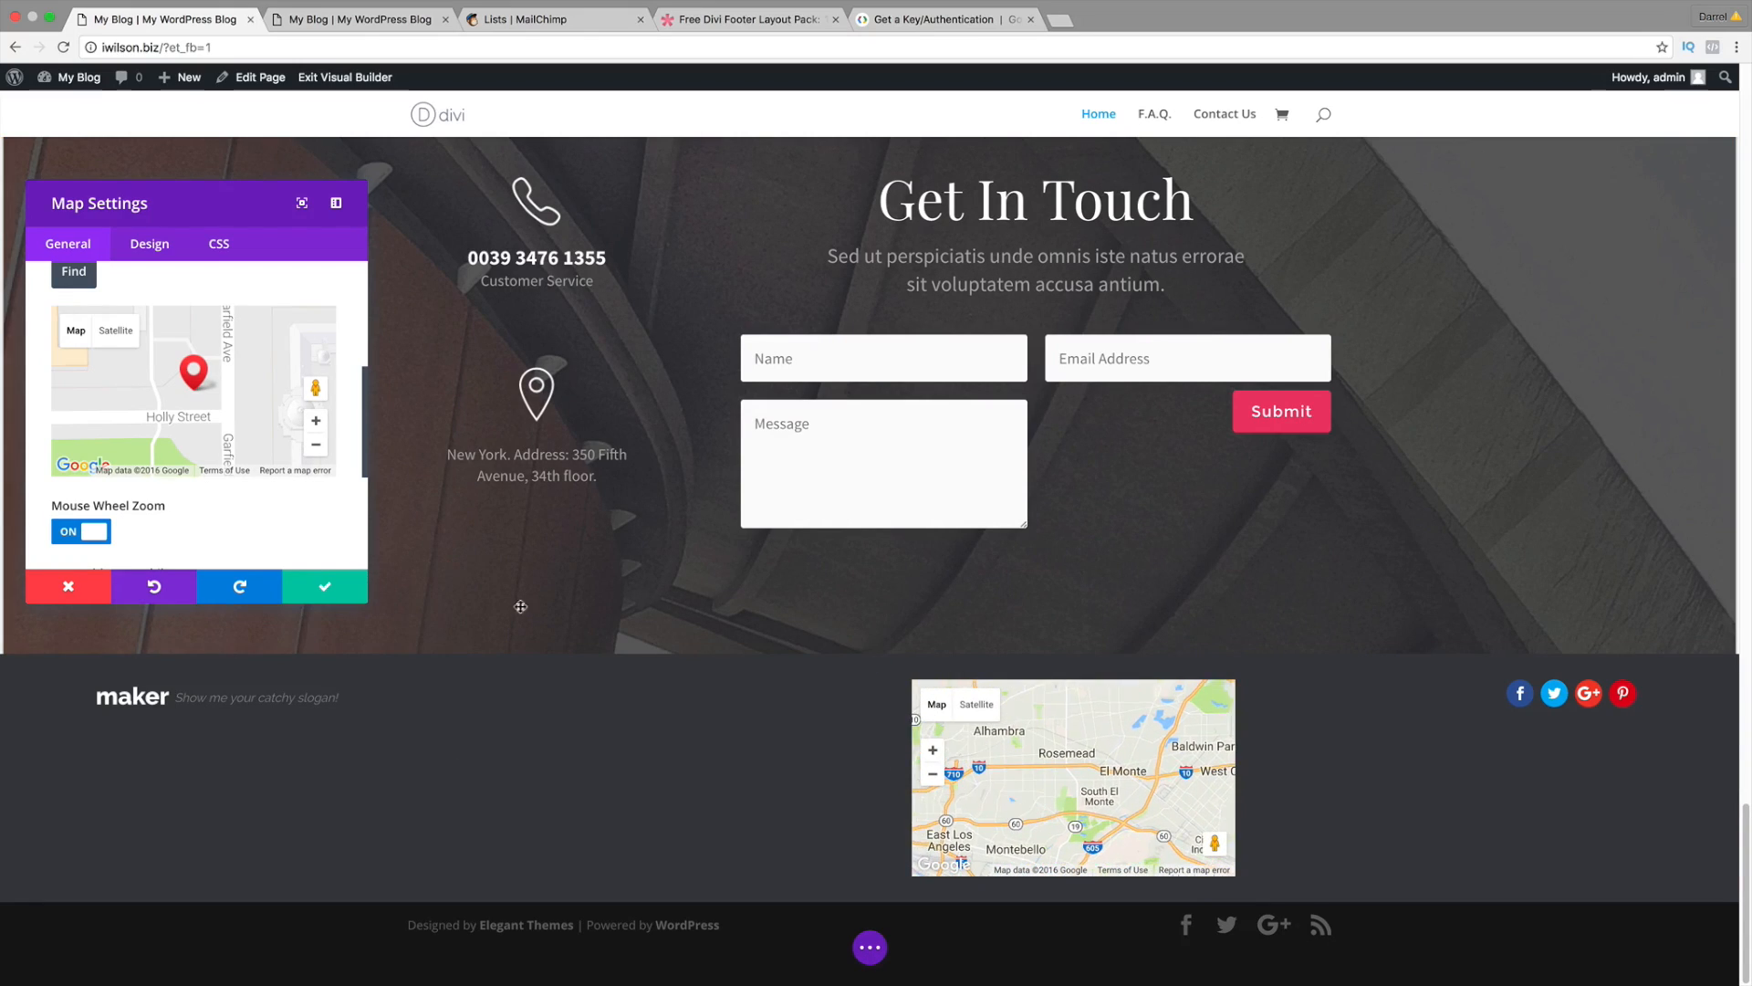
scroll(293, 536, "down", 2)
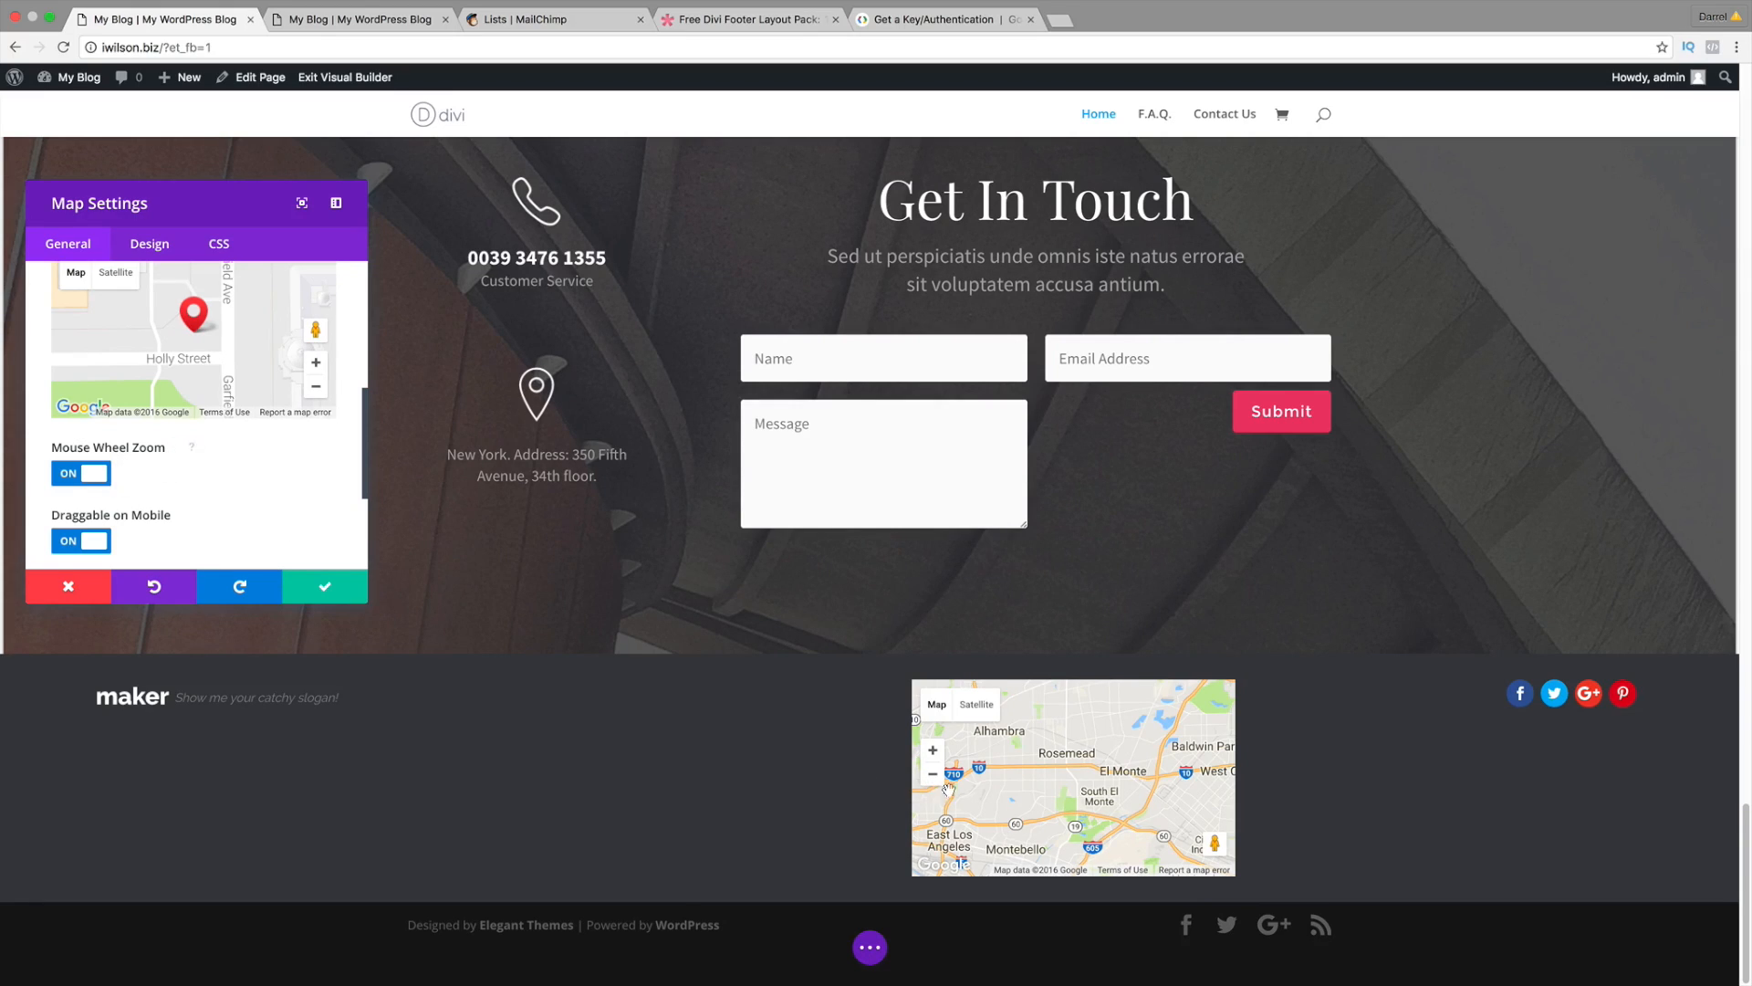
scroll(1129, 778, "down", 3)
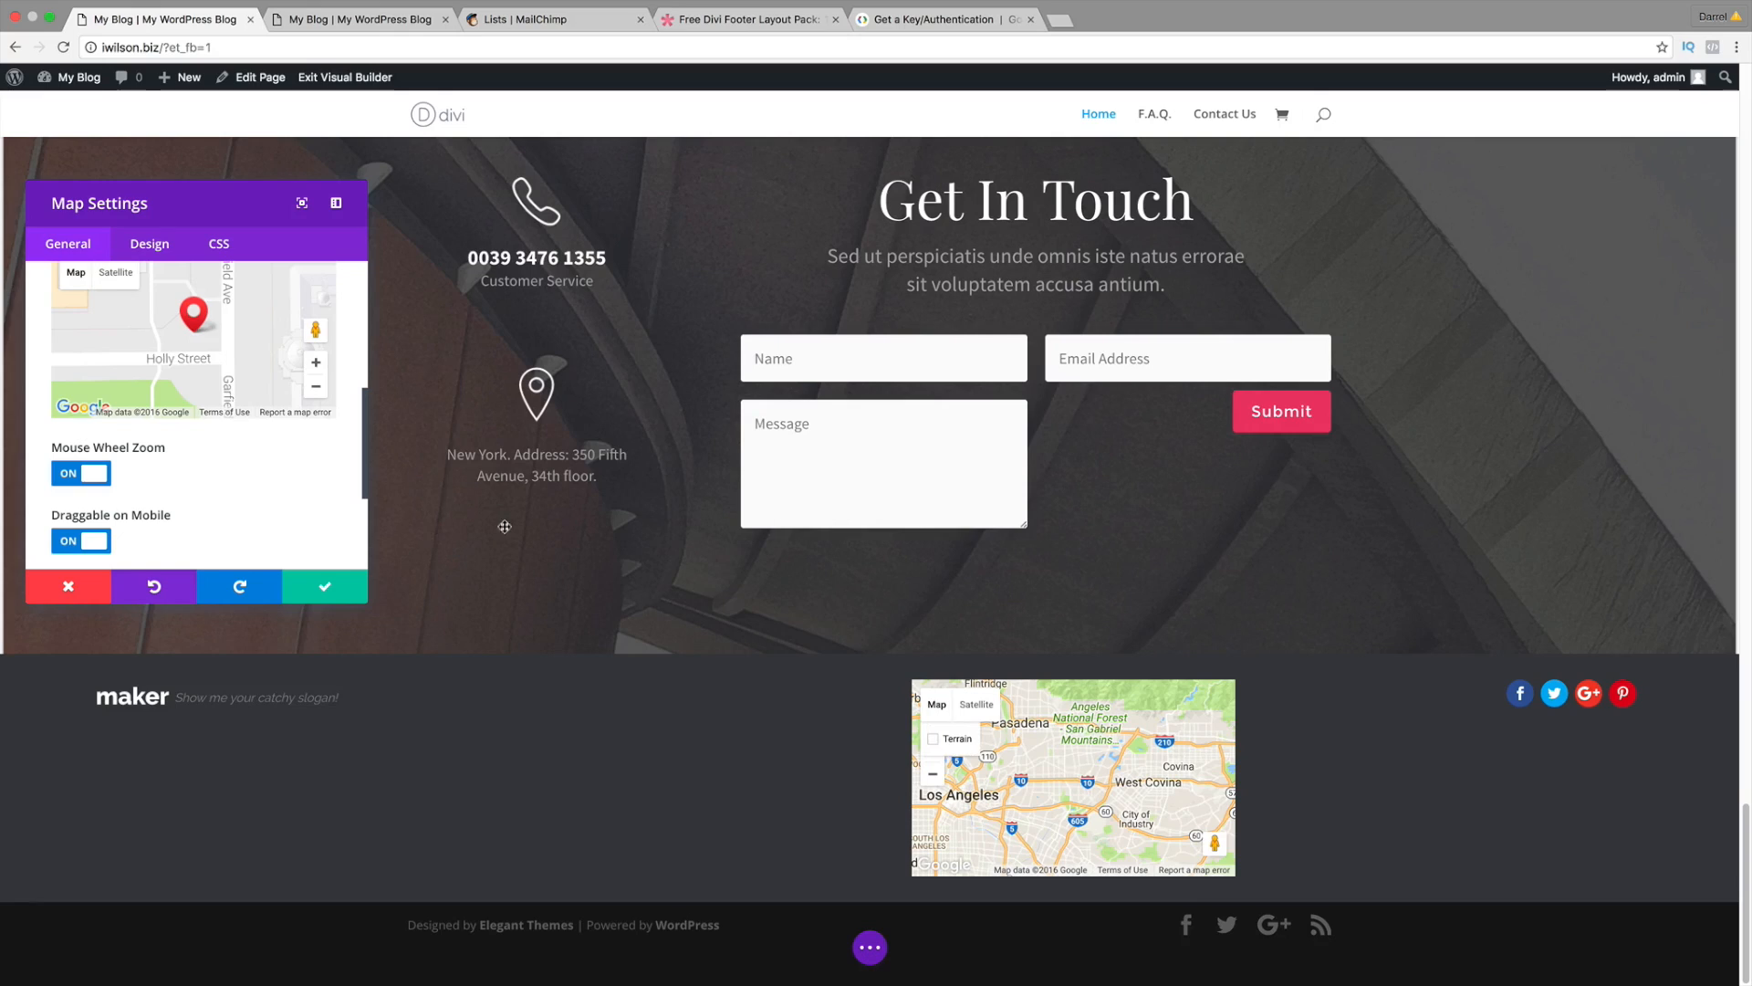
left_click(81, 473)
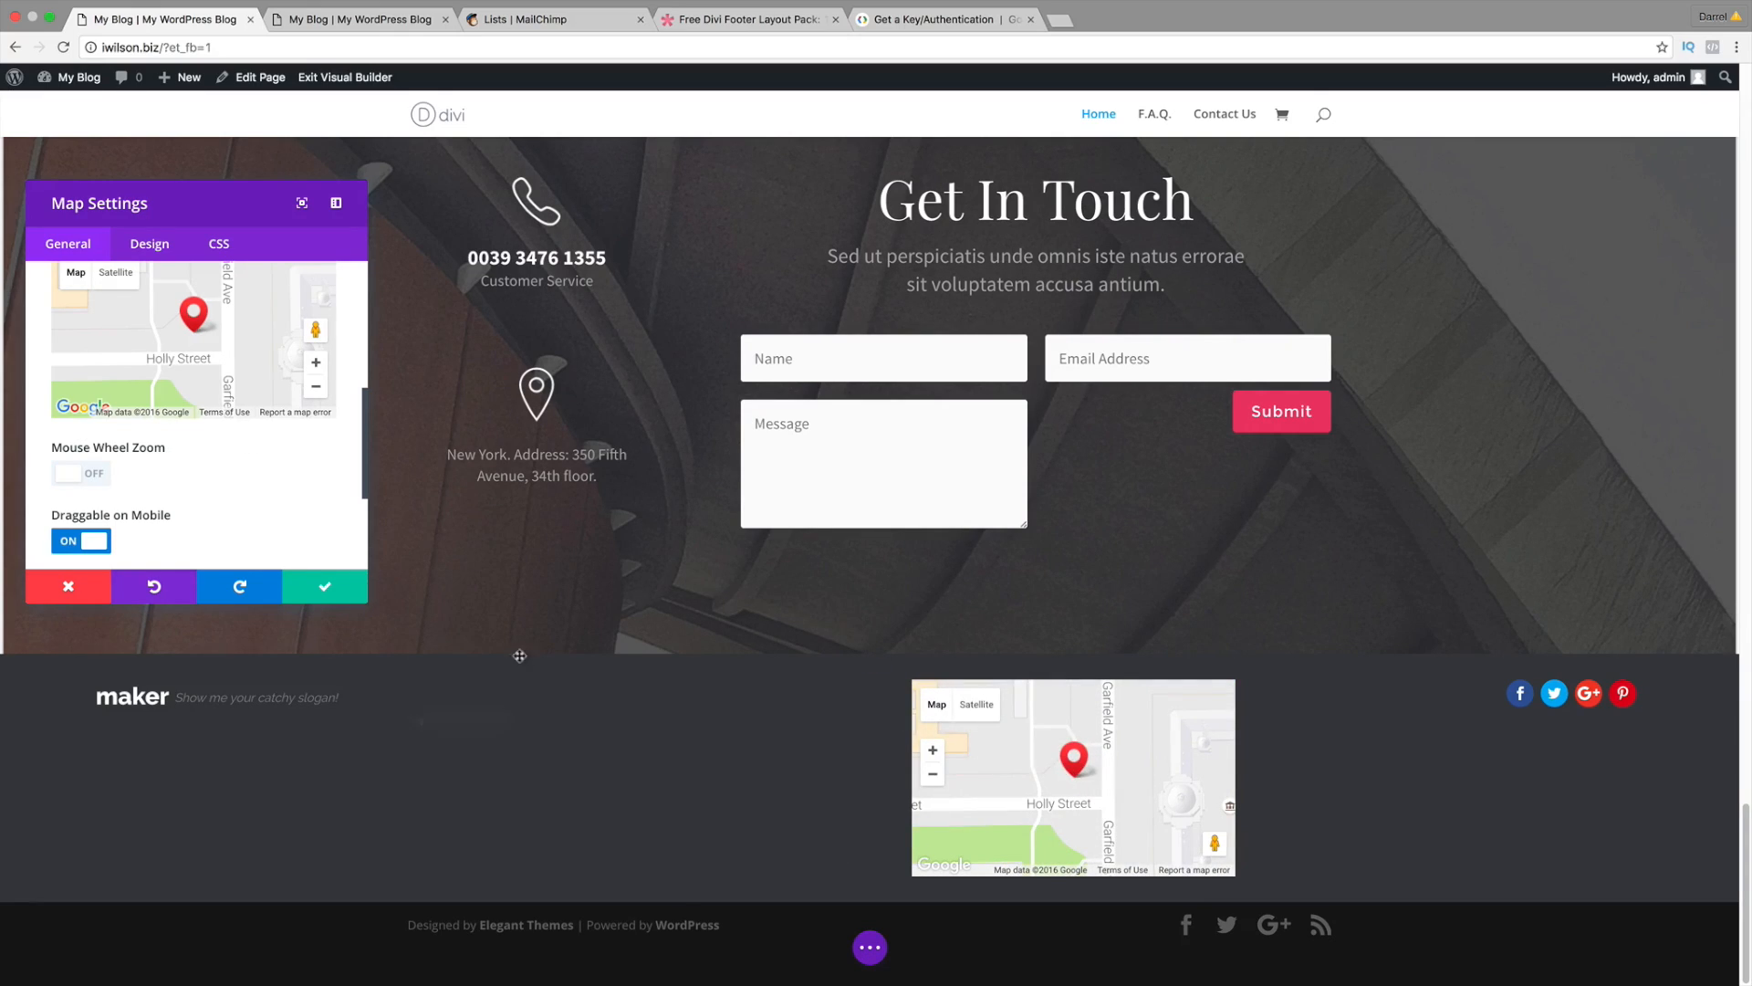
left_click(319, 593)
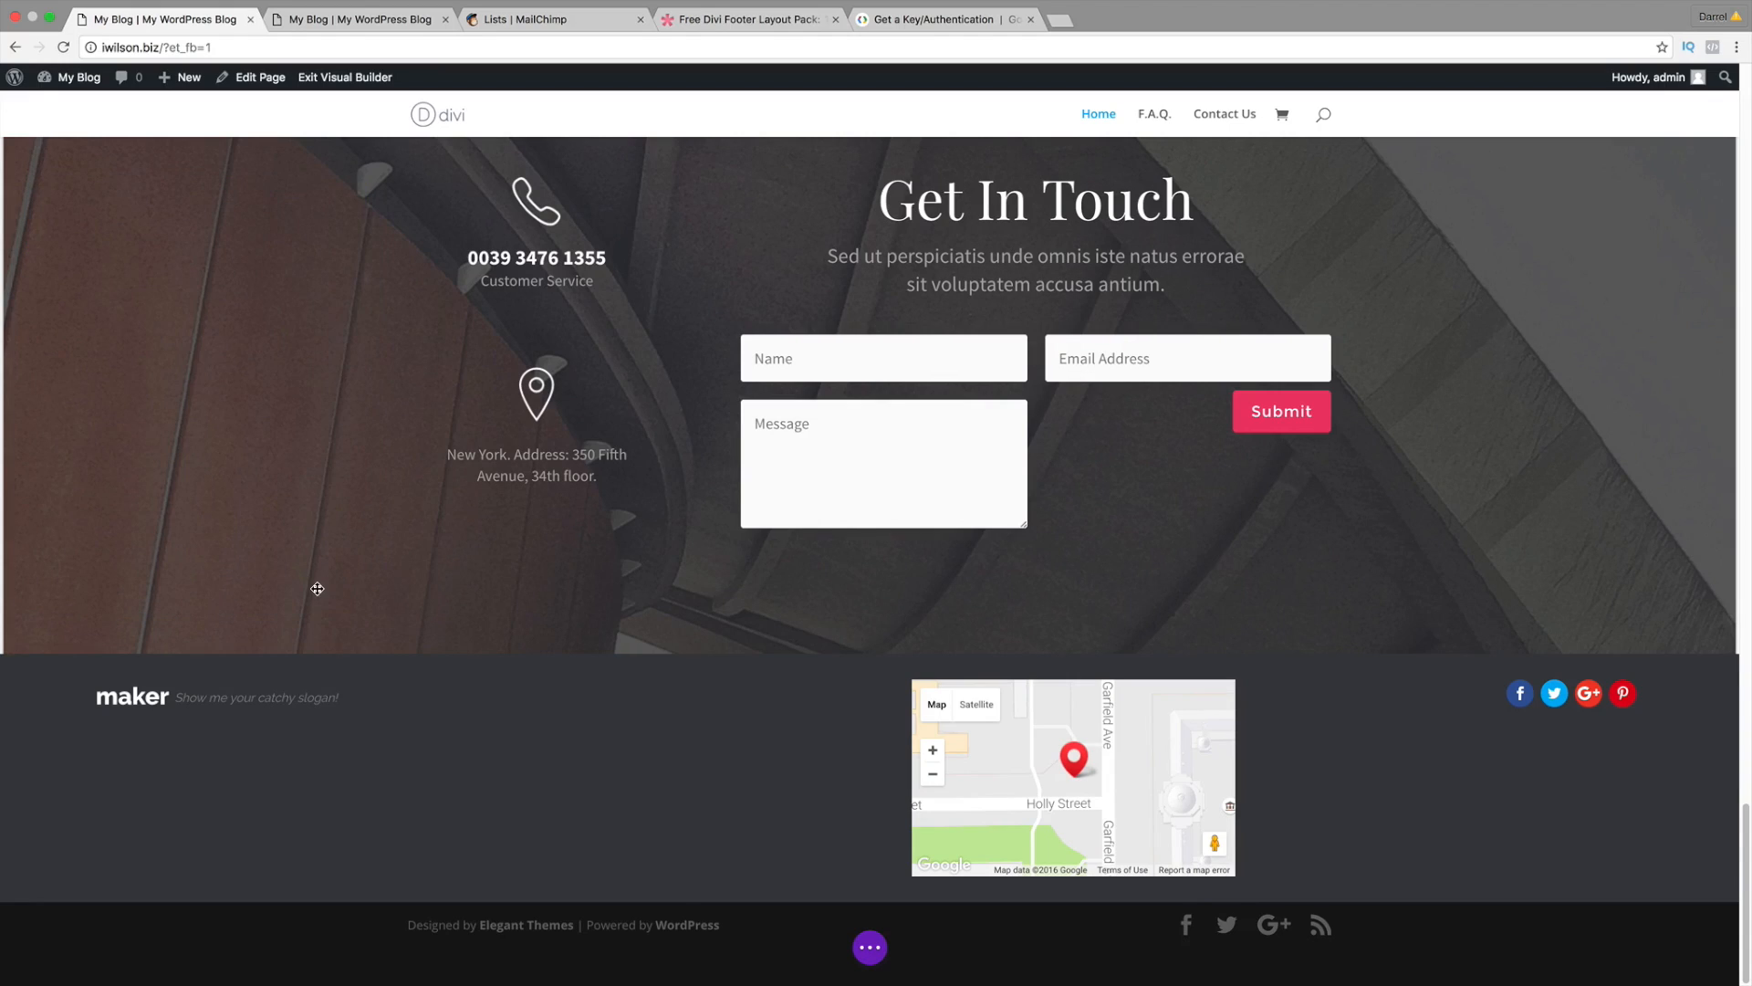
left_click(870, 948)
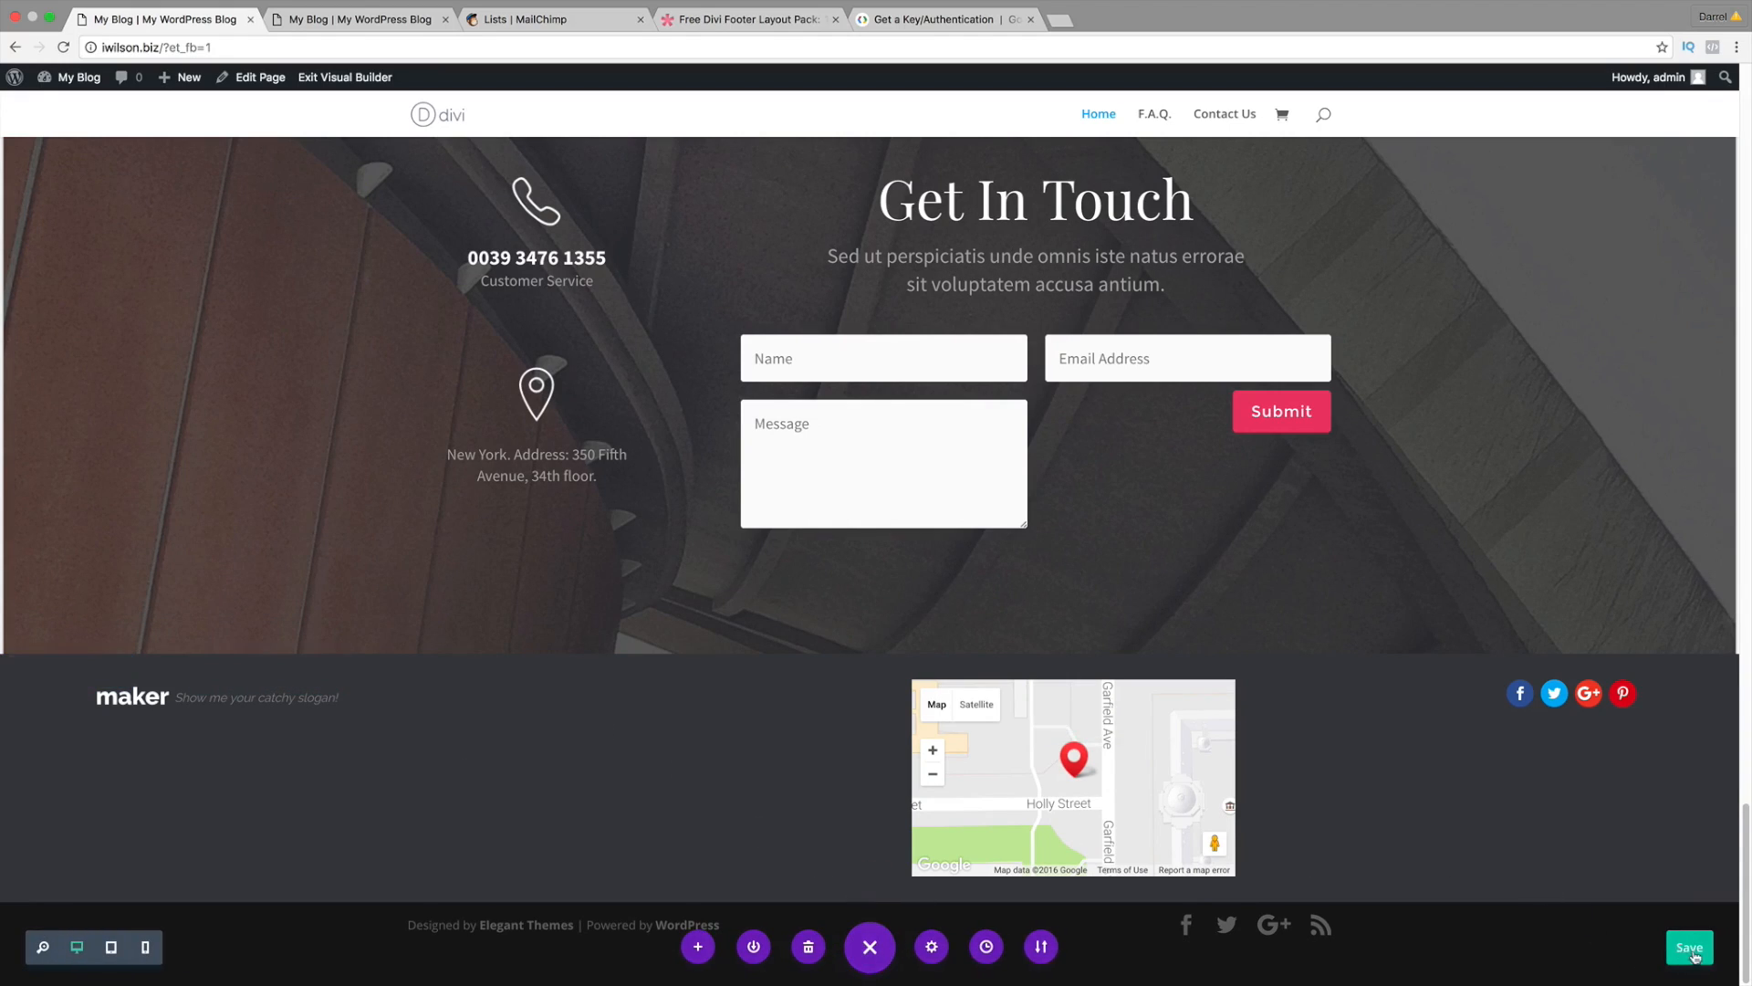
mouse_move(1095, 783)
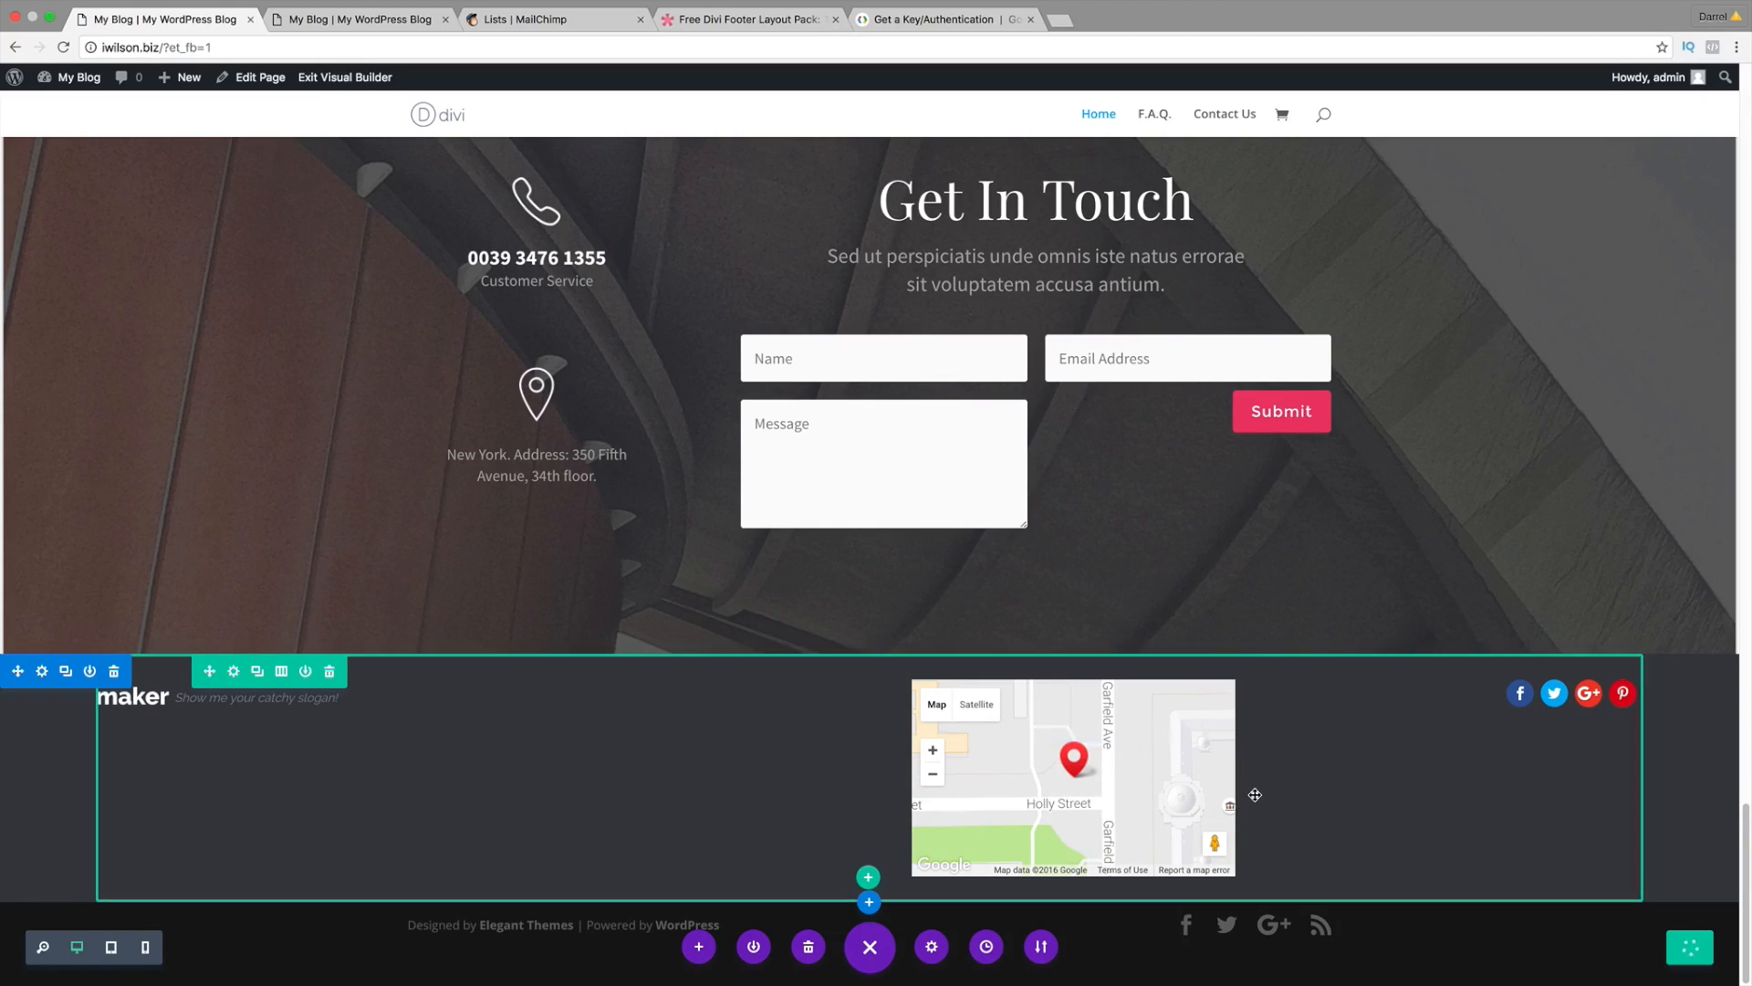
left_click(749, 19)
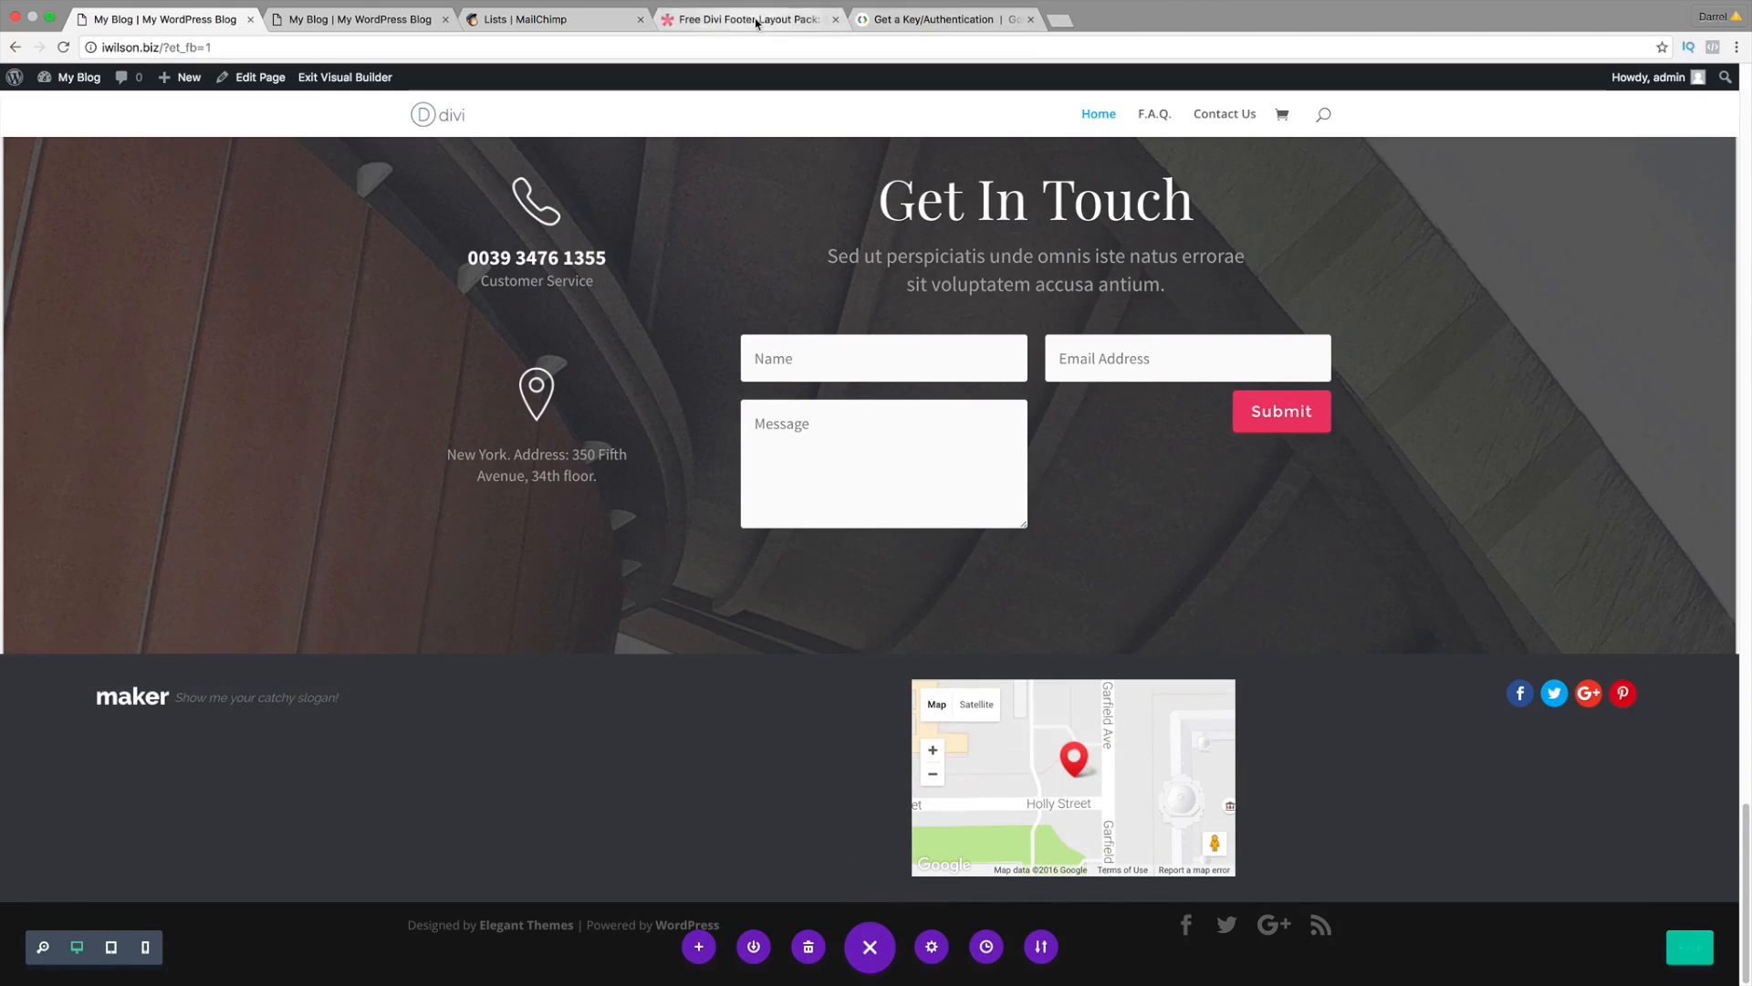
scroll(898, 561, "down", 6)
scroll(909, 587, "down", 10)
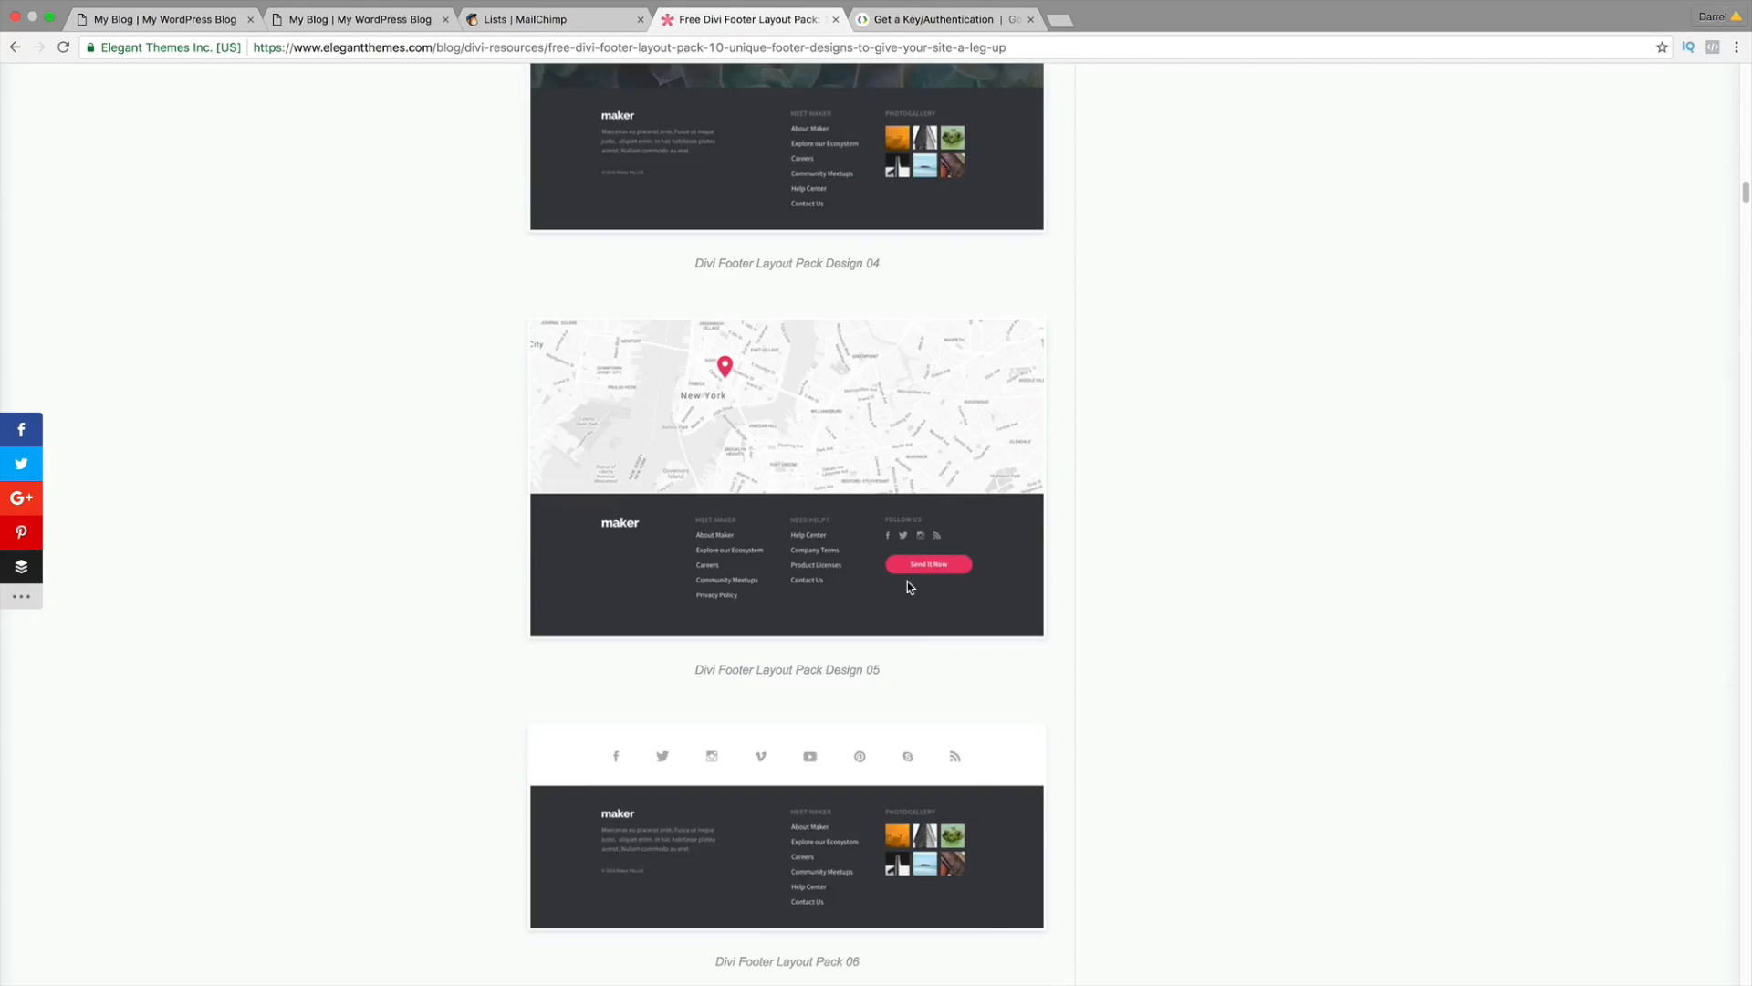
scroll(910, 608, "down", 1)
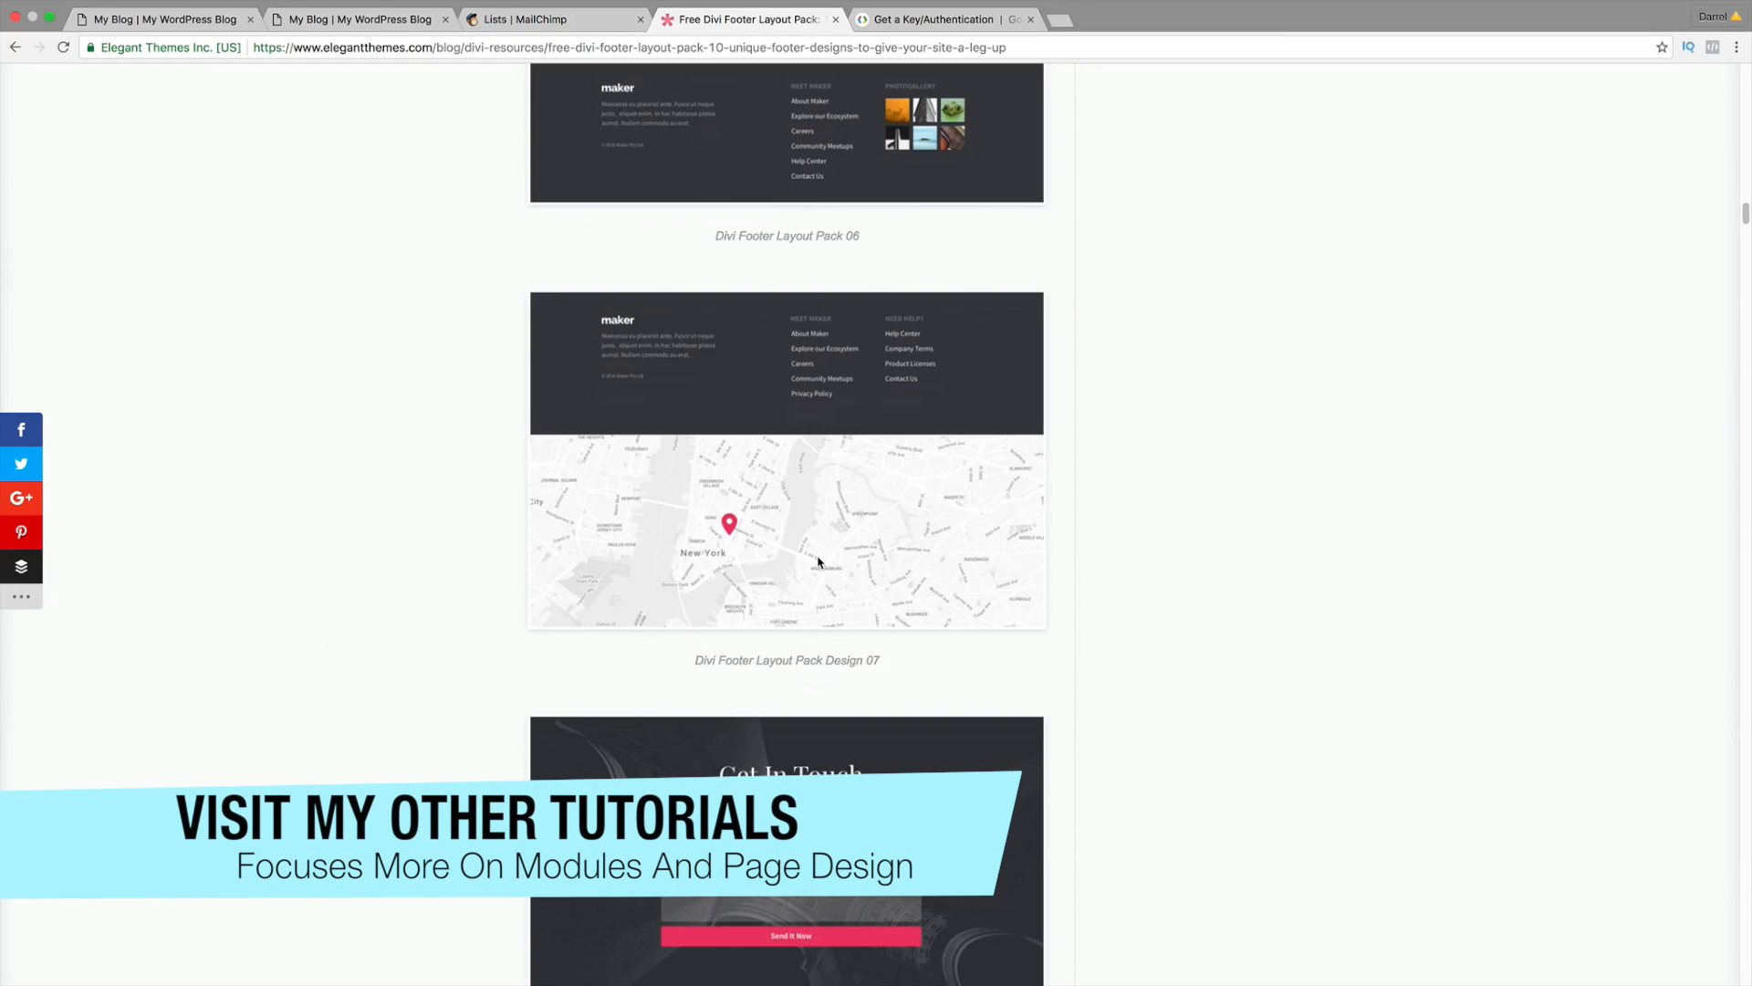
left_click(164, 19)
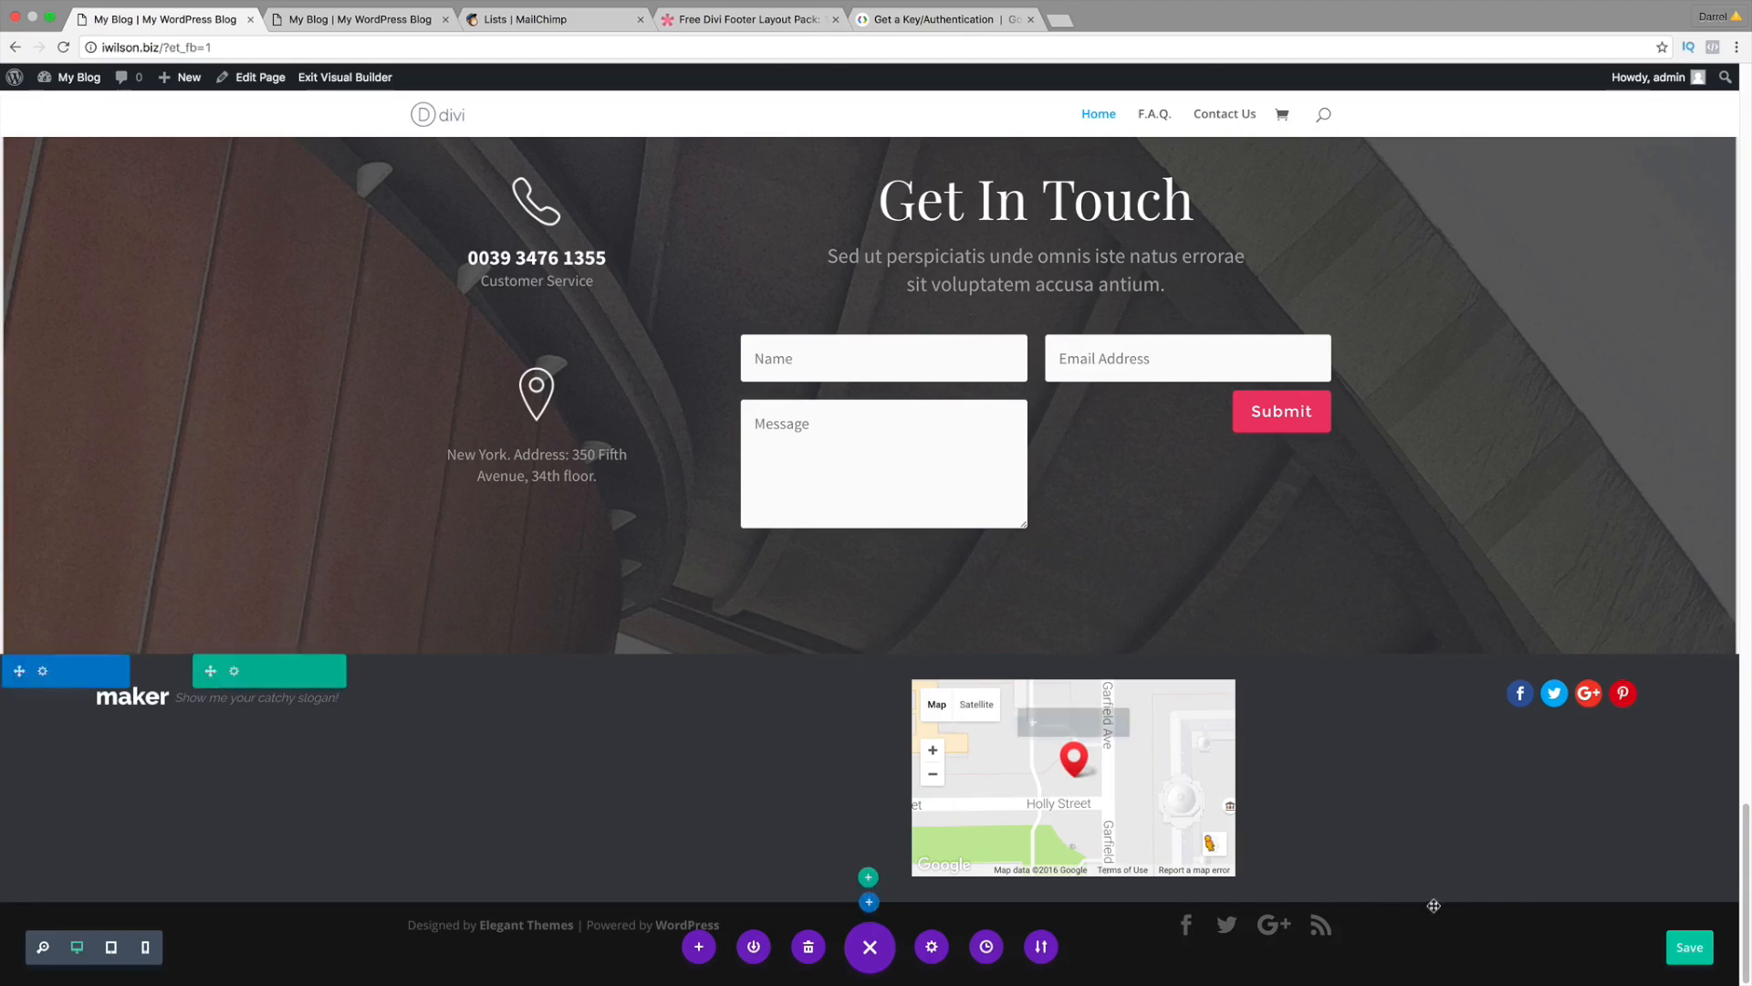
Step: Scroll up to the plain New Arrivals product rows on the homepage
scroll(1688, 950, "up", 10)
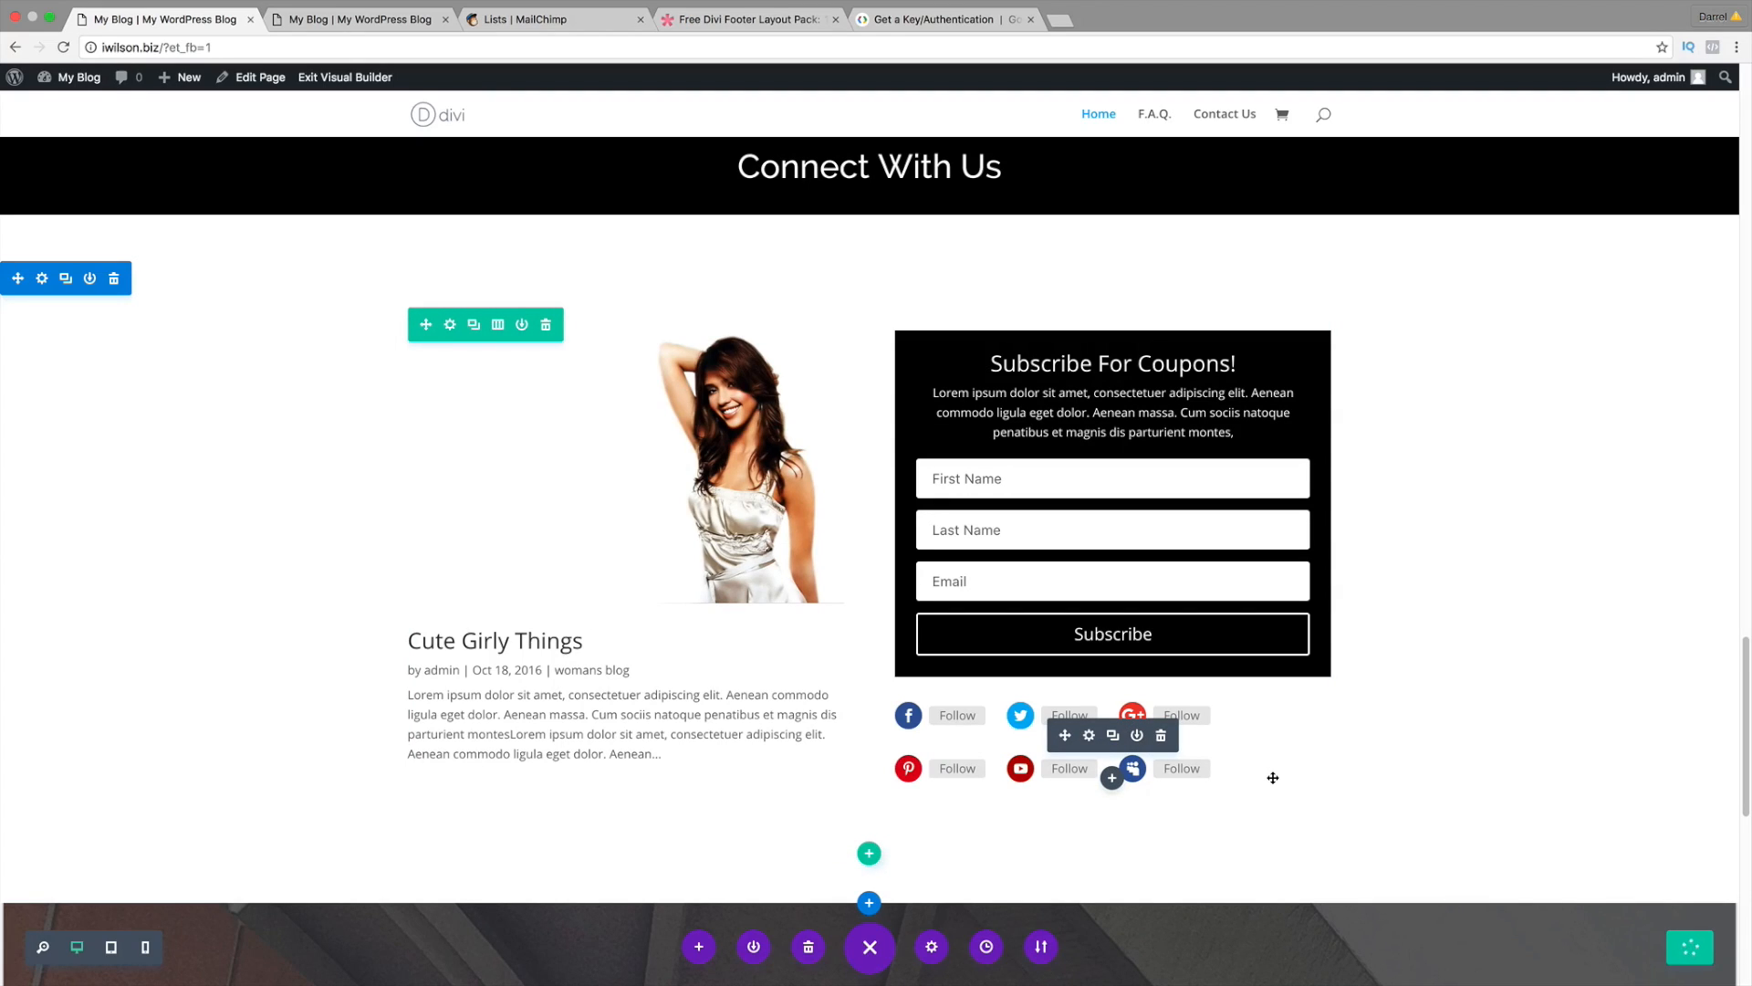
scroll(1273, 778, "up", 15)
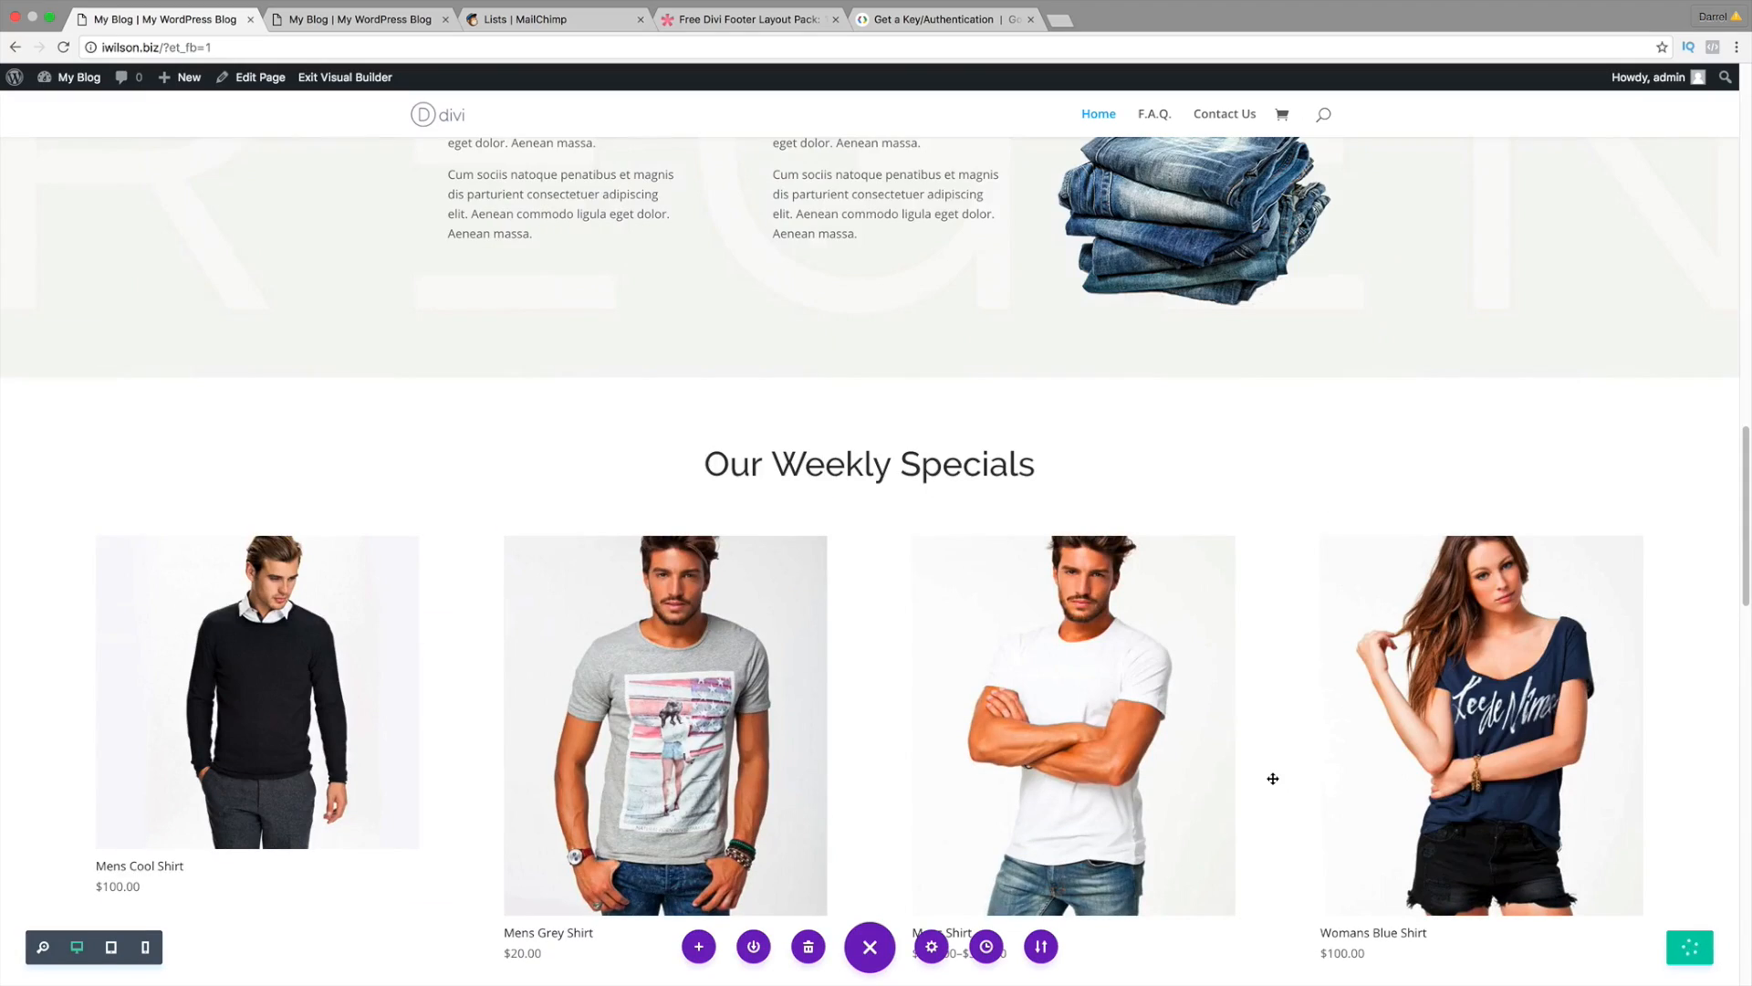
scroll(1273, 778, "up", 4)
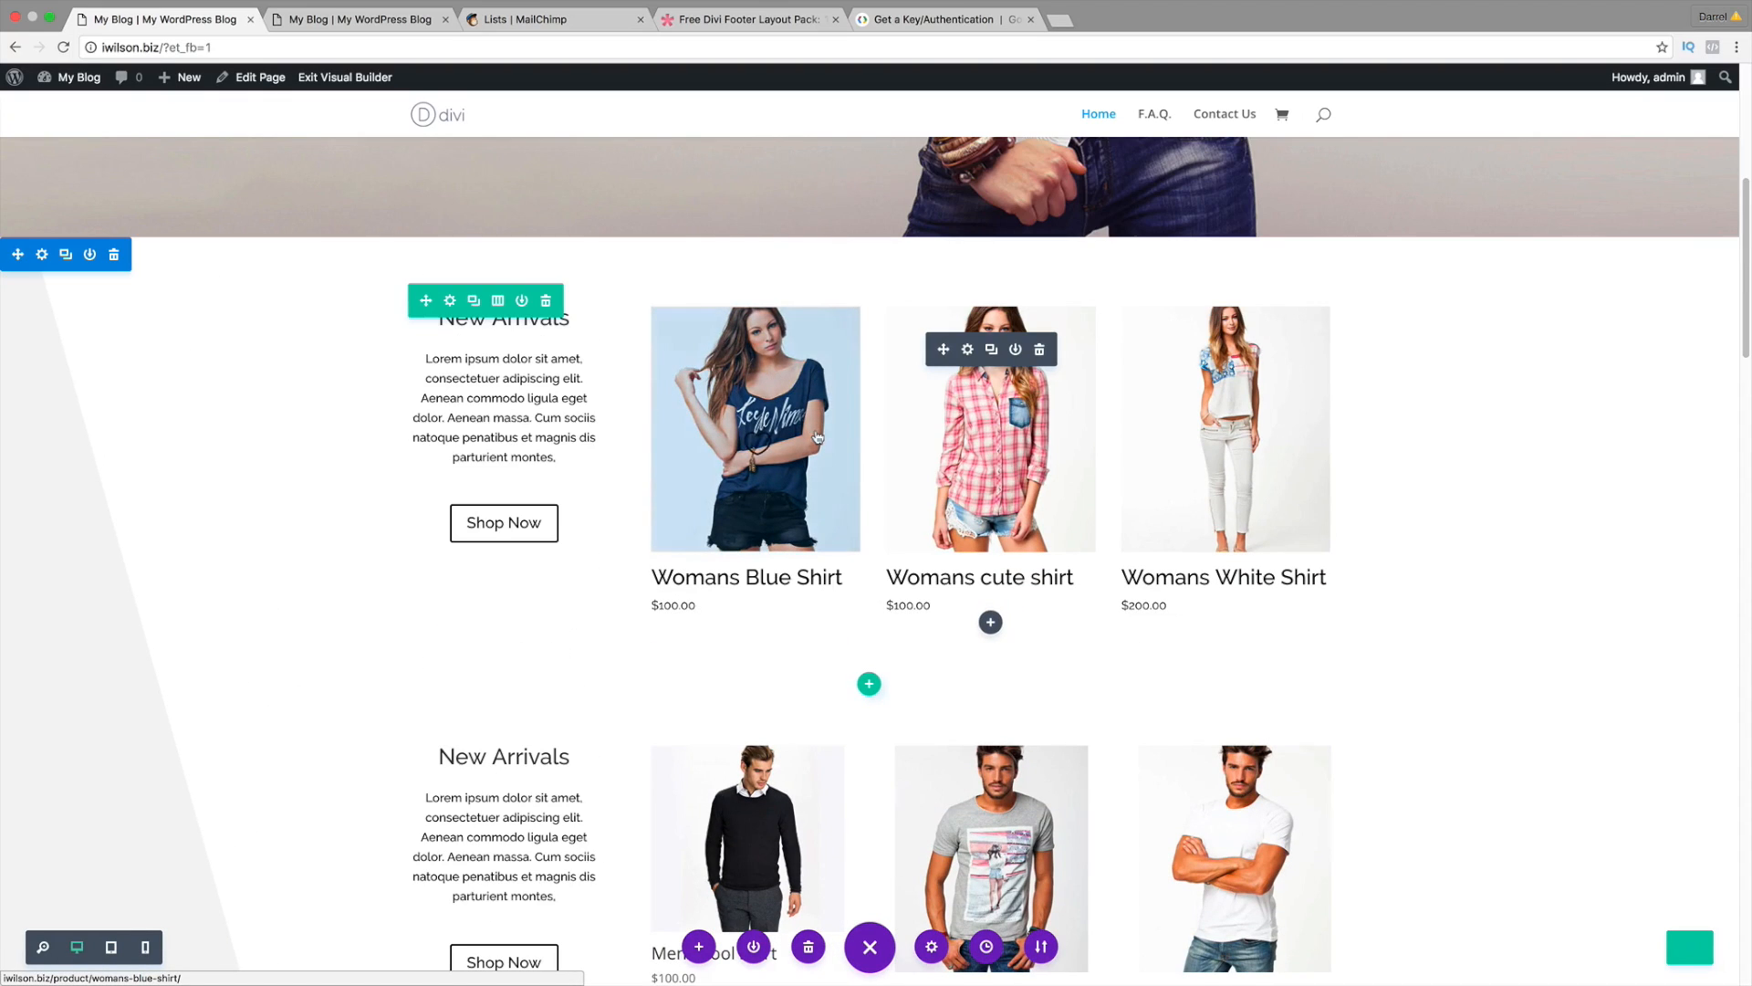
Step: View the shadowed product cards on the idarrel.net reference shop for comparison
left_click(341, 22)
scroll(497, 293, "up", 20)
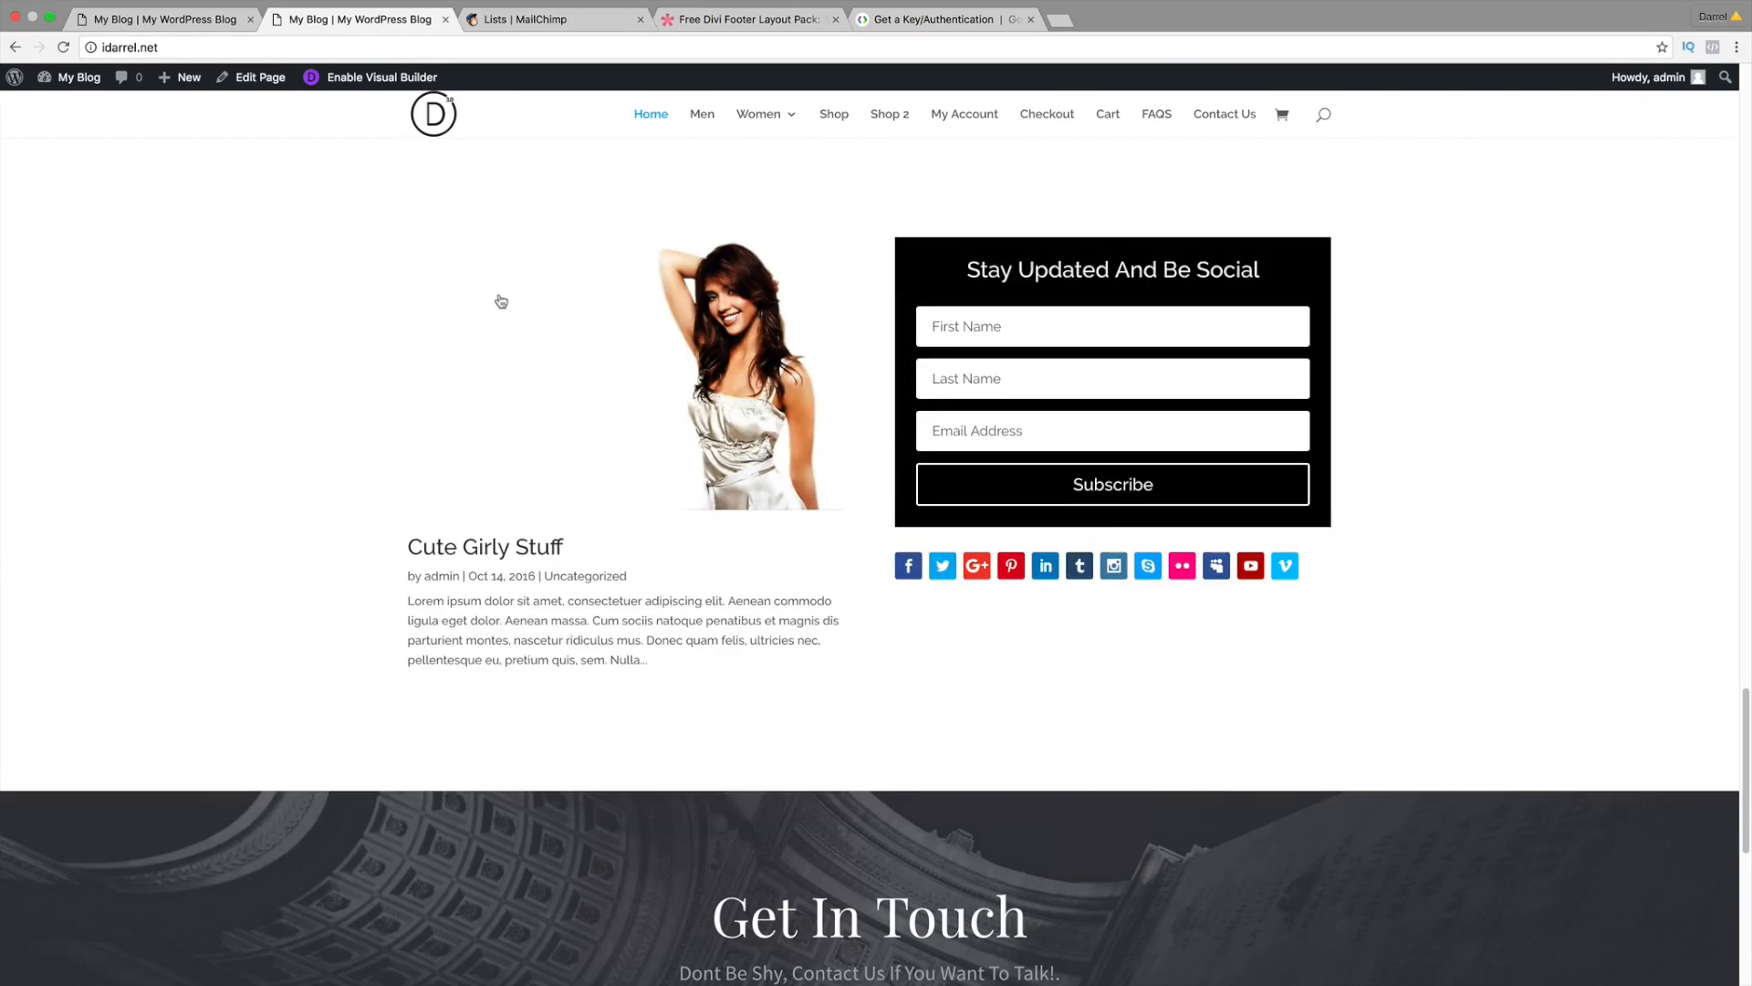
scroll(512, 312, "down", 7)
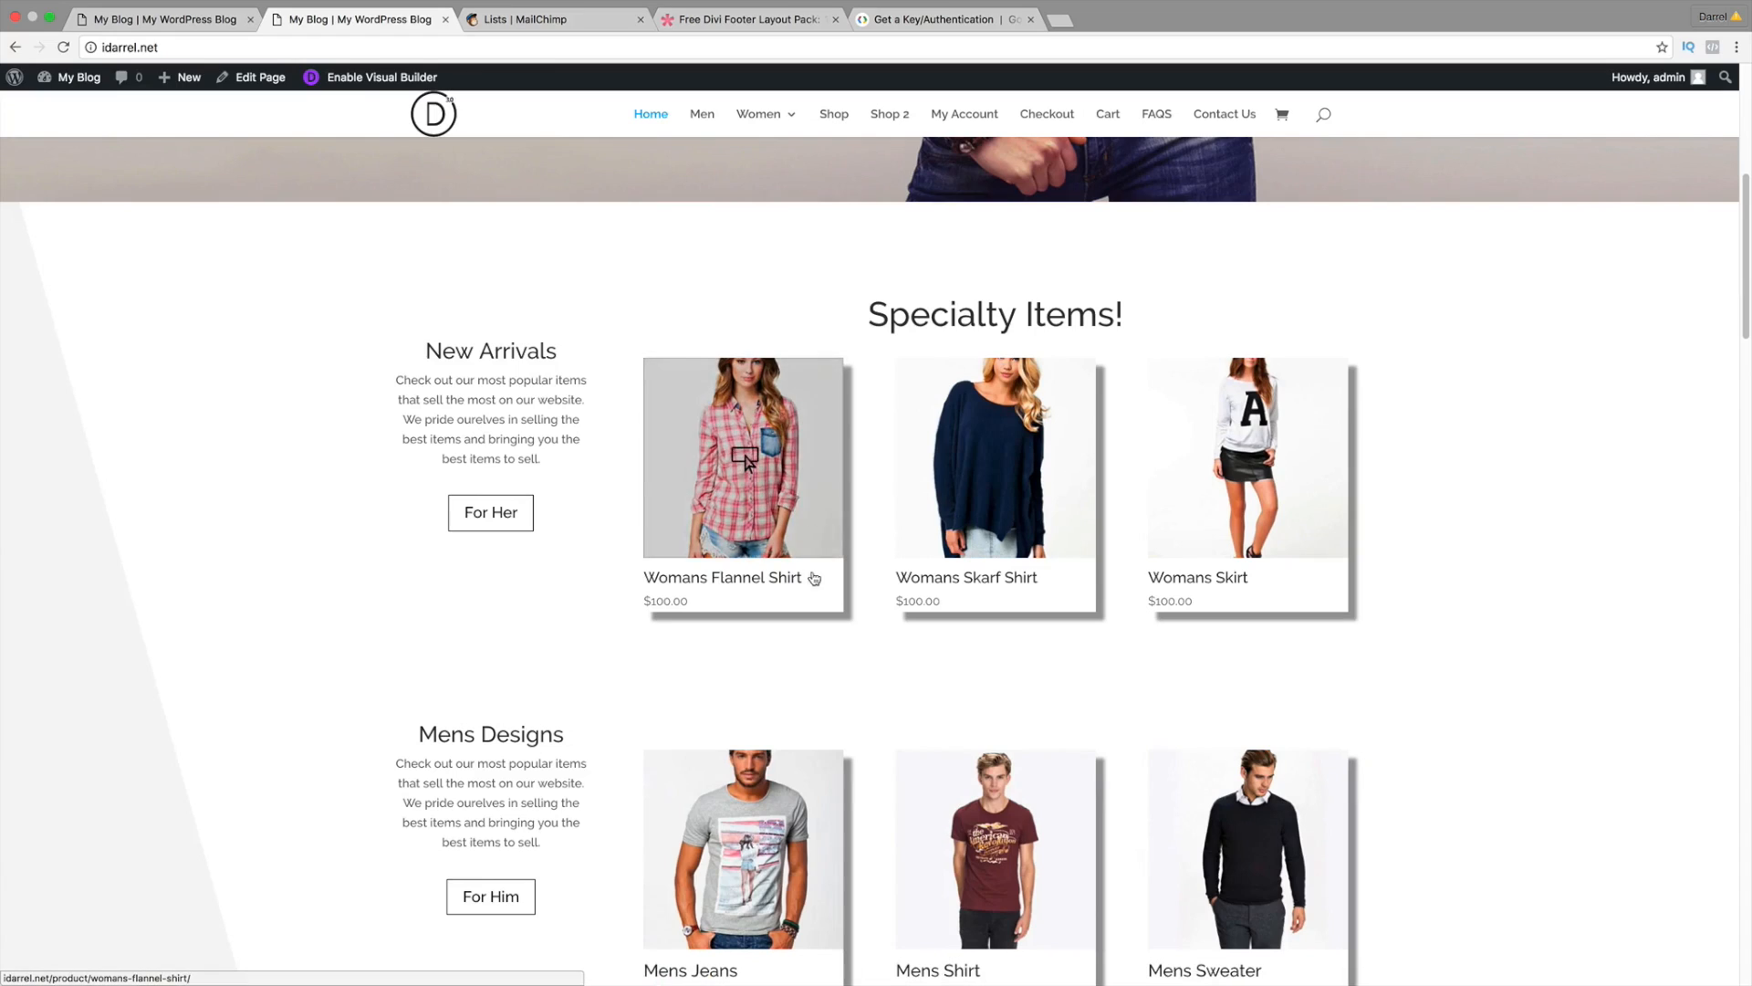
Step: Return to the Divi homepage editor and open a new browser tab
left_click(182, 18)
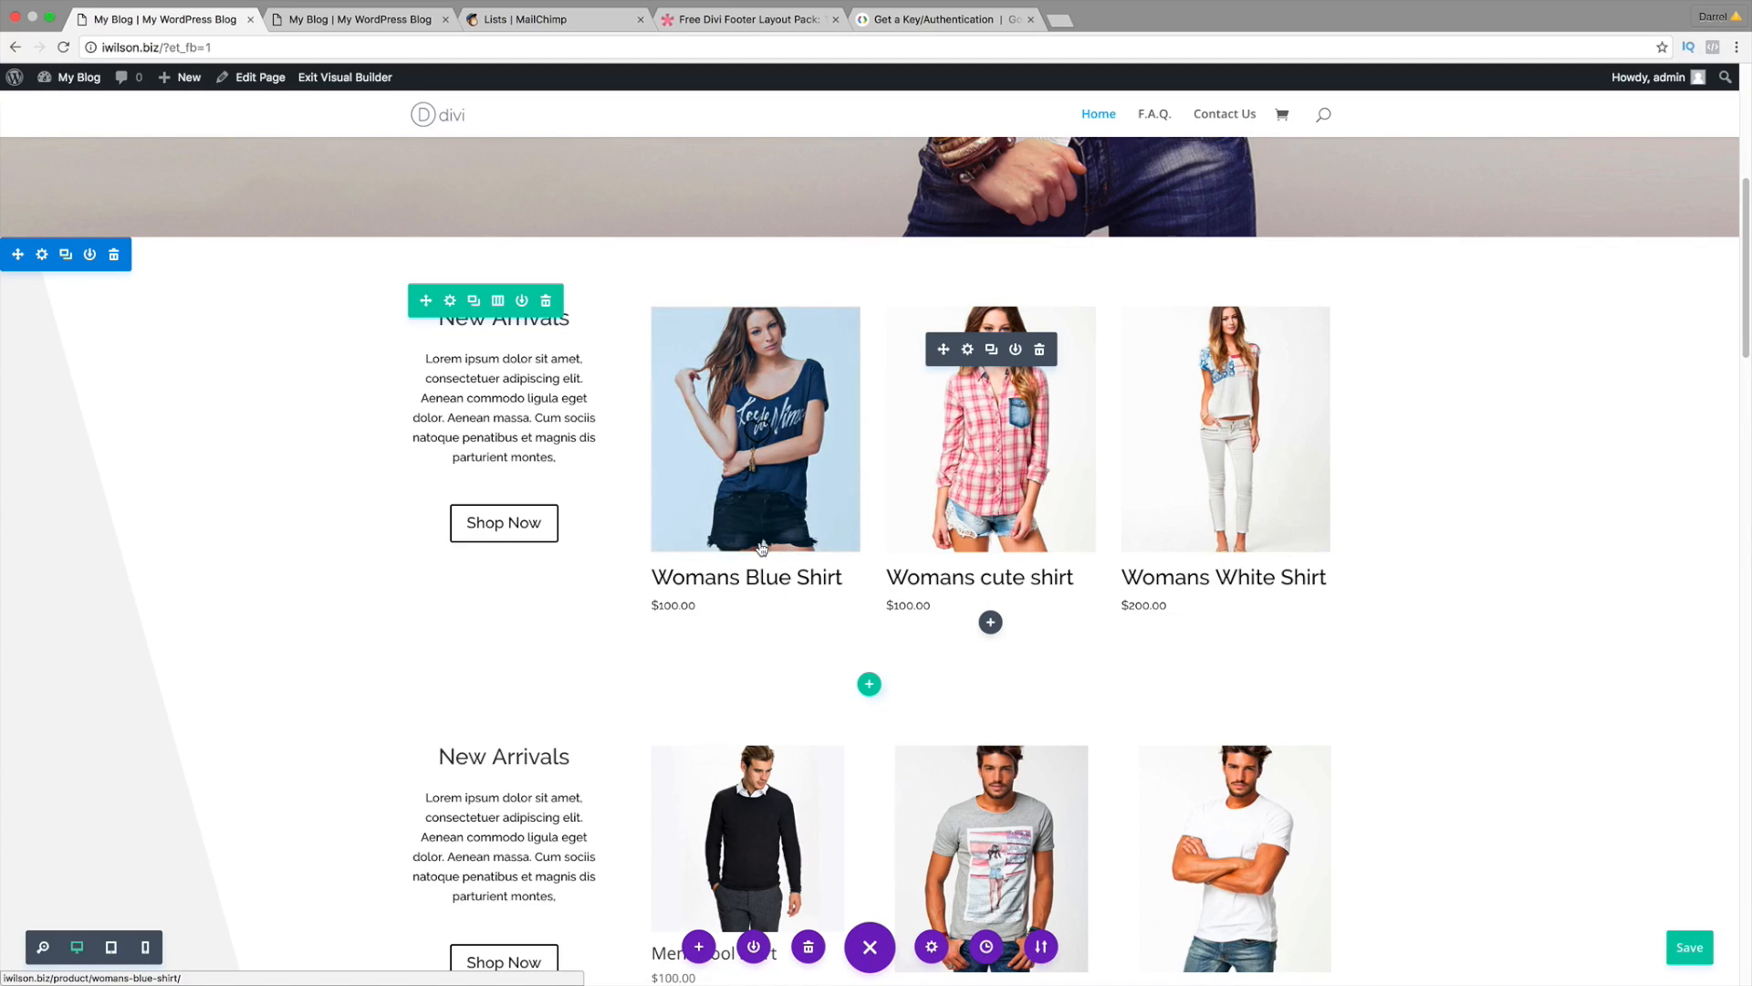
scroll(776, 540, "up", 1)
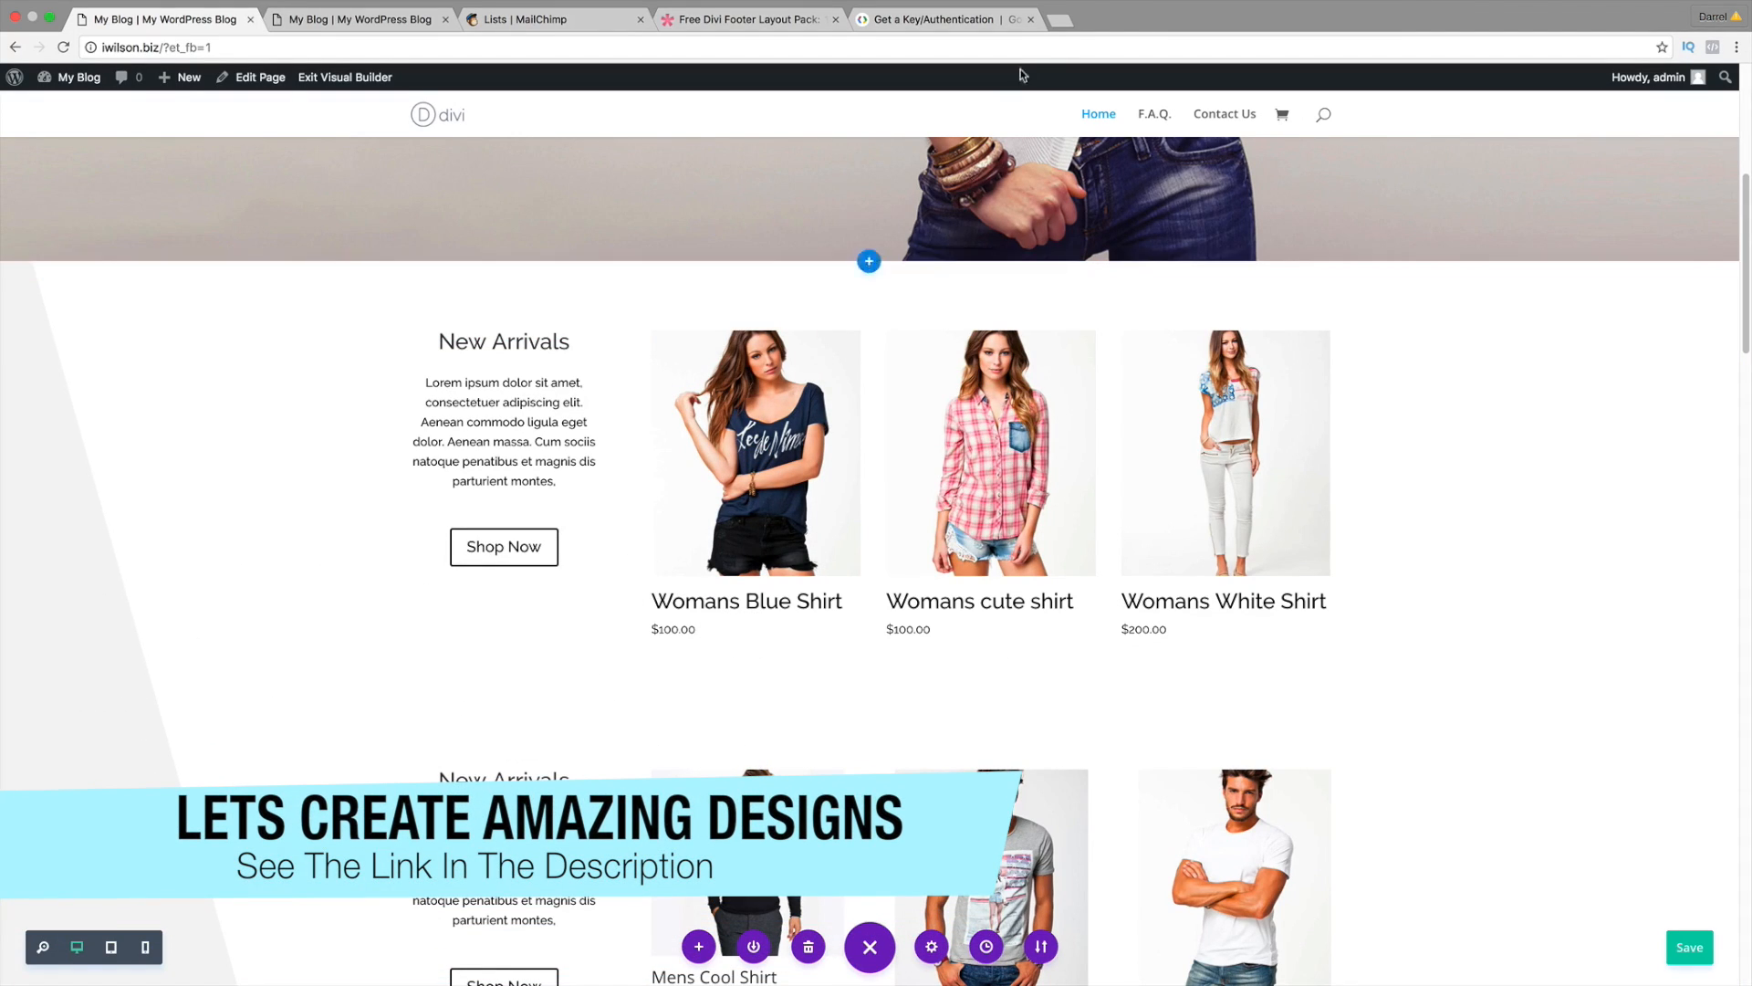
left_click(1061, 21)
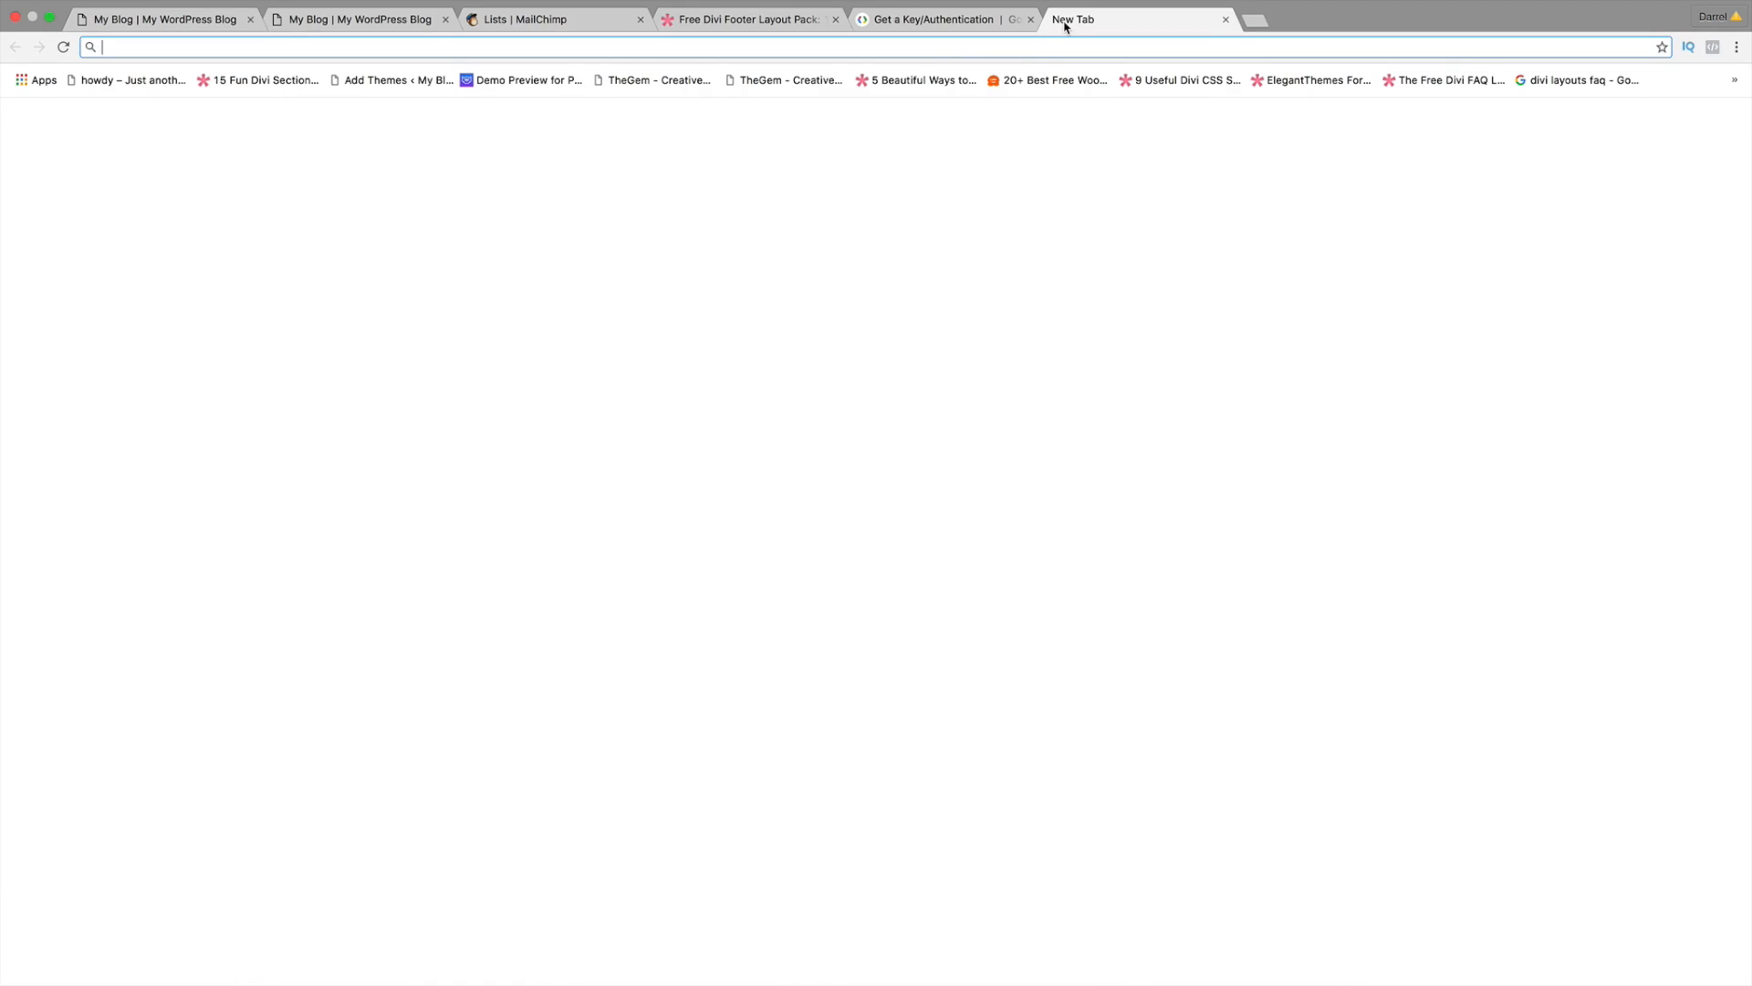
Step: Load the bookmarked Divi Shop styling article and compare it with the reference shop homepage
left_click(923, 80)
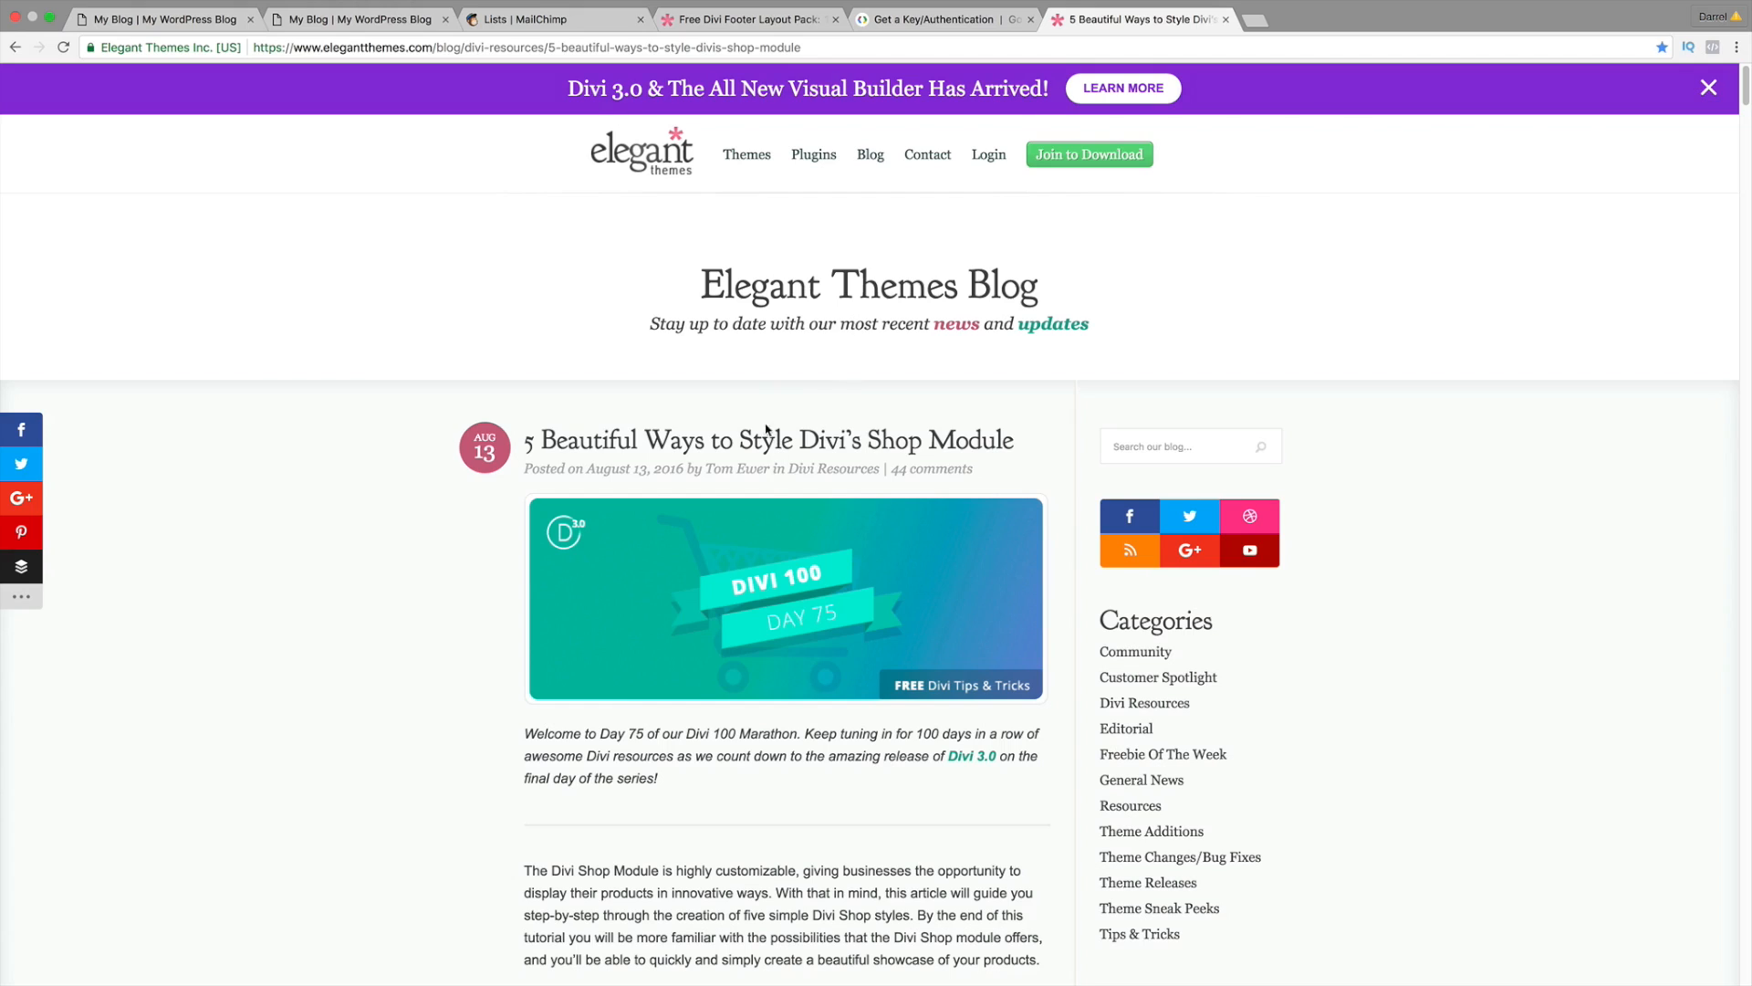
scroll(846, 301, "down", 1)
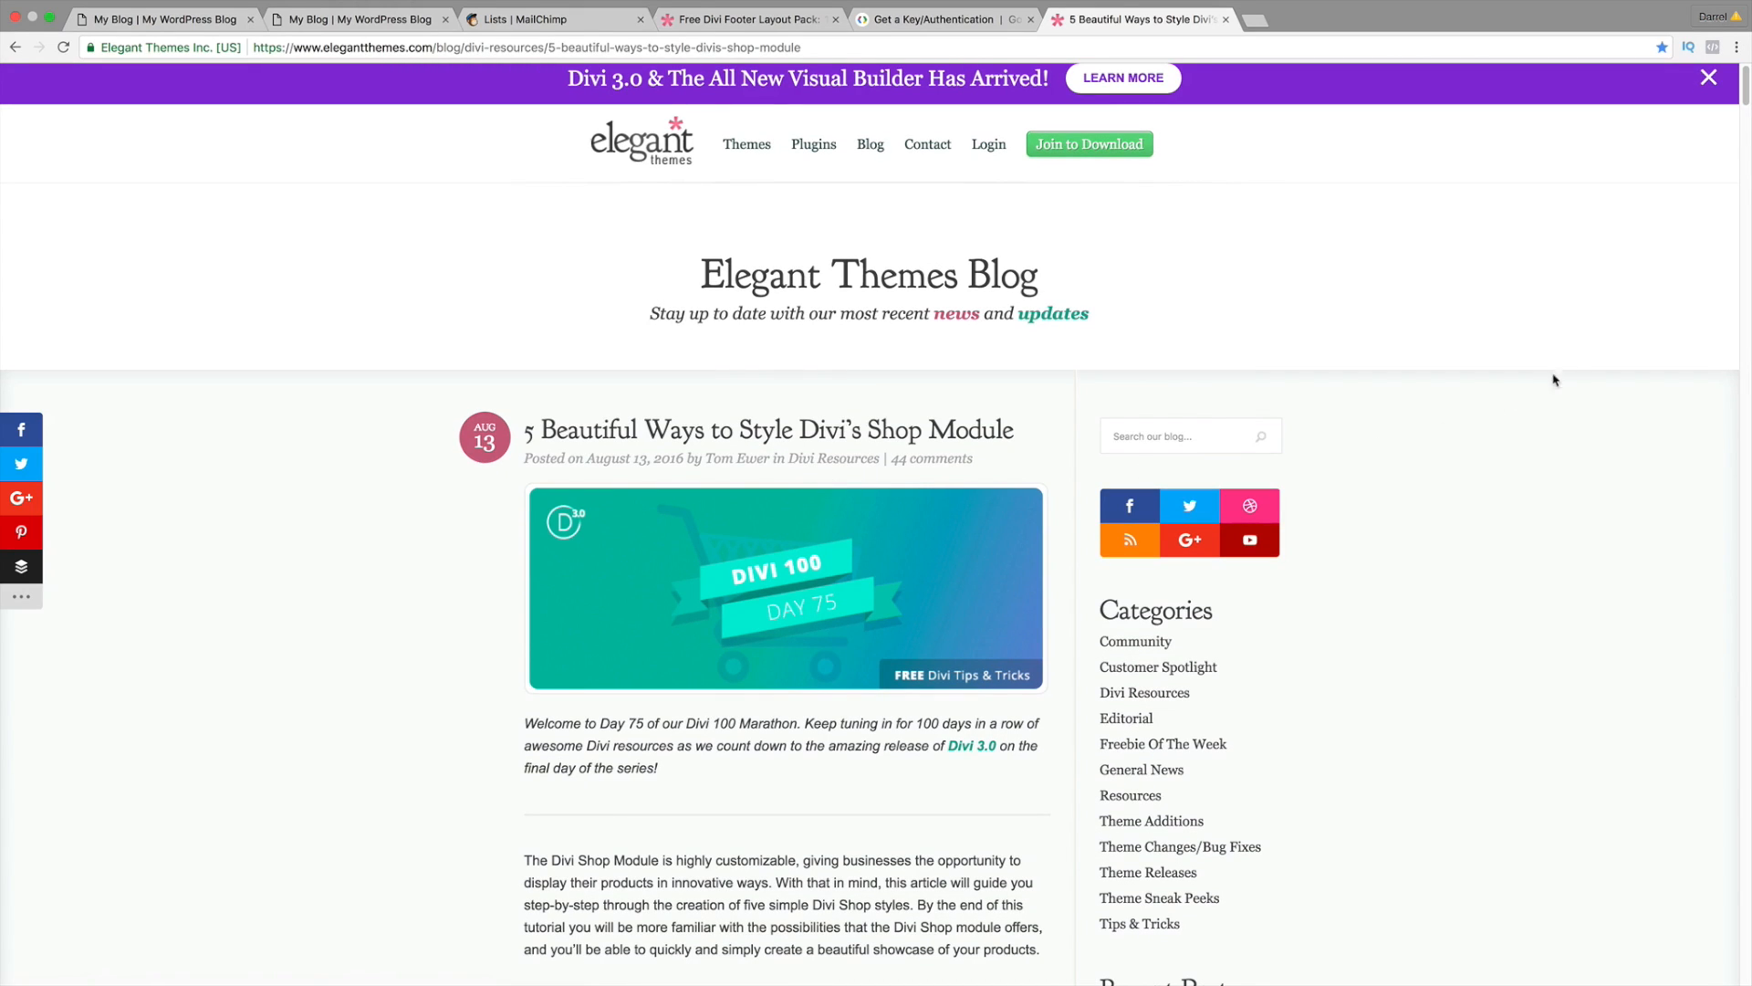
scroll(1745, 114, "down", 10)
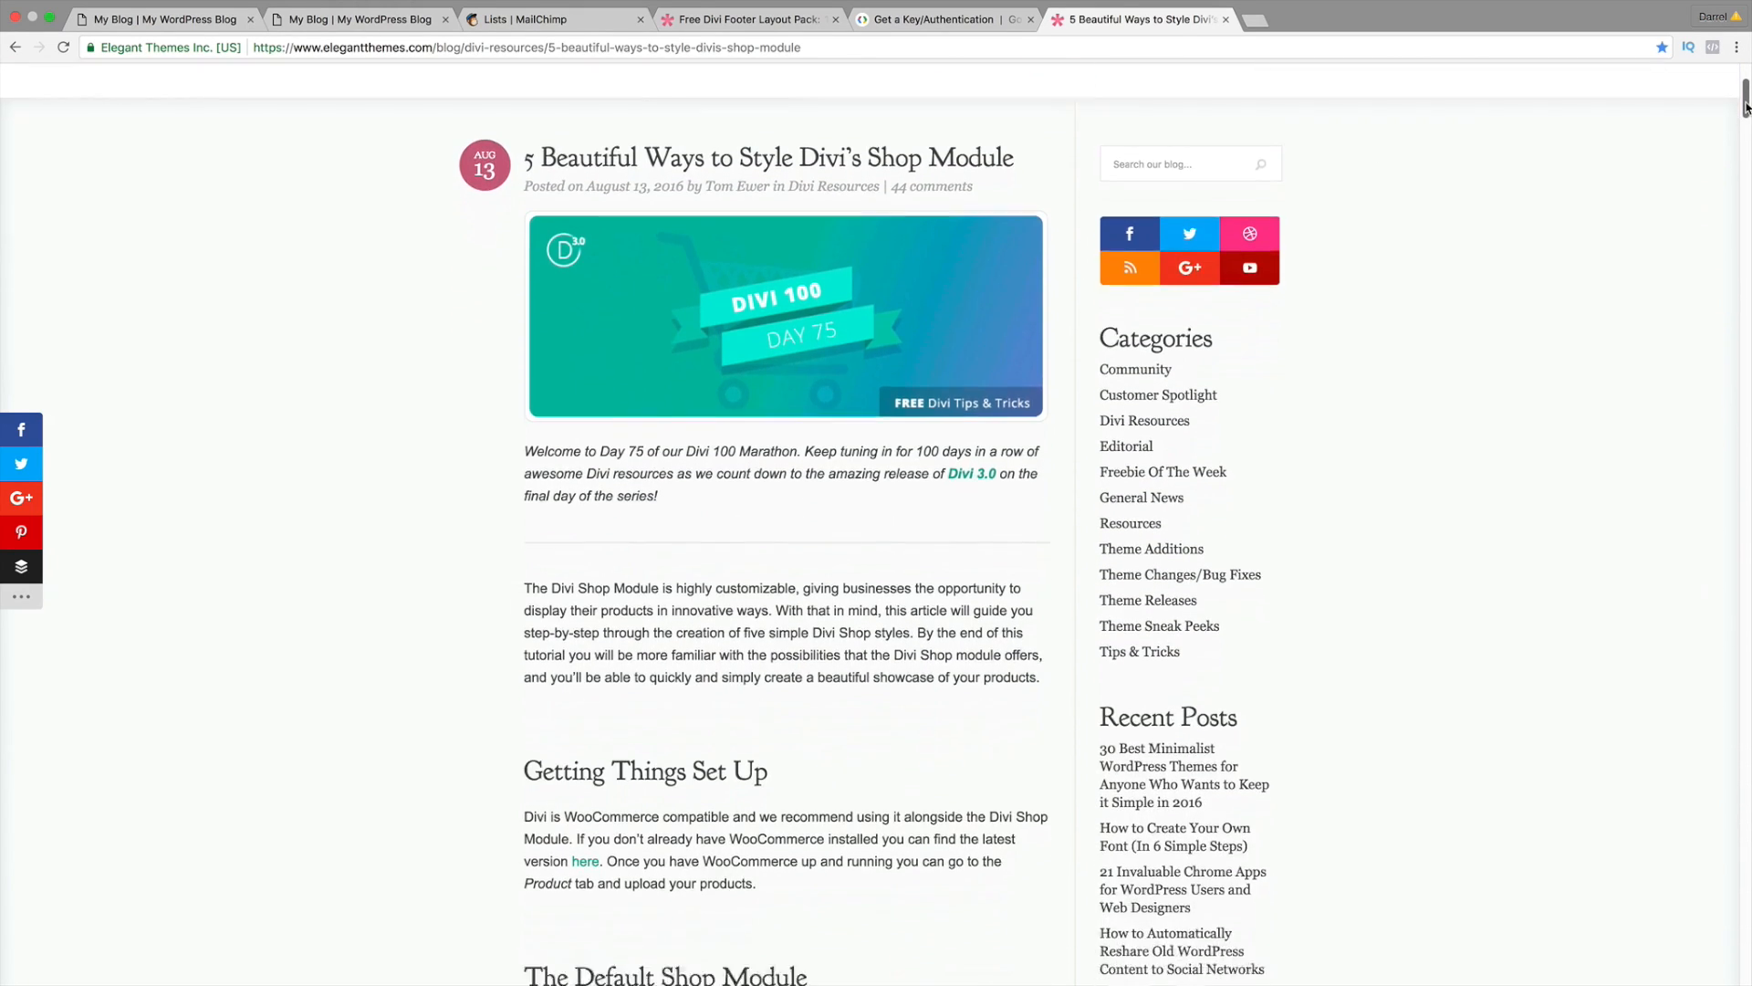
left_click_drag(1745, 114, 1745, 152)
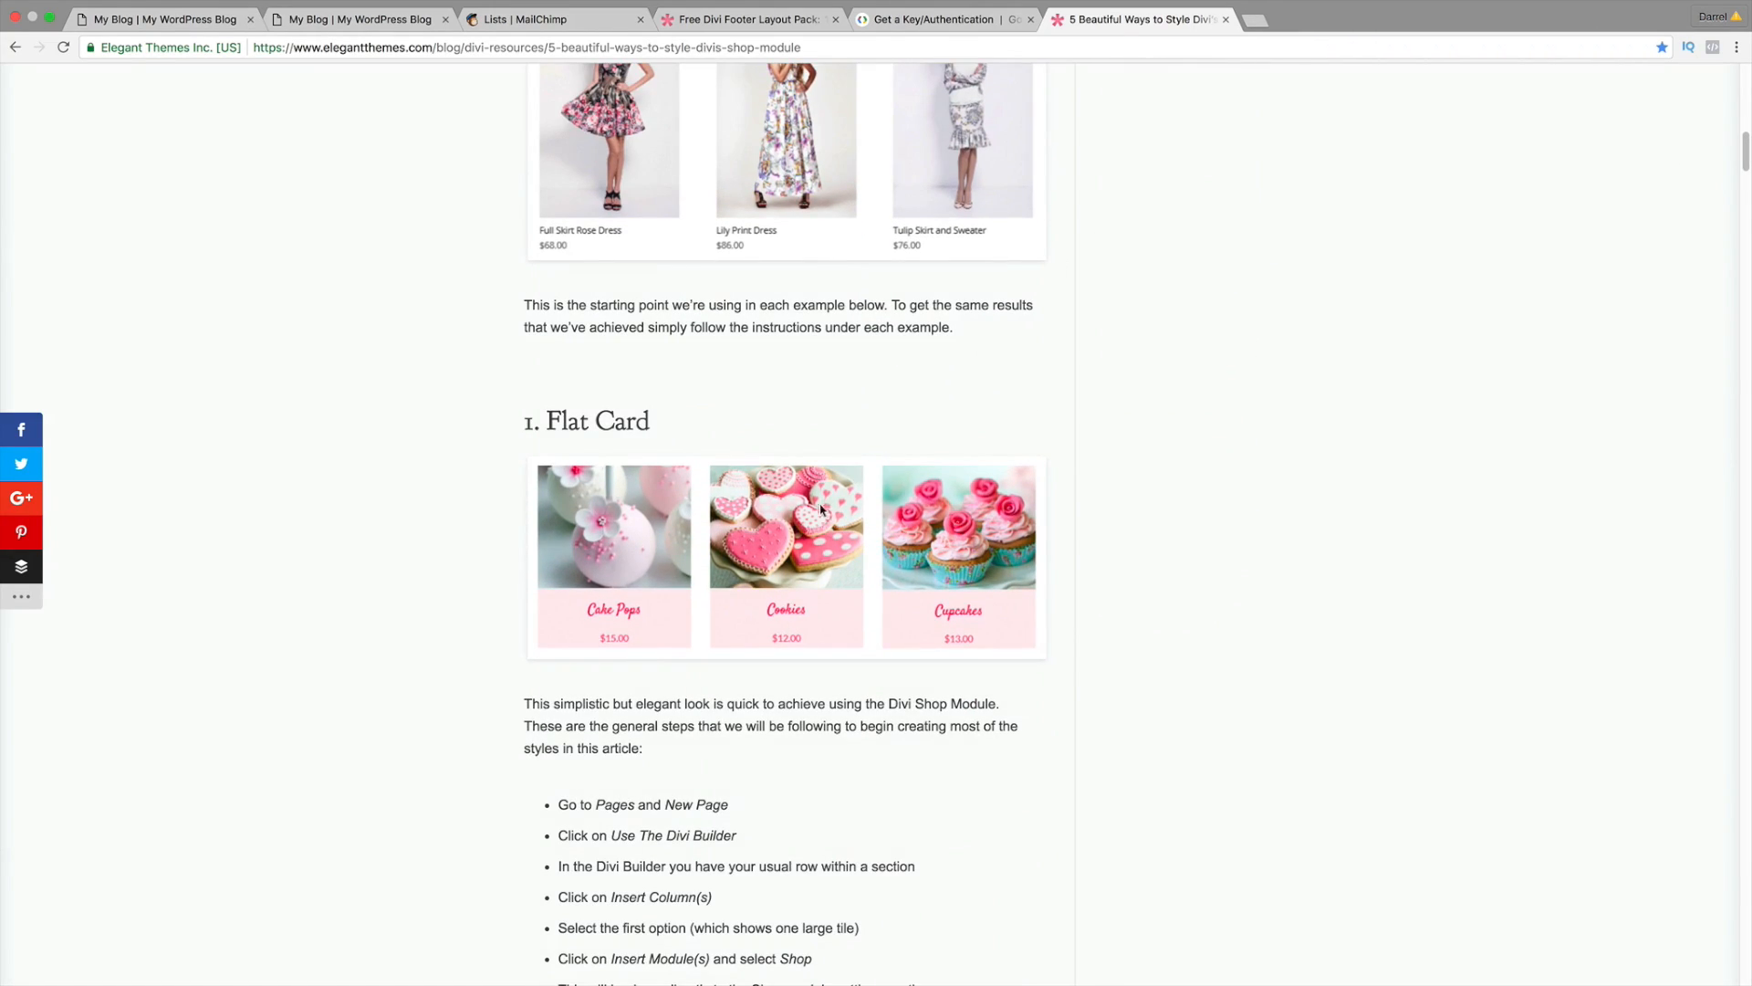
left_click(363, 22)
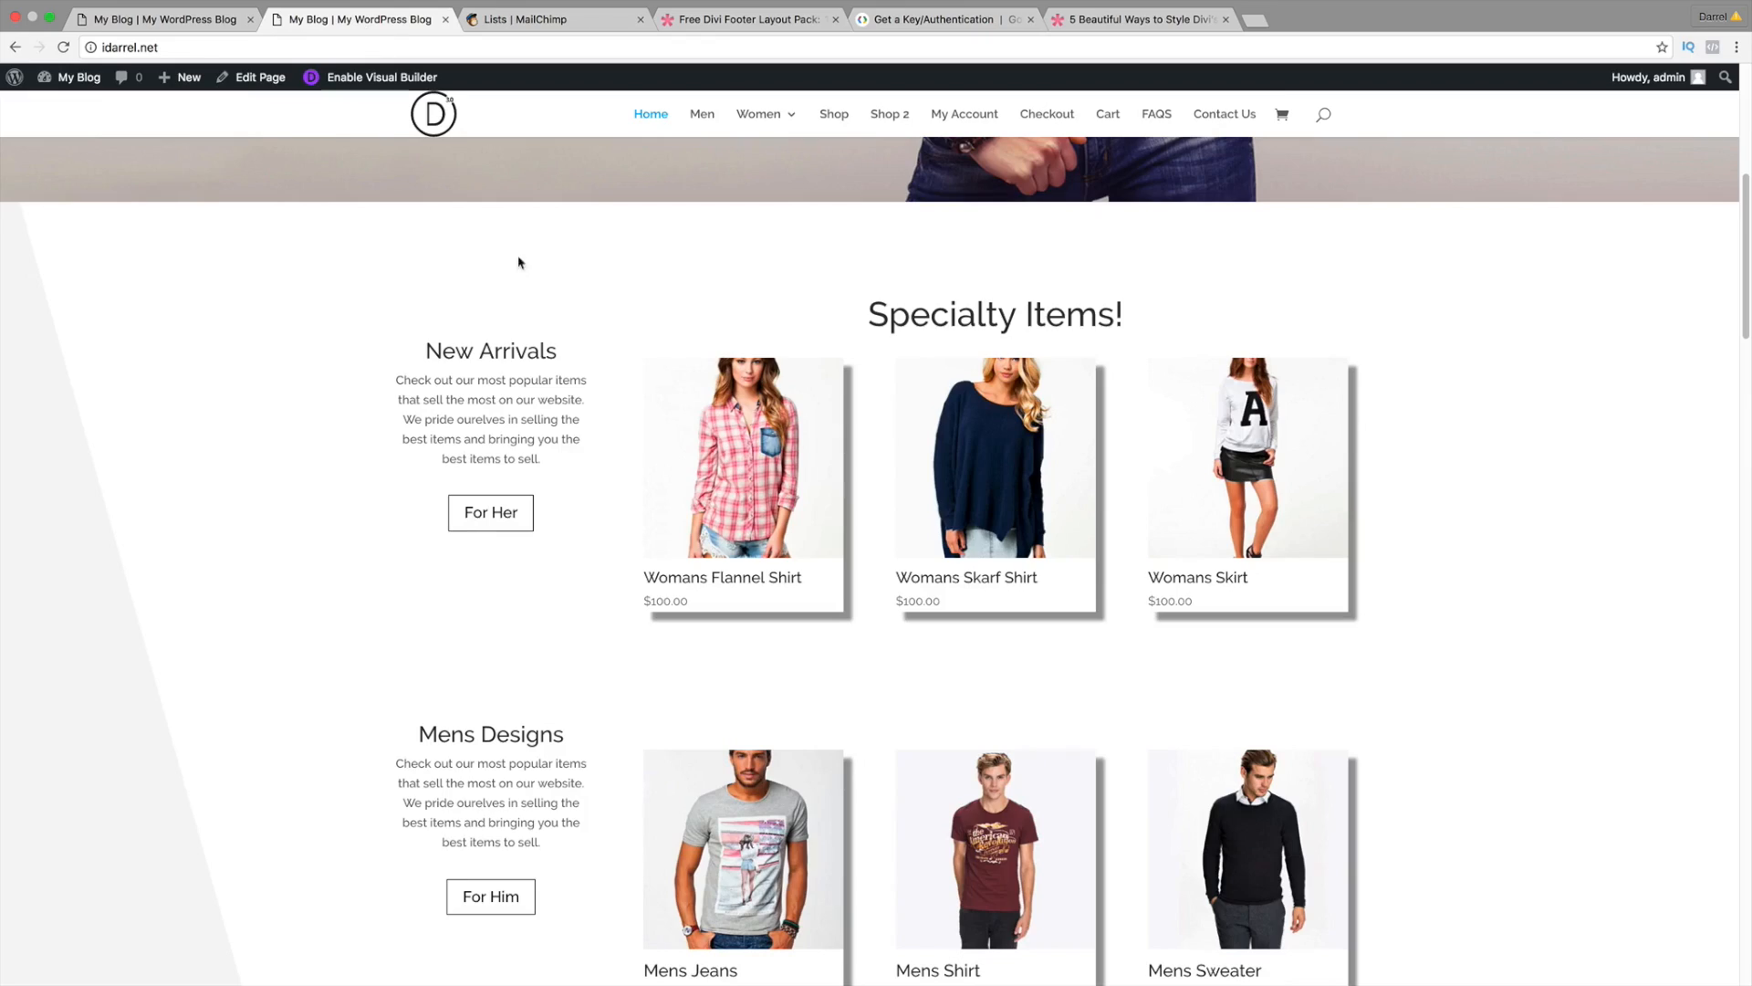
scroll(583, 439, "down", 10)
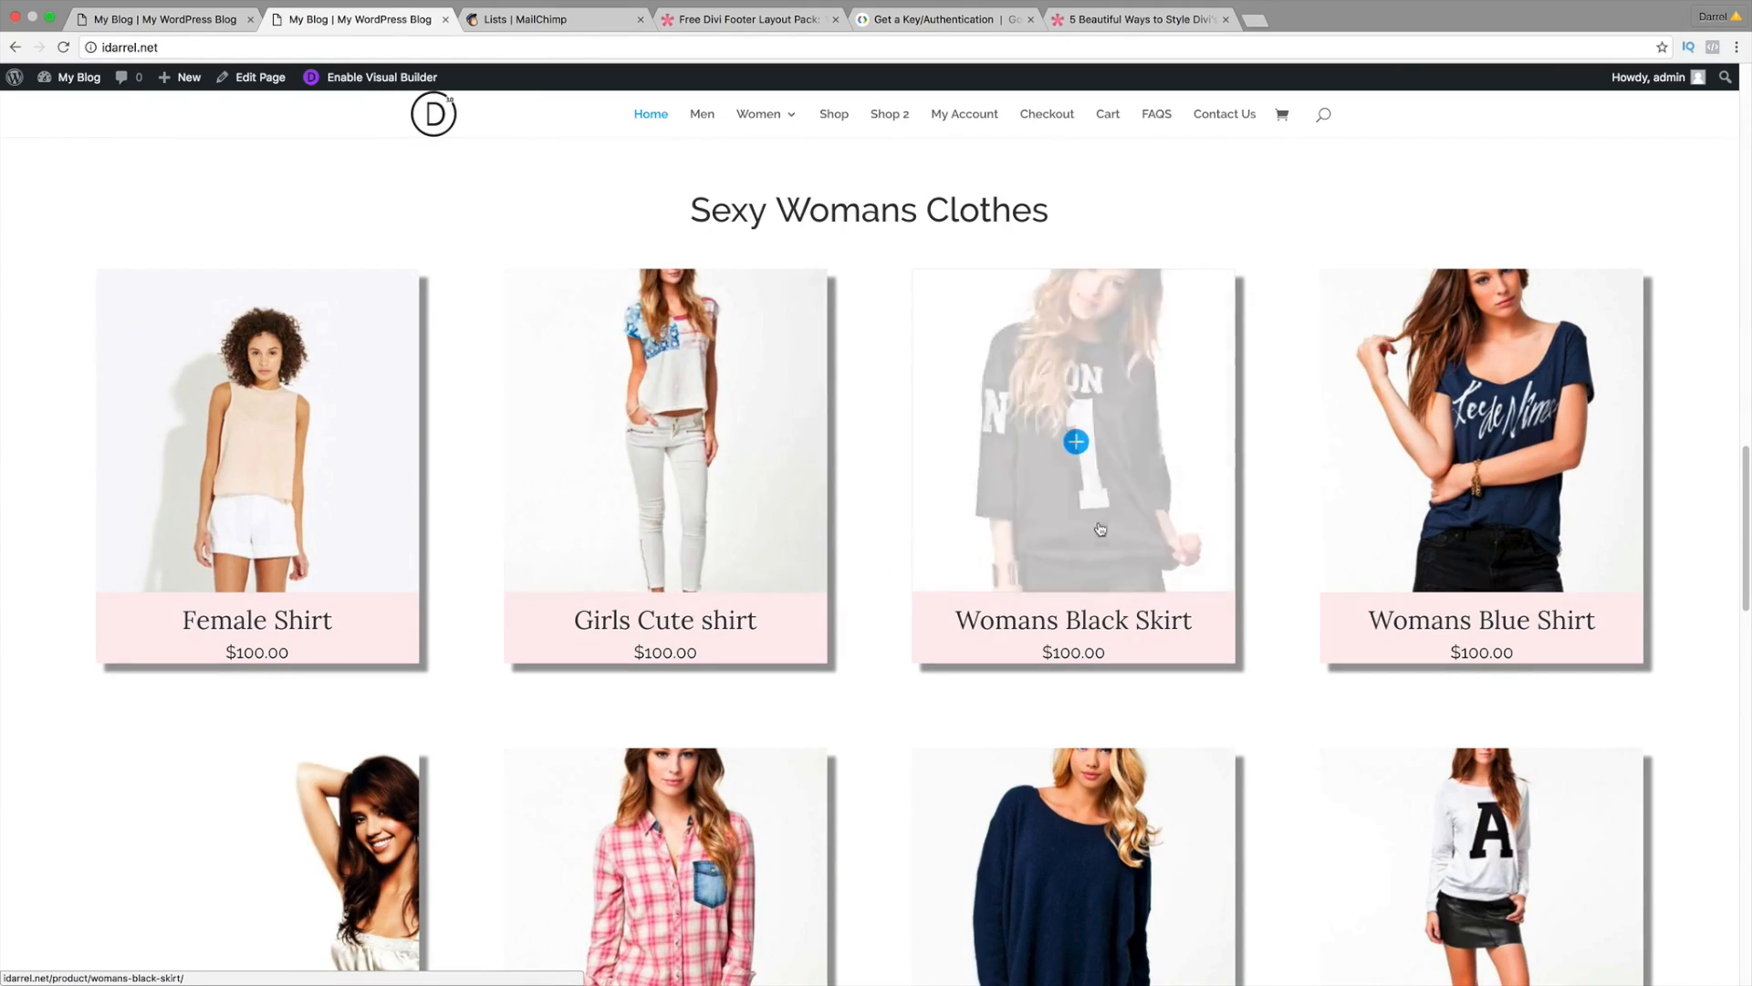
Step: Copy the three Material Cards box-shadow CSS lines and return to the builder tab
left_click(1131, 19)
scroll(1008, 479, "down", 15)
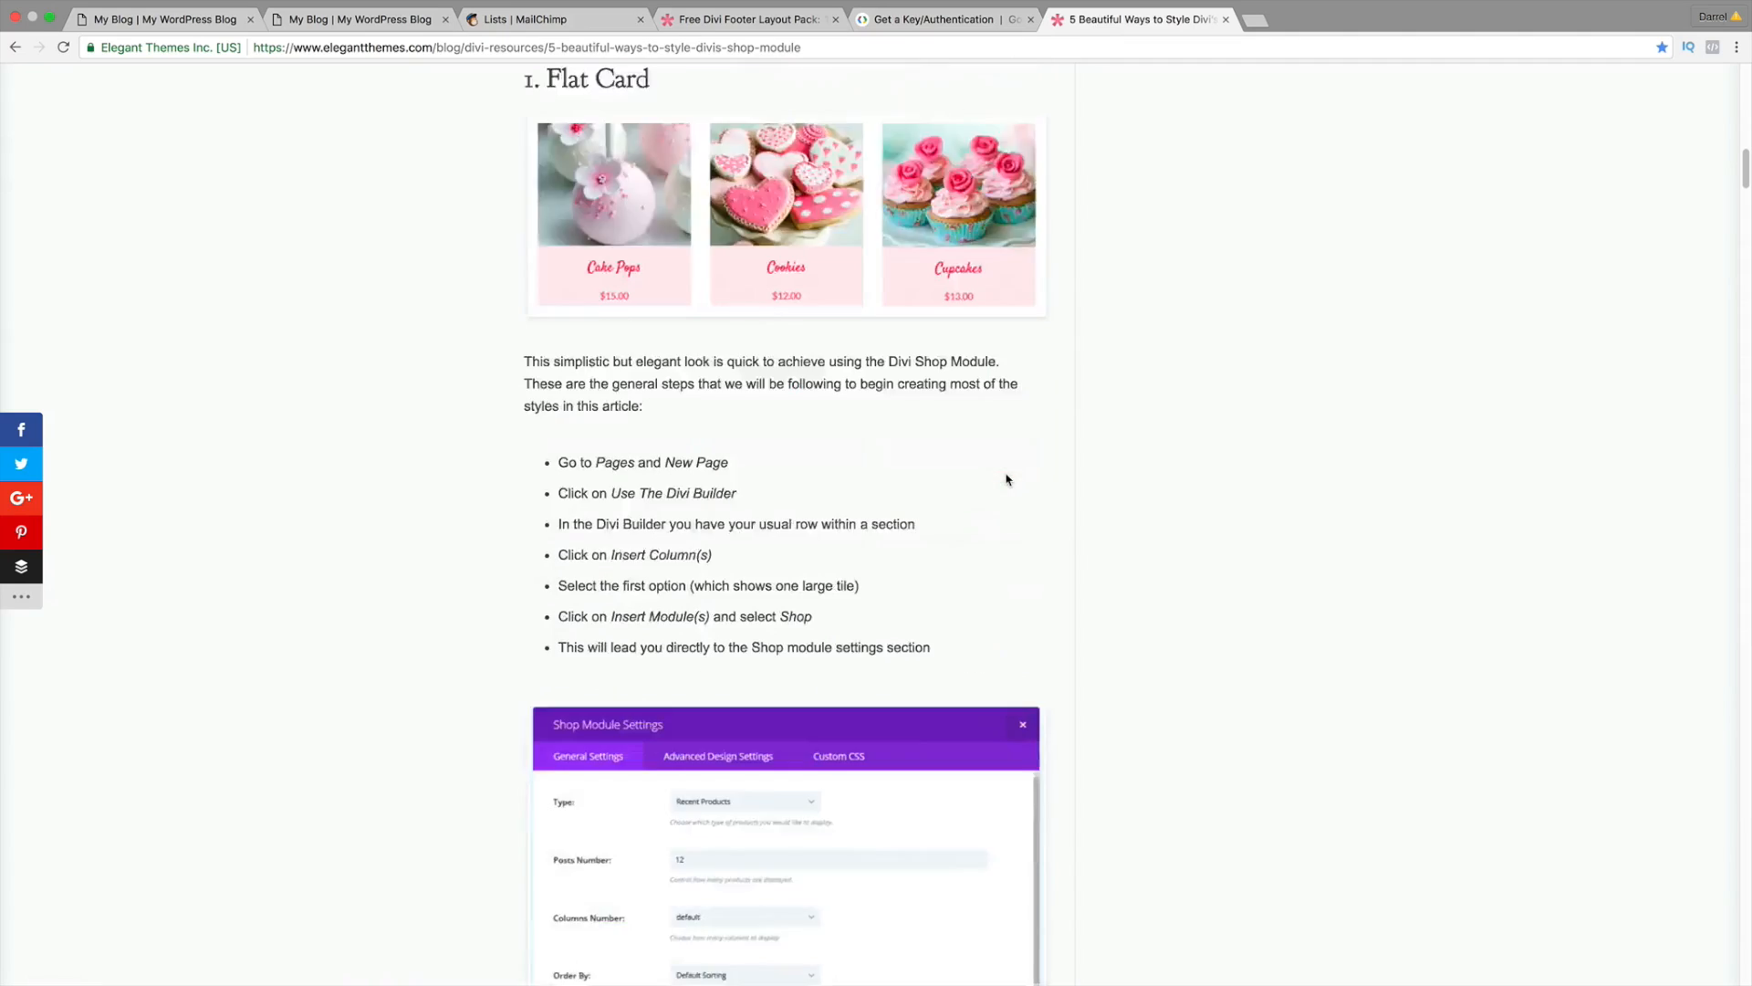
scroll(1008, 479, "down", 8)
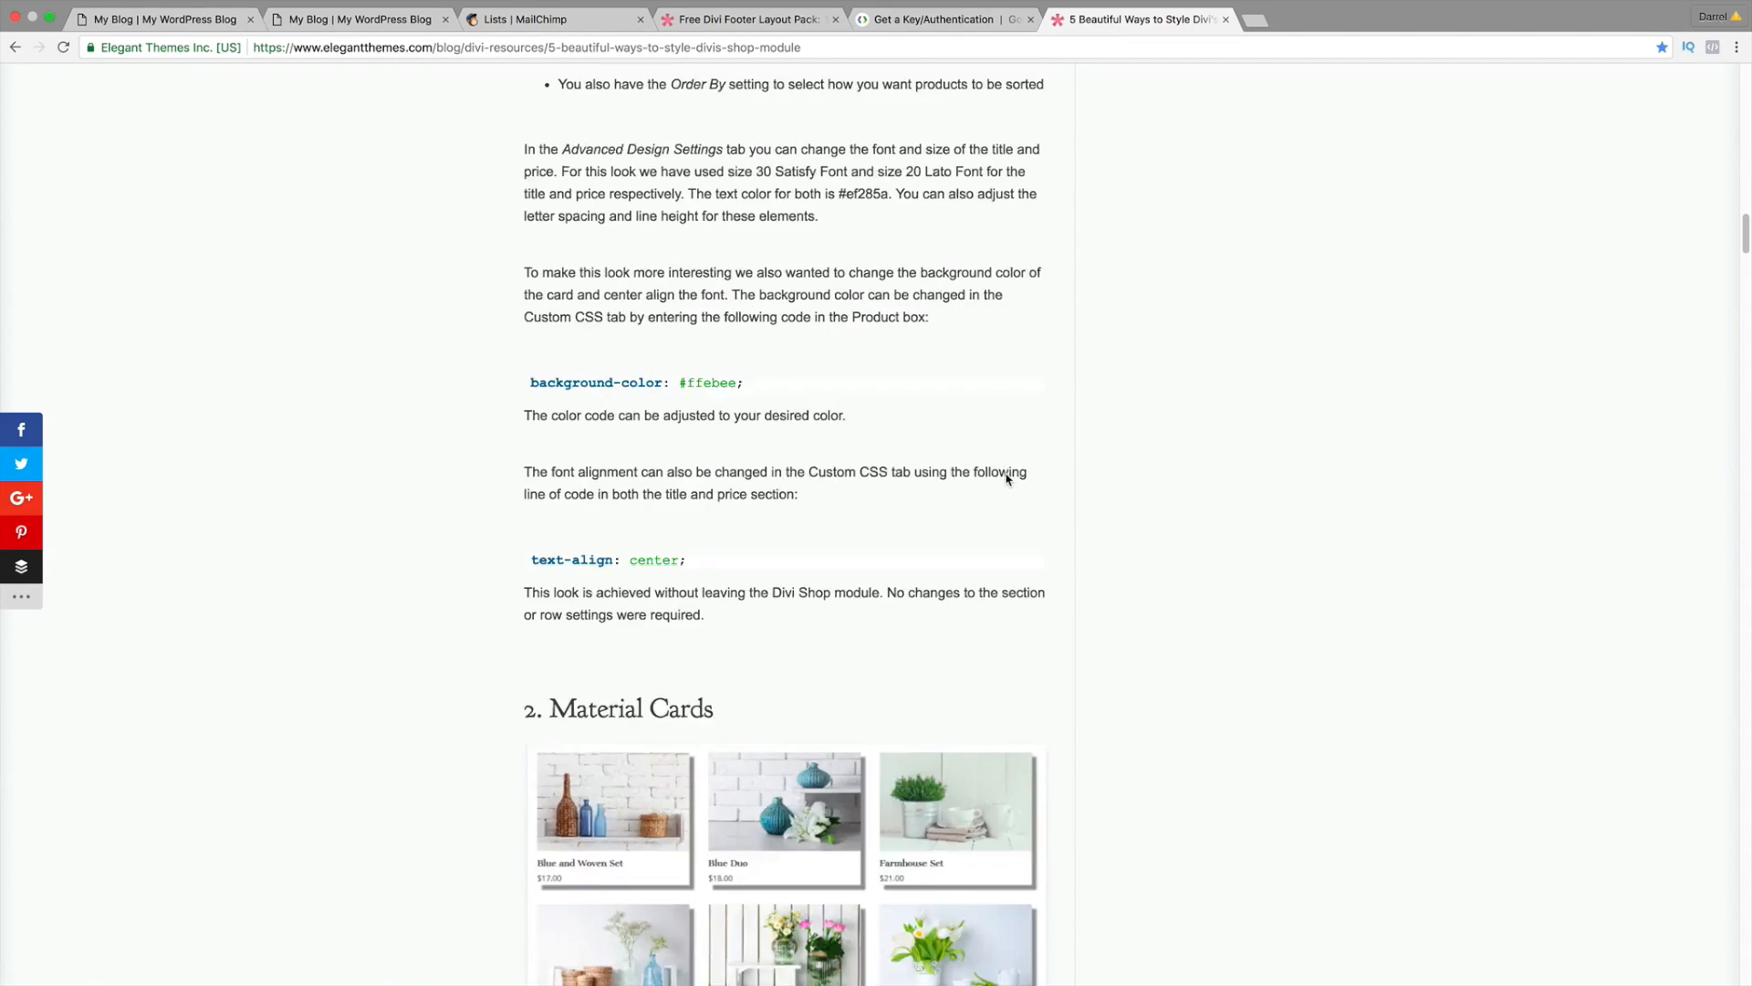
scroll(739, 527, "down", 3)
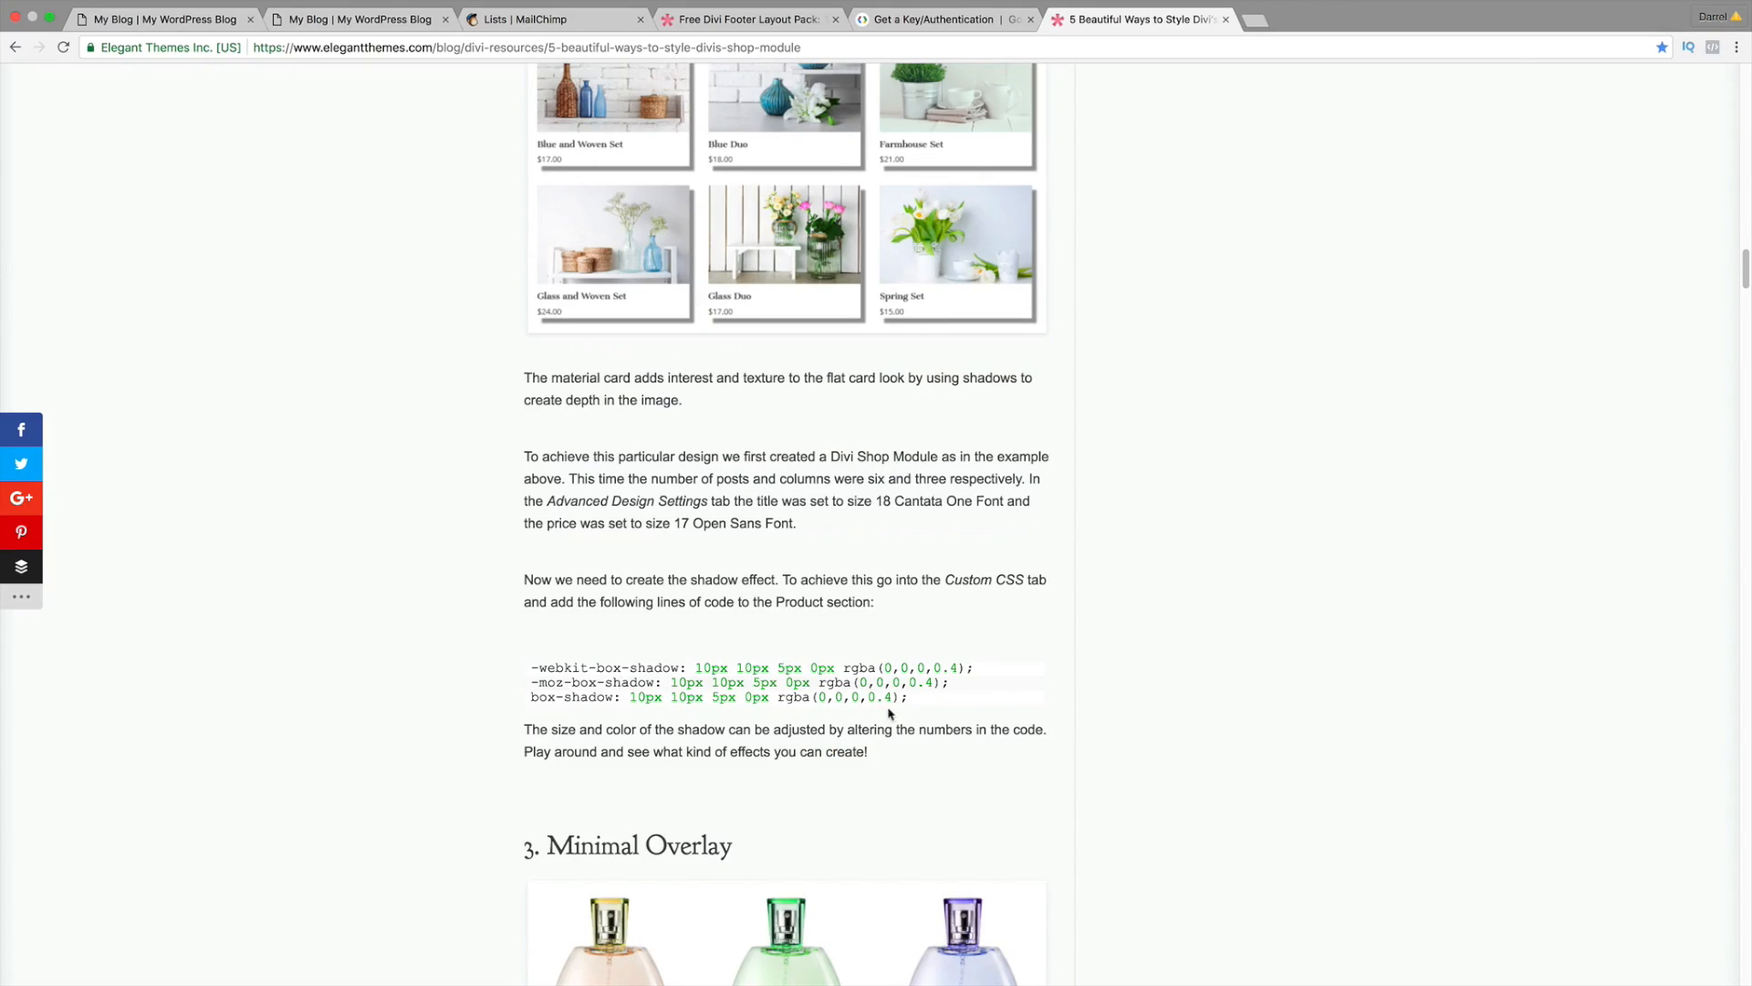
left_click_drag(903, 698, 524, 669)
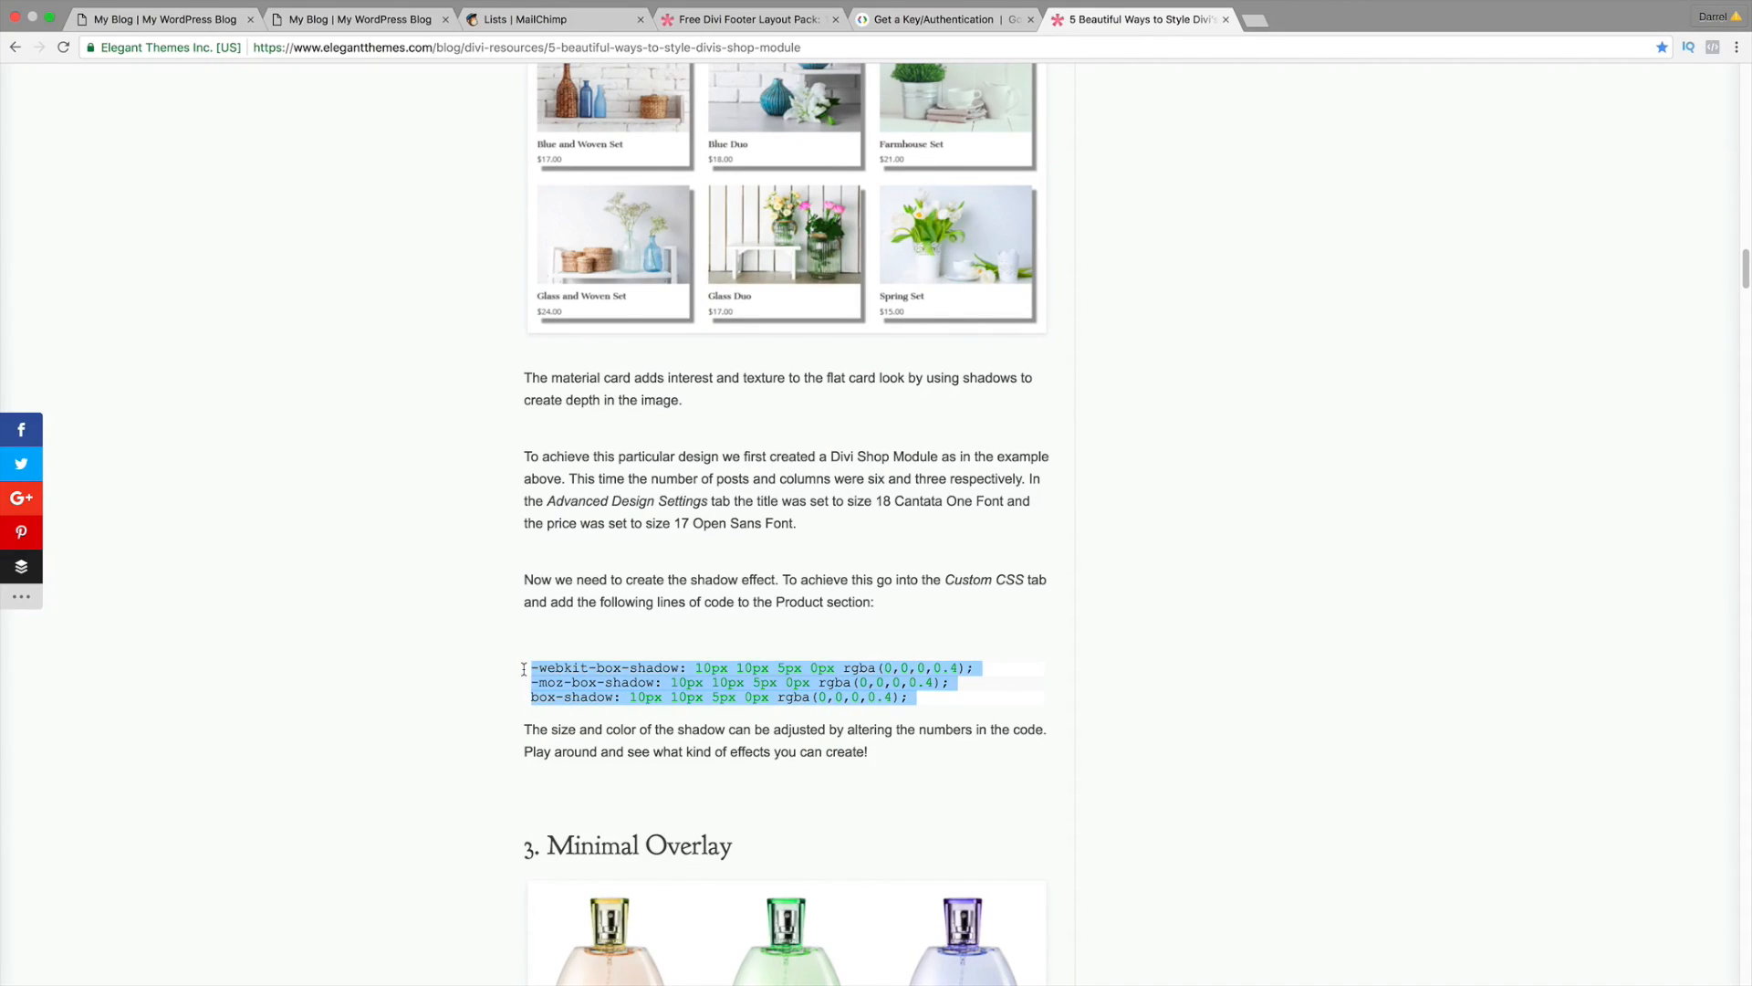
right_click(570, 671)
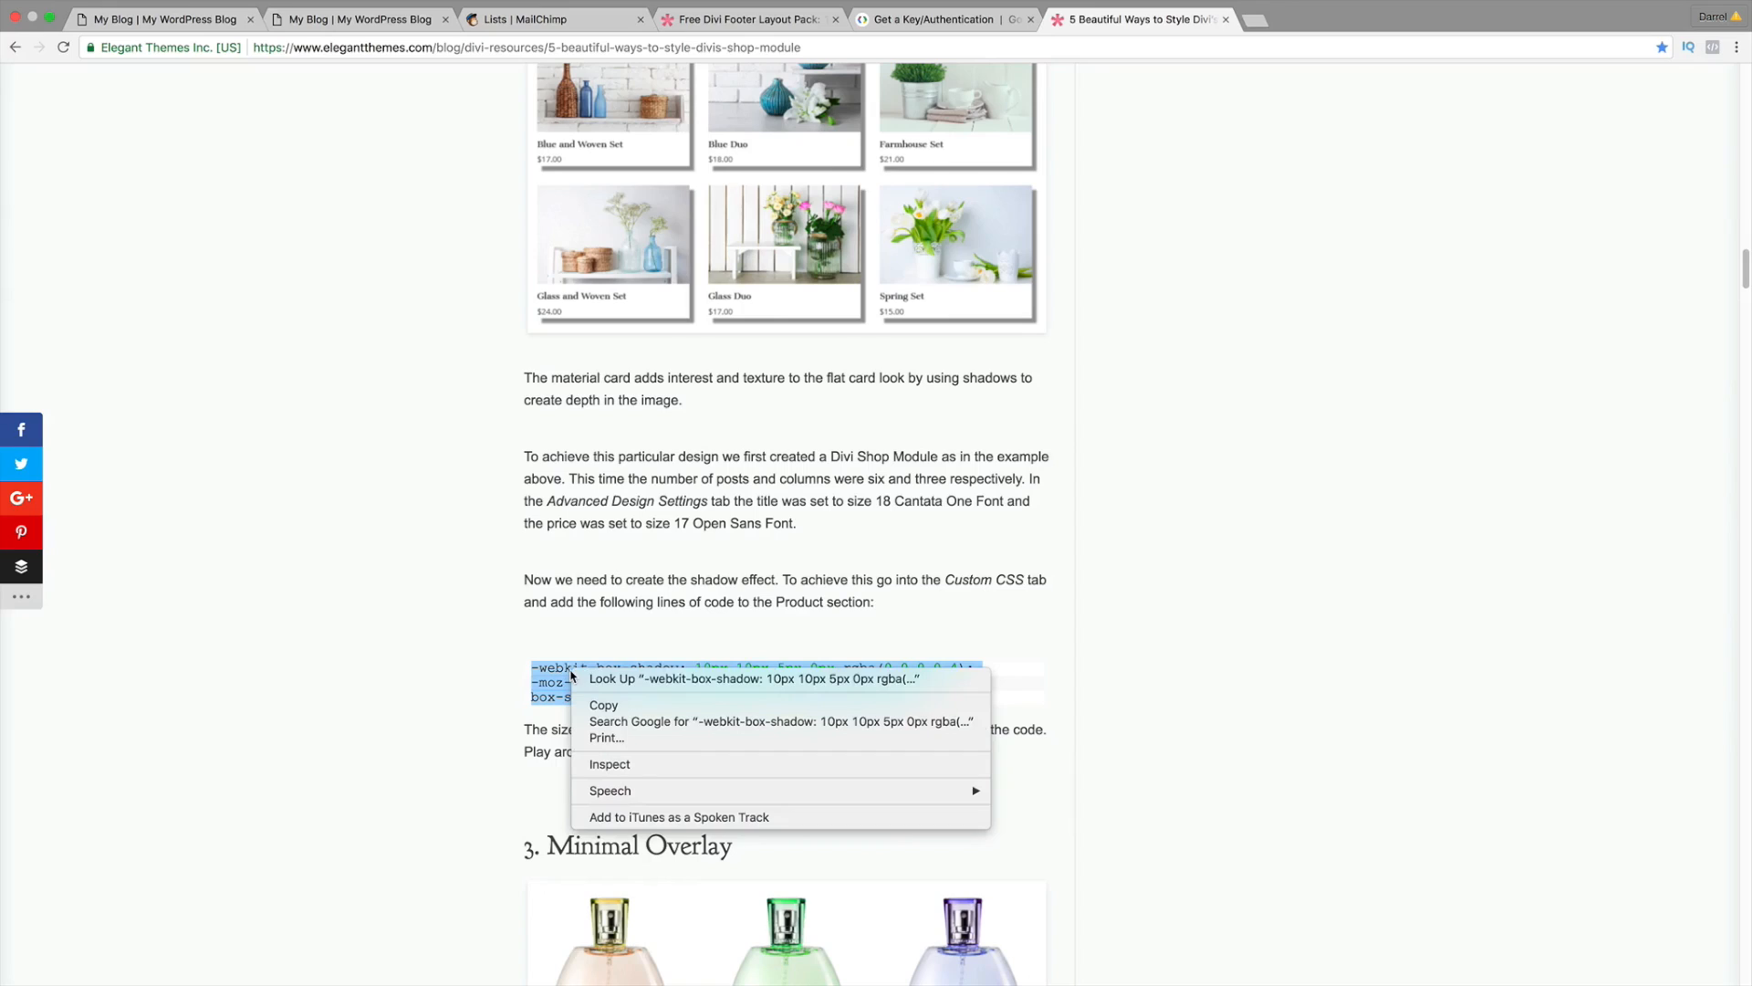
left_click(603, 706)
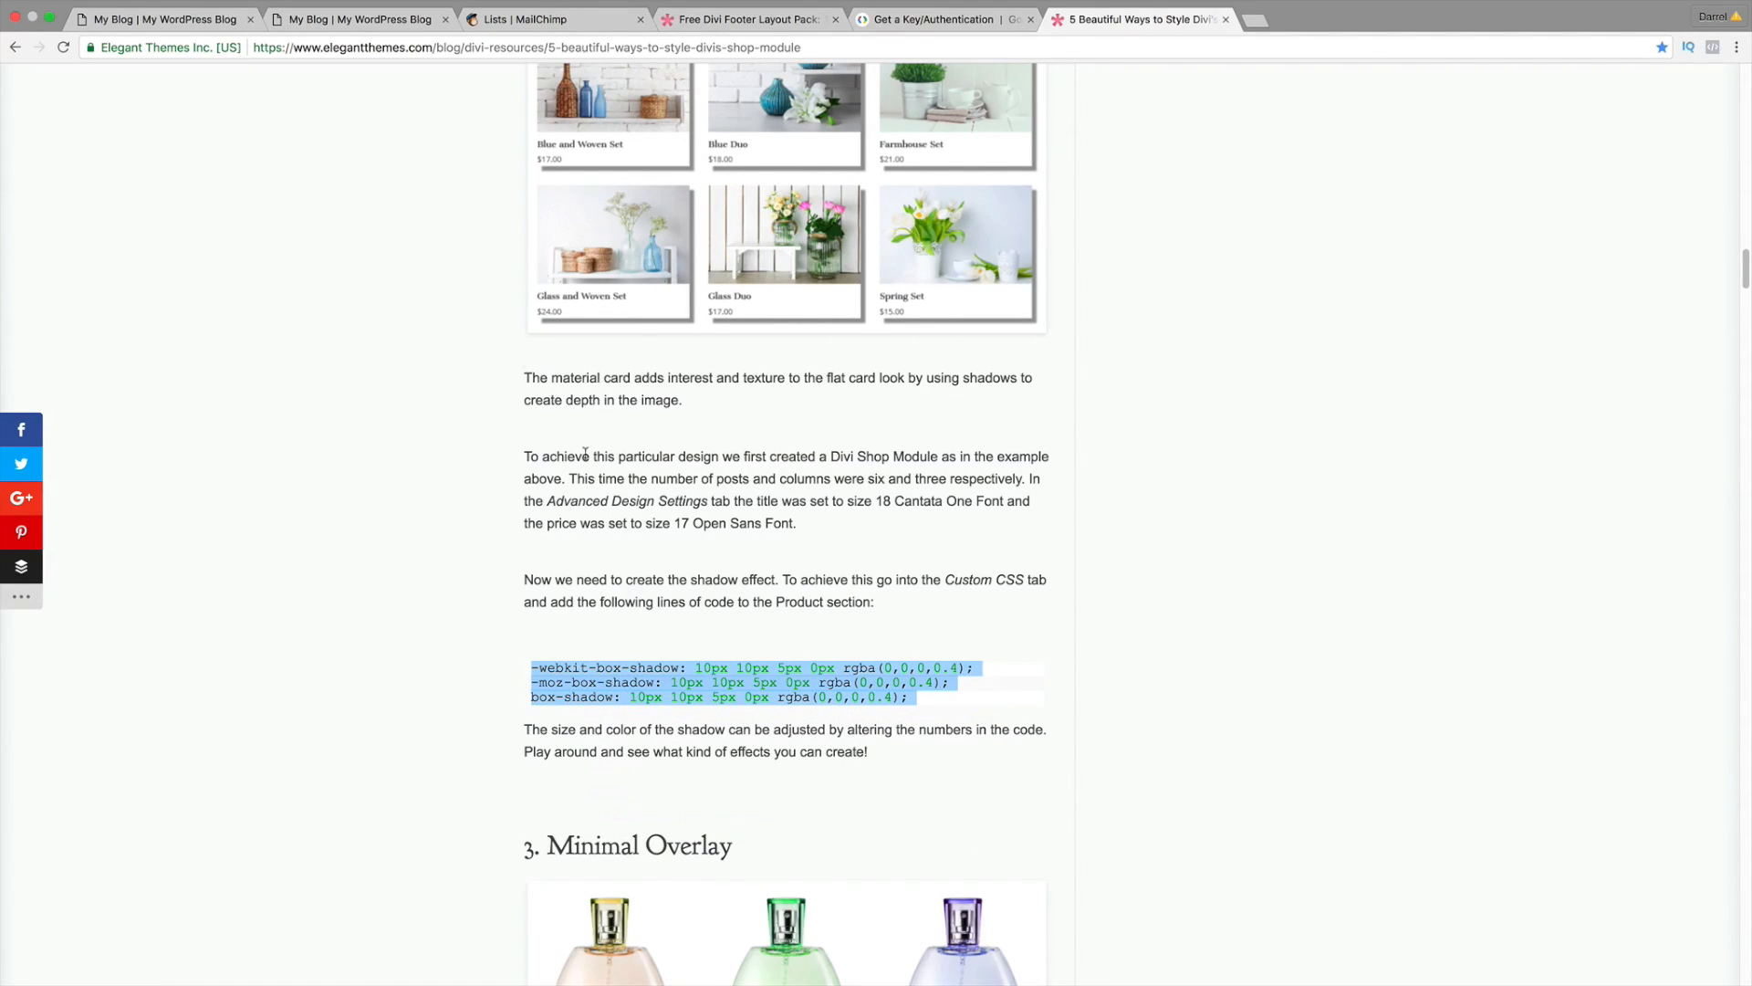
left_click(188, 19)
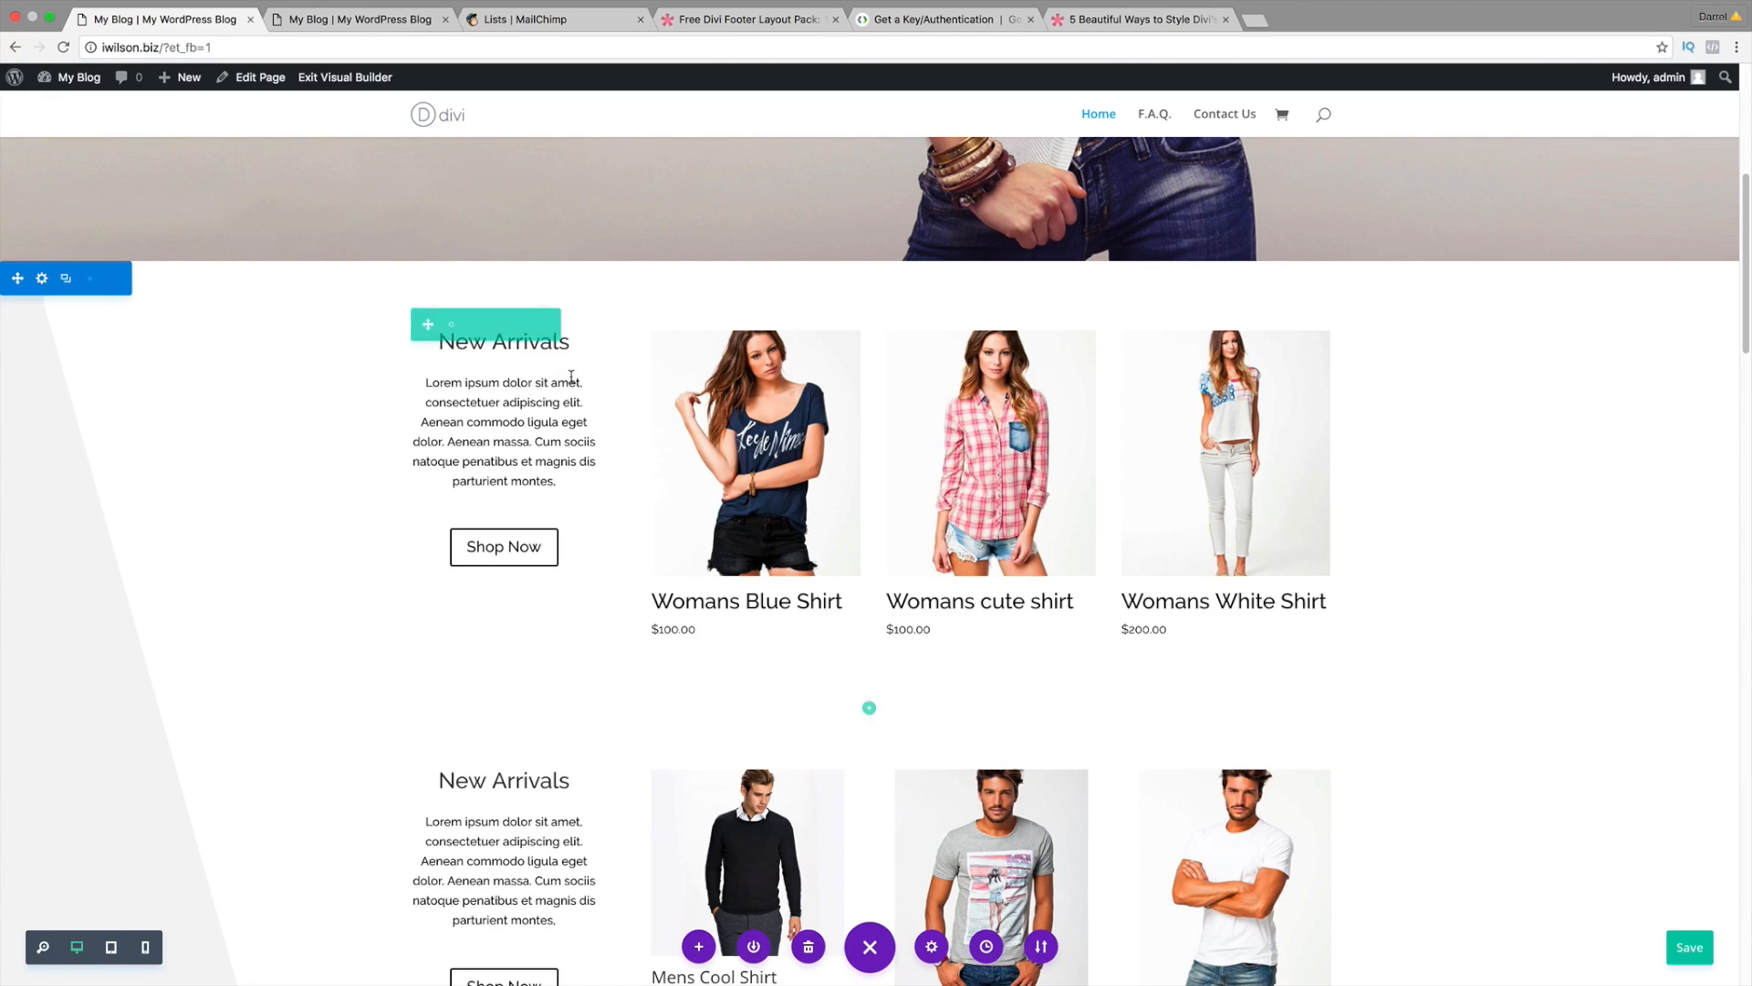
Step: Open the first New Arrivals Shop module's settings at its custom CSS fields
mouse_move(953, 374)
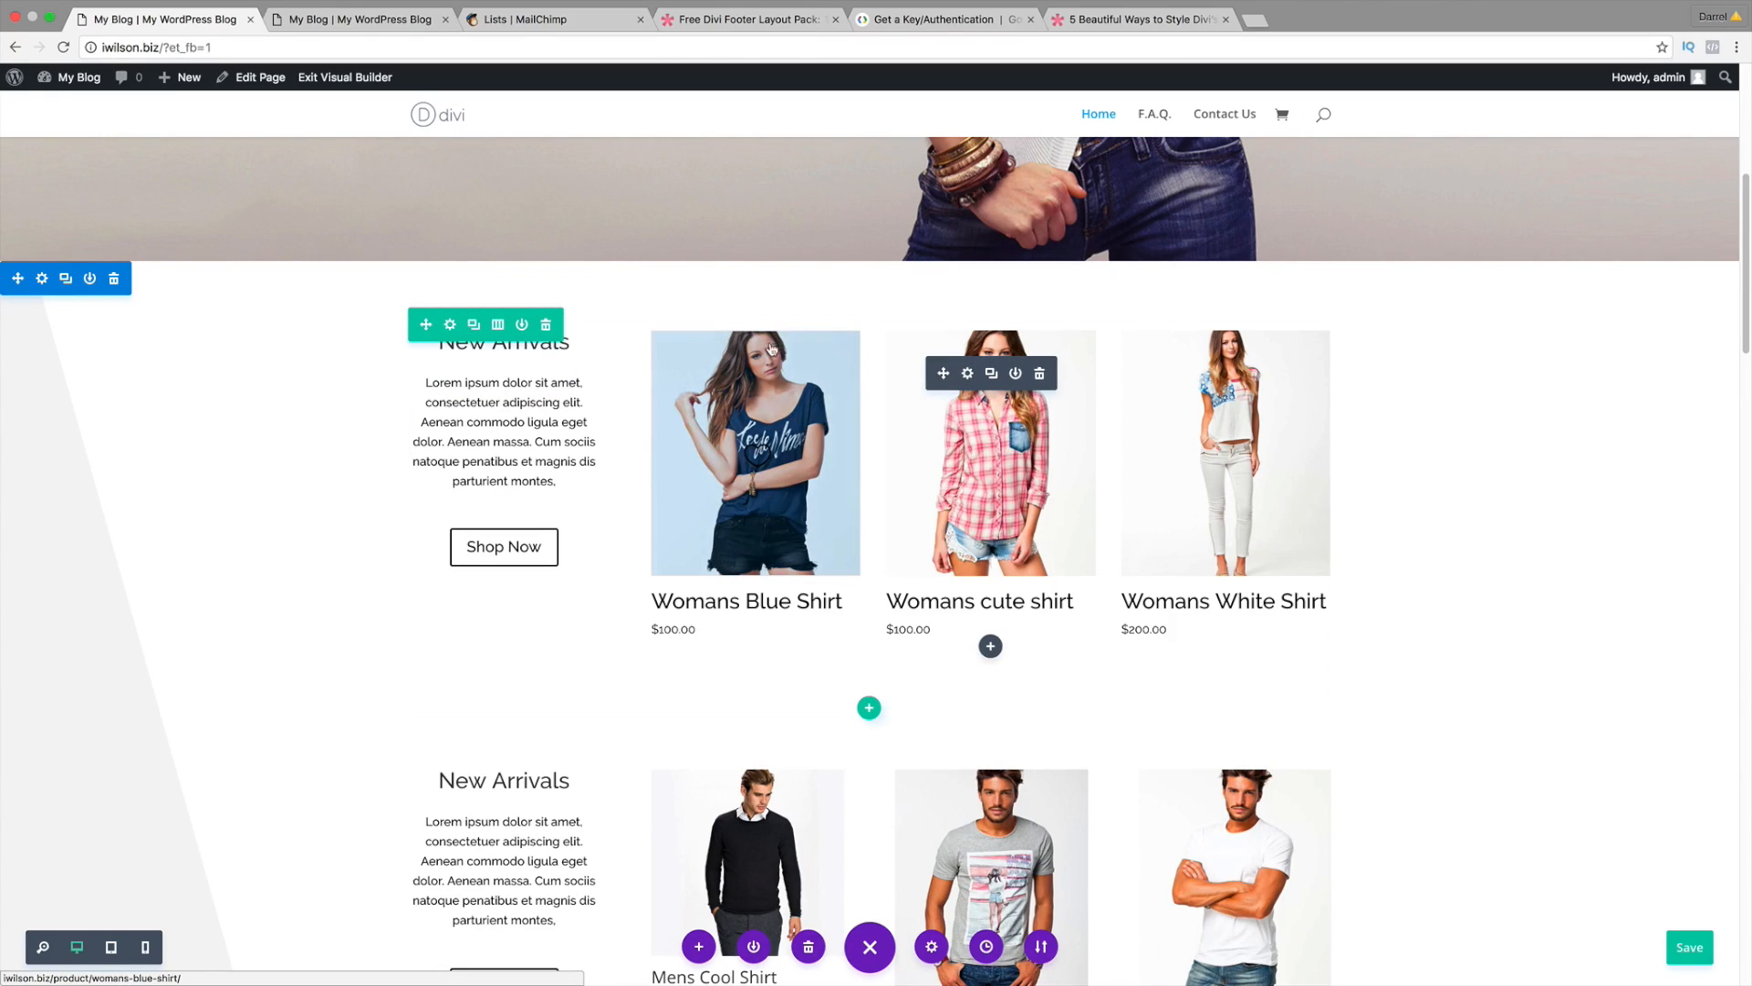
left_click(967, 375)
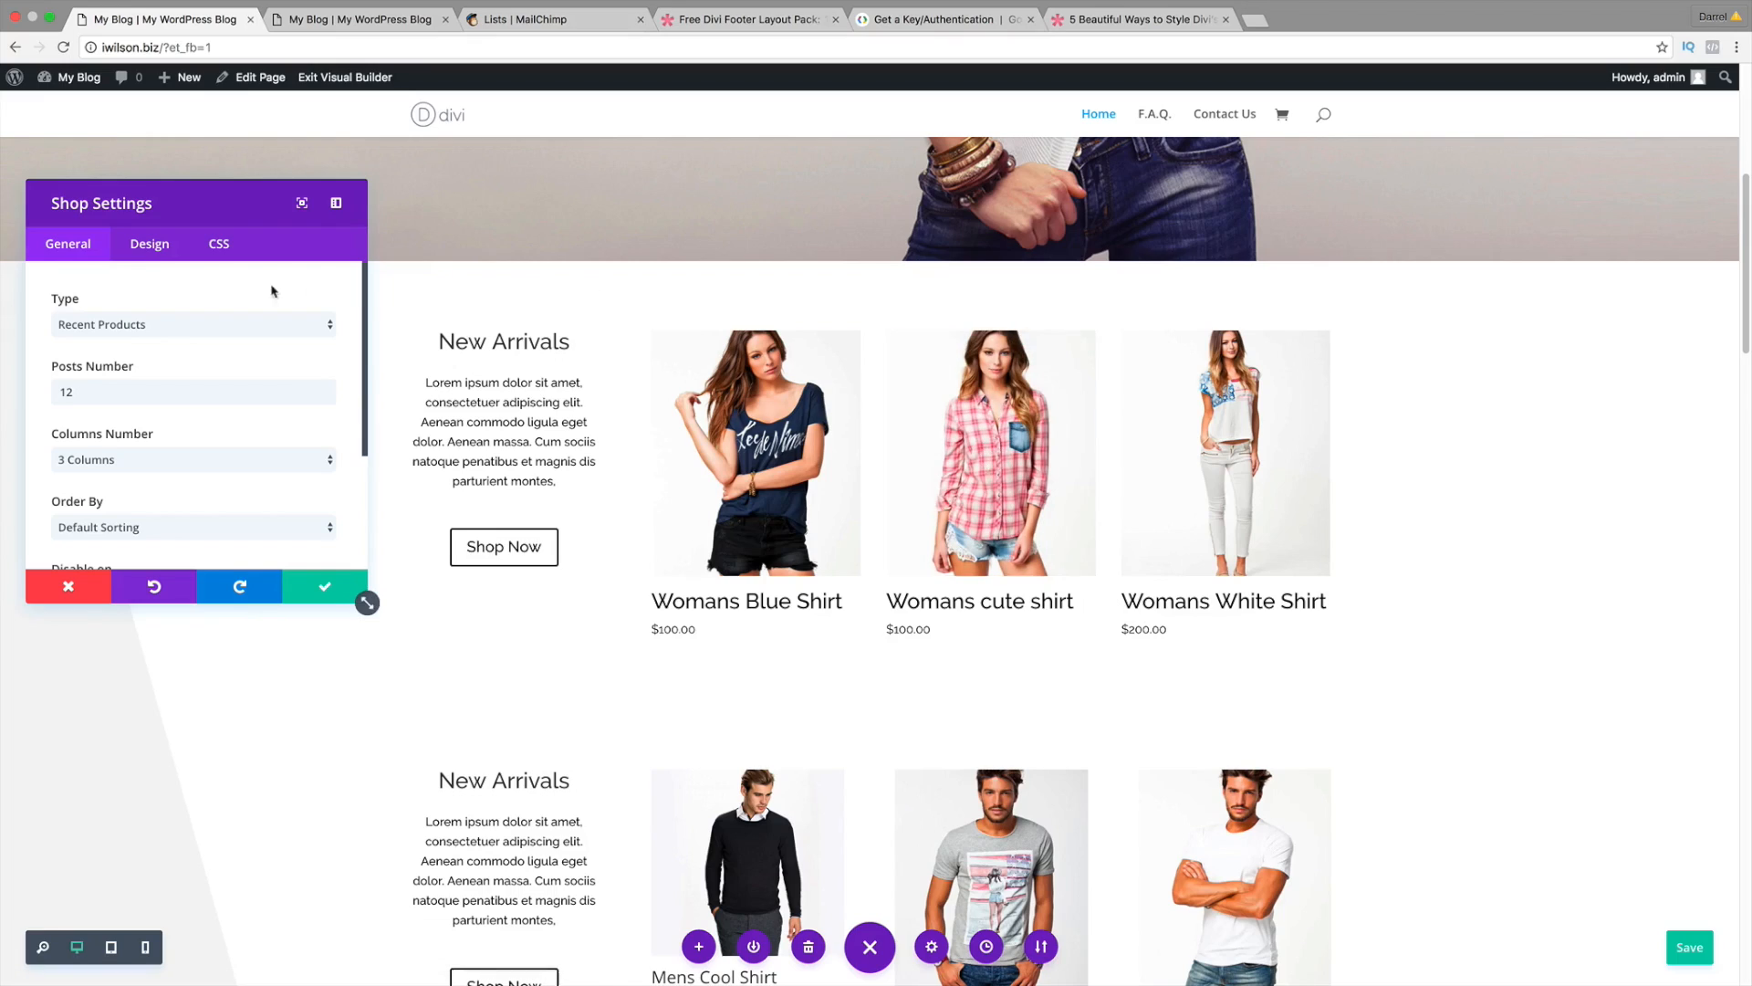
left_click(215, 244)
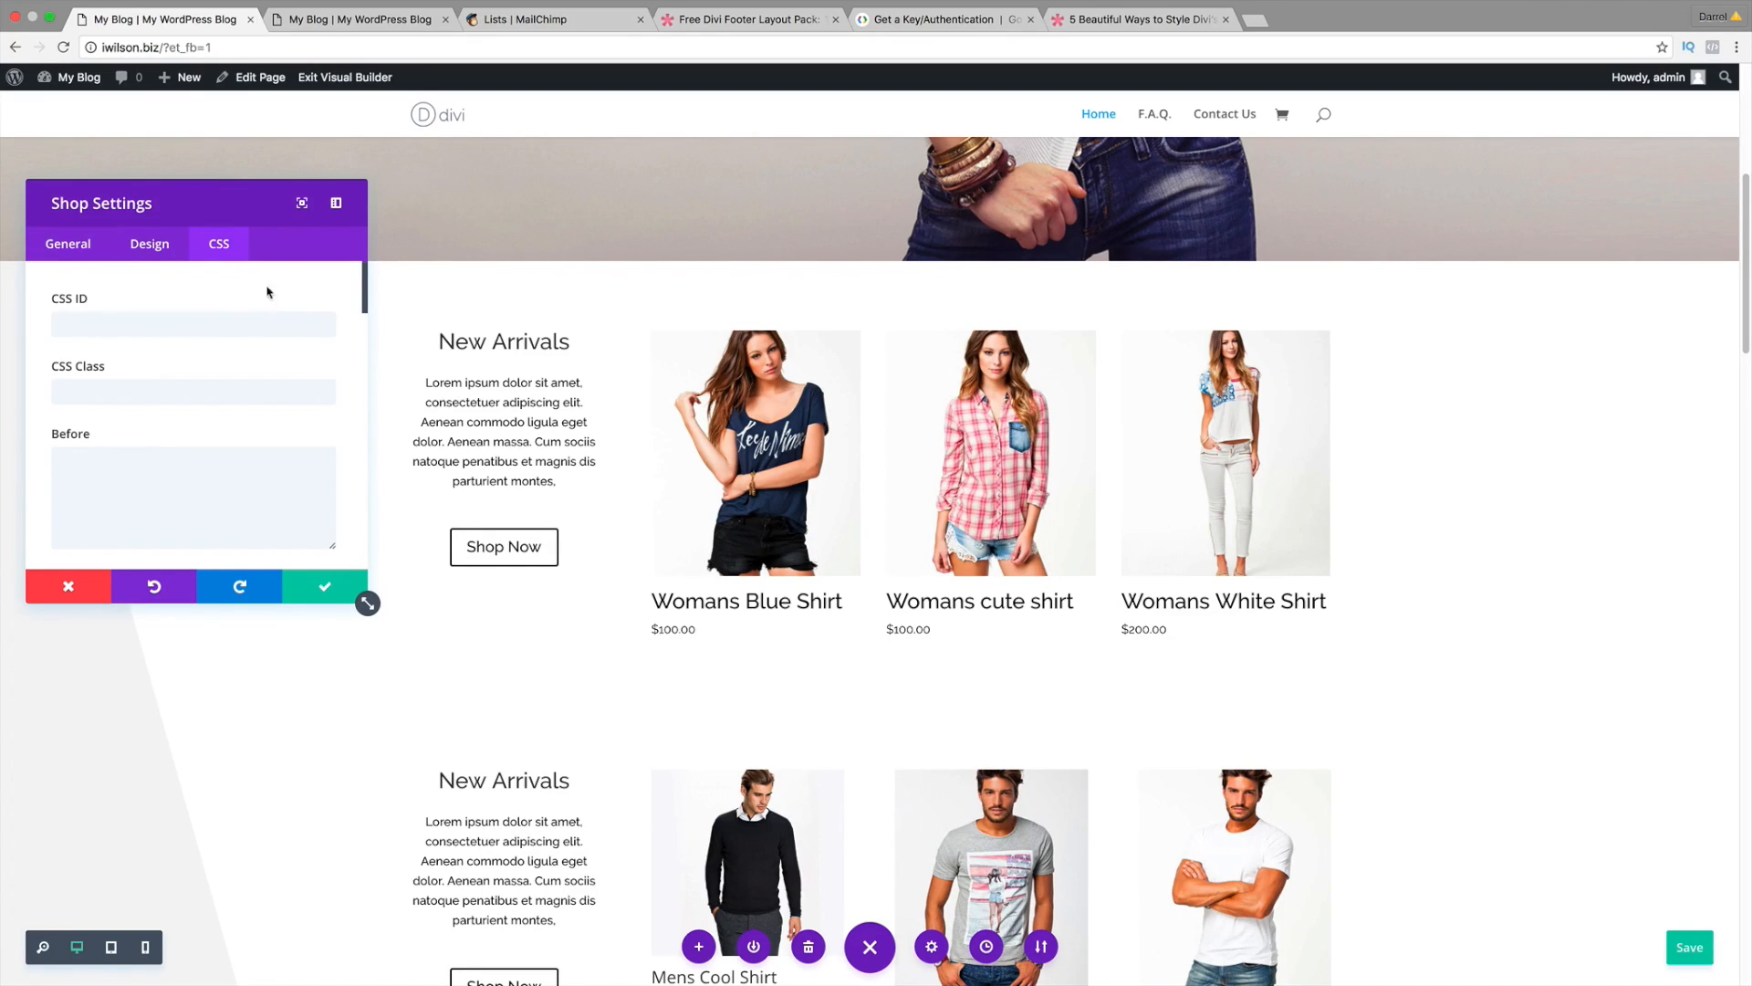
triple_click(361, 294)
left_click_drag(366, 303, 366, 387)
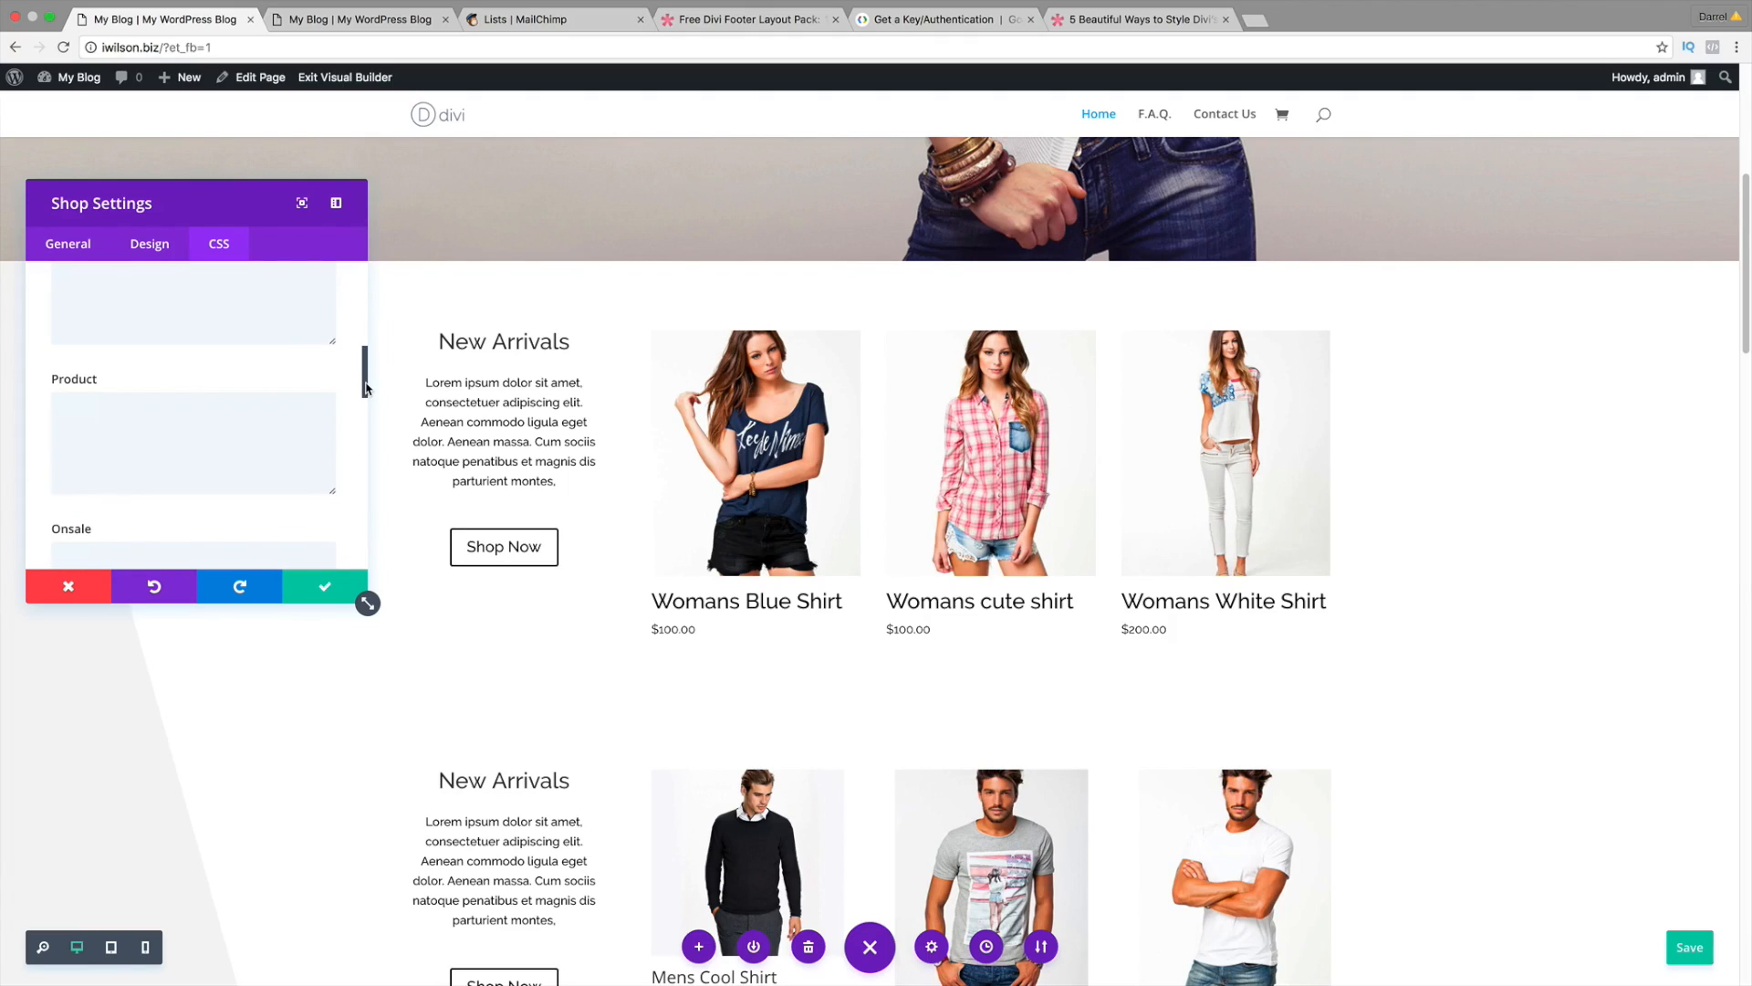
Step: Paste the box-shadow CSS into the Product field to shadow each product card
left_click(169, 452)
right_click(108, 412)
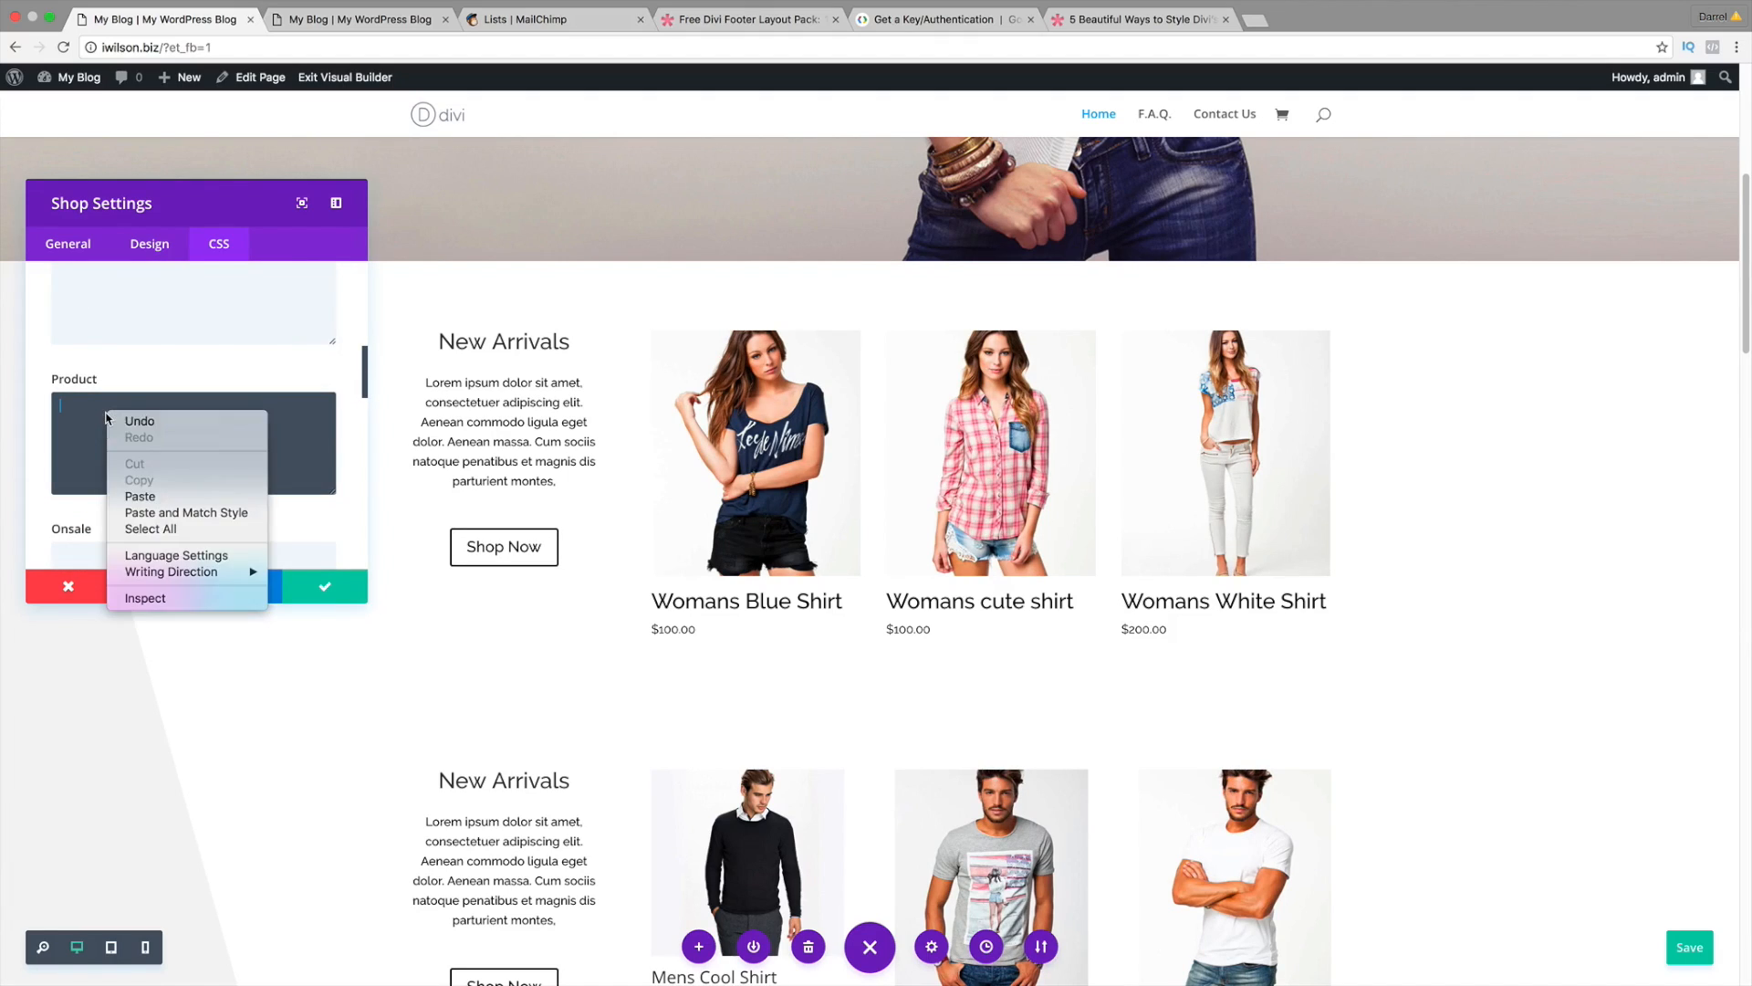
left_click(148, 499)
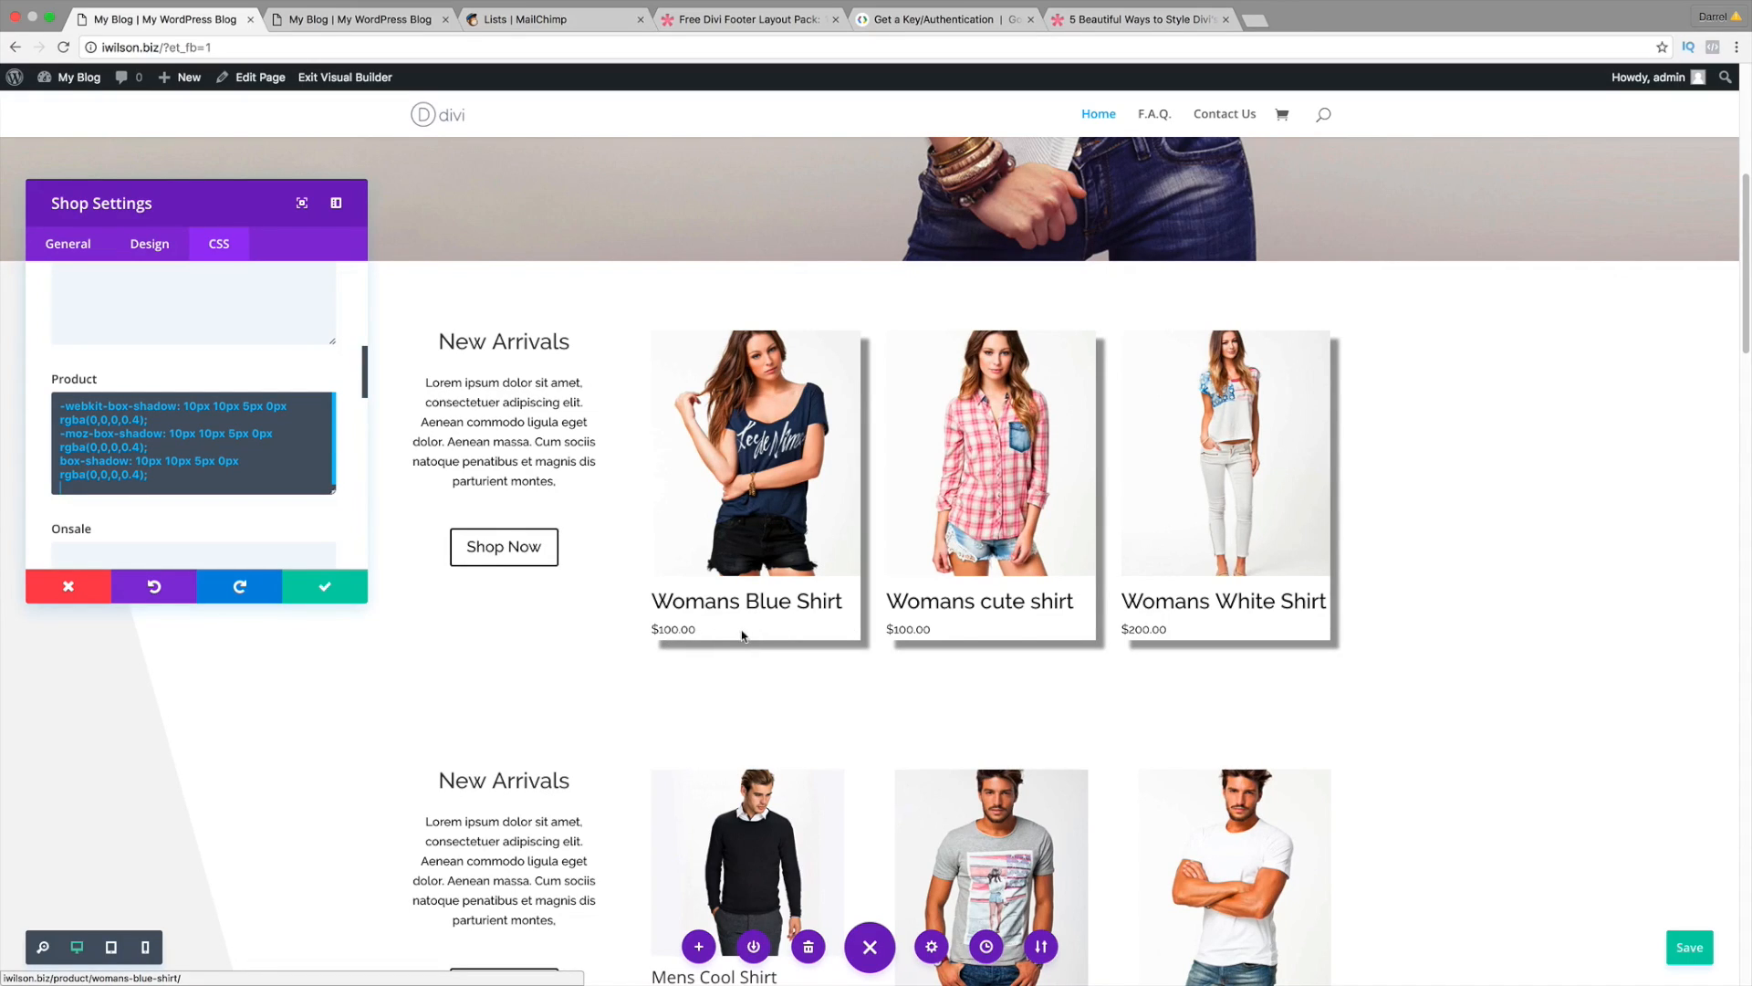
scroll(742, 634, "down", 5)
scroll(741, 634, "up", 2)
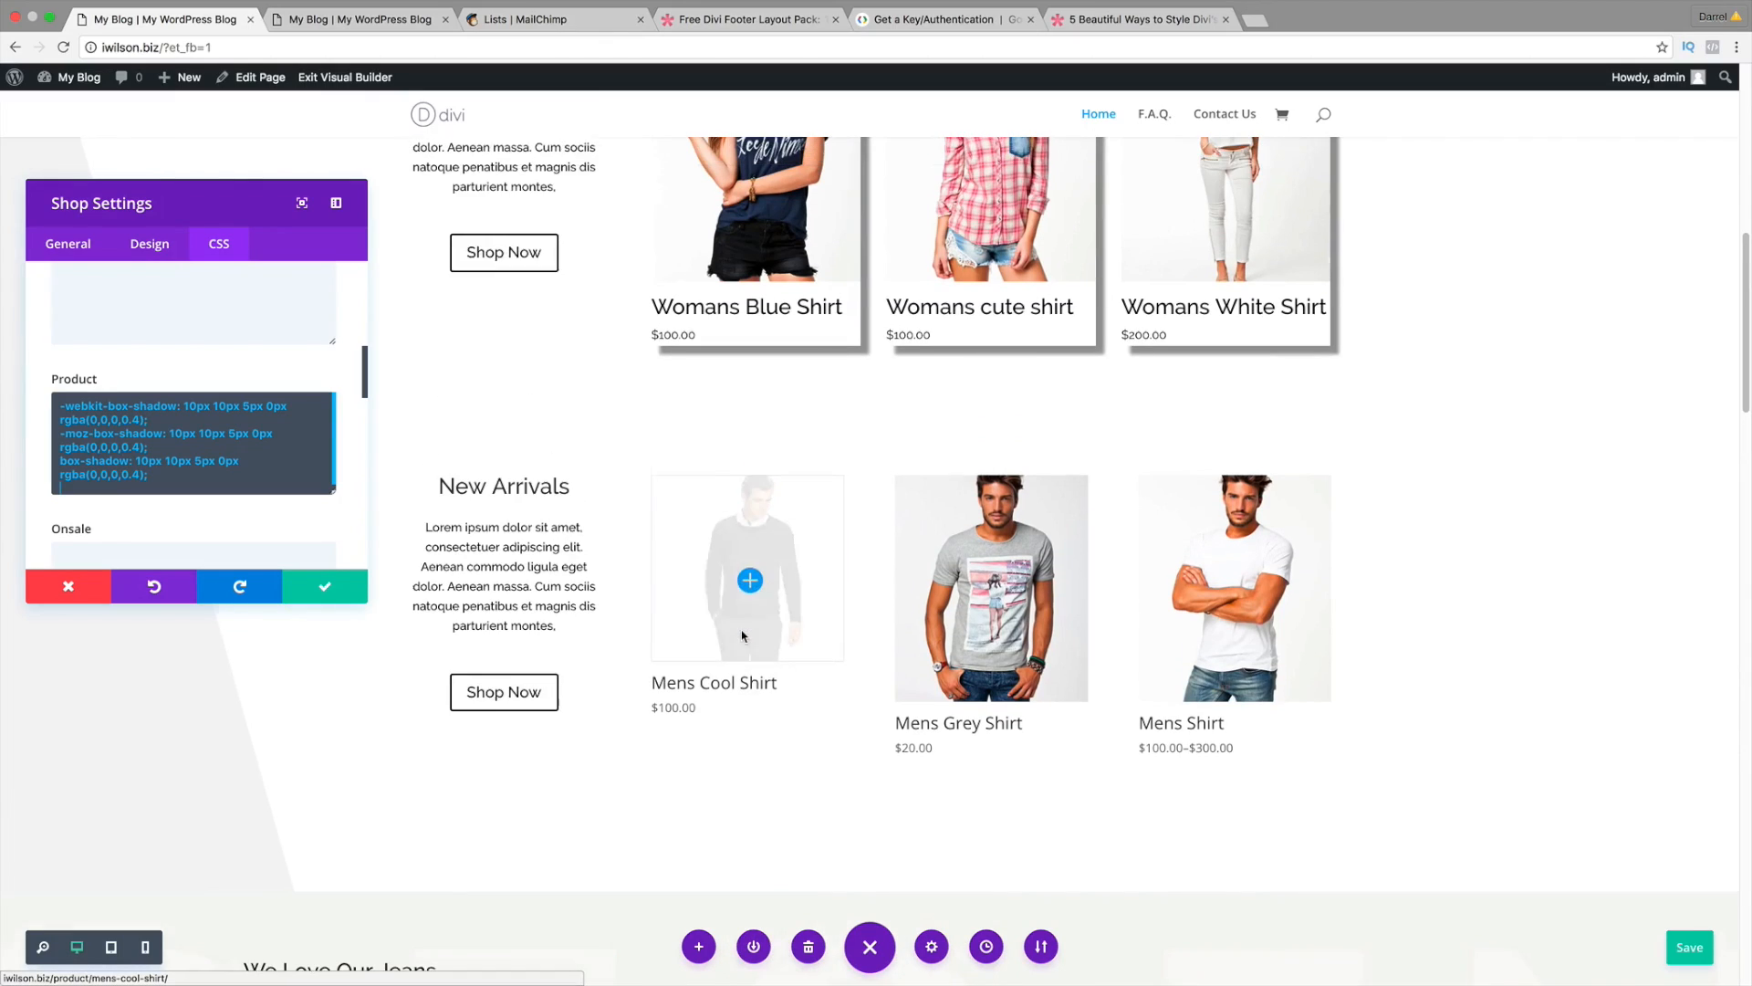
scroll(741, 629, "up", 2)
Step: Copy the 'text-align: center;' code line from the Divi styling article
left_click(1123, 22)
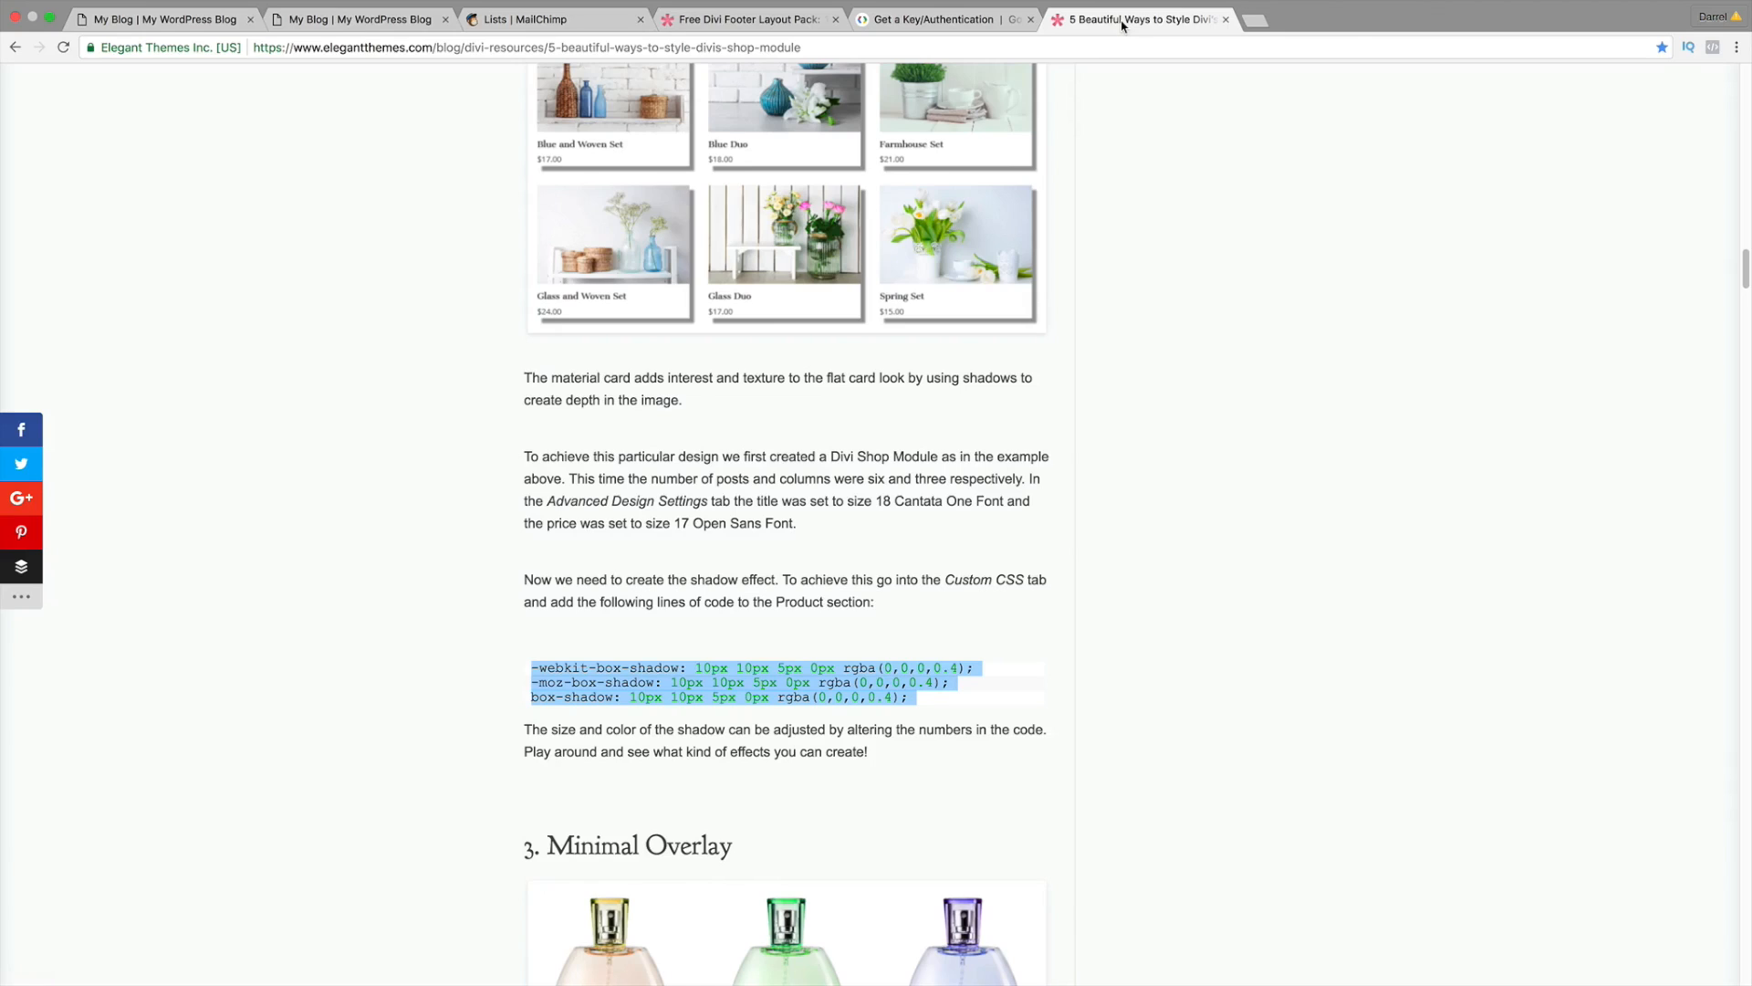
scroll(892, 528, "down", 10)
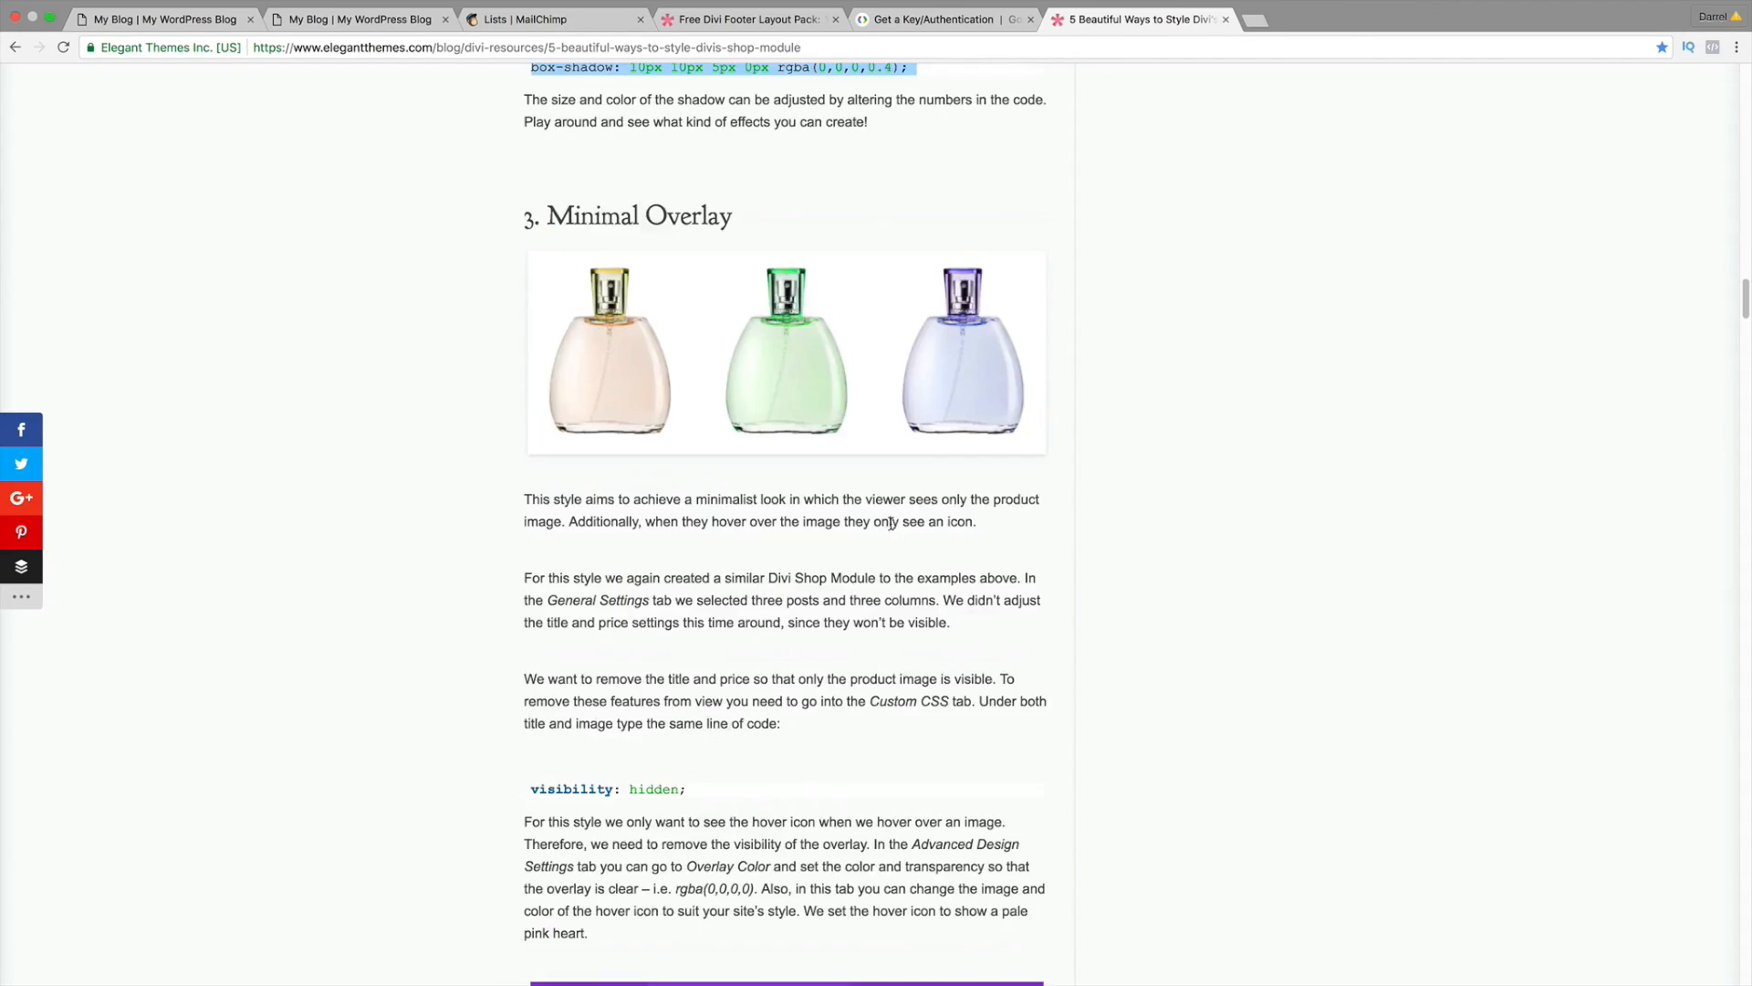
scroll(891, 529, "up", 6)
scroll(891, 528, "up", 12)
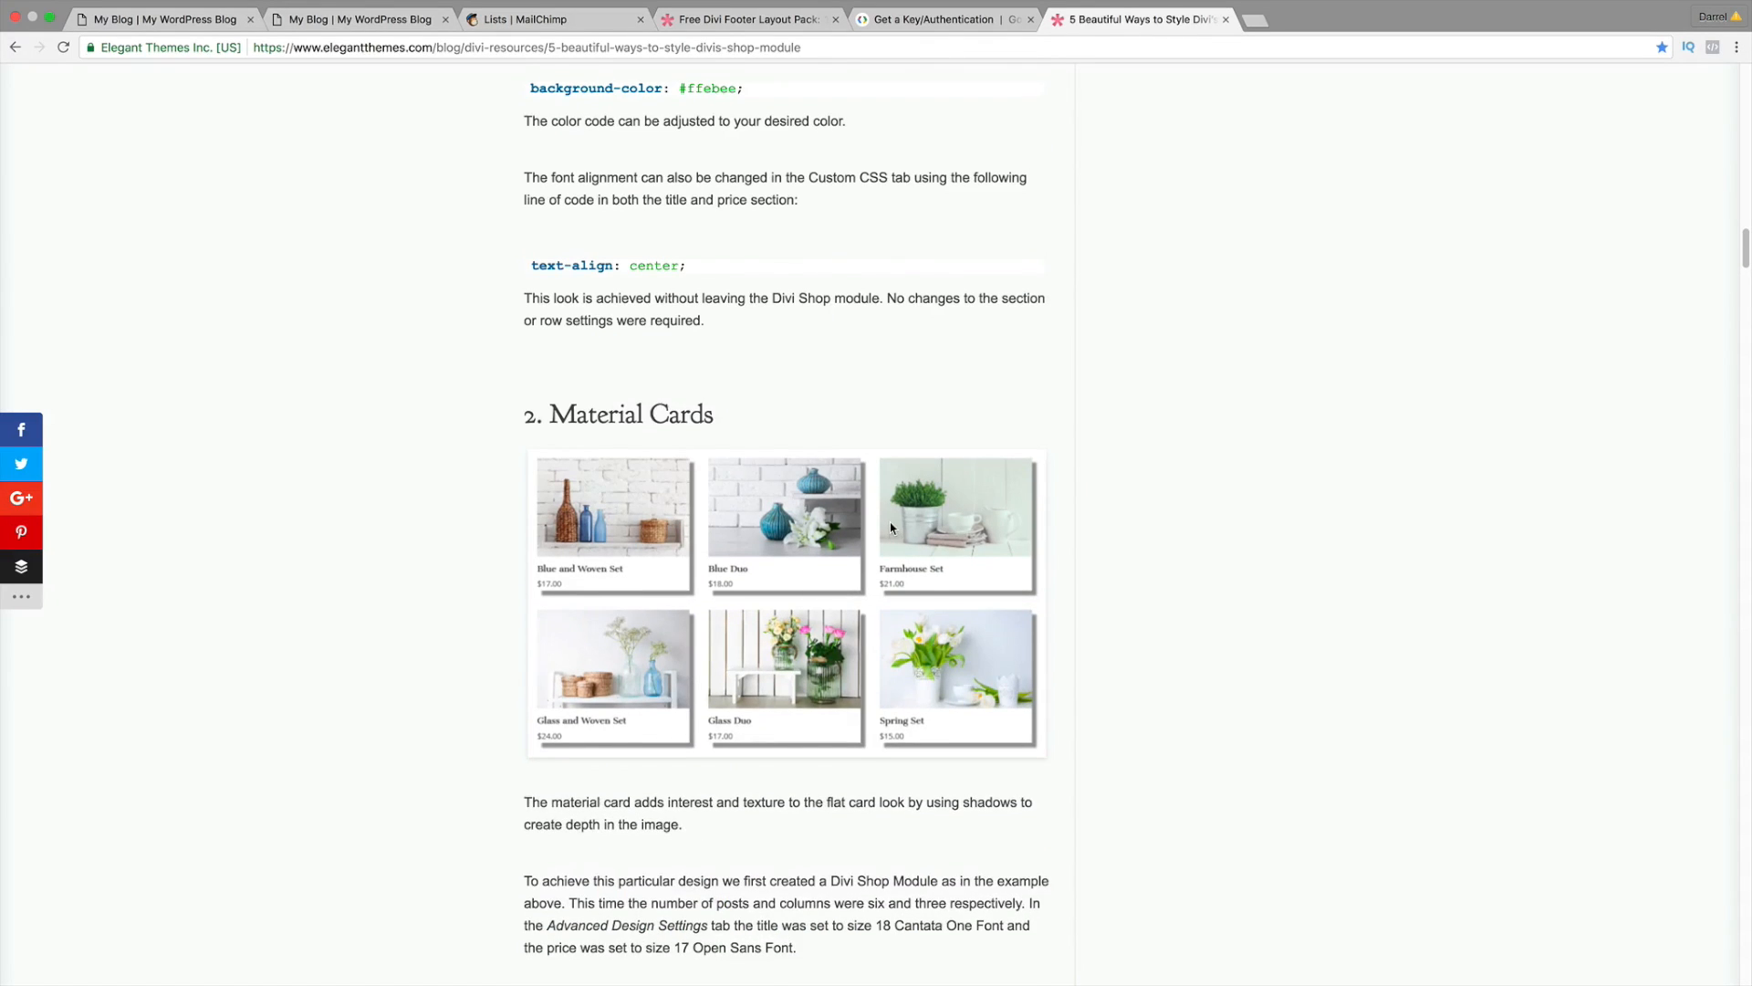
left_click_drag(698, 582, 517, 581)
right_click(558, 580)
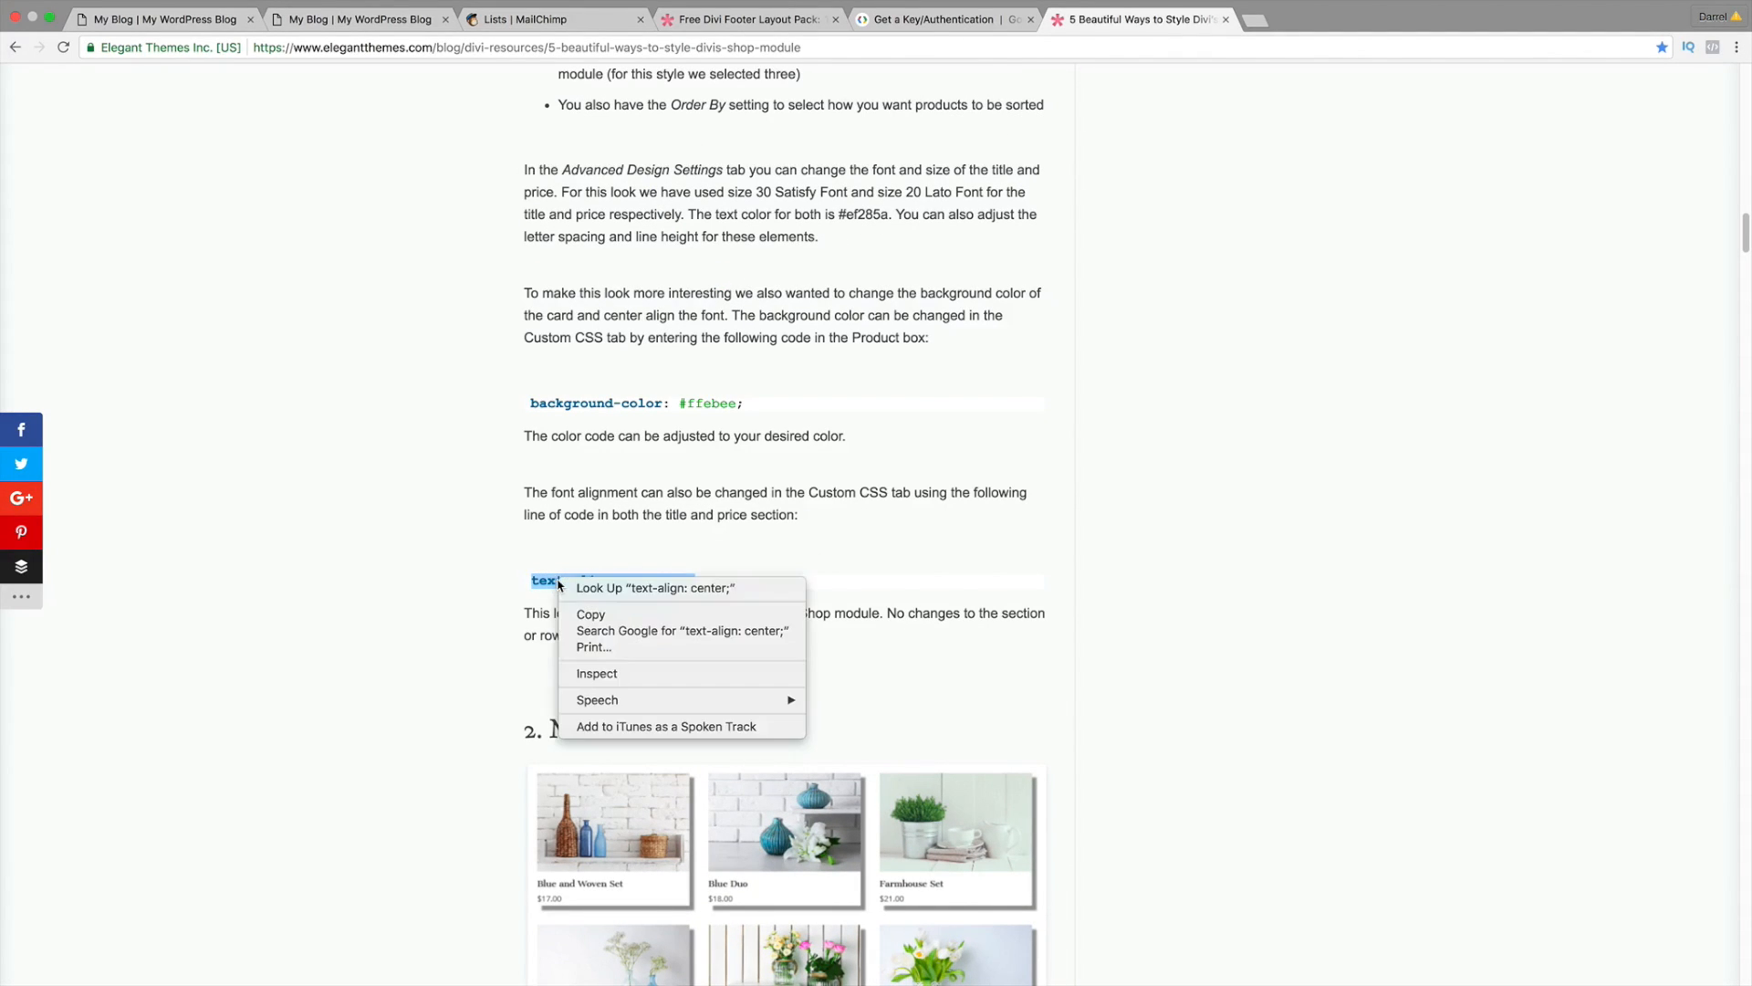
left_click(595, 615)
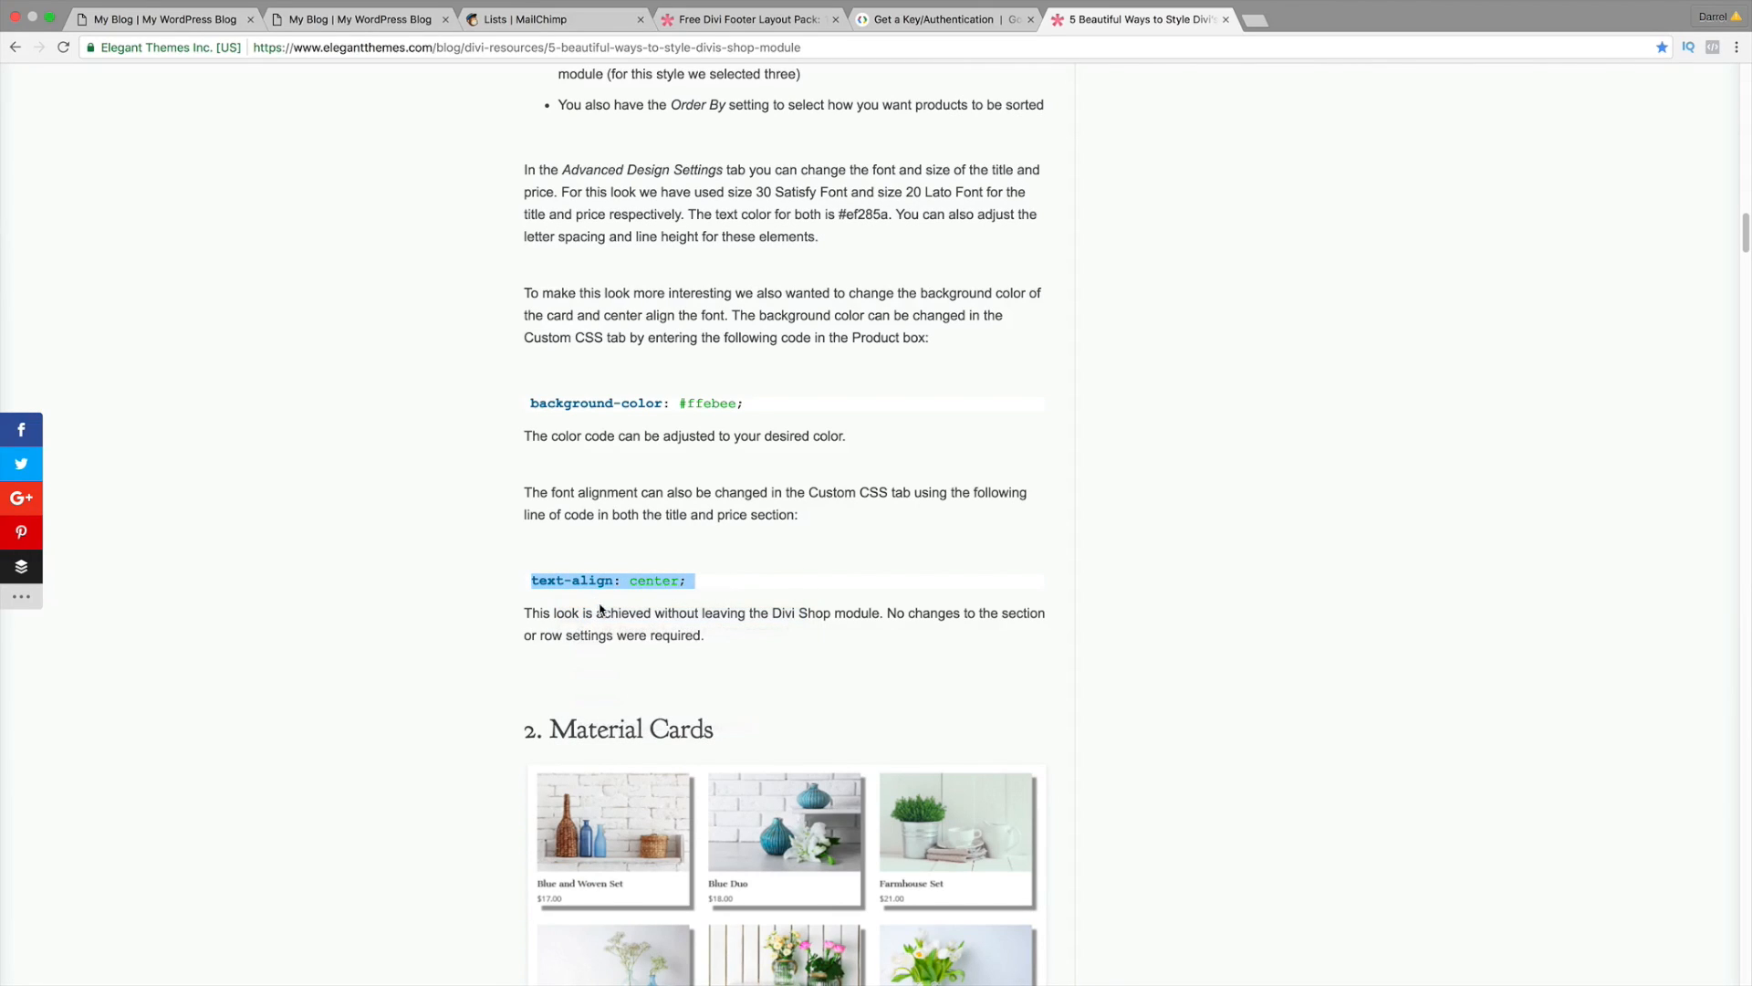
Step: Return to the Divi homepage editor's Shop Settings CSS panel
left_click(190, 20)
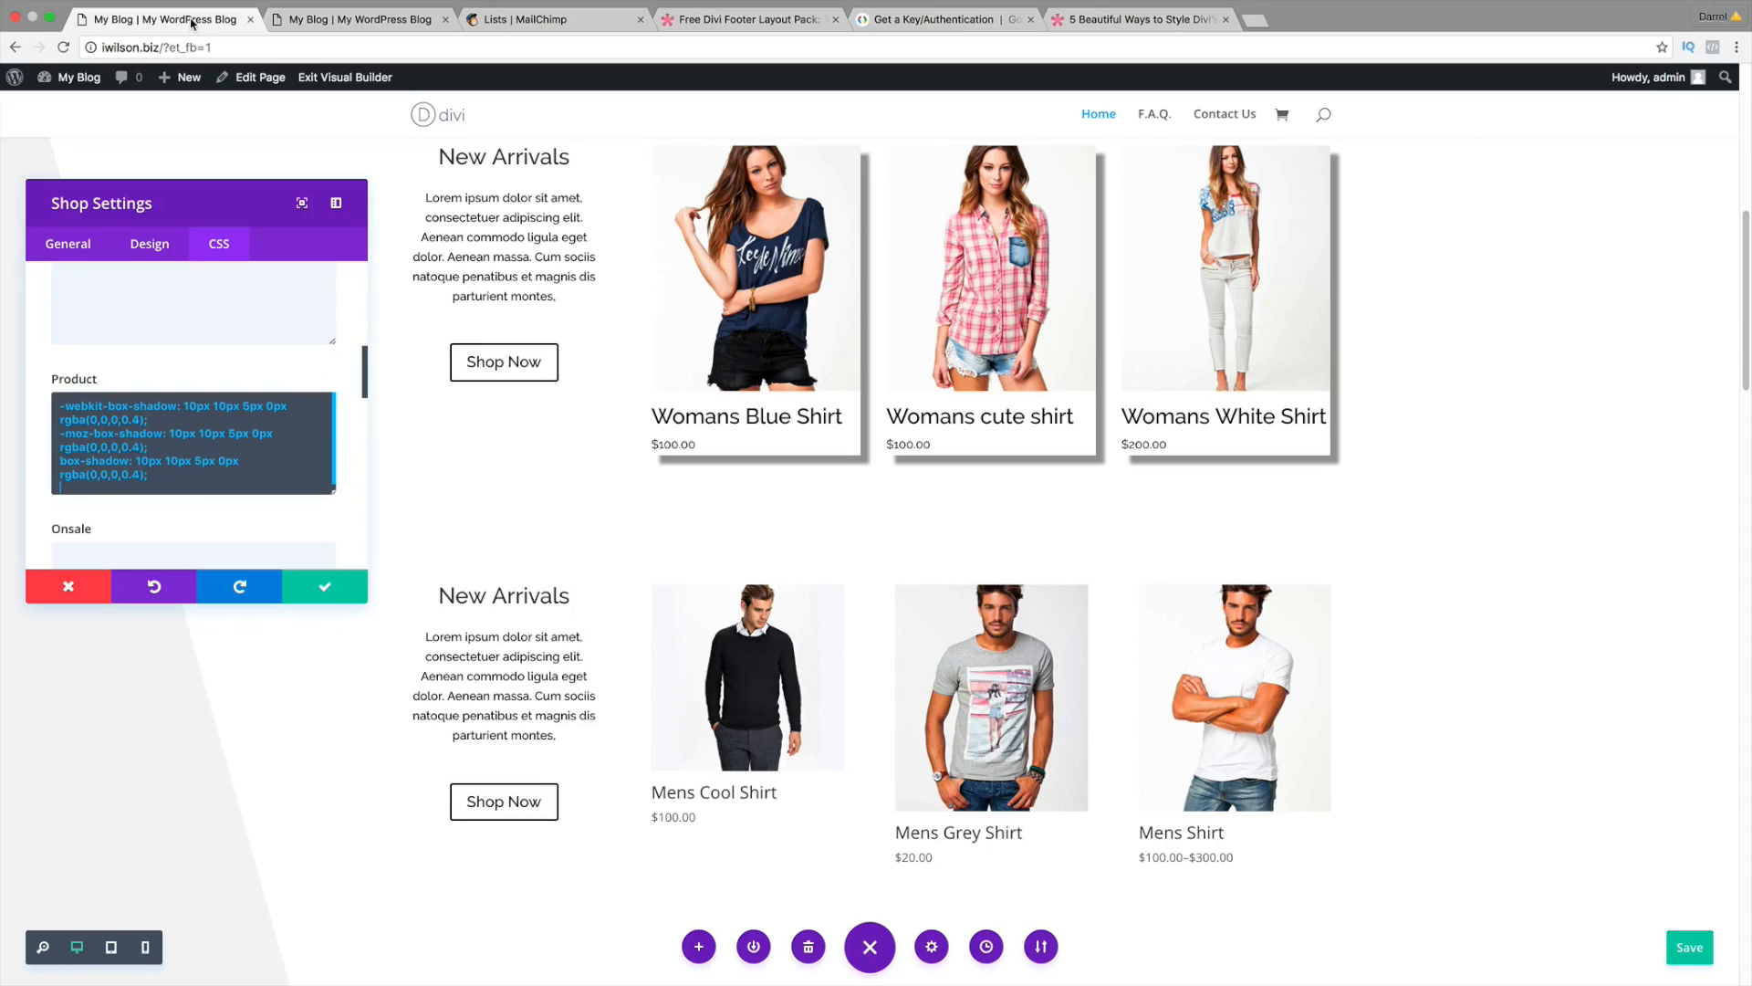
scroll(255, 307, "up", 5)
scroll(239, 384, "up", 3)
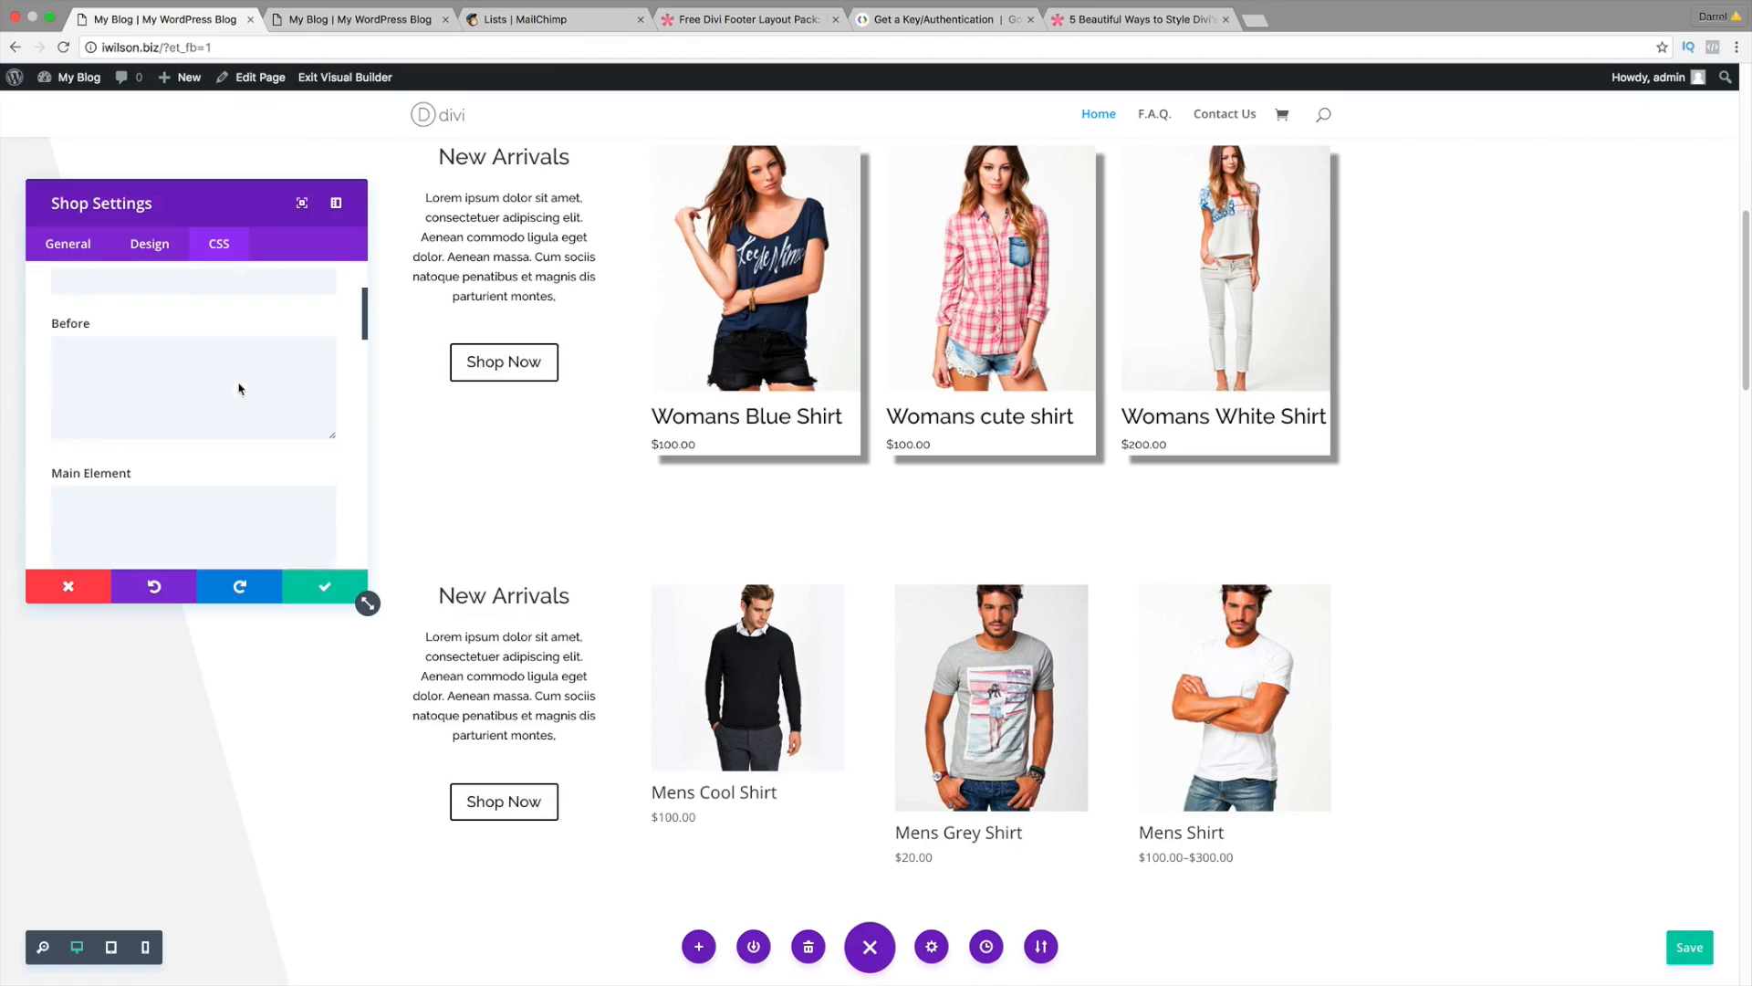
scroll(239, 383, "down", 8)
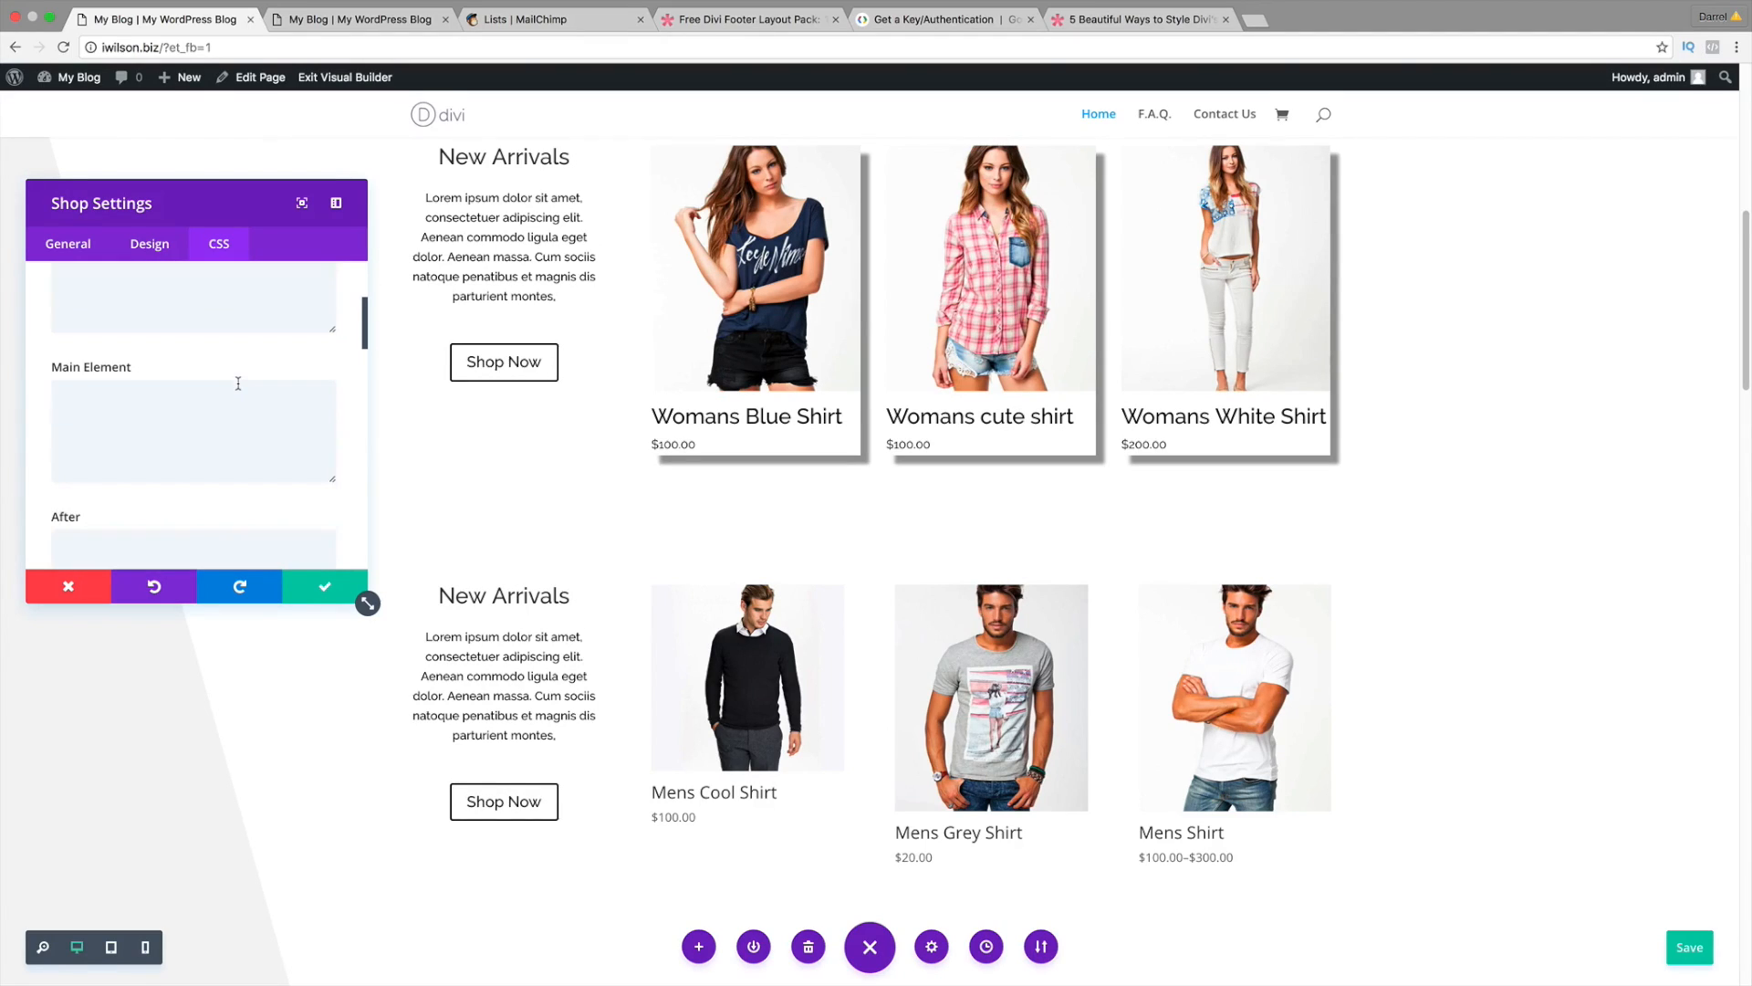
scroll(238, 384, "down", 4)
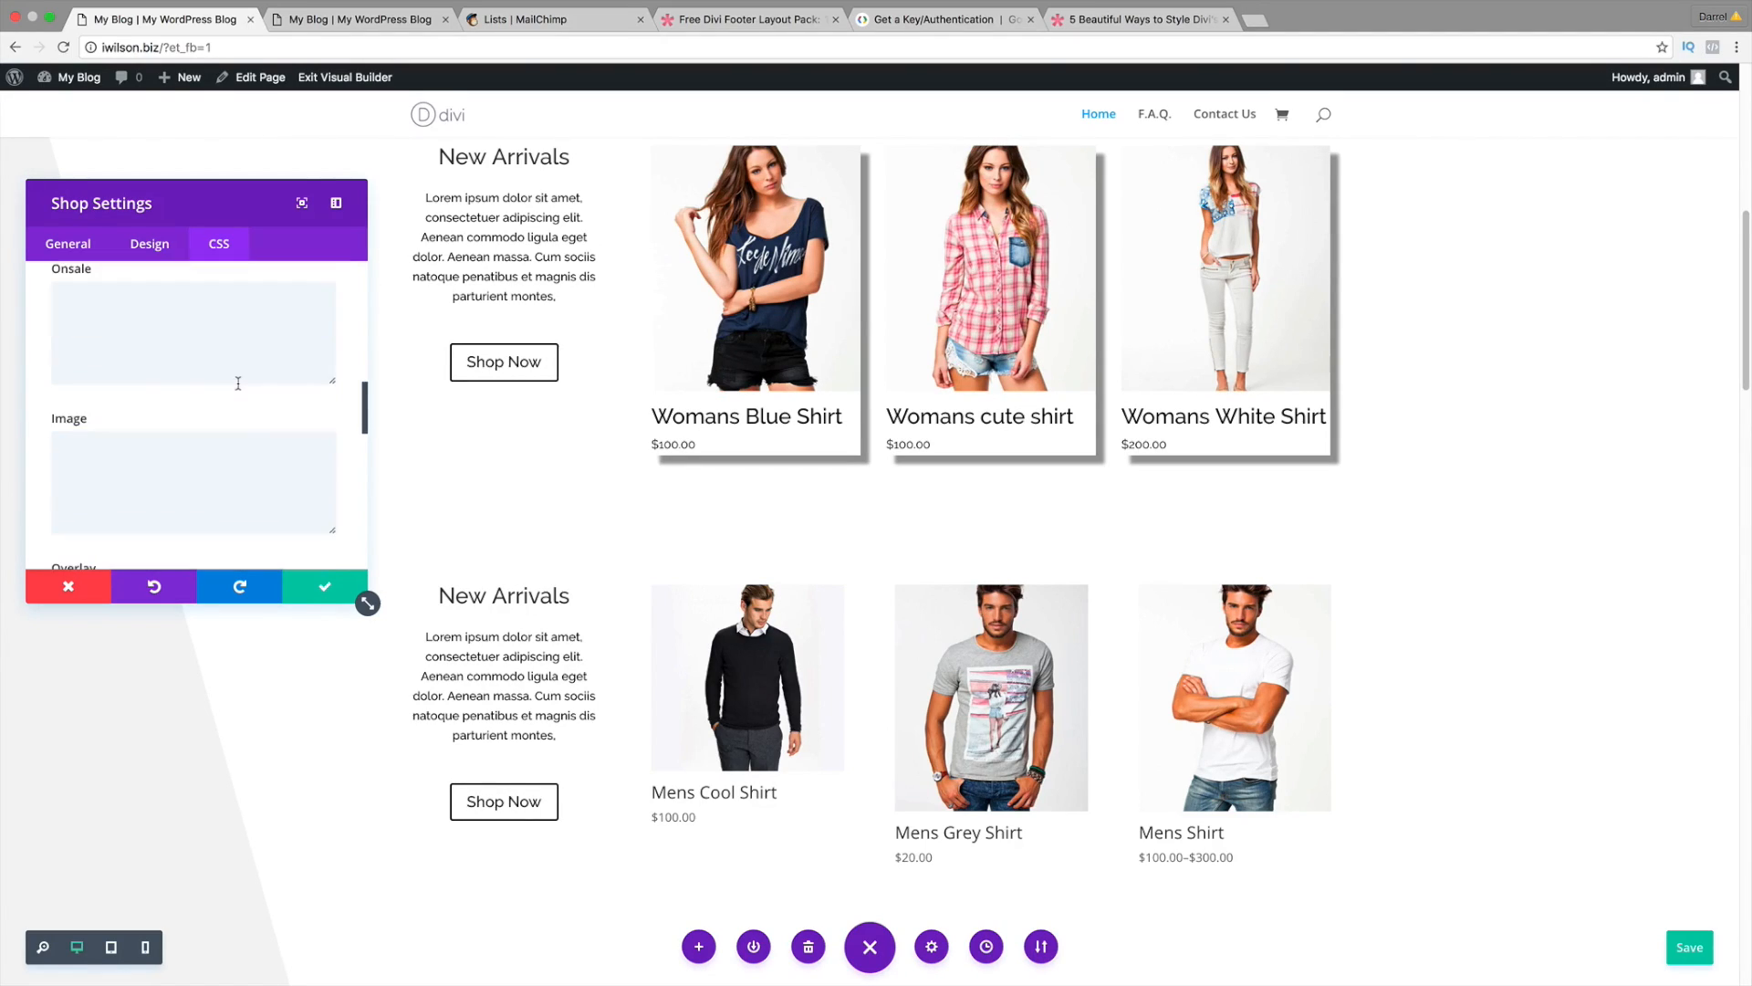
Step: Paste 'text-align: center;' into the Title and Price CSS fields and save the module
scroll(238, 384, "down", 3)
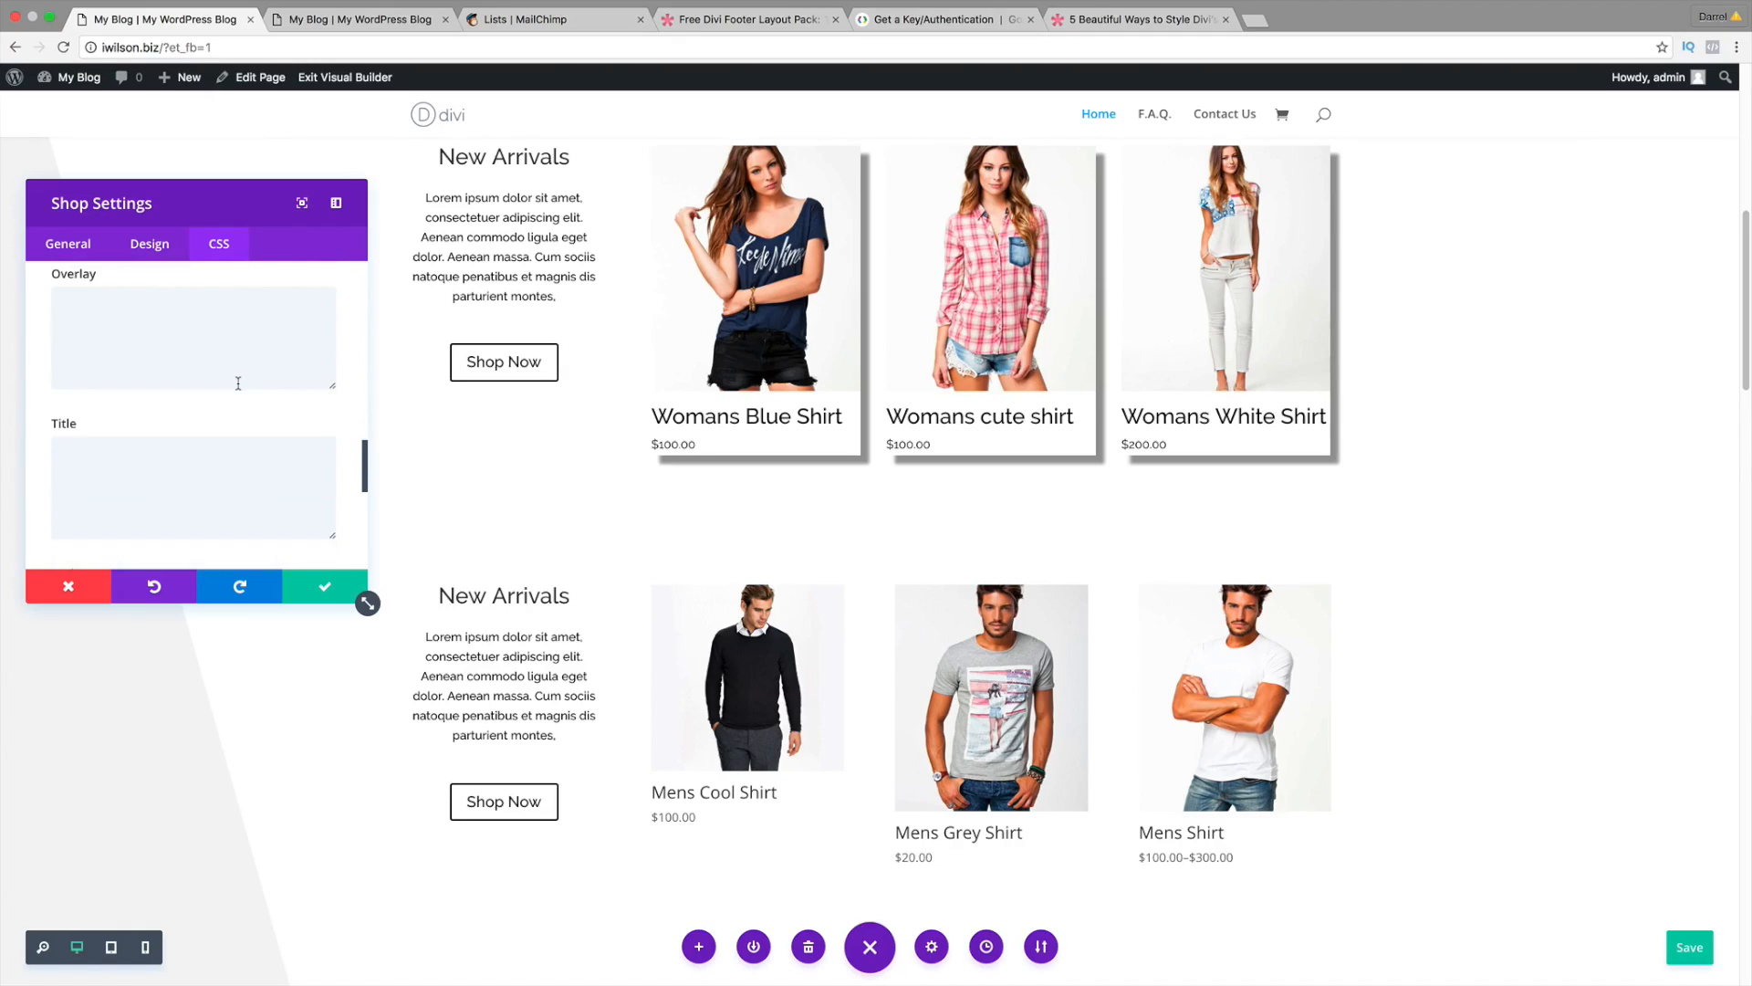
left_click(208, 389)
right_click(208, 389)
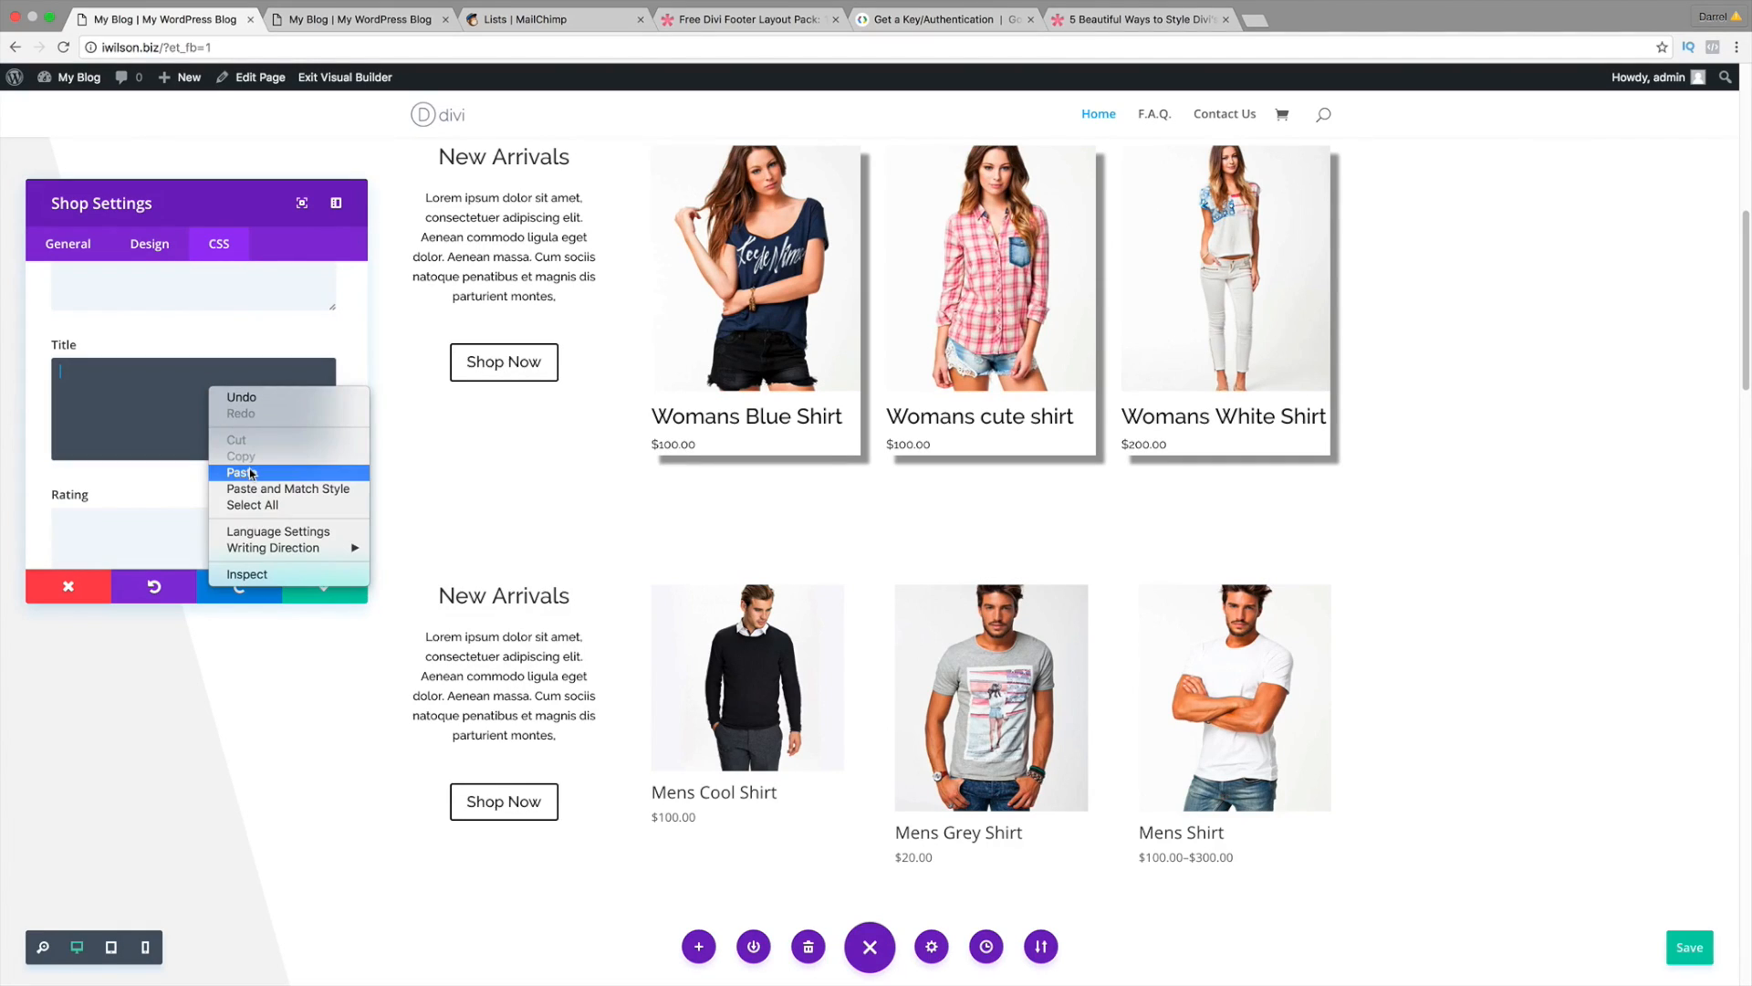
left_click(230, 473)
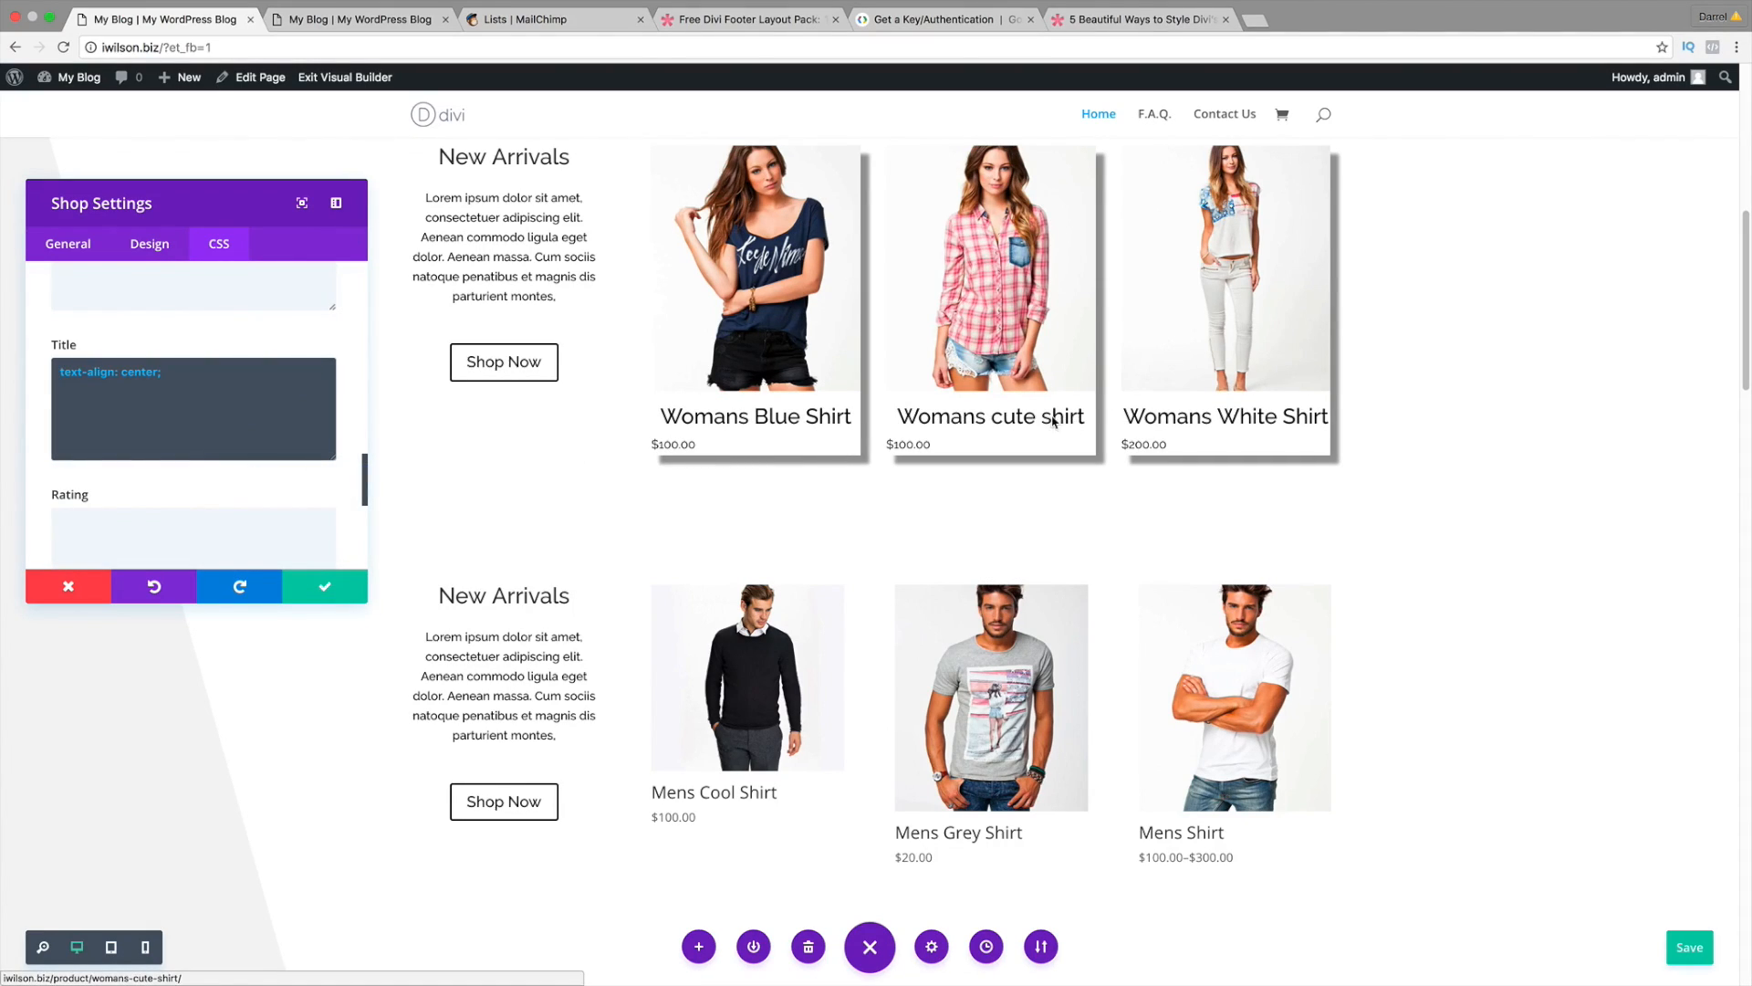
scroll(140, 454, "down", 3)
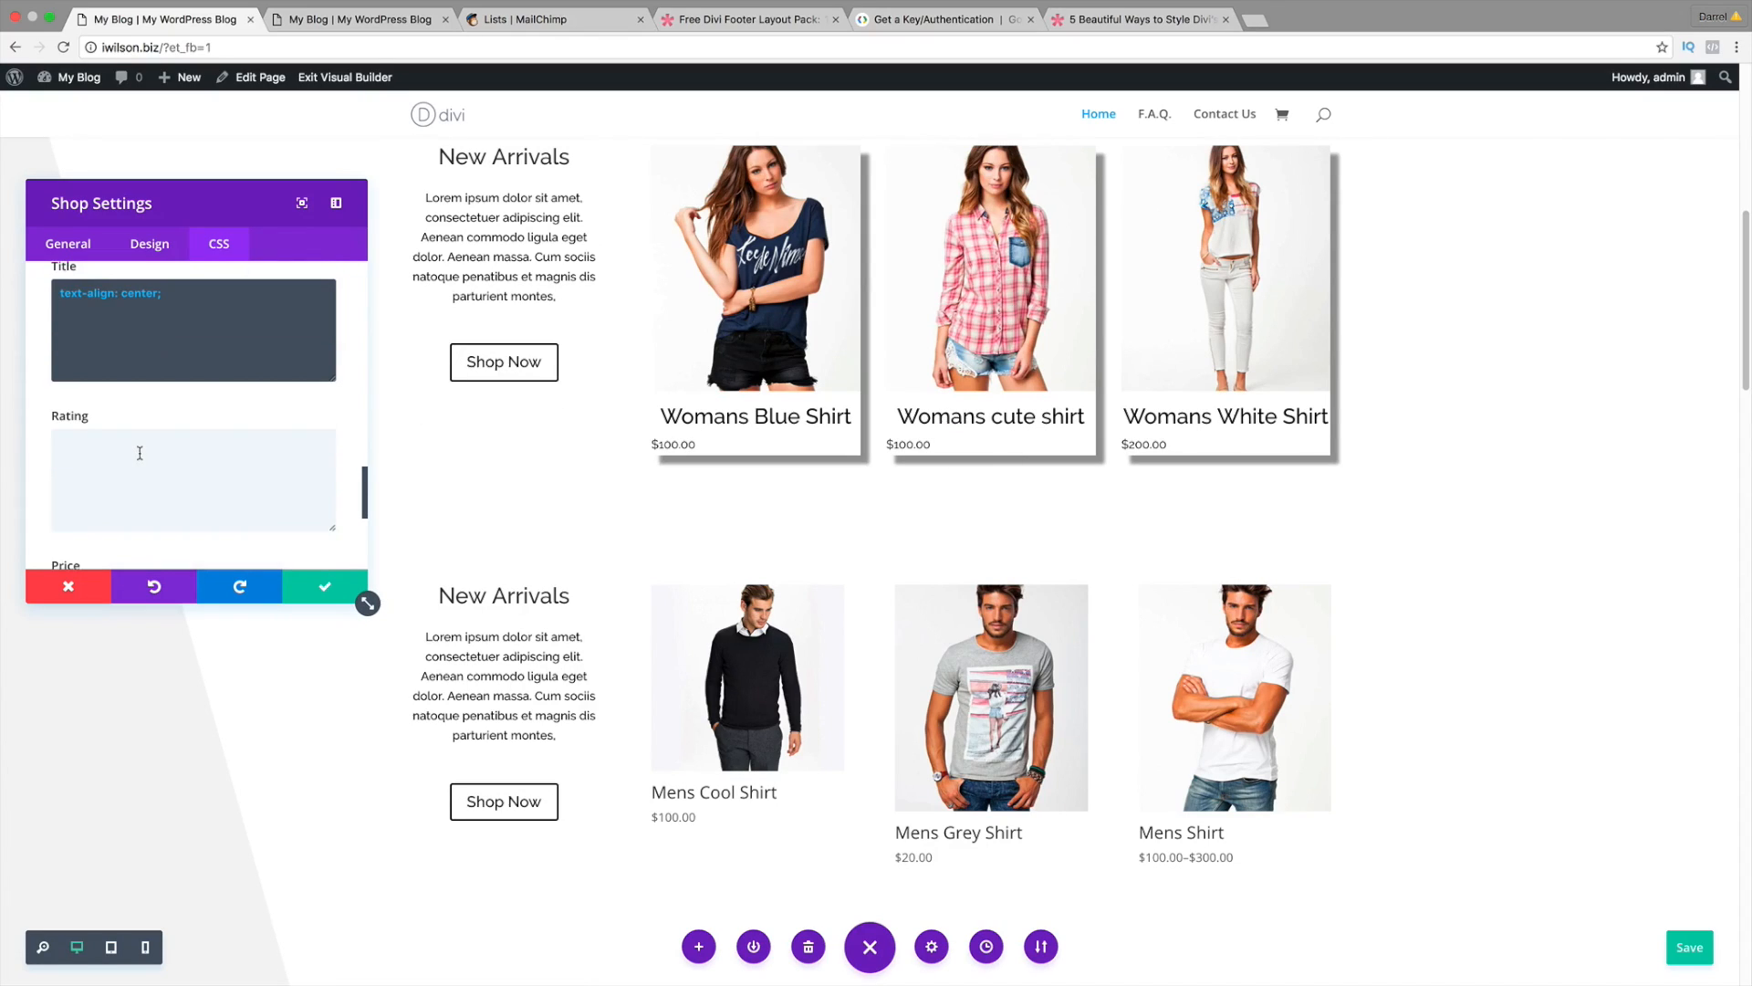
scroll(140, 453, "down", 1)
right_click(140, 449)
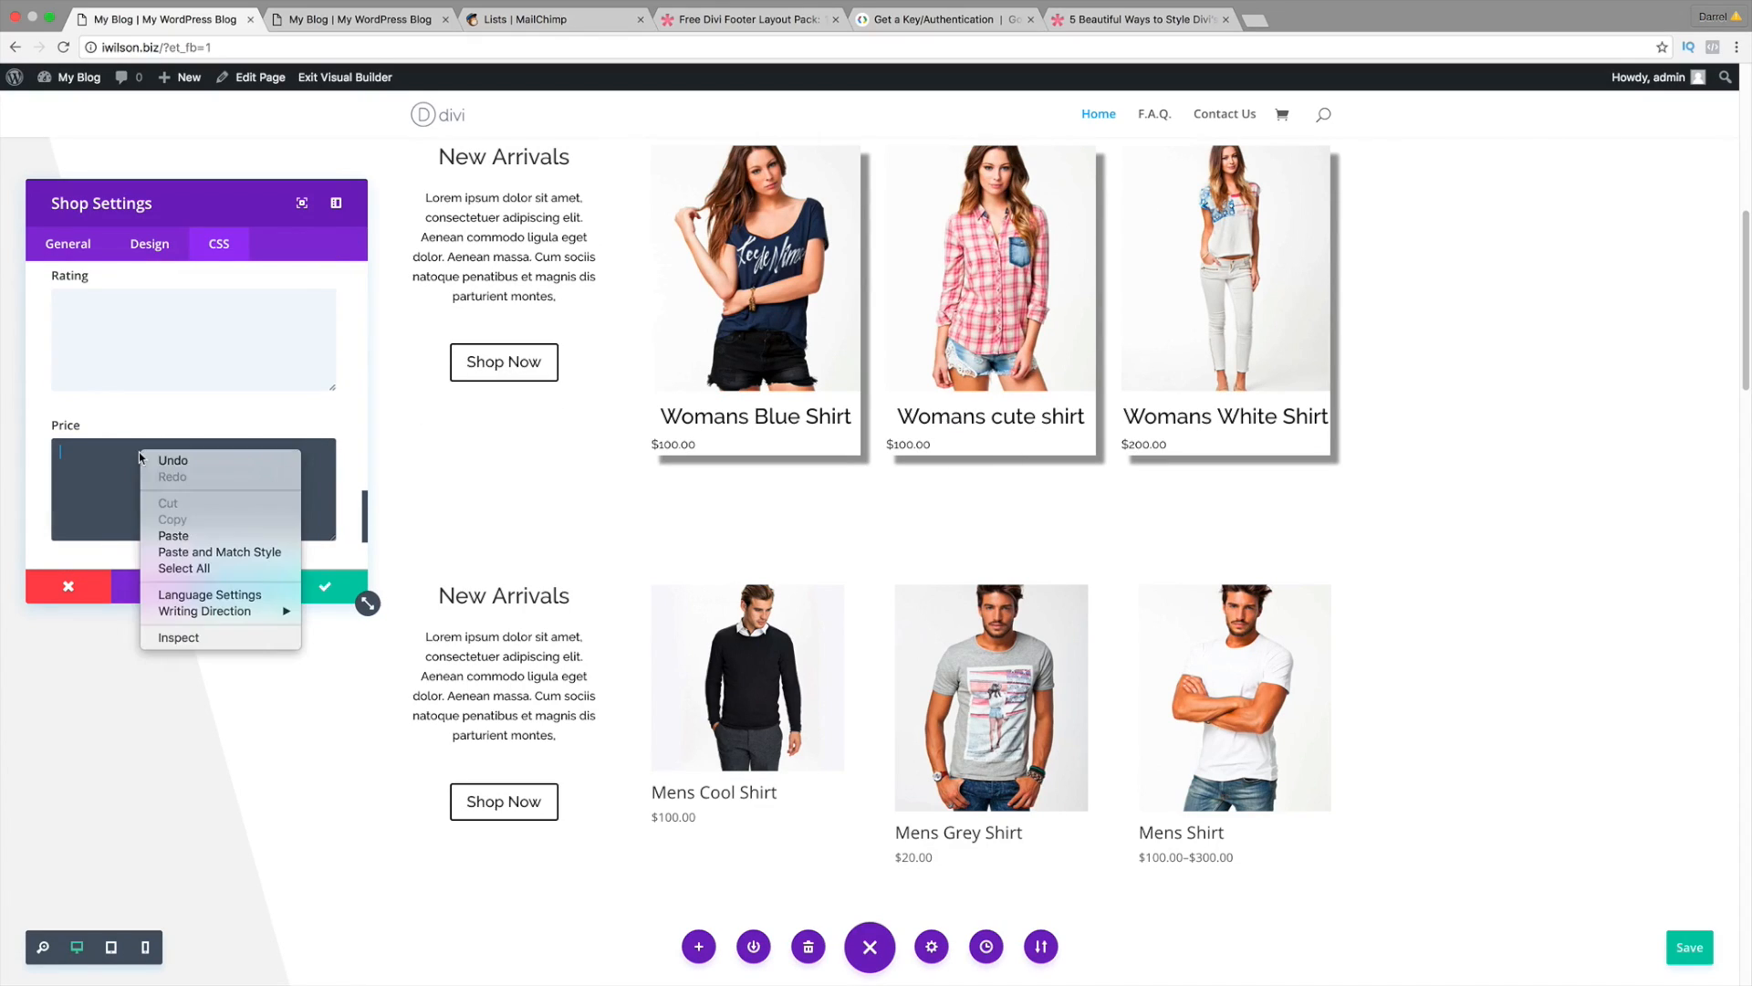
left_click(173, 536)
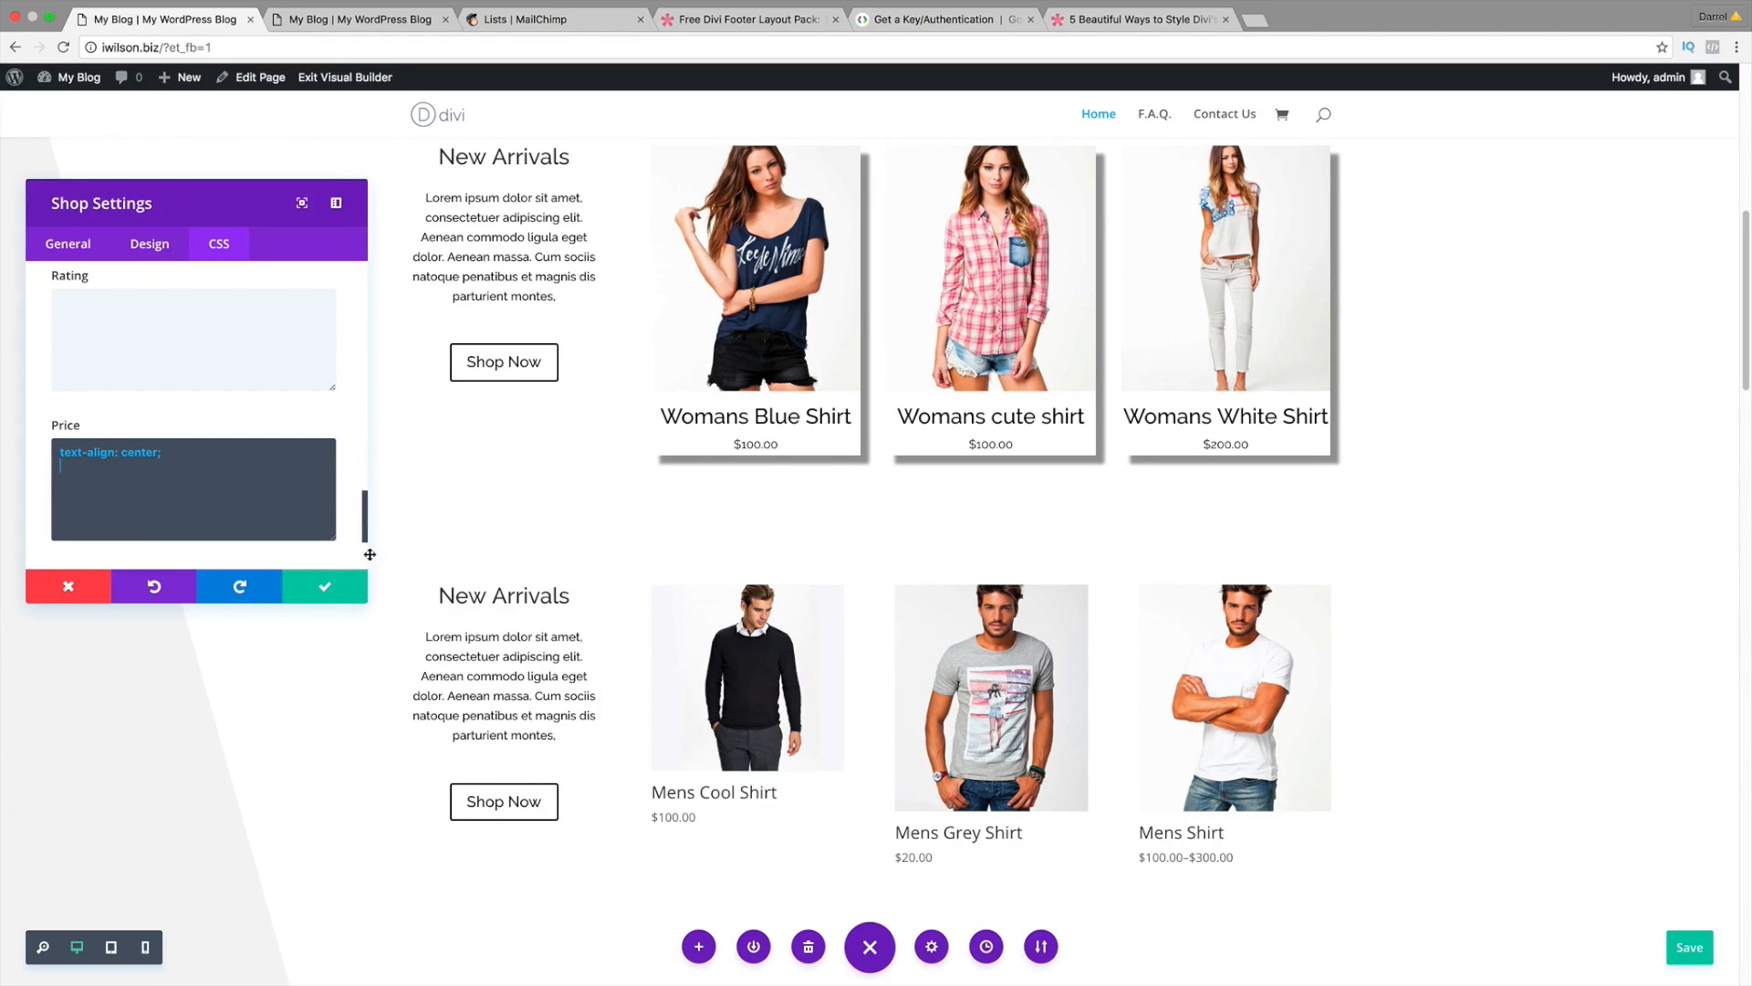
left_click(361, 592)
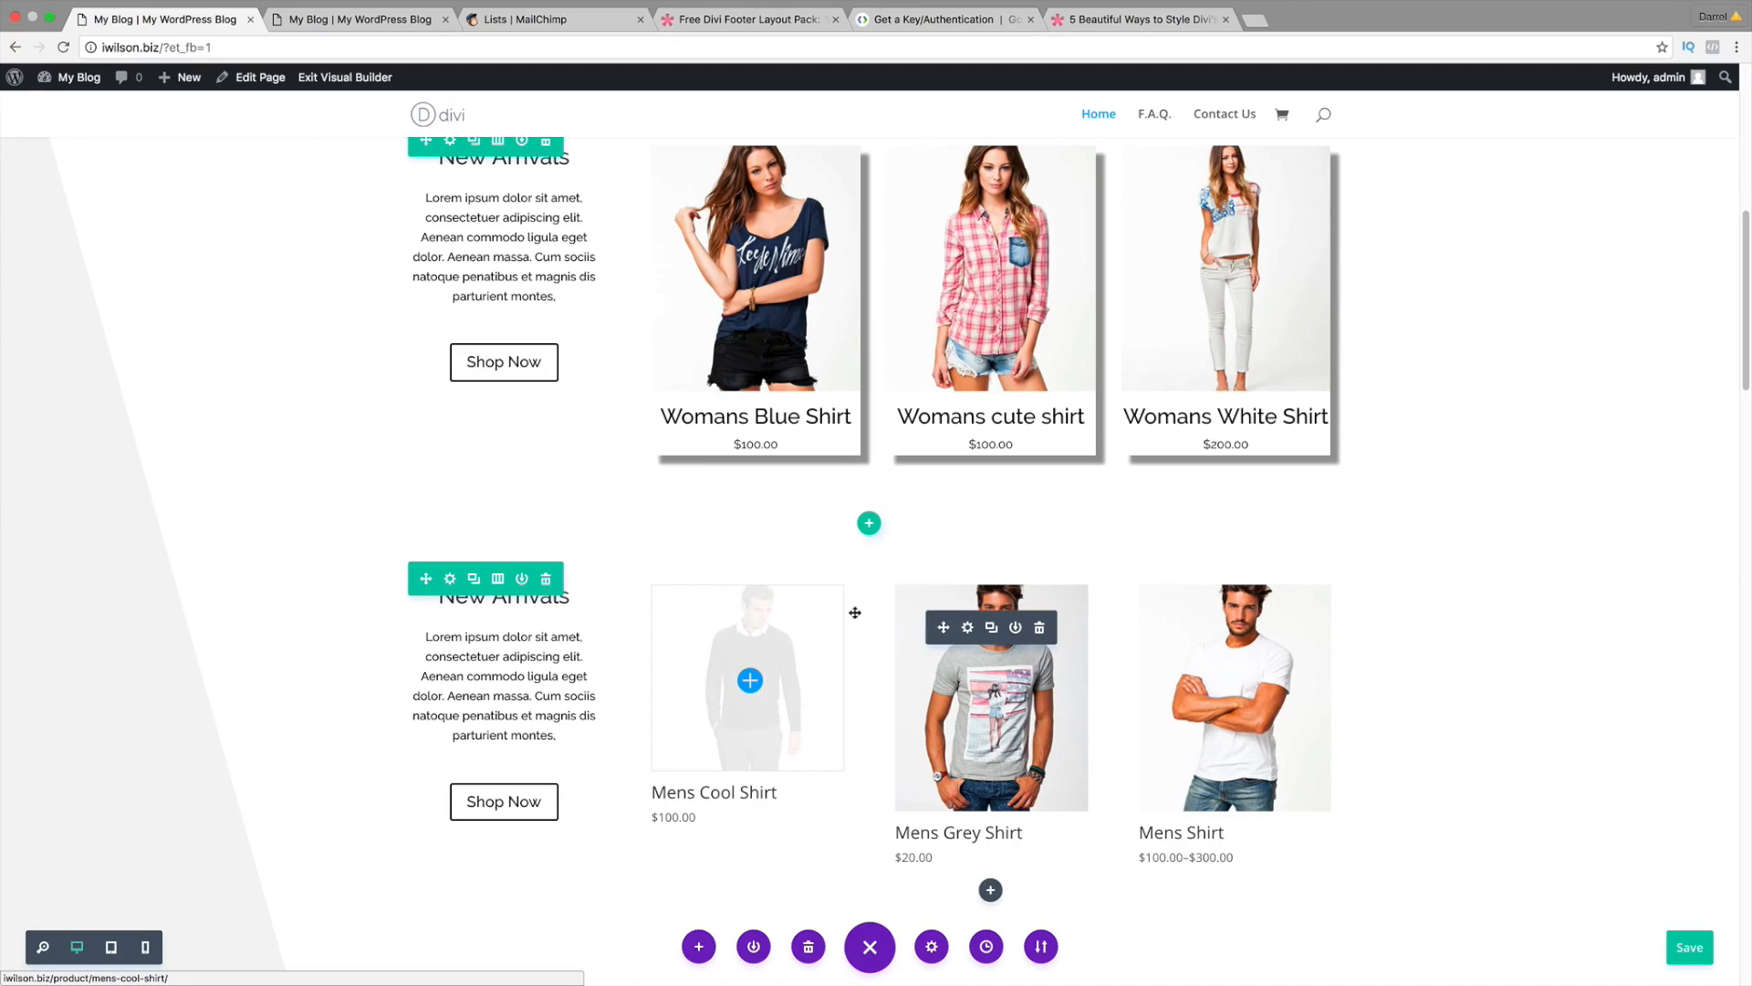
Step: Copy the three Material Cards box-shadow lines again and return to the Divi editor
left_click(1134, 22)
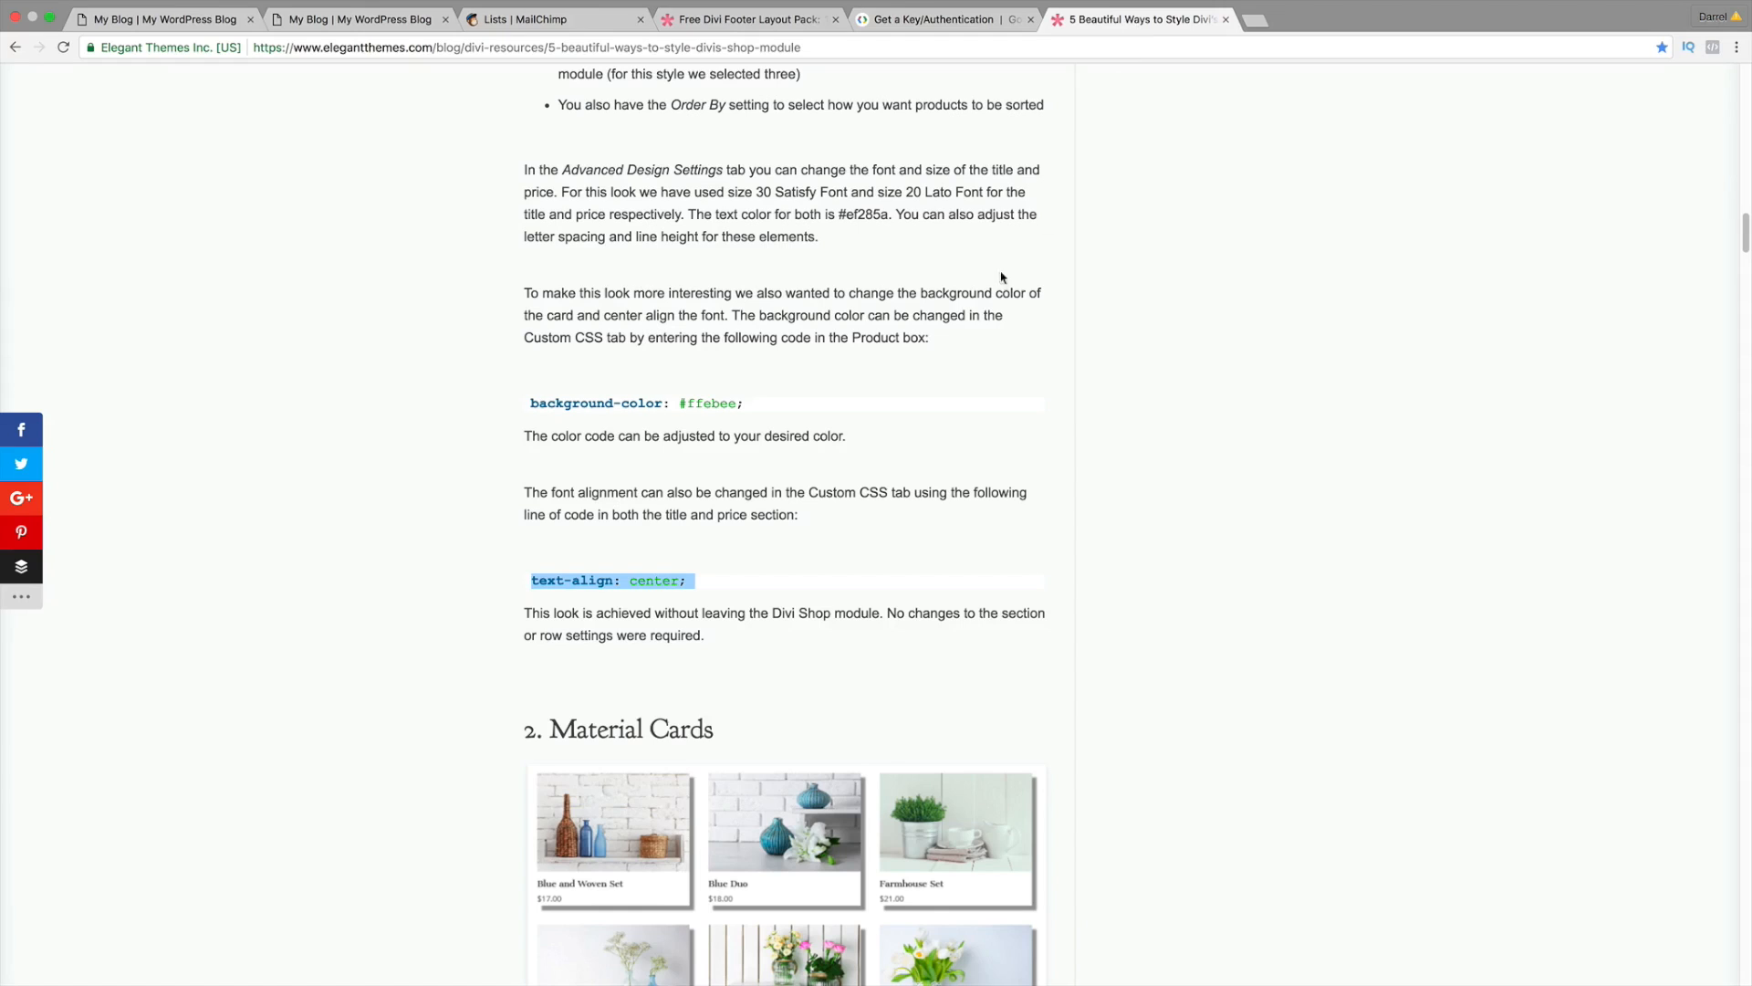
scroll(883, 473, "down", 9)
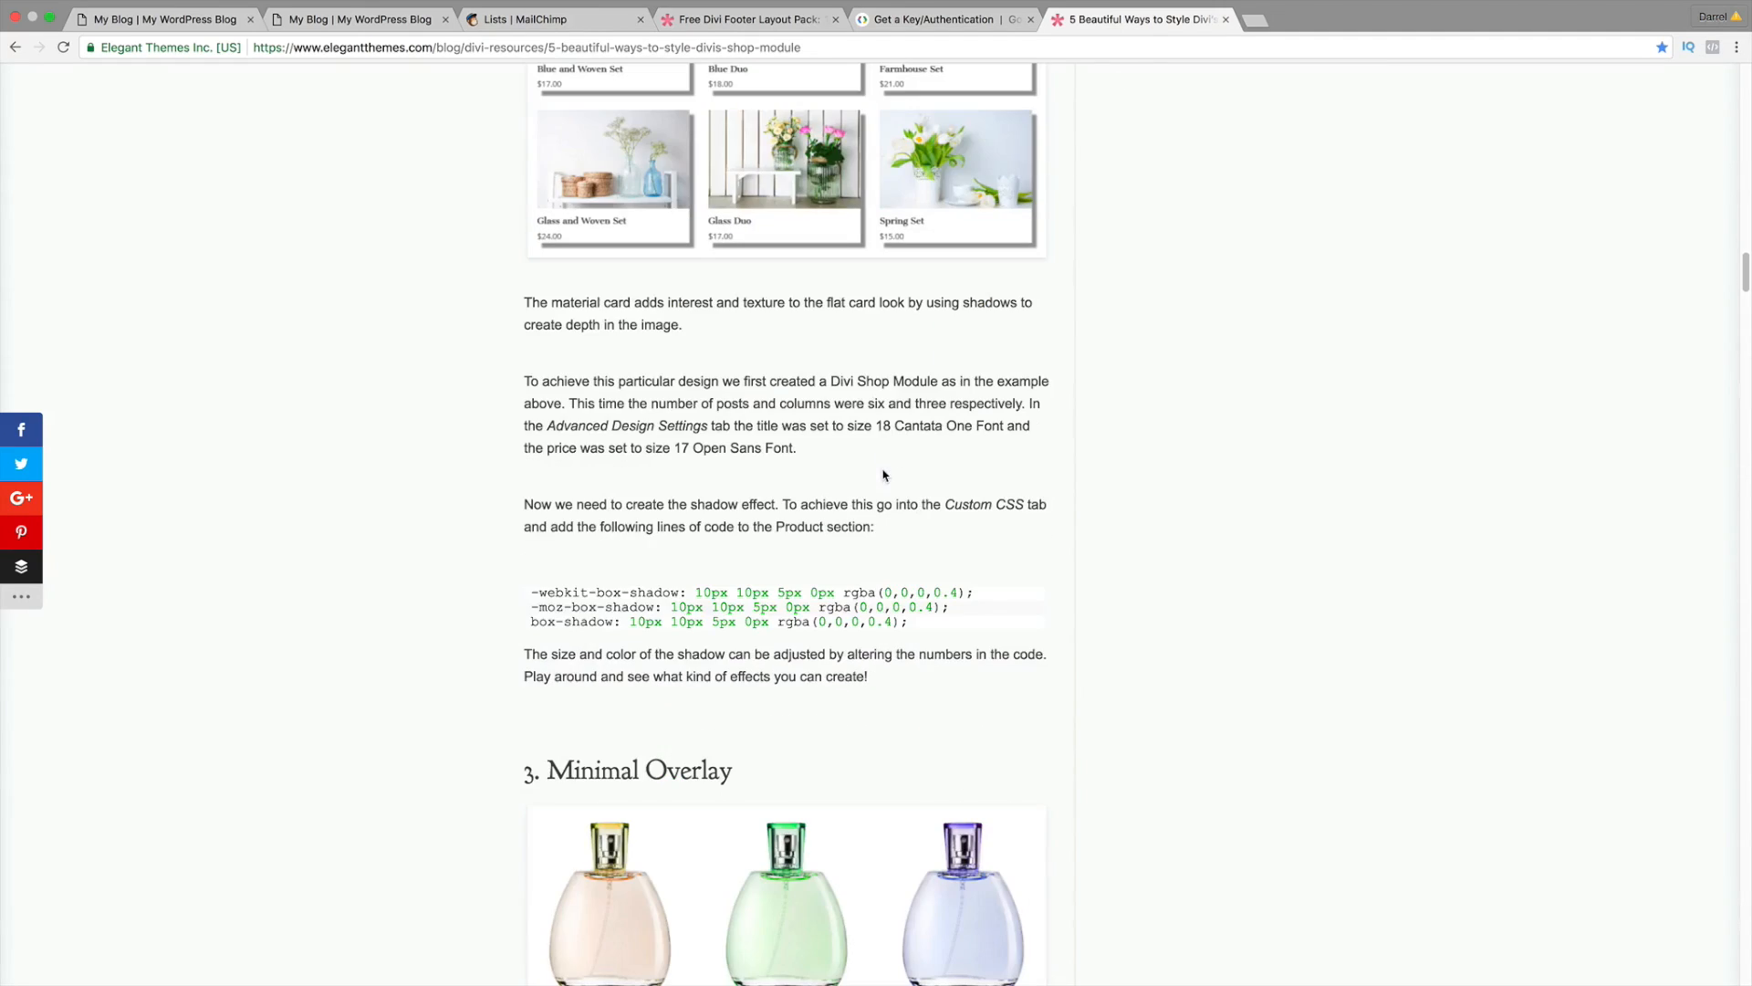
left_click_drag(914, 626, 510, 594)
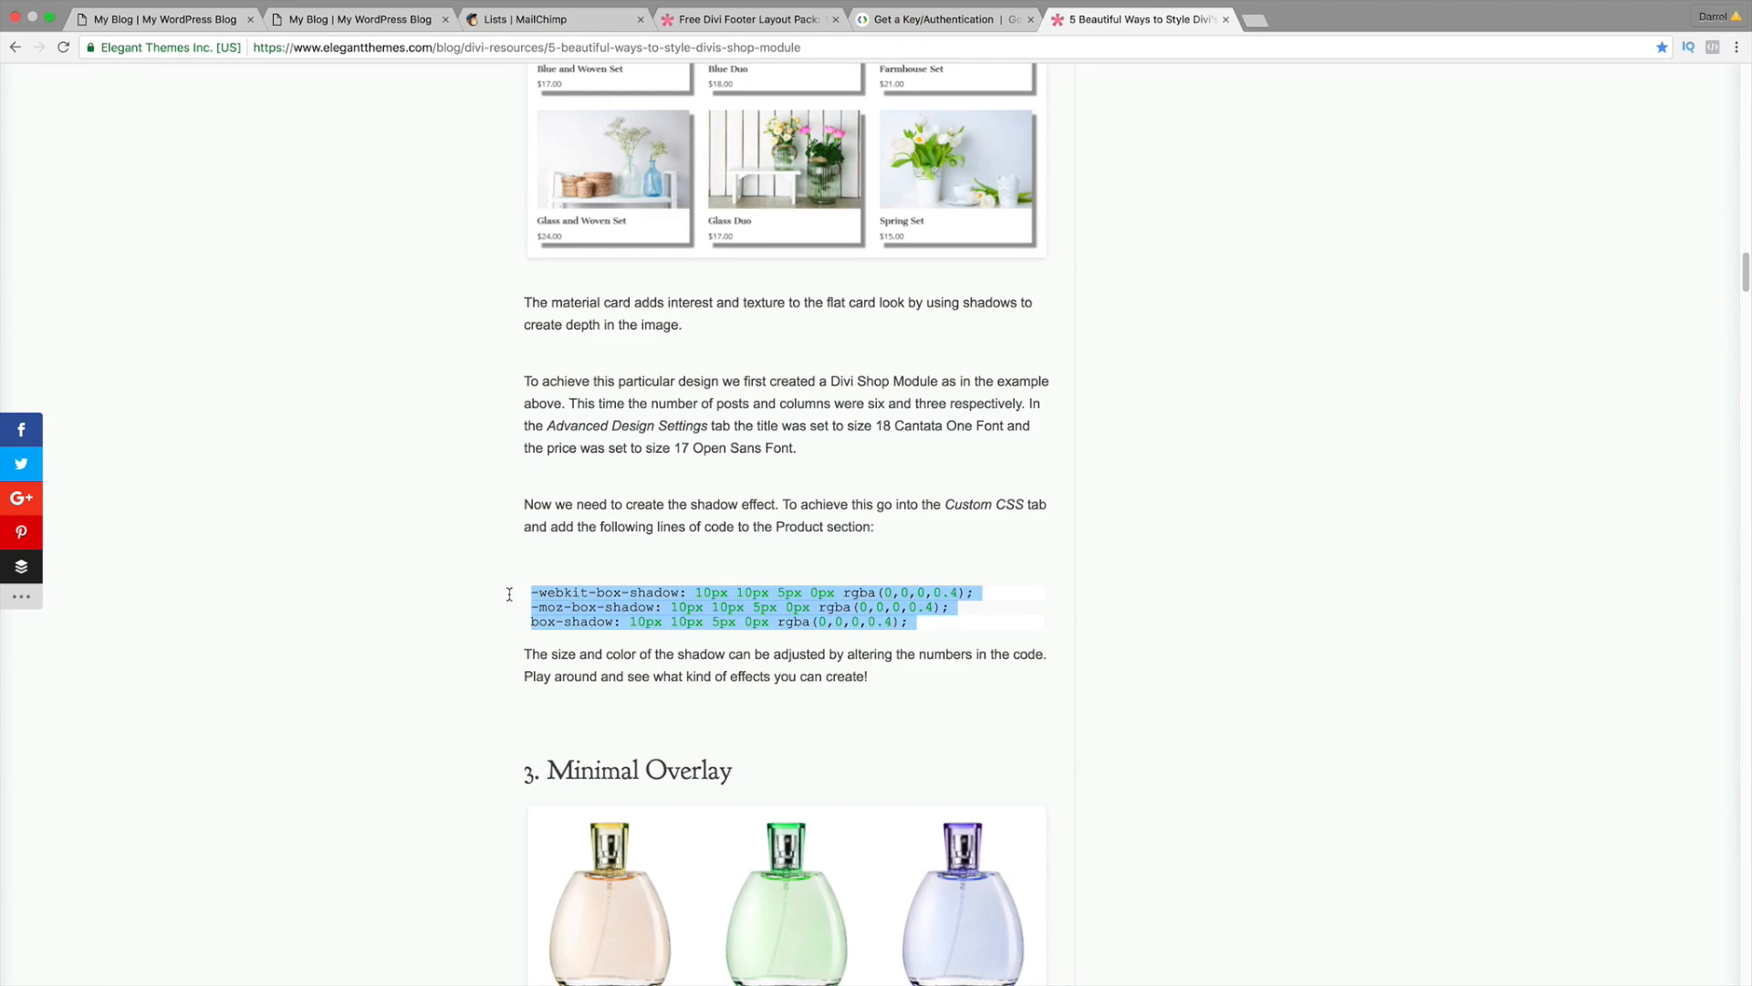
right_click(605, 595)
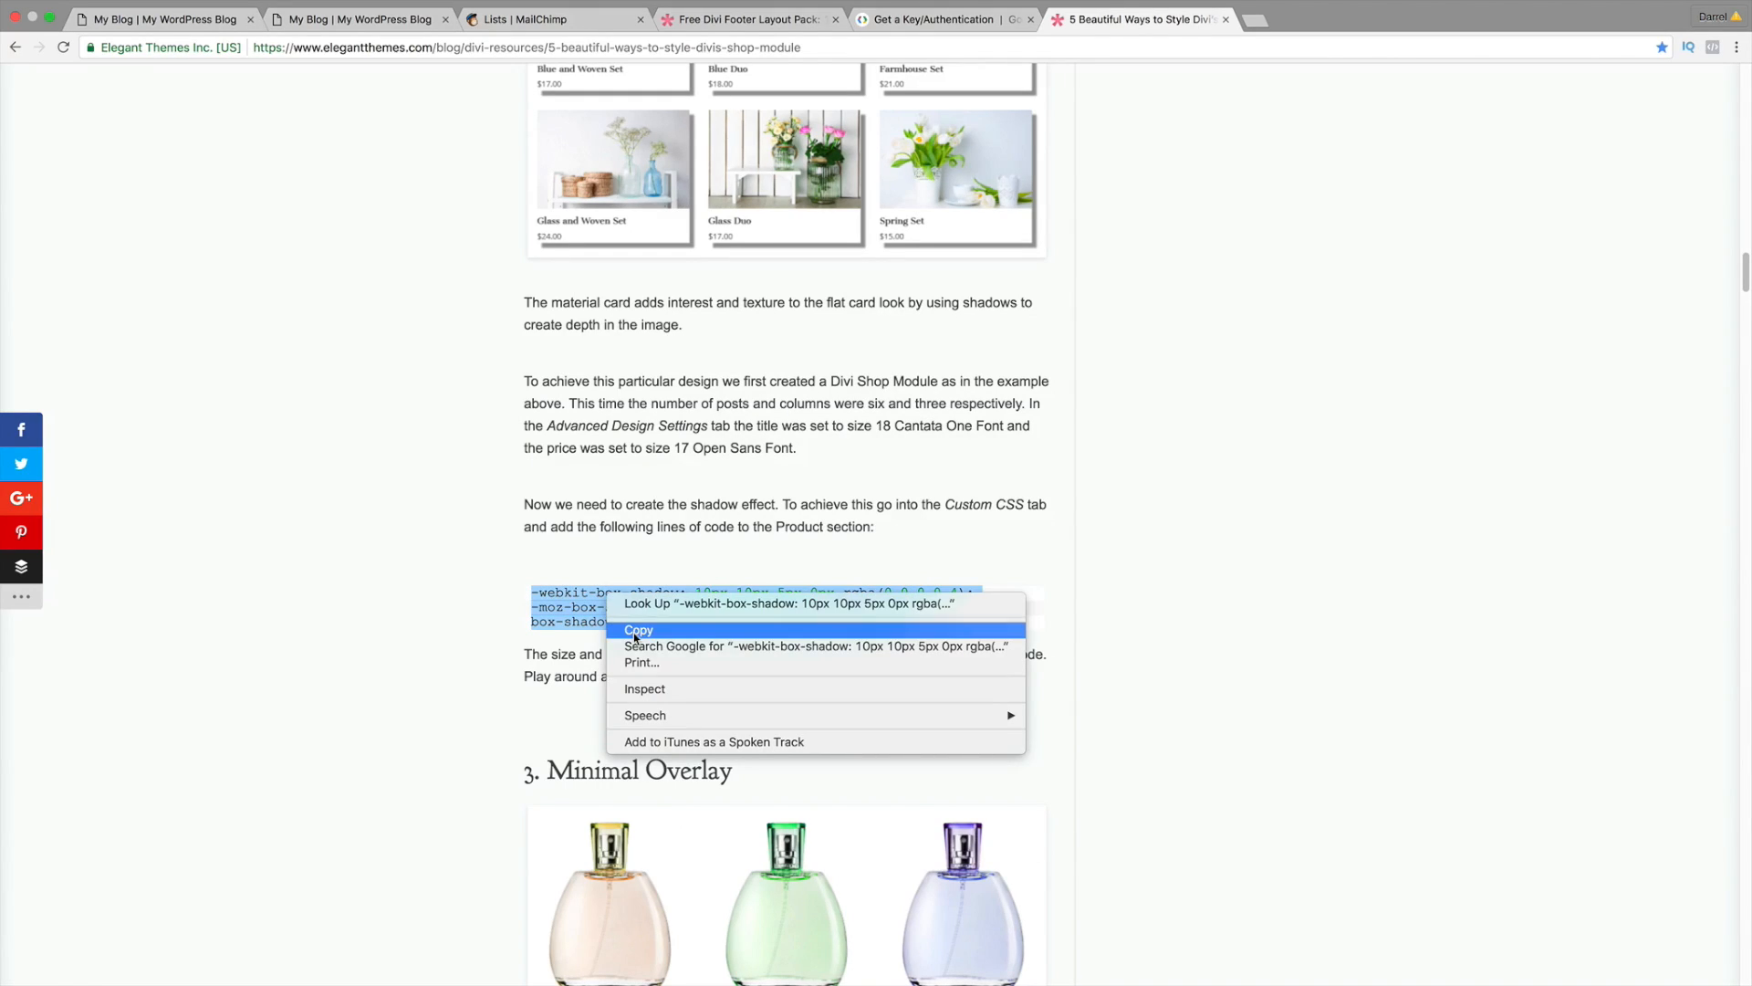
left_click(633, 633)
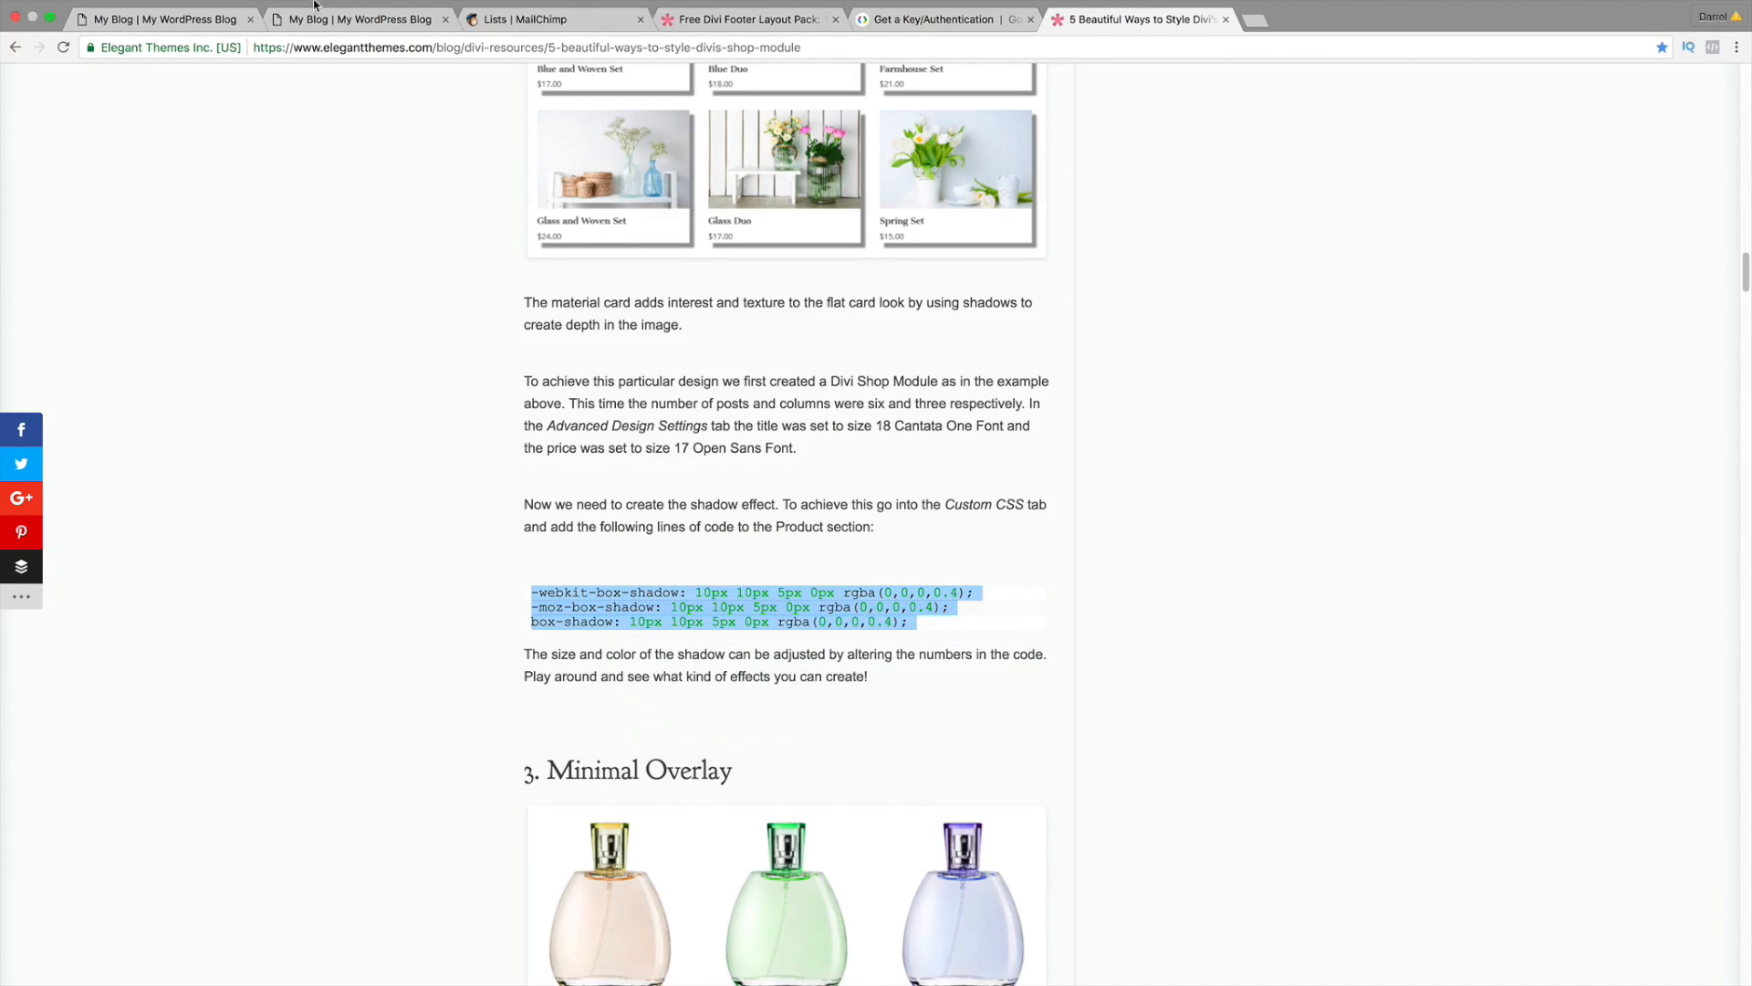
left_click(195, 21)
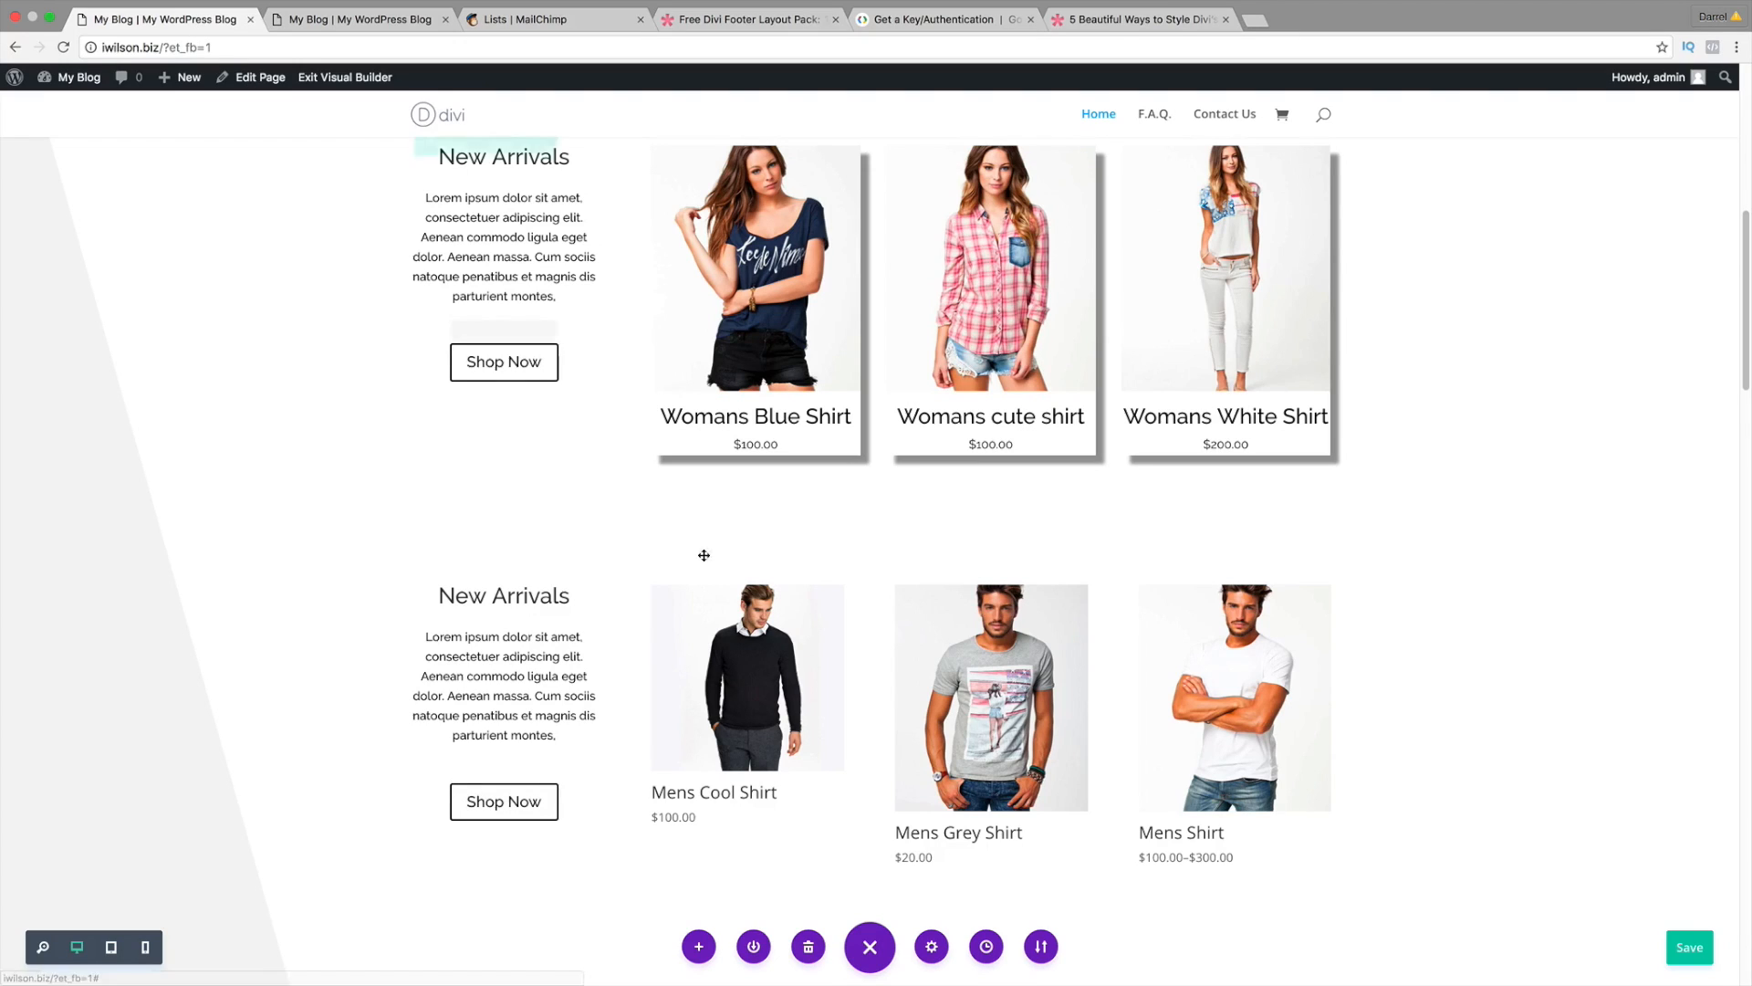
Step: Paste the box-shadow CSS into the second Shop module's Product CSS field
left_click(968, 628)
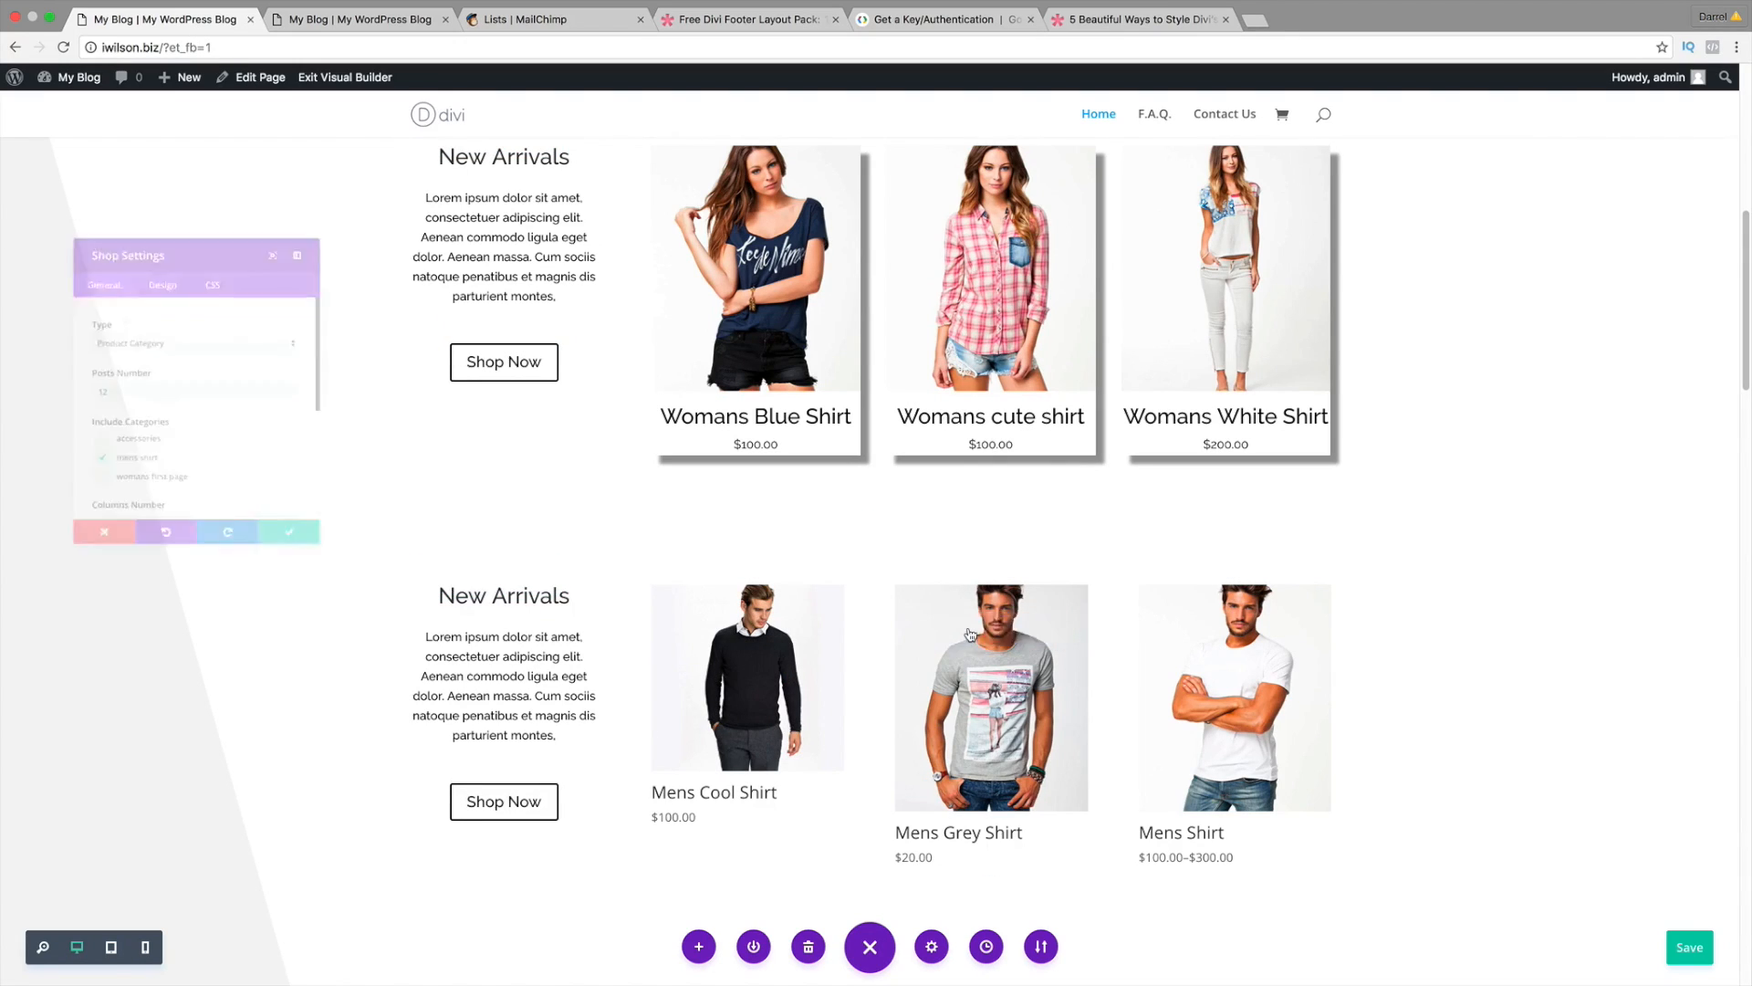
left_click(219, 248)
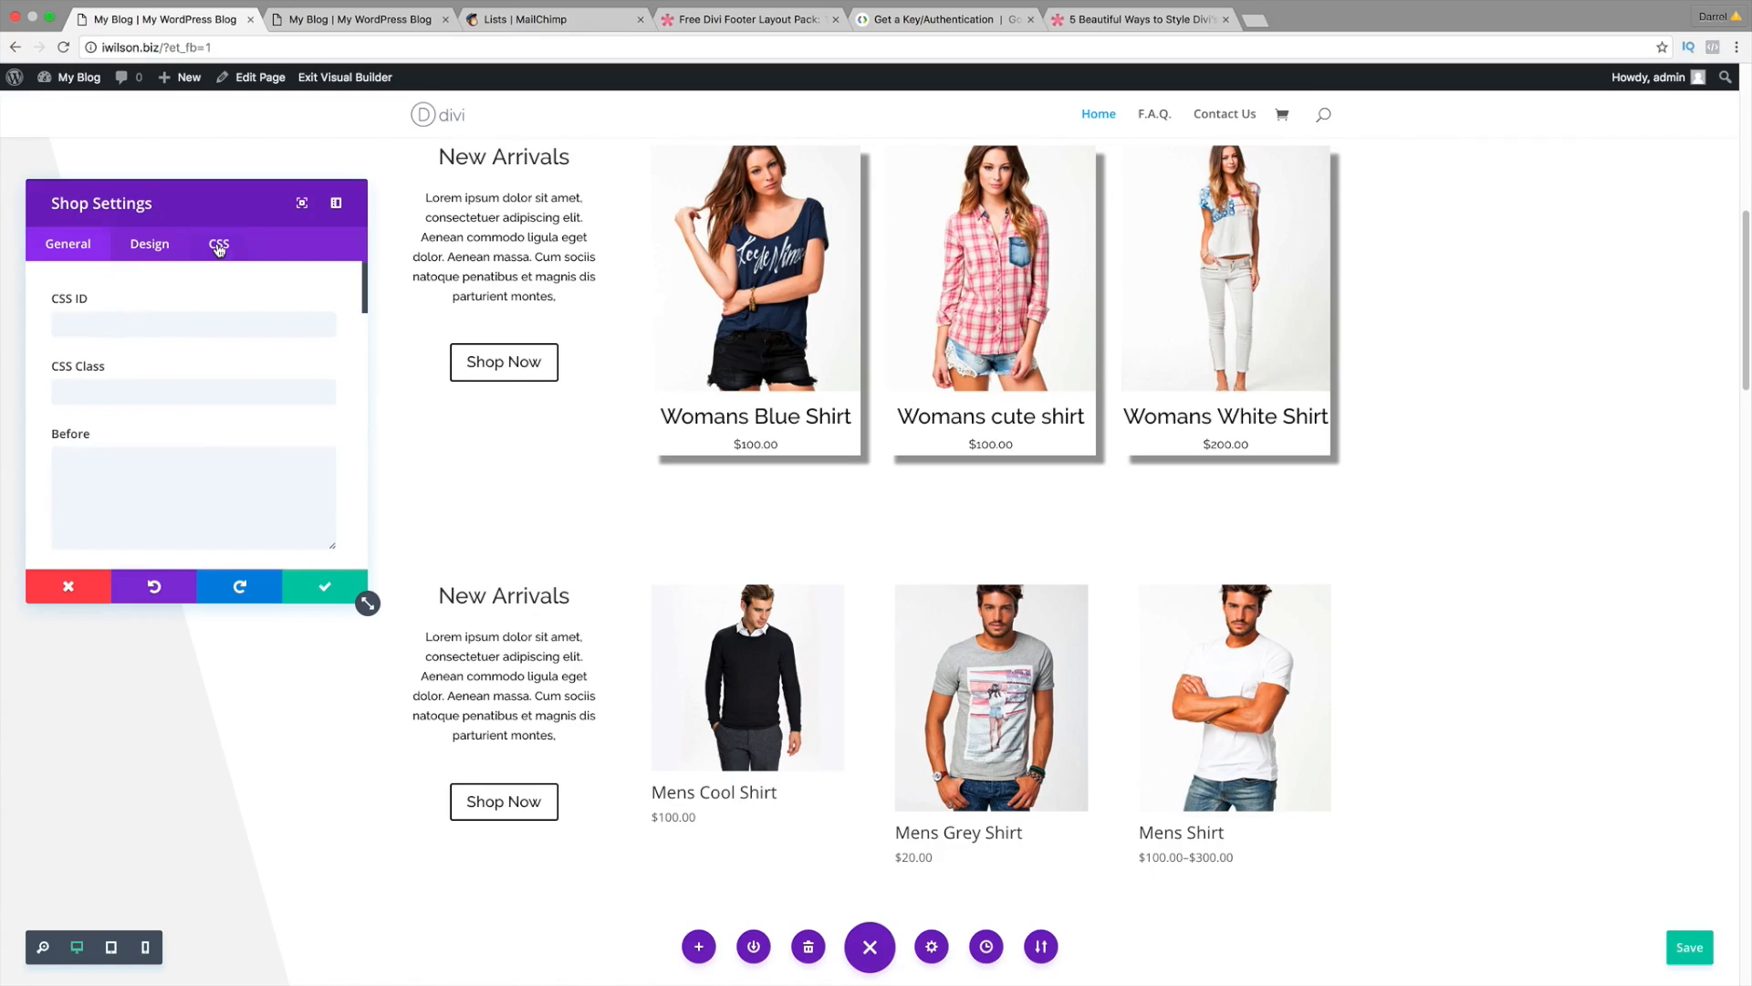
scroll(268, 381, "down", 3)
scroll(268, 382, "down", 5)
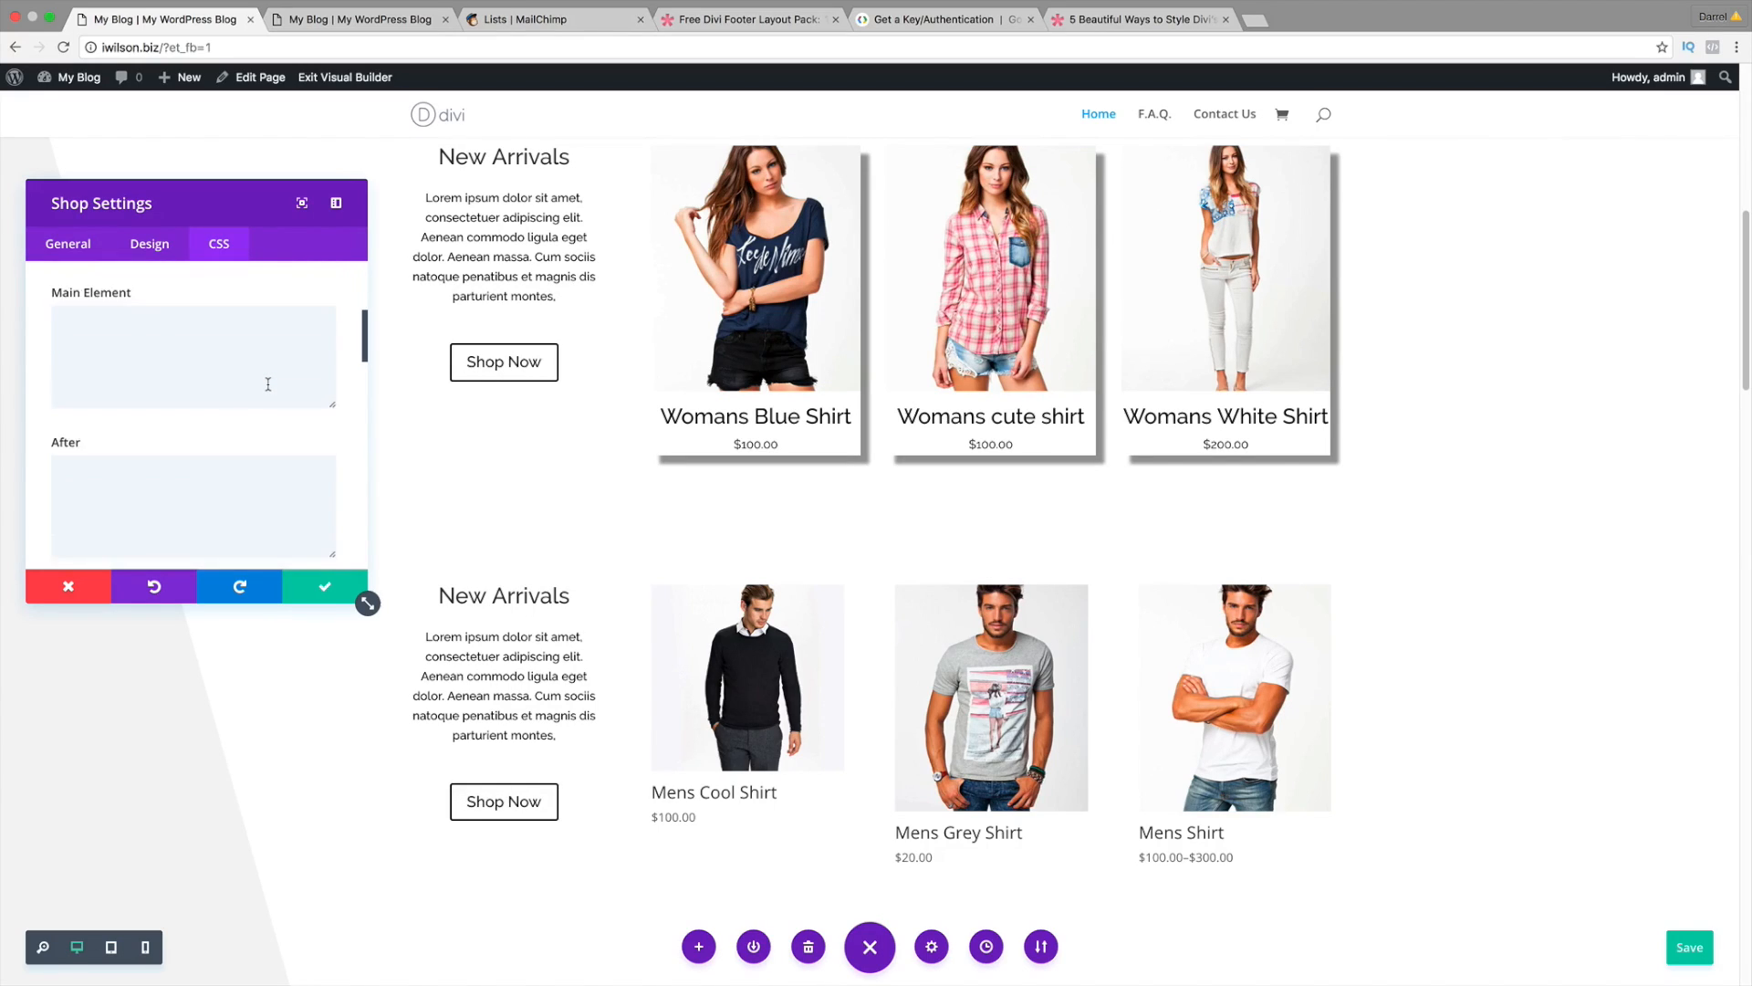
left_click(182, 393)
right_click(187, 397)
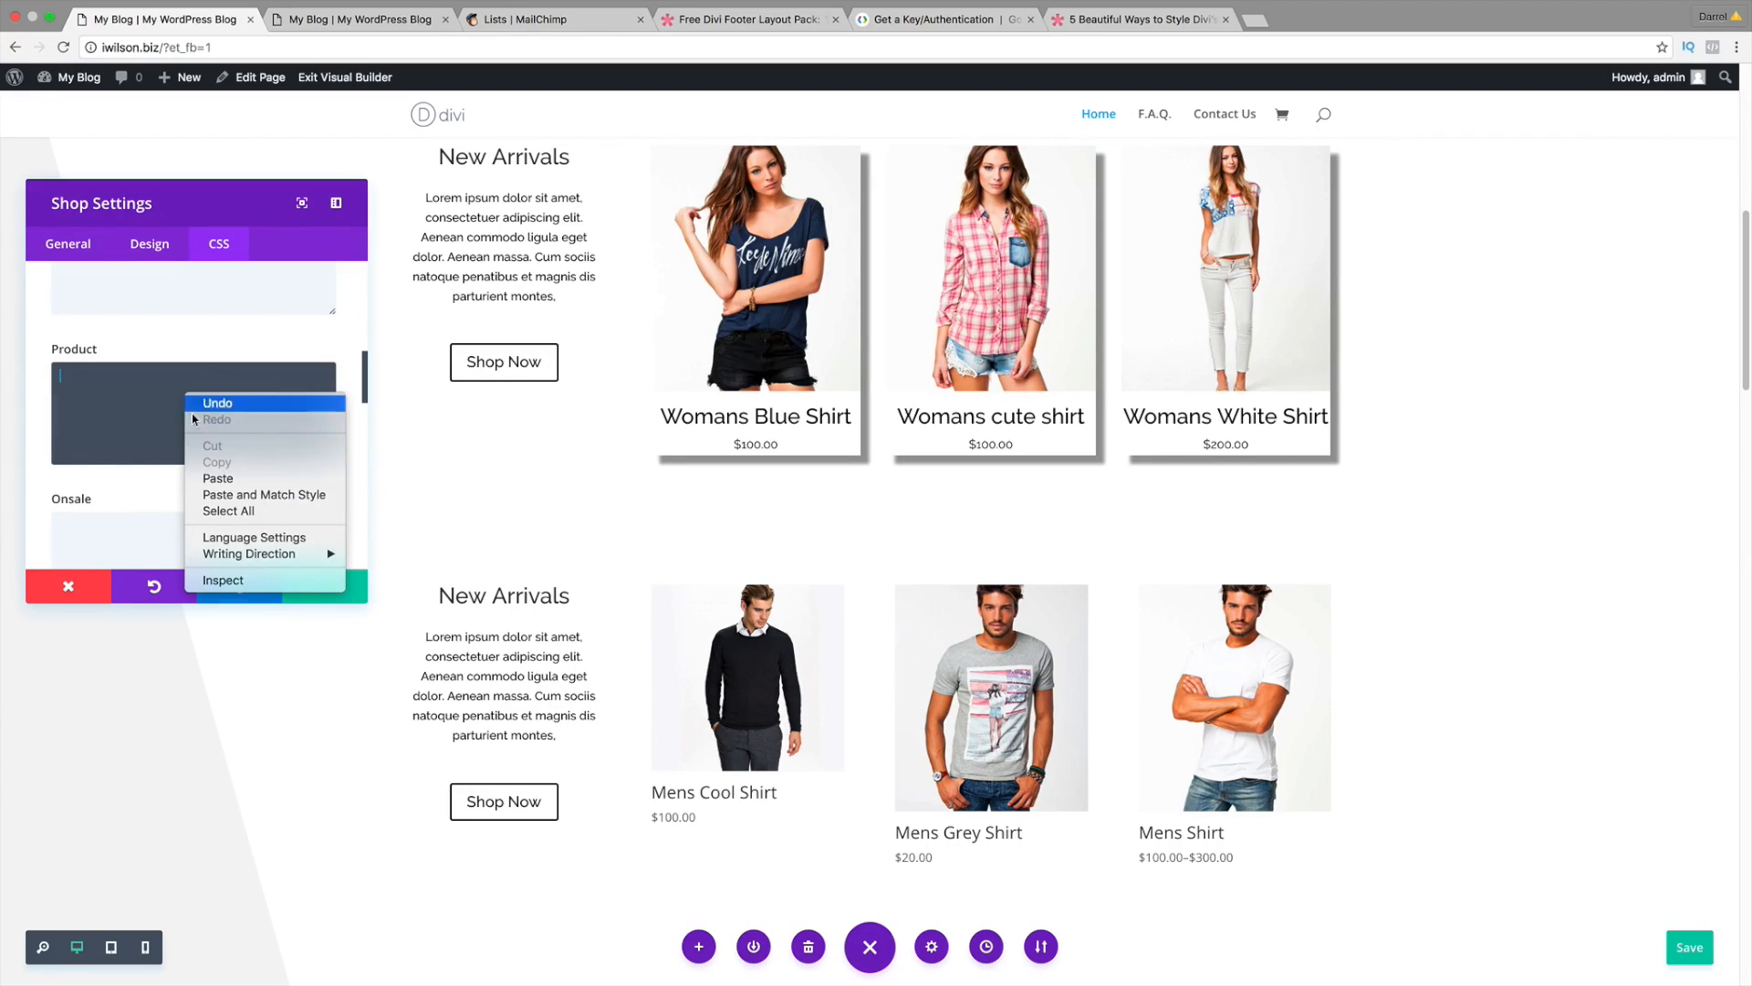
left_click(215, 478)
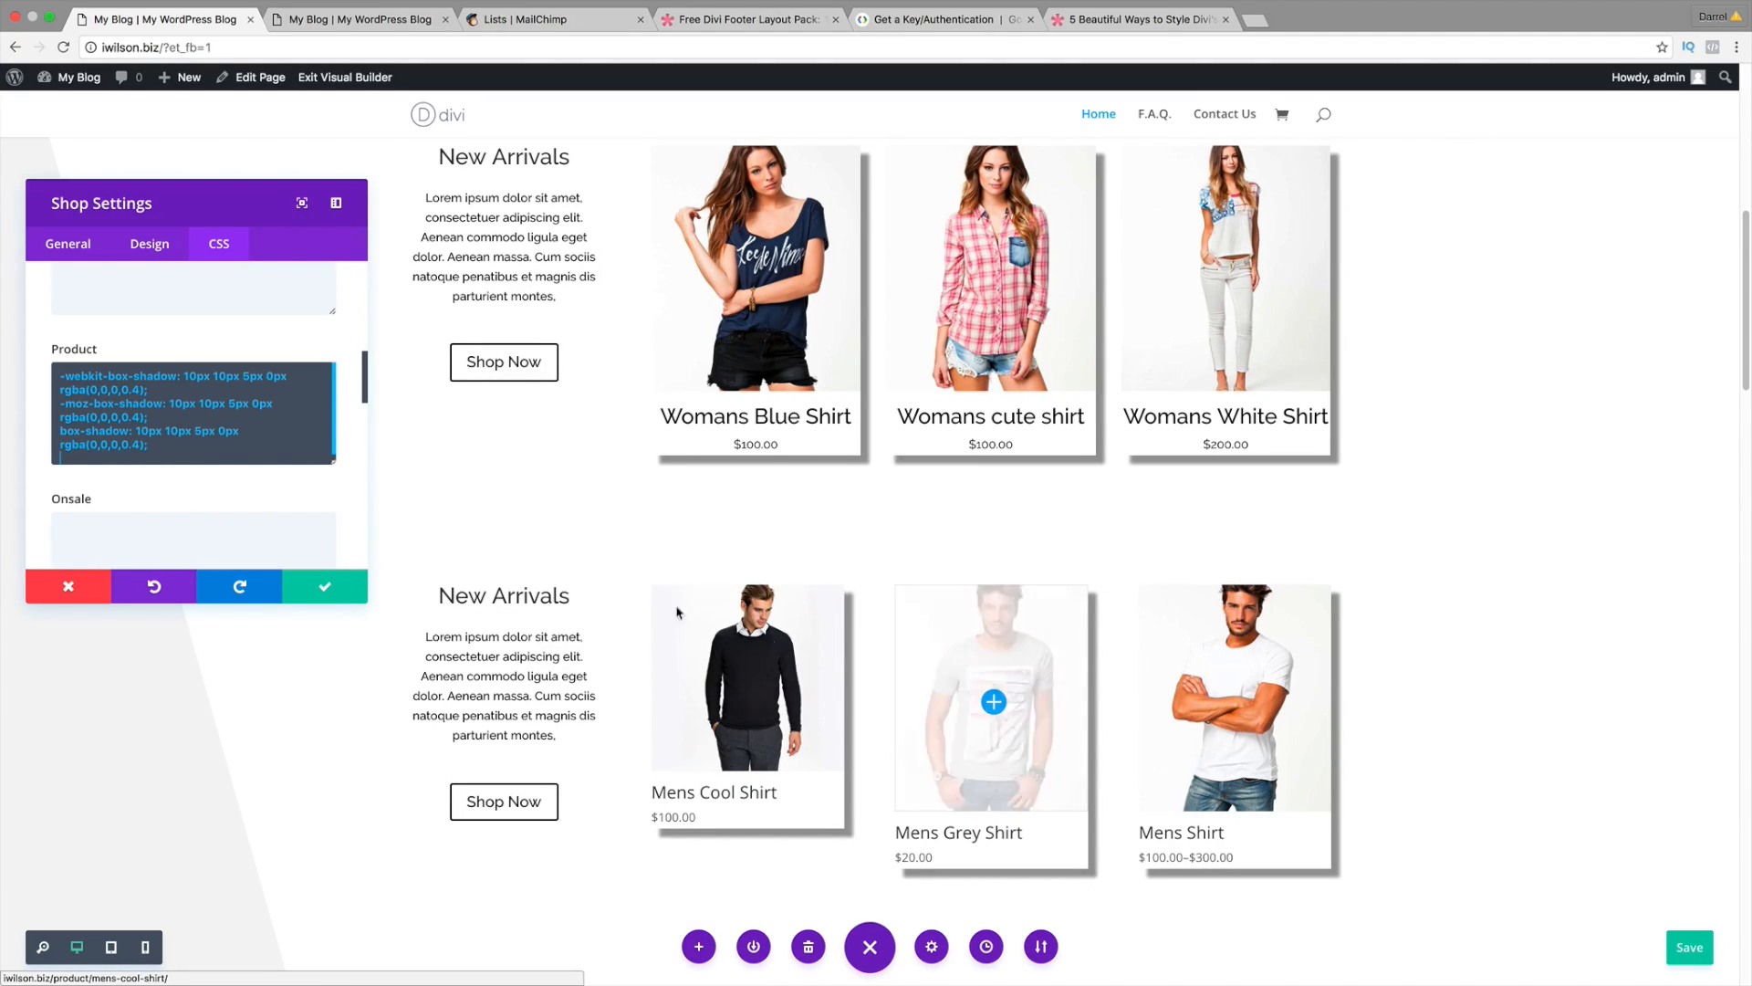
Step: Try the box-shadow CSS in the Title field, then delete it
scroll(306, 429, "up", 3)
scroll(305, 429, "up", 5)
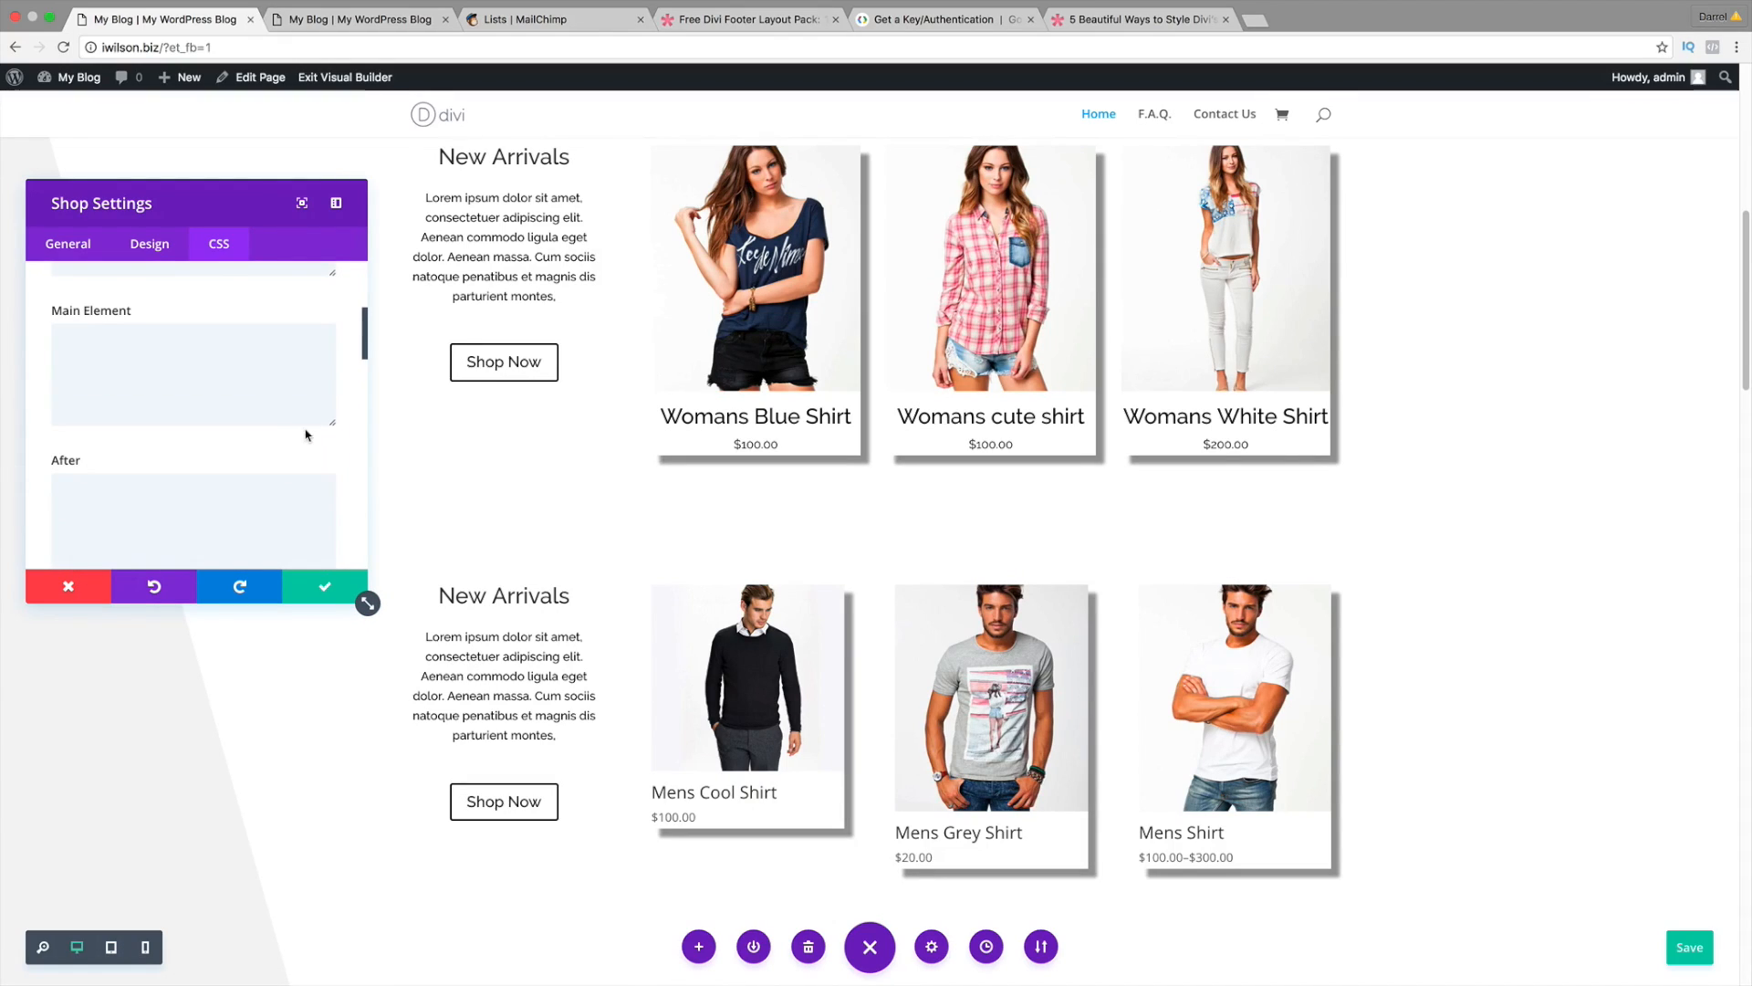
scroll(273, 430, "down", 6)
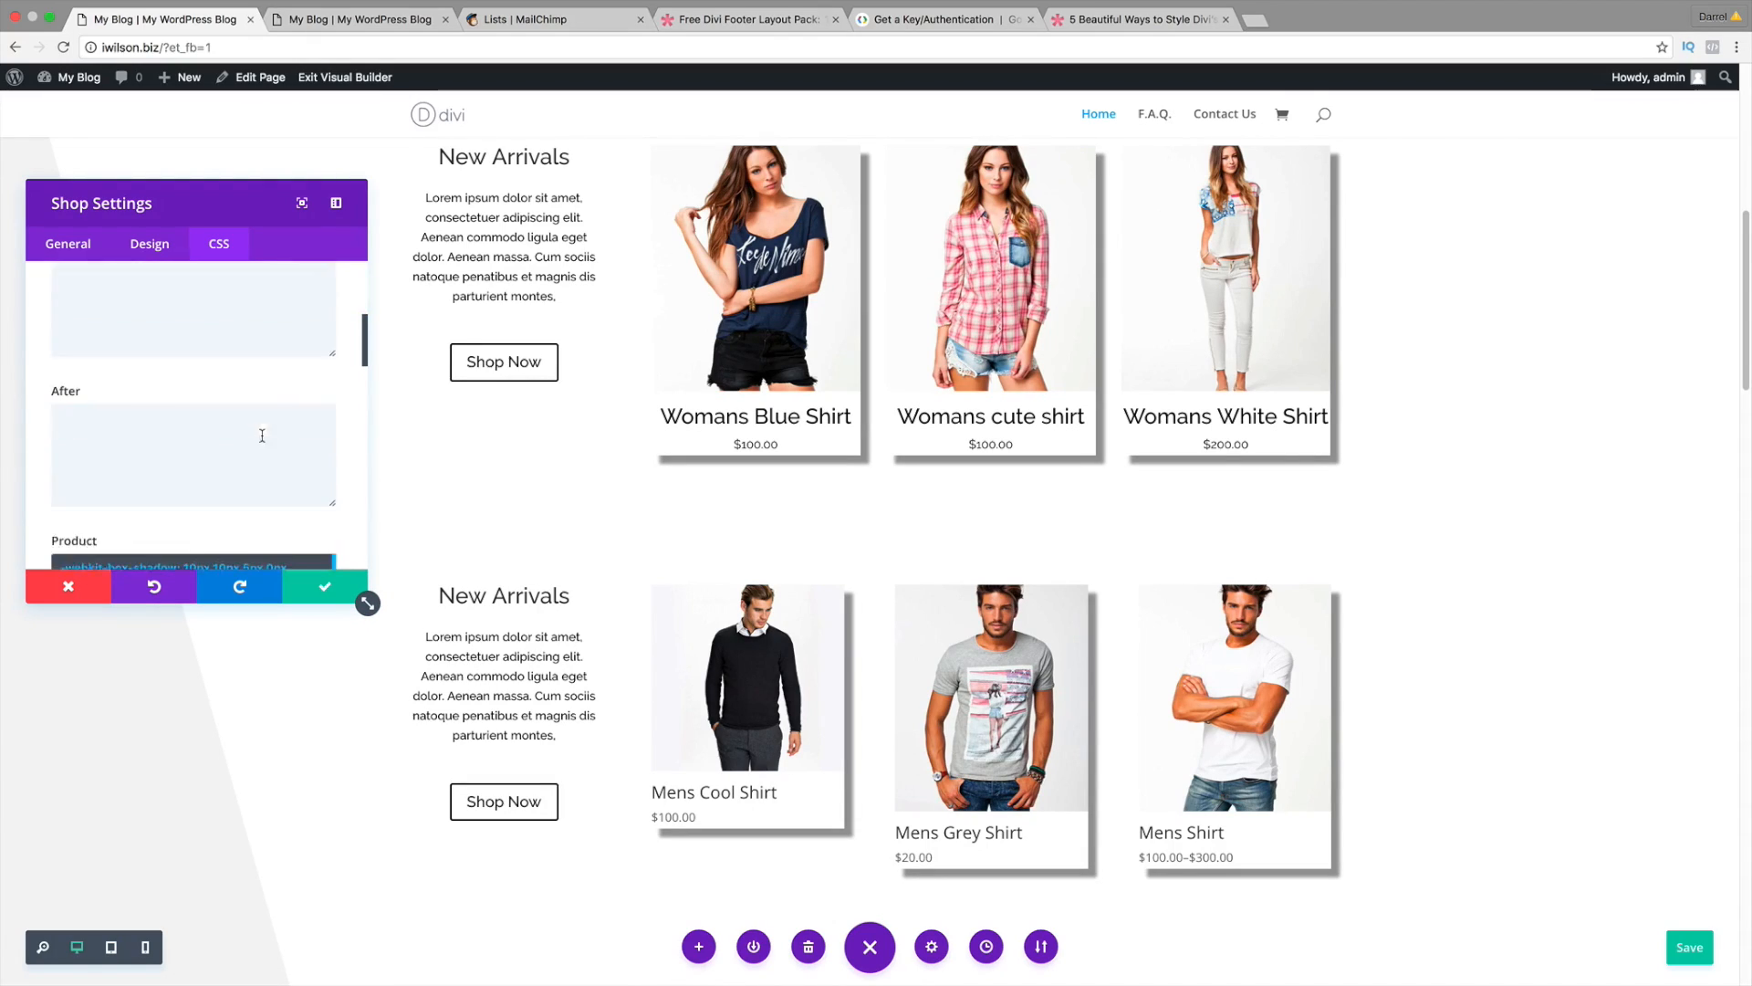
scroll(261, 435, "down", 5)
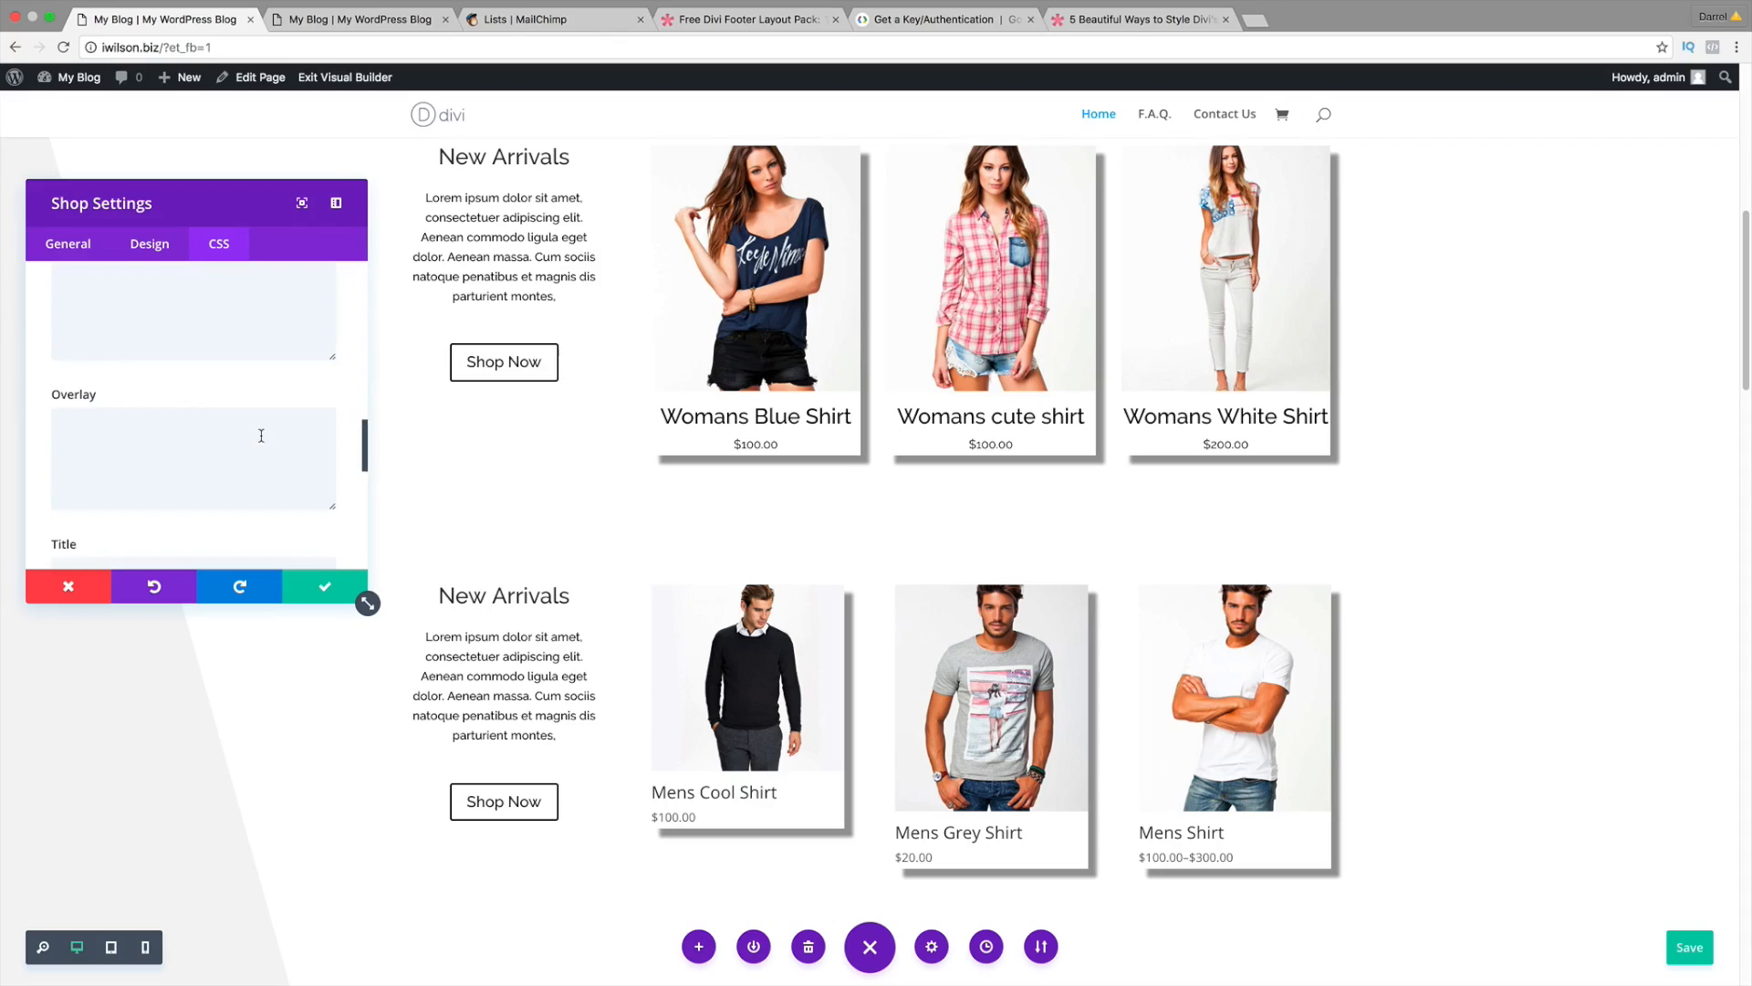
left_click(194, 438)
right_click(177, 465)
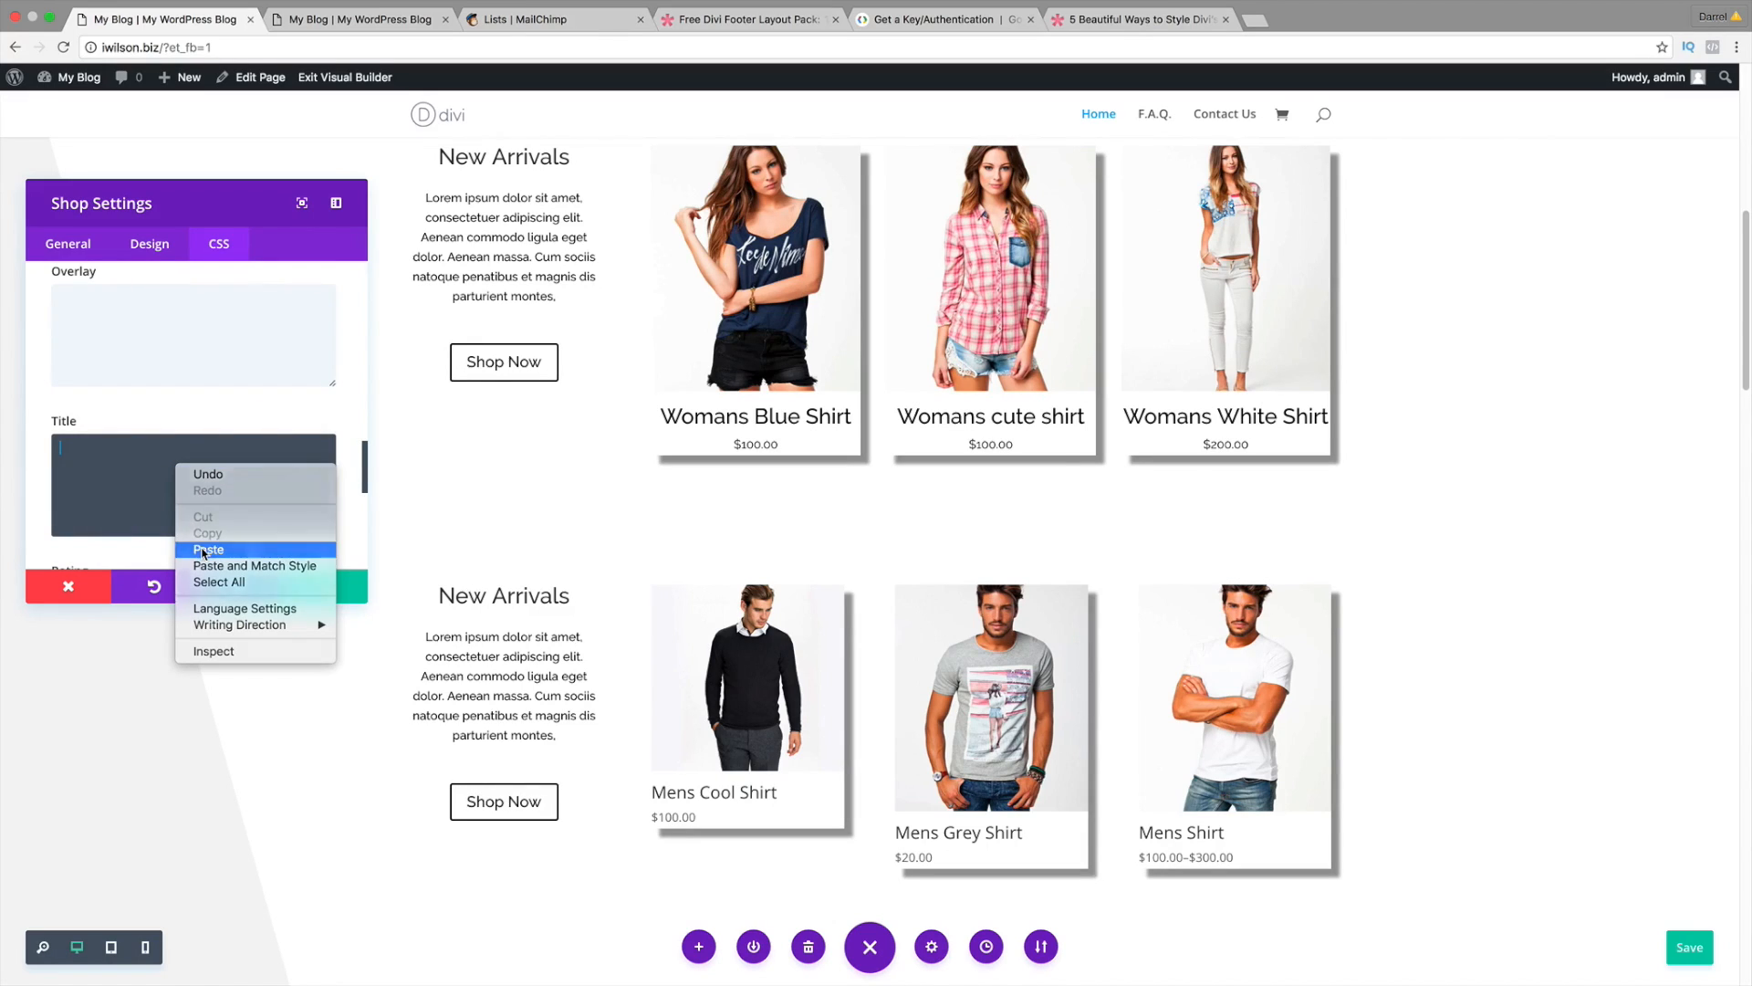
left_click(208, 549)
scroll(678, 730, "down", 1)
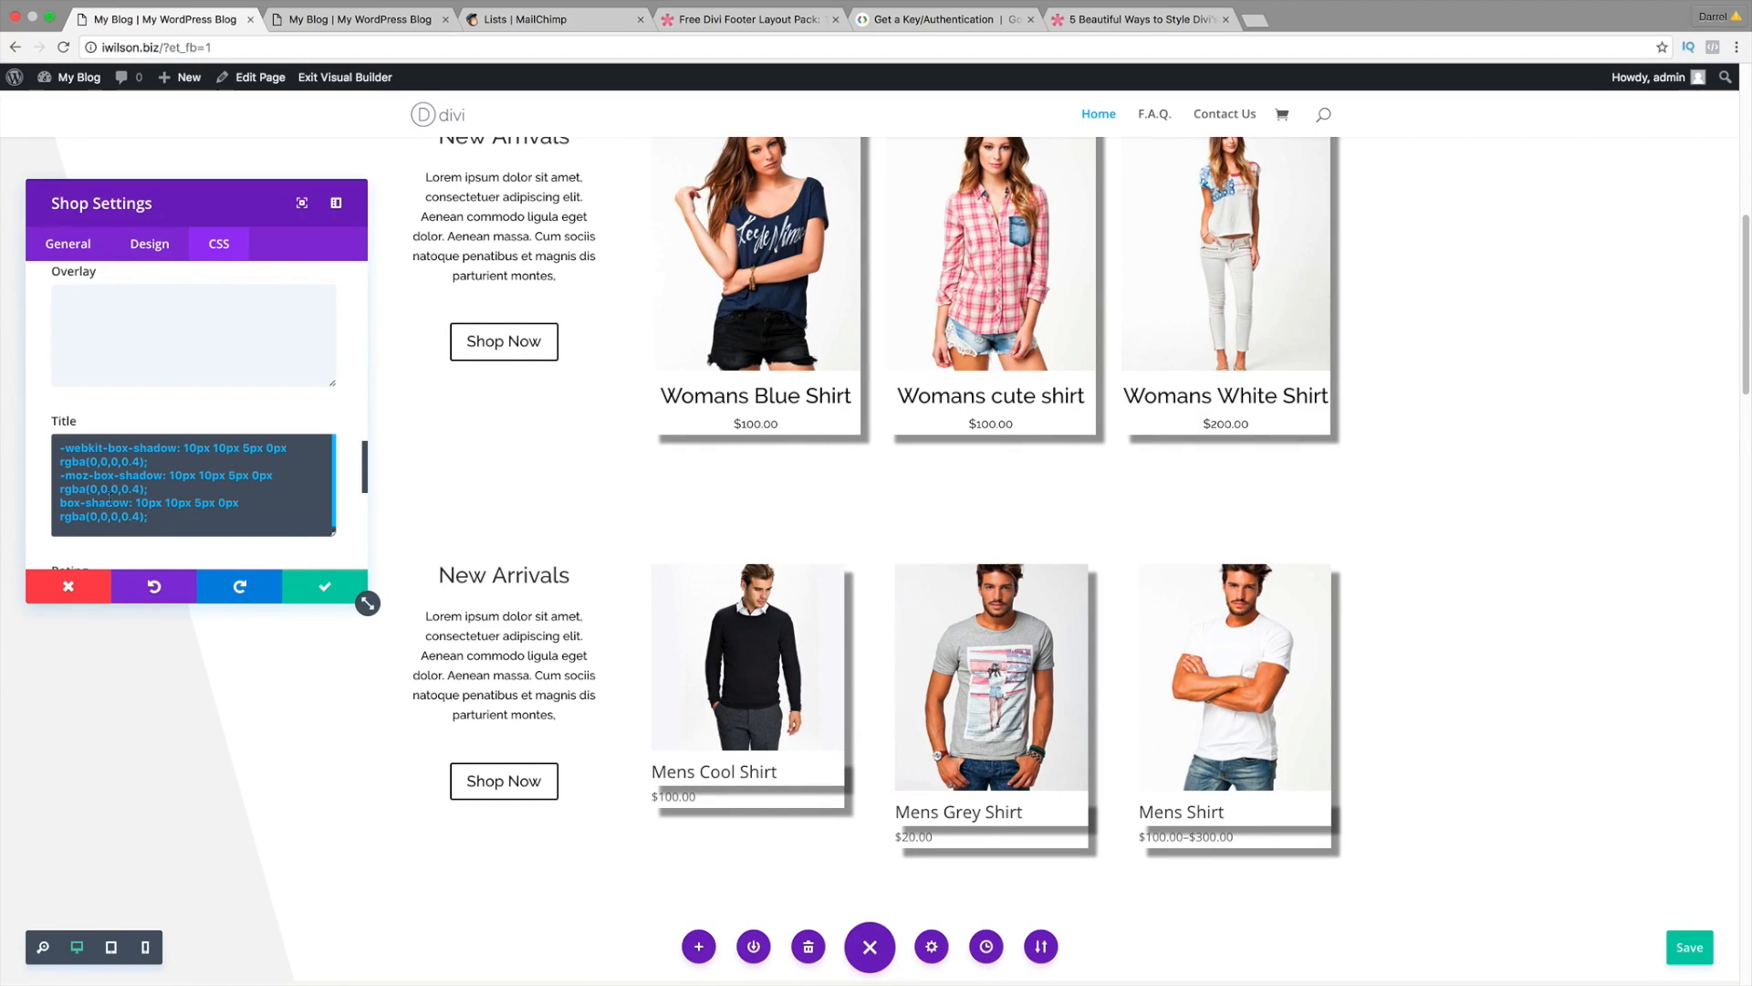
key("BackSpace")
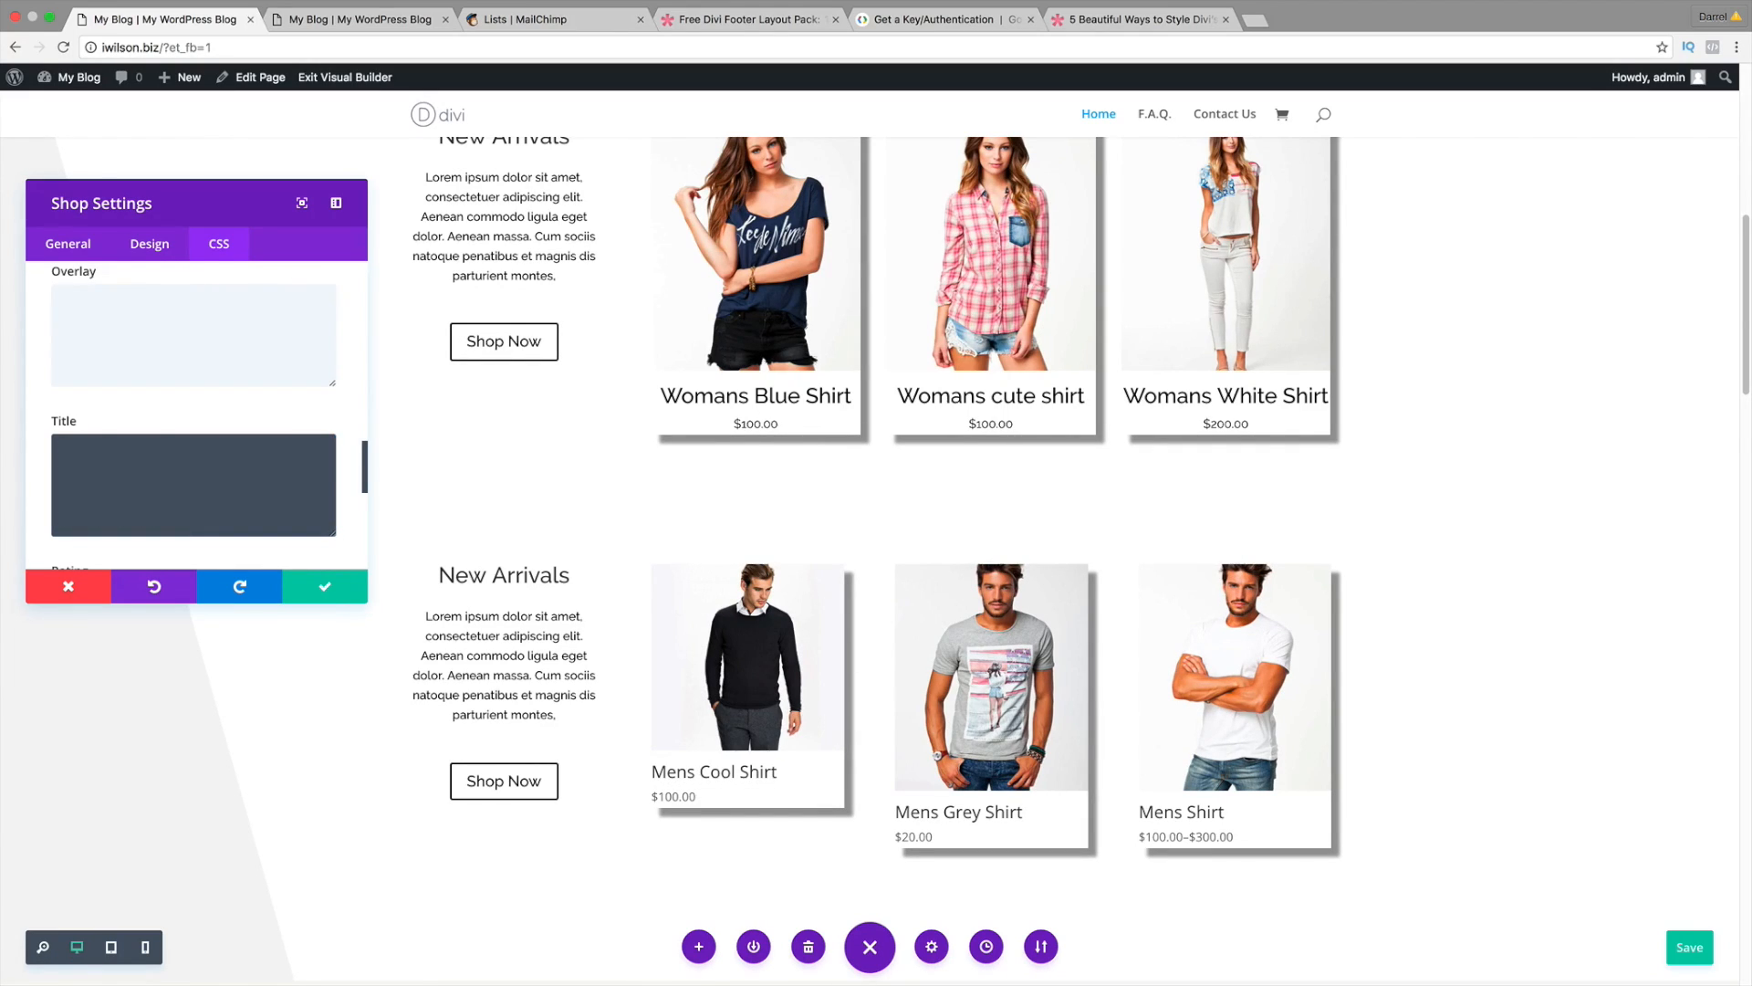
Step: Try the box-shadow CSS in the Price field, clear it, and save the module
scroll(15, 487, "down", 2)
scroll(110, 469, "down", 5)
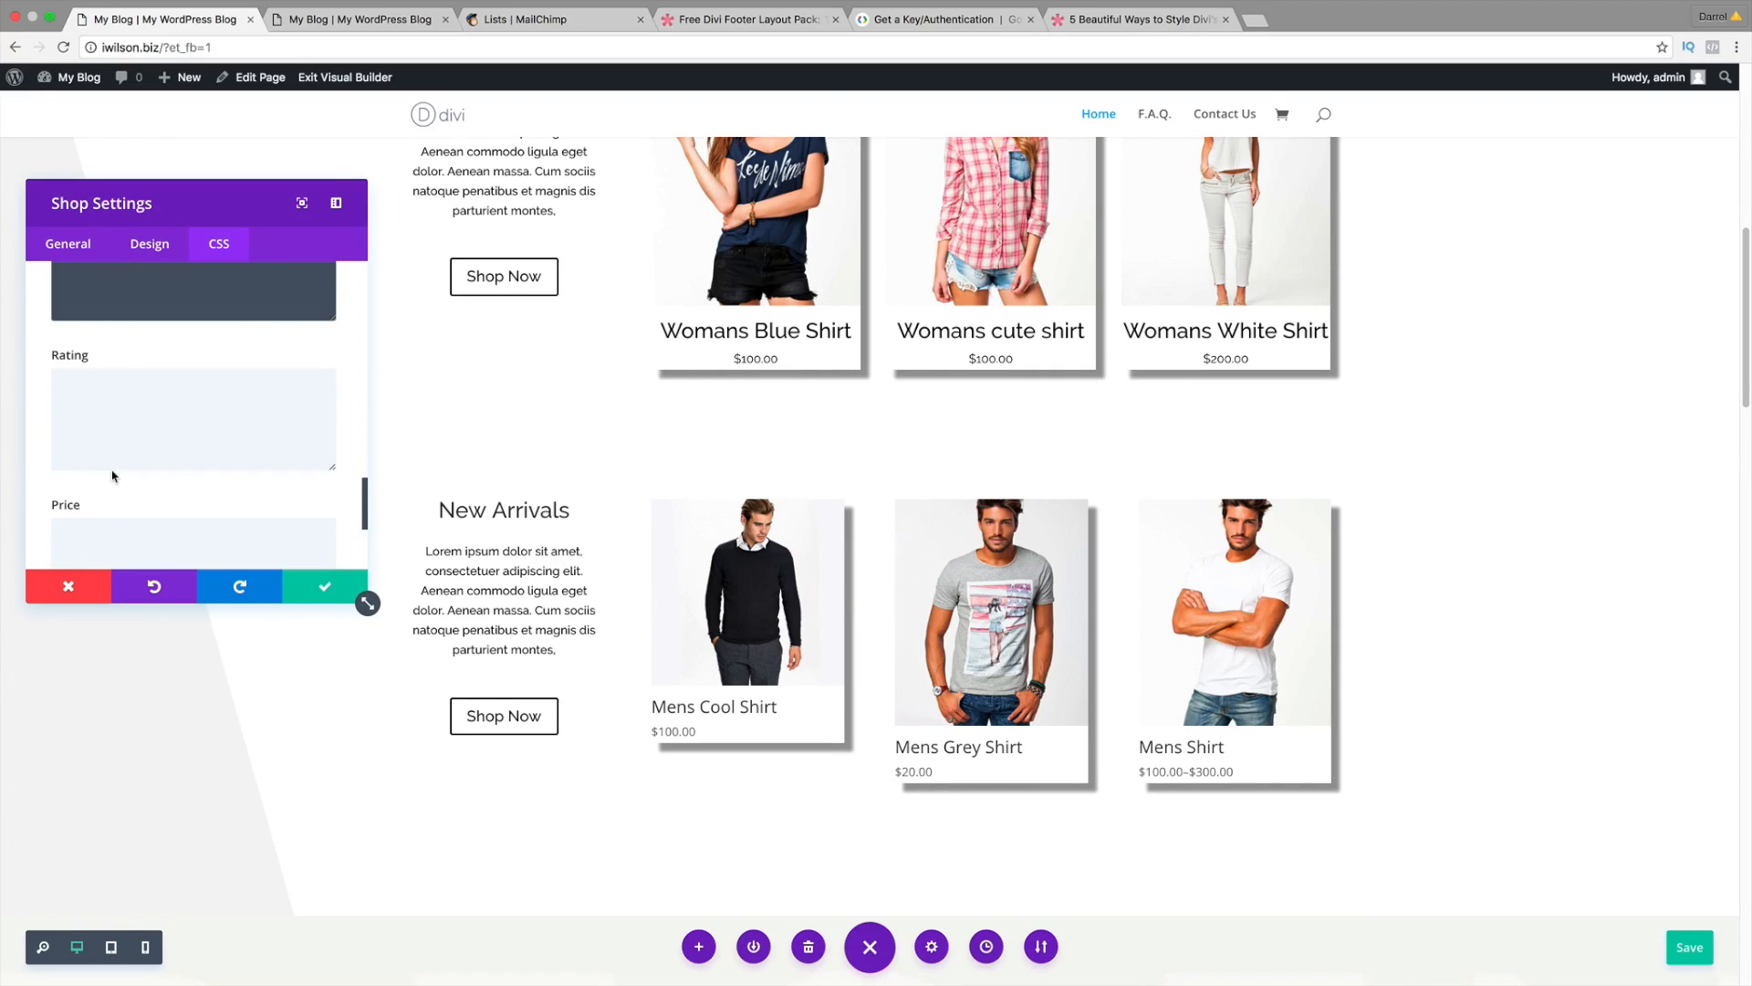
right_click(112, 470)
left_click(151, 554)
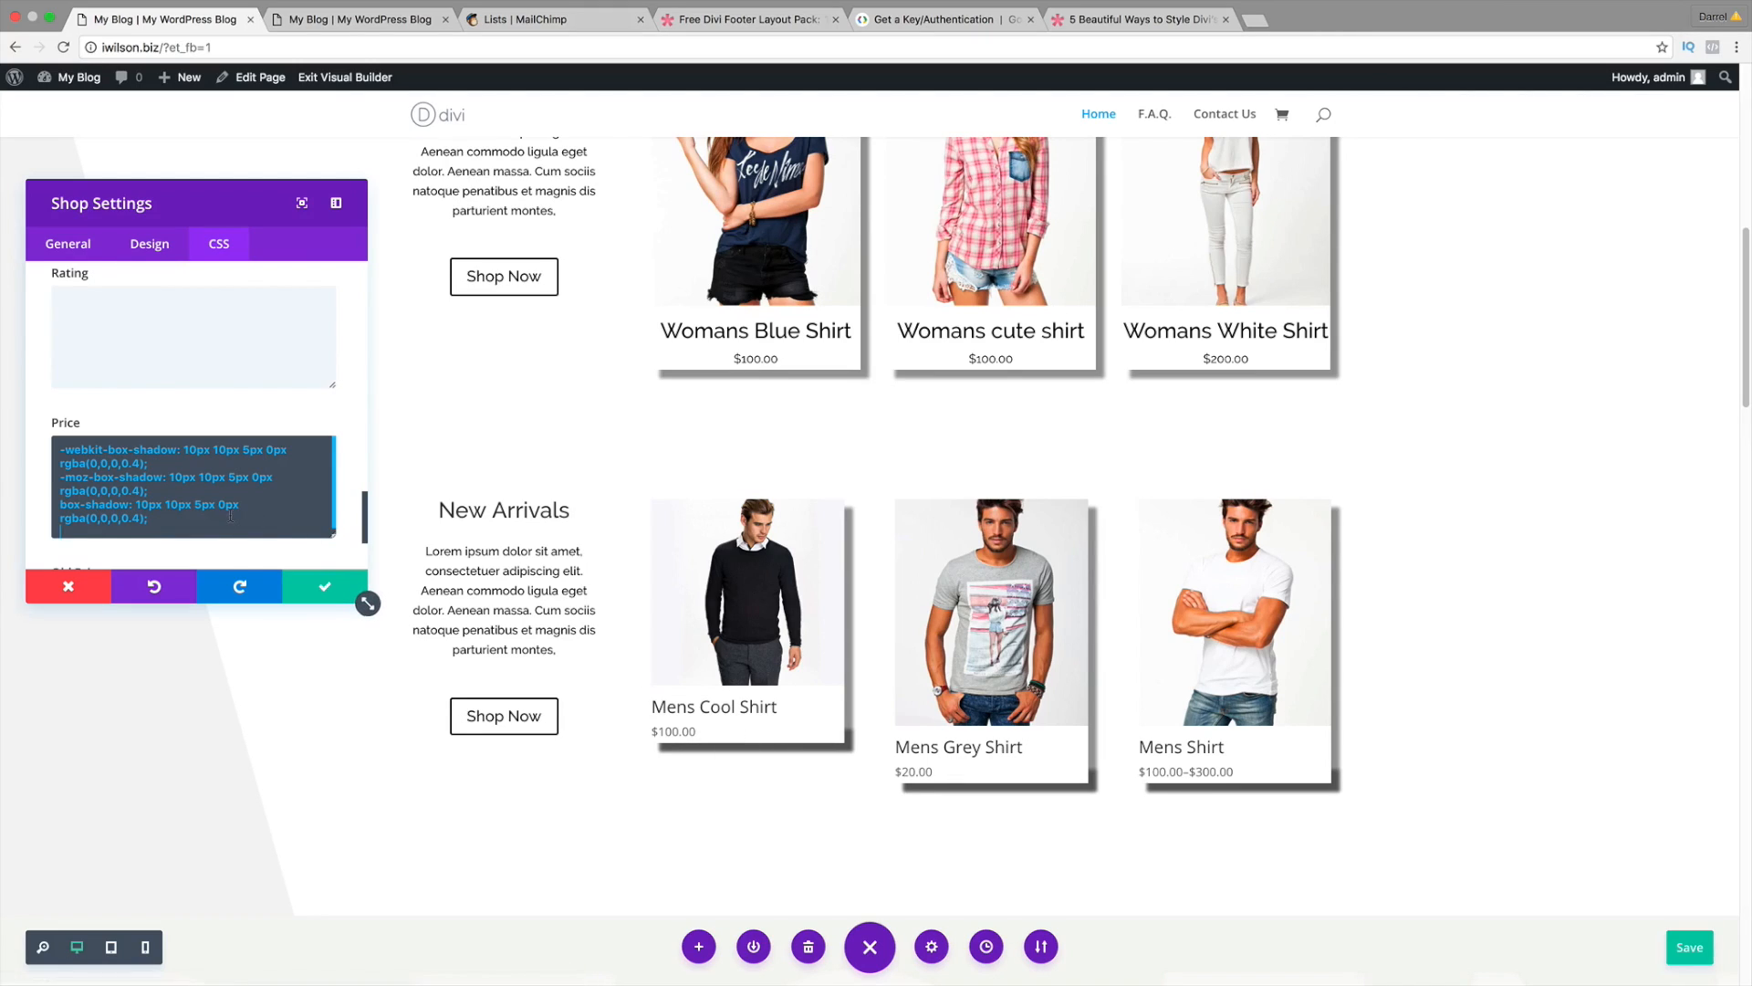
key("super+a")
key("BackSpace")
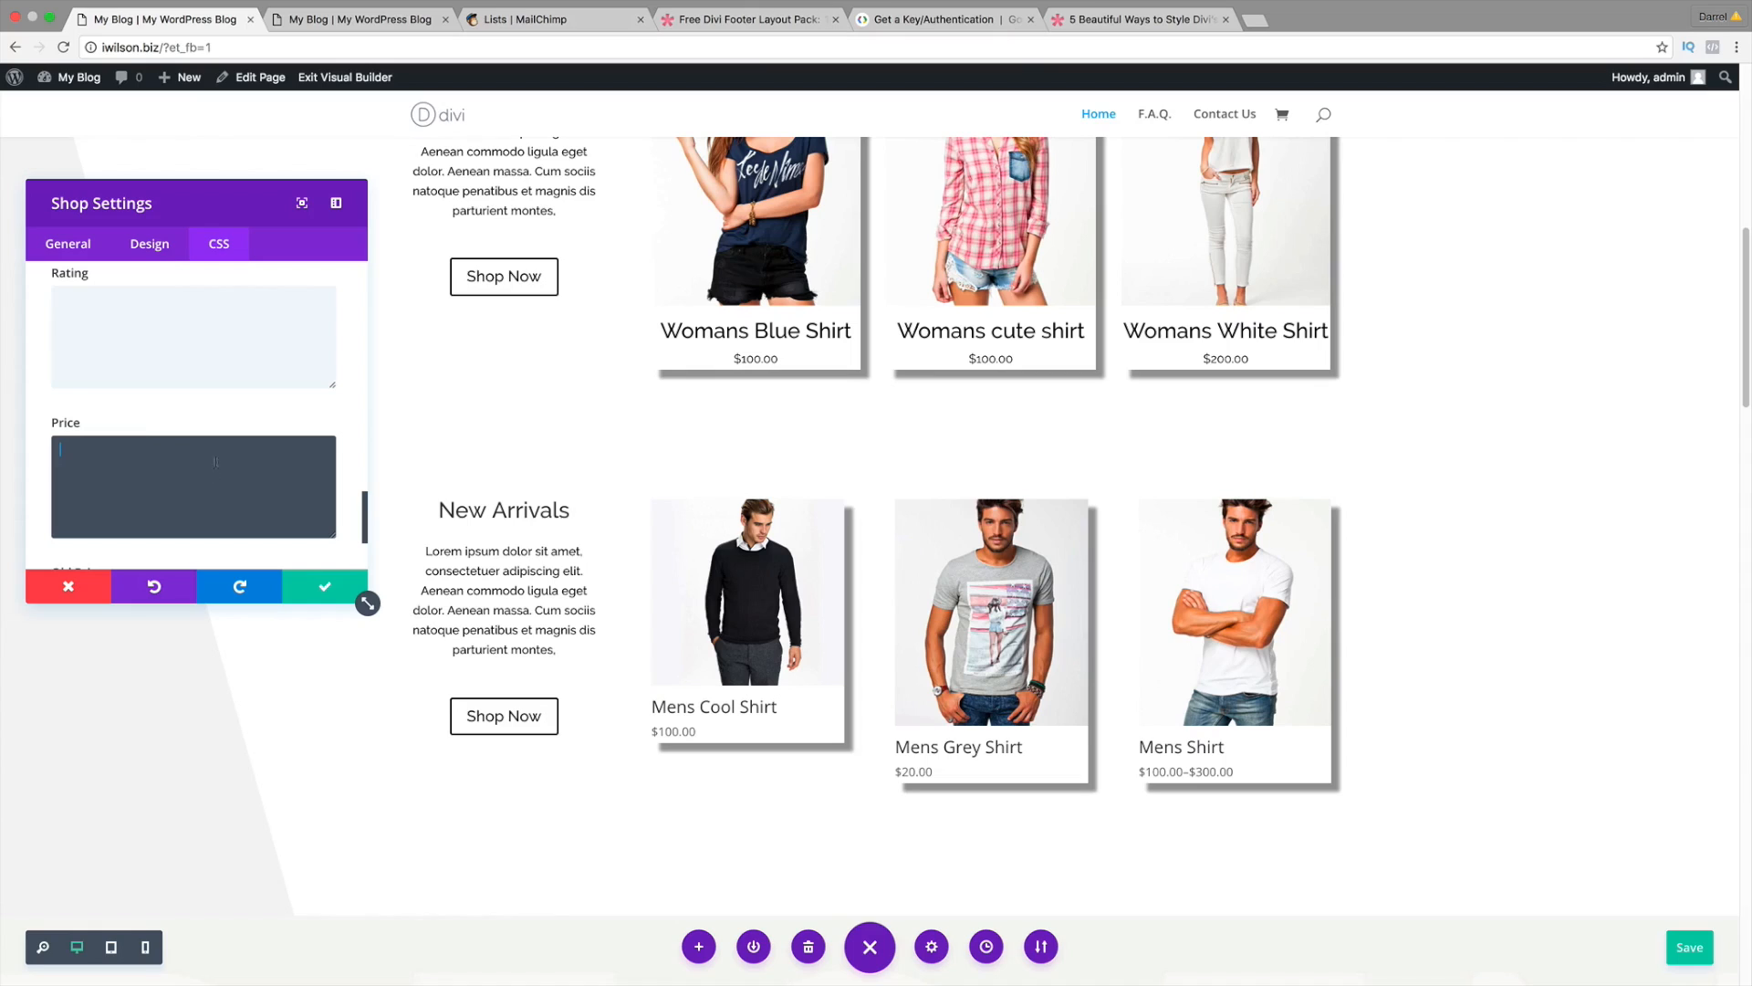
left_click(326, 592)
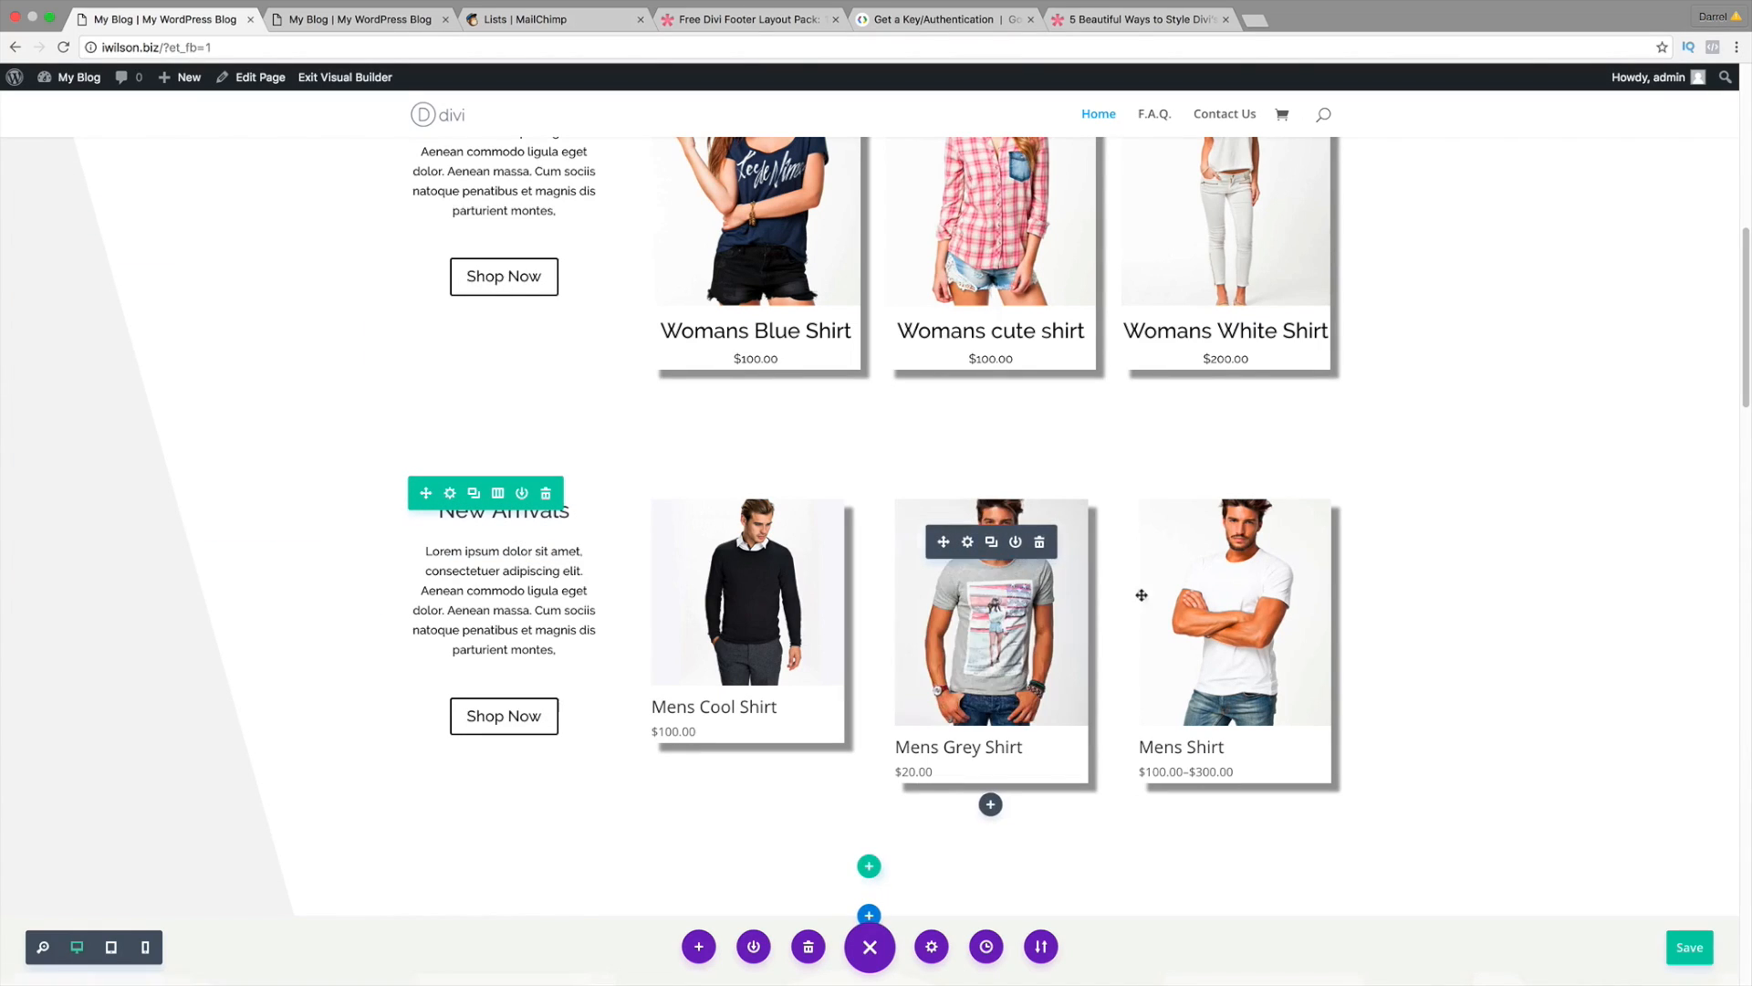
scroll(1174, 572, "up", 3)
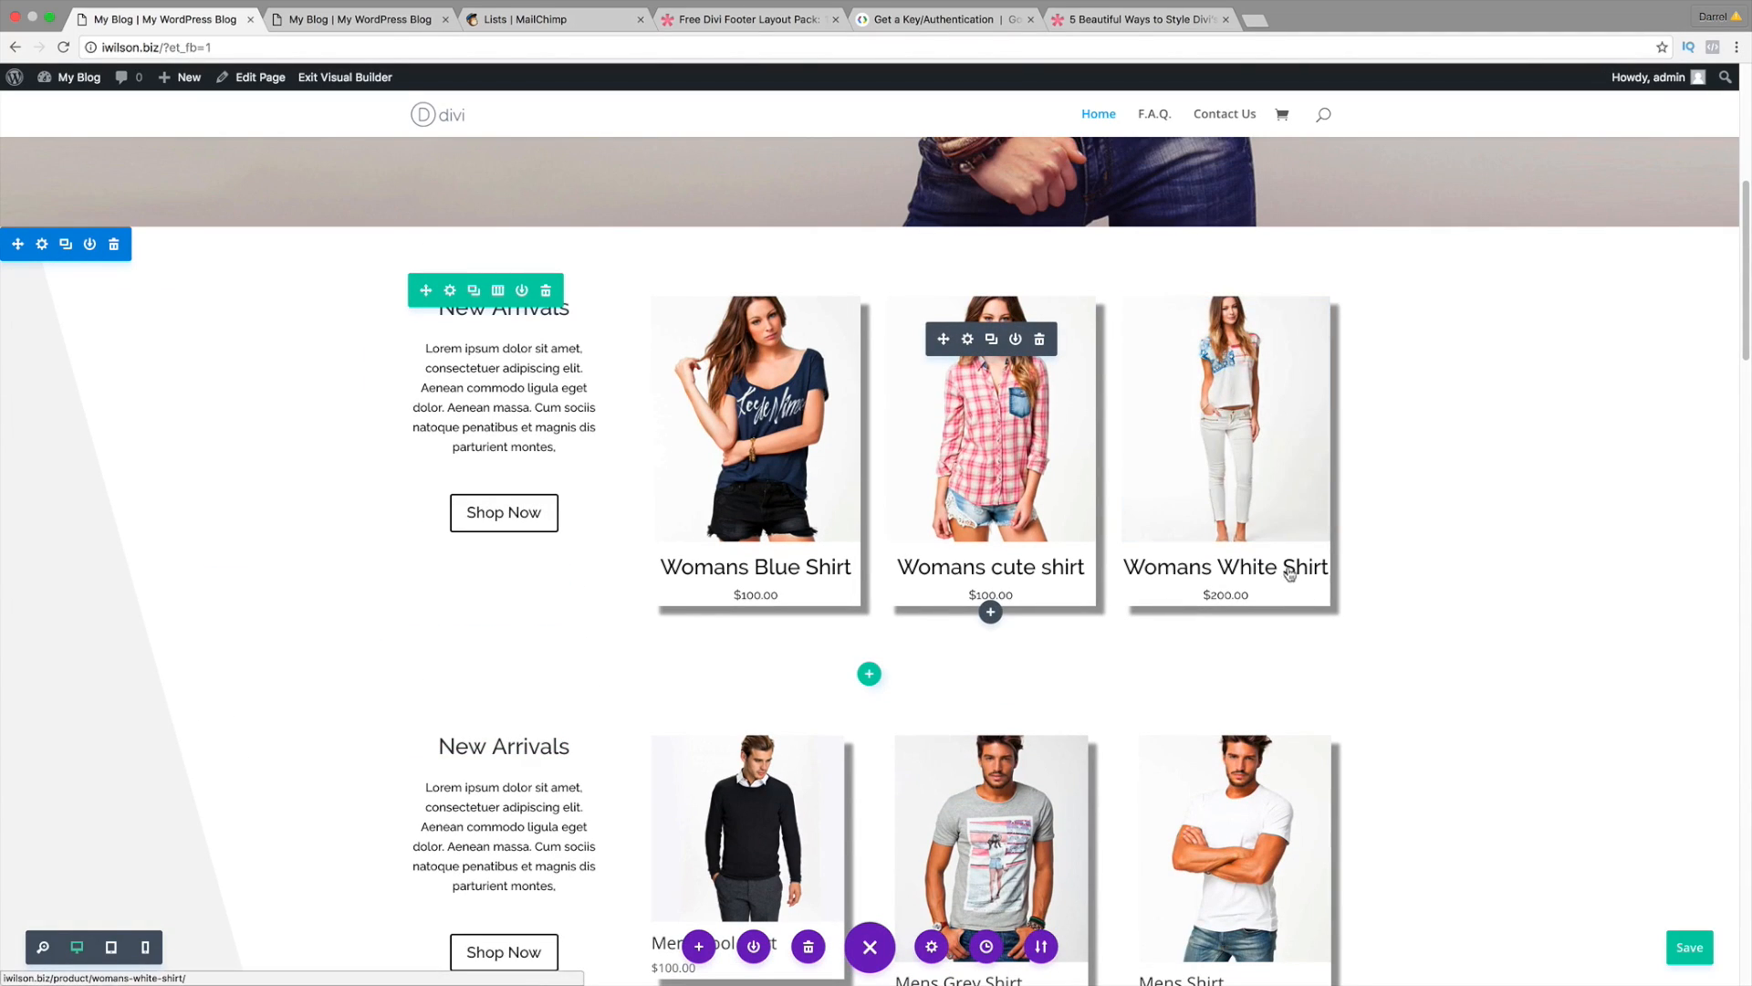
Step: Scroll the shop-styling article to '5. Irregular Grid' and select the 'visibility: none;' line
left_click(1152, 36)
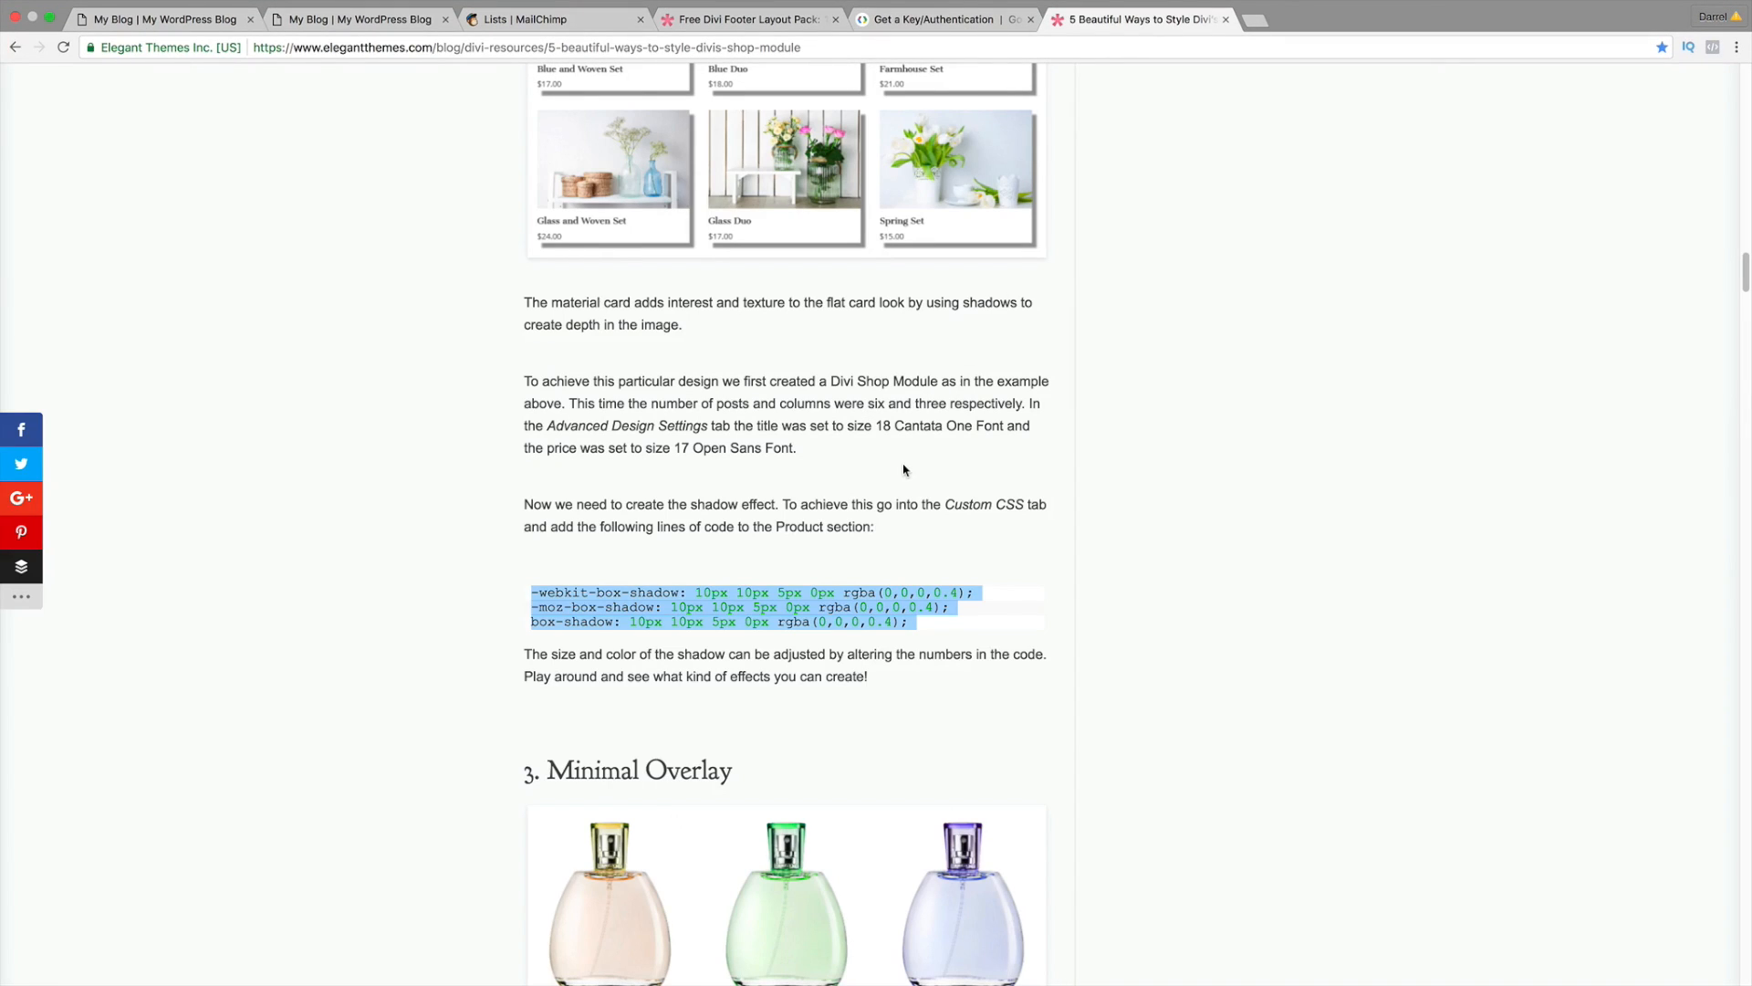
scroll(903, 470, "down", 4)
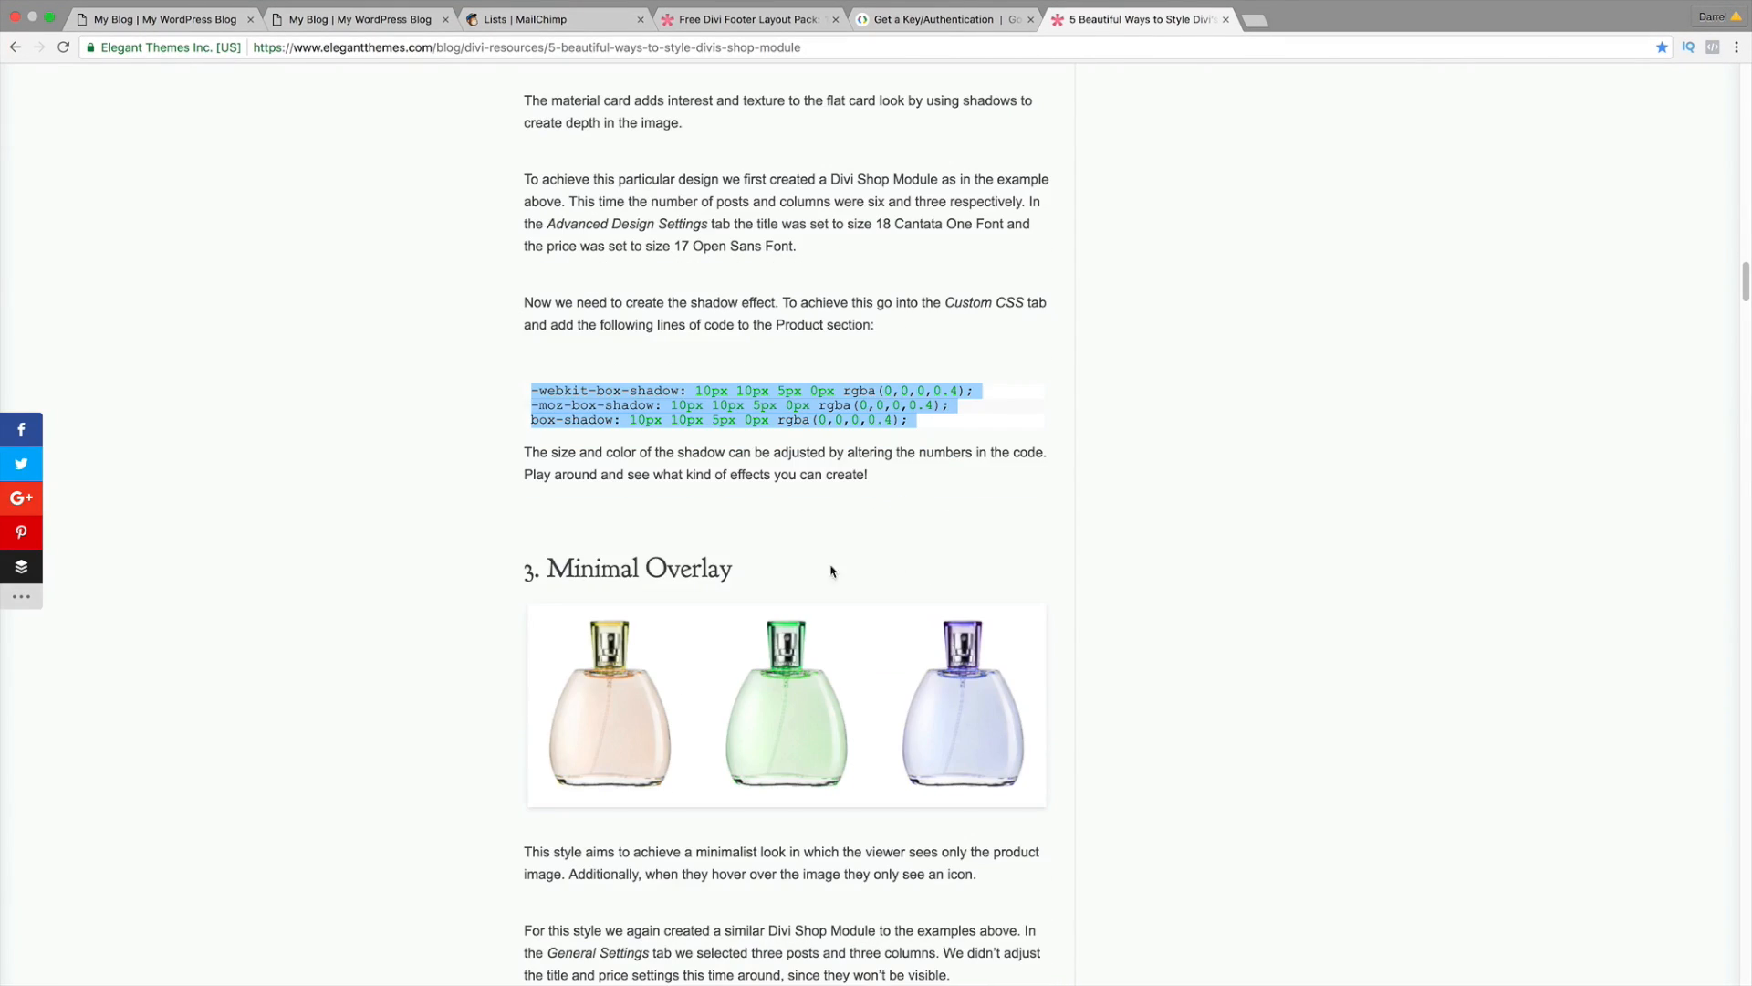
scroll(666, 671, "down", 2)
scroll(882, 602, "down", 20)
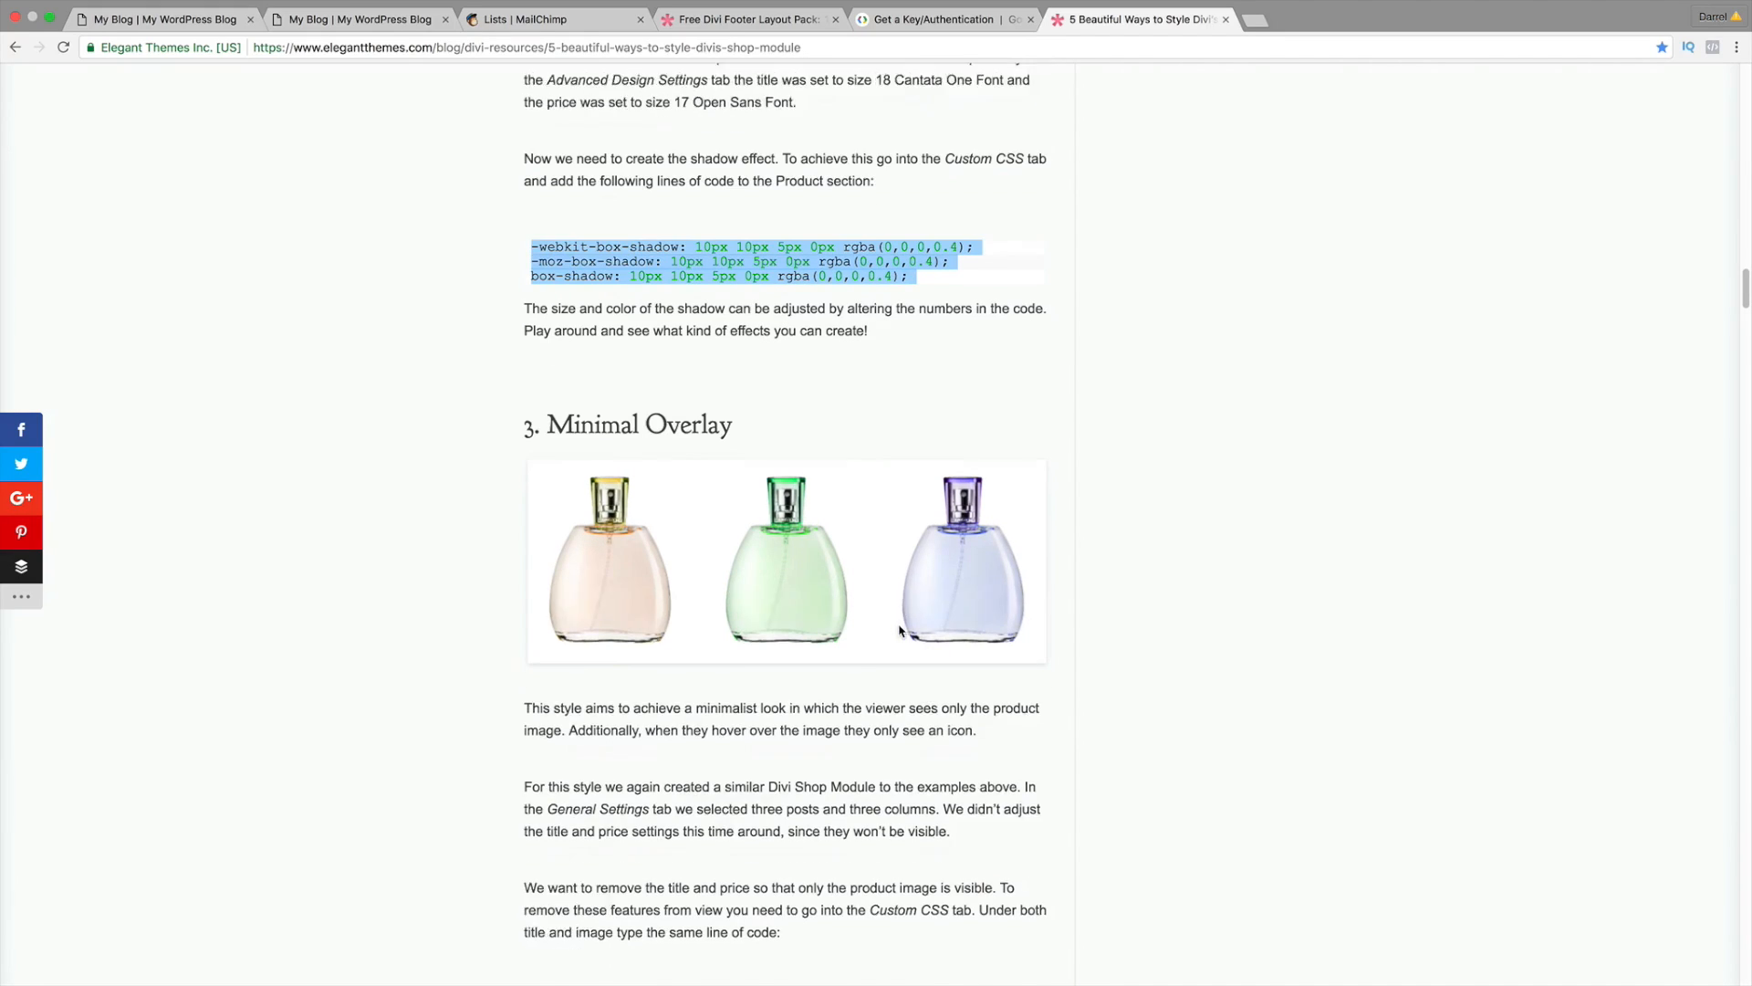
scroll(878, 563, "down", 8)
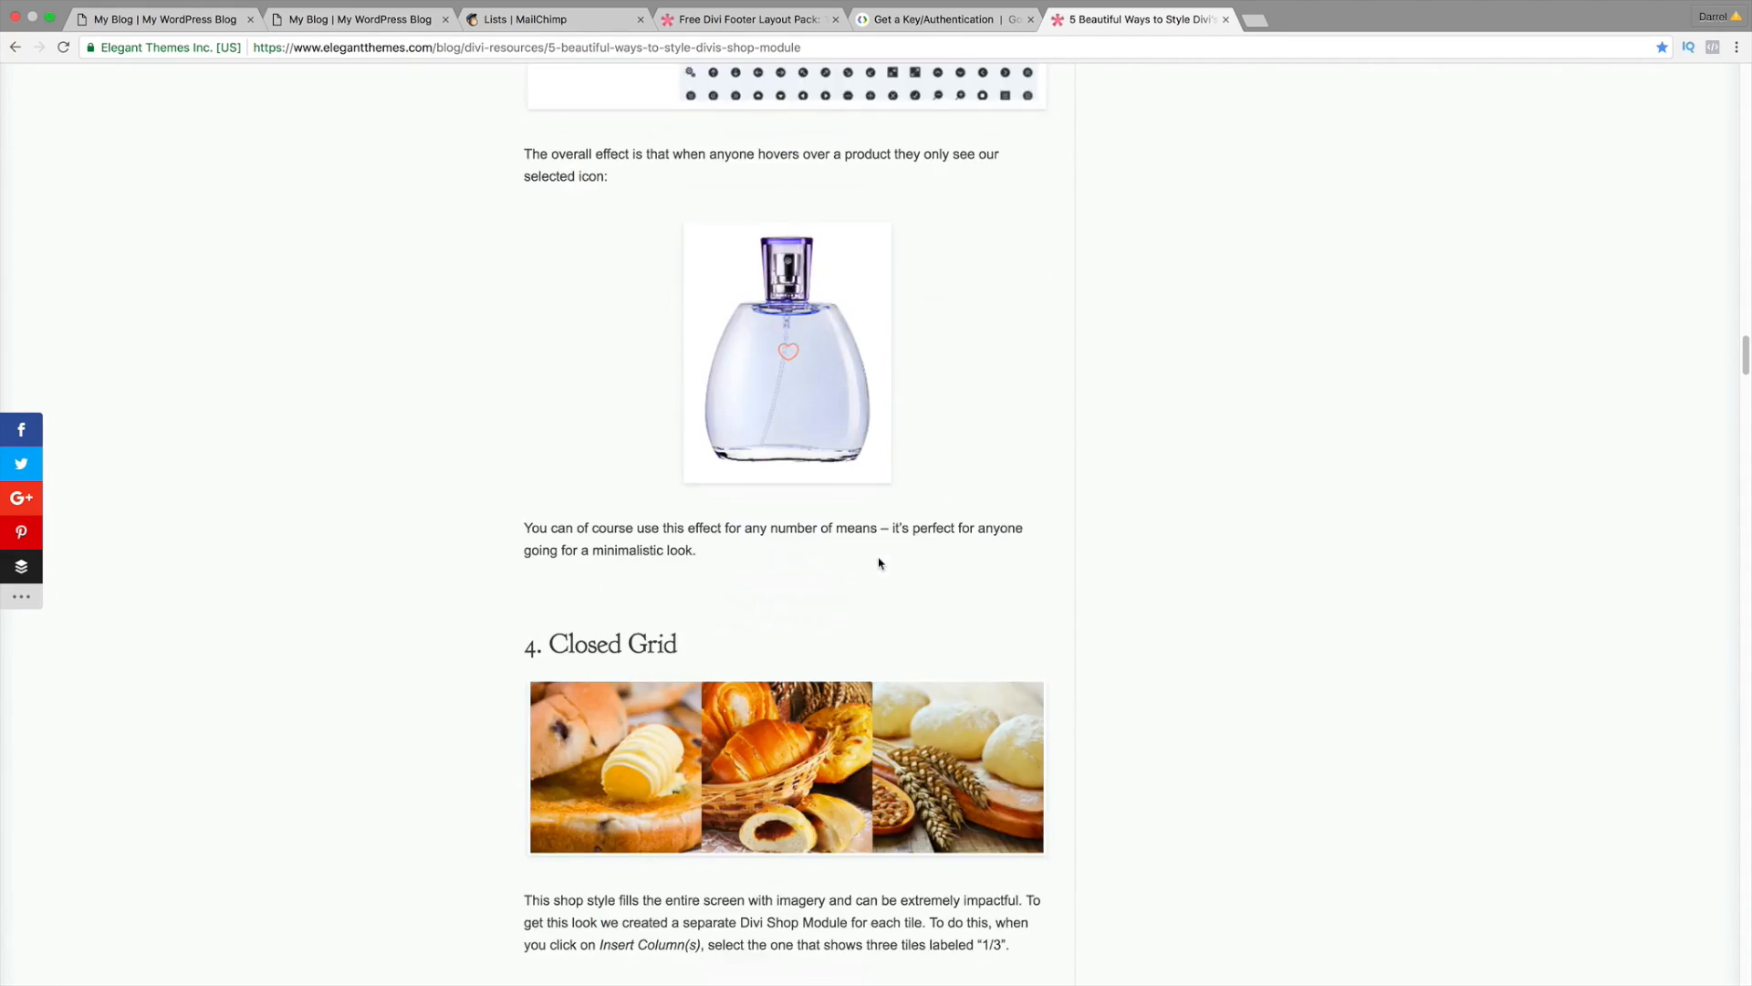
scroll(865, 662, "down", 1)
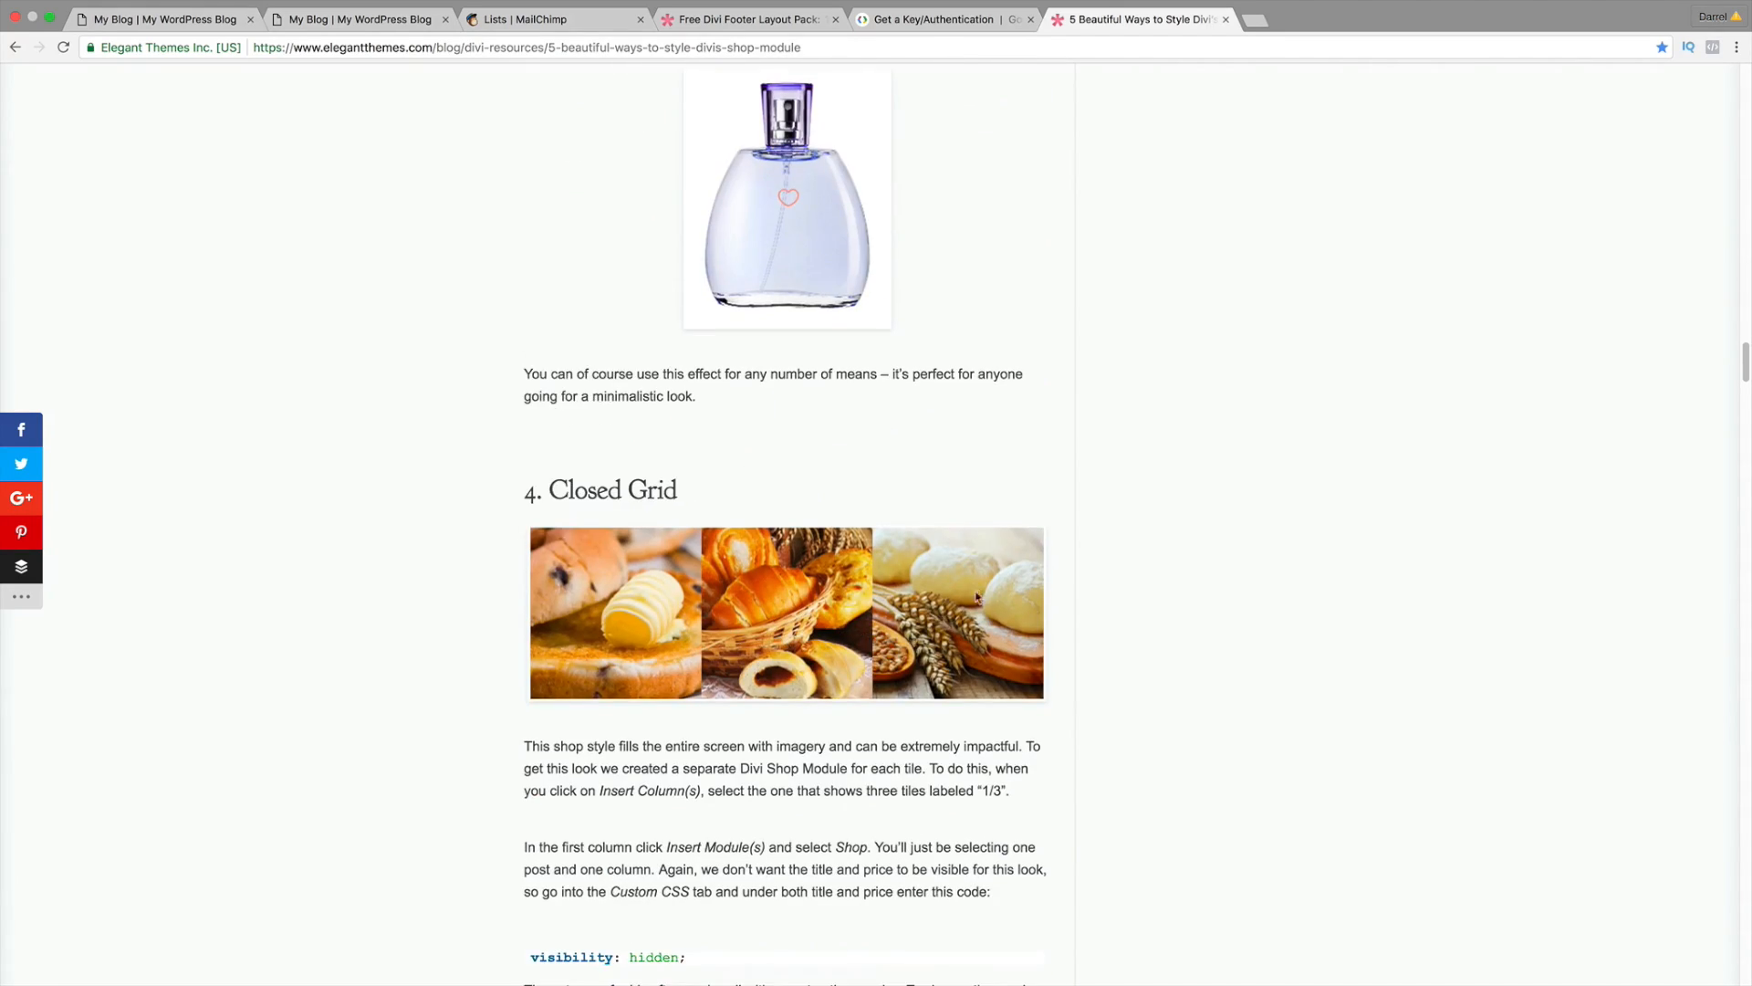
scroll(872, 652, "down", 3)
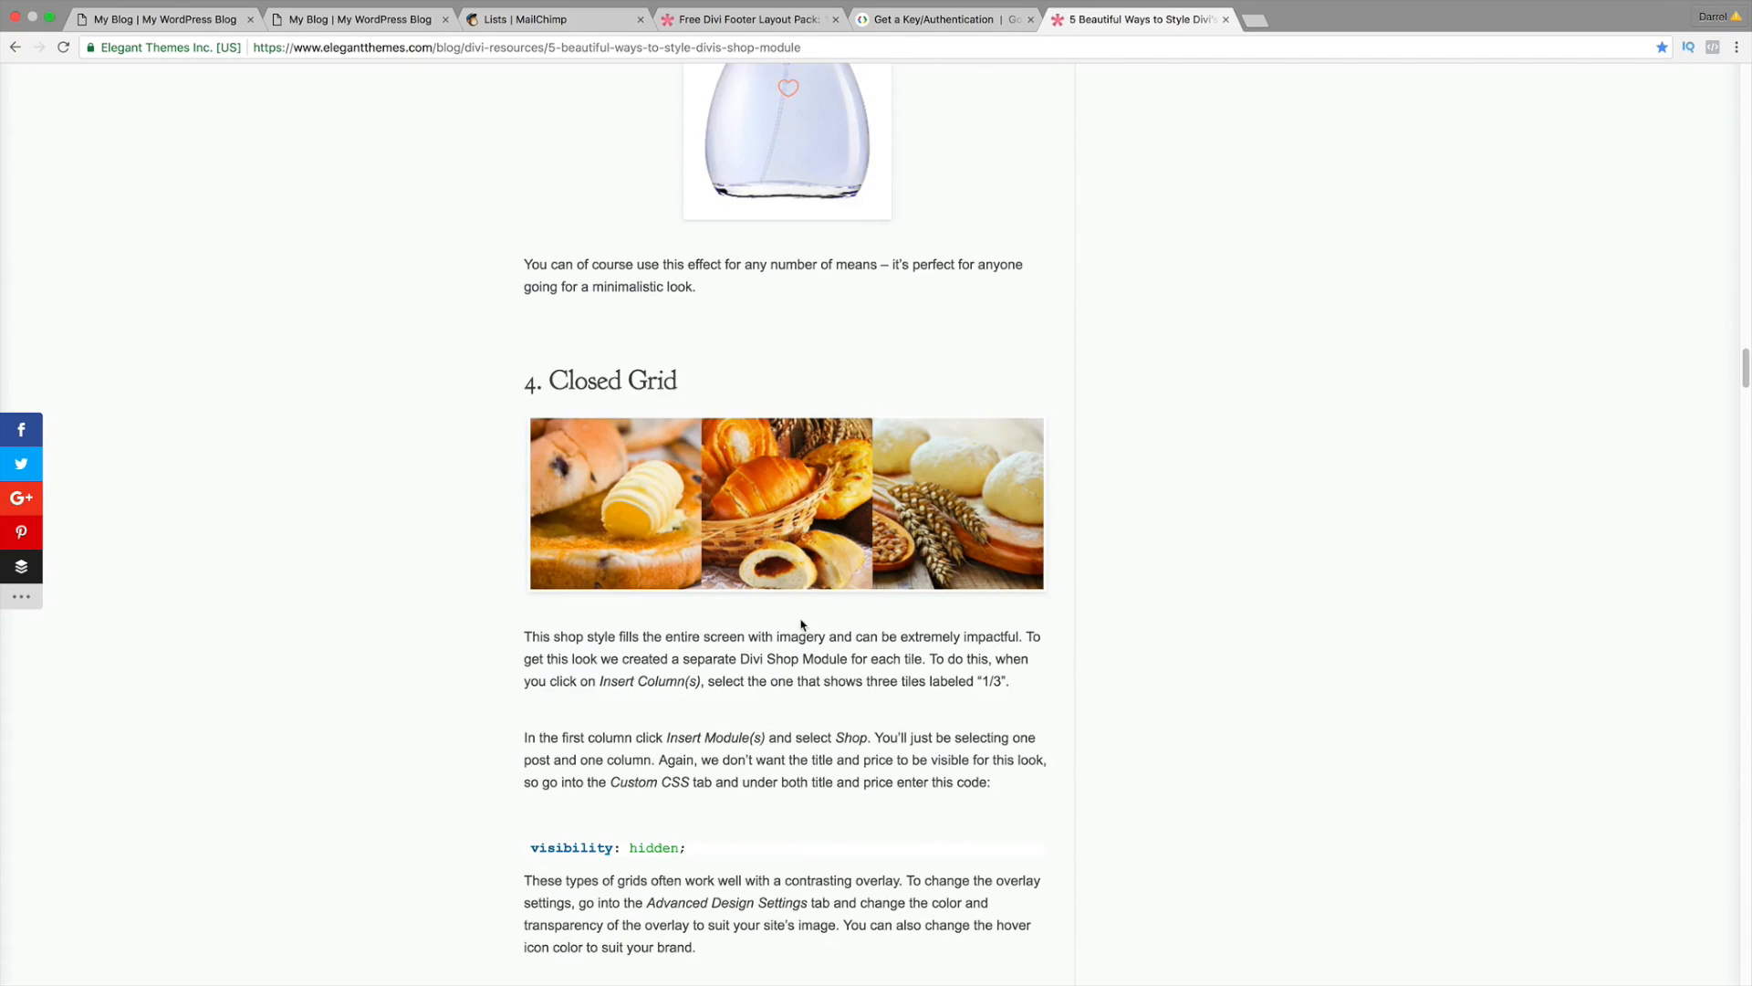
scroll(676, 654, "down", 2)
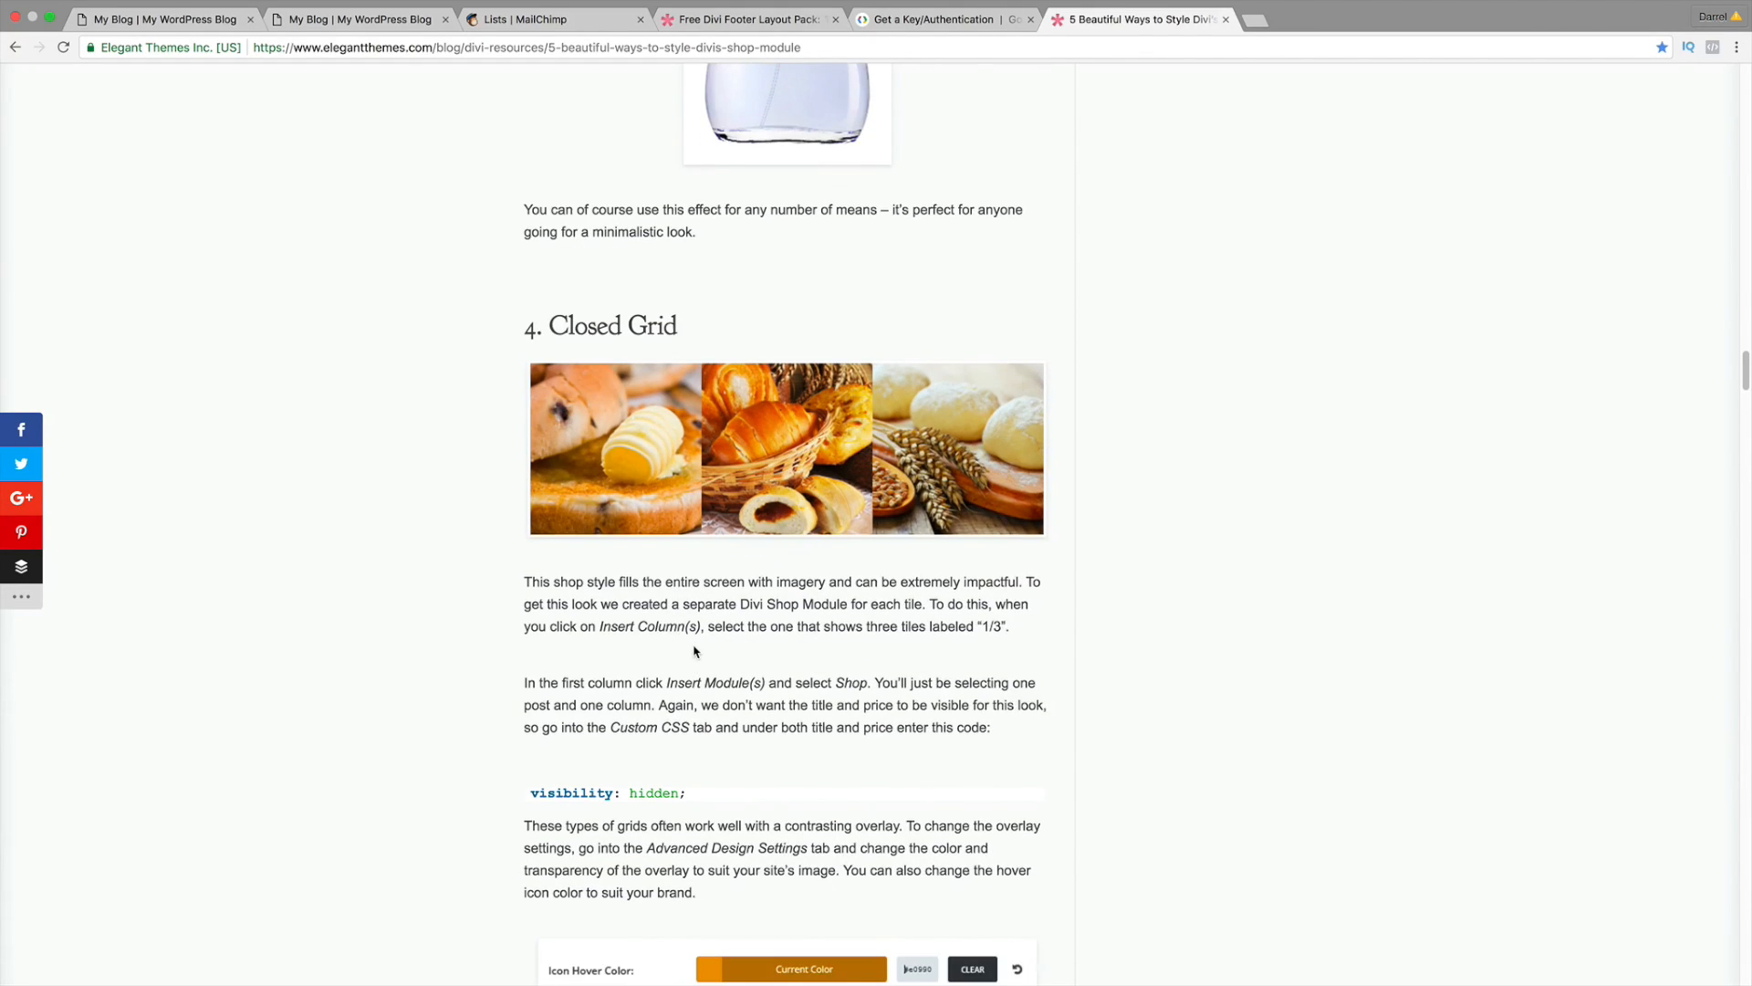
scroll(693, 651, "down", 6)
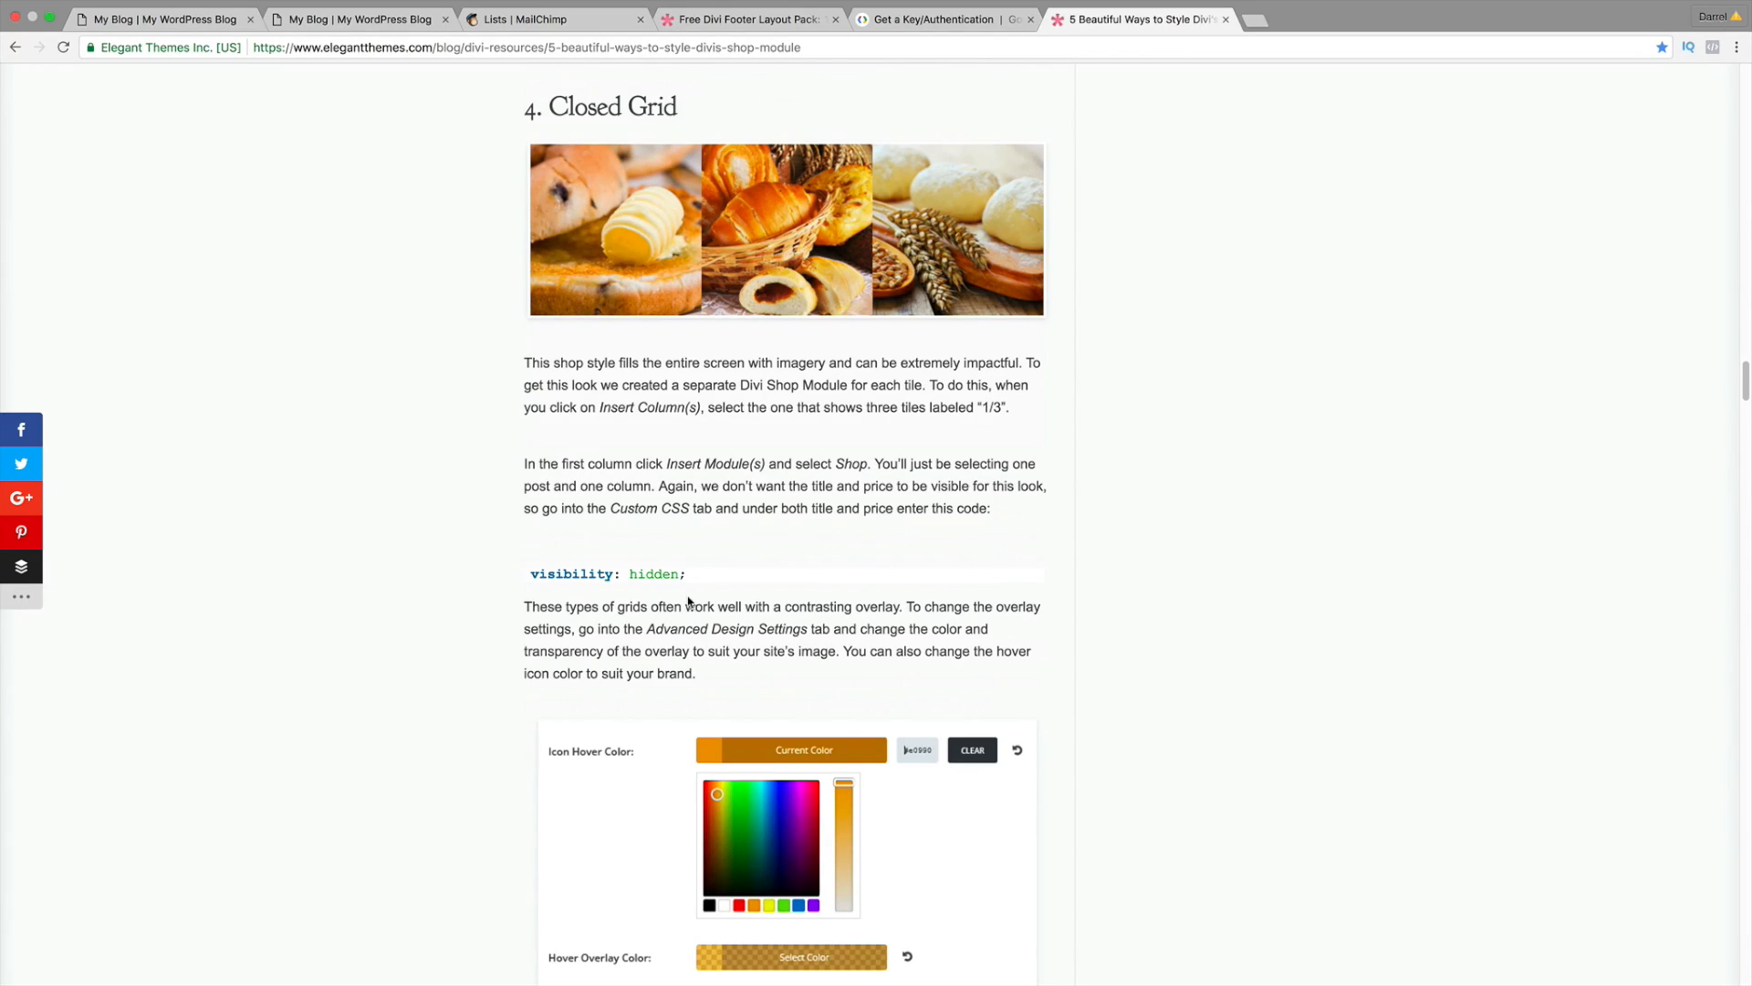
scroll(689, 601, "down", 20)
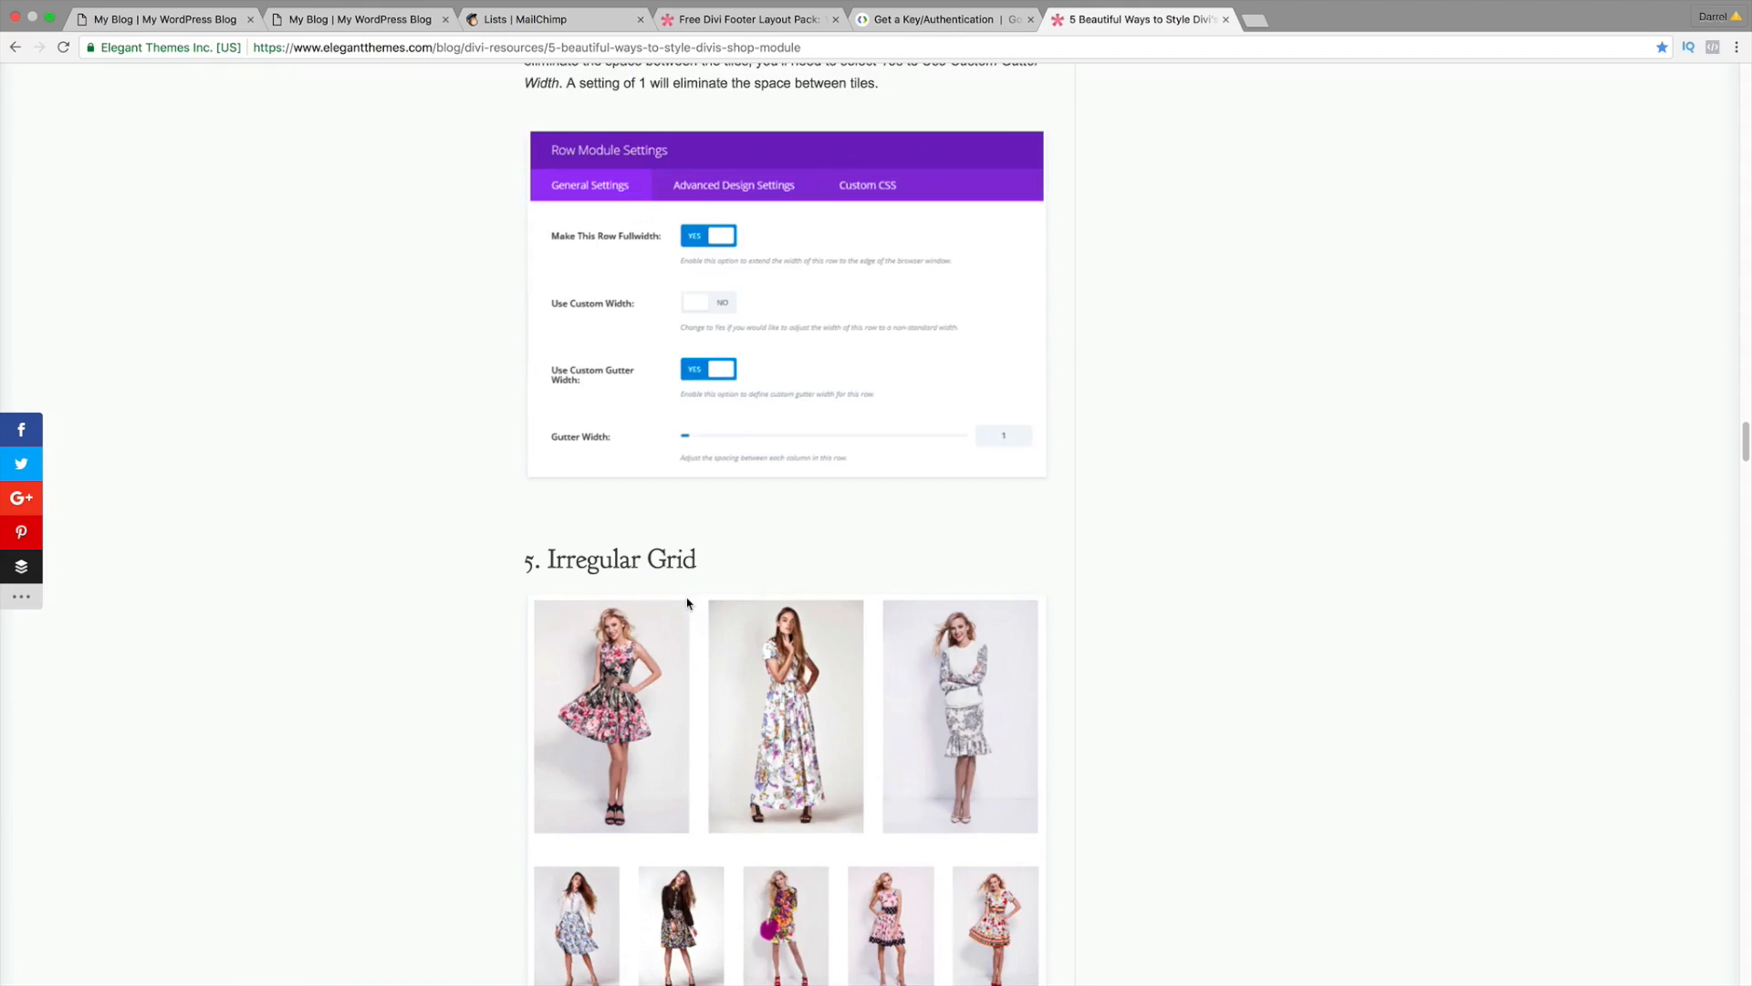
scroll(690, 603, "down", 10)
scroll(691, 603, "up", 1)
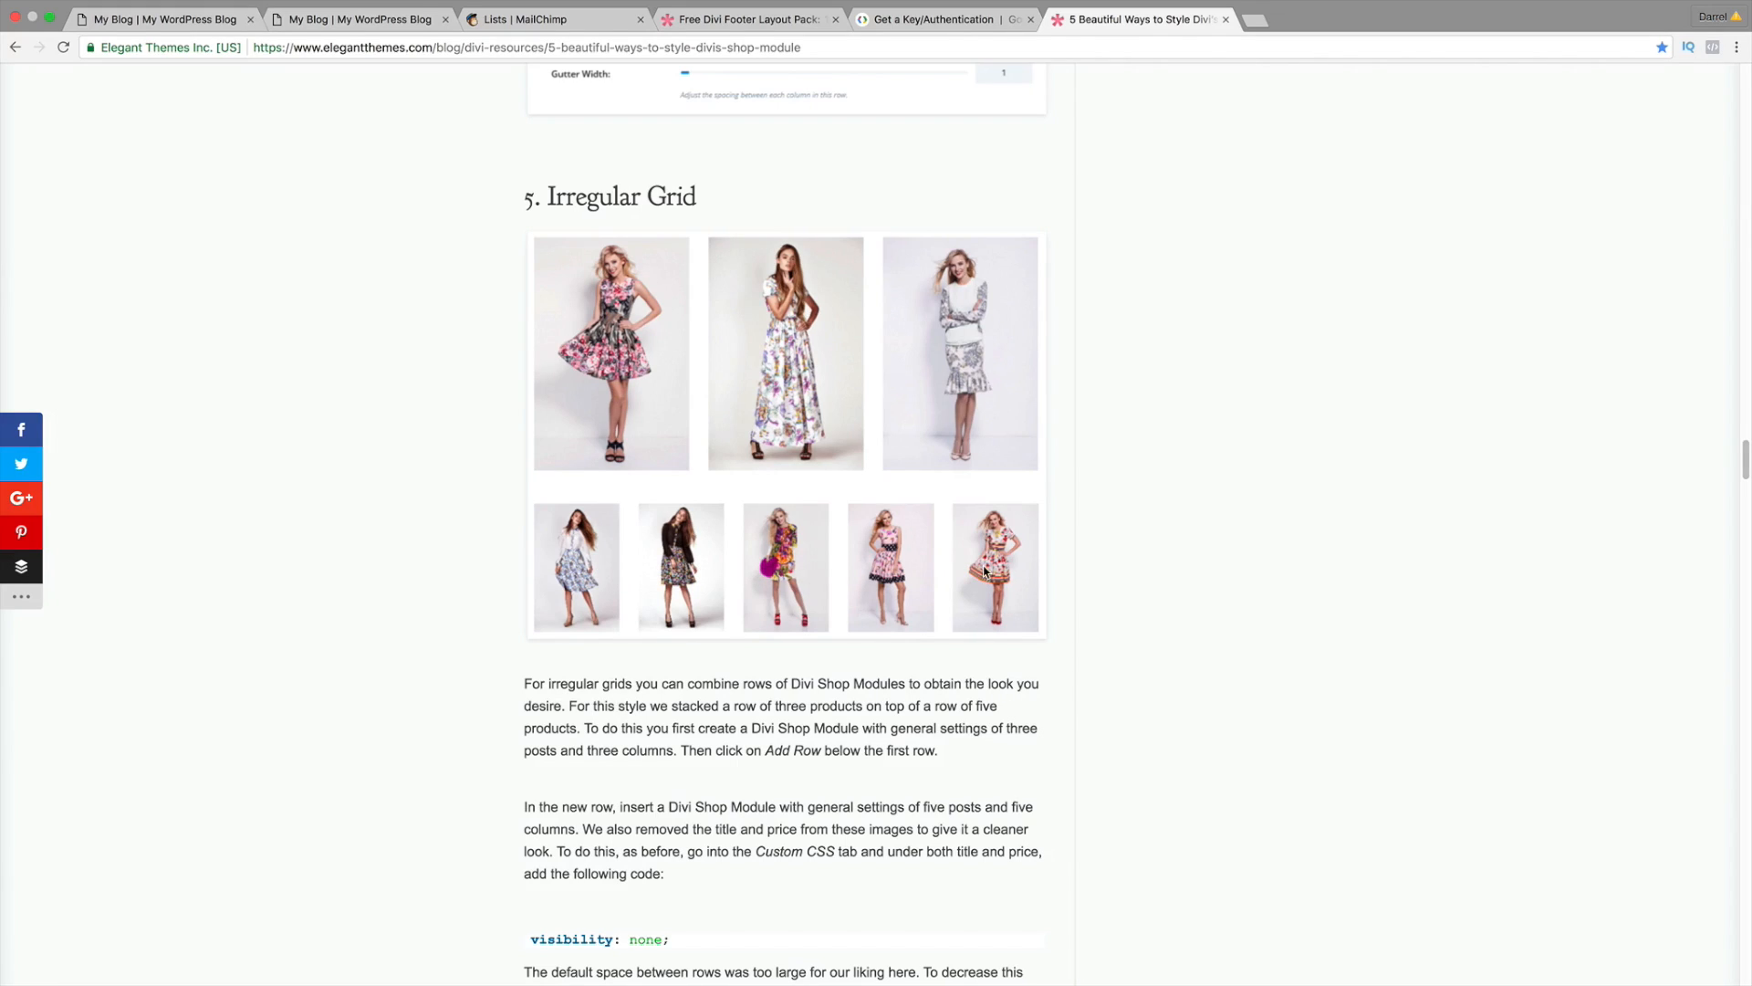
scroll(984, 570, "down", 2)
scroll(950, 595, "down", 2)
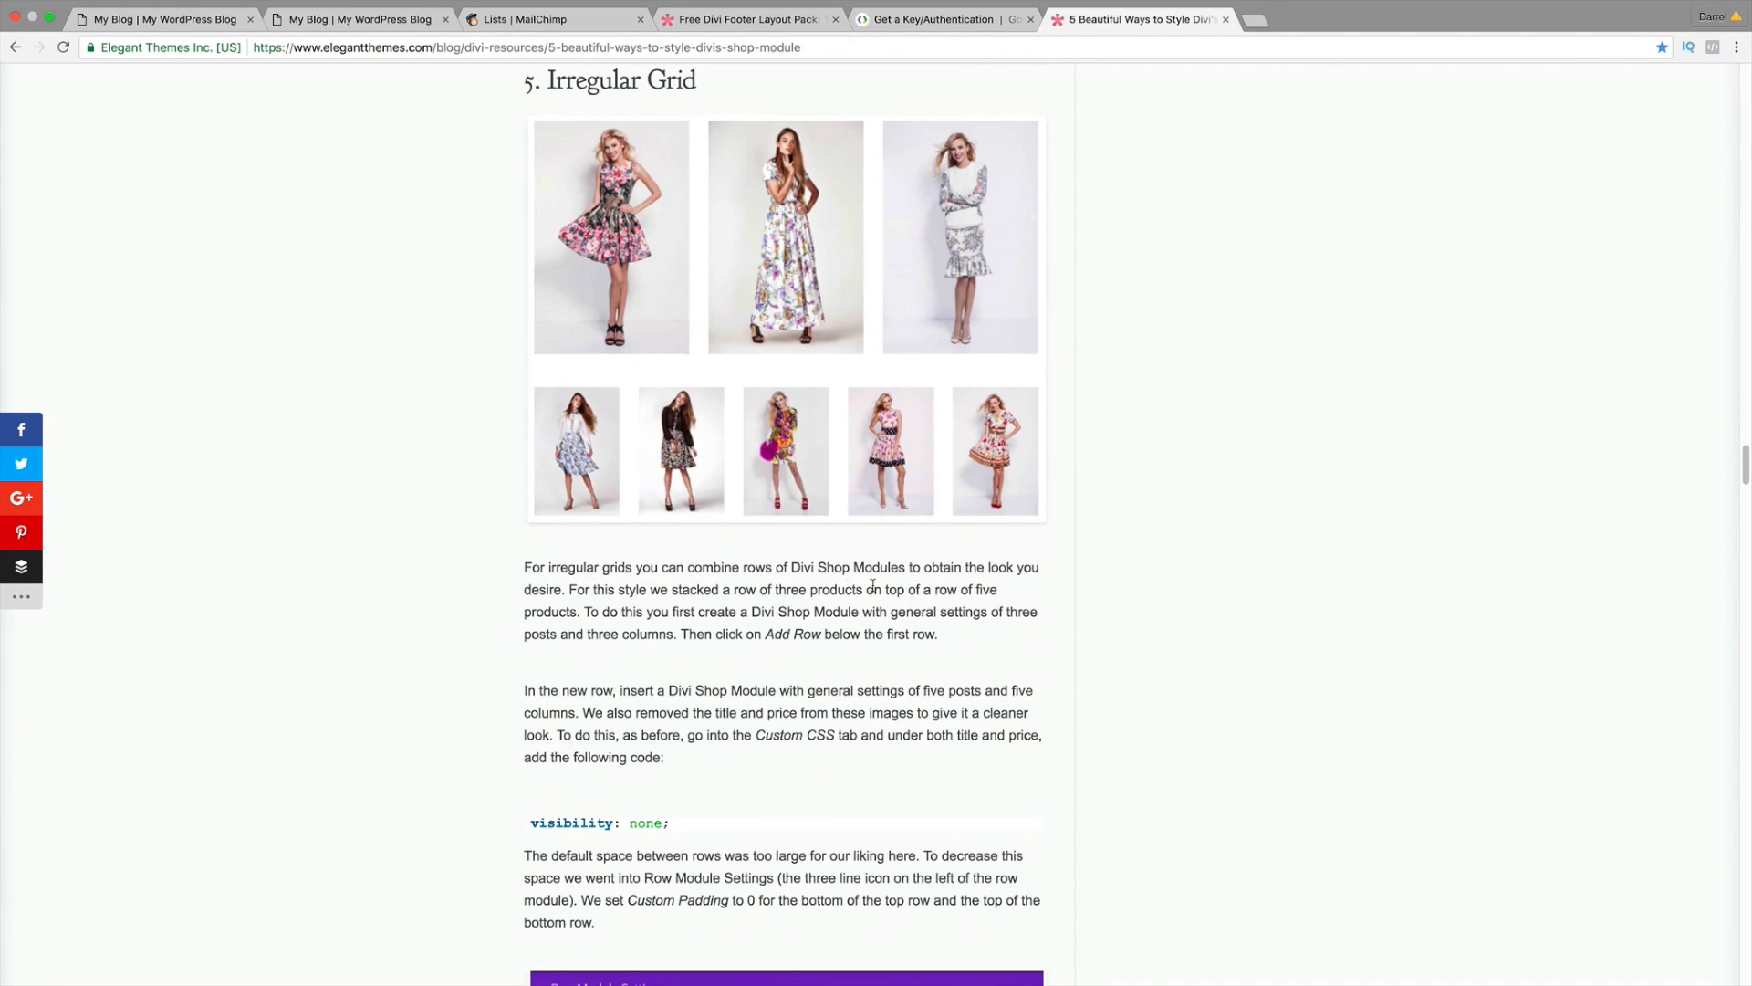
scroll(768, 730, "up", 4)
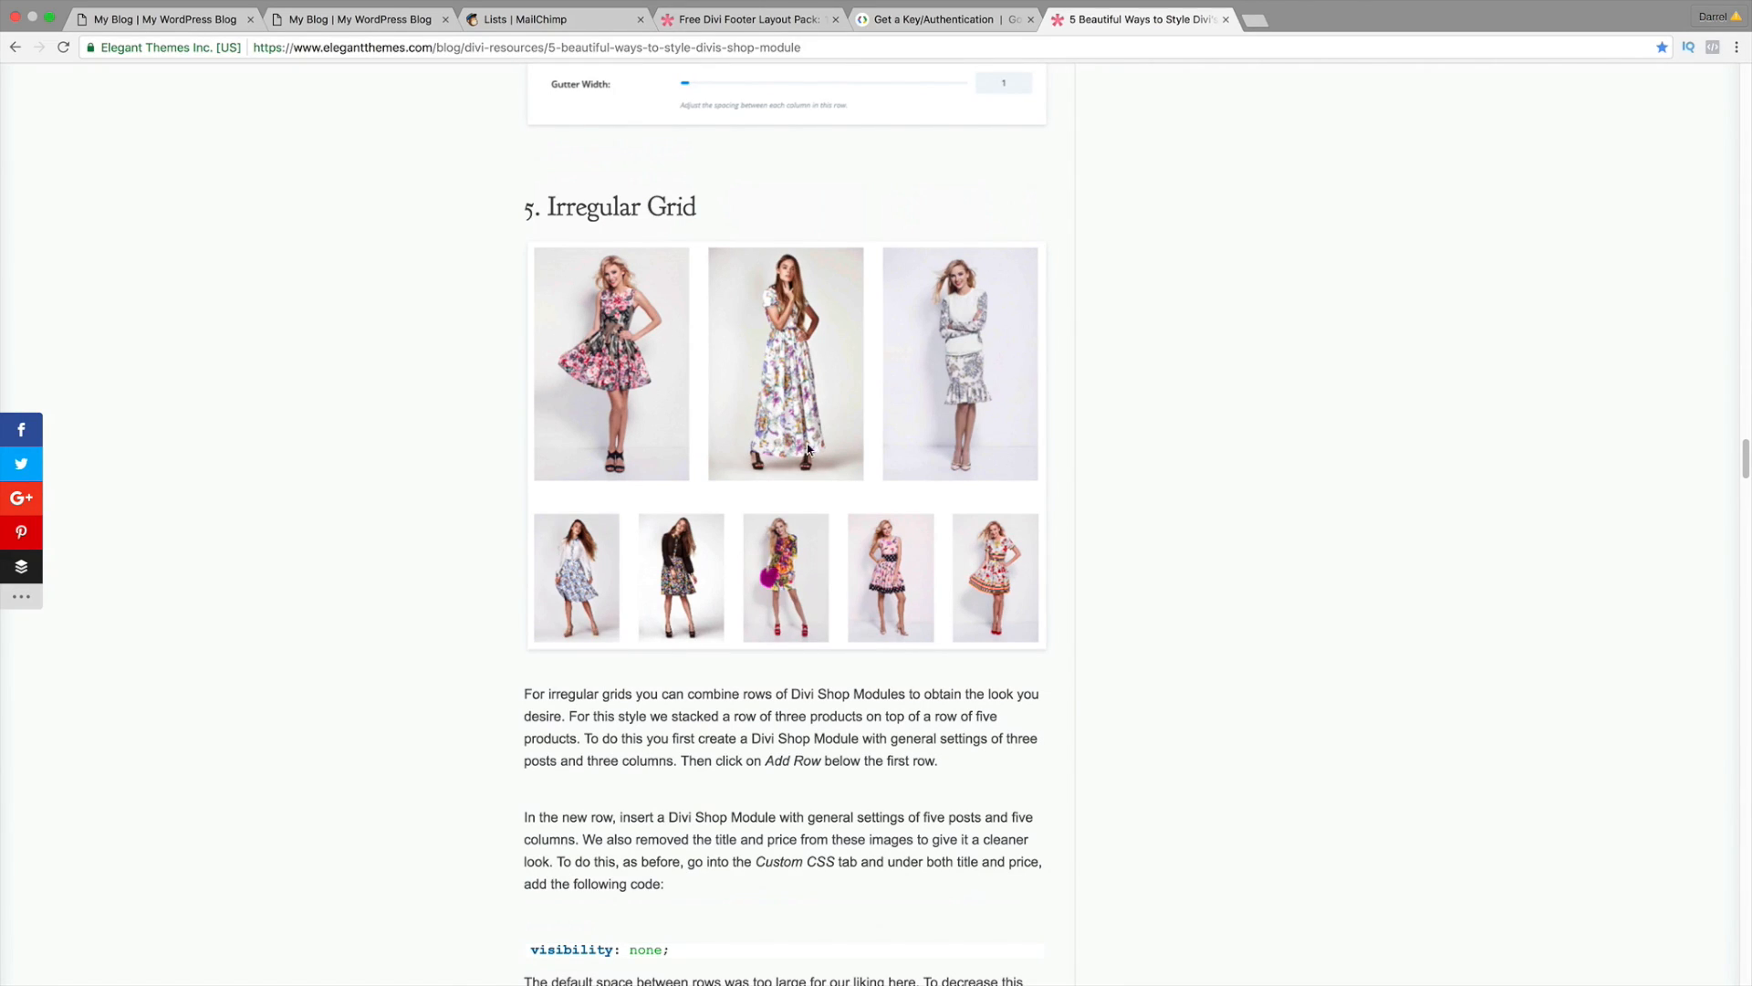
scroll(783, 453, "down", 2)
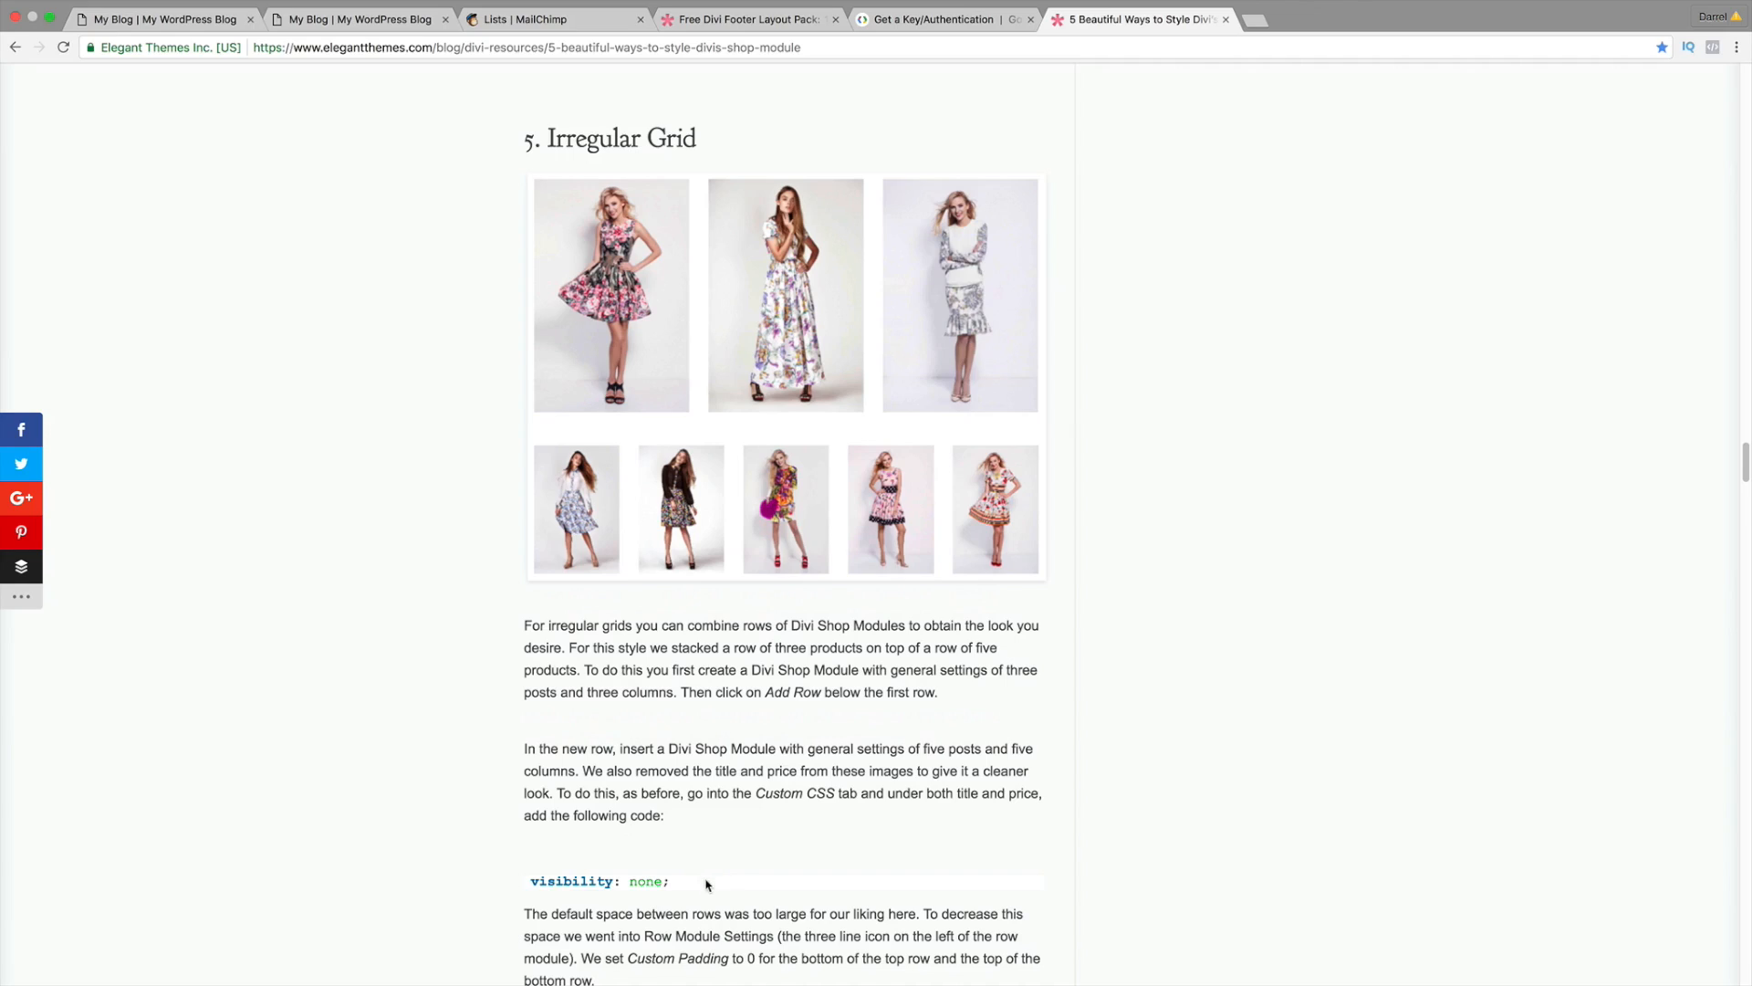
left_click_drag(706, 883, 508, 878)
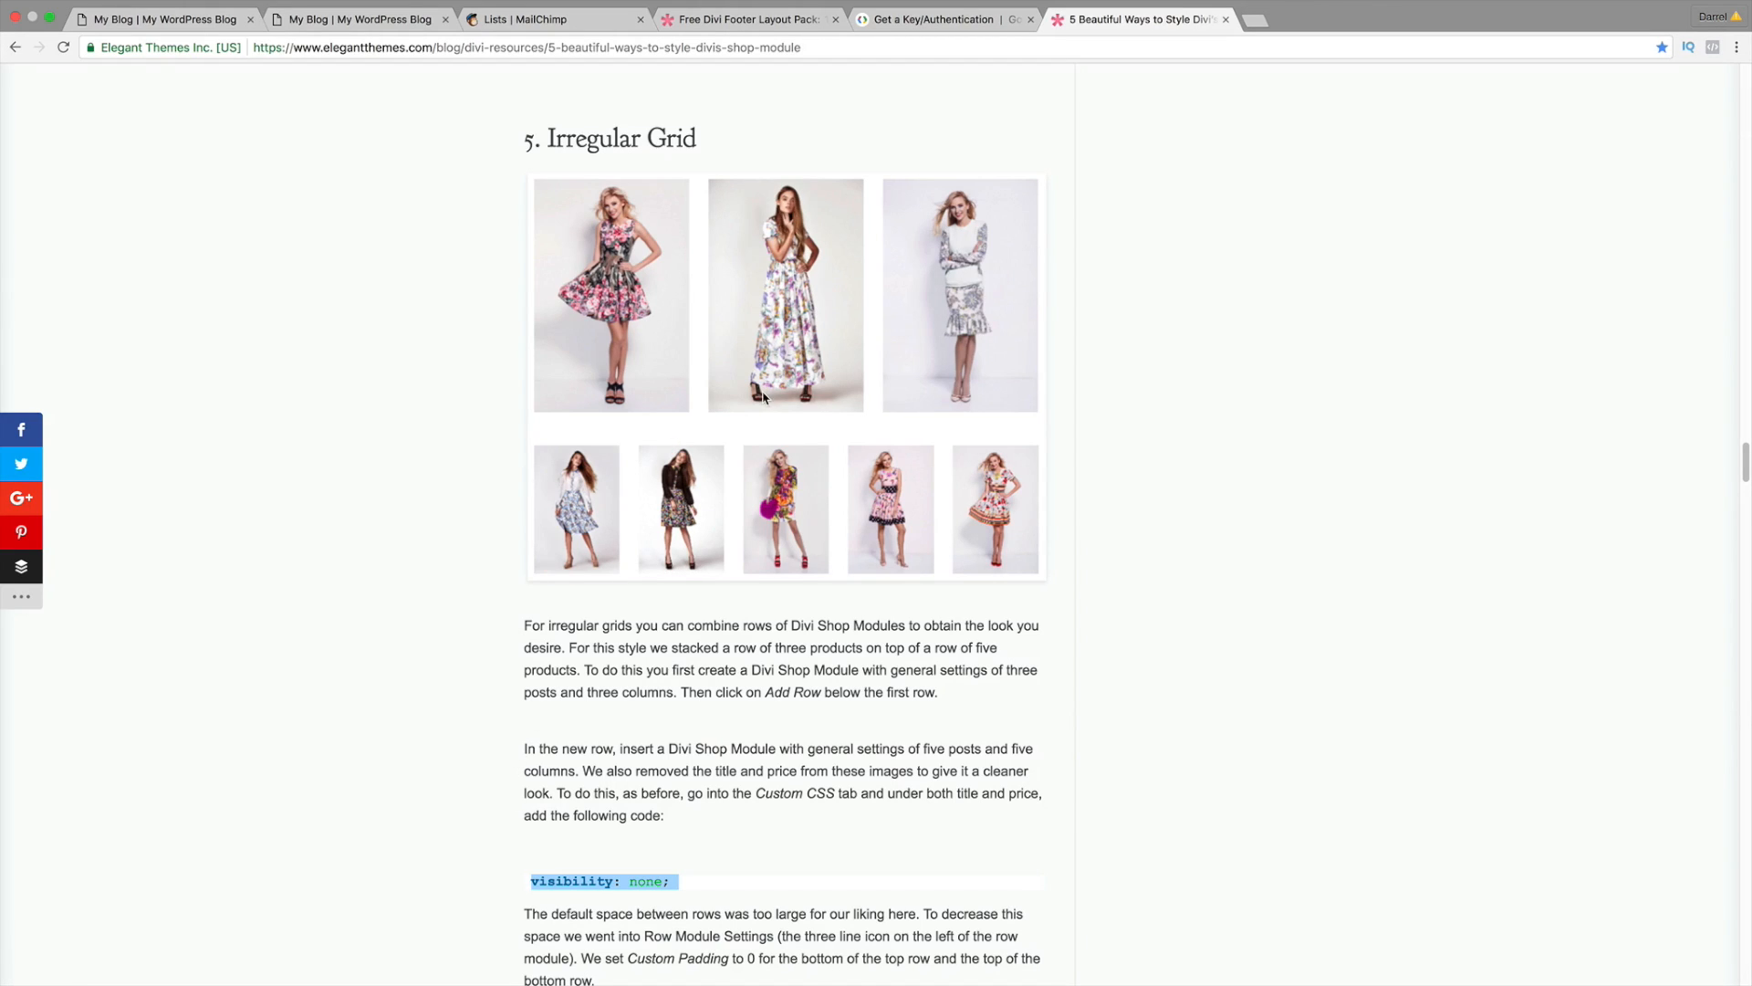
Step: Glance over the Divi site being edited, then return to the shop-styling article
scroll(680, 401, "up", 15)
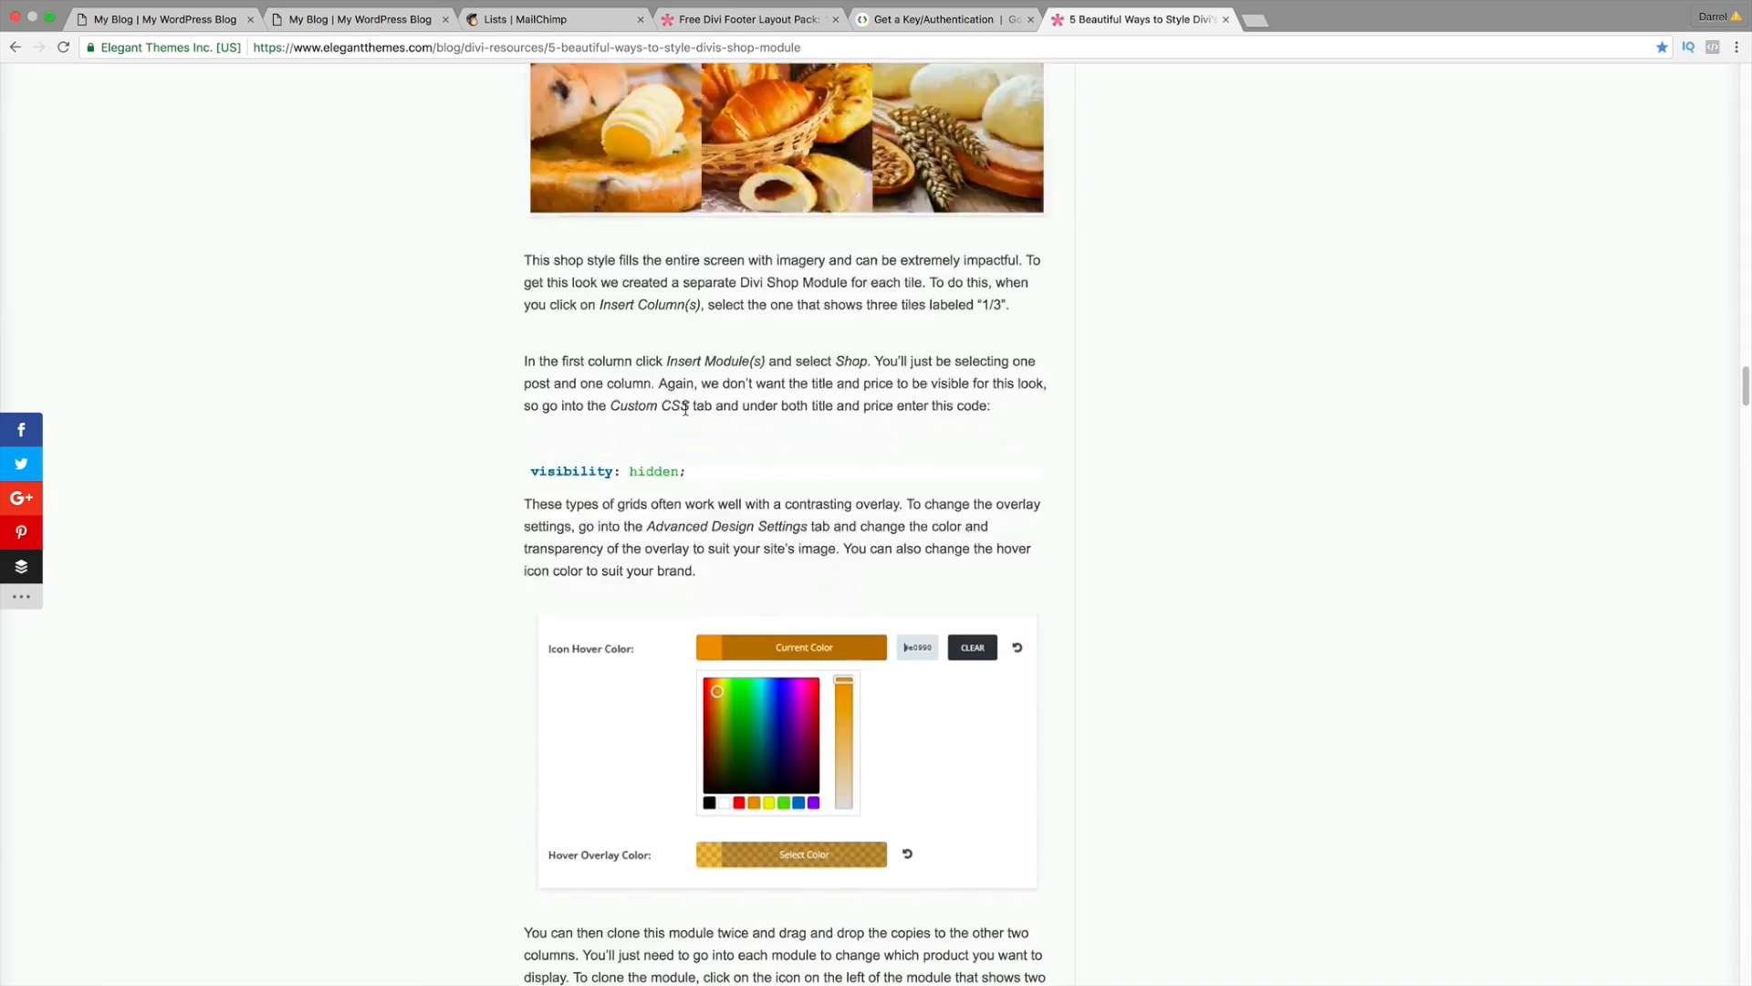
scroll(685, 412, "up", 15)
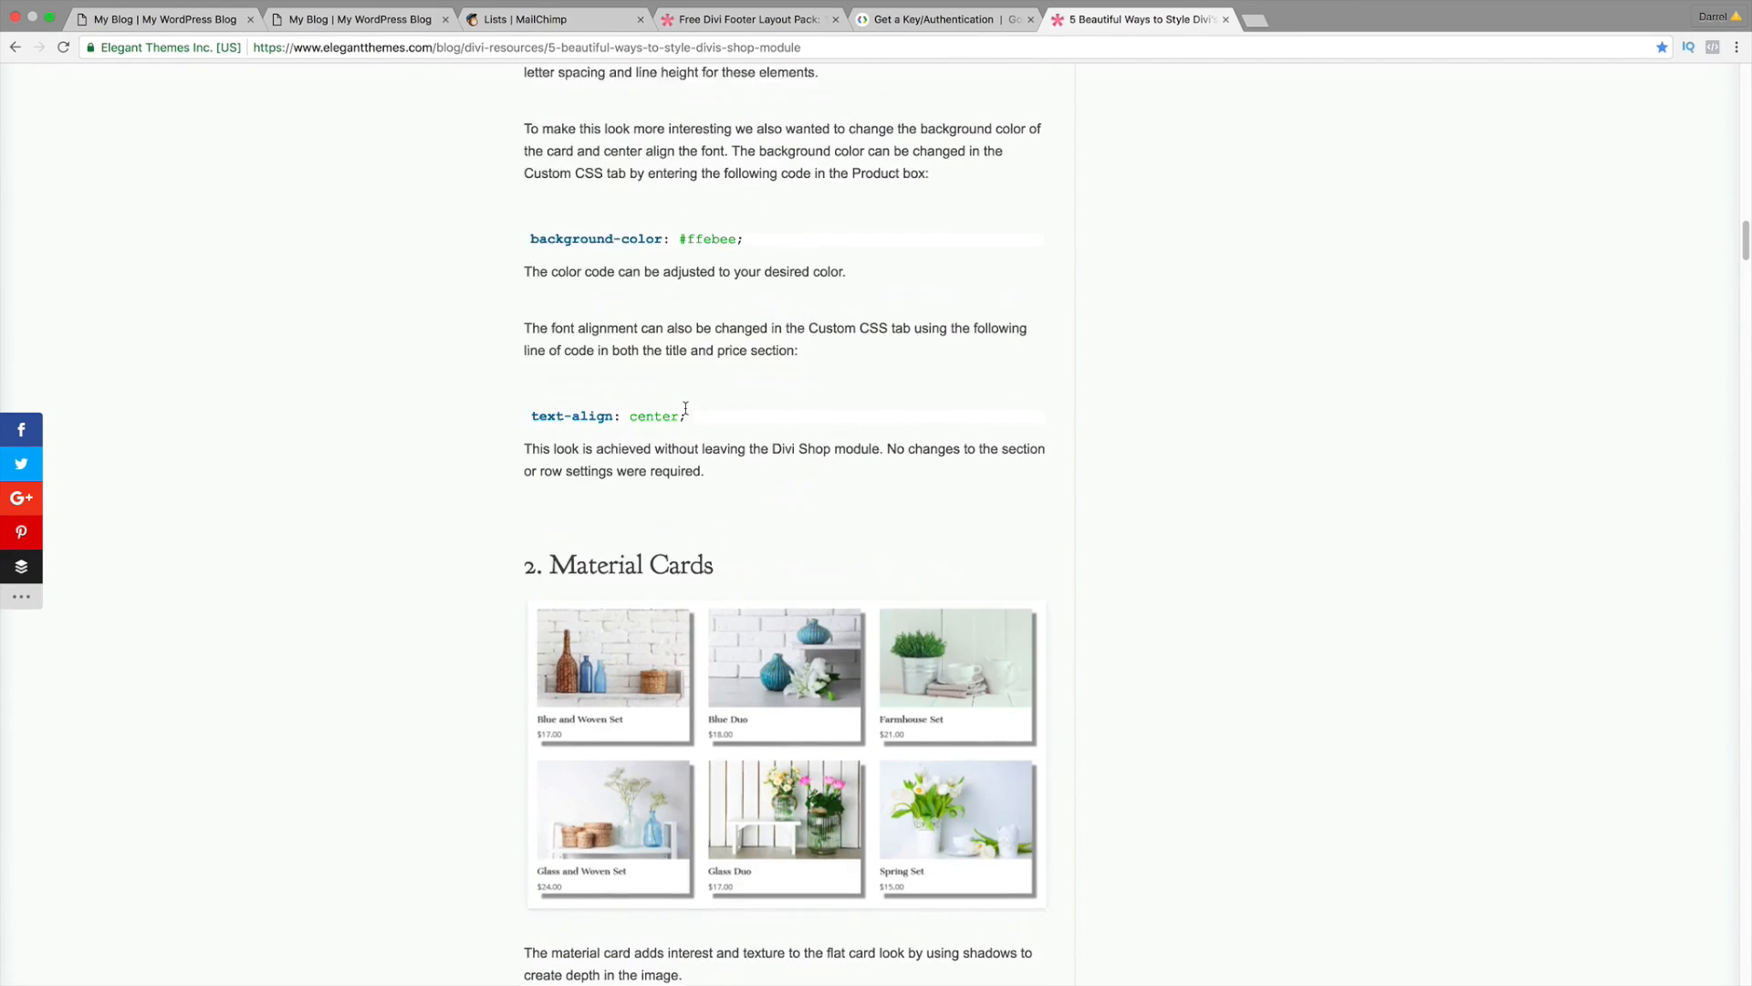
scroll(685, 413, "up", 8)
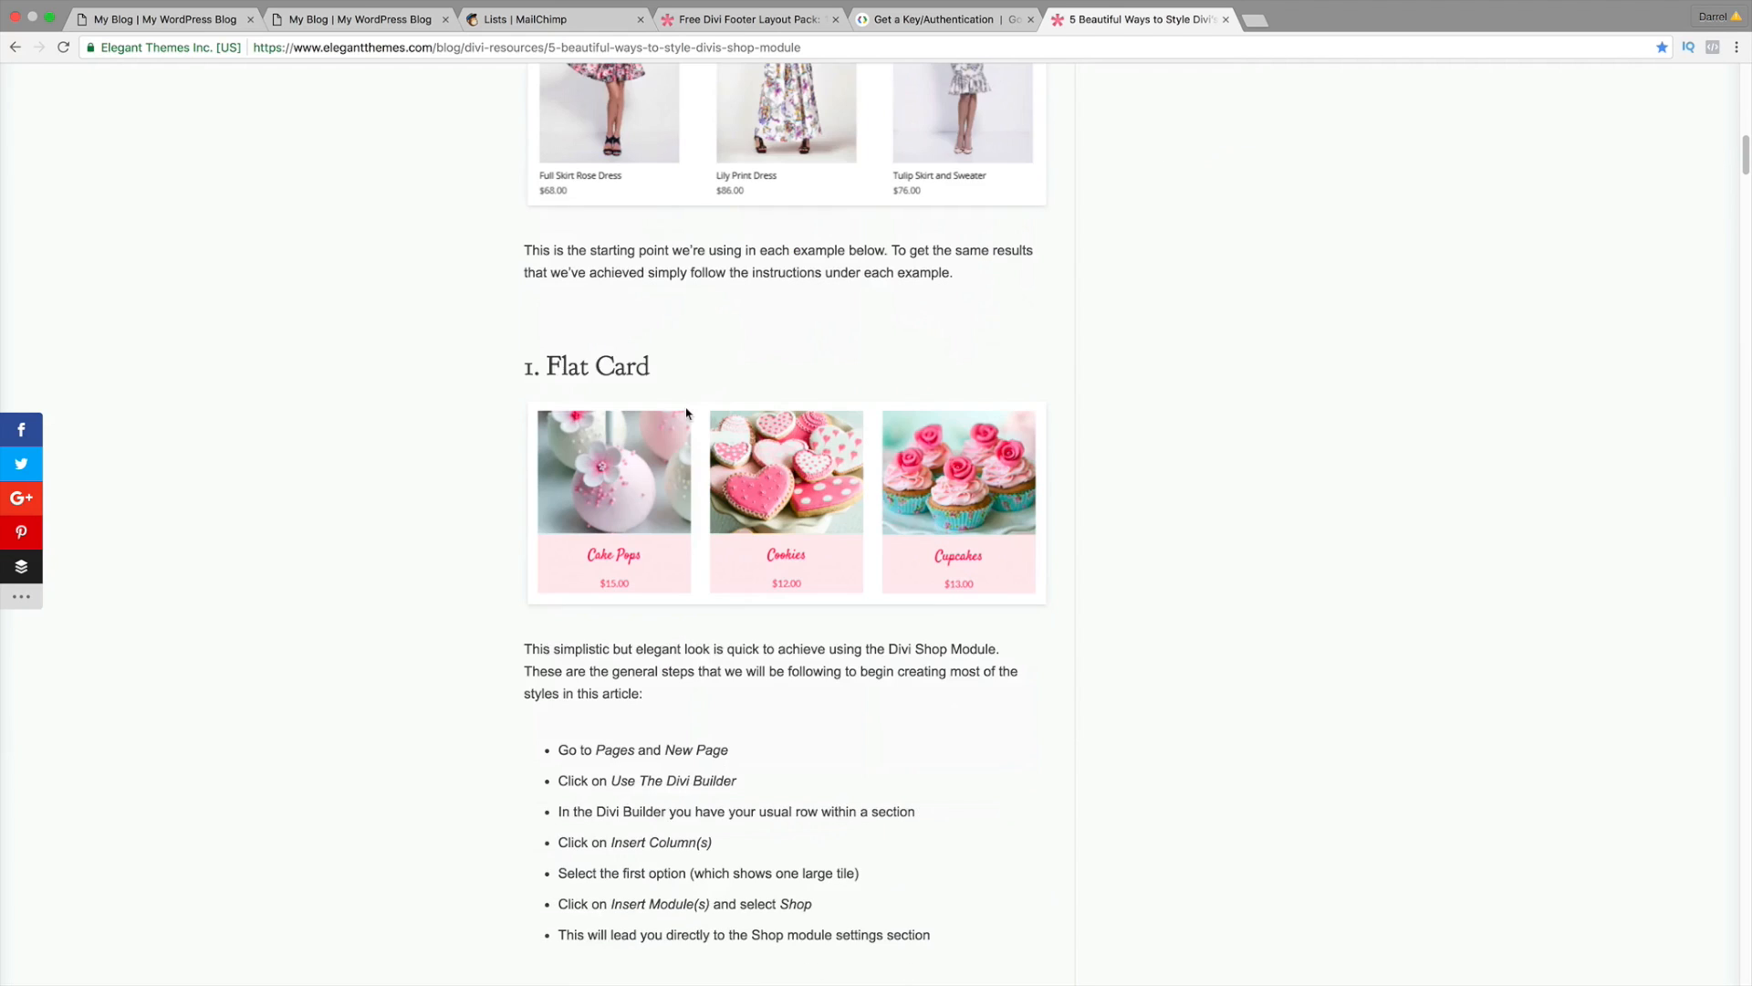
scroll(687, 447, "down", 2)
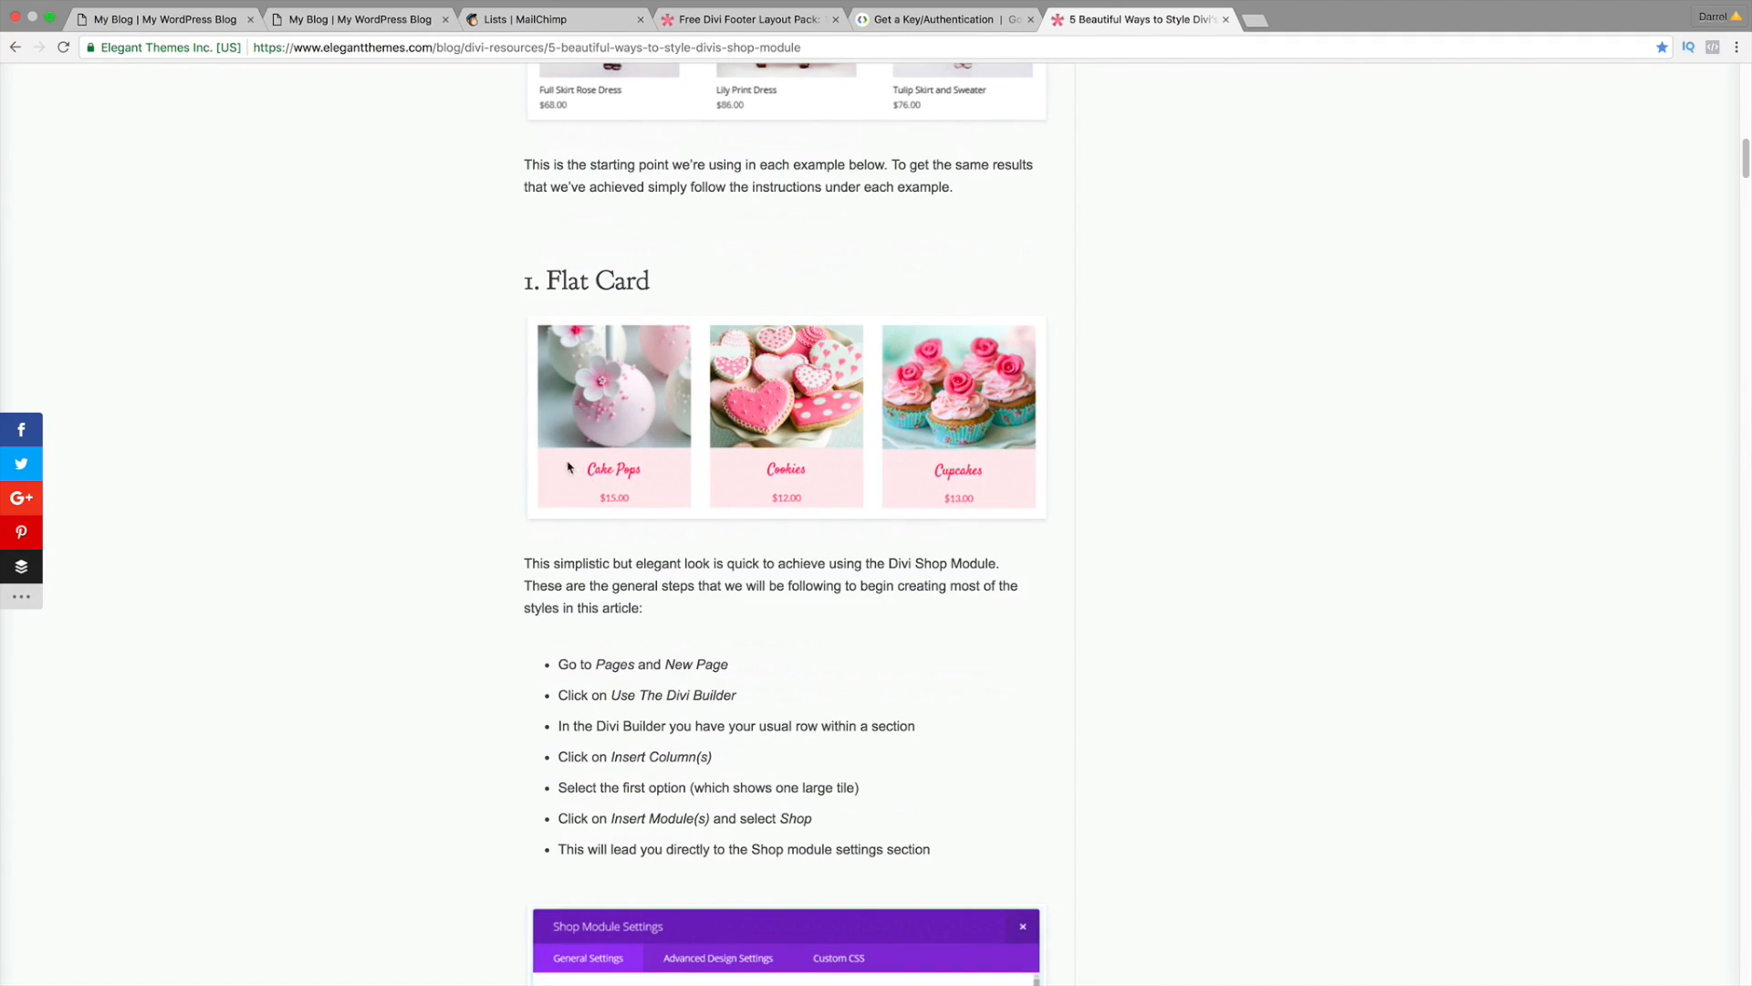
left_click(195, 22)
scroll(638, 562, "down", 3)
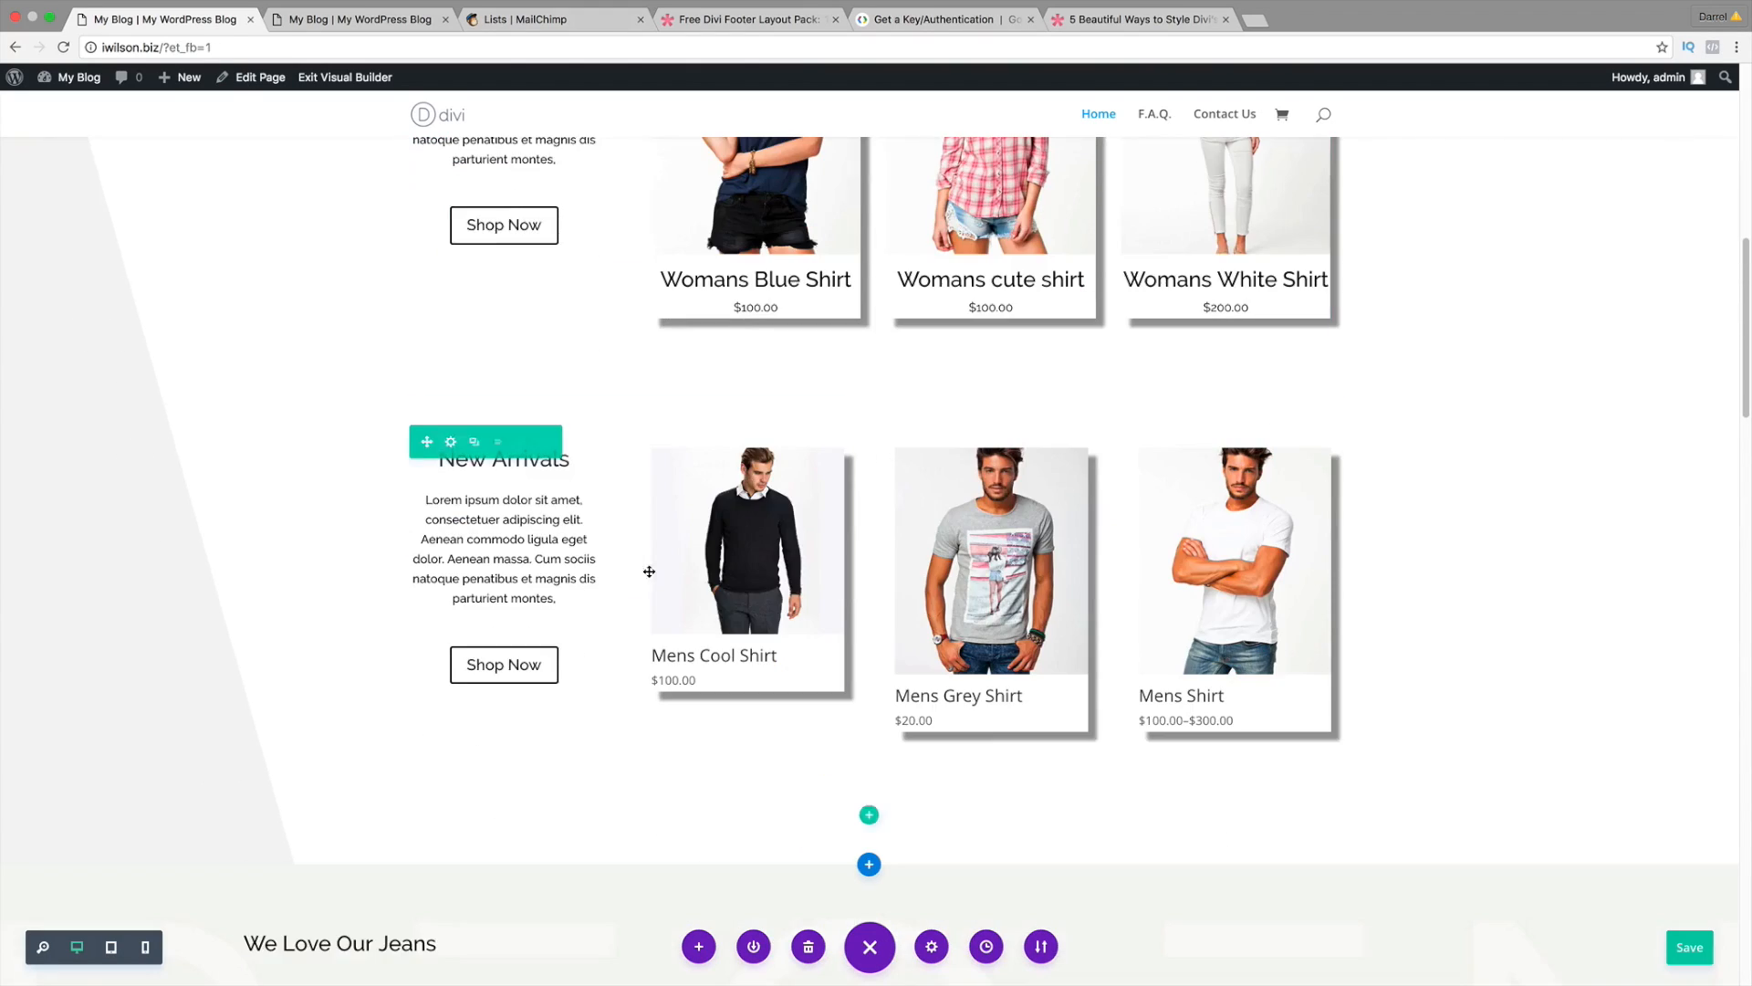
scroll(649, 571, "down", 7)
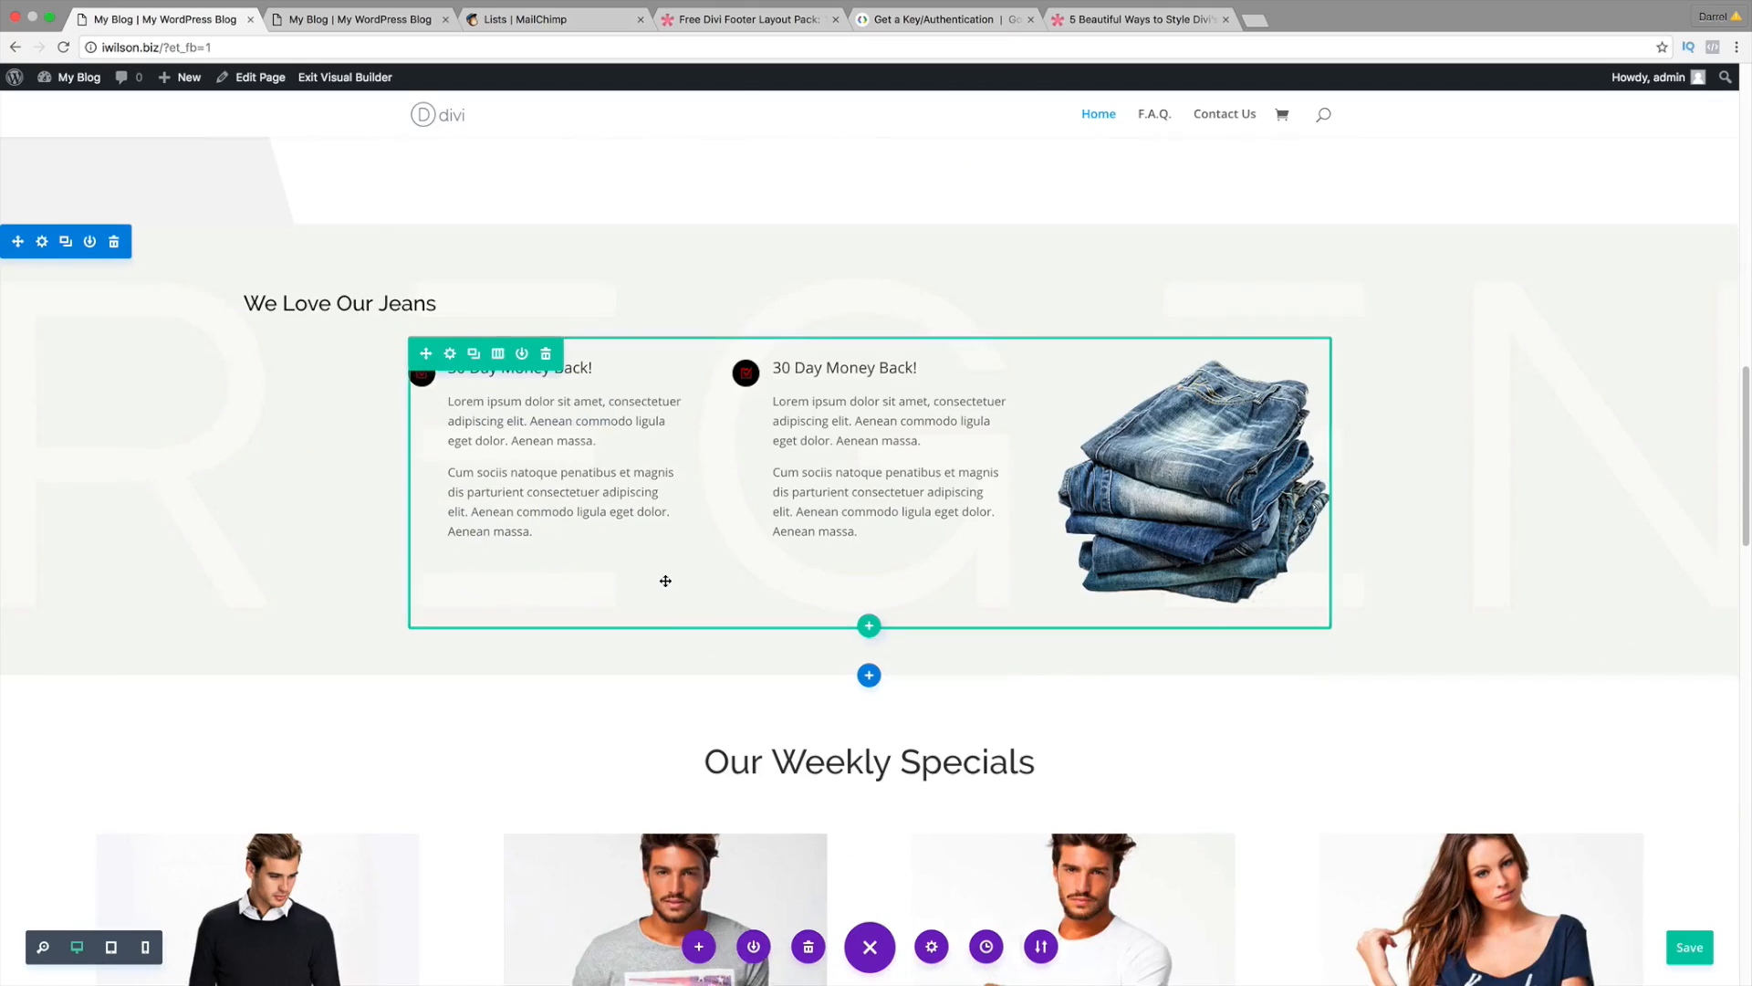
scroll(665, 580, "down", 5)
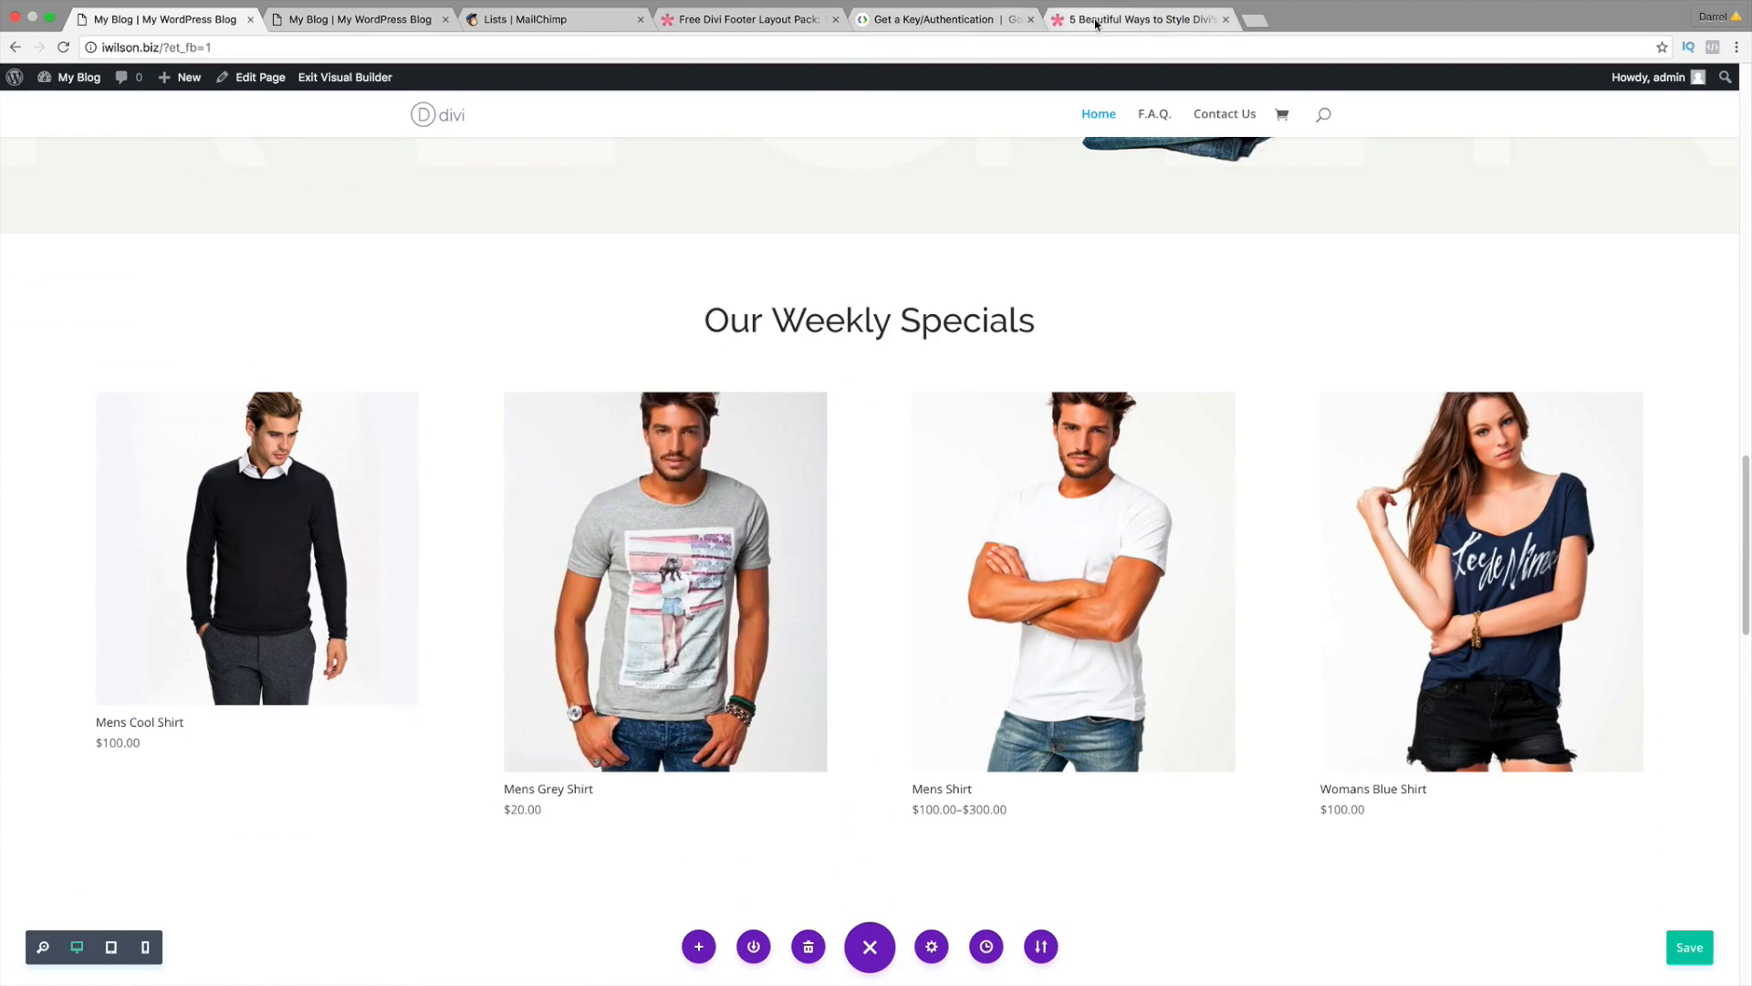
left_click(1096, 22)
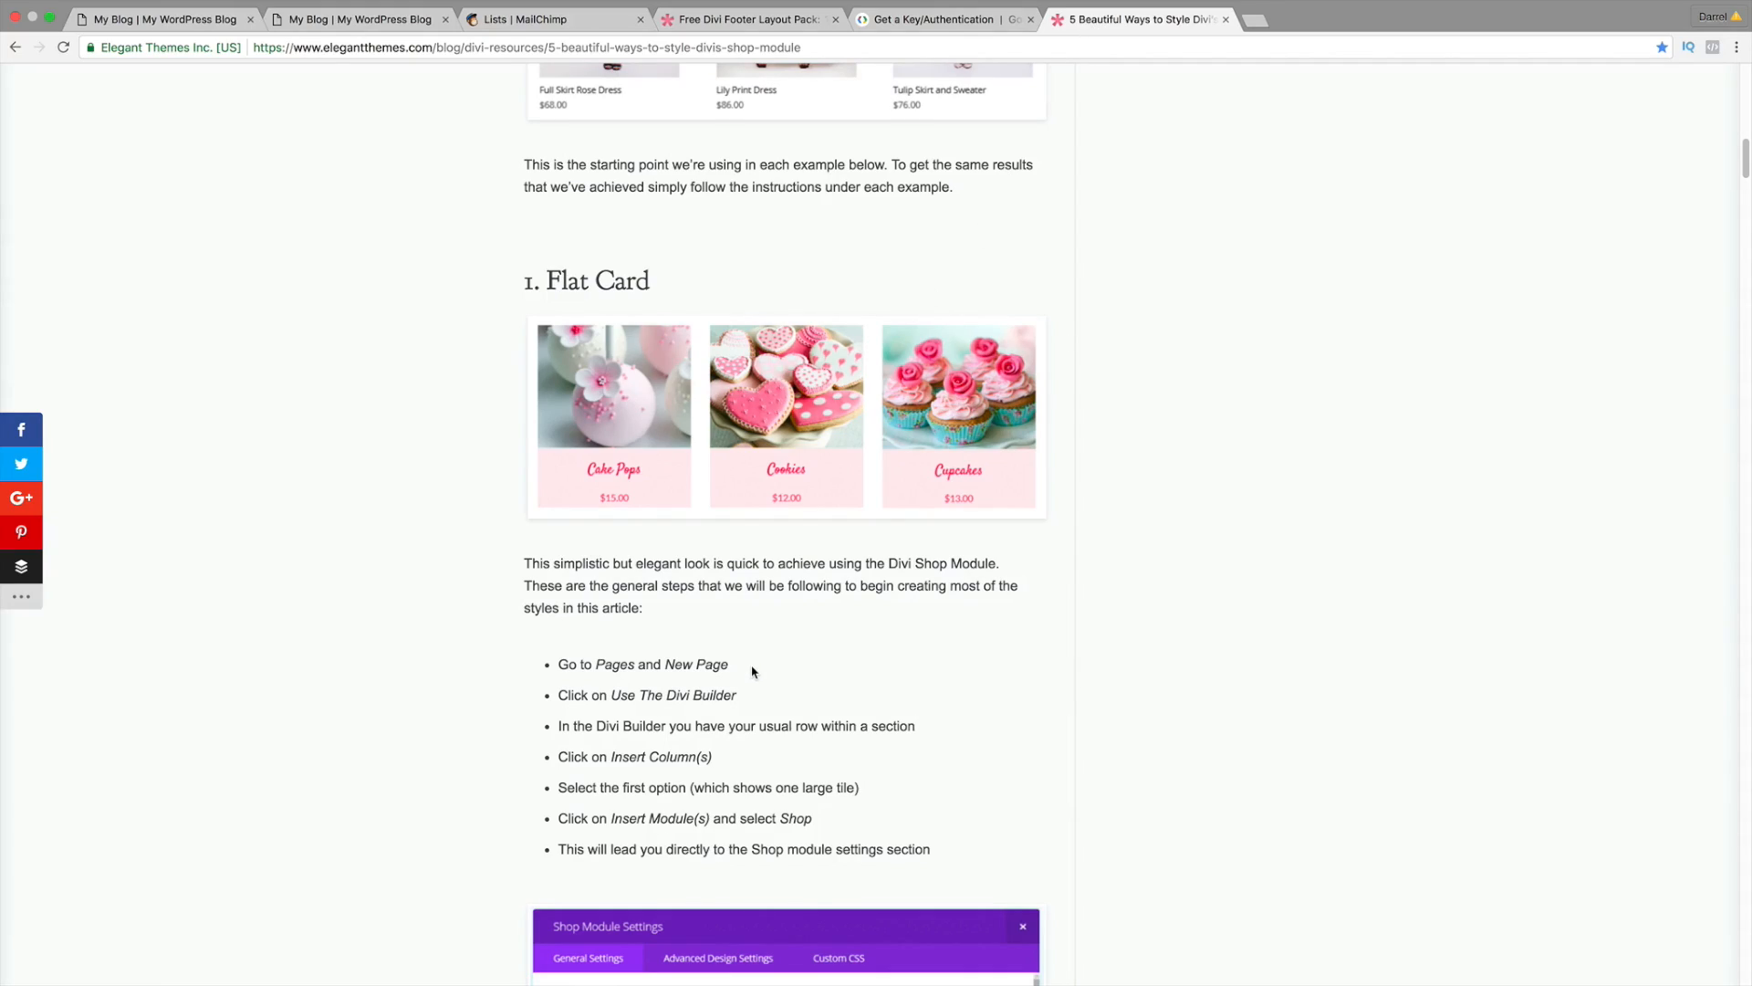
Step: Read through the article's setup steps: Use The Divi Builder, category selection and Posts Number
left_click_drag(729, 665, 559, 664)
left_click_drag(737, 695, 584, 695)
scroll(686, 771, "down", 1)
scroll(686, 771, "down", 5)
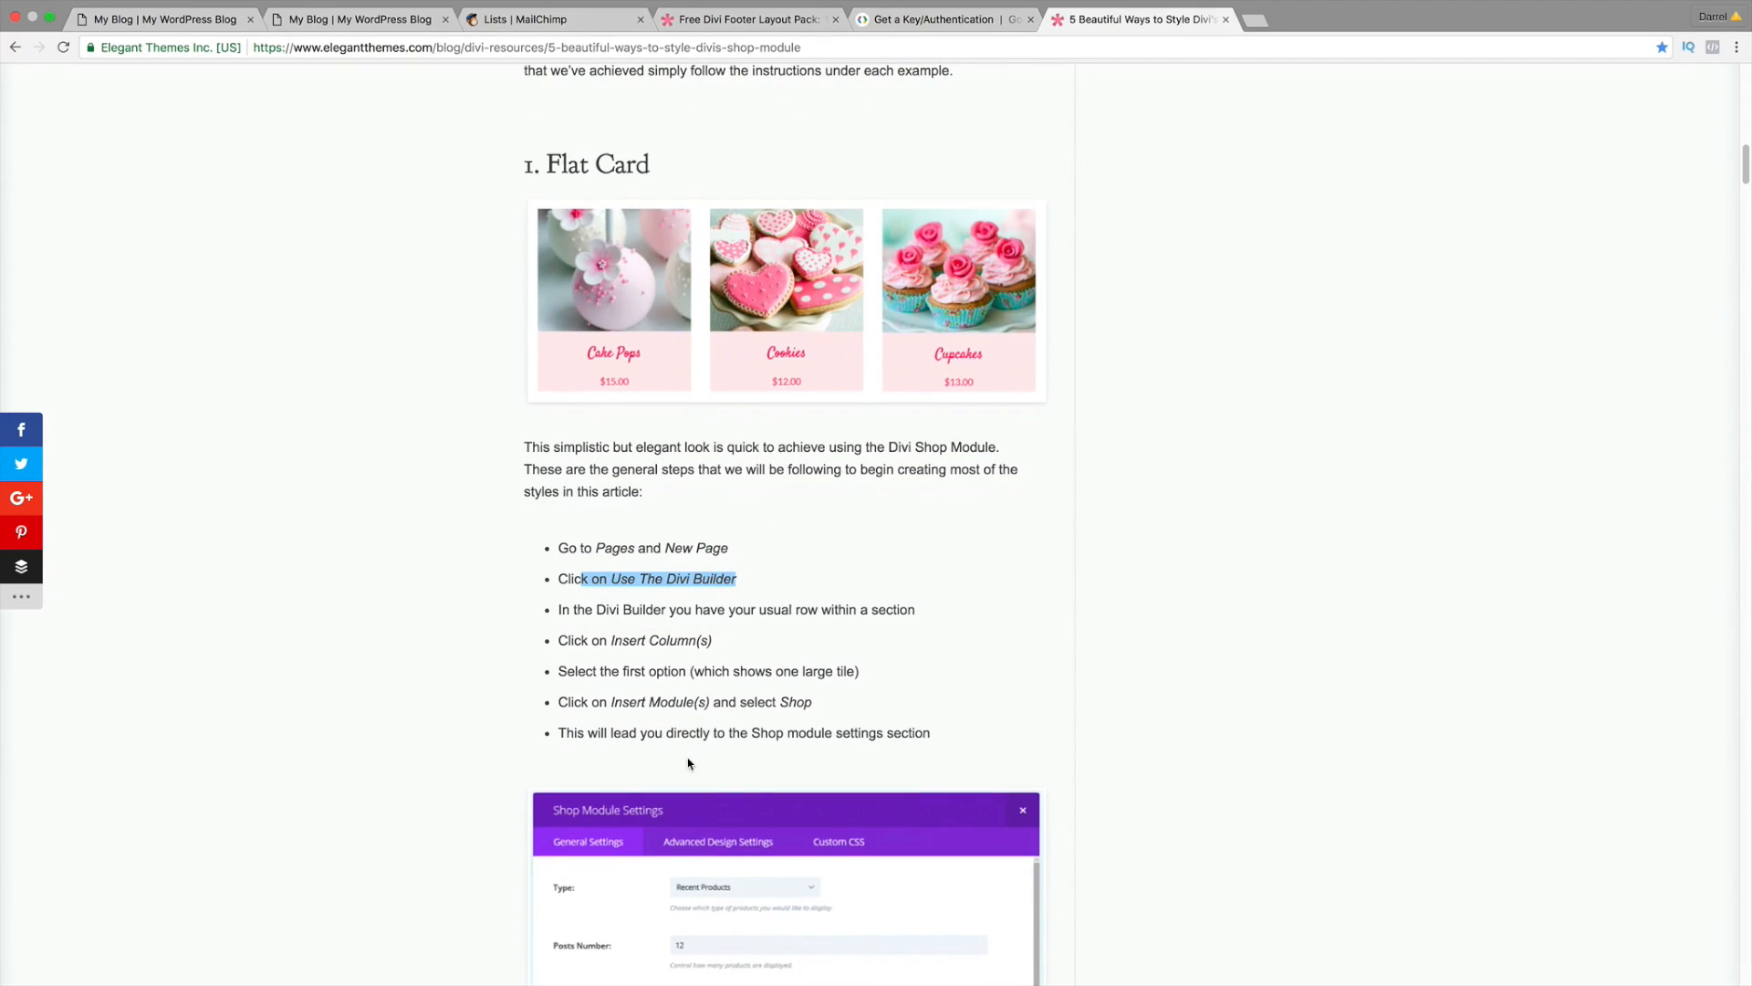
scroll(694, 751, "down", 10)
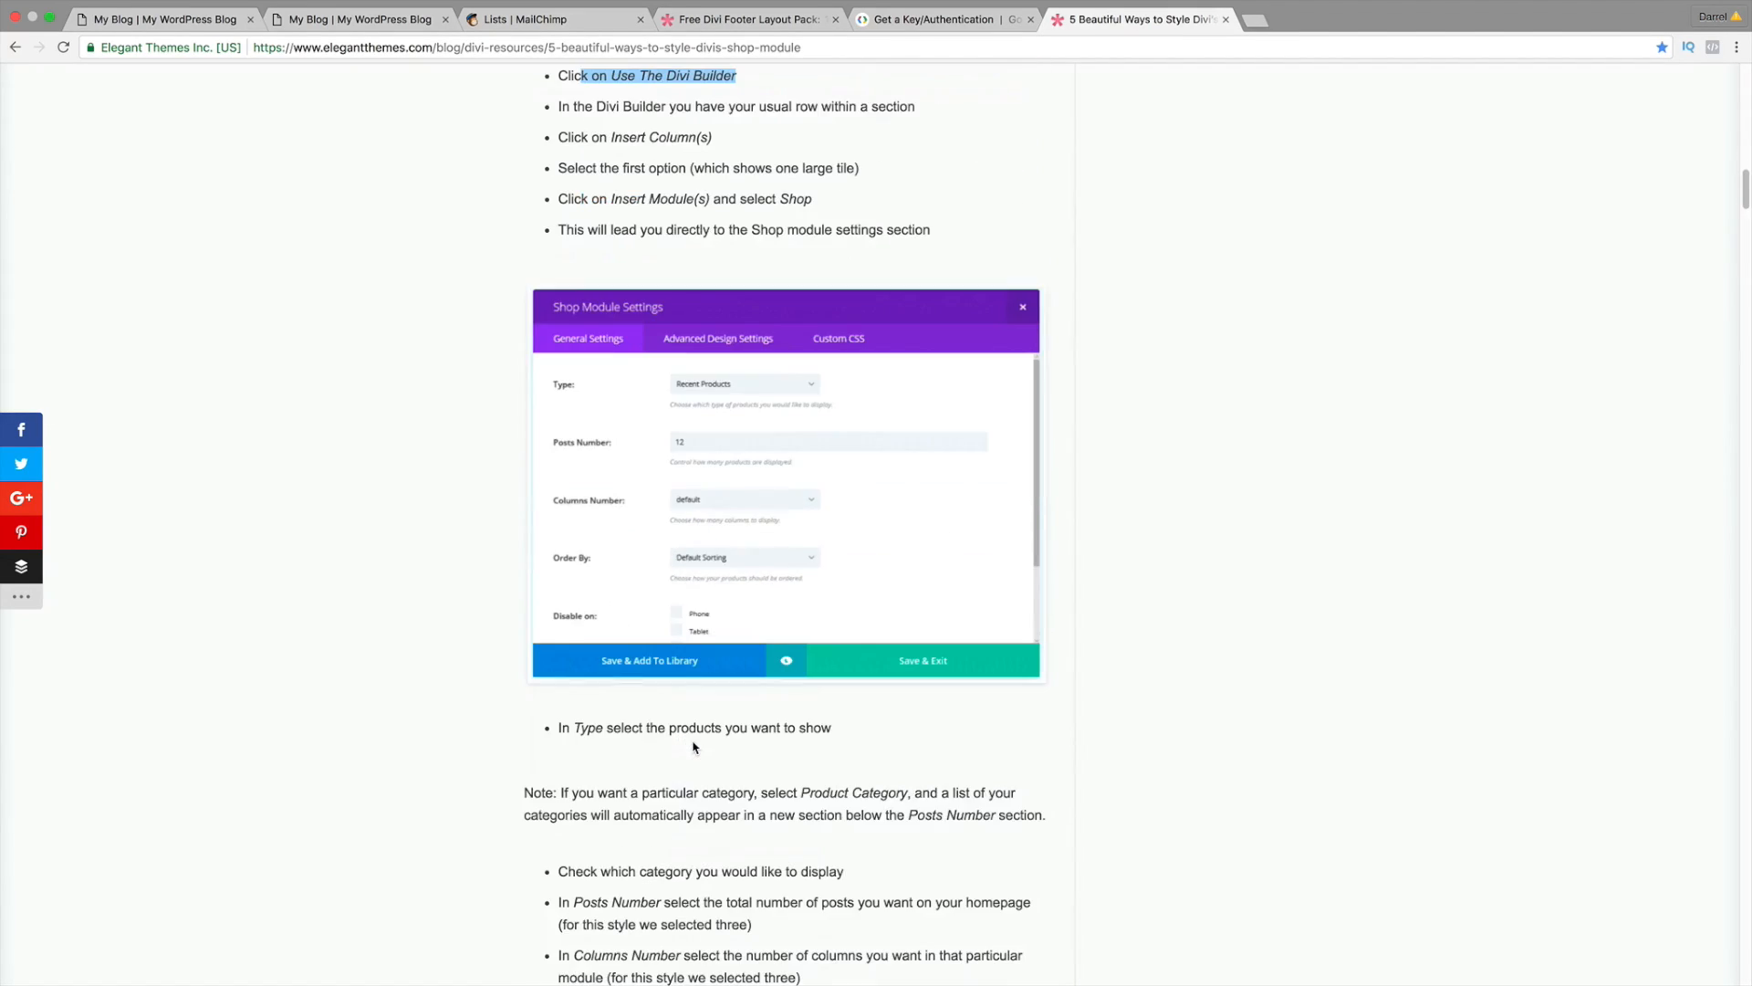
scroll(695, 733, "down", 1)
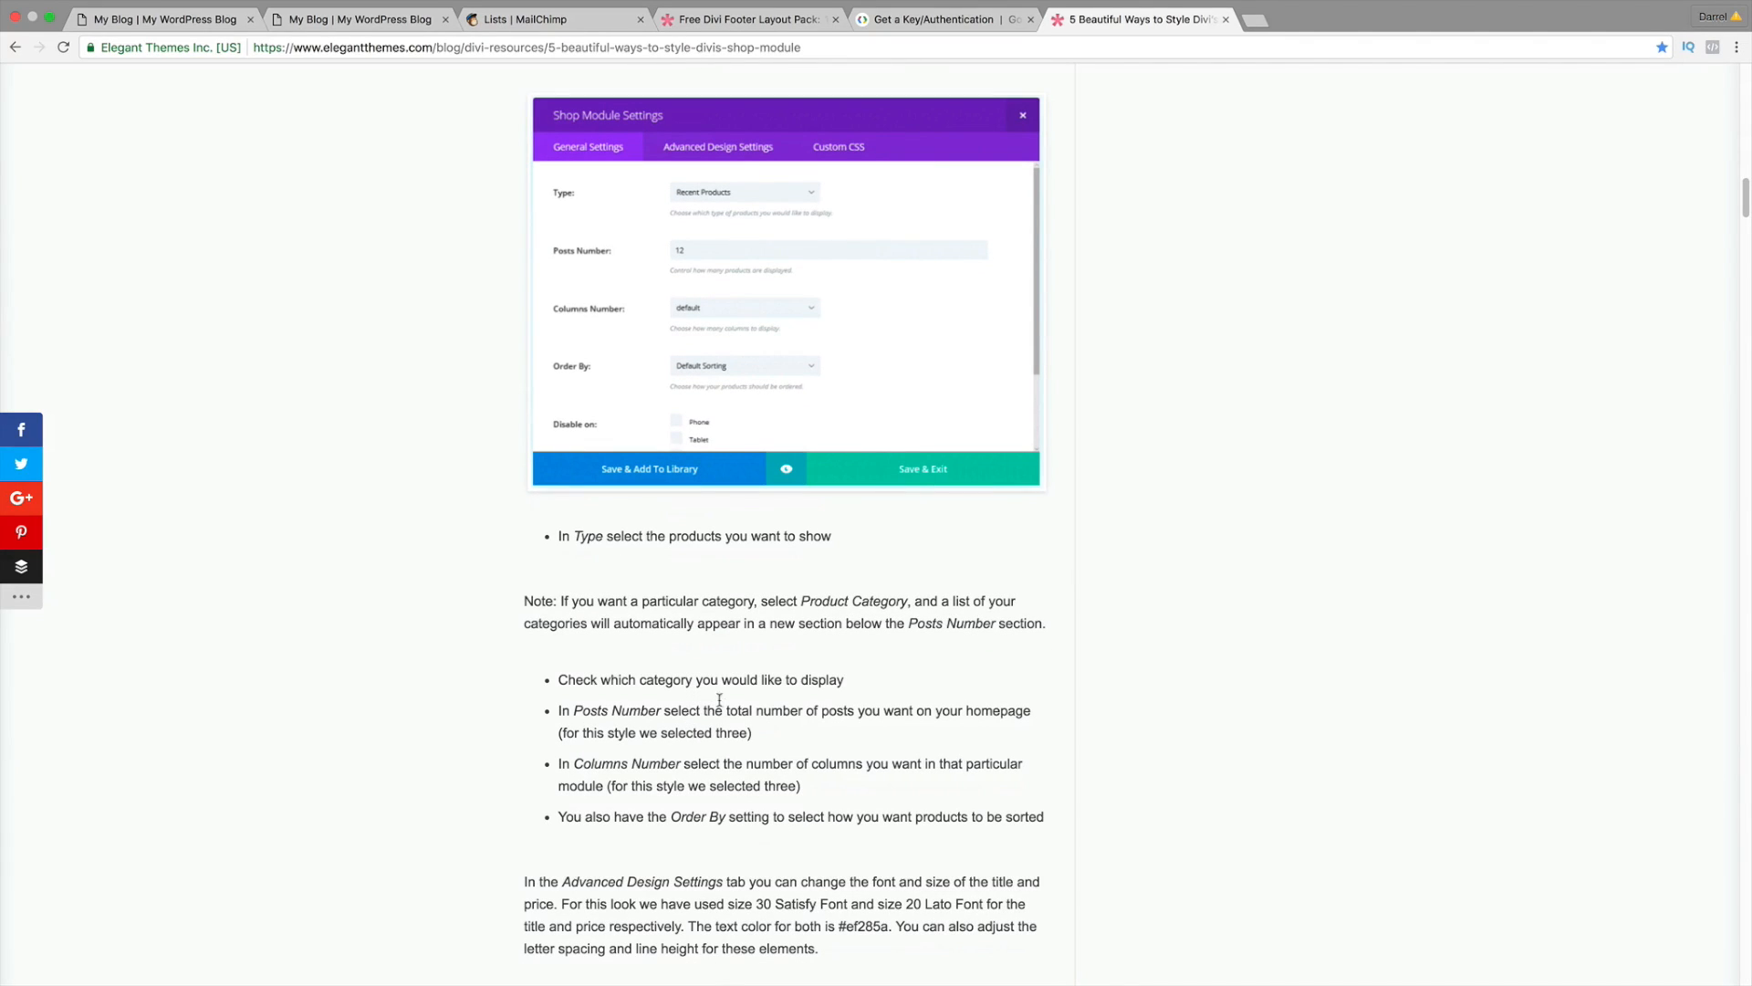
left_click_drag(849, 680, 575, 679)
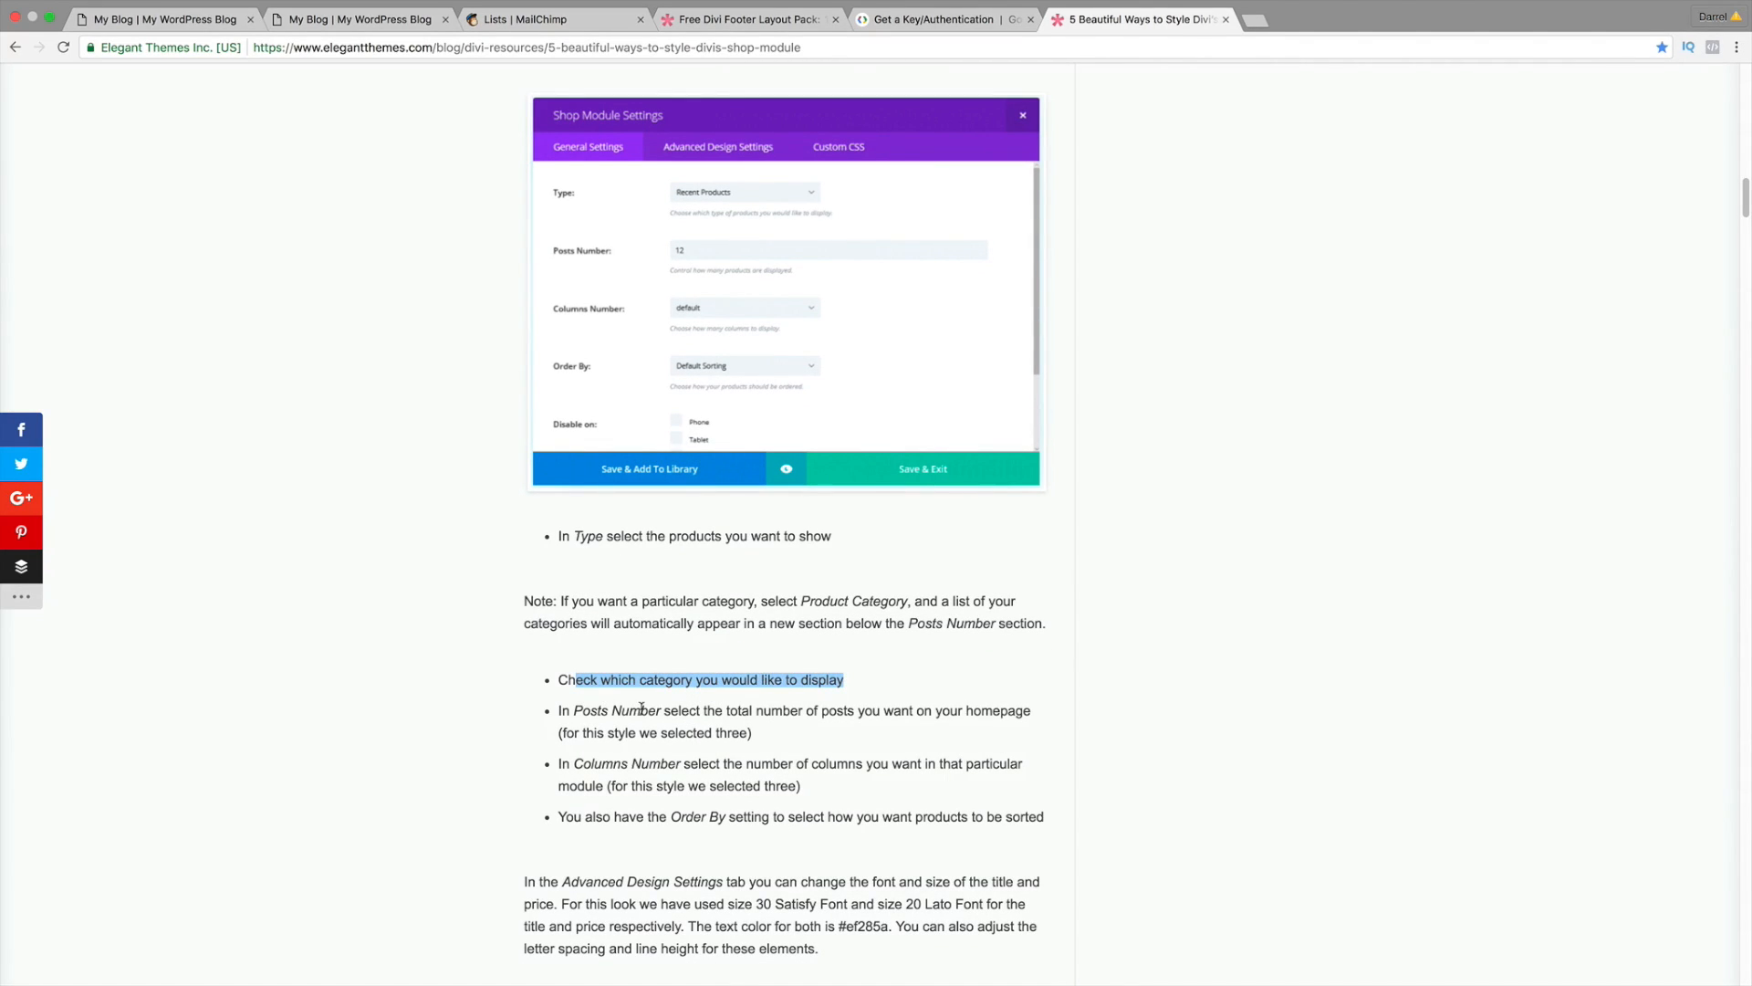
left_click_drag(925, 711, 621, 716)
scroll(620, 718, "down", 5)
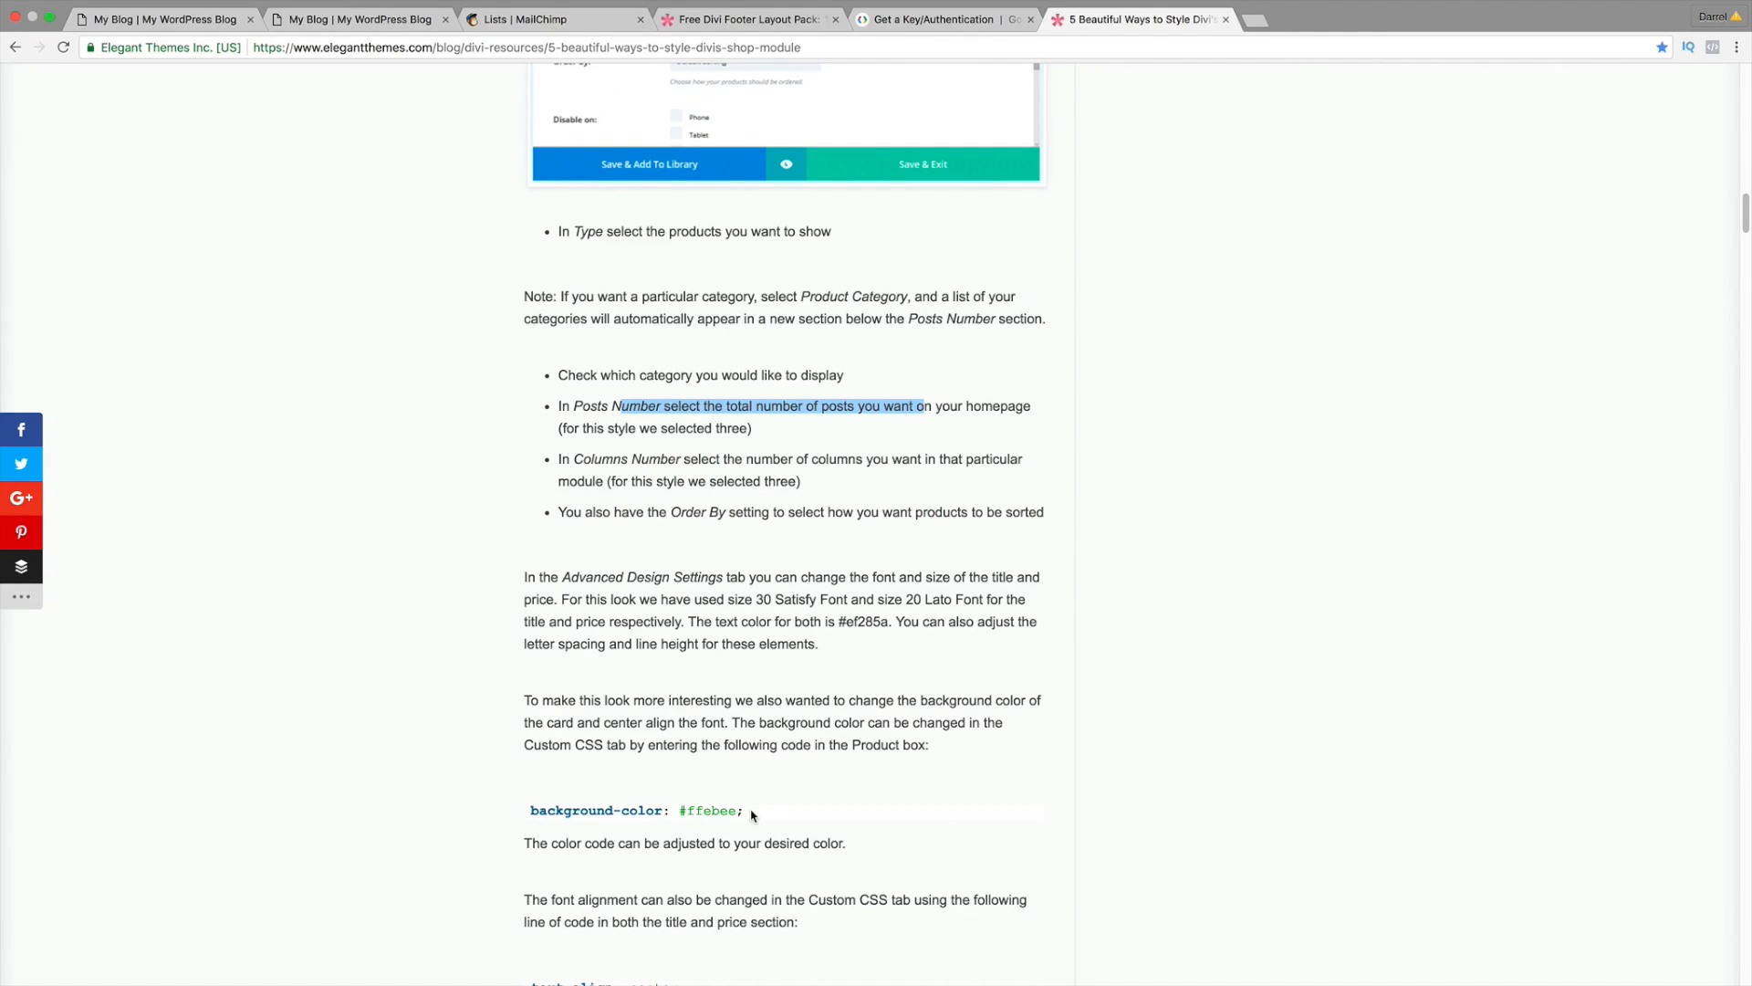
Step: Copy the Flat Card 'background-color: #ffebee;' code line
left_click_drag(752, 813, 515, 811)
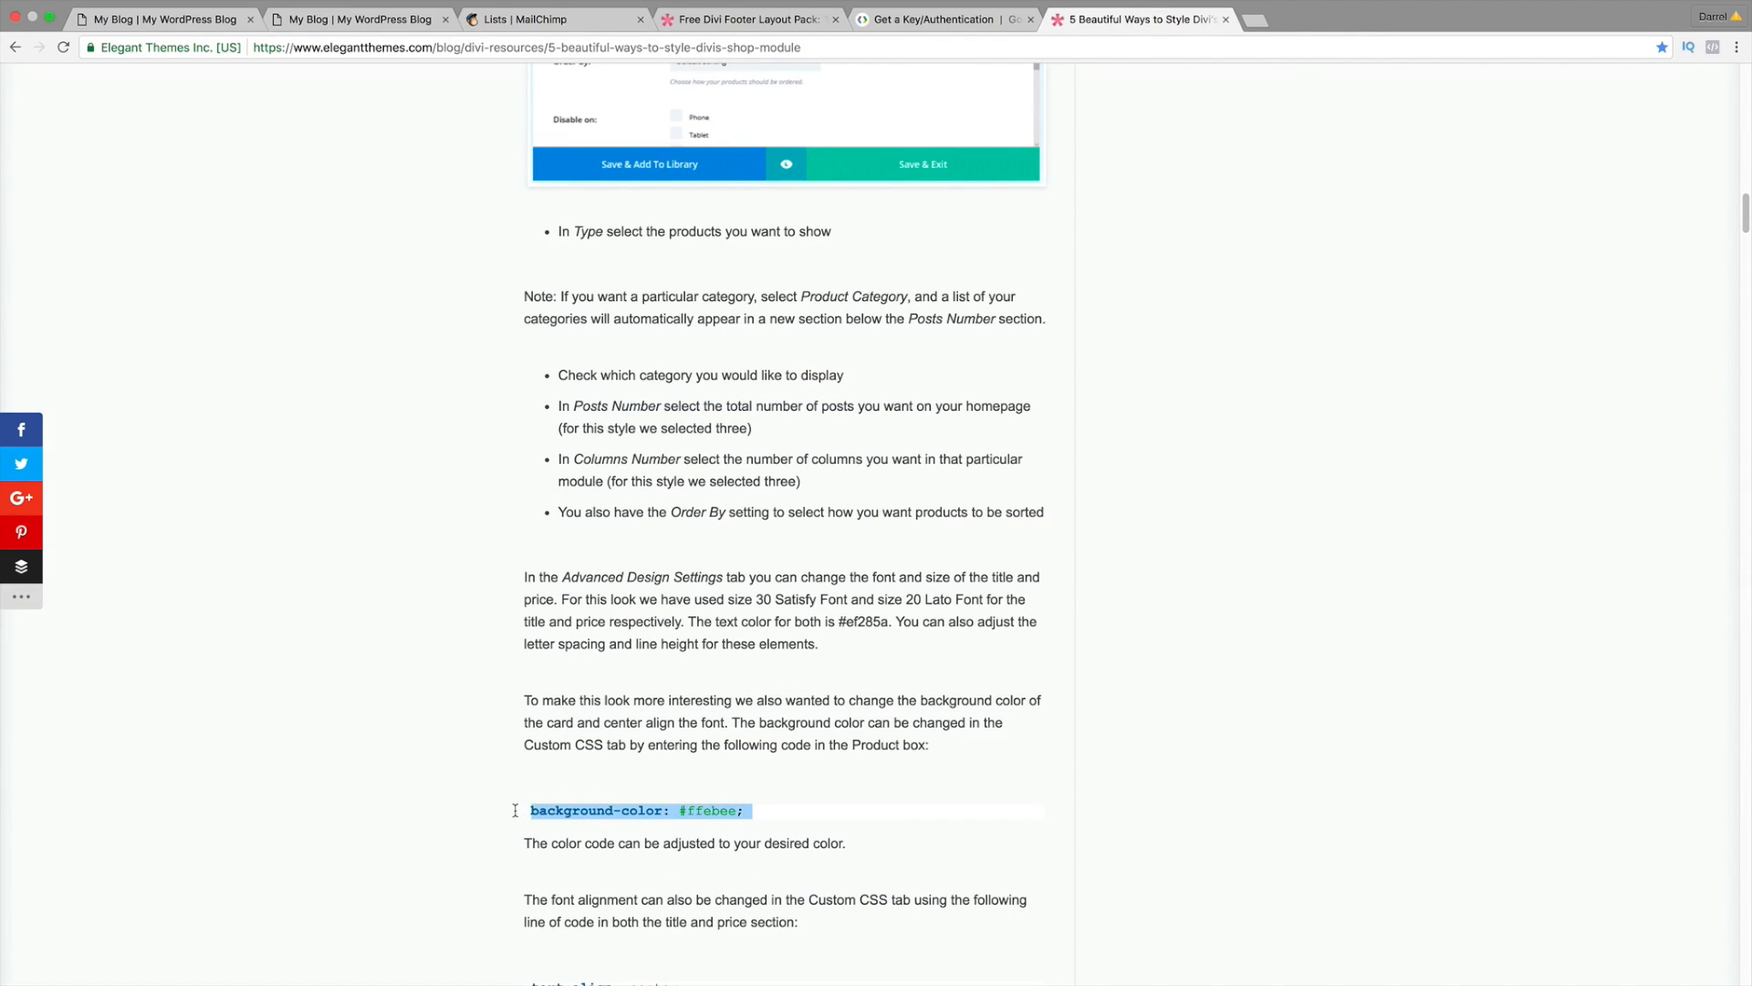
right_click(581, 809)
left_click(608, 844)
Step: Paste the background-color code into the Our Weekly Specials shop module's Product CSS field
left_click(180, 19)
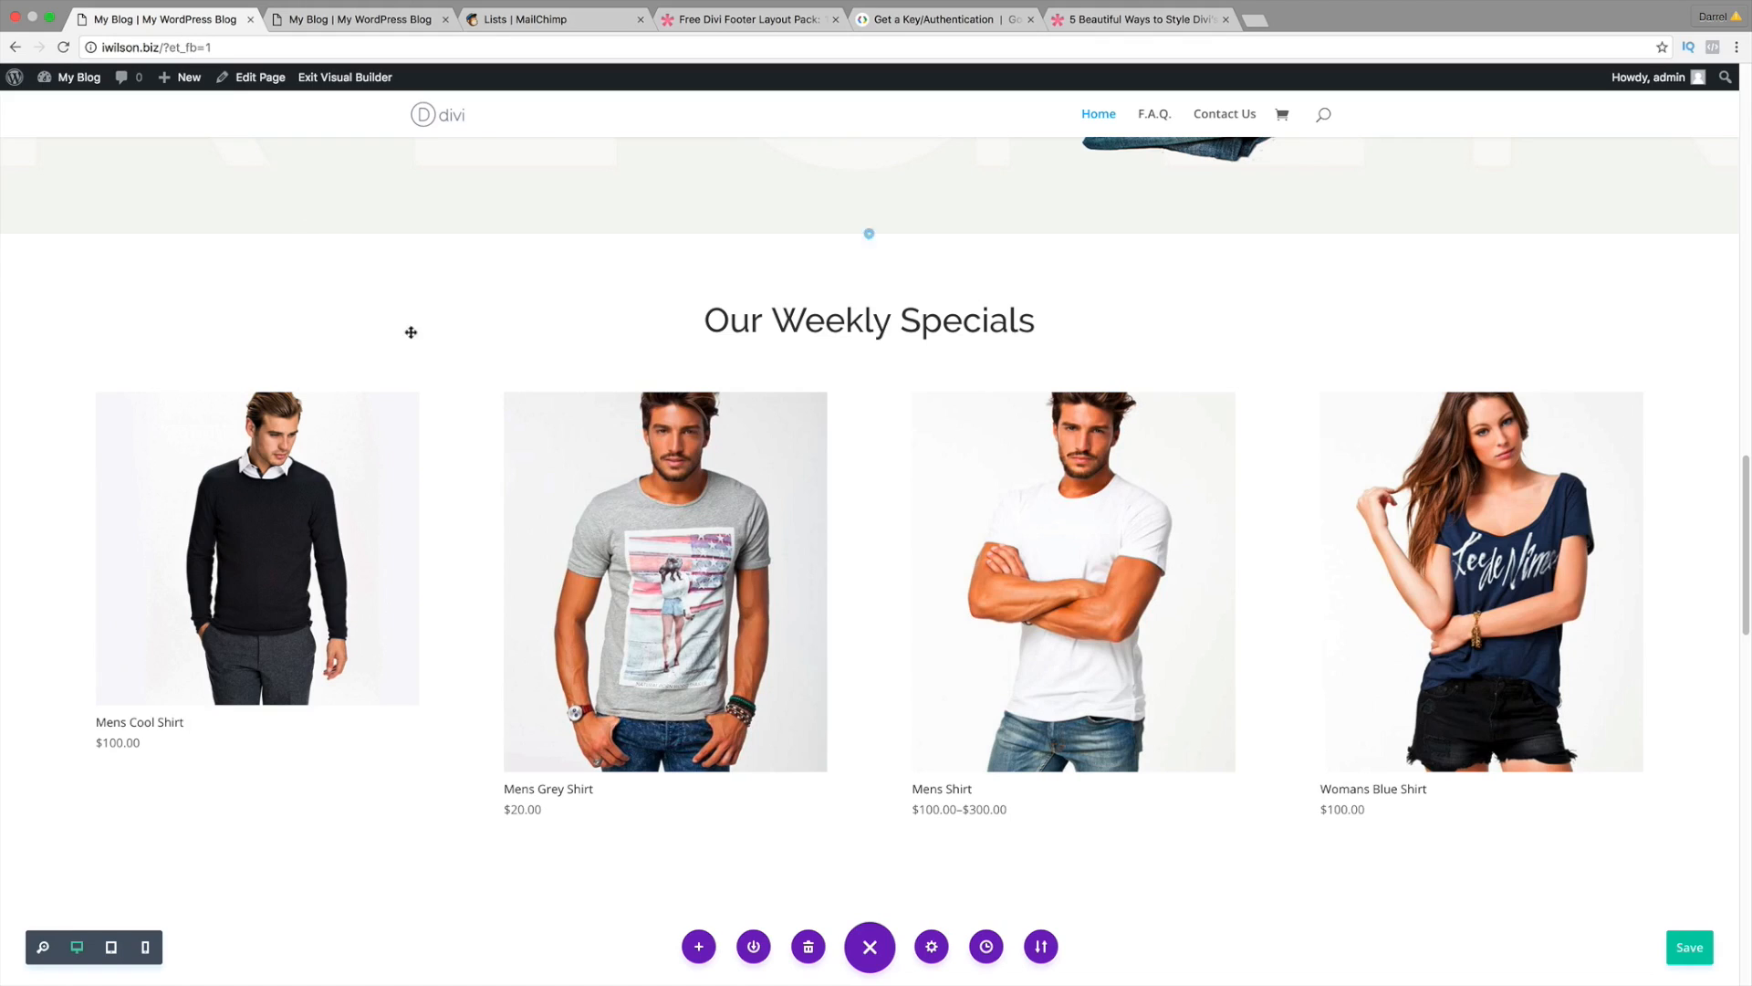
left_click(844, 436)
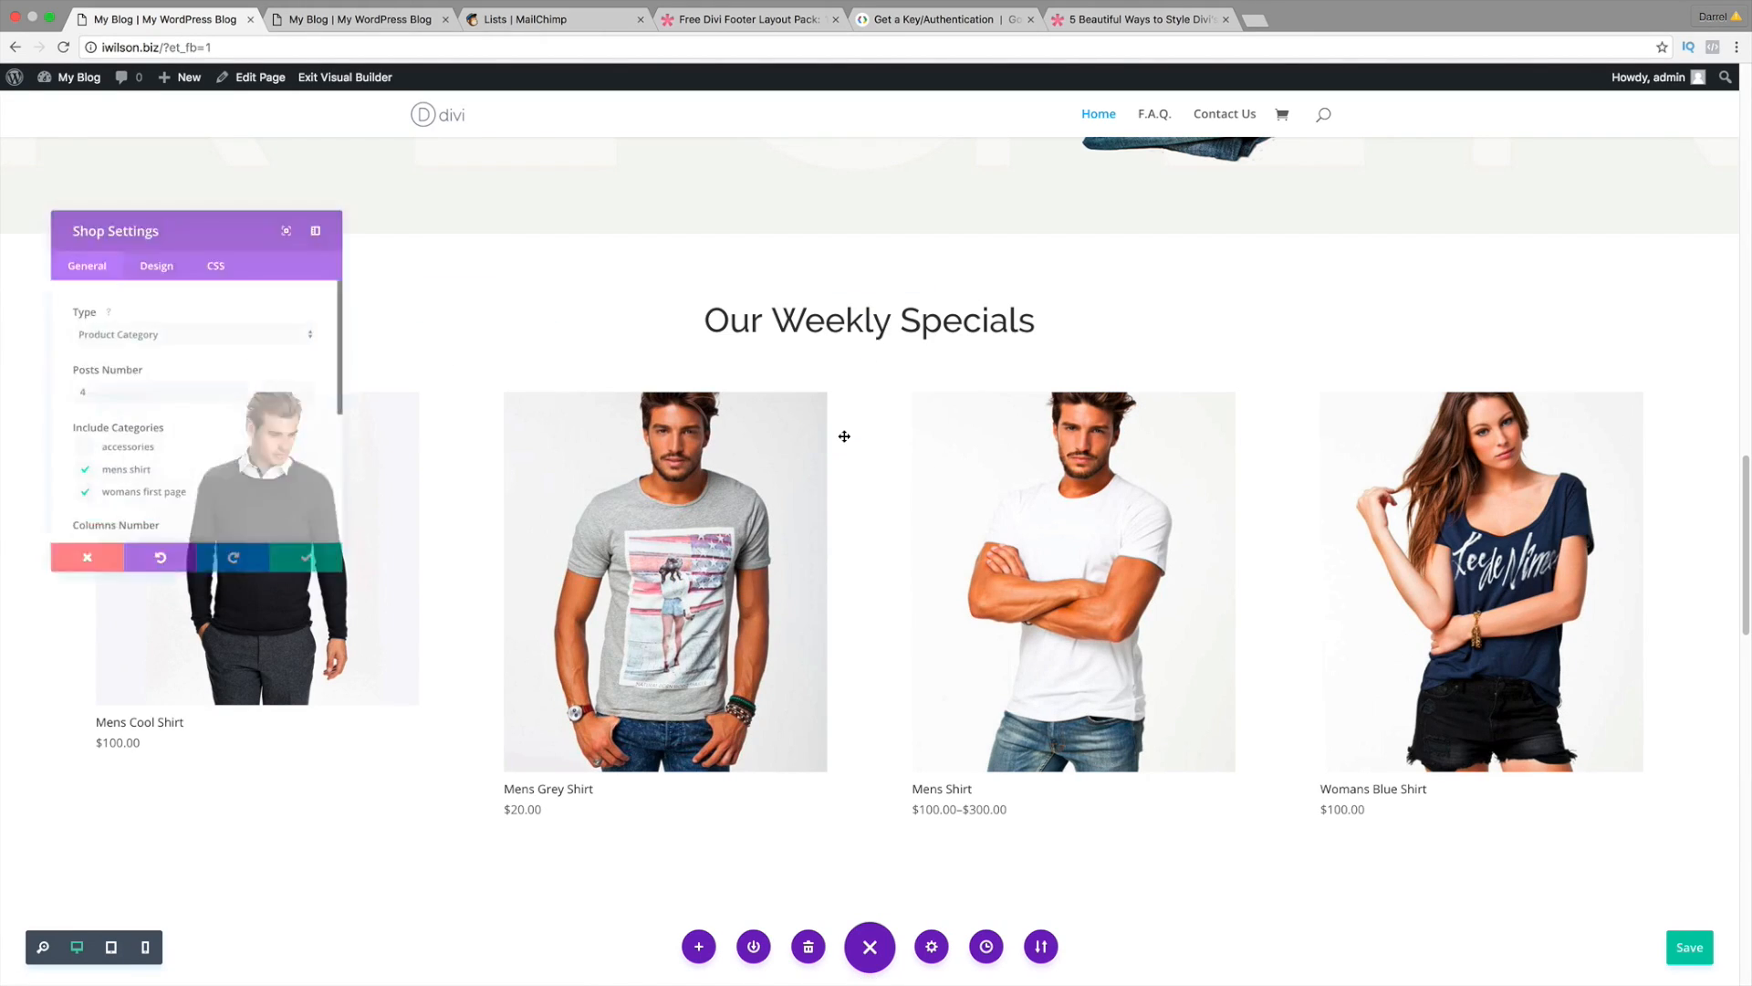
left_click(218, 244)
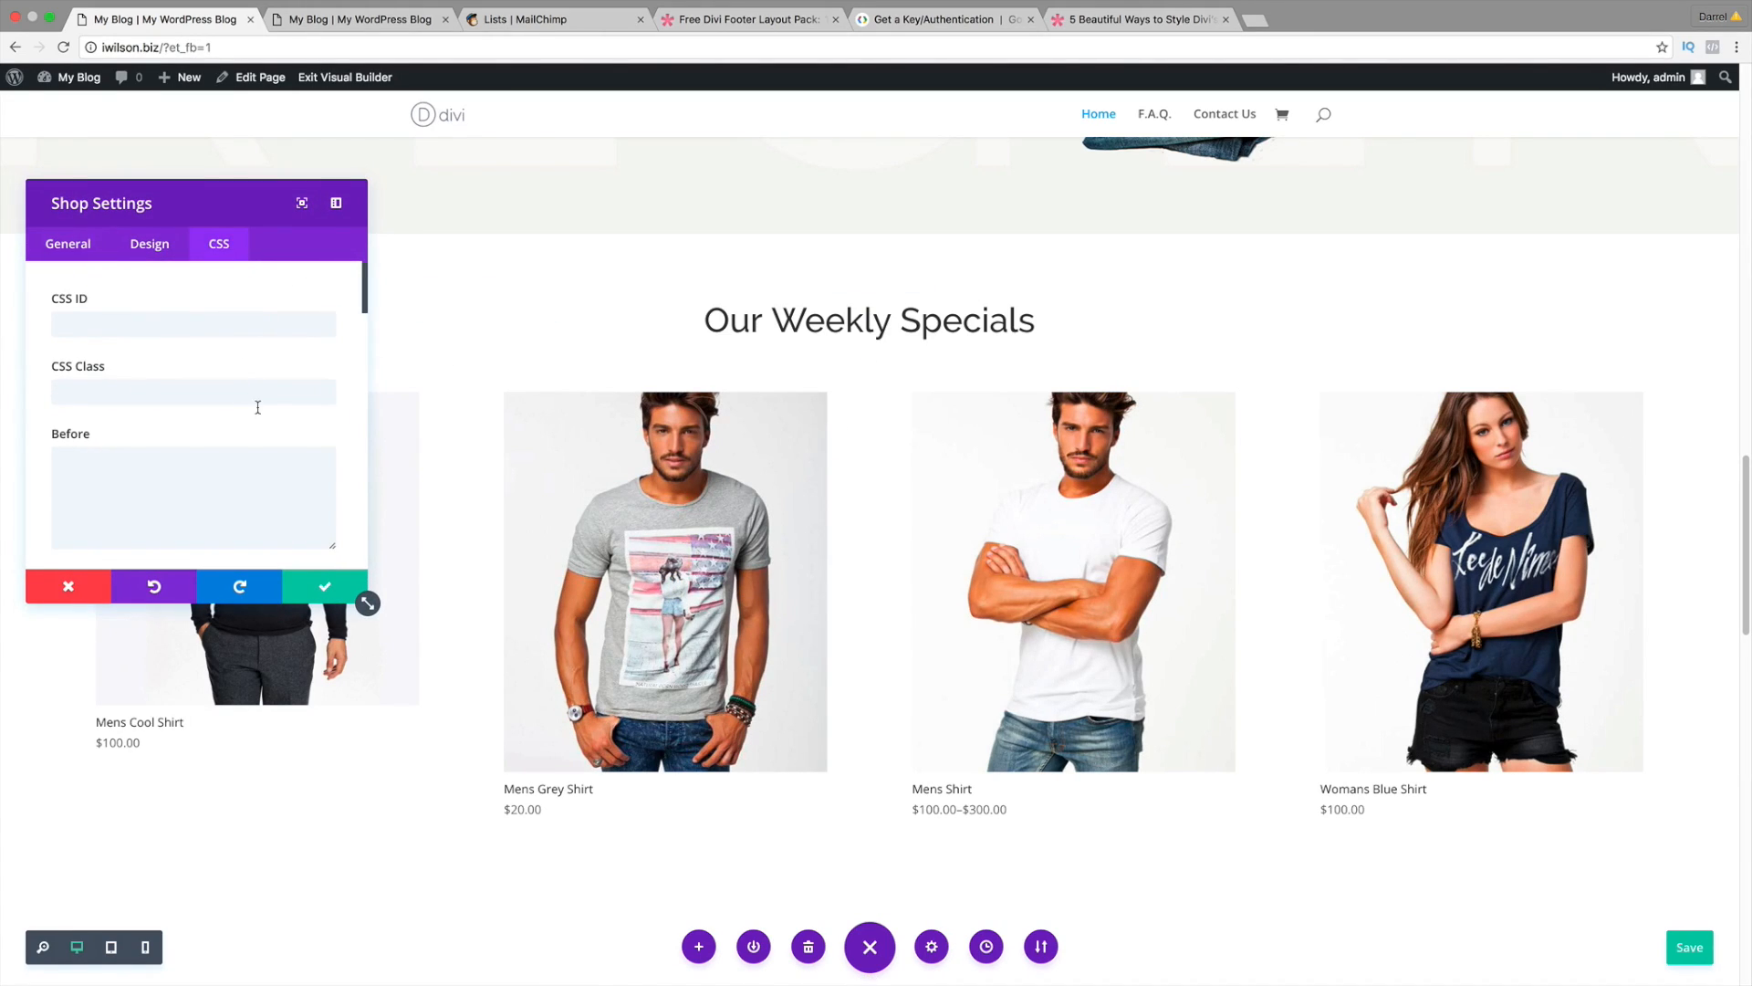
scroll(259, 407, "down", 3)
scroll(259, 411, "down", 5)
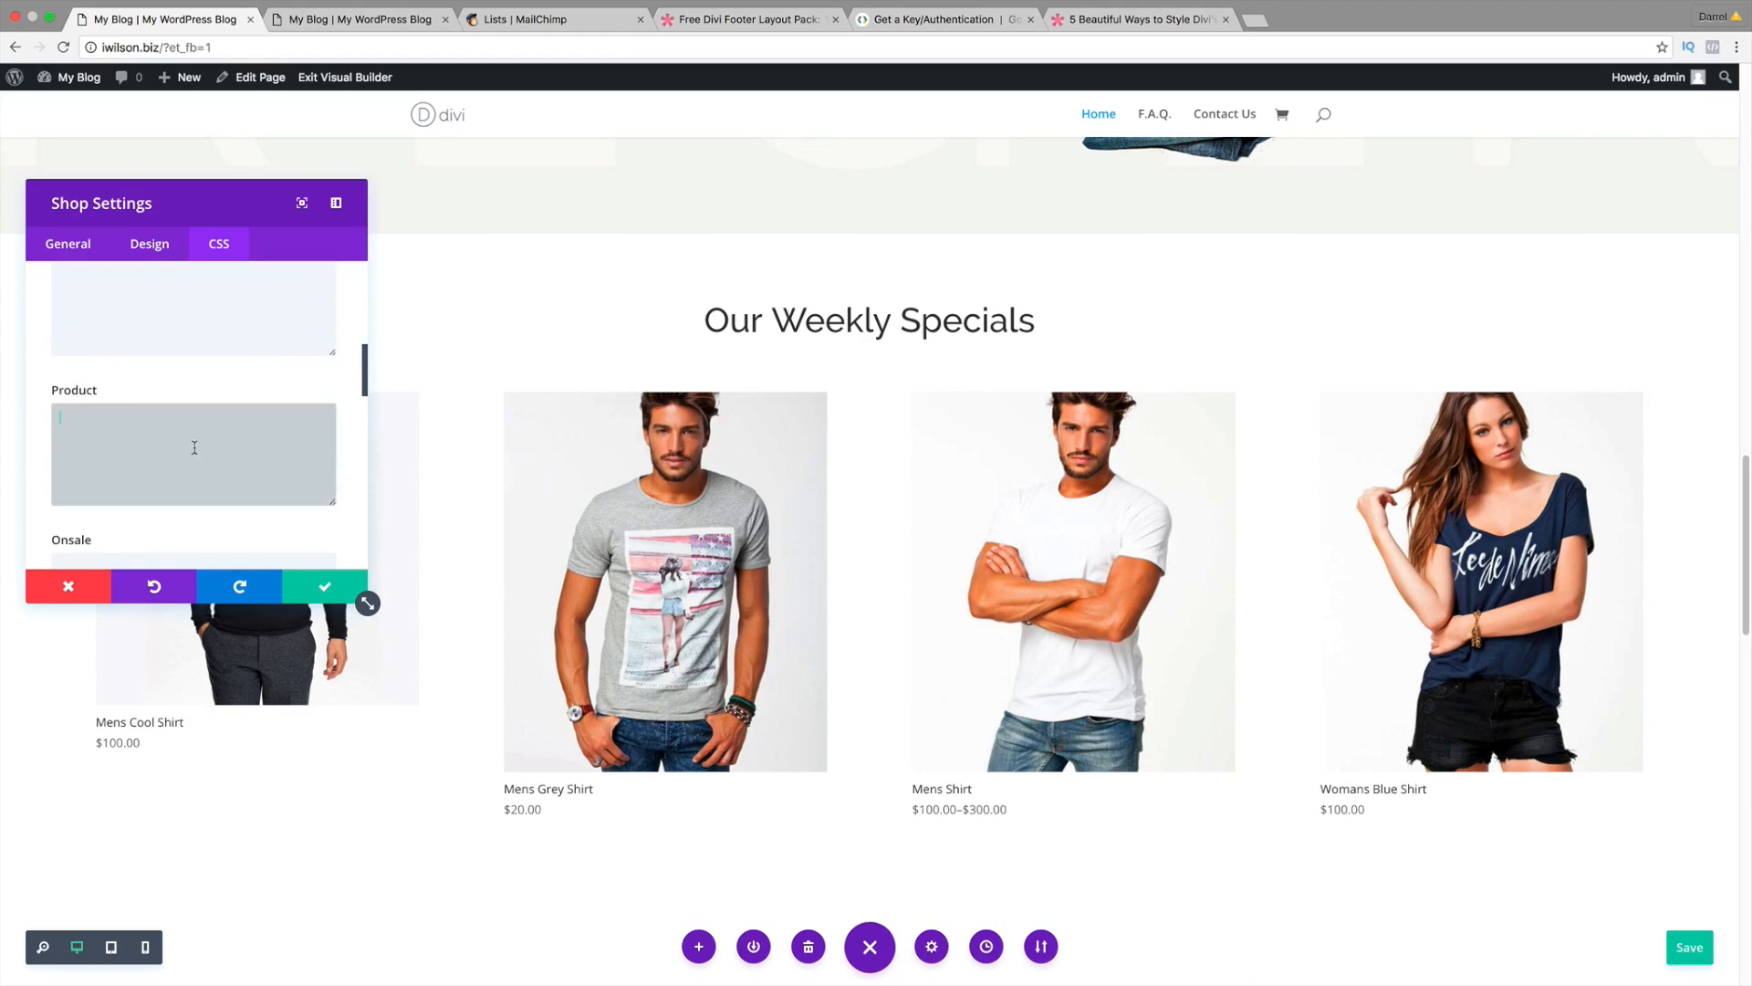
right_click(196, 447)
left_click(230, 531)
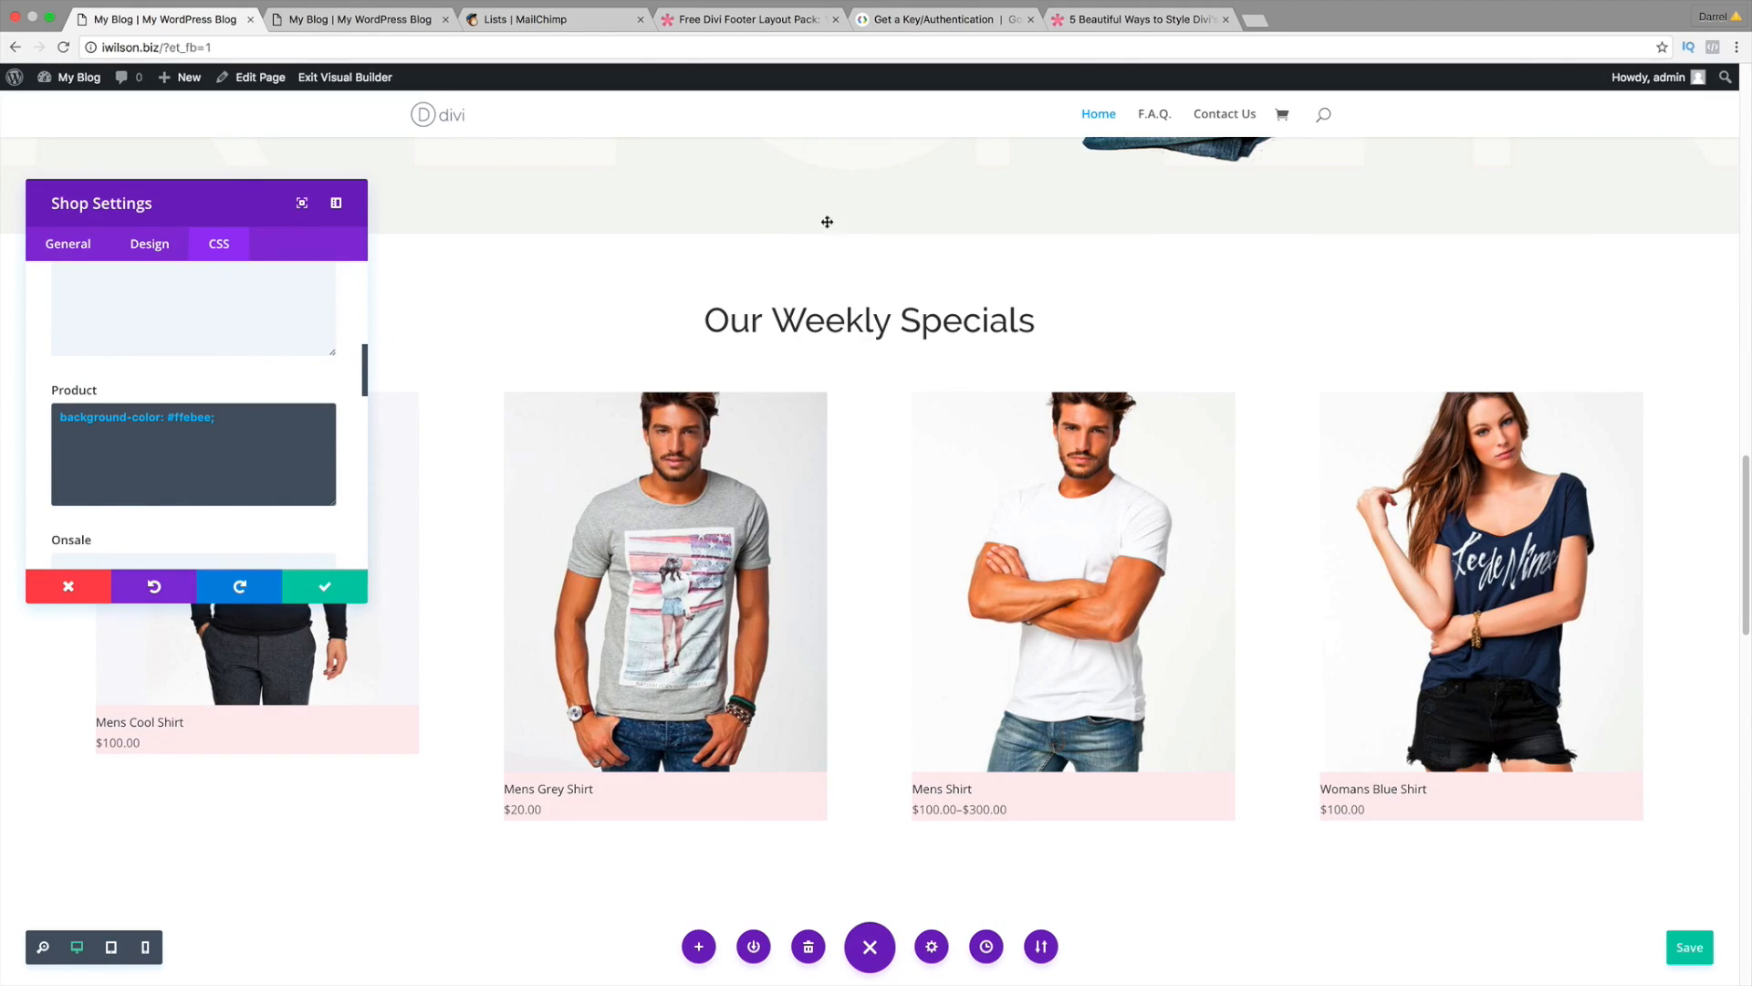
Step: Copy the #ef285a text colour value from the shop-styling article
left_click(1095, 19)
scroll(797, 465, "down", 2)
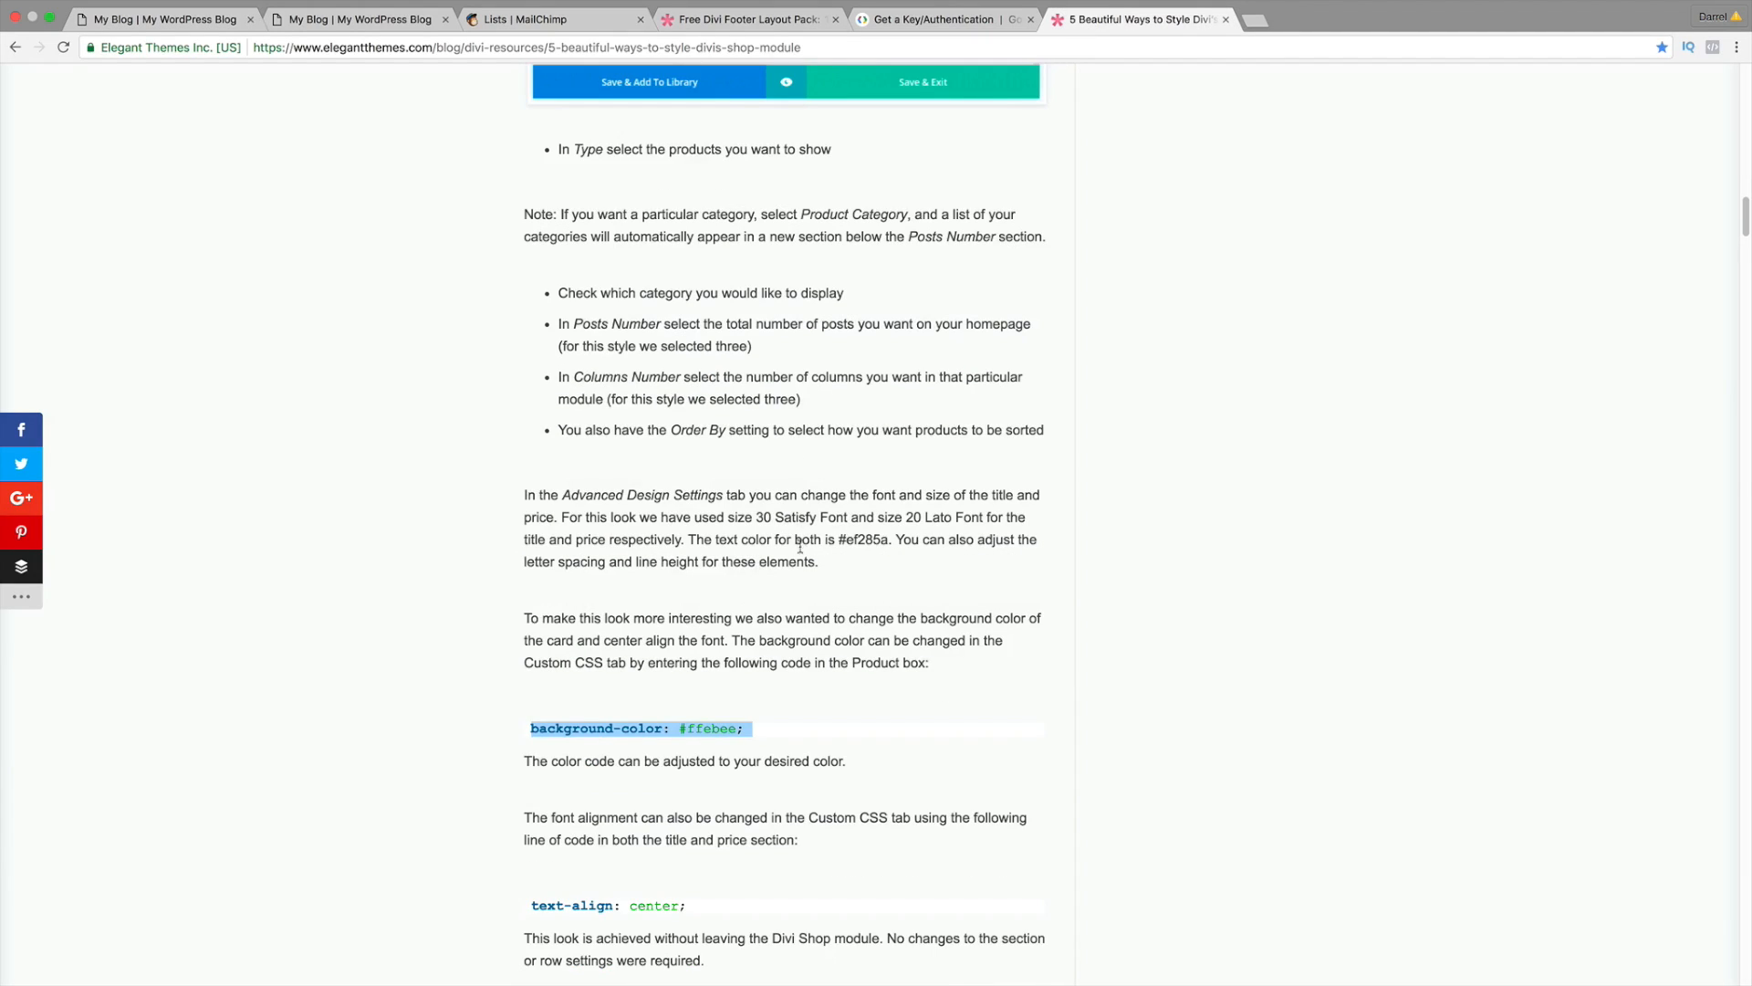
left_click(690, 727)
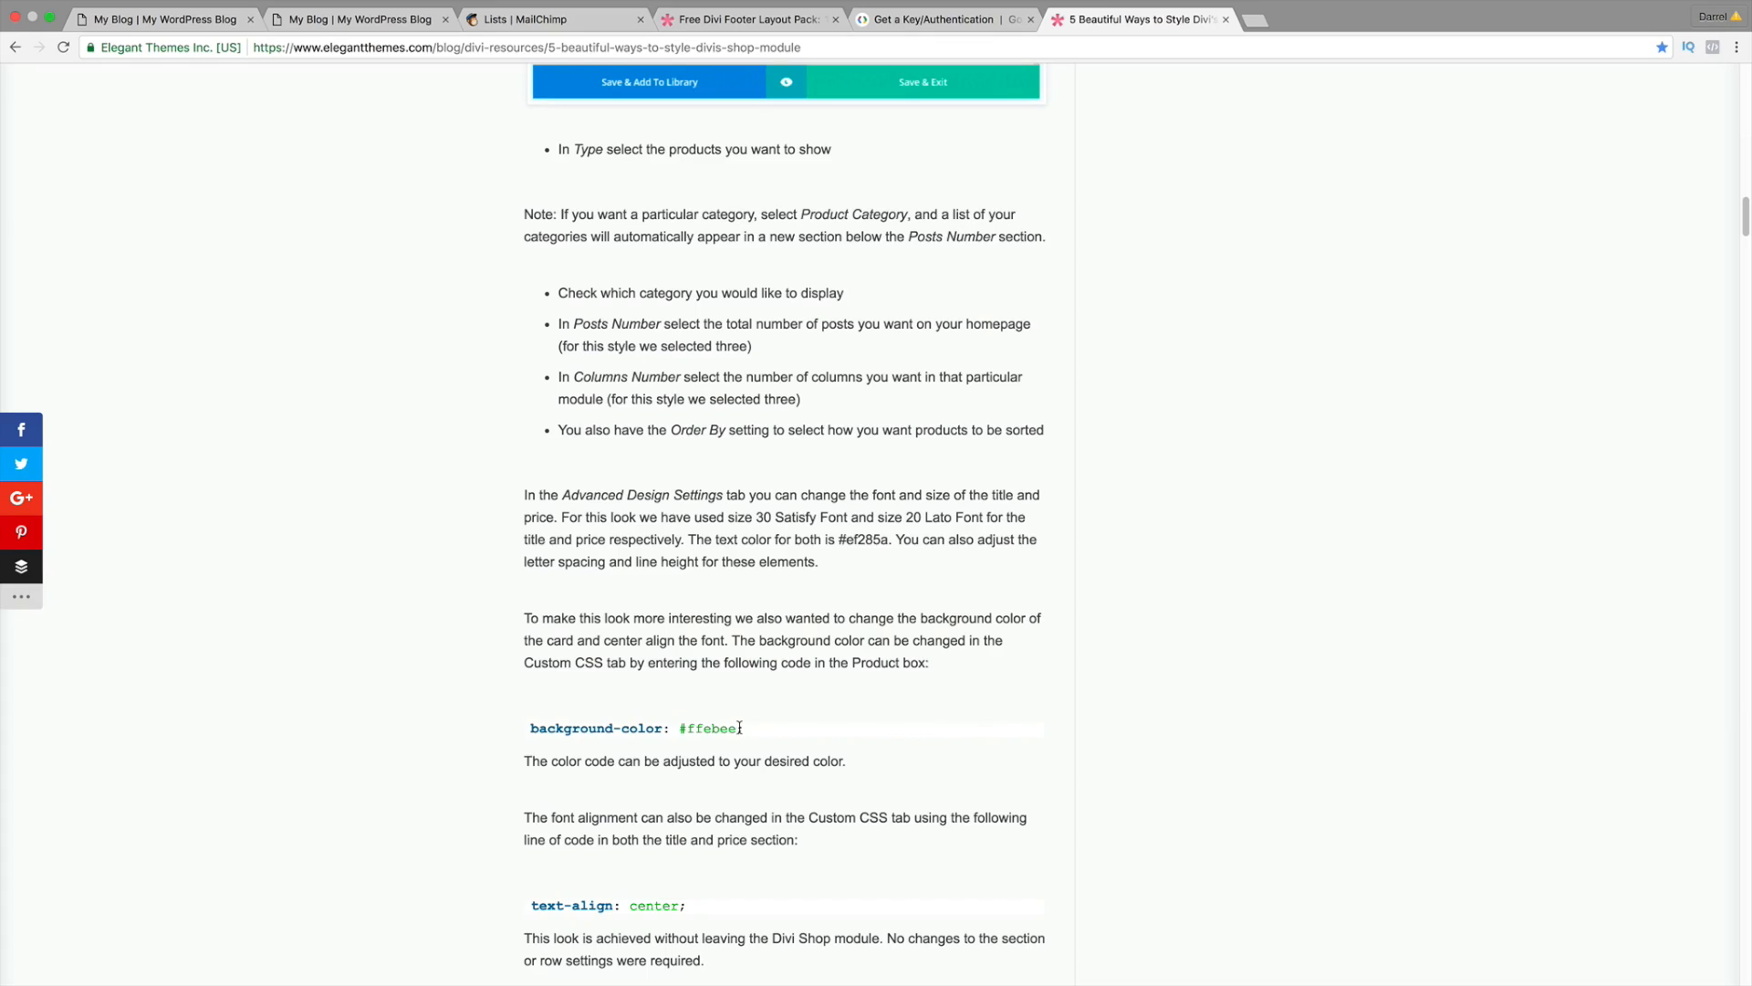
left_click_drag(740, 727, 689, 724)
left_click_drag(887, 539, 854, 537)
right_click(848, 538)
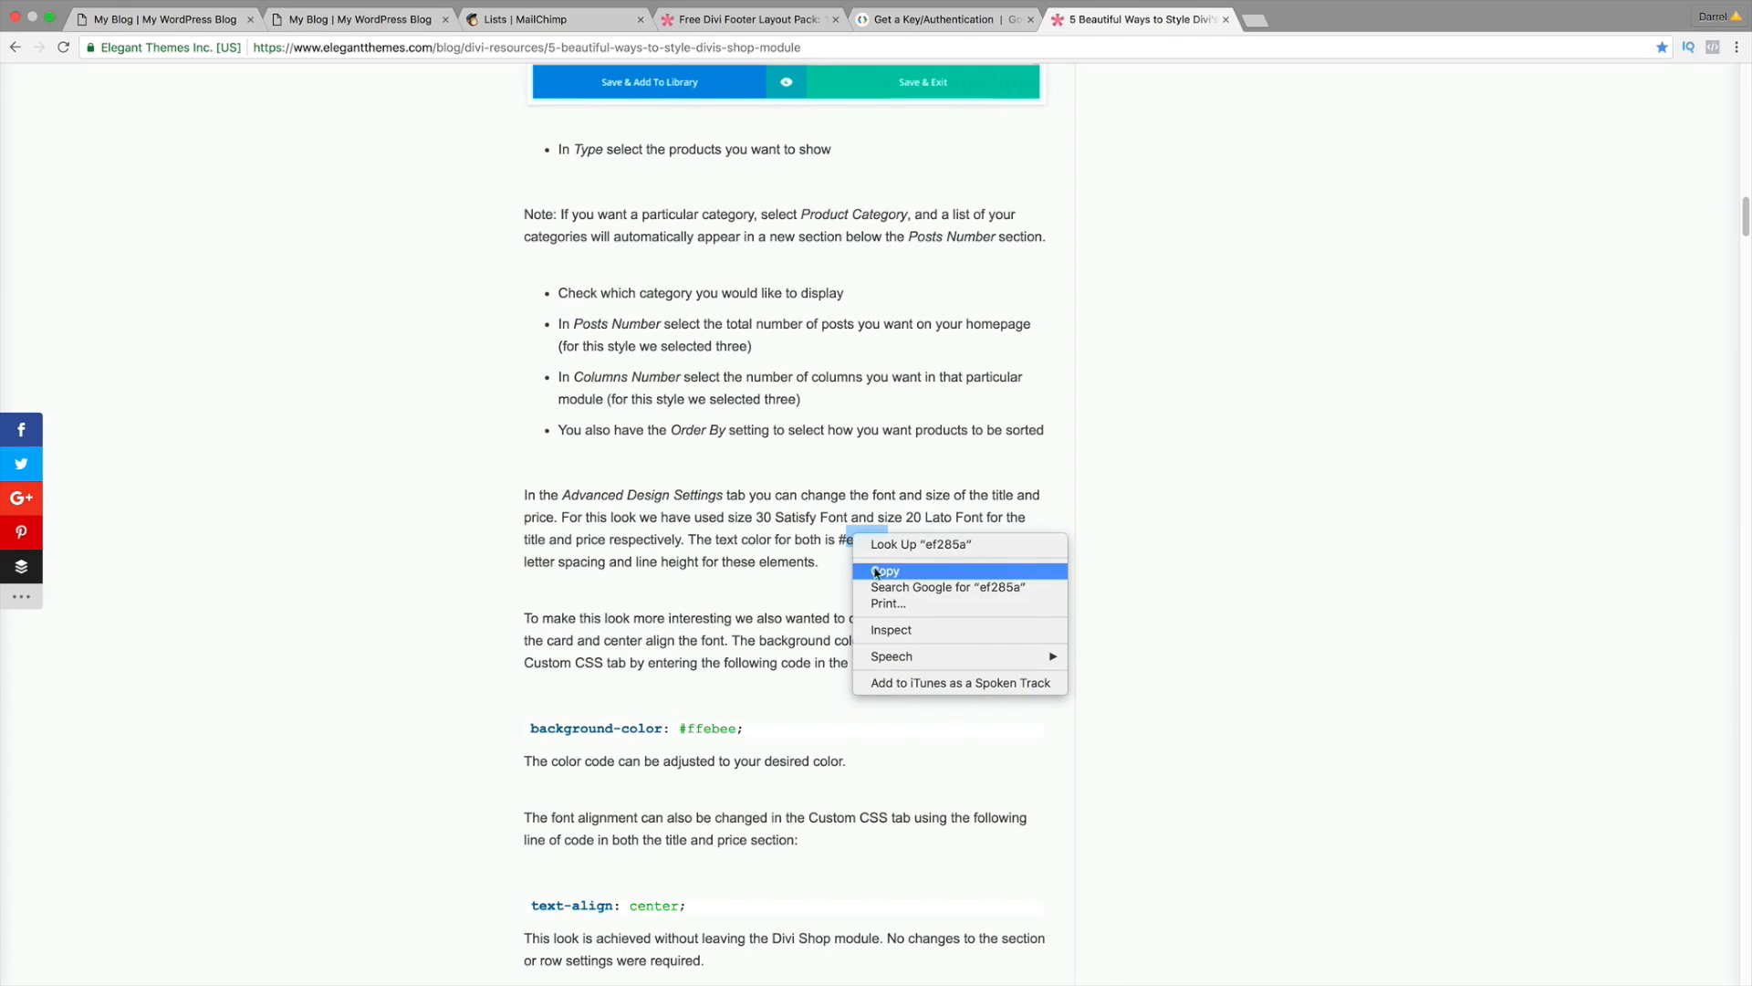
left_click(879, 573)
Step: Replace the Product CSS colour with #ef285a, then adjust it to #ef235a
left_click(191, 23)
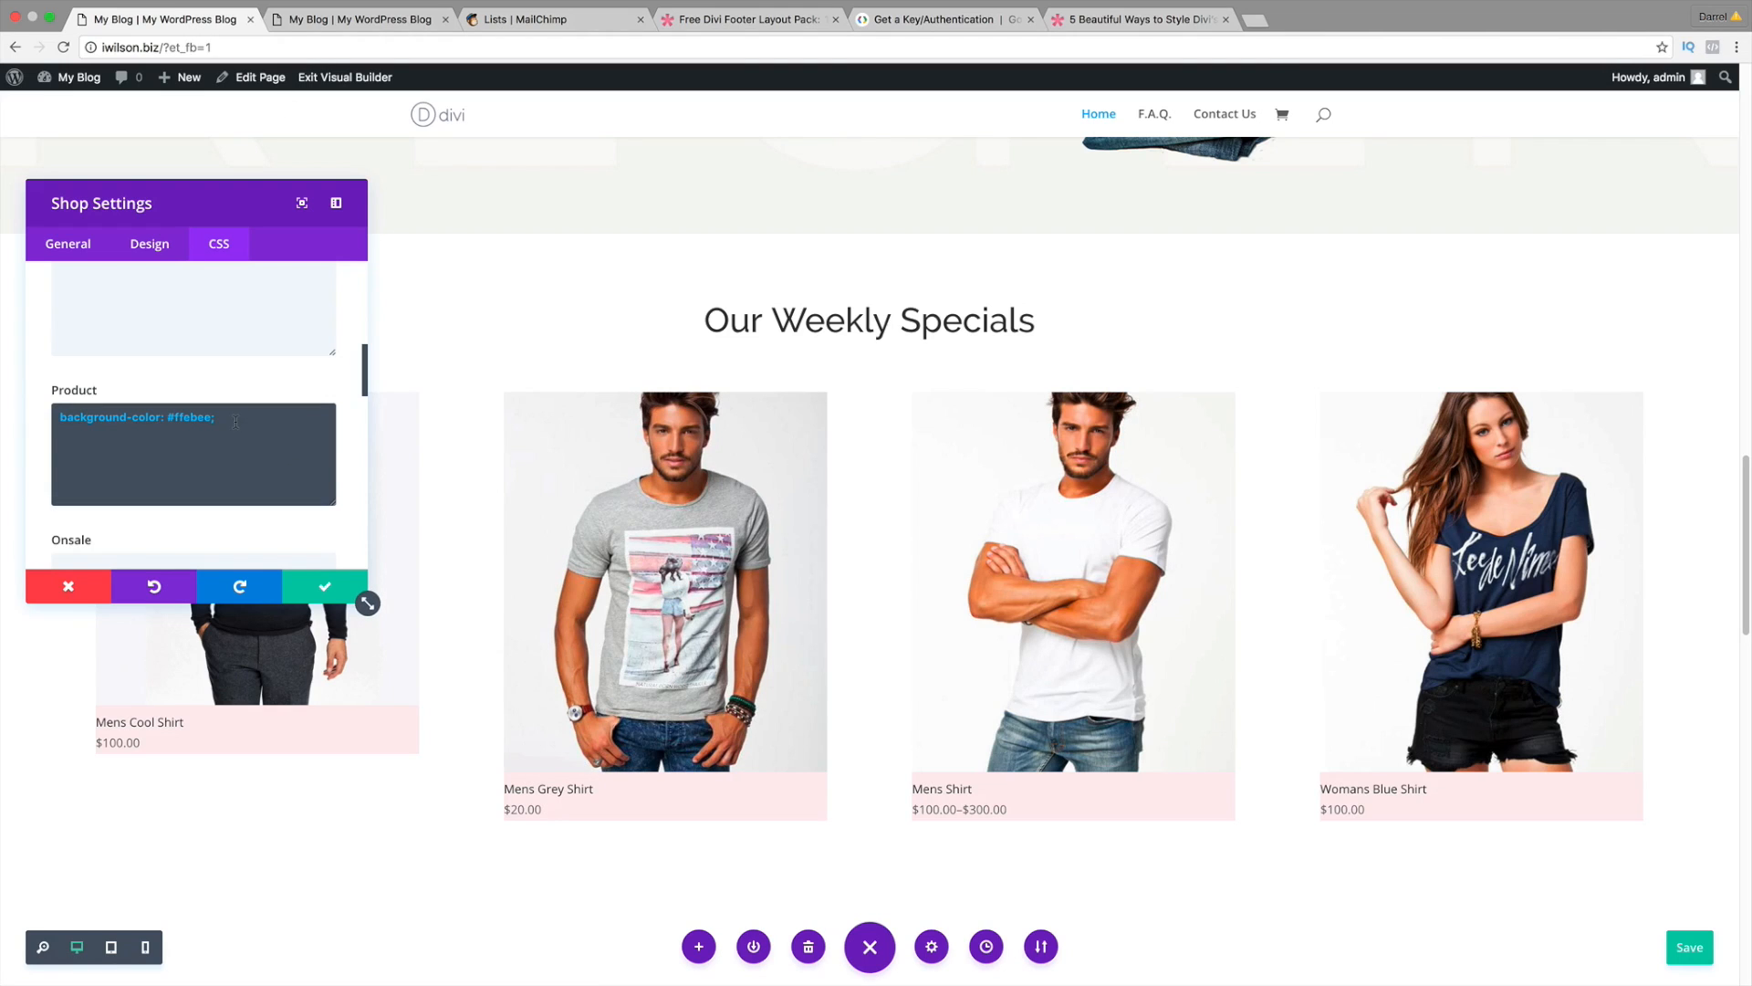
triple_click(180, 417)
right_click(190, 415)
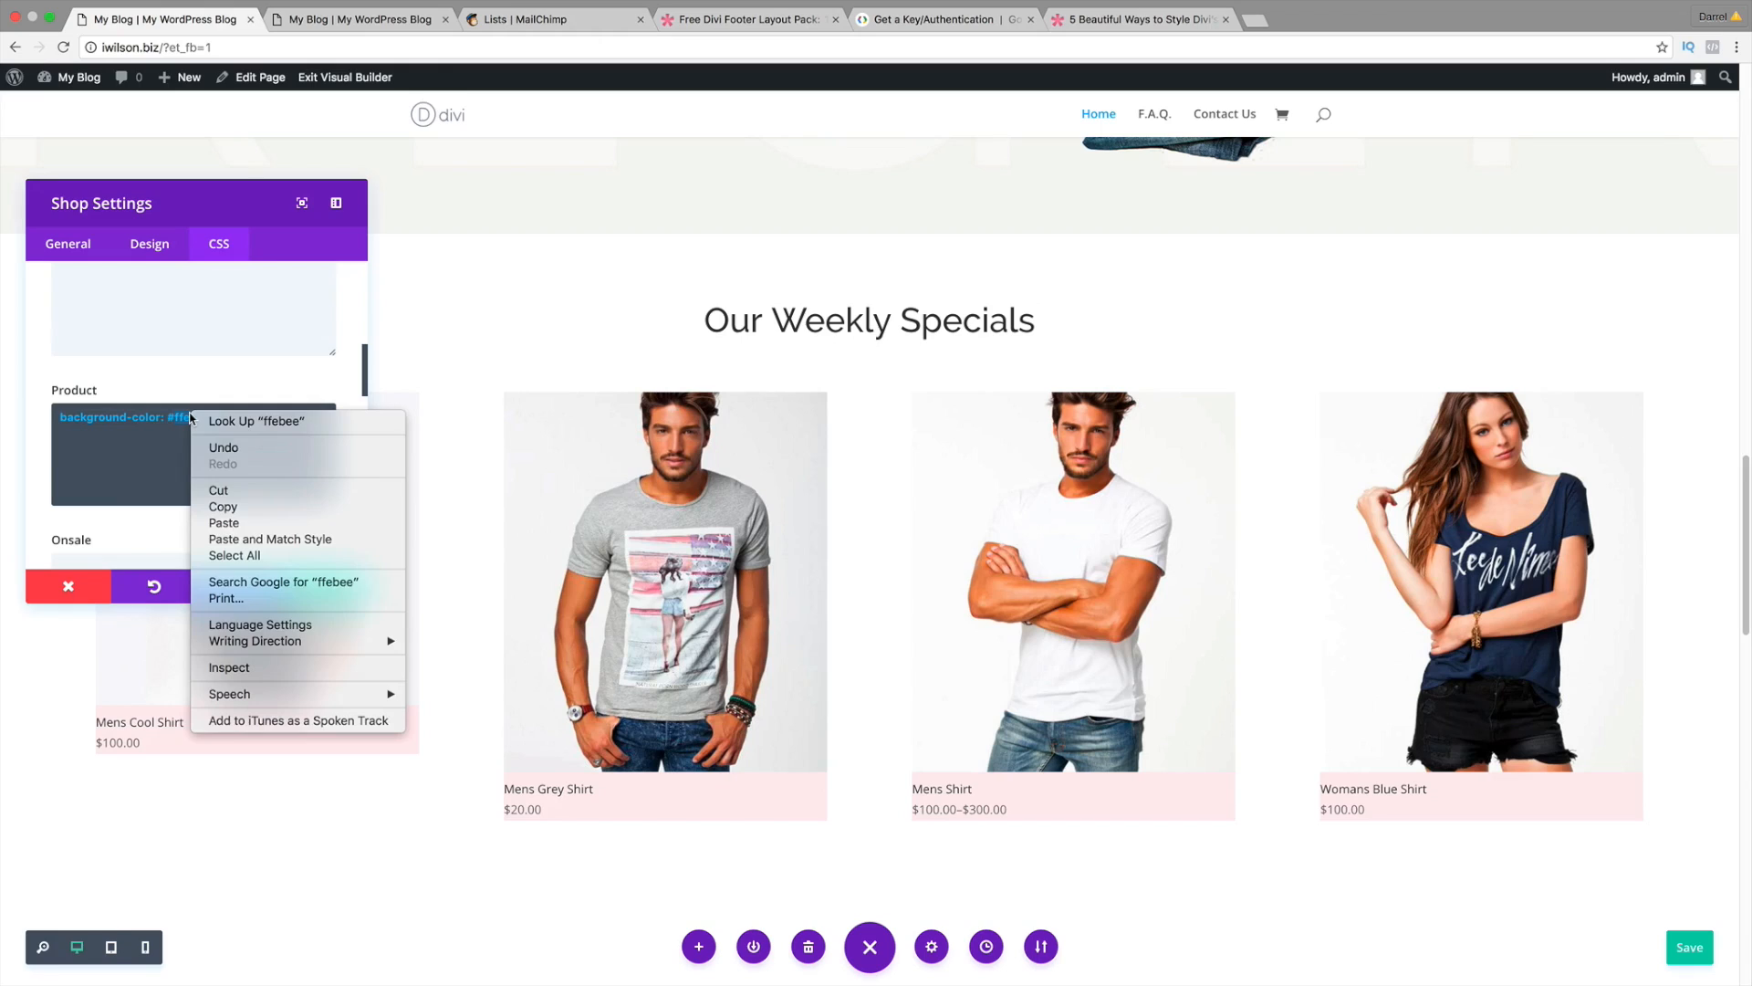
left_click(244, 517)
key("ctrl+v")
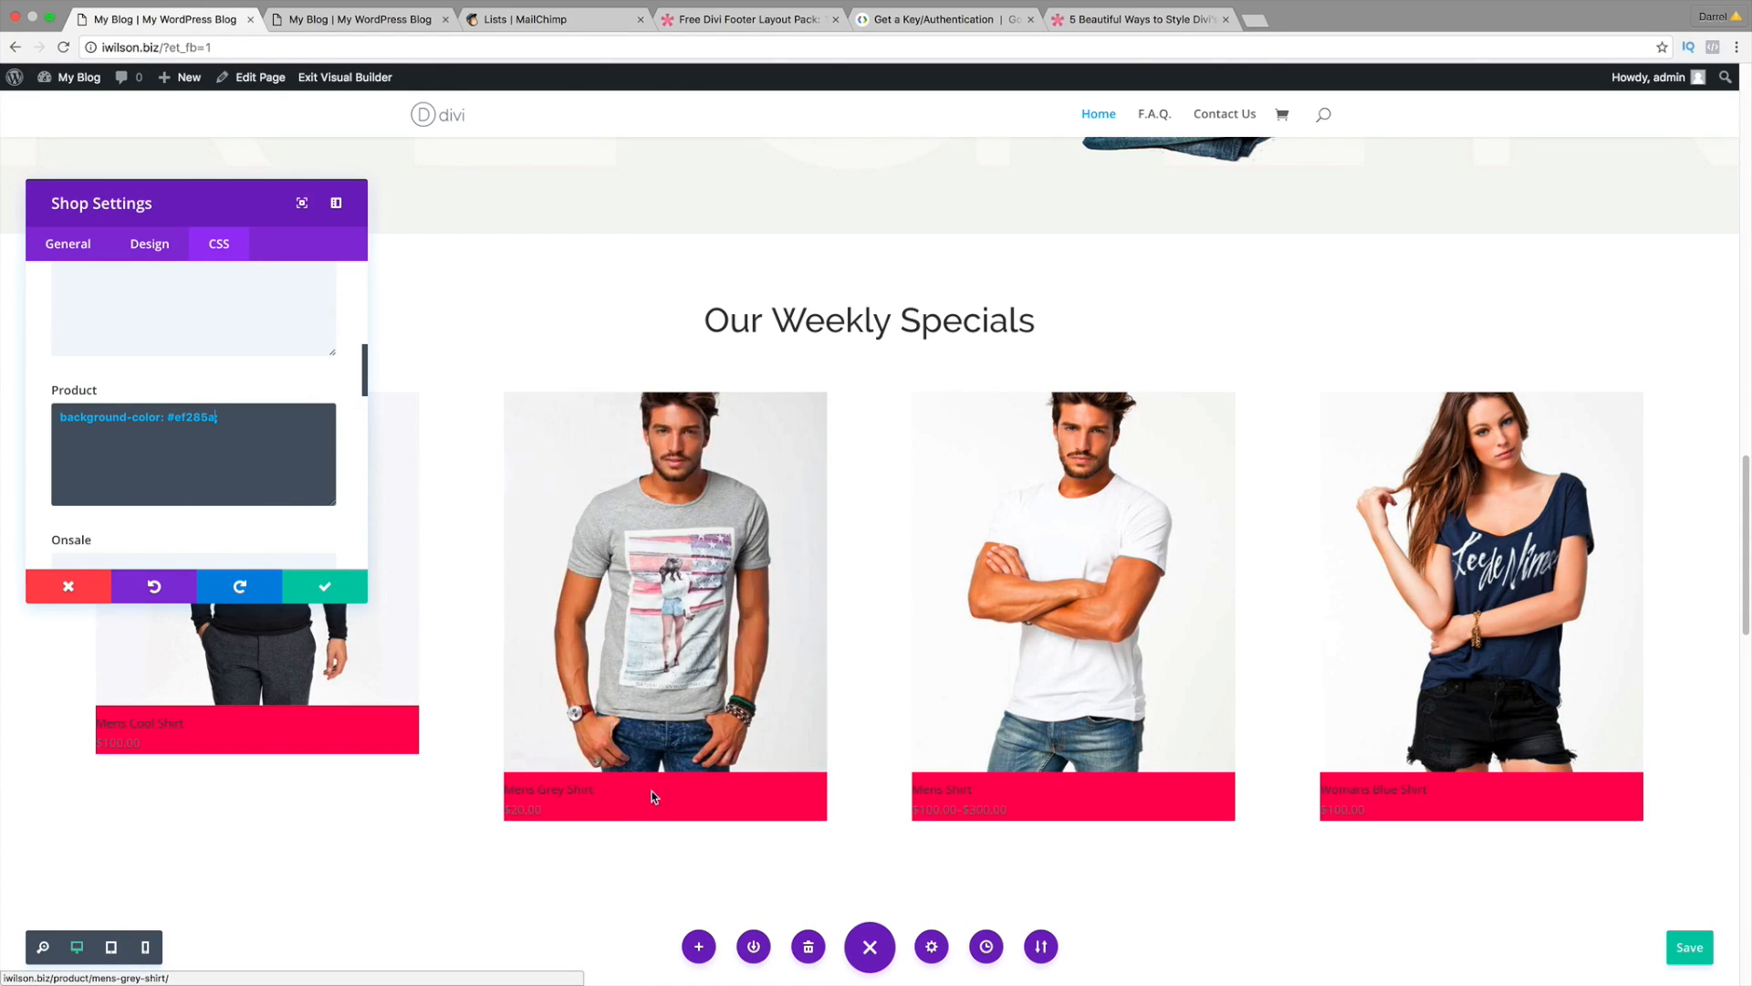
scroll(661, 769, "down", 1)
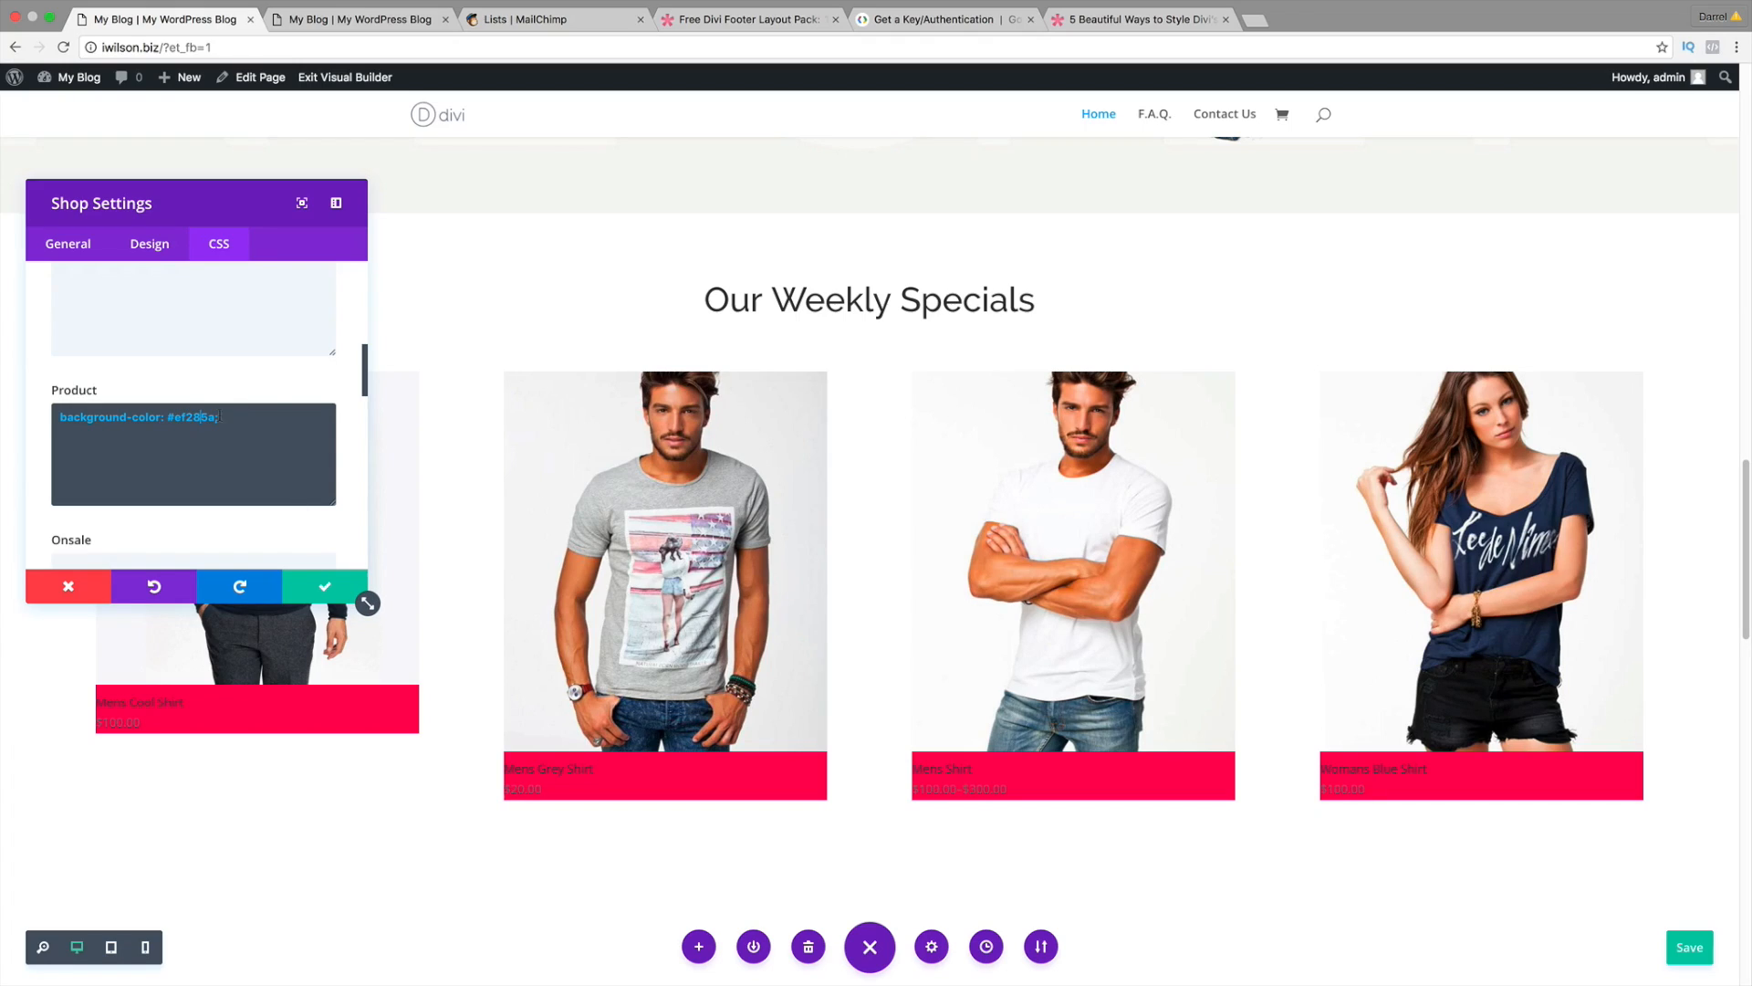
key("BackSpace")
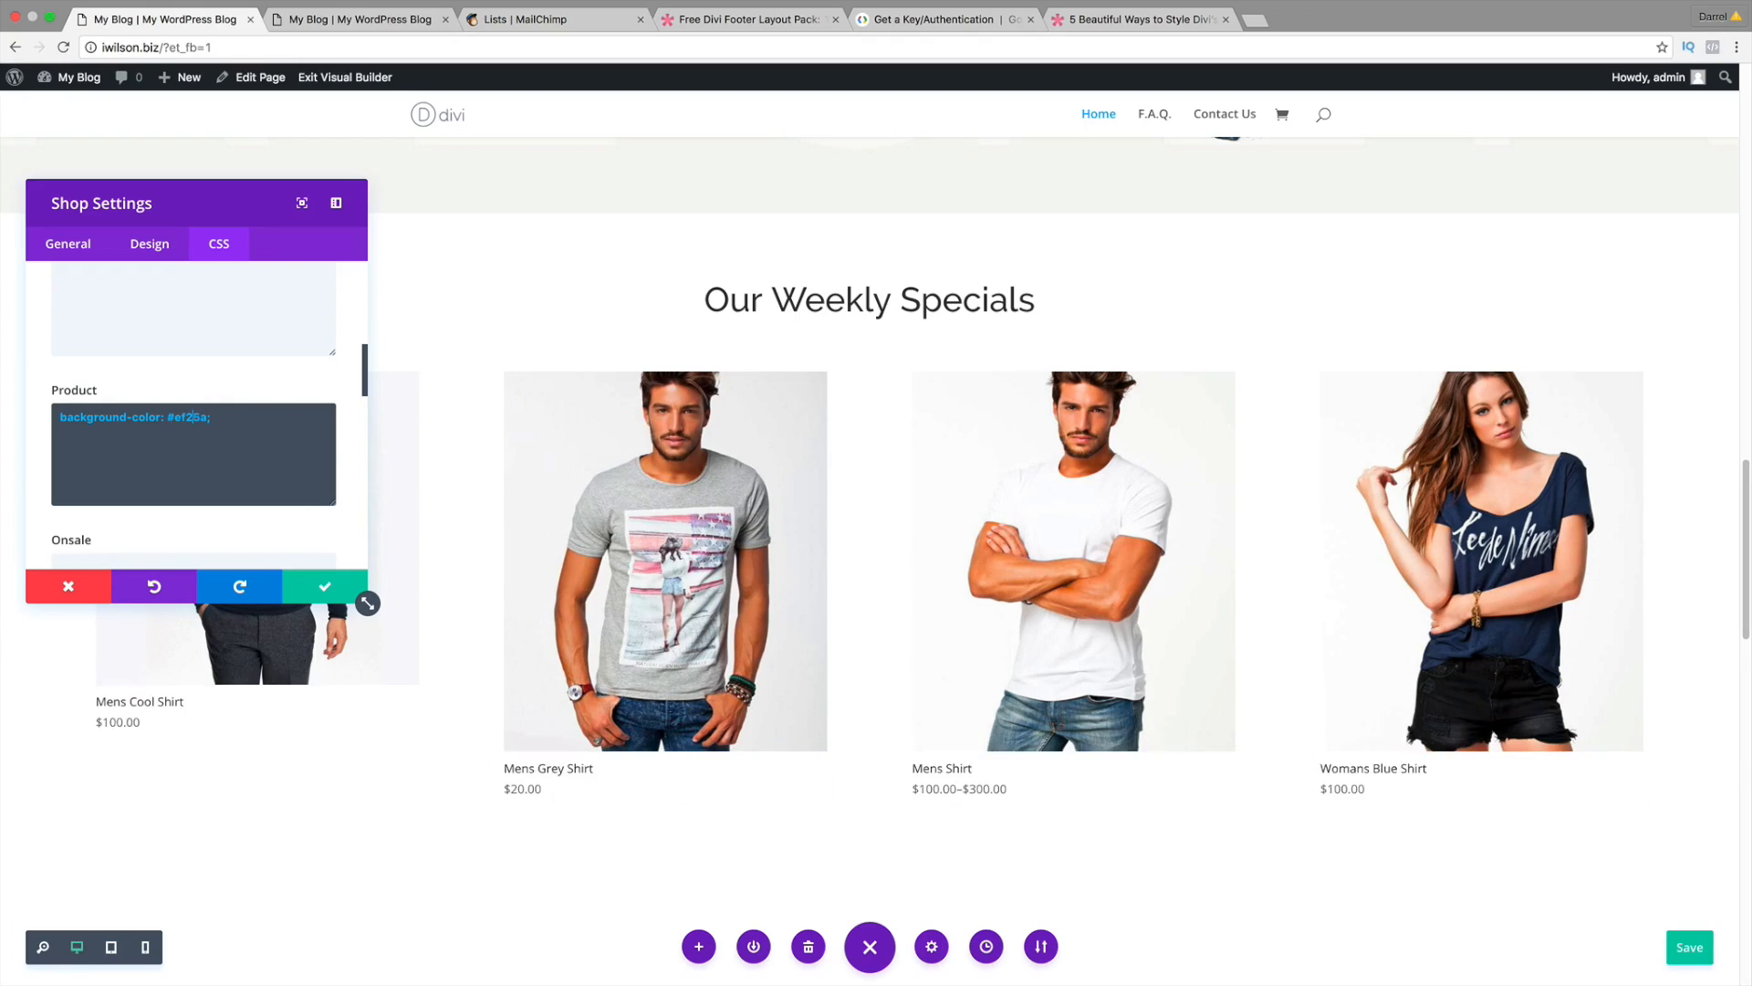
type("3")
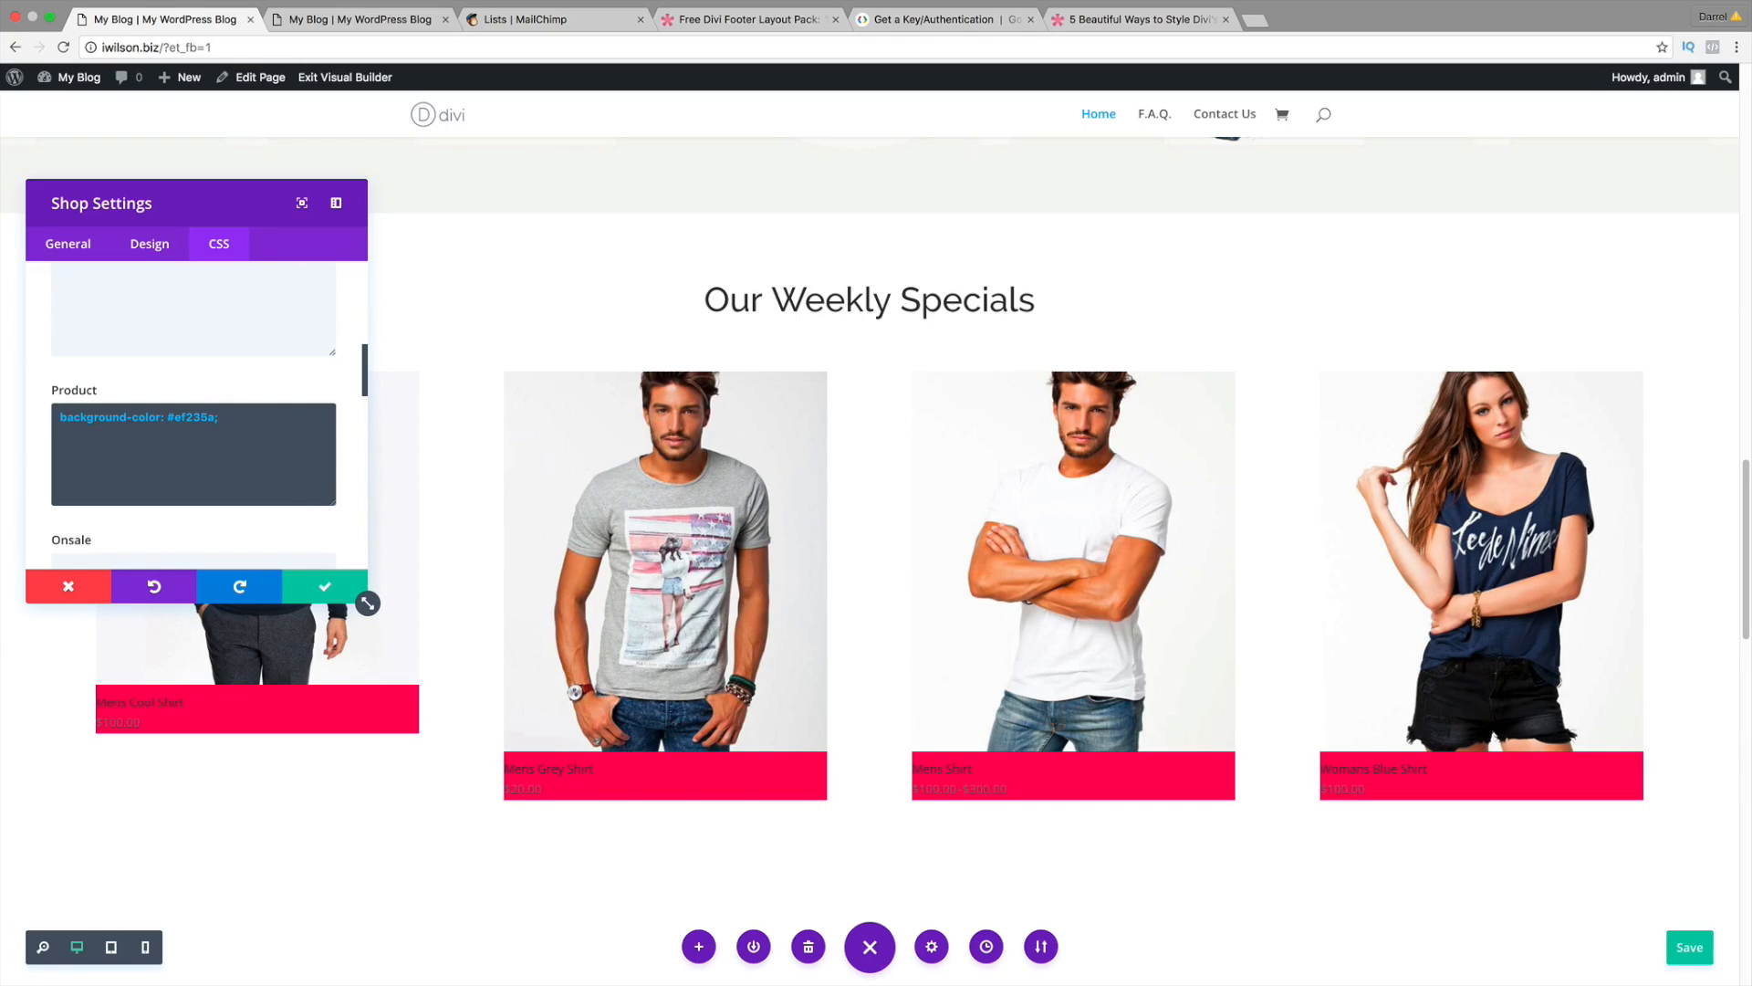
left_click(1073, 22)
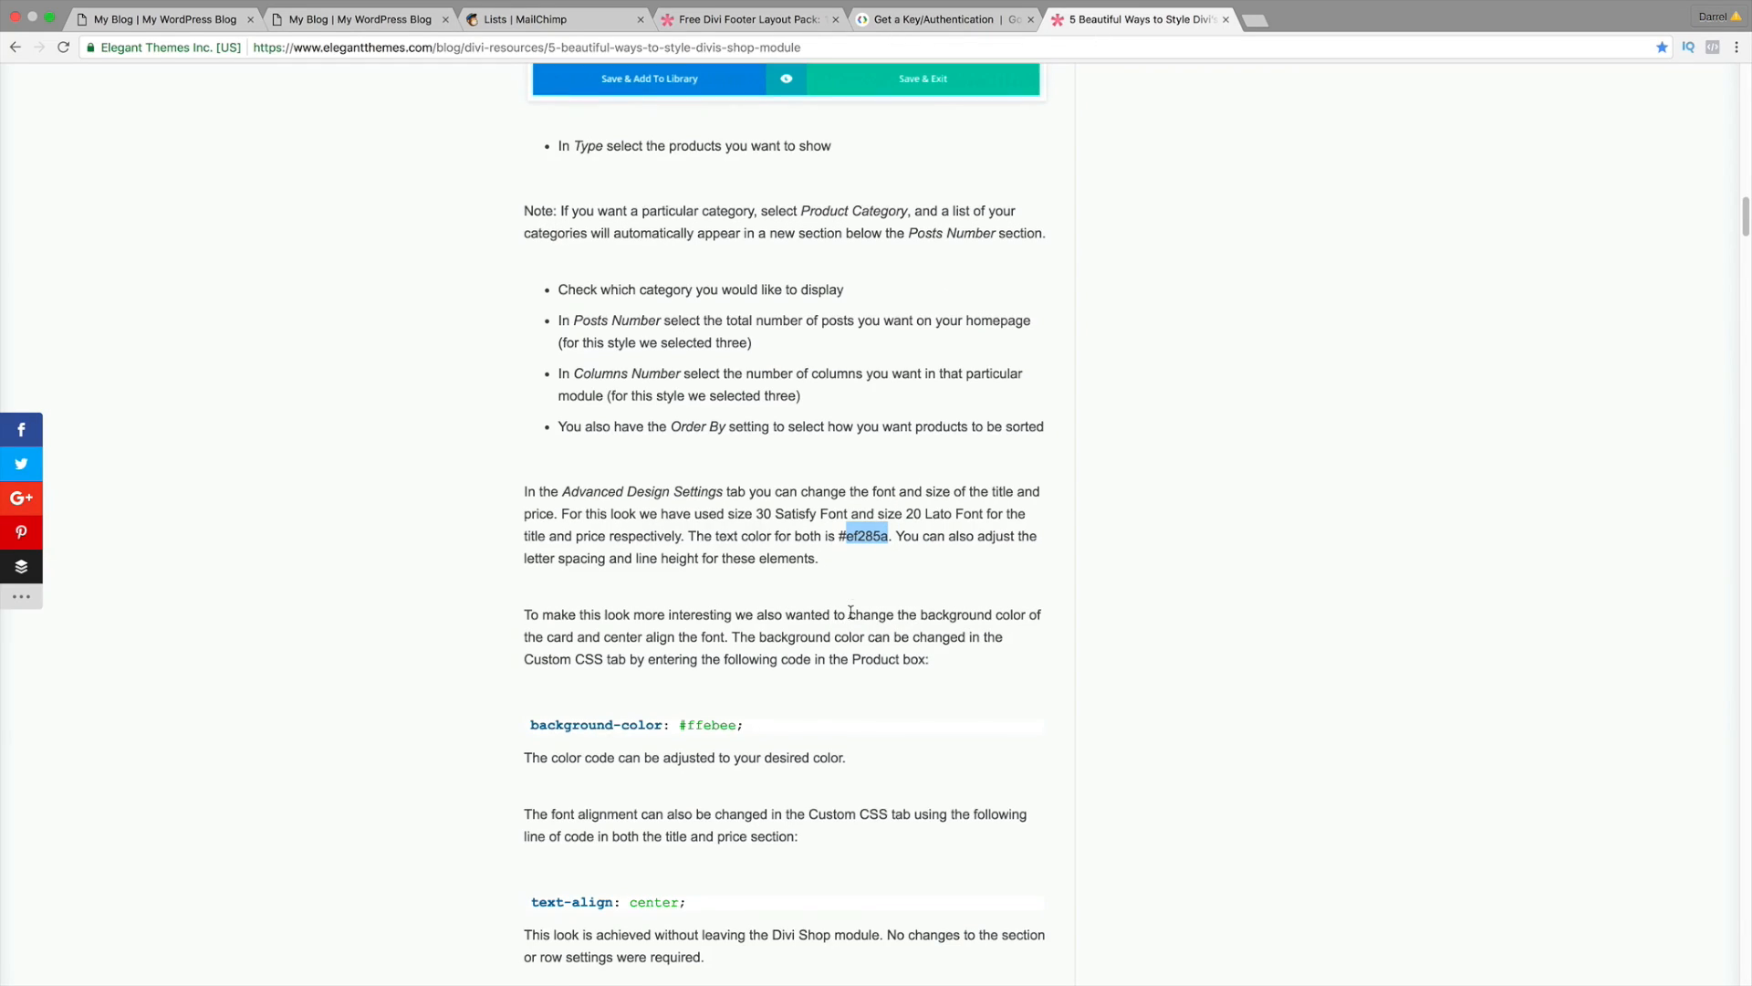
Step: Copy the 'text-align: center;' code line from the article
scroll(849, 593, "down", 1)
left_click_drag(698, 843, 534, 844)
right_click(541, 843)
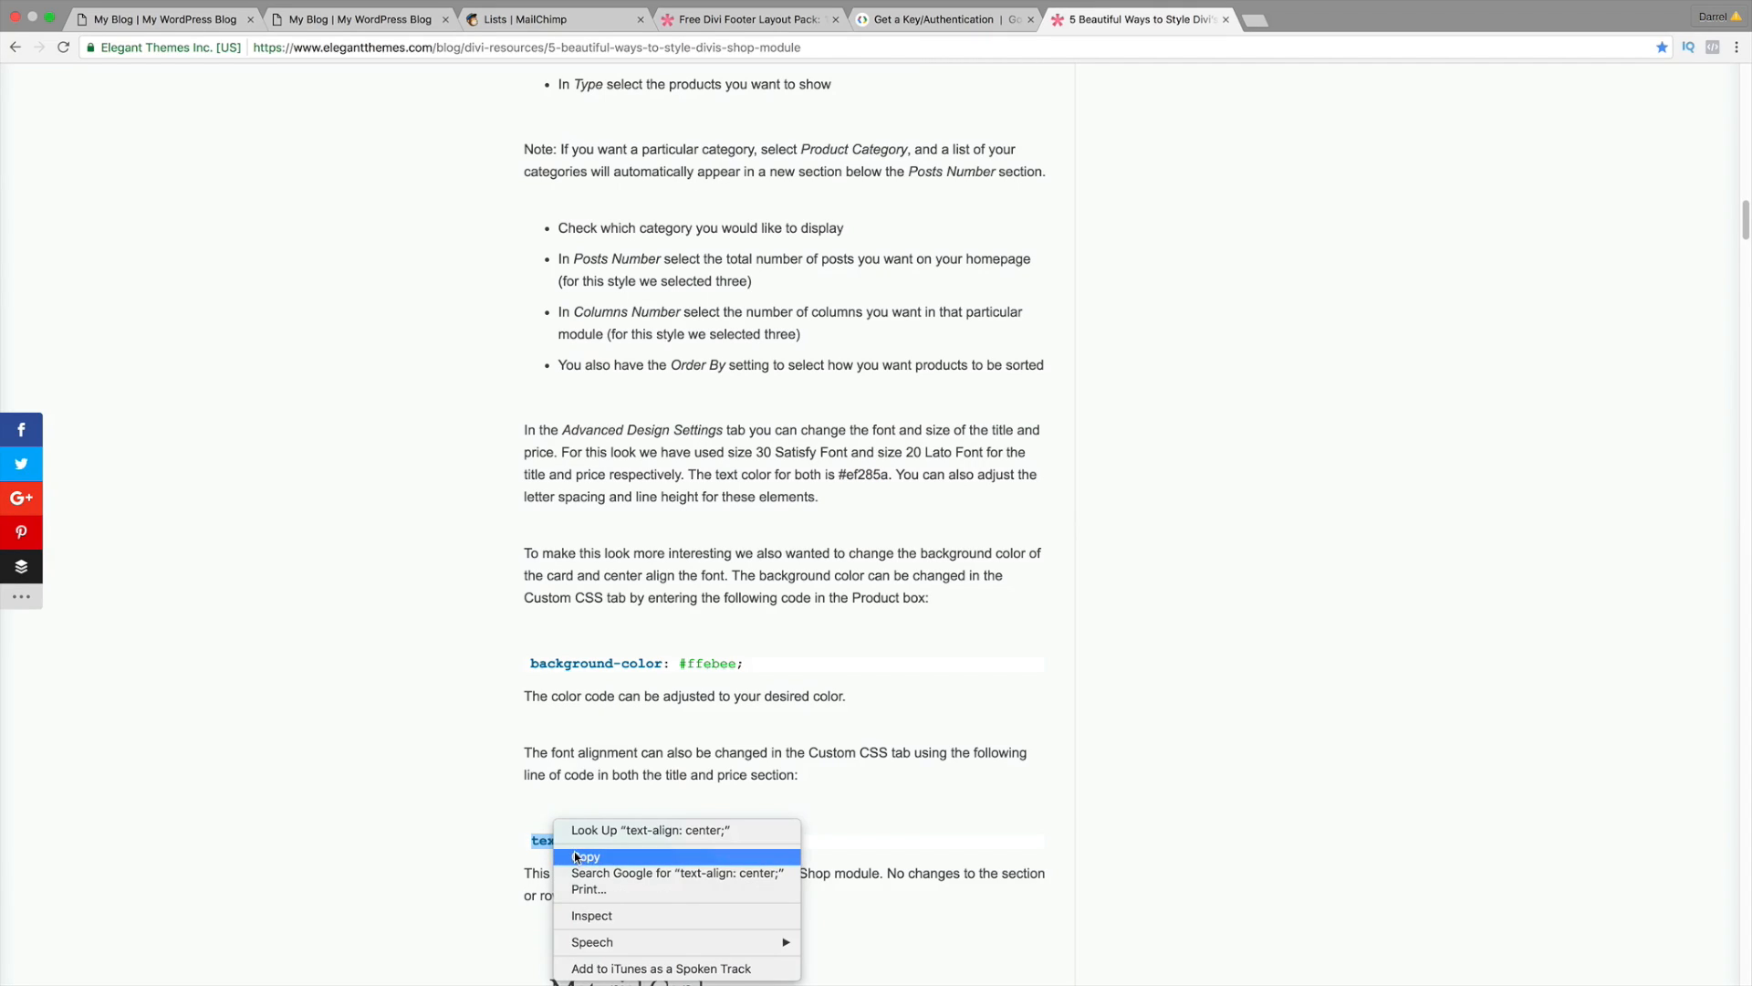
left_click(581, 856)
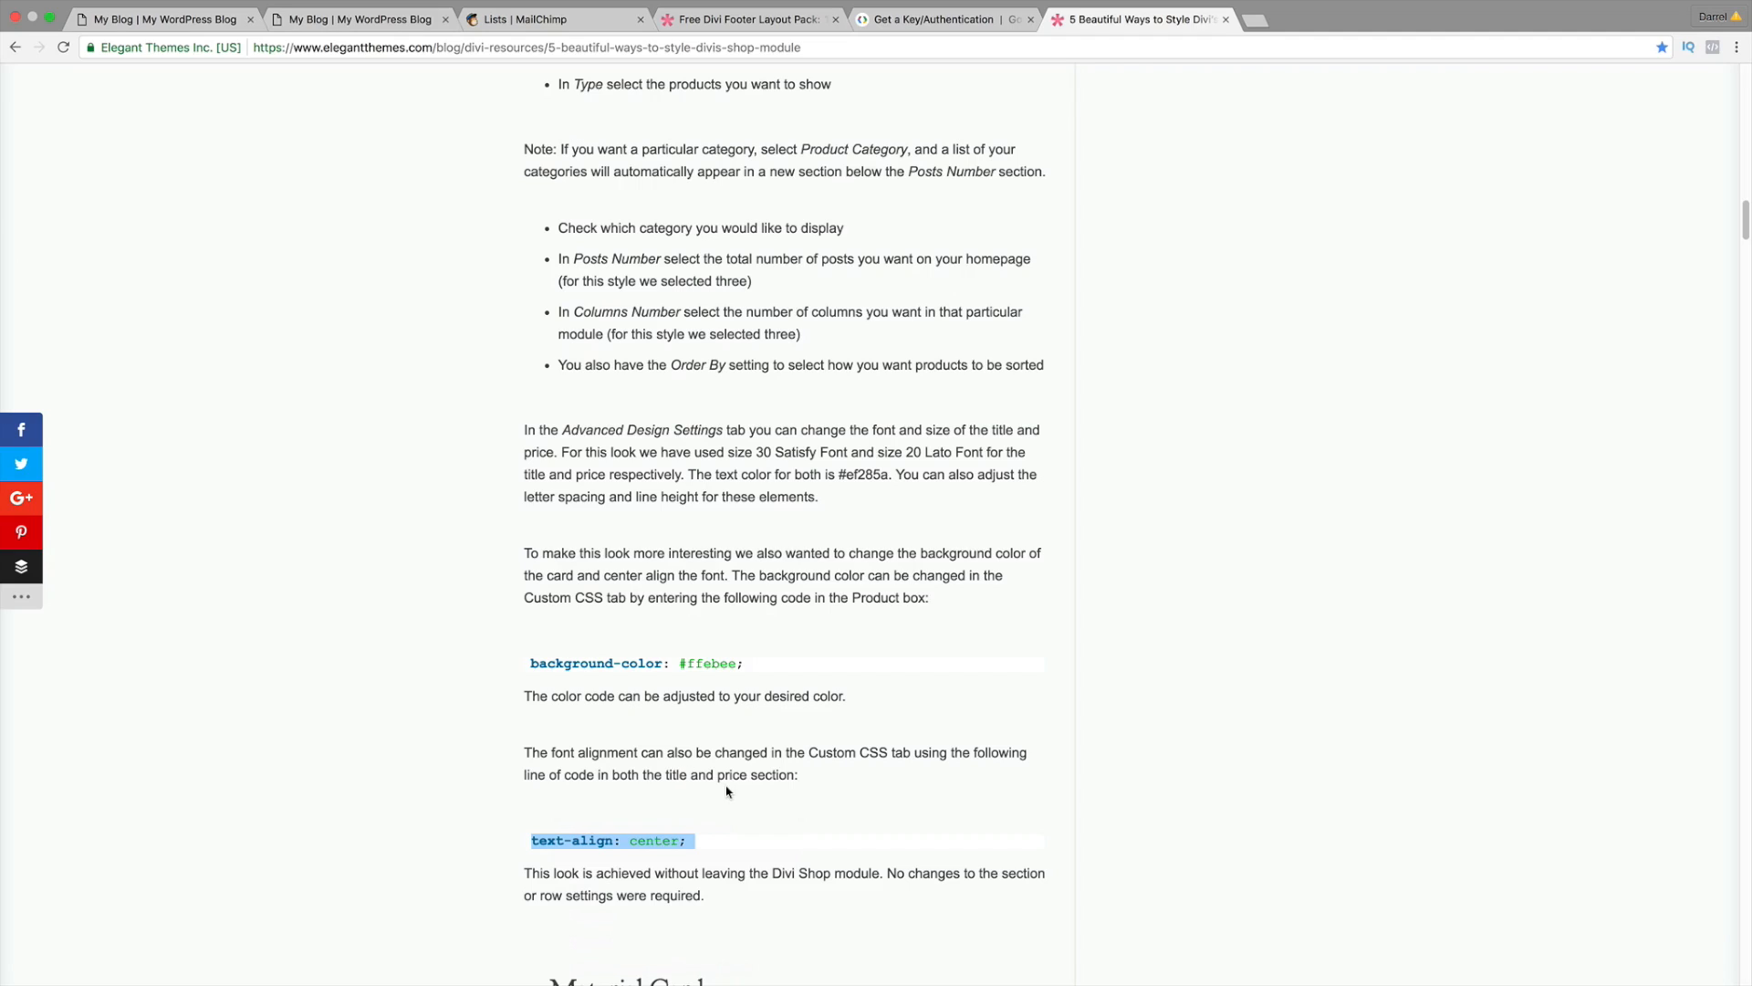
Step: Paste the centring code into the shop module's Title and Price CSS fields, leaving Onsale empty
left_click(183, 20)
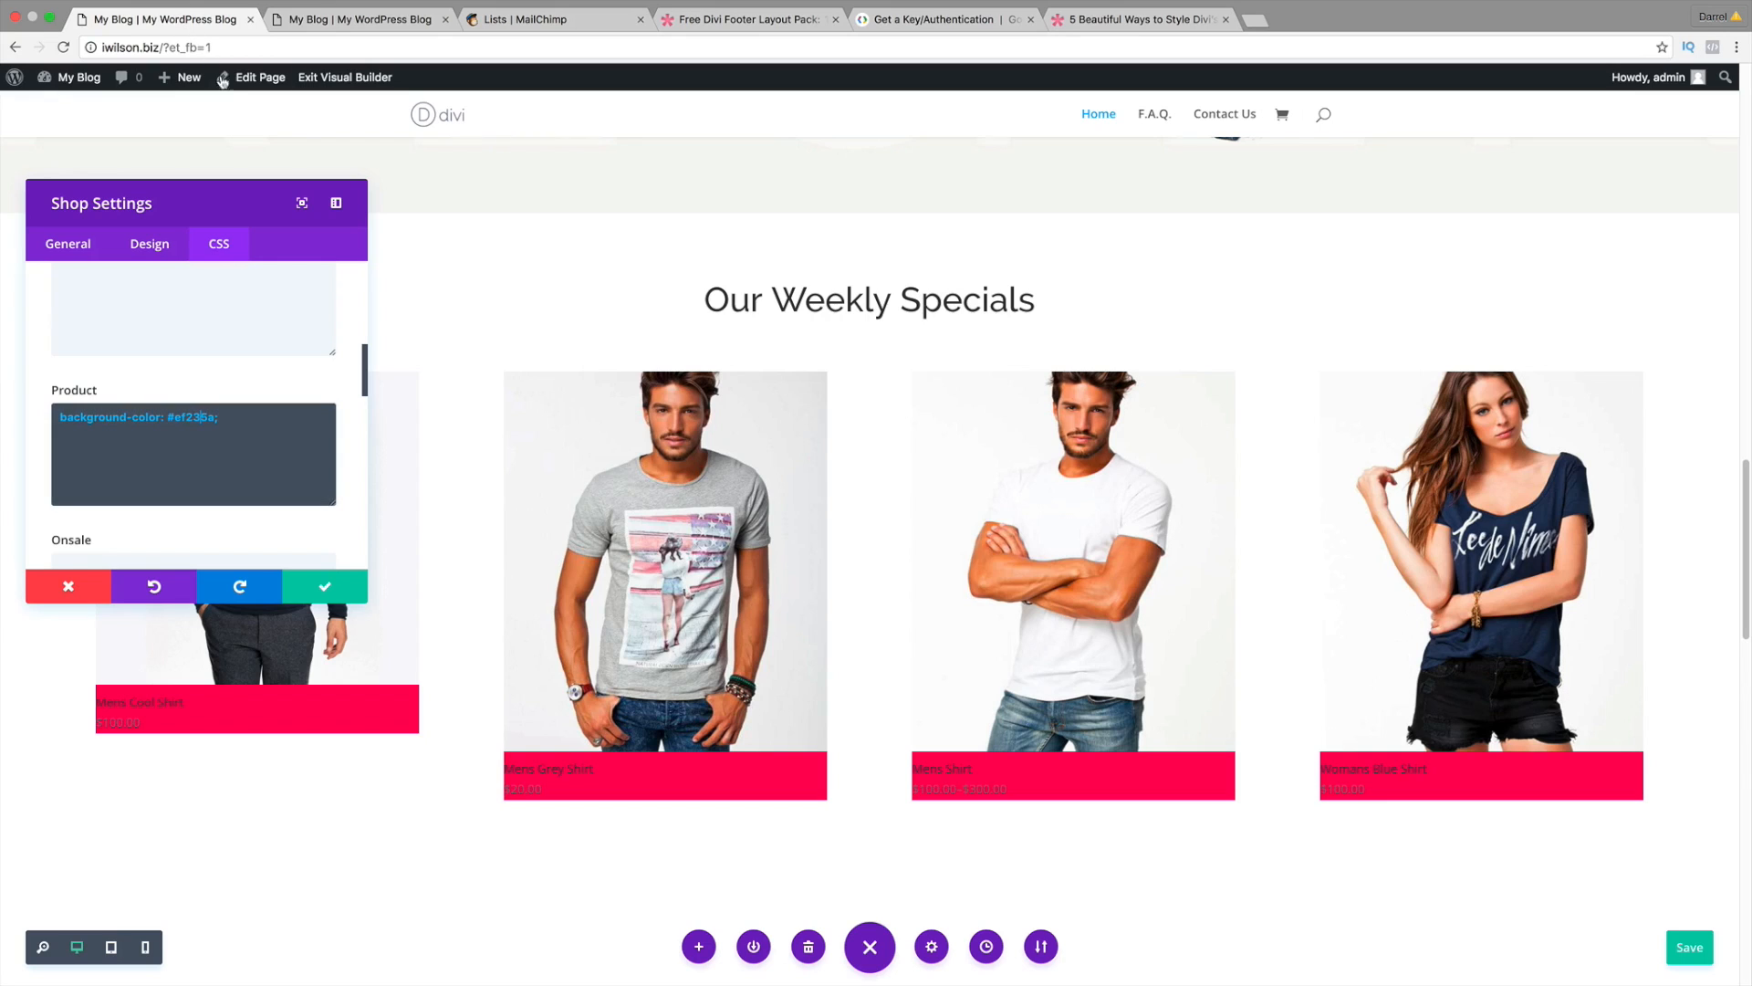
scroll(325, 442, "down", 5)
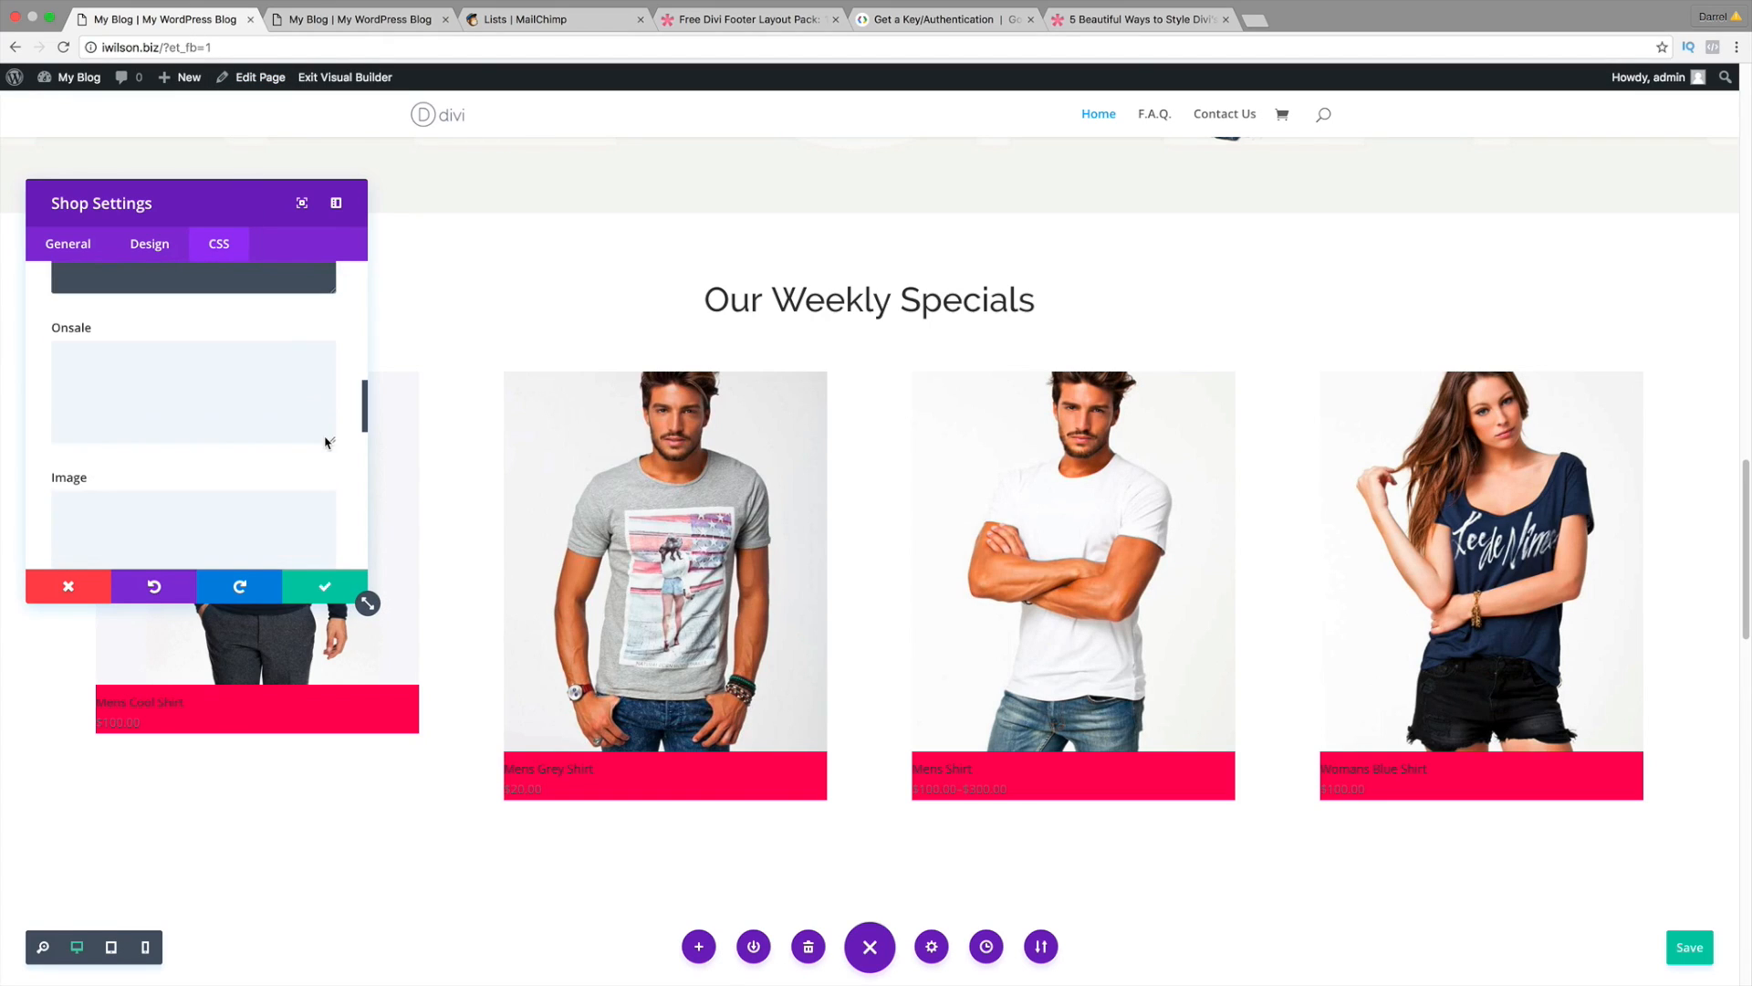
scroll(326, 443, "down", 4)
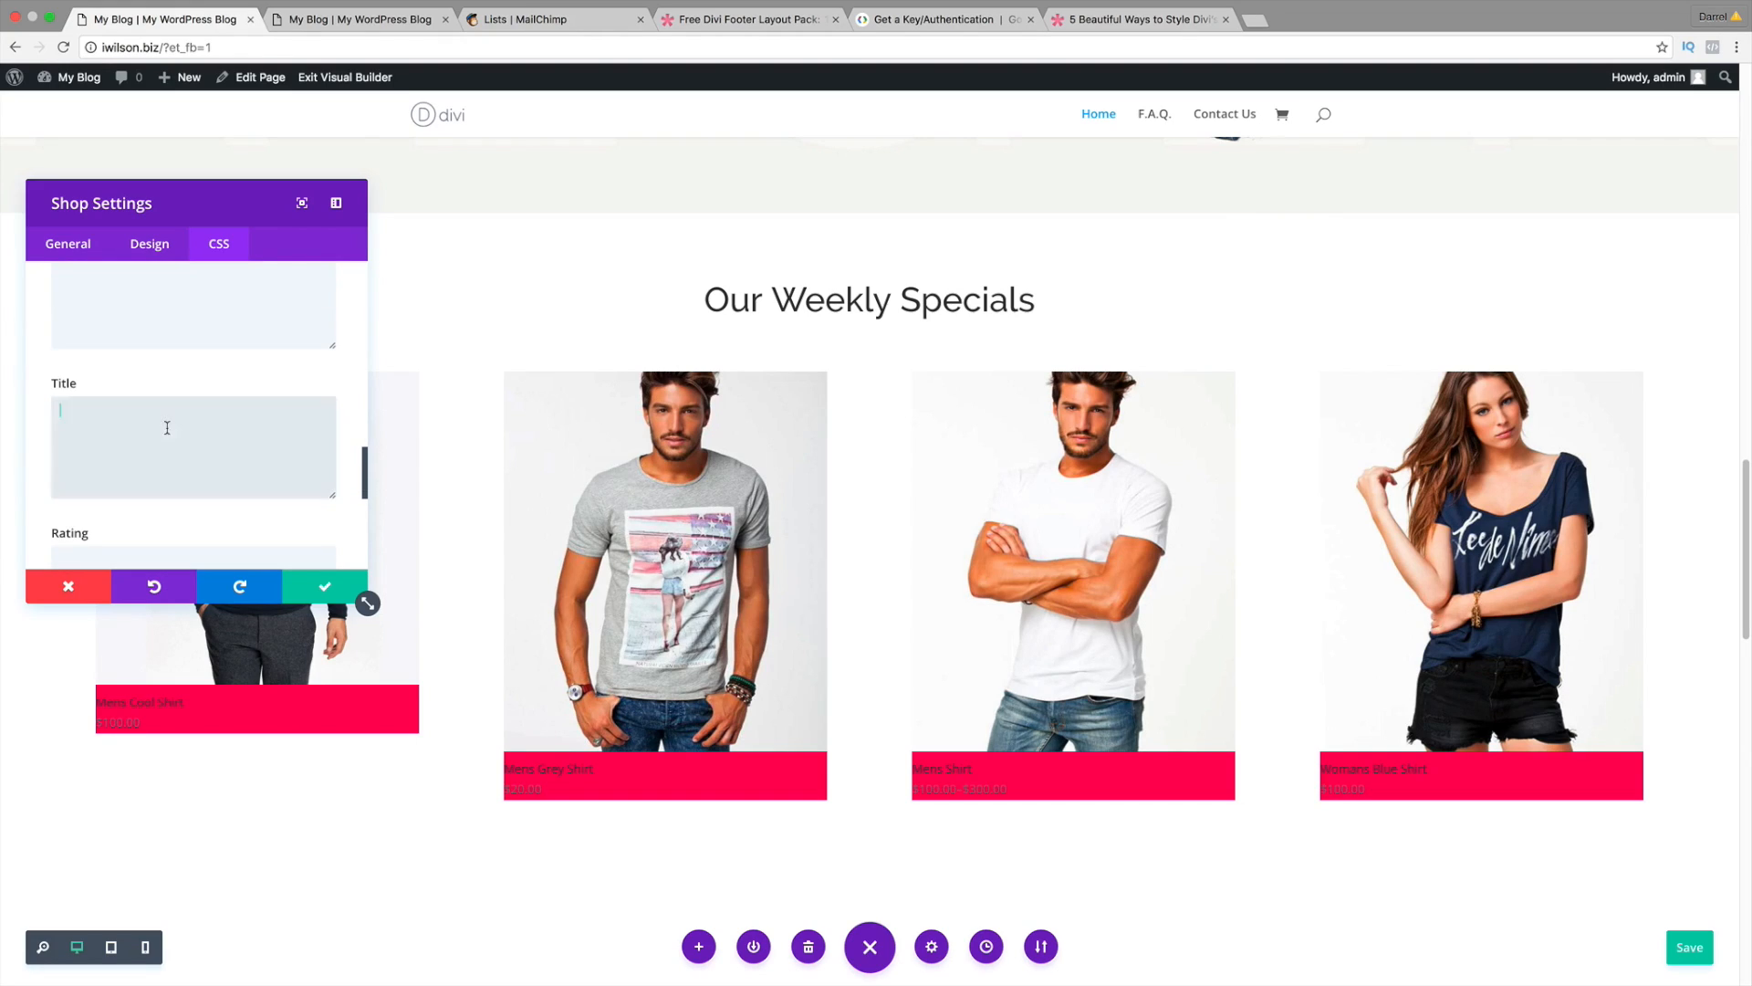
right_click(180, 446)
left_click(201, 510)
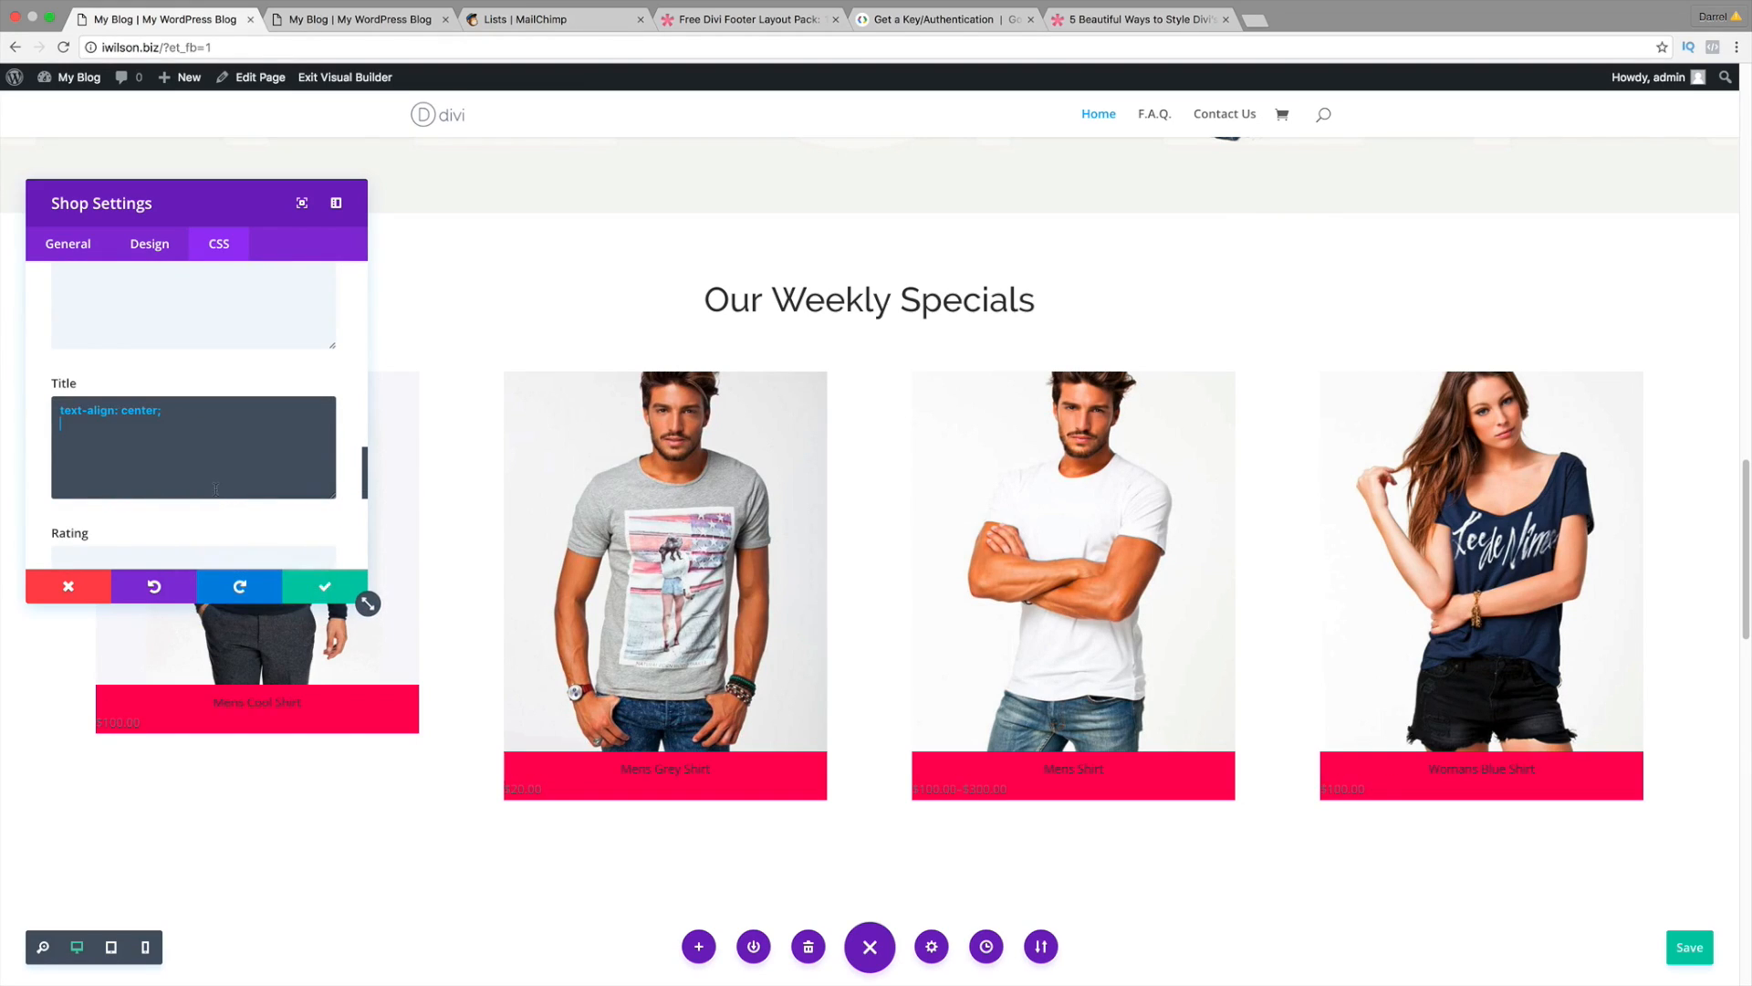
scroll(206, 480, "down", 4)
right_click(174, 435)
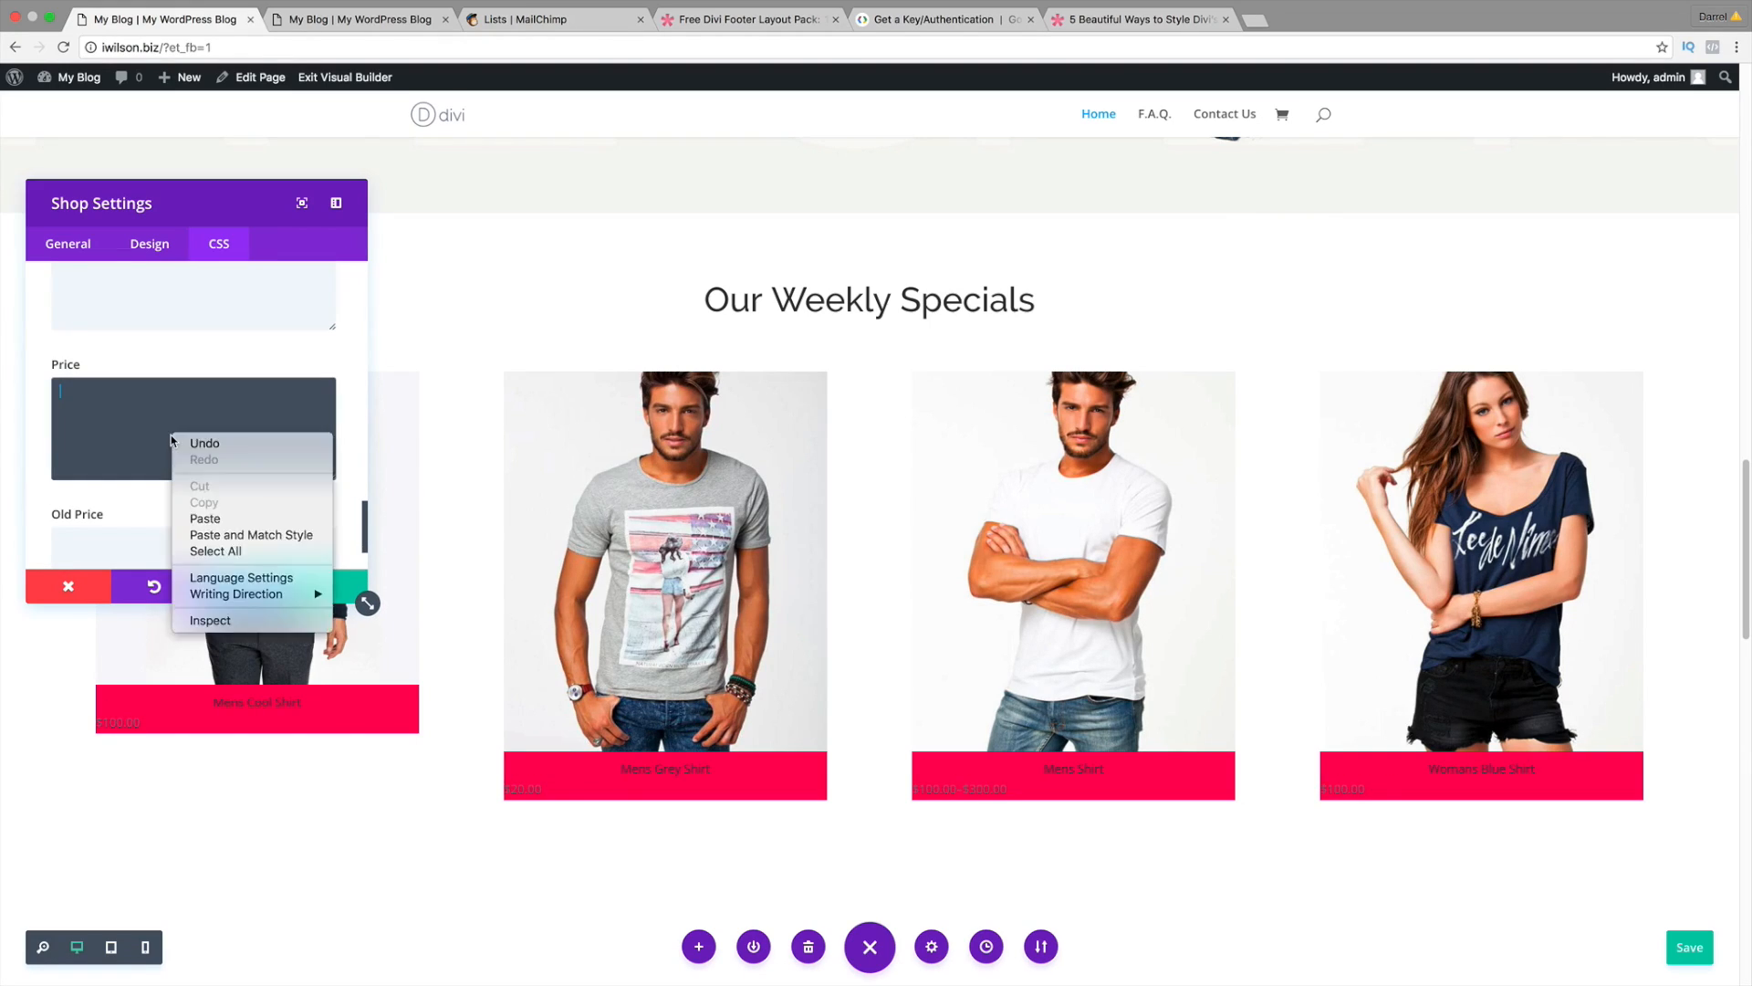
left_click(204, 518)
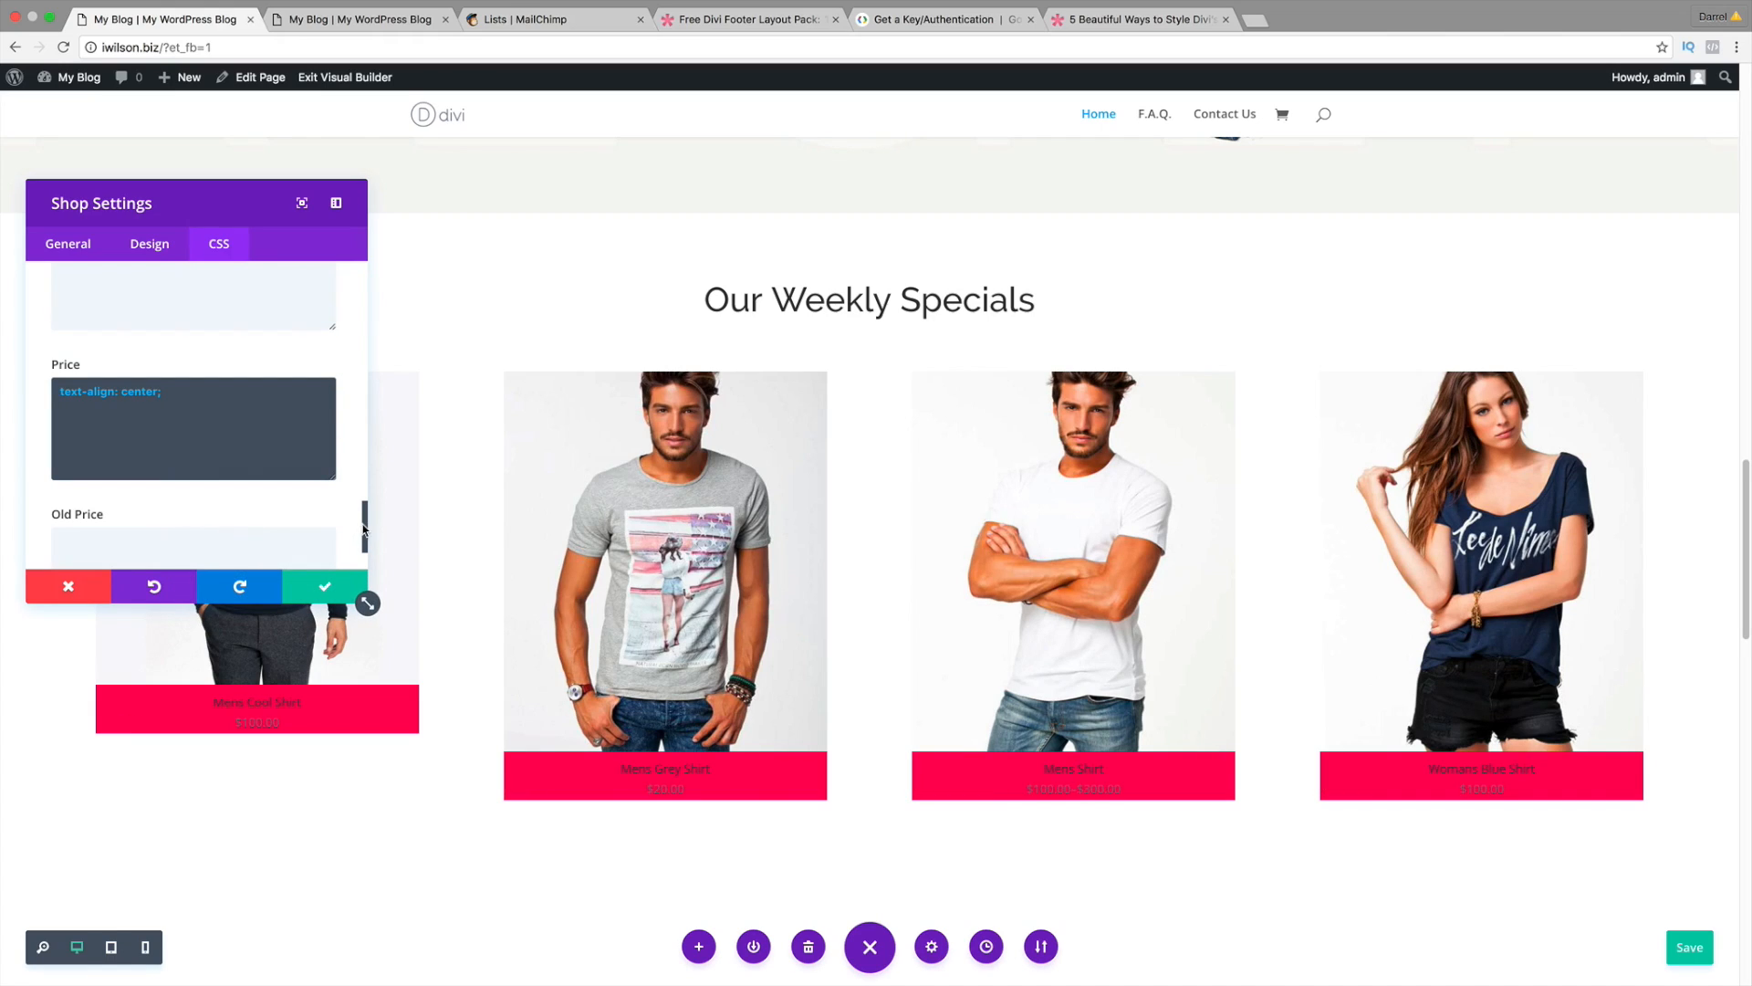
left_click_drag(363, 527, 363, 397)
left_click(176, 488)
right_click(134, 470)
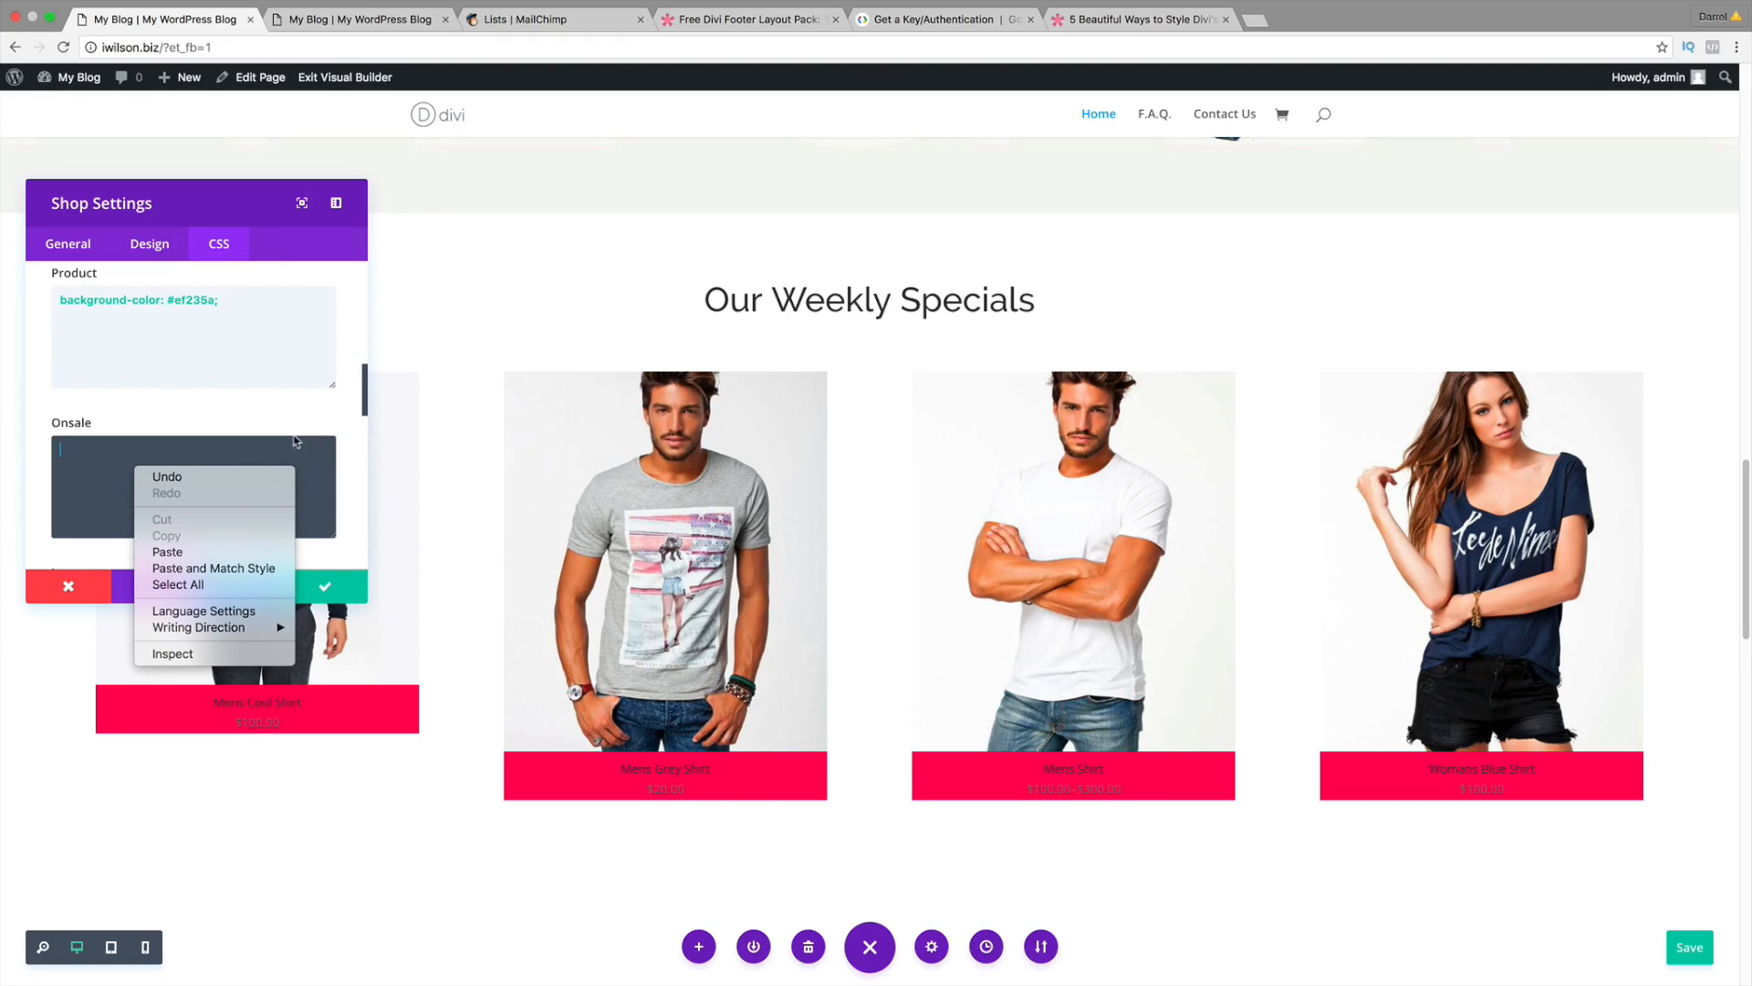
left_click(344, 418)
Step: Make the product titles white with an 18px font size
left_click(152, 258)
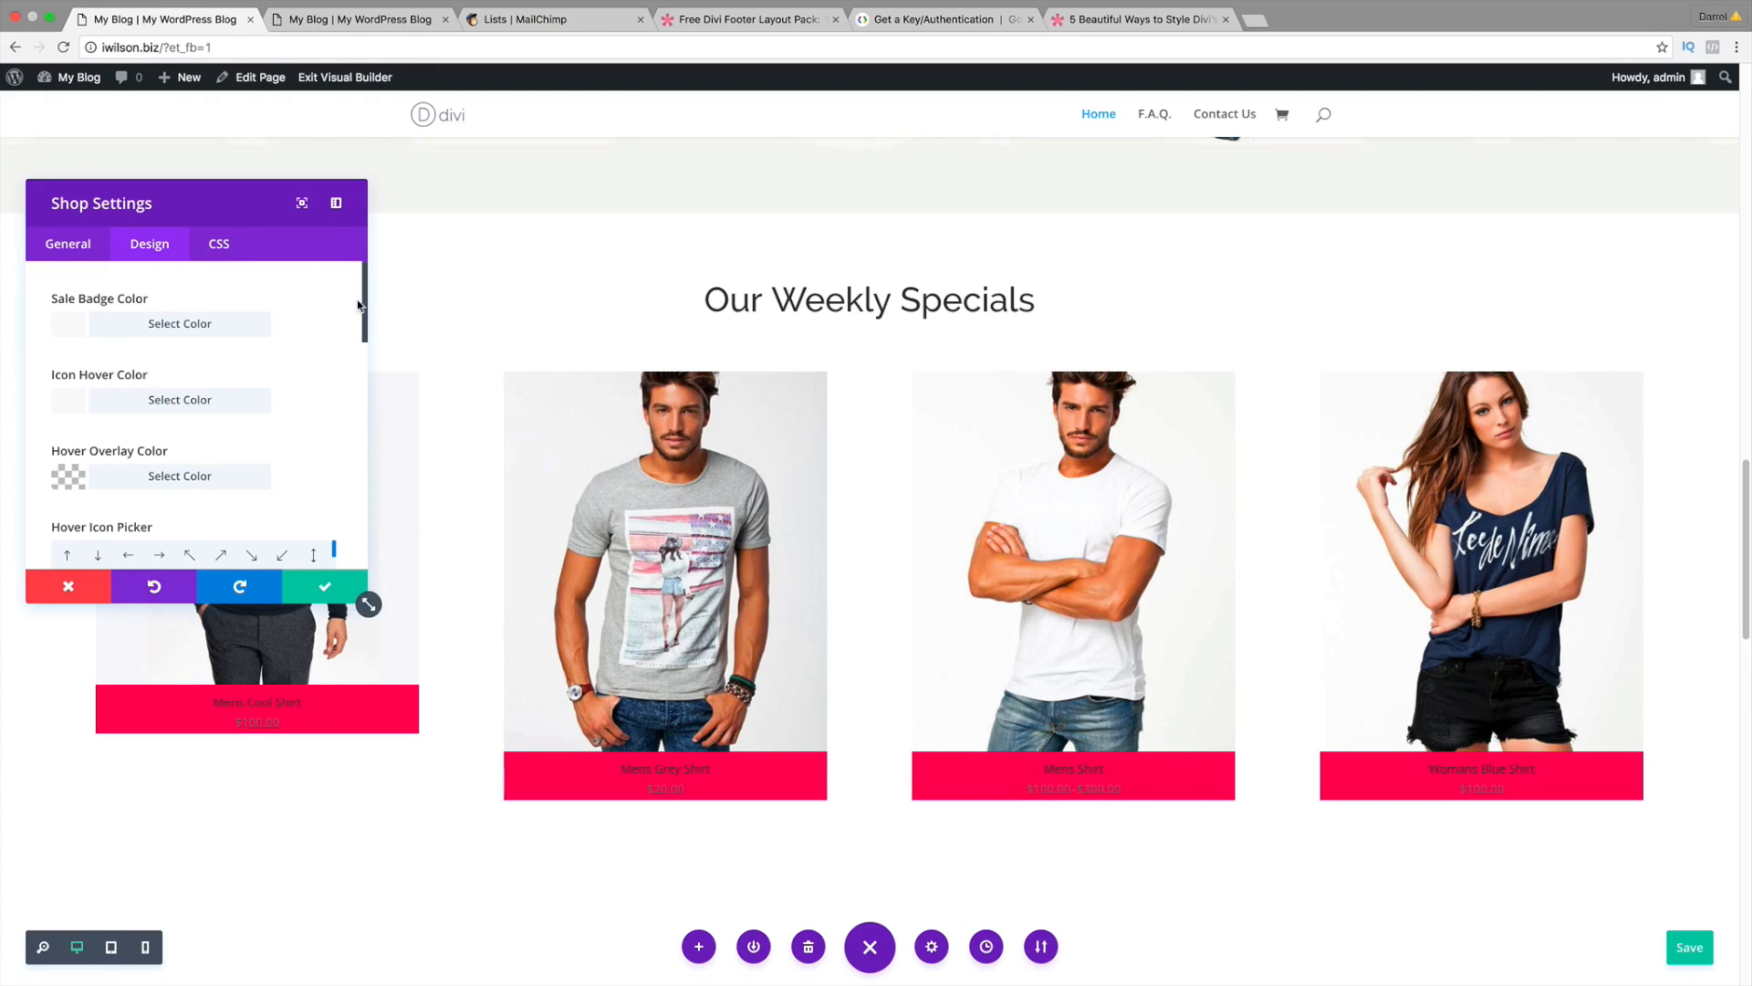
left_click_drag(364, 329, 364, 447)
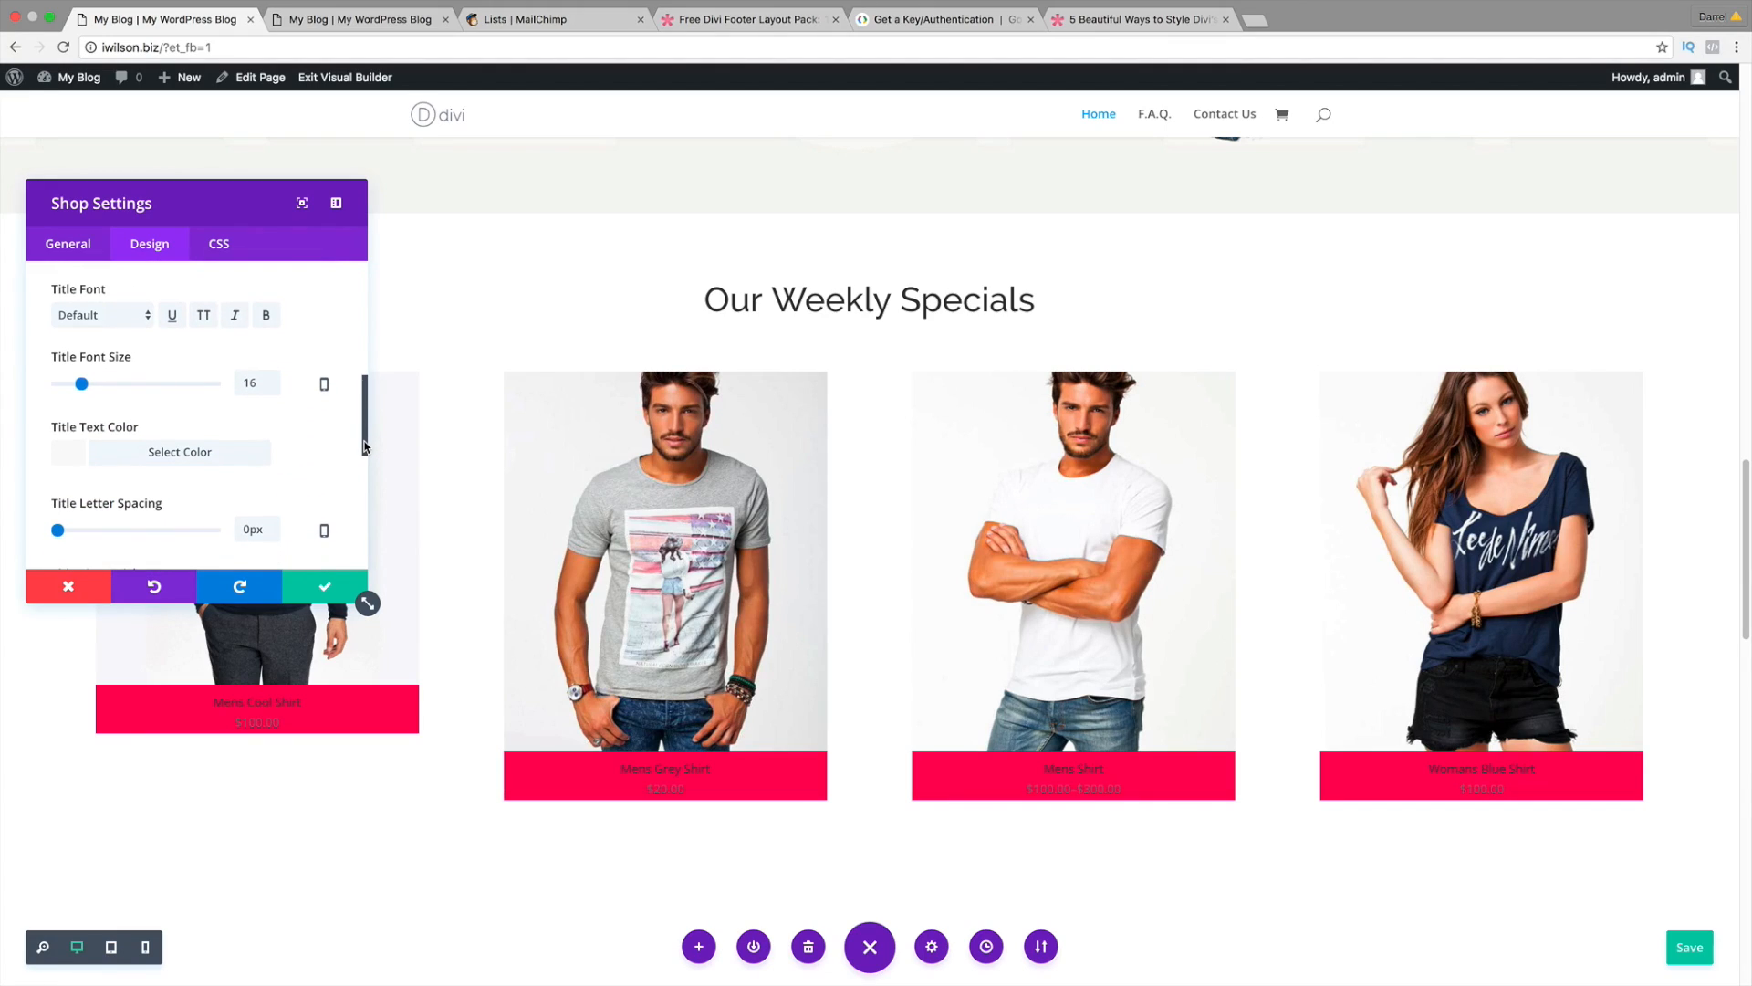
left_click(73, 452)
left_click(89, 410)
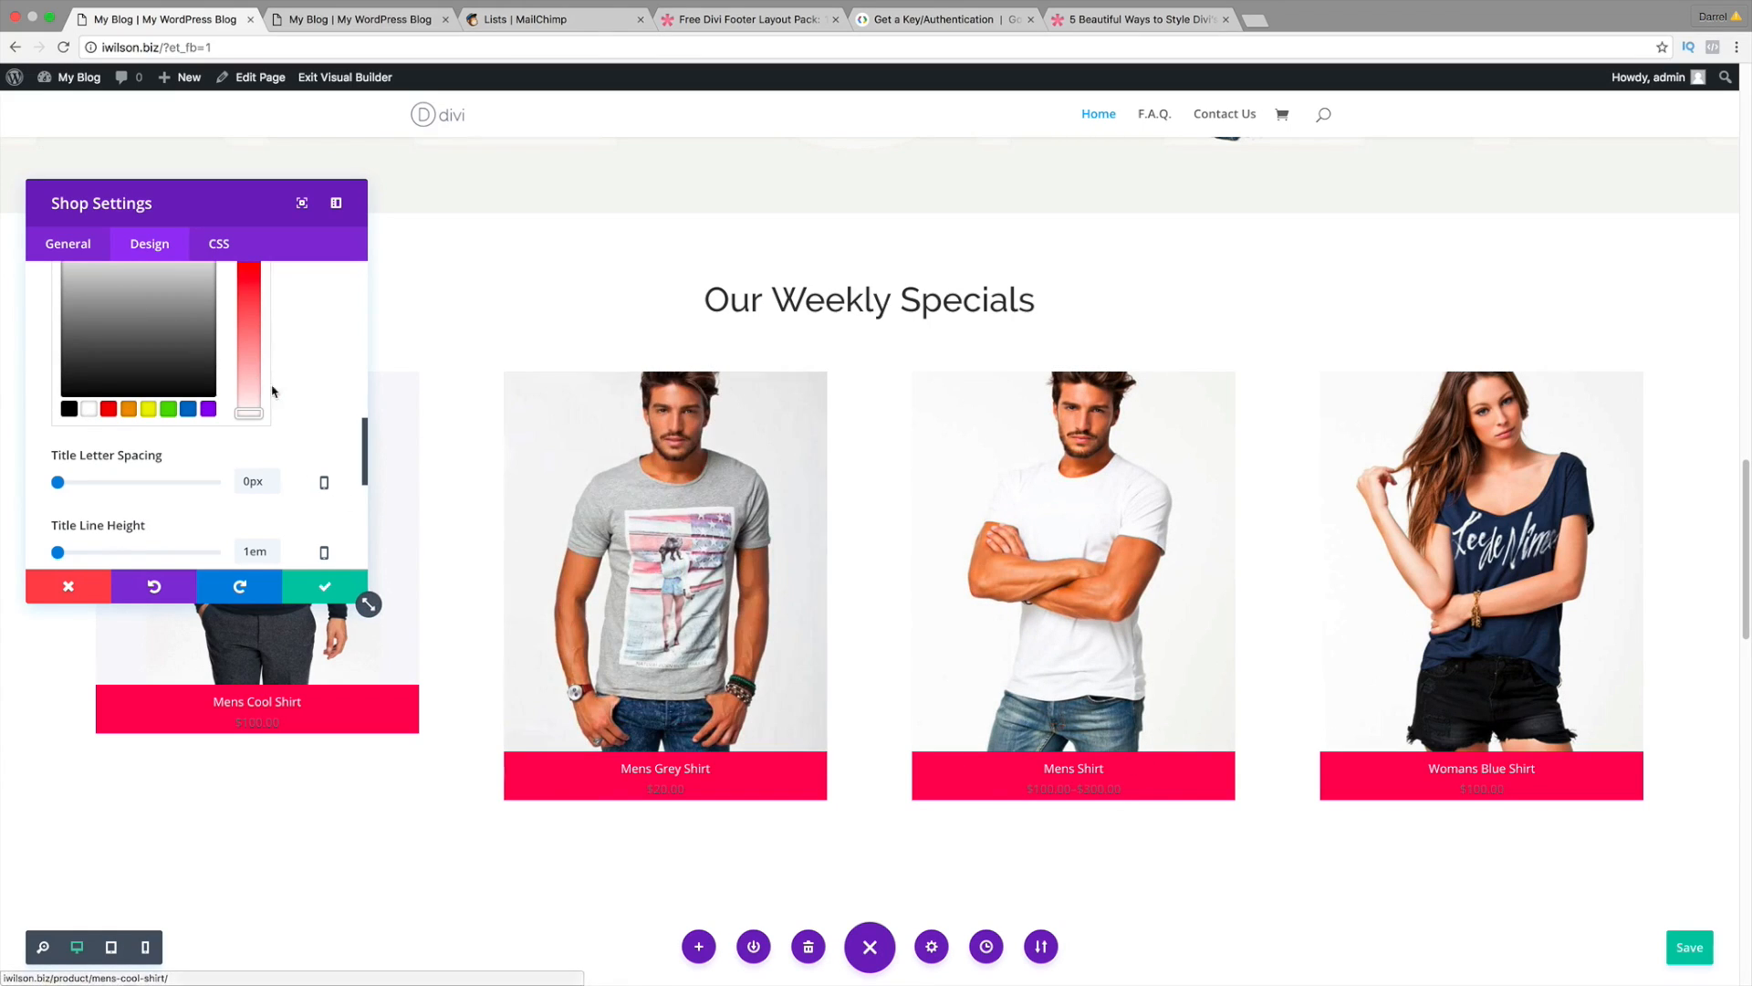
scroll(315, 411, "up", 5)
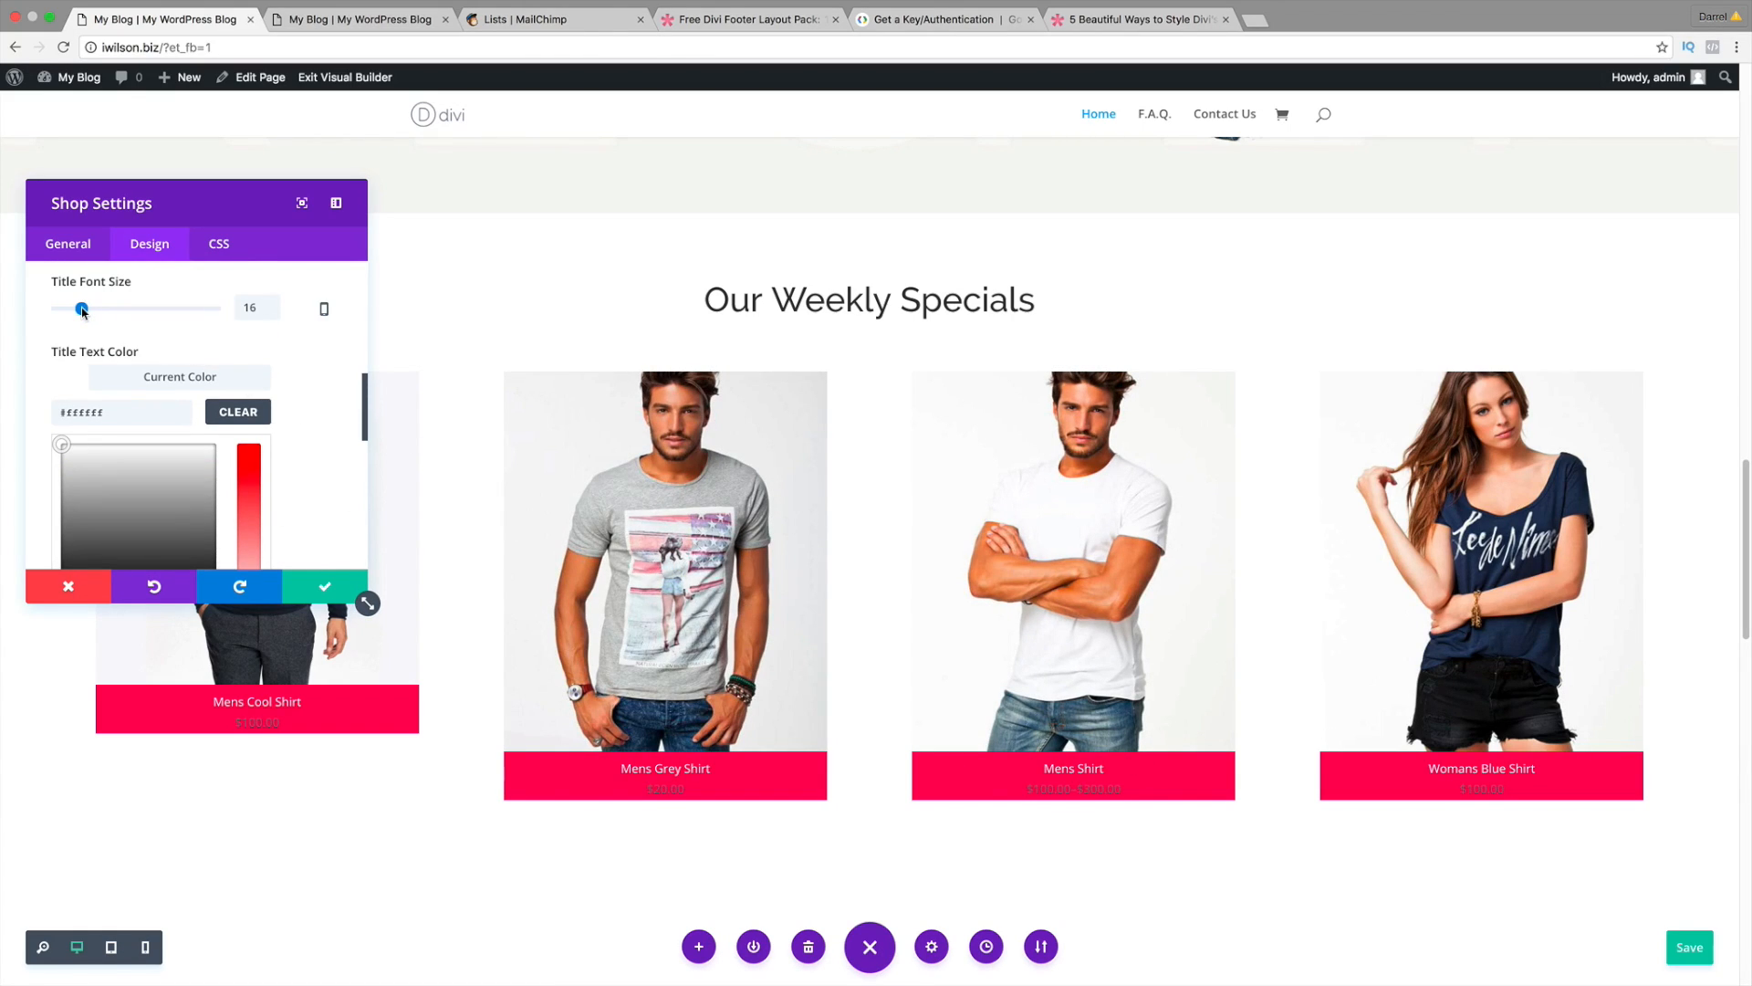
left_click_drag(83, 312, 85, 312)
left_click(168, 353)
Step: Set the product price text colour to white
scroll(260, 409, "down", 1)
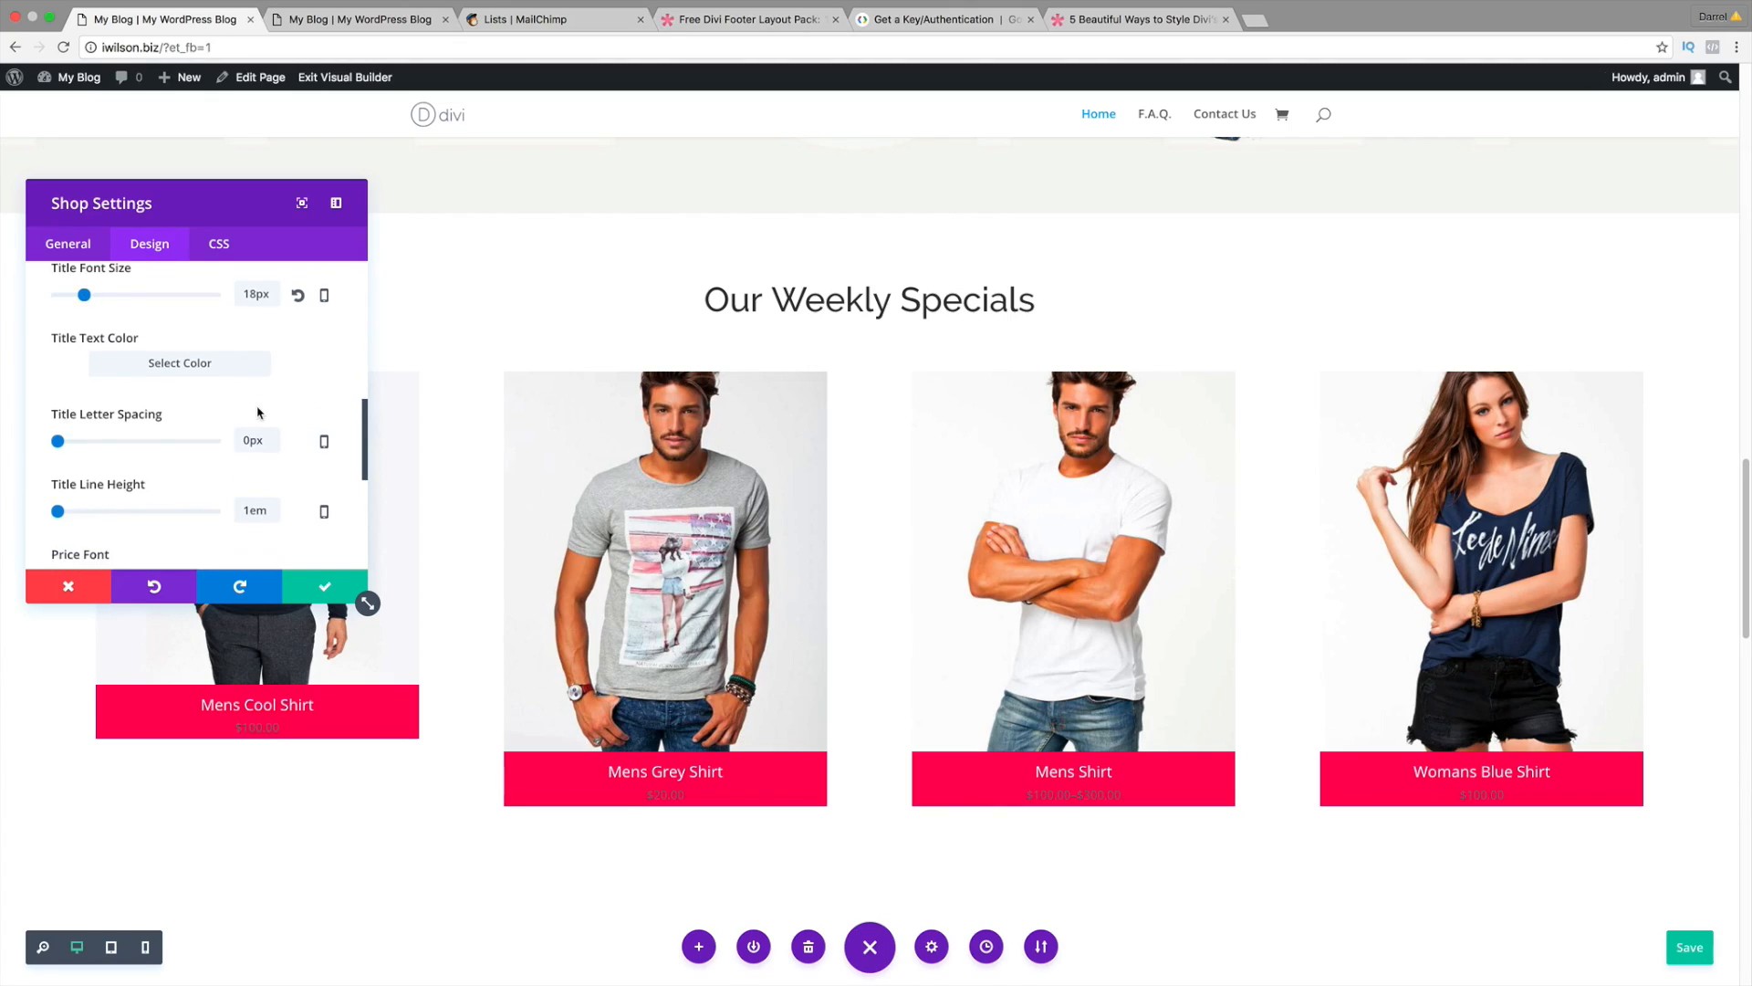
scroll(271, 407, "down", 1)
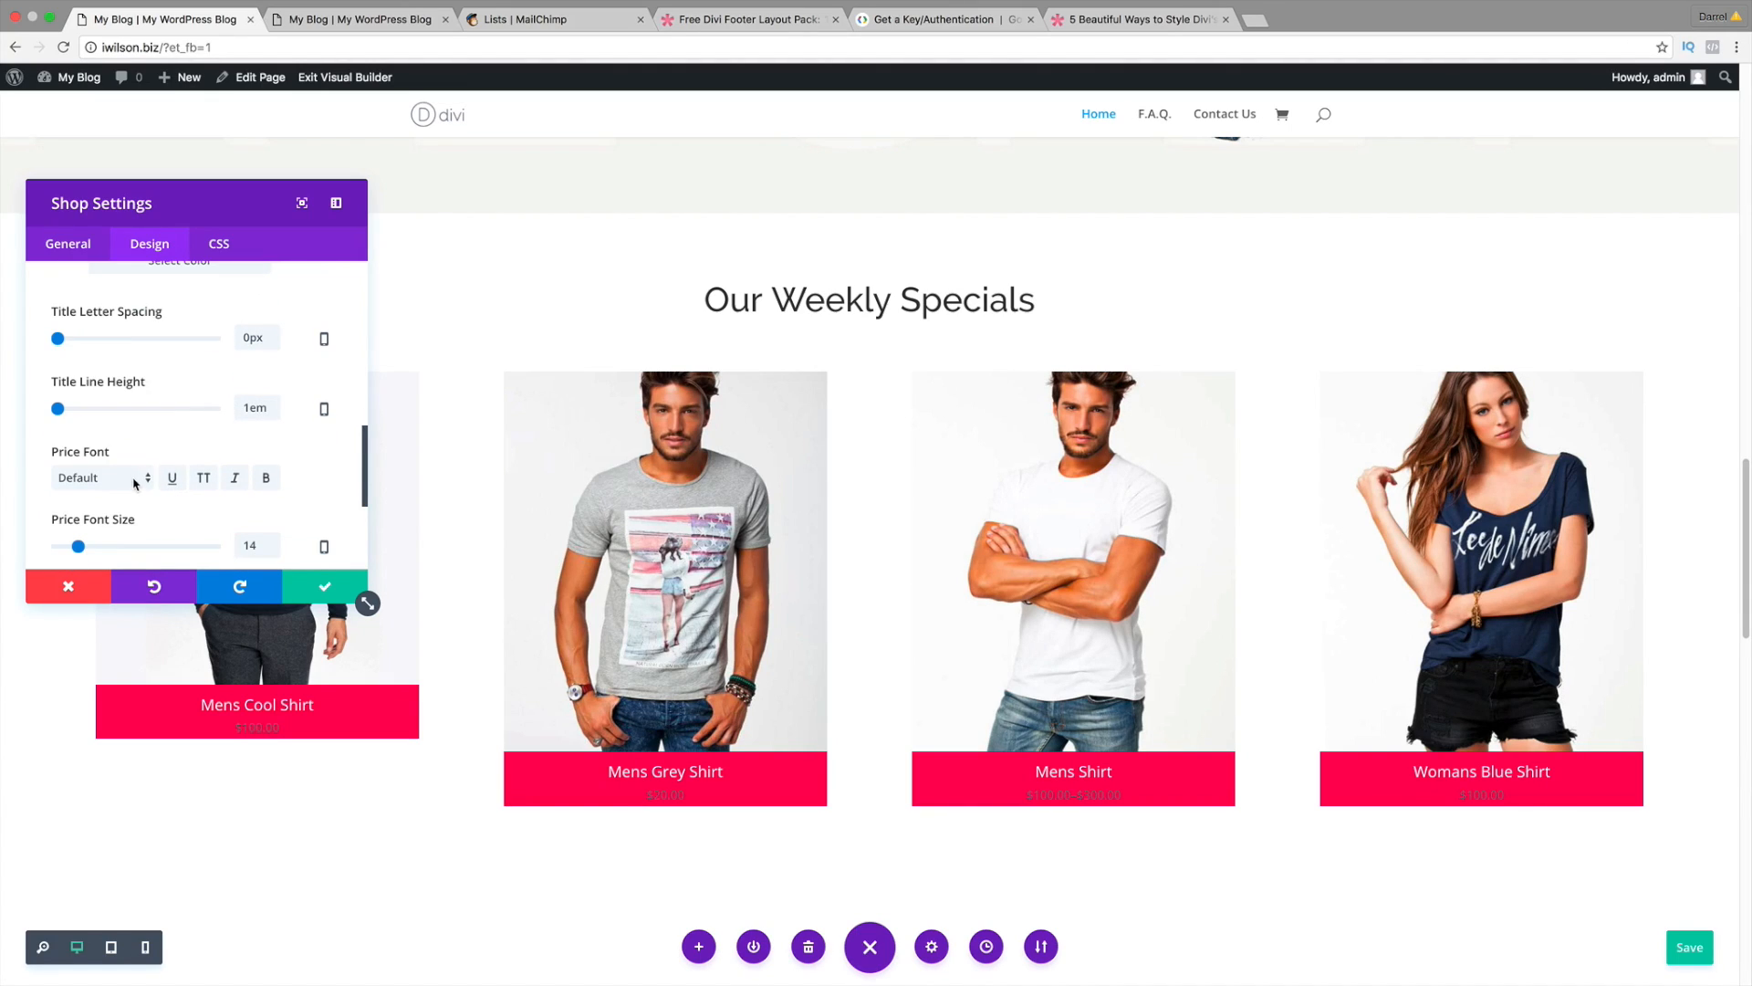
scroll(134, 482, "down", 2)
left_click(82, 506)
scroll(104, 469, "down", 2)
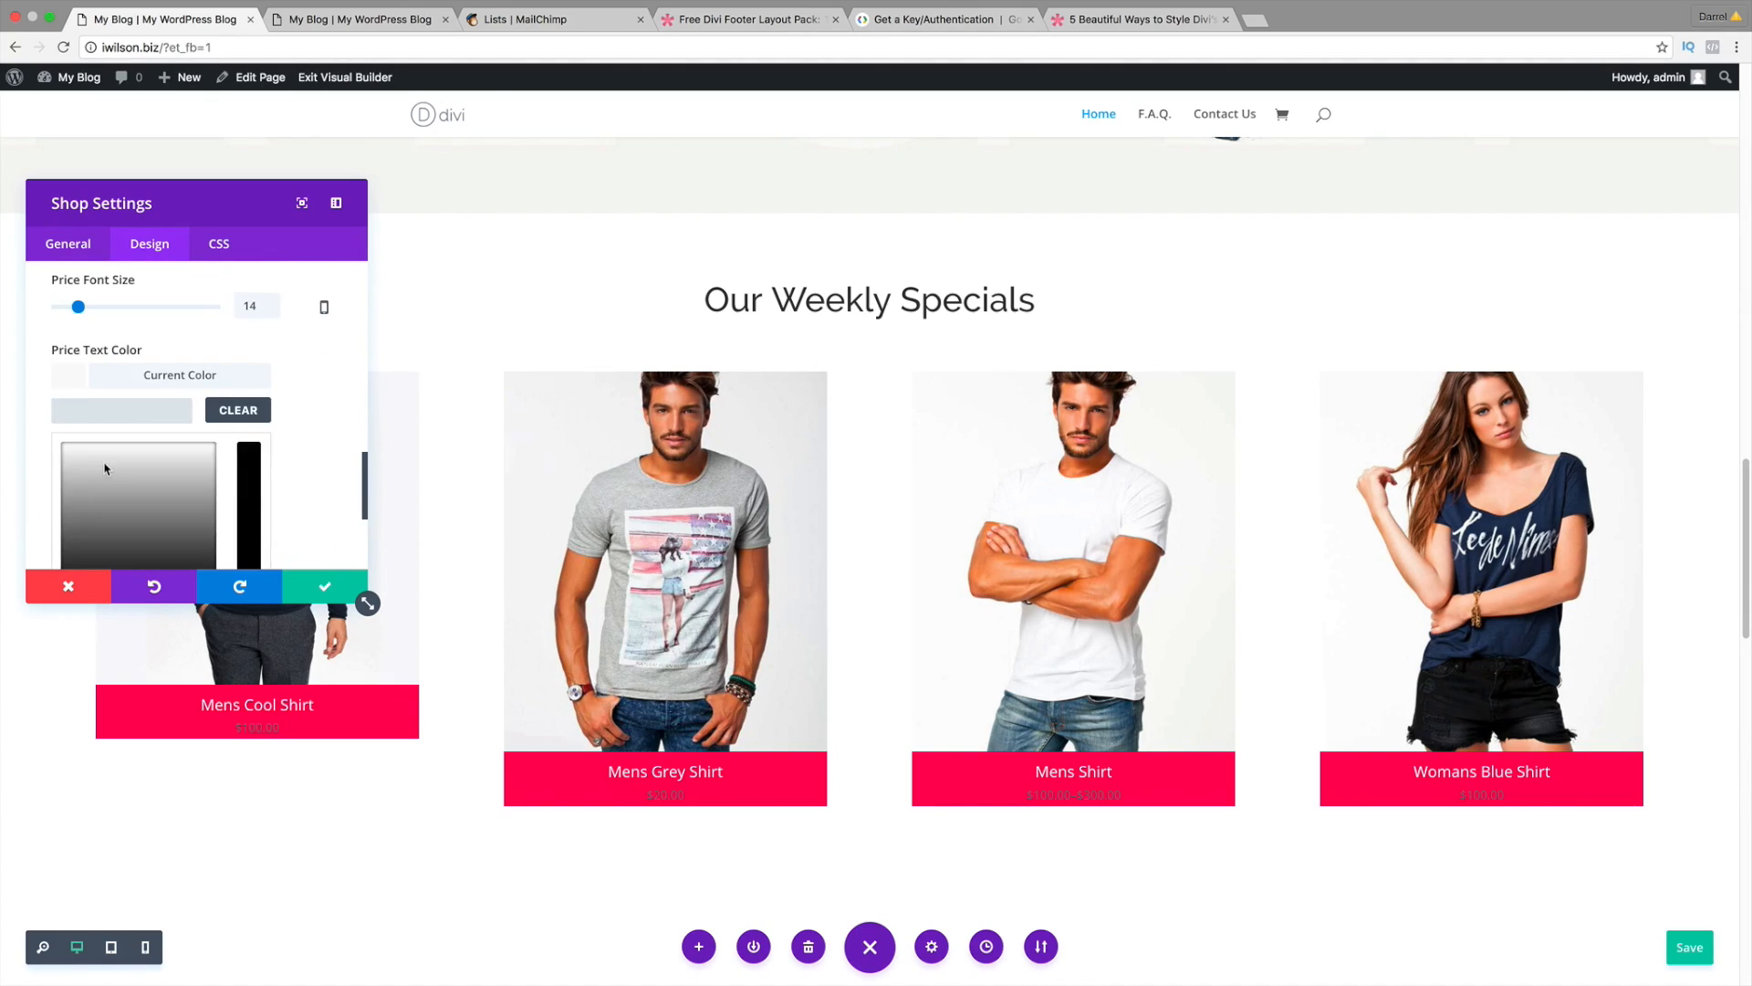
scroll(105, 468, "down", 2)
left_click(88, 474)
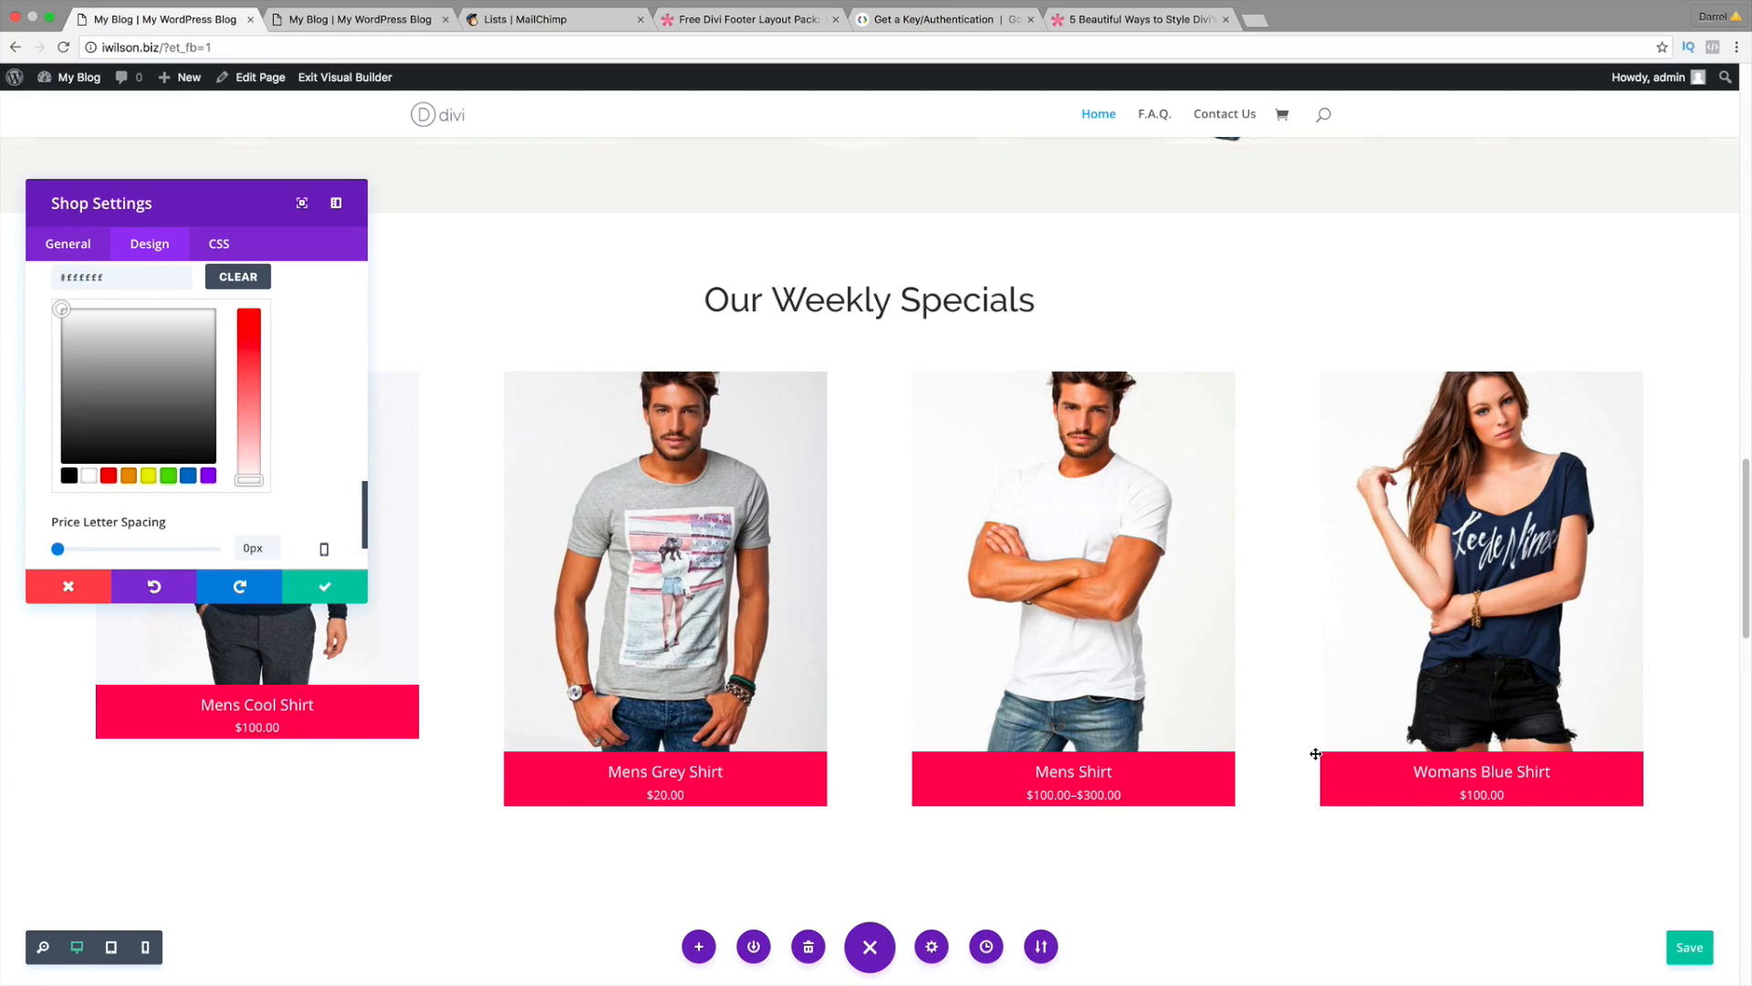
Step: Browse the Material Cards, Closed Grid and Irregular Grid styles, then return to the Divi page
left_click(1186, 19)
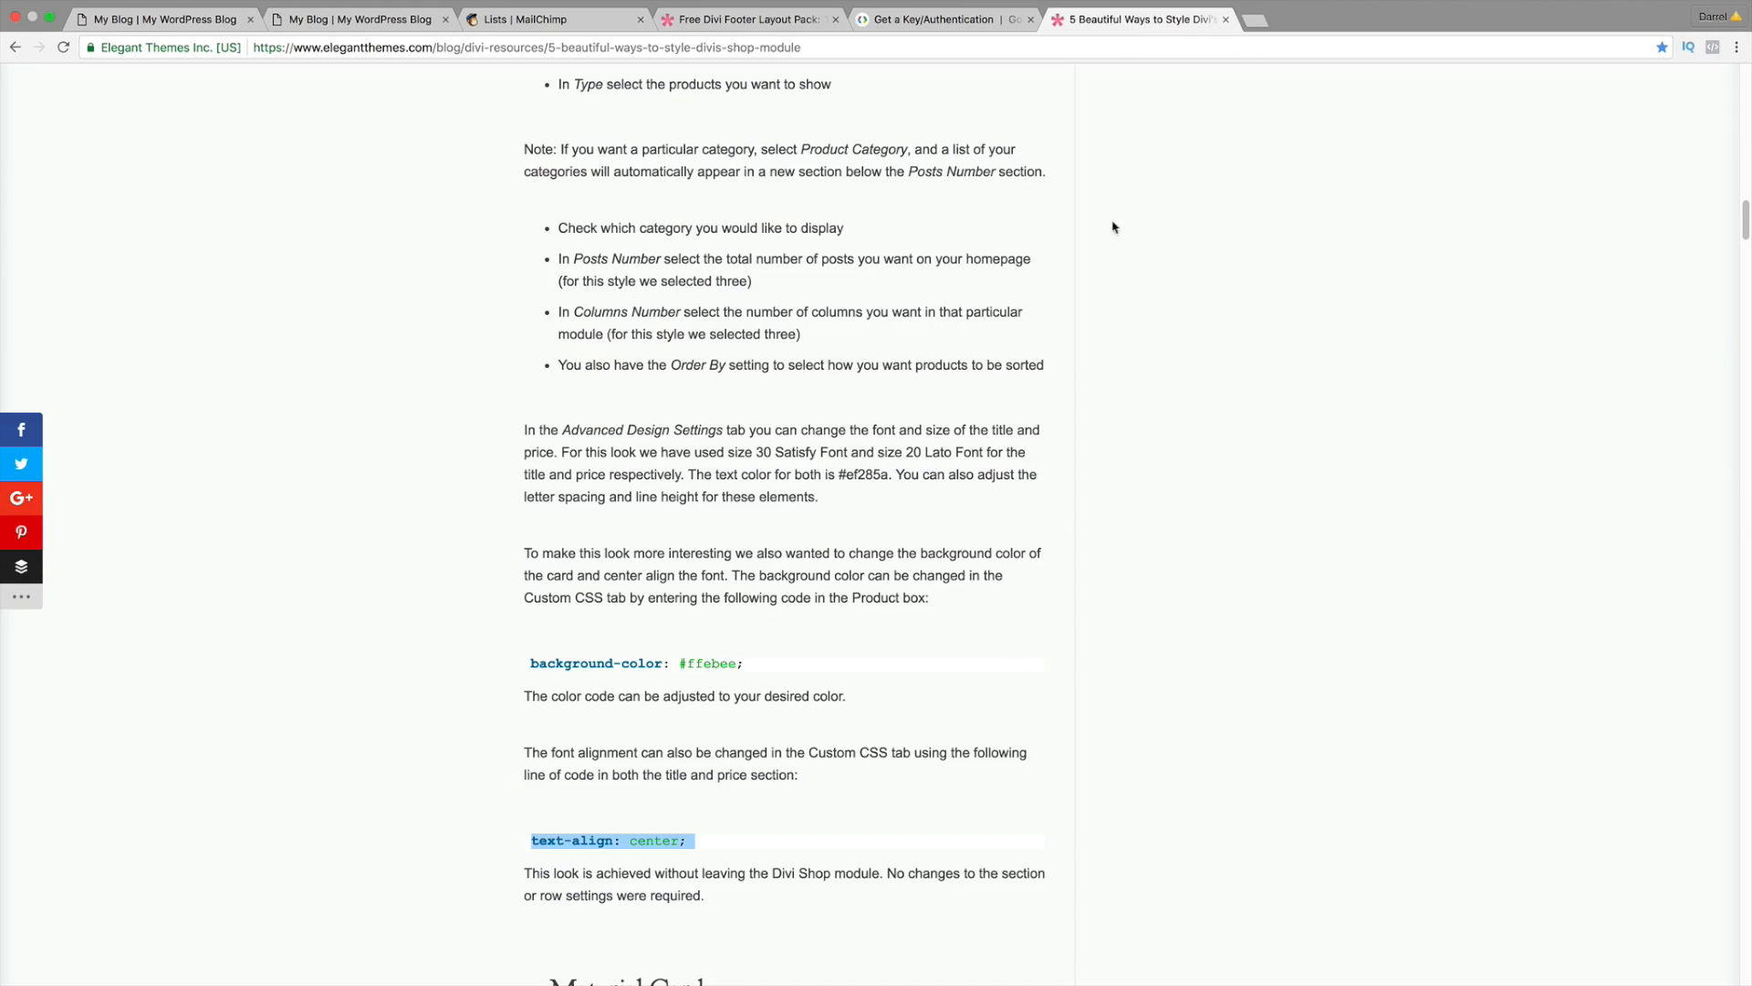
scroll(941, 513, "down", 5)
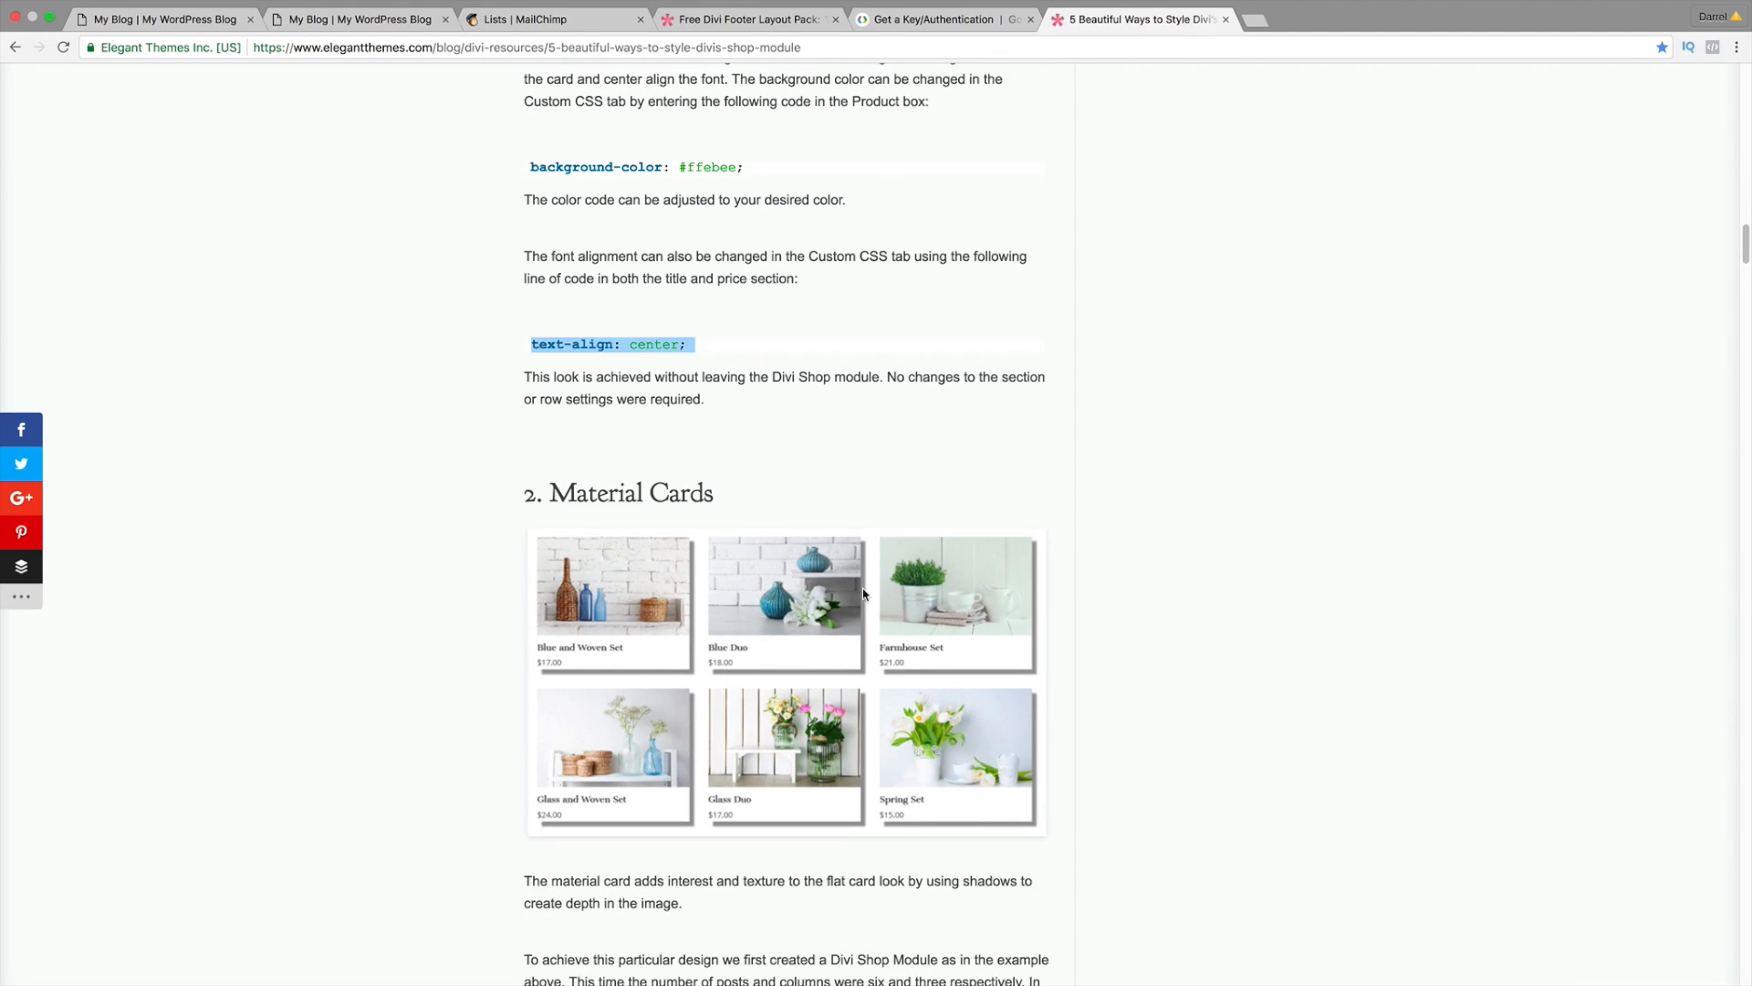
scroll(866, 601, "down", 18)
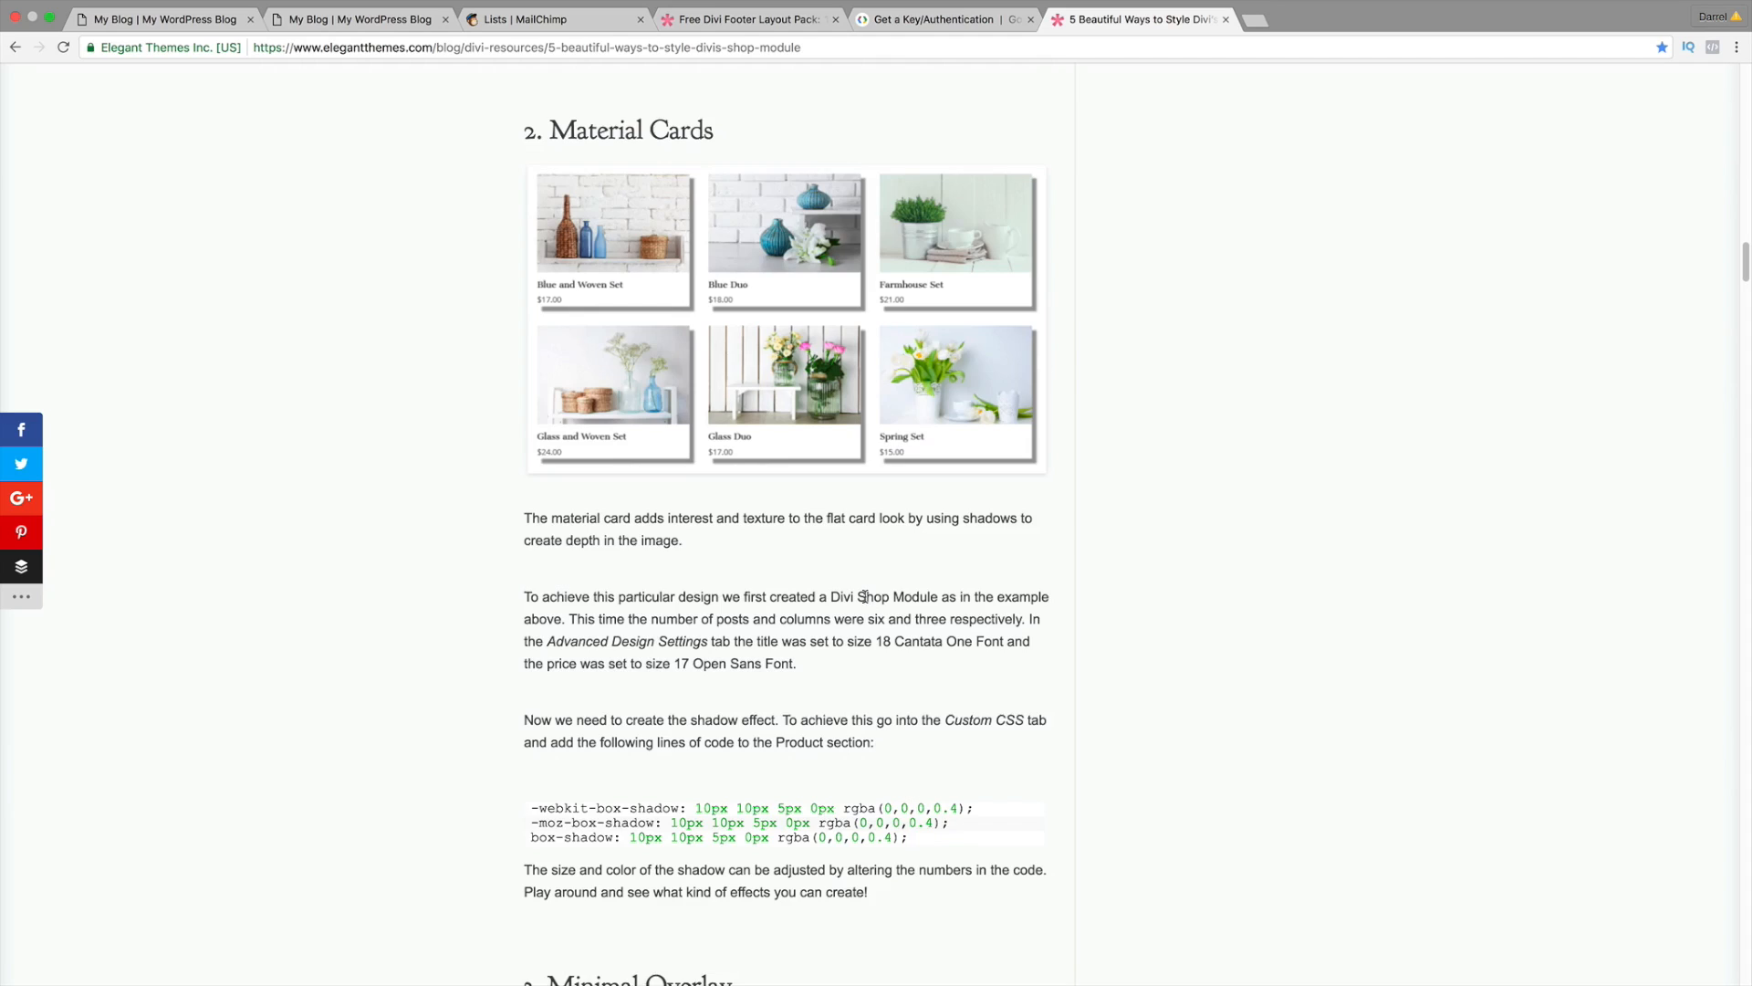
scroll(866, 601, "down", 20)
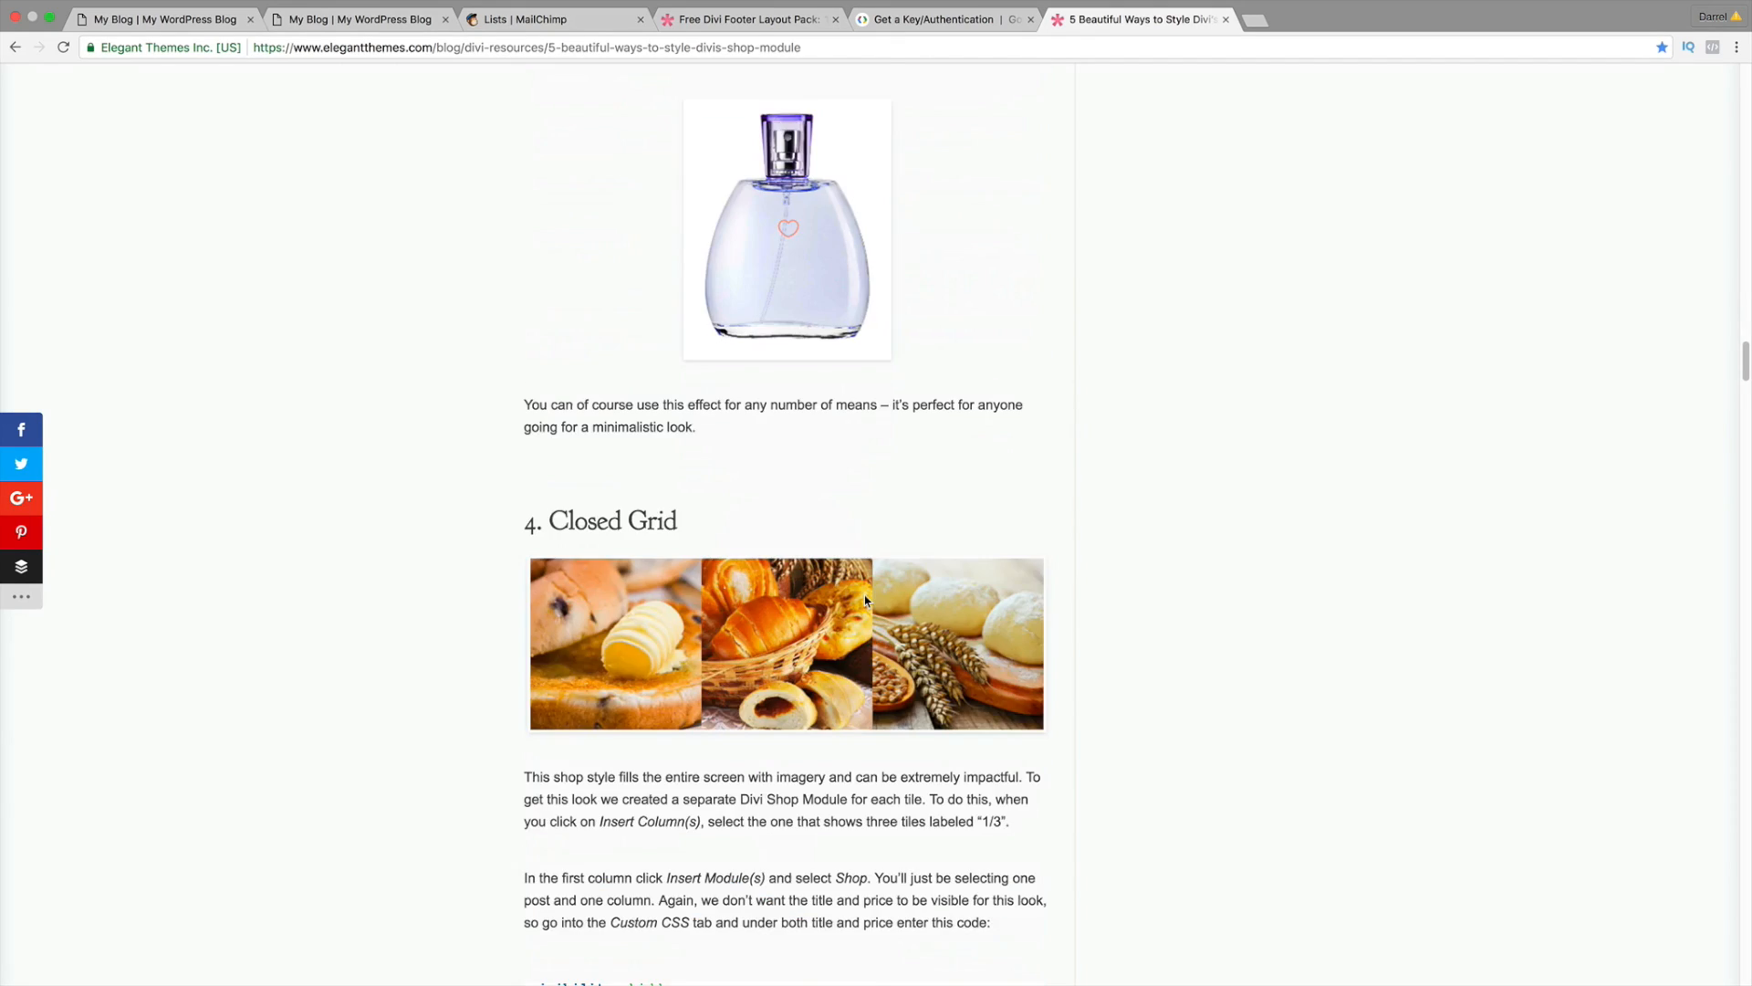
scroll(867, 599, "down", 9)
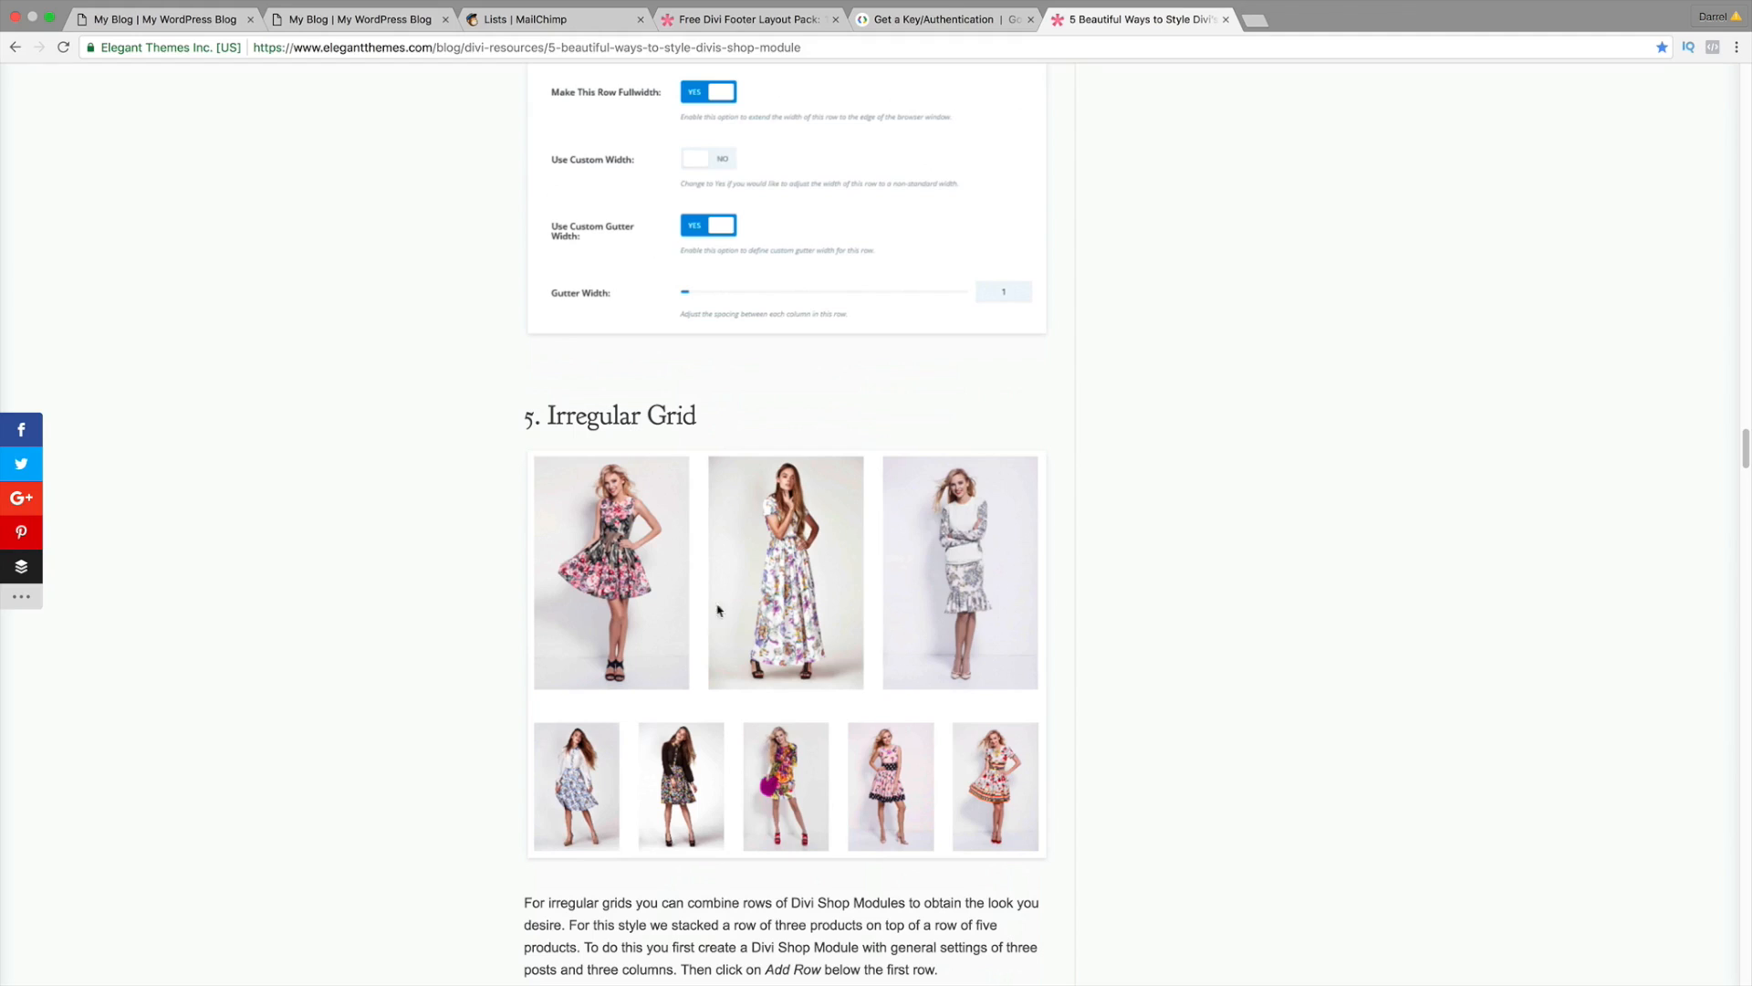
scroll(754, 613, "down", 1)
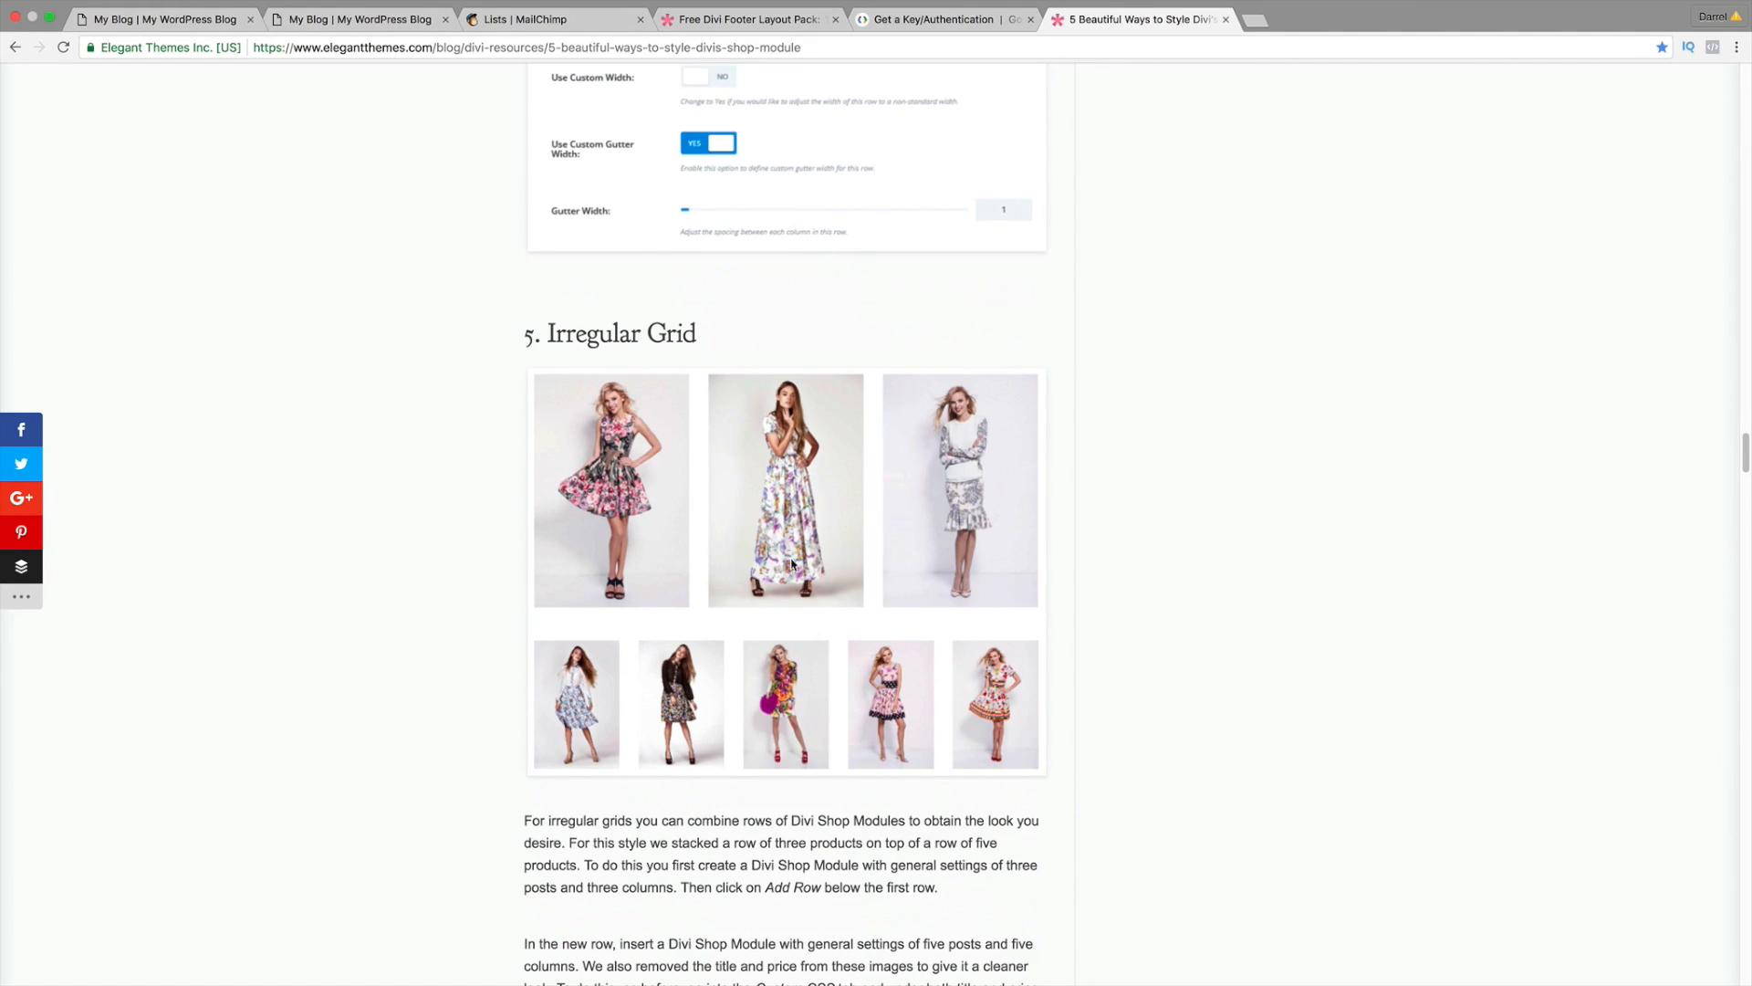
scroll(794, 610, "up", 10)
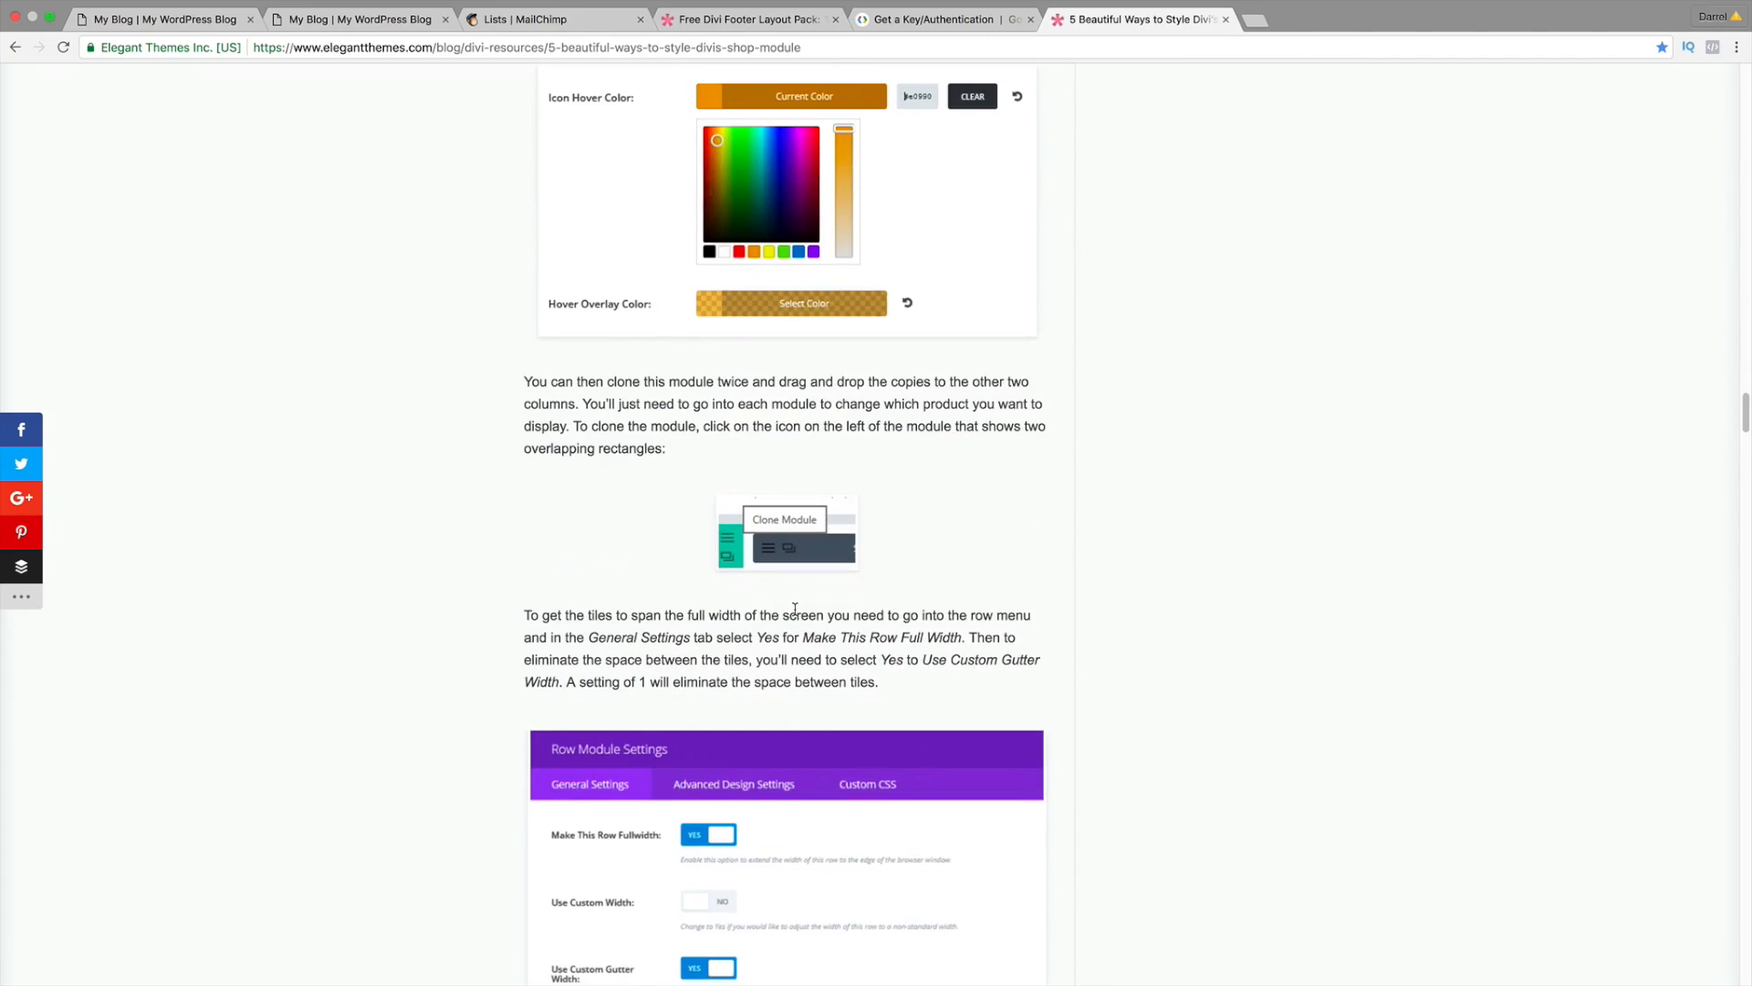
scroll(794, 610, "up", 10)
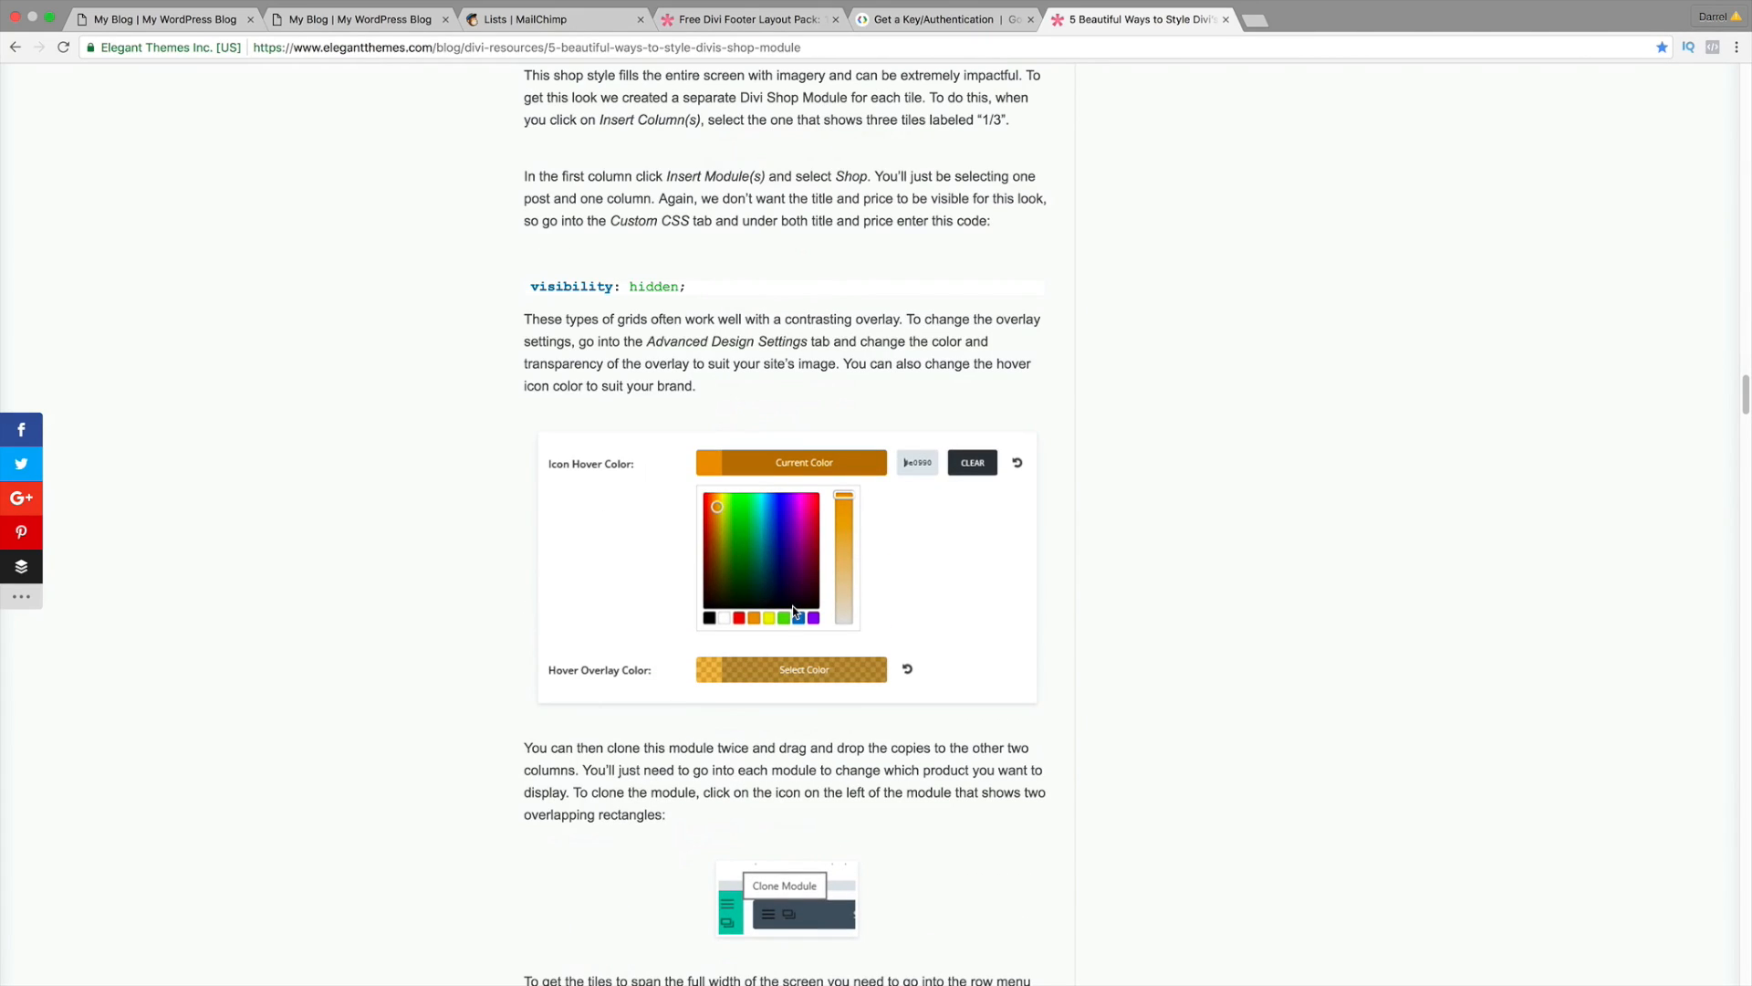
scroll(790, 609, "up", 10)
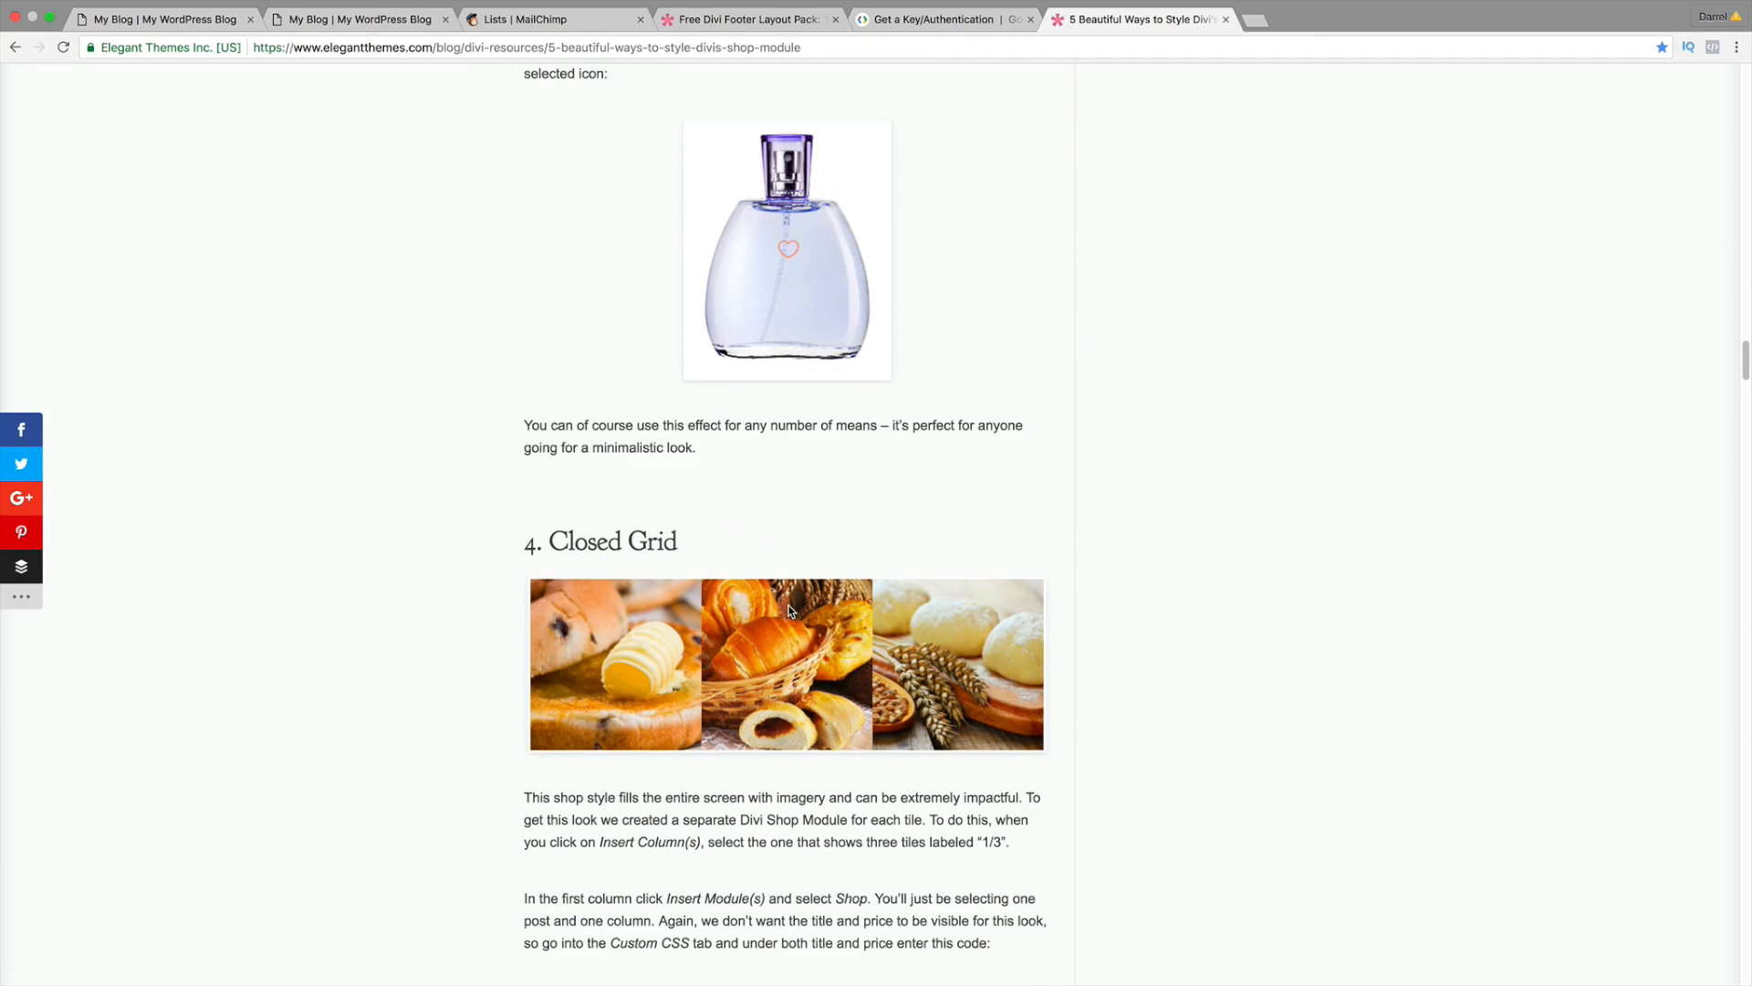
scroll(794, 630, "up", 2)
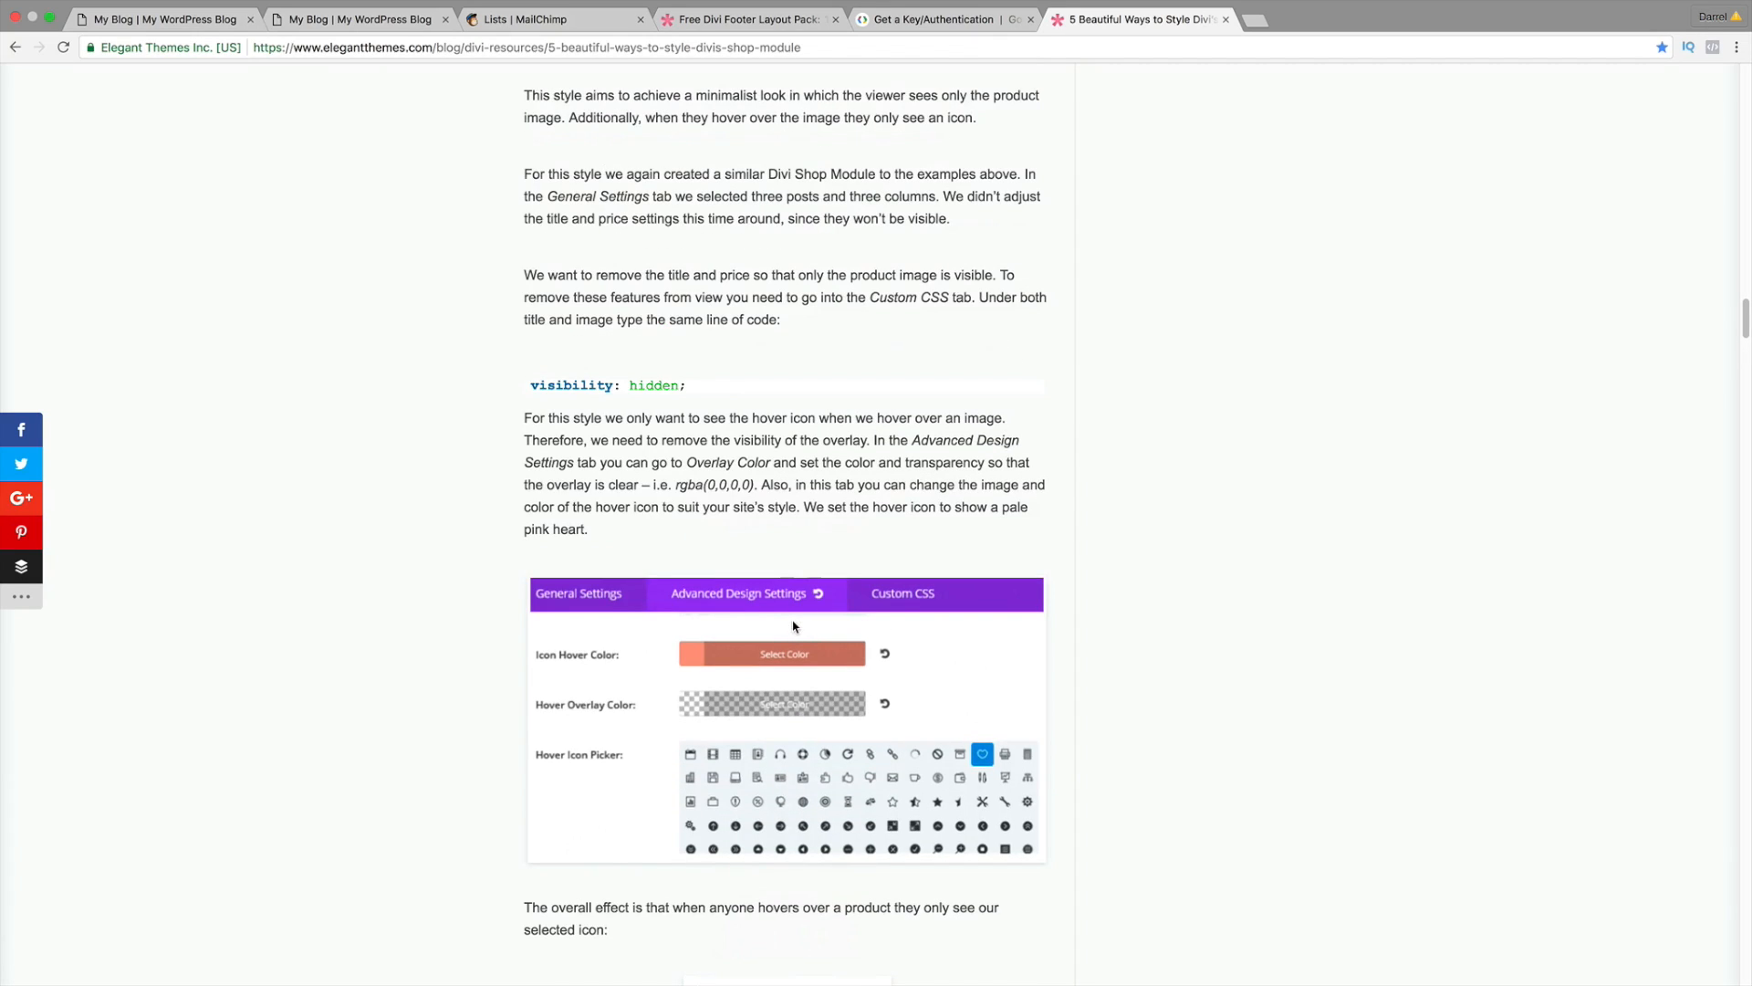
left_click(187, 24)
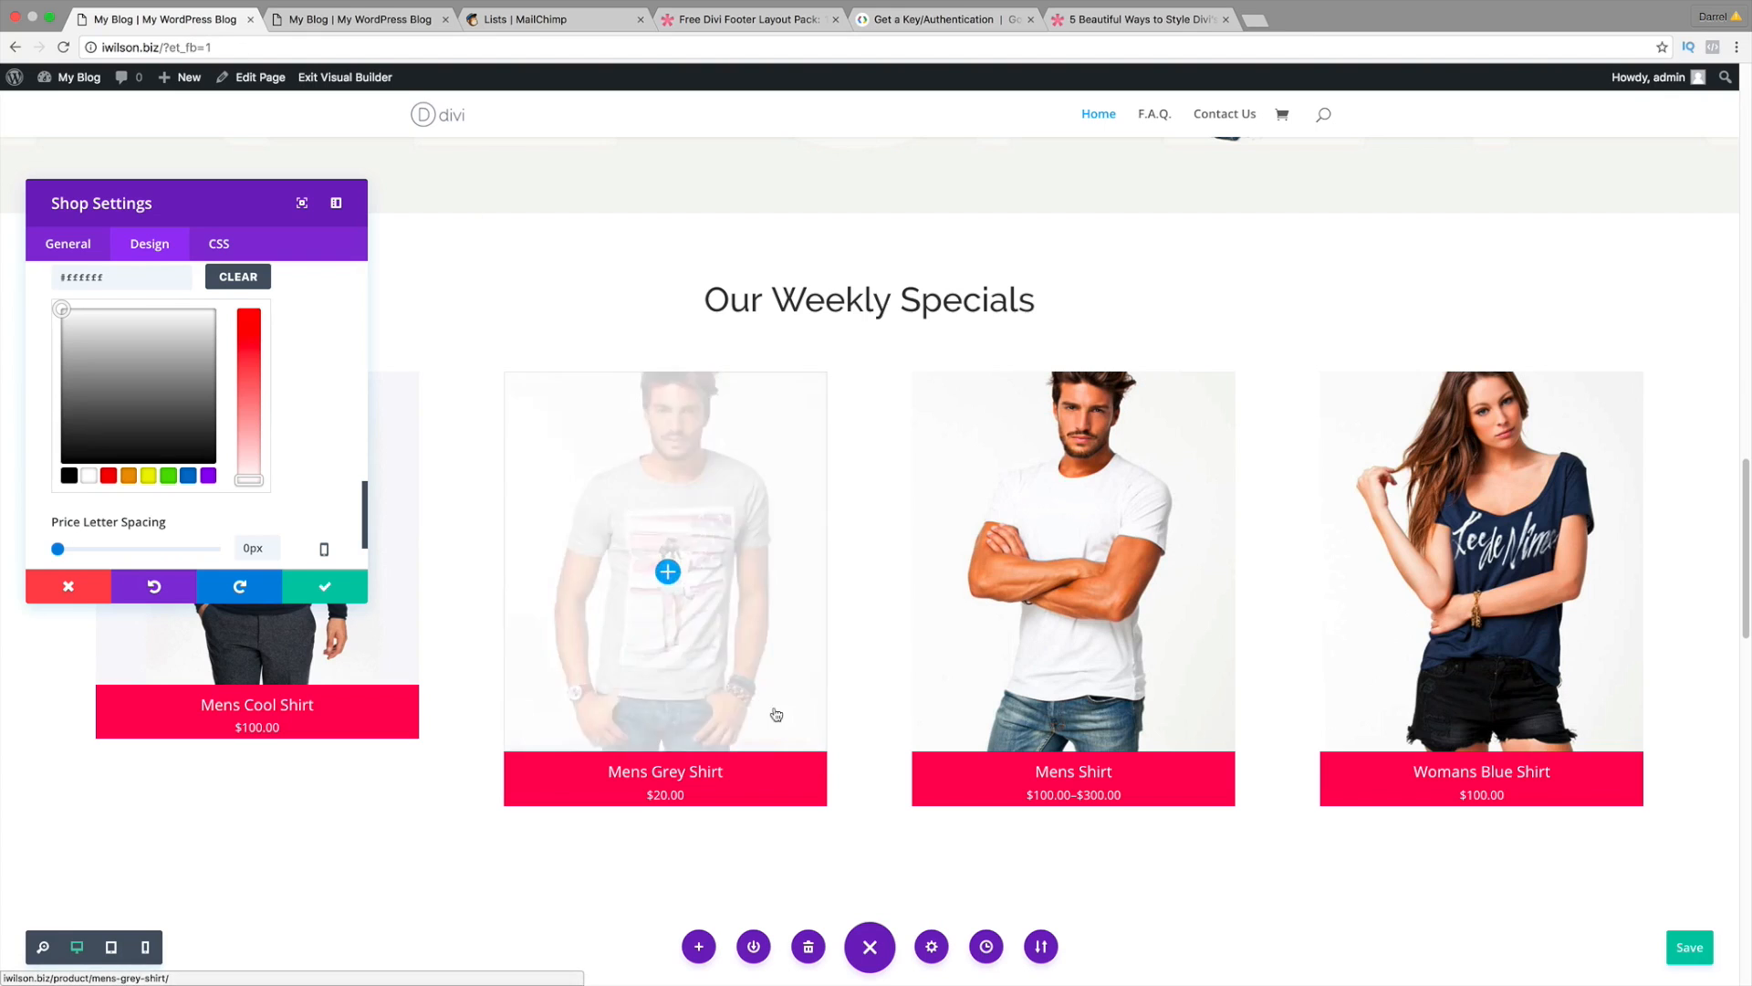
Step: Apply the Shop settings, save the page, and exit the Visual Builder to the homepage
left_click(330, 586)
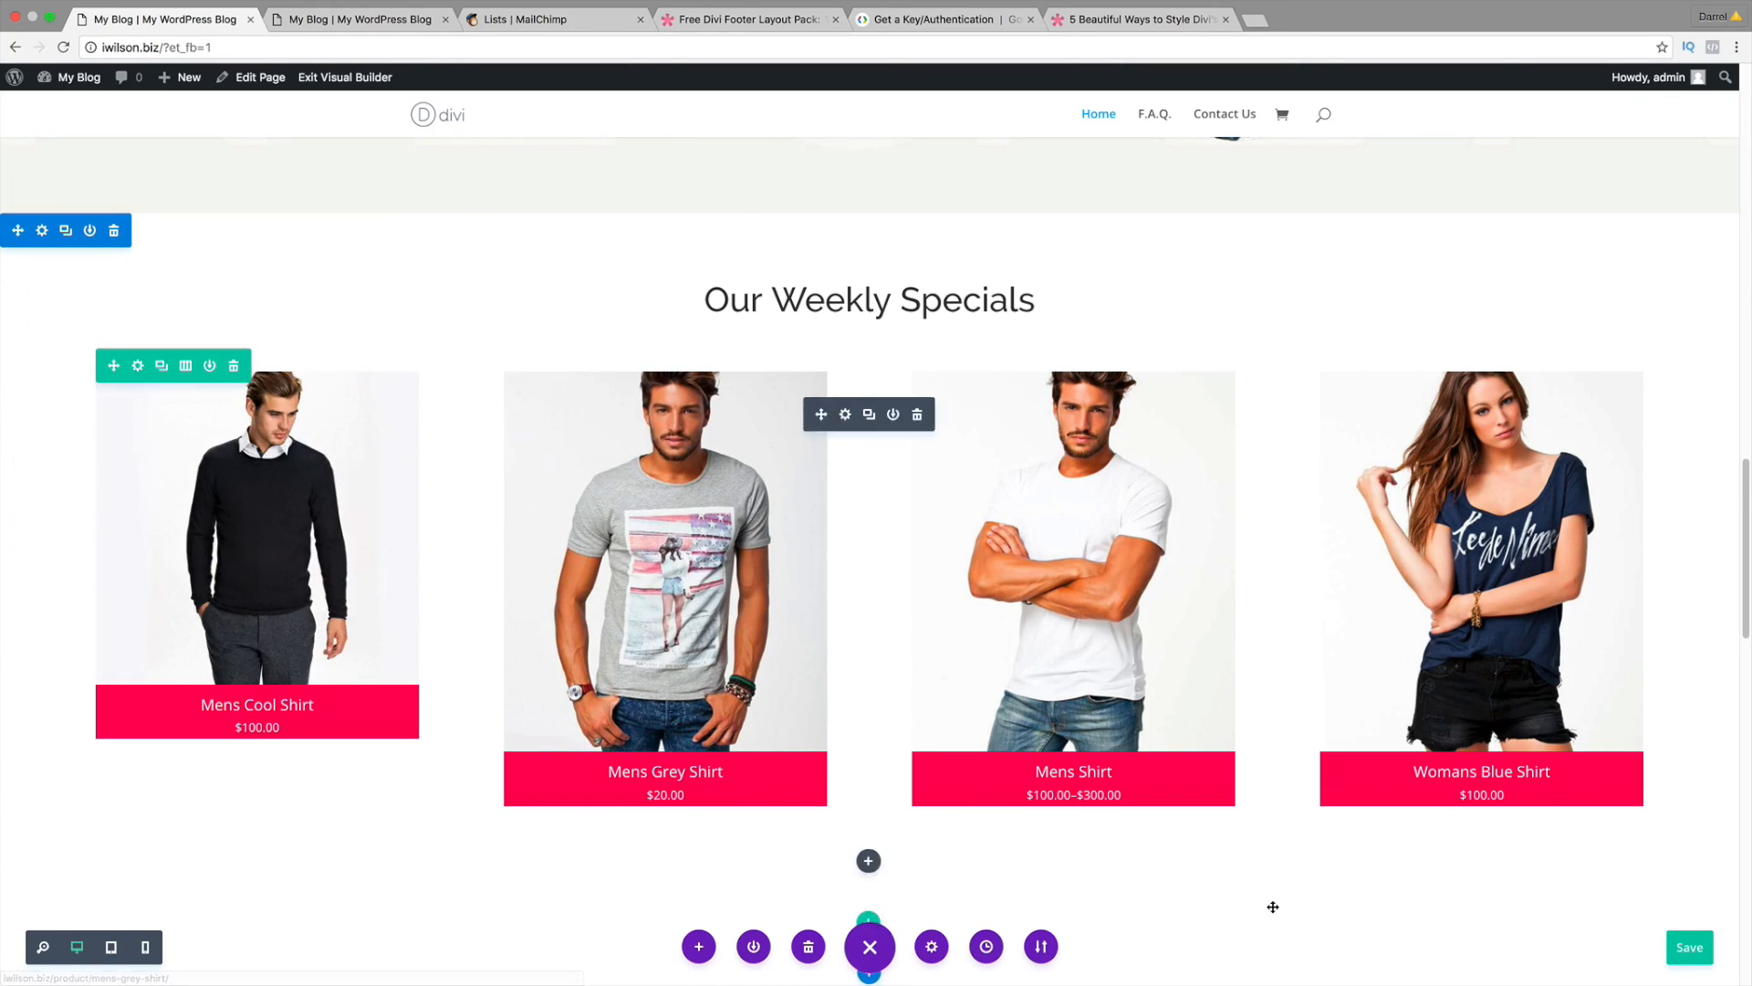
left_click(1684, 949)
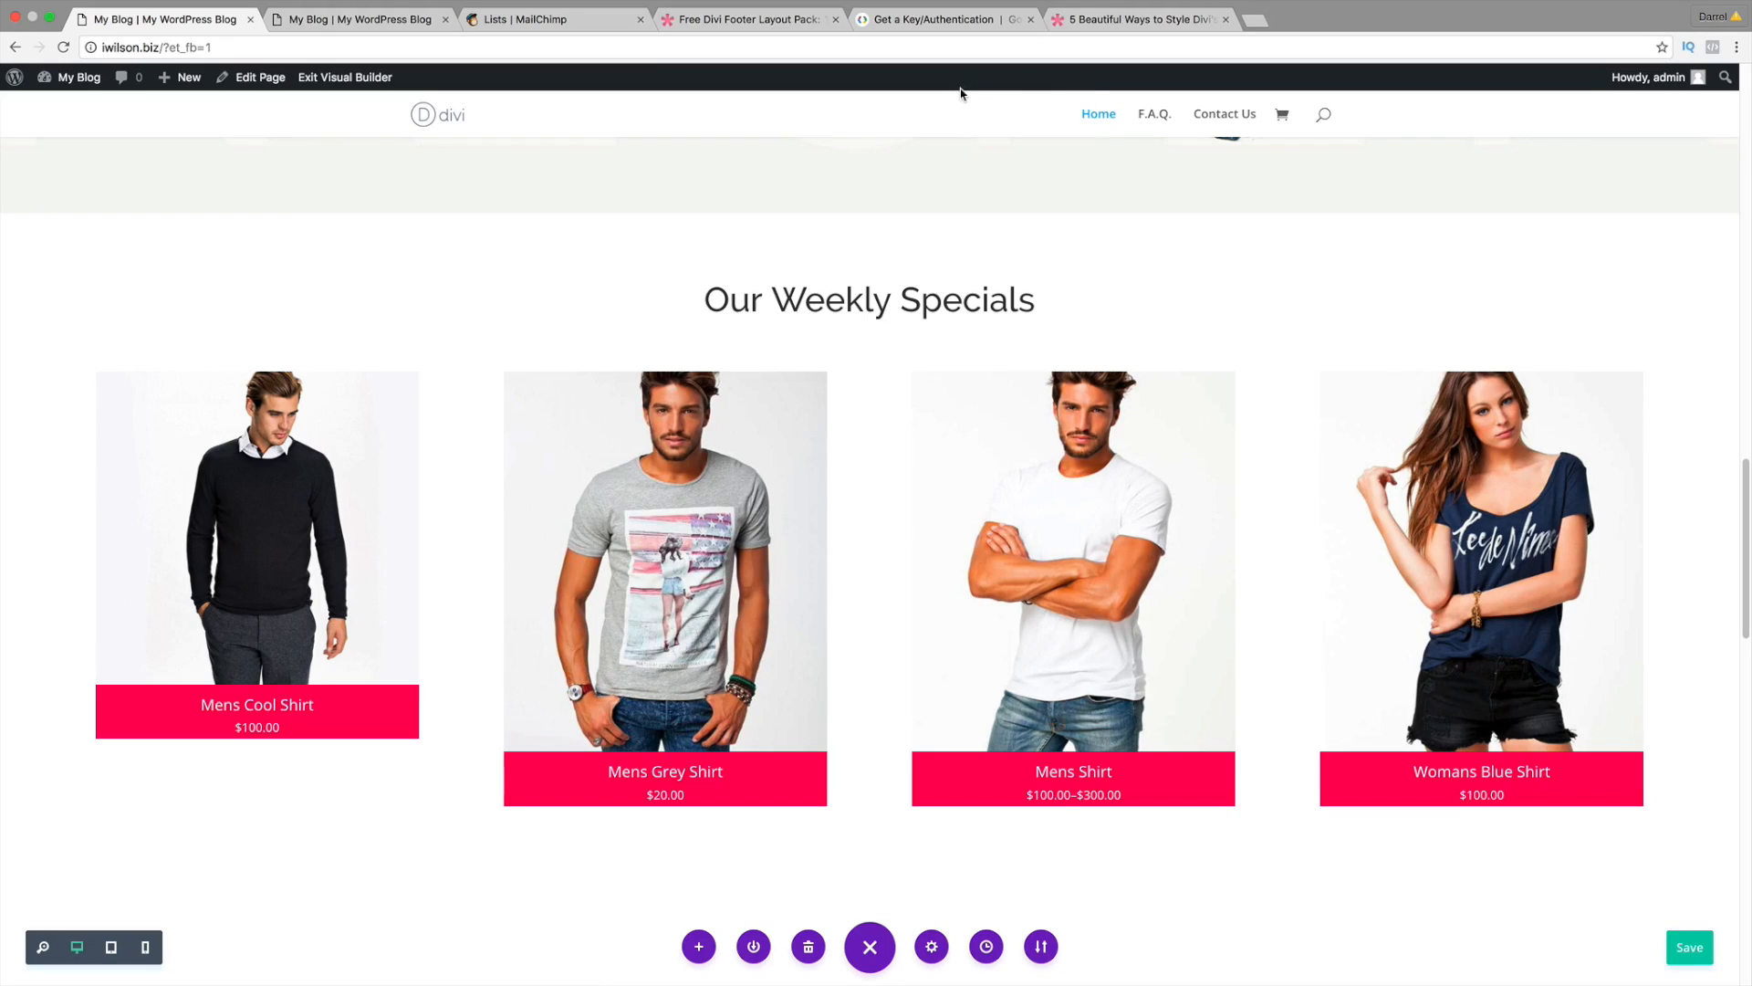
left_click(348, 80)
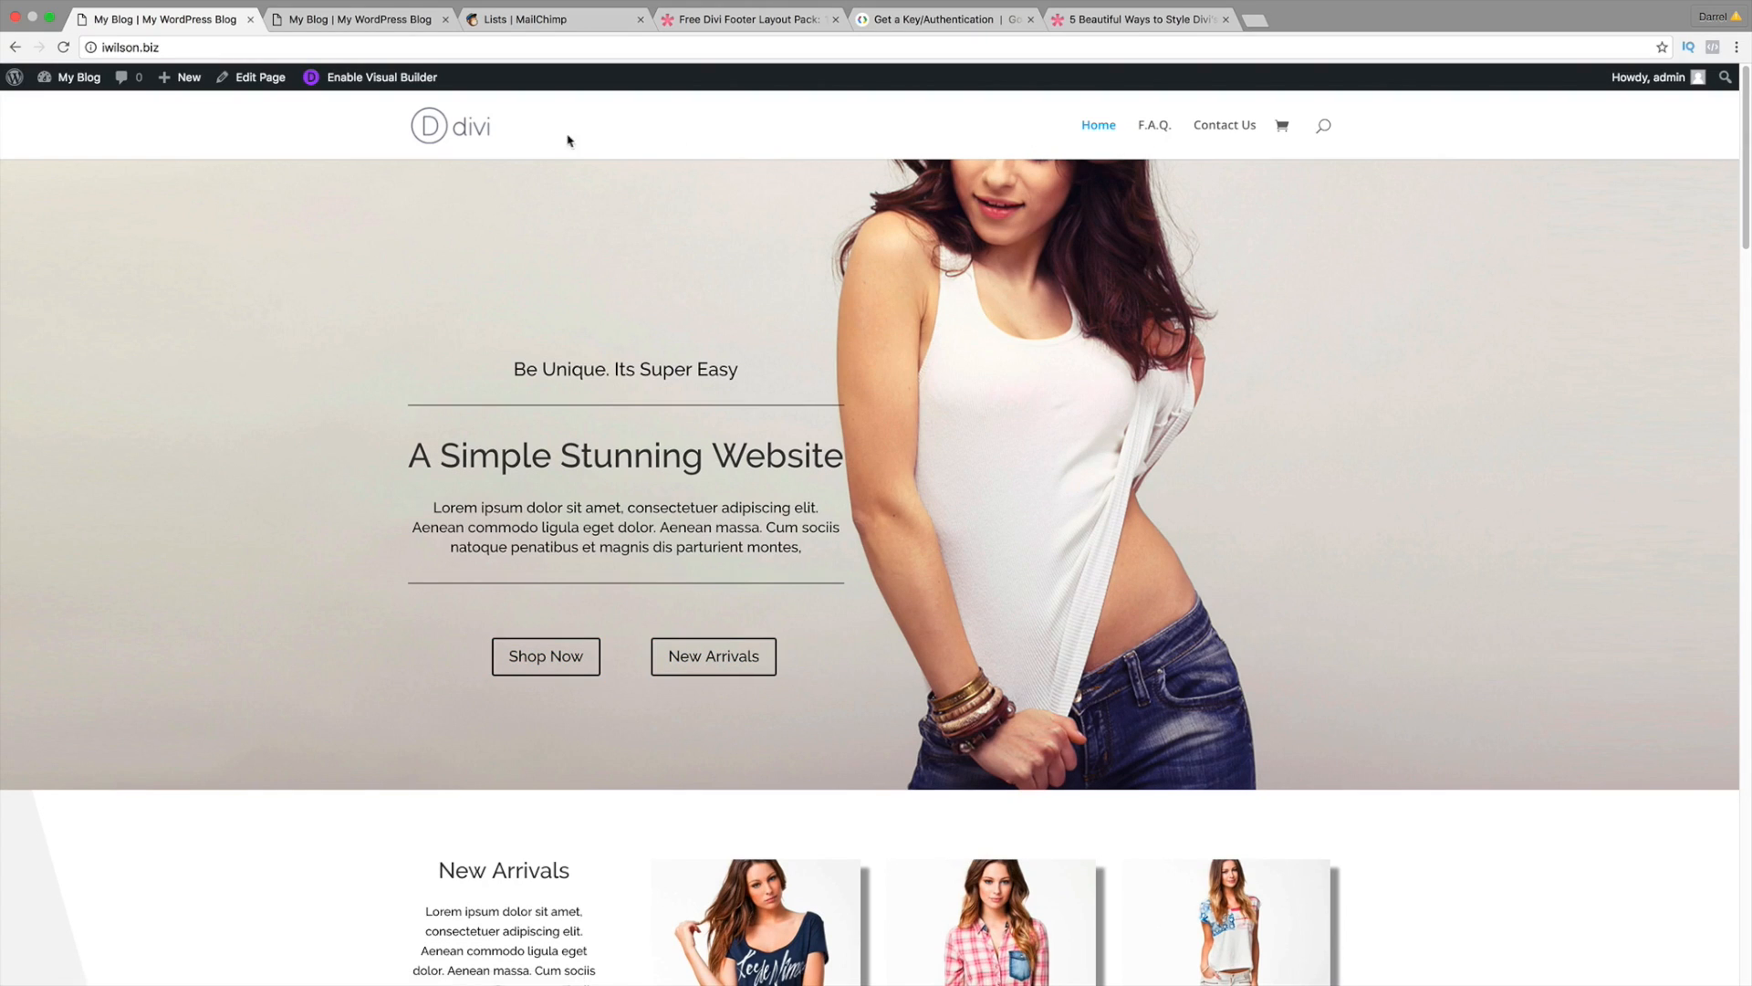
Step: Go to the admin dashboard's Appearance > Menus editor
mouse_move(69, 84)
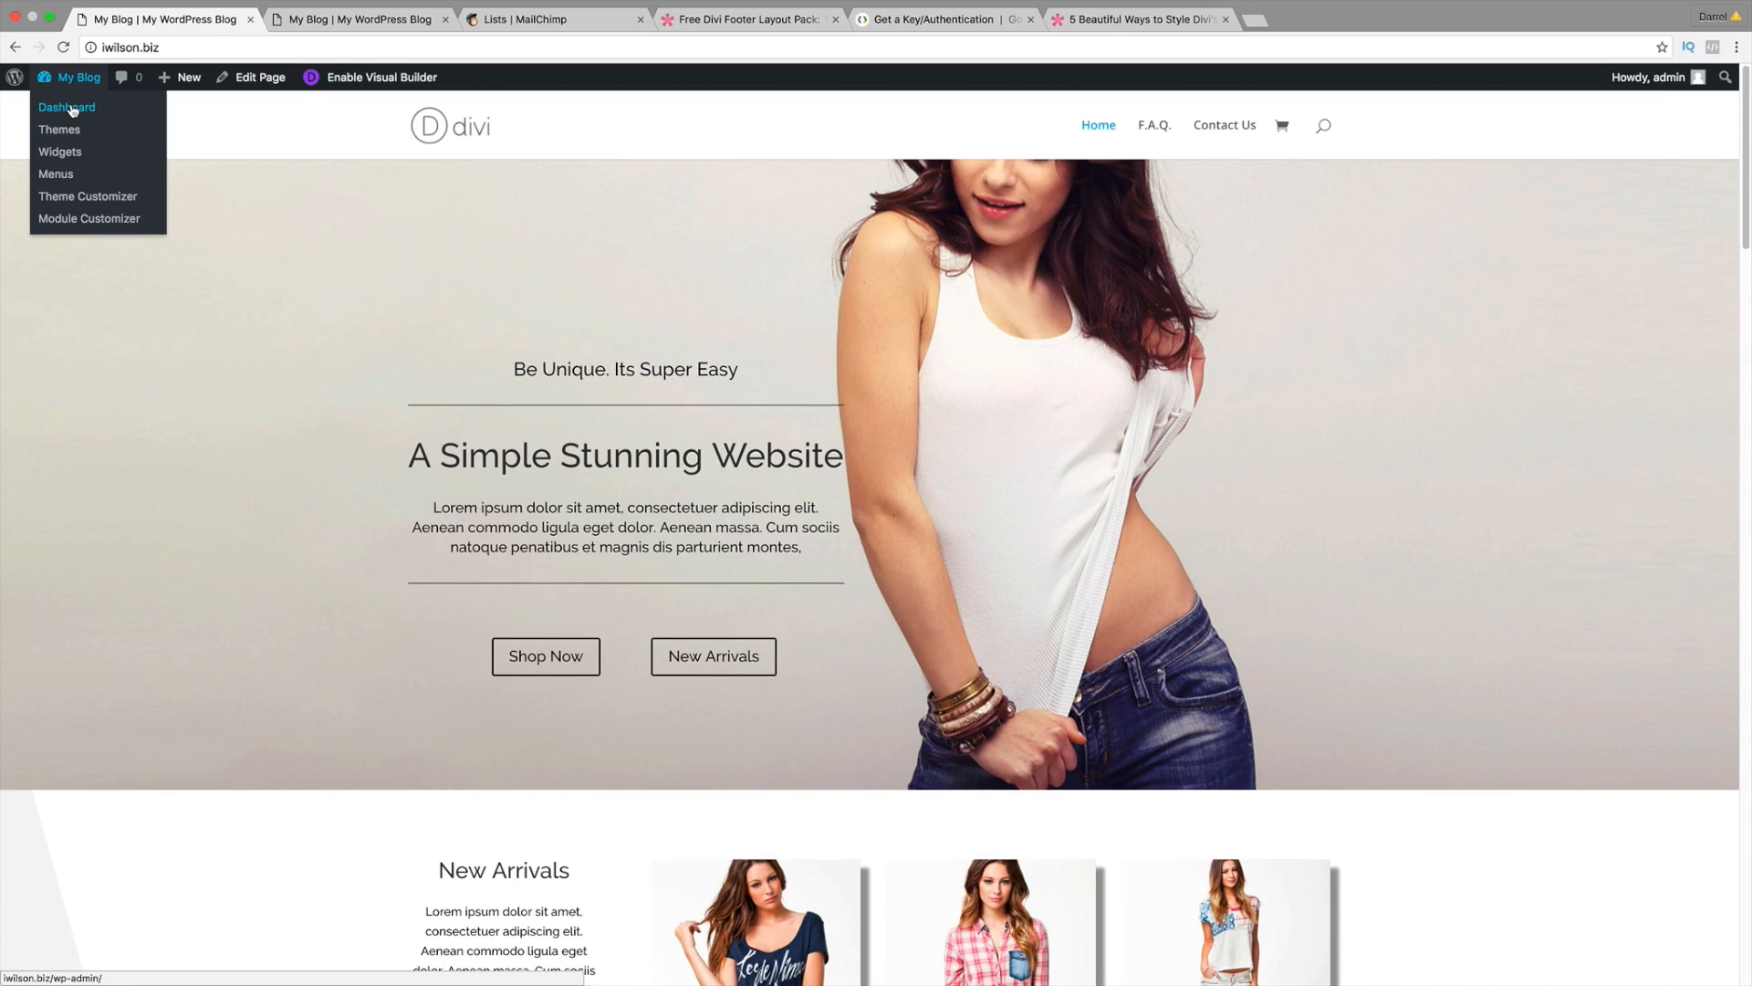
left_click(75, 110)
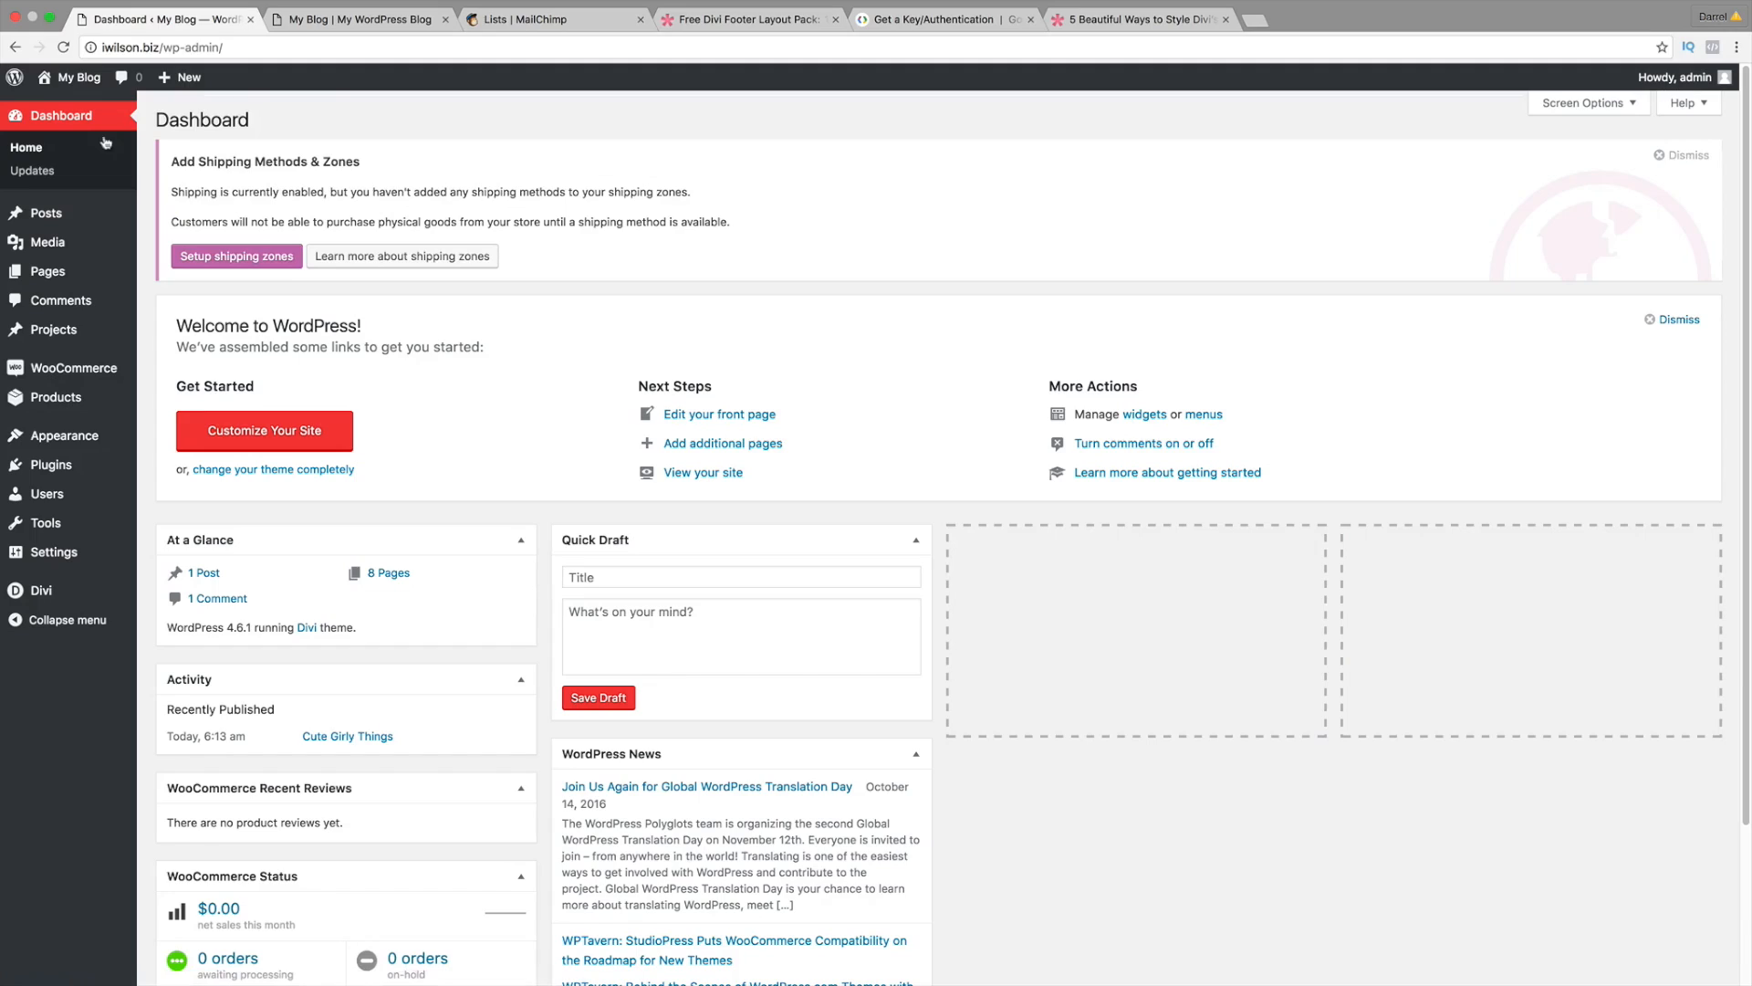
mouse_move(119, 208)
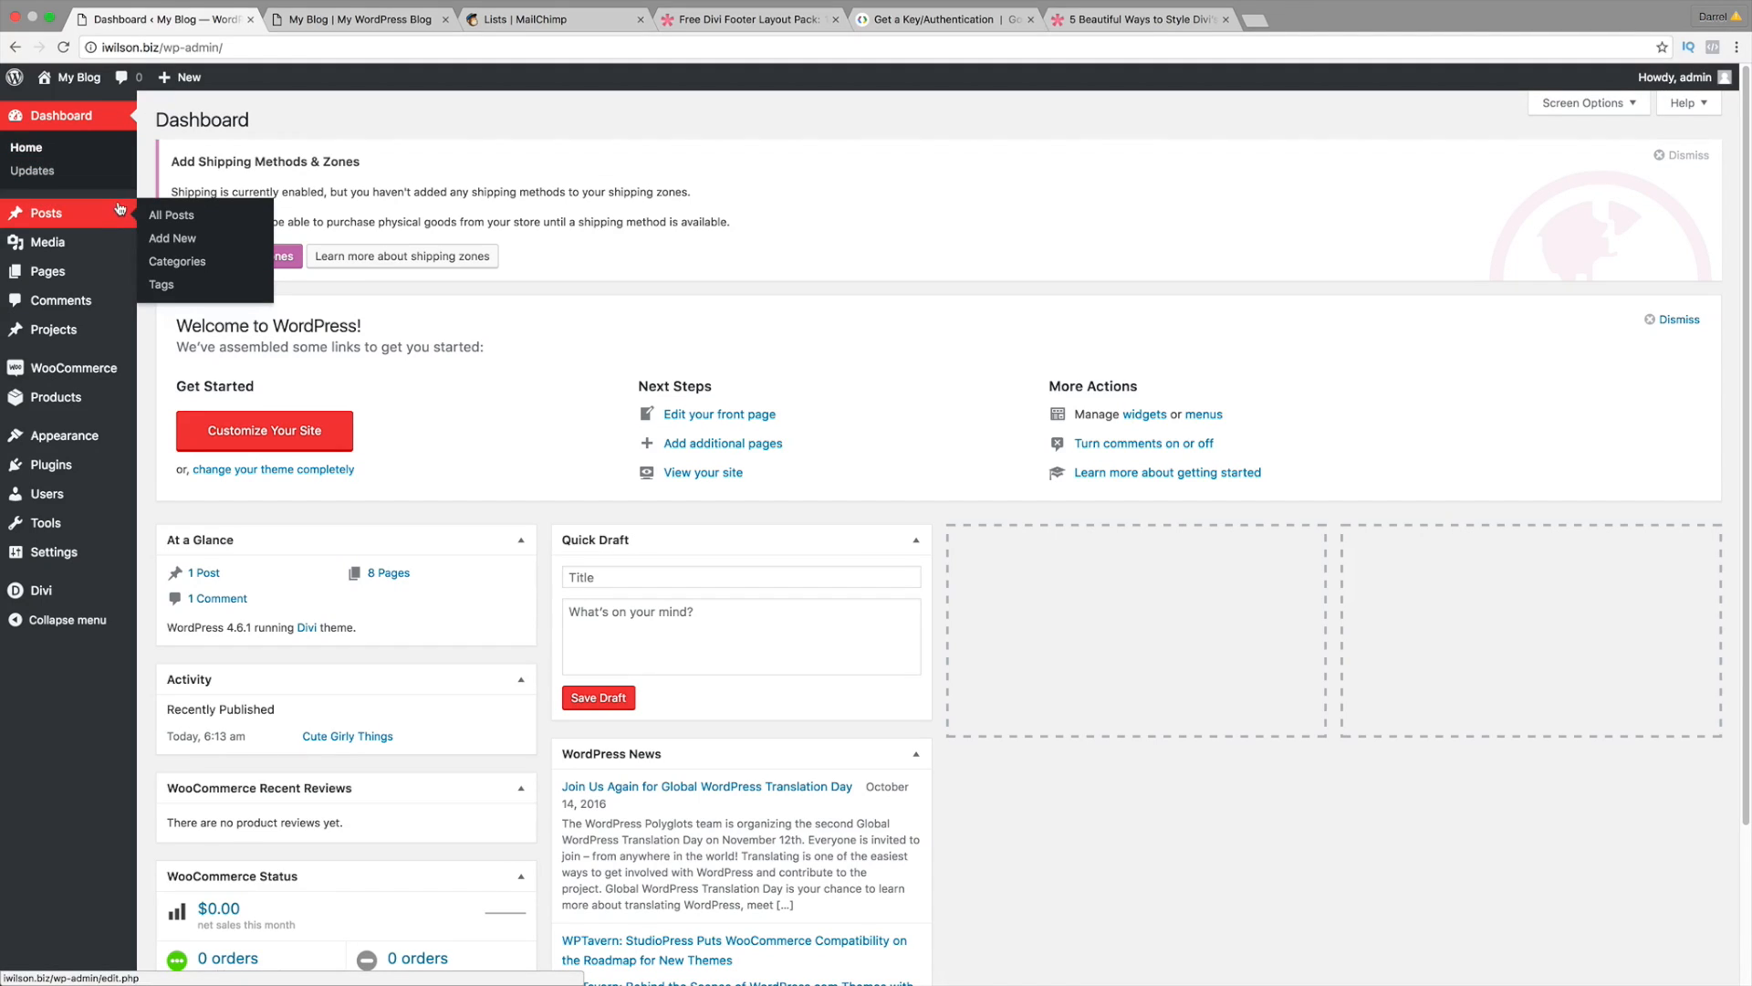
mouse_move(121, 439)
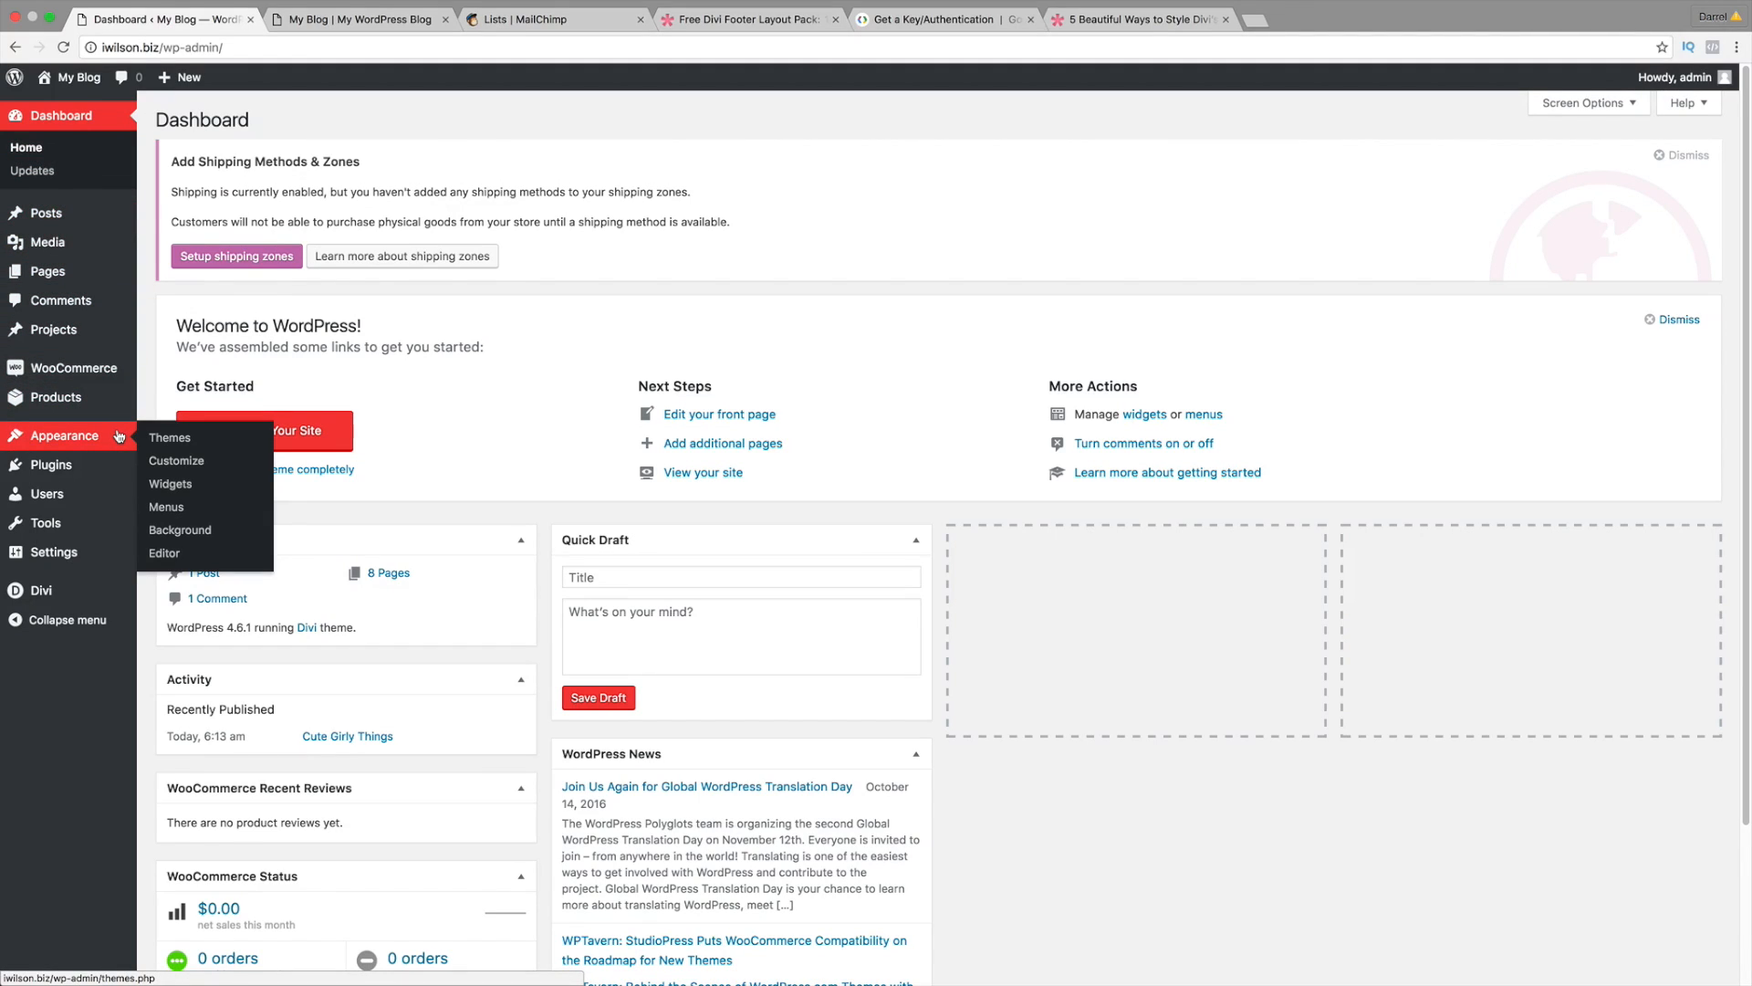
left_click(187, 514)
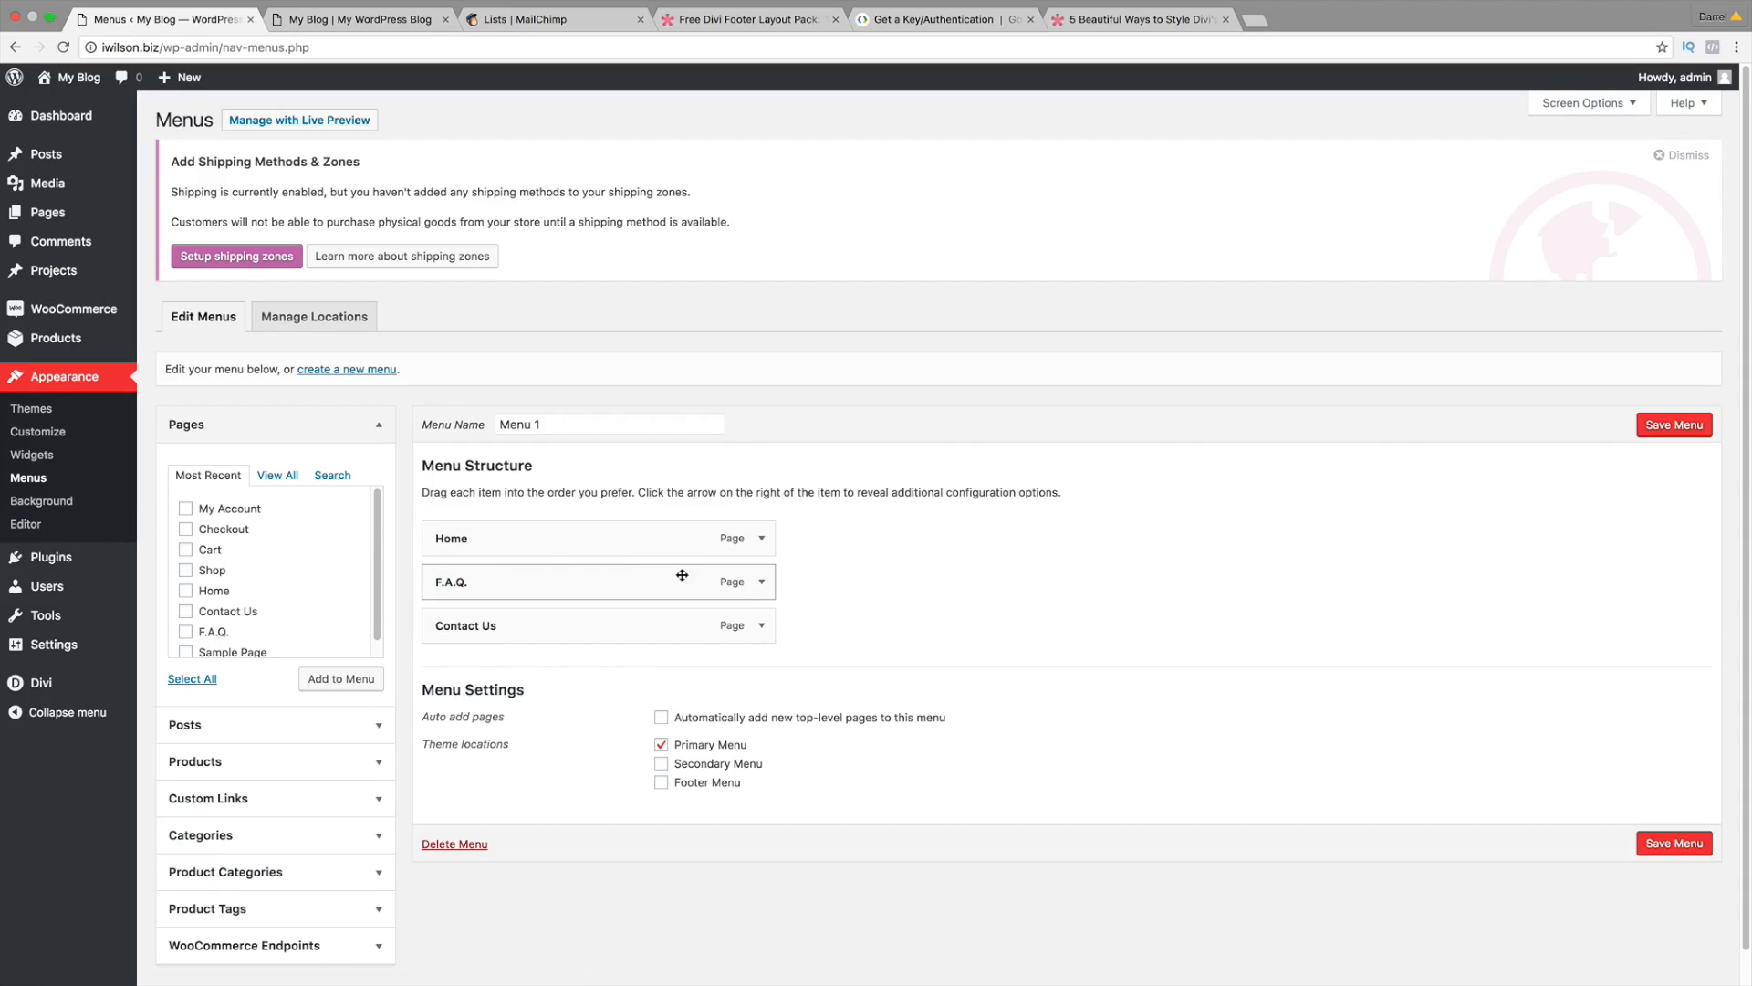
Step: Add the Cart, Checkout, My Account and Shop pages to Menu 1
left_click(278, 476)
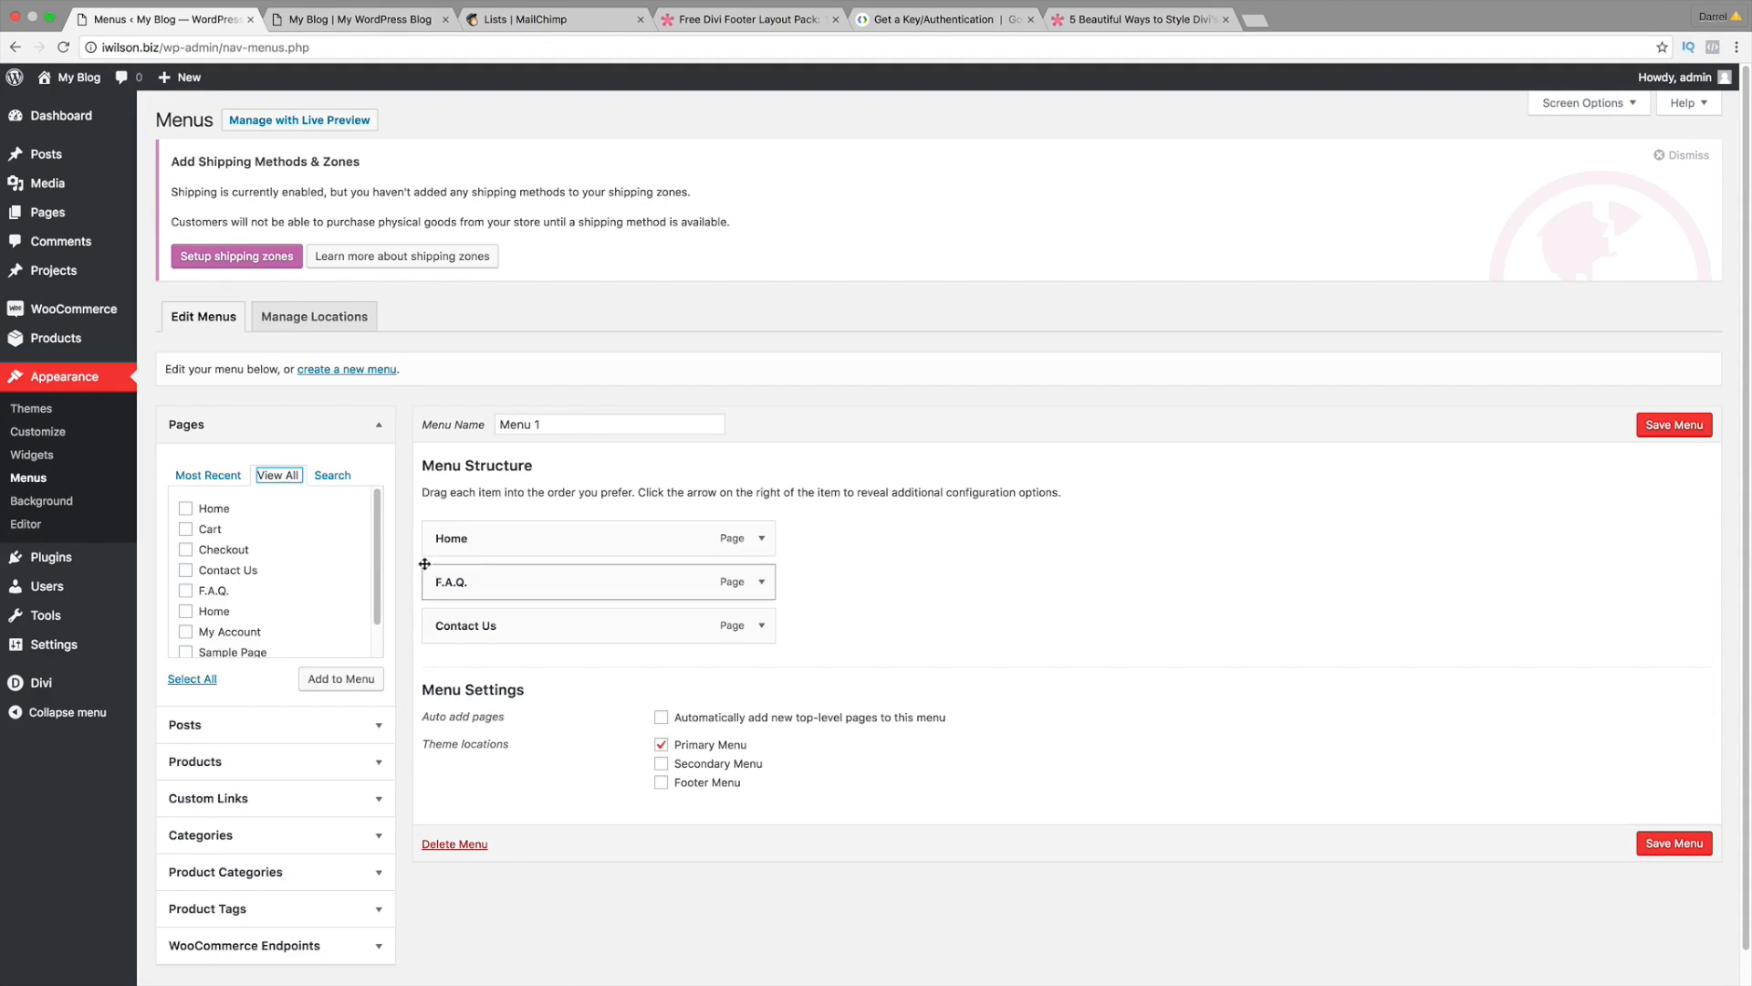
left_click(187, 531)
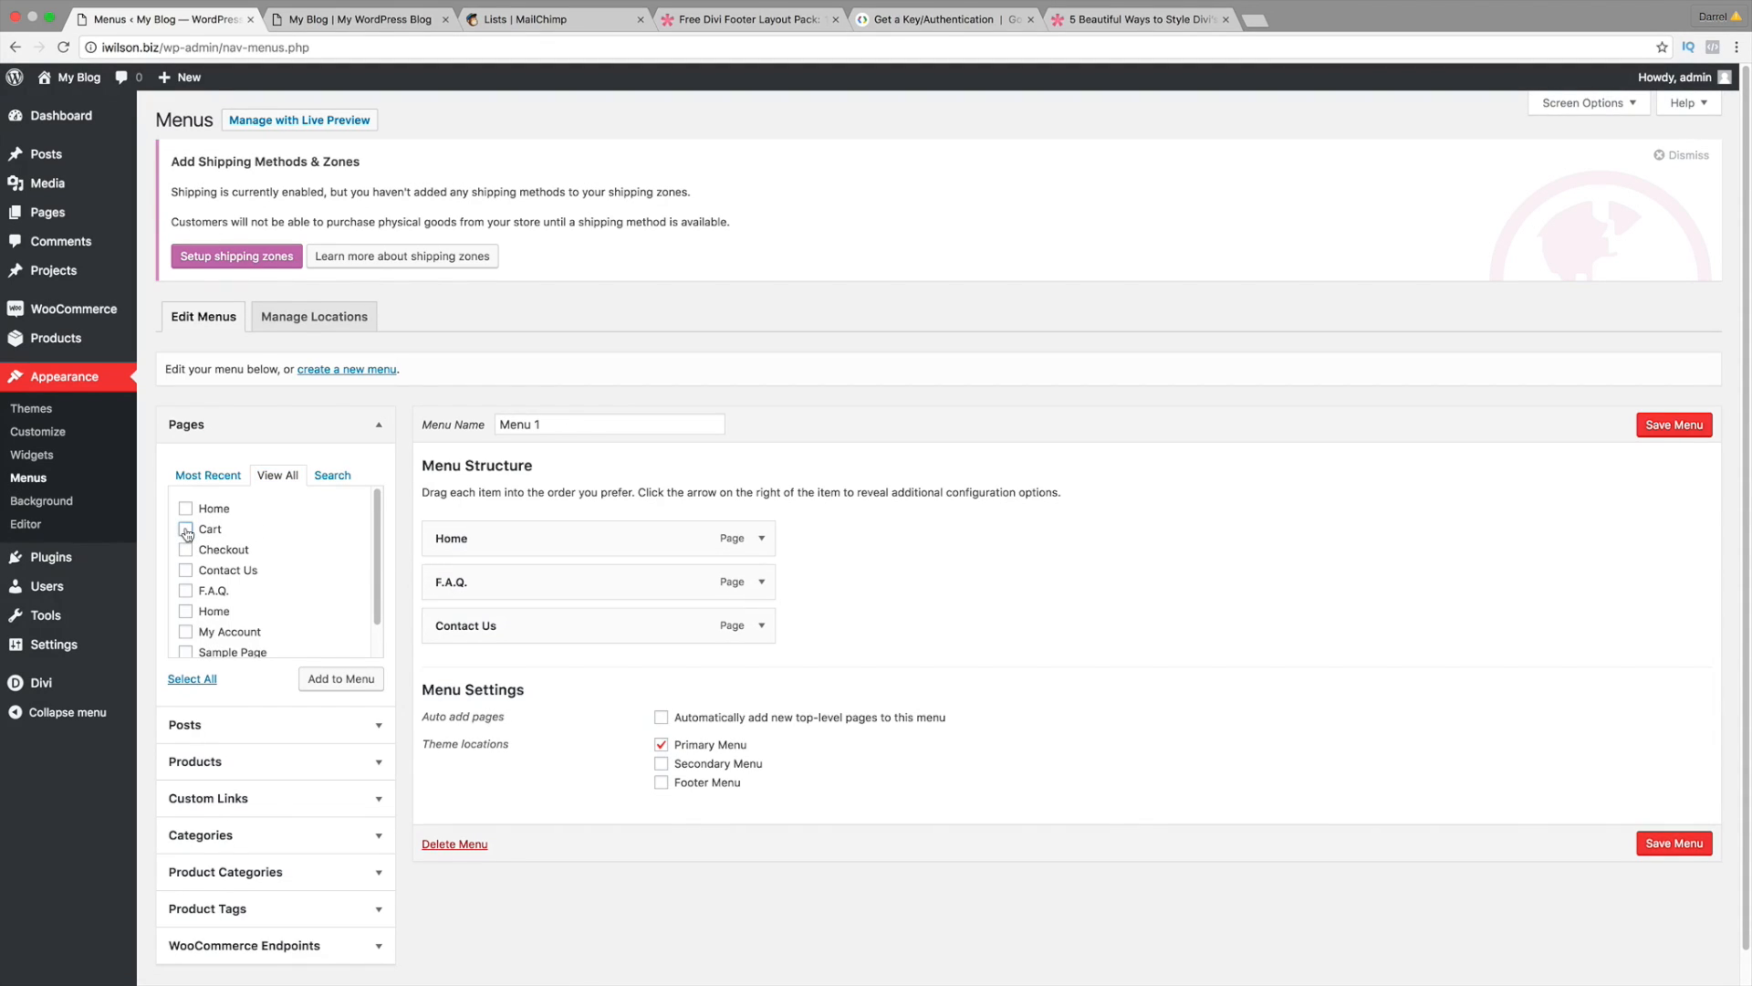
left_click(186, 550)
scroll(222, 593, "down", 1)
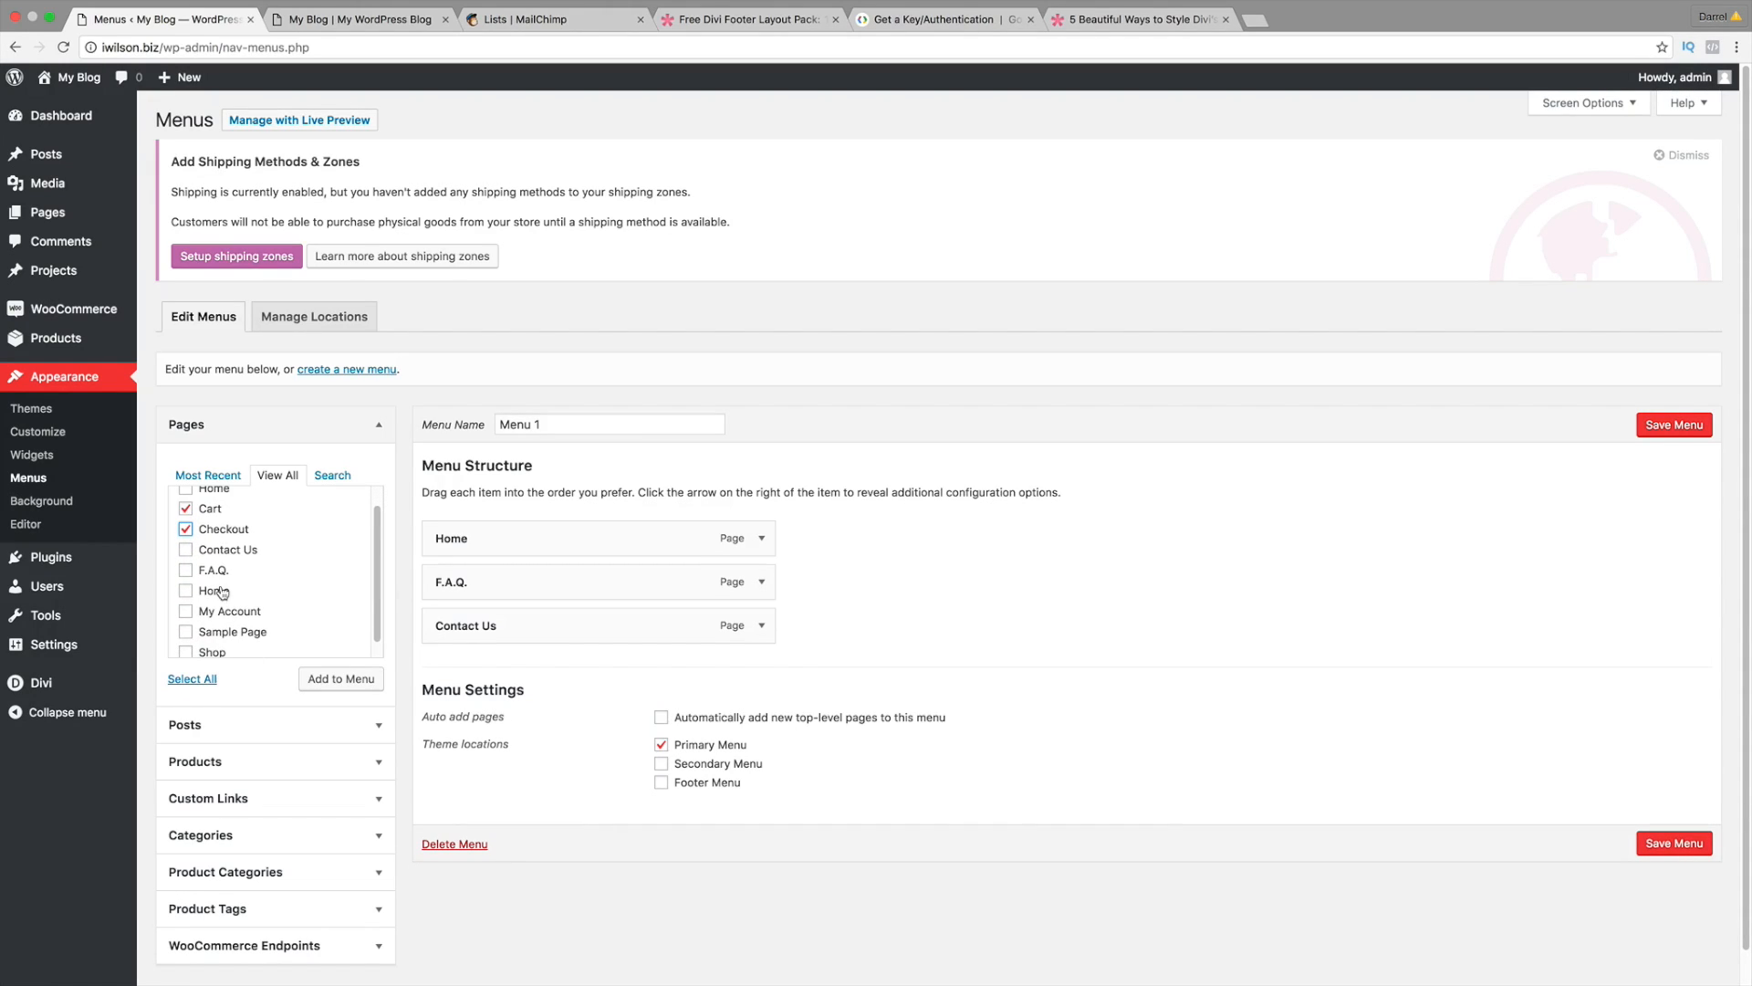
scroll(222, 593, "down", 1)
left_click(212, 601)
scroll(212, 596, "down", 2)
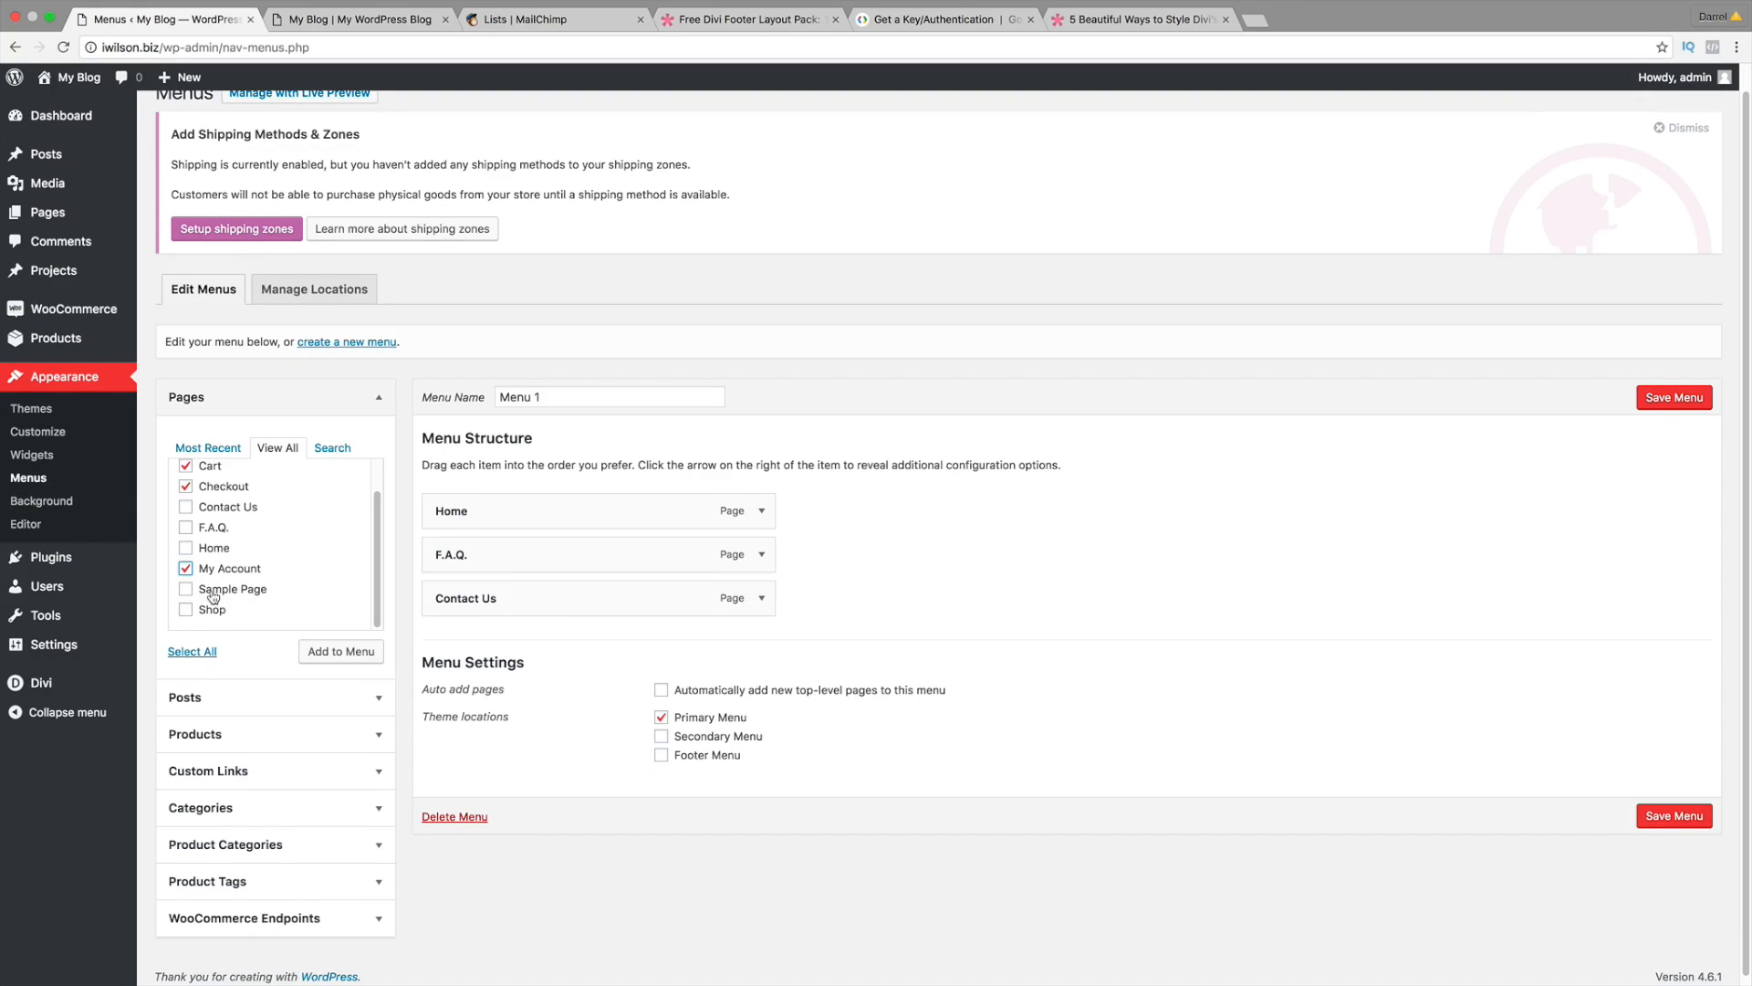
left_click(186, 610)
left_click(342, 654)
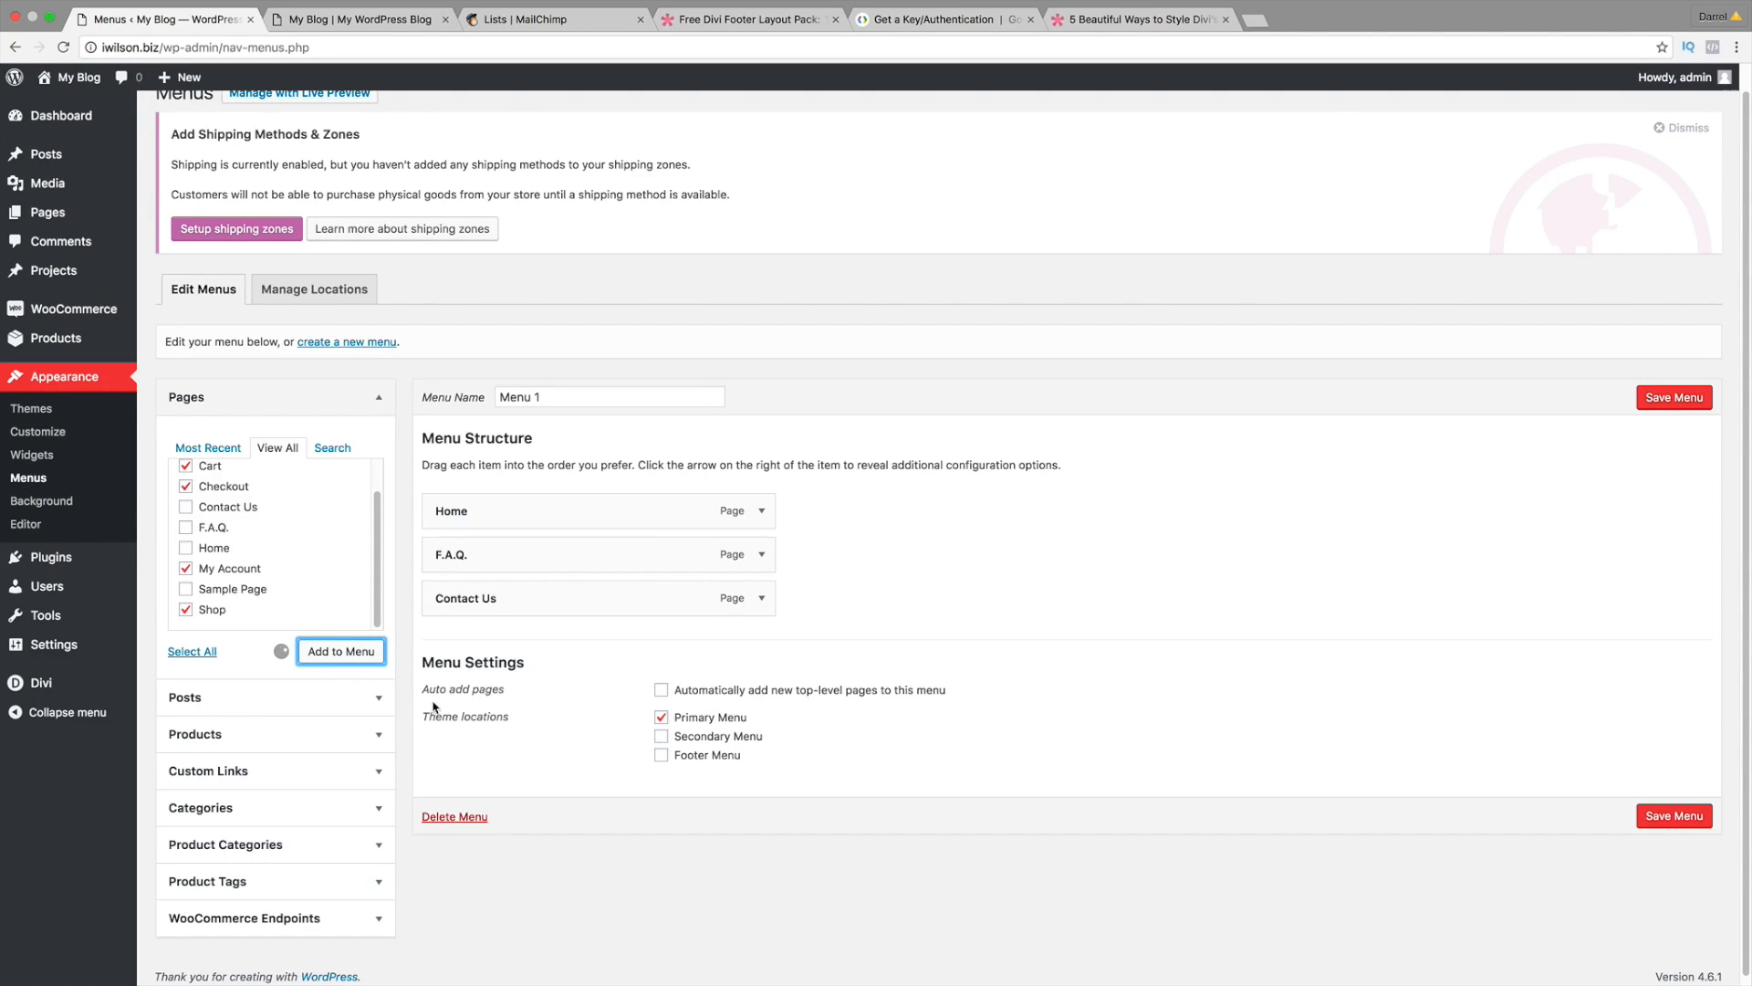
scroll(611, 636, "down", 2)
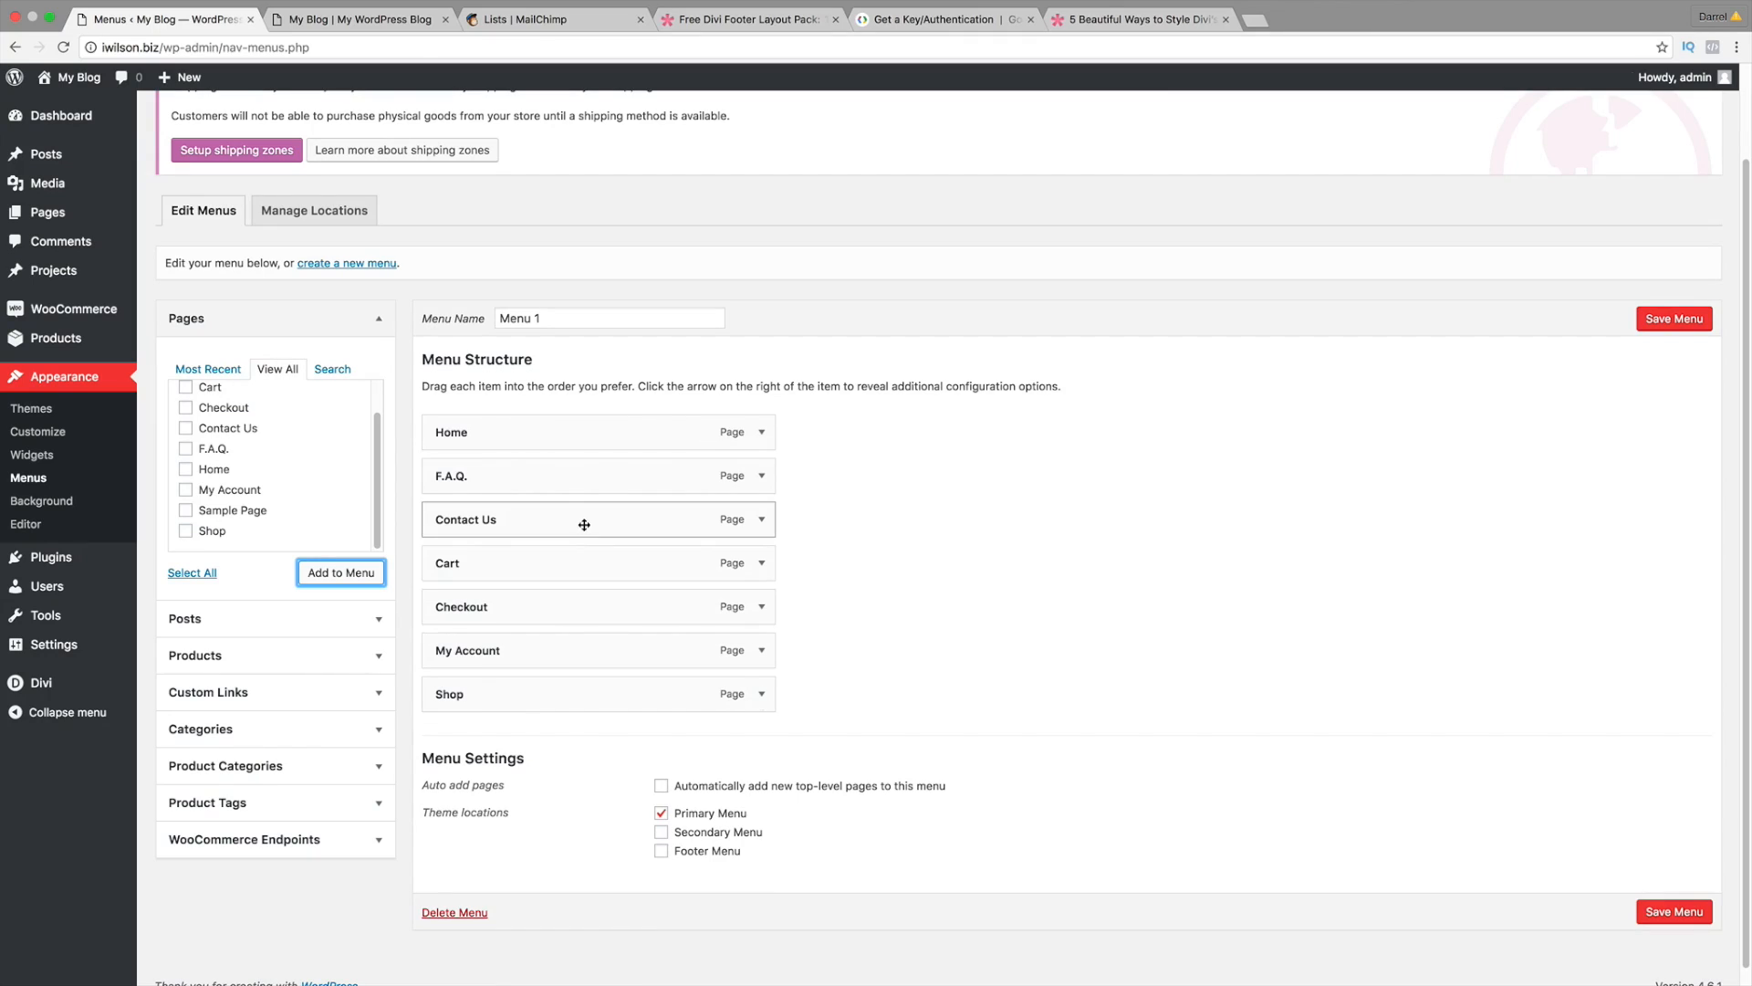
Step: Add the mens shirt product category and nest it under Shop
left_click(374, 766)
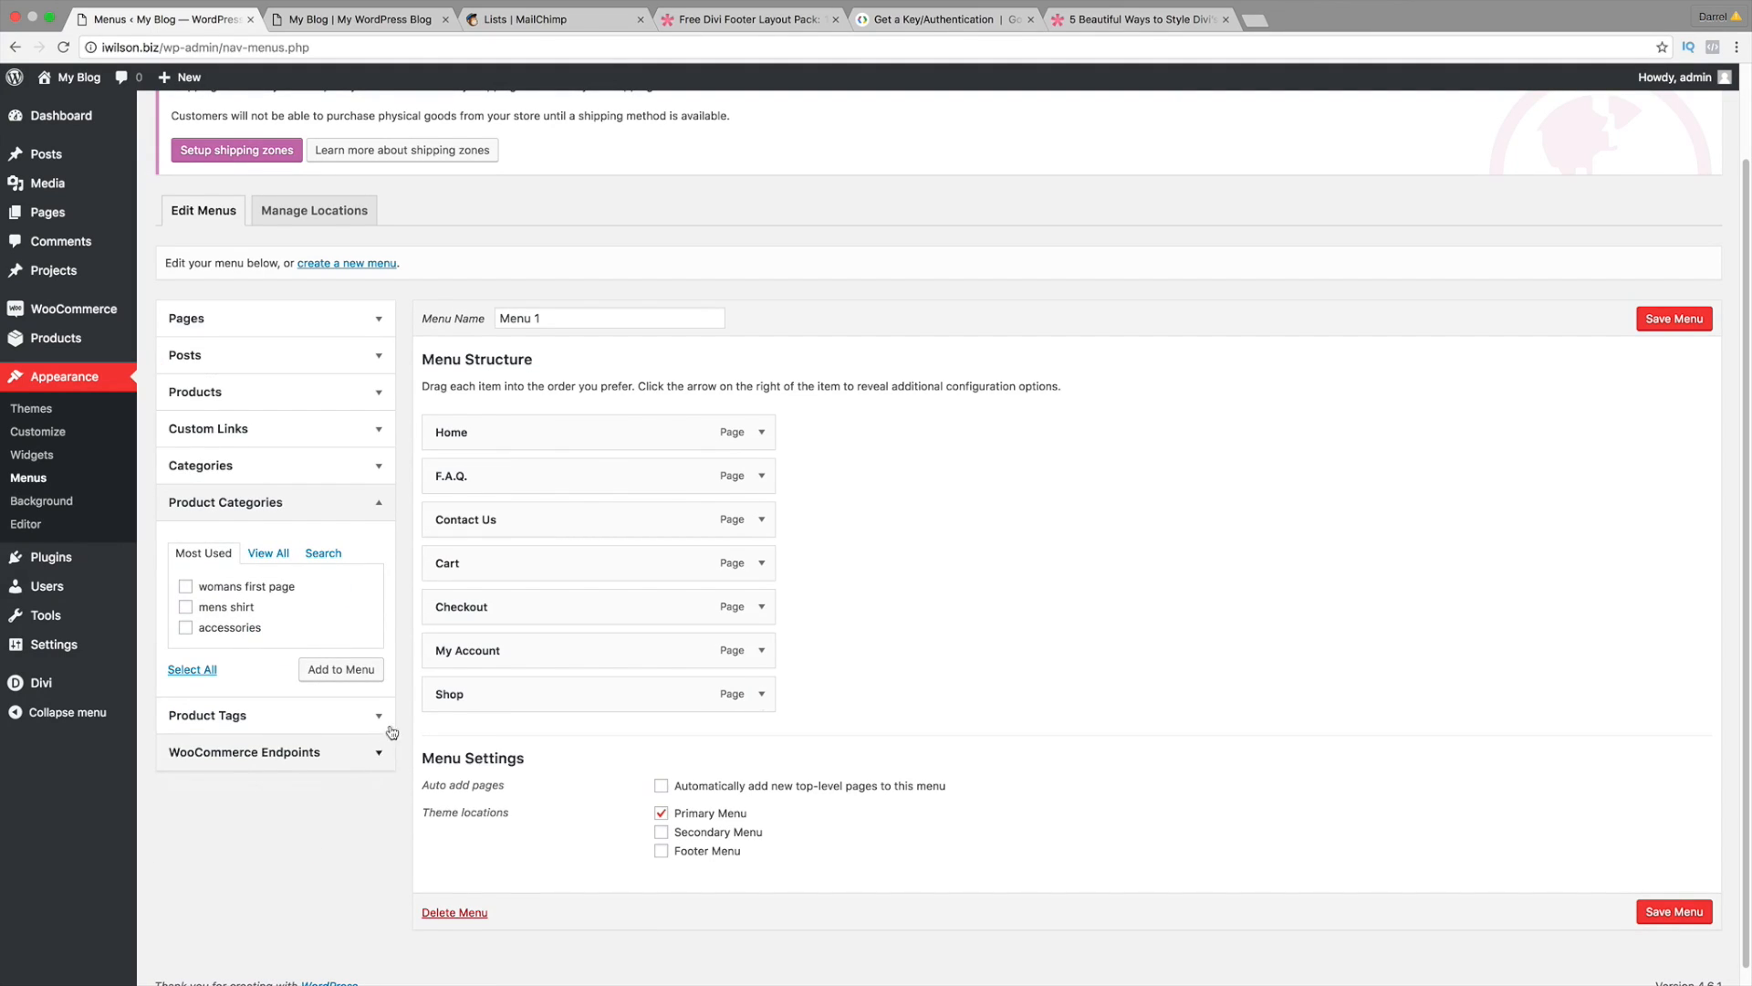
left_click(185, 607)
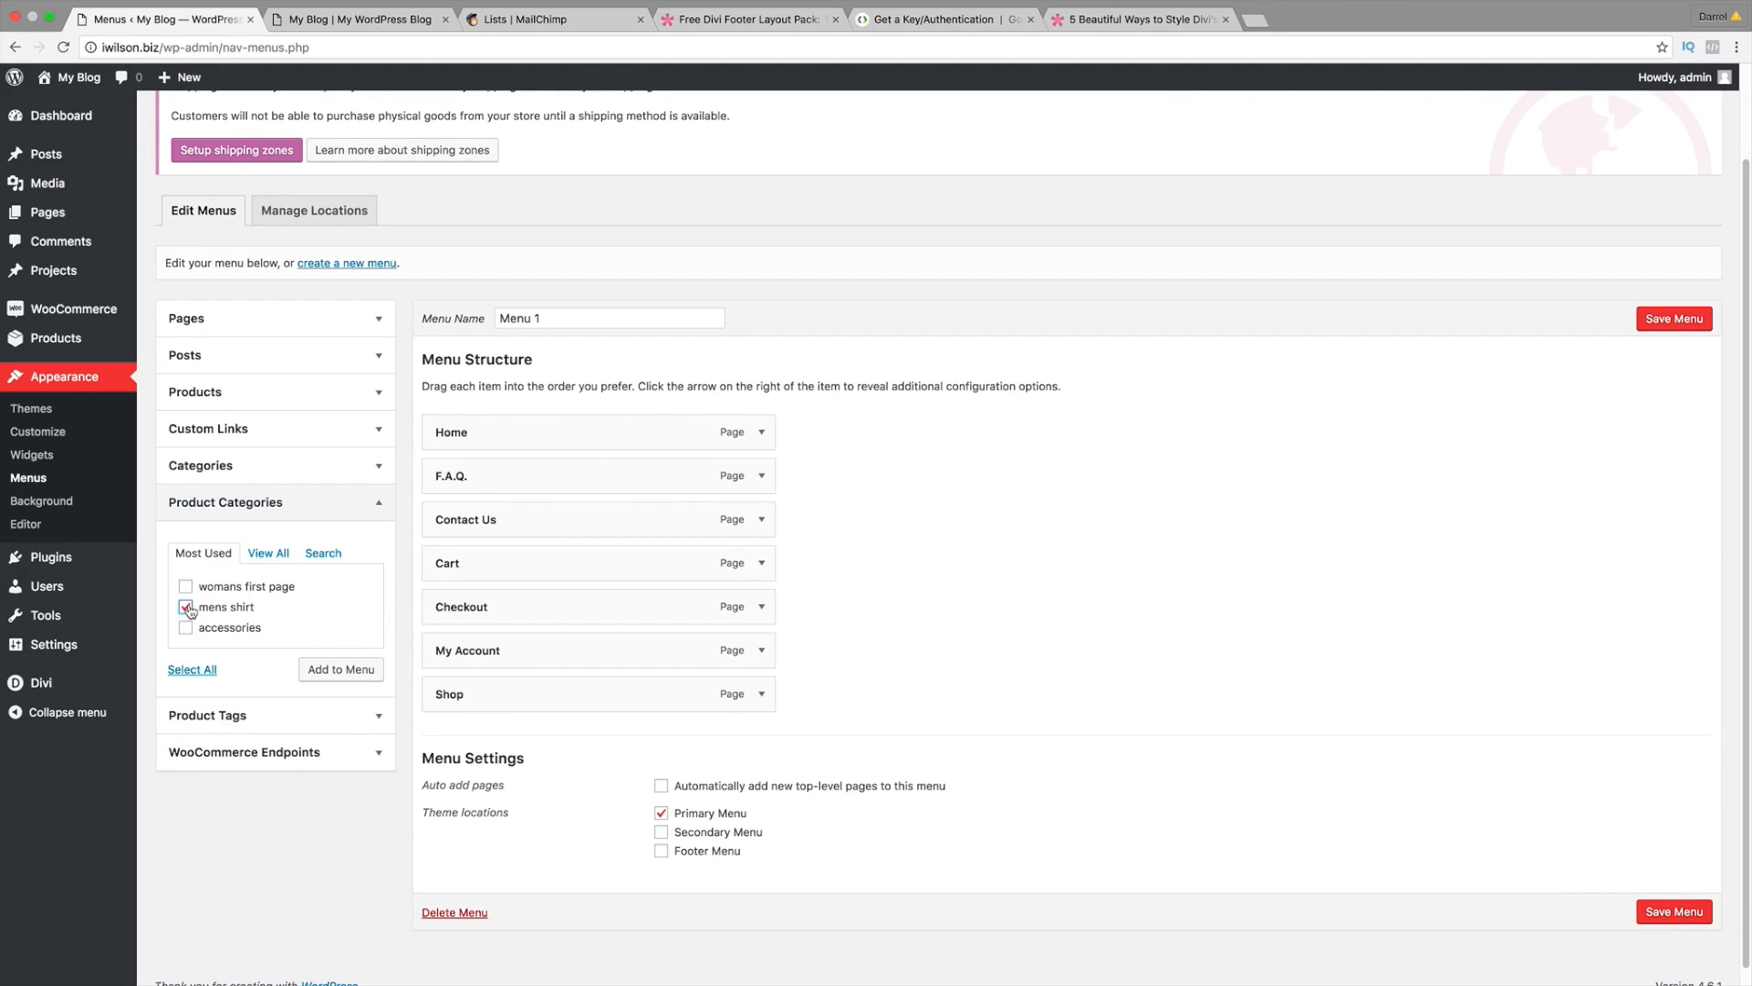
left_click(333, 673)
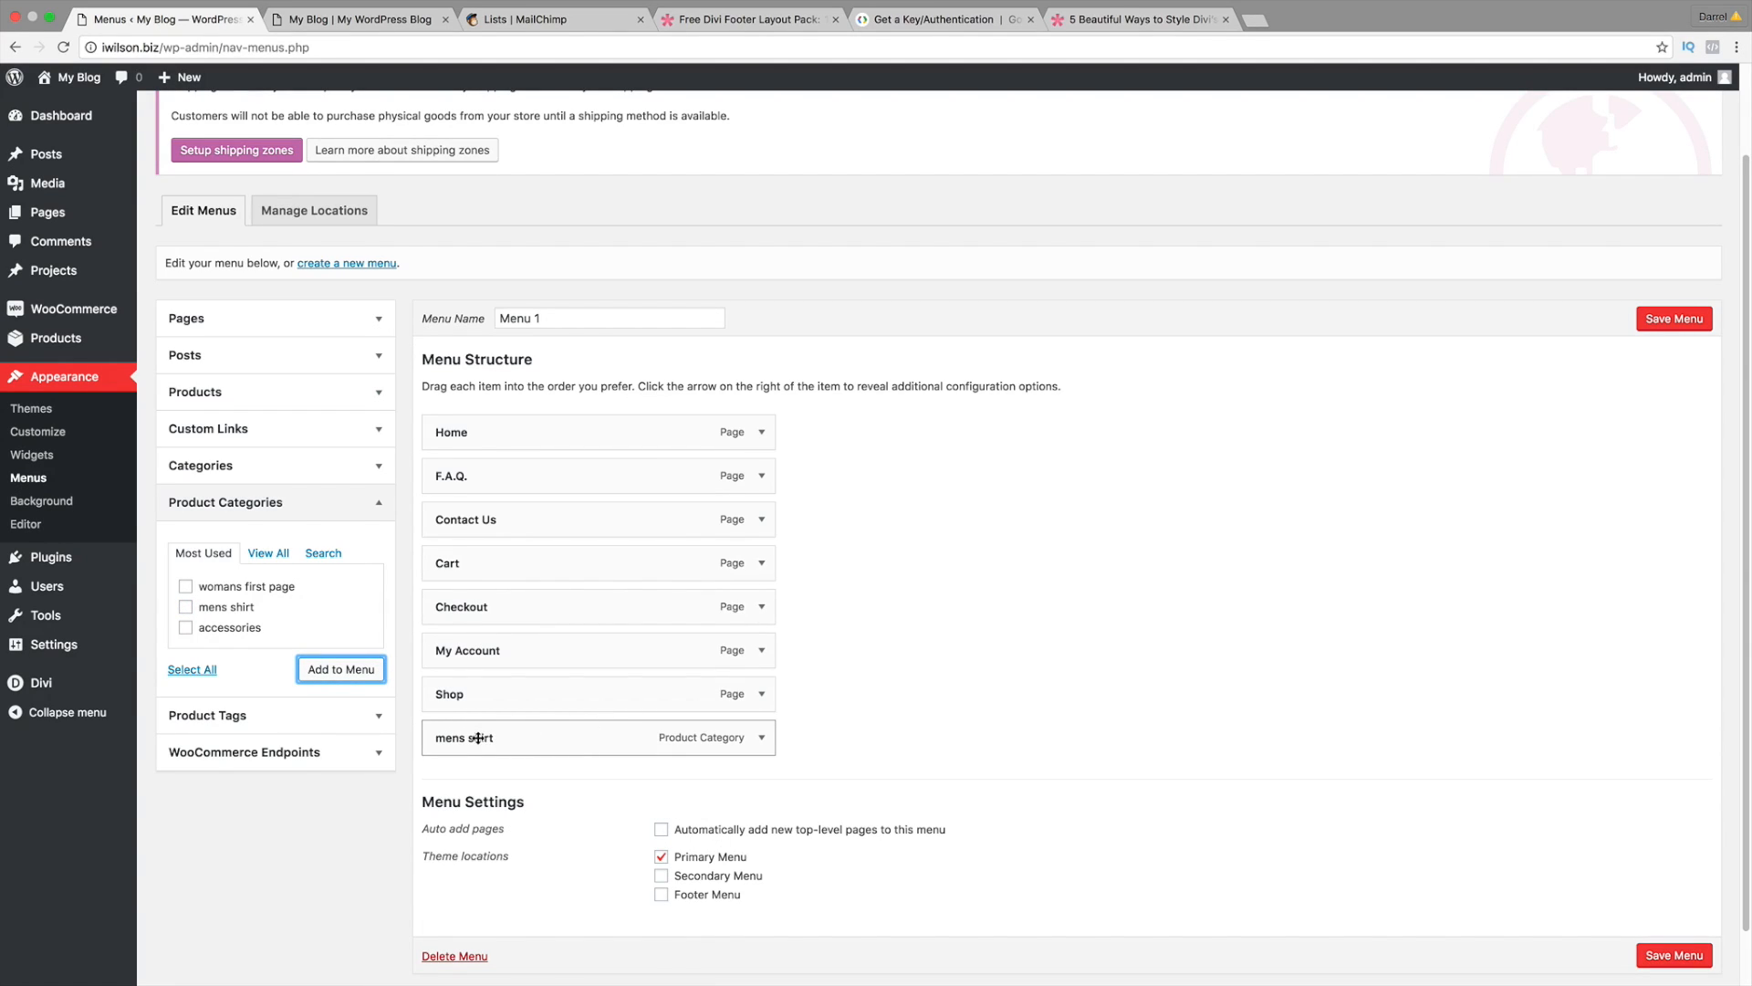
left_click_drag(478, 737, 510, 763)
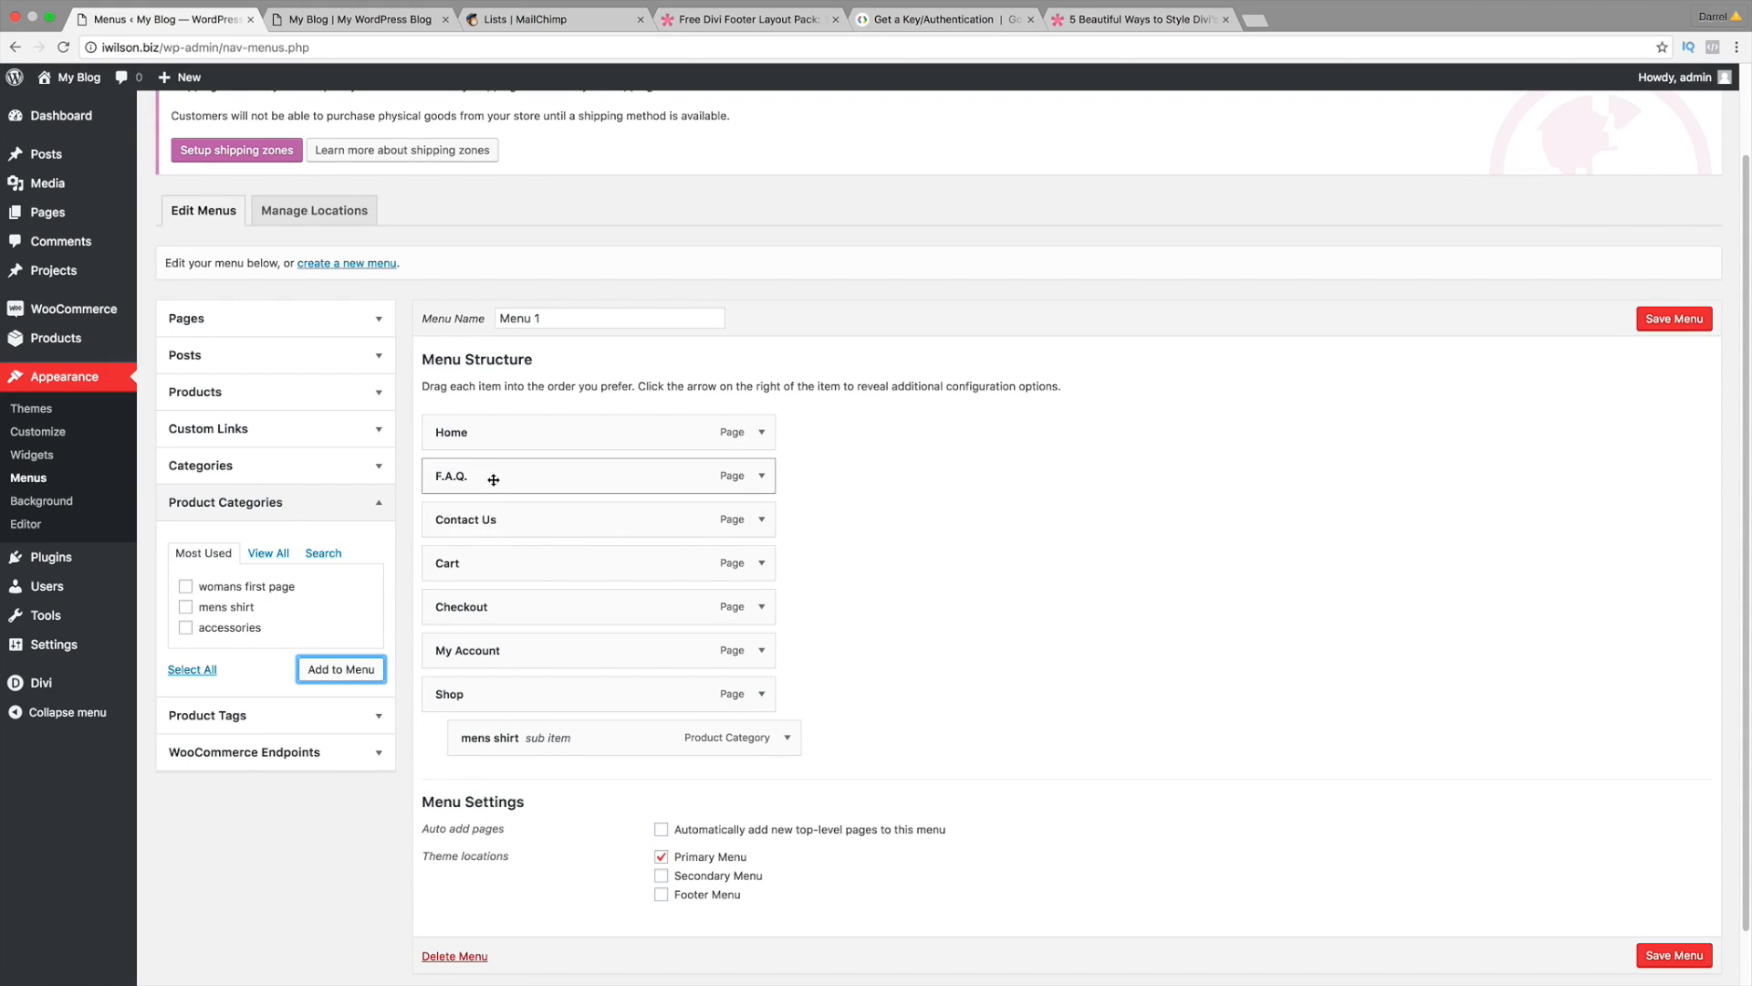
Step: Reorder the menu: Contact Us last, F.A.Q. above it, Shop directly under Home
left_click_drag(505, 519, 495, 723)
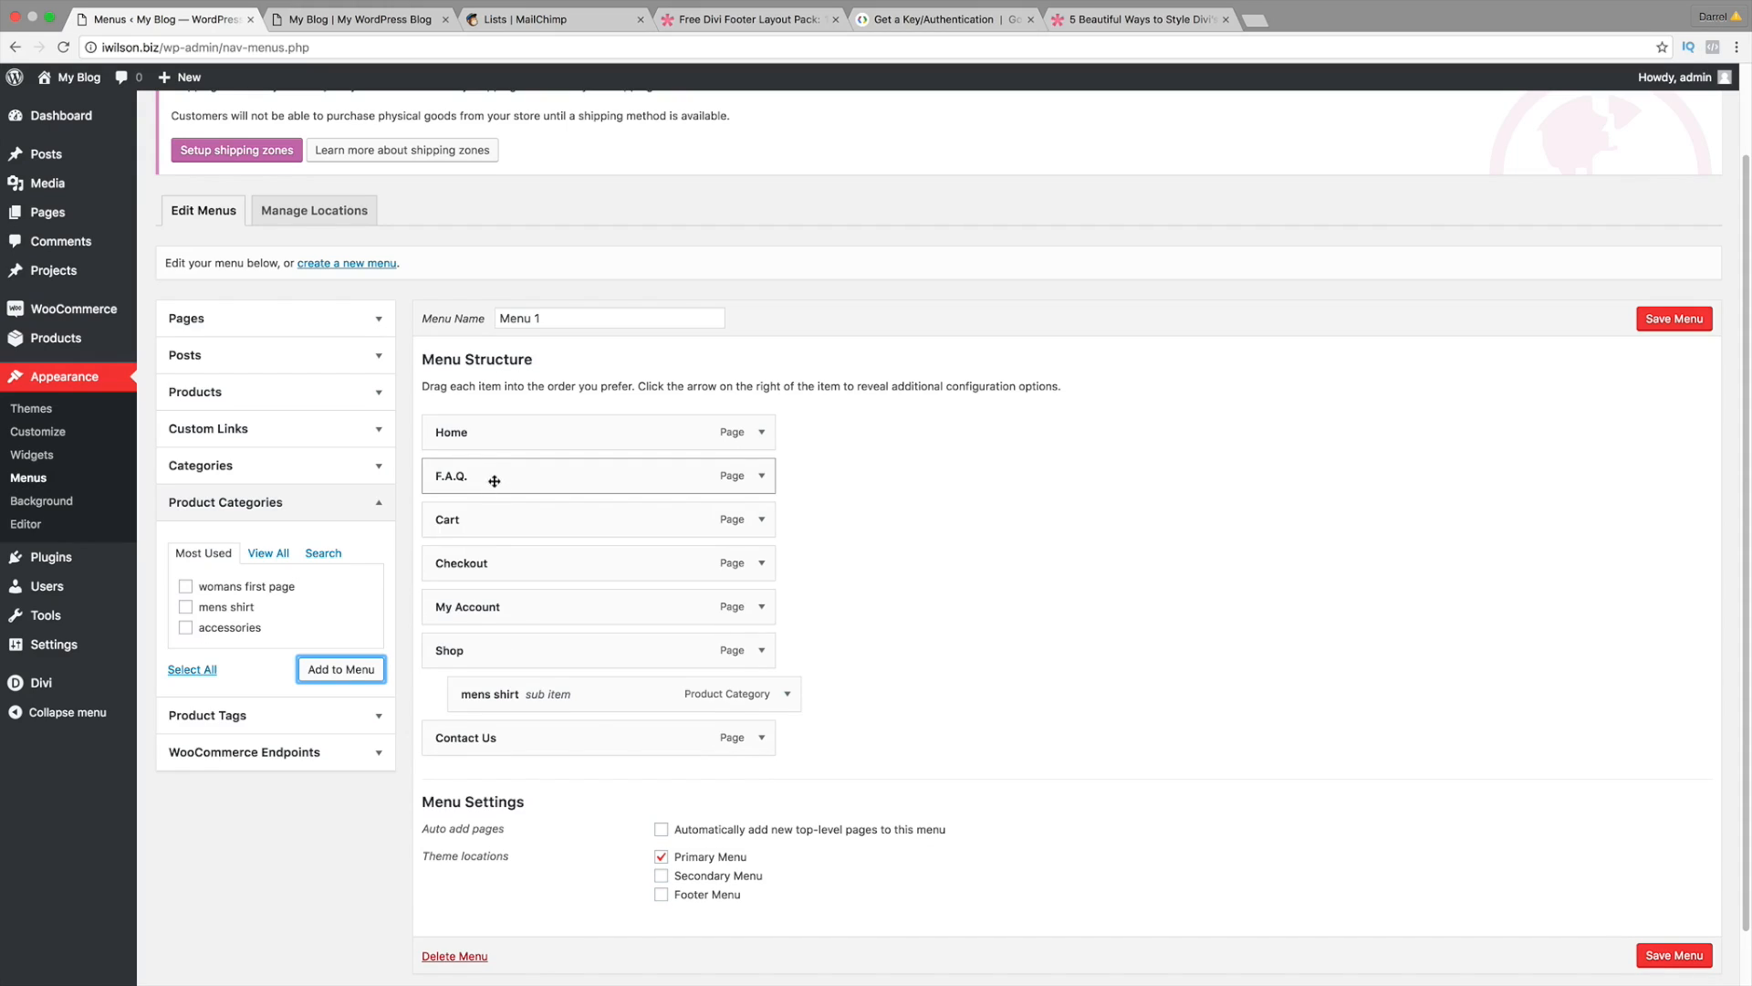
left_click_drag(481, 477, 478, 690)
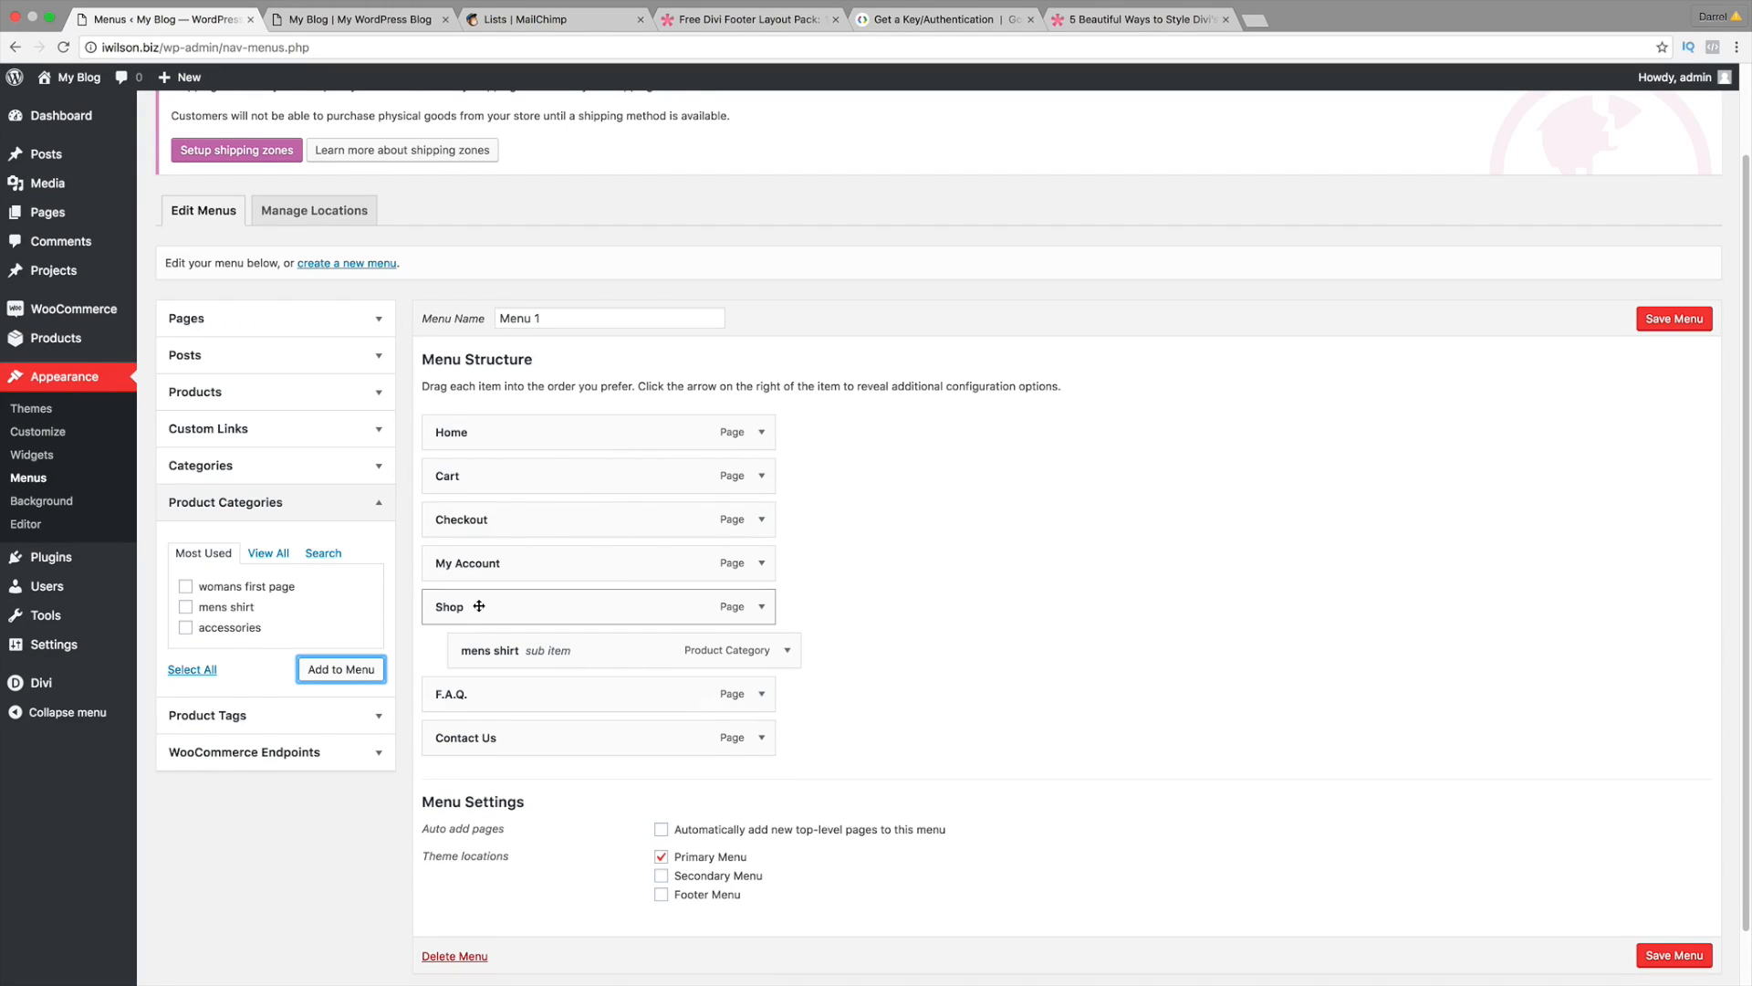
left_click_drag(478, 607, 478, 561)
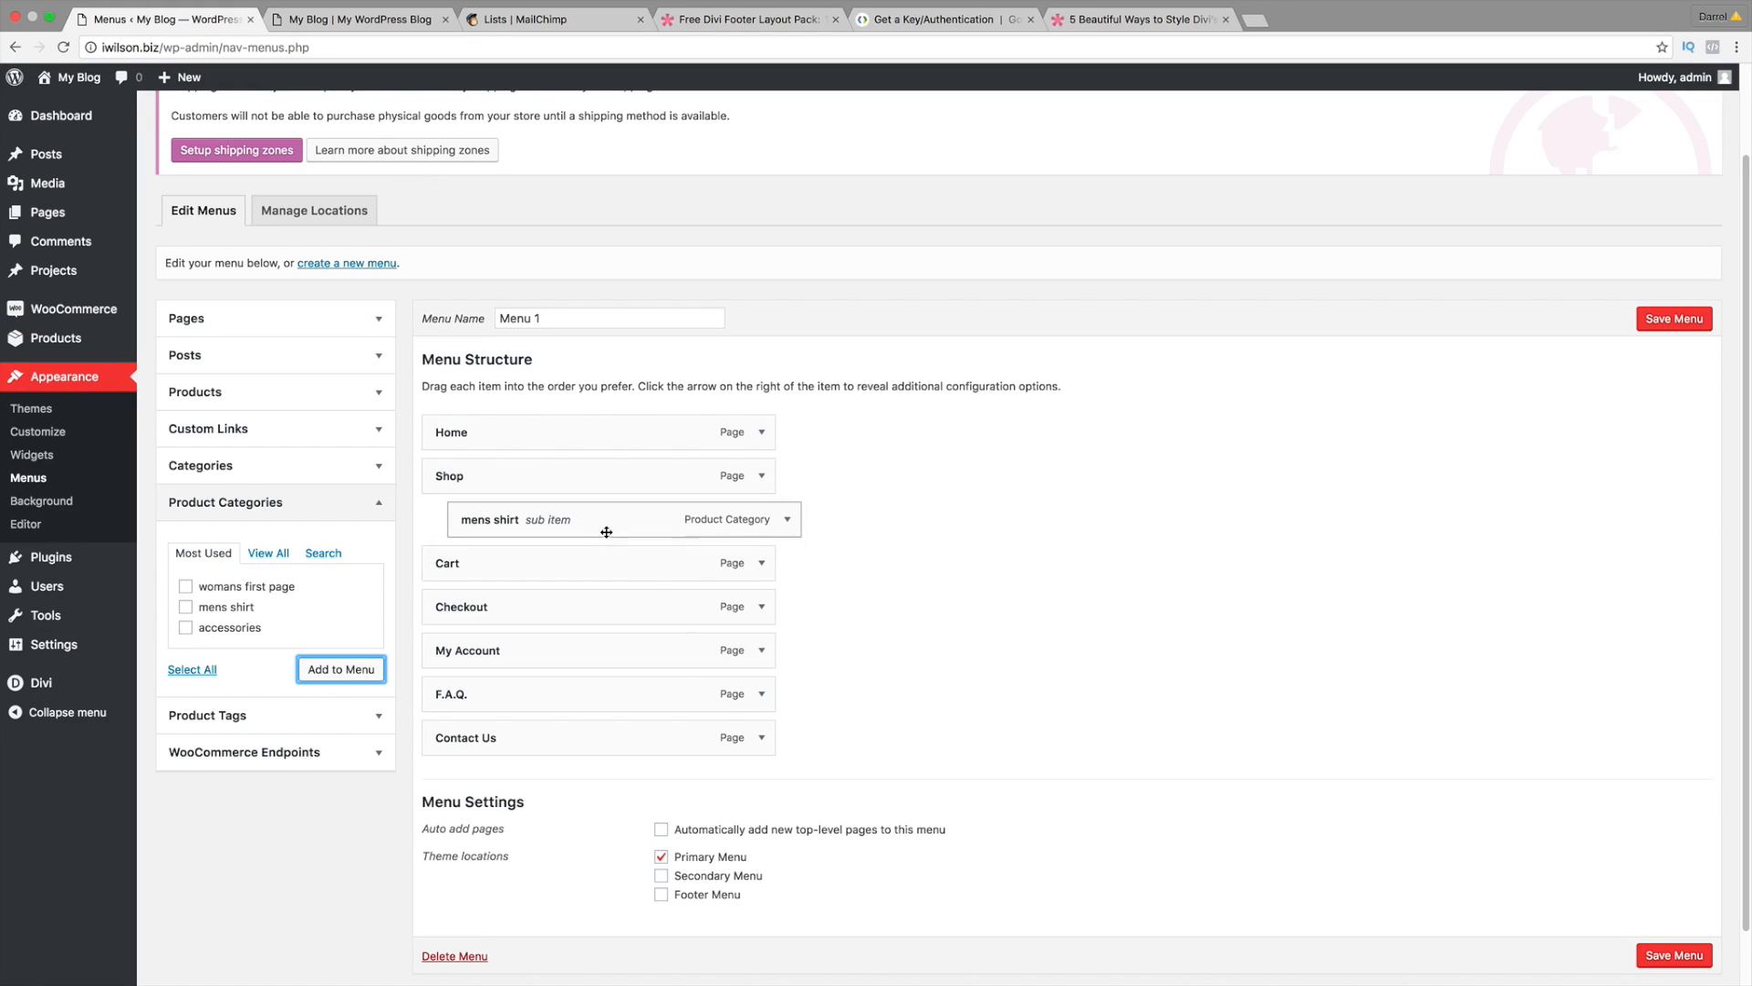
Step: Add the womans first page category and place it right after Cart
left_click(187, 587)
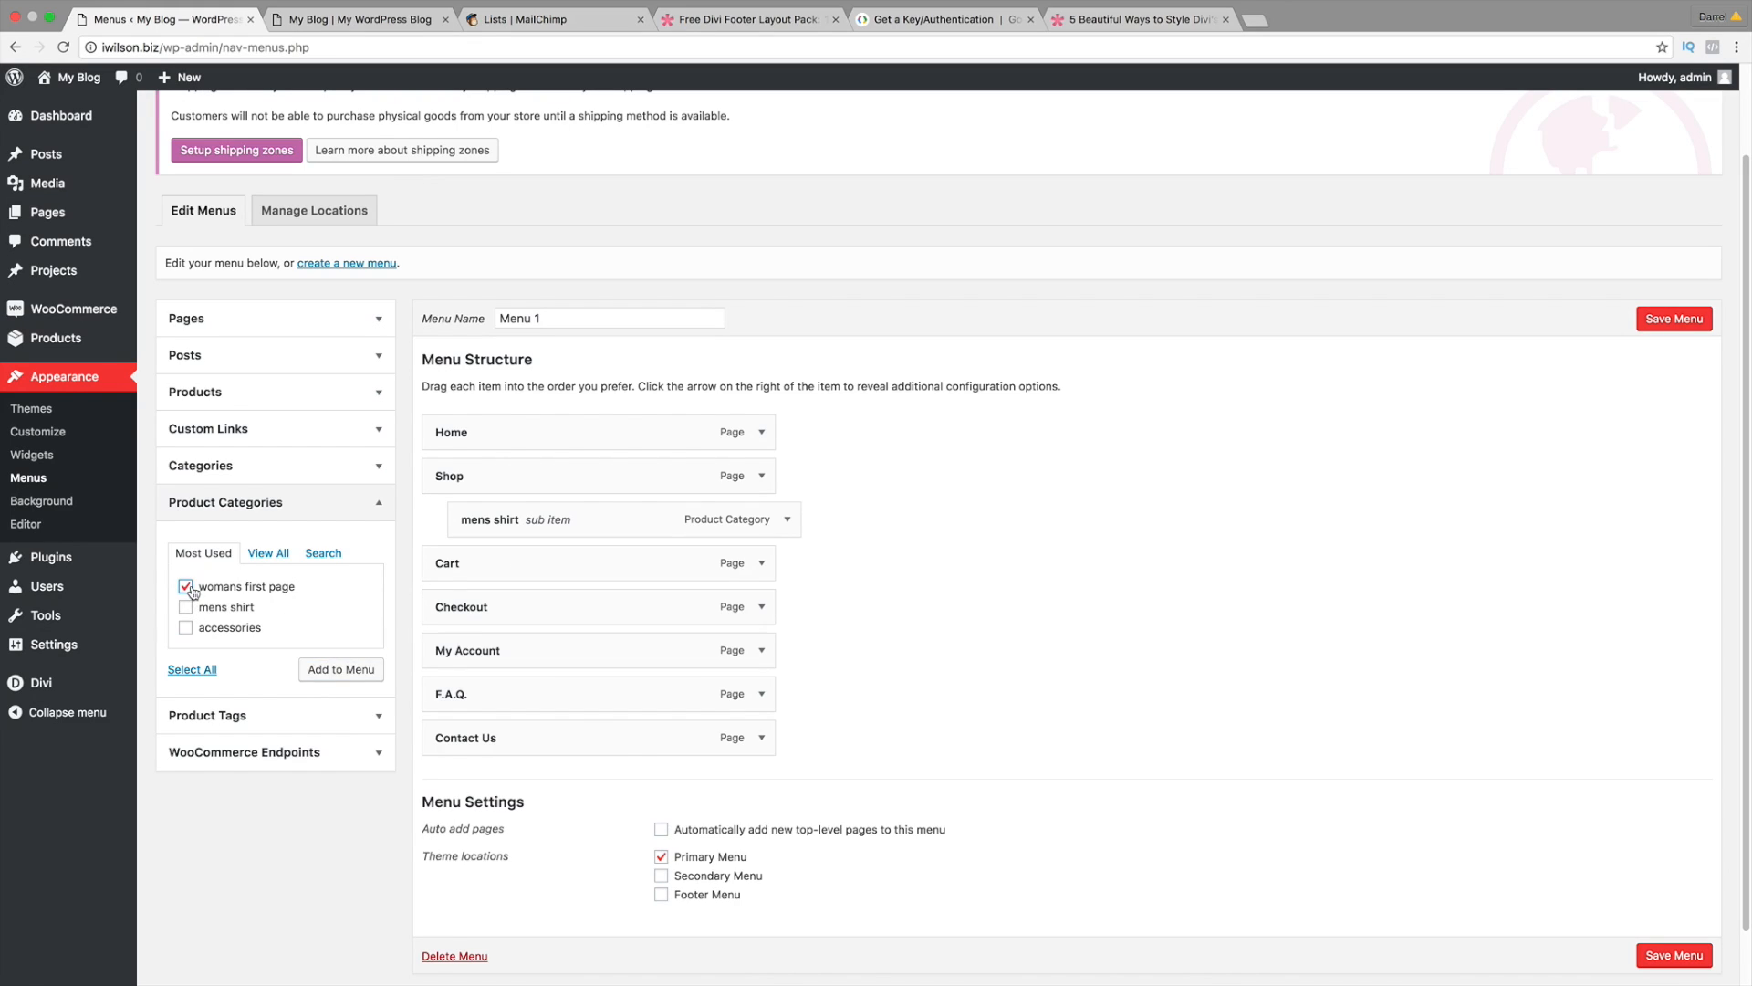
left_click(330, 669)
left_click(330, 669)
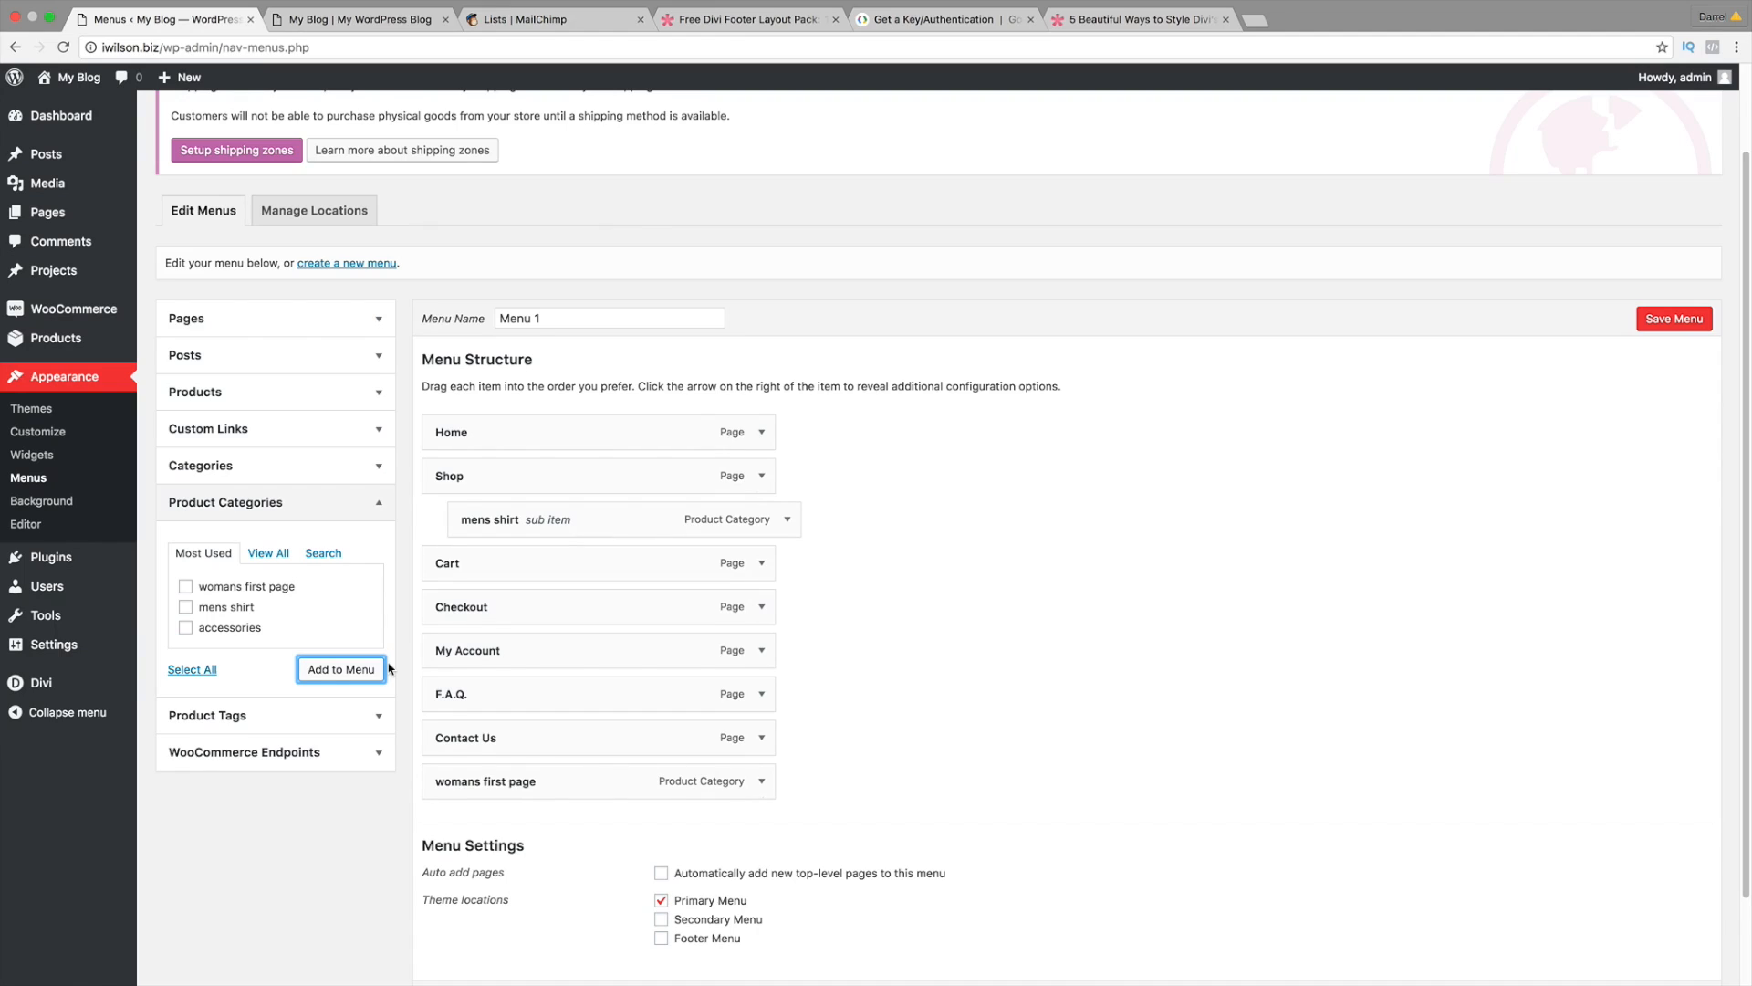
left_click_drag(479, 783, 443, 619)
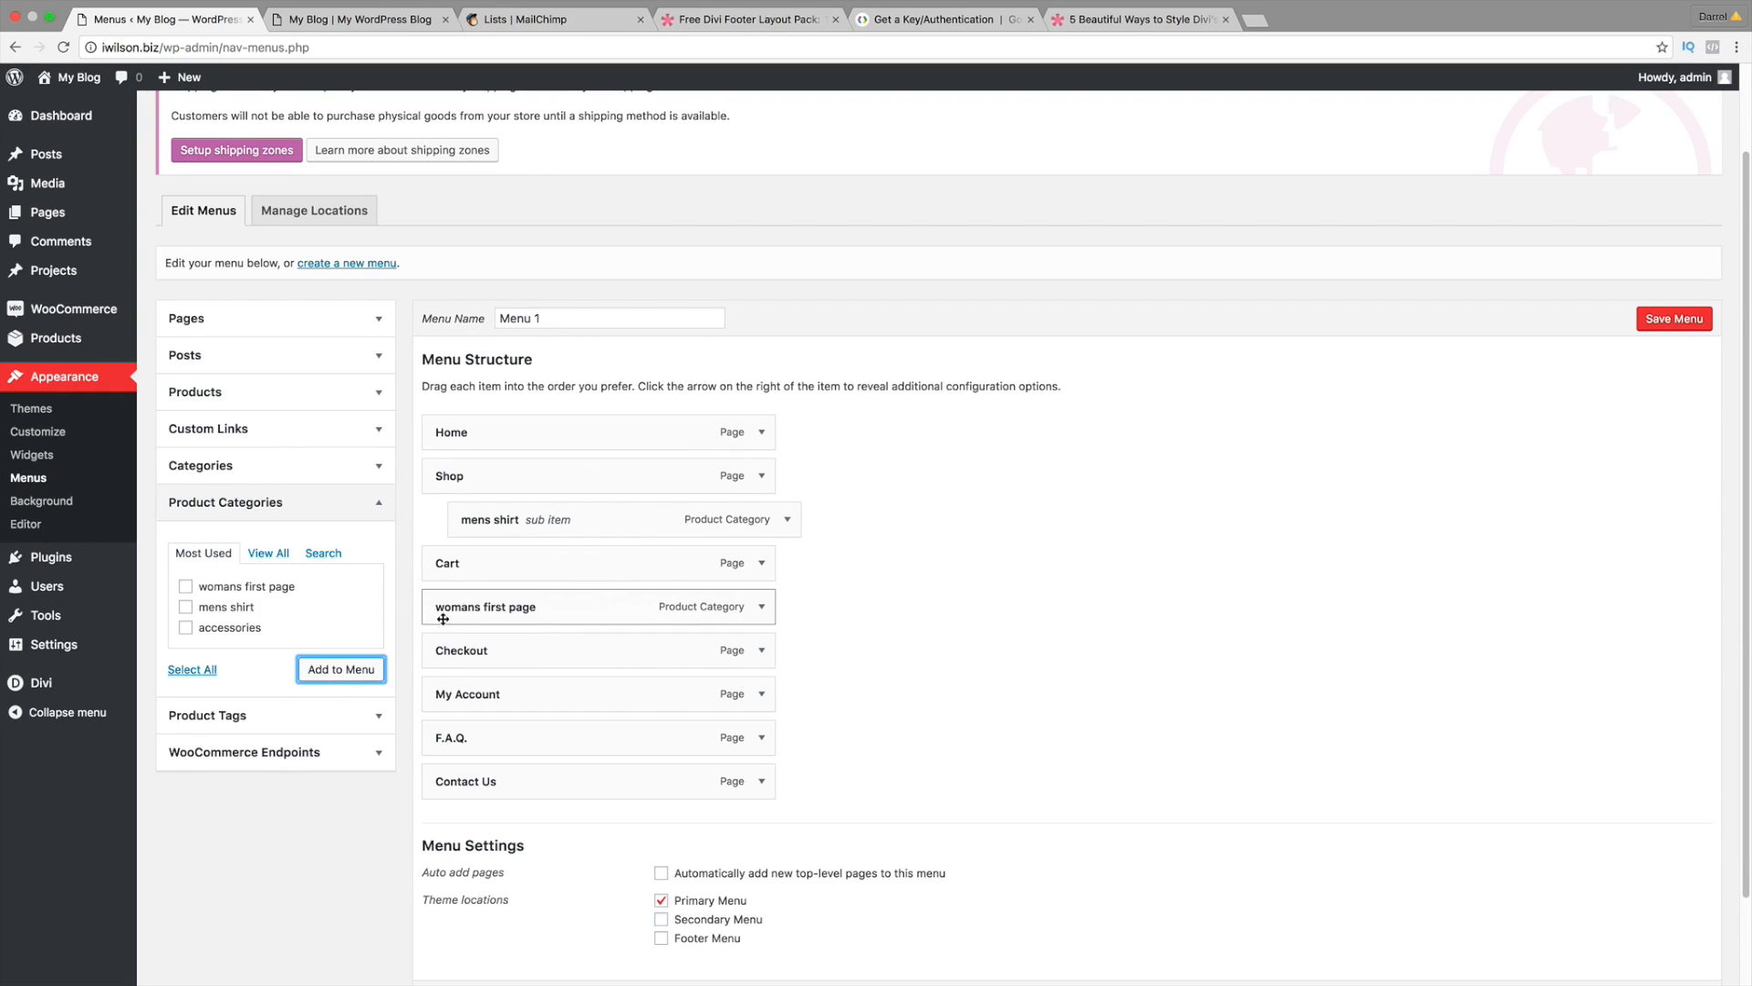
Step: Save Menu 1 as the Primary Menu and visit the live site
left_click(1666, 319)
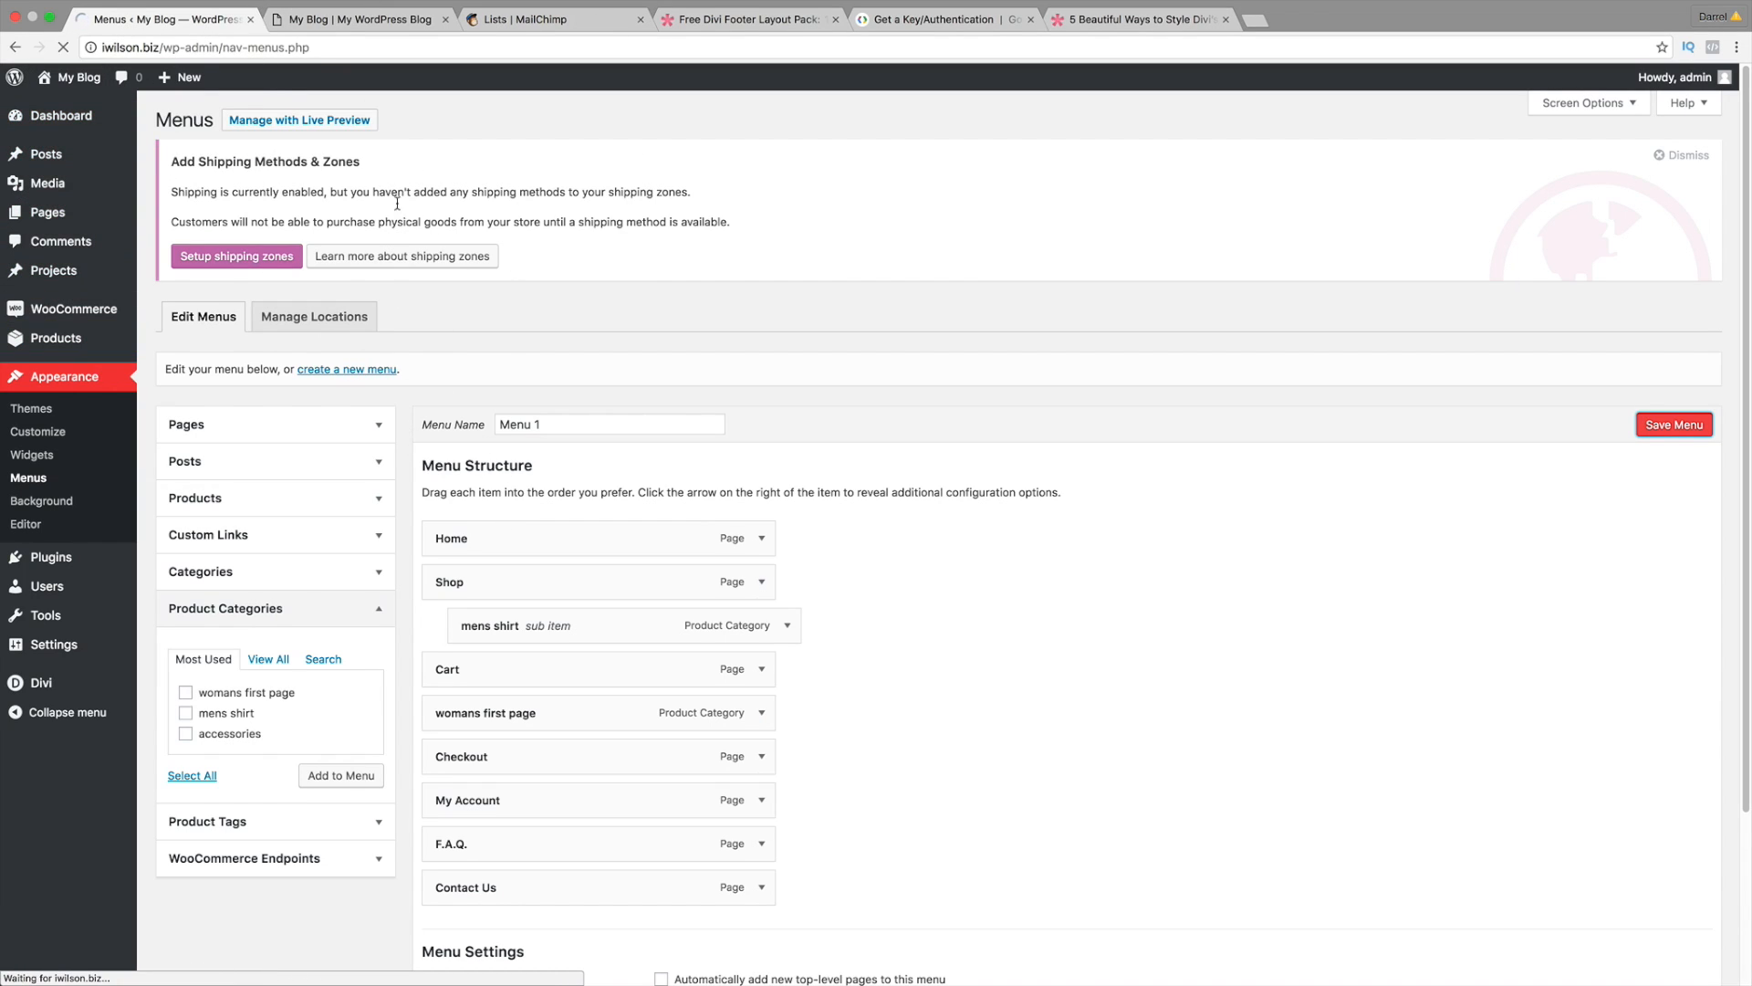
scroll(567, 645, "down", 3)
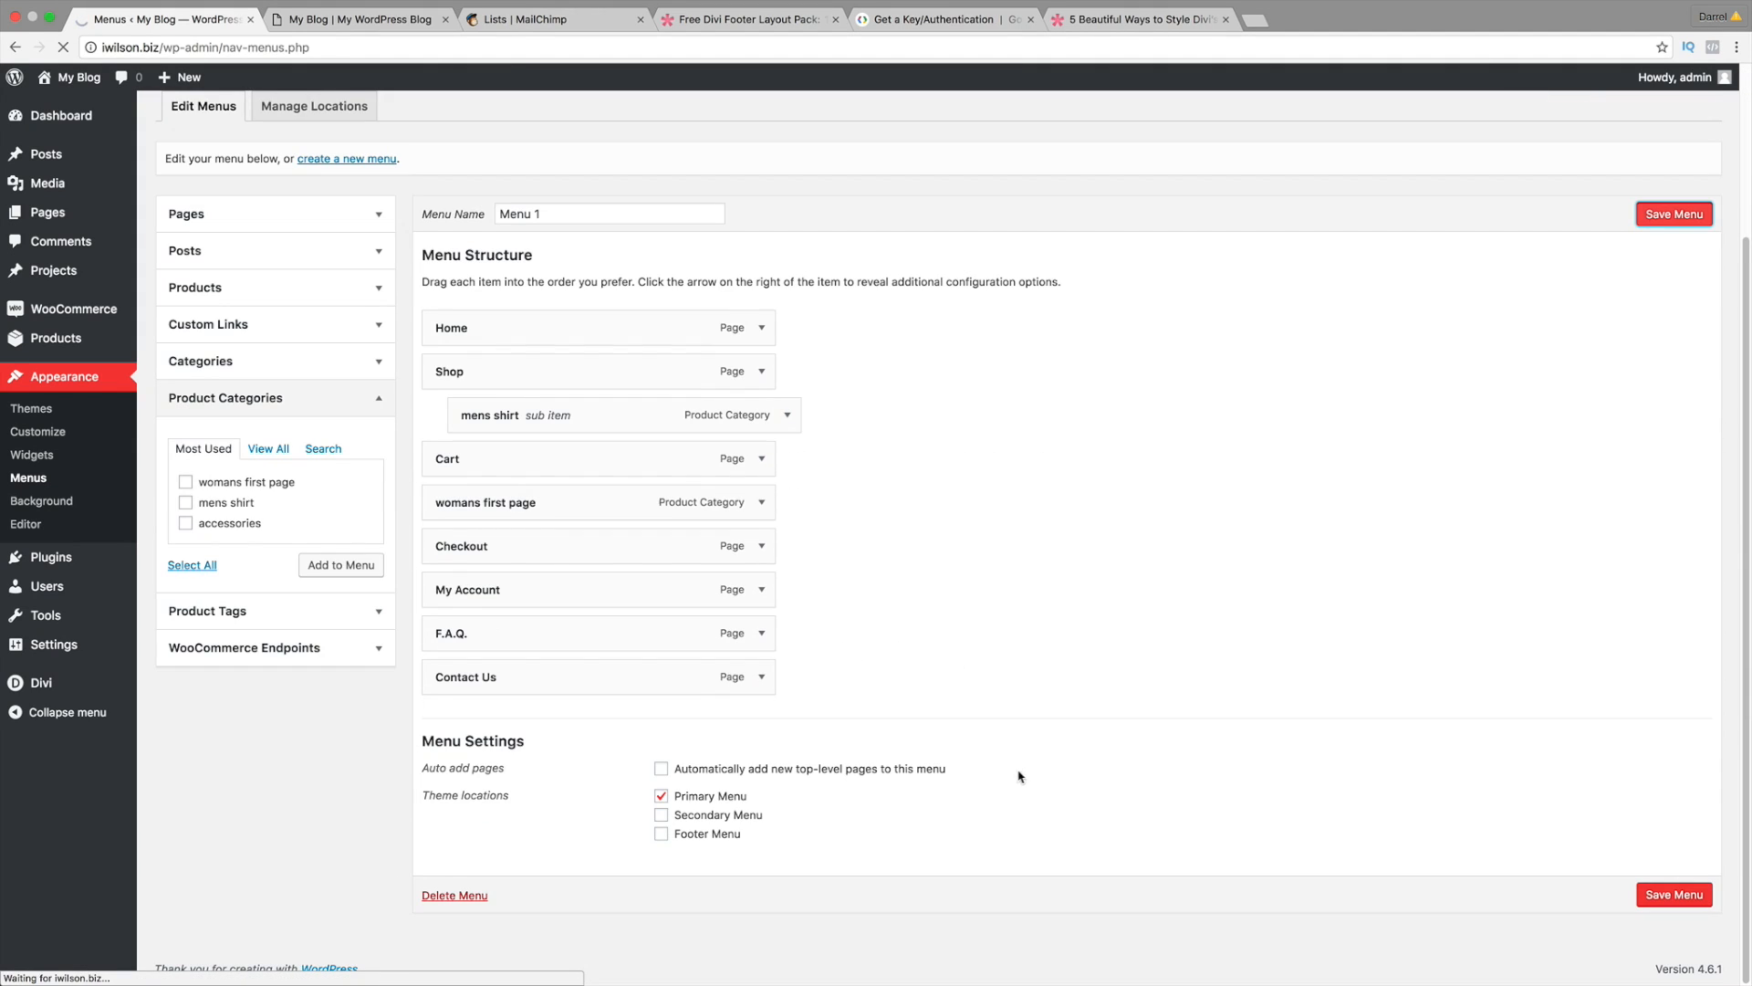
scroll(719, 785, "down", 3)
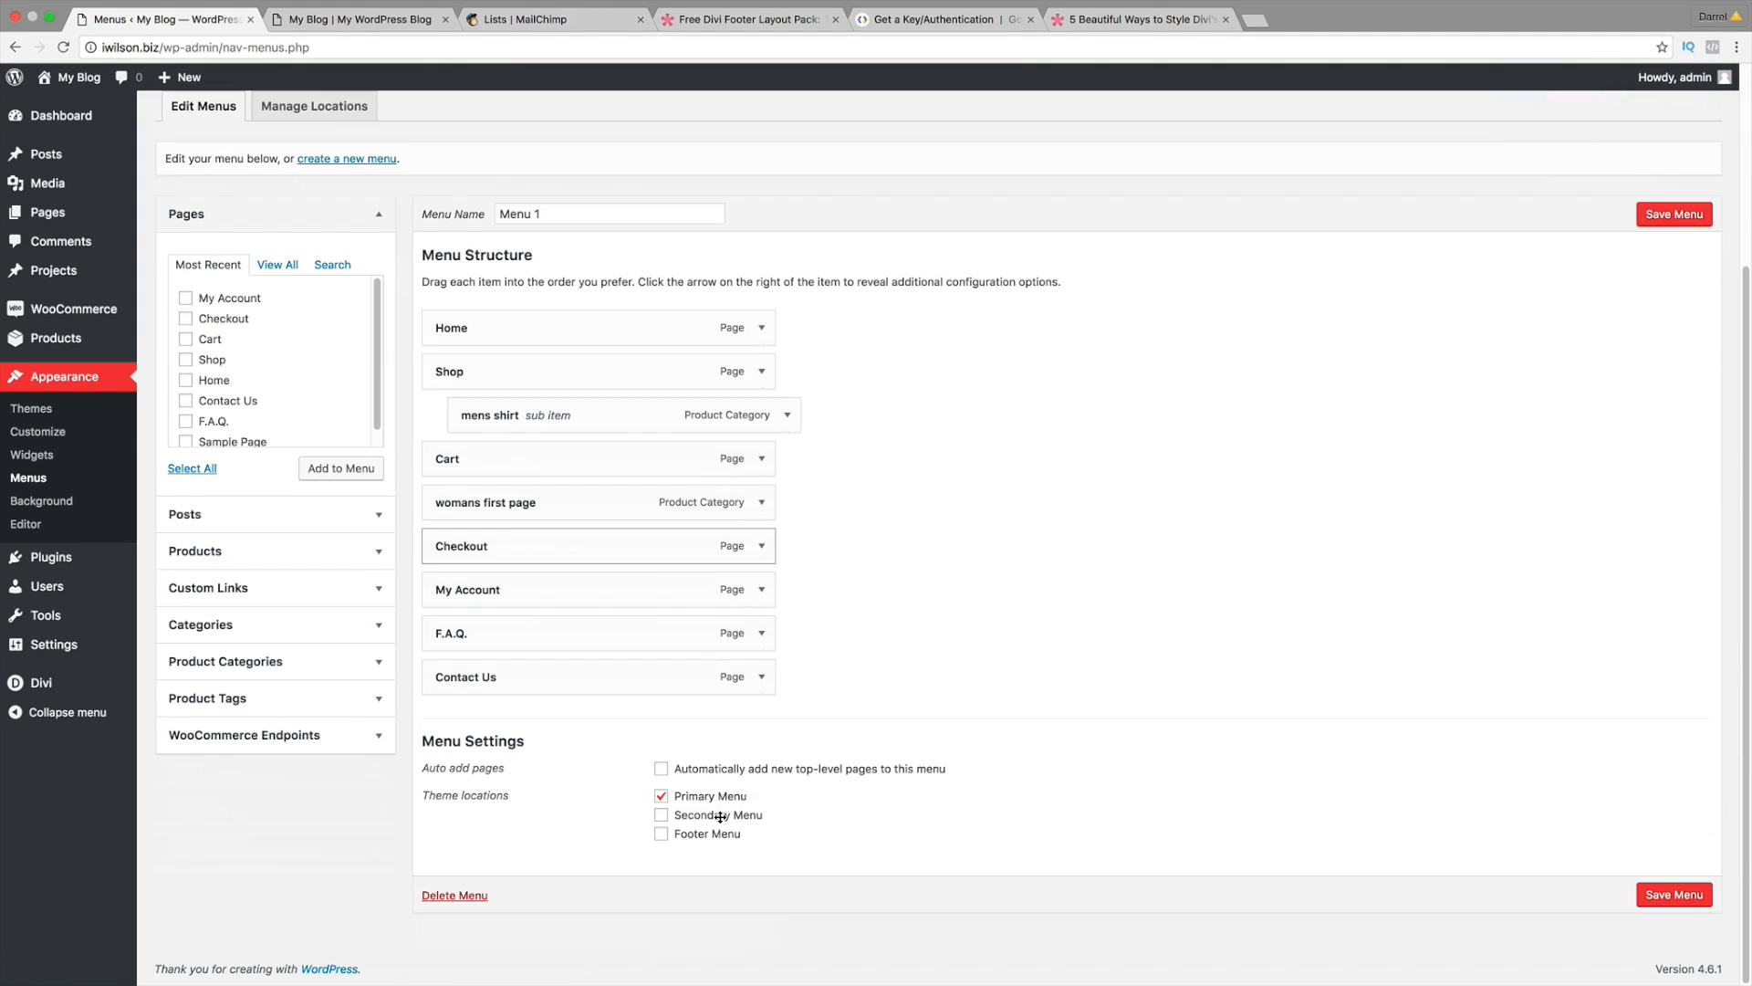
left_click(662, 796)
scroll(669, 797, "up", 3)
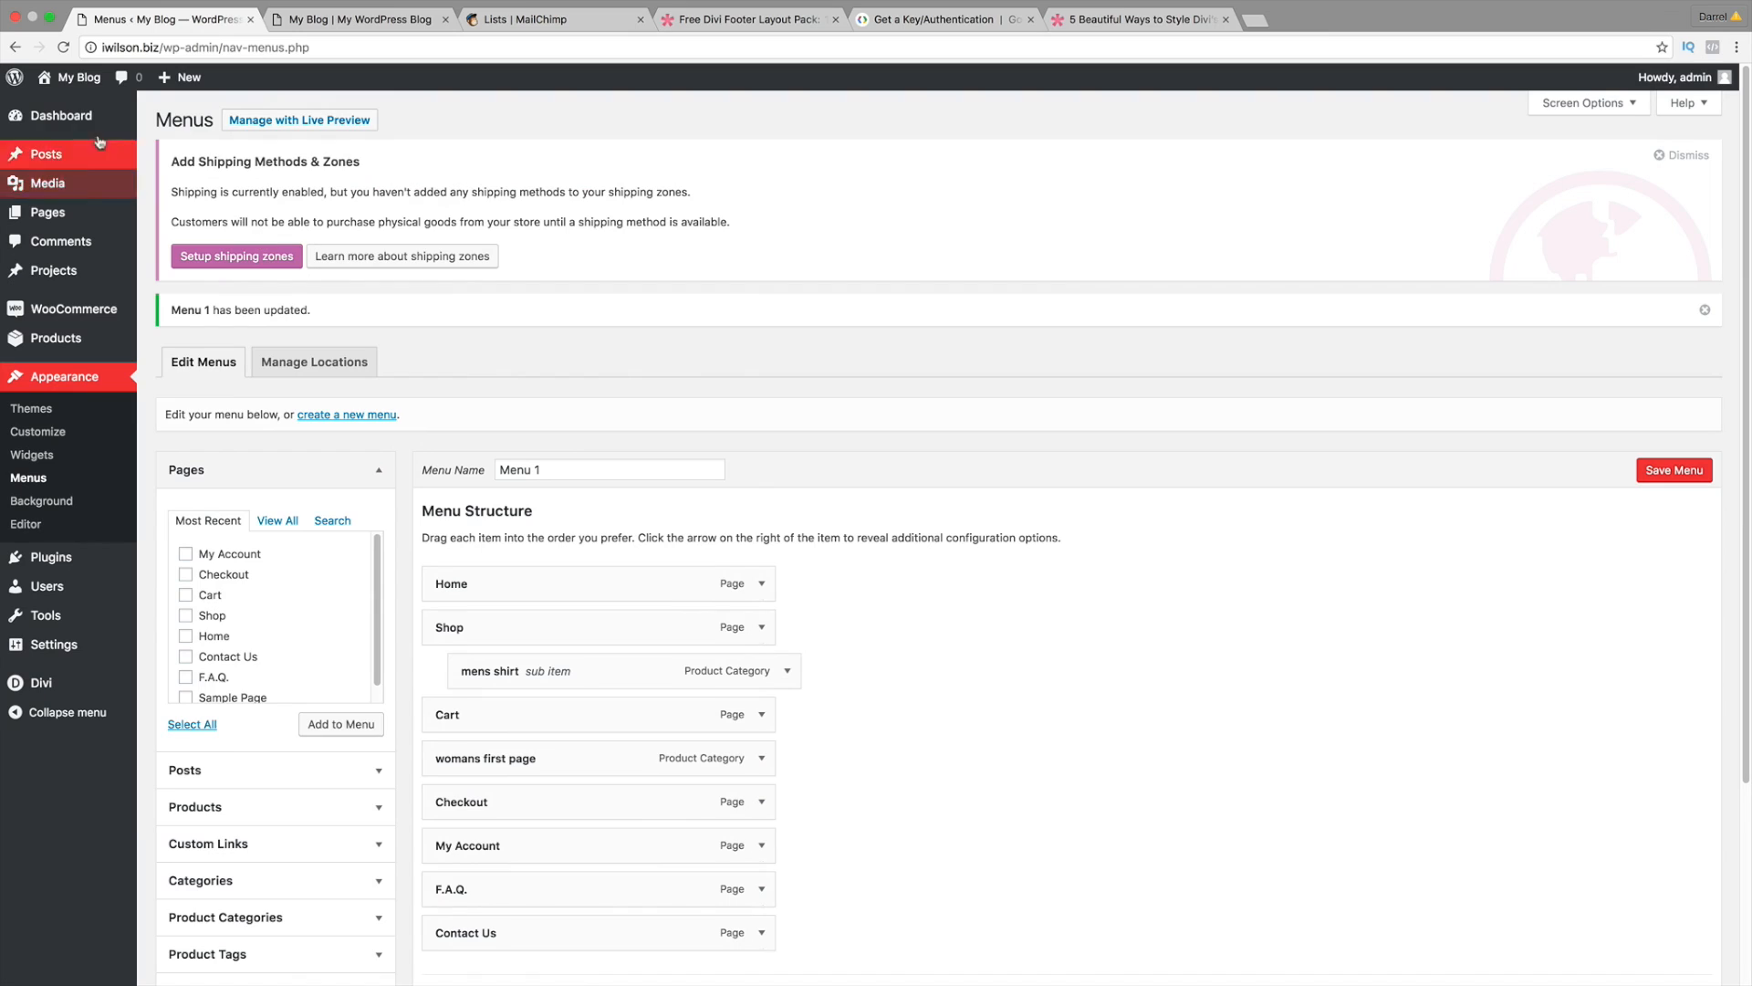
left_click(55, 110)
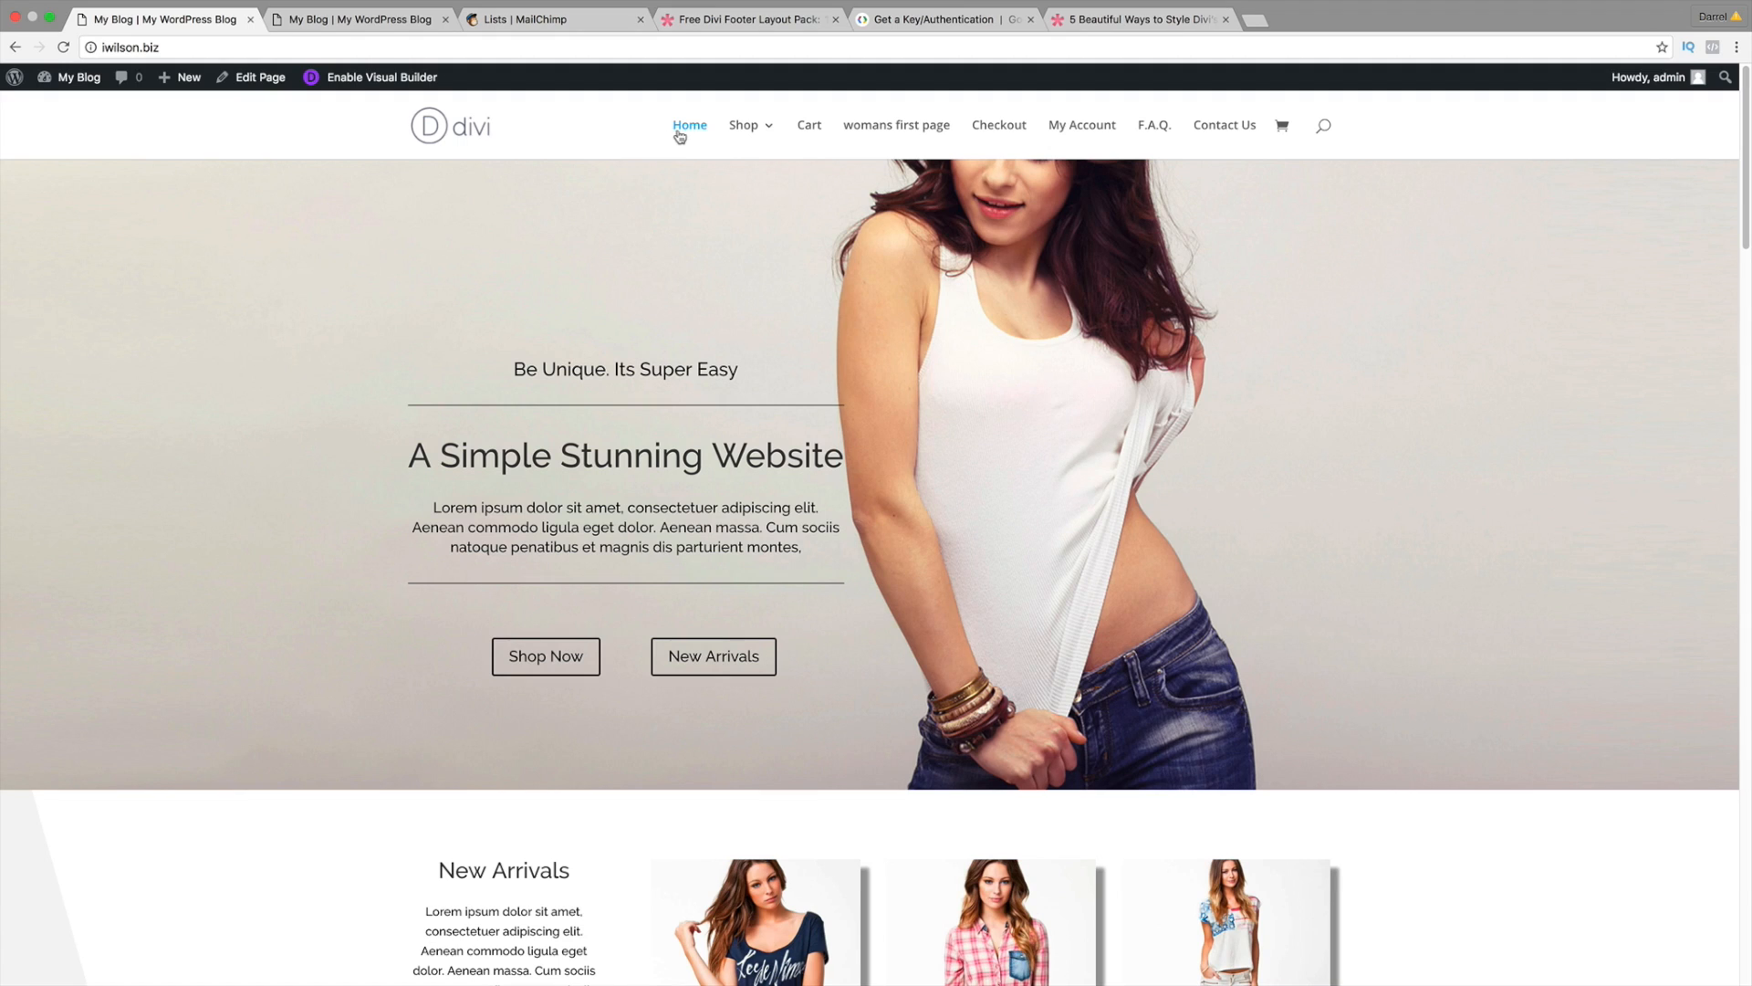
Step: View the womans first page category from the Shop dropdown, then the Shop page
mouse_move(741, 130)
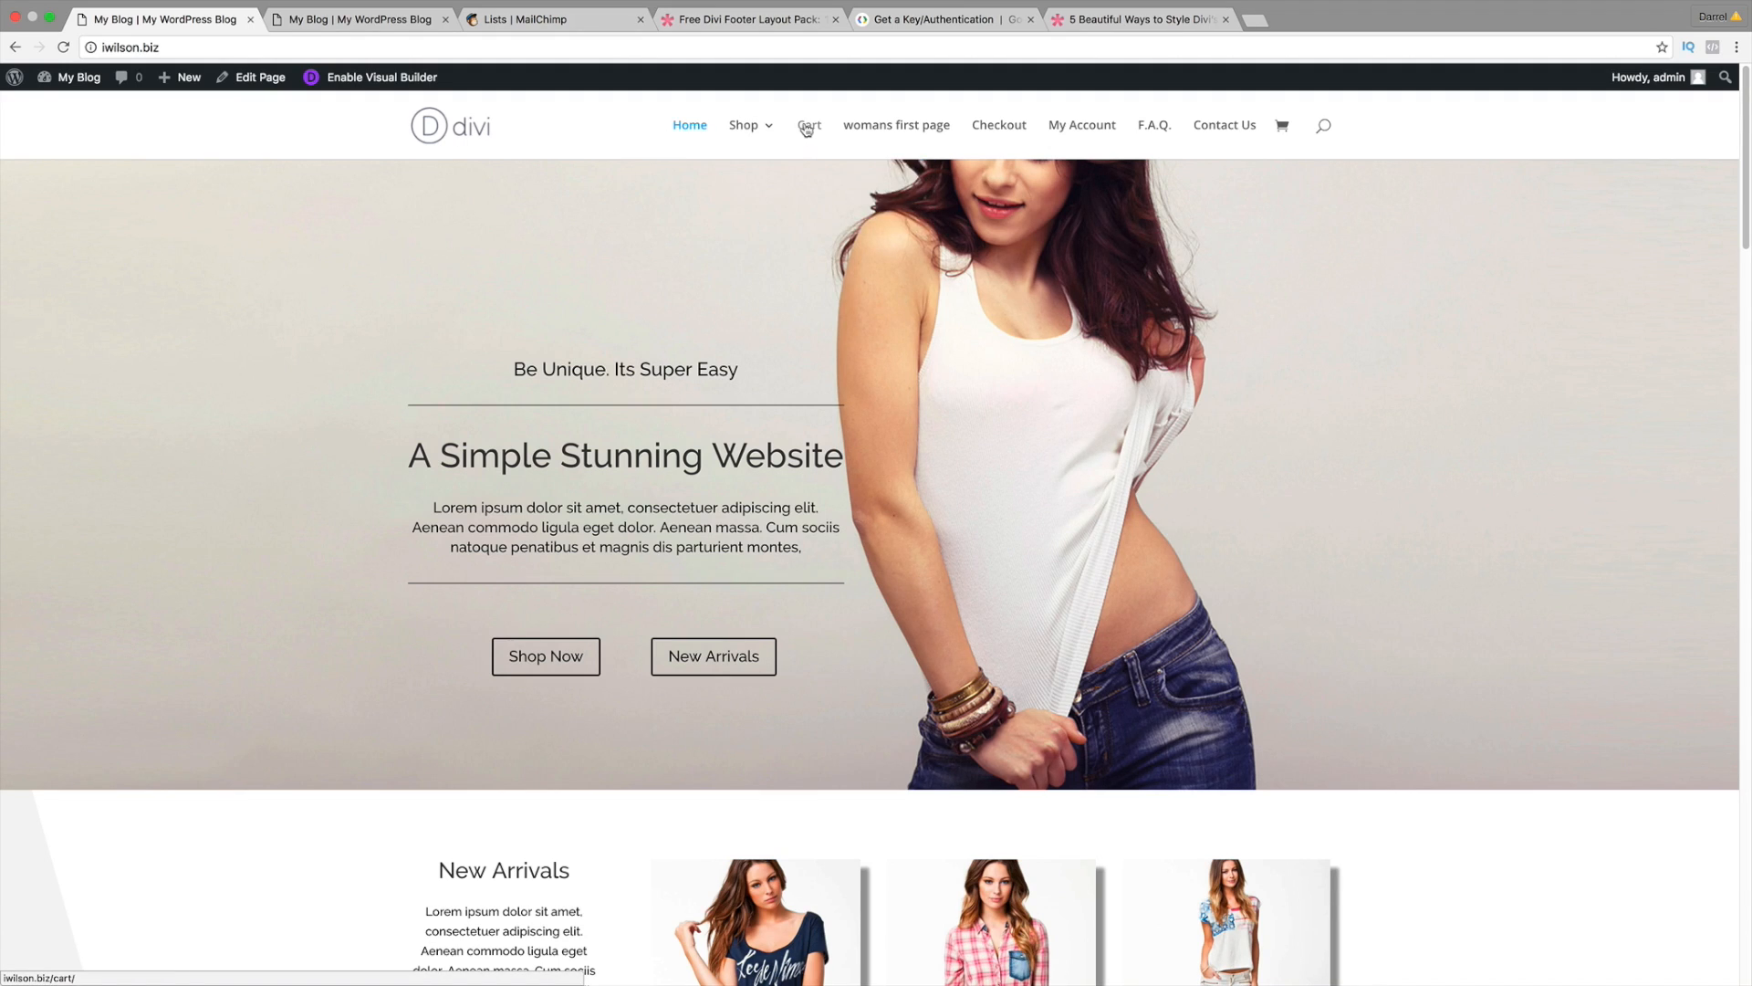
left_click(894, 134)
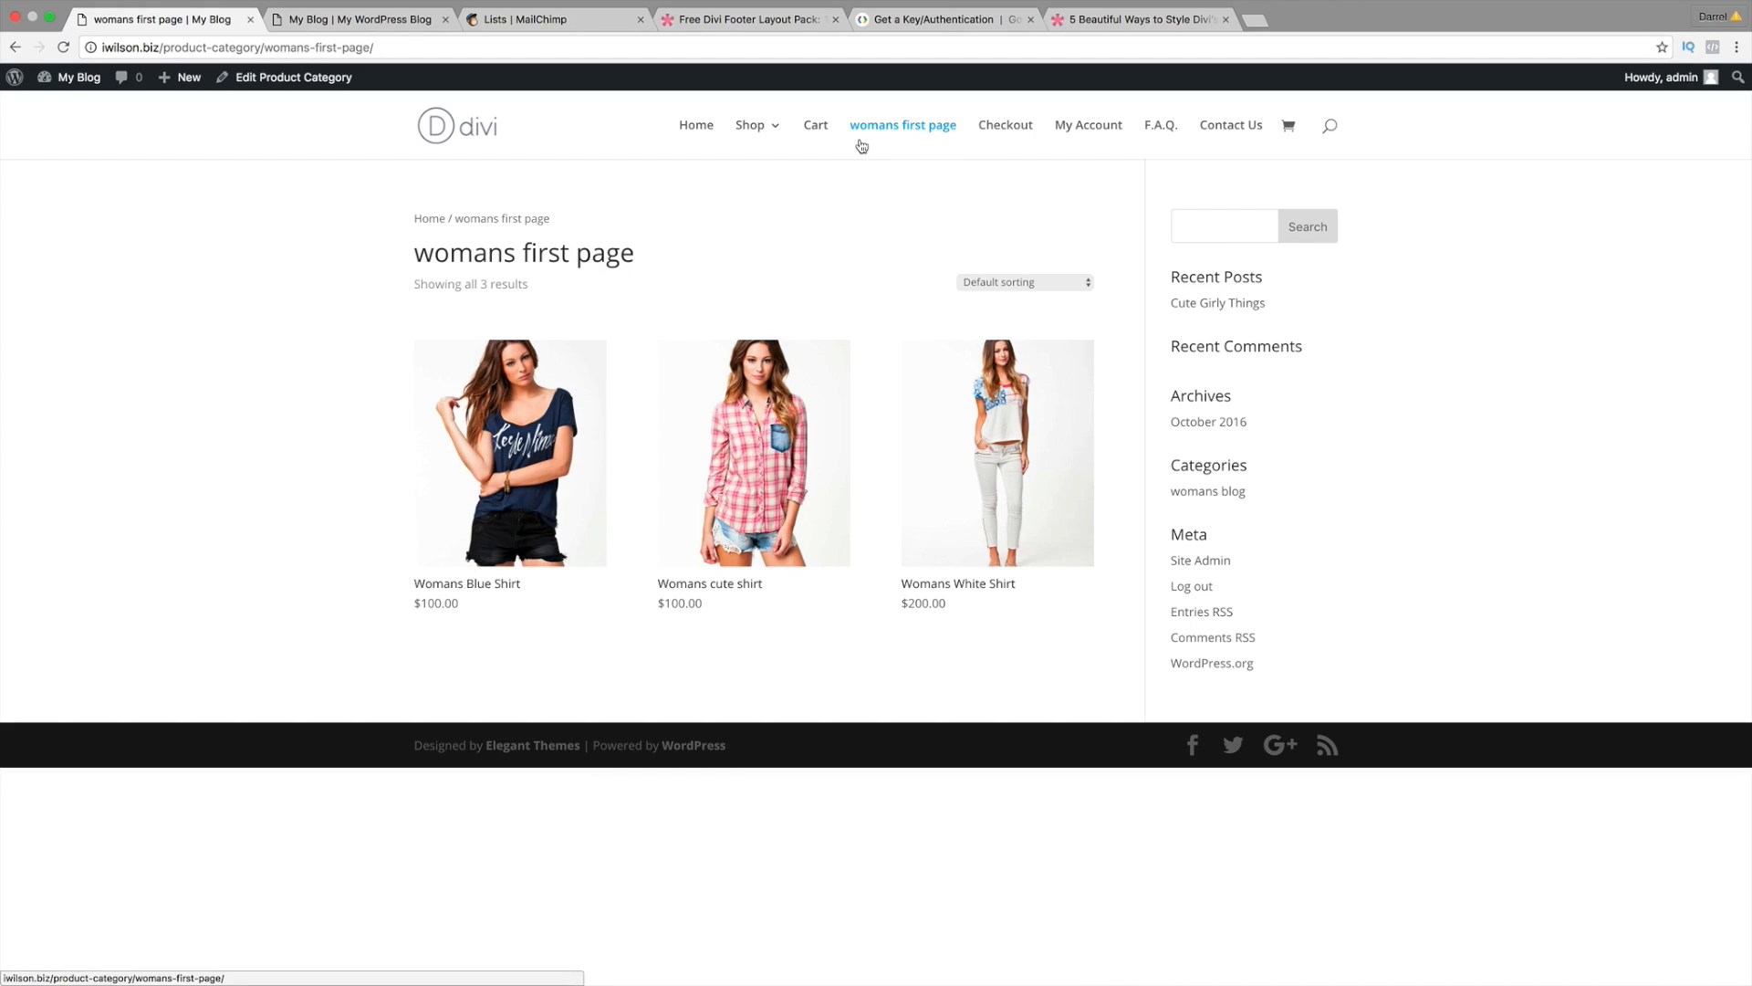
left_click(748, 130)
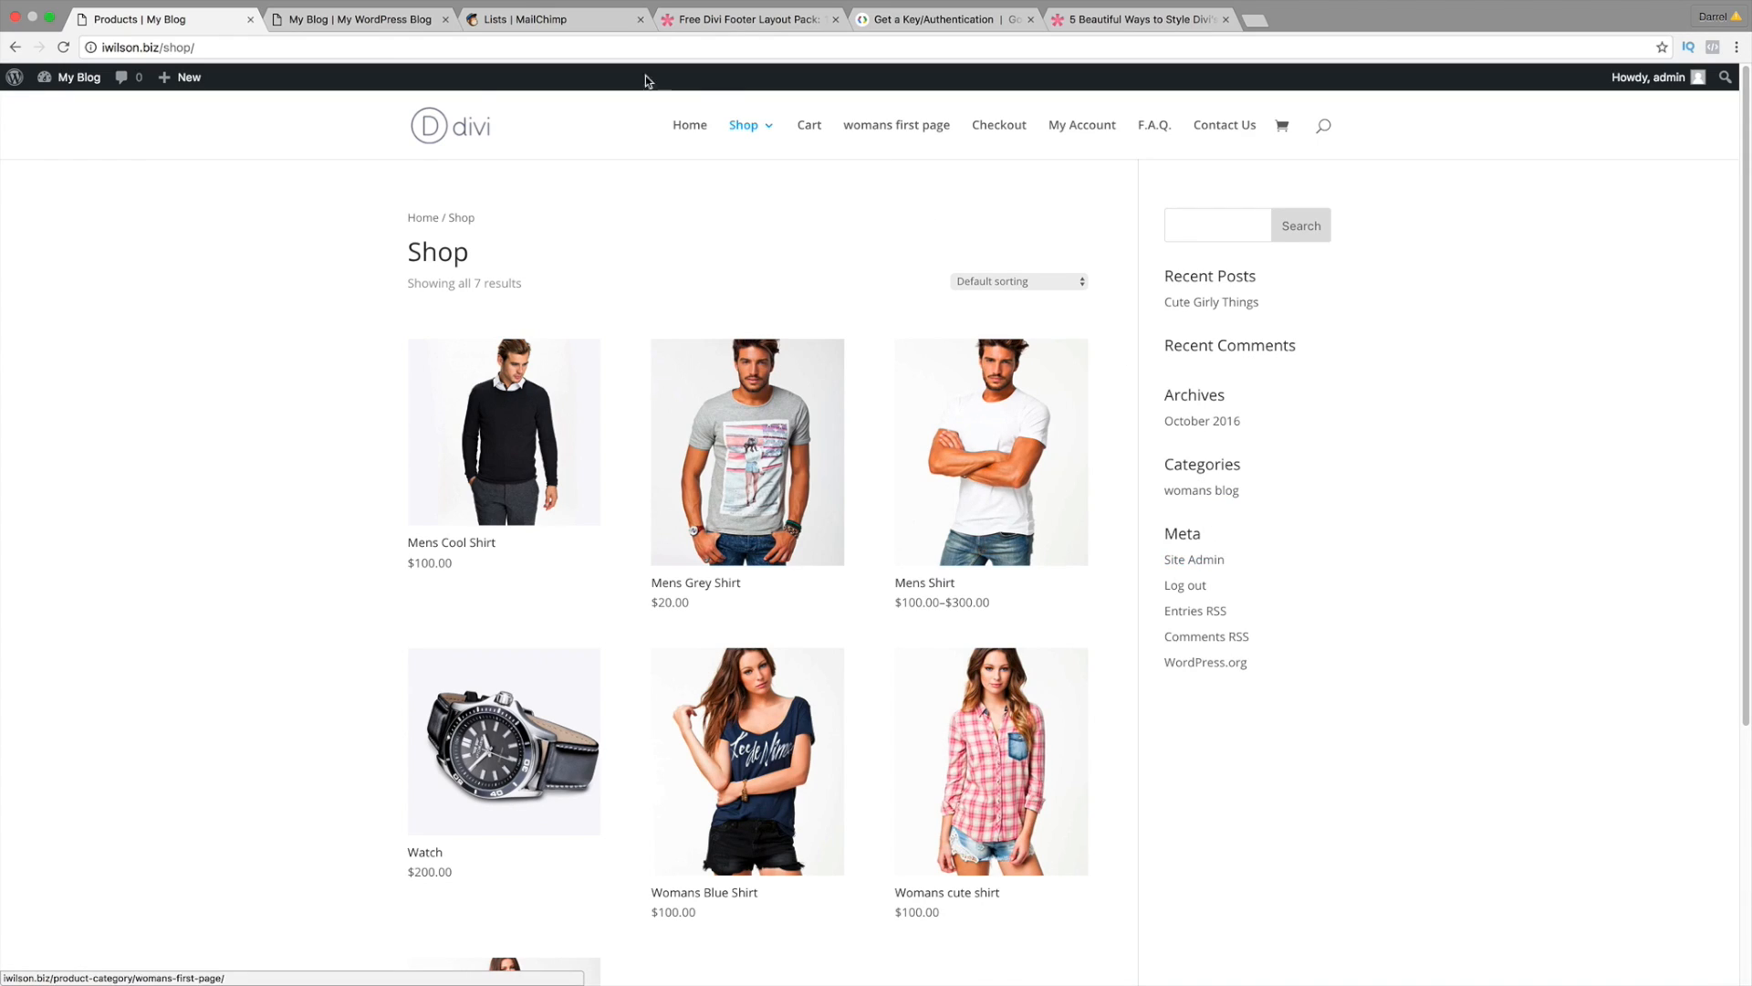
mouse_move(76, 81)
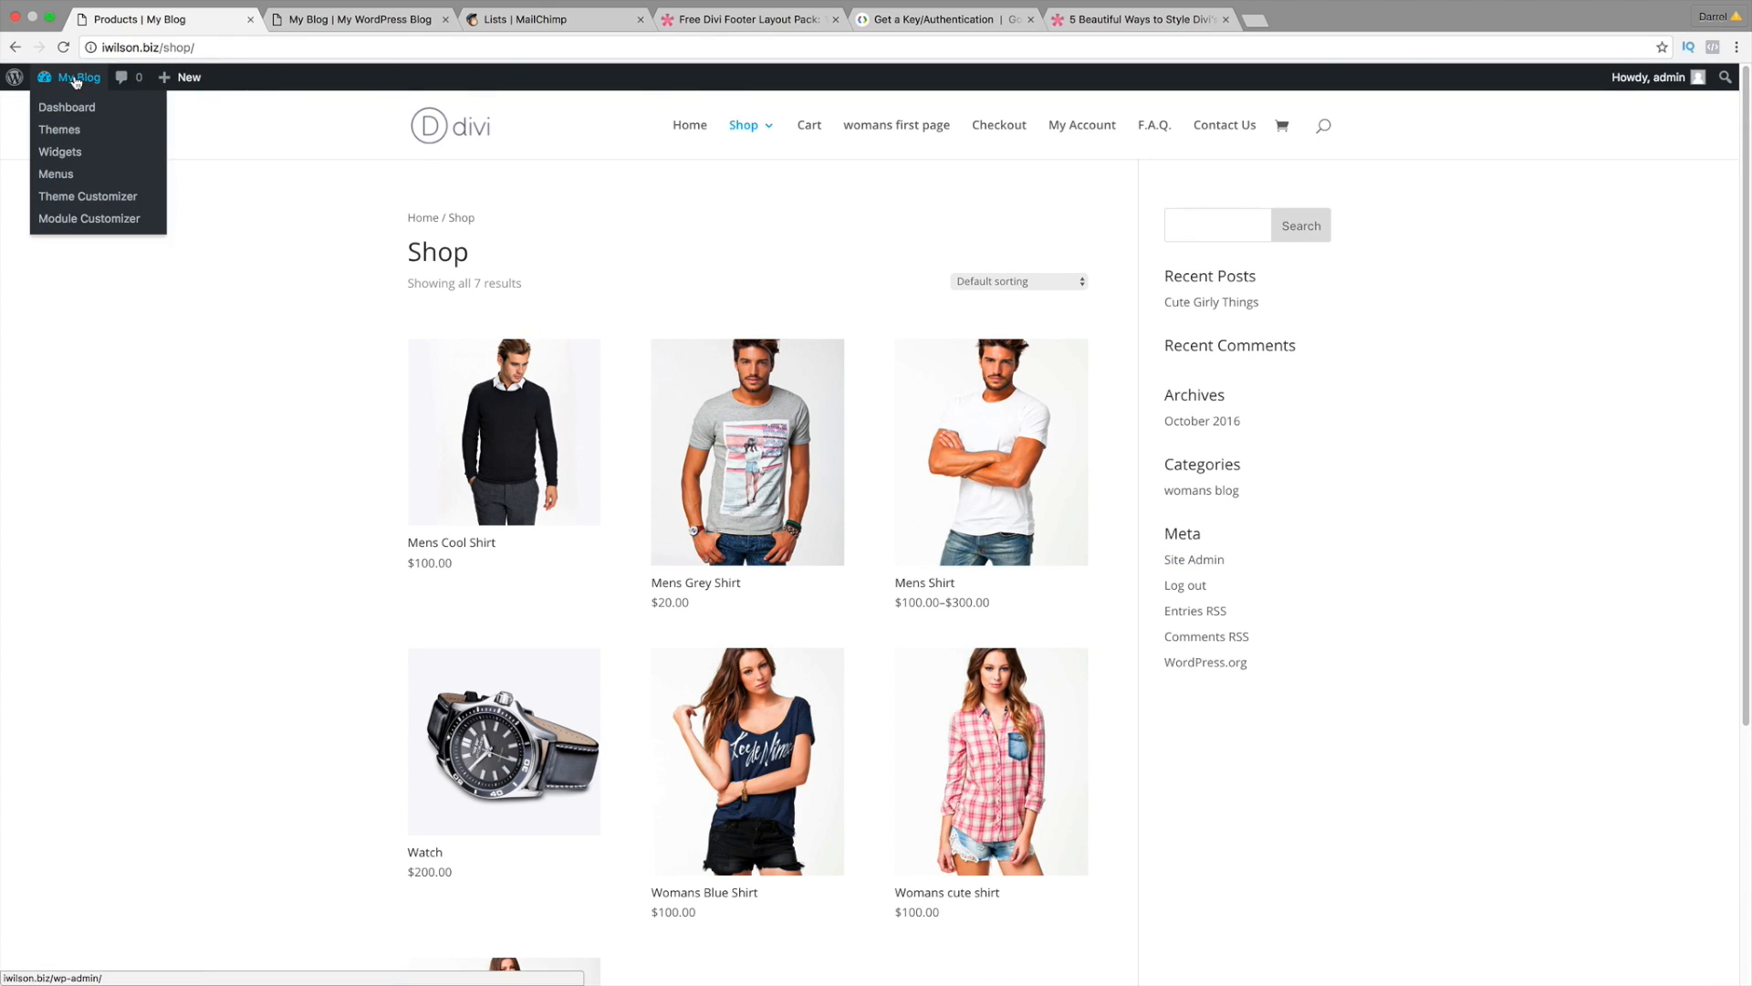
Step: Go to My Blog > Widgets to see the Sidebar's default Search, Recent Posts, Archives and Meta widgets
left_click(70, 155)
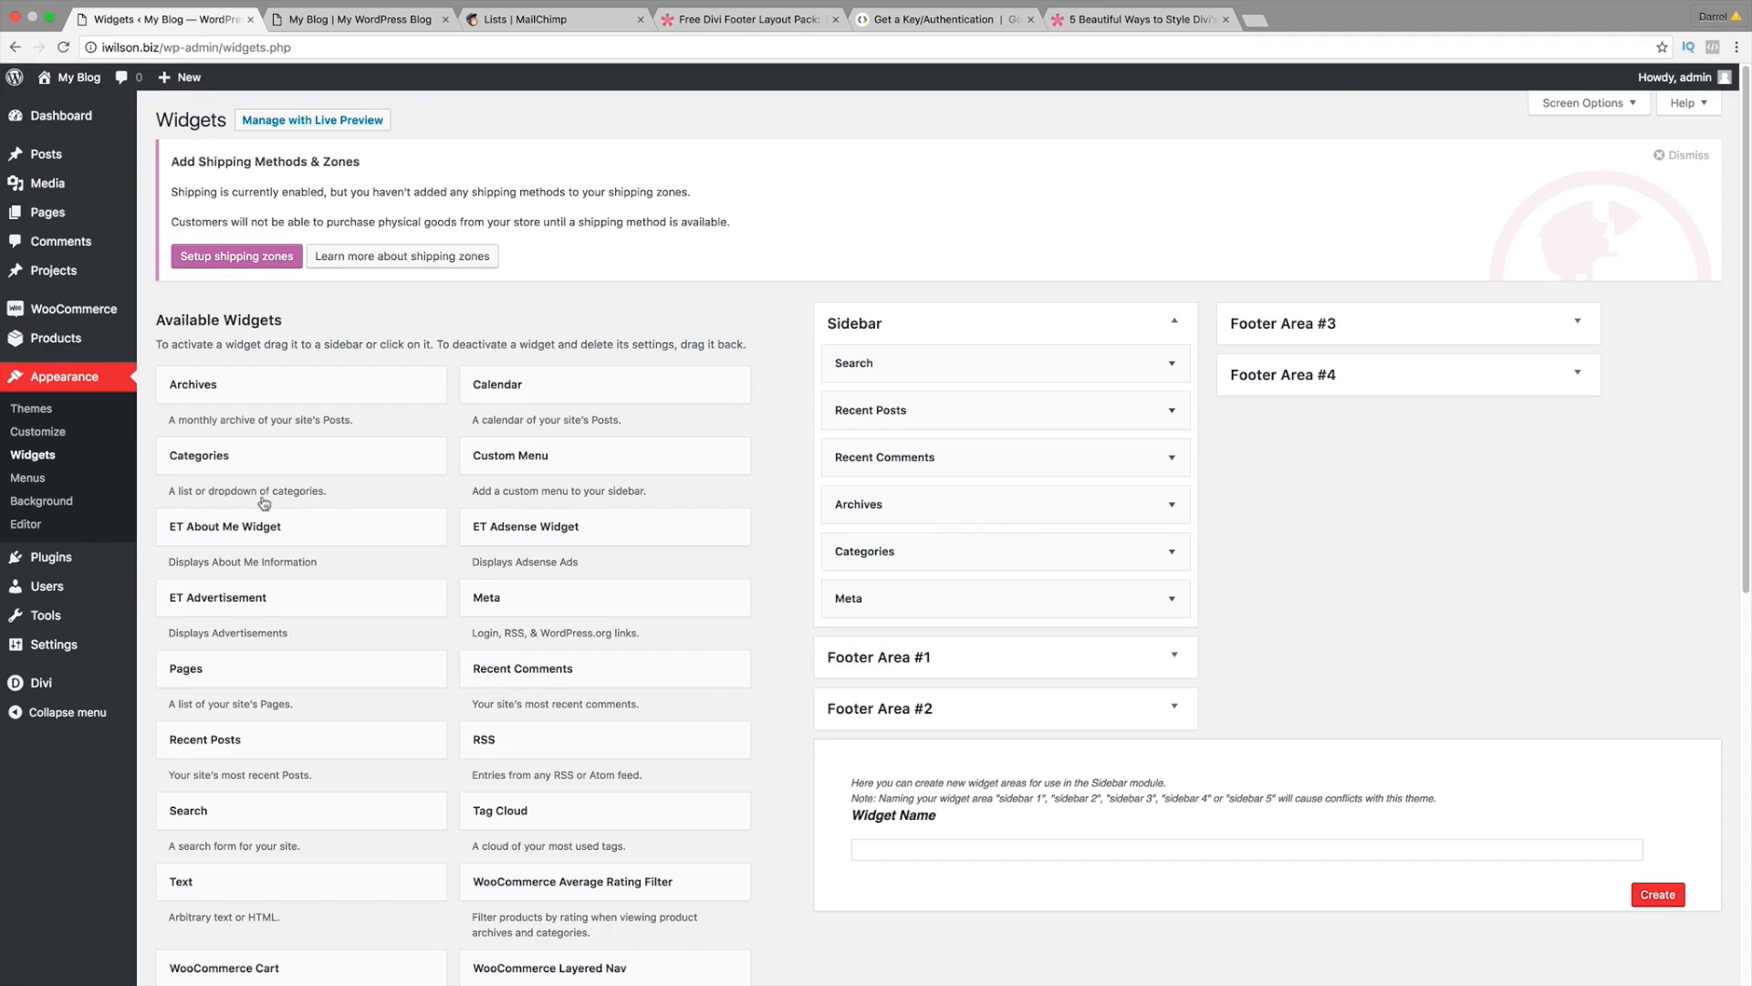
Step: Delete the Search, Recent Posts, Recent Comments and Archives widgets from the Sidebar
mouse_move(84, 561)
left_click(1173, 367)
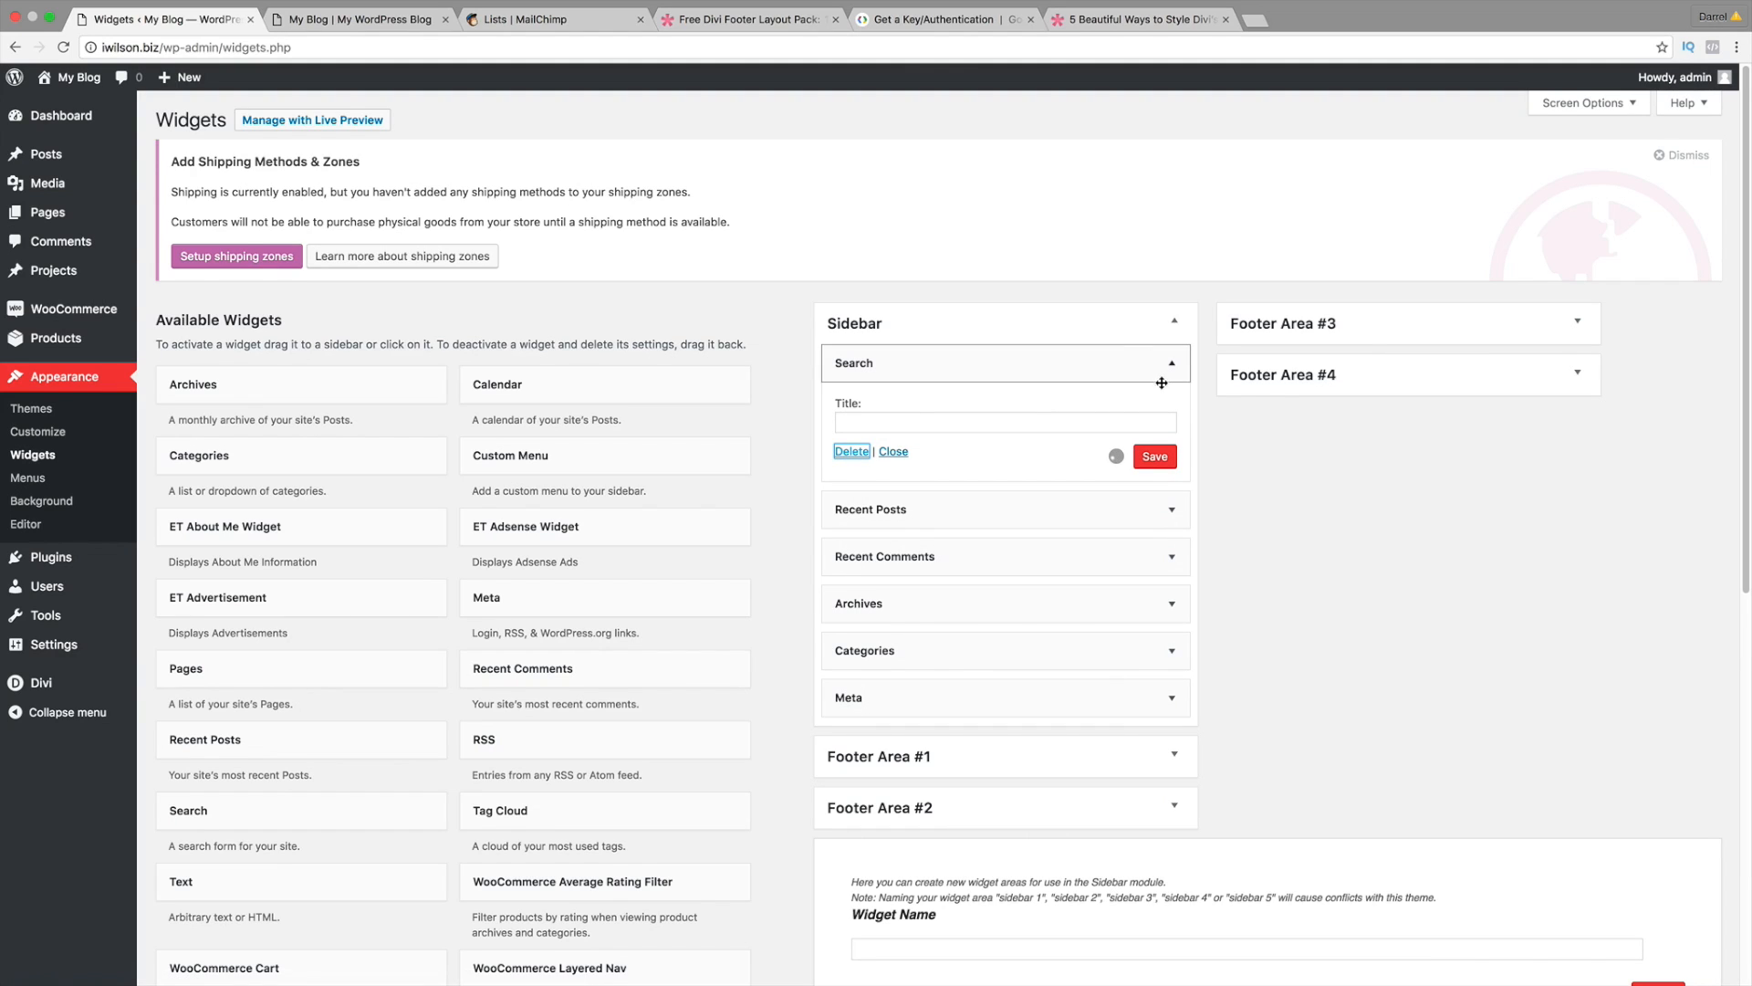
left_click(1161, 369)
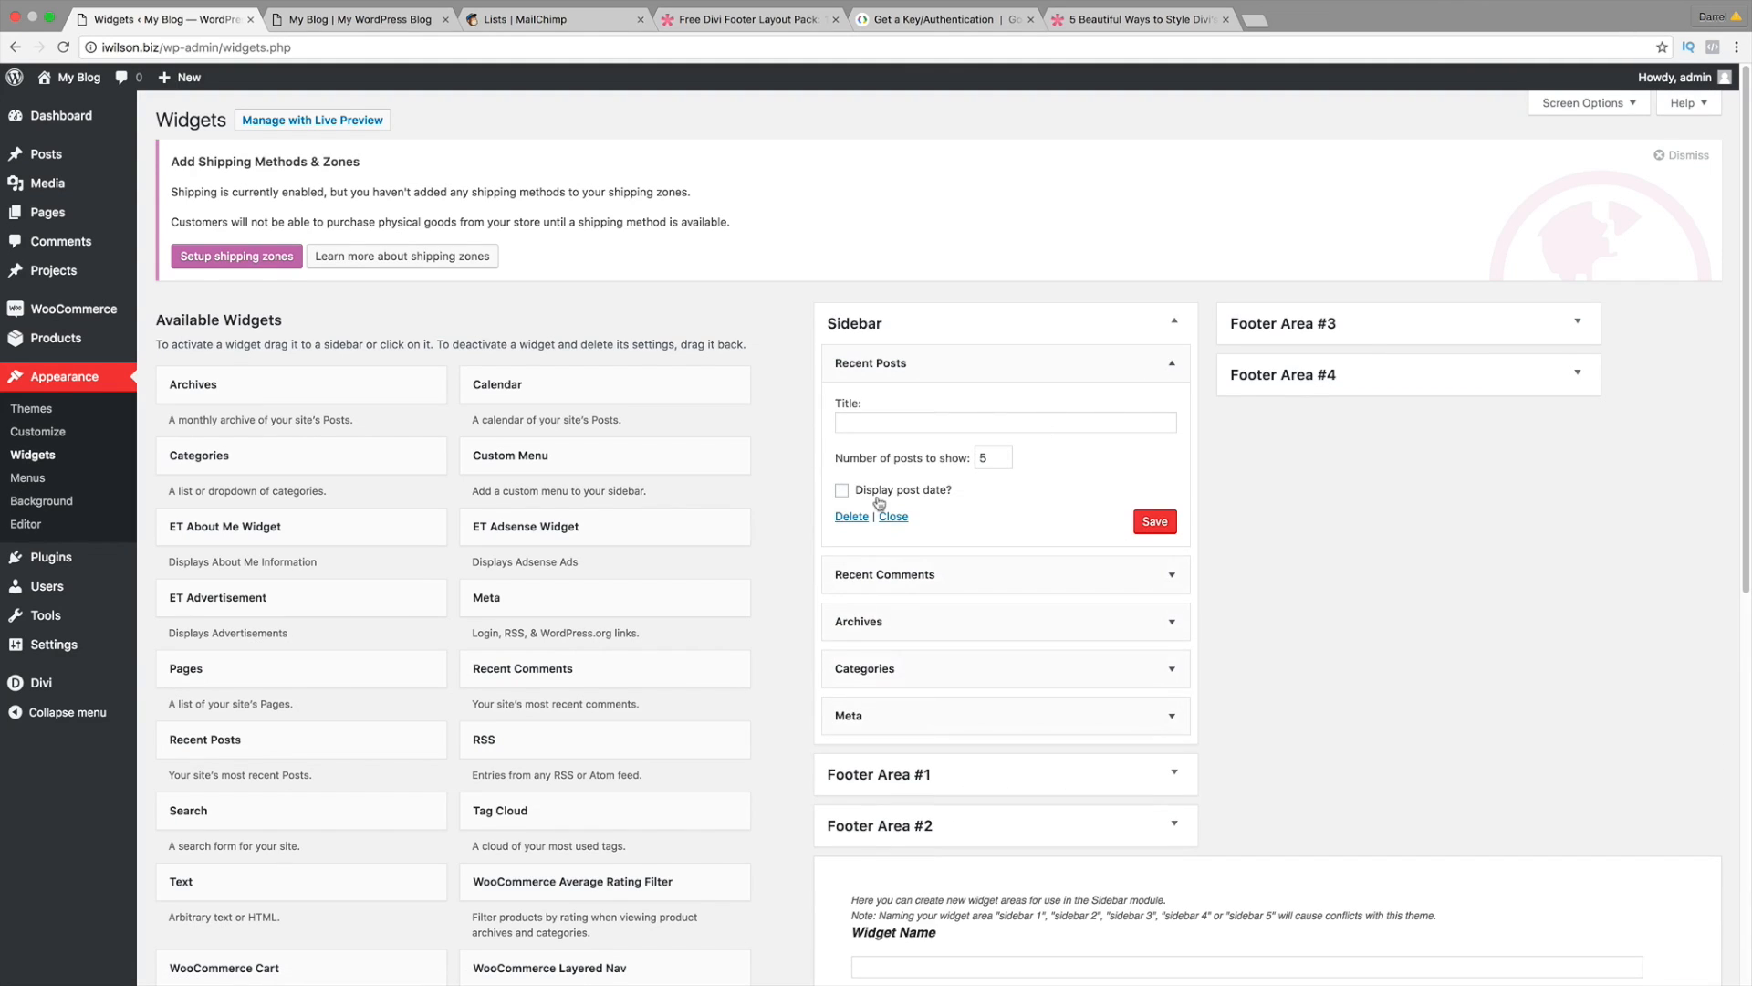
left_click(852, 517)
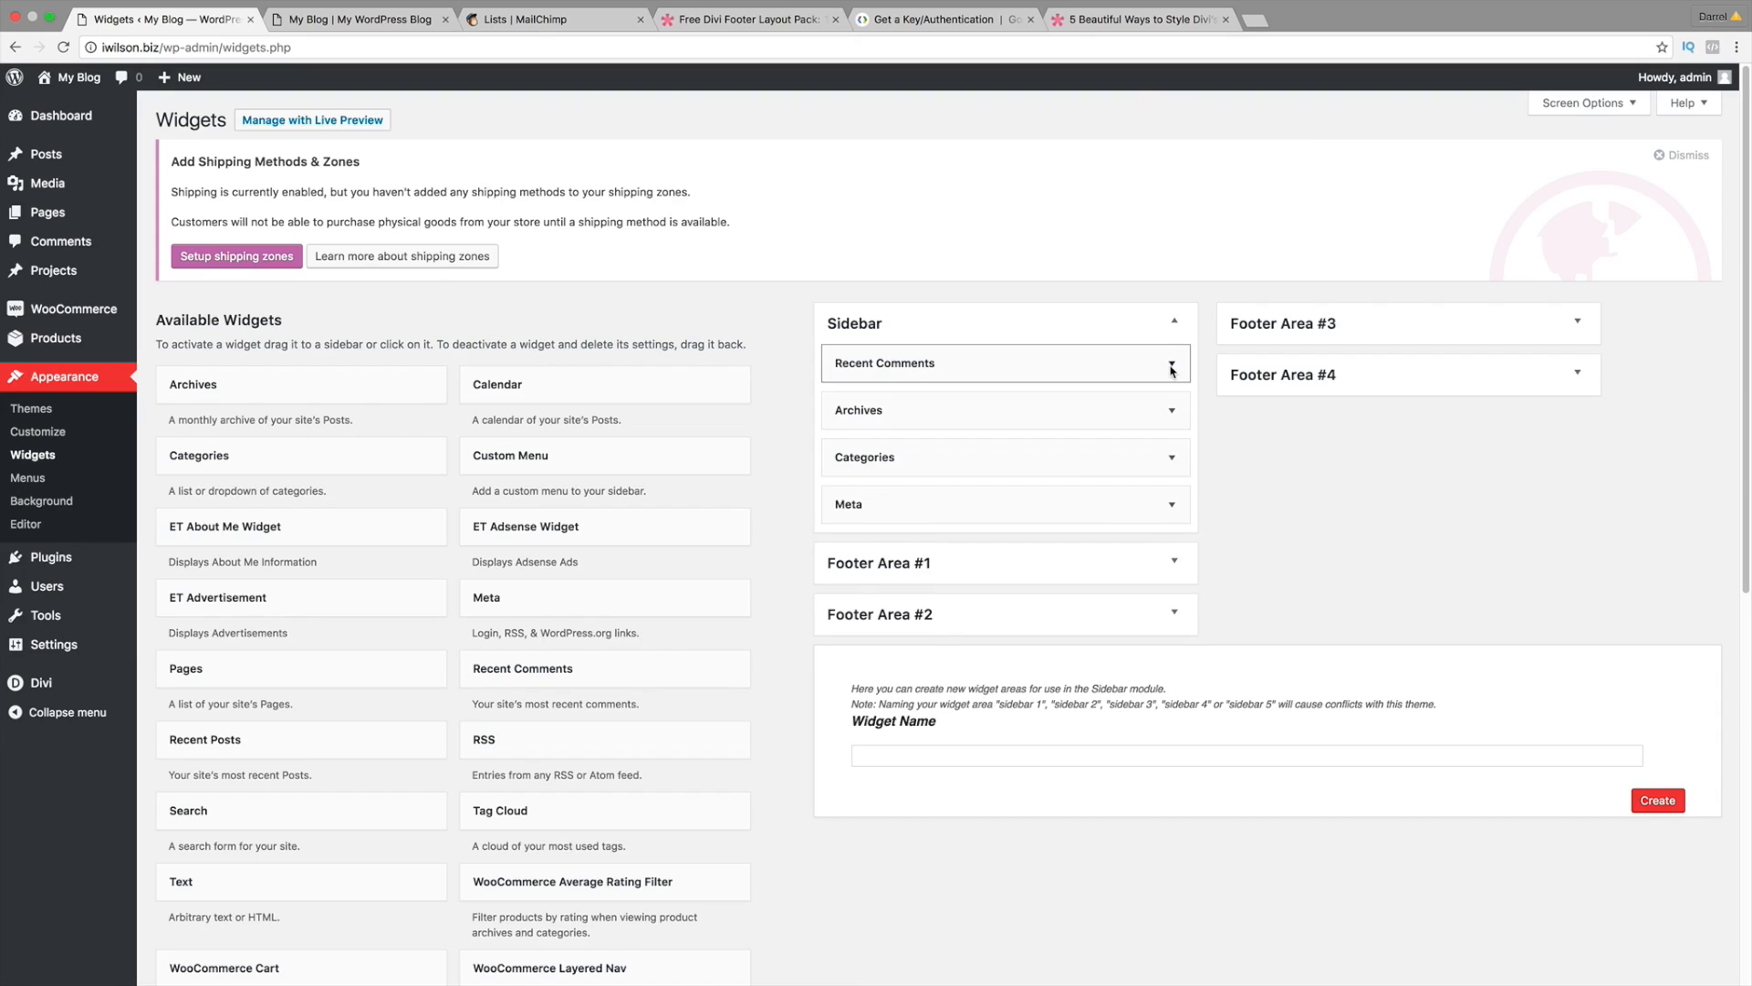
left_click(1172, 367)
left_click(851, 488)
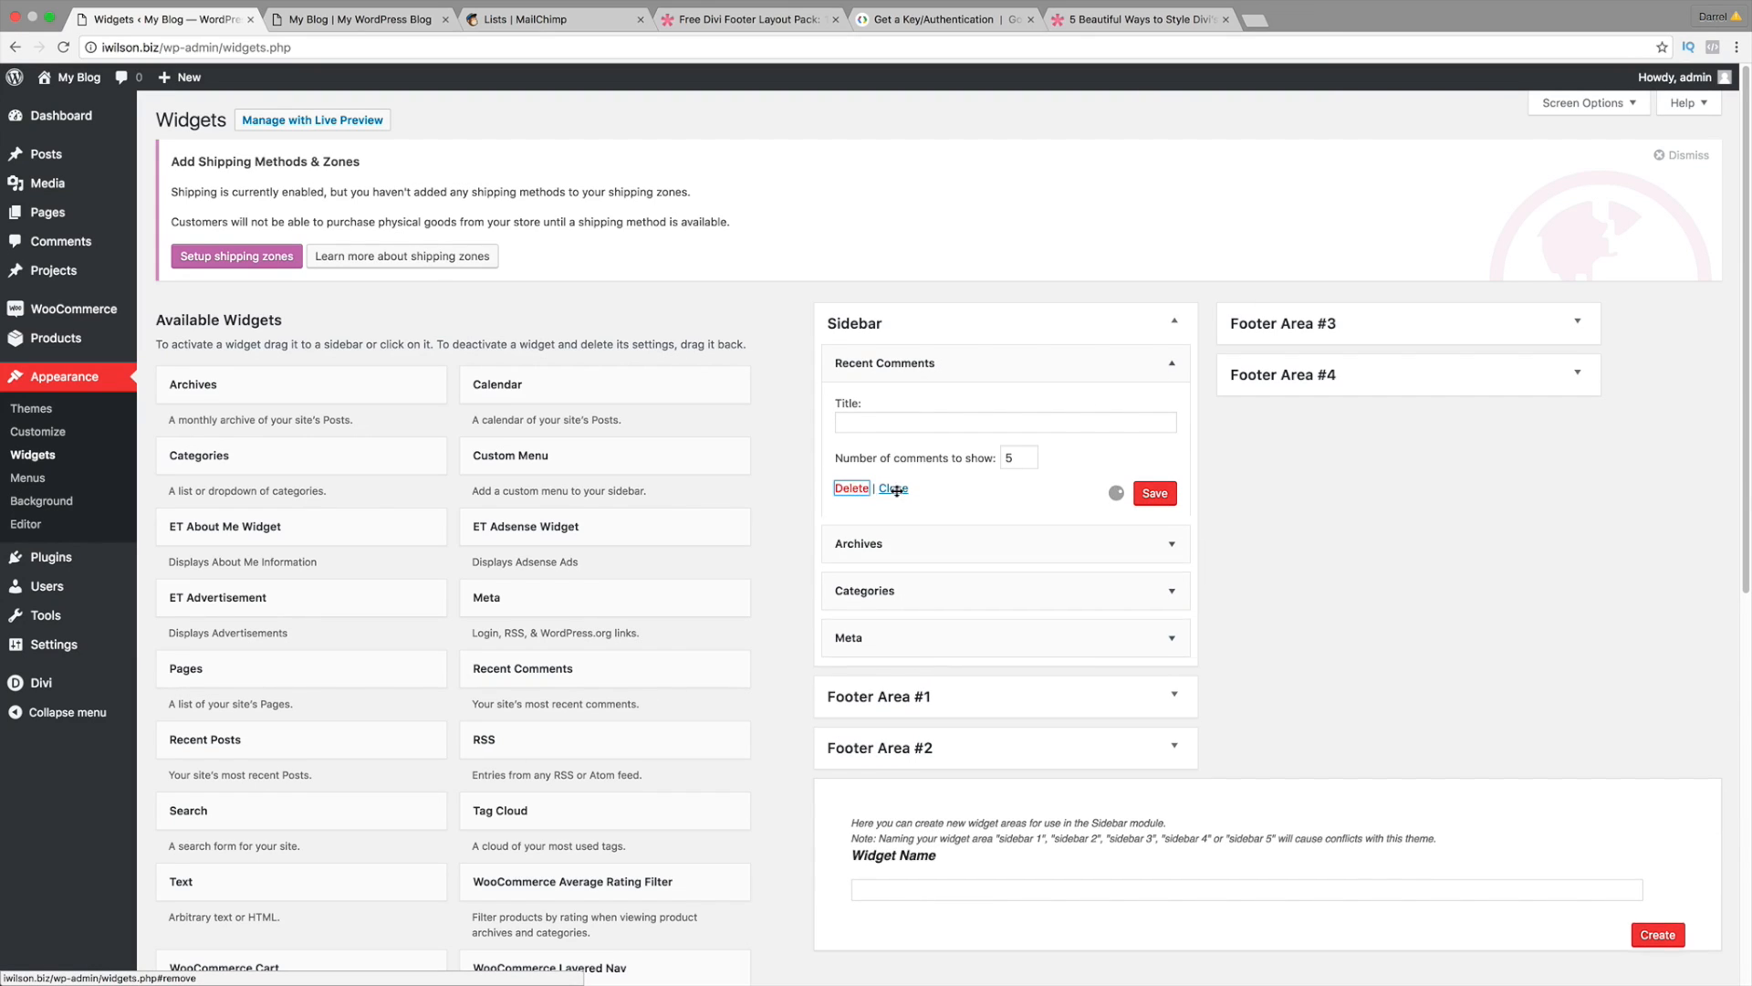
left_click(1170, 364)
left_click(851, 498)
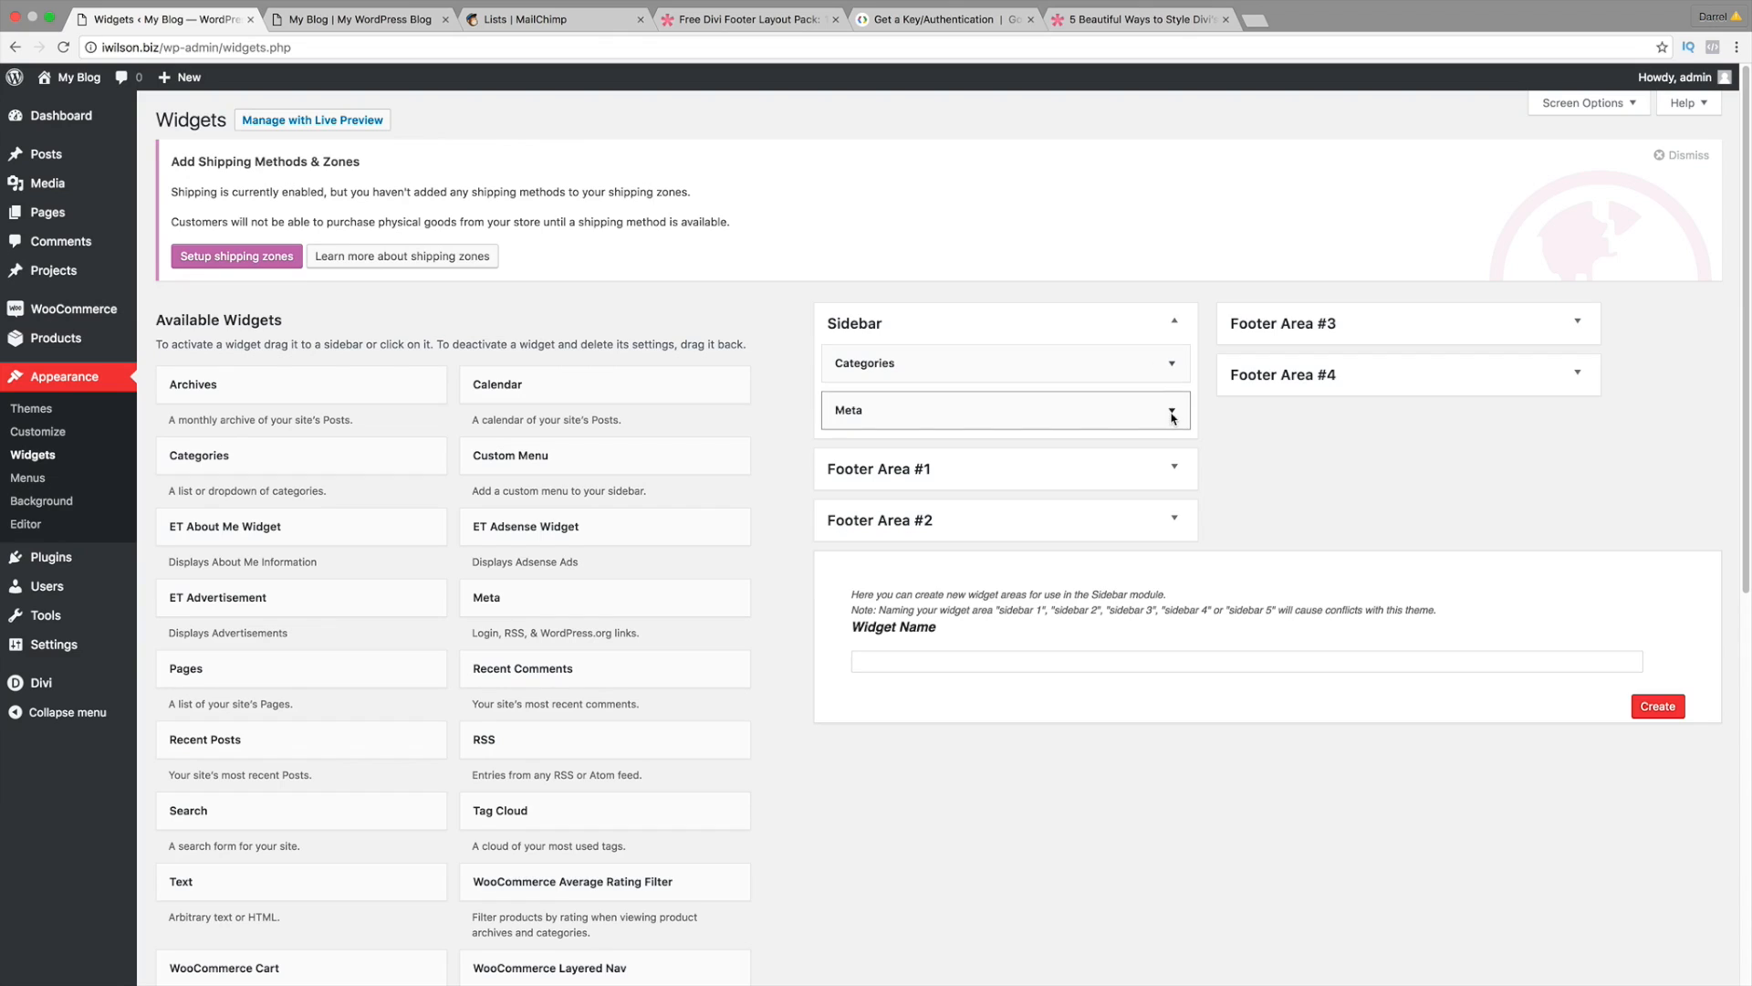
Step: Delete the Meta and Categories widgets, leaving the Sidebar empty
left_click(1172, 412)
left_click(847, 497)
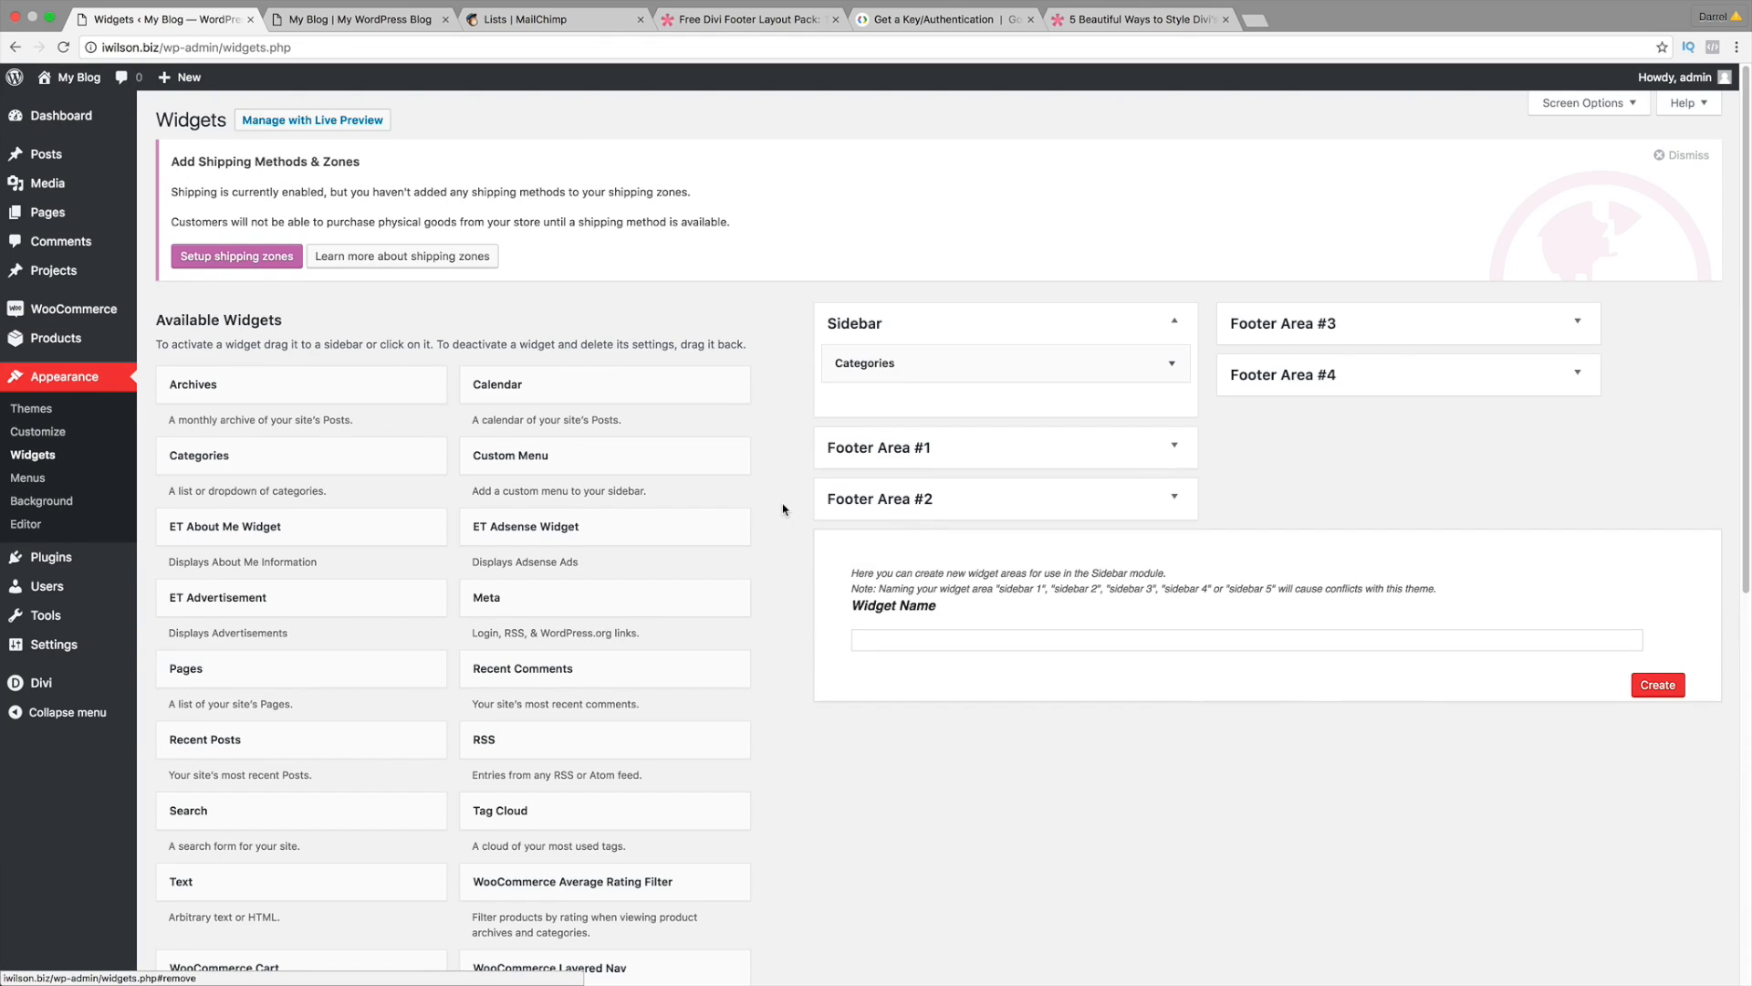
scroll(783, 508, "down", 5)
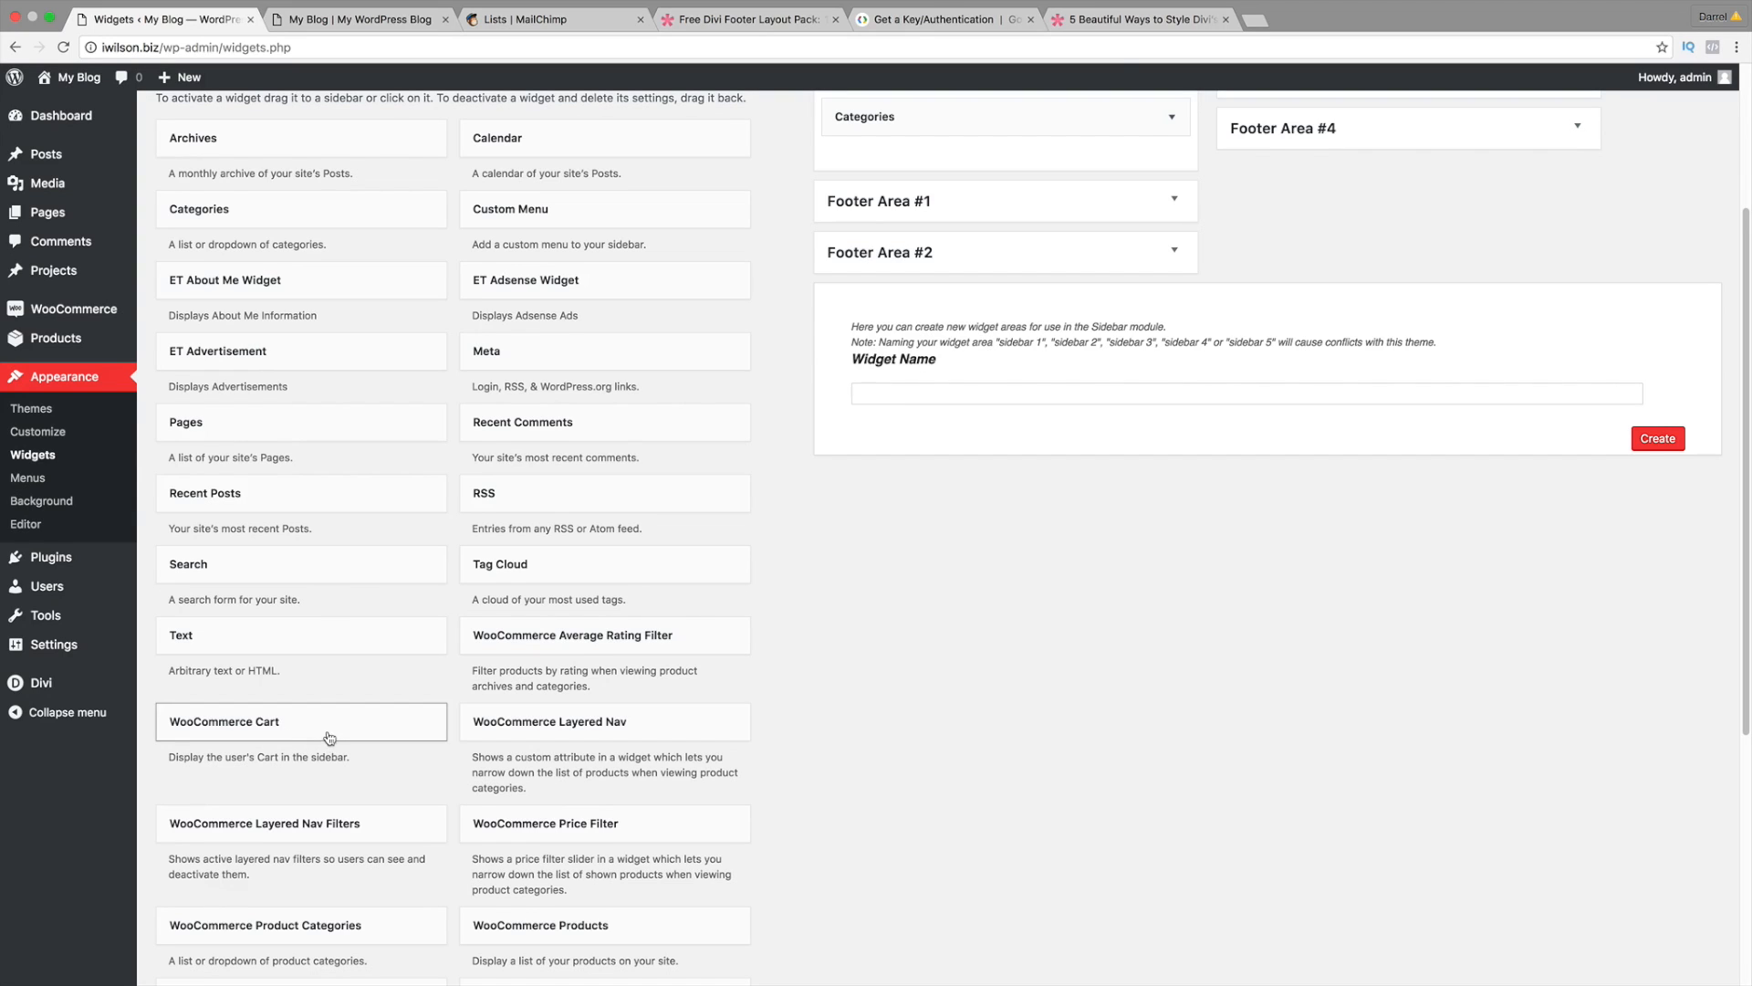
scroll(410, 744, "down", 1)
scroll(575, 744, "up", 4)
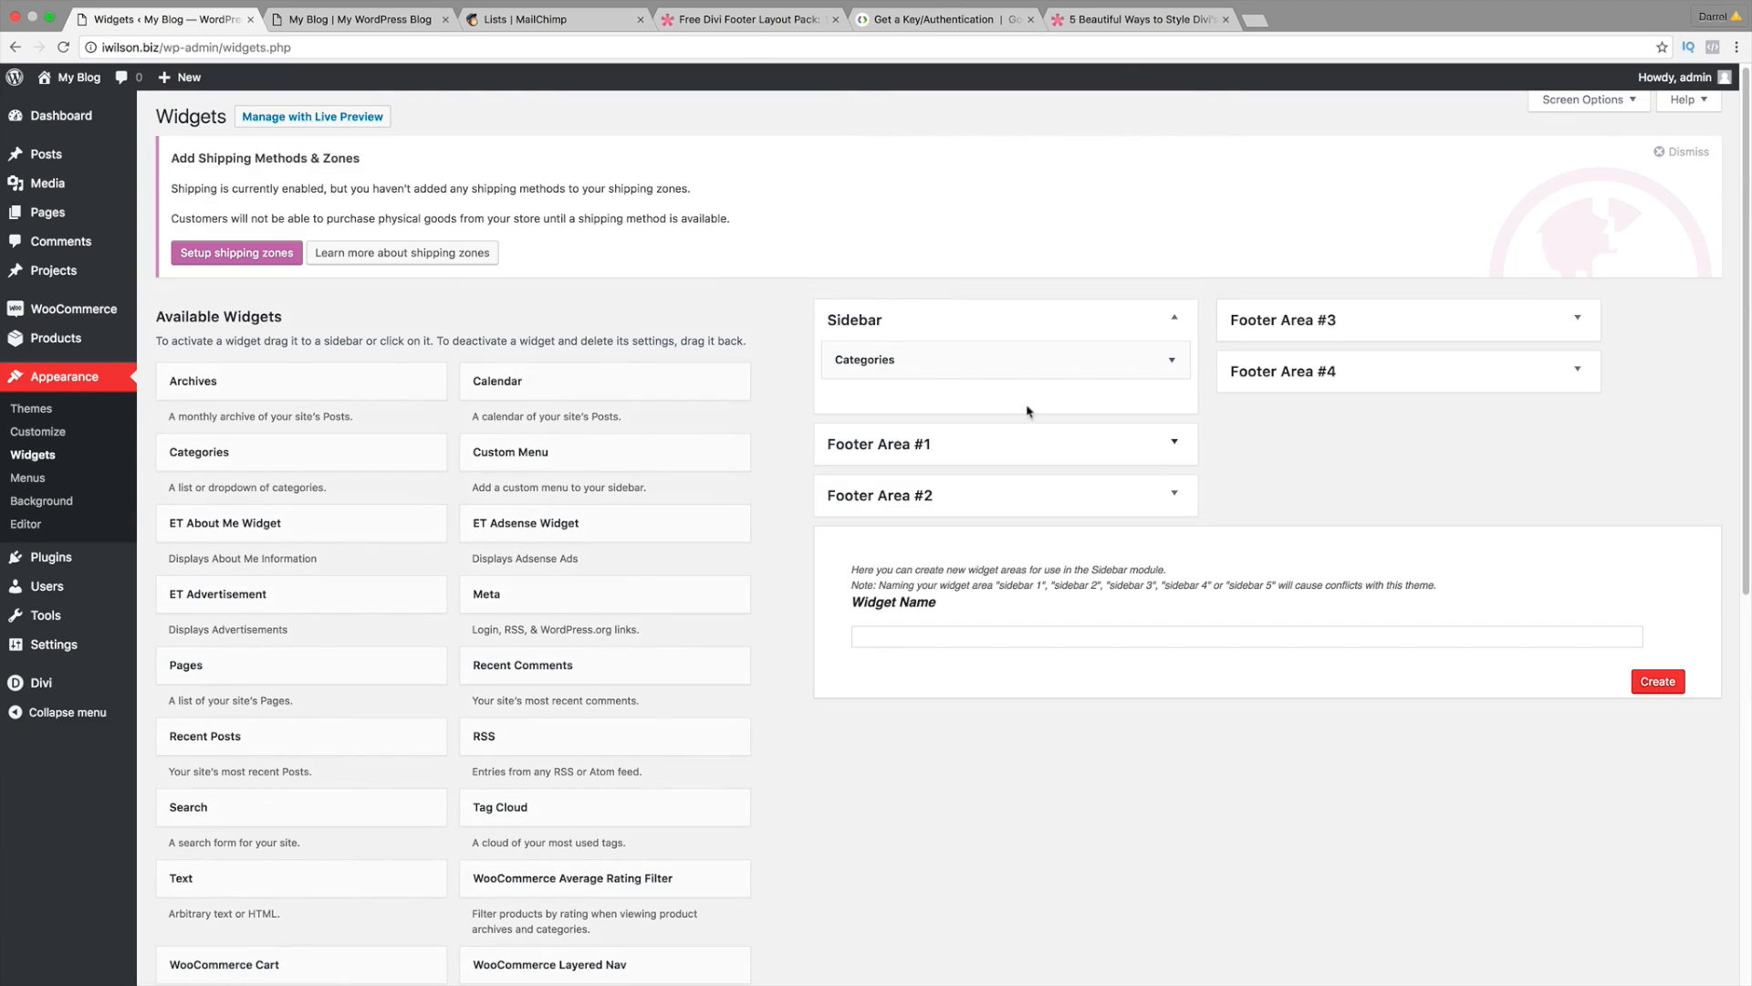
left_click(1173, 361)
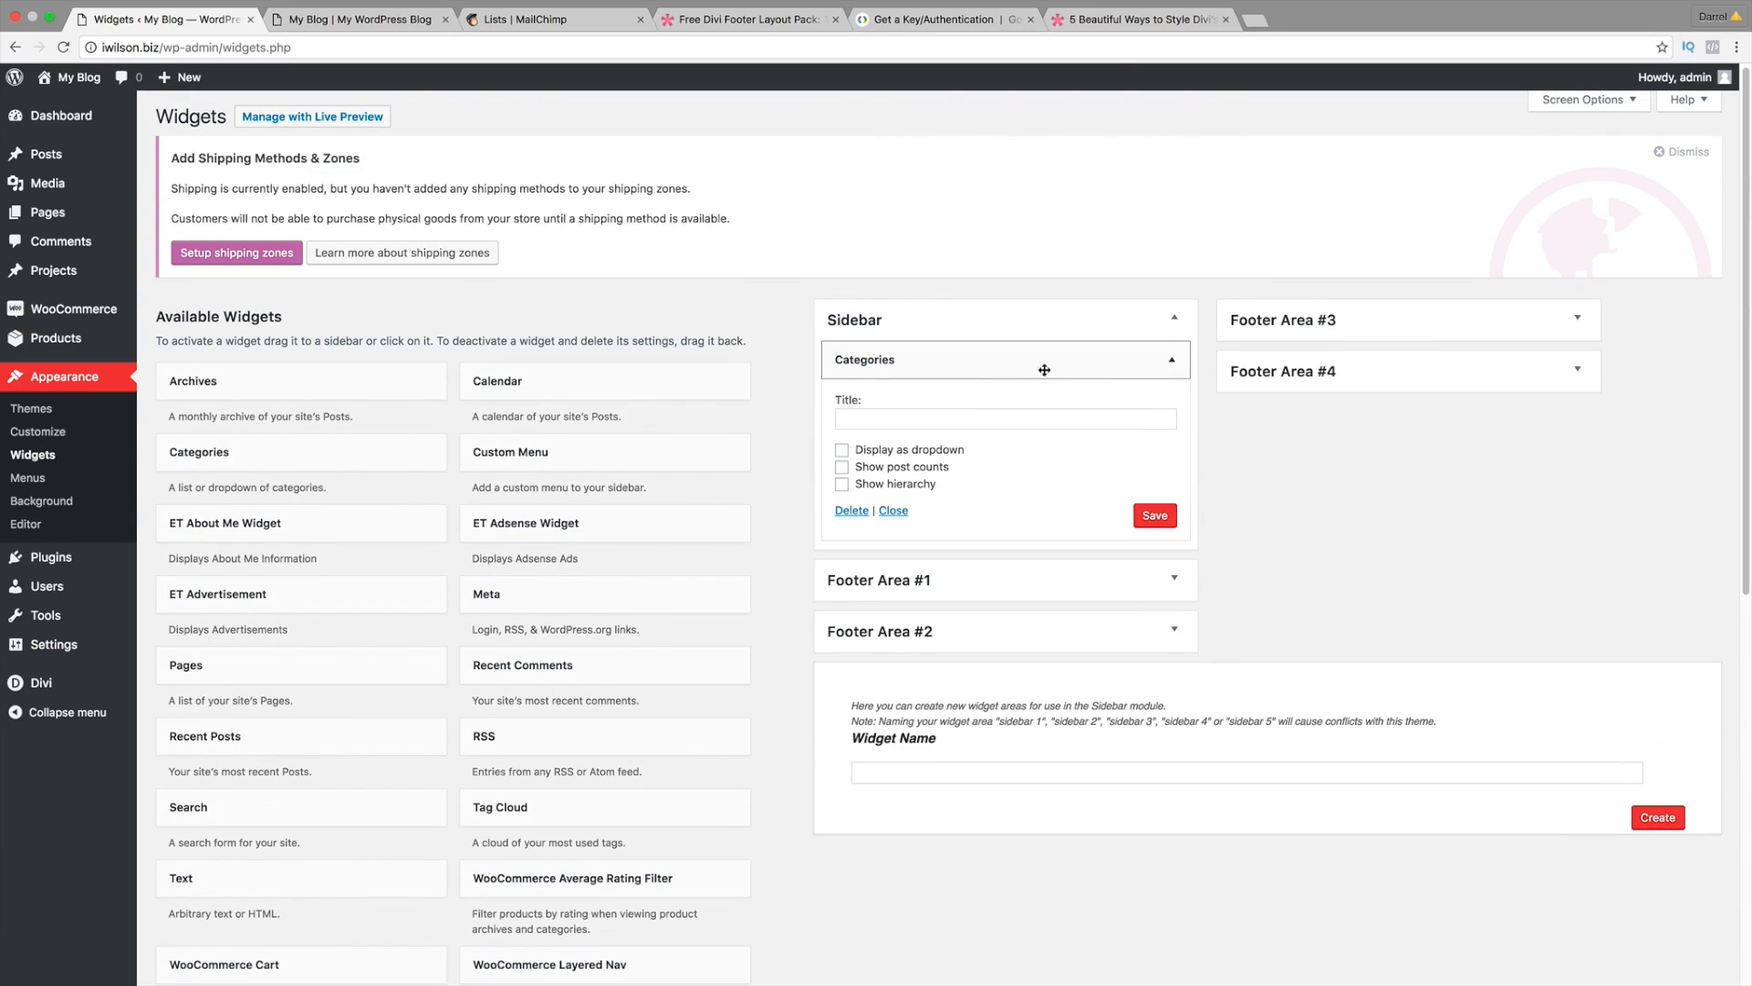
left_click(852, 511)
scroll(959, 519, "down", 7)
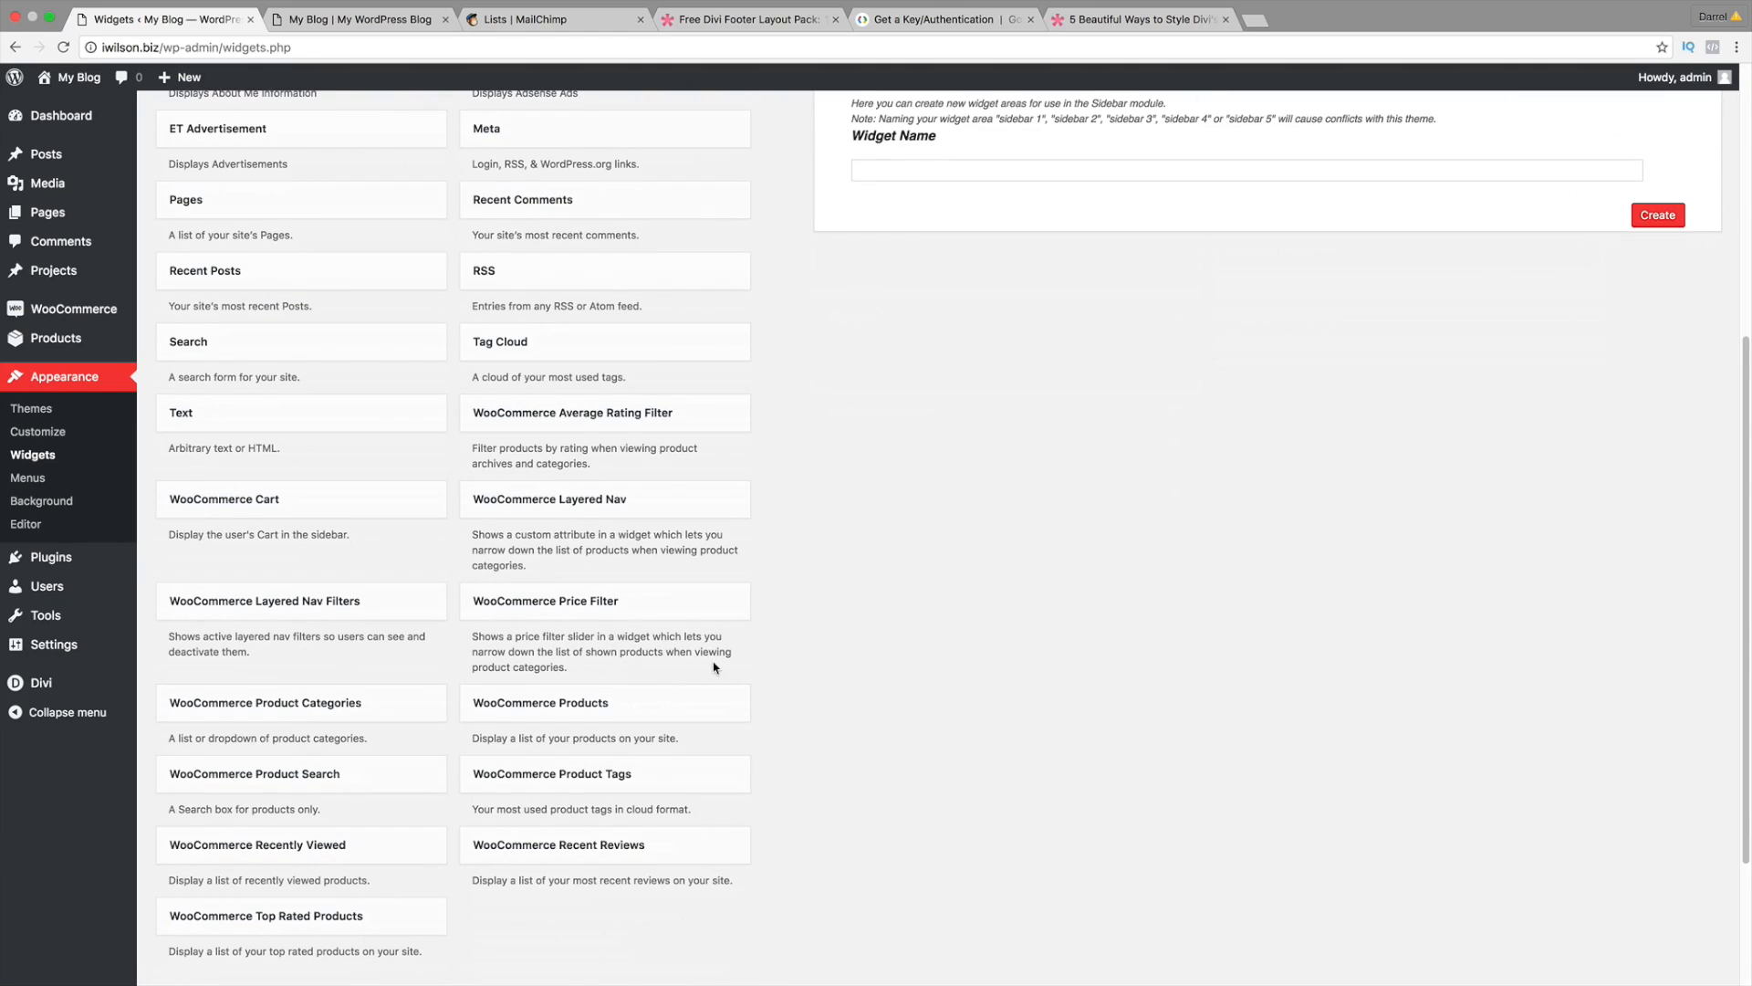
Step: Add the WooCommerce Products, Price Filter and Top Rated Products widgets to the Sidebar
left_click_drag(622, 711, 940, 187)
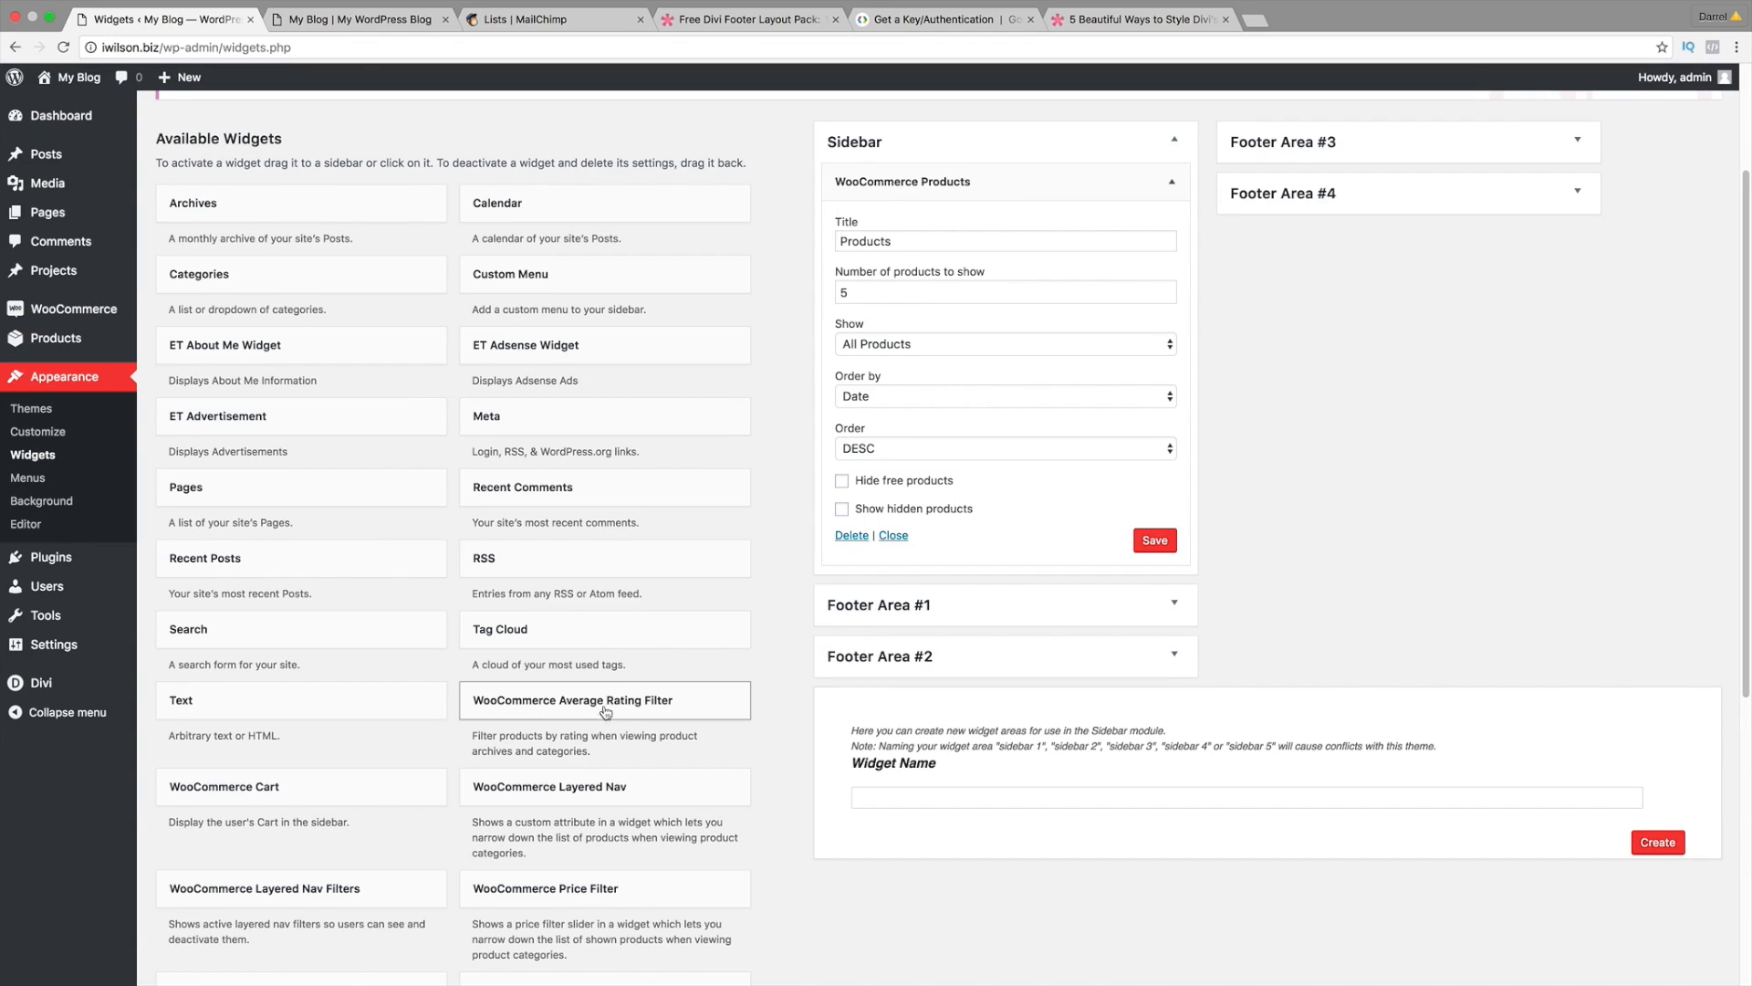
left_click_drag(594, 888, 958, 575)
scroll(743, 639, "down", 2)
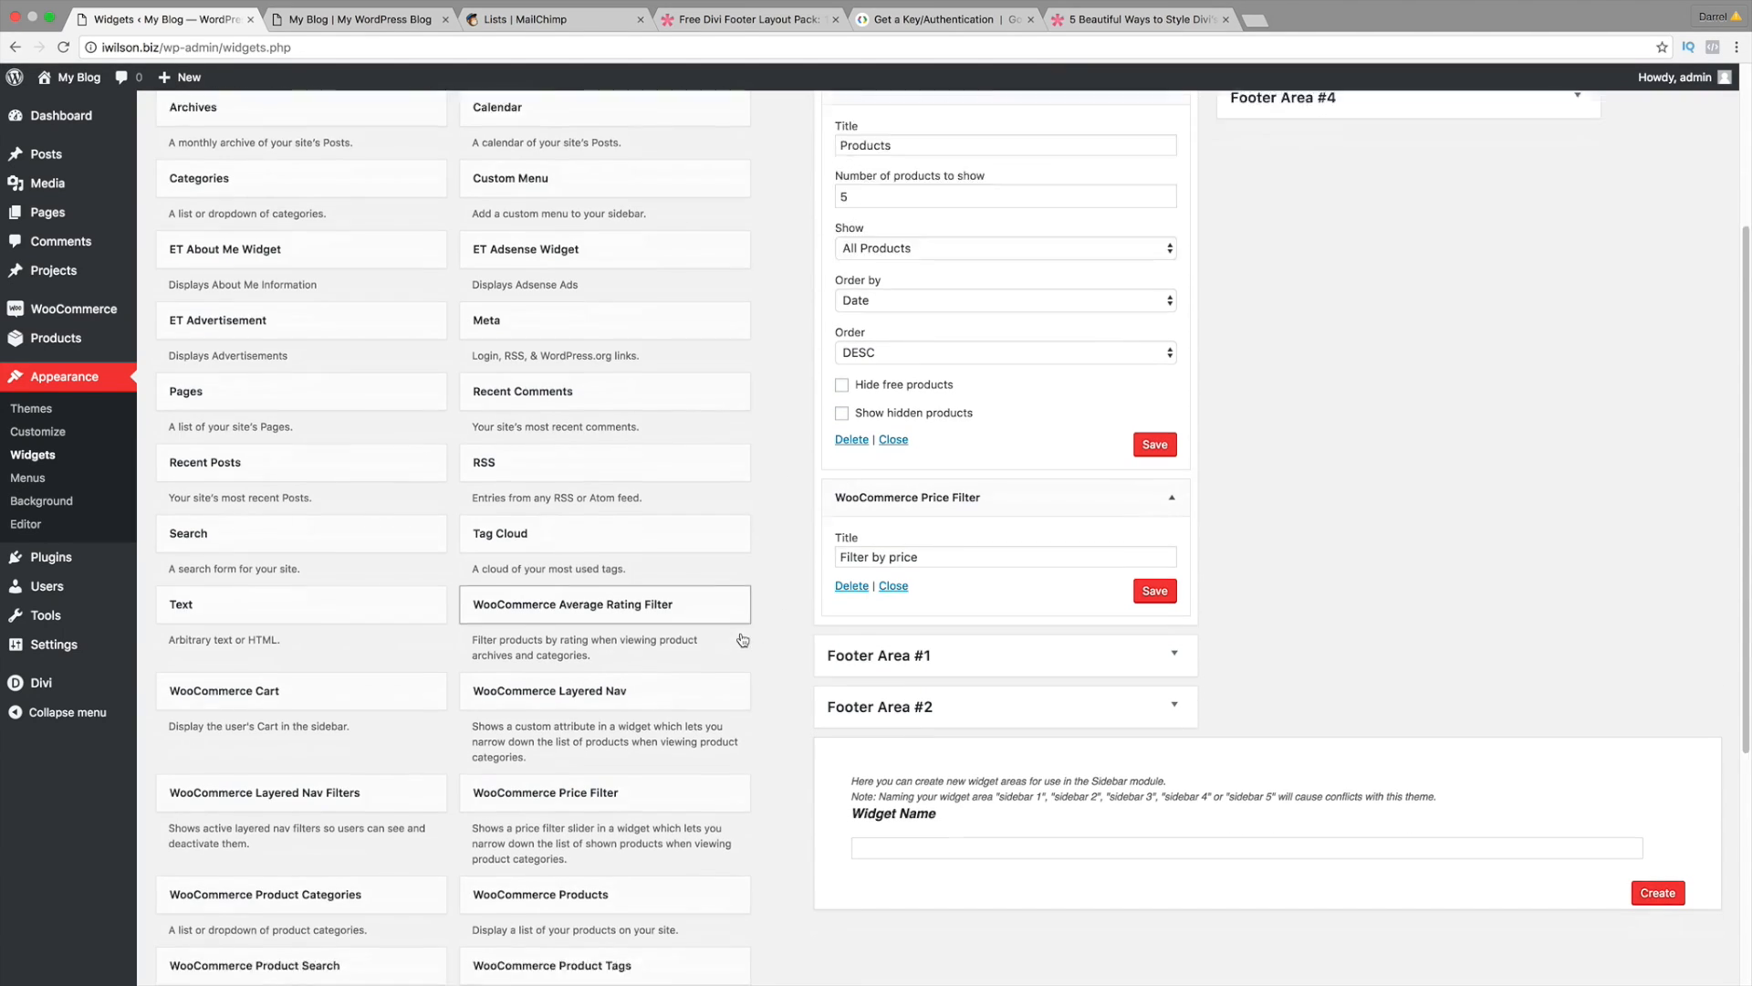
scroll(743, 638, "down", 5)
left_click_drag(356, 890, 1003, 261)
scroll(726, 578, "up", 5)
scroll(981, 260, "up", 3)
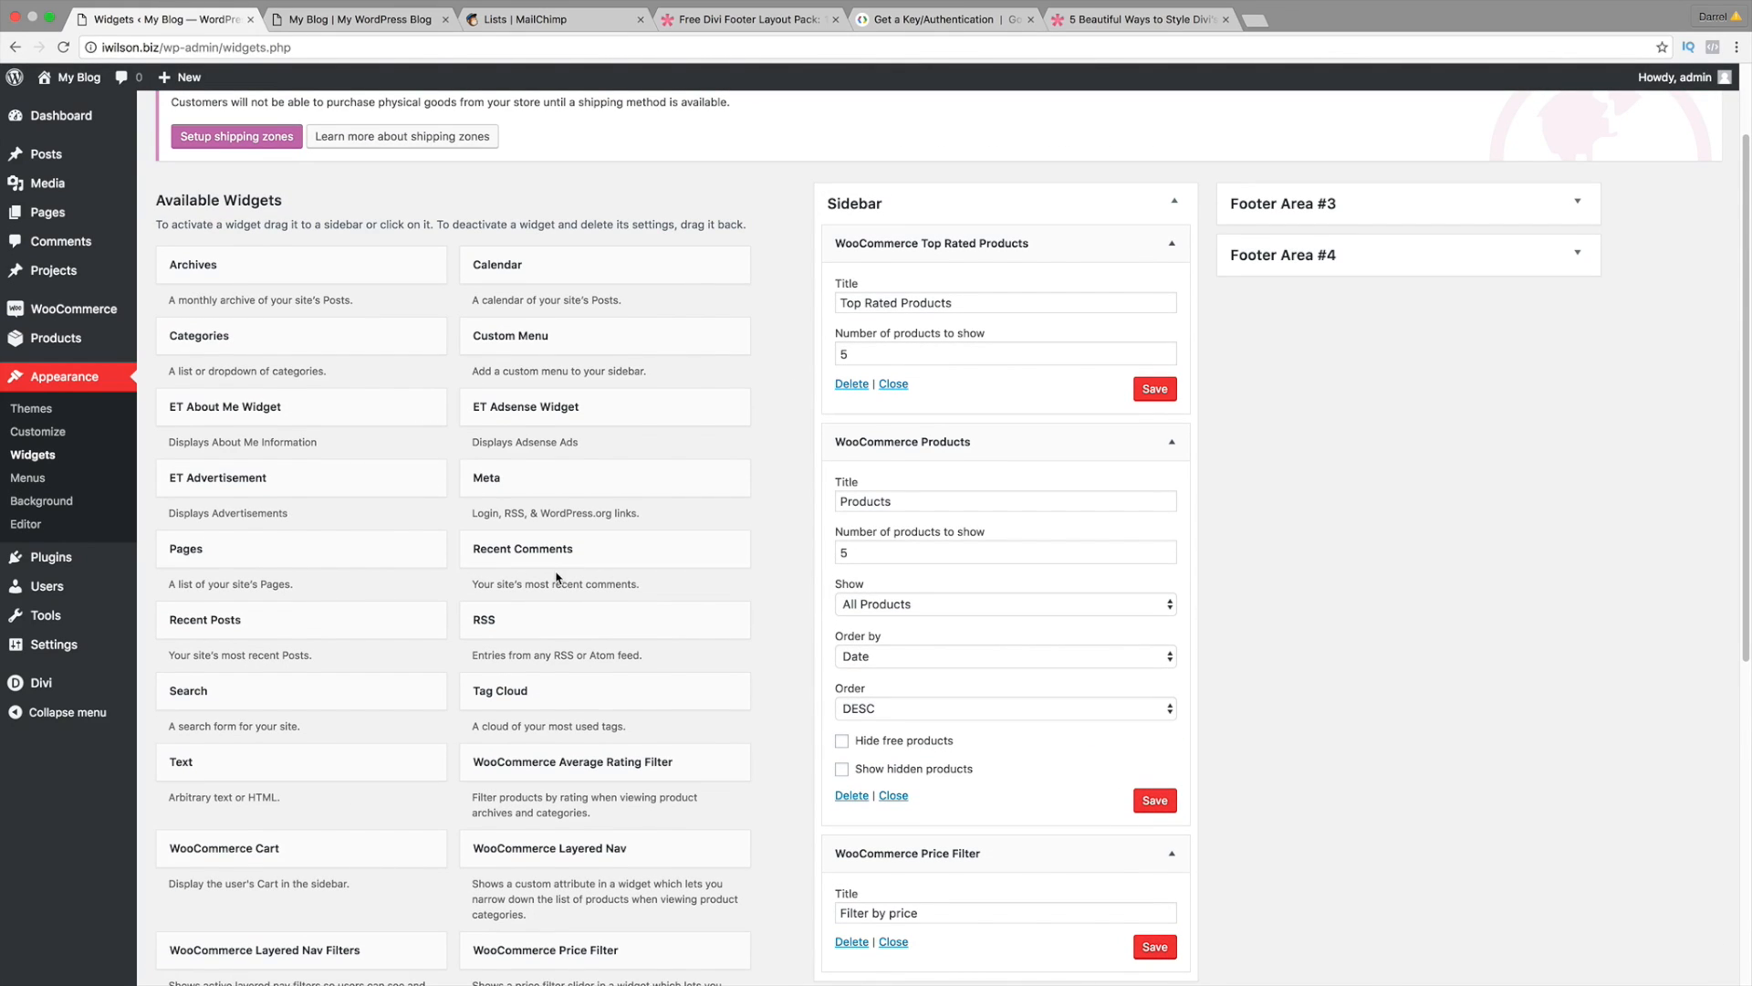
Step: Add Calendar and Product Tags widgets to the Sidebar and save them
left_click_drag(538, 261, 913, 469)
scroll(913, 710, "down", 6)
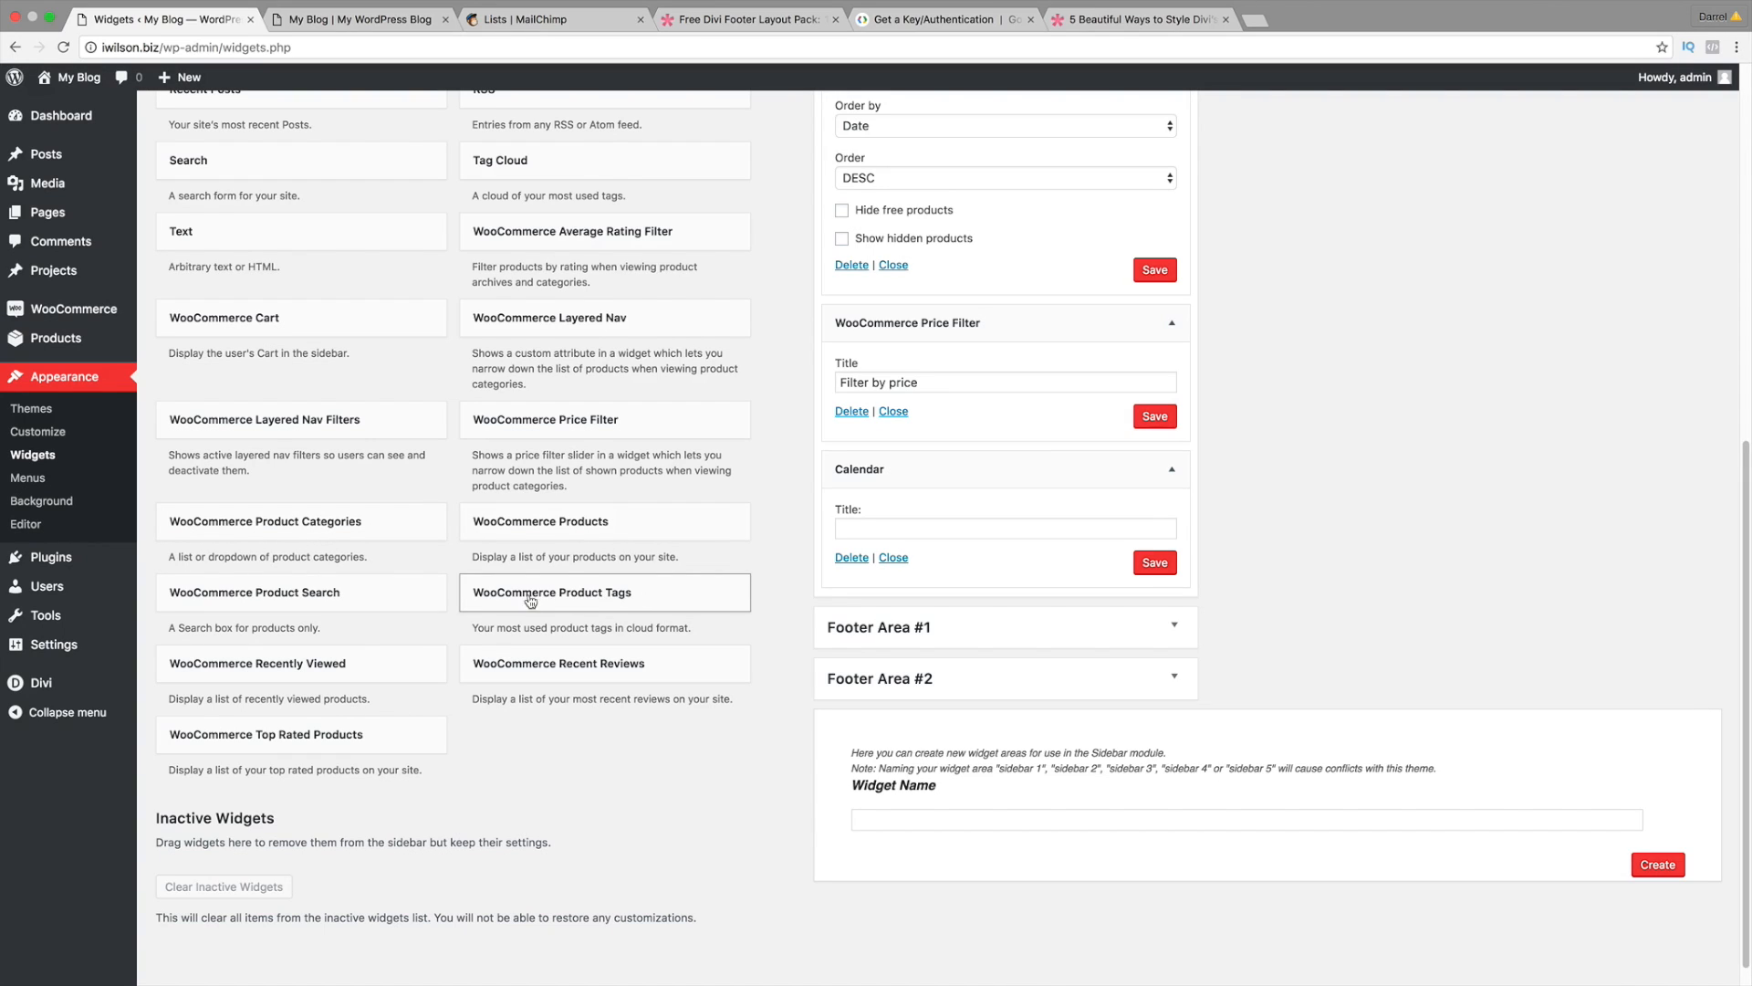
left_click_drag(547, 599, 922, 616)
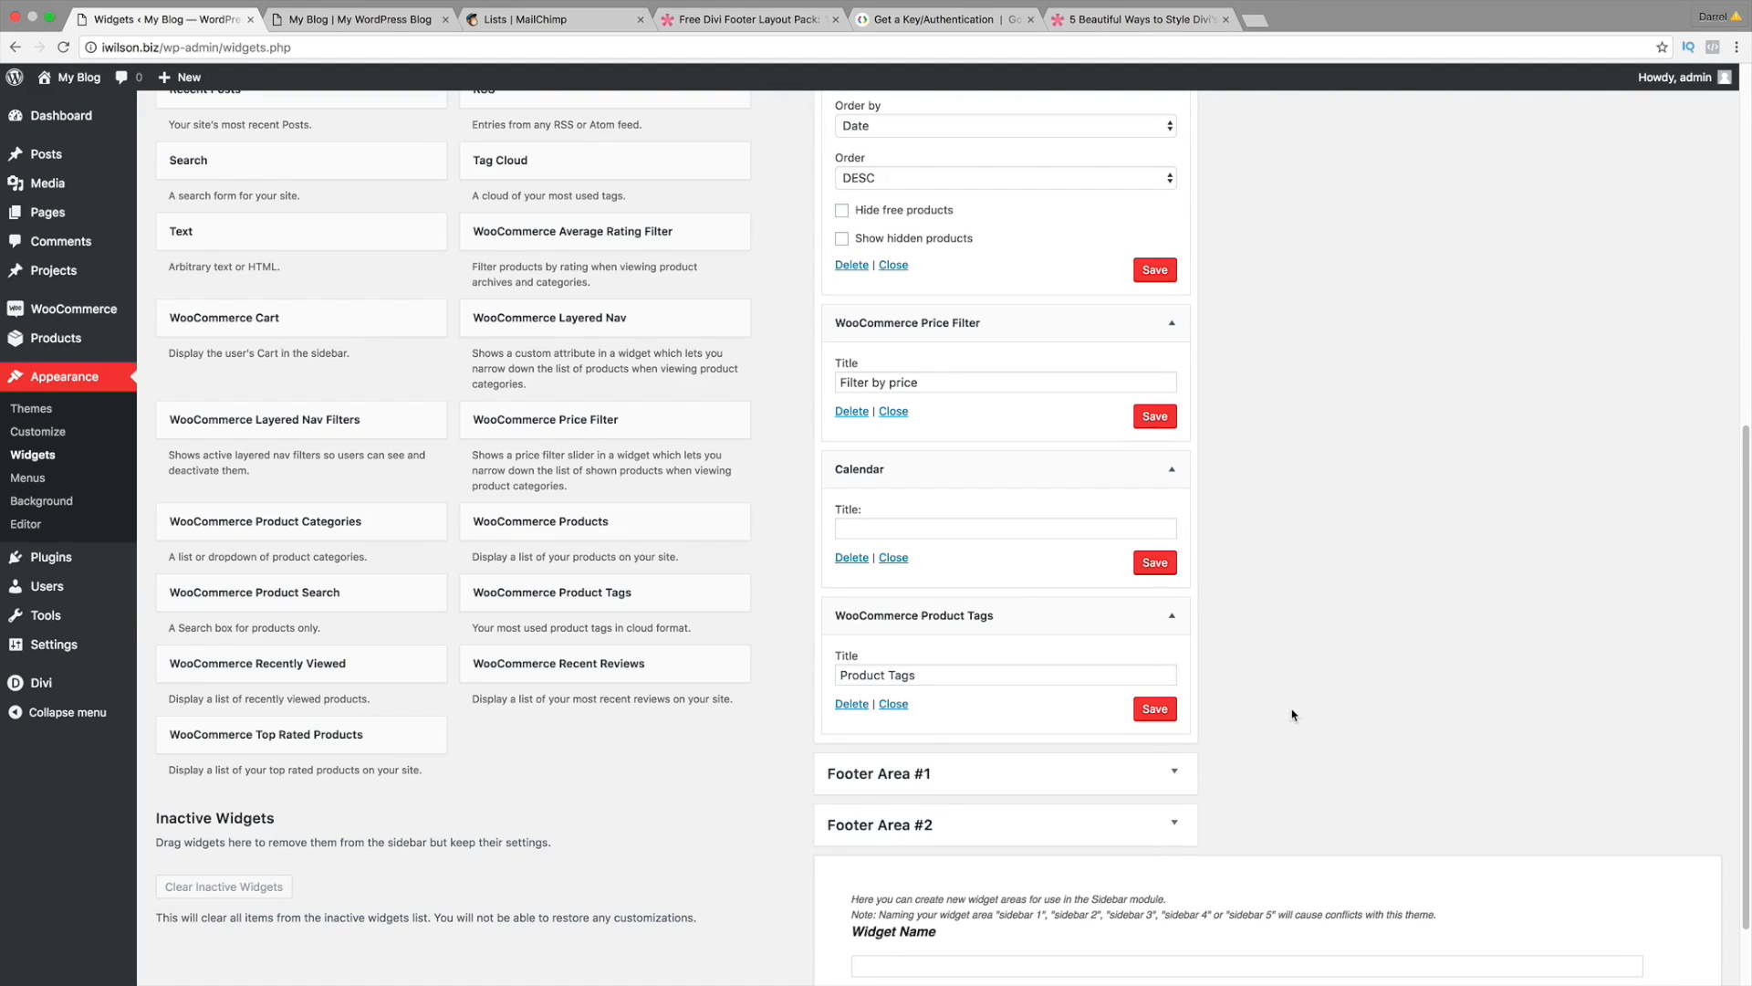
left_click(1154, 708)
scroll(1311, 721, "up", 5)
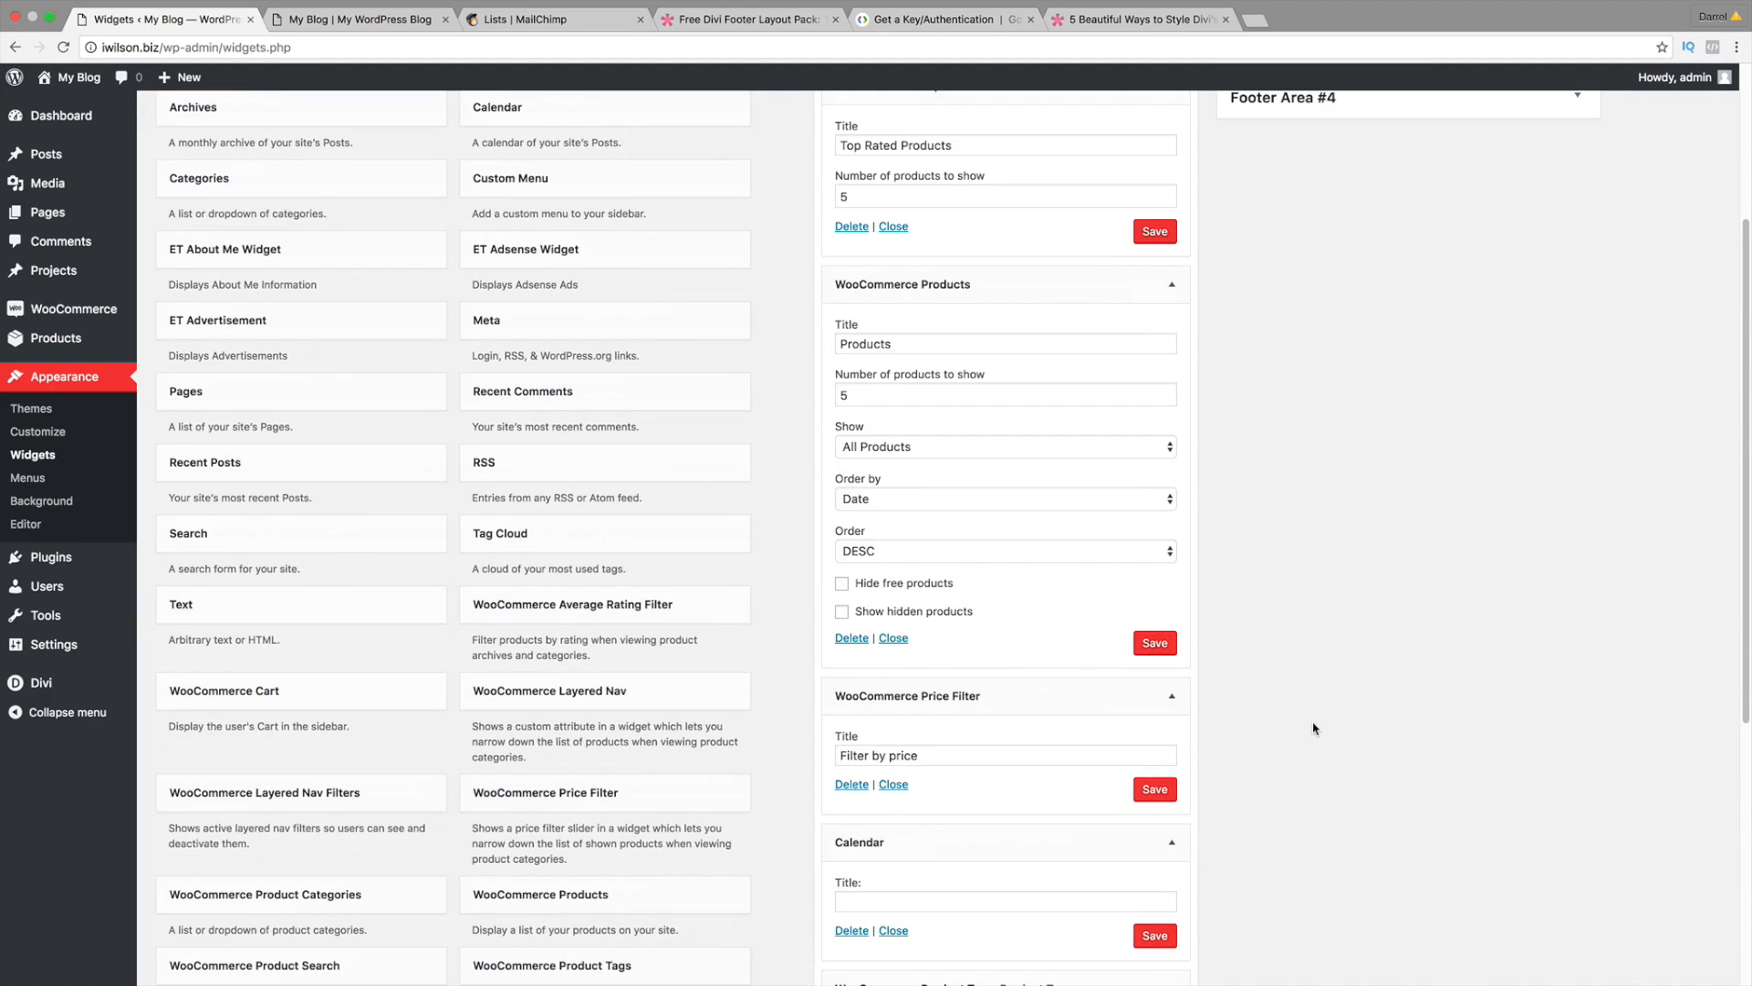
scroll(1311, 729, "up", 3)
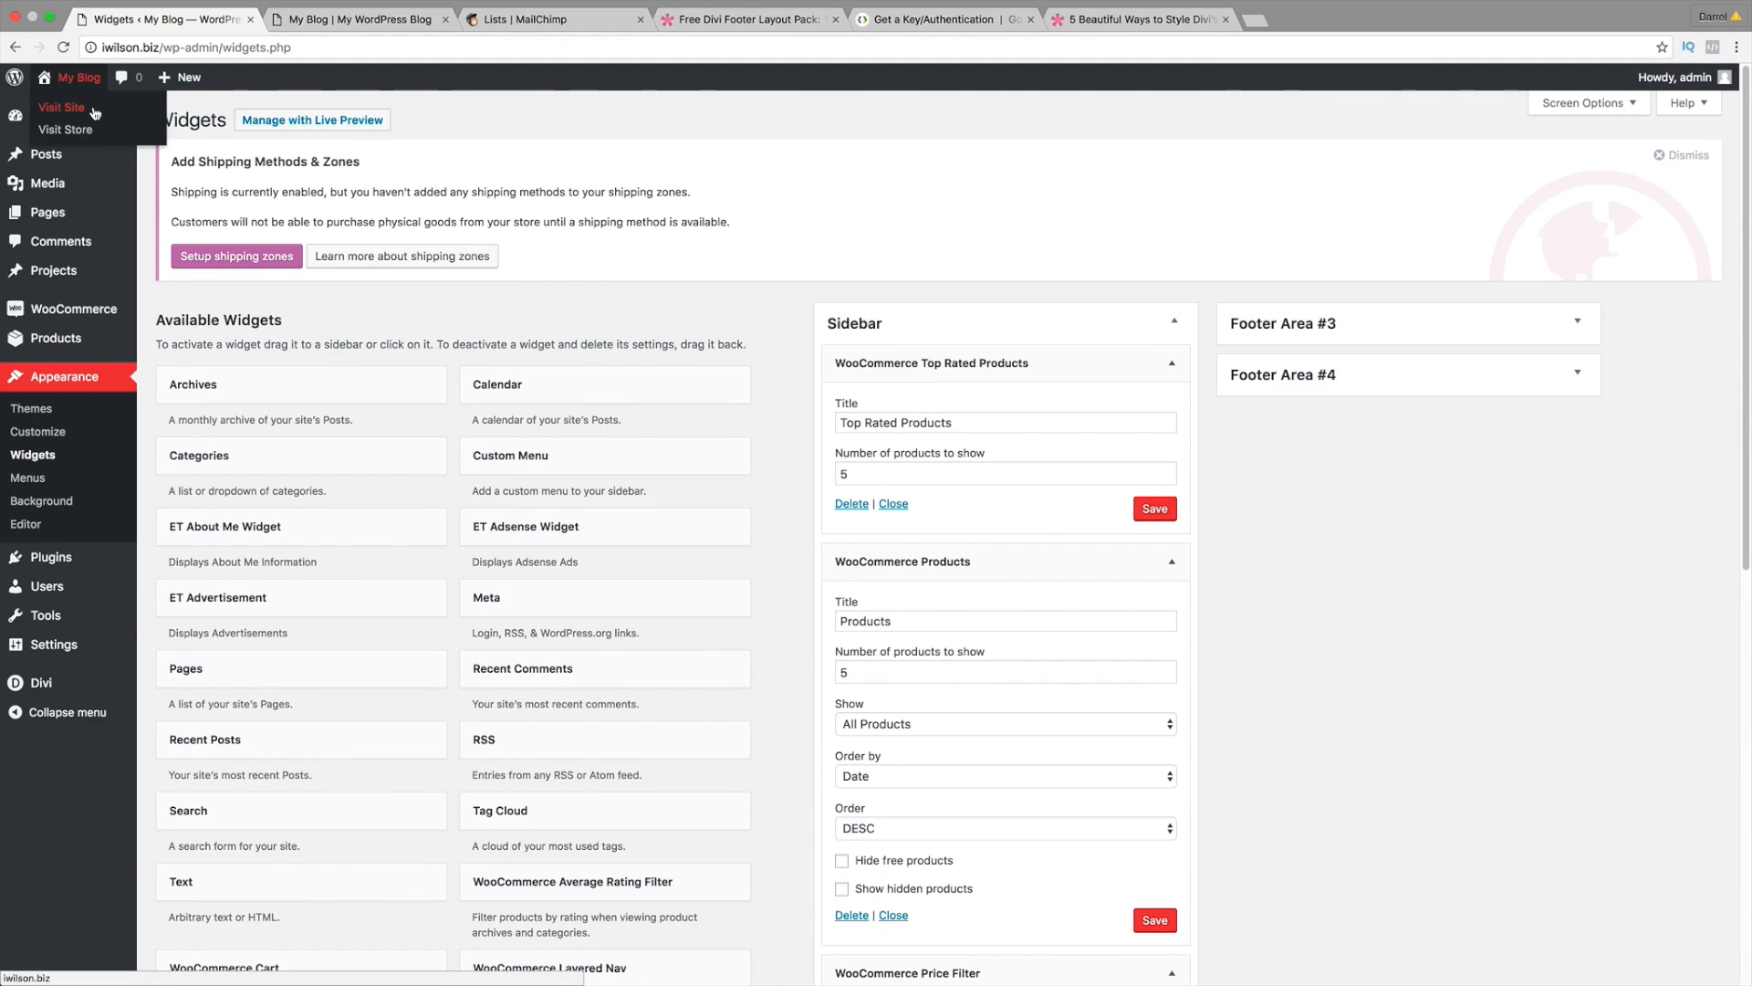
Step: Check the new sidebar widgets on the live Shop page, then switch to the idarrel.net tab
left_click(95, 113)
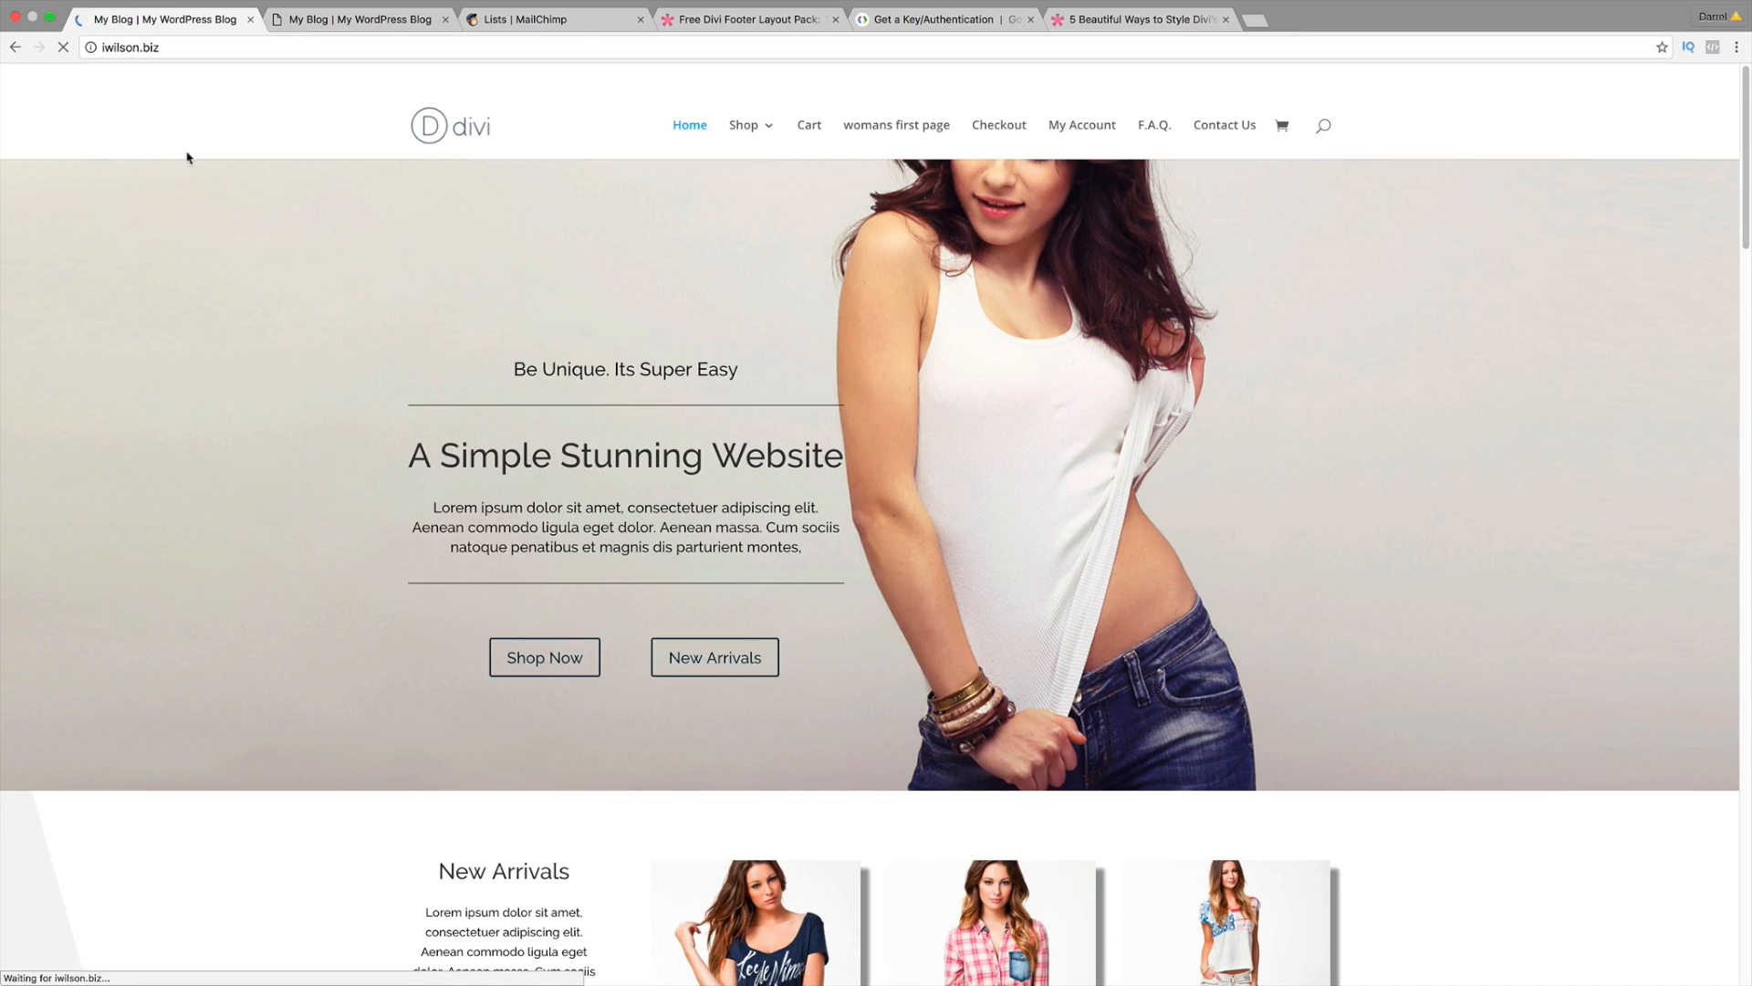
left_click(742, 129)
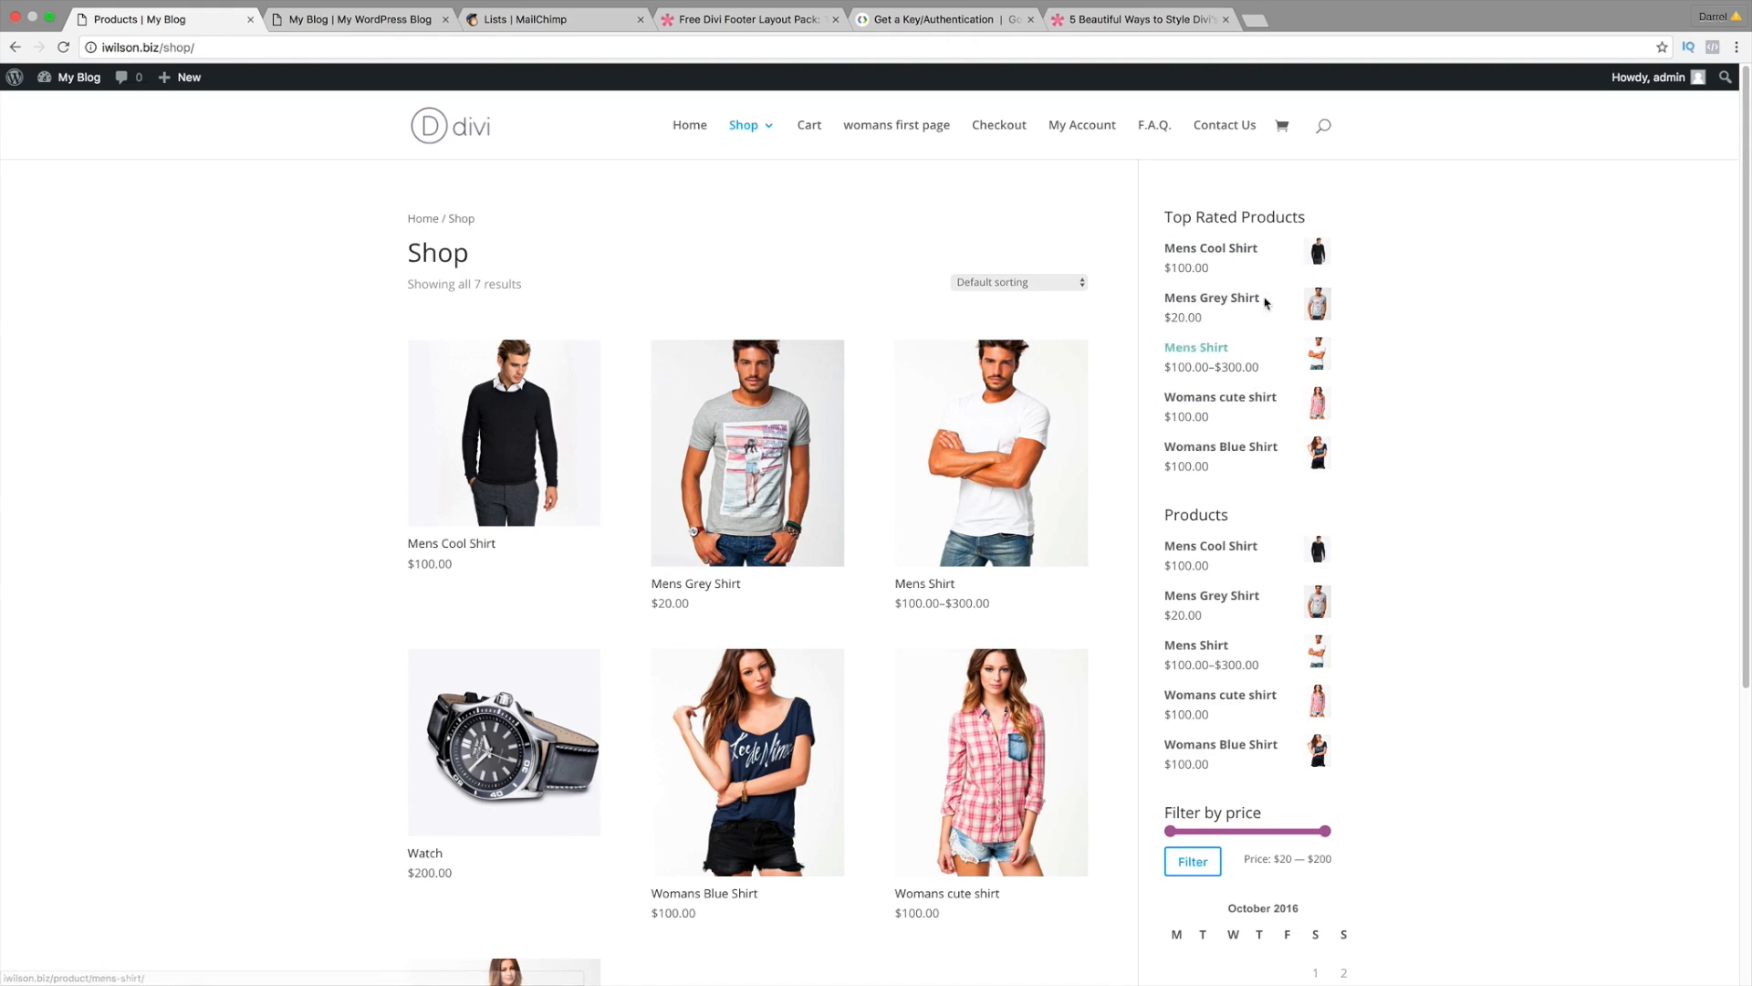
scroll(1237, 419, "down", 1)
scroll(1237, 419, "down", 2)
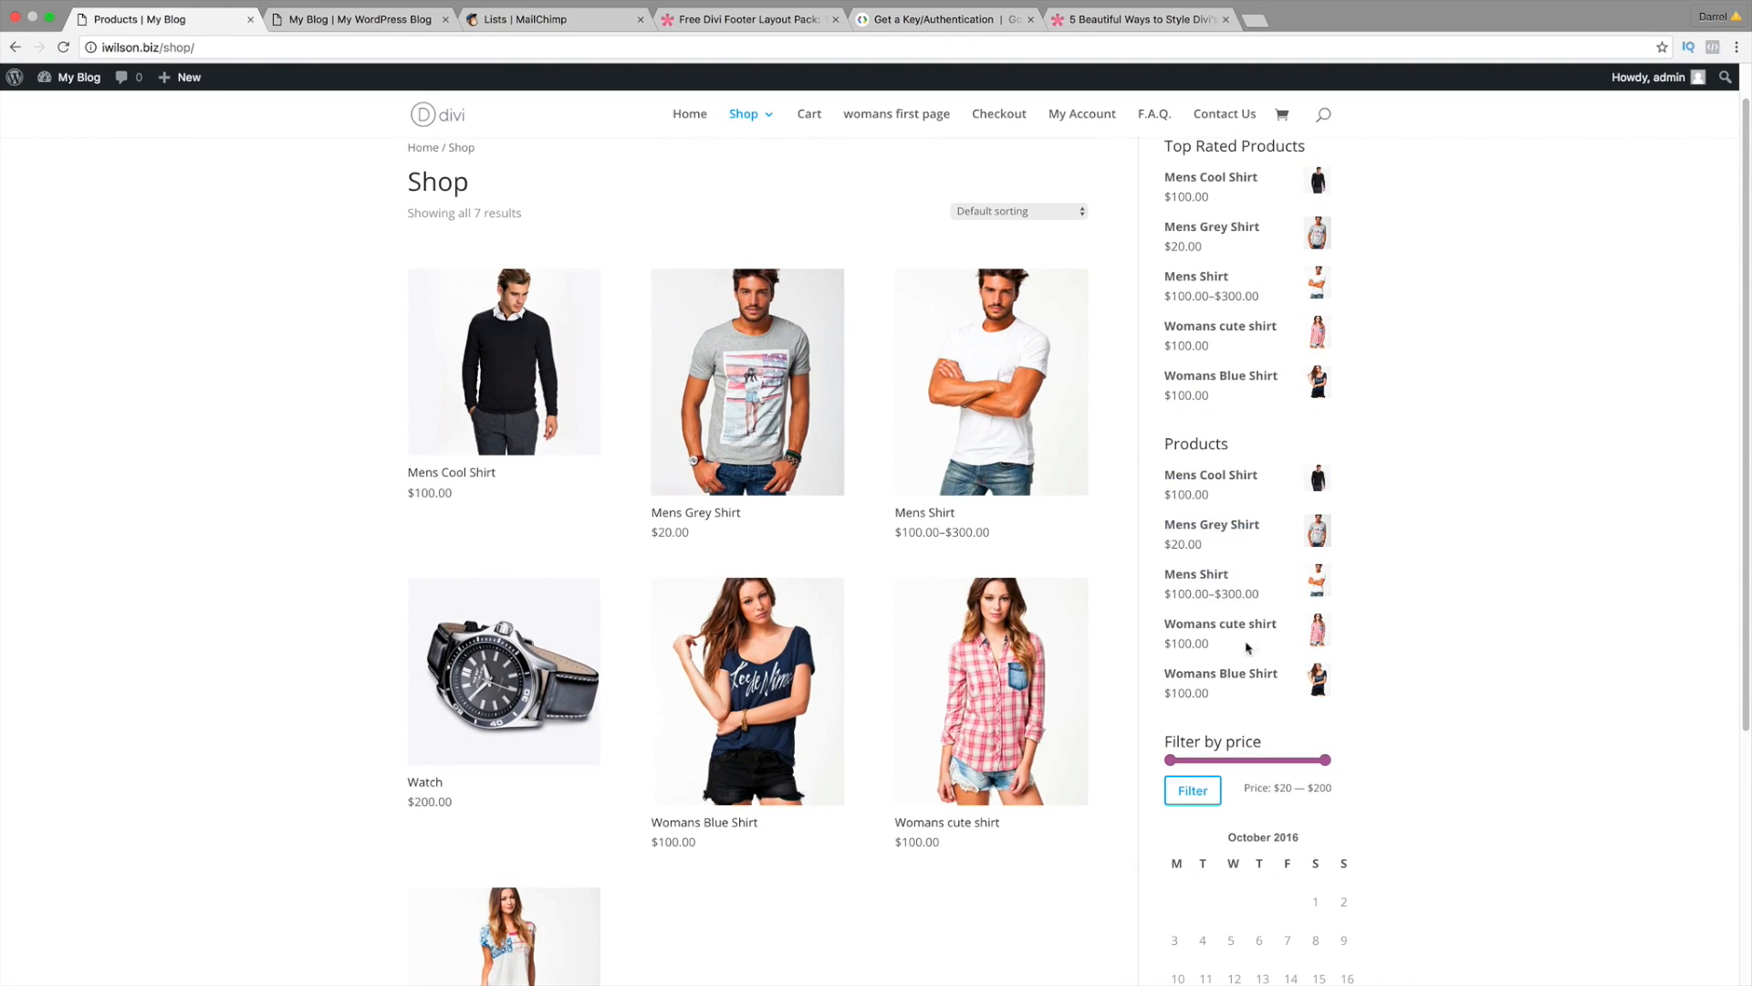
scroll(1247, 647, "down", 3)
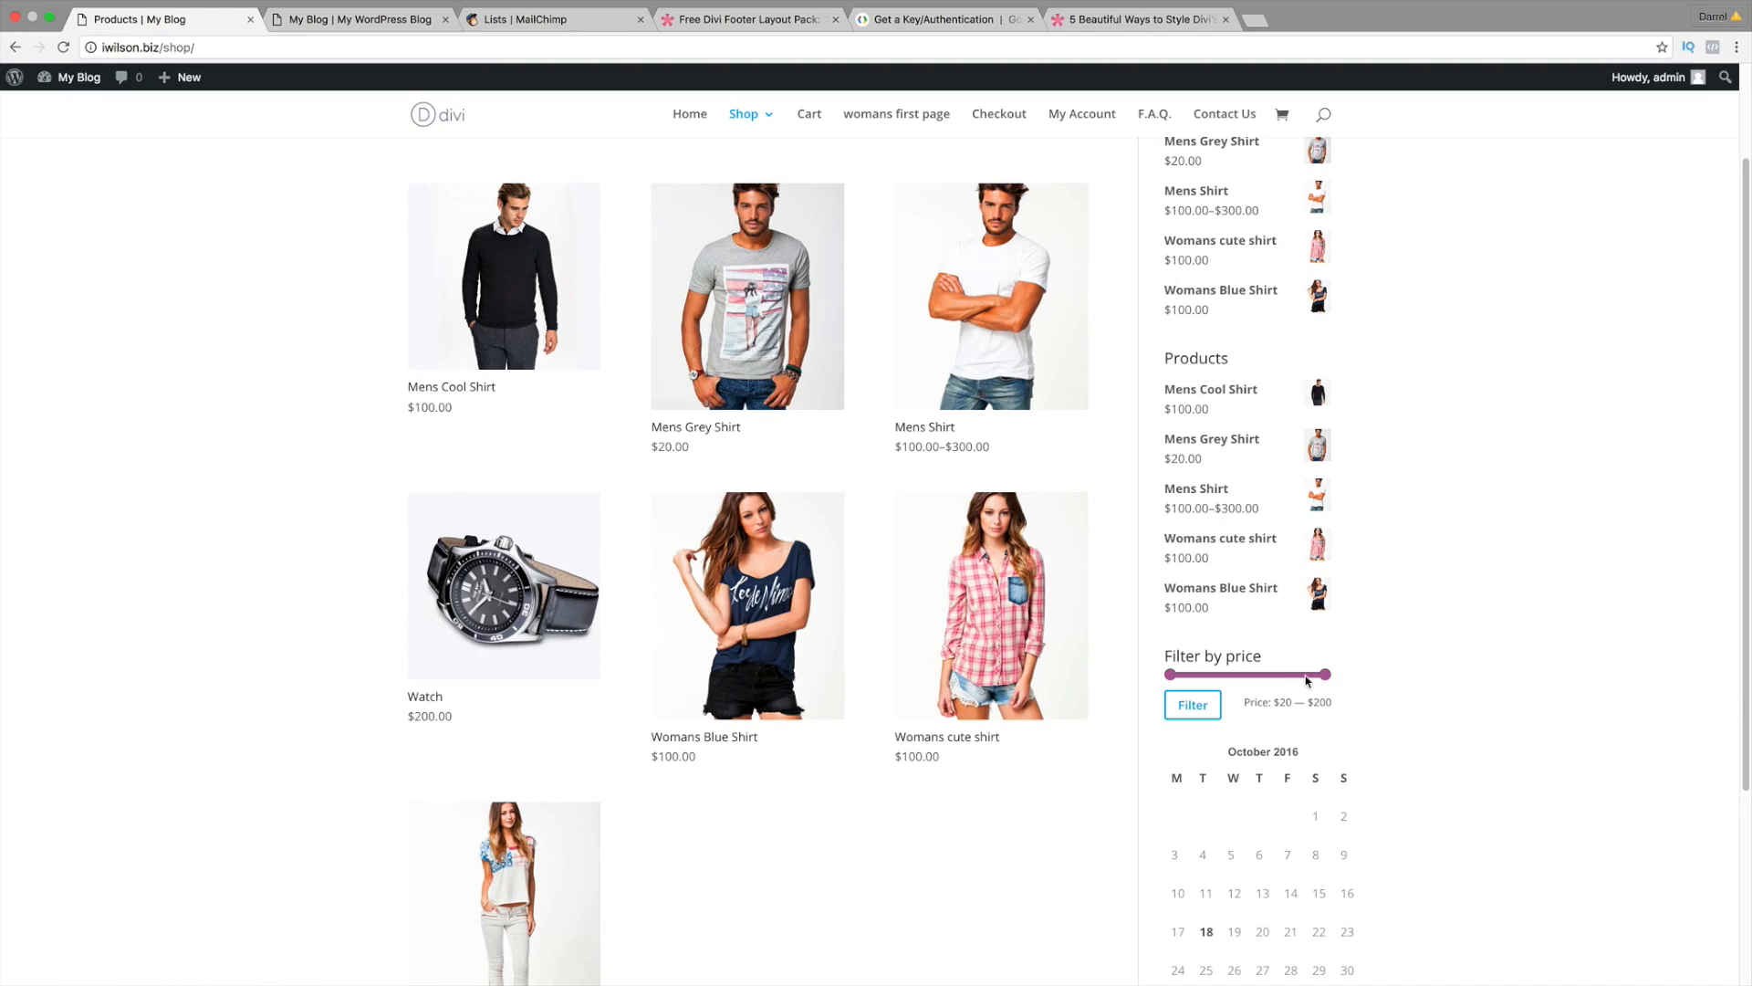
scroll(1385, 677, "down", 10)
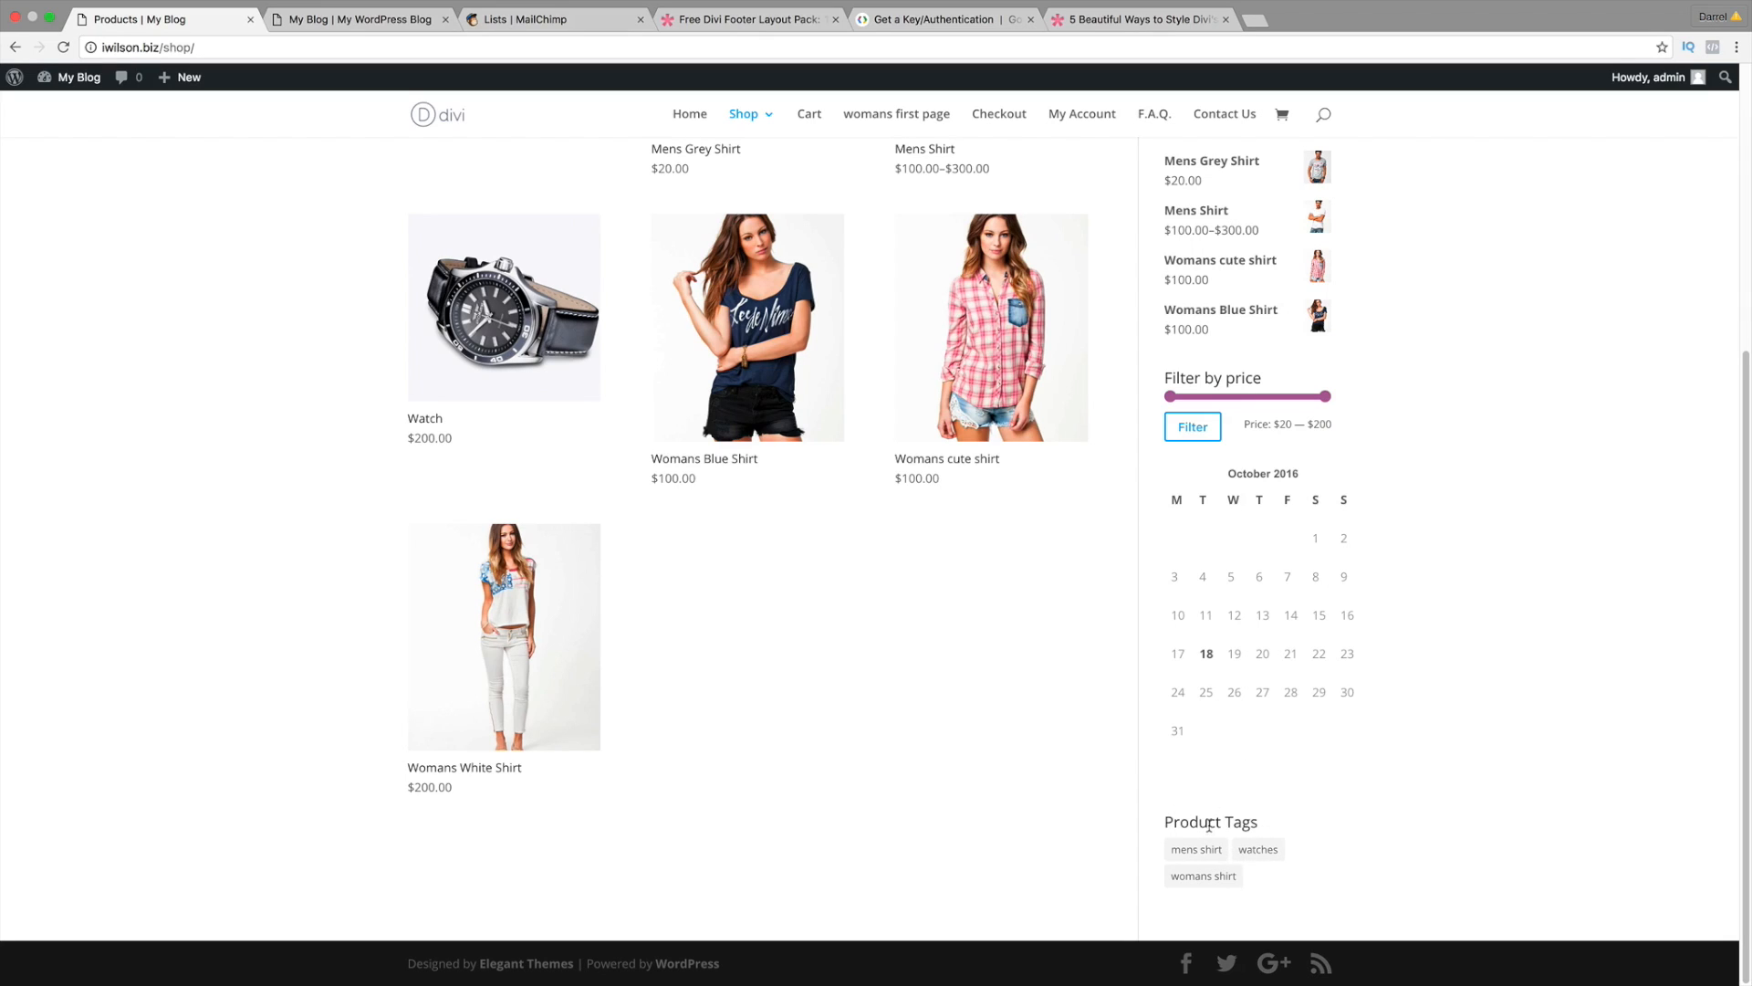
scroll(1219, 779, "up", 6)
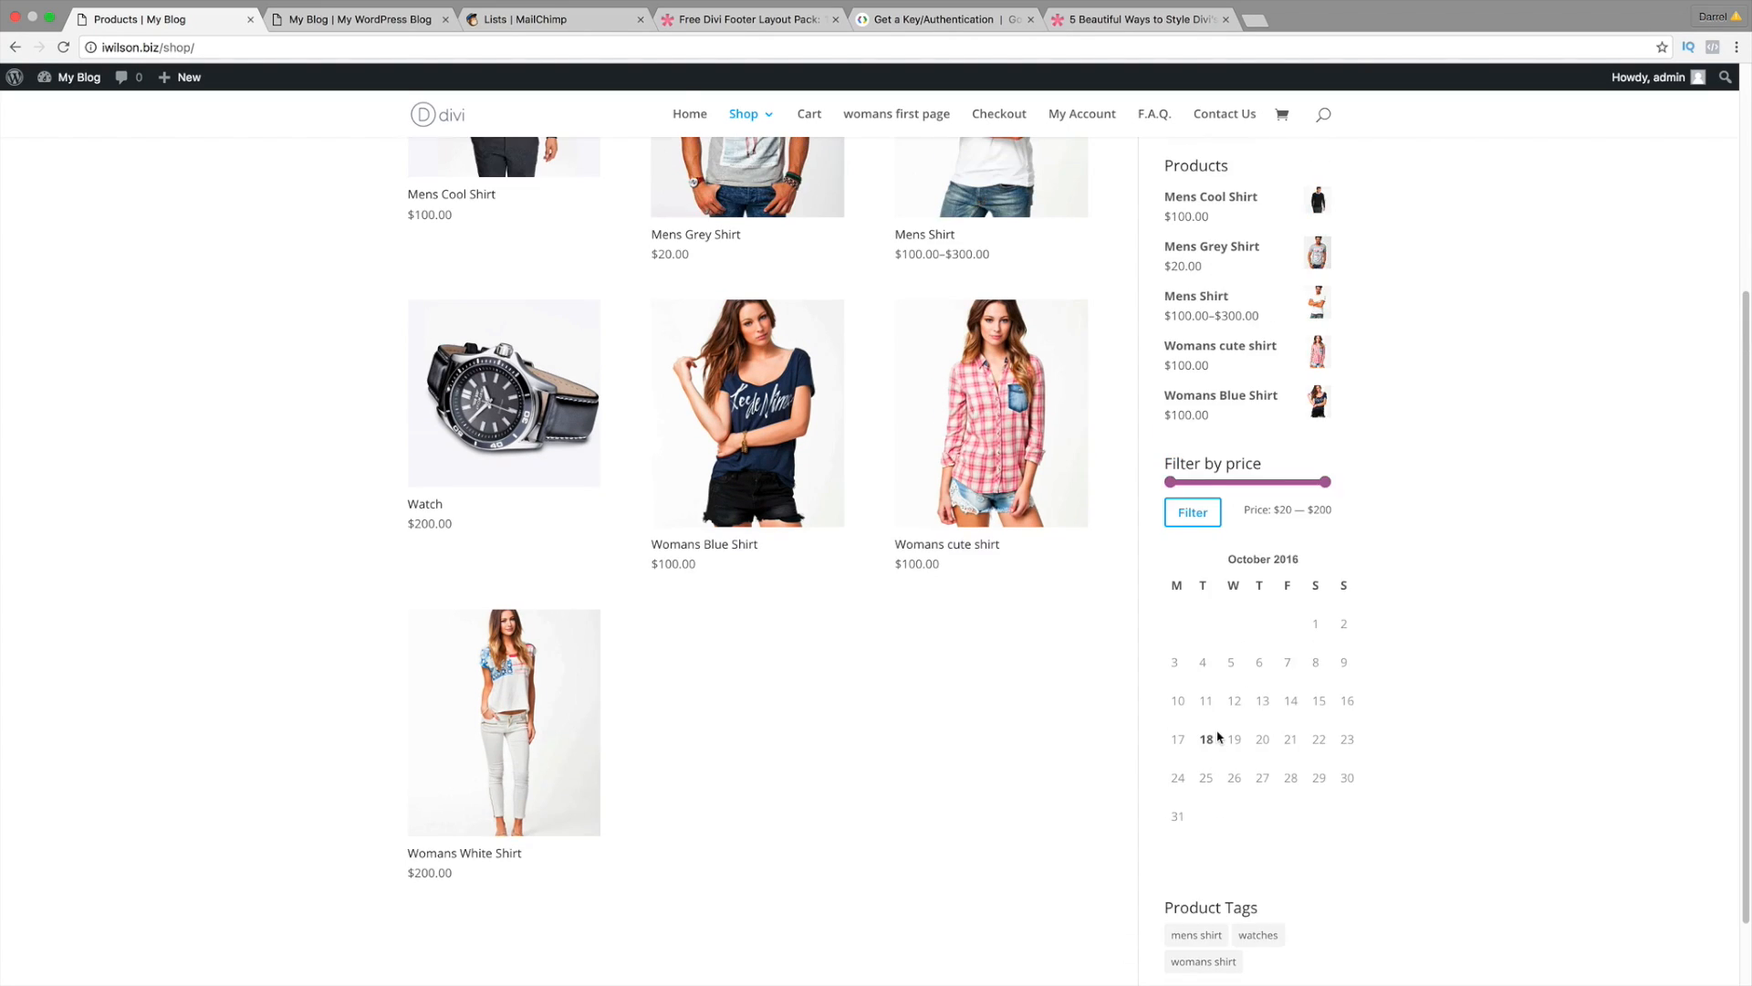
scroll(1218, 736, "up", 8)
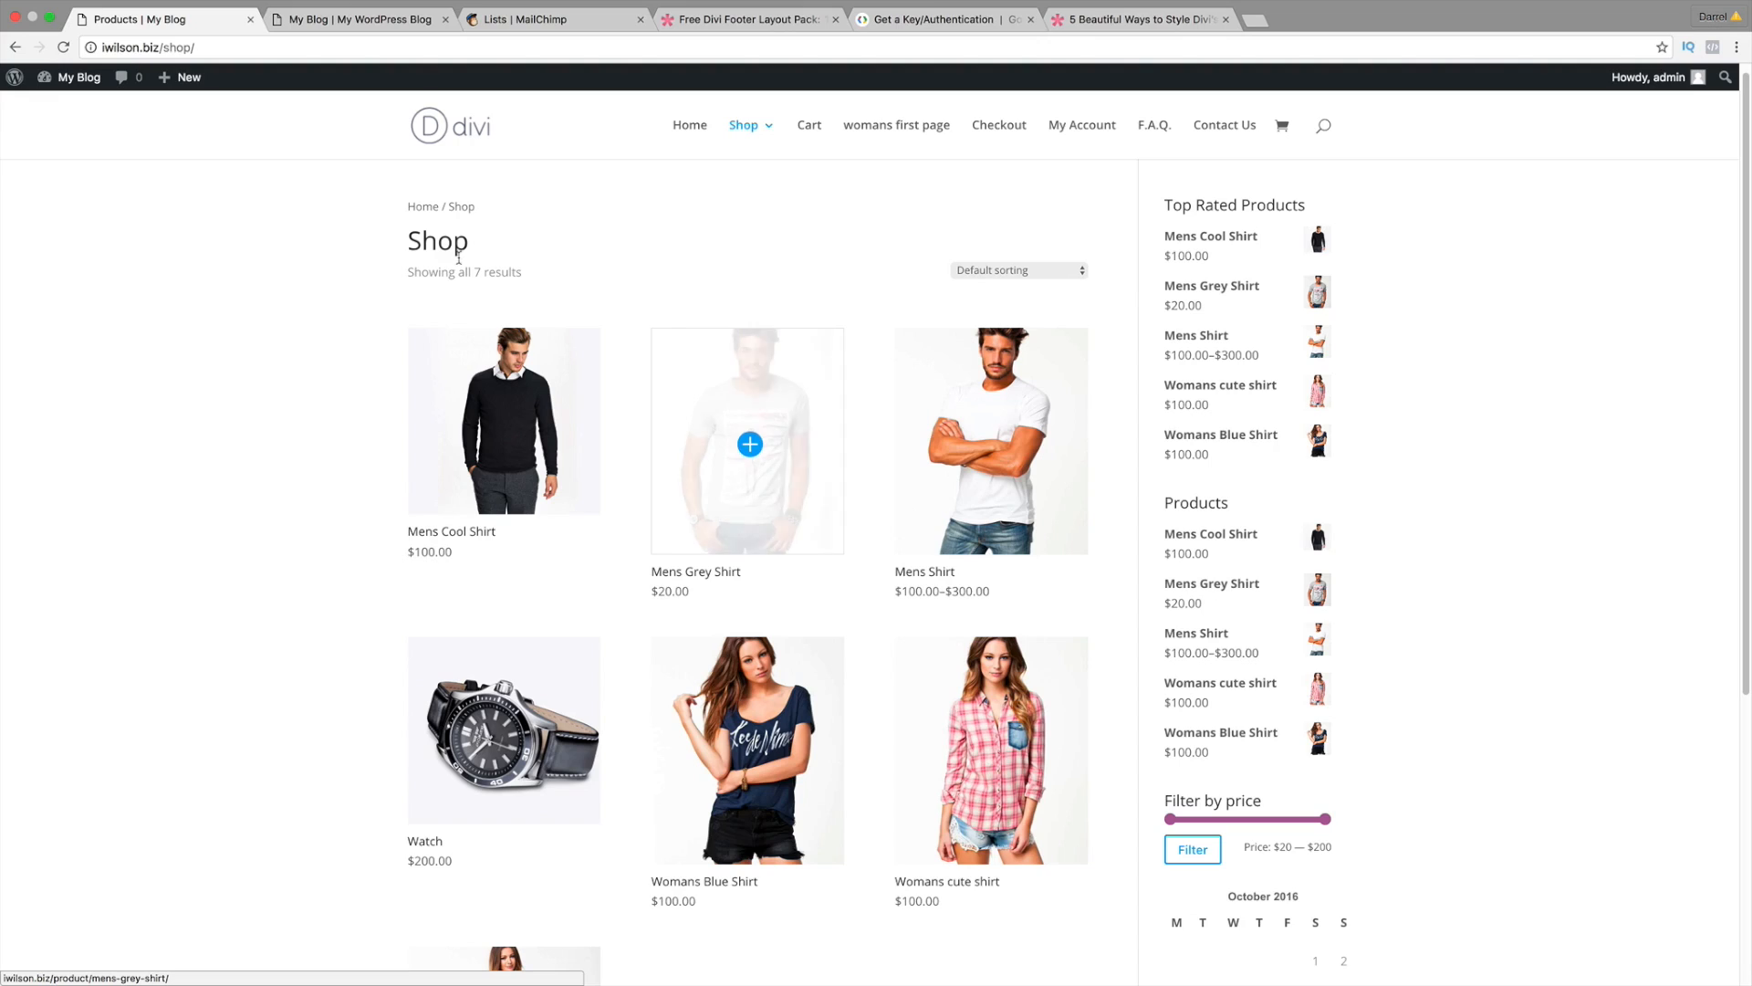
scroll(237, 82, "up", 1)
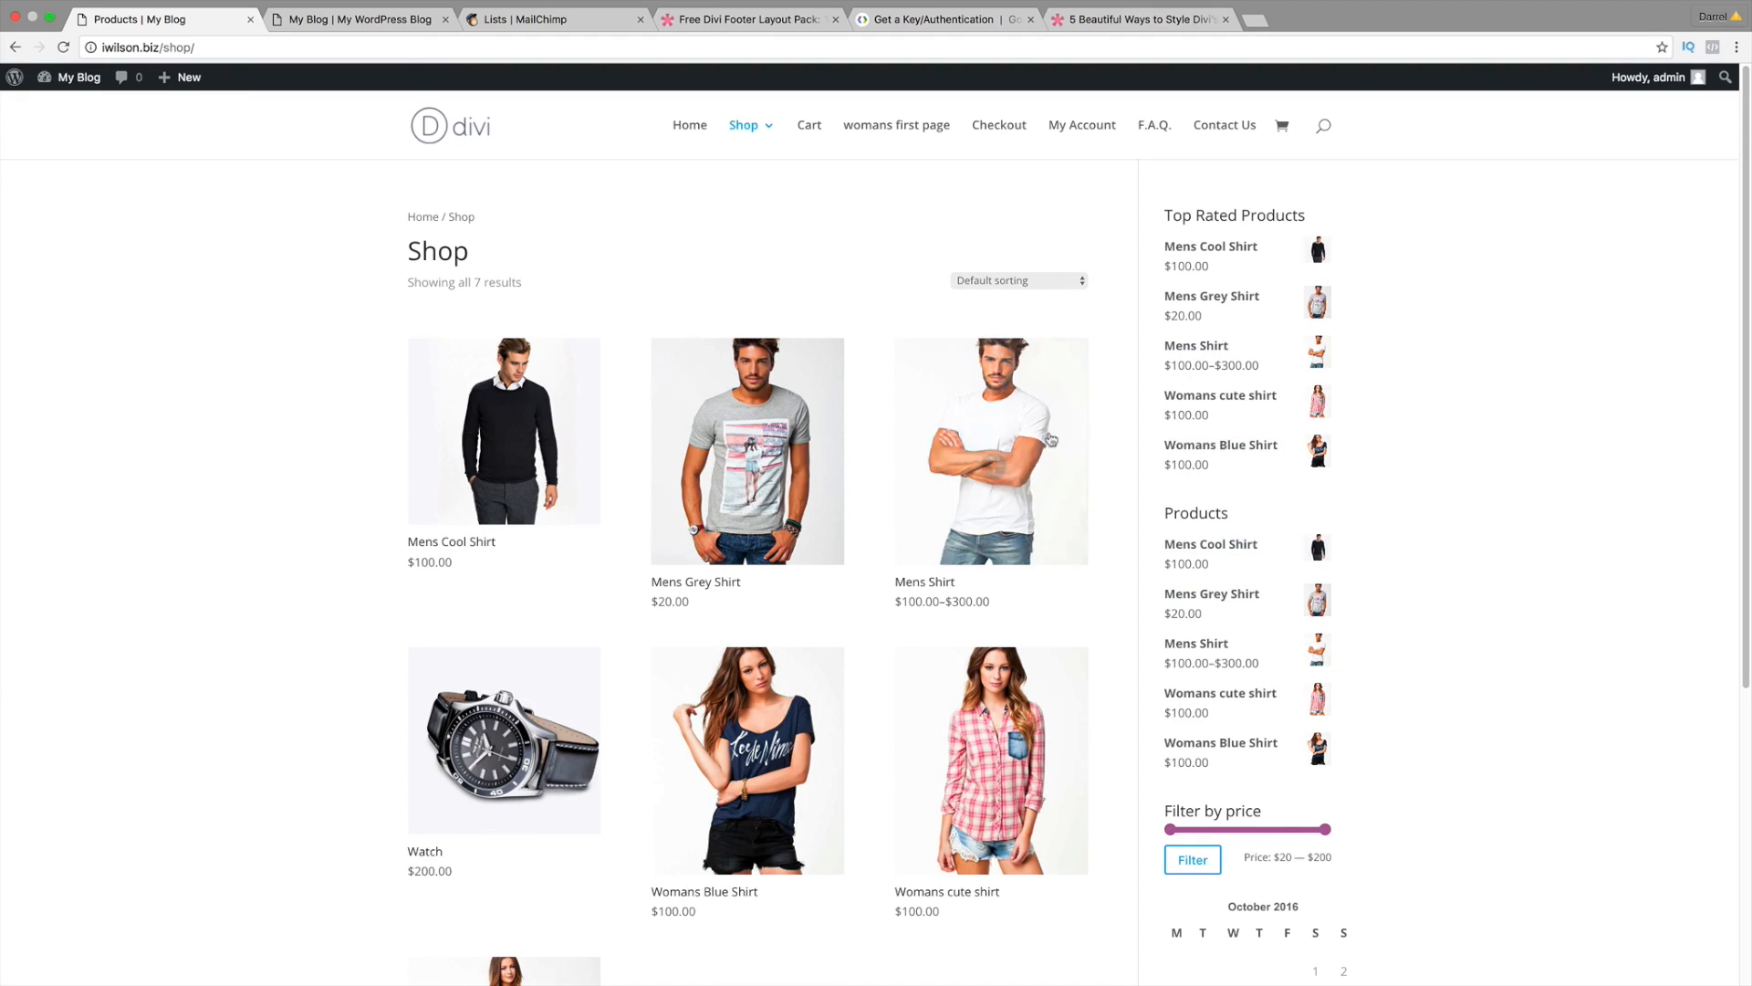
left_click(364, 18)
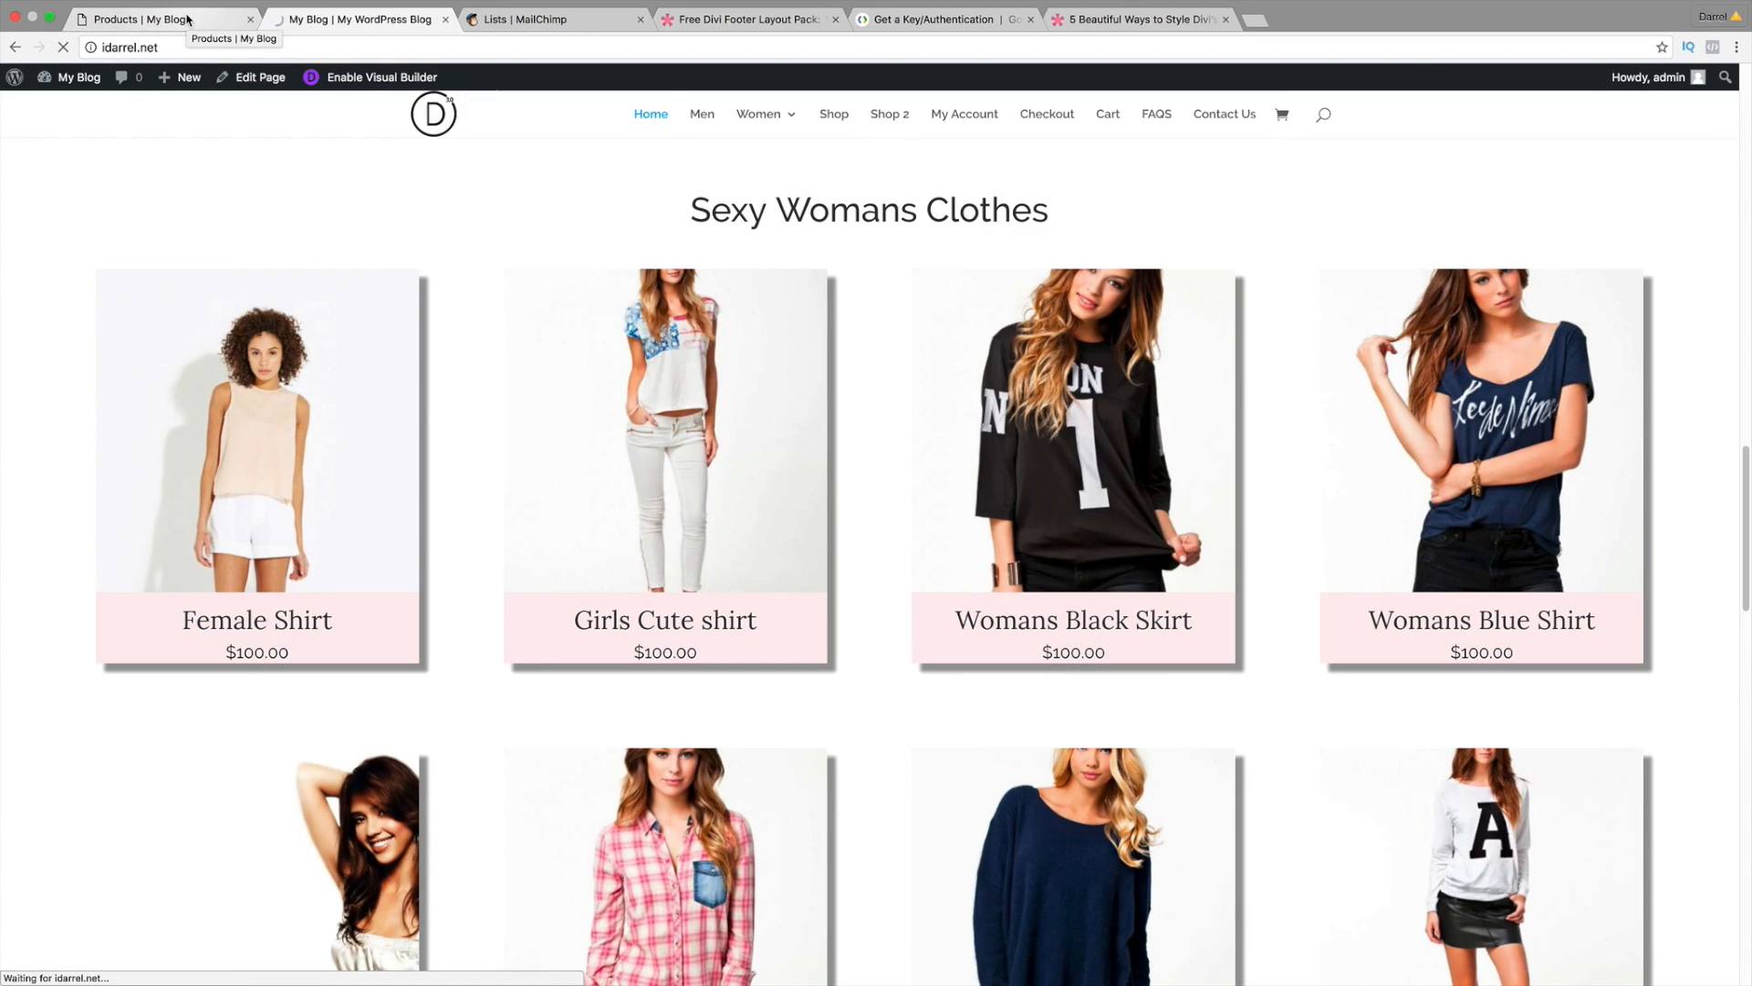
Step: Back on the iwilson.biz site, start creating a new page
left_click(187, 19)
mouse_move(195, 80)
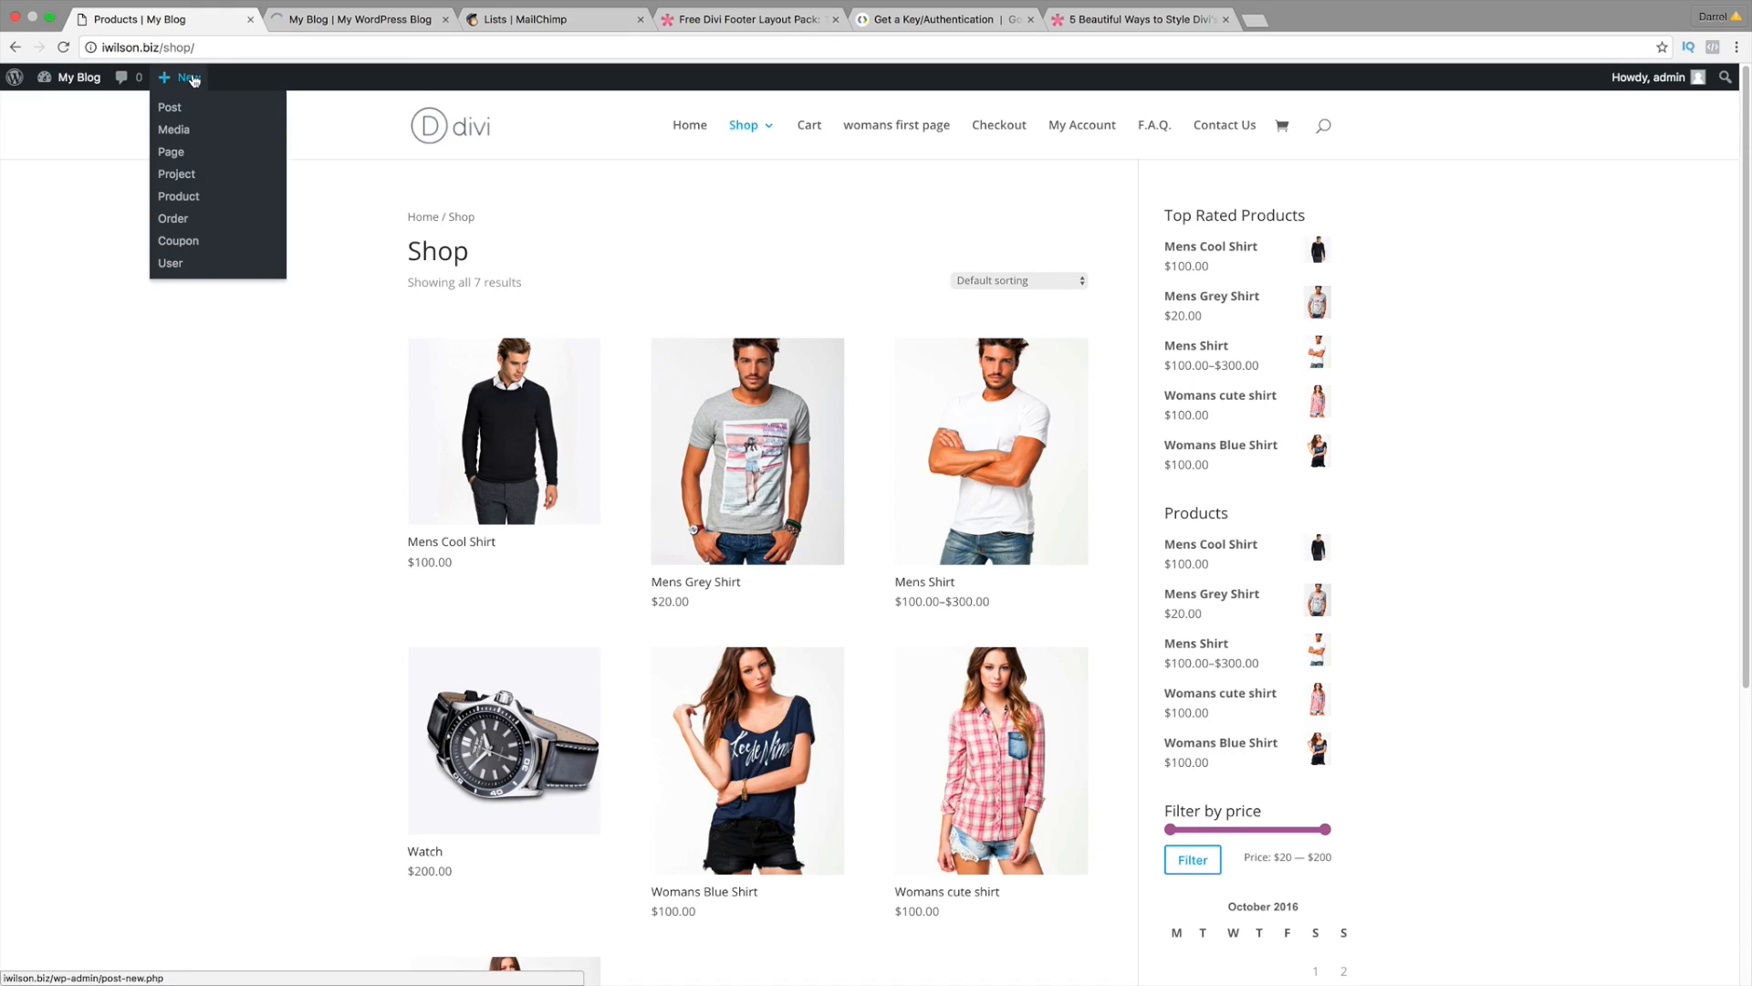
left_click(173, 157)
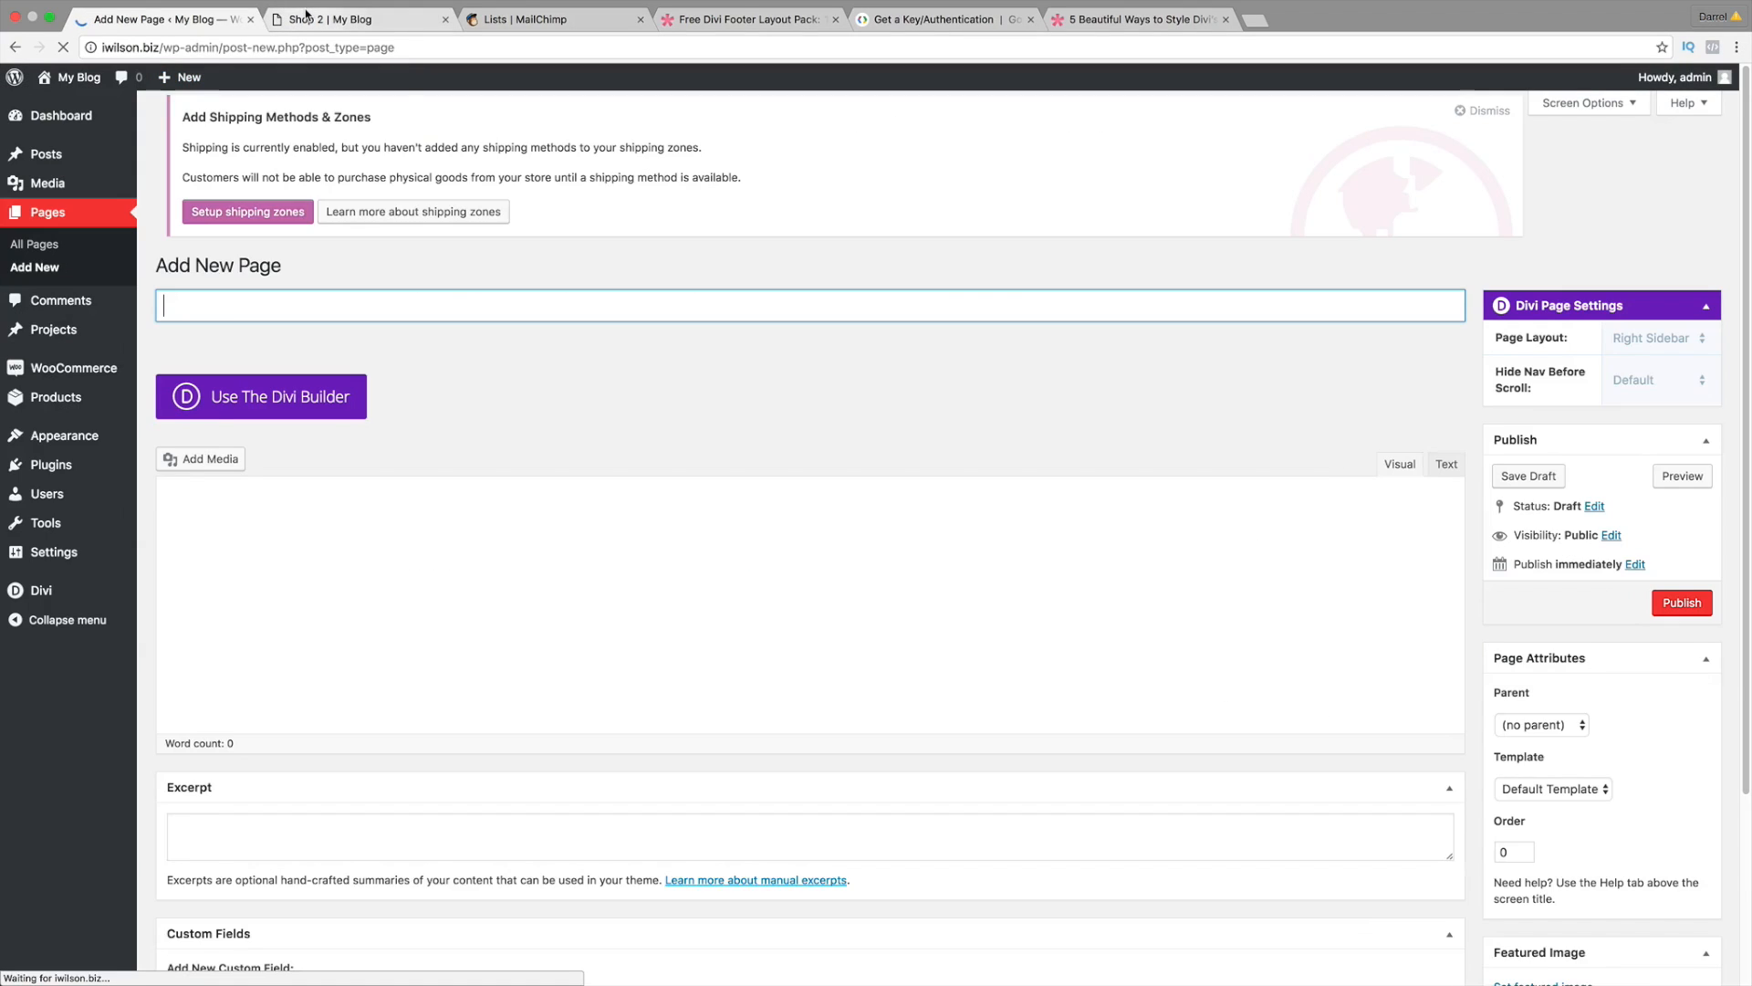
Step: Scroll through the reference Shop 2 page on idarrel.net and open it with Edit Page
left_click(327, 22)
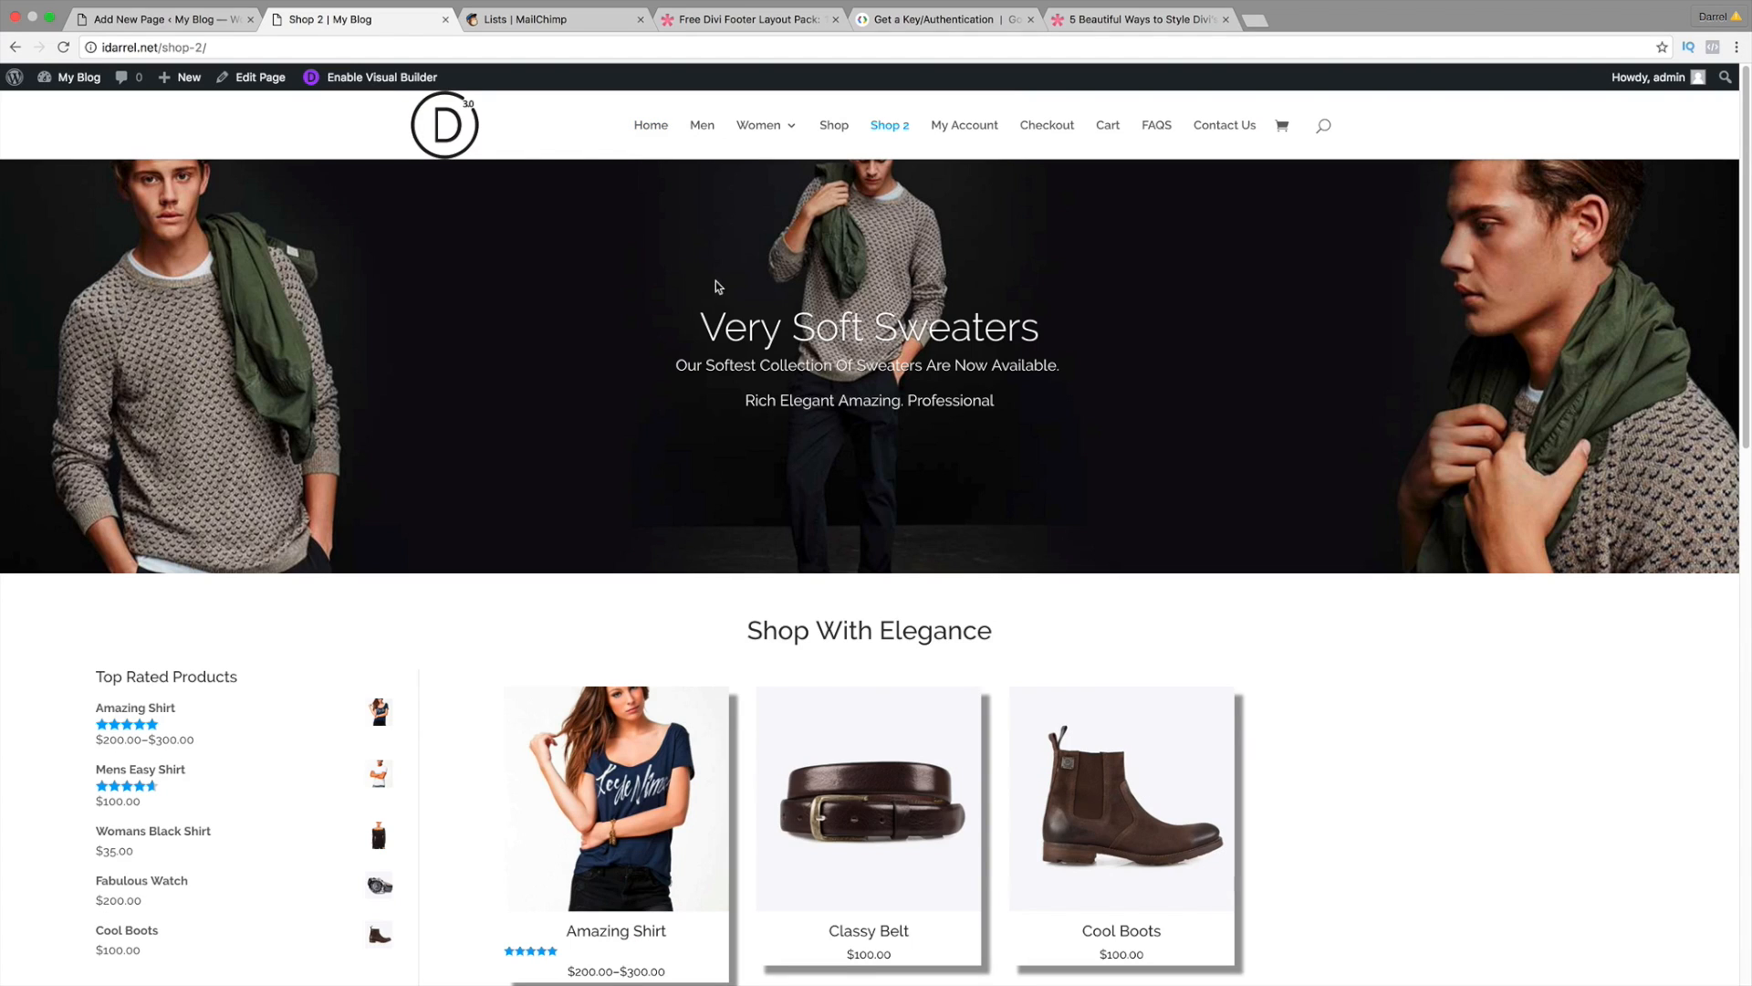
scroll(935, 447, "down", 3)
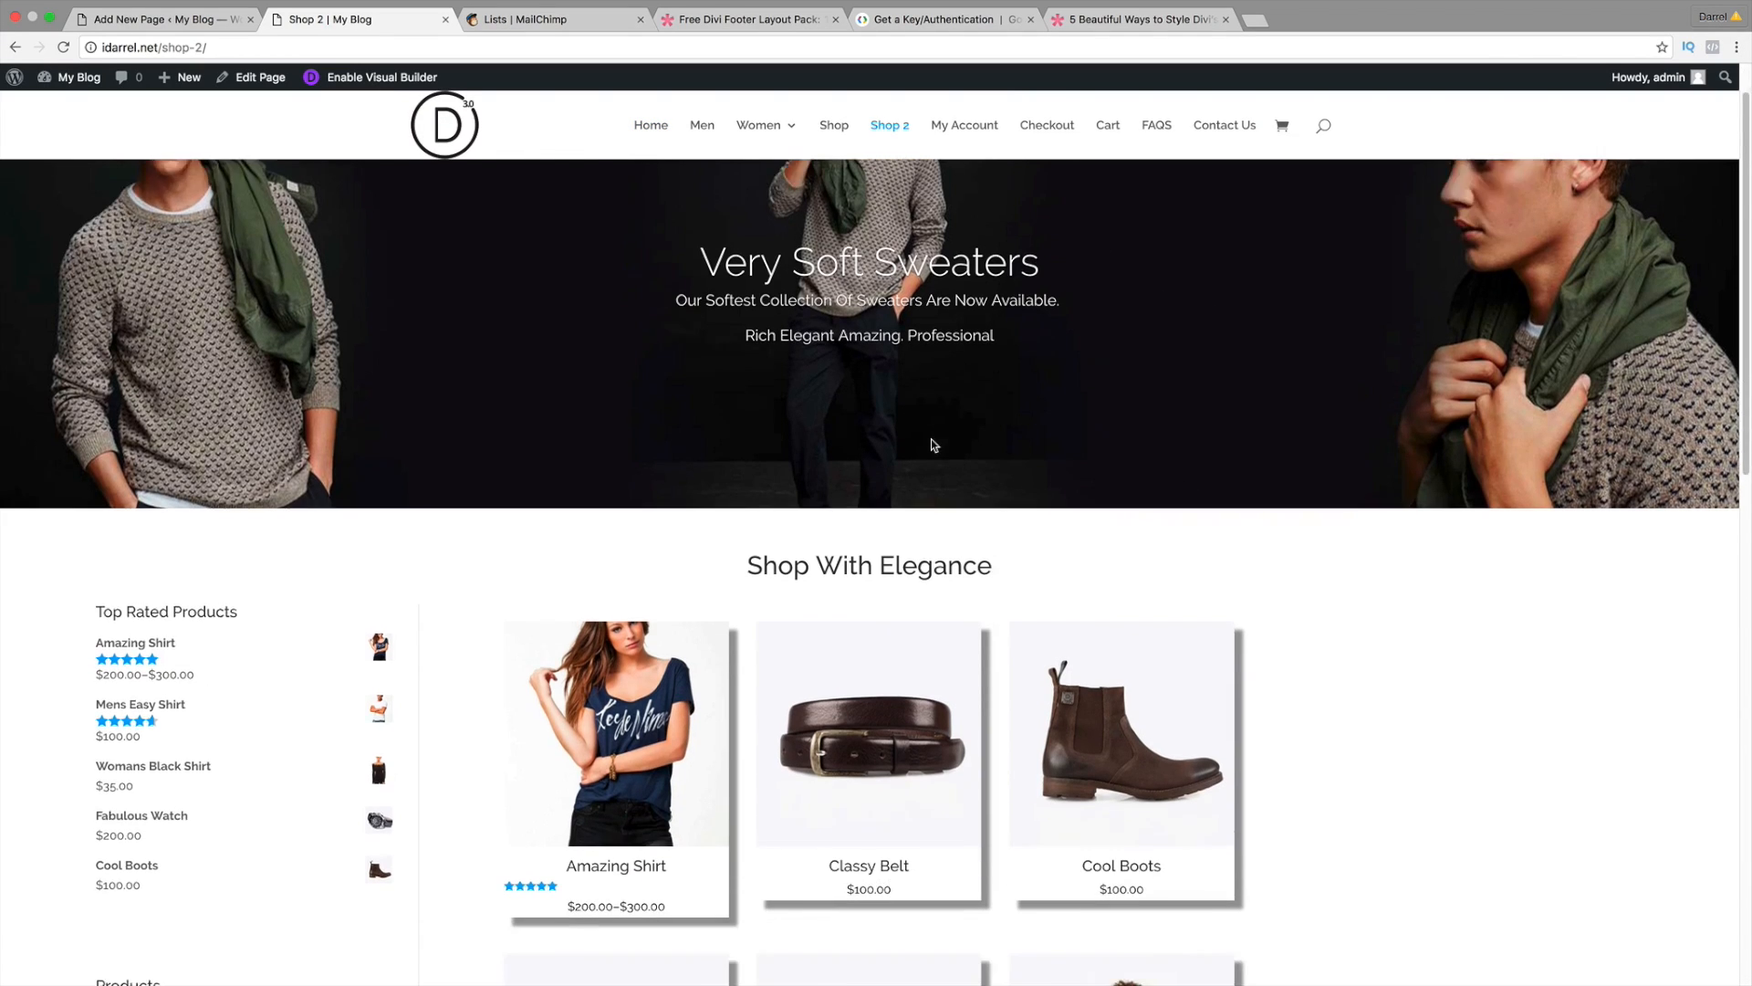
scroll(931, 445, "down", 2)
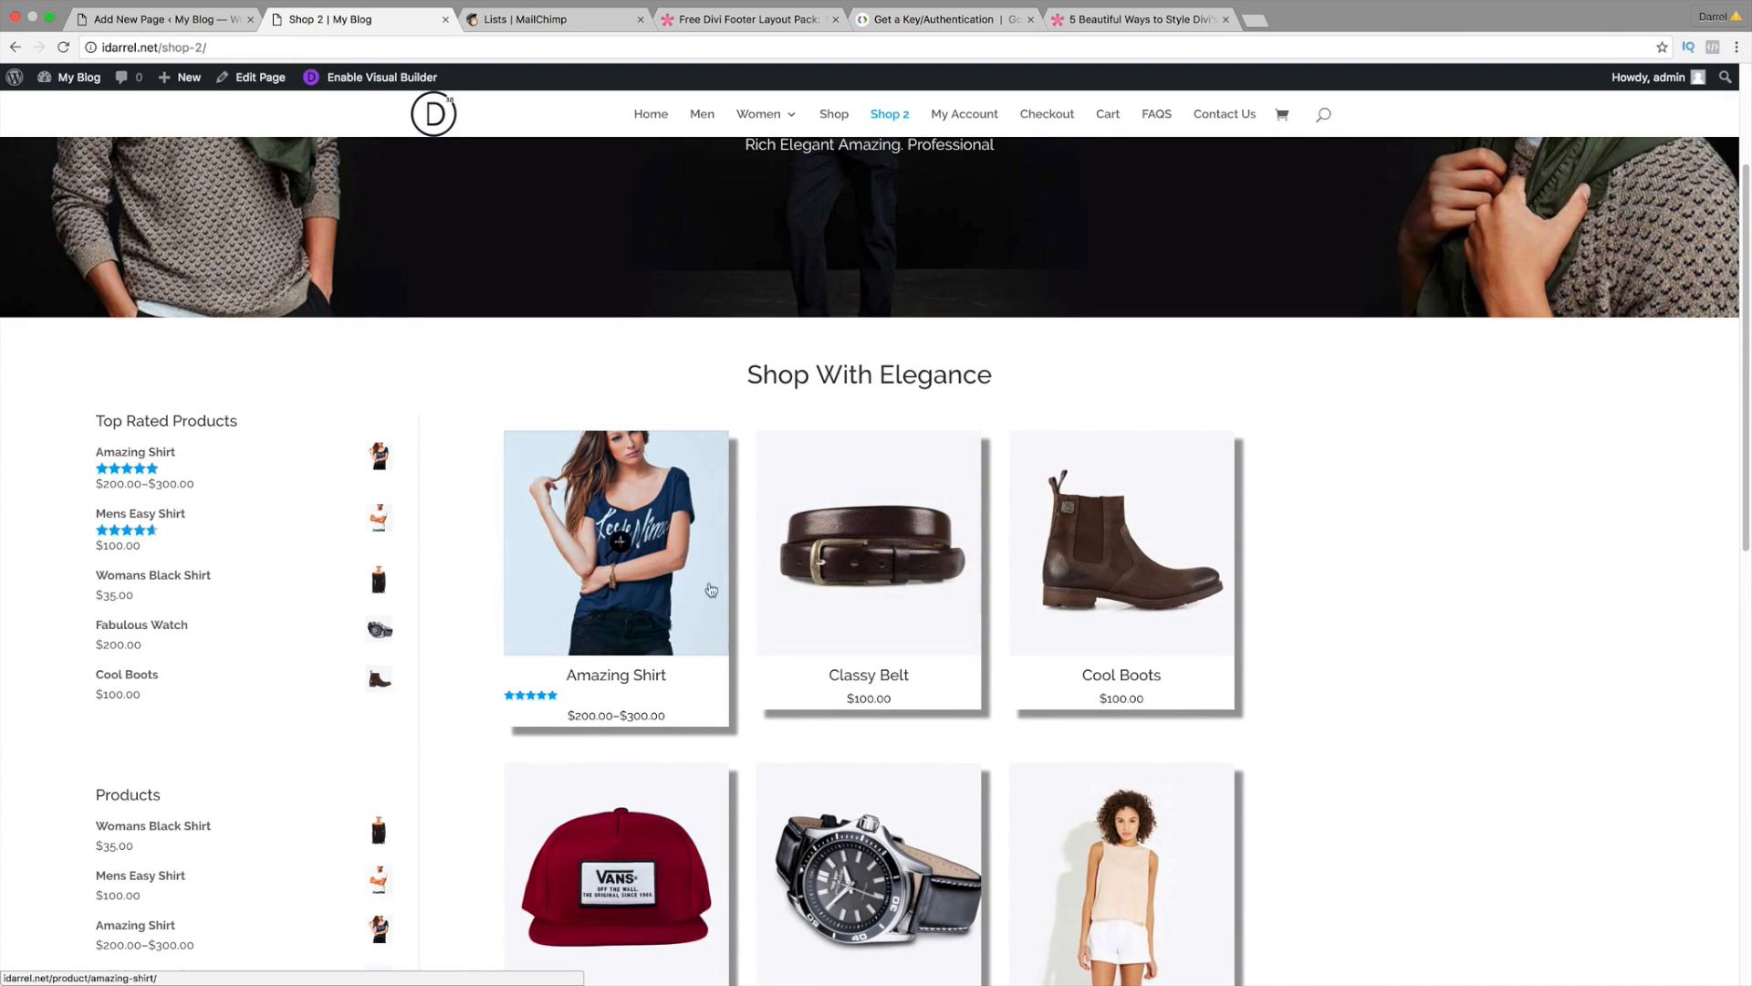
scroll(219, 601, "down", 8)
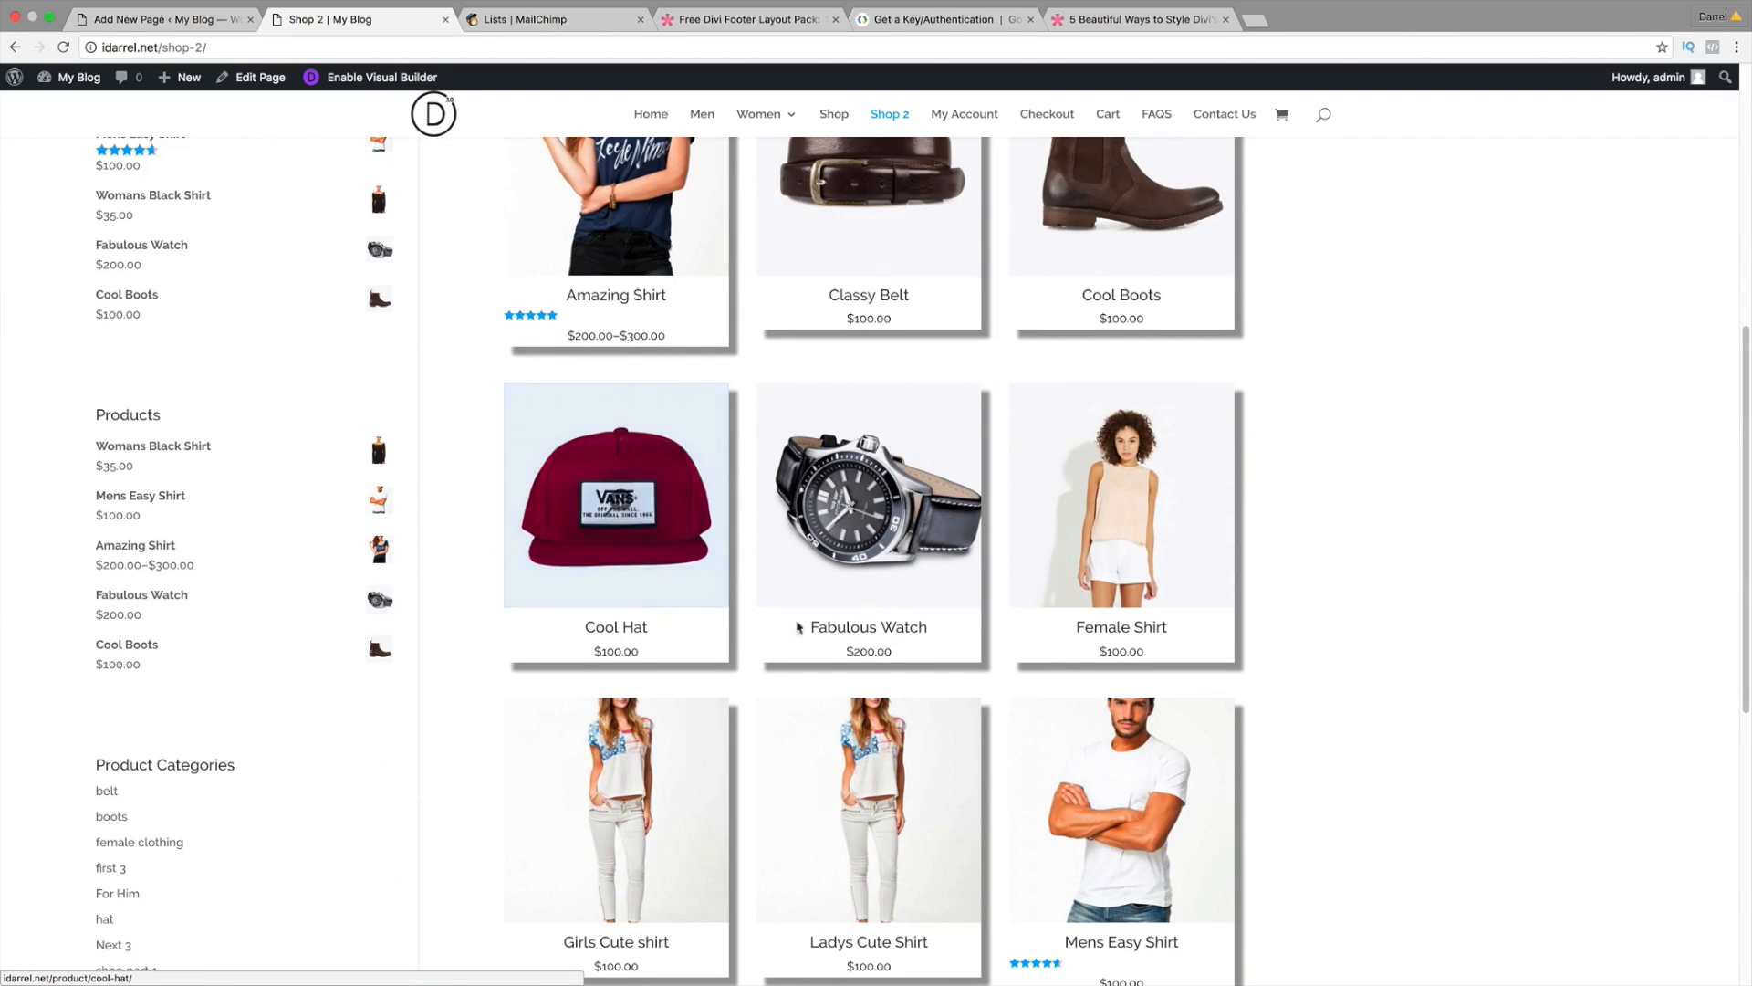
scroll(913, 630, "down", 2)
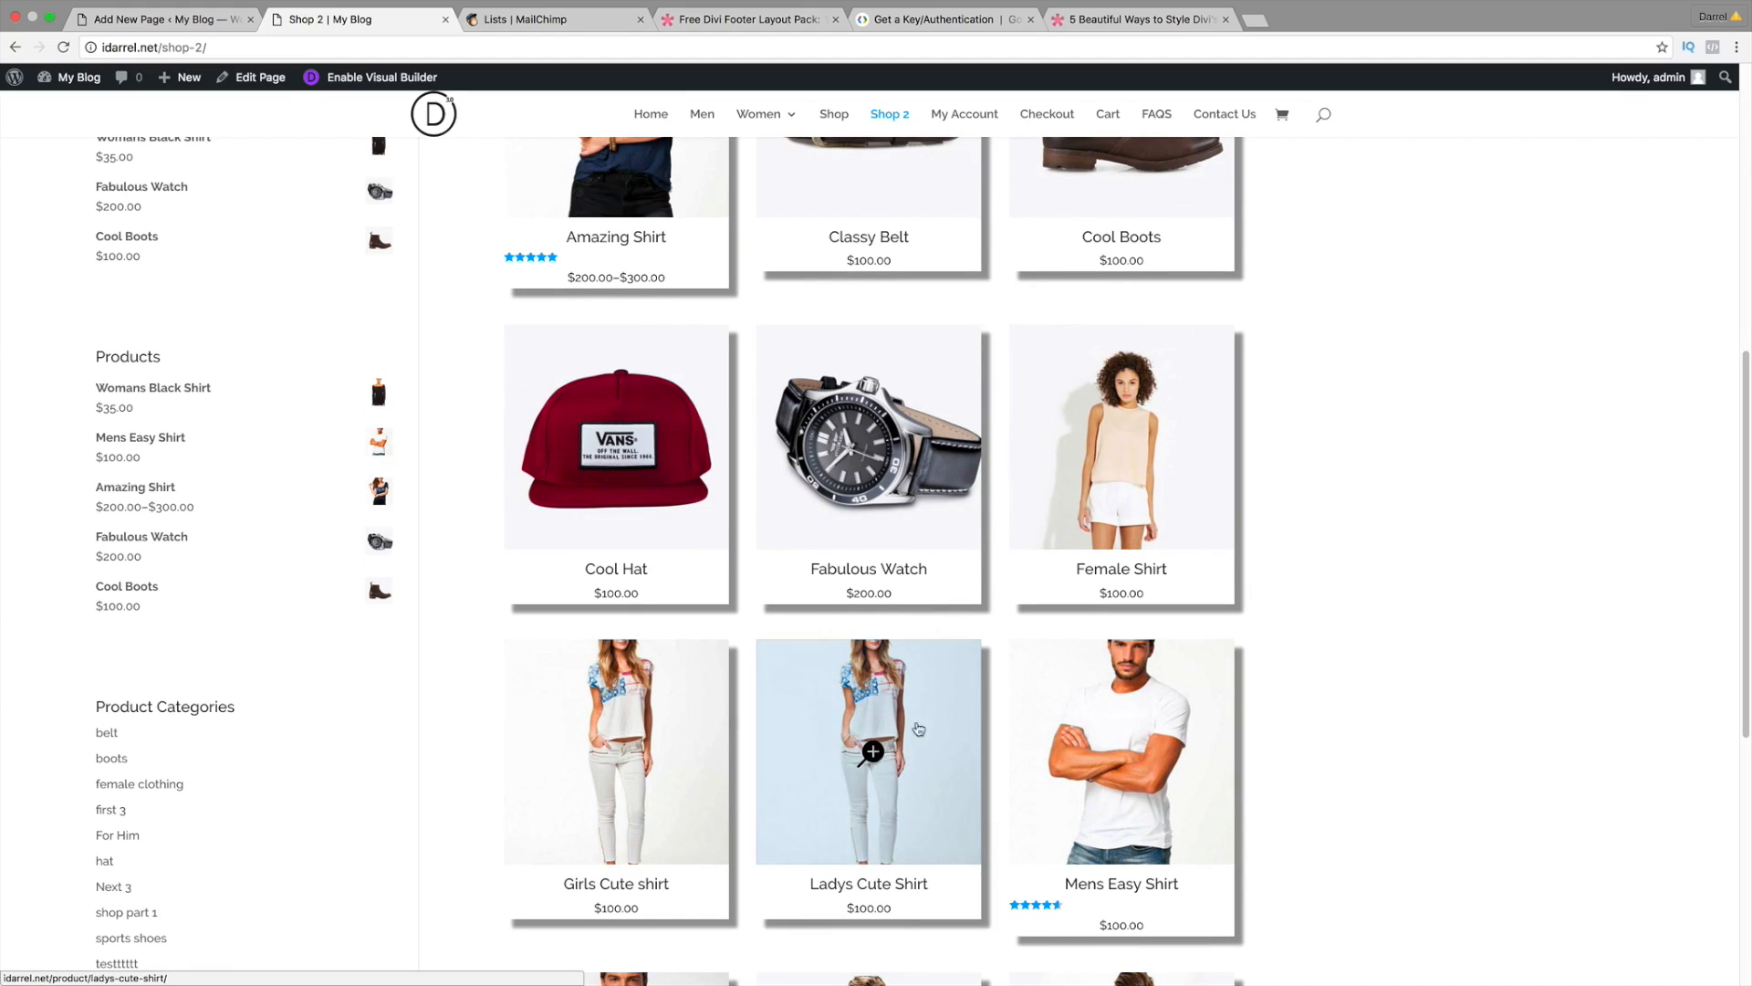
scroll(922, 707, "down", 4)
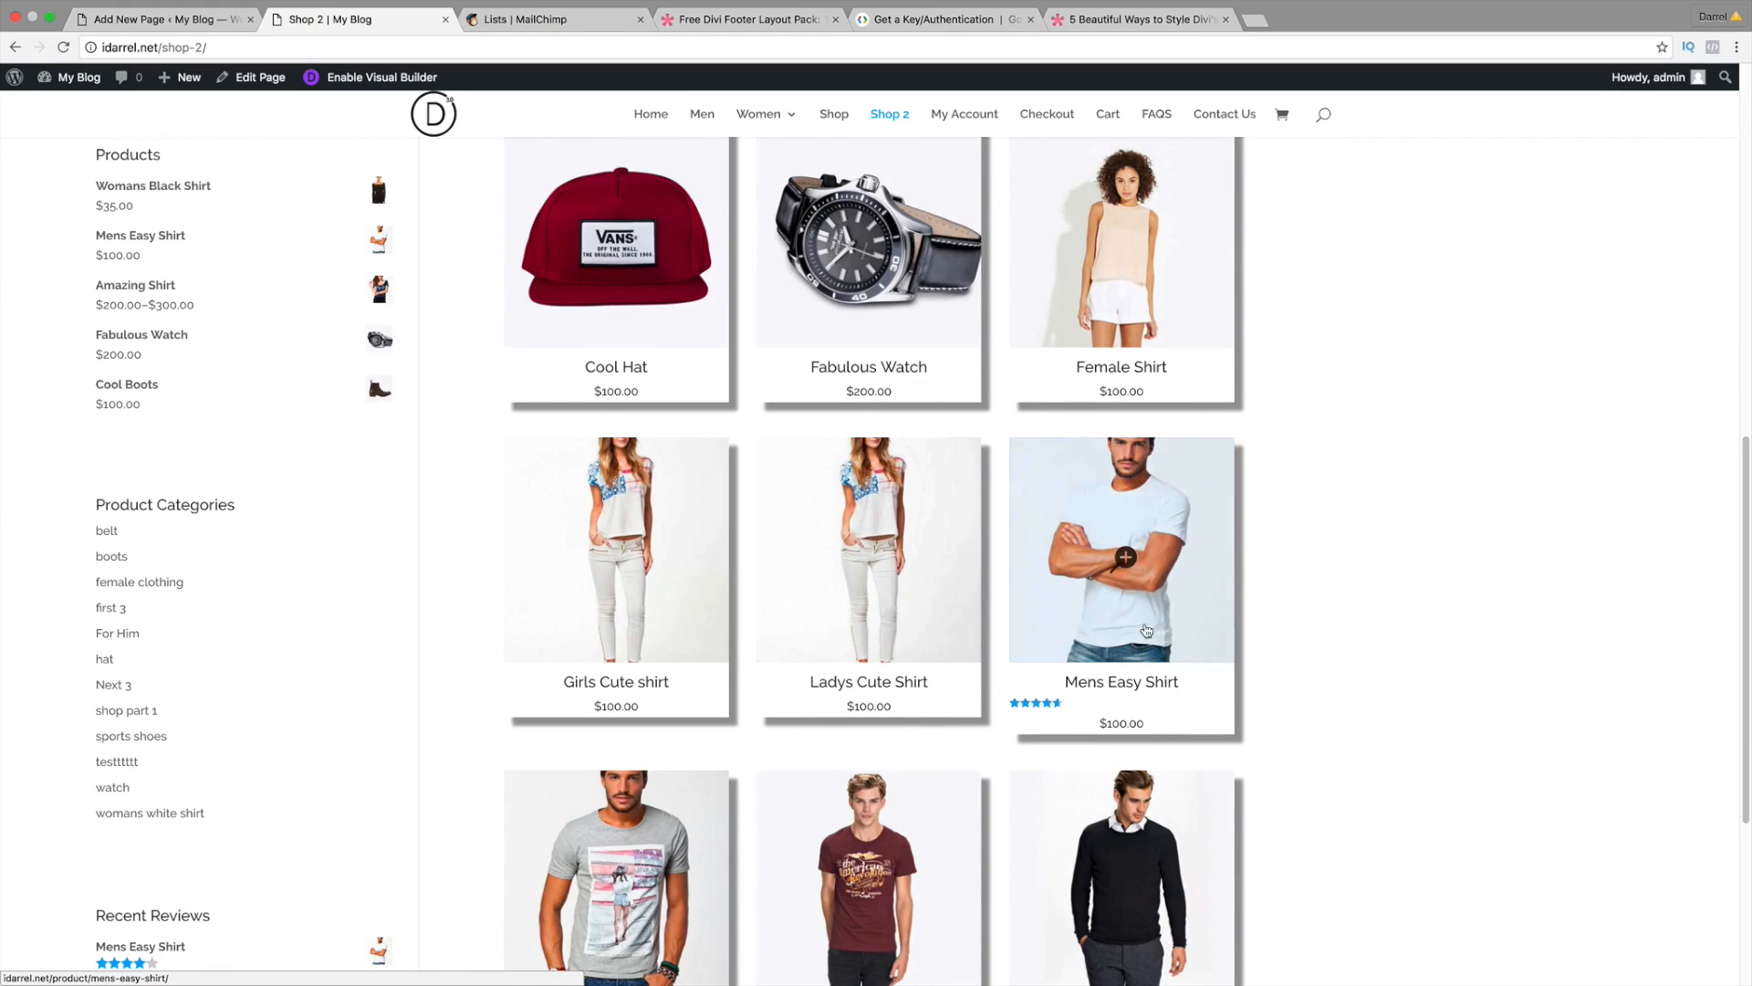
scroll(1223, 319, "up", 1)
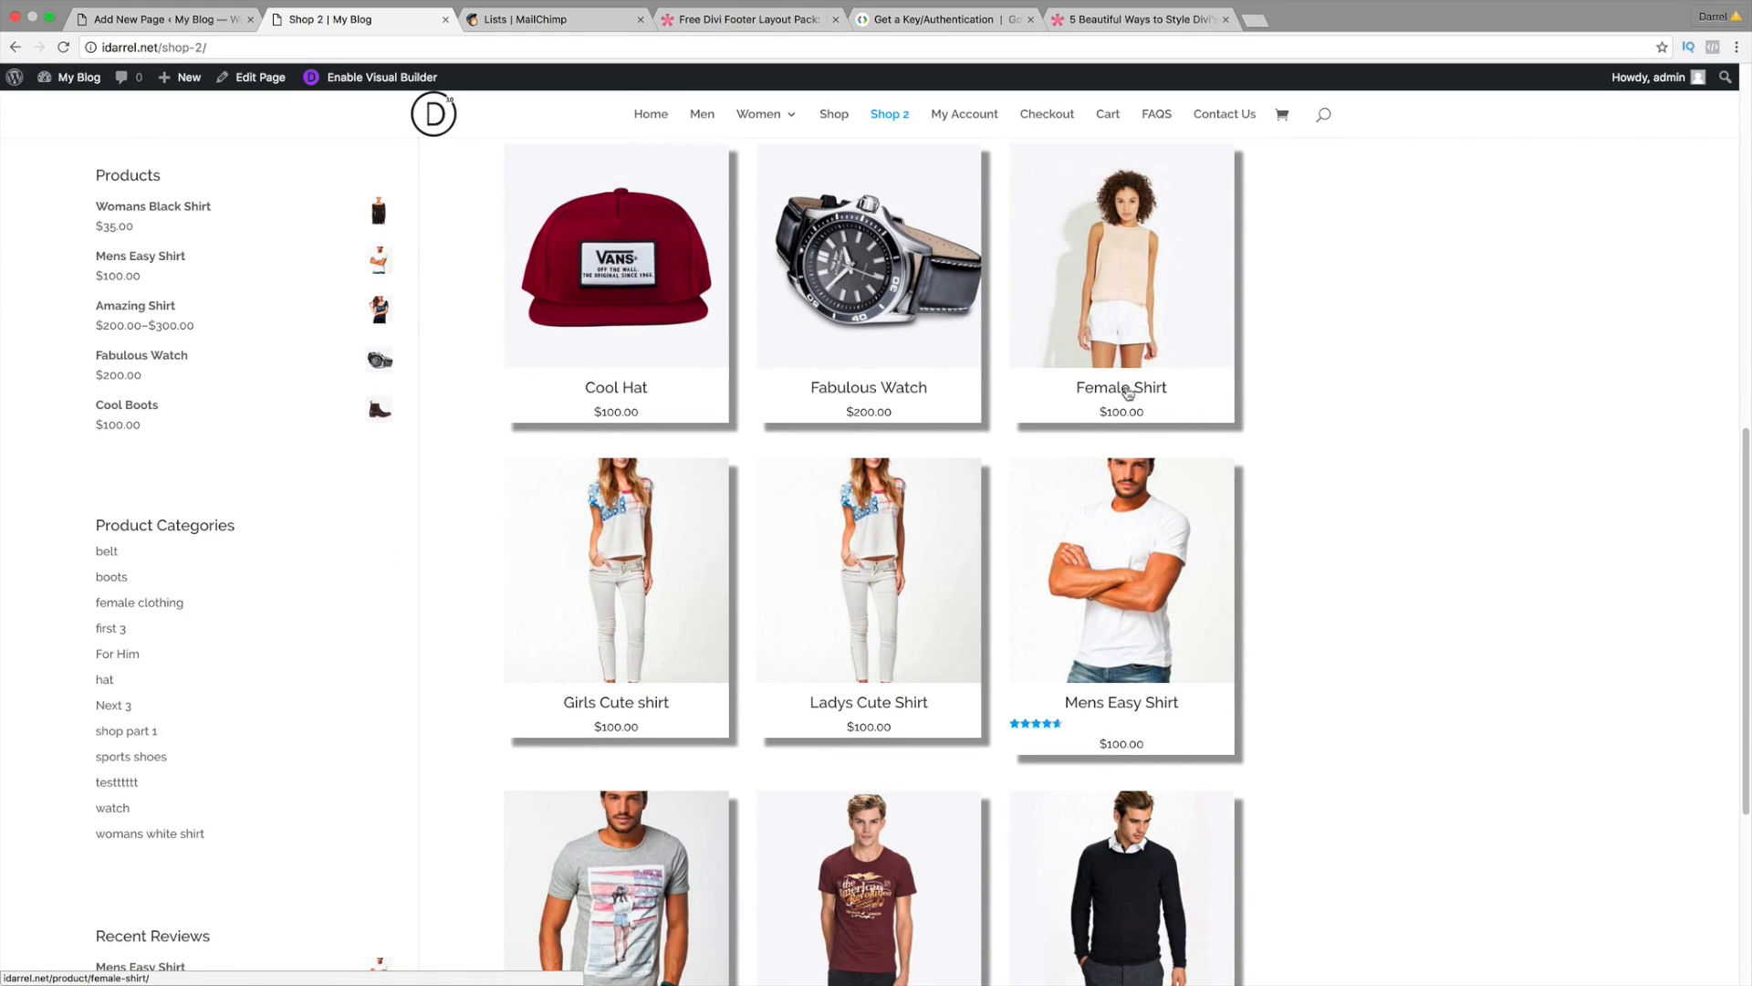
scroll(1187, 402, "up", 3)
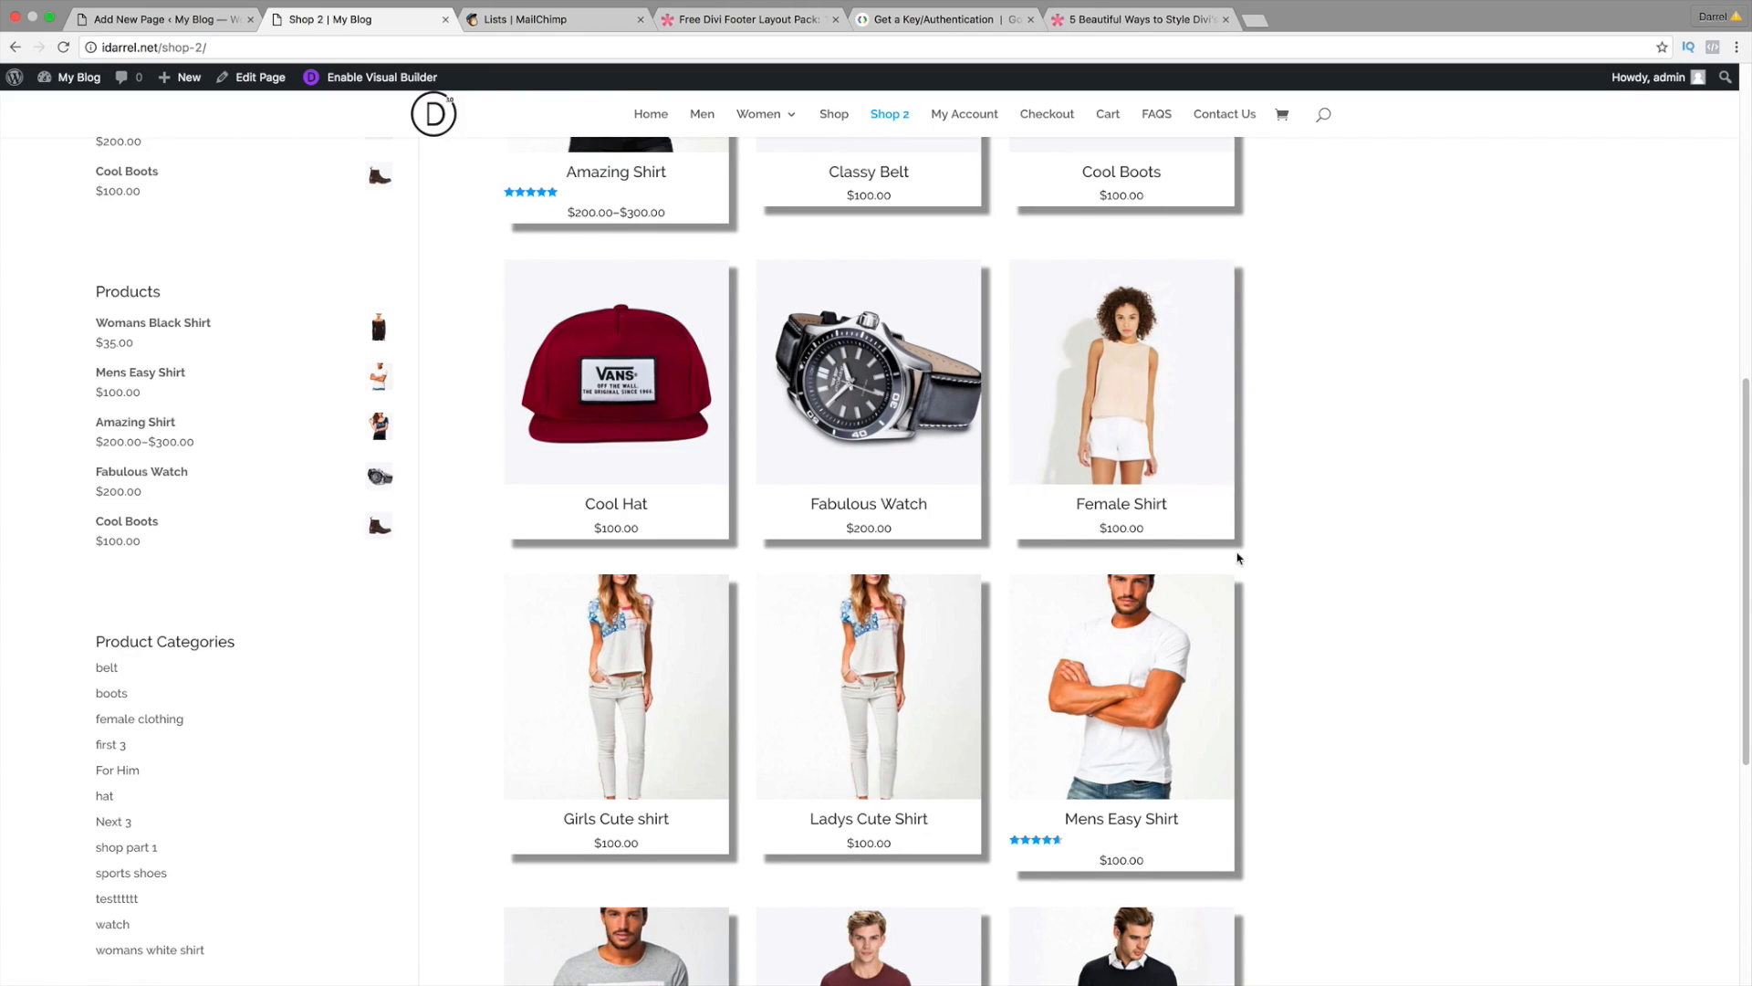
scroll(489, 442, "up", 8)
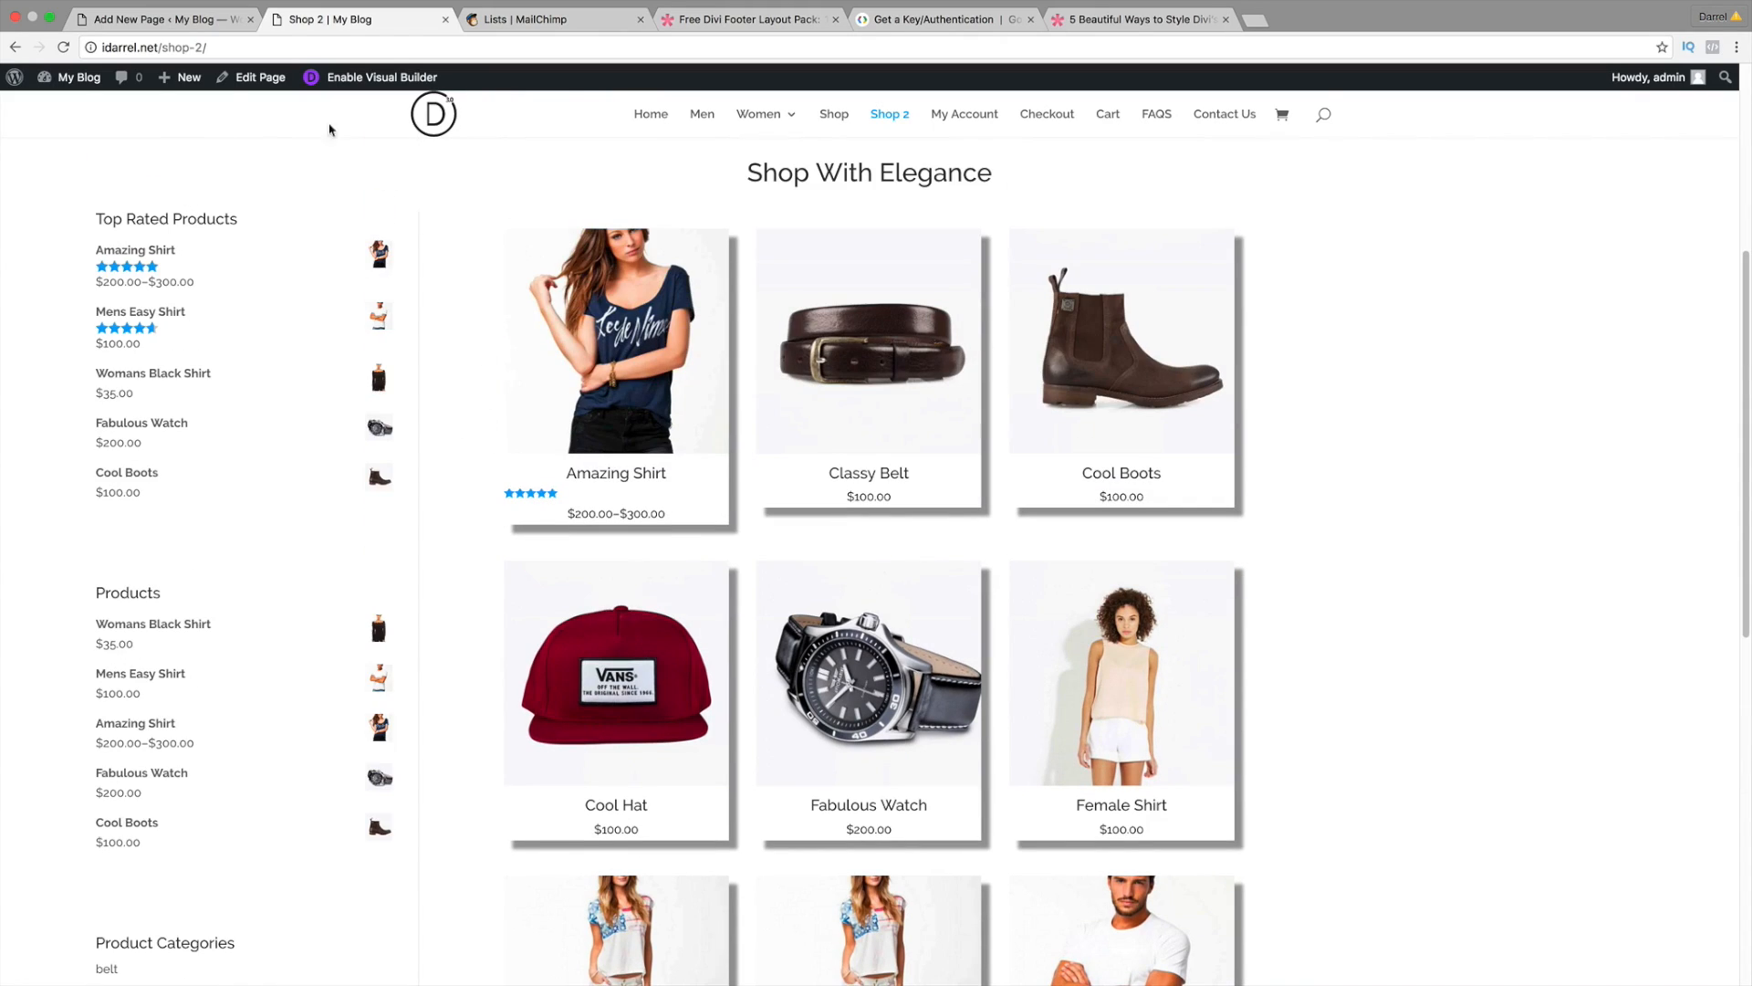
left_click(259, 84)
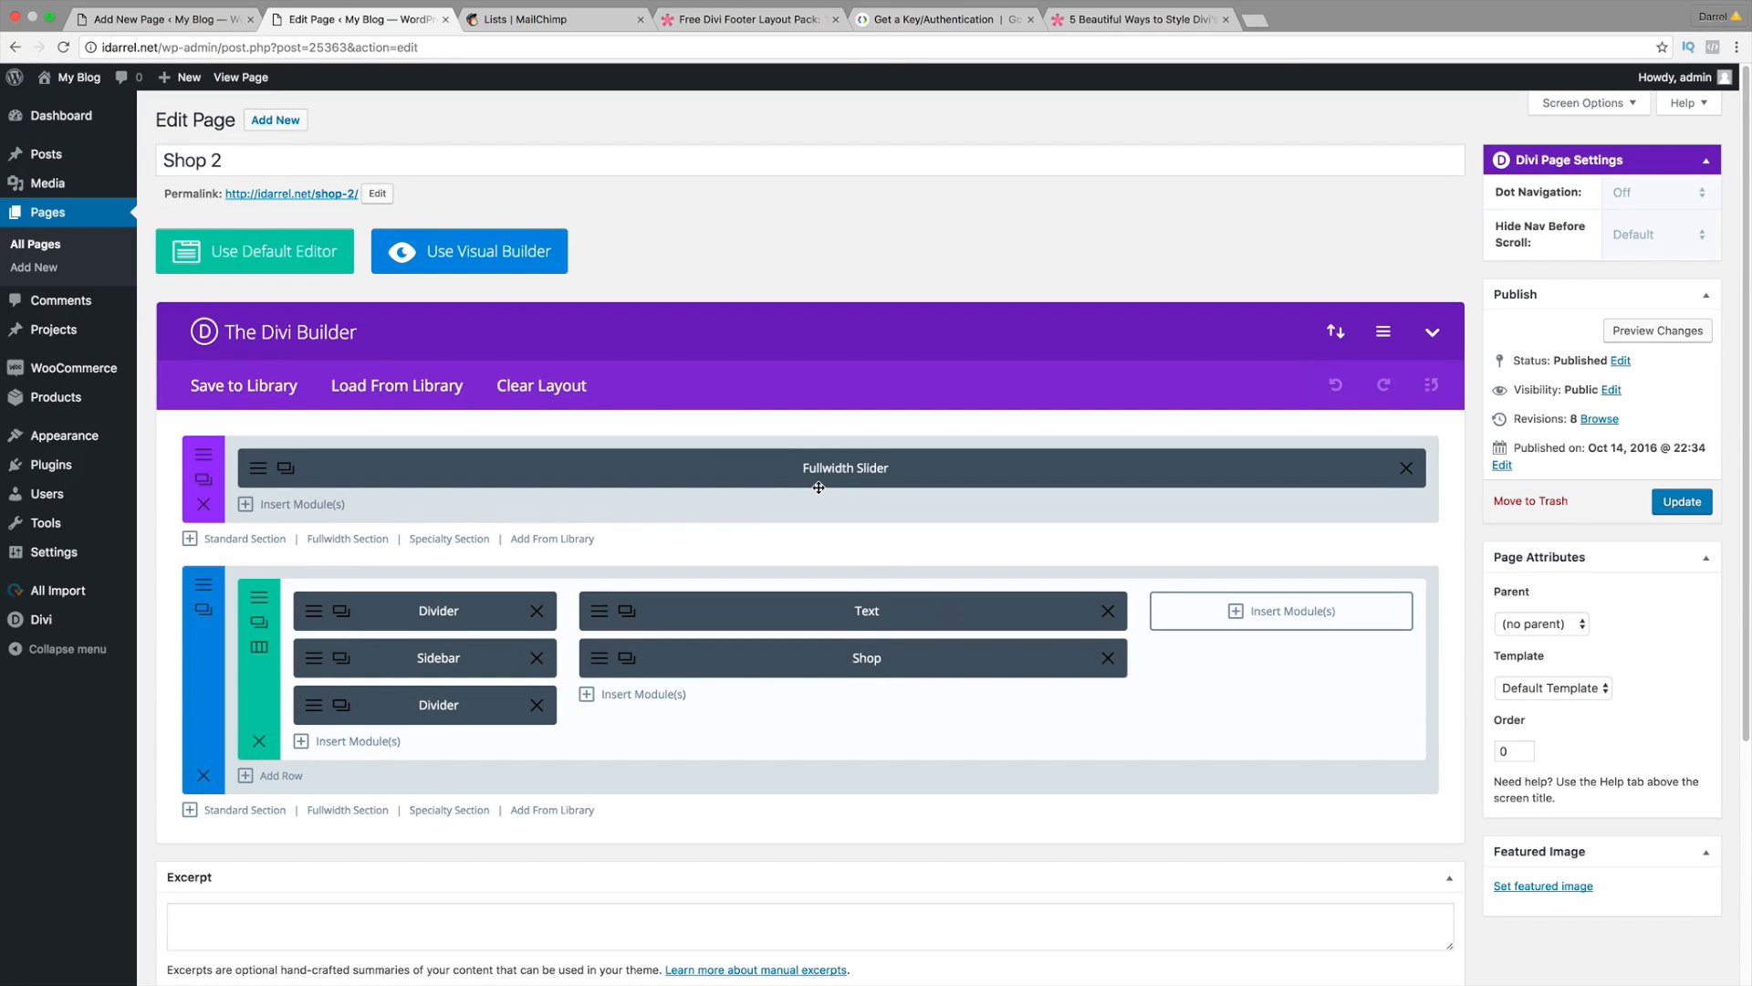
Step: Title the new page 'SHOP 2', comparing against the original Shop 2 page
left_click(194, 20)
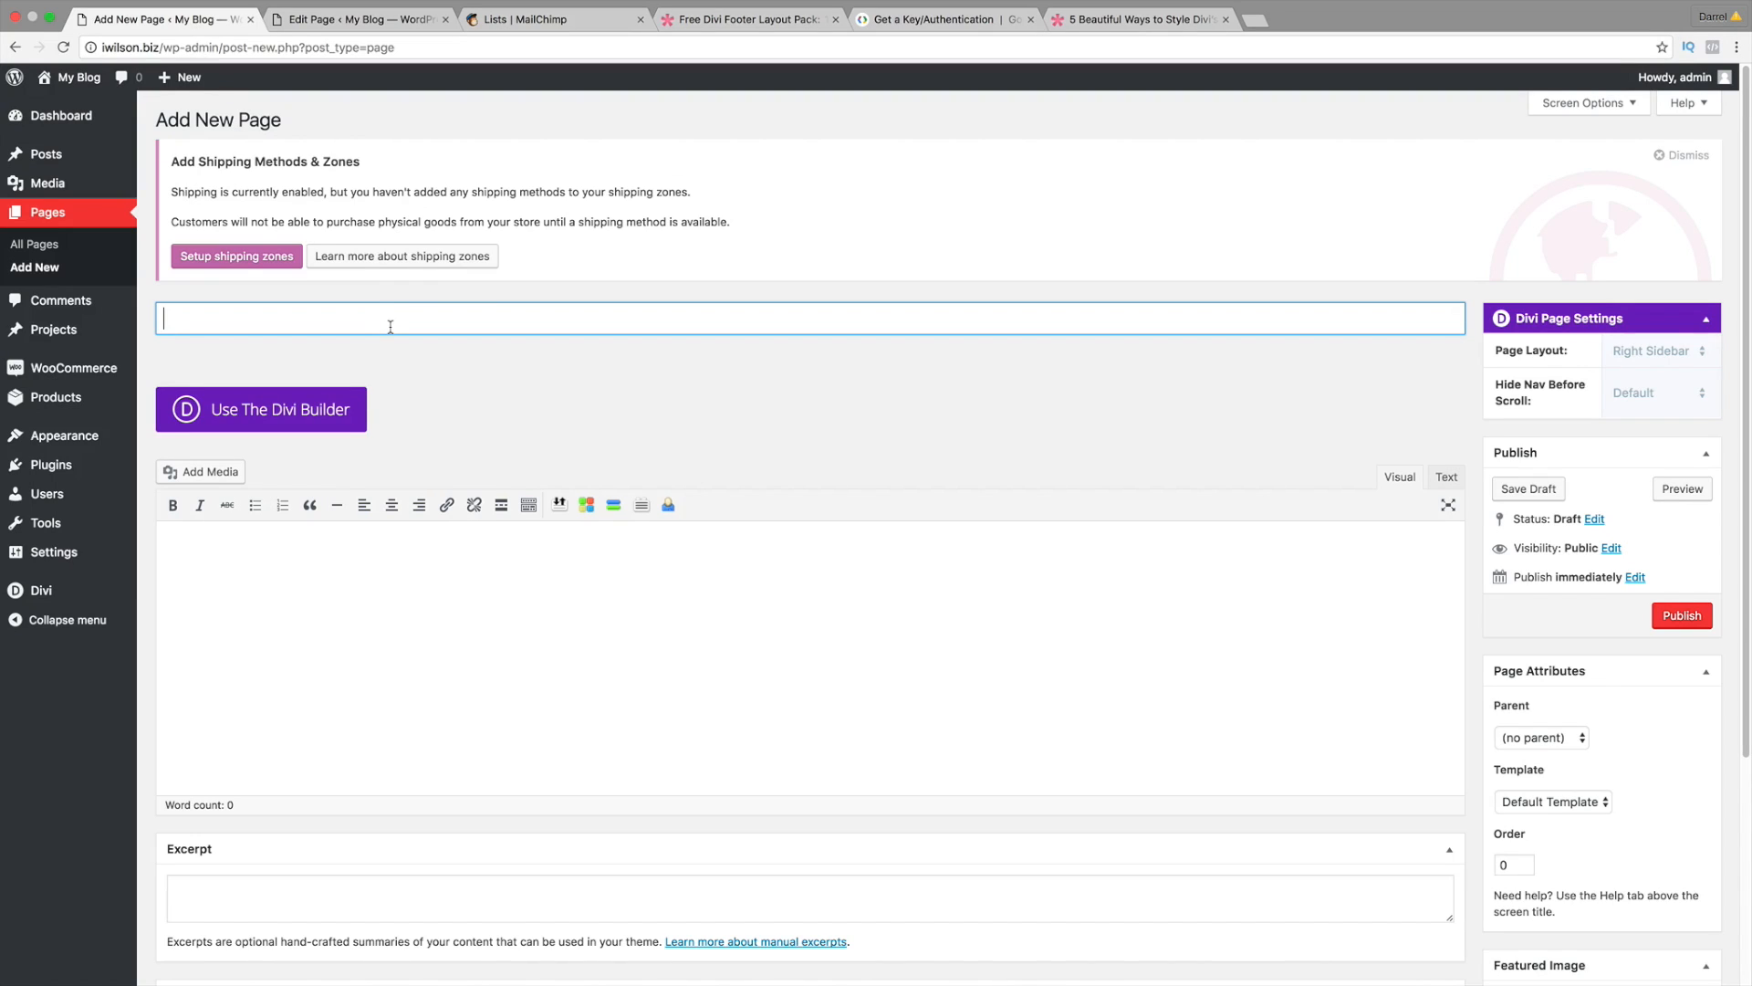
type("SHOP 2")
left_click(347, 19)
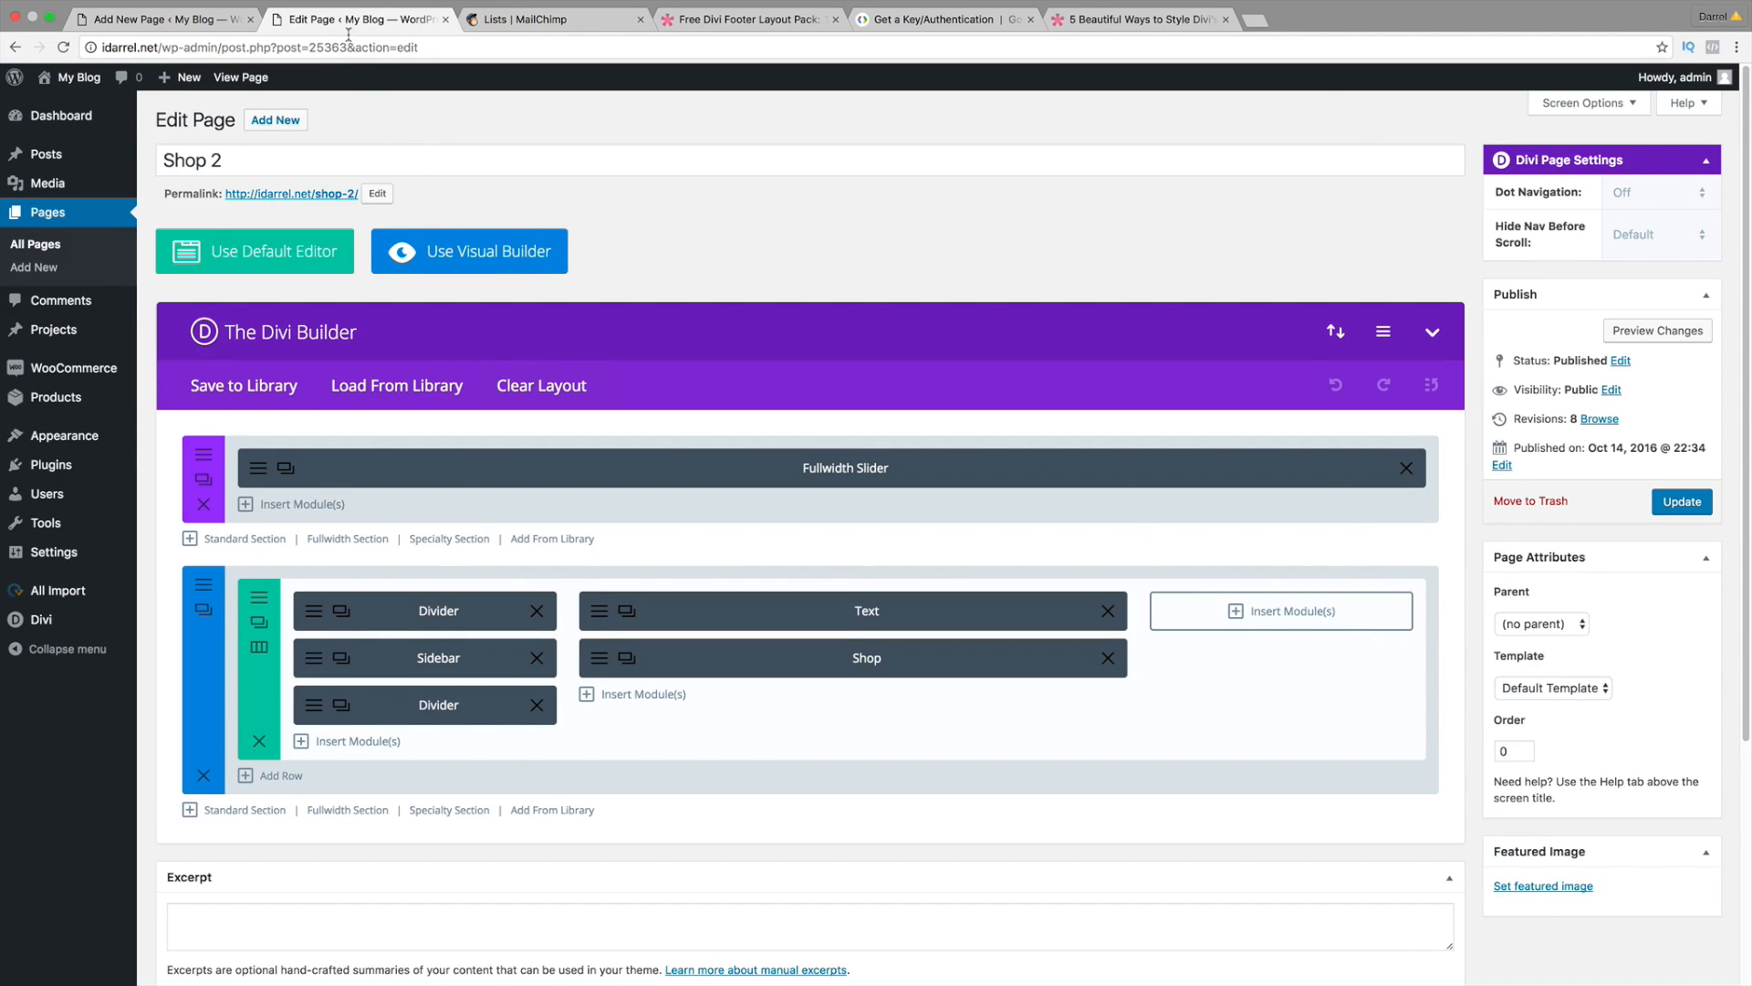
left_click(203, 25)
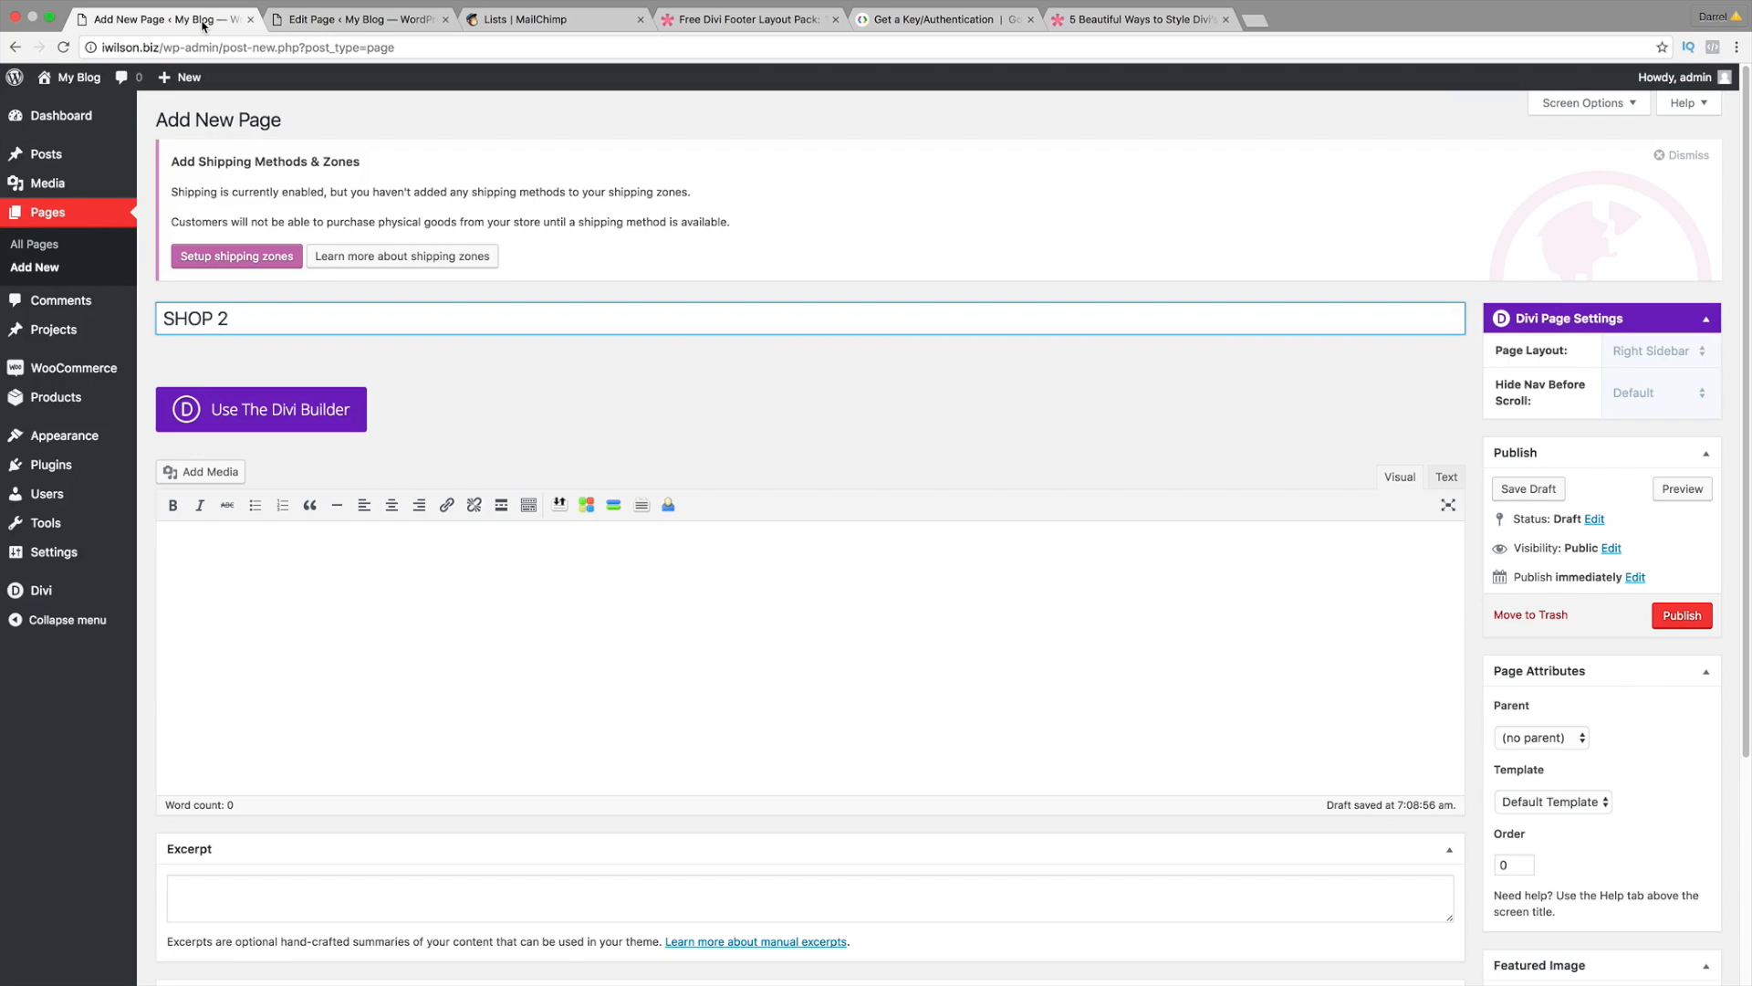
Step: Switch the page to the Divi Builder, launch the Visual Builder and open the section's row layouts
left_click(344, 410)
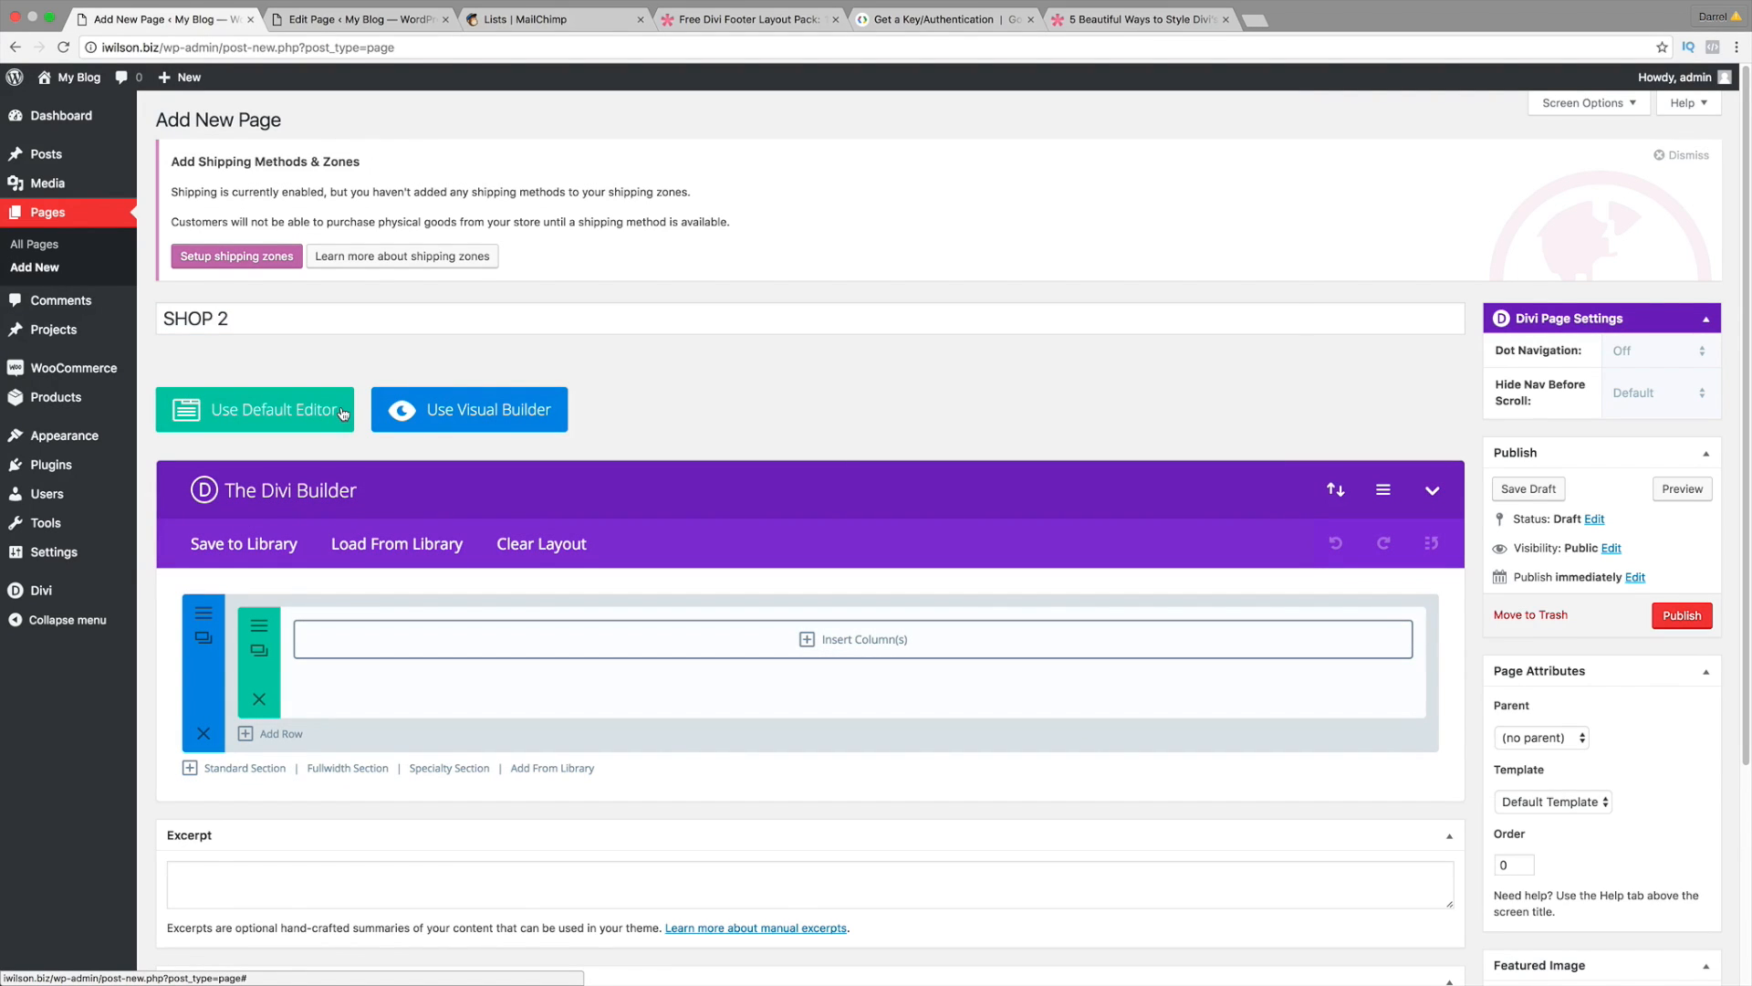
left_click(454, 411)
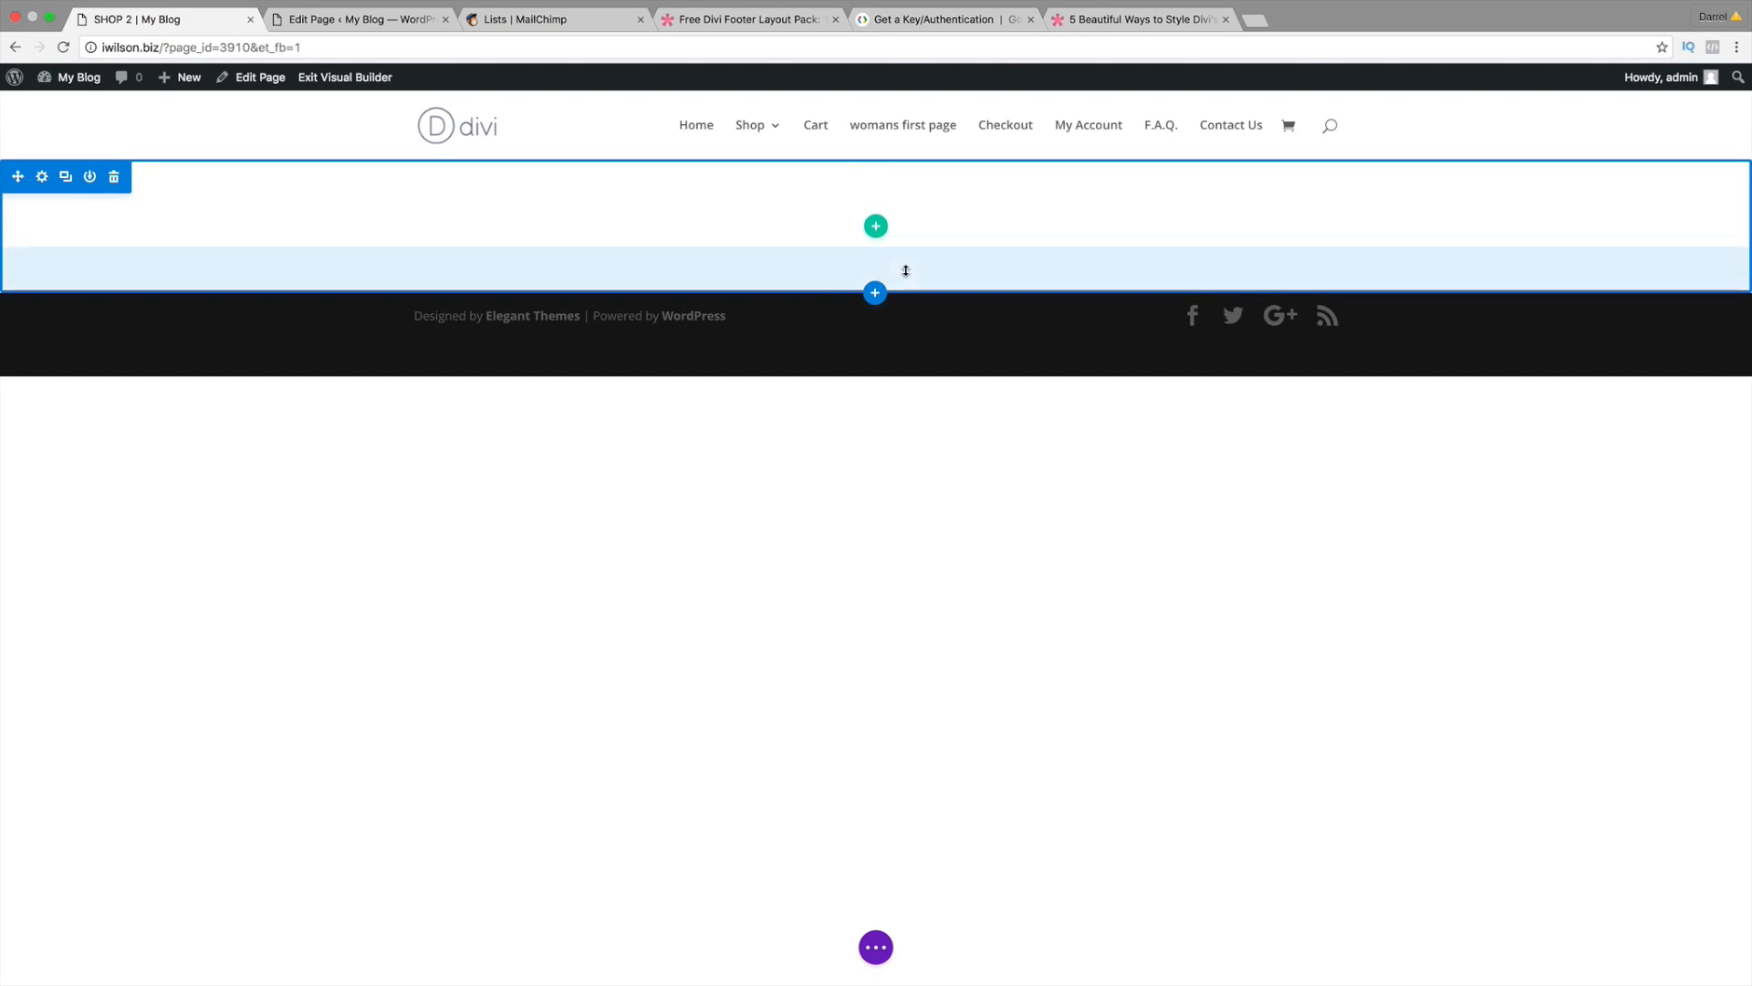
left_click(117, 179)
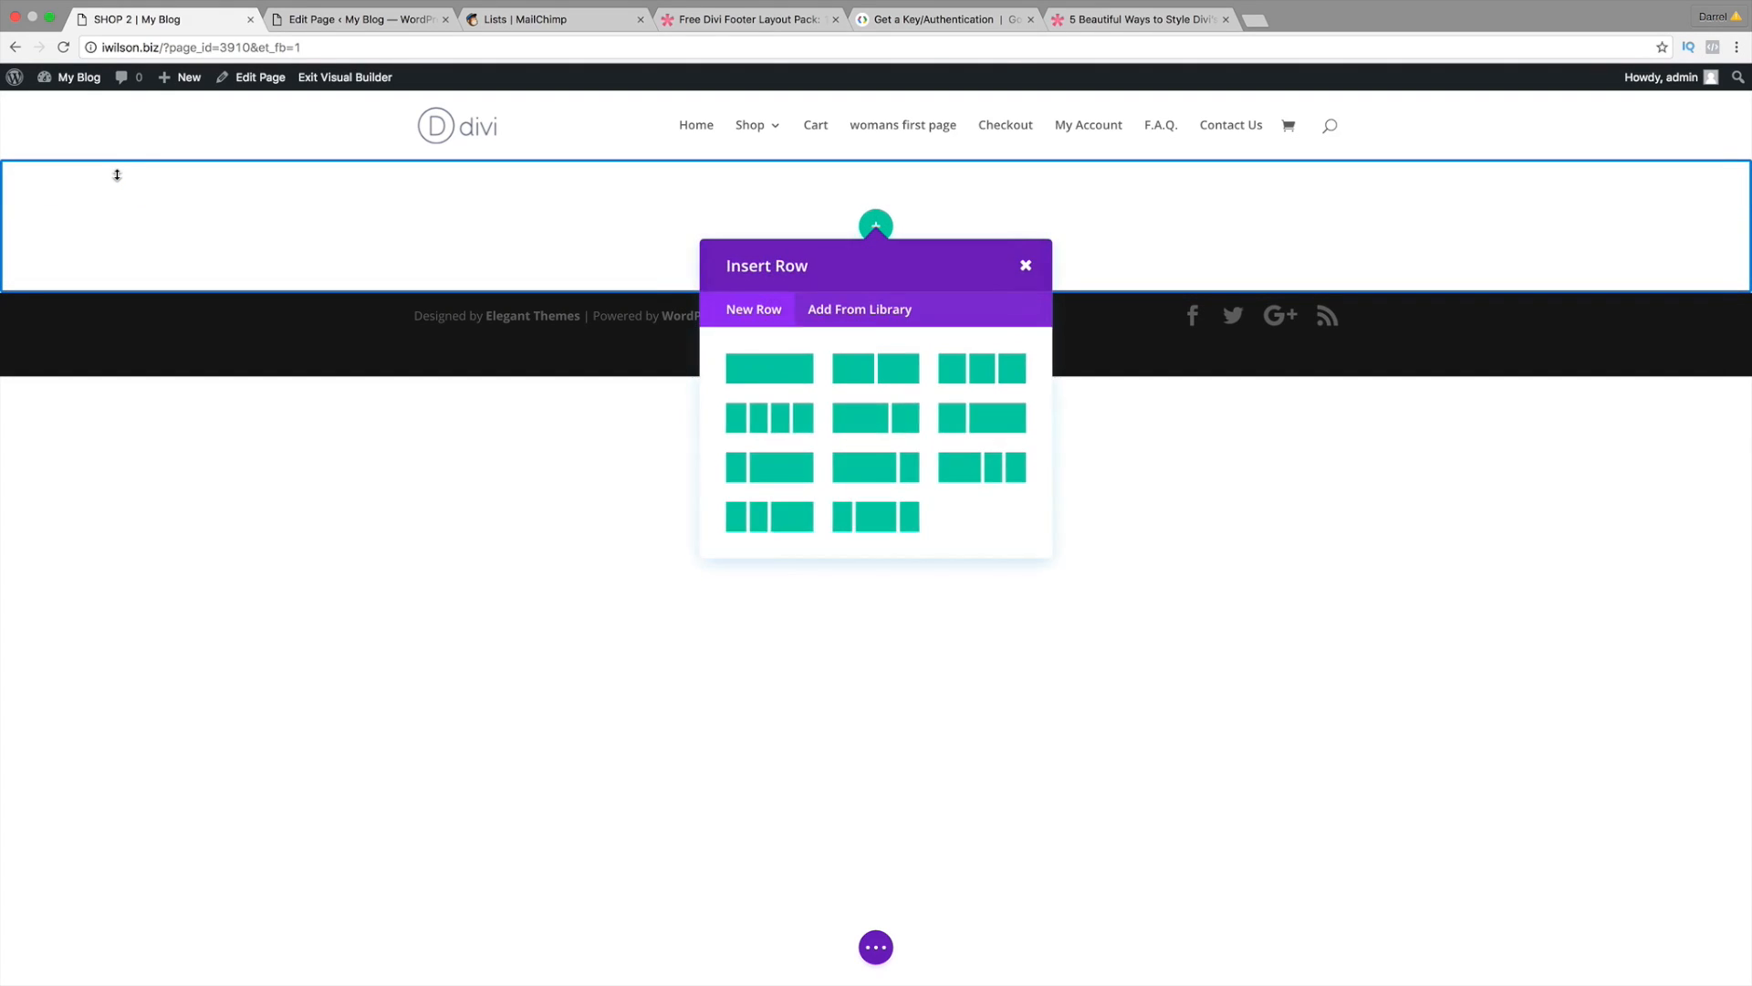
Step: Add a new fullwidth section below the first section
left_click(1023, 264)
left_click(876, 293)
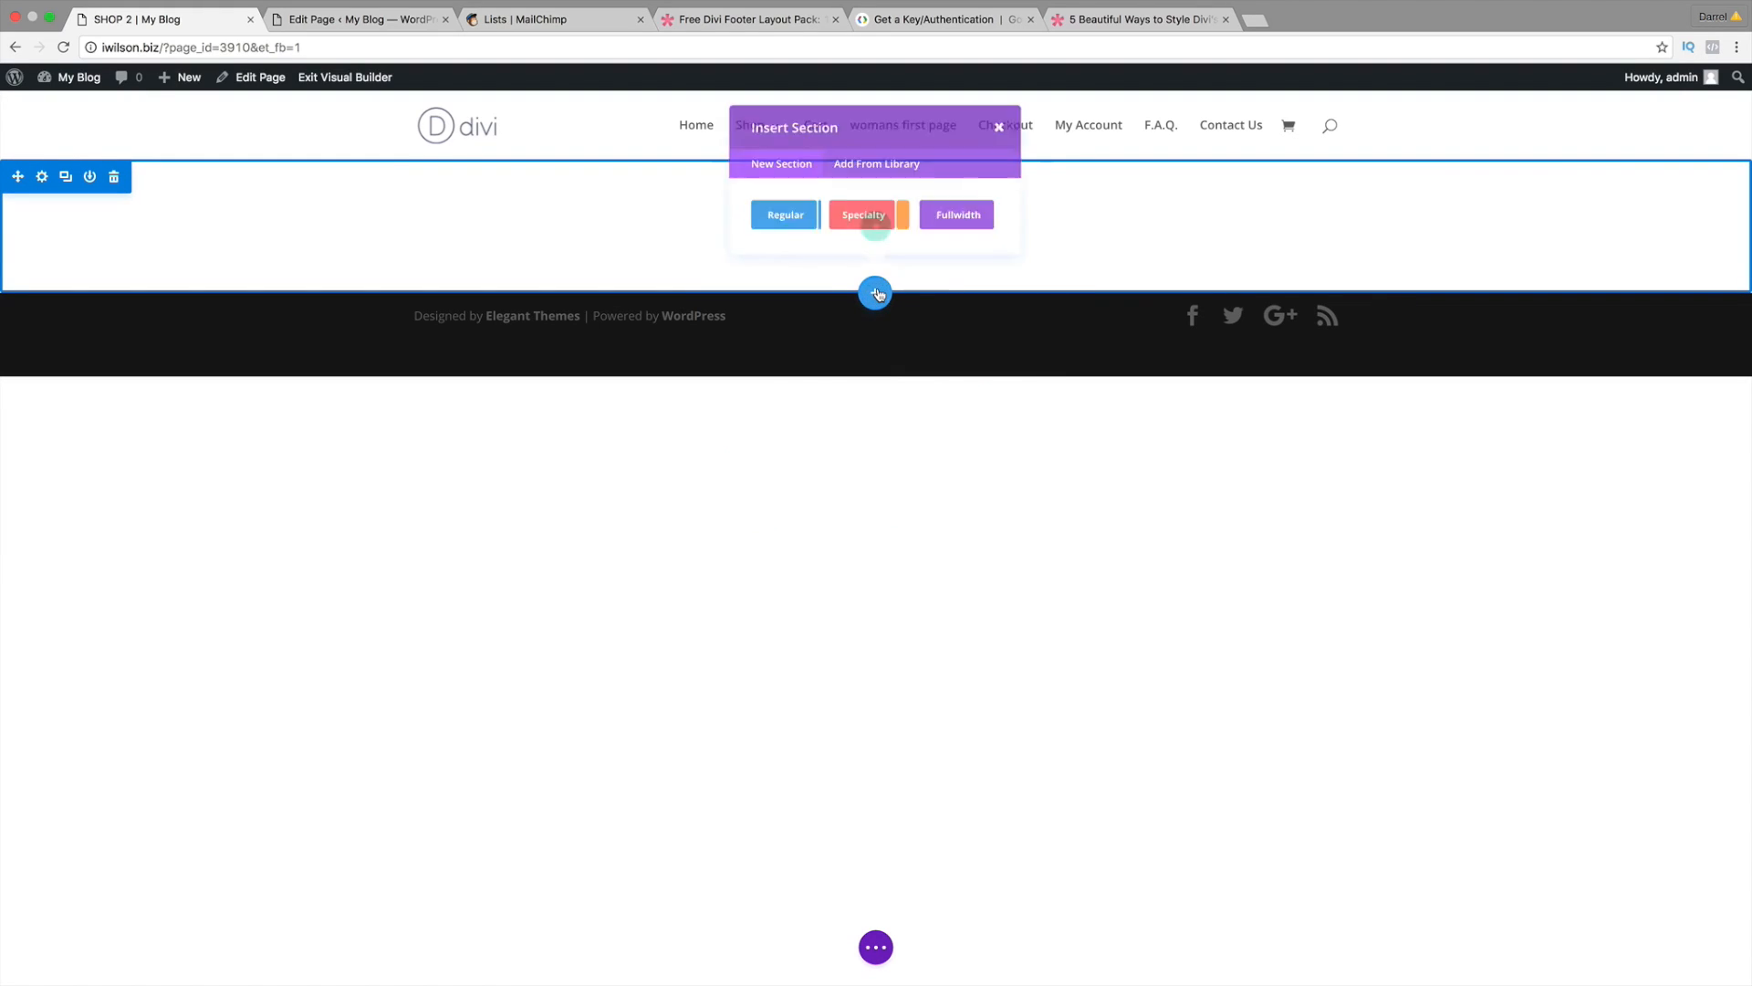
left_click(971, 233)
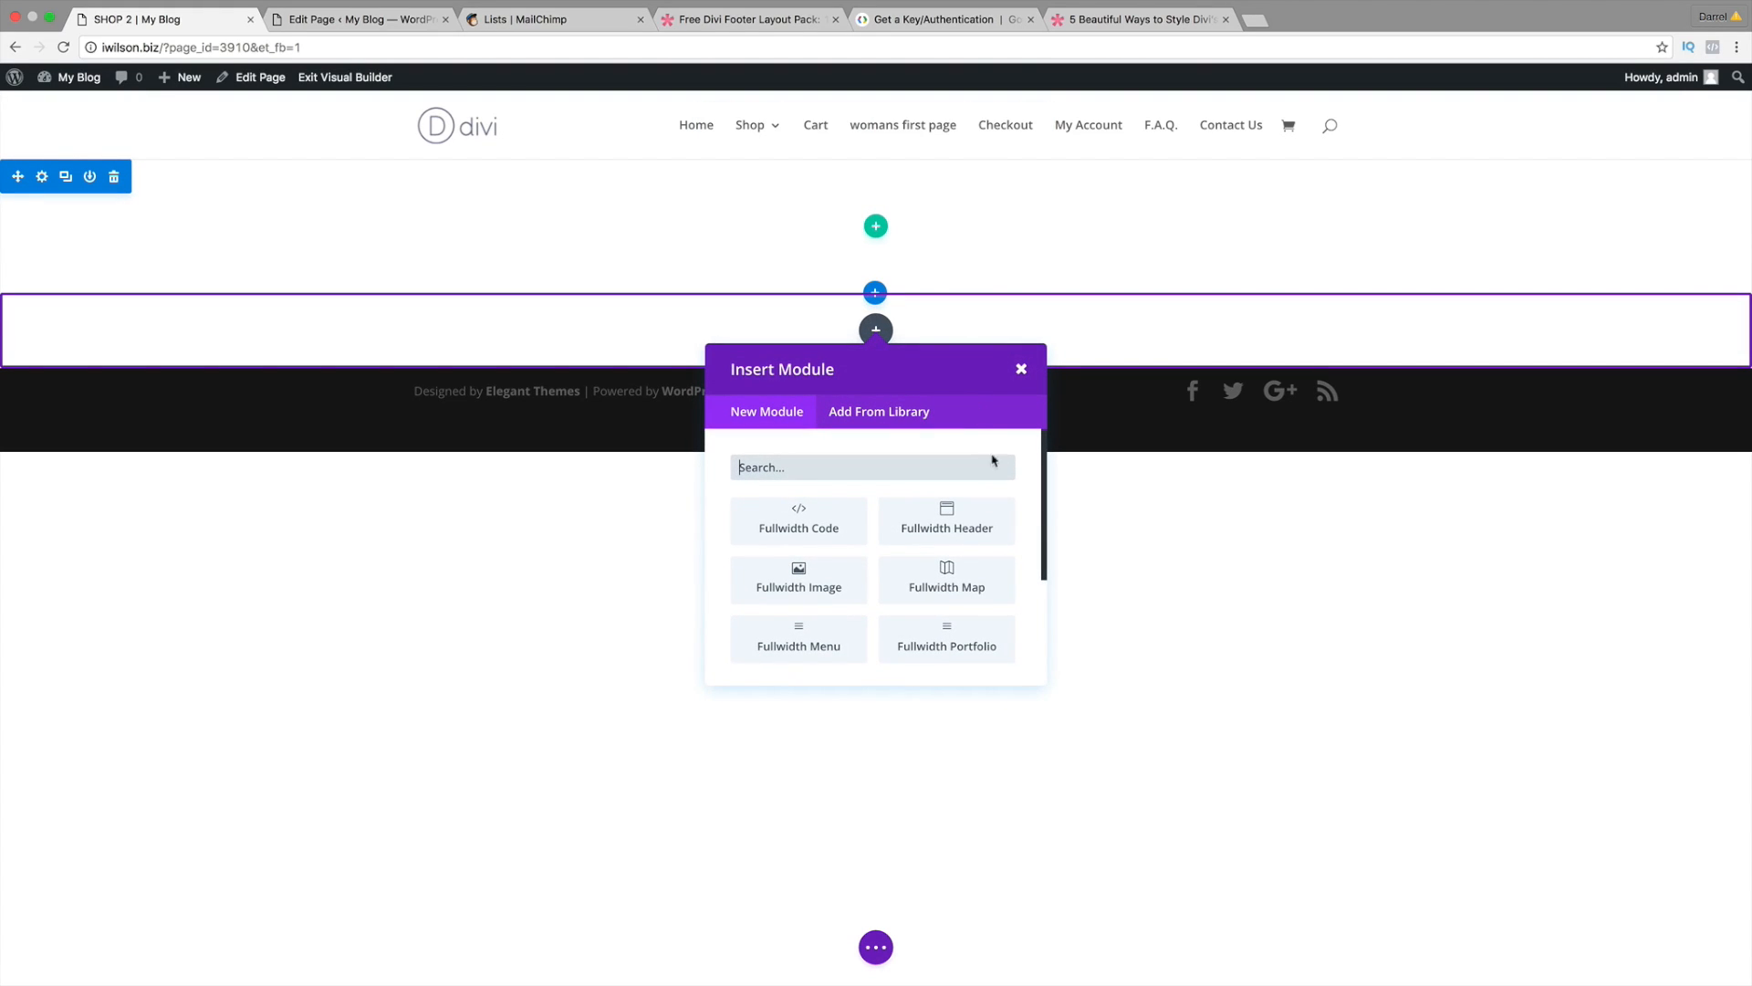
scroll(1043, 520, "down", 2)
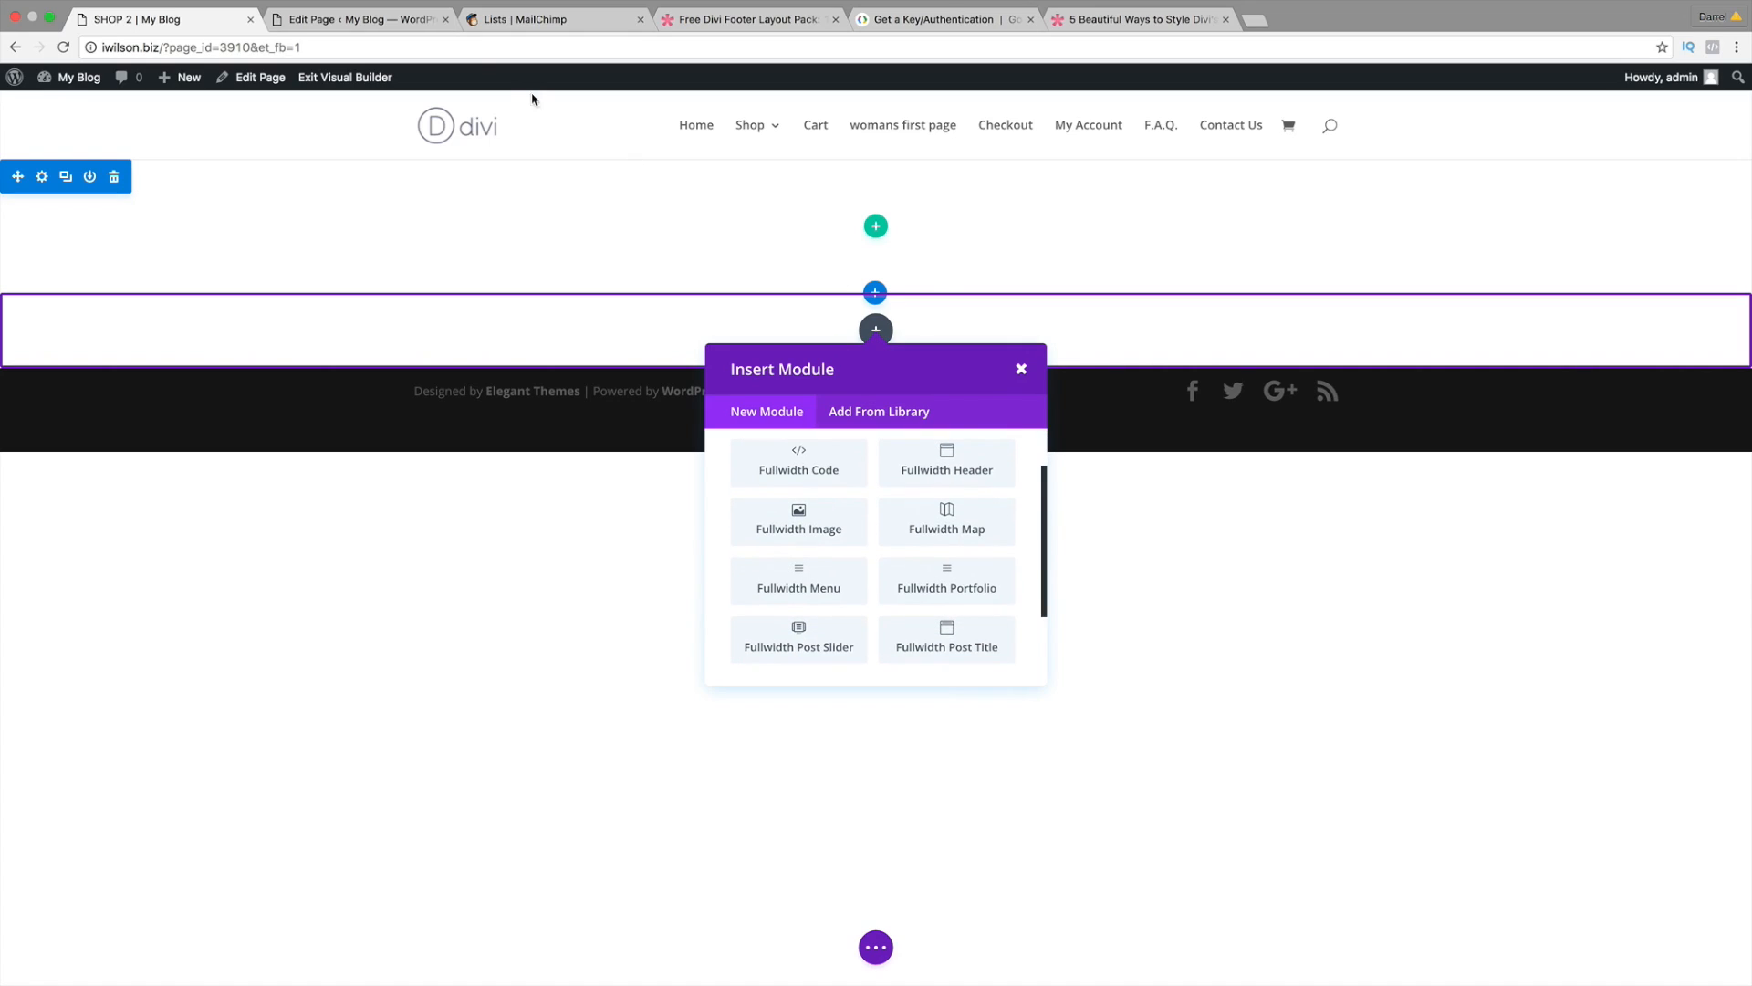
left_click(361, 19)
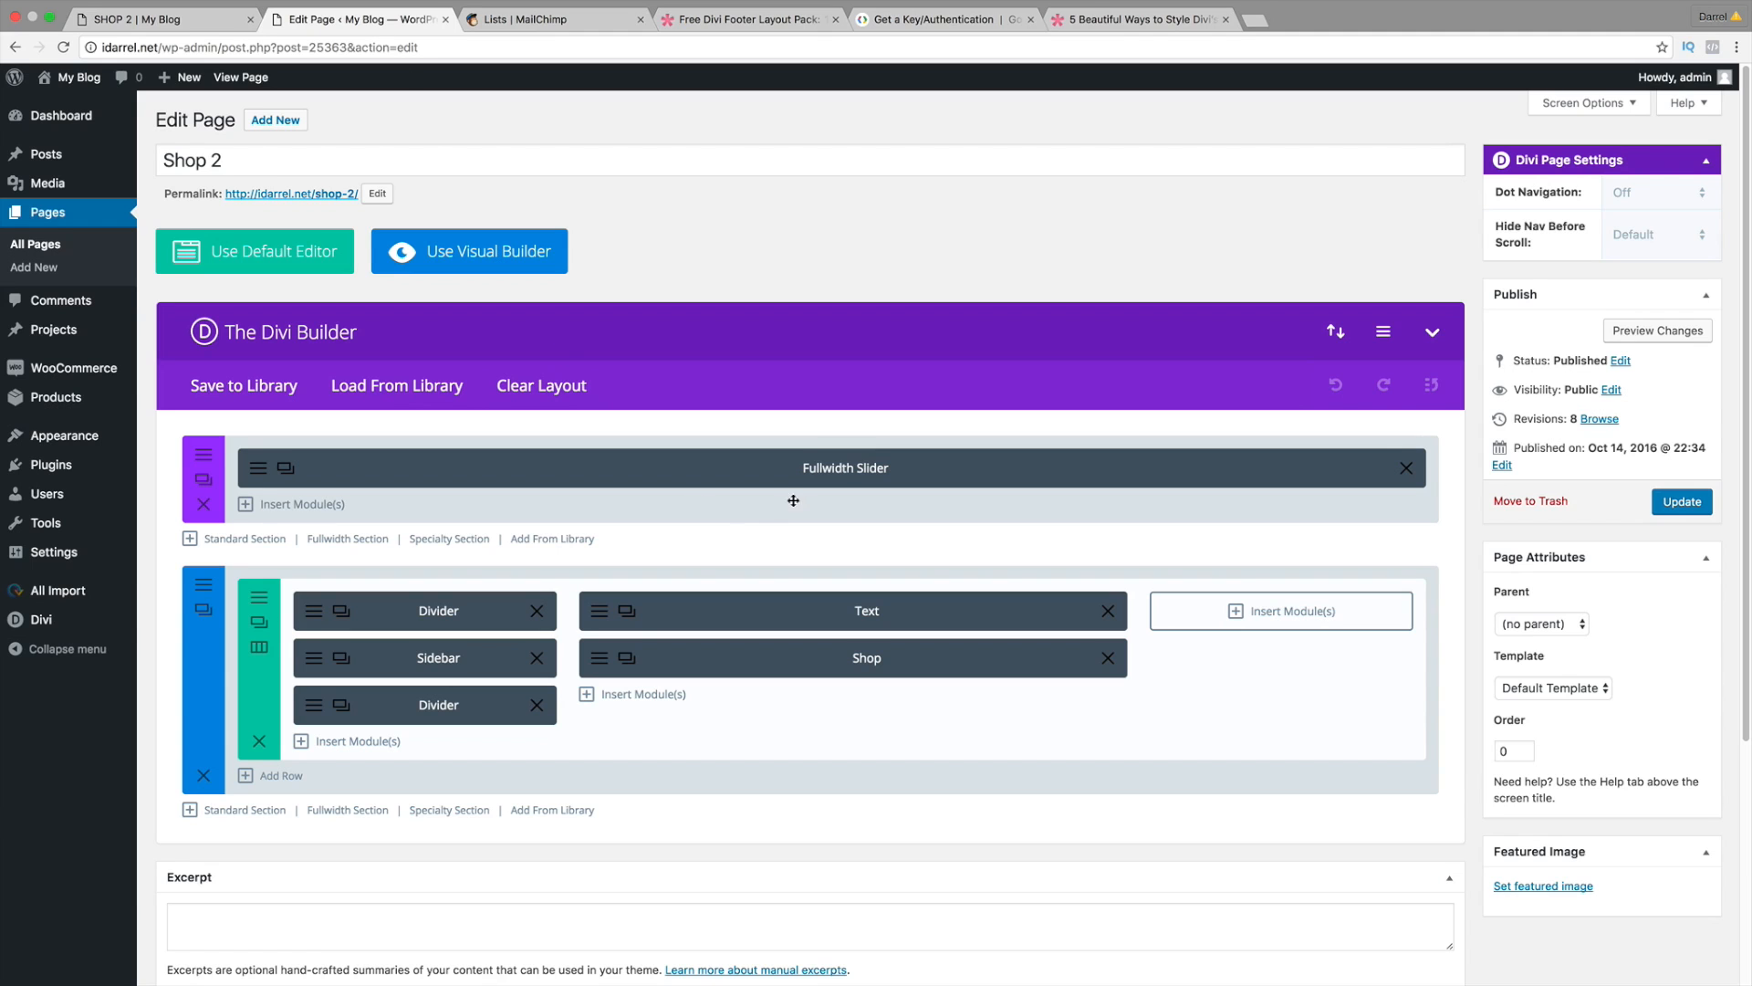
left_click(173, 19)
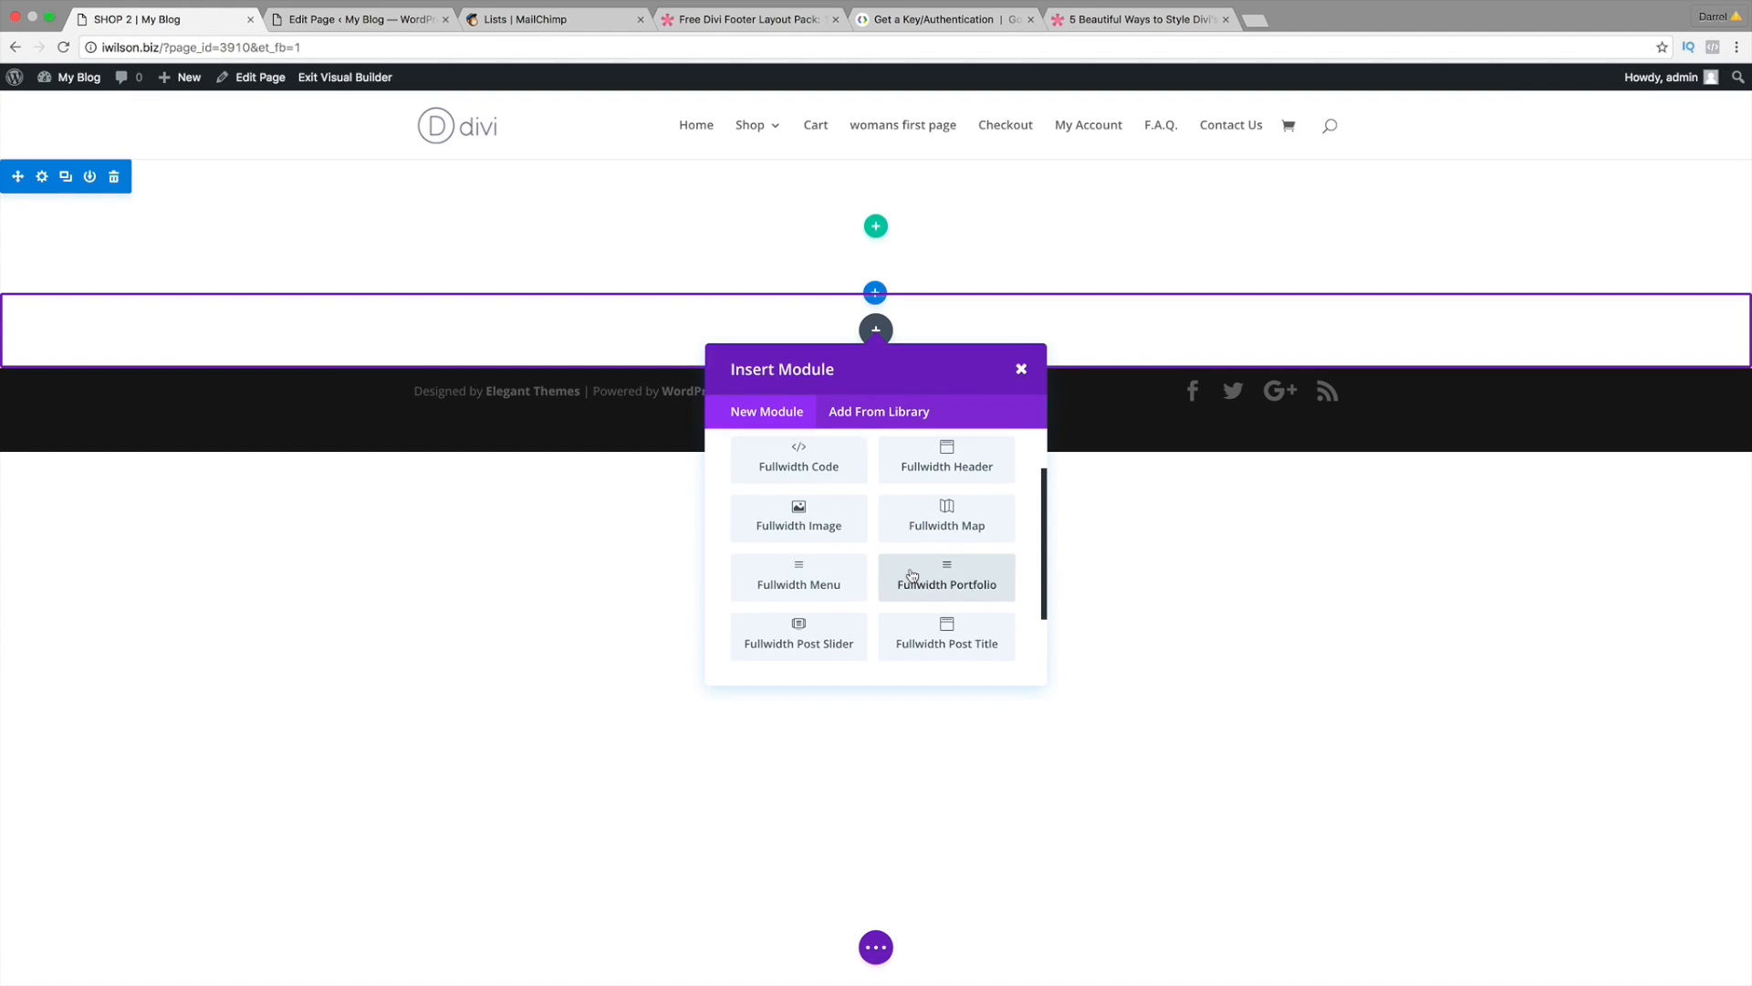
scroll(908, 579, "down", 2)
Step: Insert a Fullwidth Slider with a first slide, referencing the original Shop 2 page
left_click(806, 645)
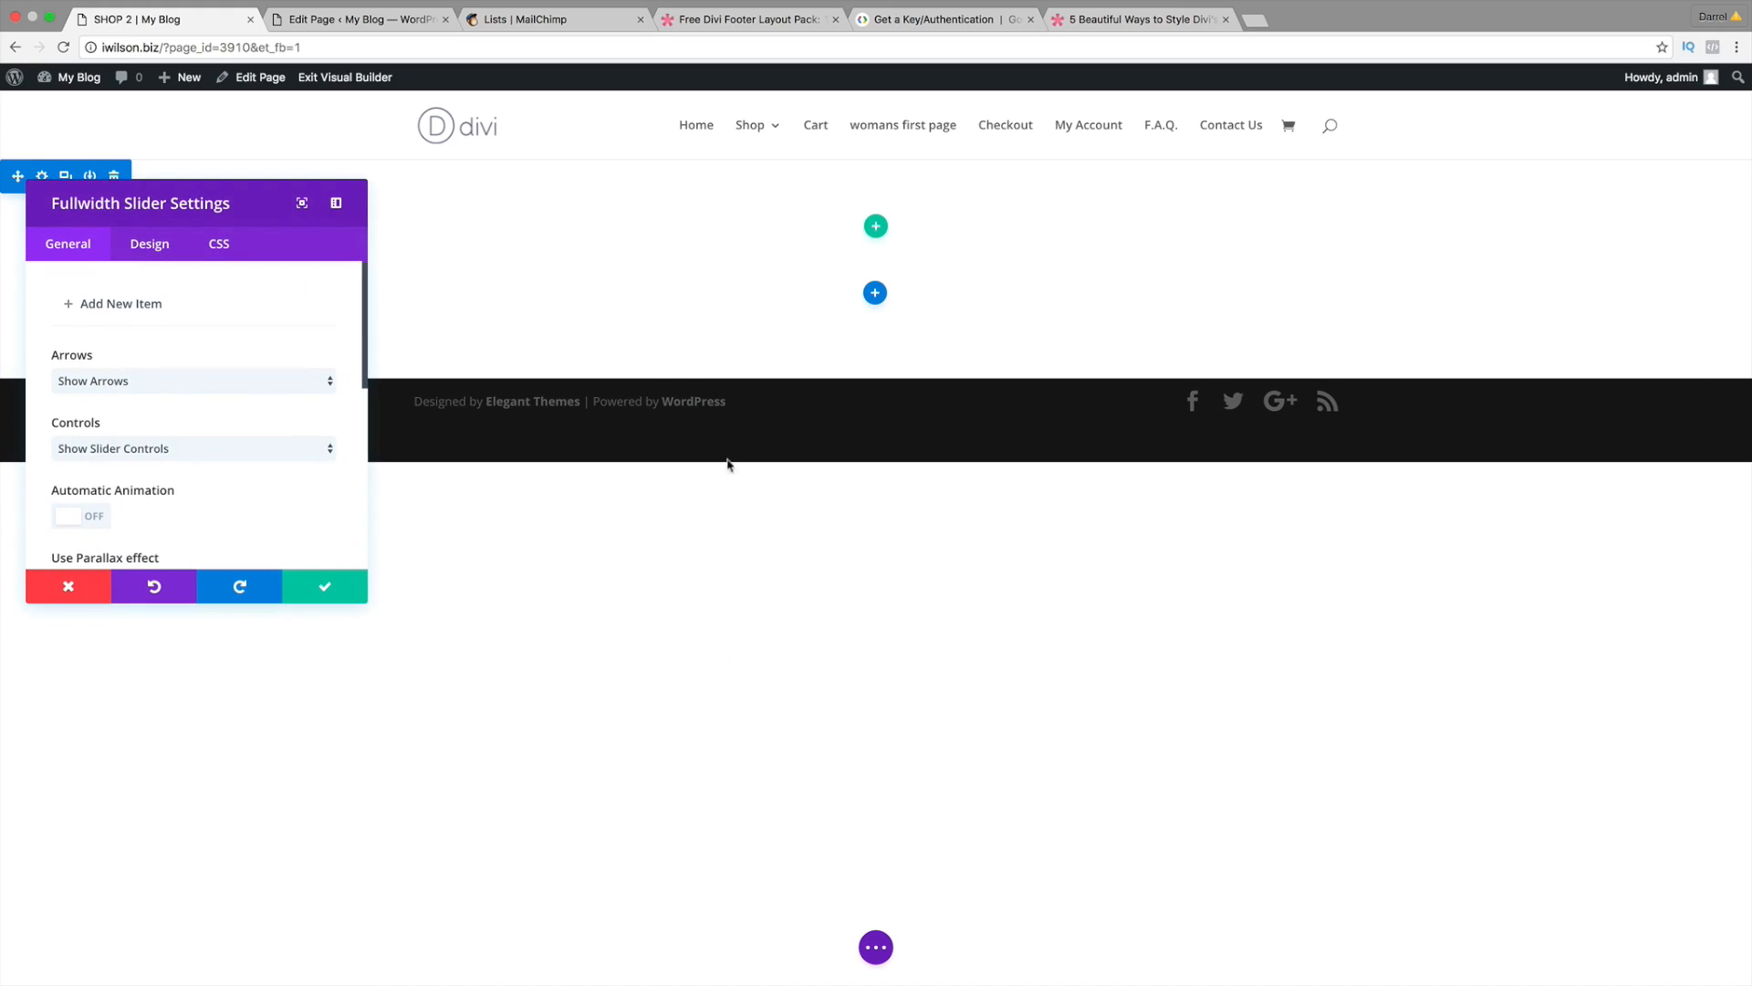
left_click(122, 310)
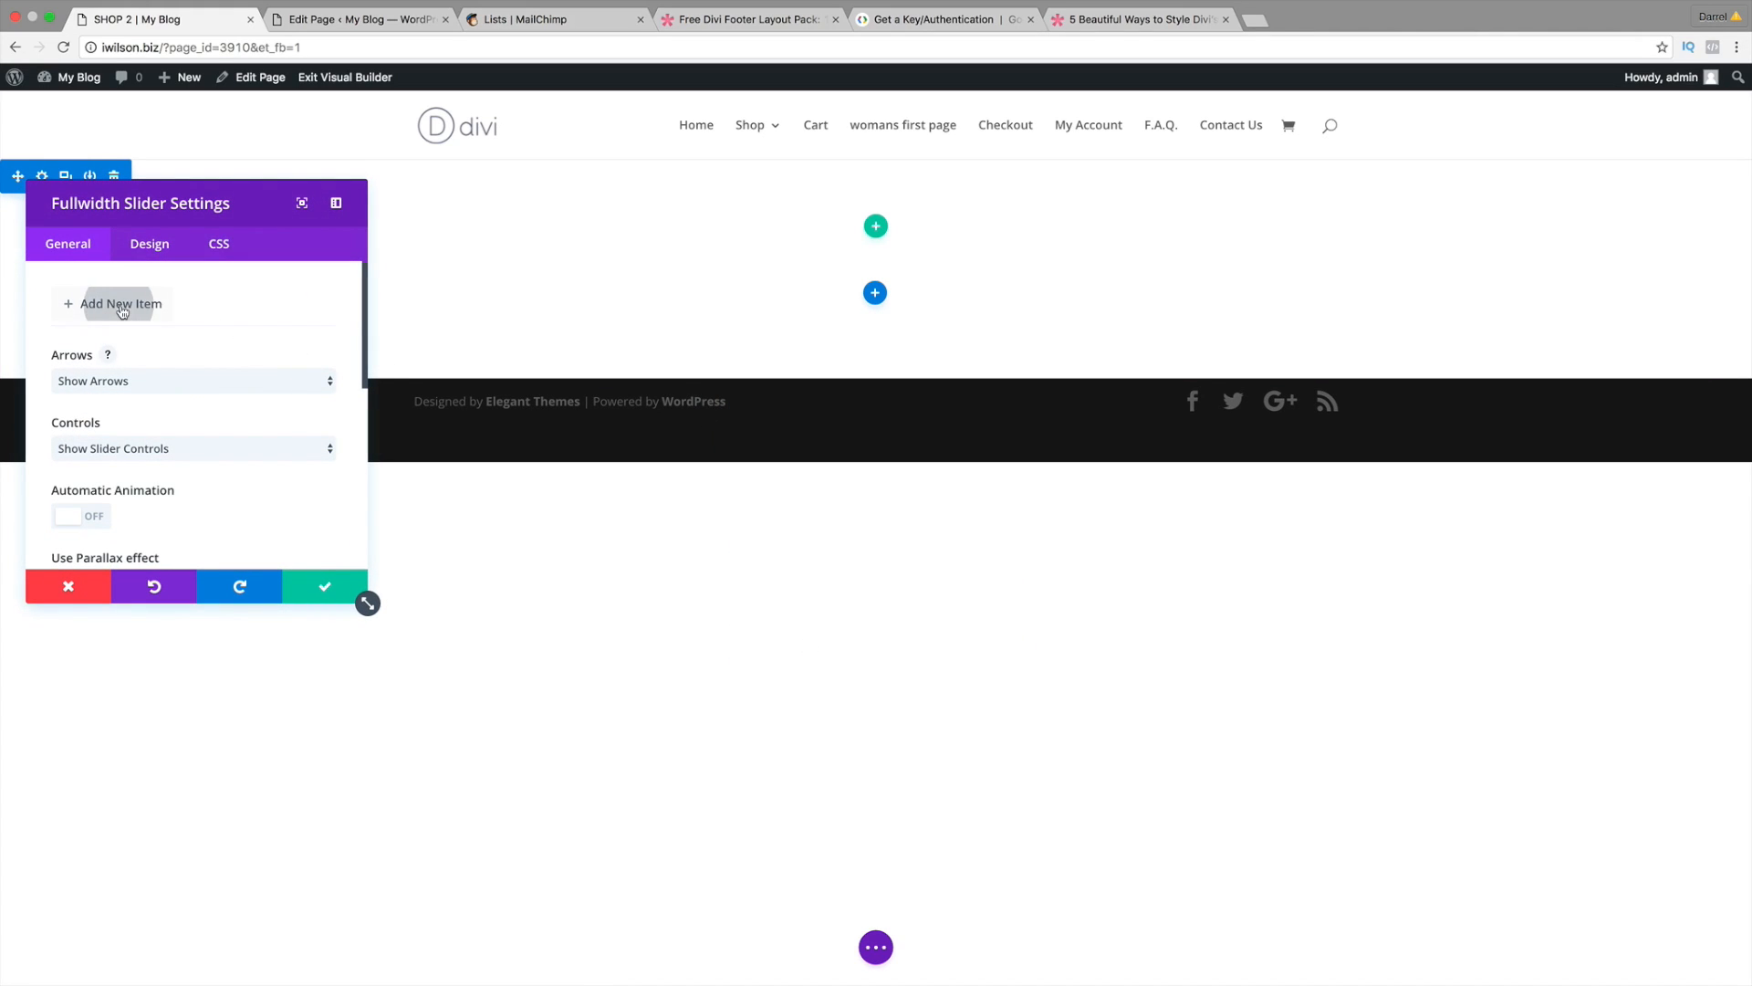
left_click(356, 24)
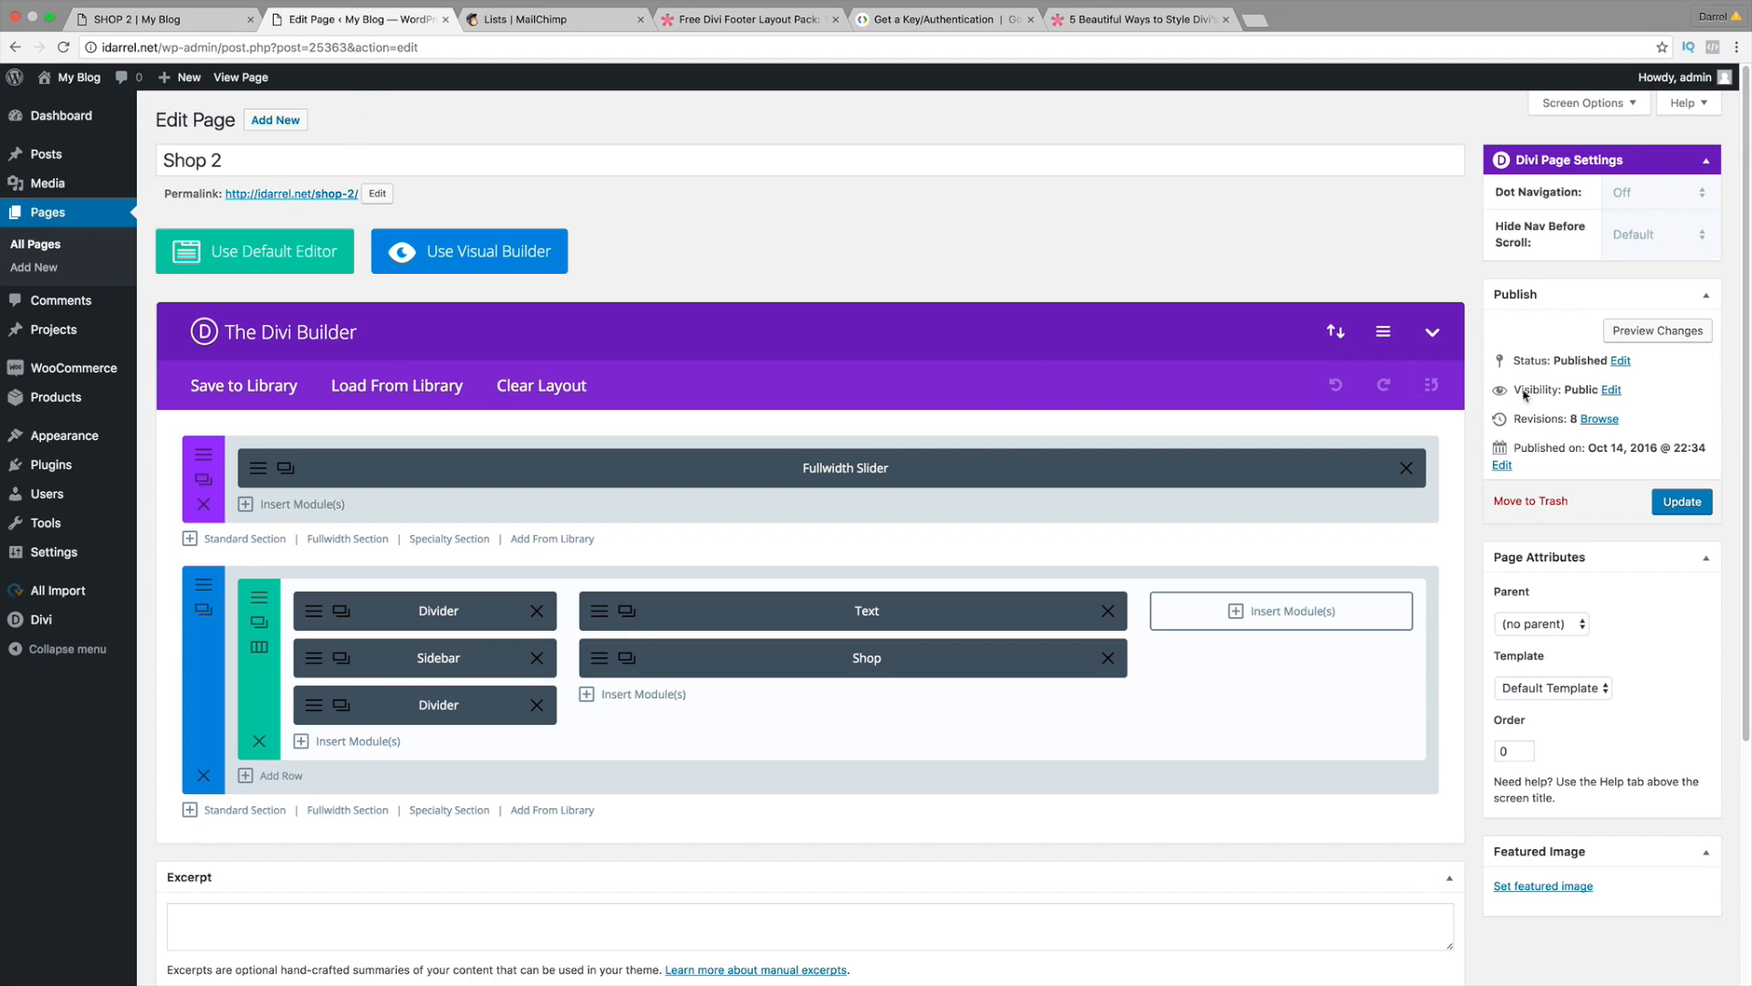
left_click(1640, 334)
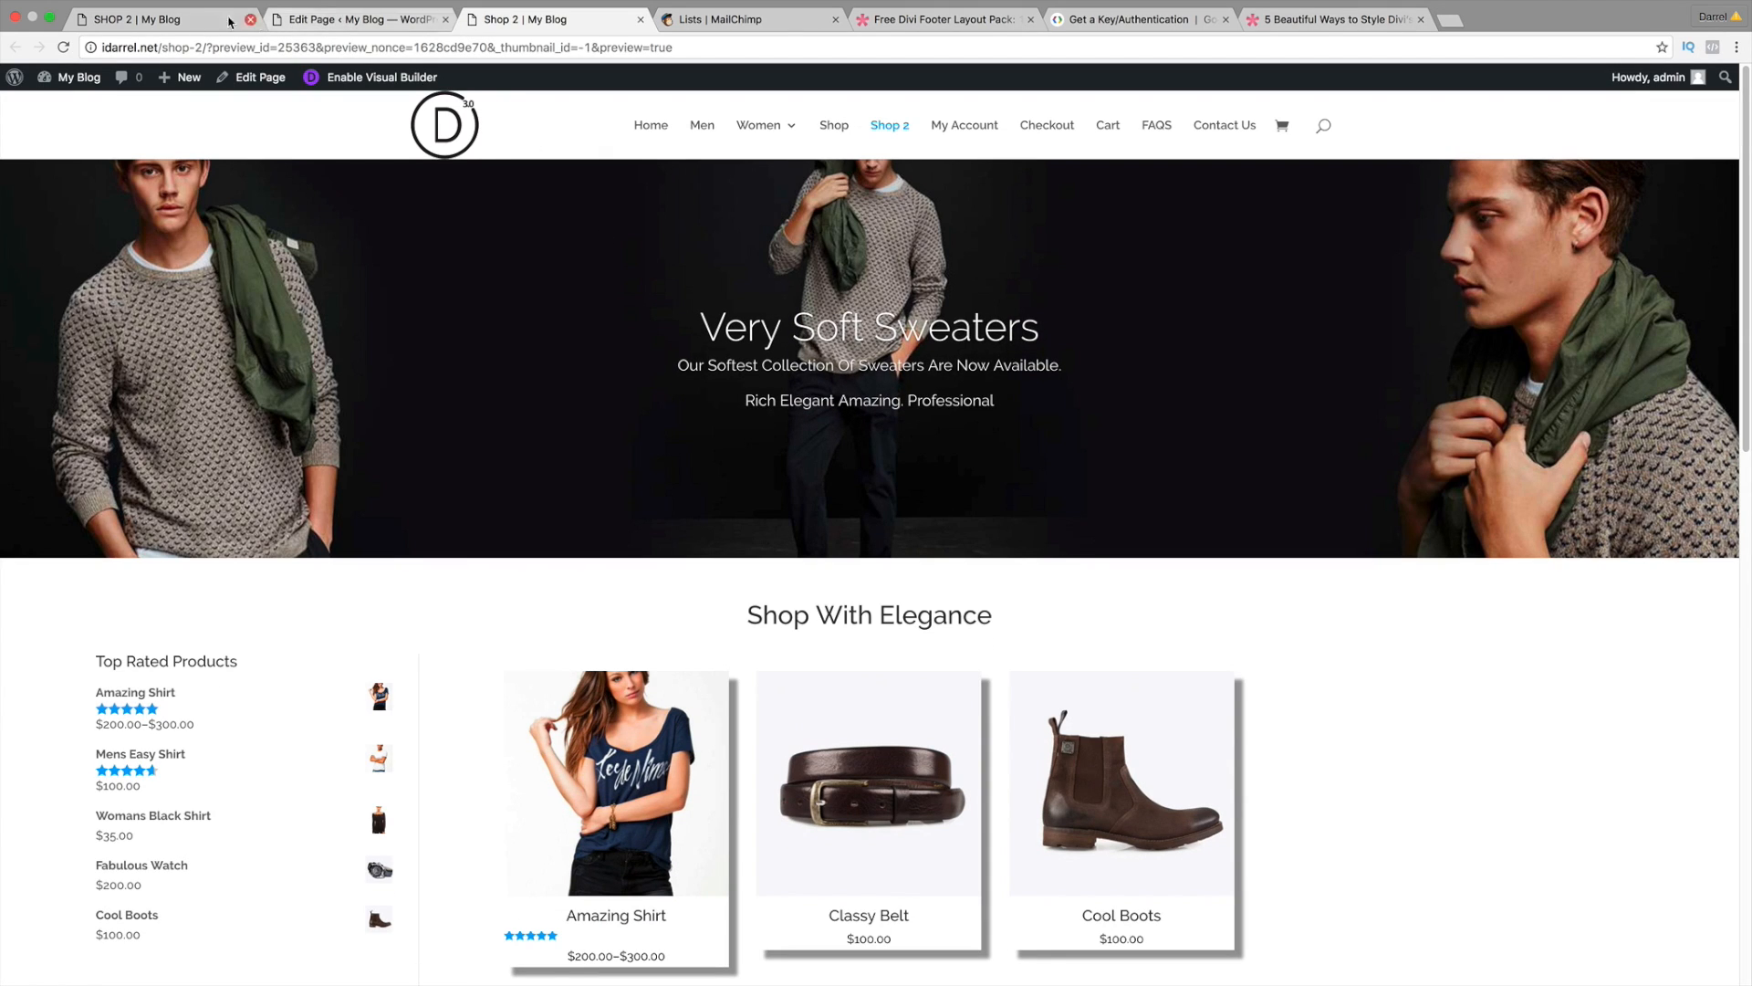
left_click(137, 18)
Step: Give the slide the heading 'VERY SOFT SWEATERS' and scroll to its background settings
left_click(218, 322)
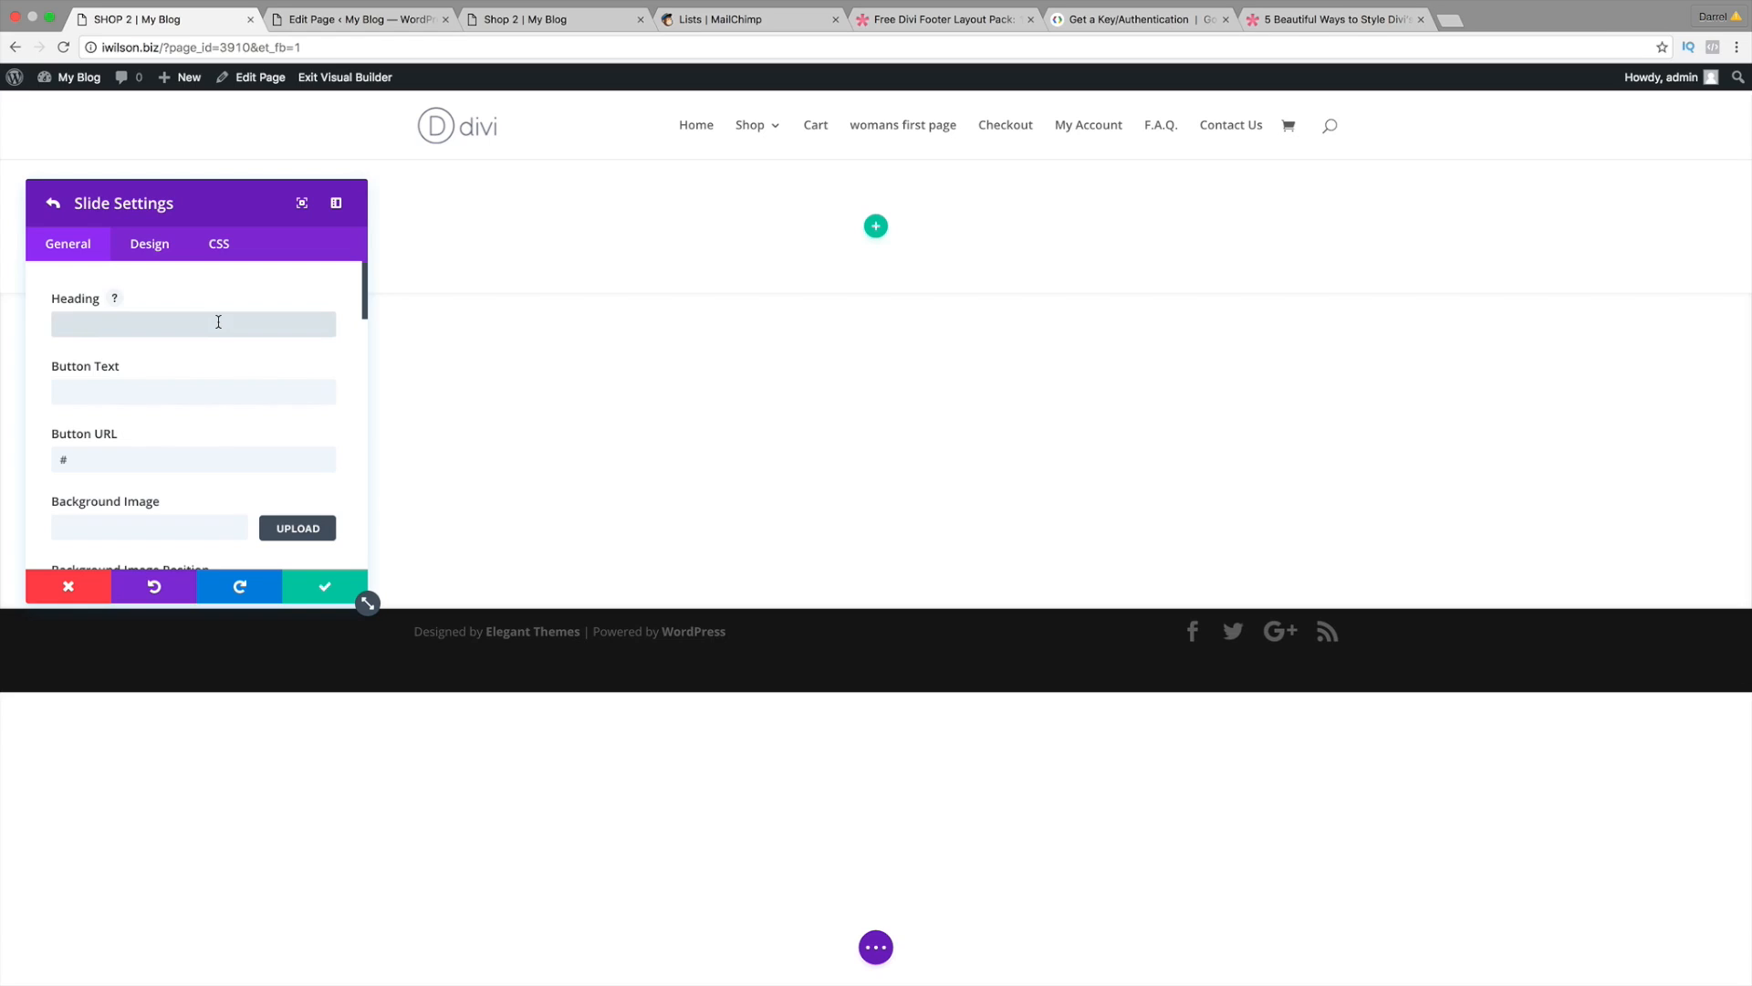
type("VERY SOFT SWEATERS")
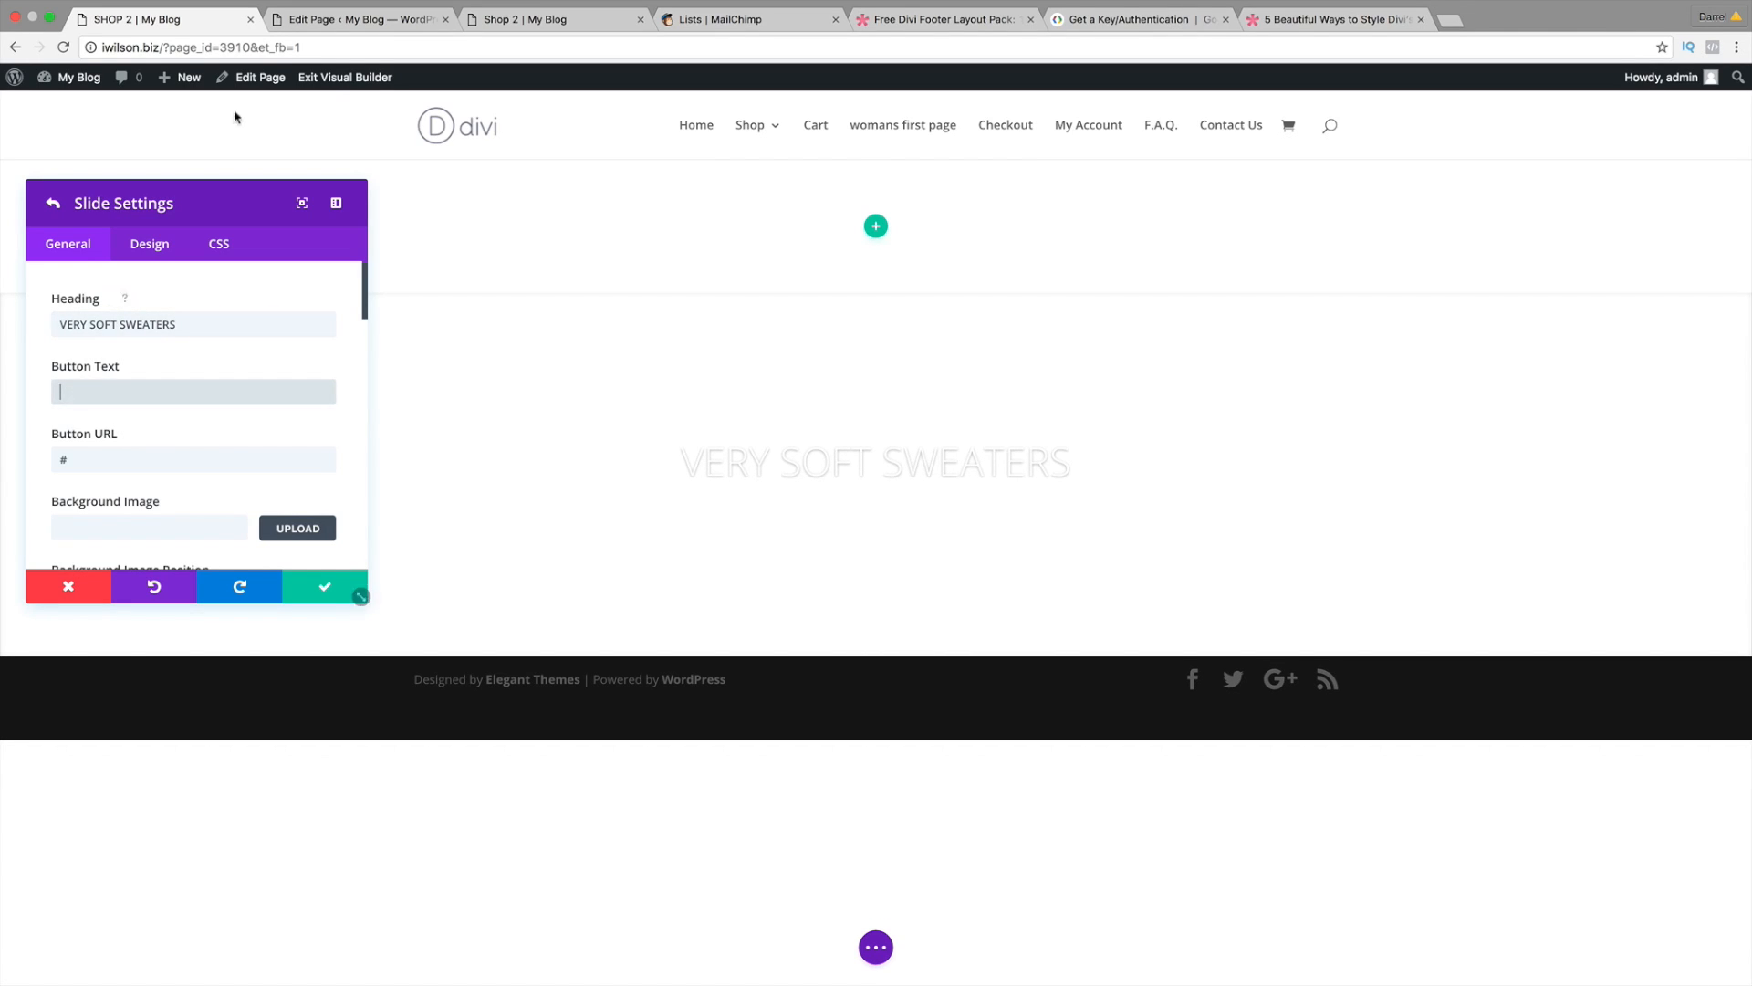
left_click(526, 22)
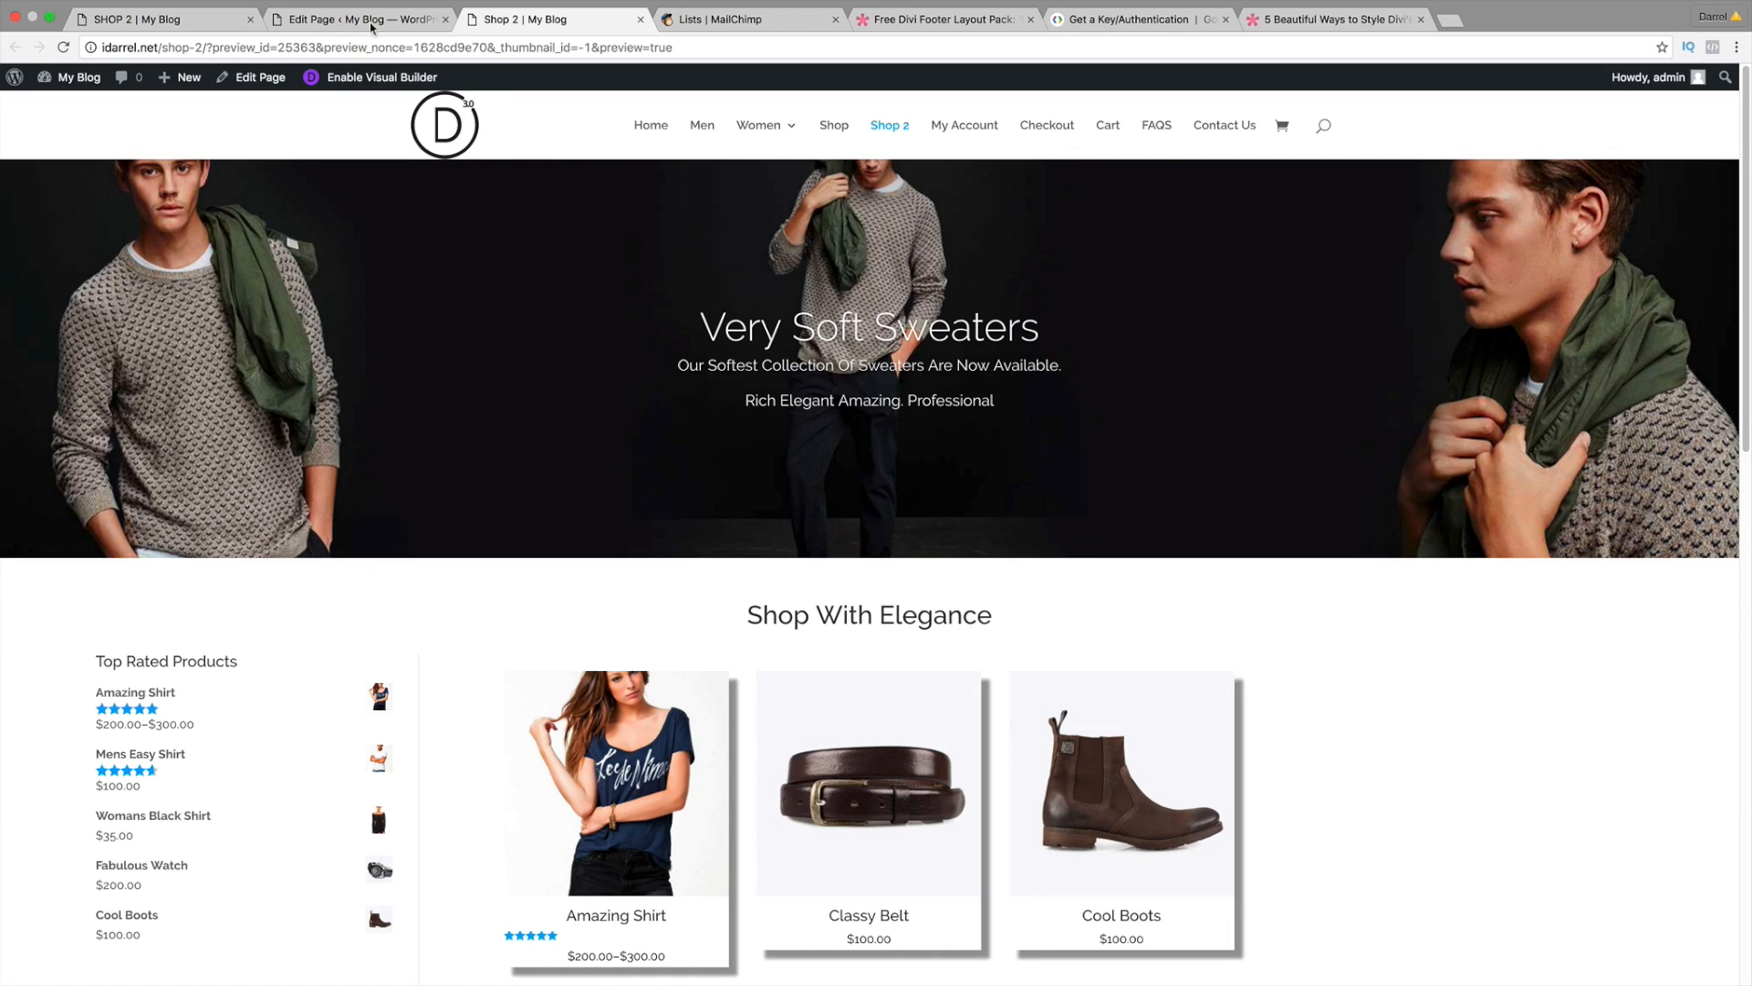
left_click(165, 19)
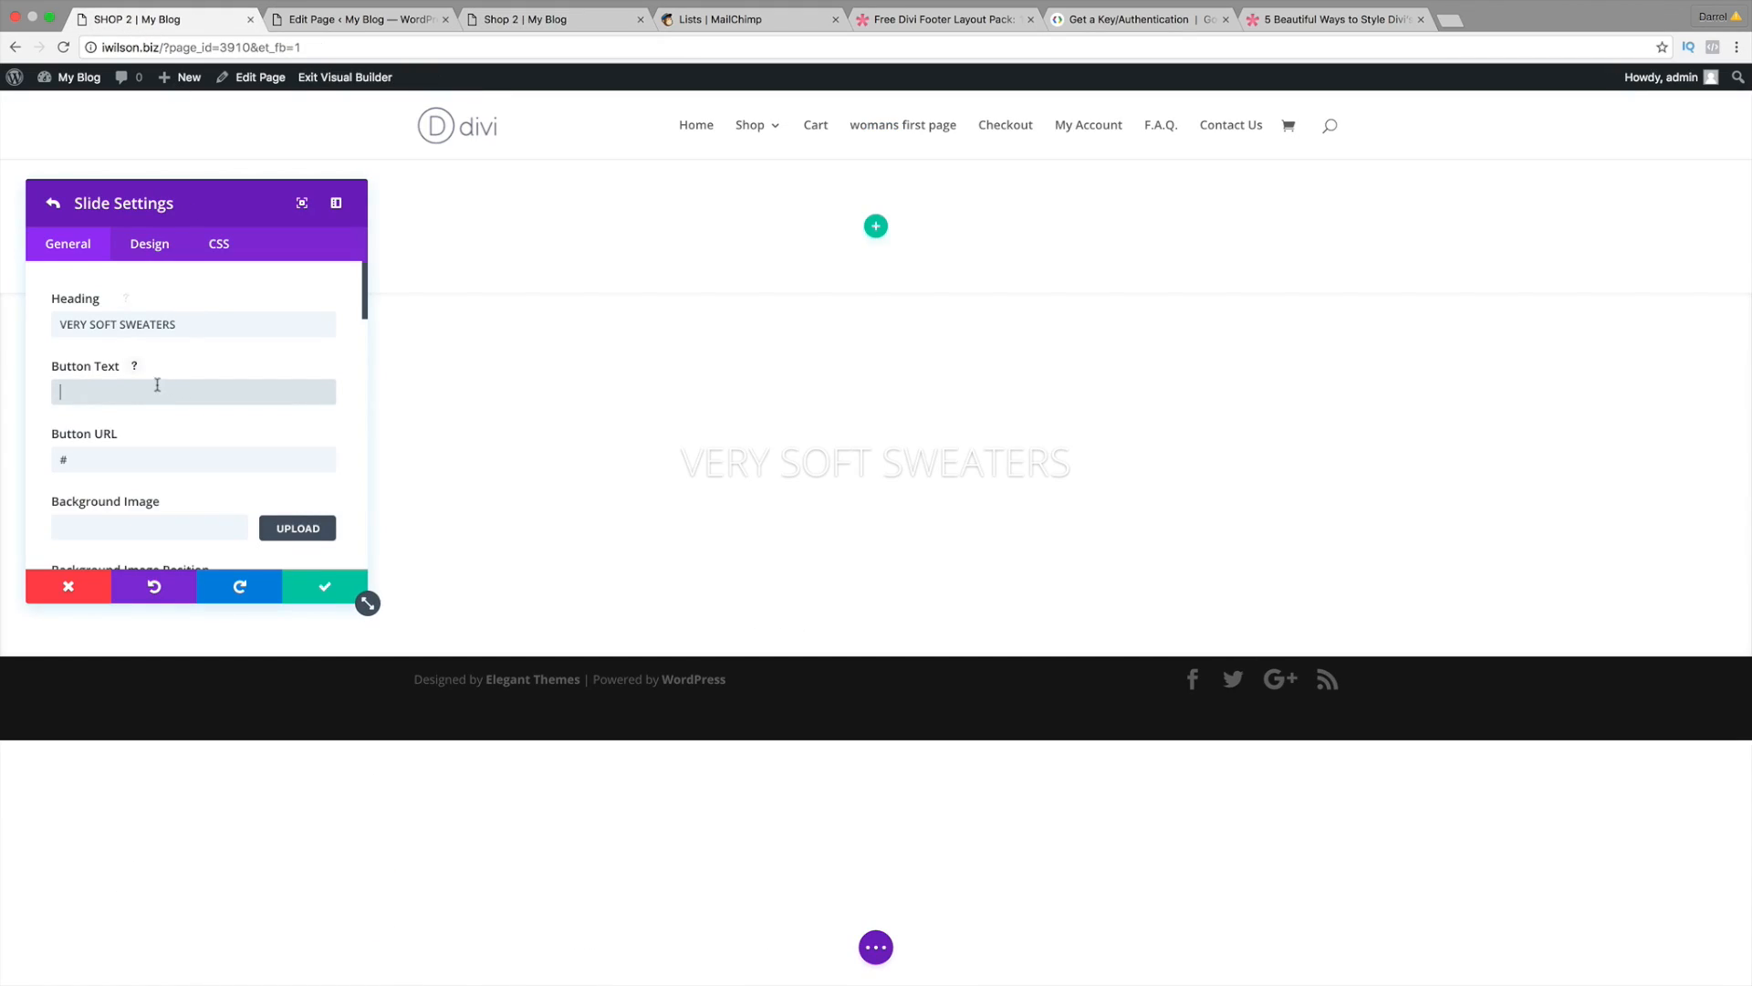
scroll(157, 406, "down", 1)
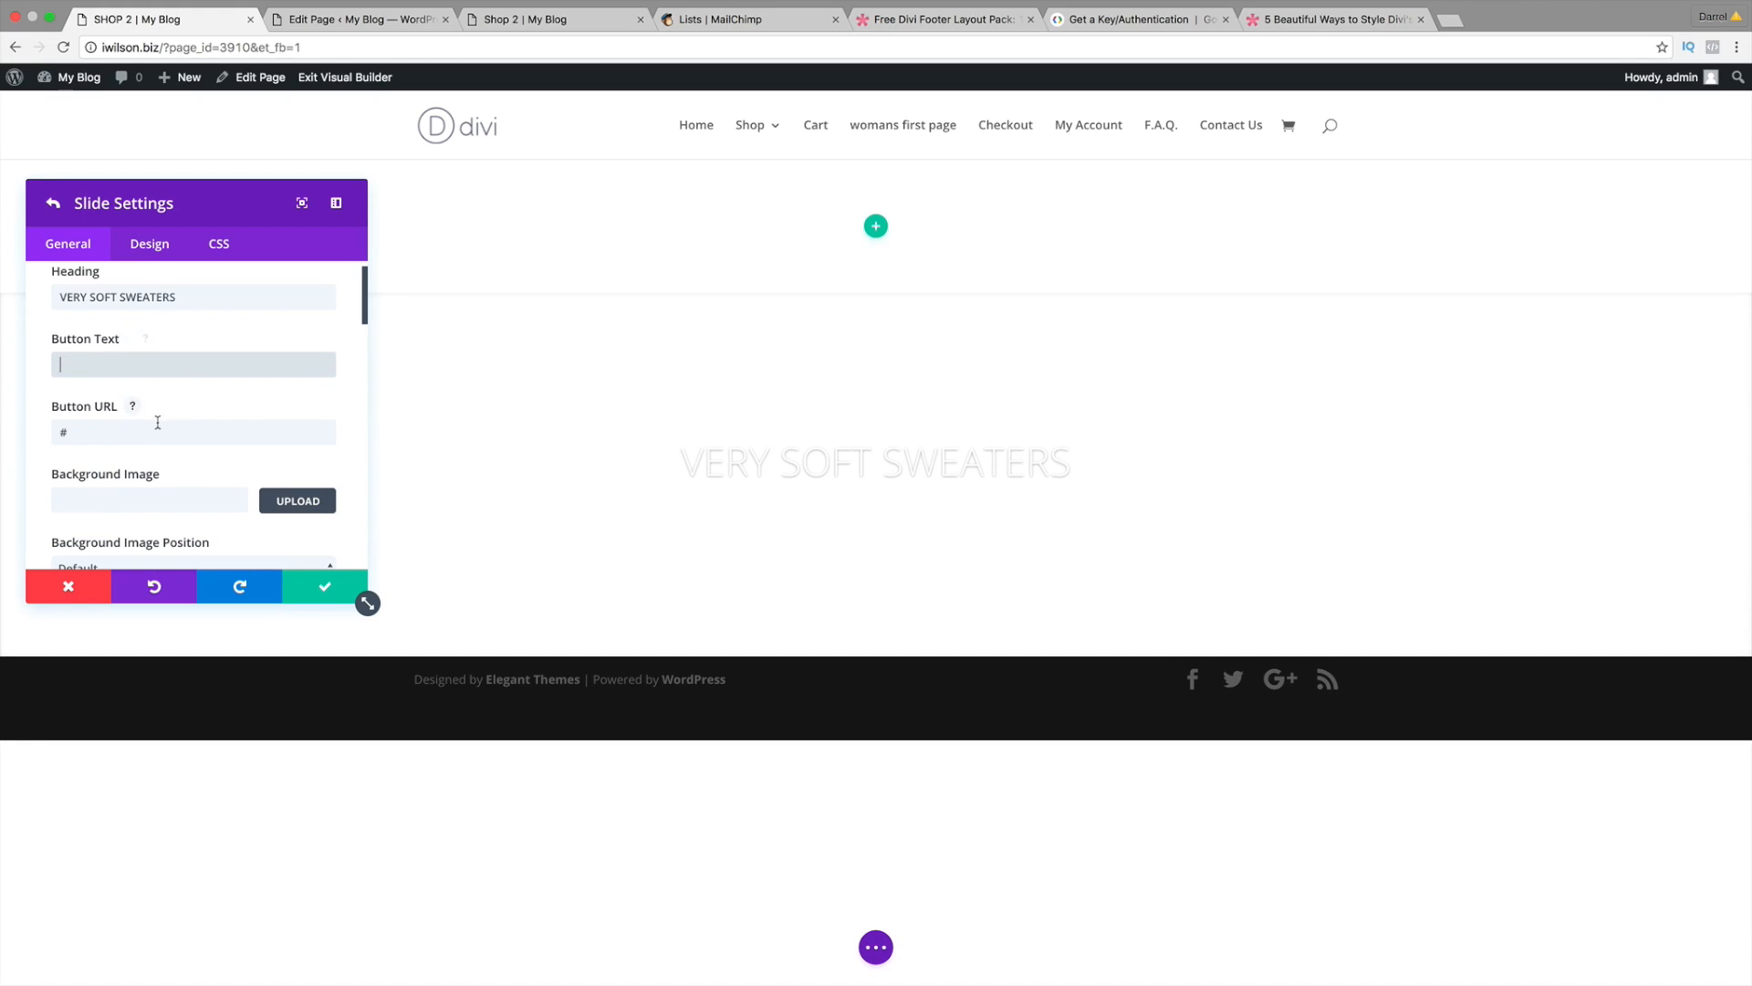
scroll(168, 436, "down", 4)
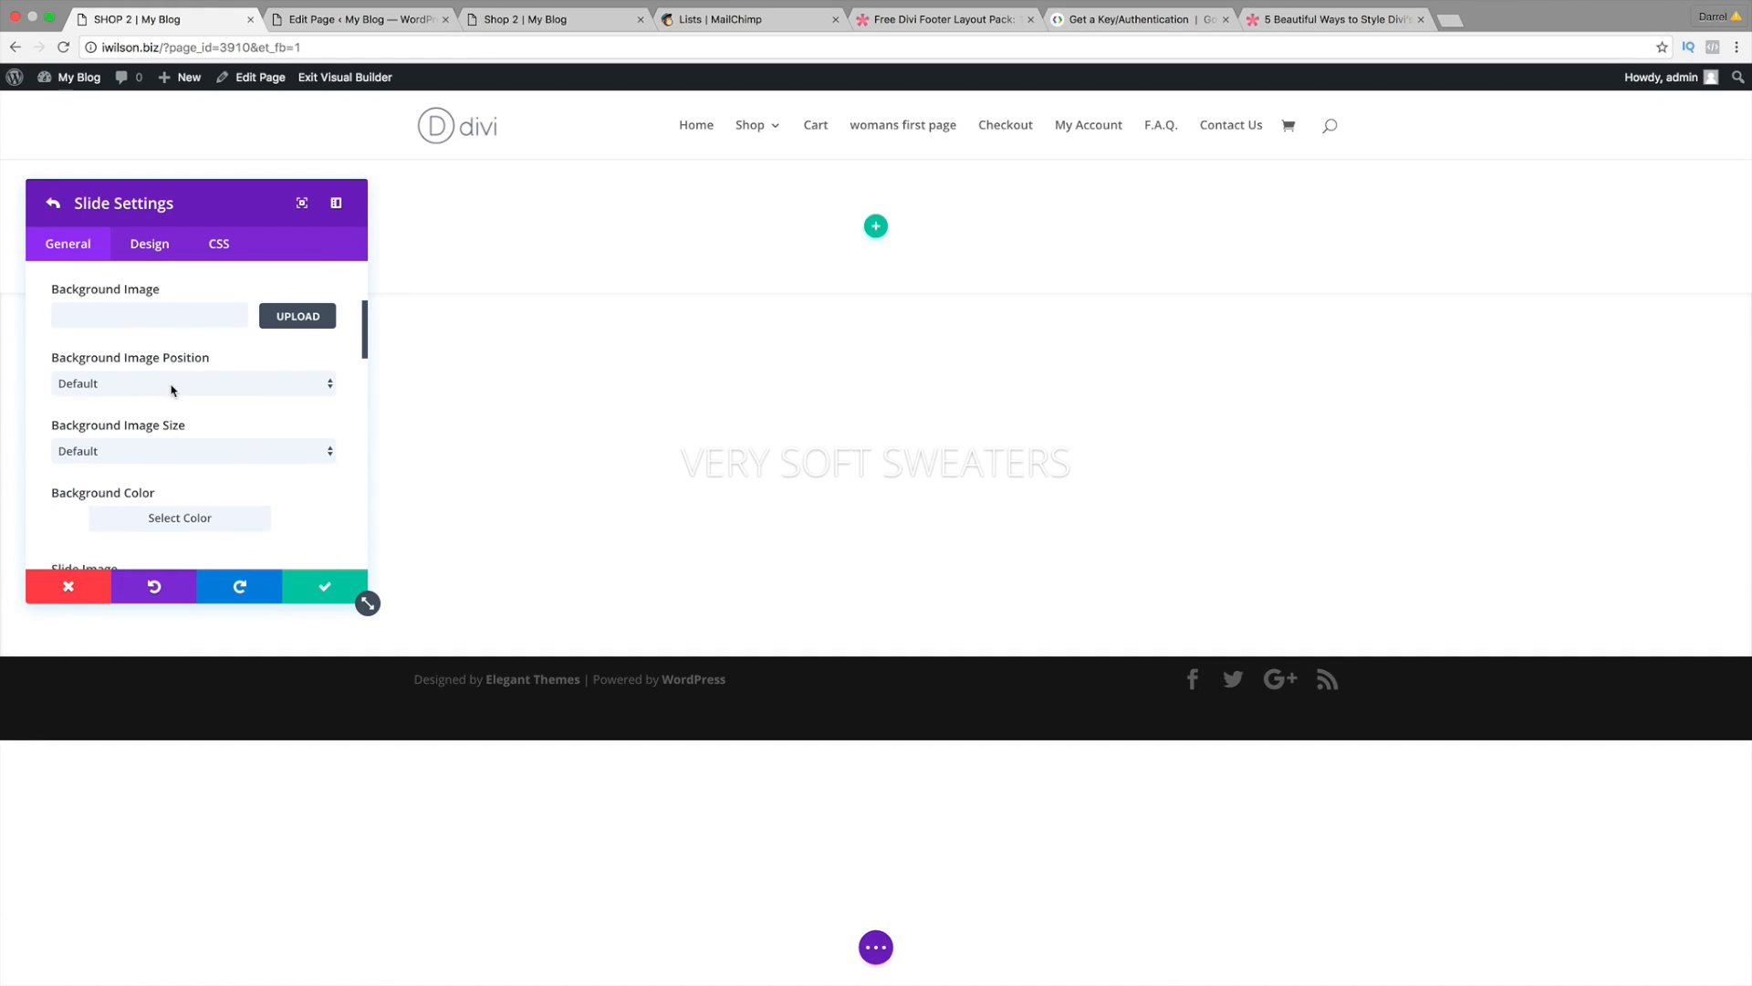
scroll(193, 416, "up", 2)
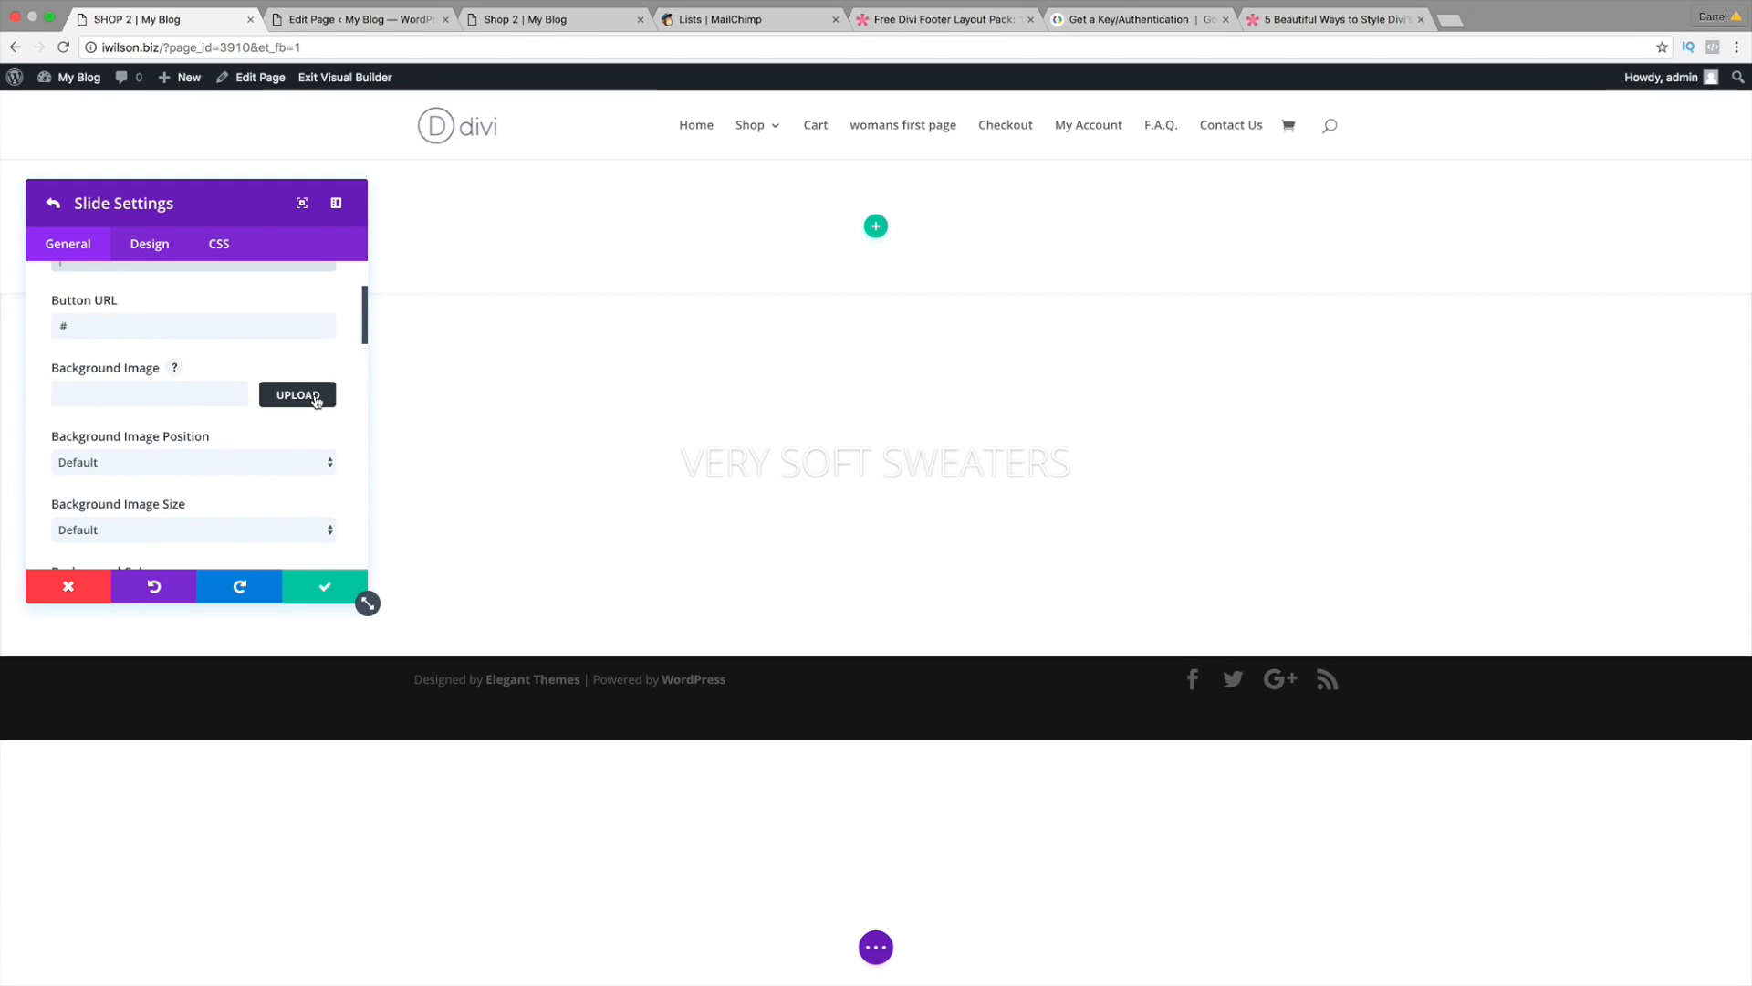
Step: Set the sweater banner image as the slide's background image
left_click(316, 399)
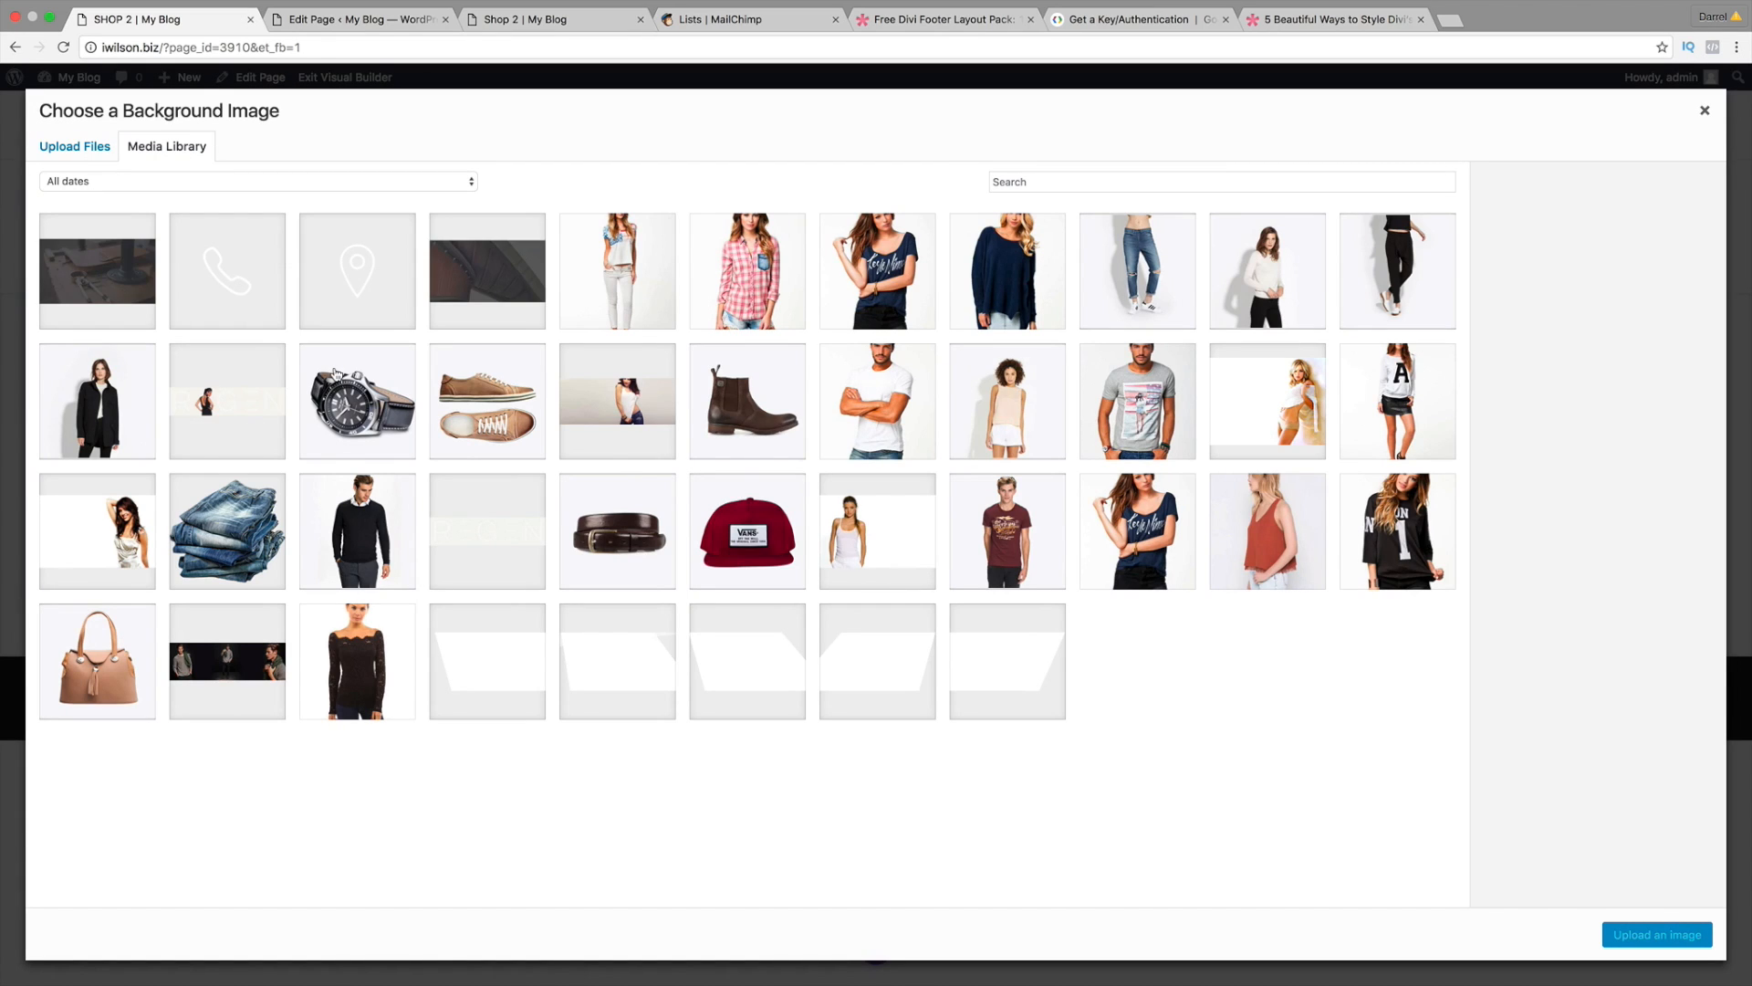
left_click(249, 644)
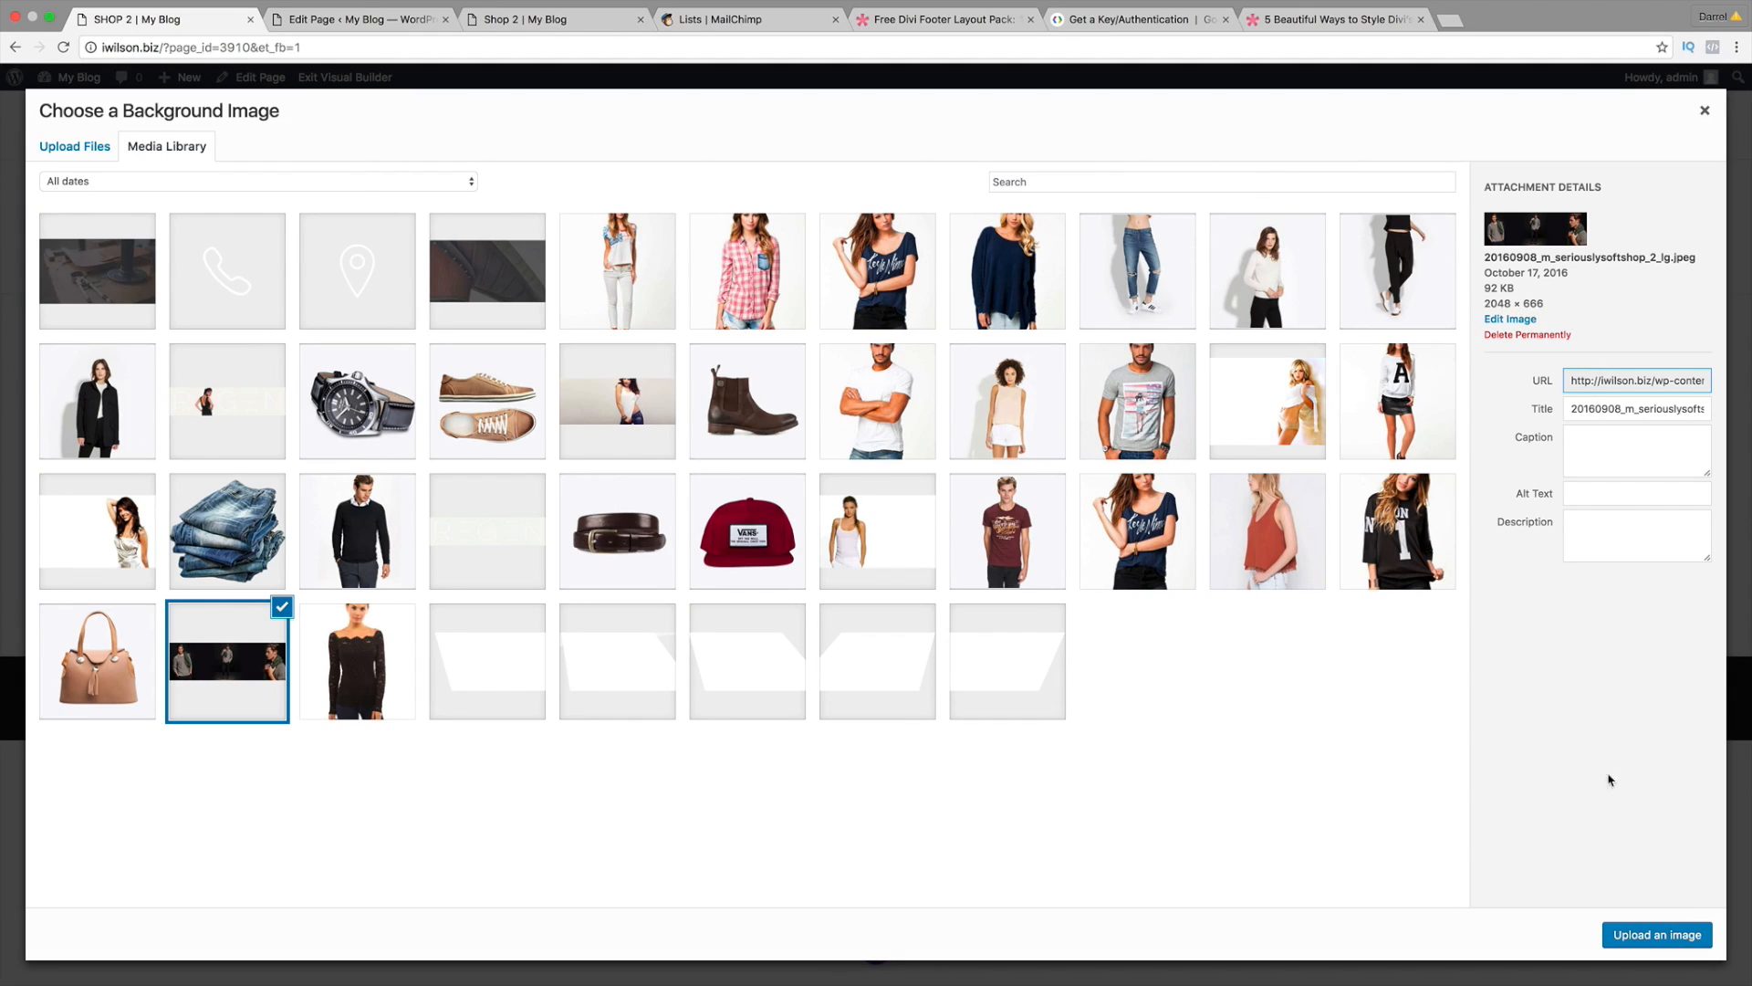
left_click(1638, 939)
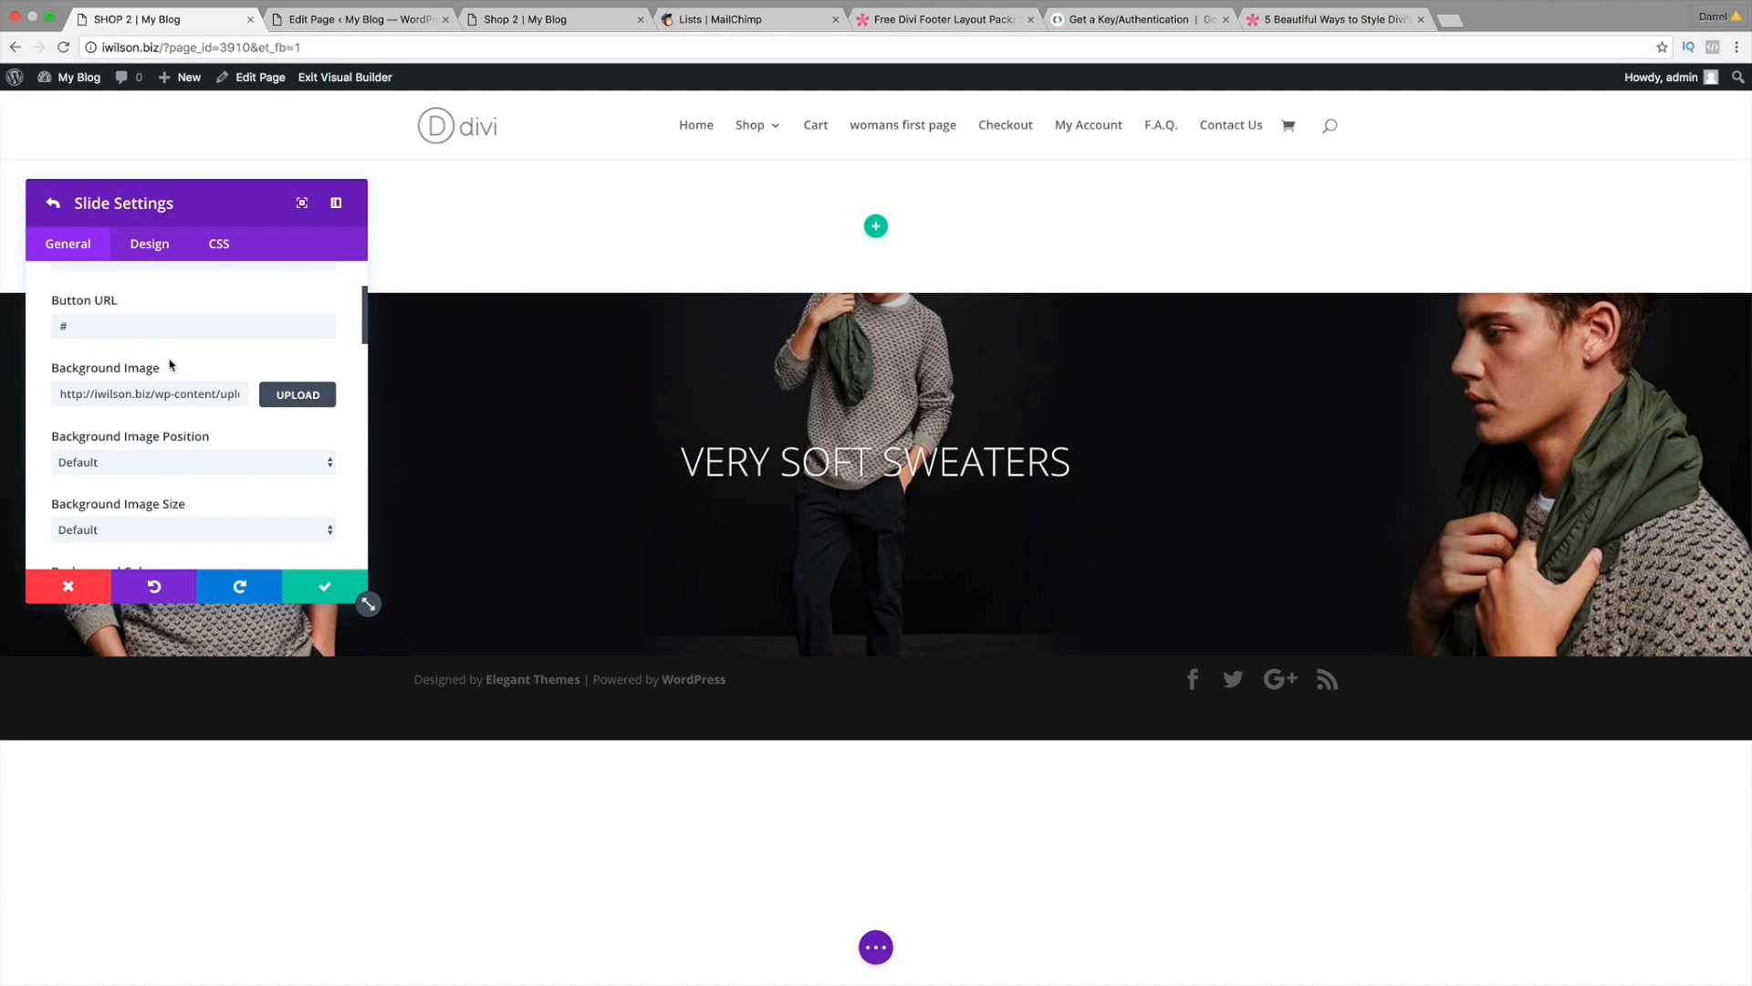
scroll(242, 502, "down", 5)
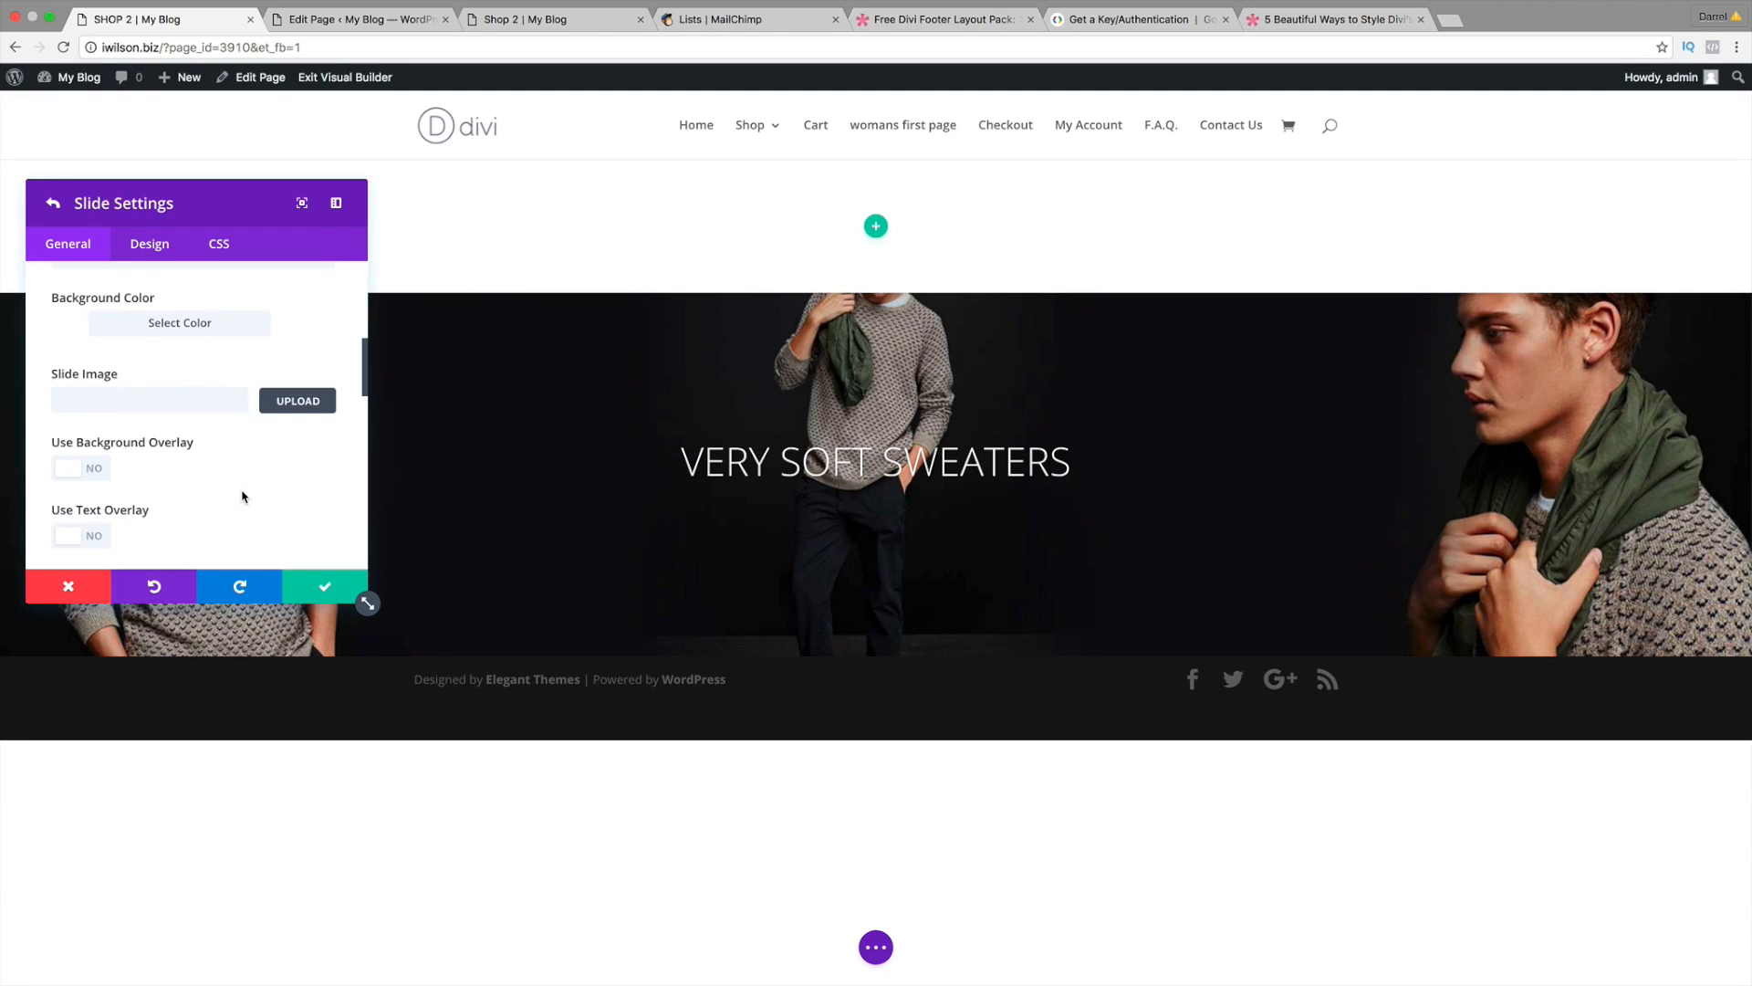
scroll(242, 496, "down", 4)
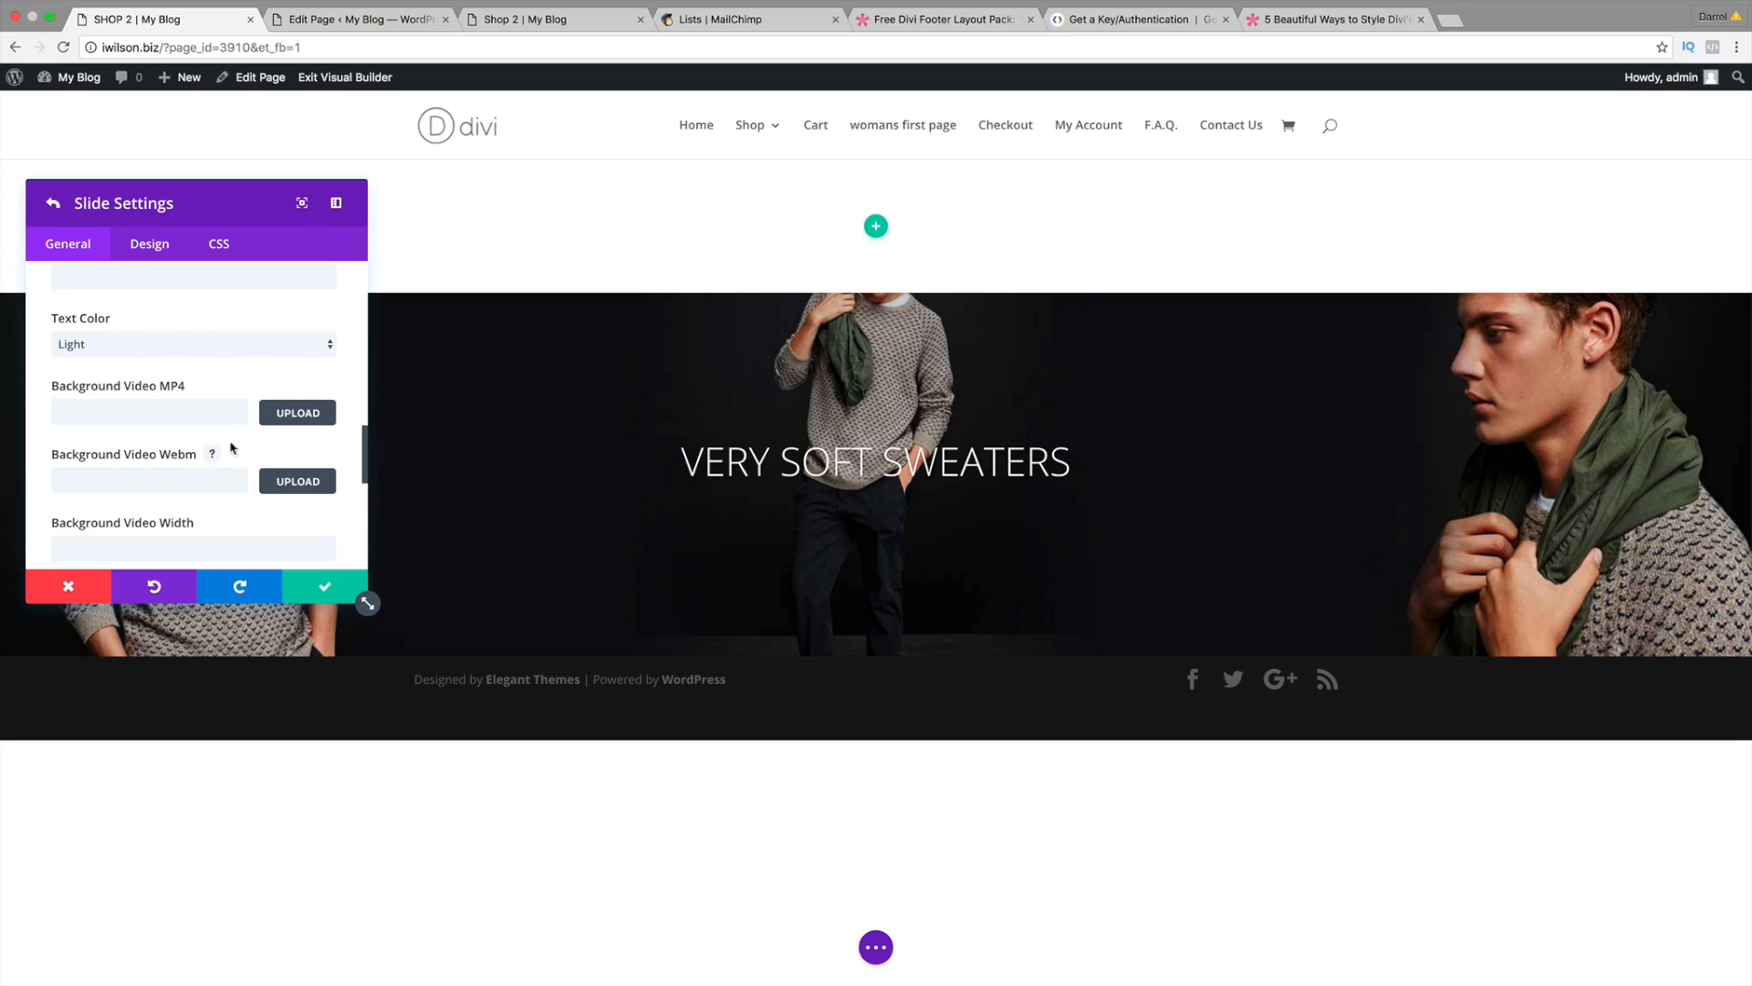
scroll(329, 445, "down", 2)
scroll(328, 445, "down", 5)
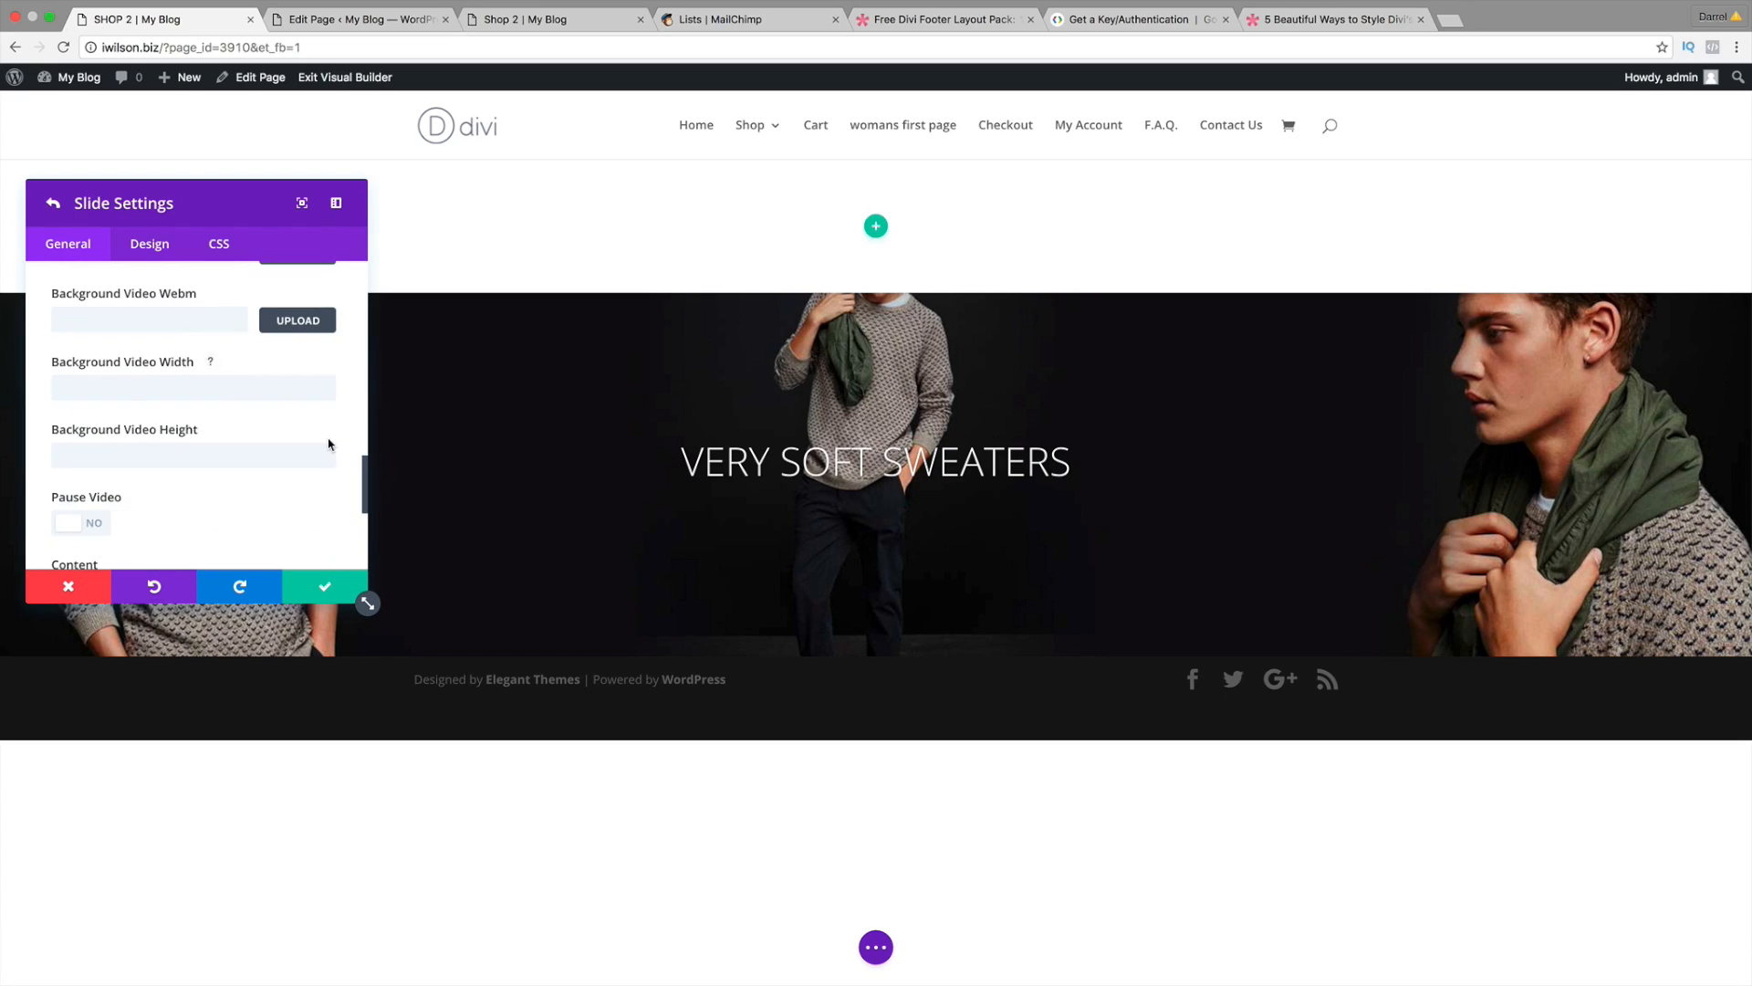
scroll(330, 469, "down", 2)
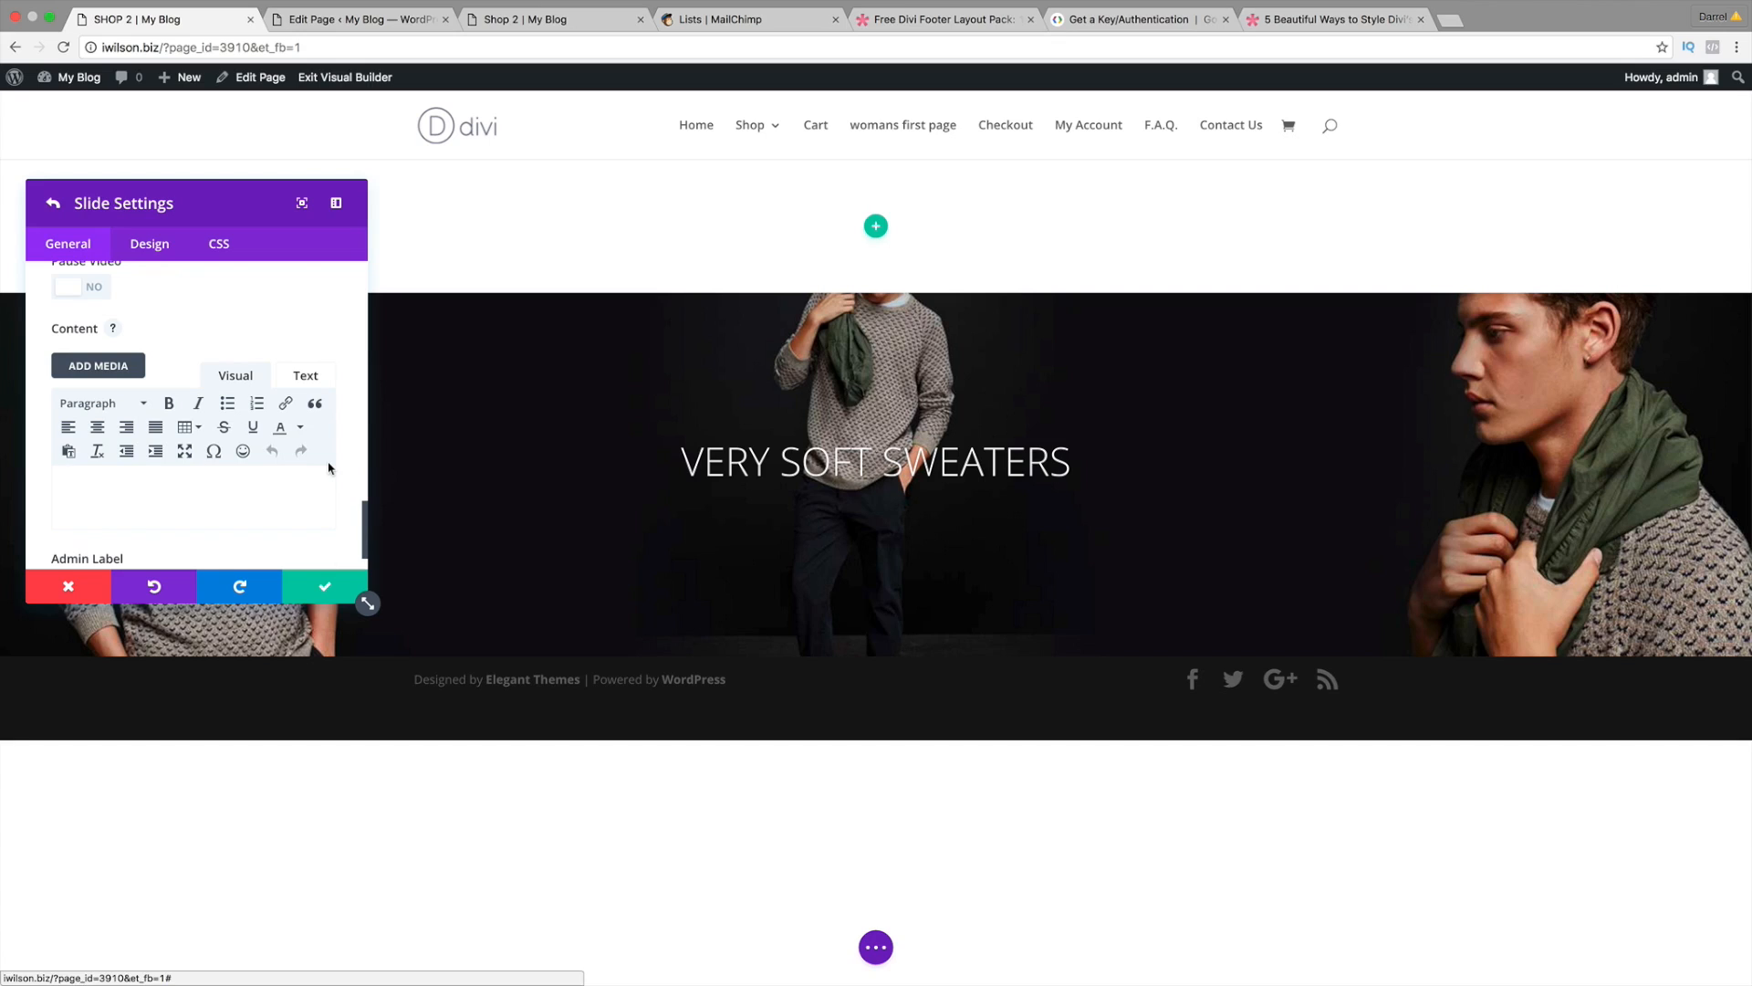
Step: Copy the two hero subtitle lines from the live Shop 2 page
left_click(345, 22)
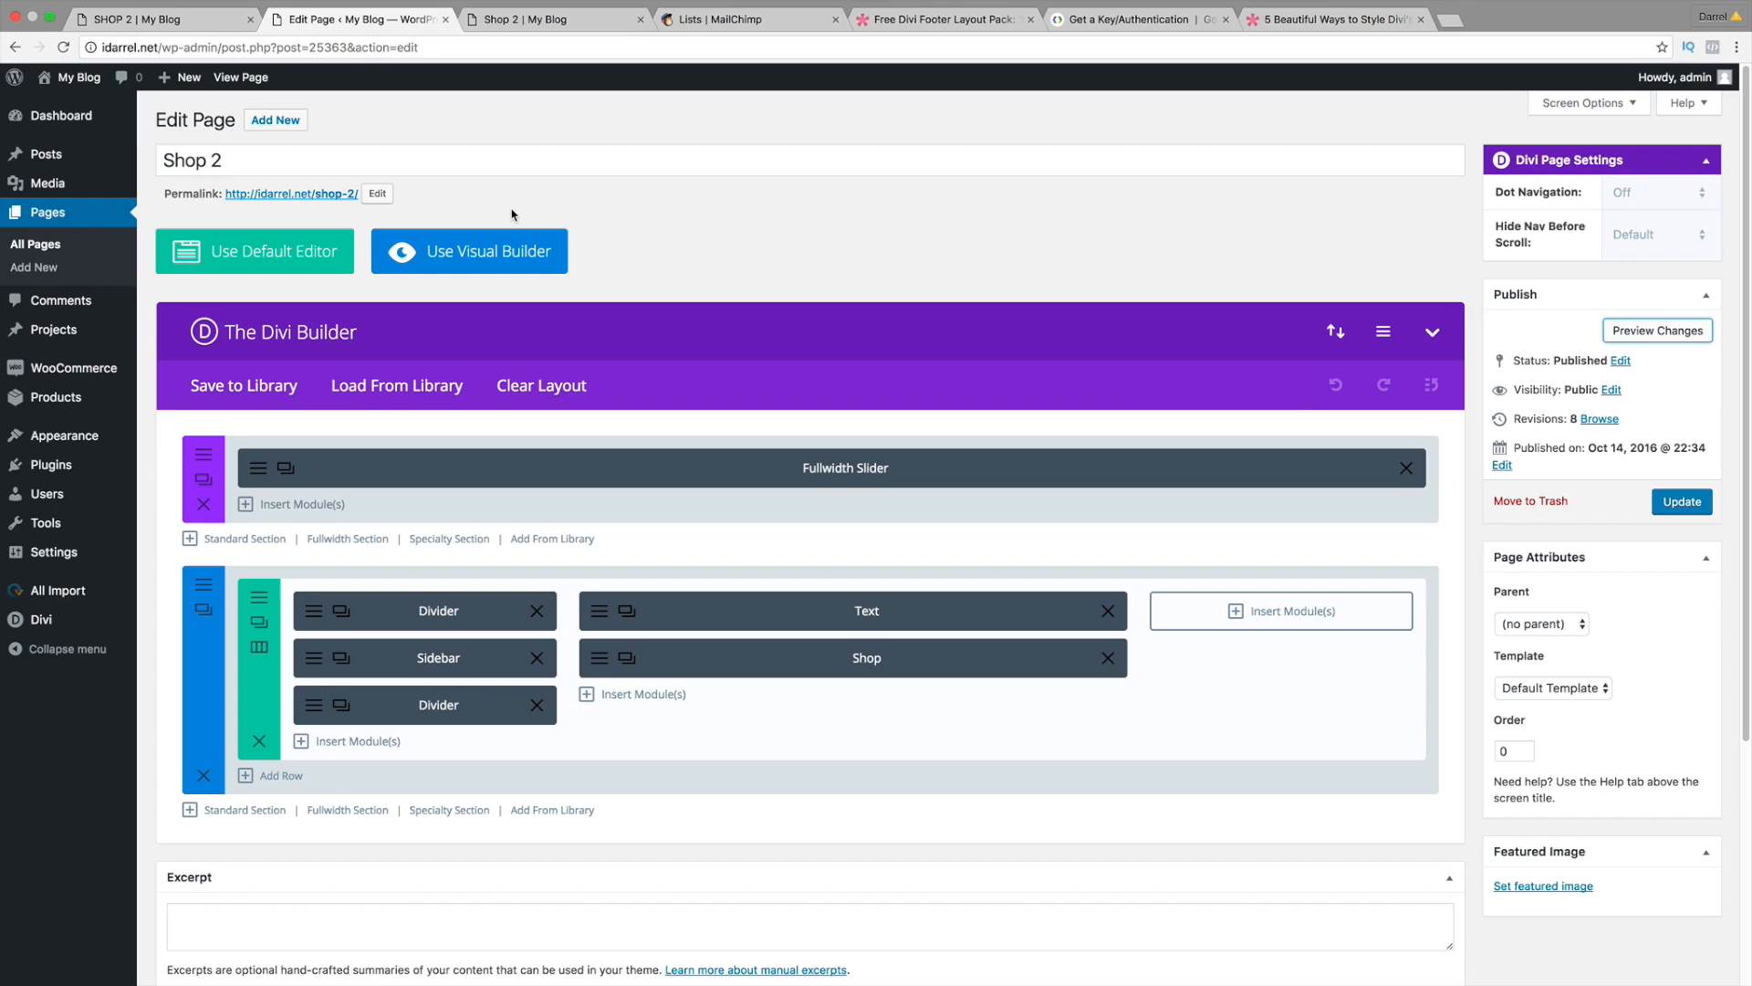
left_click(507, 24)
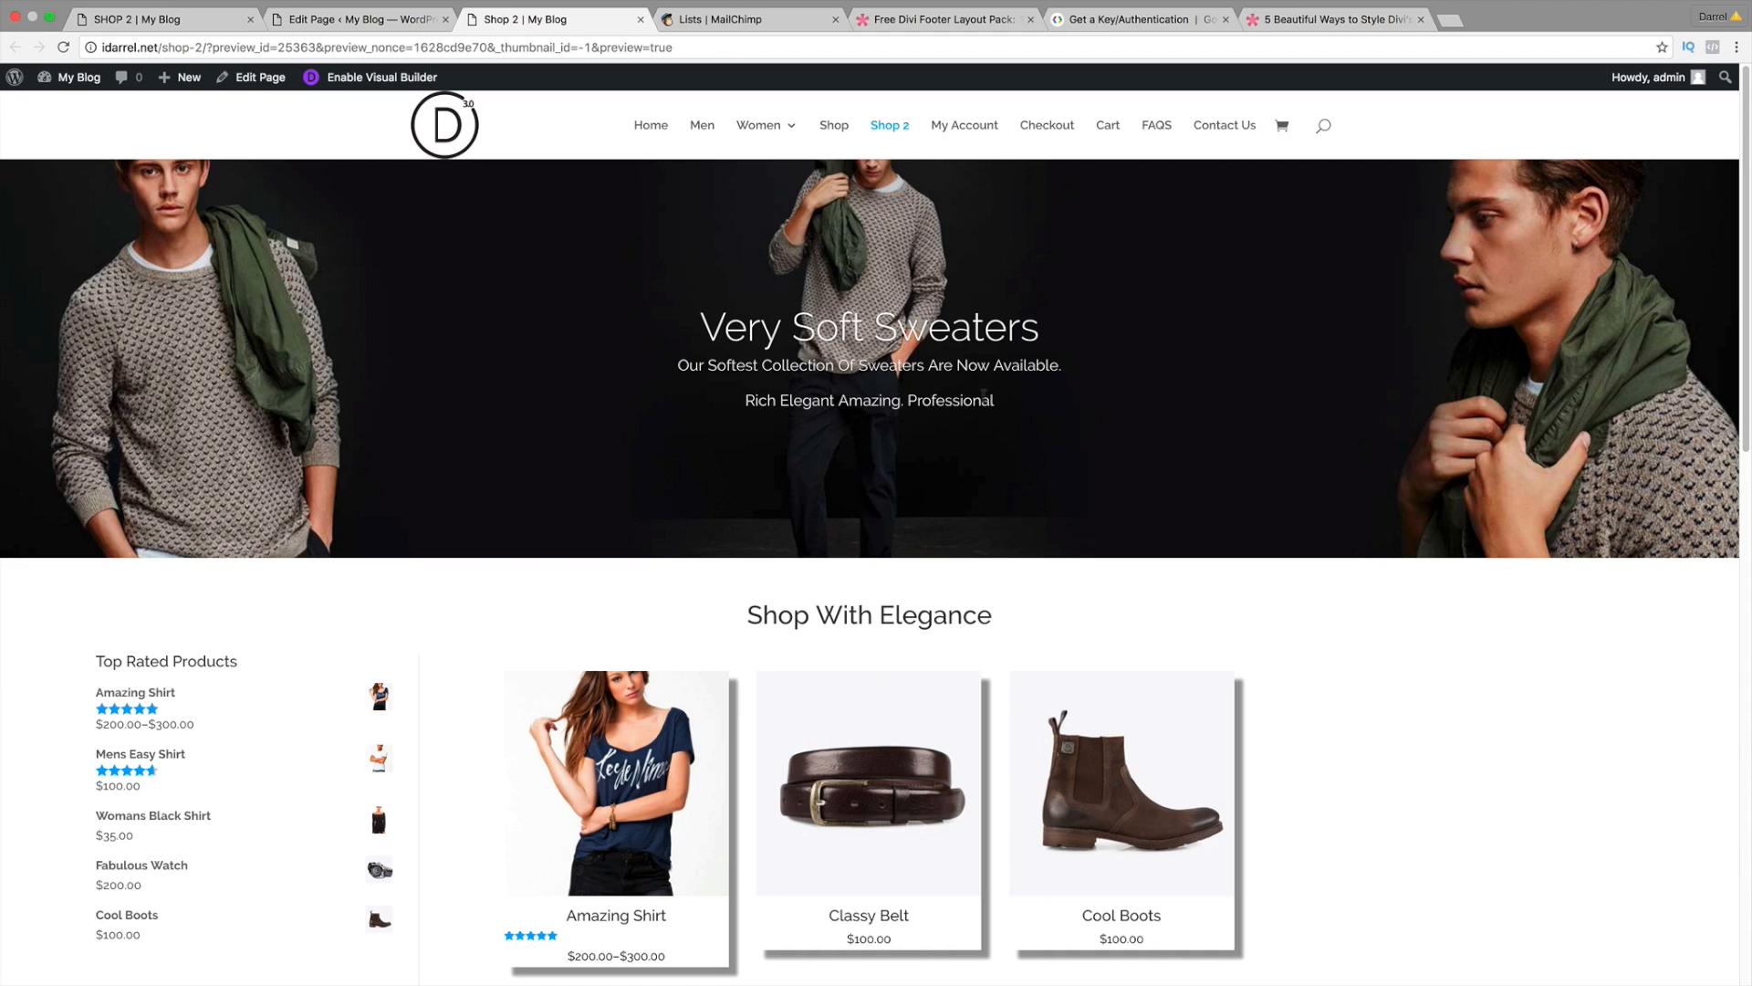
left_click_drag(997, 401, 682, 365)
right_click(680, 362)
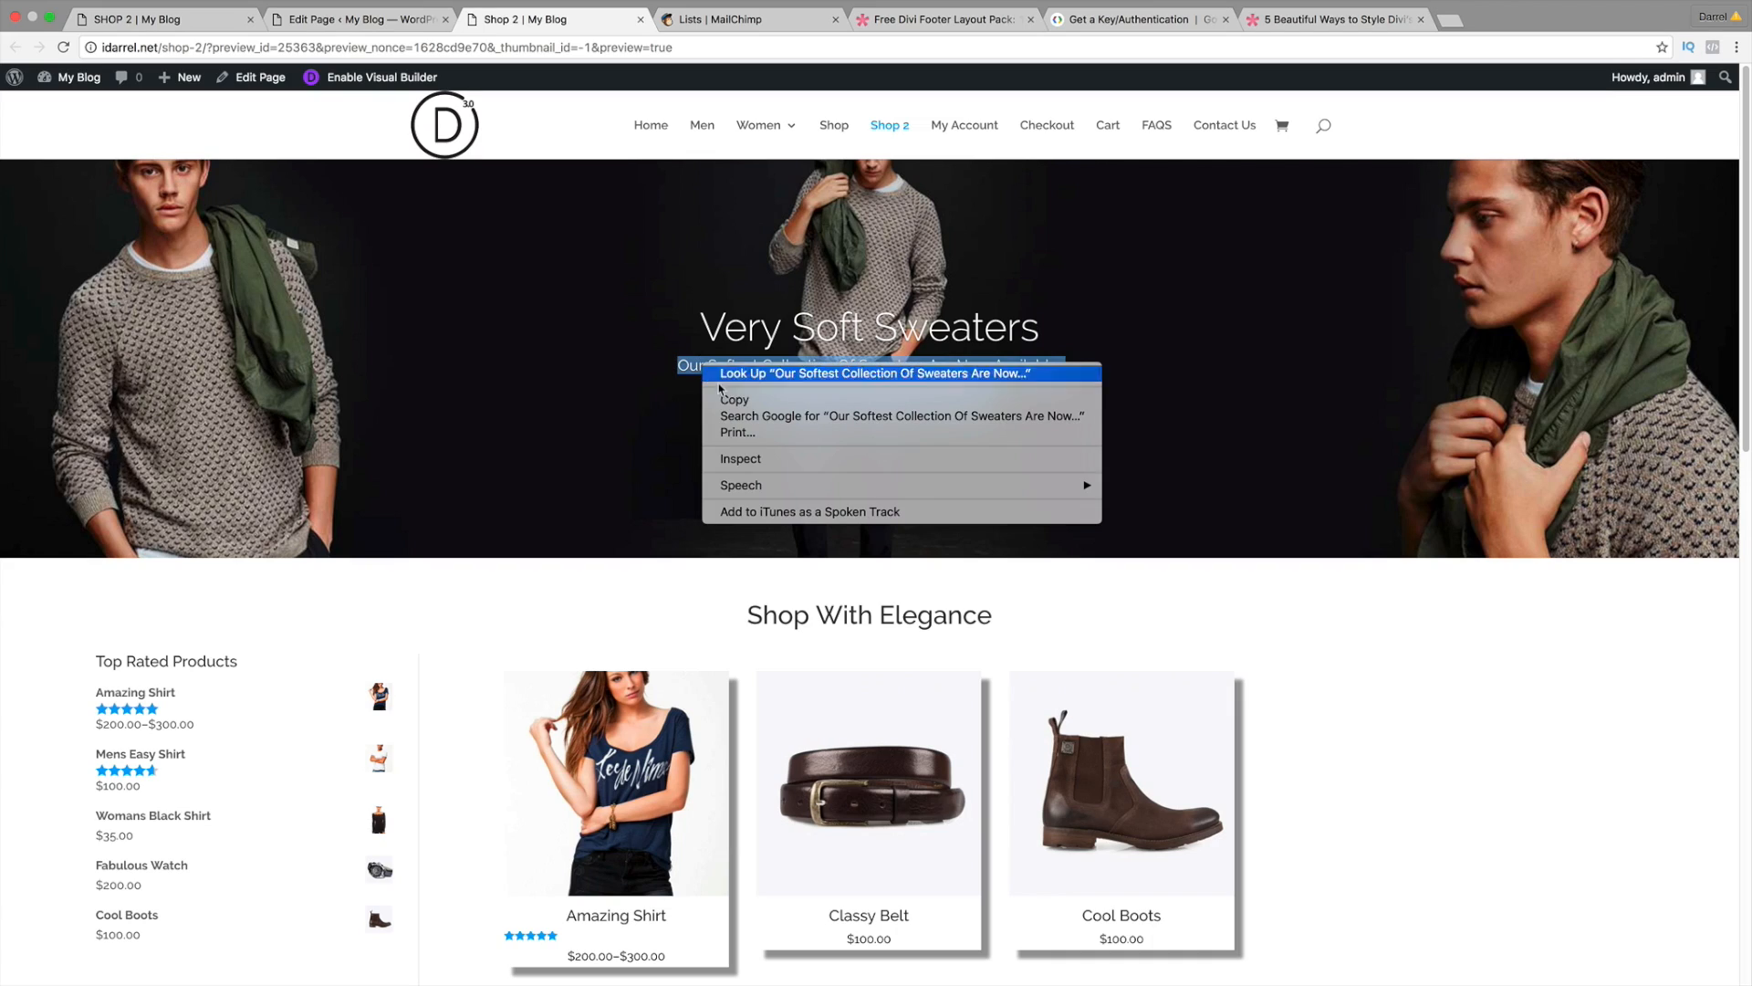
left_click(721, 396)
left_click(137, 20)
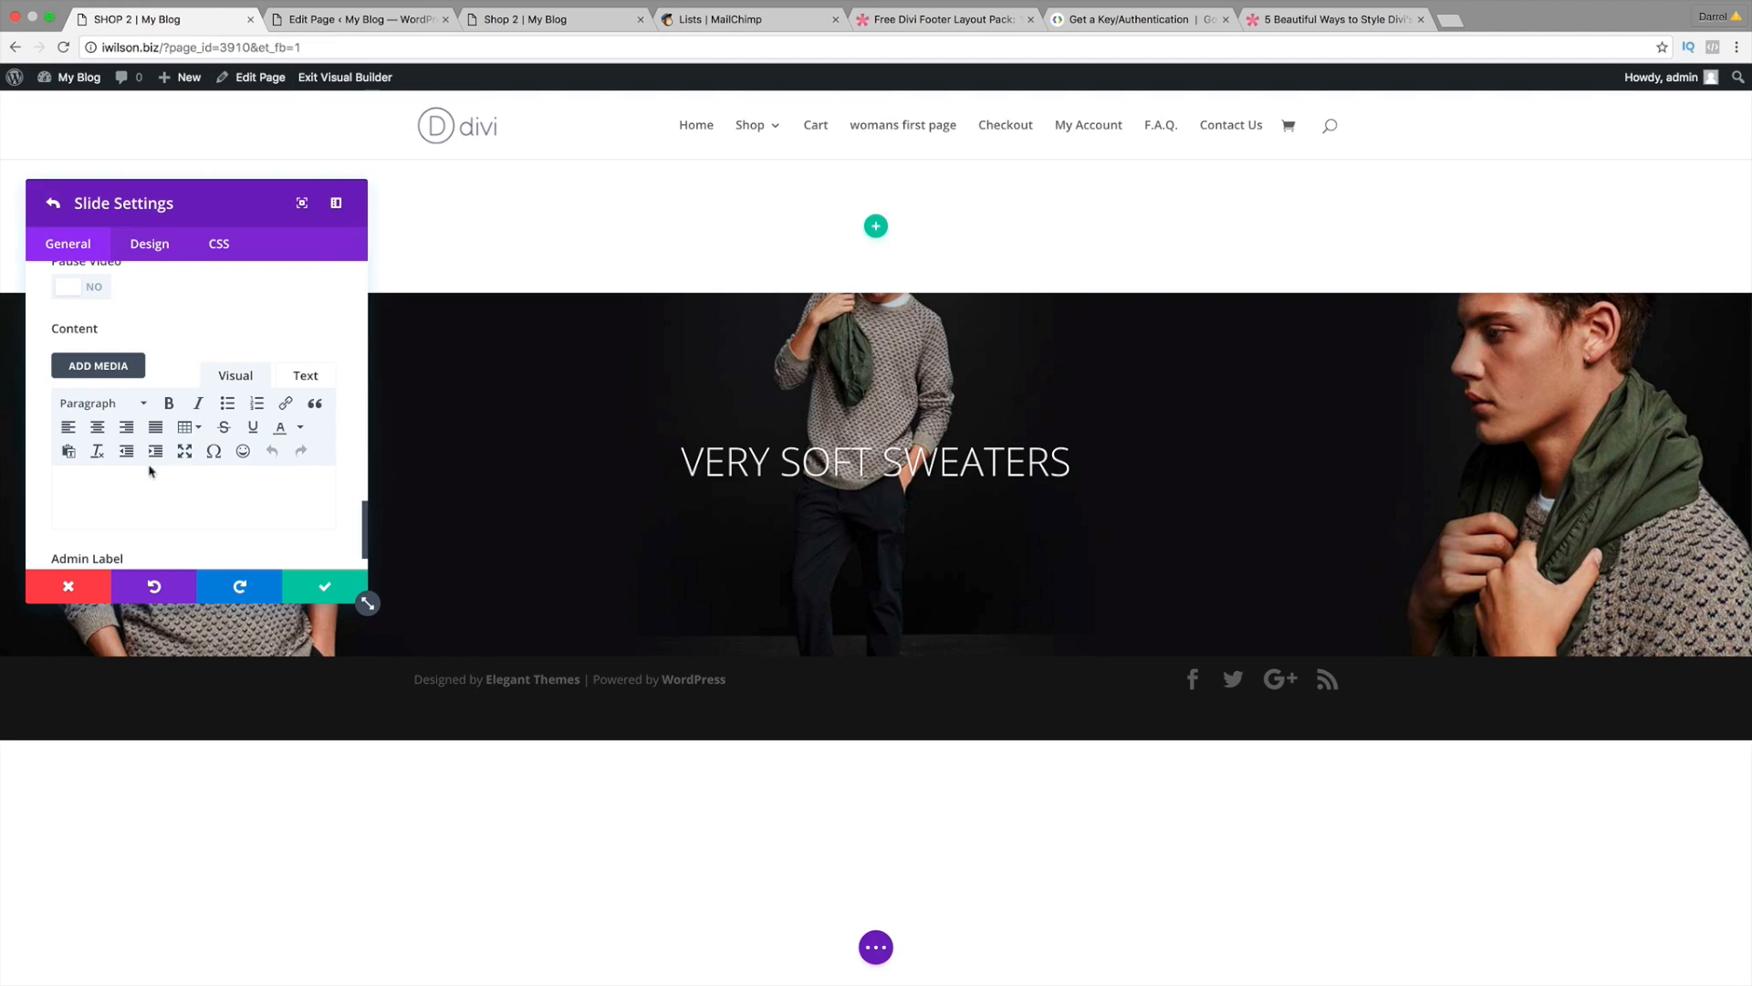
Step: Paste the subtitle lines into the slide content and save the slide and slider
scroll(127, 325, "up", 1)
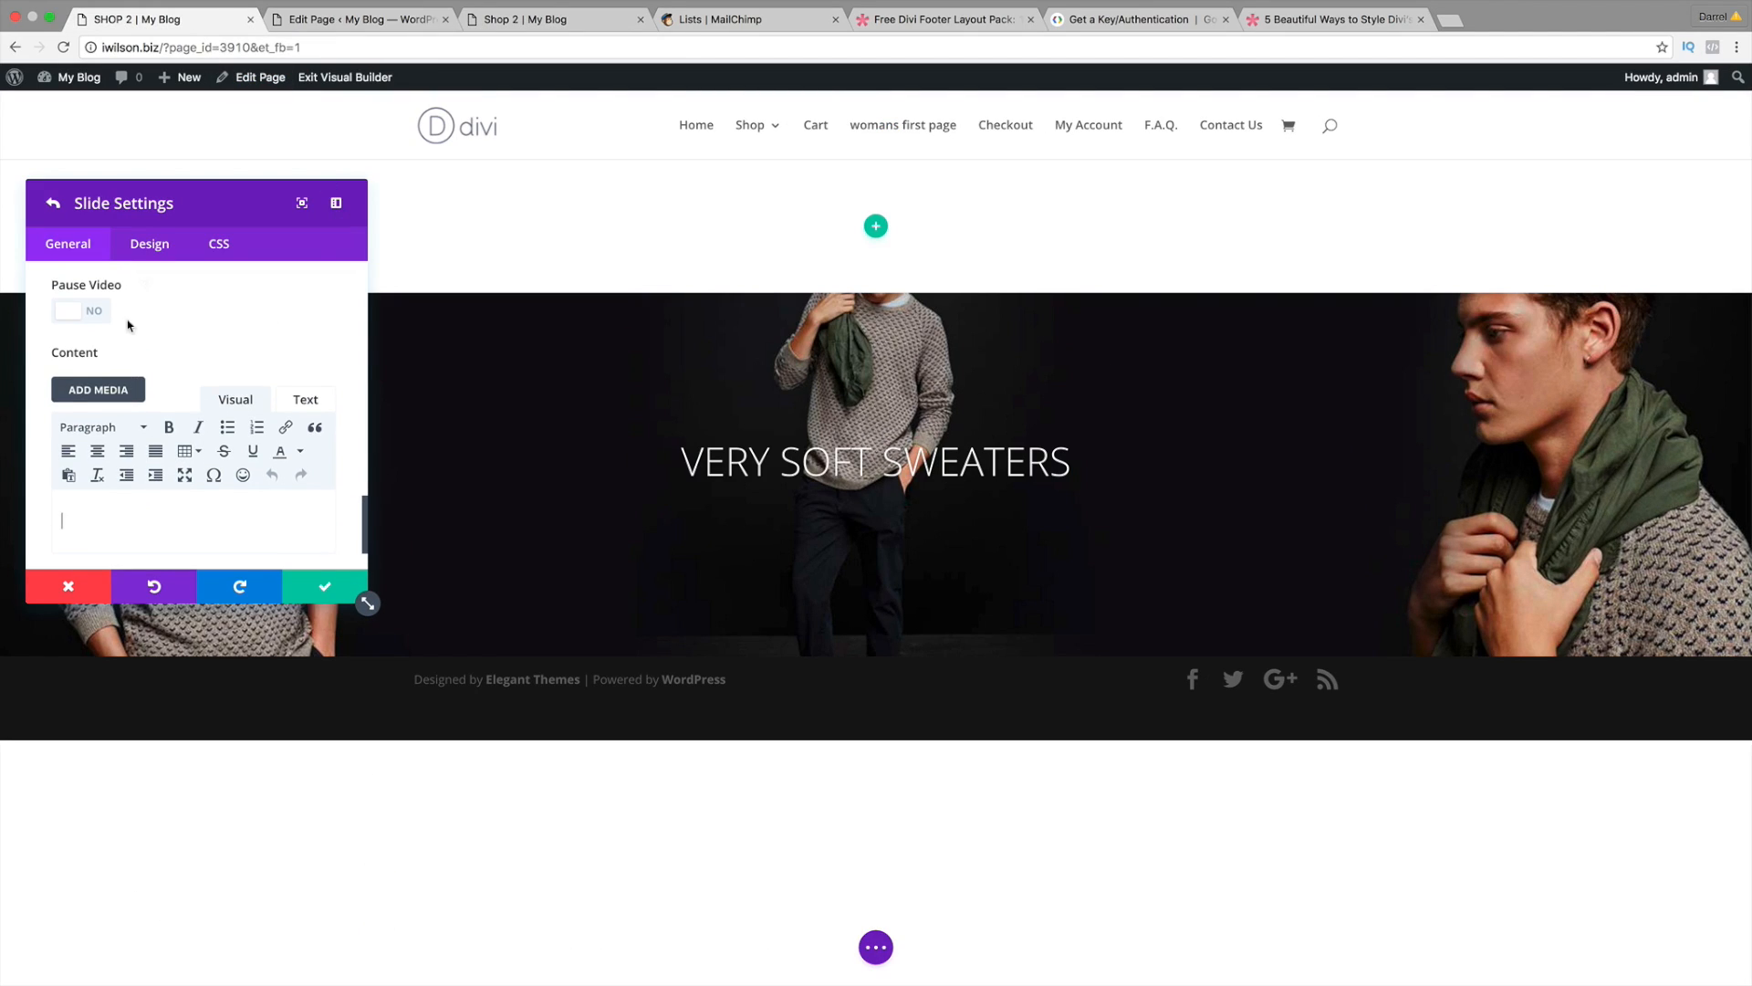
right_click(103, 522)
left_click(139, 600)
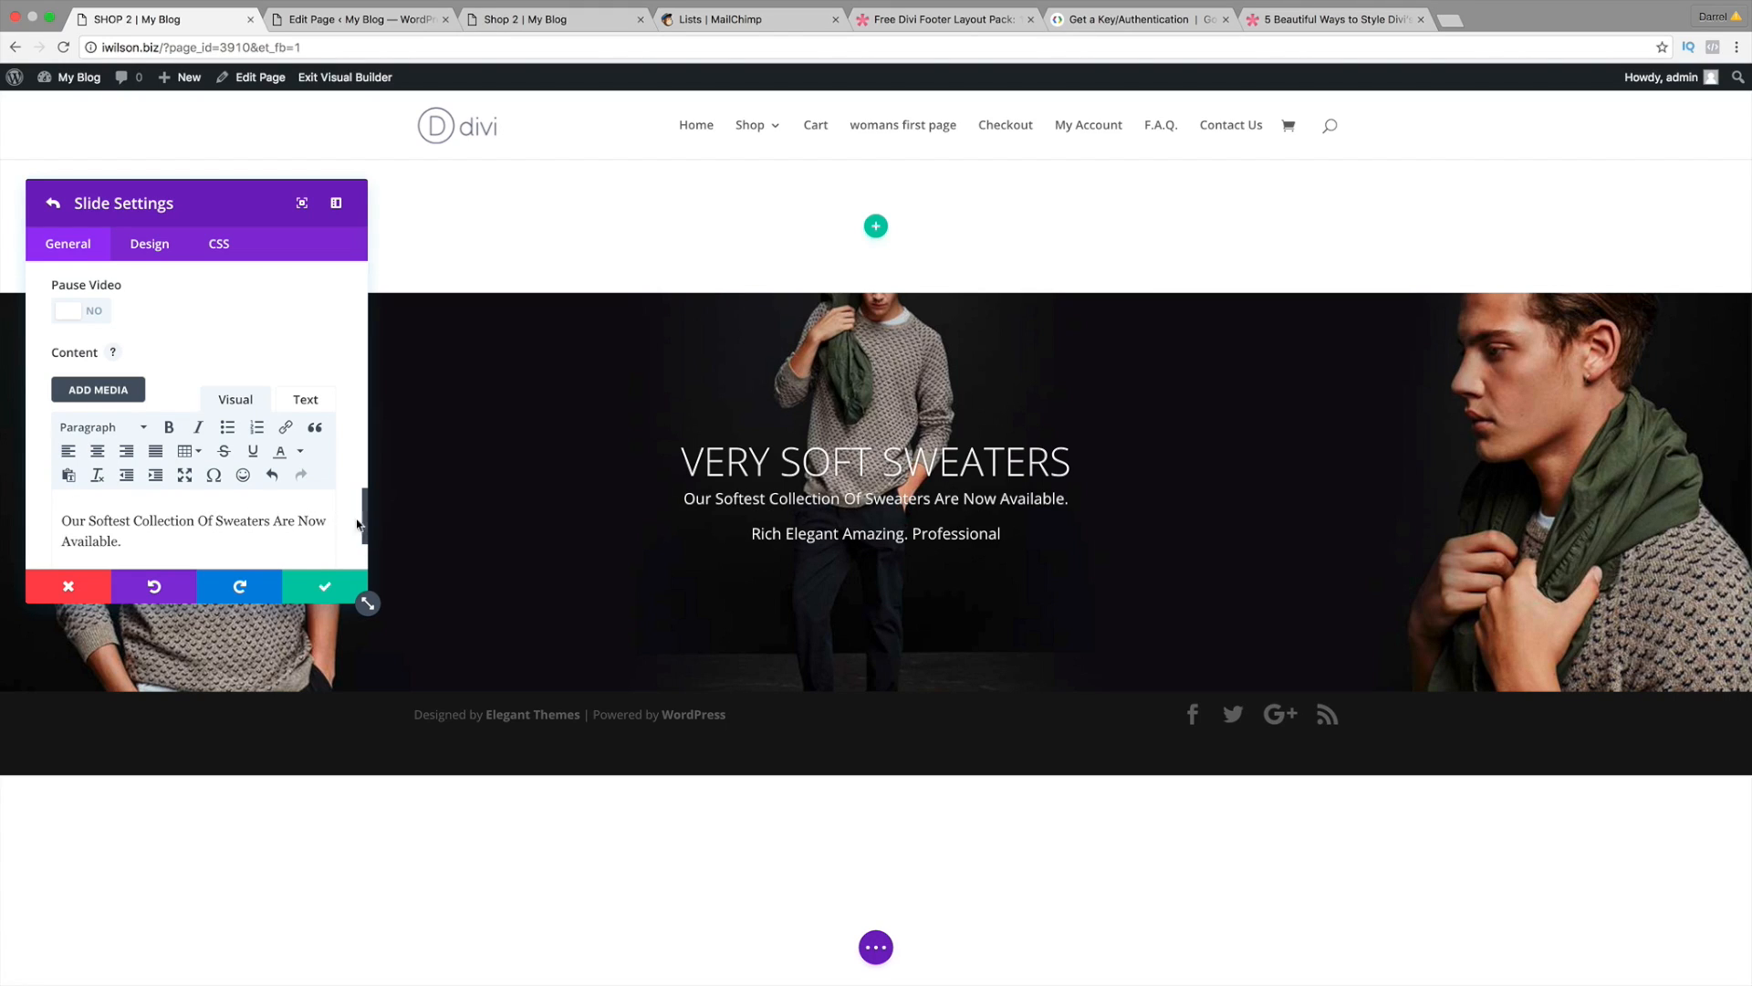
scroll(301, 502, "down", 2)
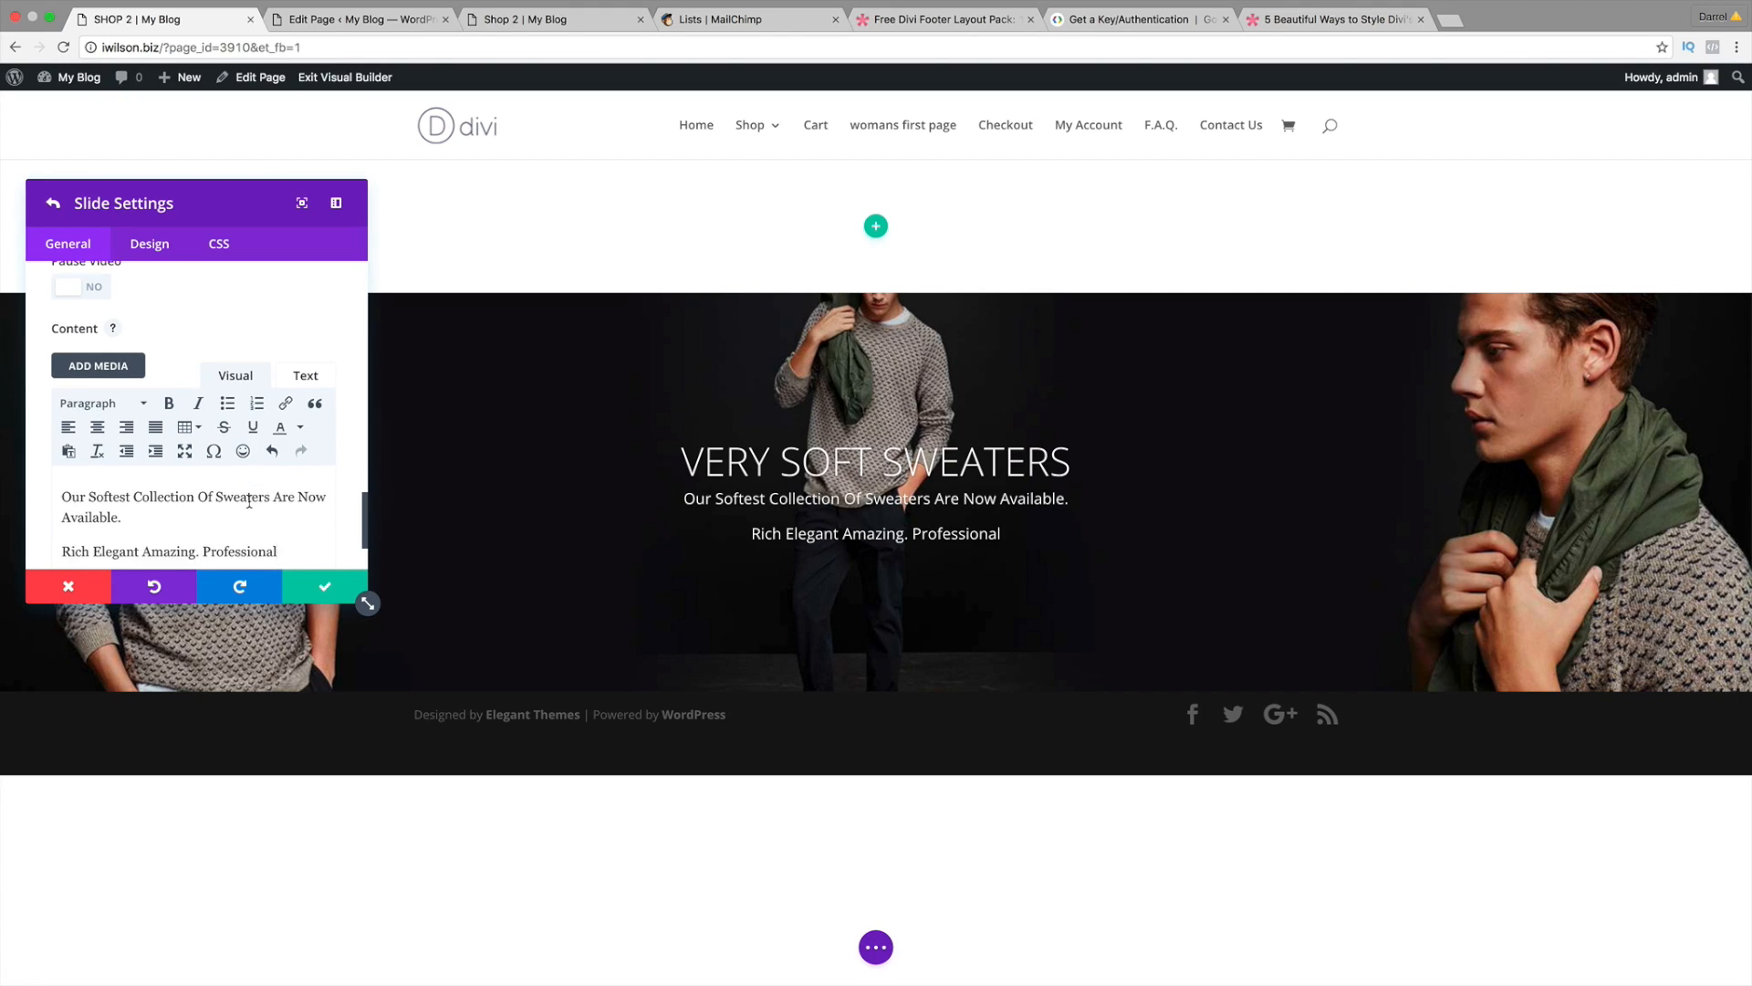
scroll(265, 402, "up", 5)
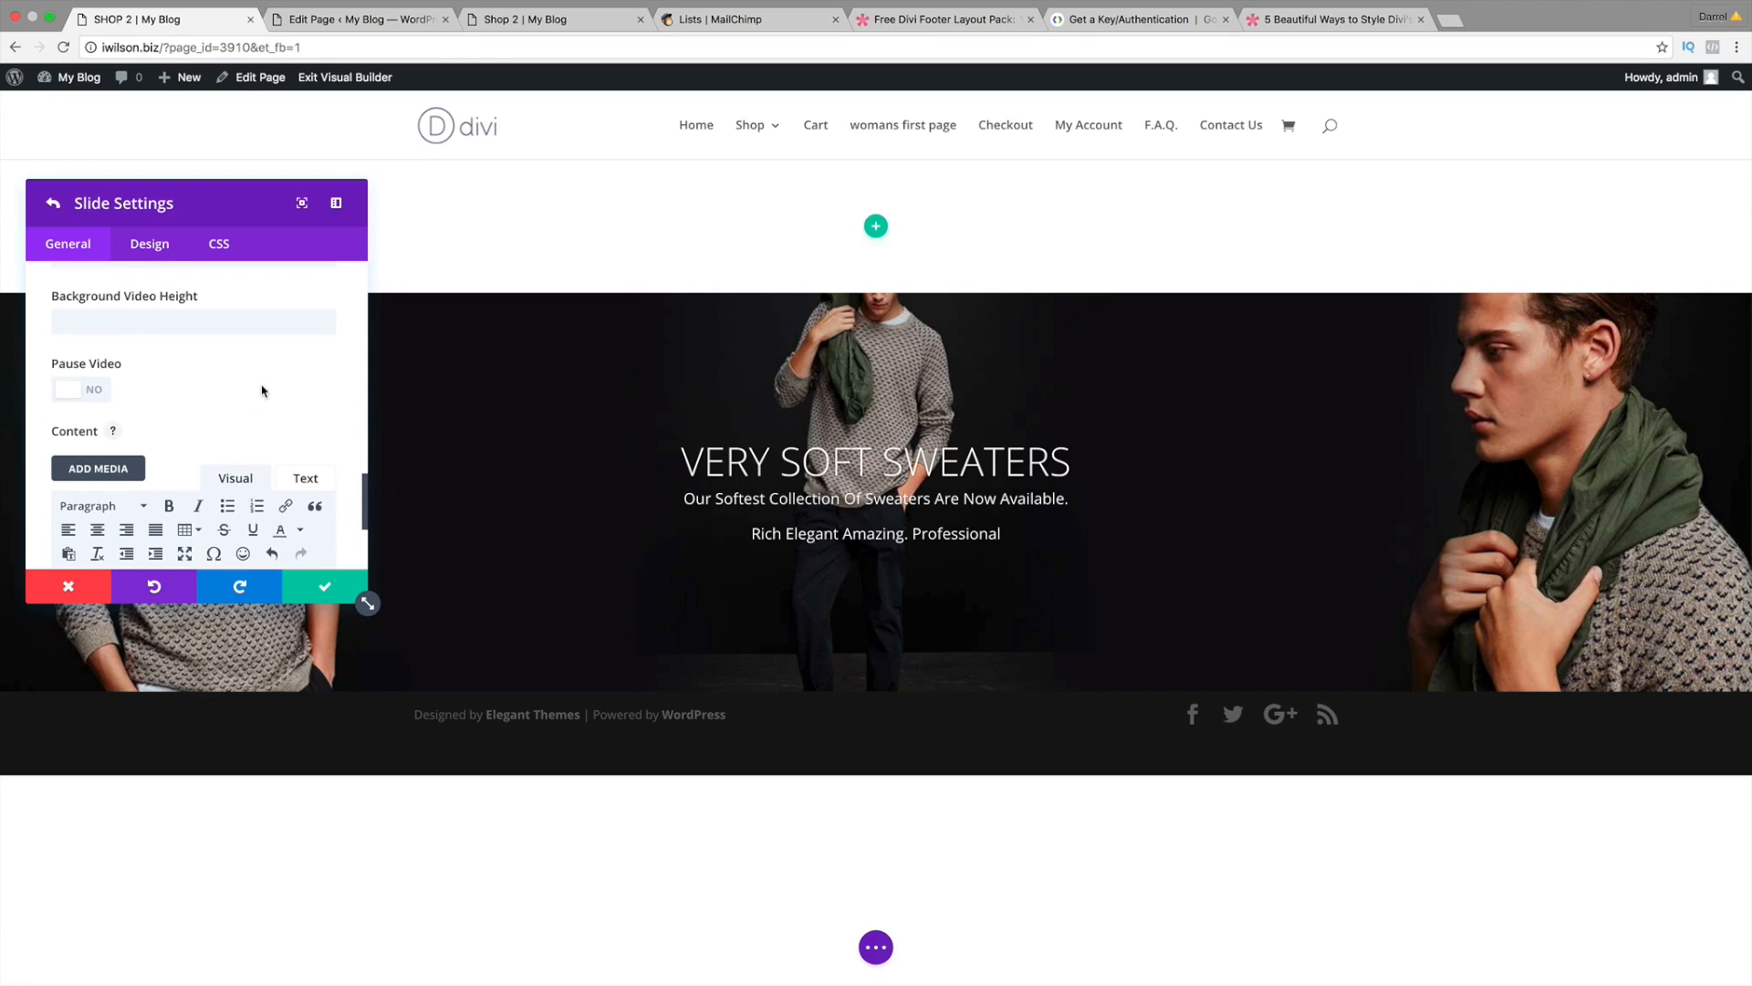
scroll(262, 394, "up", 10)
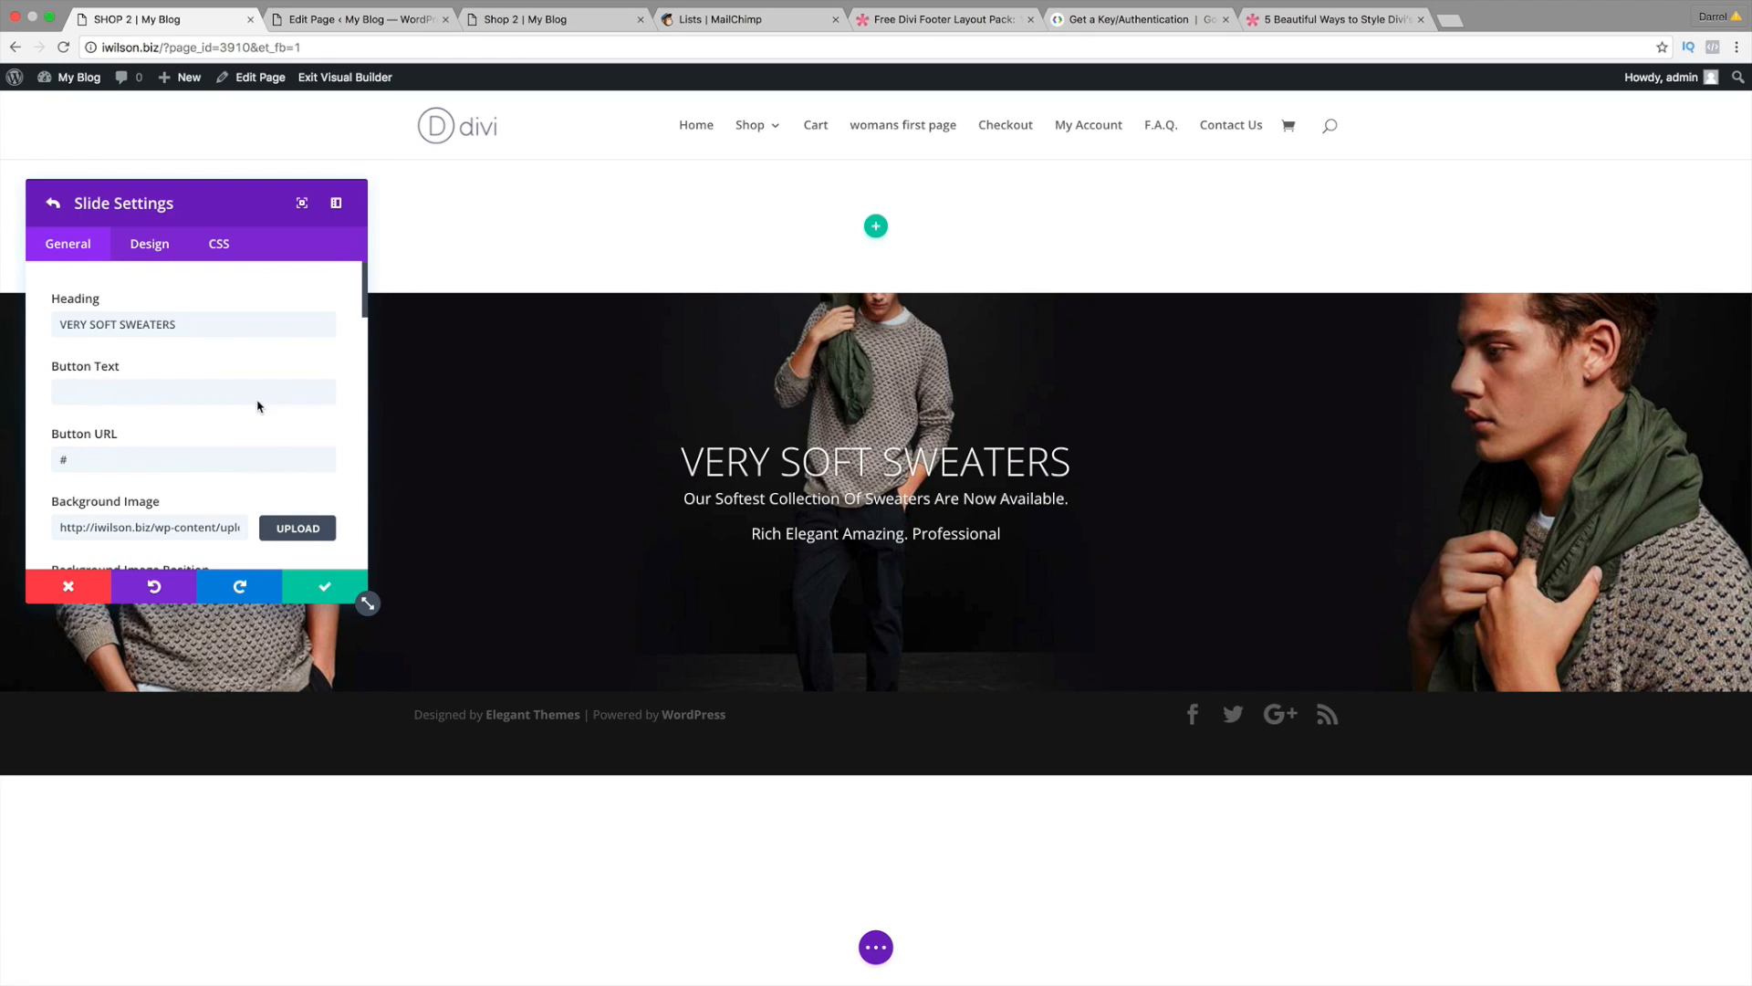
left_click(325, 587)
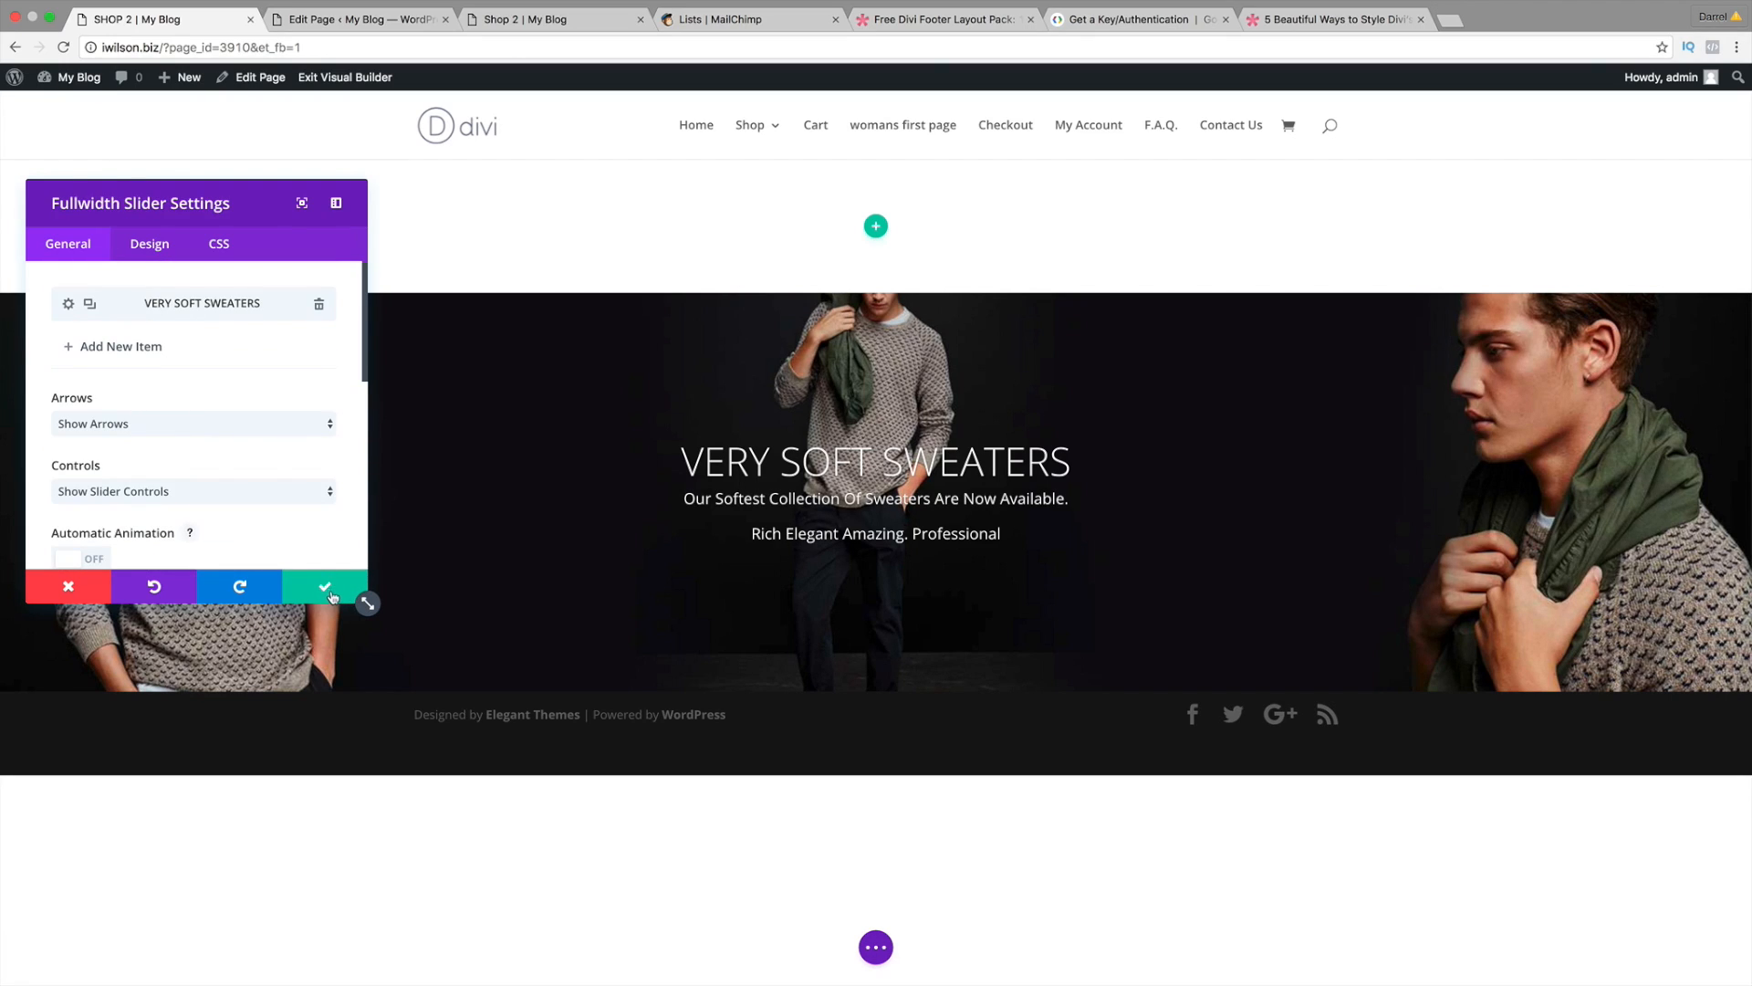
left_click(326, 588)
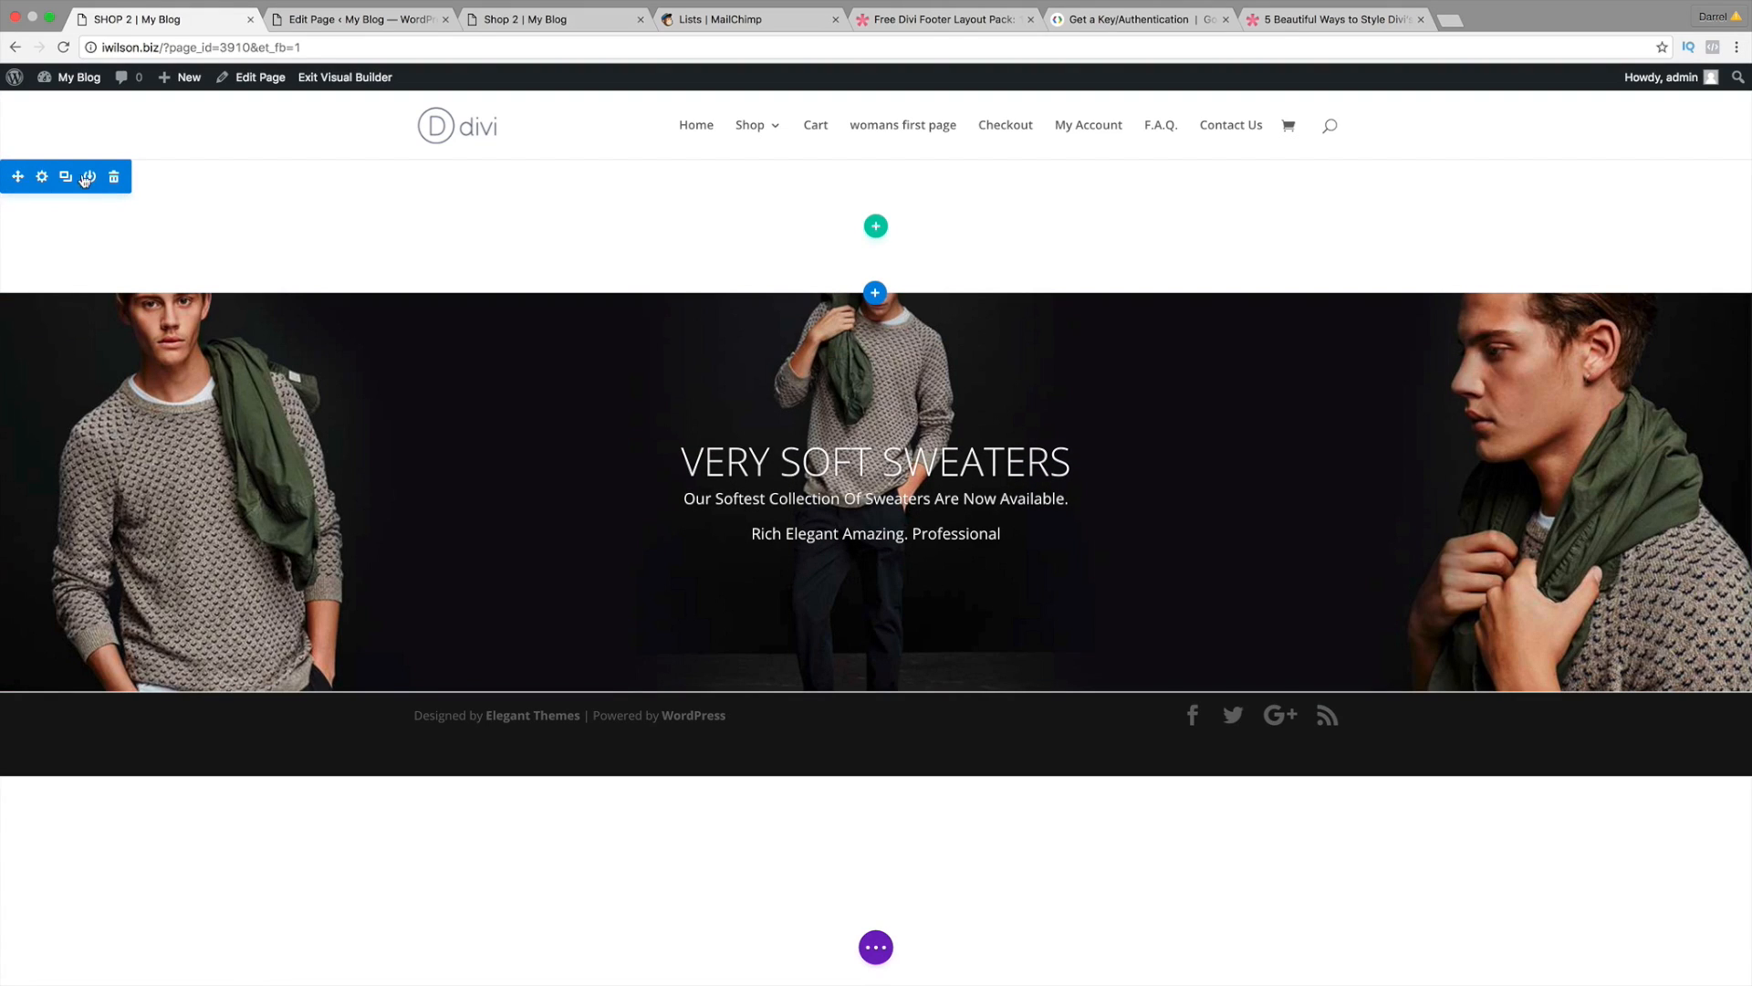
Step: Delete the empty section above the slider and start a new section below it
left_click(114, 176)
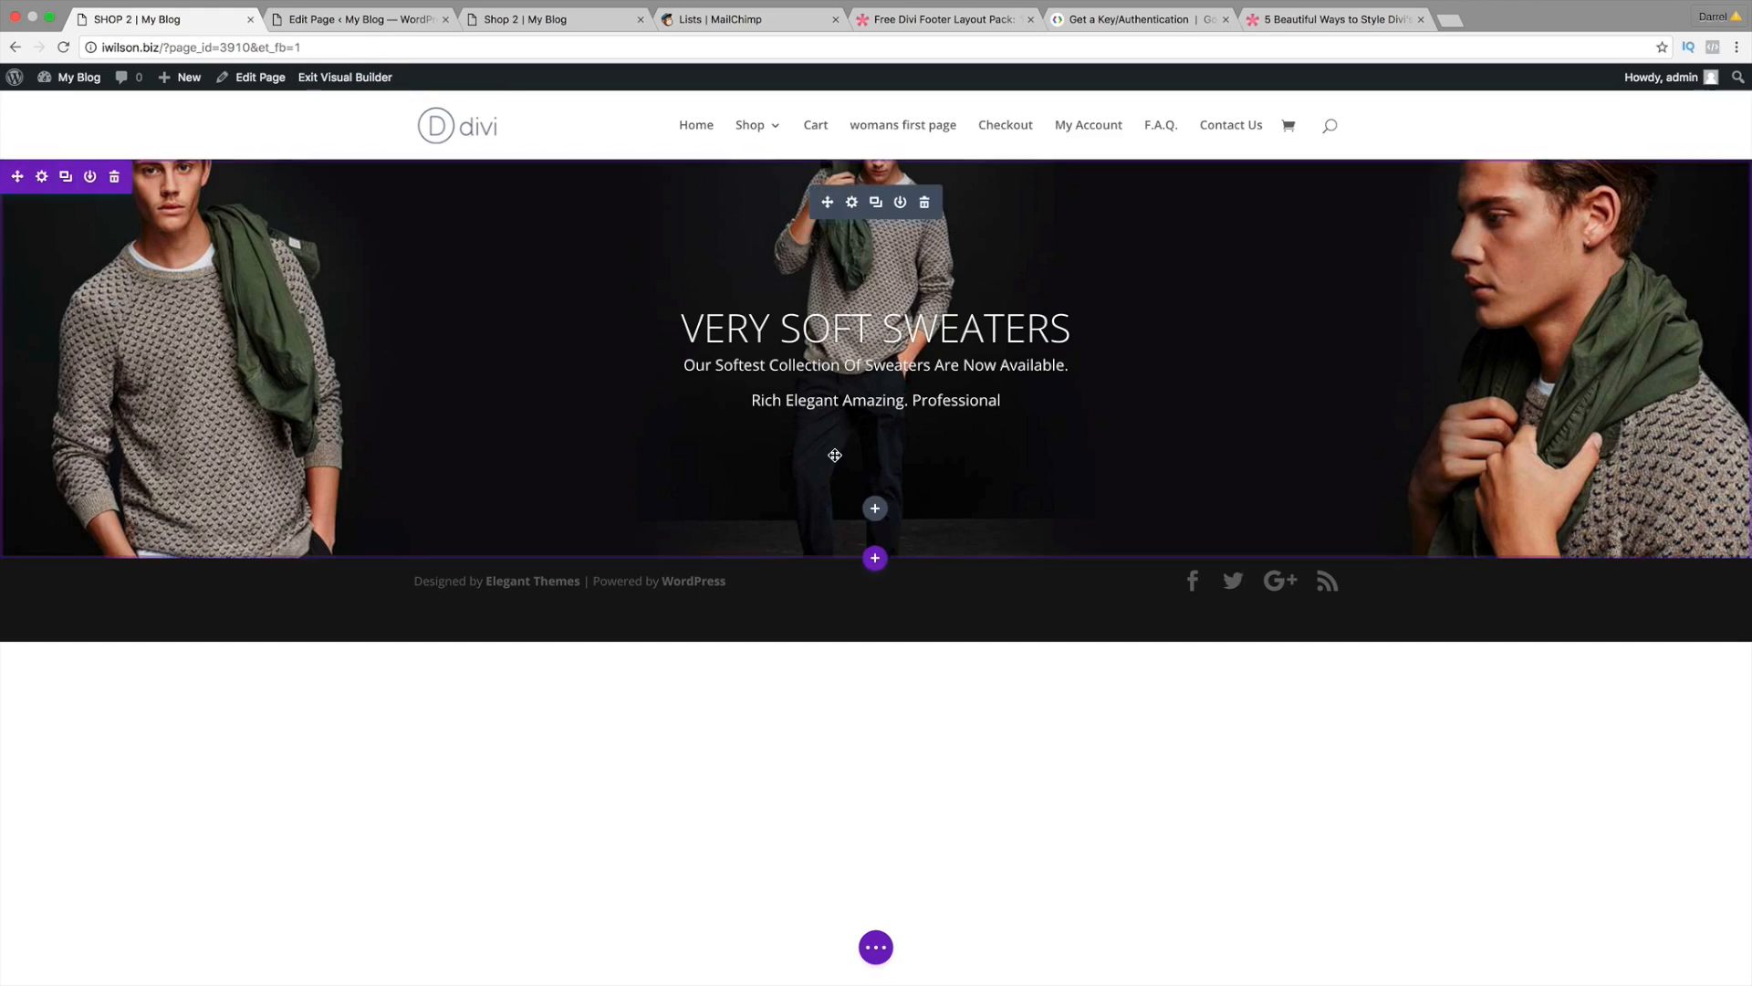
mouse_move(876, 559)
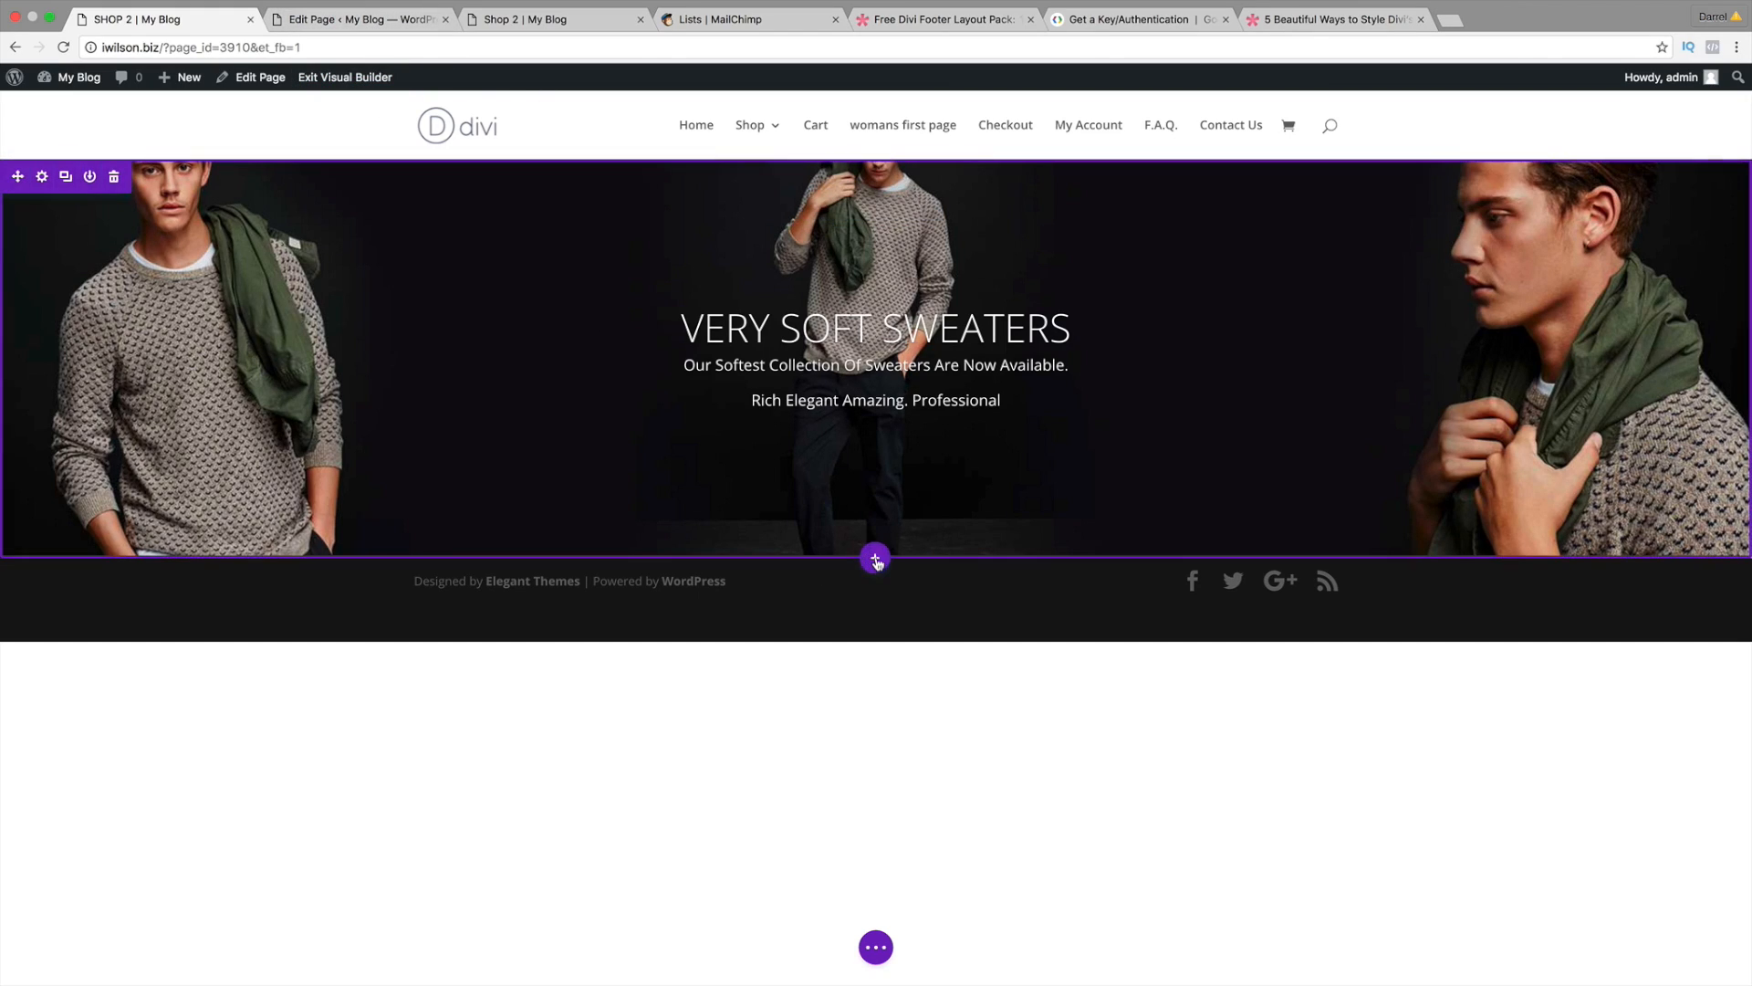
left_click(875, 561)
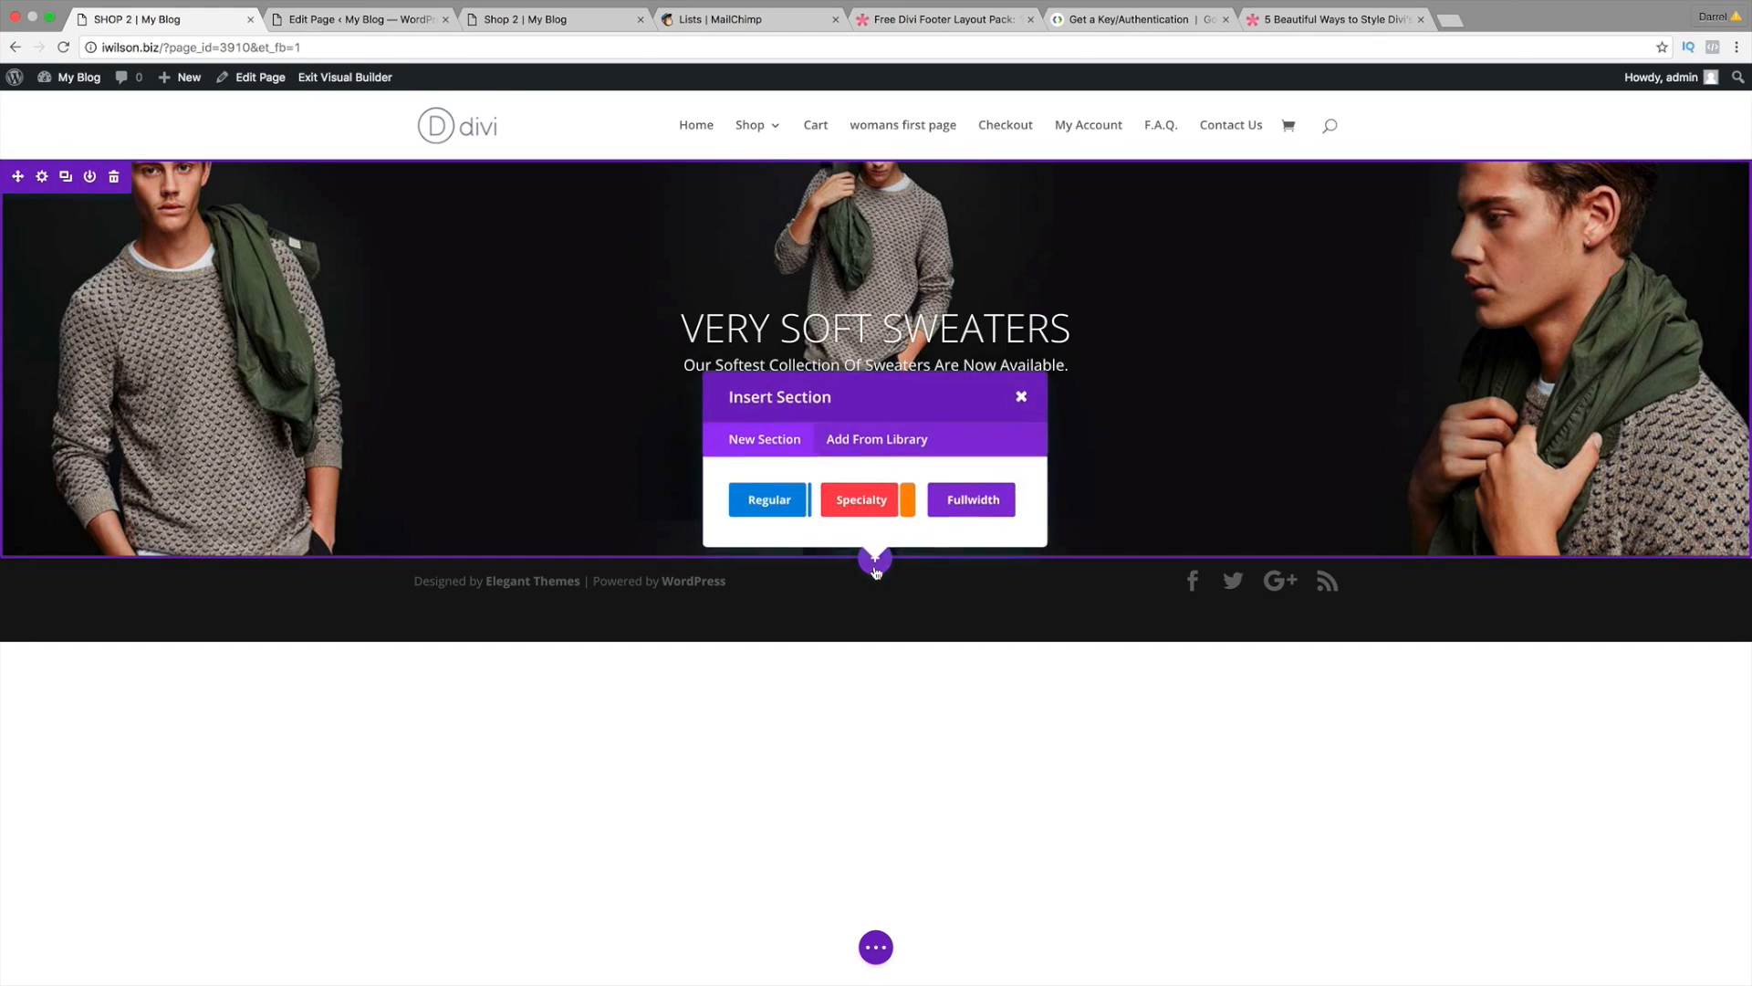
left_click(376, 20)
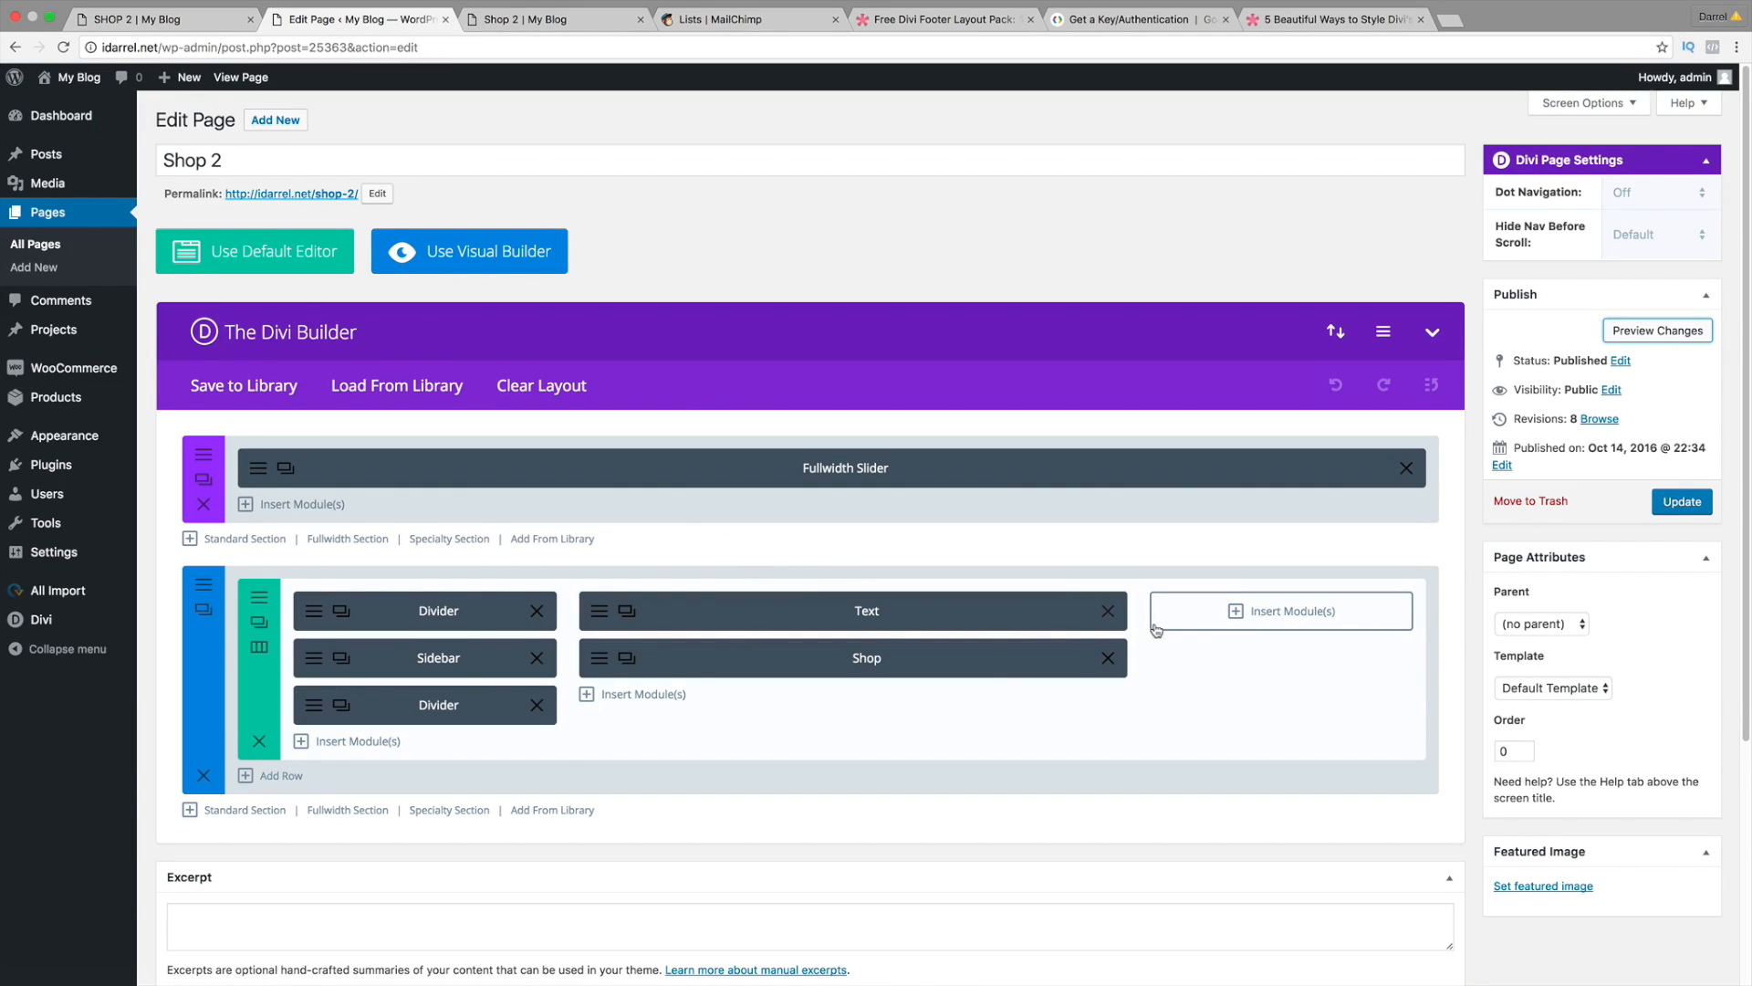
scroll(1009, 693, "down", 1)
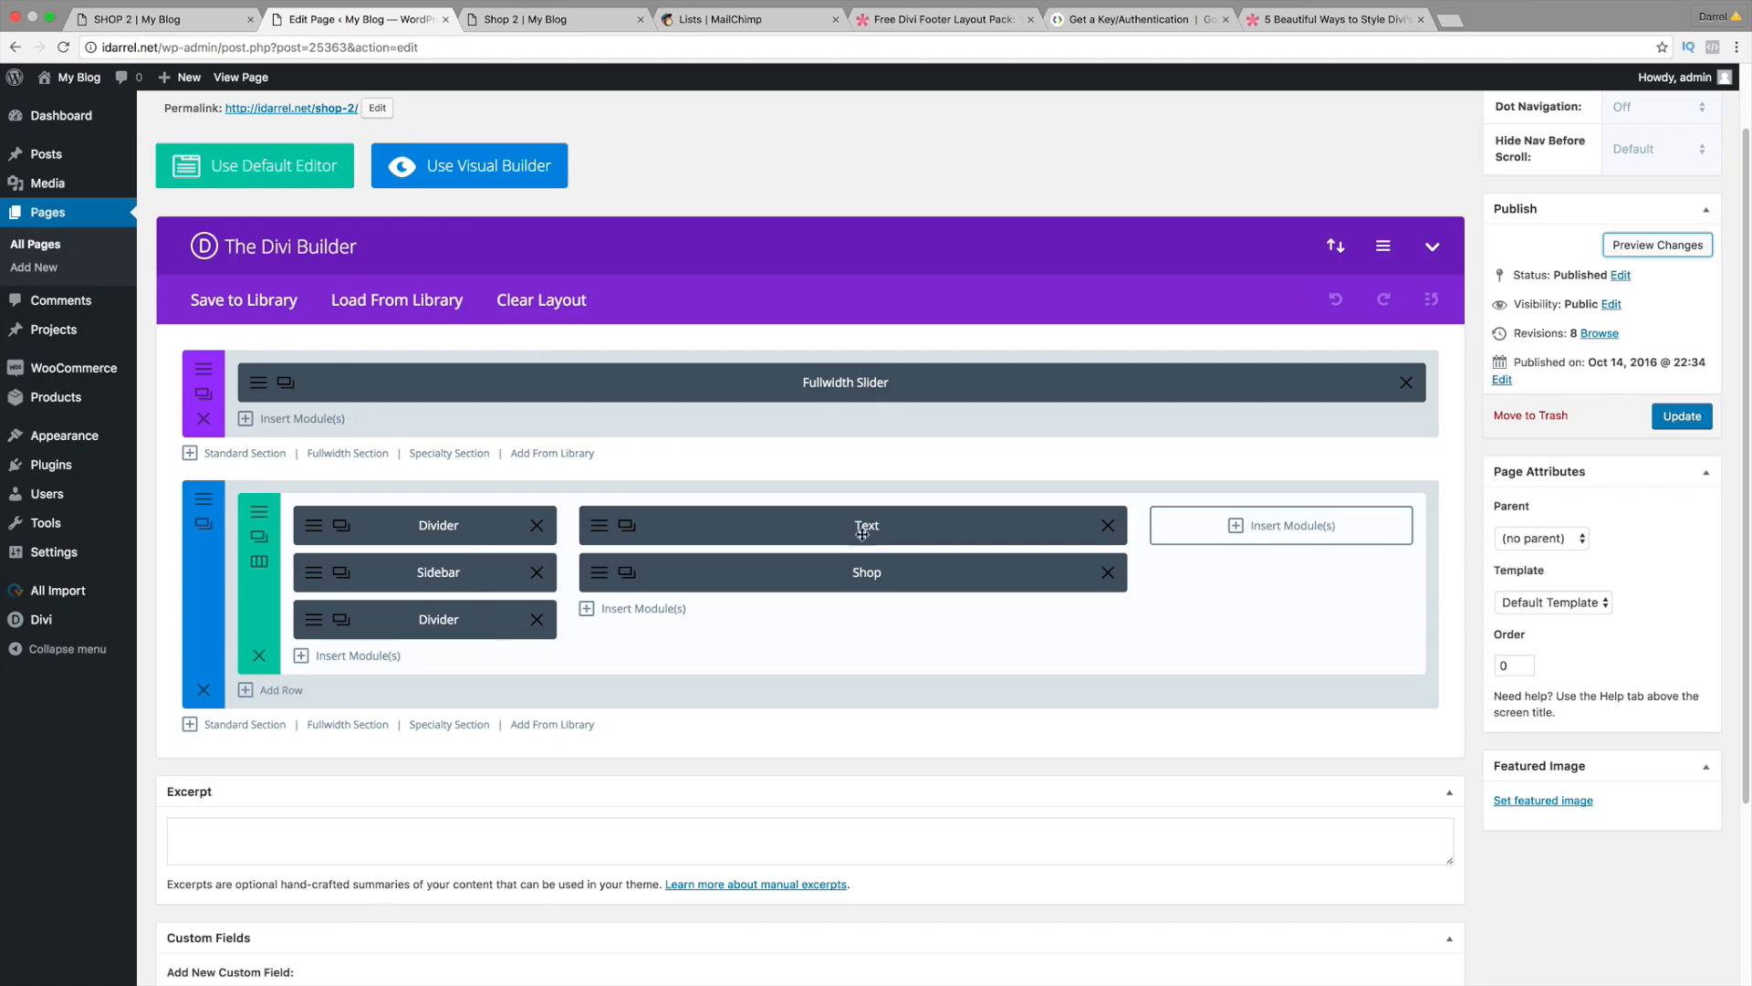
left_click(252, 17)
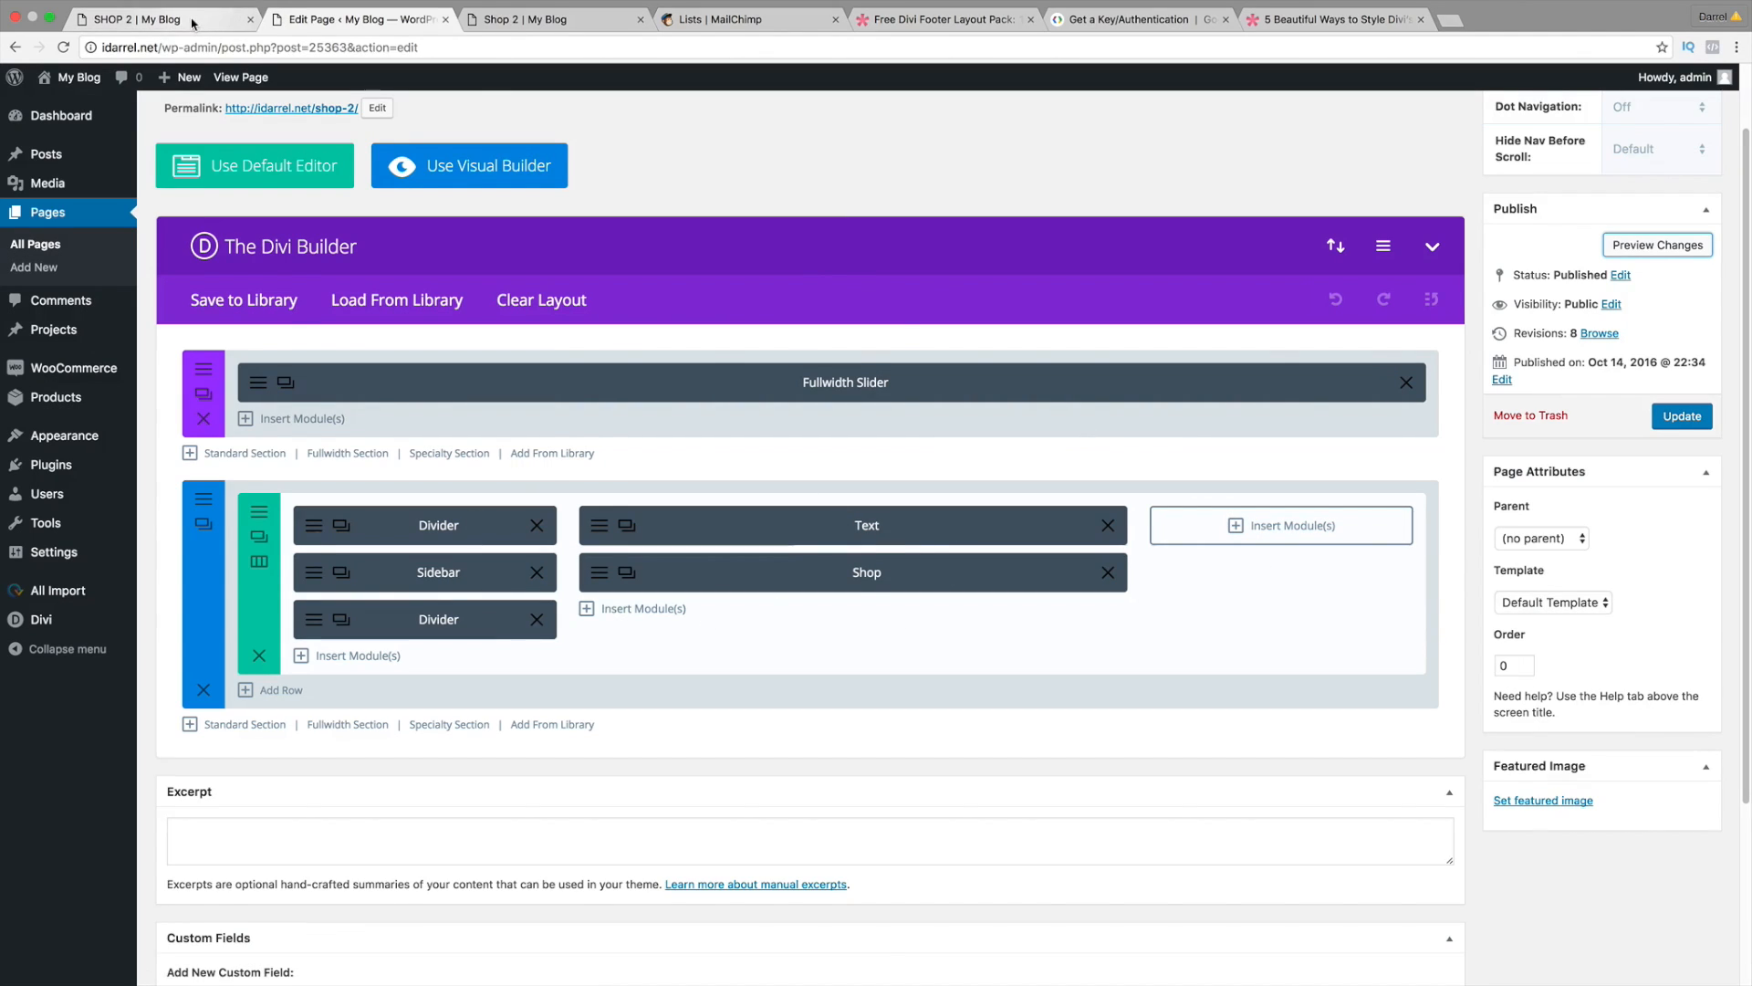
Step: Add a regular section with a 1/4-1/2-1/4 row and a Text module in the middle column
left_click(783, 503)
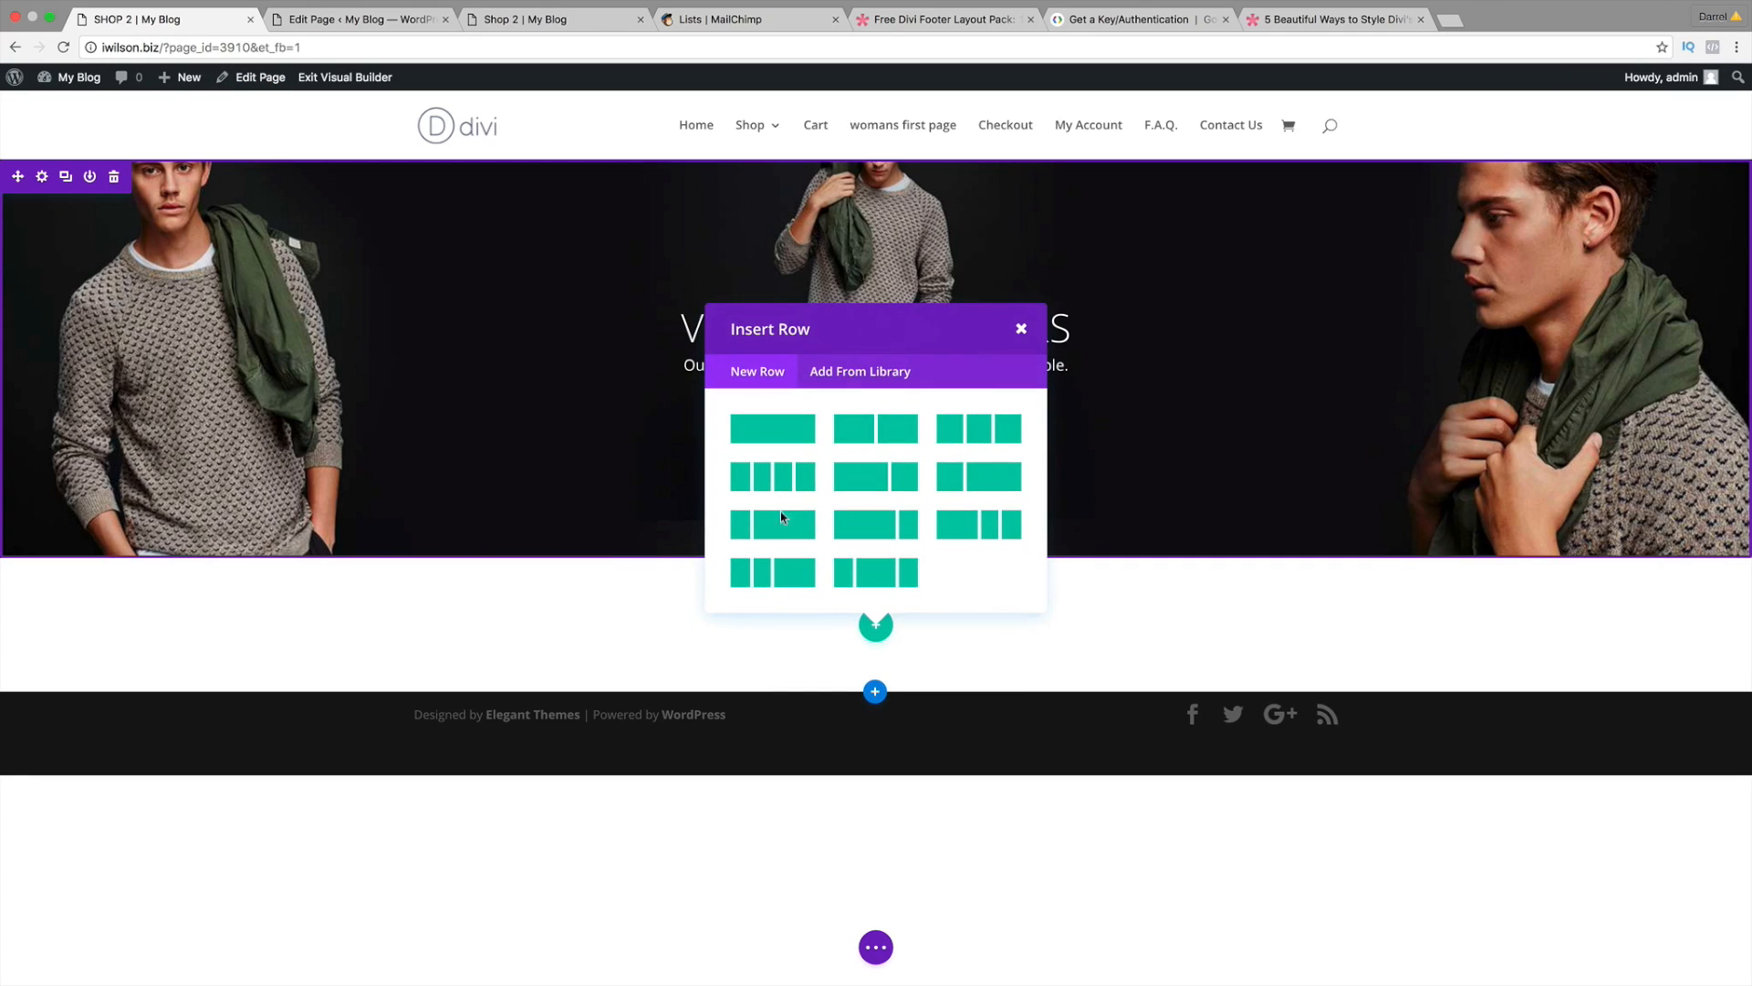
left_click(878, 573)
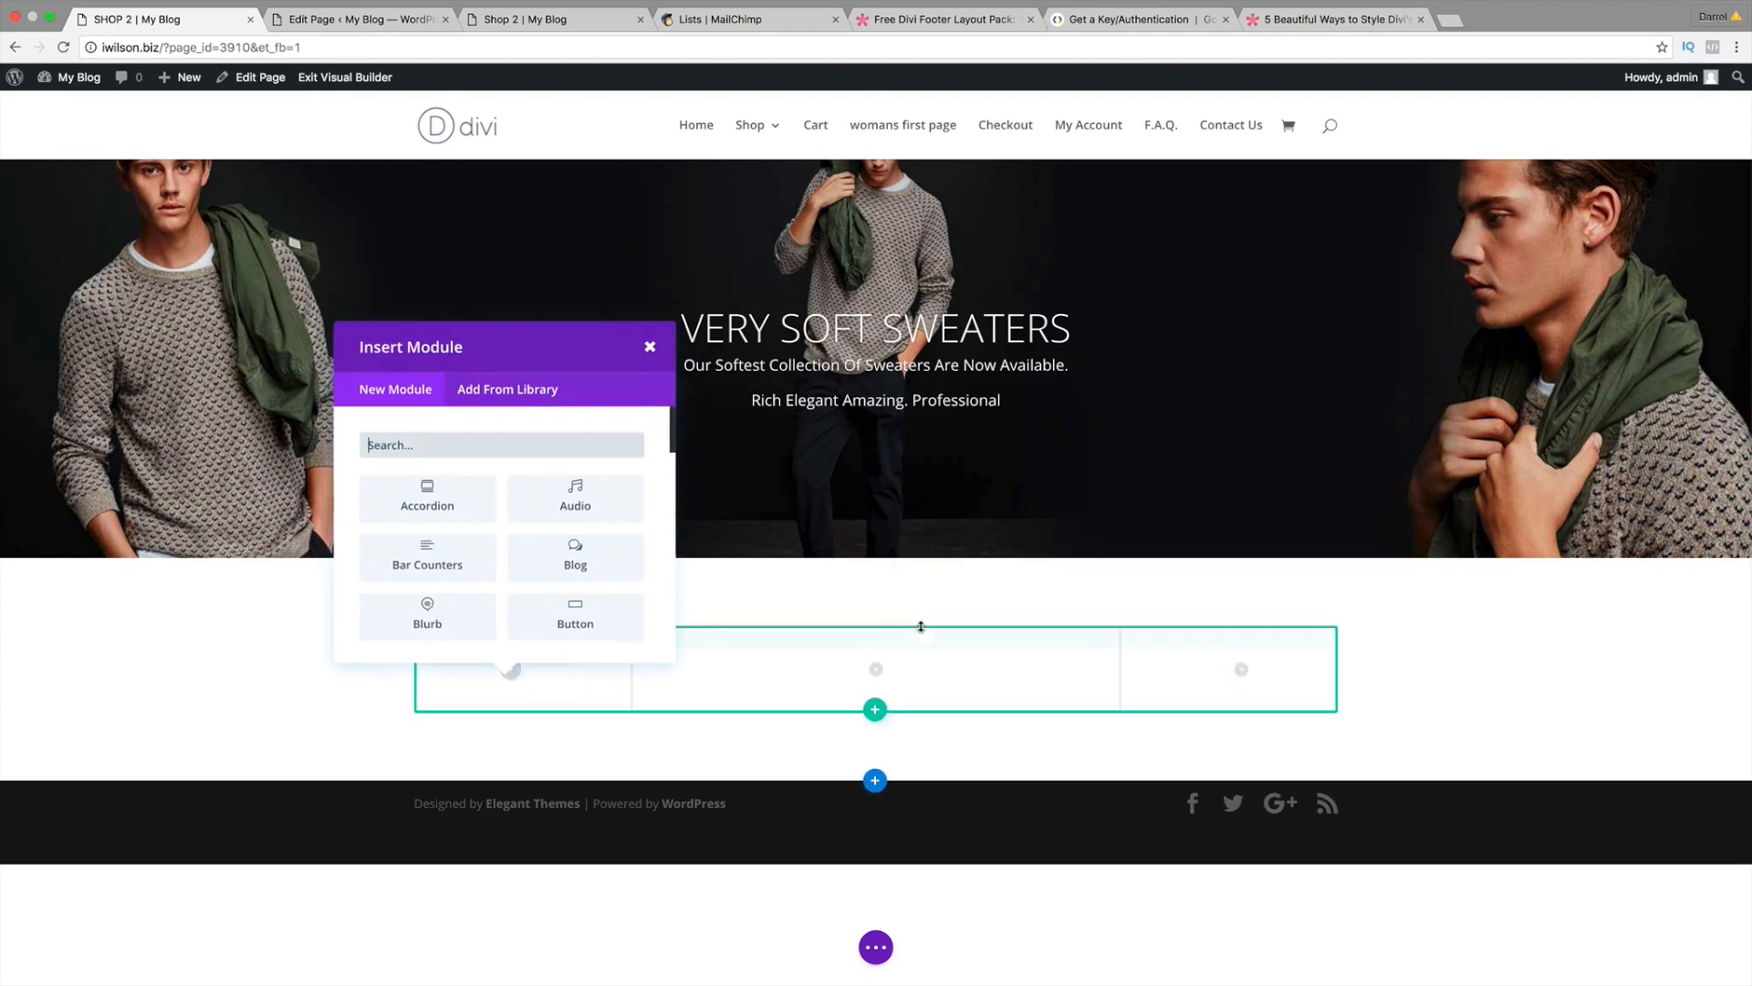
left_click(877, 671)
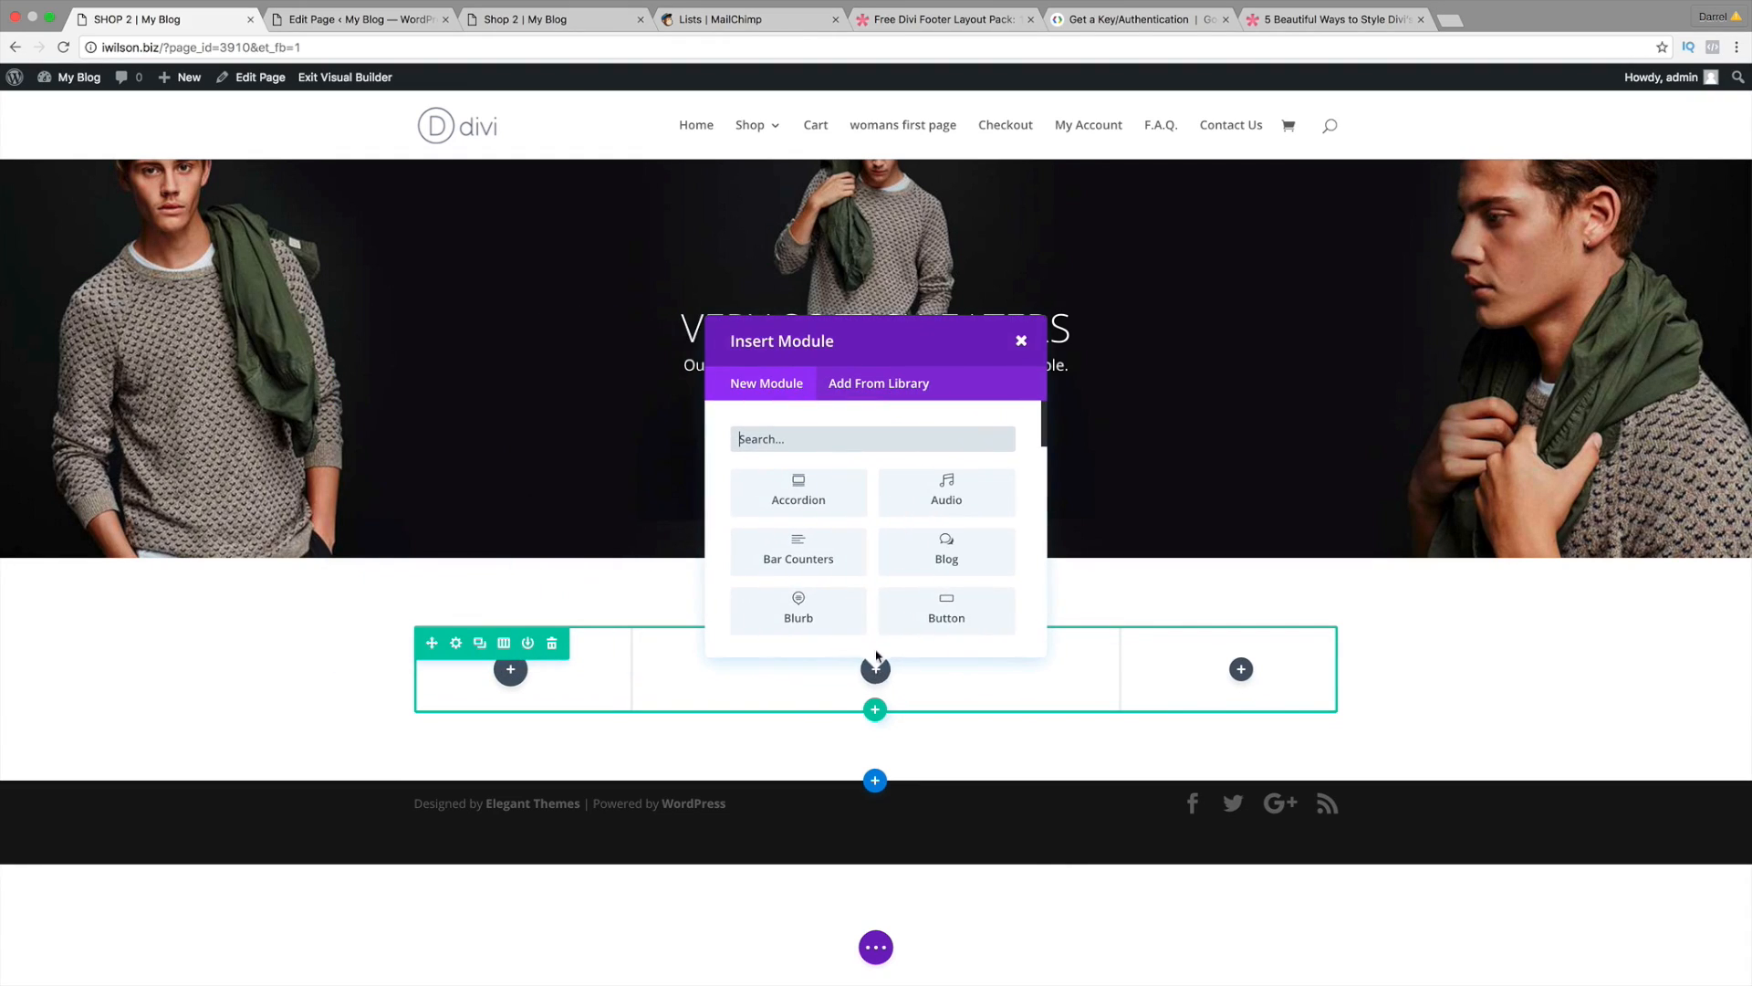
left_click_drag(1044, 426, 1044, 598)
left_click(944, 572)
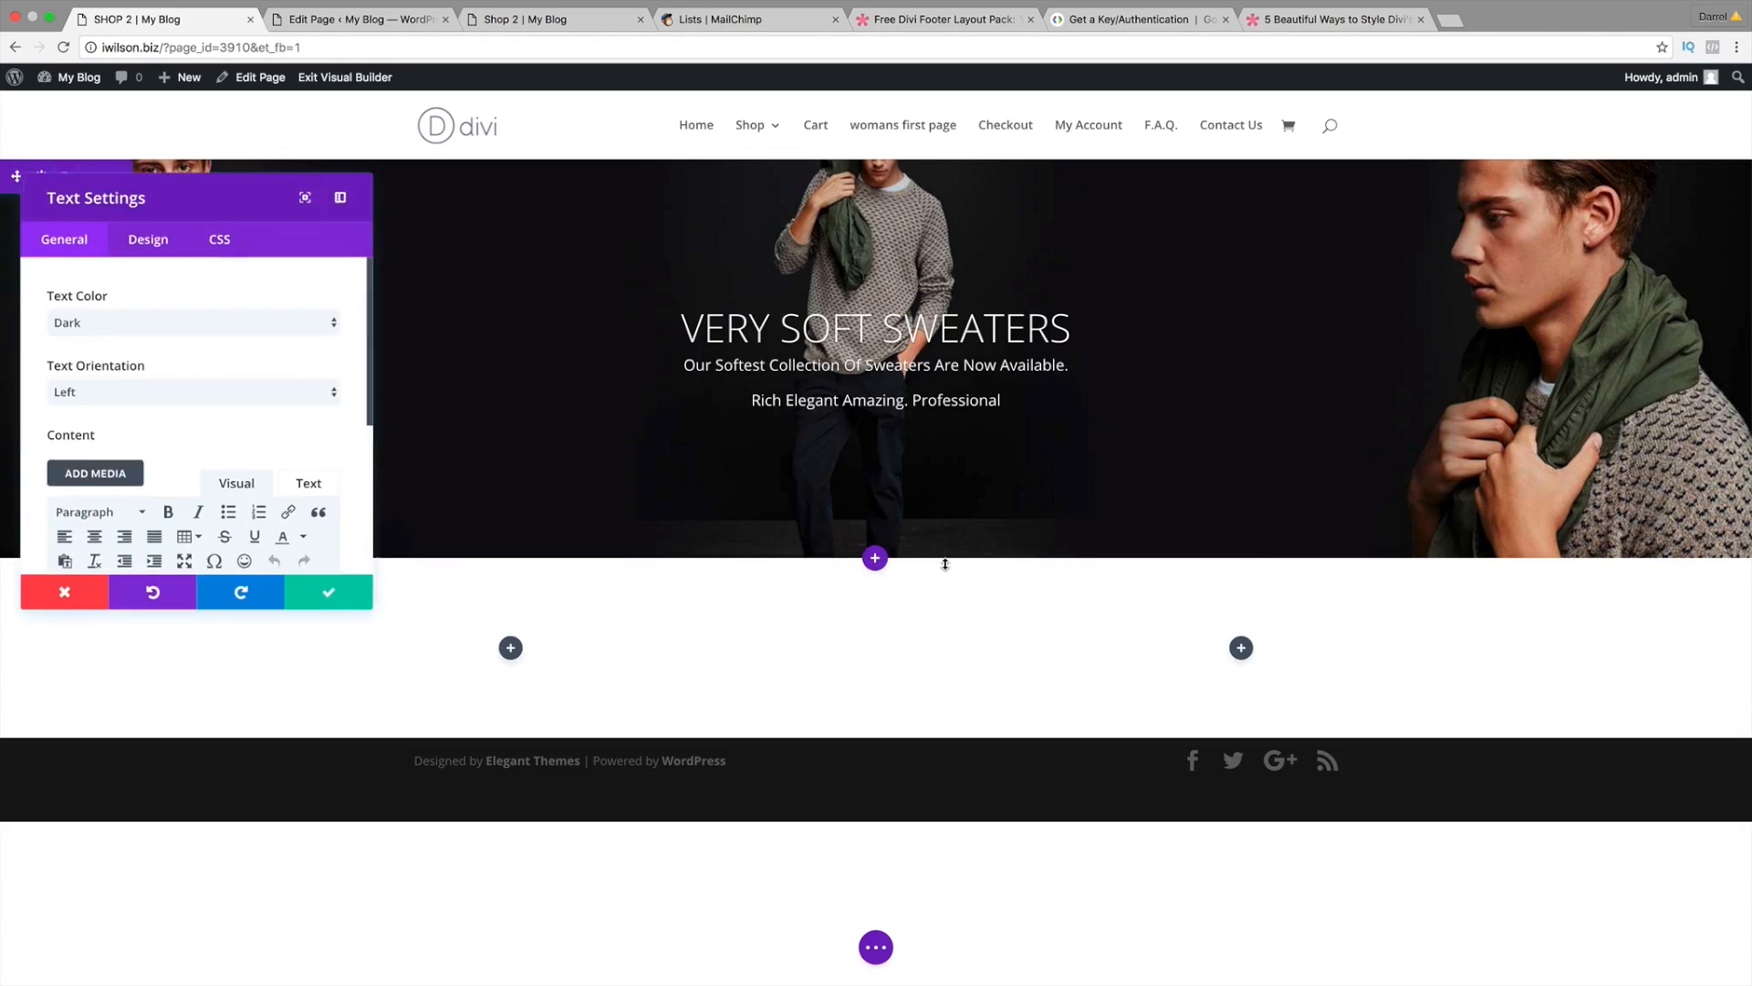
left_click(188, 397)
left_click(189, 397)
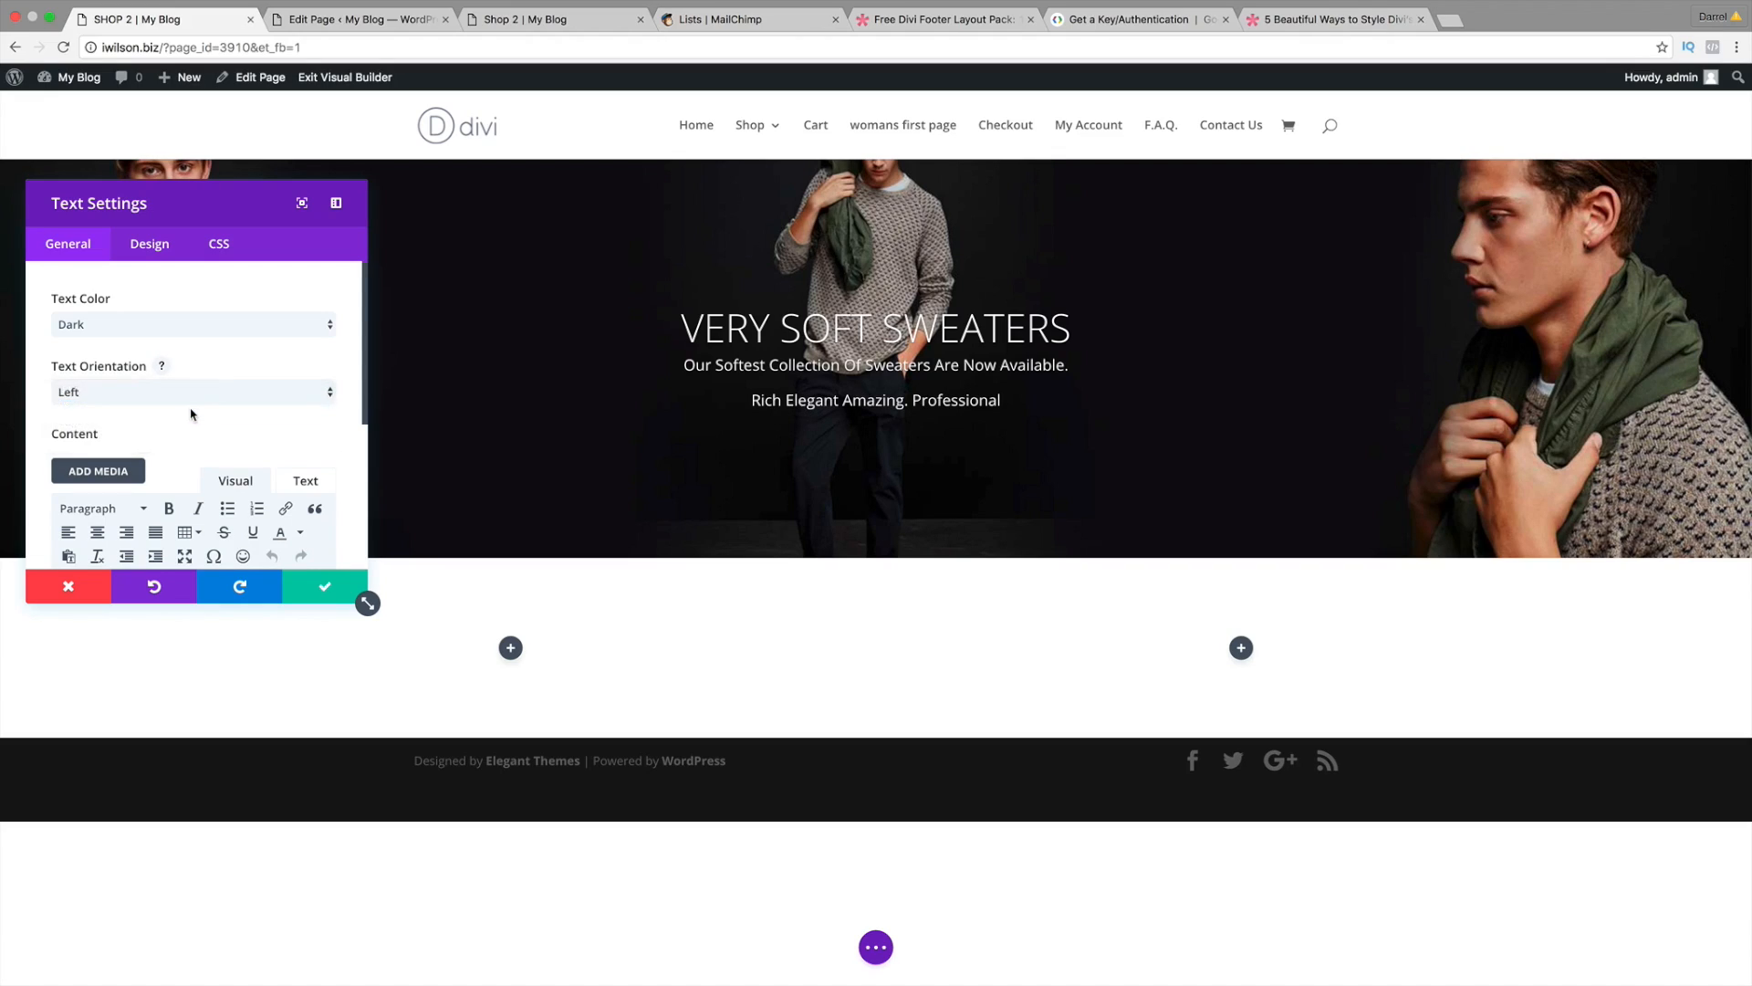
scroll(192, 468, "down", 3)
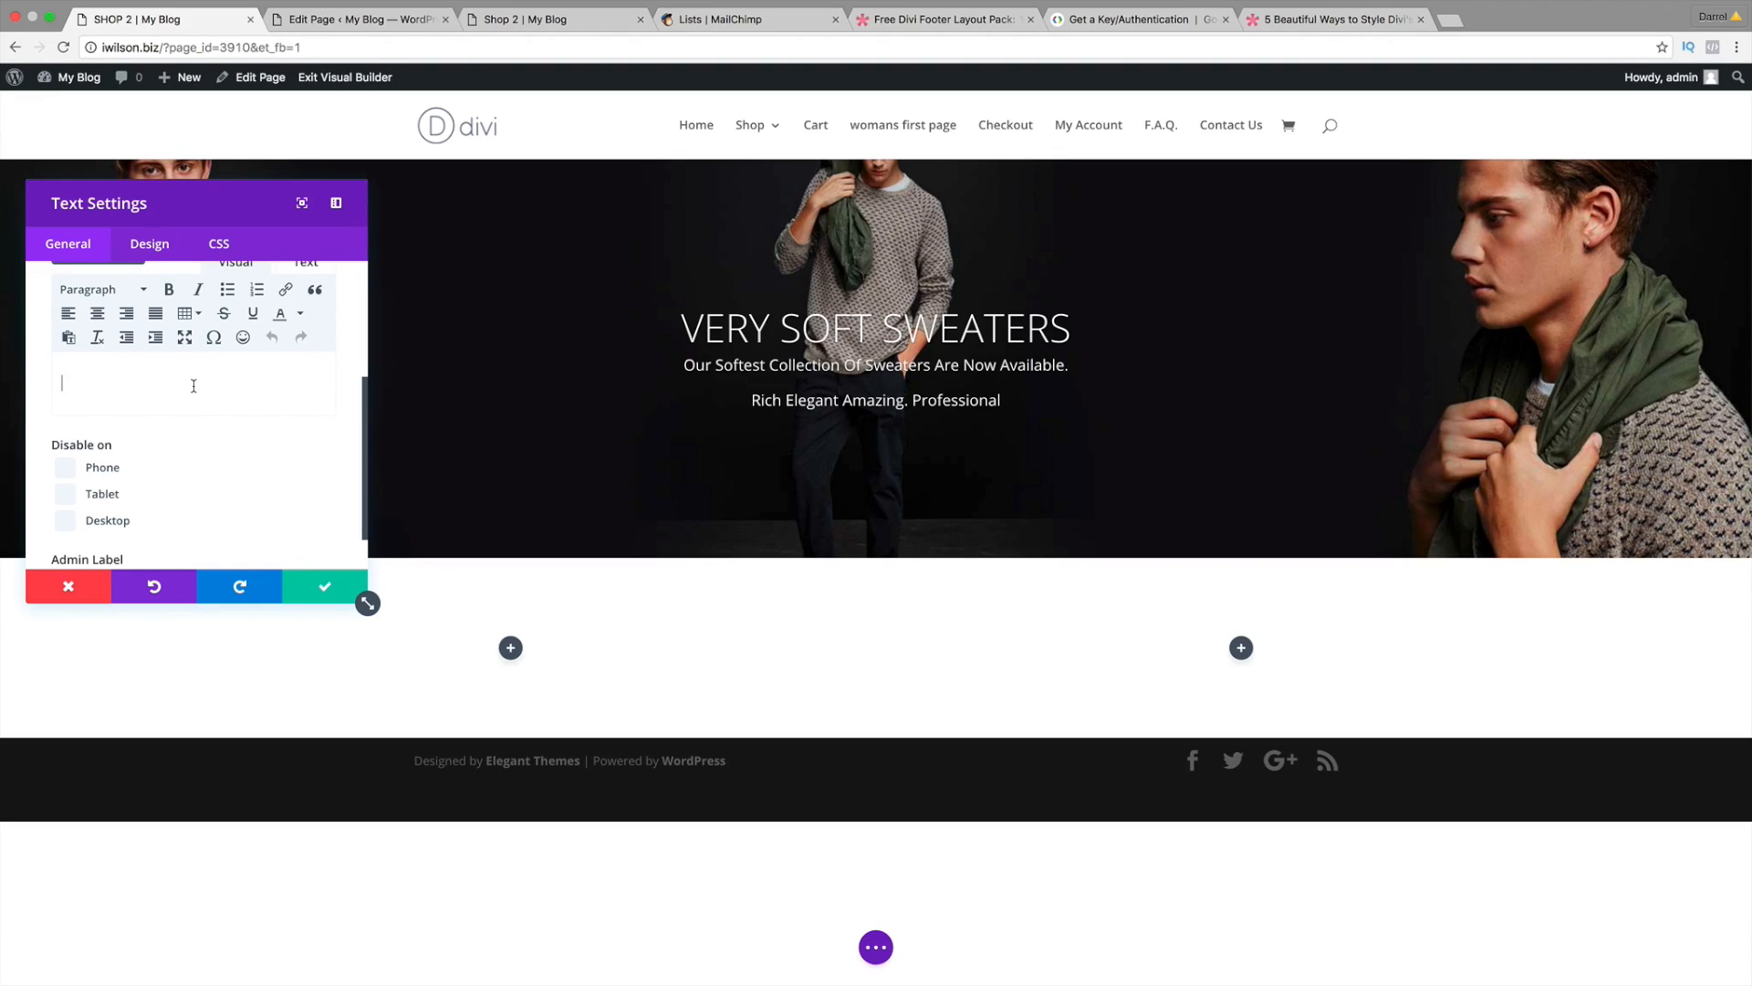
Step: Enter 'Our Special Shop' as the module text and format it as Heading 1
type("OUR SPECI")
key("BackSpace")
key("BackSpace")
key("BackSpace")
type("Our Special Shop")
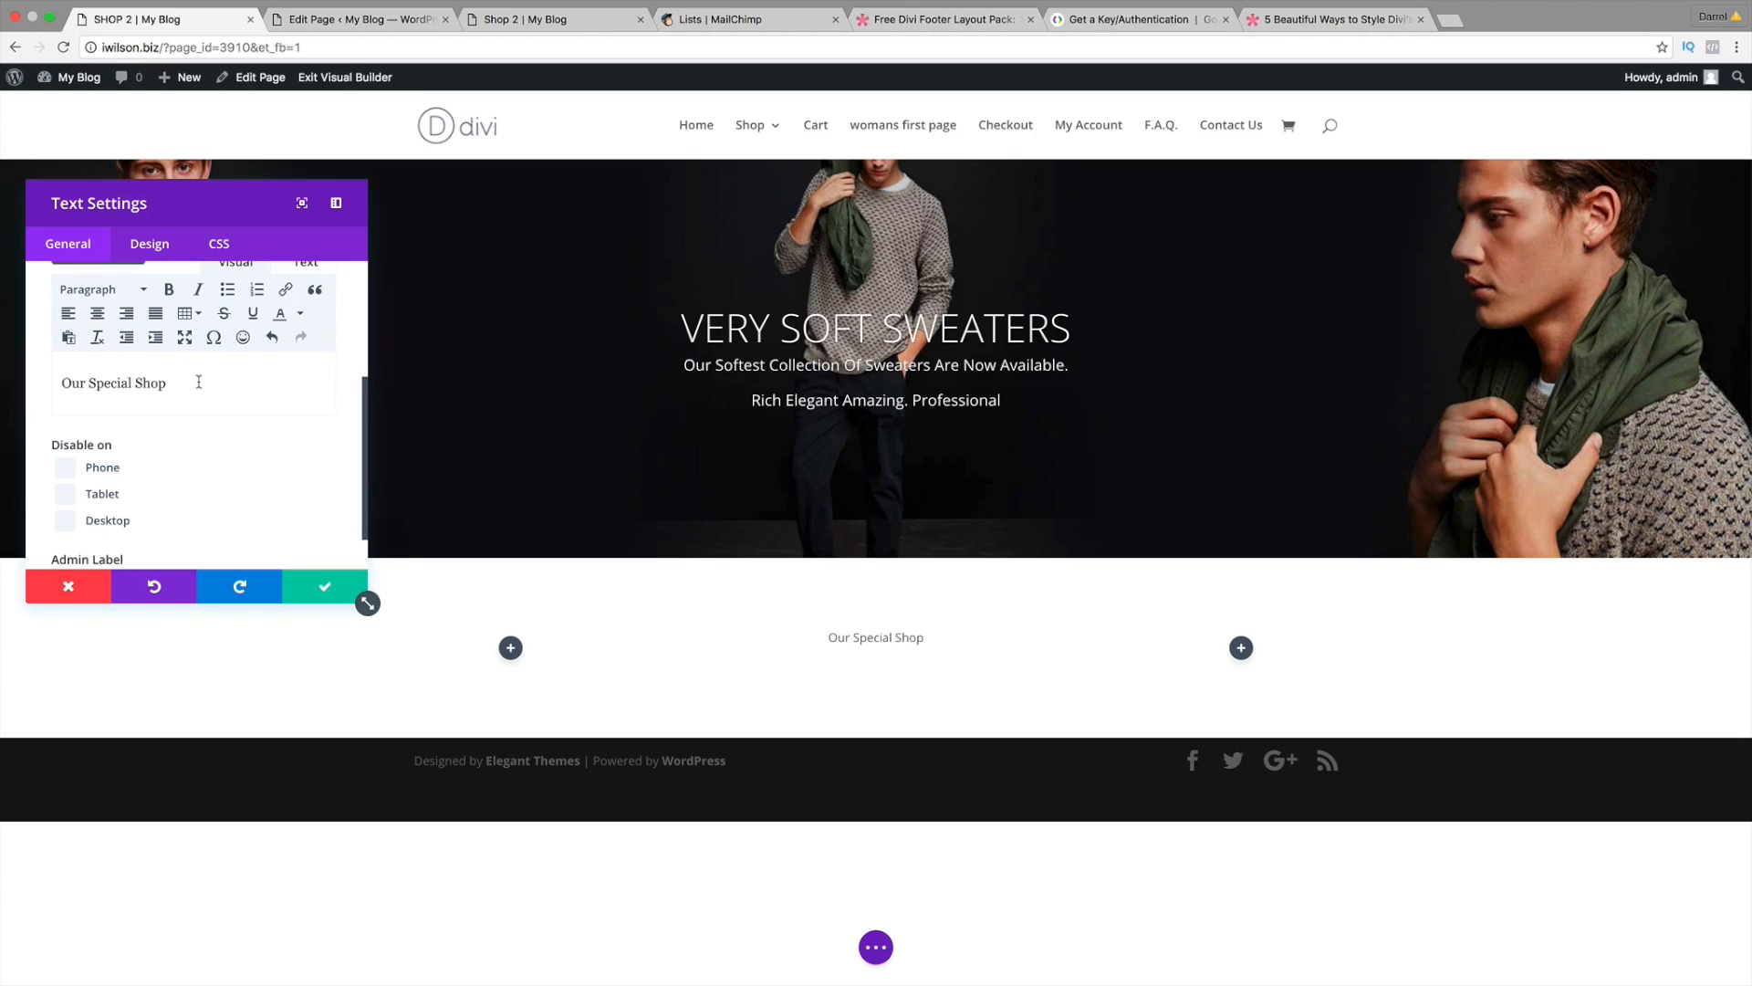
left_click_drag(198, 381, 58, 384)
left_click(138, 292)
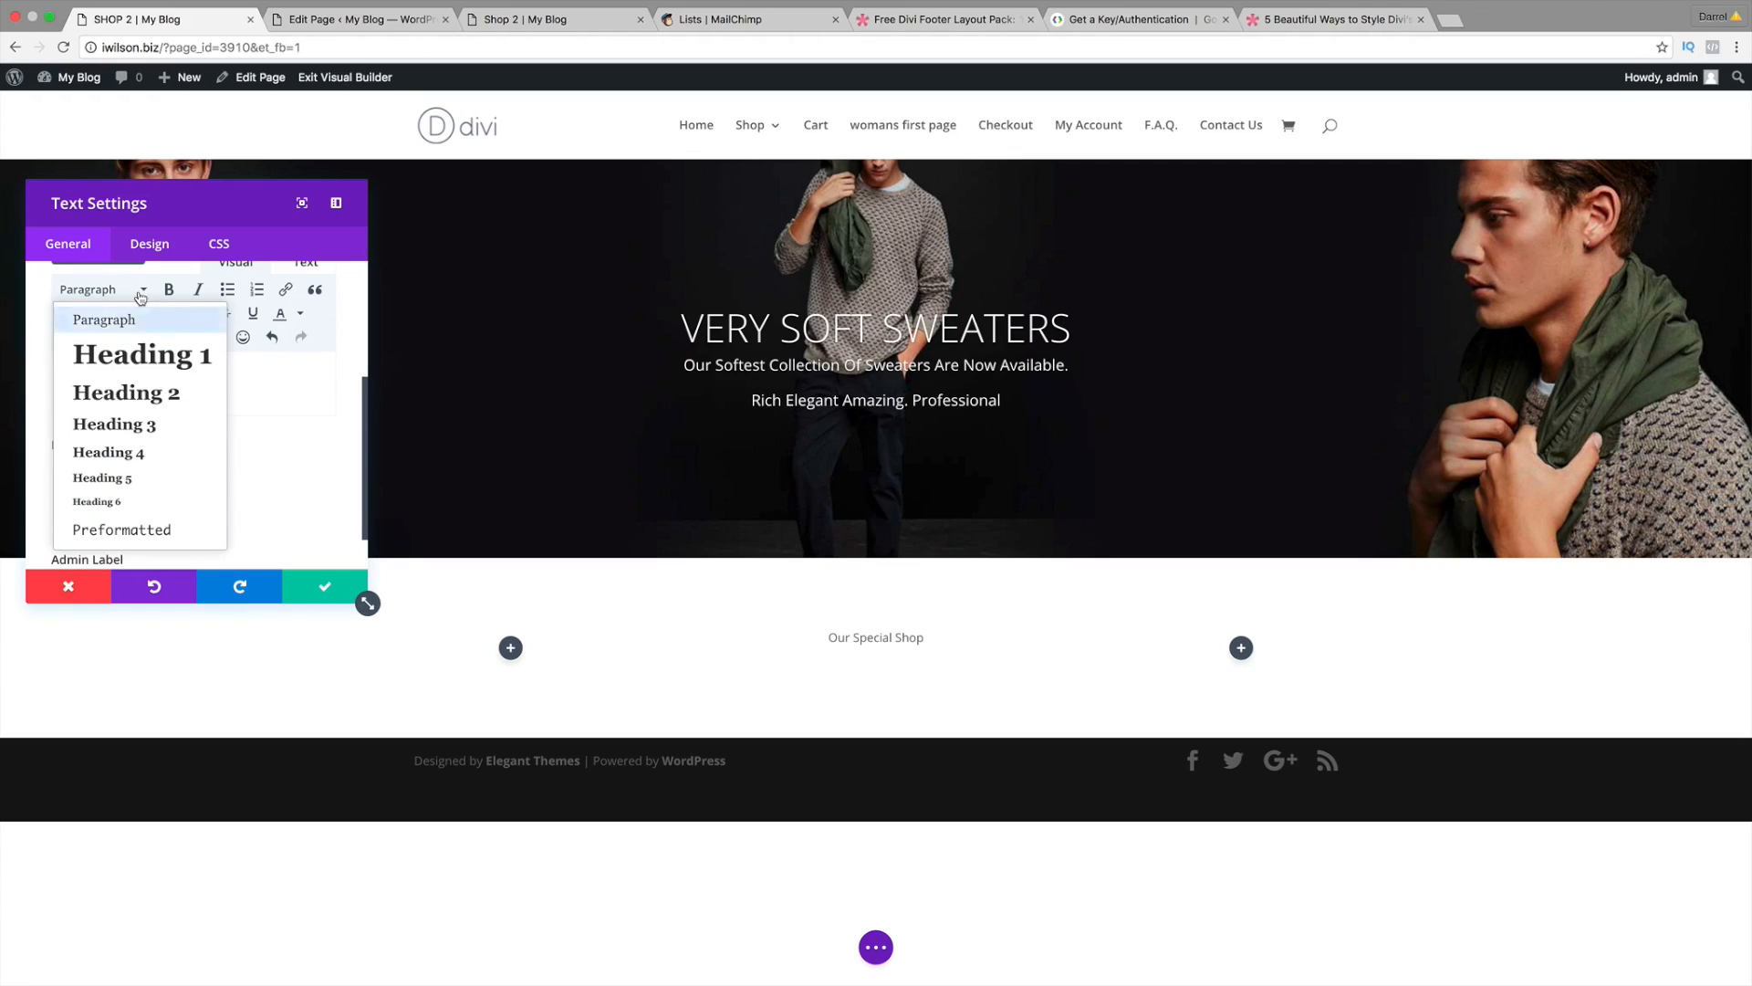
left_click(140, 356)
left_click_drag(359, 471, 359, 304)
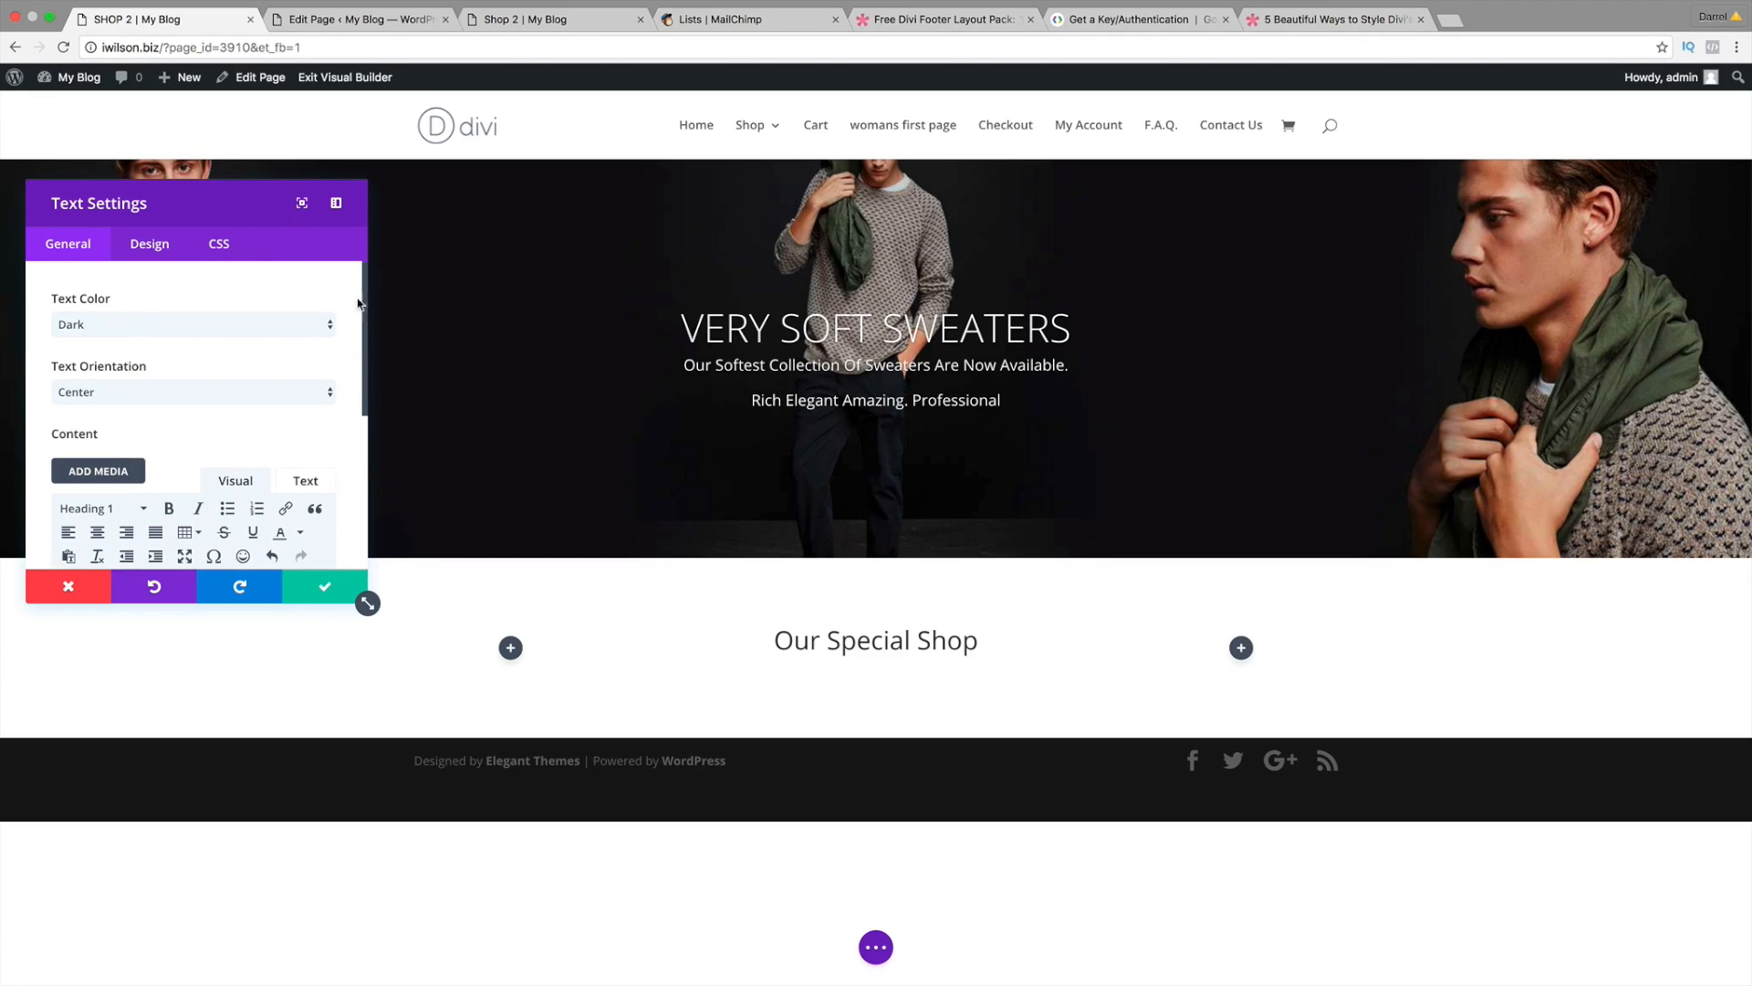
Step: Set the header font to Raleway at 35px and save the Text module
left_click(150, 252)
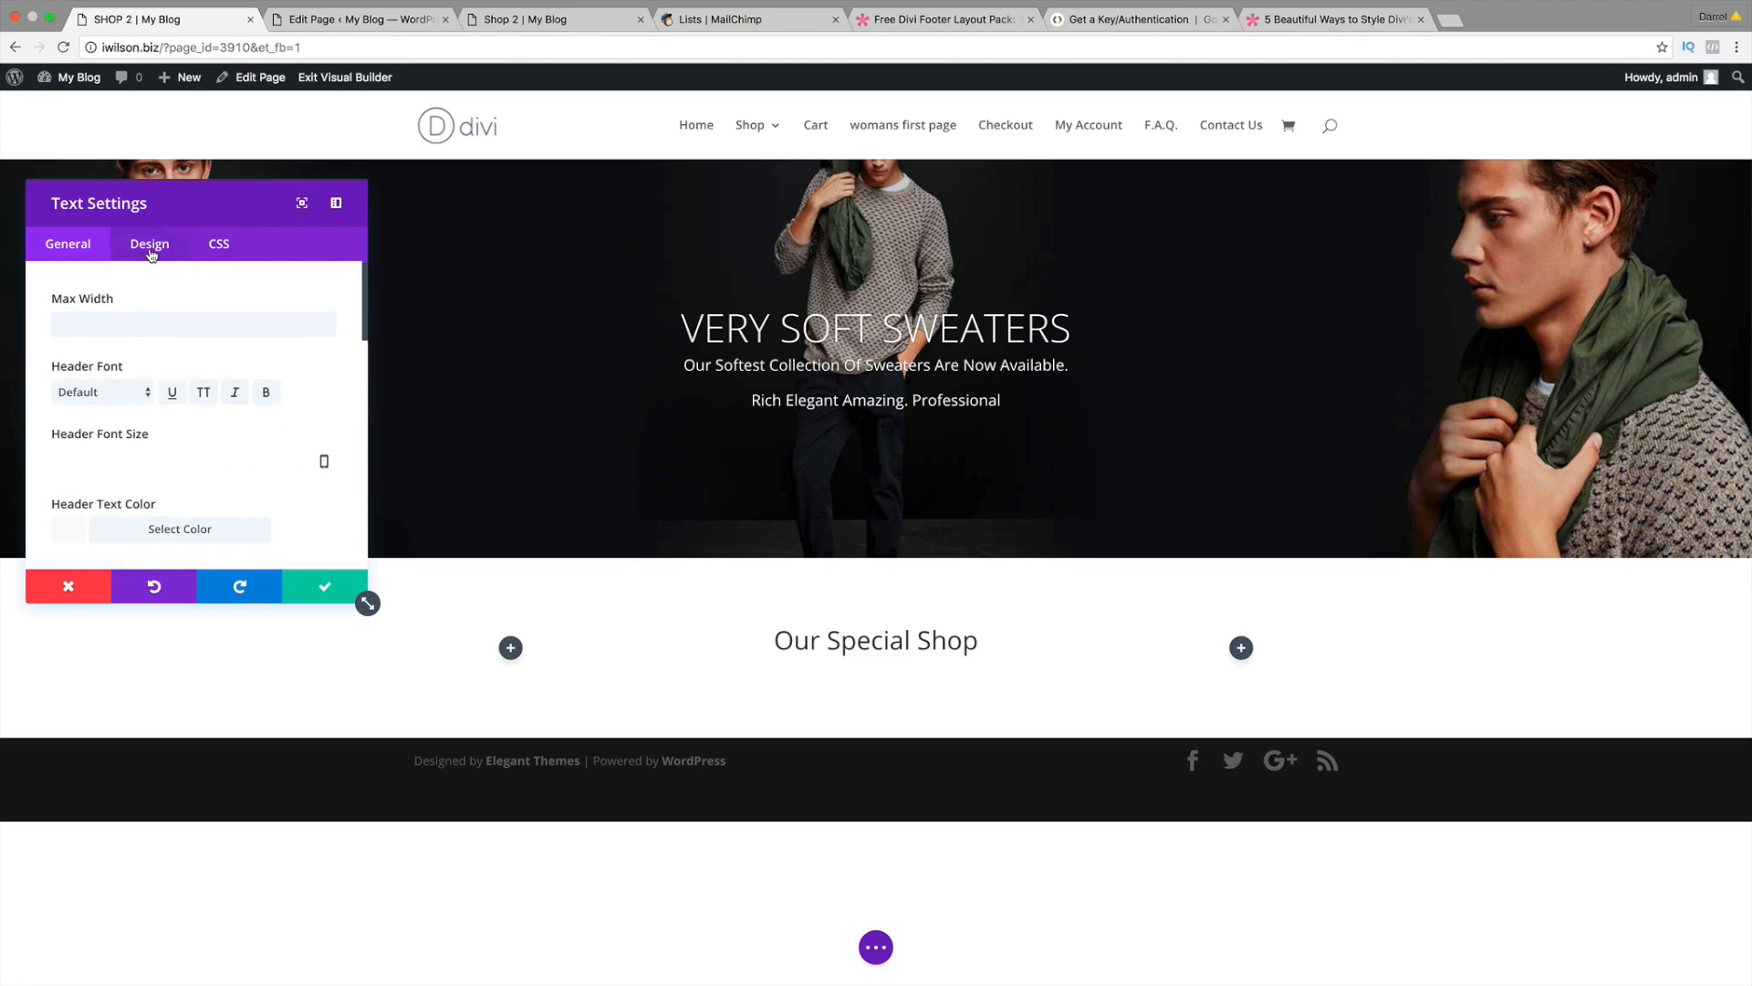
left_click(119, 394)
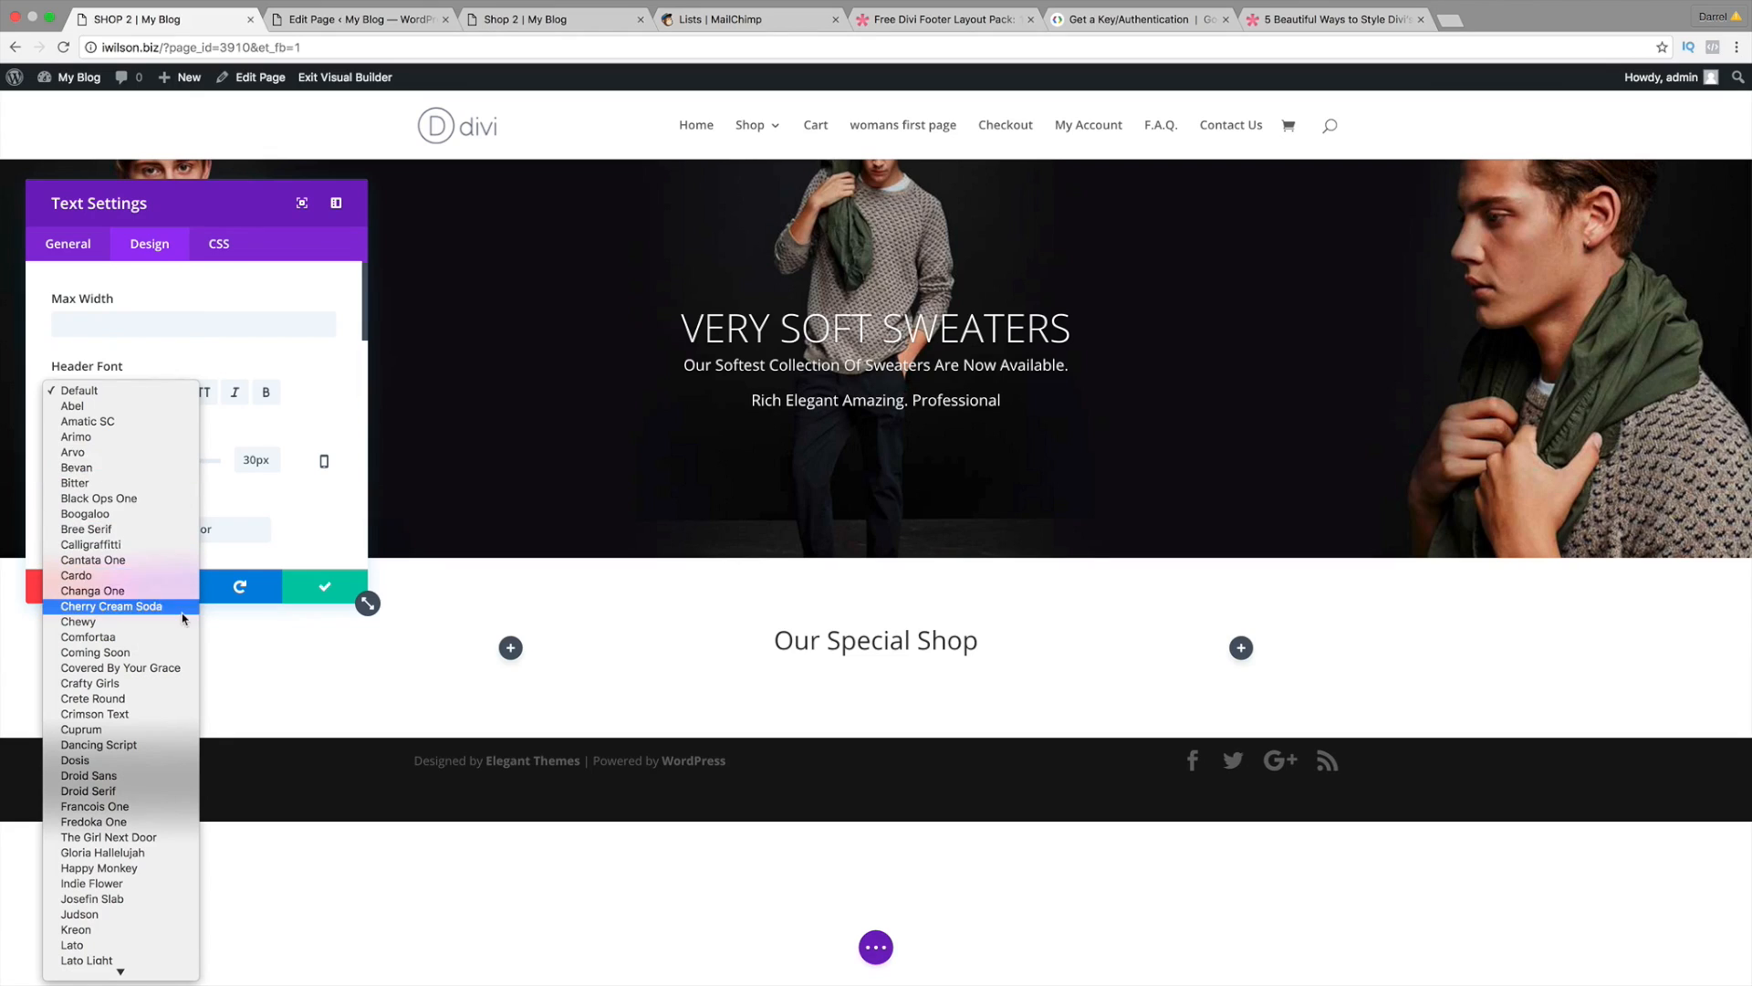
scroll(182, 616, "down", 10)
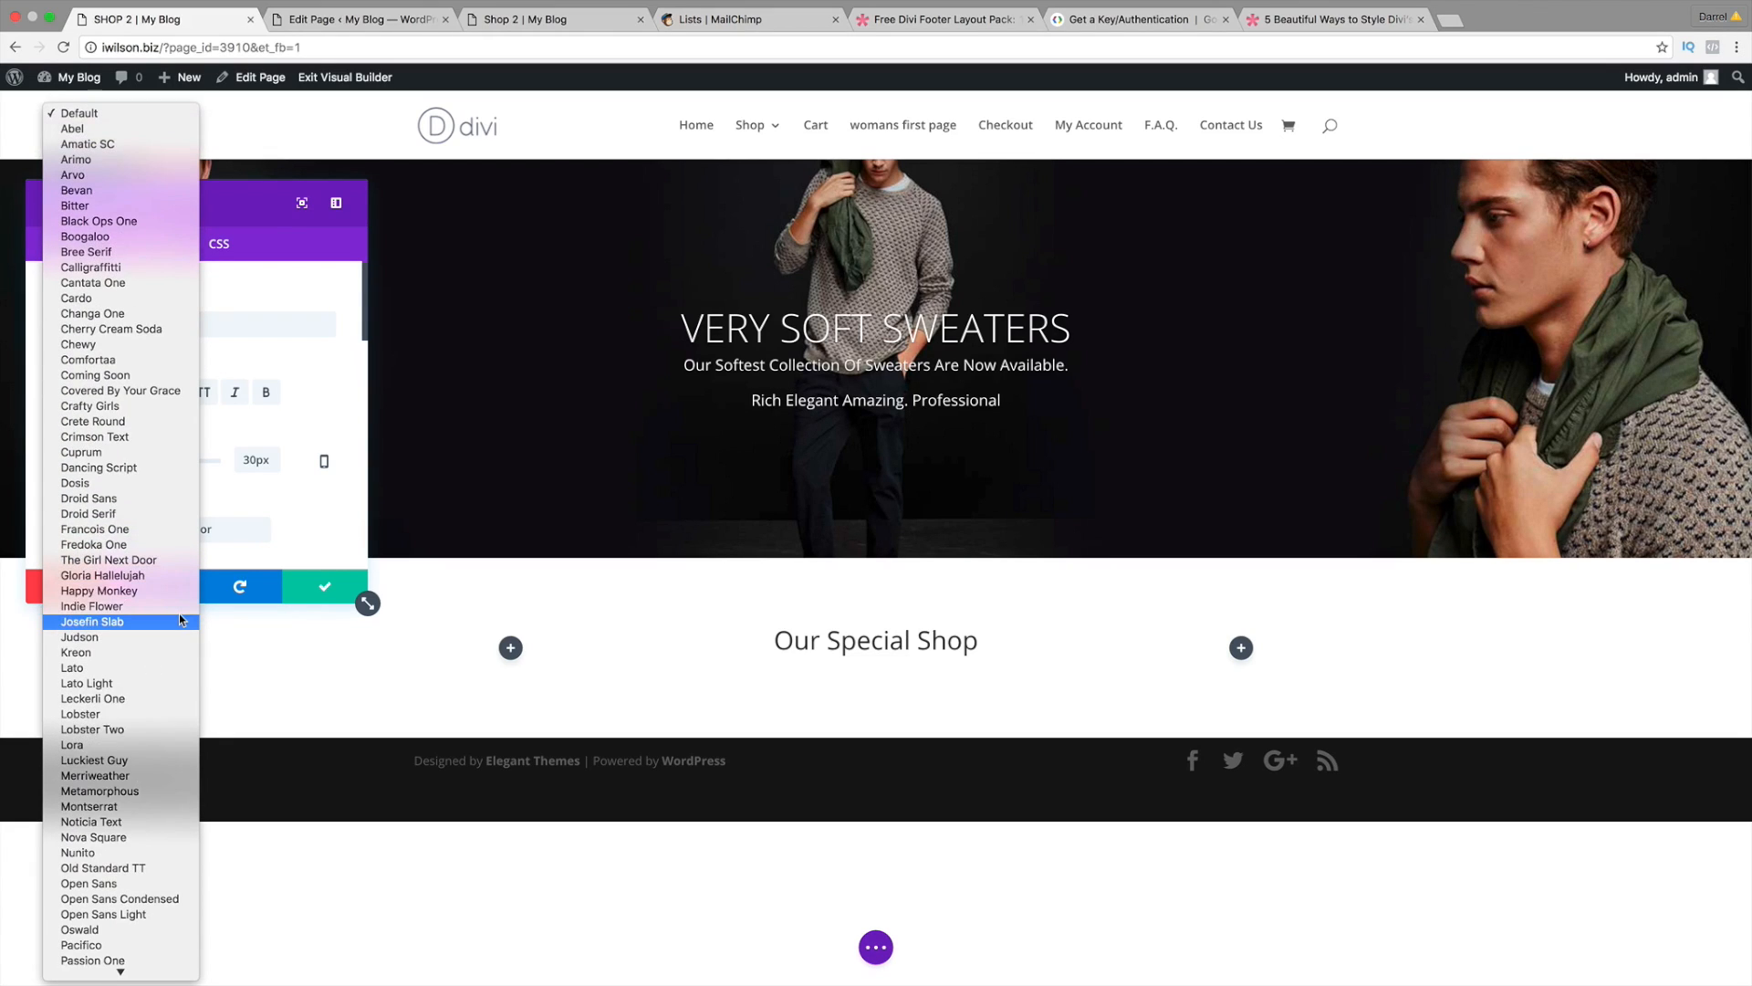
scroll(179, 621, "down", 10)
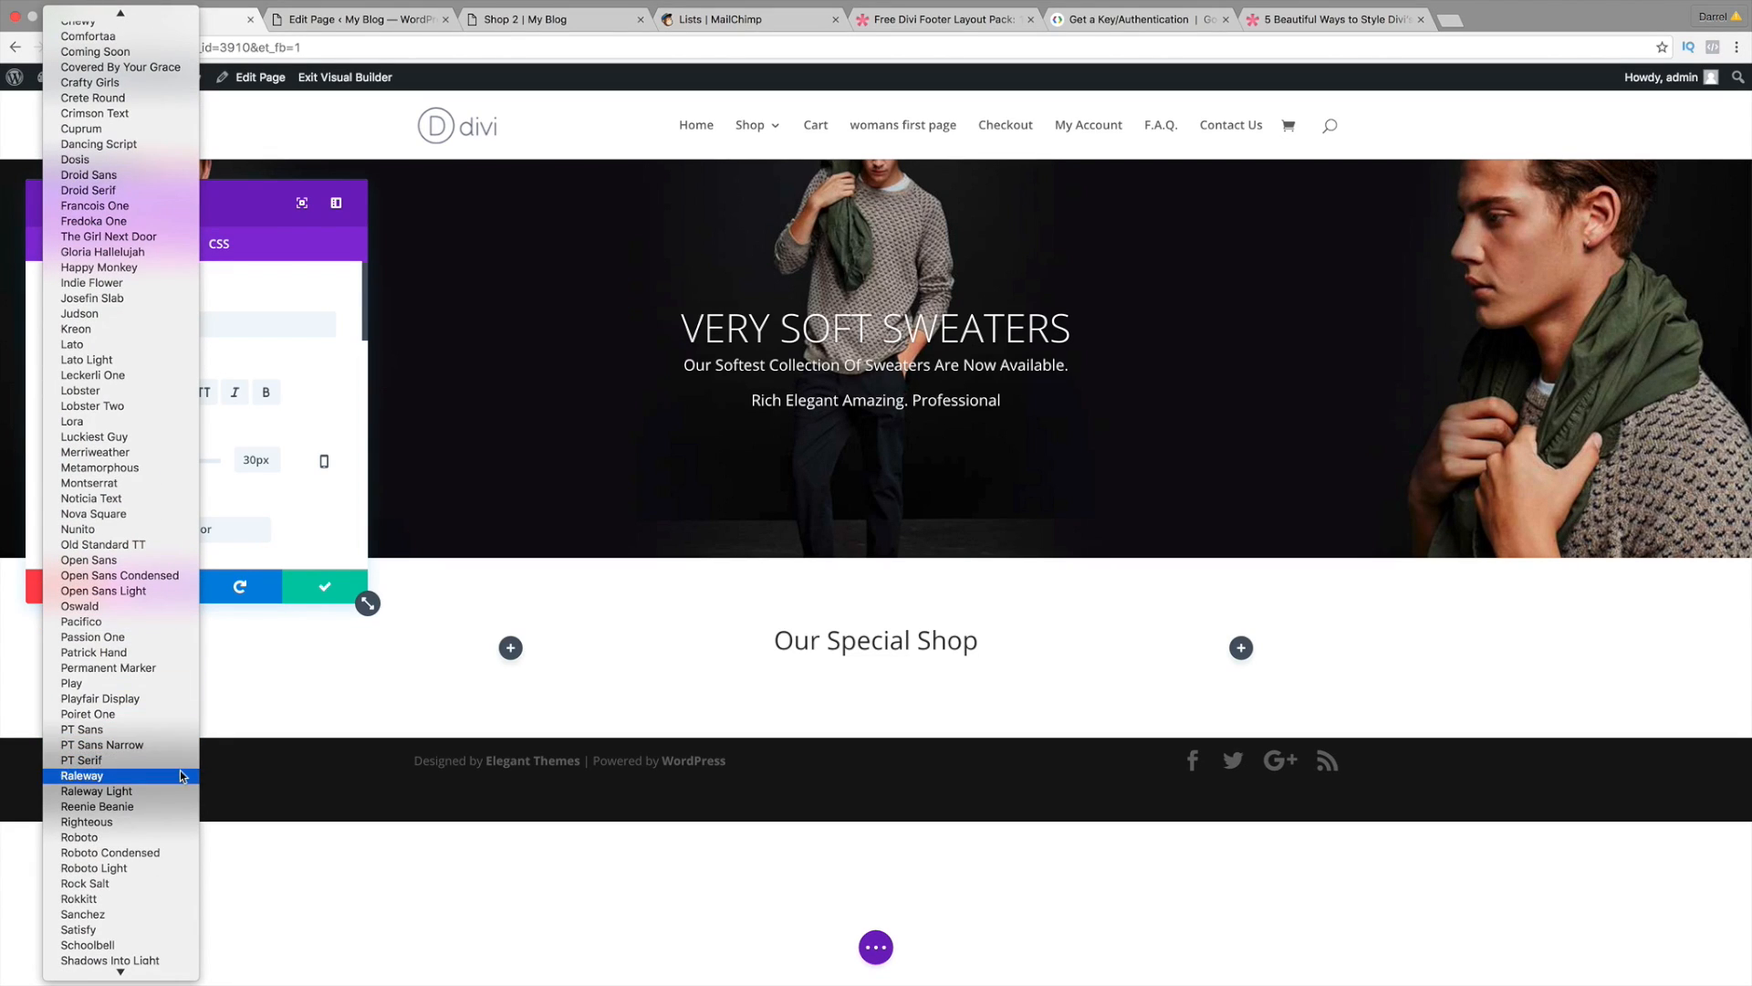
left_click(180, 776)
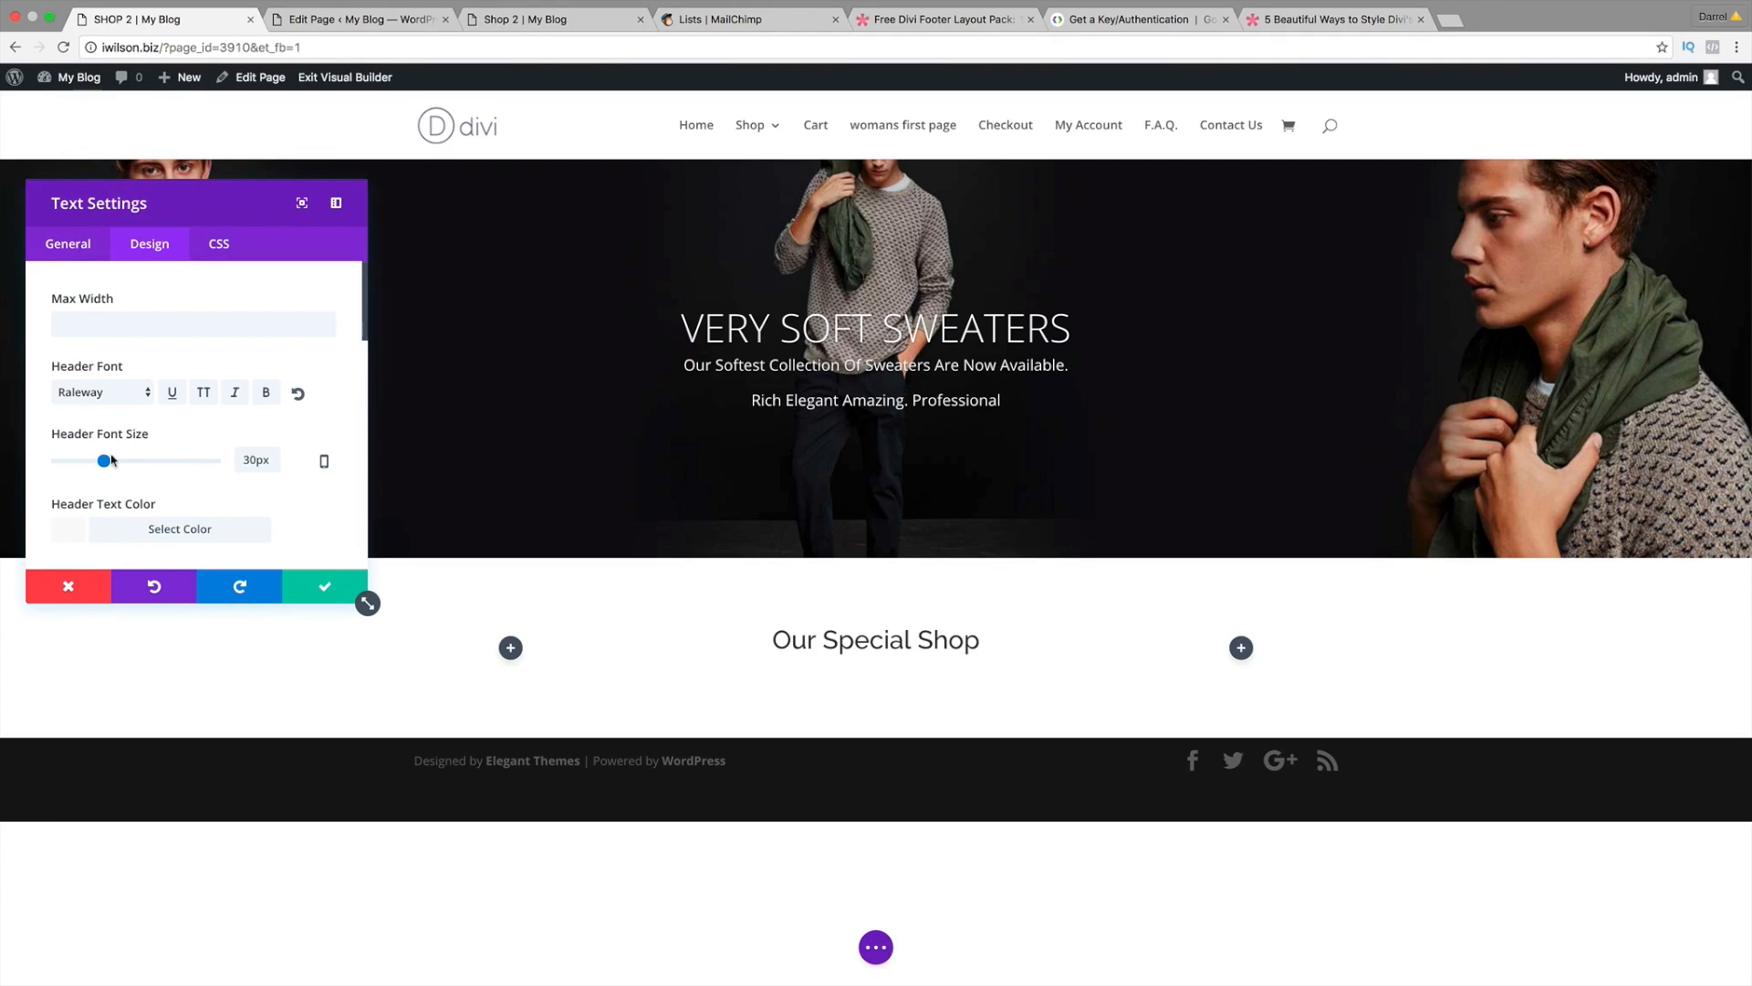
left_click_drag(105, 462, 113, 464)
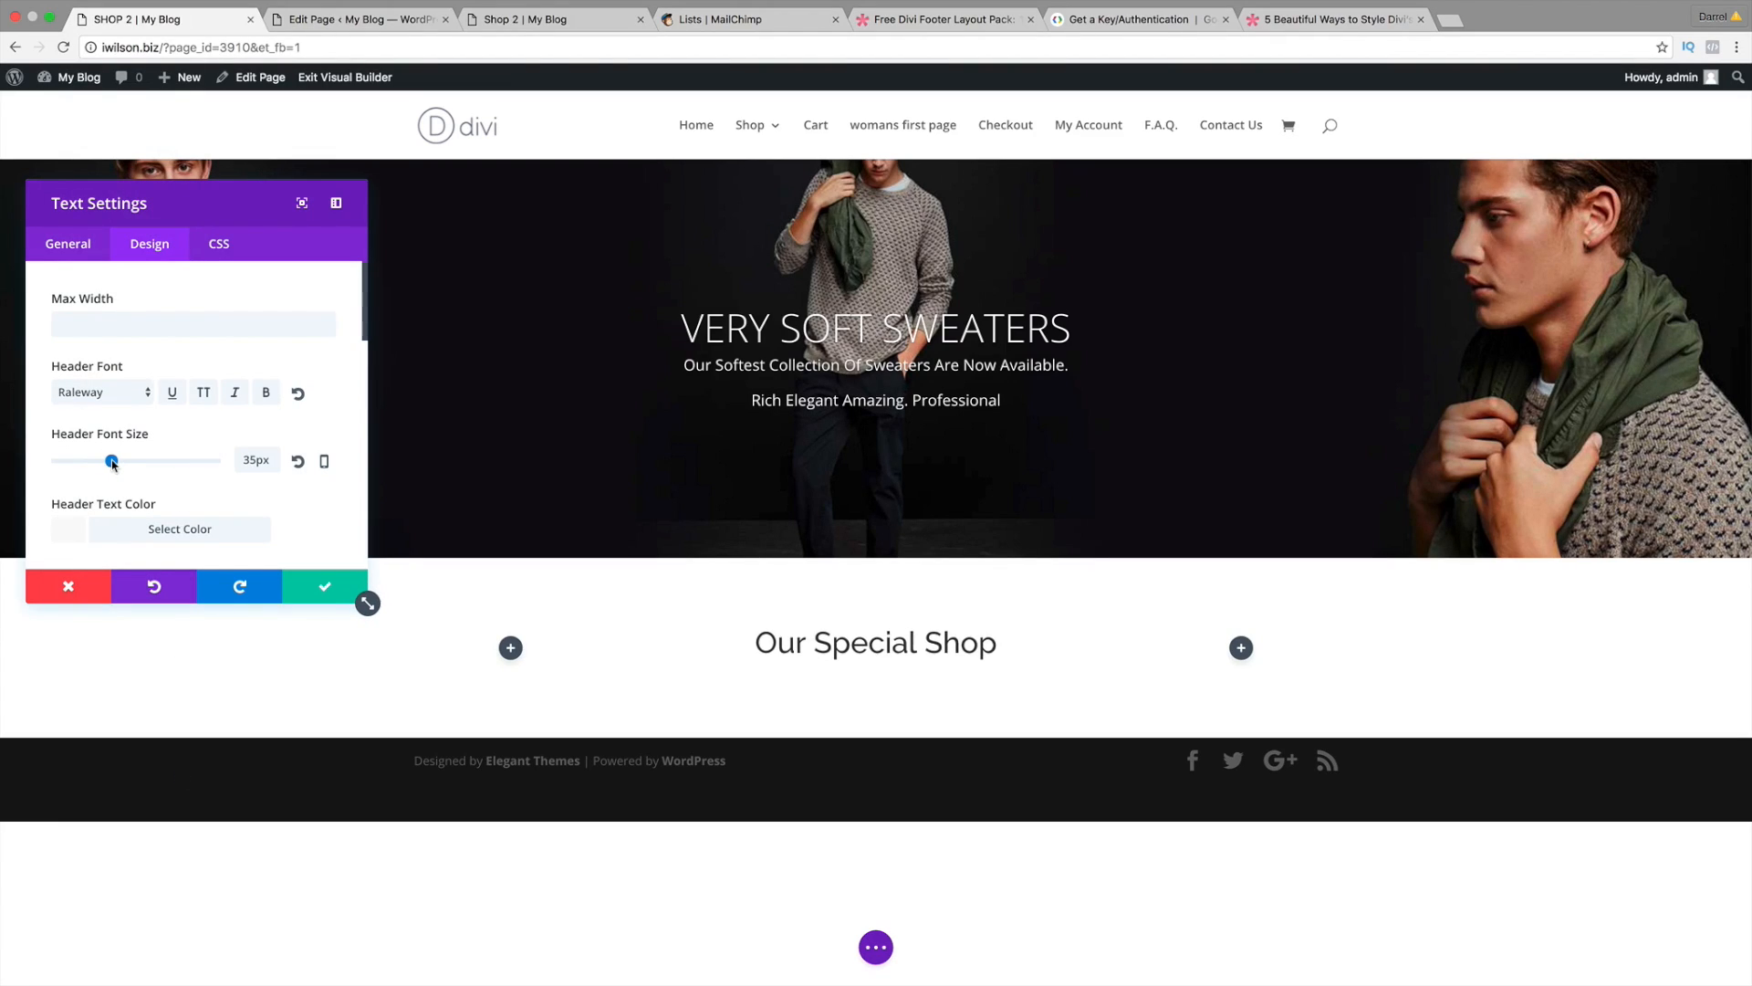
left_click(318, 585)
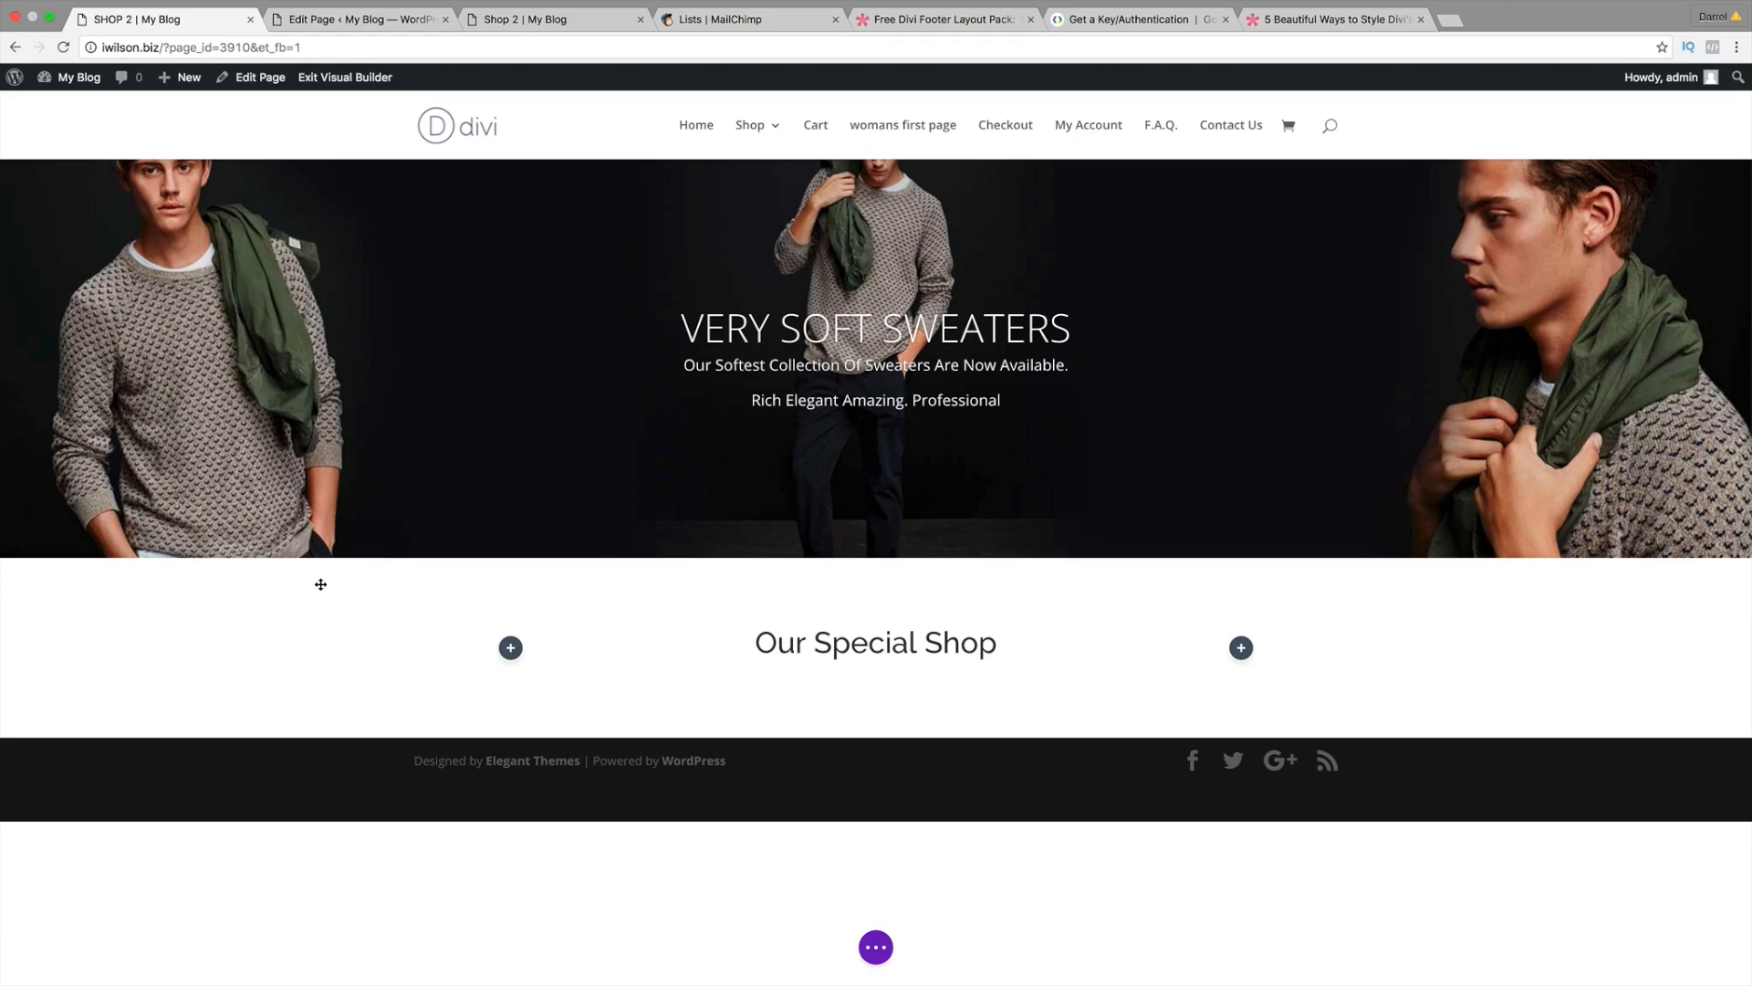
left_click(375, 22)
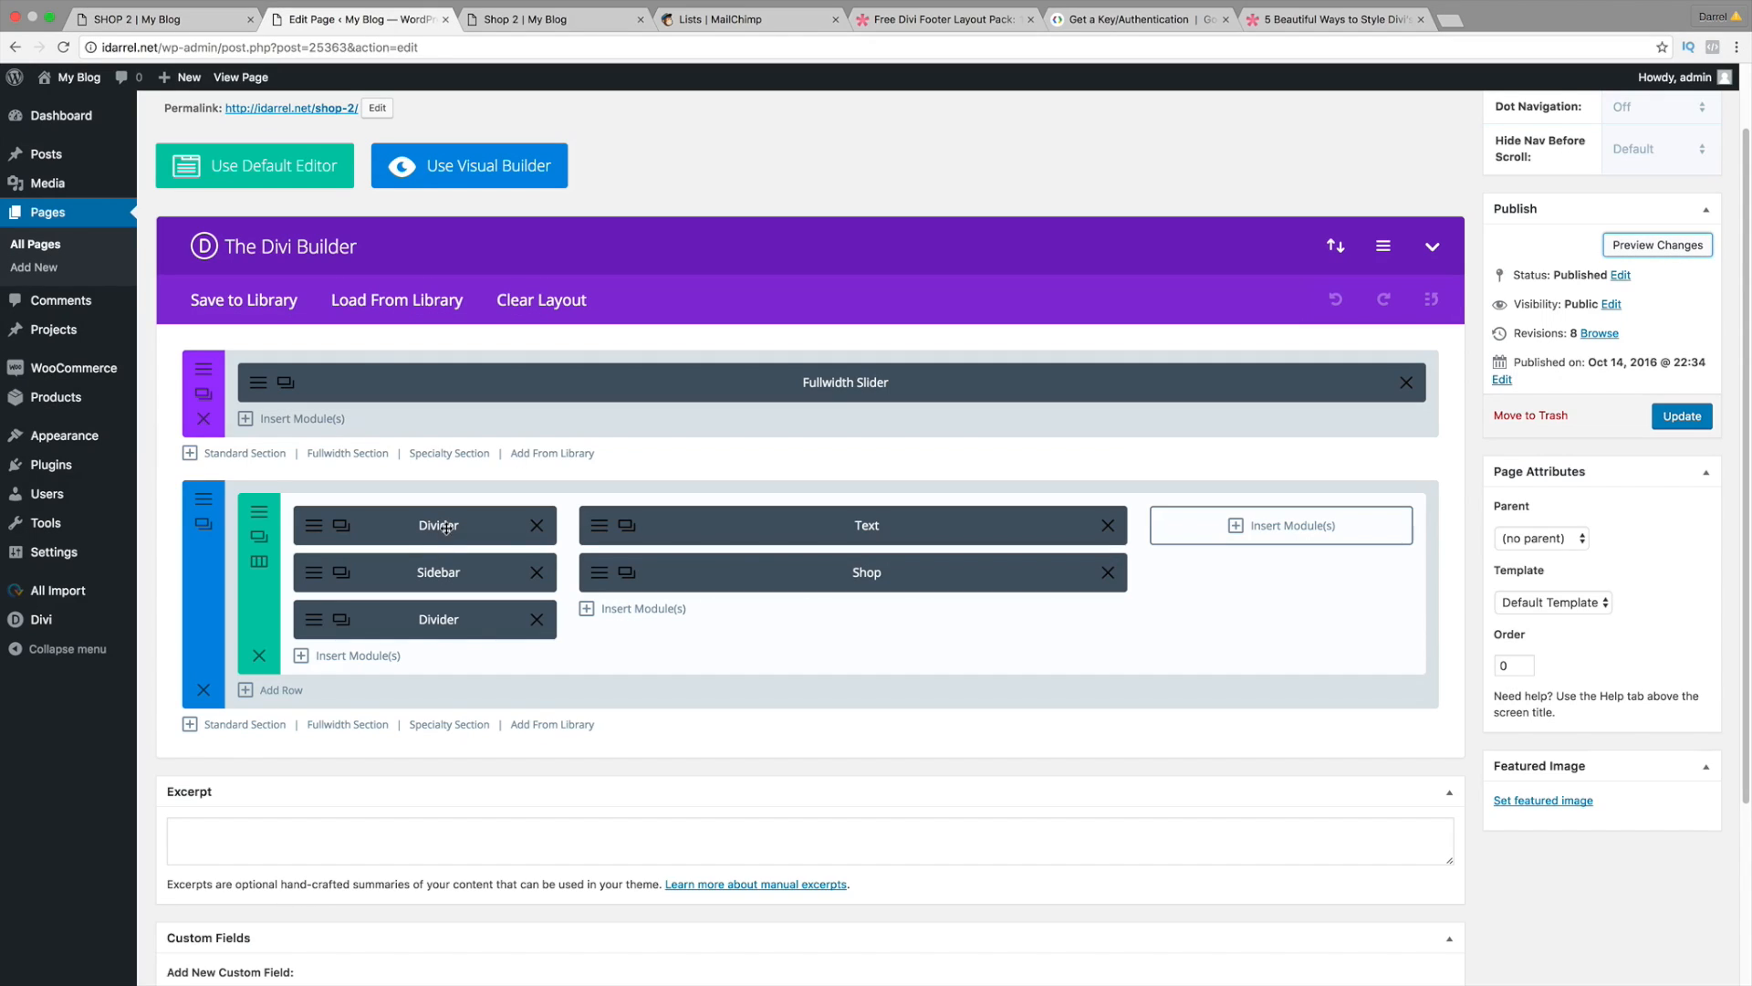
left_click(147, 19)
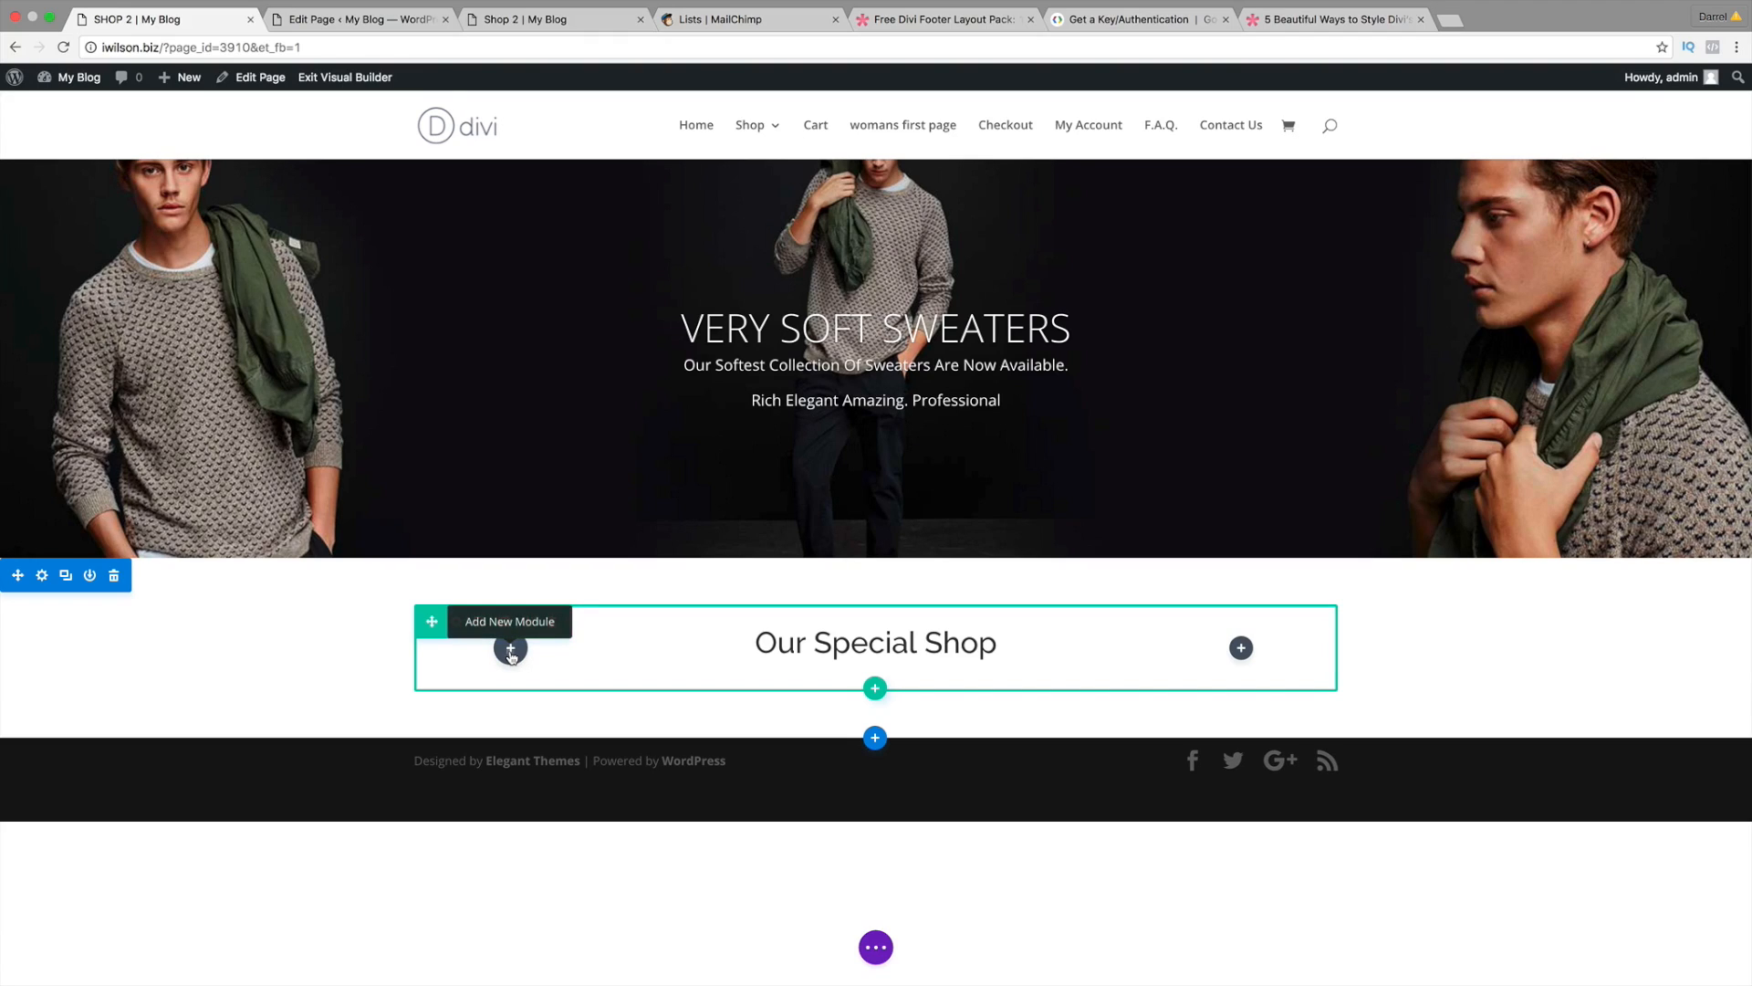
Step: Insert a hidden Divider of height 10 in the left column under 'Our Special Shop'
left_click(510, 649)
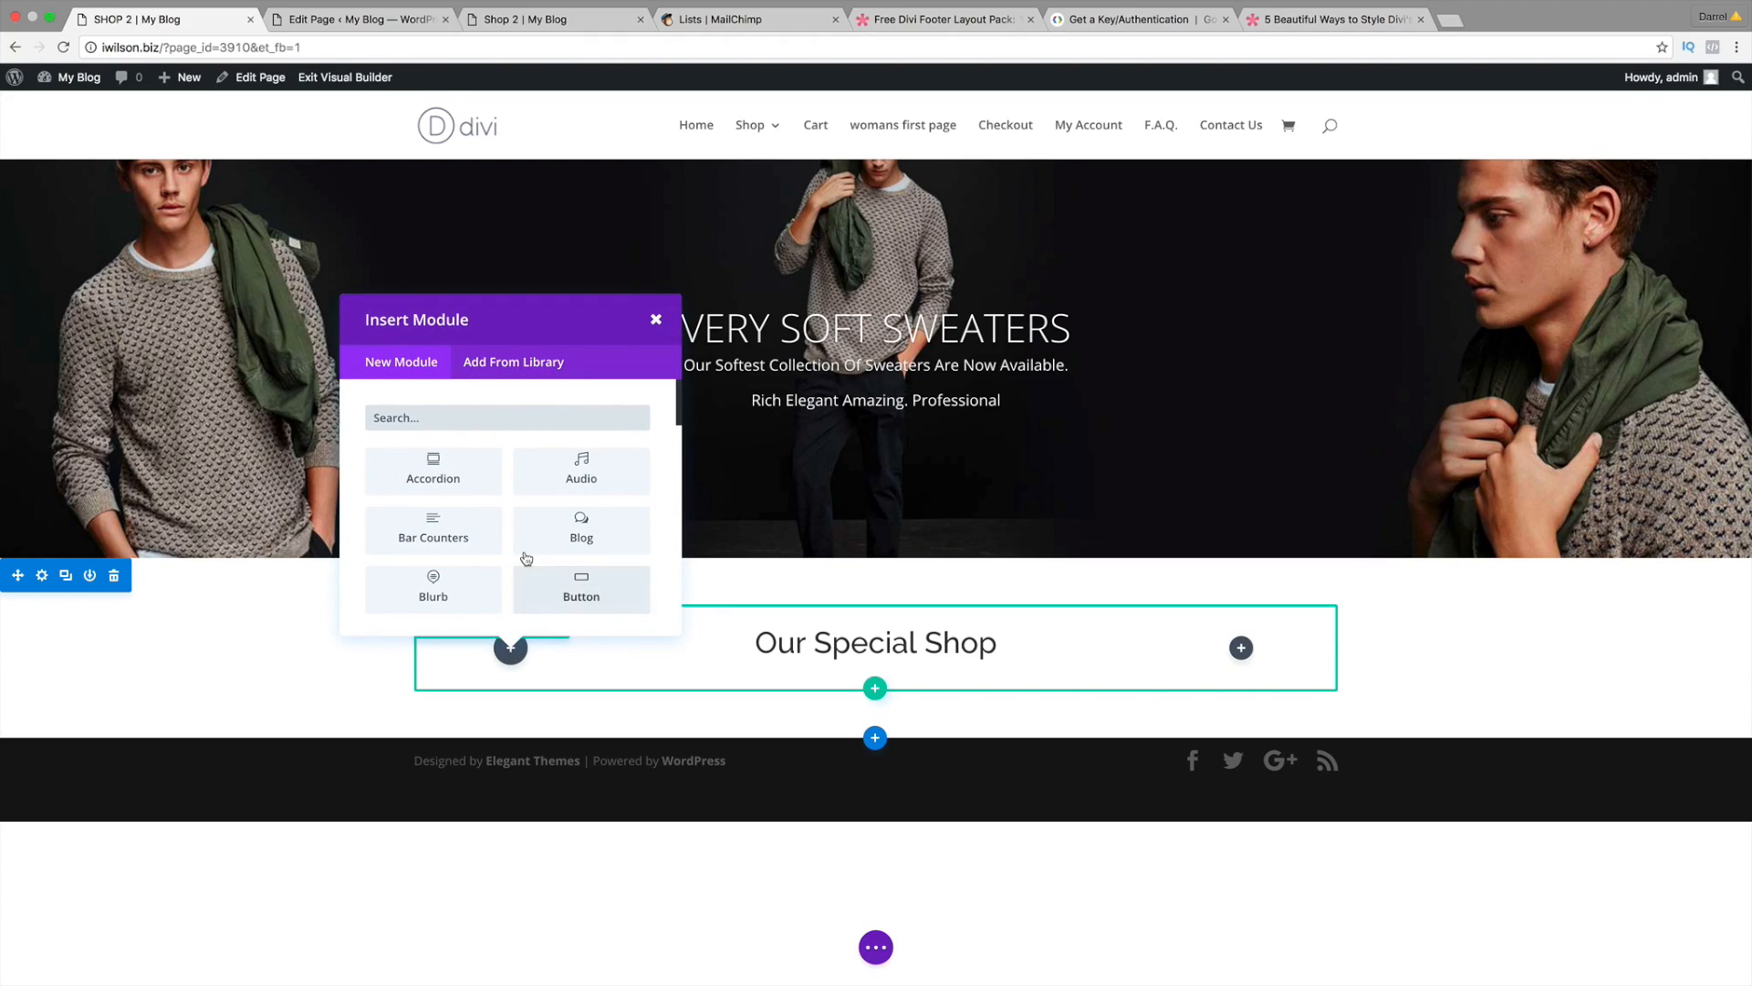
scroll(524, 558, "down", 5)
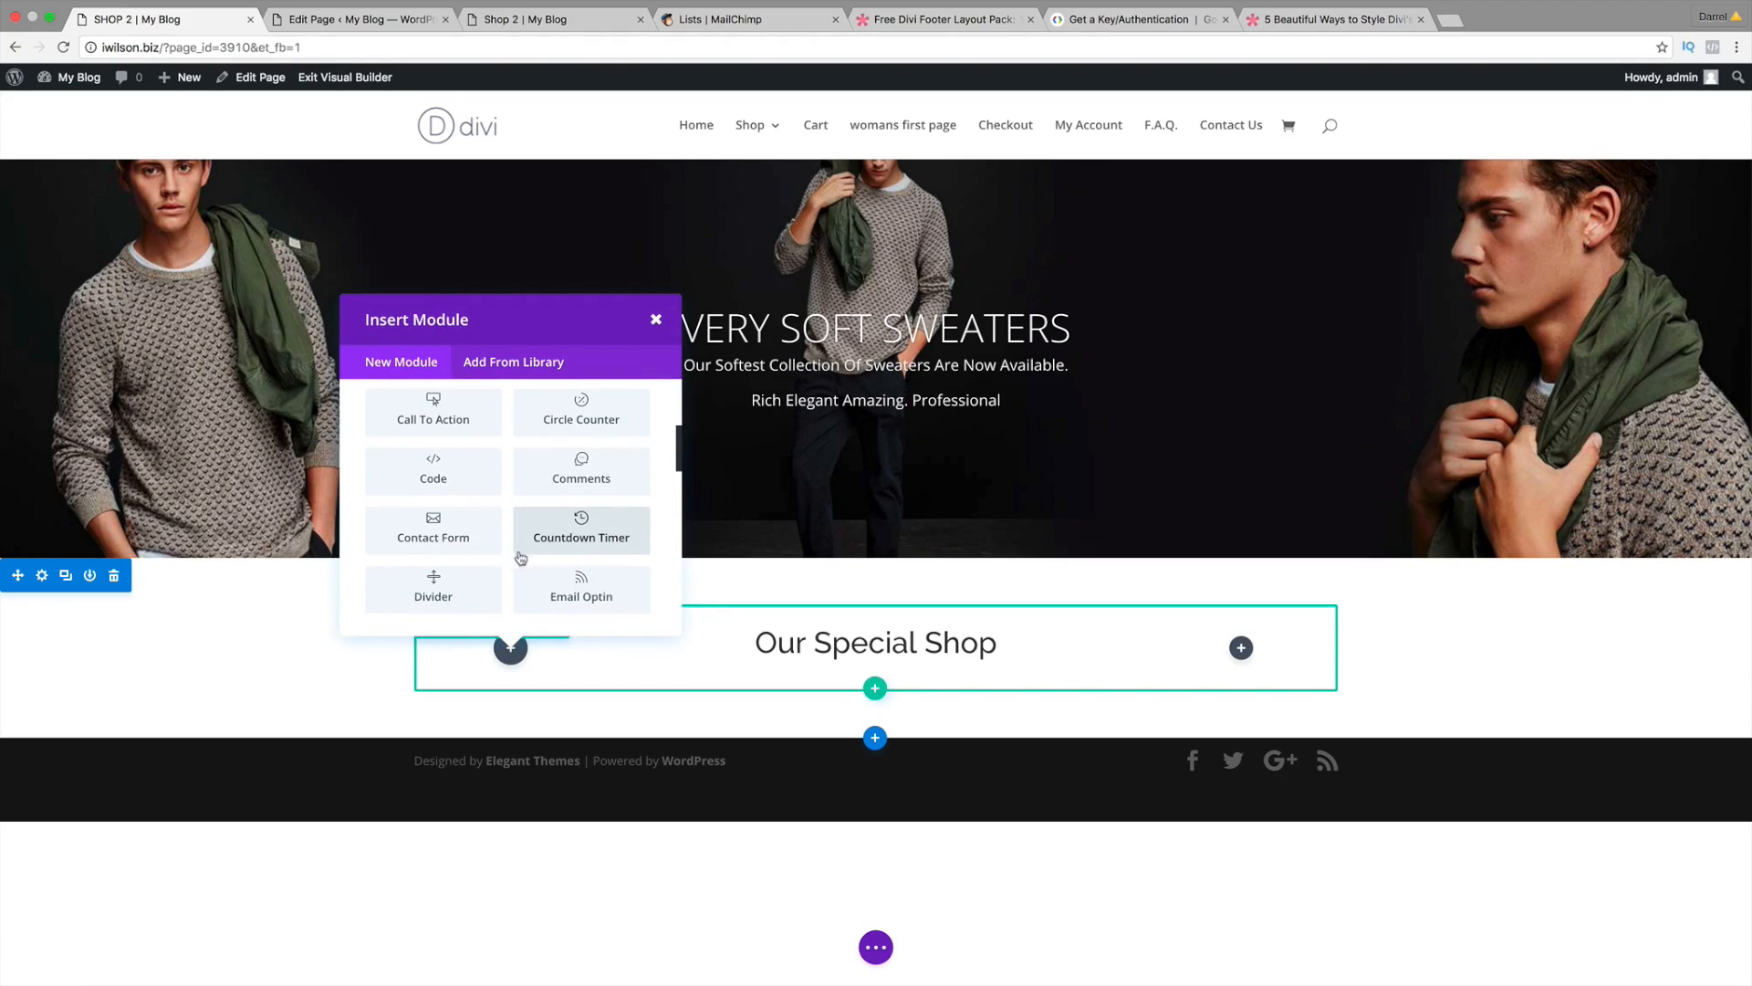
left_click(434, 593)
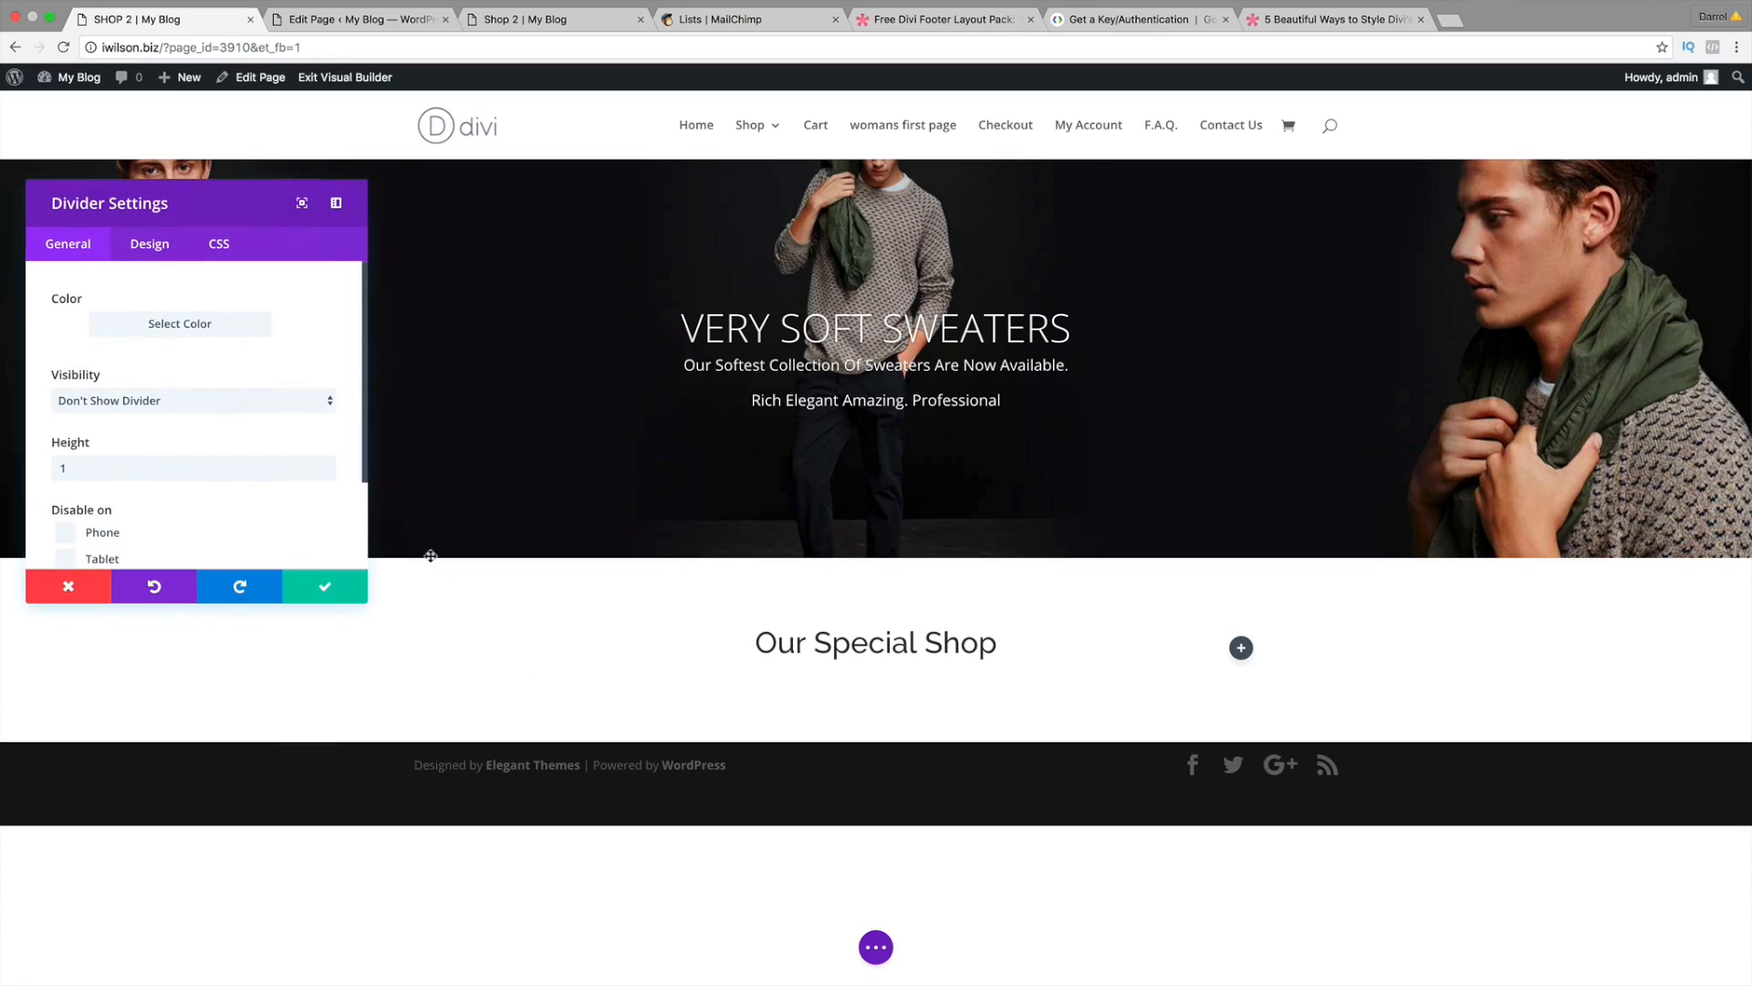
left_click(169, 462)
type("0")
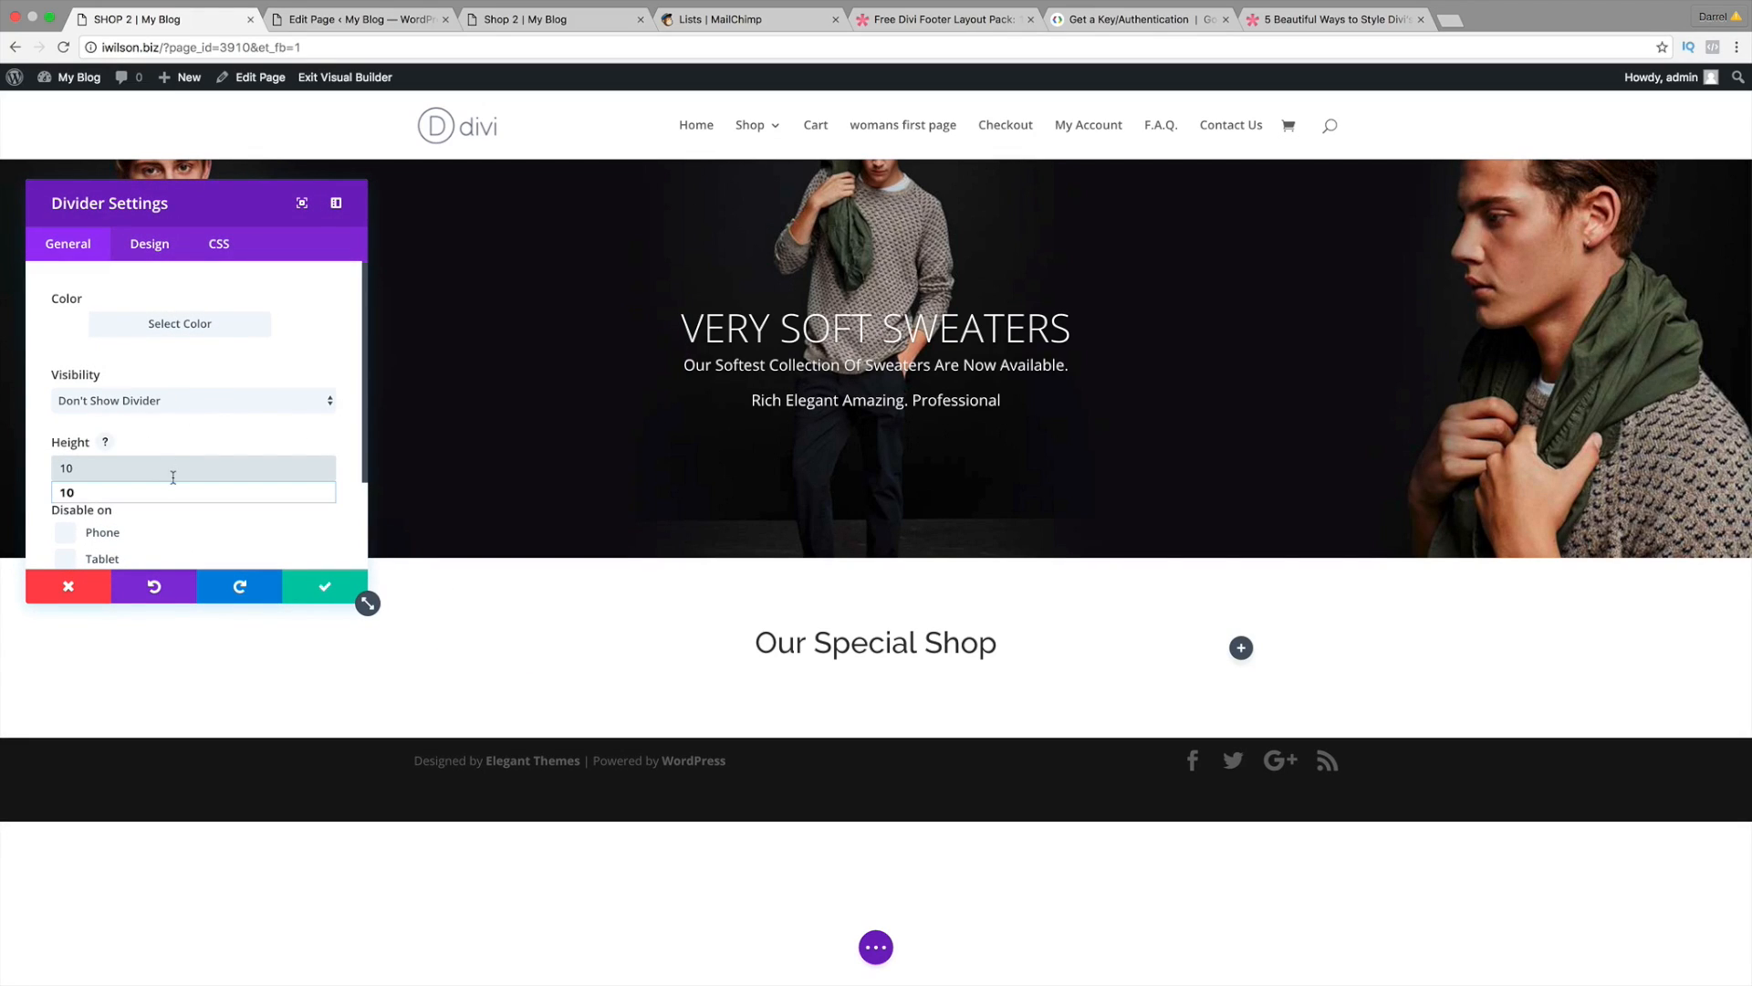
left_click(324, 586)
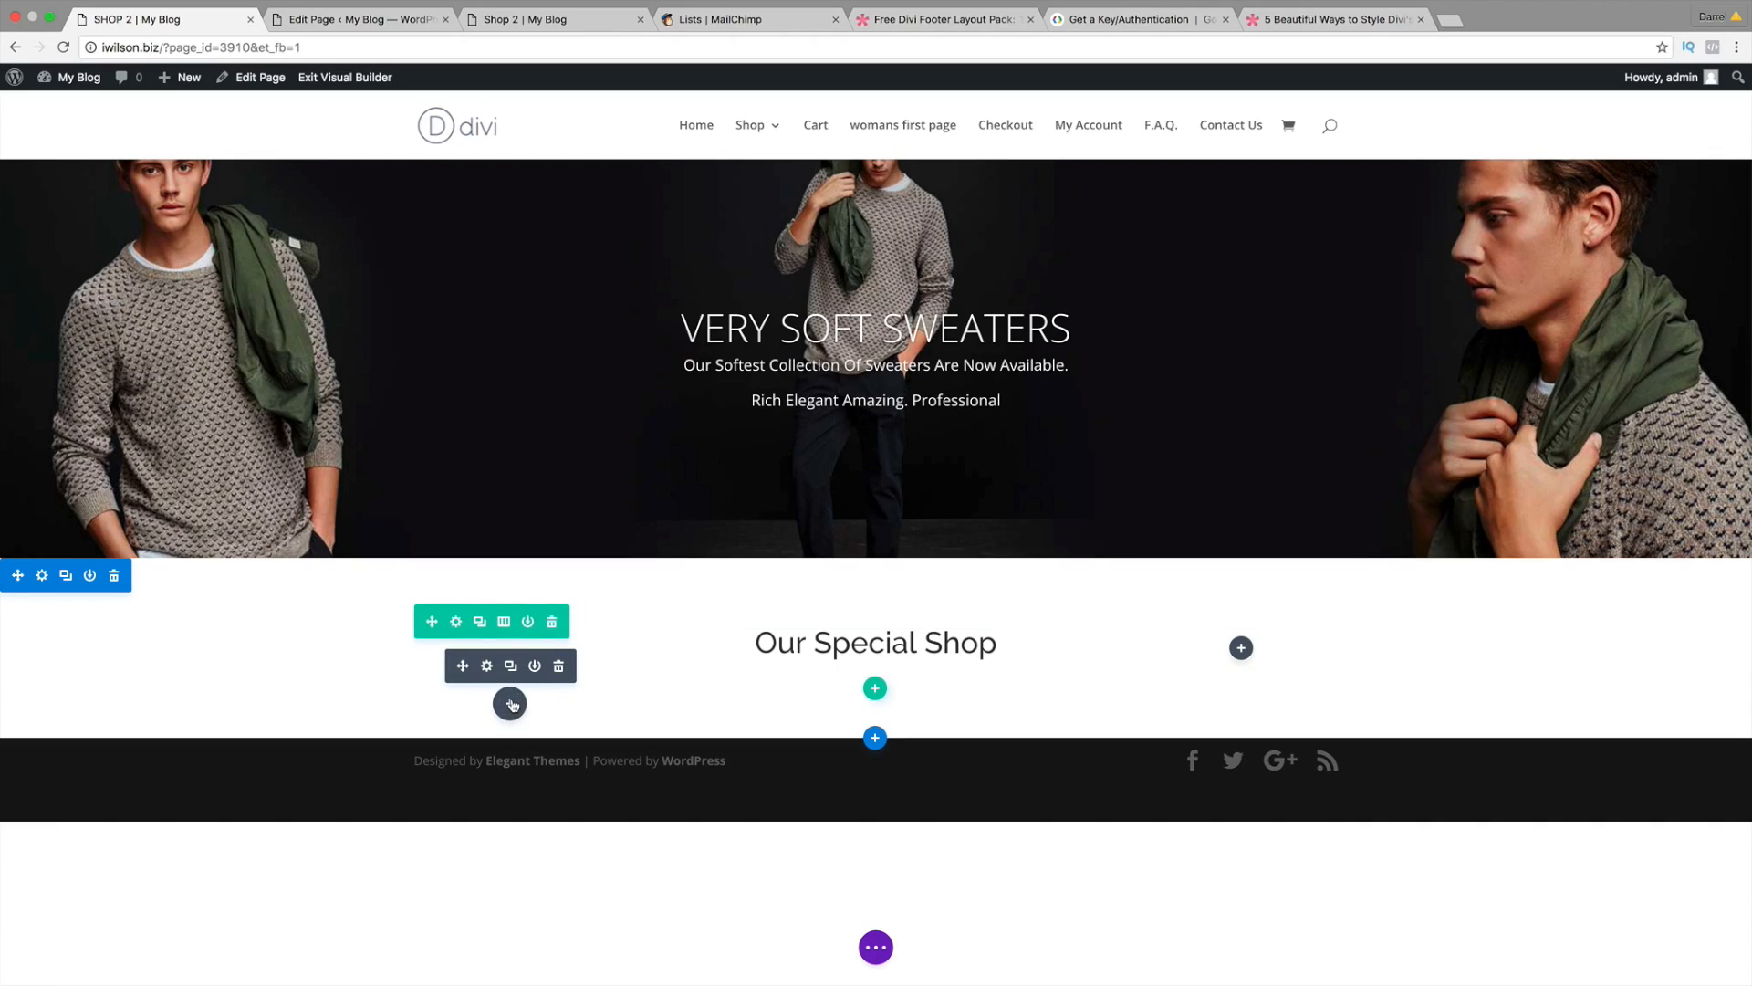
Step: Add a Sidebar module with default settings below the divider in the left column
left_click(510, 703)
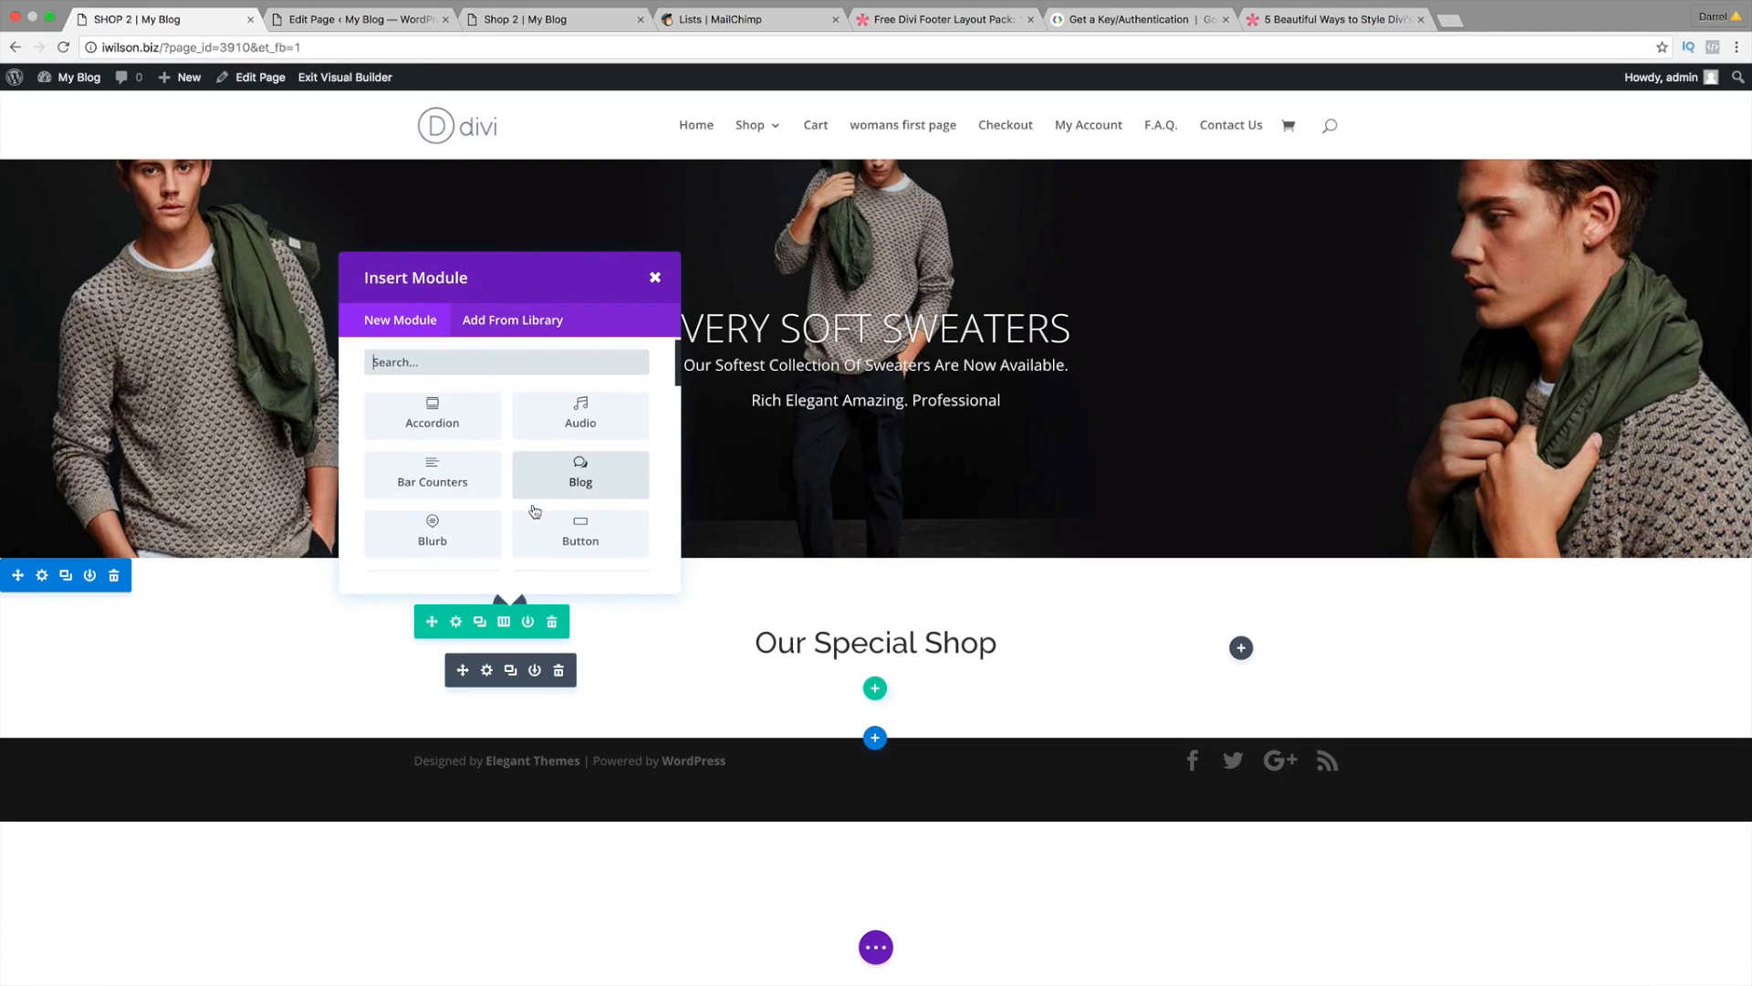
scroll(535, 511, "down", 3)
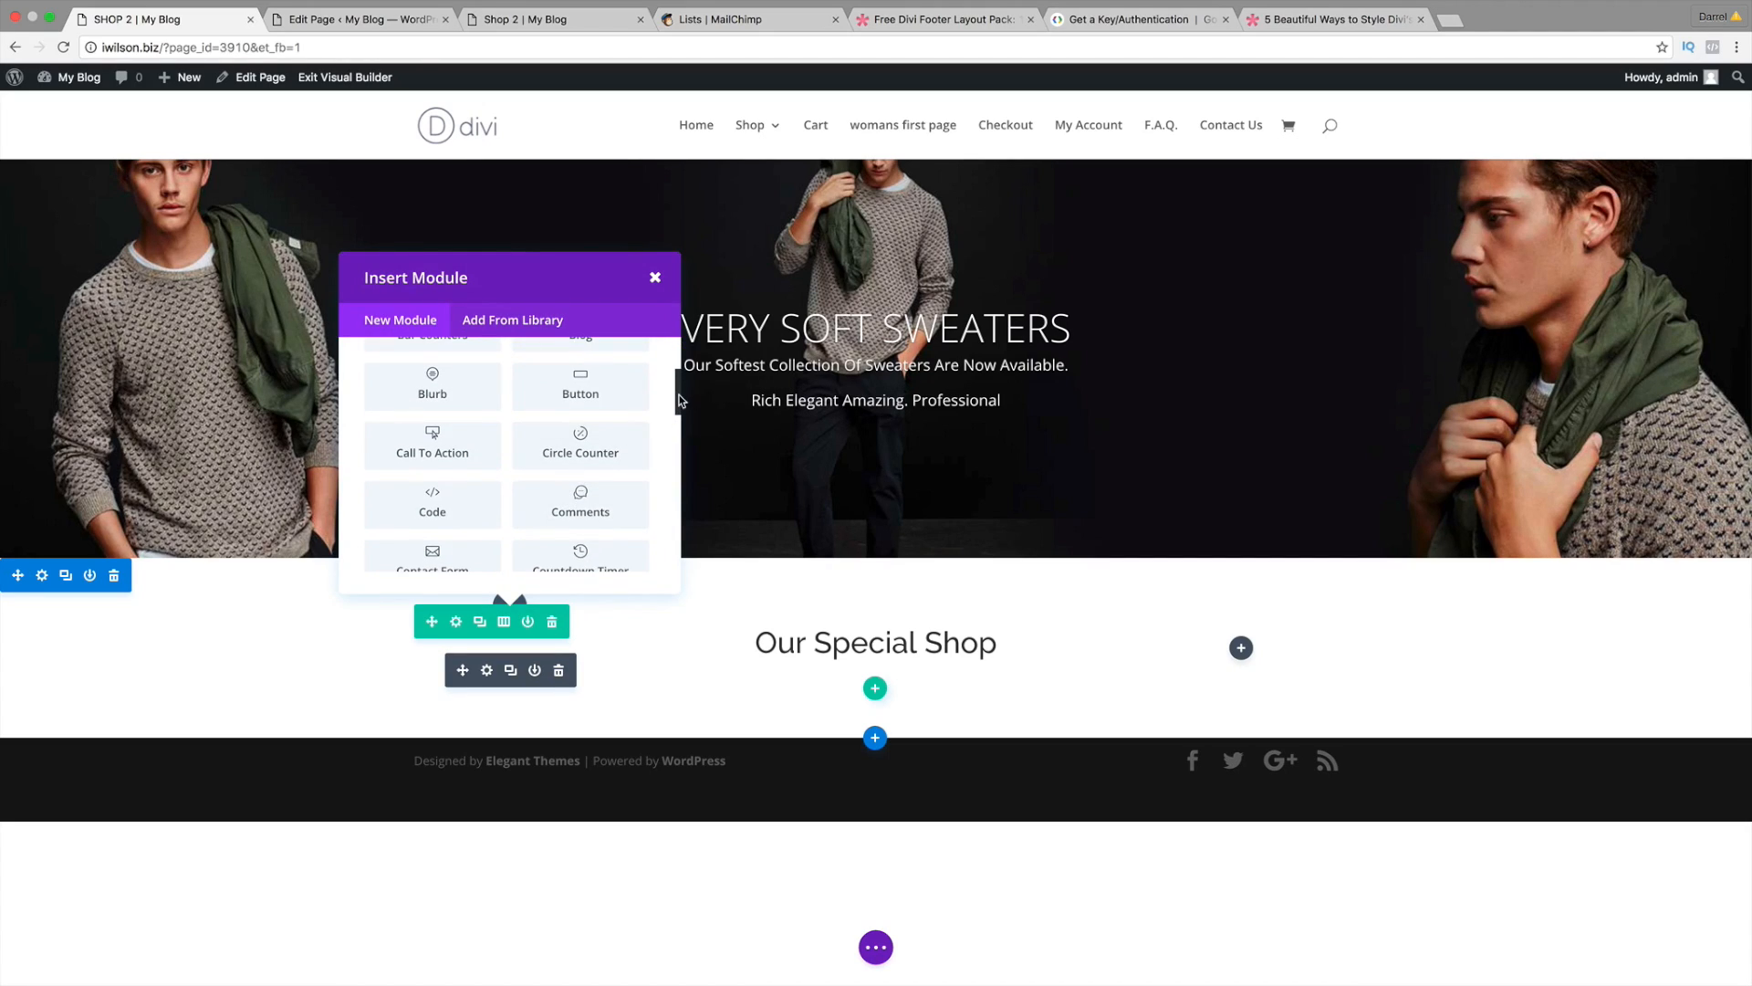
left_click_drag(680, 402, 678, 522)
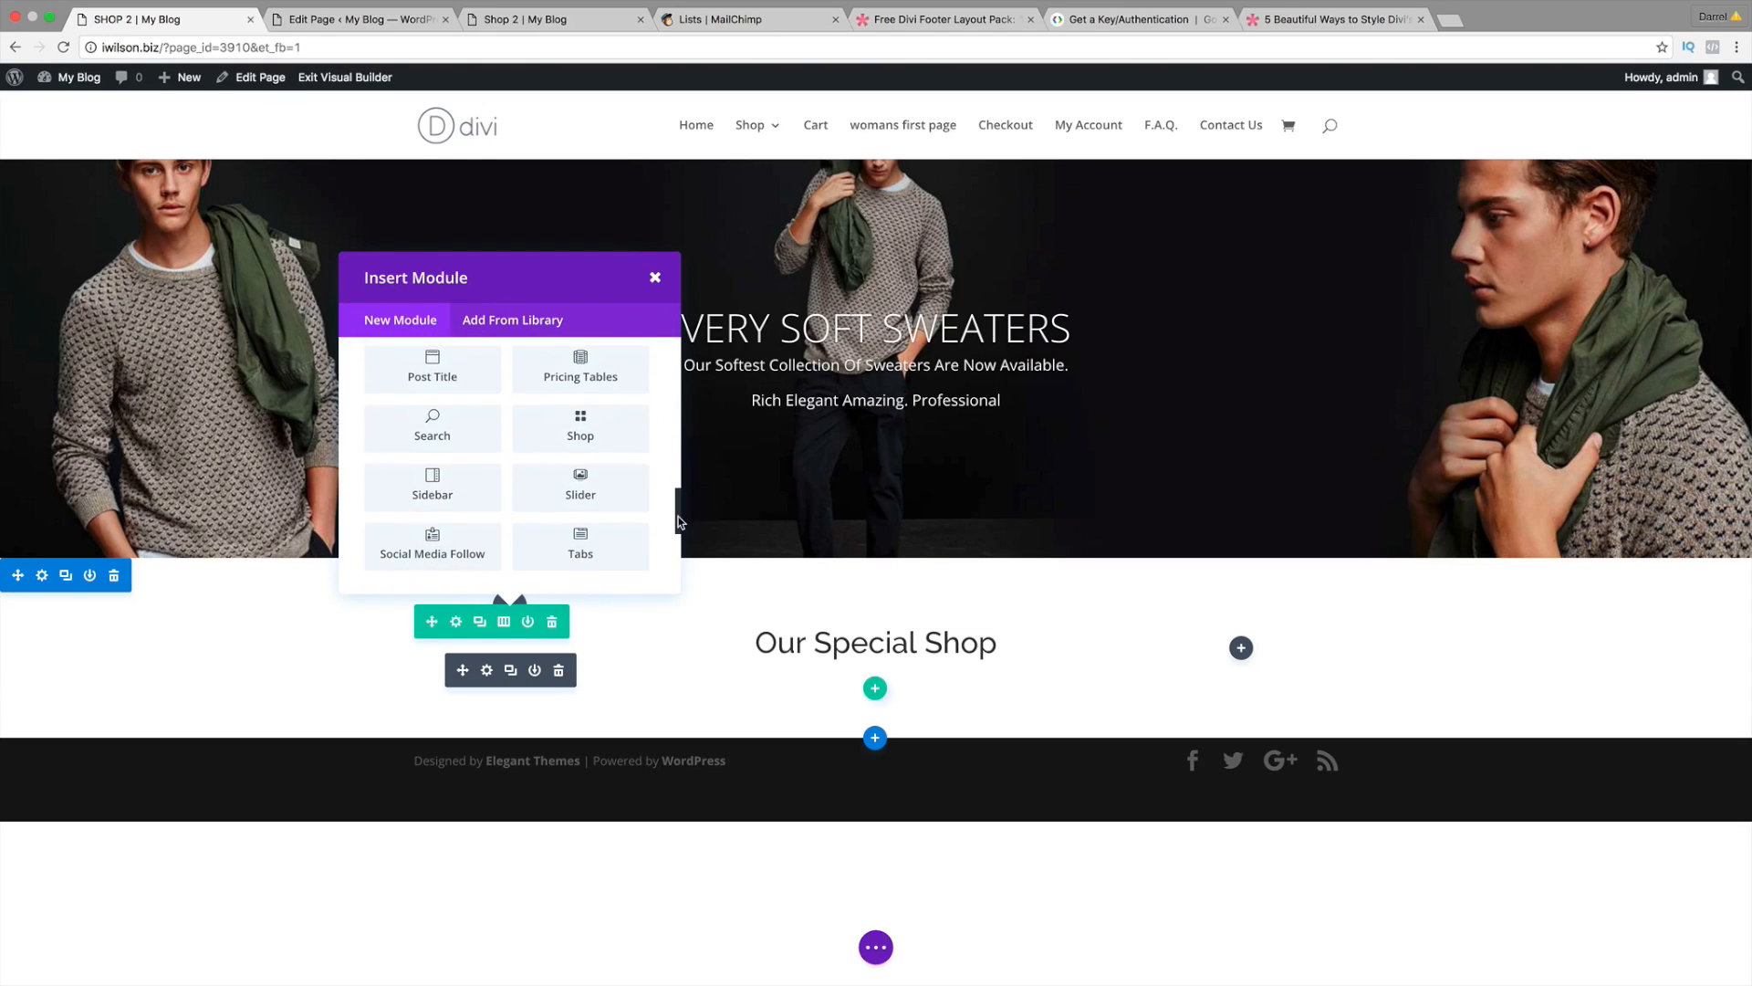
left_click(432, 481)
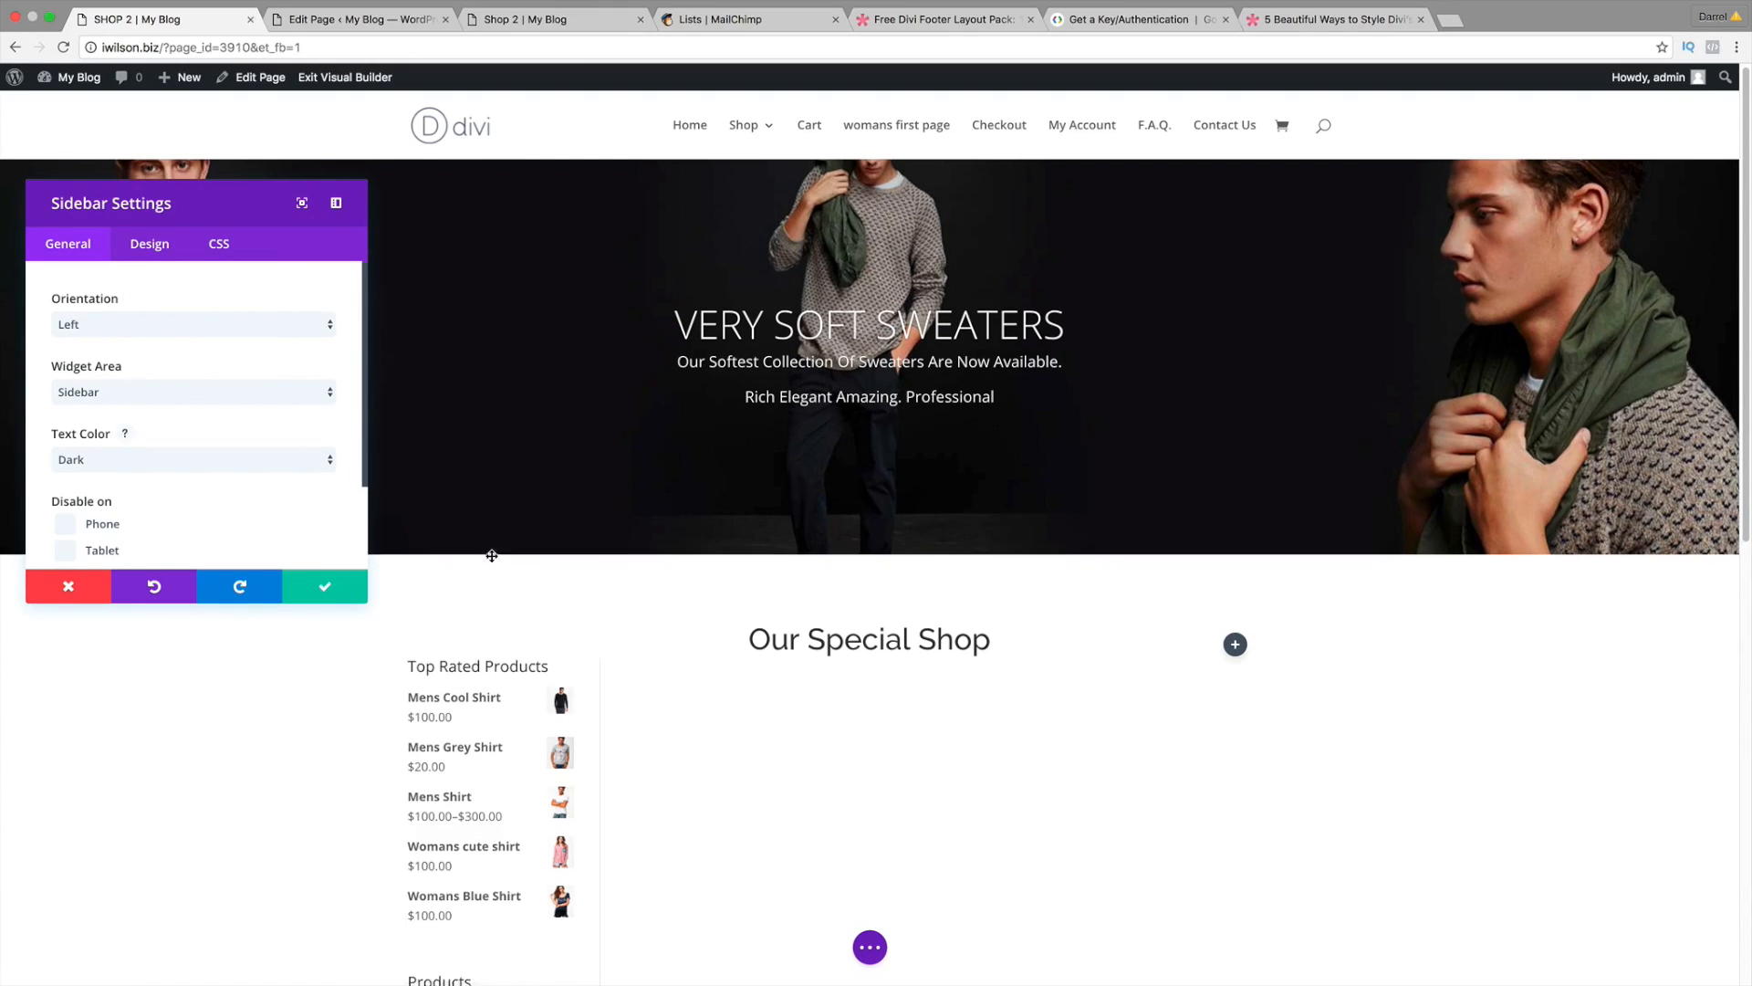
scroll(544, 643, "down", 5)
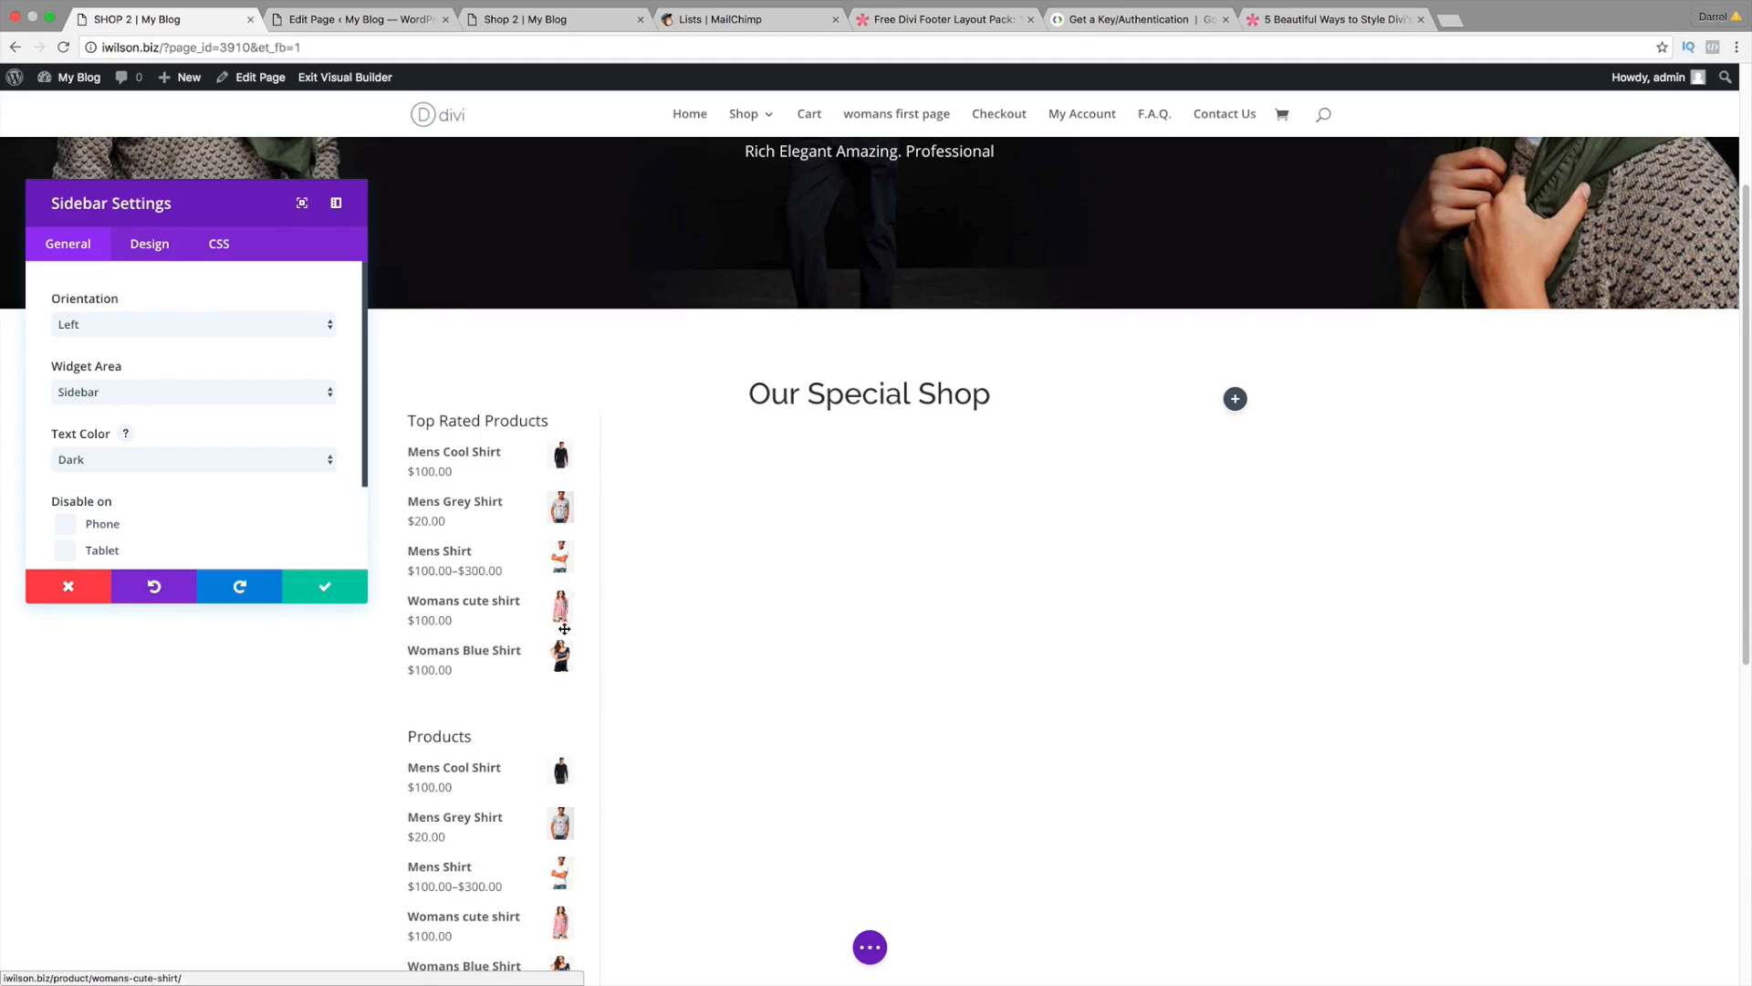
scroll(533, 825, "down", 2)
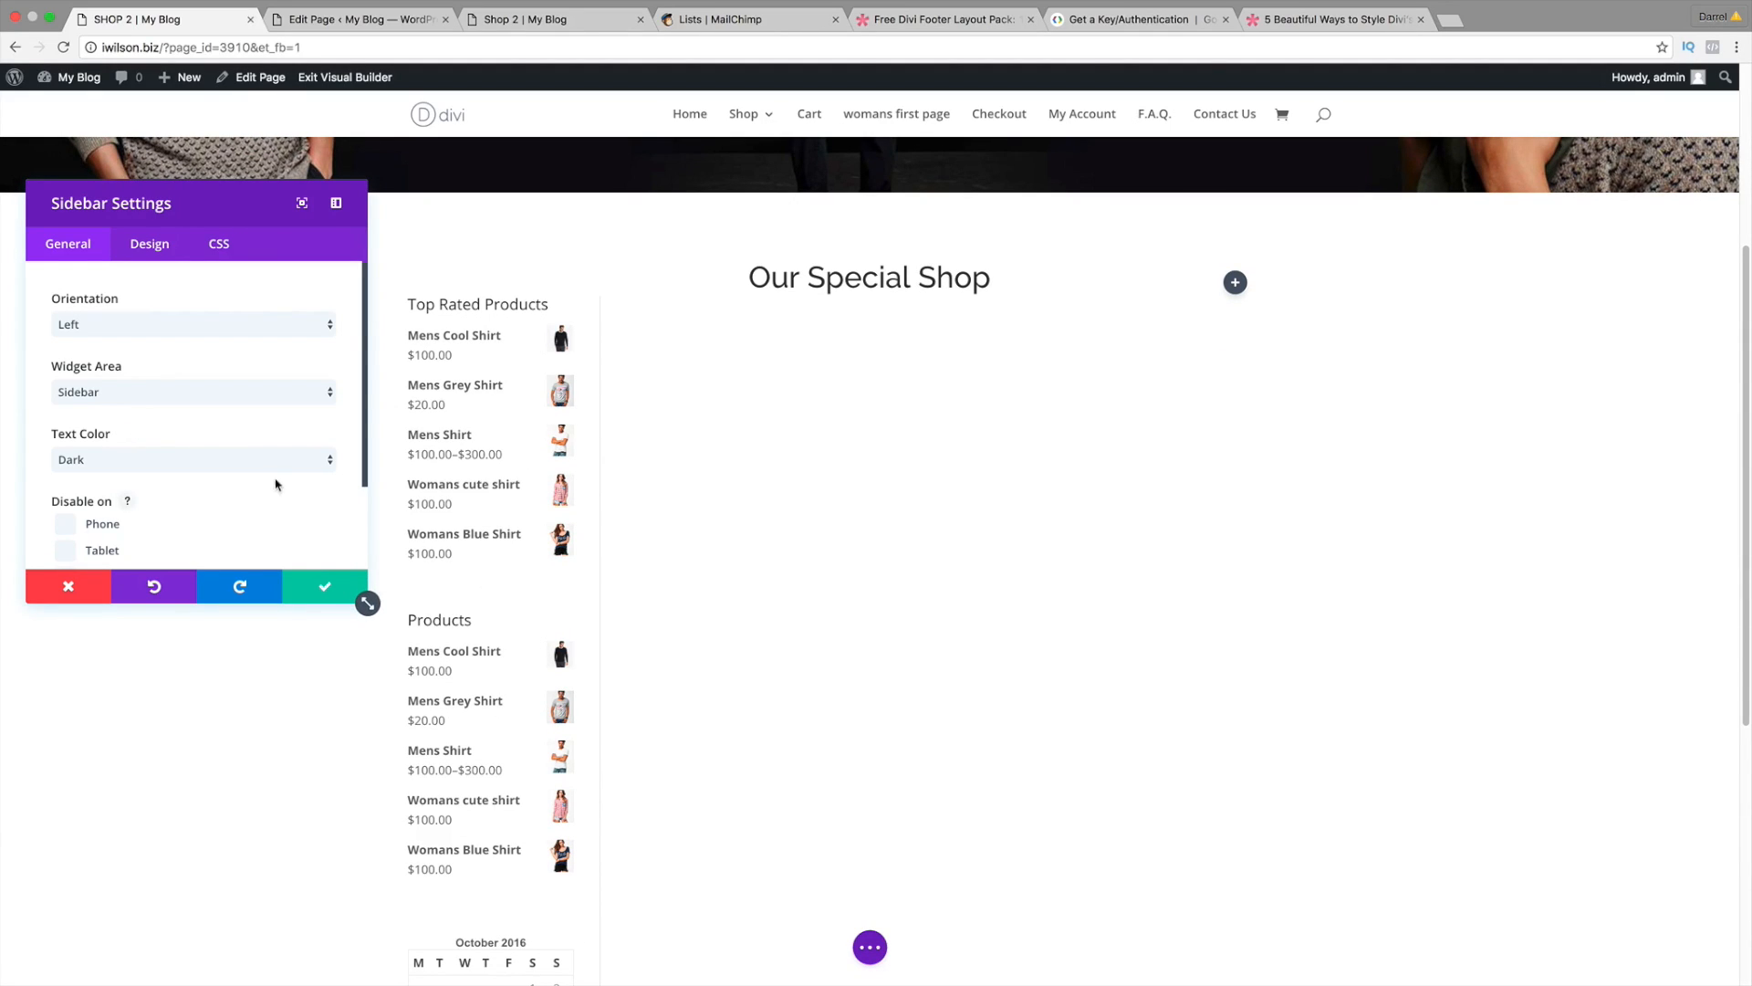
left_click(321, 590)
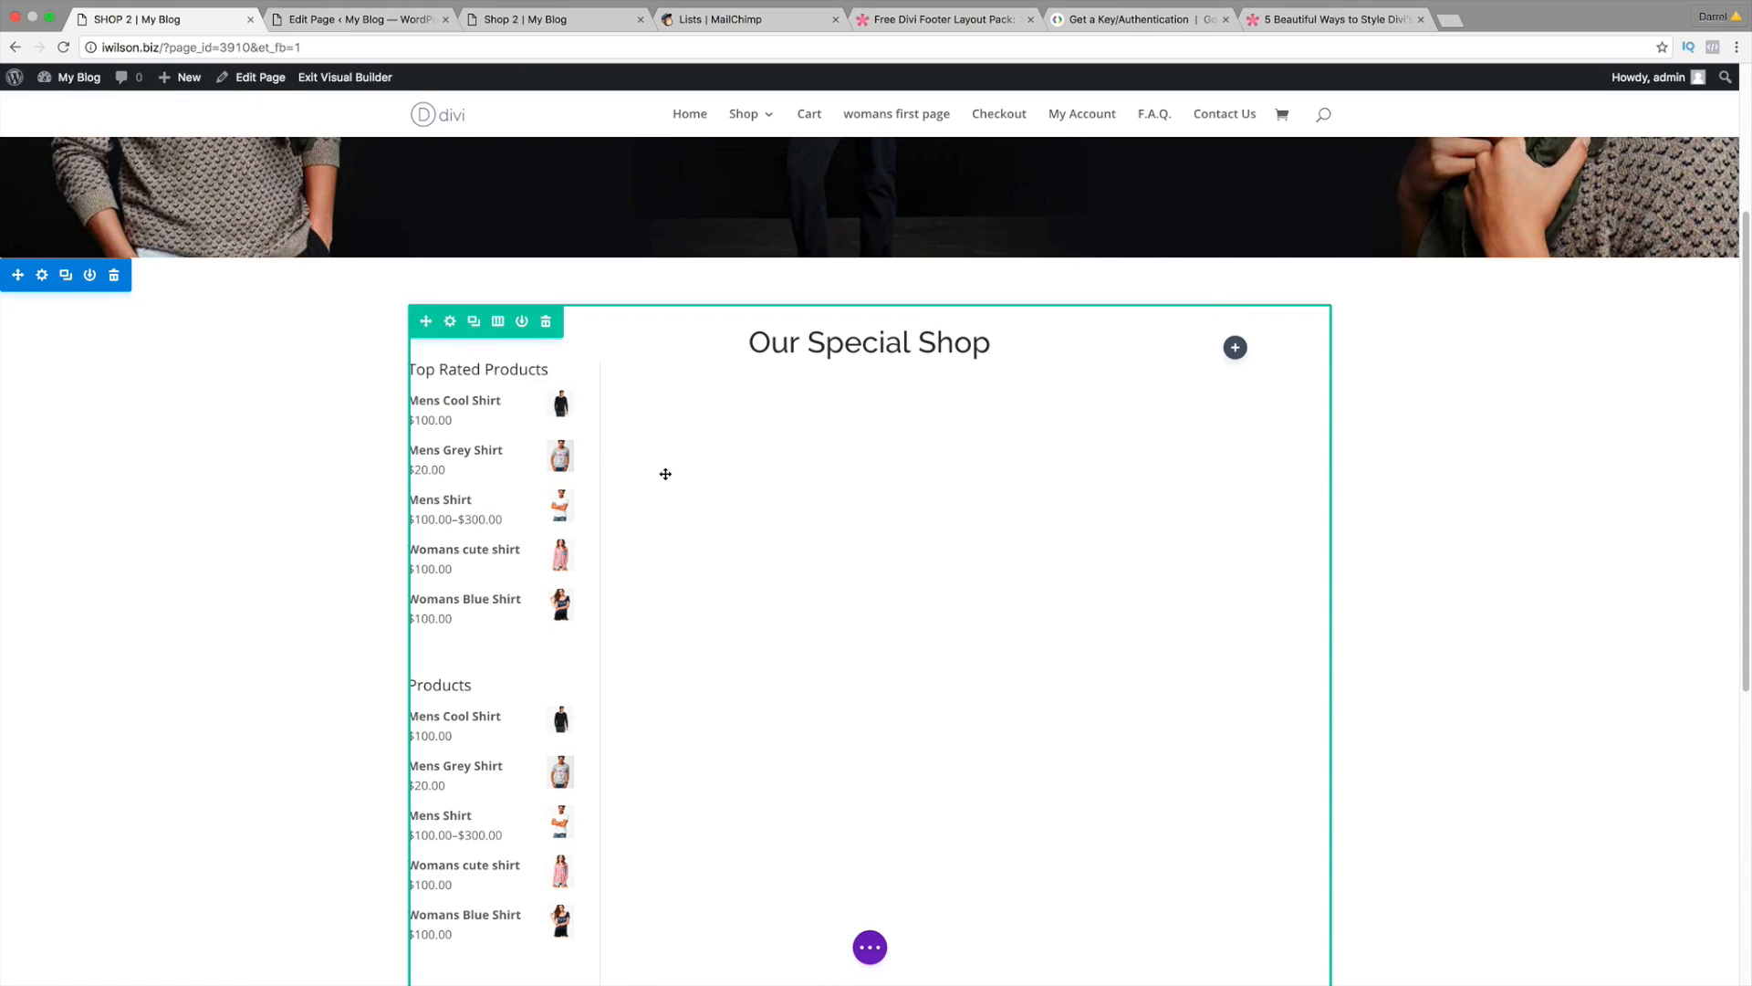
scroll(666, 410, "up", 1)
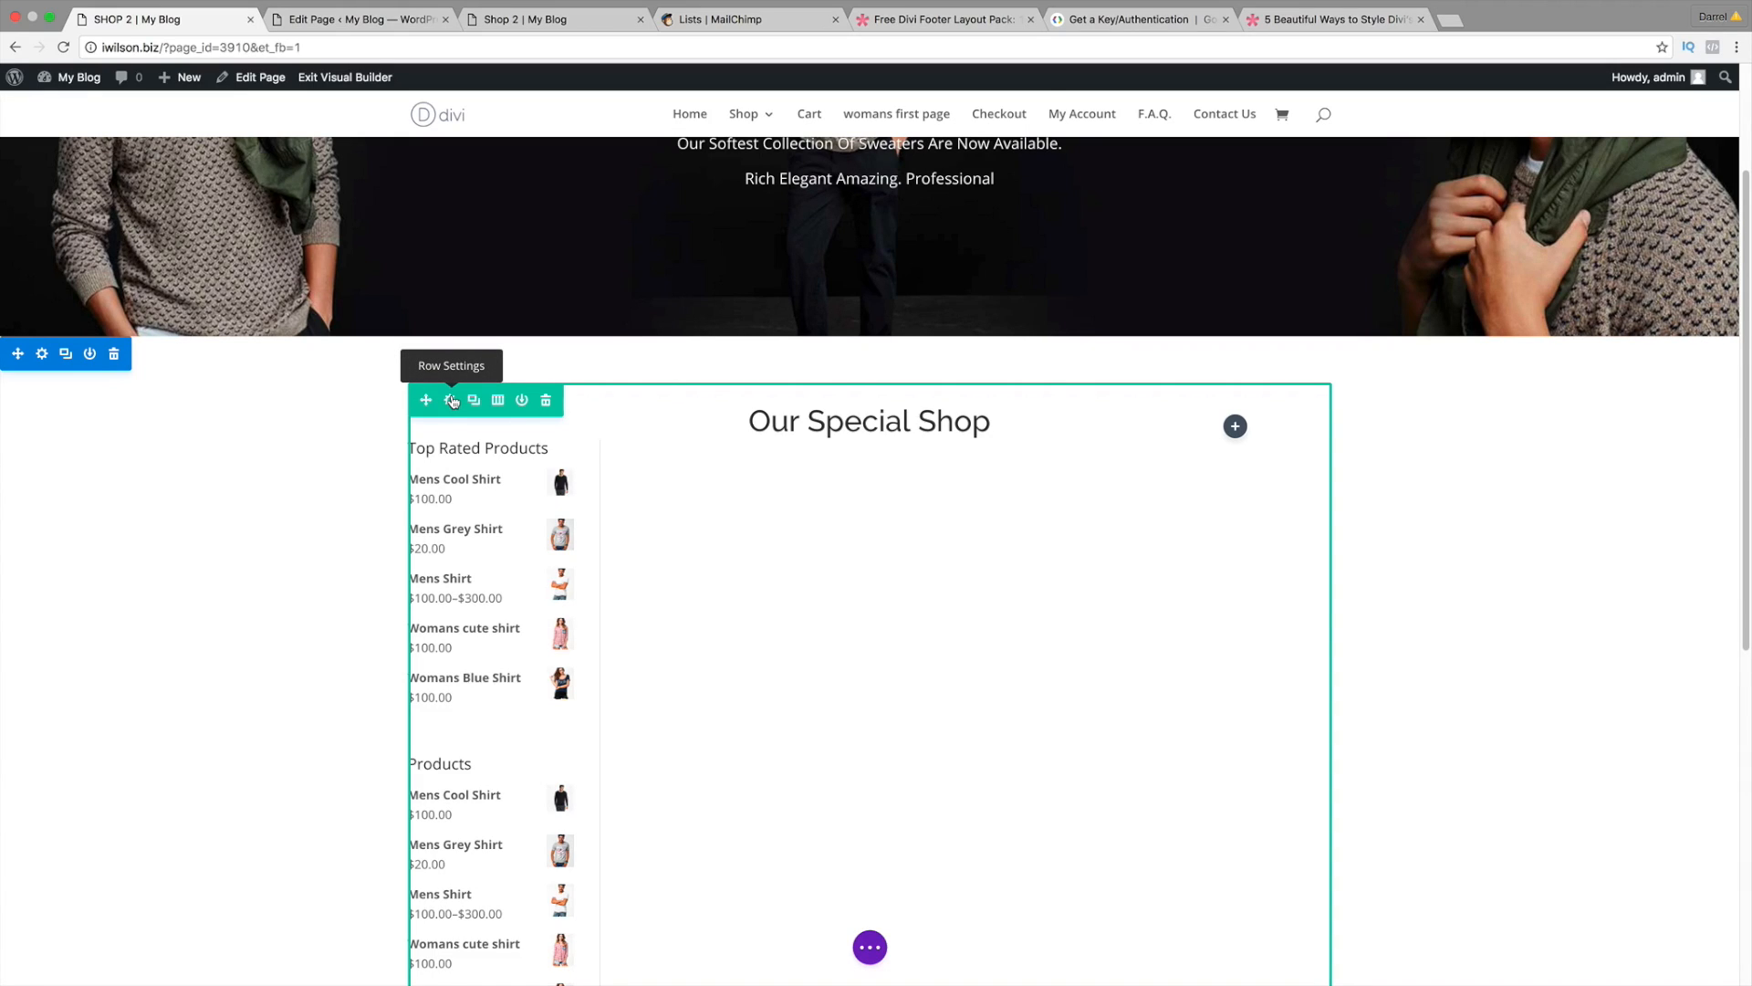
Step: Make the Our Special Shop row fullwidth in its Row Settings
left_click(452, 401)
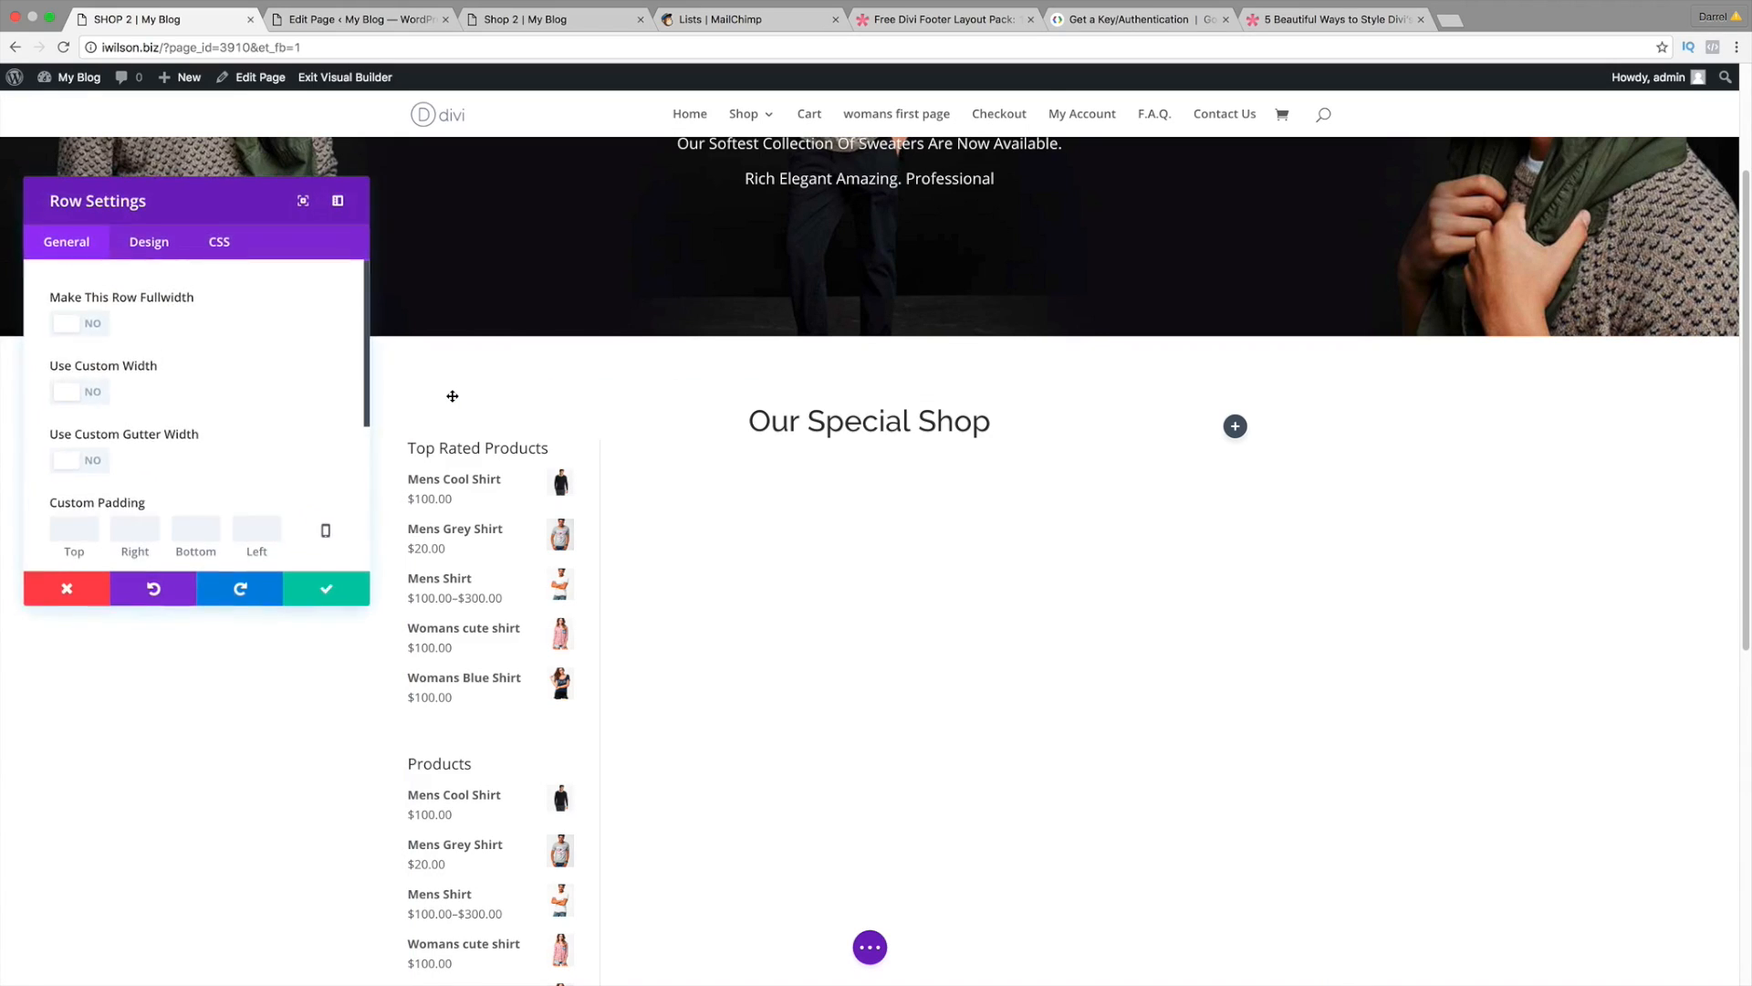
left_click(72, 325)
left_click_drag(224, 207, 704, 538)
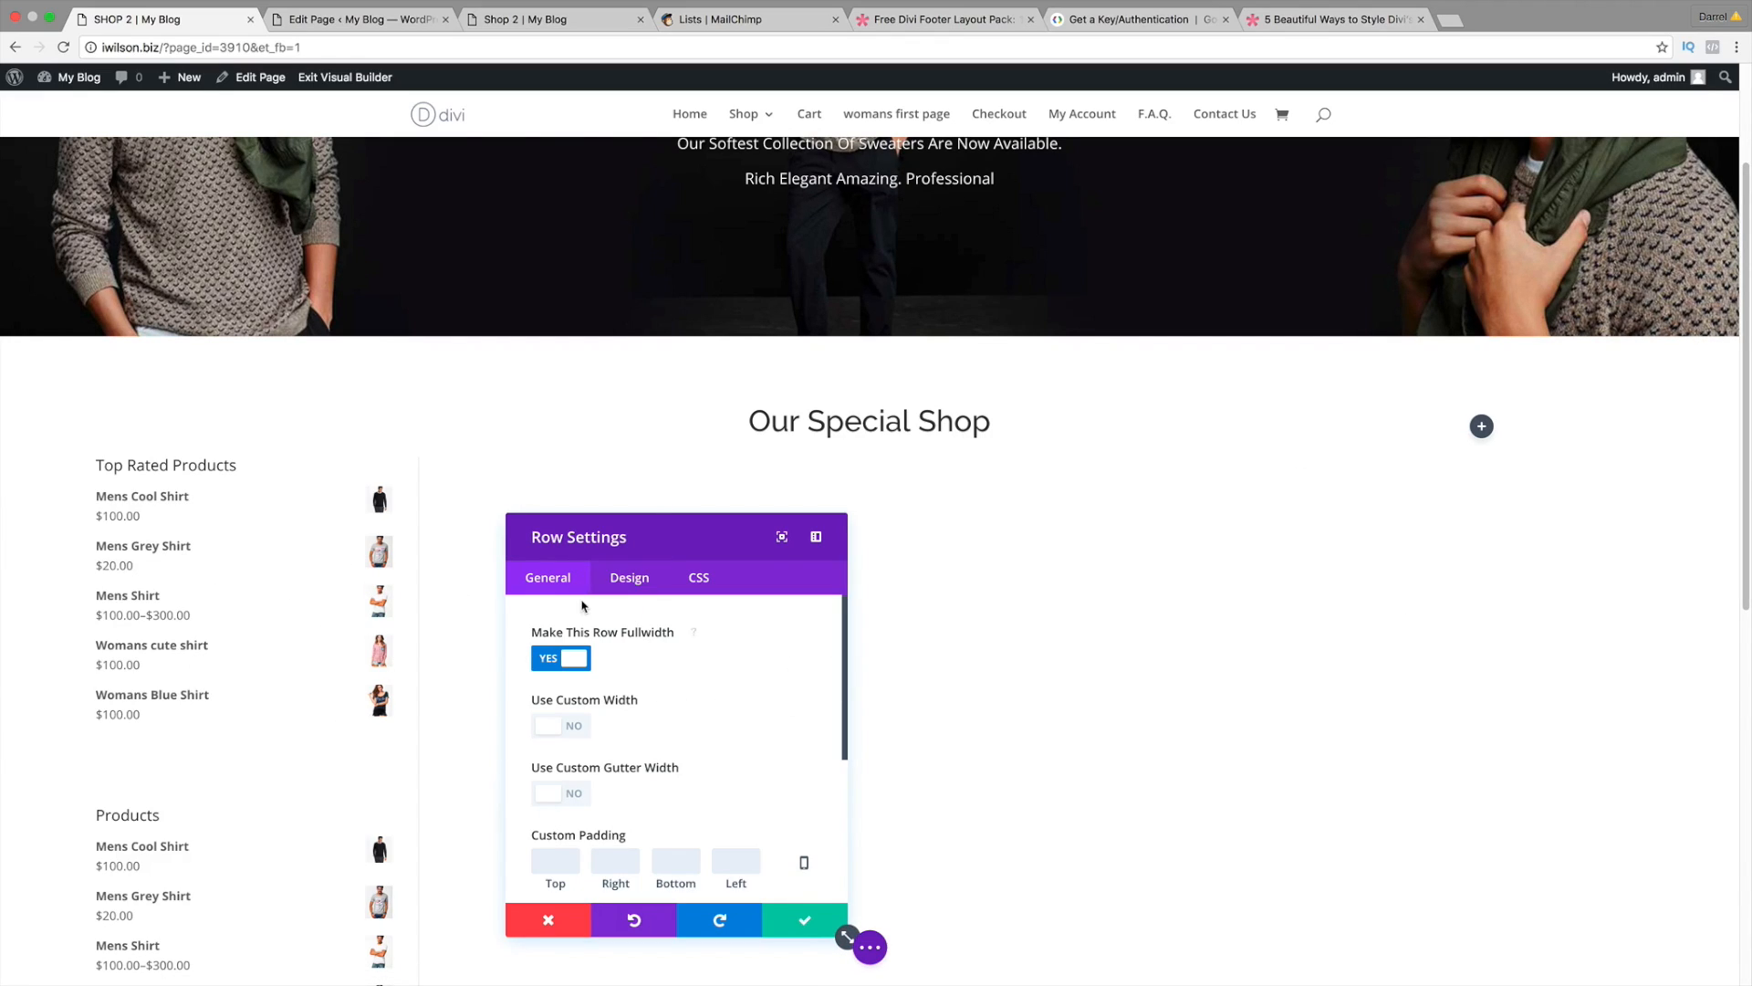
Step: Enable a custom gutter width for the row, settle on 3, and save
left_click(565, 796)
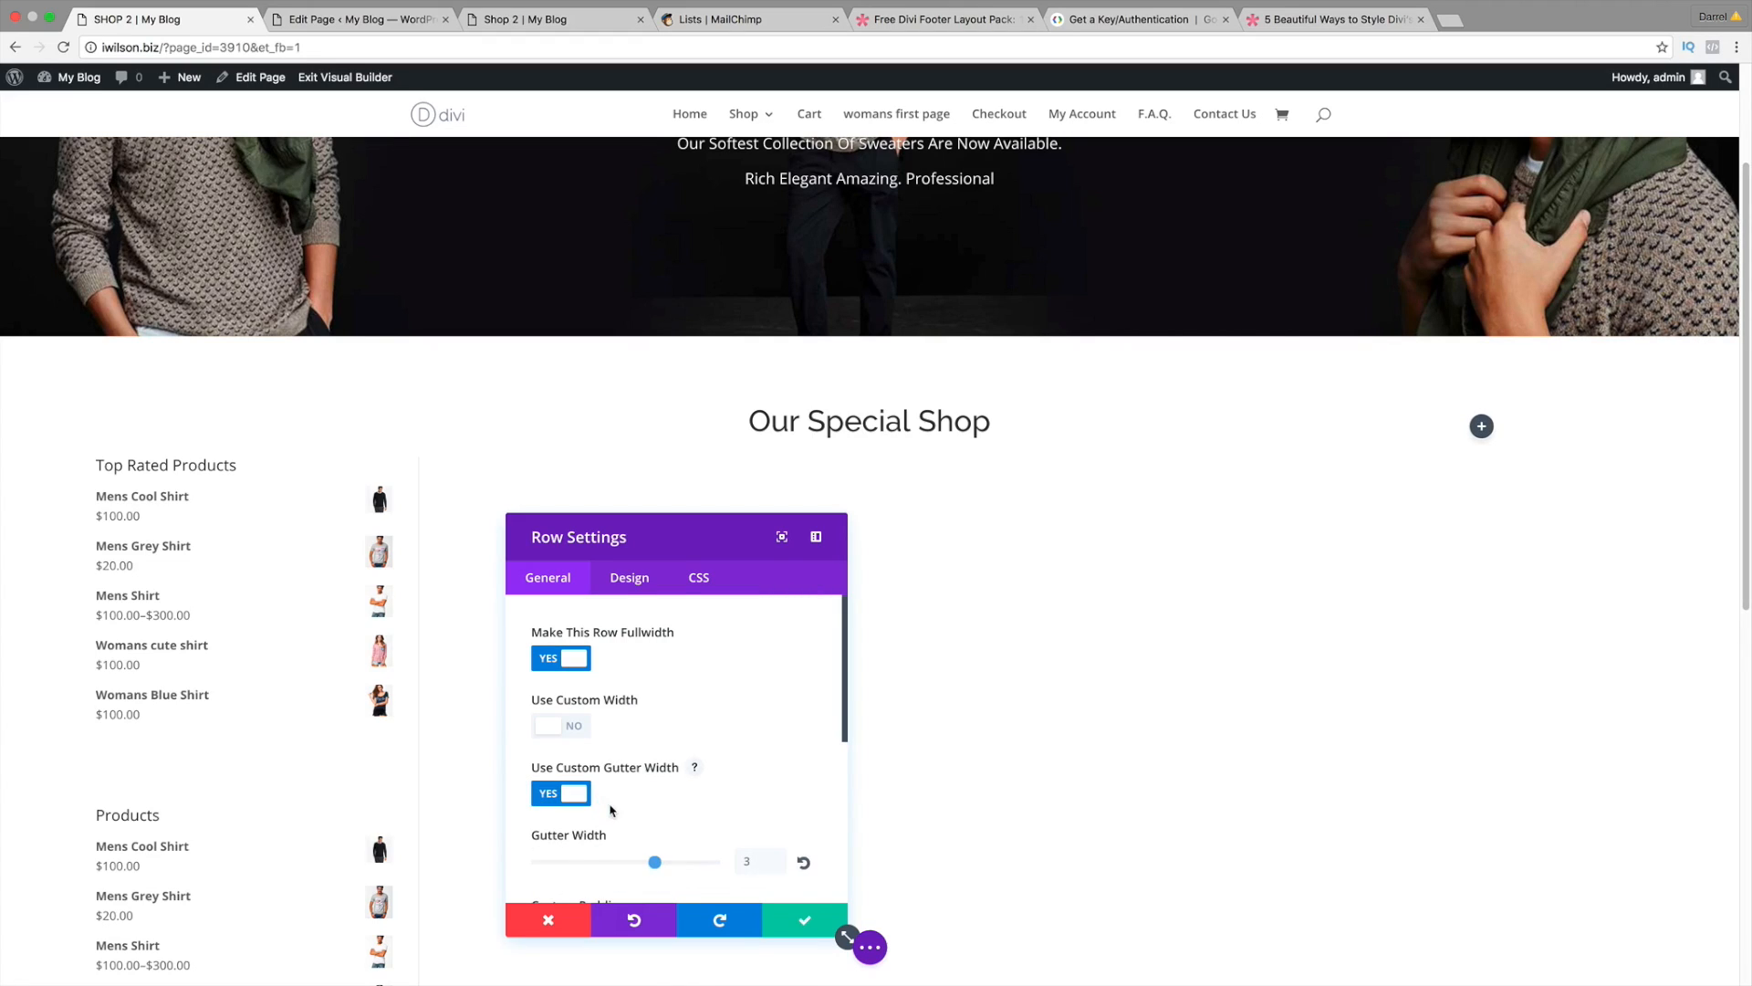
left_click_drag(606, 870, 525, 869)
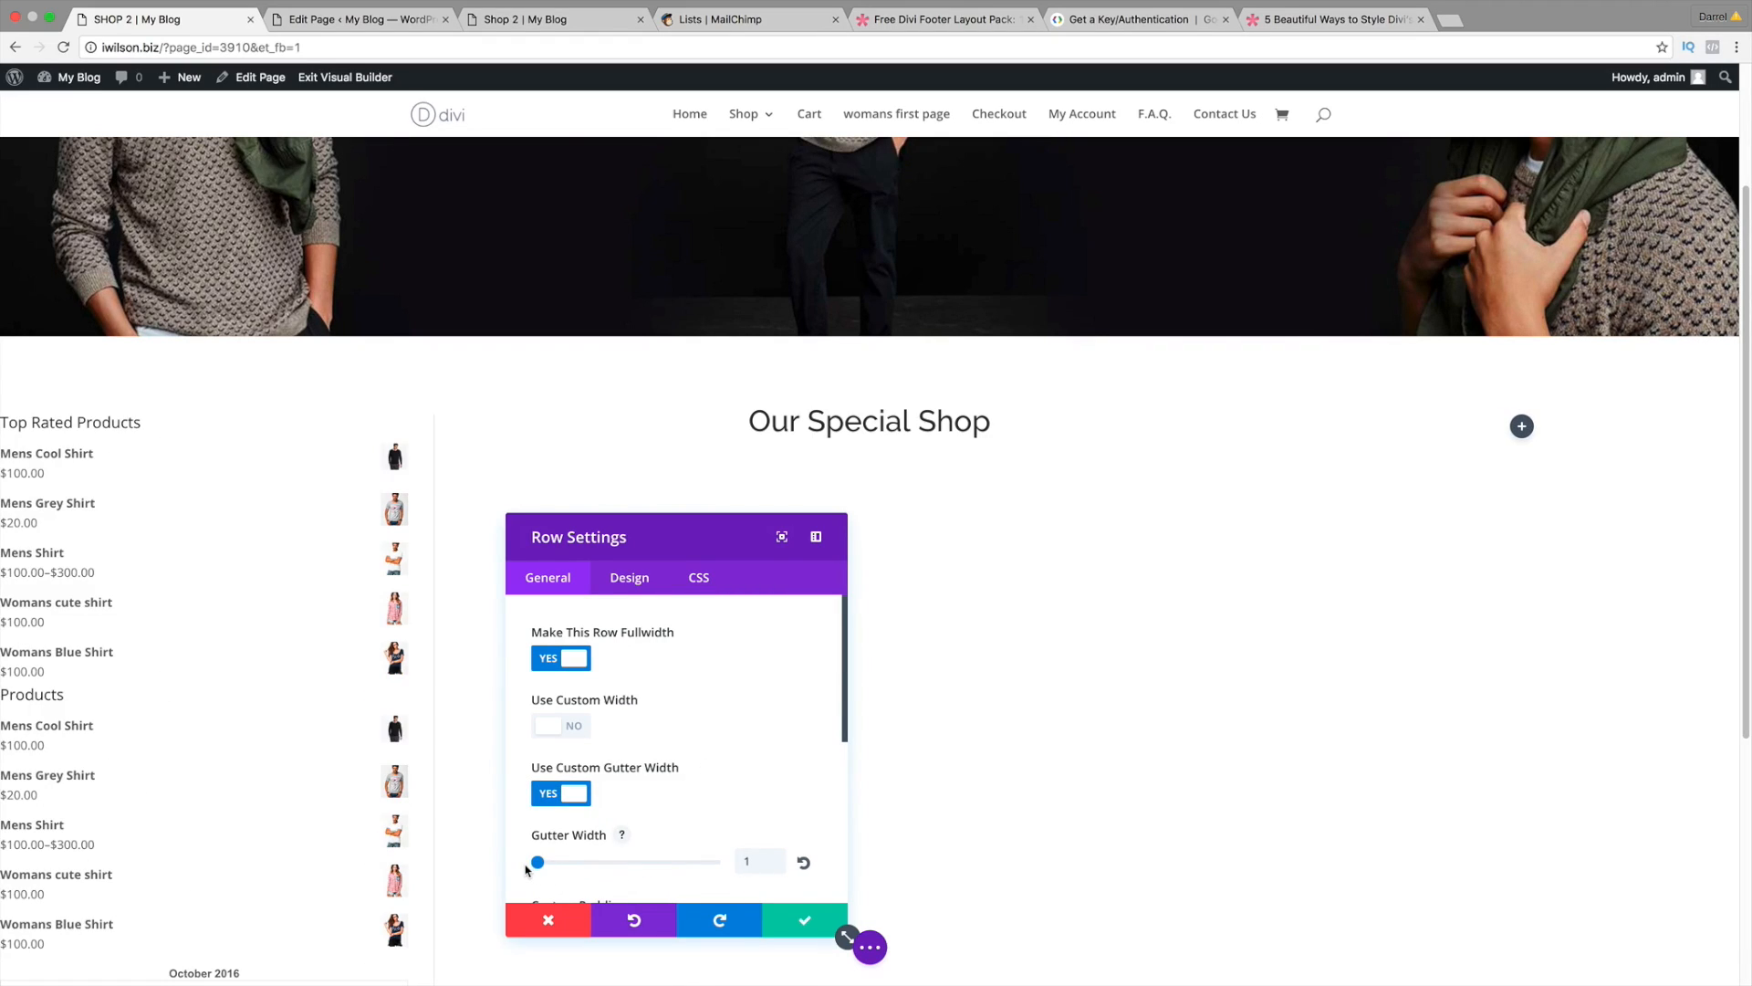
left_click(702, 862)
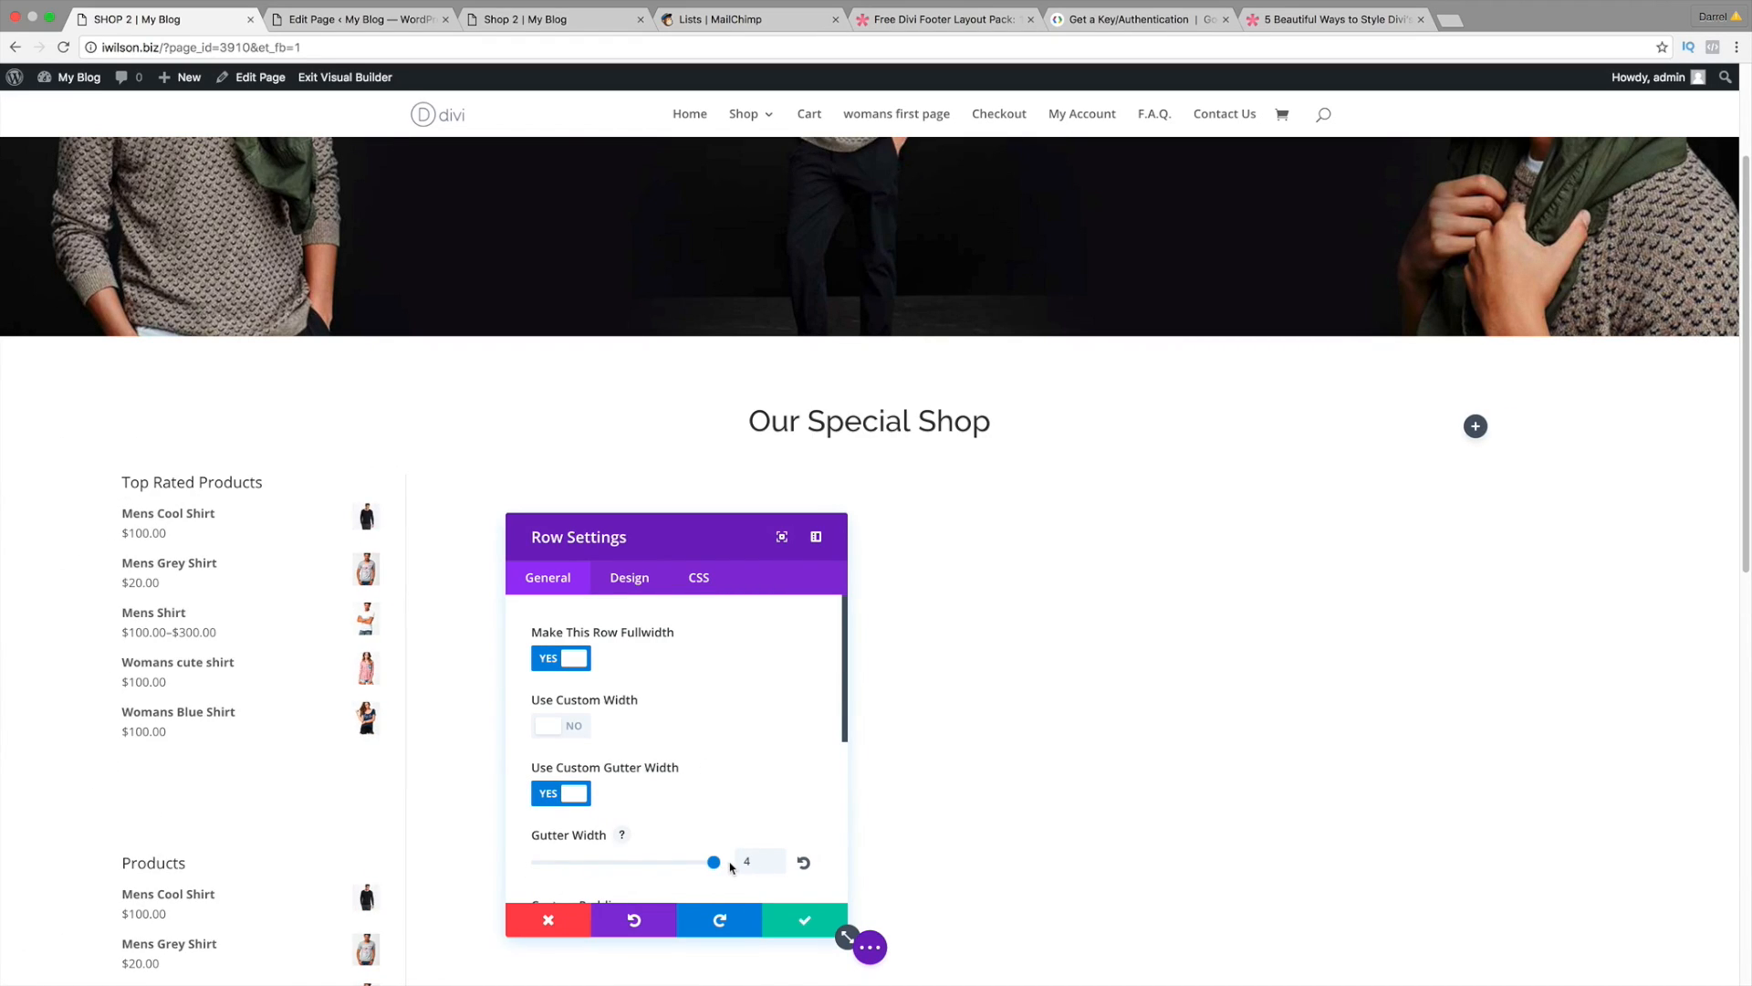
left_click(804, 872)
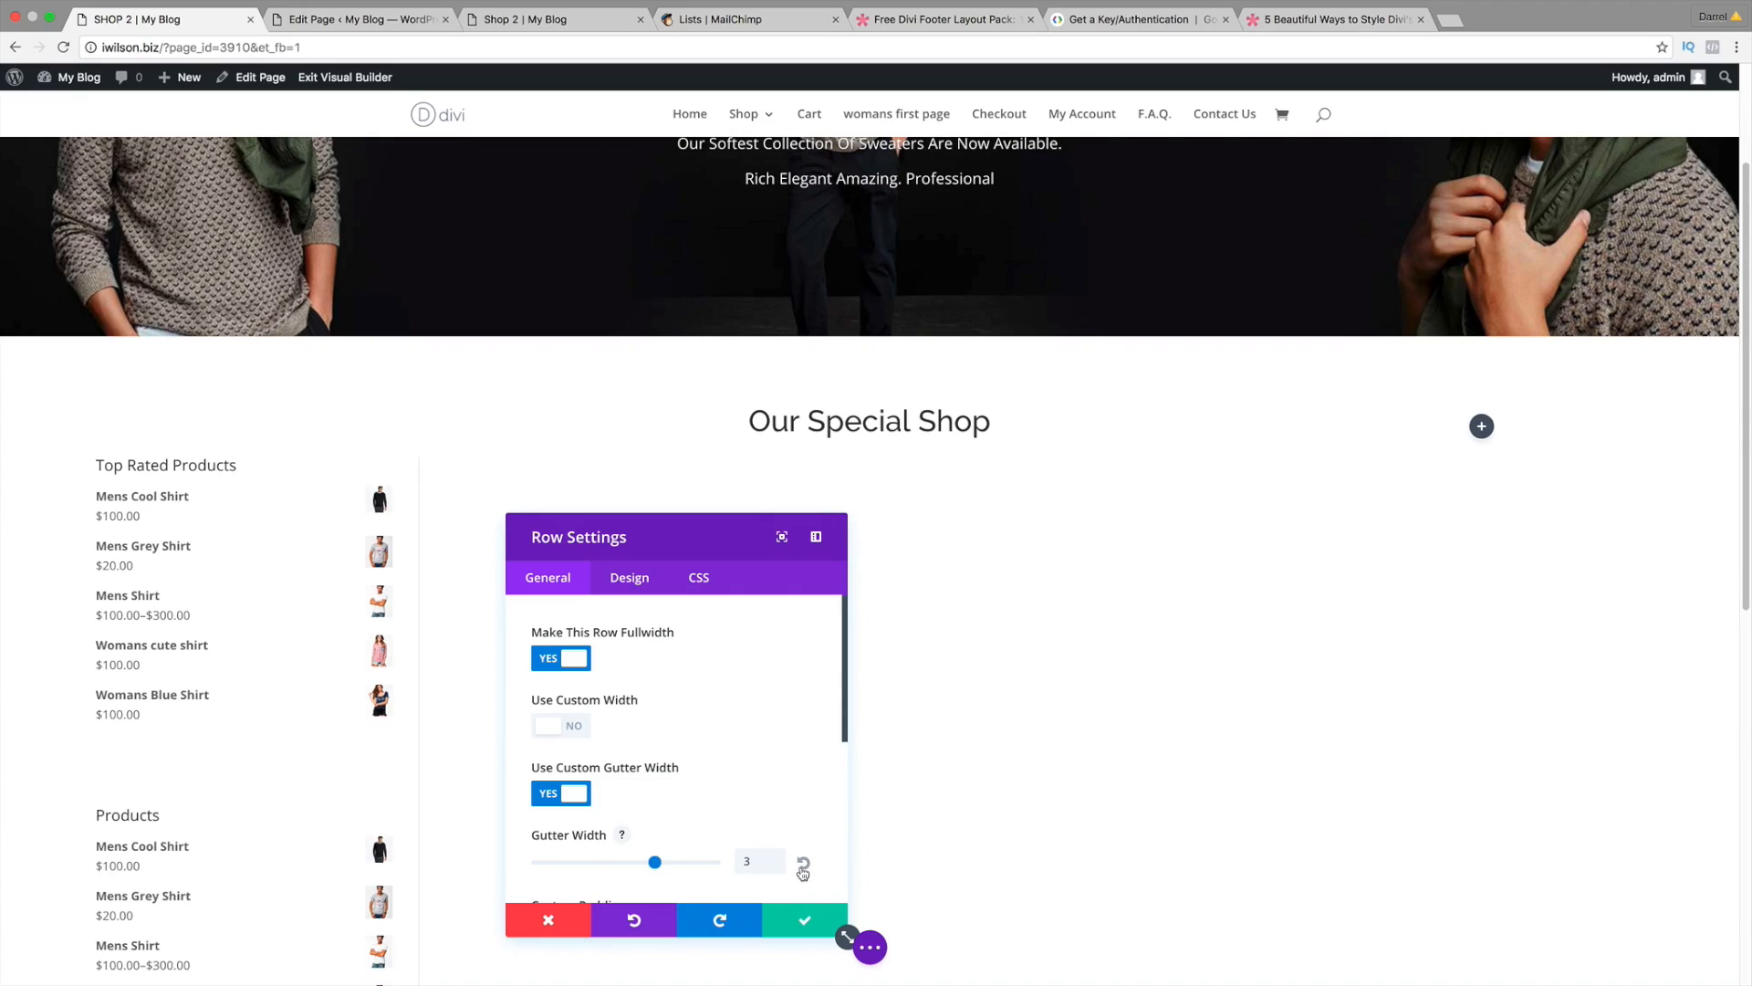
scroll(802, 822, "down", 3)
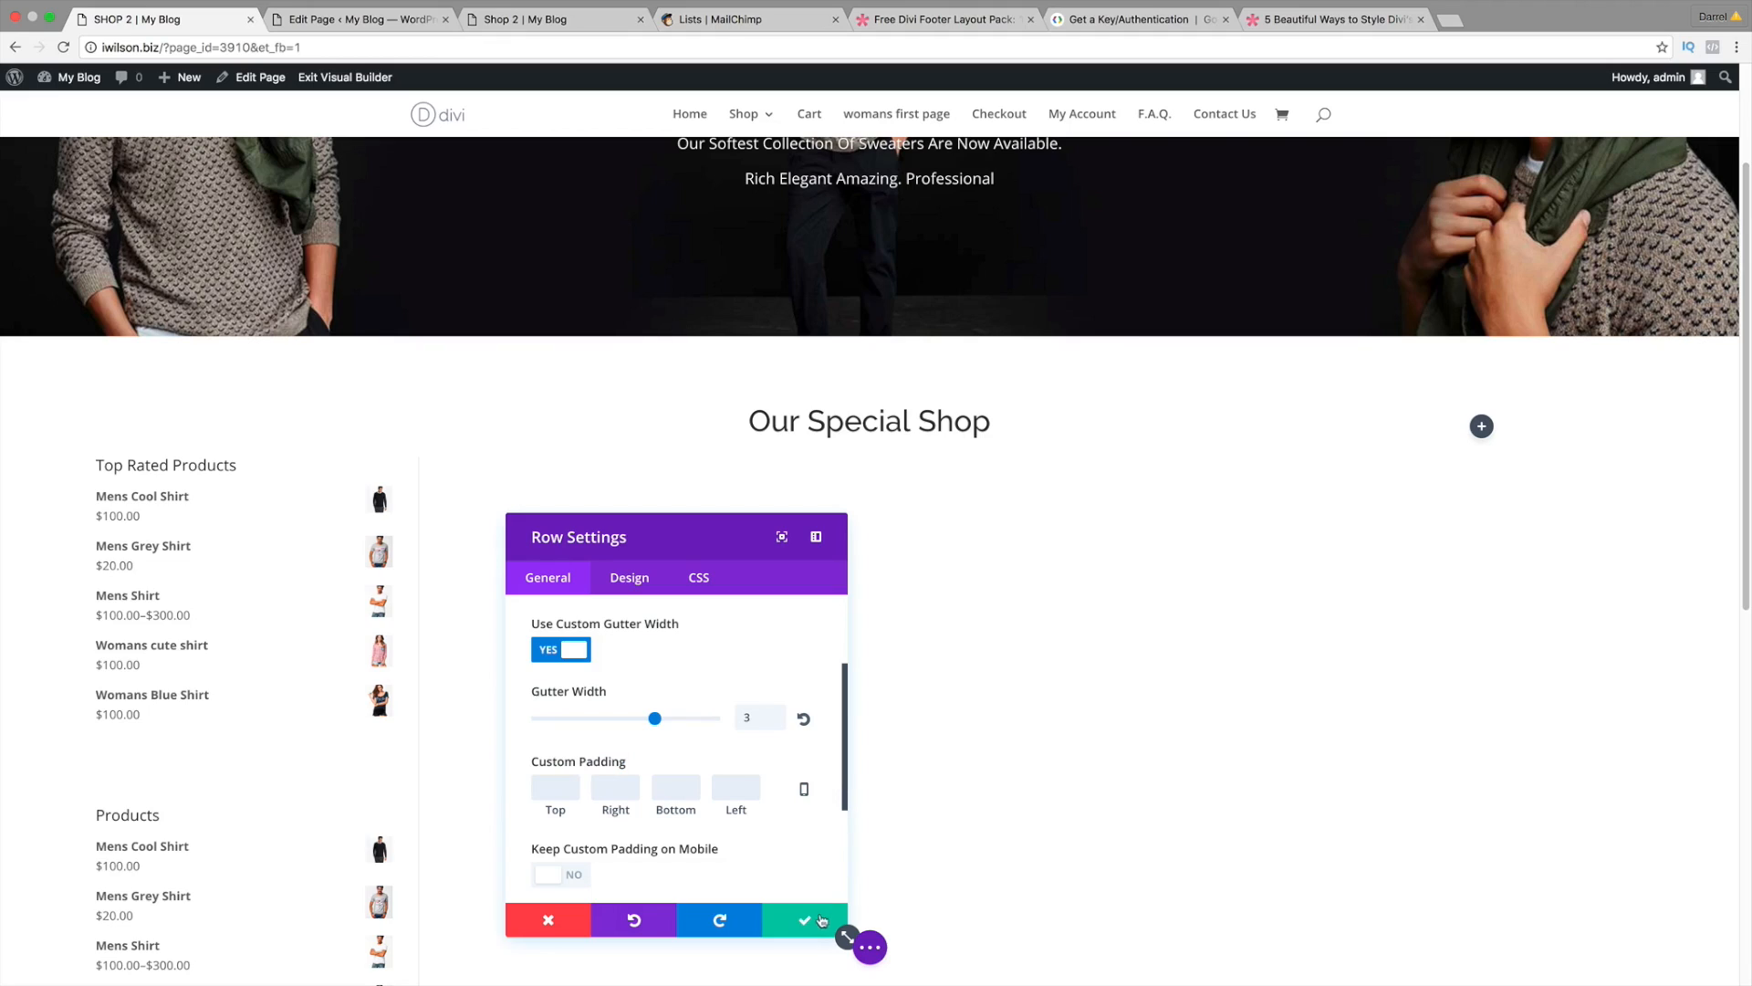
left_click(806, 921)
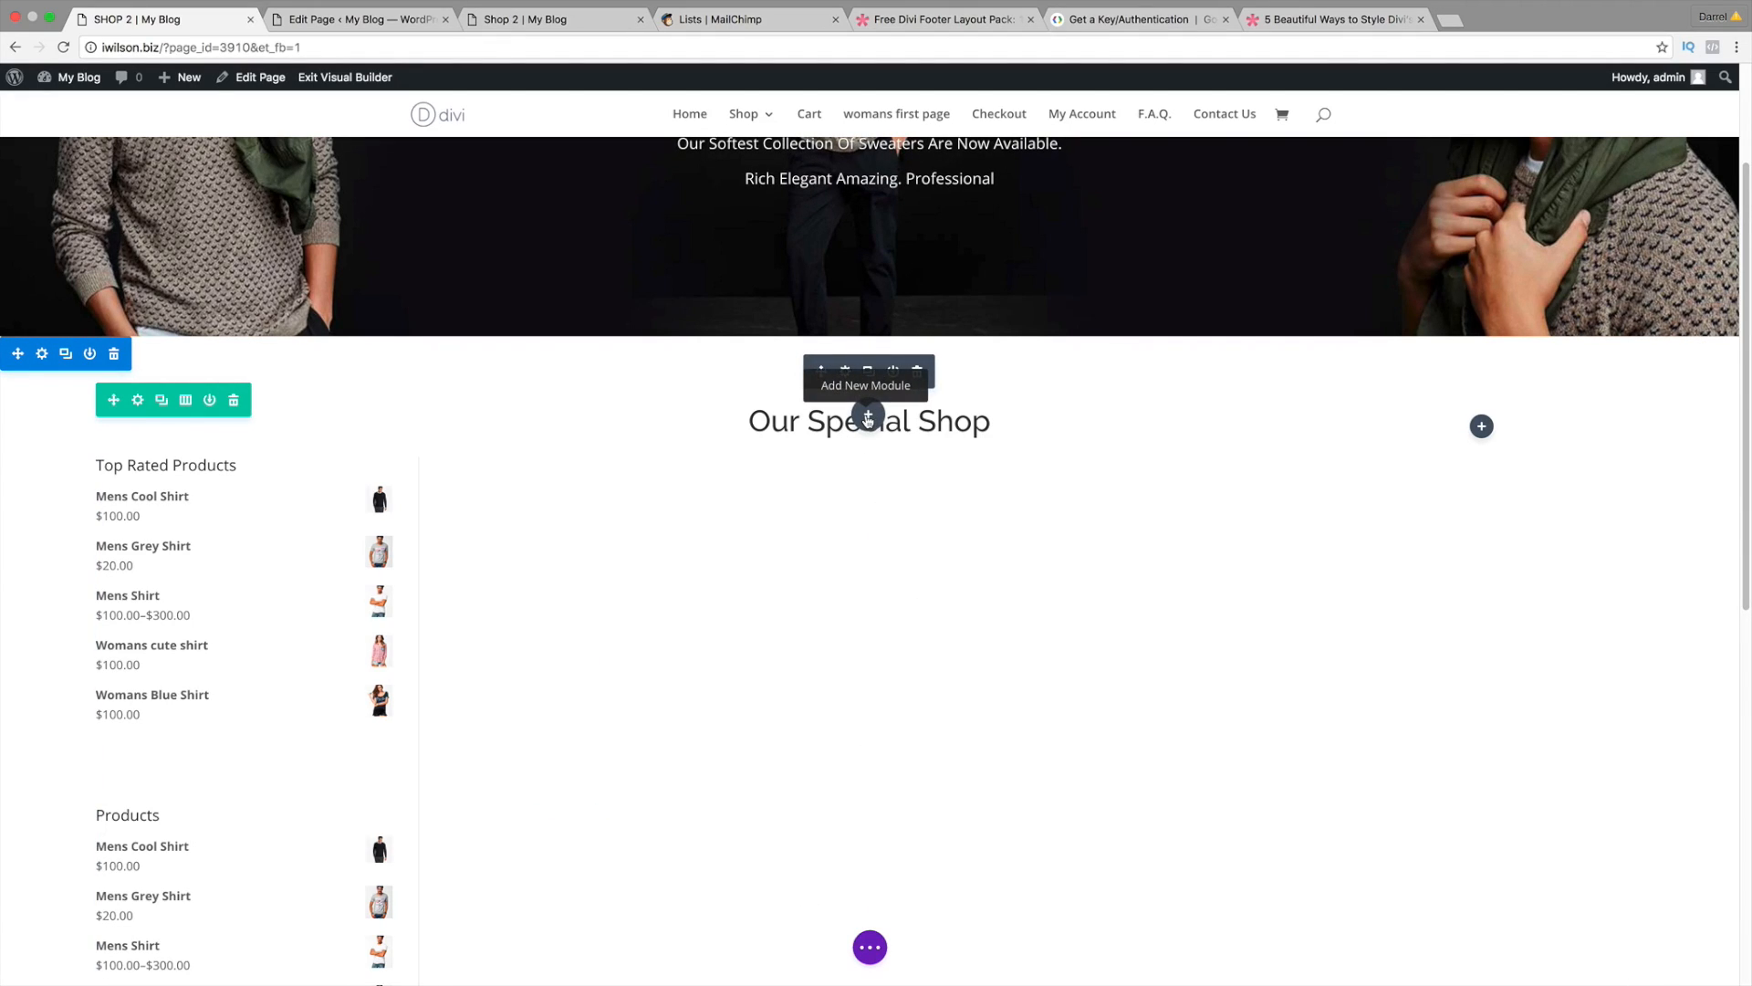
Step: Insert a Shop module into the row and move its settings panel aside
left_click(867, 418)
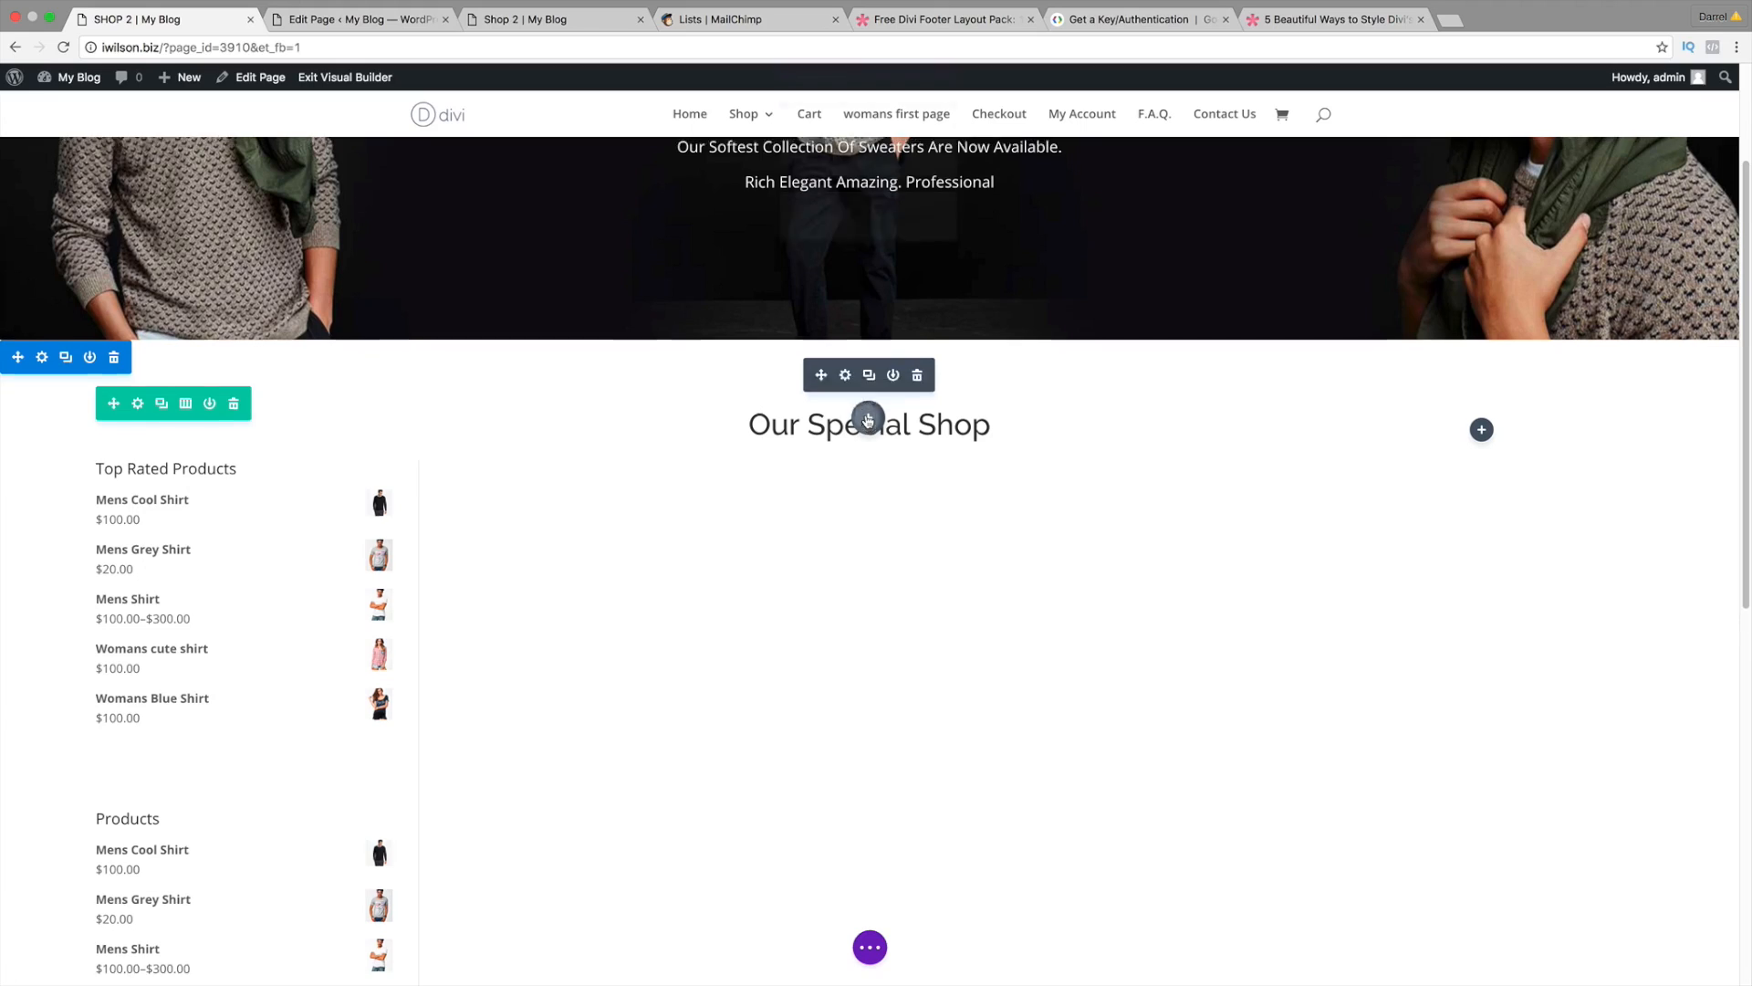
left_click_drag(1036, 227, 1036, 381)
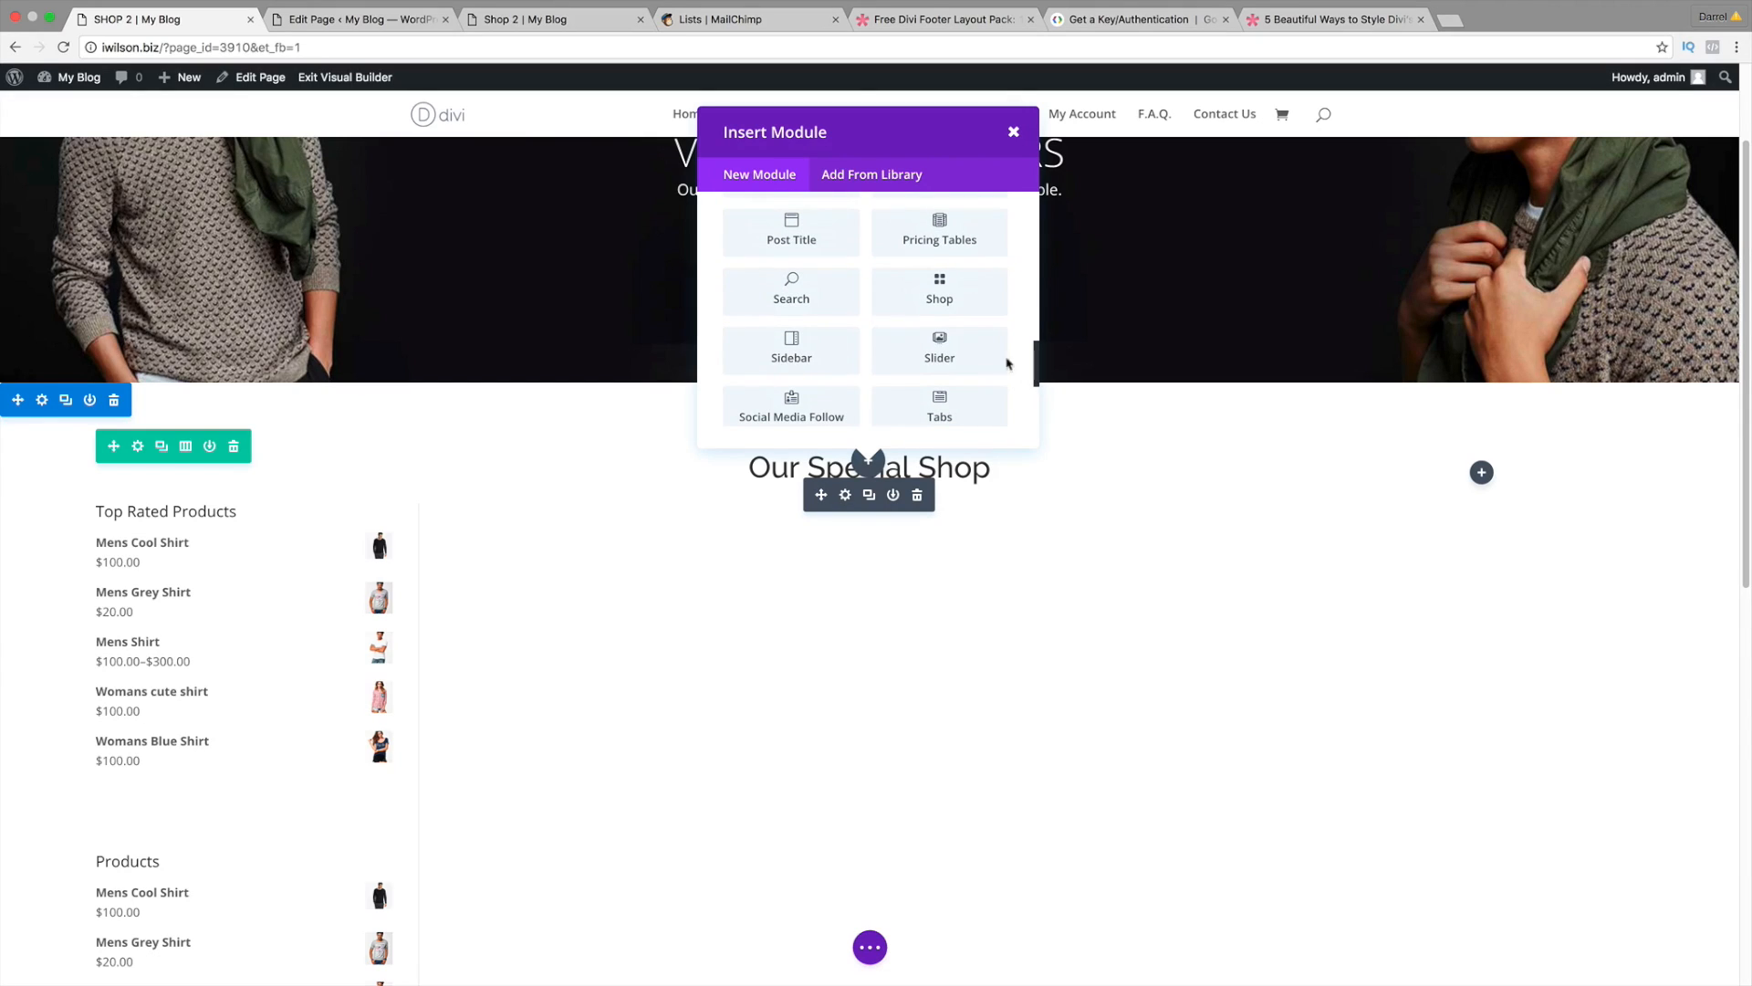
left_click(953, 311)
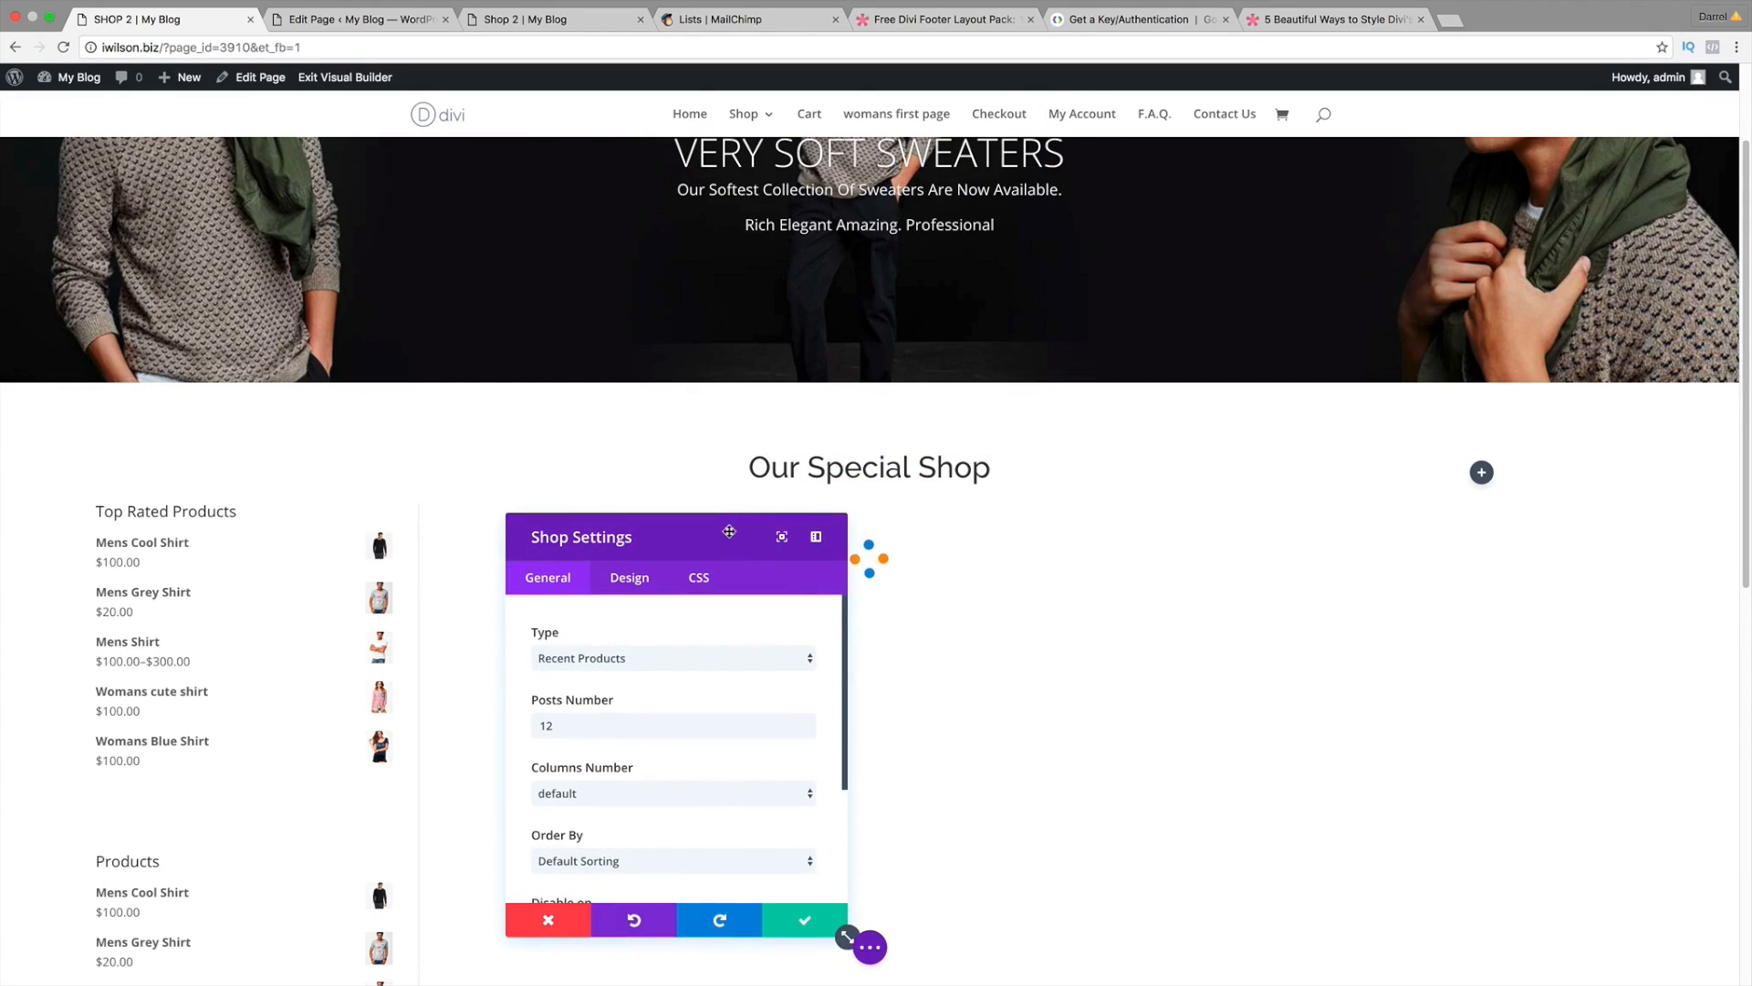
left_click_drag(724, 532, 456, 297)
scroll(752, 622, "down", 1)
scroll(752, 622, "down", 1)
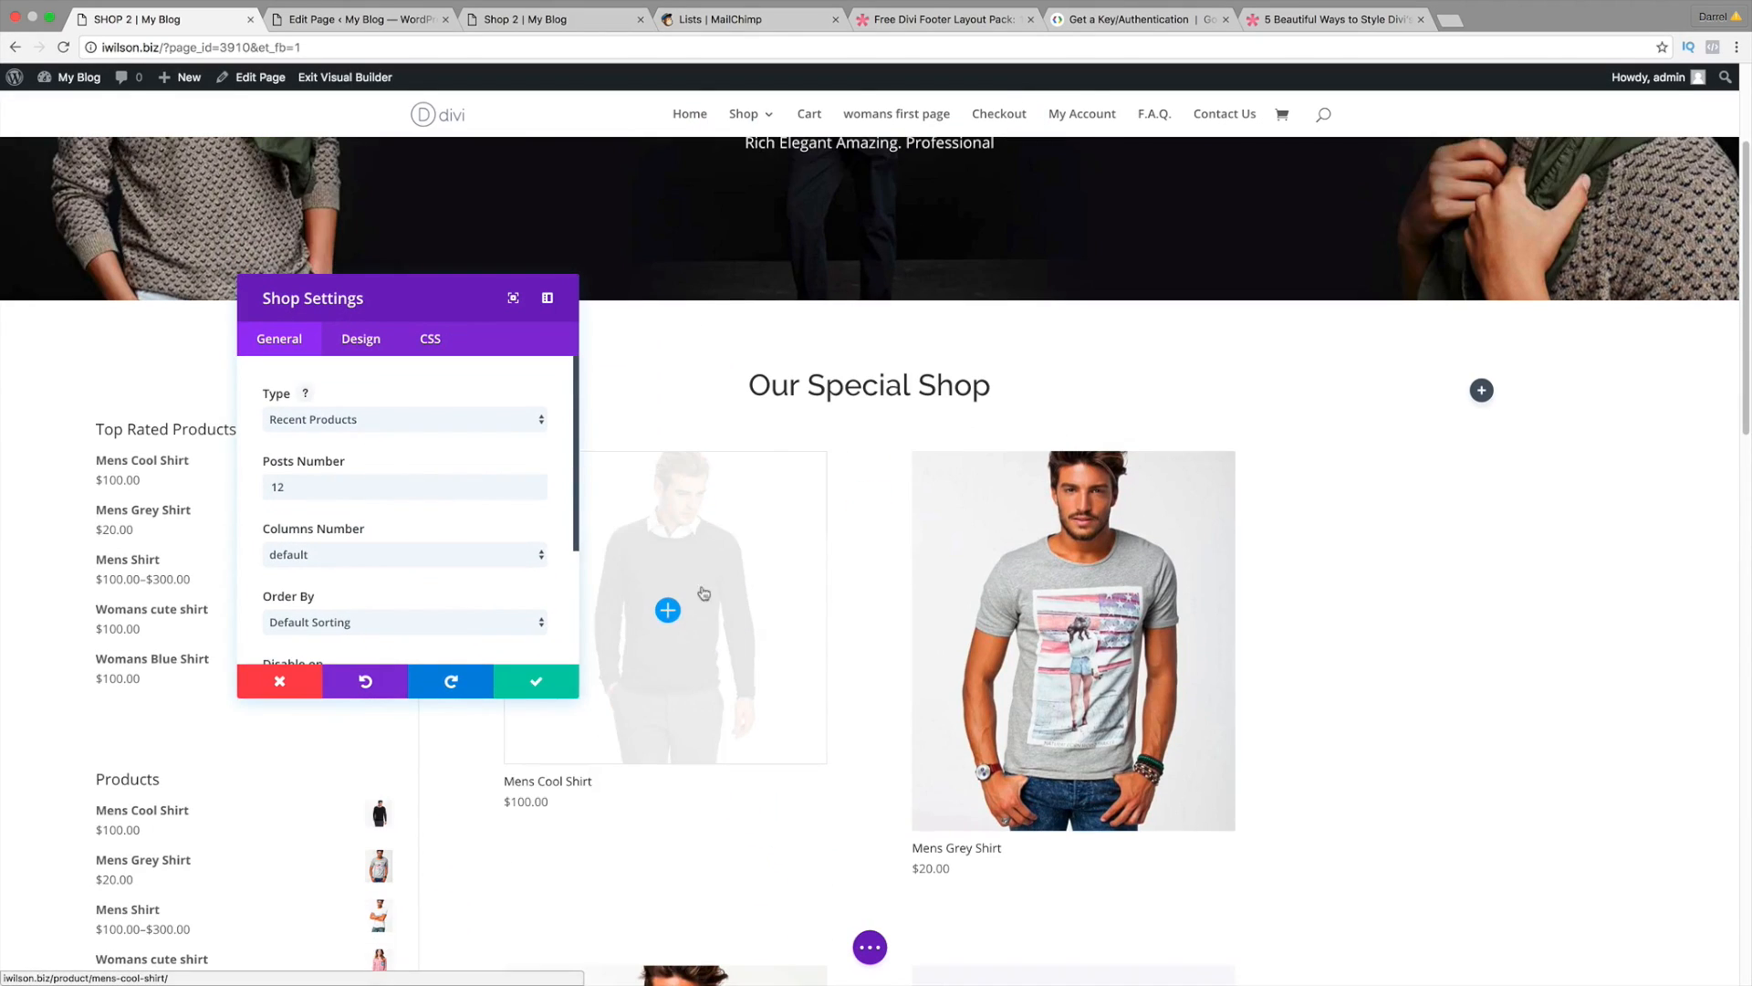
scroll(574, 695, "down", 1)
scroll(686, 544, "down", 2)
scroll(686, 544, "down", 3)
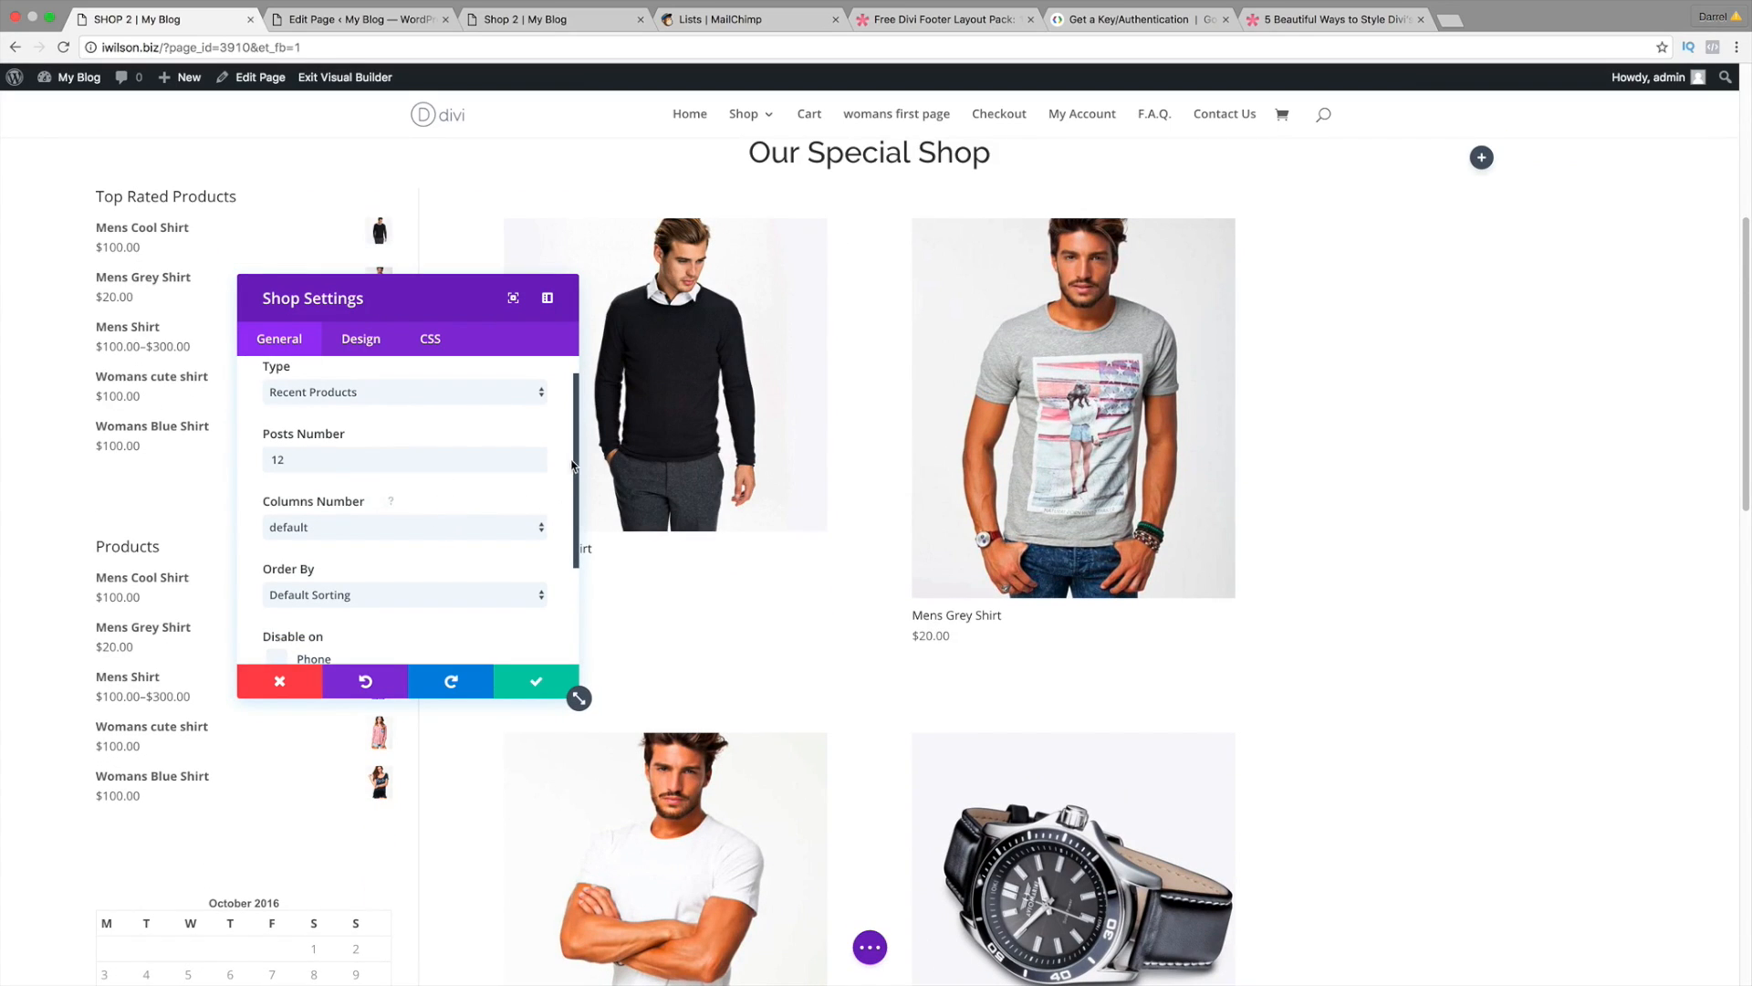
scroll(573, 466, "down", 2)
Step: Set the Shop module's Columns Number to 3 Columns after briefly trying 4
left_click(454, 486)
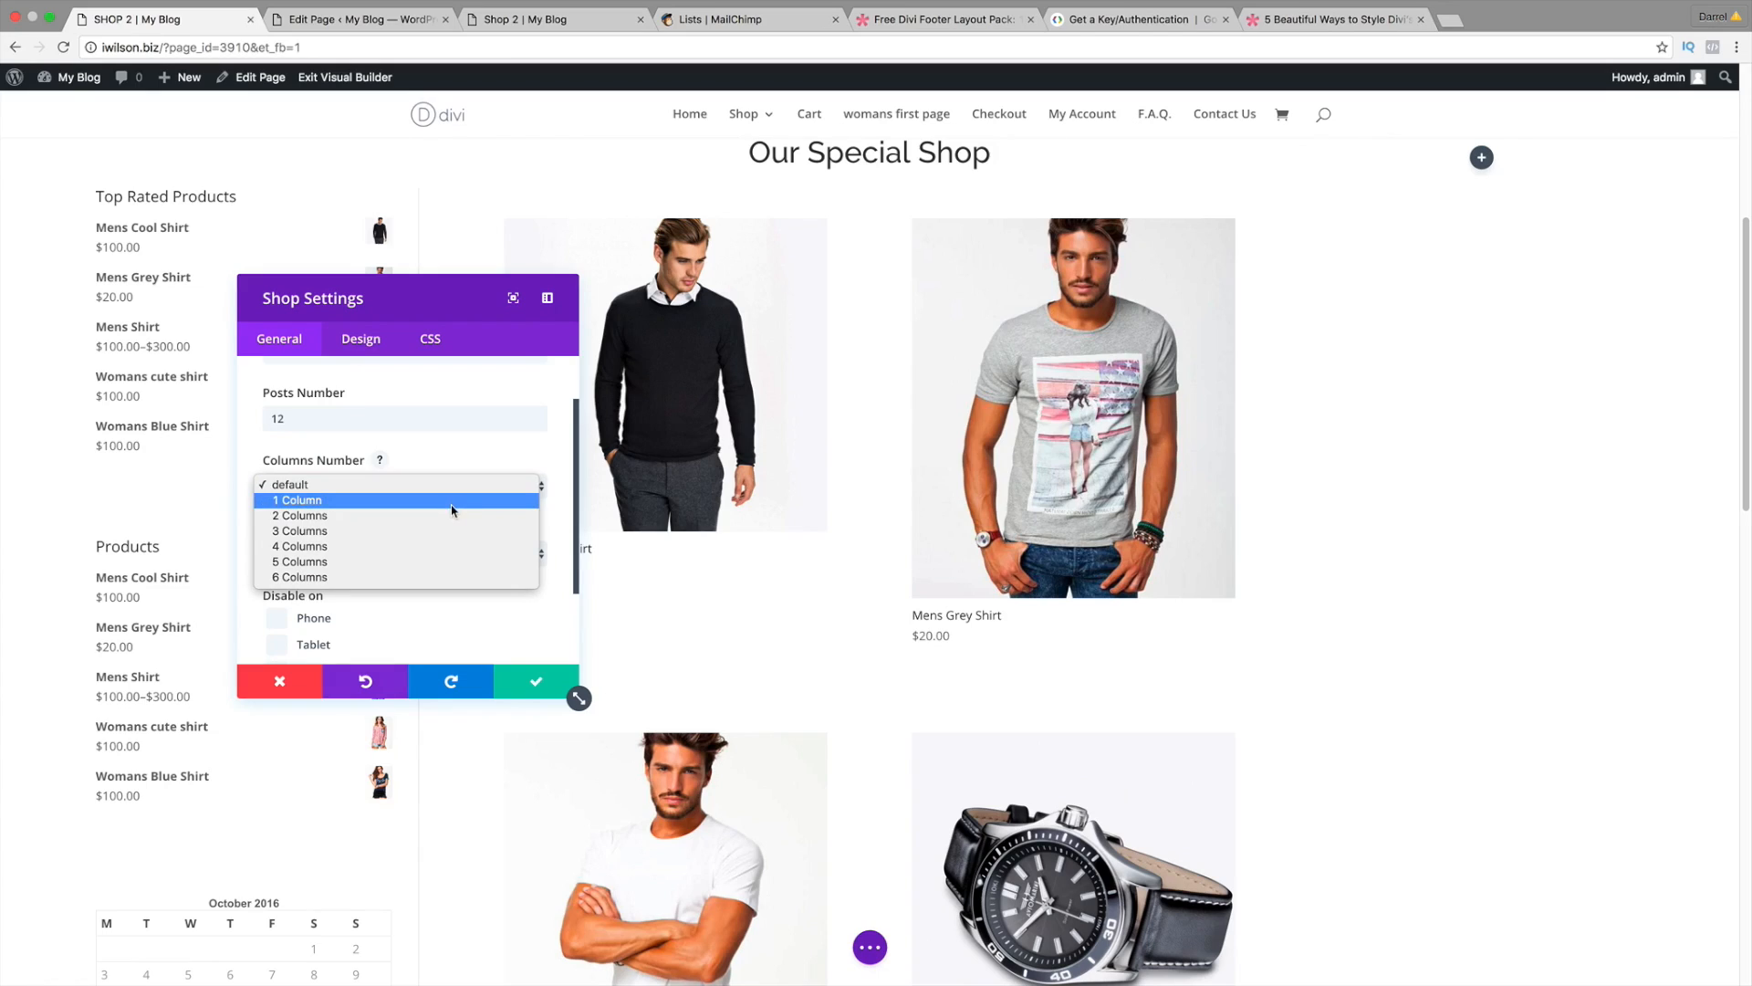
left_click(453, 531)
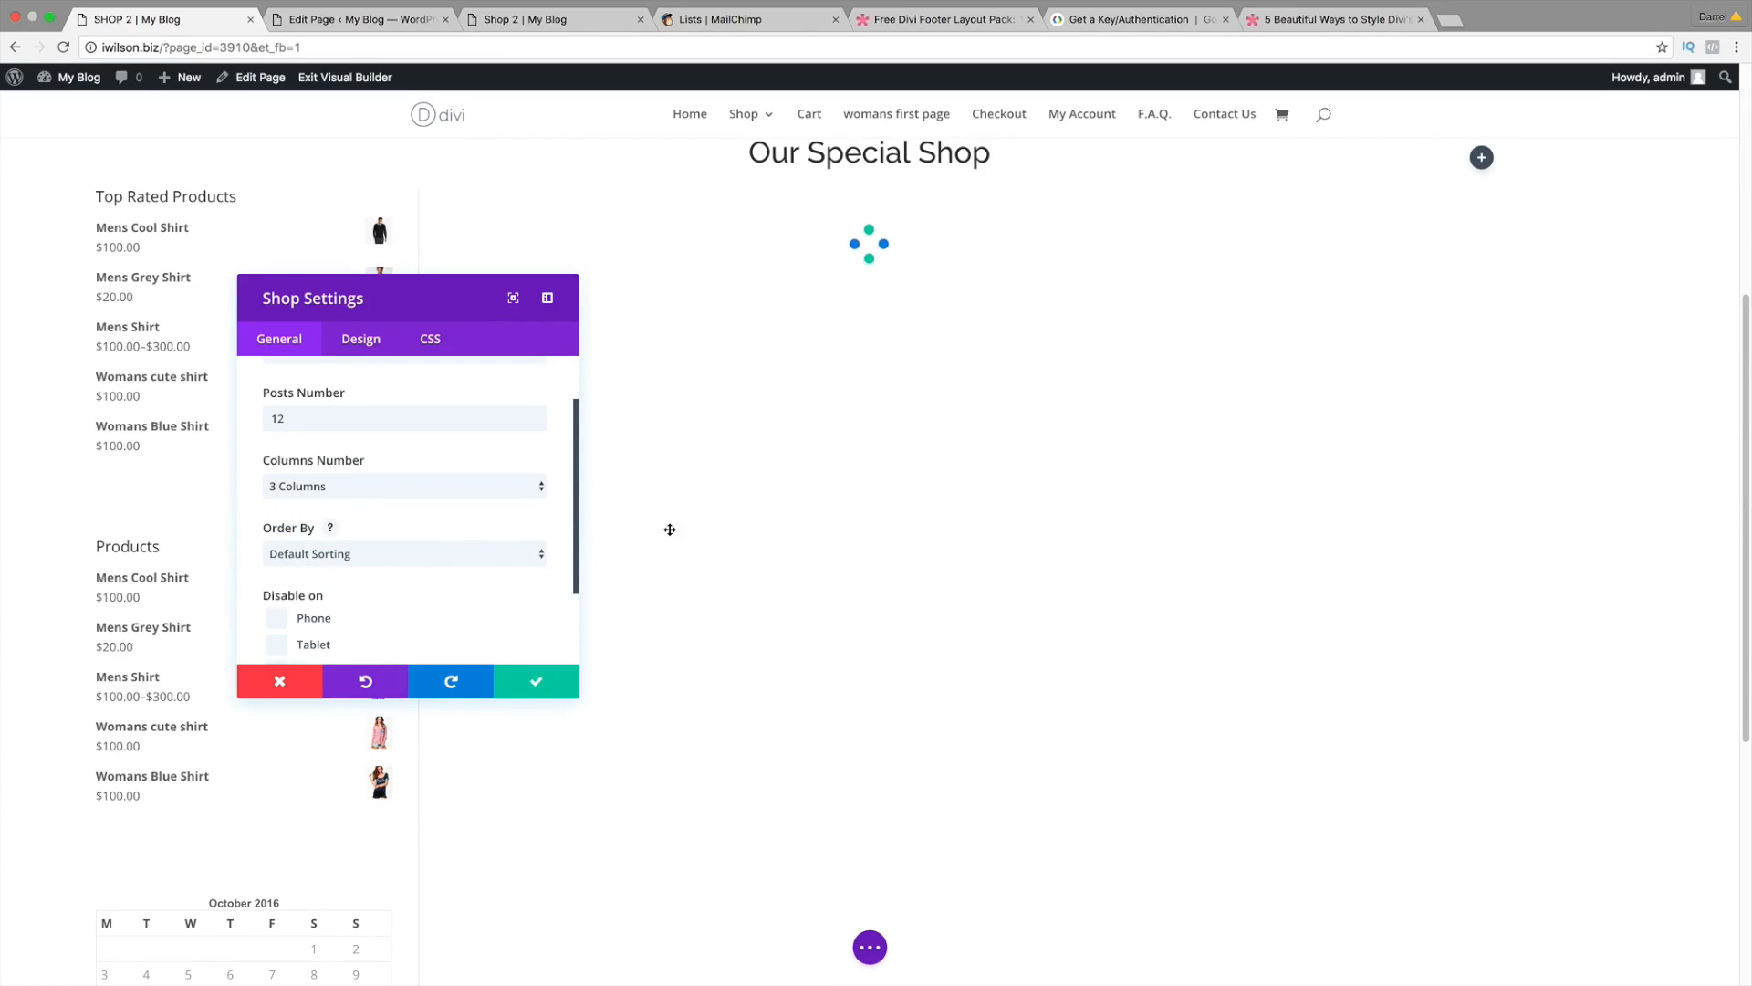
scroll(626, 599, "up", 3)
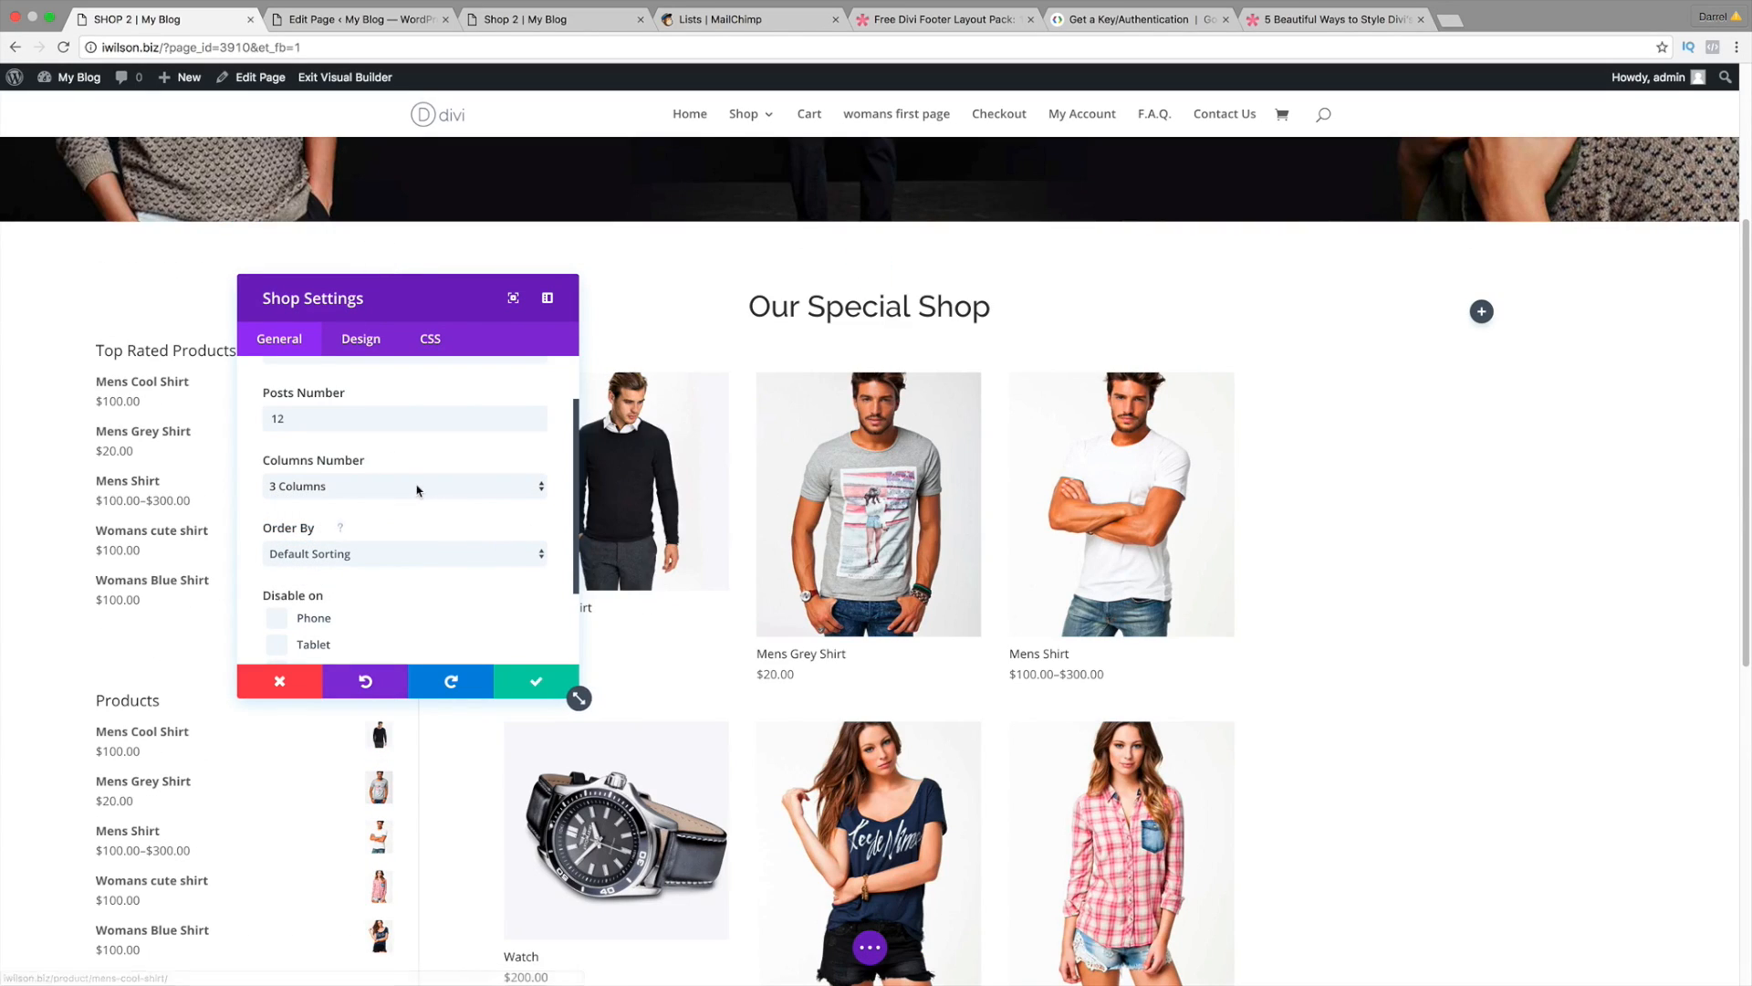
left_click(417, 490)
left_click(418, 501)
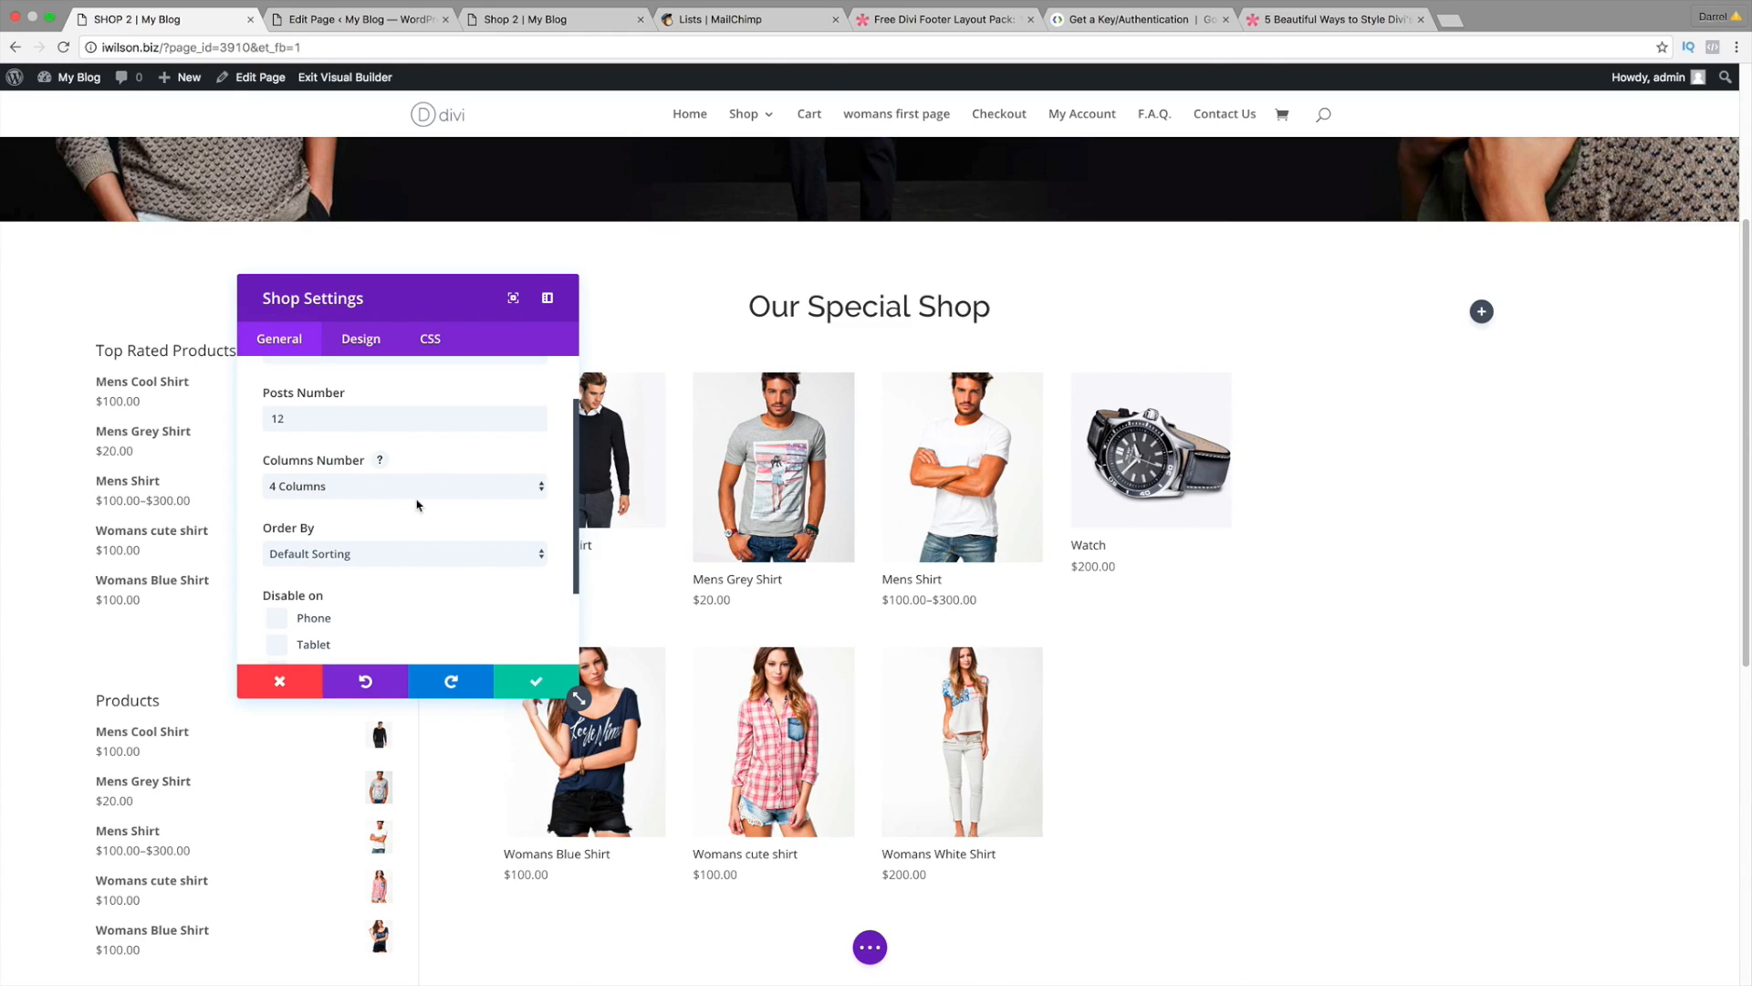
left_click(416, 500)
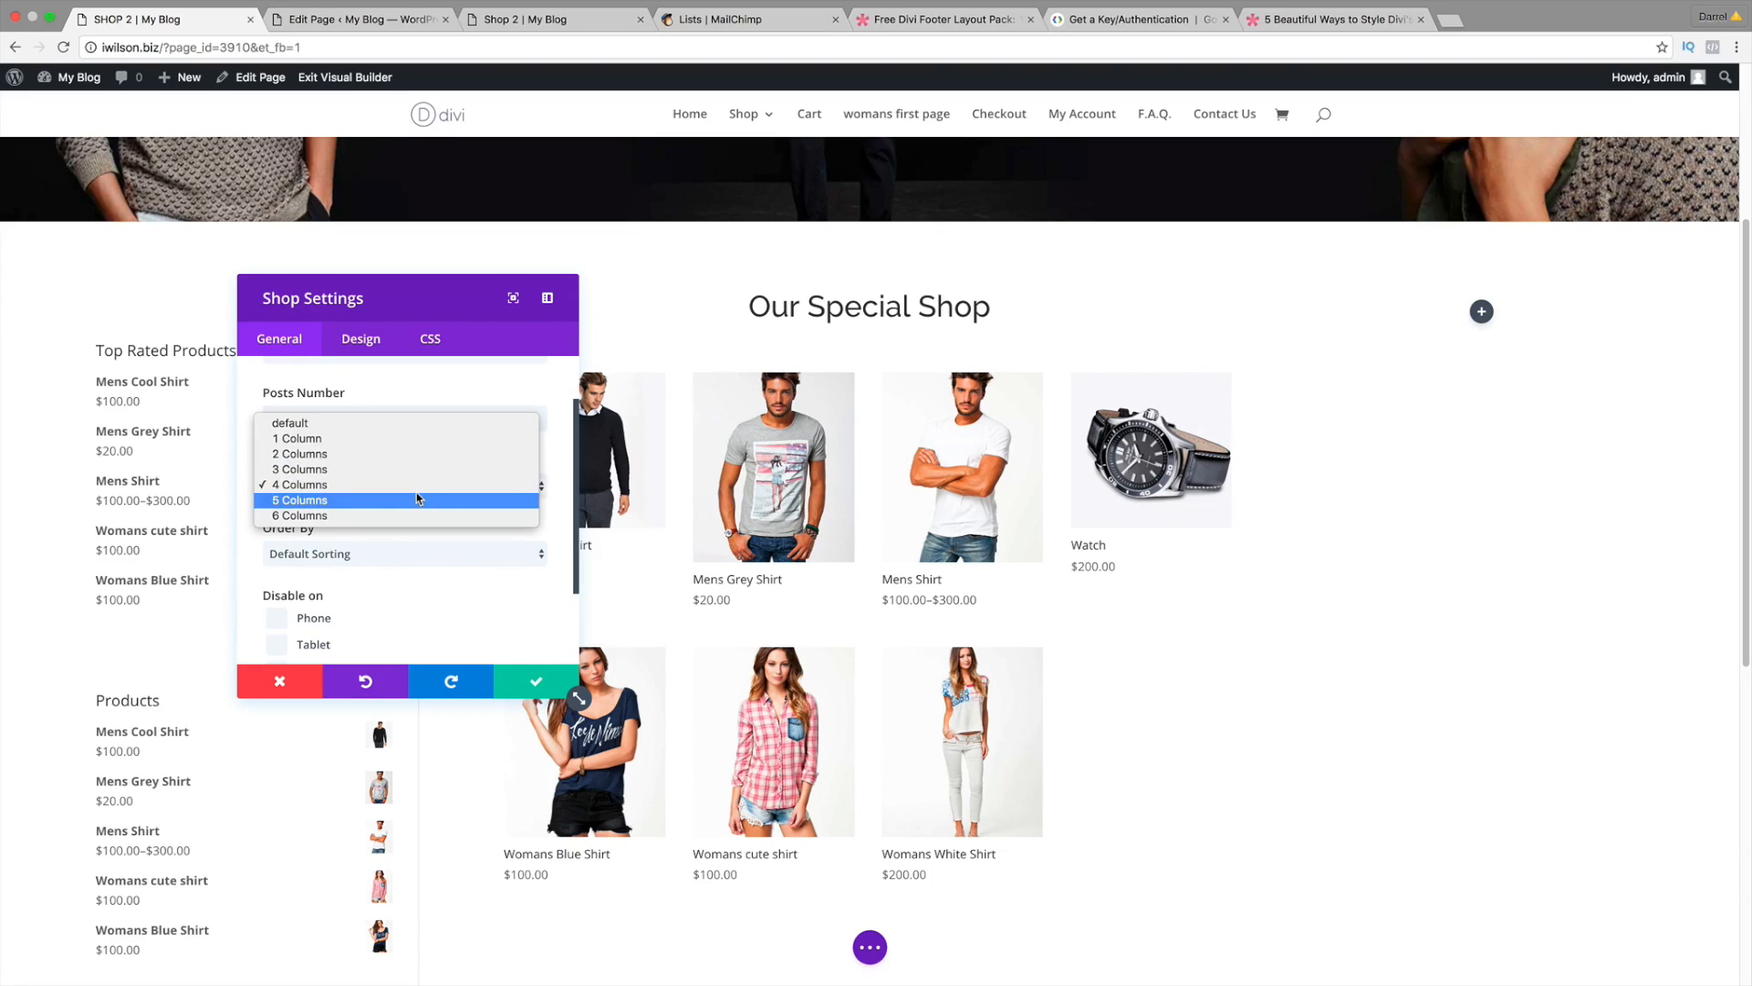
left_click(418, 474)
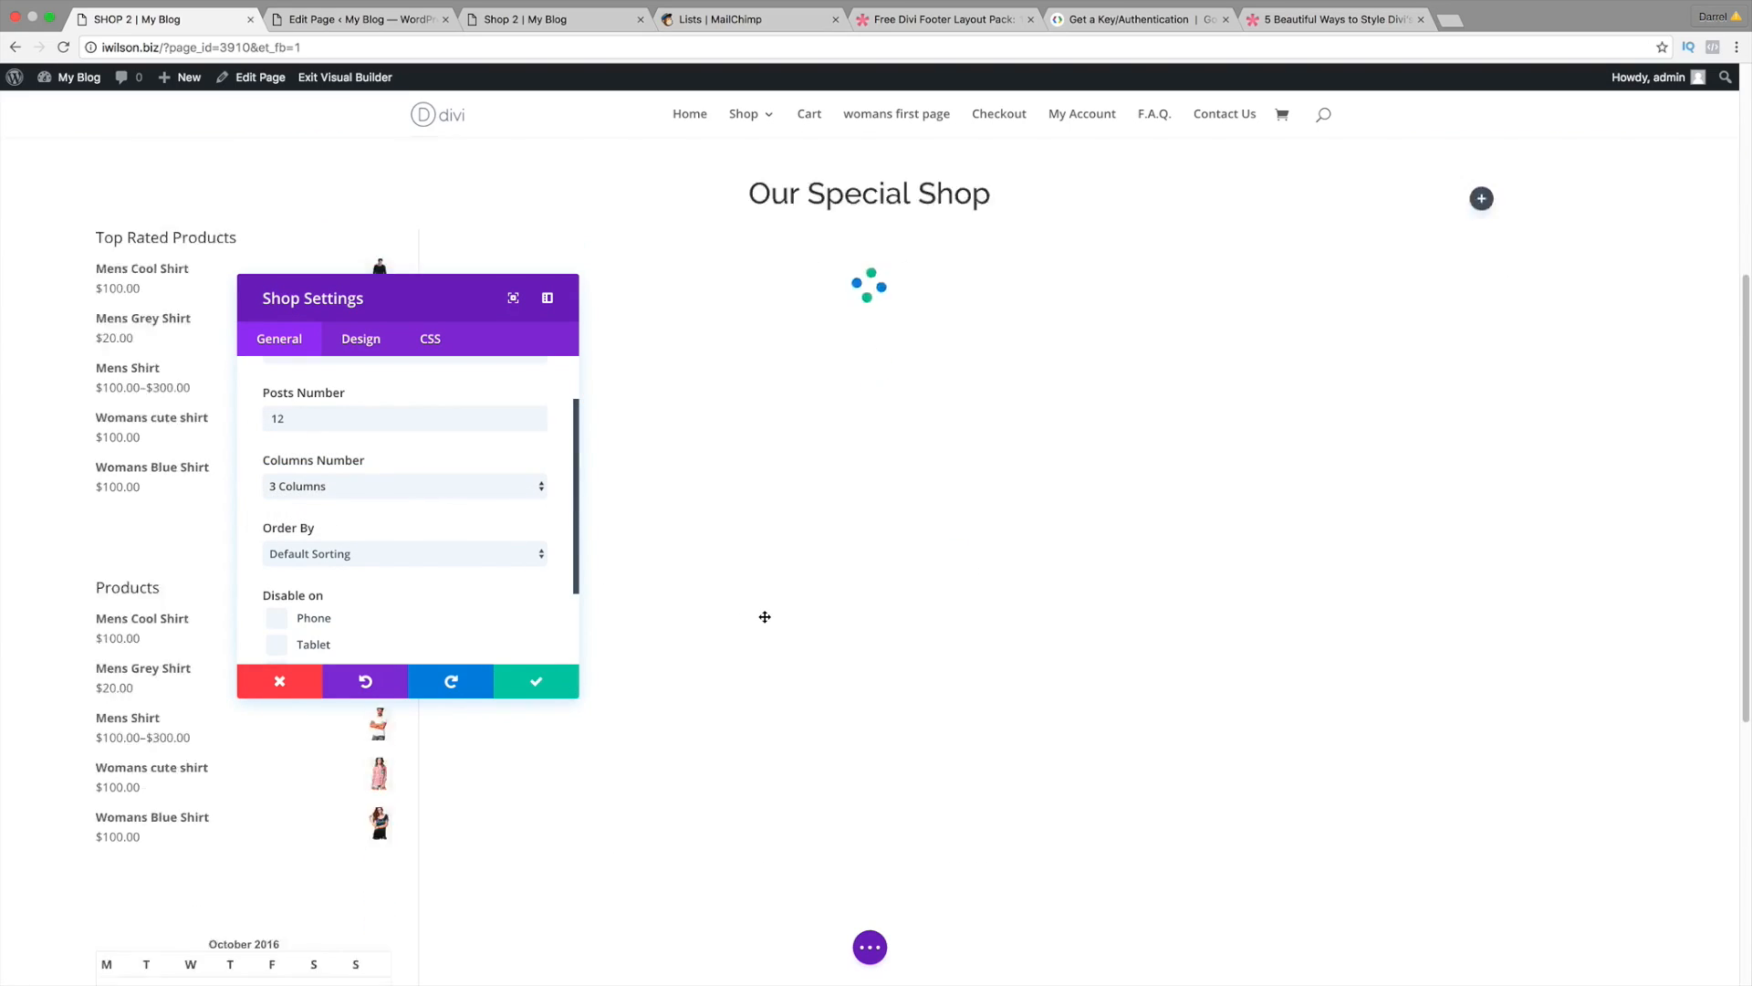
scroll(753, 588, "down", 3)
scroll(735, 606, "down", 2)
scroll(730, 606, "up", 5)
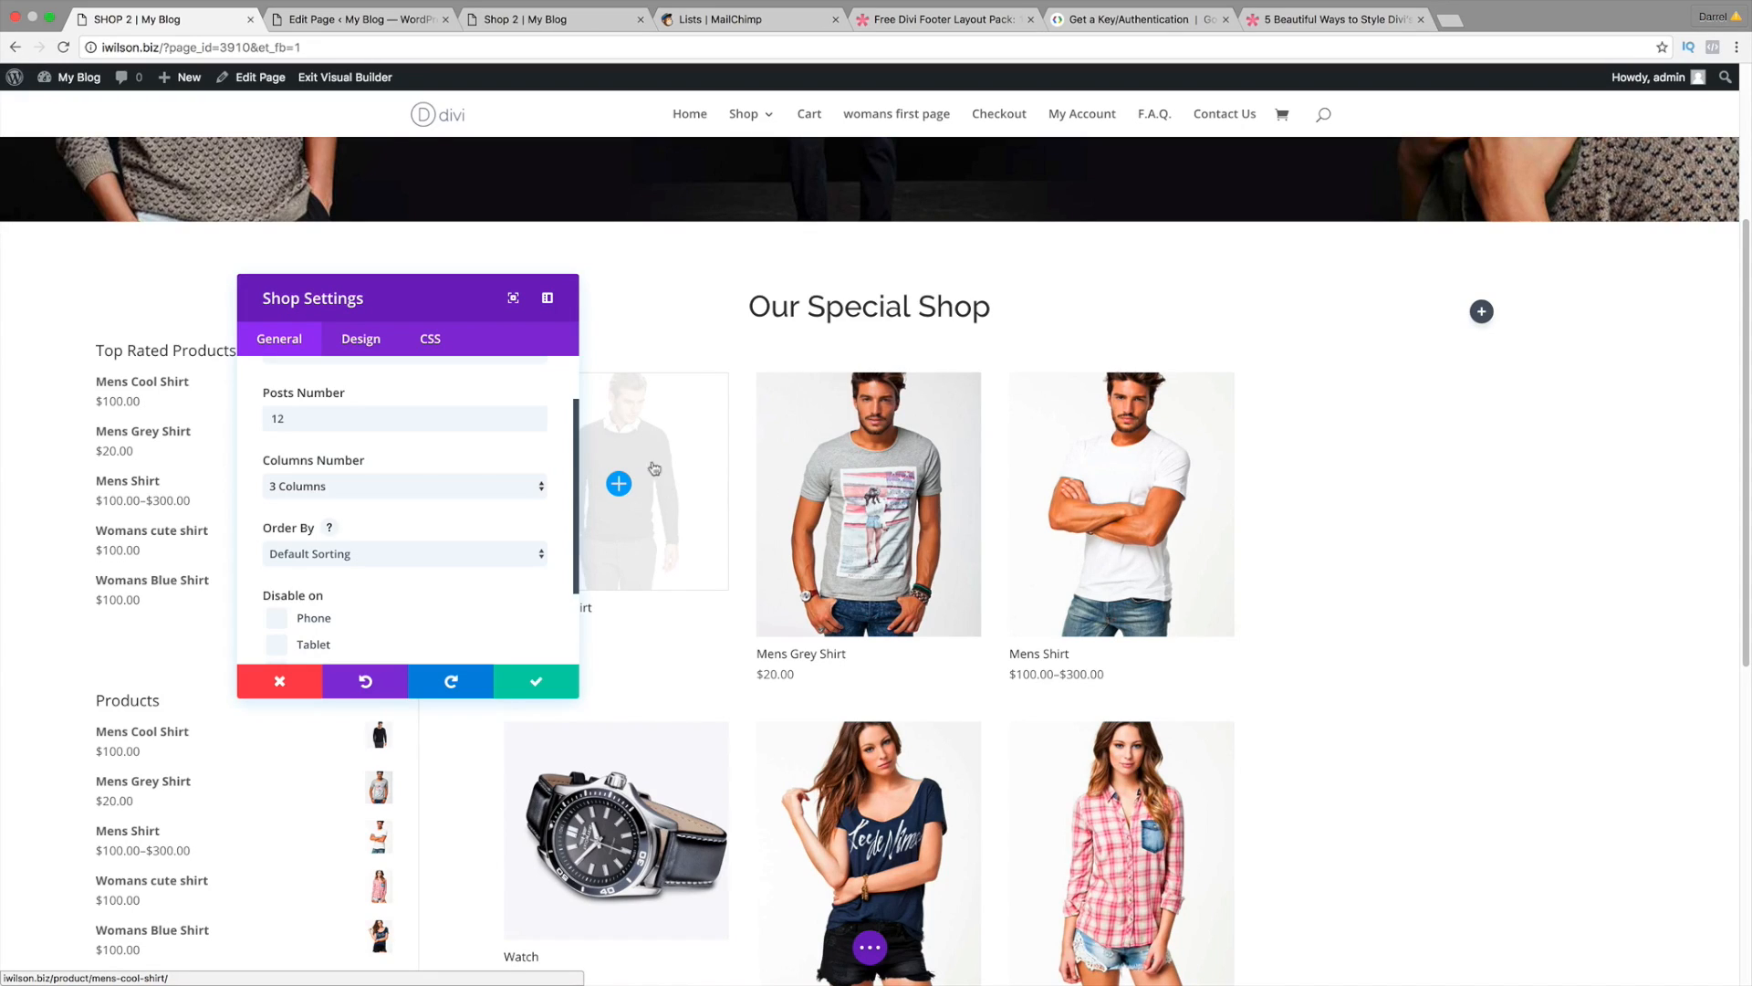
left_click(428, 347)
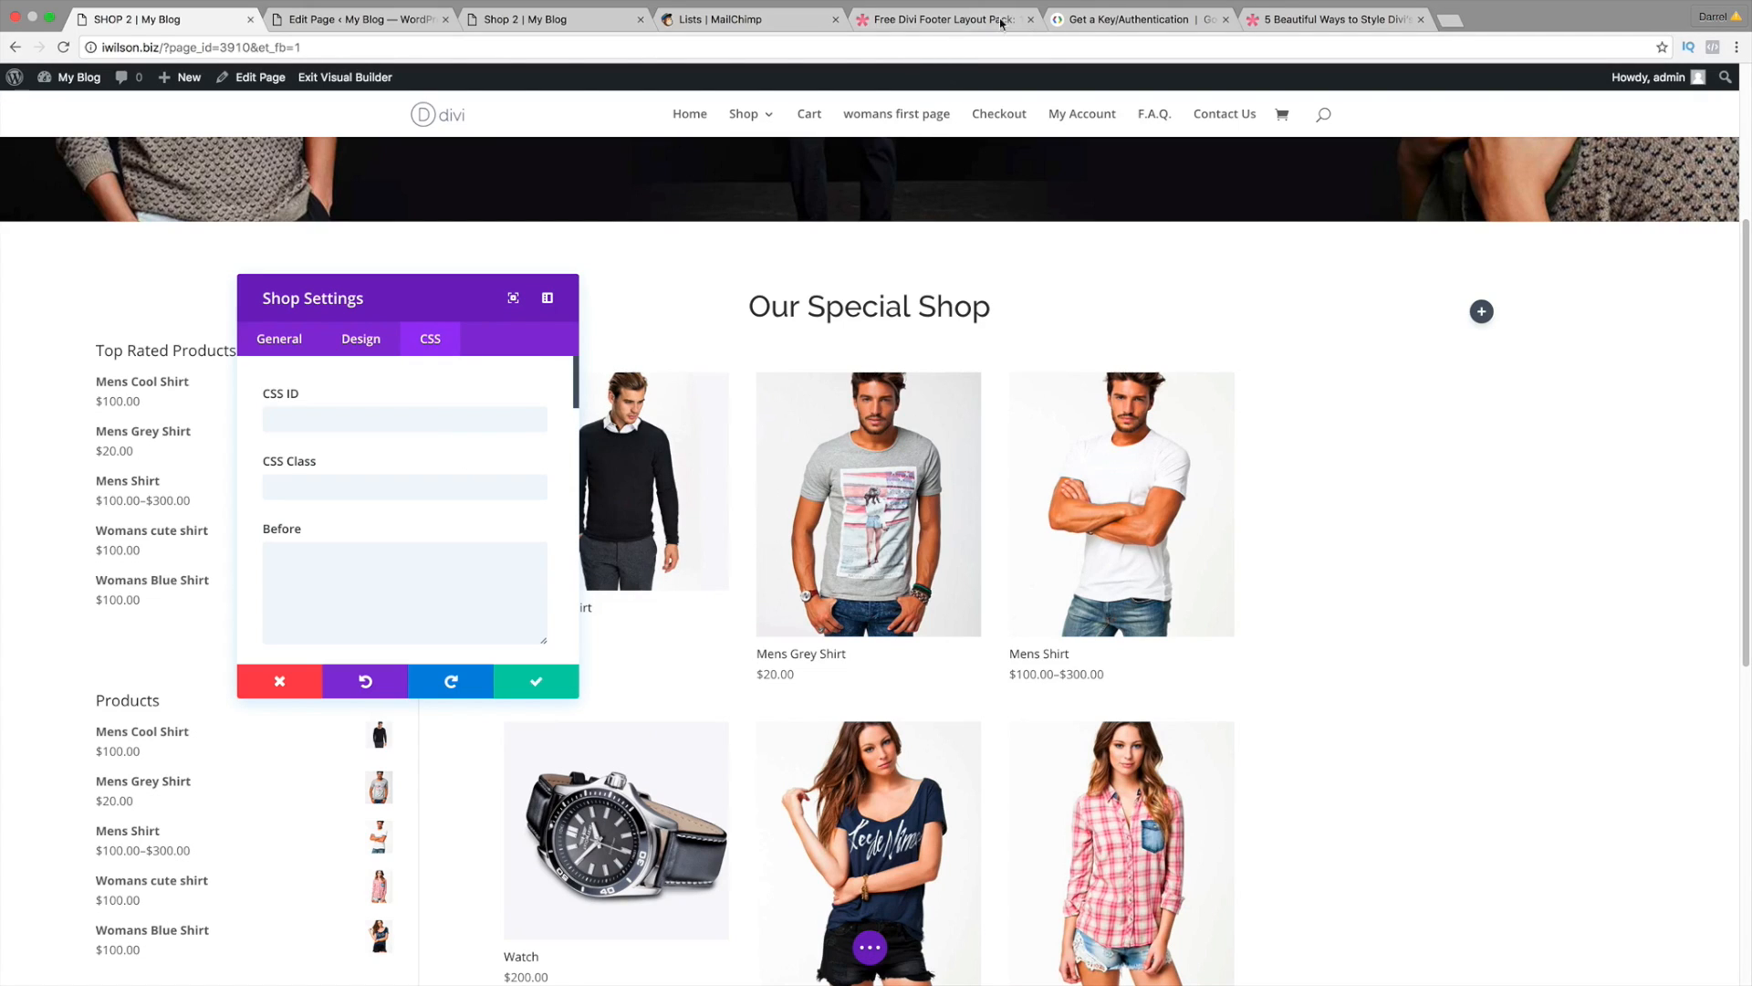
left_click_drag(1305, 19, 882, 23)
Step: Copy the three box-shadow lines from the article's Material Cards code block
scroll(820, 390, "up", 10)
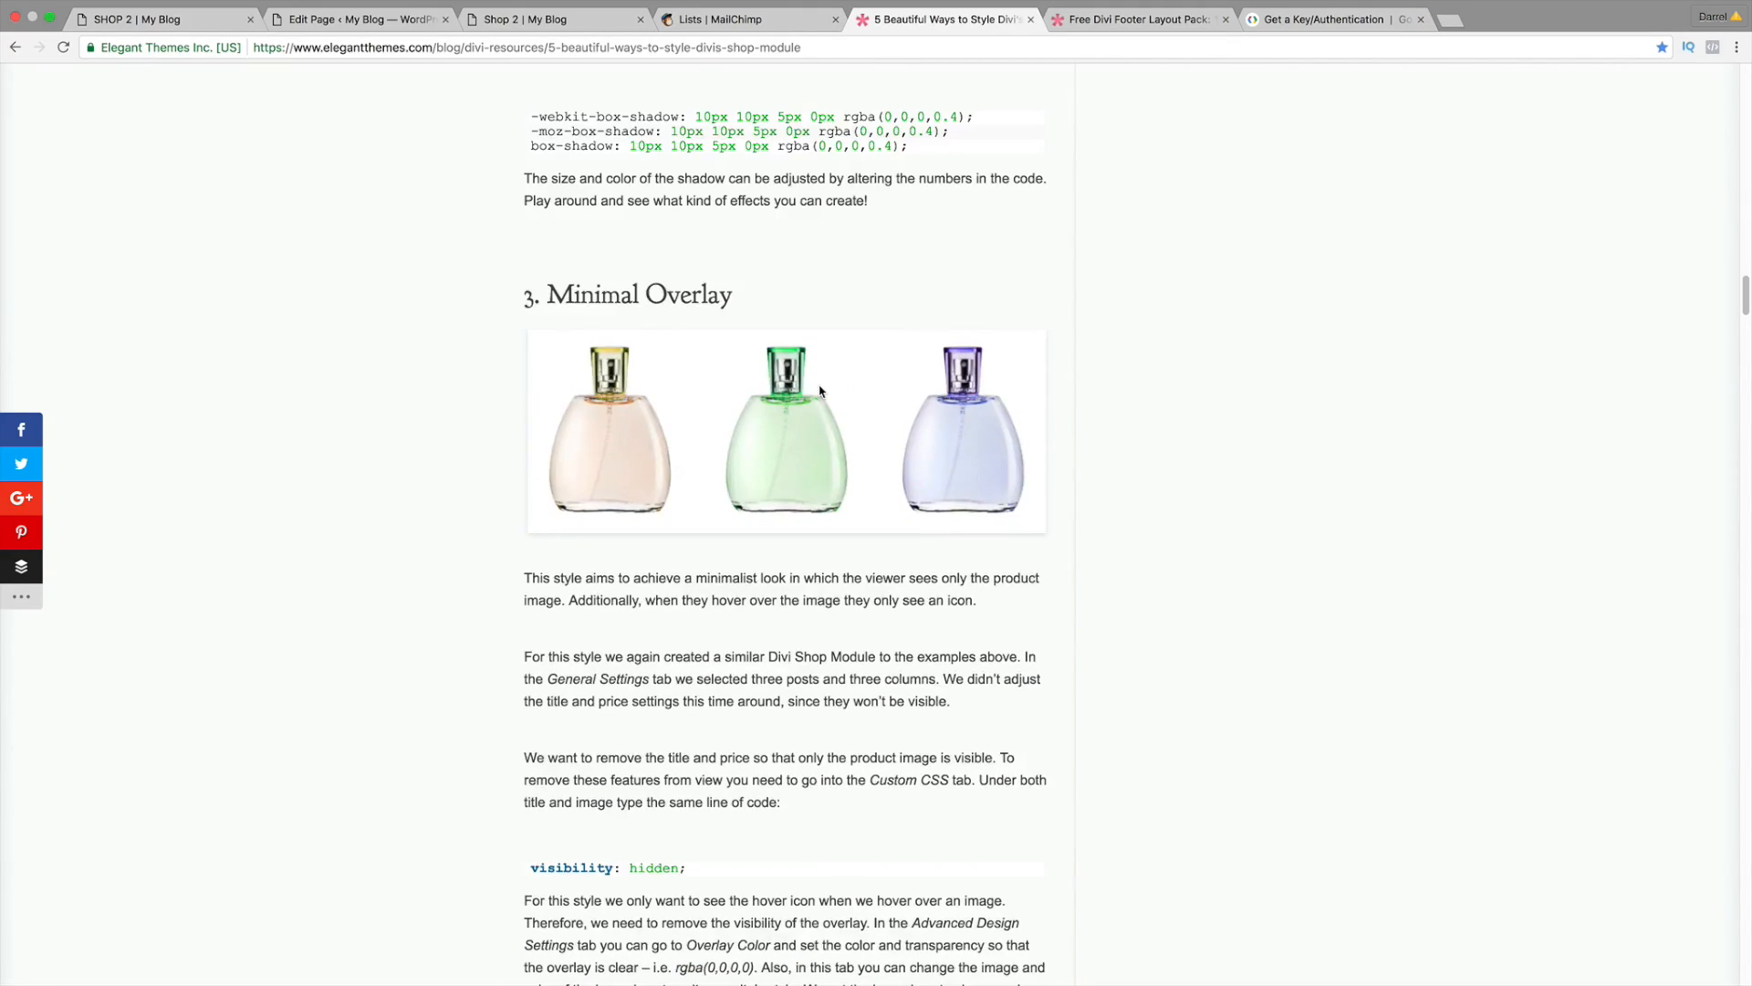
scroll(820, 390, "up", 2)
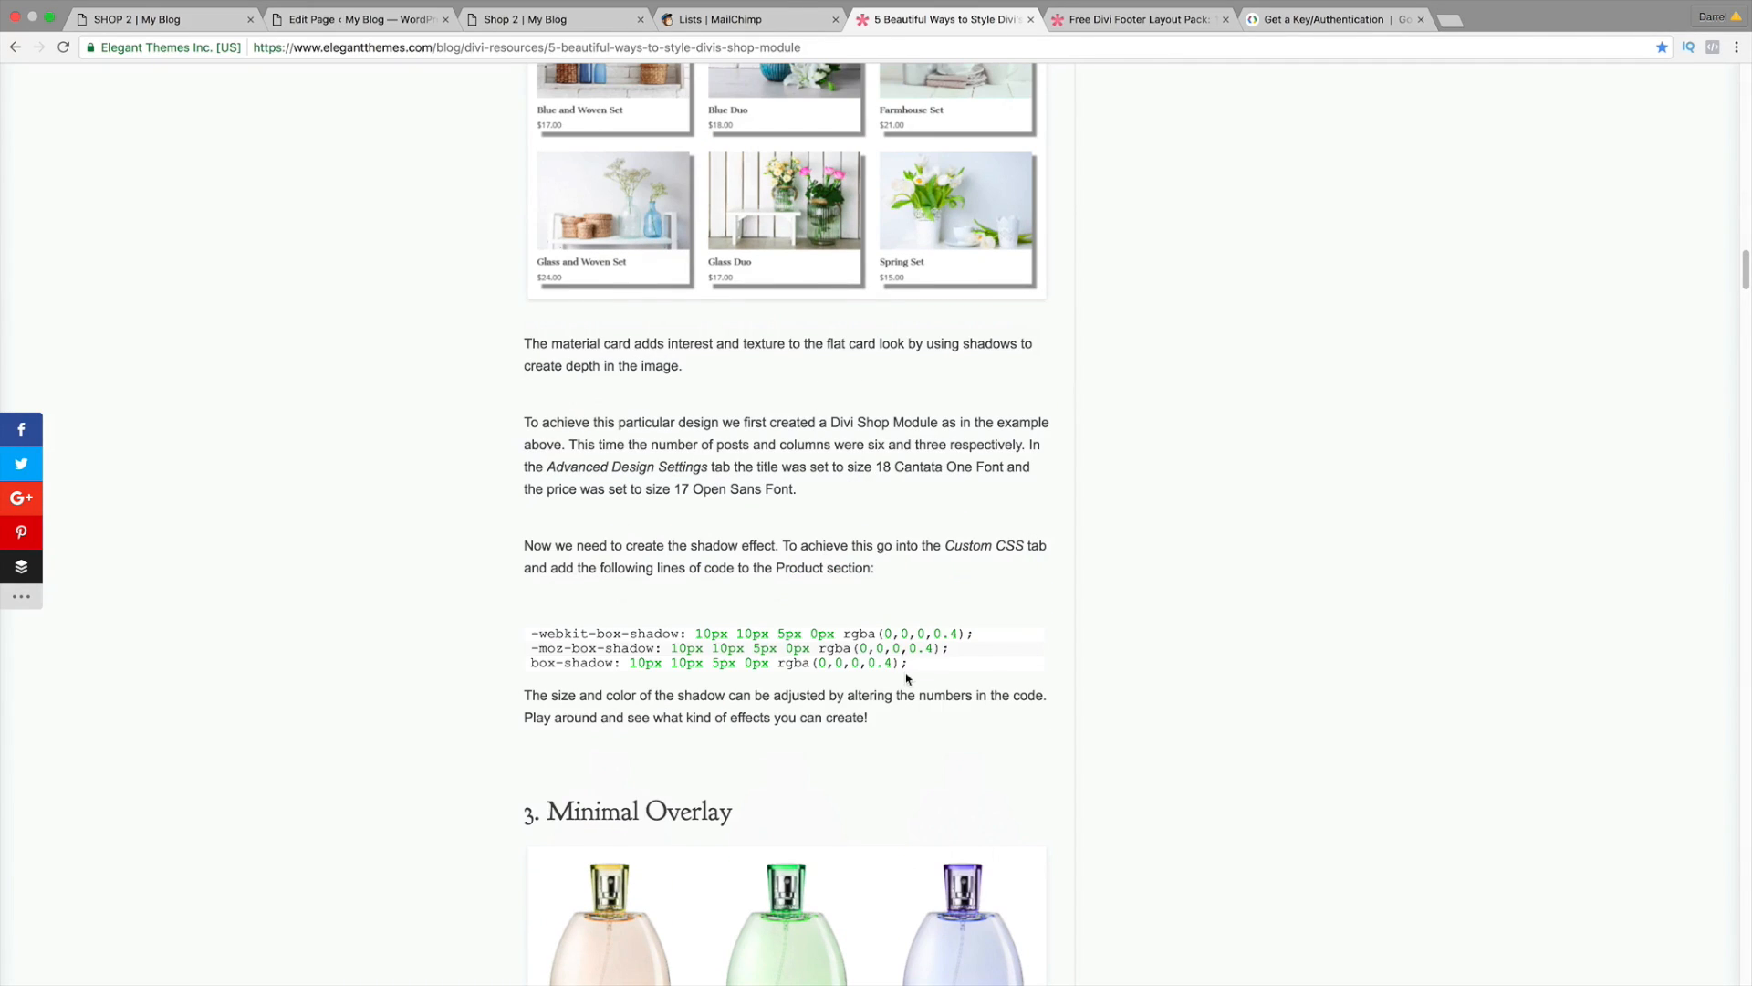
left_click_drag(916, 669, 525, 625)
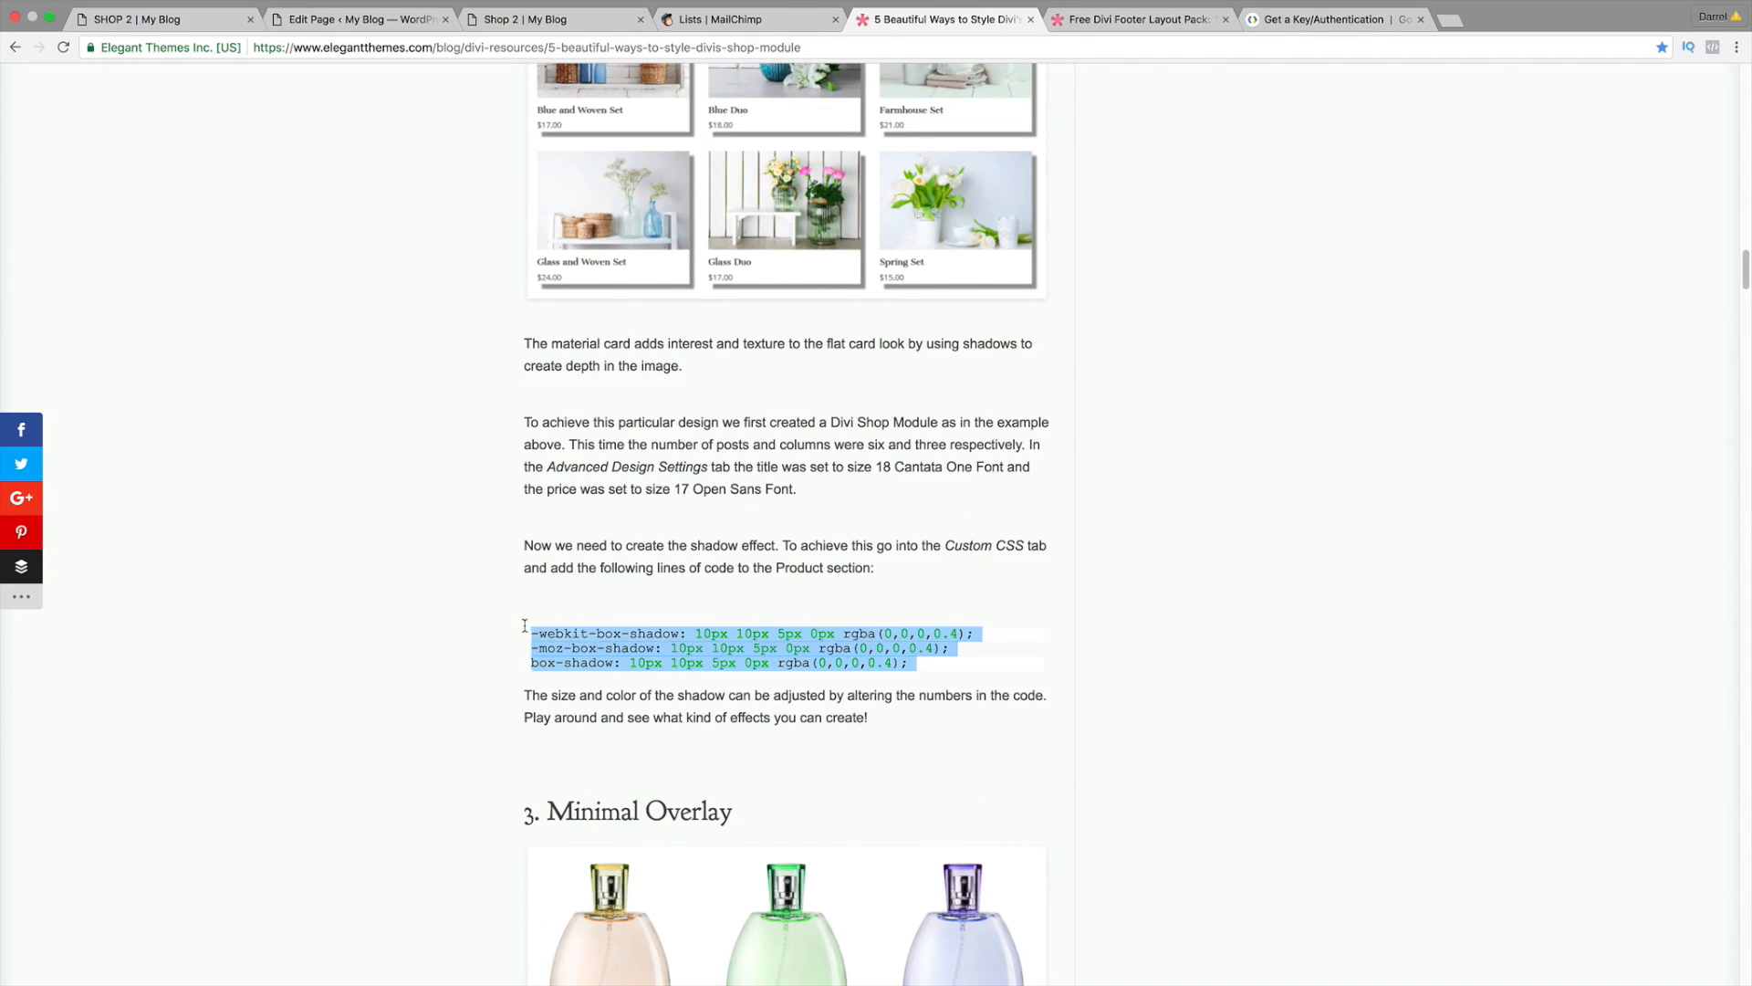
right_click(570, 649)
left_click(589, 683)
Step: Paste the box-shadow code into the Shop module's Product CSS field on SHOP 2
left_click(184, 20)
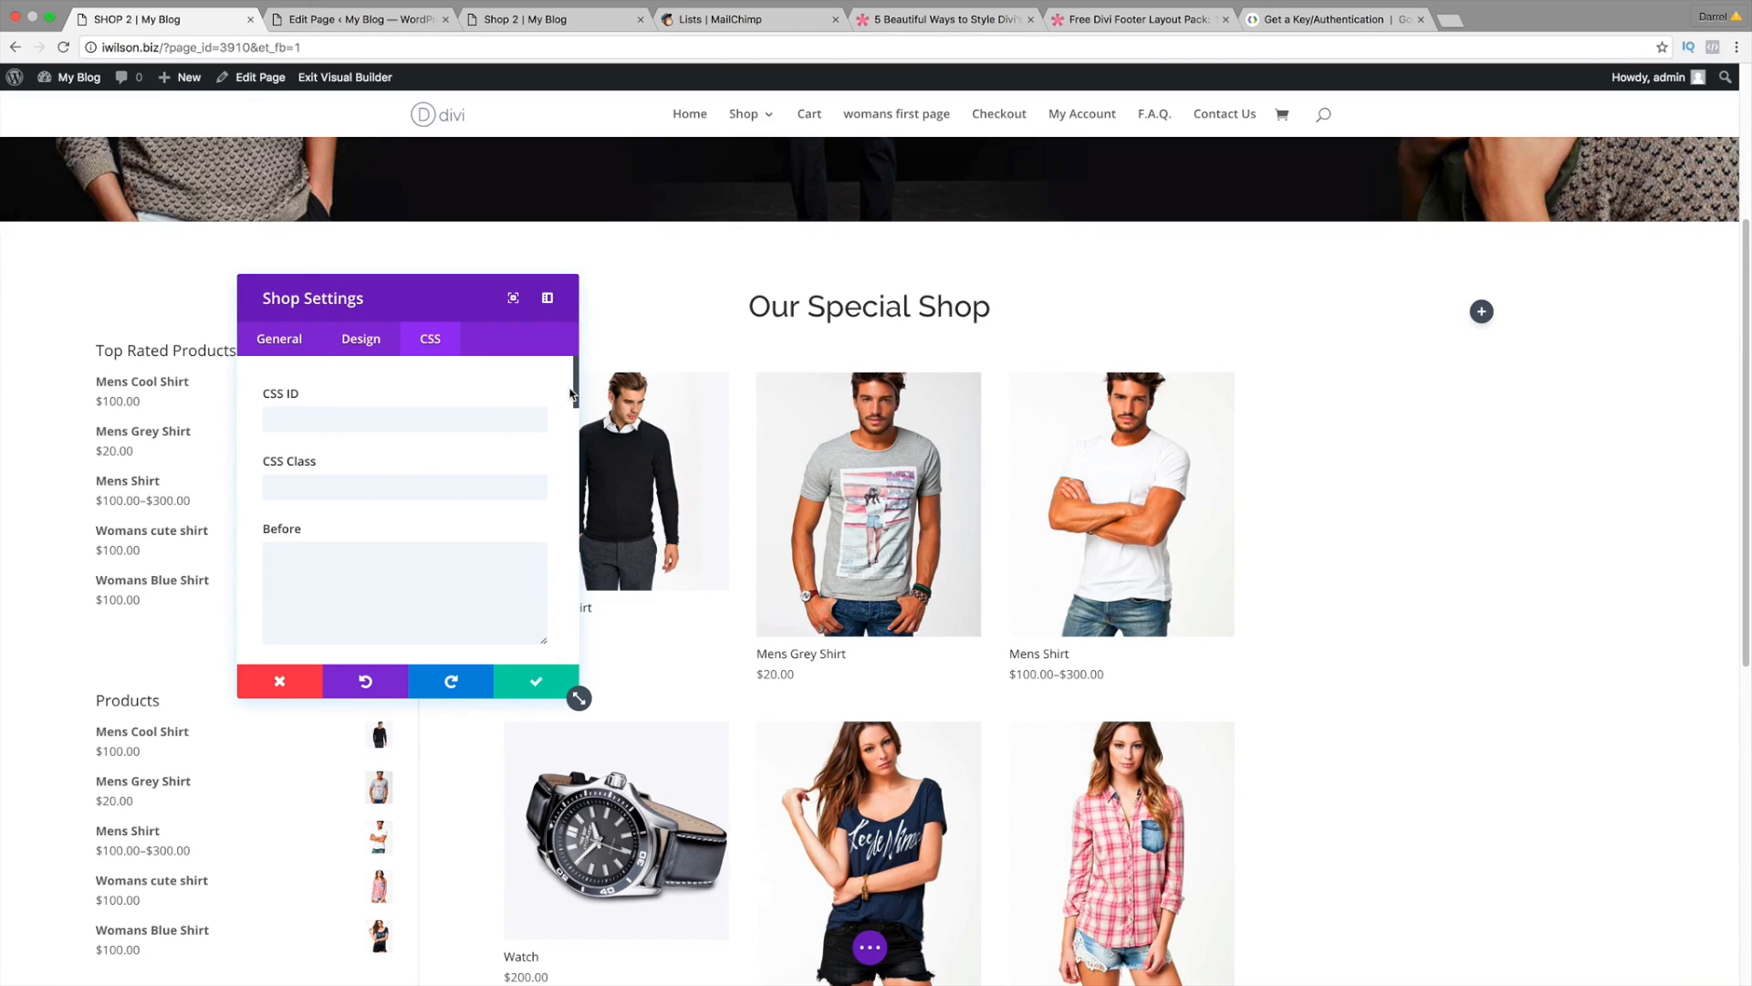
left_click_drag(574, 402, 574, 495)
right_click(347, 476)
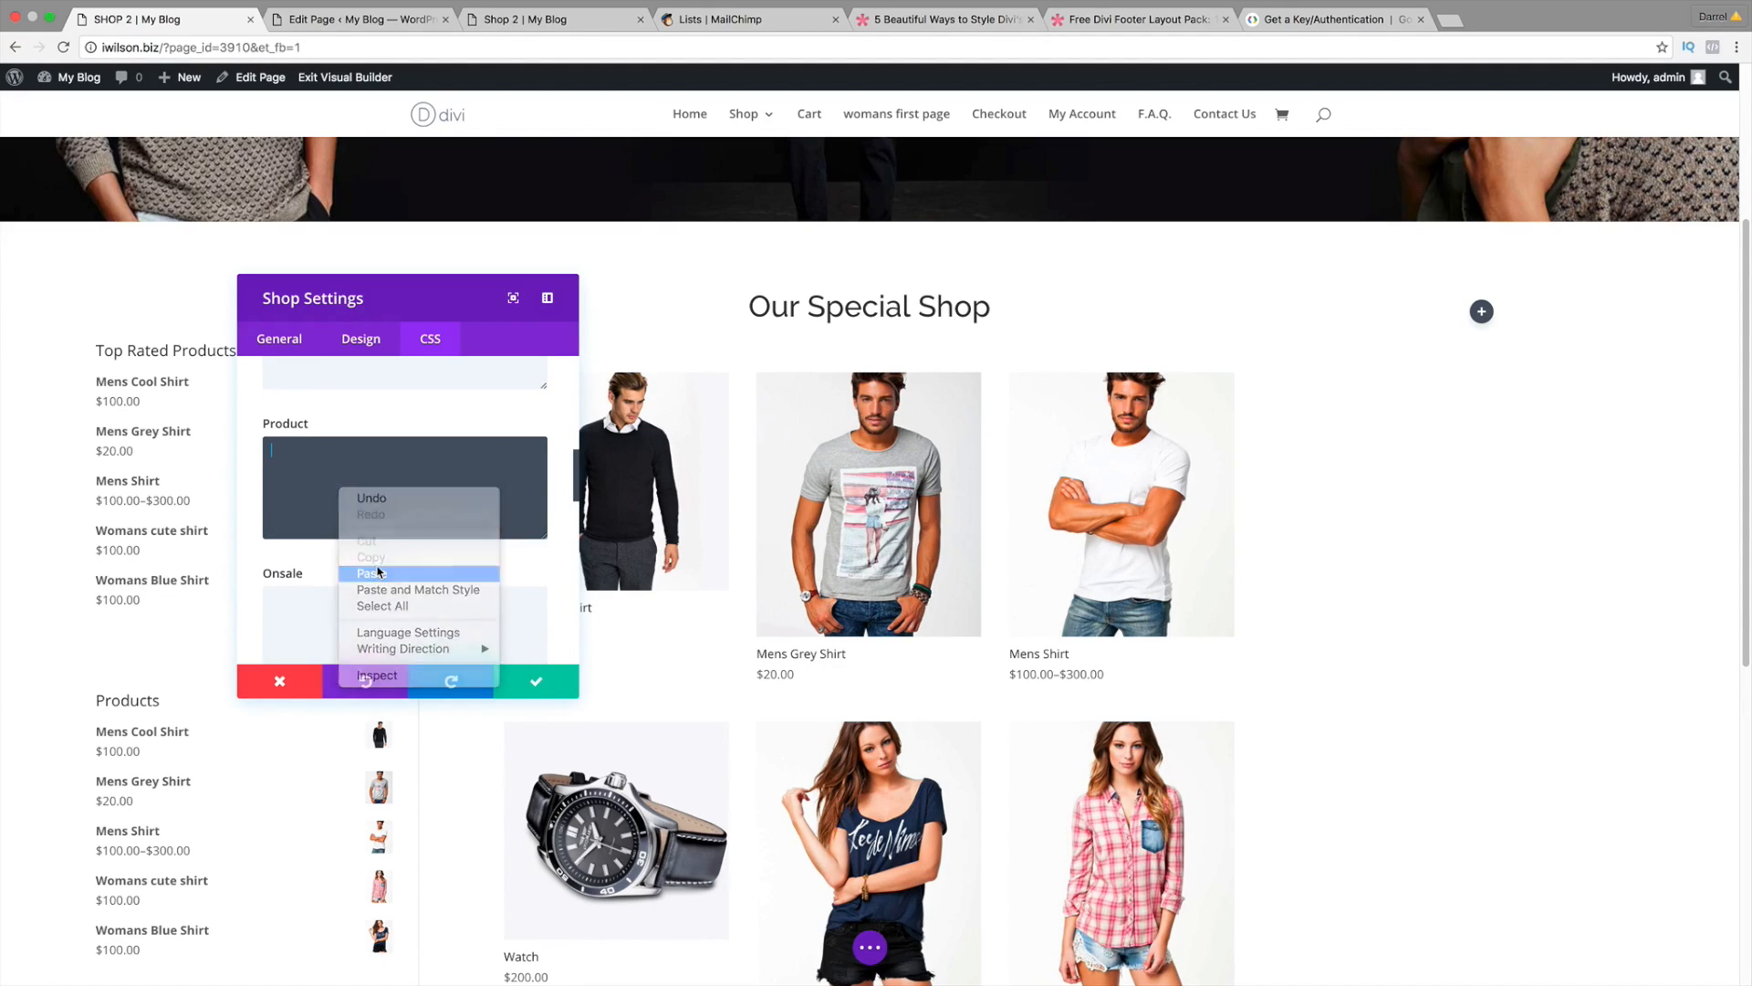
left_click(378, 569)
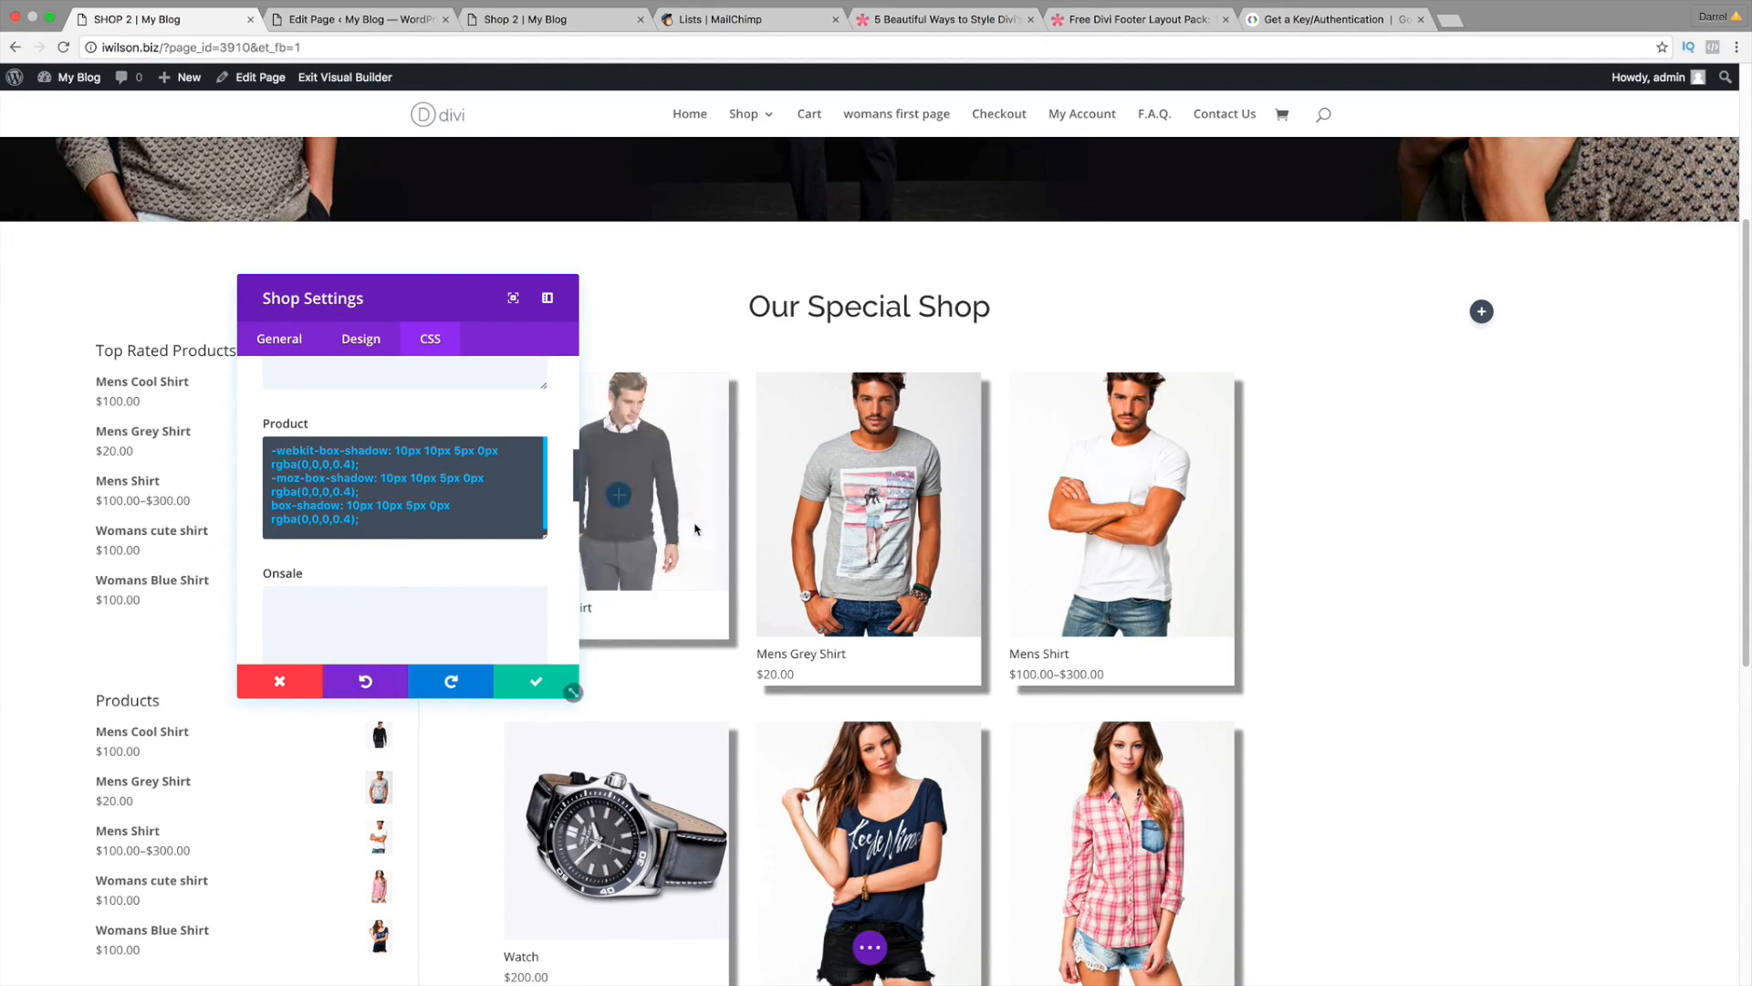
scroll(639, 511, "down", 3)
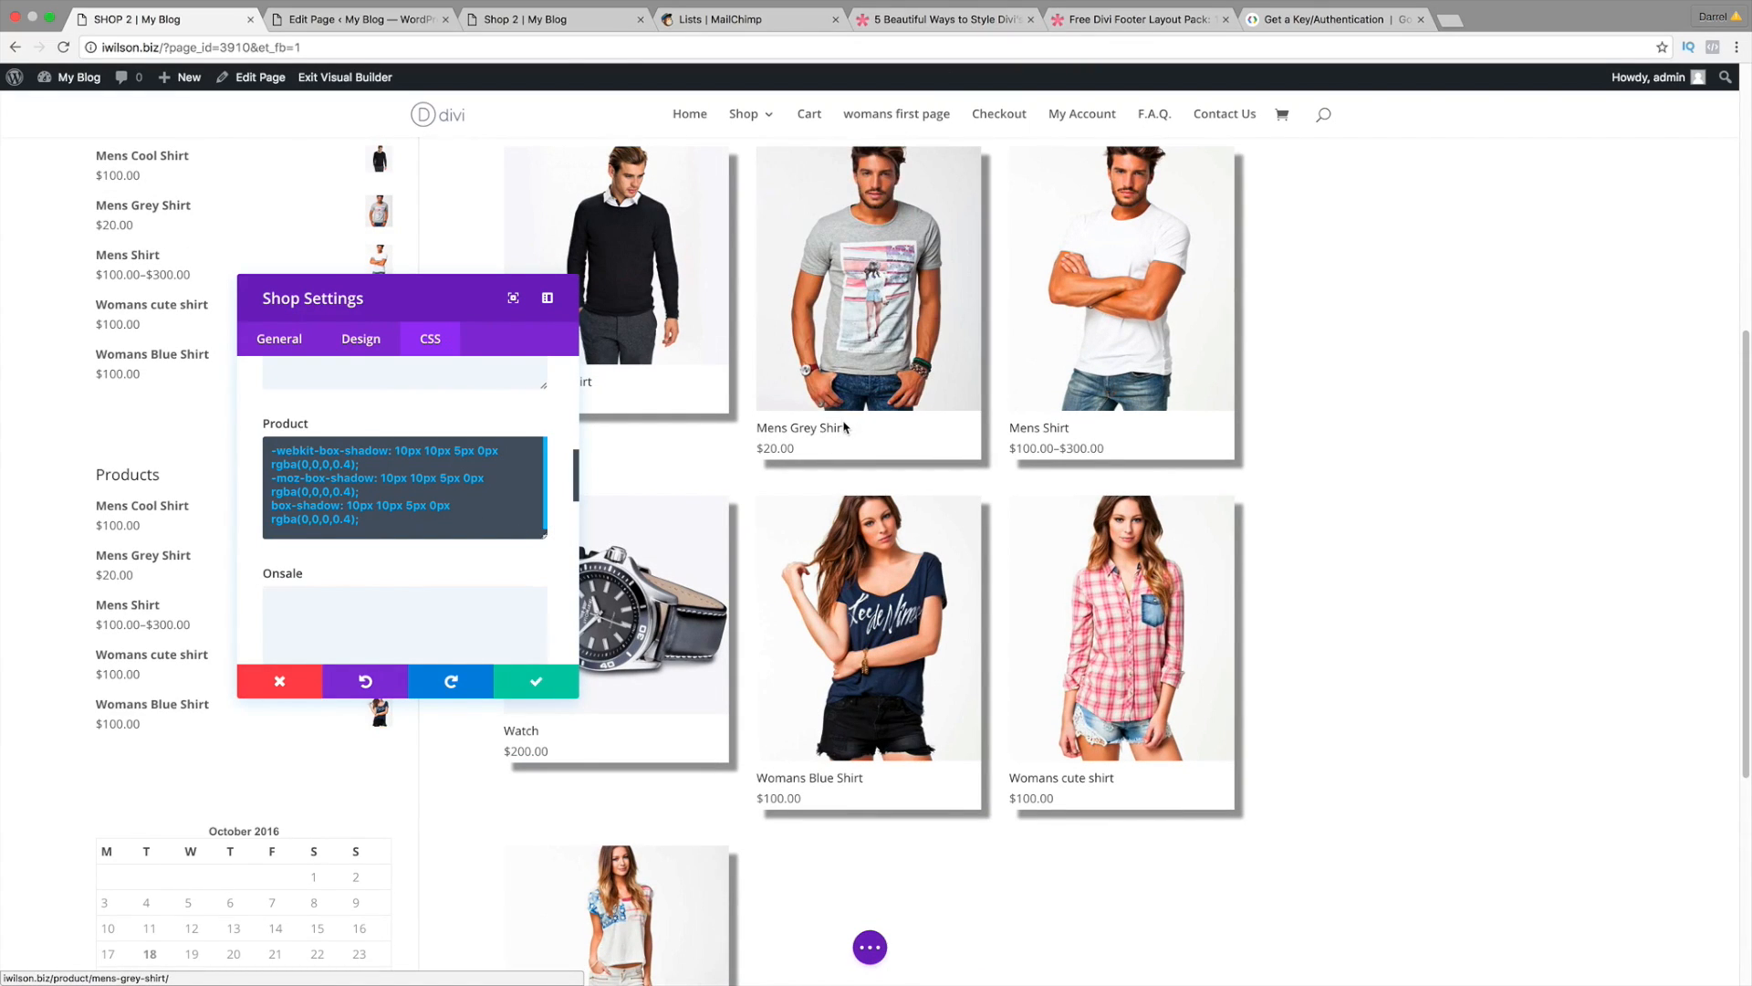
scroll(844, 427, "up", 2)
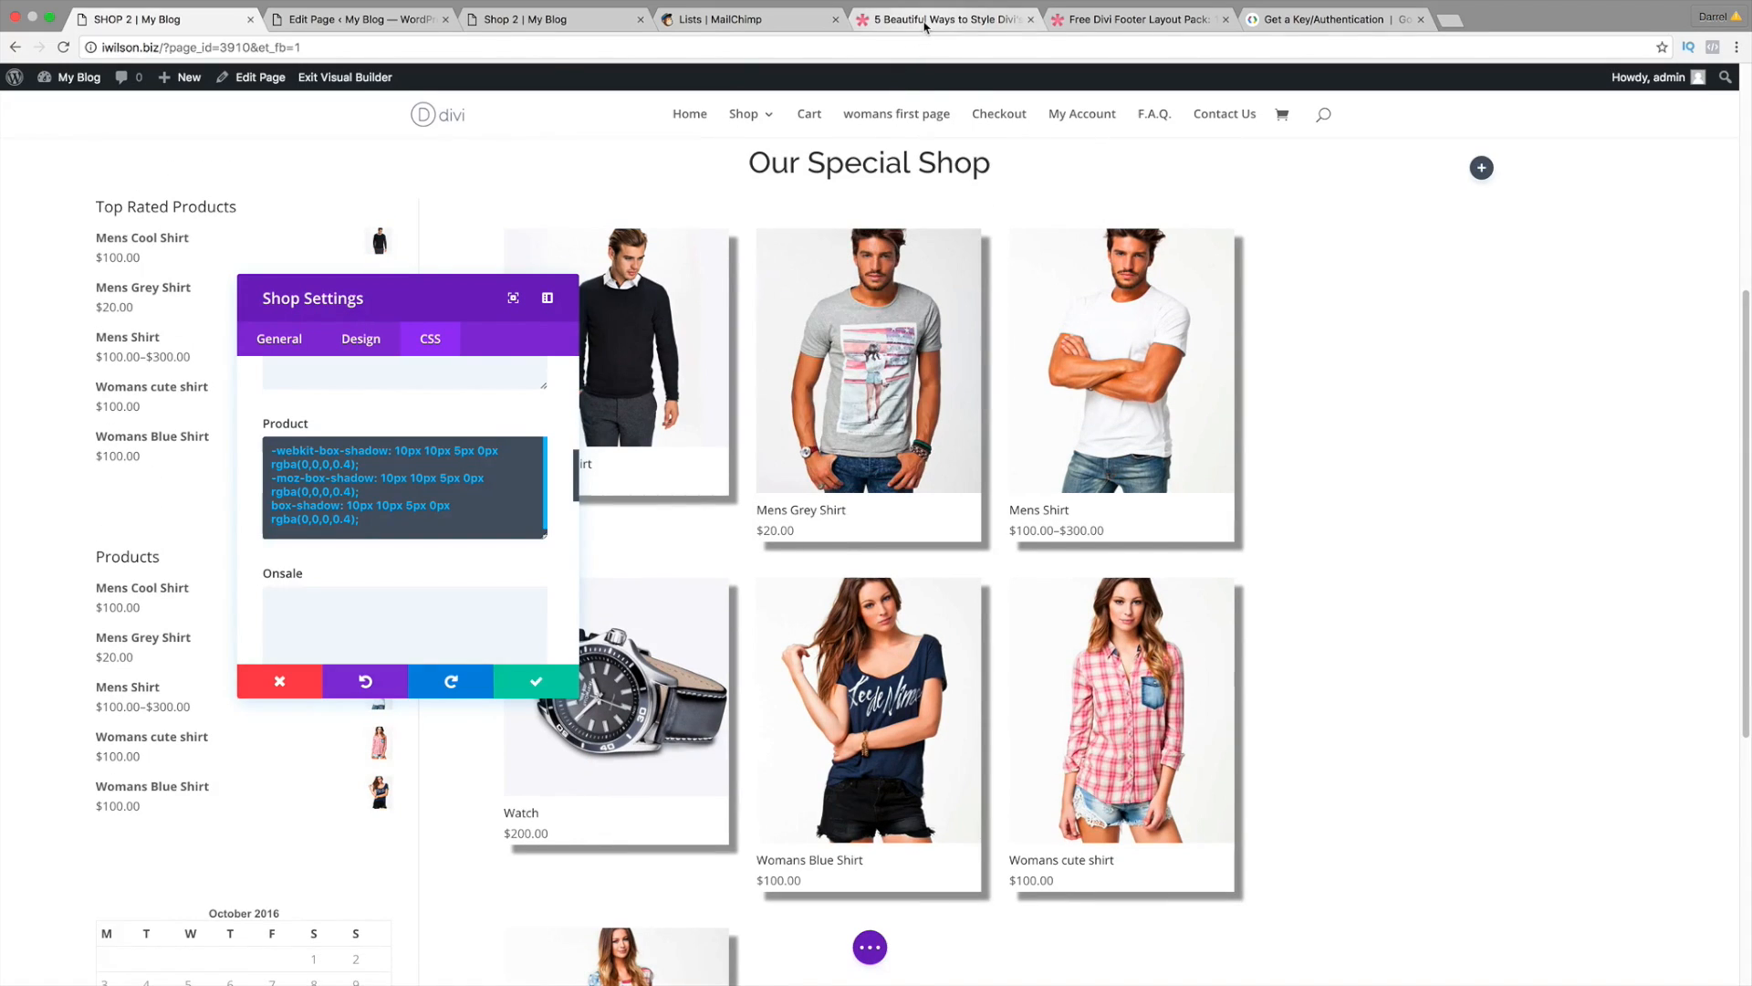
Step: Copy the 'text-align: center;' line from the Divi shop styling article, then return to SHOP 2
left_click(924, 22)
scroll(497, 461, "down", 6)
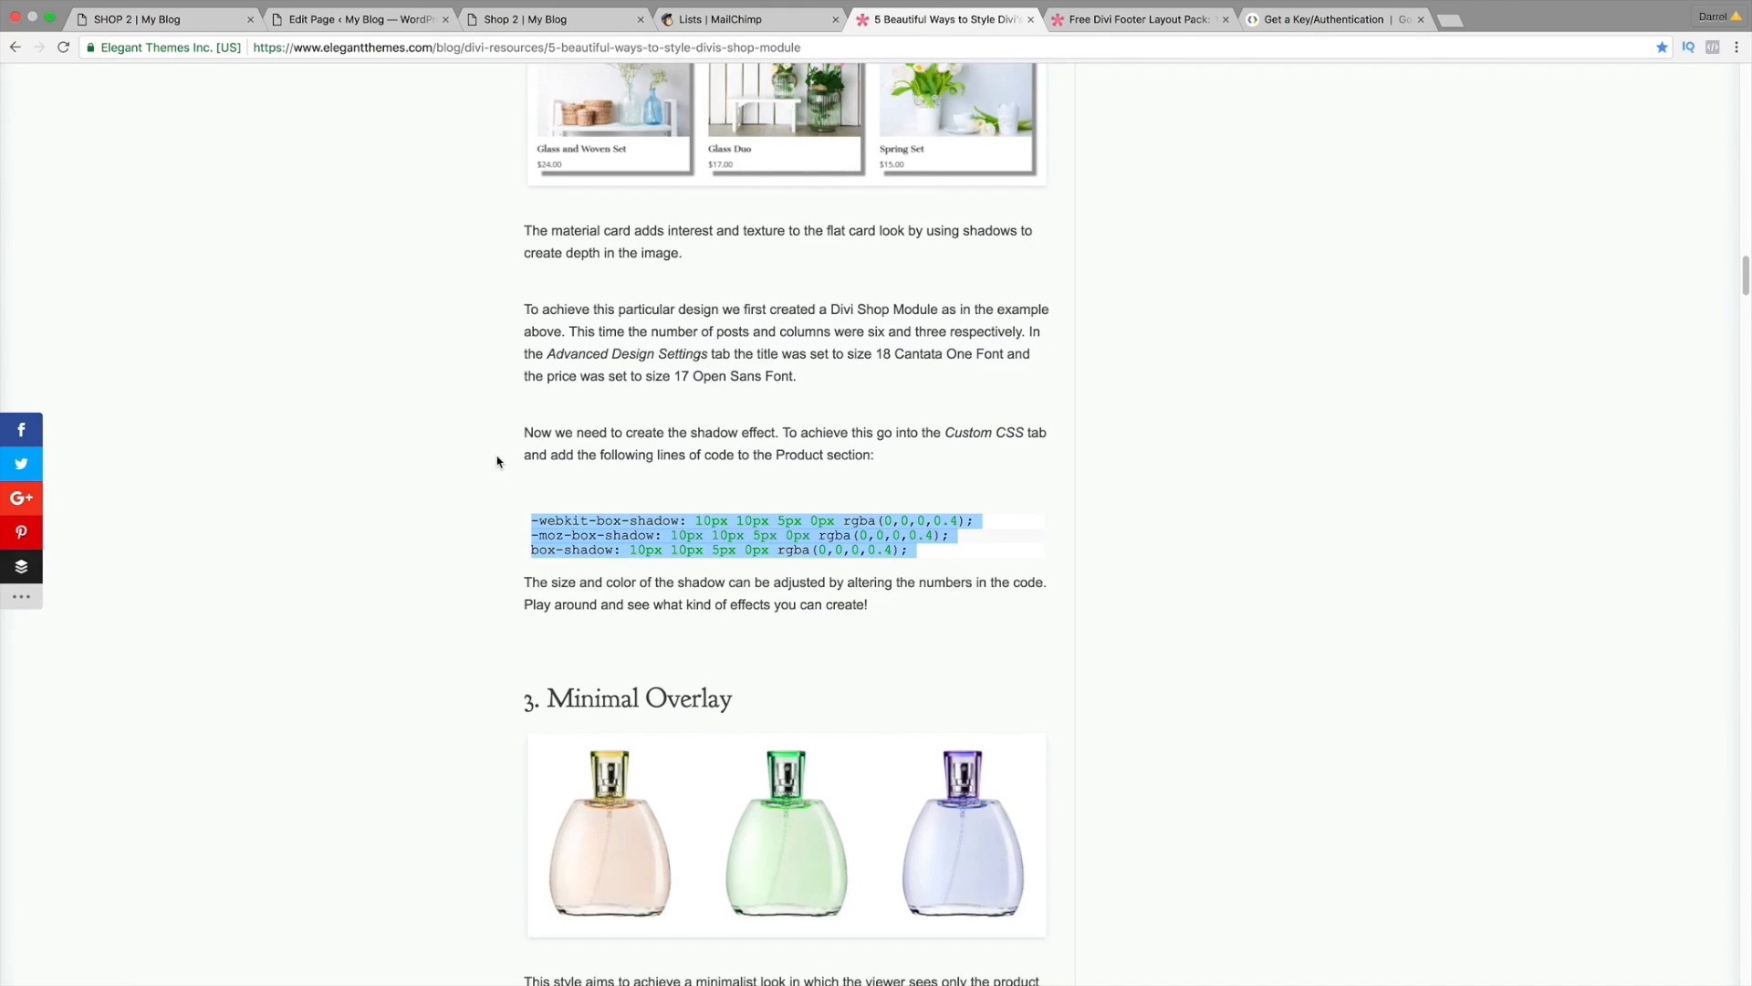
scroll(498, 461, "down", 10)
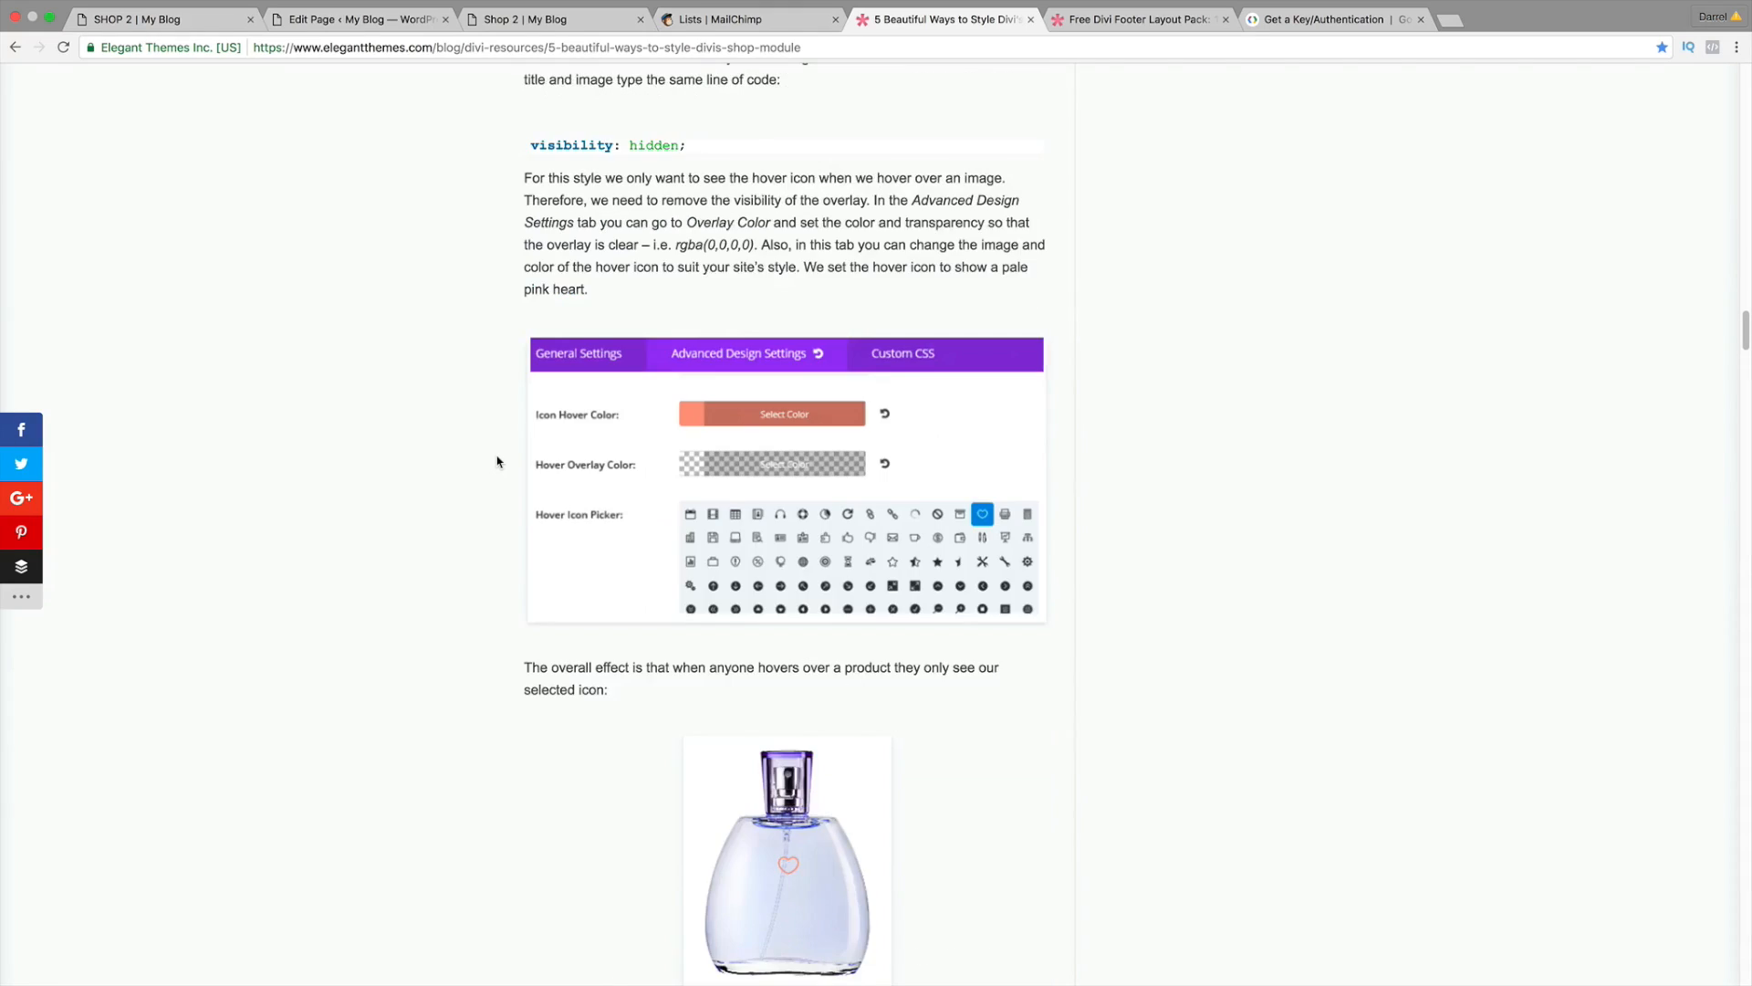
scroll(497, 461, "down", 8)
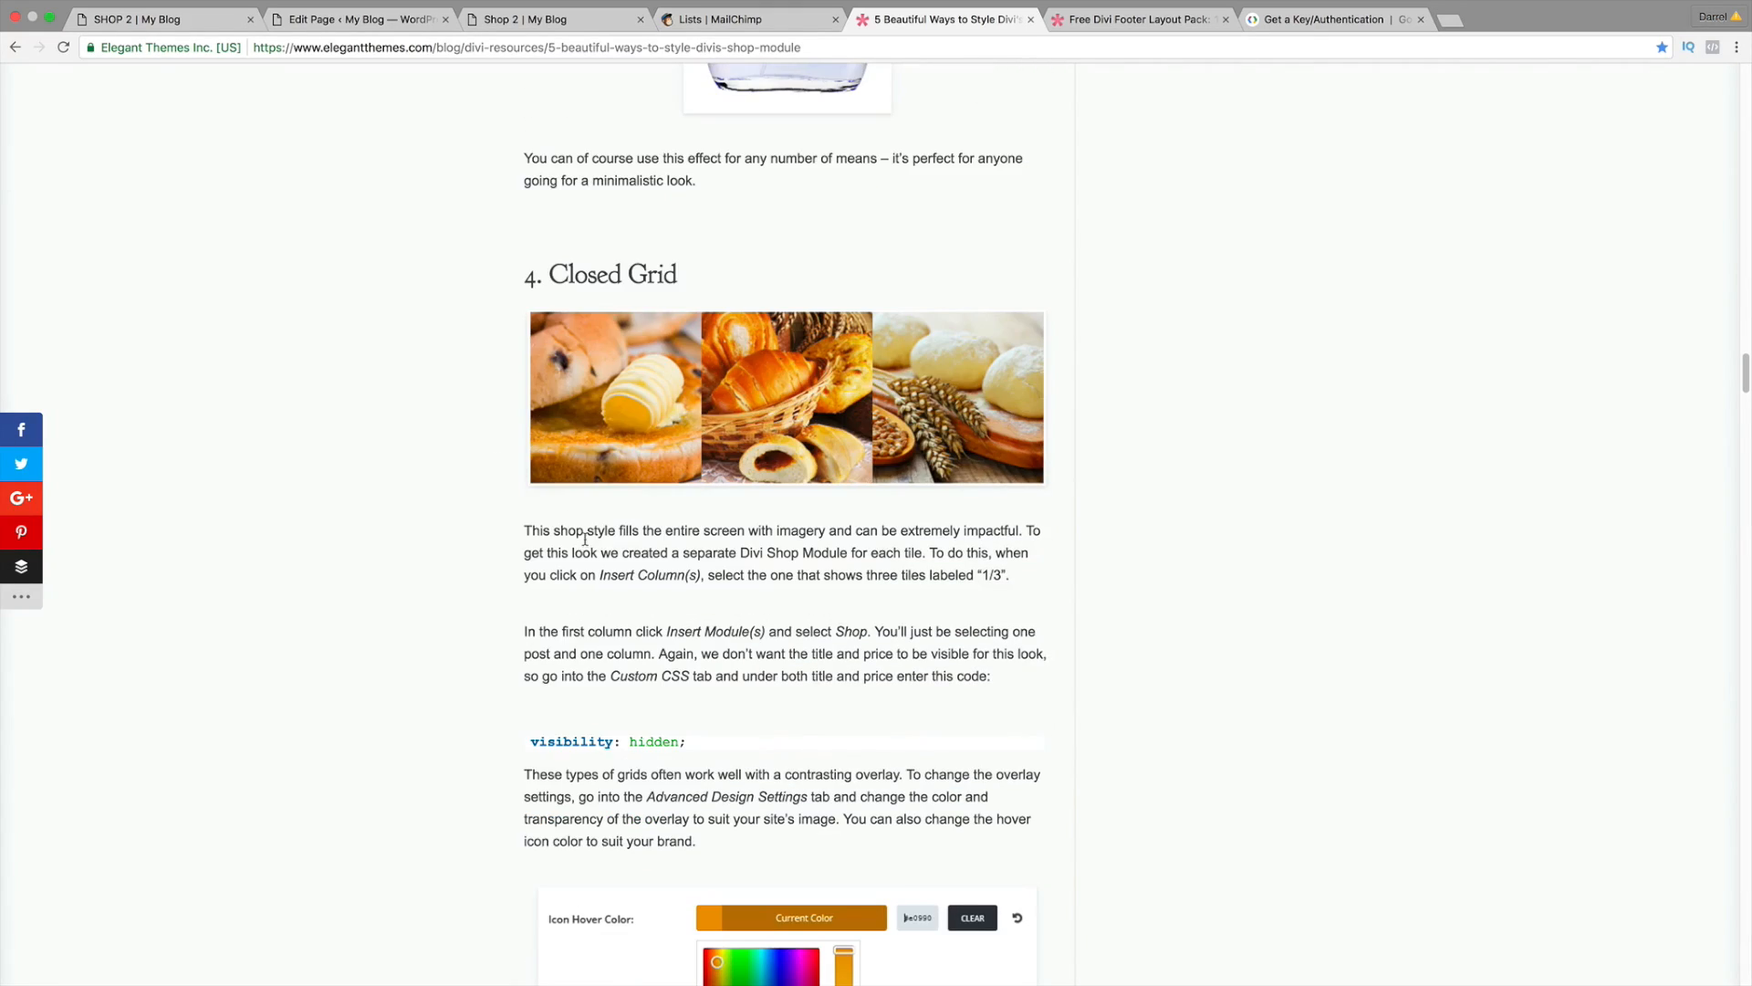
scroll(591, 549, "down", 10)
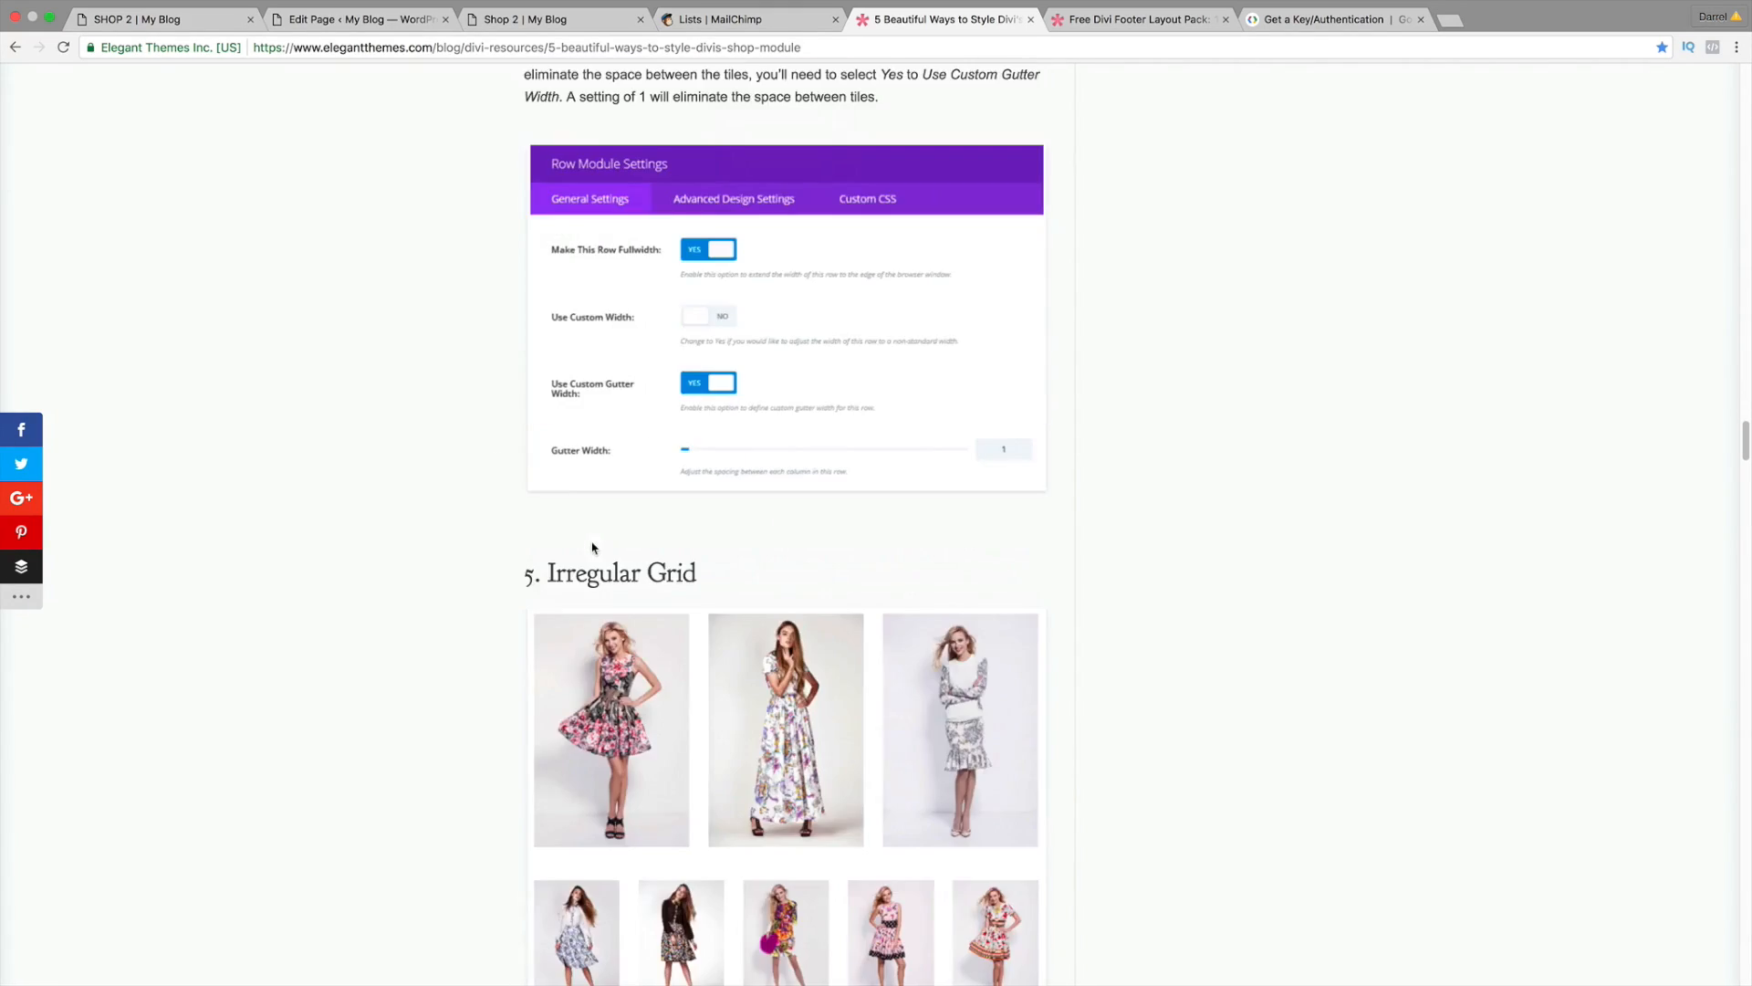
scroll(593, 552, "up", 20)
scroll(592, 547, "up", 20)
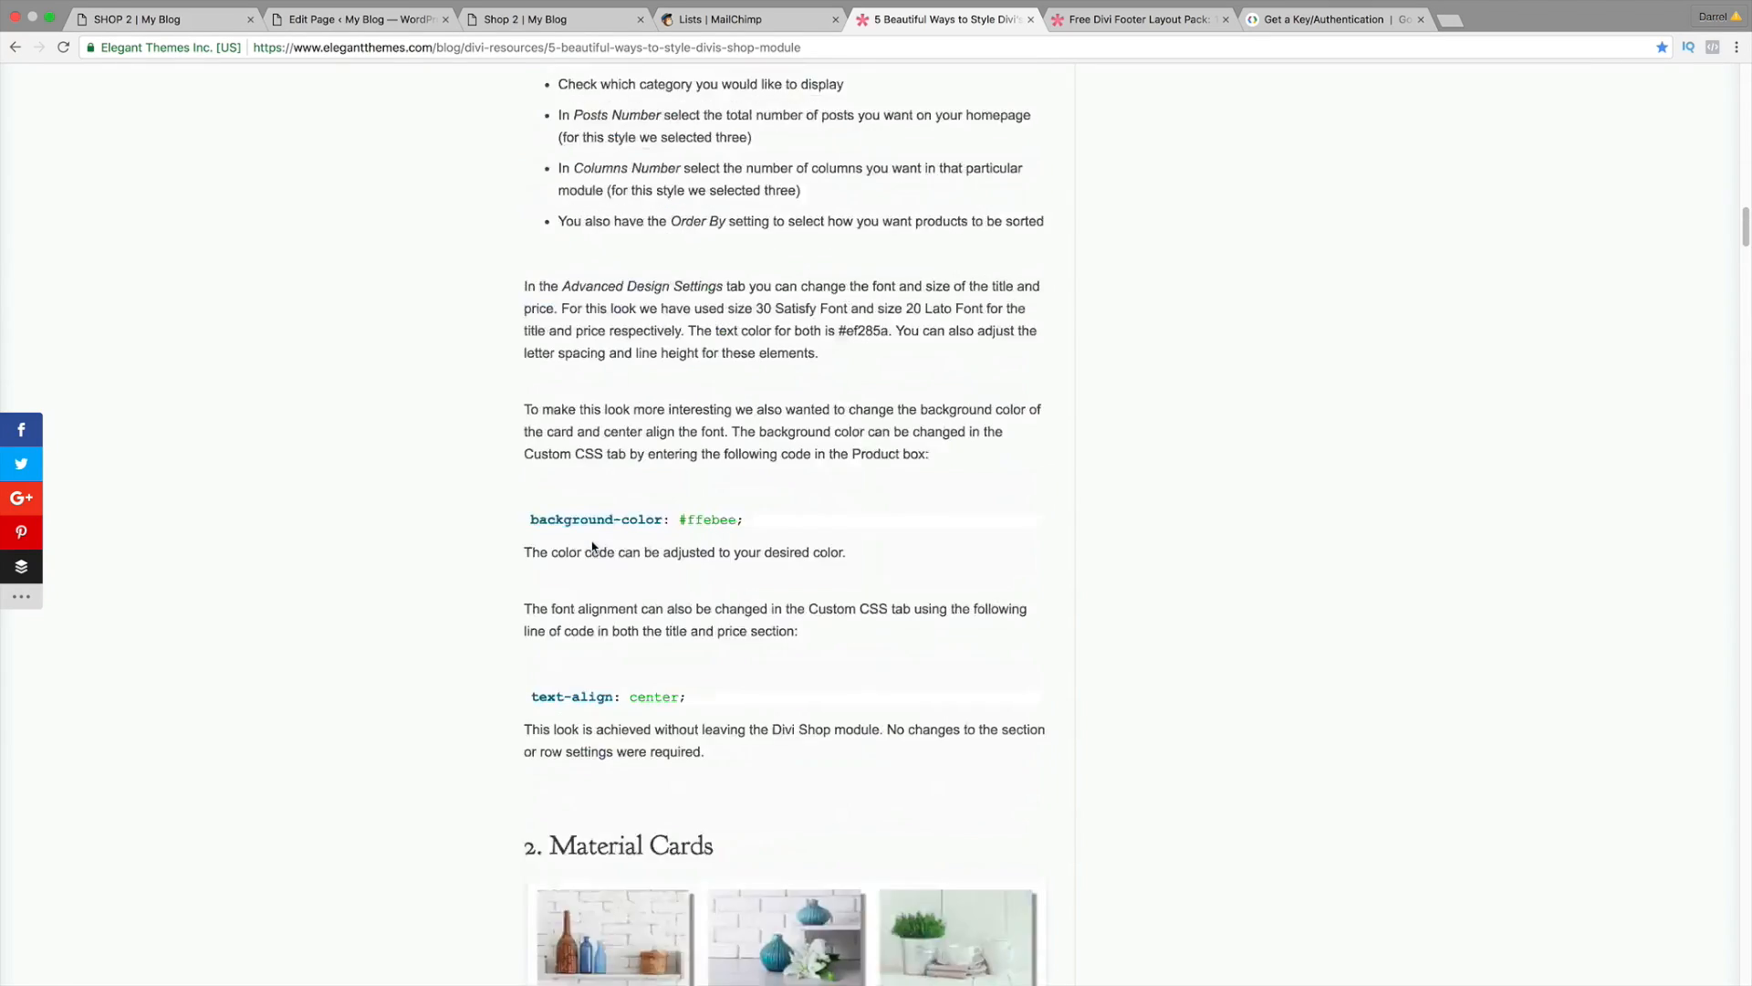
scroll(723, 712, "down", 3)
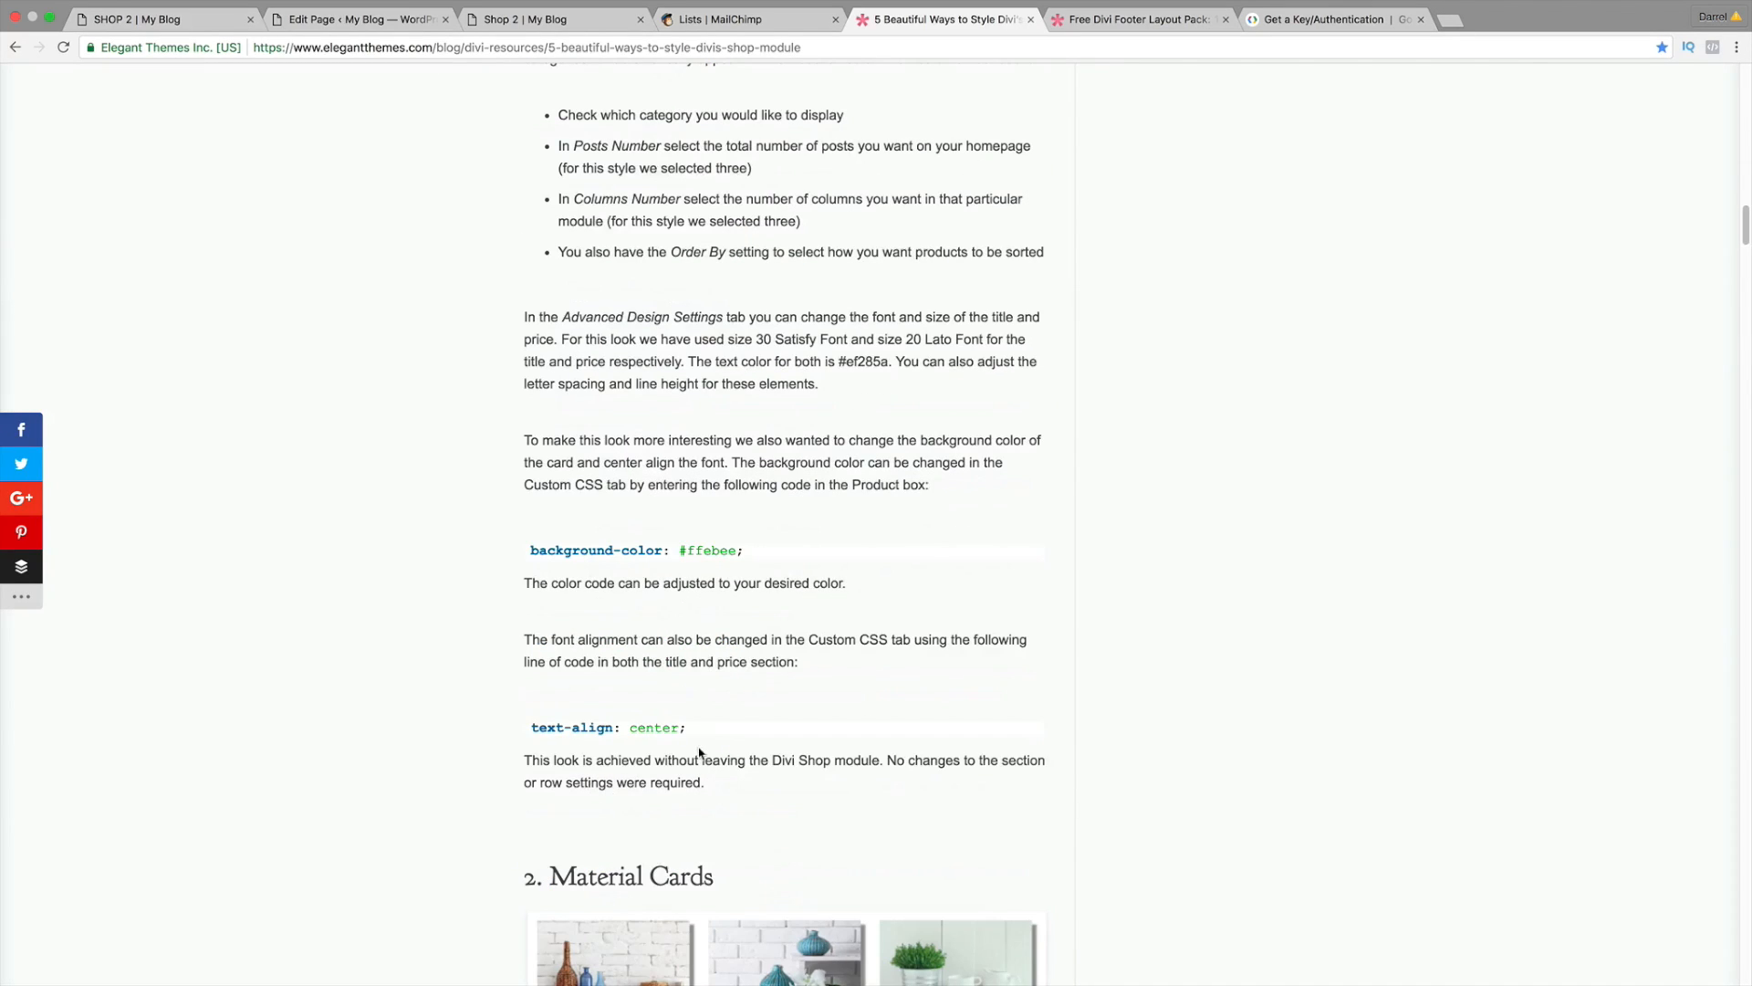
left_click_drag(698, 729, 563, 731)
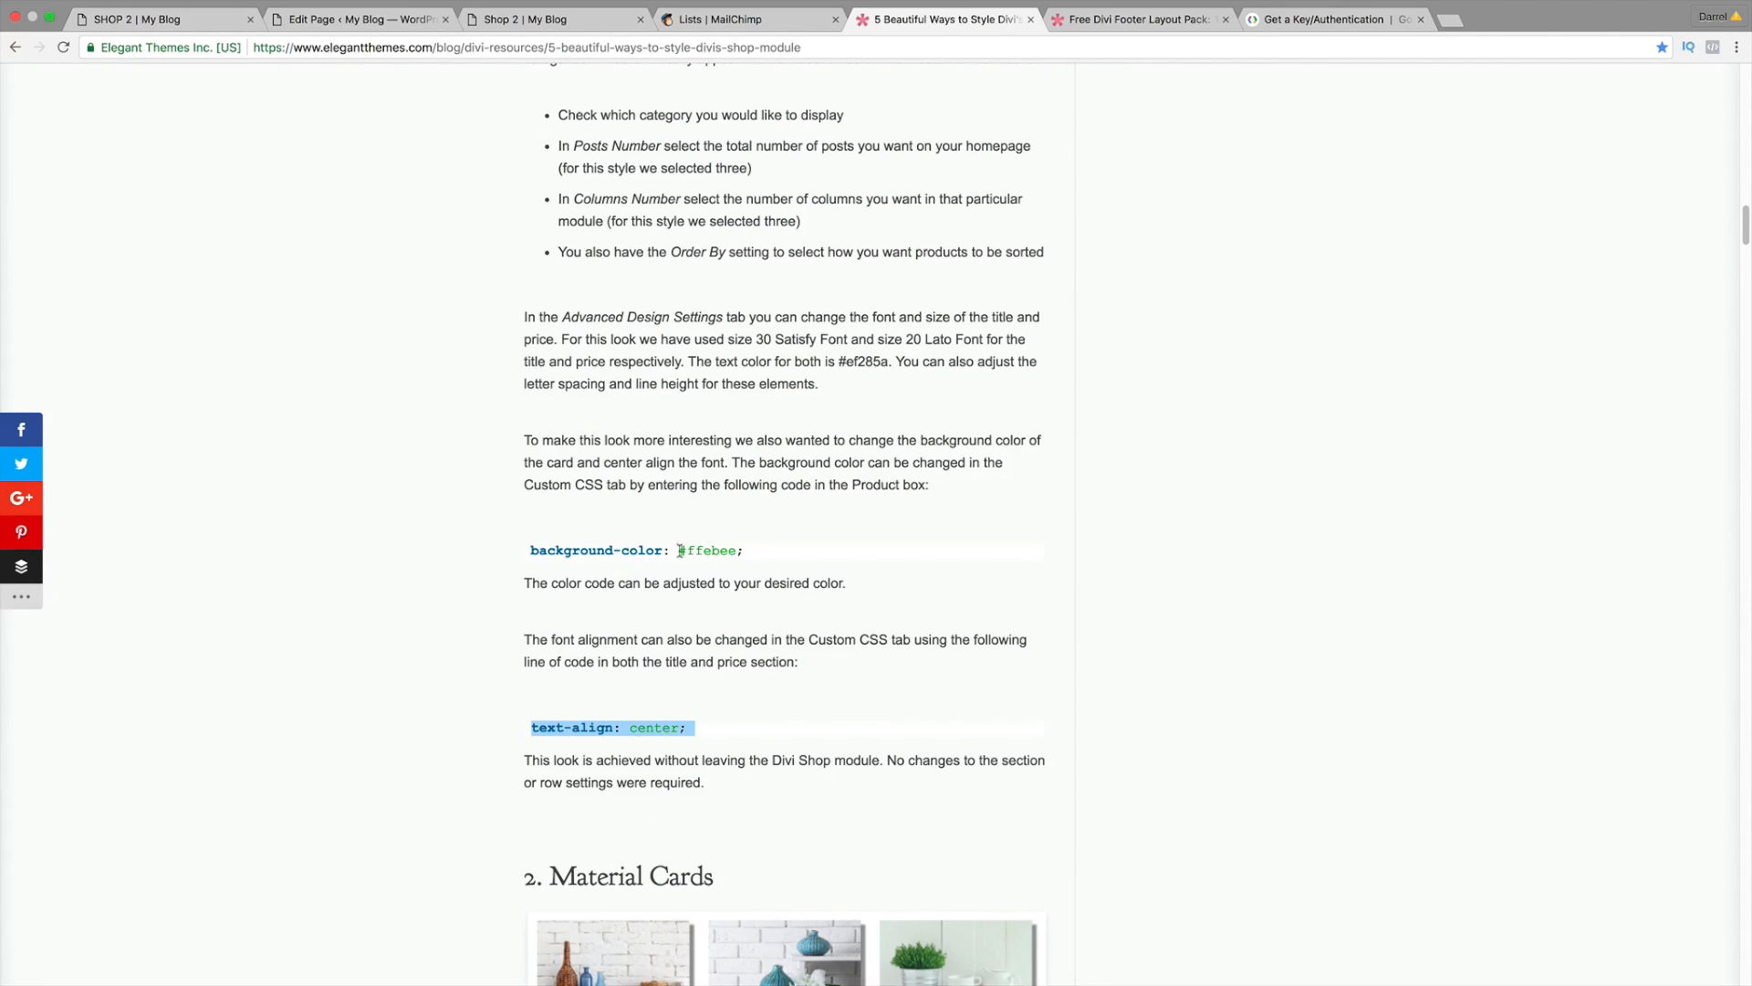
right_click(621, 724)
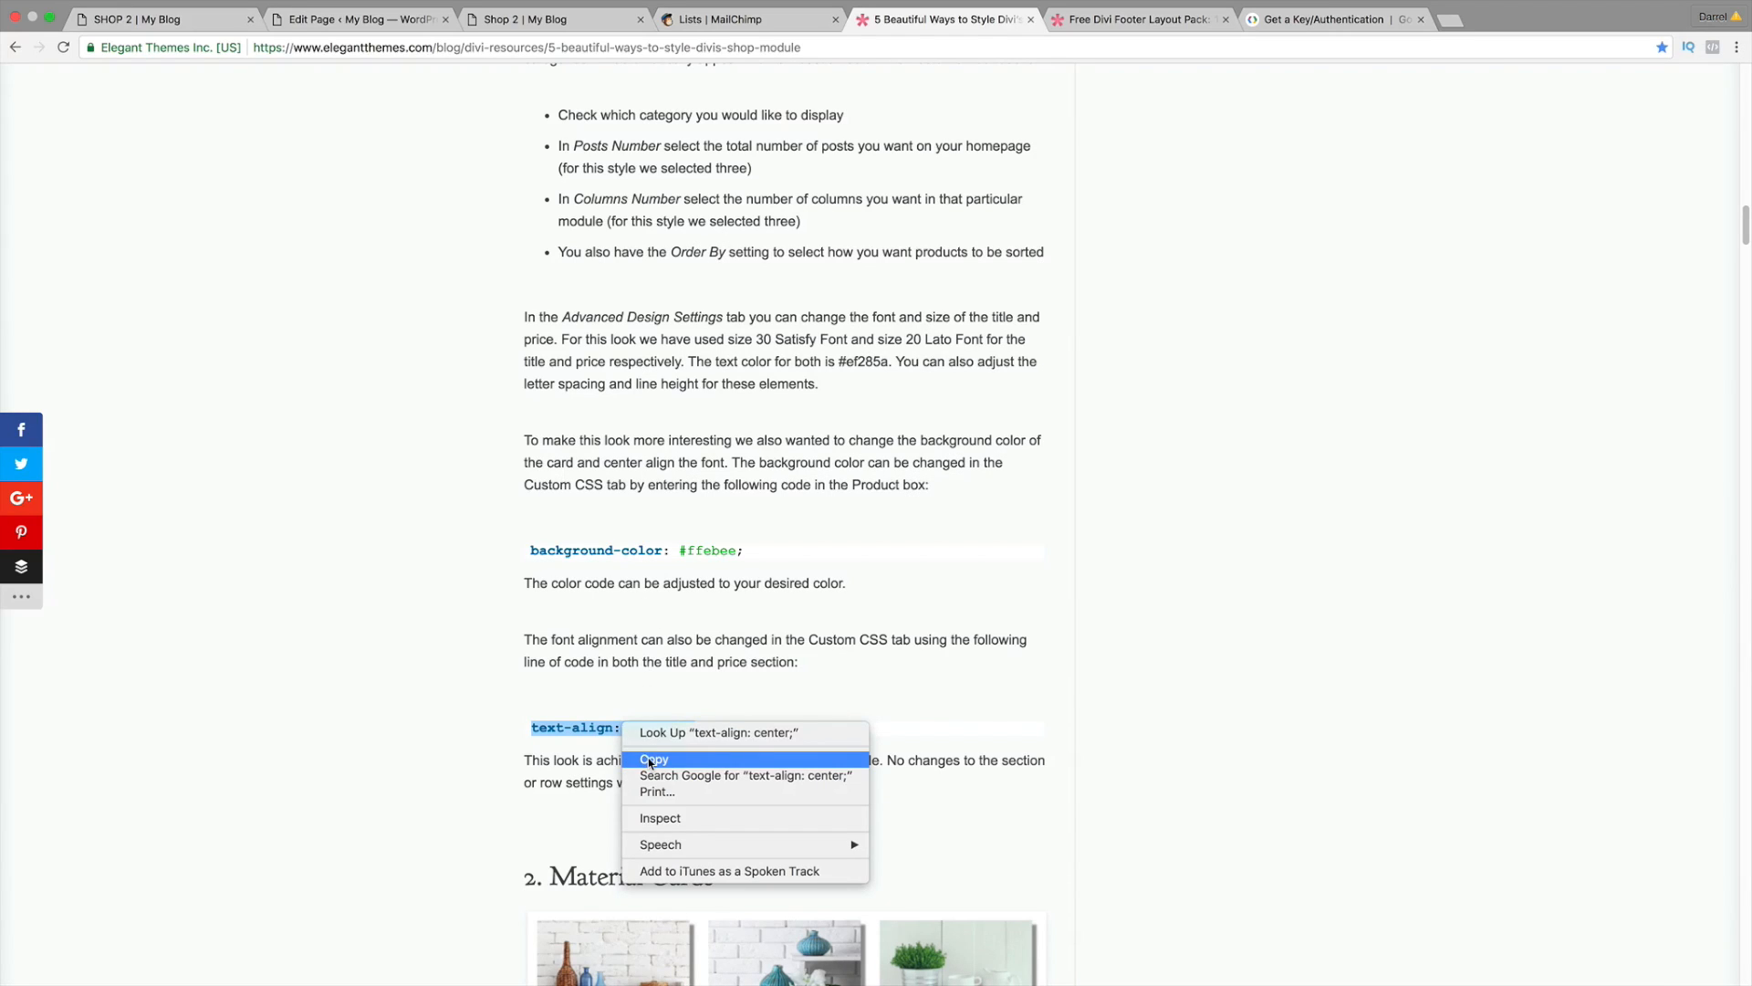
left_click(639, 754)
left_click(137, 19)
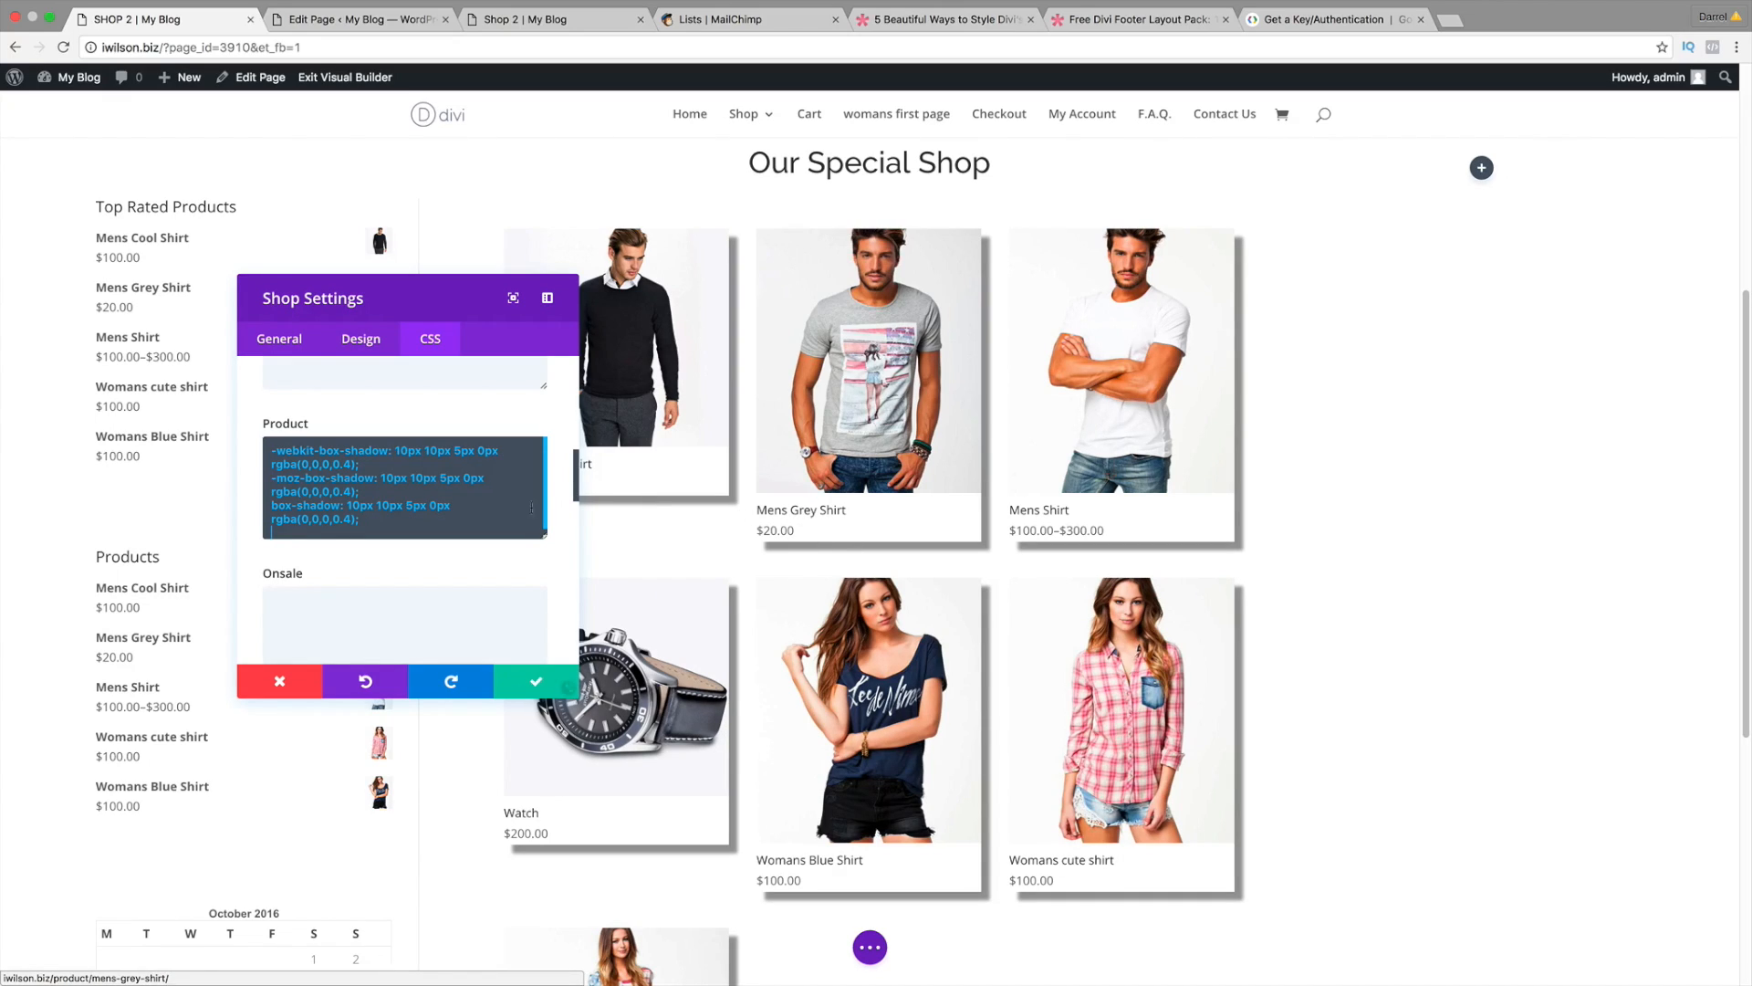
Step: Paste 'text-align: center;' into both the Title and Price custom CSS fields
left_click_drag(576, 493, 578, 590)
left_click(305, 527)
right_click(305, 526)
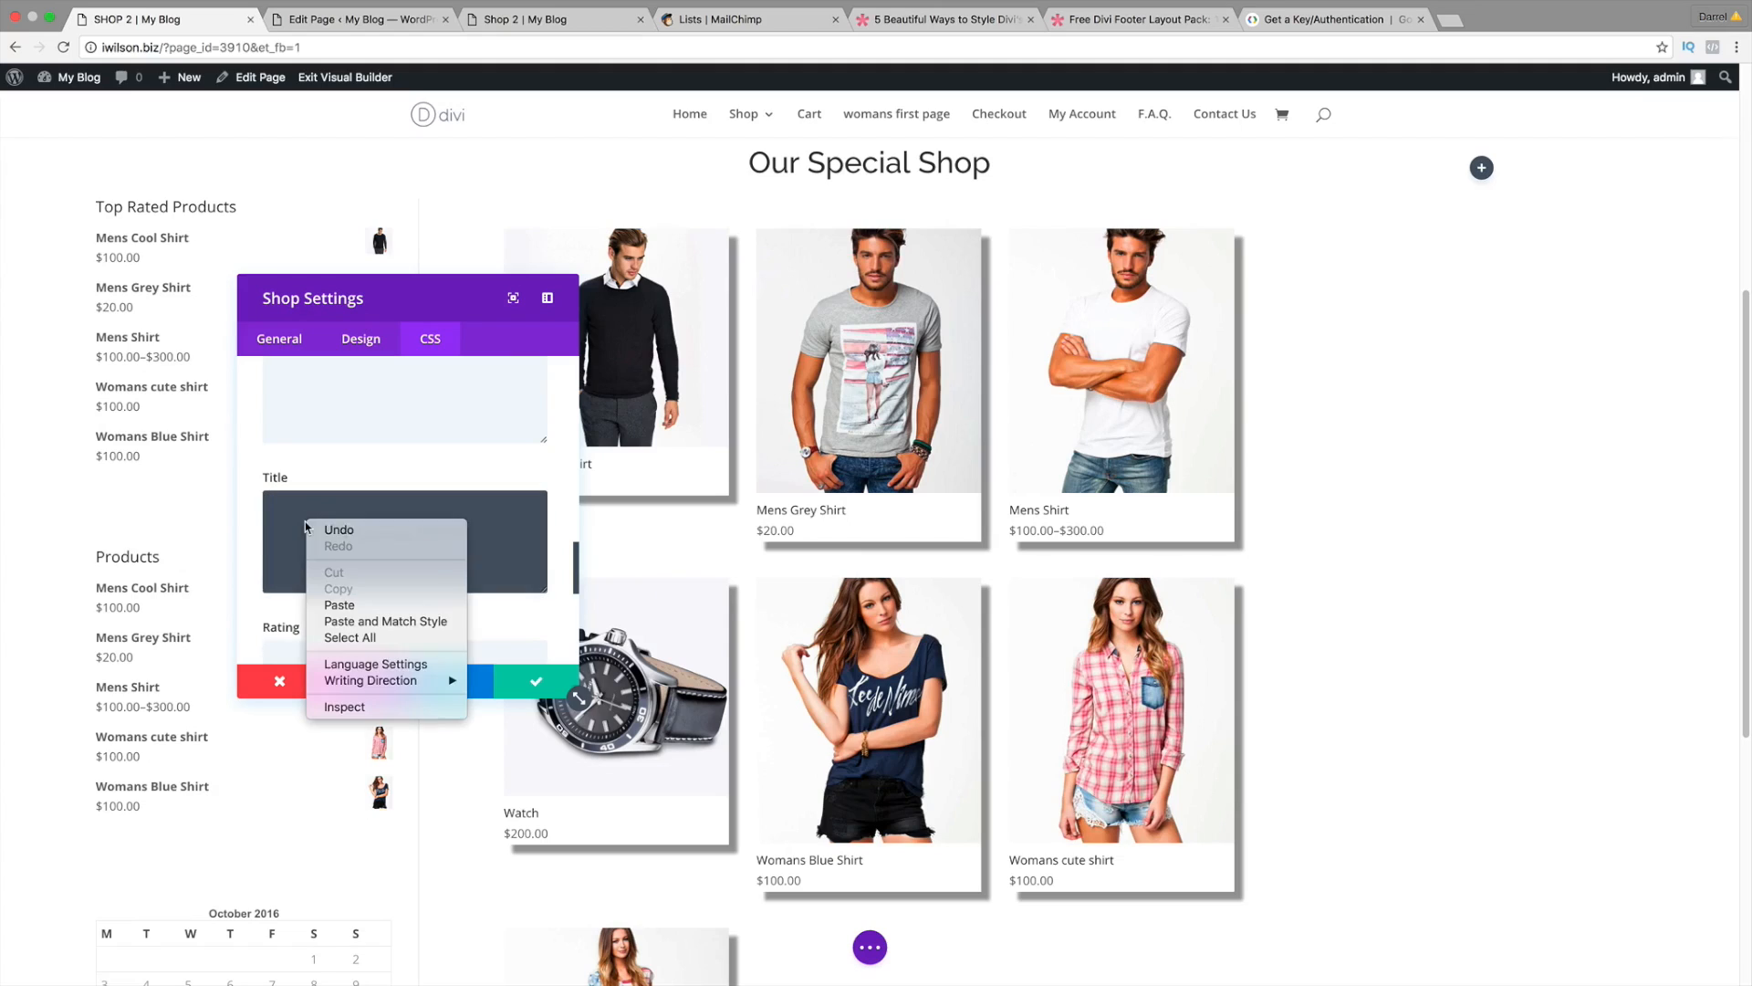
left_click(338, 604)
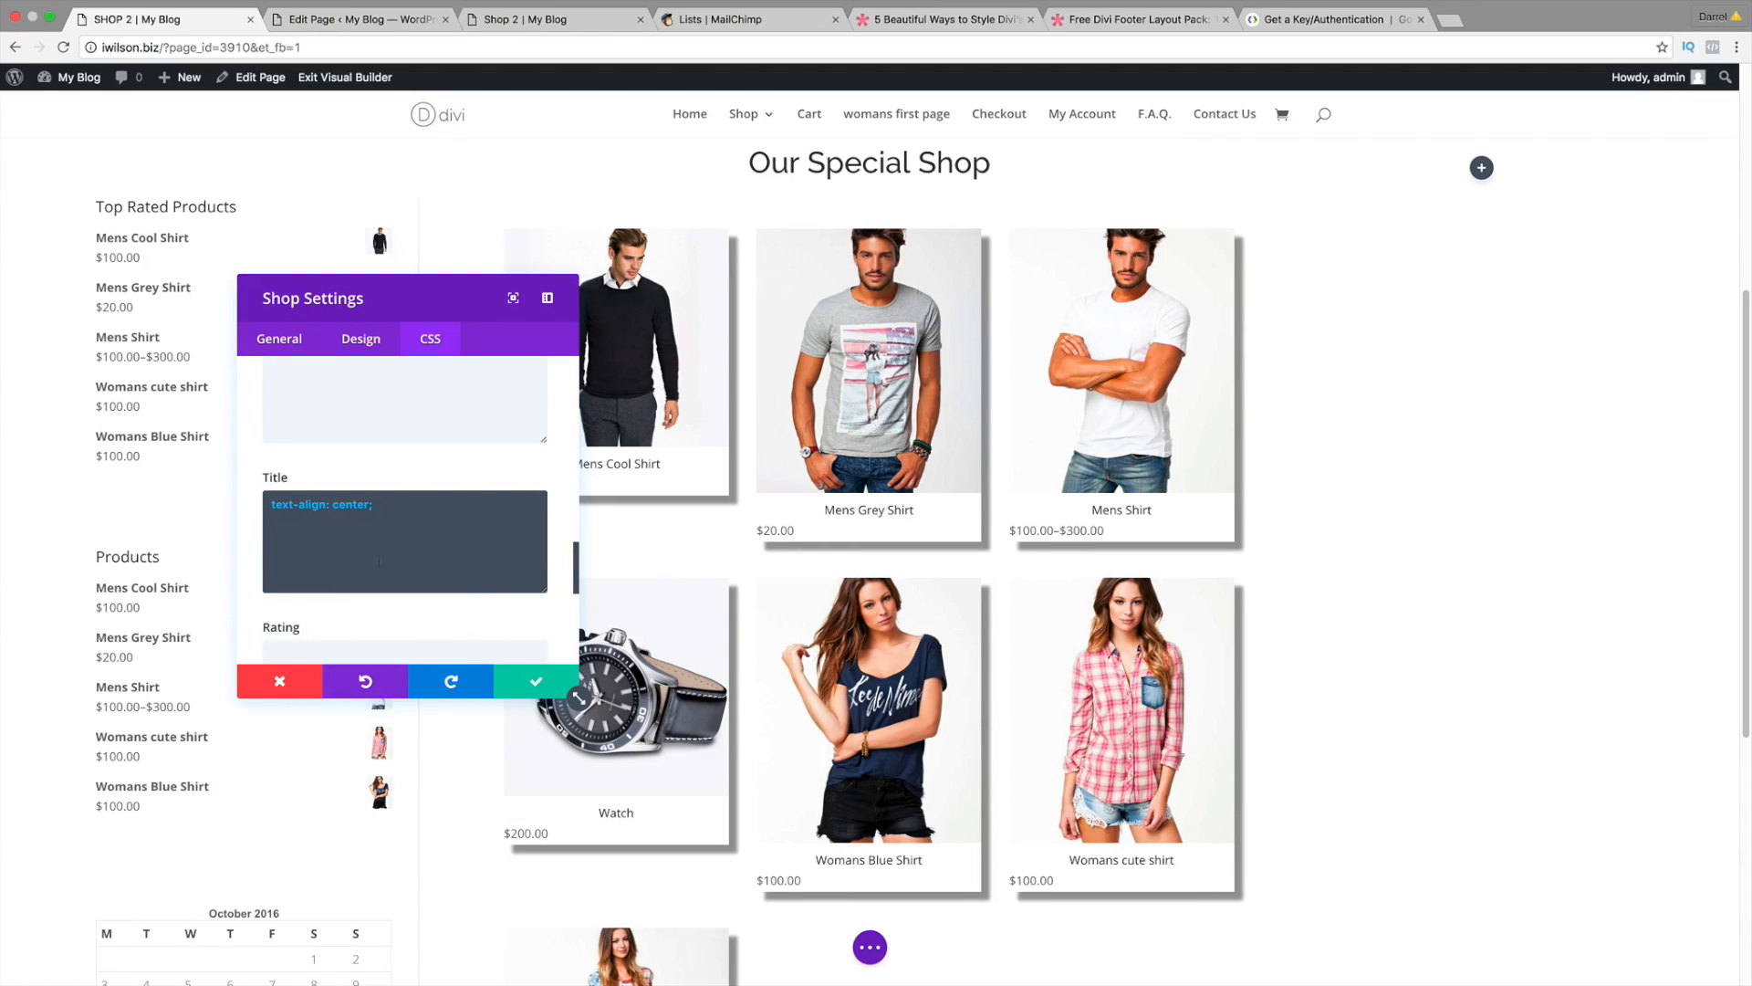
scroll(378, 560, "down", 5)
left_click(383, 560)
right_click(344, 563)
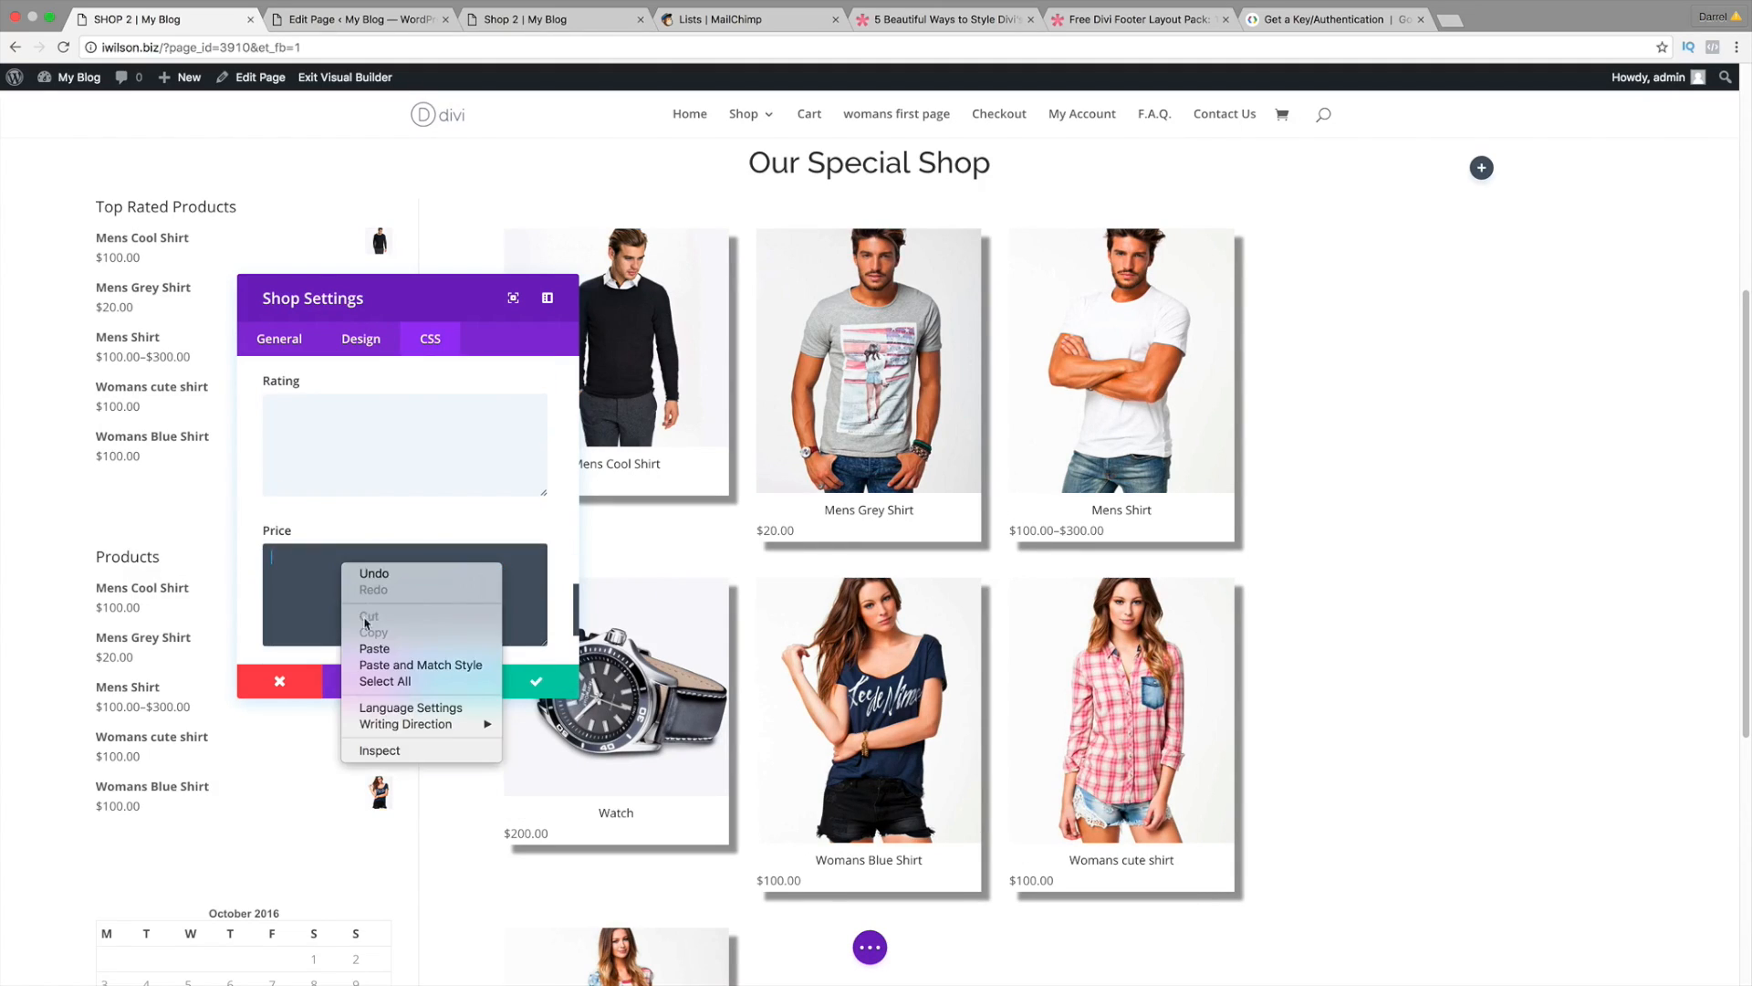
left_click(374, 648)
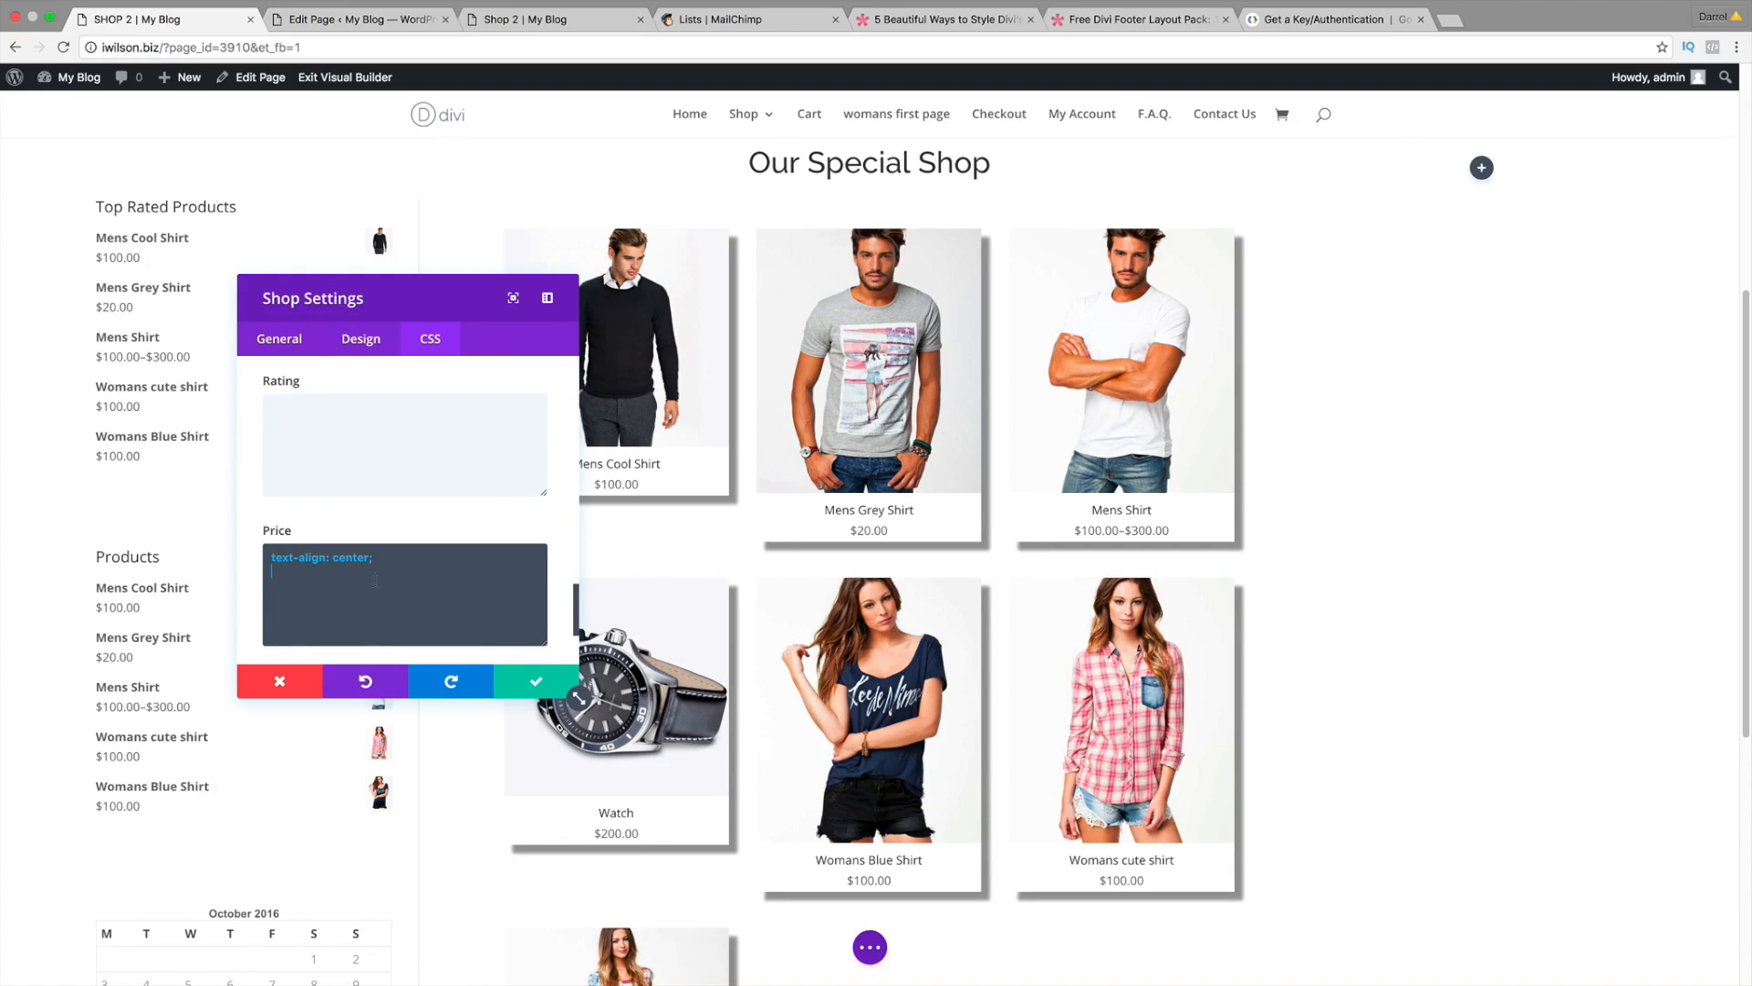
Step: On the Design tab, set product titles to Raleway at 21px
left_click(362, 343)
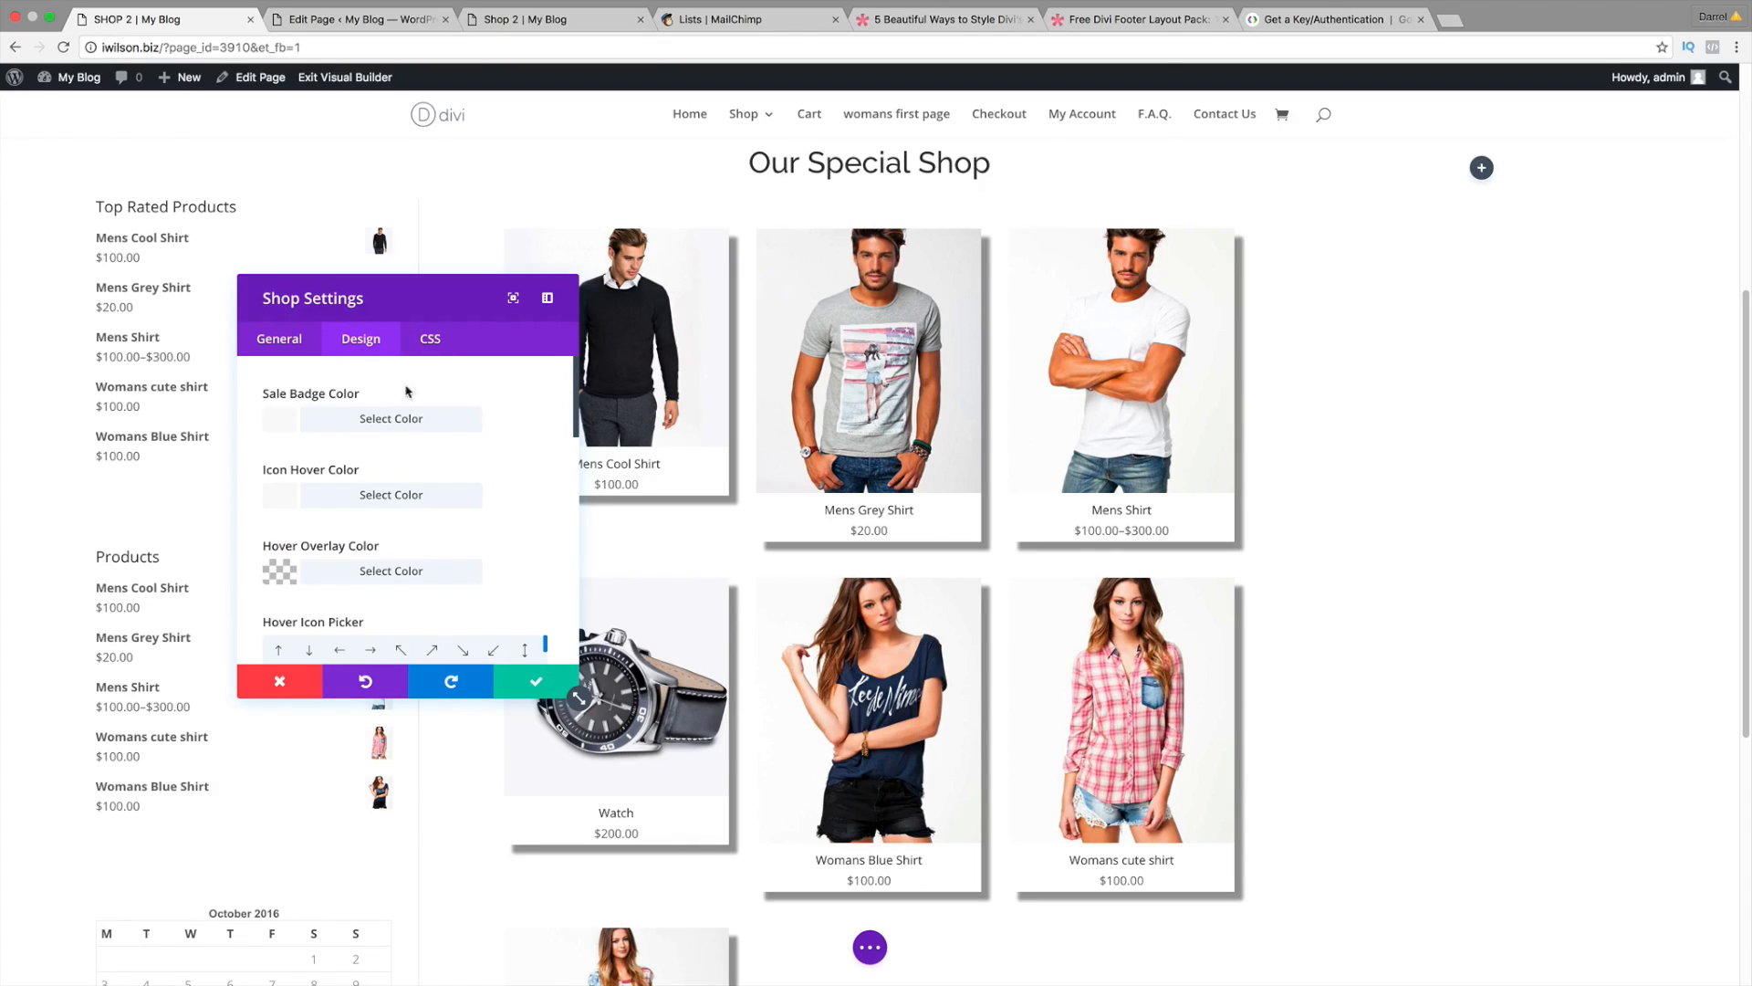
scroll(407, 391, "down", 5)
scroll(674, 512, "down", 3)
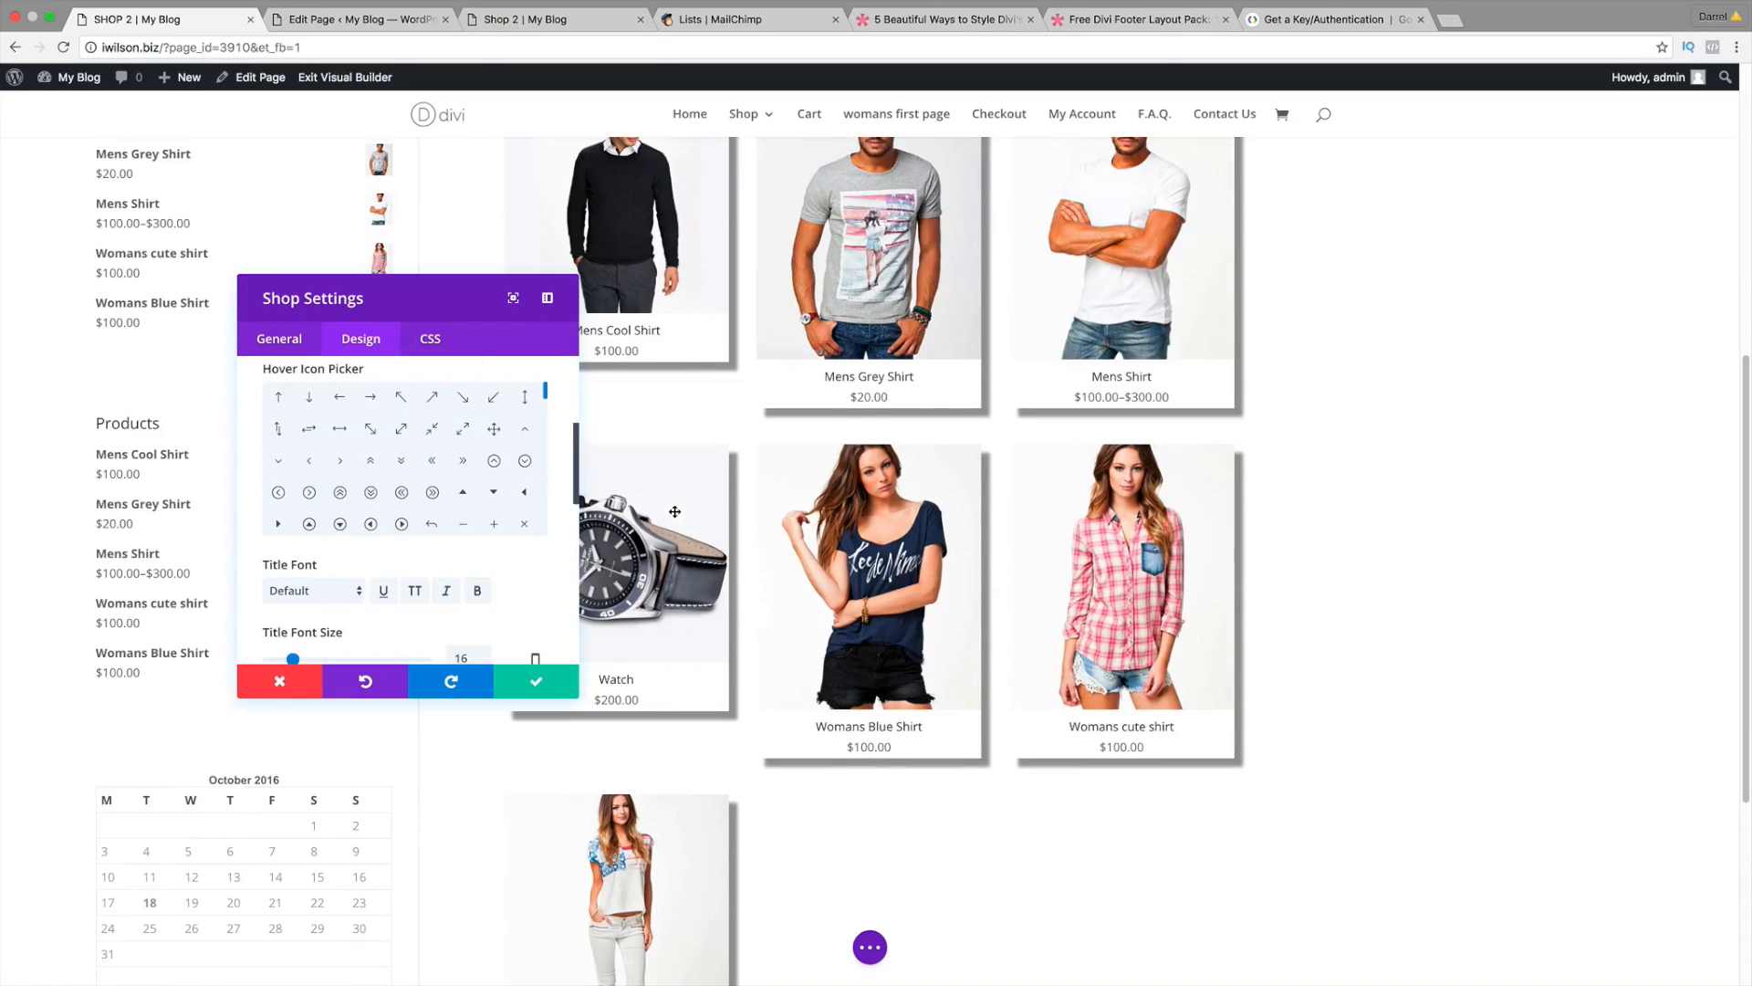
scroll(575, 694, "down", 1)
left_click_drag(462, 290, 366, 228)
scroll(606, 465, "up", 5)
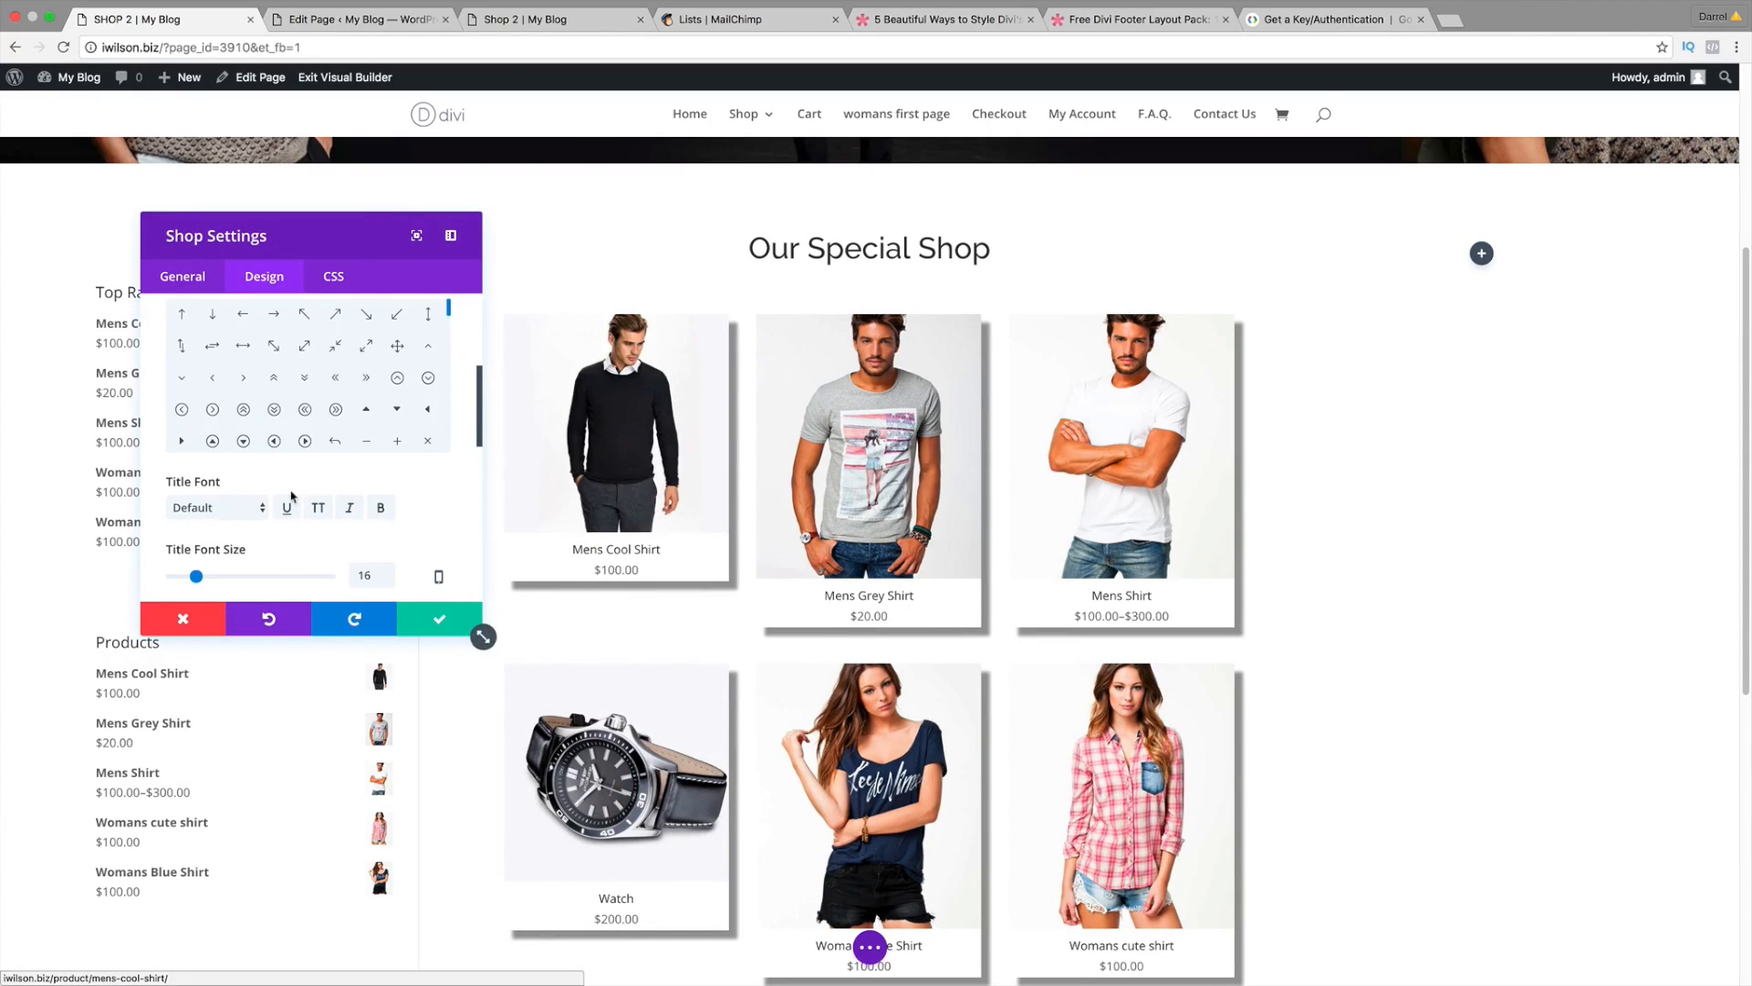
left_click(228, 508)
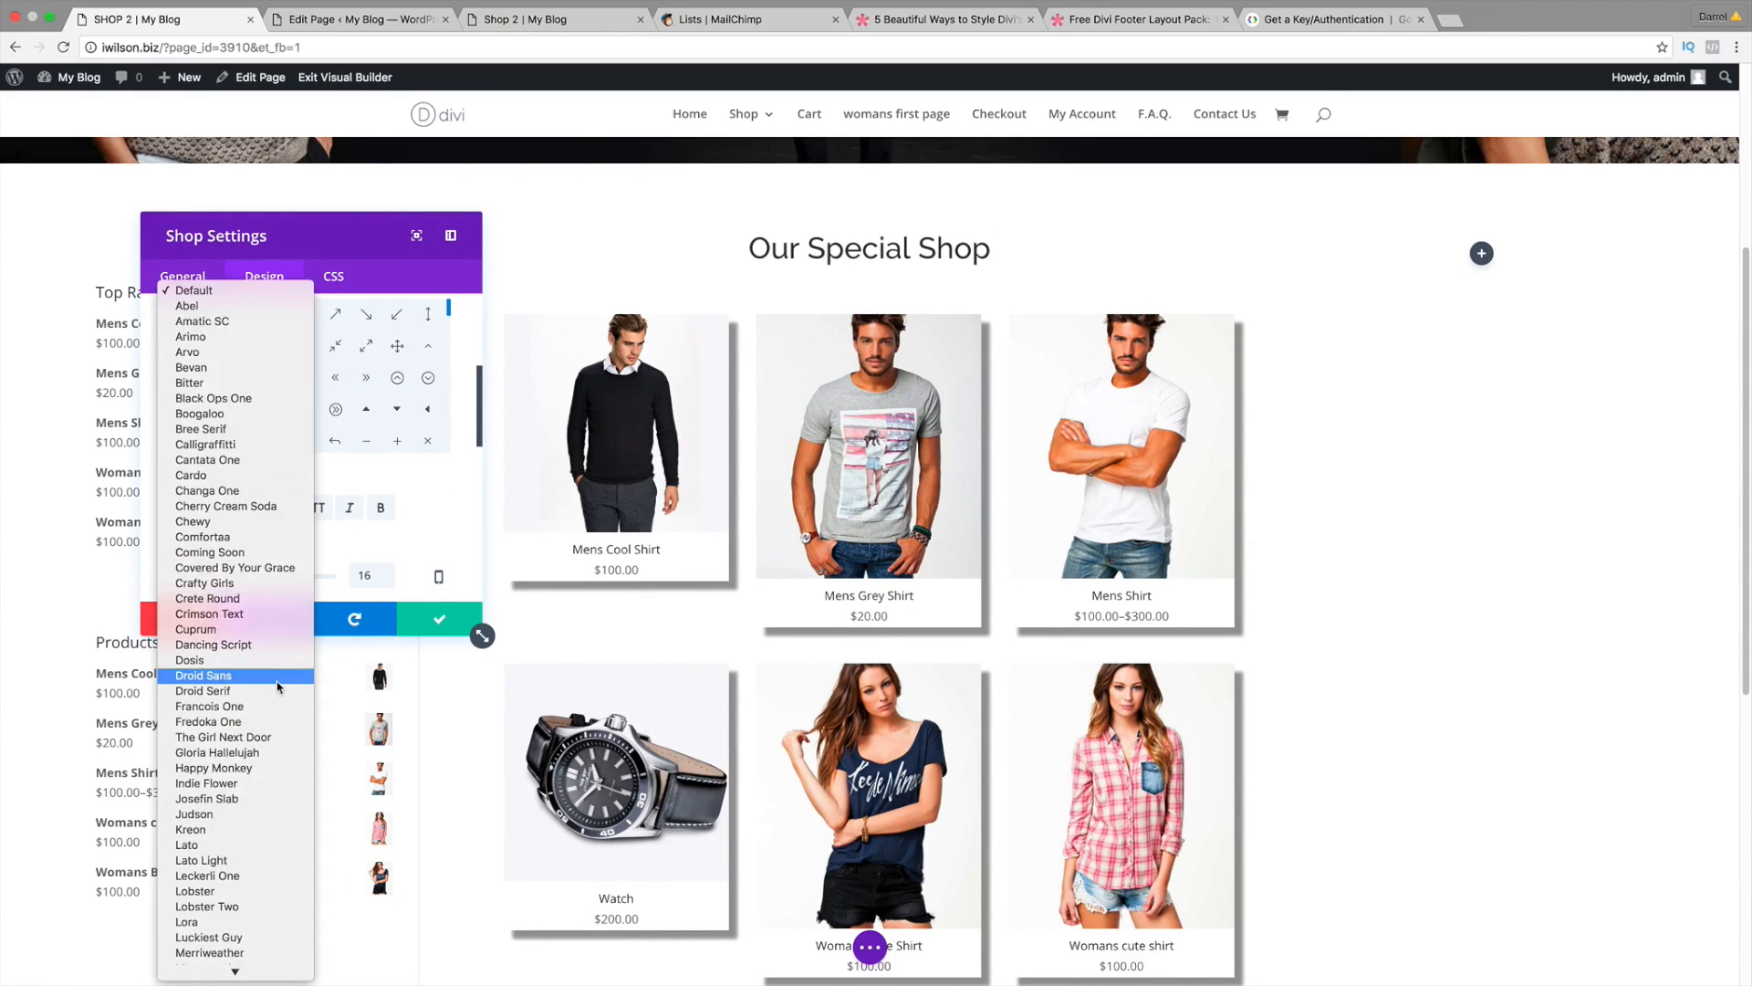
scroll(278, 686, "down", 10)
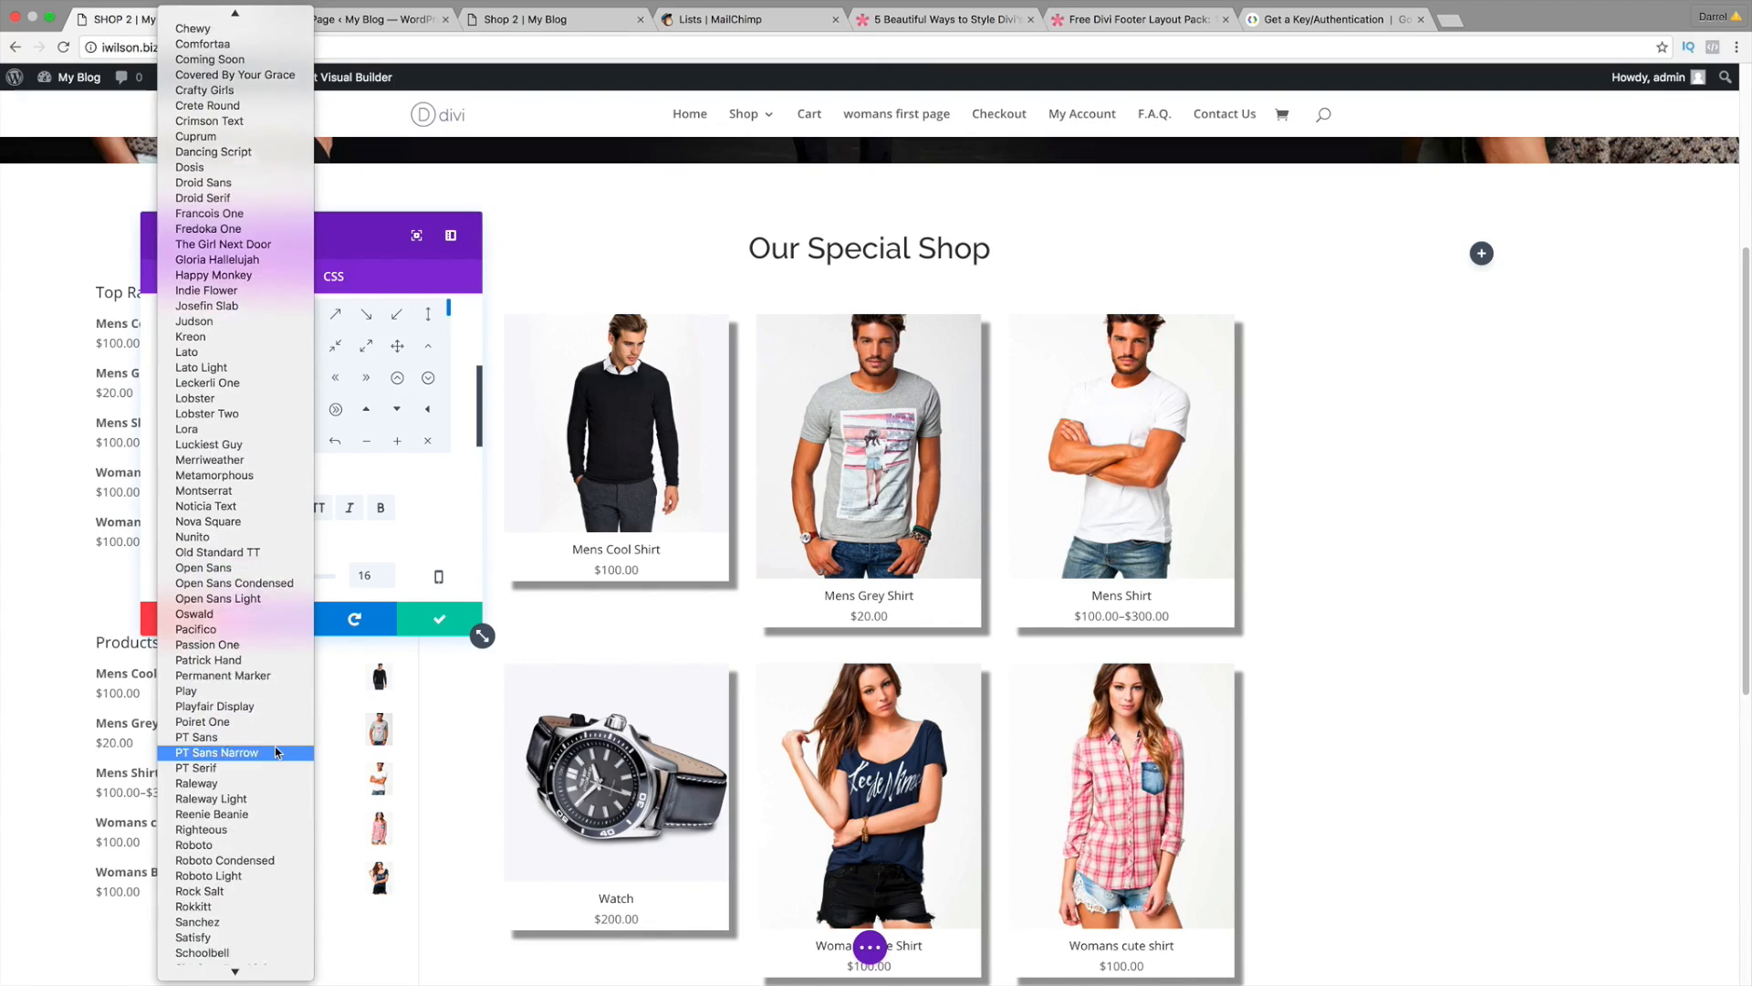
left_click(273, 783)
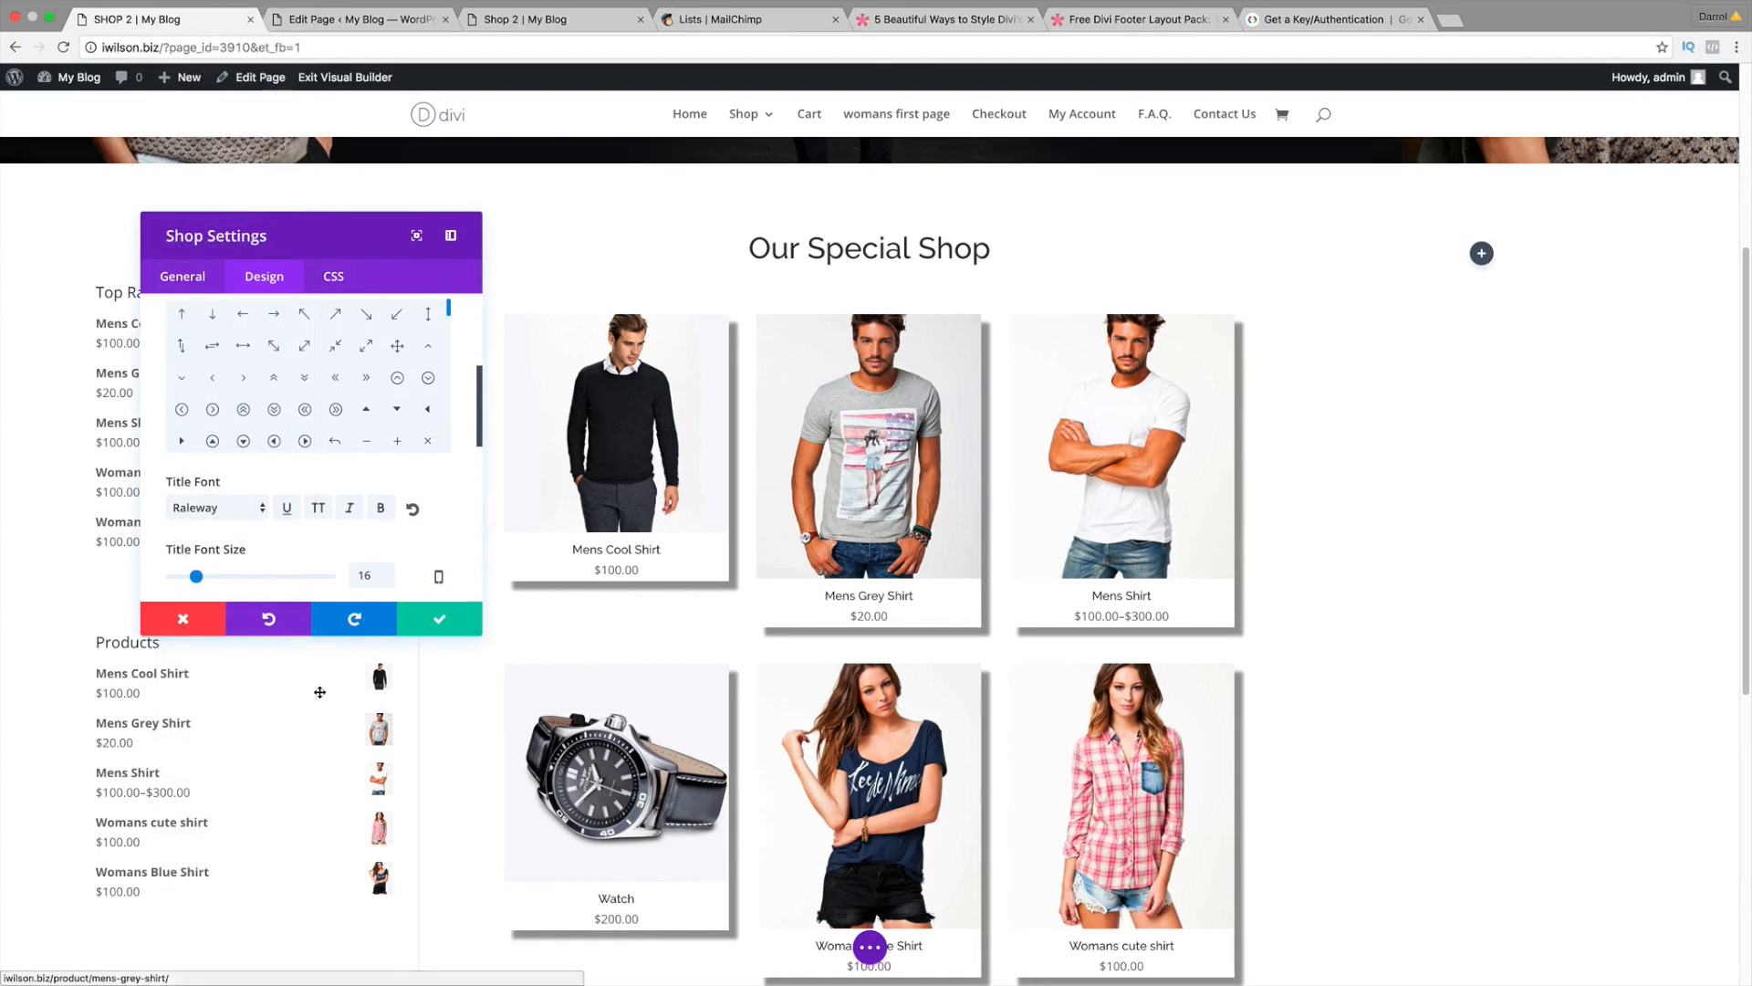
left_click_drag(199, 583, 204, 584)
Step: Set the price font to Raleway and the price text colour to black
scroll(708, 594, "down", 5)
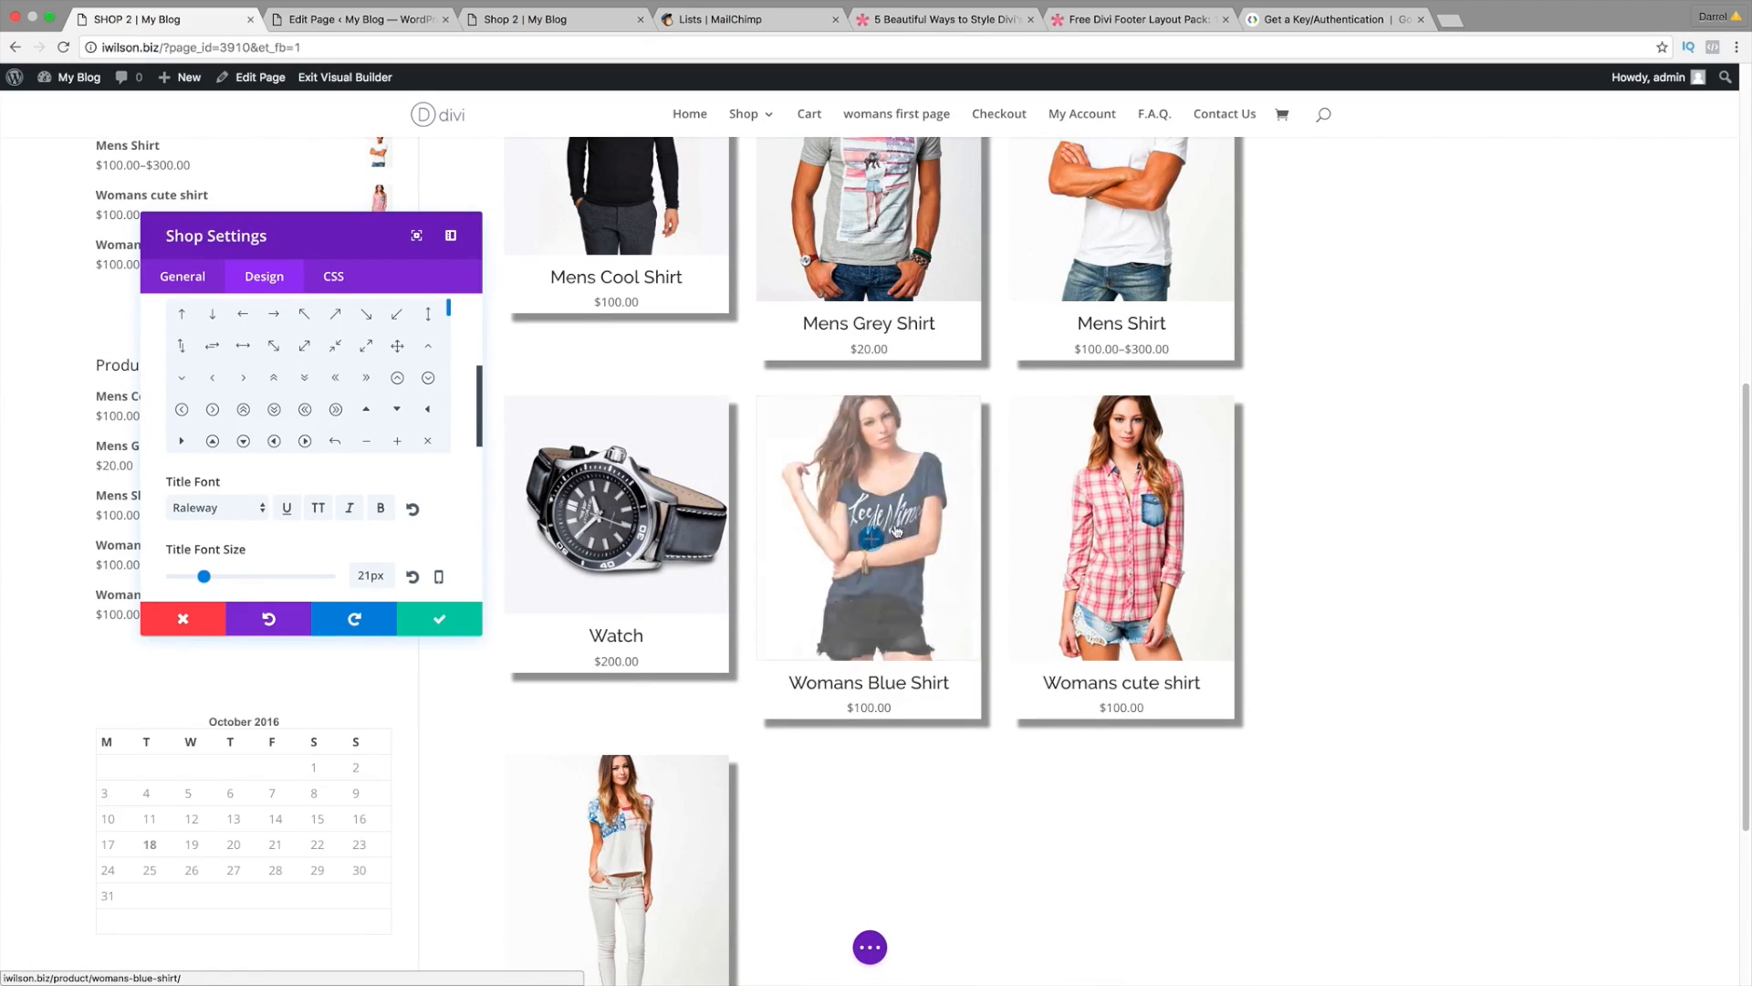
scroll(438, 533, "down", 3)
scroll(438, 533, "down", 3)
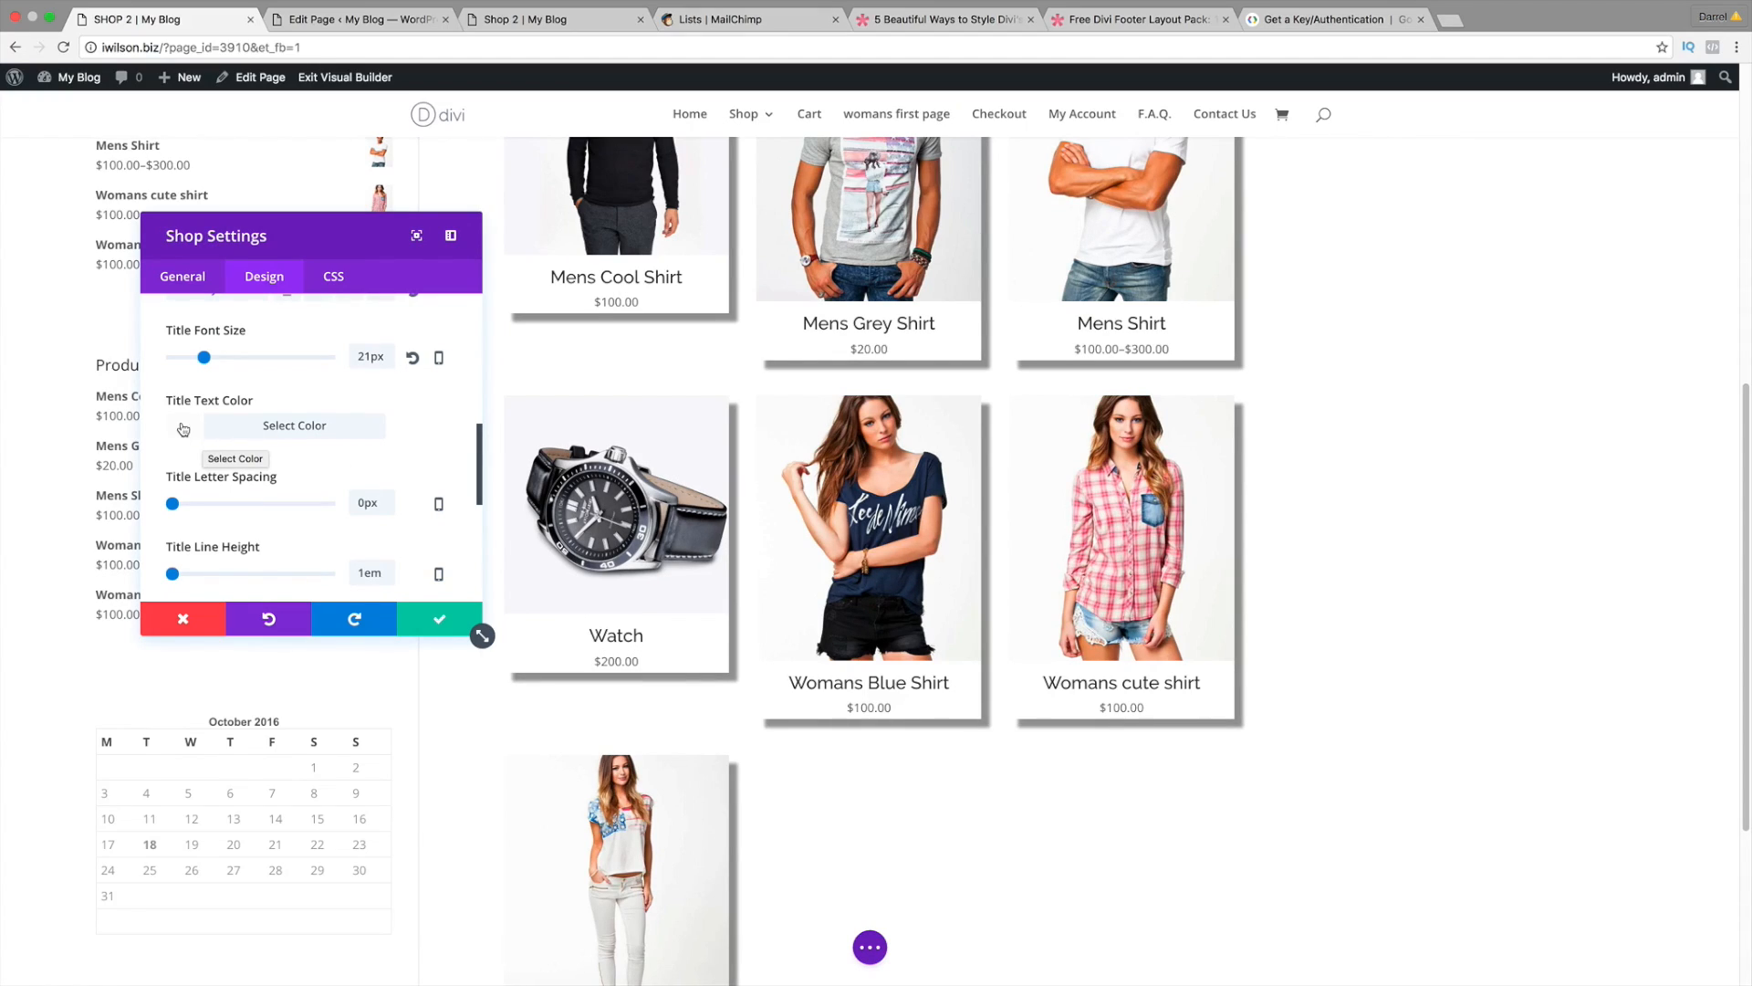
scroll(330, 445, "down", 5)
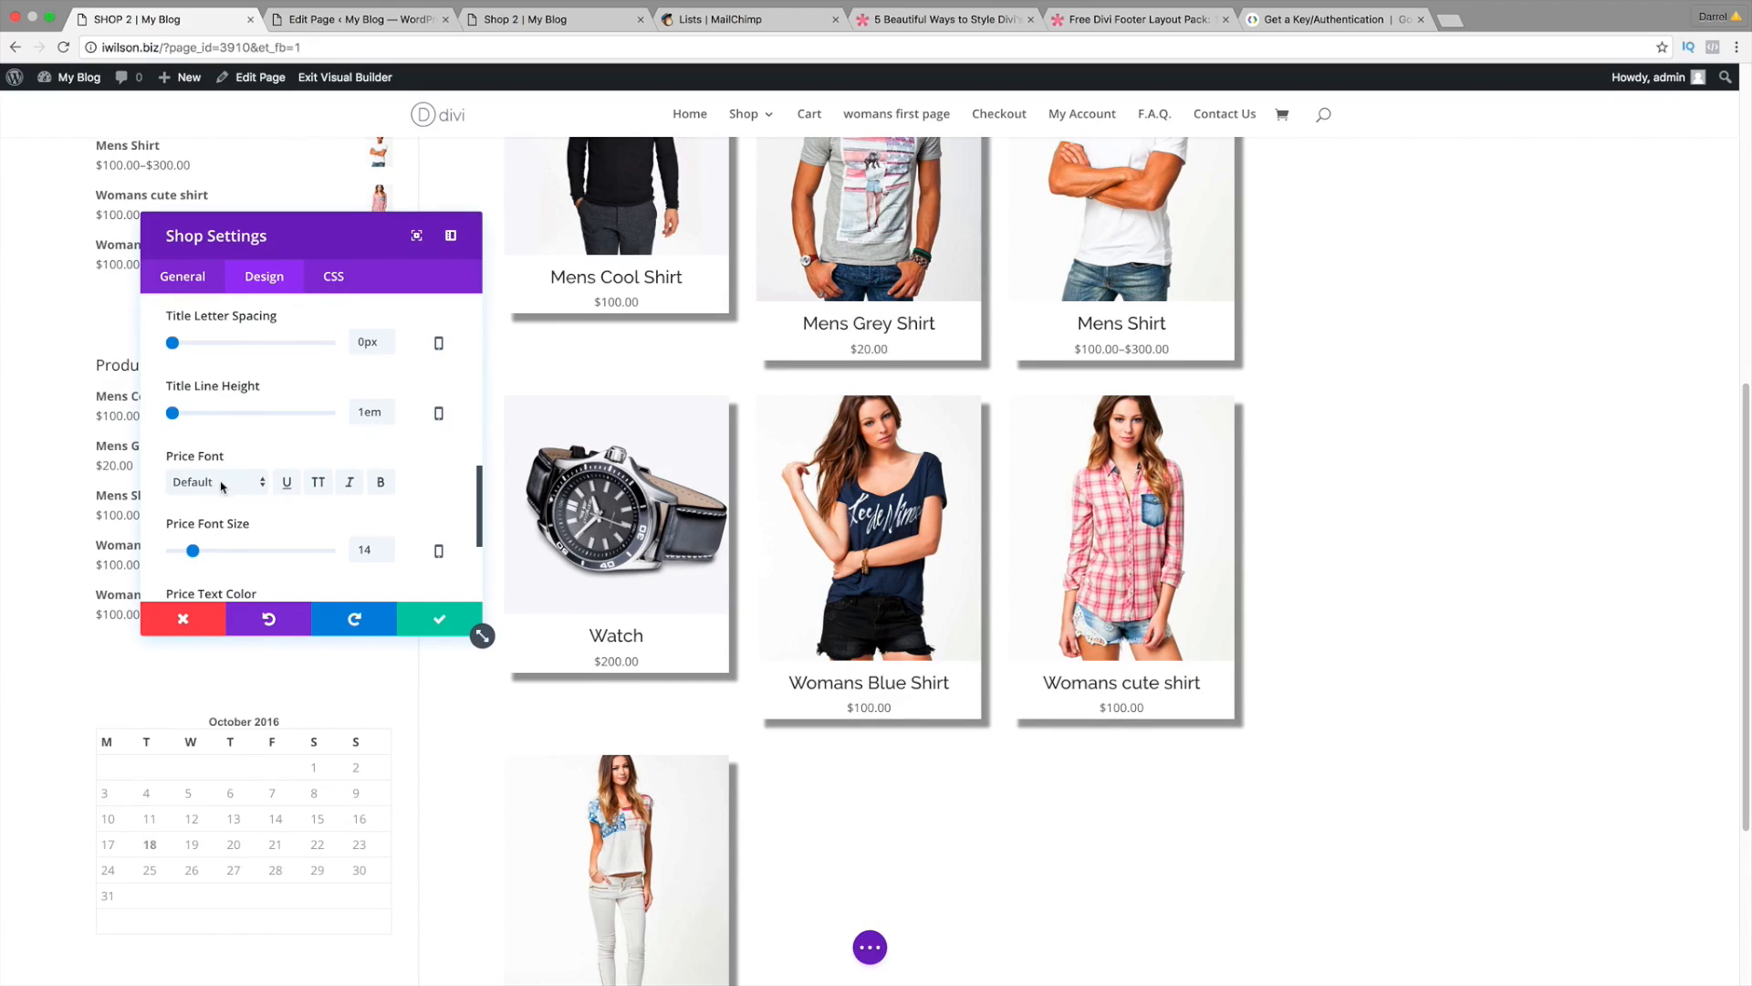
left_click(233, 481)
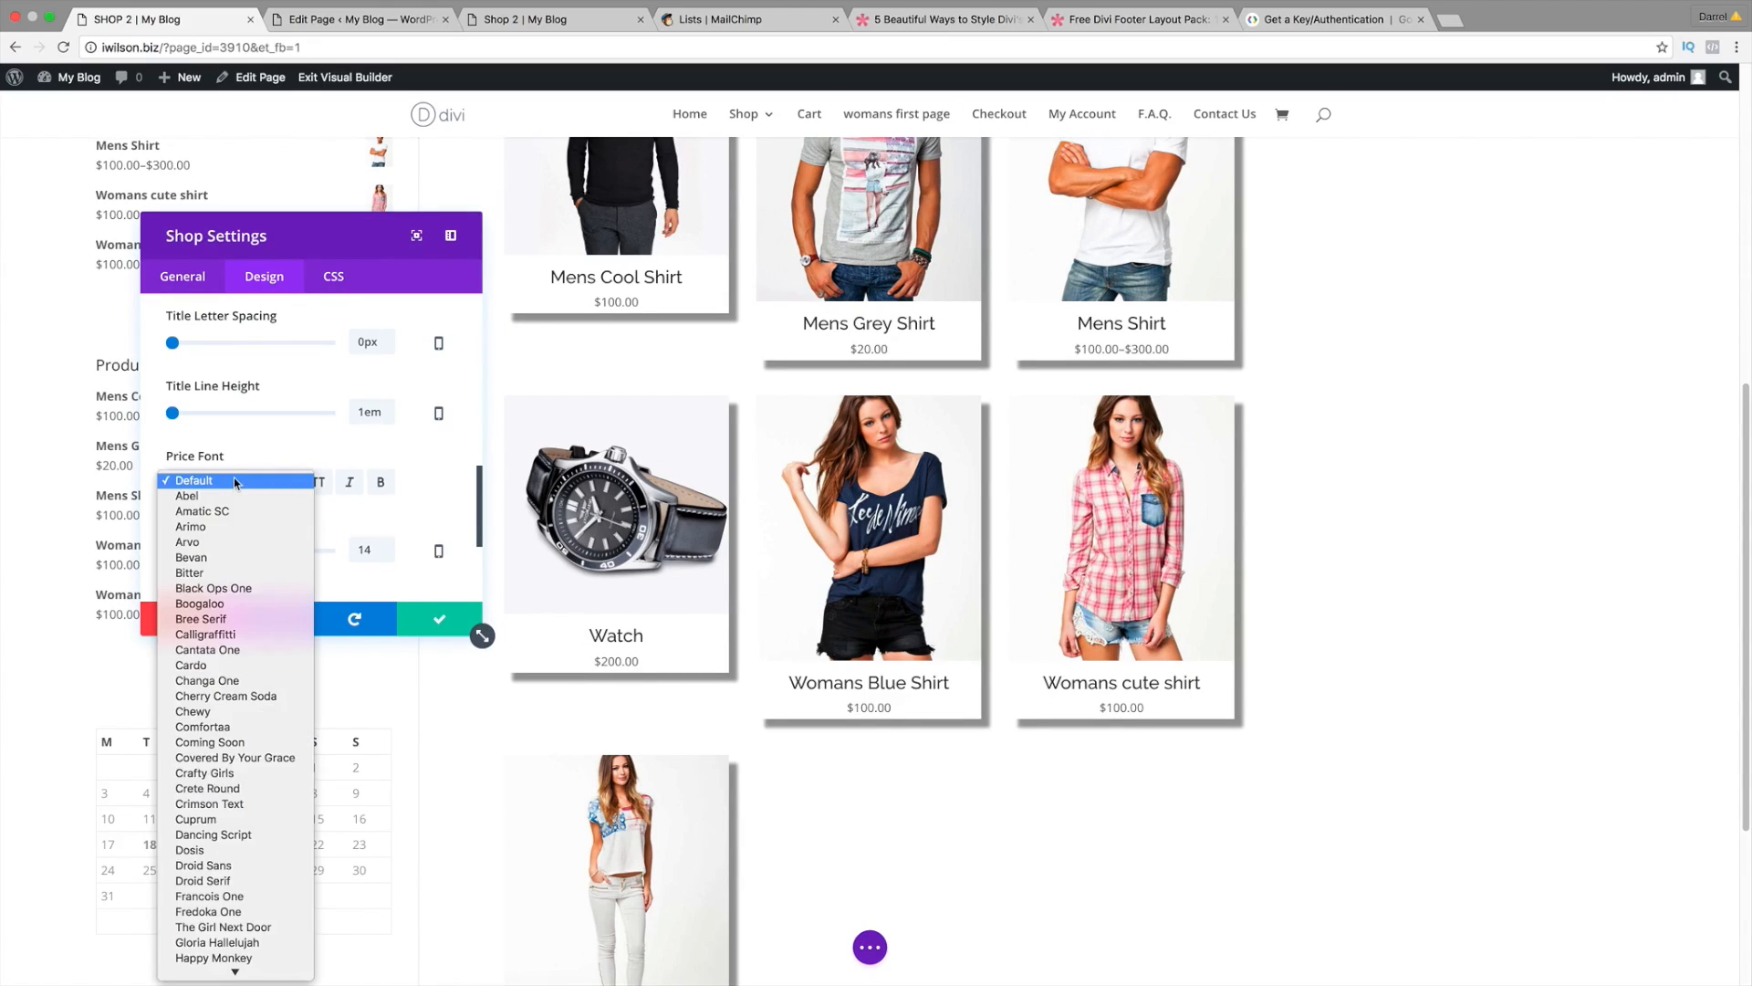
scroll(301, 653, "down", 7)
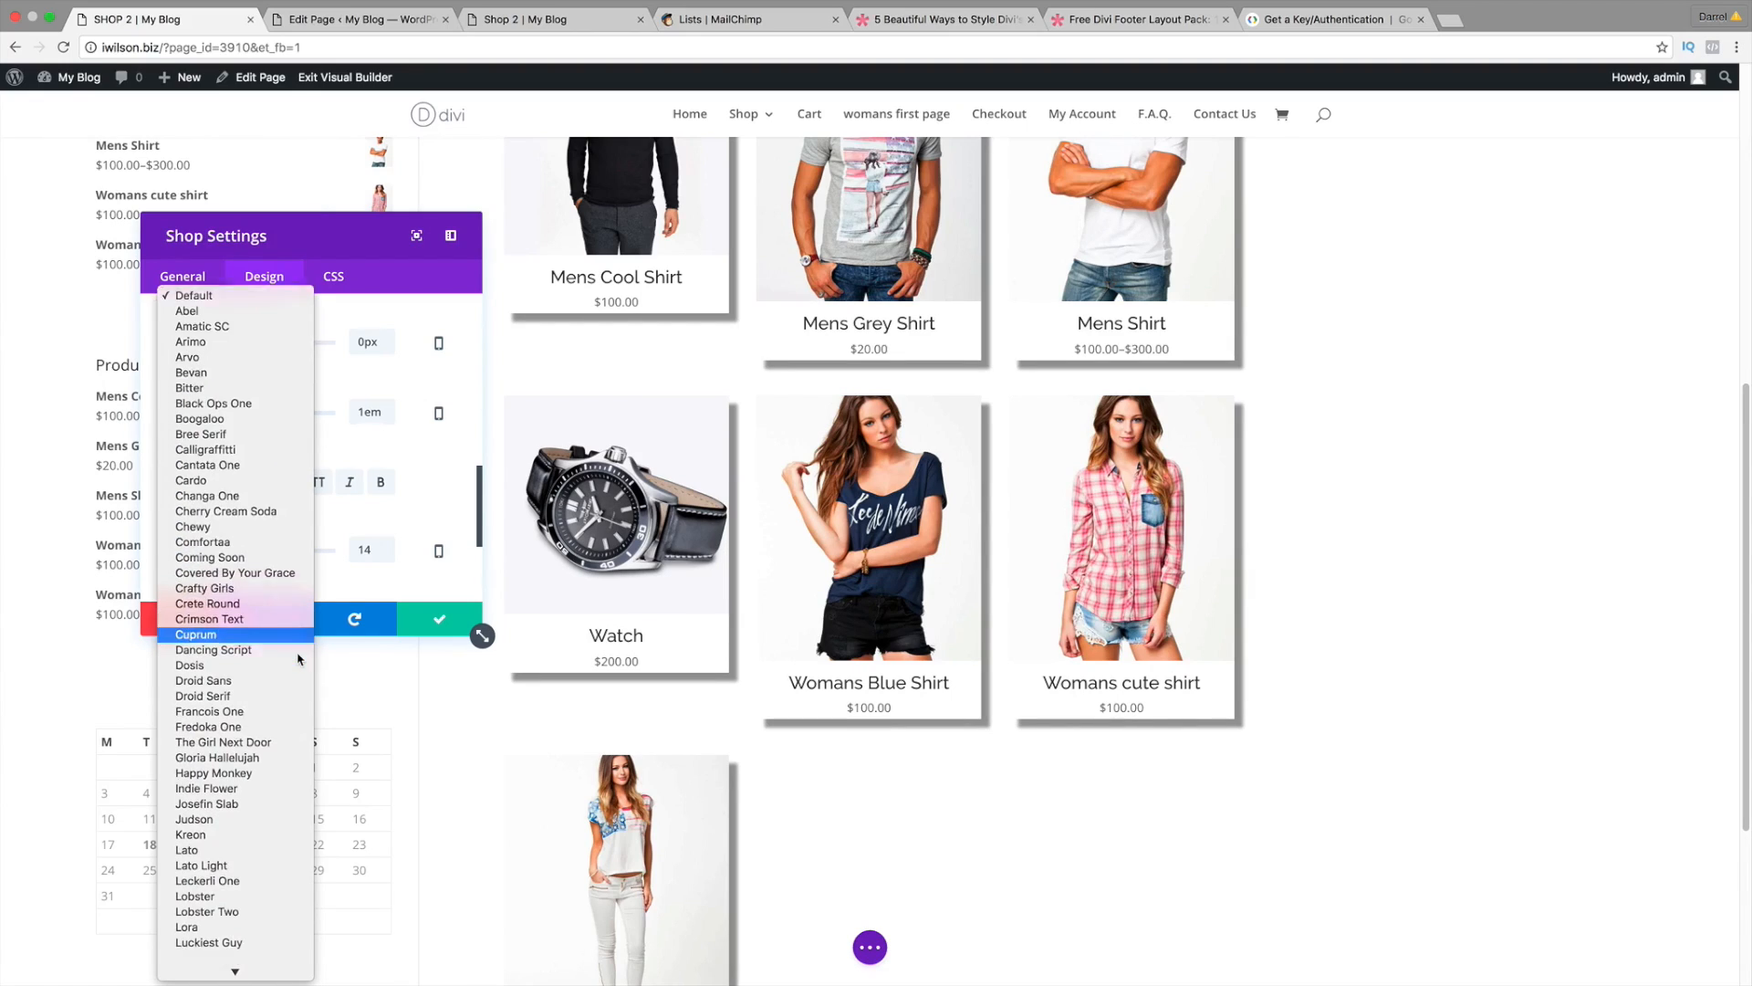
scroll(301, 652, "down", 4)
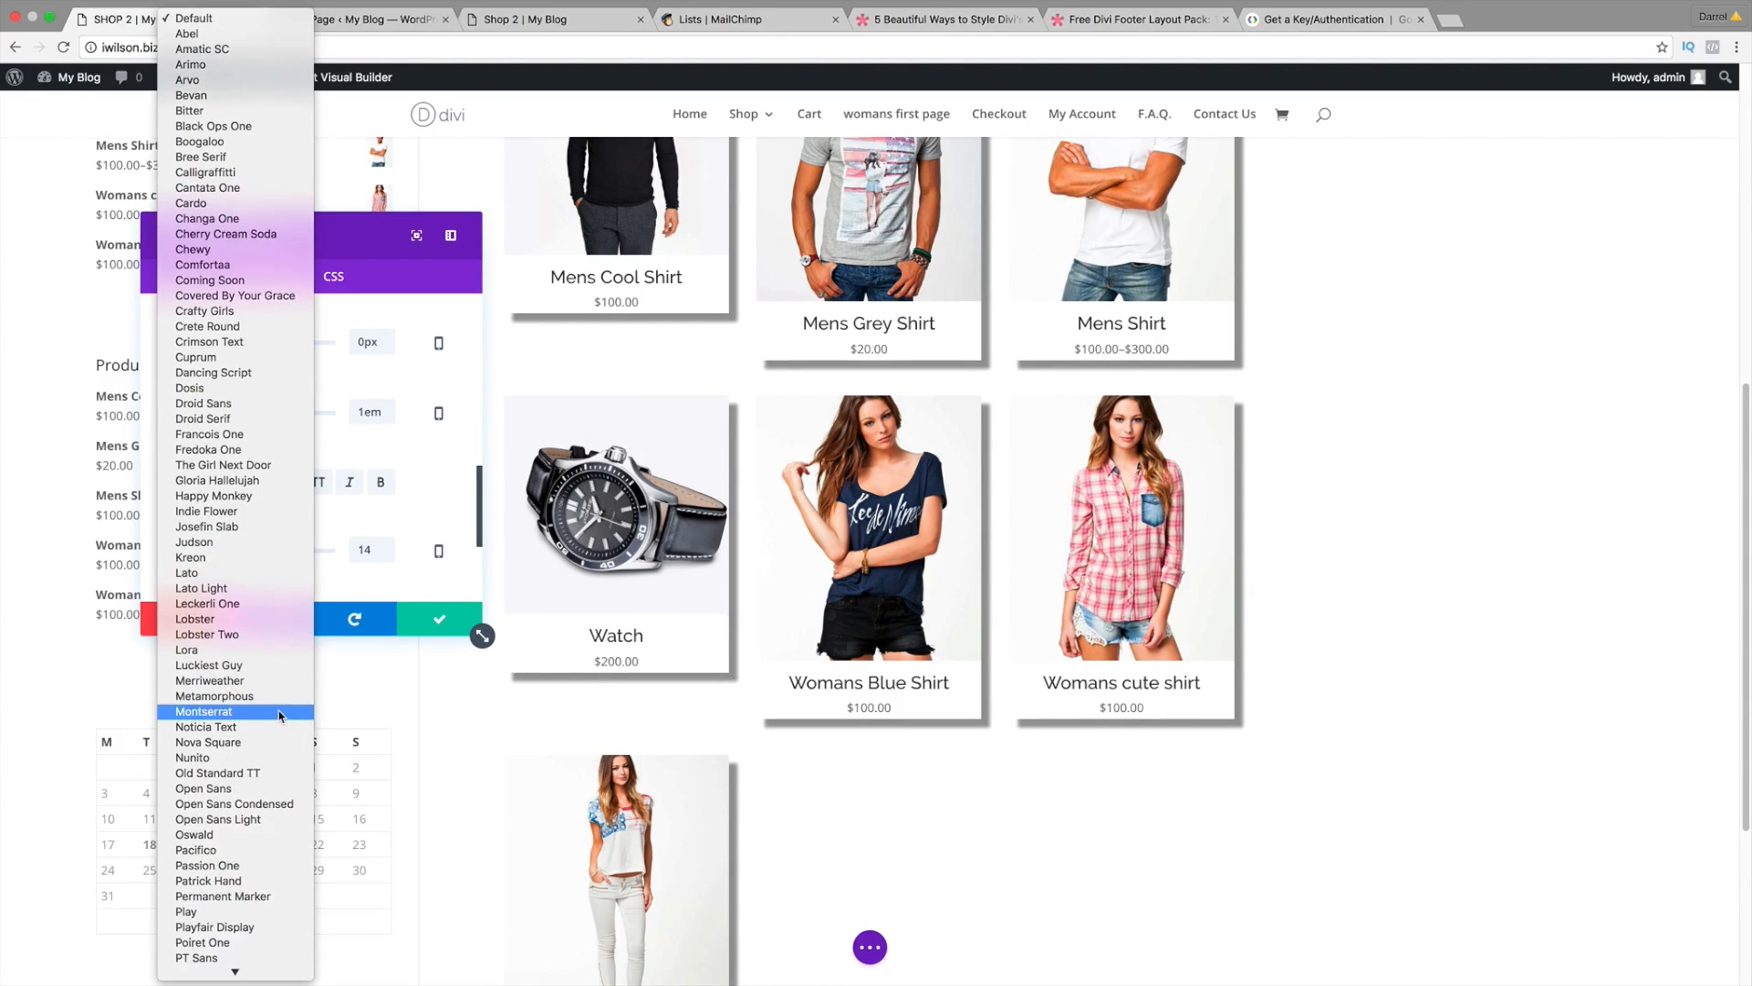
scroll(280, 730, "down", 3)
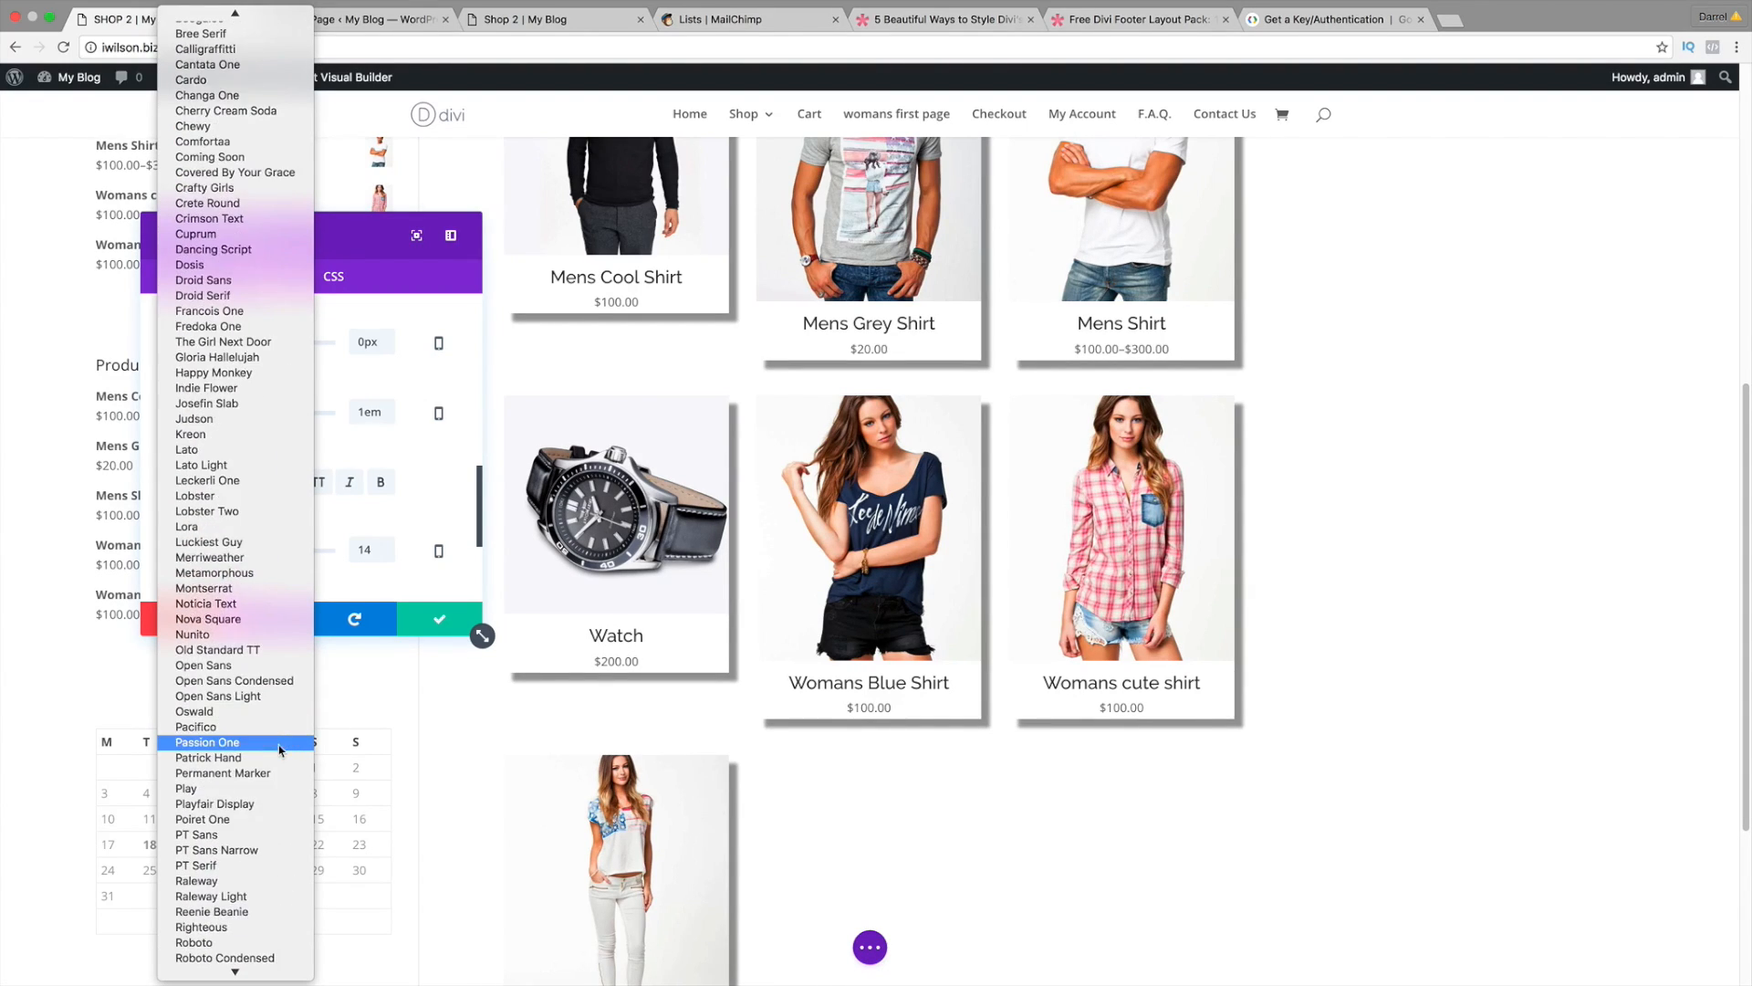
left_click(274, 880)
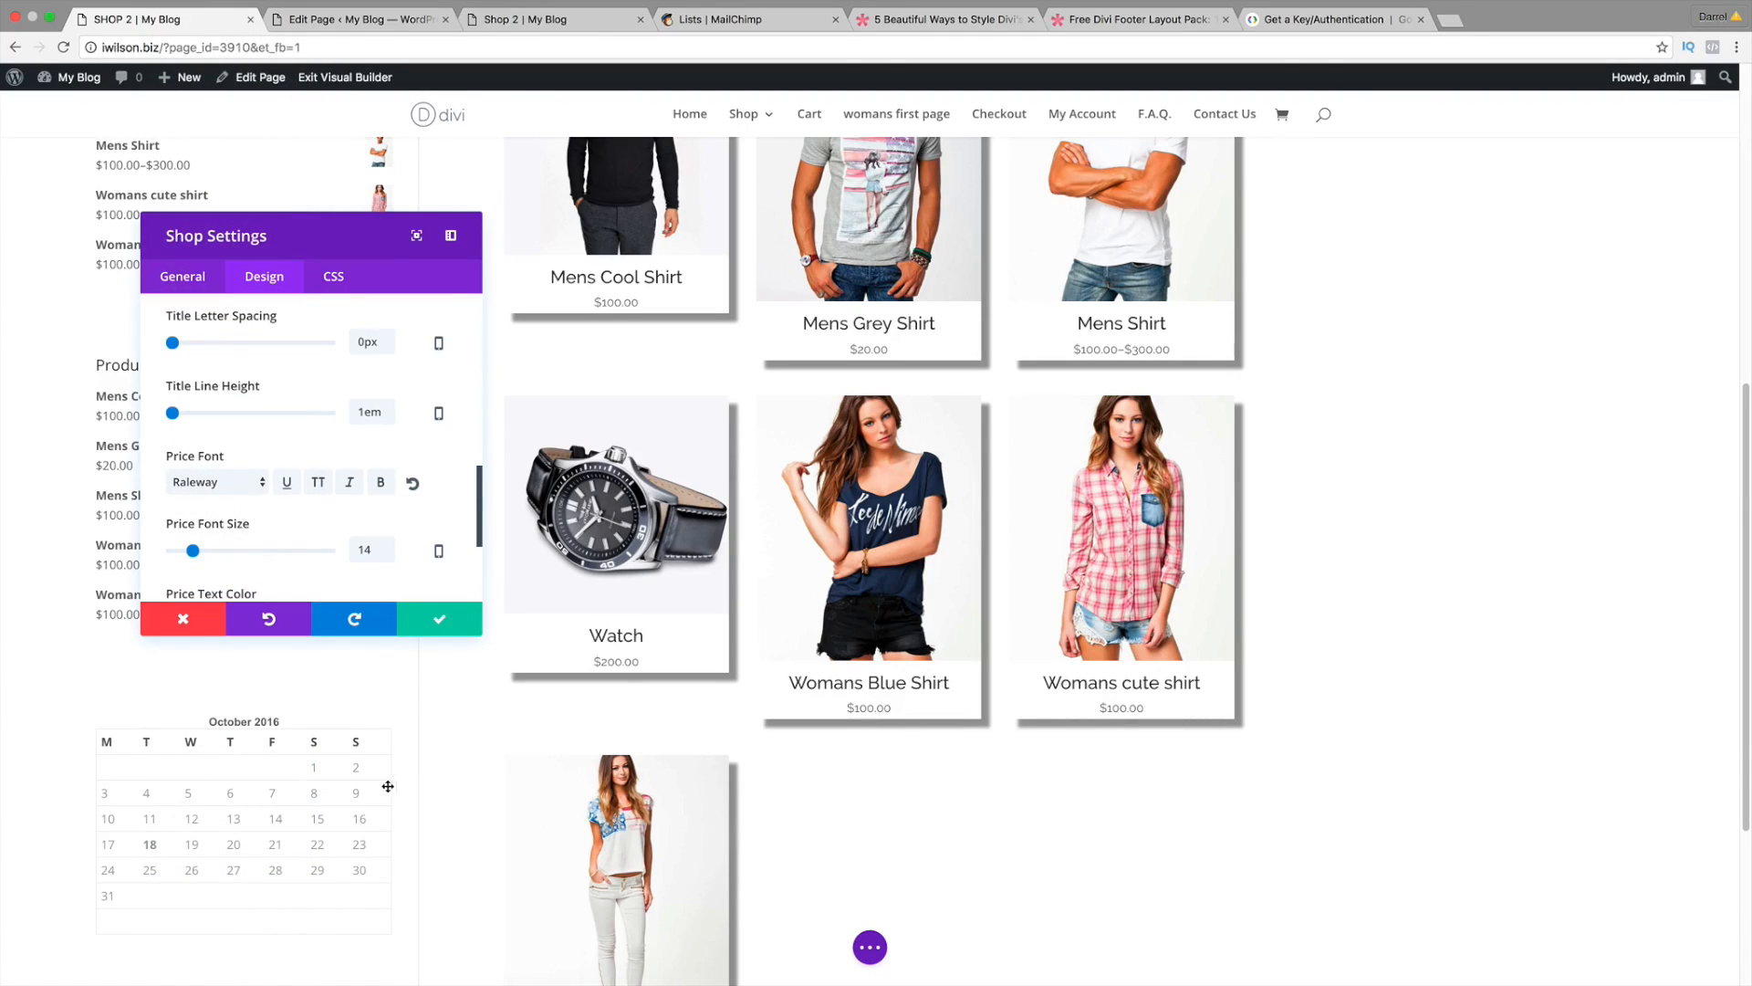
scroll(301, 572, "down", 3)
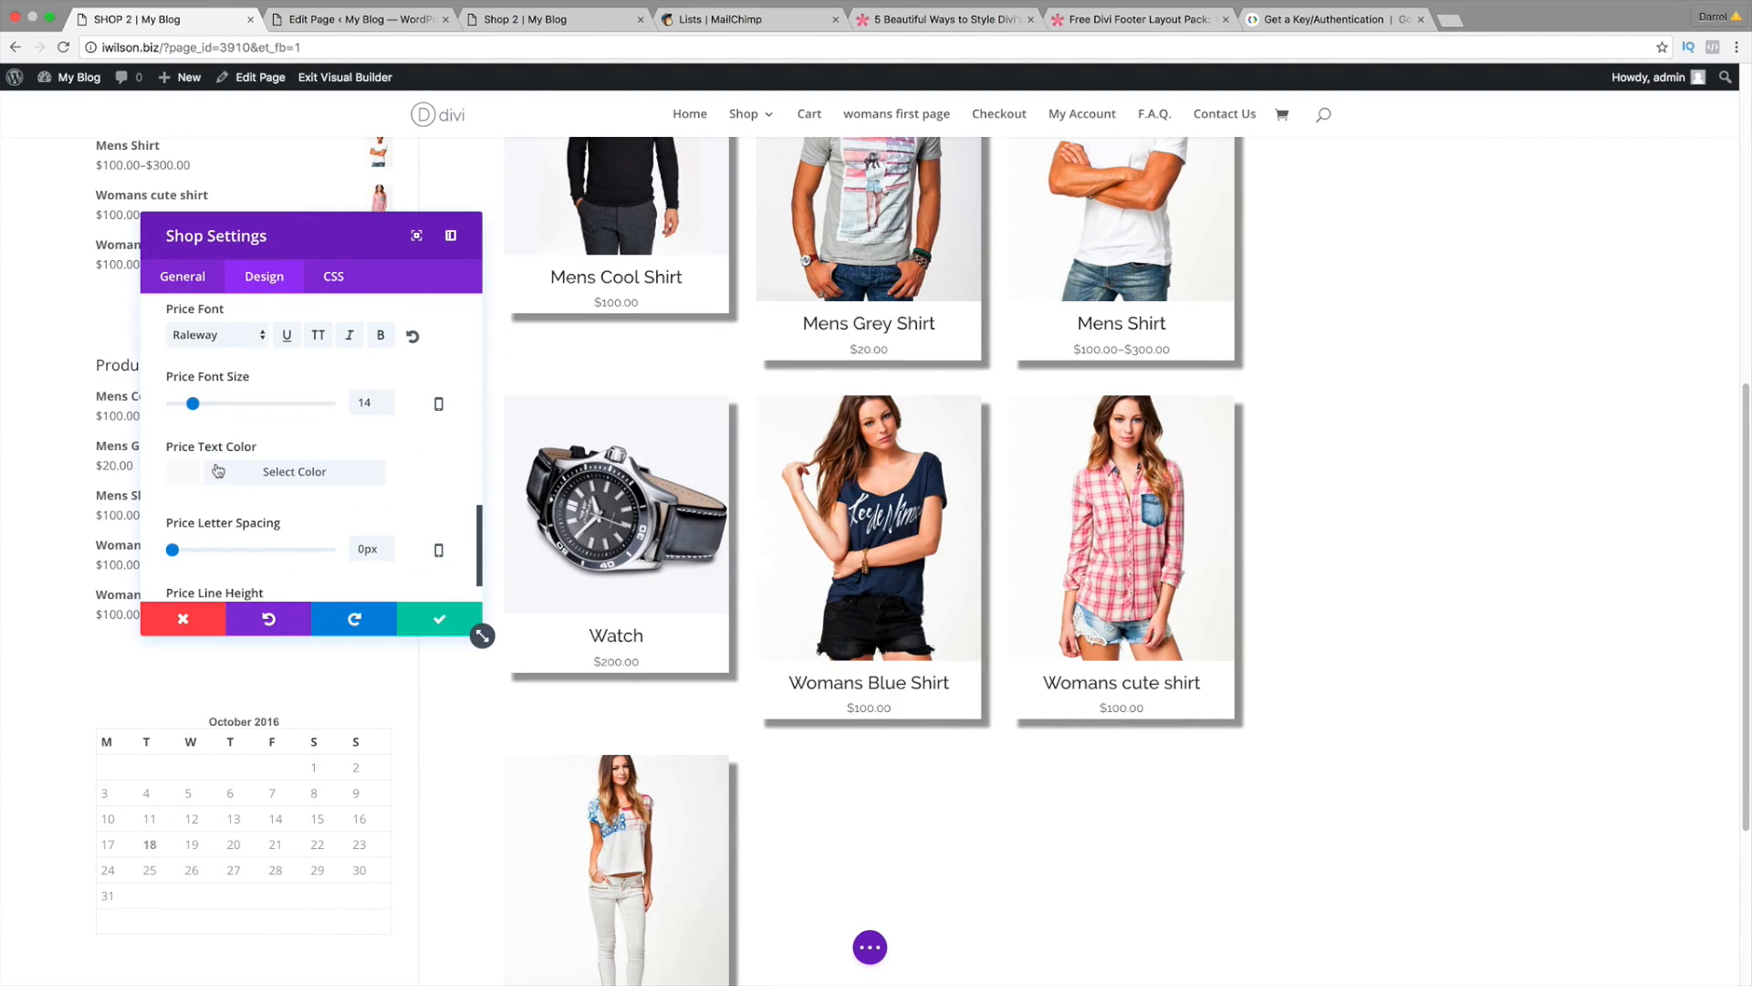
left_click(208, 470)
scroll(208, 470, "down", 2)
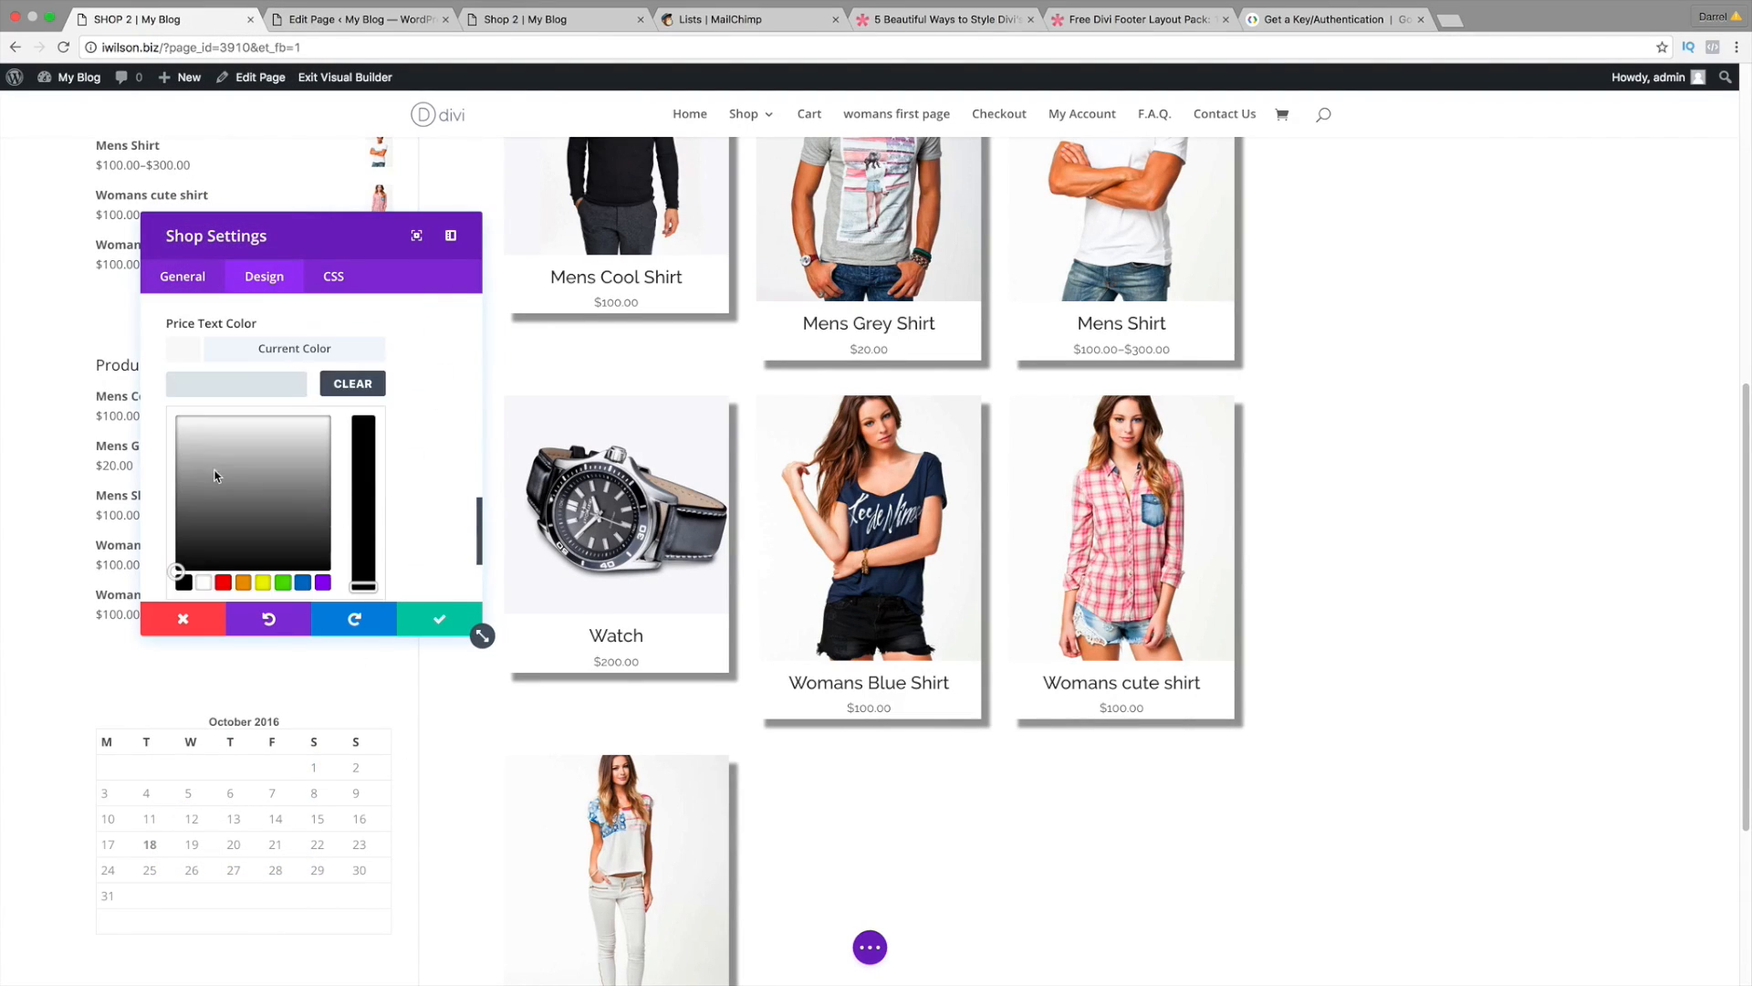
left_click(183, 581)
Step: Save the Shop module settings and publish the SHOP 2 page
left_click(436, 626)
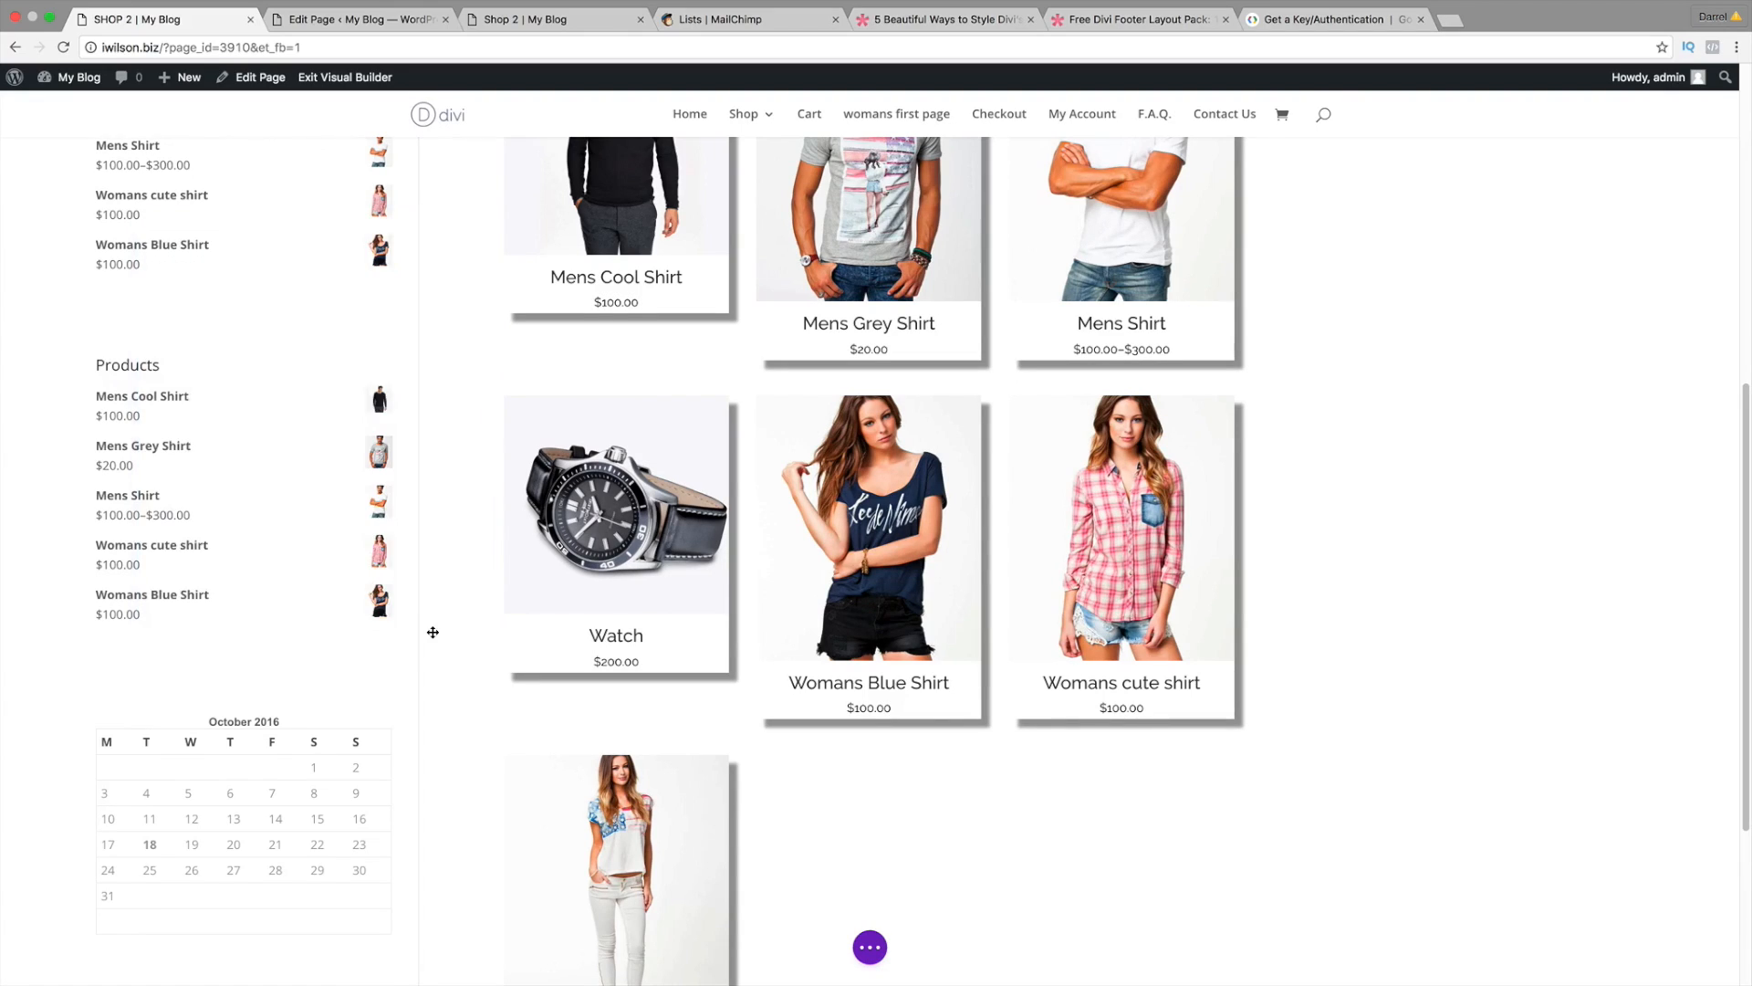
left_click(870, 947)
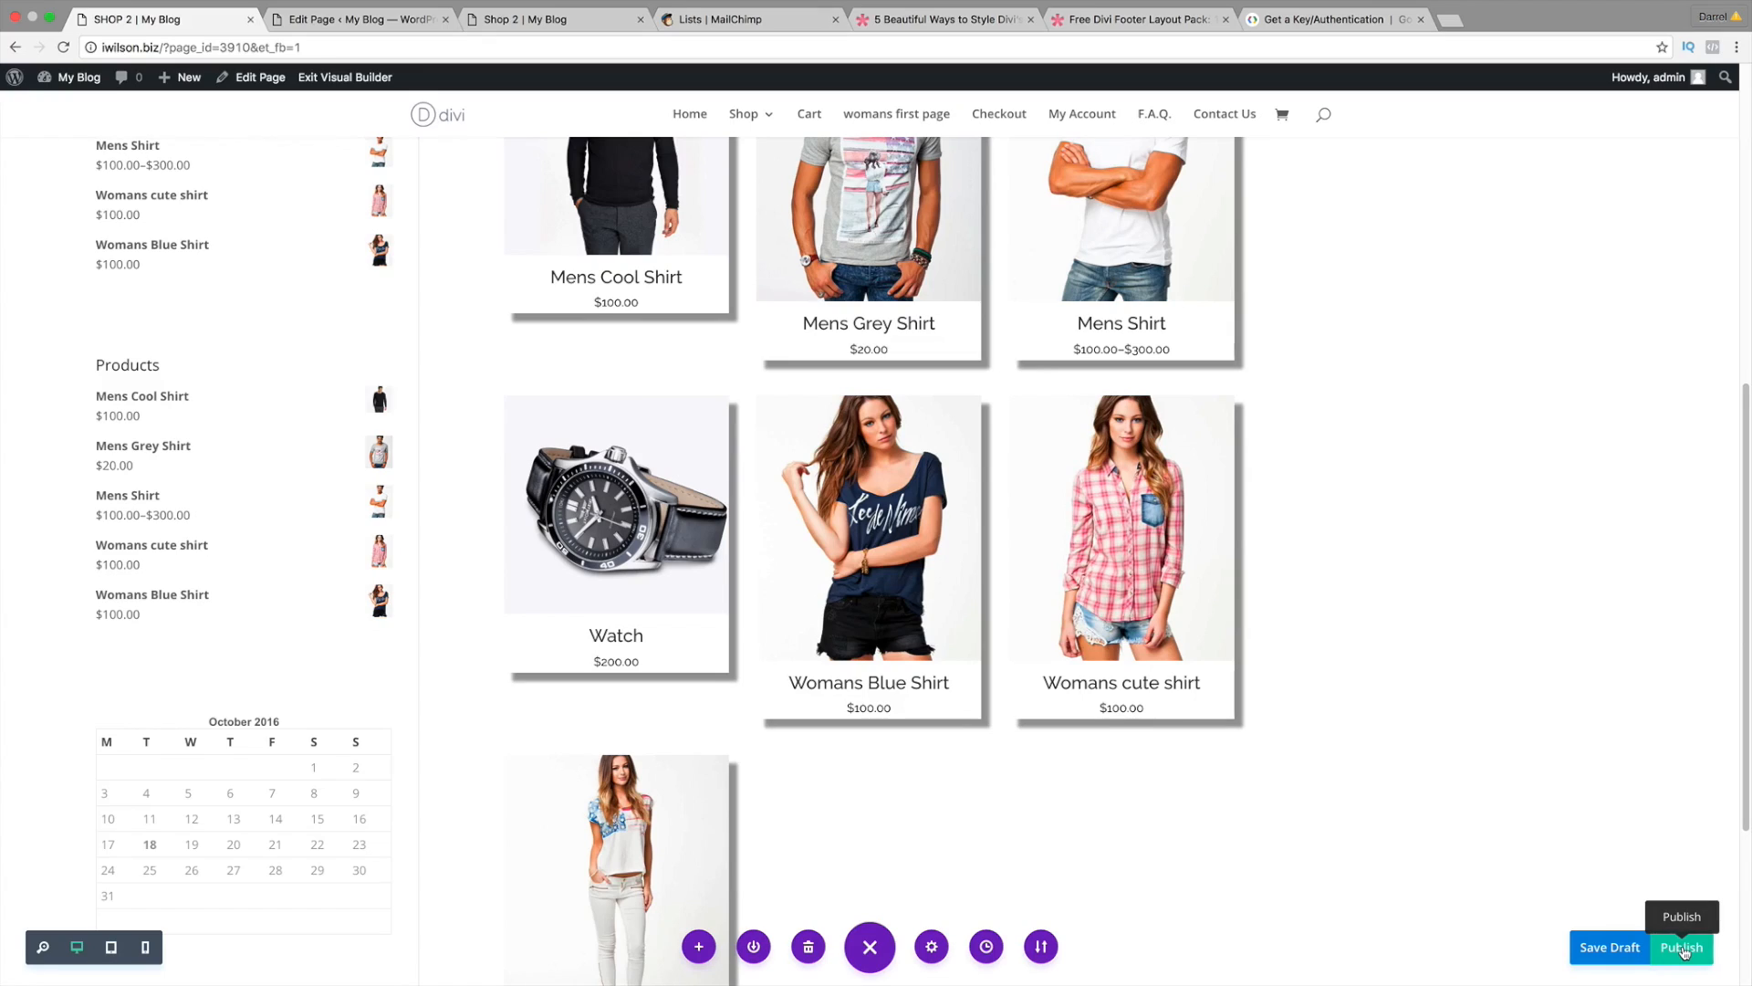
left_click(1684, 949)
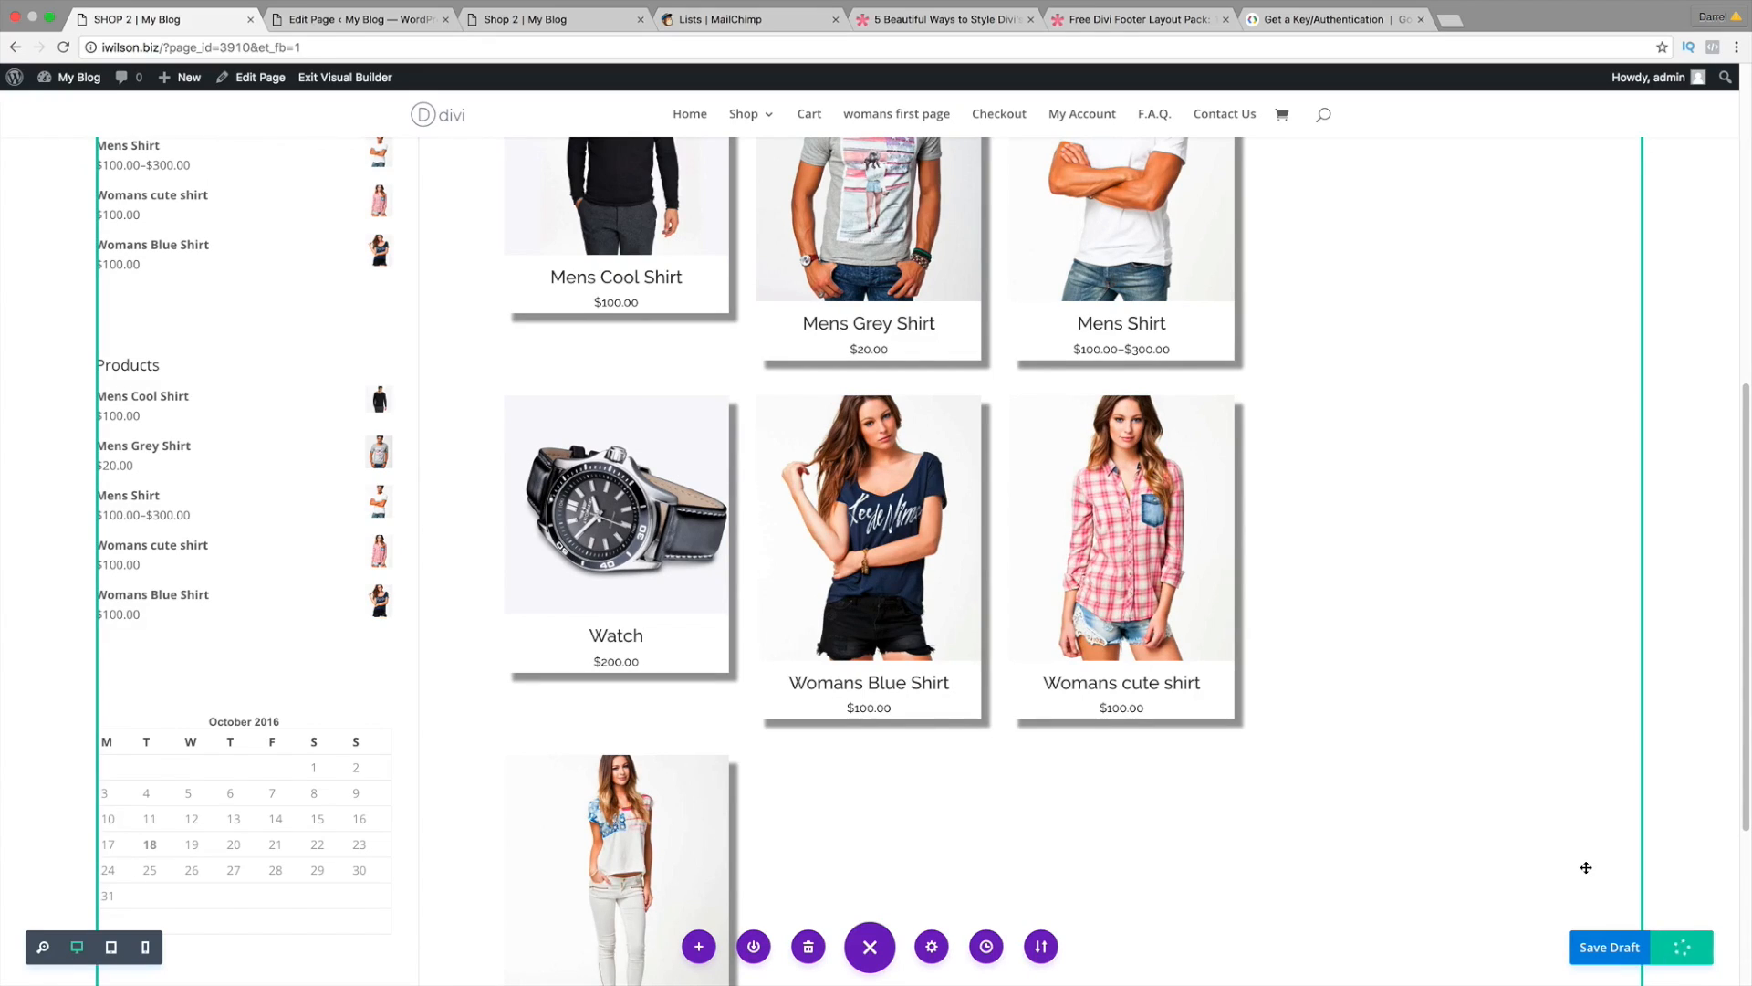
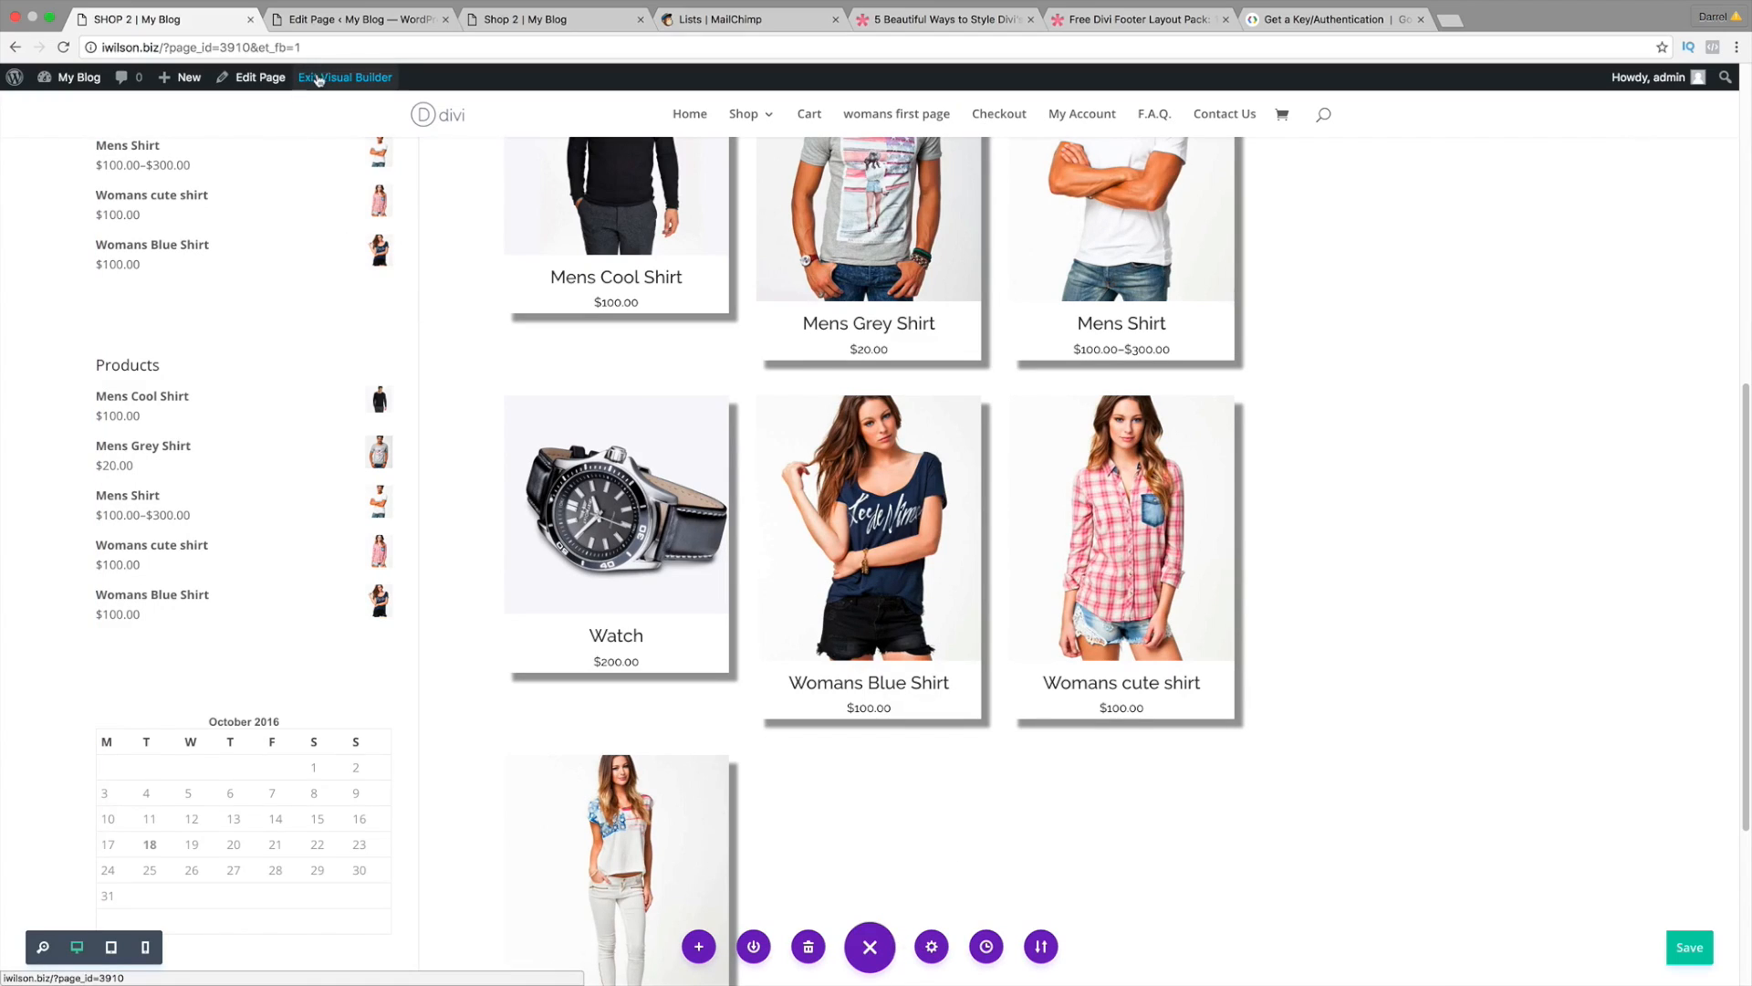
Step: Exit the visual builder and scroll down the live SHOP 2 page
left_click(318, 80)
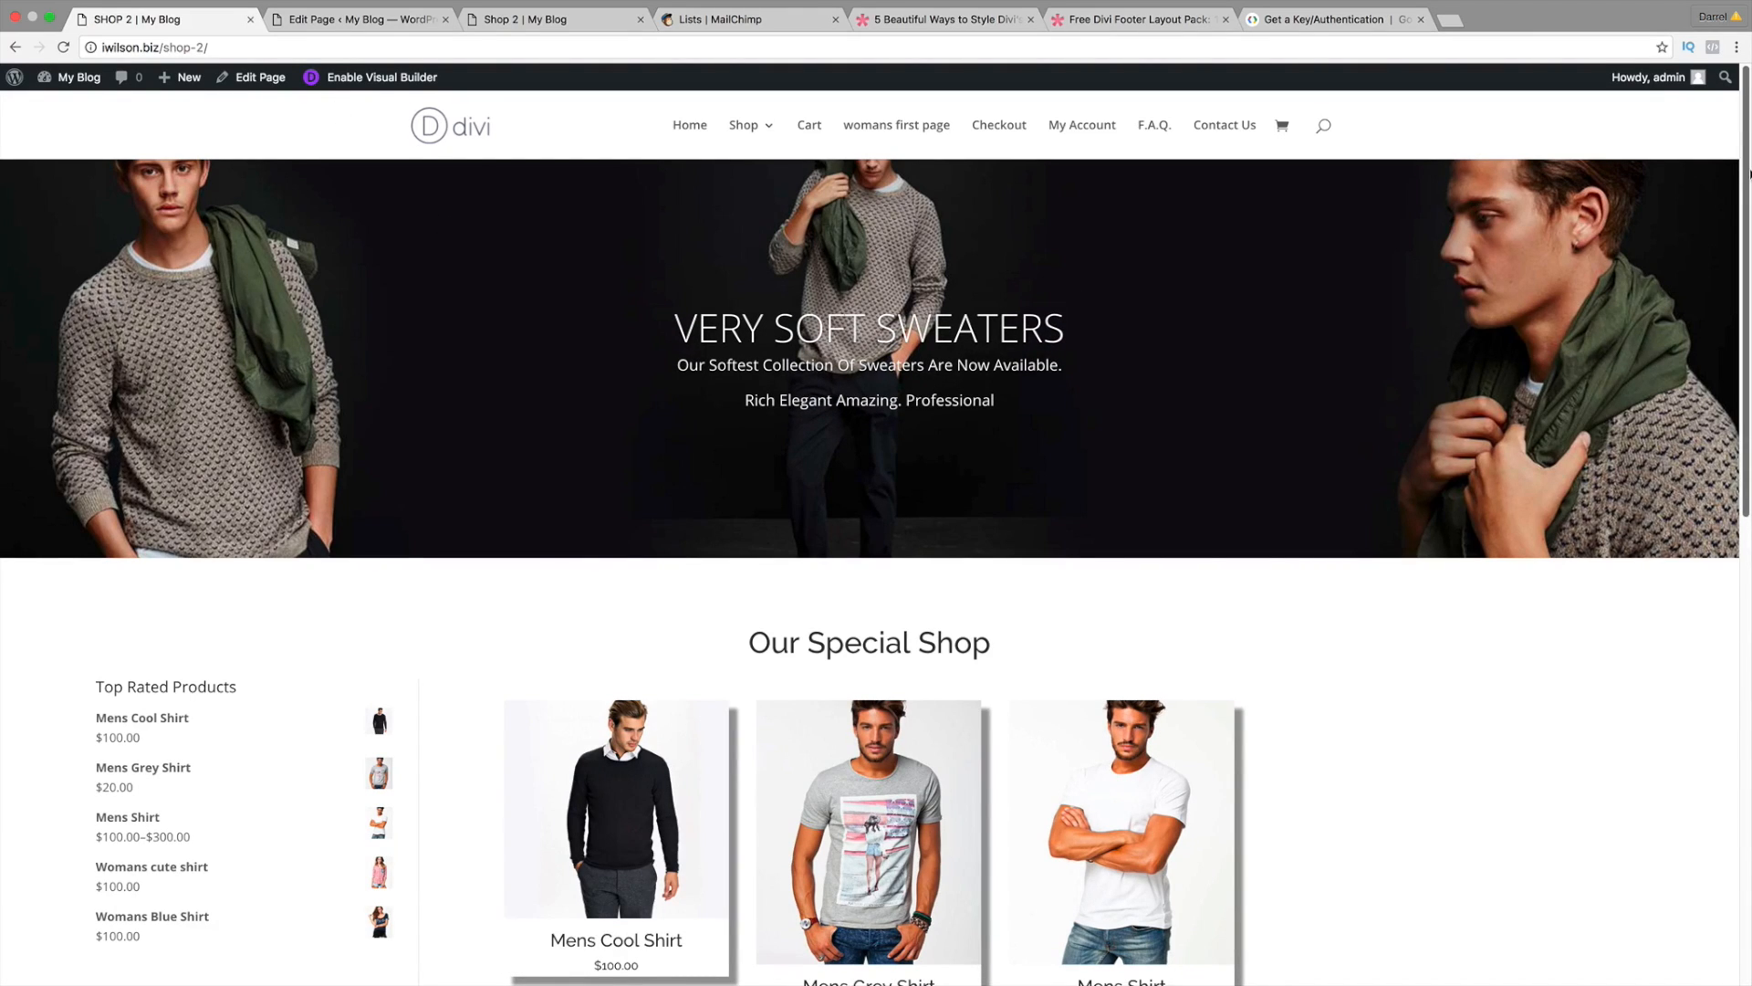
scroll(1749, 194, "down", 3)
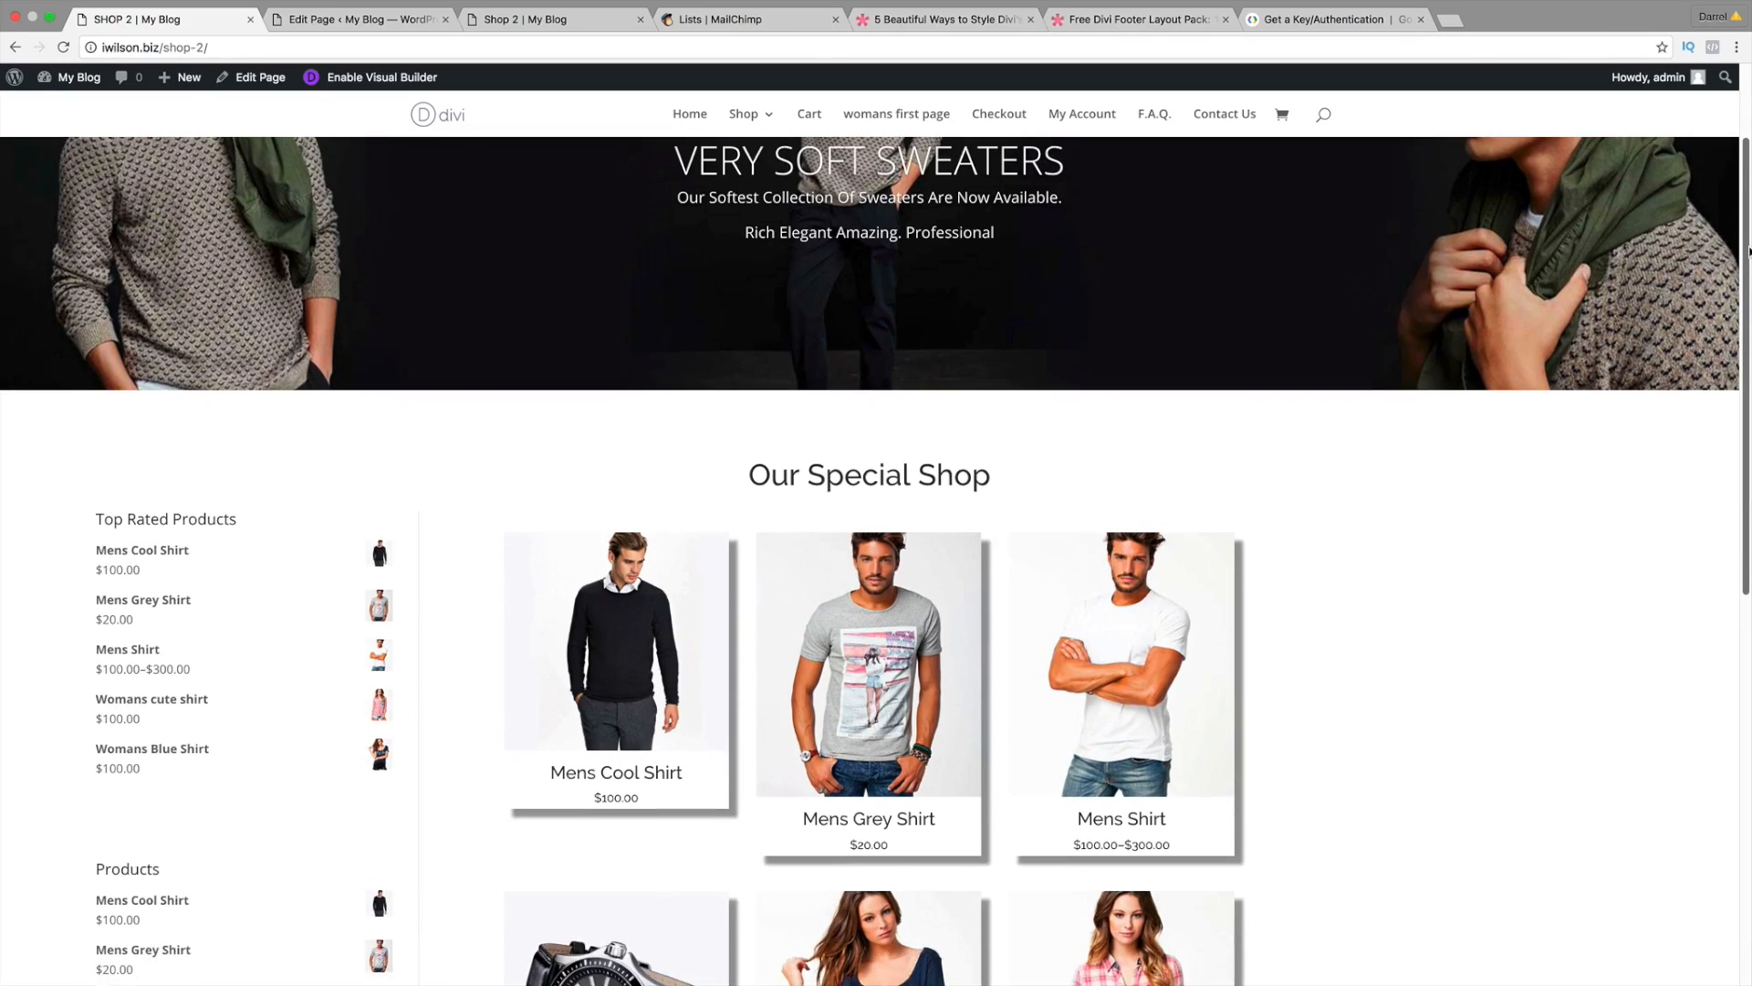
scroll(951, 371, "down", 3)
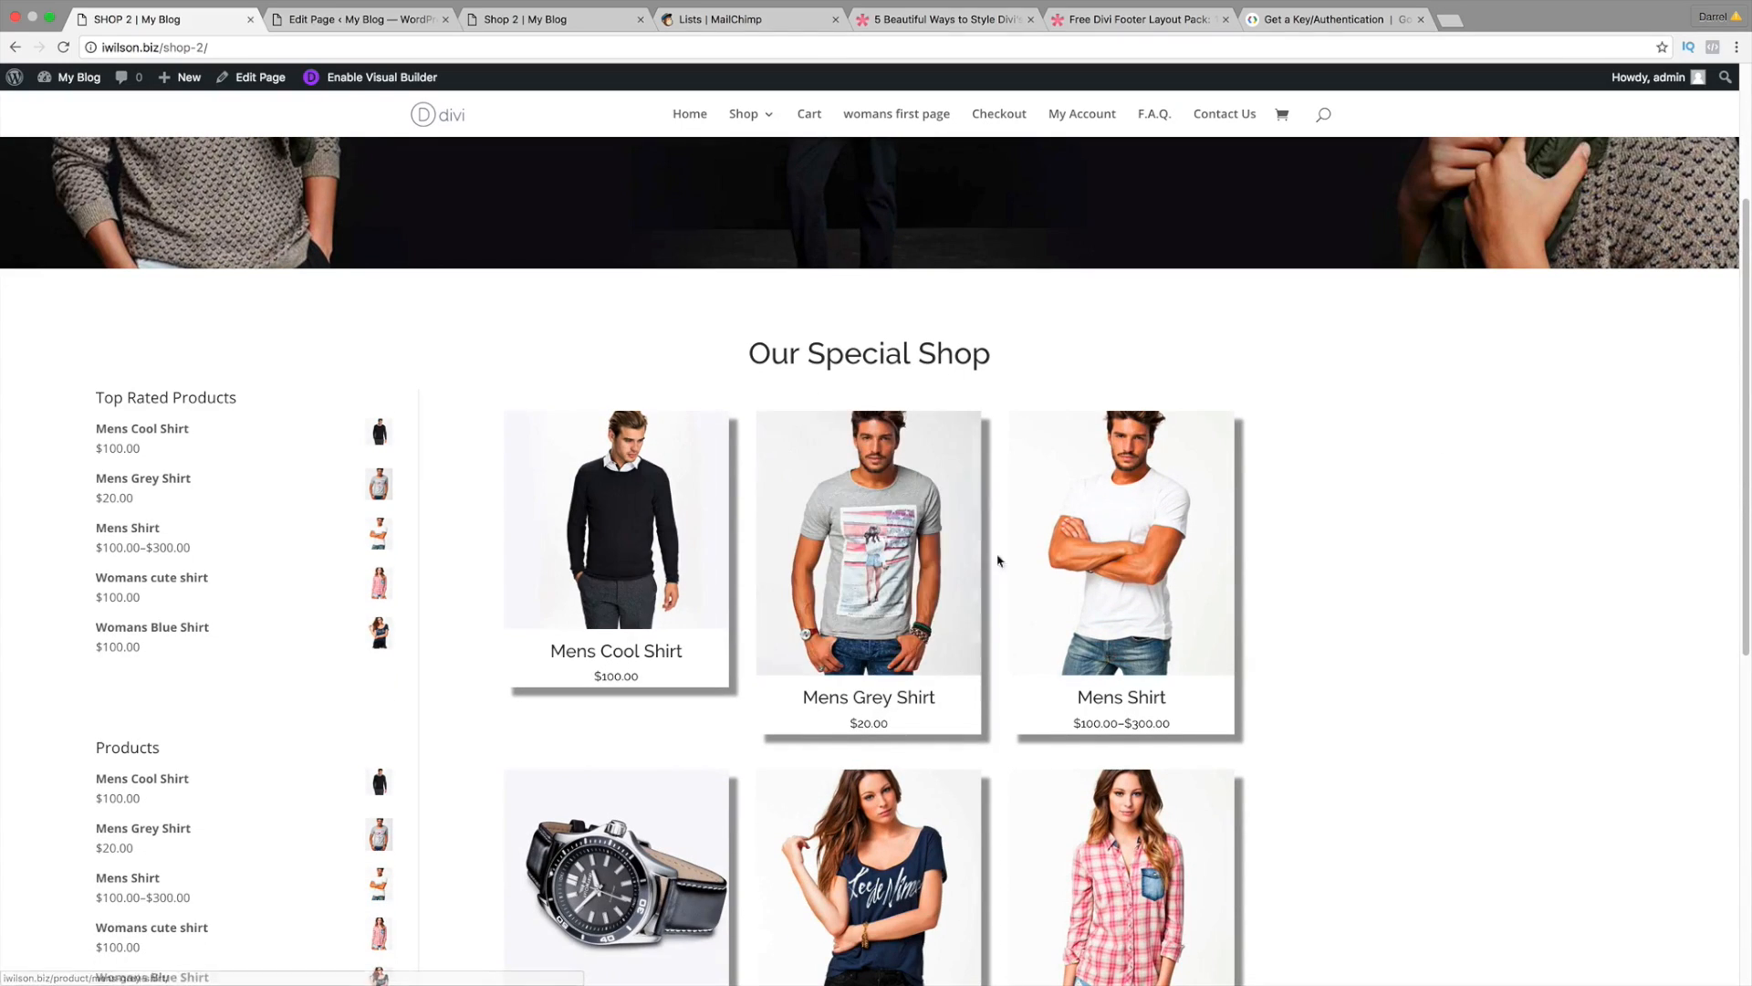
scroll(1332, 629, "down", 3)
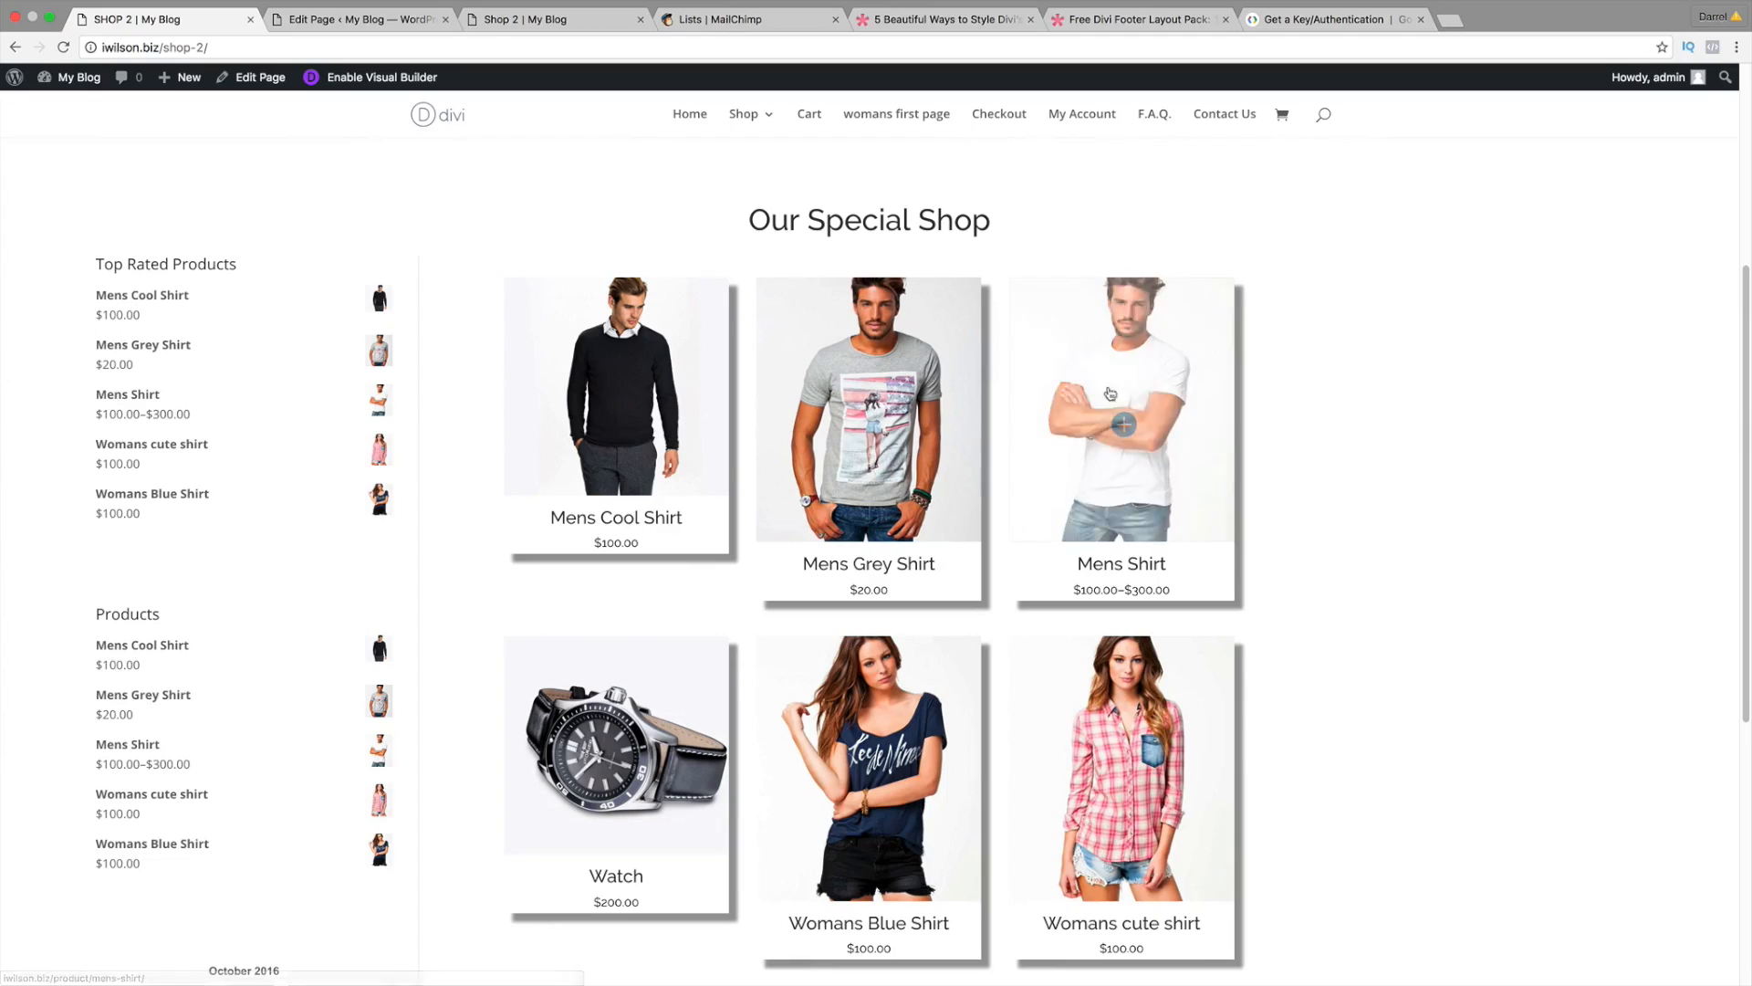
Step: Open the Mens Shirt product page and select its description text
left_click(1186, 374)
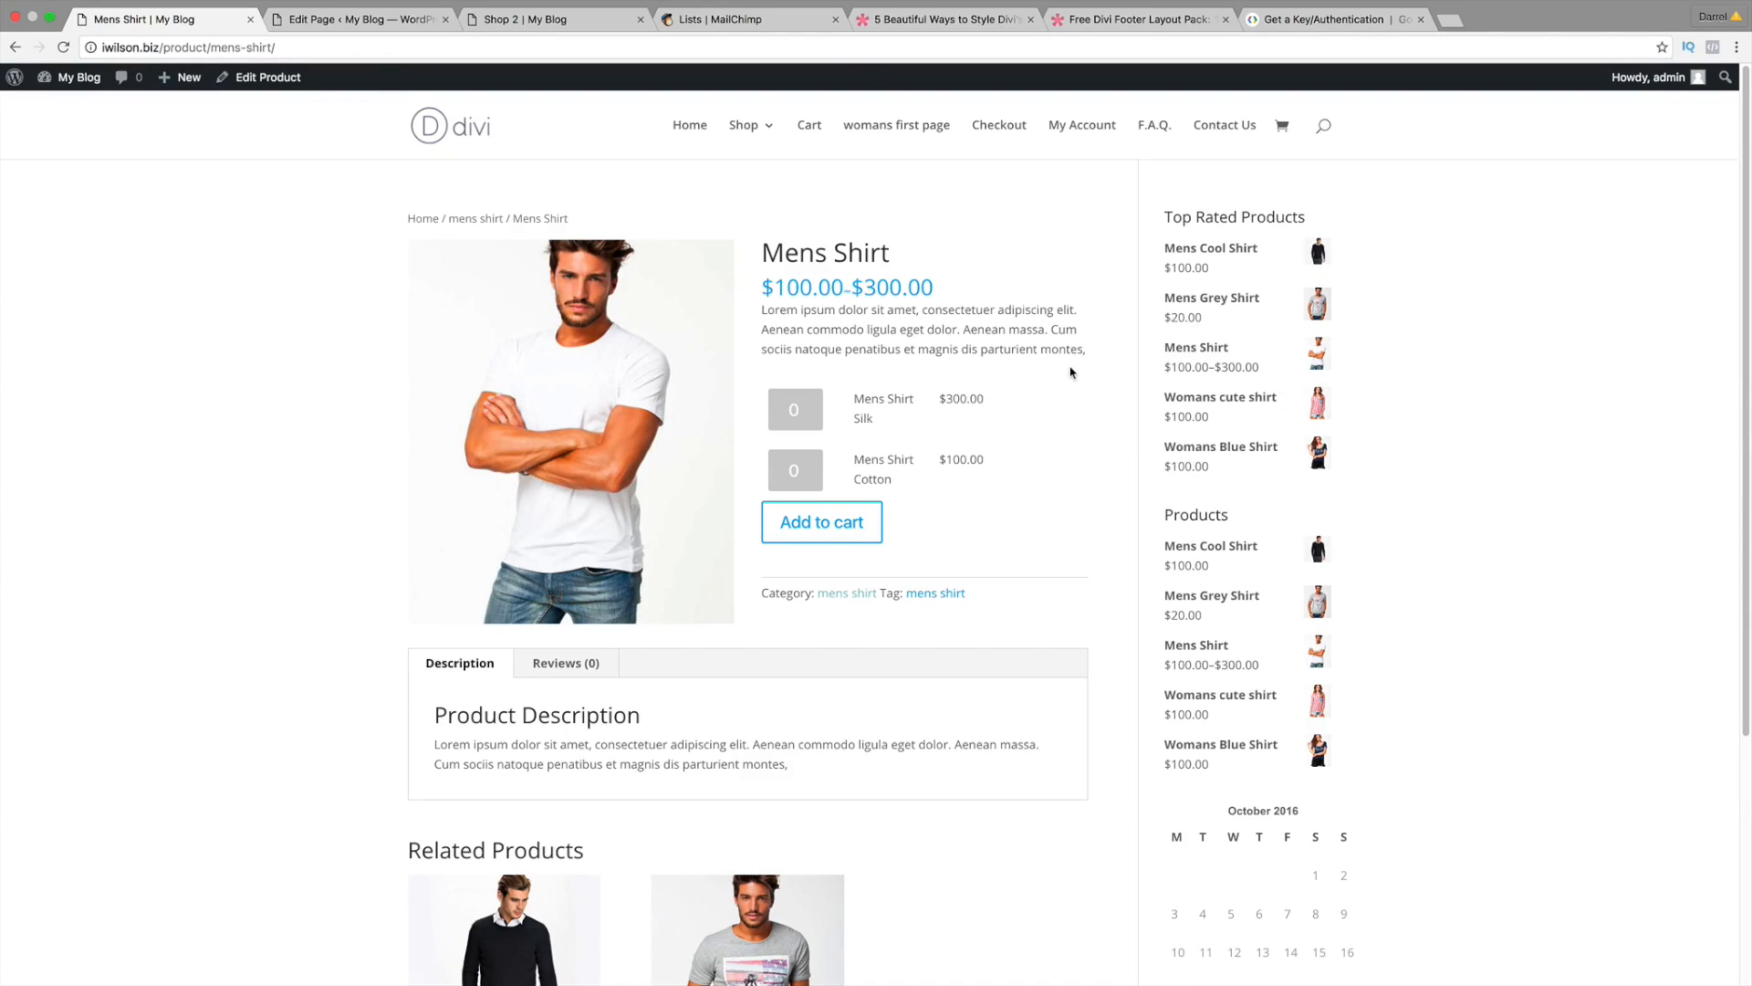
left_click_drag(785, 311, 1105, 343)
triple_click(1042, 342)
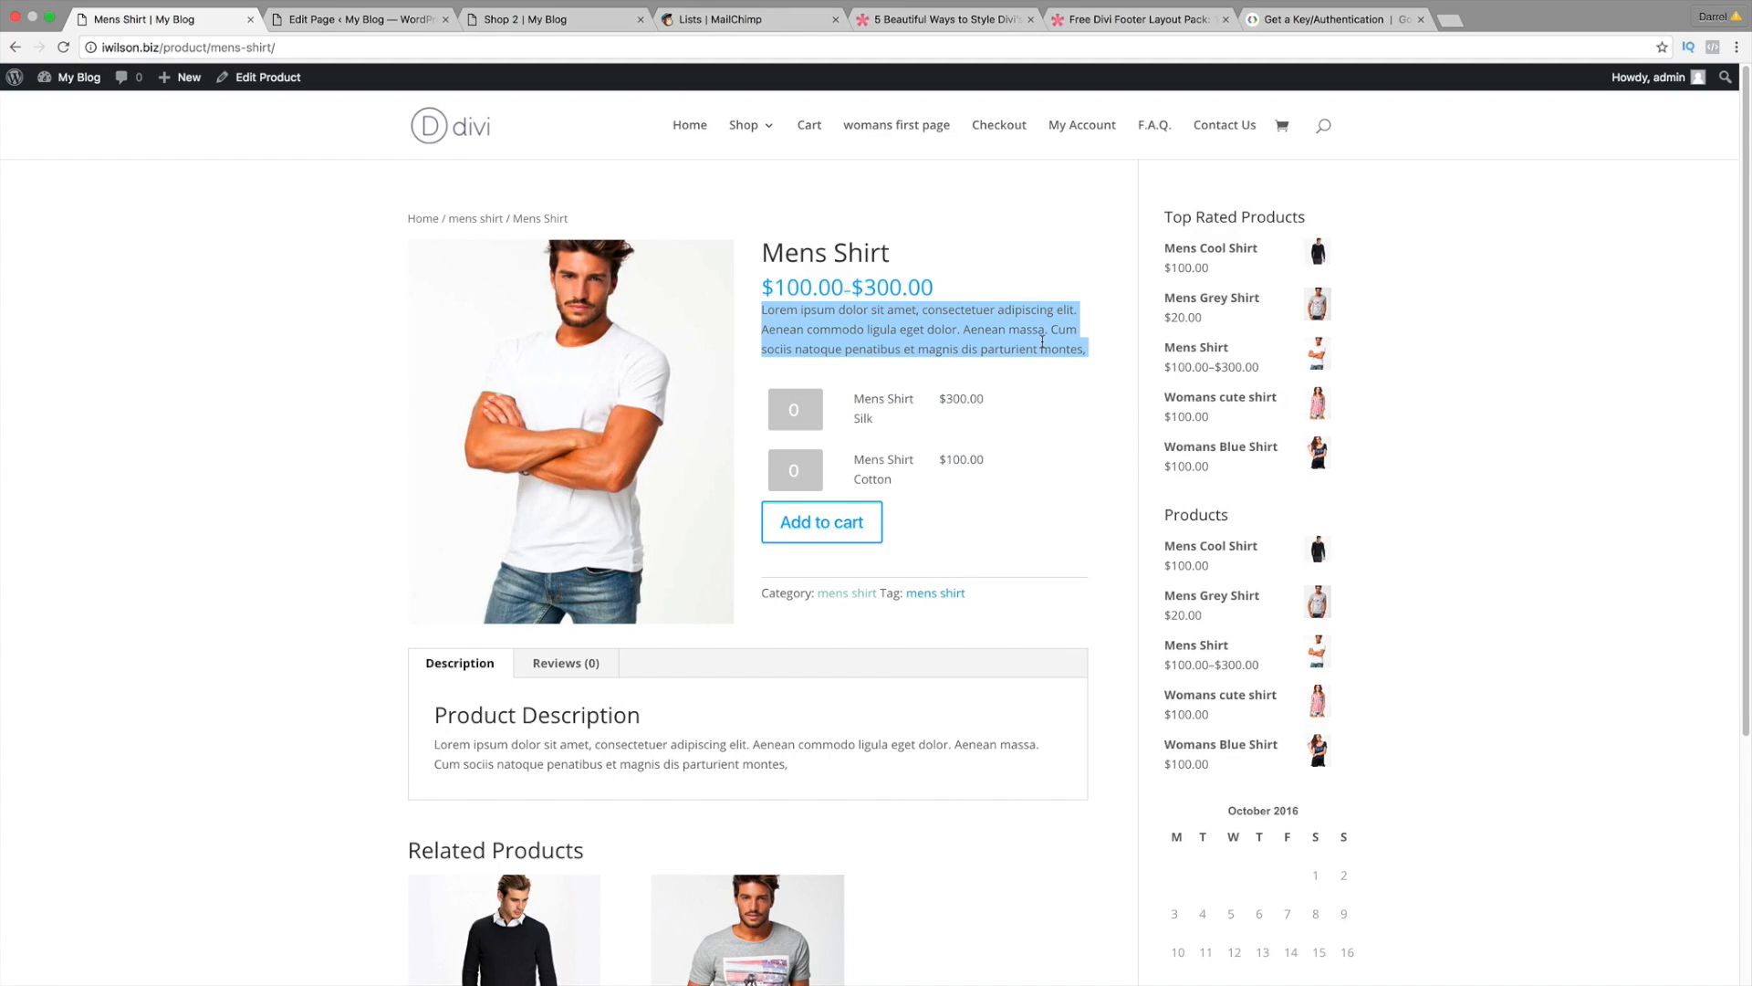
left_click(871, 335)
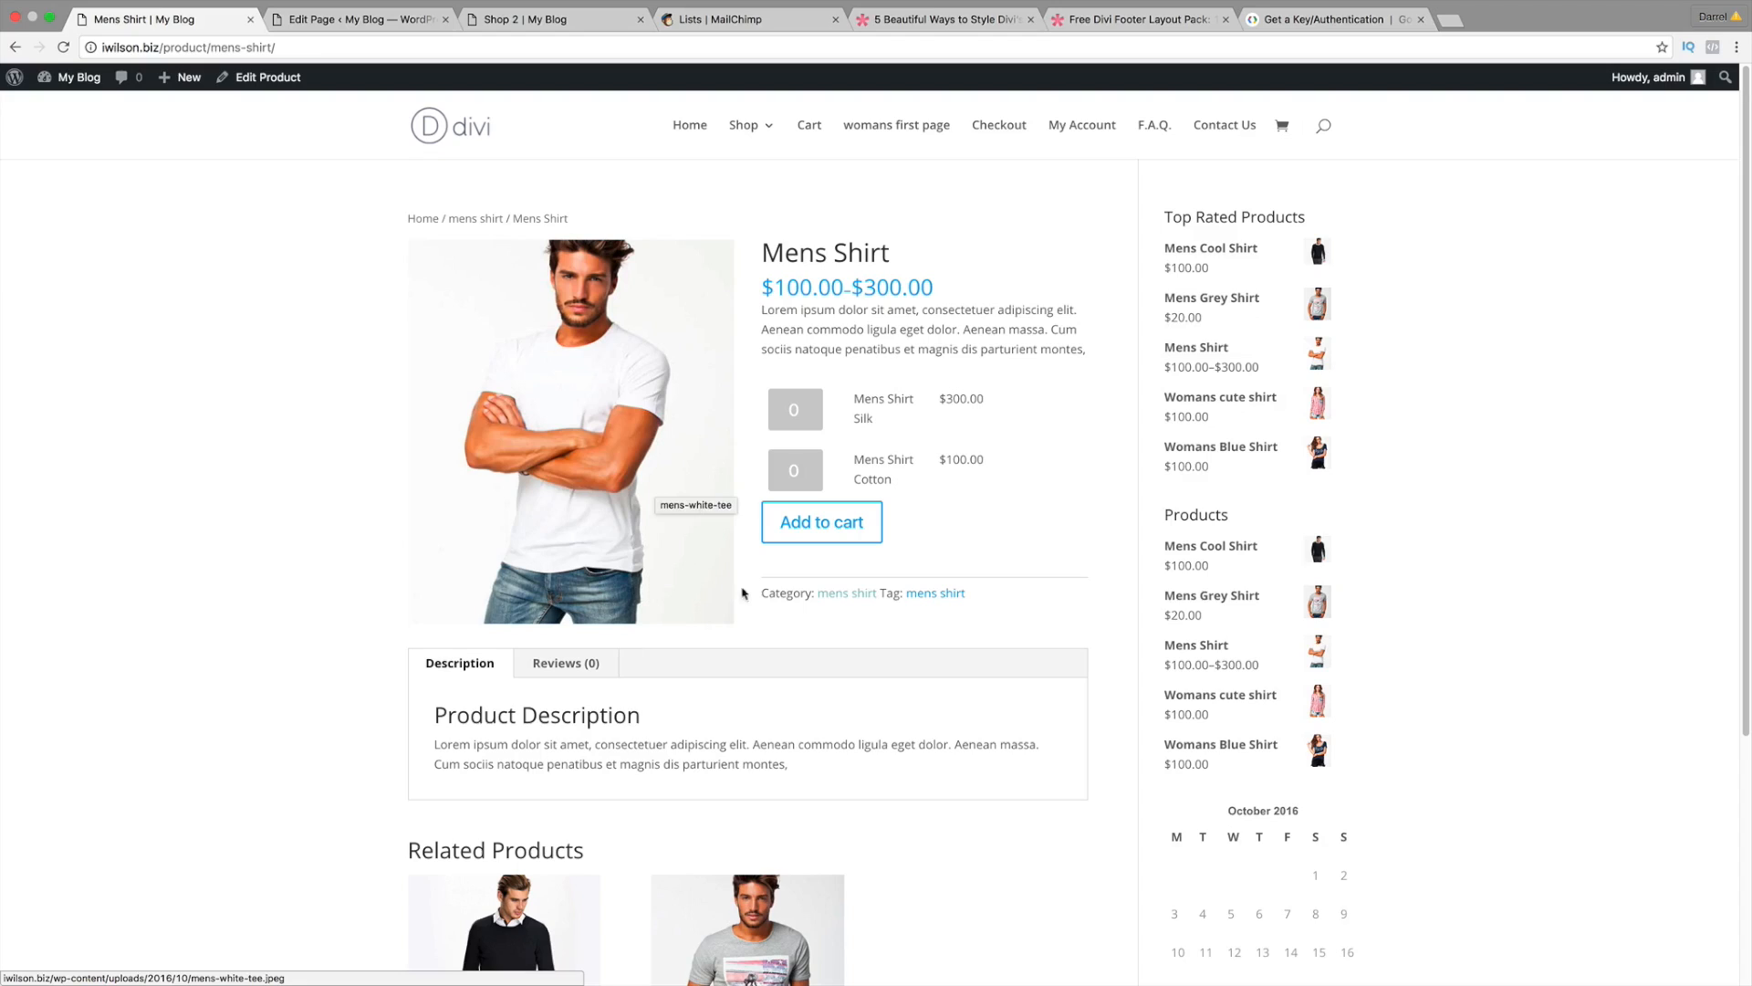
mouse_move(78, 78)
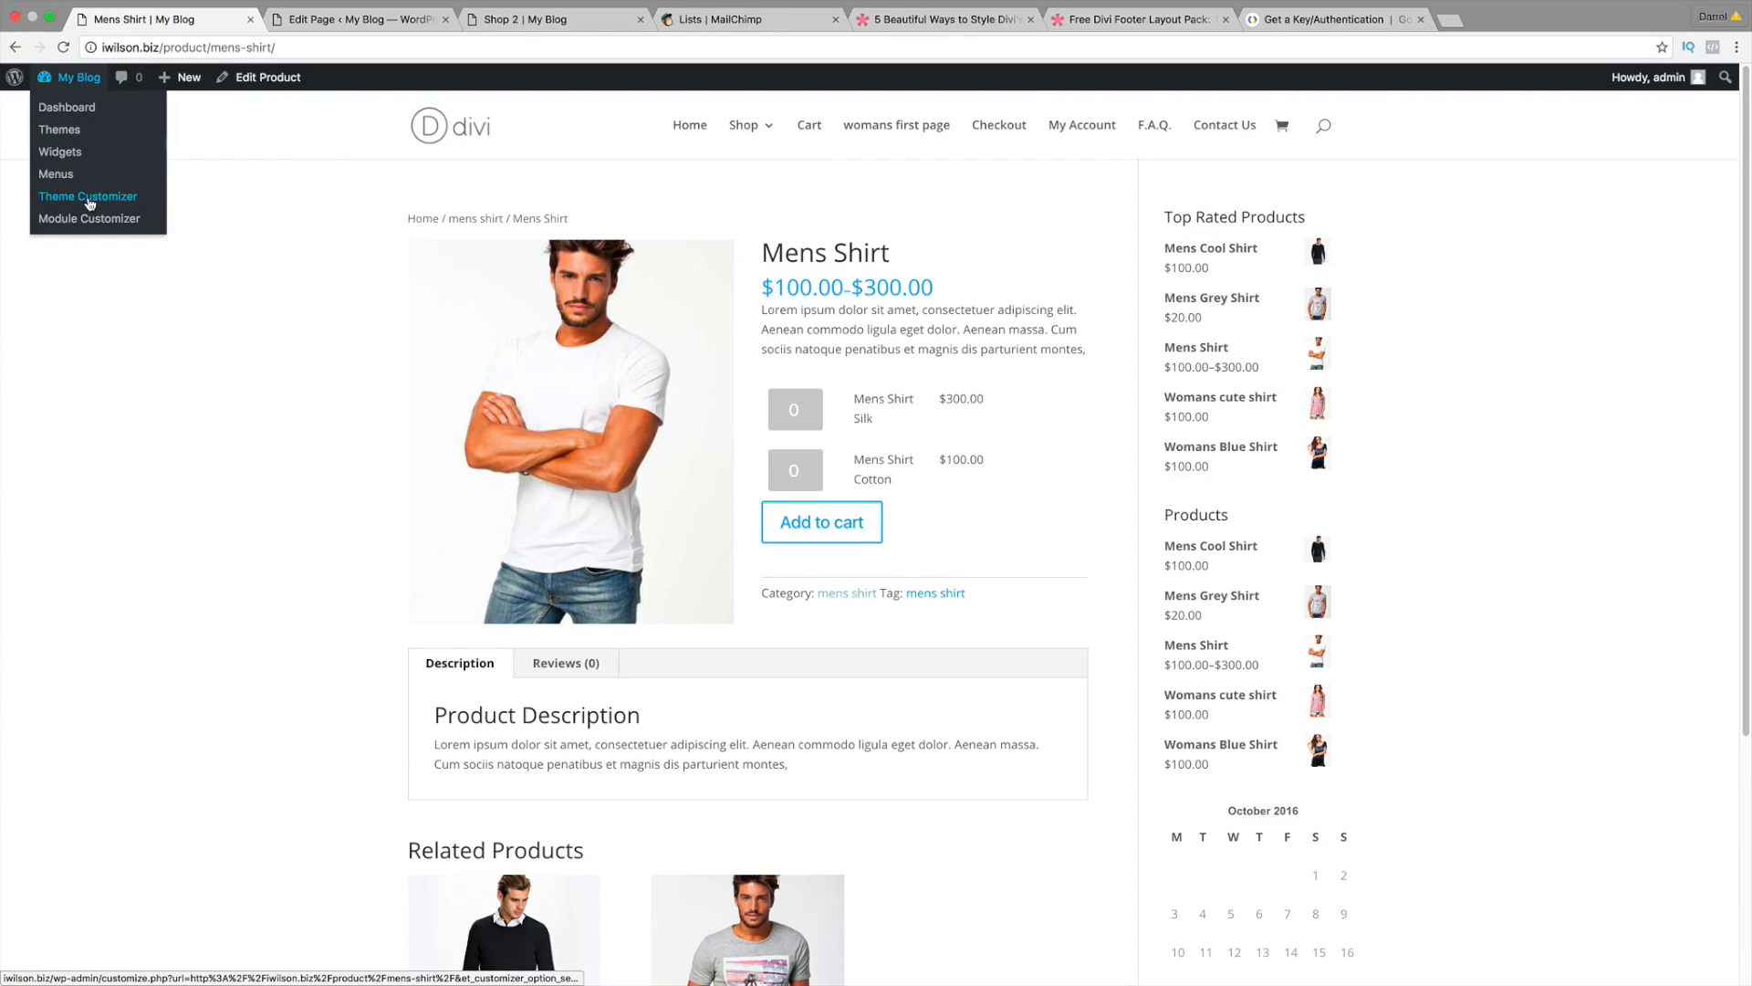
Step: In the customizer's General Settings > Typography, set the header font to Raleway
left_click(89, 199)
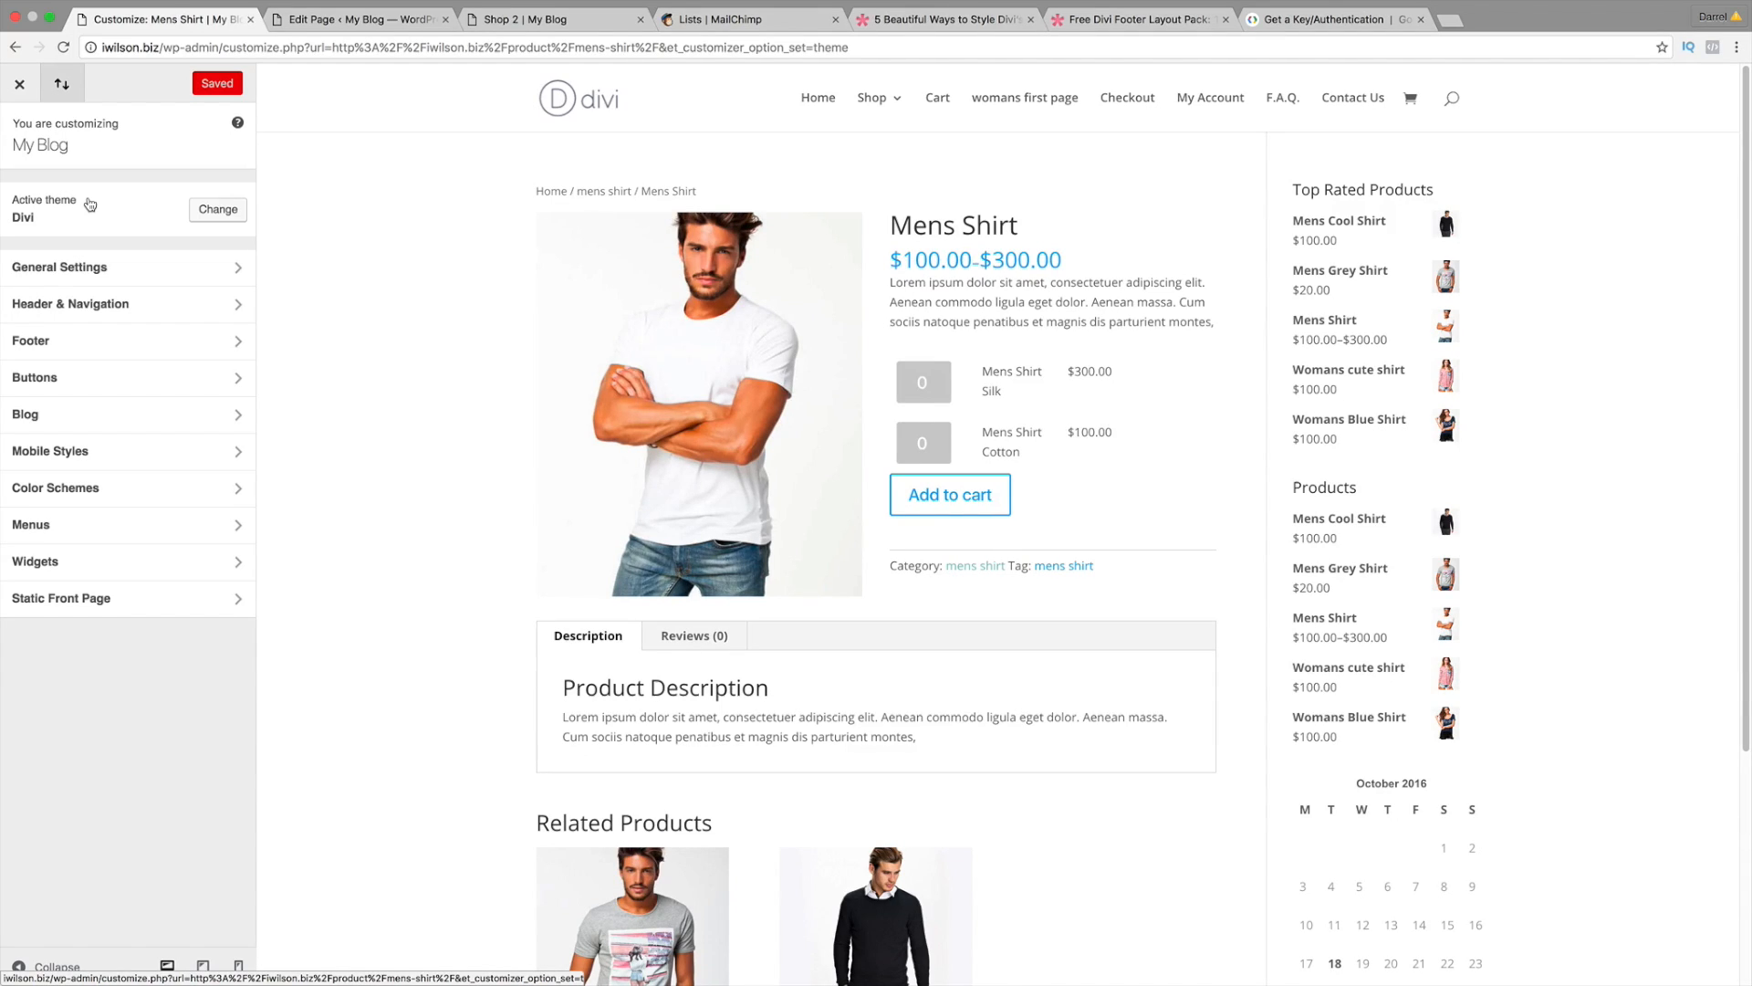
left_click(97, 270)
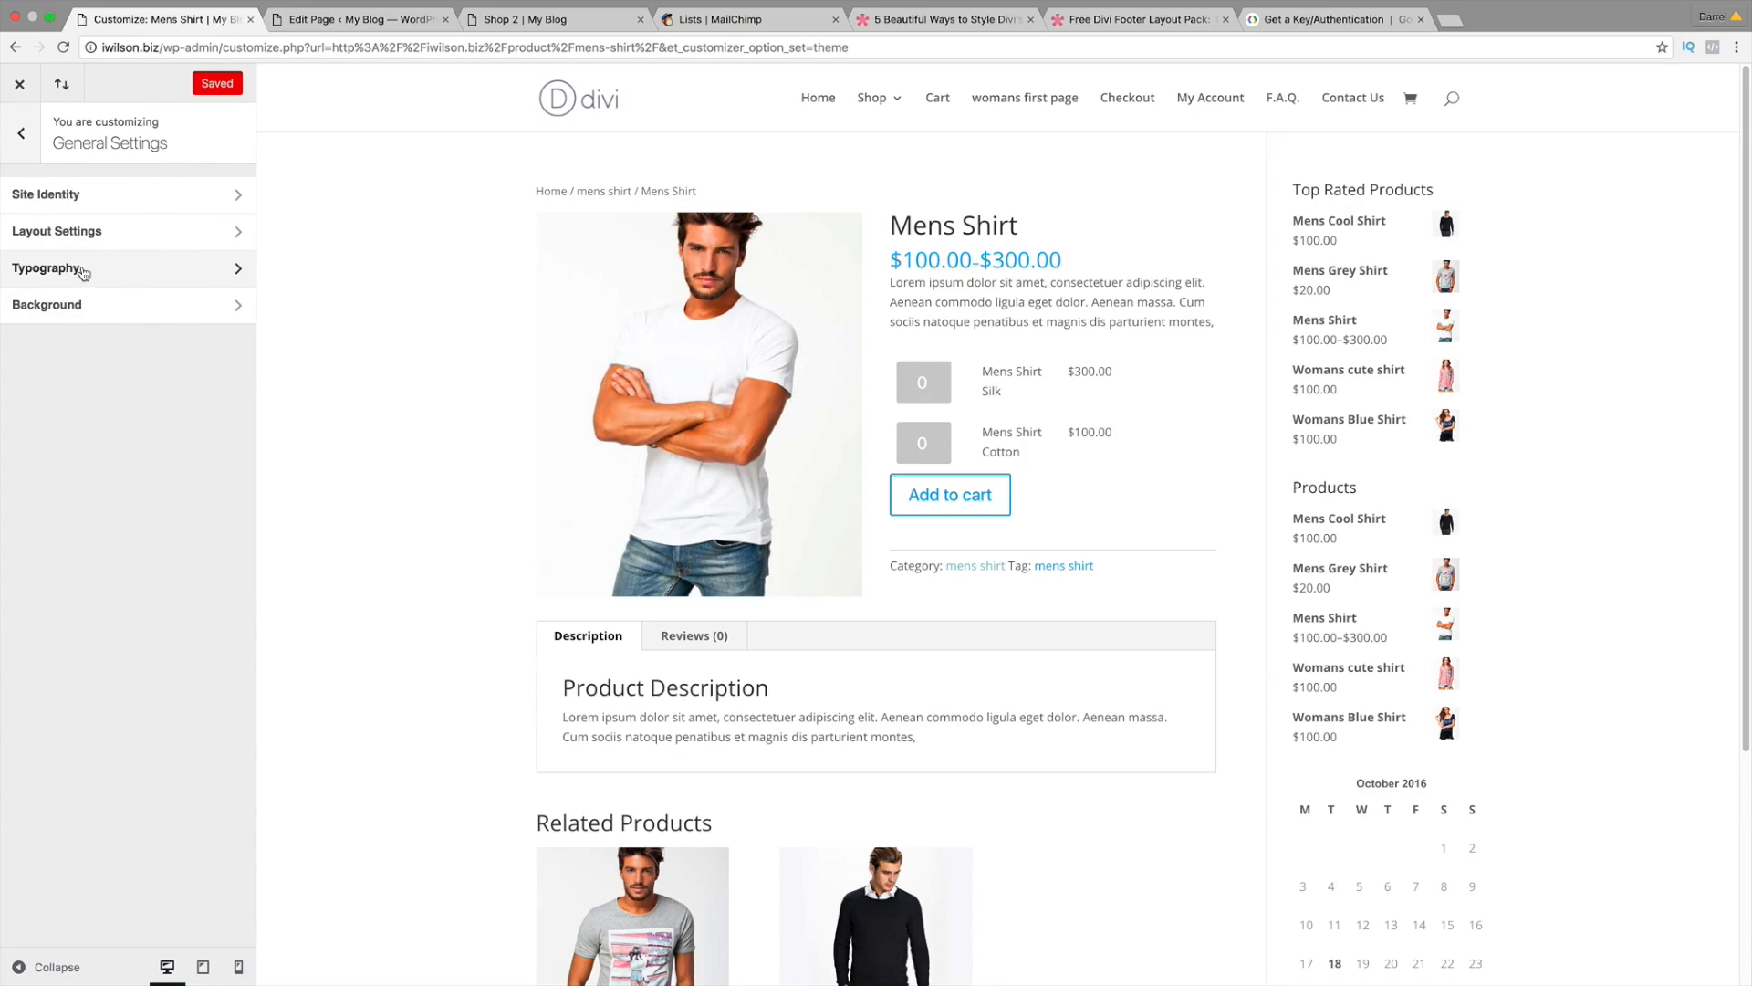
left_click(73, 267)
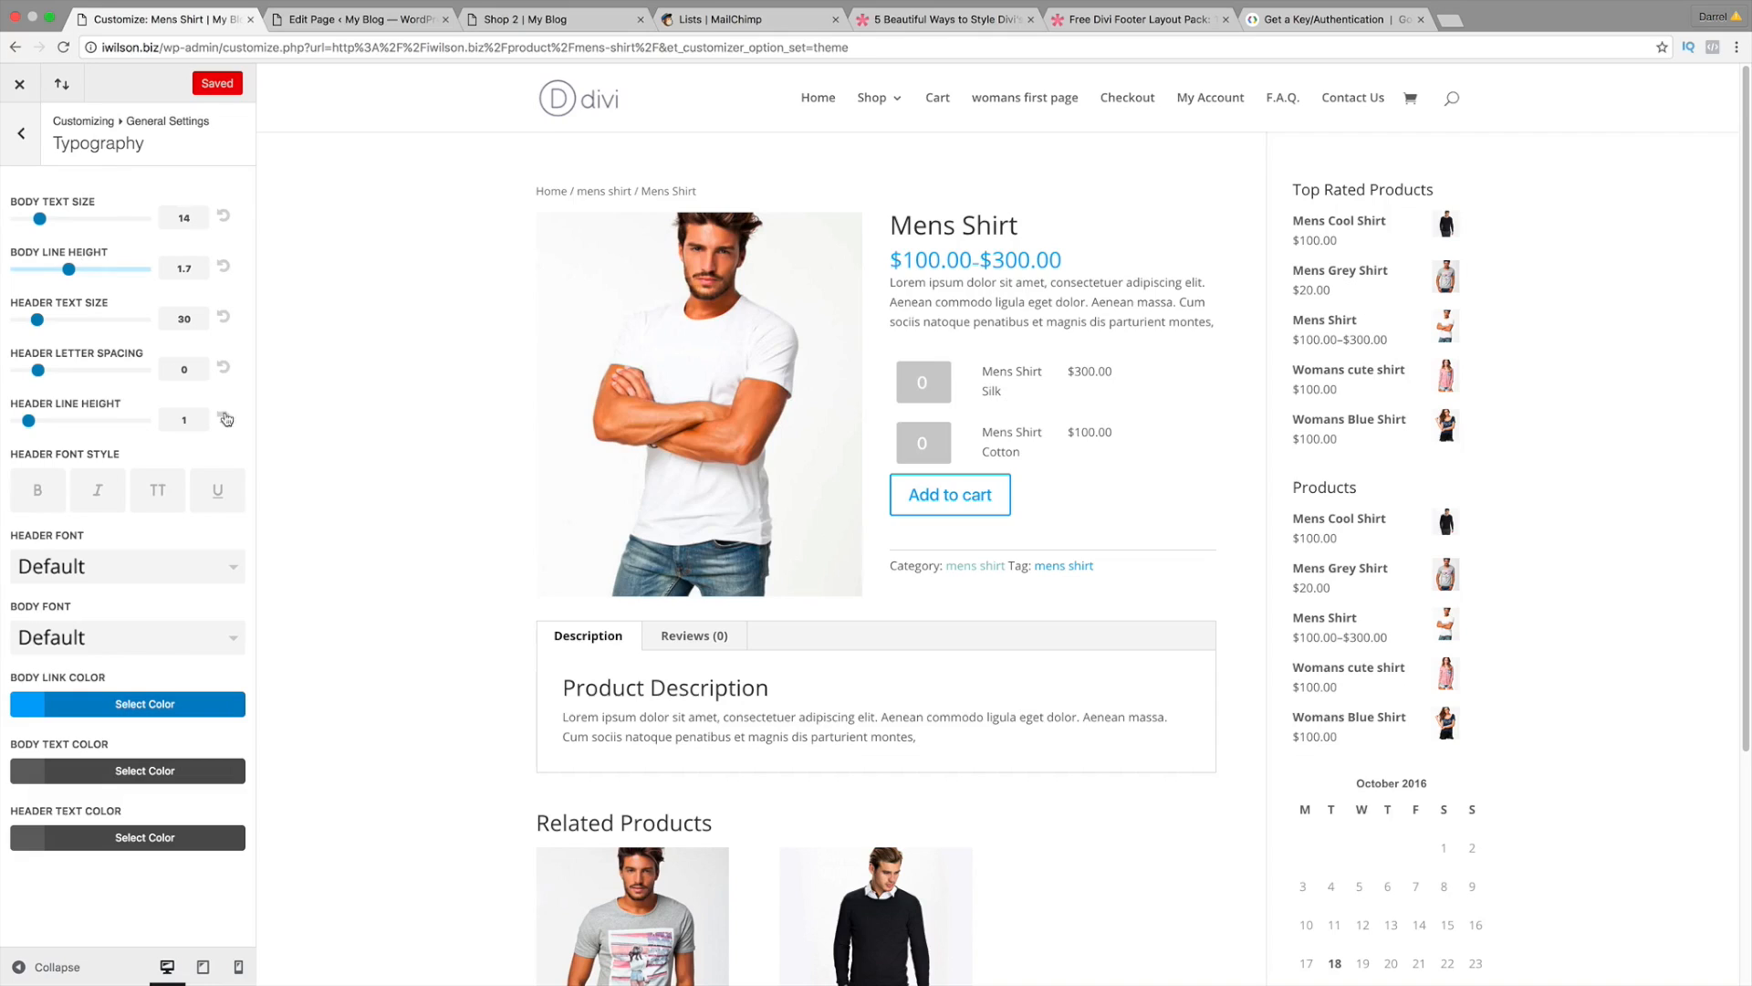
left_click(164, 566)
scroll(174, 610, "down", 15)
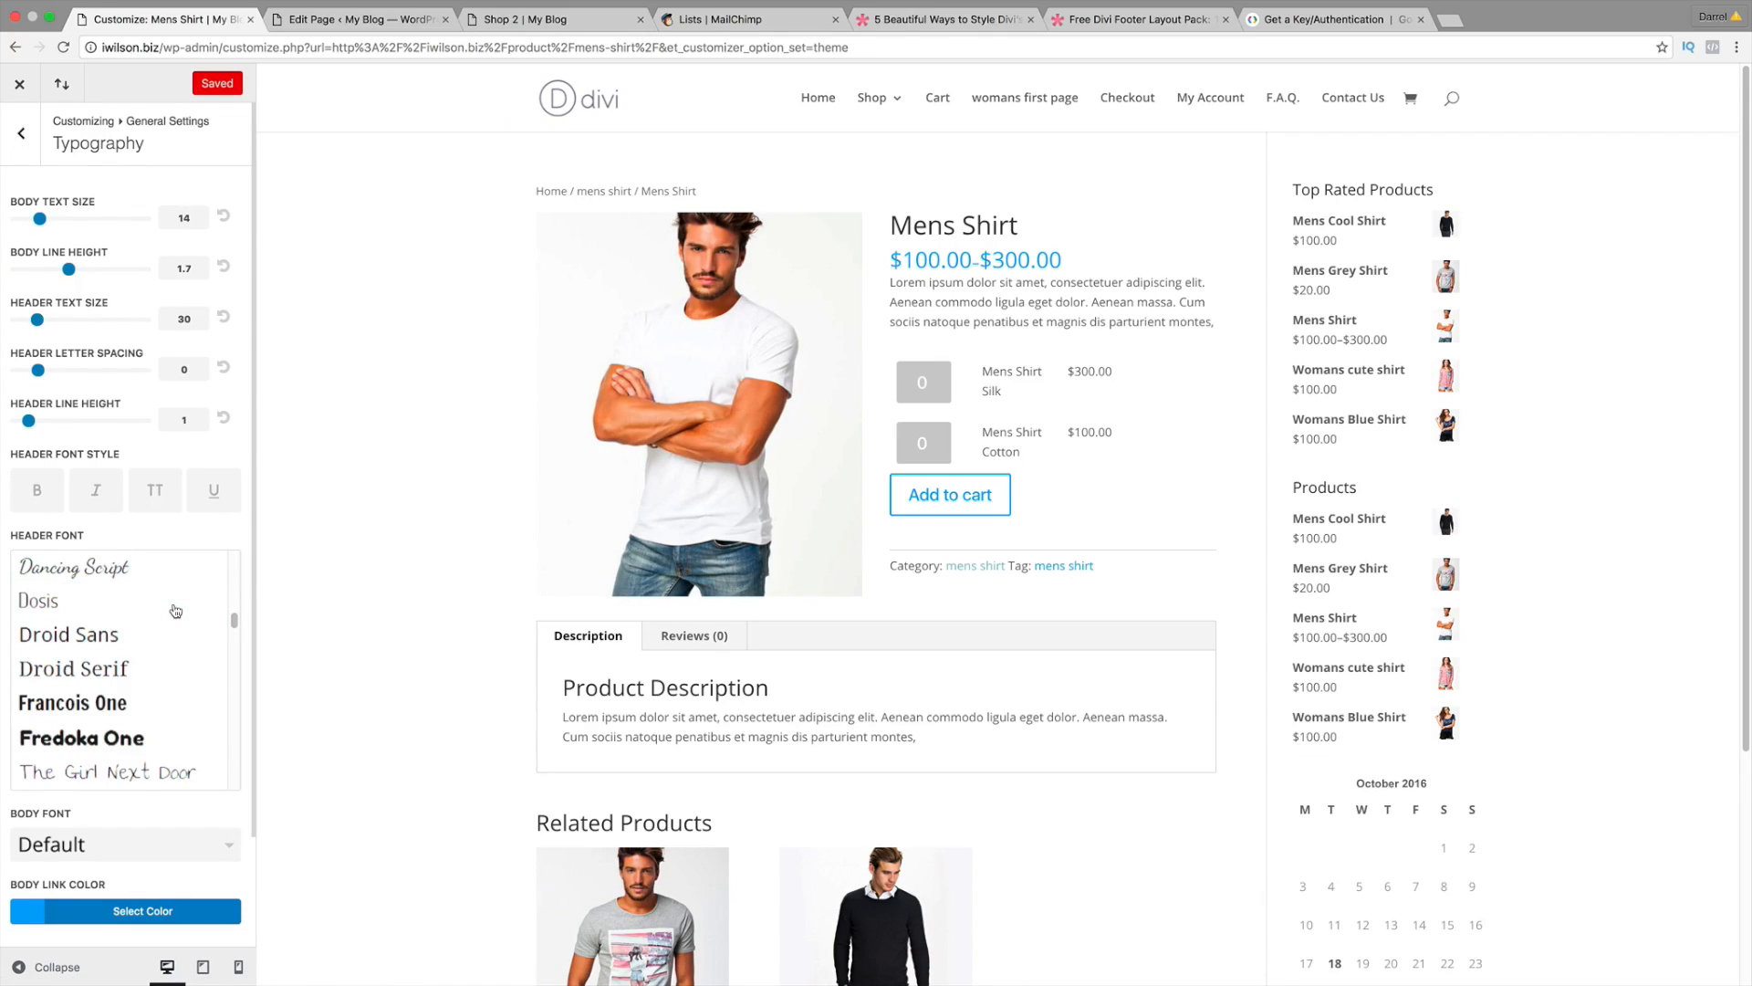
scroll(176, 610, "down", 8)
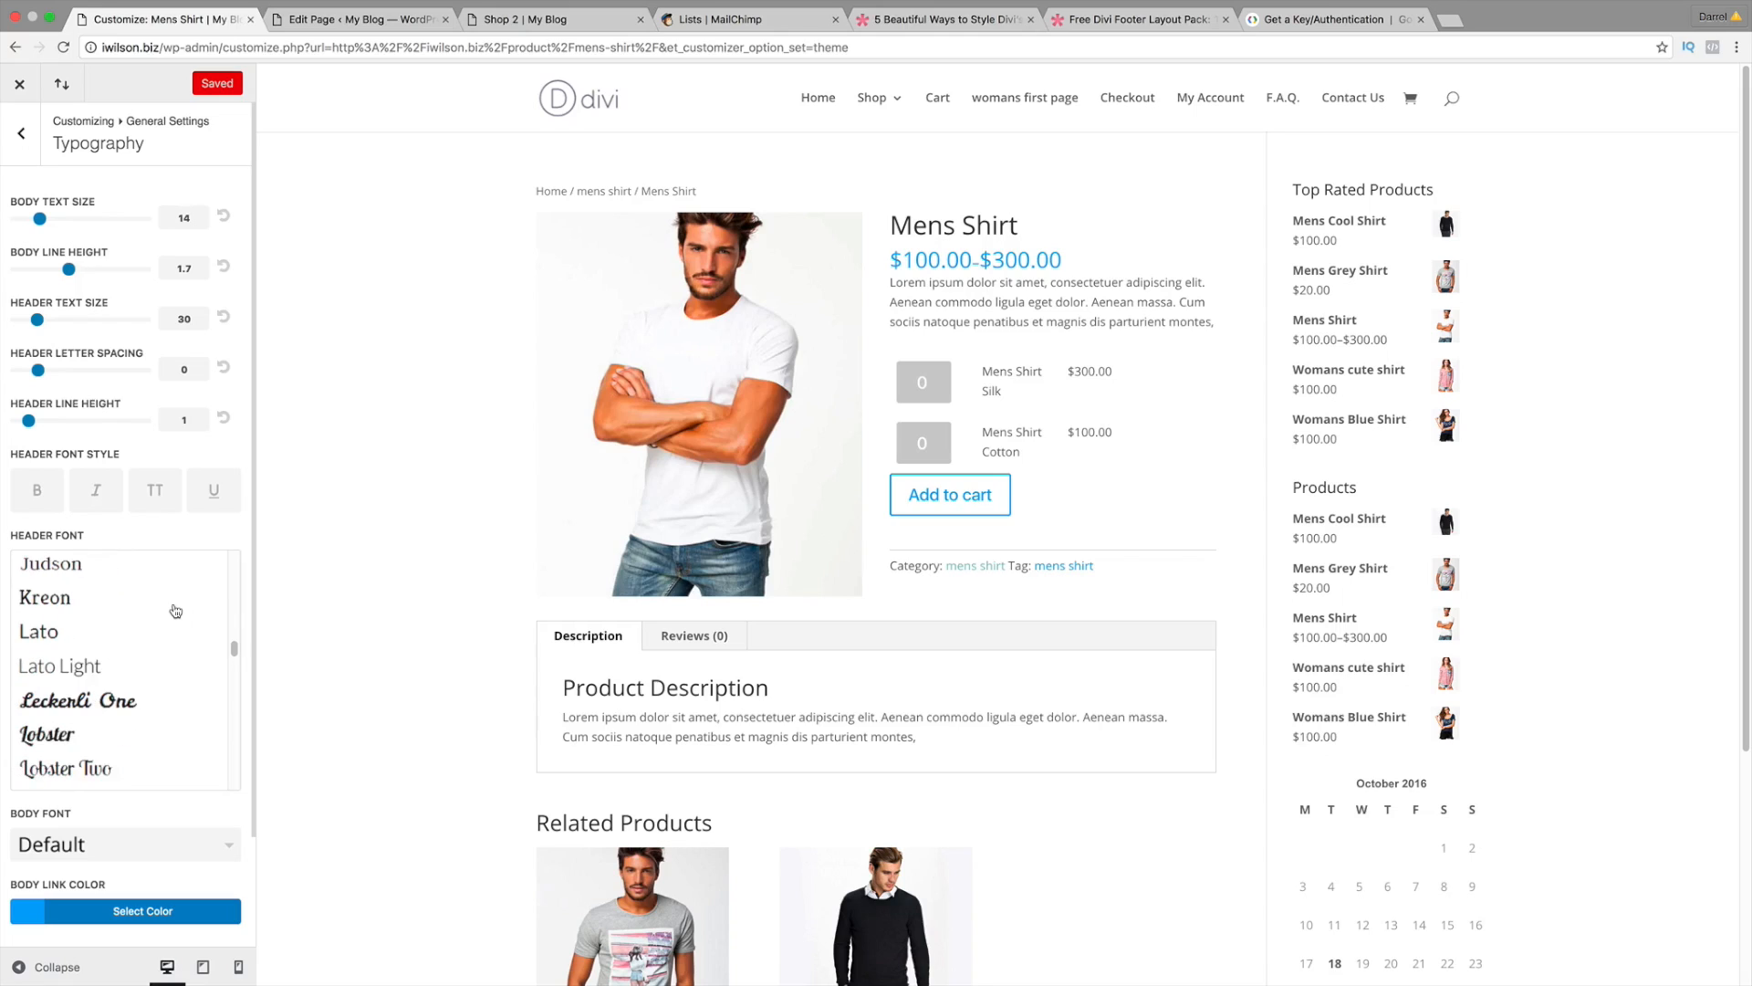
scroll(175, 611, "down", 8)
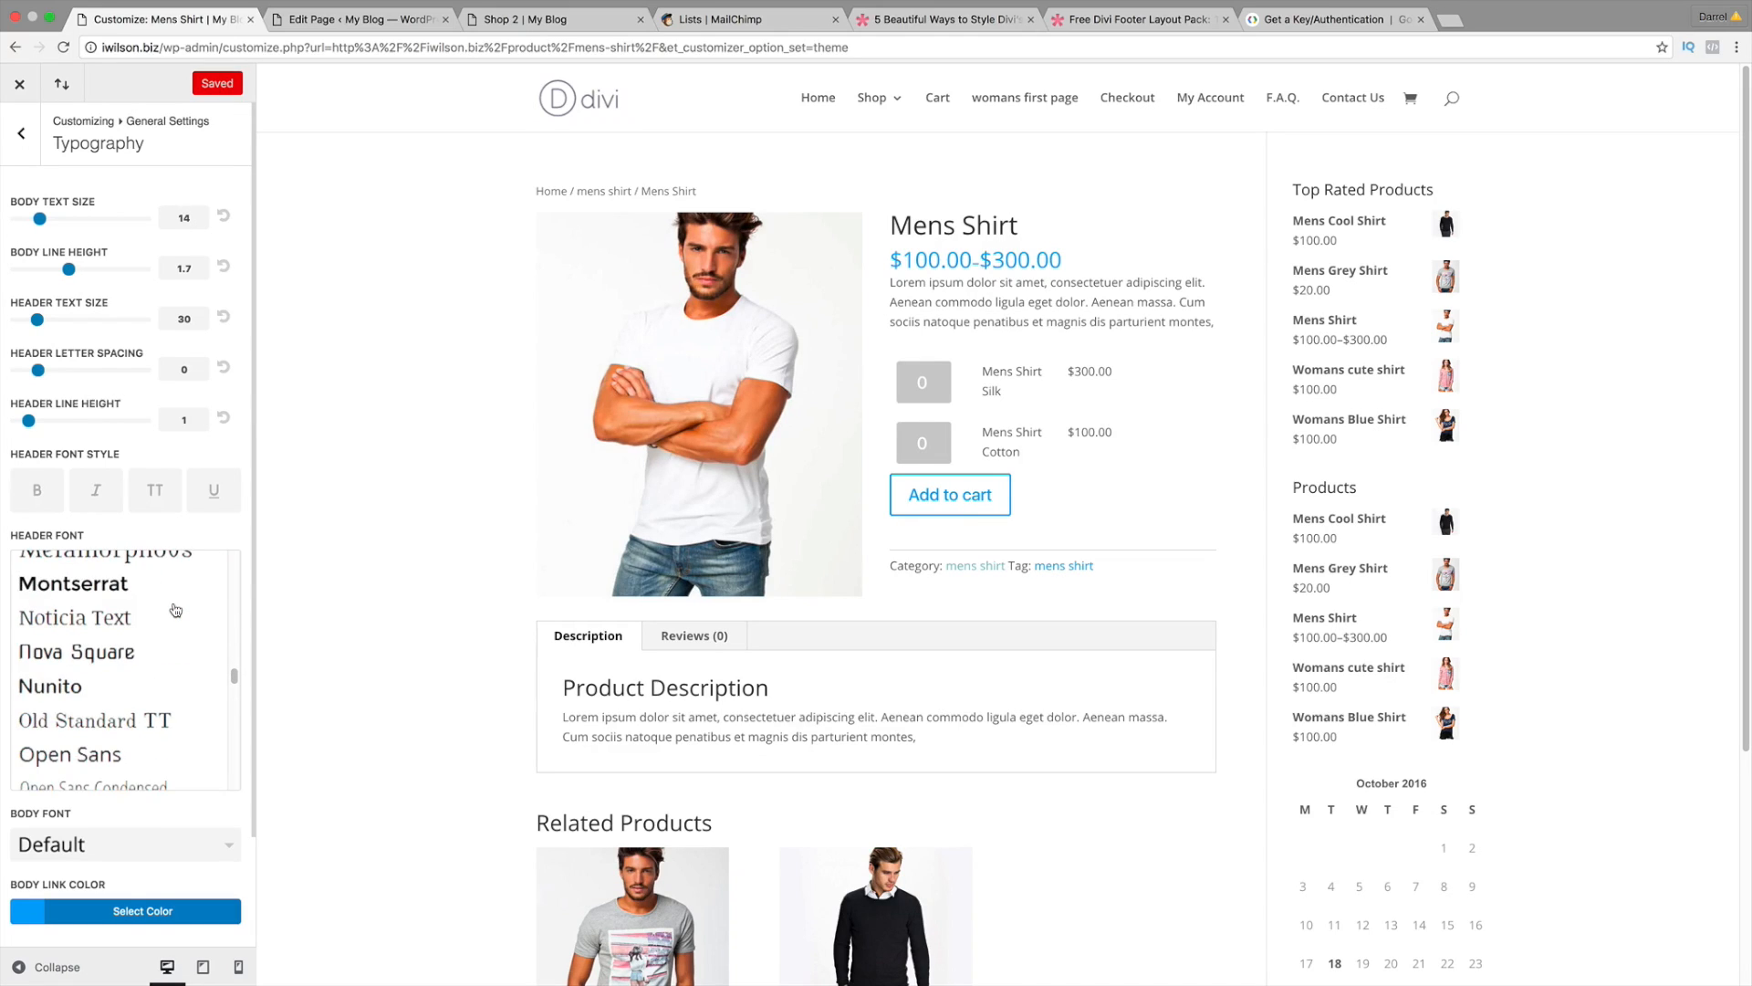
scroll(175, 610, "down", 7)
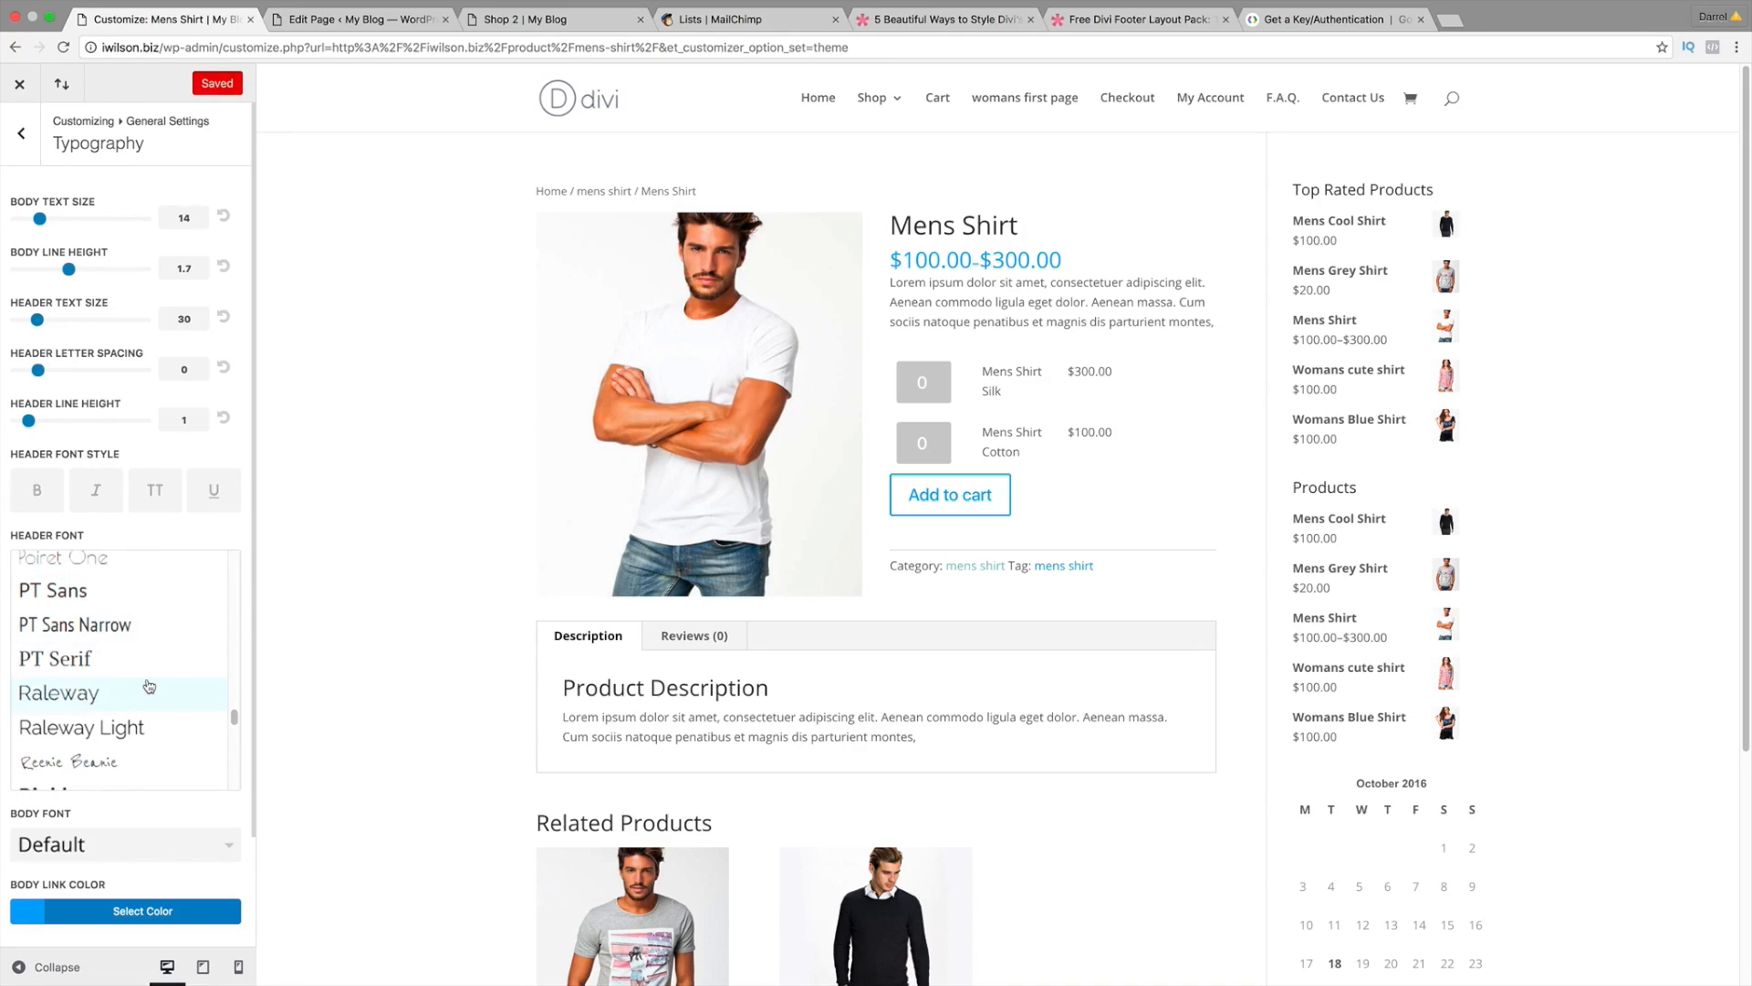
left_click(148, 686)
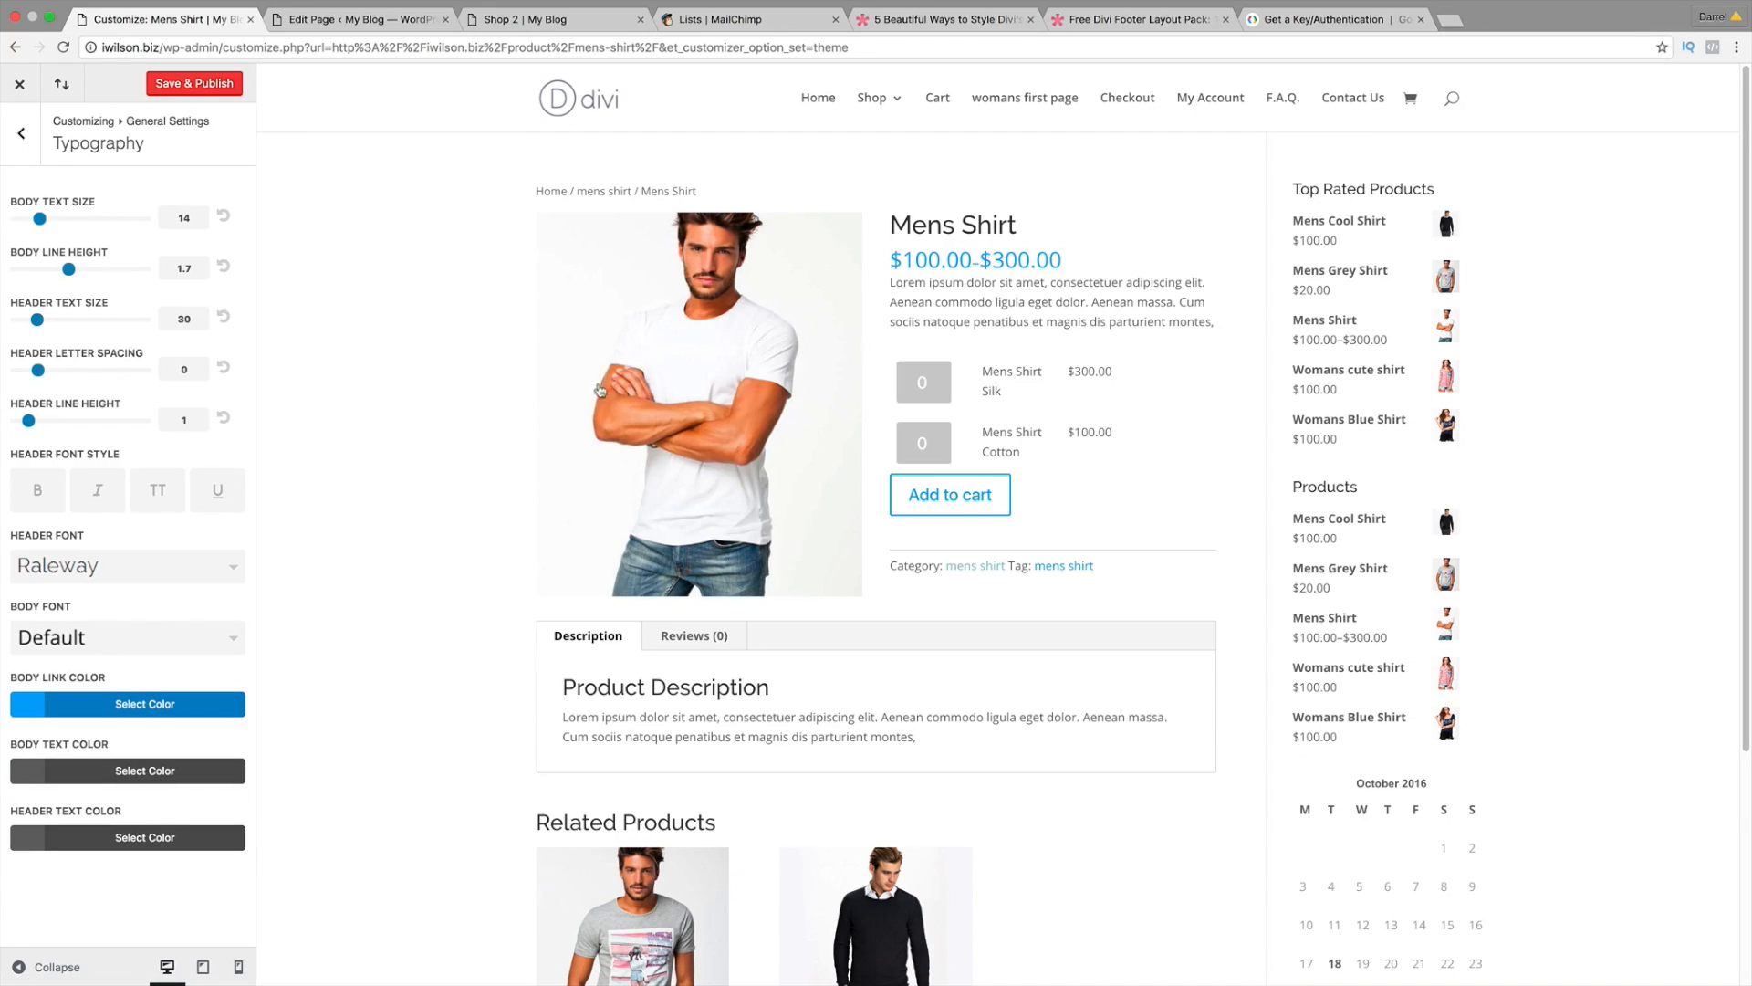
Step: Set the body font to Raleway, Save & Publish, and close the customizer
left_click(142, 639)
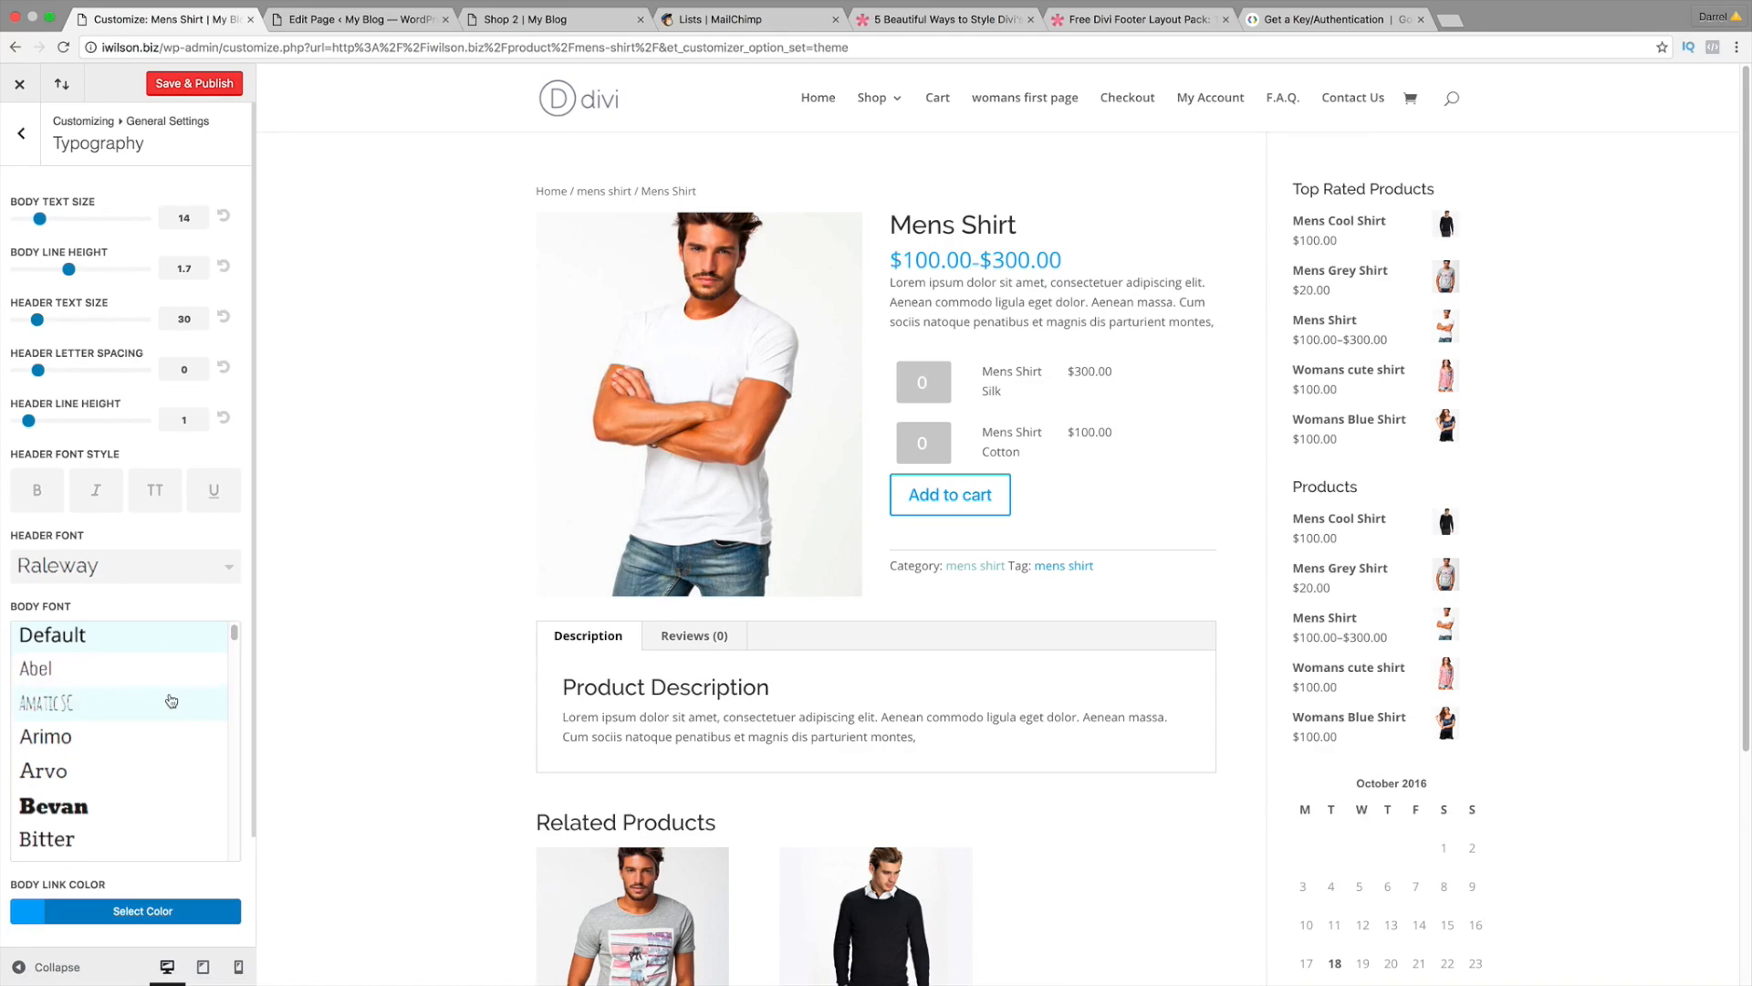
scroll(171, 700, "down", 15)
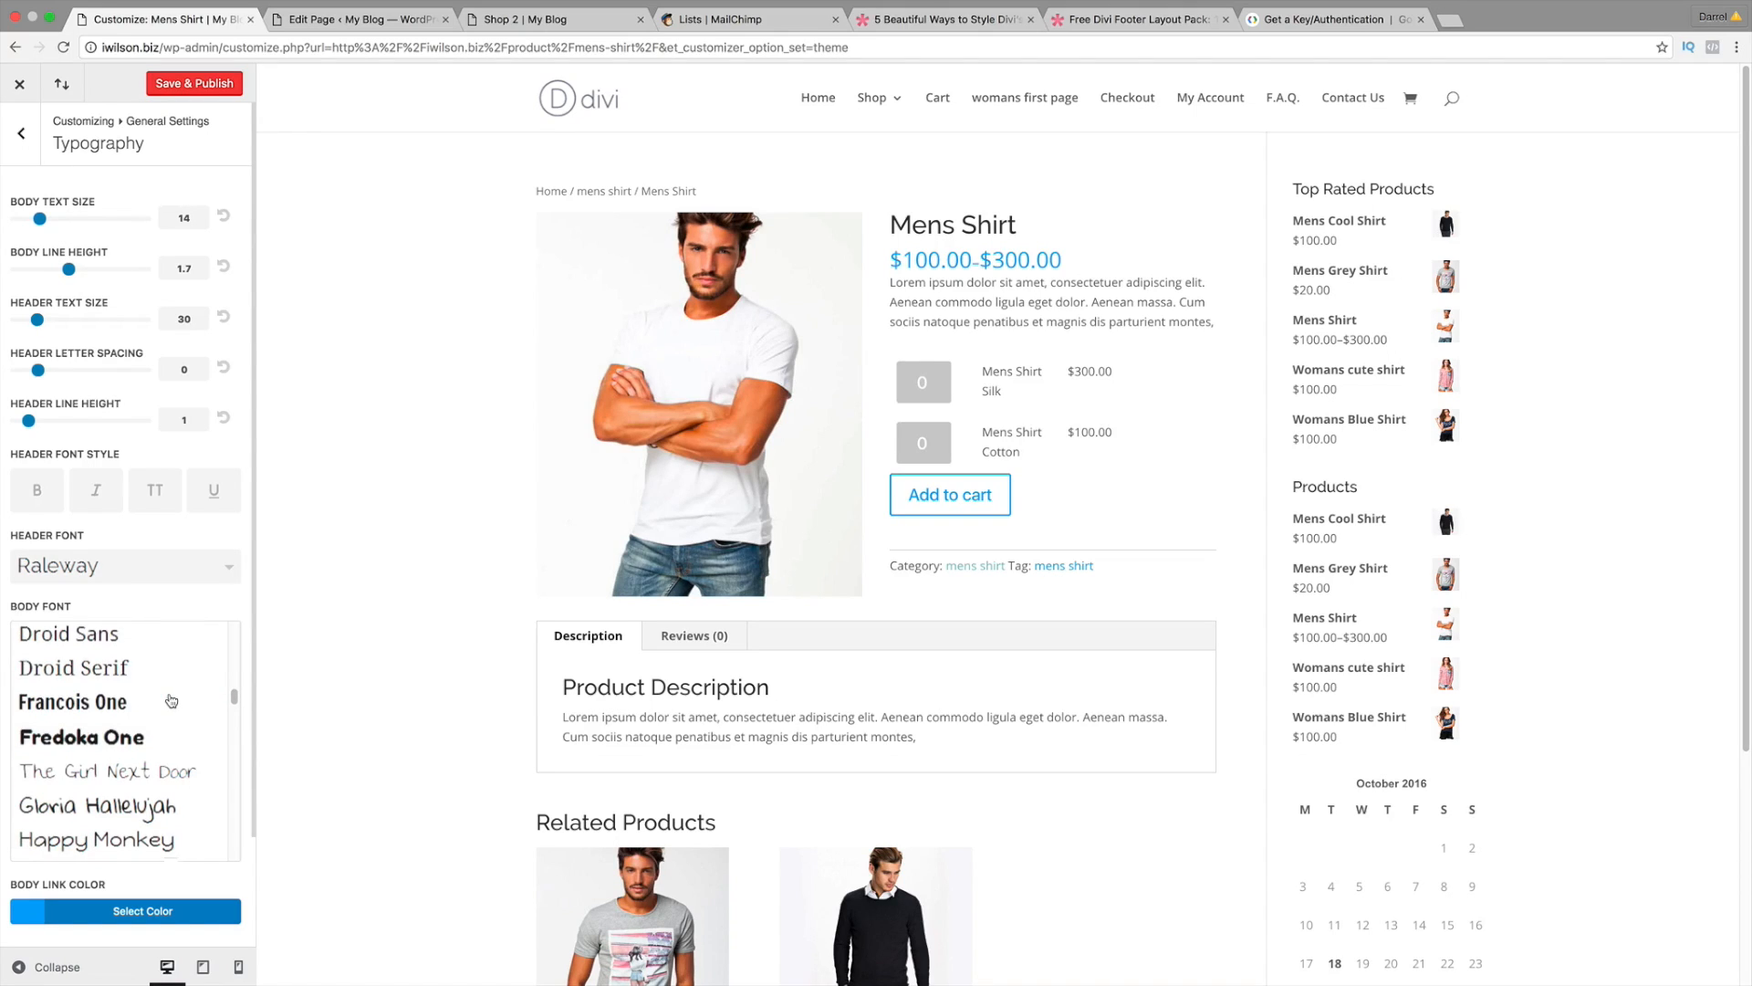
scroll(170, 701, "down", 20)
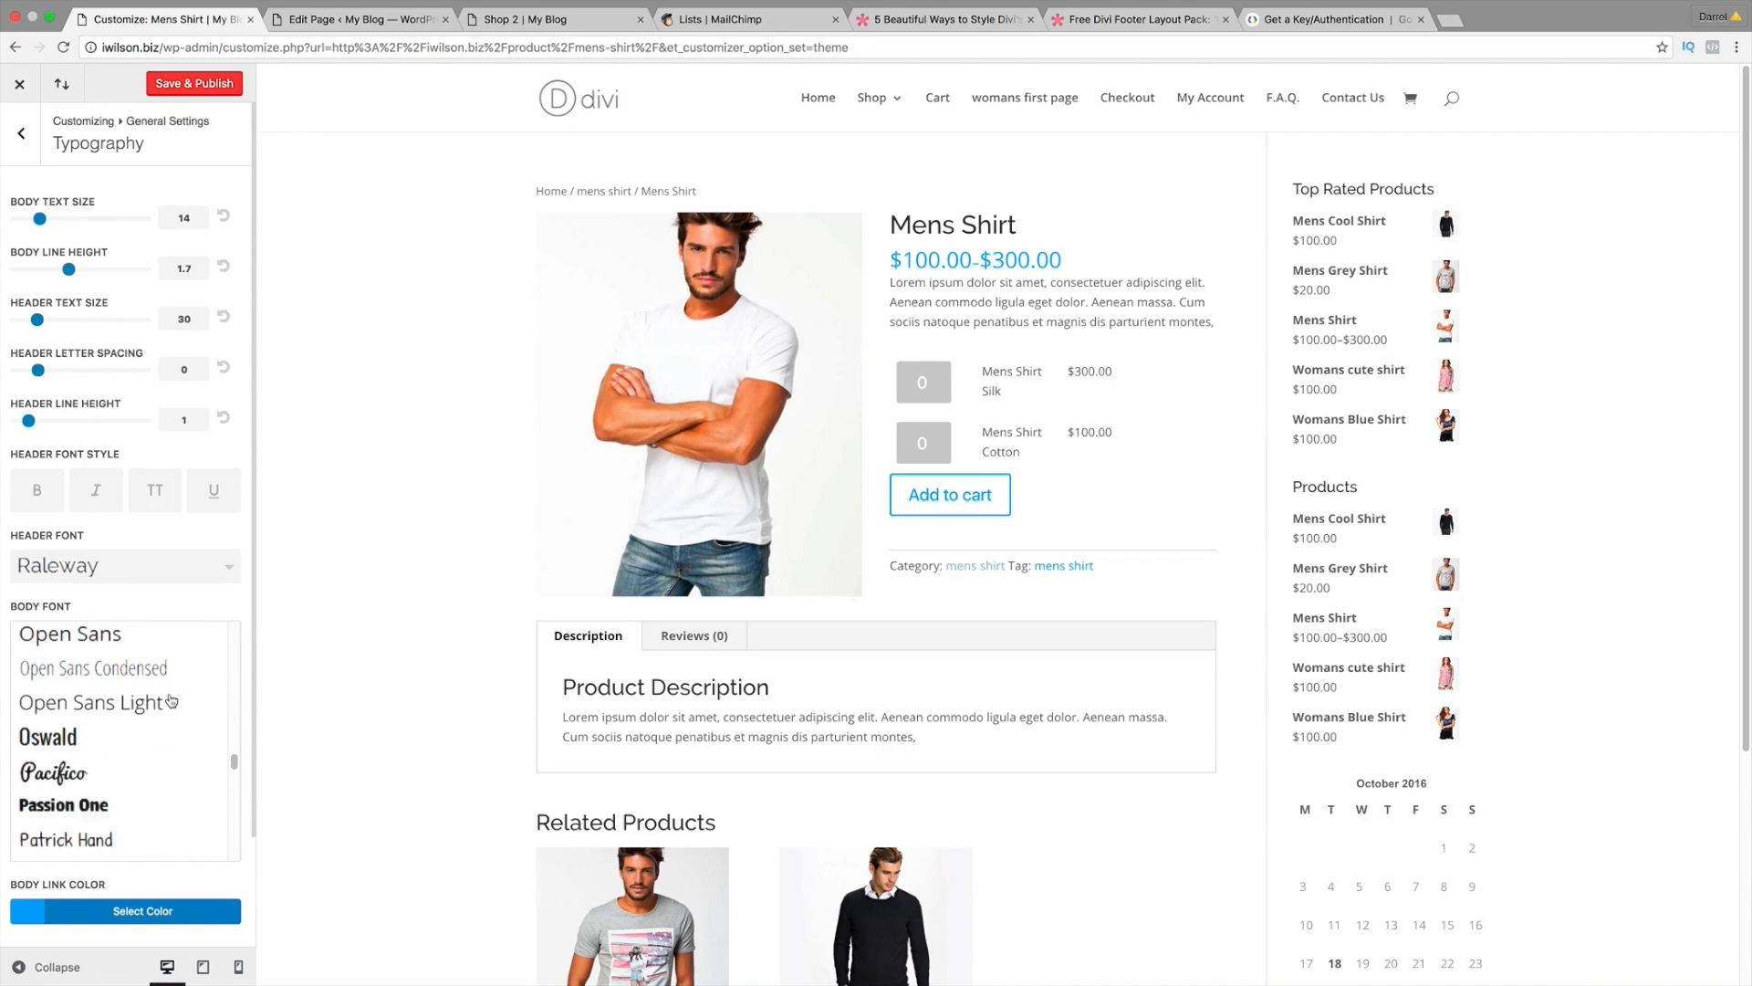
scroll(171, 701, "down", 5)
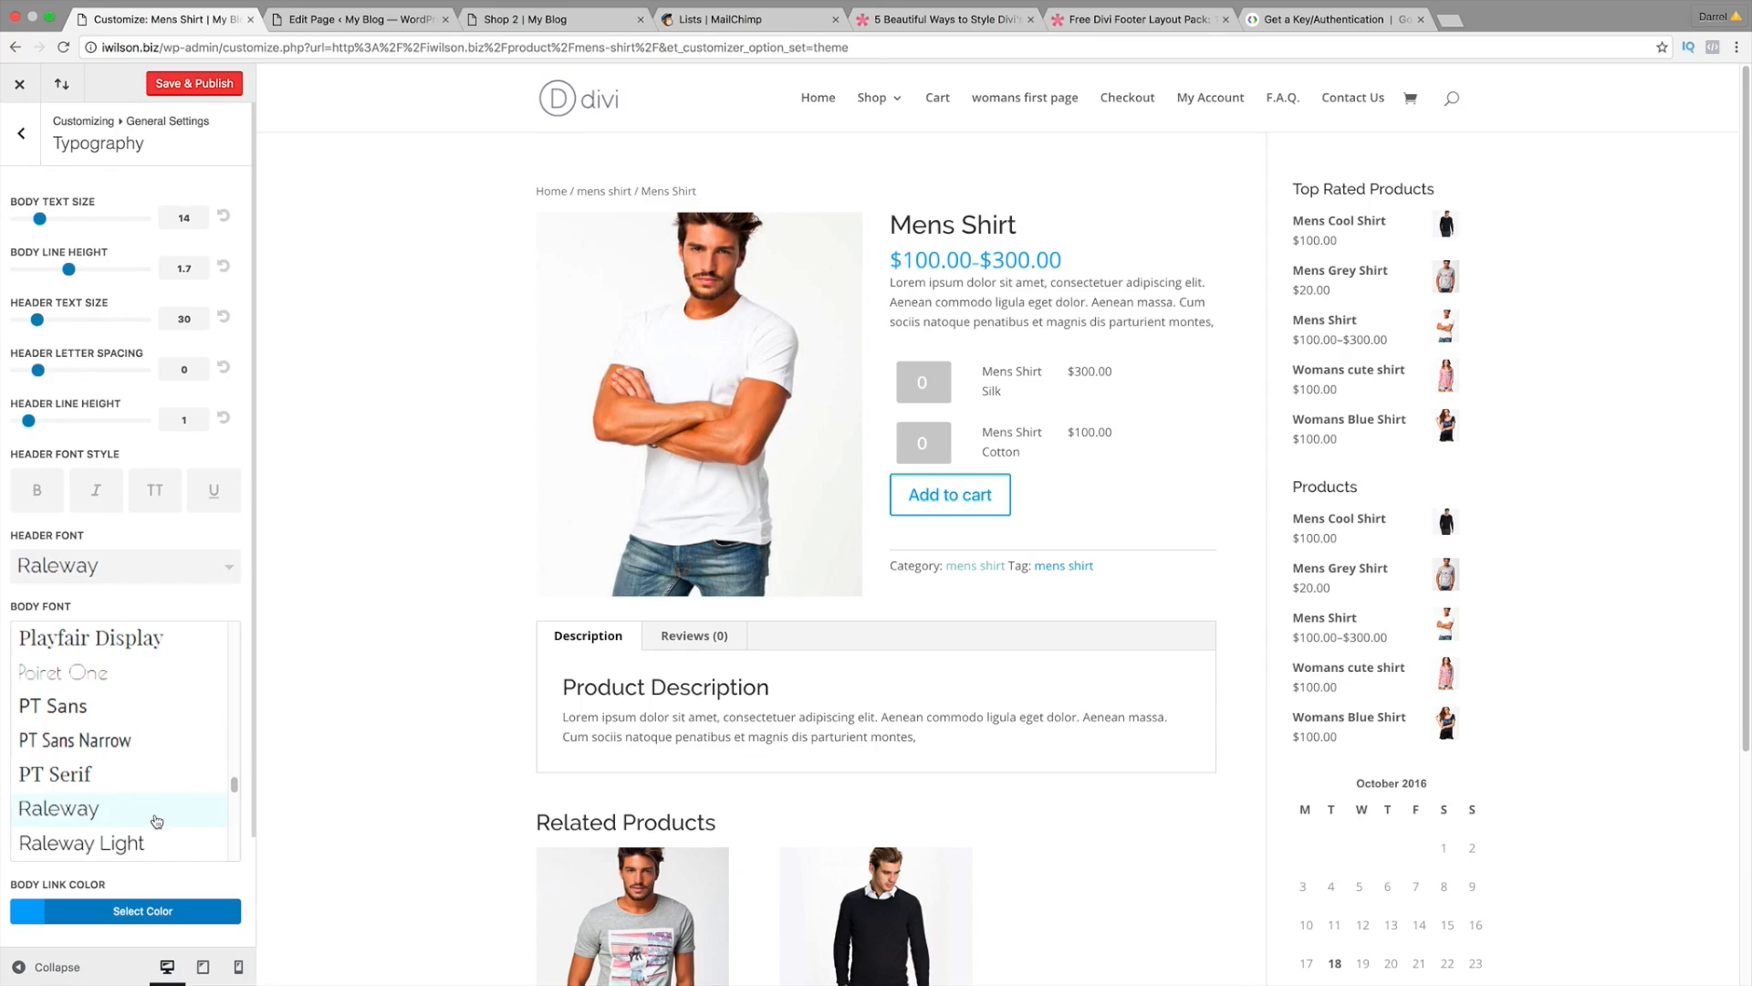
left_click(155, 814)
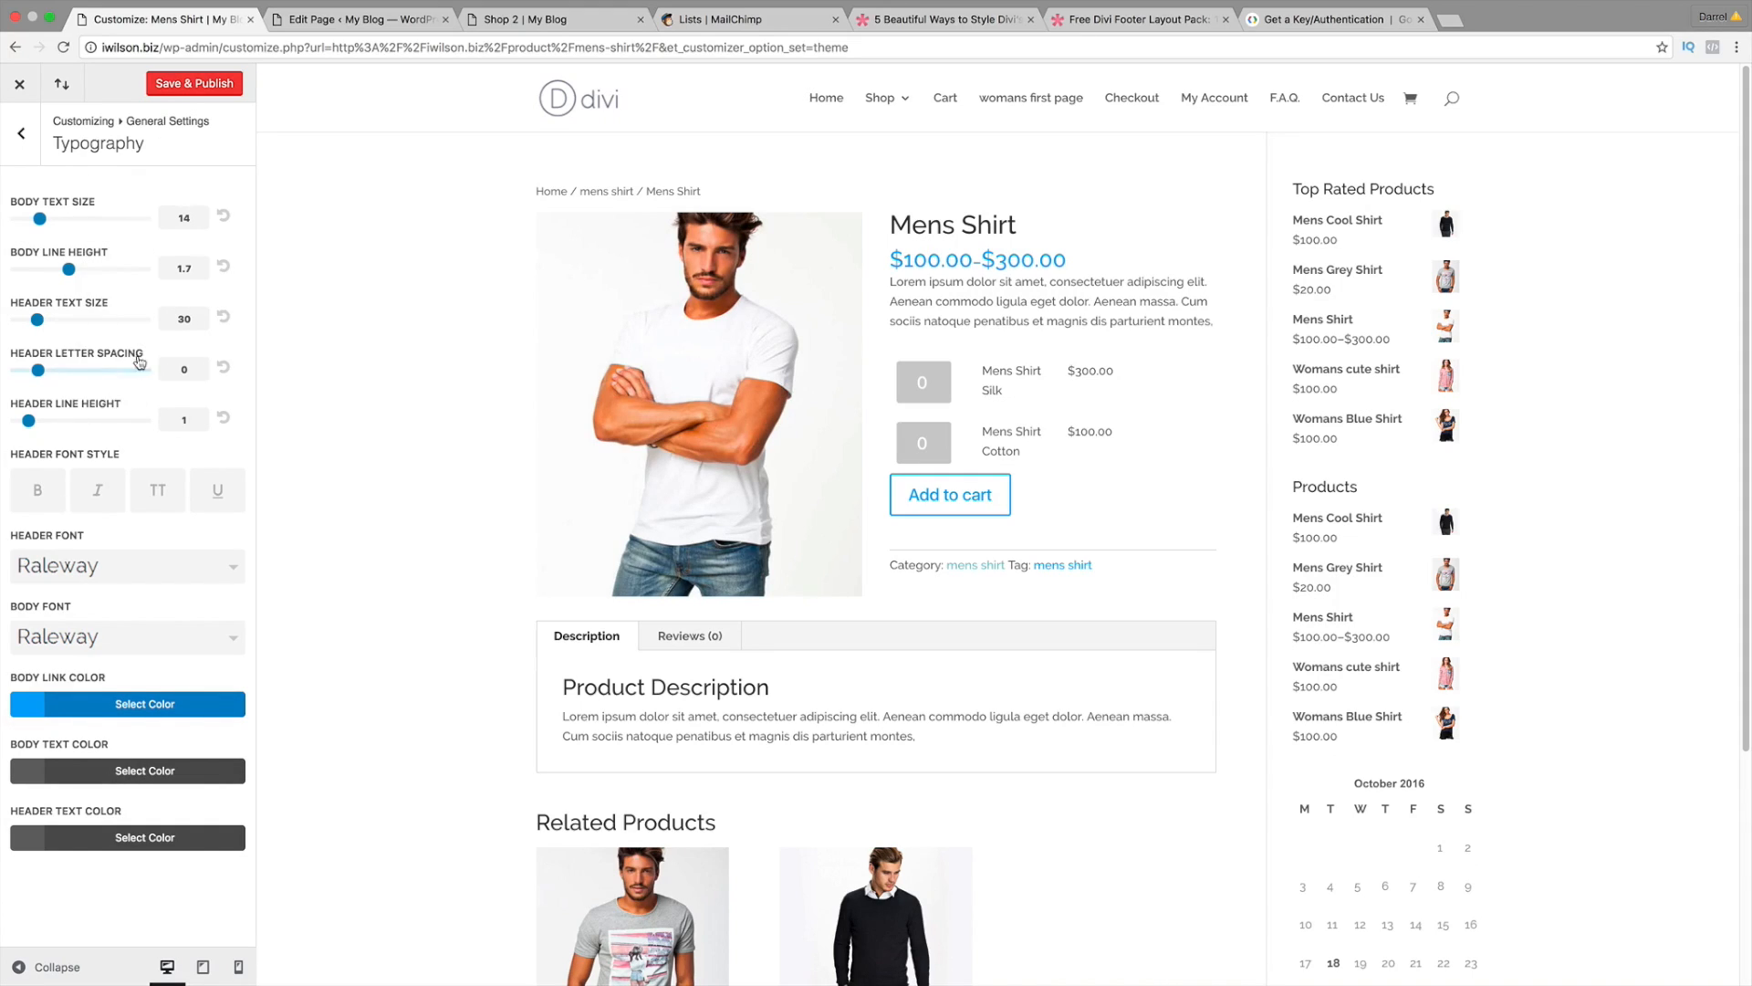
left_click(197, 84)
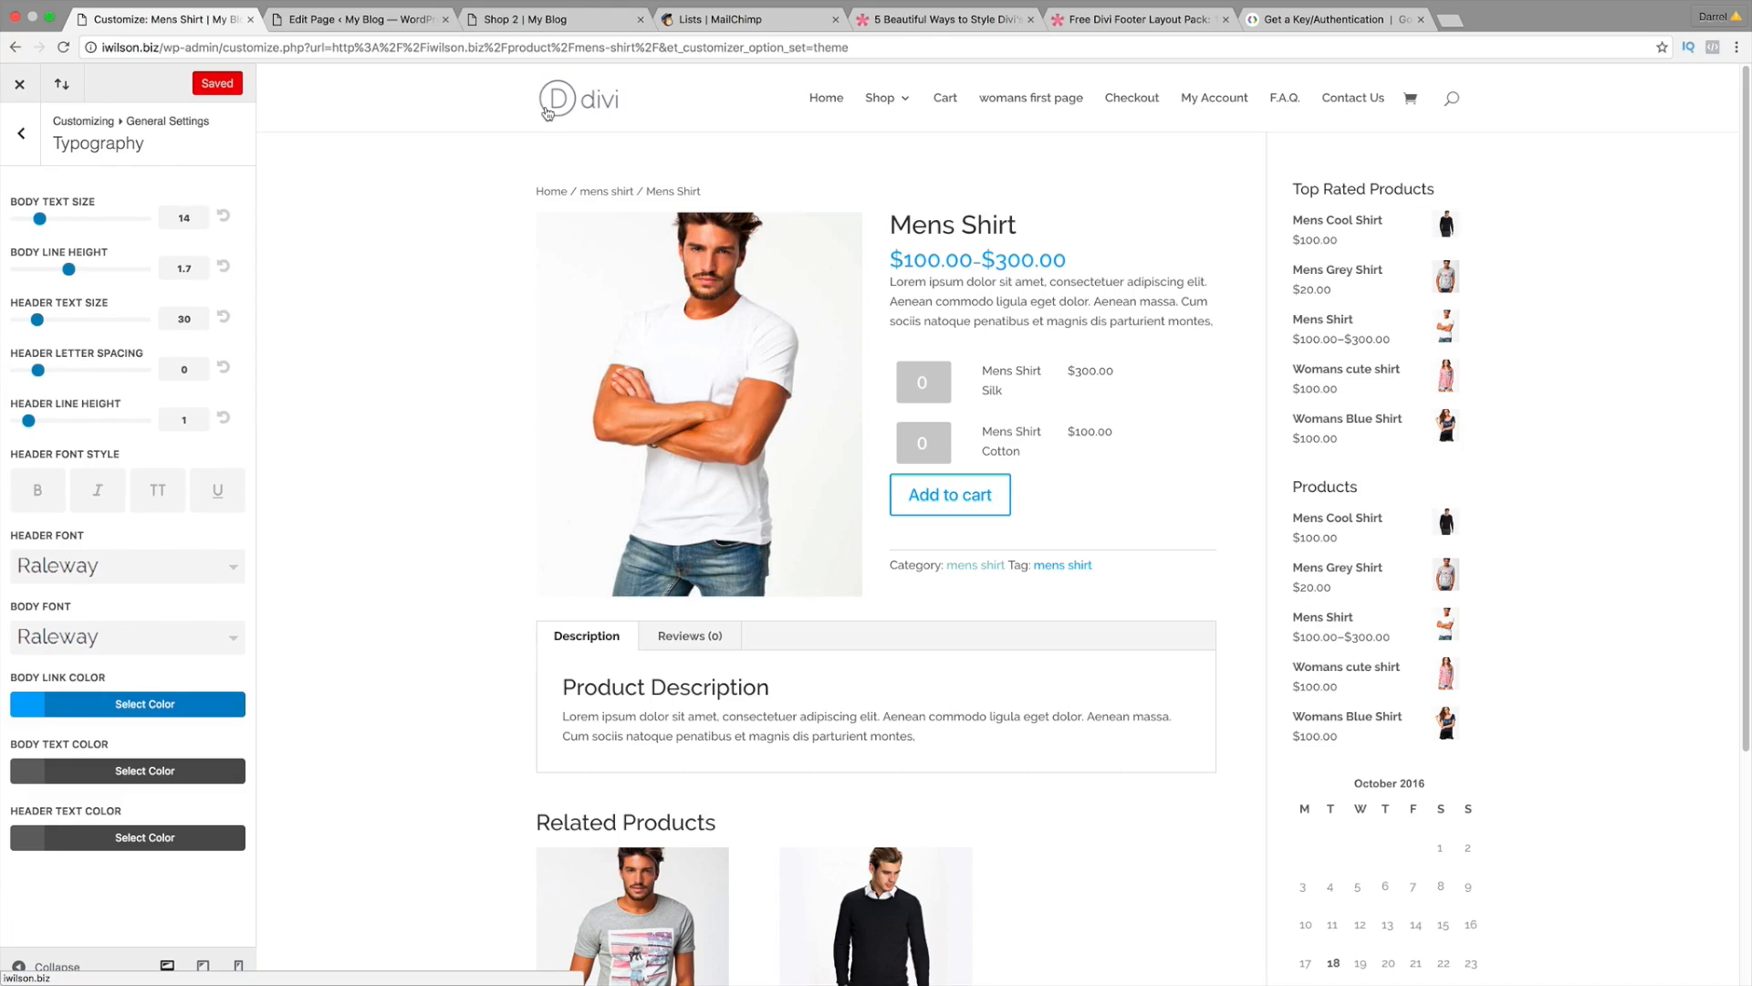
left_click(13, 85)
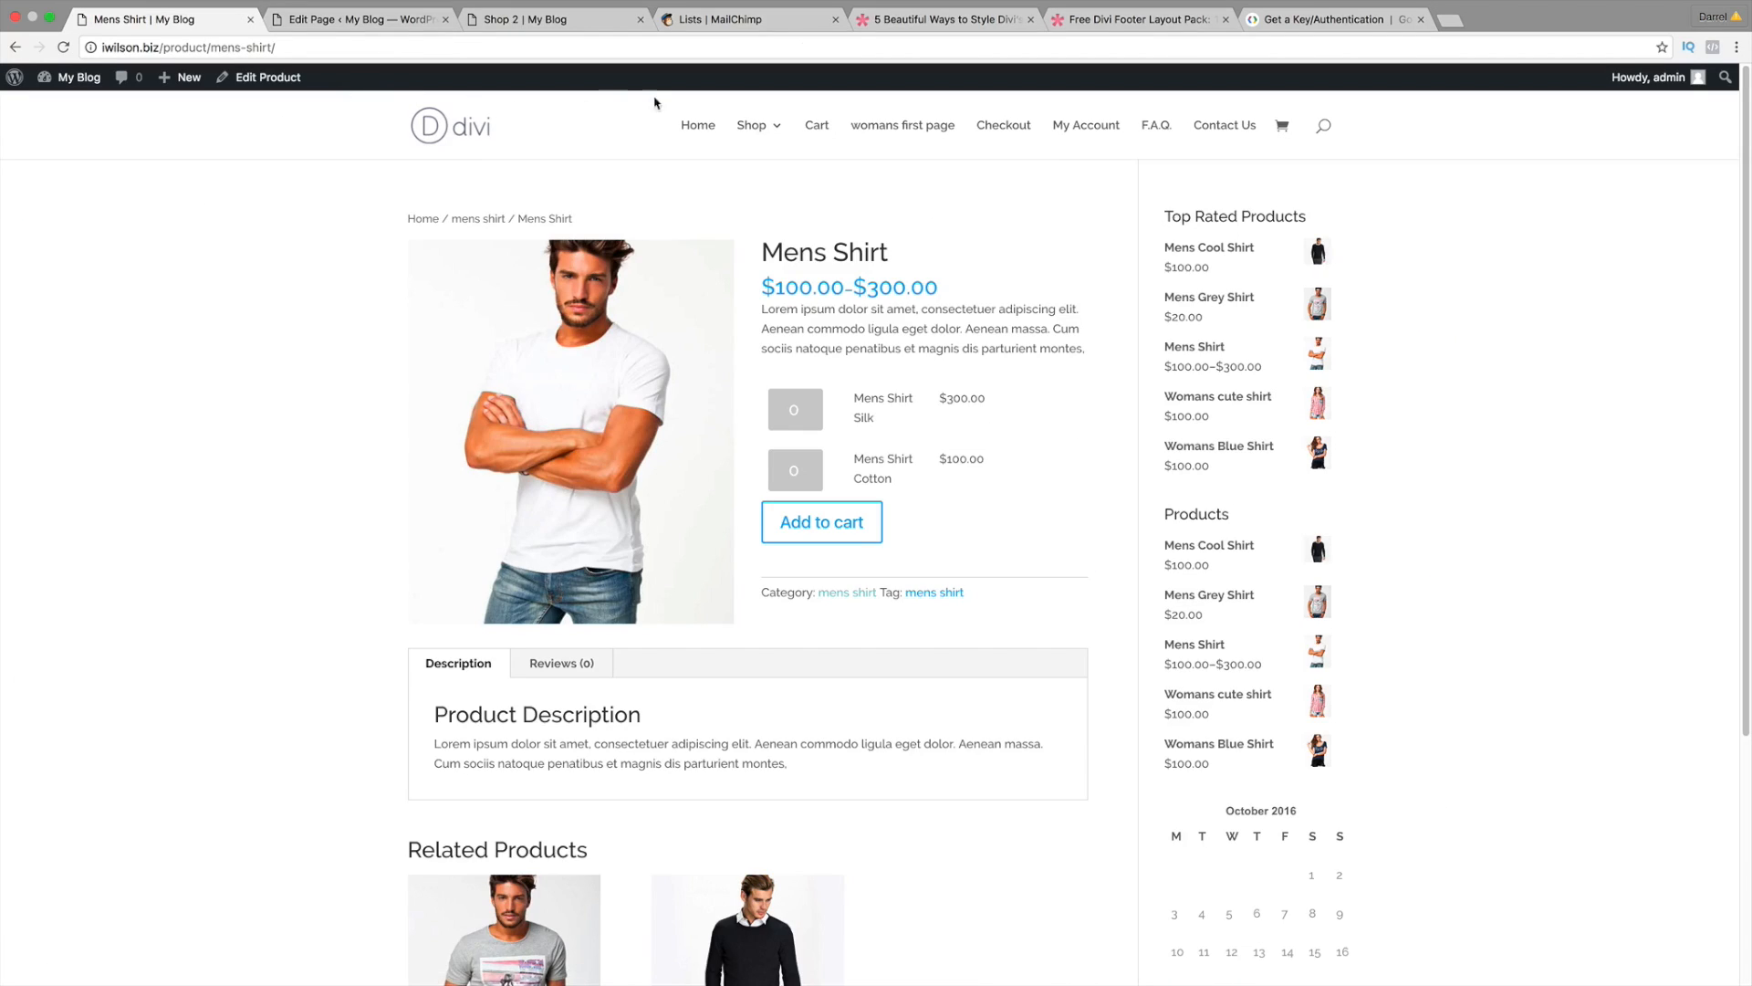
Step: Go to fiverr.com in a new browser tab
left_click(1449, 20)
type("fivew")
key("BackSpace")
type("rr")
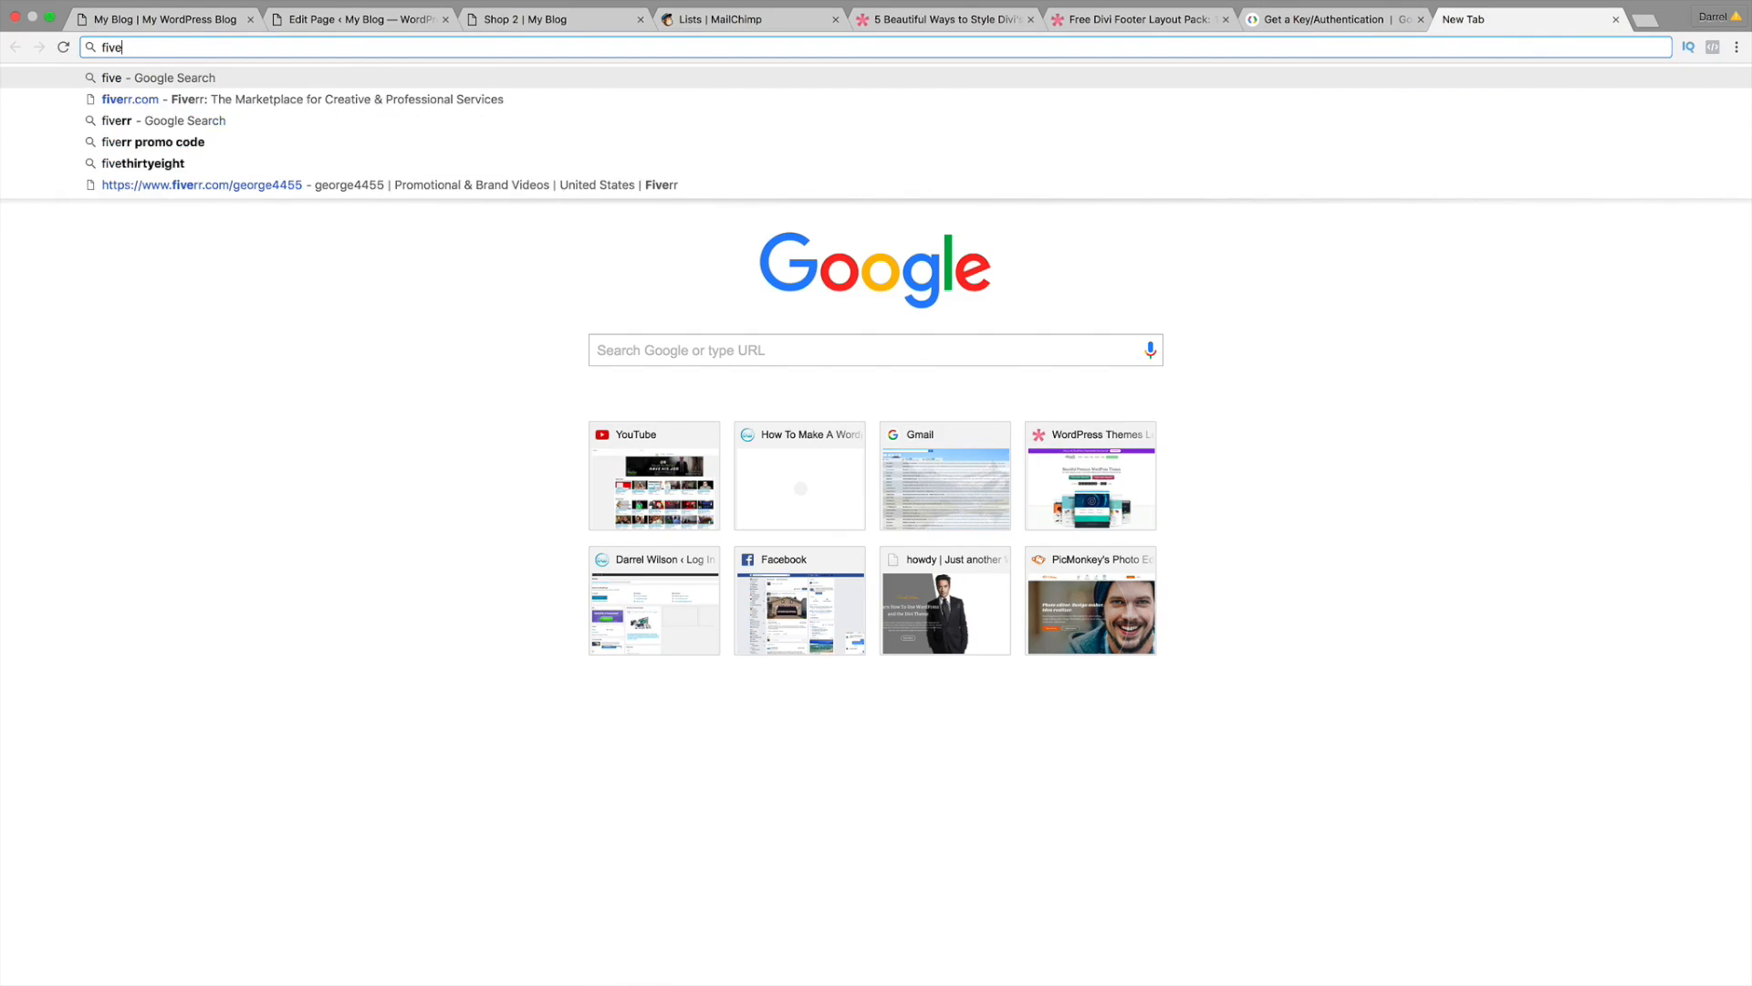
key("Return")
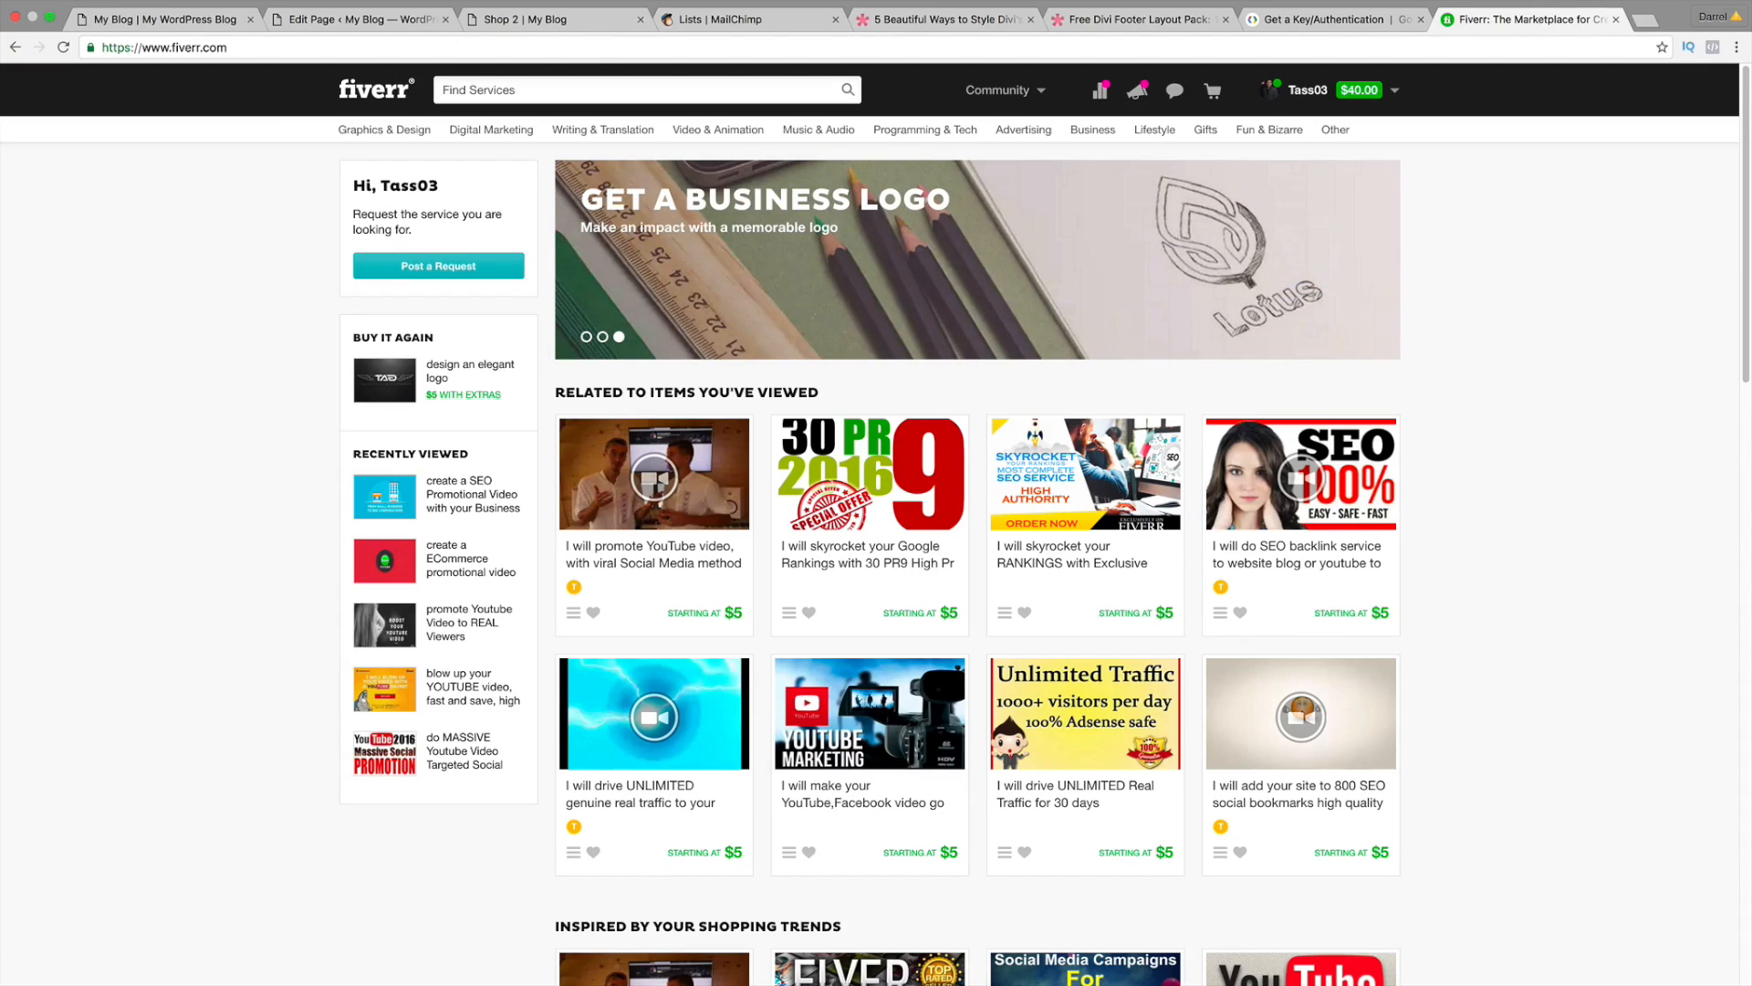
Step: Search Fiverr for 'logo' and open the 'I will do 2d or 3d logo' gig
left_click(595, 83)
type("logo")
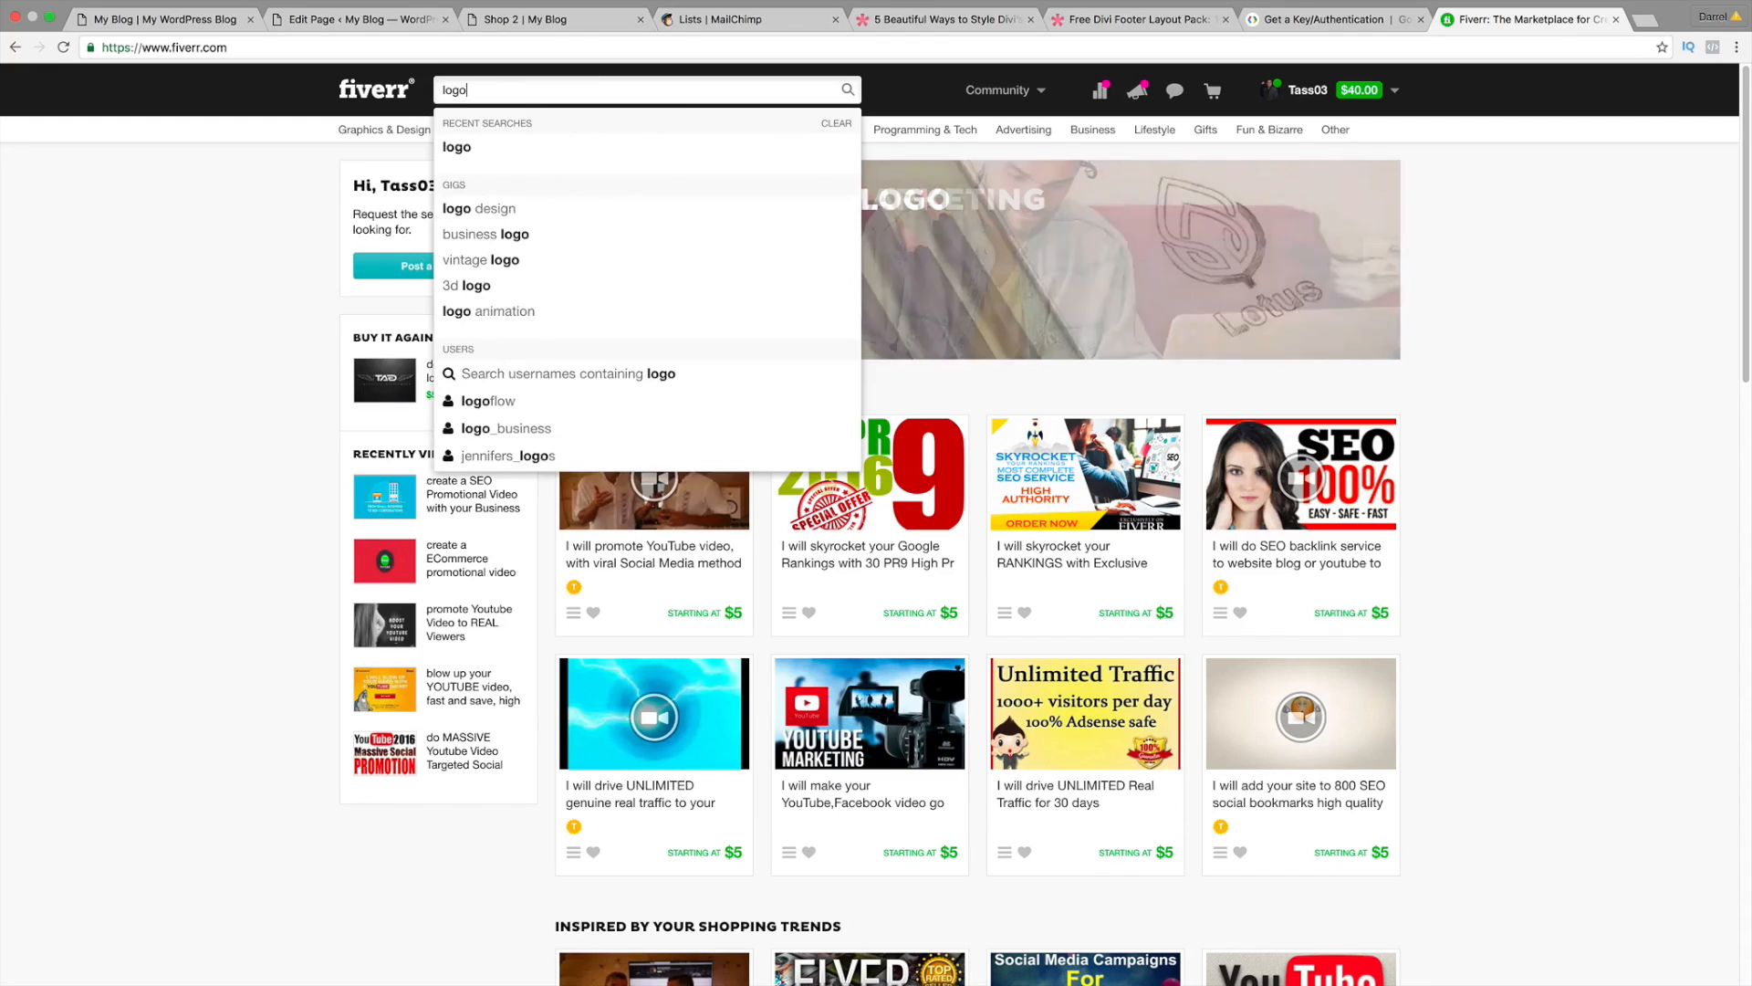
key("Return")
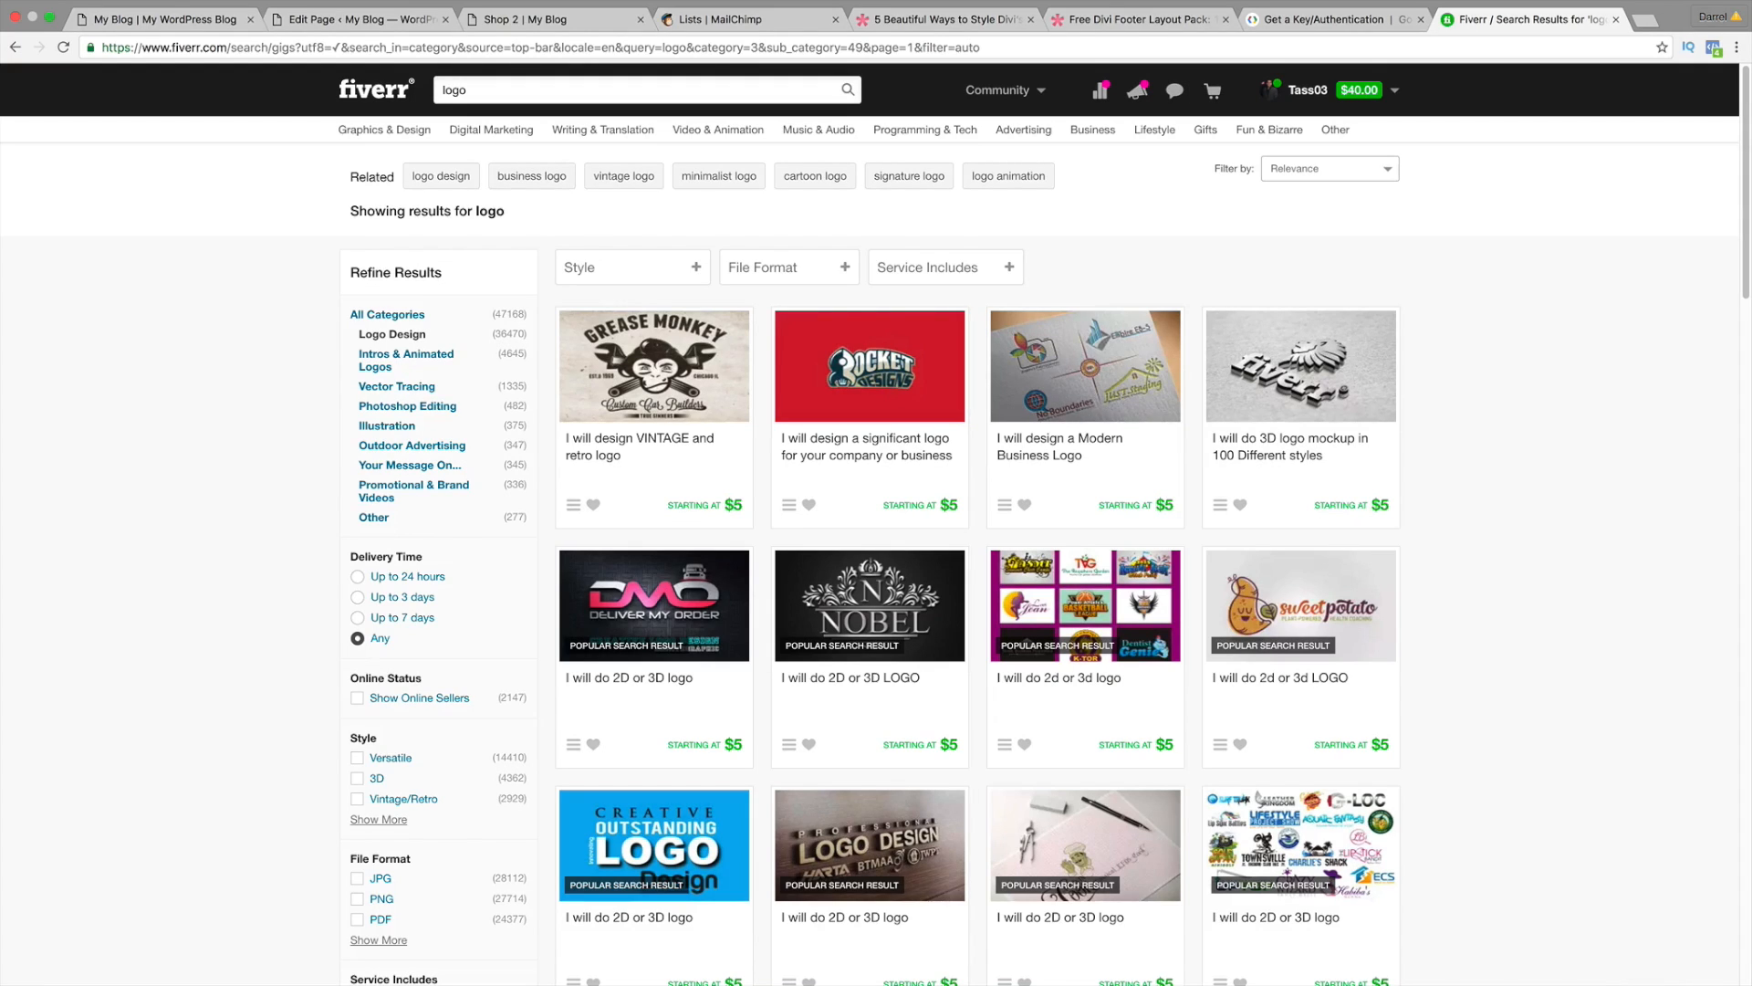
scroll(1004, 368, "down", 3)
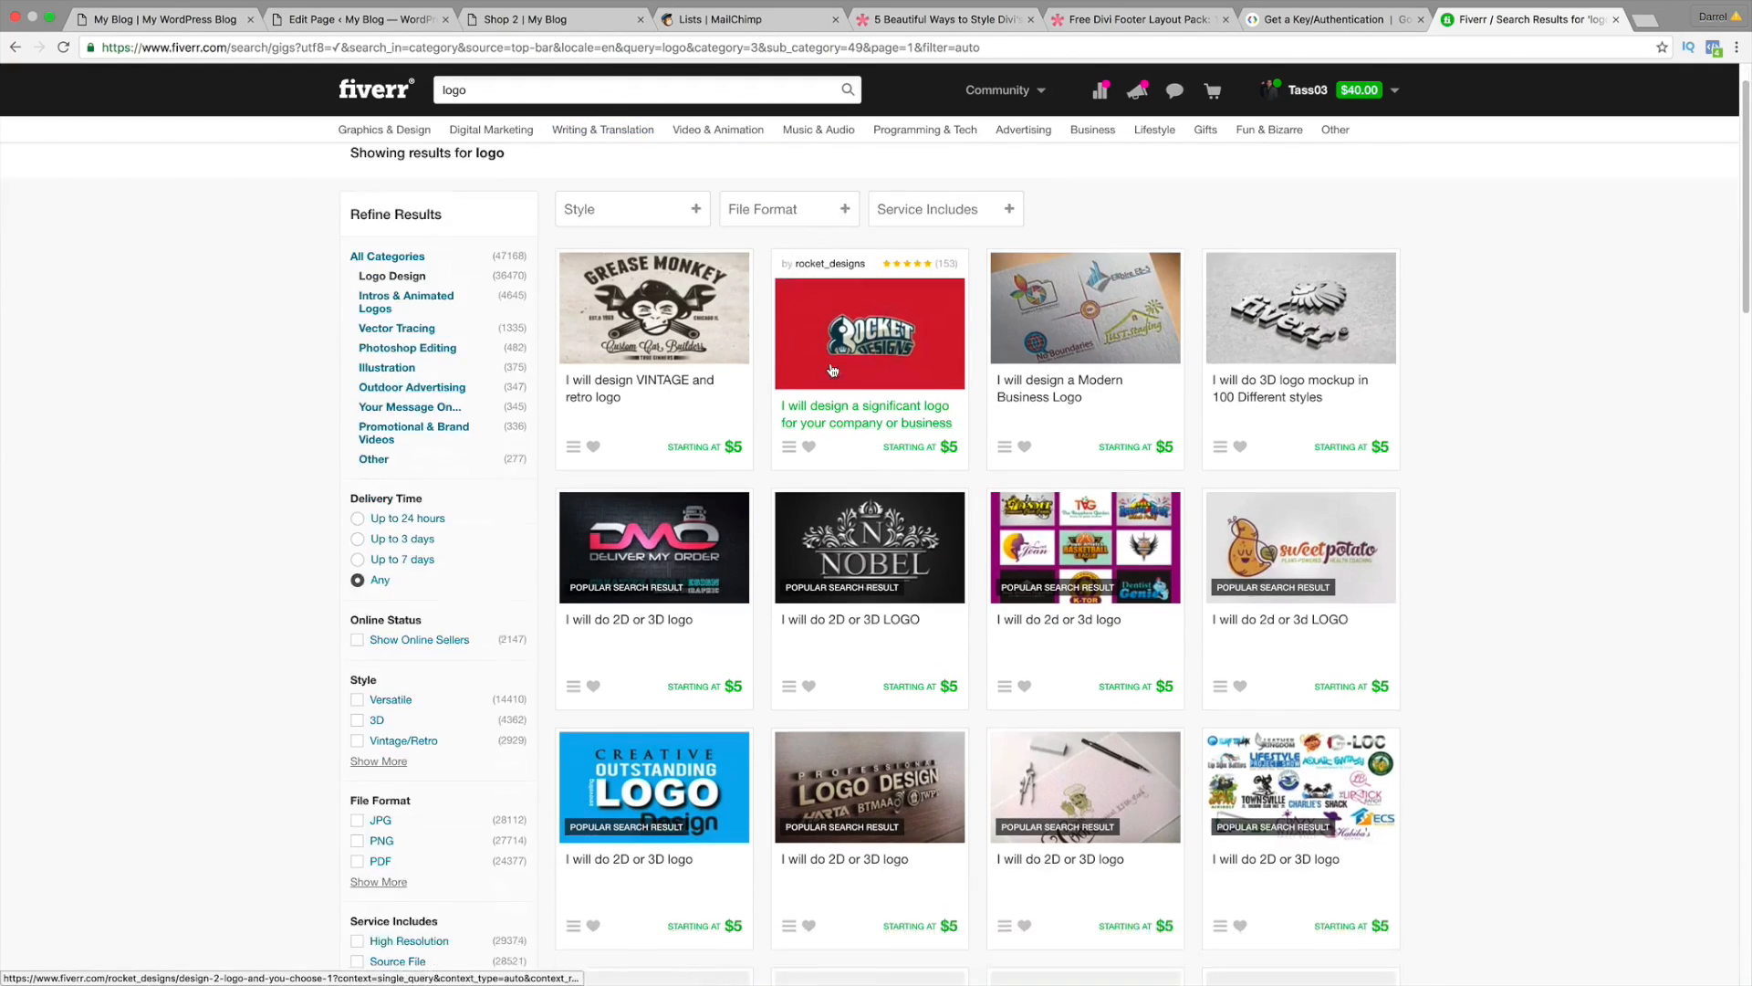
left_click(1115, 428)
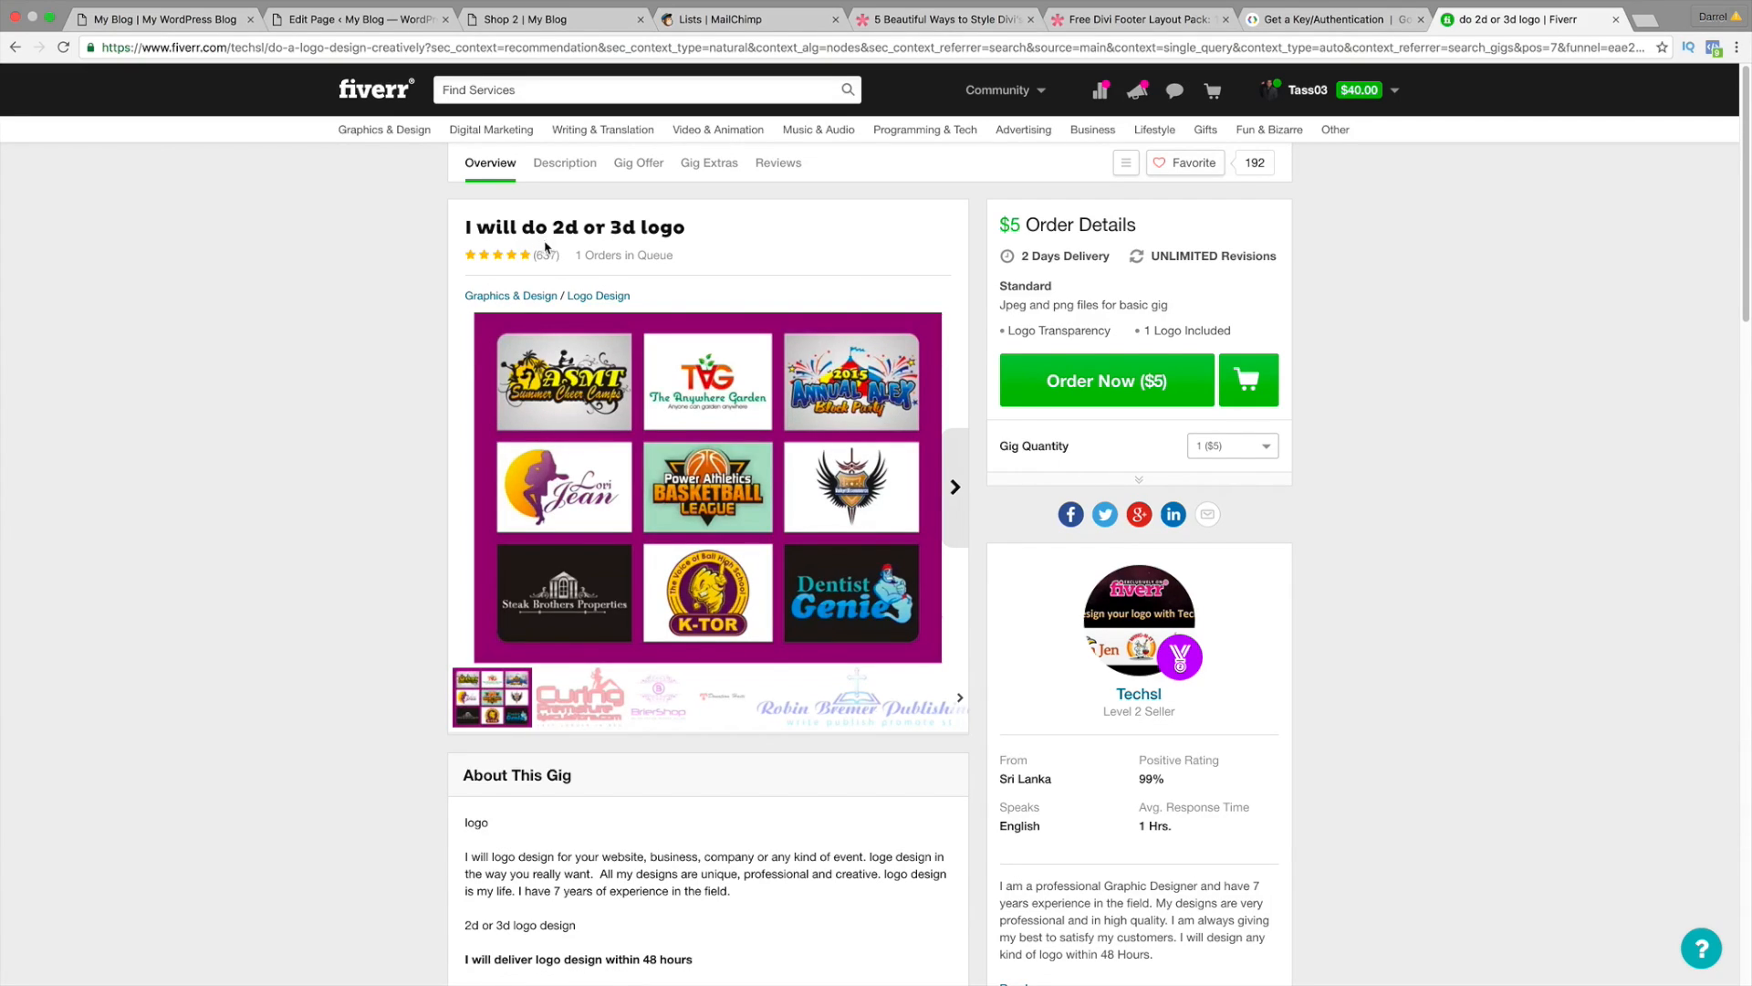
mouse_move(1036, 378)
Step: Close the Fiverr gig tab and go to the WordPress dashboard
left_click(181, 23)
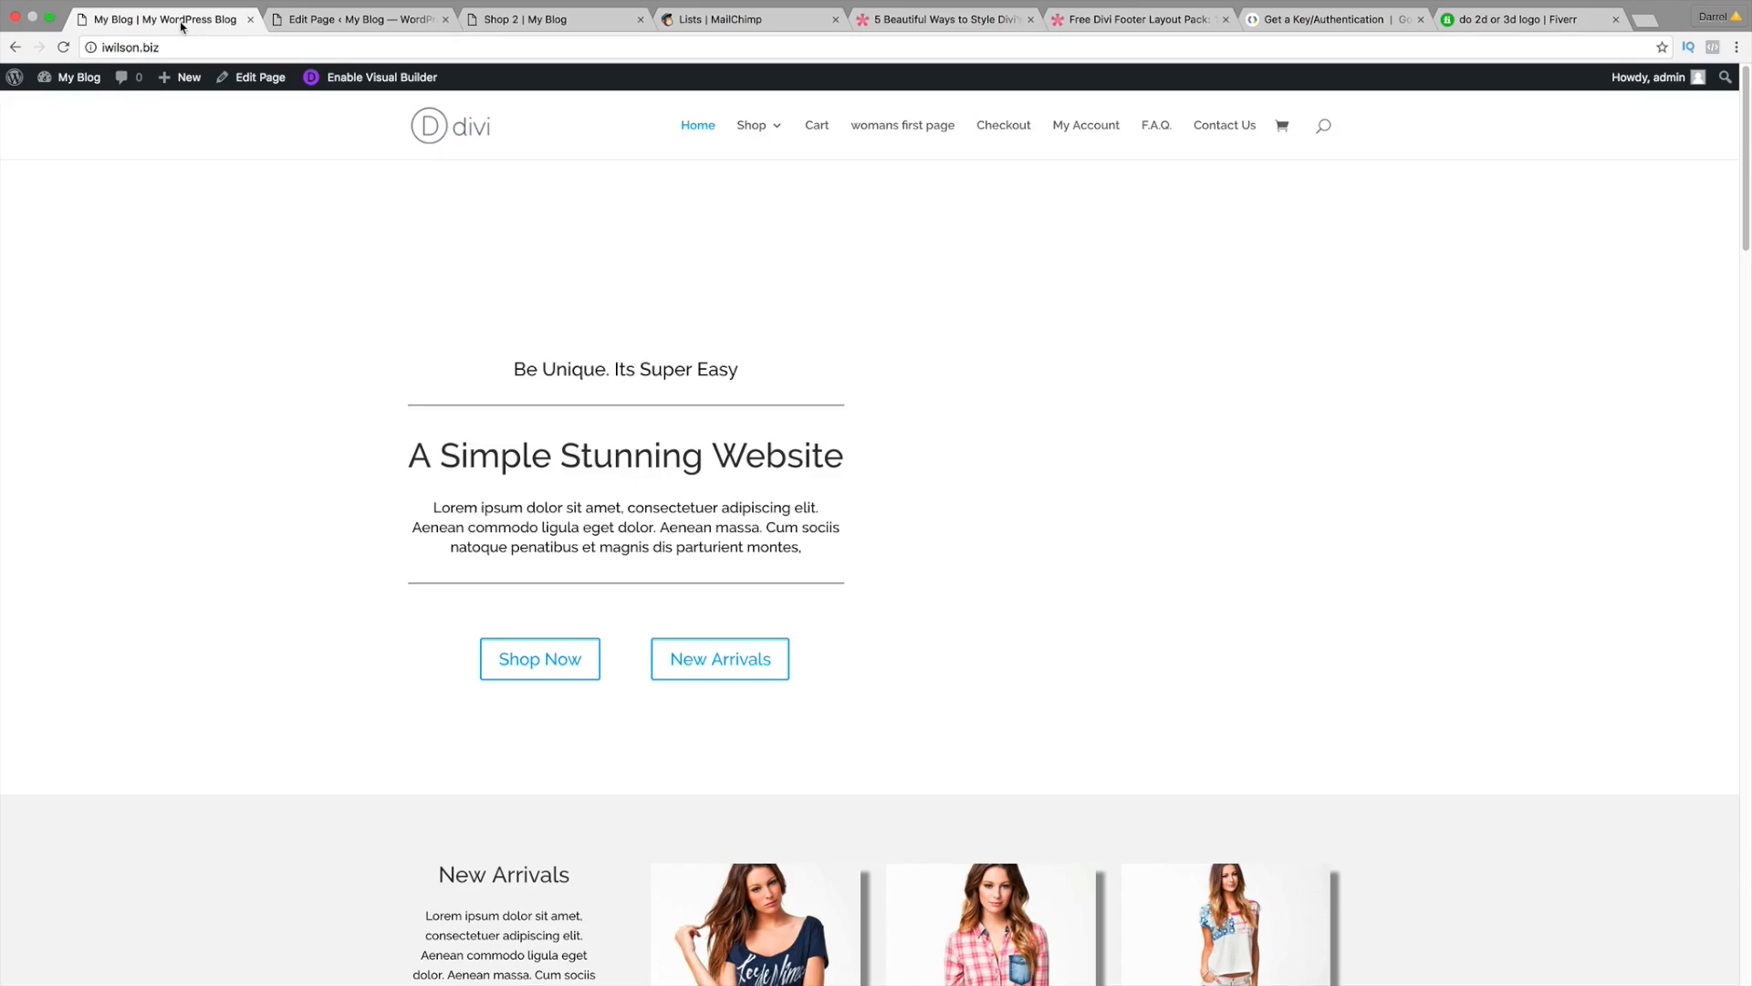
mouse_move(81, 79)
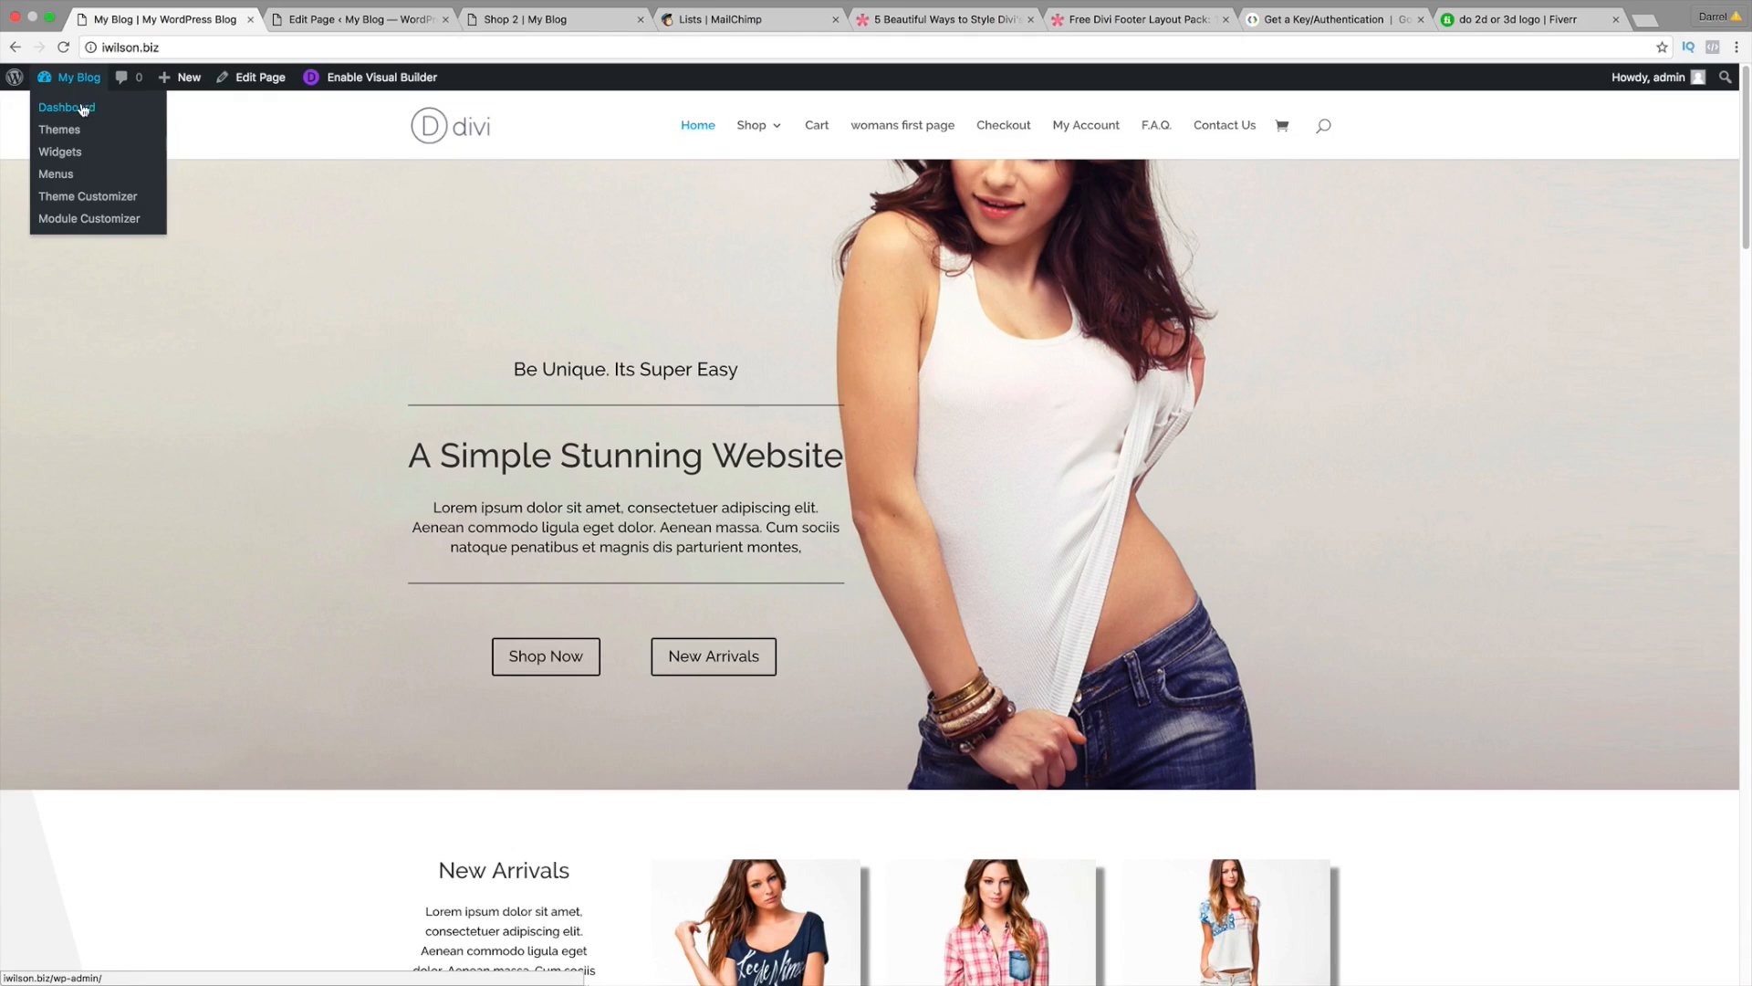
left_click(82, 109)
left_click(1599, 22)
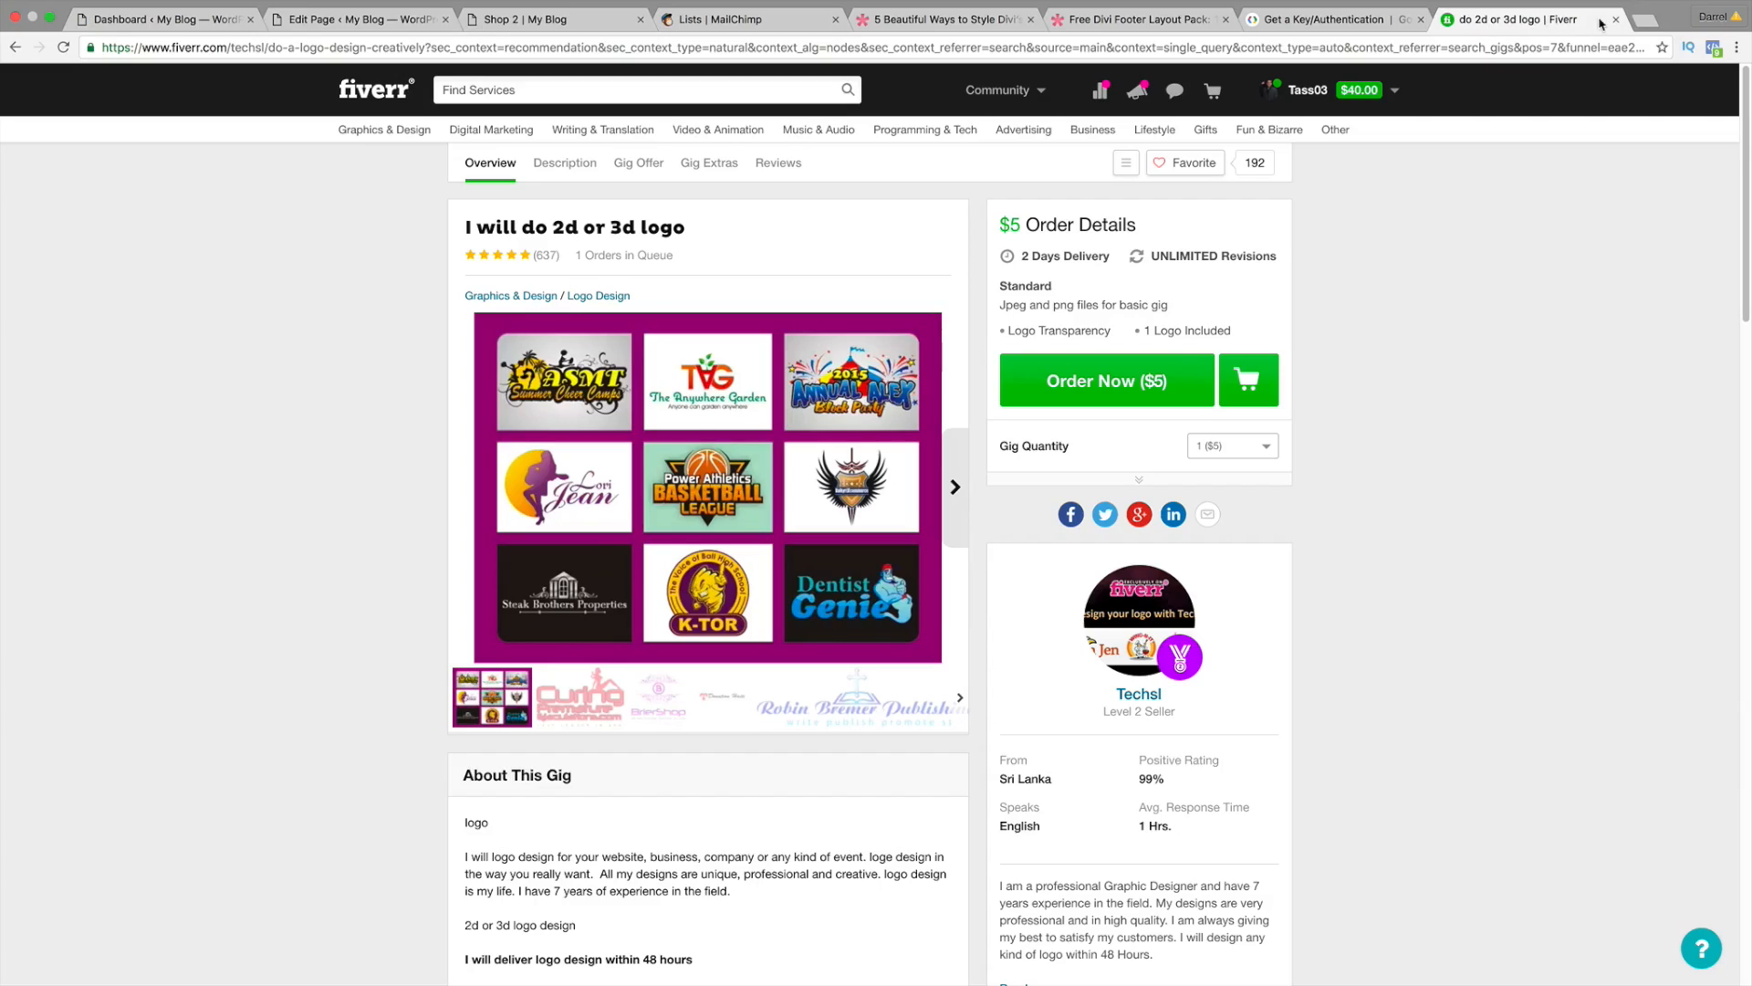
left_click(1616, 19)
left_click(192, 19)
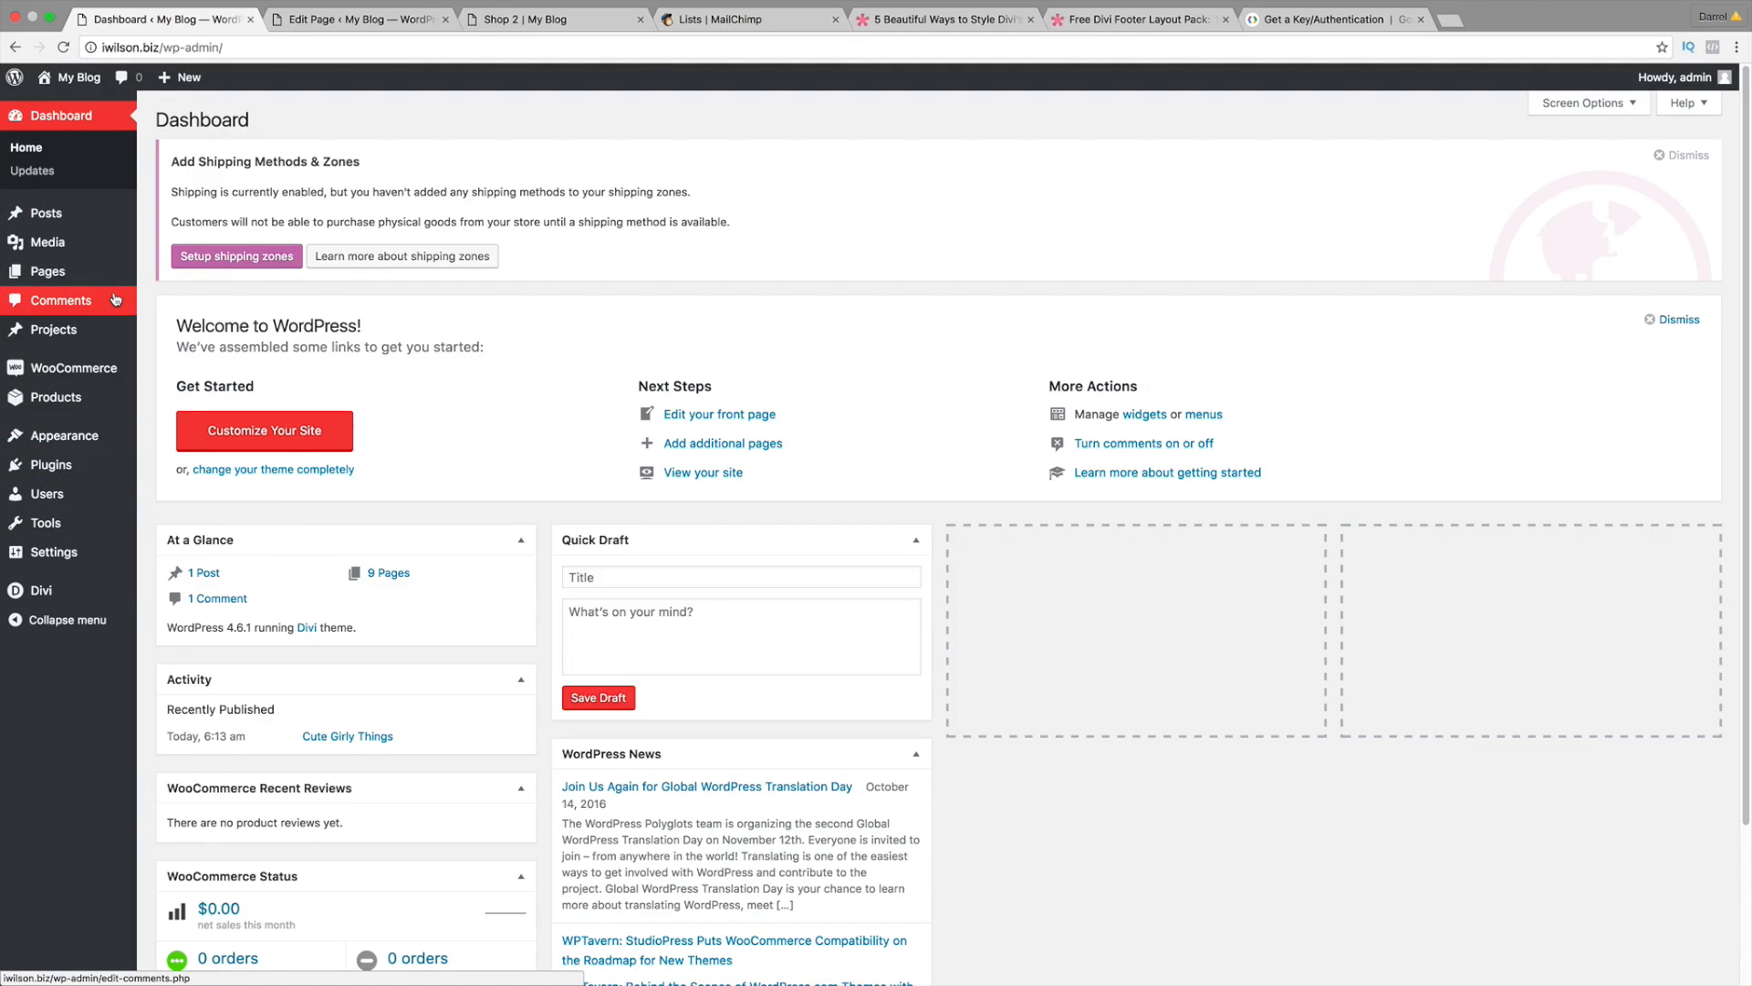
mouse_move(88, 590)
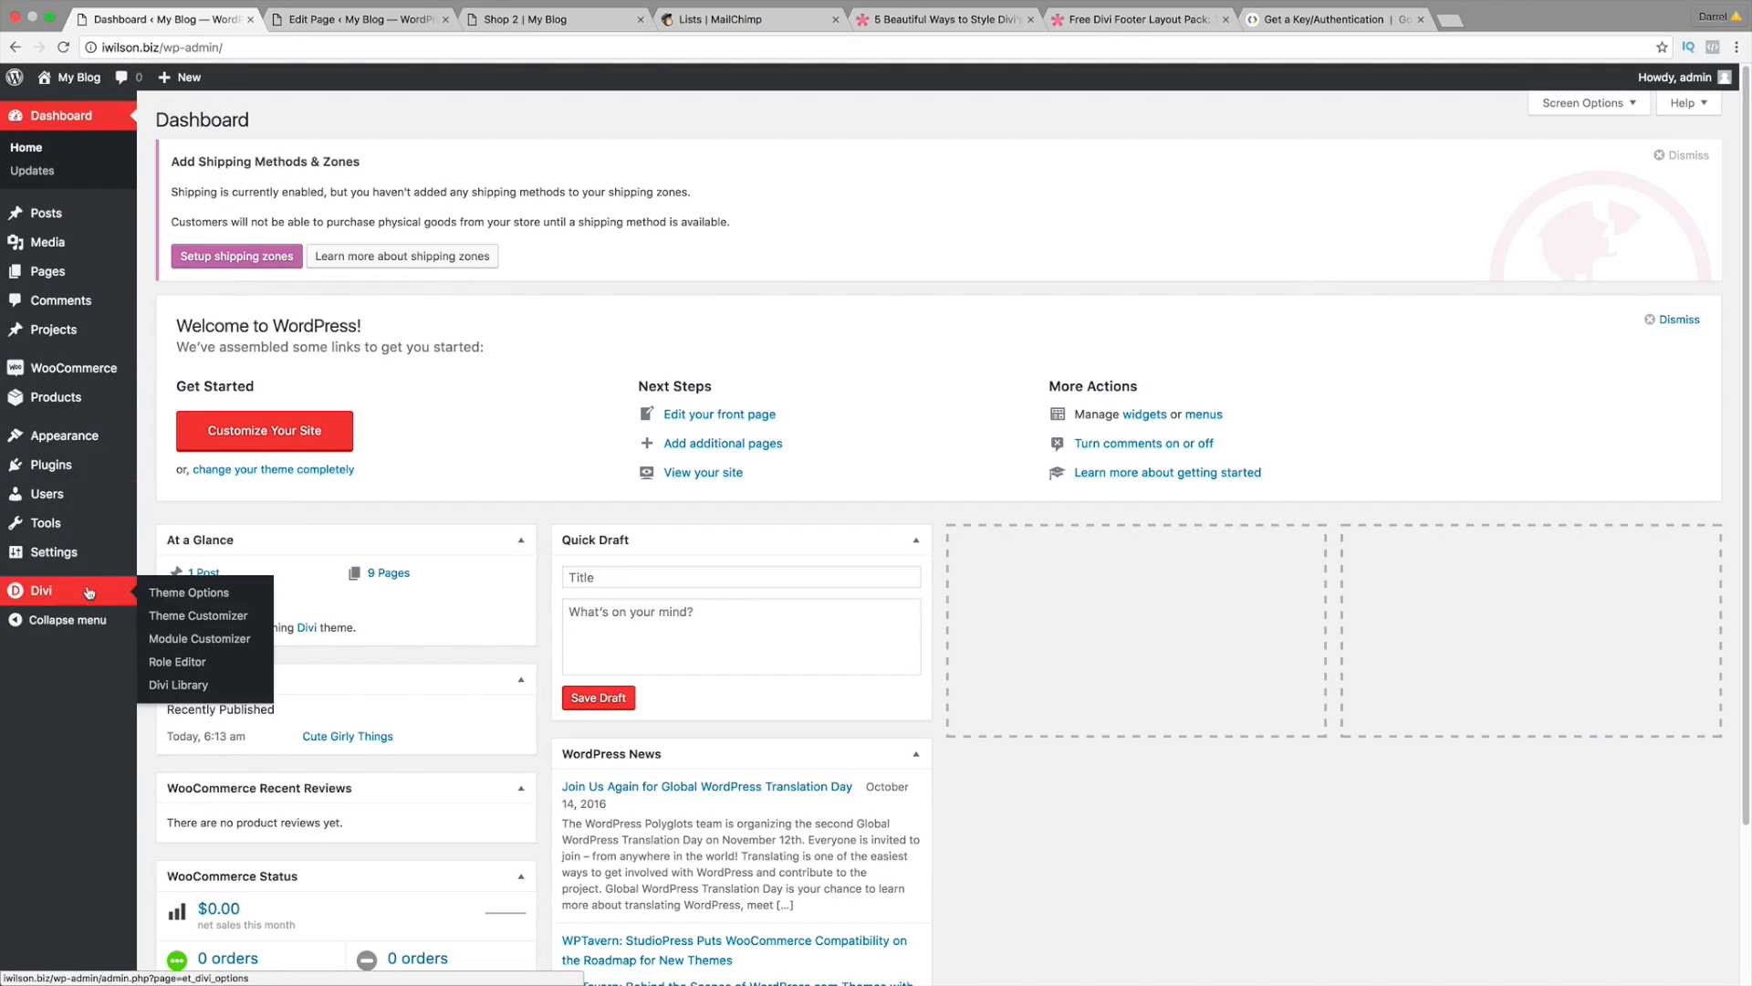
left_click(180, 592)
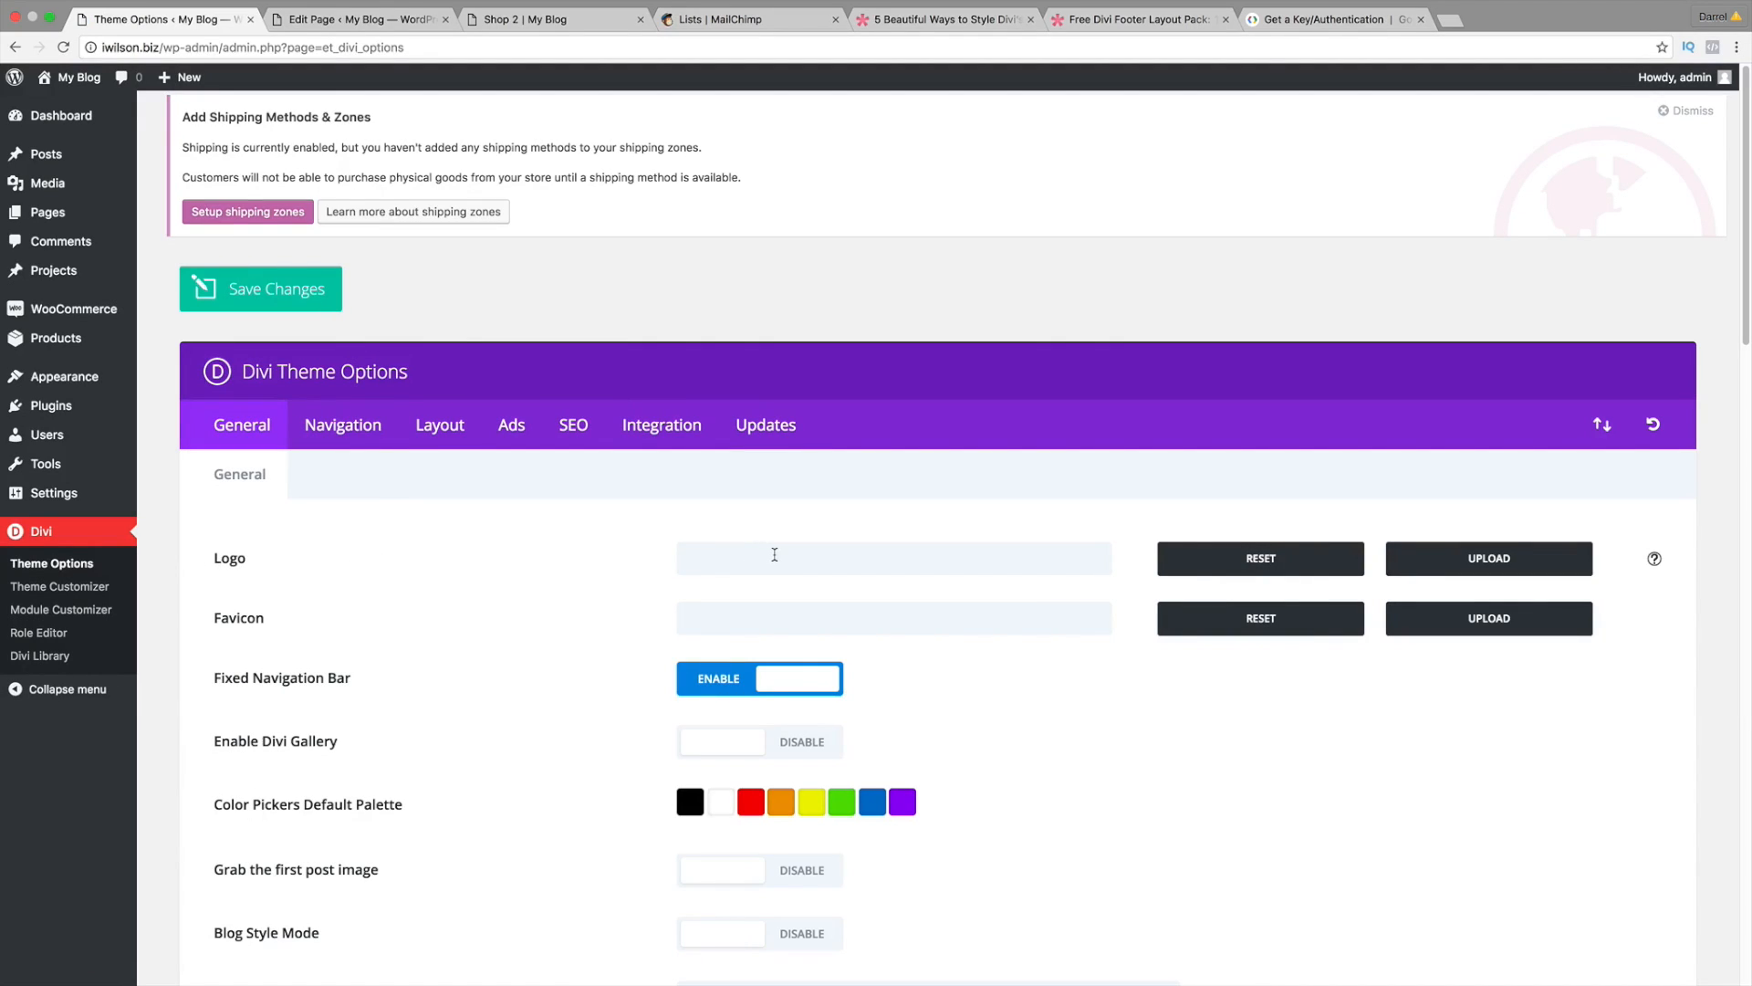
left_click(783, 554)
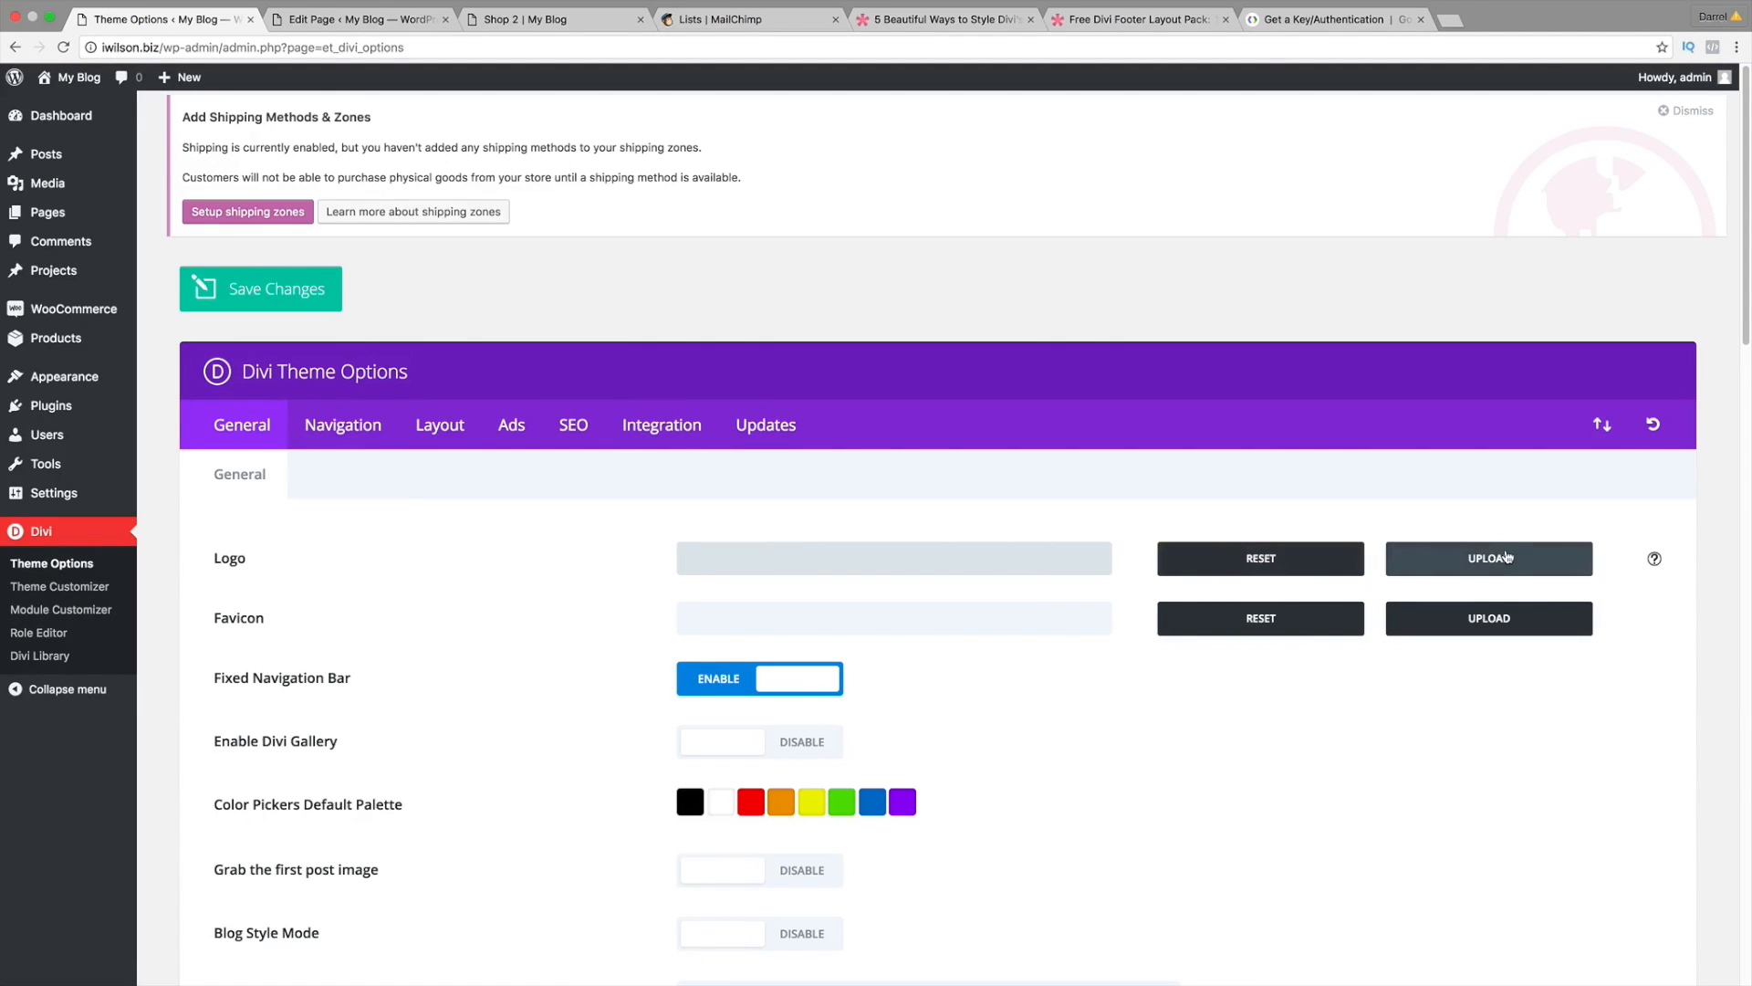
left_click(1510, 558)
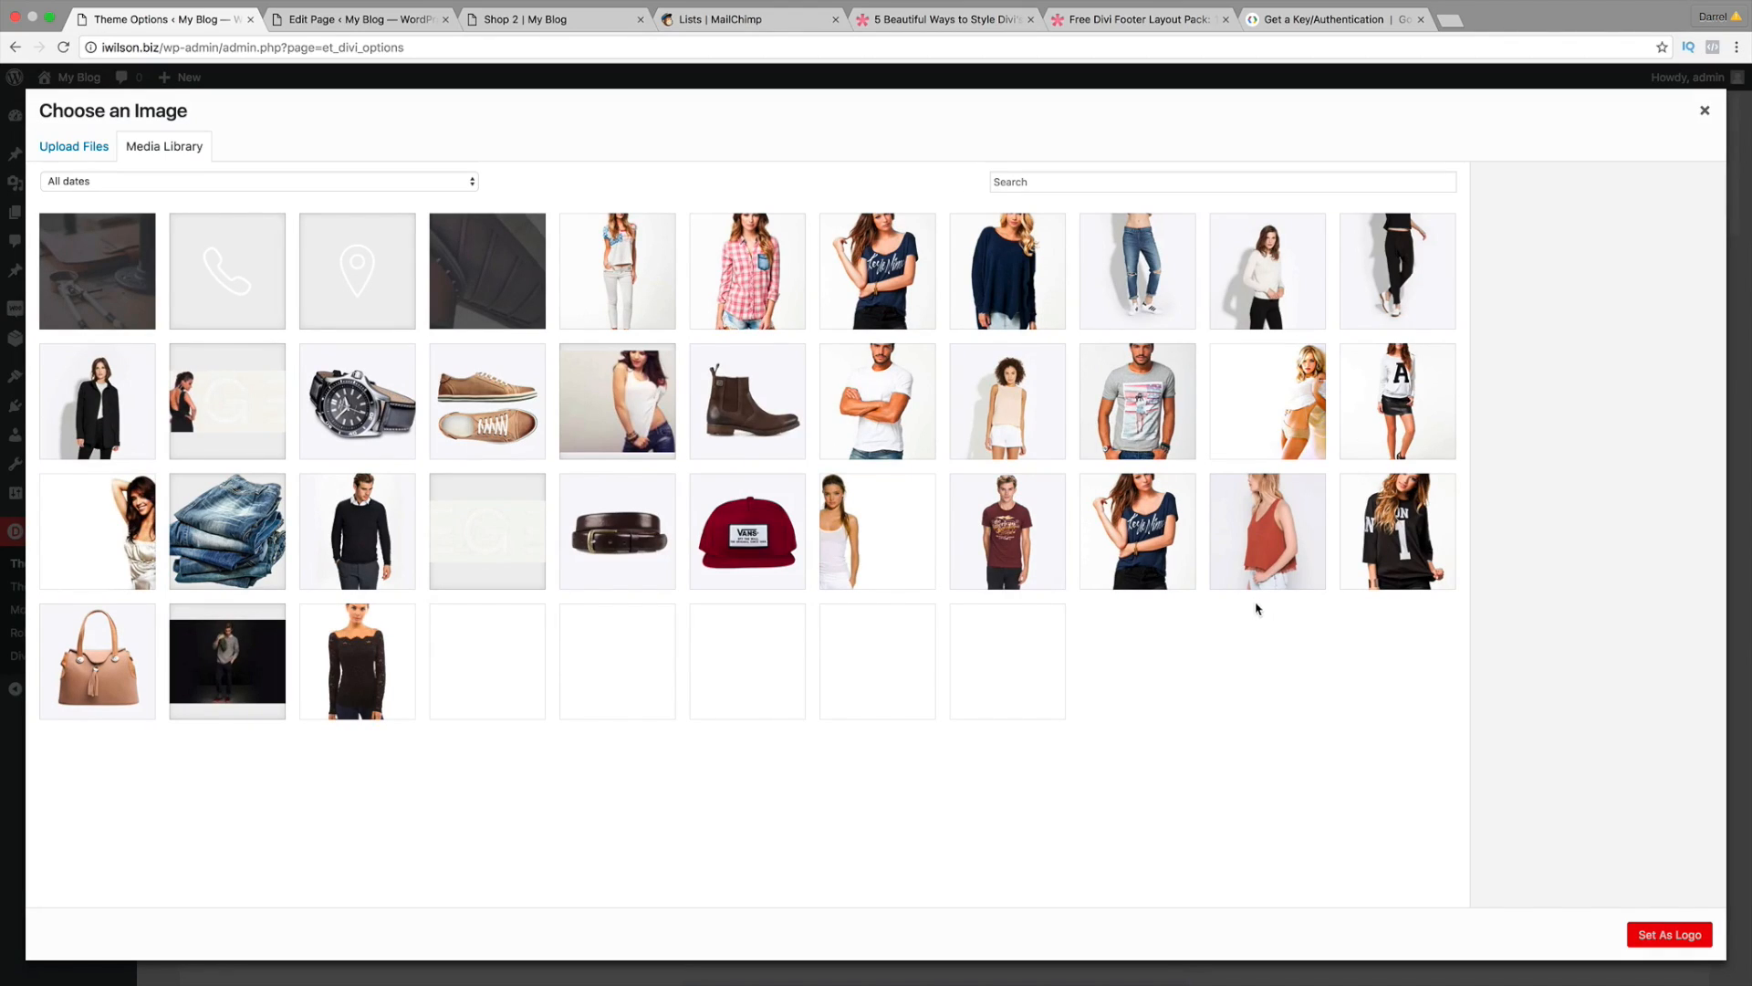
left_click(93, 155)
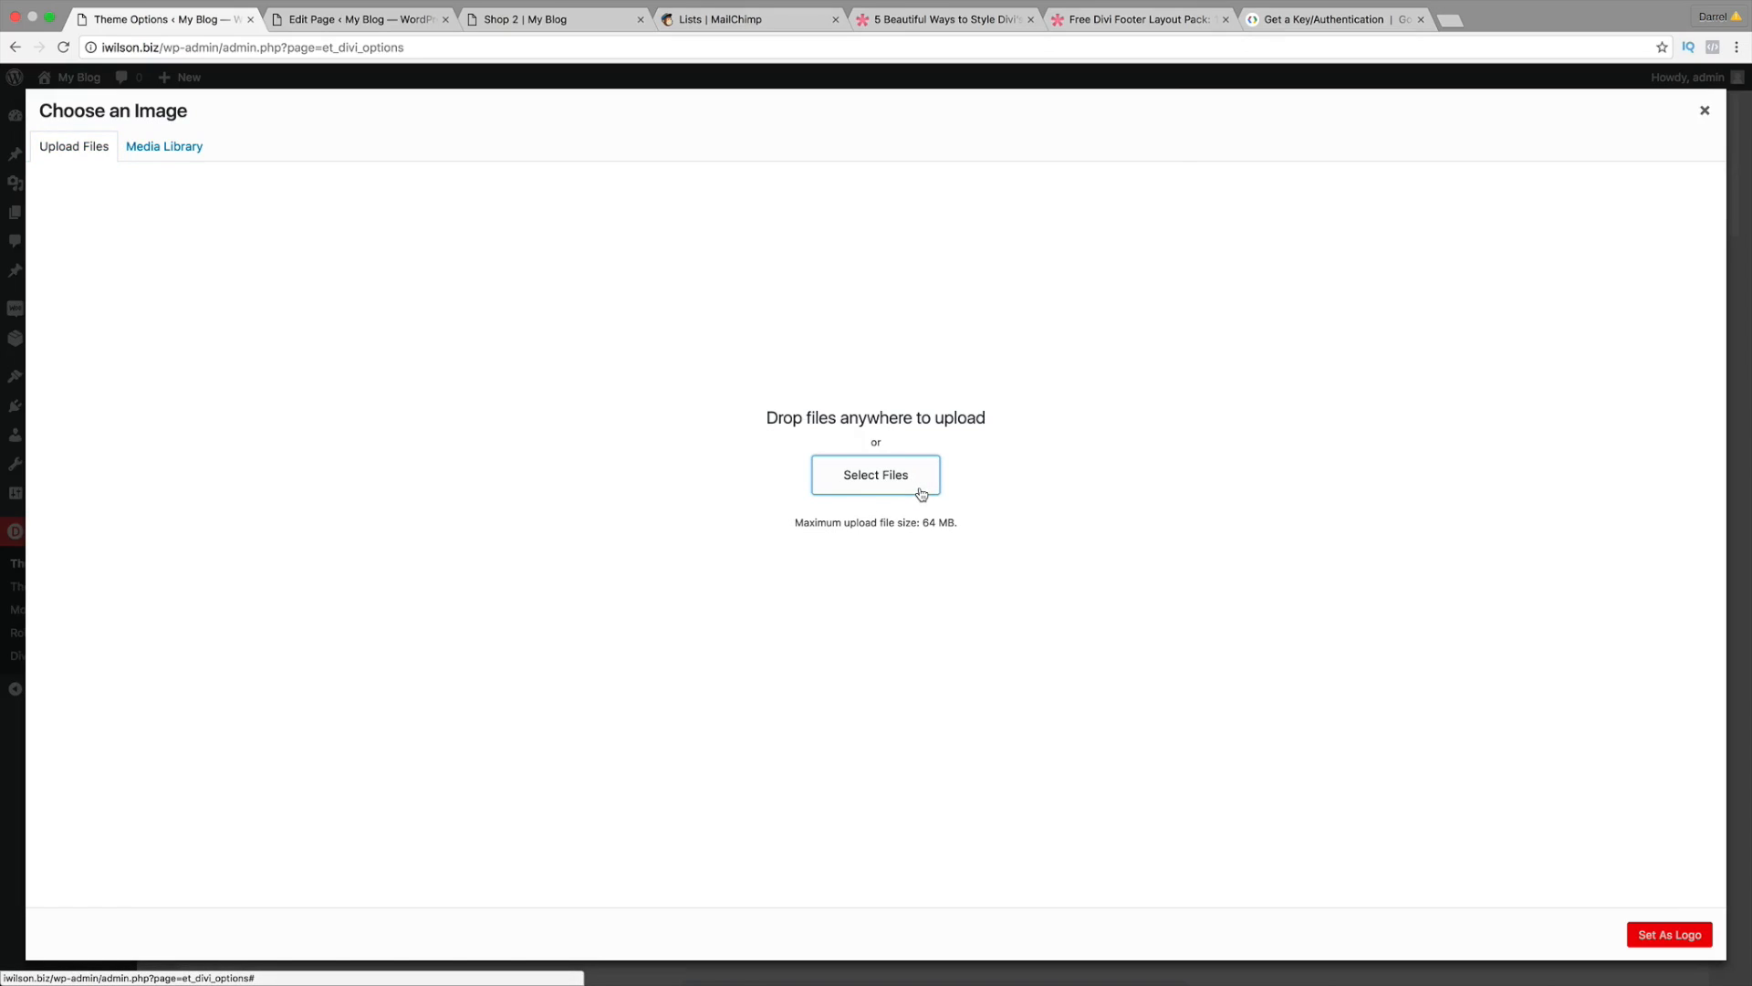
left_click(920, 491)
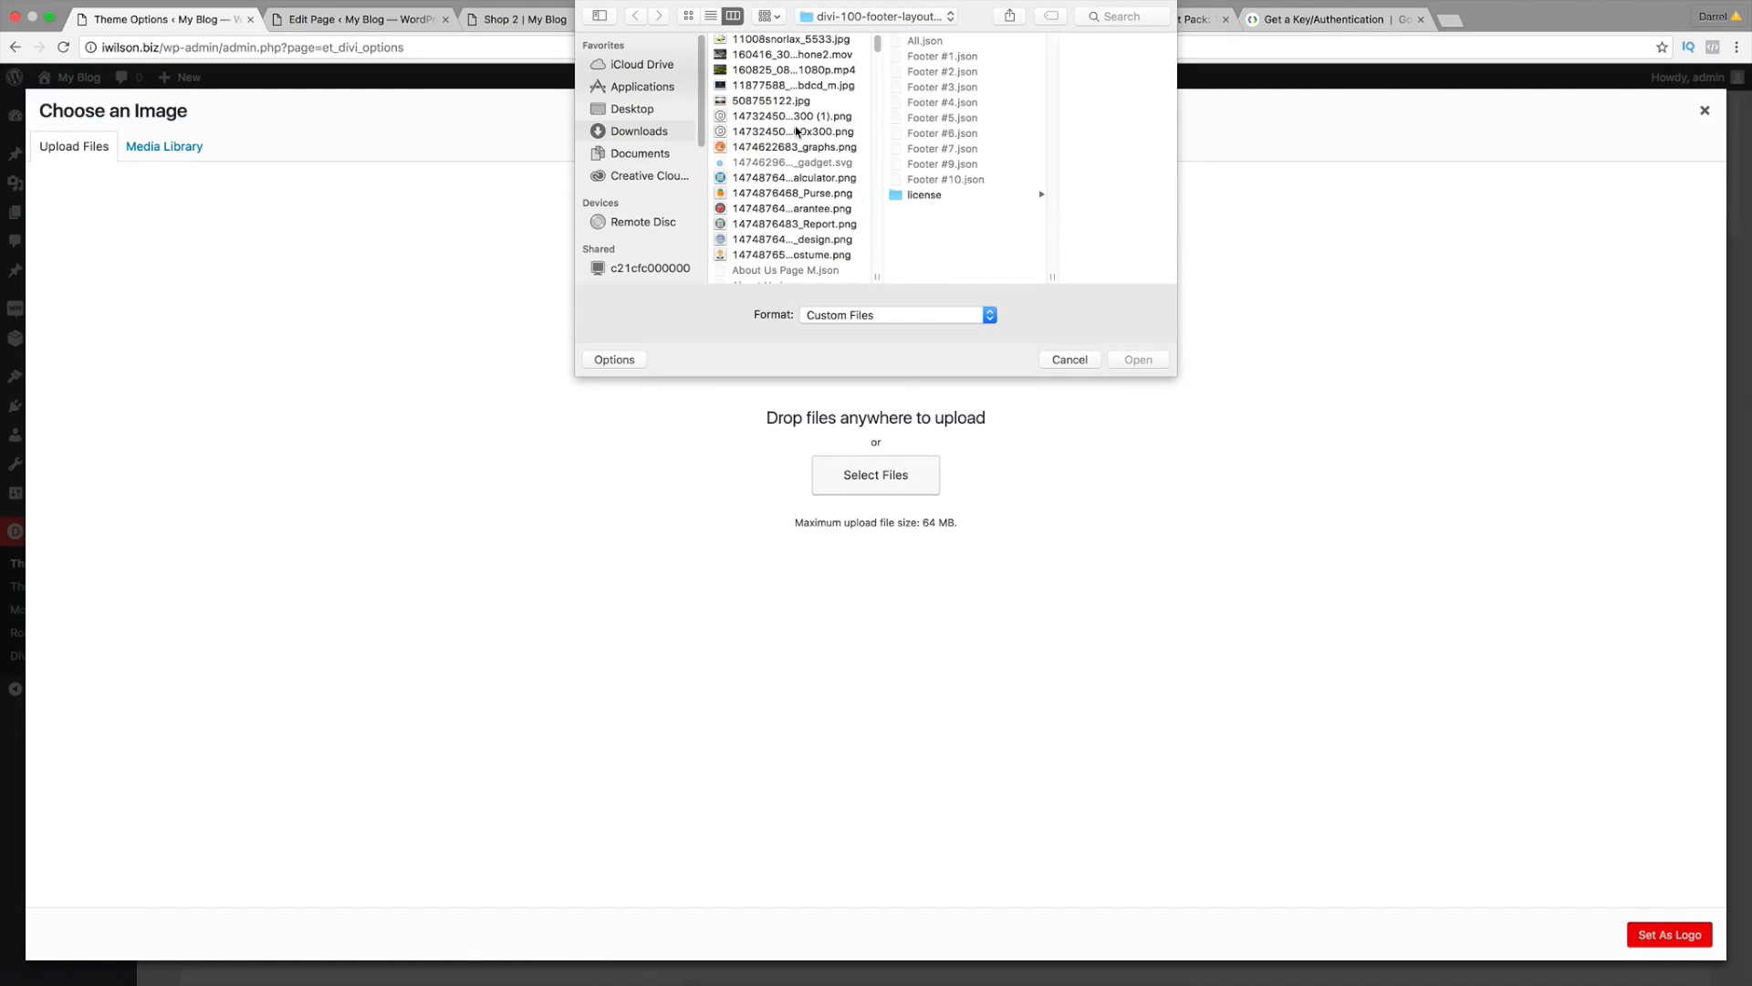
left_click(796, 131)
left_click(808, 117)
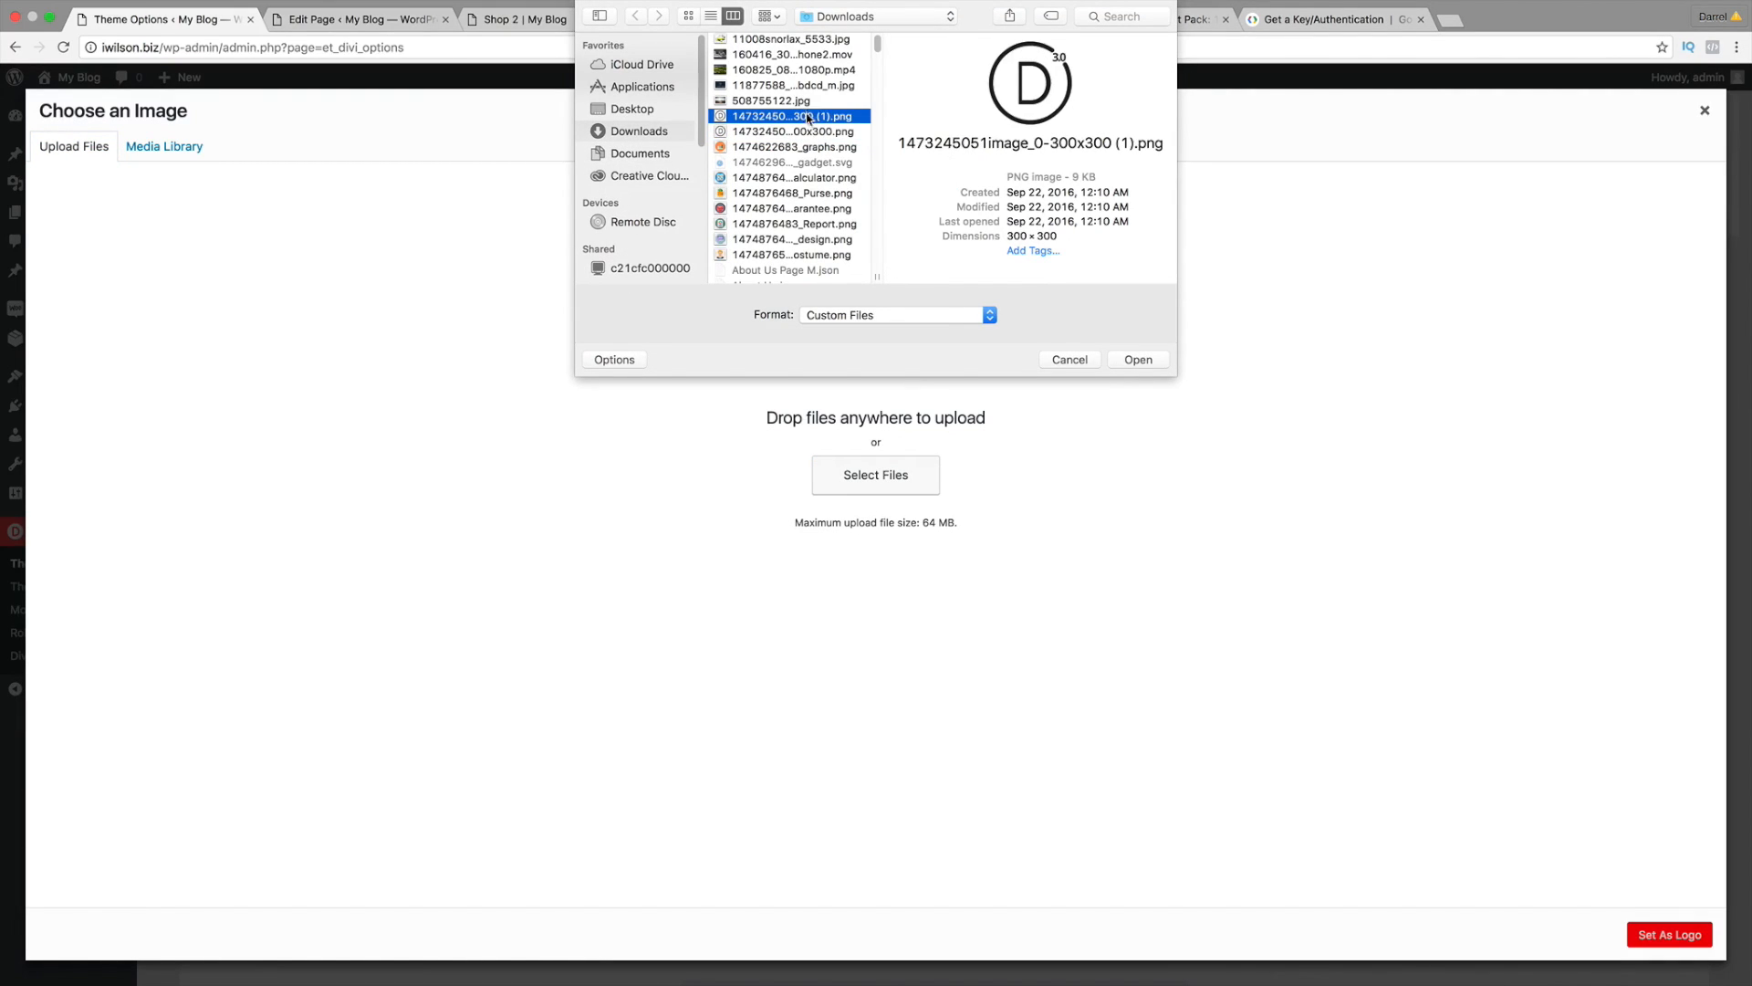
left_click(814, 132)
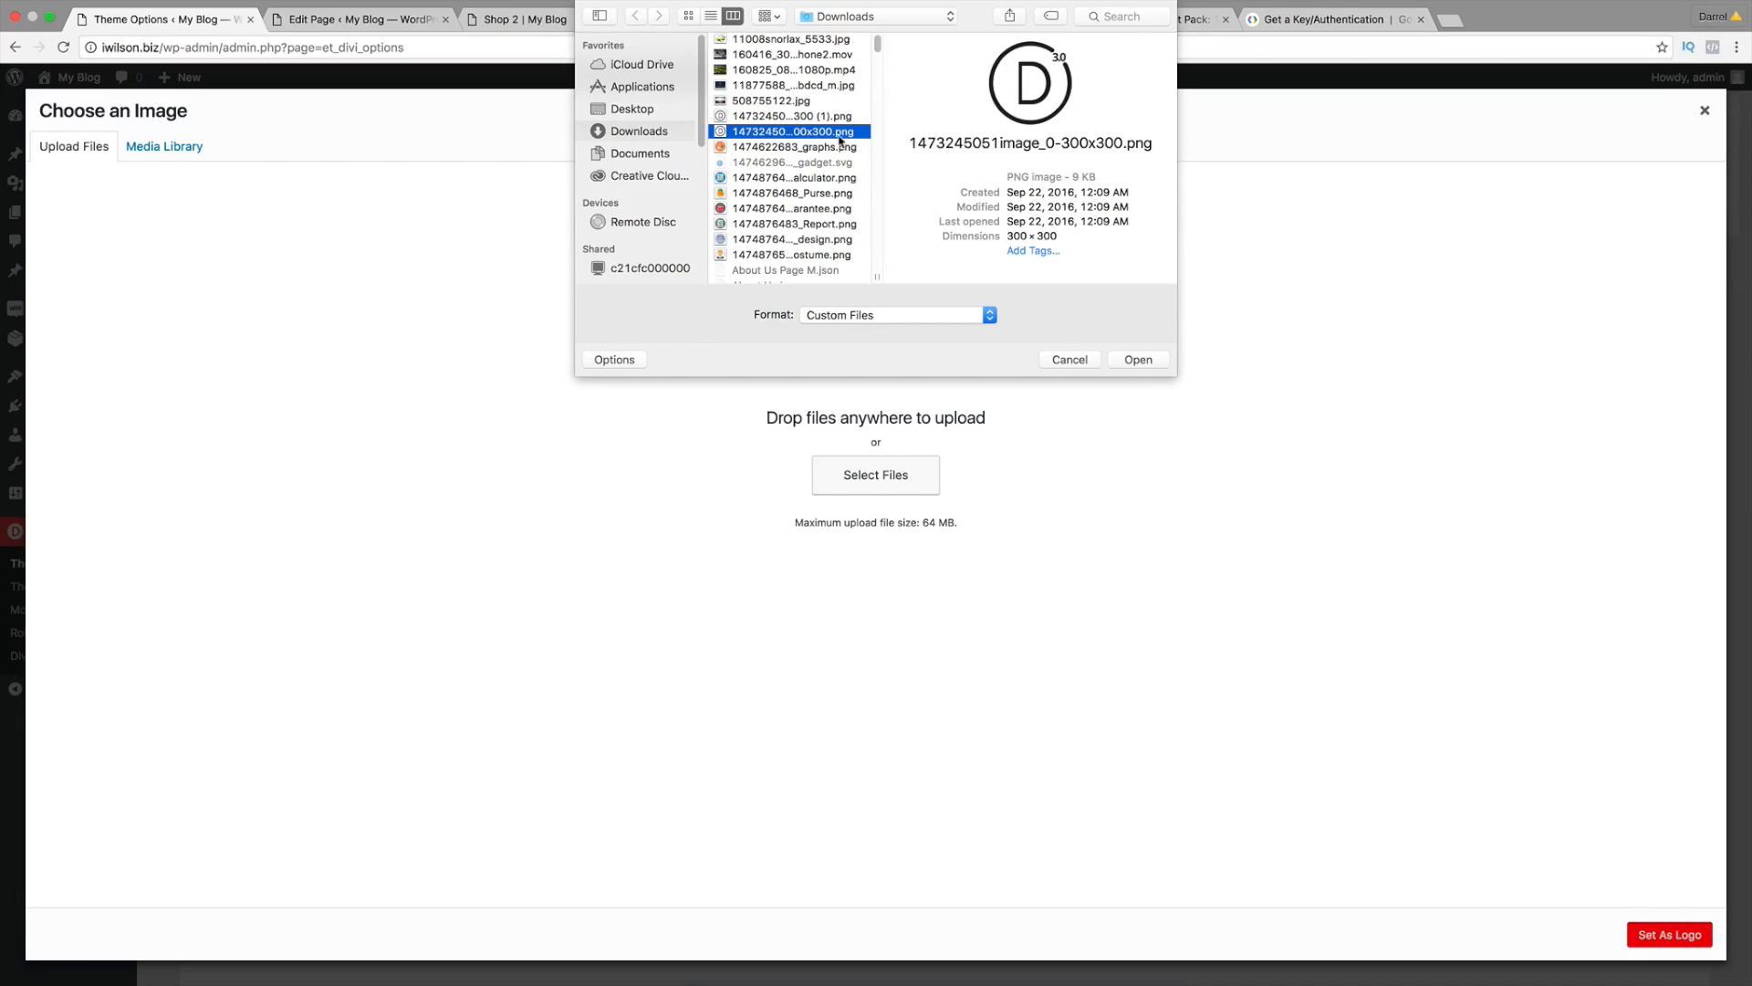
left_click(1139, 359)
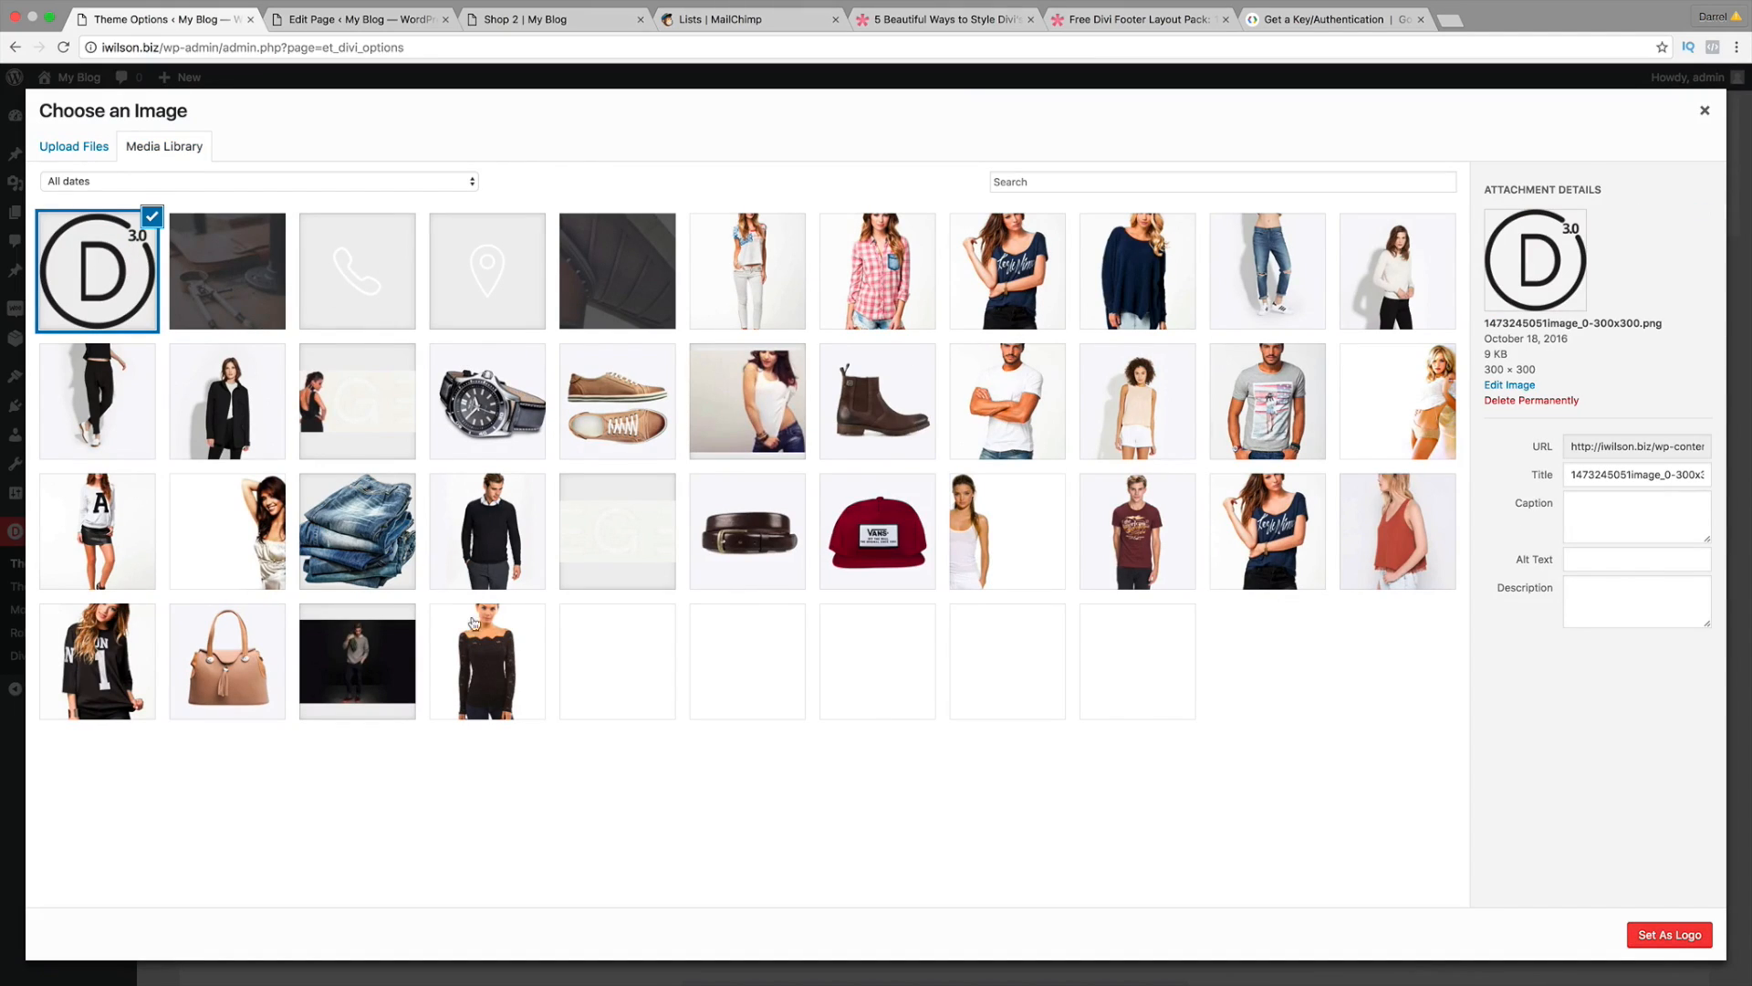
left_click(1667, 934)
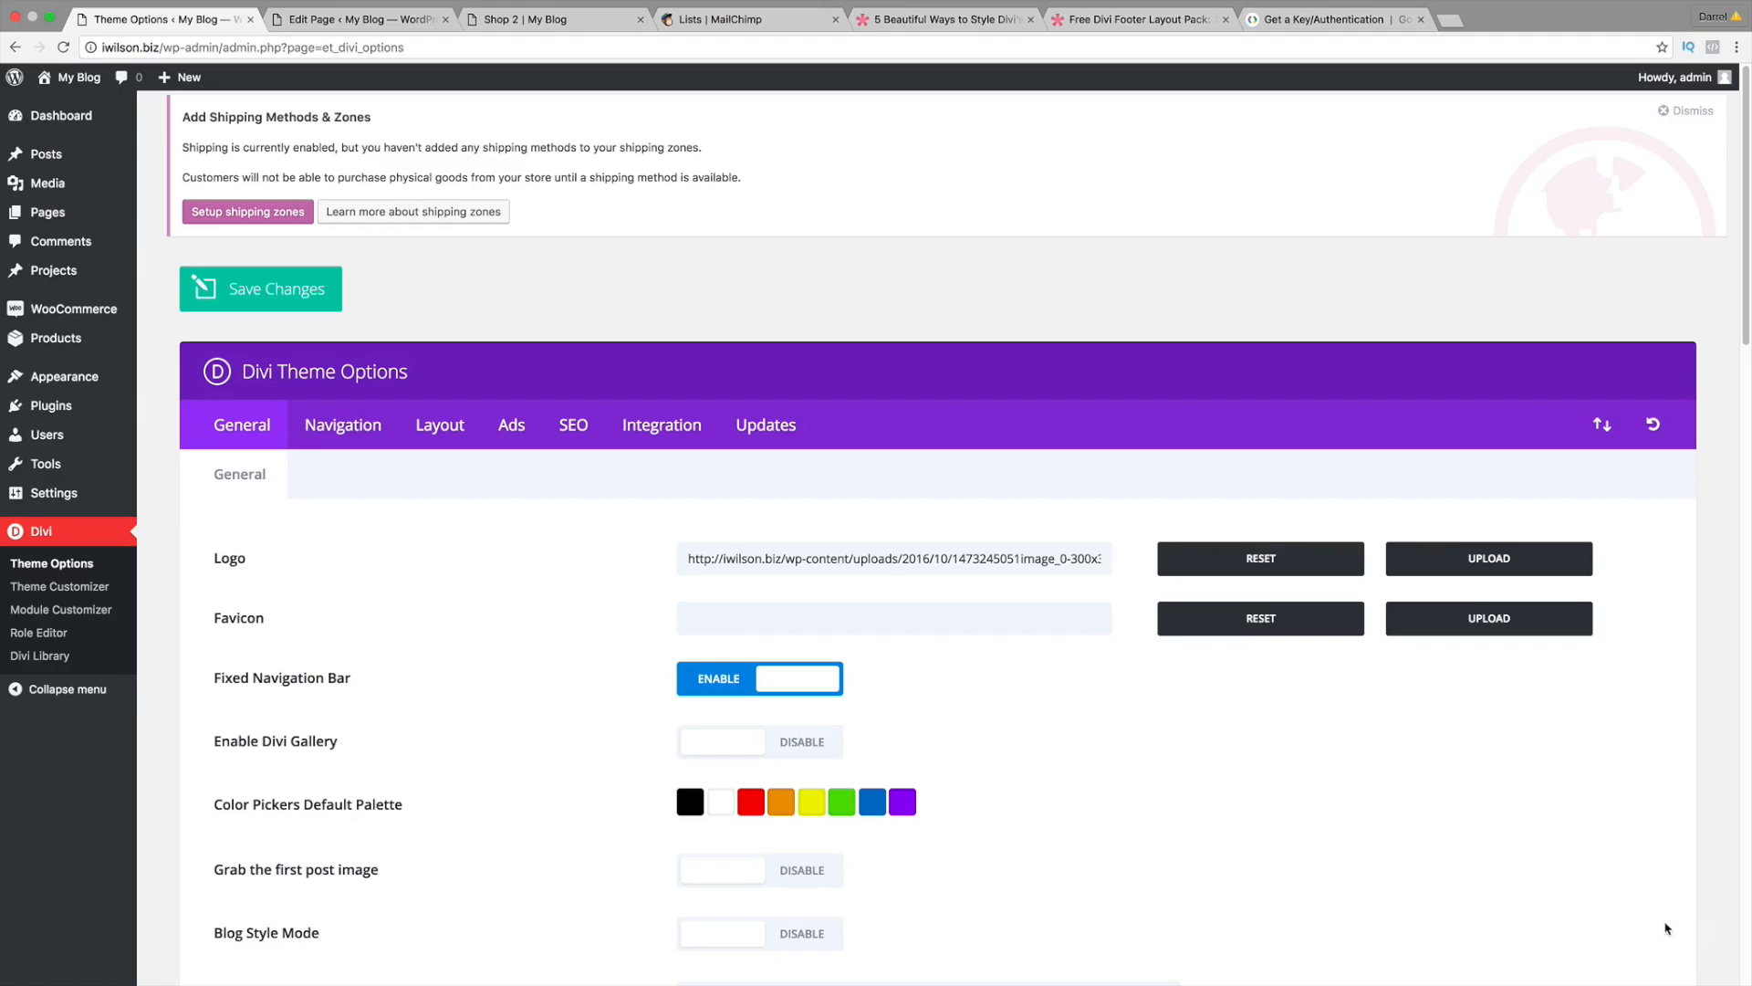
Step: Save the theme options and view the site's home page
scroll(1095, 511, "down", 5)
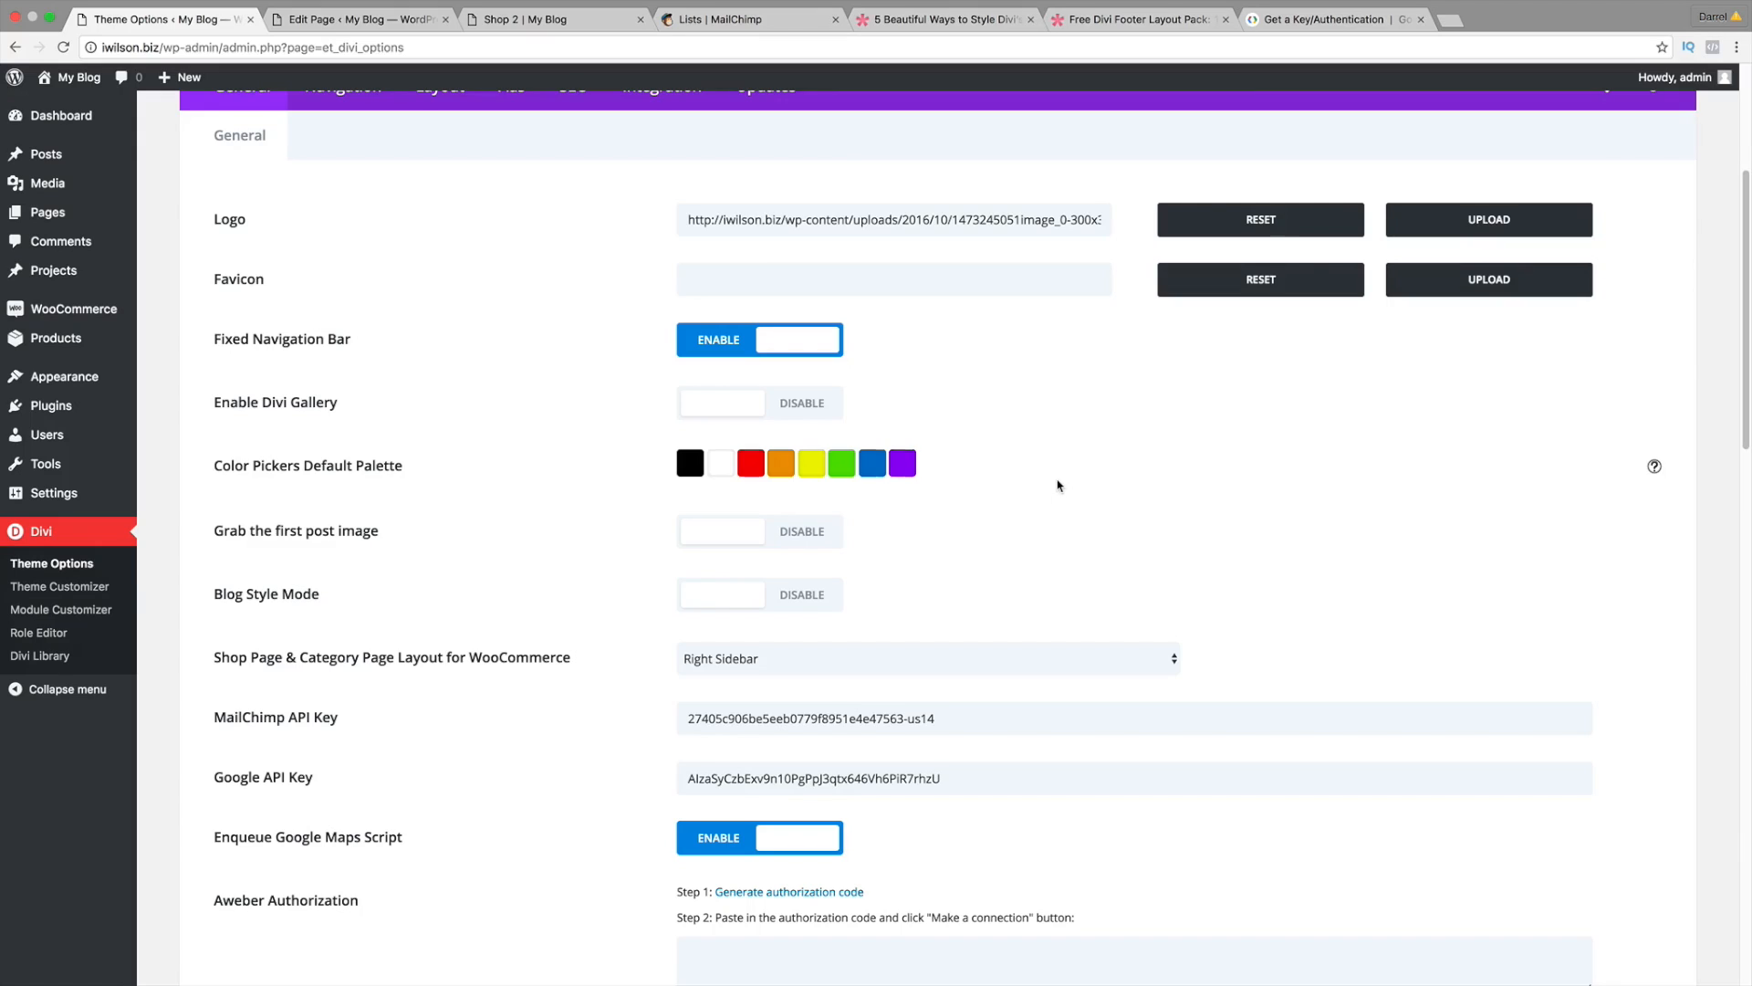
scroll(1057, 485, "down", 6)
scroll(1054, 489, "down", 7)
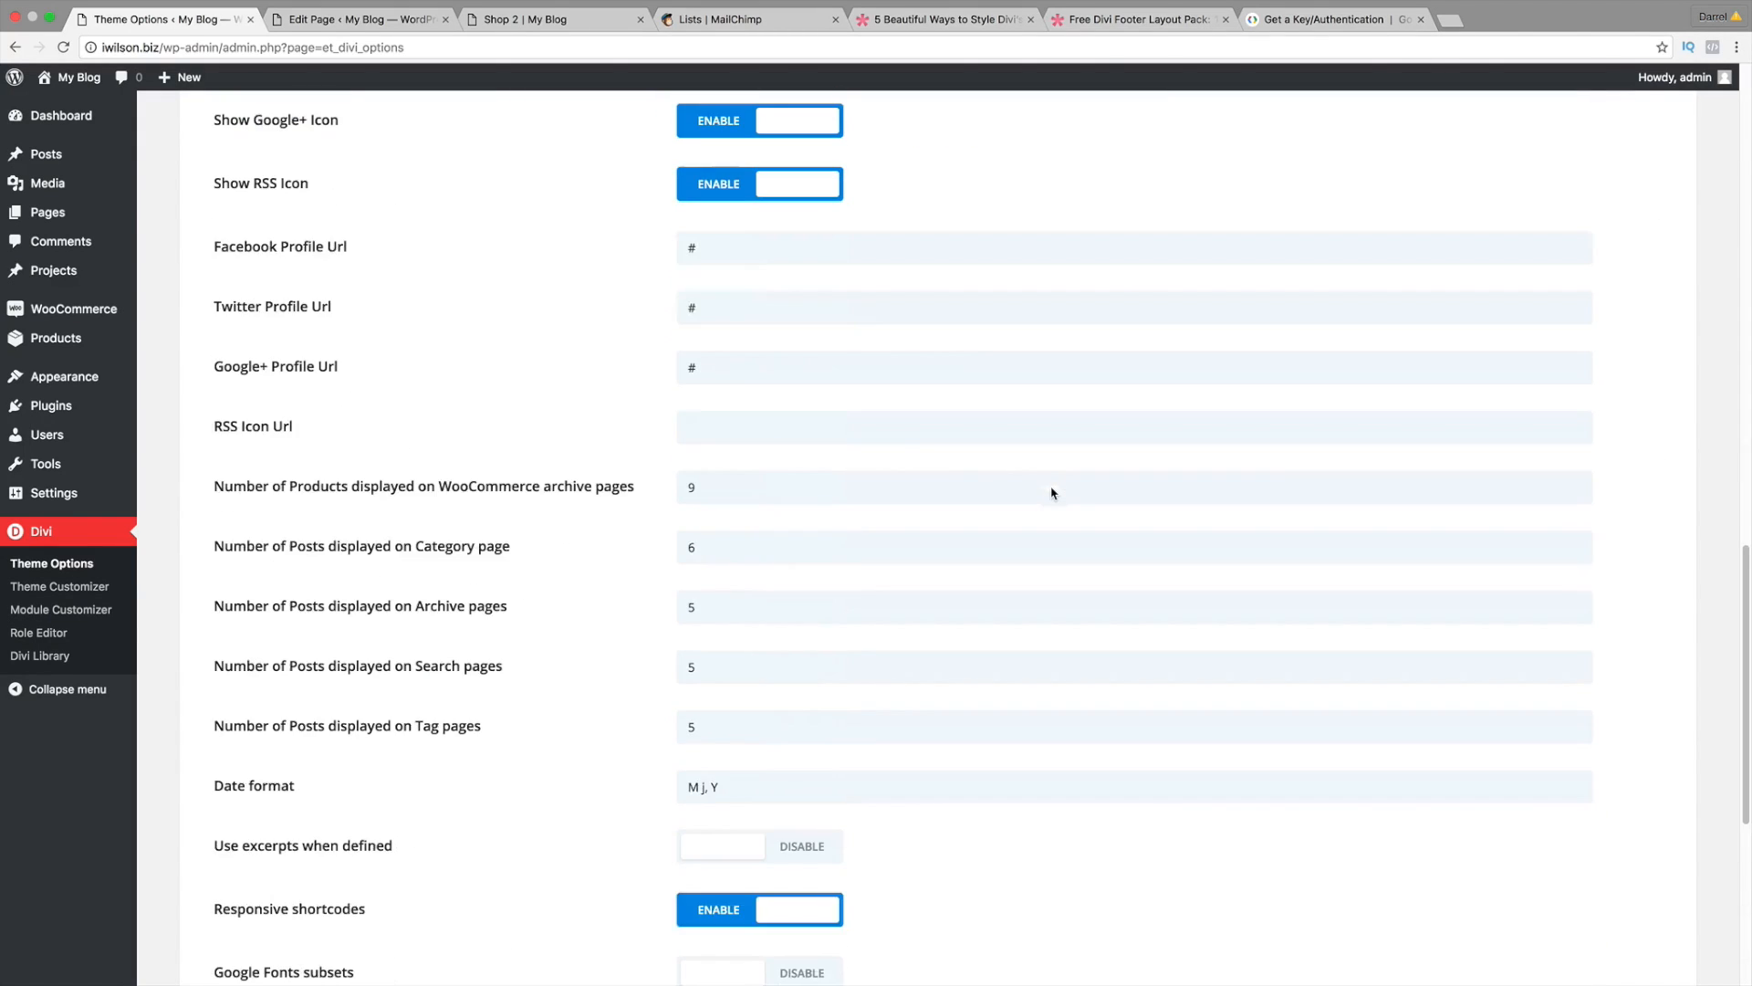
scroll(1051, 491, "down", 6)
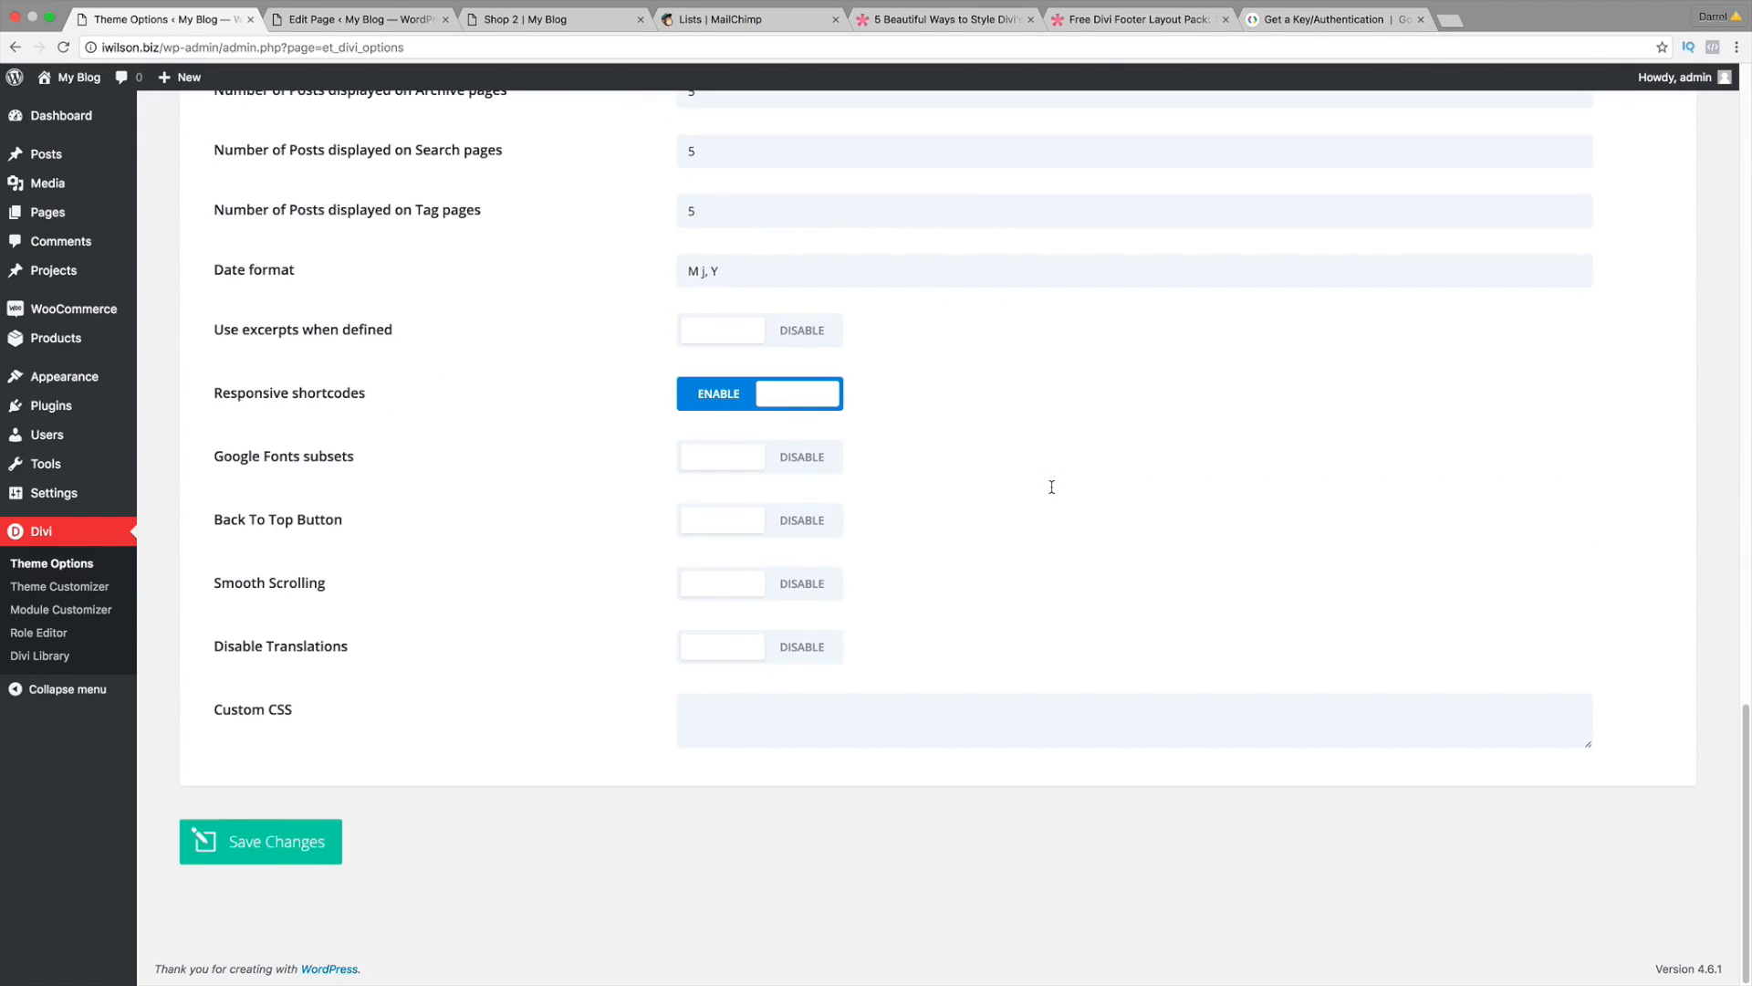
left_click(312, 837)
scroll(434, 732, "up", 8)
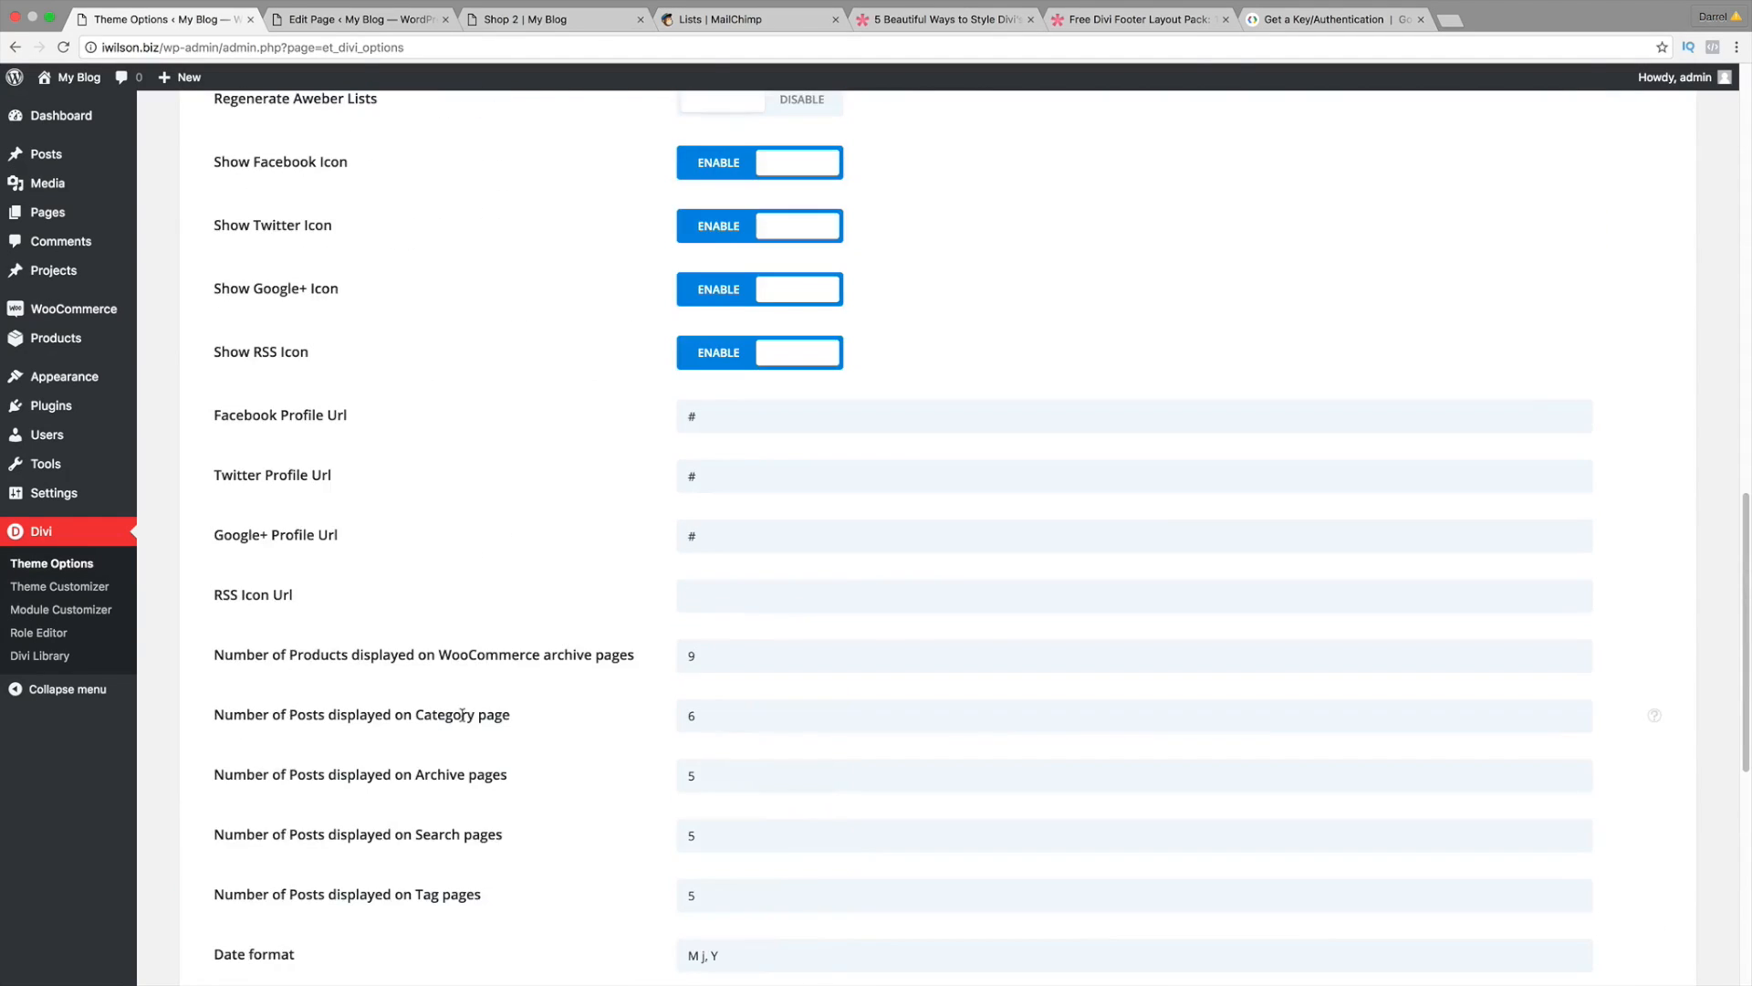
scroll(485, 390, "up", 4)
mouse_move(73, 77)
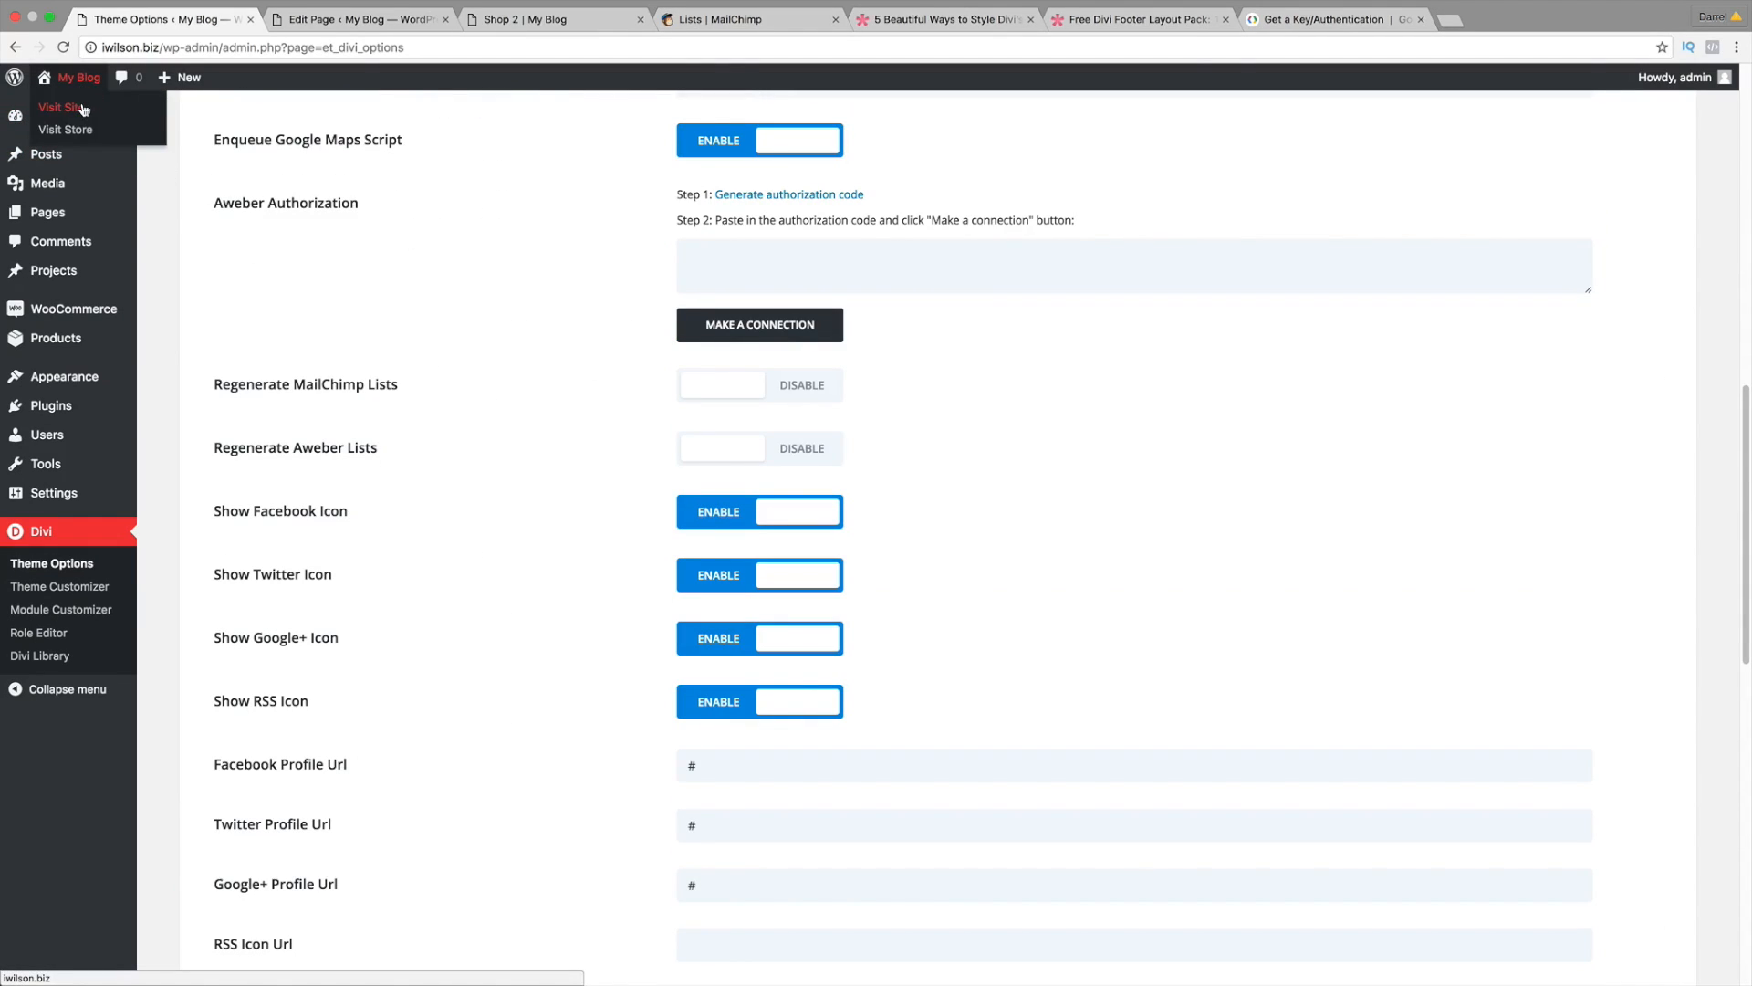
left_click(83, 108)
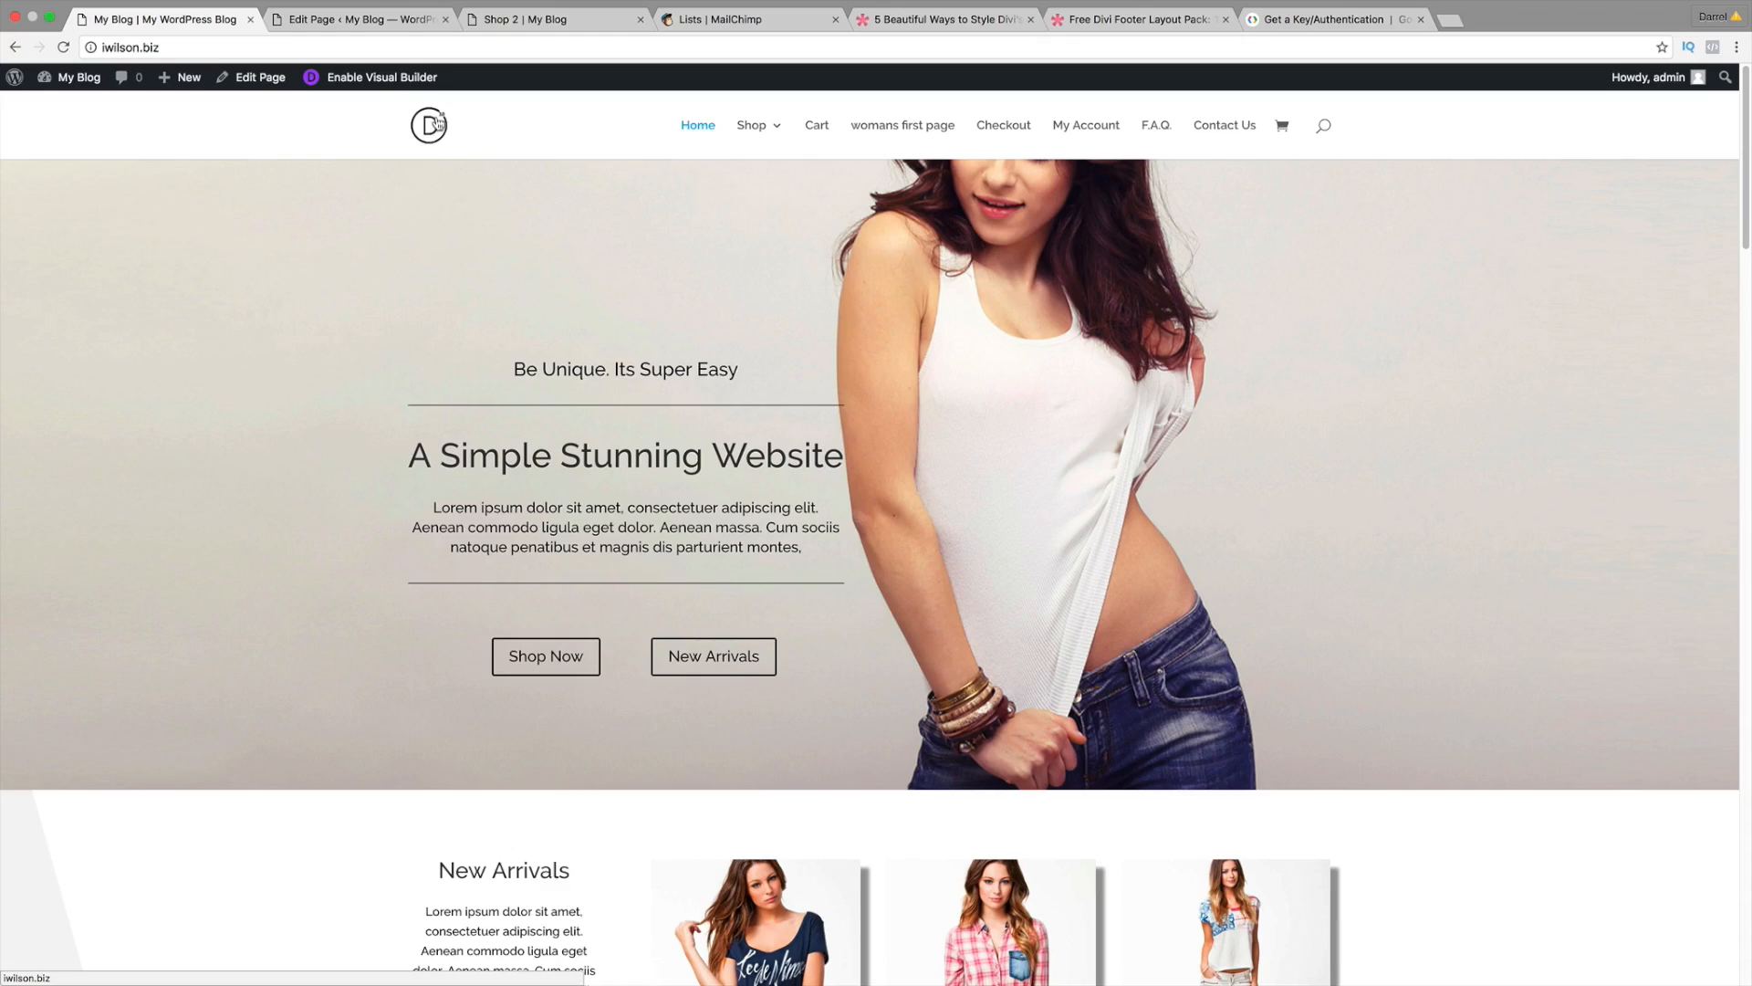
mouse_move(73, 77)
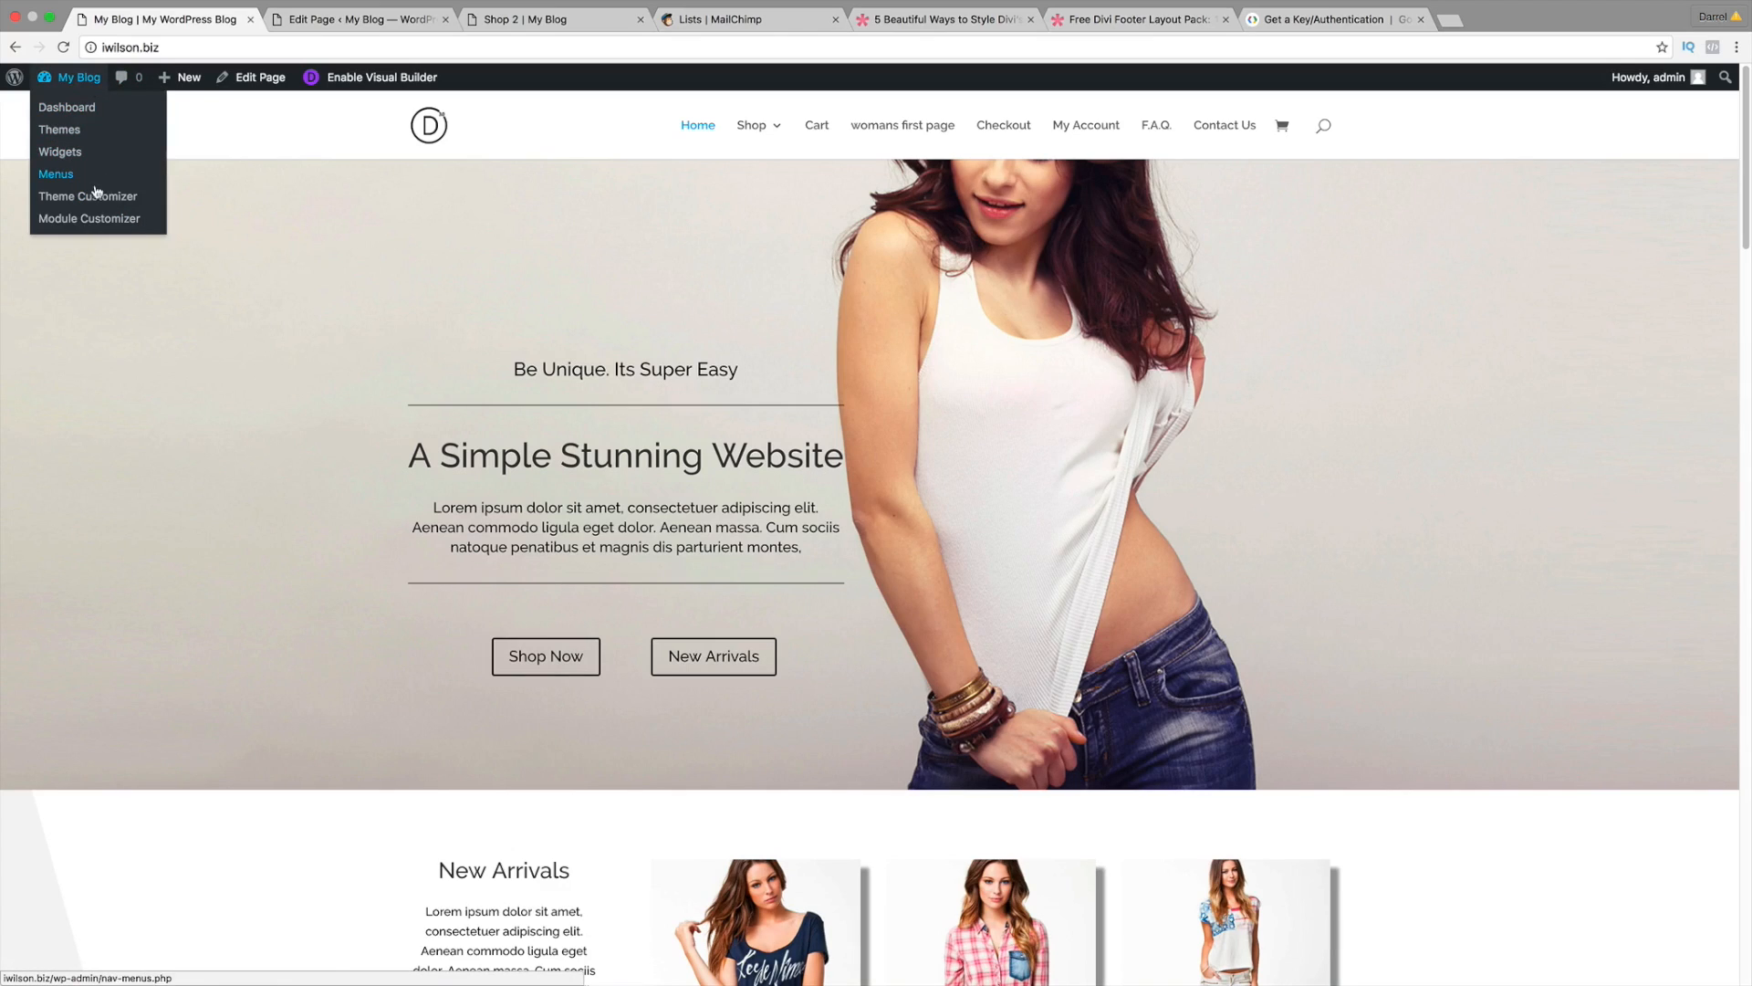
Step: In Header Format, try vertical navigation oriented right, then turn it off
left_click(96, 197)
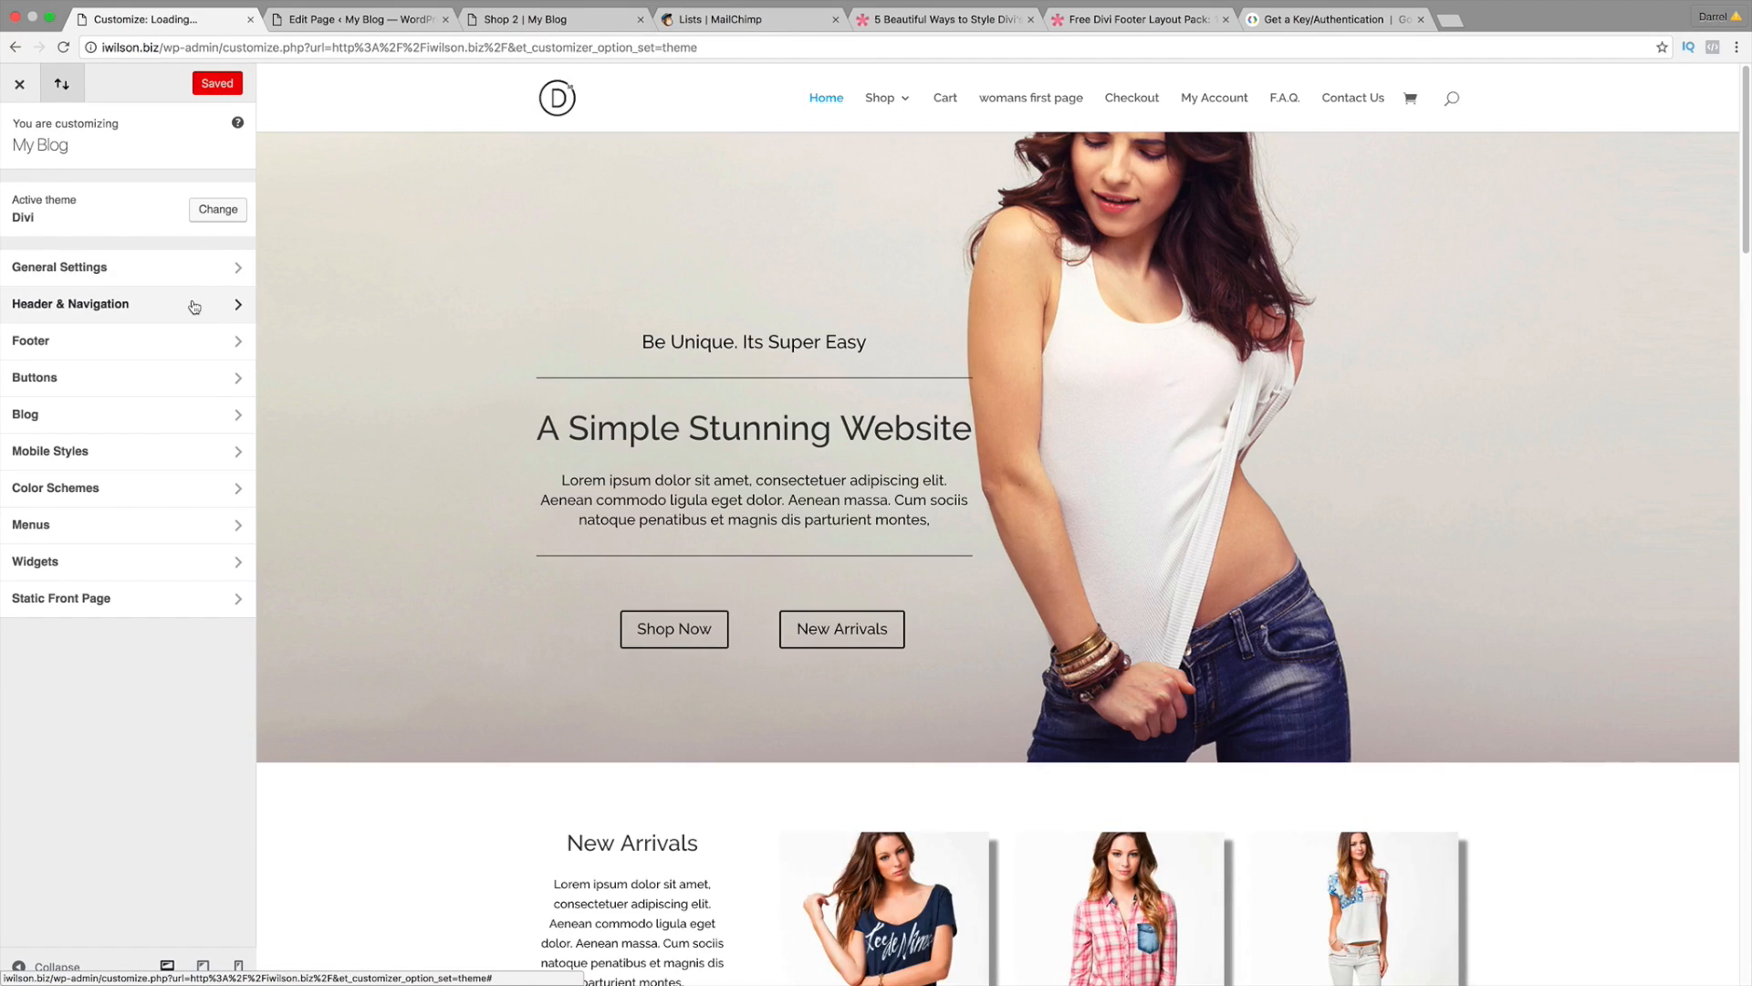
left_click(195, 302)
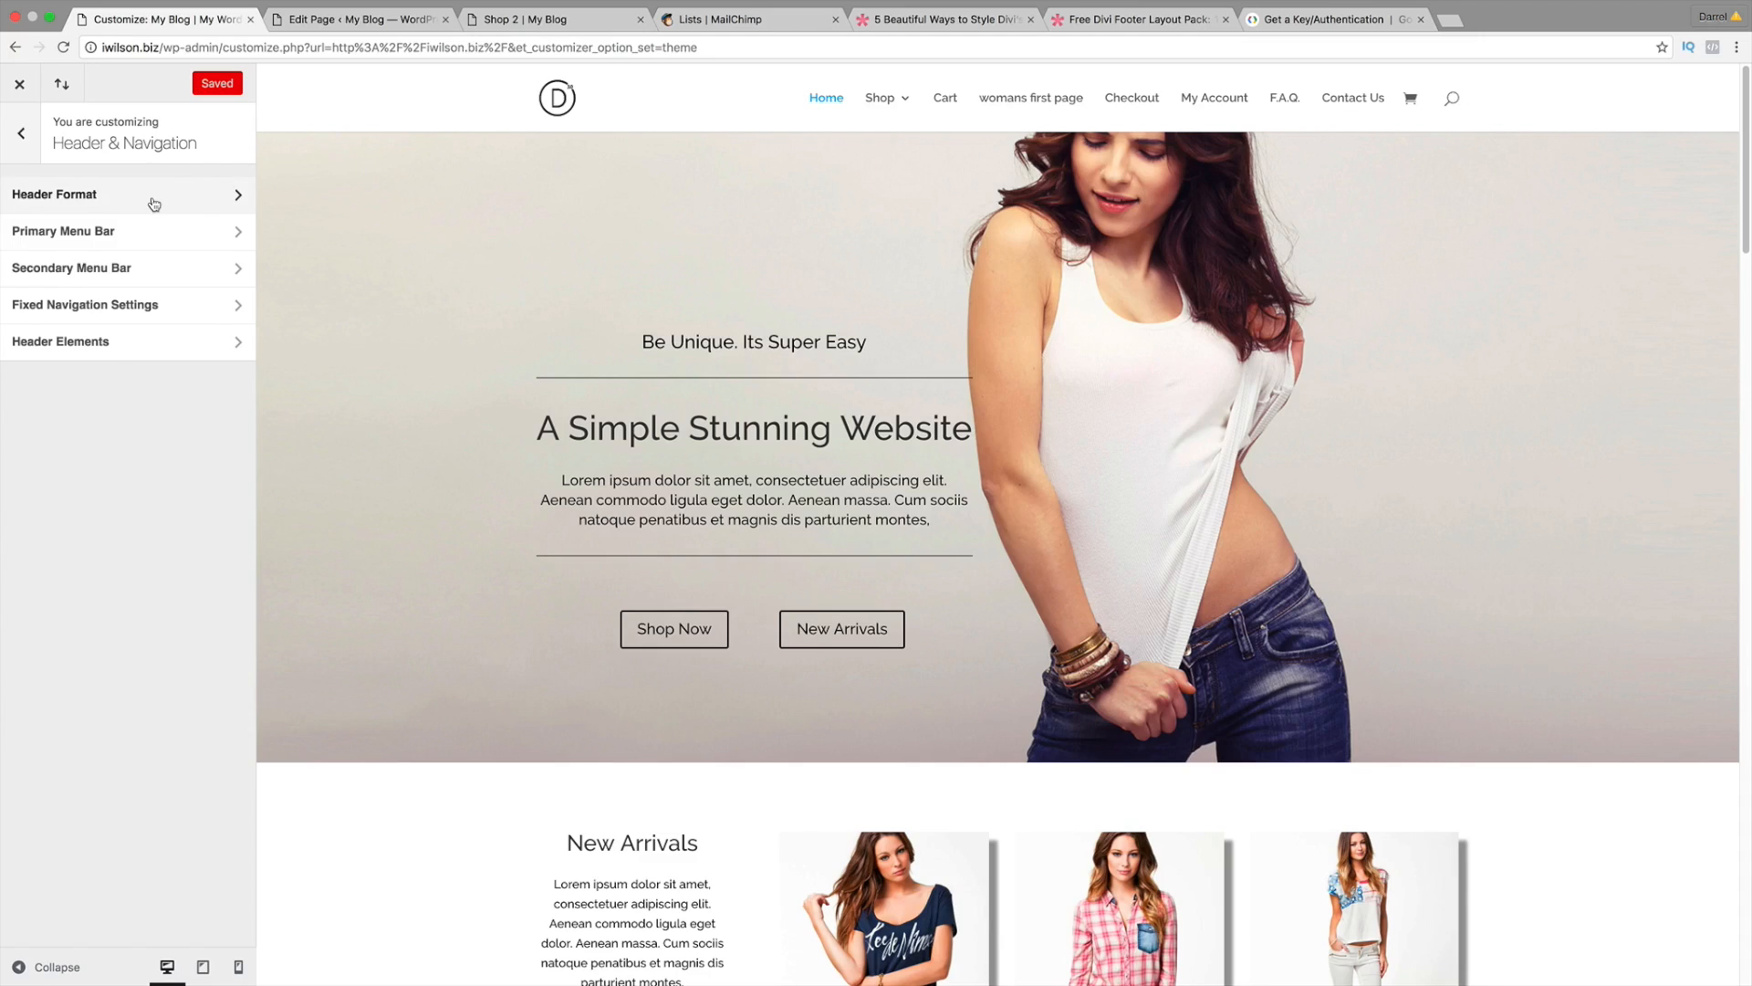
left_click(154, 203)
left_click(182, 287)
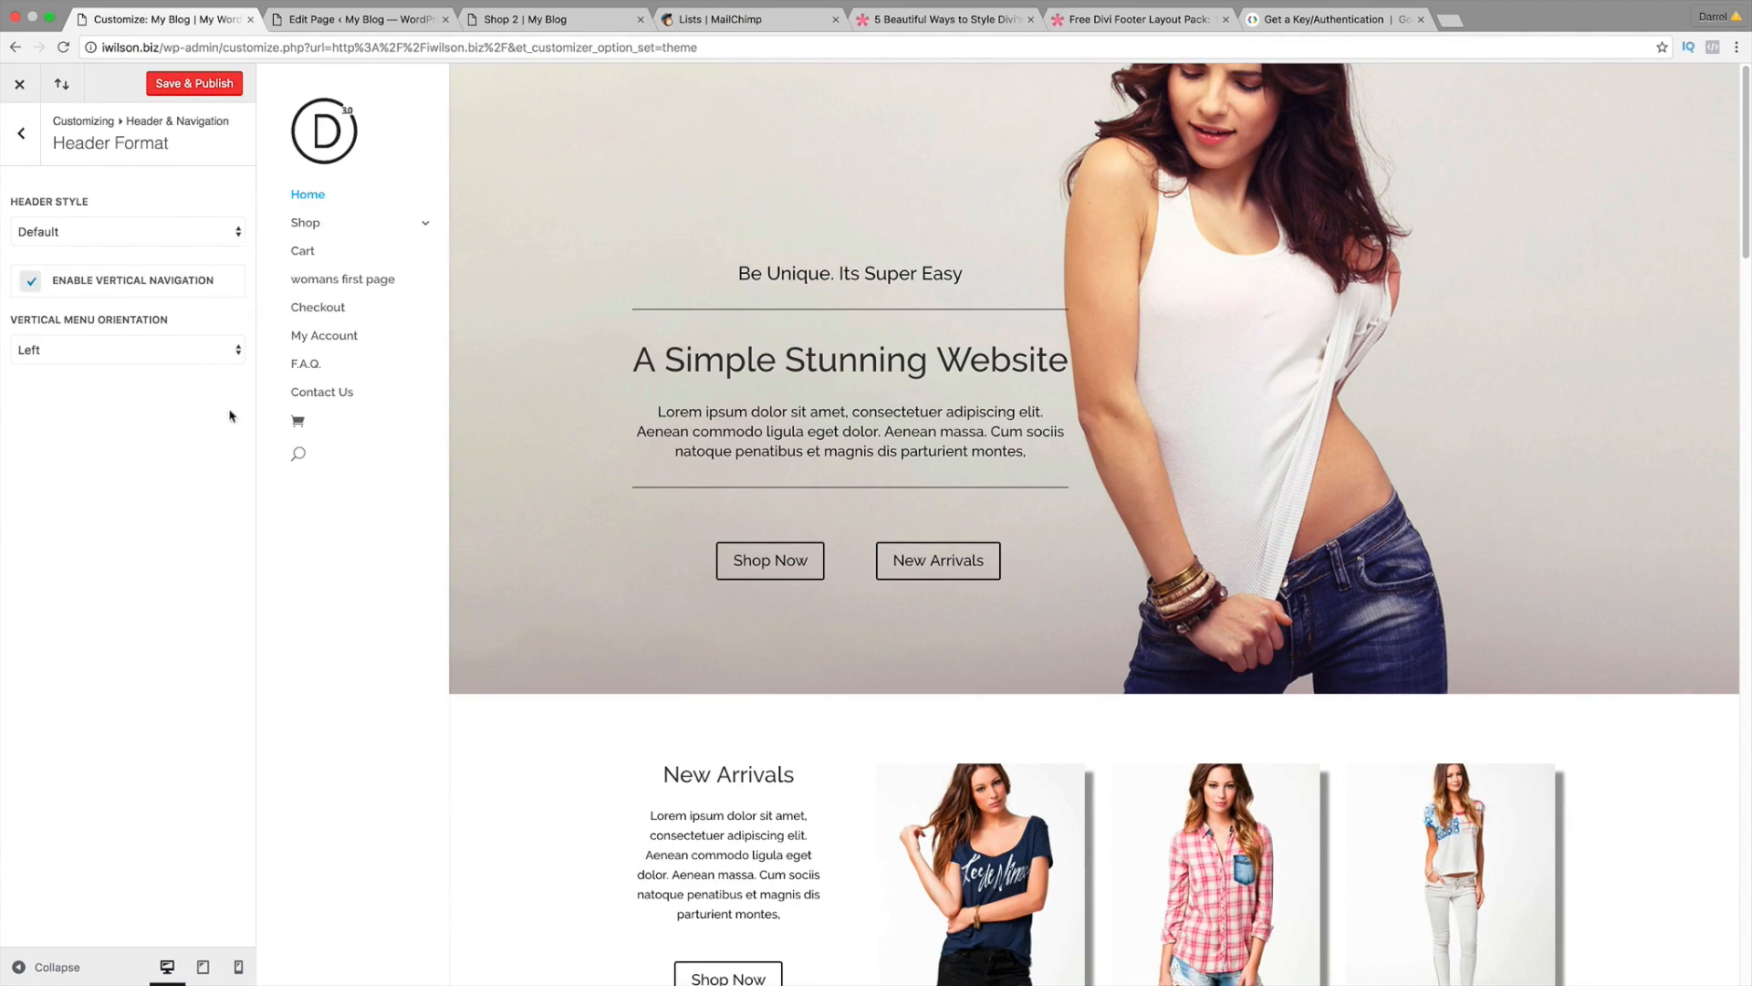
left_click(179, 351)
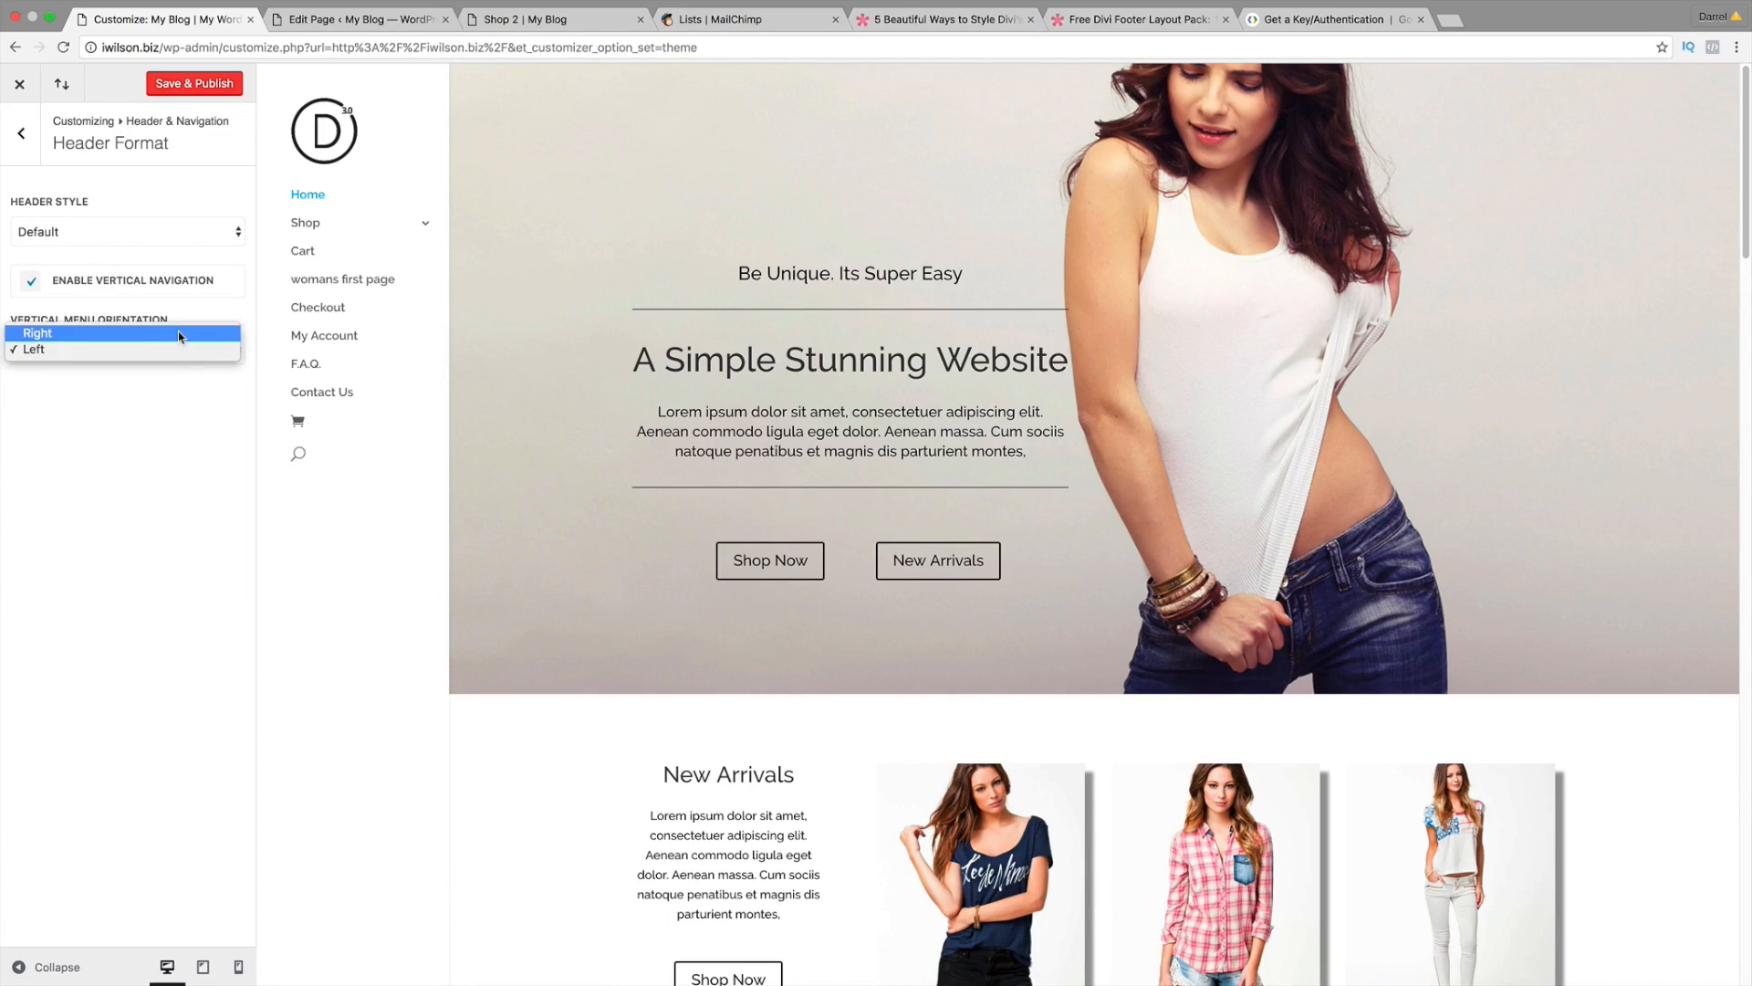
left_click(178, 332)
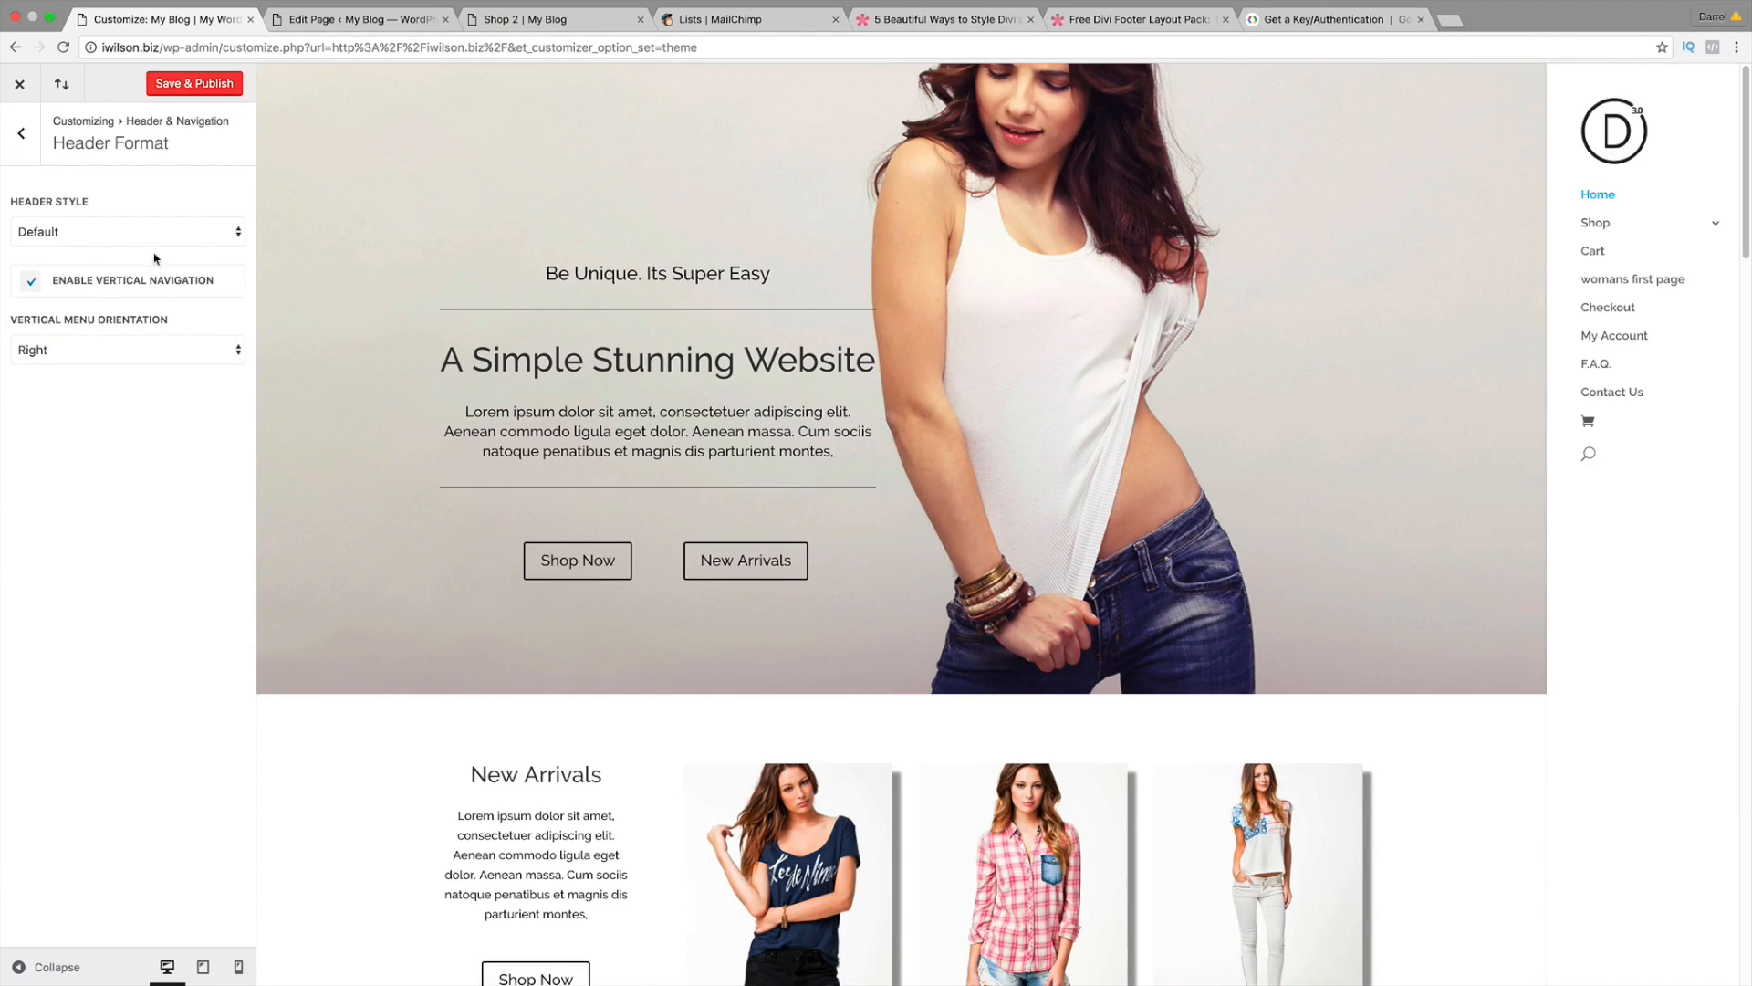
left_click(139, 285)
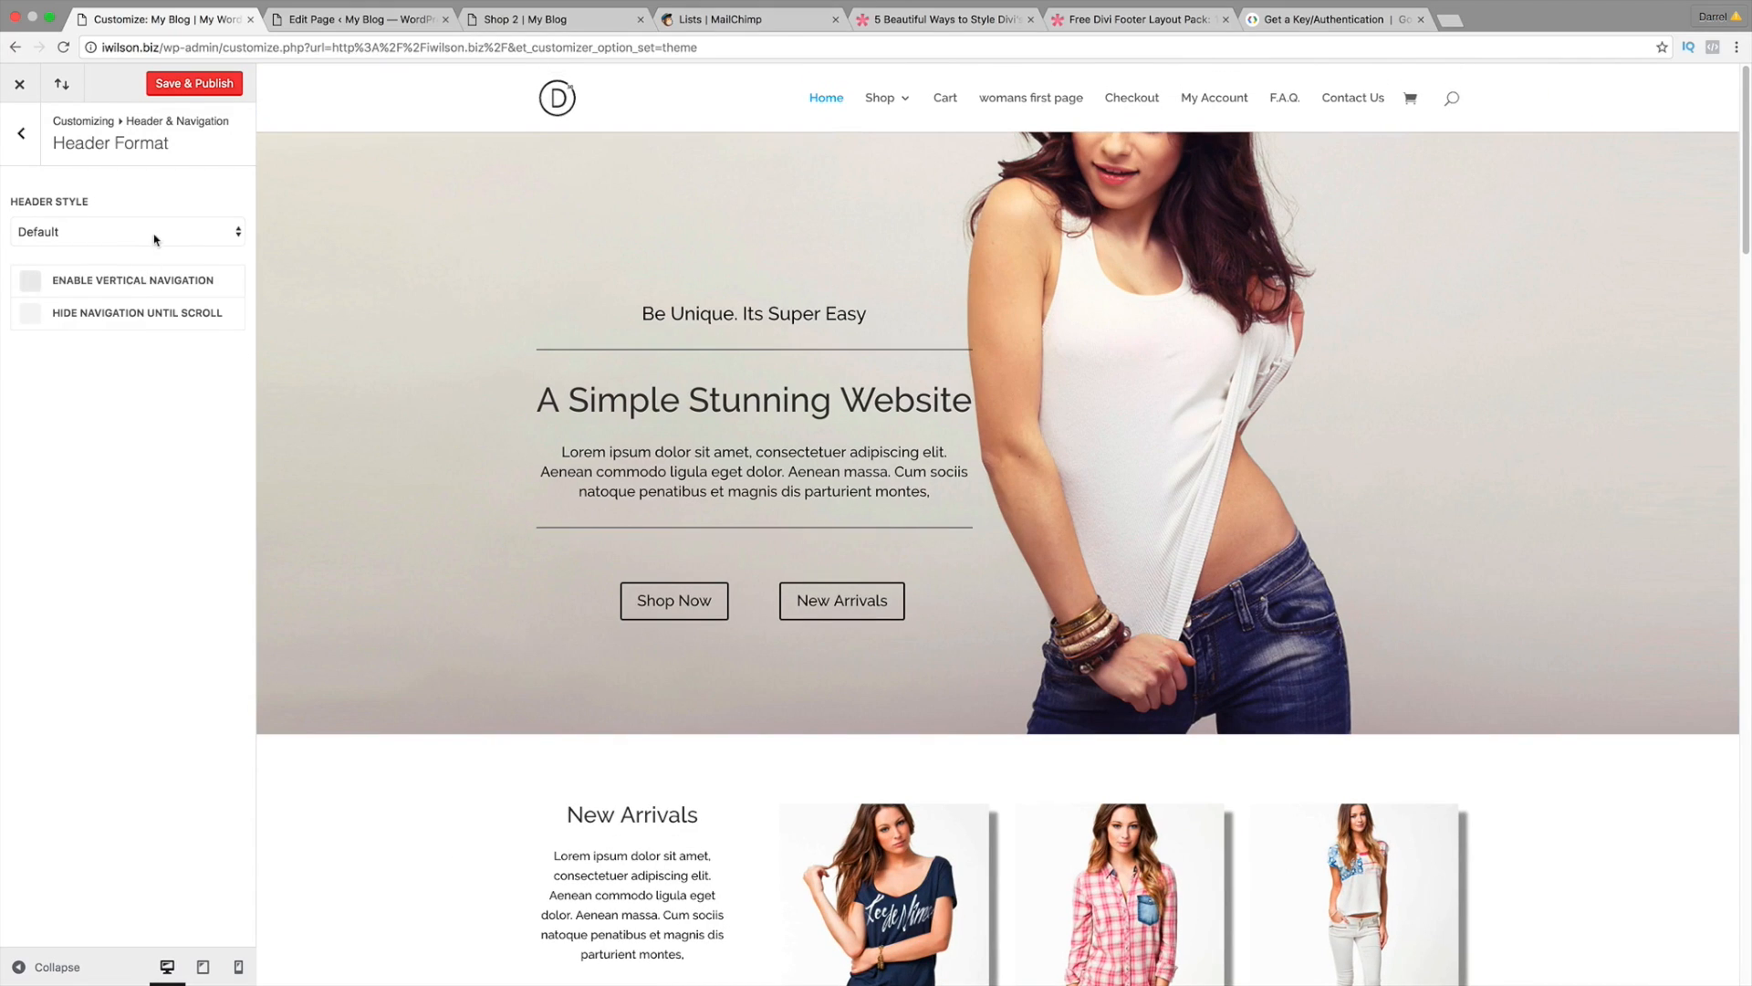
Step: Preview the Centered, Inline Logo, Slide In and Fullscreen header styles
left_click(155, 232)
left_click(156, 246)
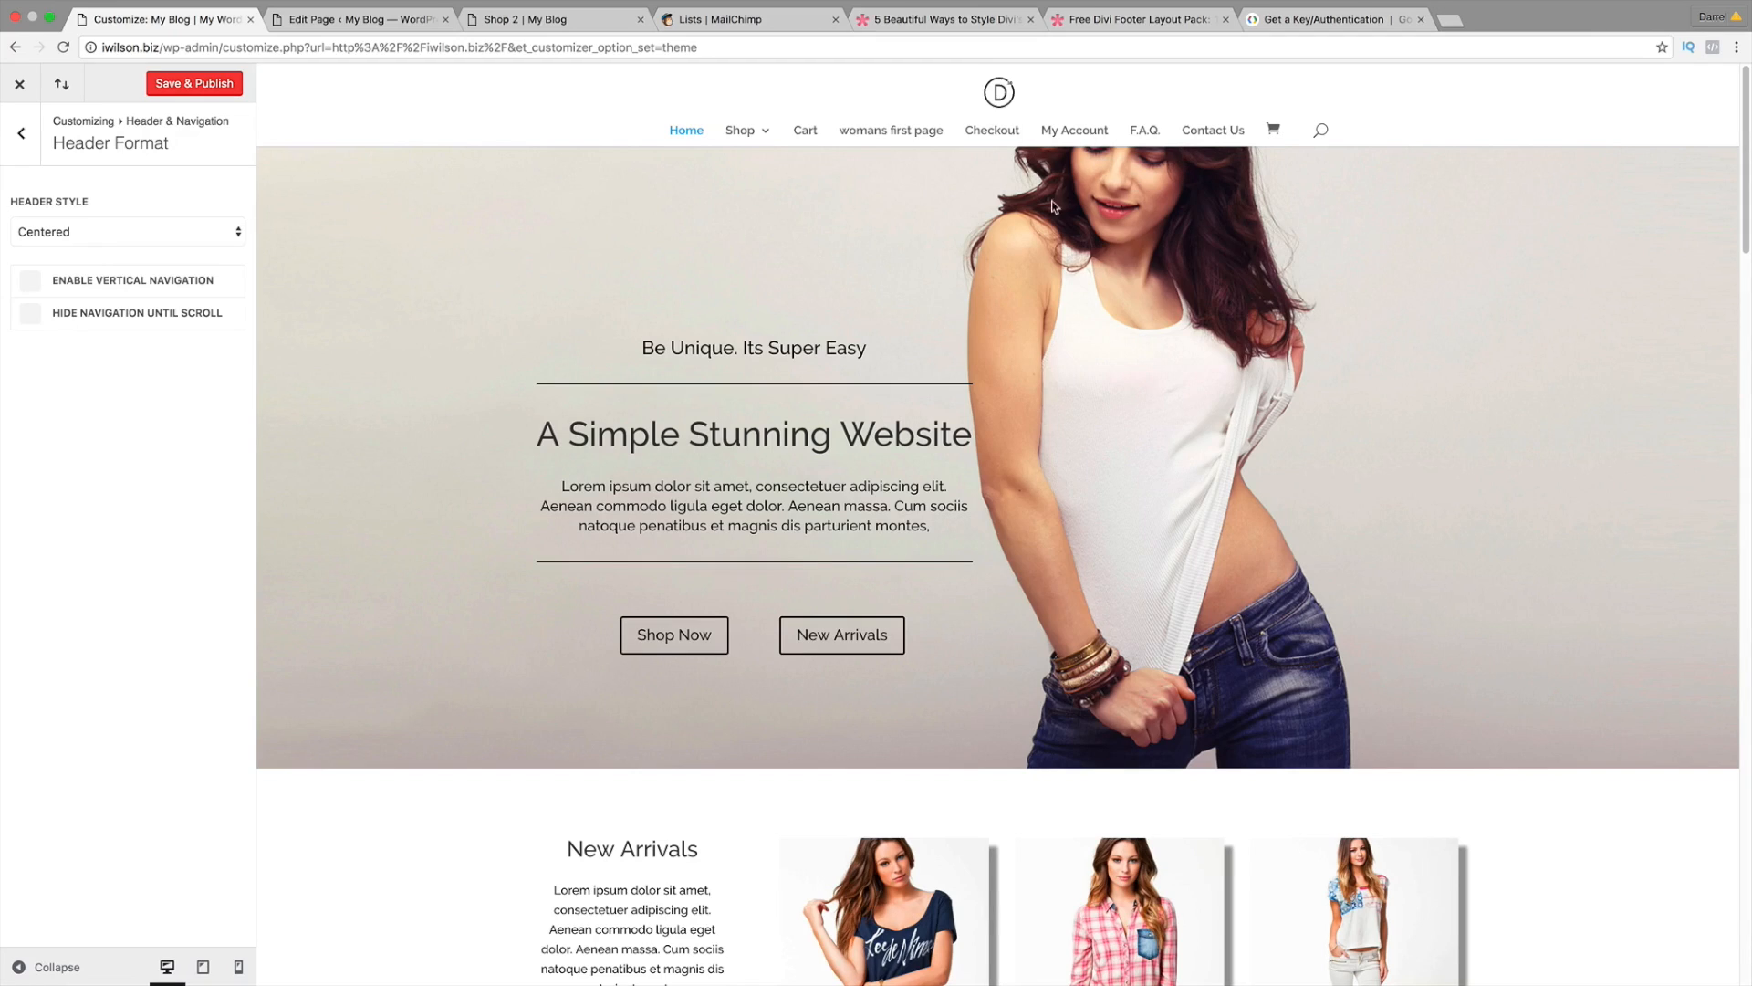
left_click(170, 230)
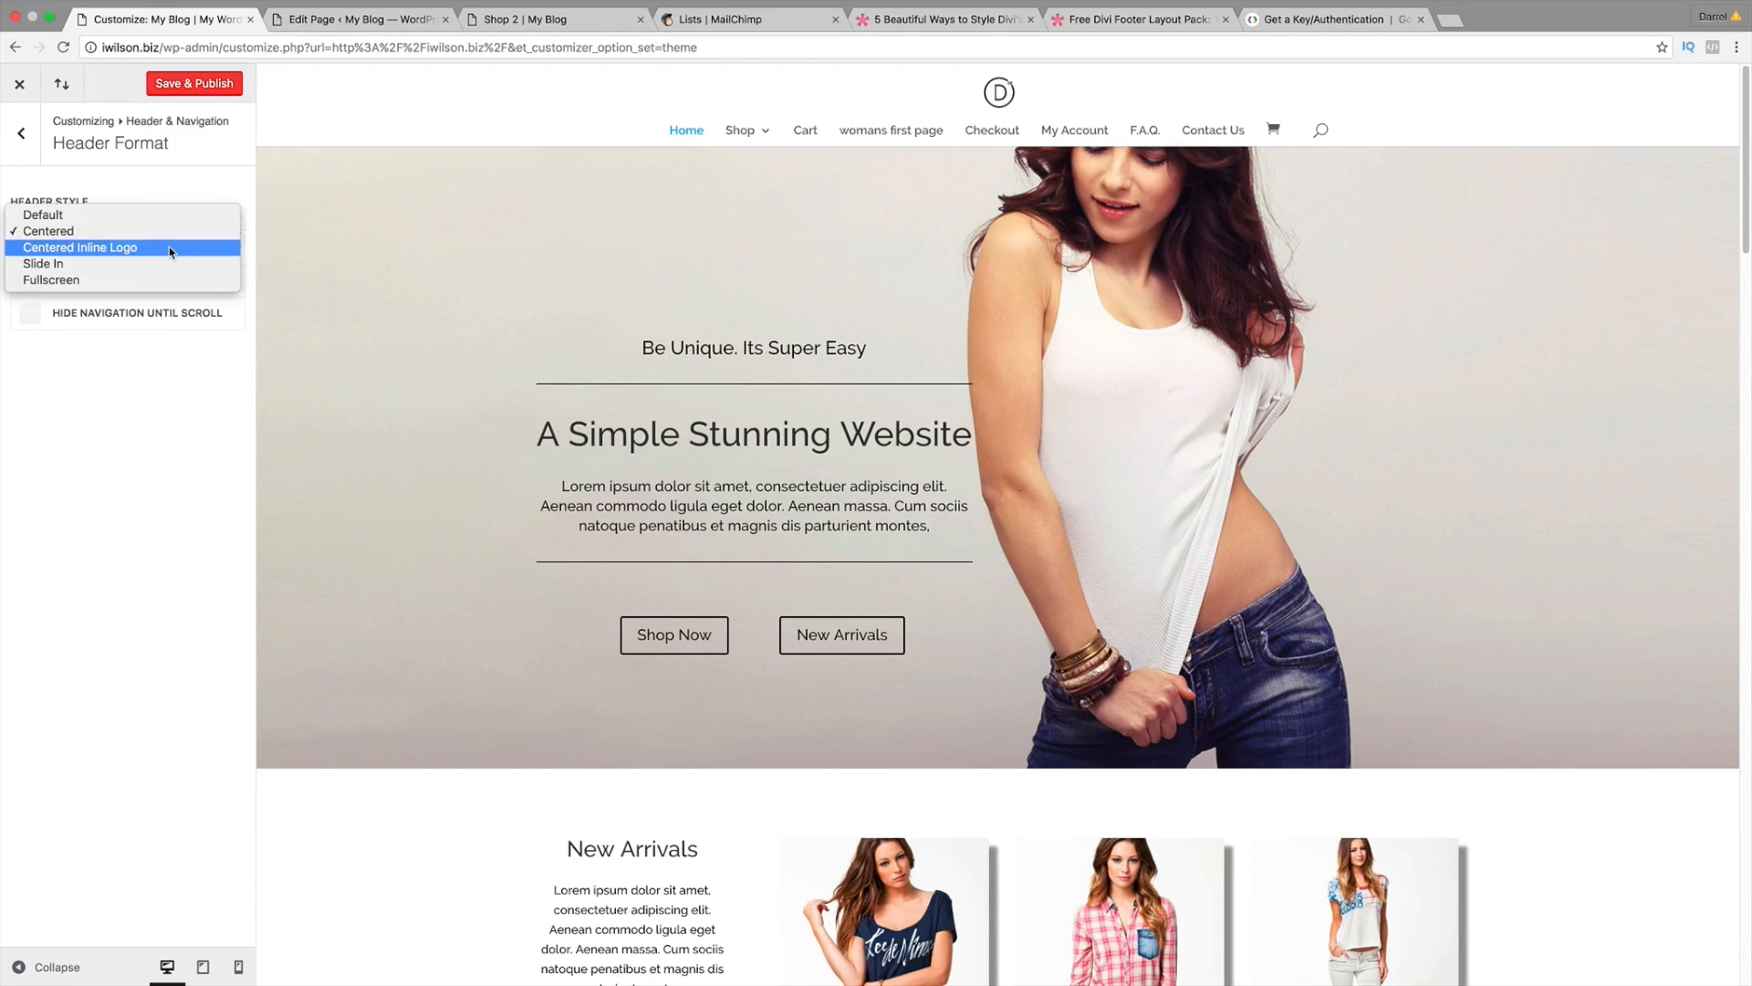
left_click(168, 246)
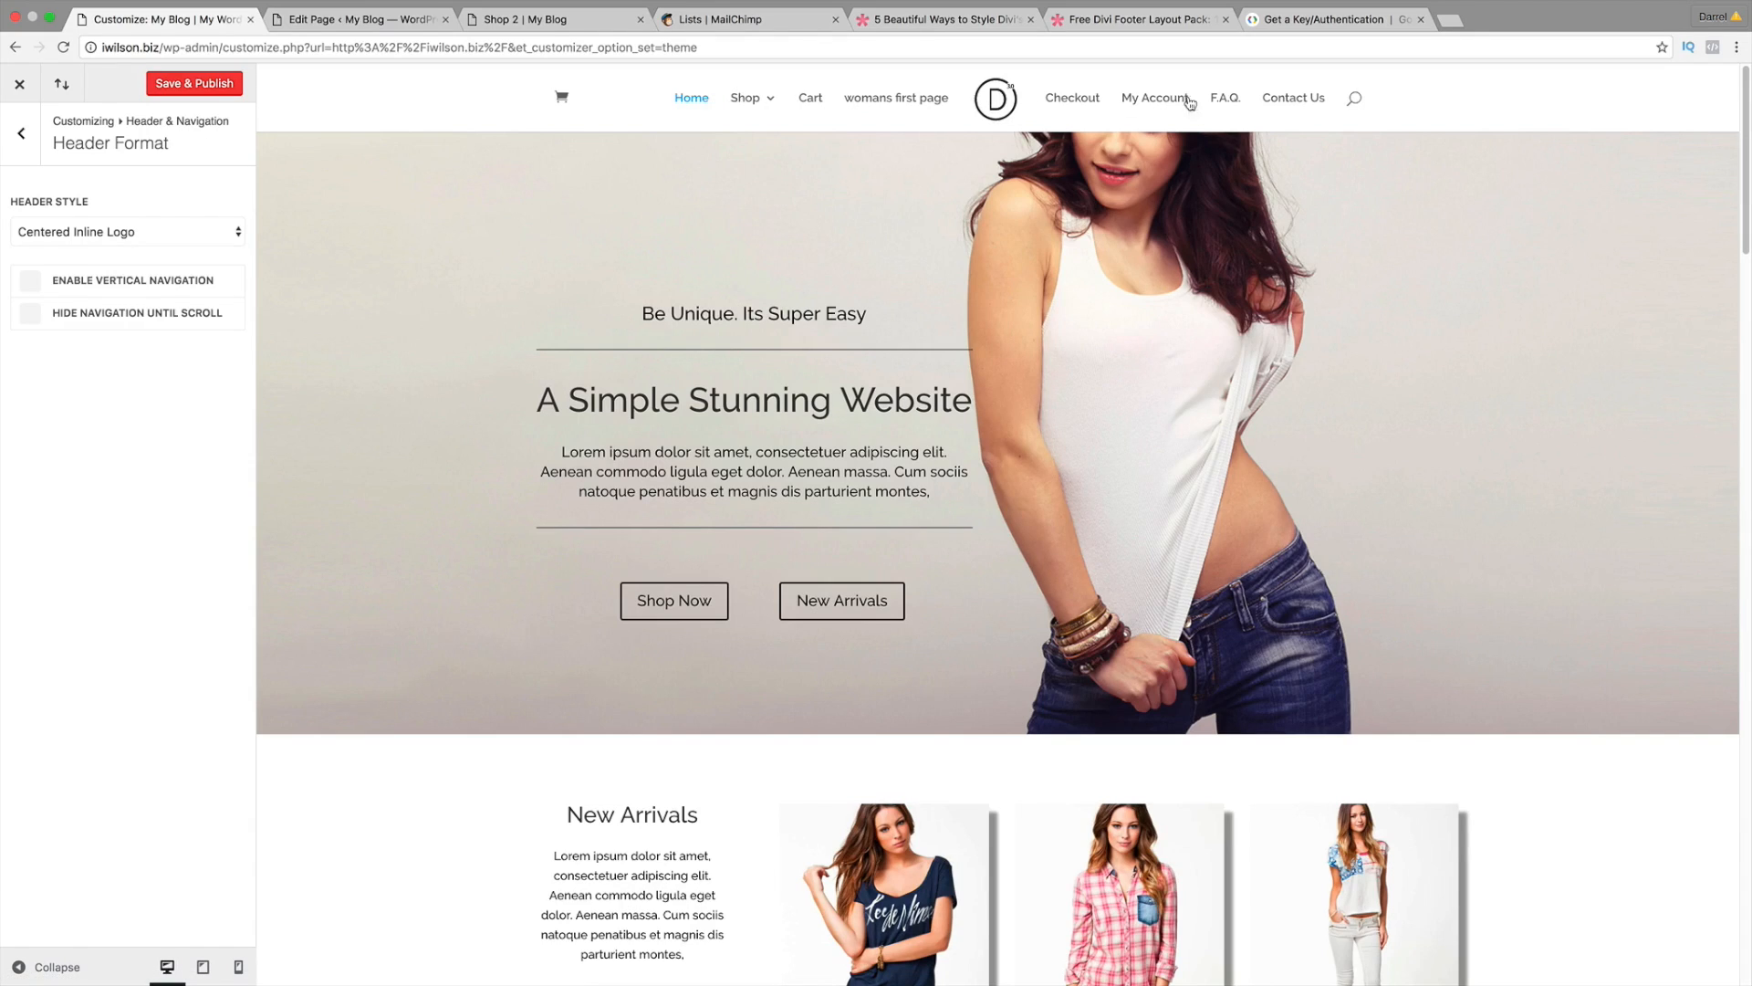
left_click(190, 232)
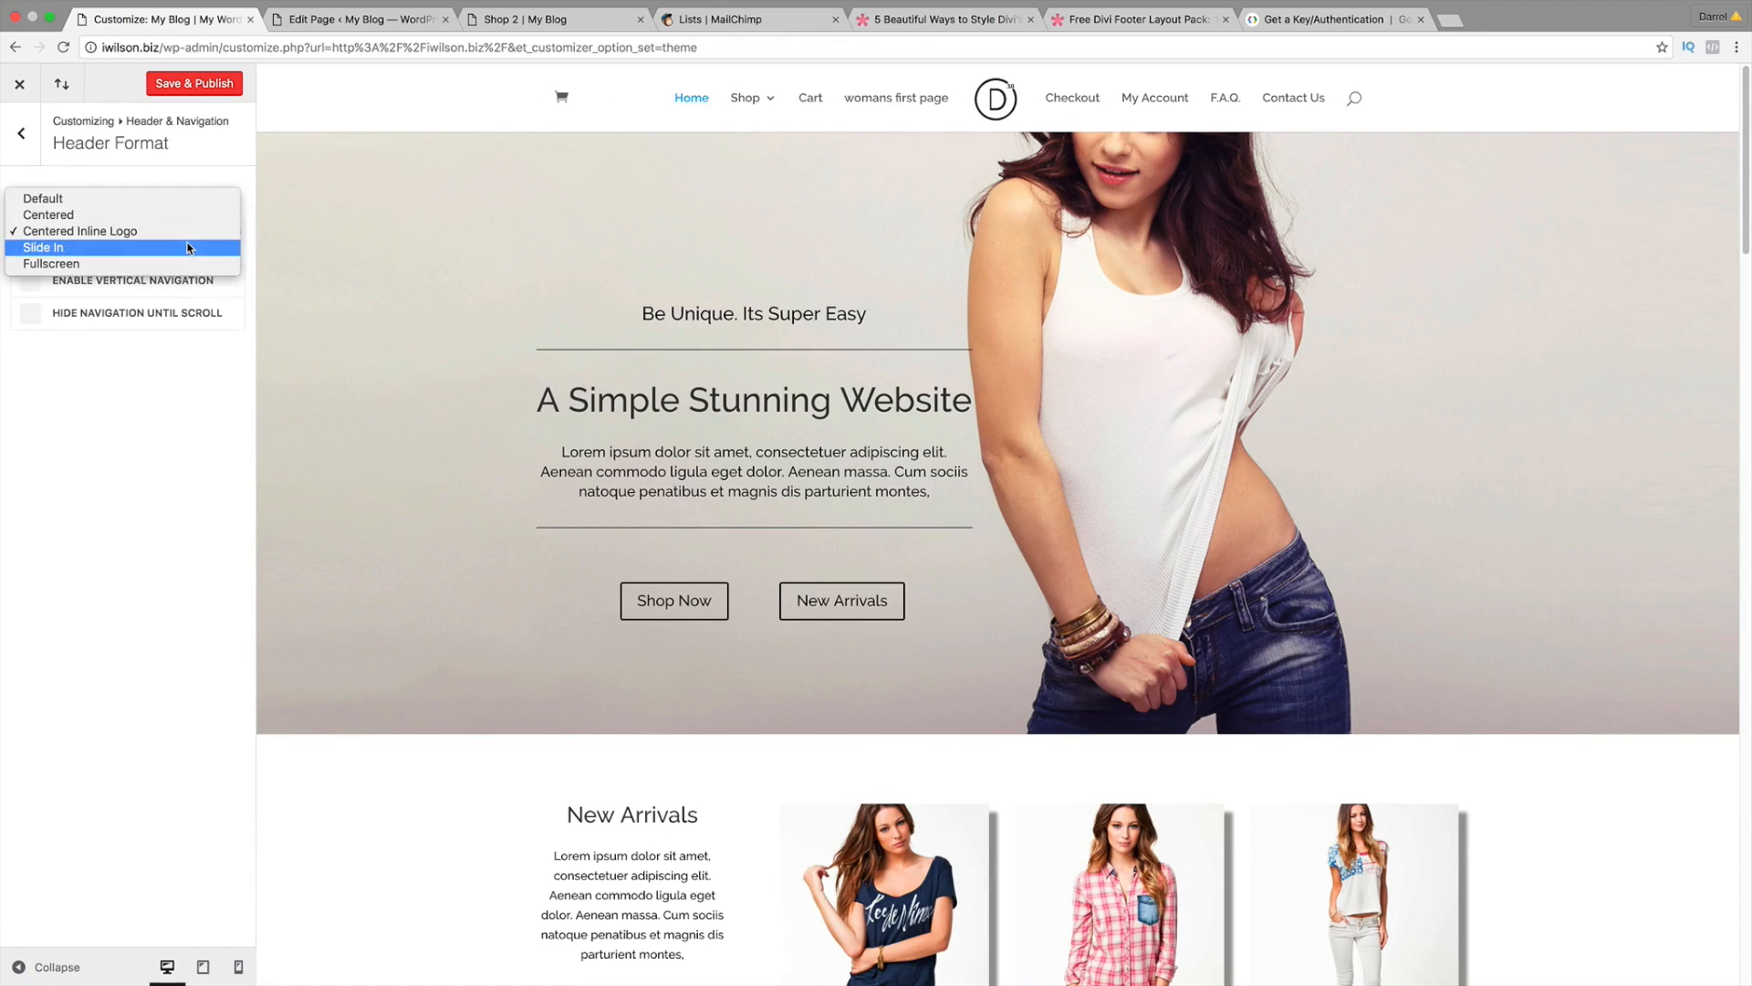
left_click(188, 247)
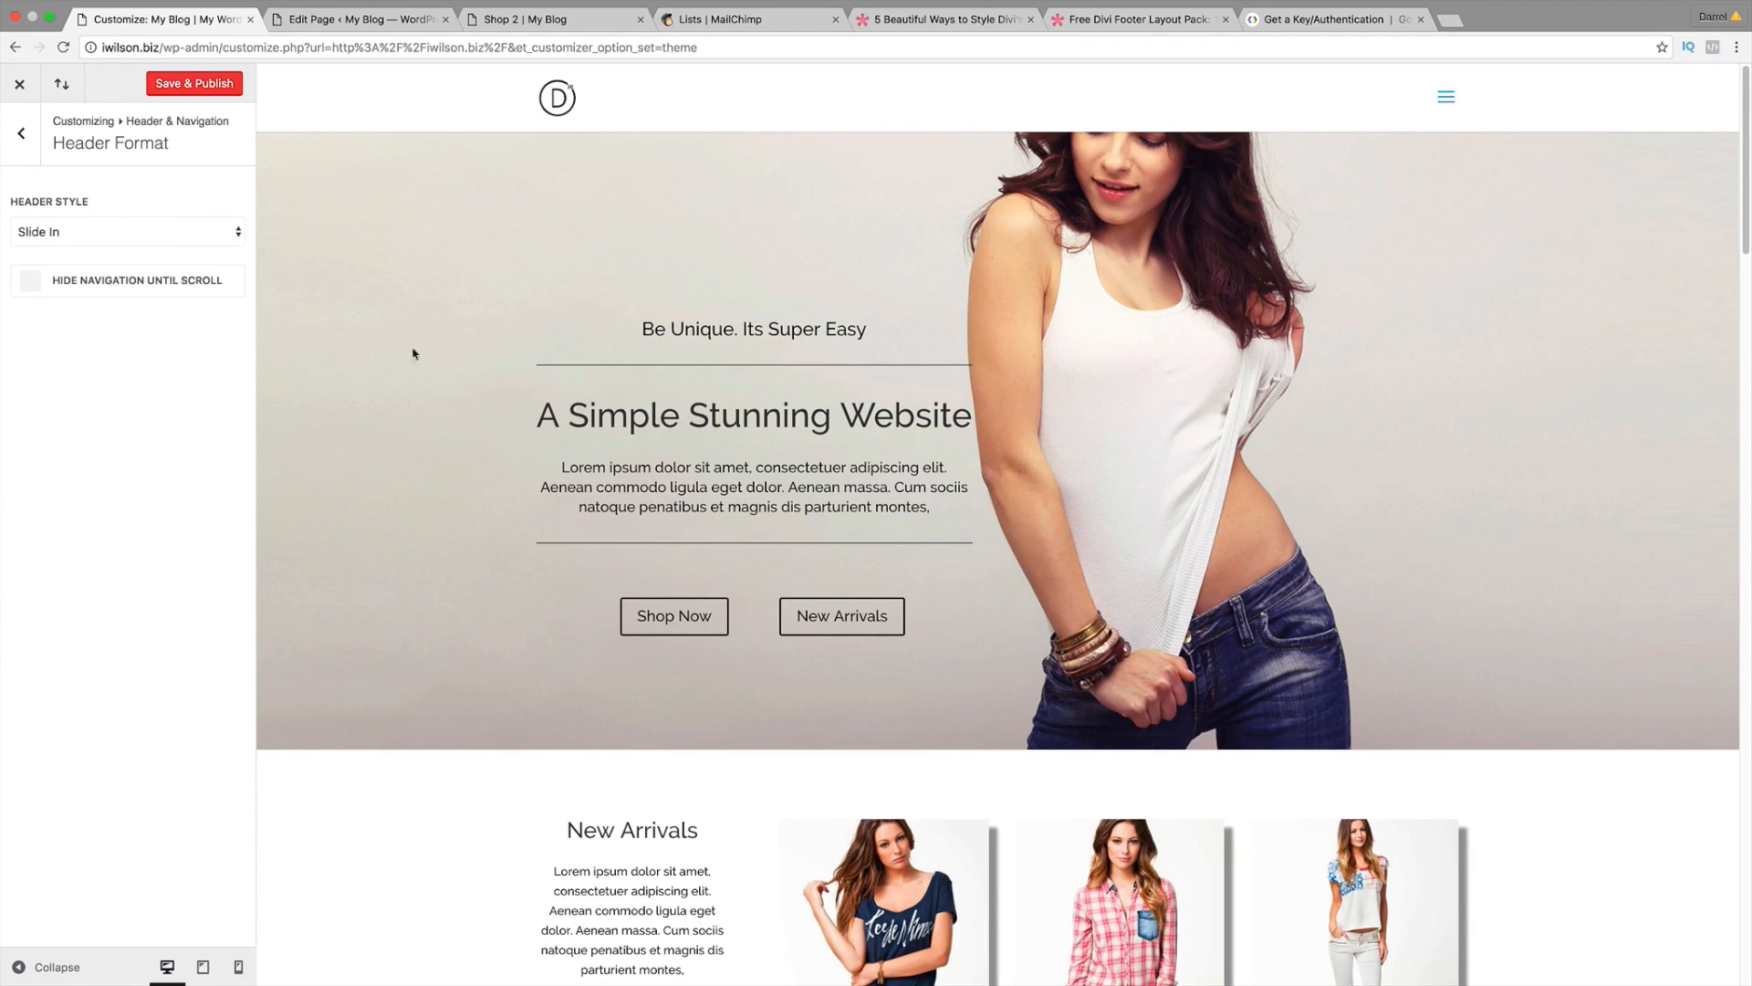
left_click(148, 240)
left_click(149, 251)
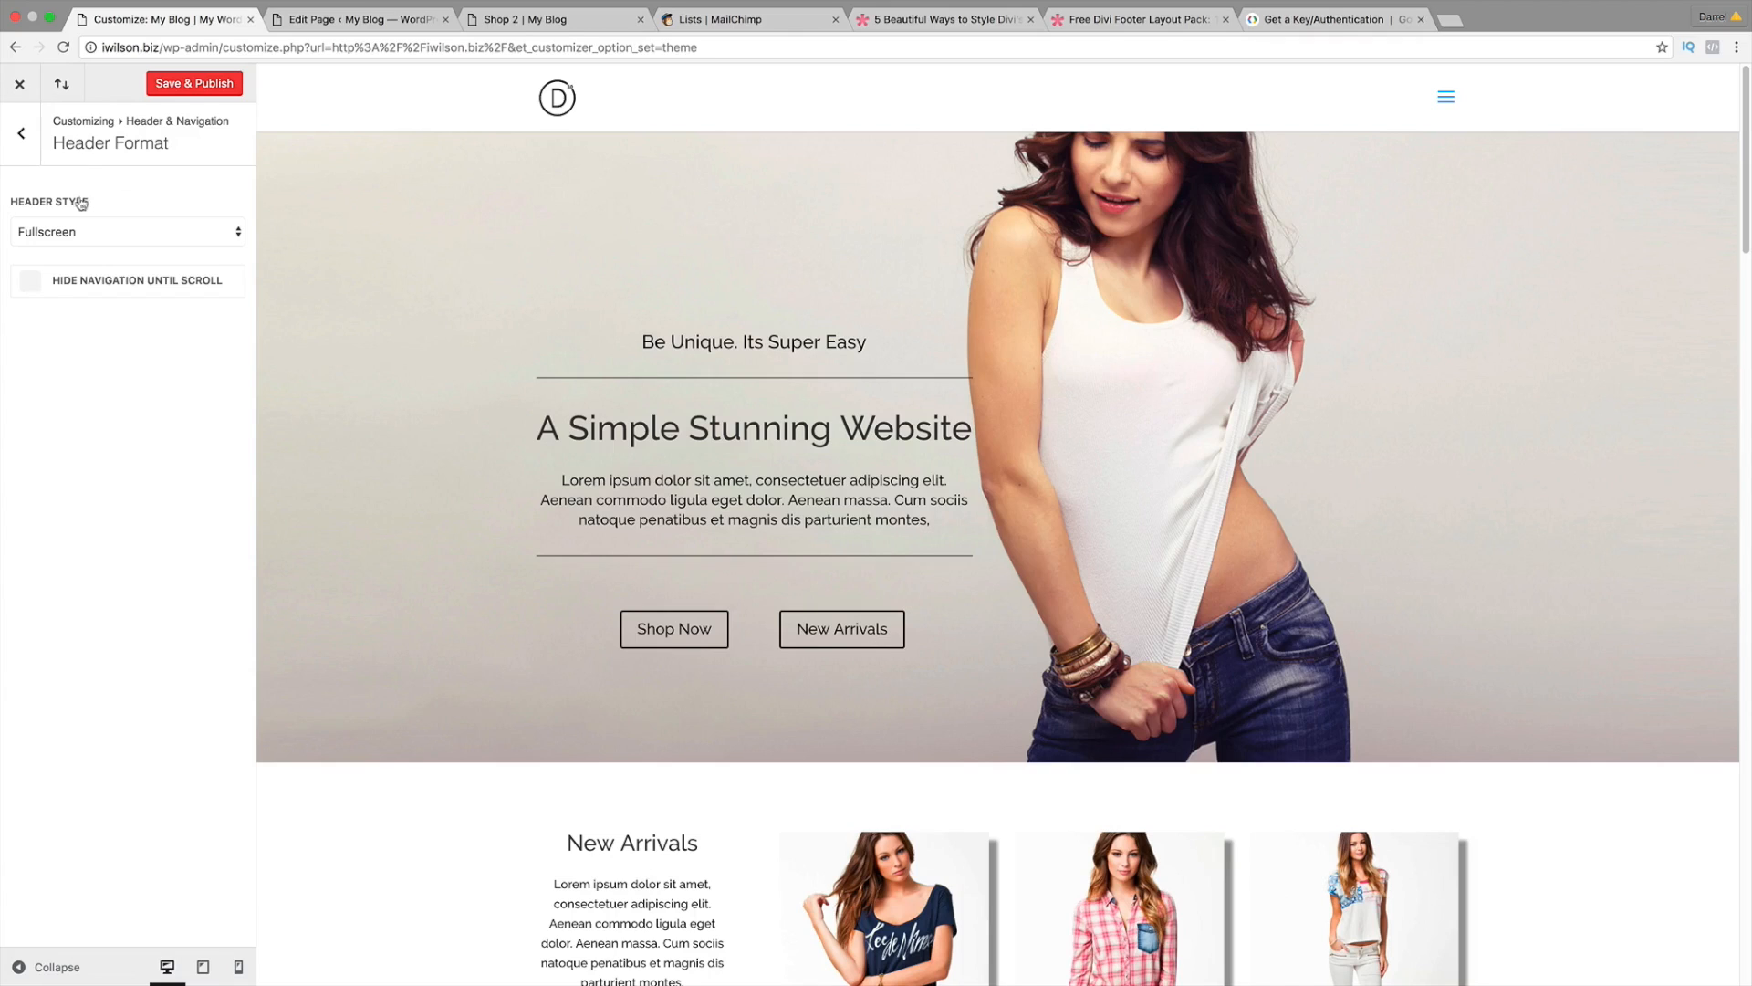
Step: Choose the Centered Inline Logo header style, publish, and close the customizer
left_click(204, 223)
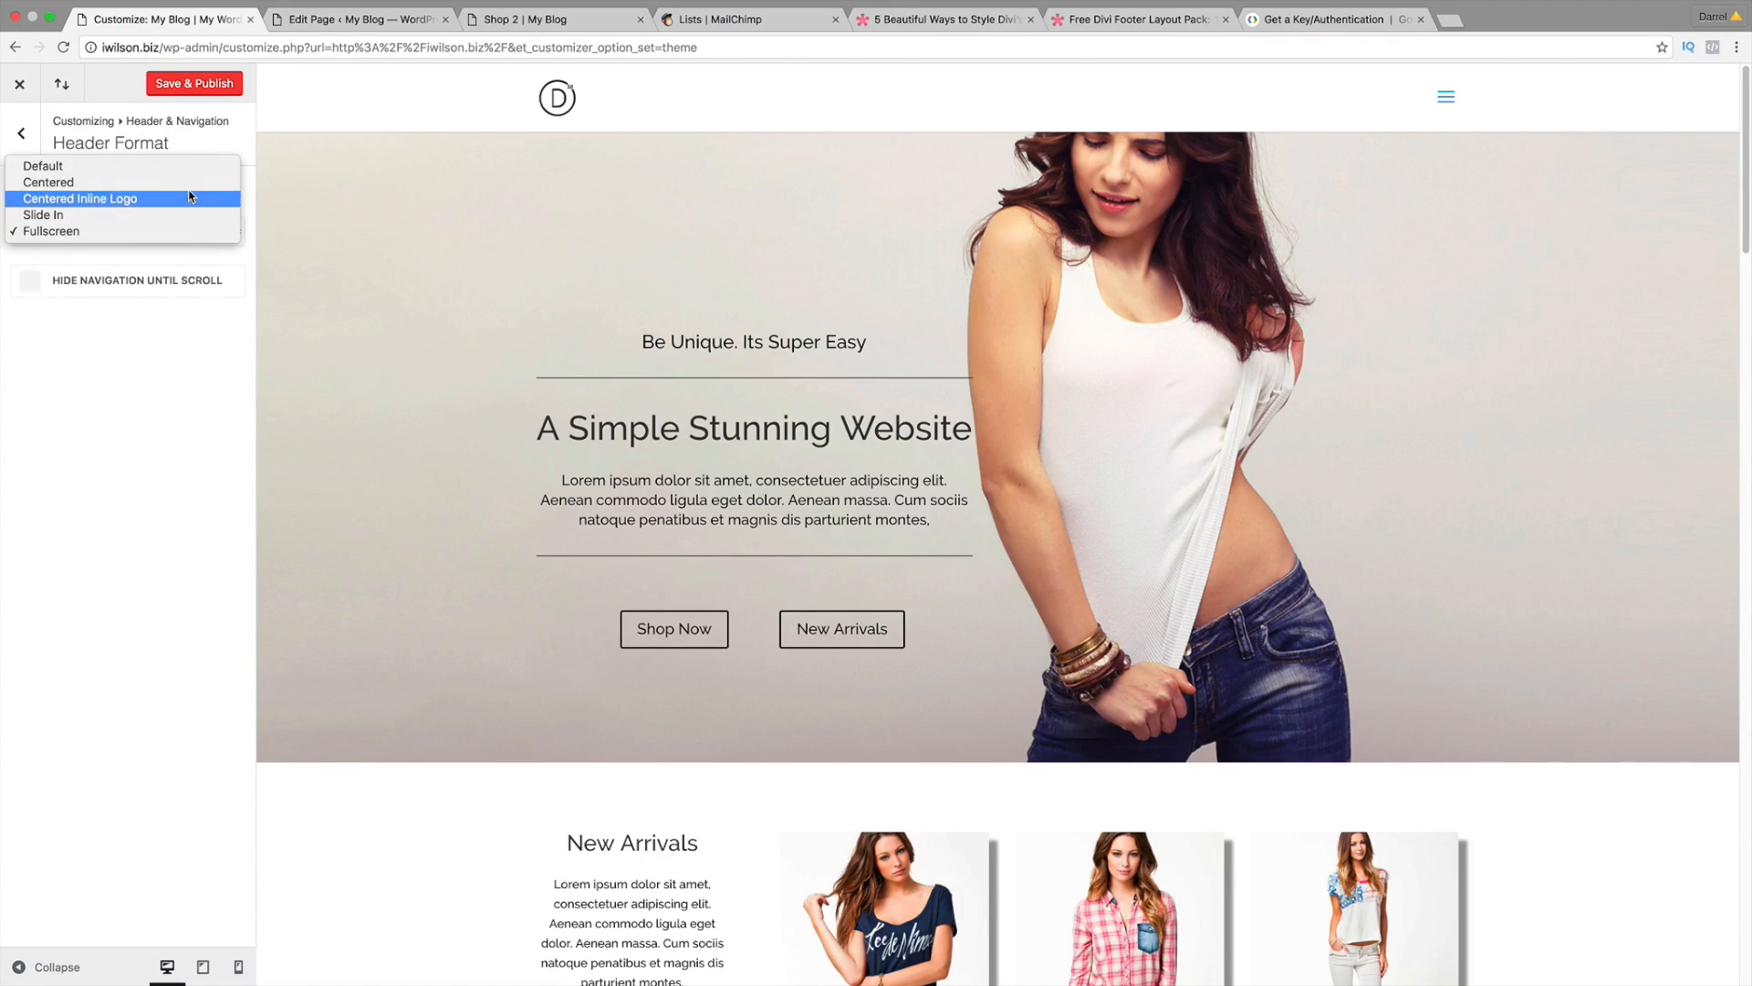
left_click(190, 200)
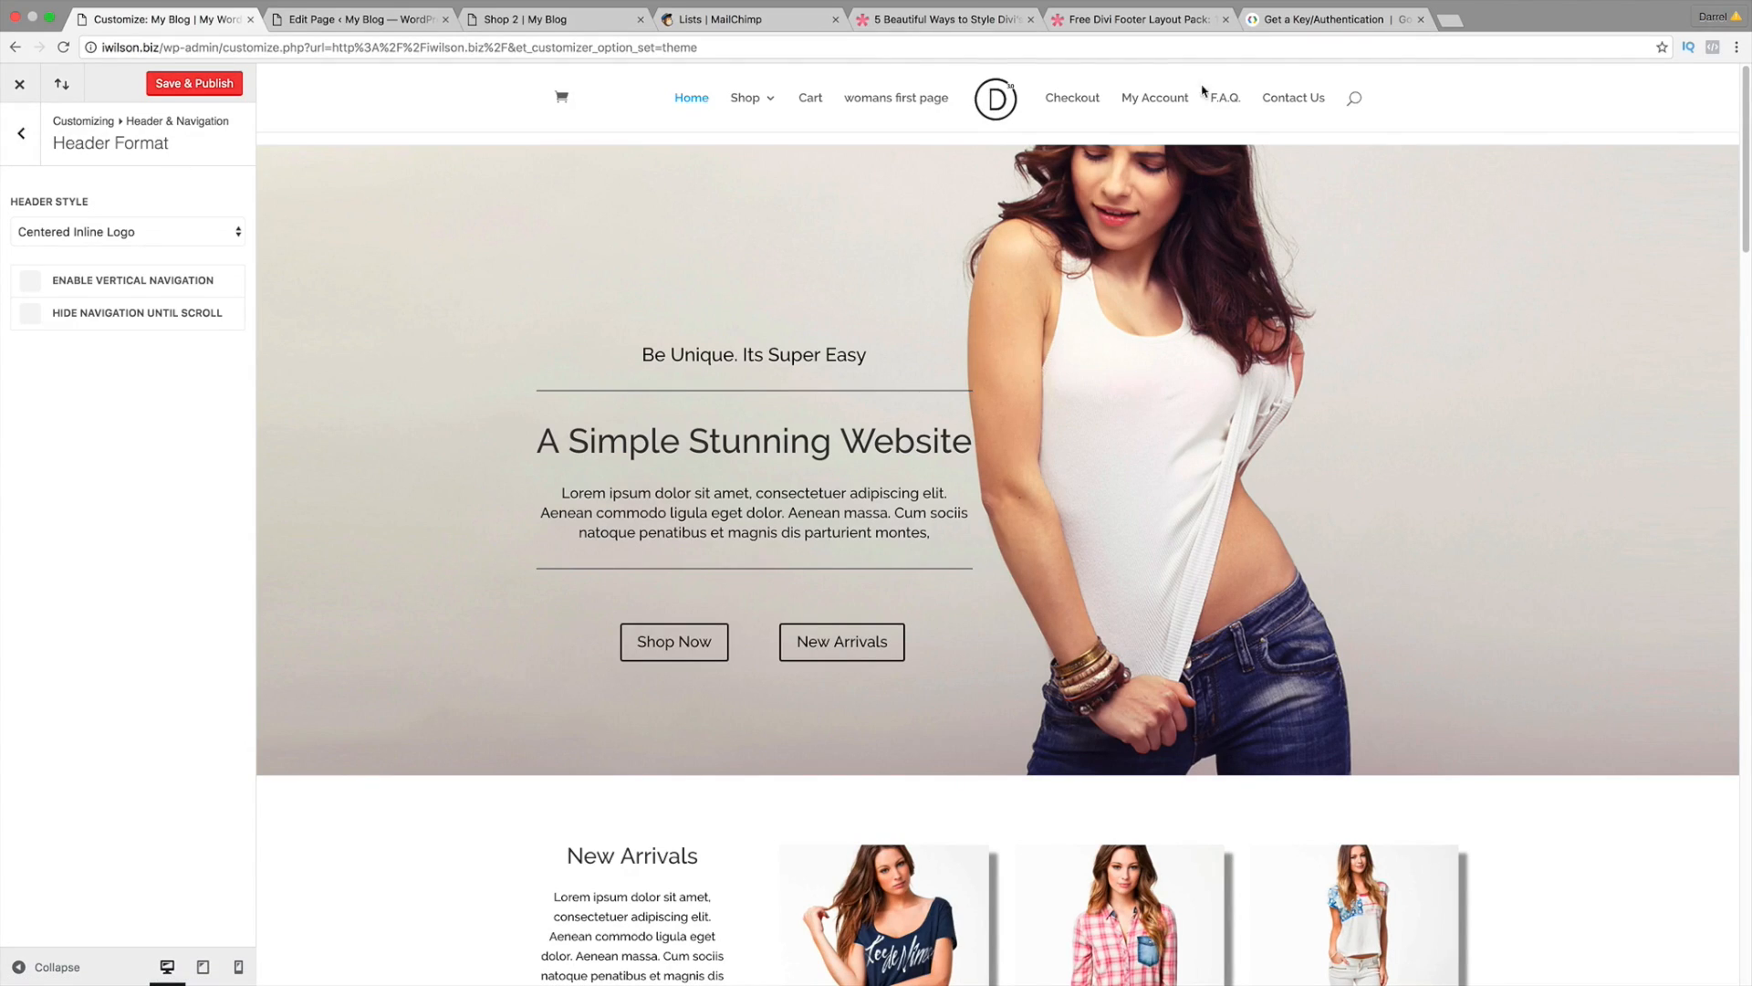
left_click(194, 84)
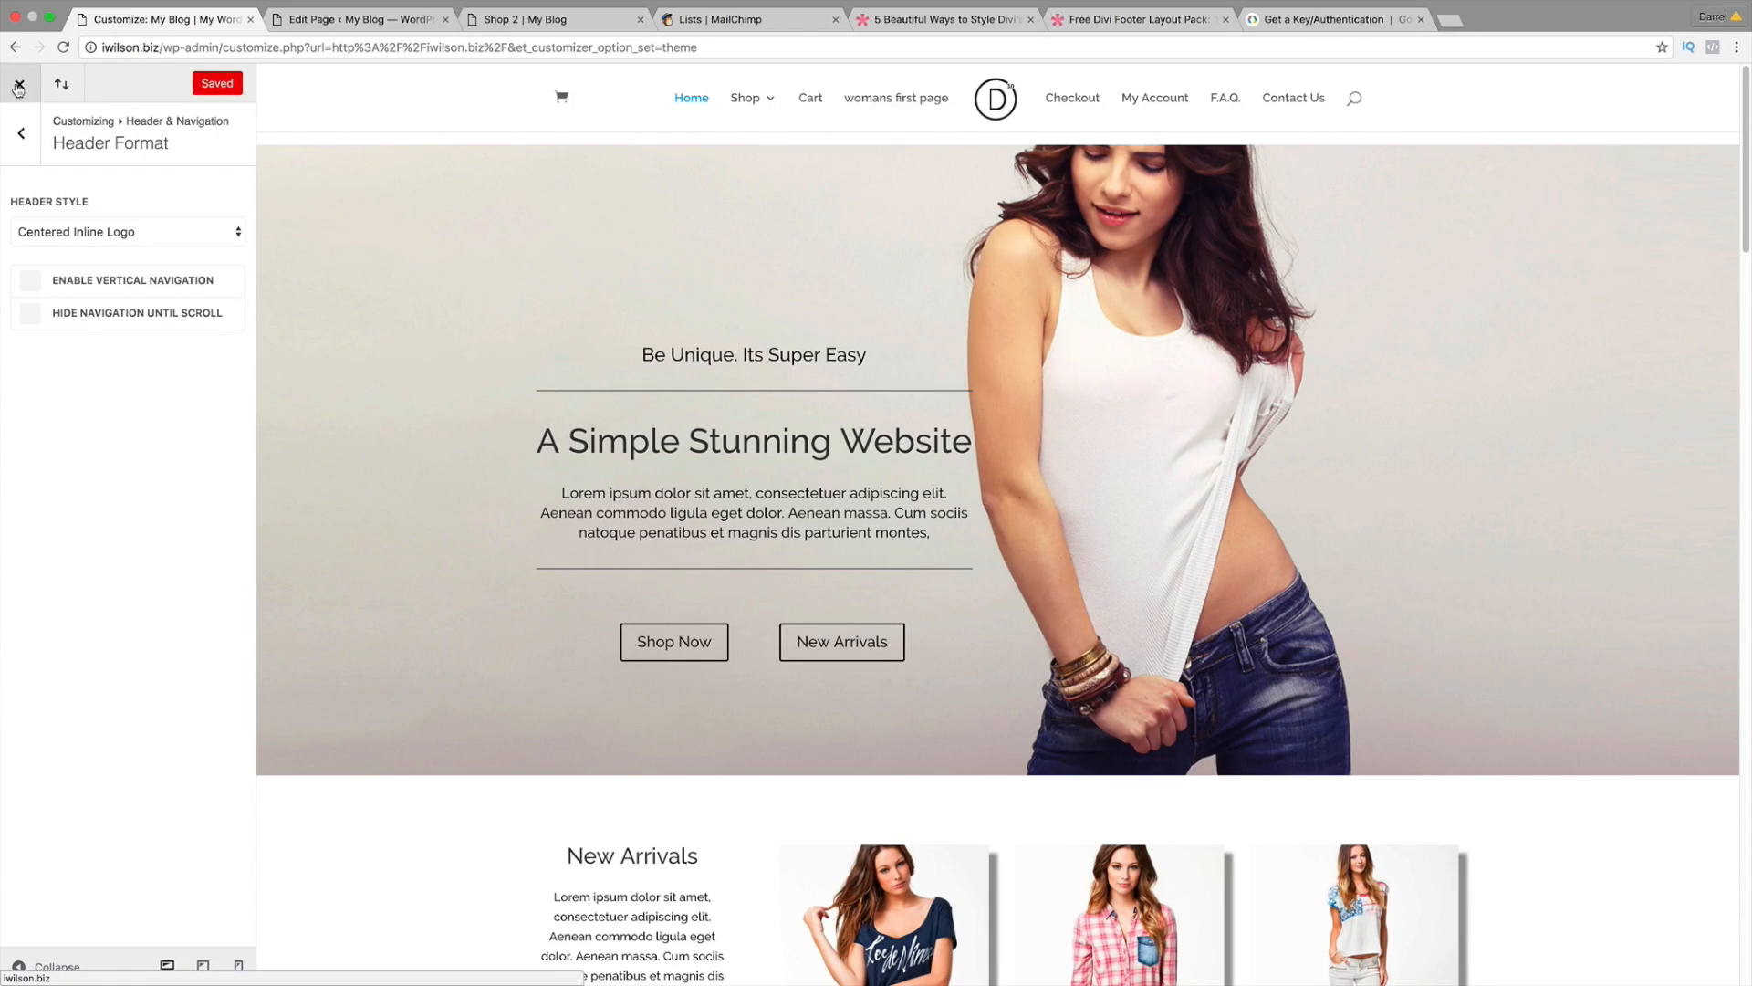
left_click(17, 89)
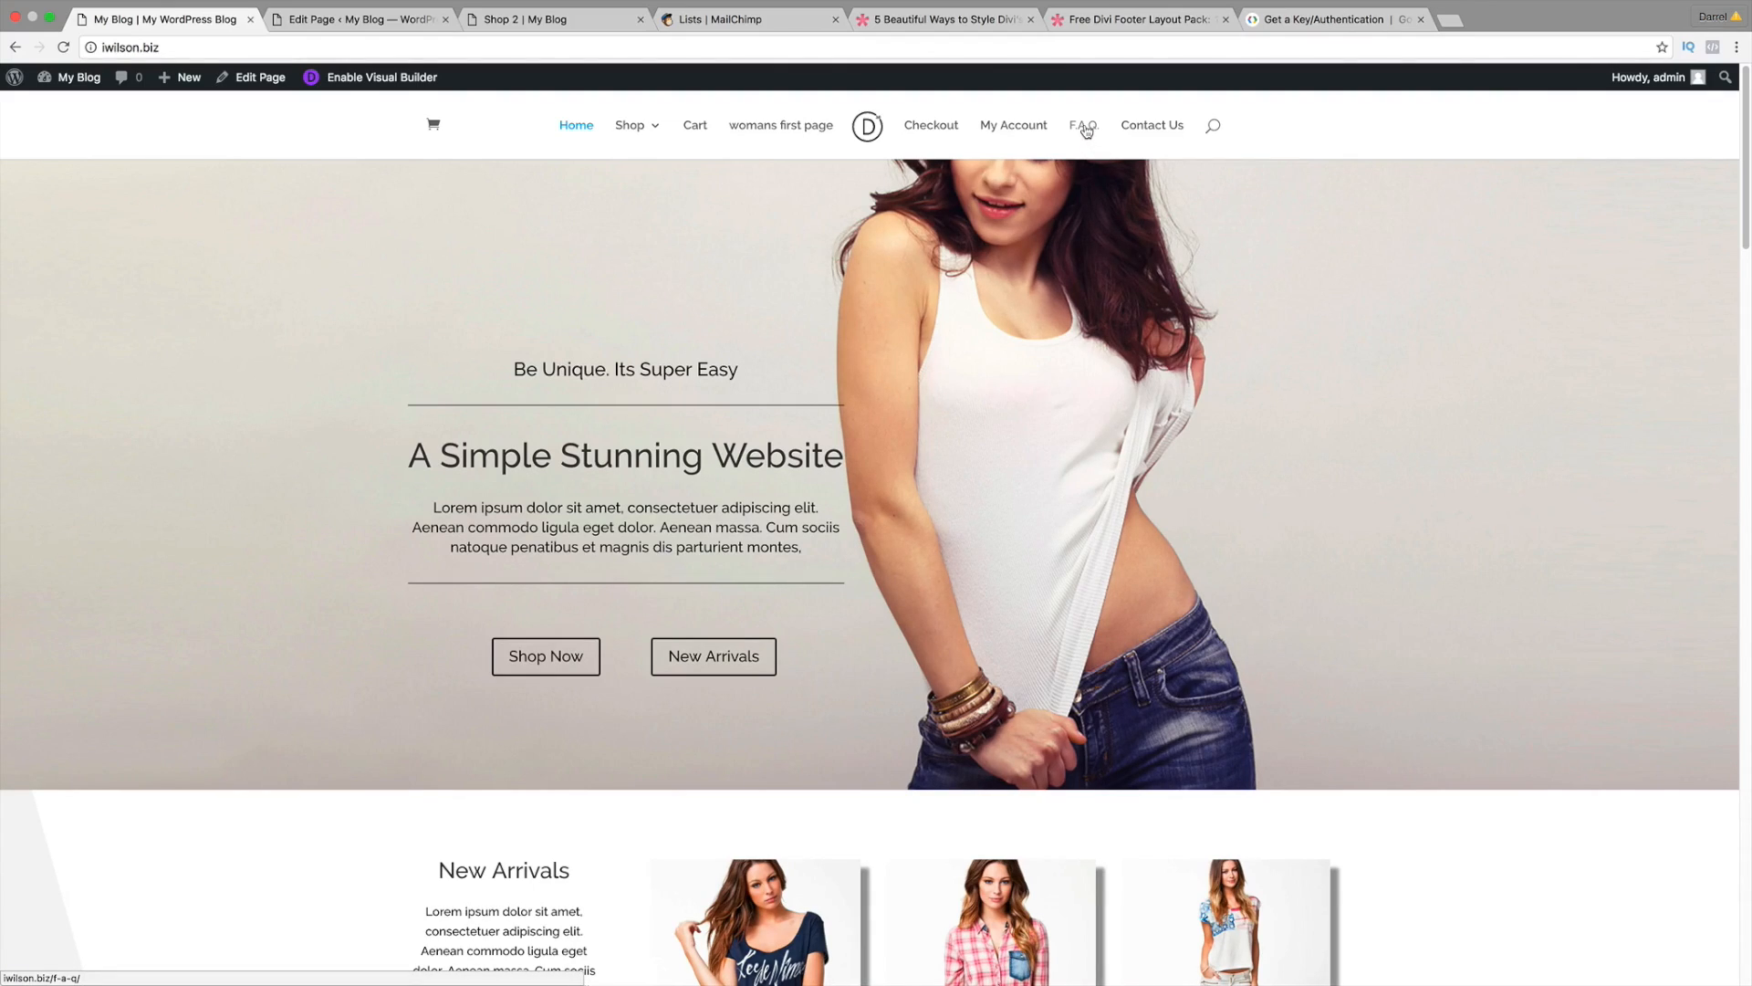
Step: Open the F.A.Q. page from the site's main menu
left_click(1085, 128)
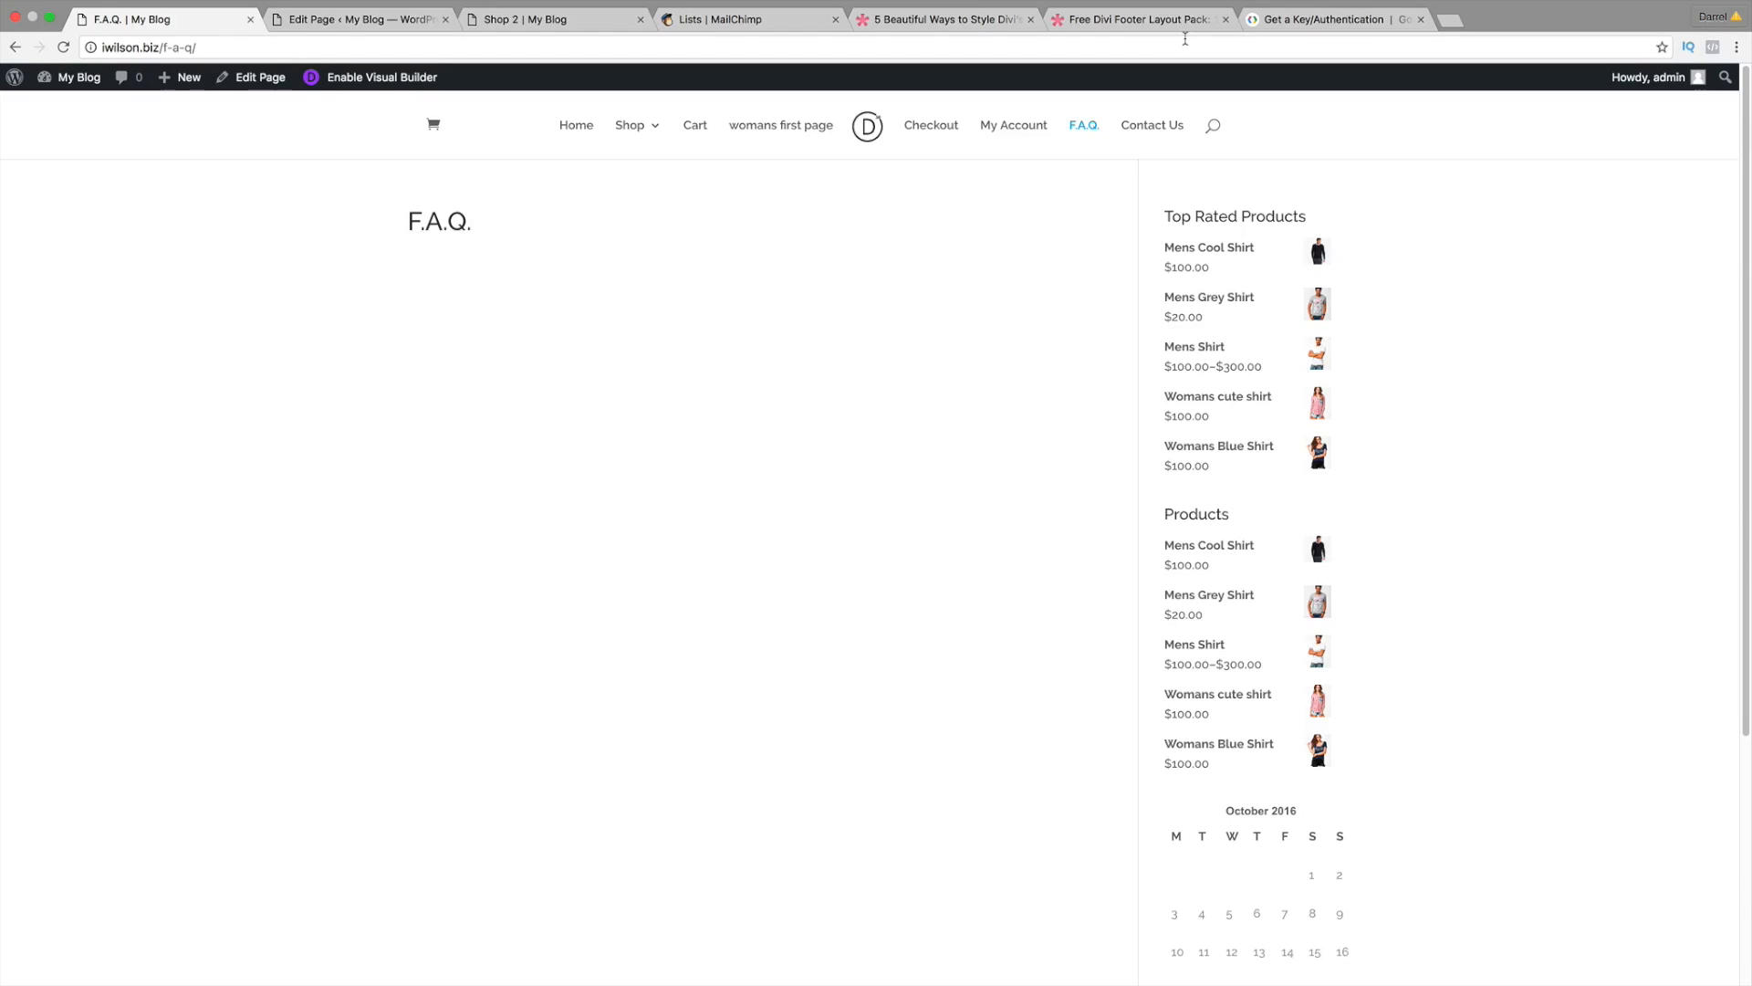
Step: Google 'divi layouts faq pages'
left_click(1271, 18)
left_click(1293, 48)
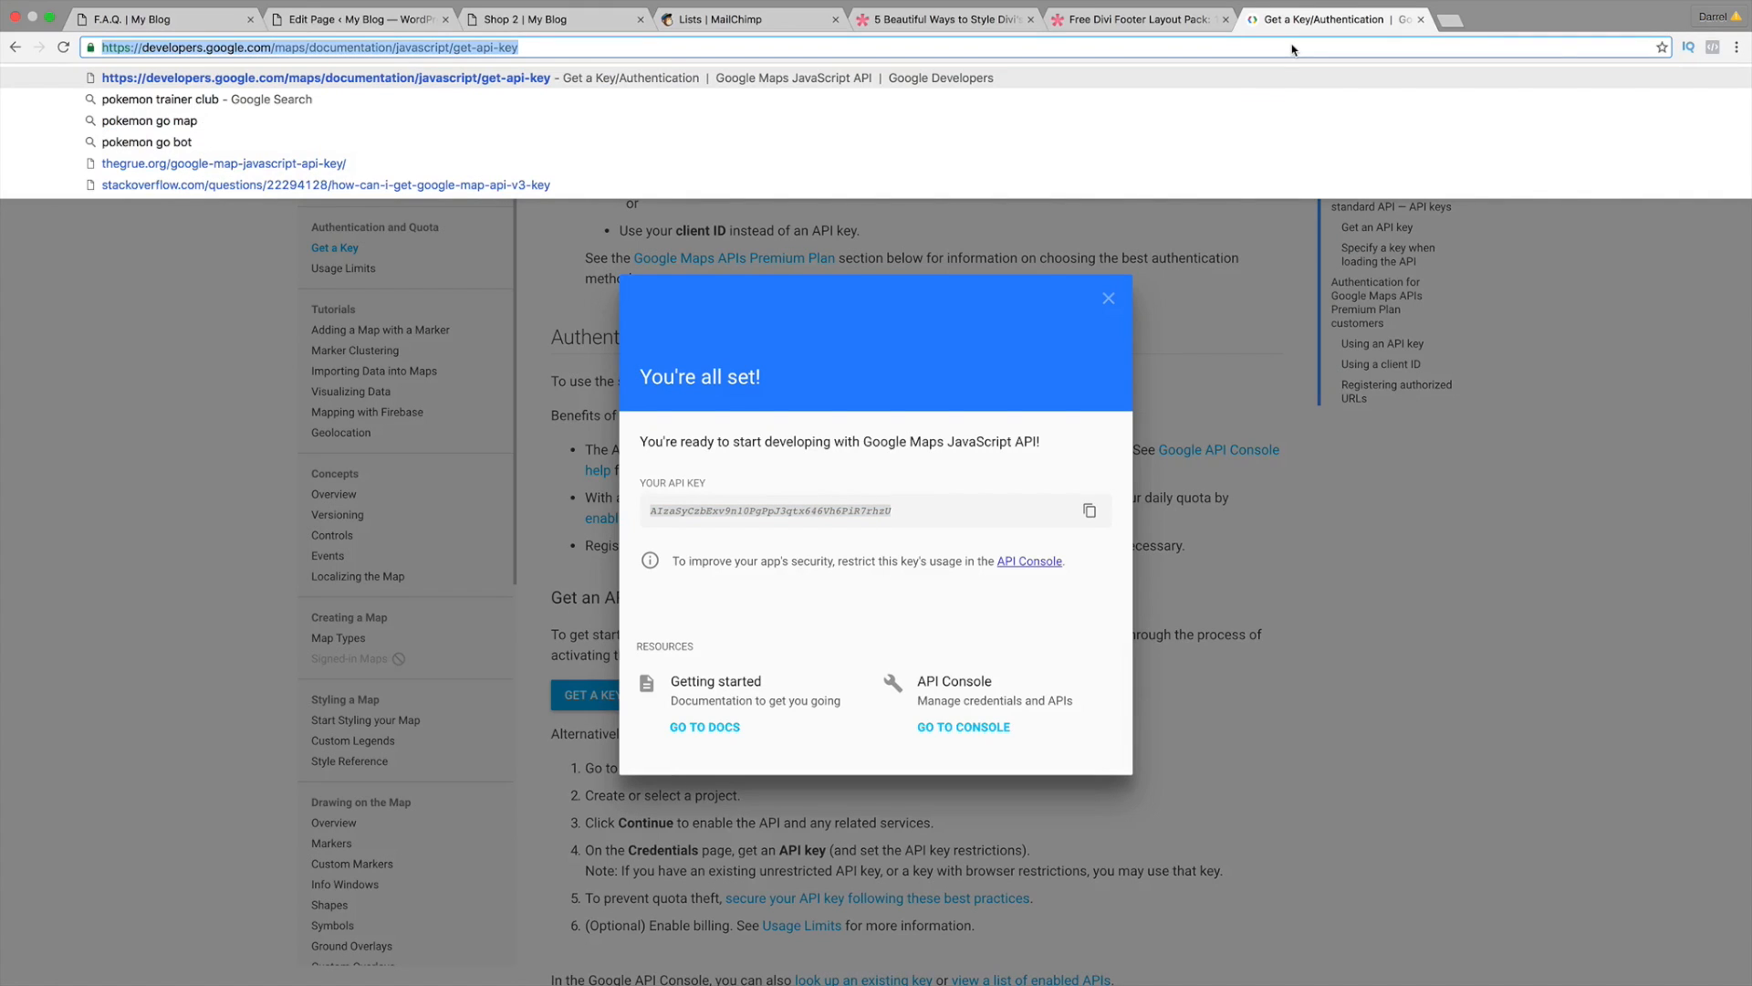
type("google.com")
key("Return")
type("div")
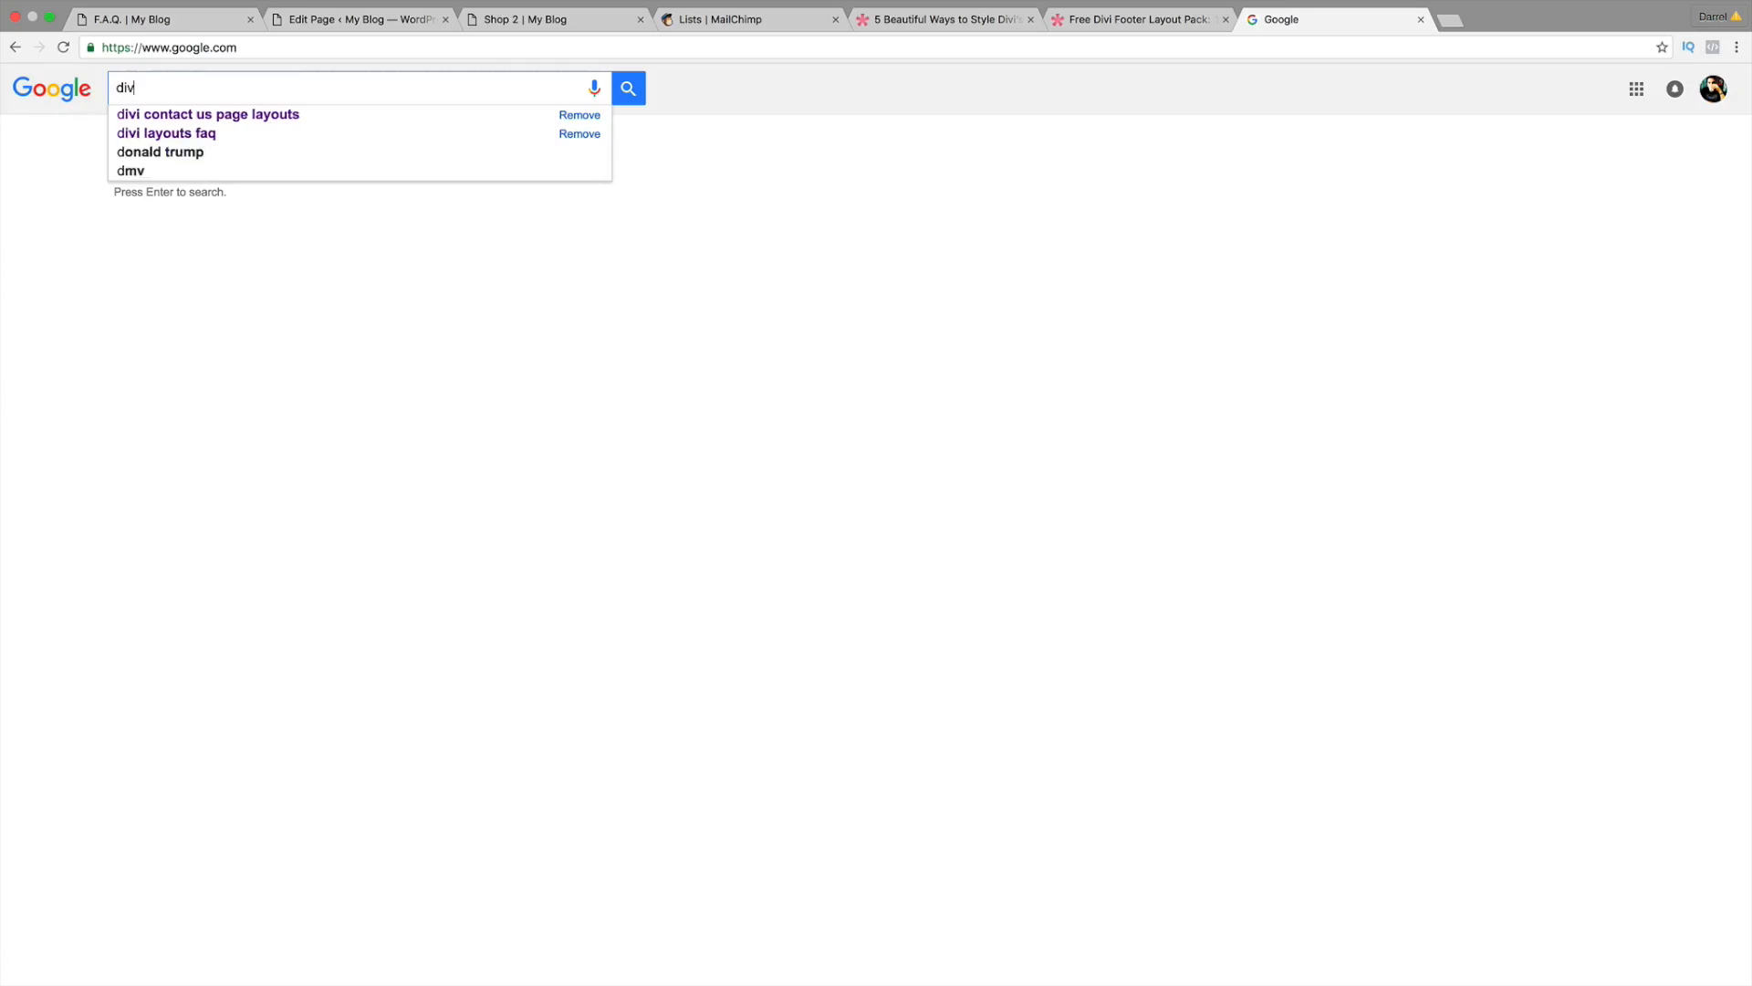
type("i layouts")
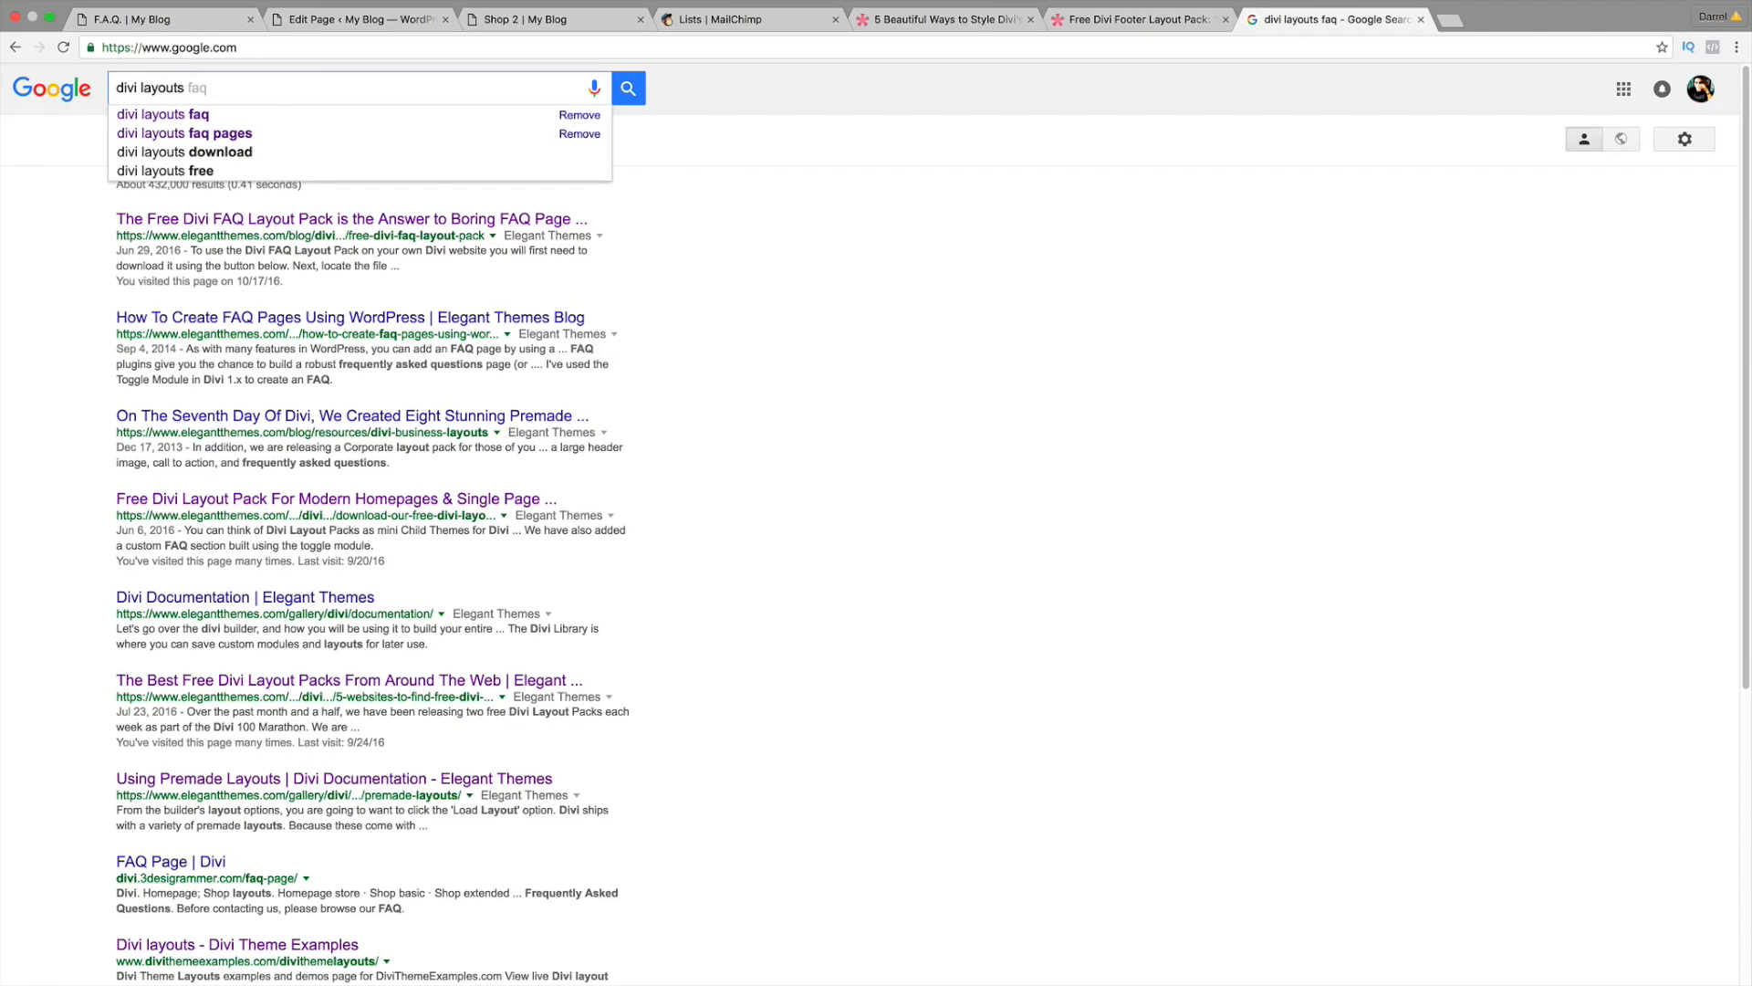
key("Down")
key("Down")
key("Return")
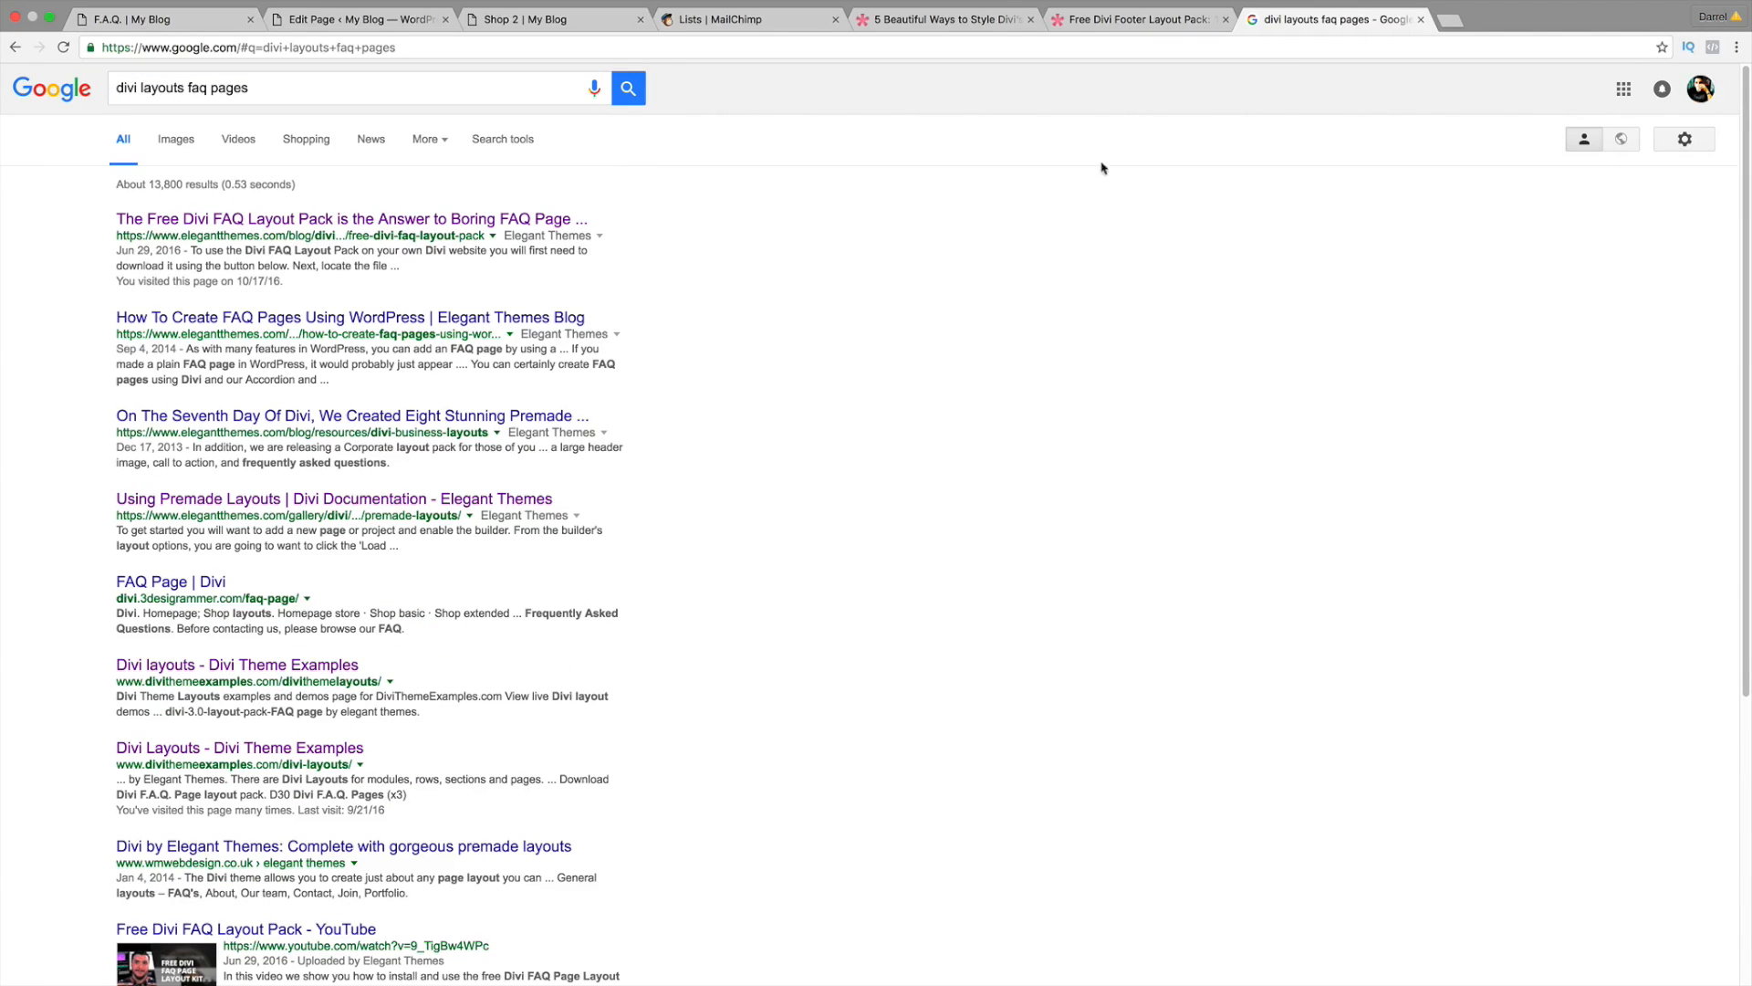
Step: Open the Elegant Themes Free Divi FAQ Layout Pack article and download divi-100-faq-layout-pack.zip
left_click(414, 221)
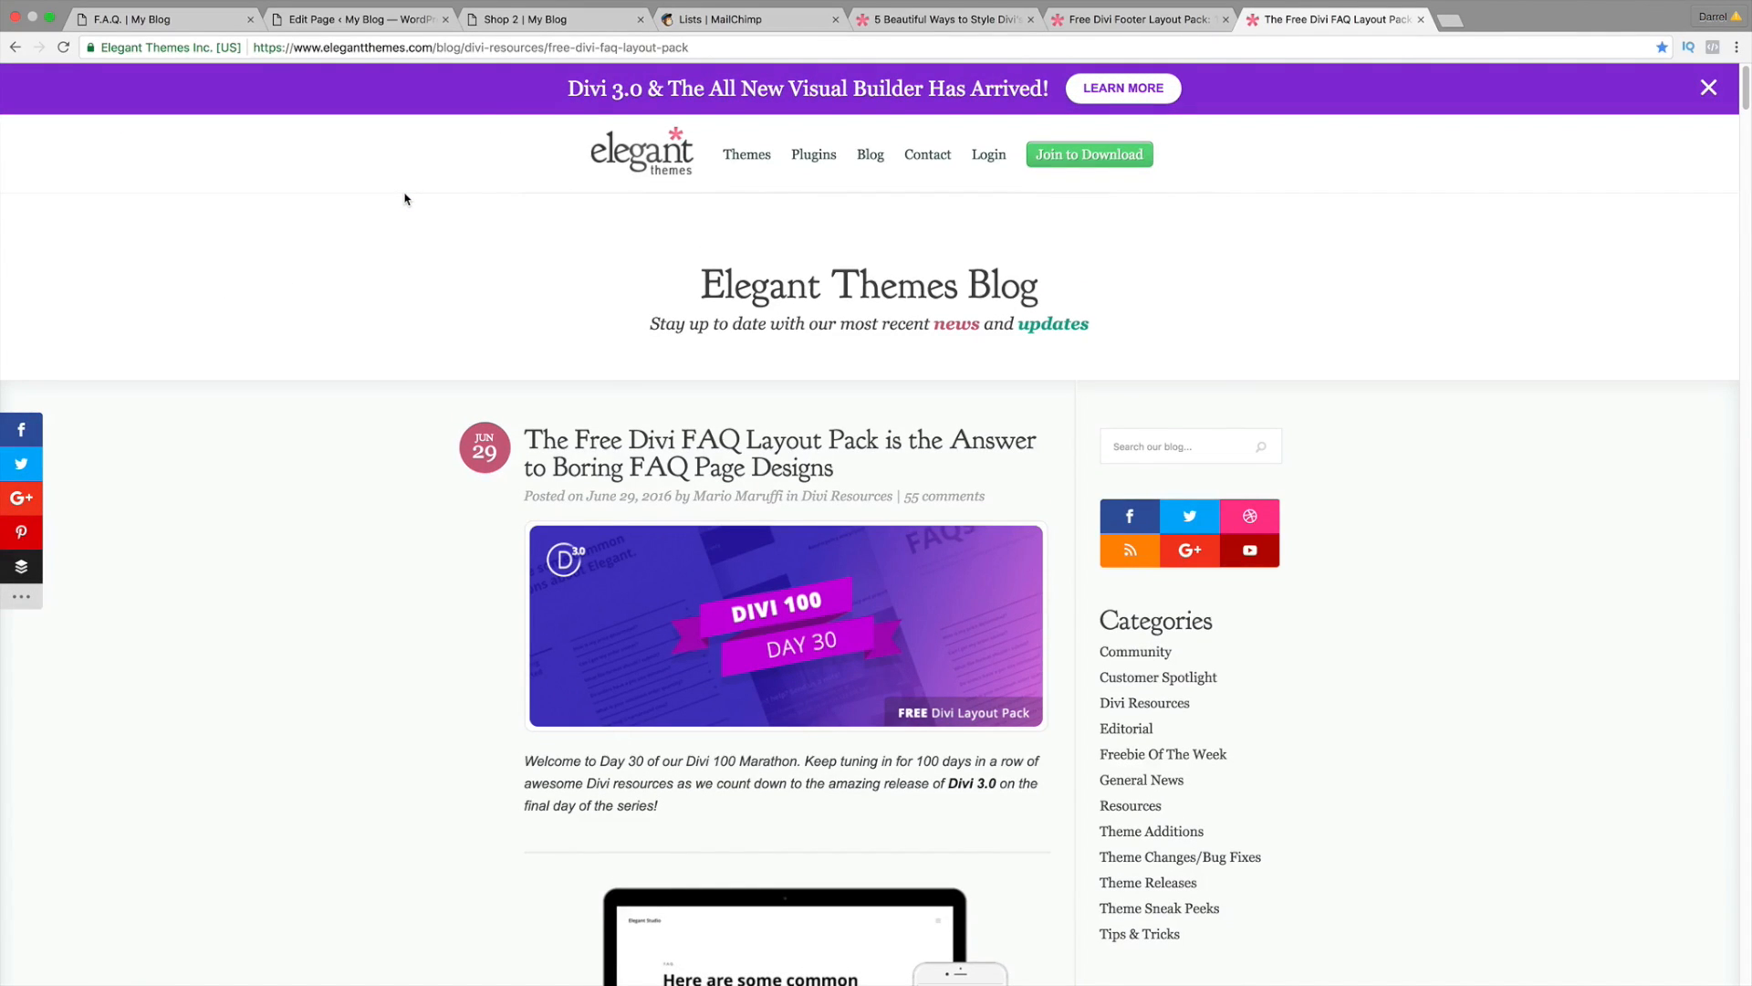
scroll(407, 324, "down", 5)
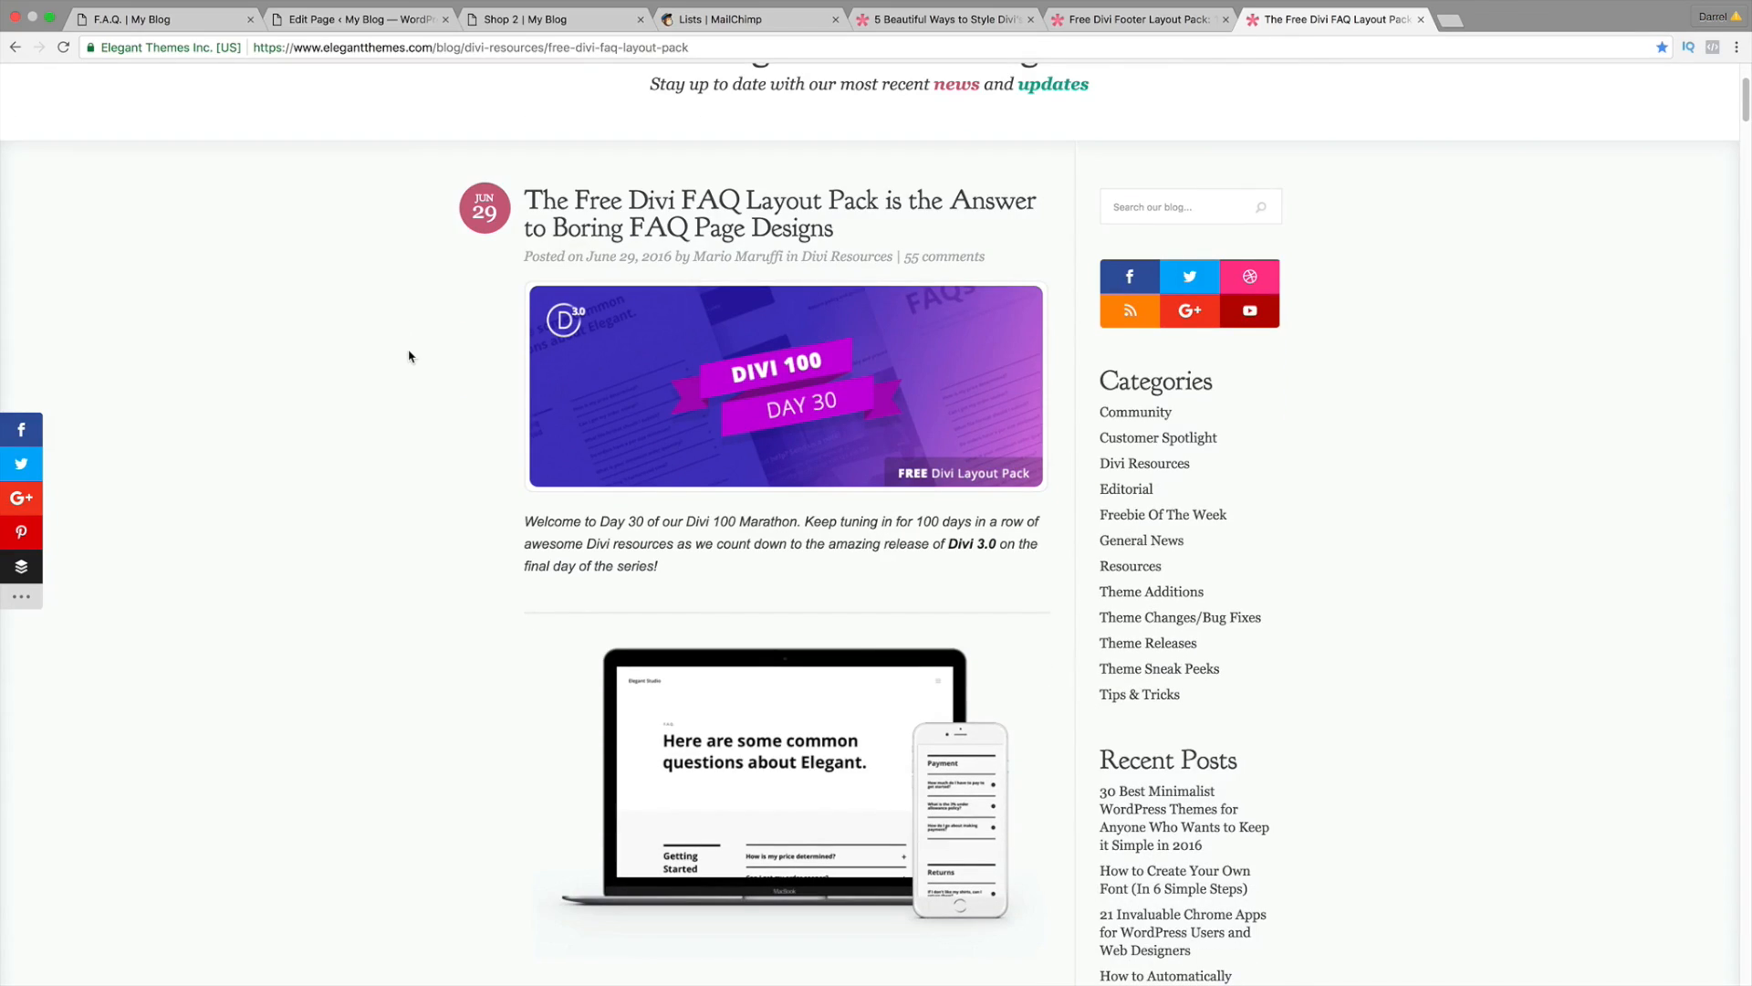
scroll(409, 356, "down", 5)
scroll(797, 493, "down", 10)
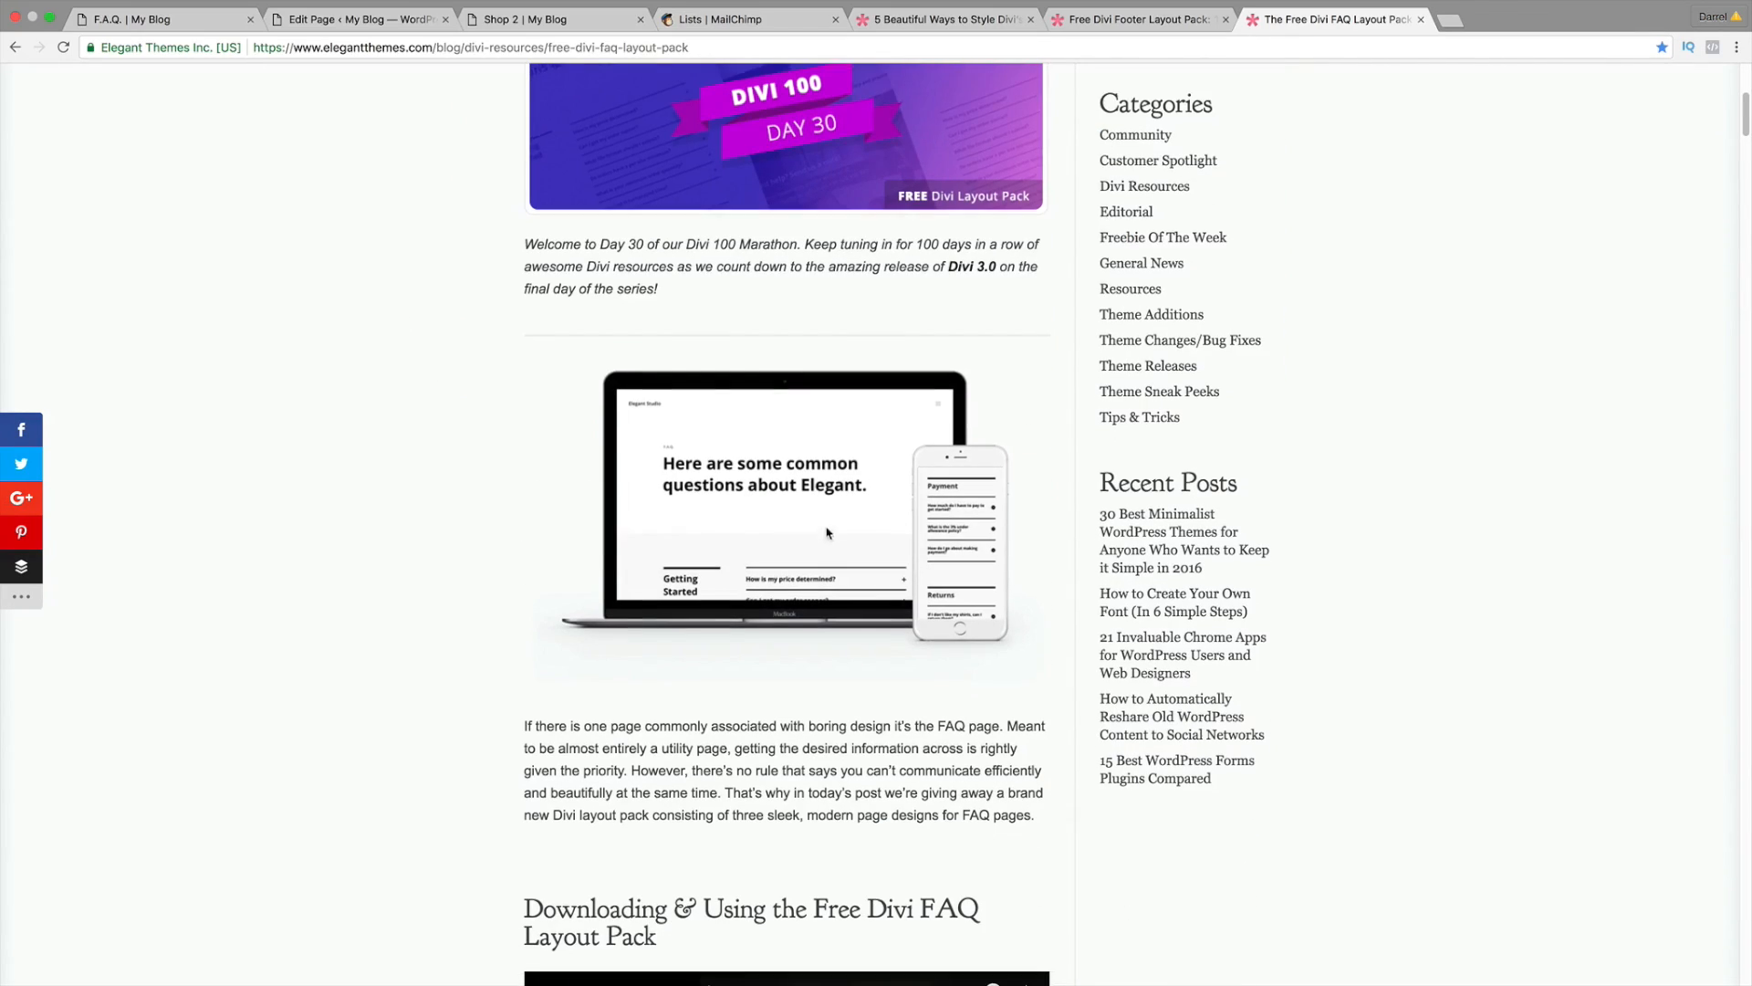
scroll(795, 454, "down", 18)
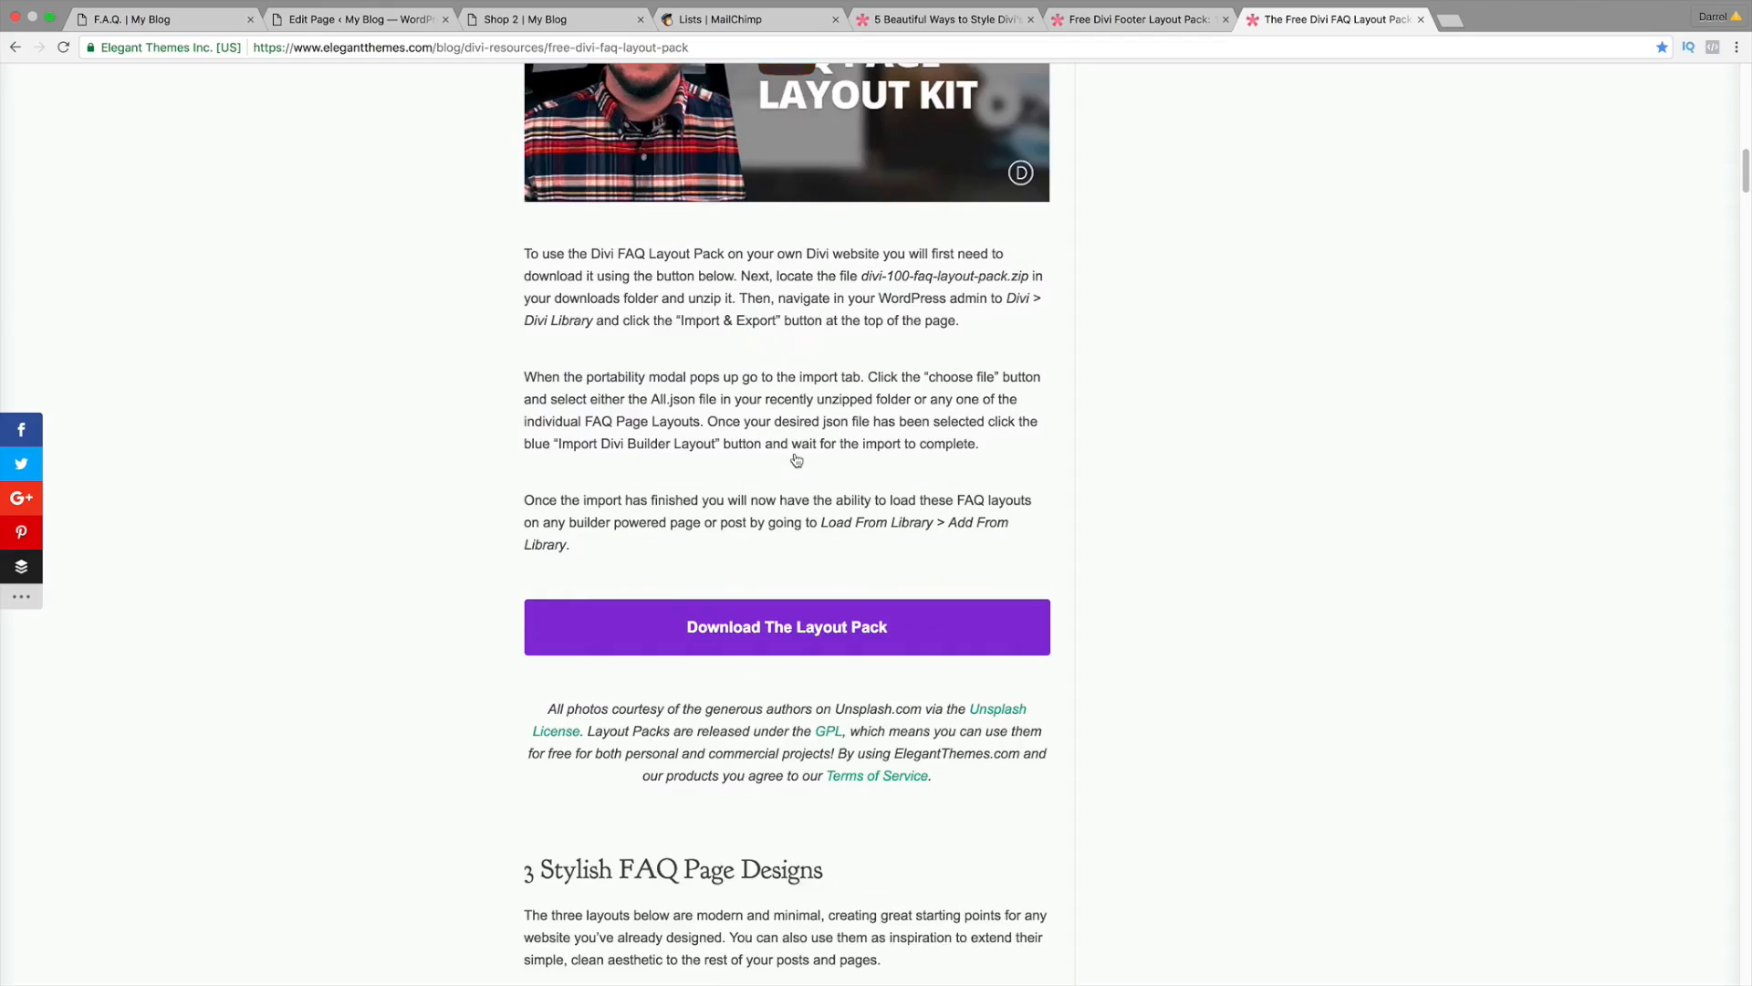
scroll(795, 462, "down", 5)
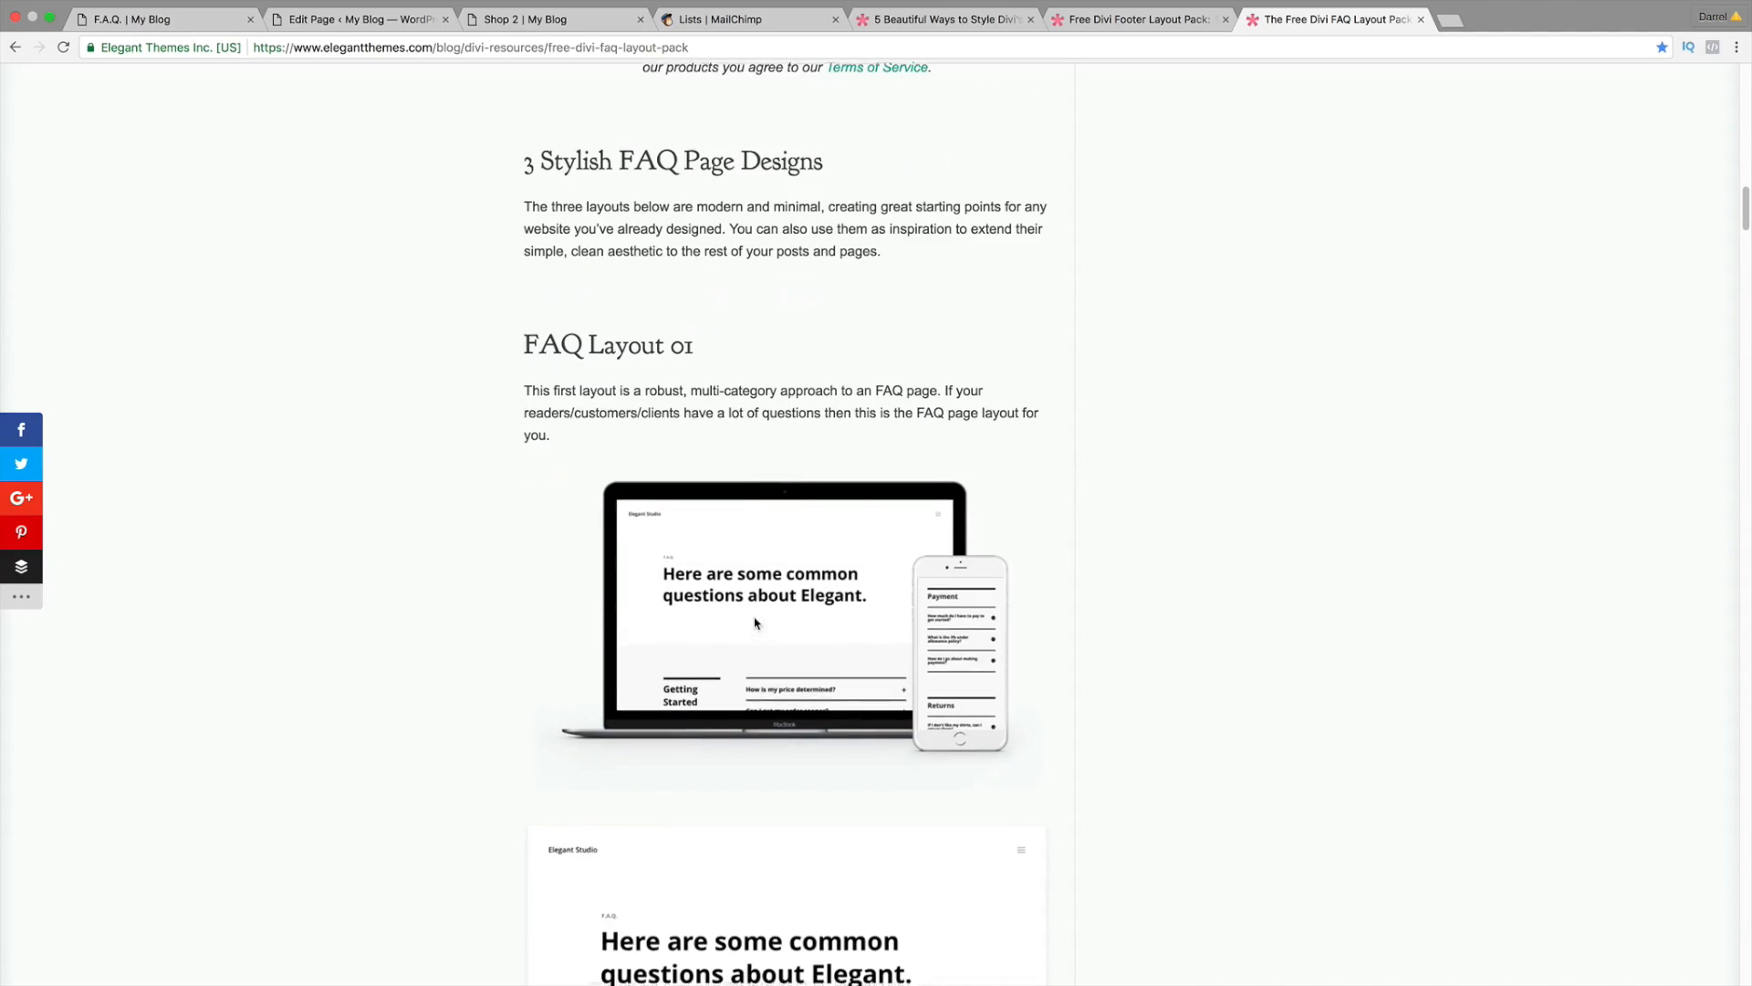
scroll(920, 500, "down", 10)
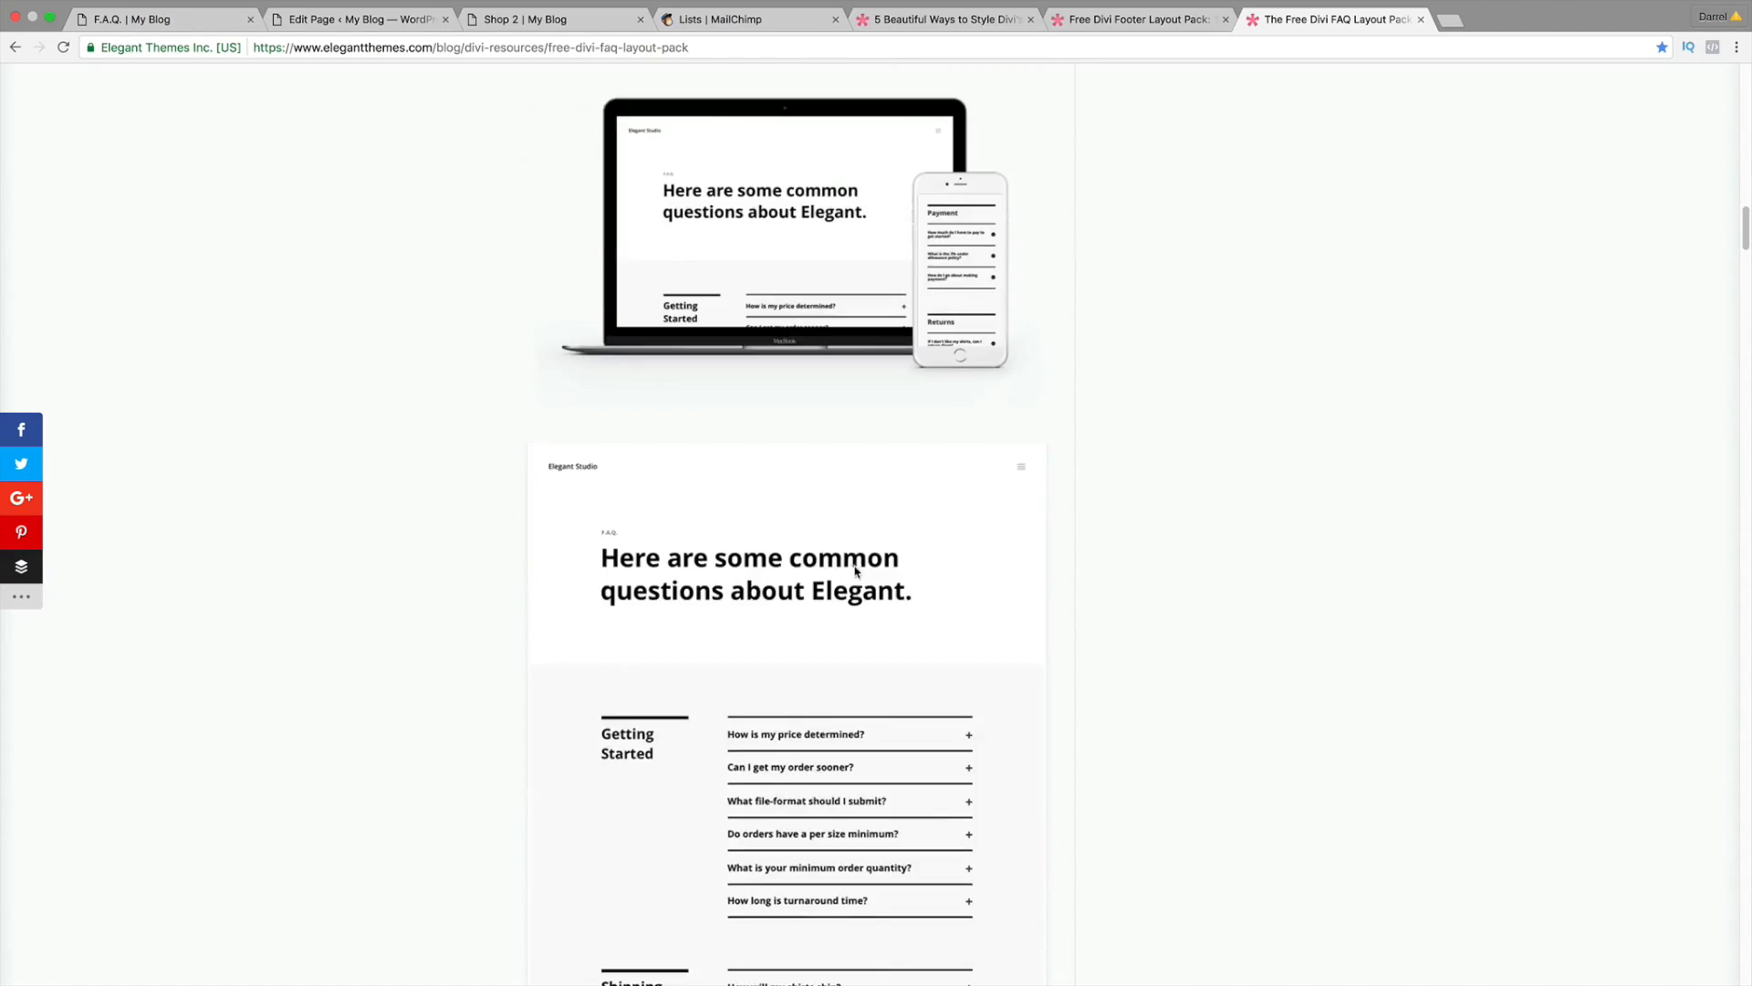
scroll(772, 507, "down", 10)
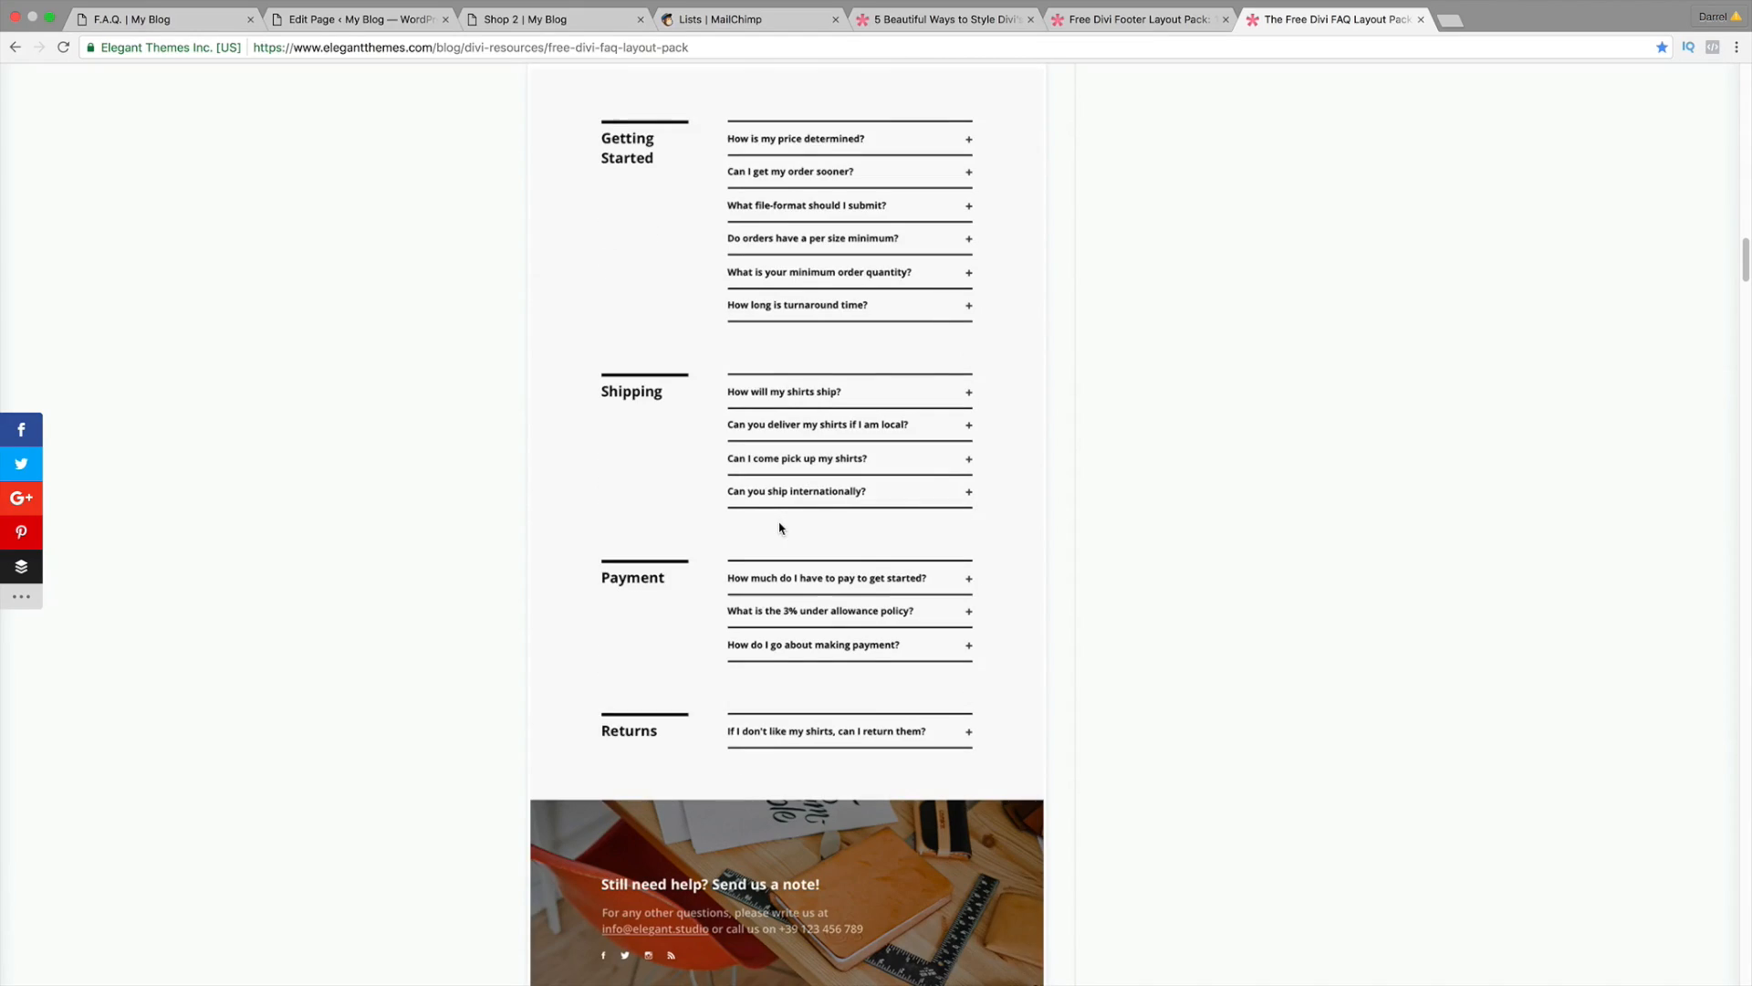
scroll(780, 529, "down", 10)
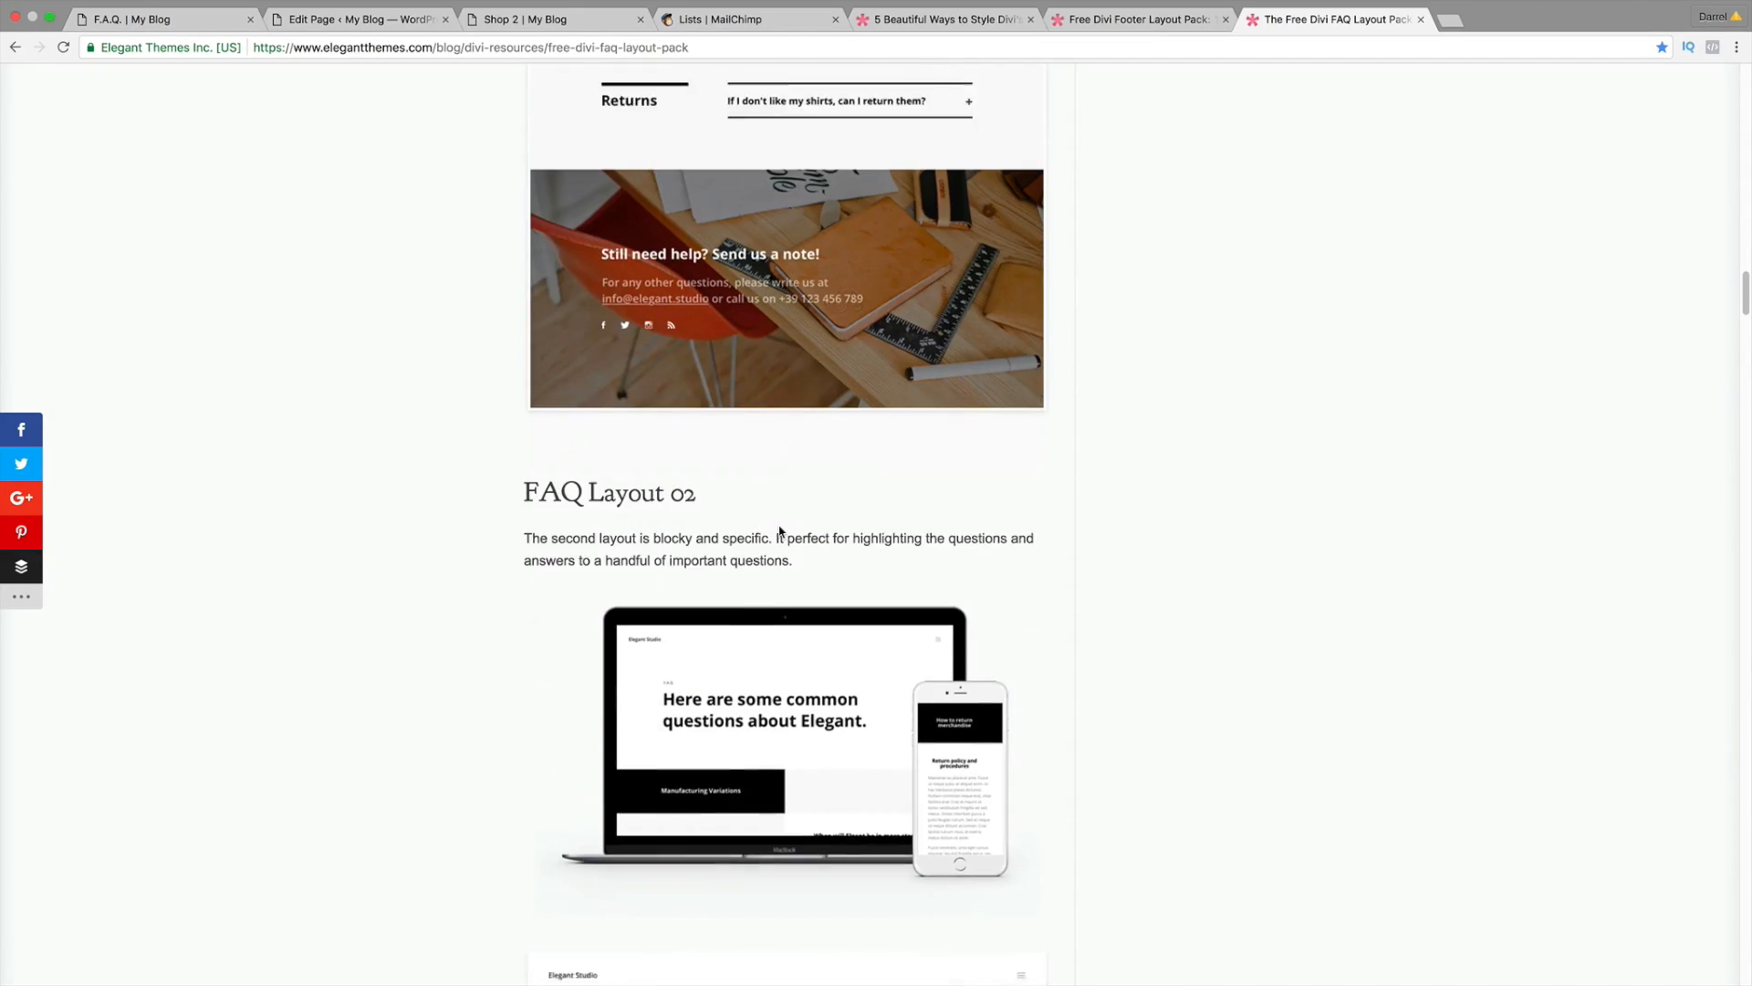
scroll(780, 530, "down", 6)
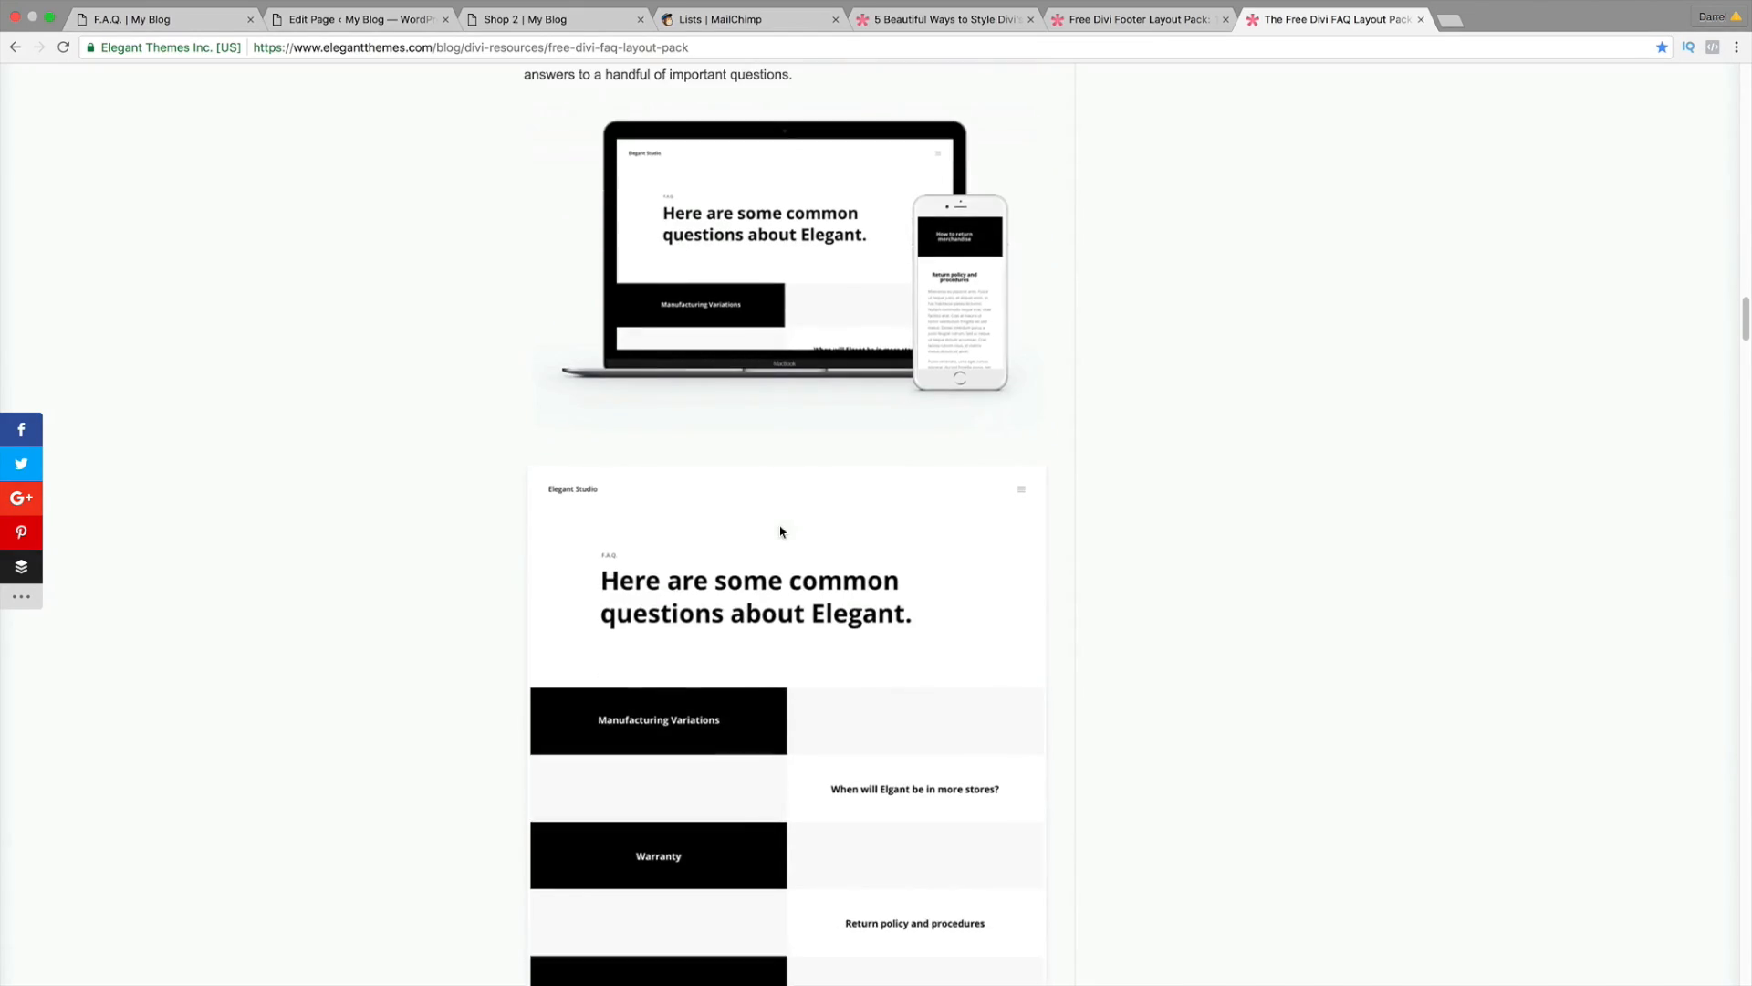
scroll(780, 534, "down", 15)
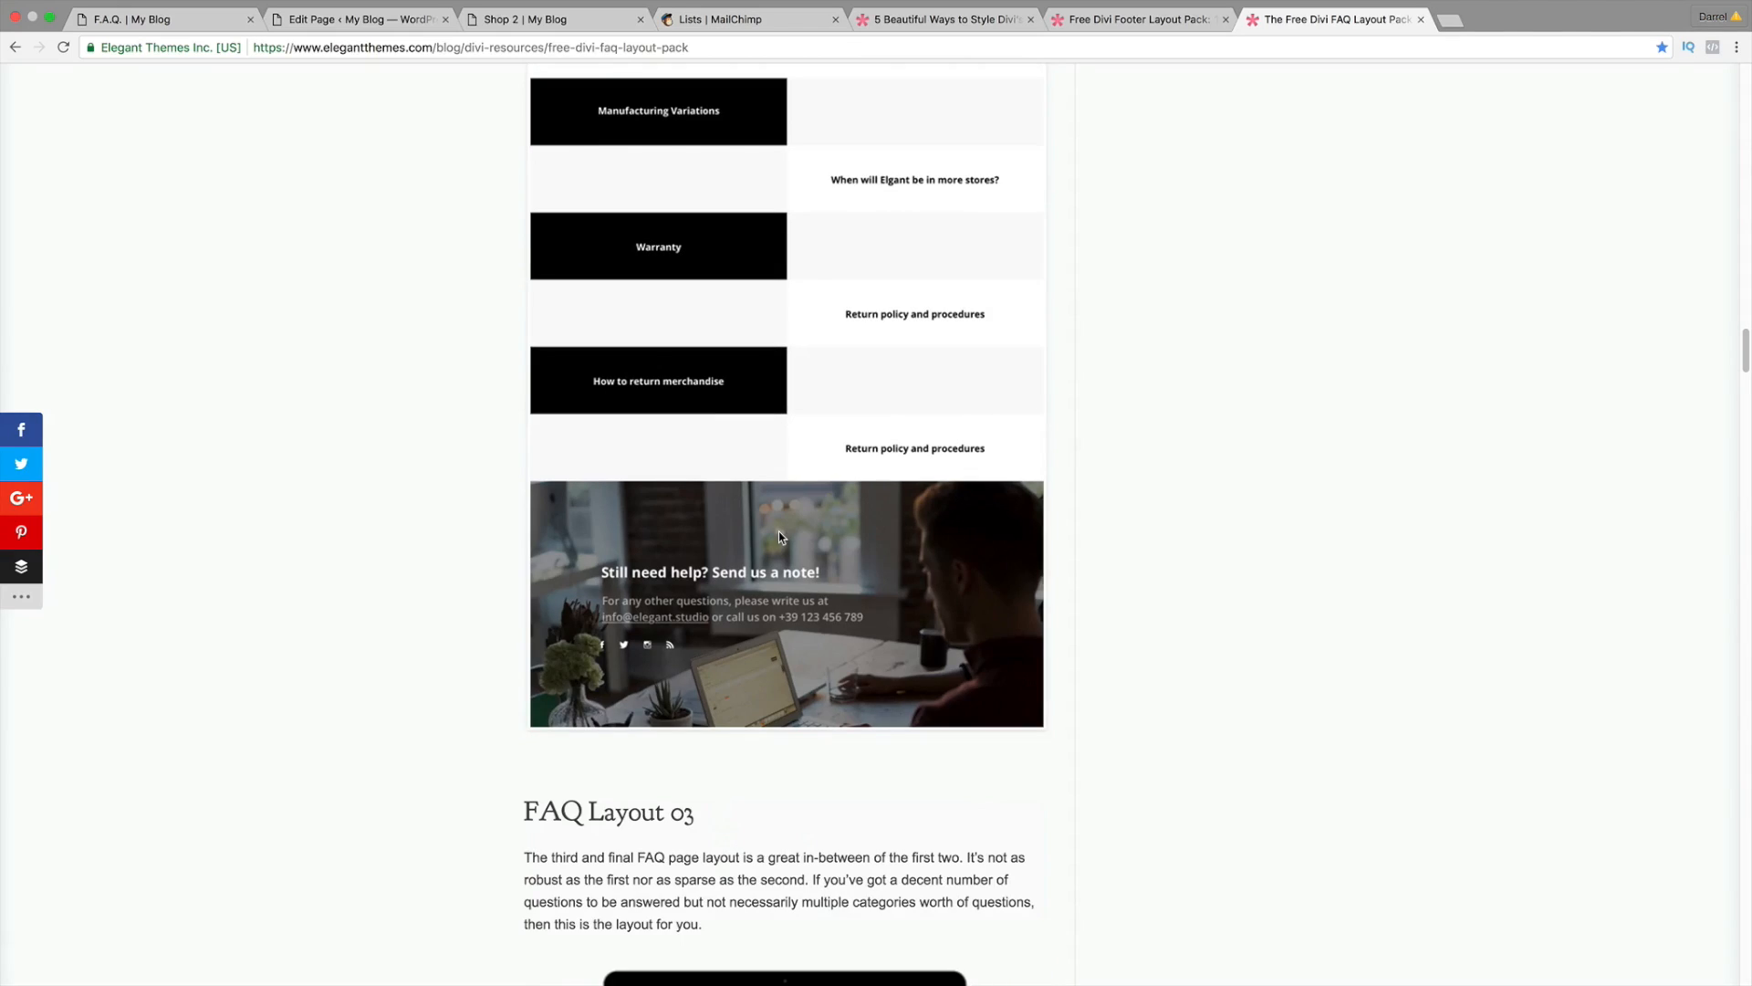
scroll(780, 538, "down", 16)
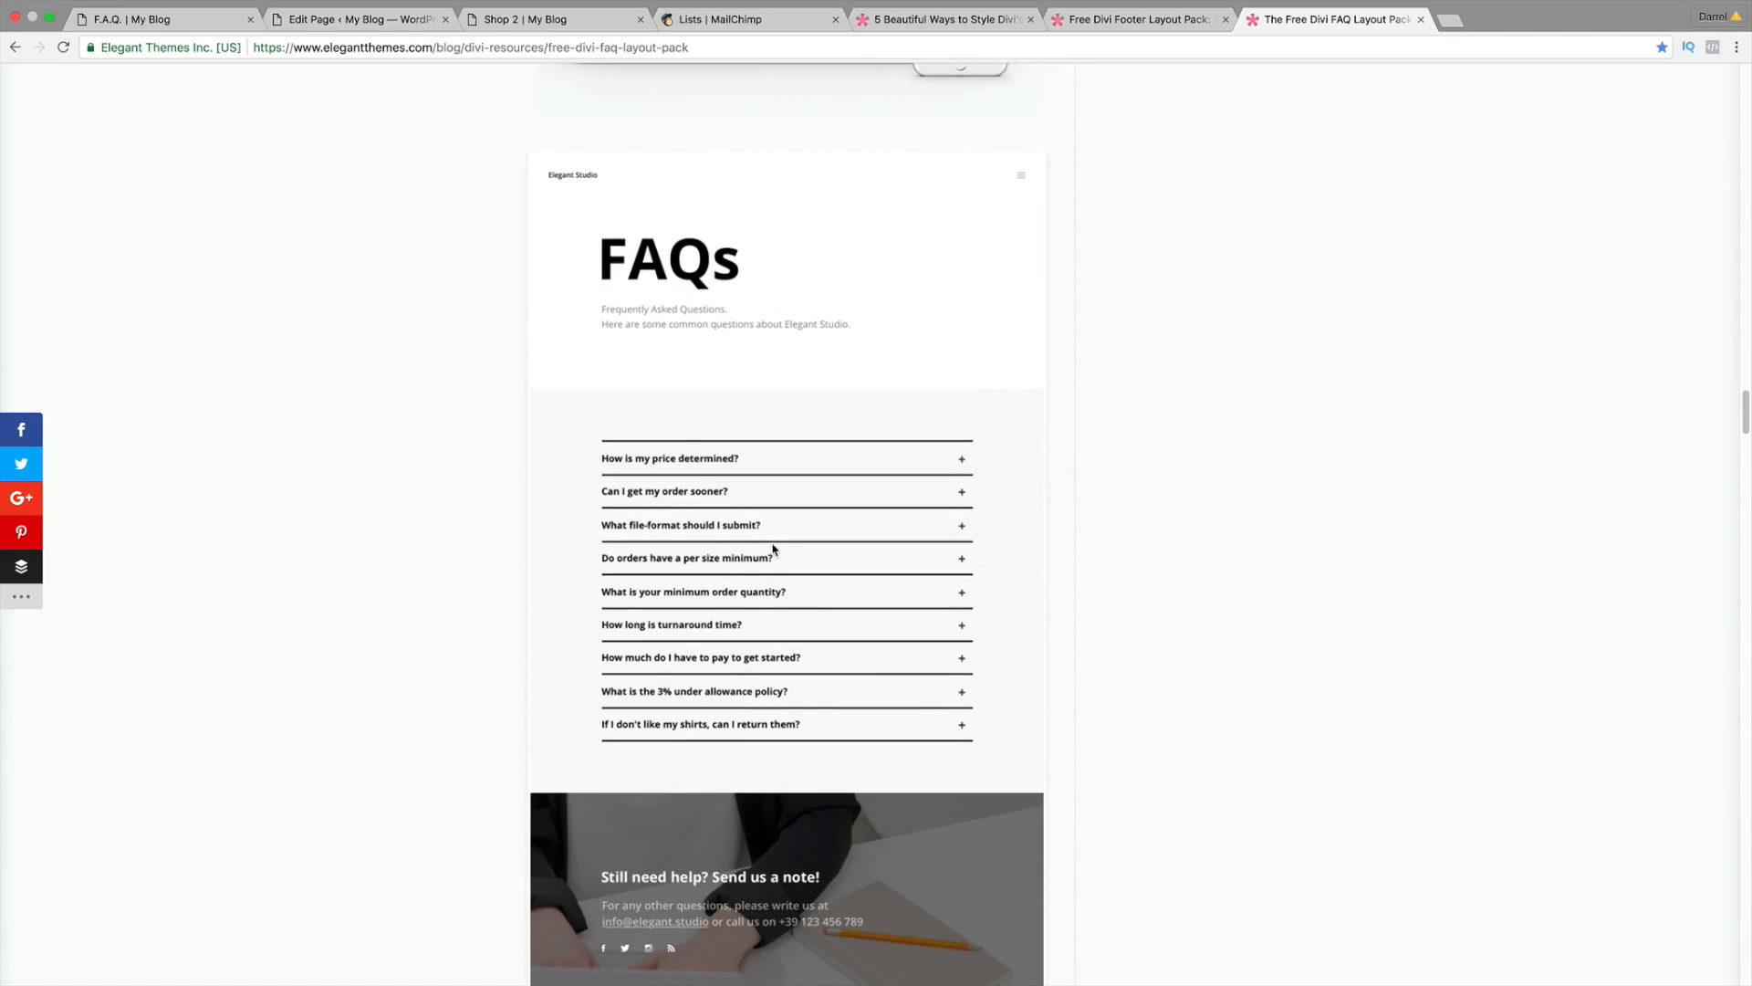
scroll(777, 493, "down", 12)
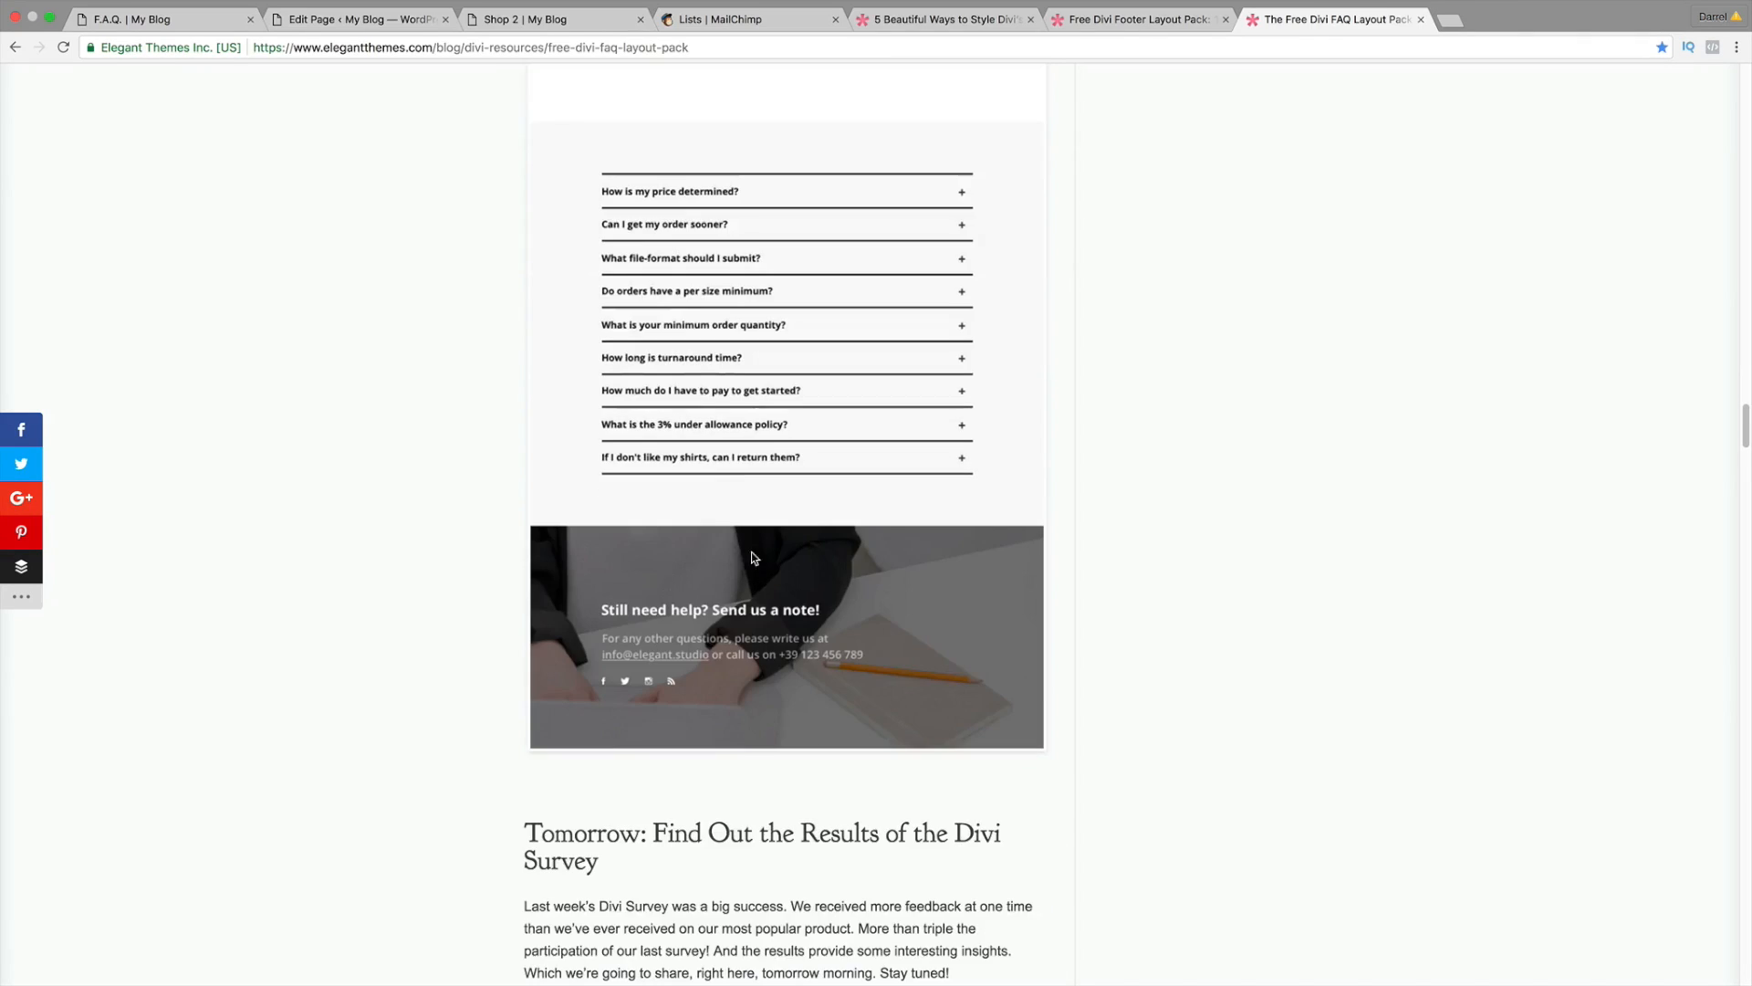
scroll(744, 575, "up", 20)
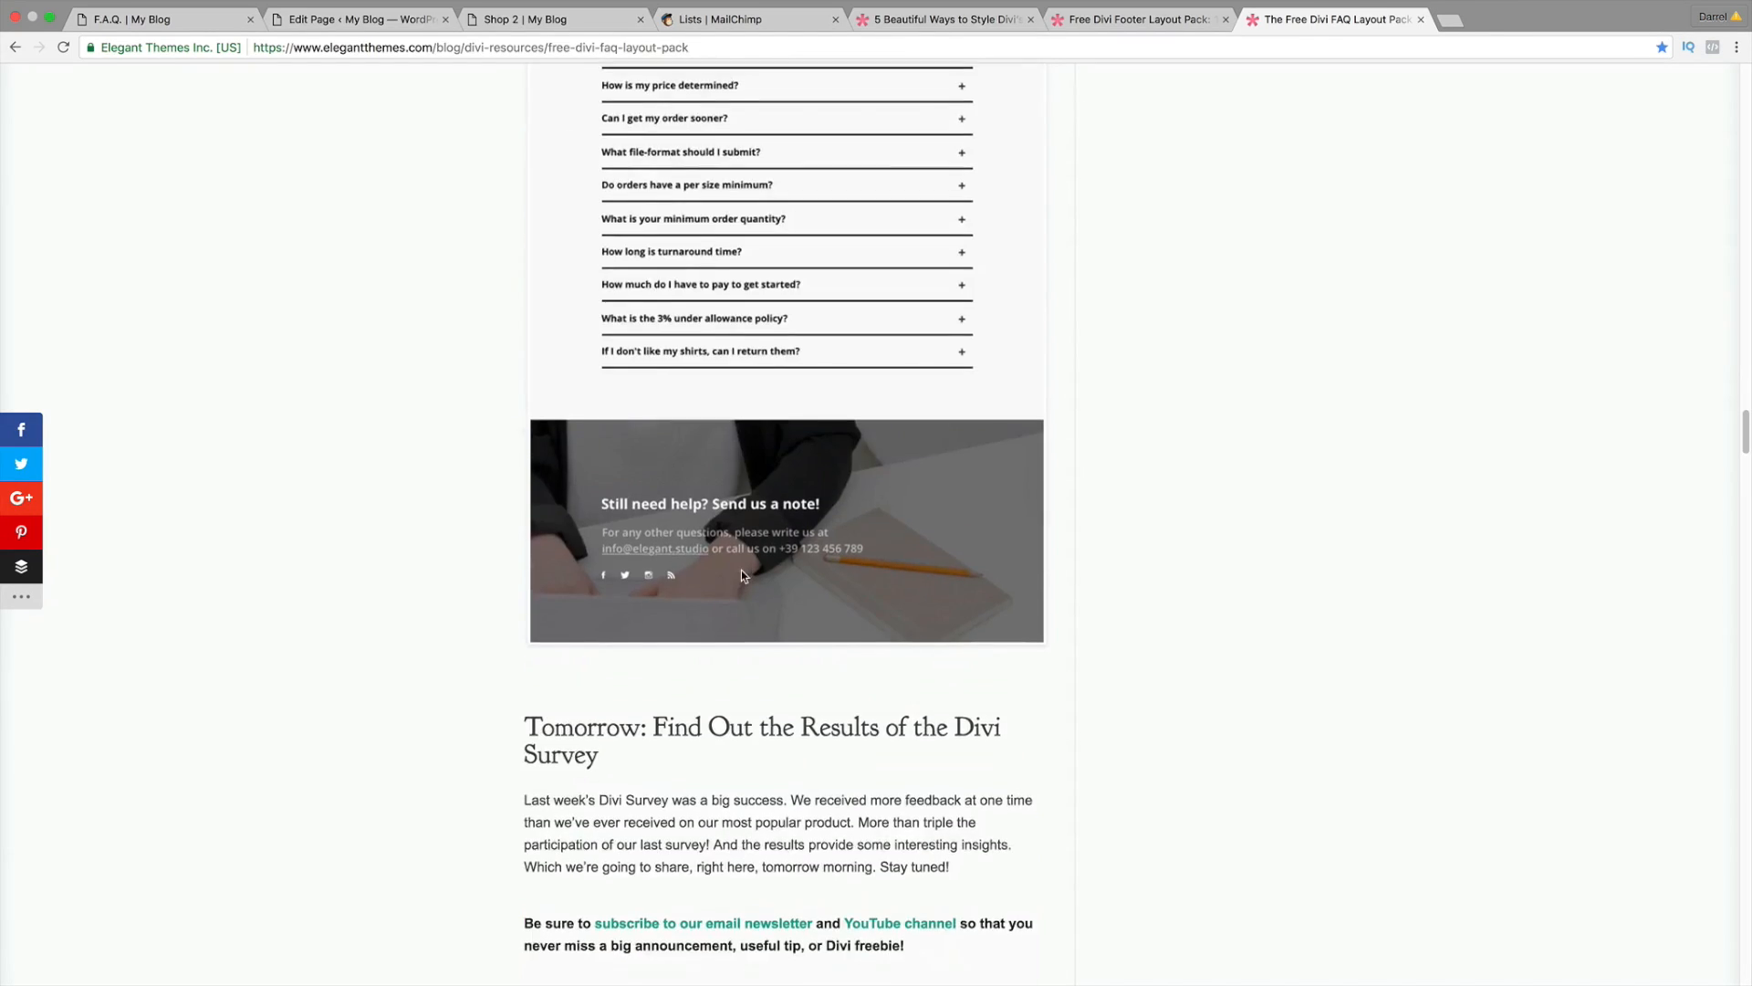
scroll(740, 585, "up", 20)
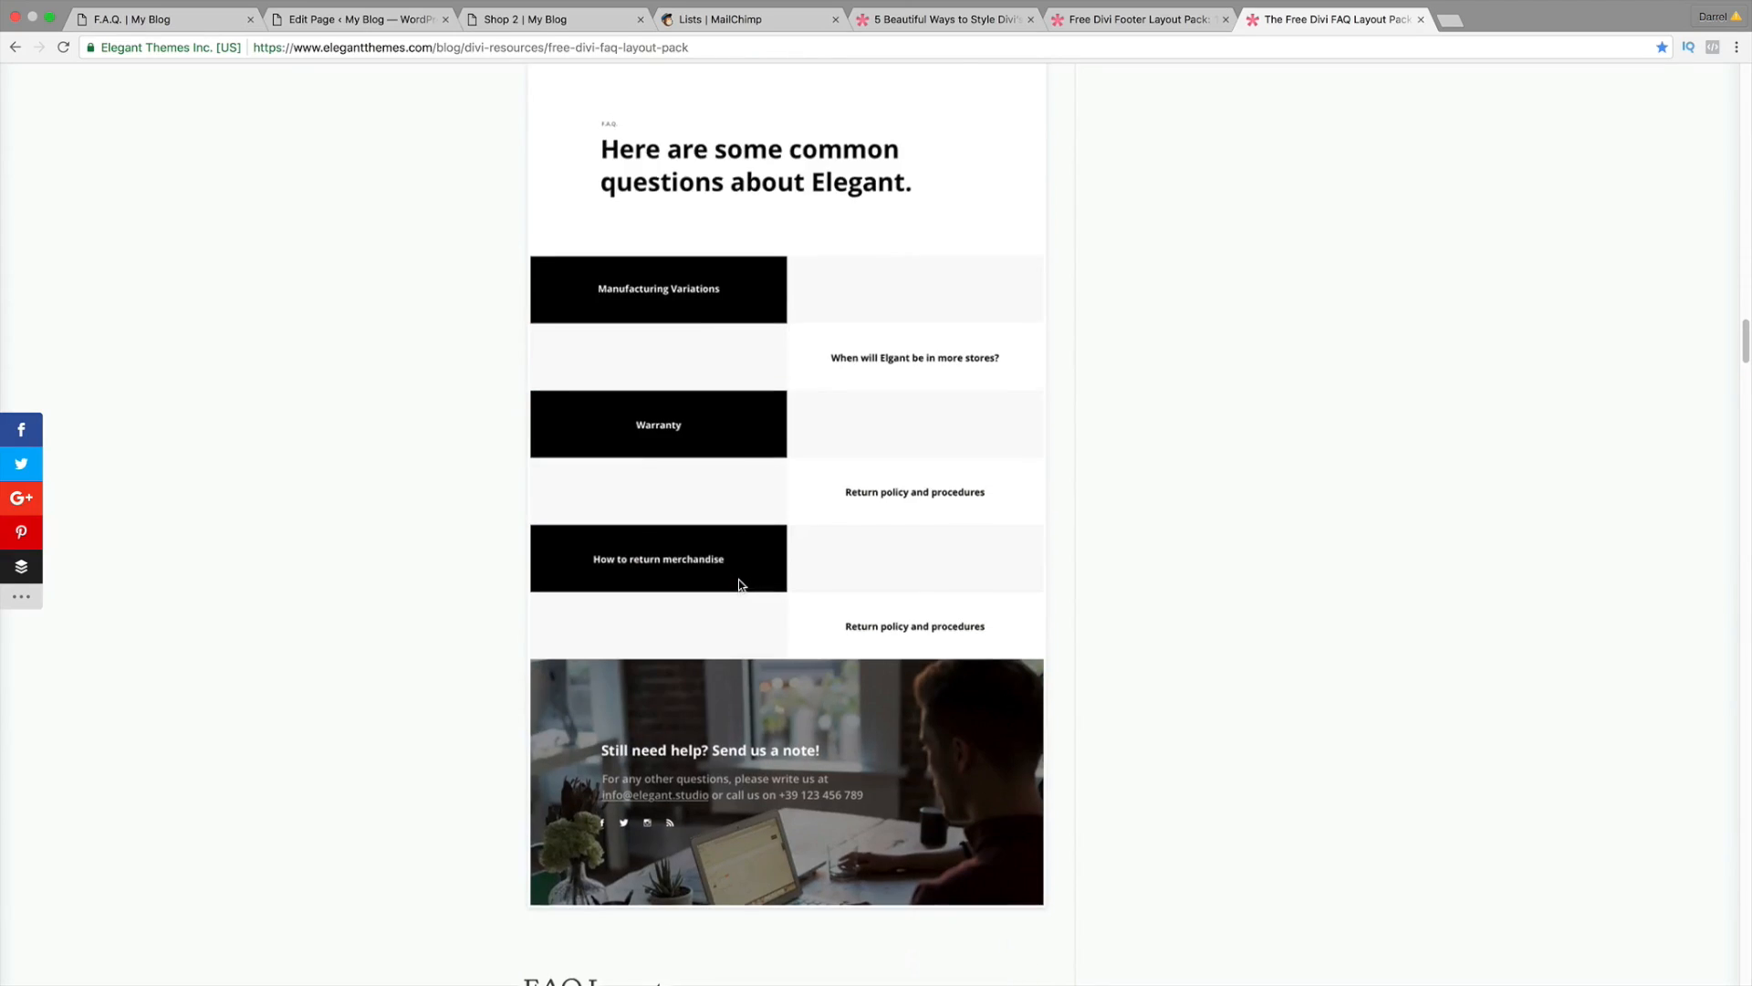
scroll(739, 584, "up", 20)
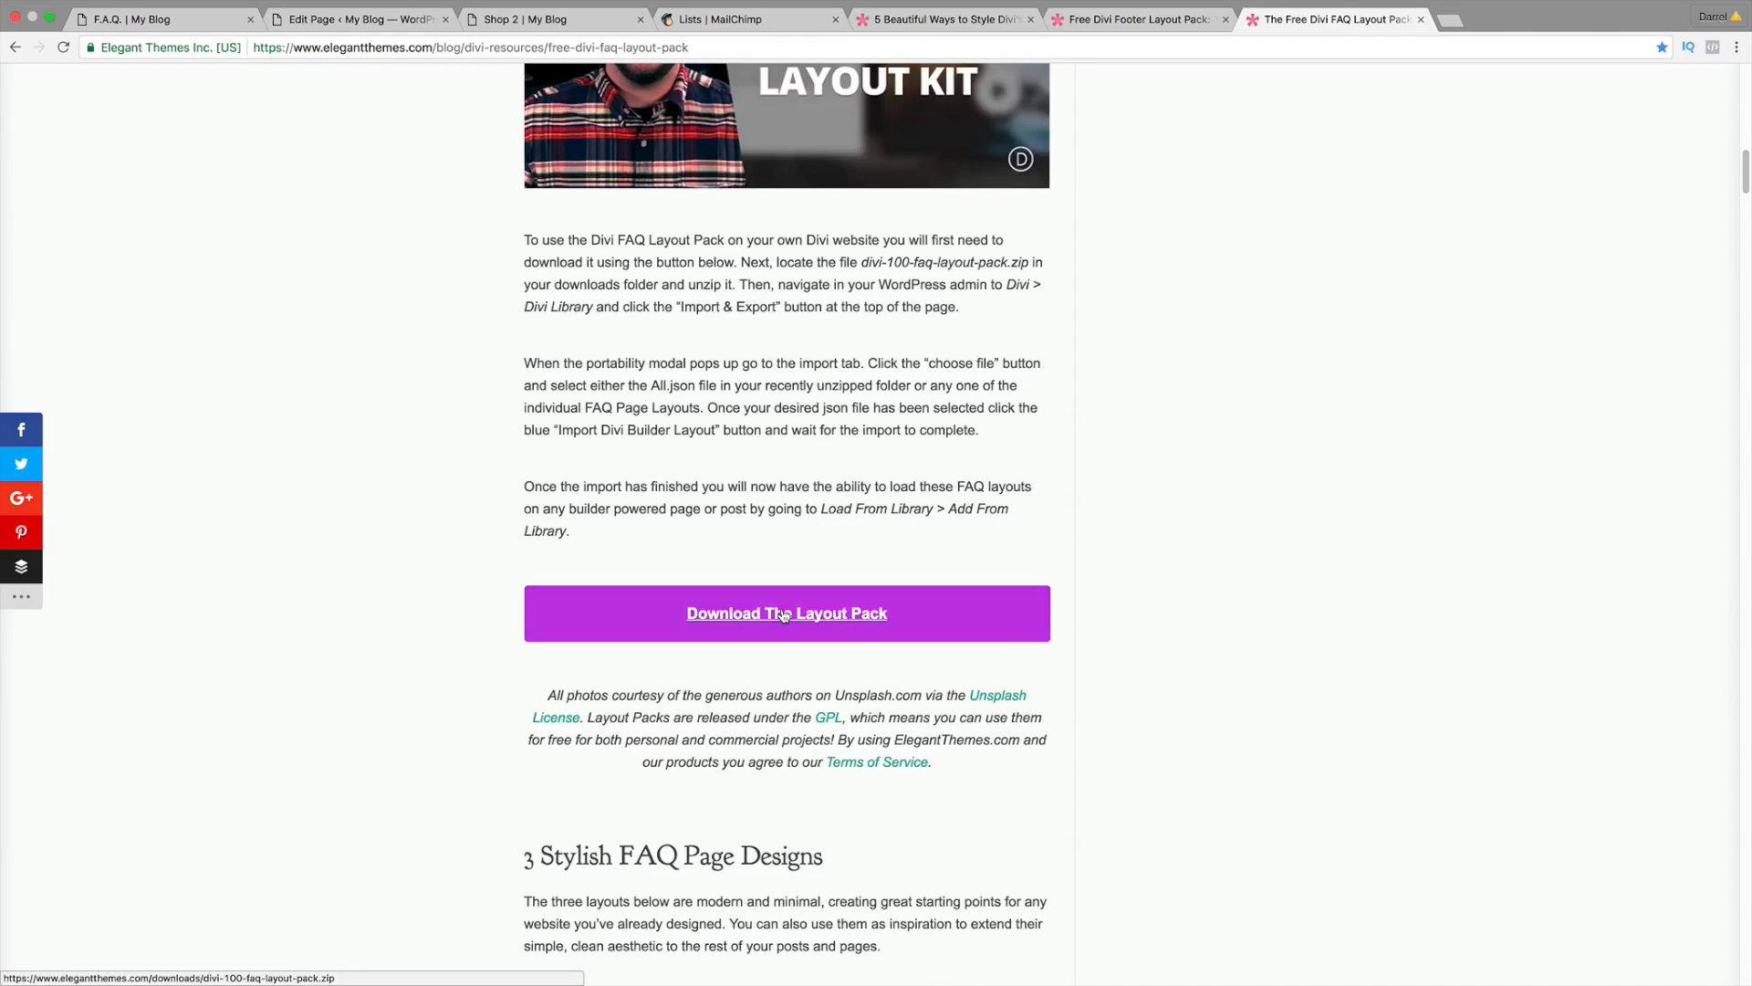
left_click(762, 612)
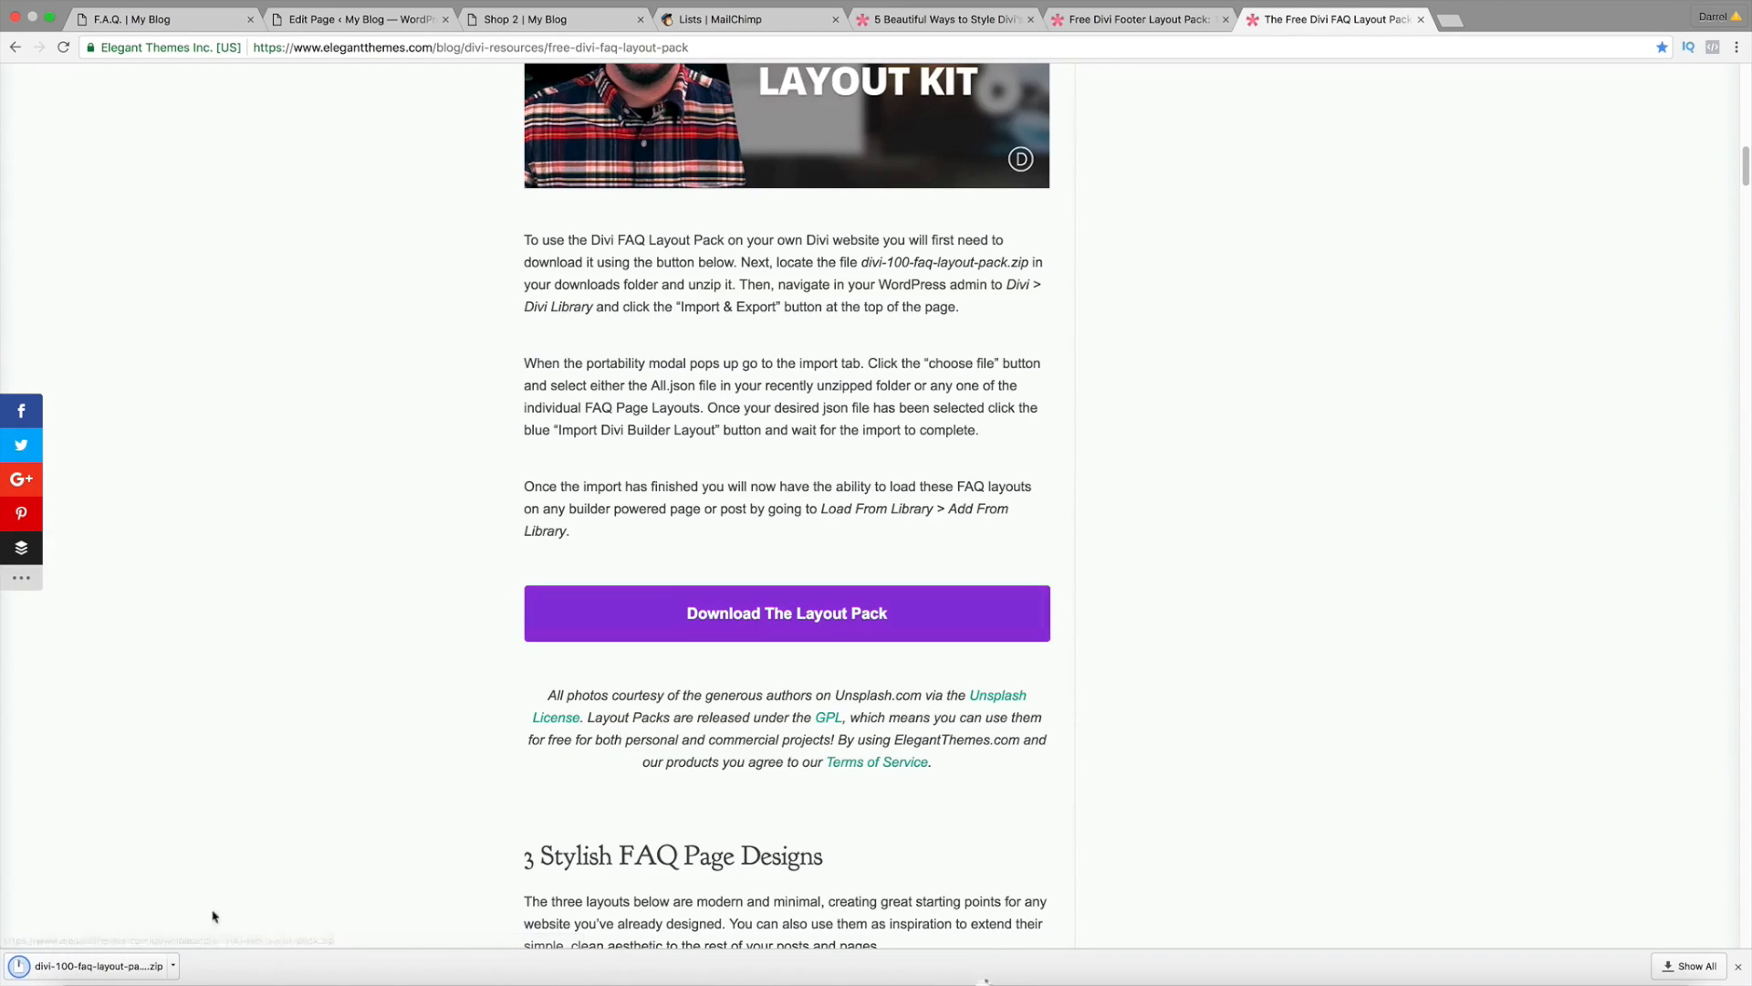
Step: Unzip the pack and drag All.json from divi-100-faq-layout-pack 2 to the desktop
left_click(141, 968)
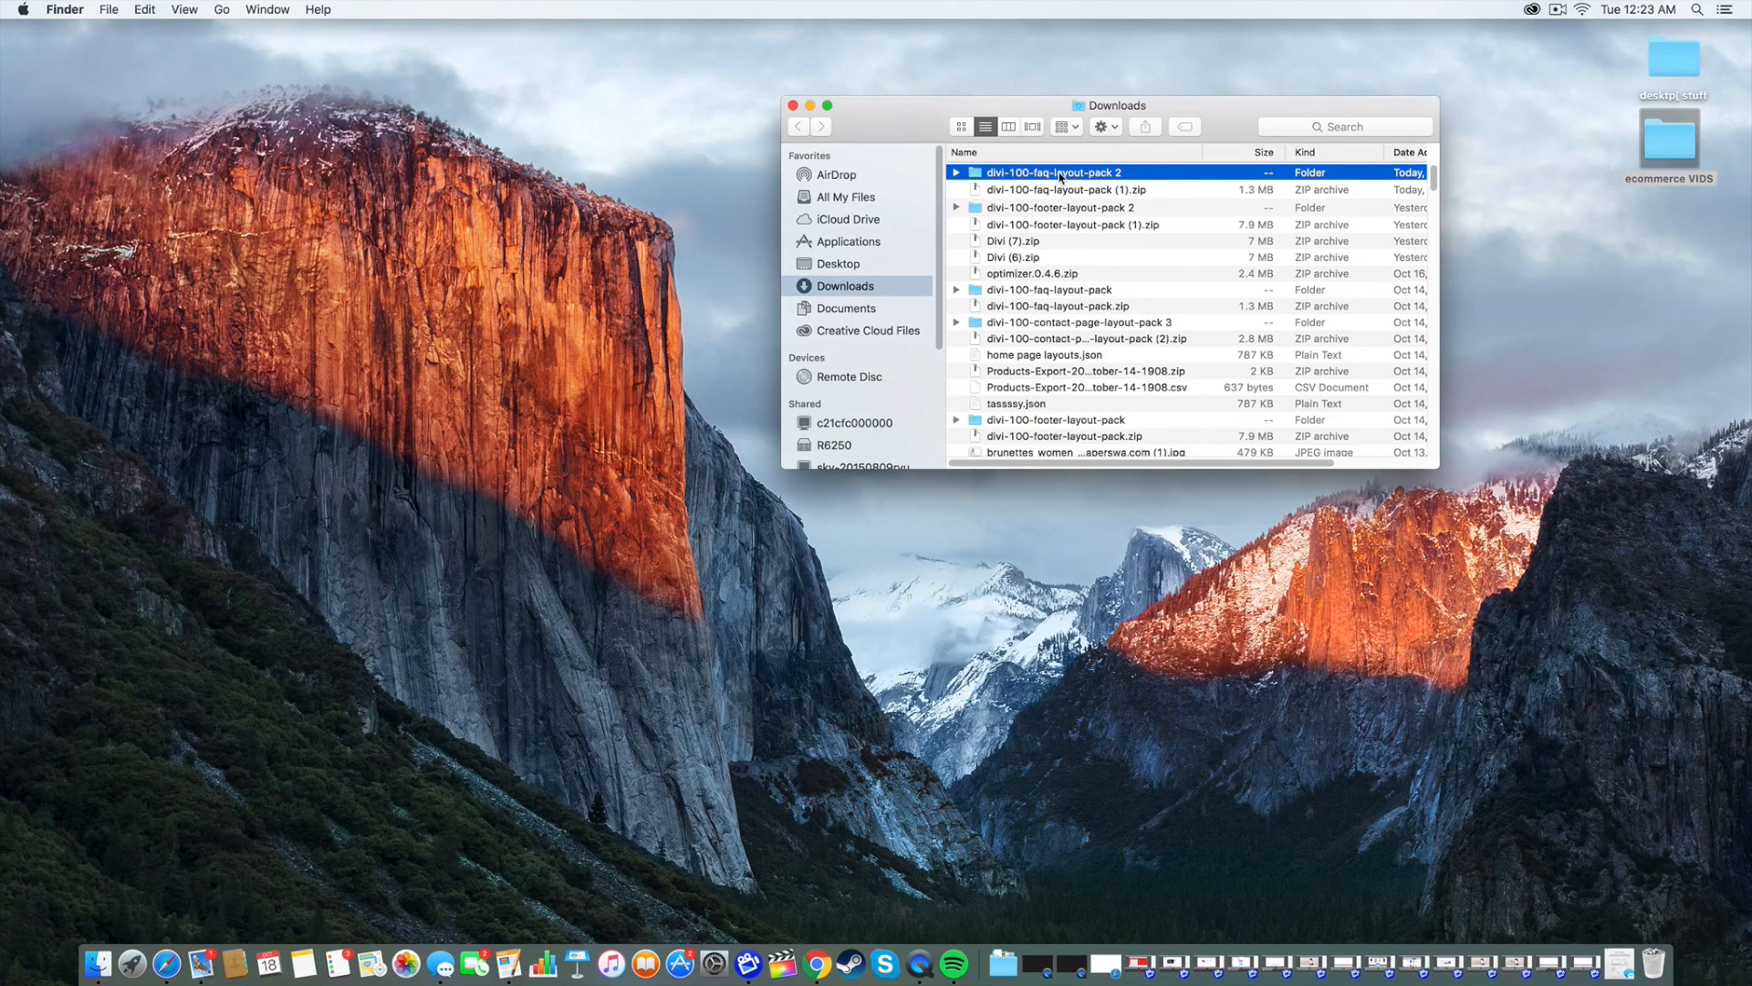
double_click(1059, 173)
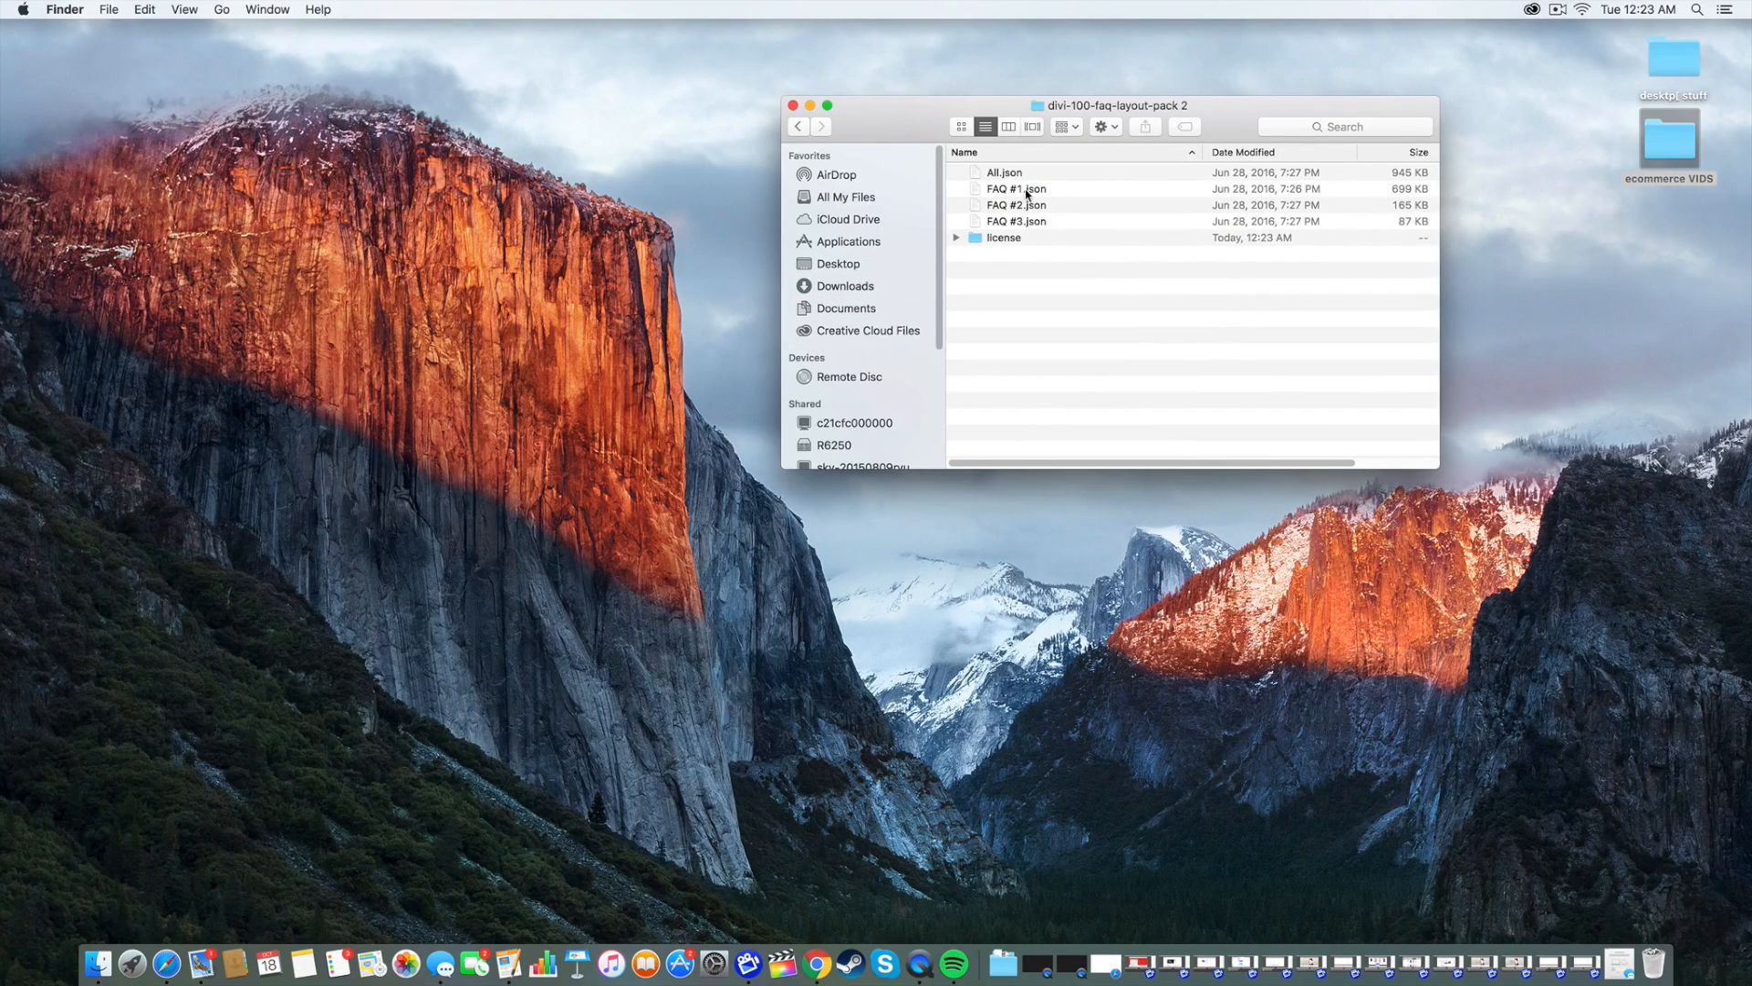
left_click(1011, 176)
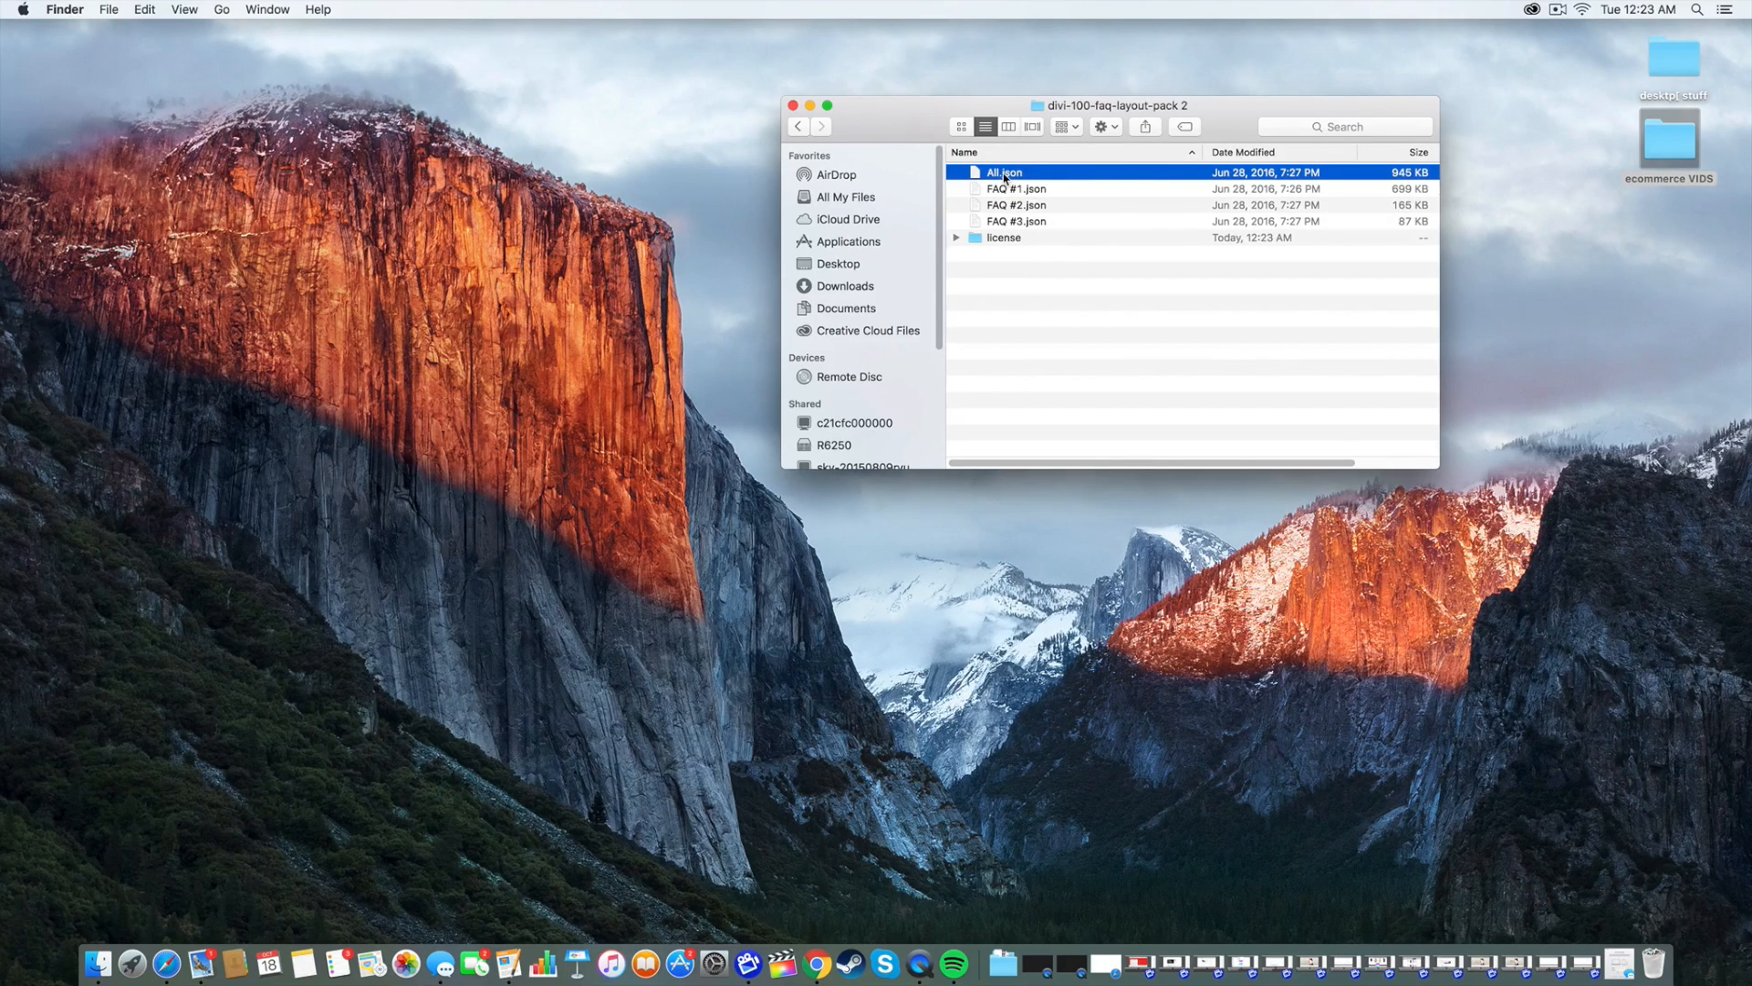
left_click_drag(1005, 176, 205, 287)
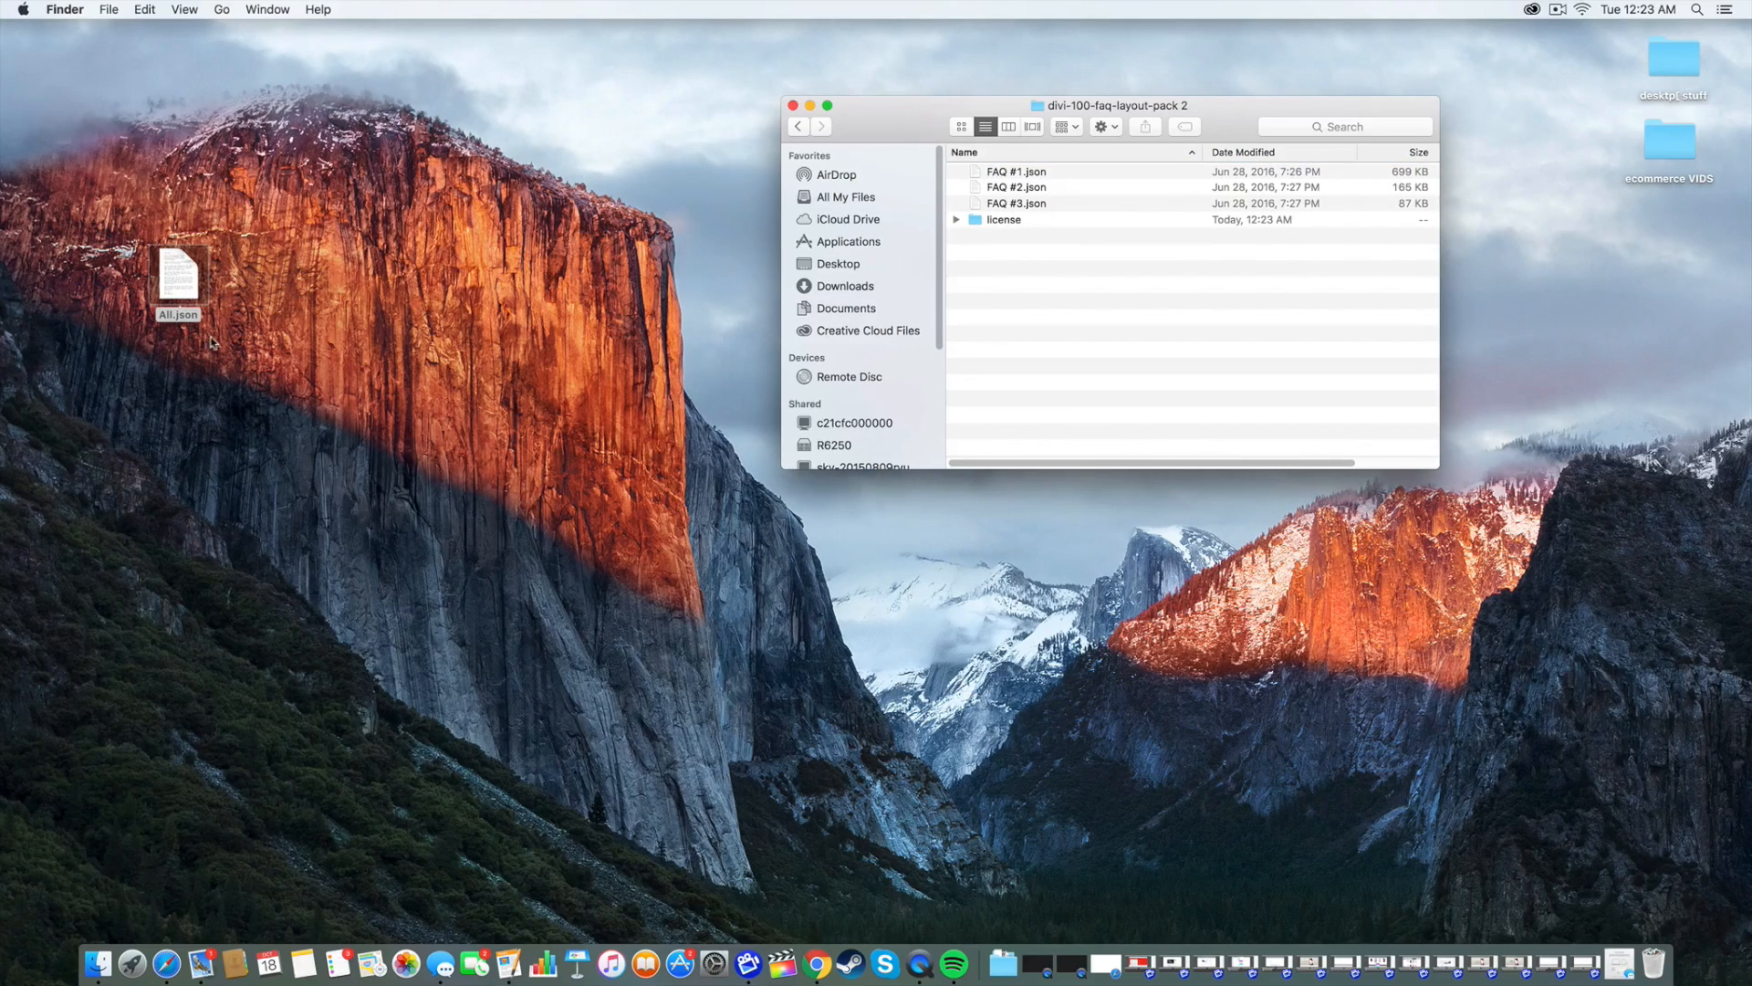
Step: Go back to the site tab and open the WordPress Dashboard
left_click(825, 958)
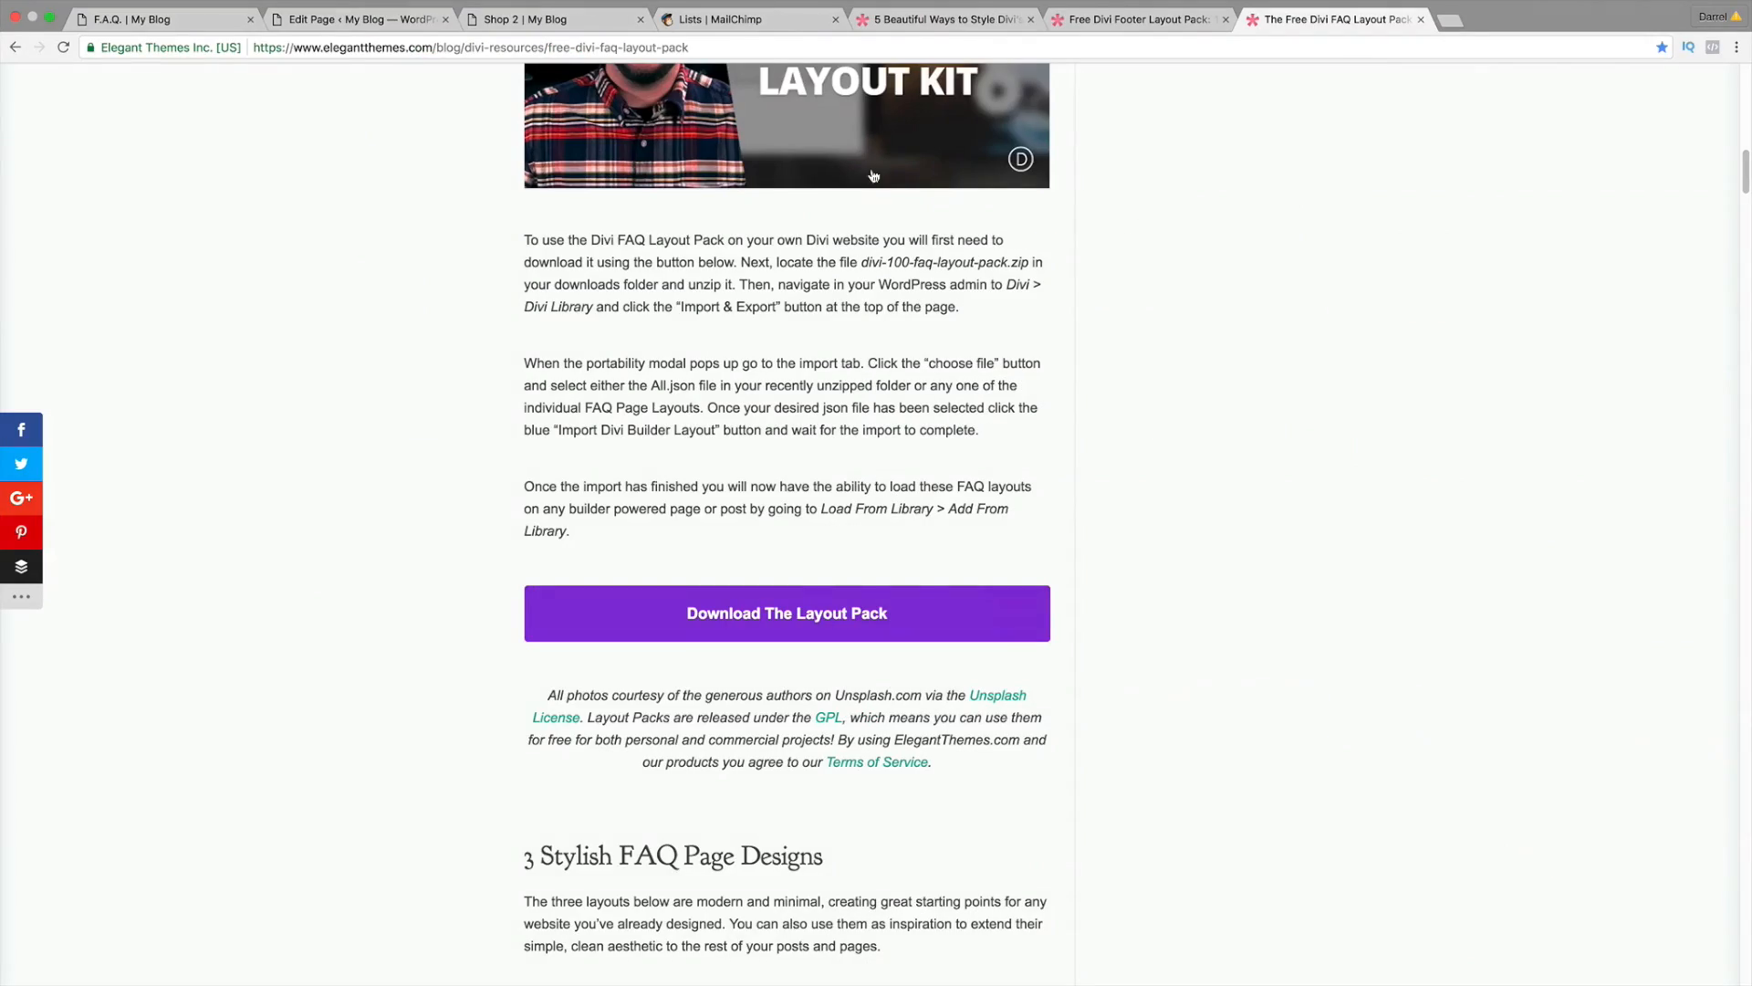
left_click(125, 20)
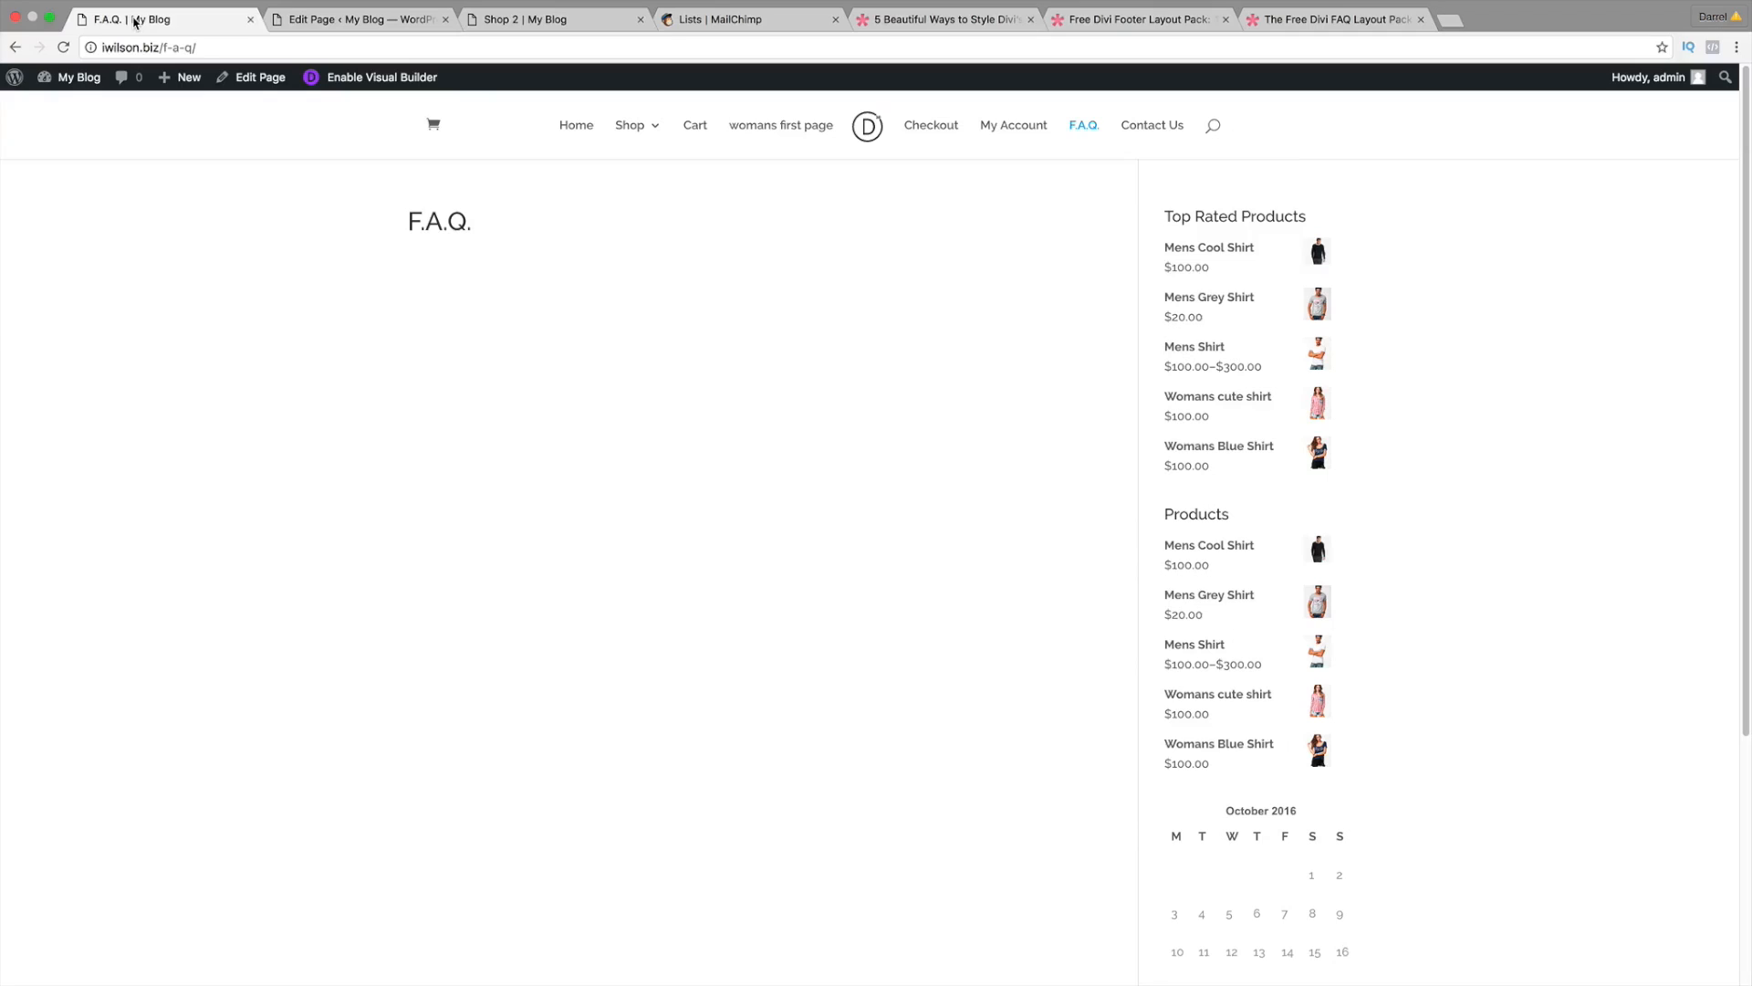
mouse_move(79, 79)
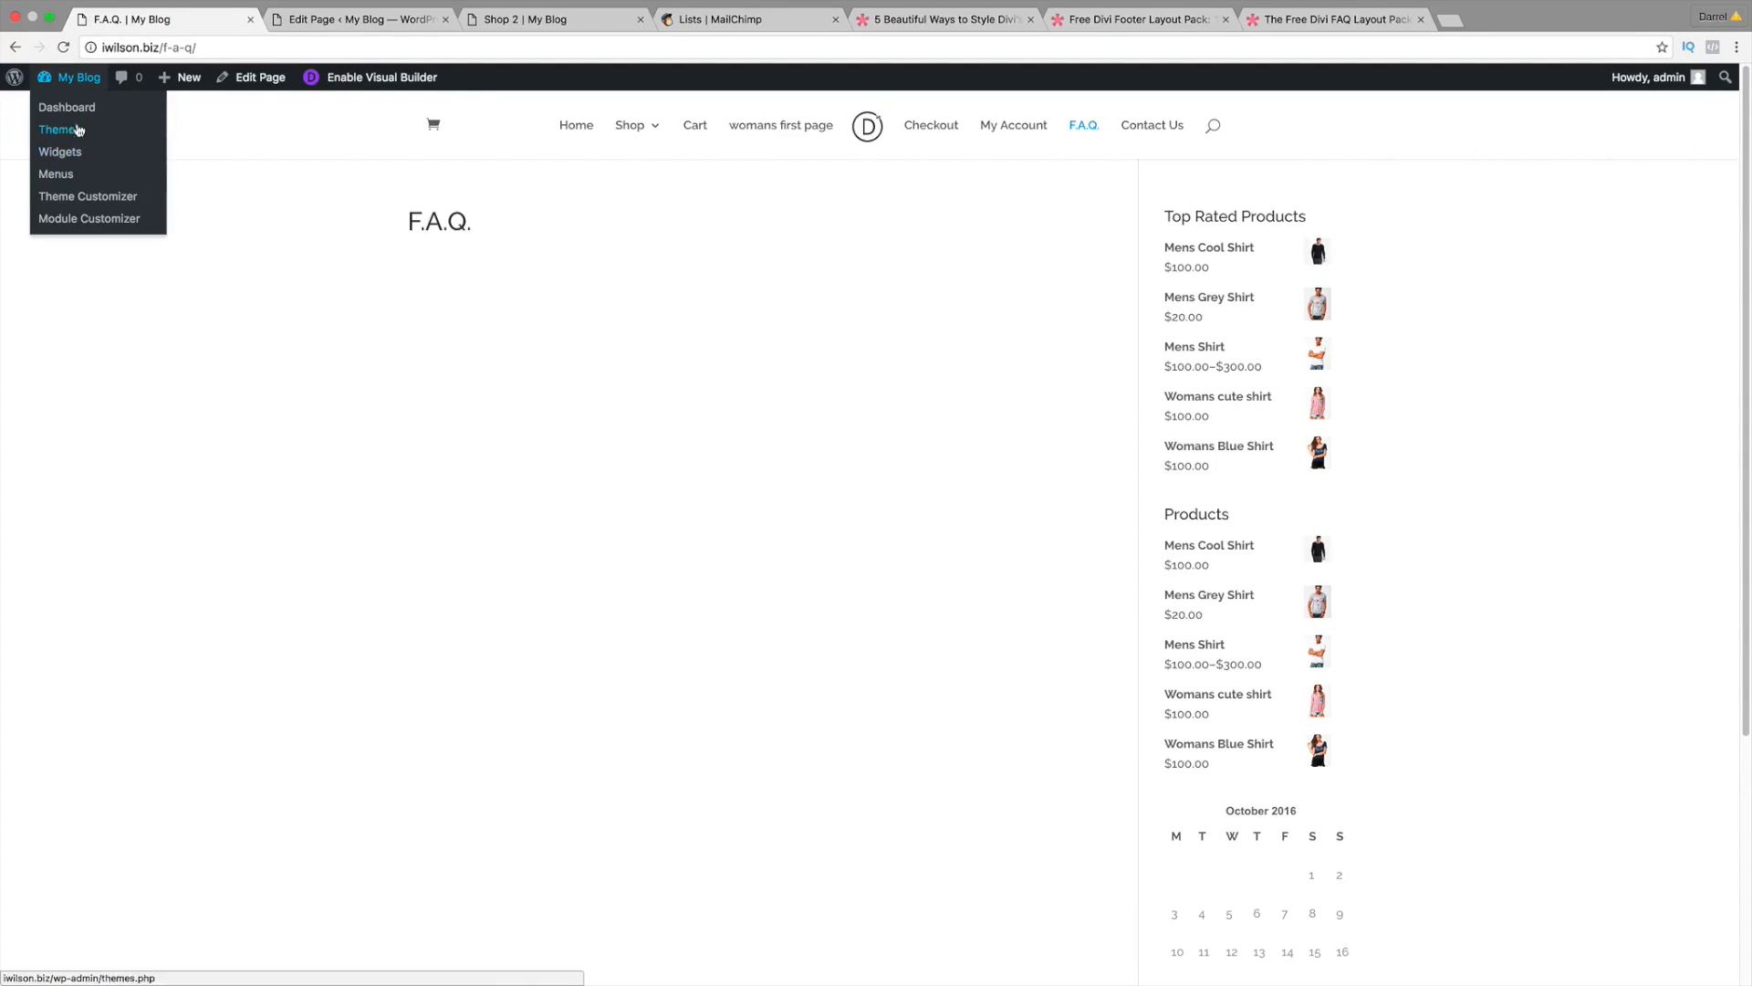
left_click(79, 113)
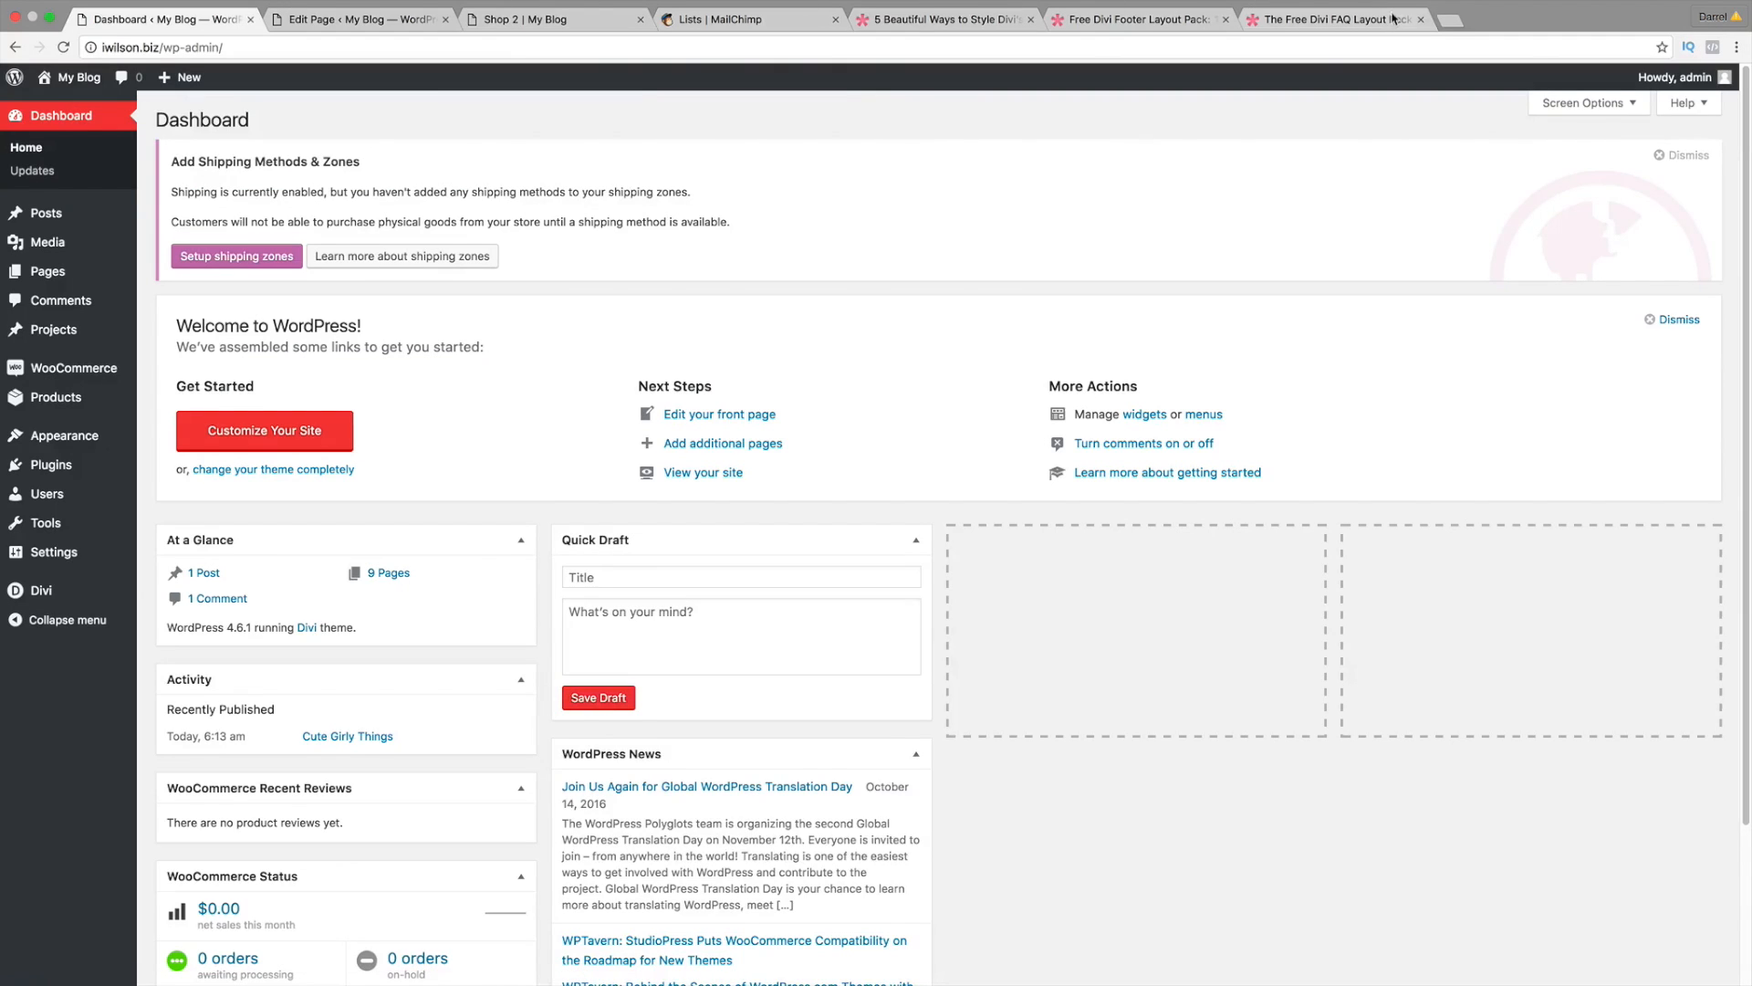
Step: Close the FAQ pack, Footer pack, Divi styling and MailChimp tabs
left_click(1405, 22)
left_click(1420, 20)
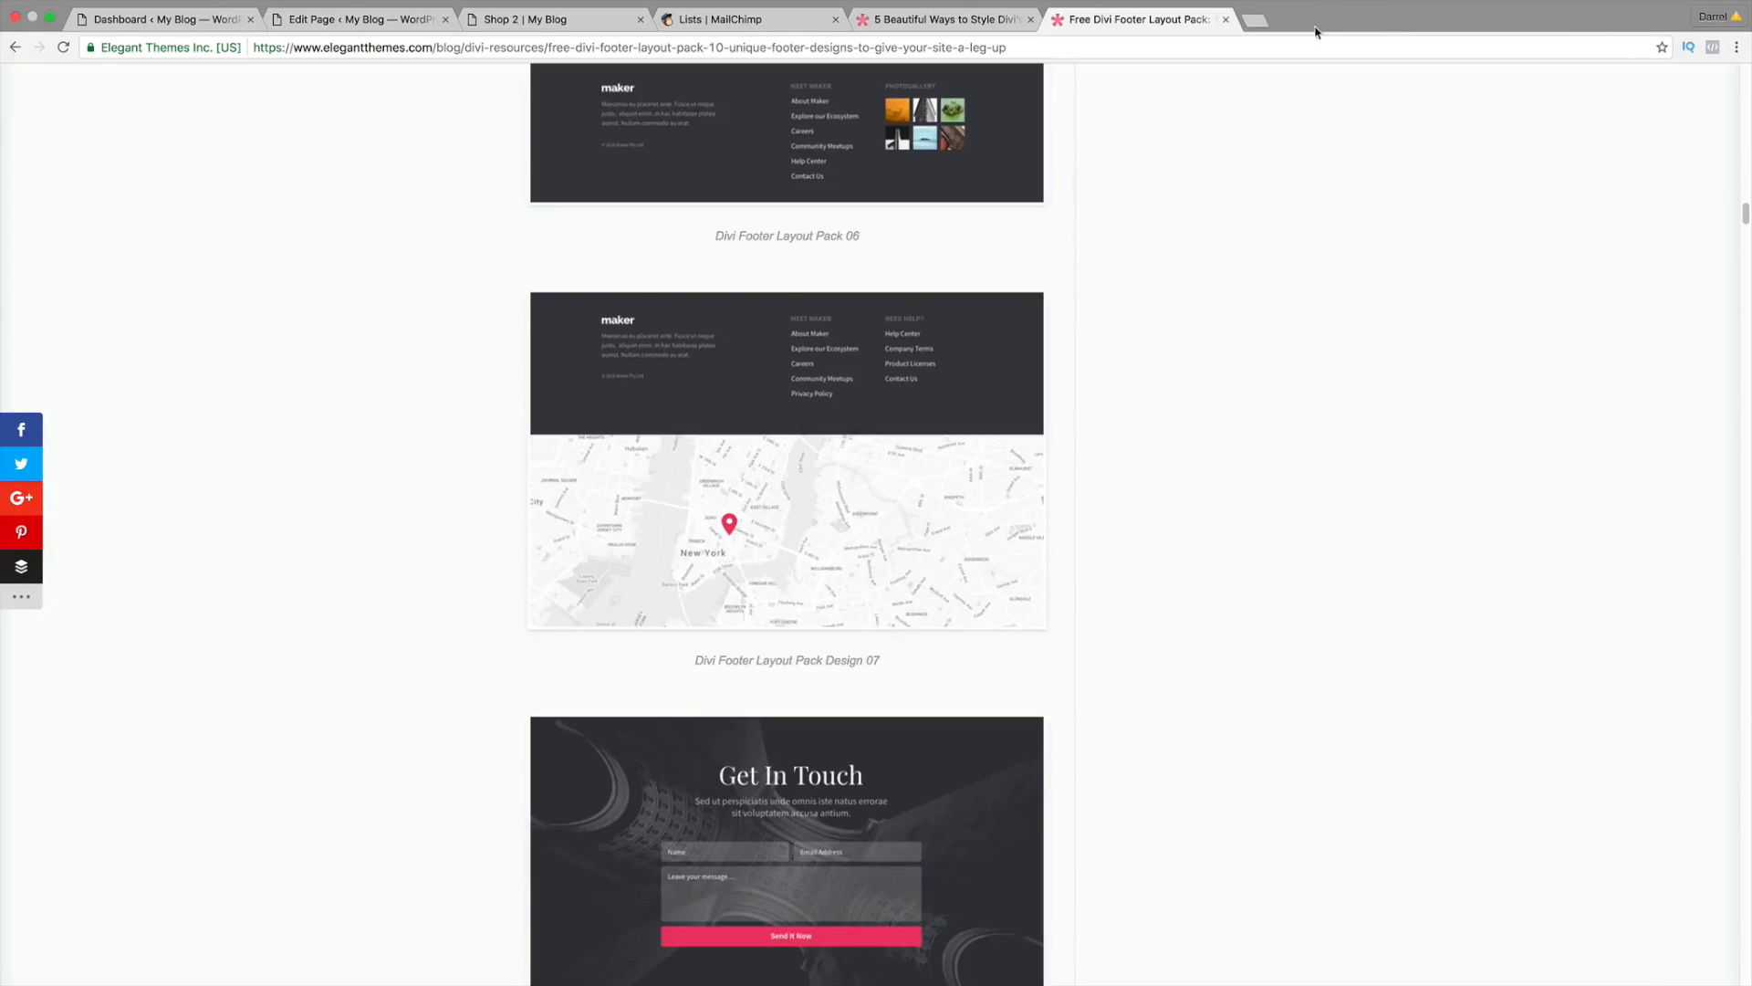
left_click(1226, 19)
left_click(1030, 19)
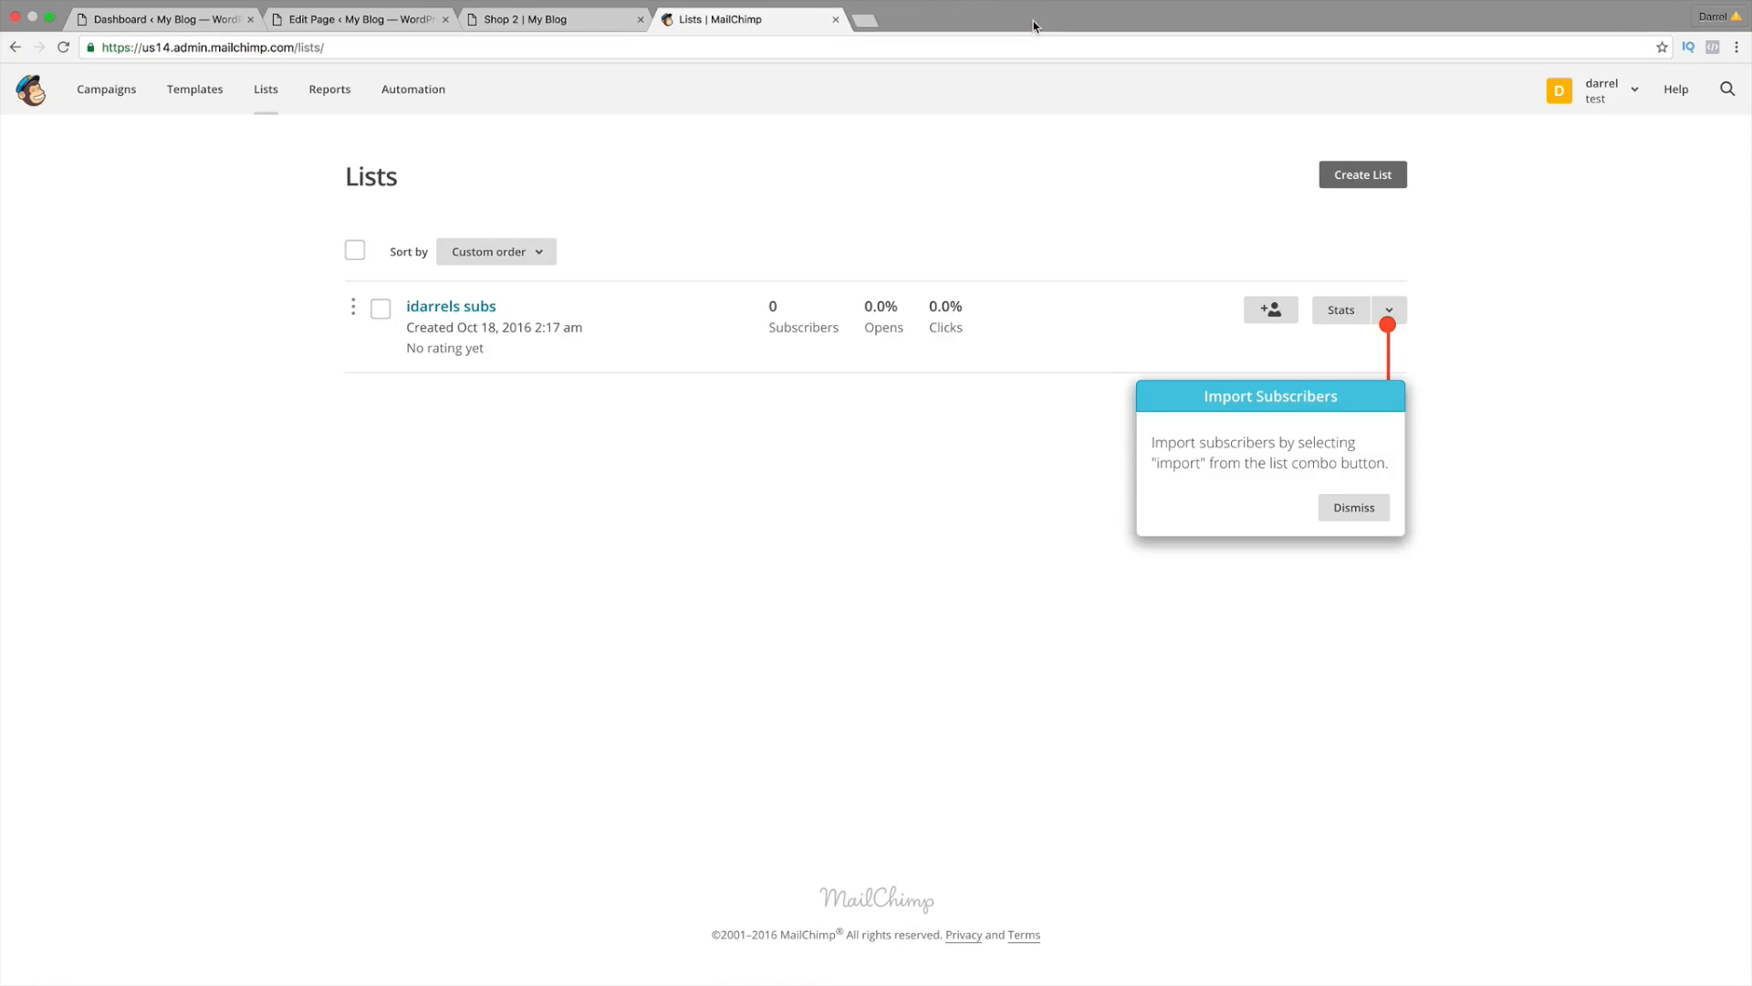
left_click(835, 19)
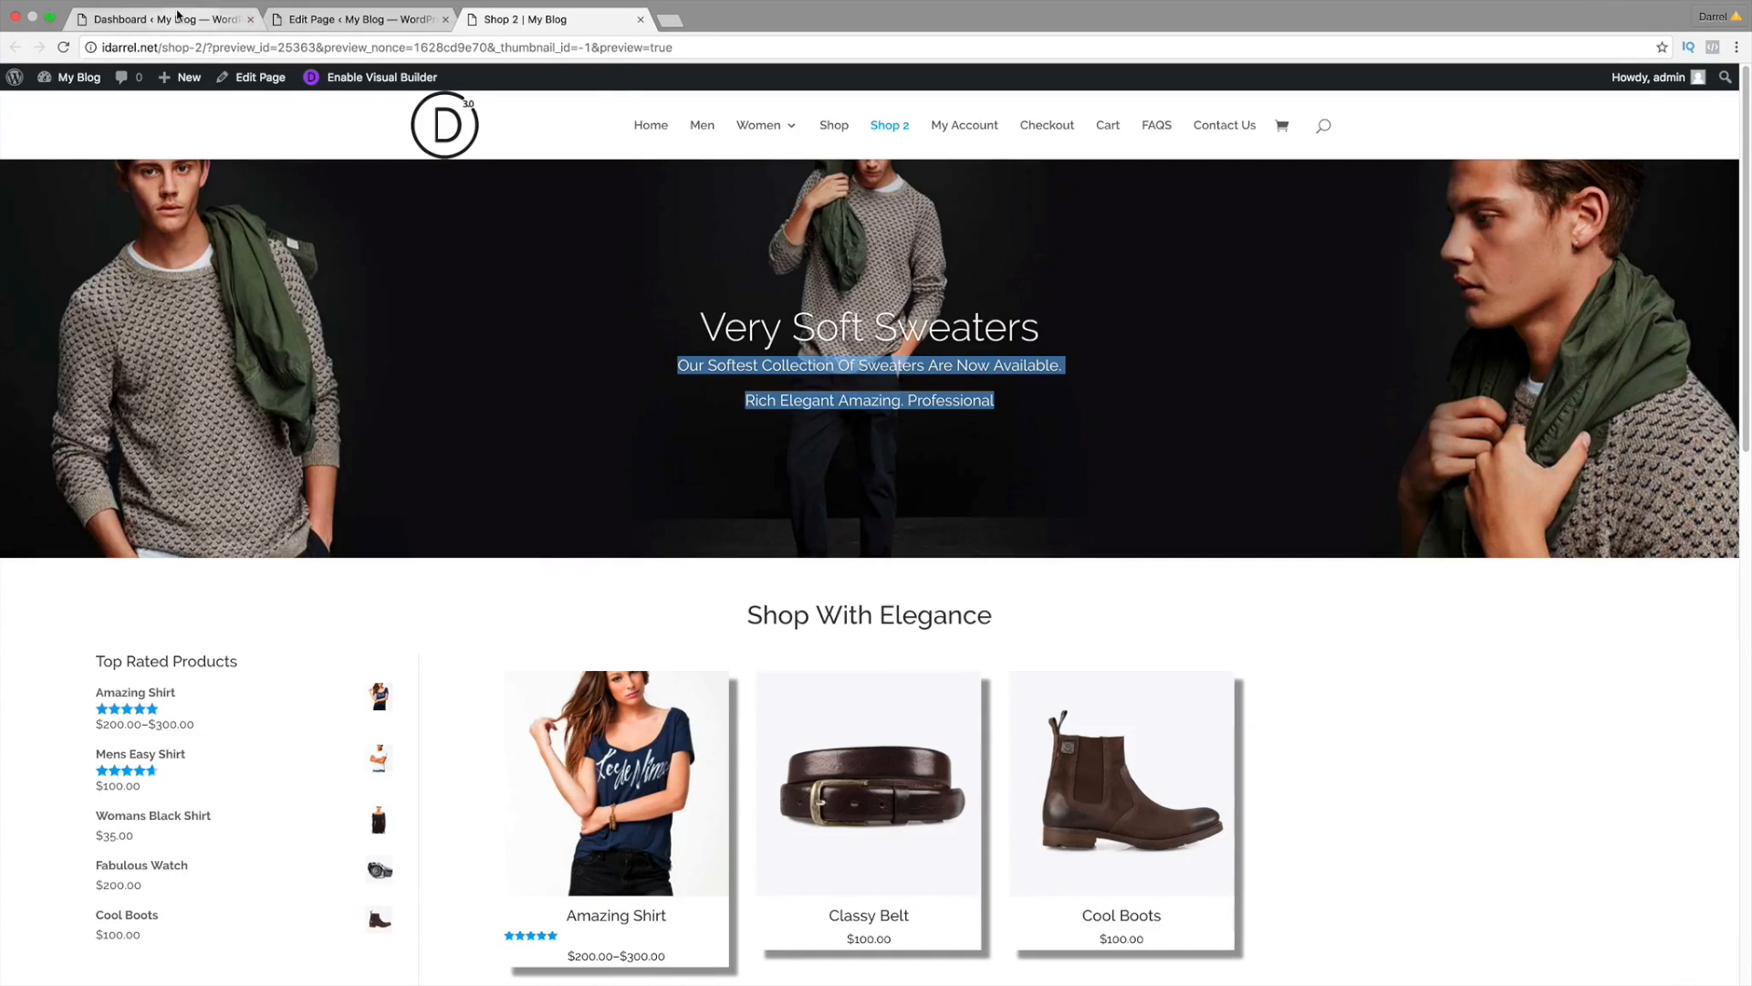
left_click(179, 18)
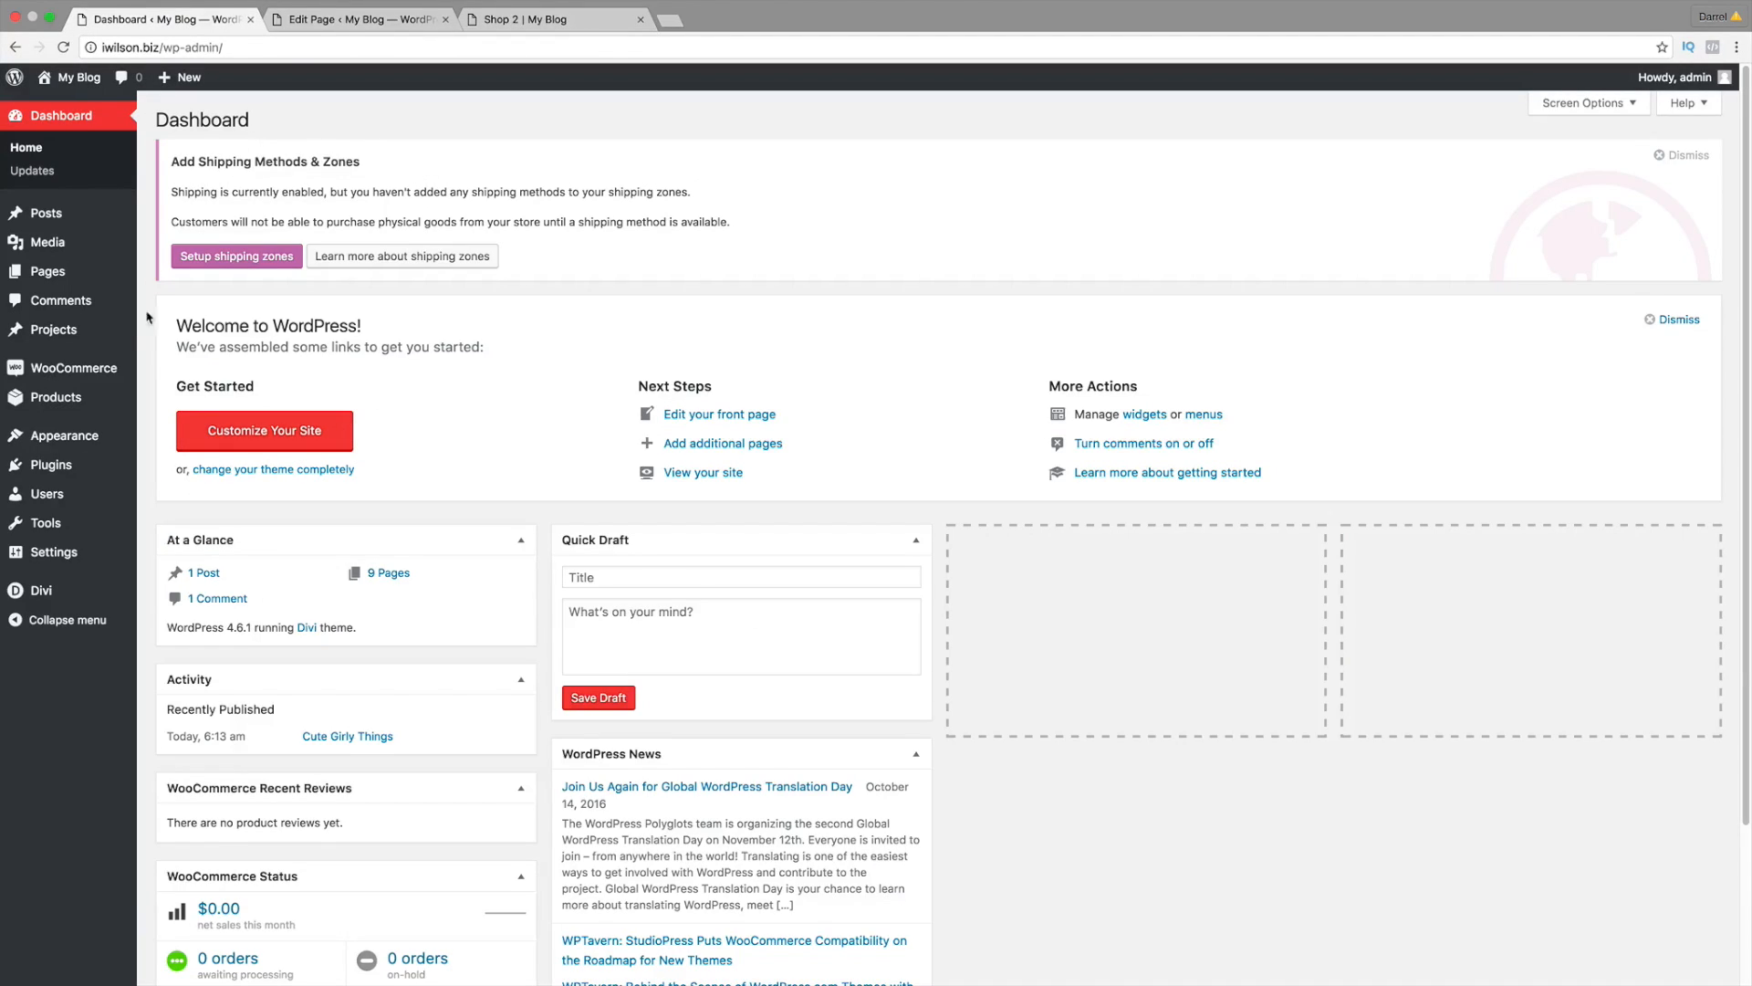
Step: Import Desktop/All.json through the Divi Library's Import & Export dialog
mouse_move(79, 591)
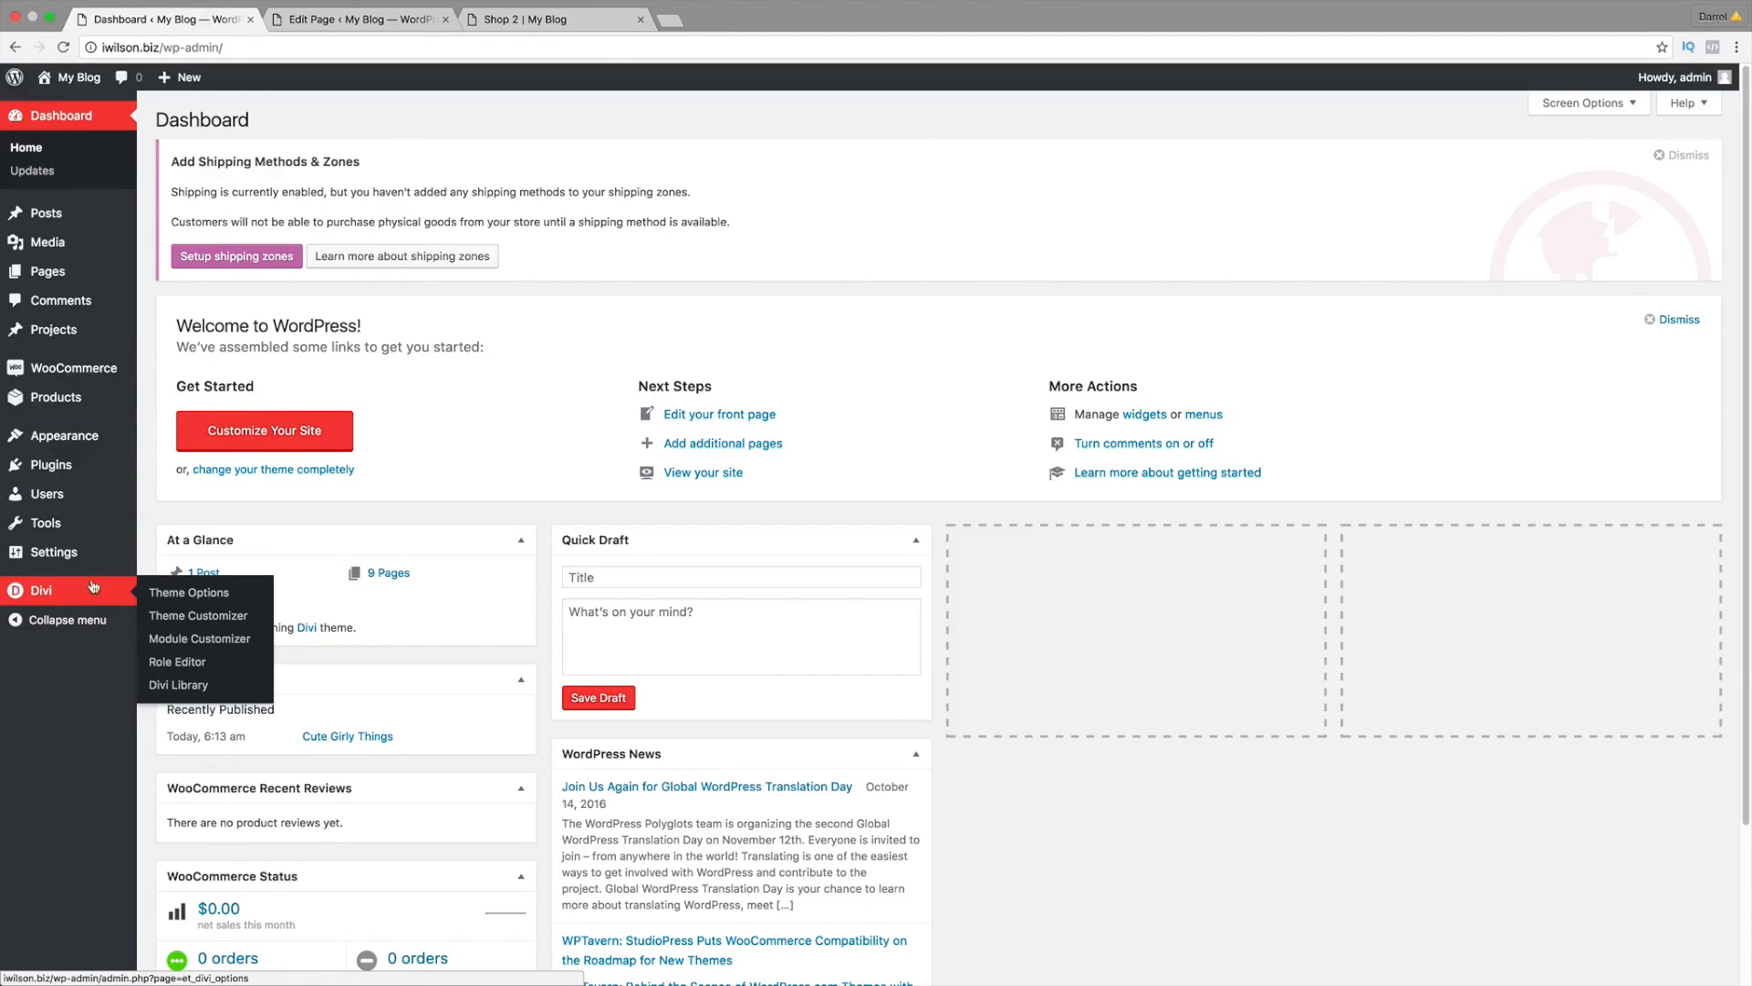
left_click(196, 686)
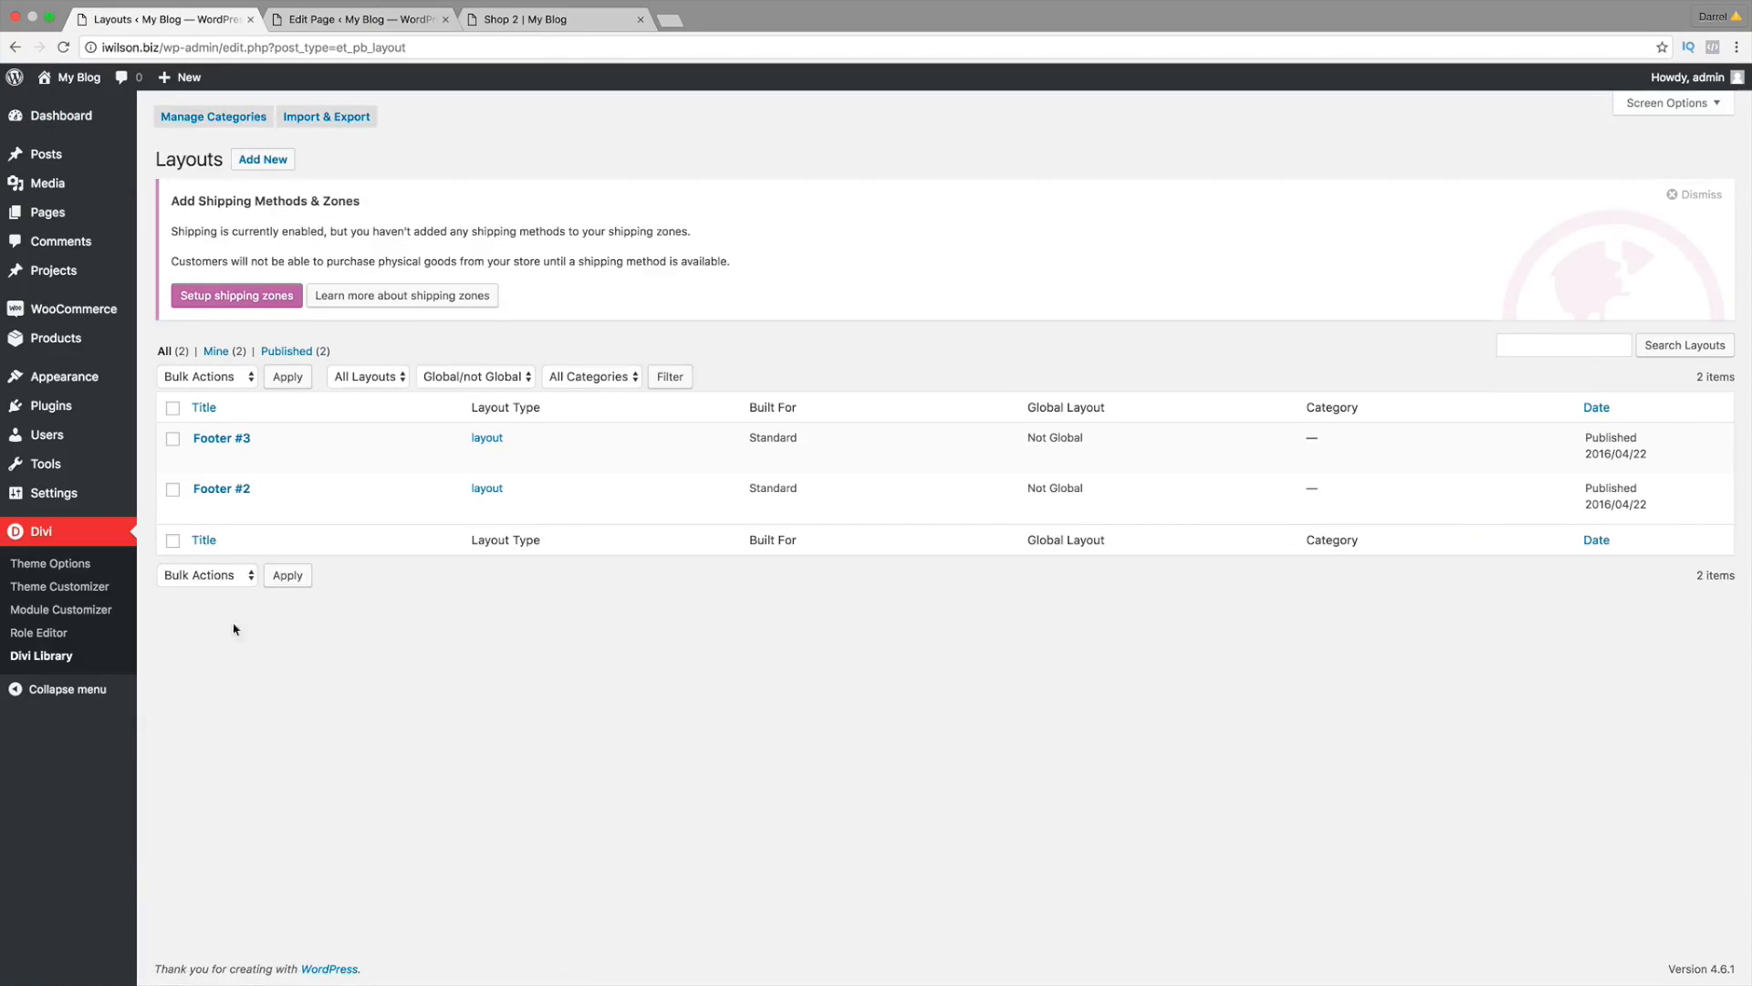
mouse_move(317, 463)
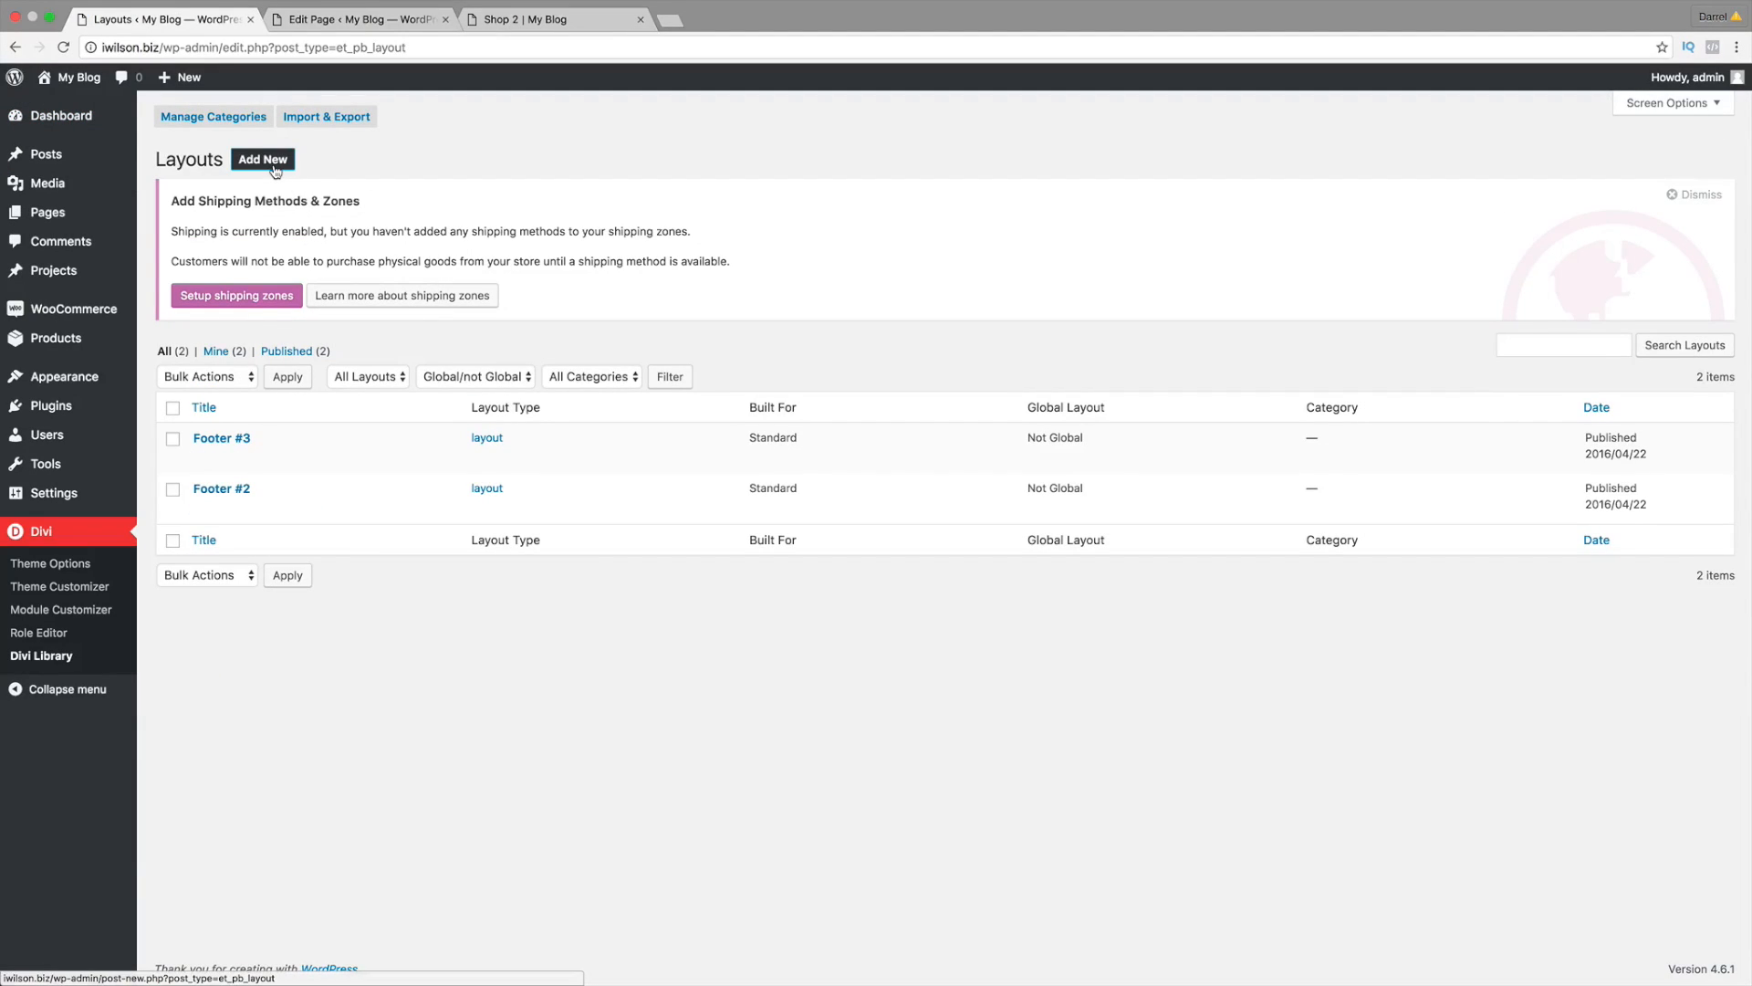
left_click(329, 120)
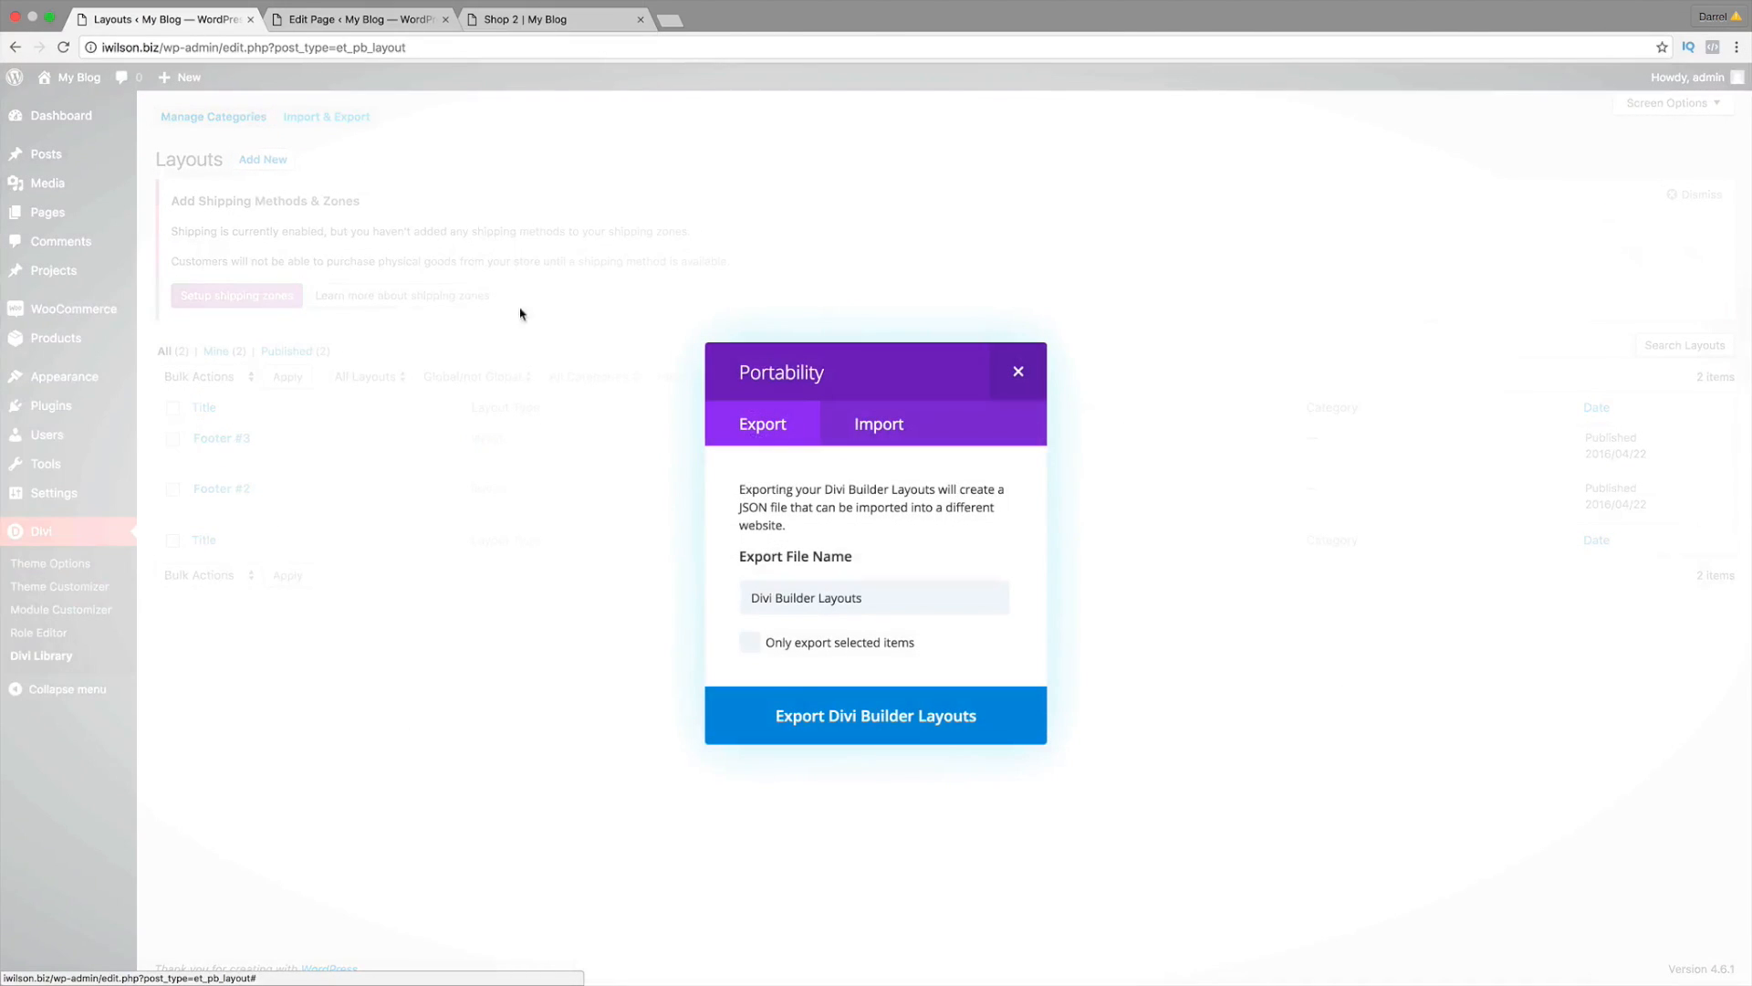
left_click(866, 433)
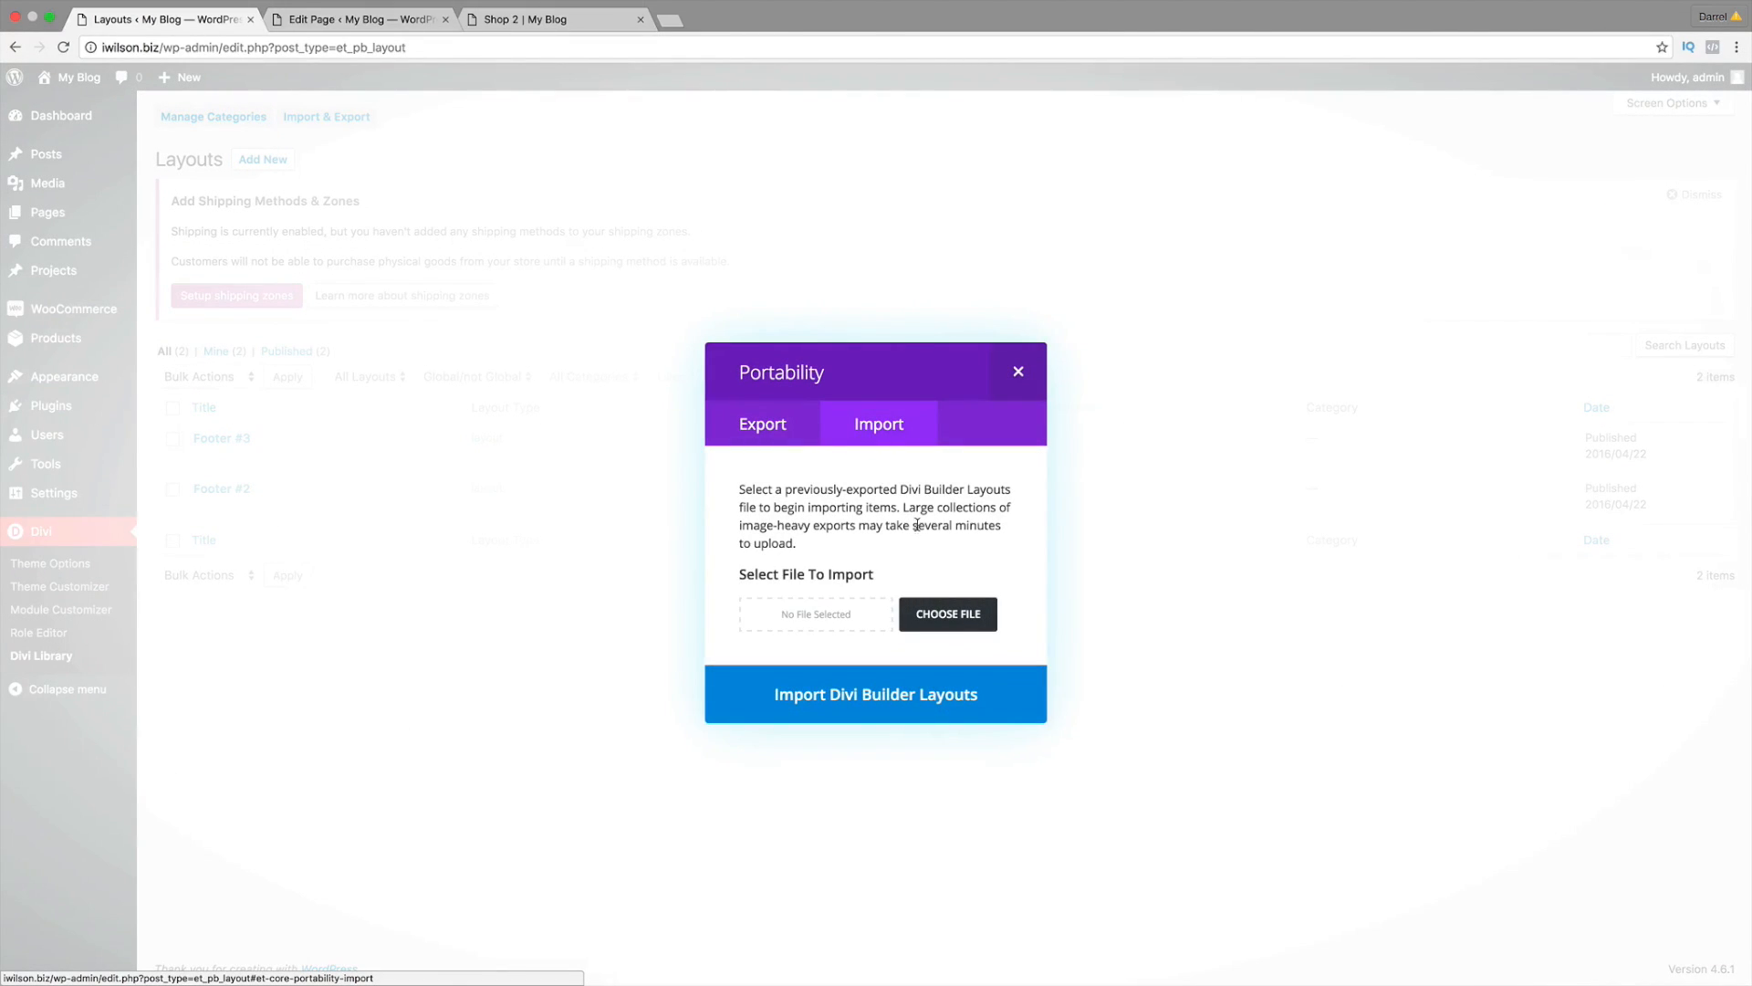
left_click(963, 621)
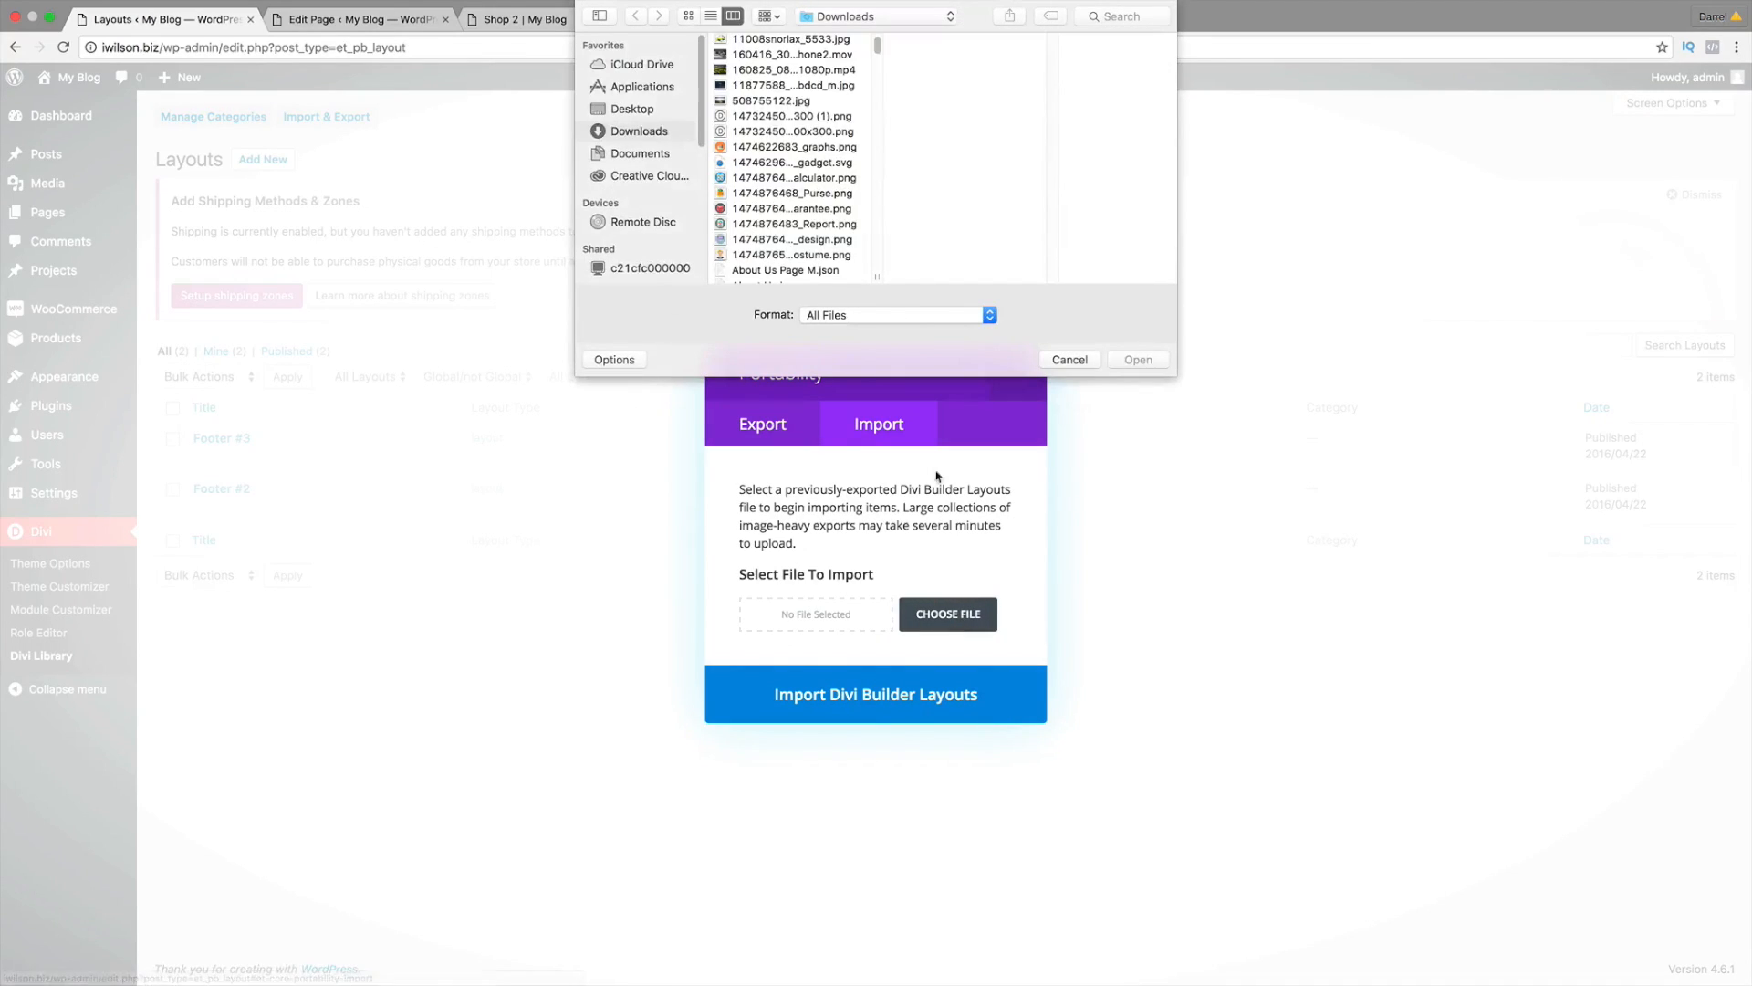
left_click(628, 111)
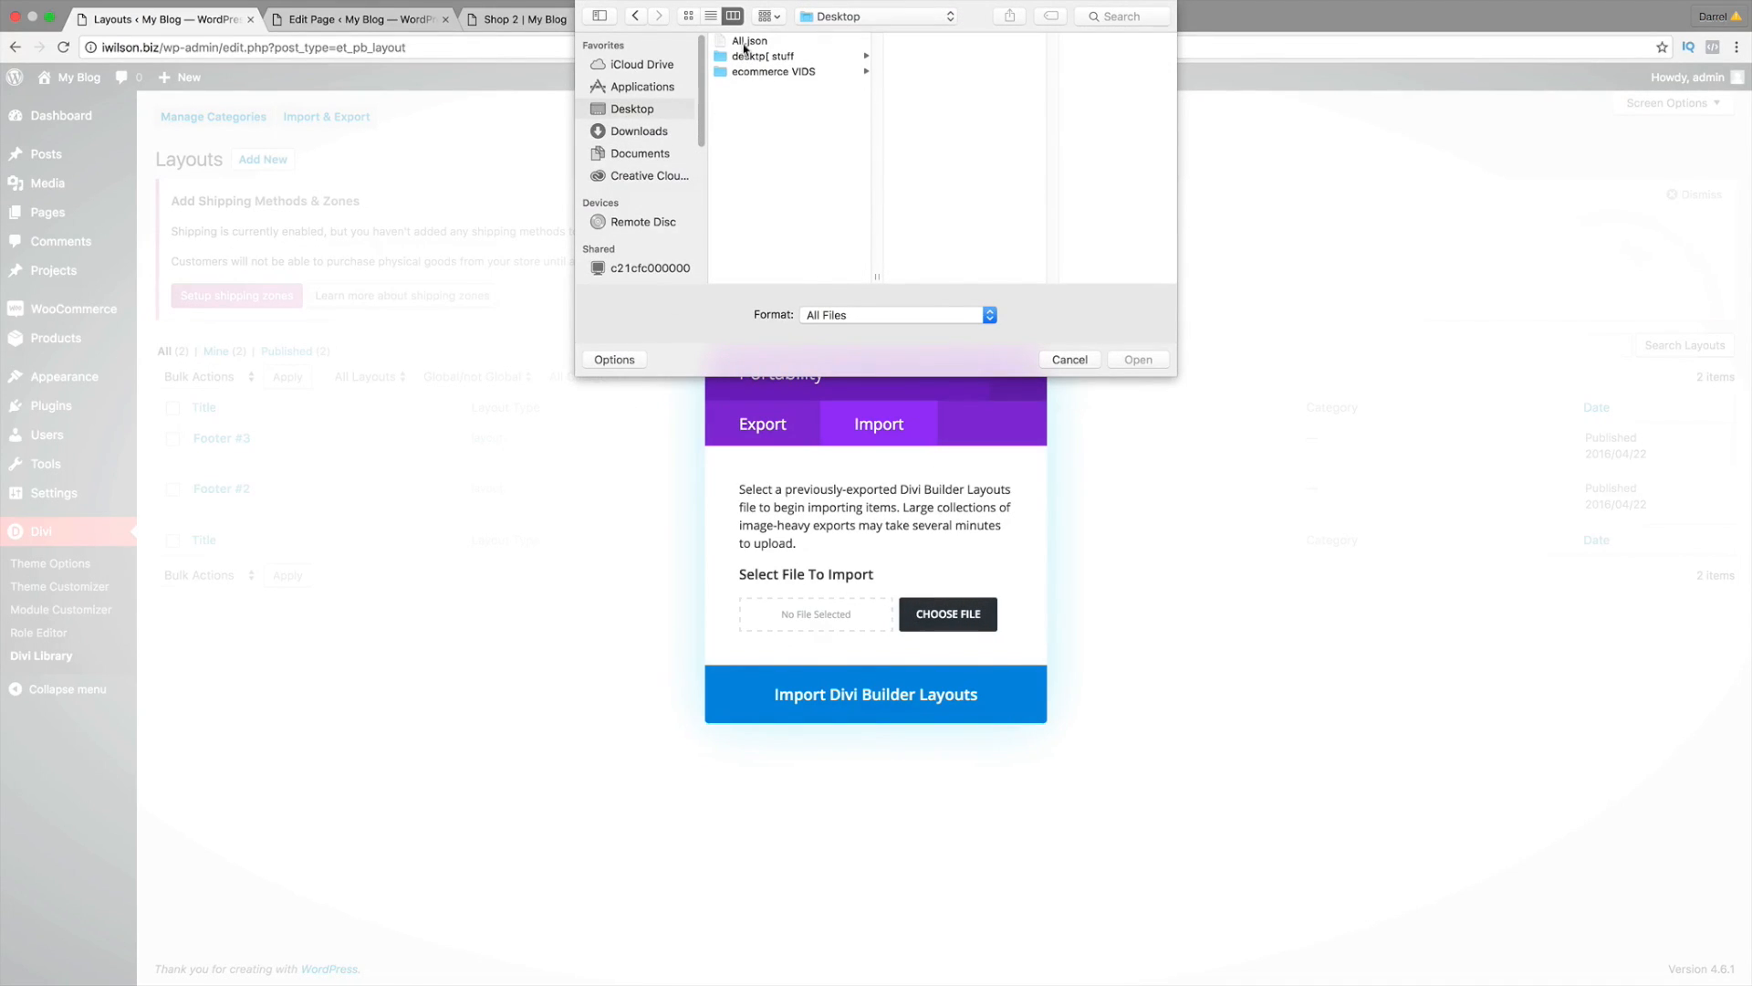
left_click(744, 42)
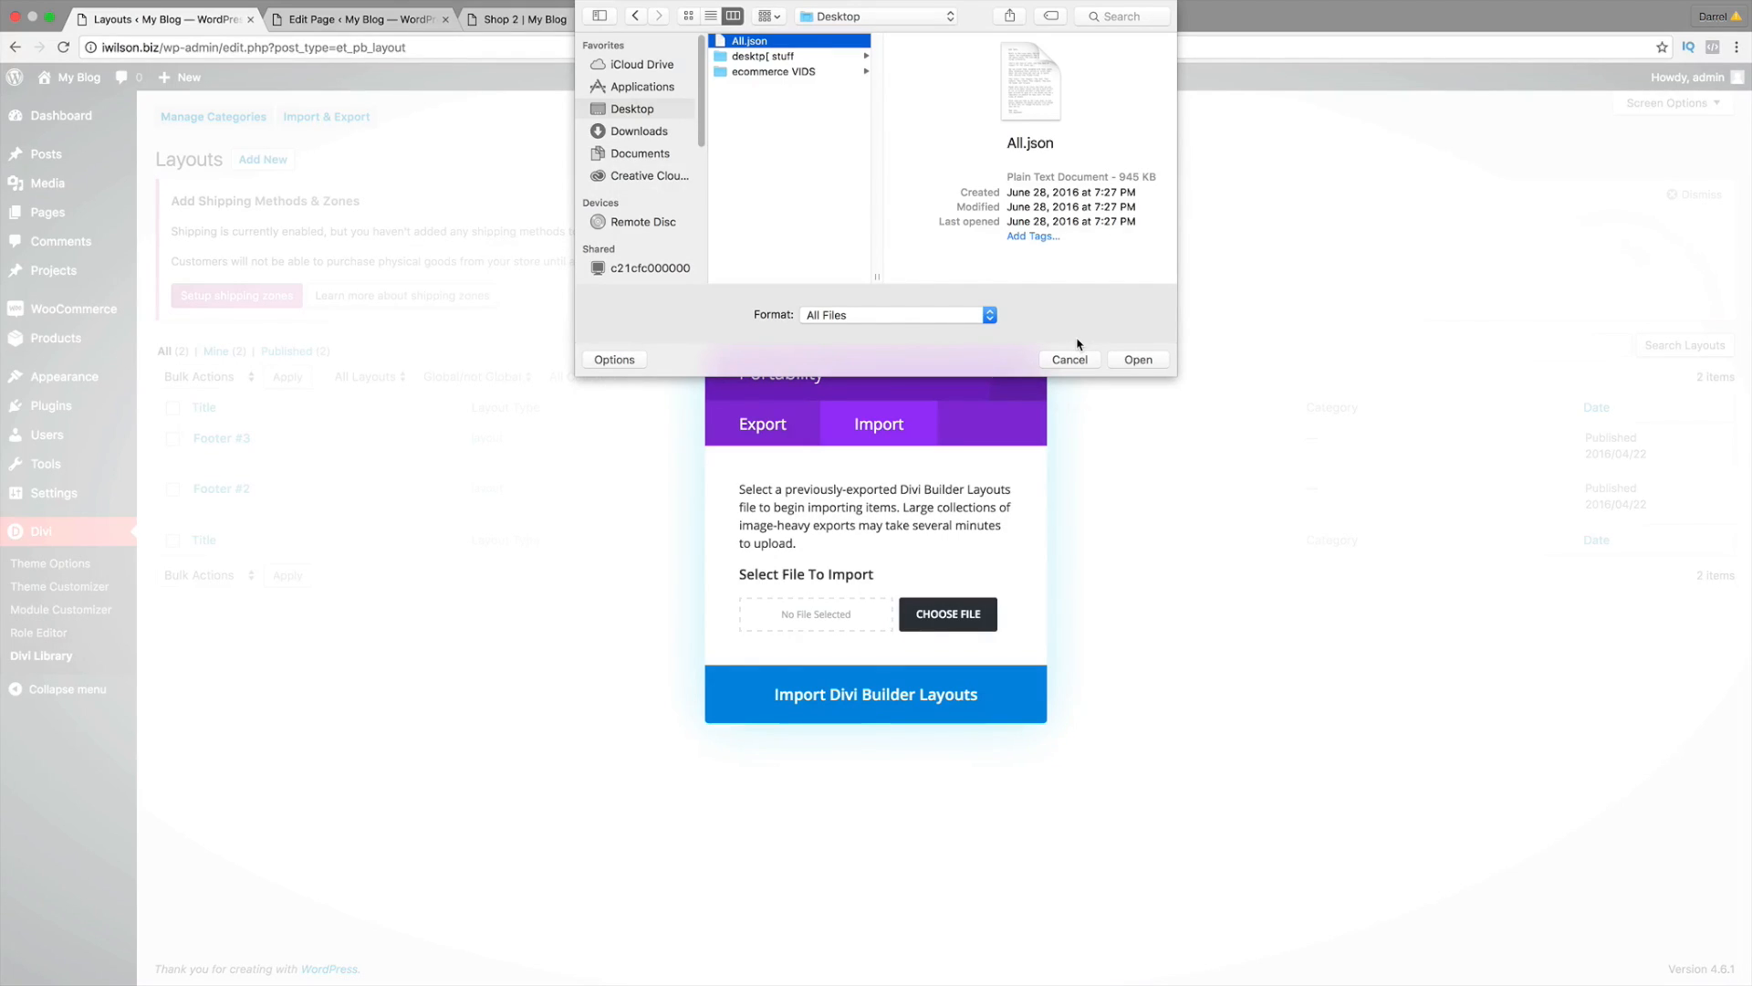
left_click(1148, 361)
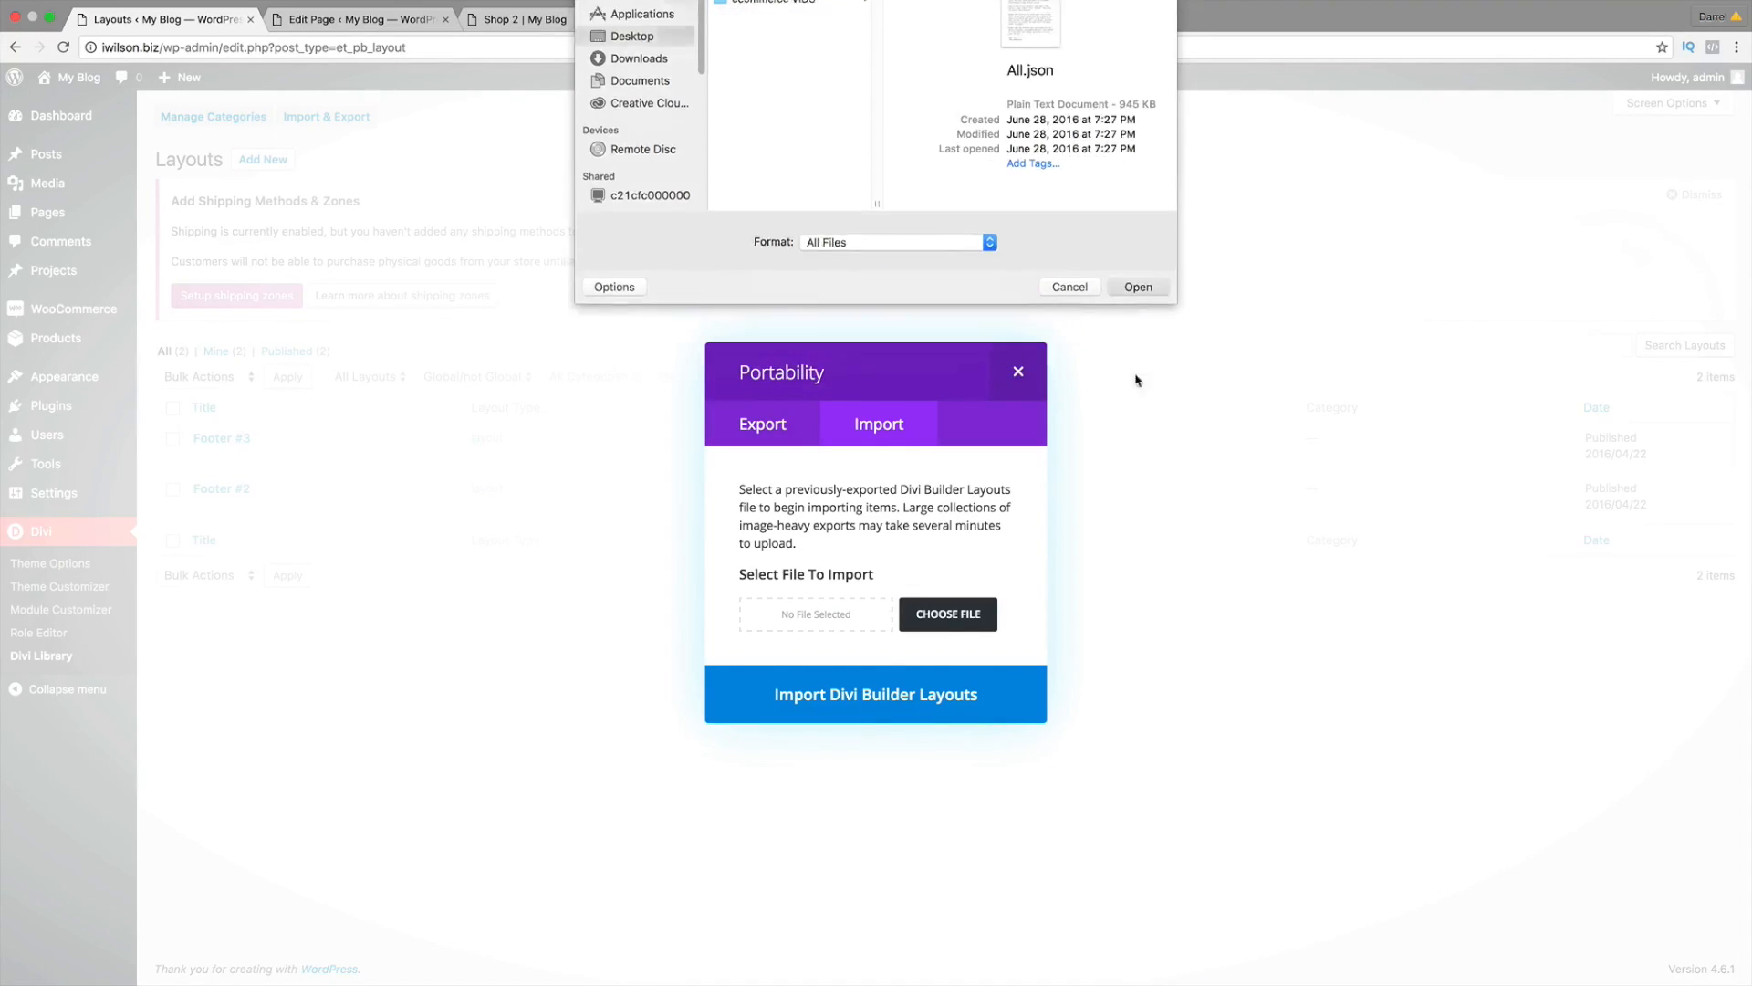
left_click(945, 694)
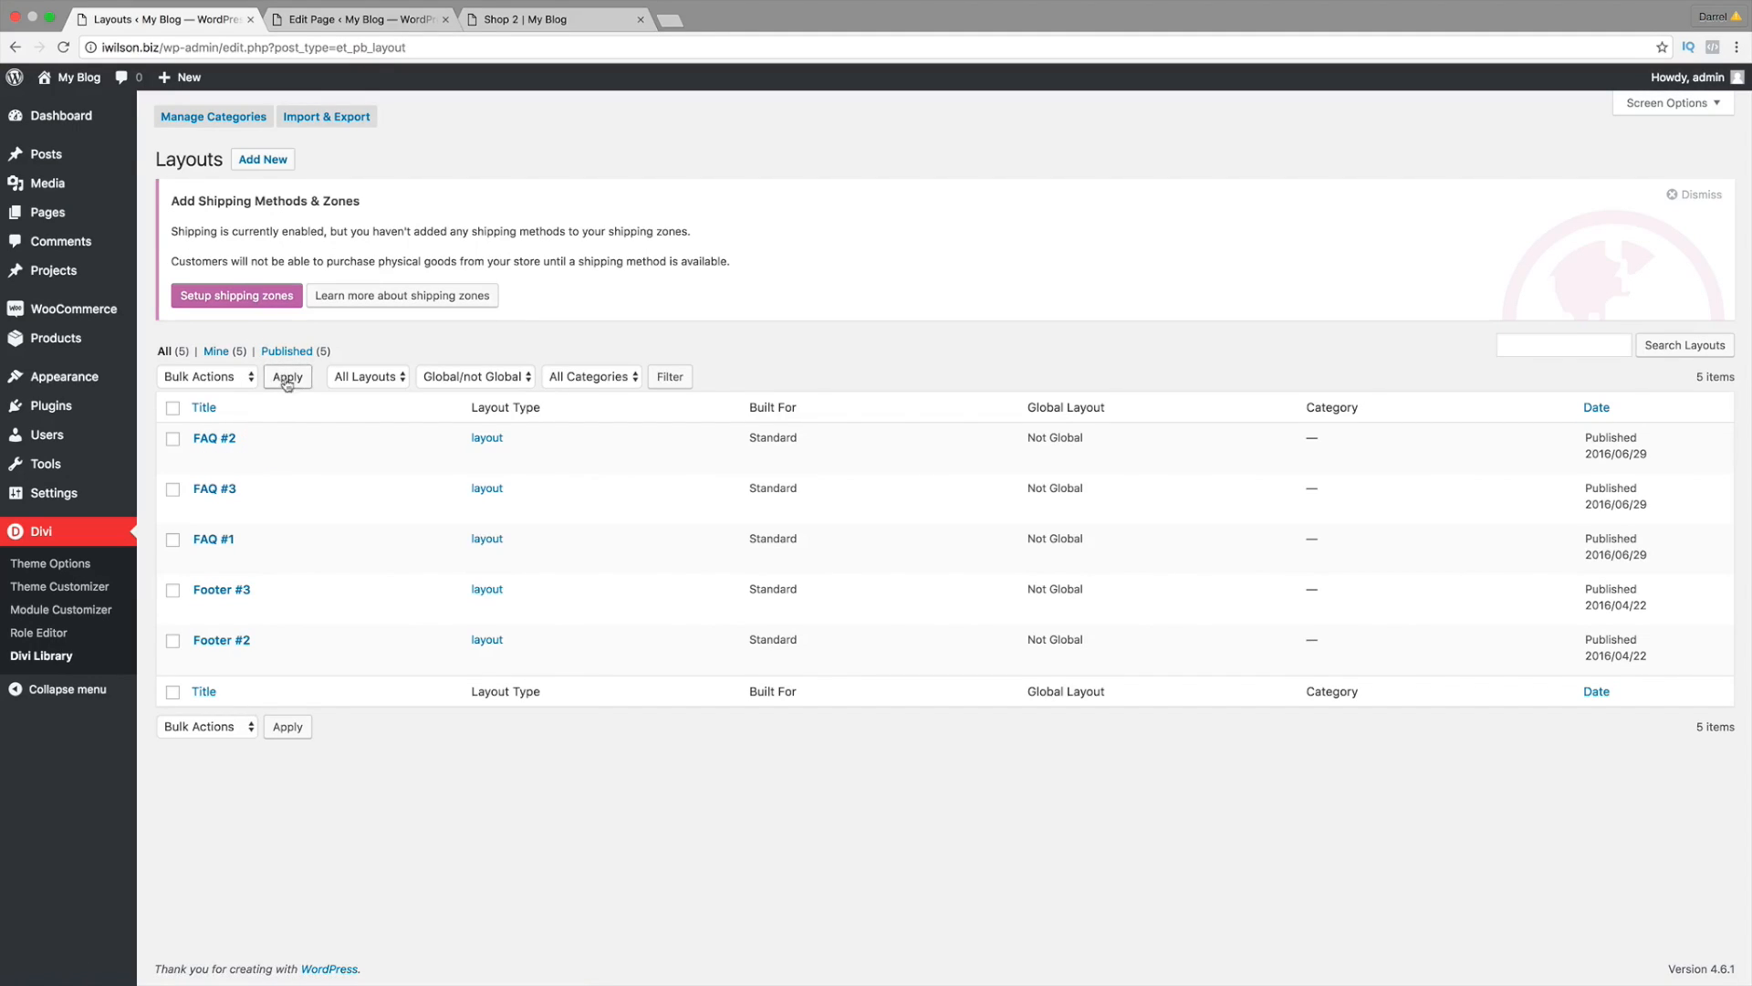
Step: Open the F.A.Q. page in the Visual Builder and list the saved library layouts FAQ #1–#3
left_click(65, 111)
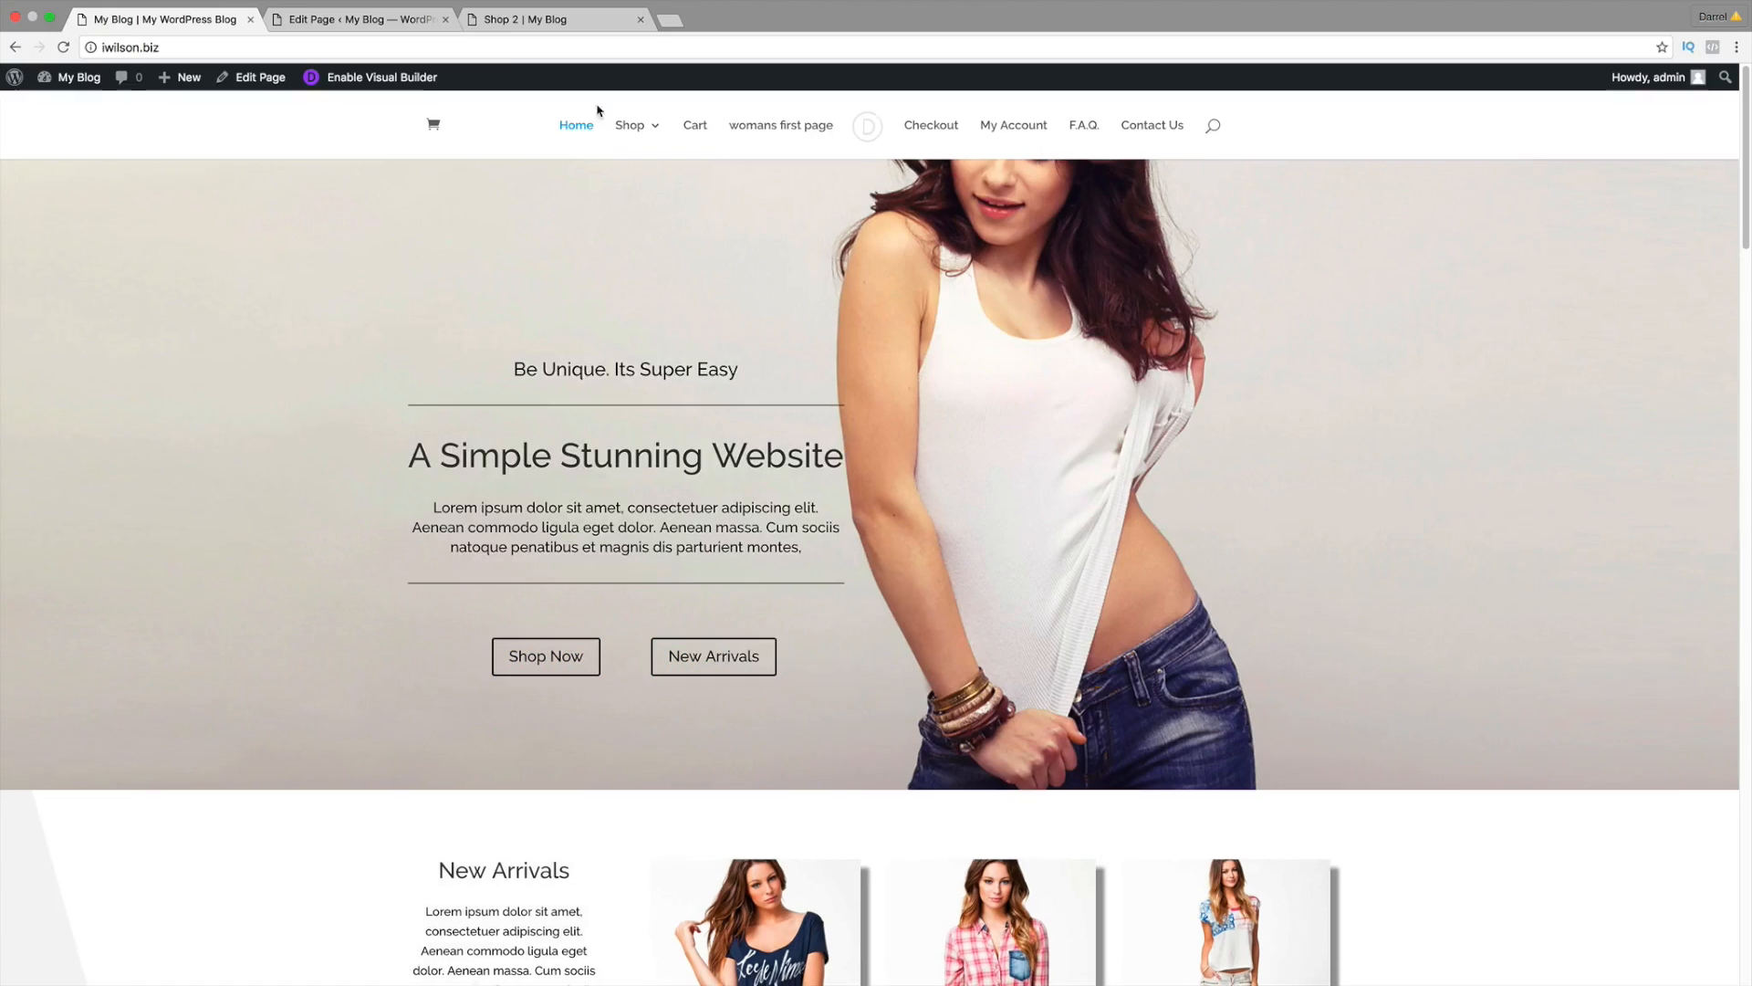
left_click(1075, 130)
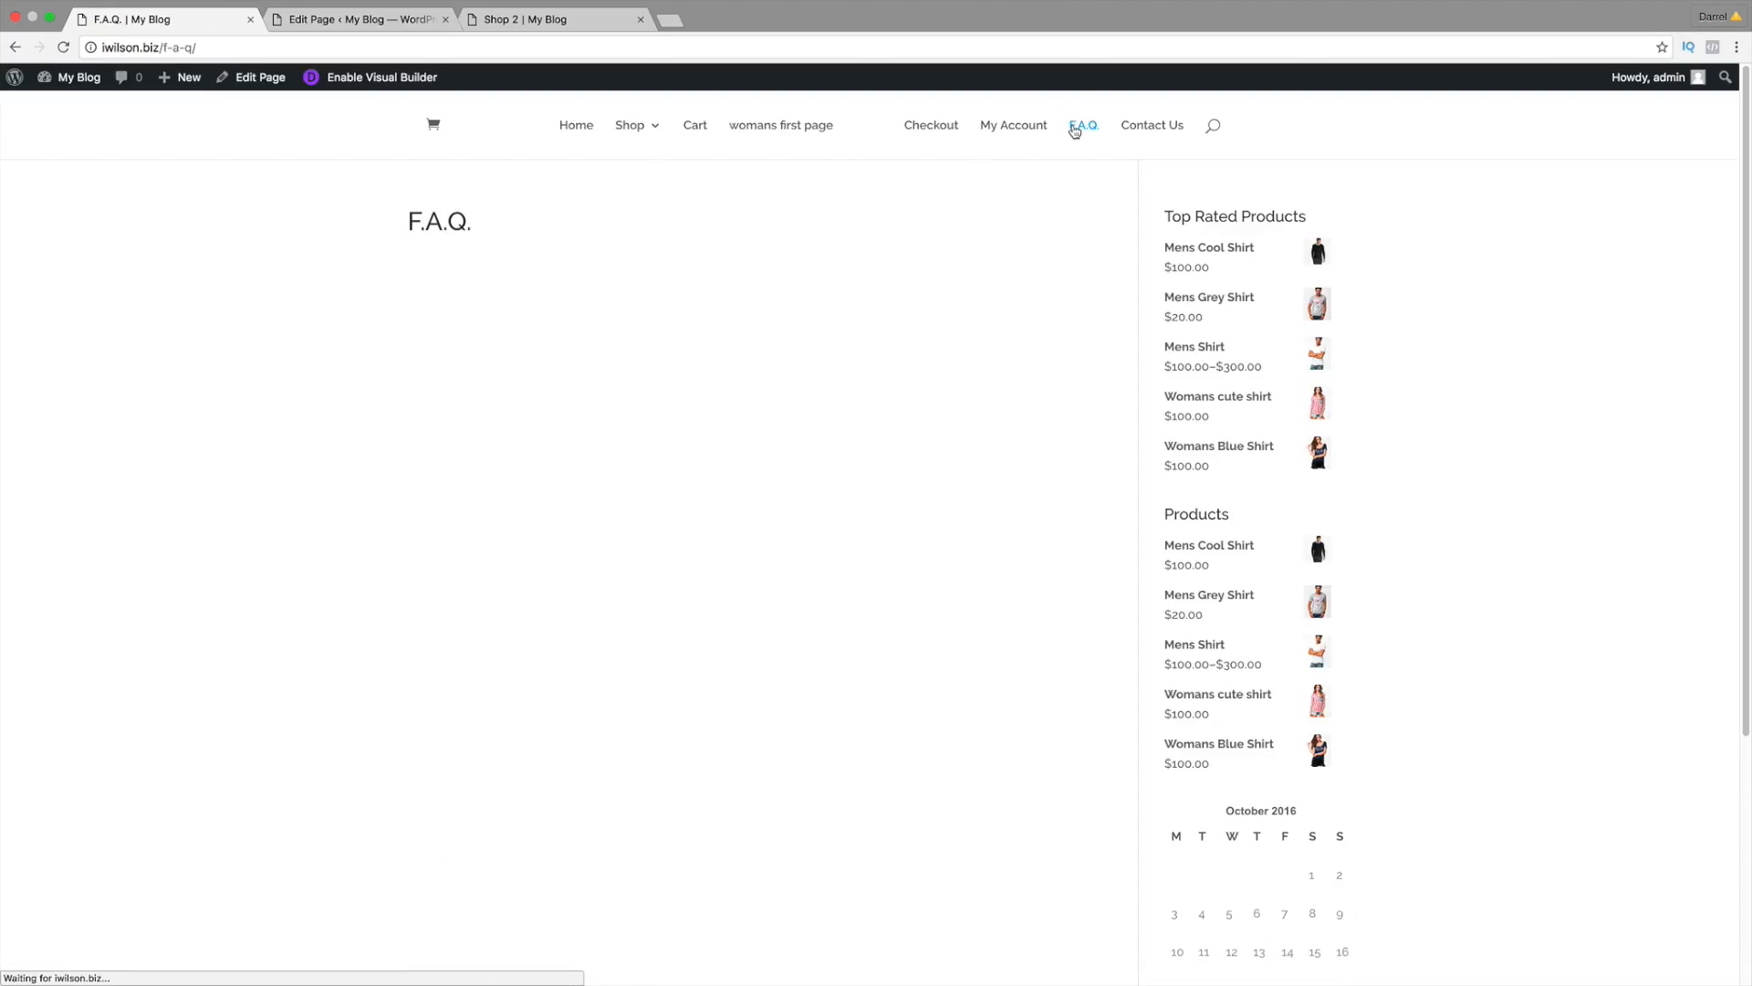
left_click(377, 80)
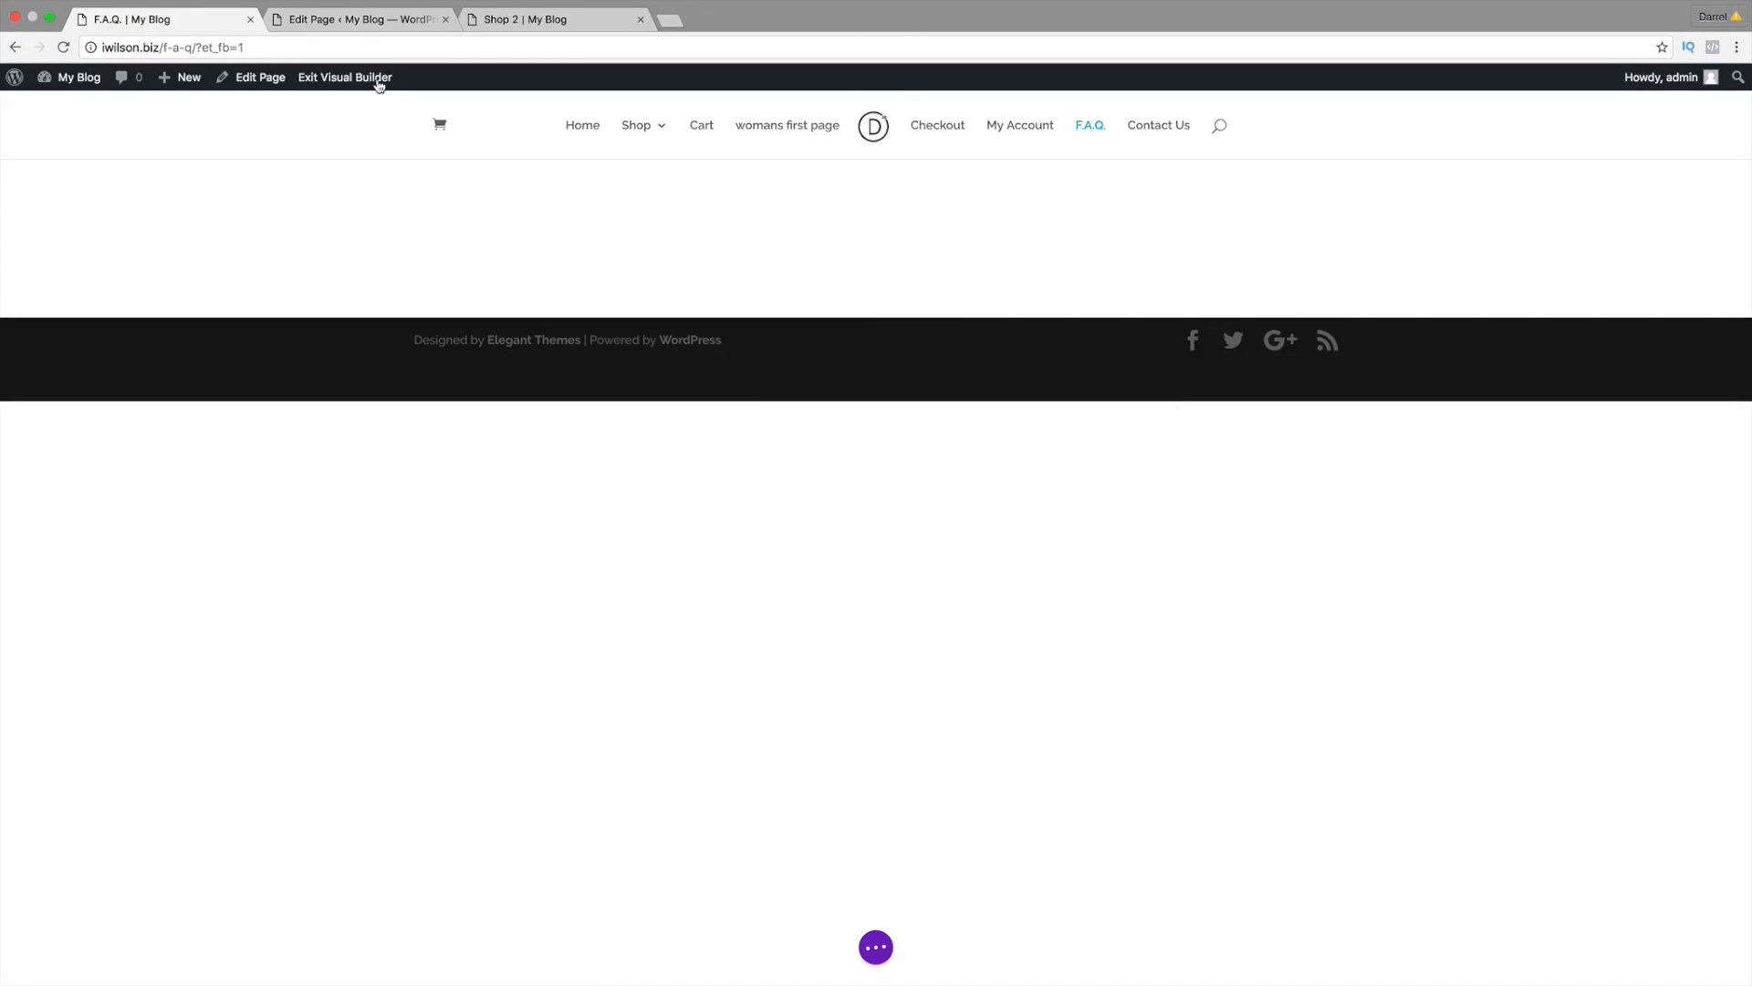
left_click(876, 947)
left_click(705, 946)
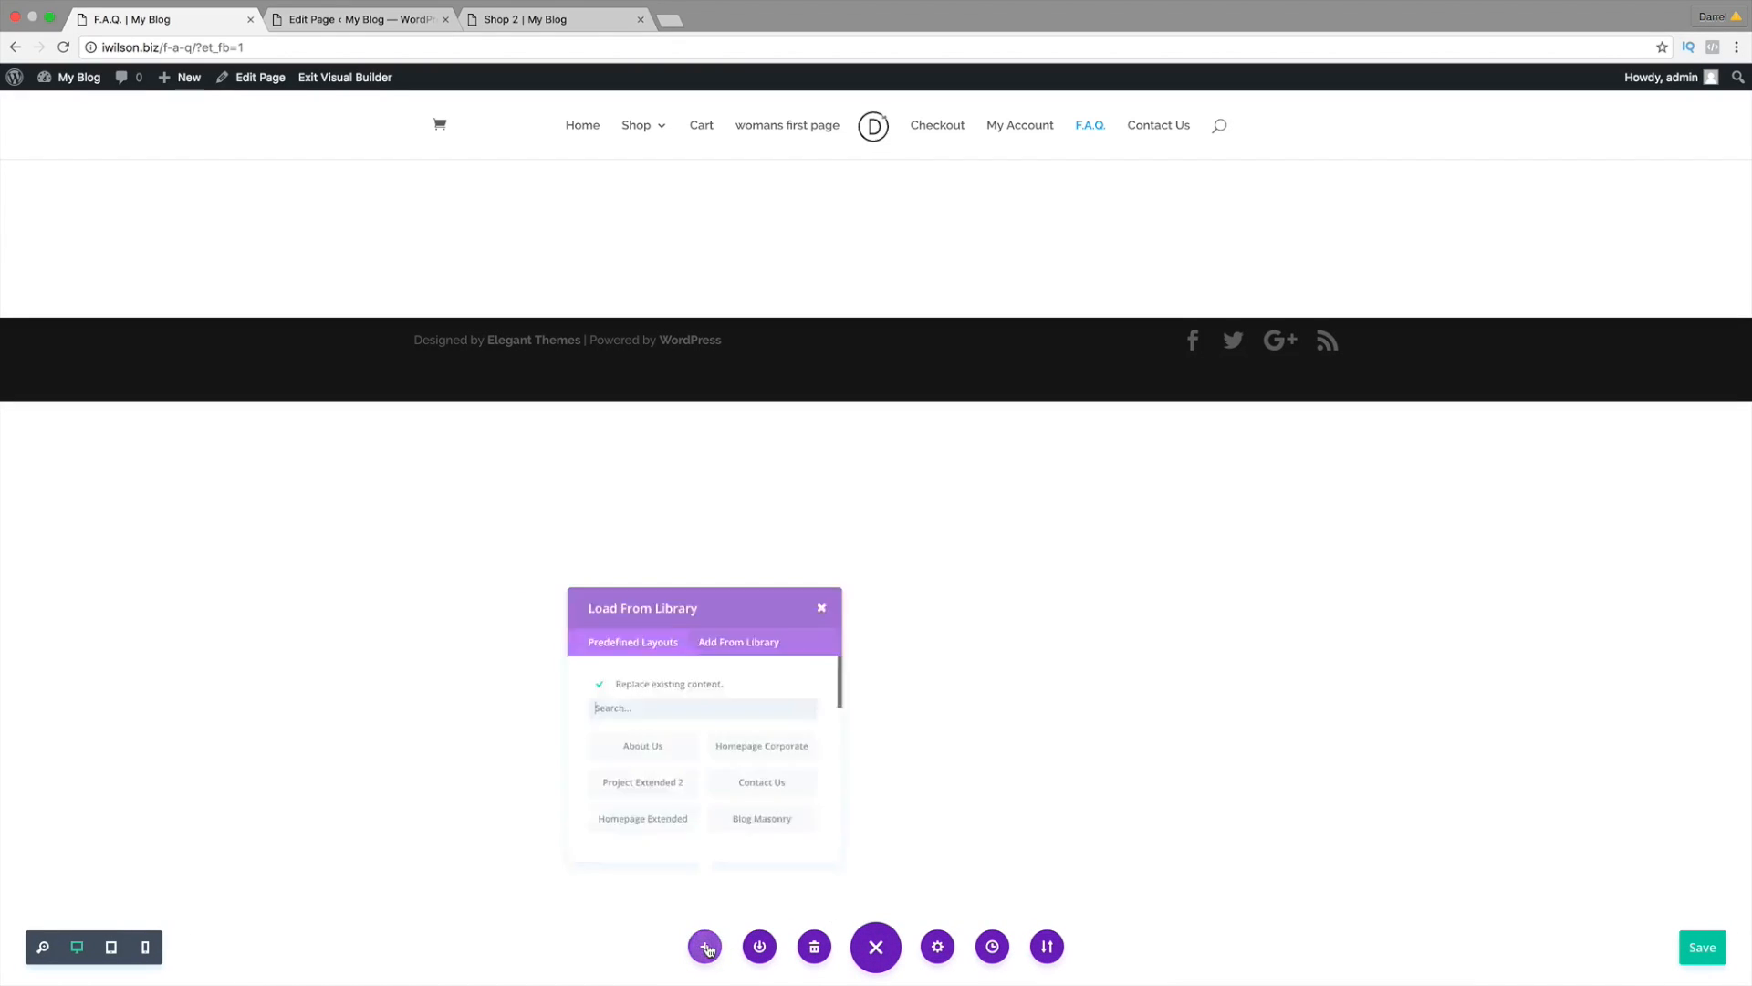
left_click(754, 666)
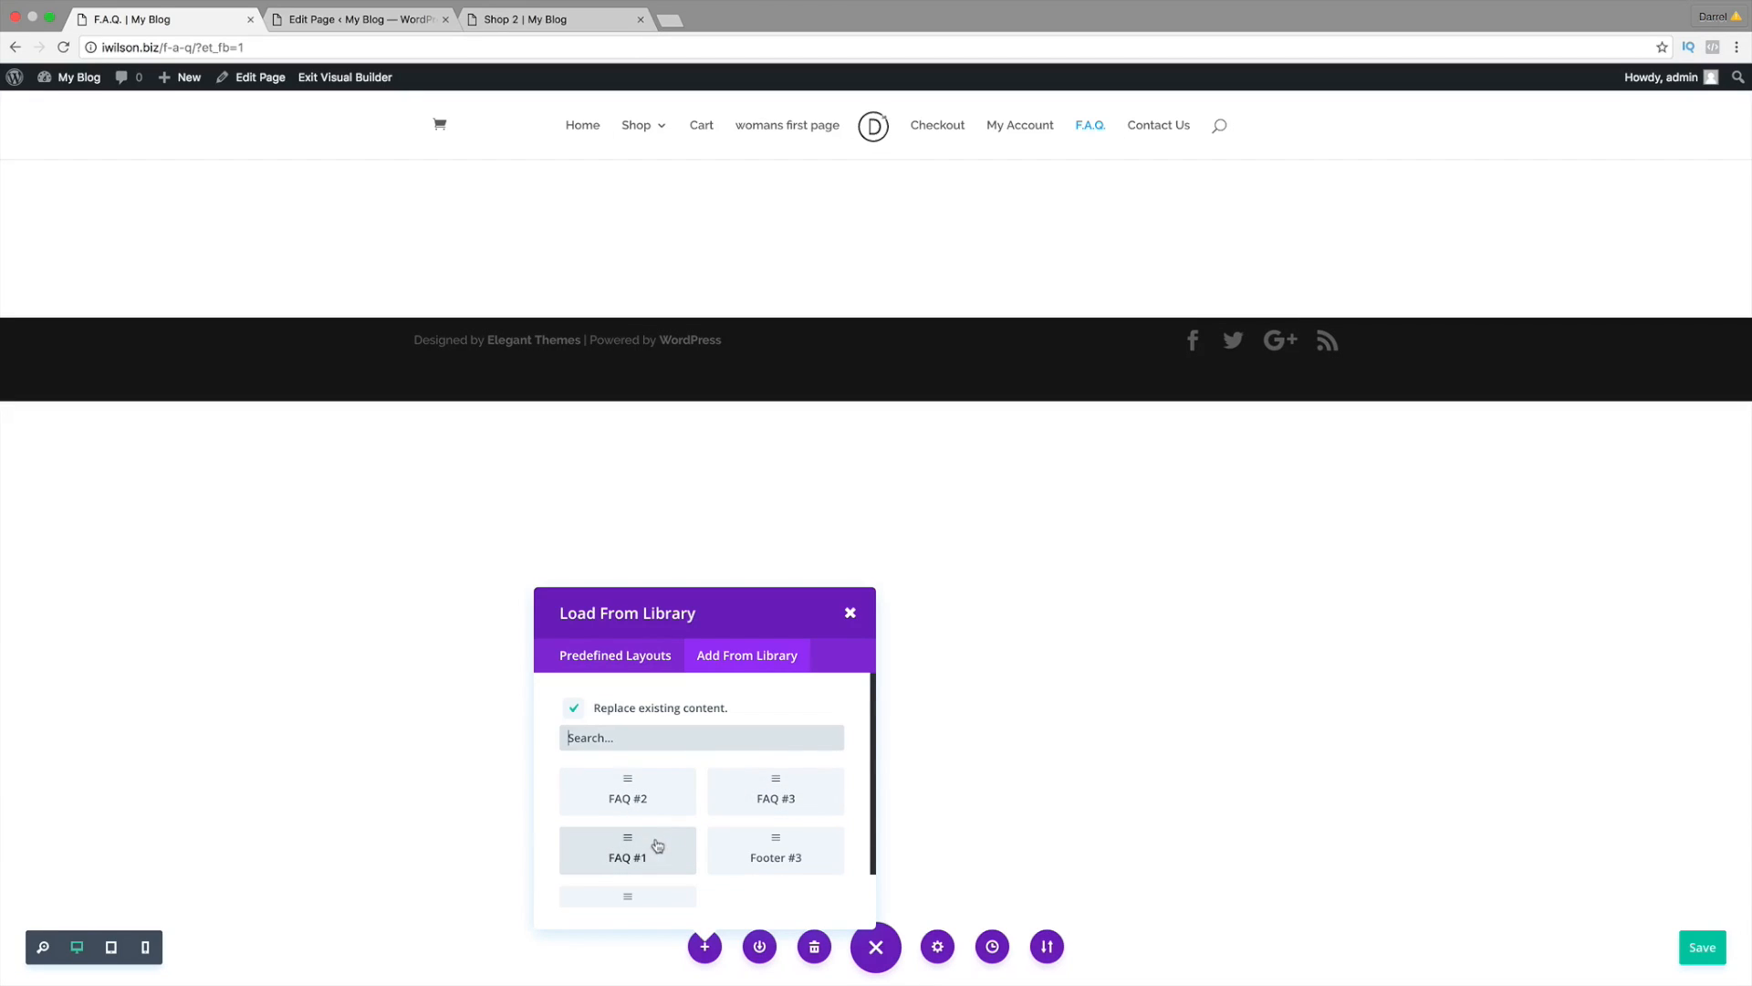
Step: Load the FAQ #3 layout onto the F.A.Q. page and look it over
left_click(772, 797)
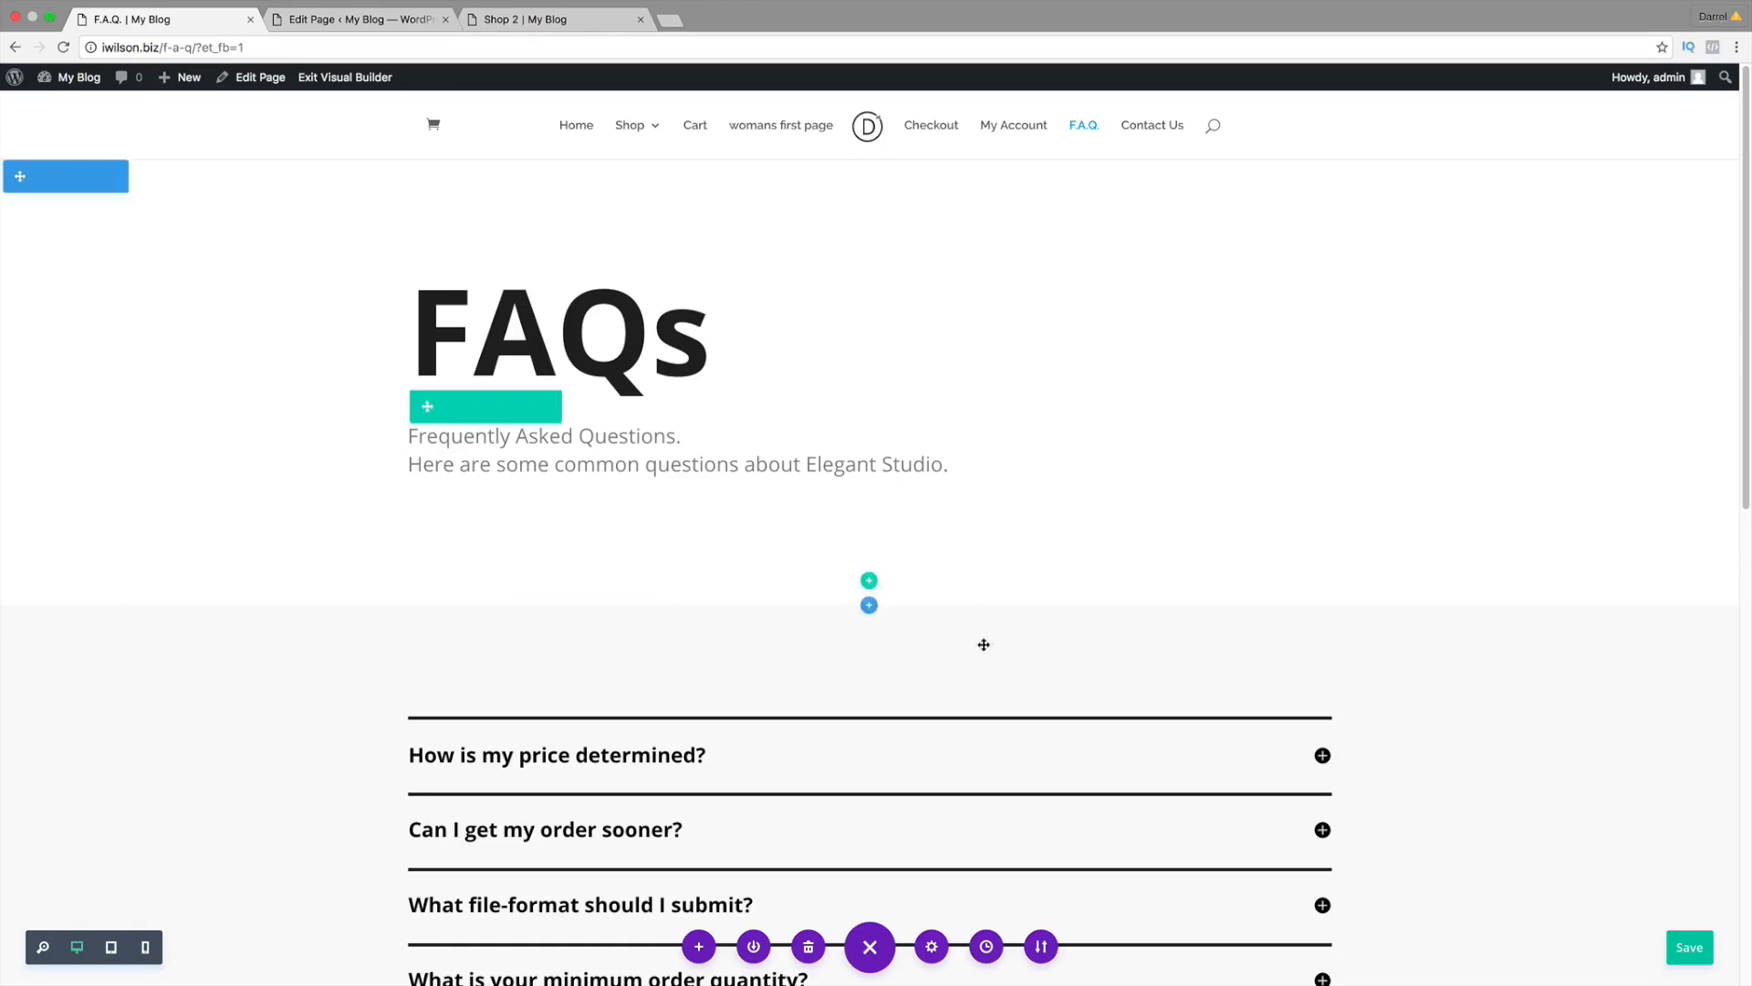
scroll(1165, 454, "down", 1)
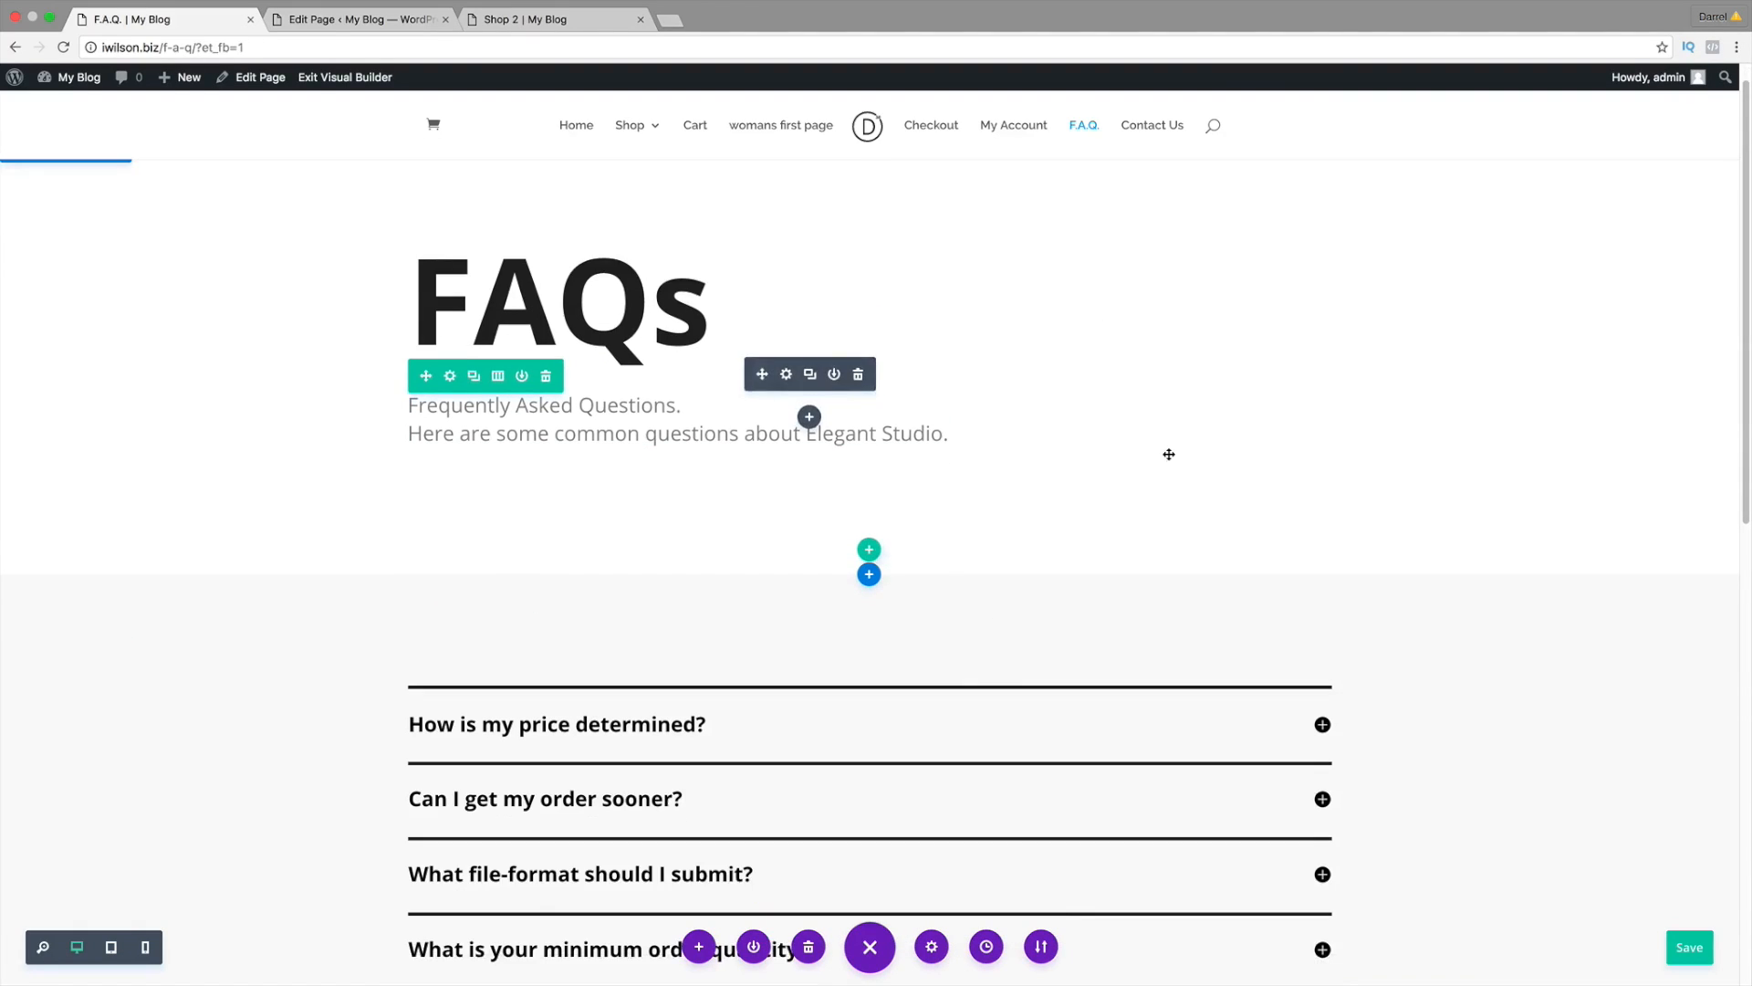
scroll(1281, 455, "up", 1)
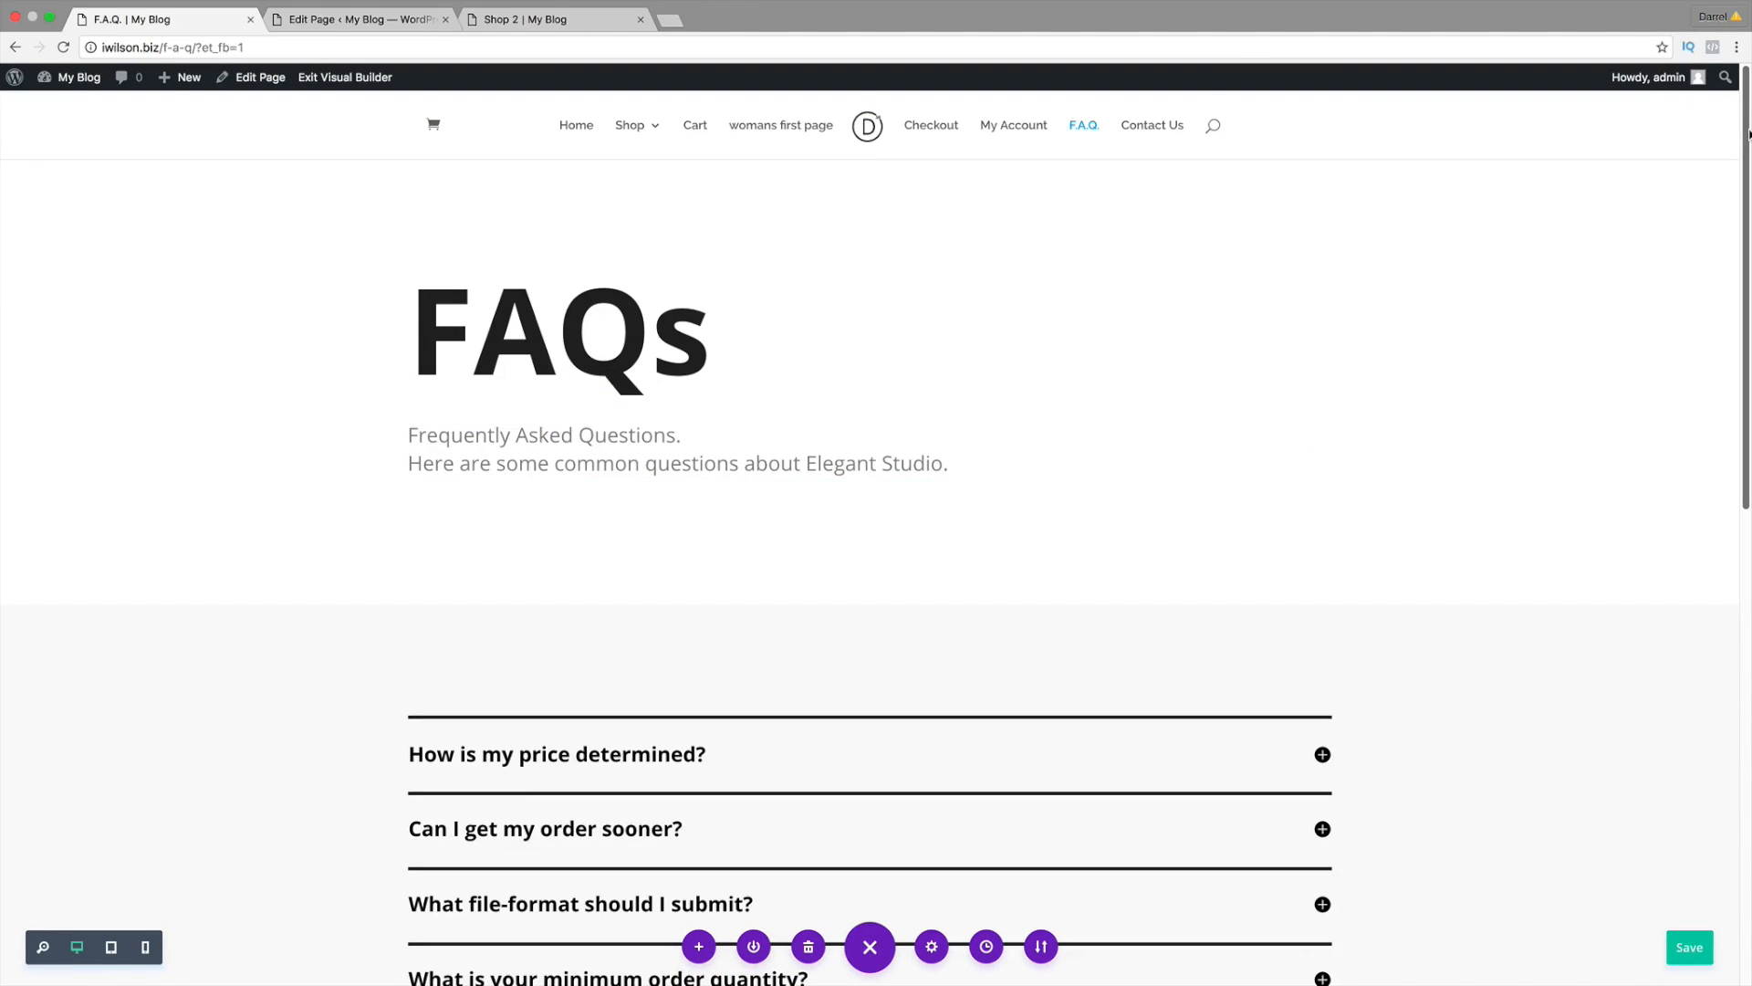
left_click_drag(1748, 145, 1727, 655)
left_click_drag(1726, 609, 1725, 128)
scroll(849, 604, "down", 2)
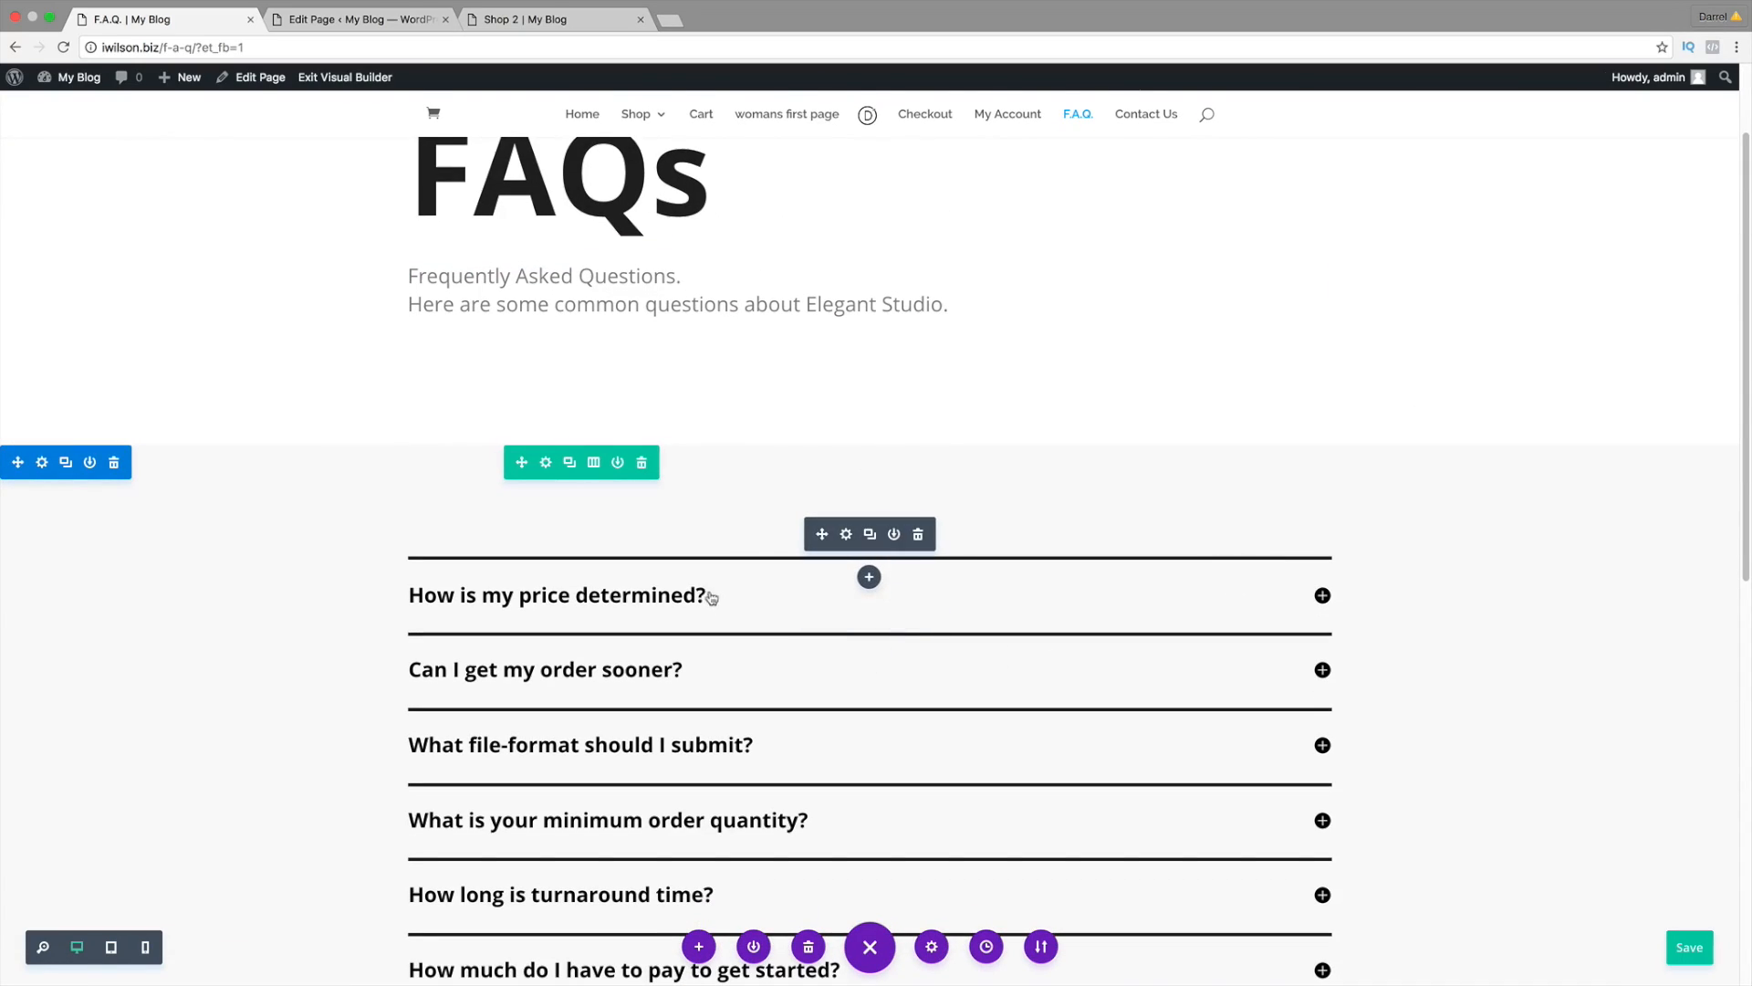
Step: Save the divider's module settings, review the page, and clear the loaded layout
left_click(845, 520)
scroll(369, 478, "down", 2)
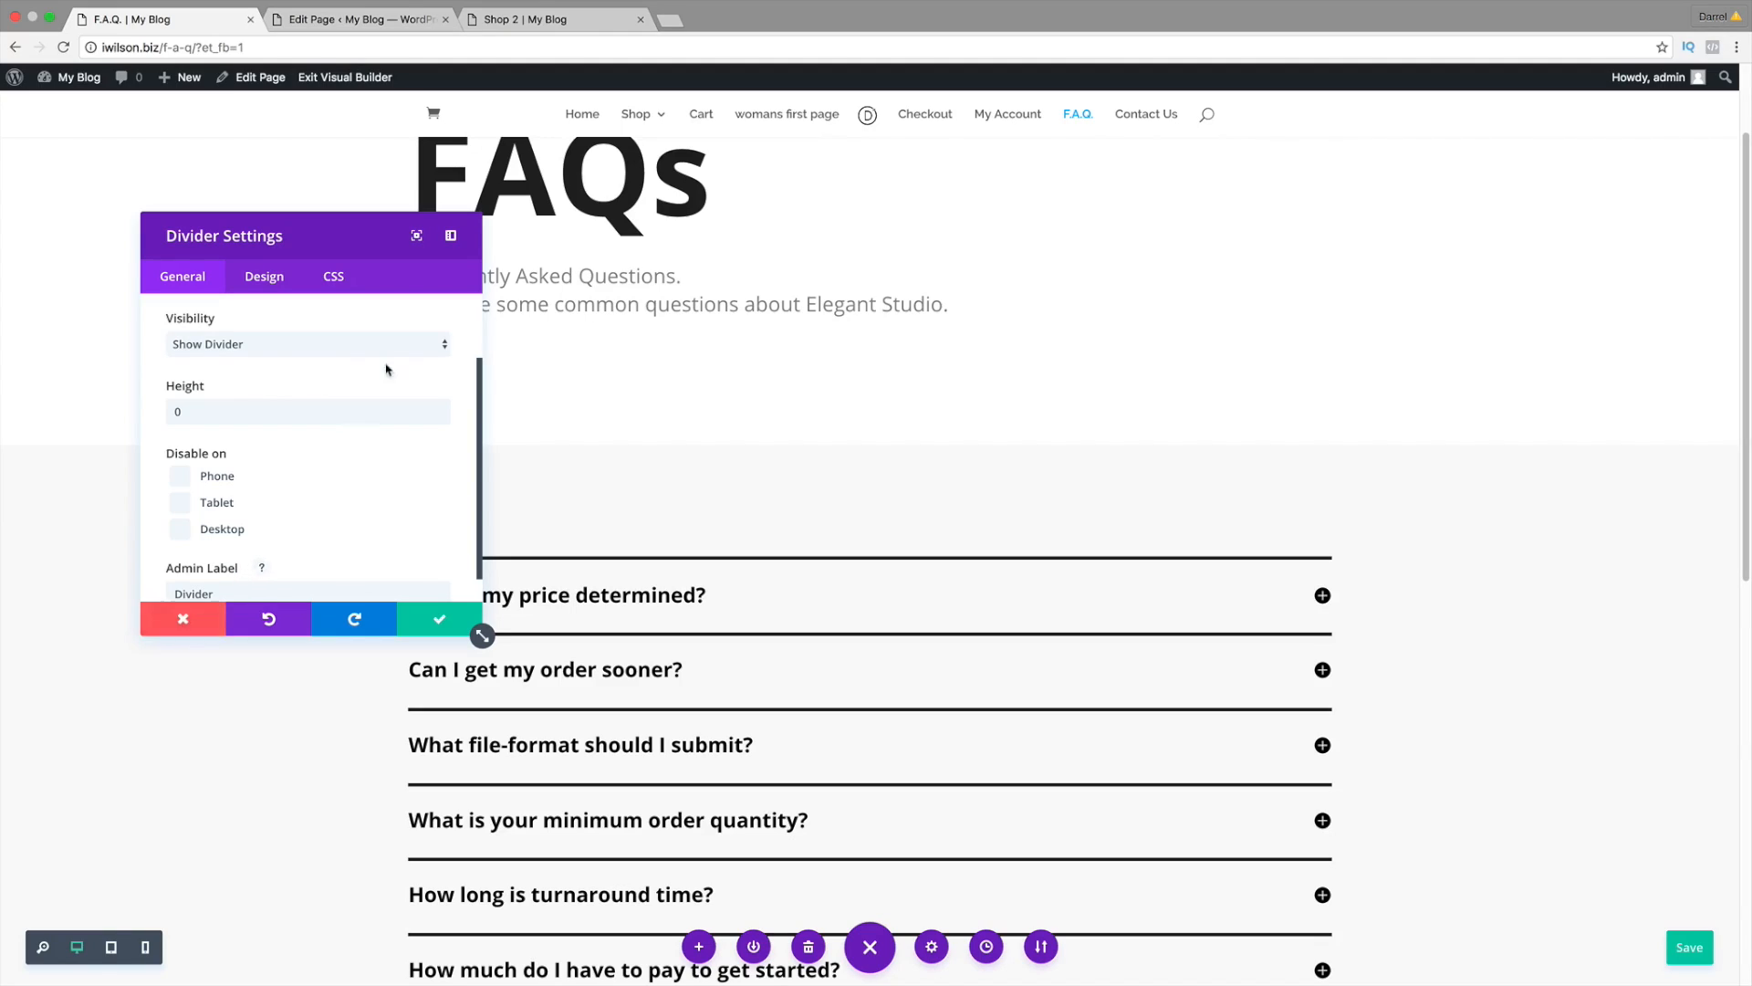
left_click(437, 621)
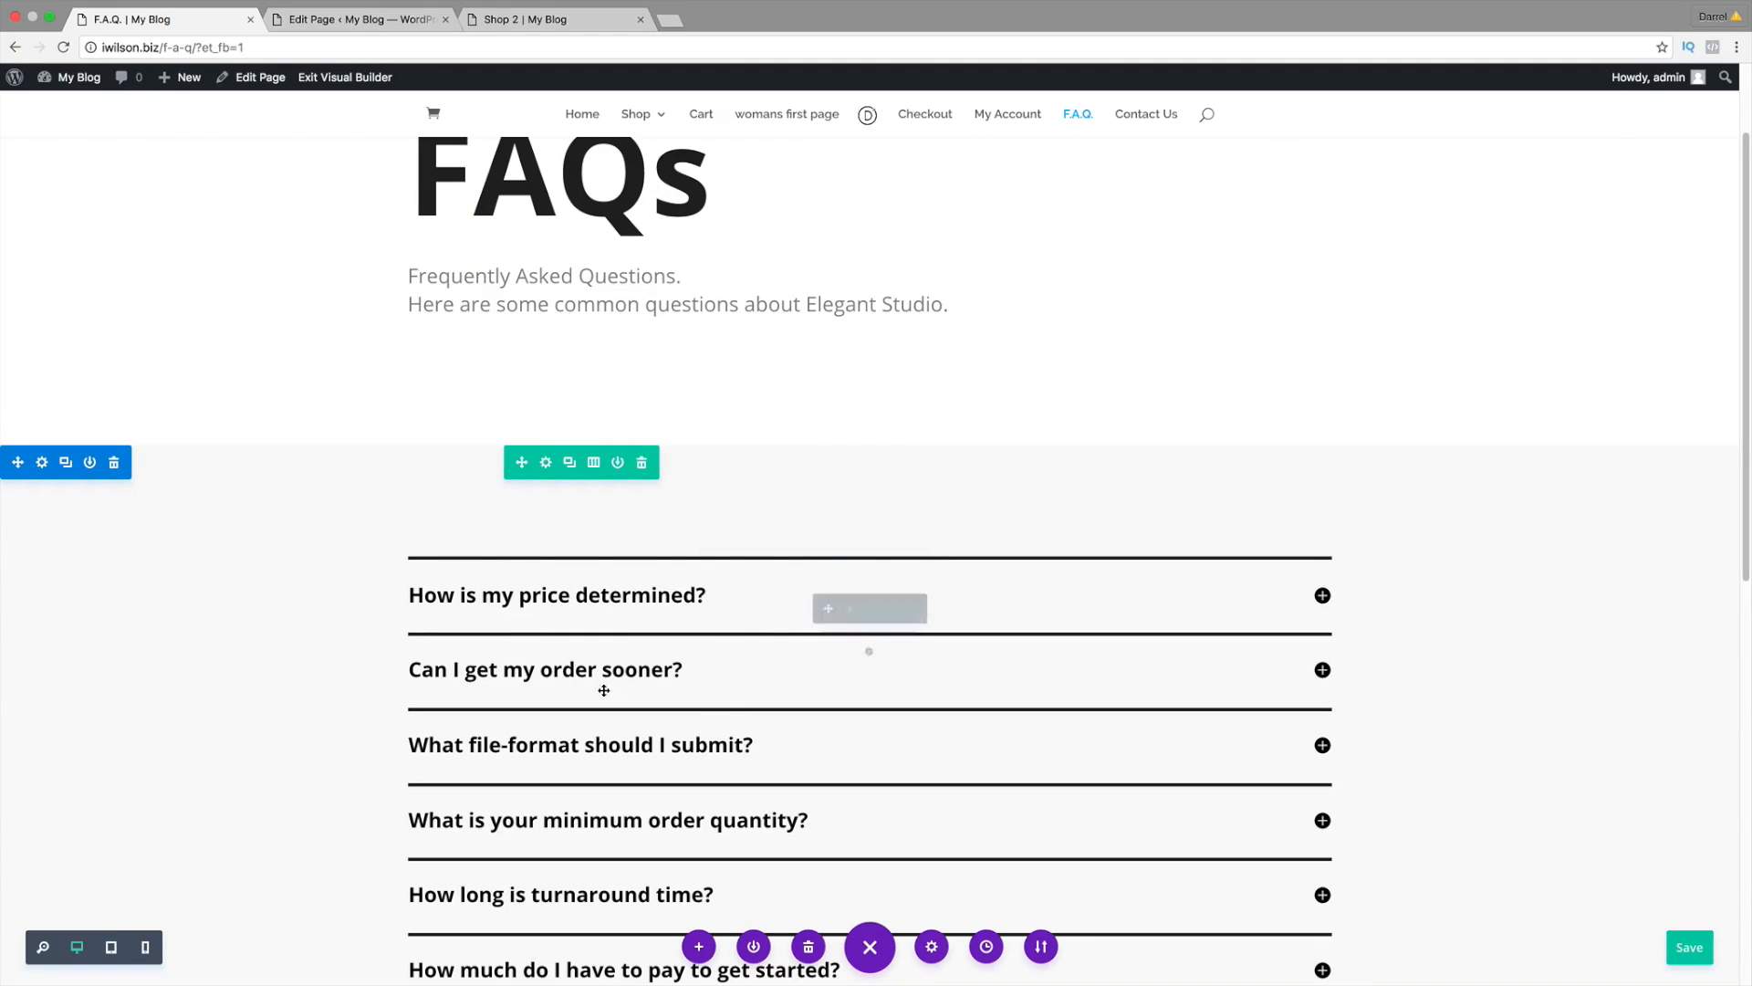
scroll(561, 286, "up", 2)
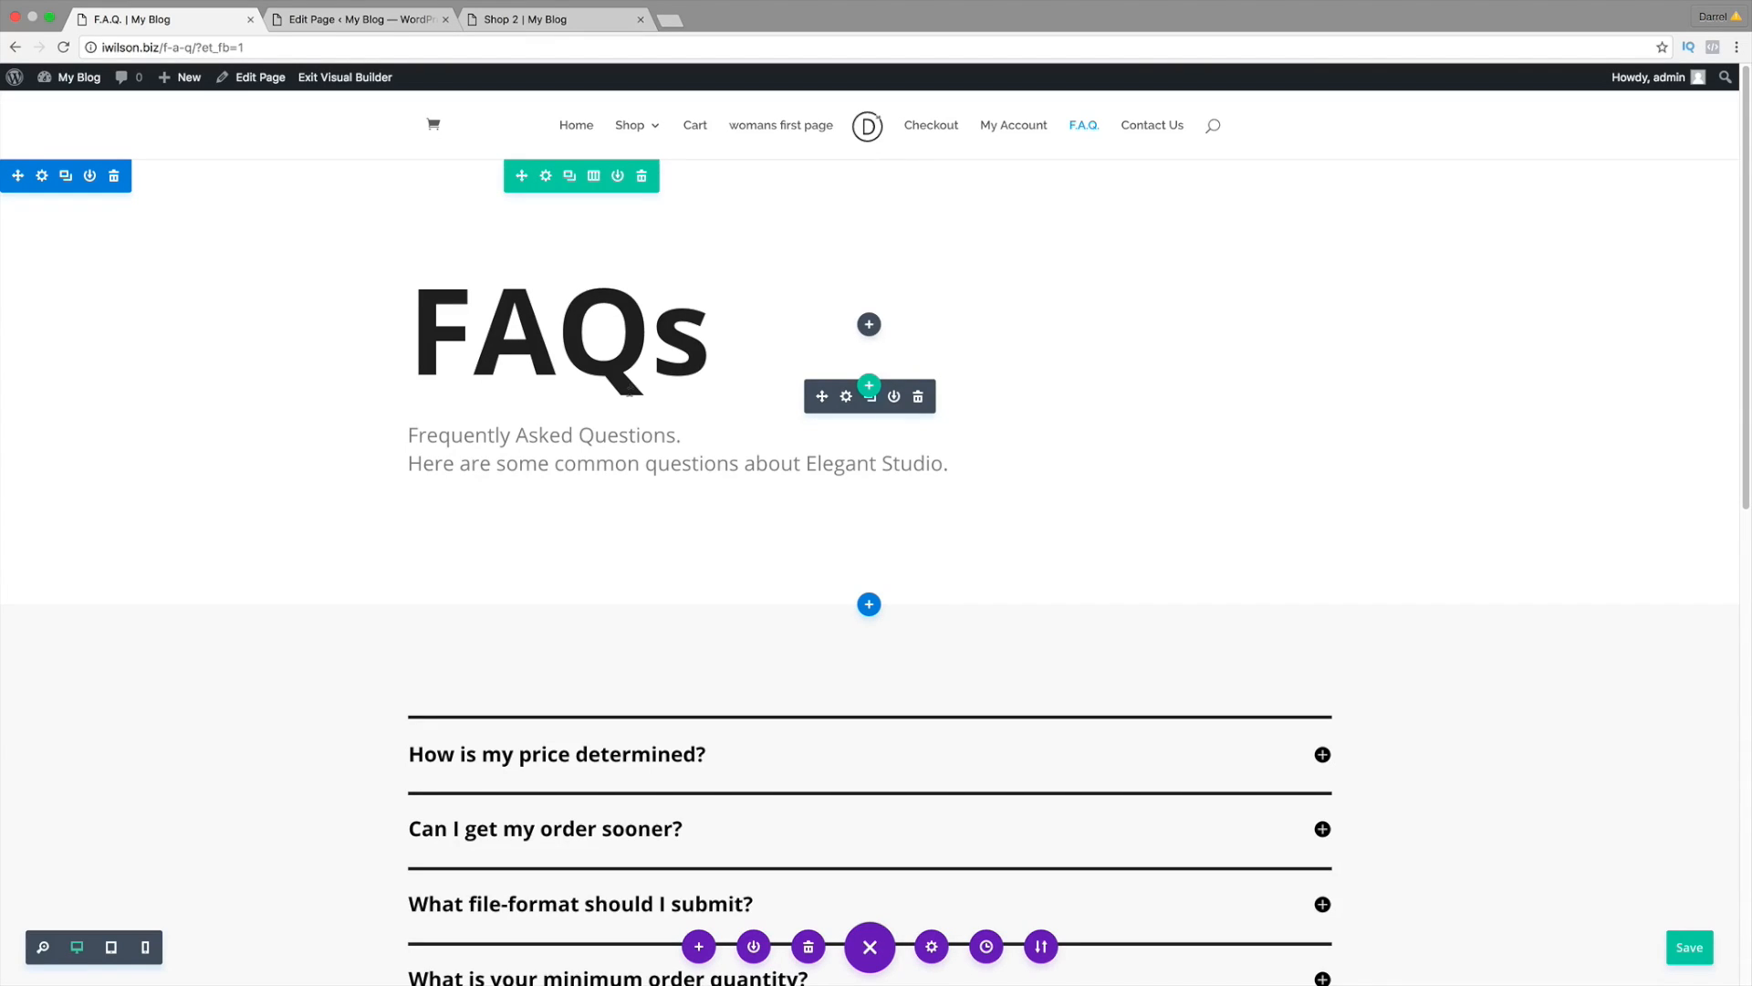
scroll(791, 630, "down", 3)
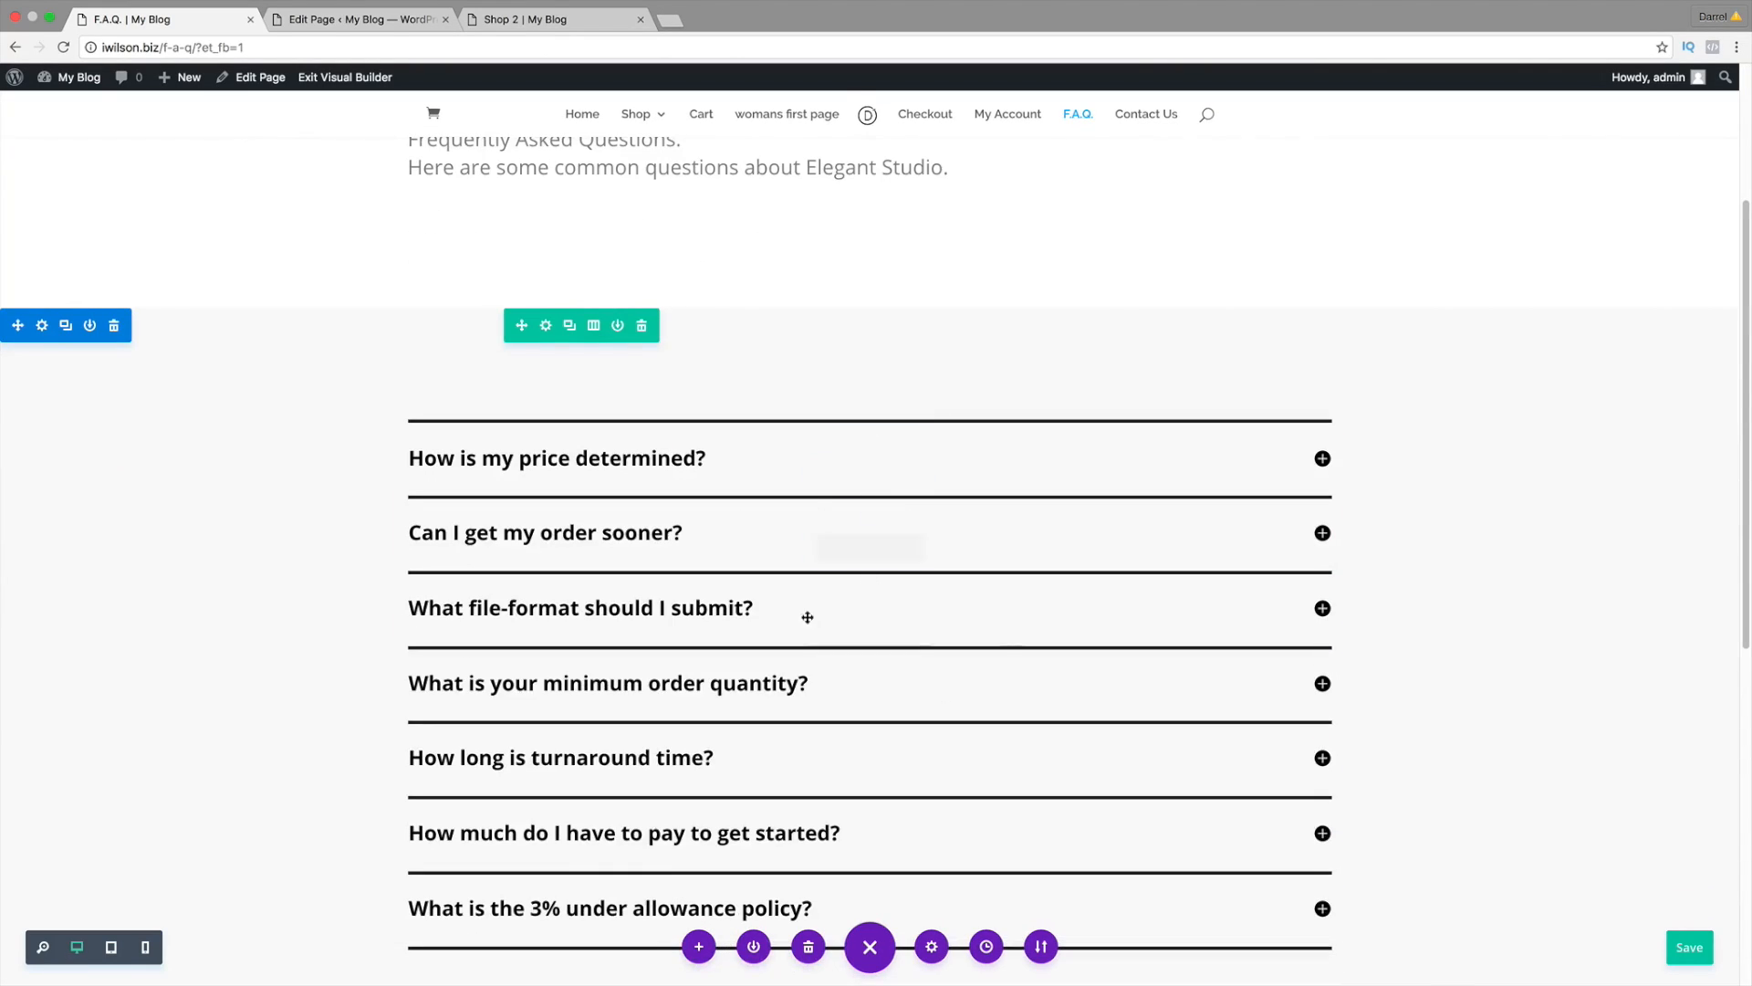
scroll(808, 617, "down", 6)
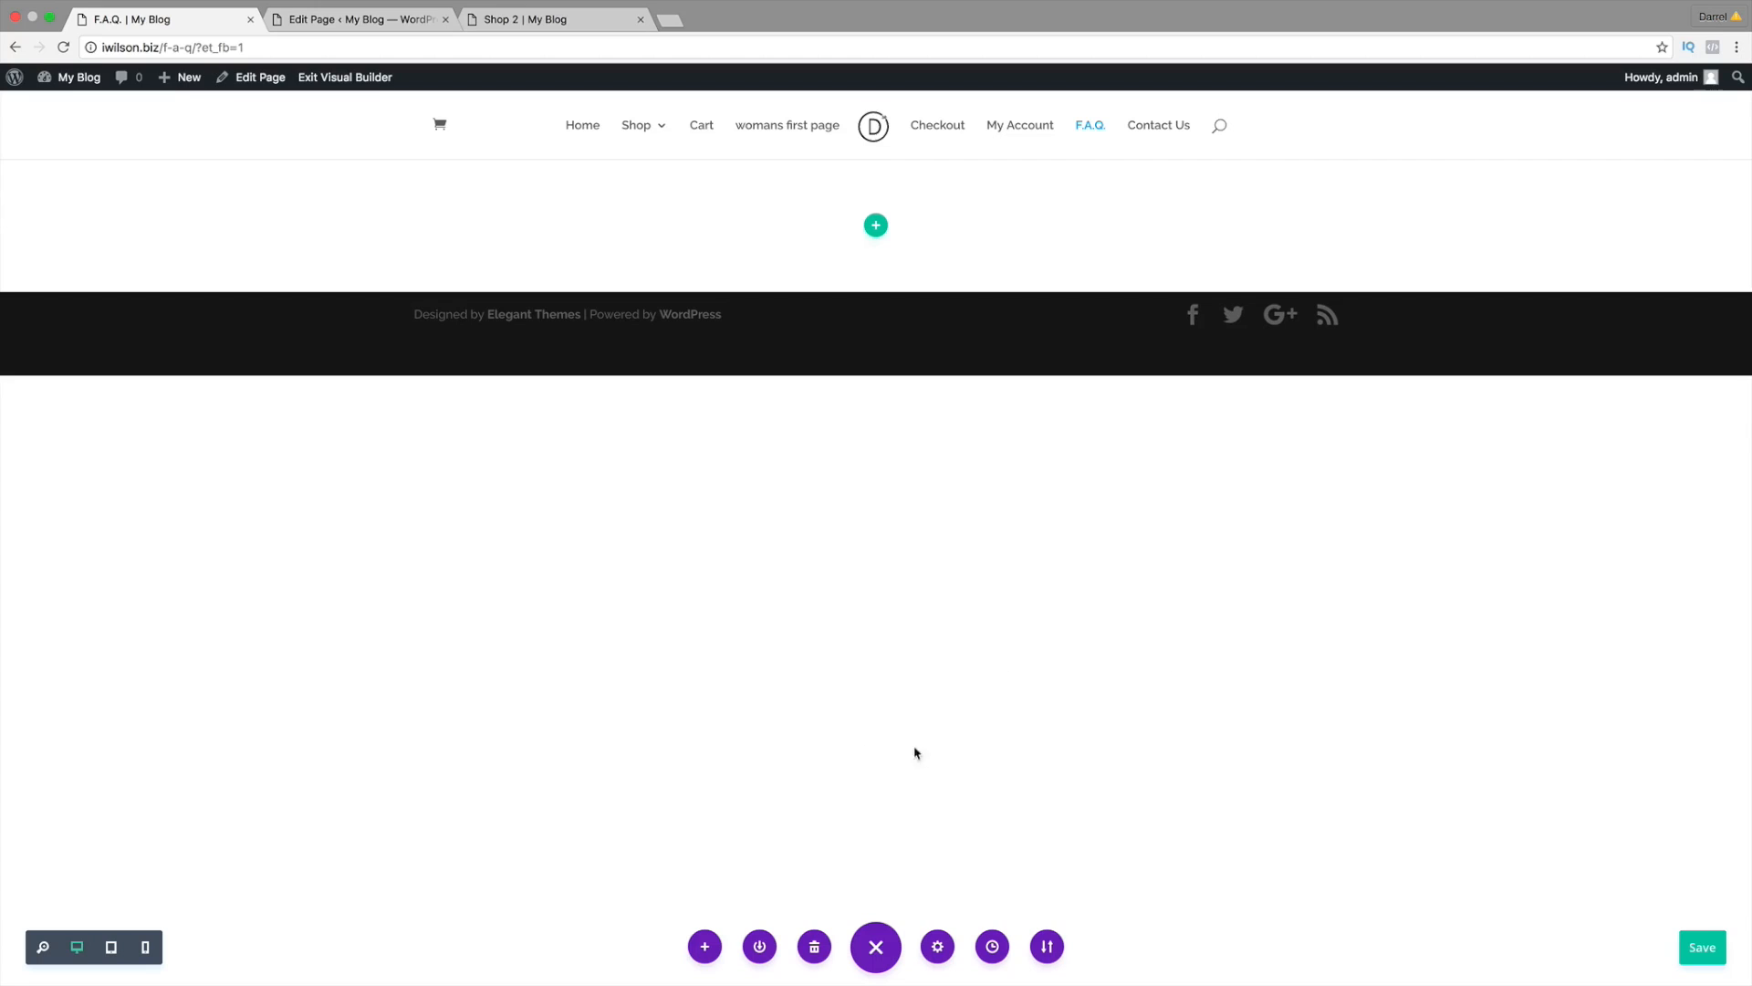
Step: Replace the page content with the FAQ #3 library layout and exit the Visual Builder
left_click(717, 950)
left_click(768, 669)
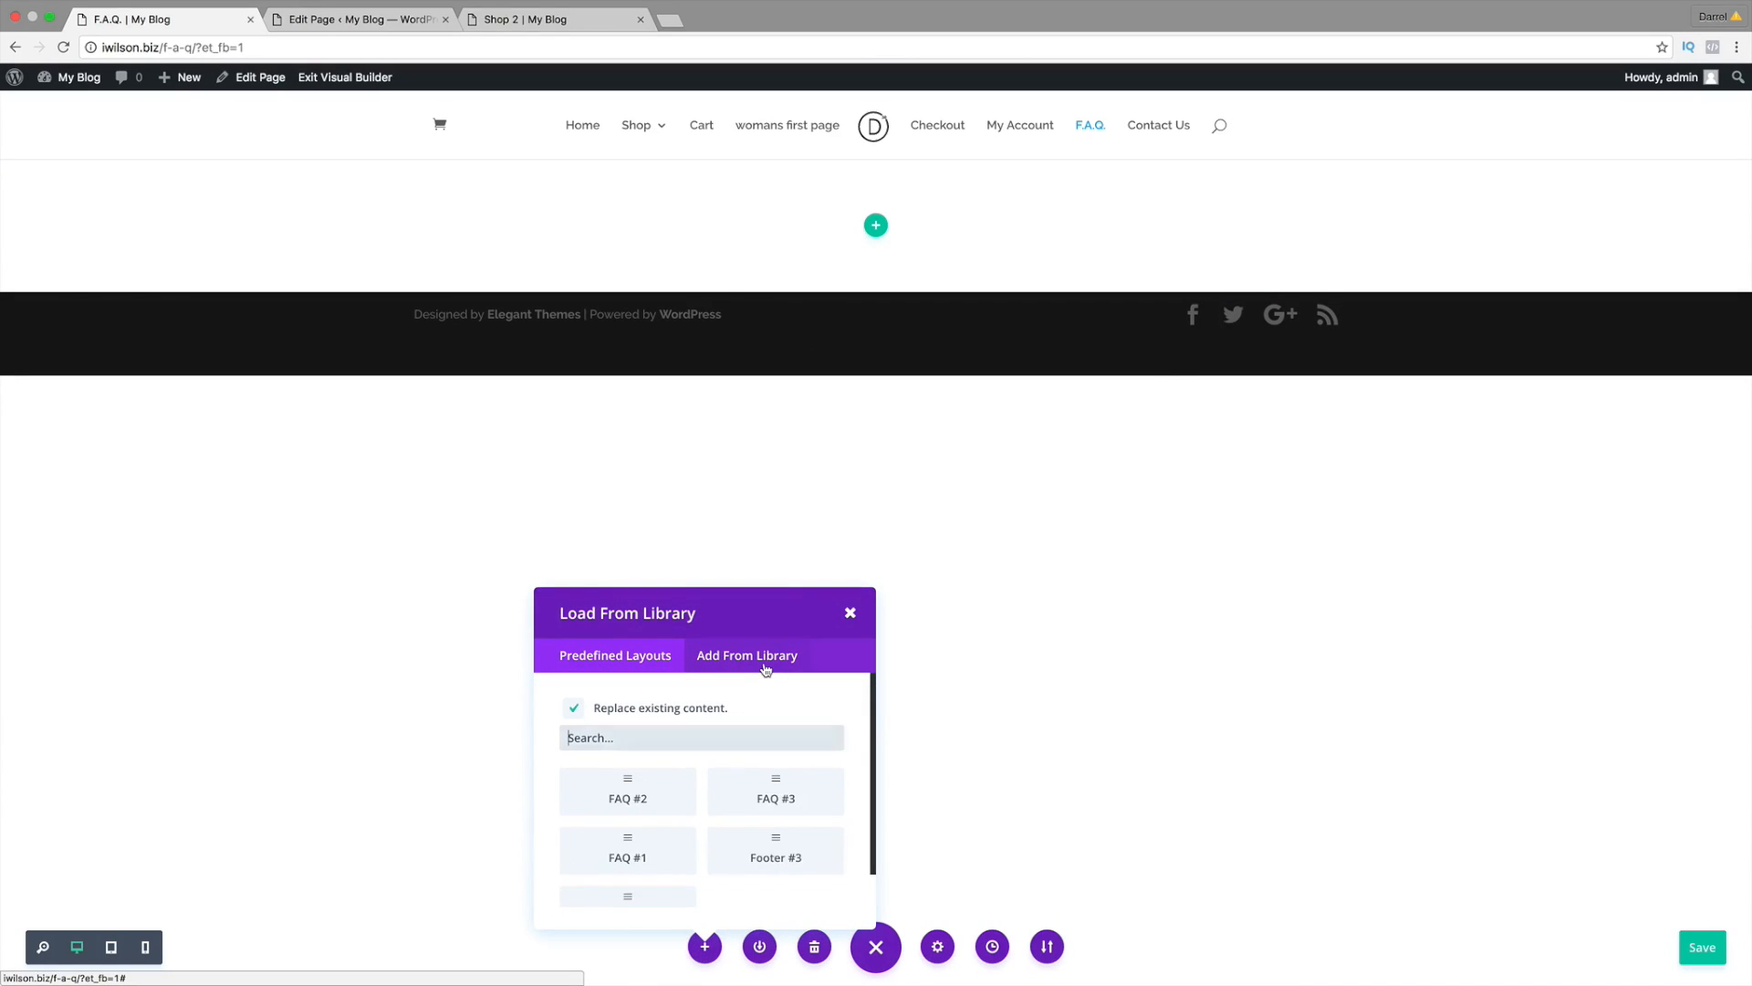
left_click(772, 787)
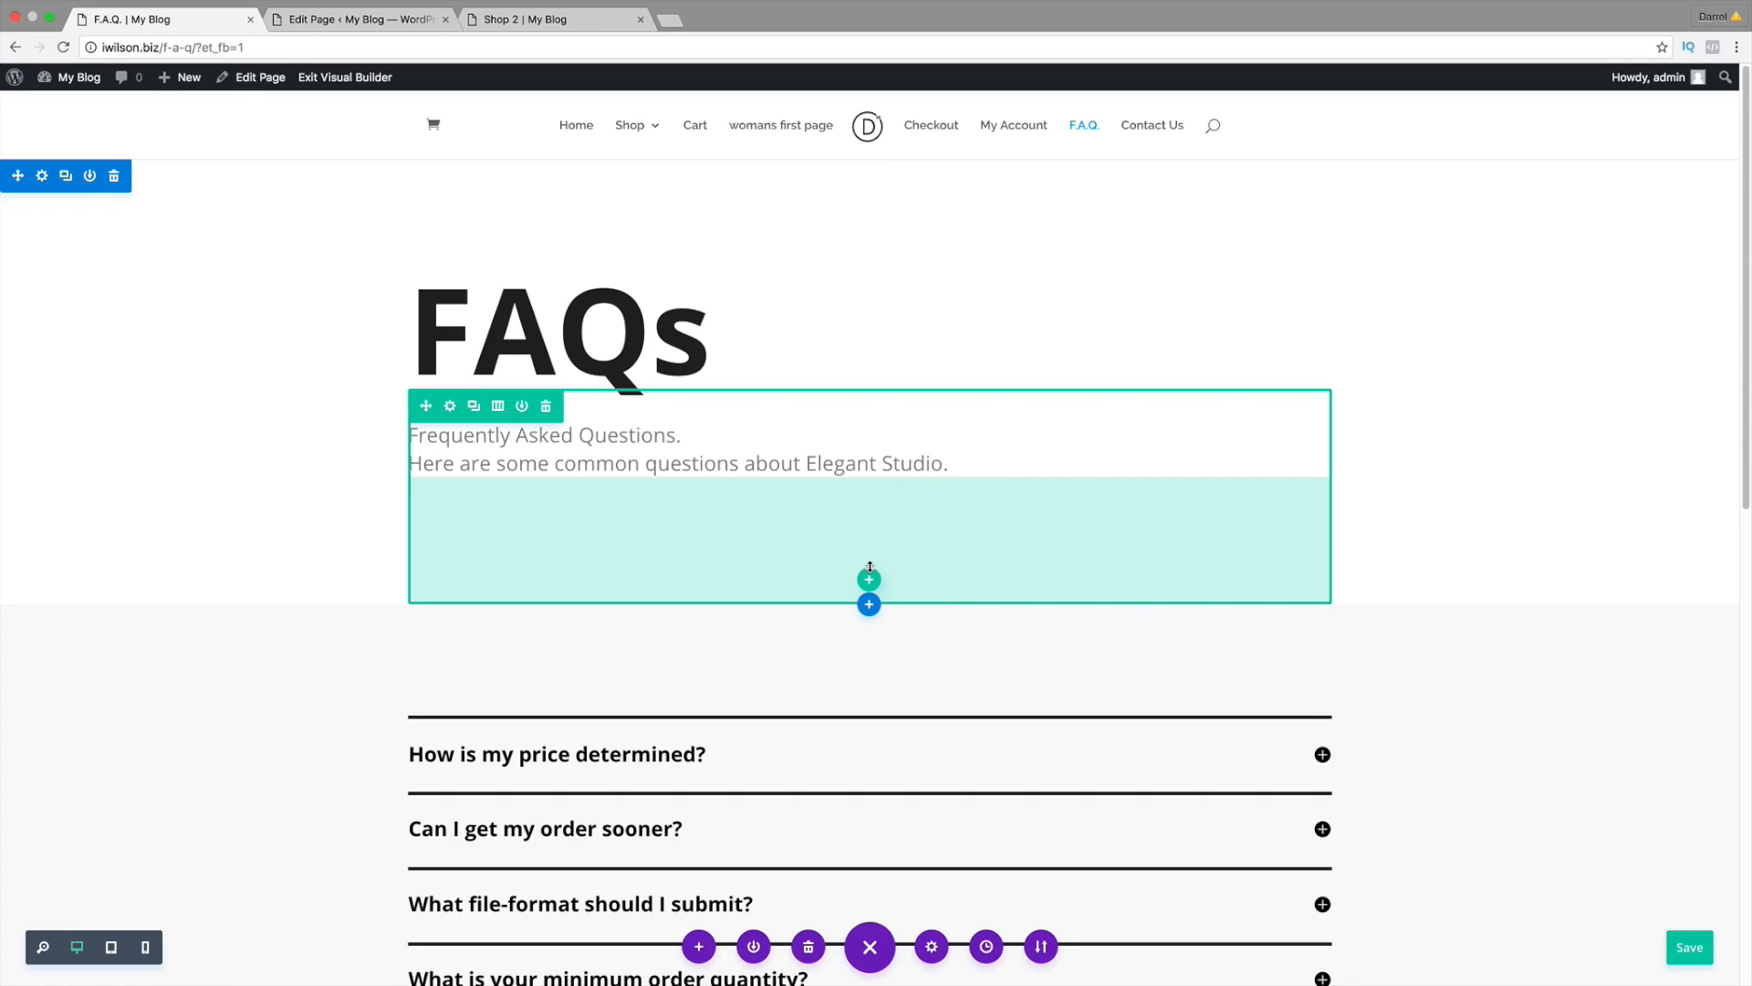
left_click(365, 80)
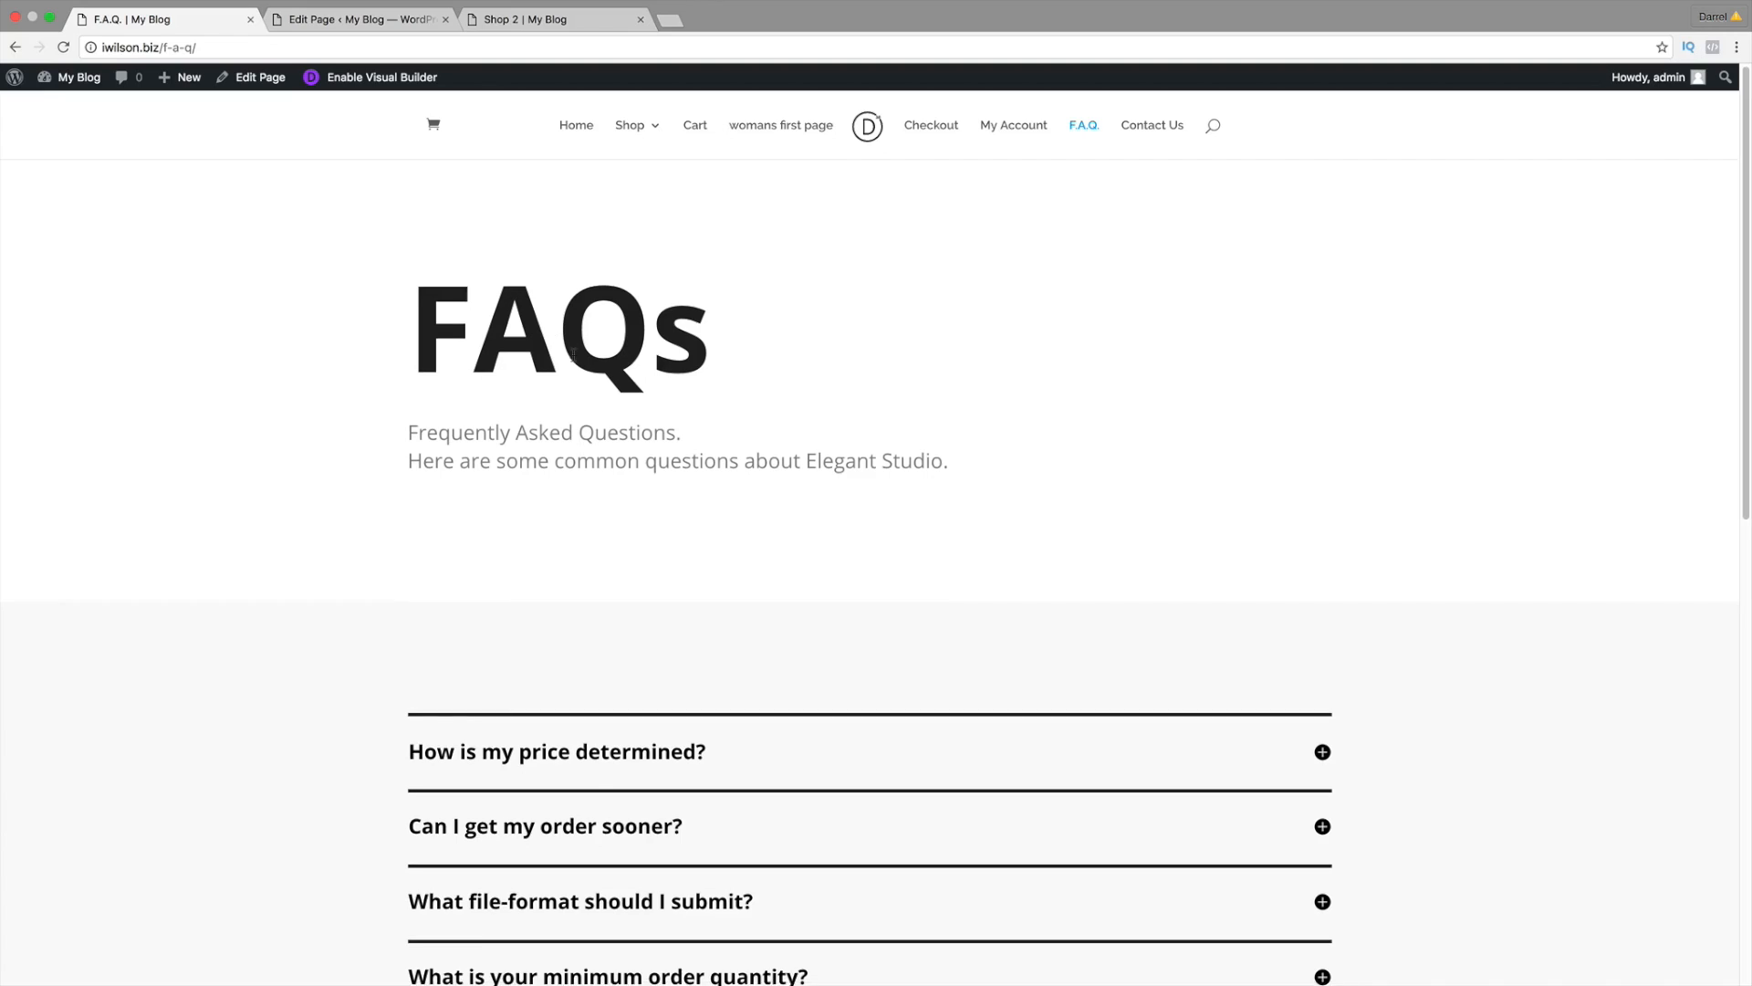
Step: Expand three FAQ toggles, including the file-format question, to check their answers
scroll(573, 355, "down", 5)
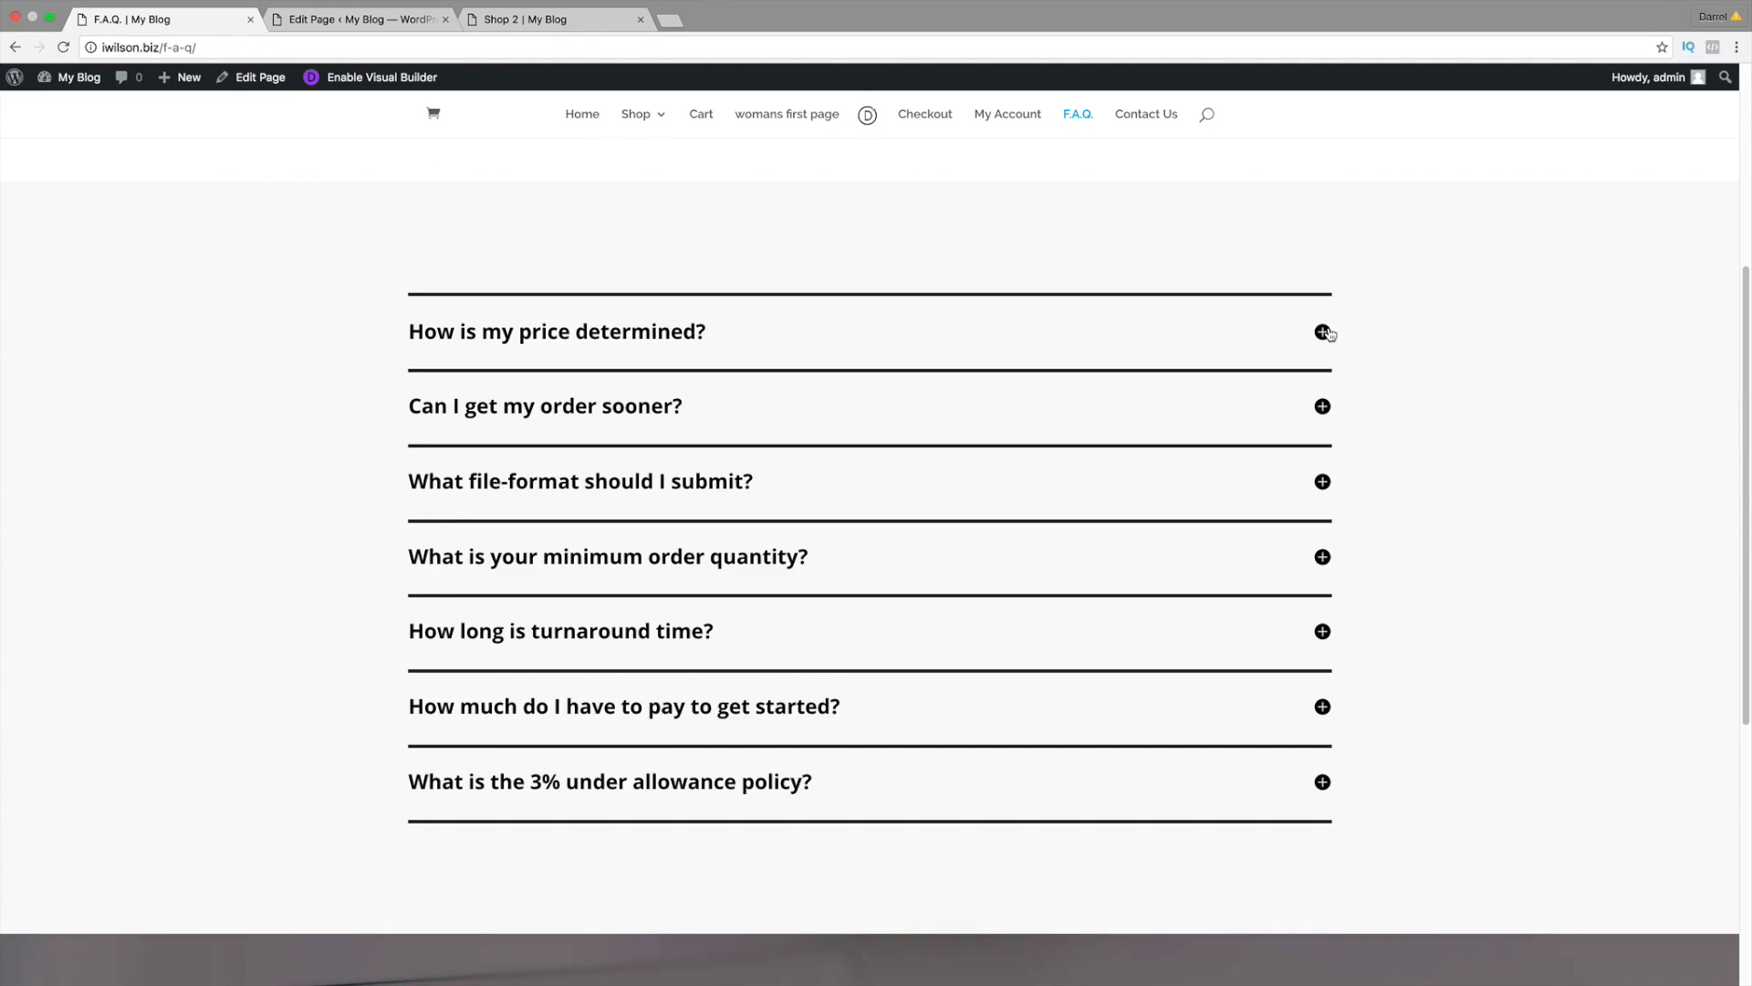
left_click(1322, 332)
left_click(1322, 595)
scroll(1185, 580, "down", 2)
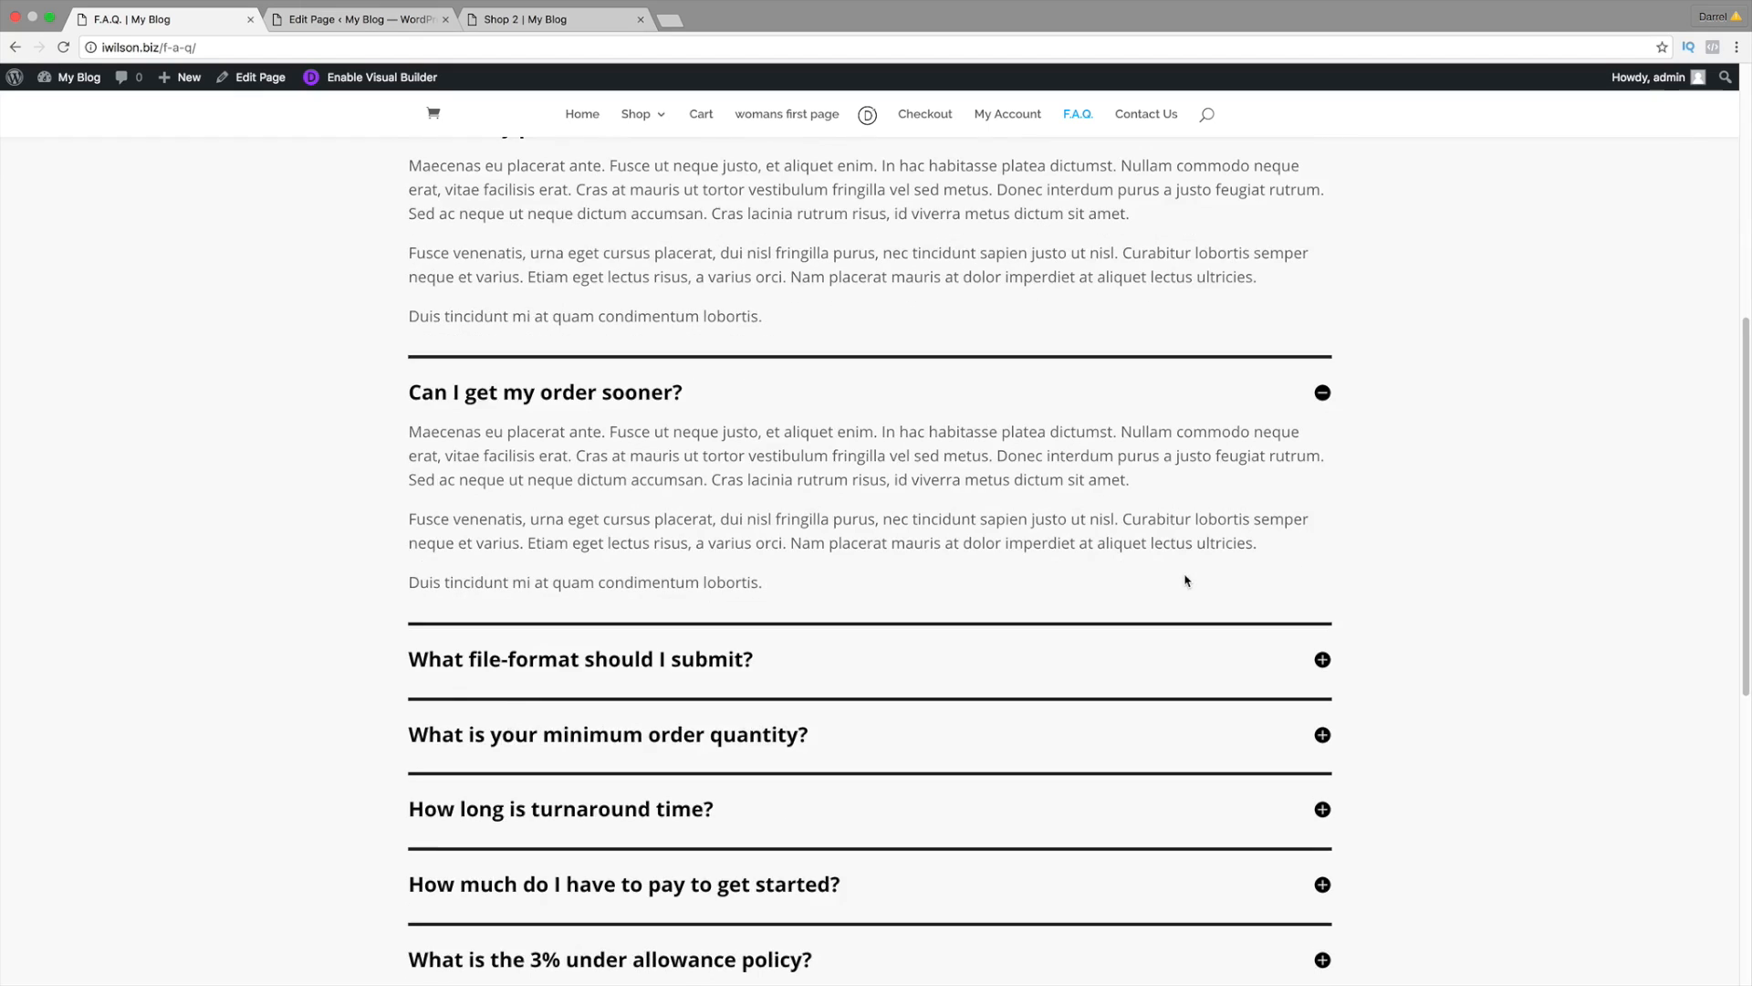
scroll(1195, 581, "down", 1)
left_click(1320, 585)
Step: Scroll back to the top and go to the site's Contact Us page
scroll(1049, 586, "down", 8)
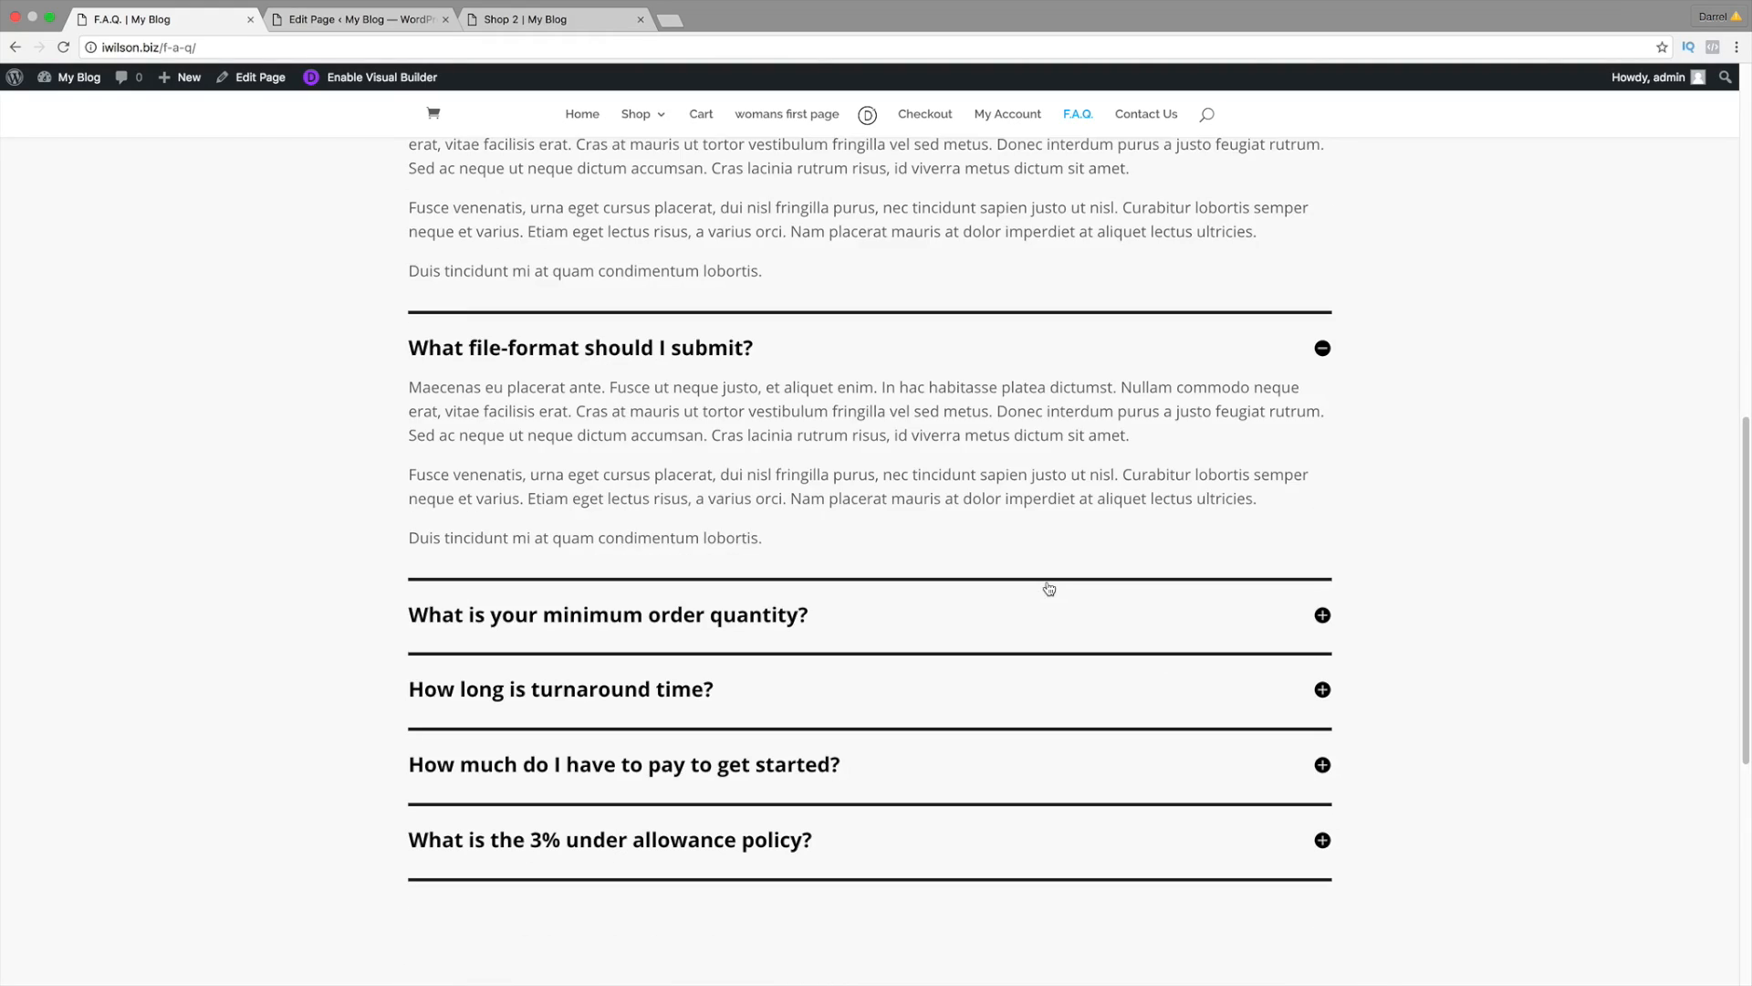
scroll(1049, 586, "up", 5)
scroll(1048, 587, "up", 10)
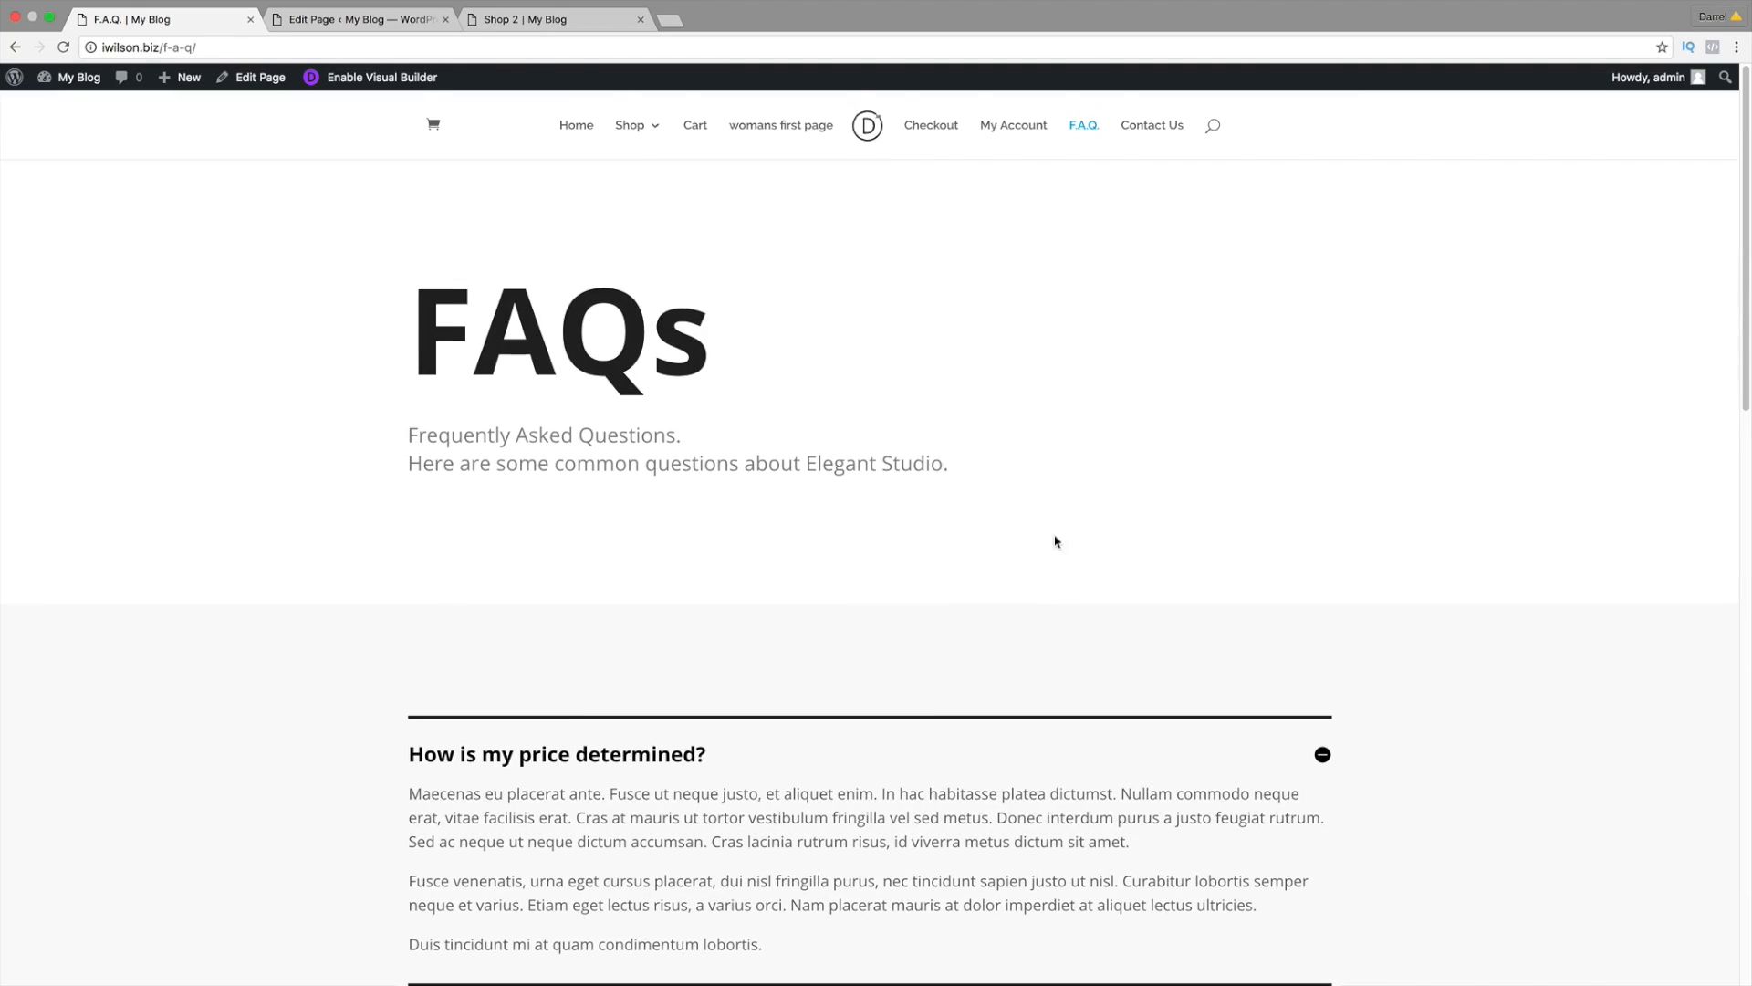
left_click(1148, 138)
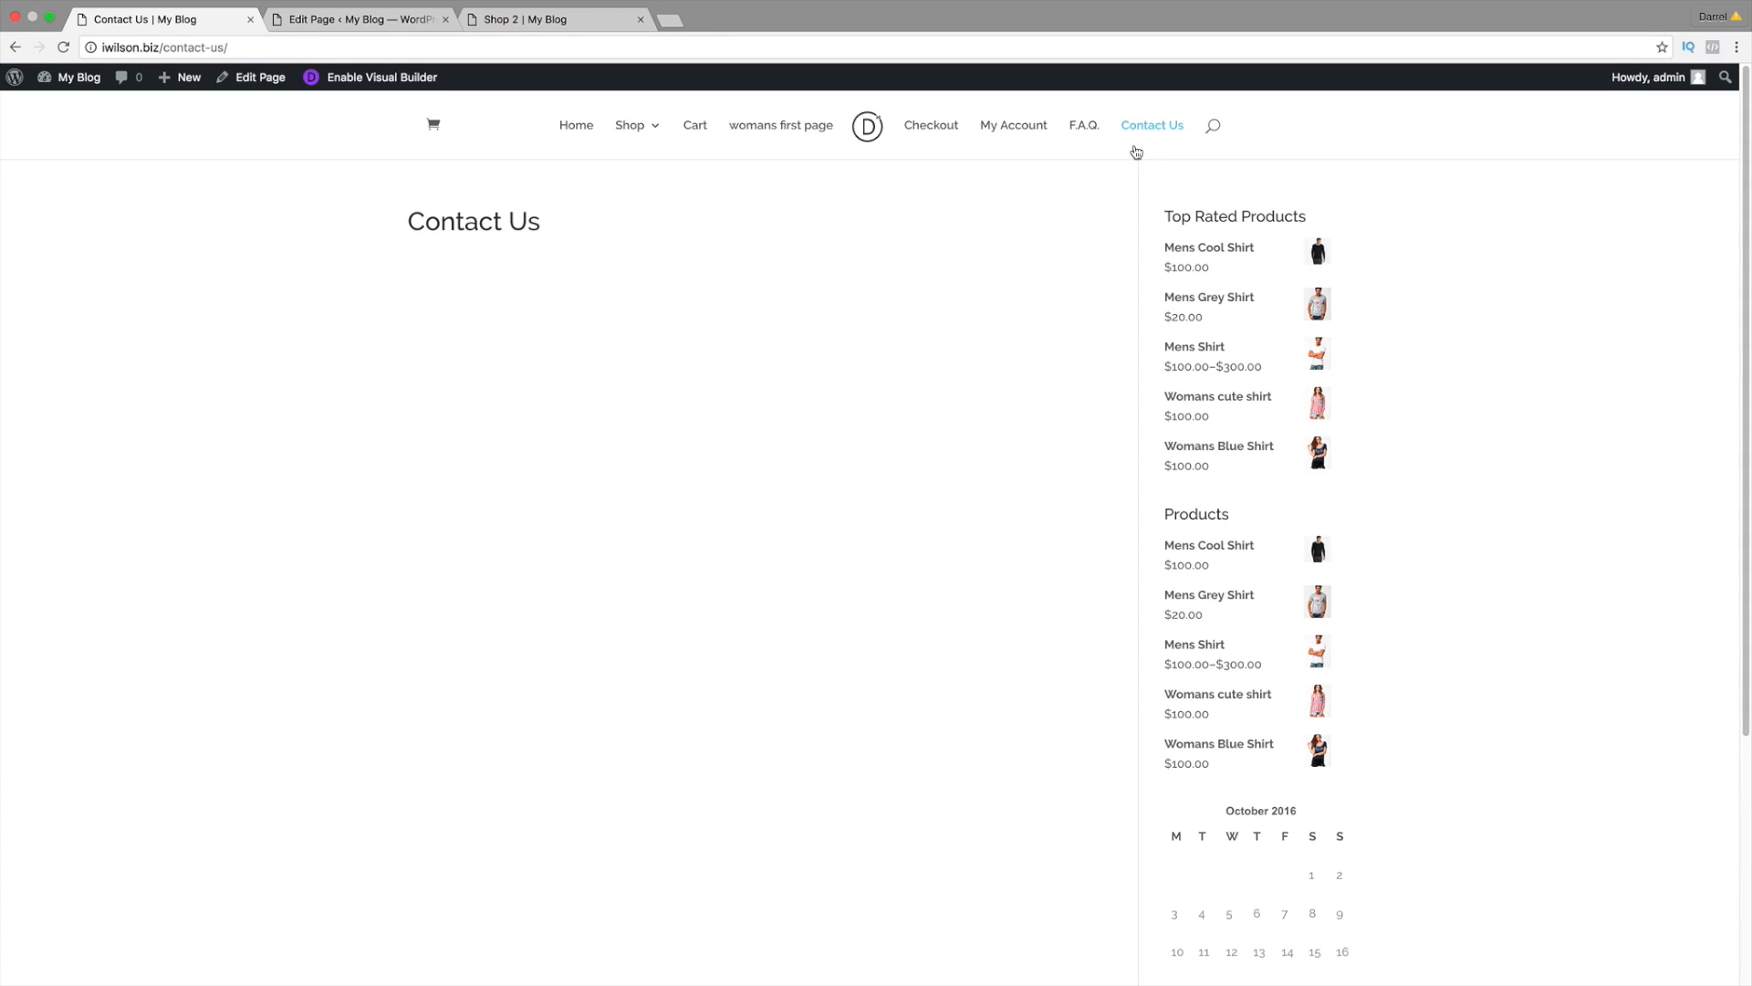
Step: Search Google for 'divi layouts contact us page' in a new tab
left_click(670, 22)
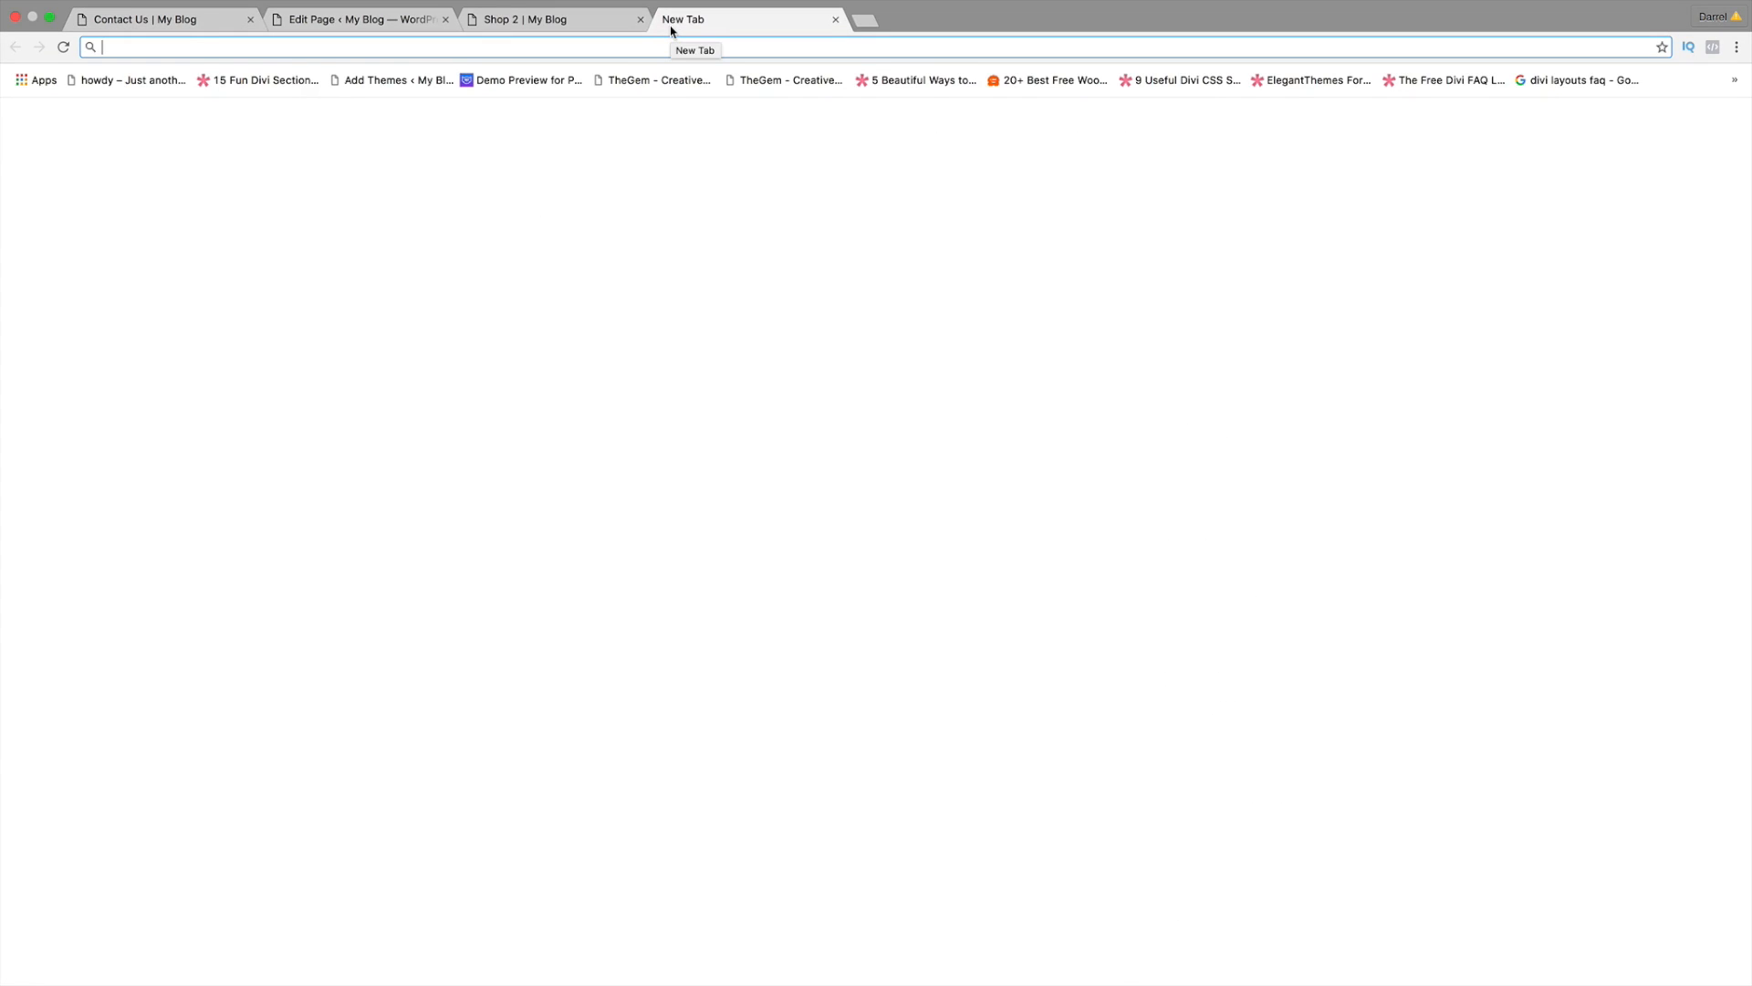
type("google.com")
key("Return")
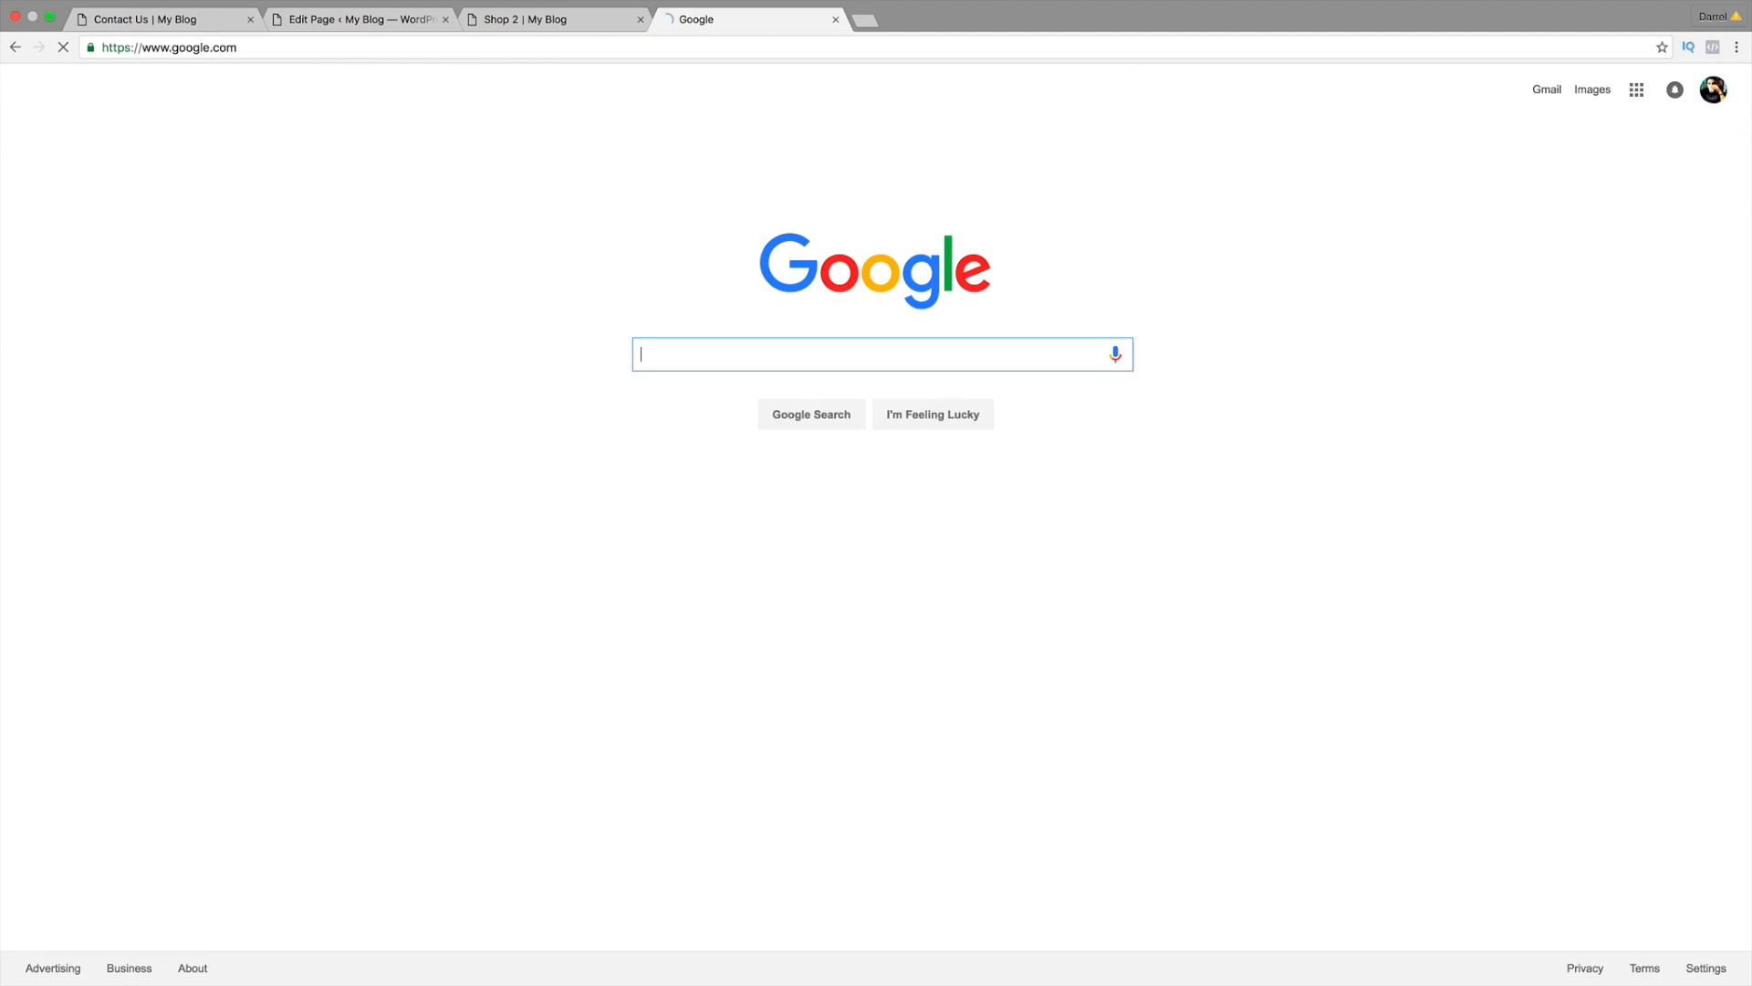
type("divi layouts cop")
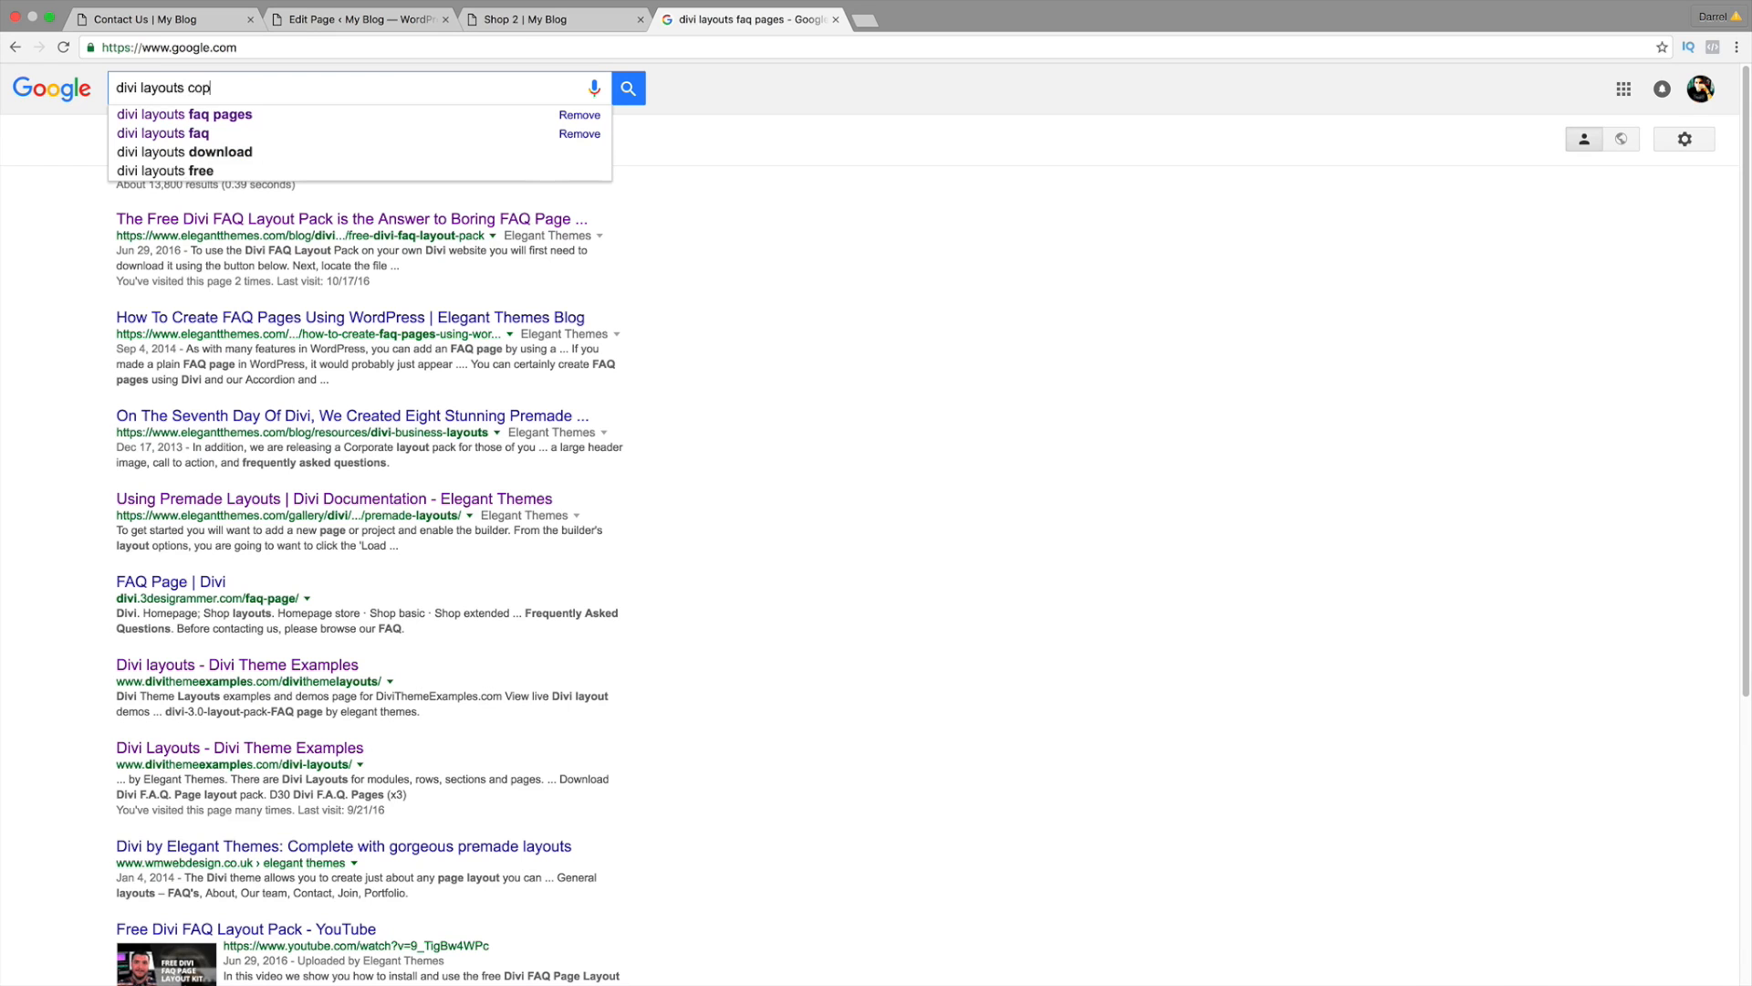
key("BackSpace")
type("ntact us page")
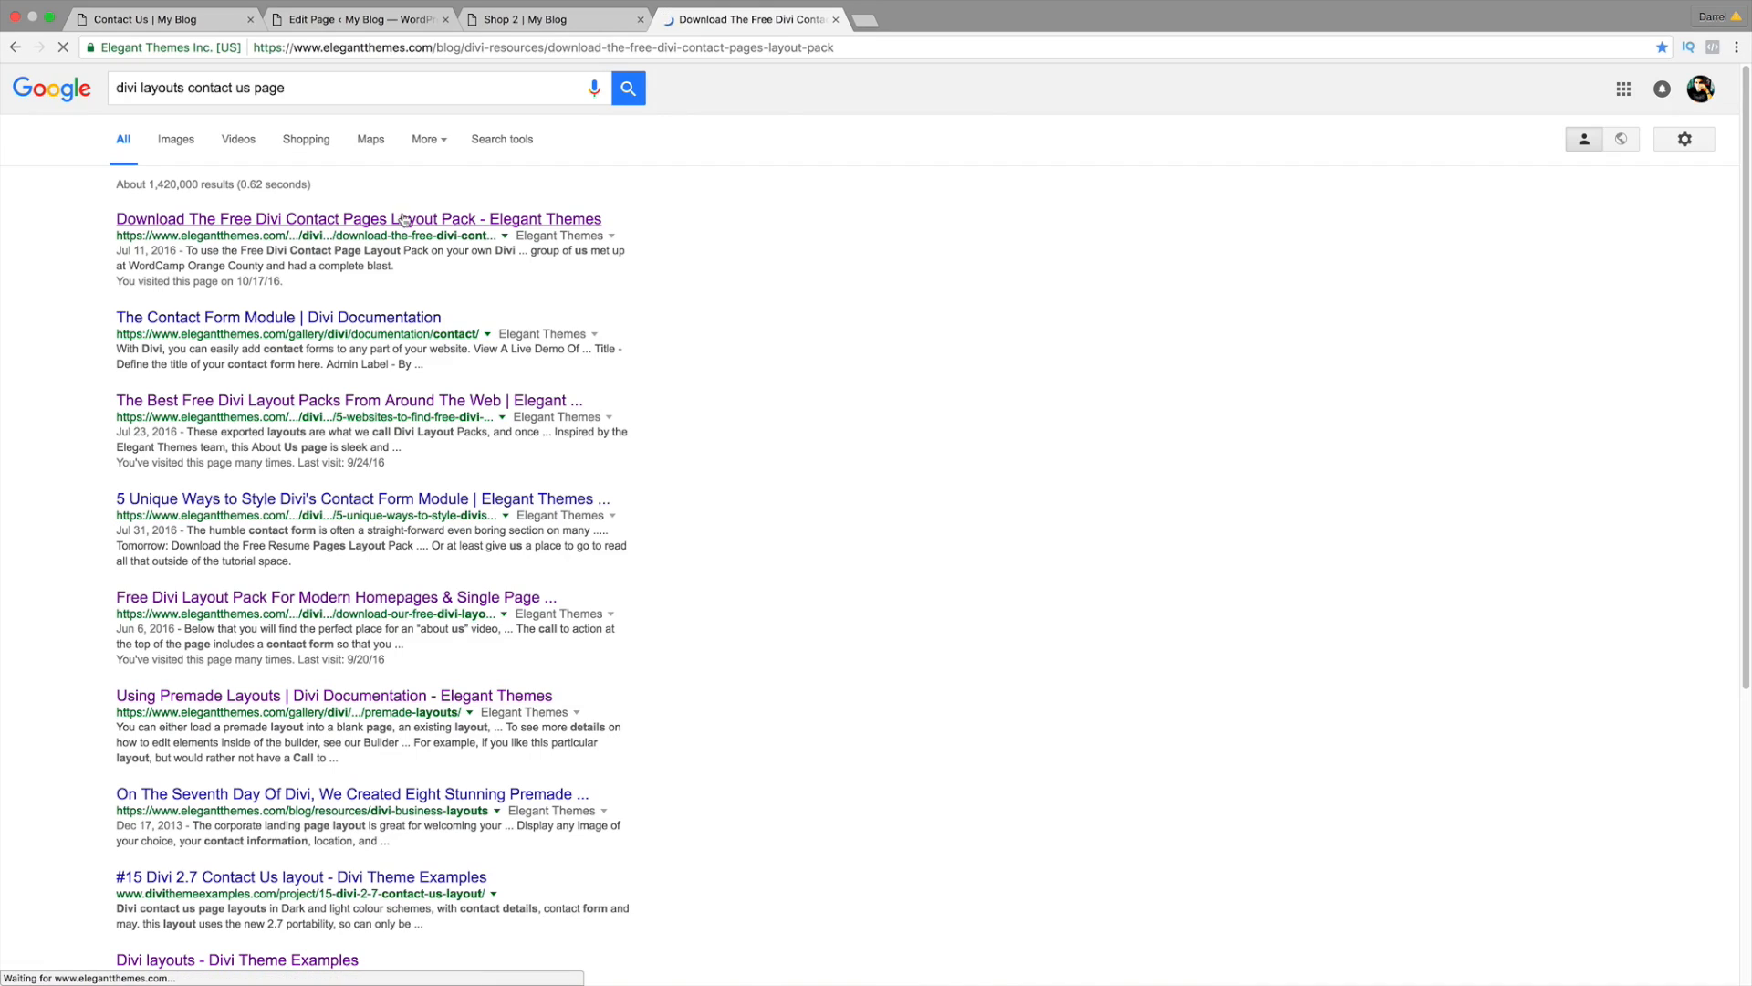
Step: Browse the Elegant Themes Contact Pages Layout Pack article and its design previews
scroll(529, 463, "down", 2)
scroll(529, 463, "down", 15)
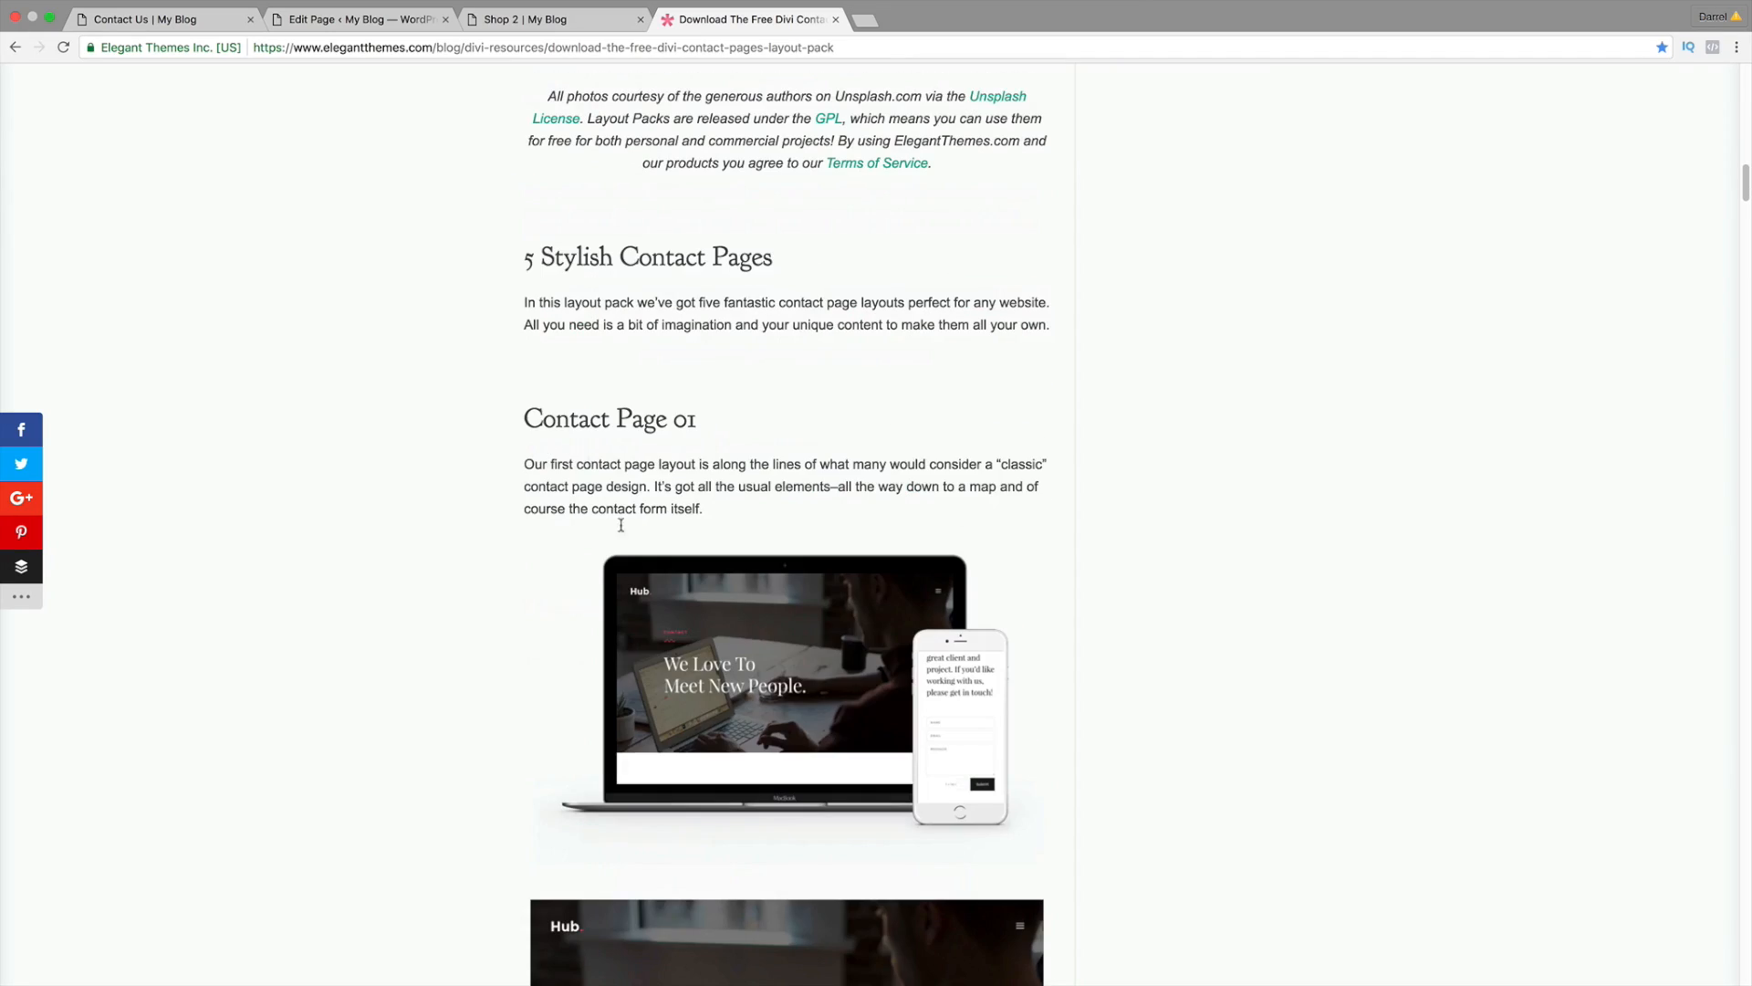
scroll(620, 526, "down", 7)
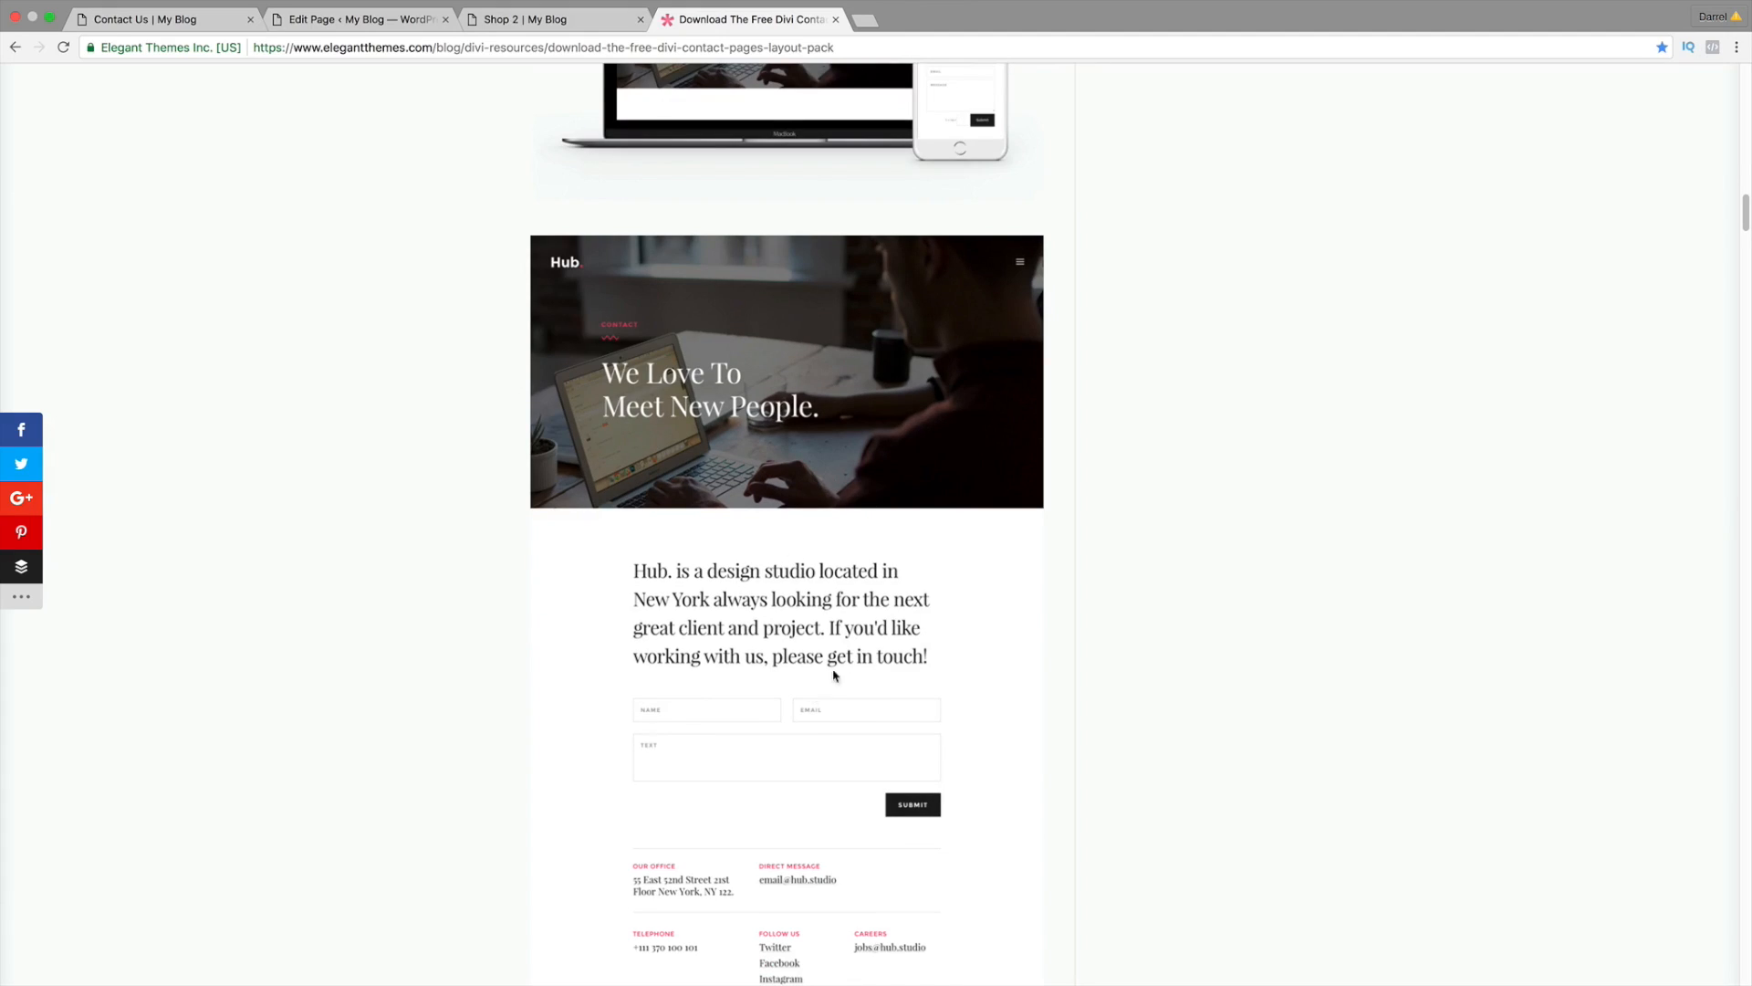
scroll(833, 675, "down", 8)
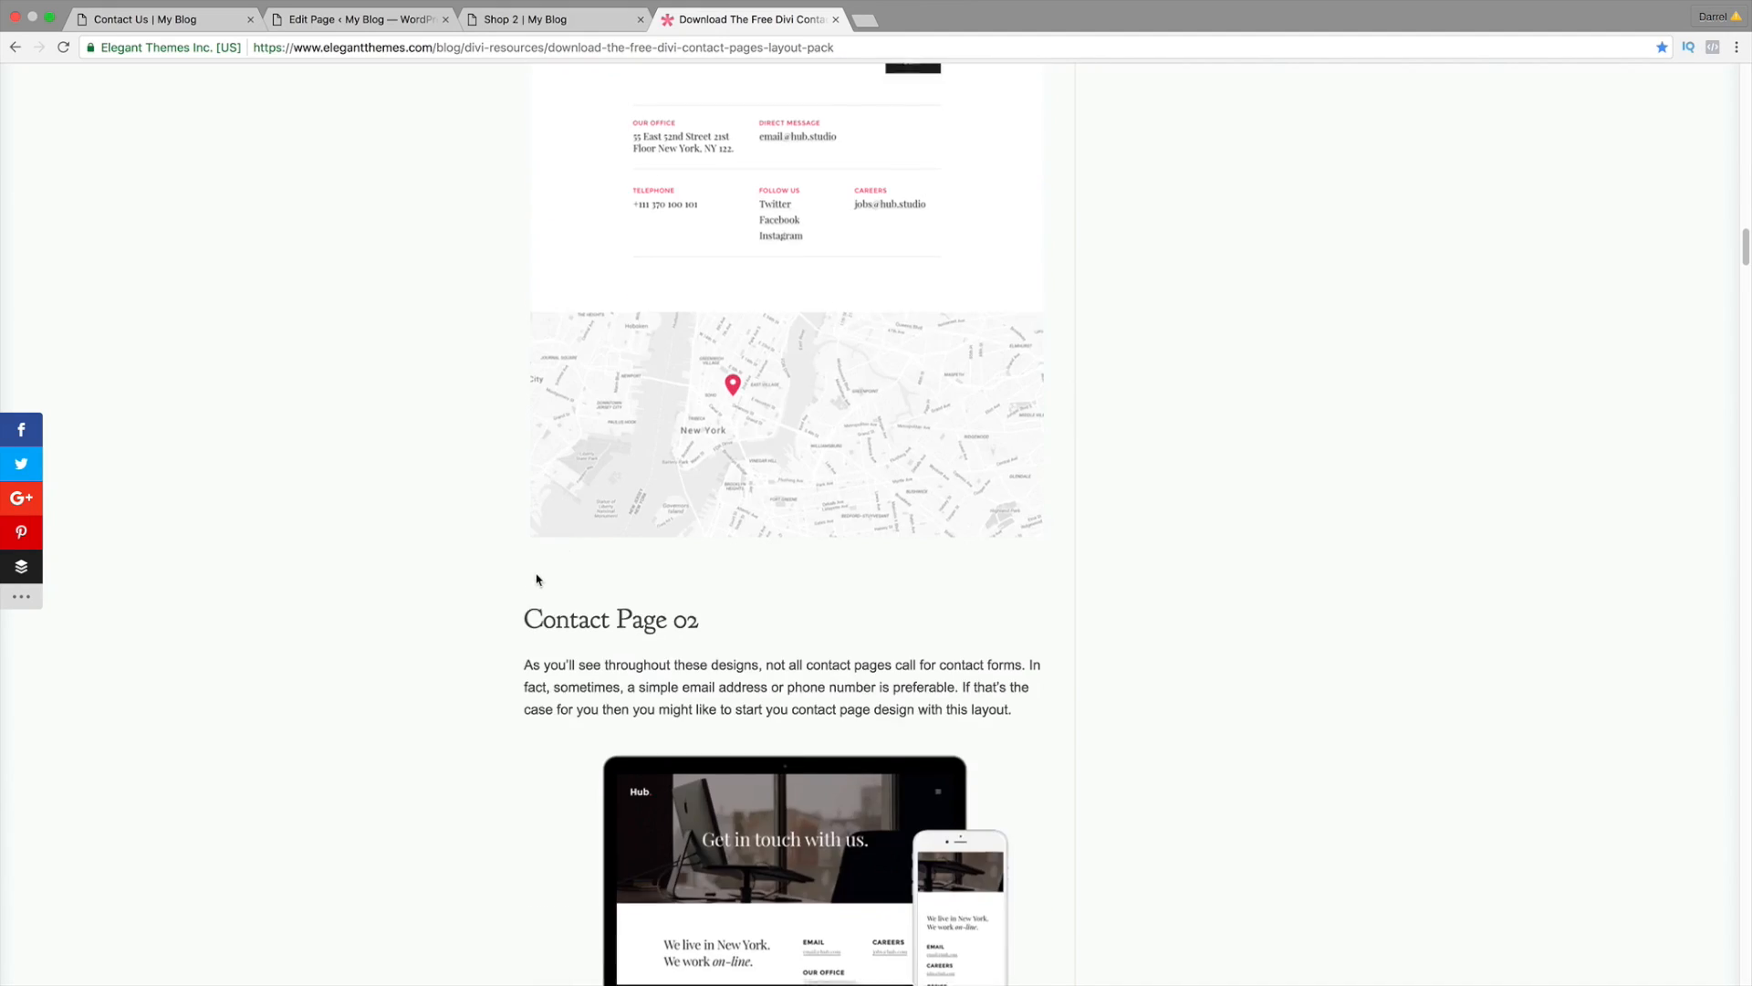
scroll(539, 575, "down", 10)
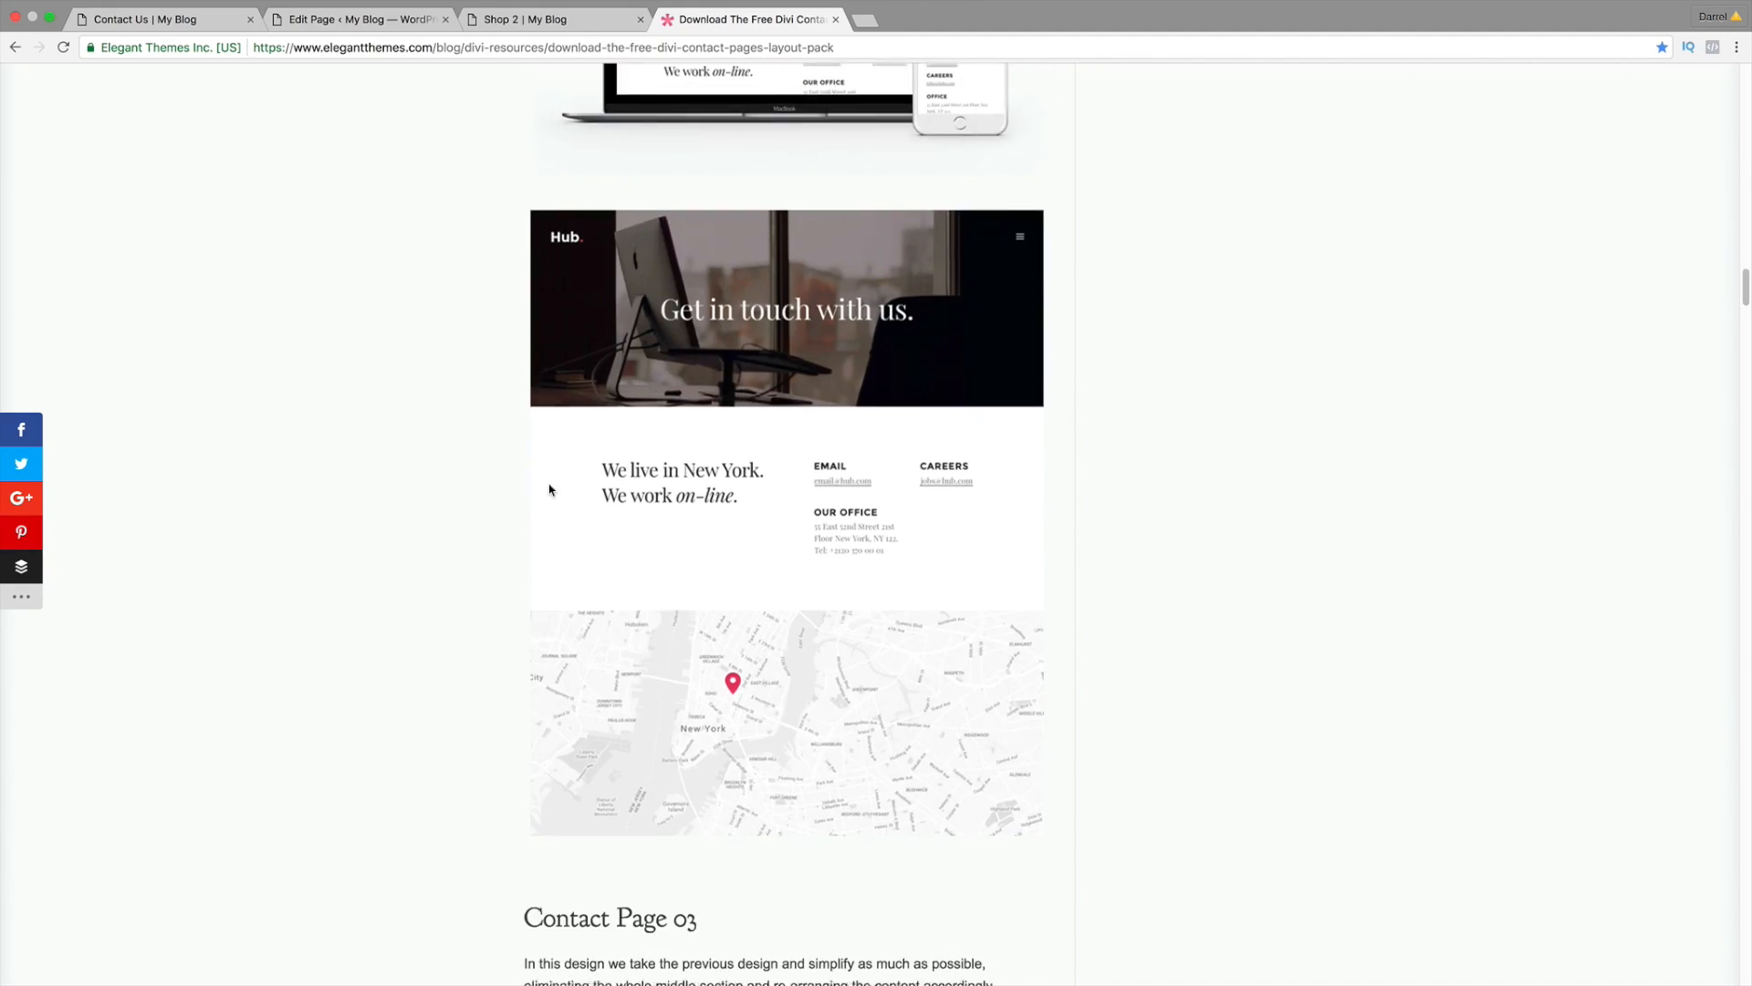
scroll(549, 490, "down", 13)
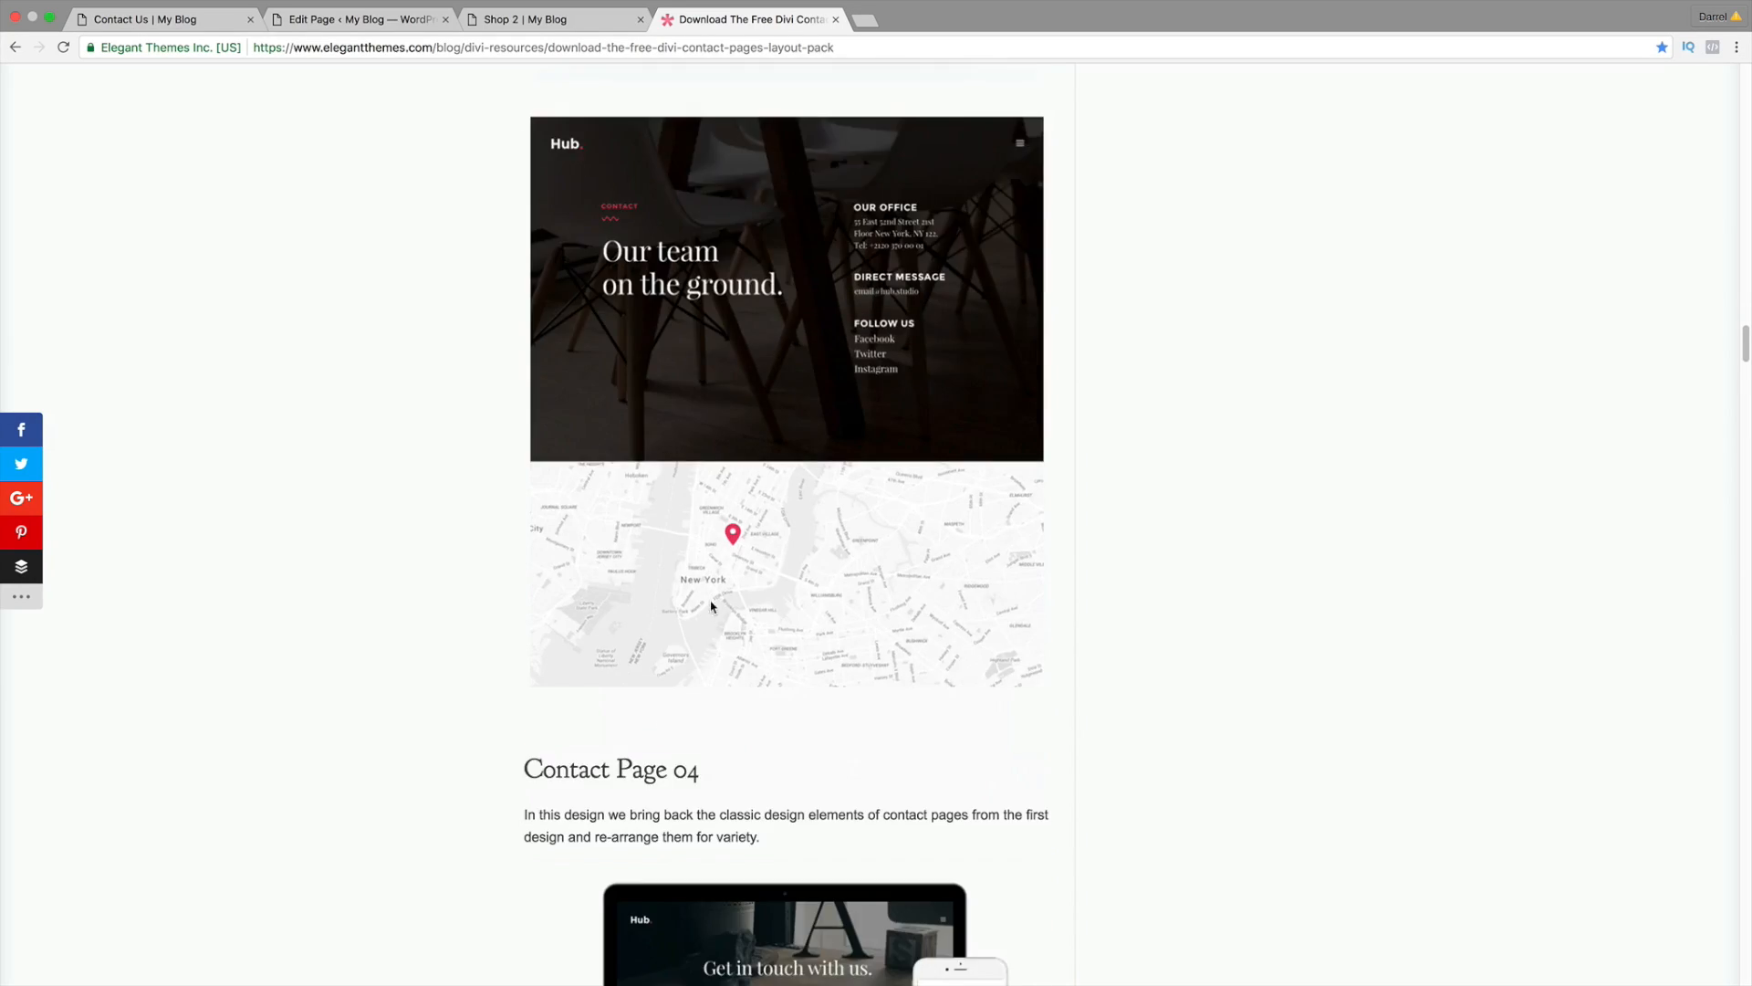
scroll(712, 606, "down", 10)
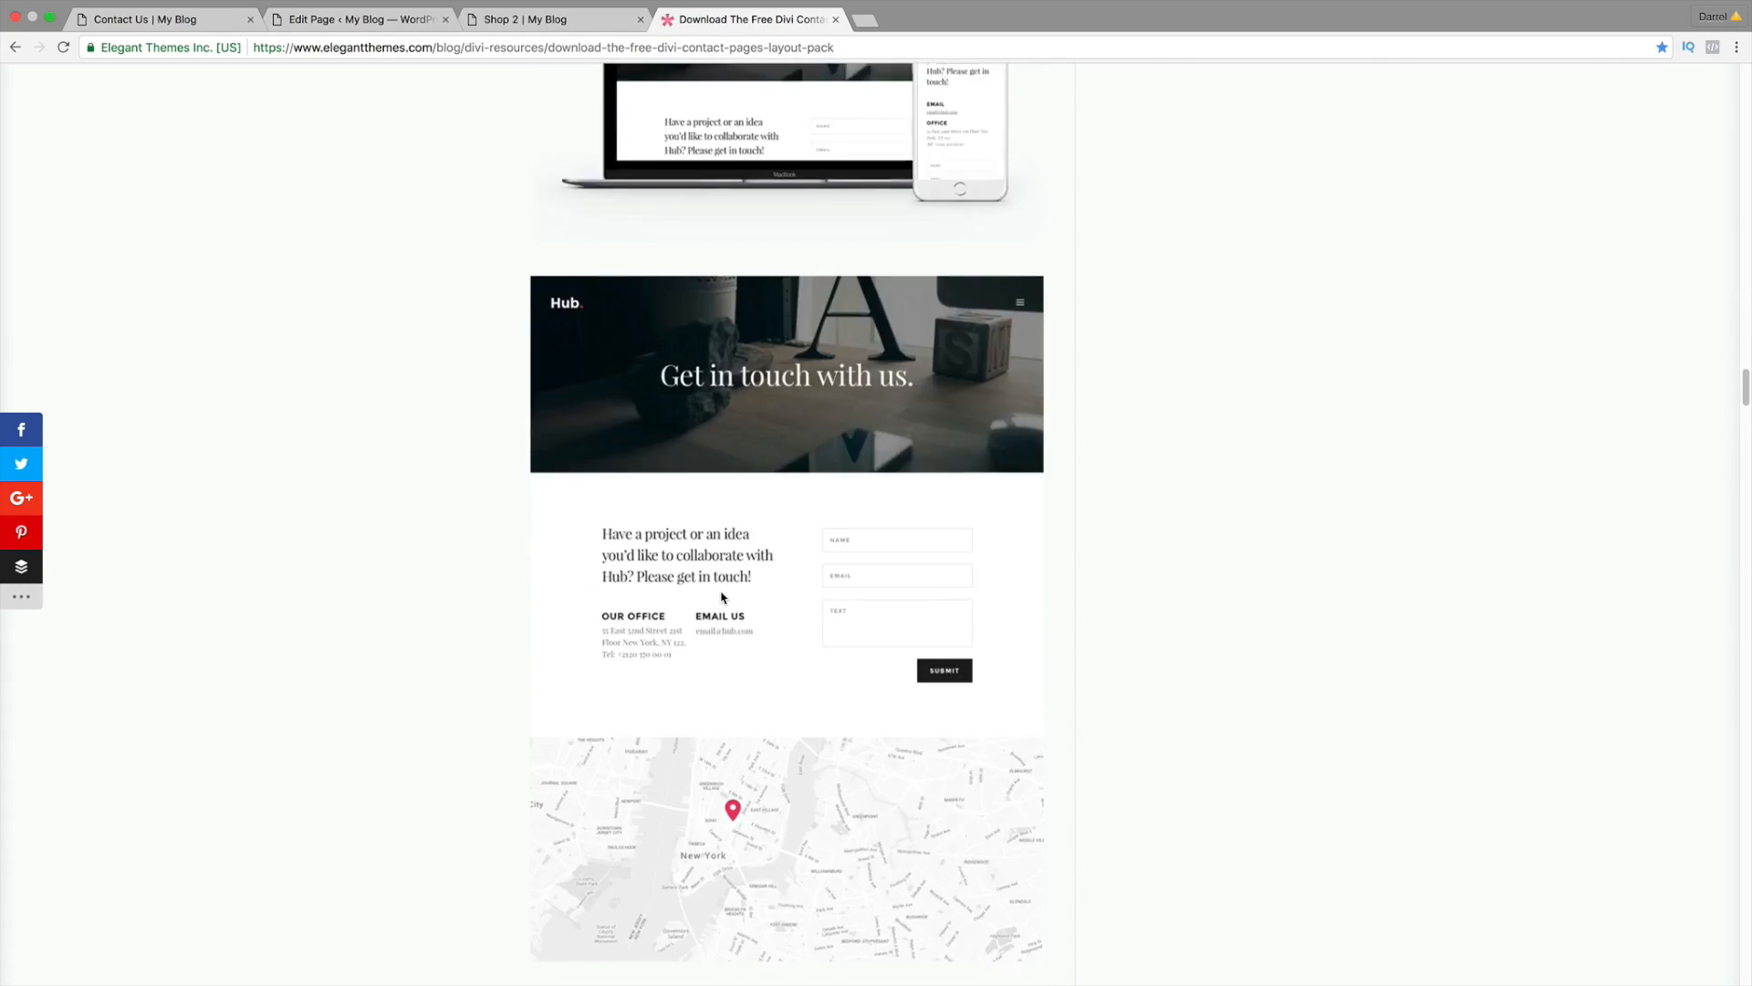
scroll(547, 595, "down", 18)
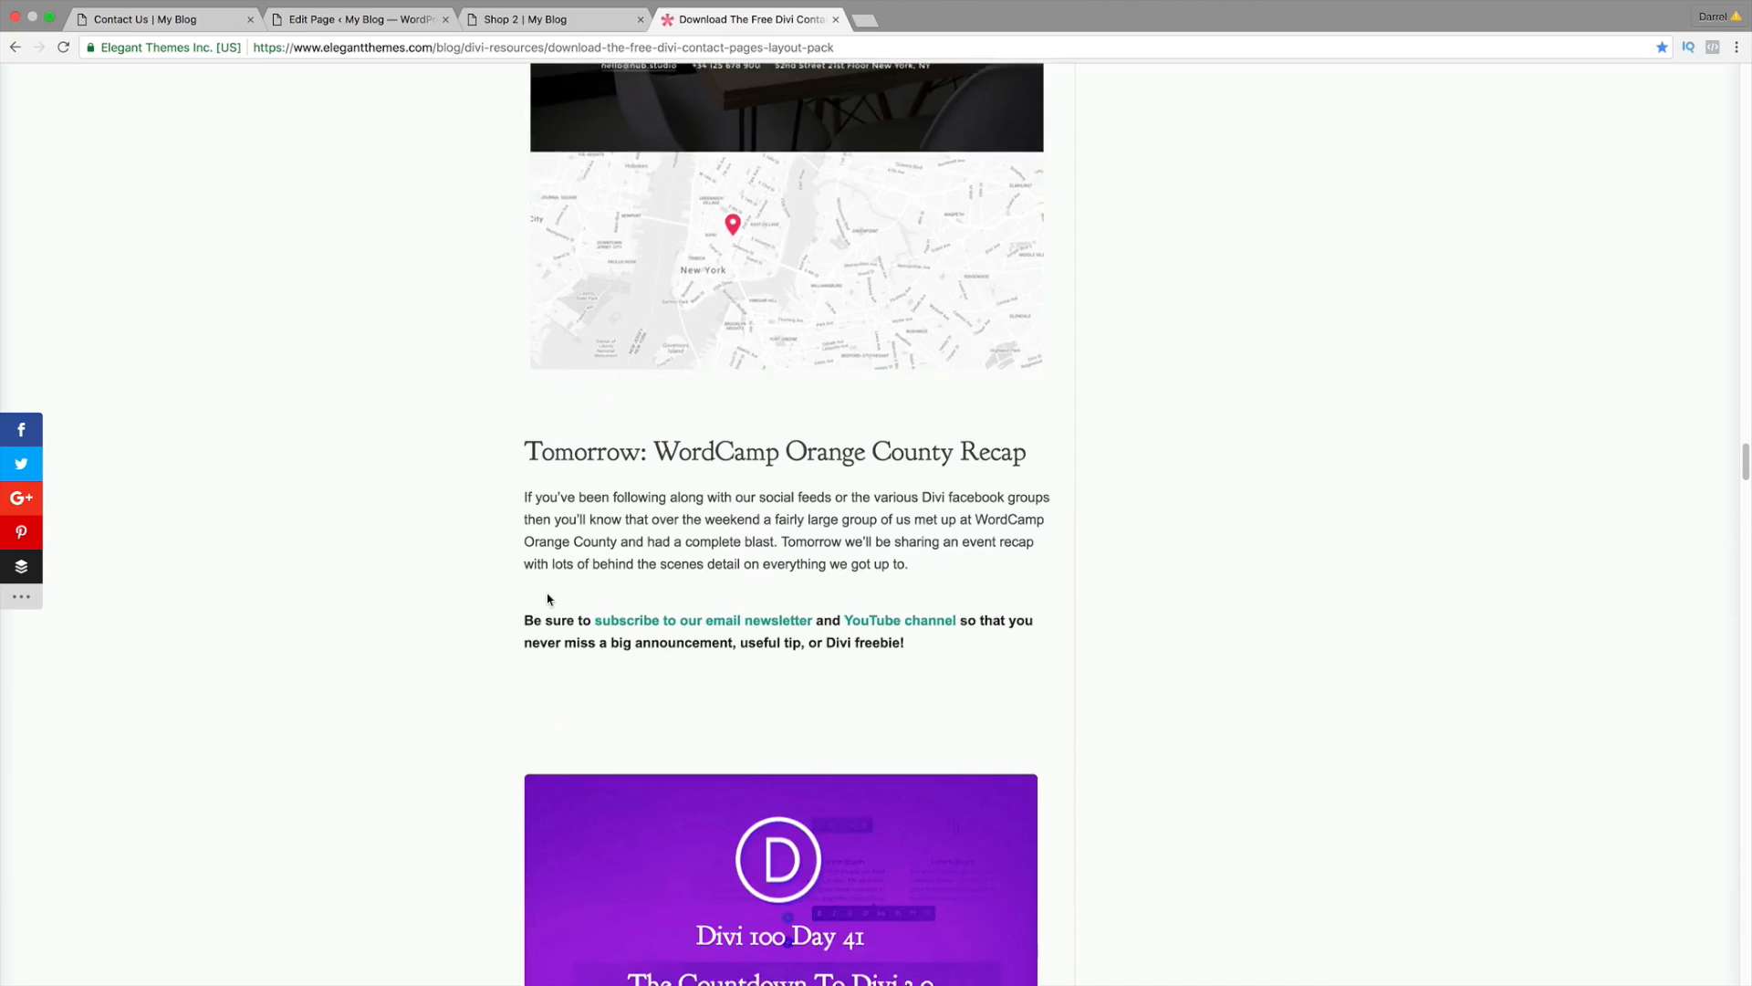
scroll(548, 598, "up", 19)
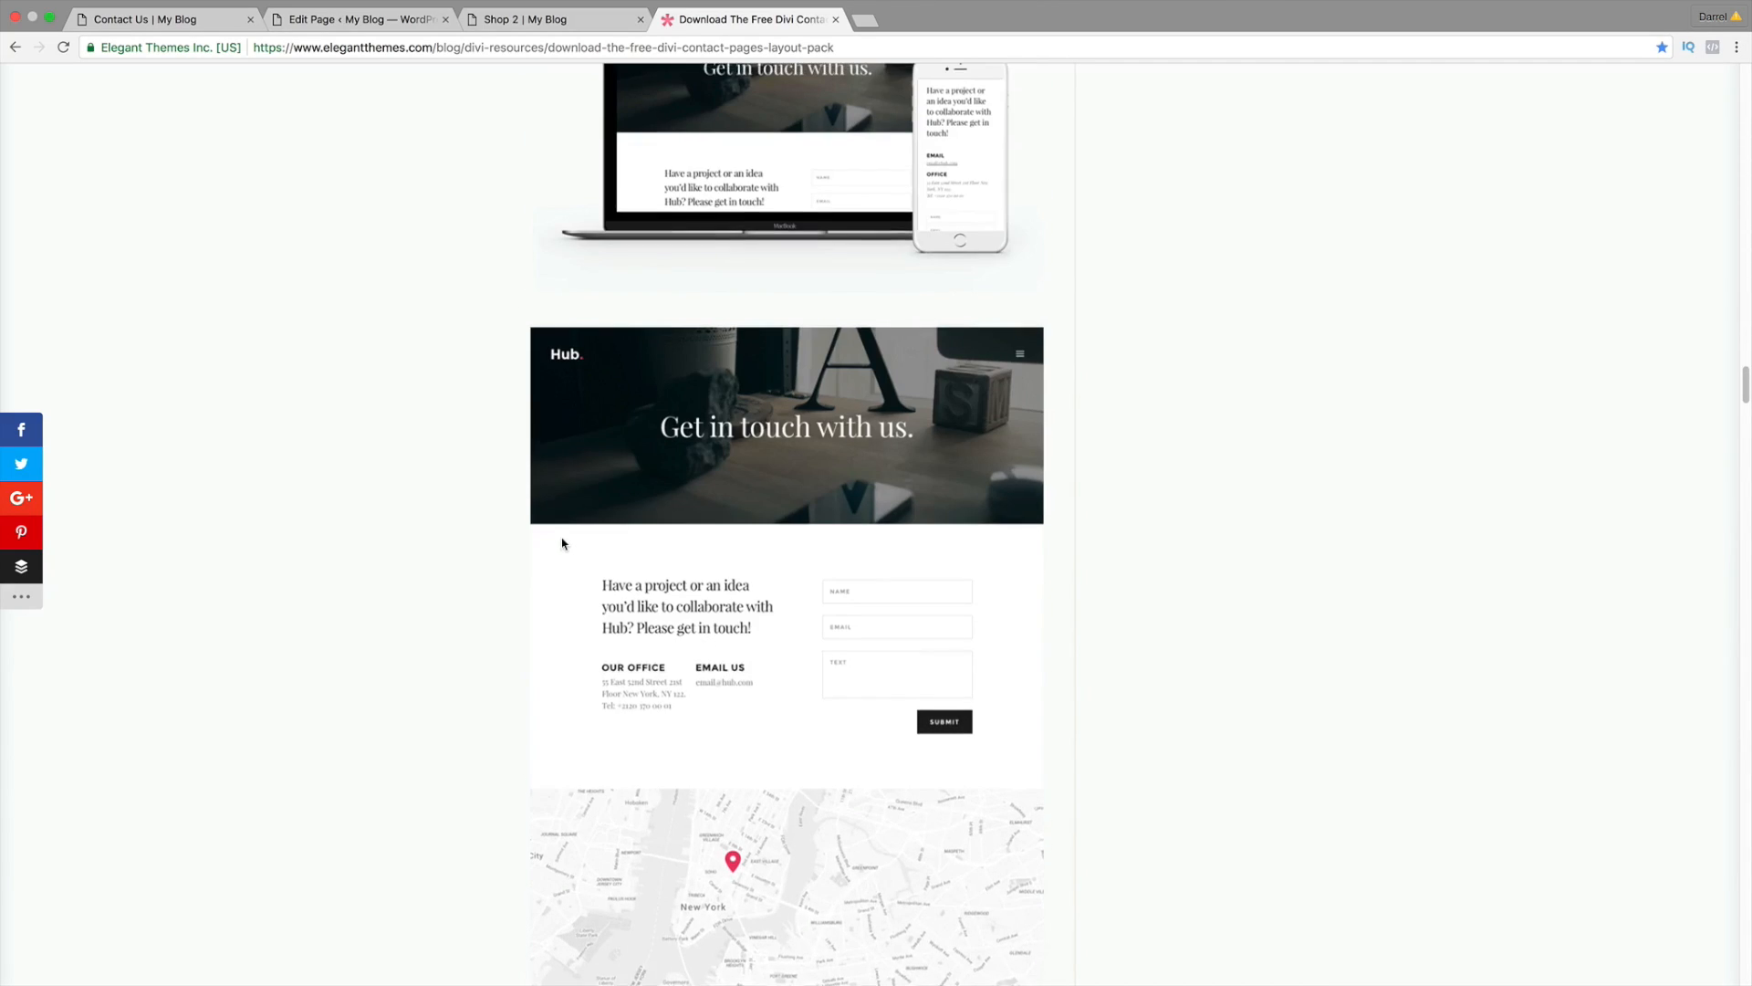
scroll(562, 543, "up", 14)
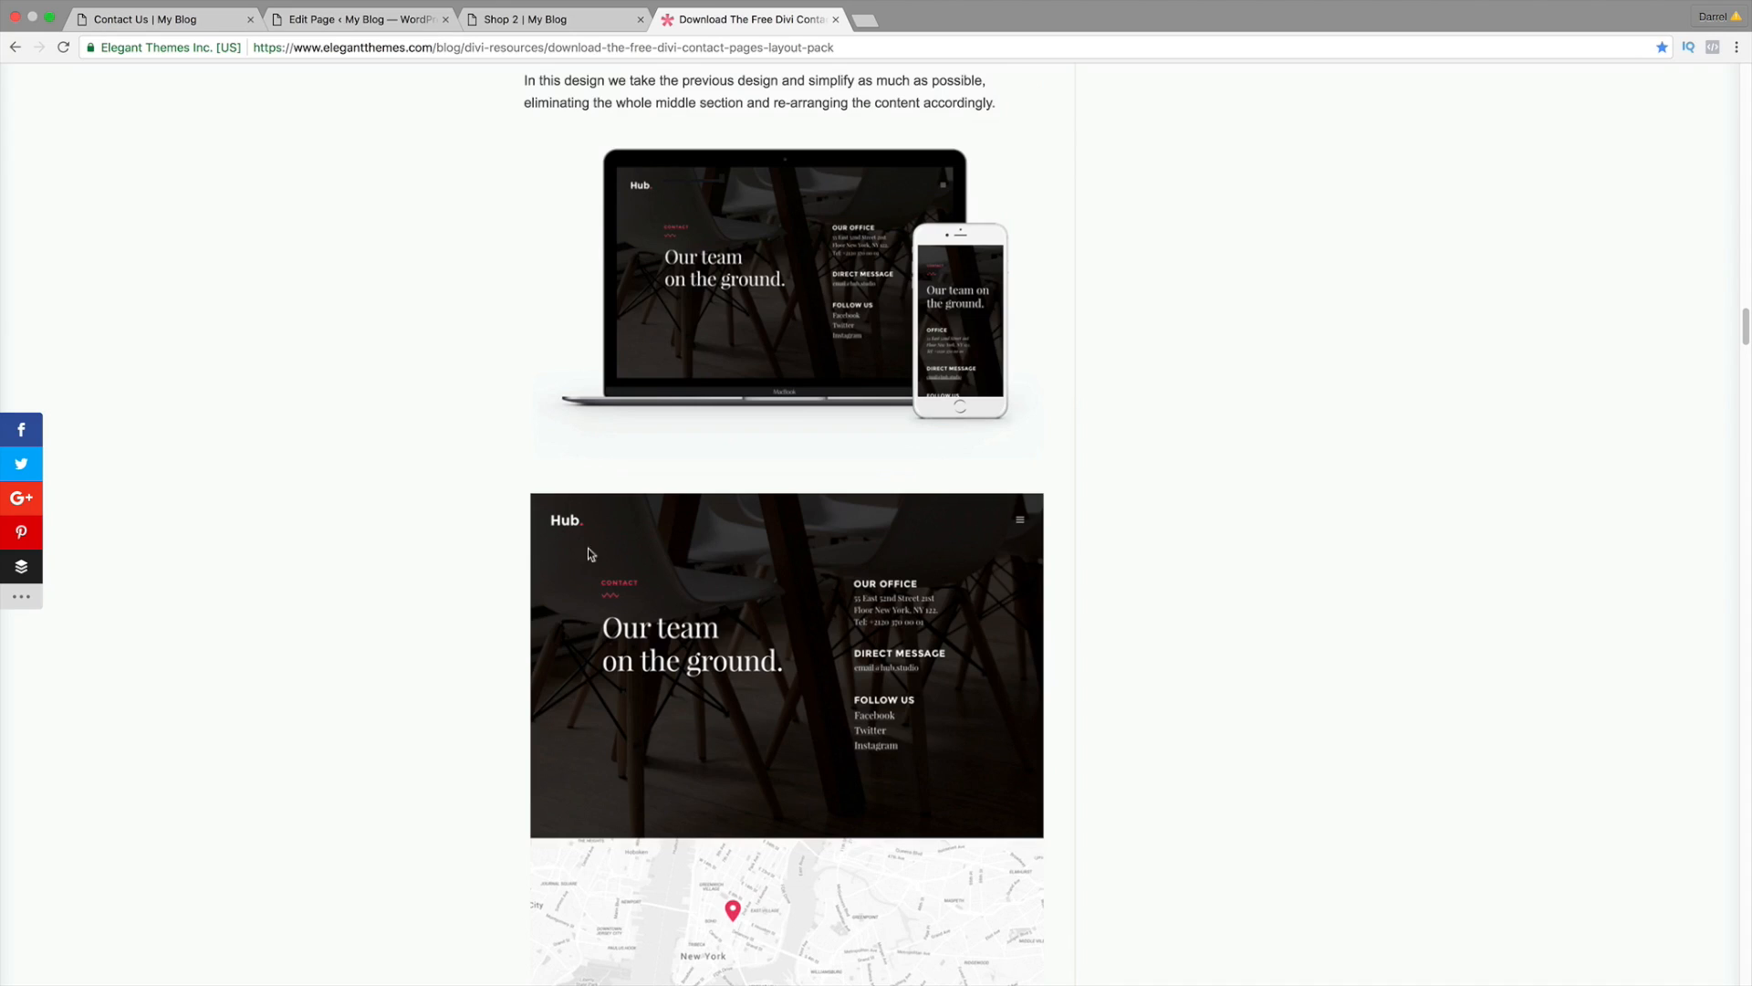
scroll(694, 628, "down", 6)
scroll(689, 616, "up", 15)
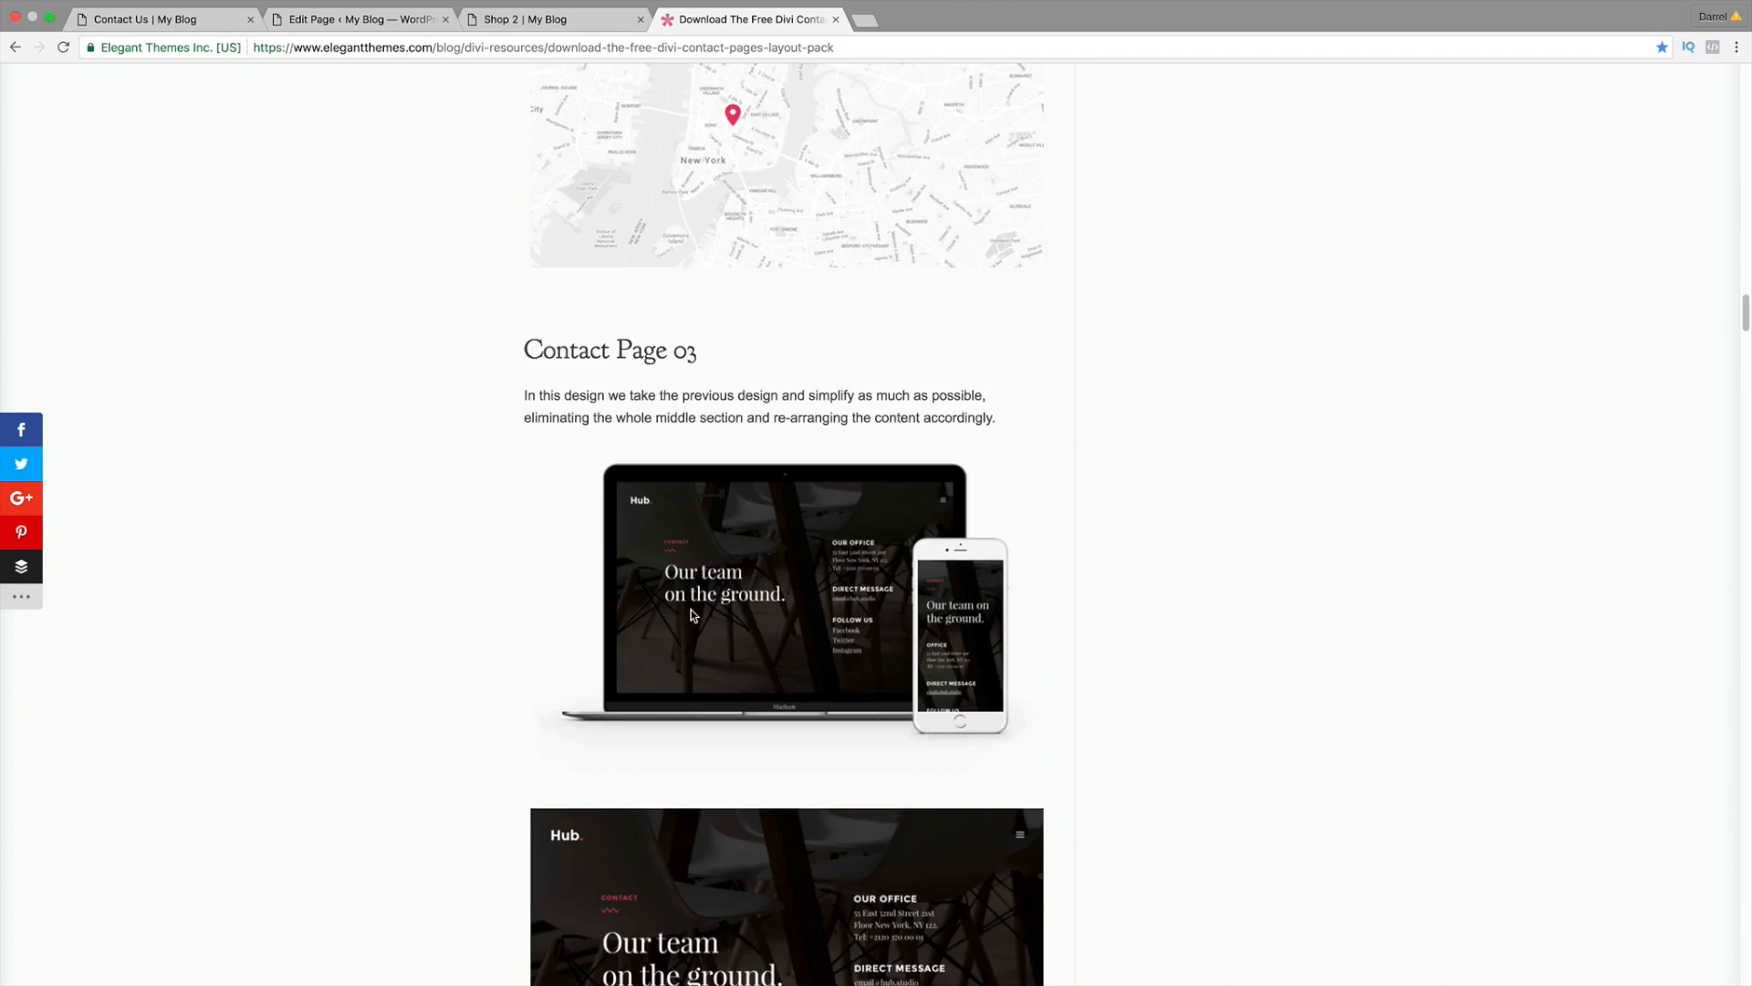
scroll(700, 556, "up", 1)
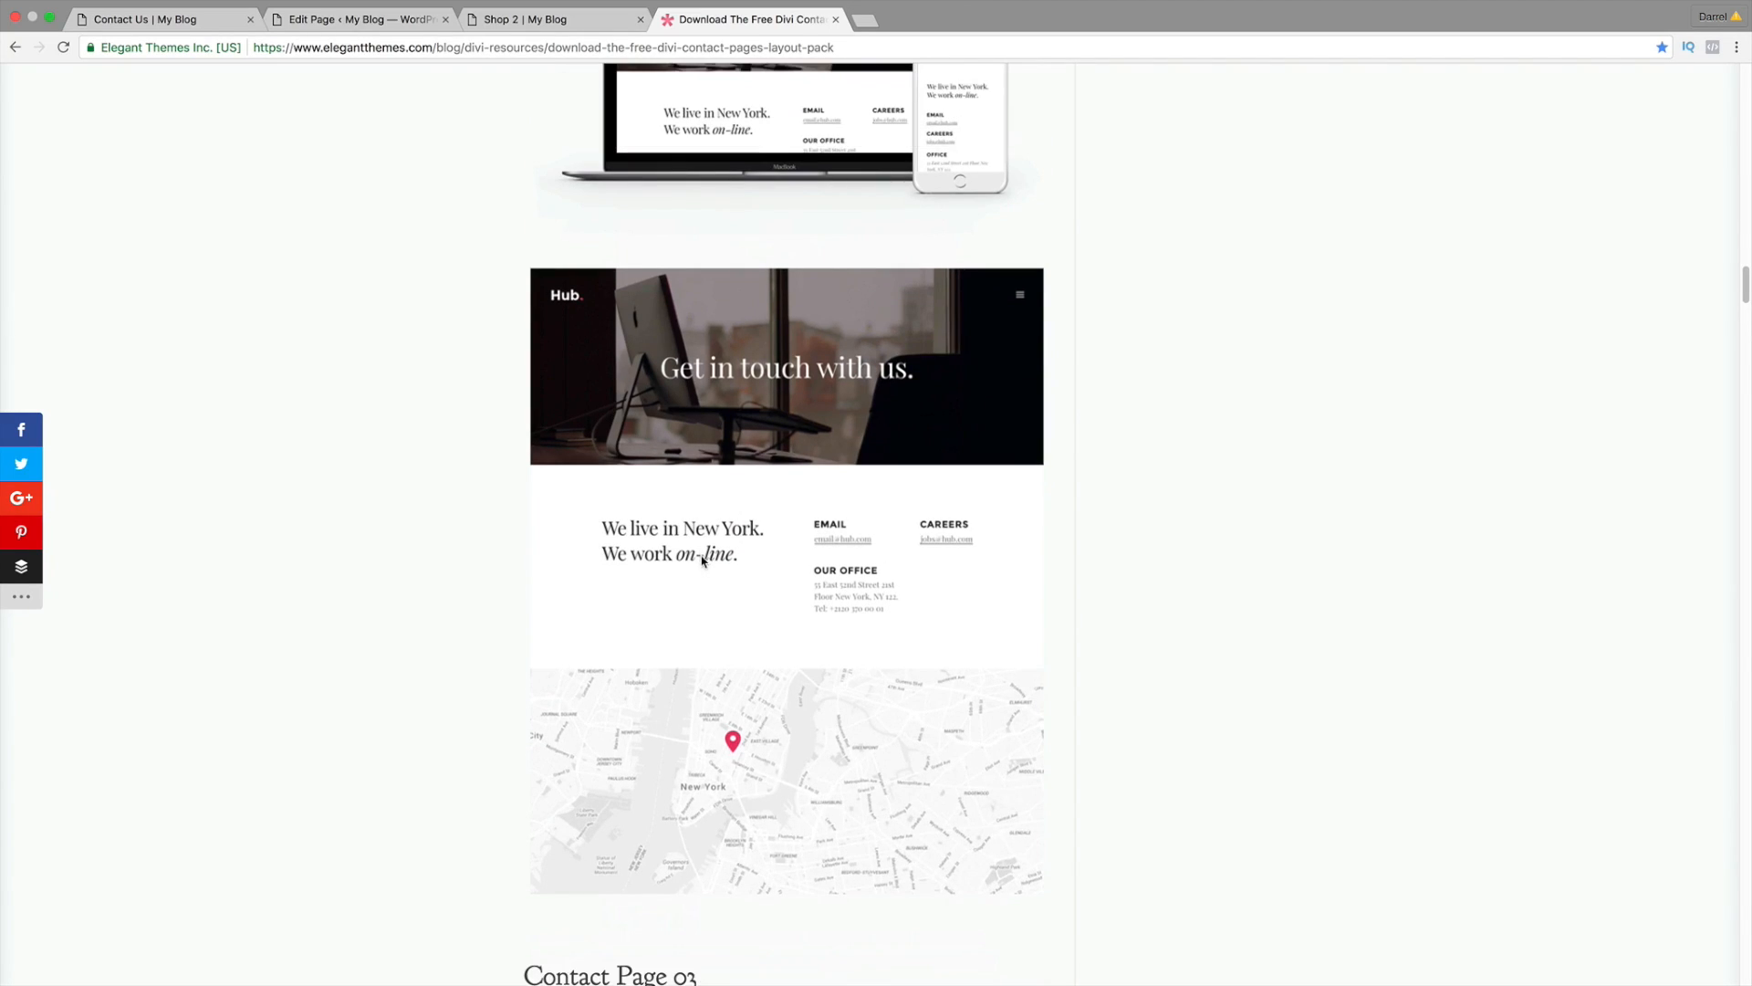
scroll(670, 288, "up", 20)
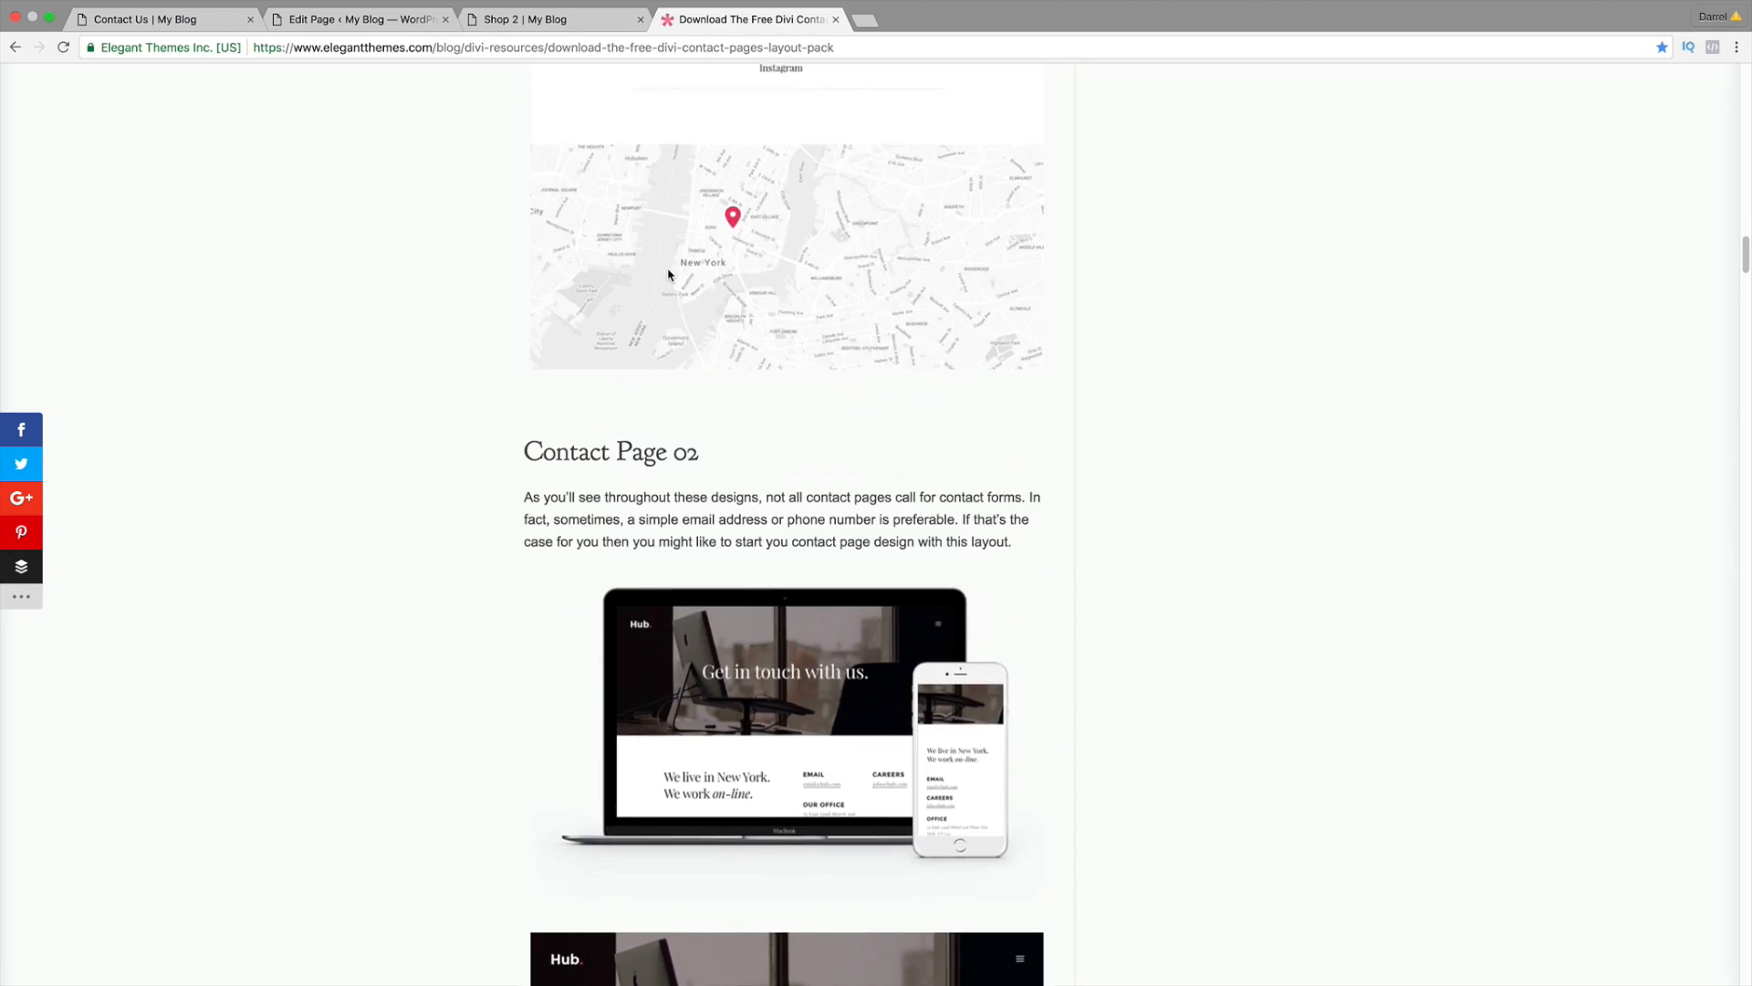
scroll(670, 287, "up", 9)
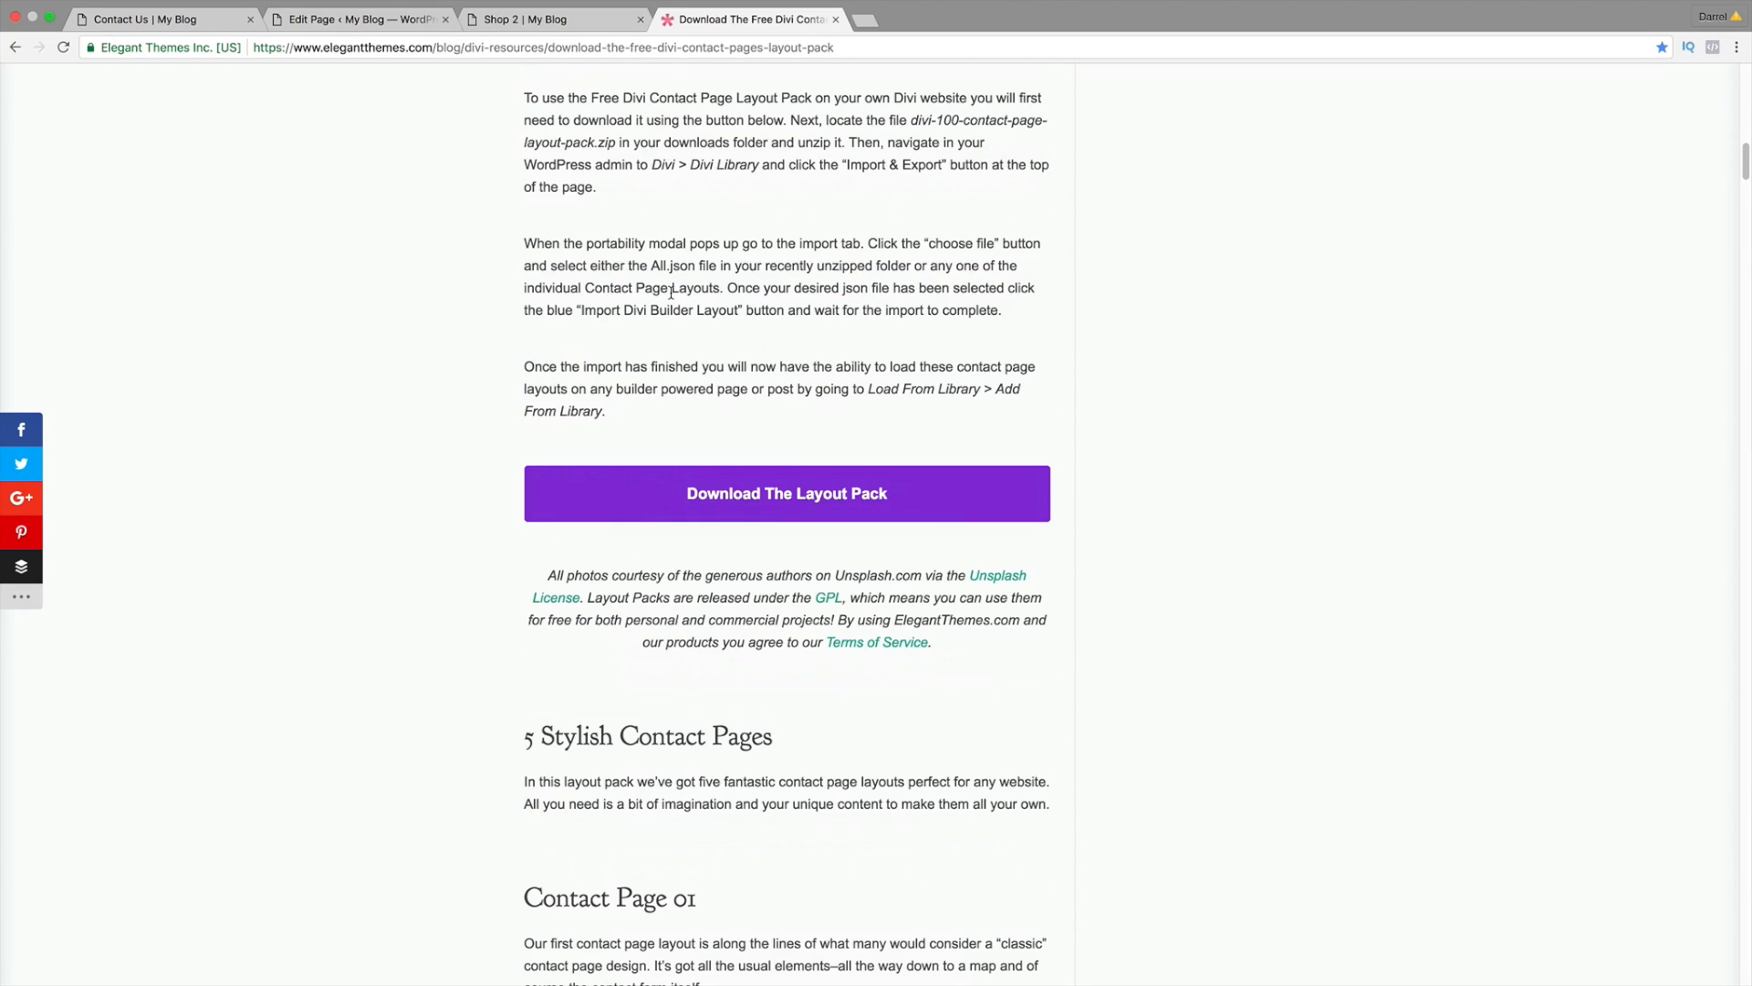
Step: Download the contact page layout pack and copy Contact Page #3.json to the desktop
left_click(802, 492)
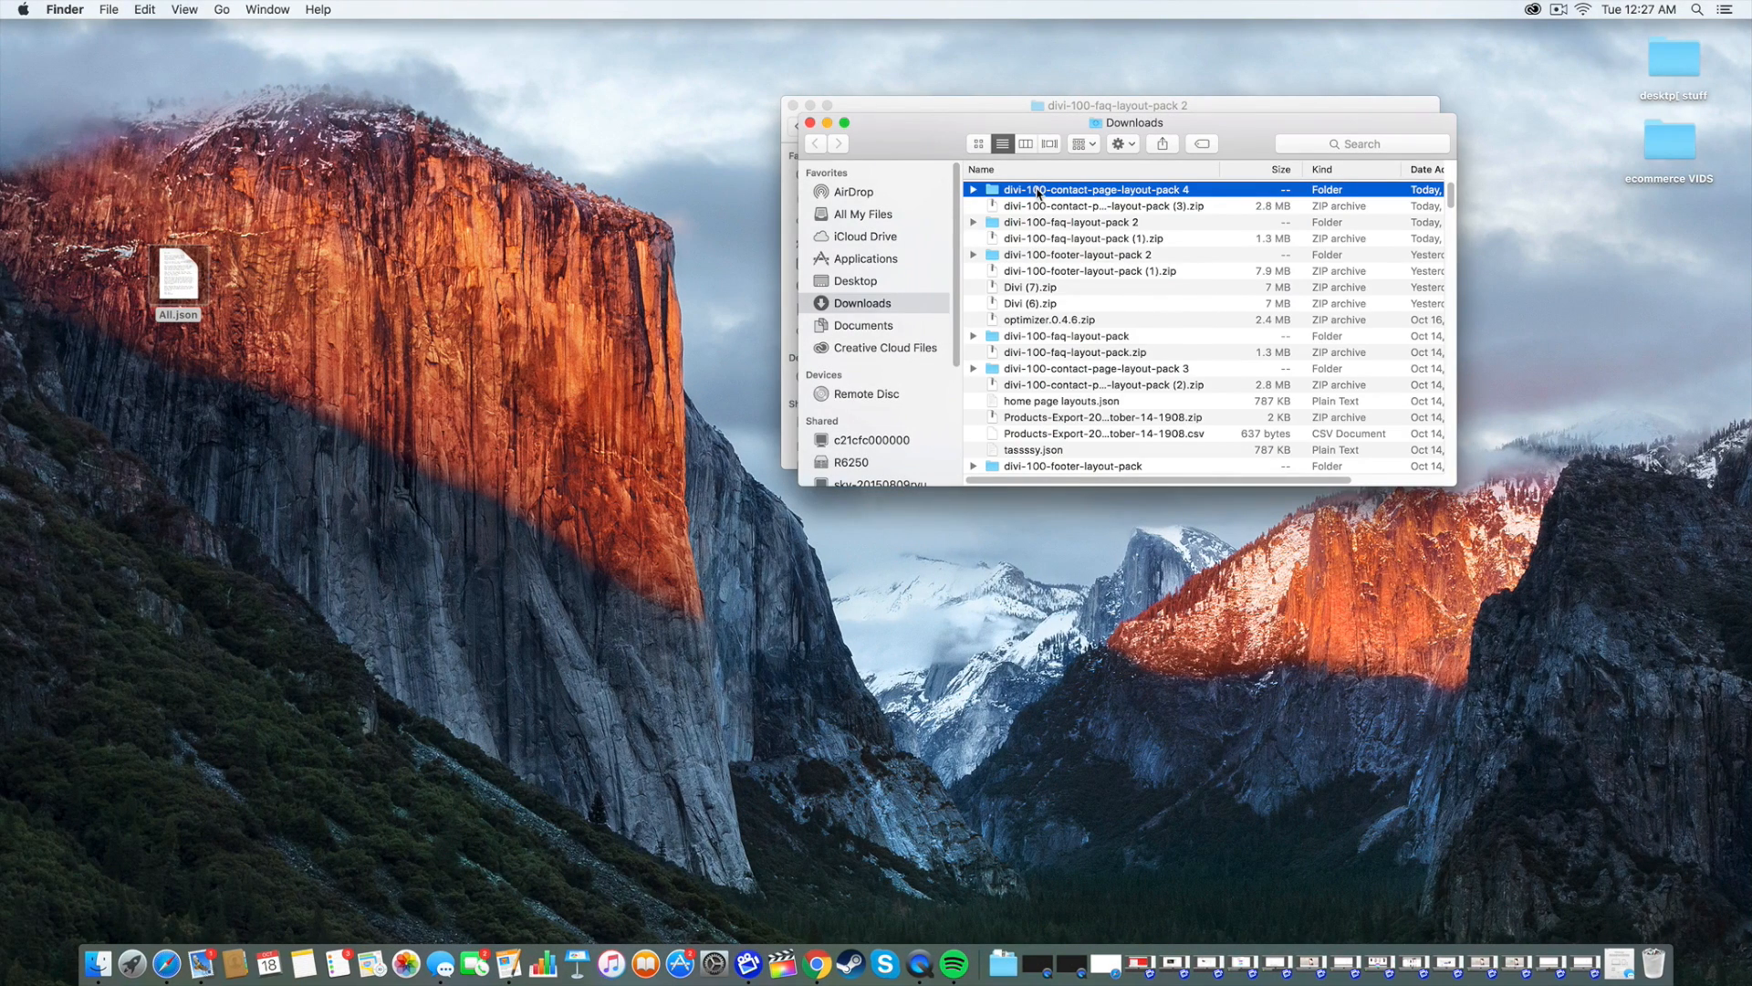
double_click(1037, 193)
left_click_drag(1069, 240, 534, 245)
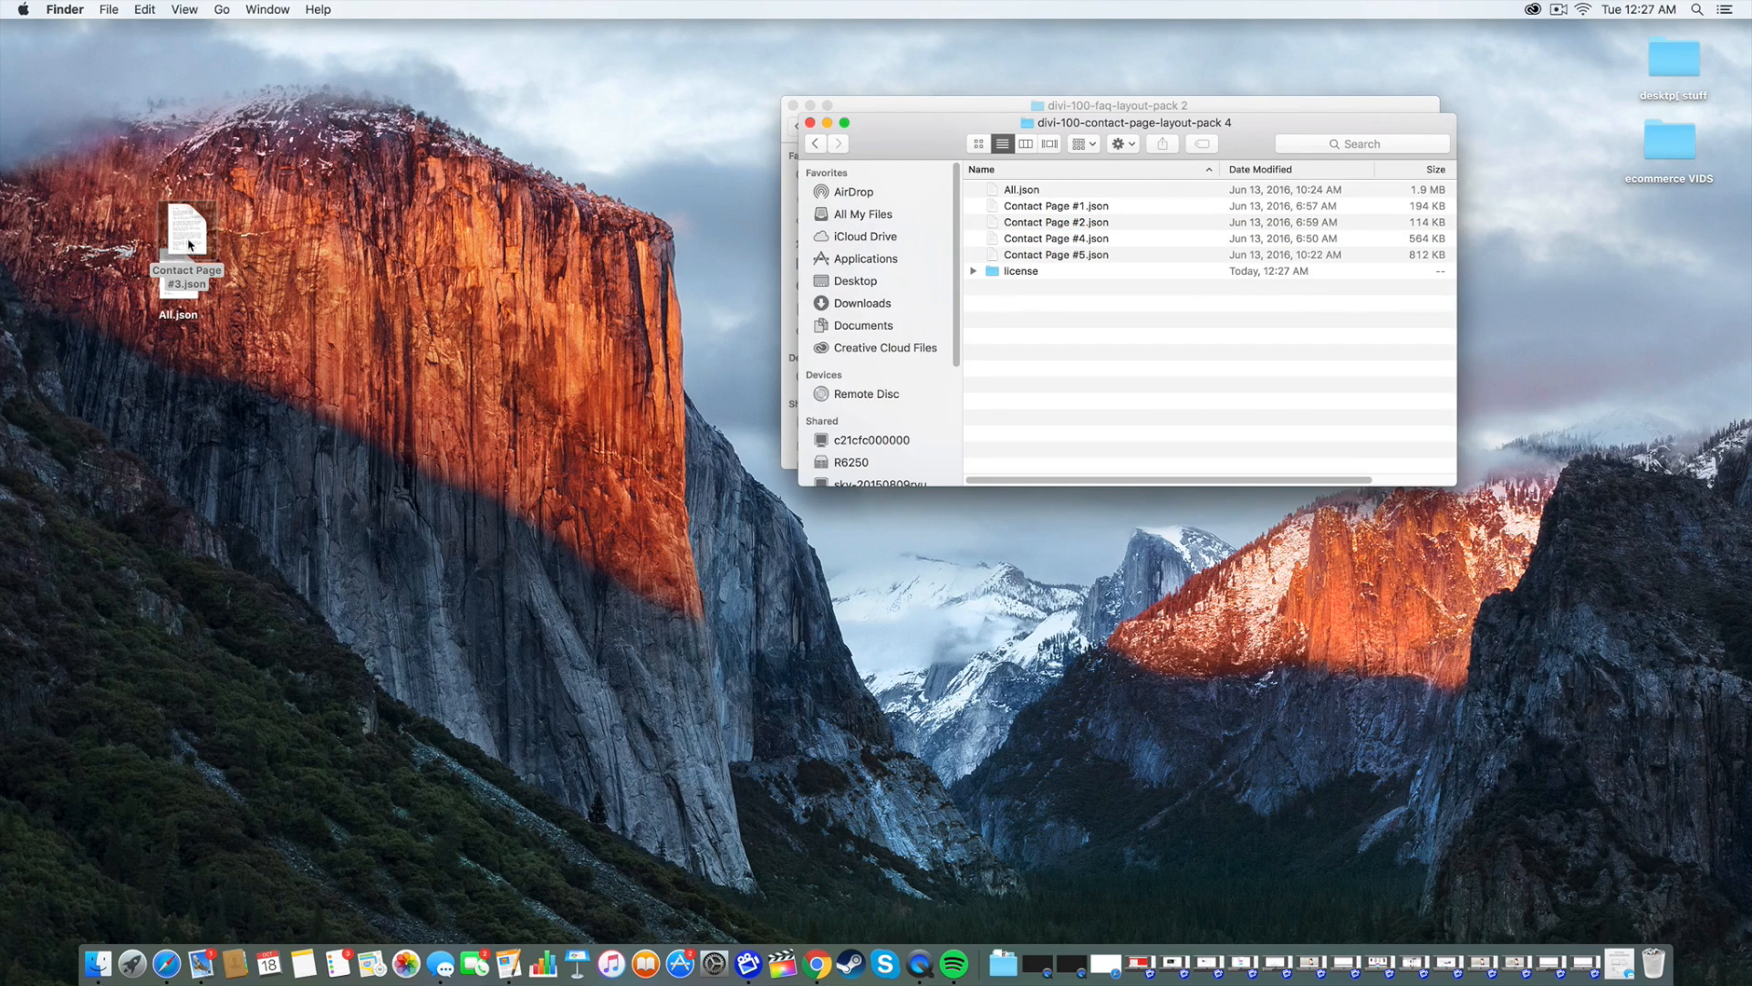
left_click_drag(188, 245, 399, 369)
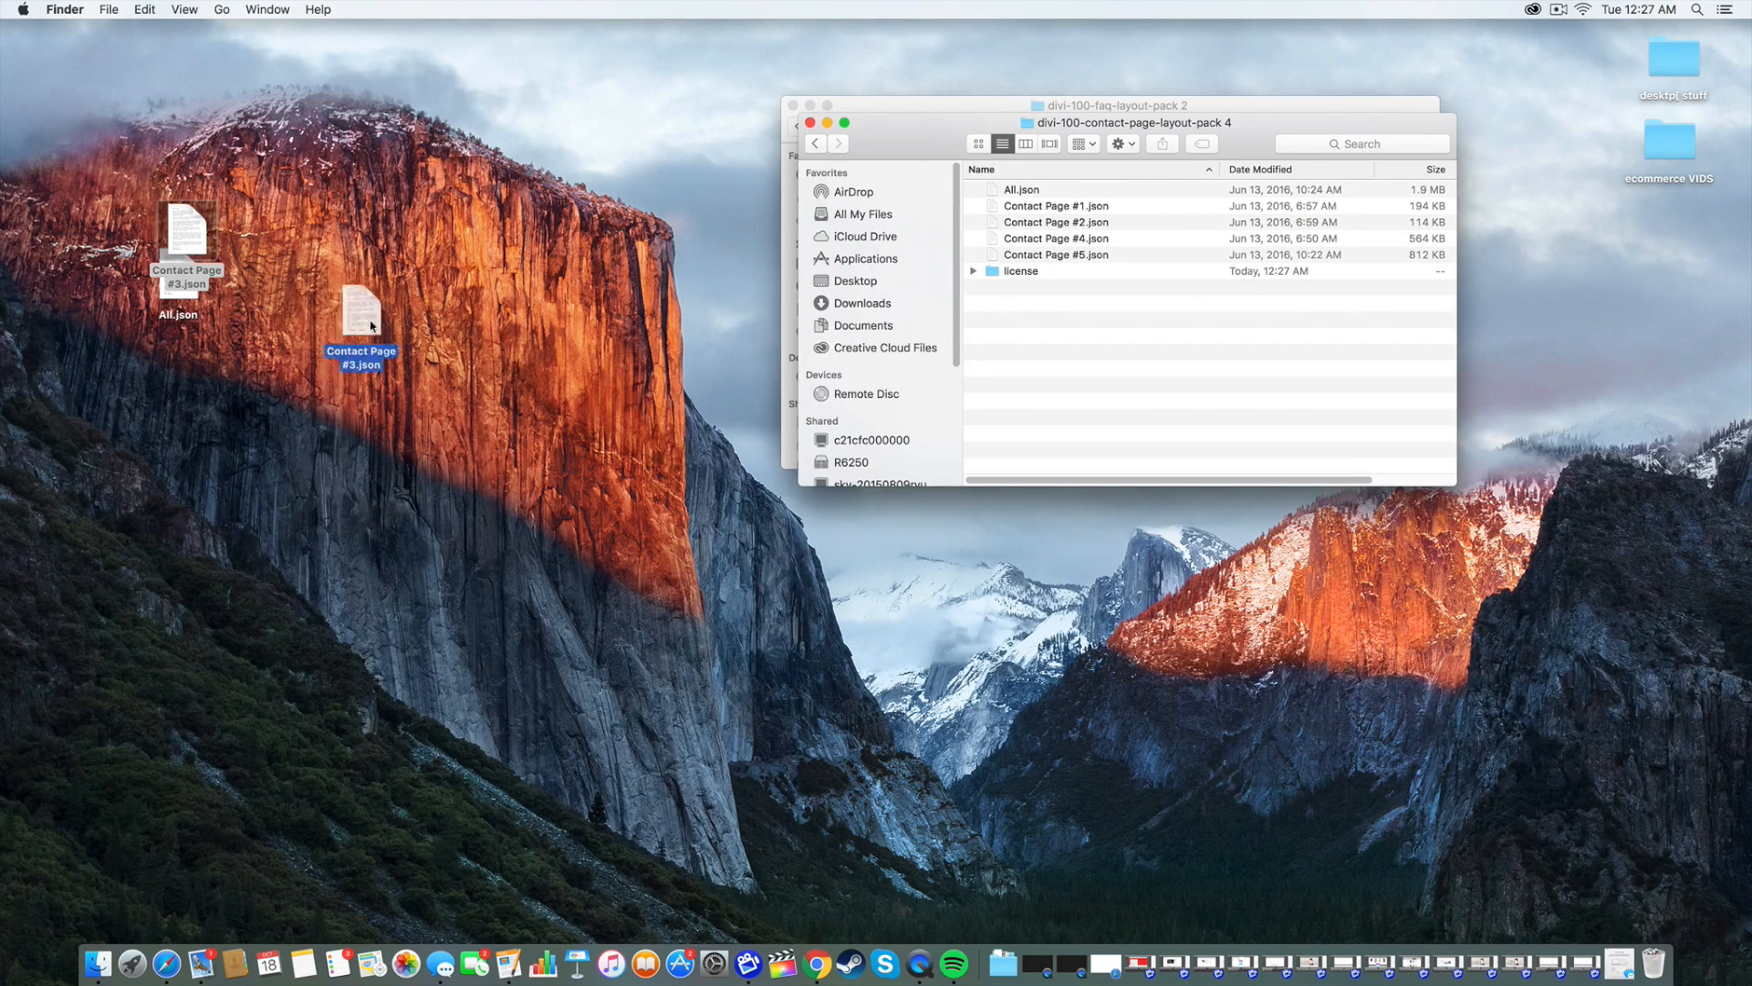
left_click(818, 964)
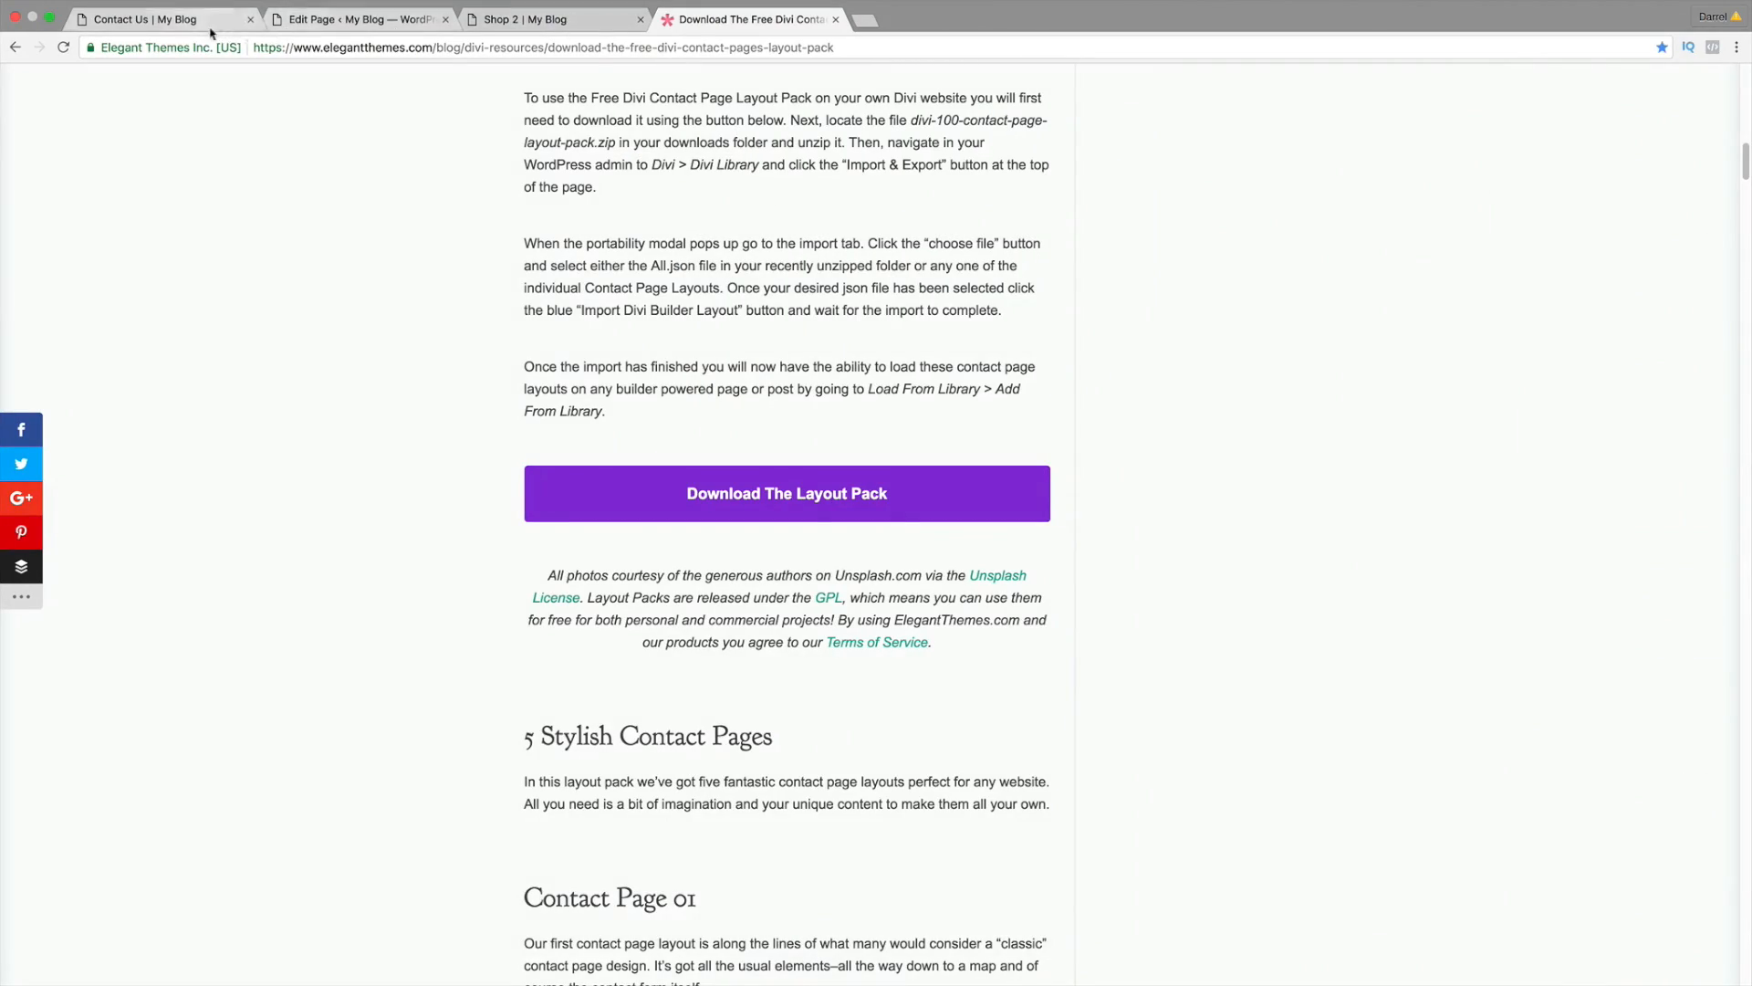
Step: Go to the Divi Library in the WordPress admin
left_click(189, 21)
mouse_move(66, 84)
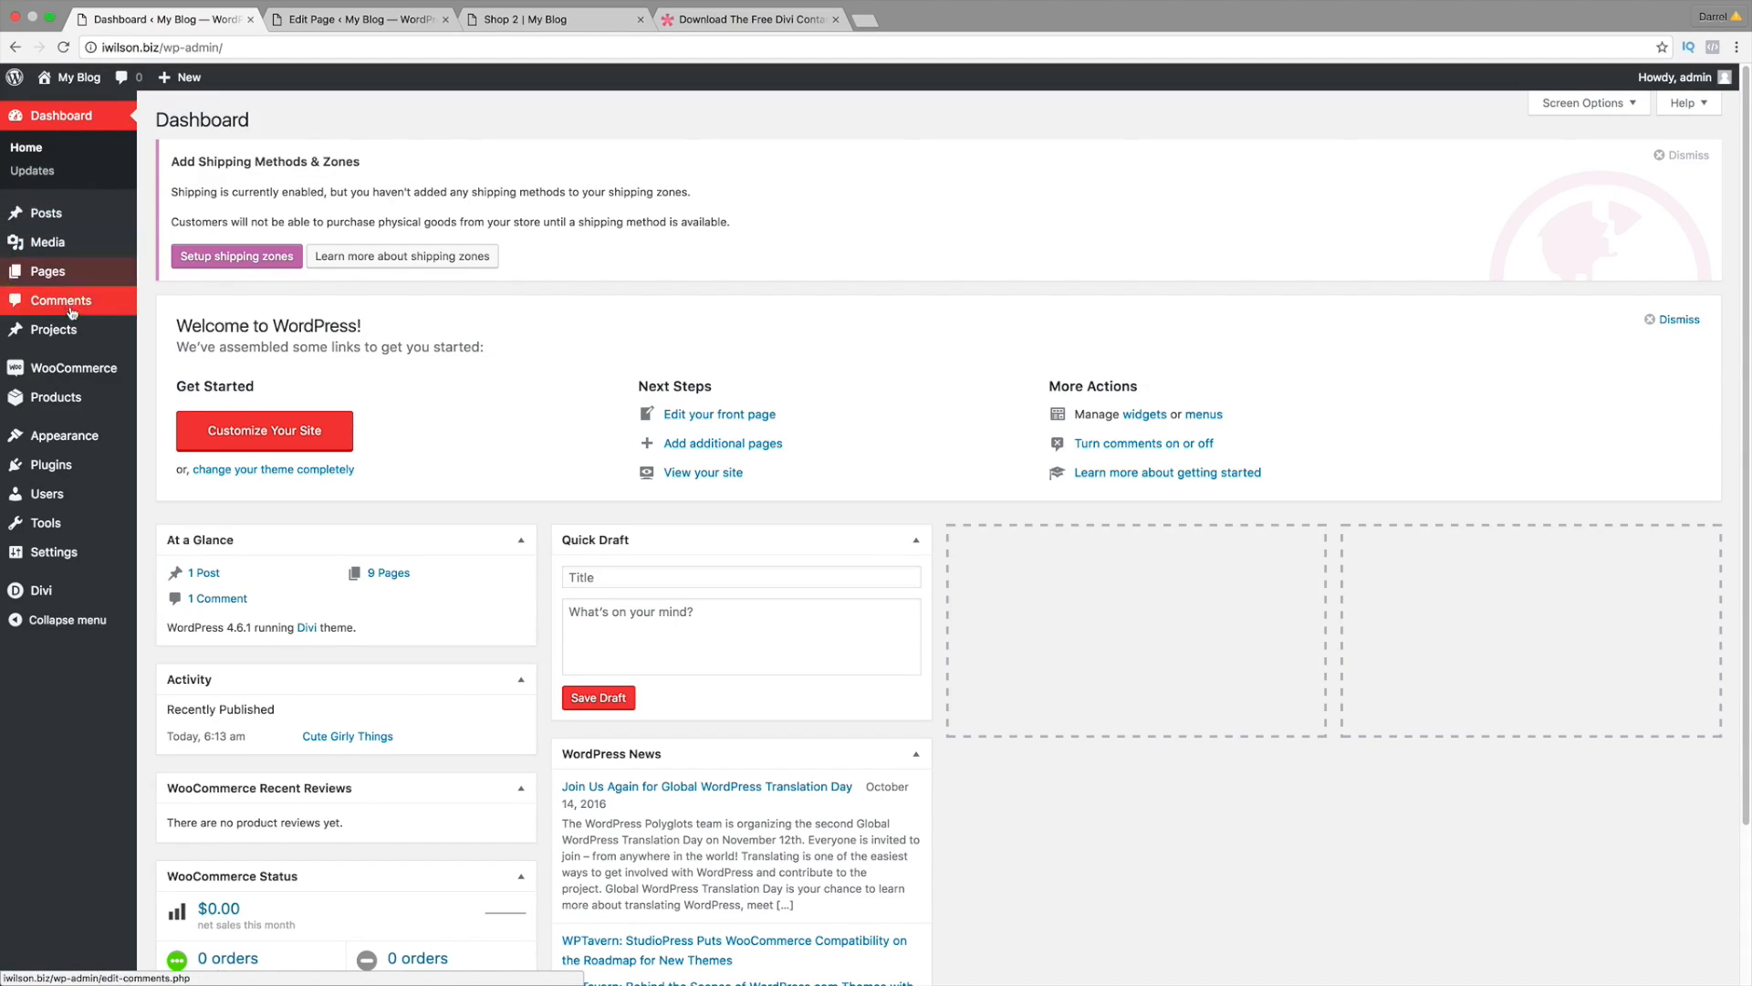
mouse_move(128, 590)
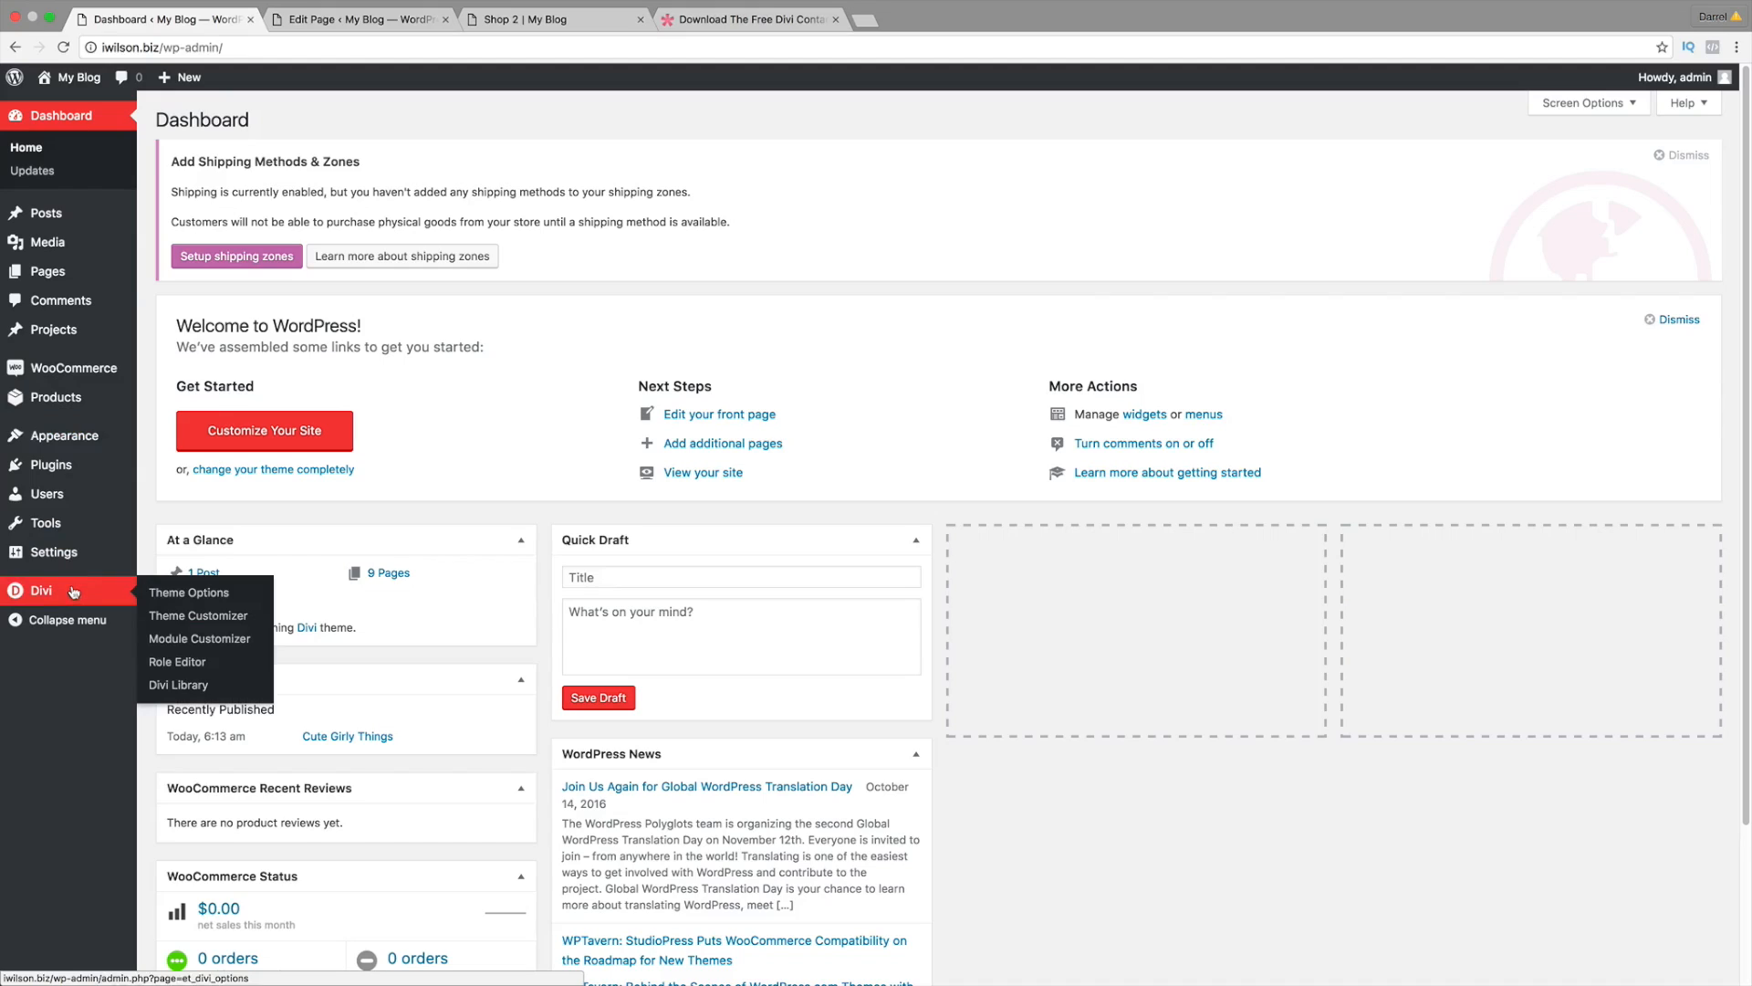
left_click(191, 683)
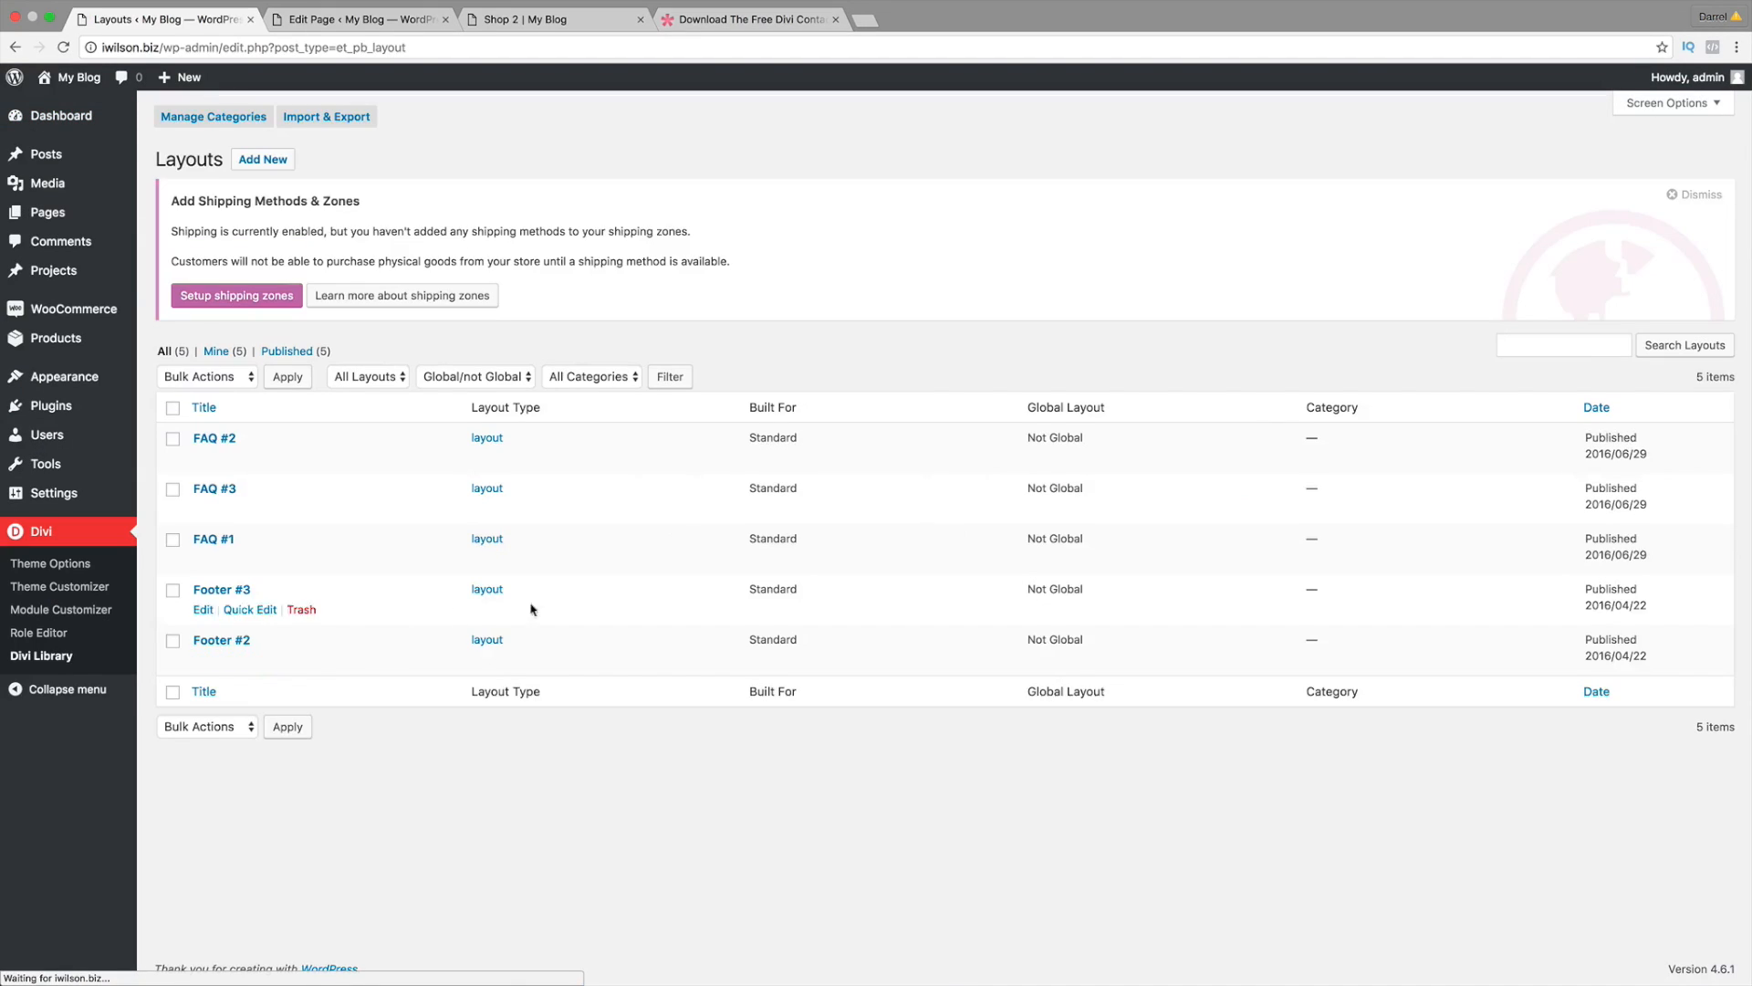
Step: Import Contact Page #3.json into the library via Import & Export
left_click(345, 118)
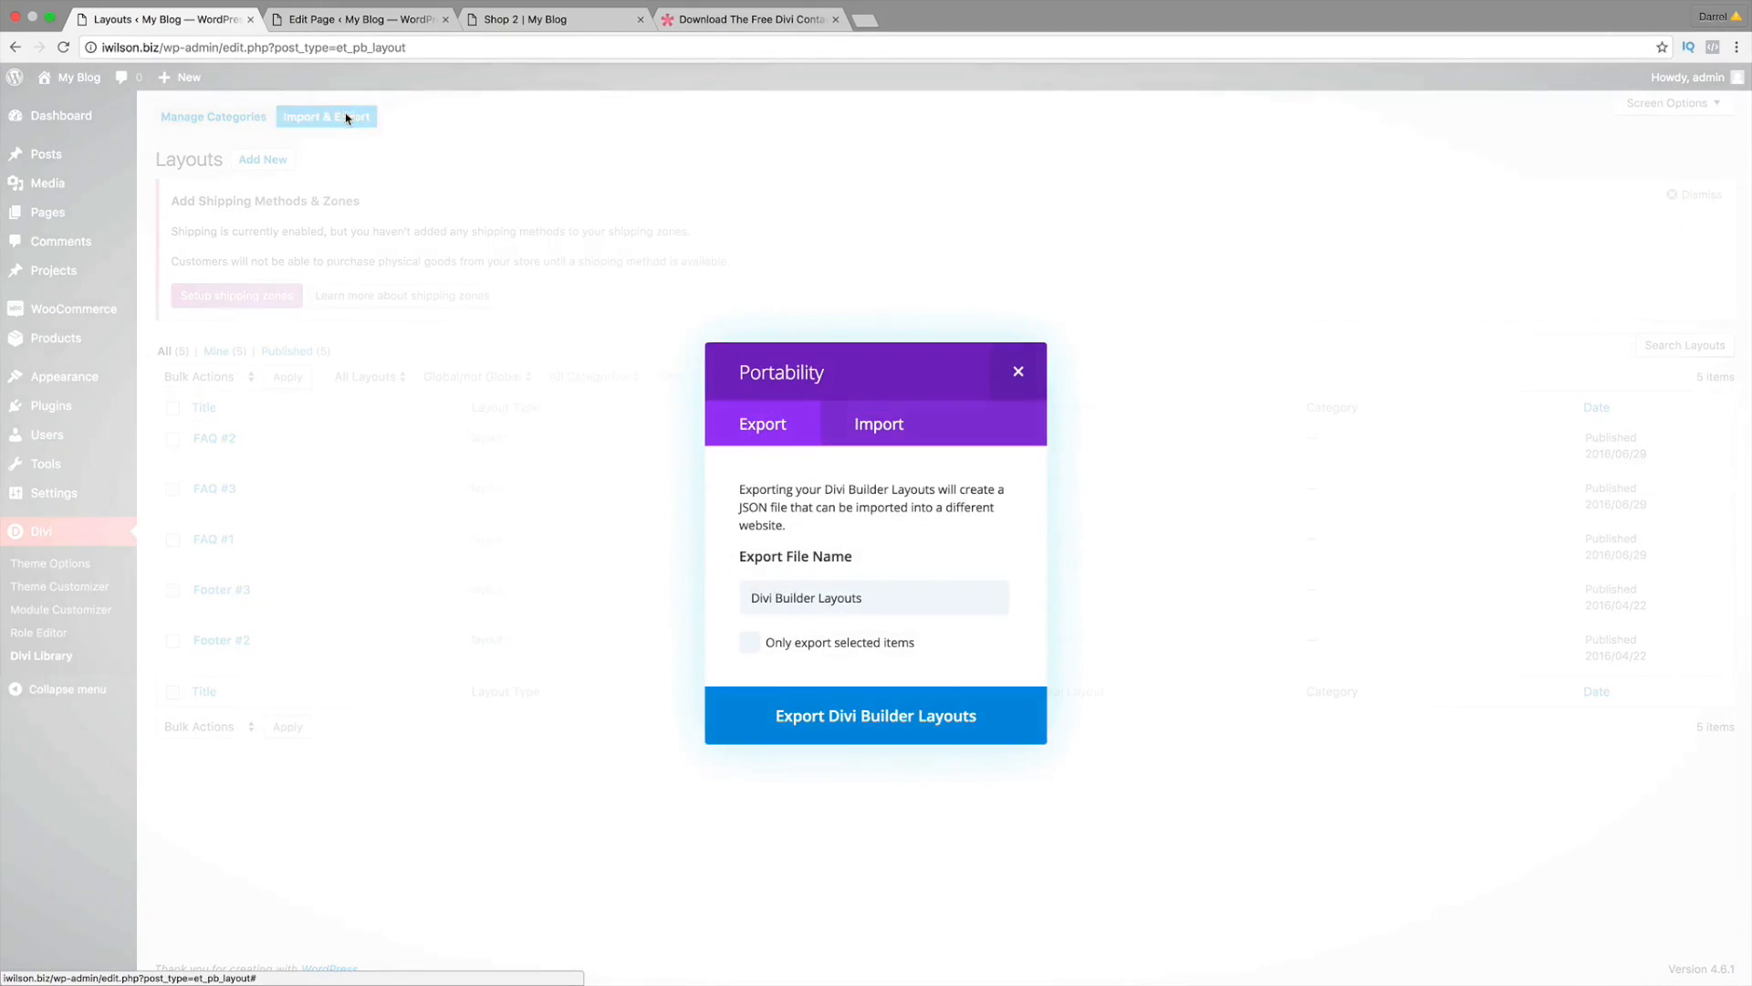
left_click(863, 430)
left_click(949, 624)
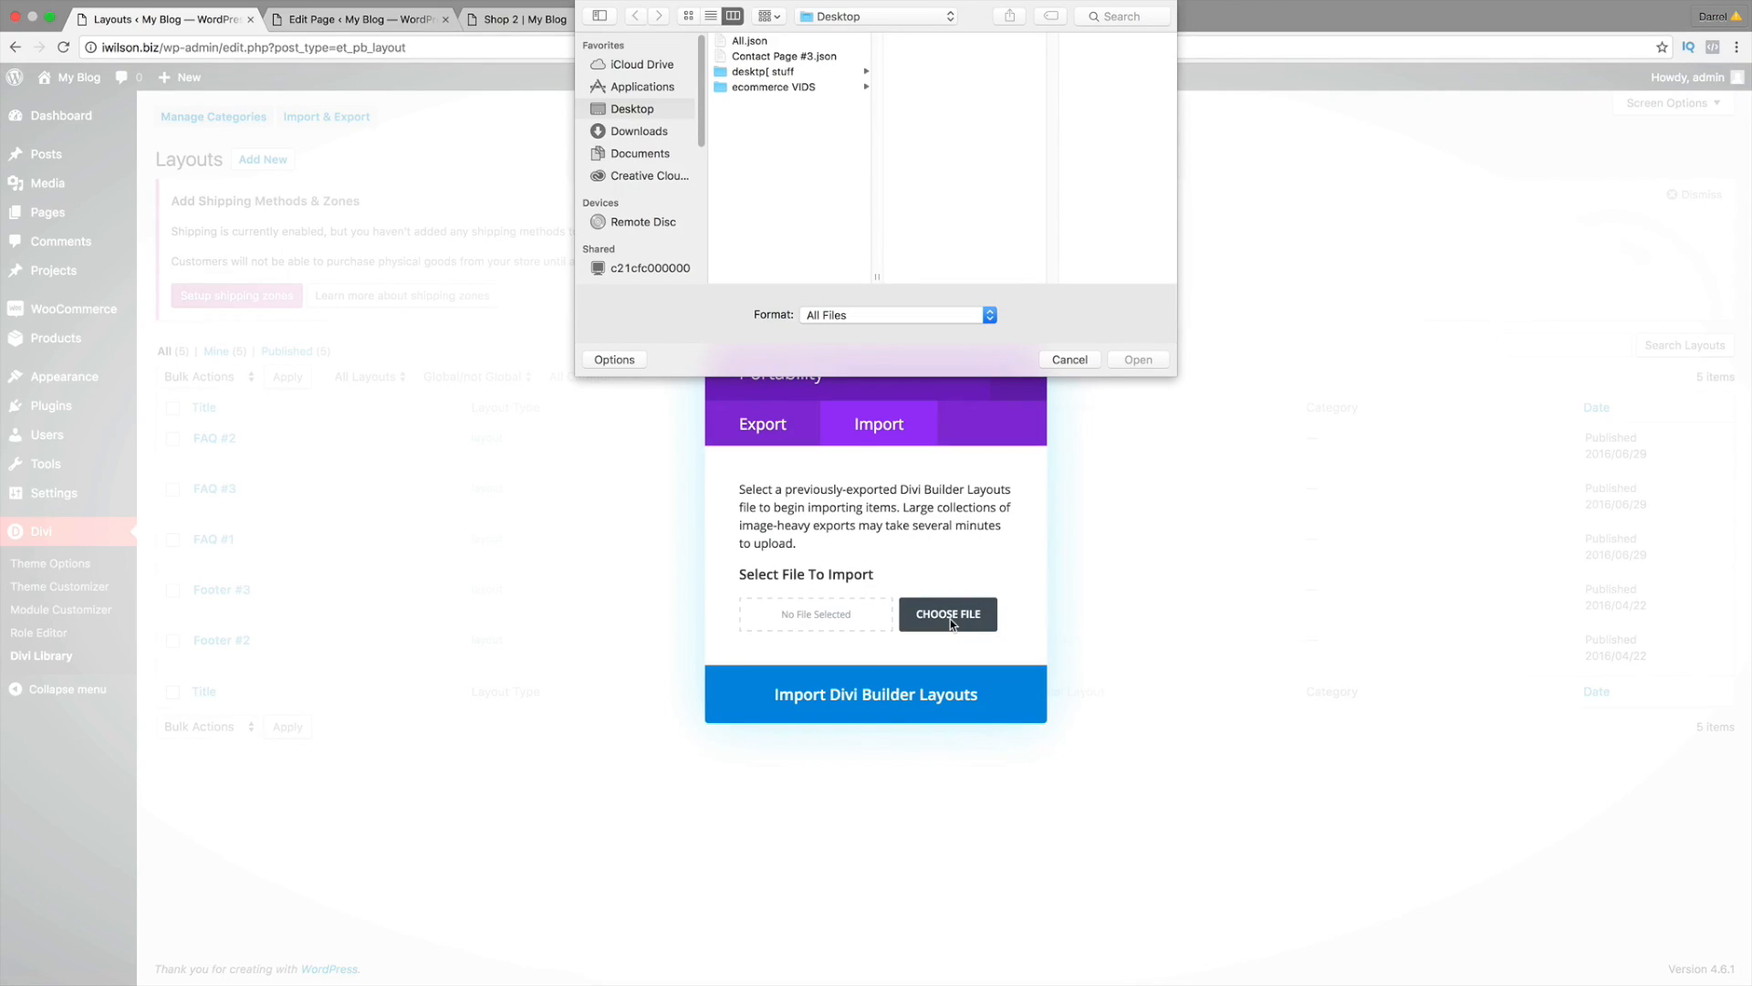
left_click(828, 58)
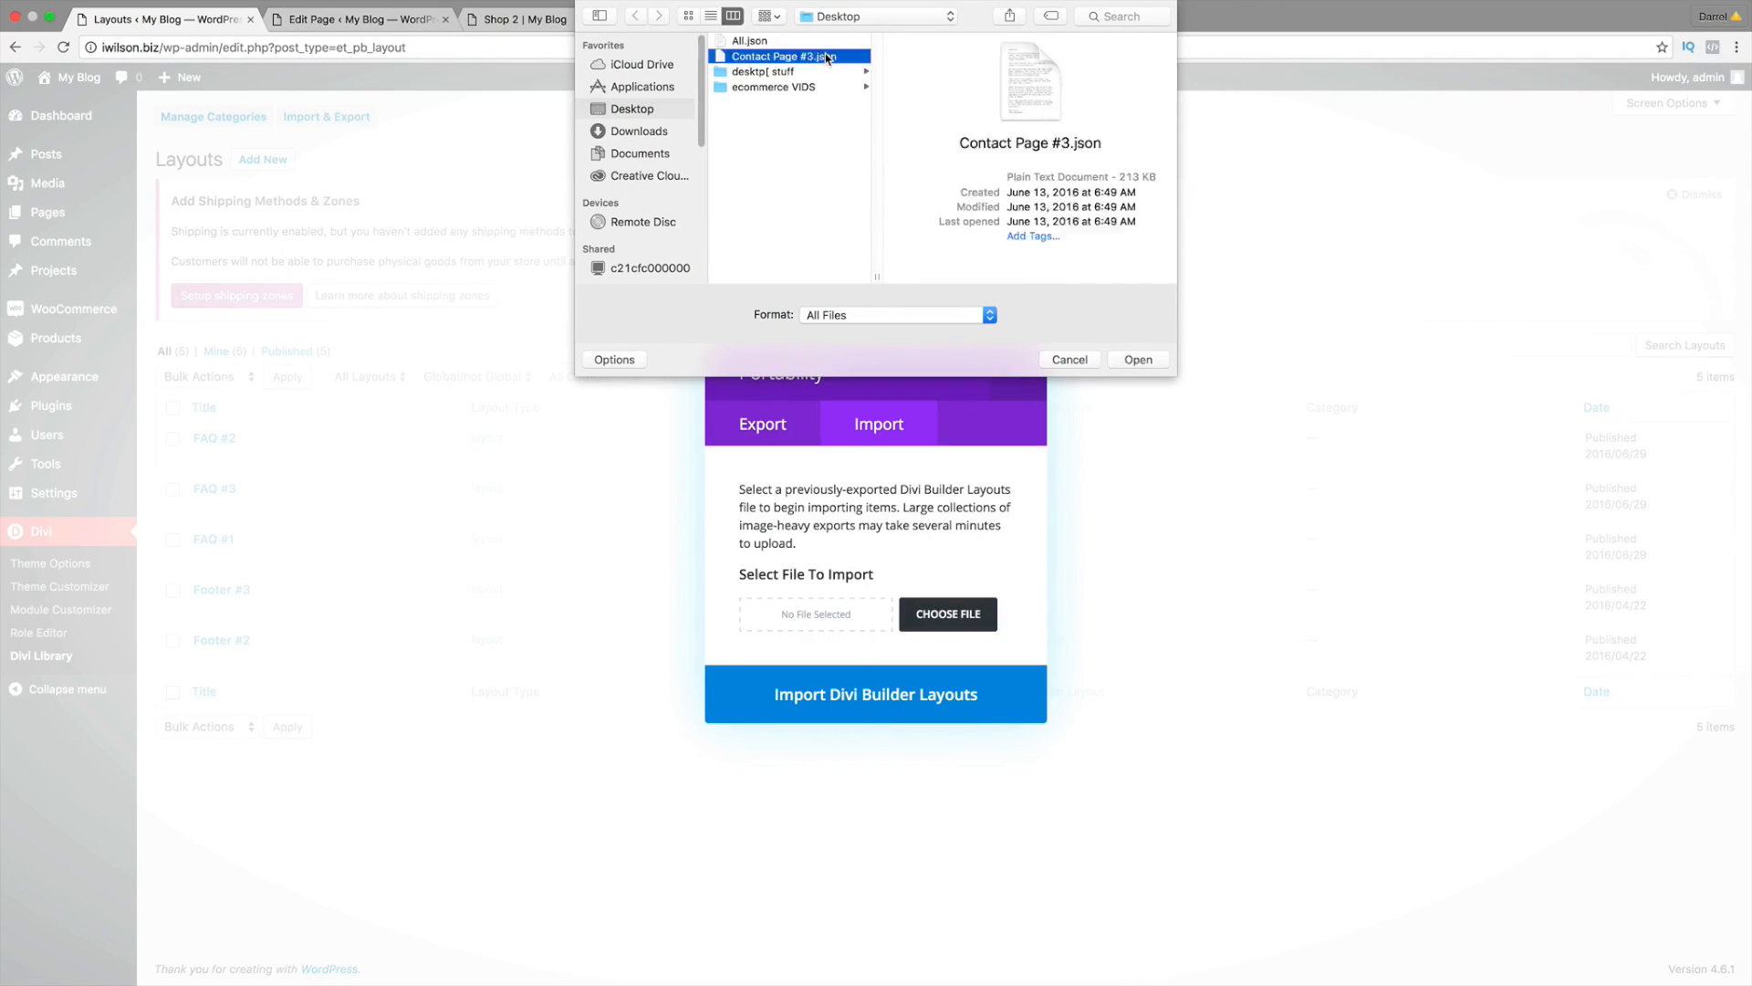
left_click(1138, 358)
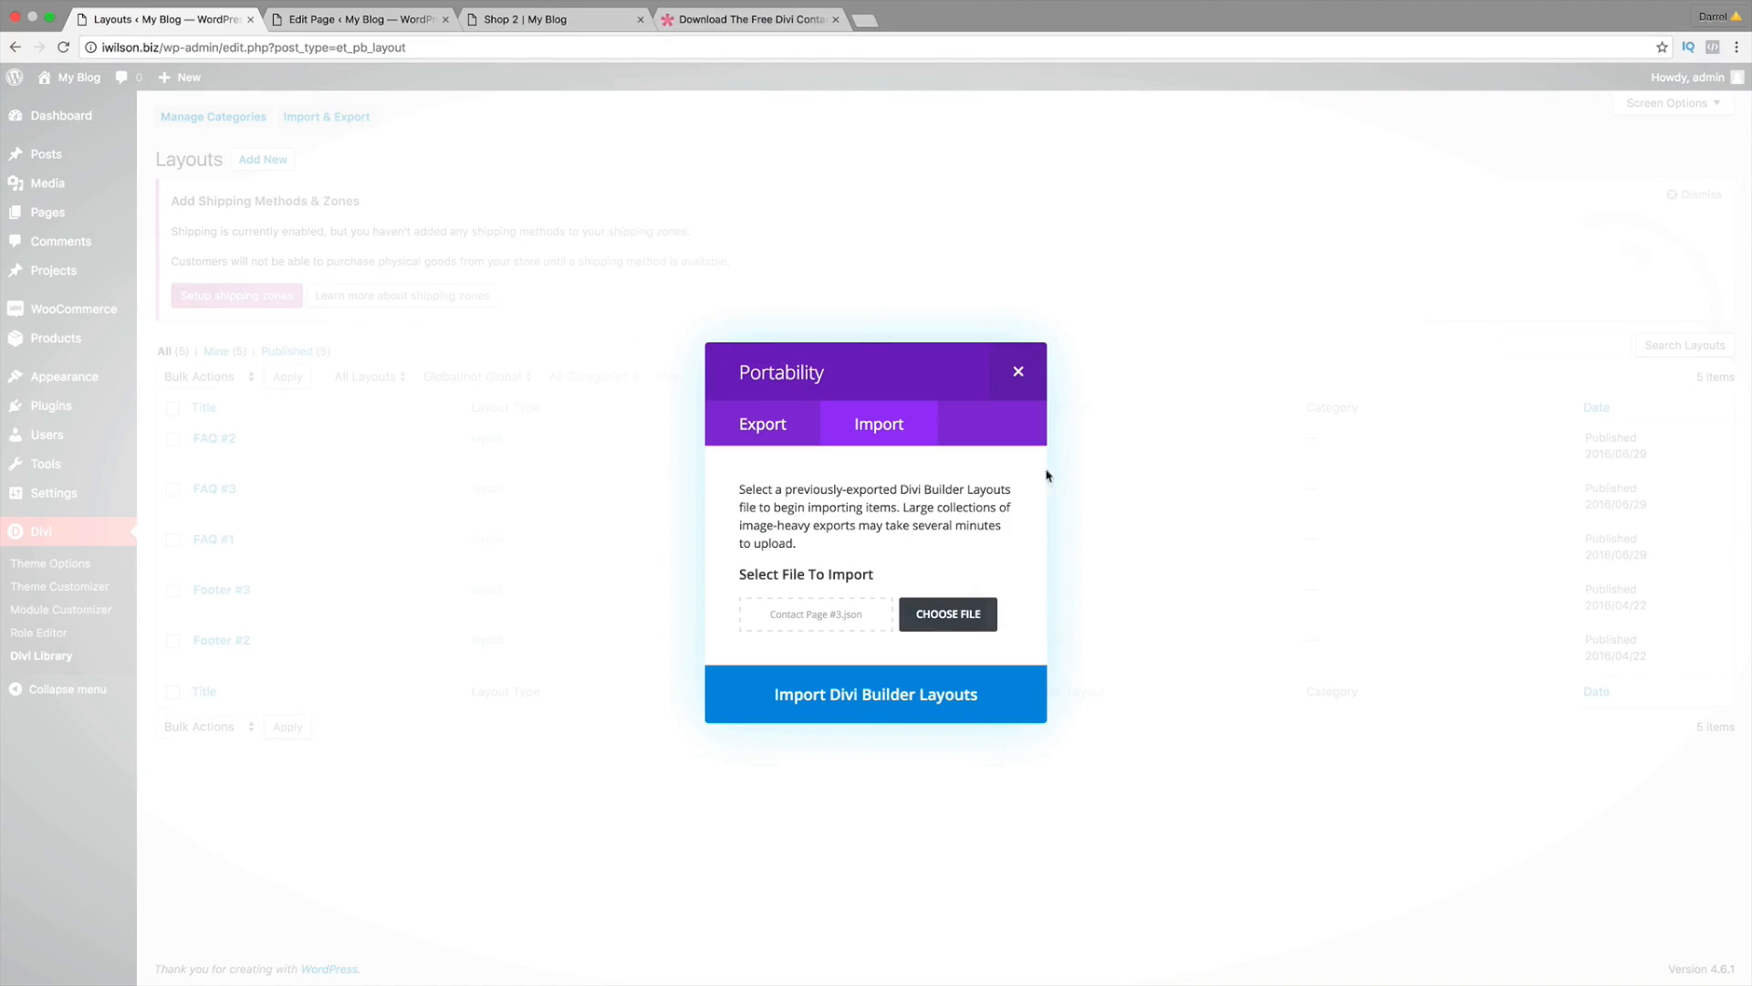
left_click(932, 703)
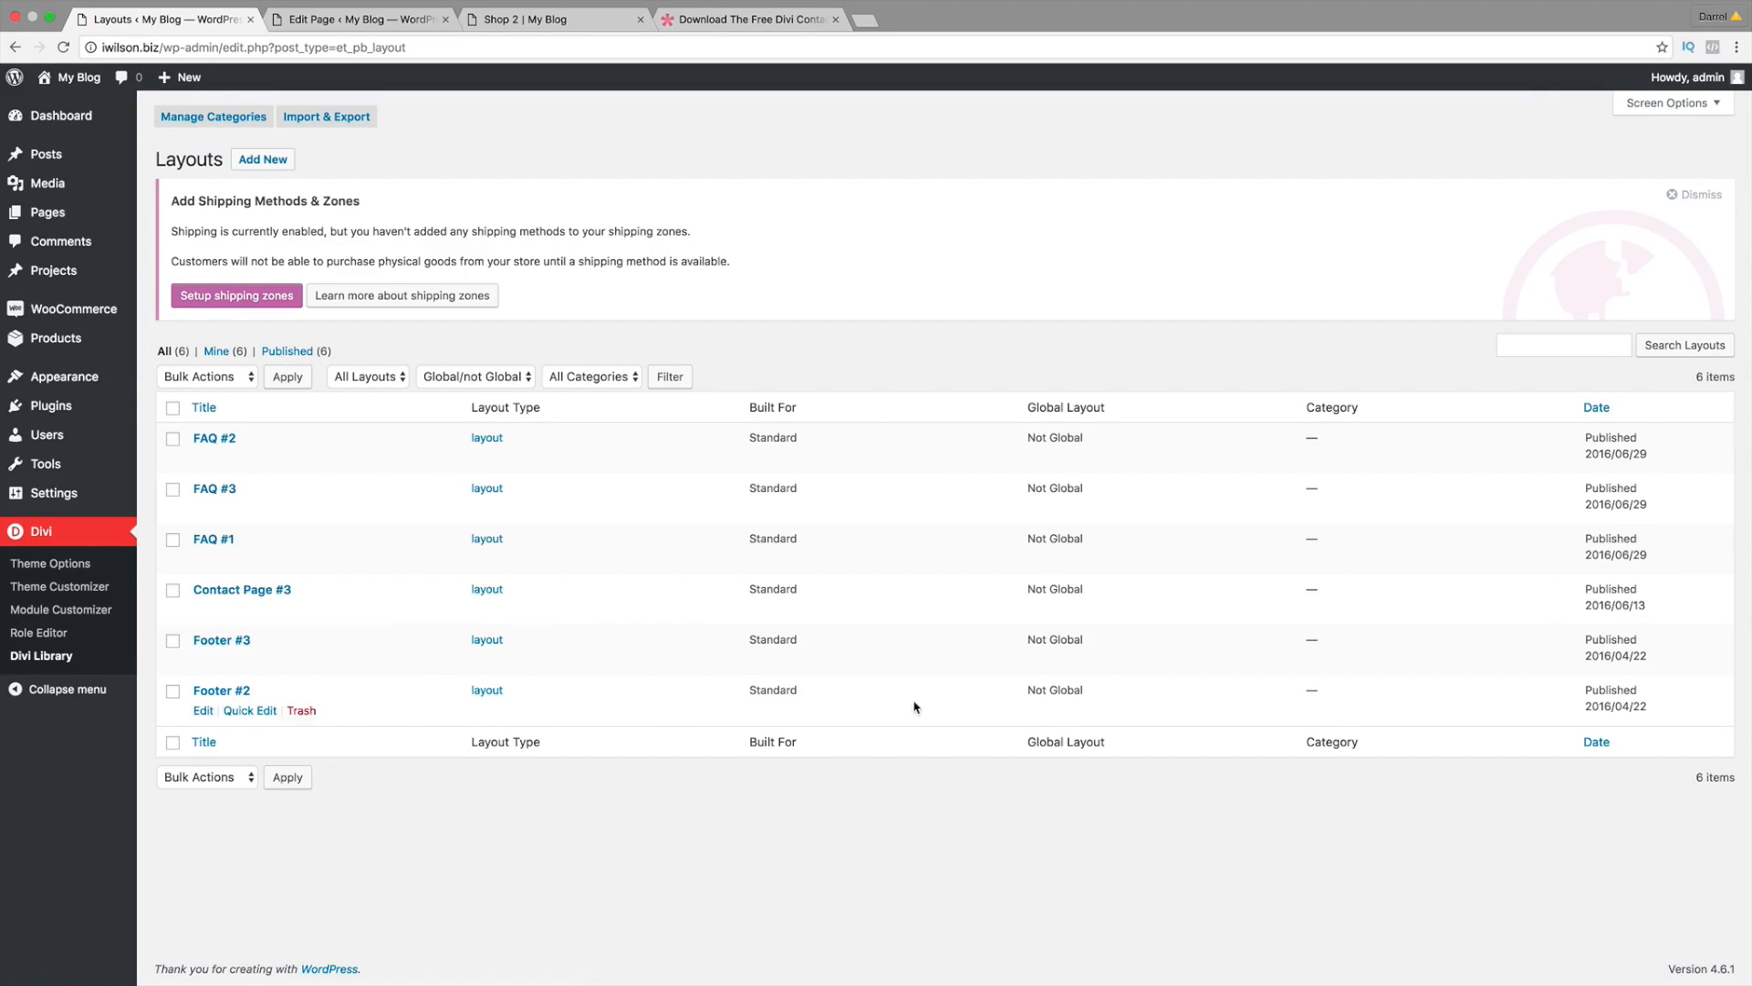
Step: Open the site's Contact Us page in the Visual Builder
mouse_move(273, 609)
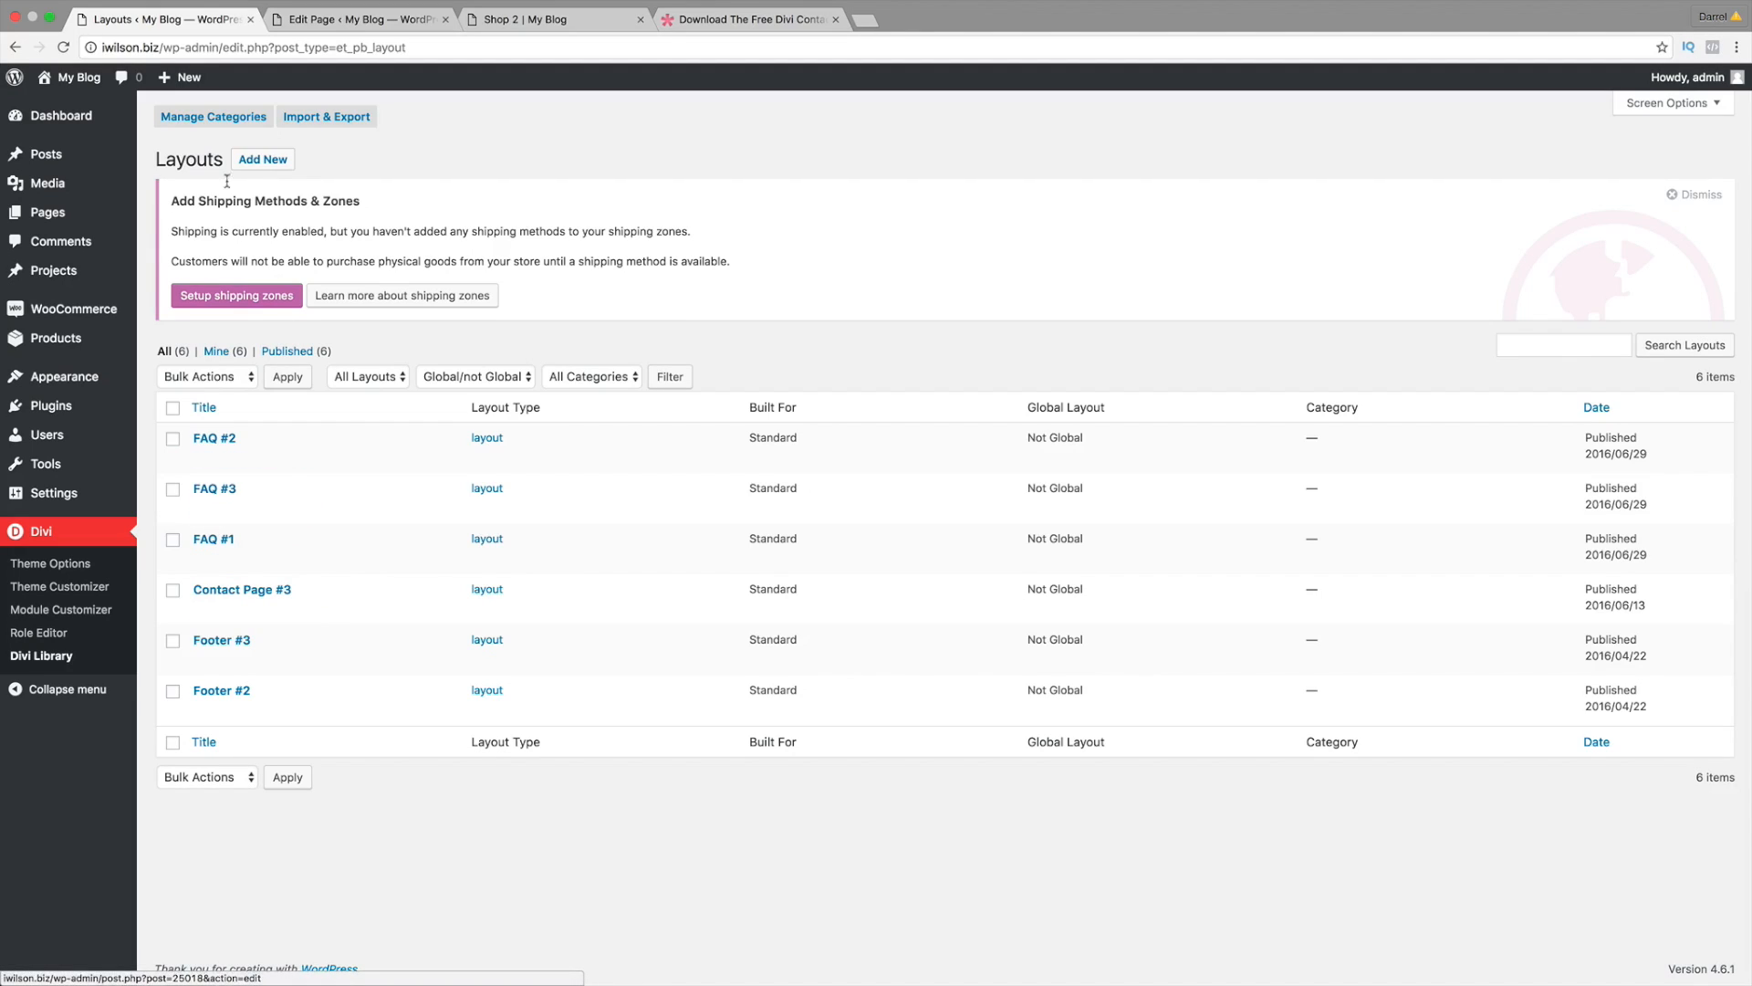
left_click(80, 112)
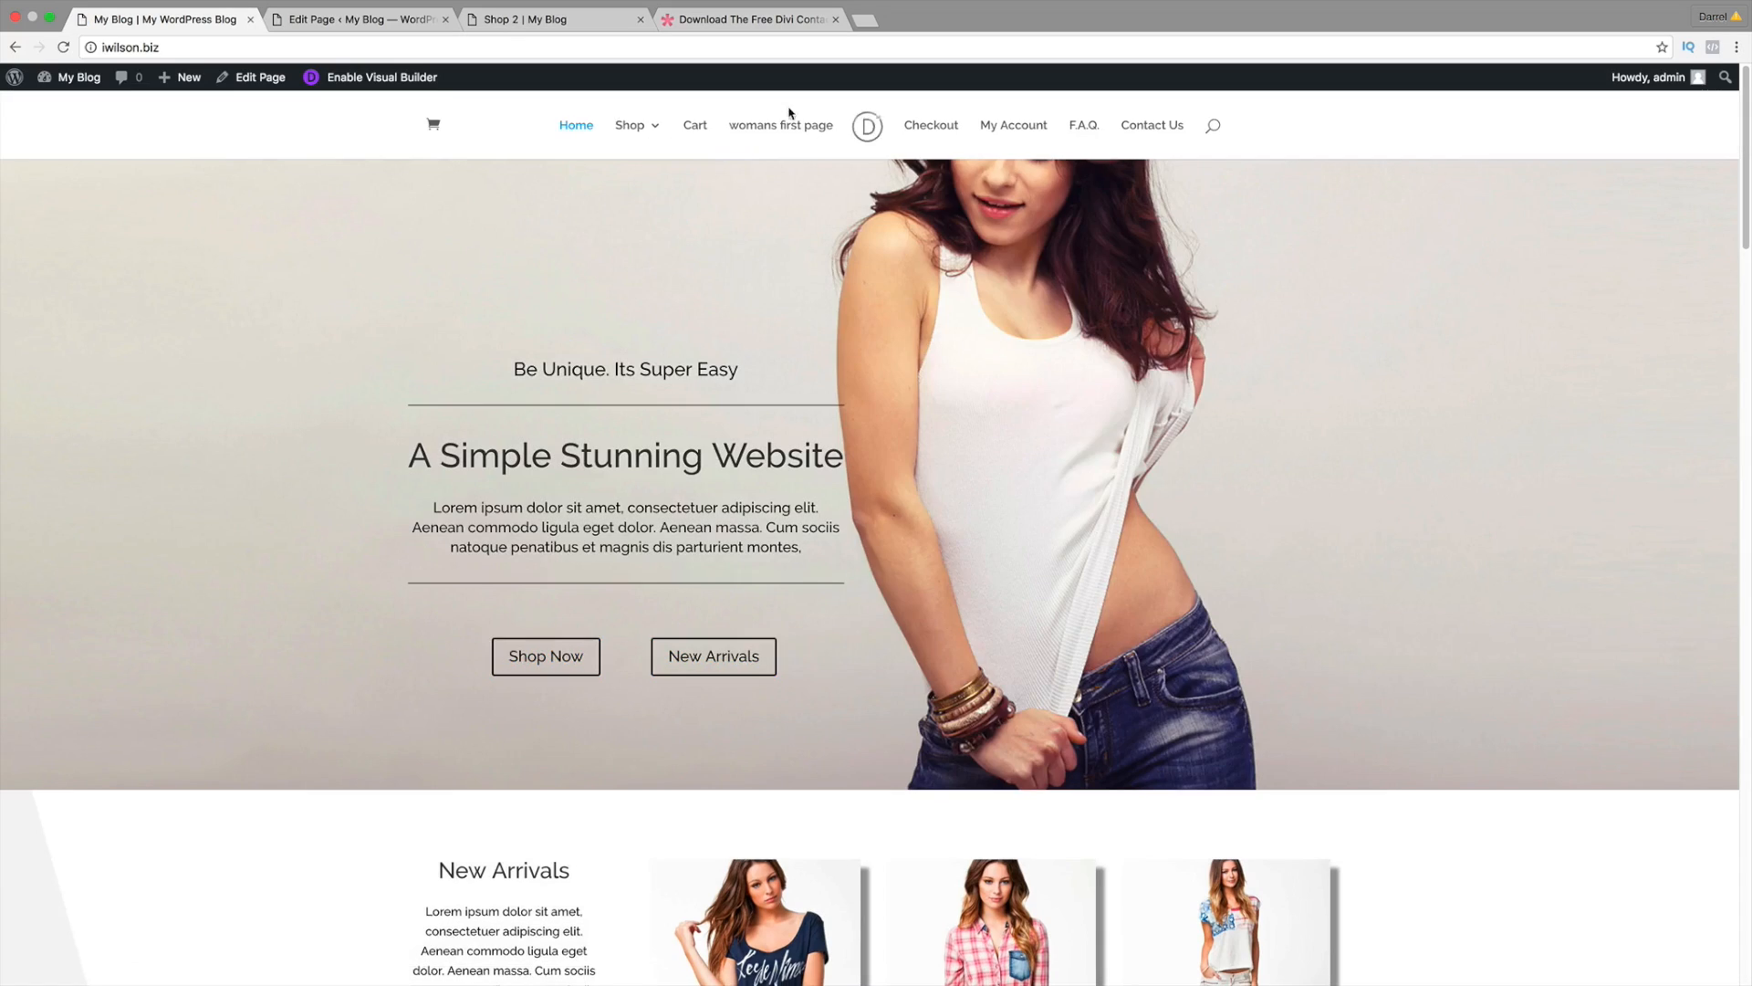
left_click(1155, 127)
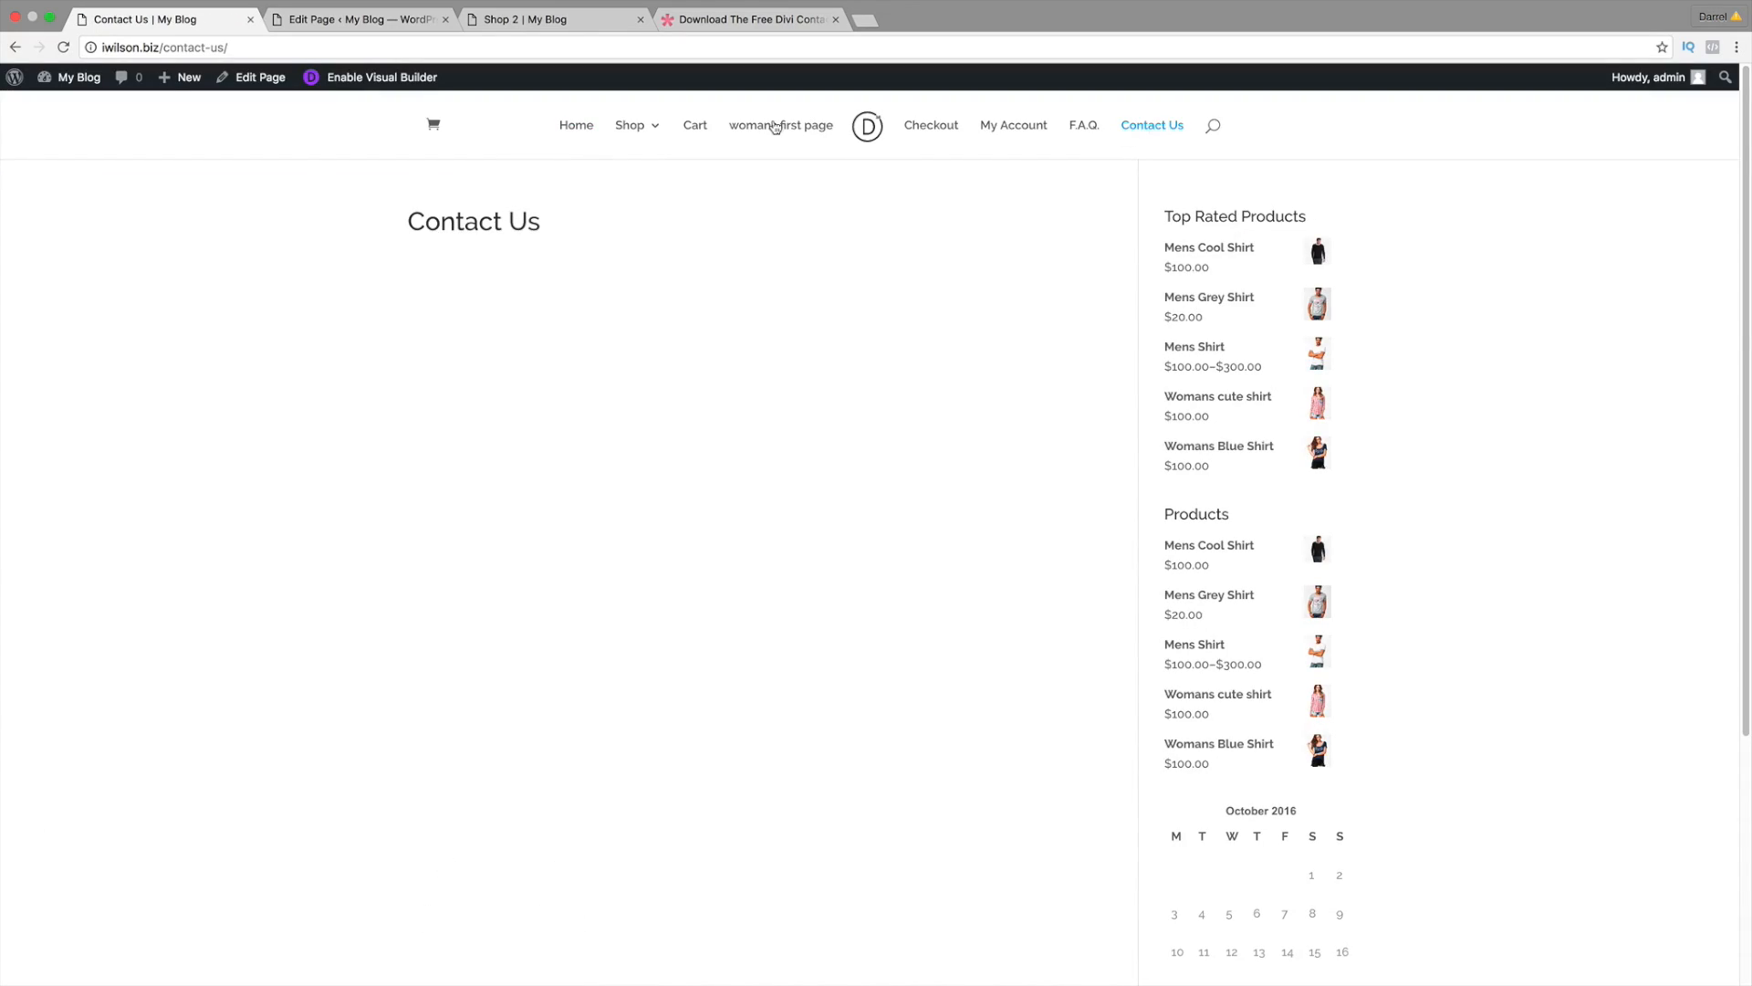
left_click(387, 80)
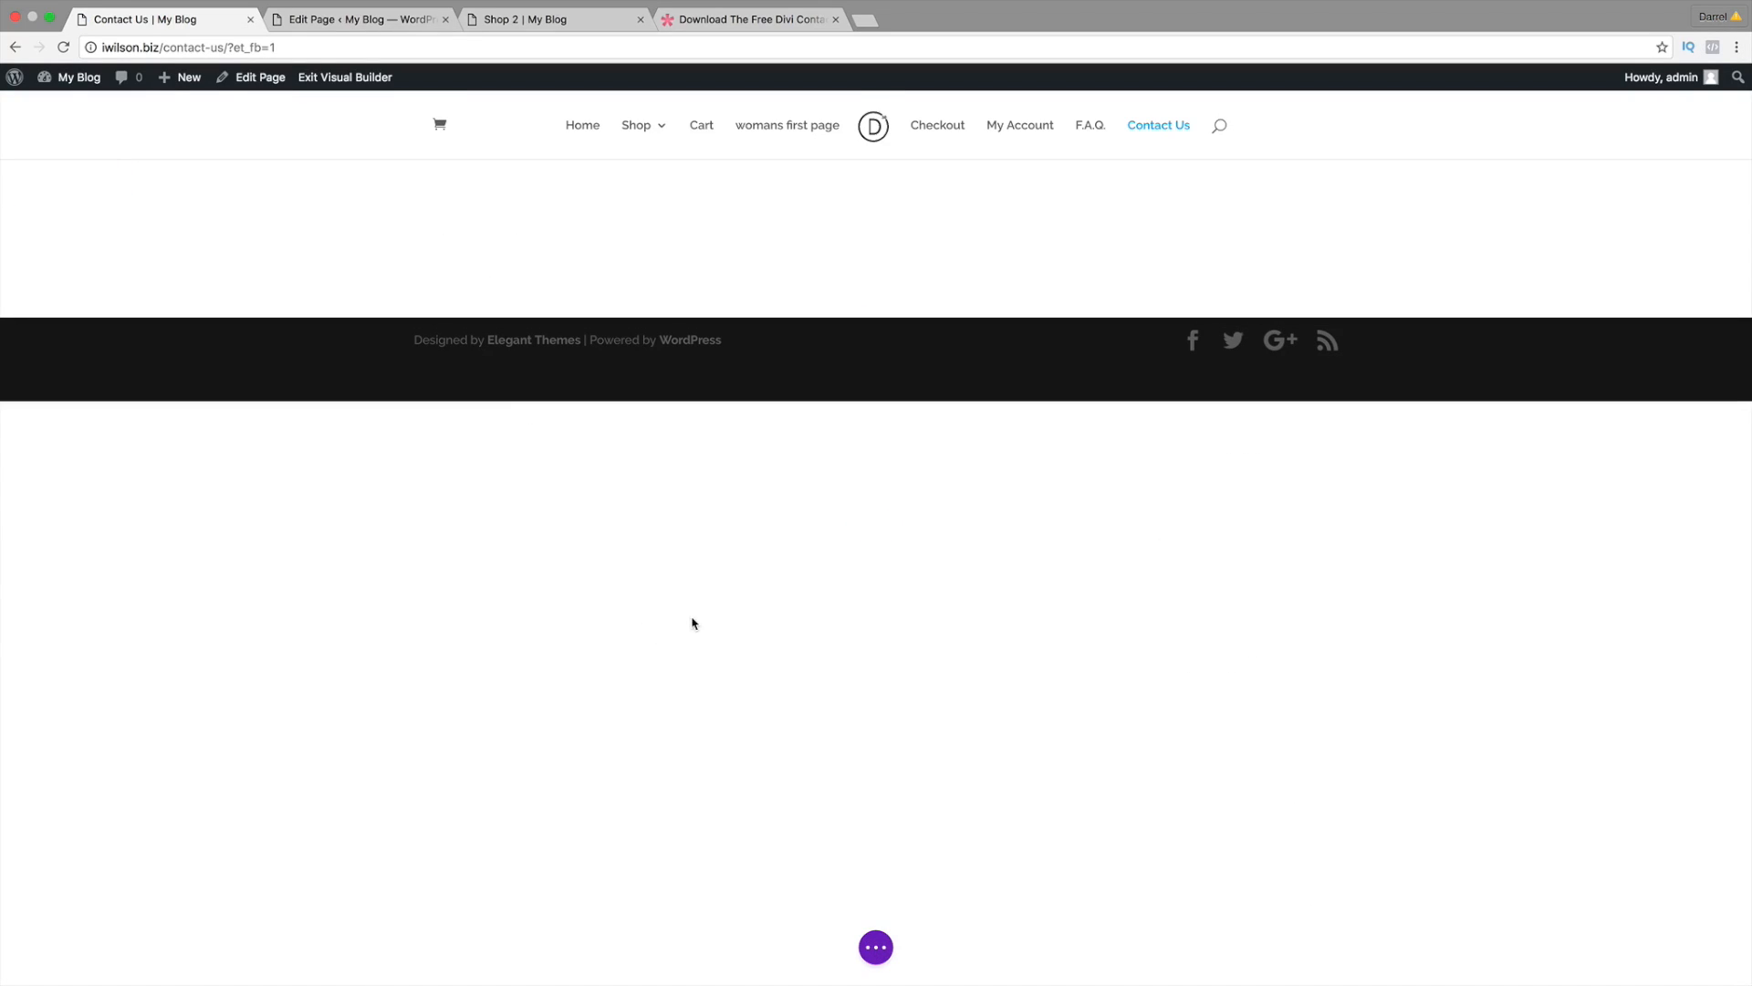
Step: Load the Contact Page #3 layout from the library onto the page
left_click(878, 950)
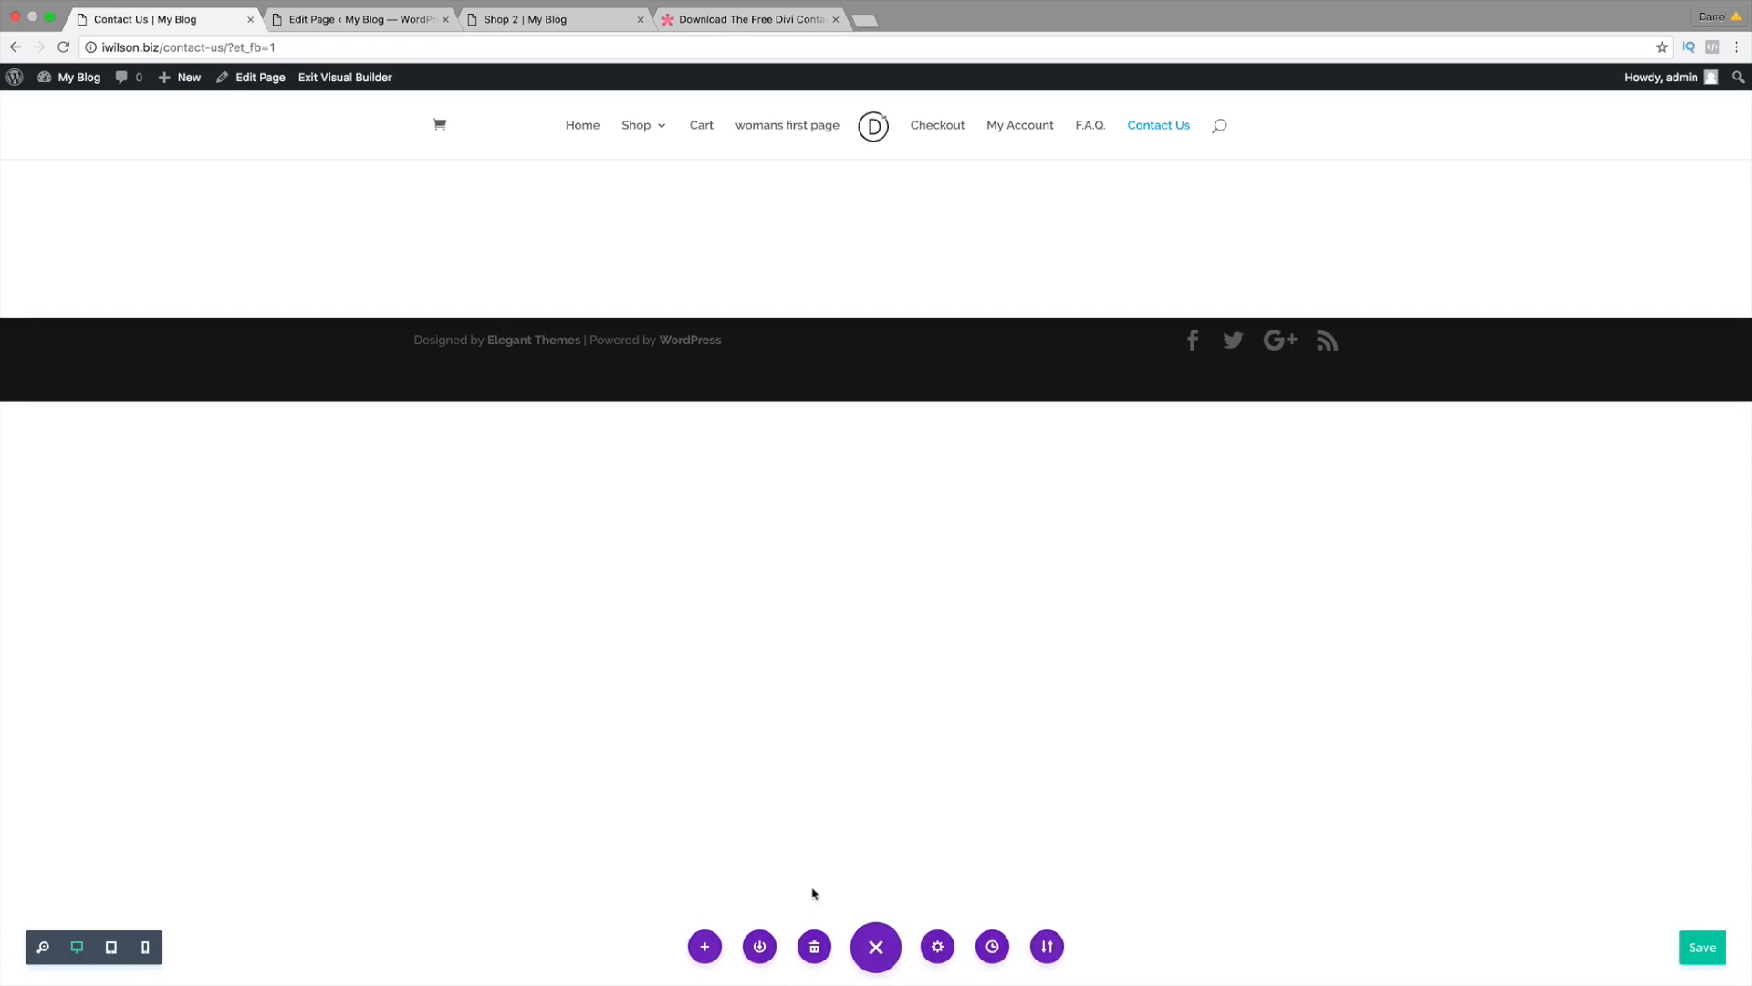
left_click(706, 949)
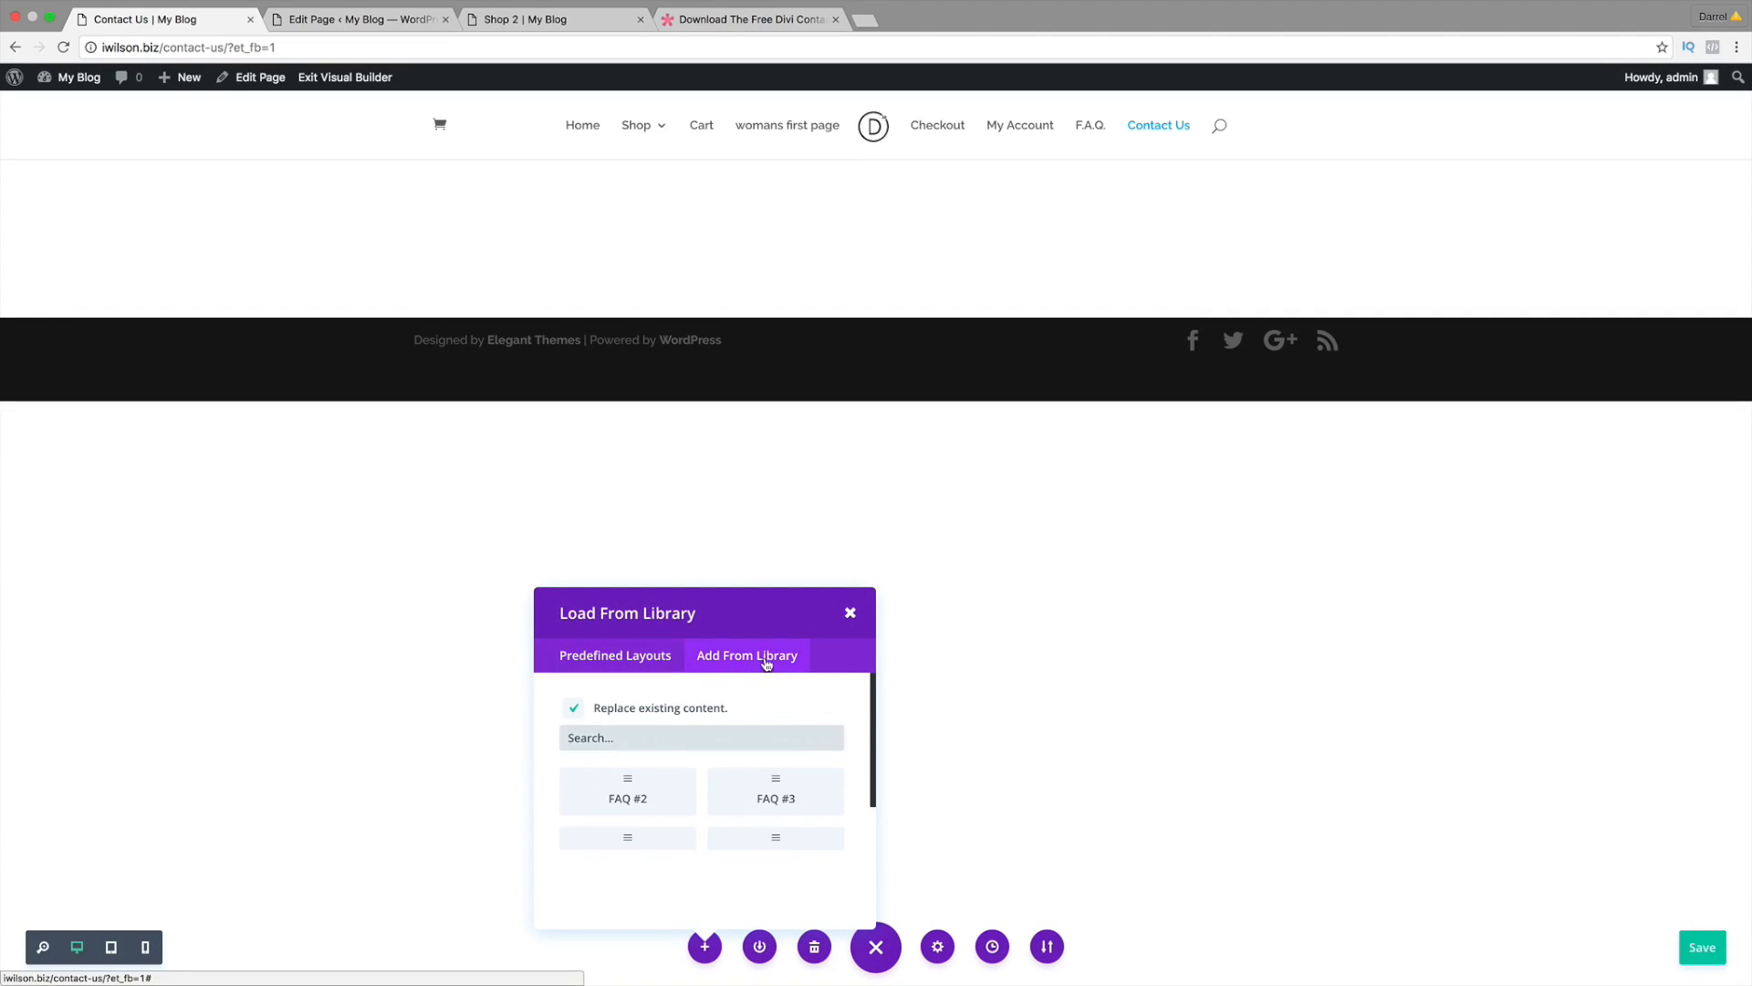
left_click_drag(874, 747, 873, 780)
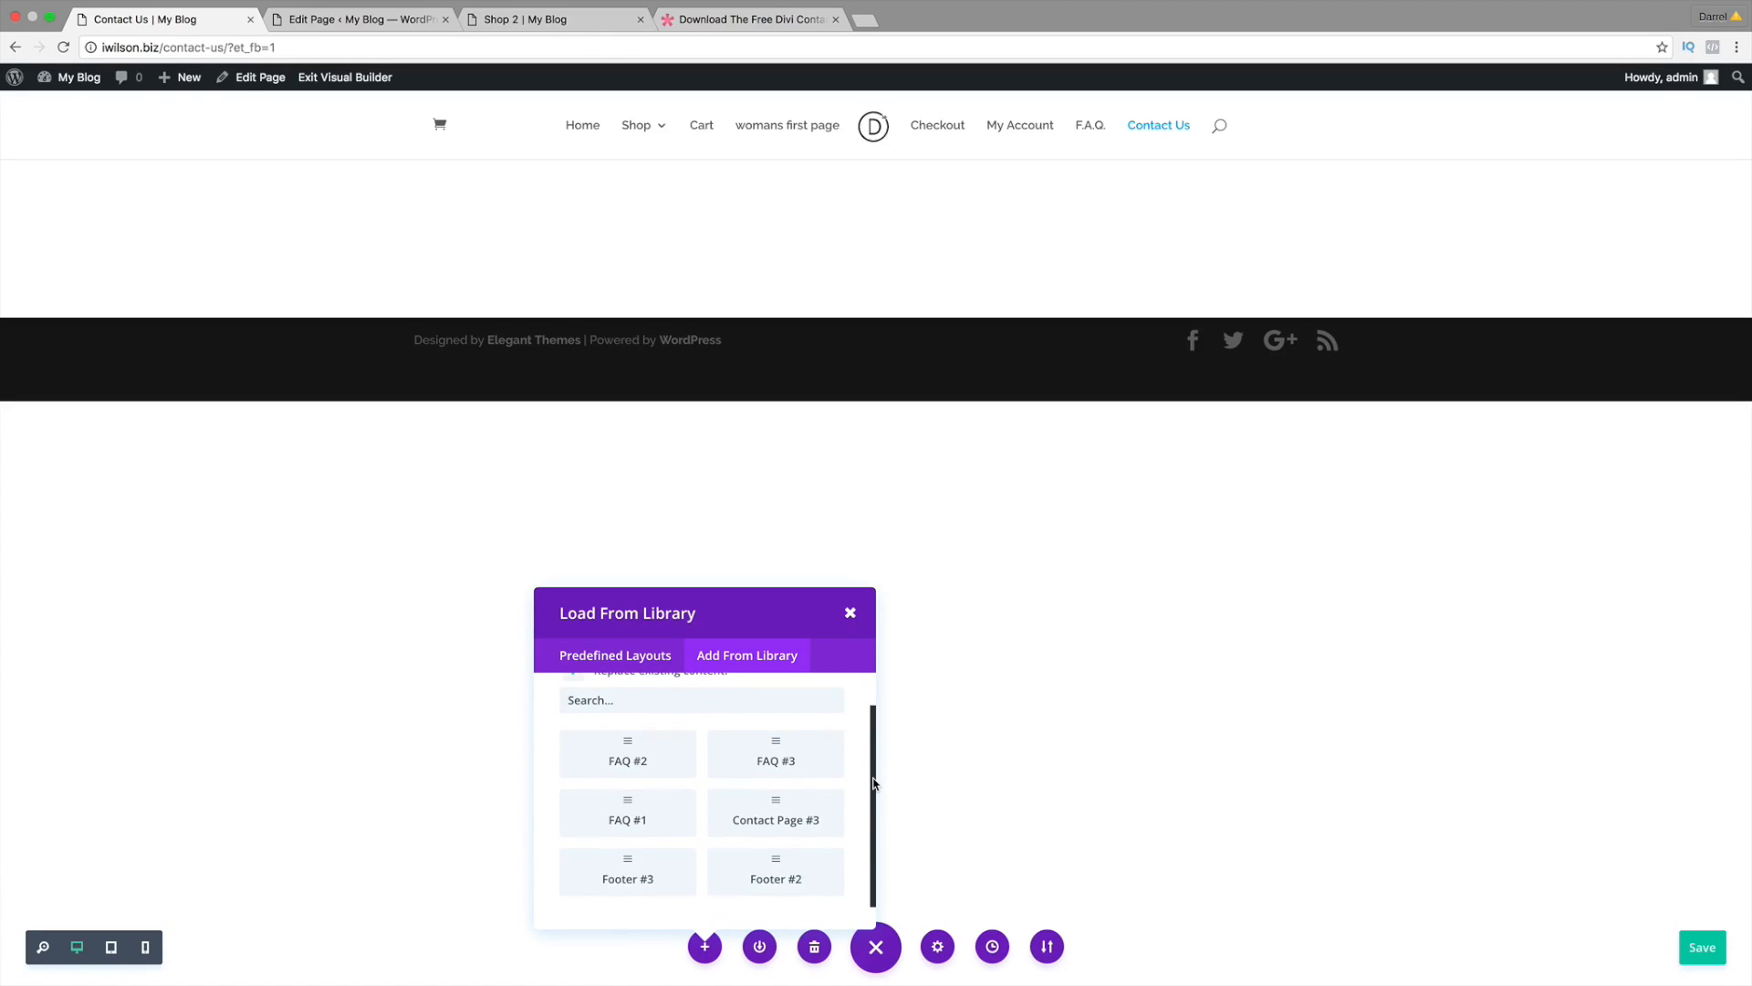
left_click(791, 807)
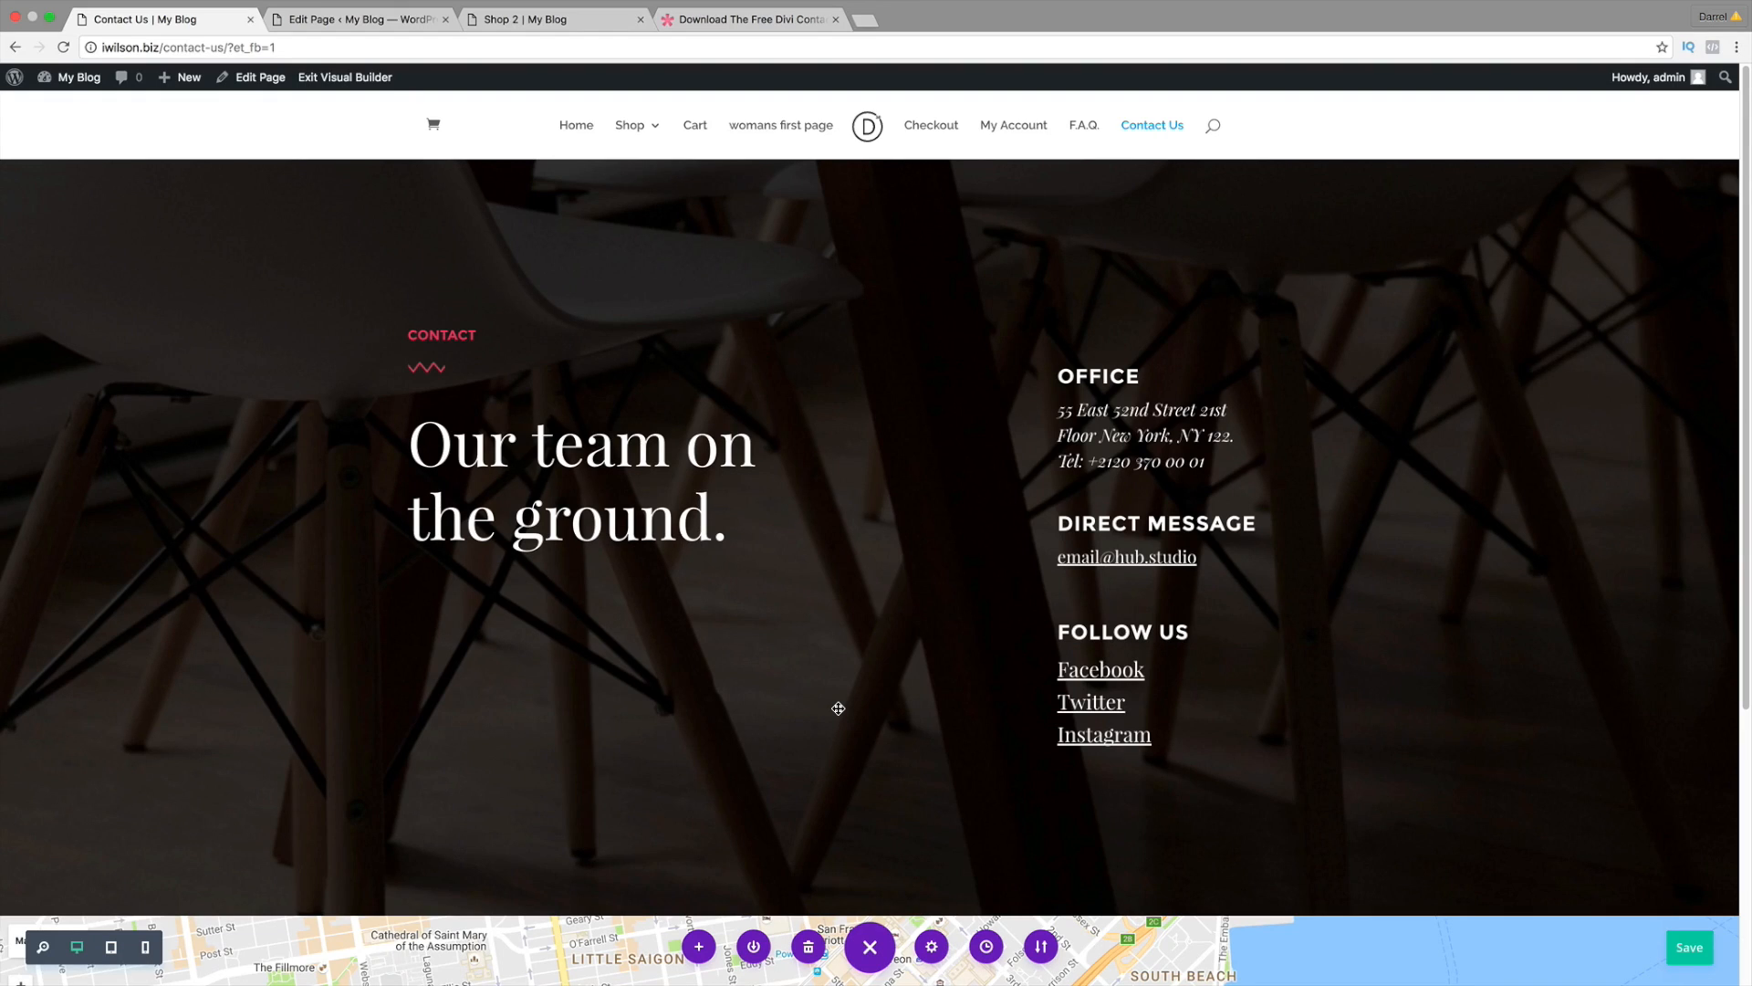
Step: Check the layout and its map, save the page, and exit the Visual Builder
scroll(837, 709, "down", 1)
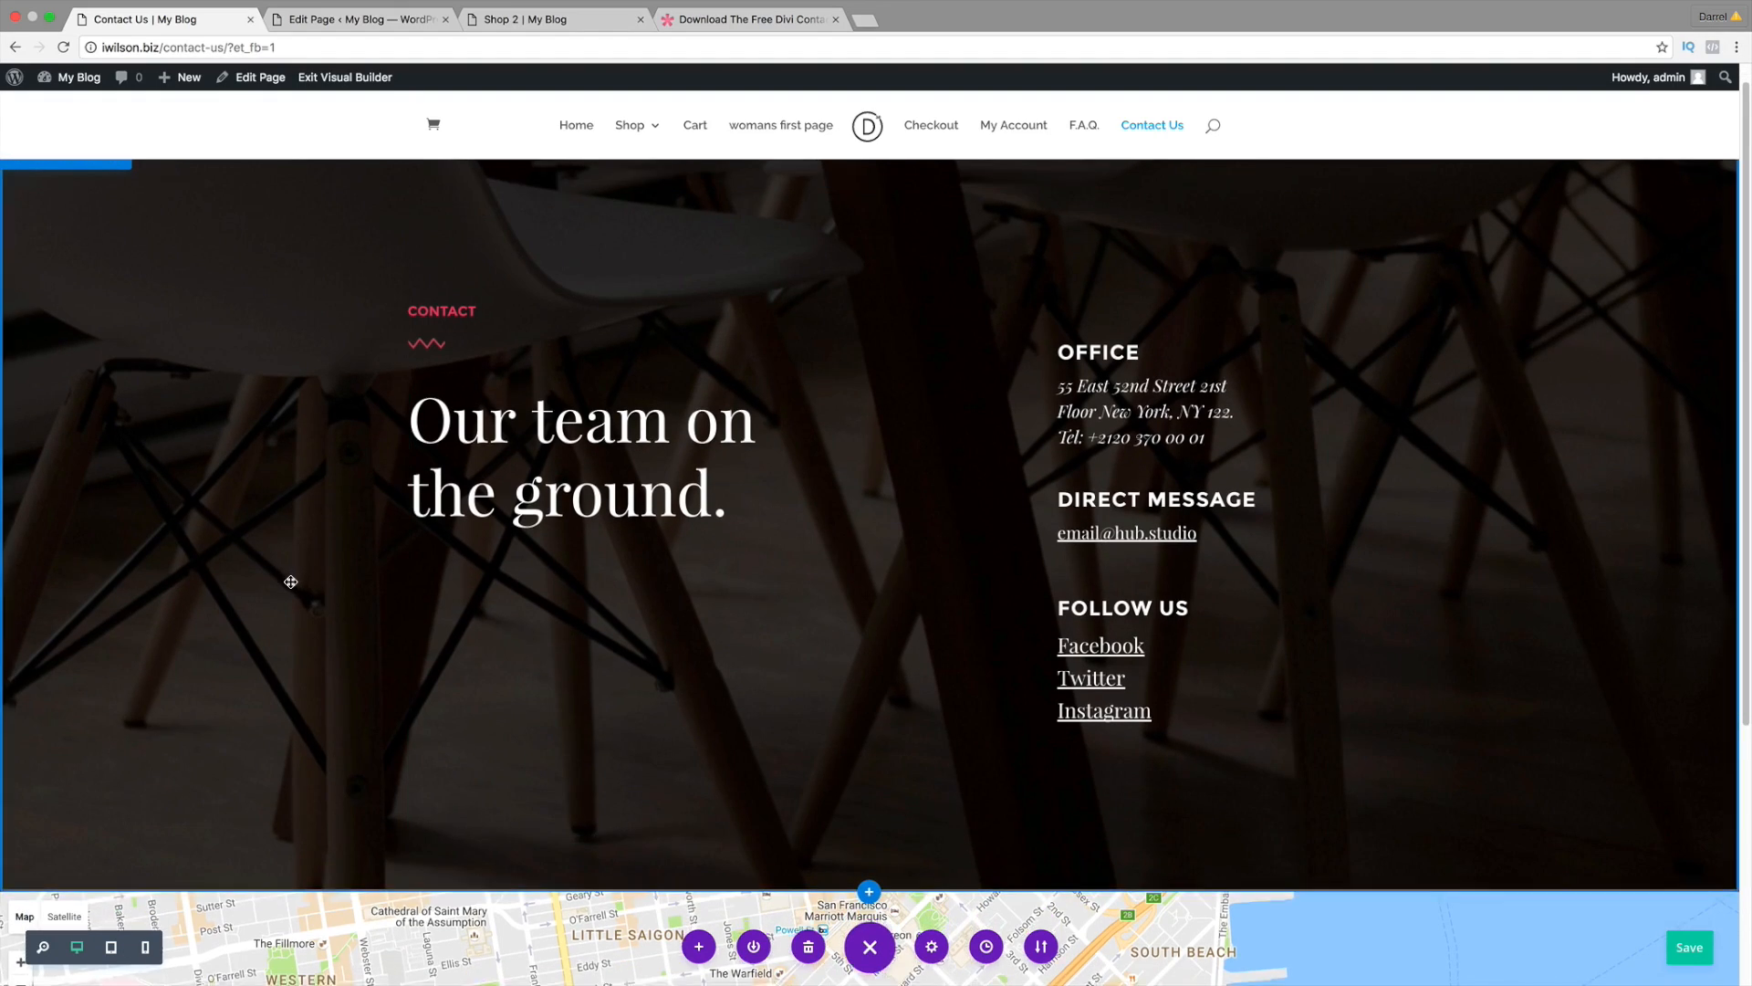
scroll(290, 581, "down", 5)
scroll(491, 419, "up", 2)
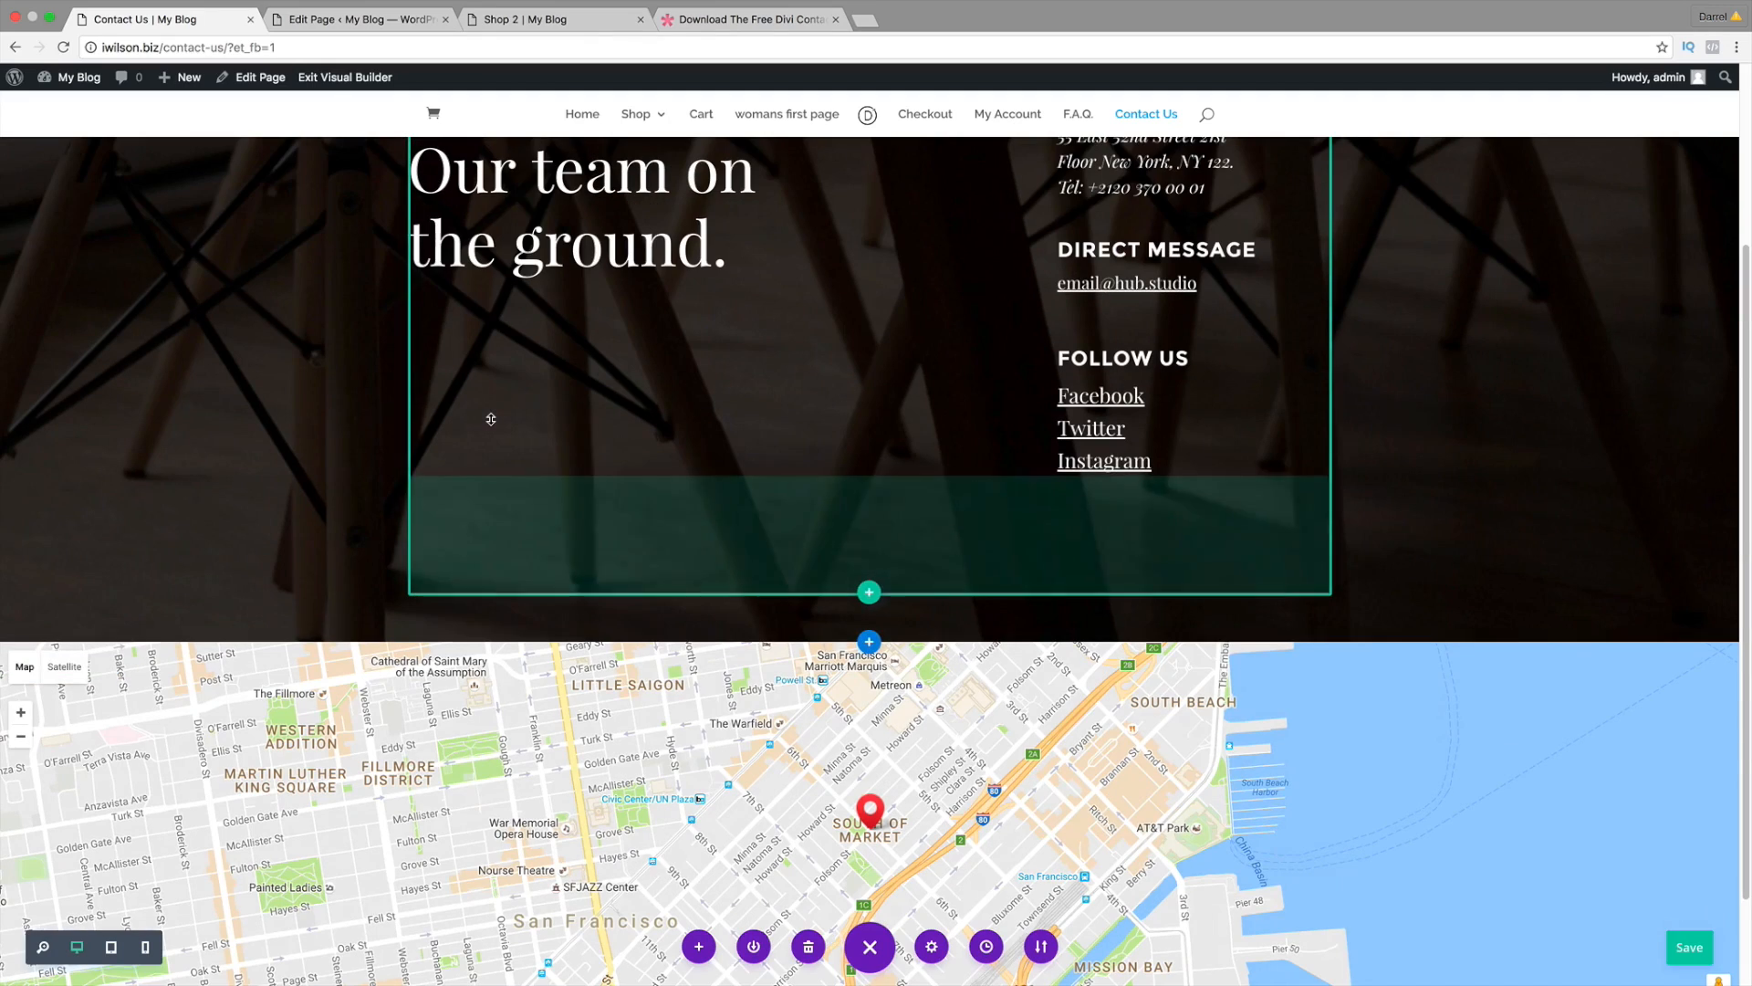
scroll(392, 467, "down", 3)
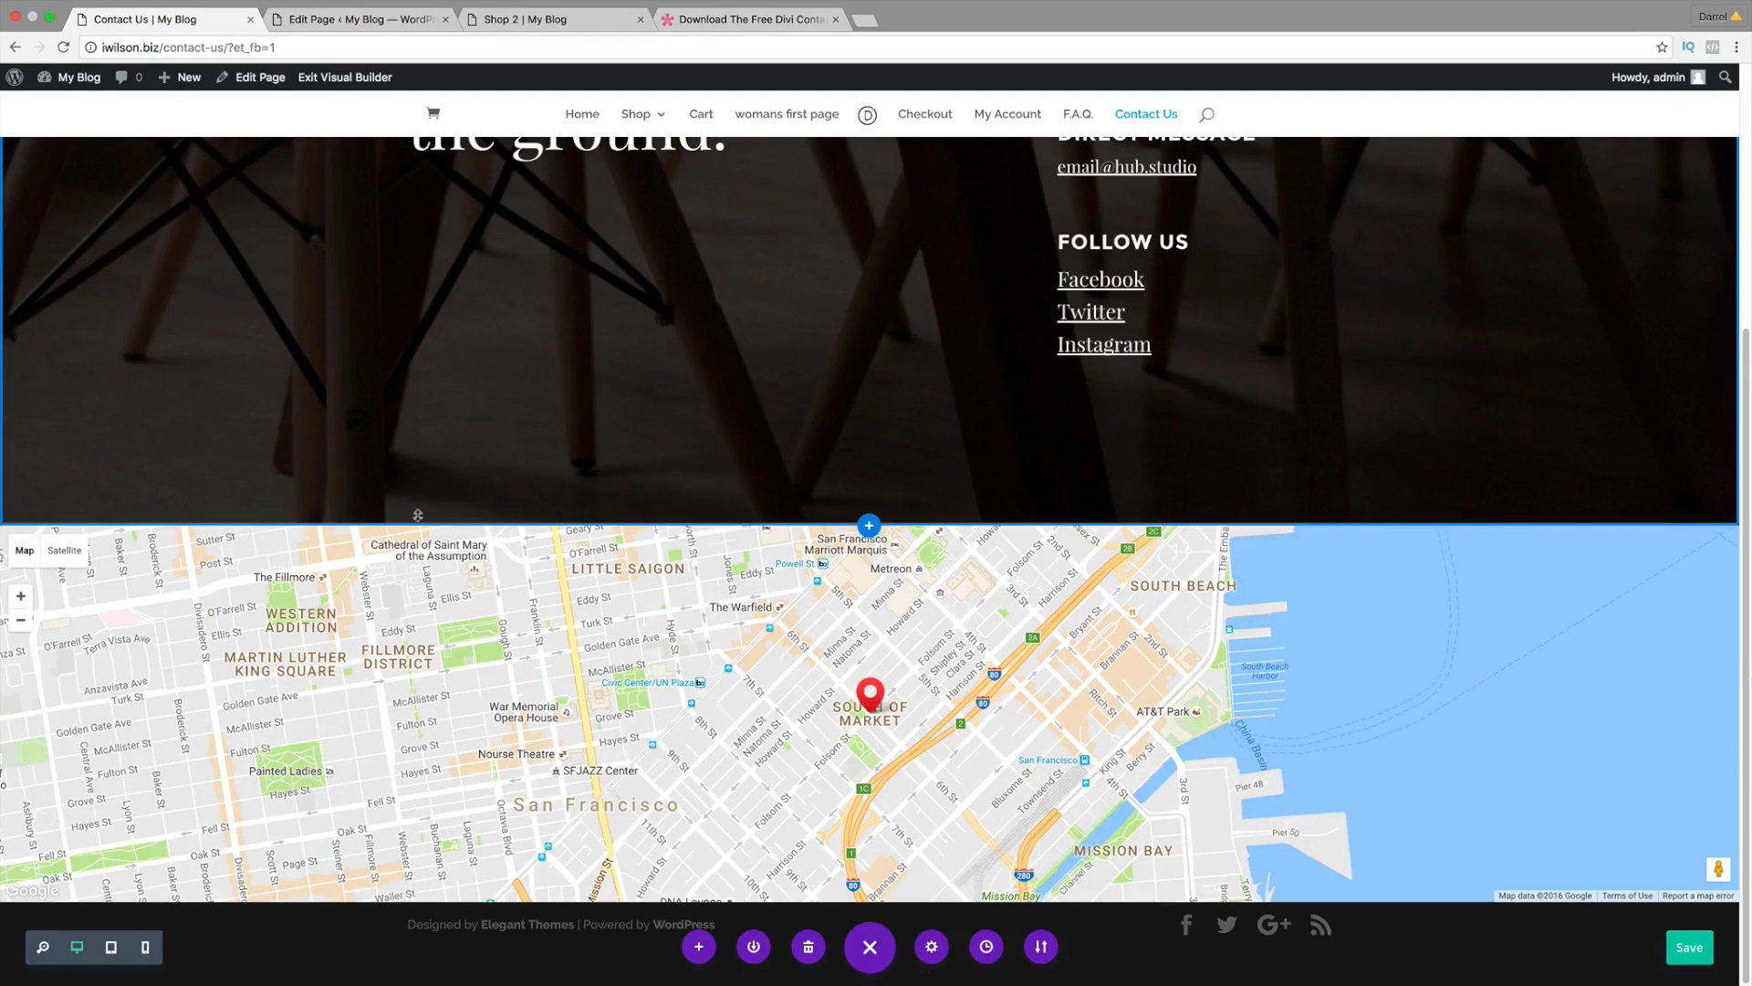
left_click_drag(604, 575, 641, 614)
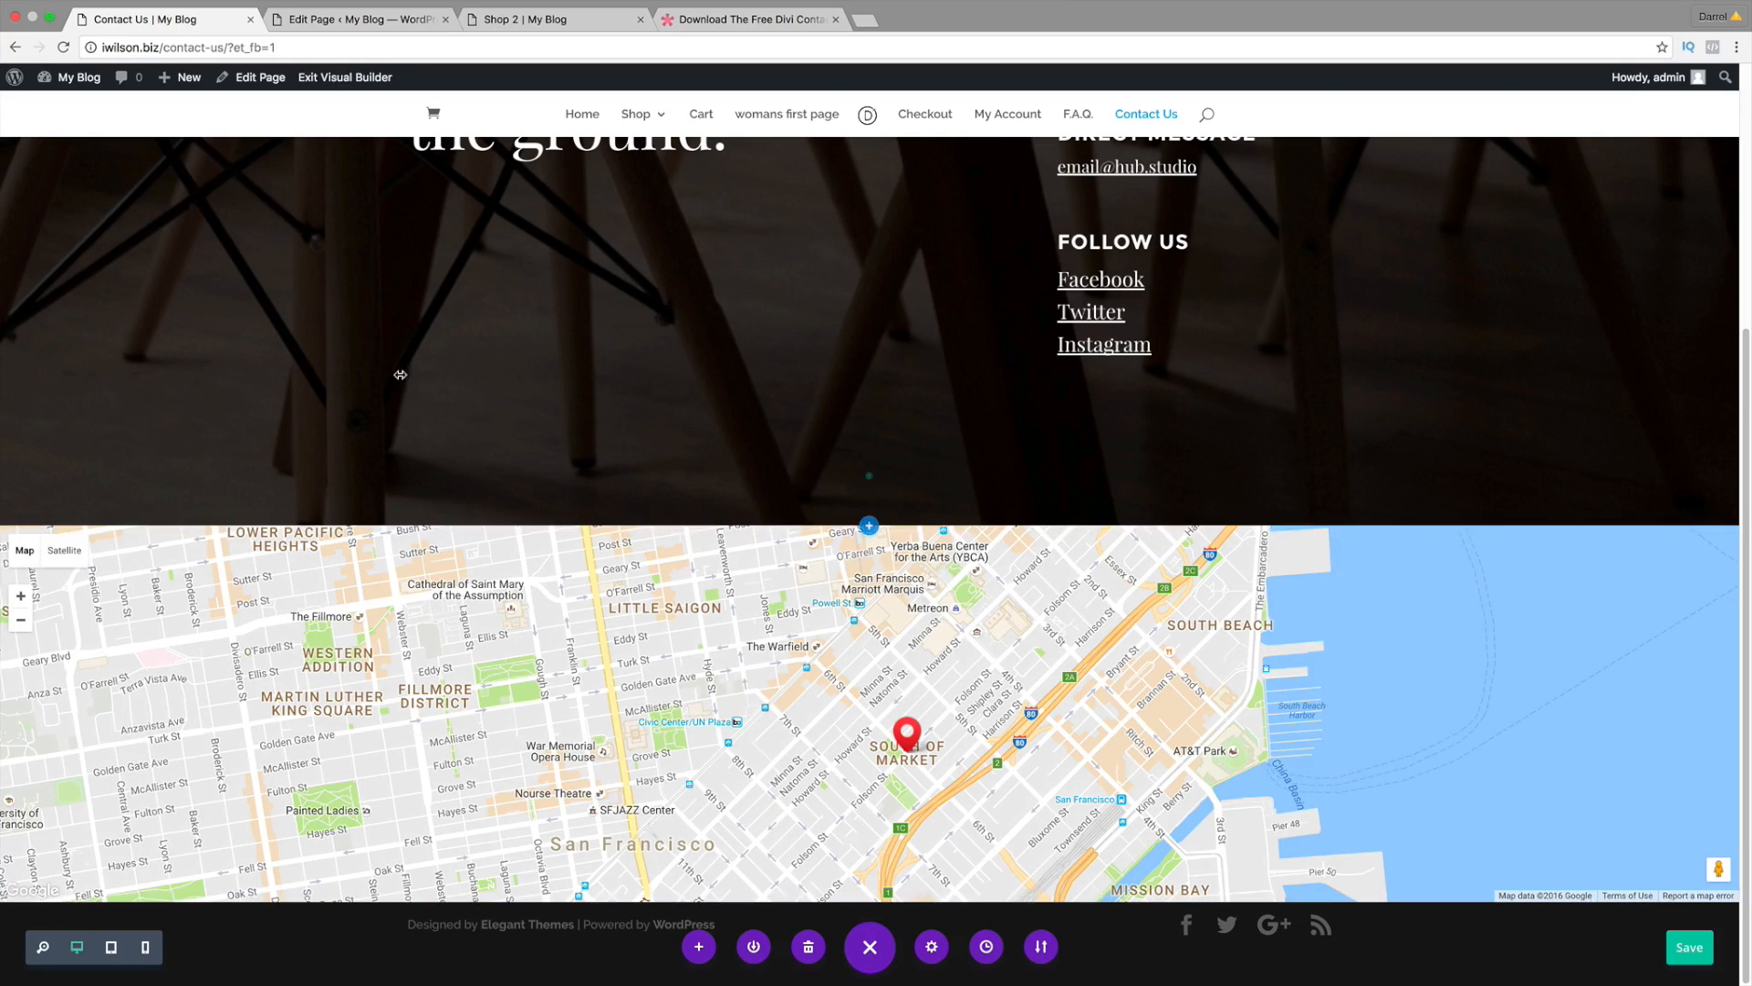
scroll(400, 374, "up", 5)
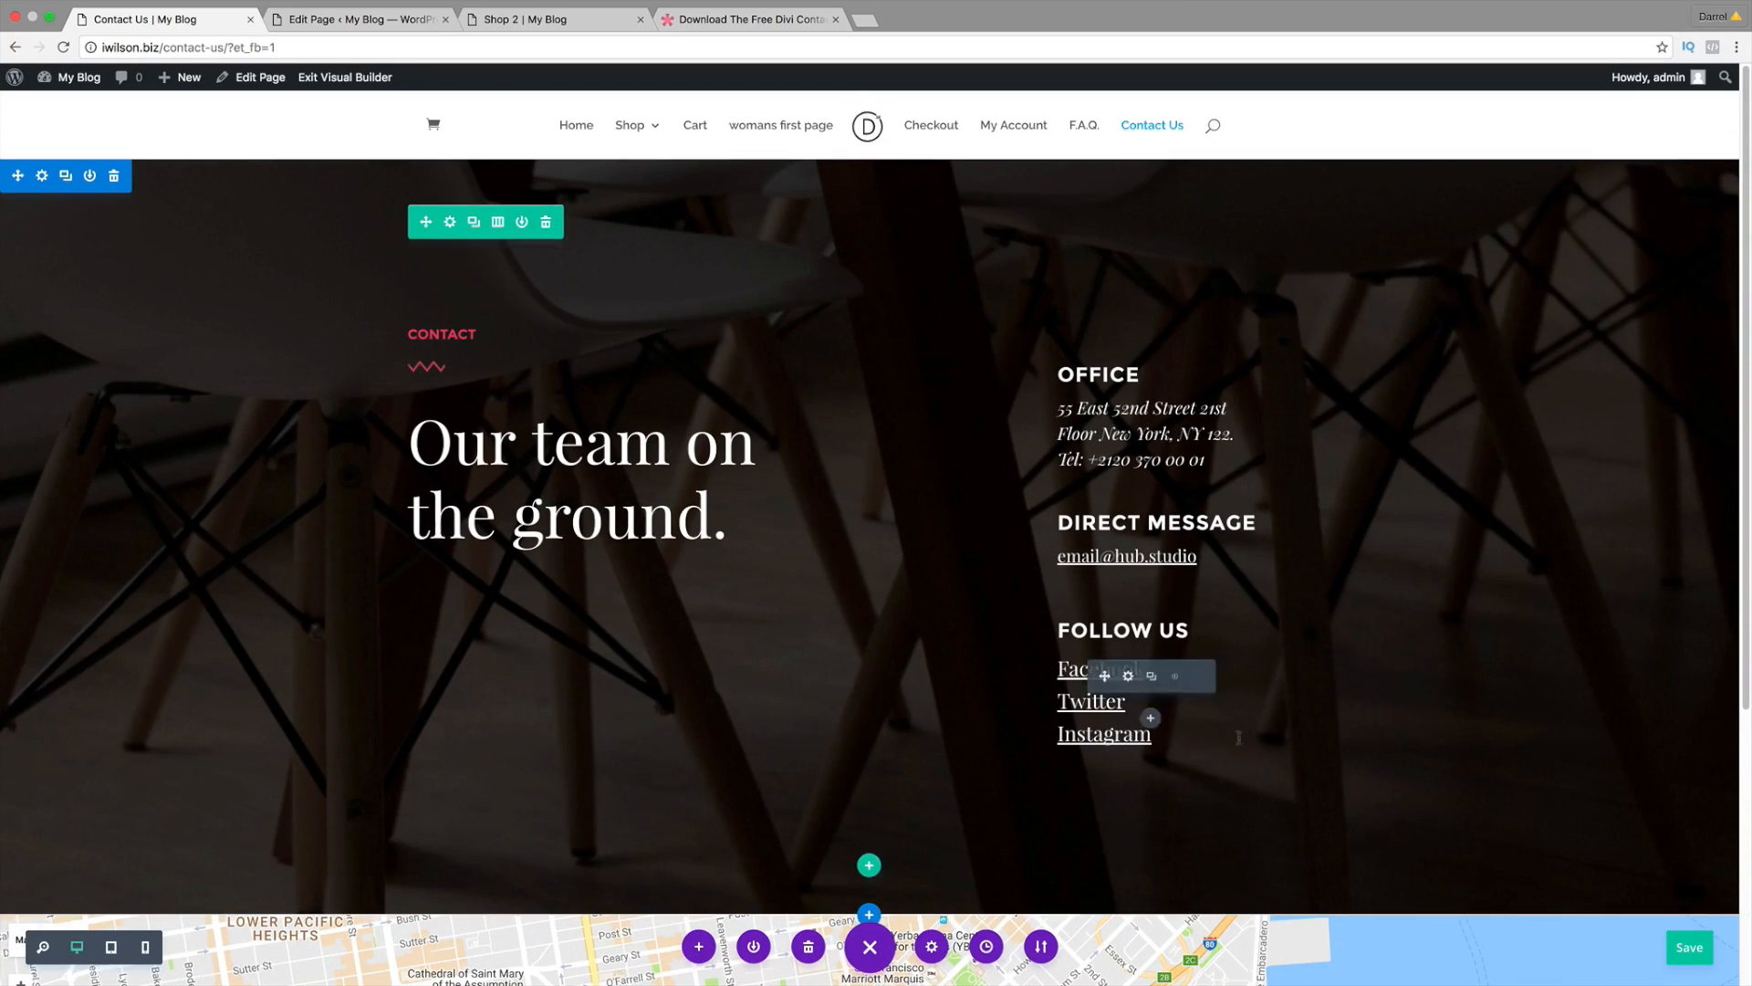
left_click(1688, 947)
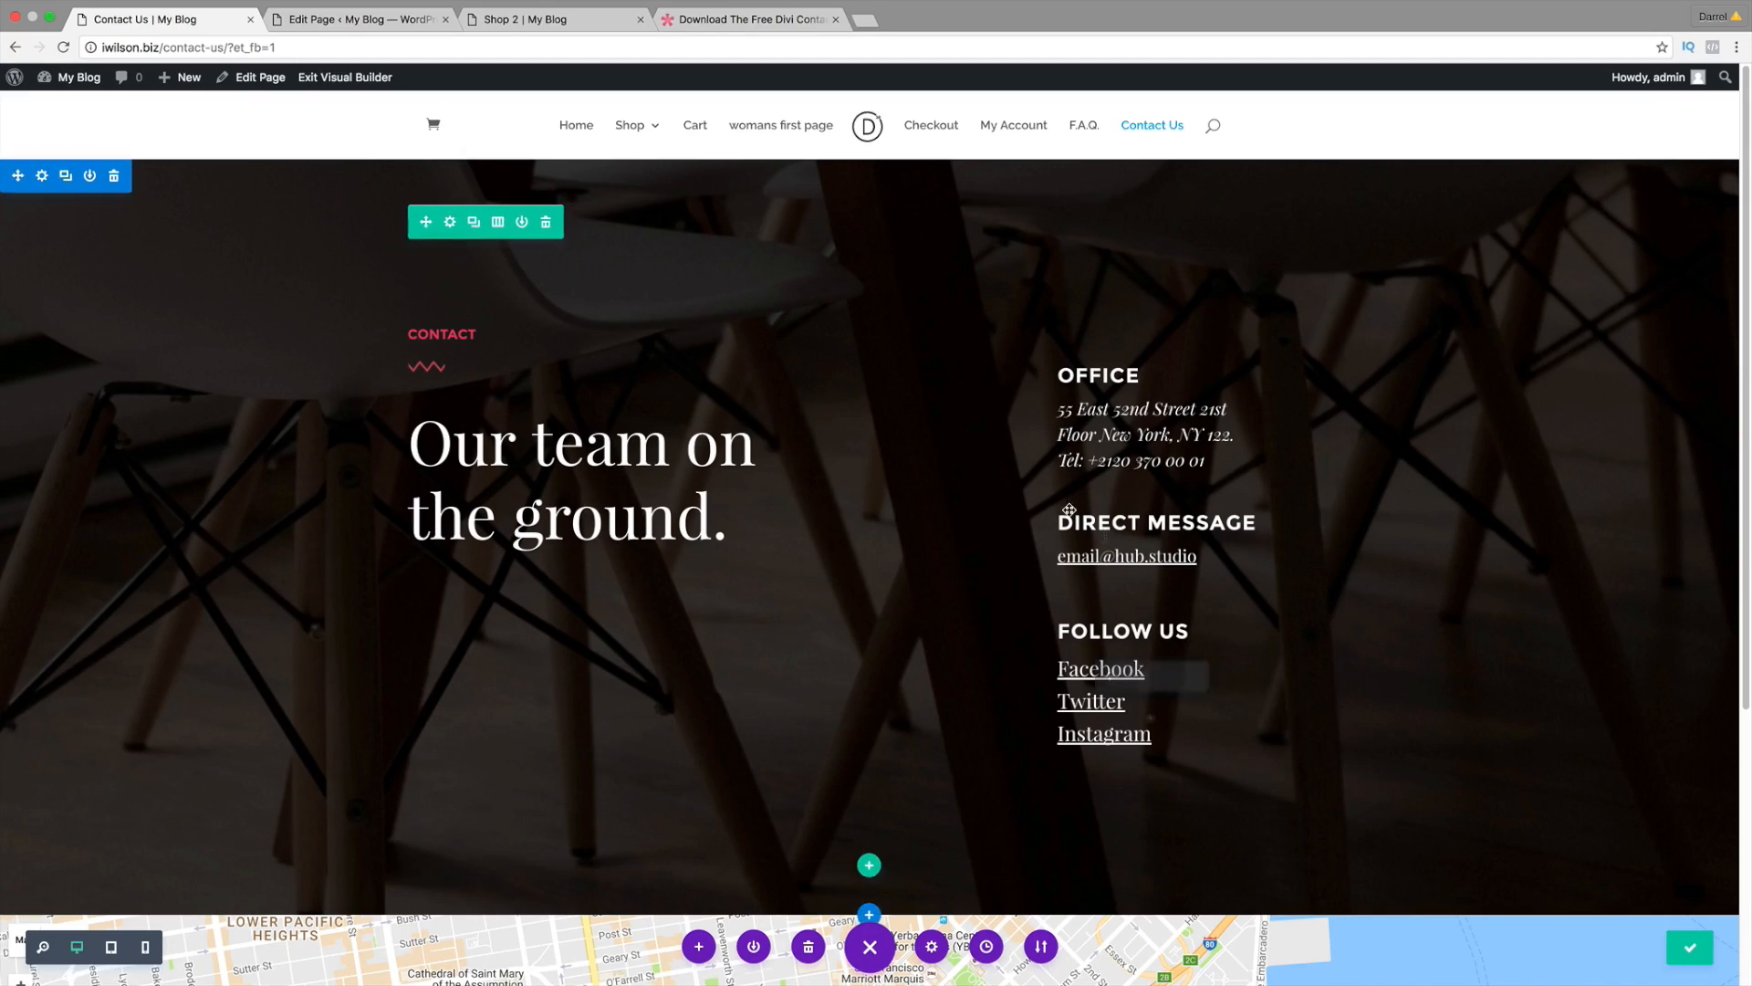
left_click(374, 79)
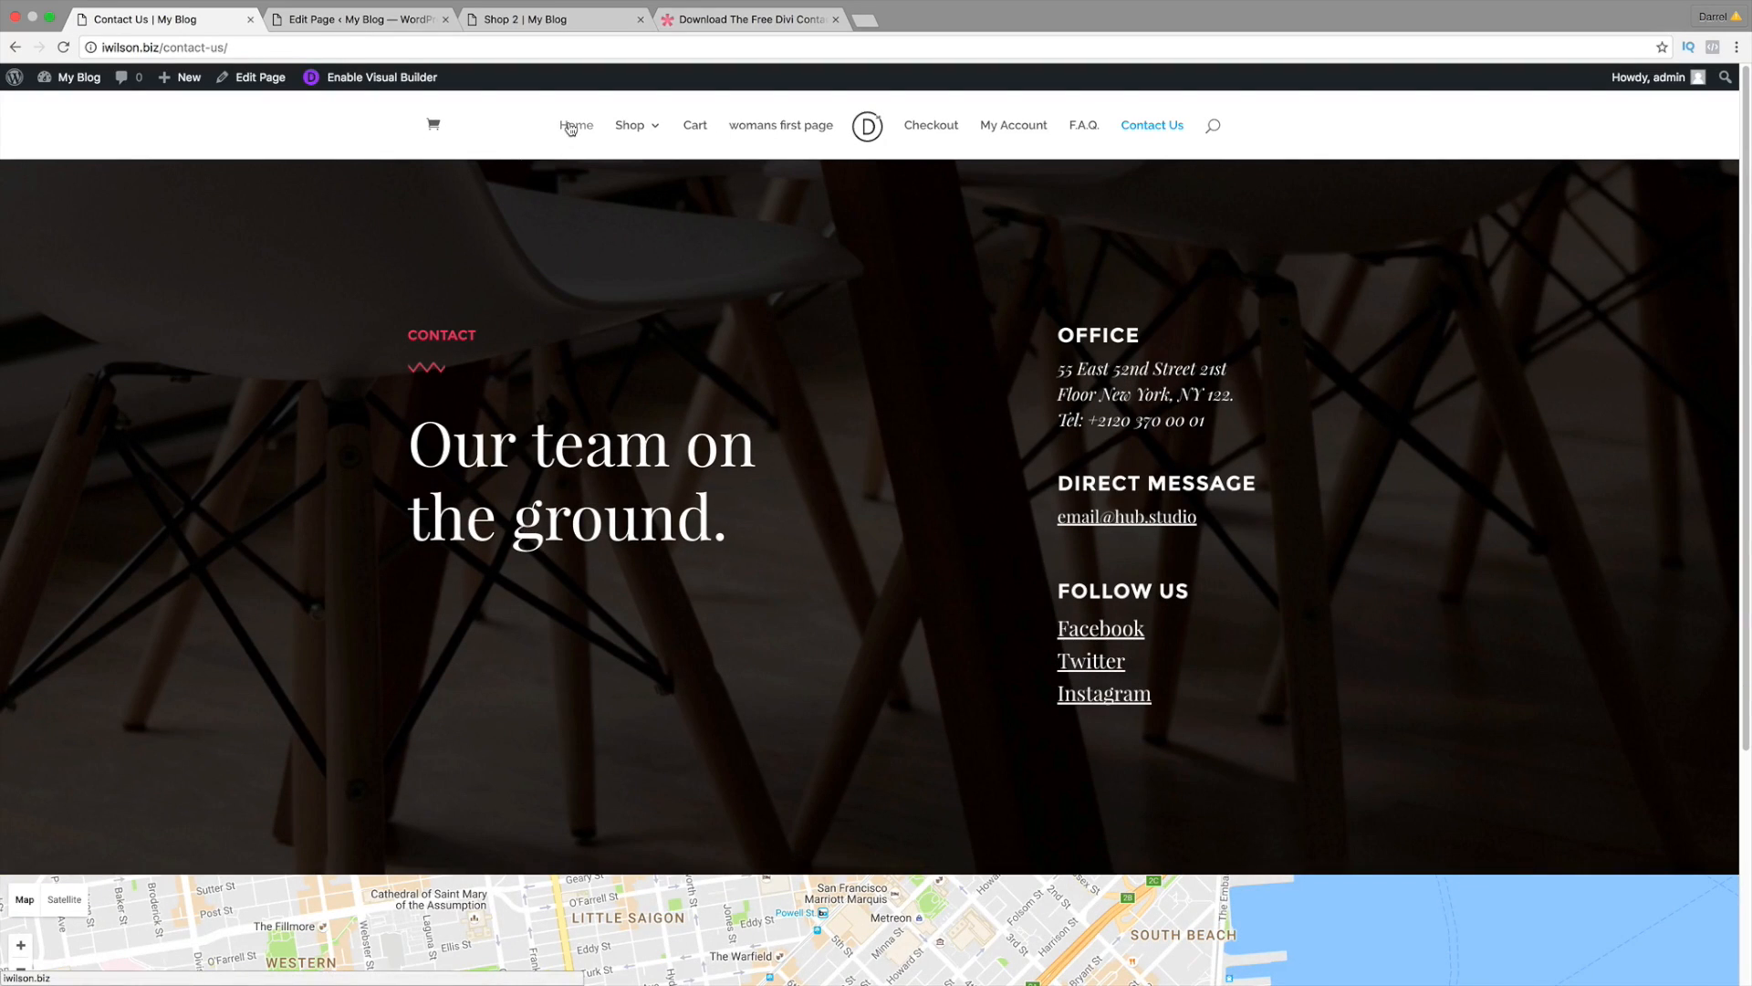
Step: Return to the site's Home page, then open a new Chrome tab
left_click(569, 128)
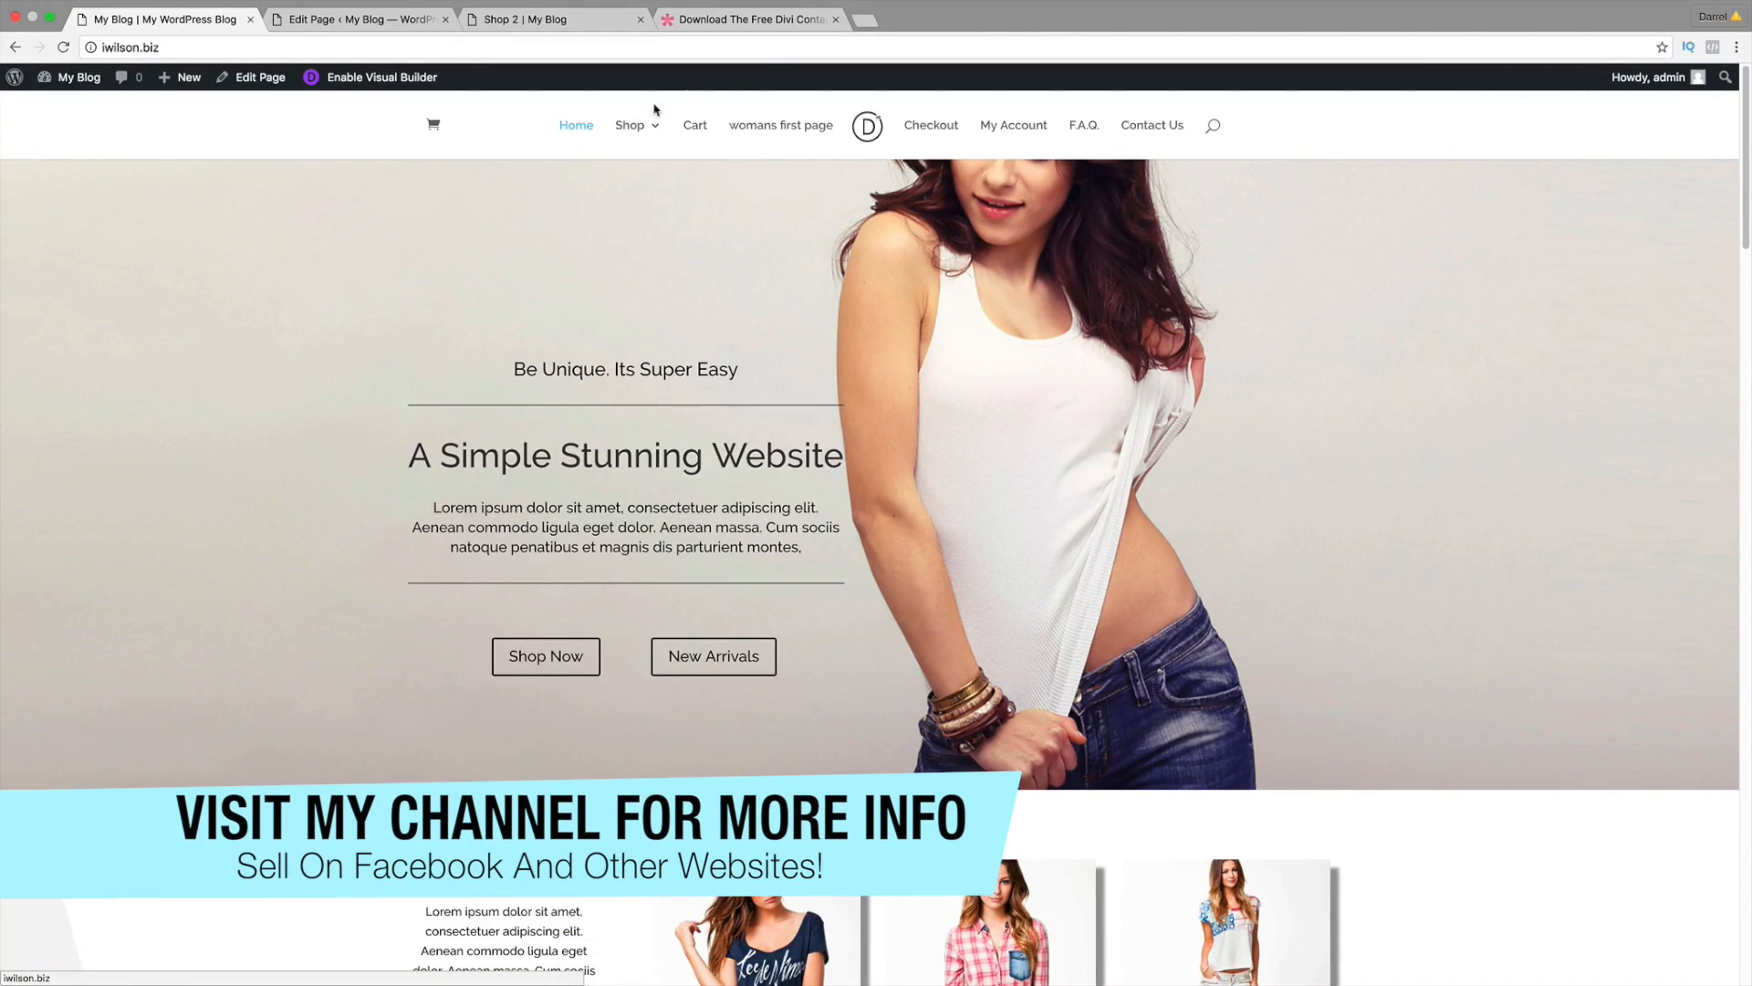
left_click(864, 20)
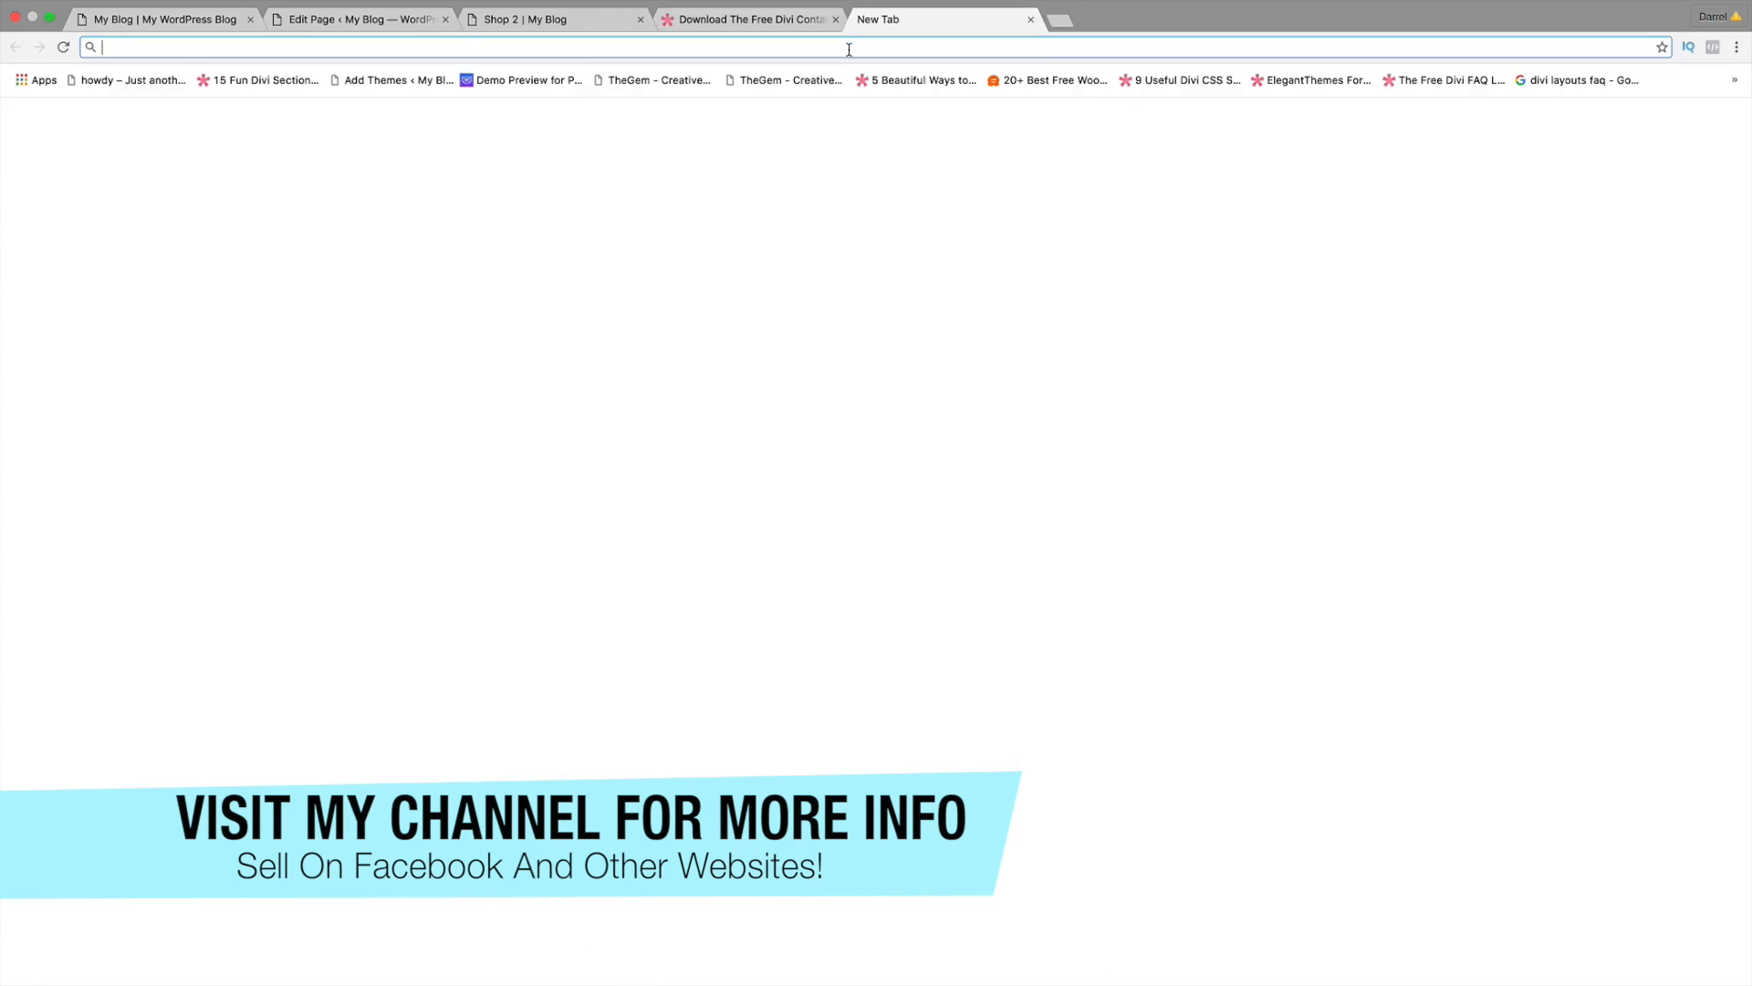
Step: Paste and go to the copied YouTube channel URL and browse its WordPress and Divi tutorial videos
right_click(849, 49)
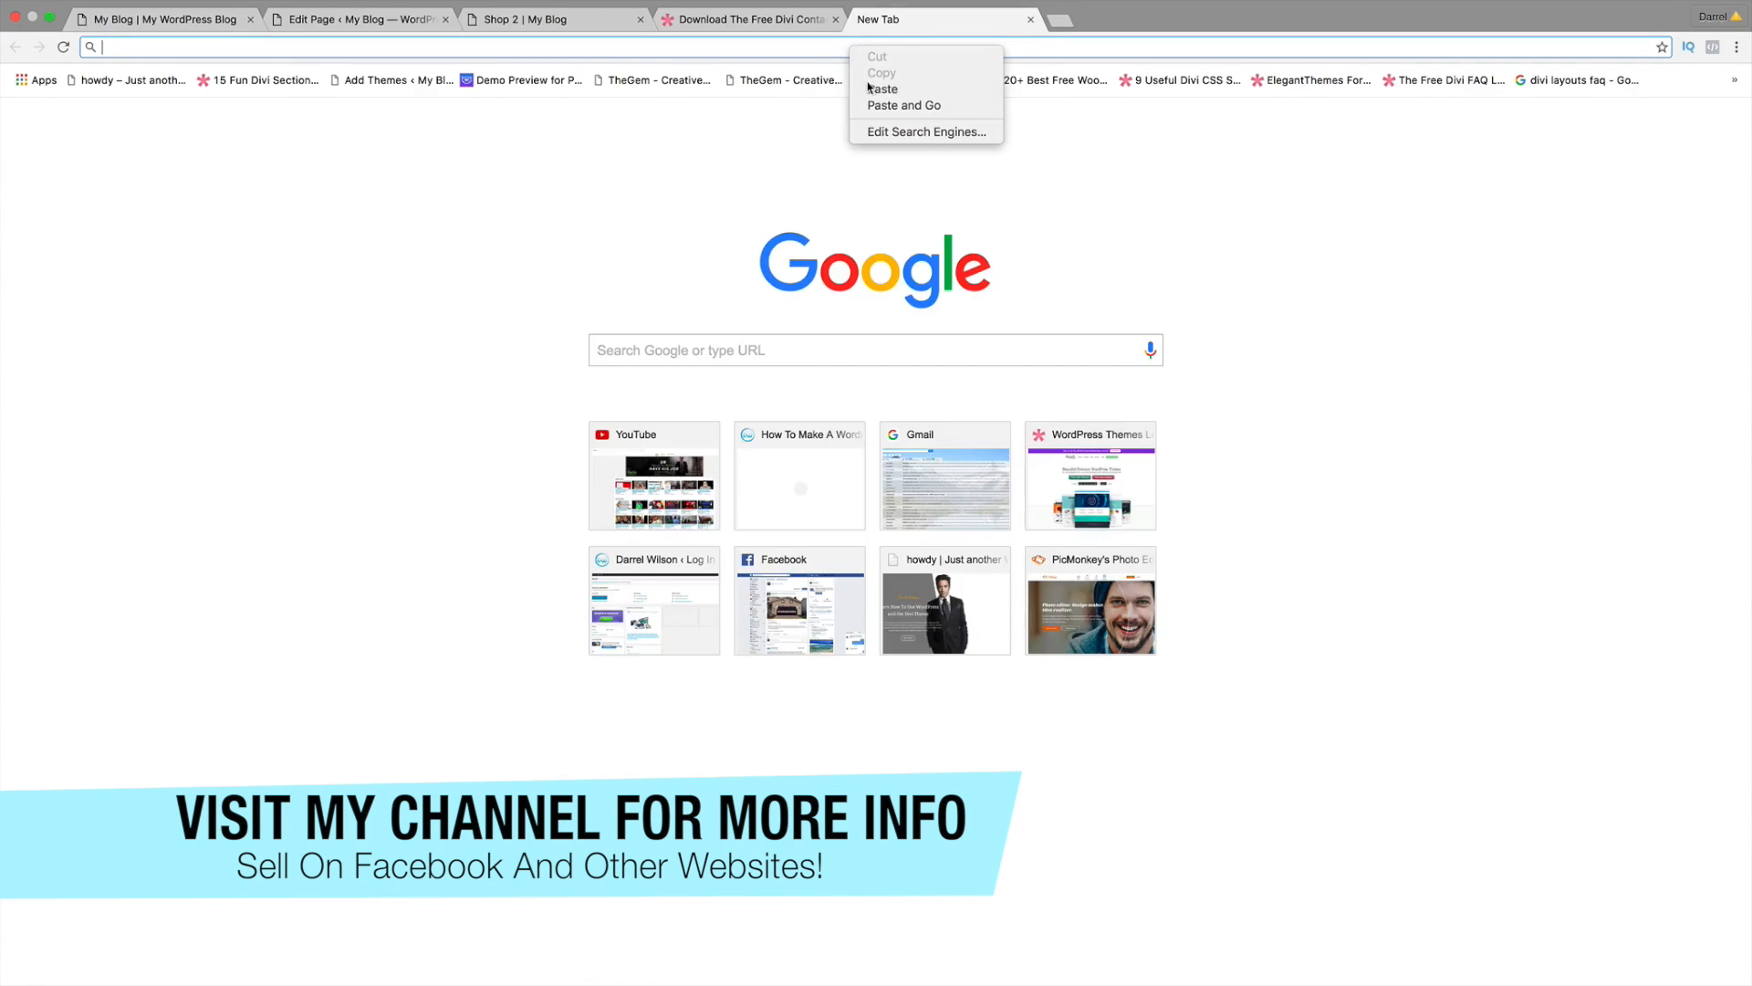
left_click(872, 89)
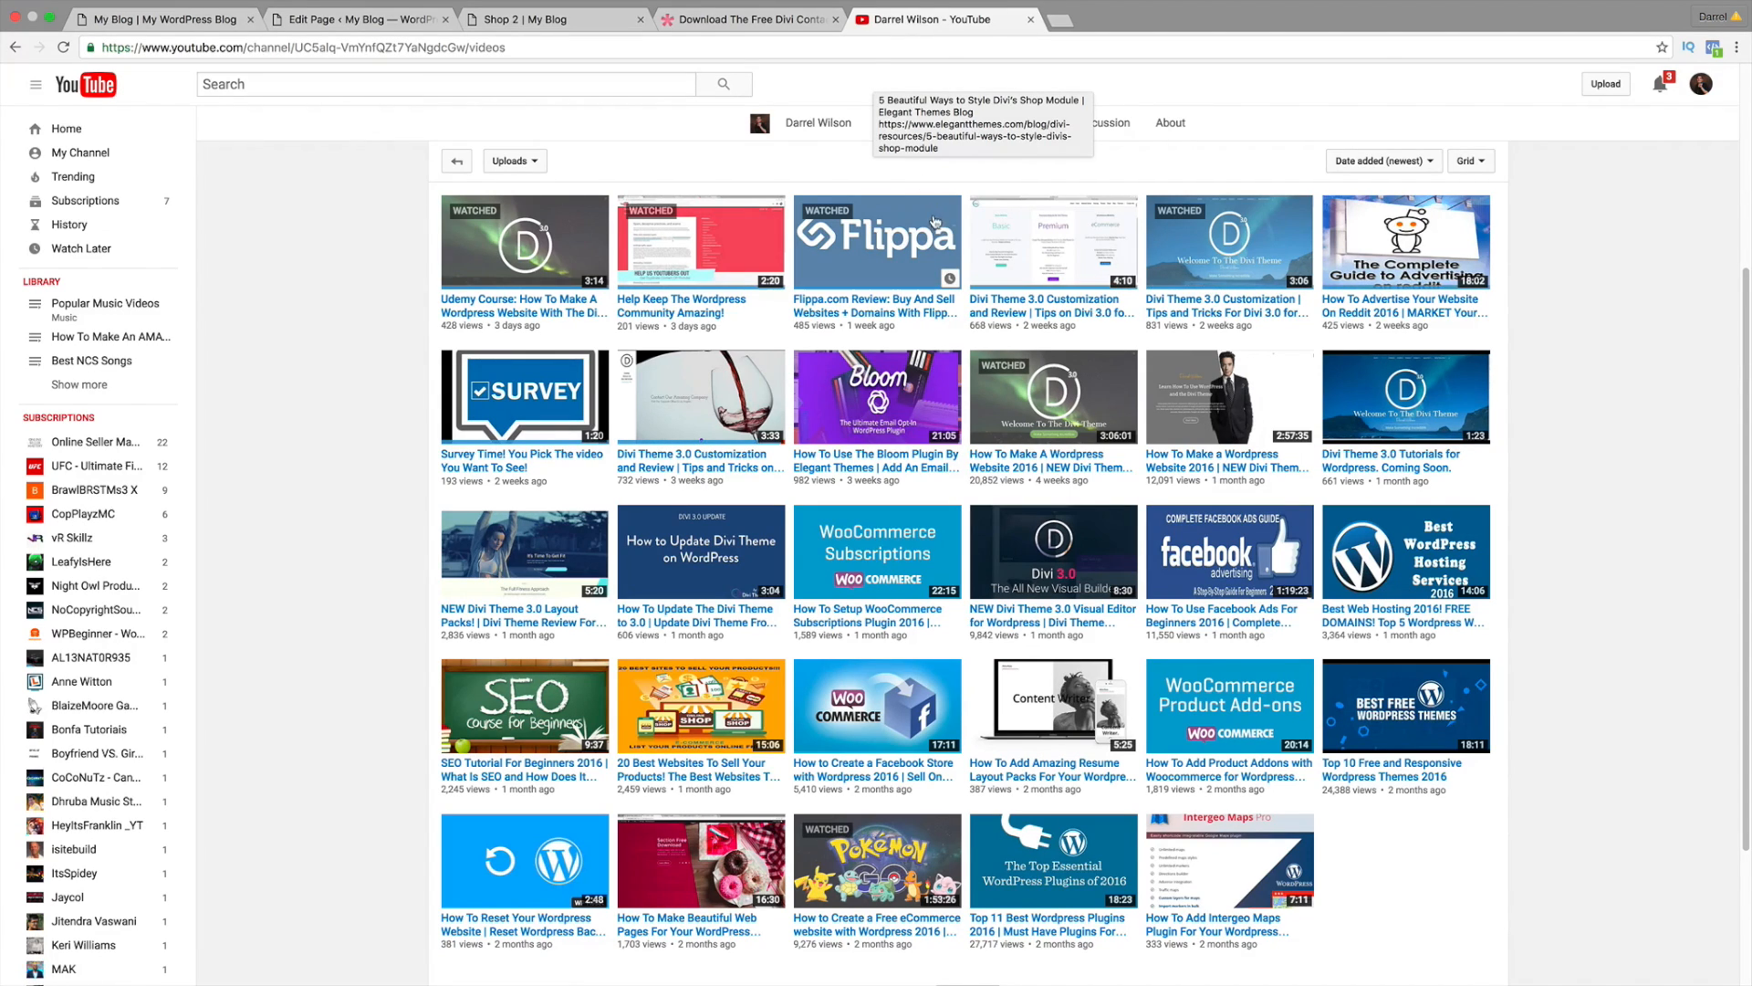
scroll(898, 451, "down", 1)
scroll(898, 451, "down", 1)
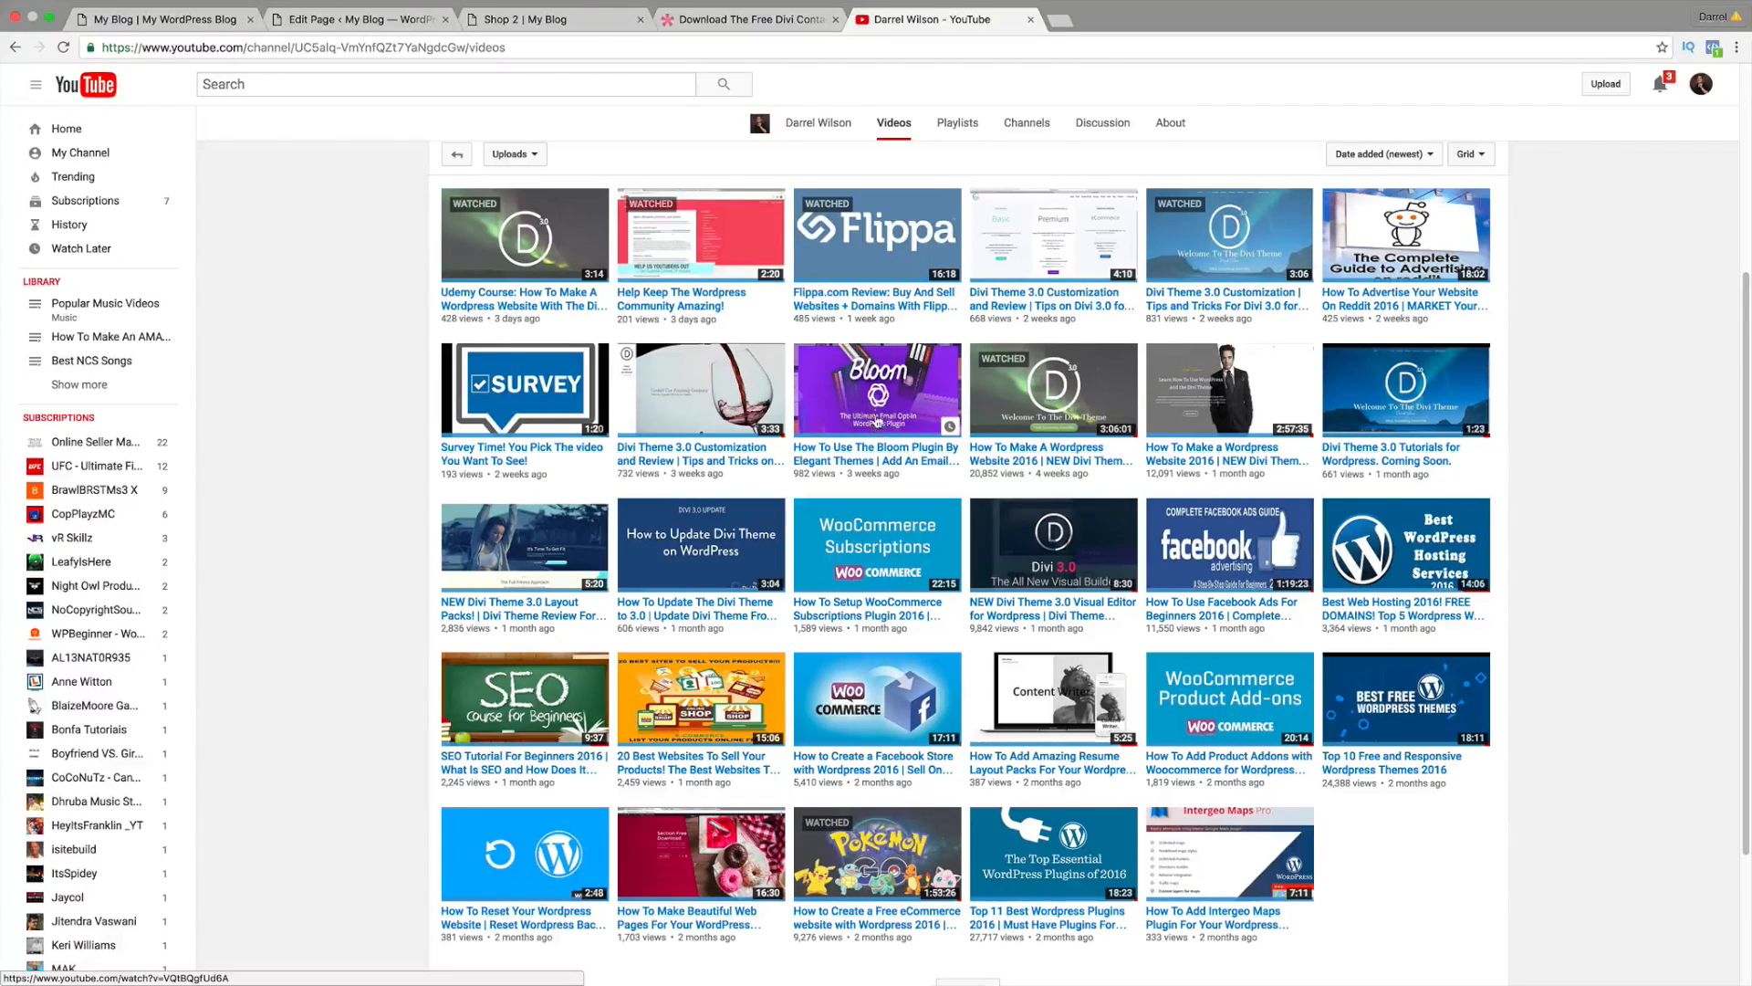
scroll(879, 413, "down", 1)
scroll(880, 408, "down", 1)
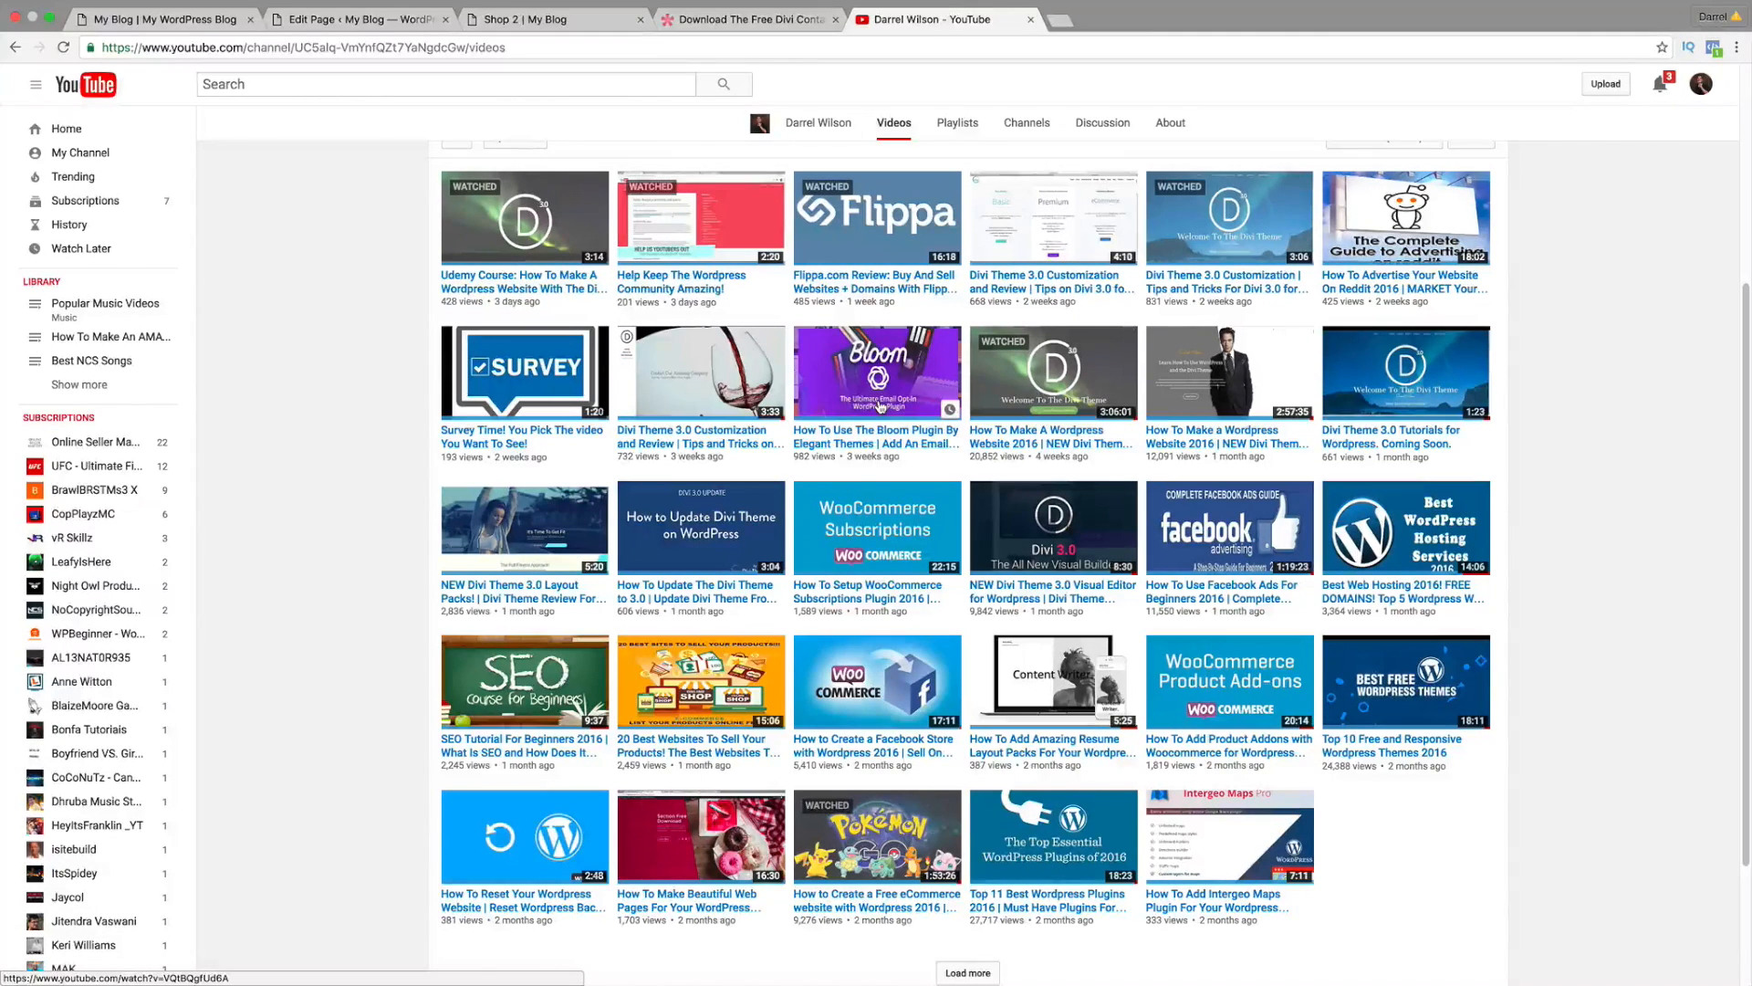
scroll(883, 429, "down", 2)
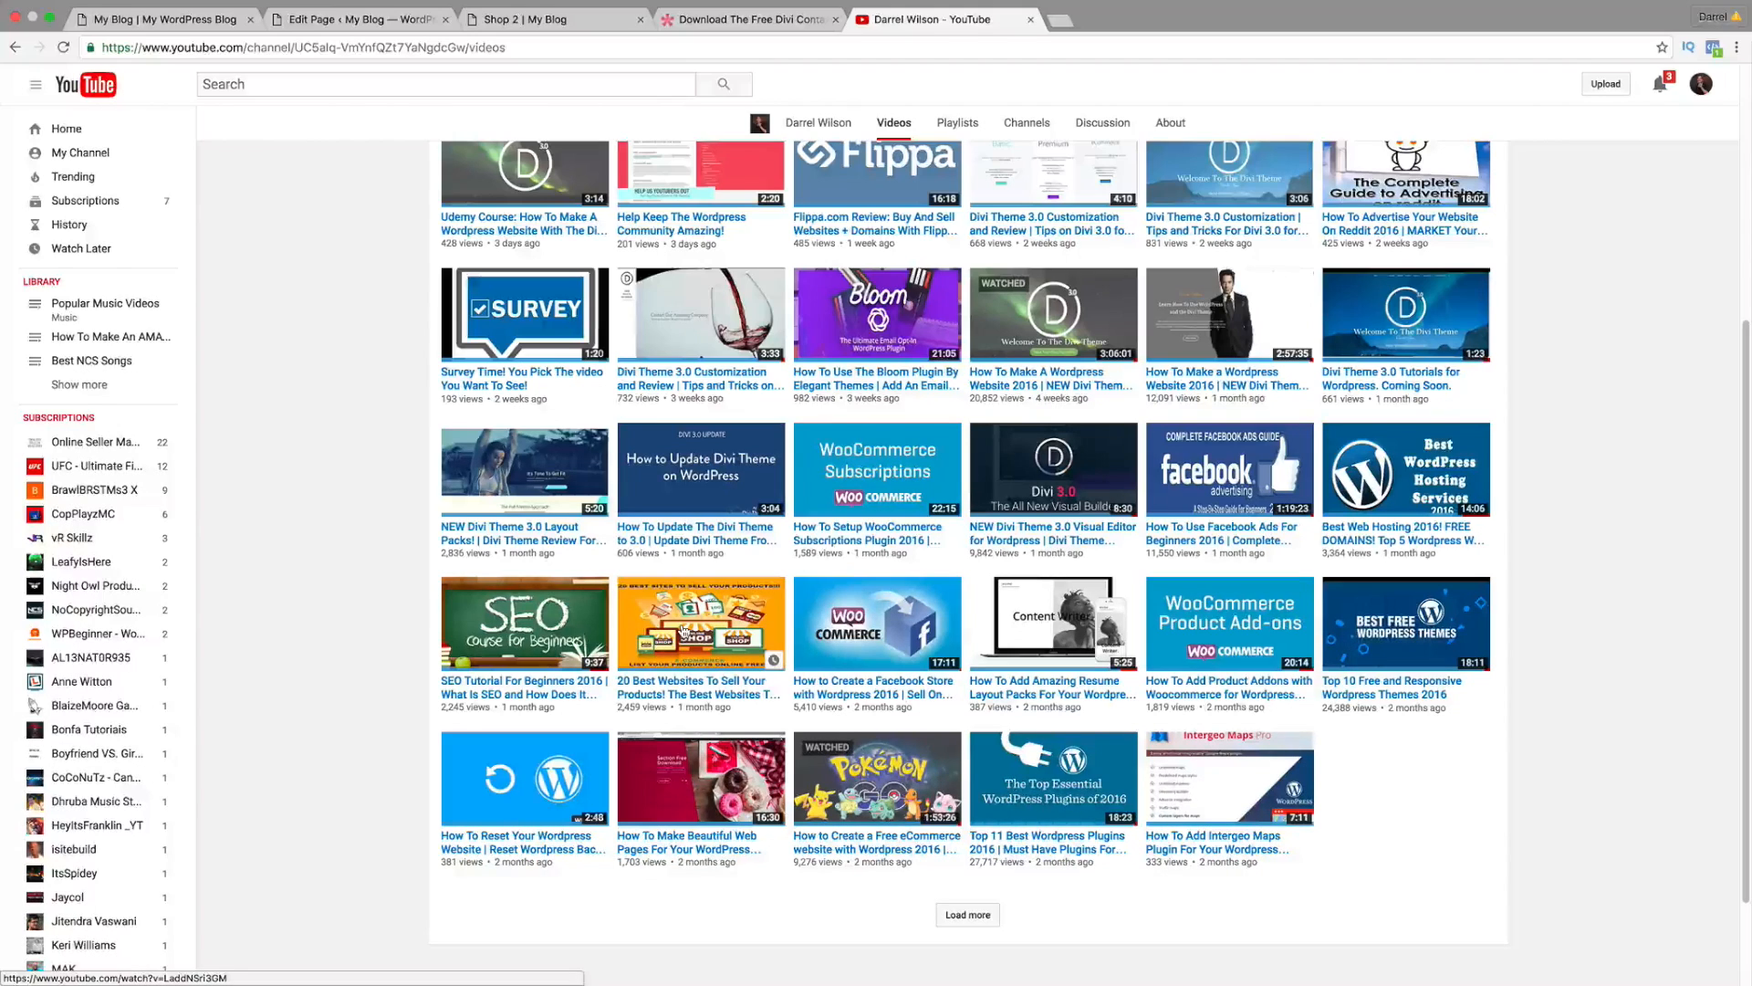
scroll(1311, 318, "up", 1)
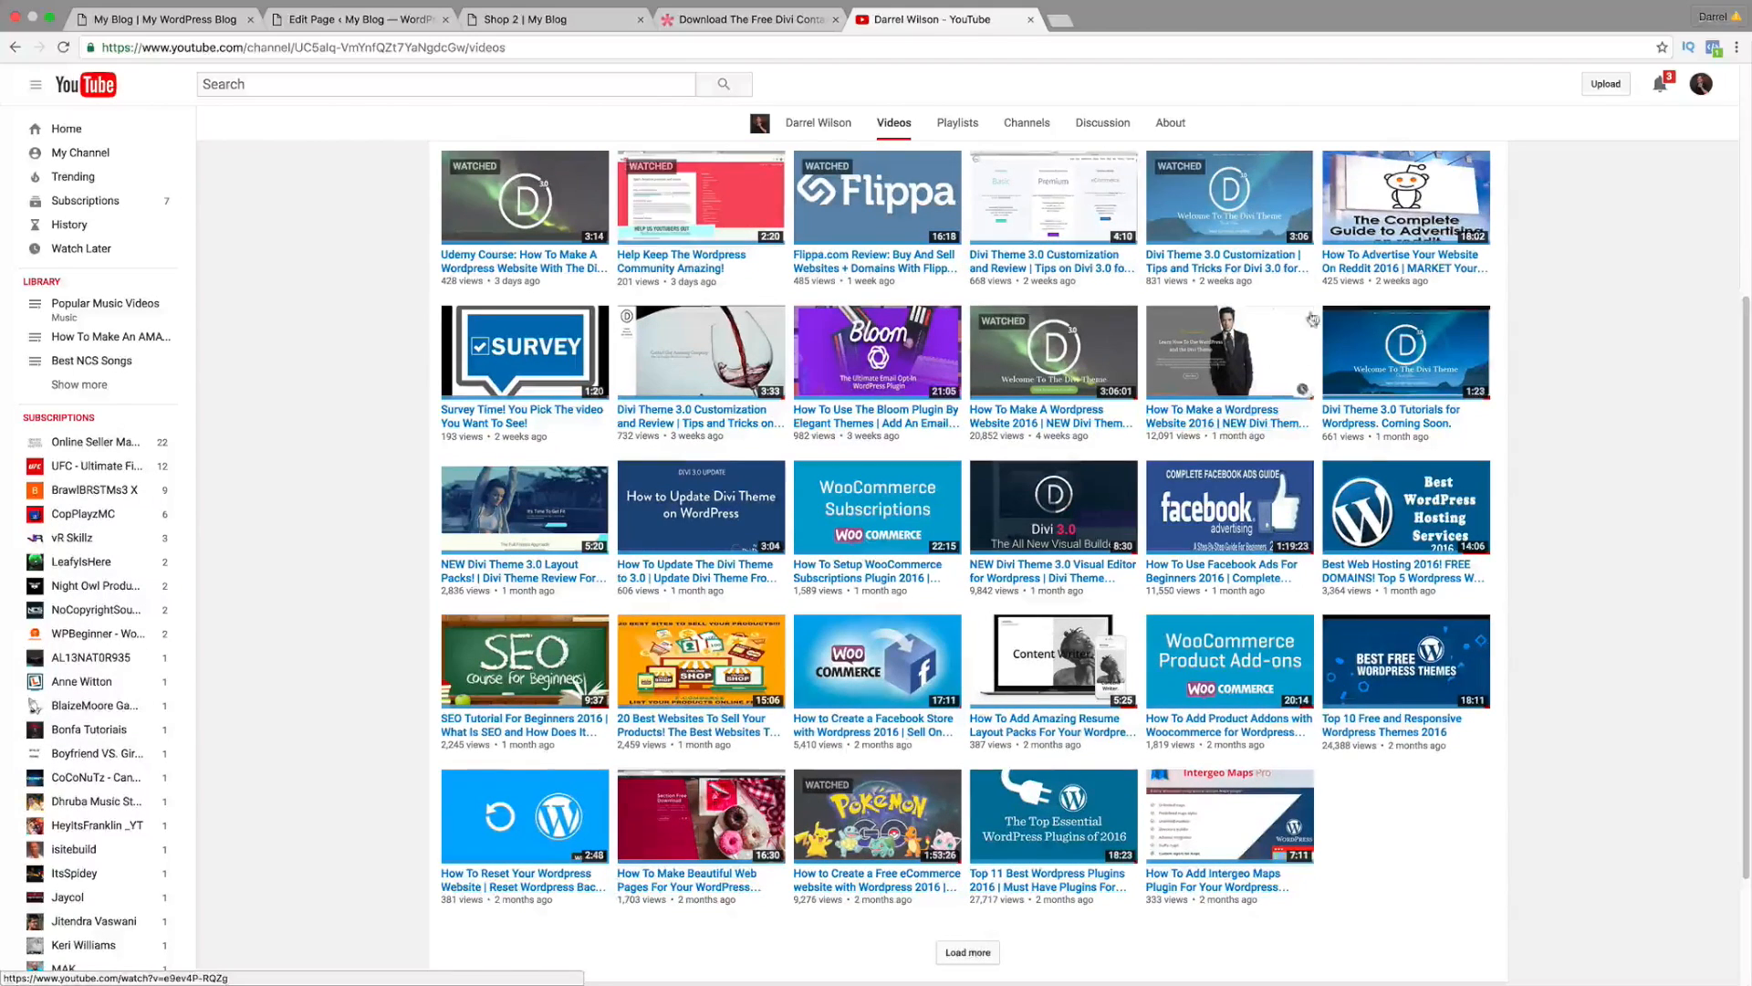
scroll(1311, 319, "up", 1)
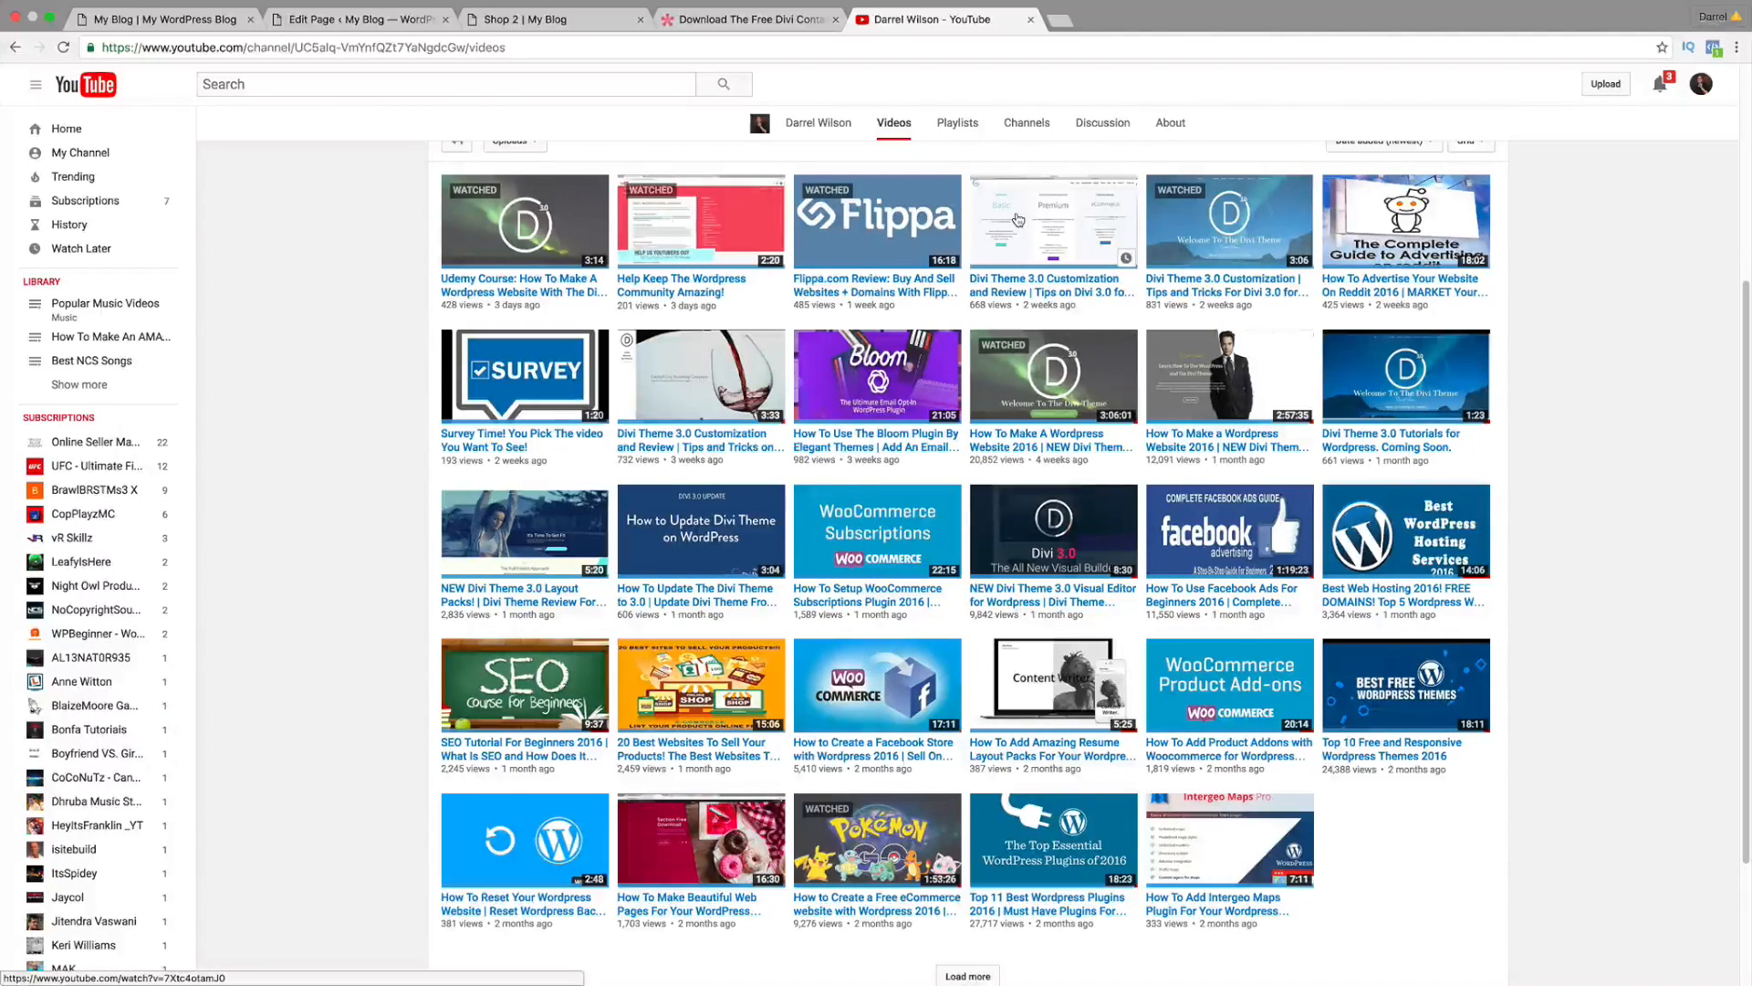
Step: Close the YouTube, Divi download, Shop 2 and Edit Page browser tabs
left_click(1029, 20)
left_click(835, 20)
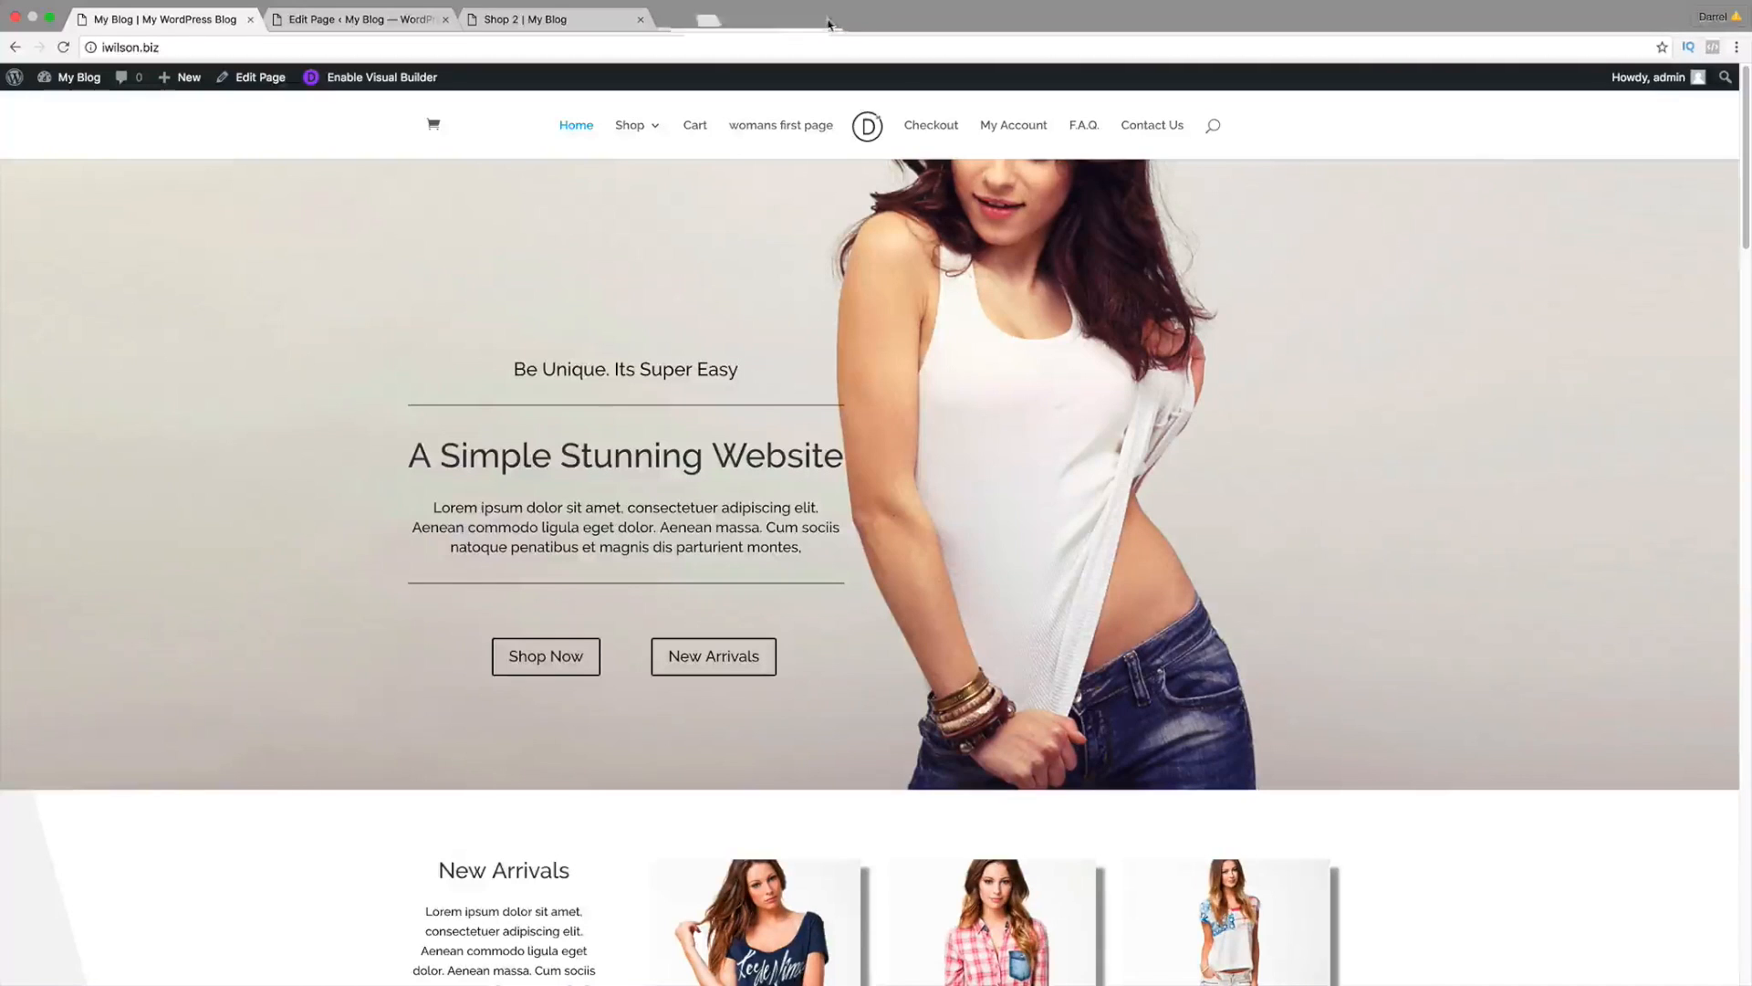
left_click(640, 20)
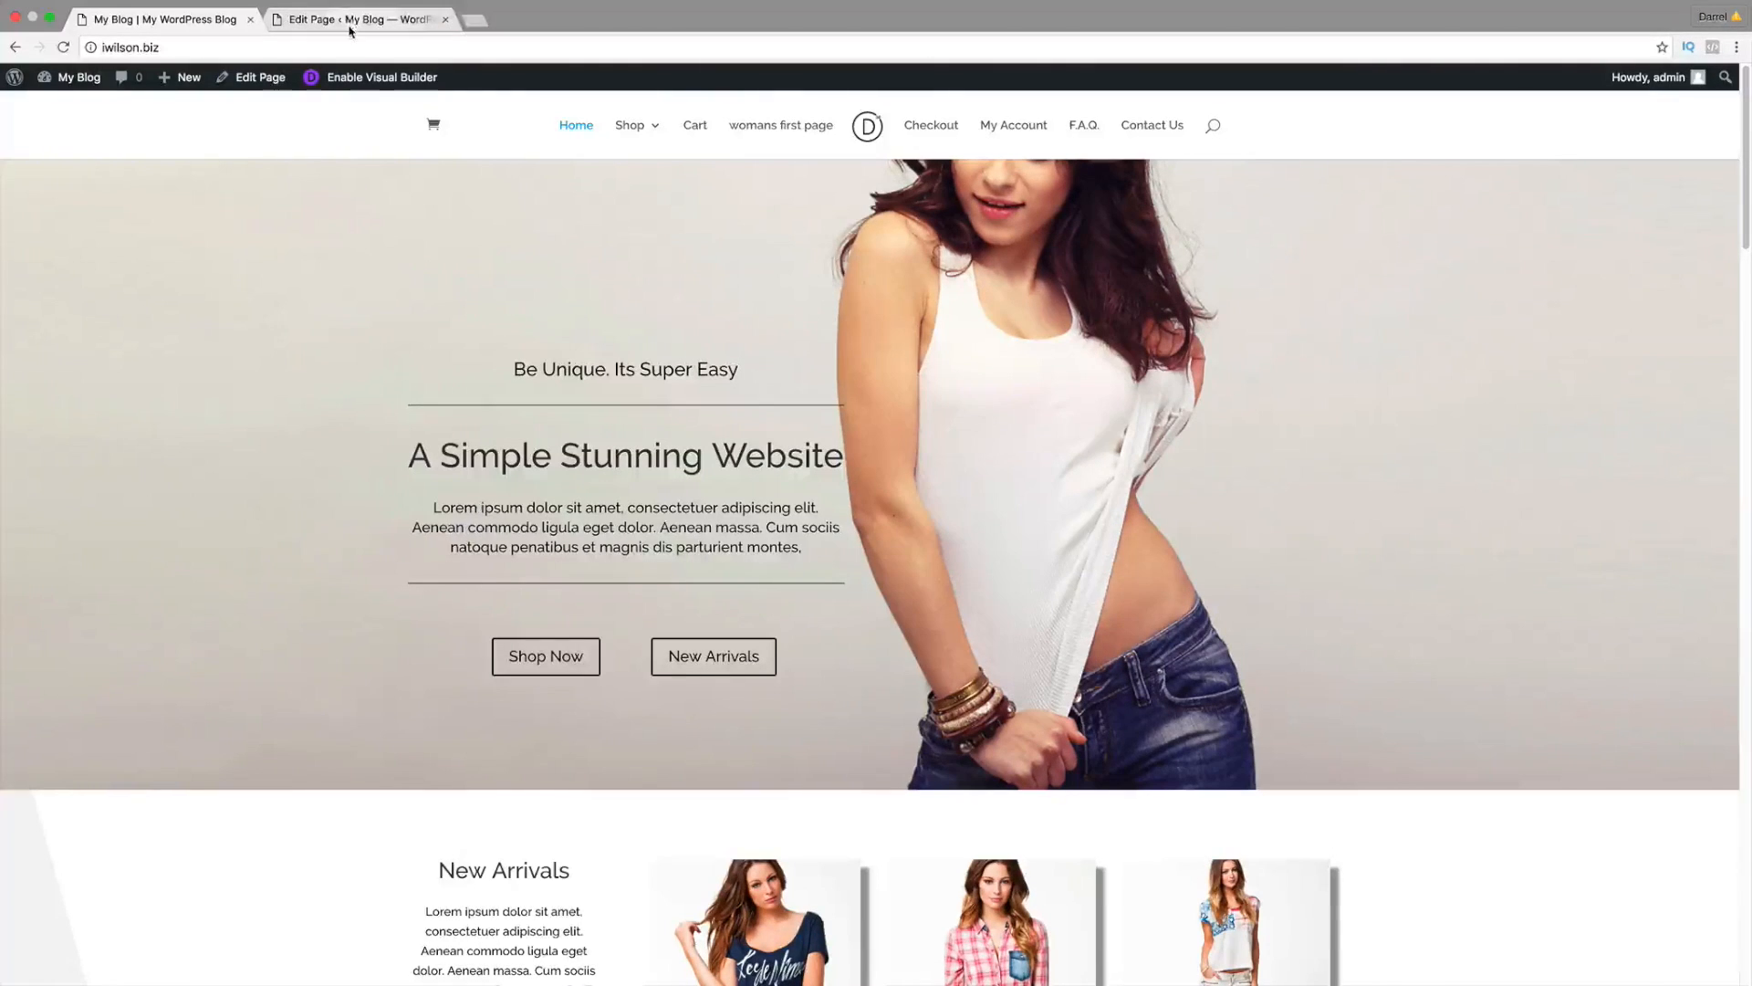
left_click(446, 19)
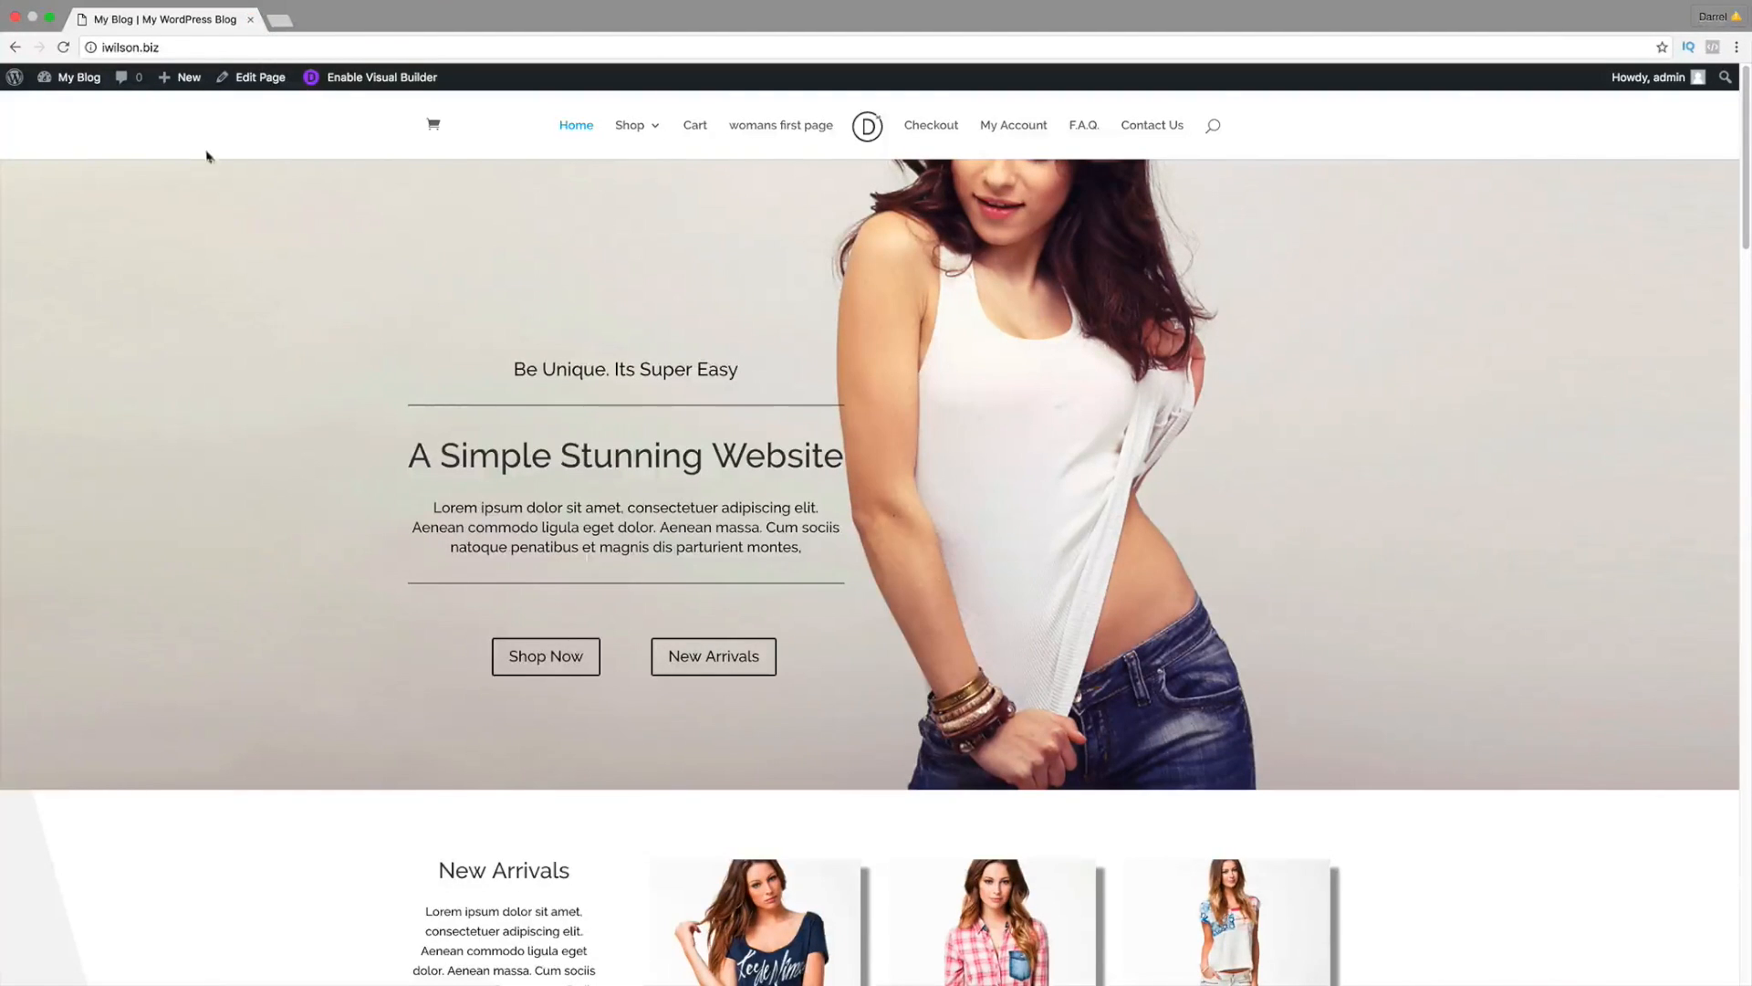
Step: Go to the WordPress admin Dashboard through the My Blog admin-bar menu
mouse_move(79, 77)
left_click(88, 108)
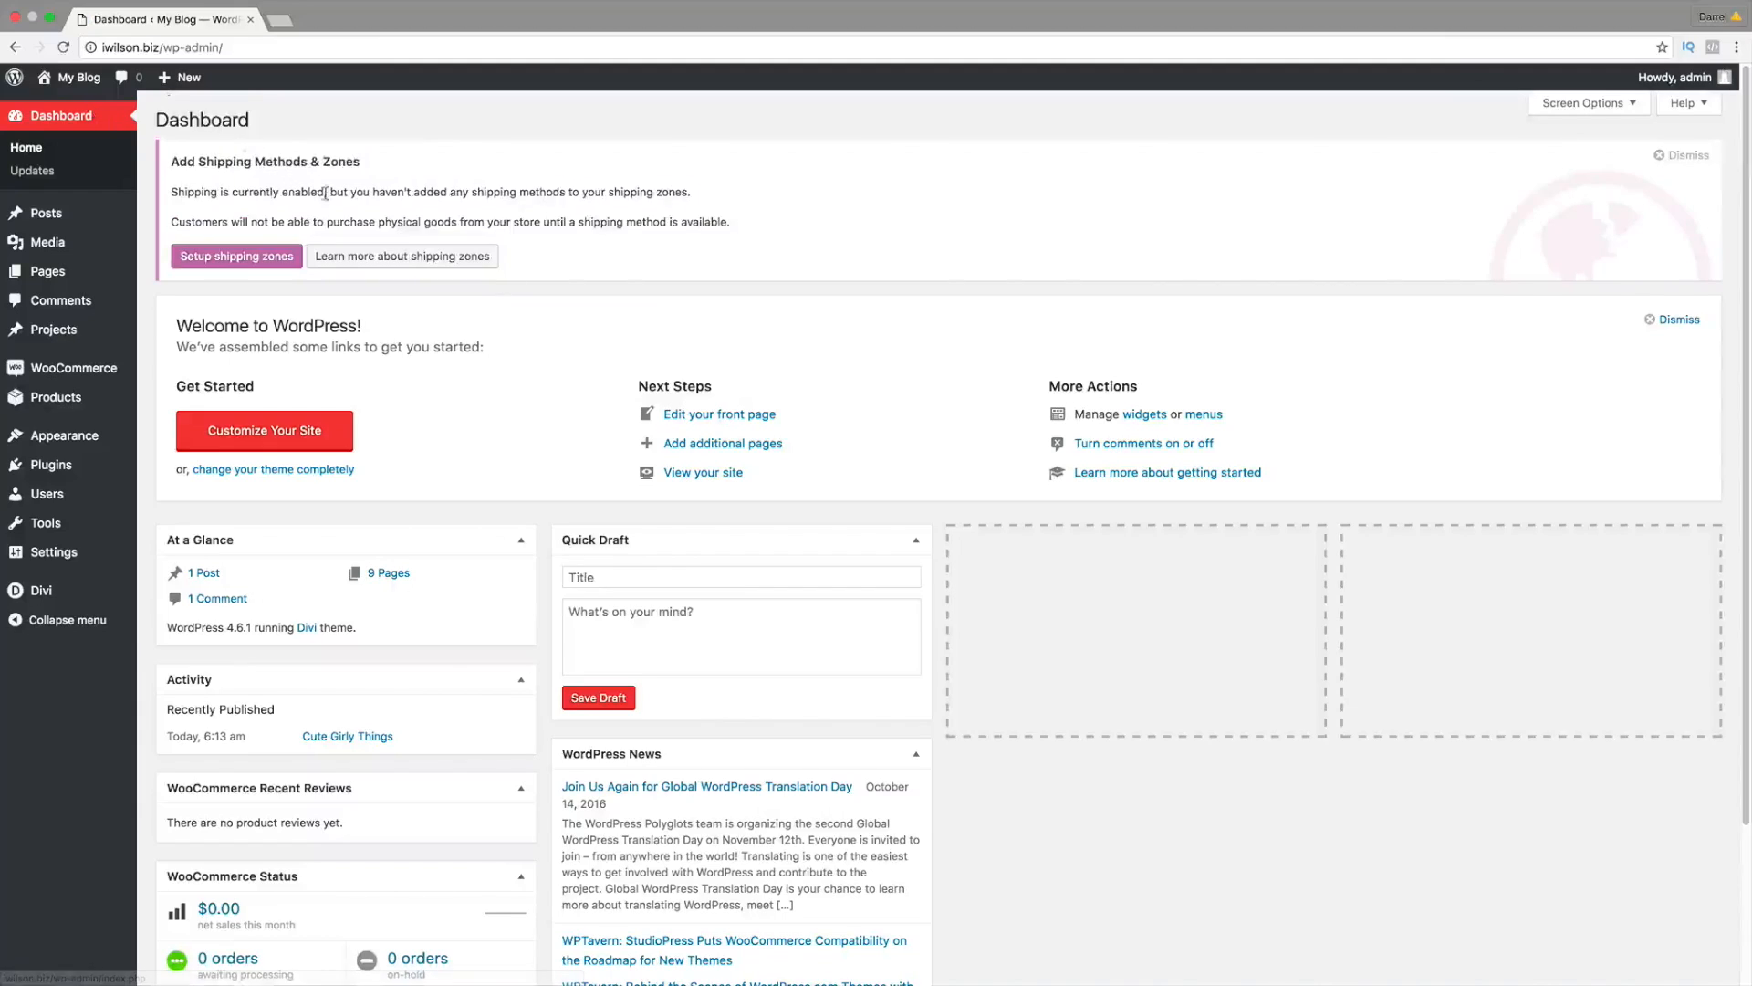
mouse_move(94, 376)
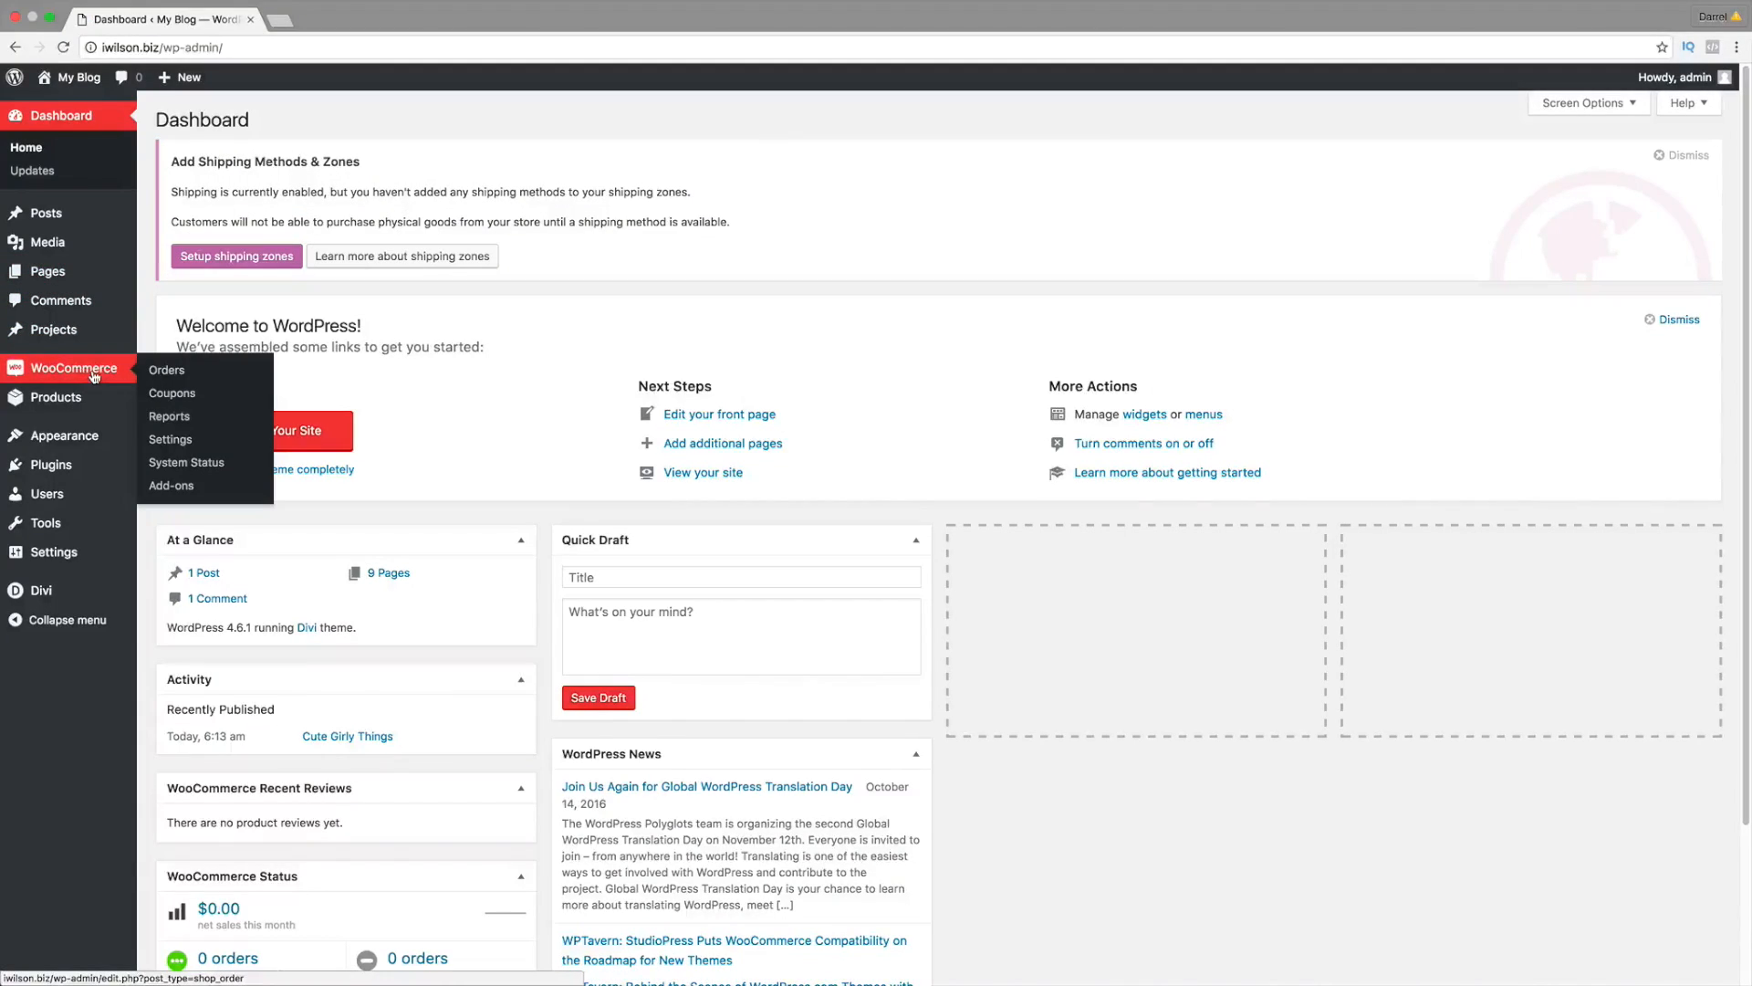
Step: In WooCommerce General settings, try the 'sell to all except' option, then remove the Angola exclusion
left_click(188, 443)
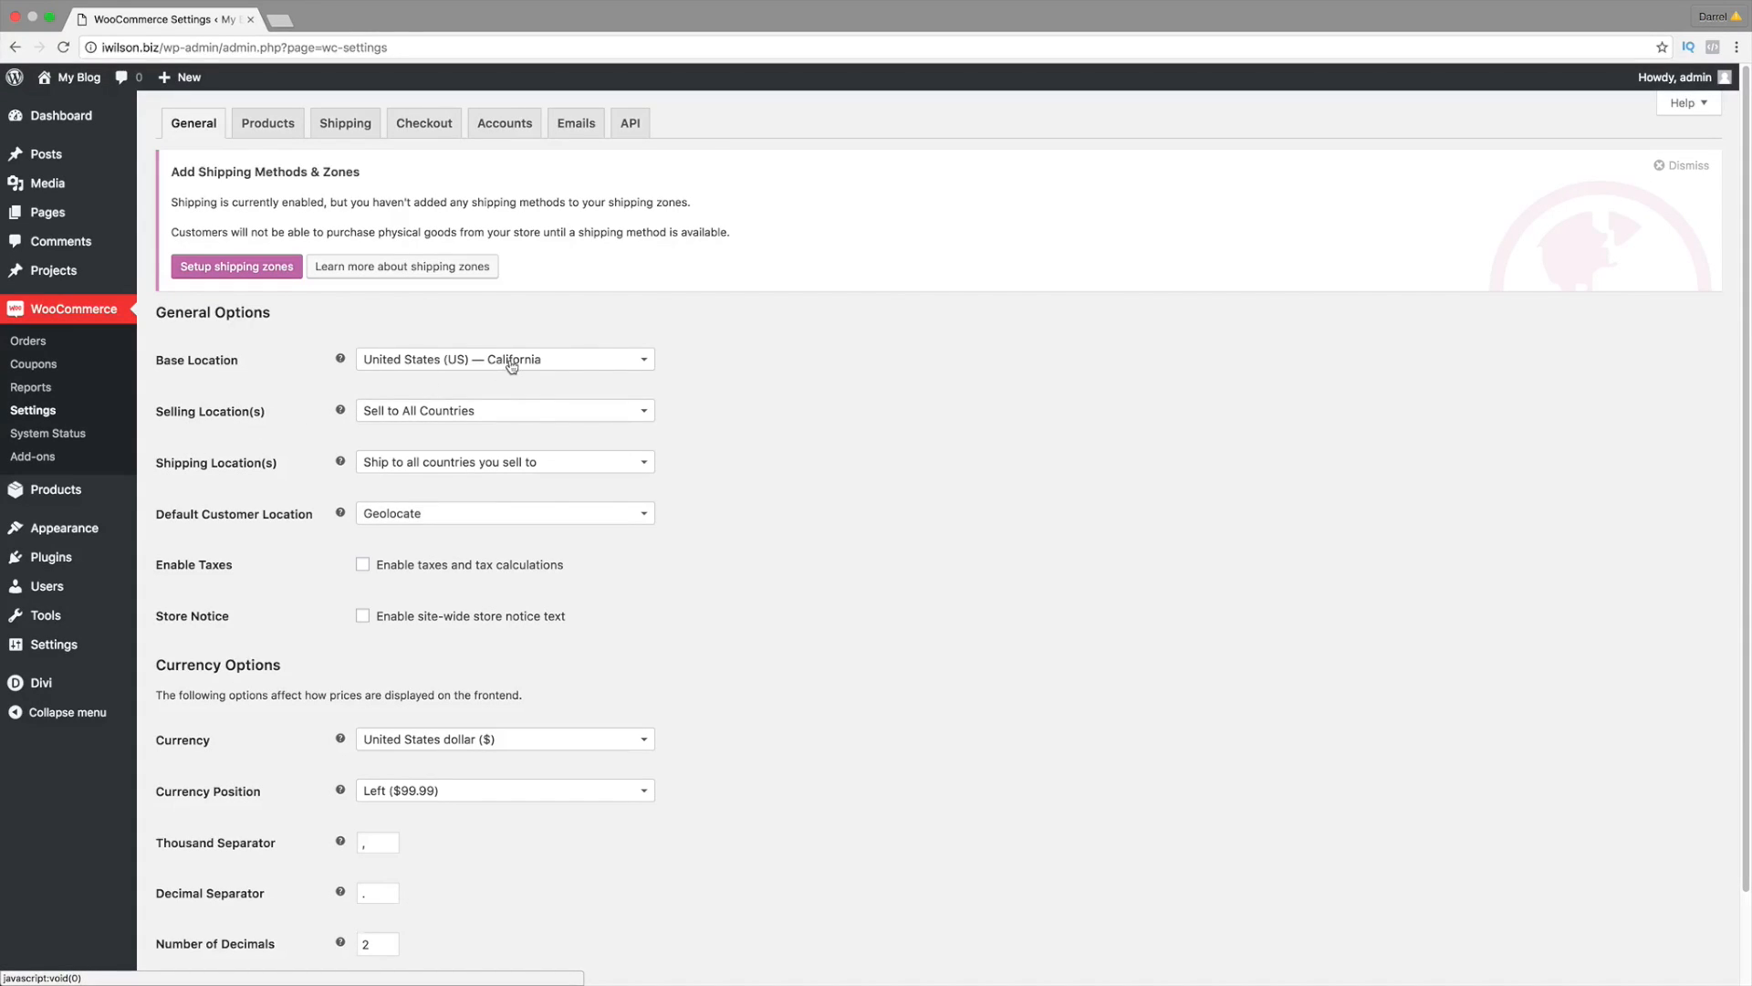
left_click(501, 413)
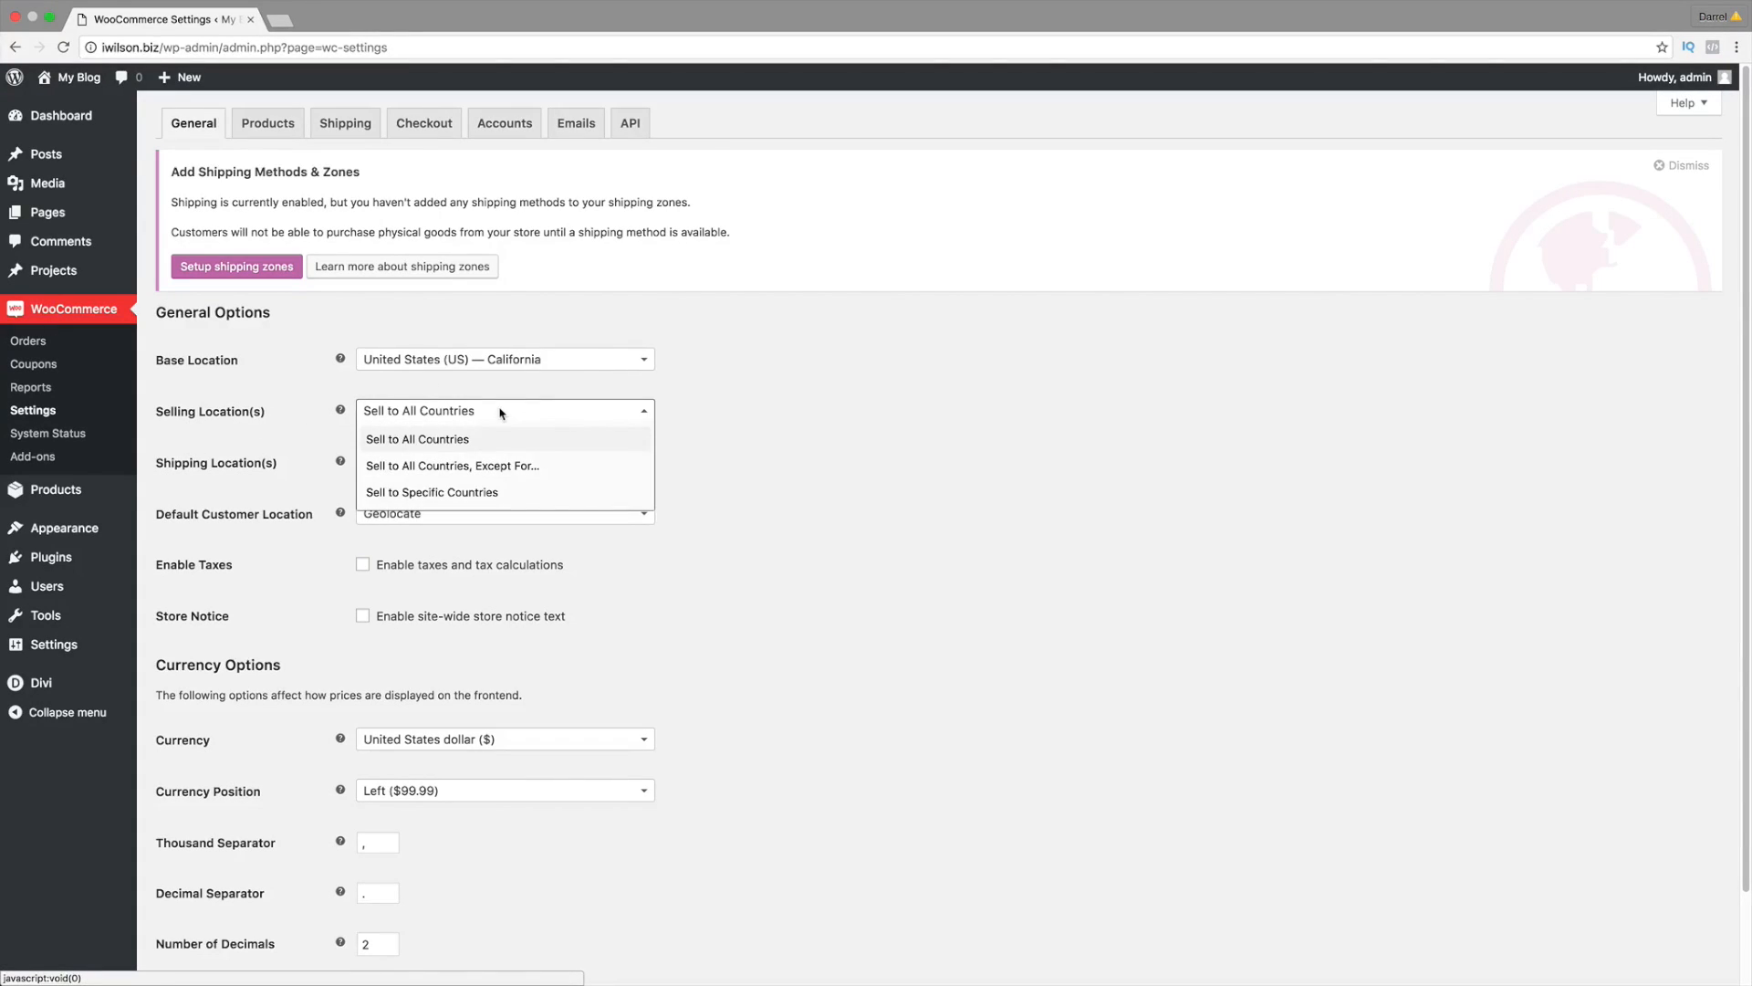
left_click(501, 465)
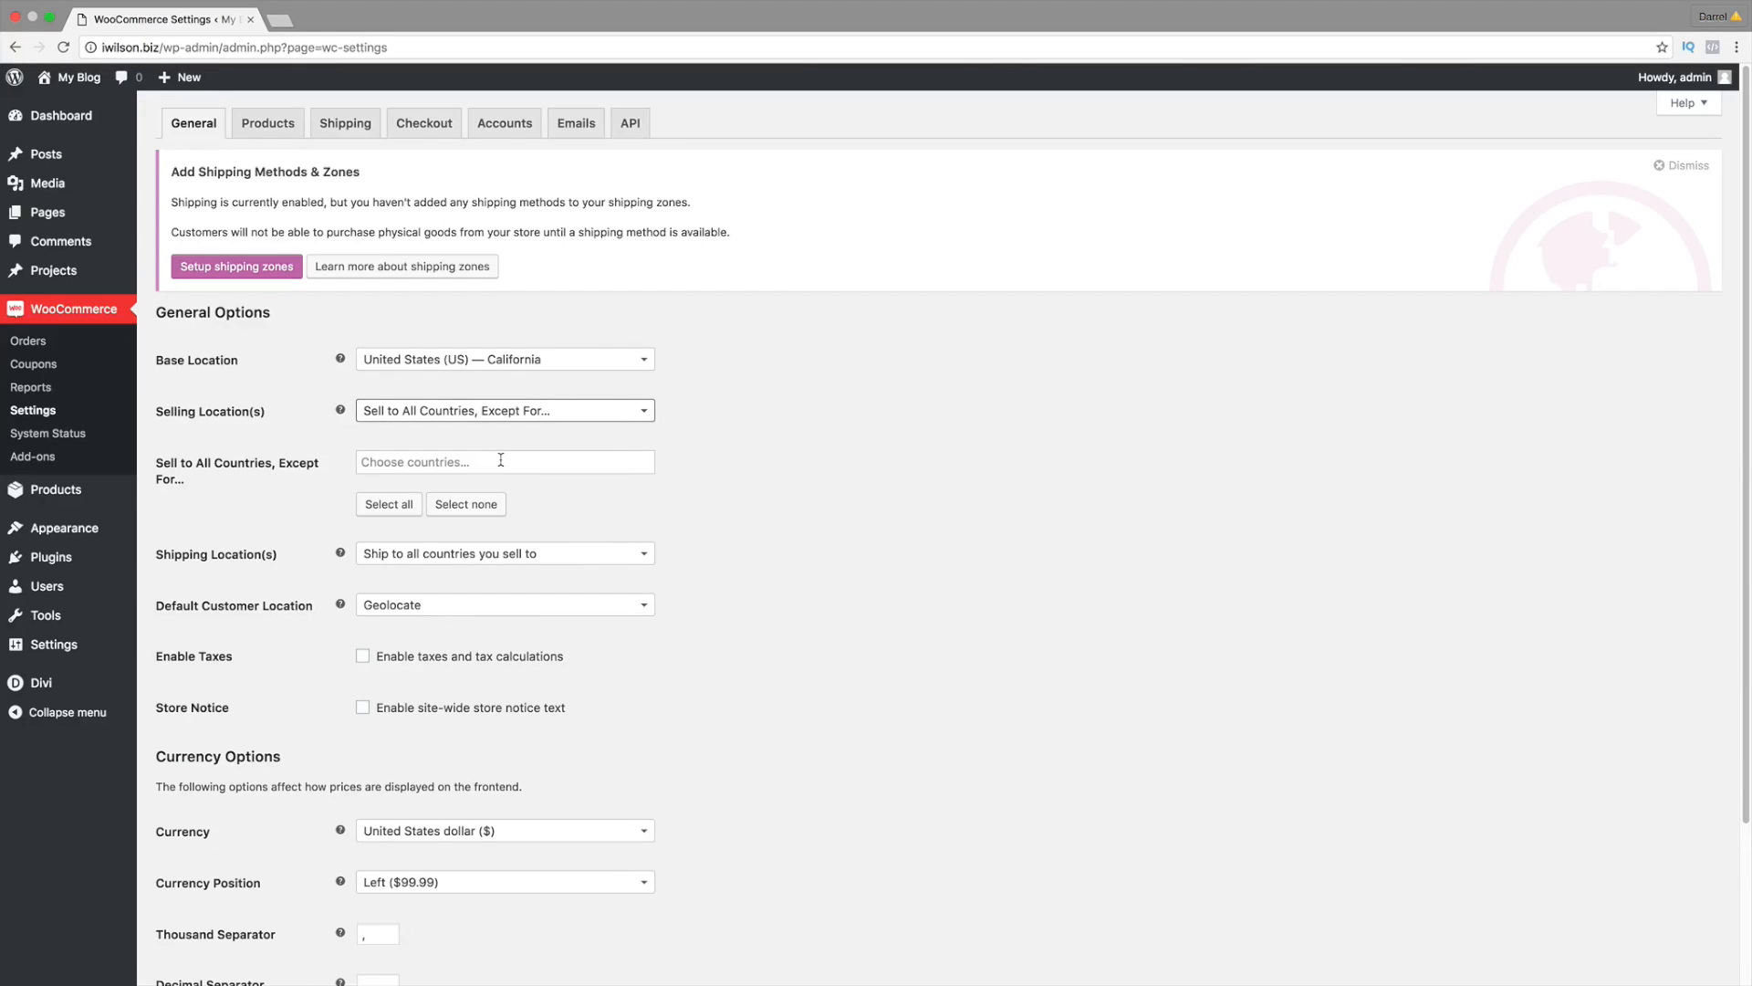
left_click(501, 459)
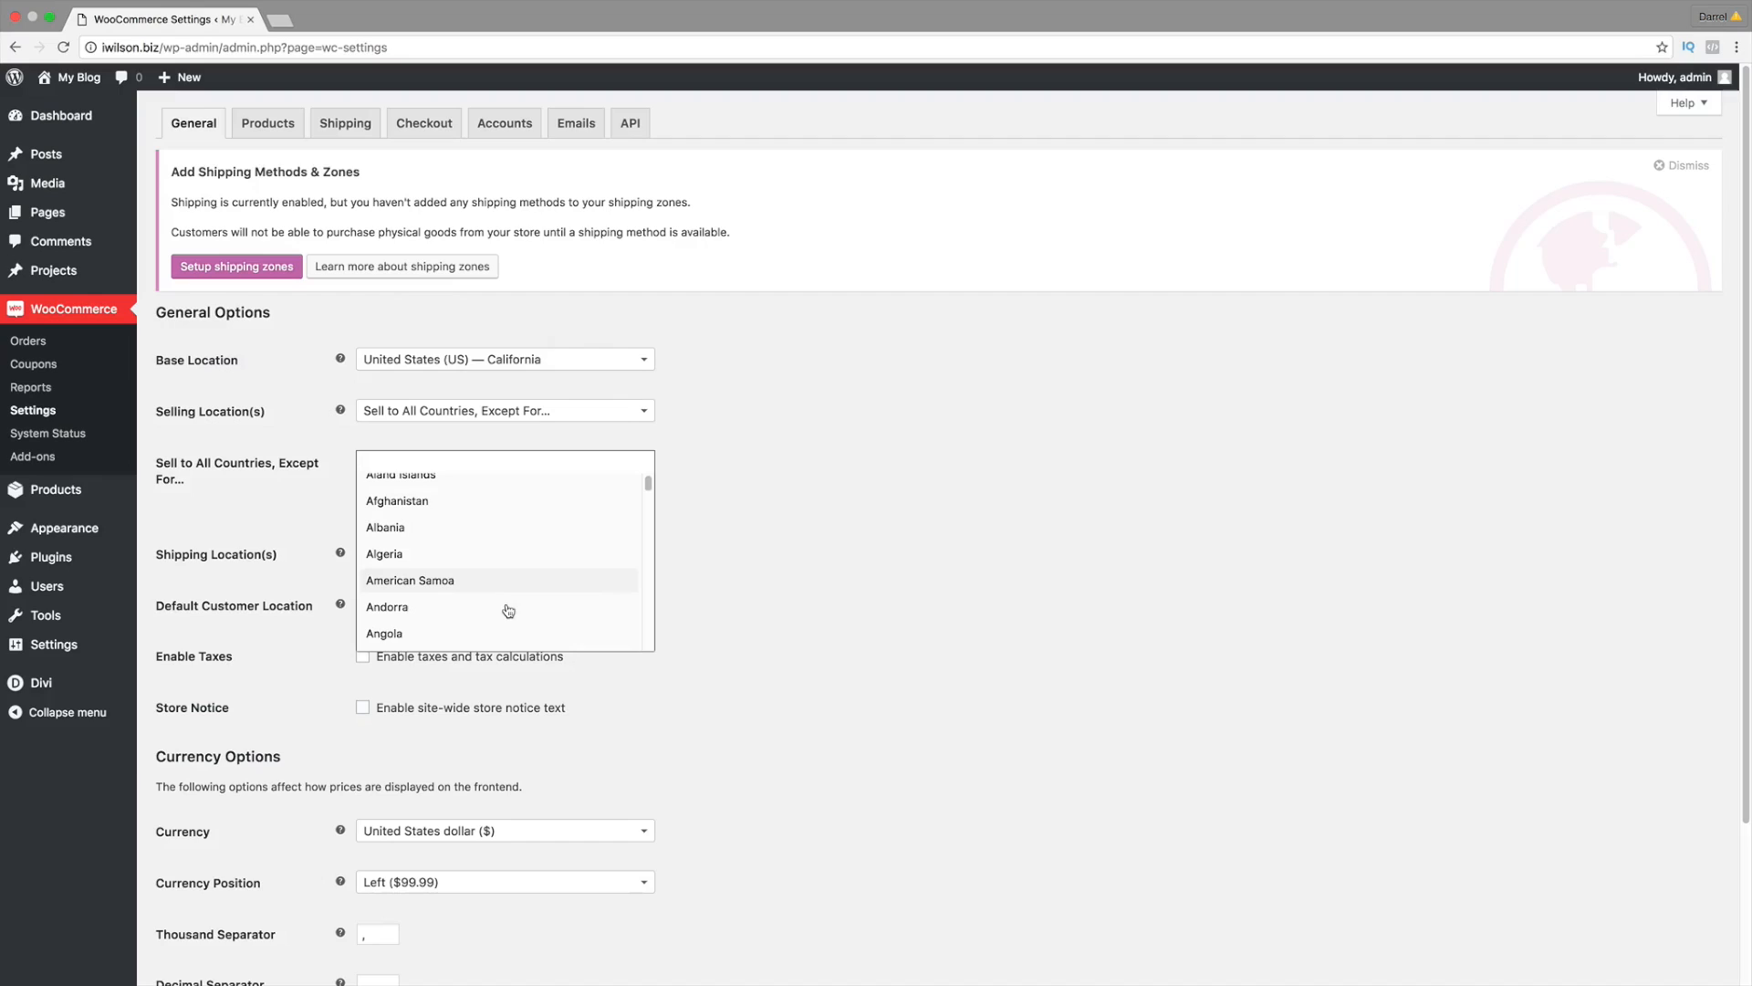
left_click(401, 634)
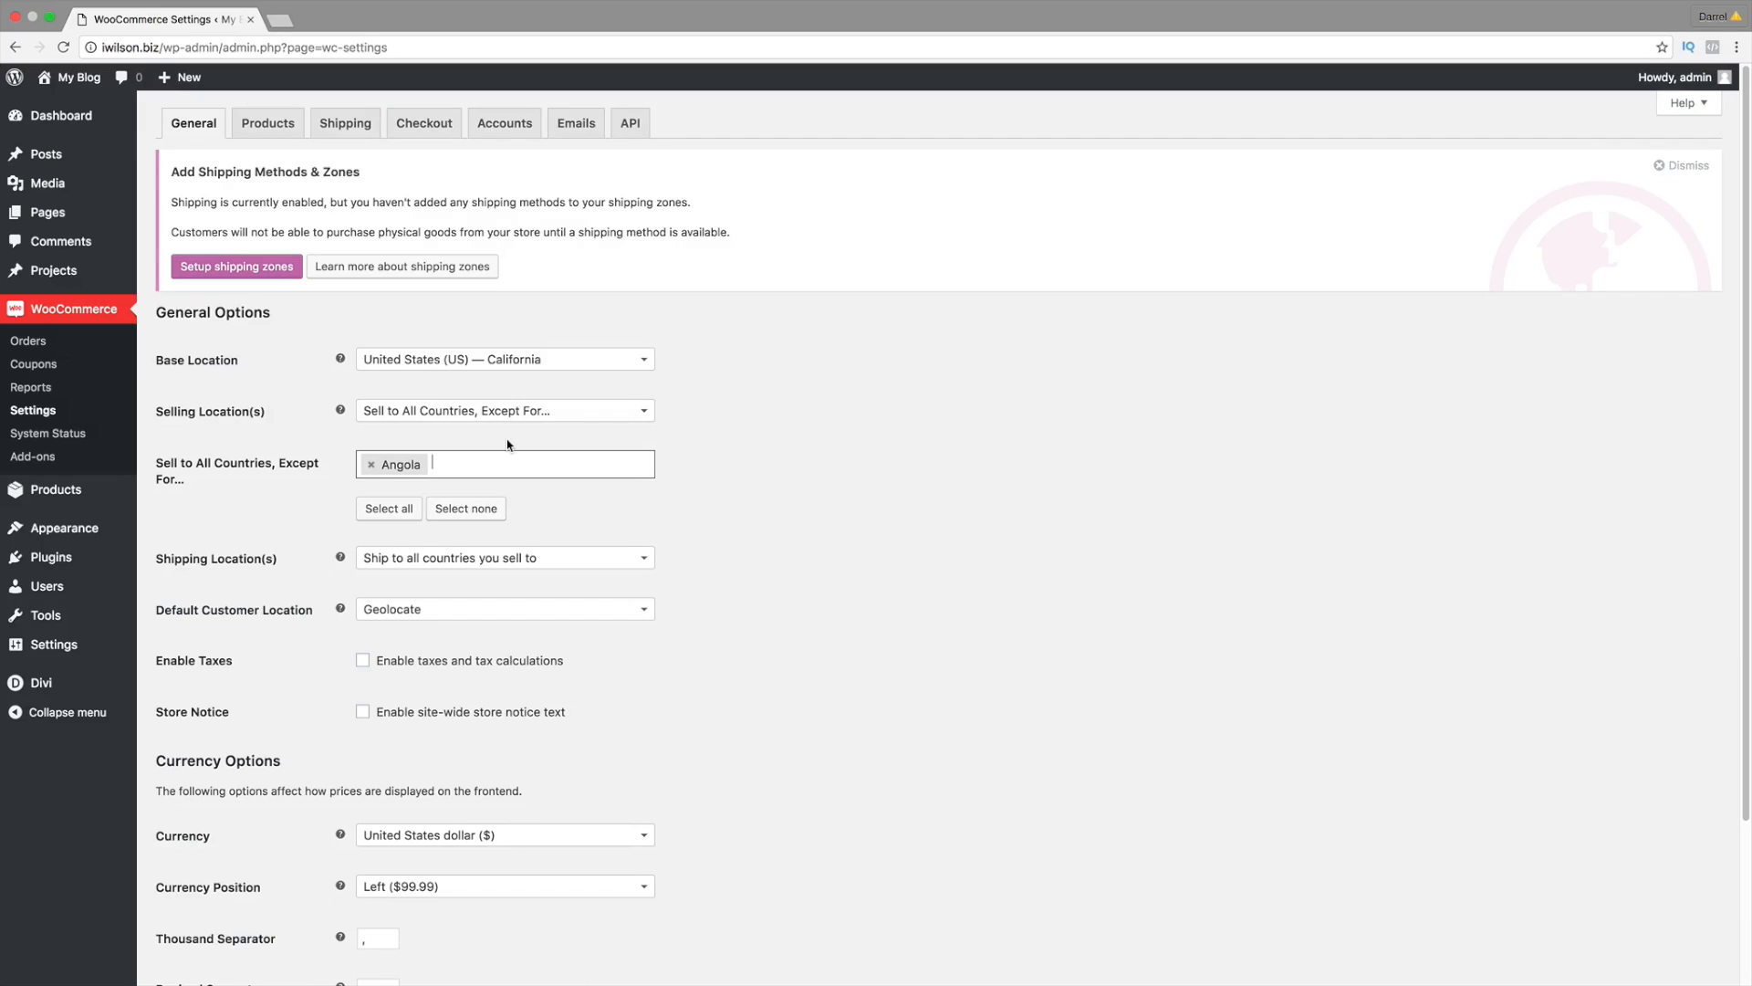
key("BackSpace")
Step: Sell to specific countries only: India, United States (US) and Mexico
left_click(630, 410)
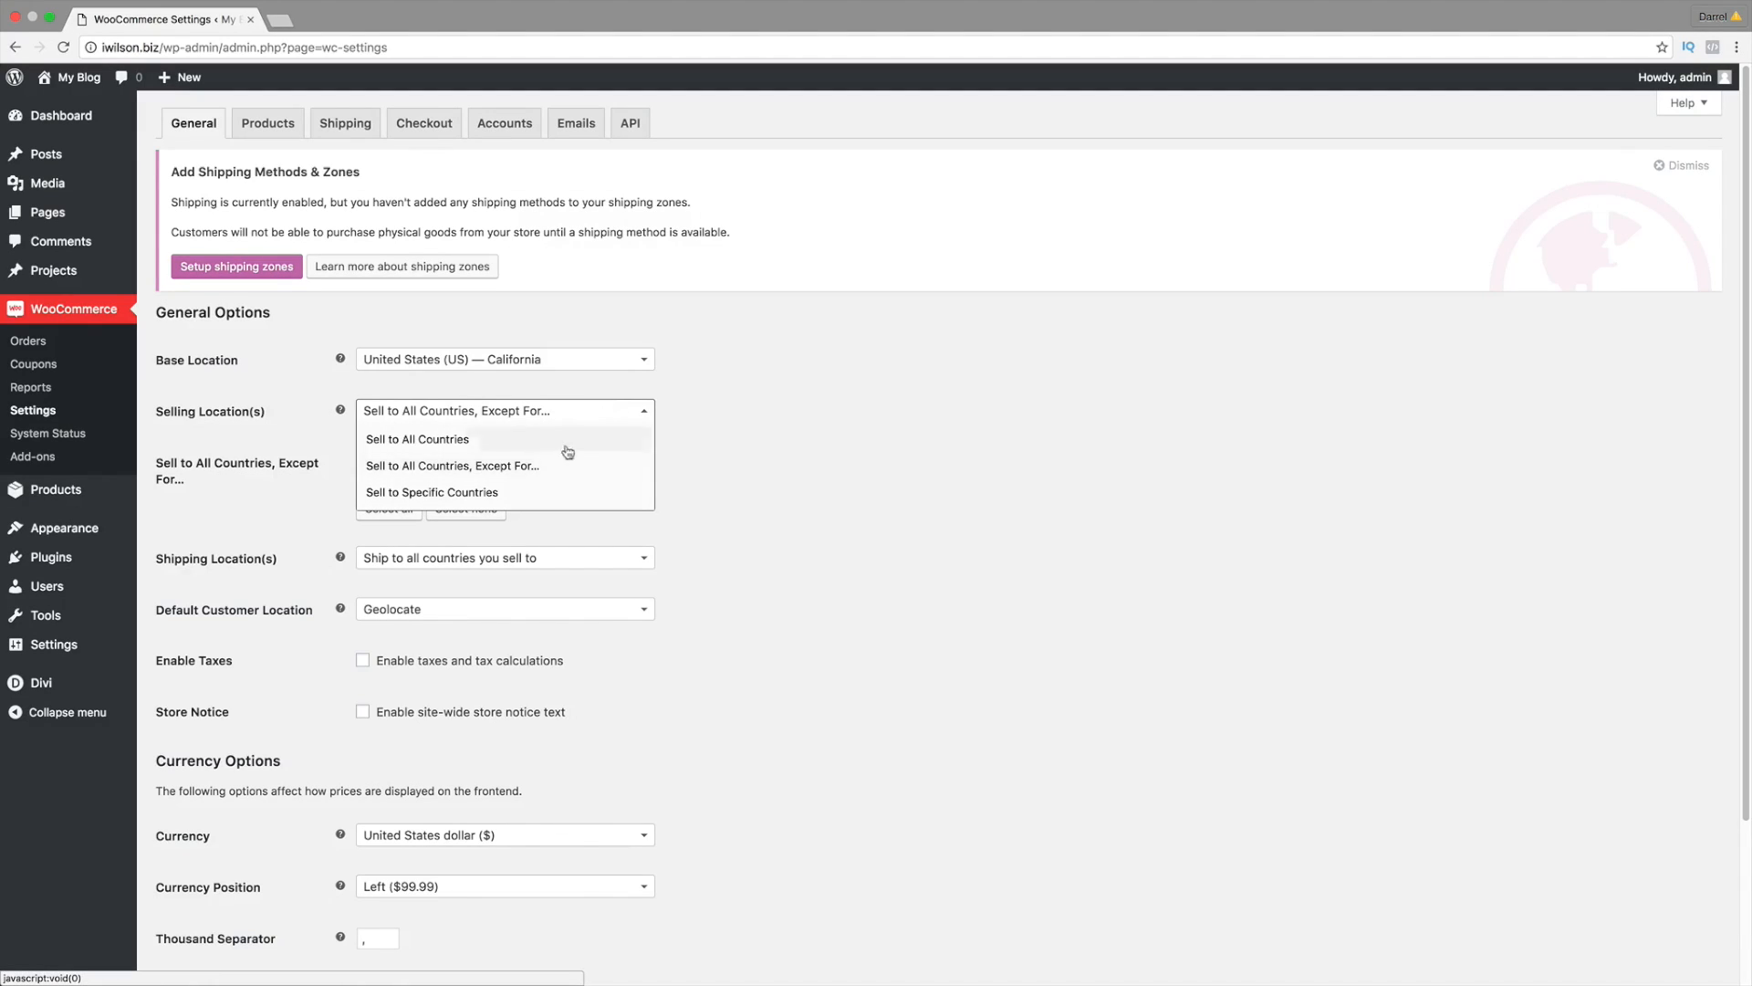
left_click(505, 493)
left_click(508, 466)
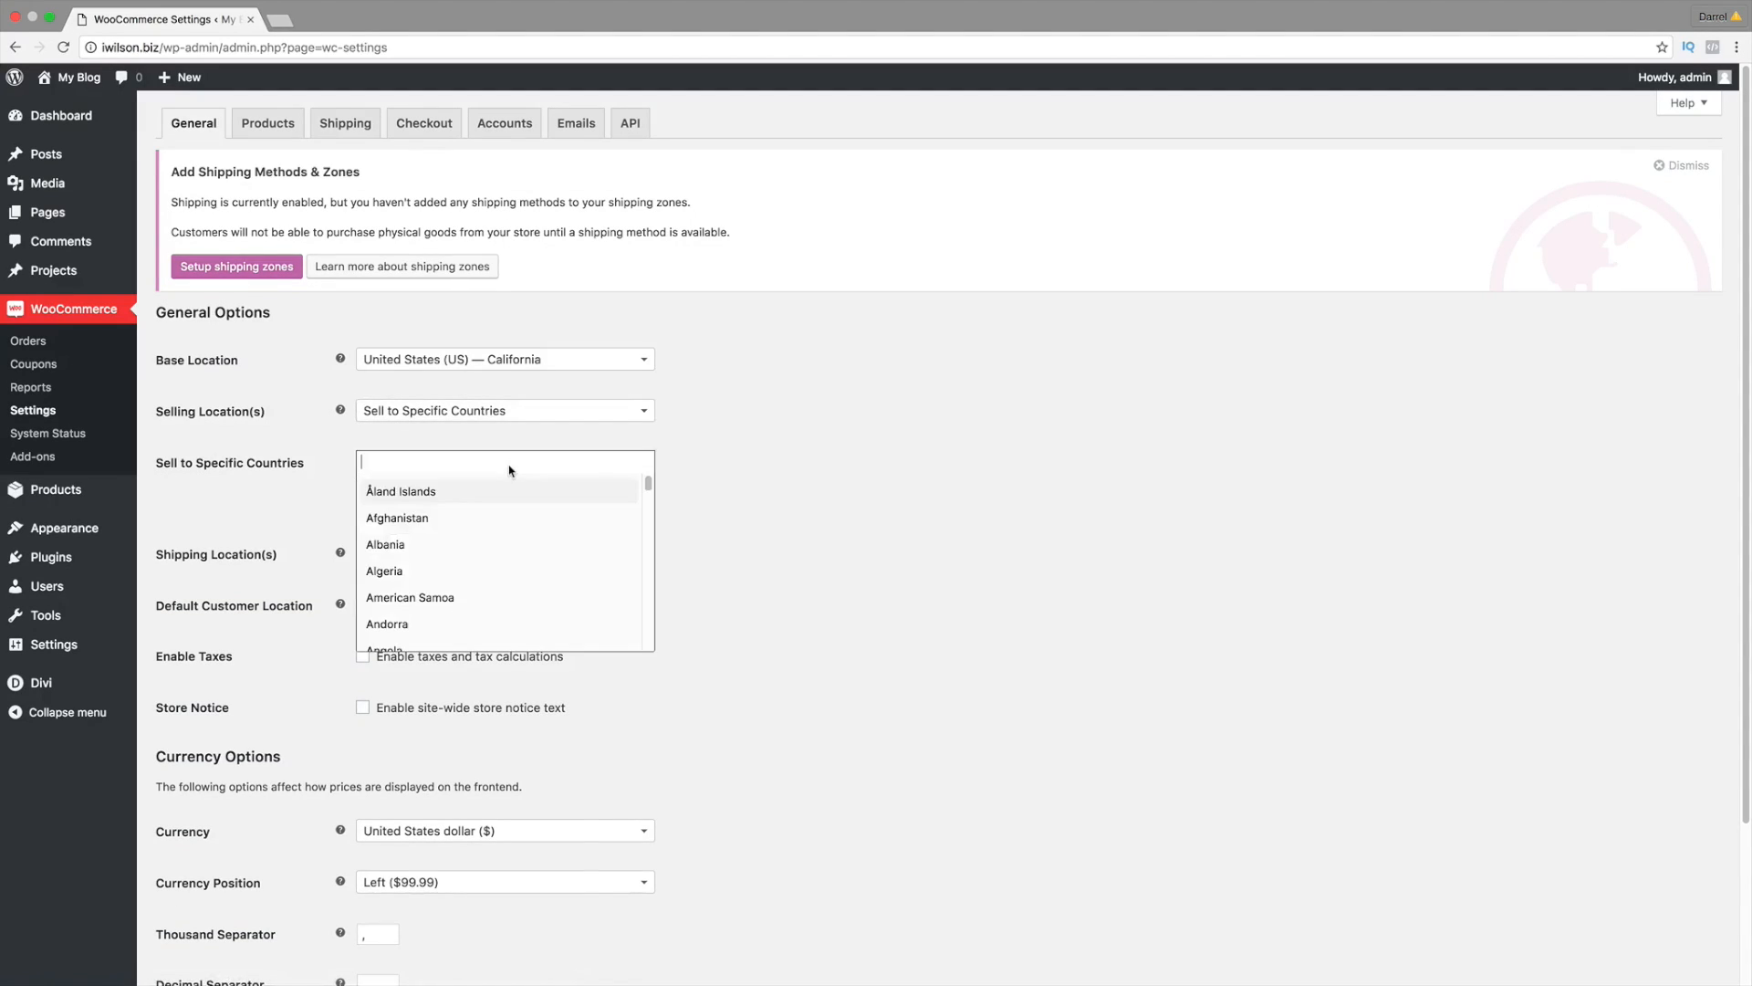
type("india")
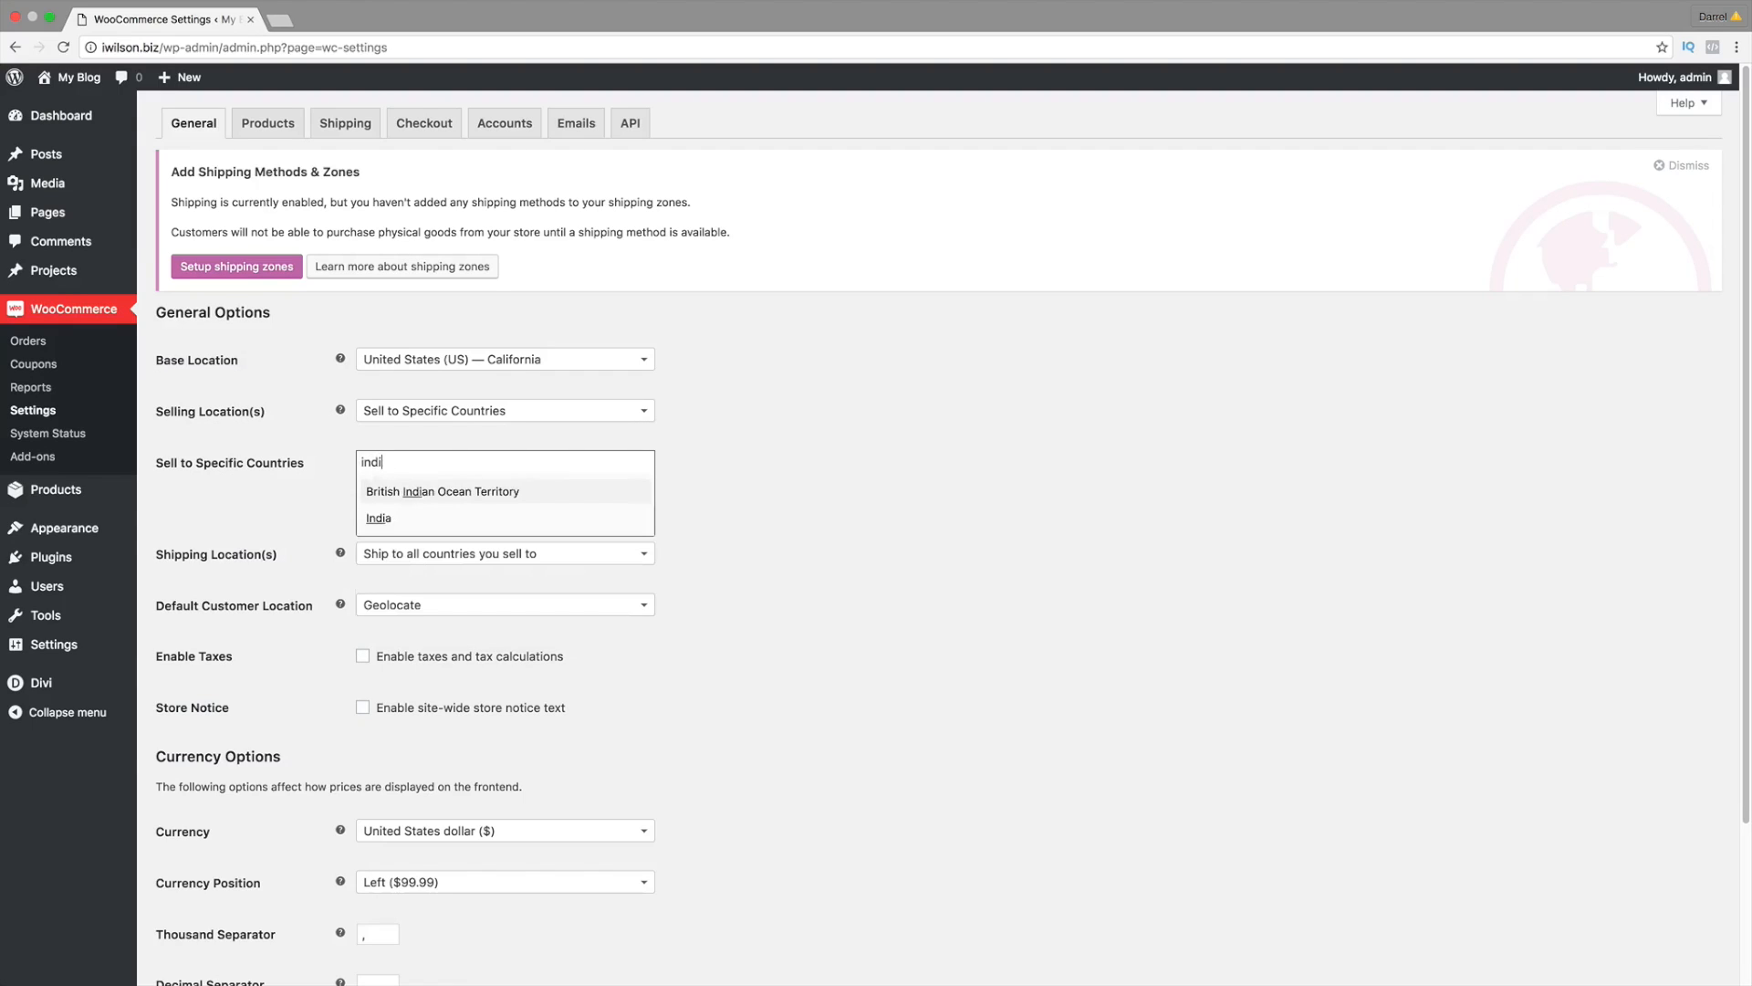
left_click(379, 519)
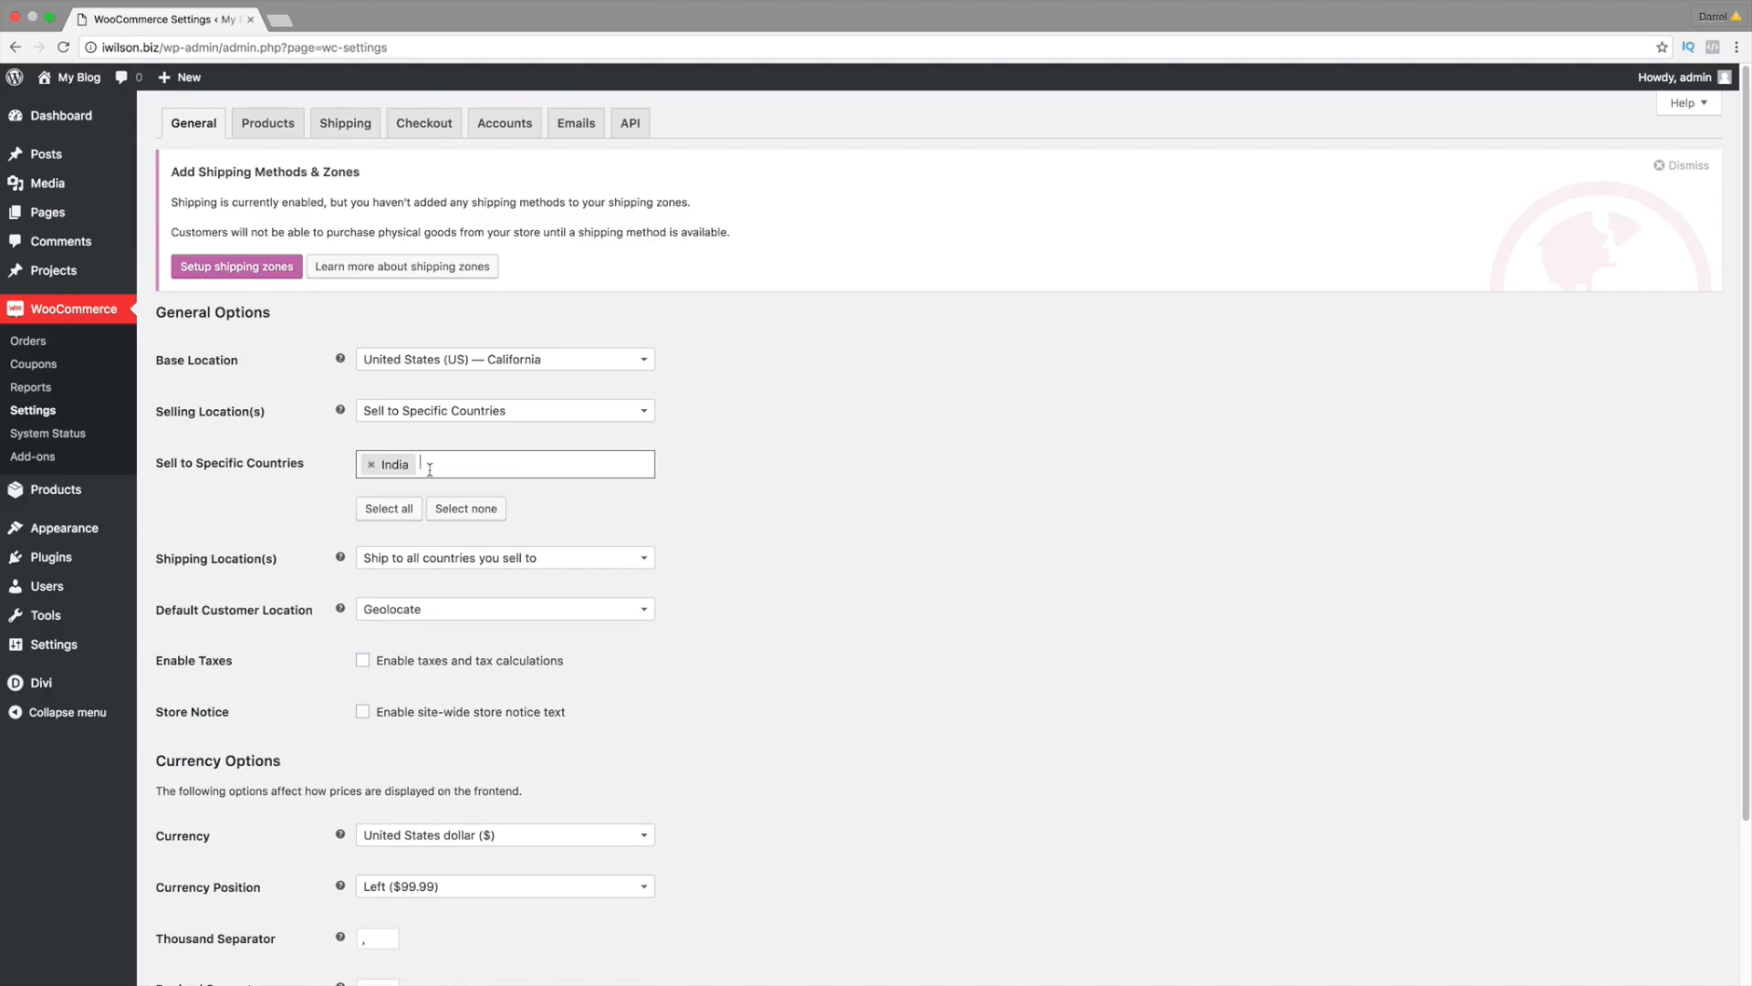
left_click(429, 469)
type("united")
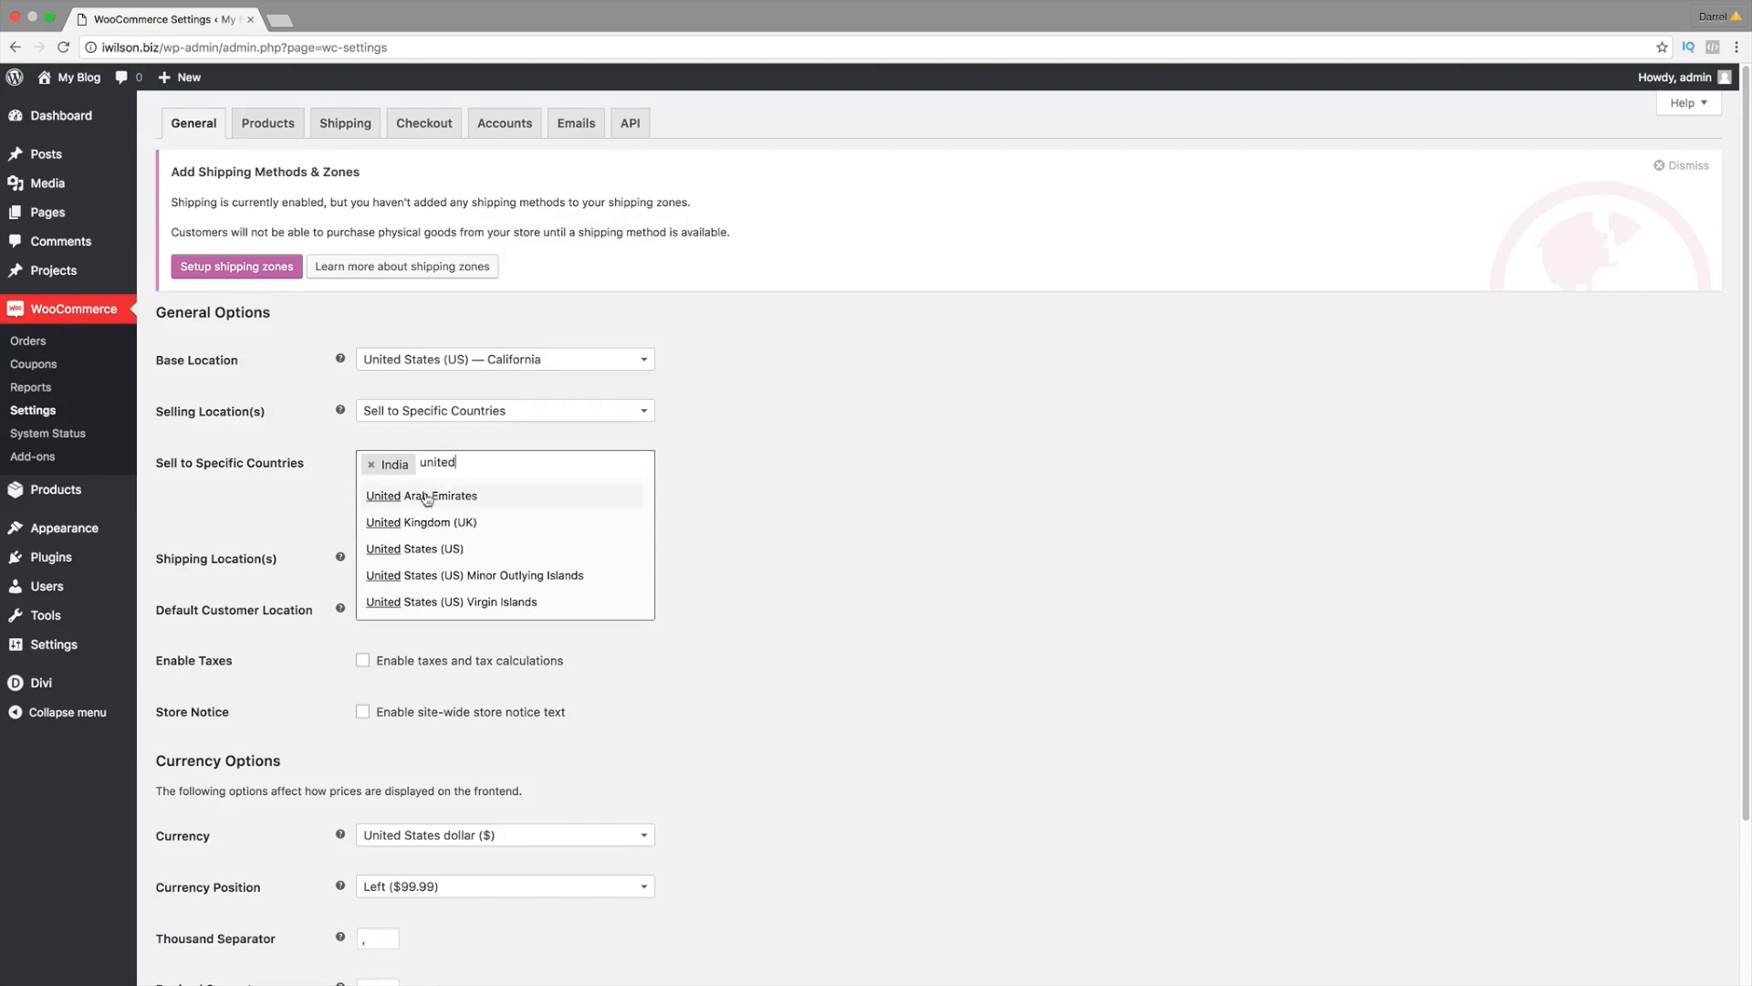
left_click(427, 547)
type("mexico")
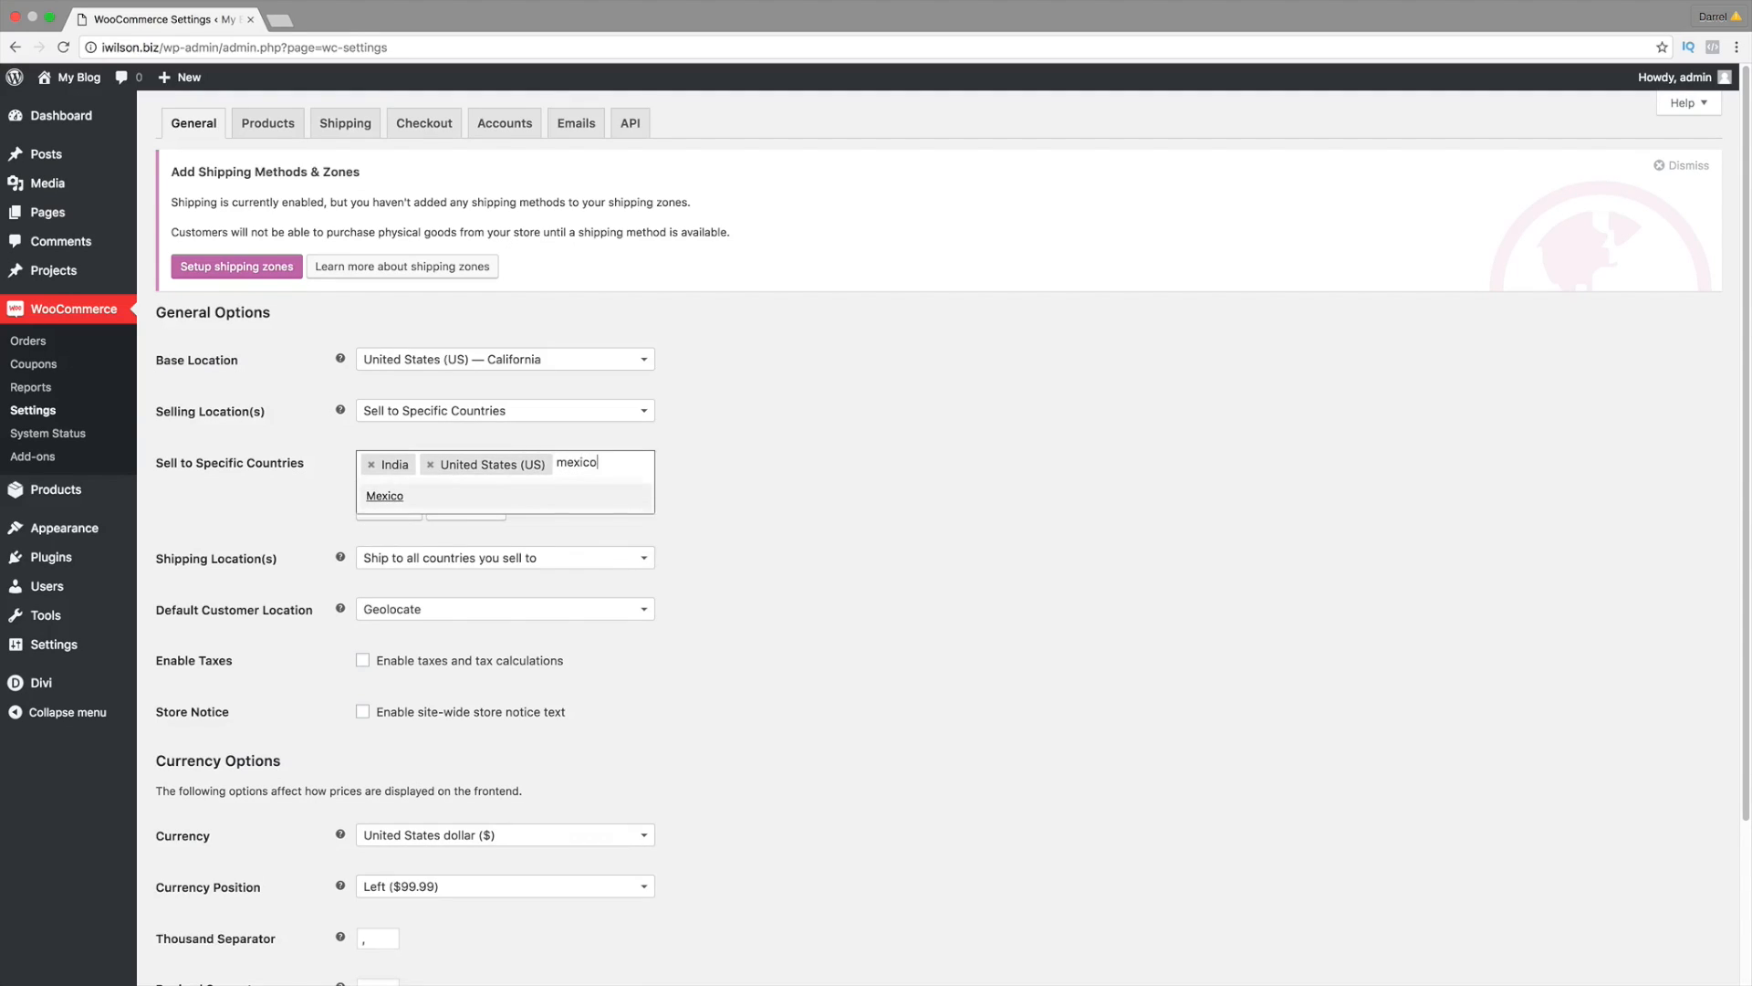
key("Return")
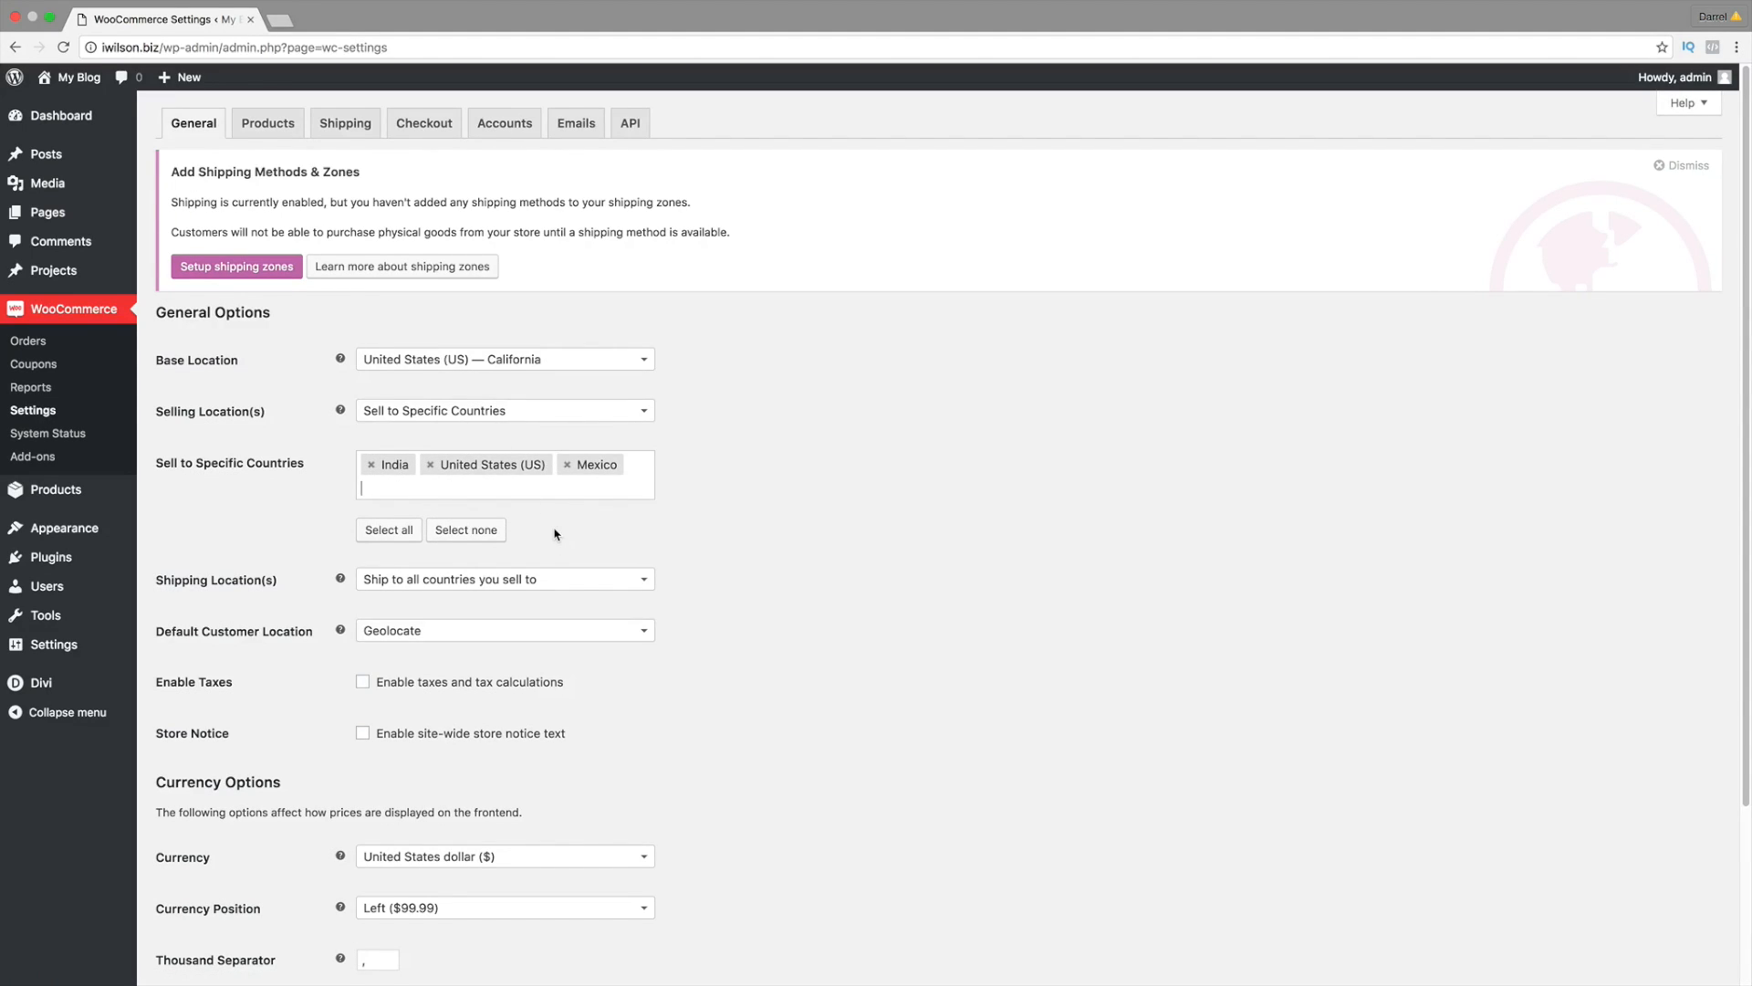
Step: Enable taxes and a store notice reading 'Pants are now 50% off!' plus a coupon code
scroll(555, 534, "down", 2)
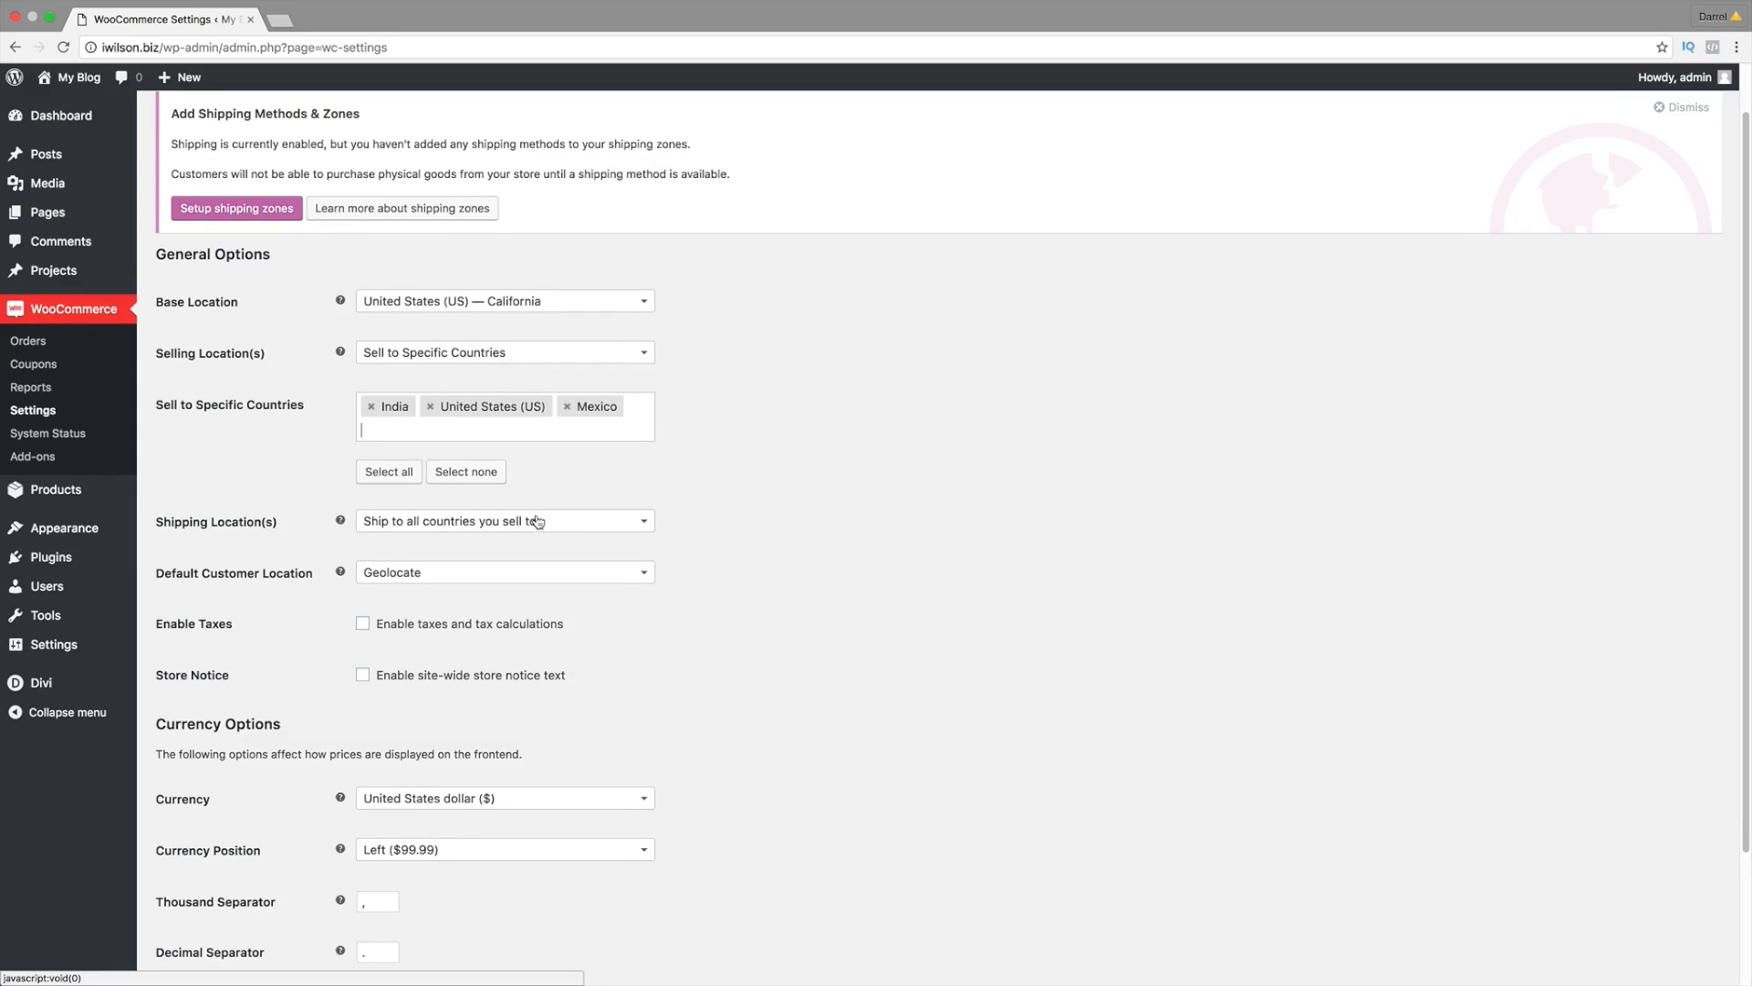
left_click(538, 521)
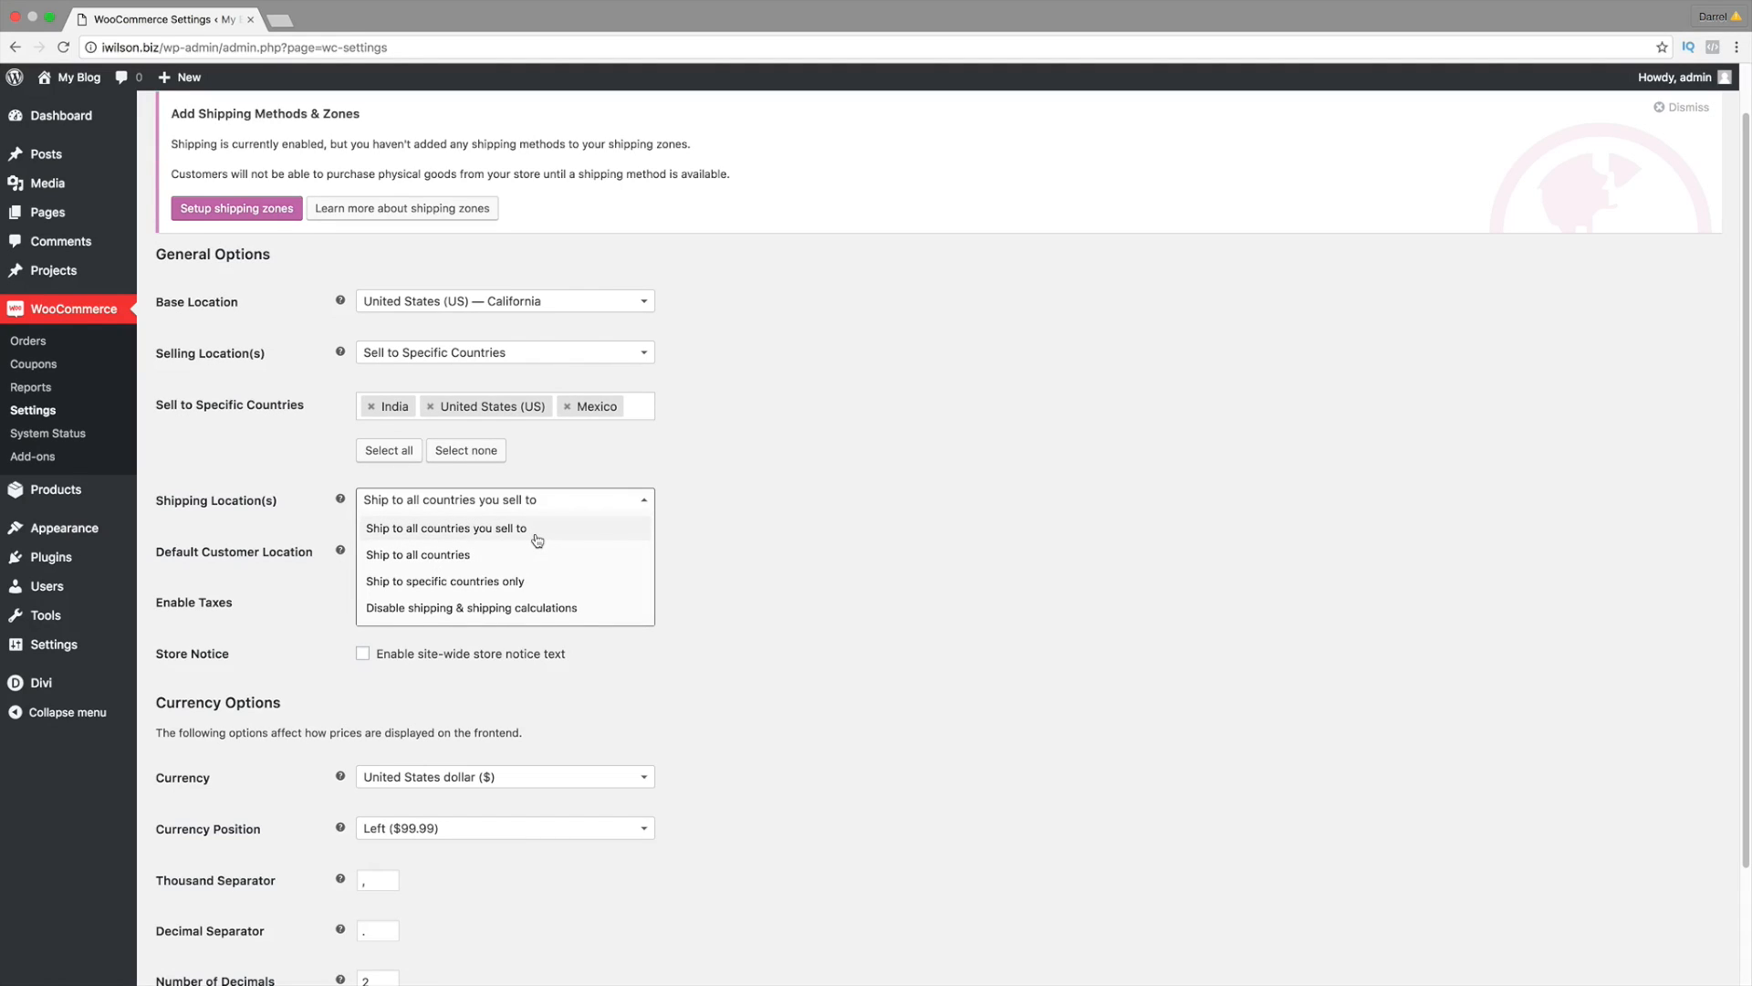
left_click(711, 532)
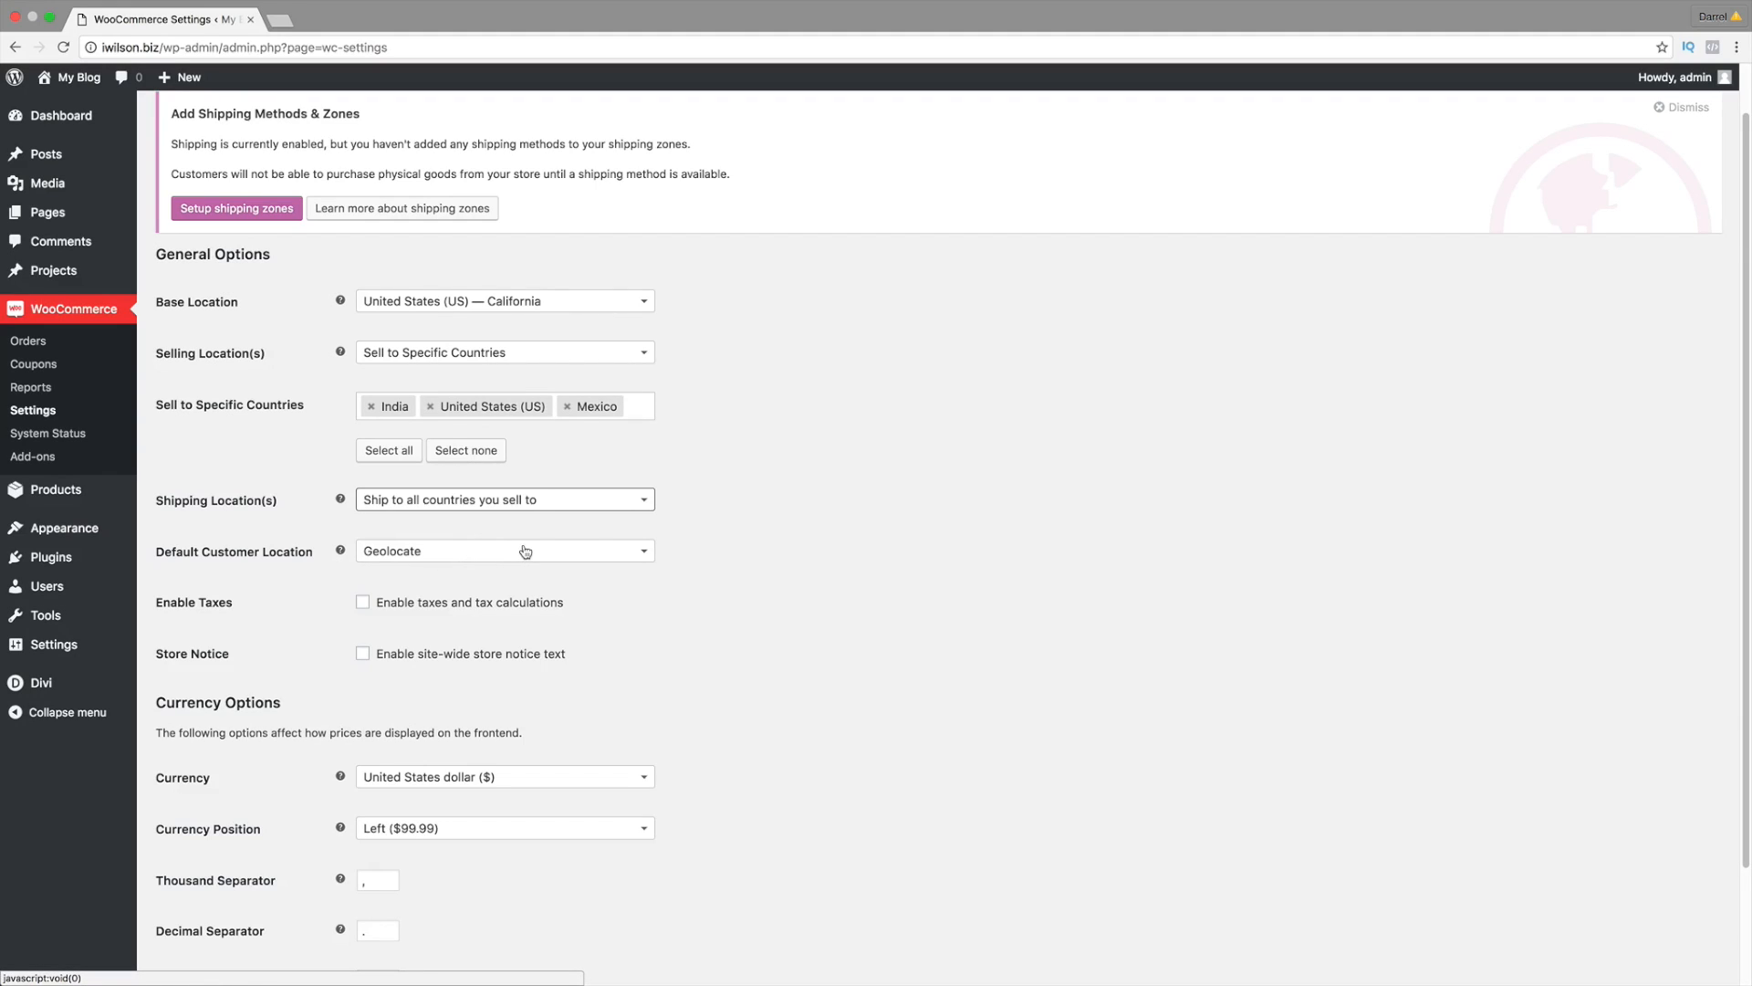
scroll(498, 550, "down", 1)
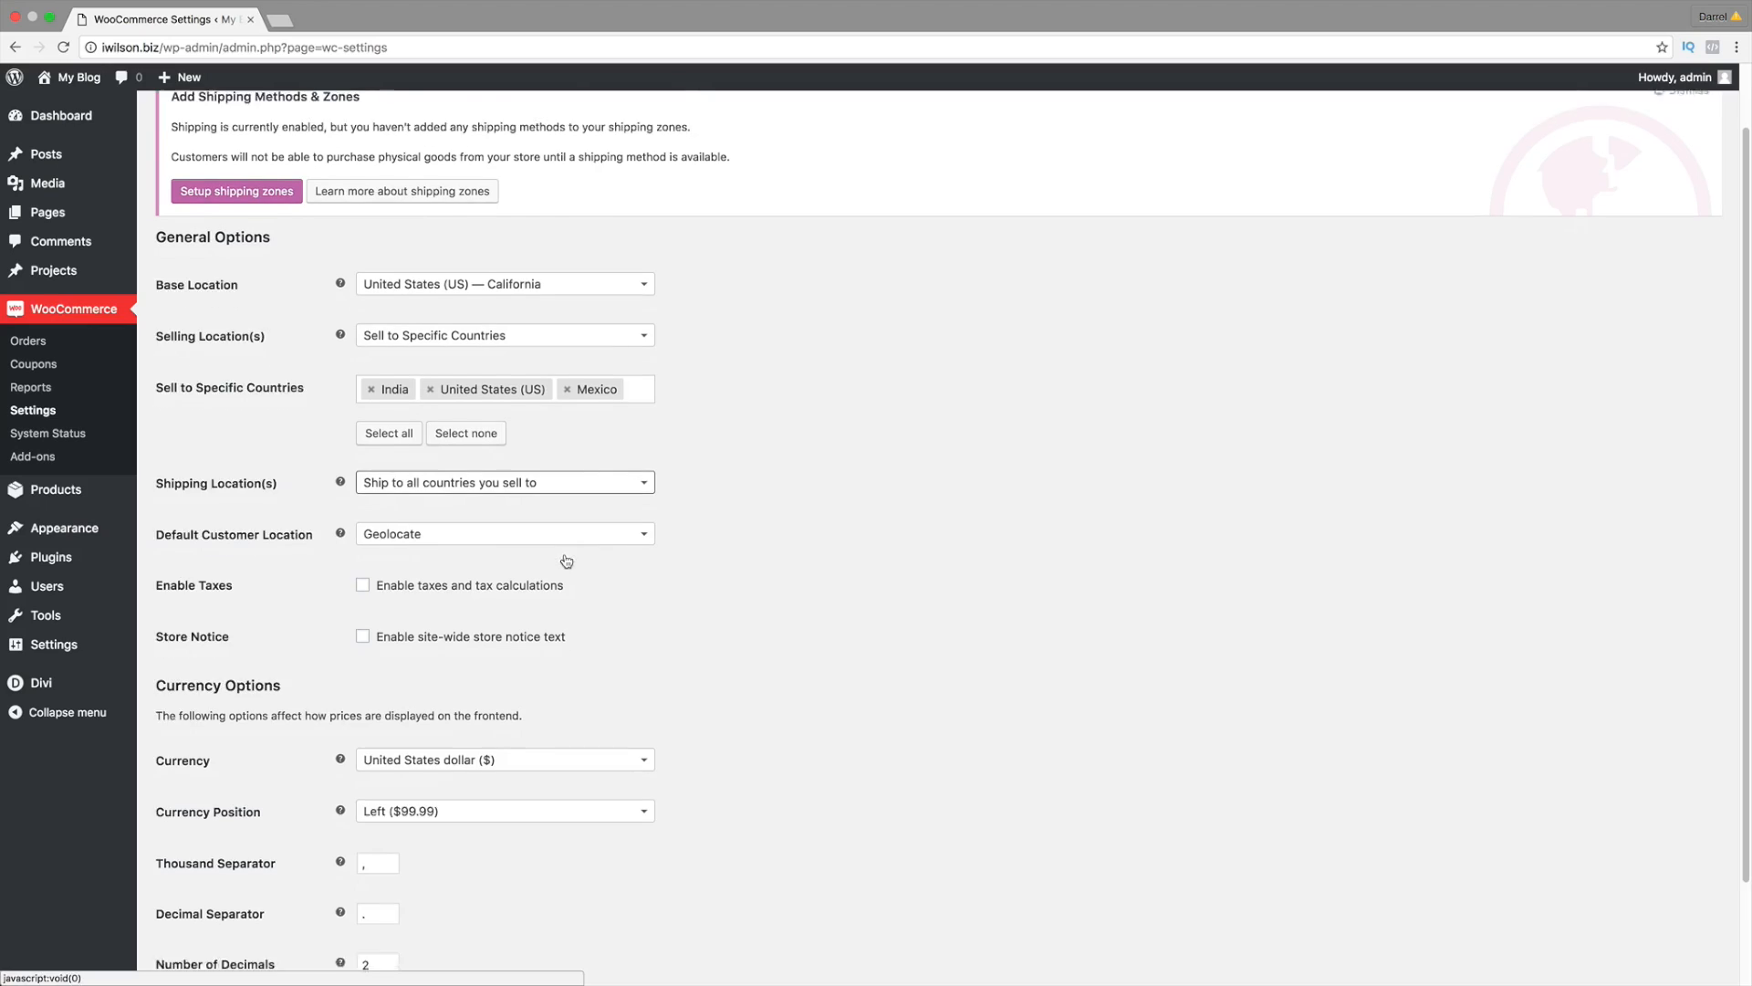
left_click(362, 554)
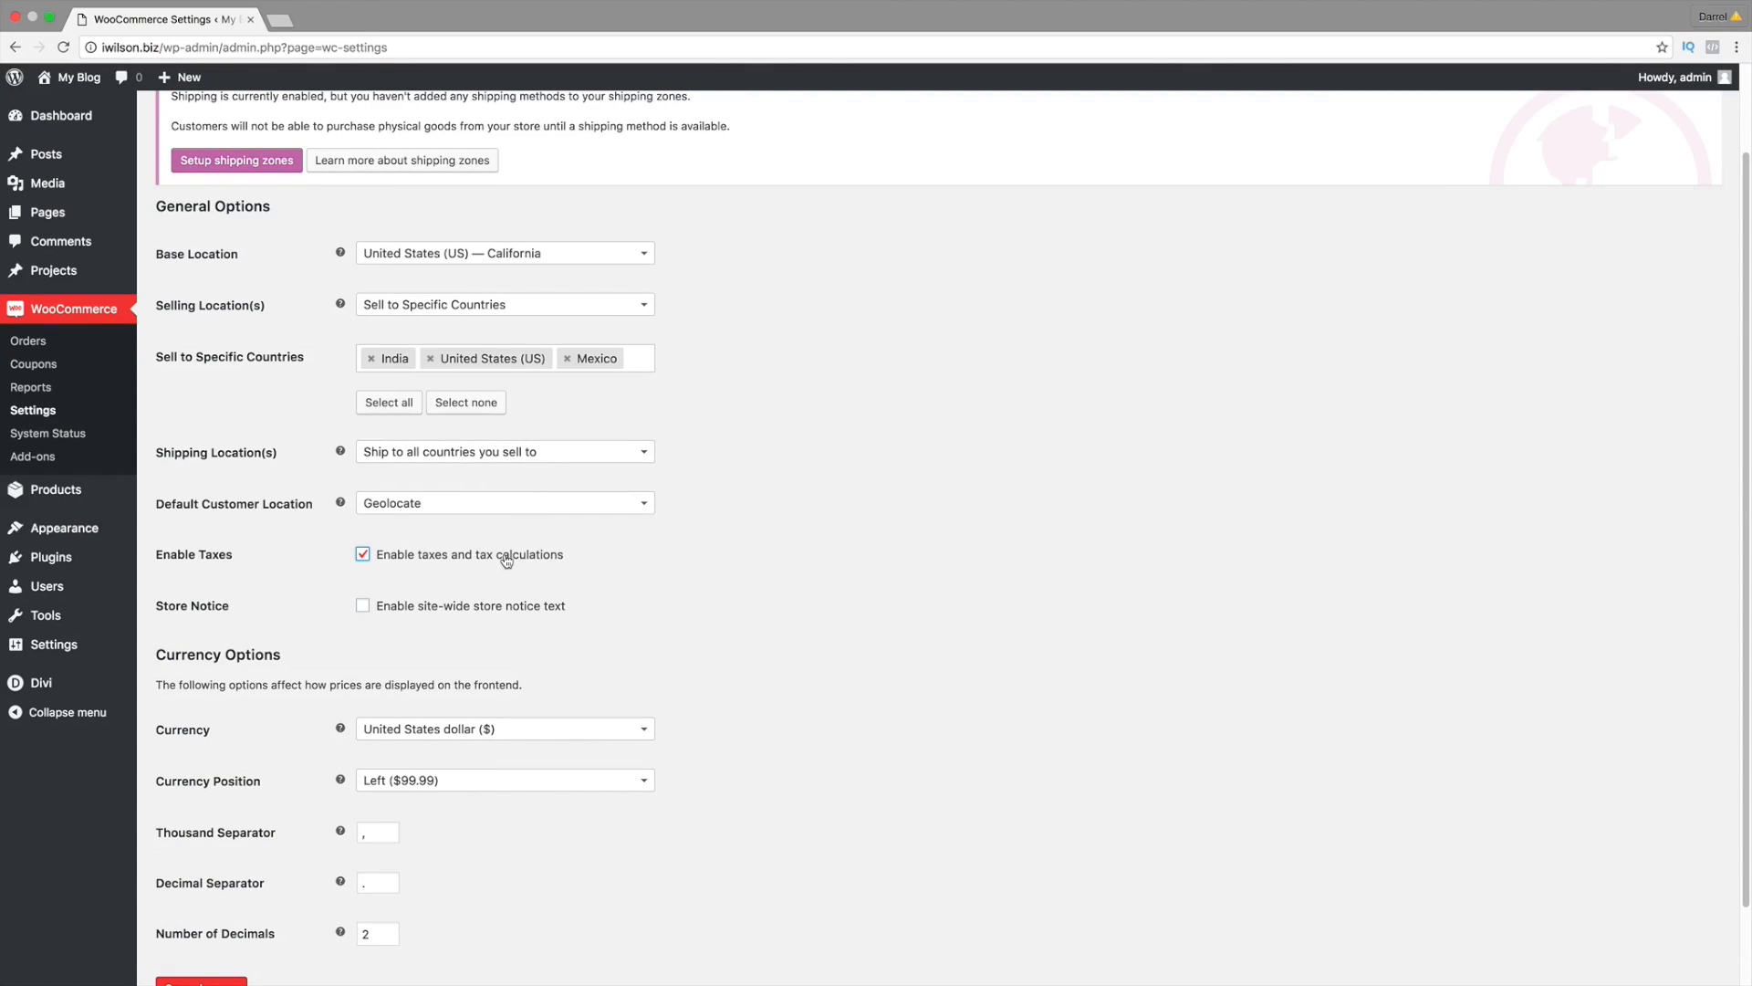
left_click(363, 607)
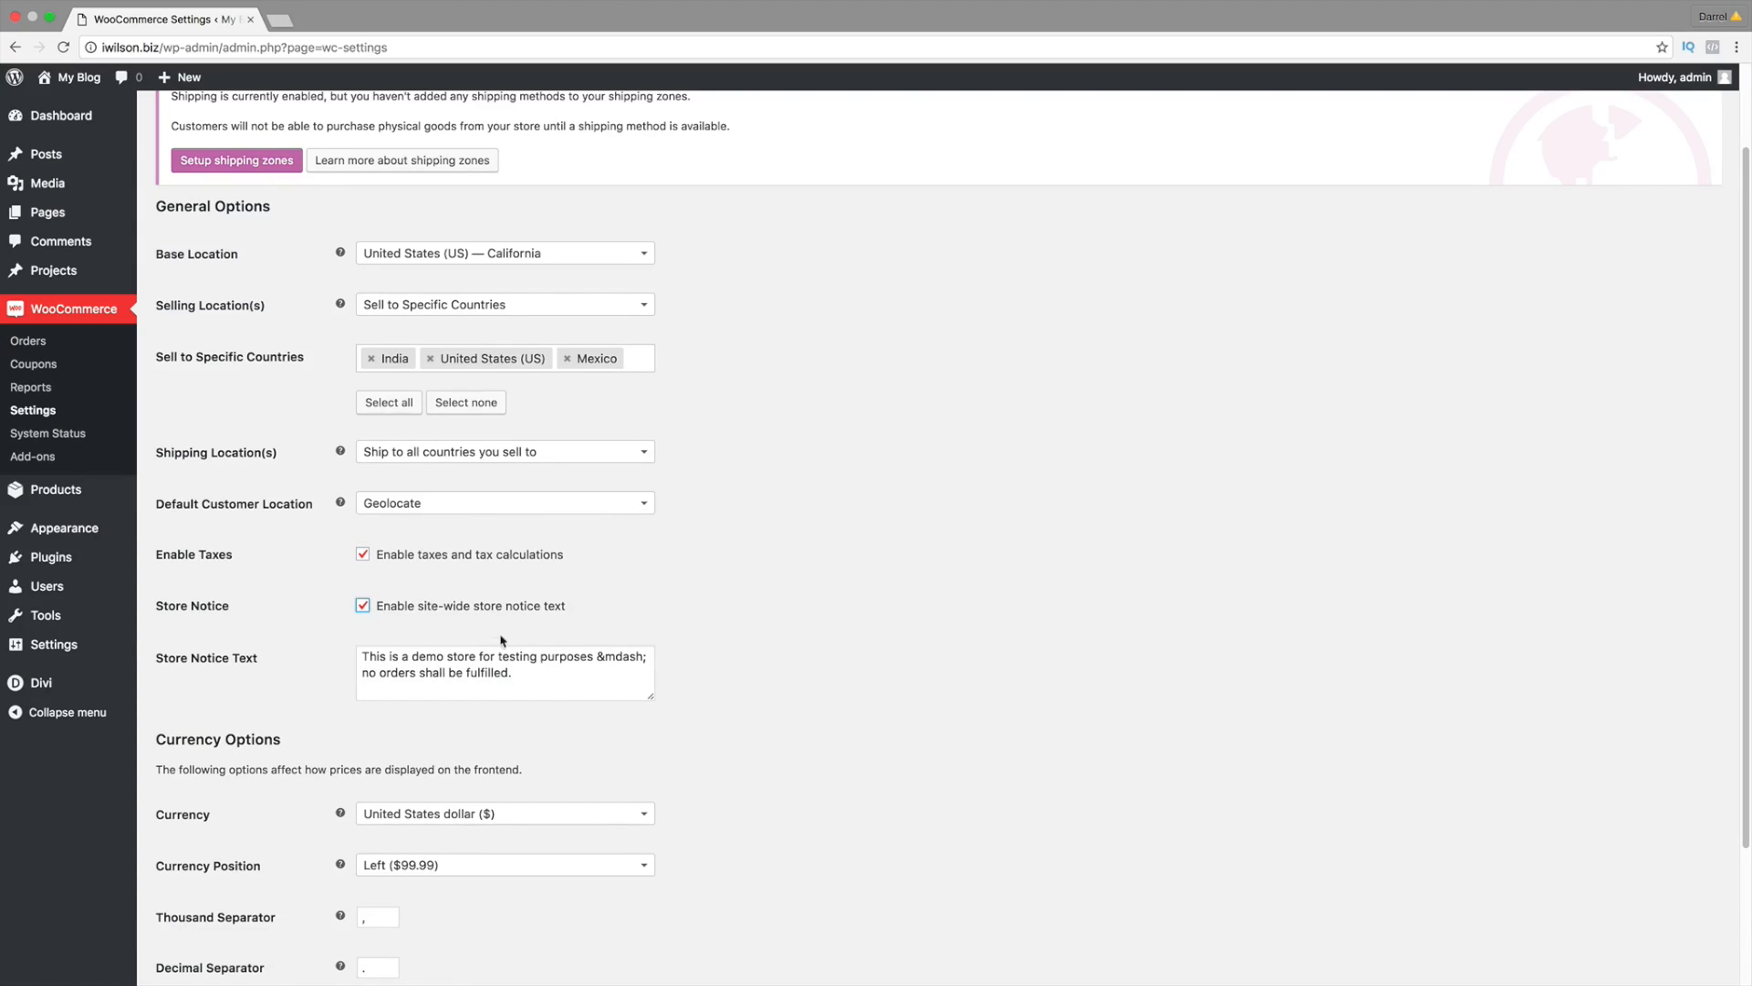
triple_click(532, 668)
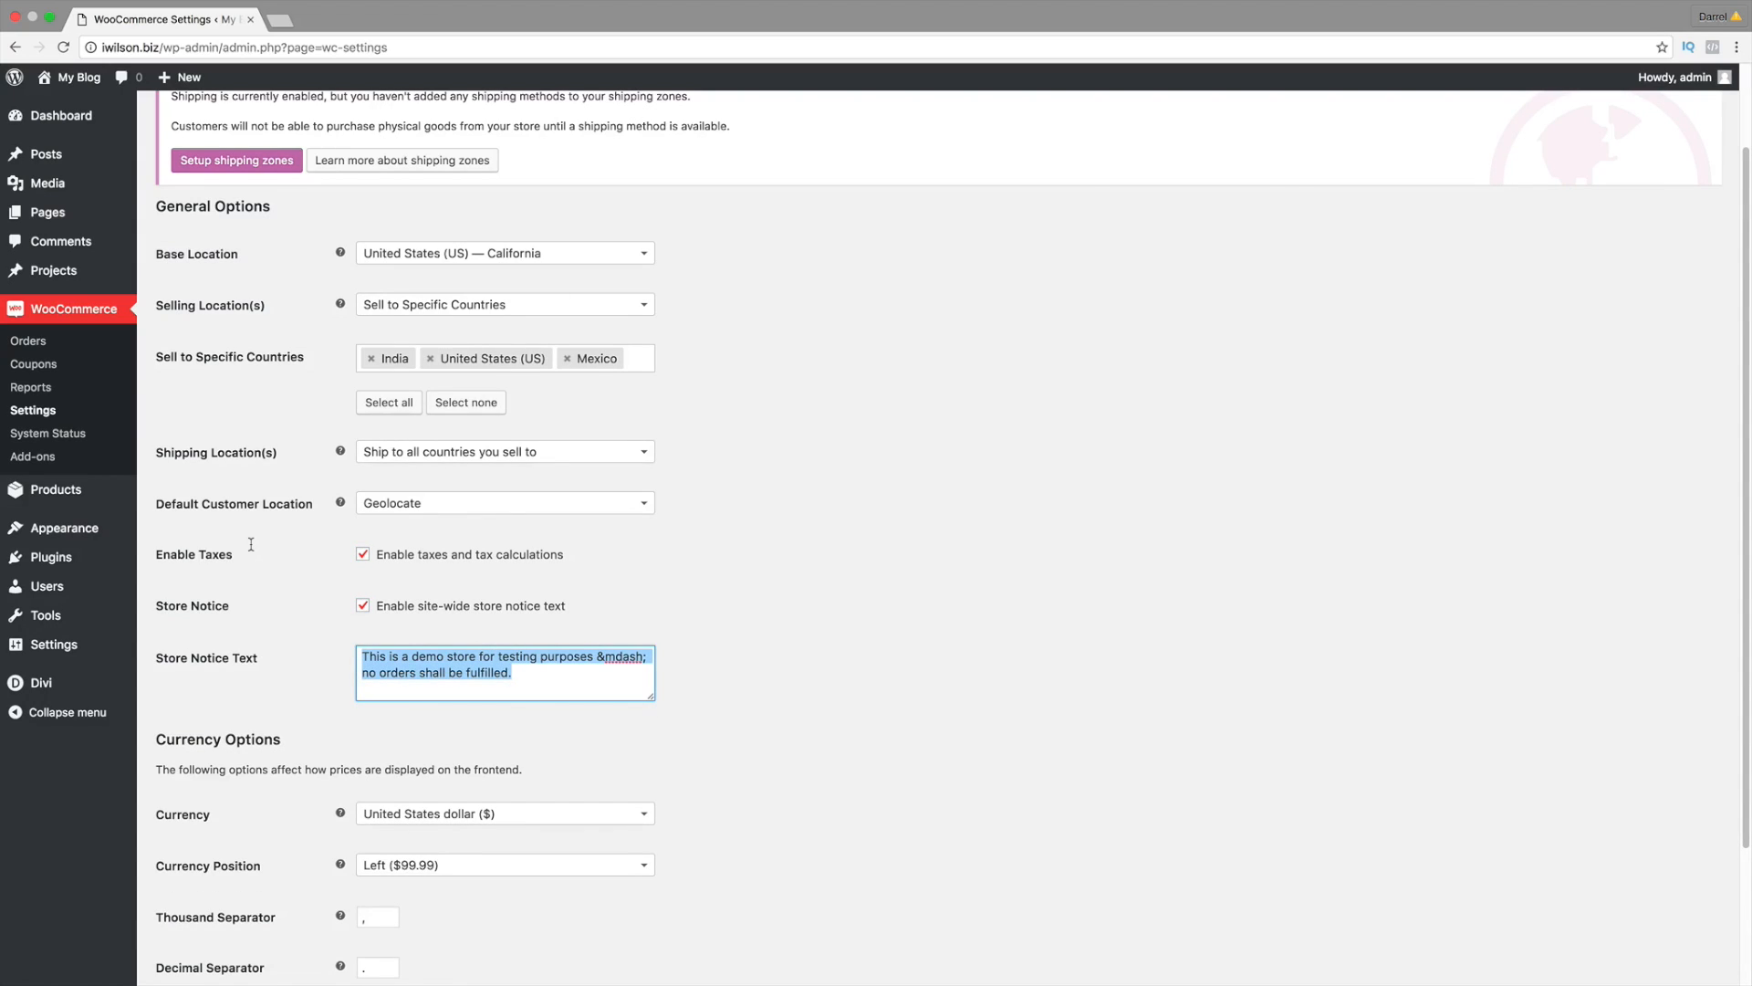
type("Buy")
key("BackSpace")
key("BackSpace")
key("BackSpace")
key("BackSpace")
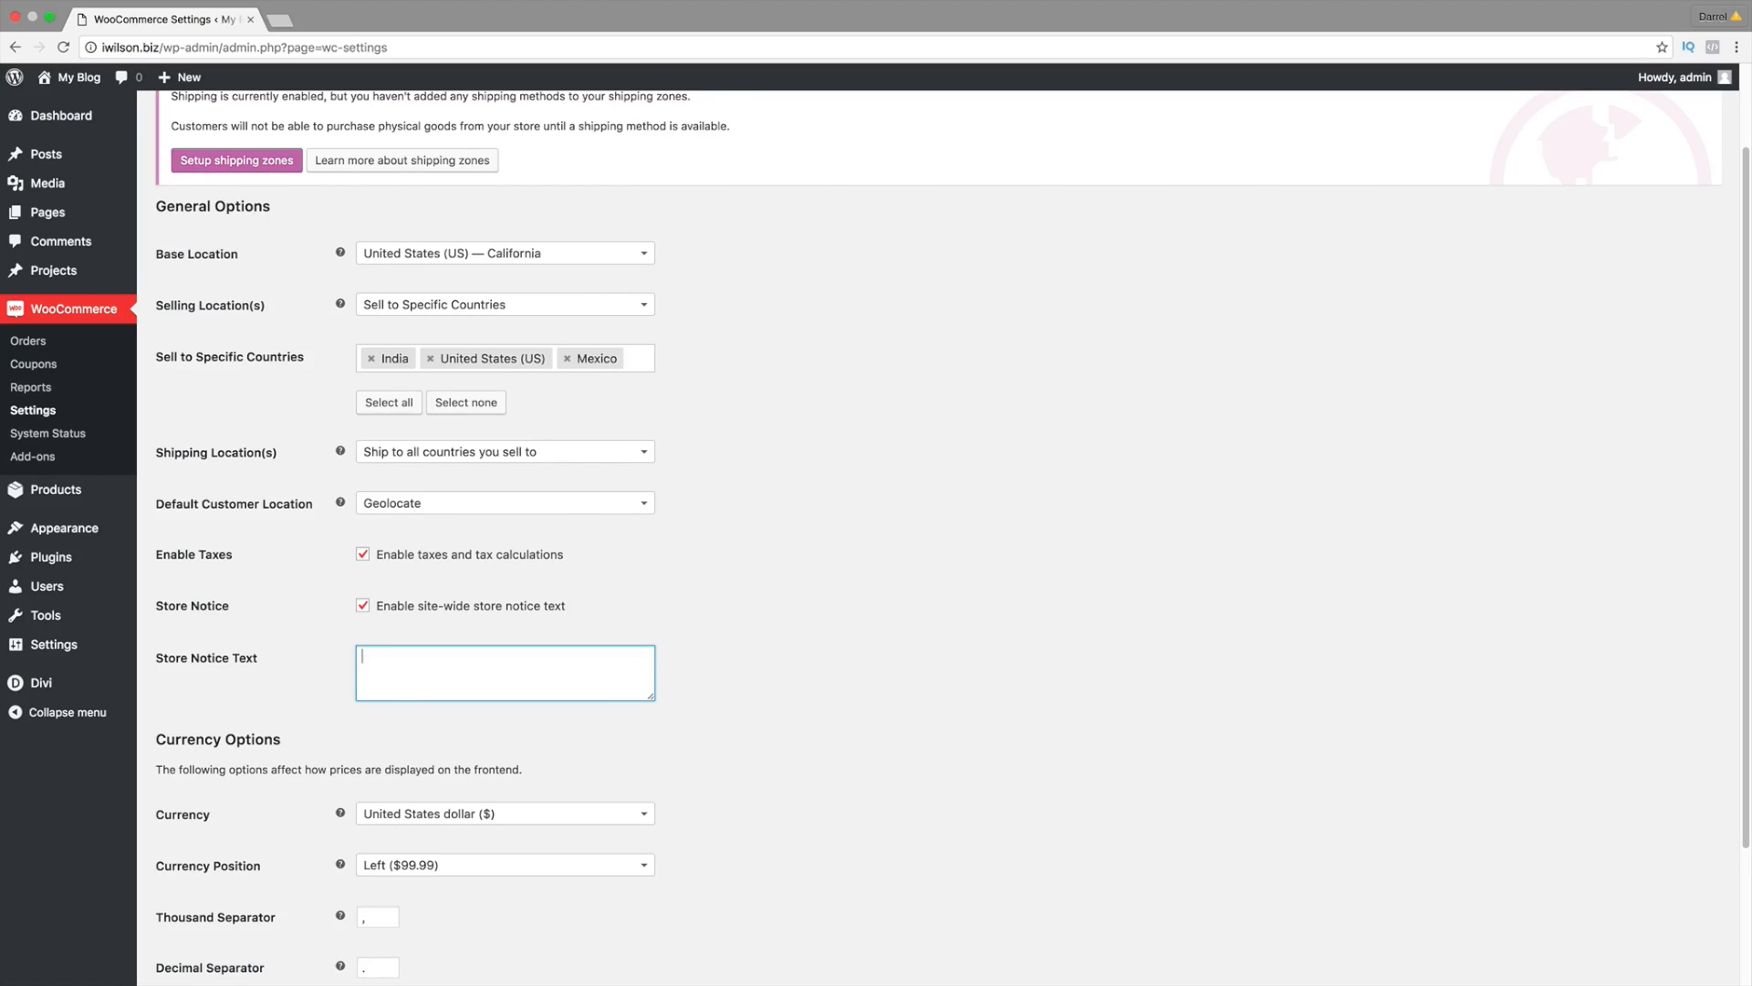
type("Pants are now 50% off! Use coupon code darre")
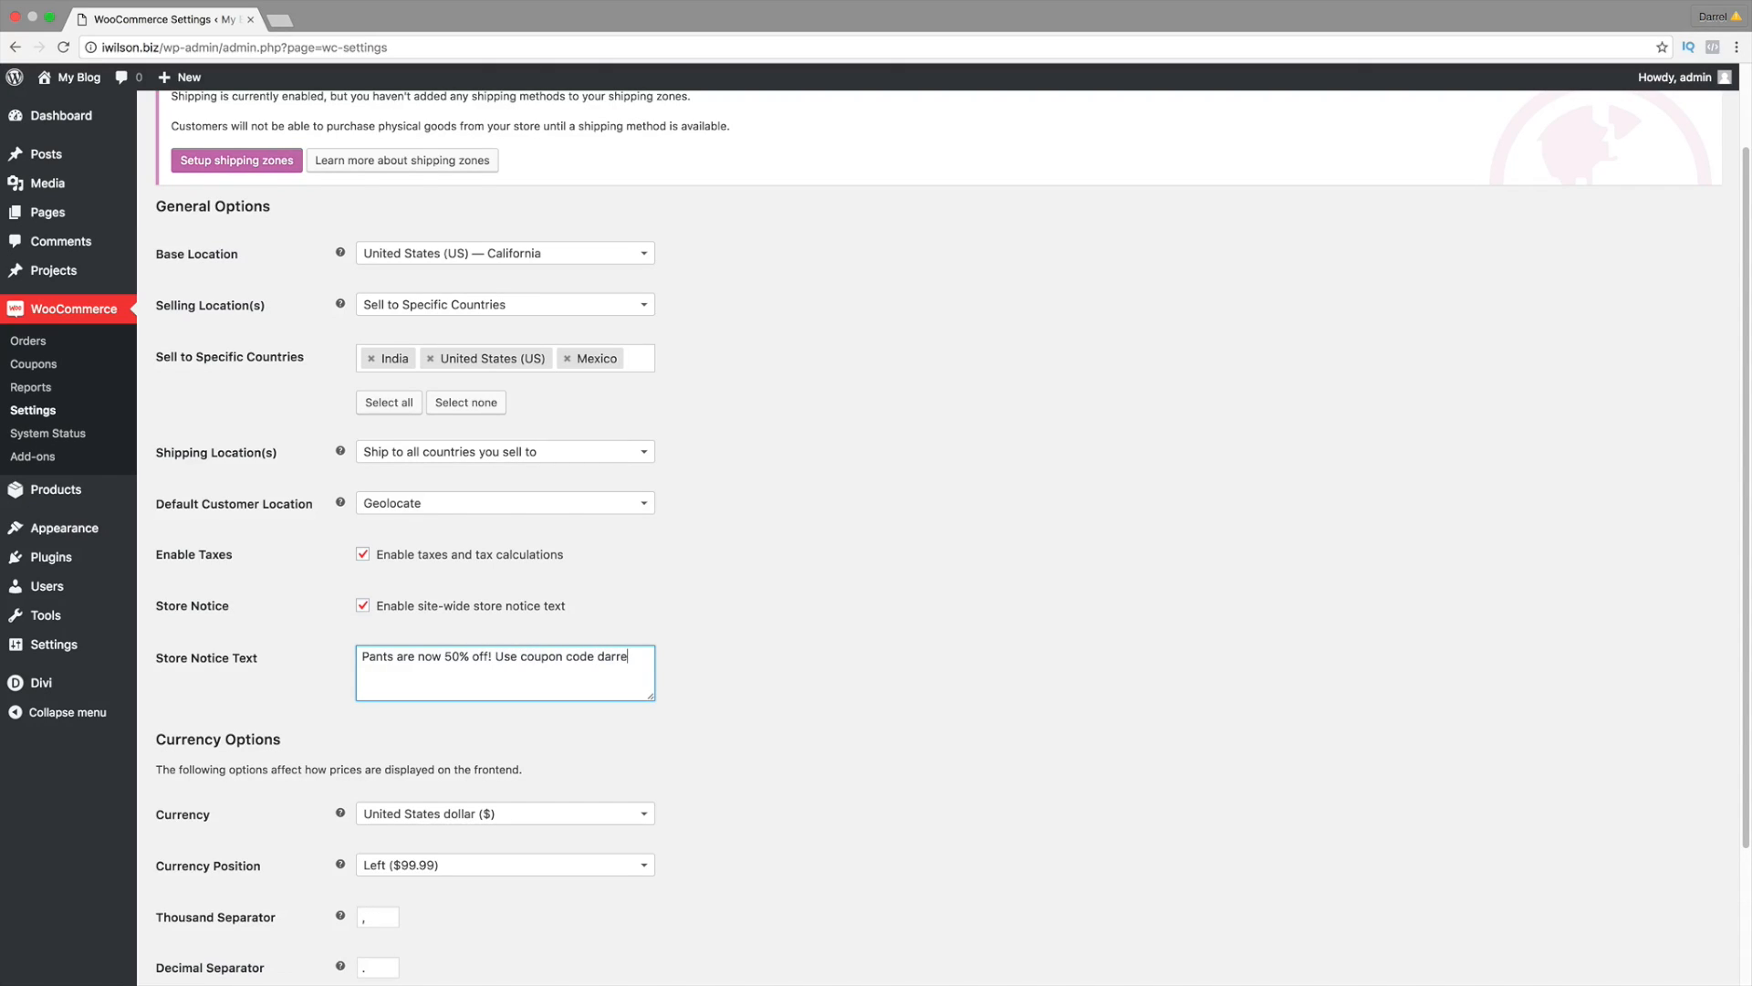
type("l626")
Step: Keep the currency position at Left ($99.99) and save the general settings
scroll(380, 679, "down", 2)
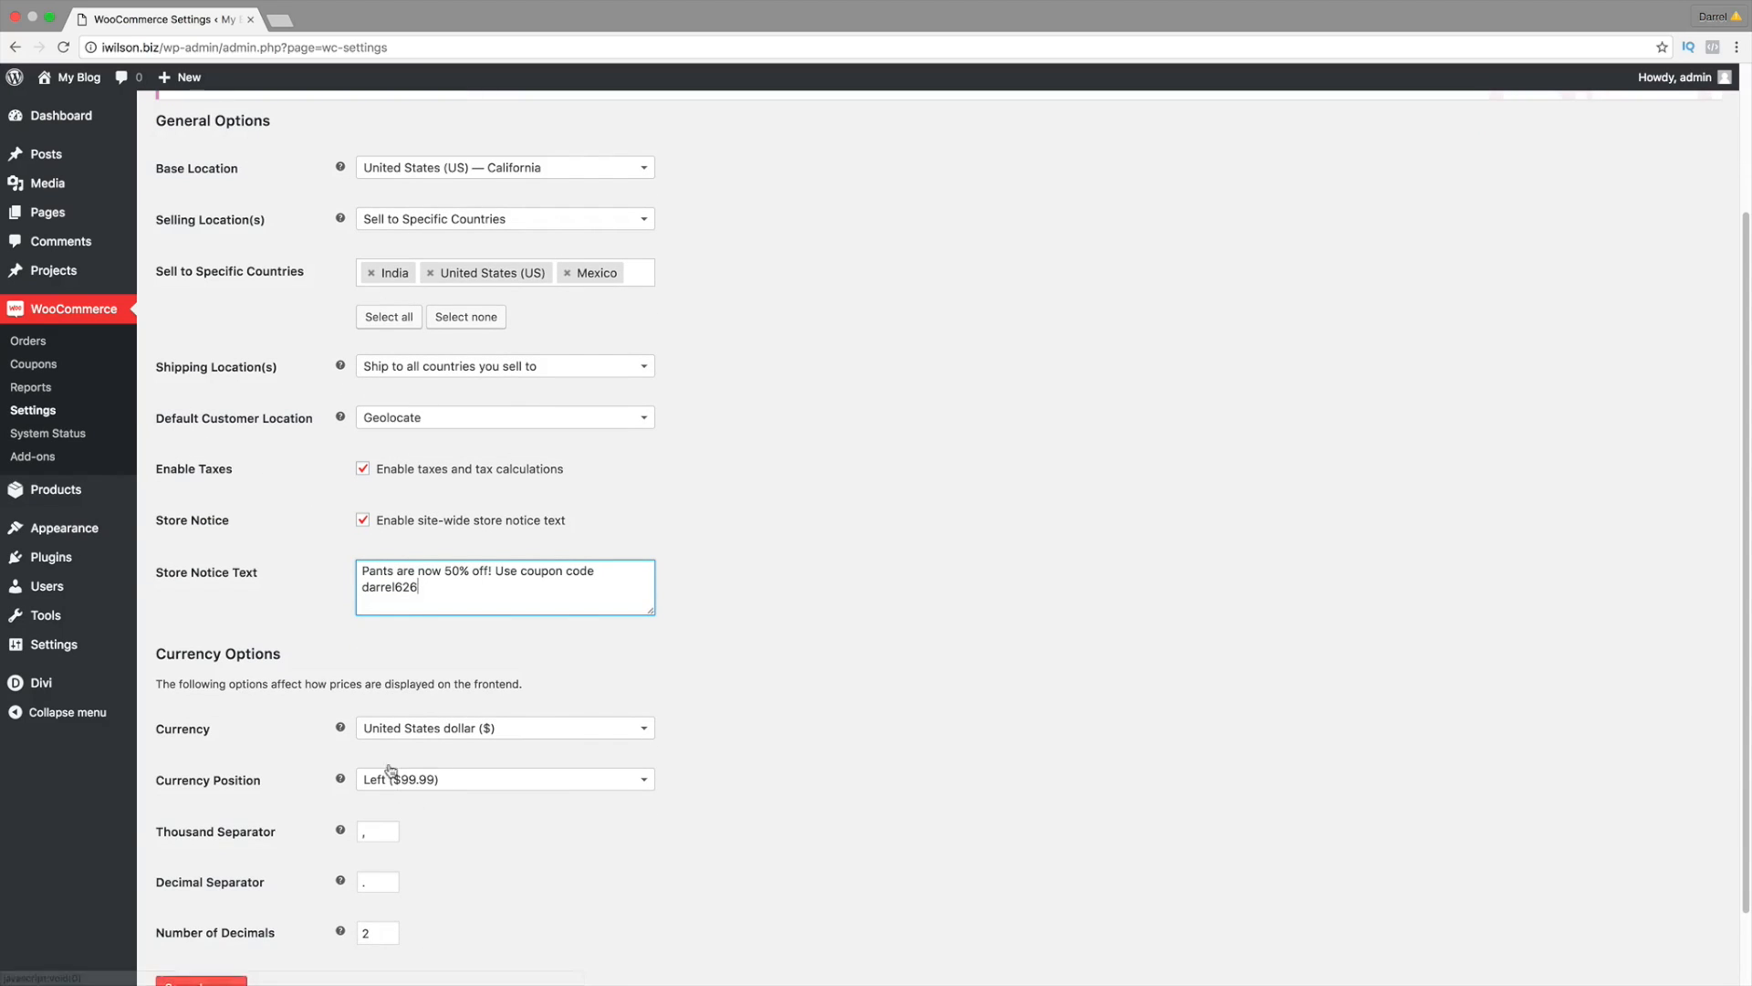
scroll(461, 755, "down", 1)
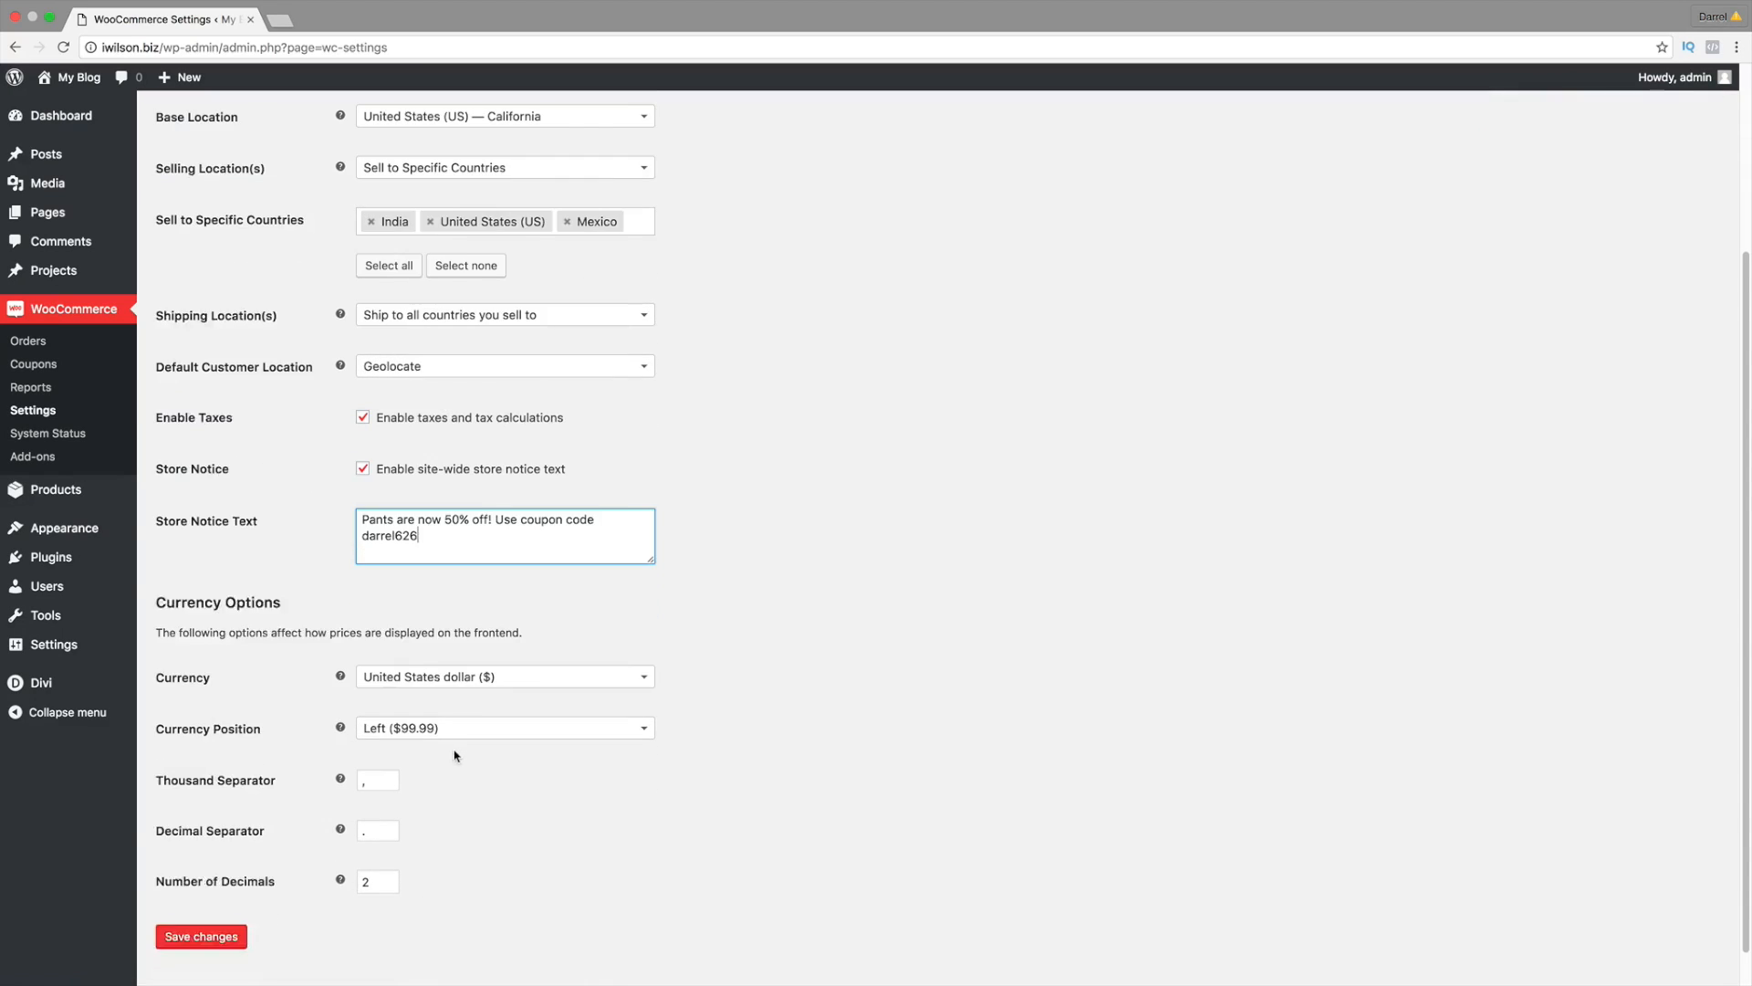
left_click(433, 692)
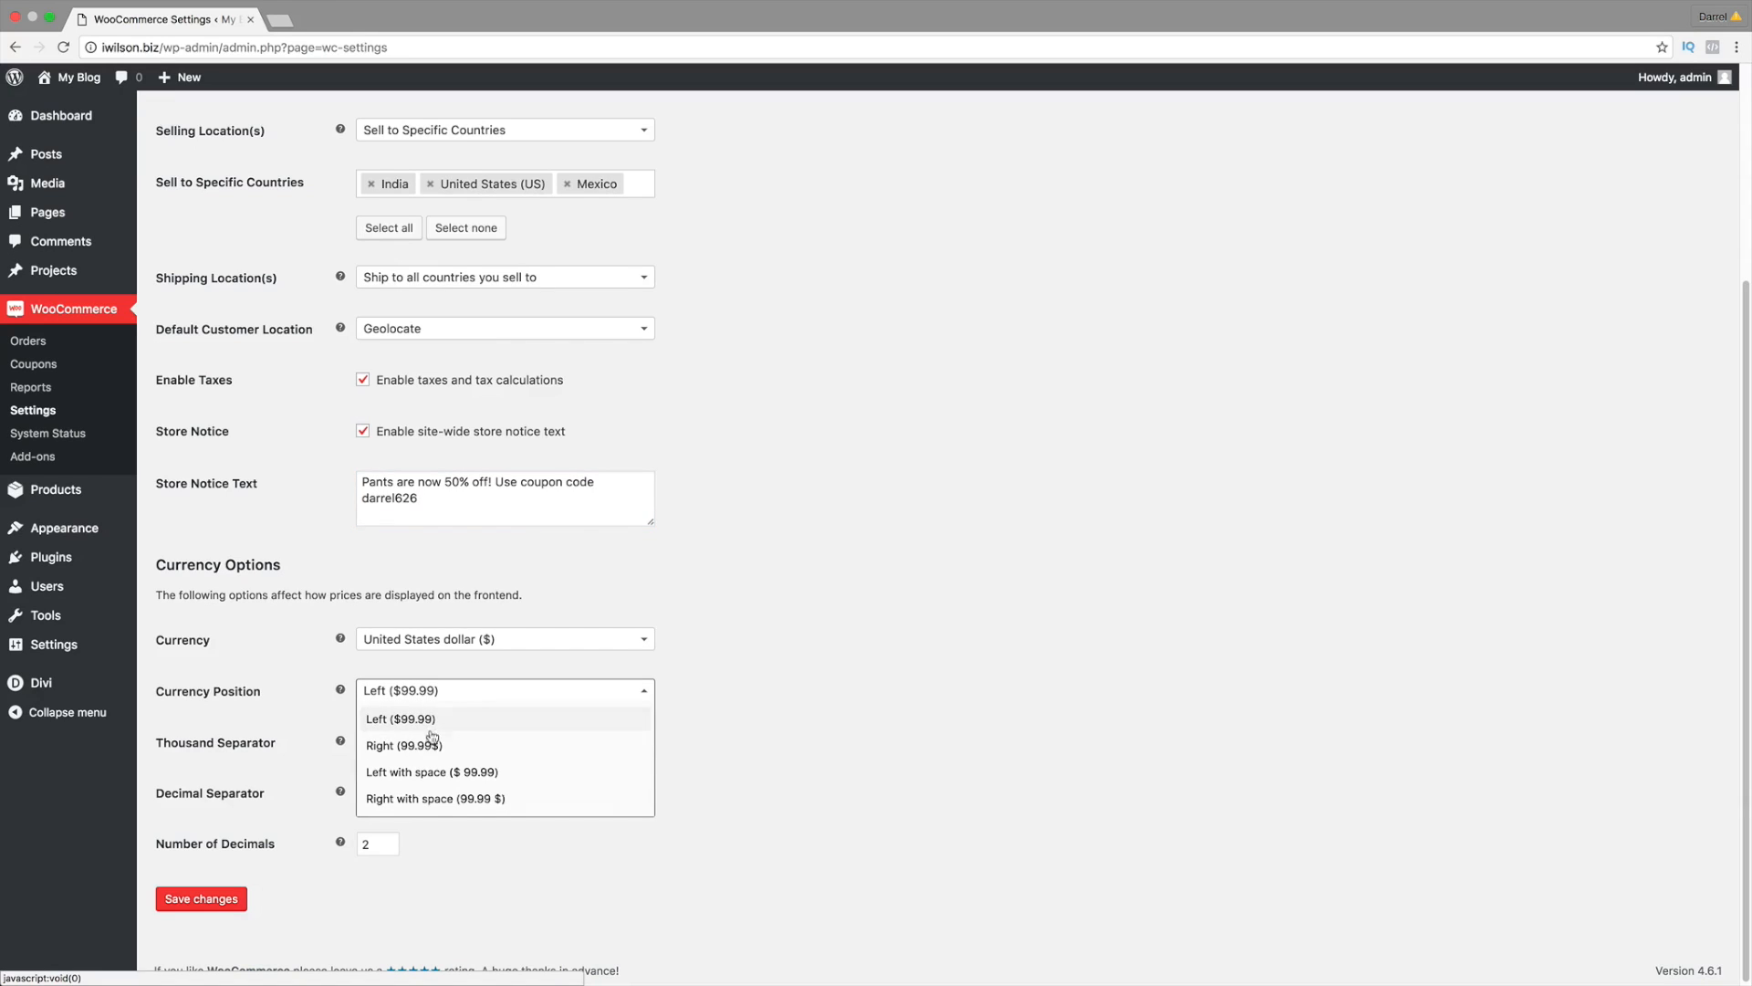
left_click(433, 740)
left_click(440, 693)
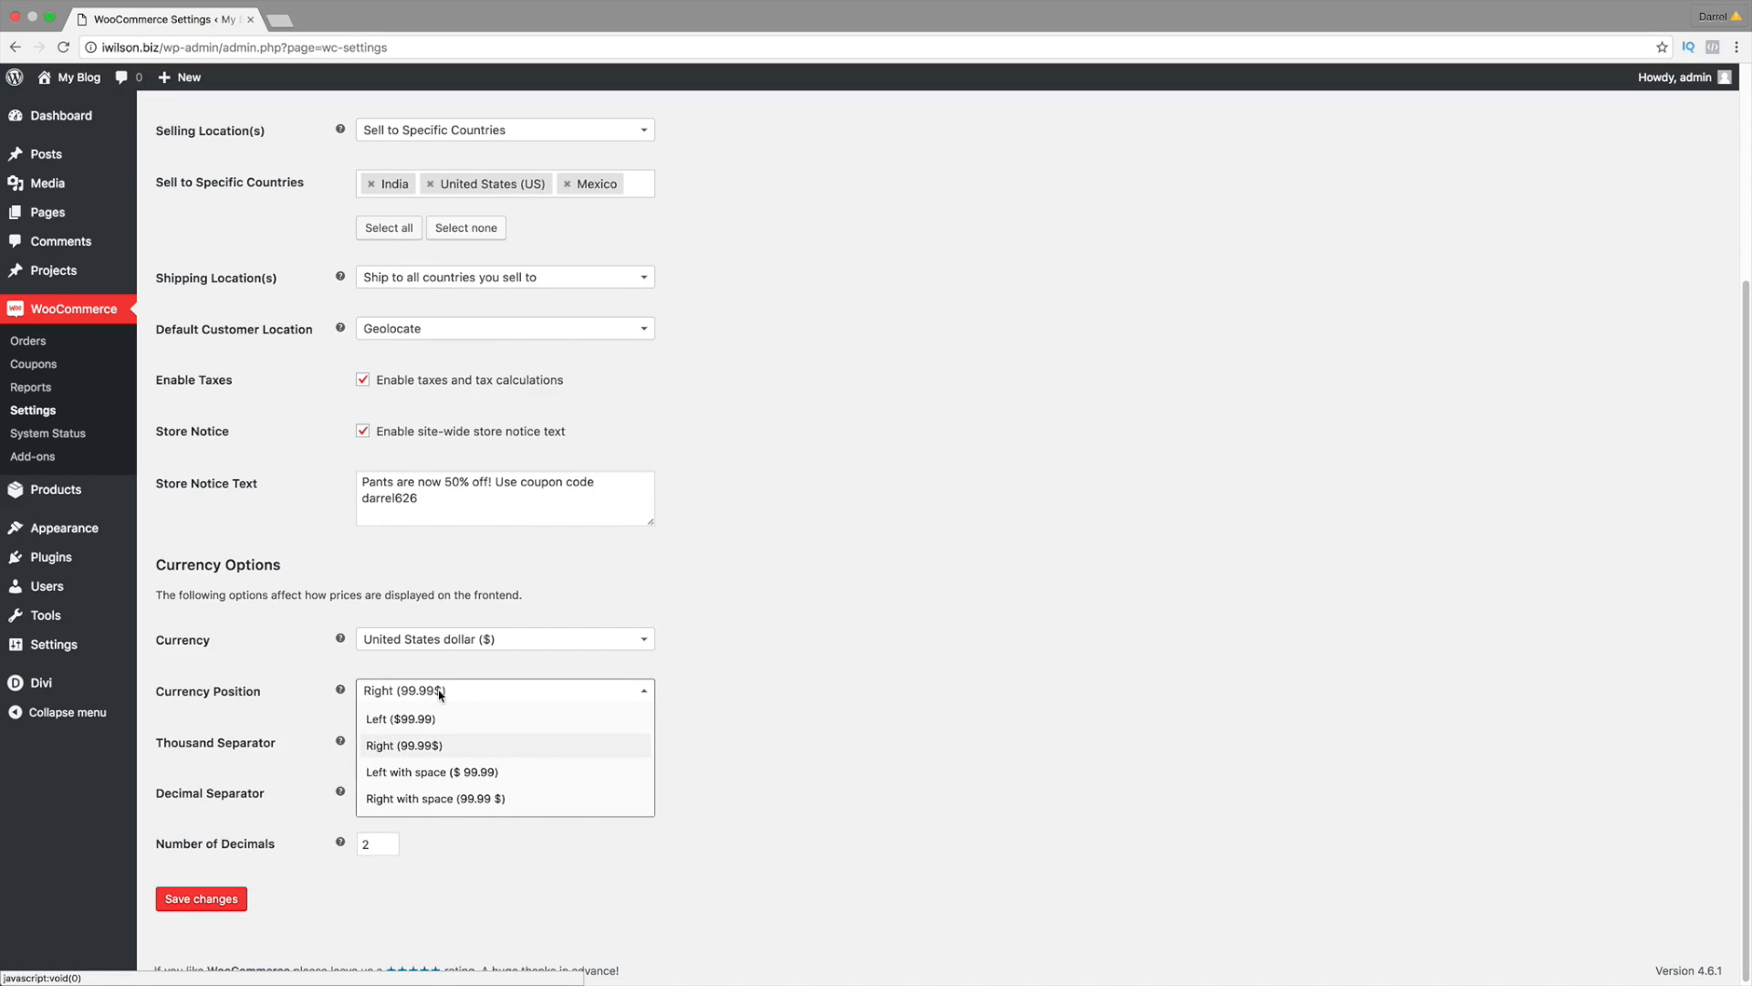
left_click(452, 719)
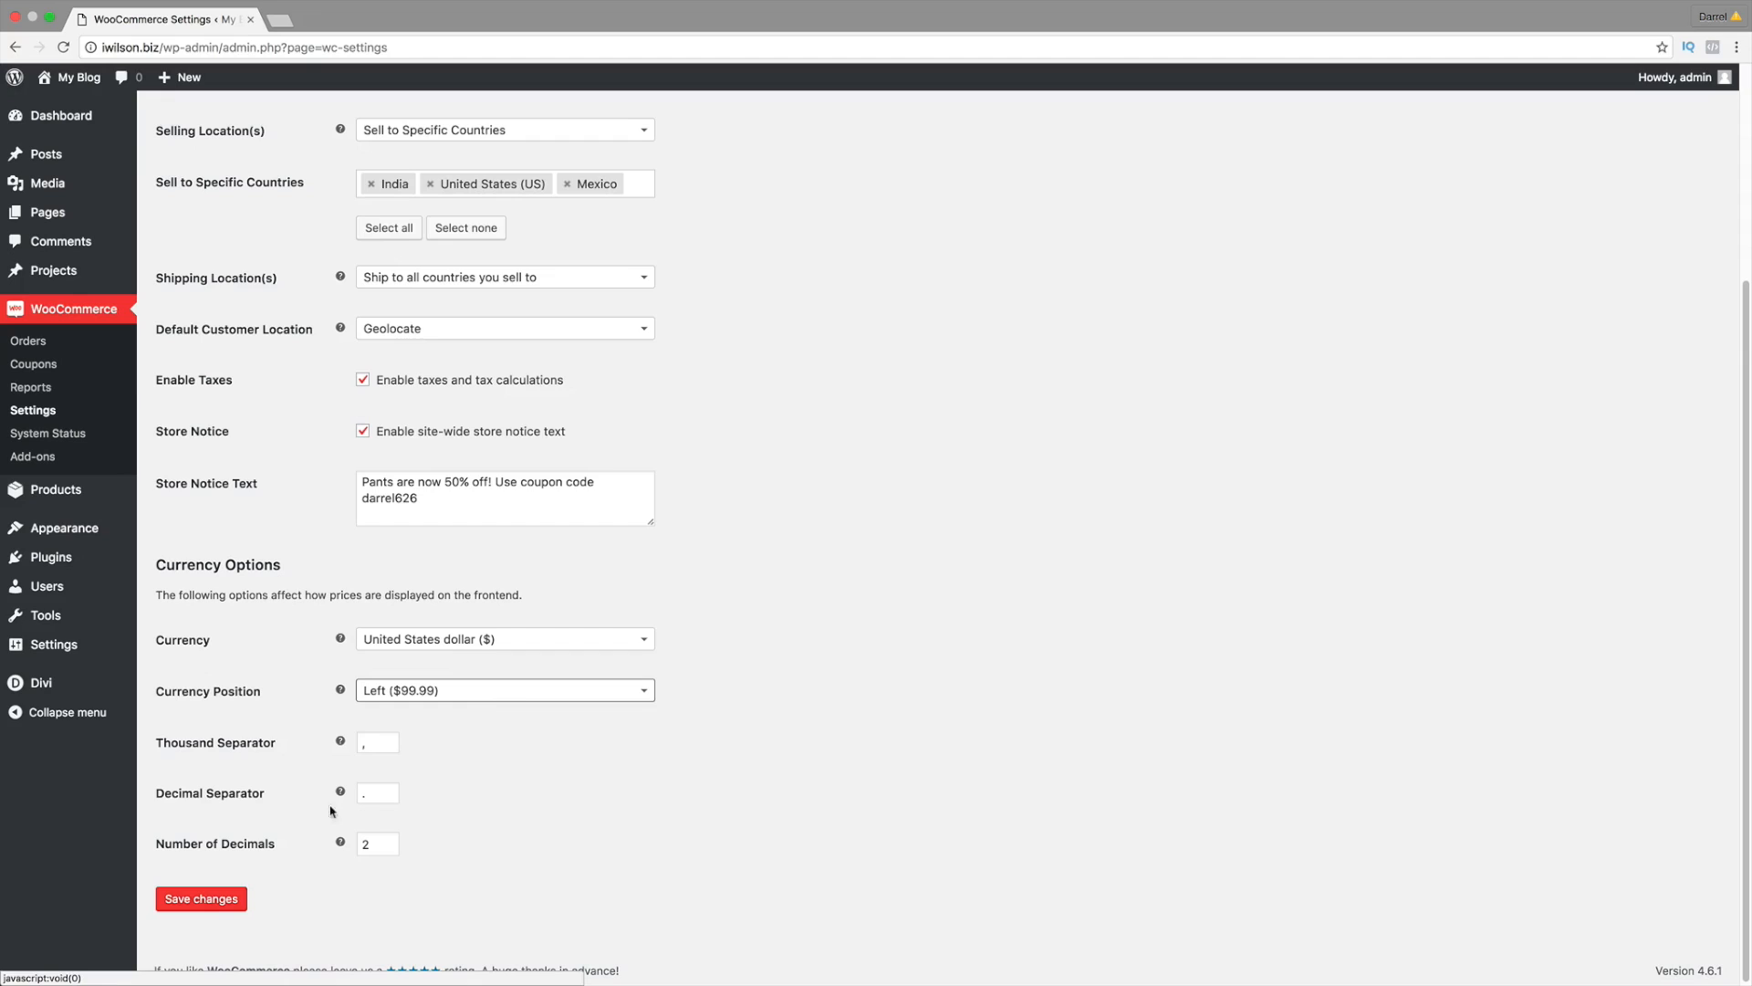
left_click(223, 899)
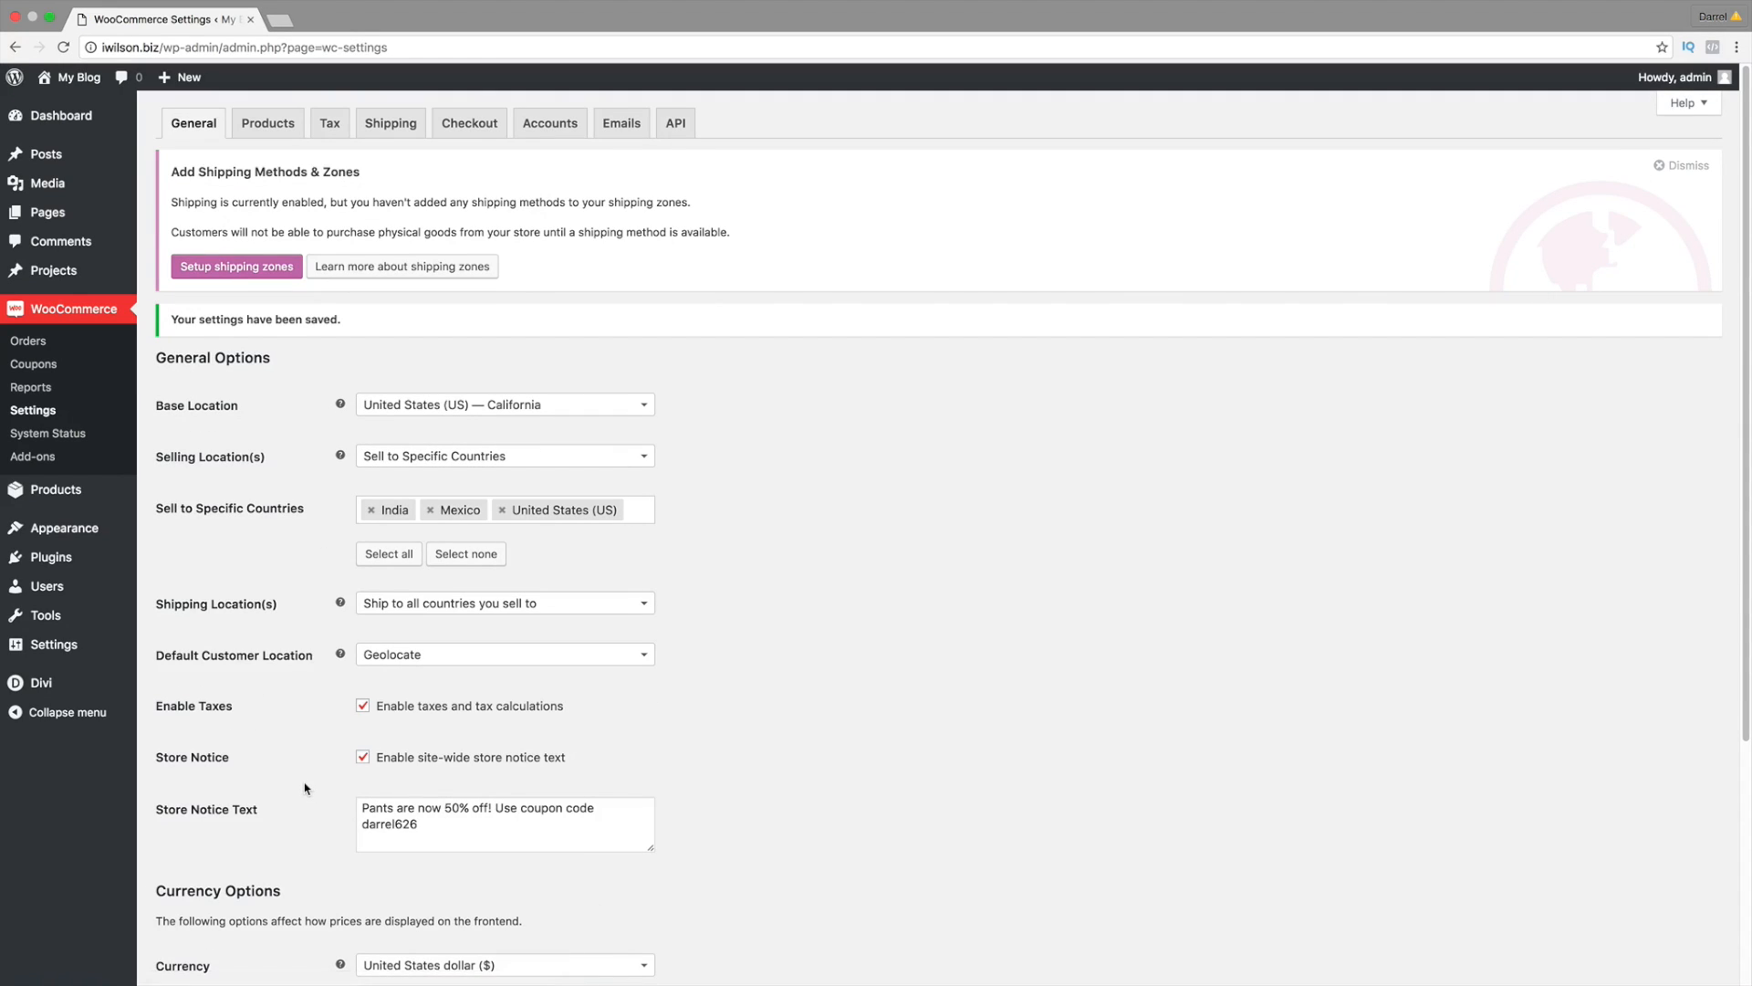
Step: Load the live storefront in a new tab to view the pants 50%-off notice banner, then return to settings
left_click(284, 20)
type("iw")
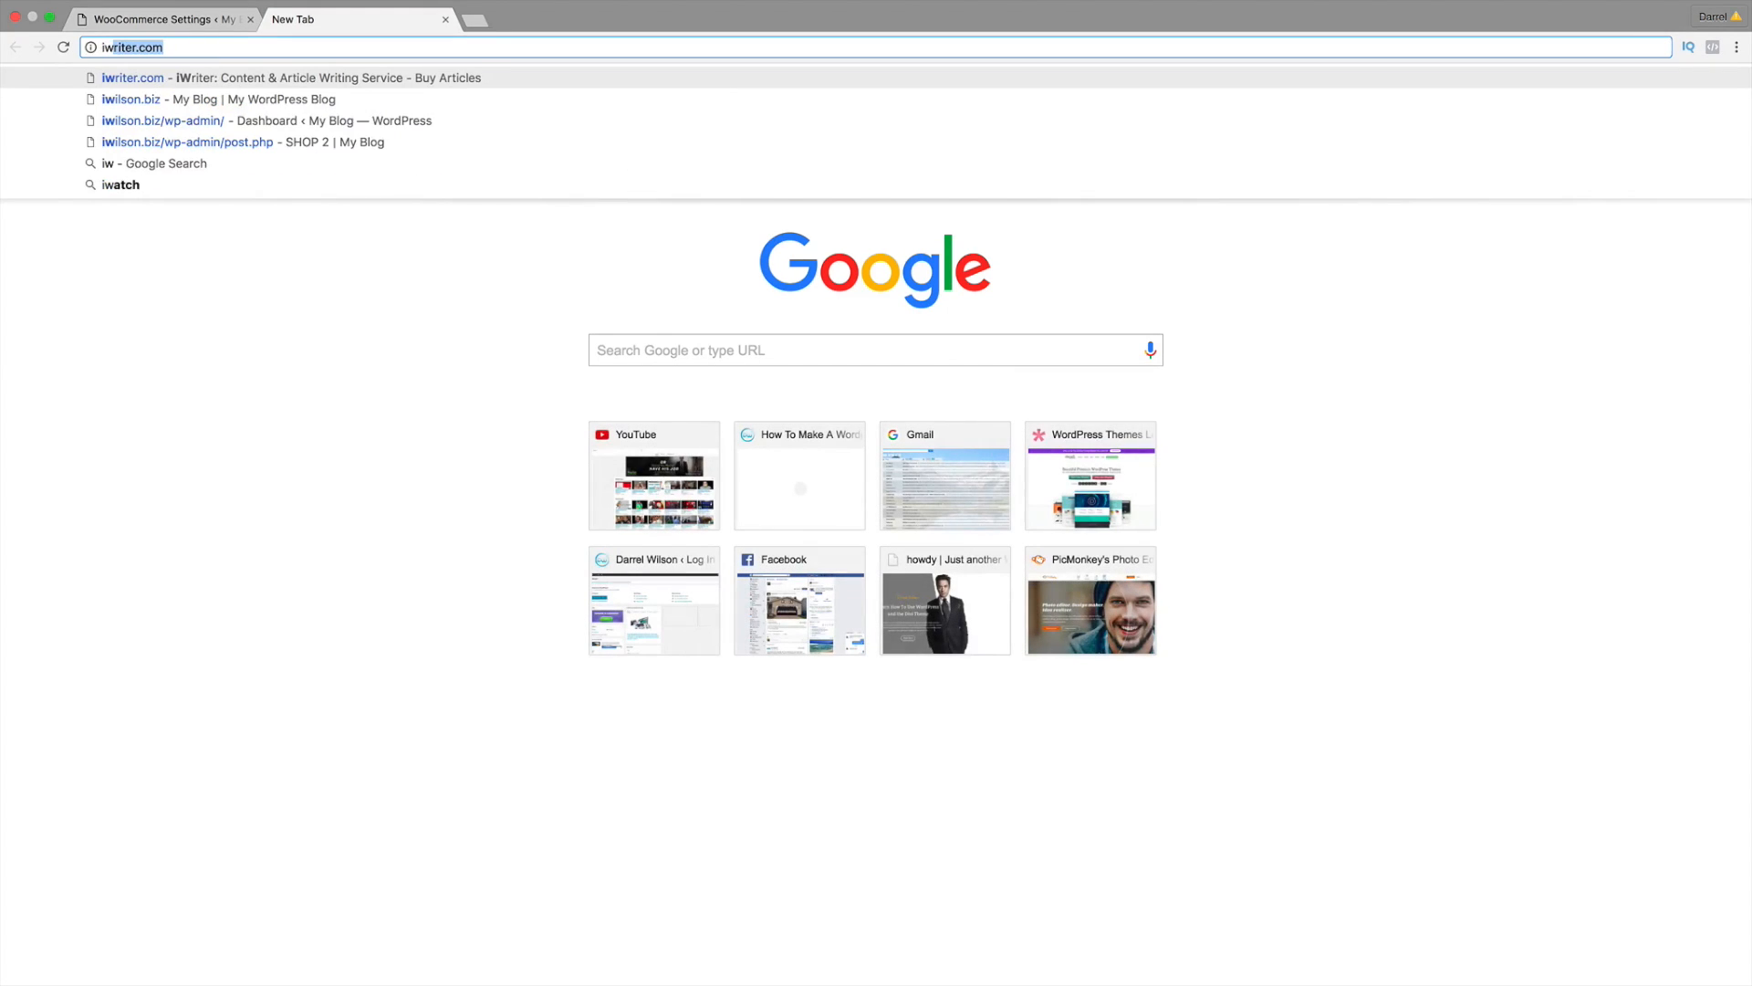
type("i")
key("Return")
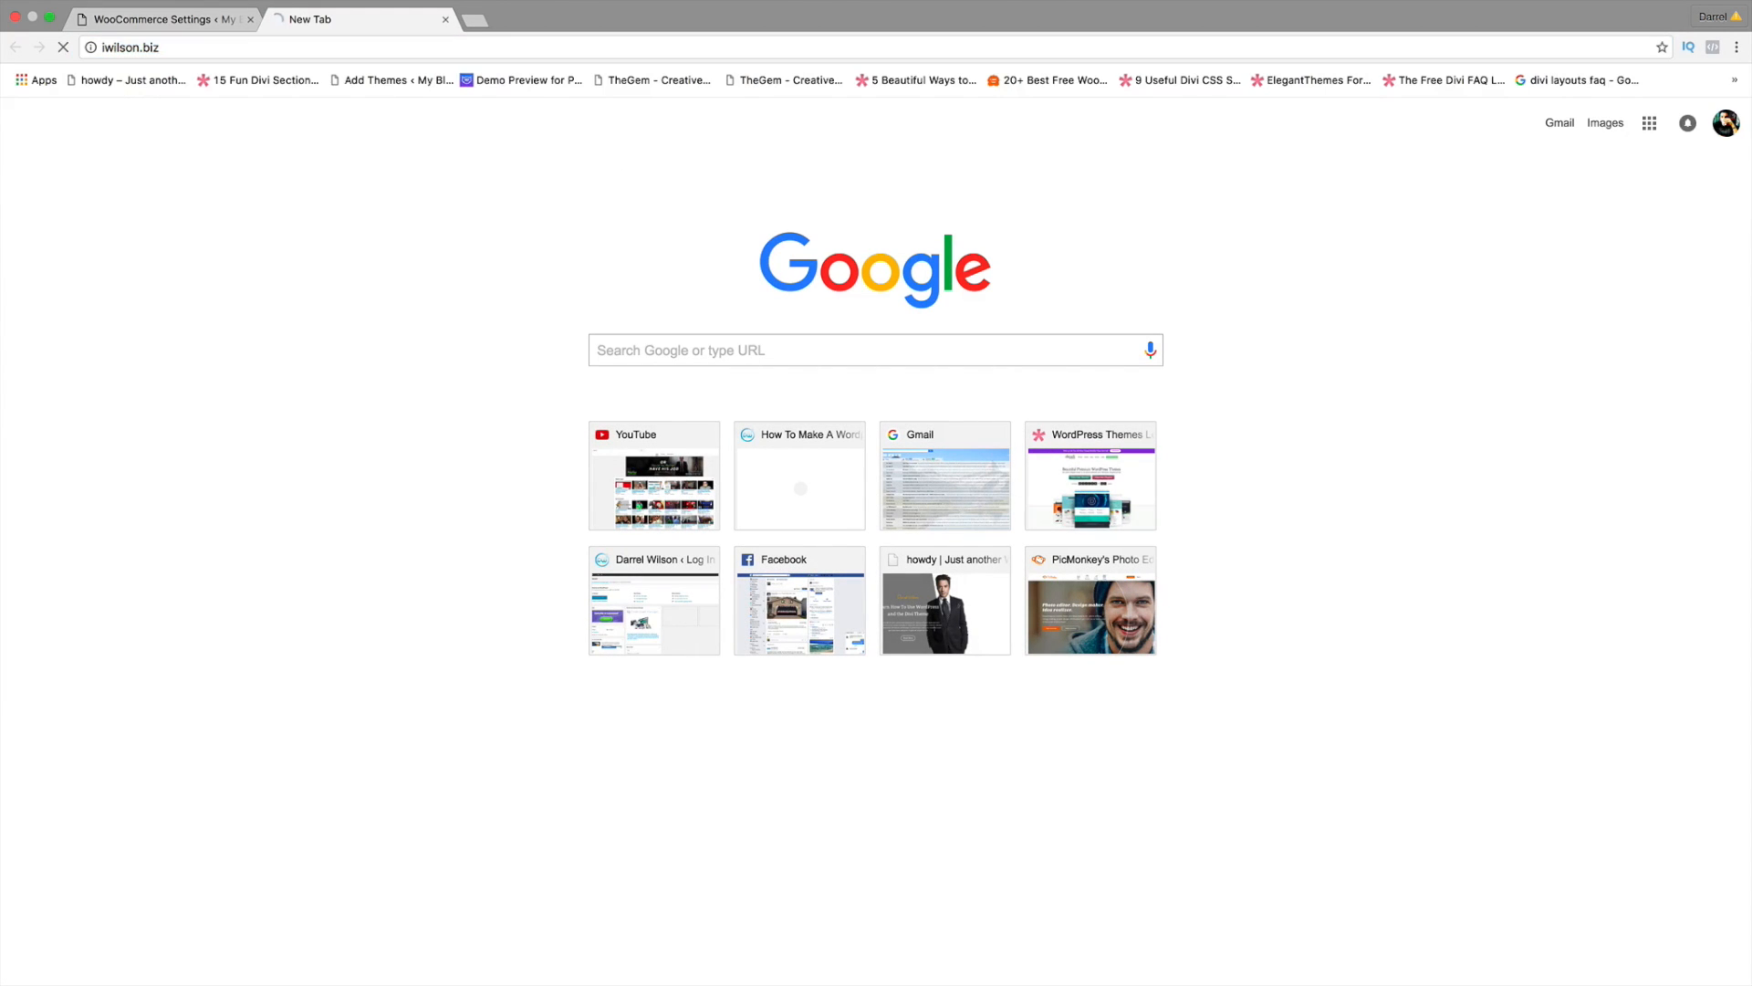
left_click(130, 20)
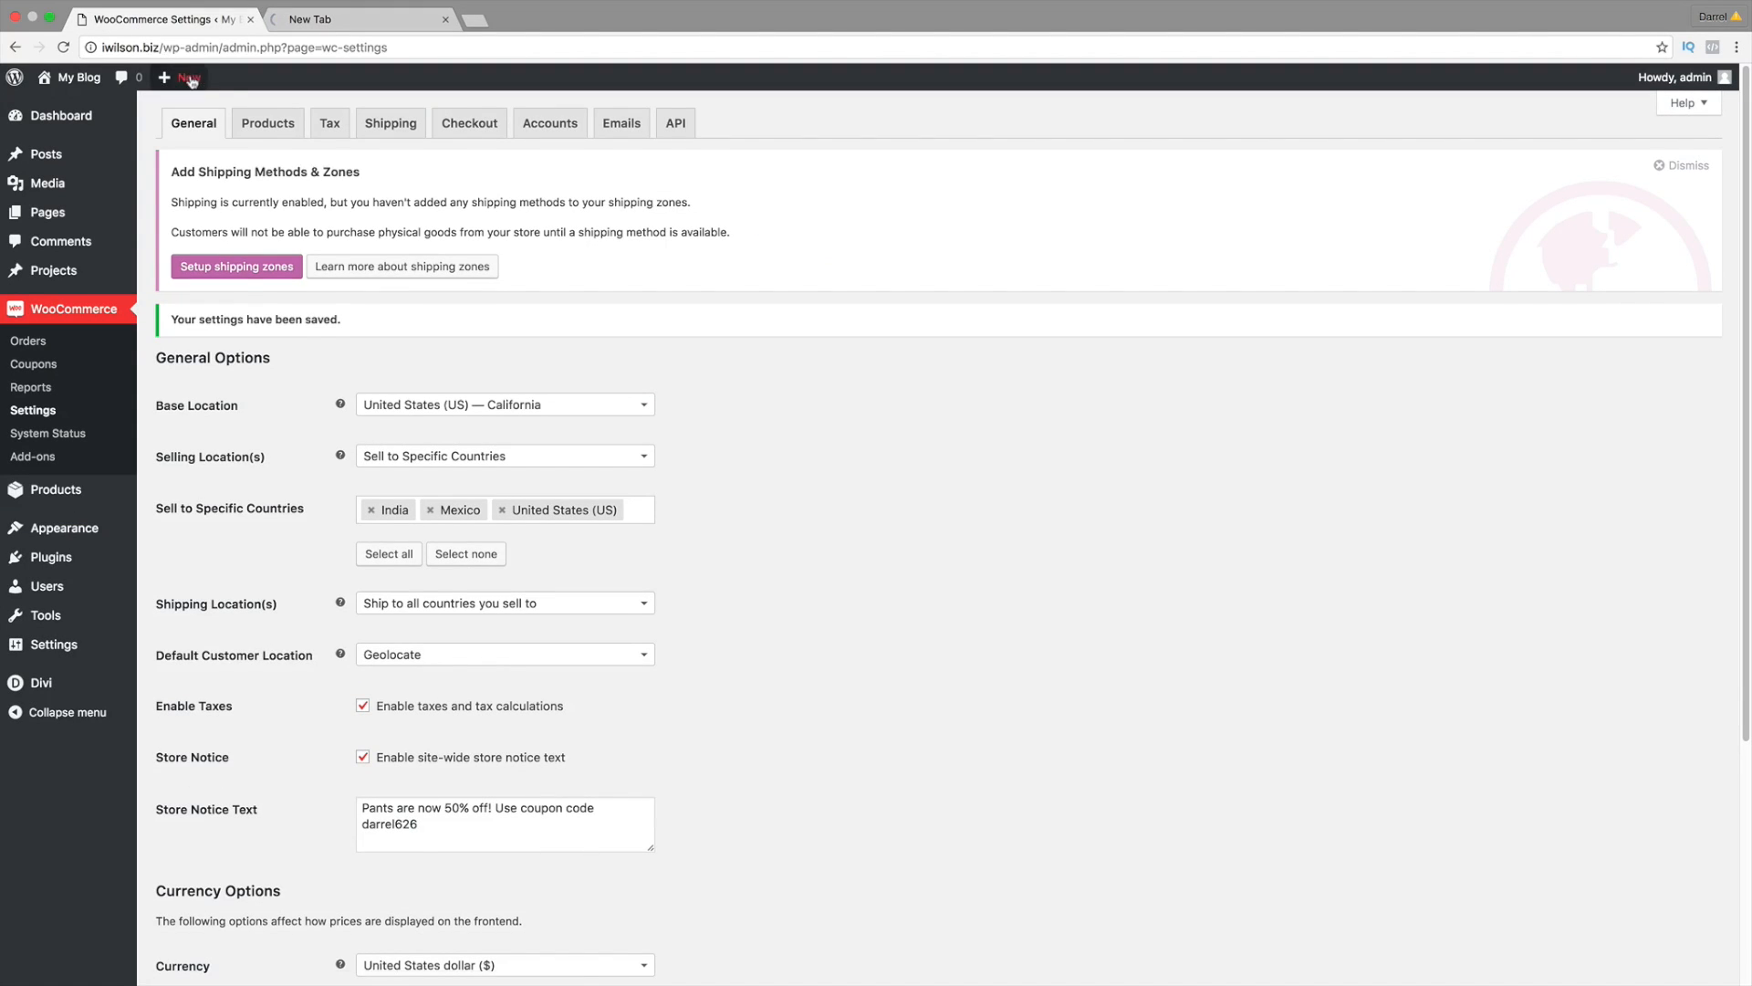
left_click(358, 19)
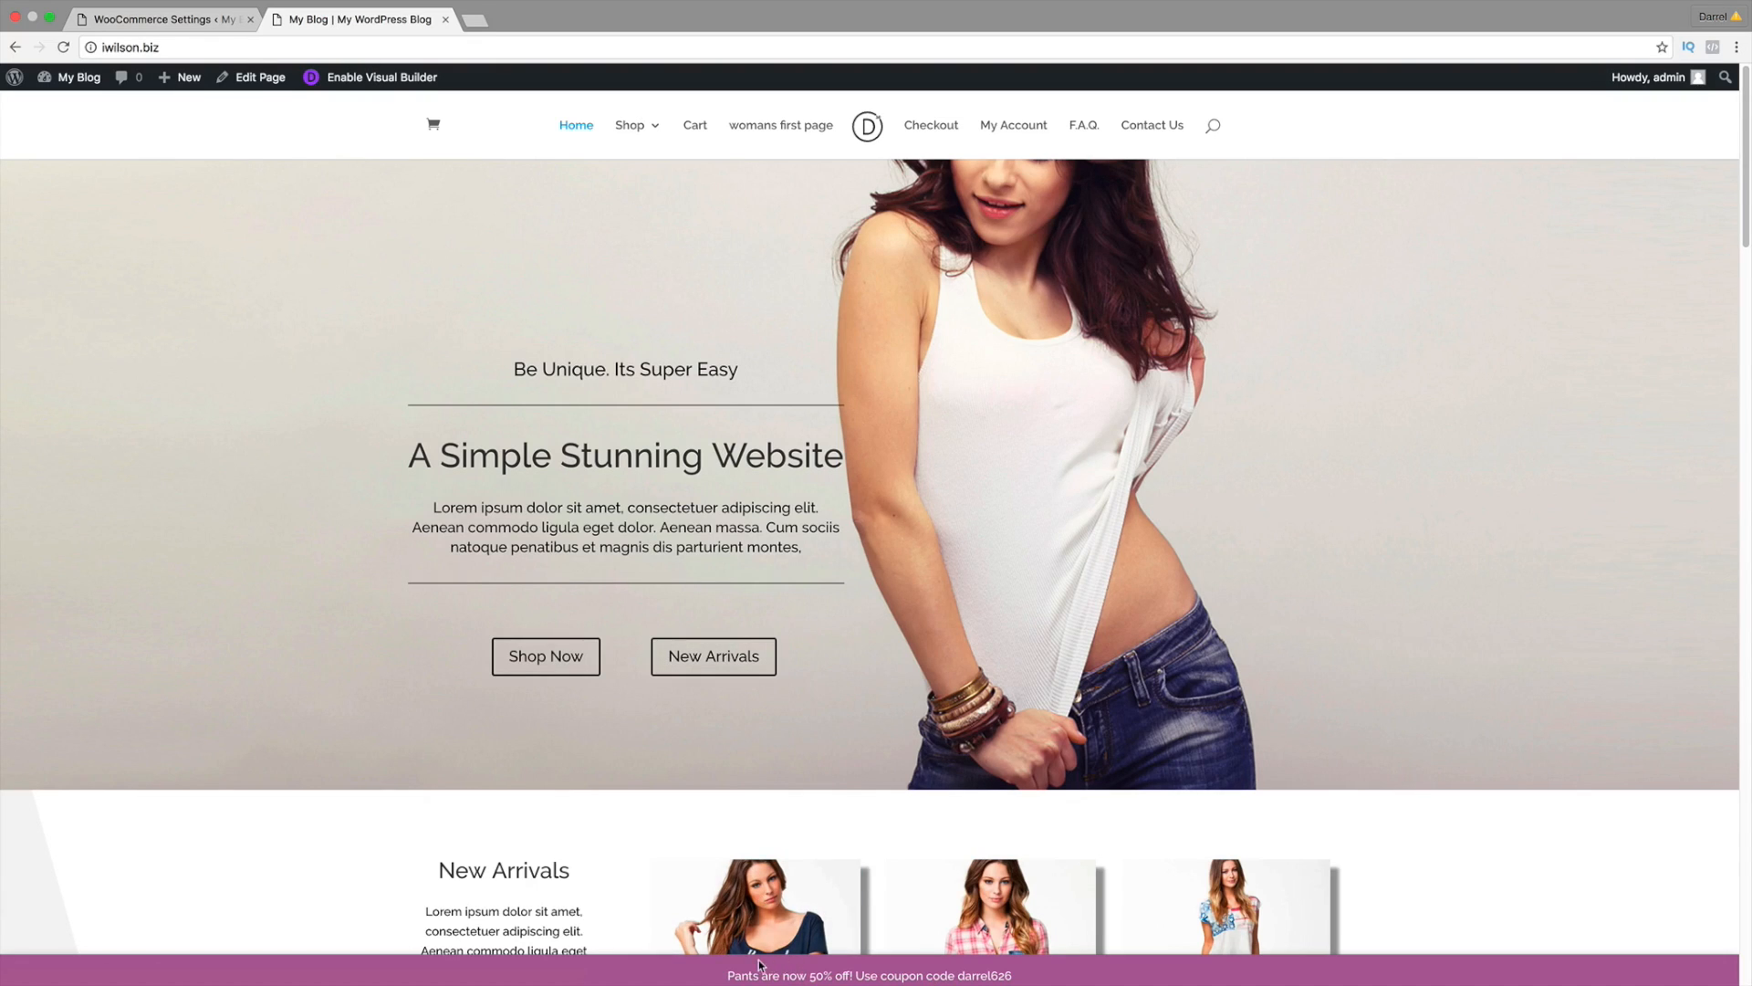
left_click_drag(730, 975, 1026, 976)
left_click(201, 20)
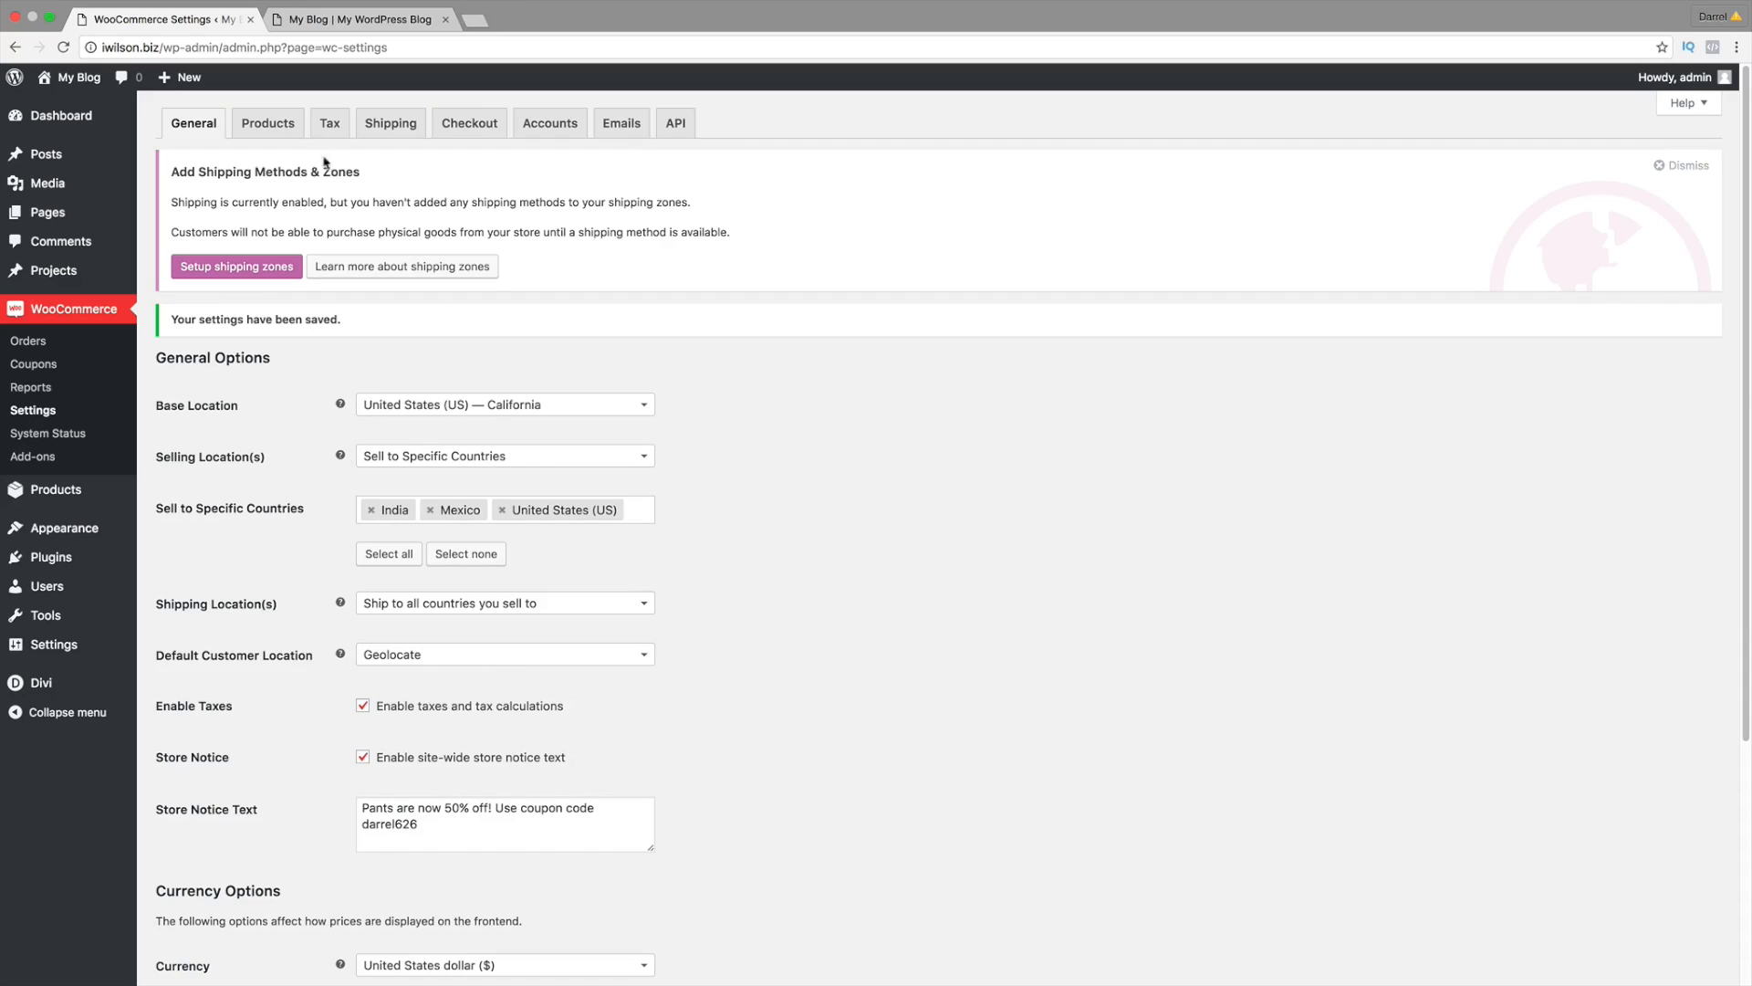
Step: On the Products tab, set the weight unit to oz and the dimensions unit to cm
left_click(274, 131)
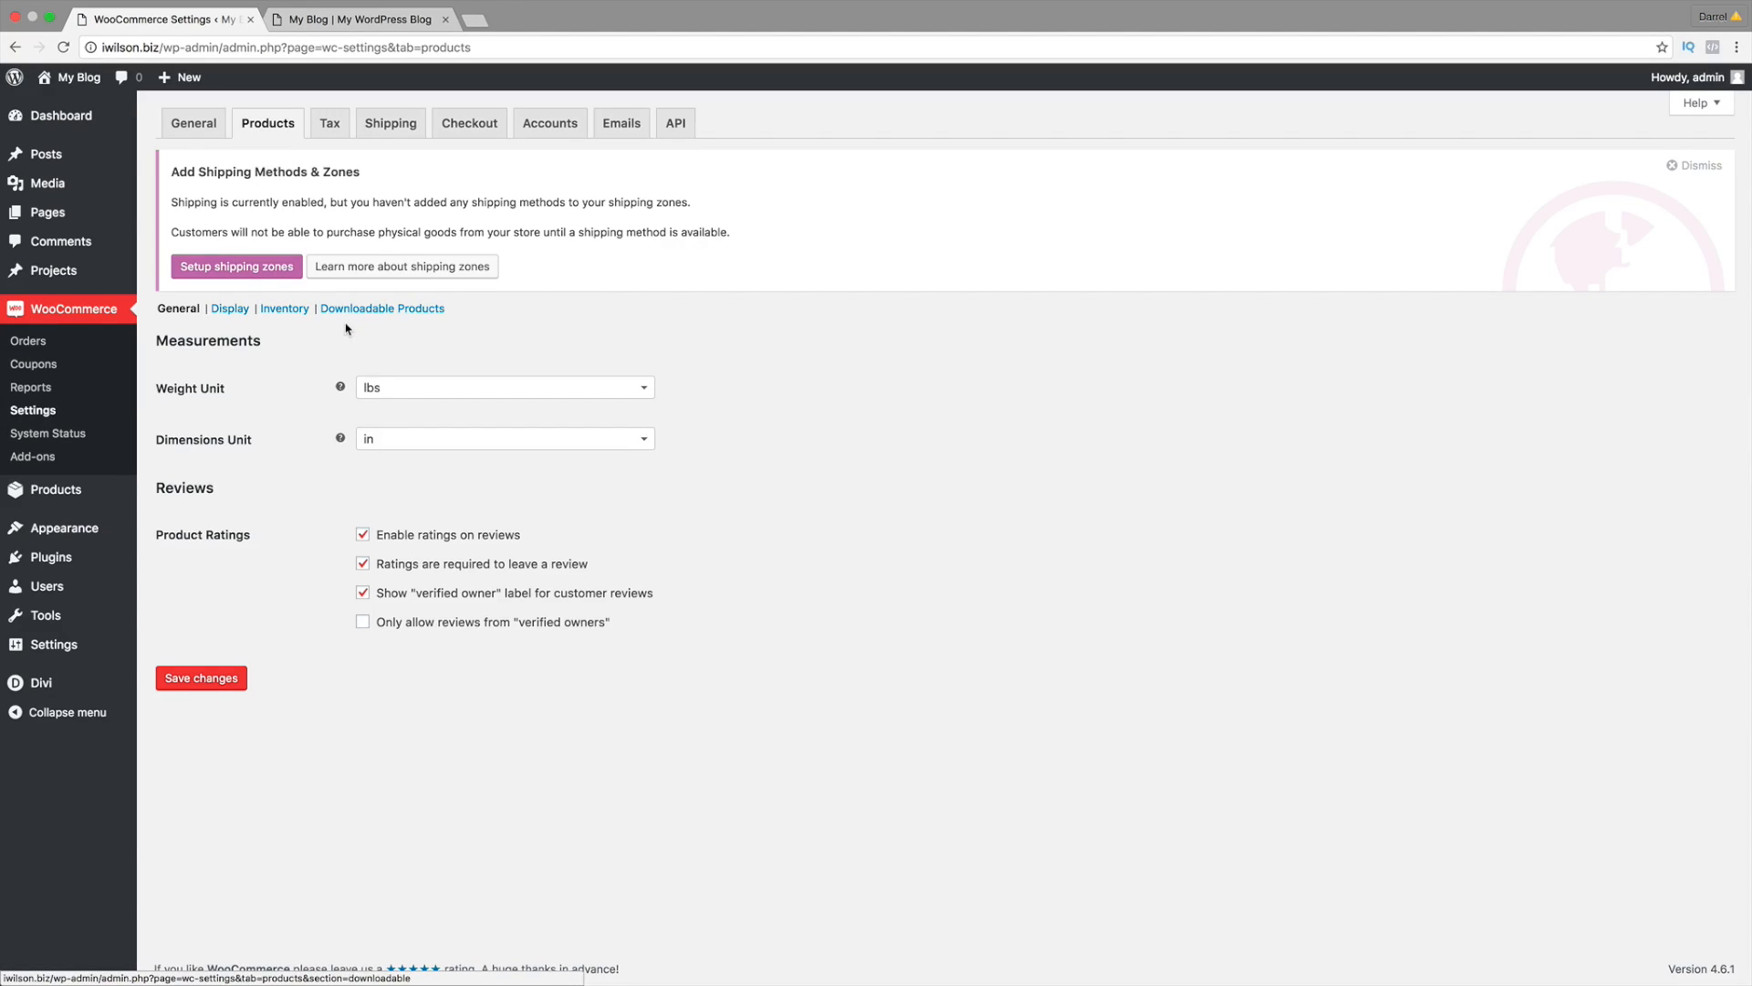
left_click(429, 392)
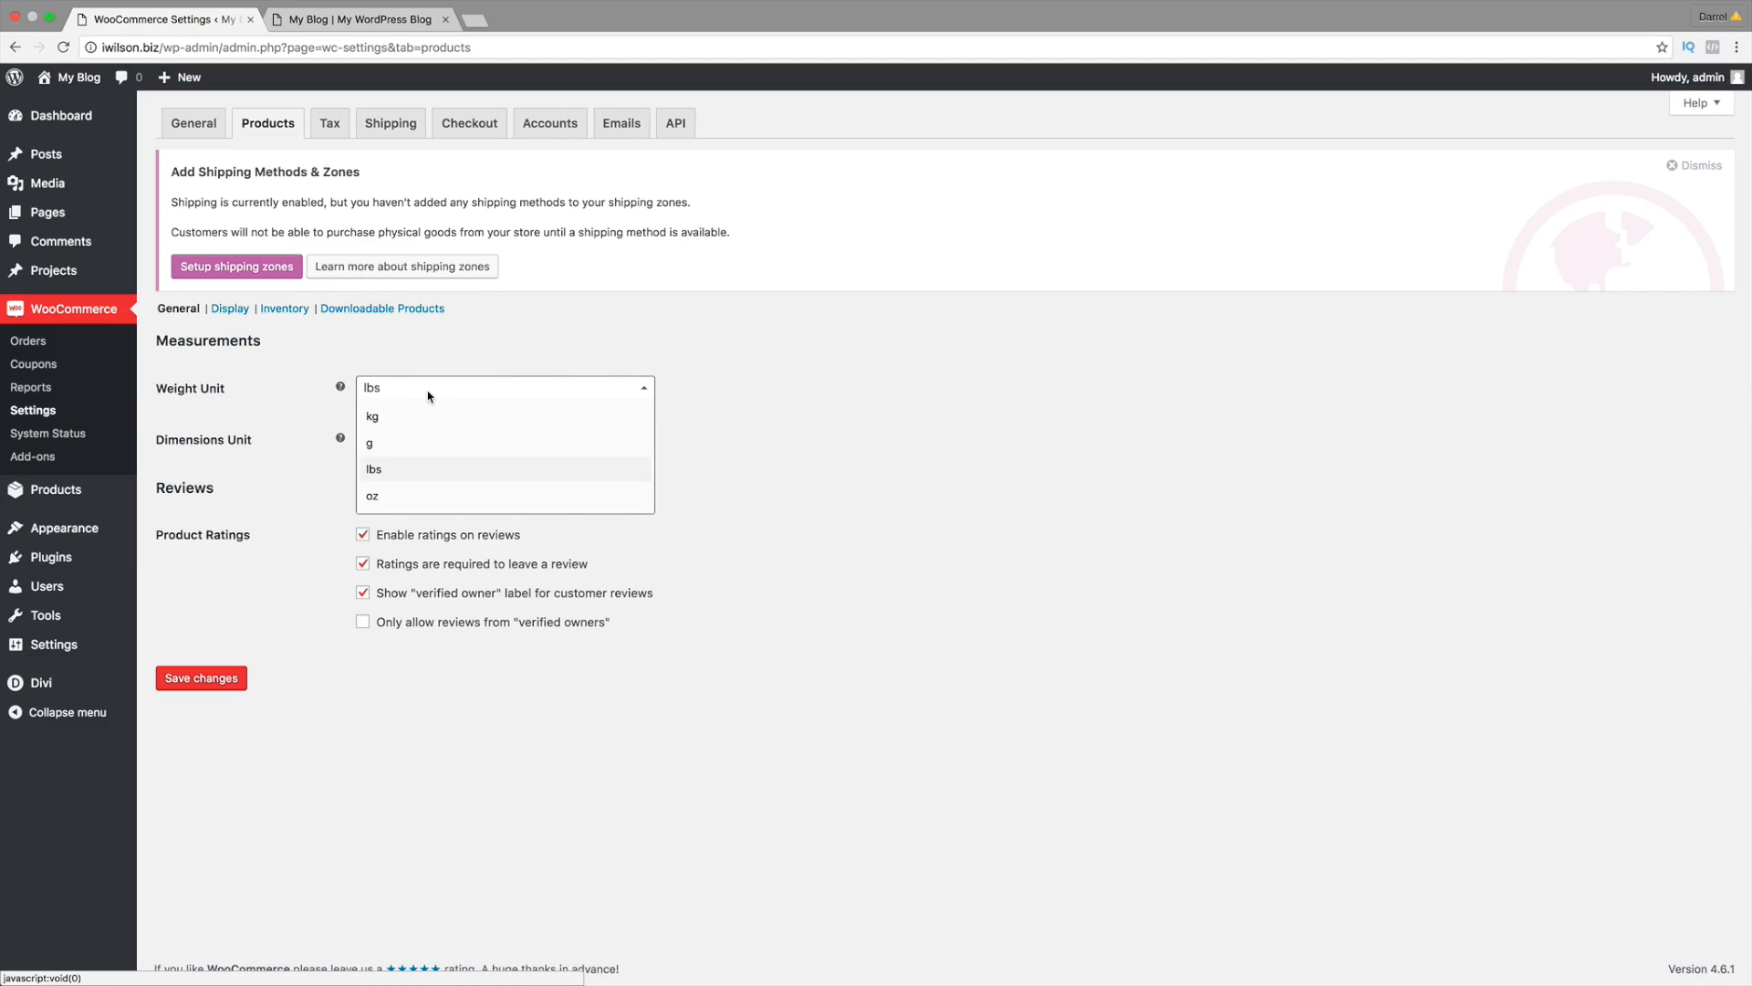
left_click(427, 495)
left_click(429, 448)
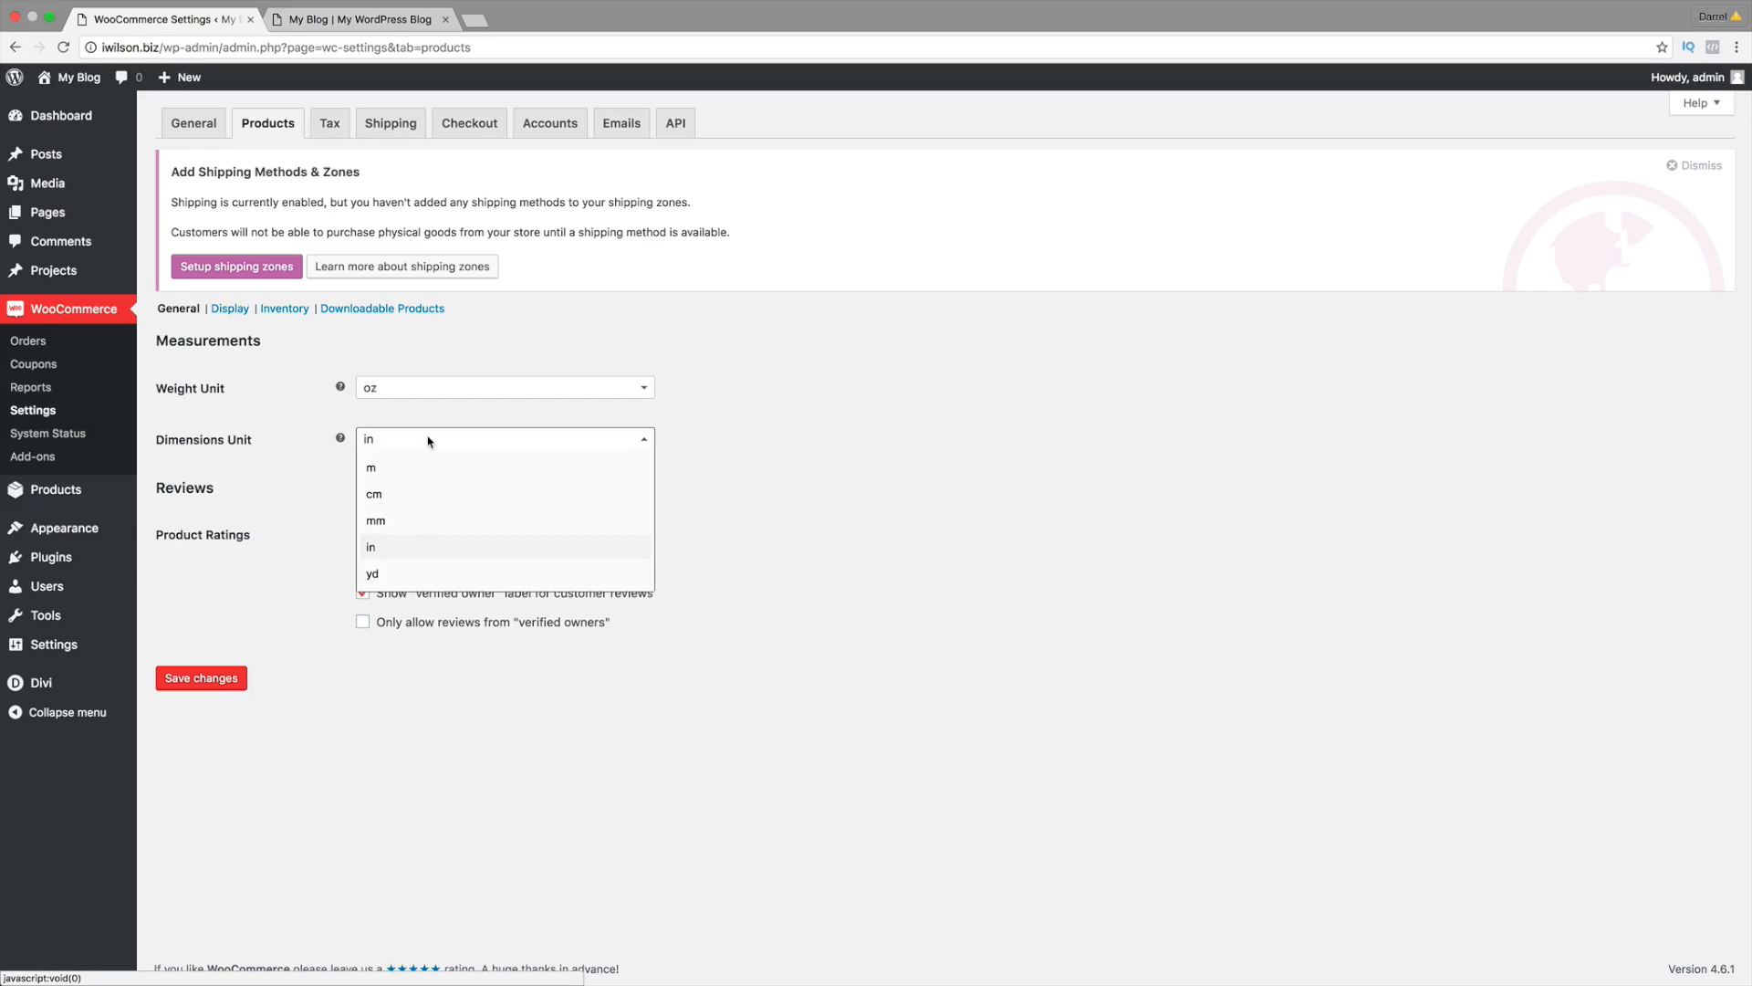
left_click(430, 490)
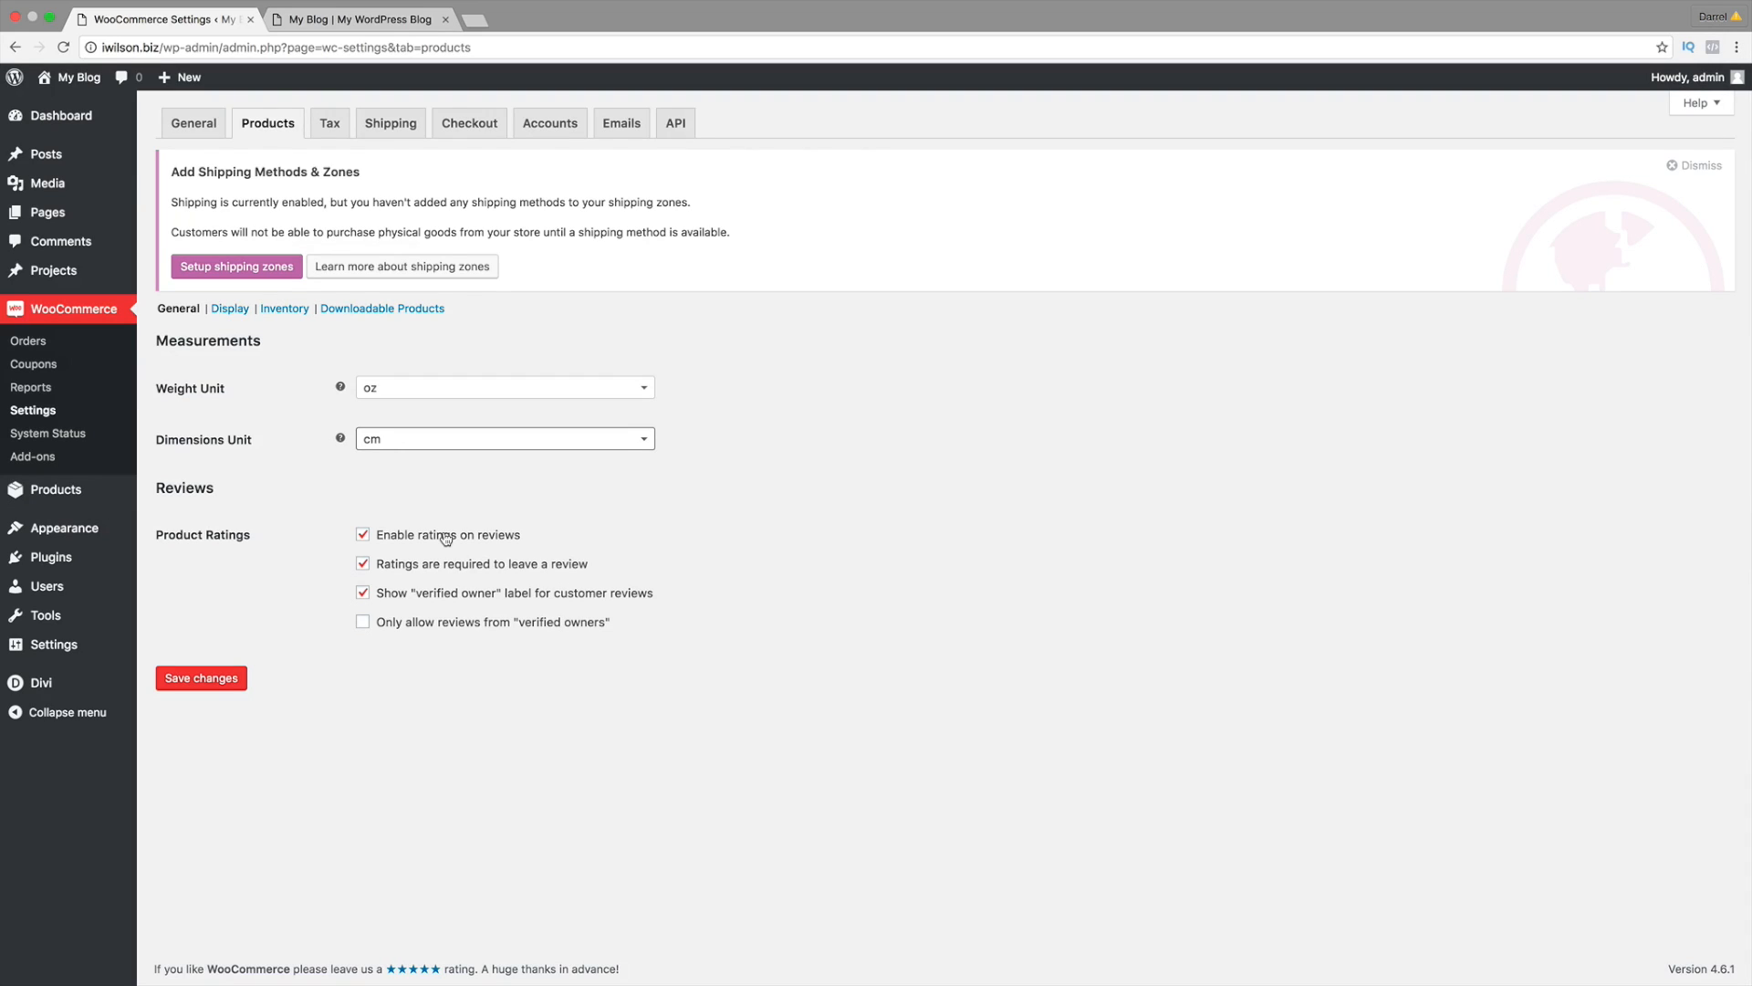
Step: Toggle the review options, leaving ratings enabled and reviews not restricted to verified owners
left_click(419, 536)
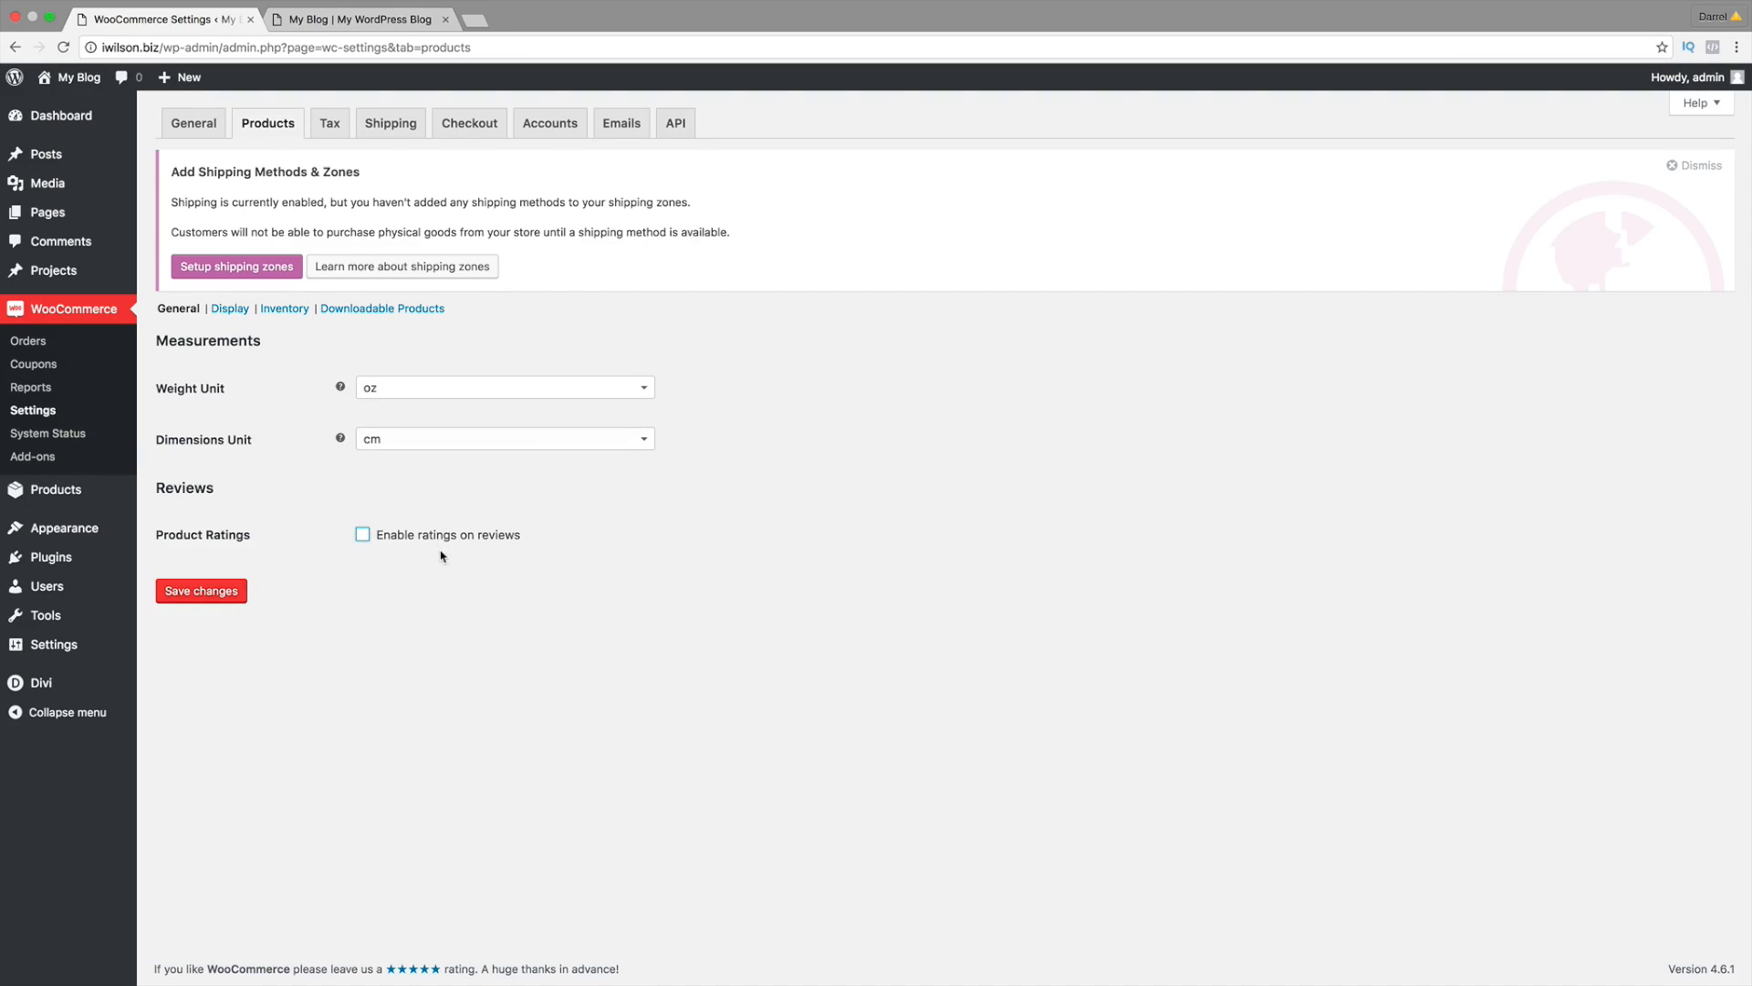
left_click(424, 539)
left_click(370, 624)
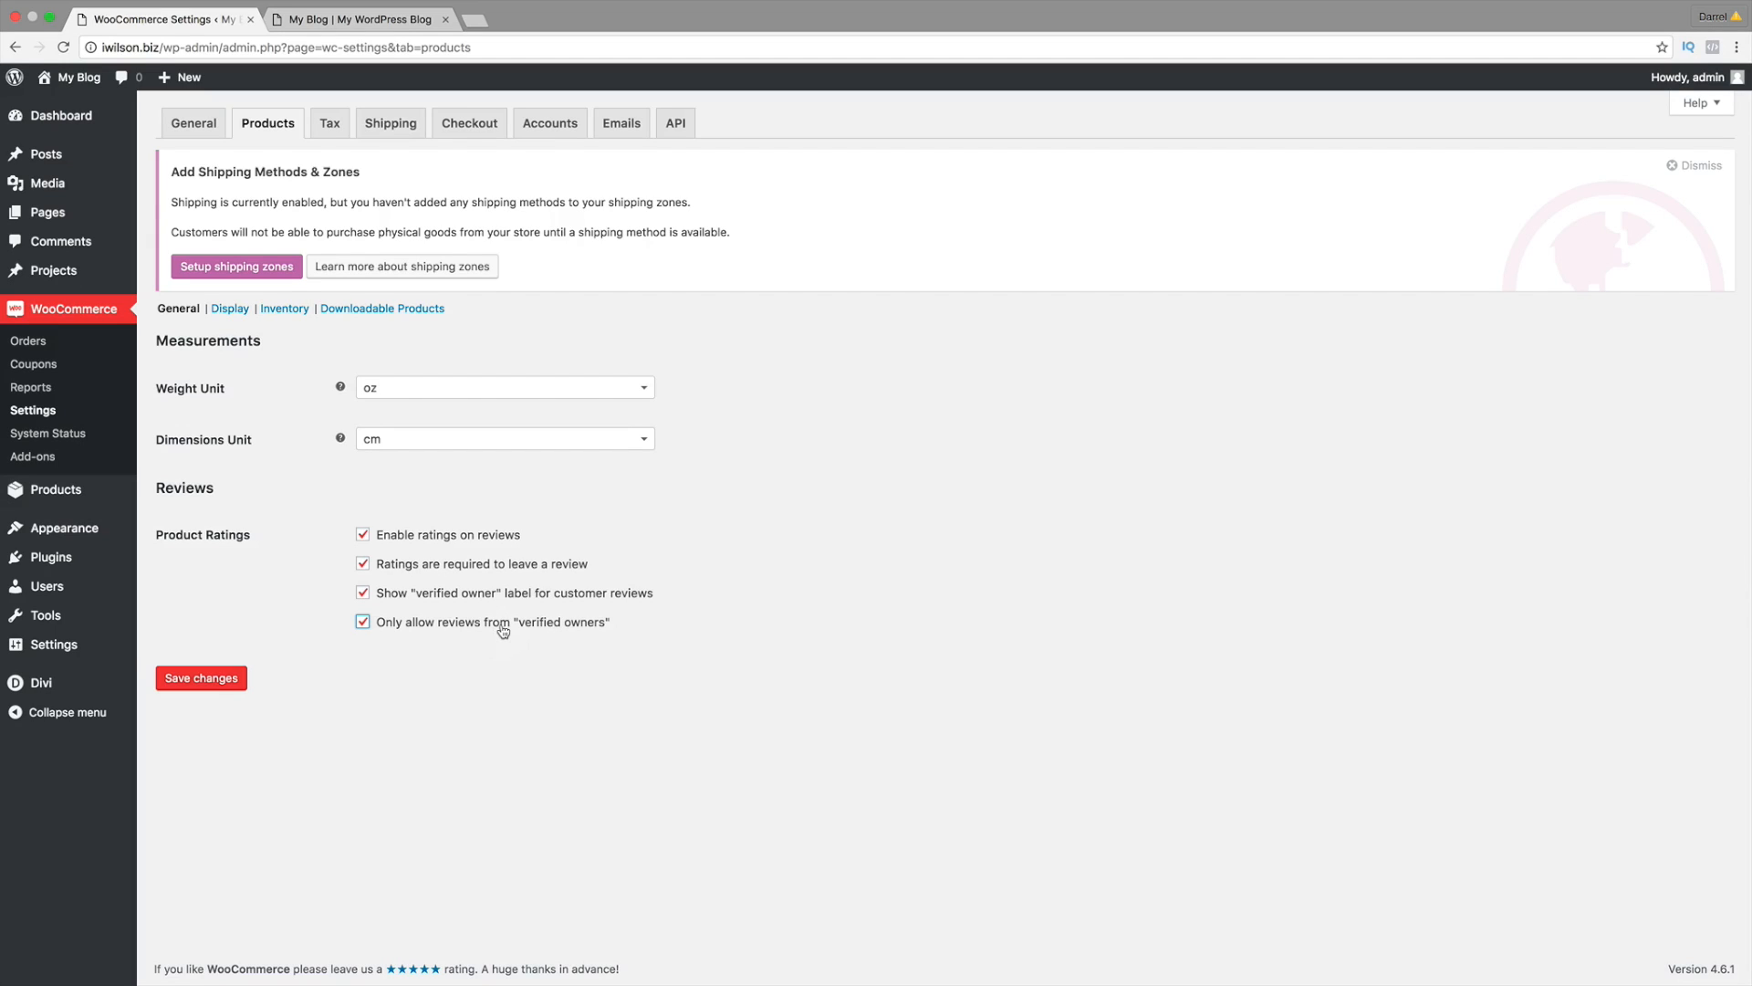
left_click(364, 622)
left_click(231, 312)
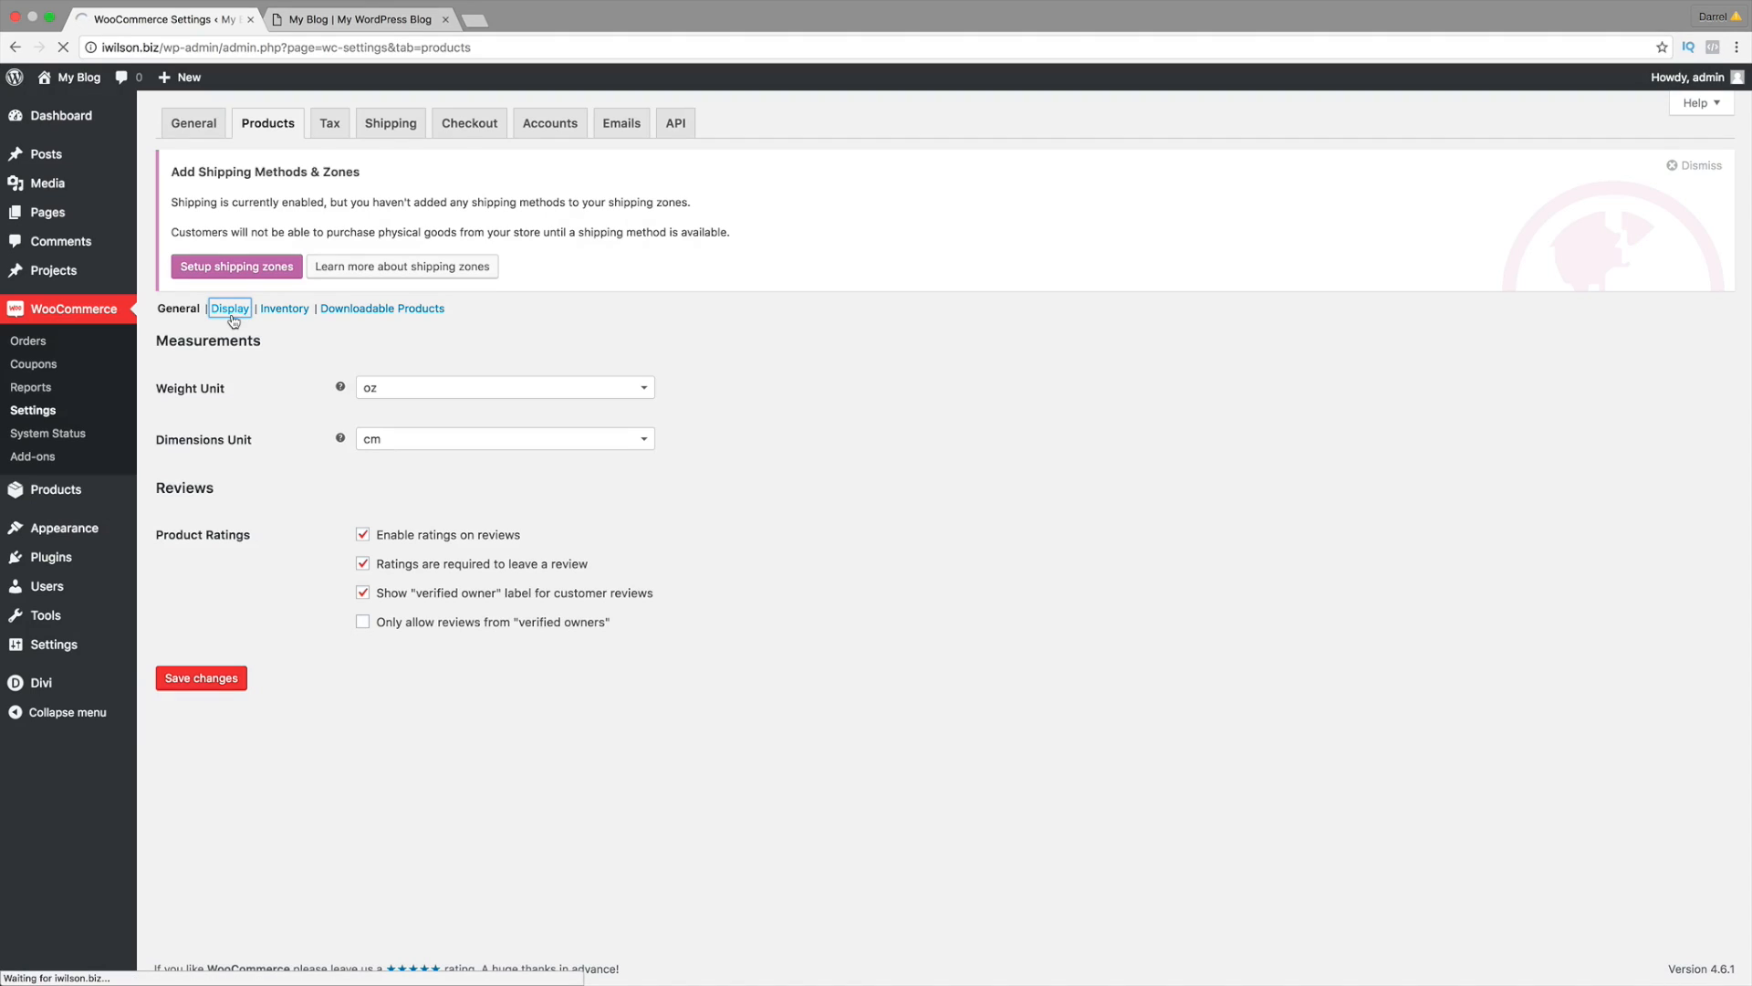
scroll(313, 397, "down", 1)
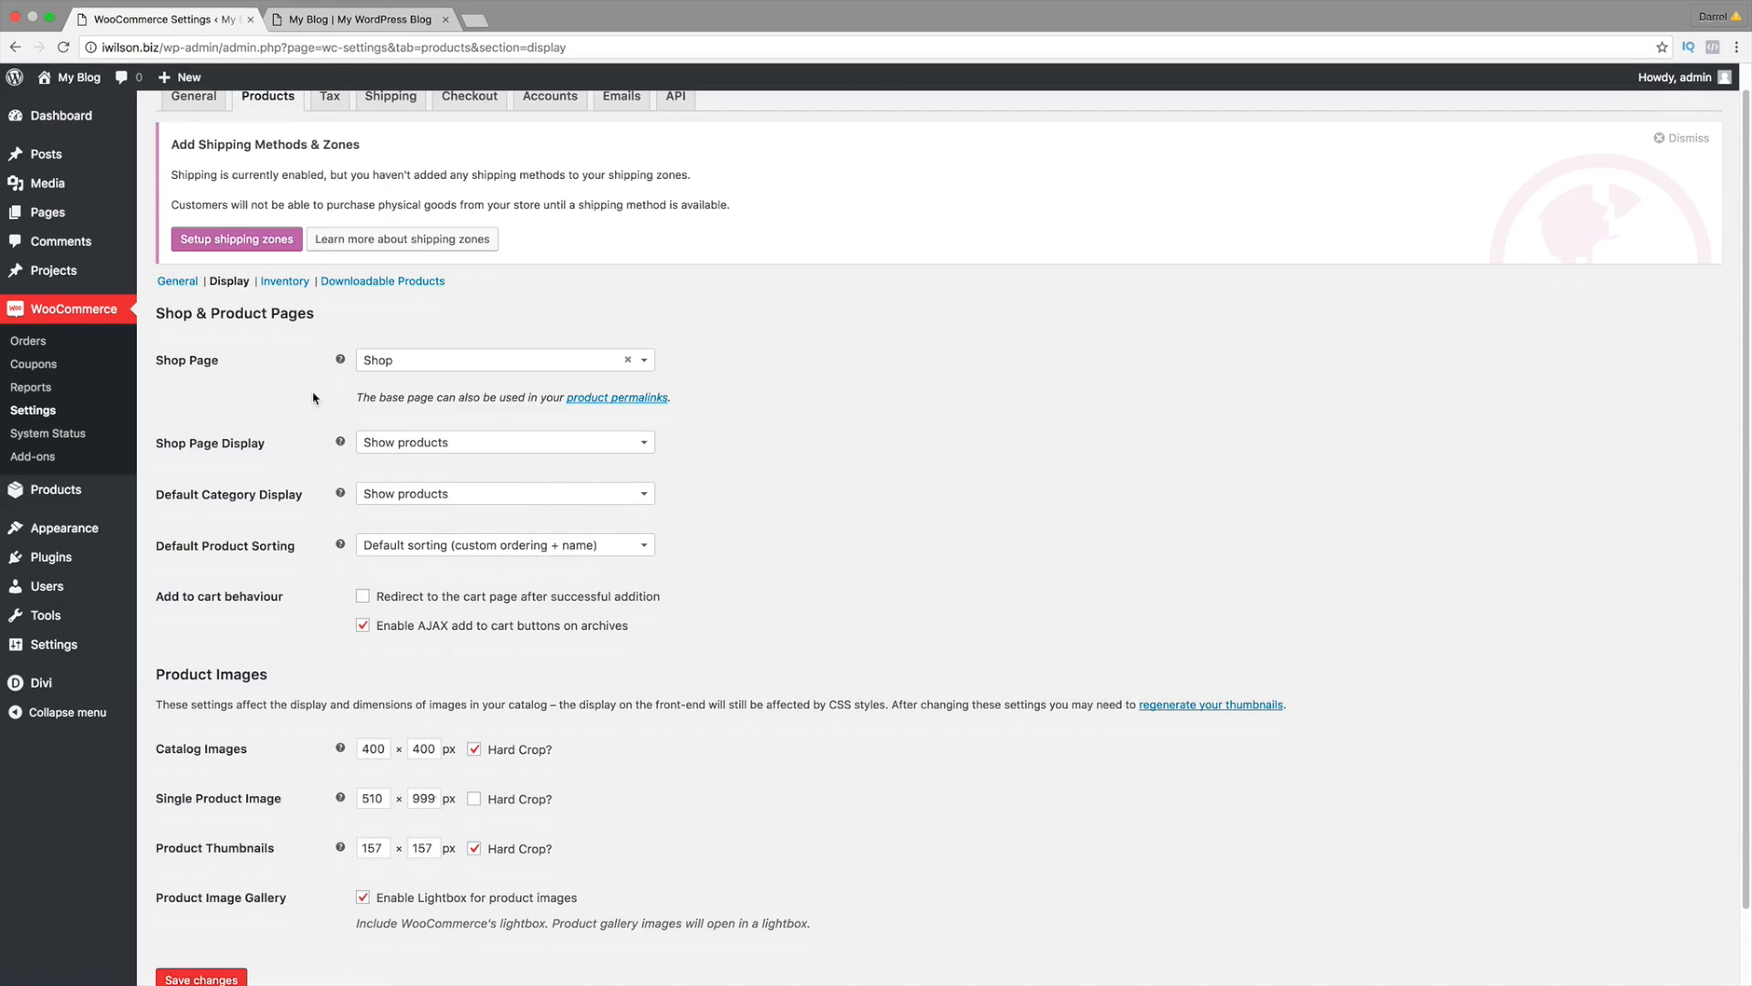
scroll(420, 425, "down", 2)
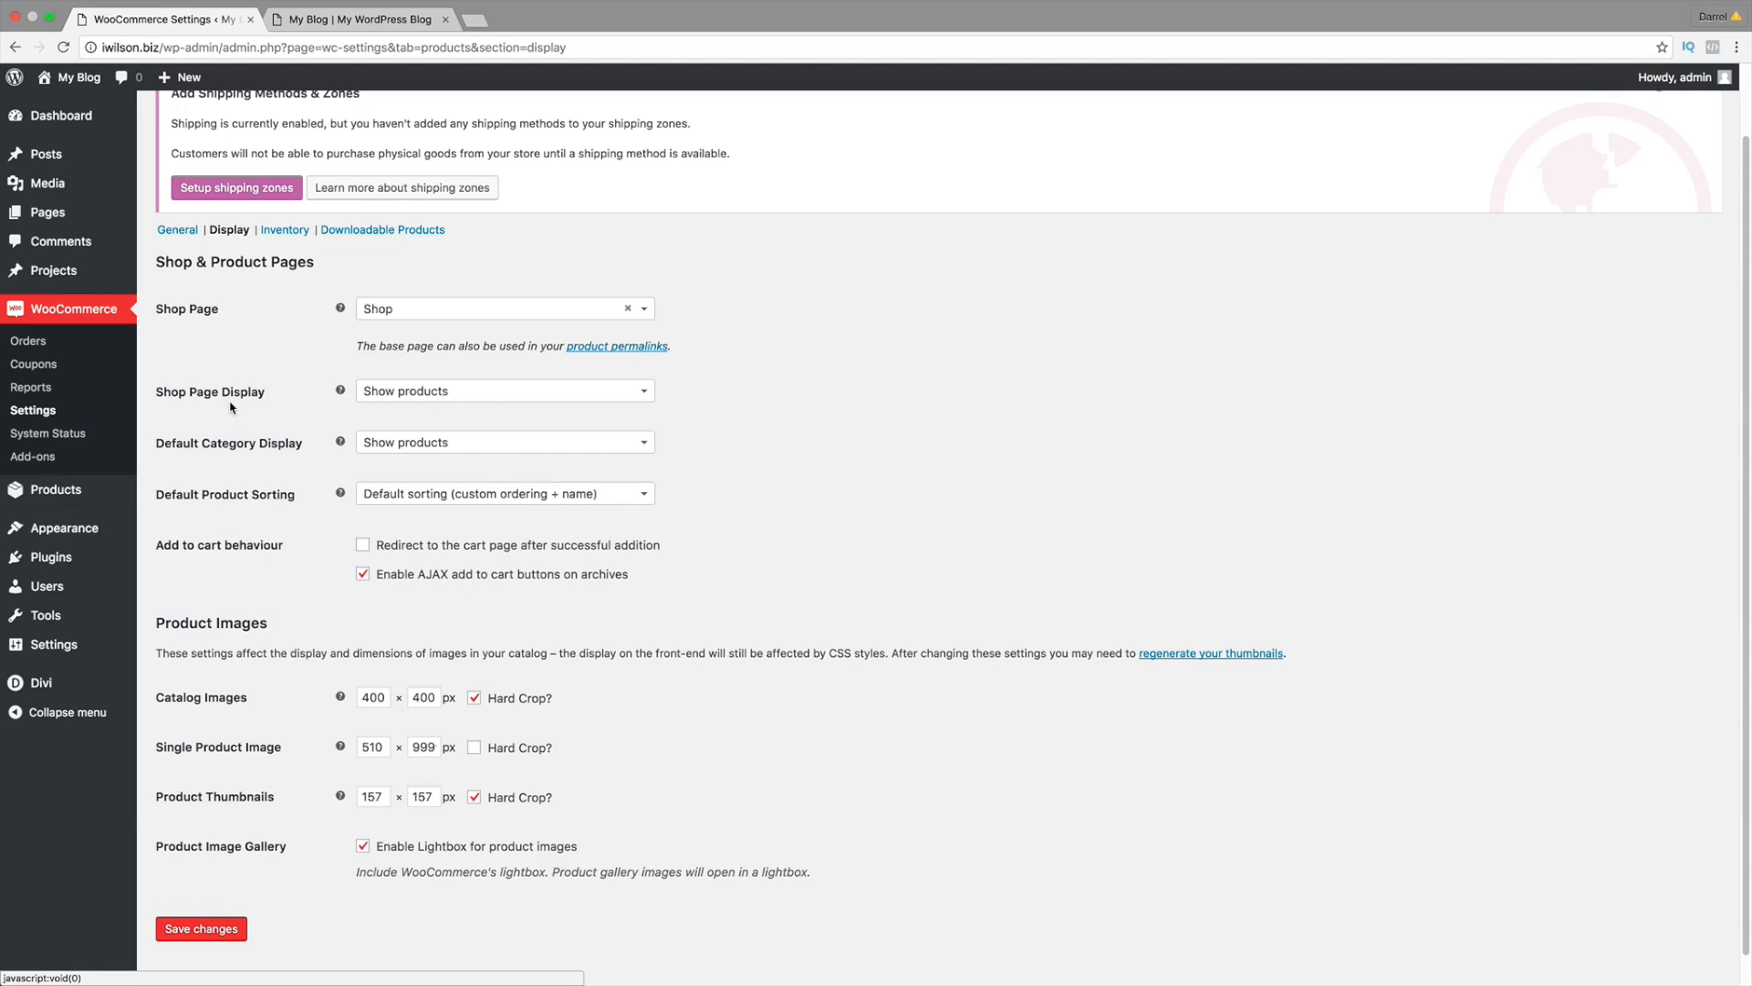
left_click(401, 393)
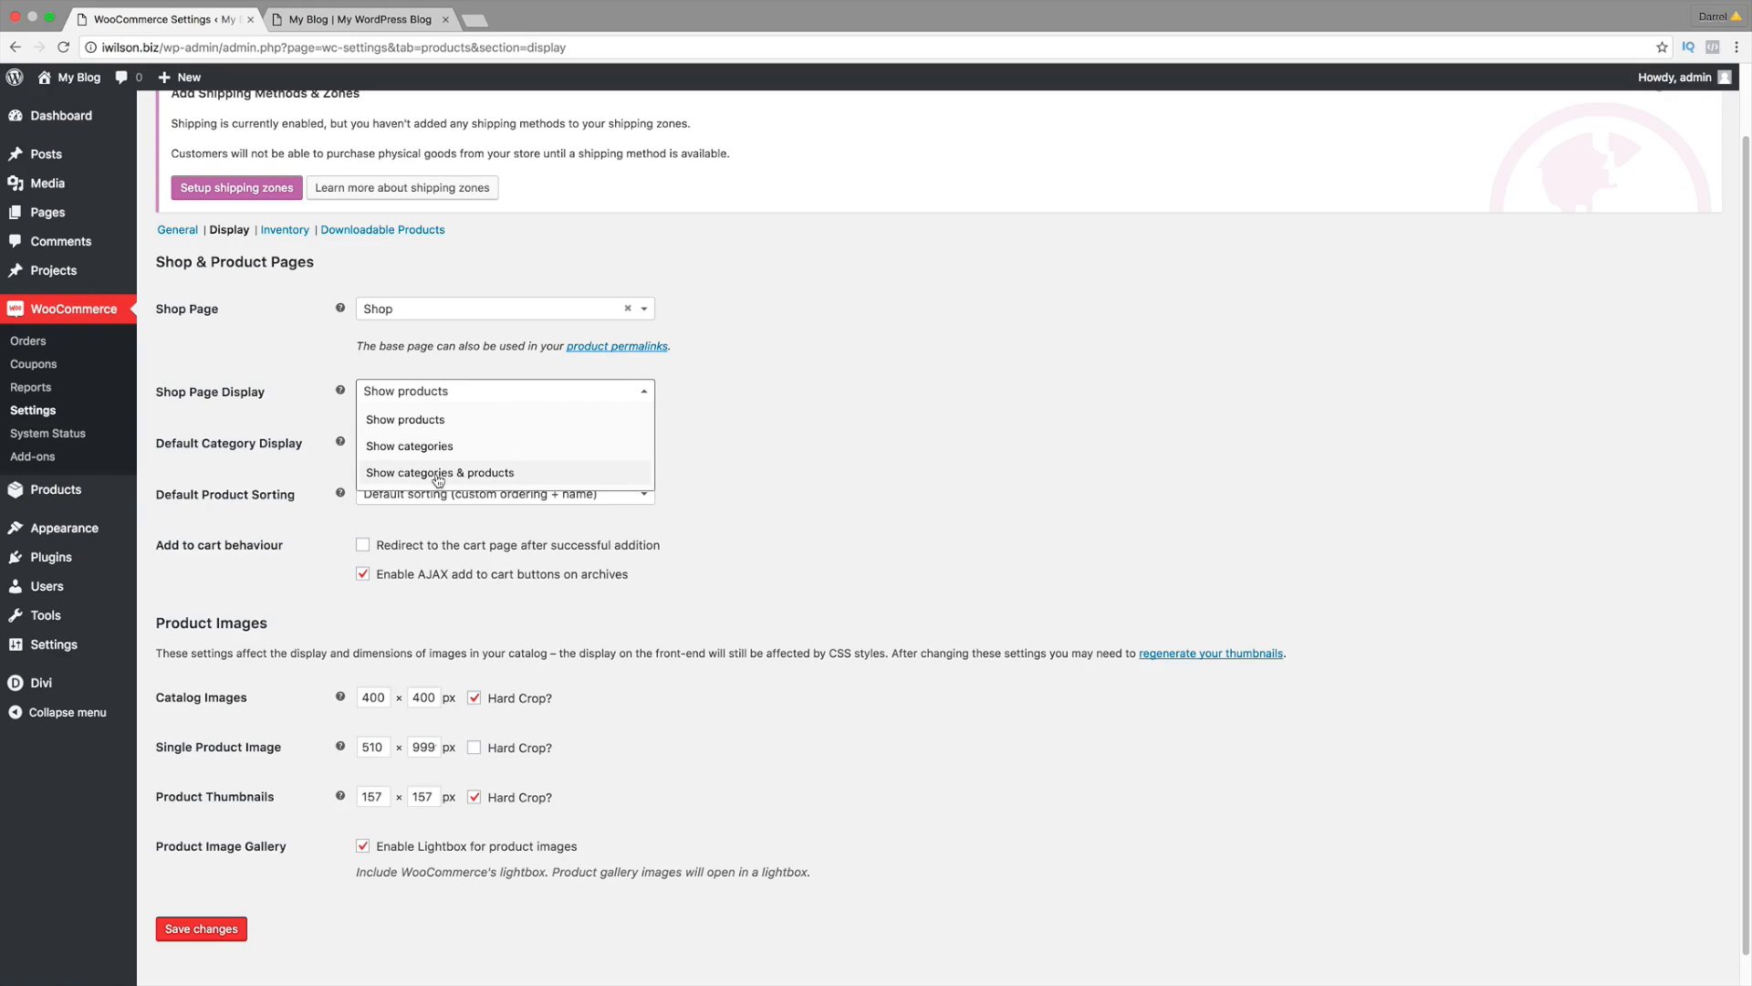
left_click(438, 473)
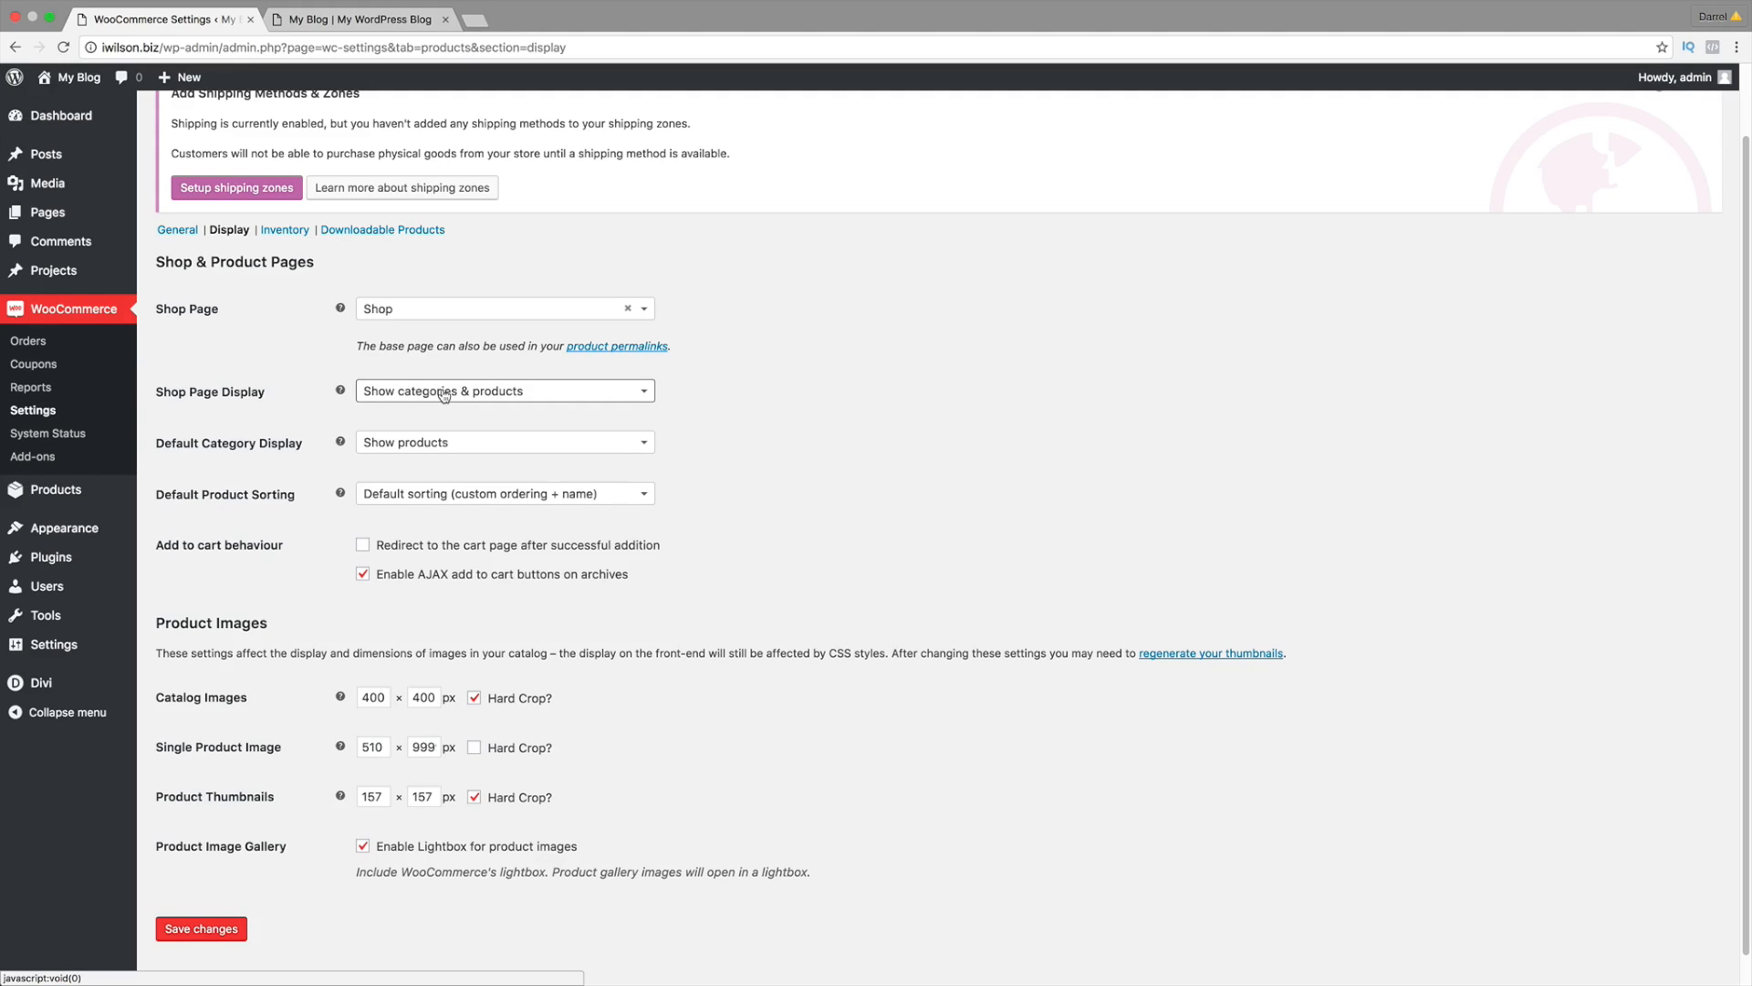
left_click(444, 394)
left_click(444, 443)
left_click(415, 399)
left_click(416, 419)
scroll(416, 419, "up", 2)
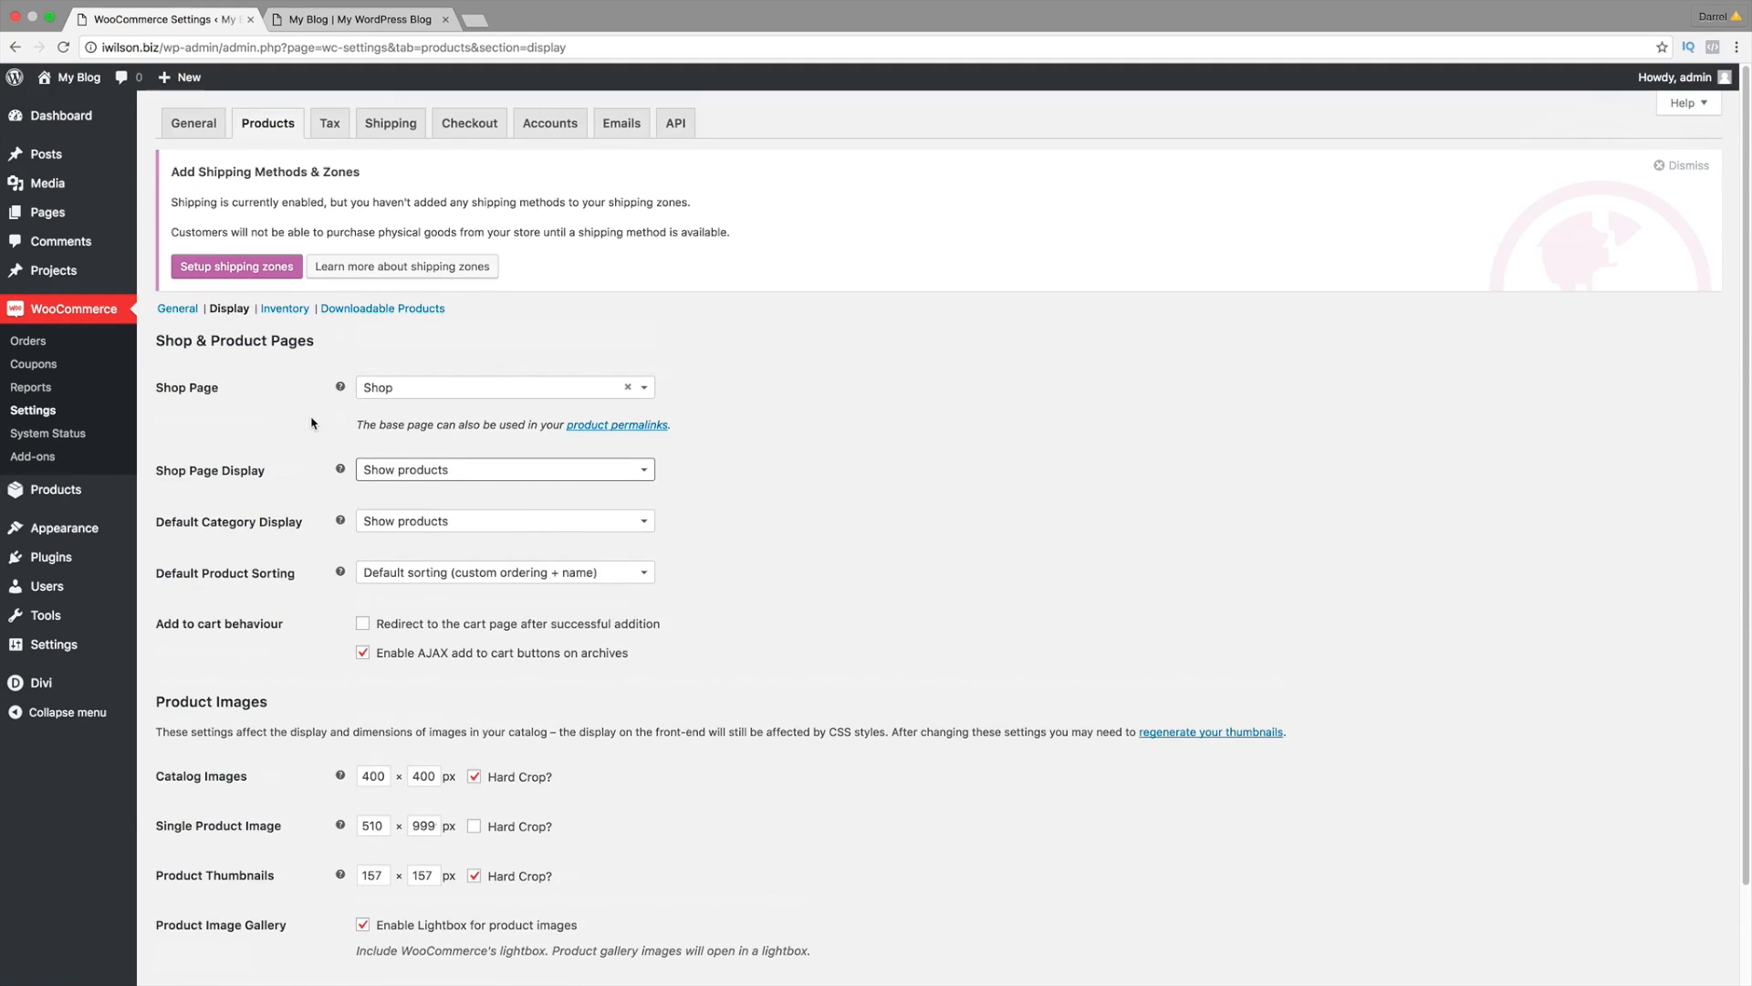
Step: Set the inventory low stock threshold to 5, then review the Downloadable Products settings
left_click(296, 308)
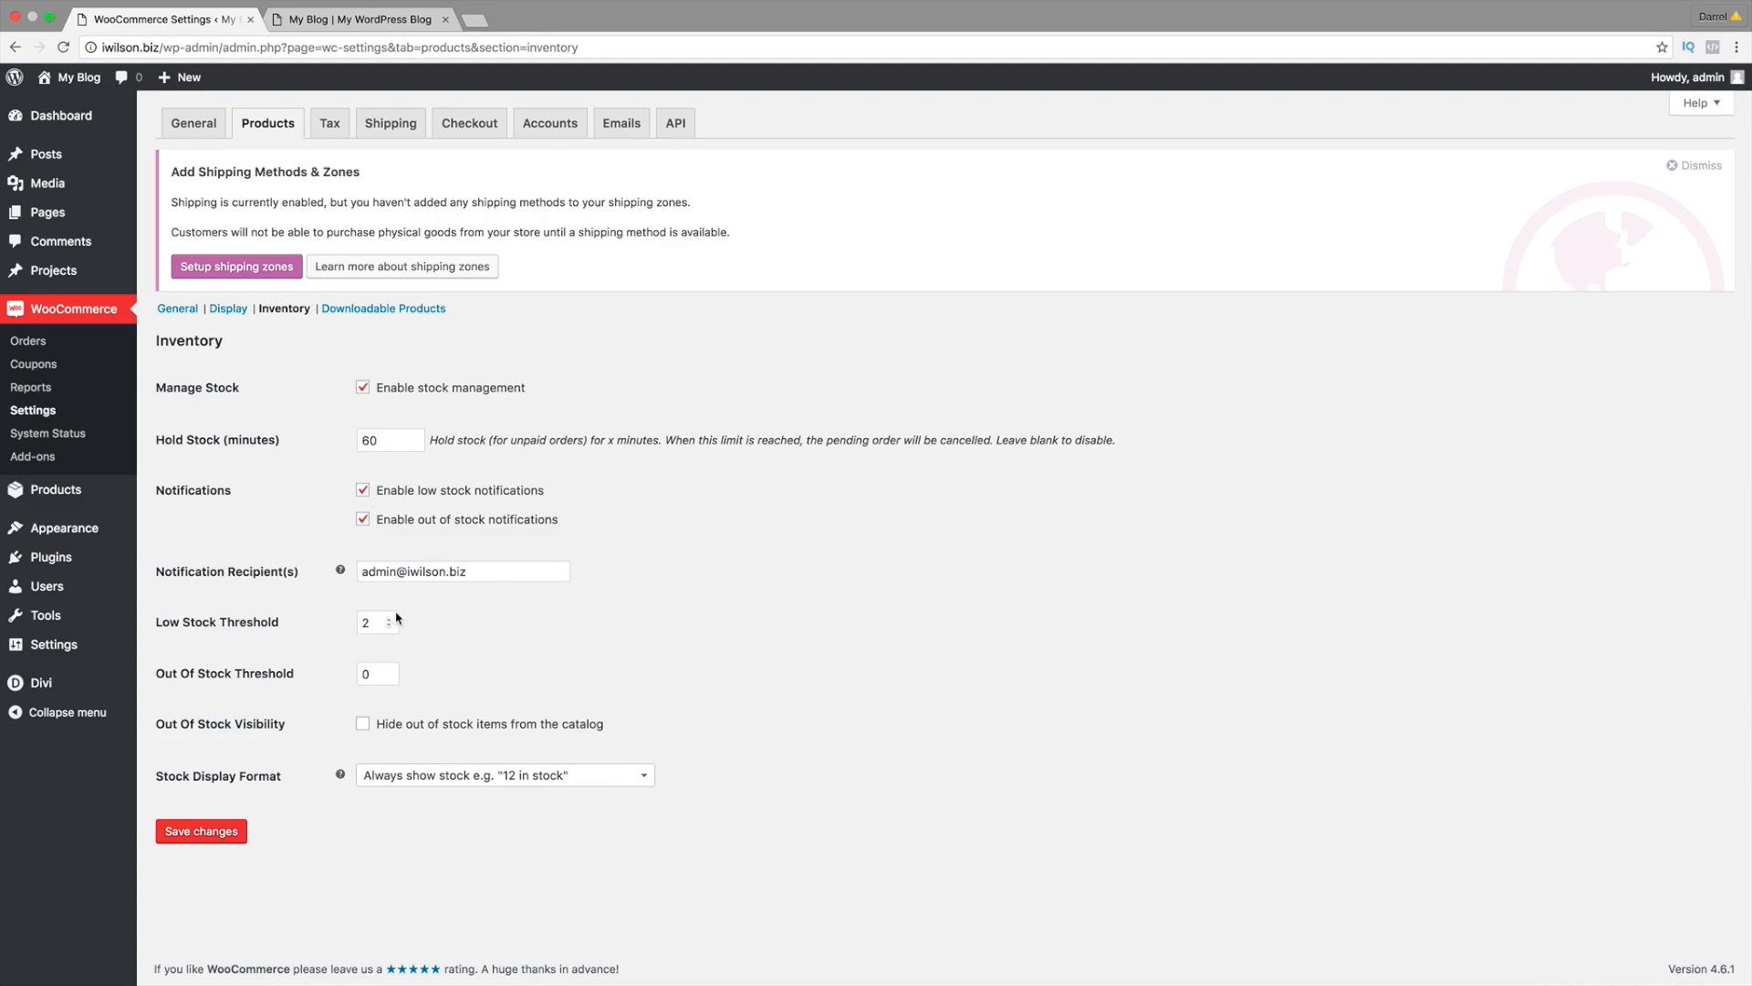
left_click_drag(495, 575, 369, 573)
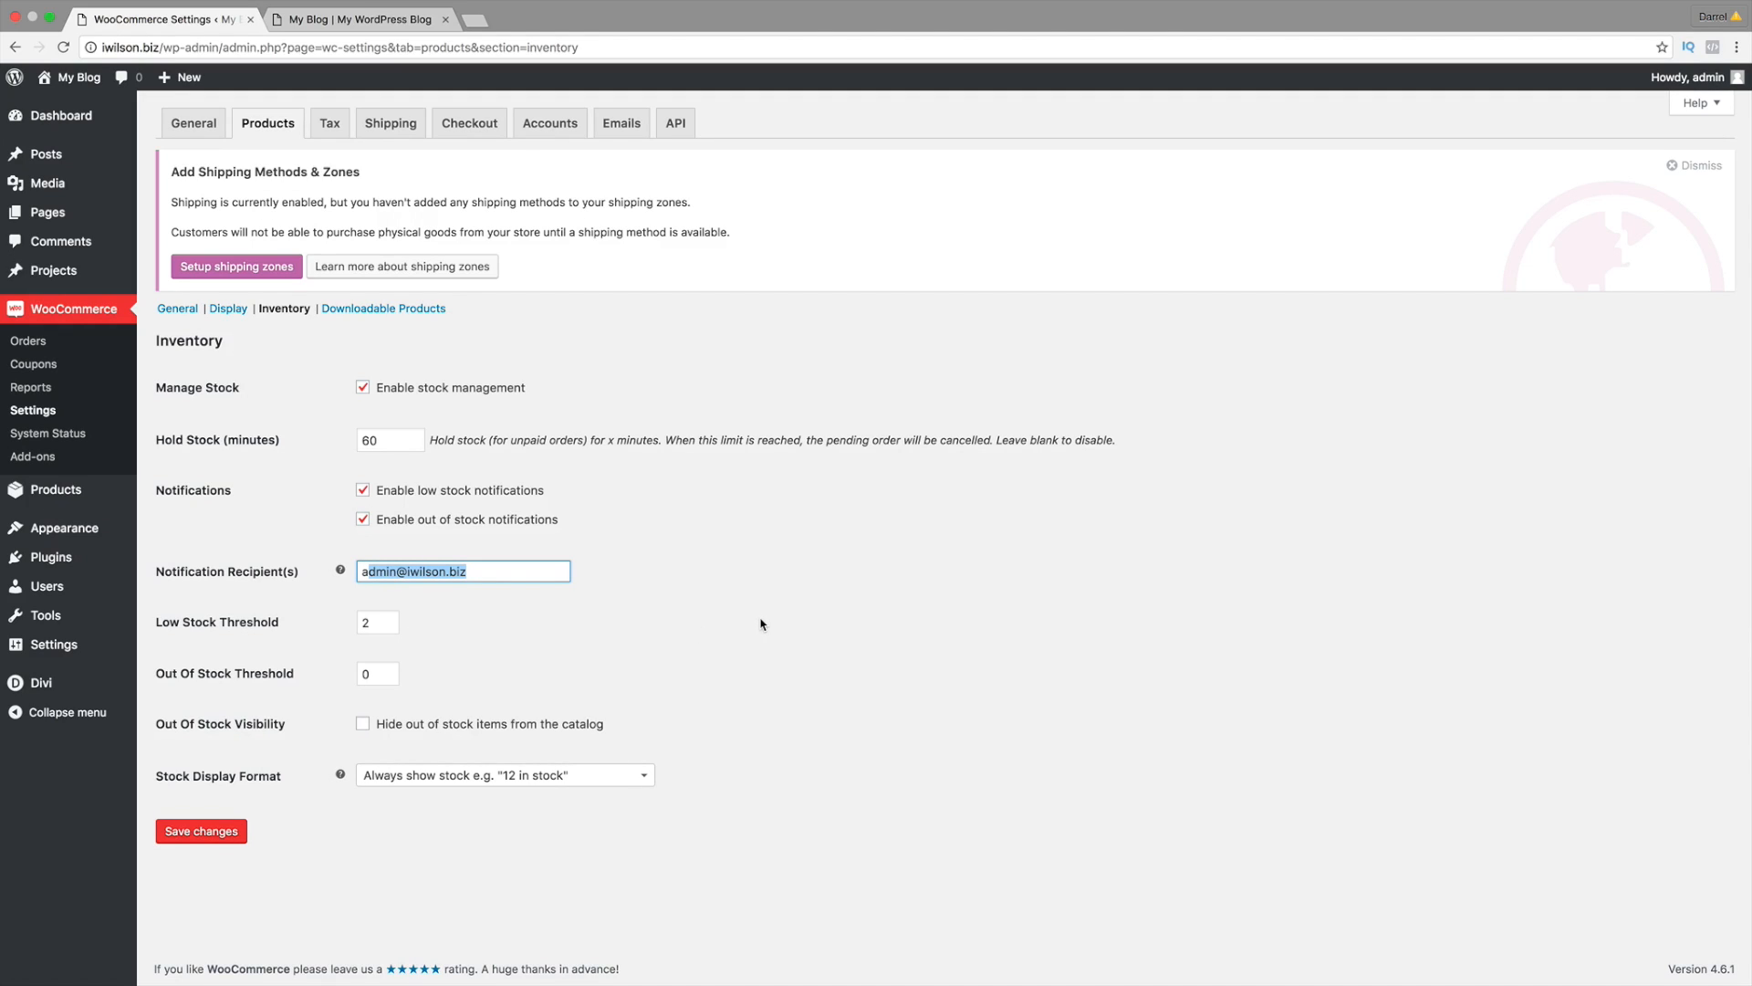
left_click(388, 619)
left_click(388, 620)
left_click(388, 620)
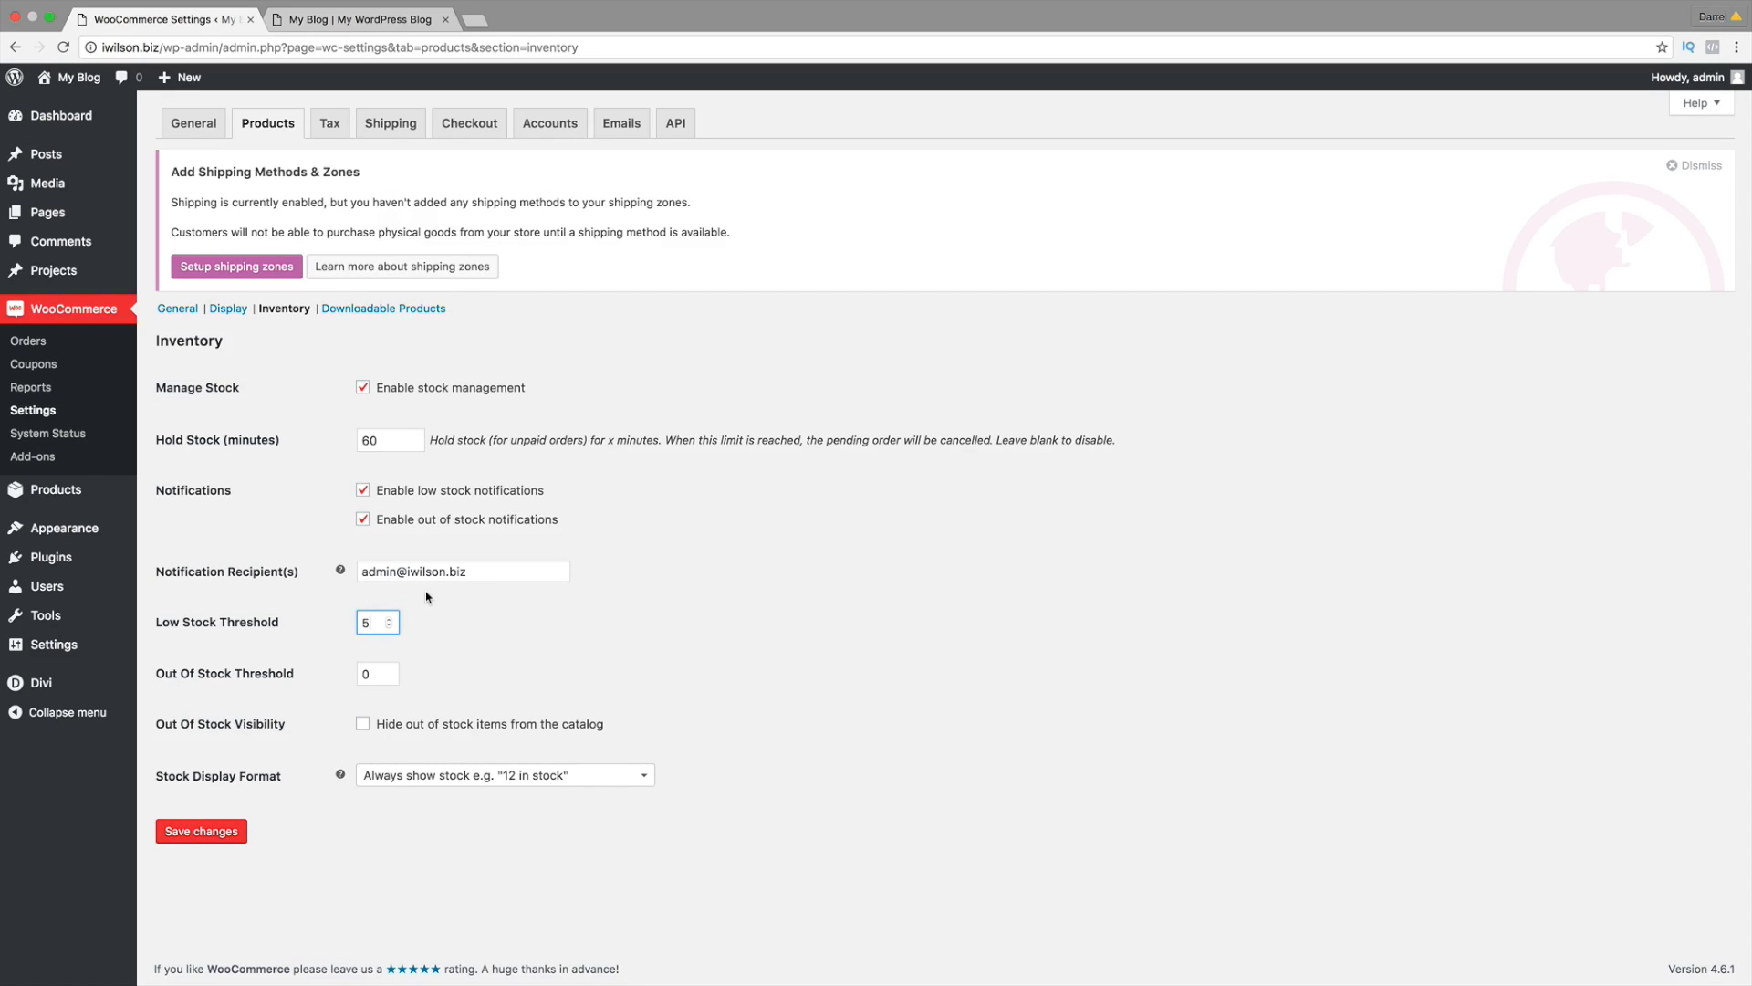
left_click_drag(489, 573, 274, 577)
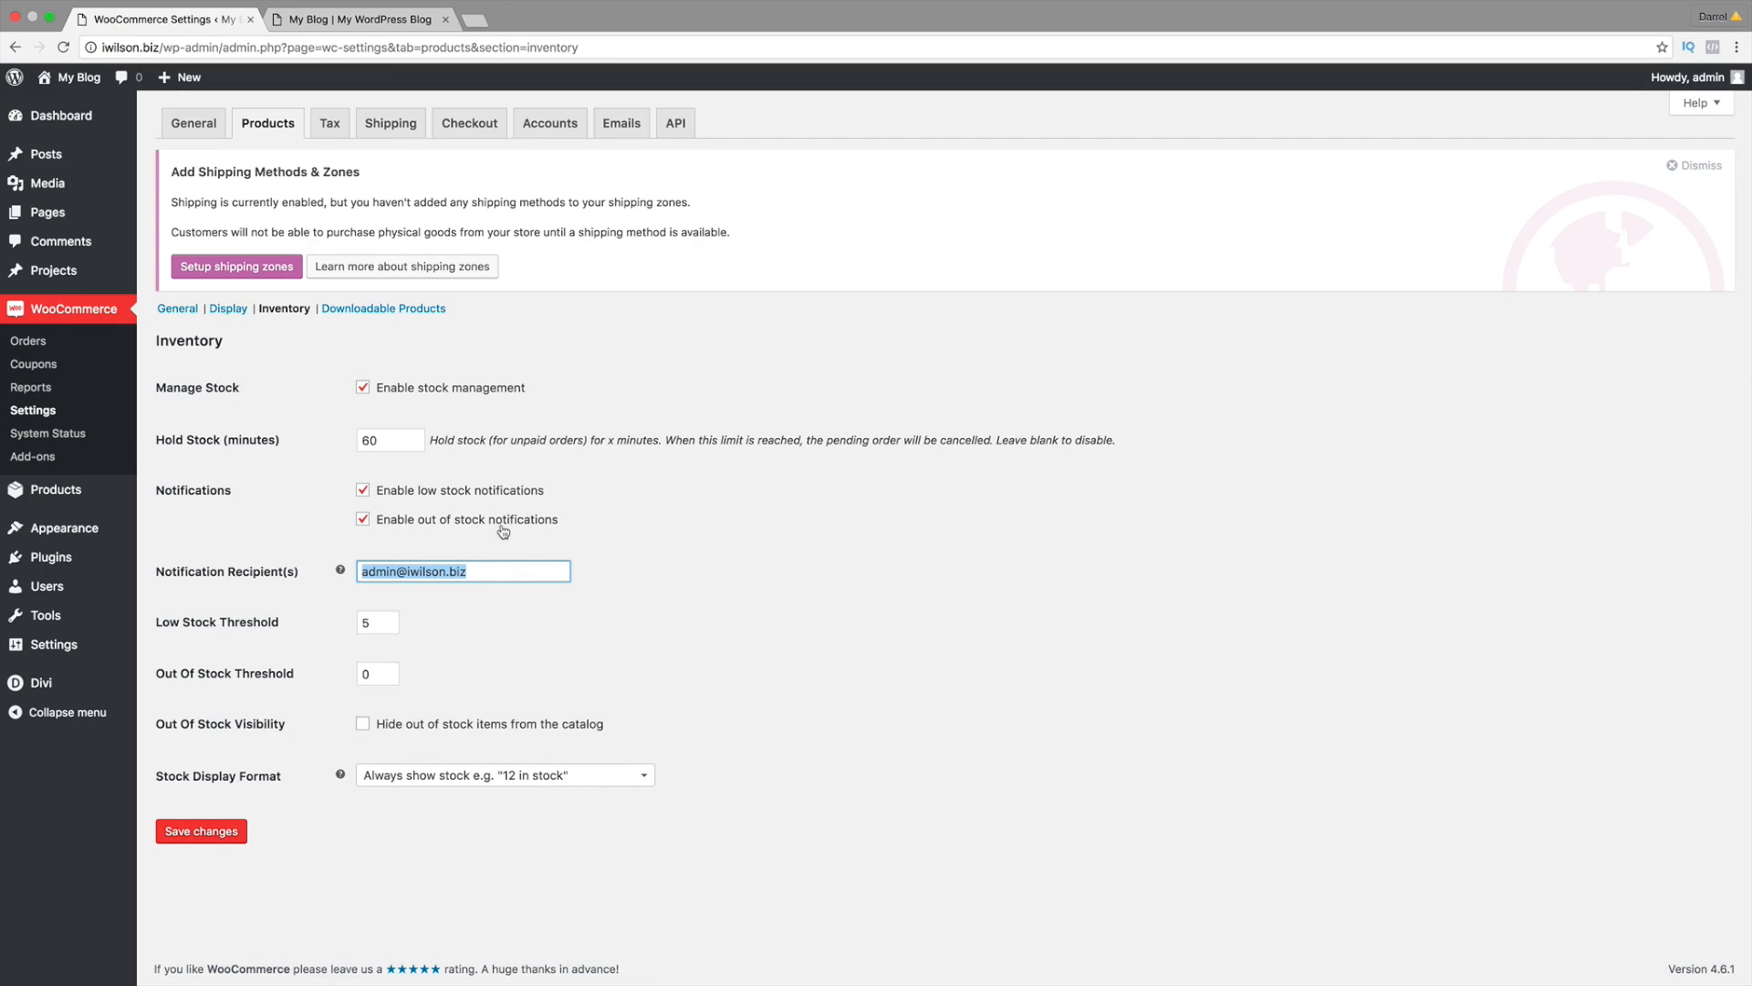
left_click(383, 309)
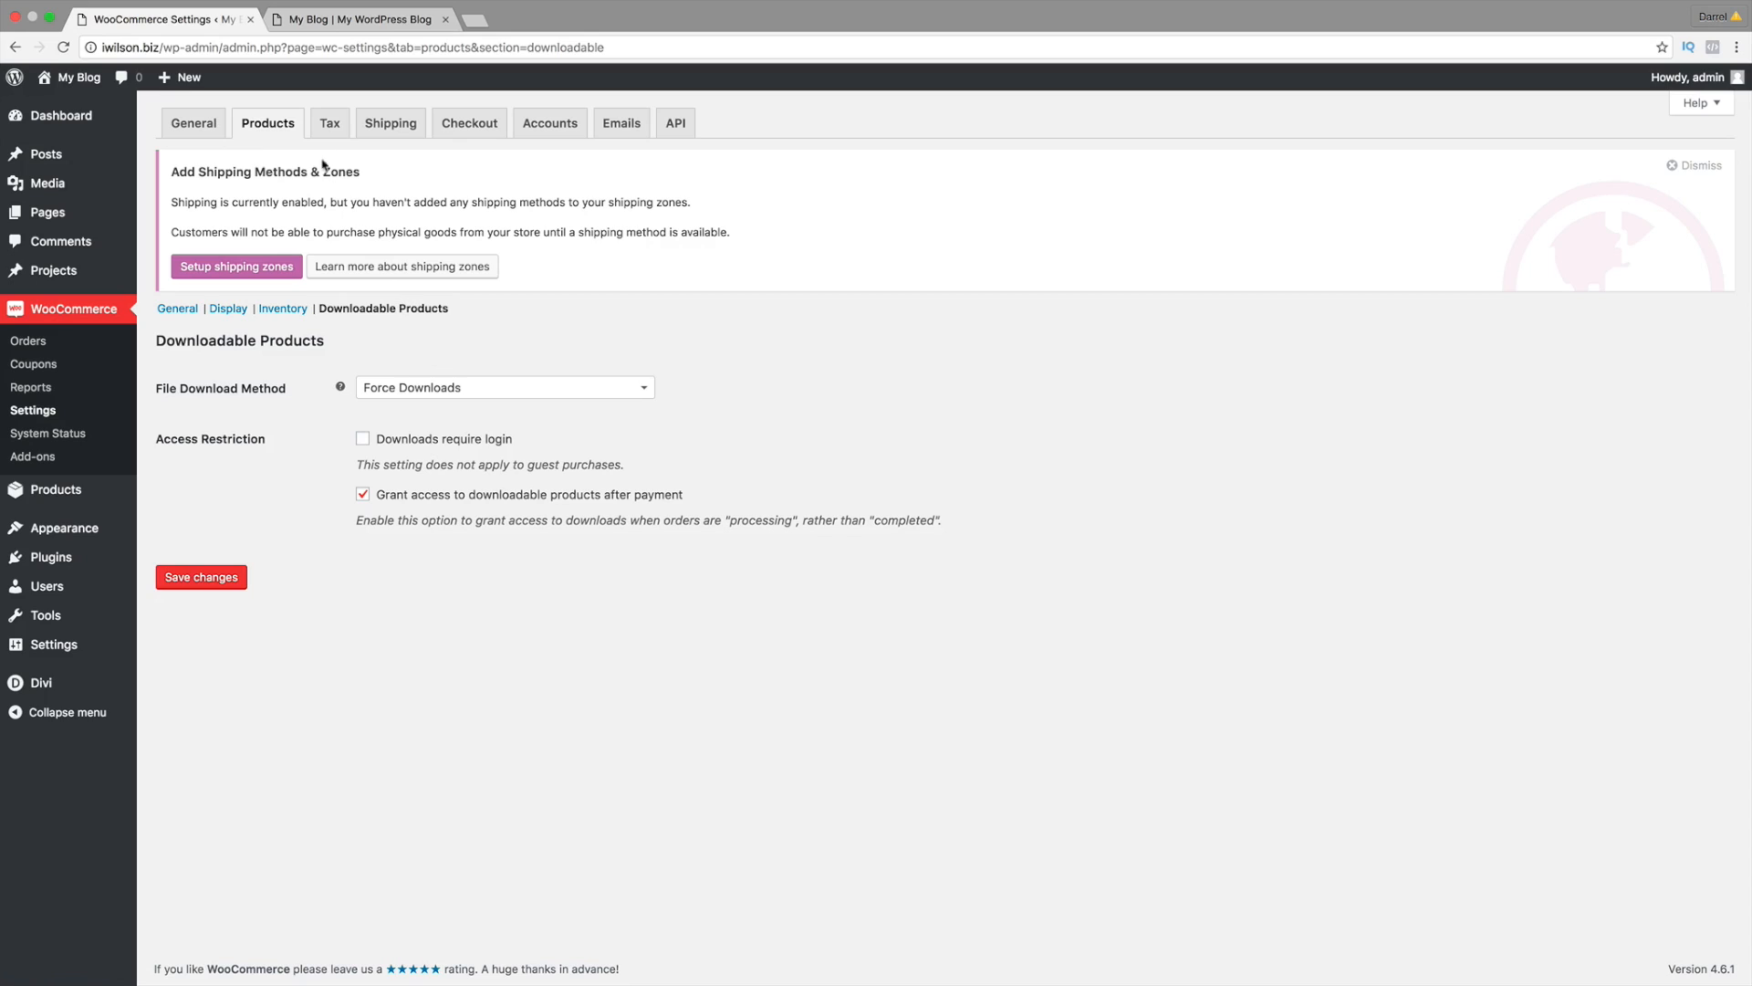
left_click(329, 126)
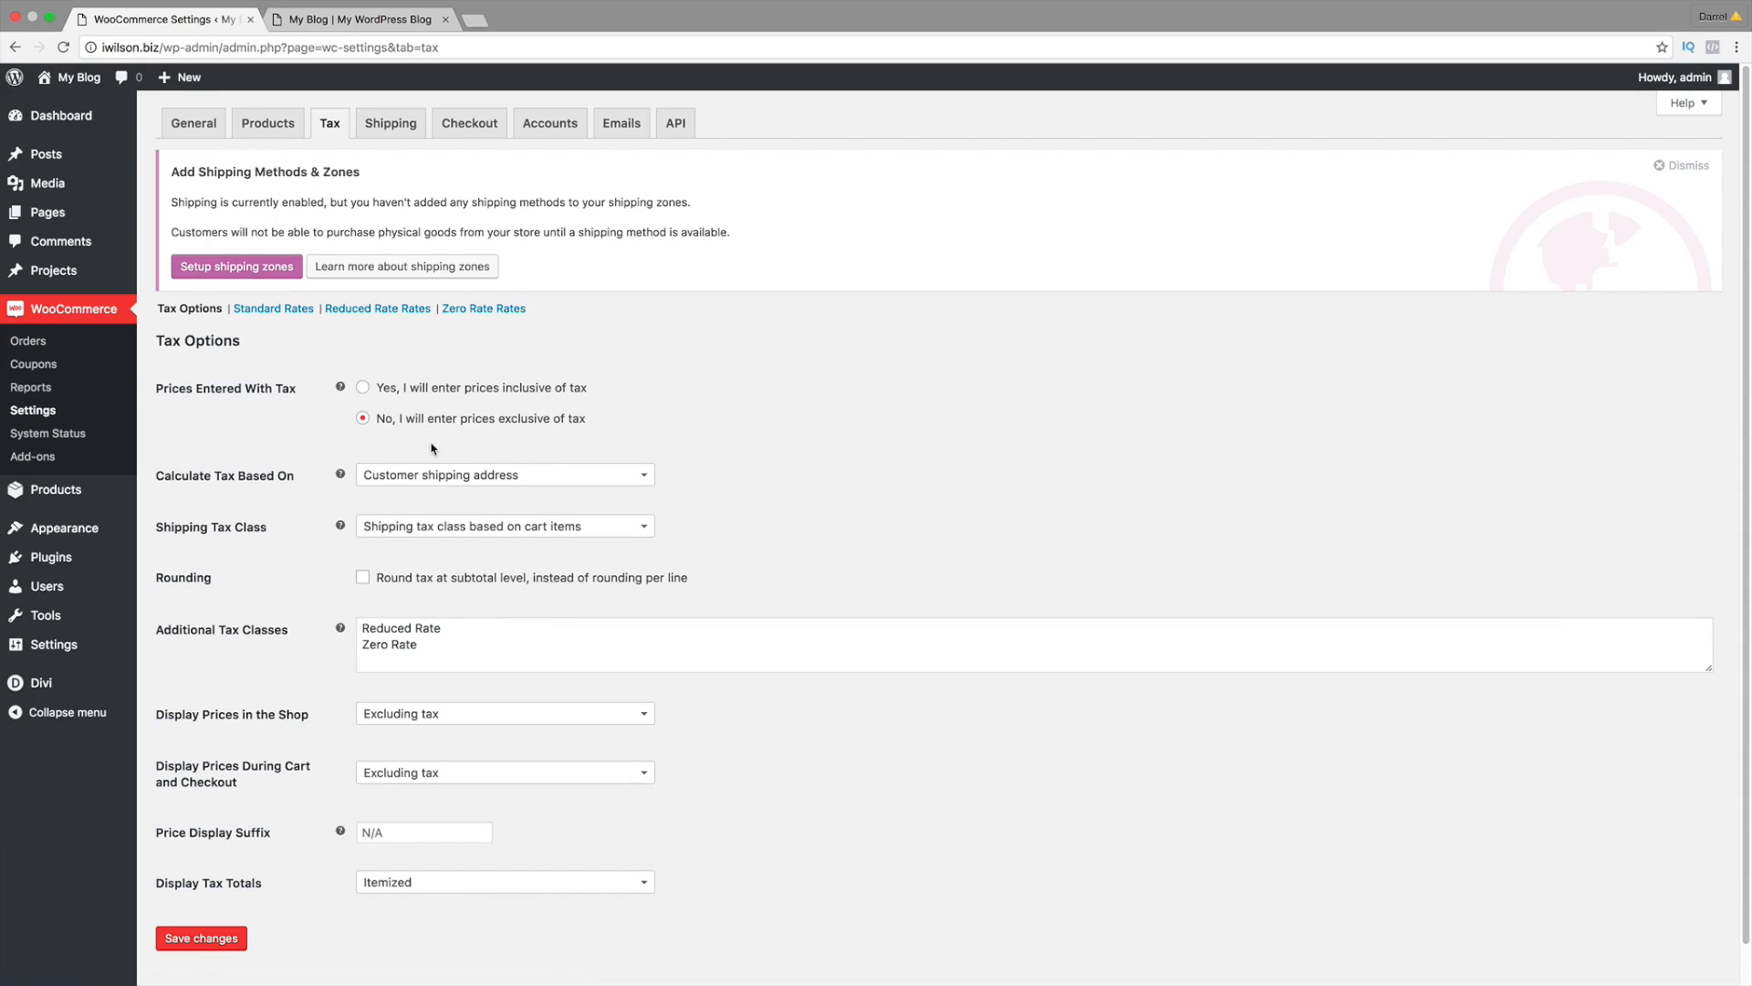
left_click(476, 21)
type("ba")
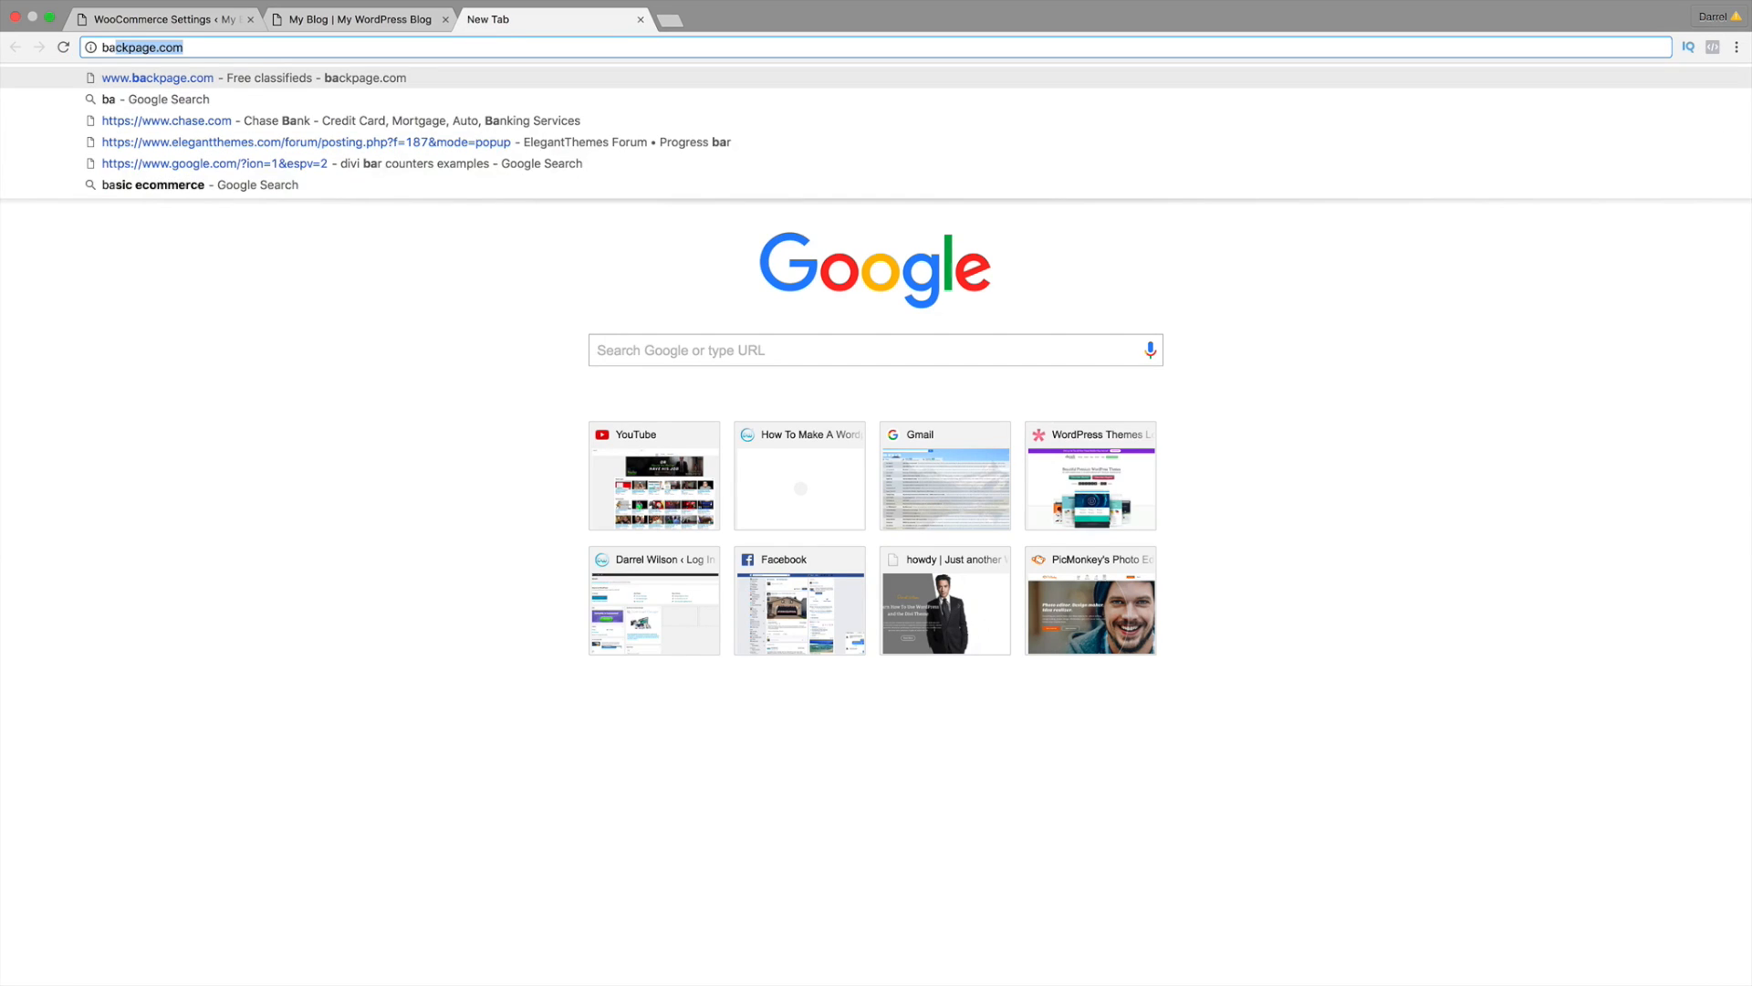
key("BackSpace")
key("BackSpace")
type("and h")
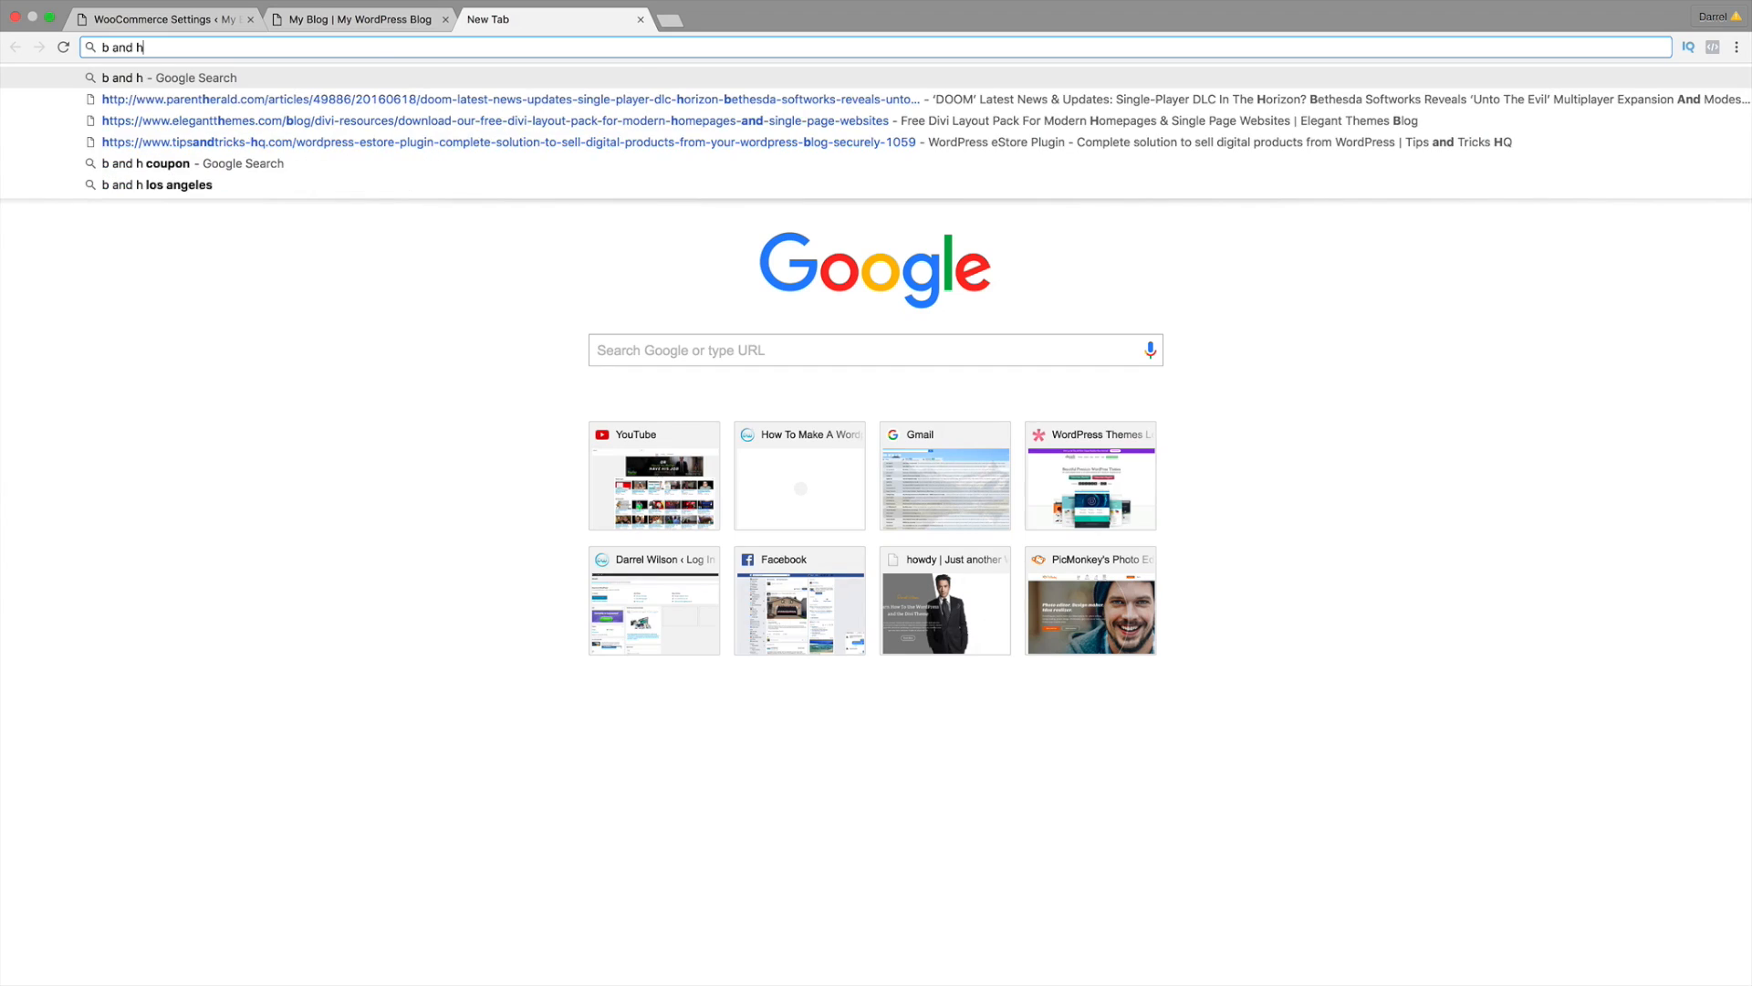
key("Return")
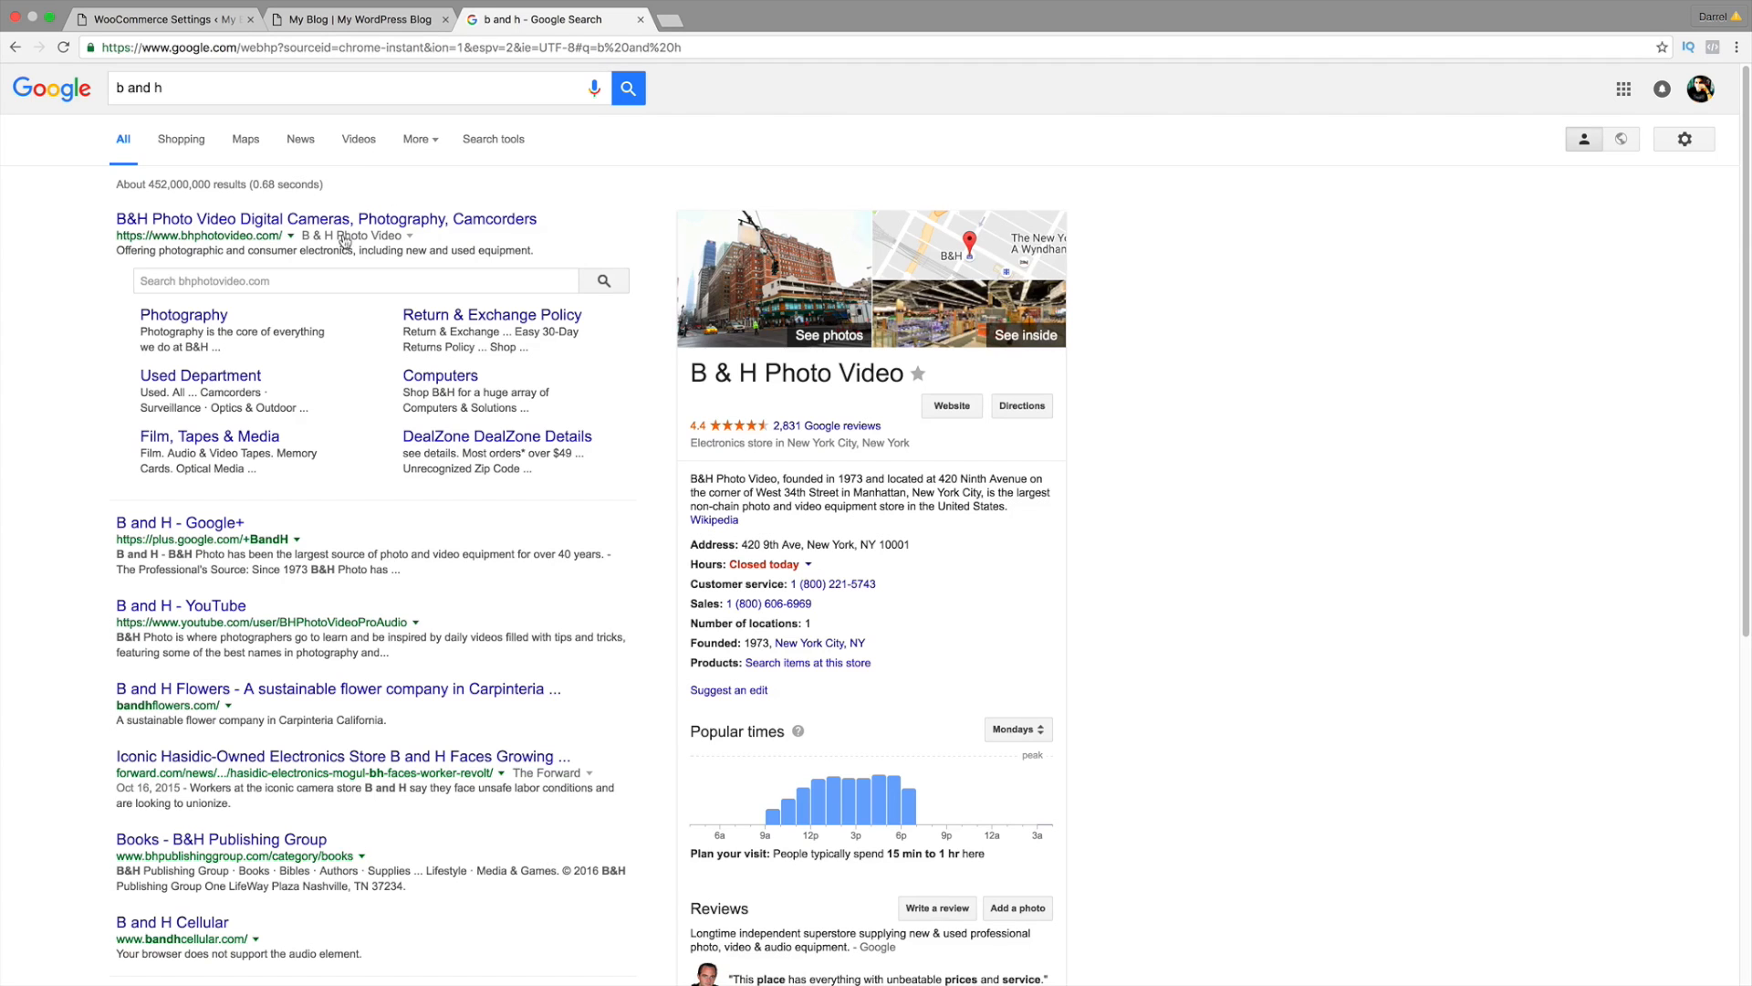
left_click(343, 235)
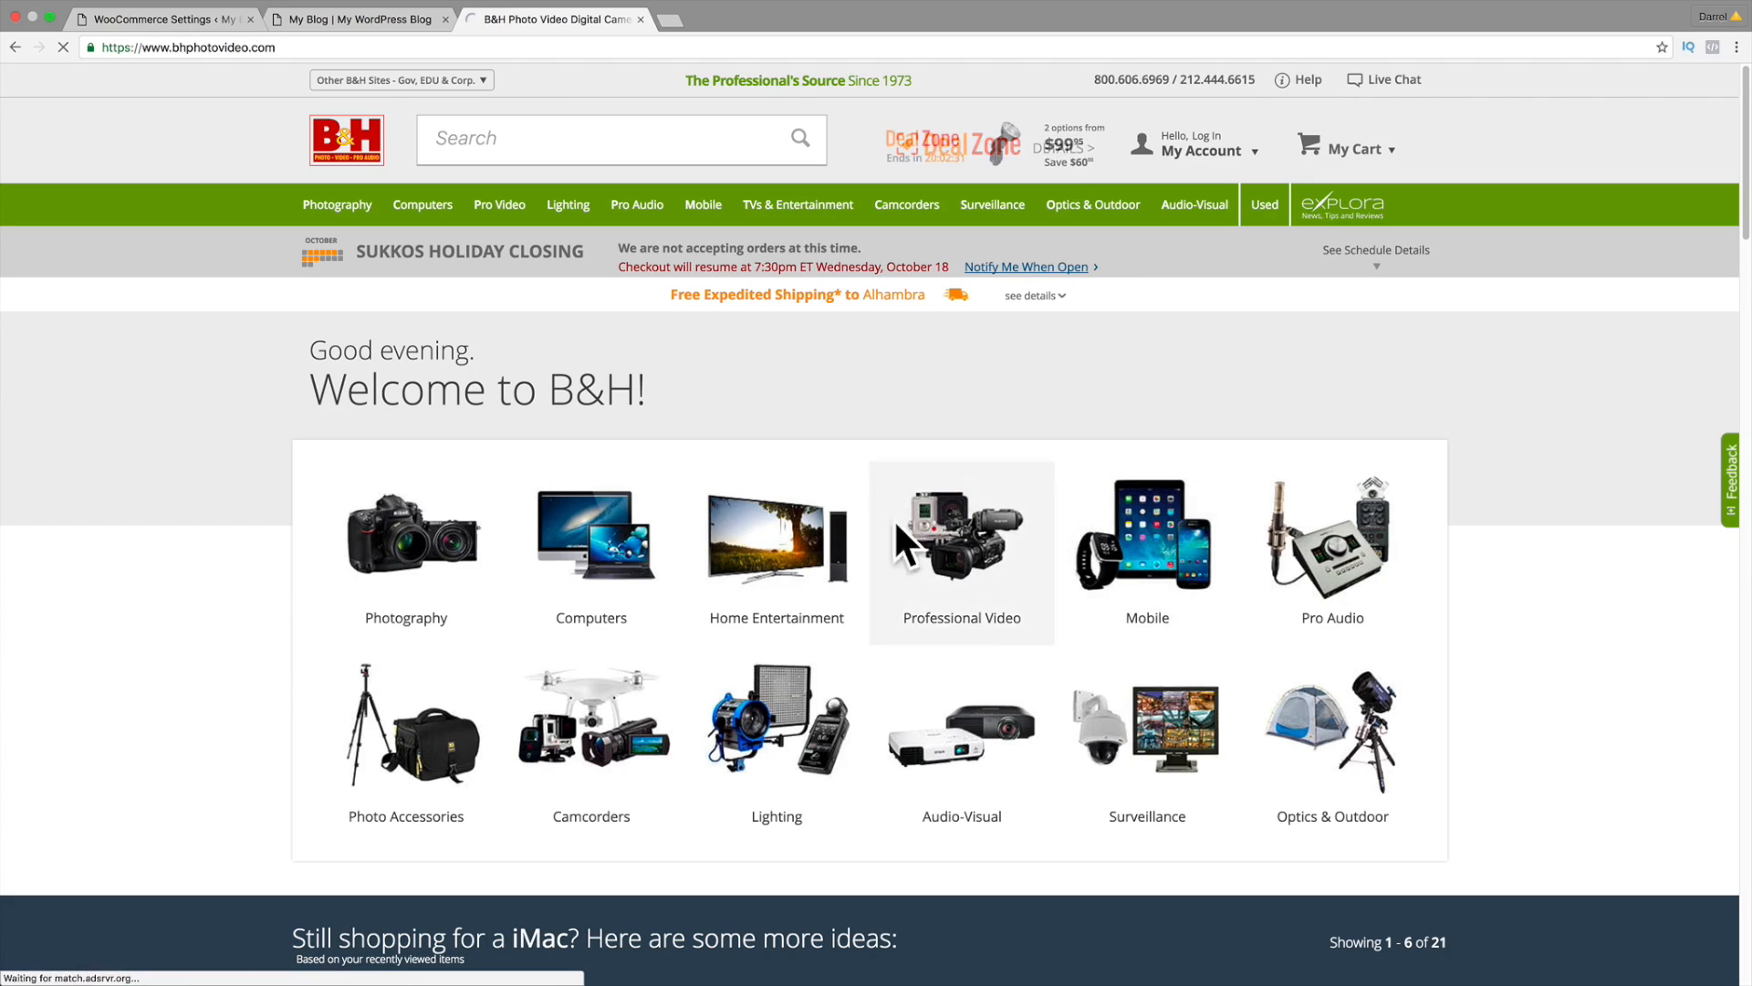
left_click(615, 539)
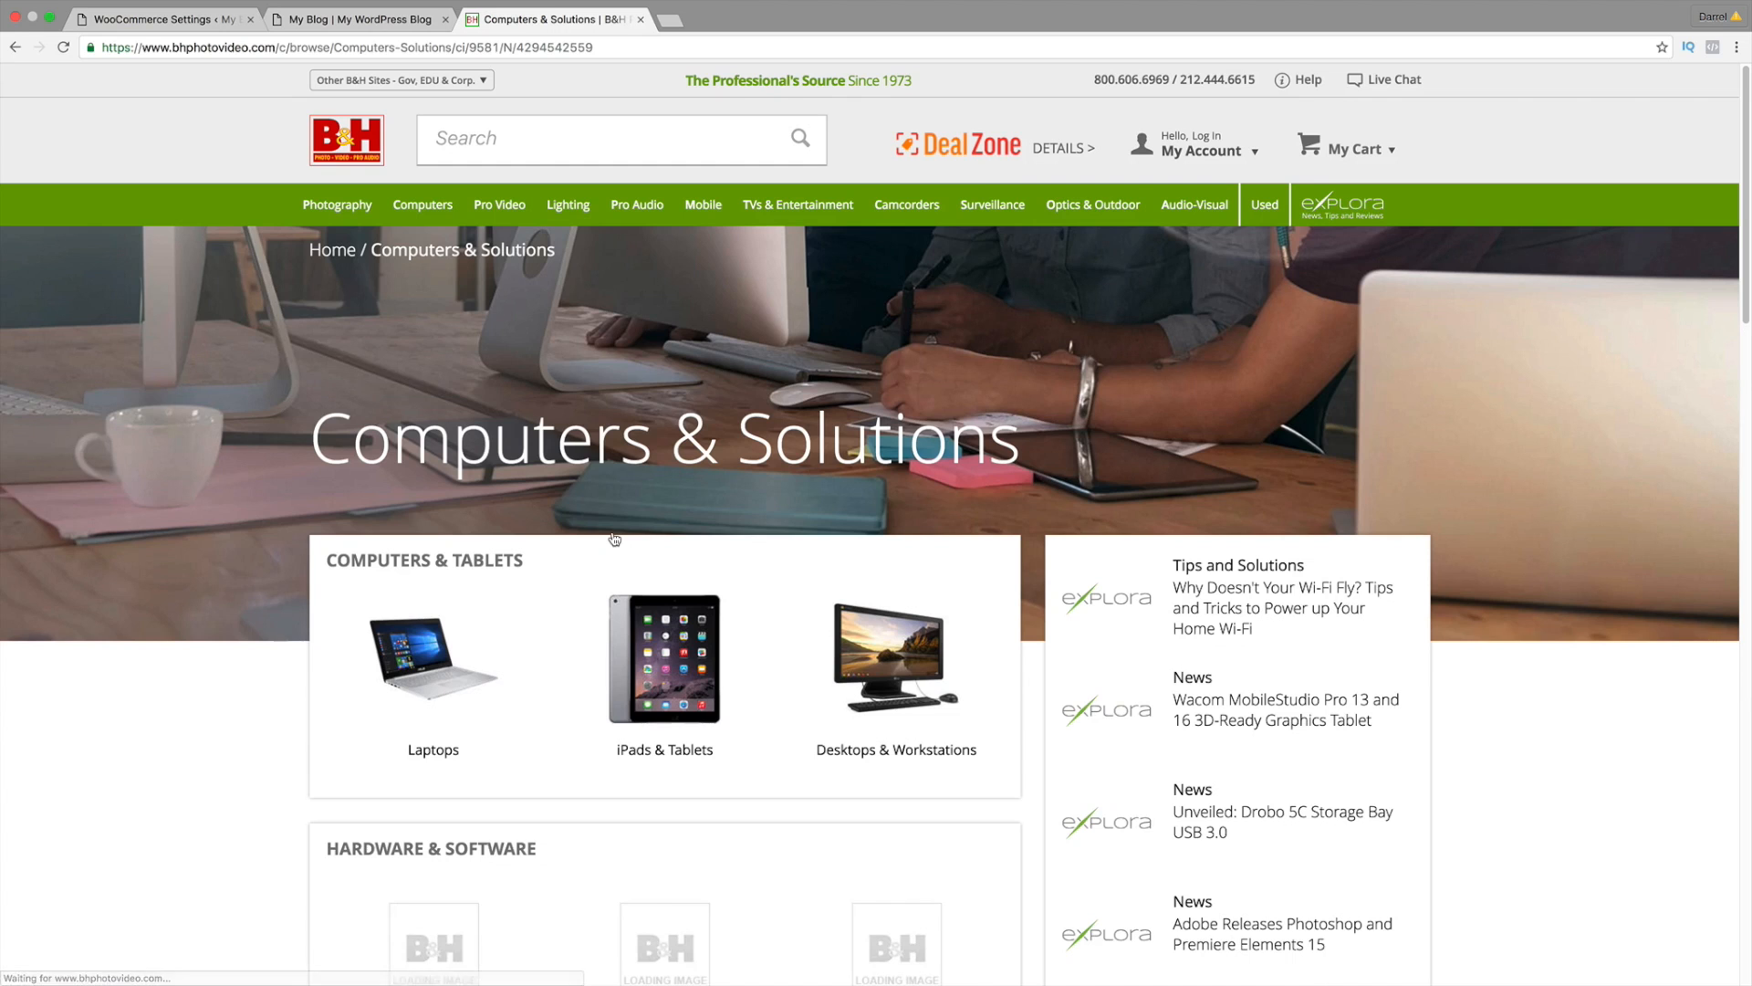
scroll(693, 584, "down", 2)
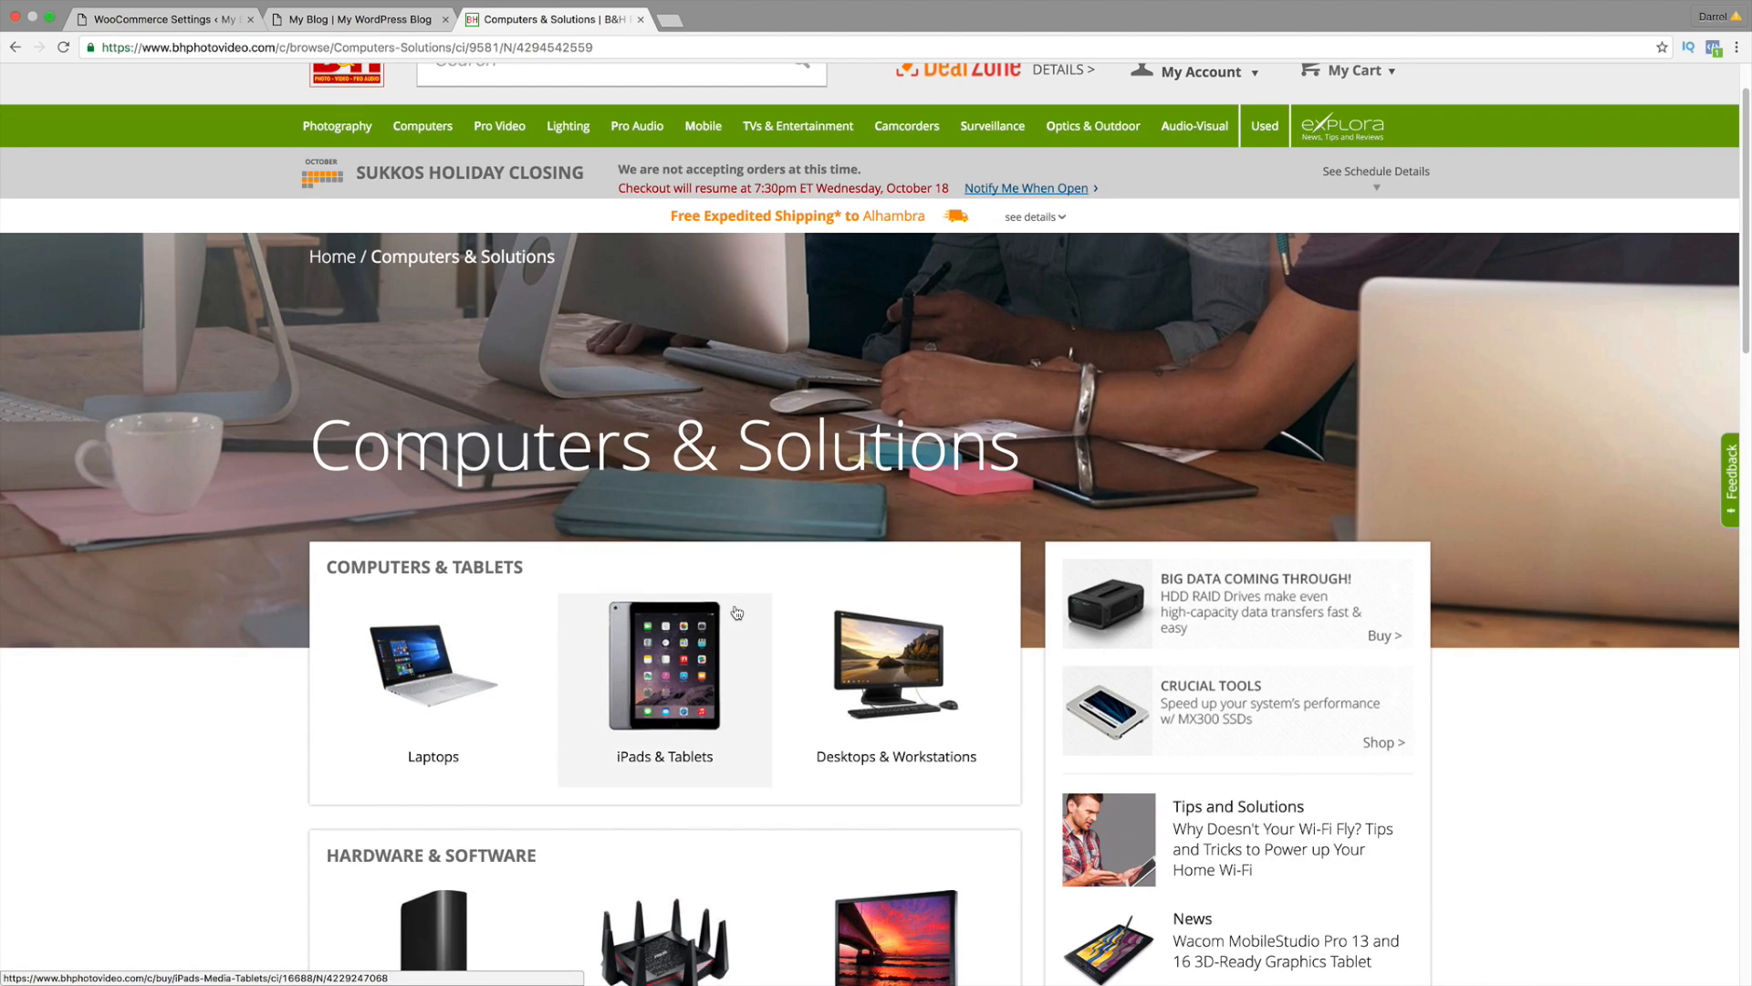
scroll(737, 613, "down", 3)
left_click(859, 567)
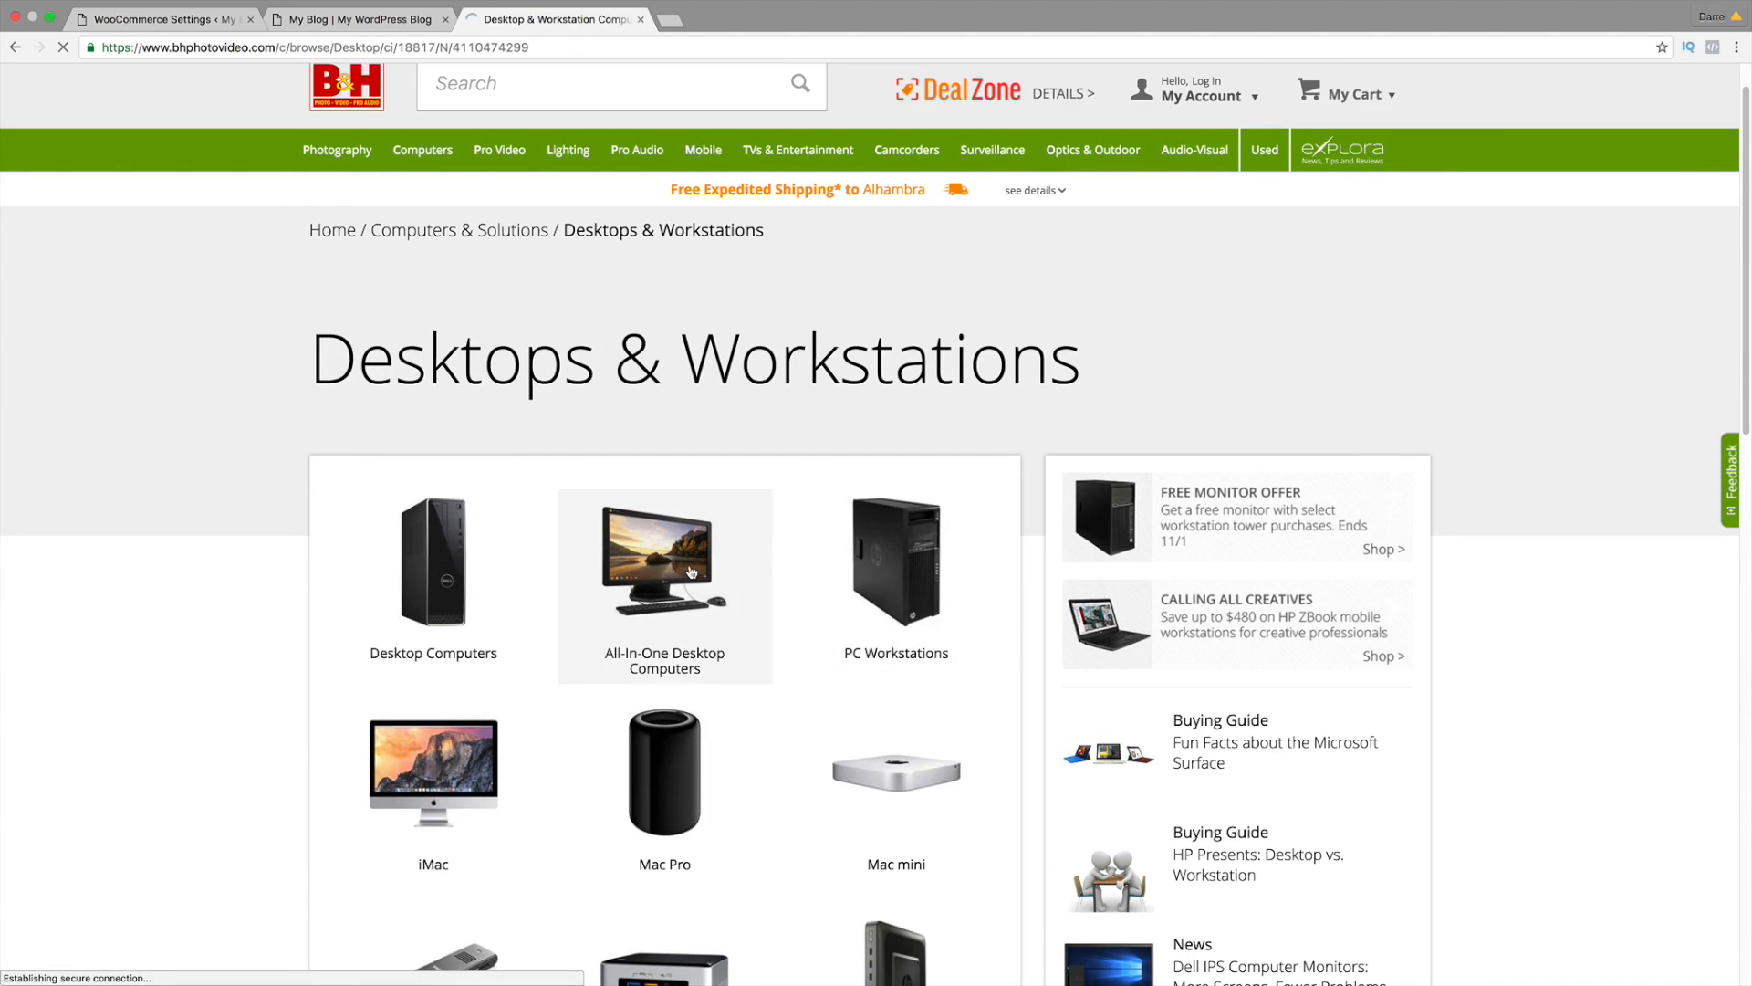
left_click(692, 573)
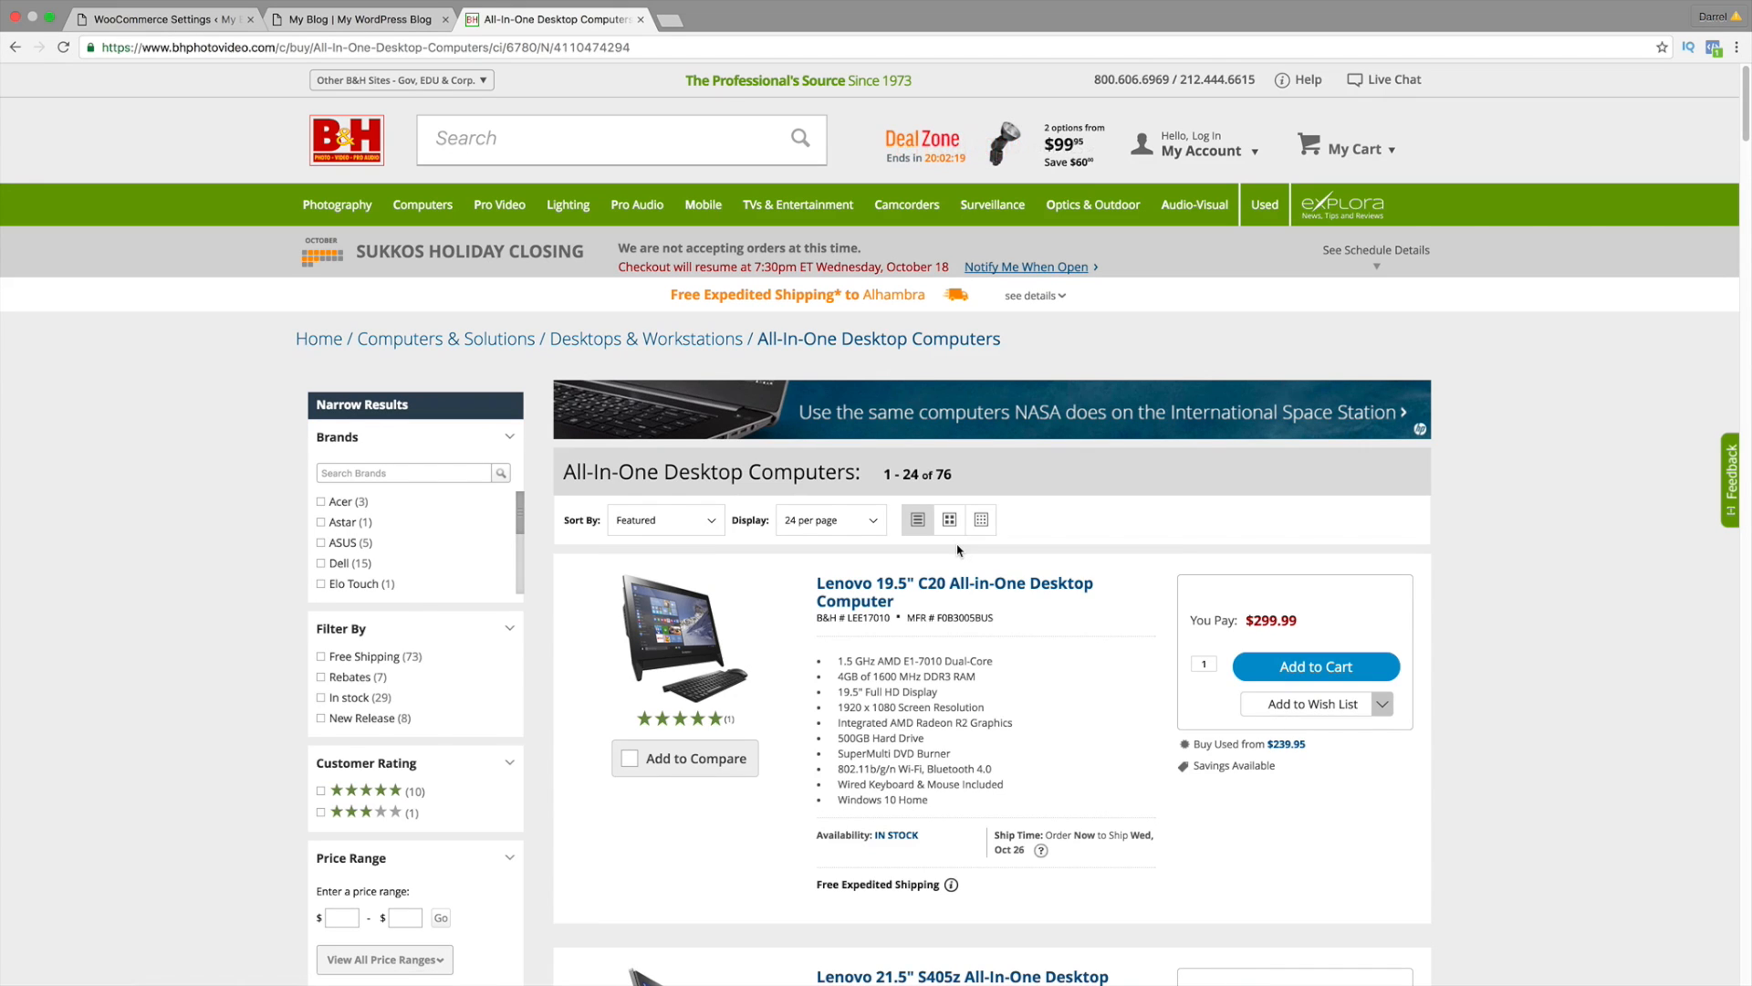
scroll(957, 550, "down", 3)
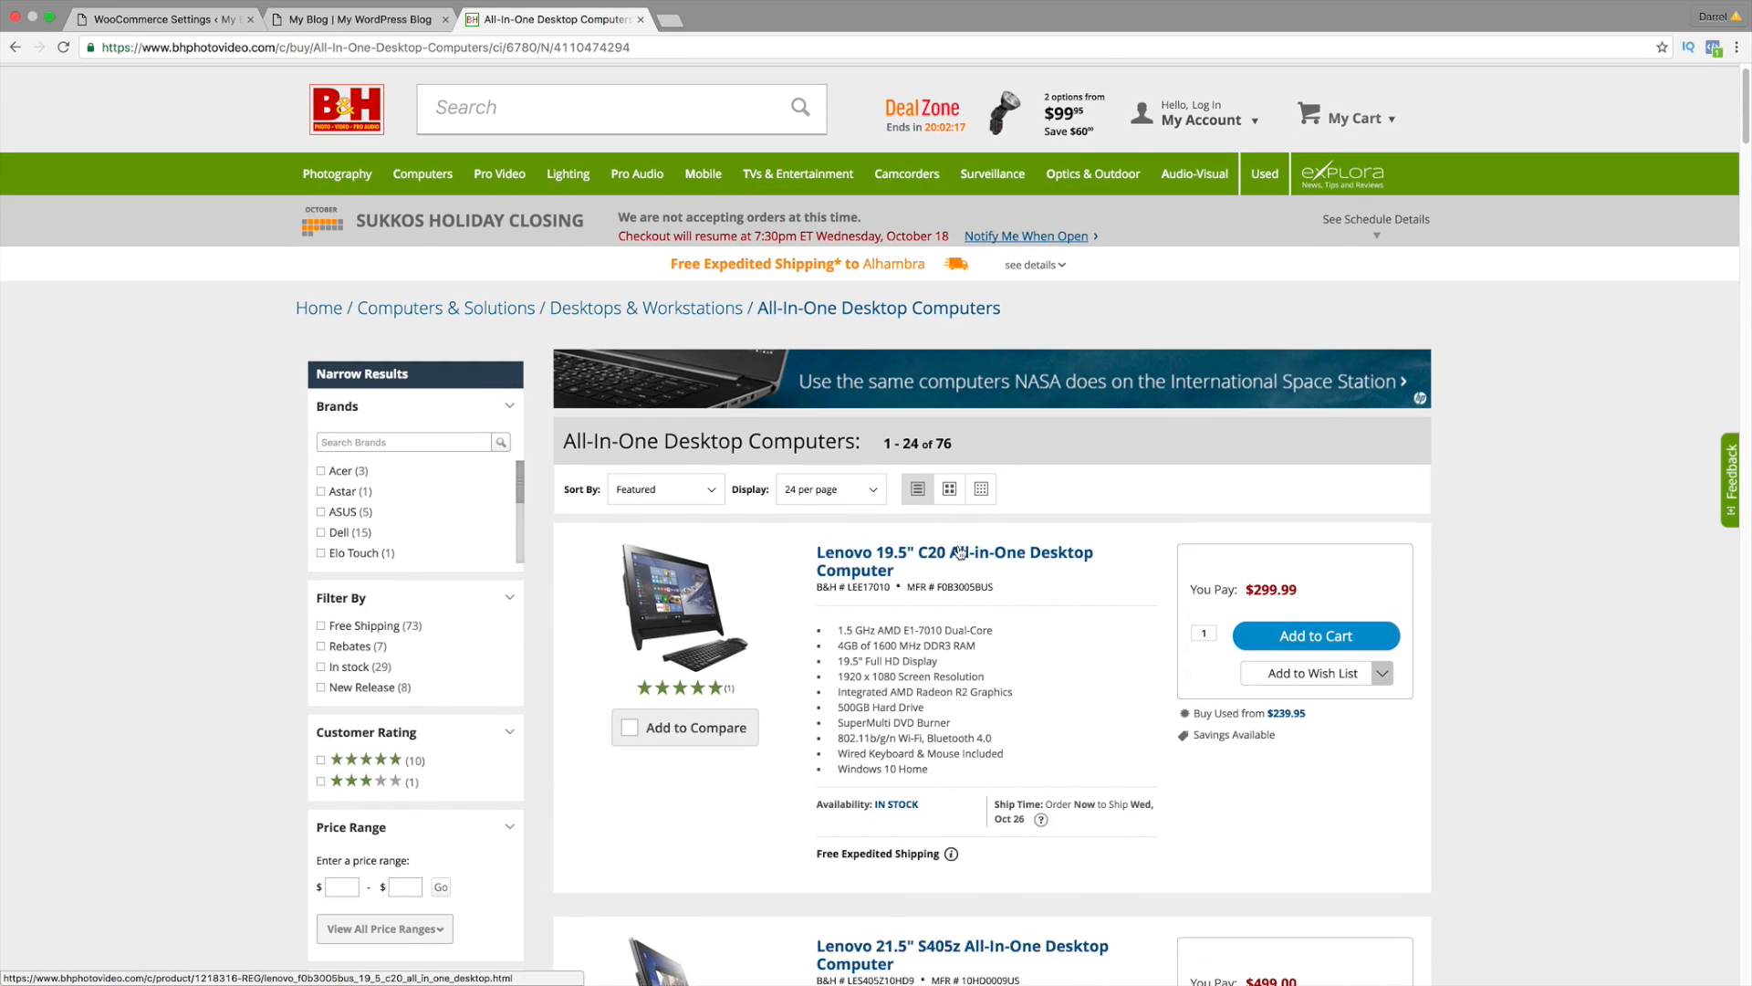
scroll(957, 548, "down", 3)
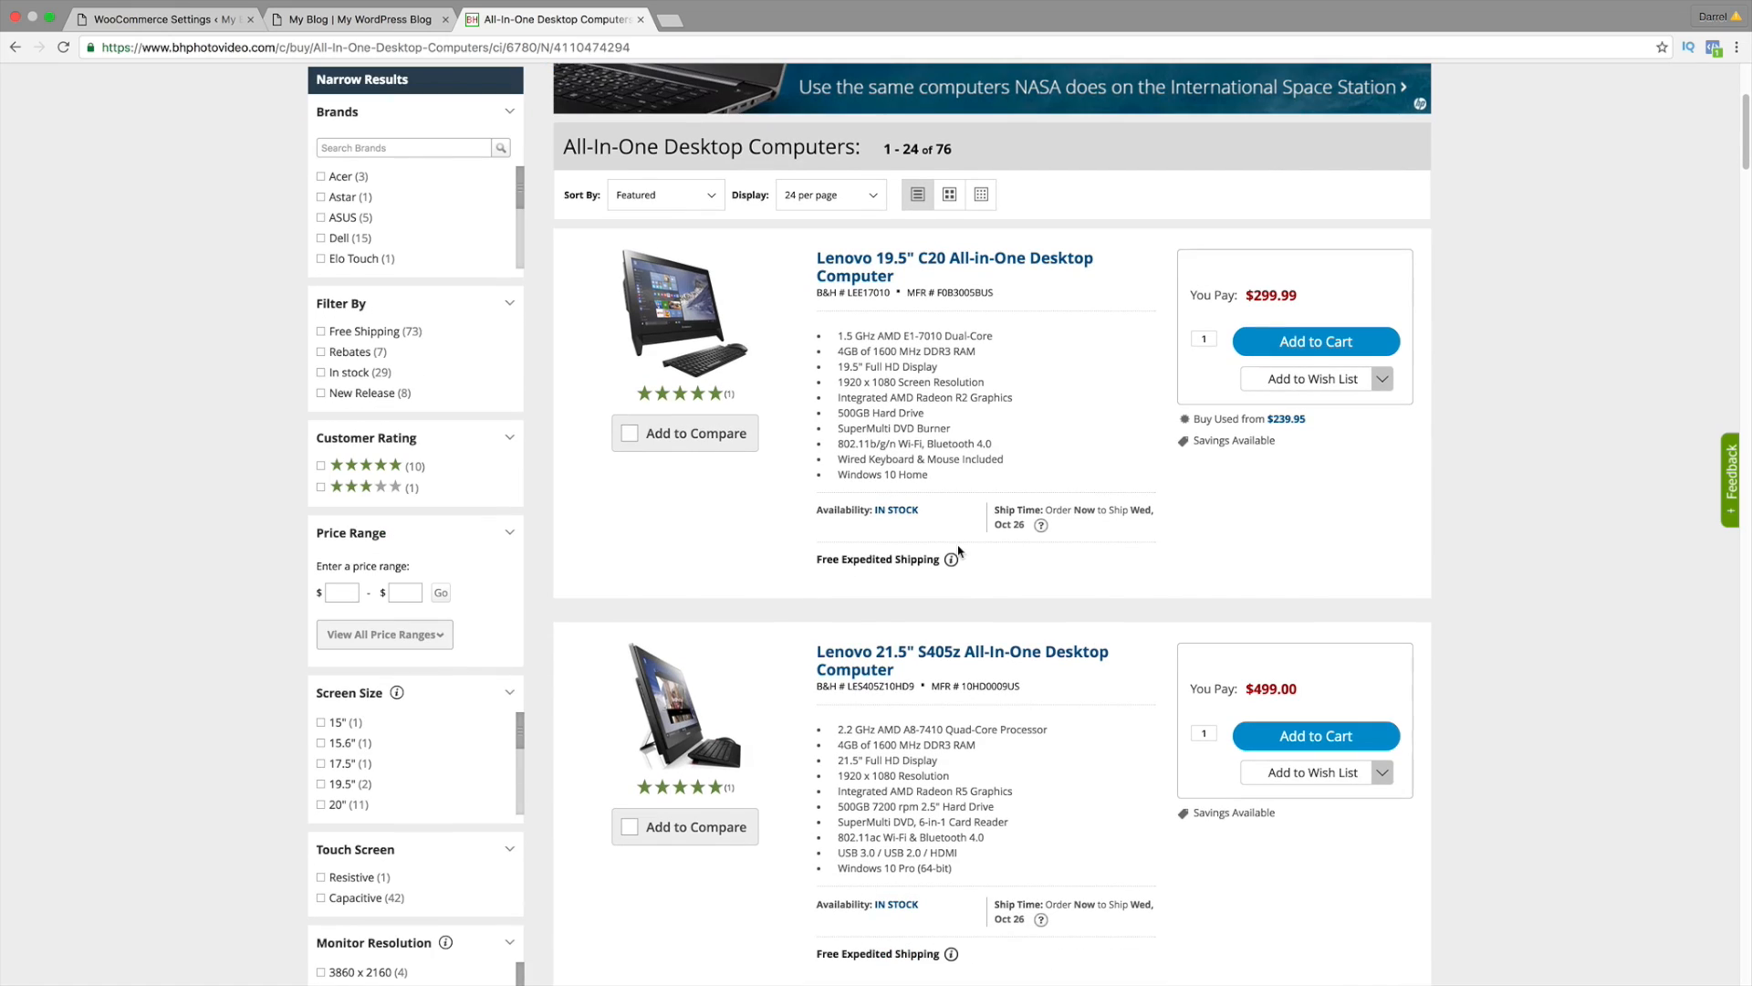
scroll(958, 551, "down", 2)
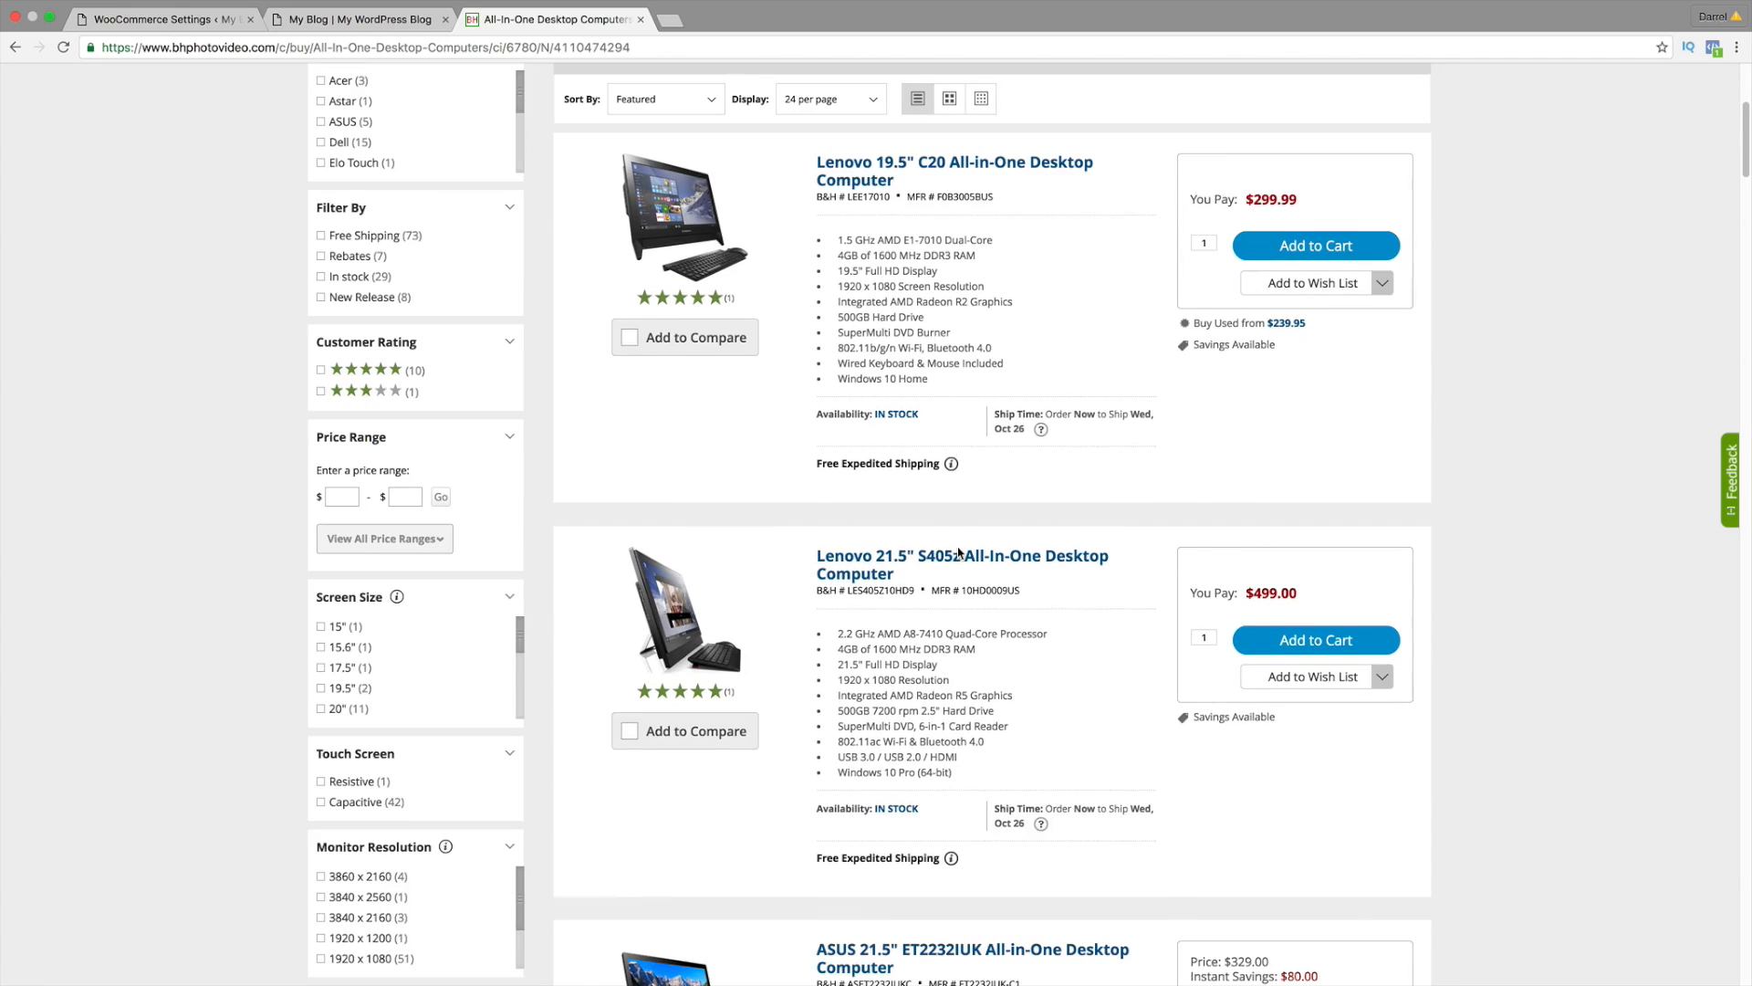
scroll(959, 552, "down", 2)
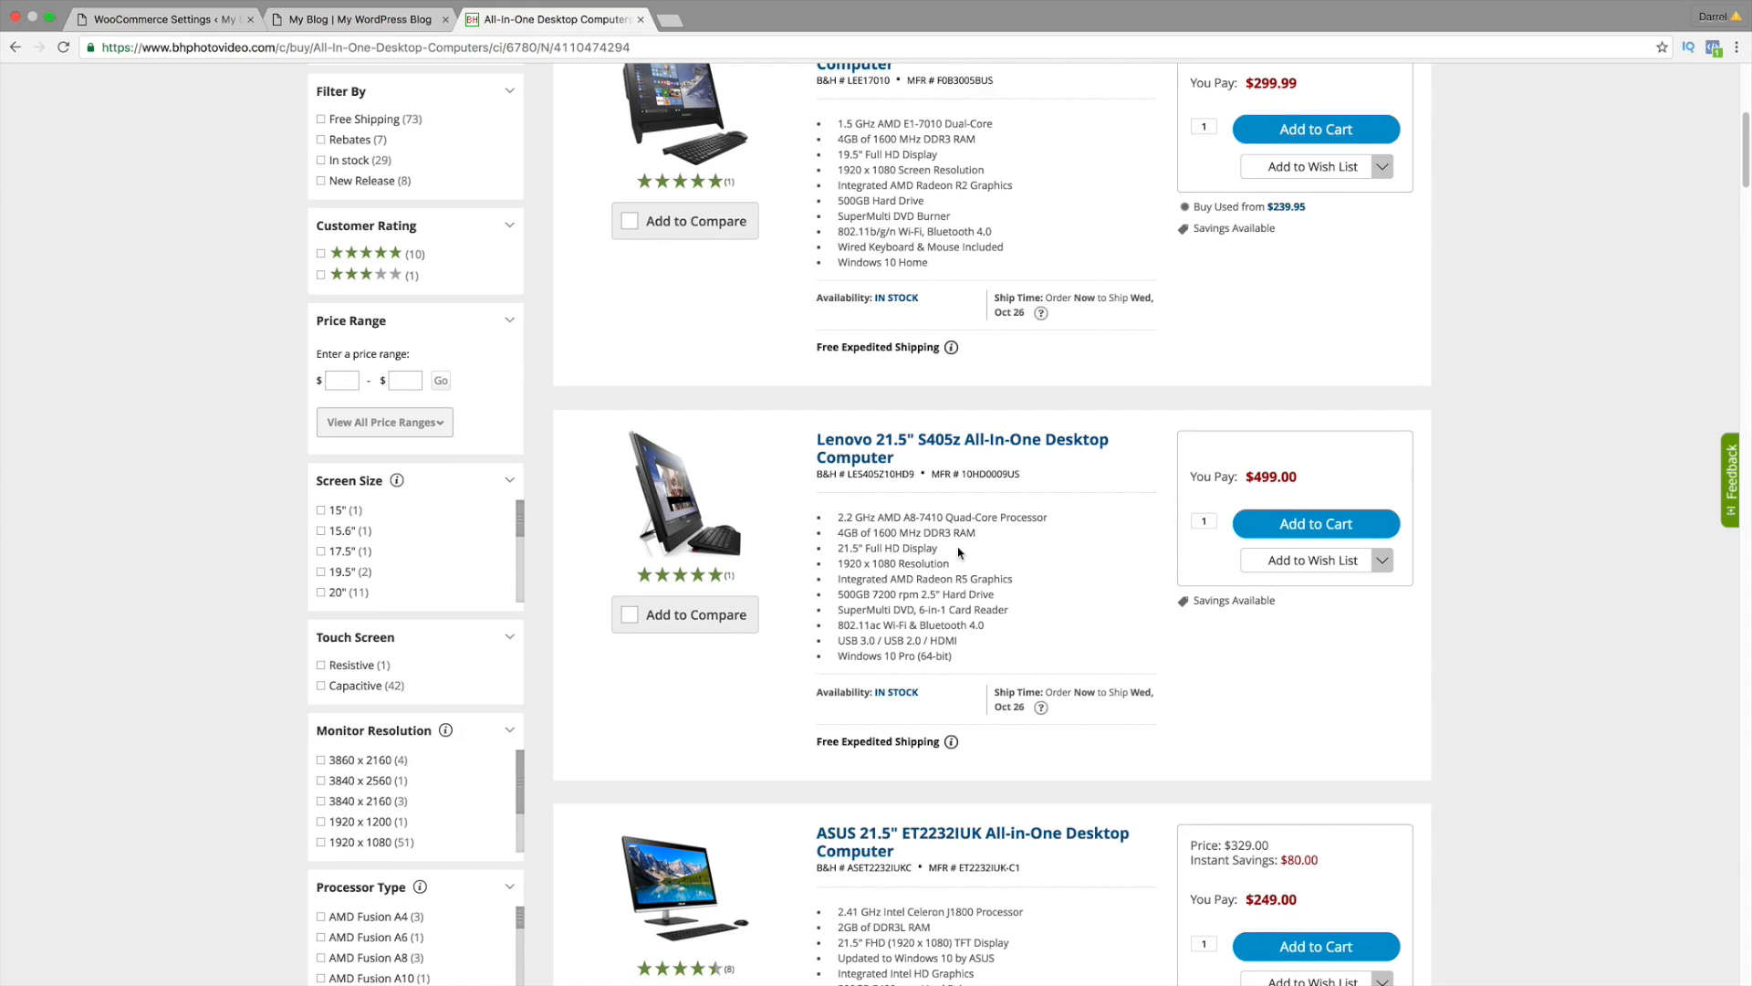
scroll(957, 551, "up", 10)
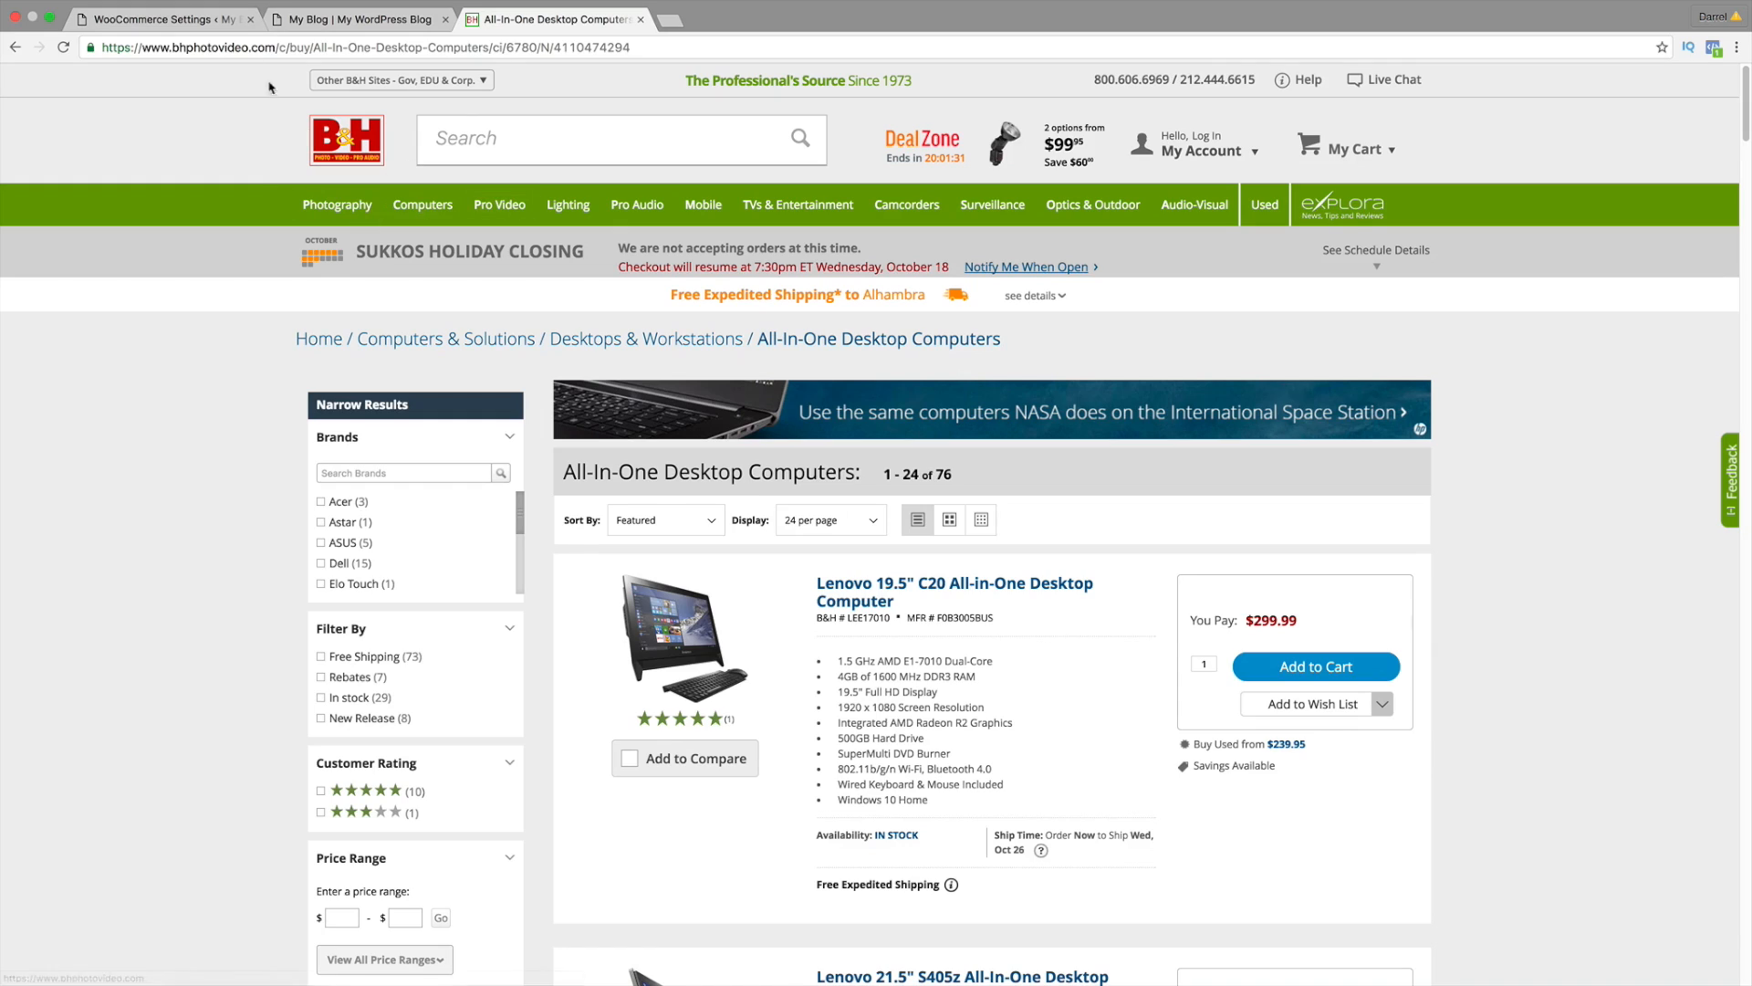
Step: Keep tax based on customer shipping address, show cart and checkout prices including tax, and save
left_click(201, 22)
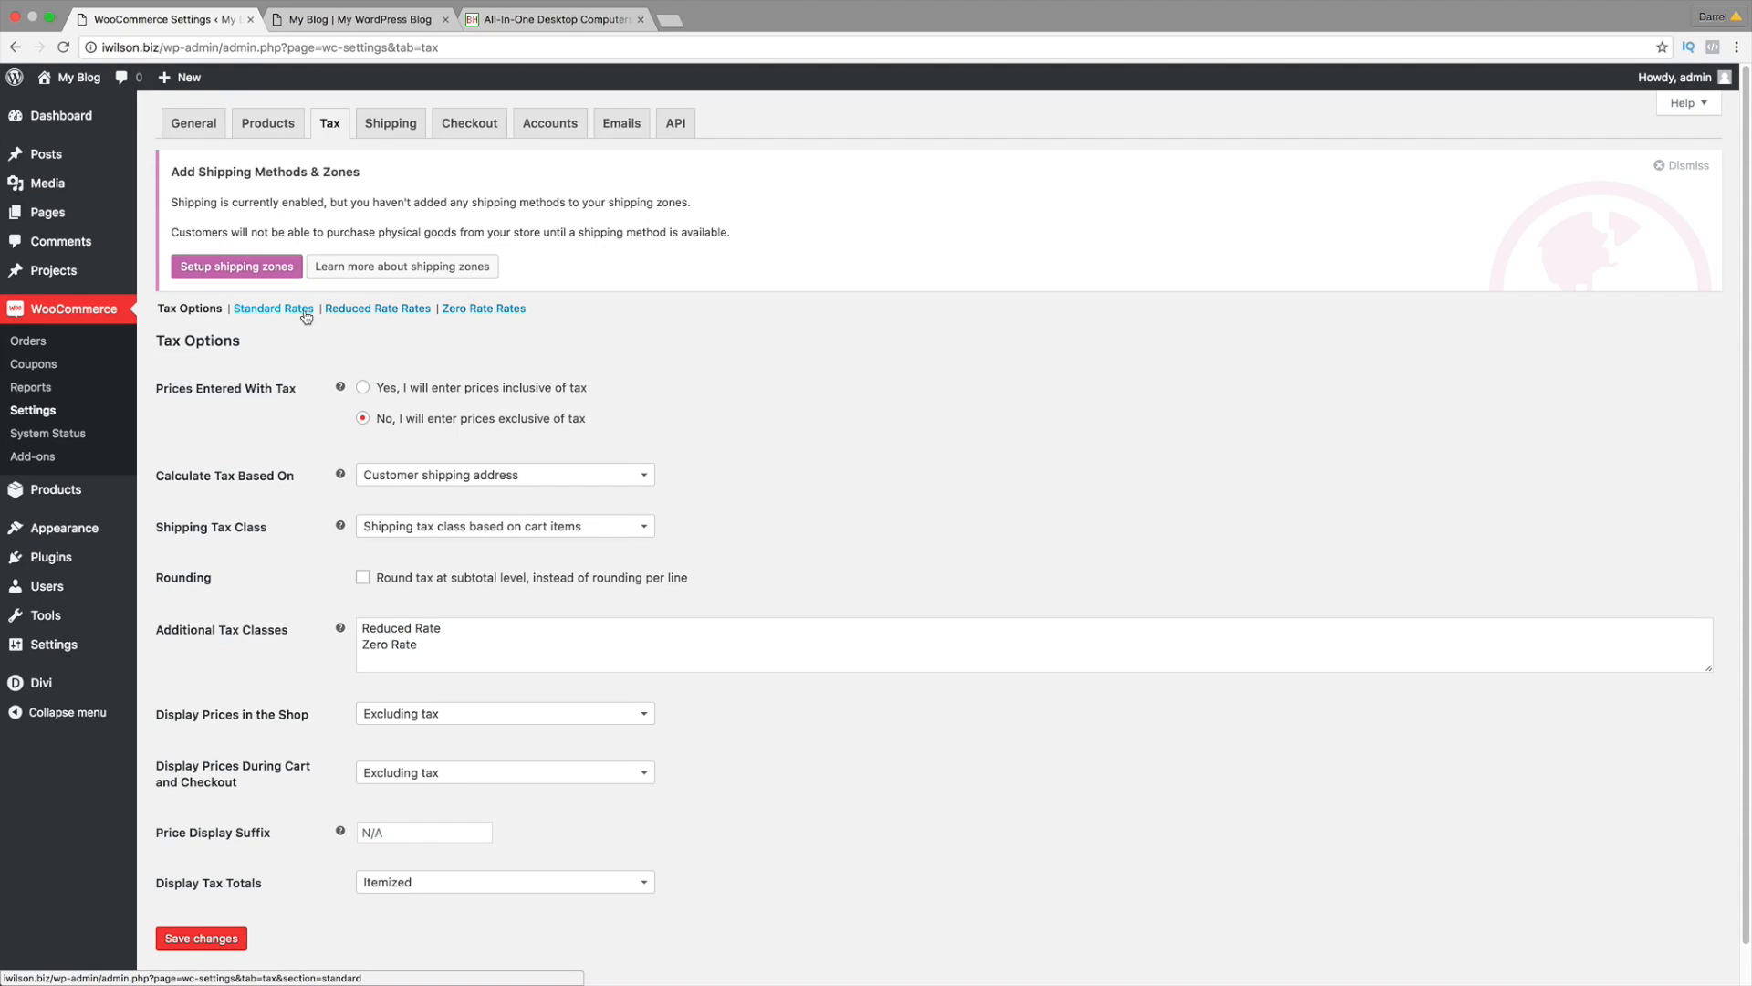
scroll(400, 409, "down", 1)
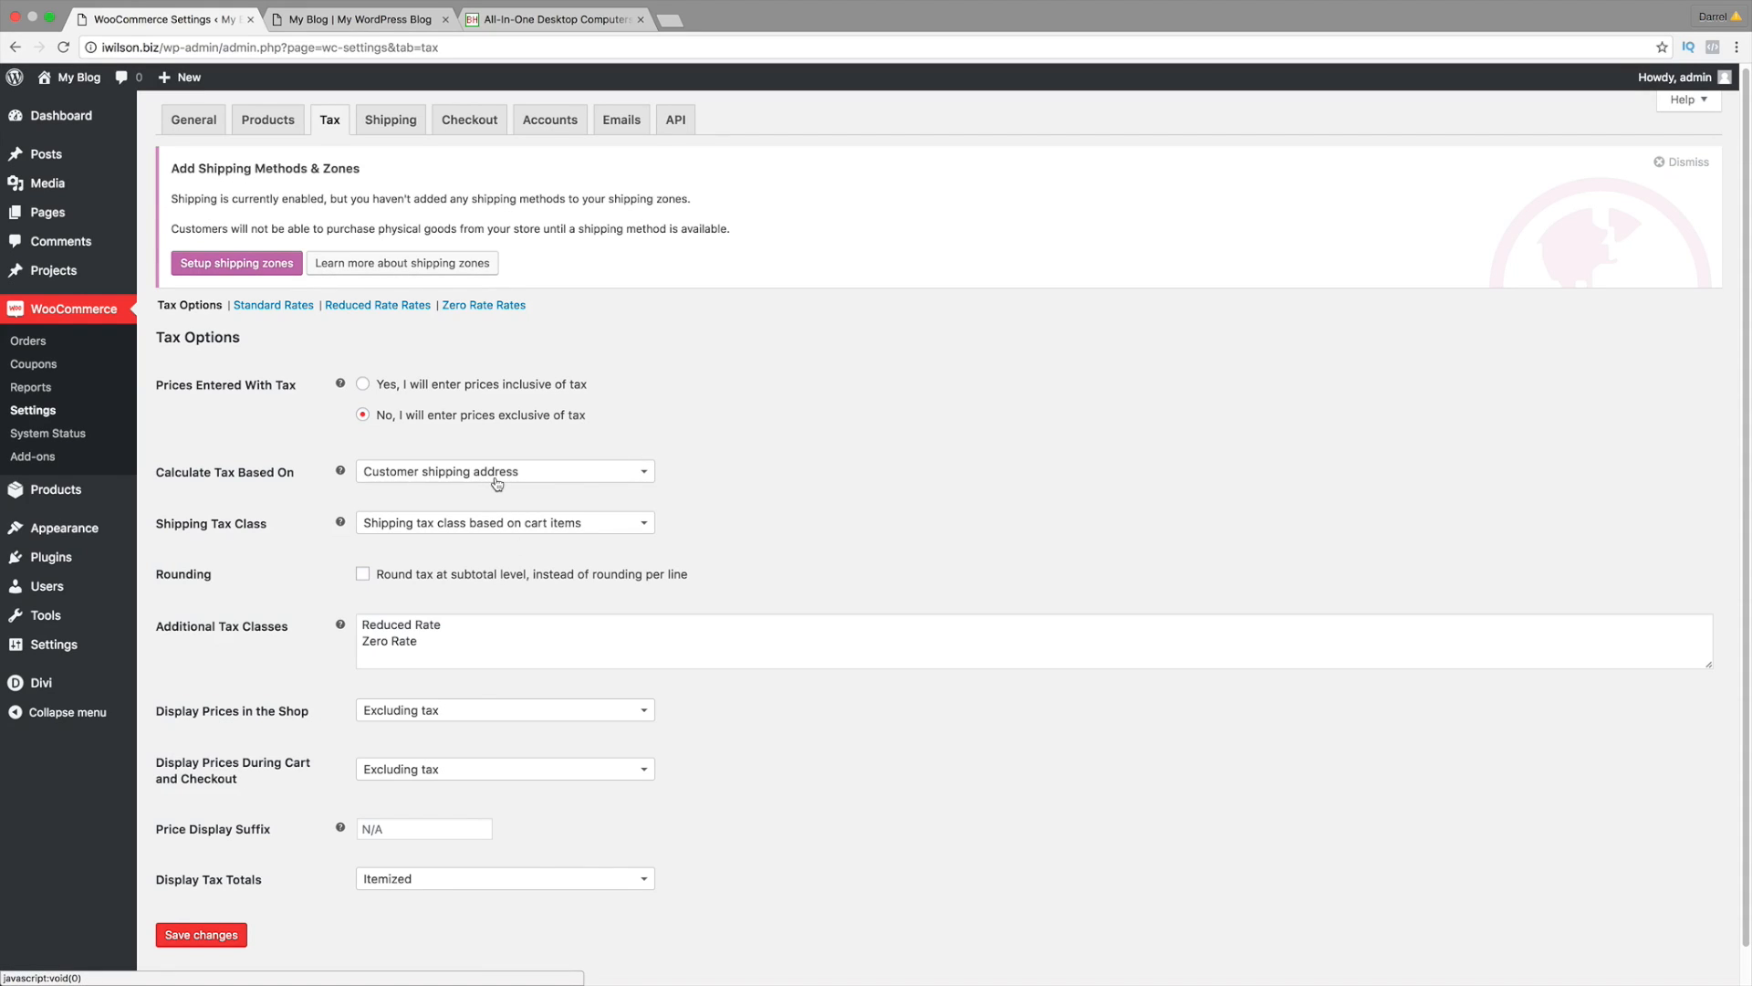
left_click(498, 484)
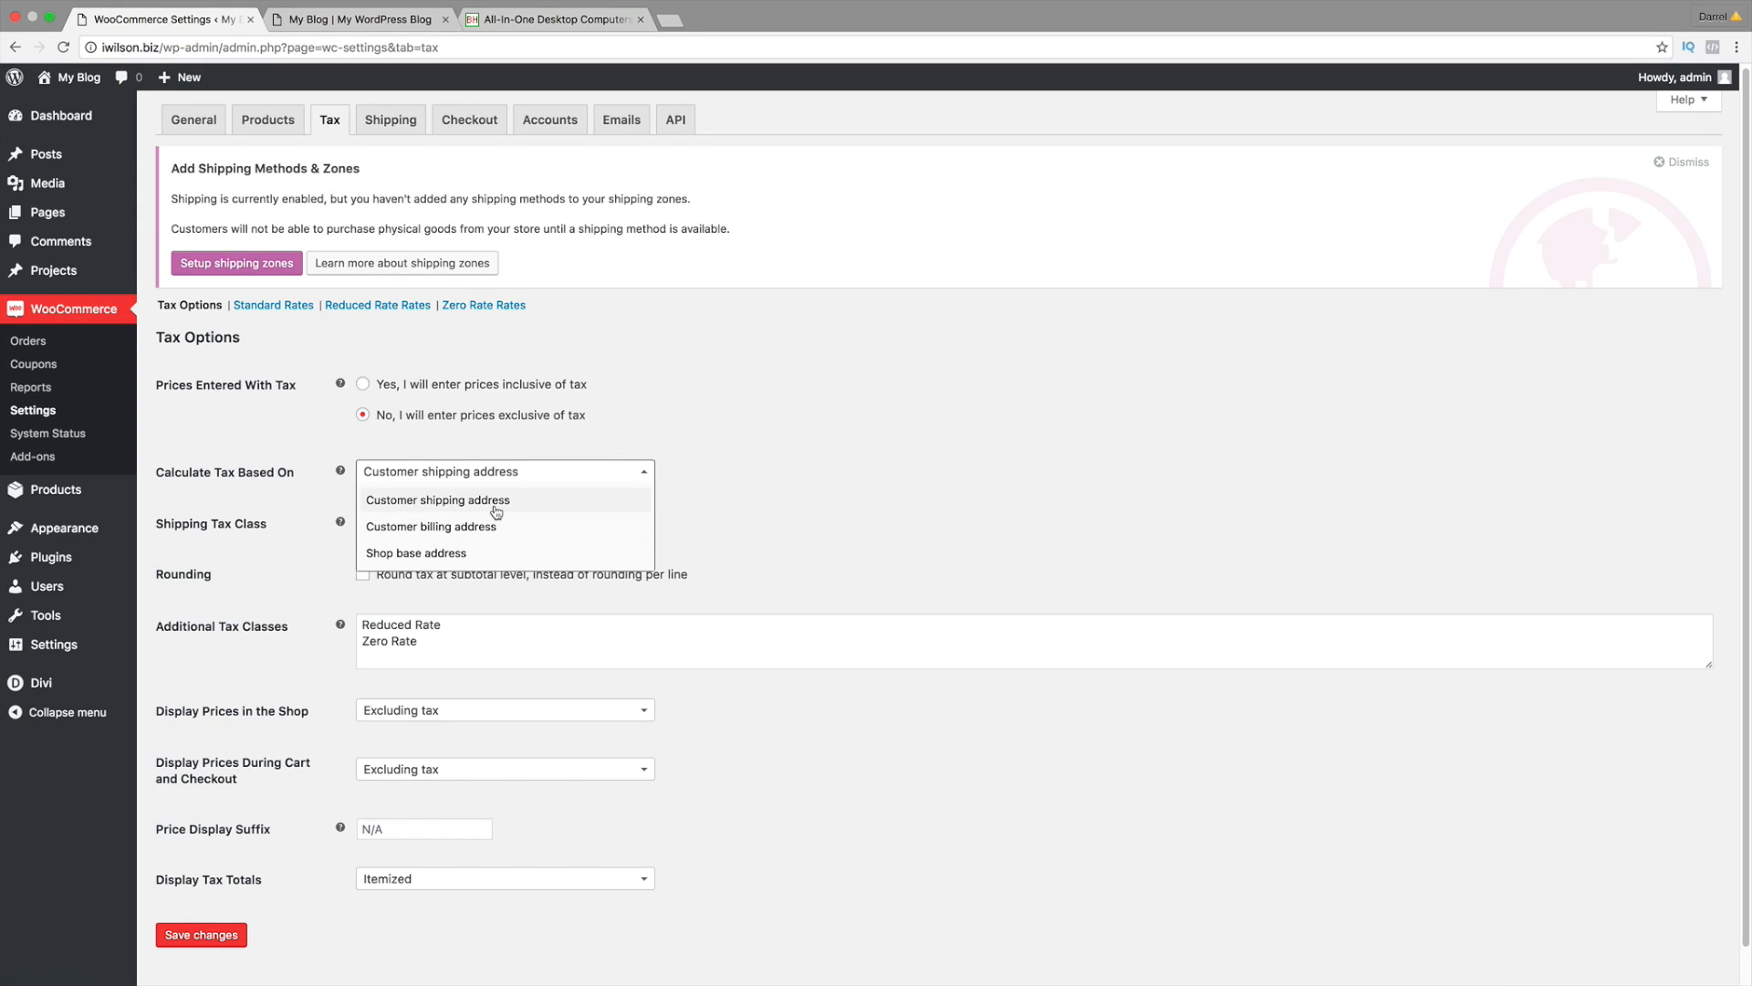
left_click(496, 508)
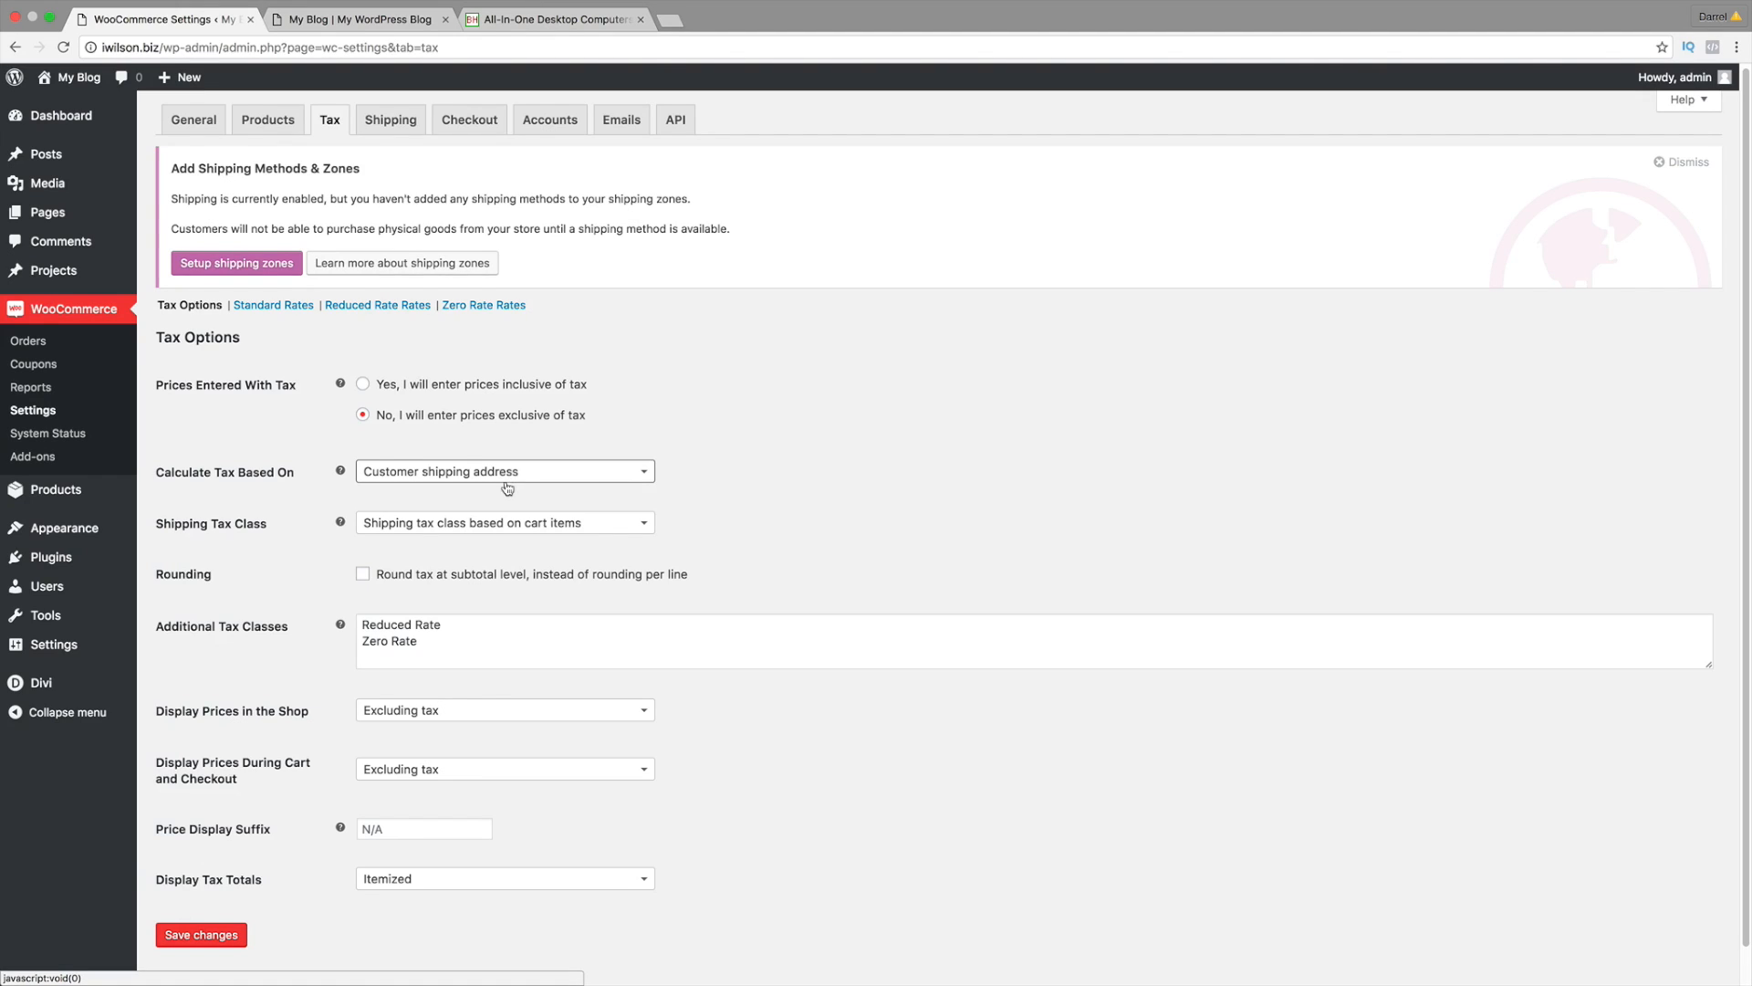
left_click(526, 471)
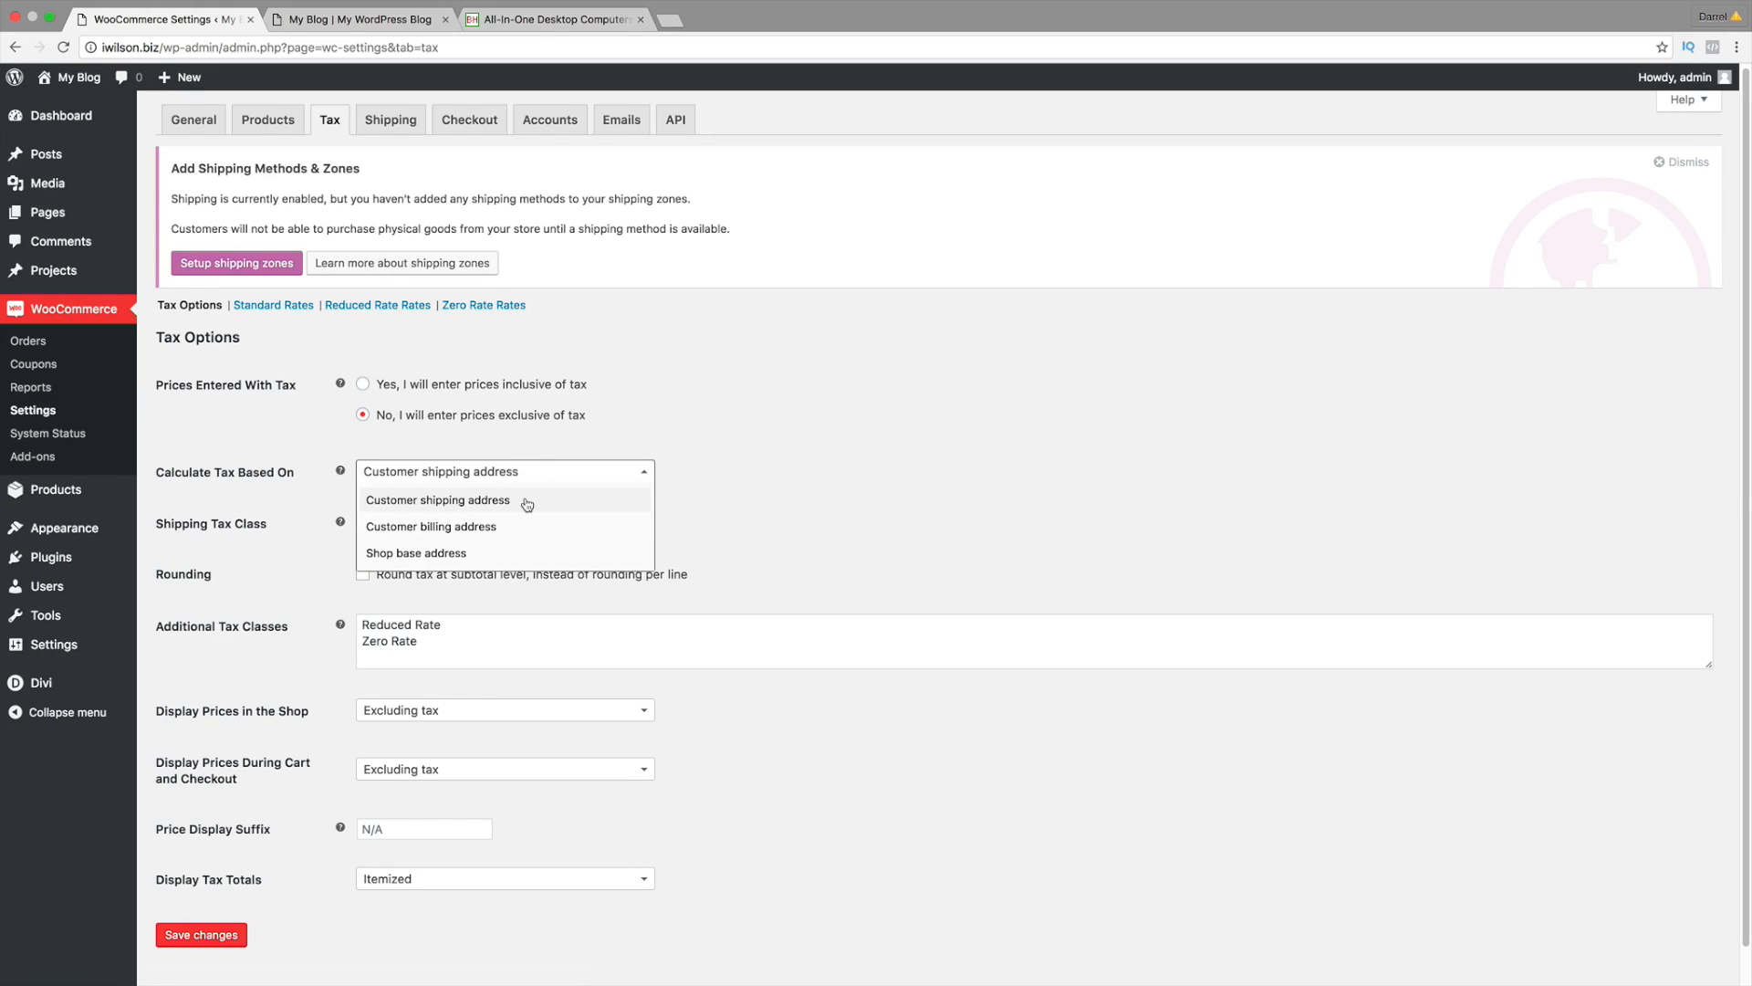
left_click(526, 501)
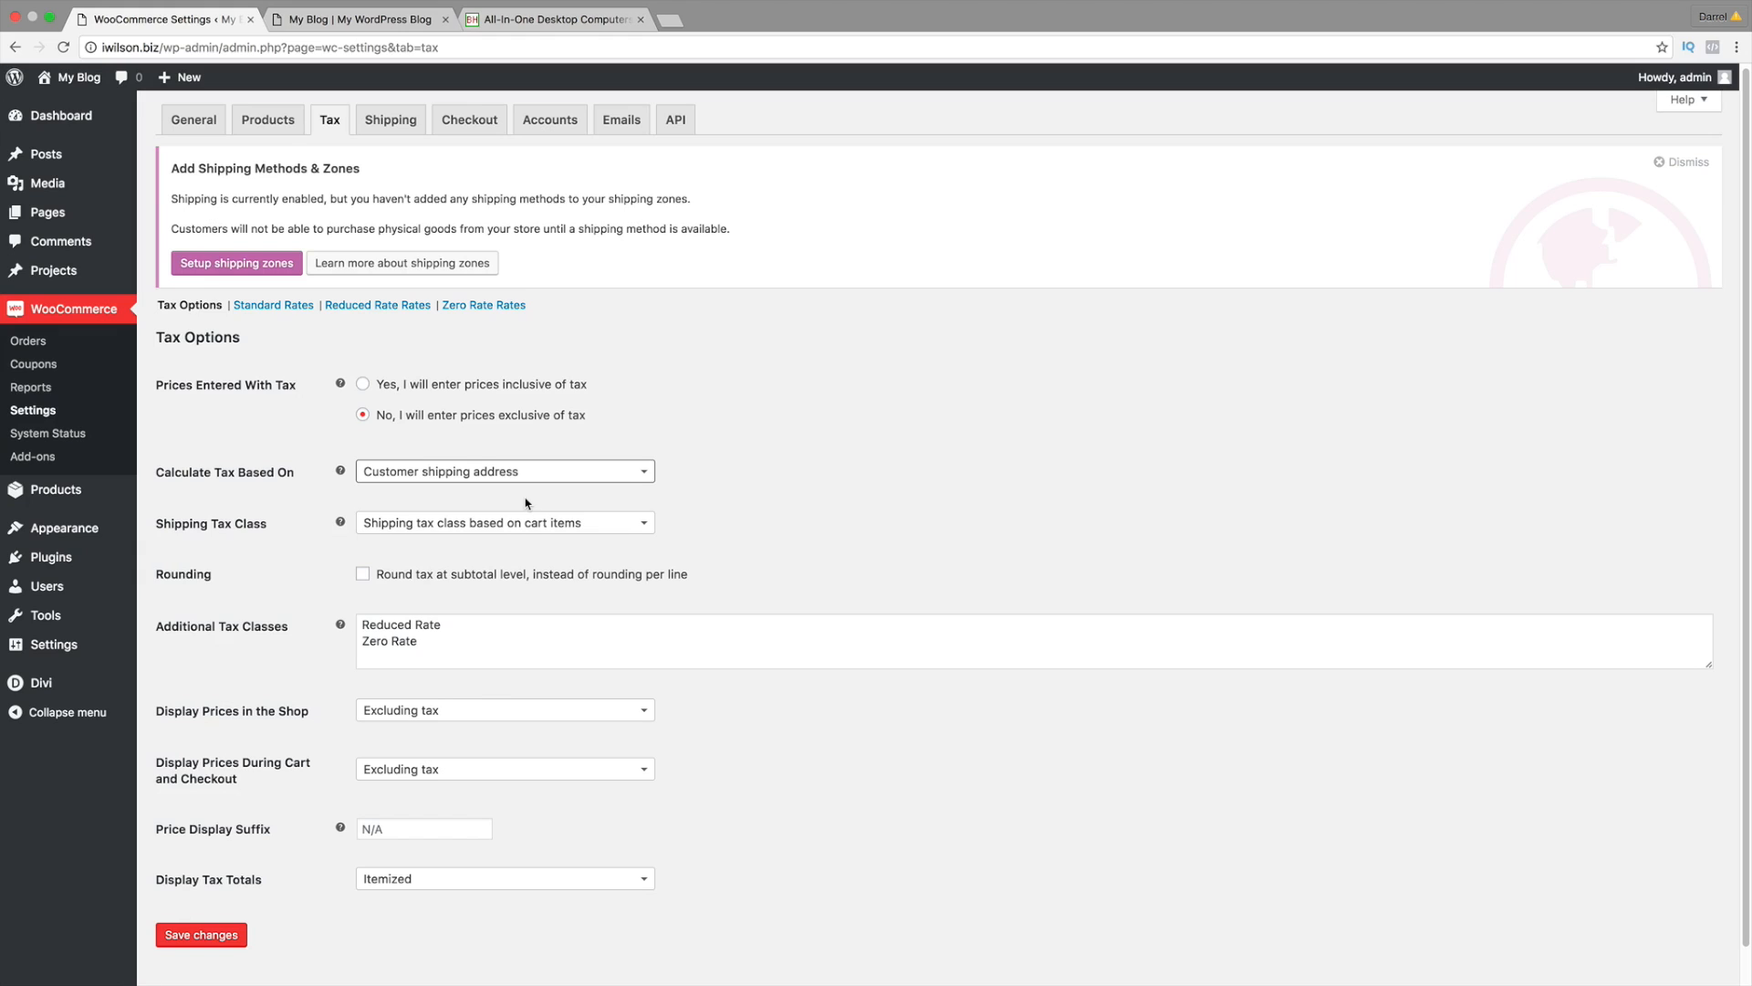
scroll(502, 593, "down", 1)
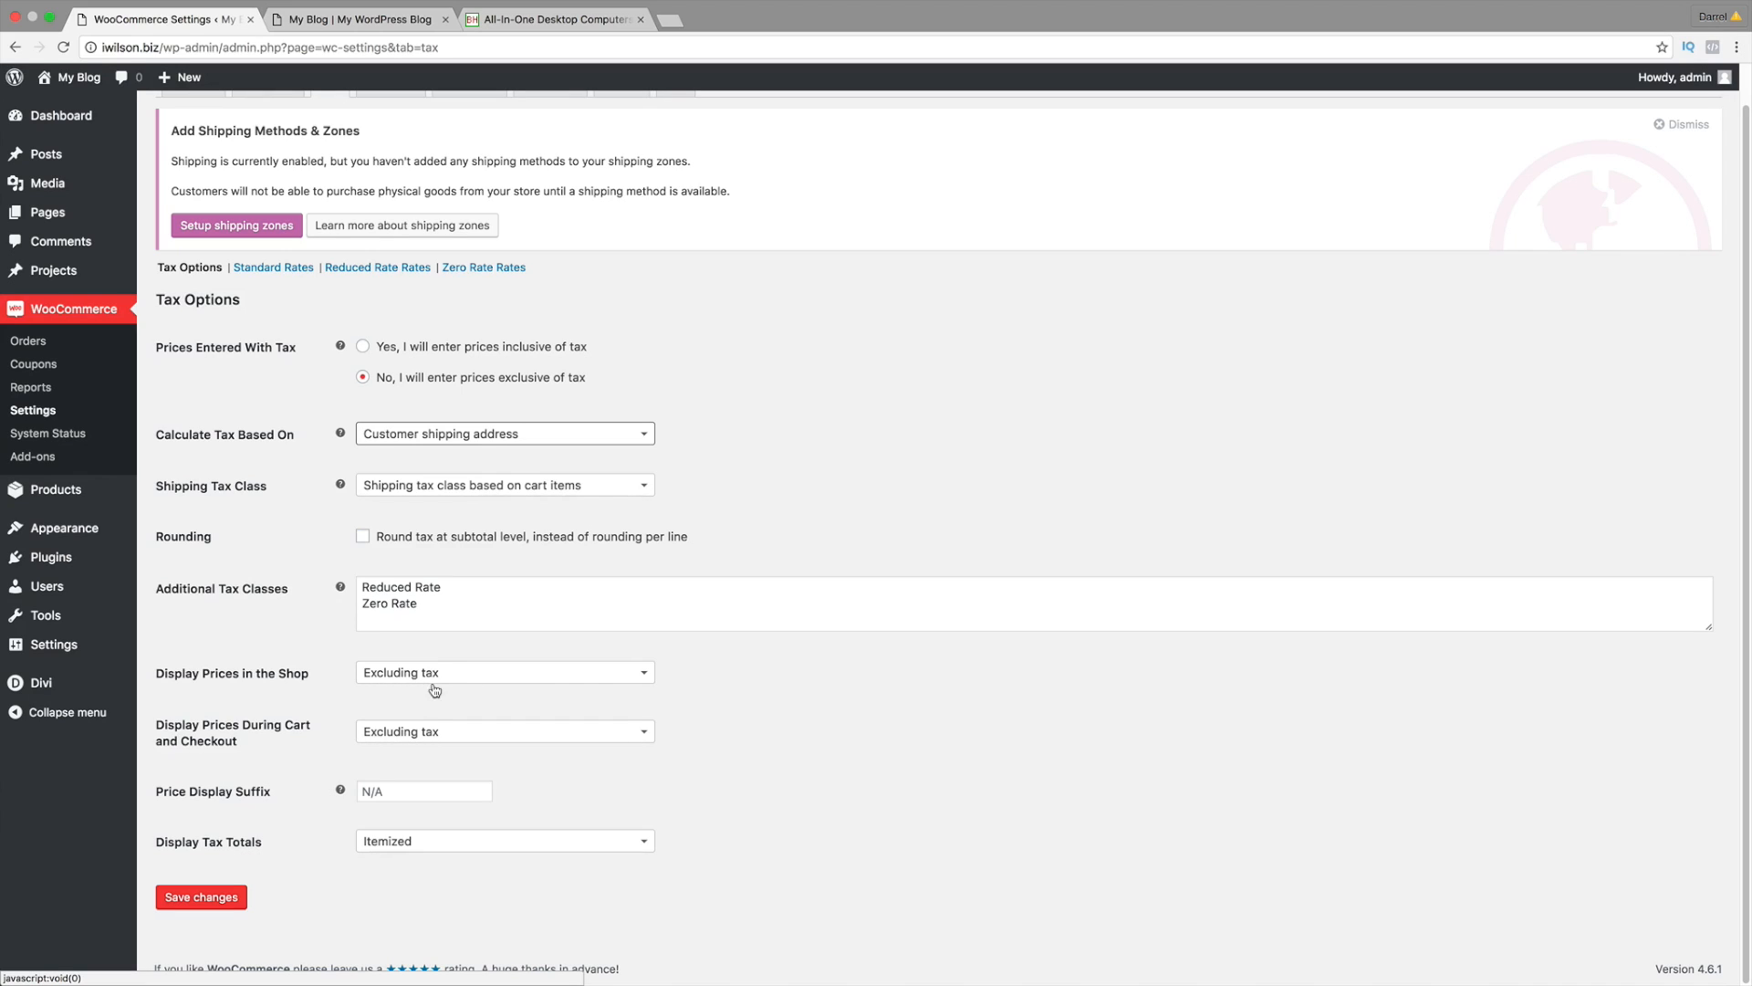
left_click(410, 733)
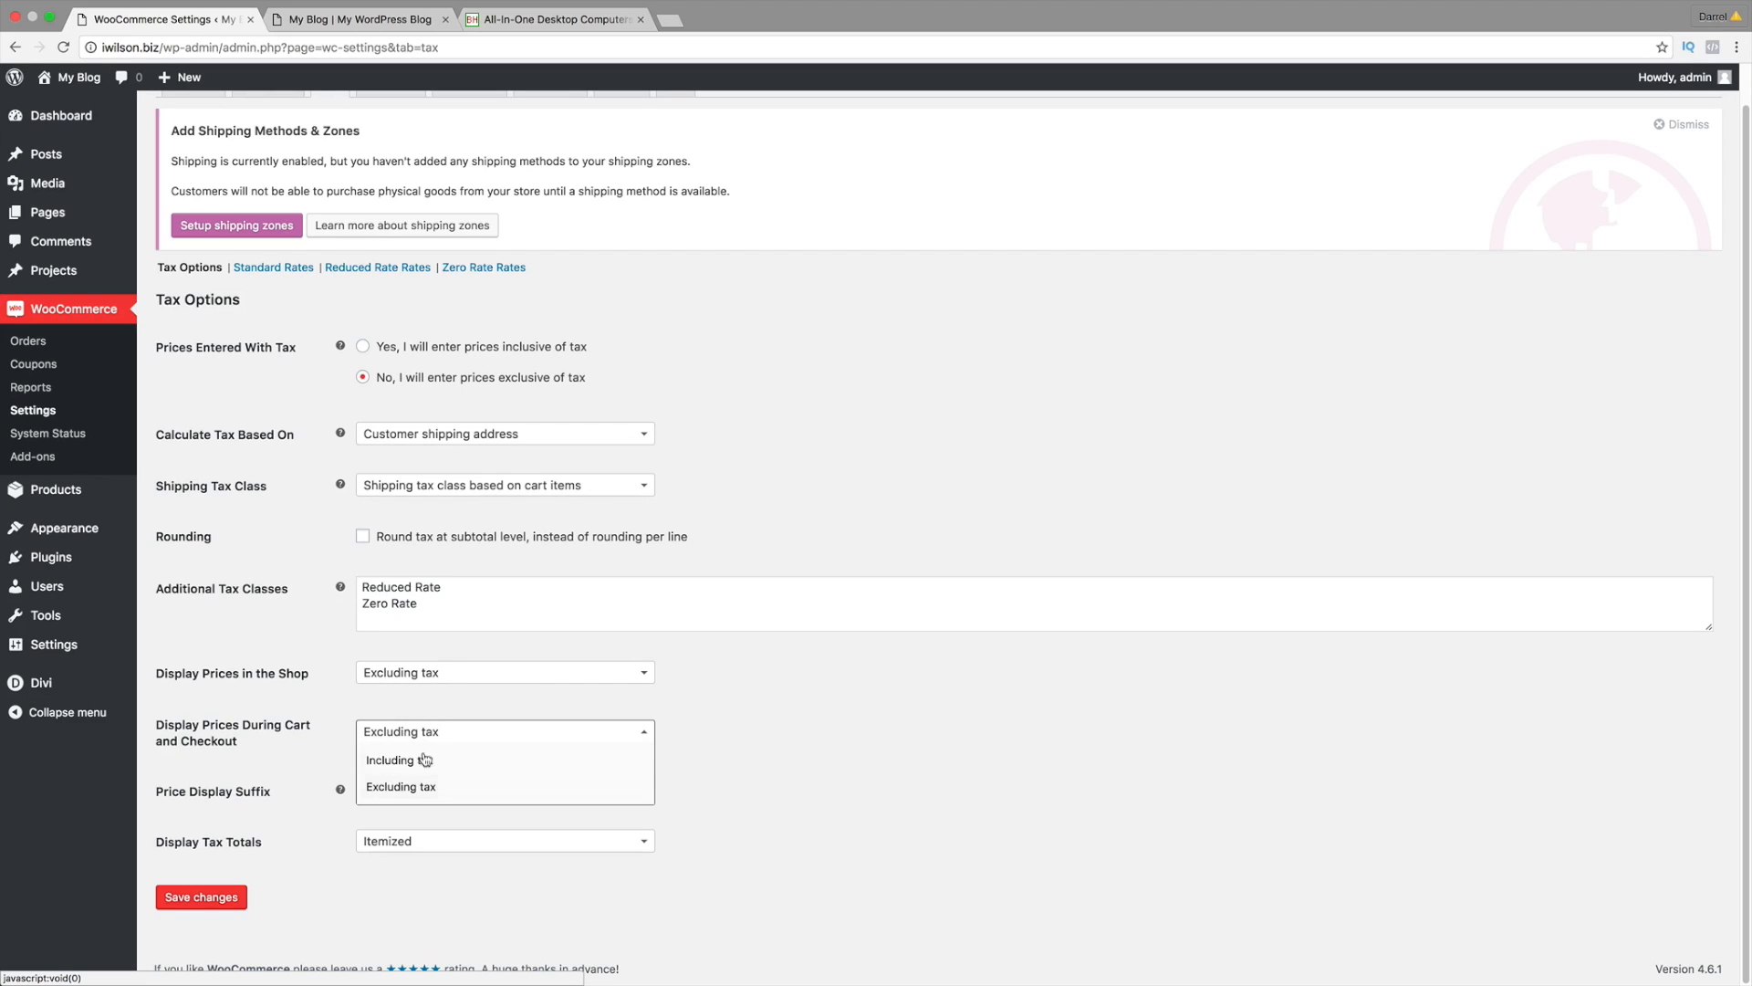
left_click(421, 785)
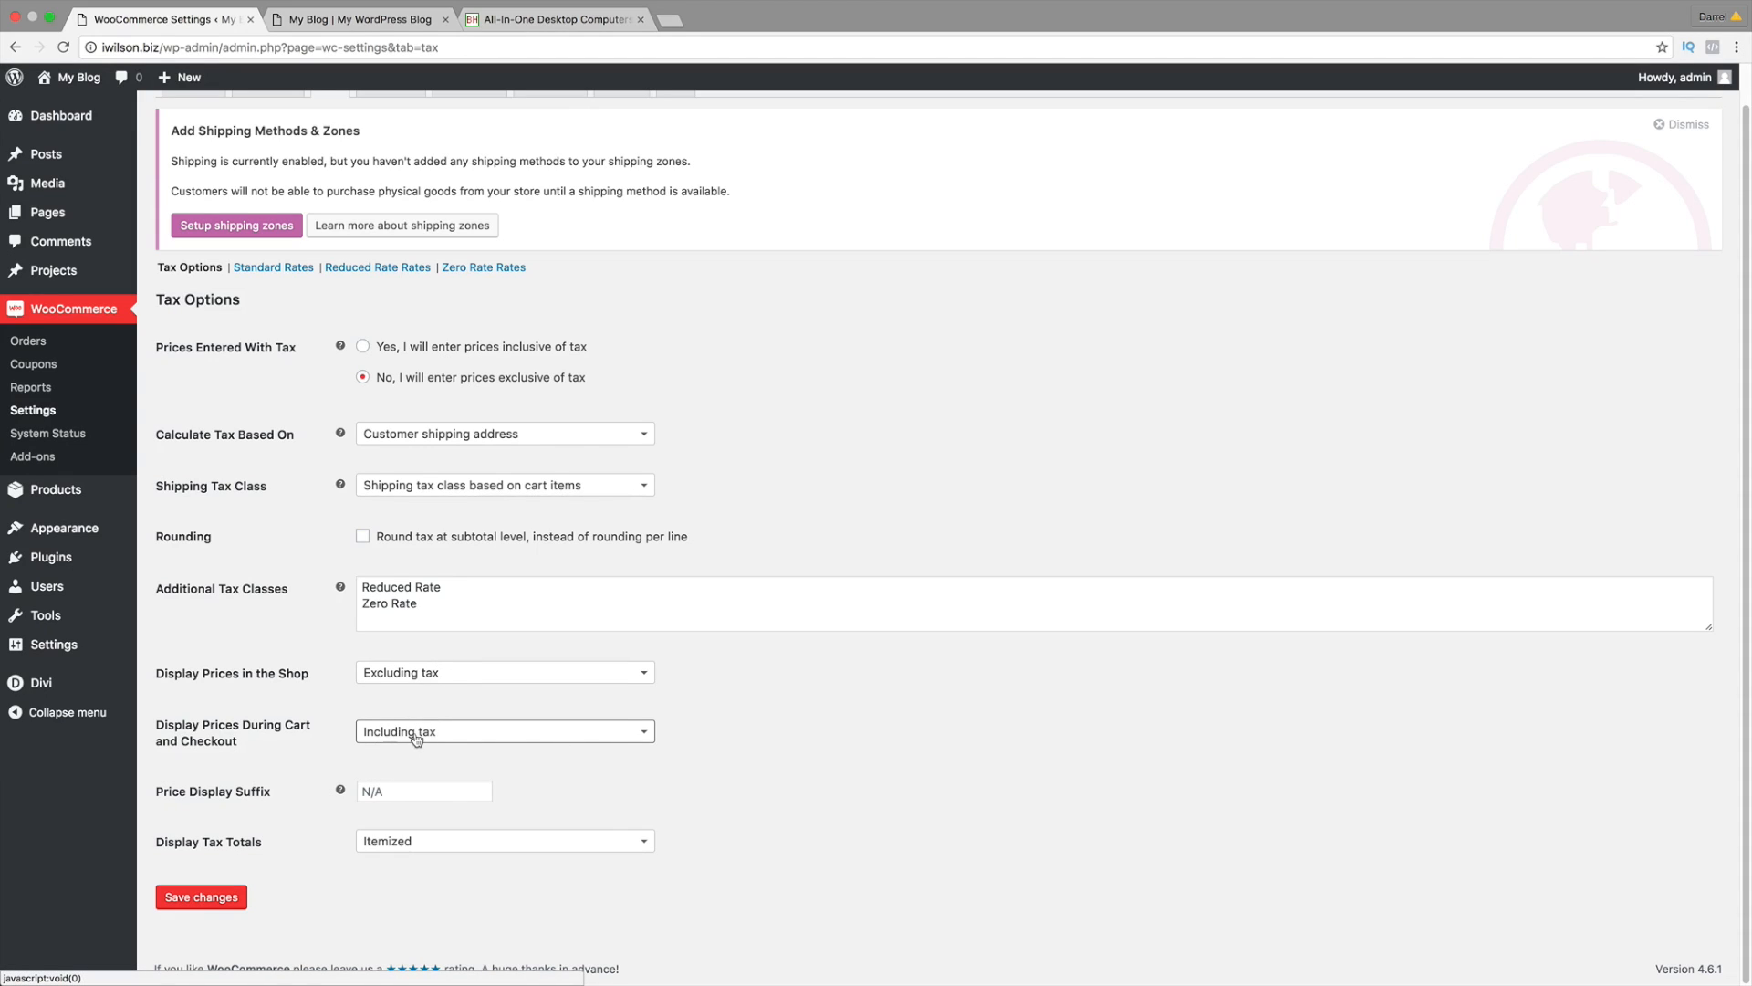
left_click(206, 896)
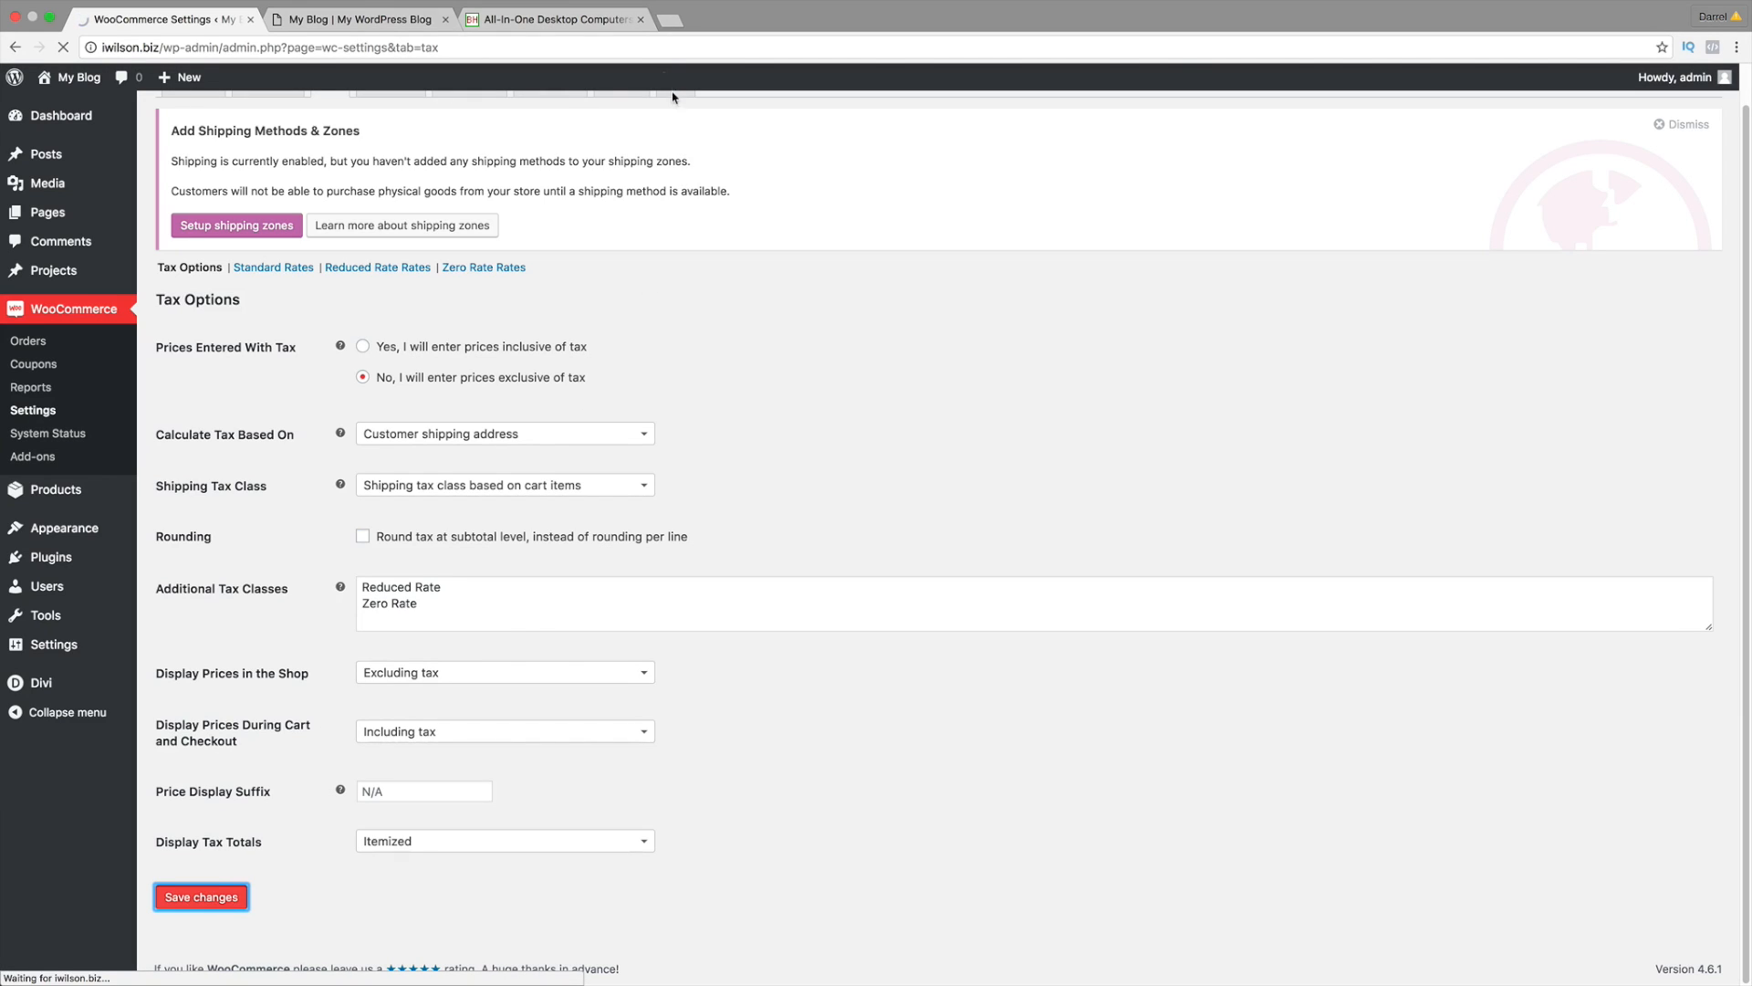
Step: Load TaxJar's state sales tax map at taxjar.com/states in a new tab
left_click(671, 19)
type("ta")
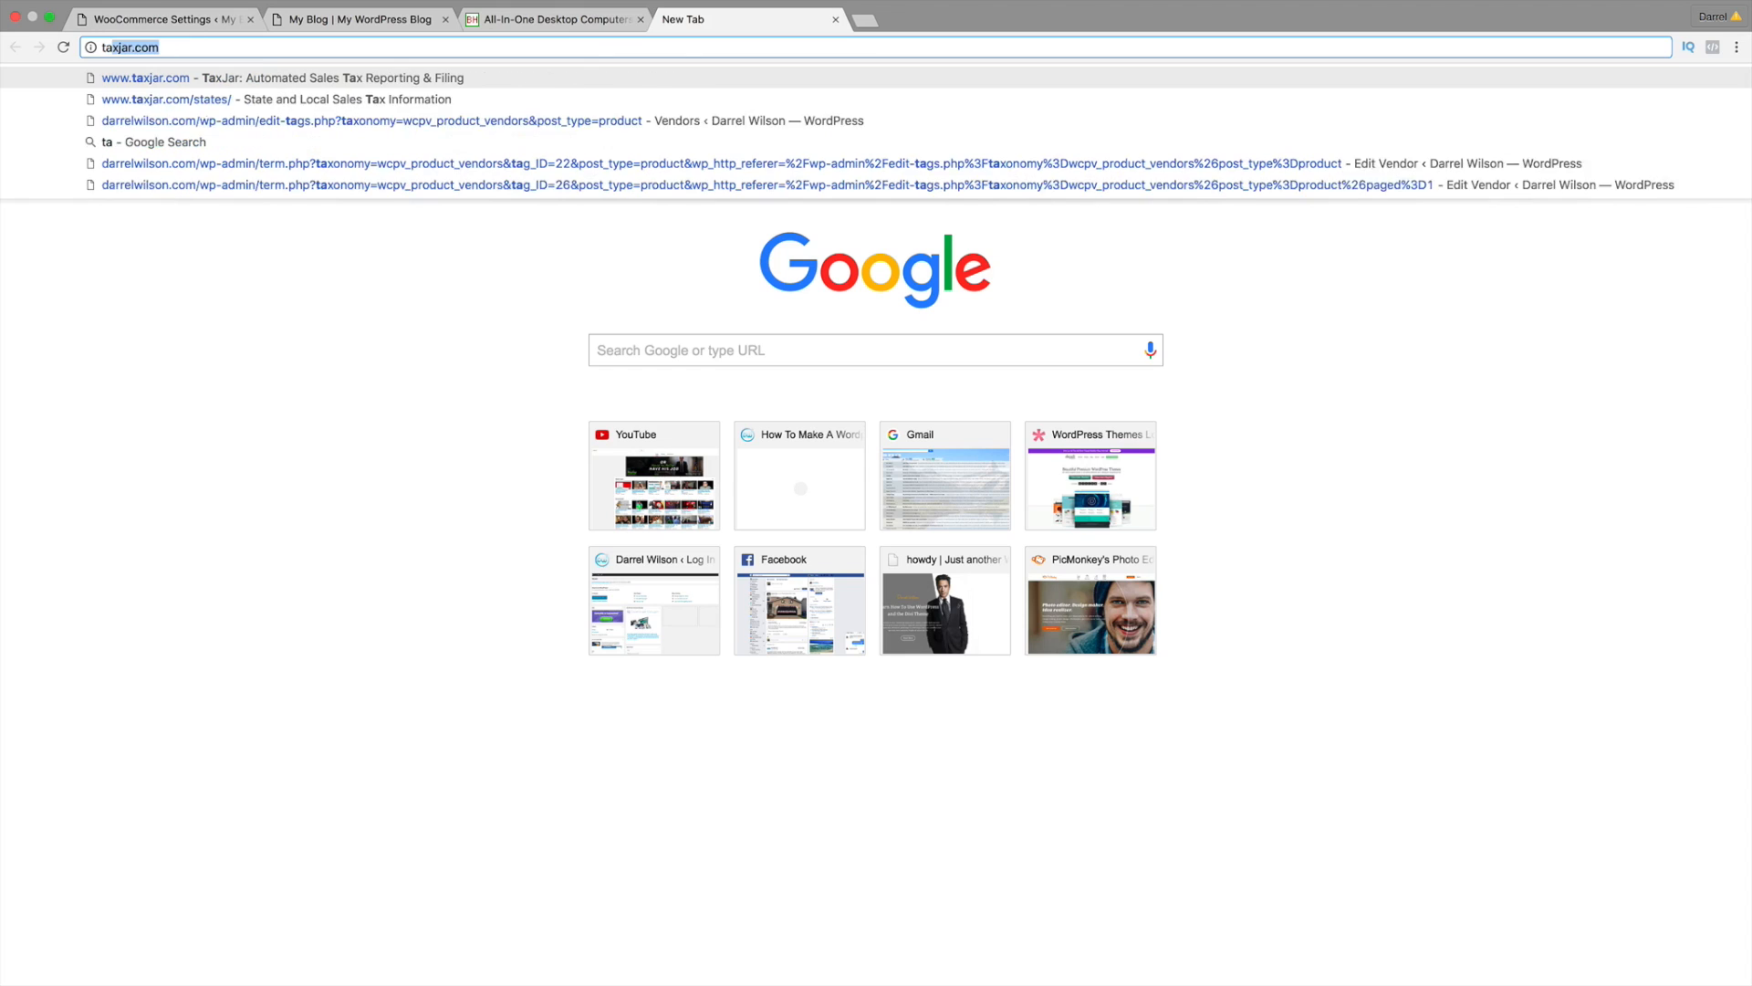
type("xjar.com")
key("Return")
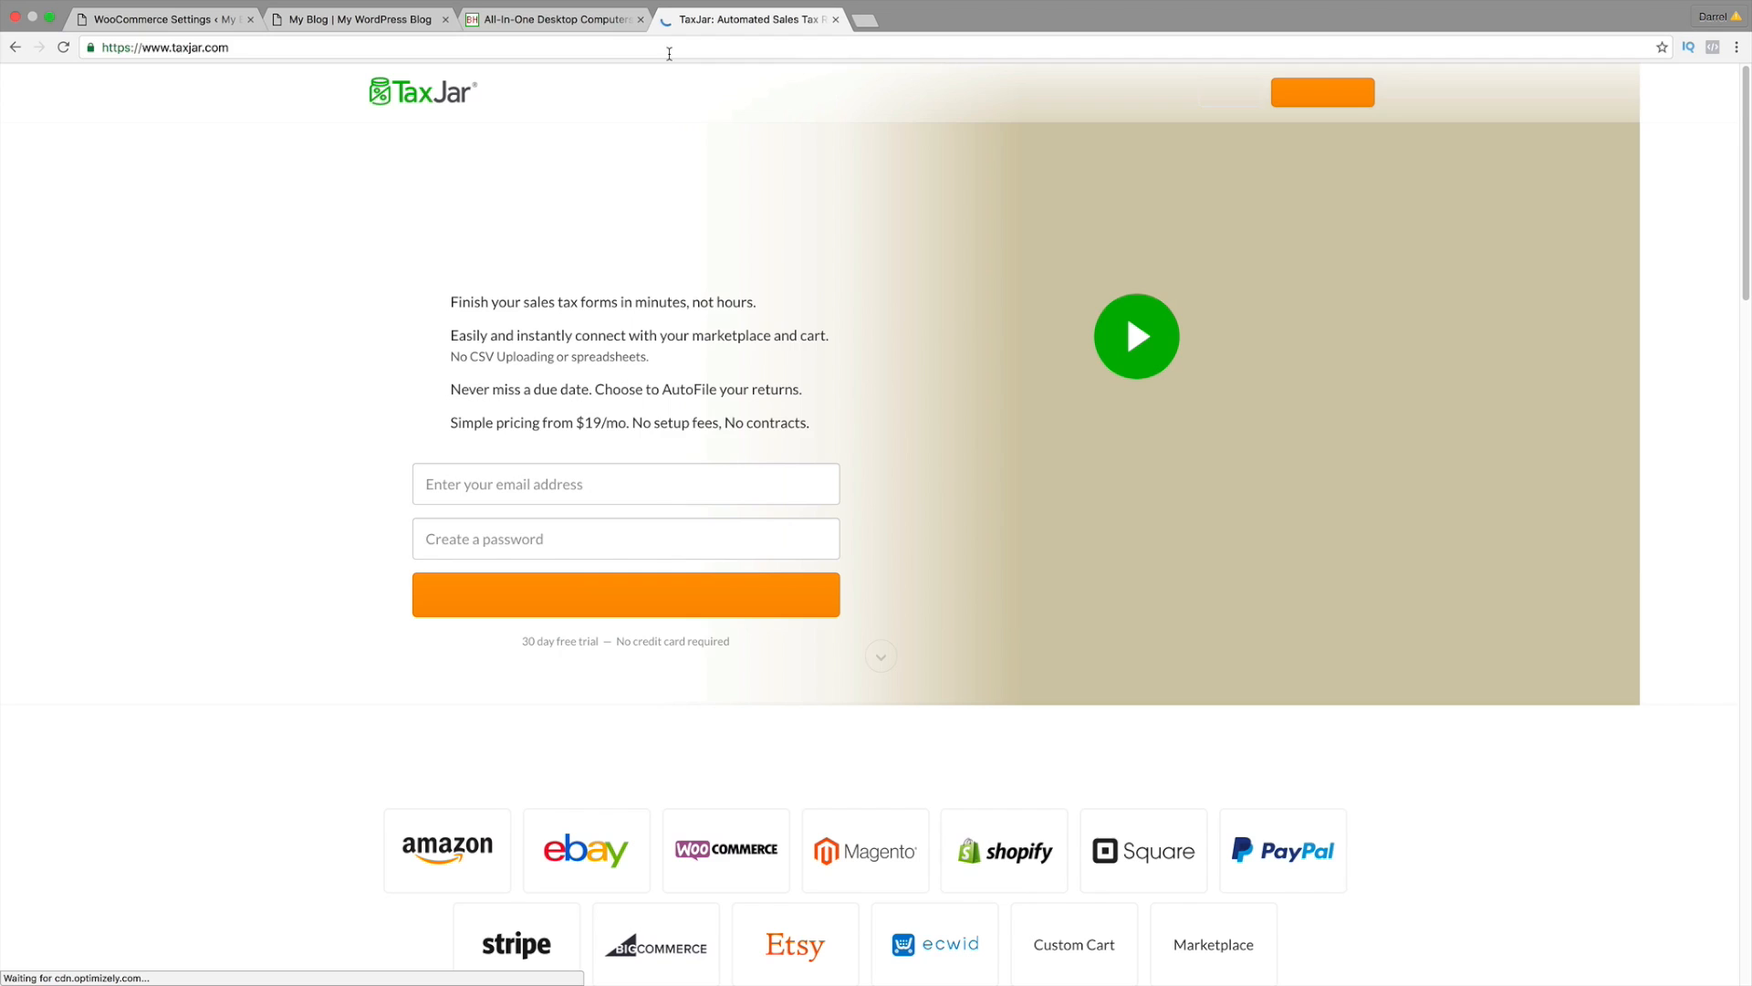
left_click(669, 54)
key("Right")
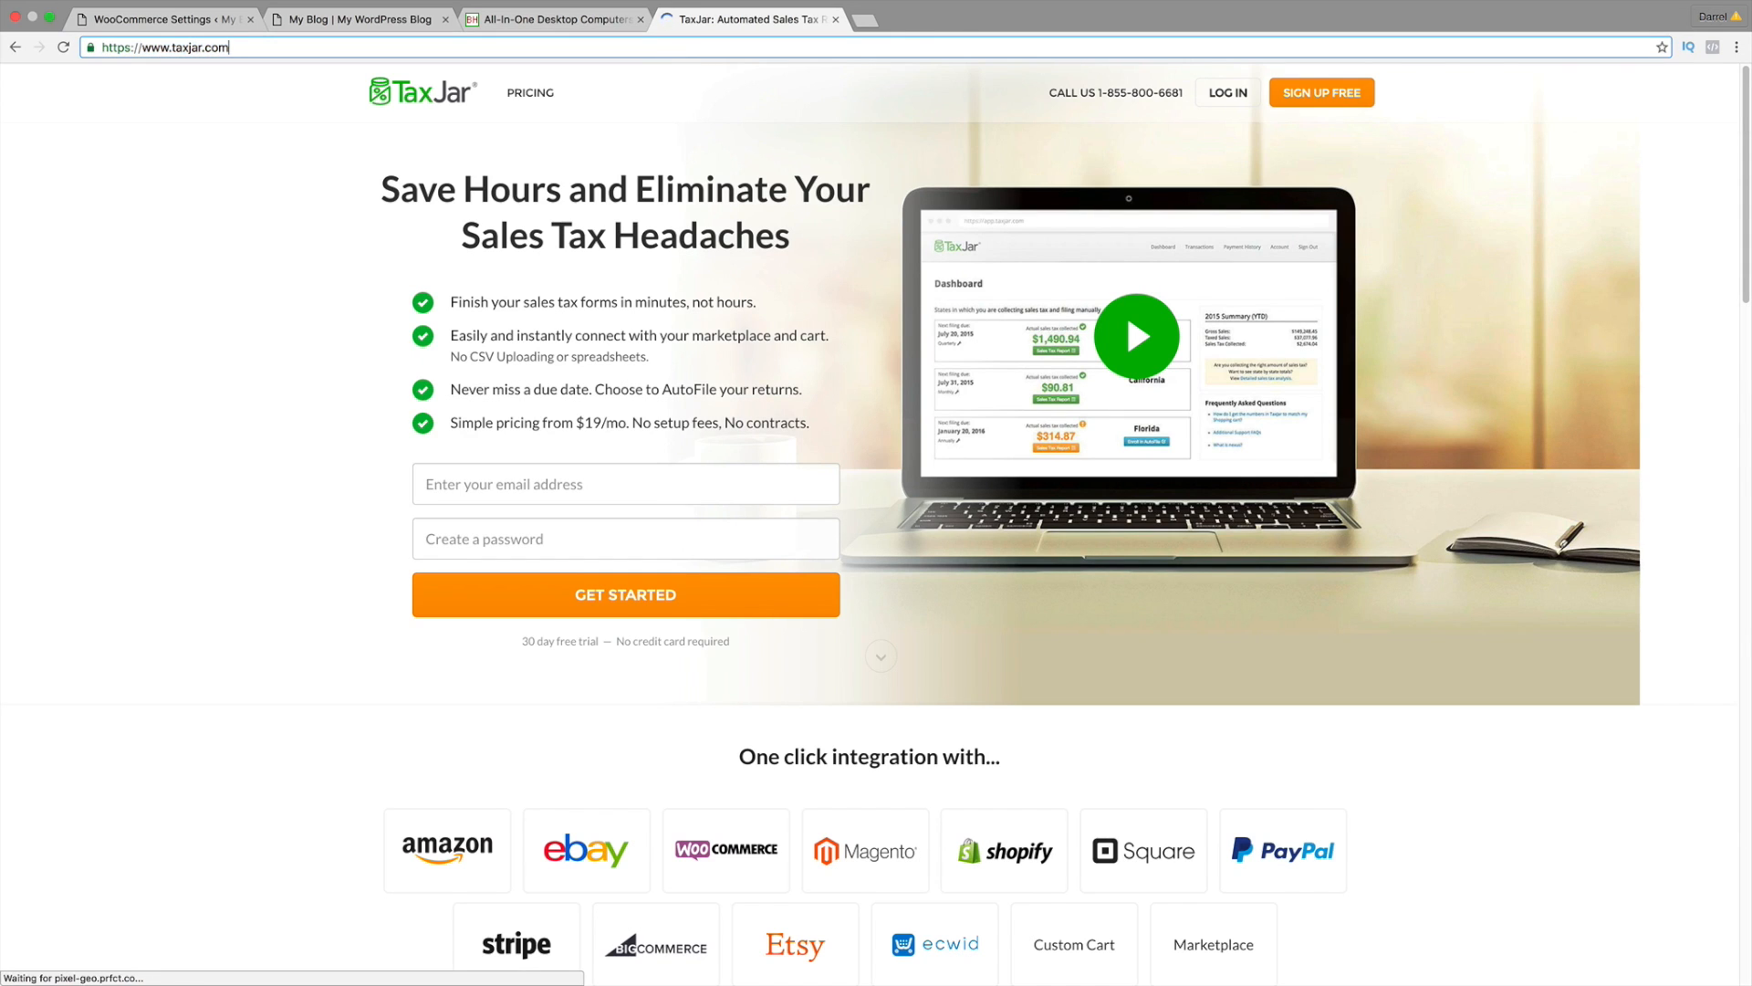
type("/states")
key("Return")
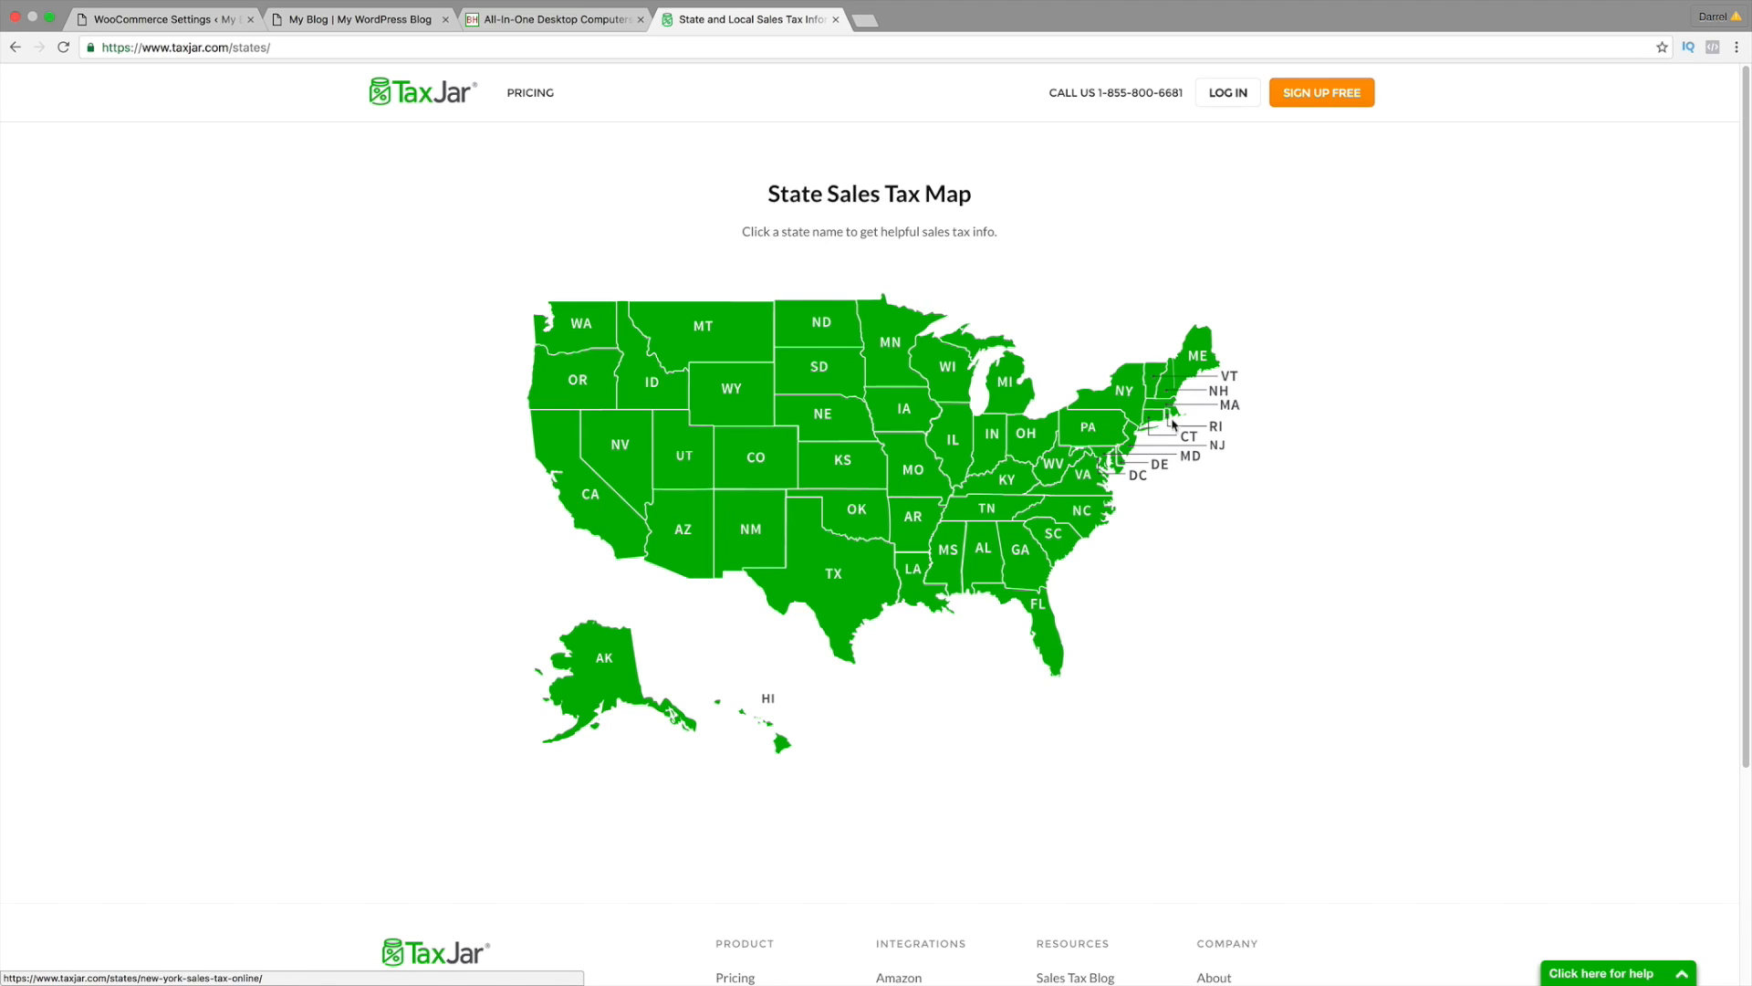
Step: Look over the New York guide, then open California's guide showing its 7.5% rate
left_click(1111, 394)
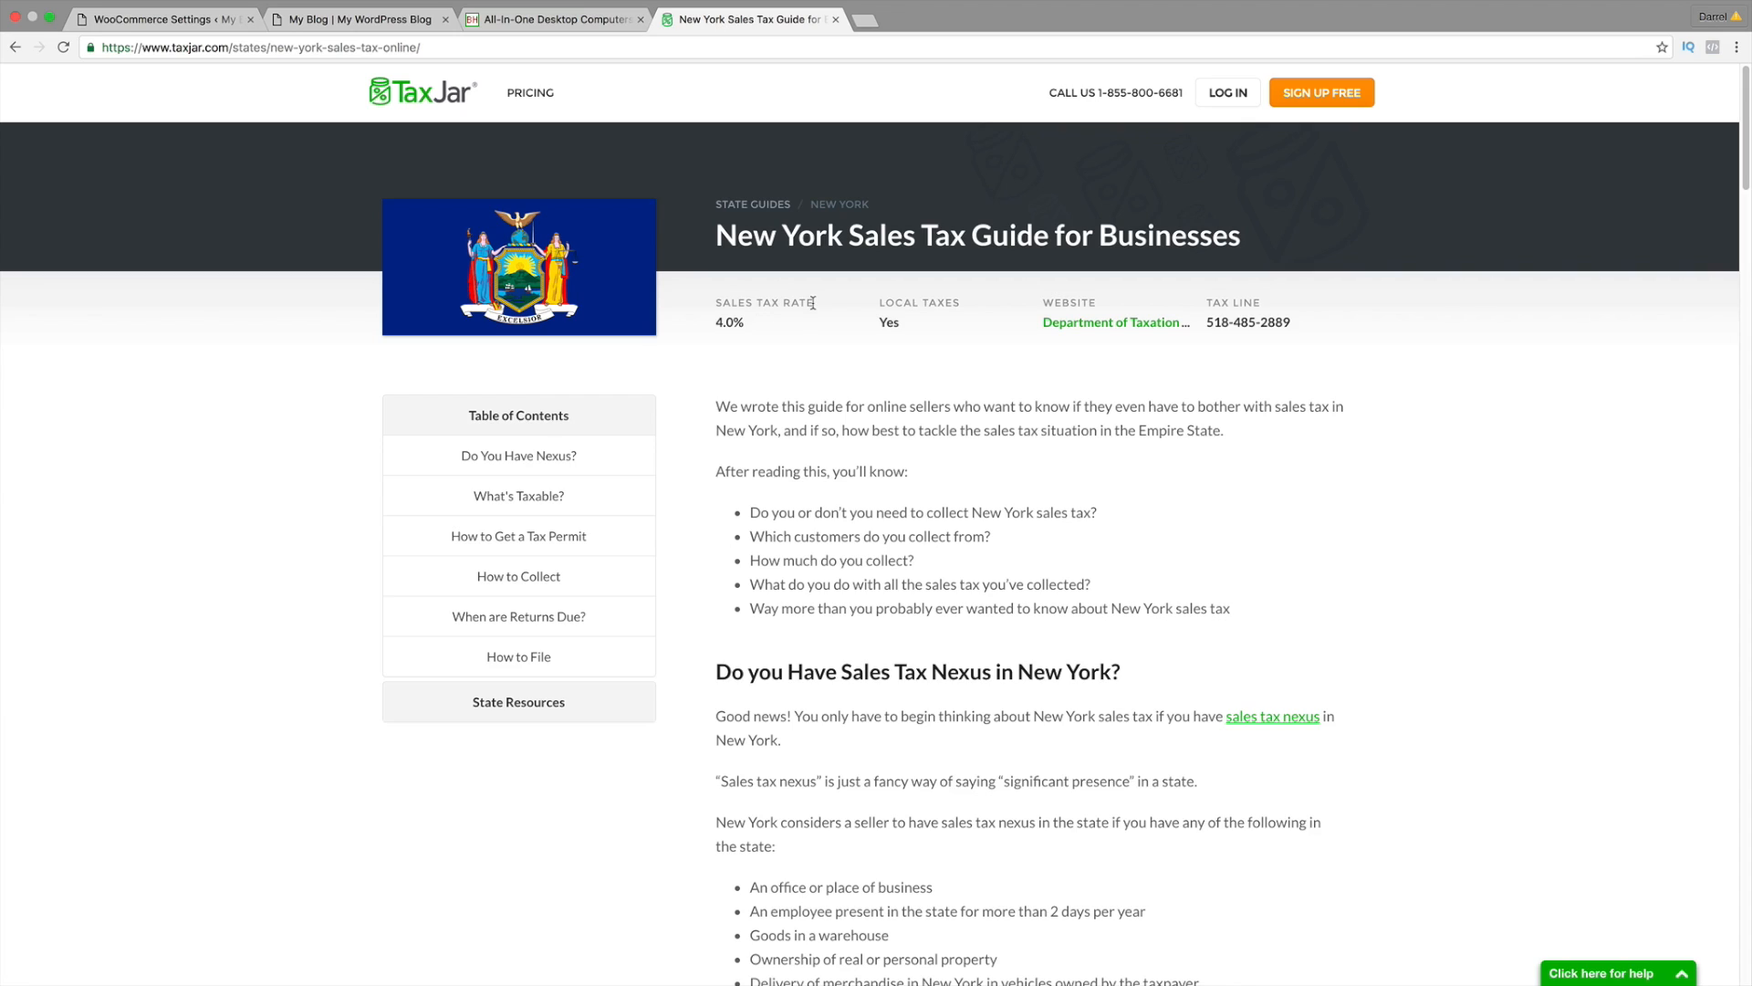
left_click_drag(815, 303, 718, 303)
scroll(728, 397, "down", 5)
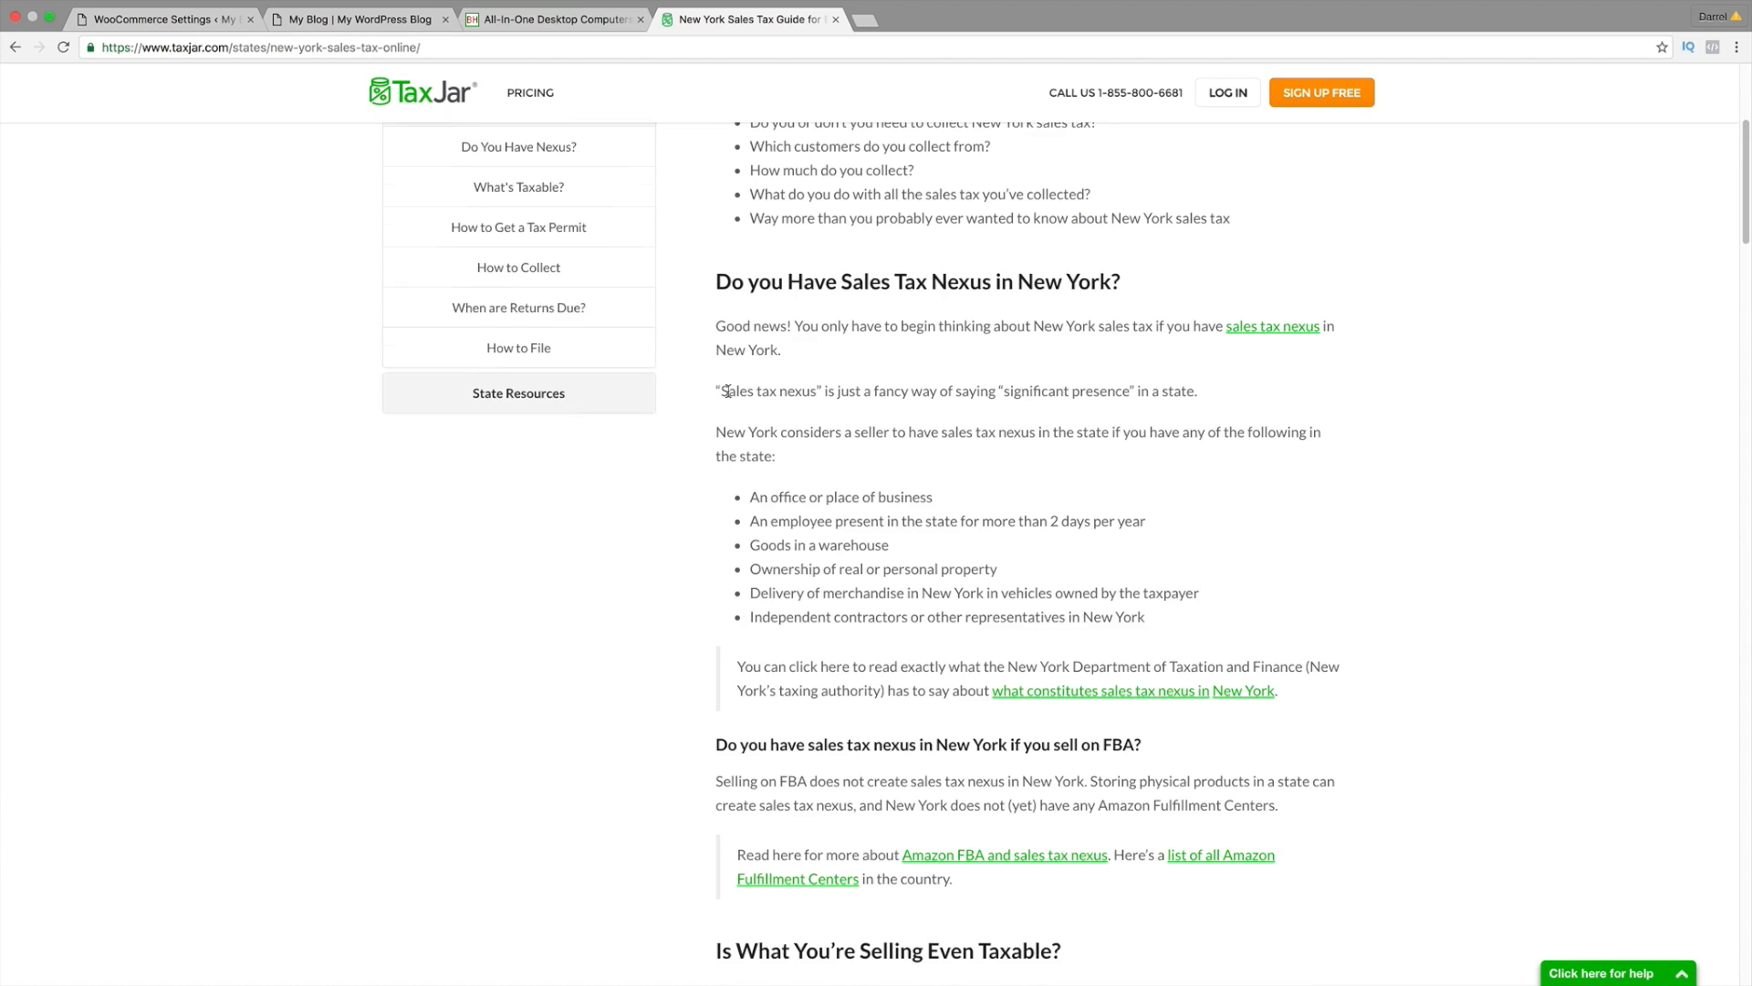
scroll(728, 397, "up", 5)
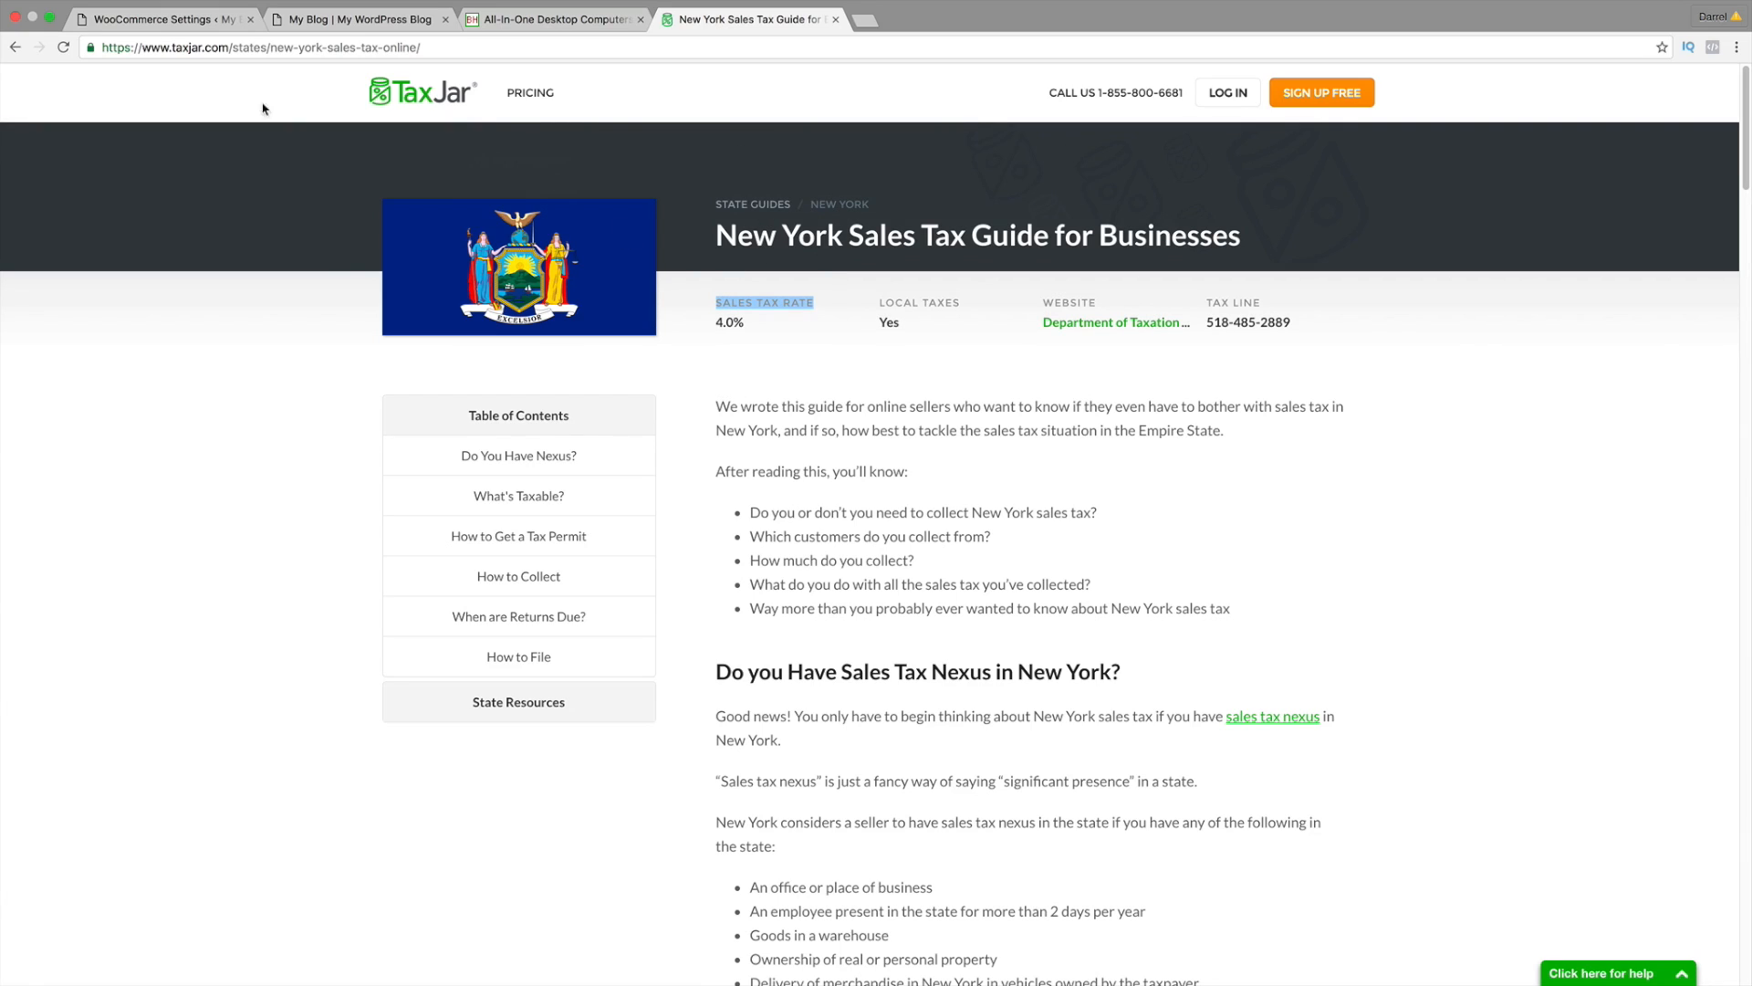
left_click(14, 47)
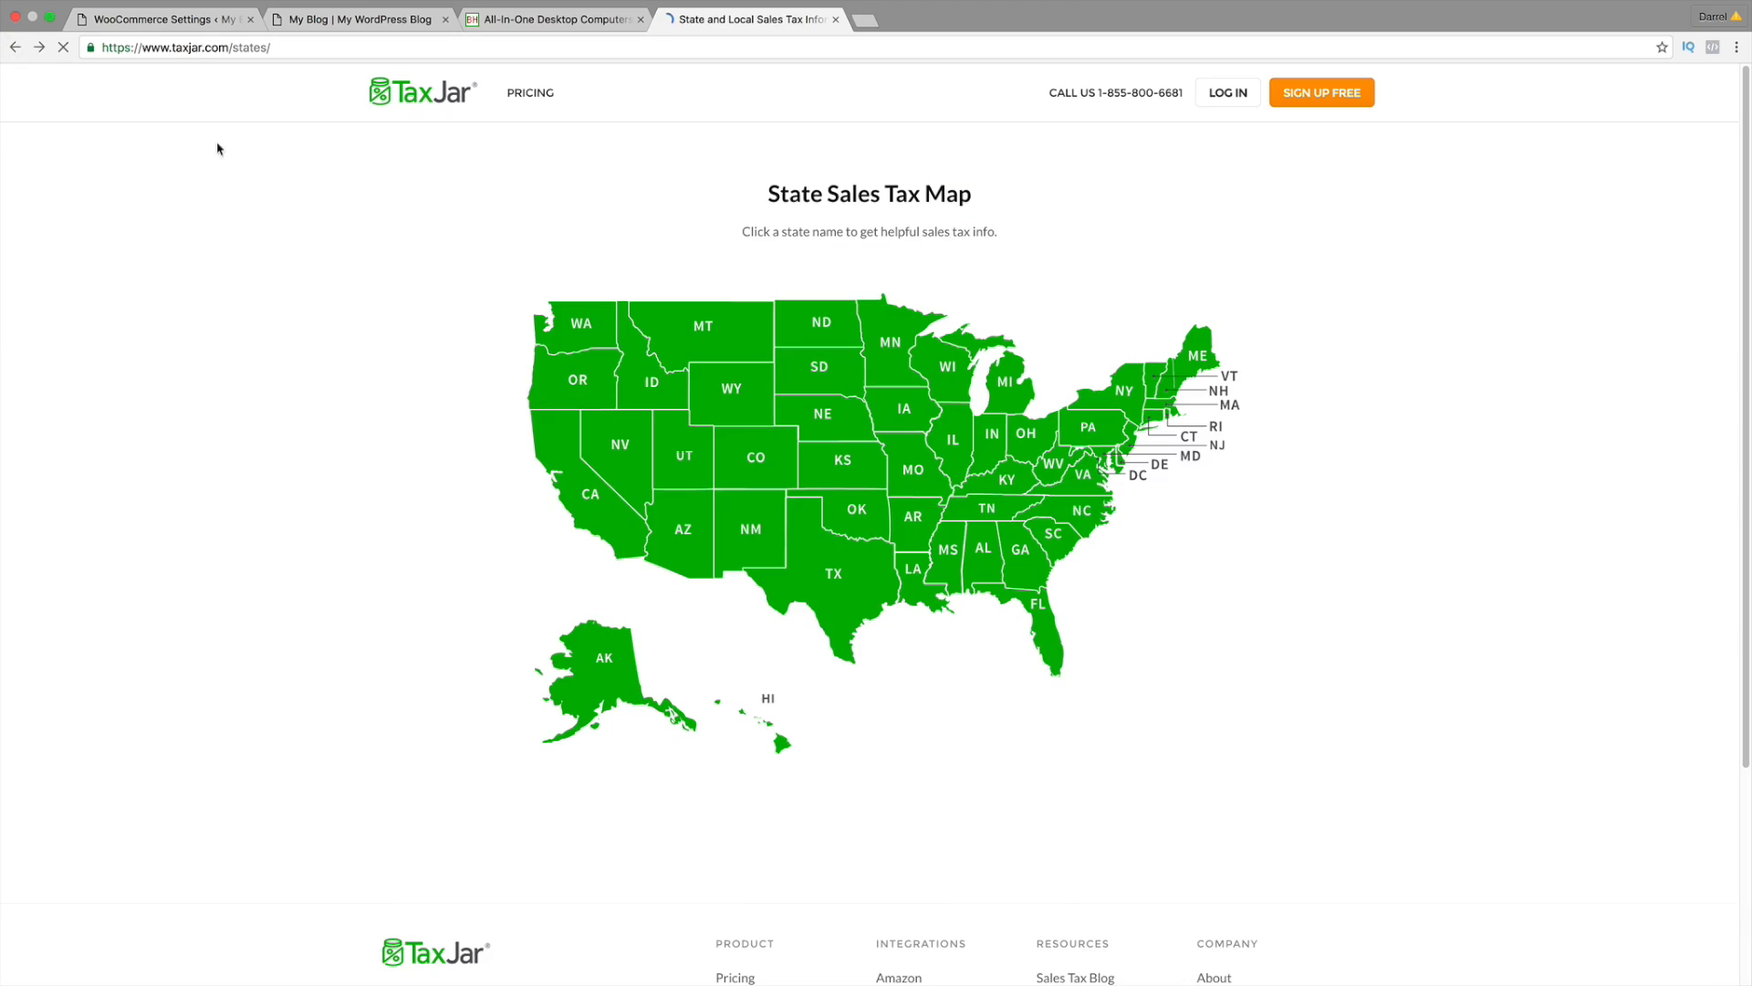
left_click(577, 461)
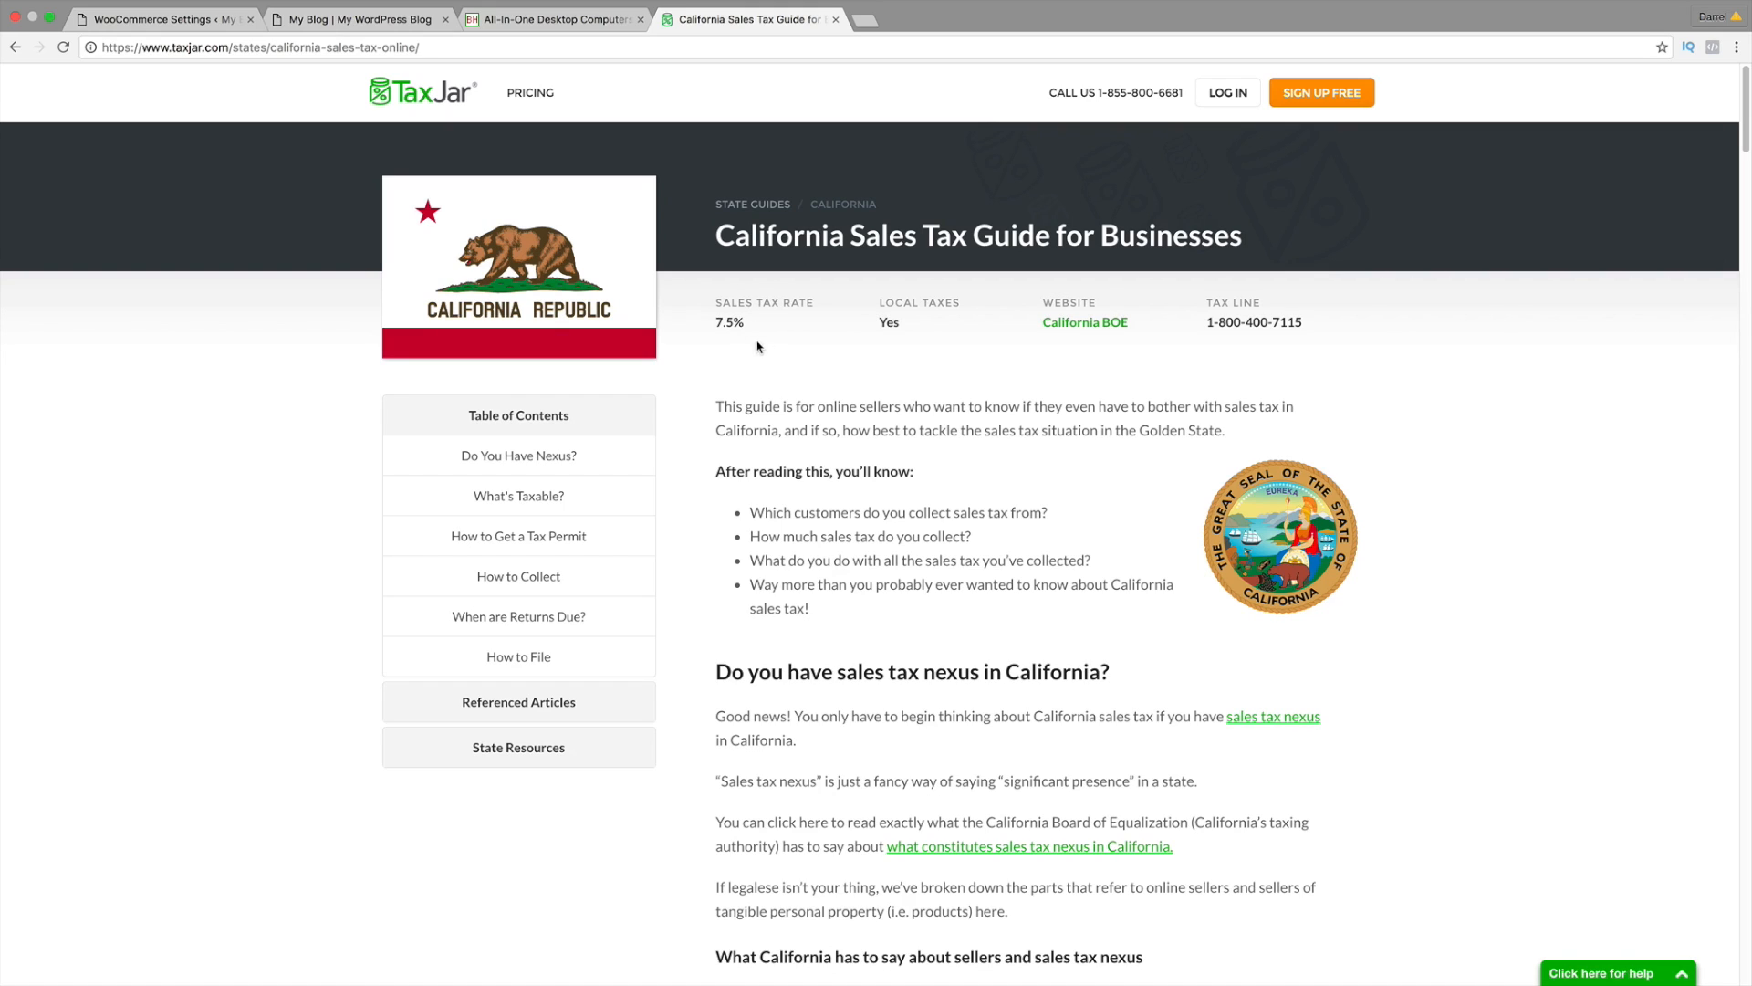
Step: Back in the WooCommerce Settings tab, open Standard Rates under Tax Options
left_click(197, 19)
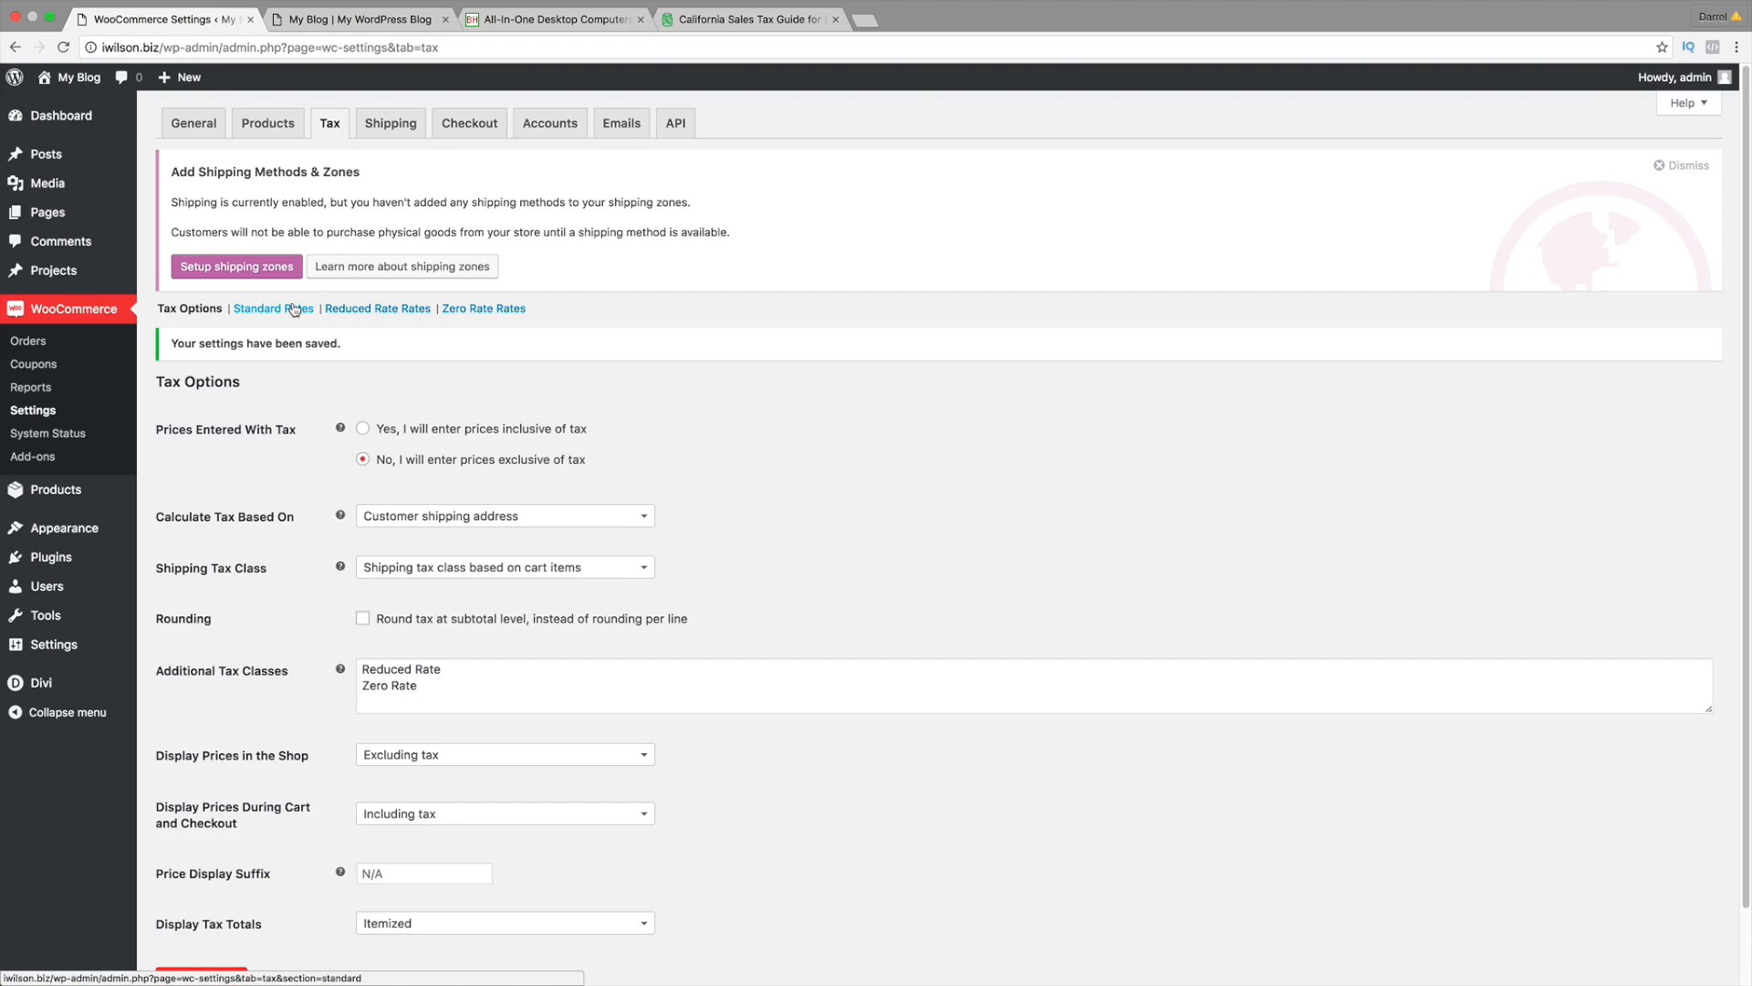
left_click(305, 308)
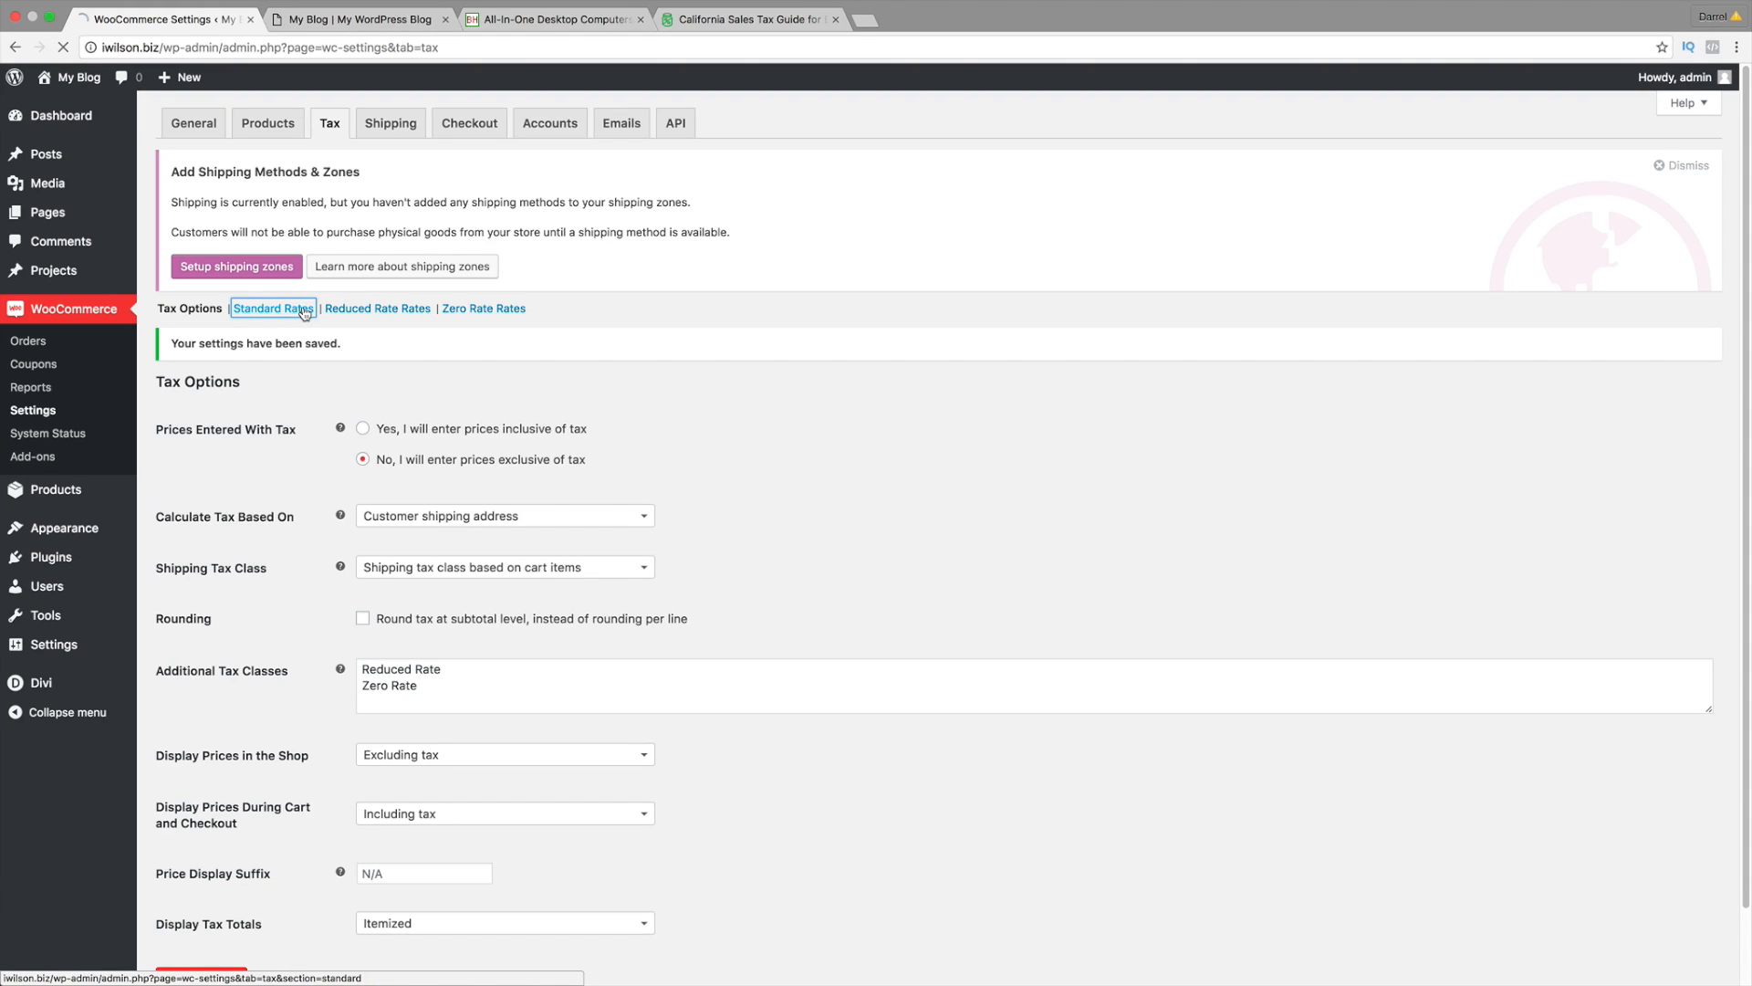
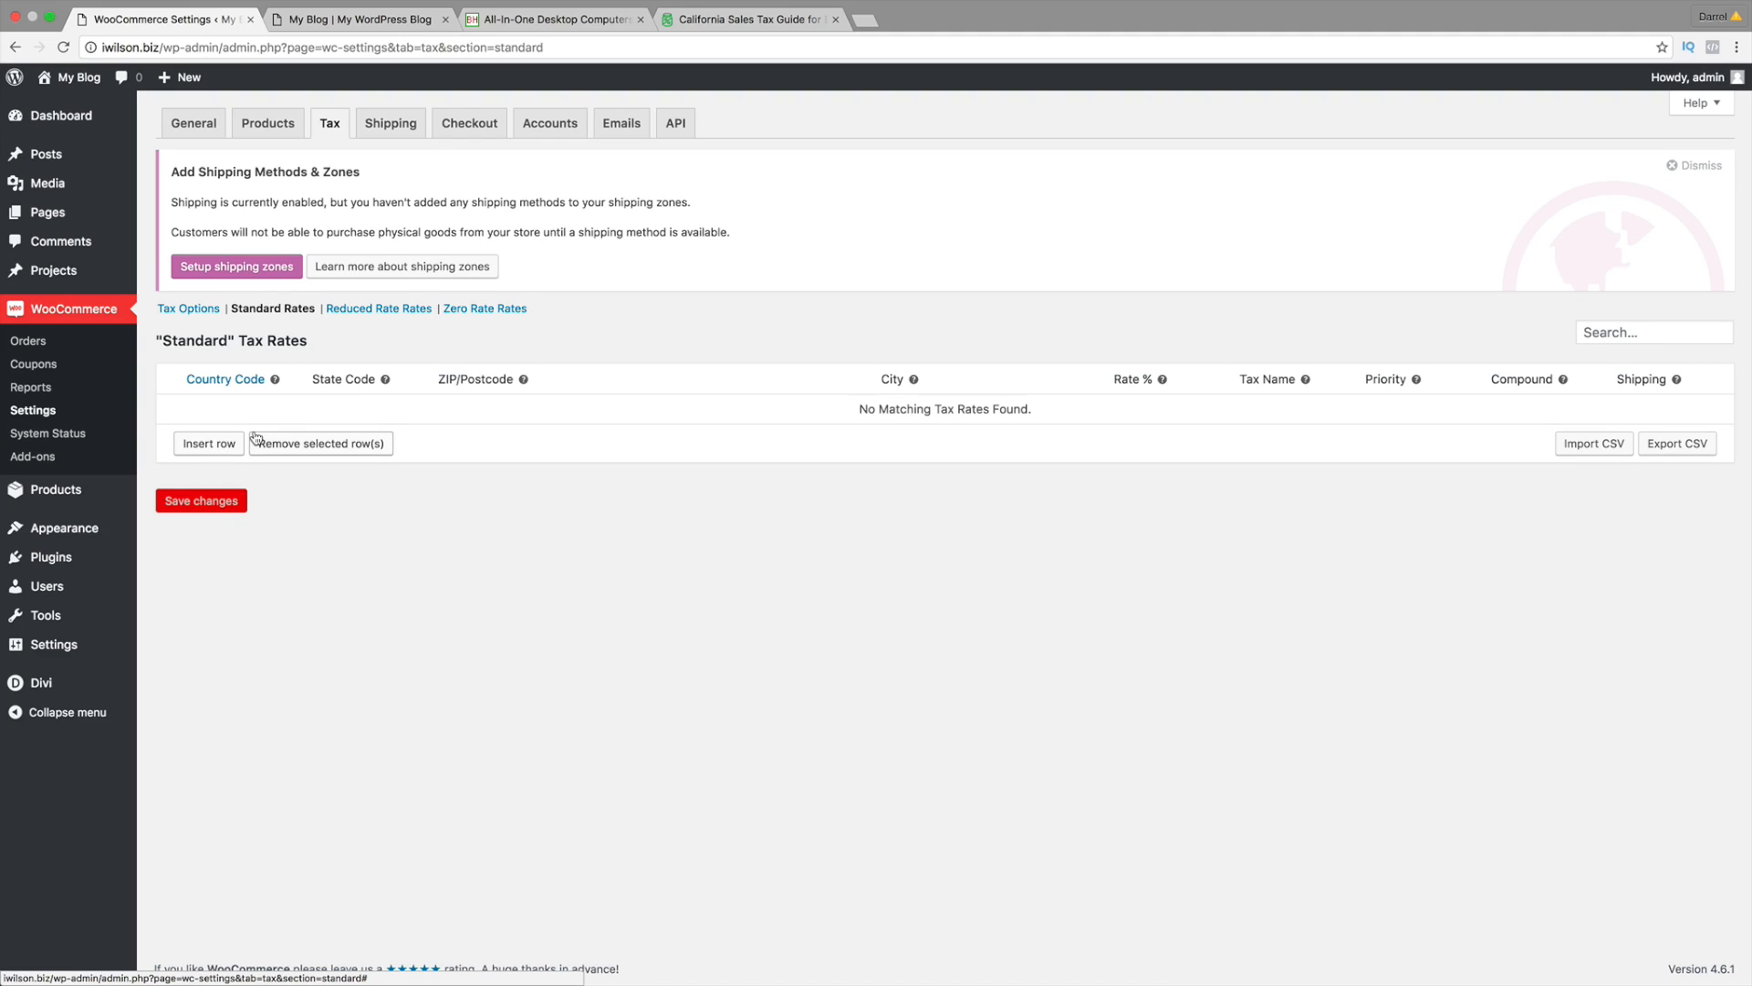
Step: Insert a new standard tax rate row with country code US and state code CA
left_click(230, 445)
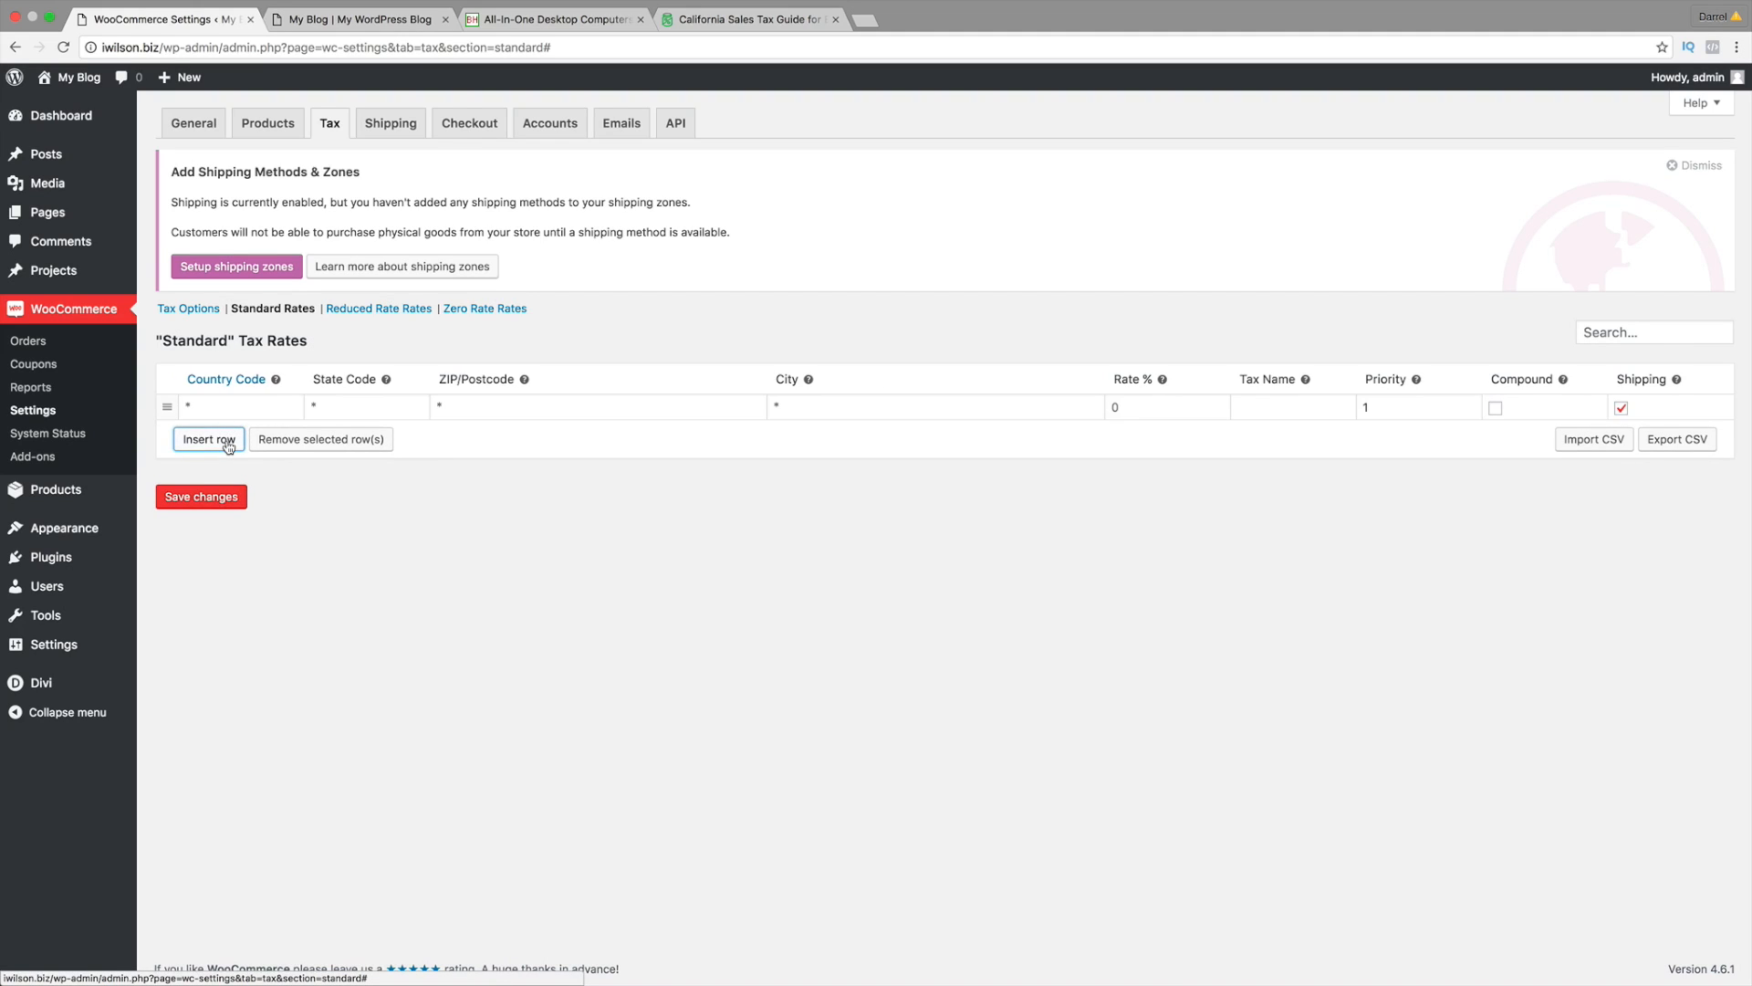
left_click(239, 402)
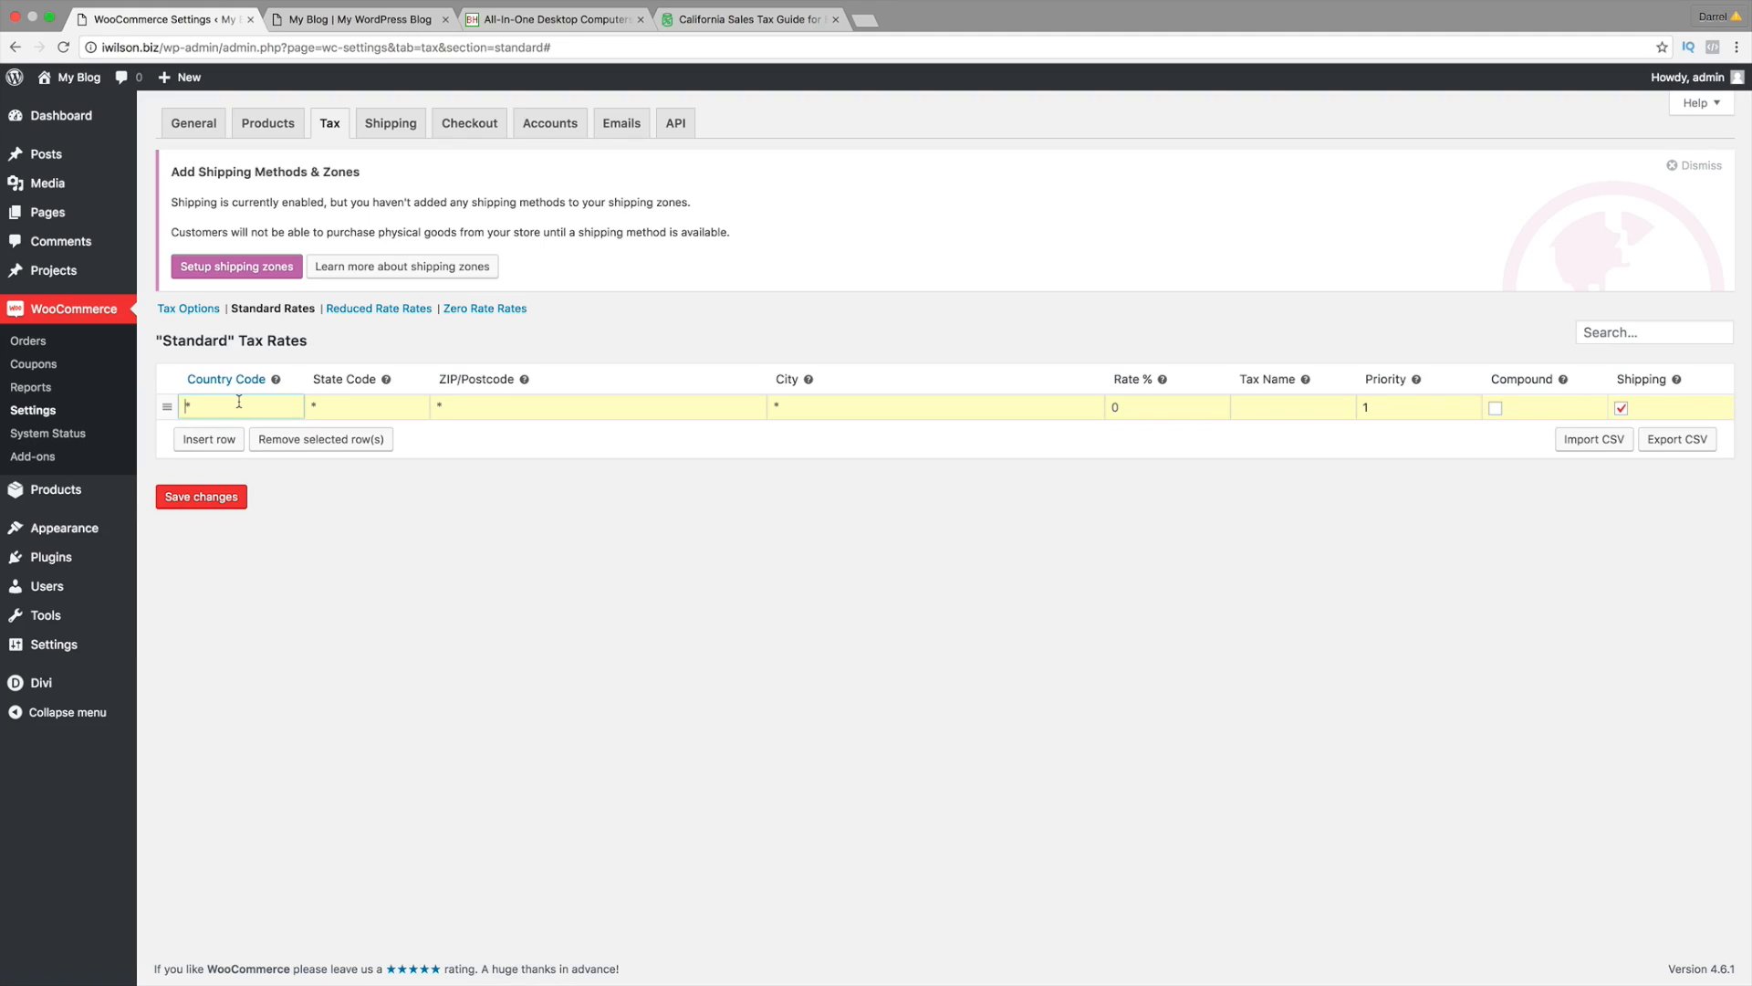
type("US")
left_click(244, 428)
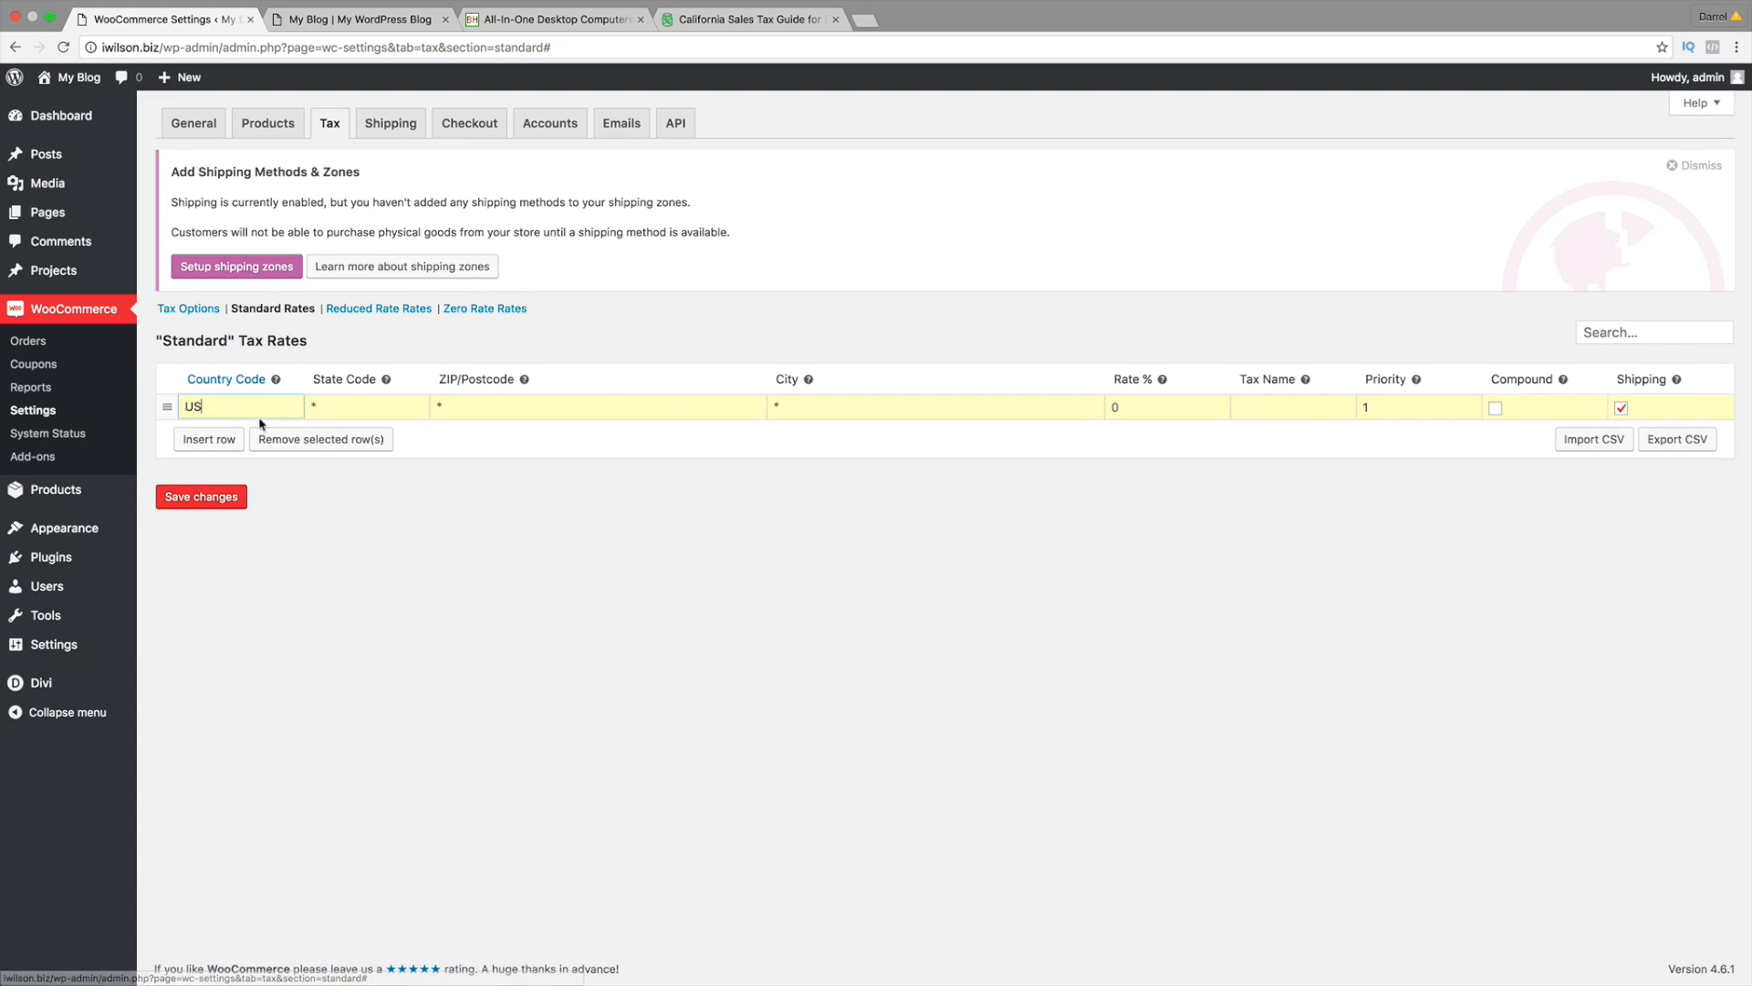
left_click(351, 404)
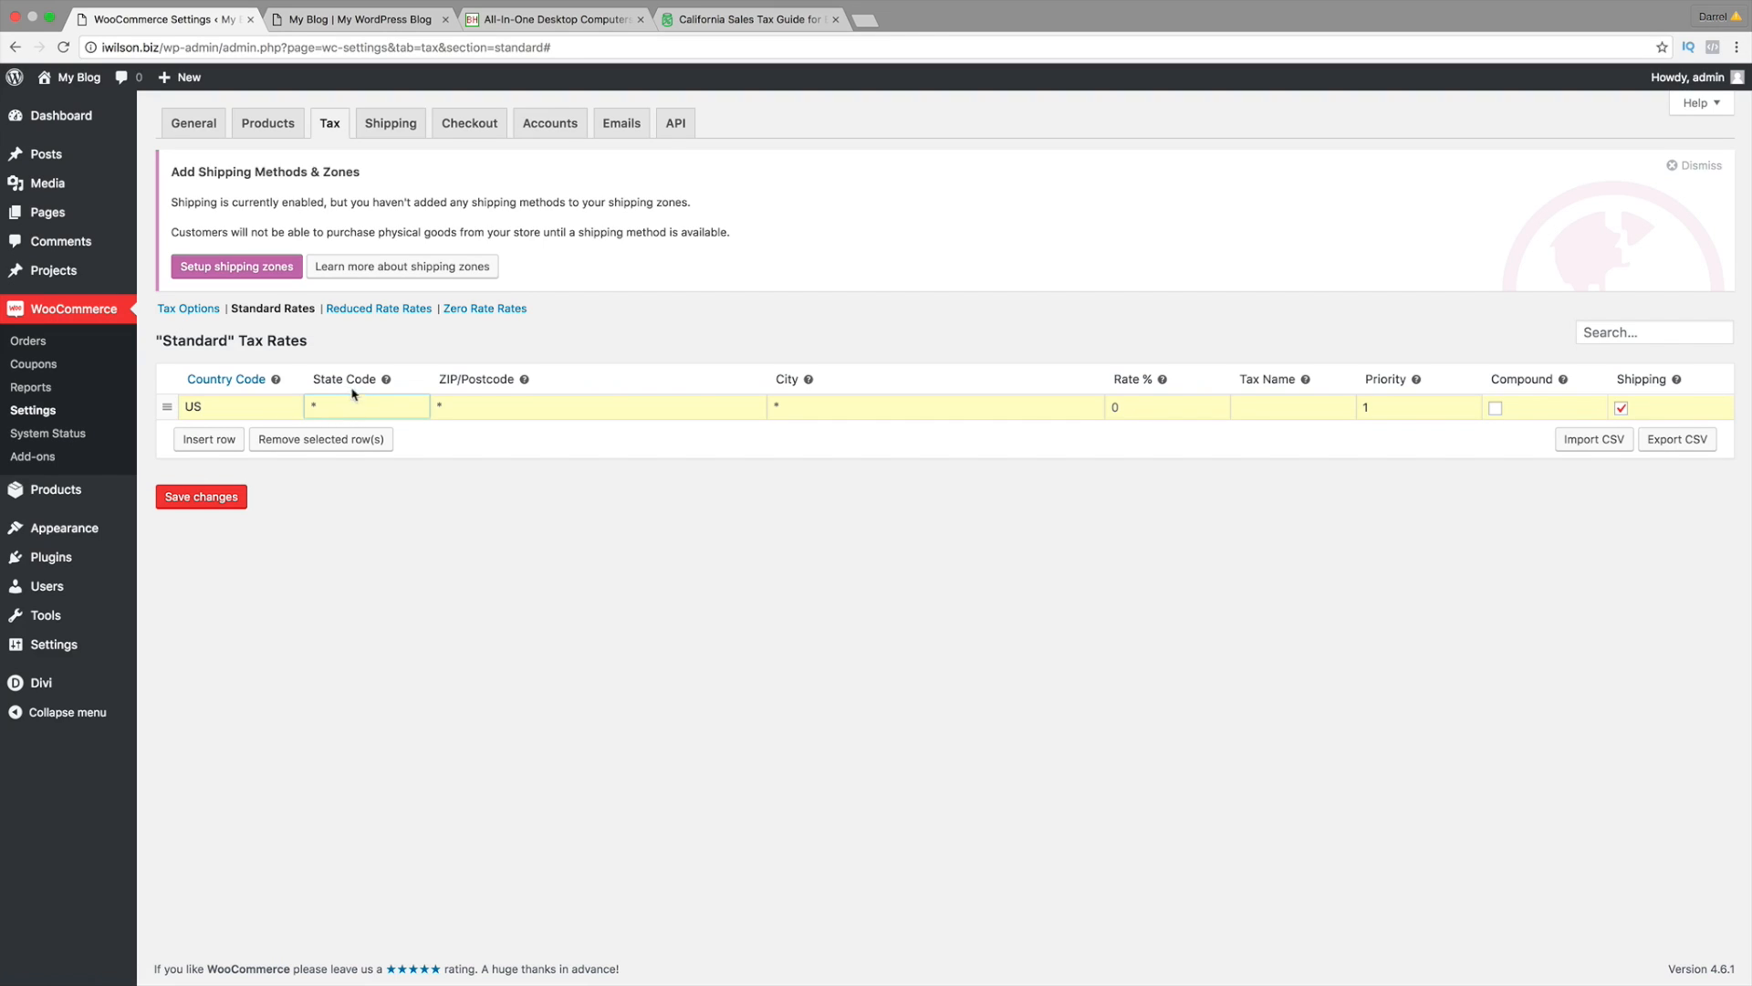
type("CA")
left_click(438, 403)
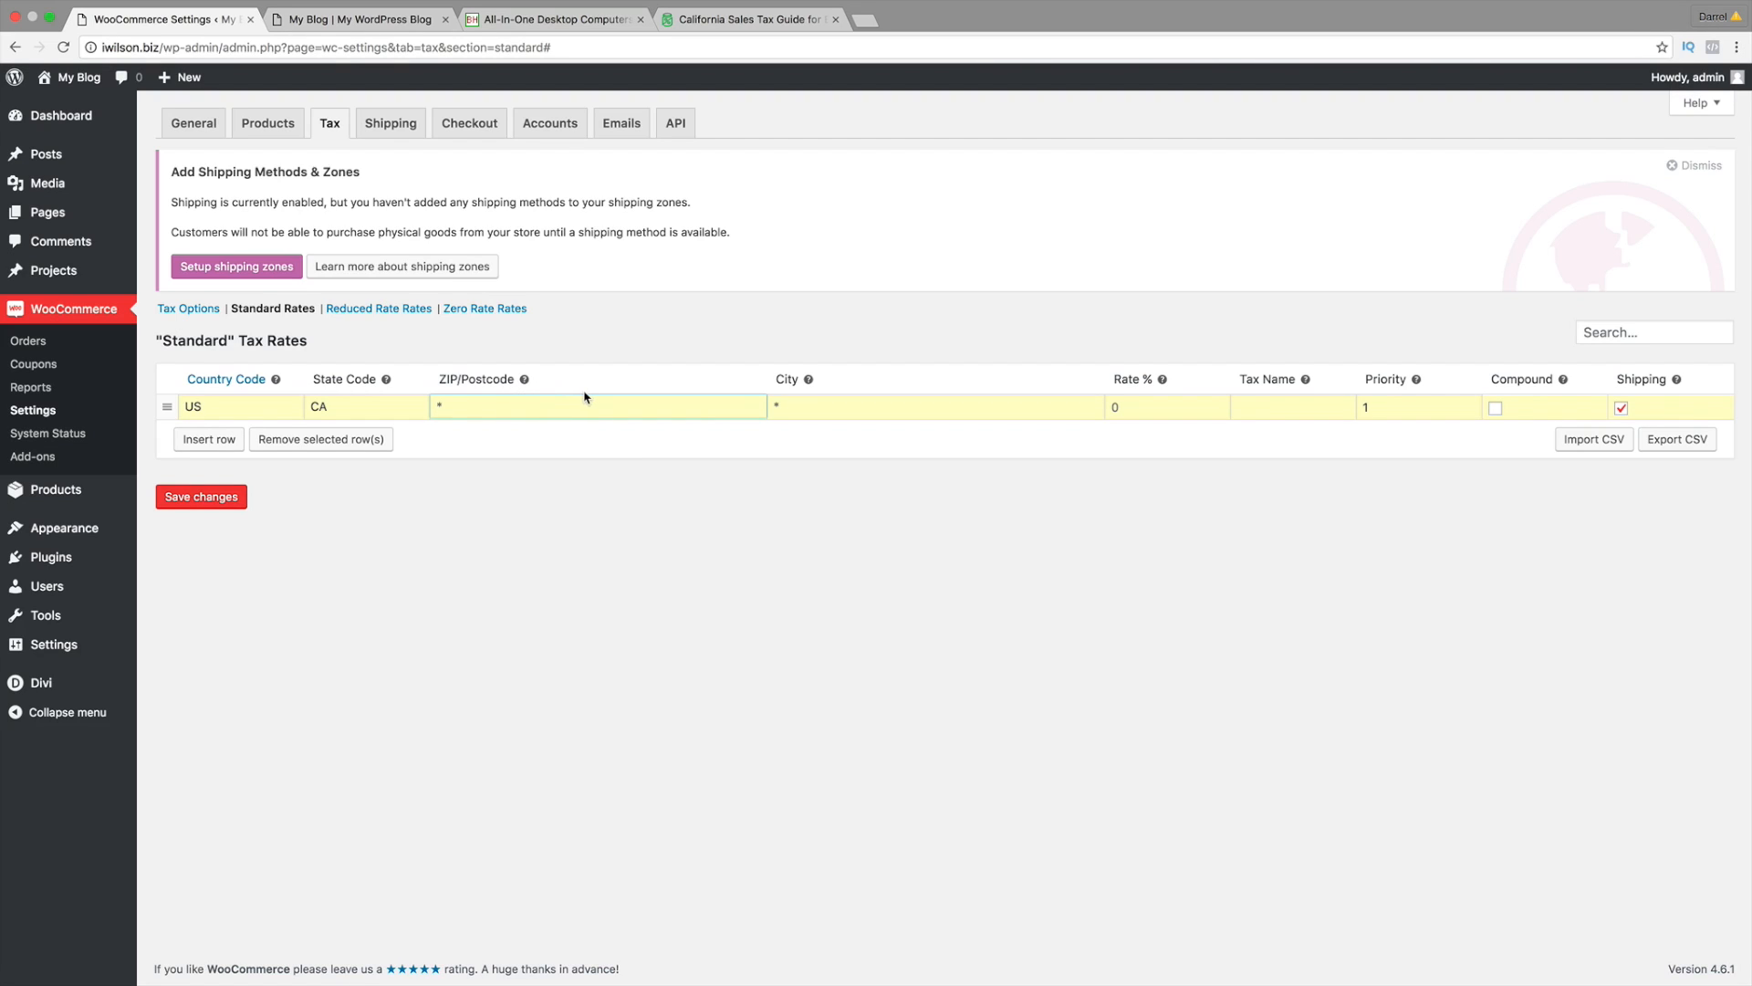
left_click(803, 402)
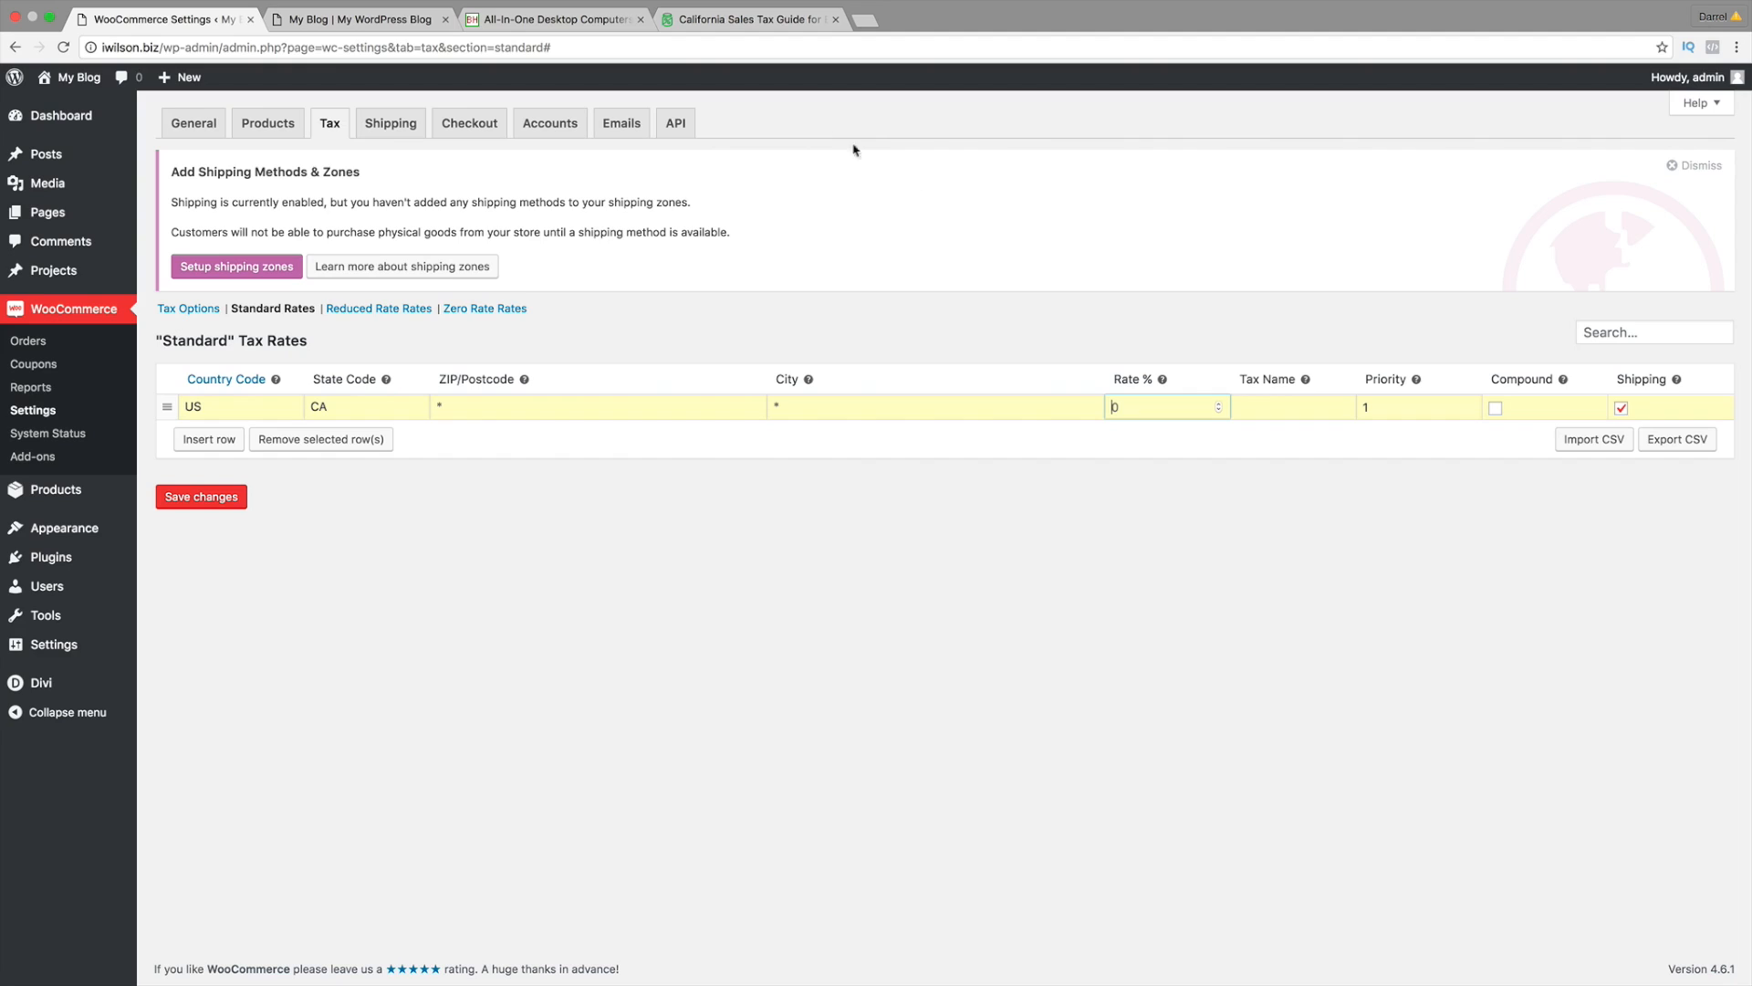
Step: Check California's rate in the TaxJar guide and enter 7.5 as the rate %
left_click(754, 18)
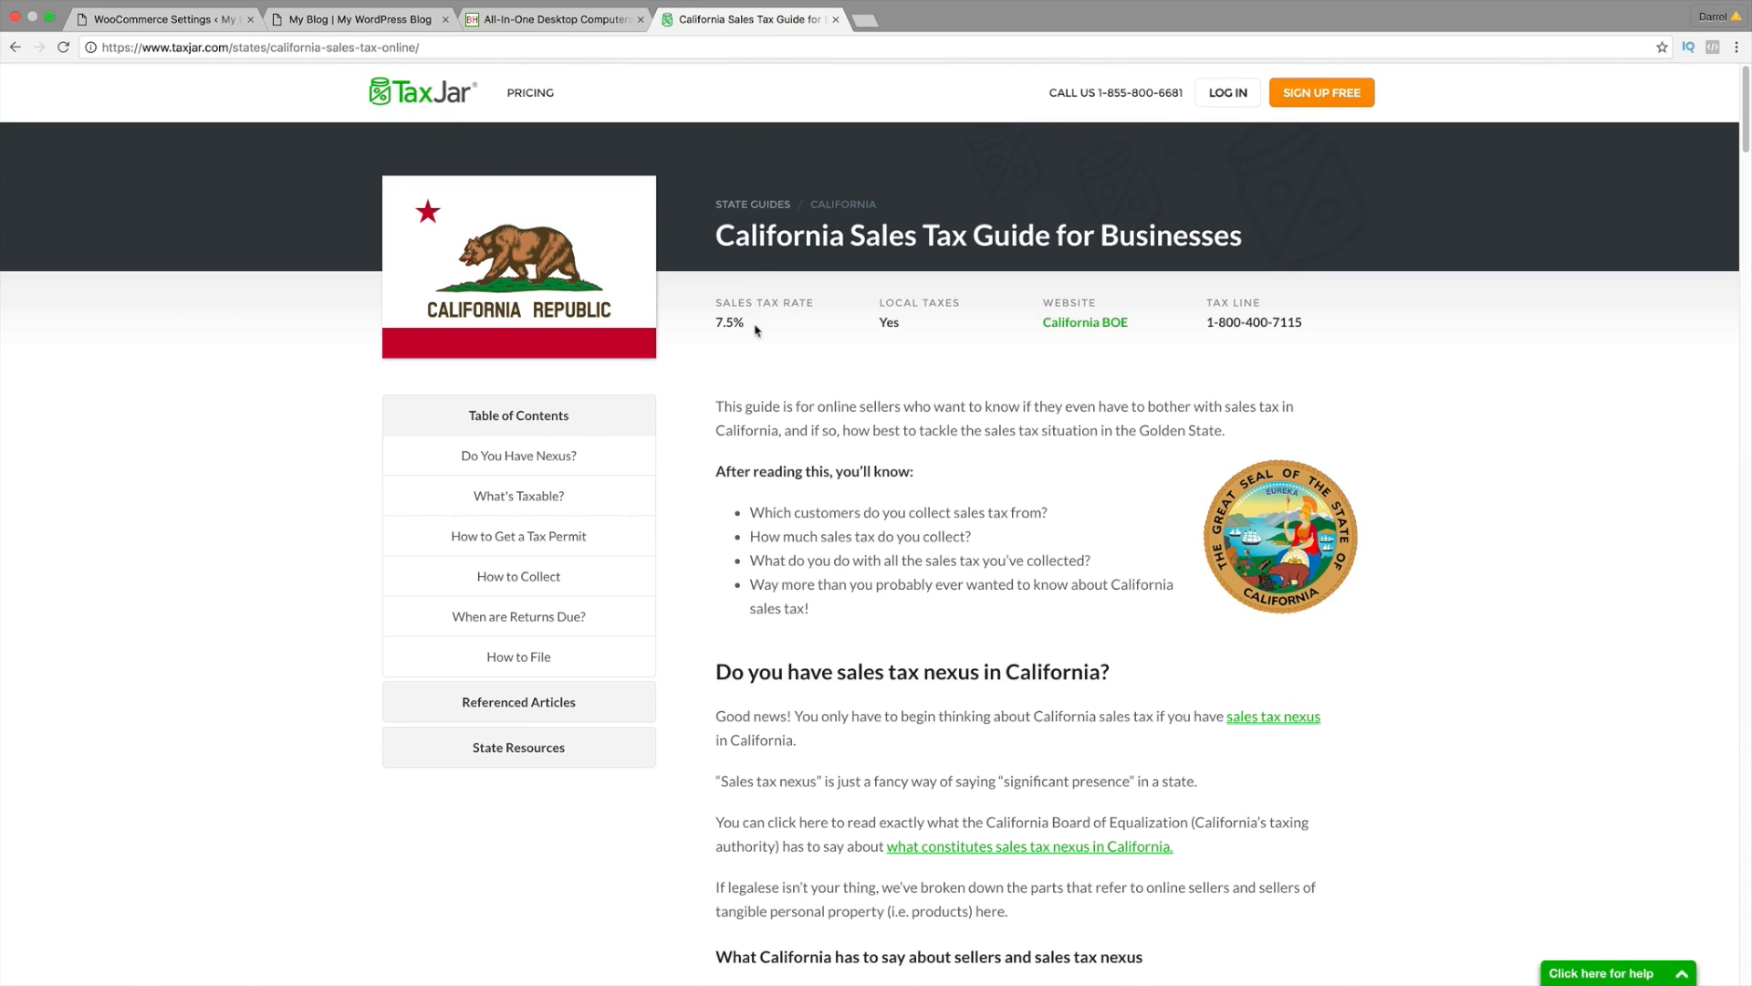
left_click(178, 19)
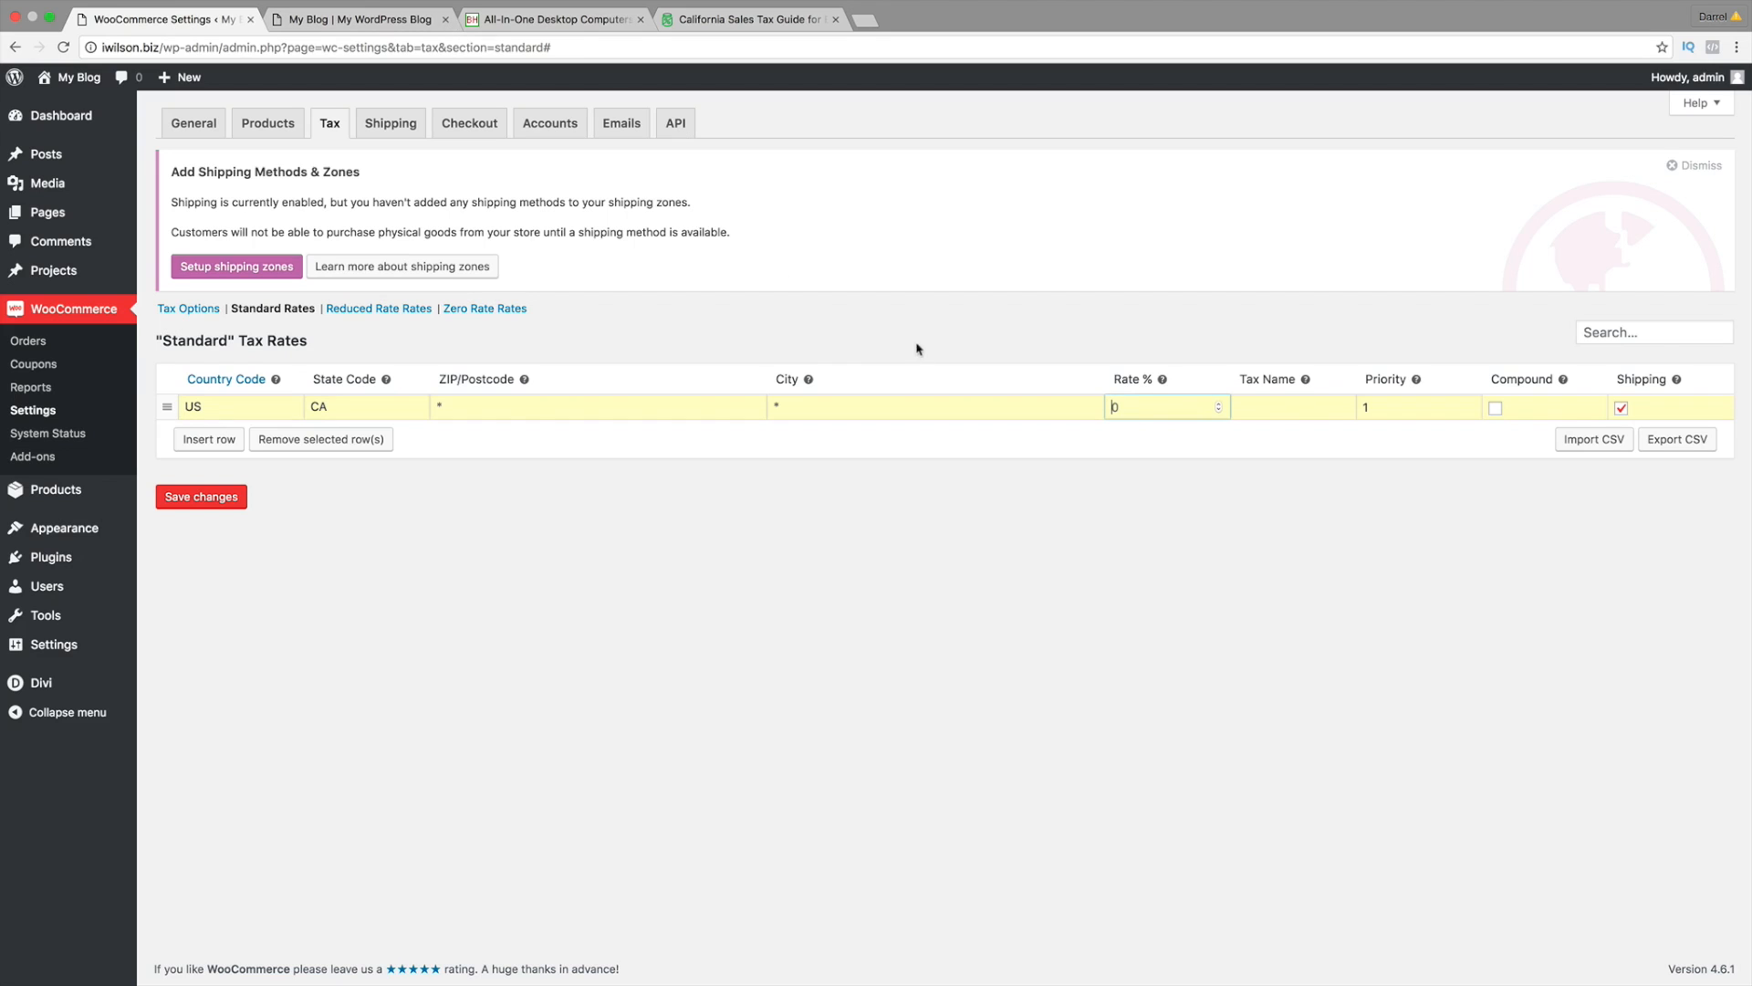
type("7.5")
left_click(730, 20)
scroll(789, 486, "down", 15)
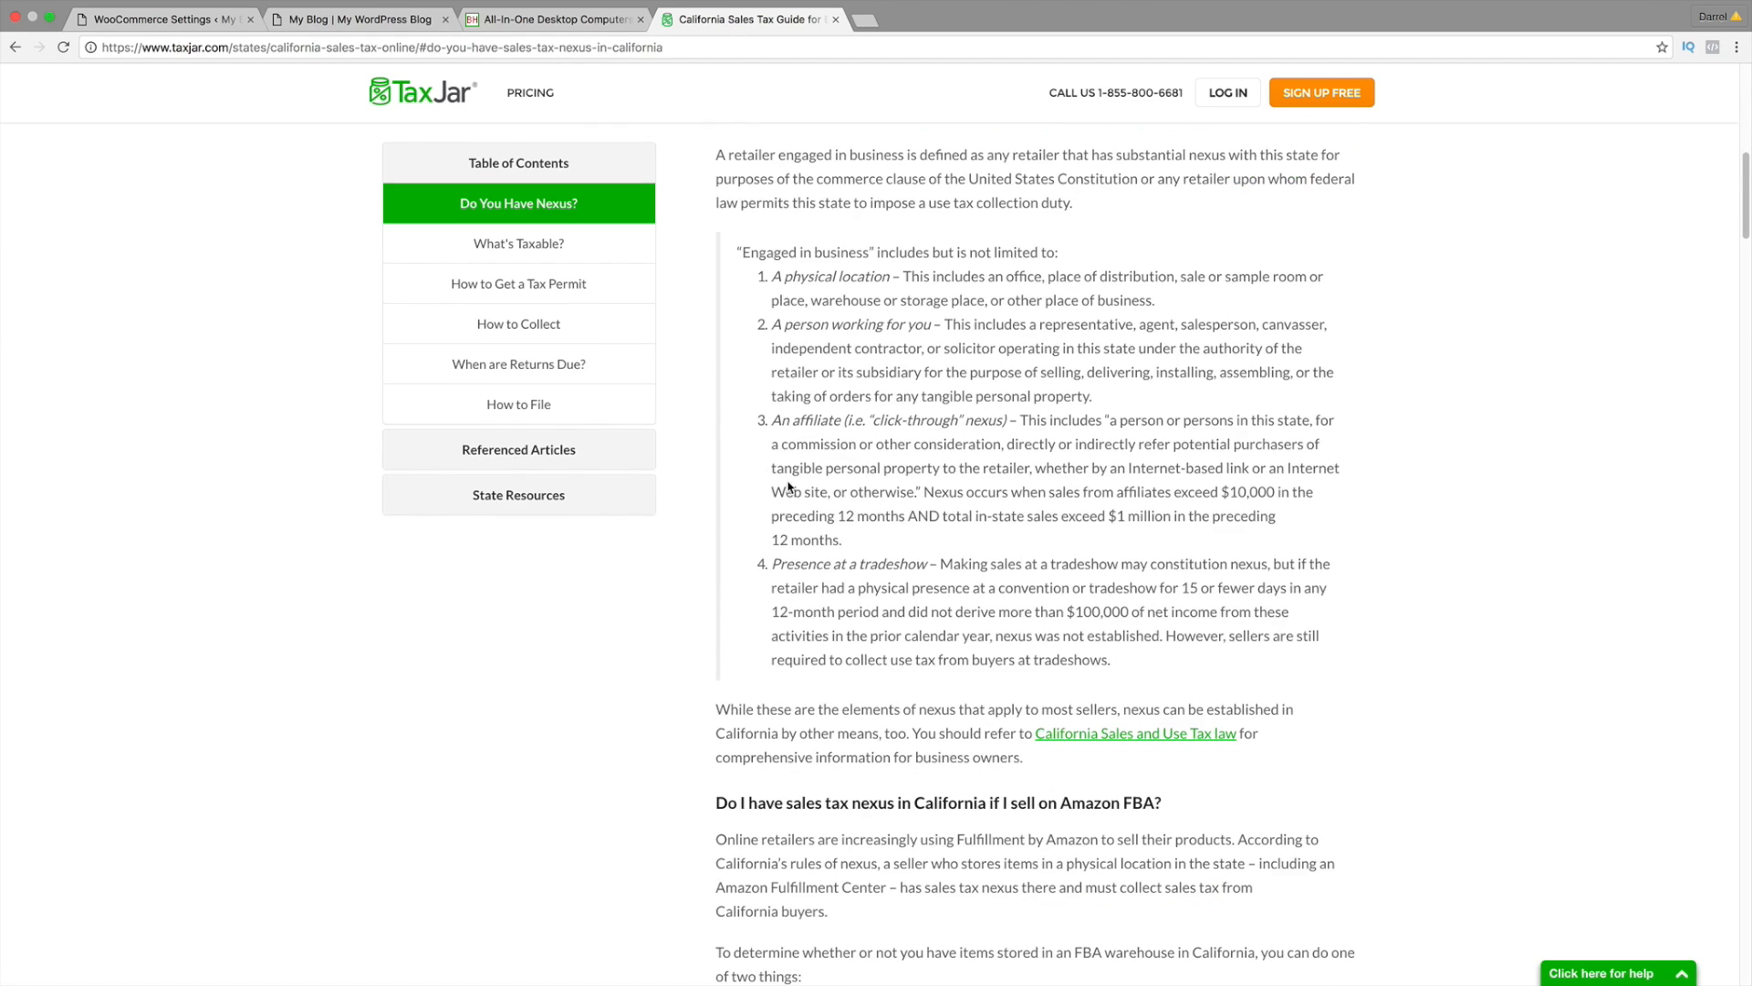
scroll(789, 480, "down", 7)
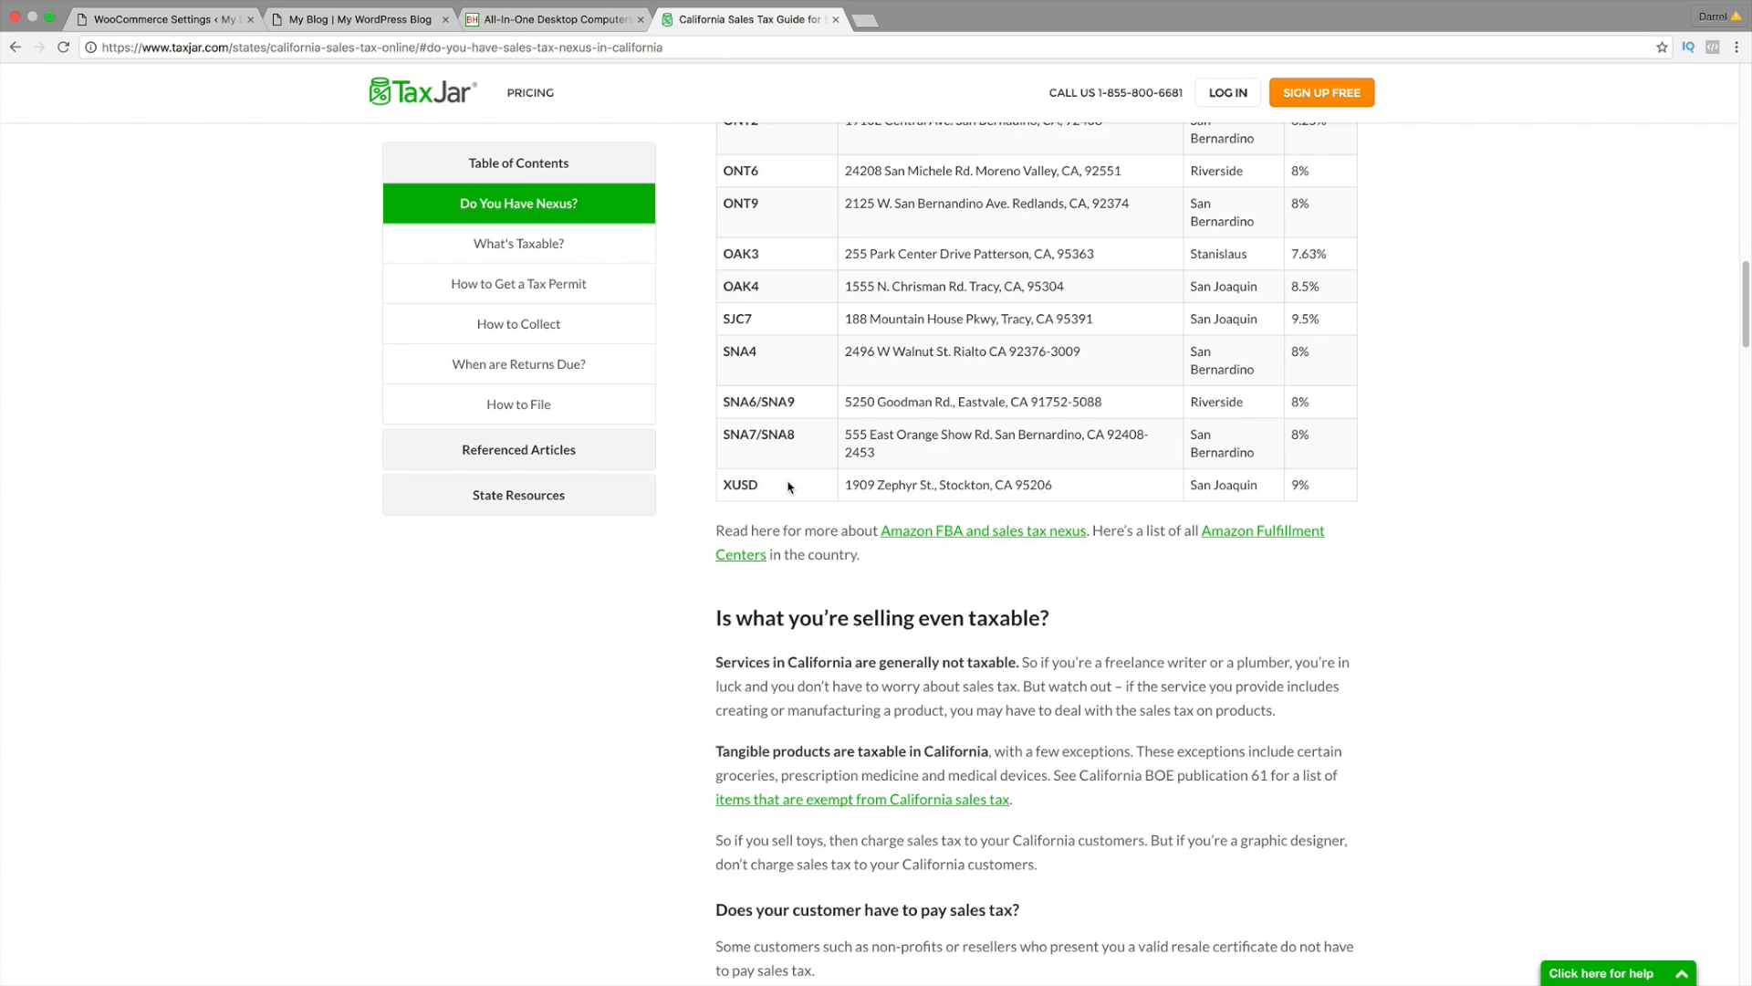
left_click_drag(1060, 417, 712, 420)
scroll(879, 522, "down", 7)
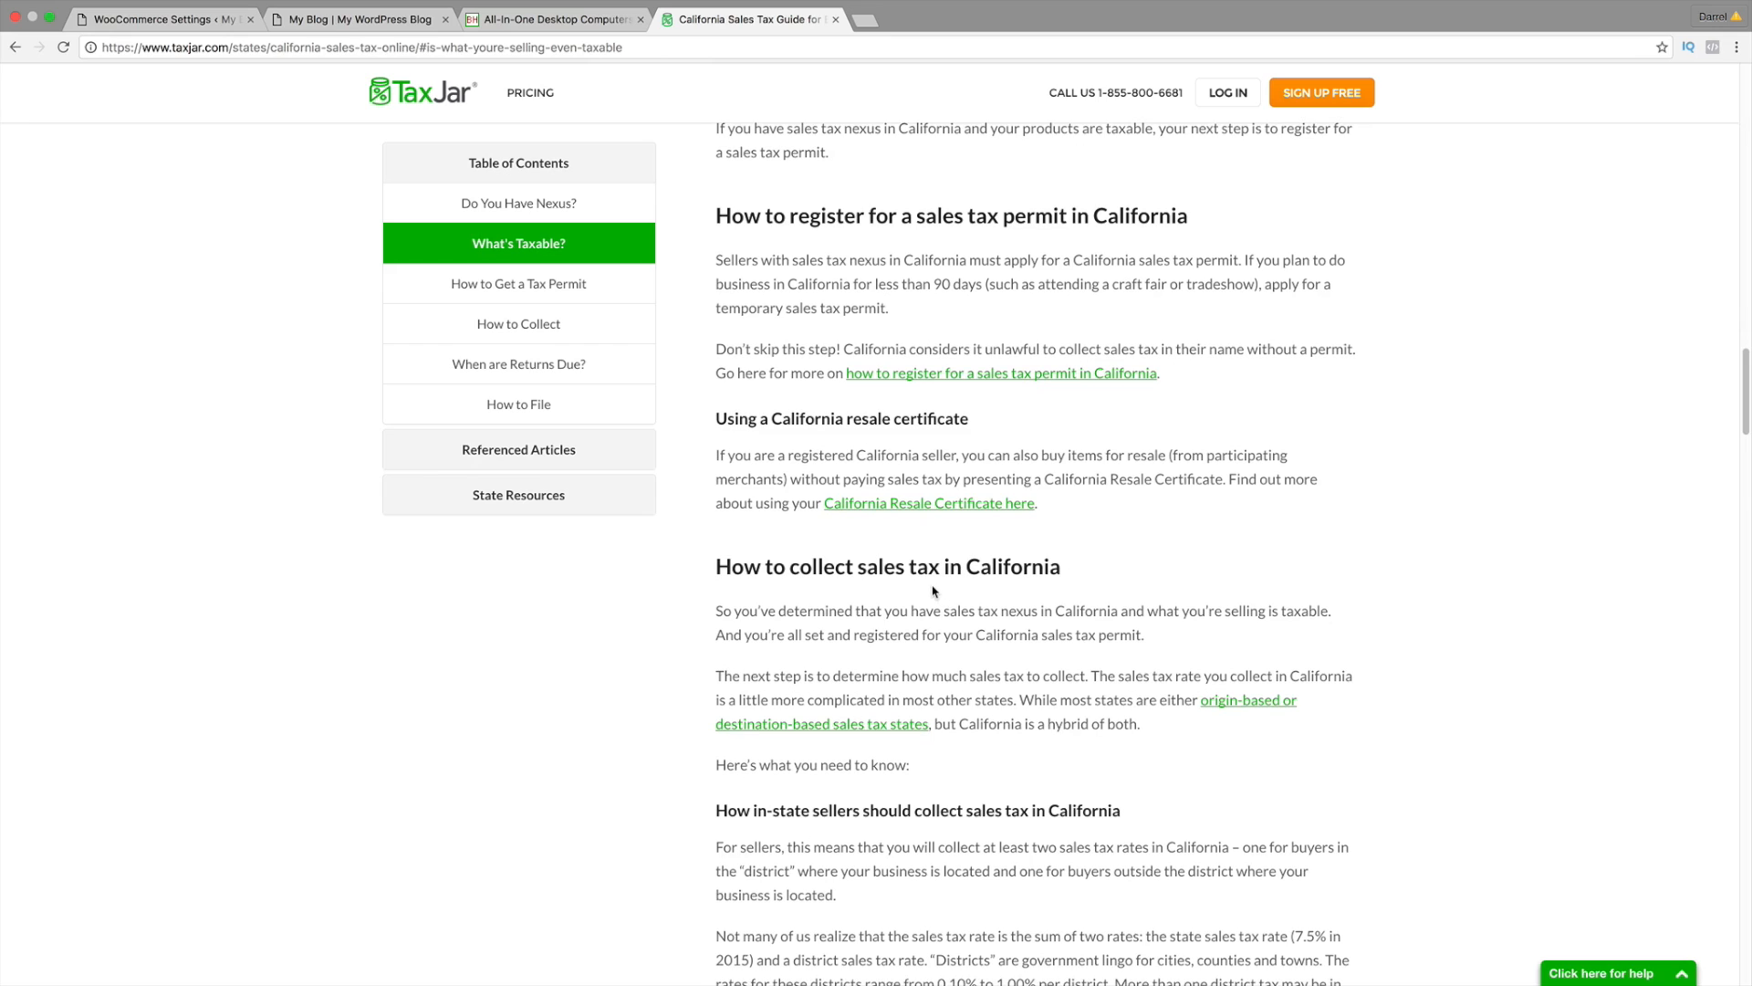
scroll(936, 595, "down", 4)
scroll(932, 594, "down", 14)
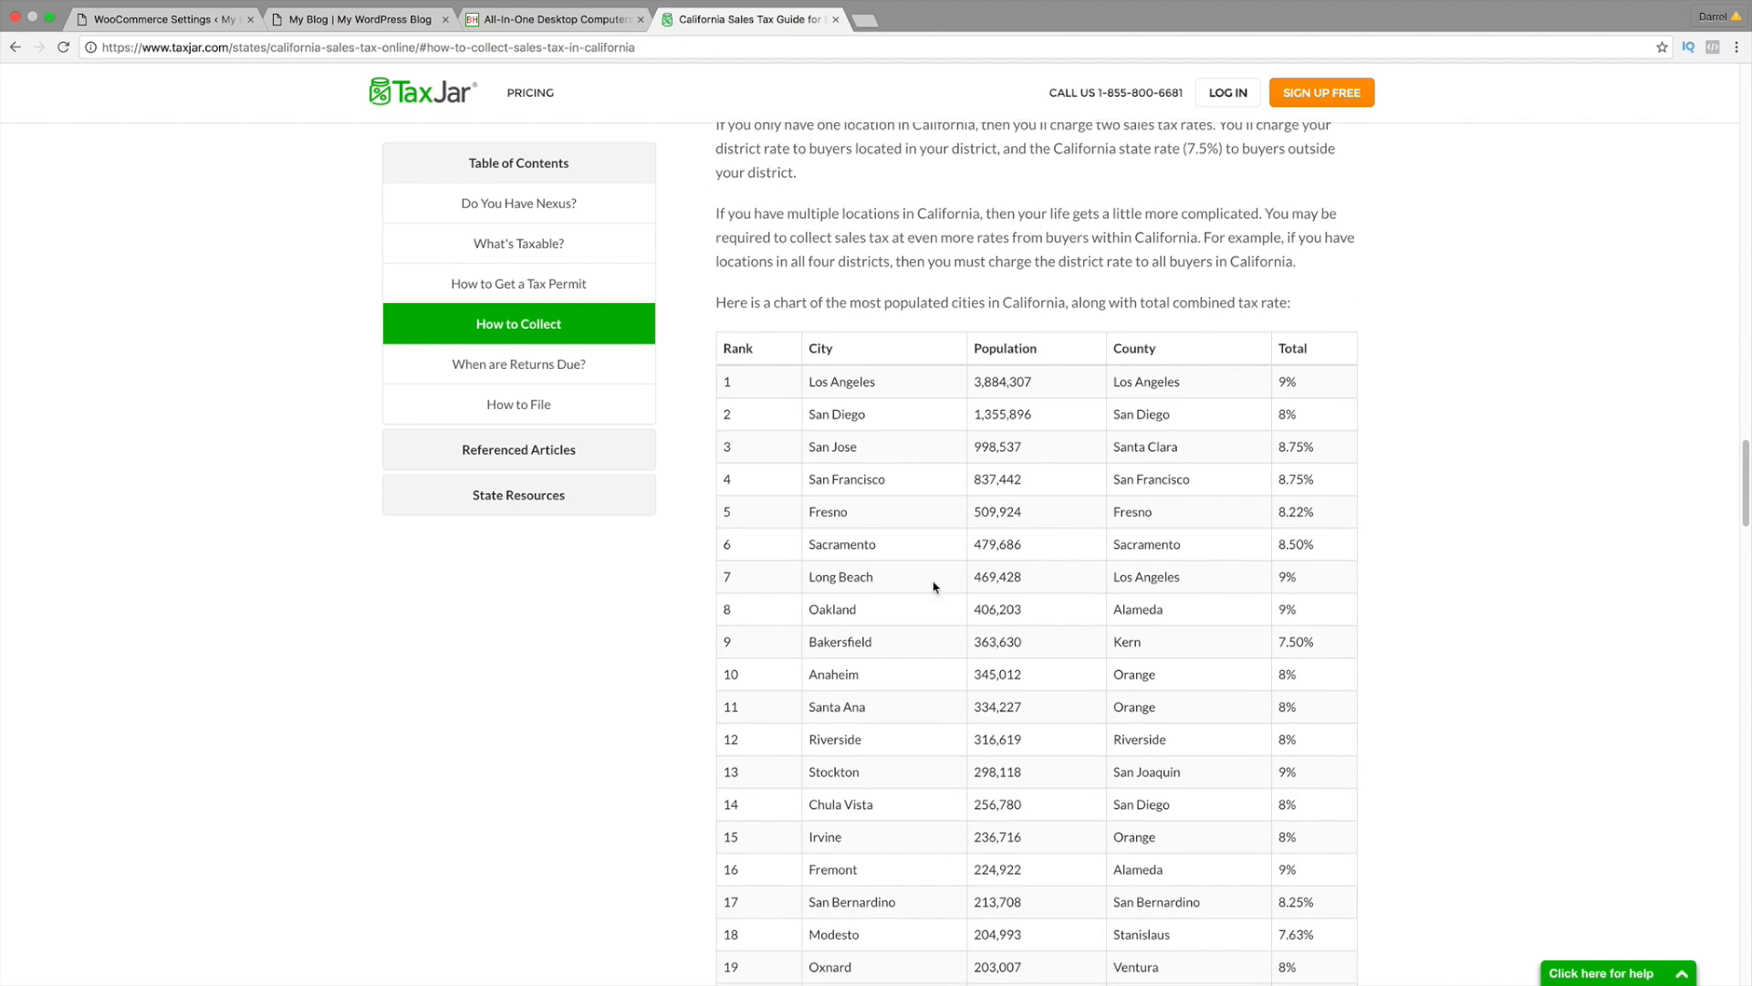
scroll(912, 594, "down", 9)
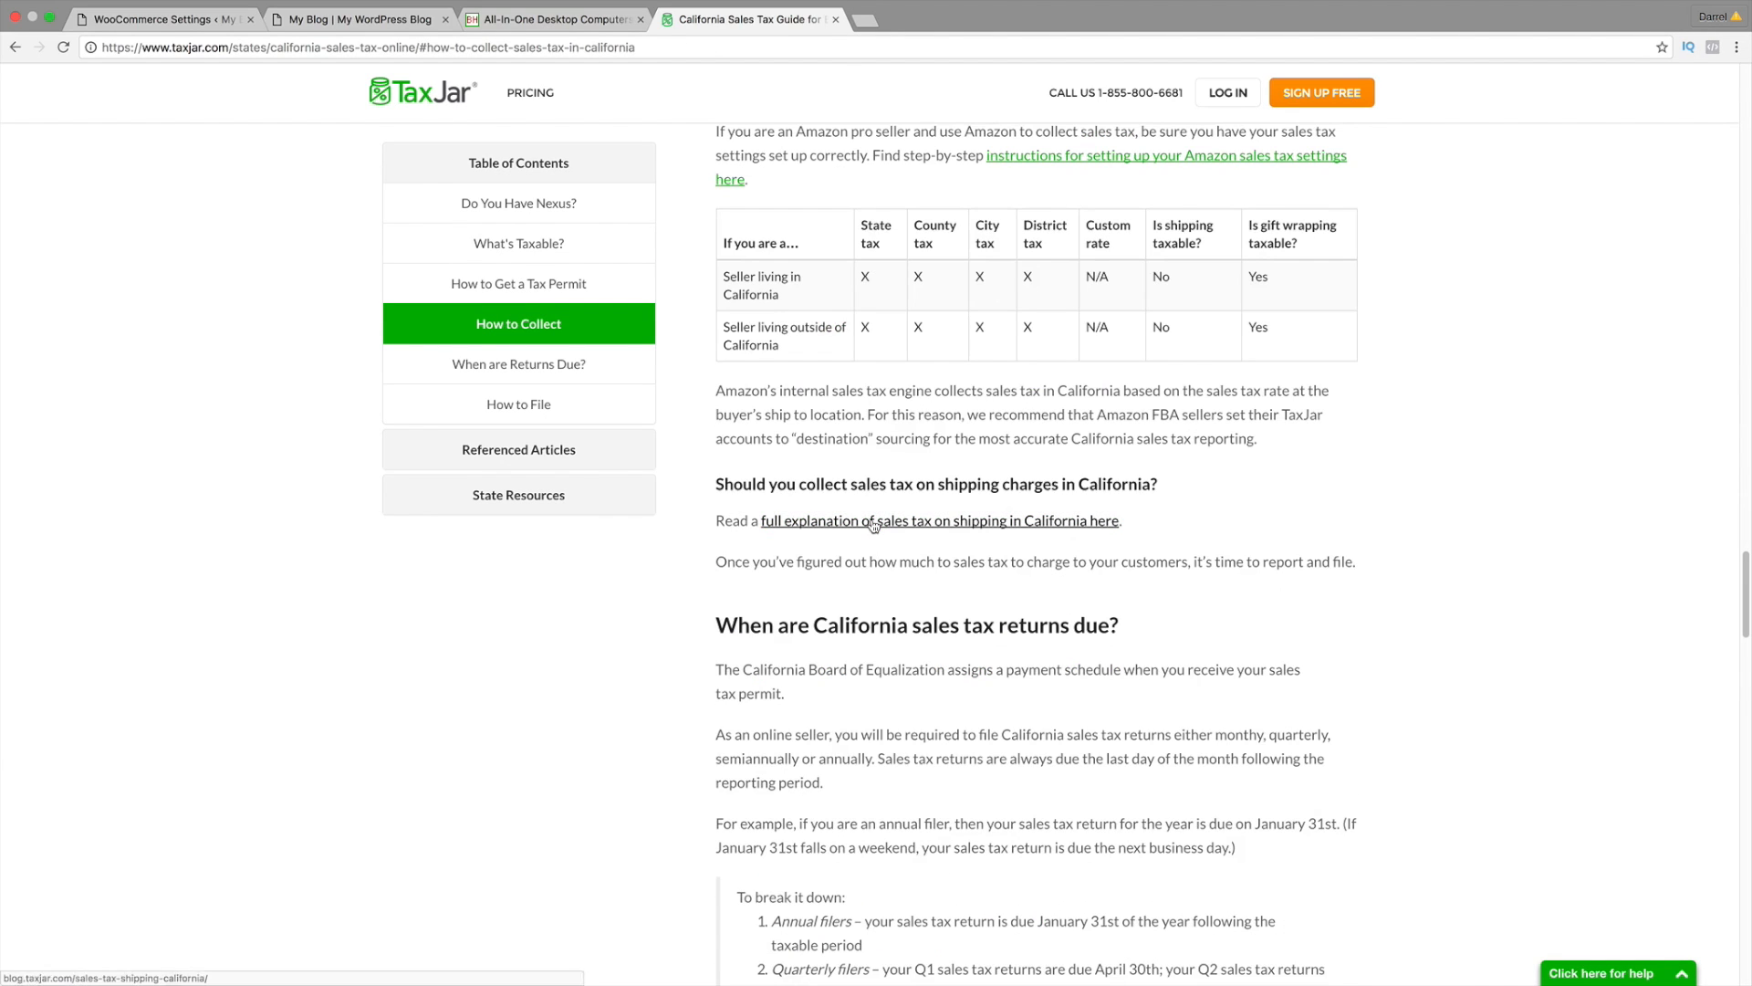
scroll(893, 620, "down", 12)
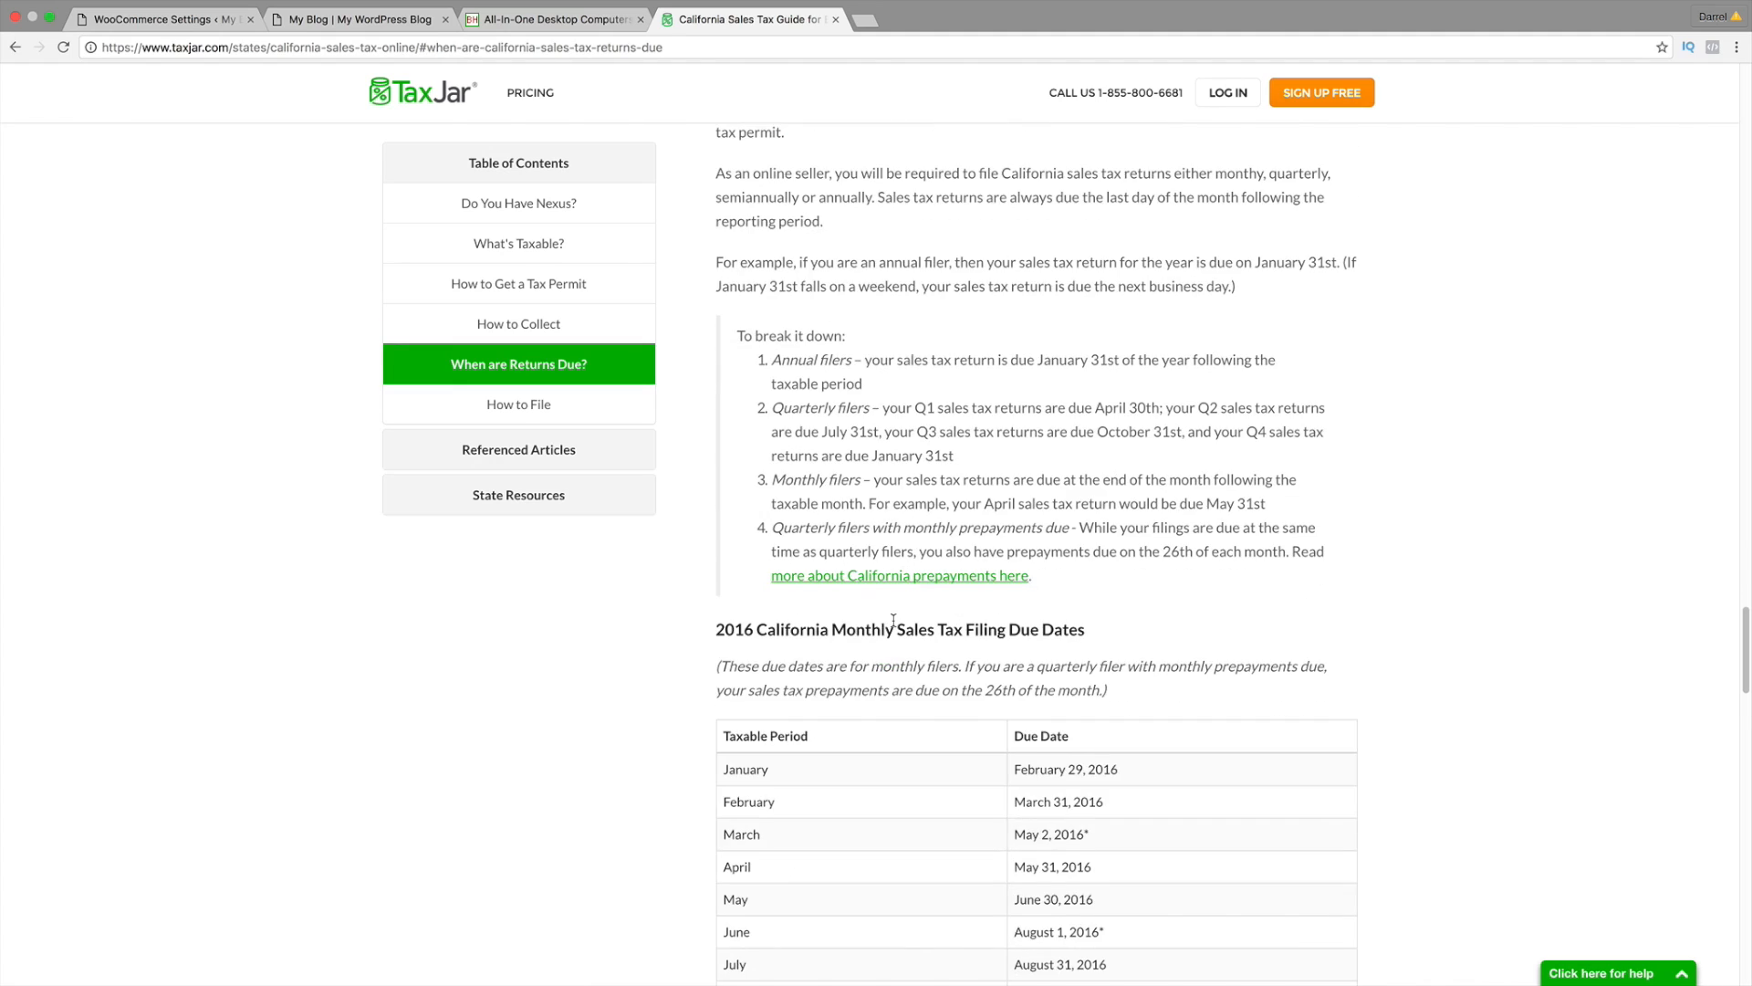
scroll(894, 620, "down", 3)
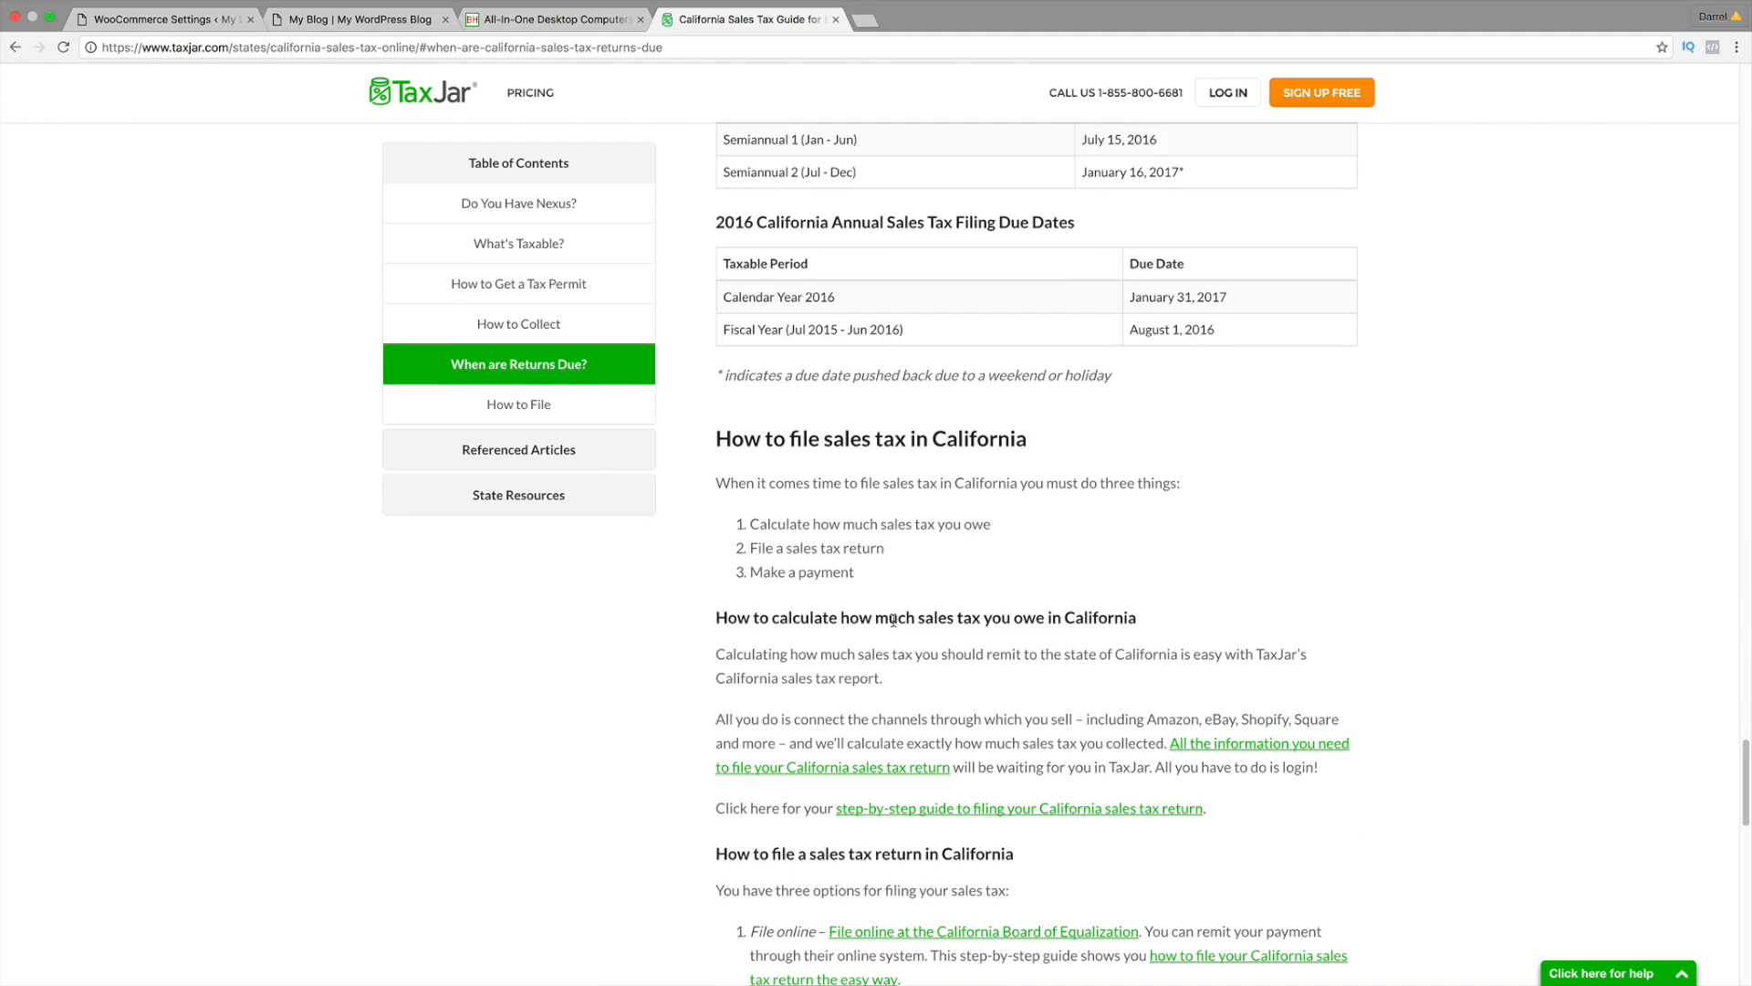
scroll(902, 570, "down", 6)
scroll(902, 566, "down", 11)
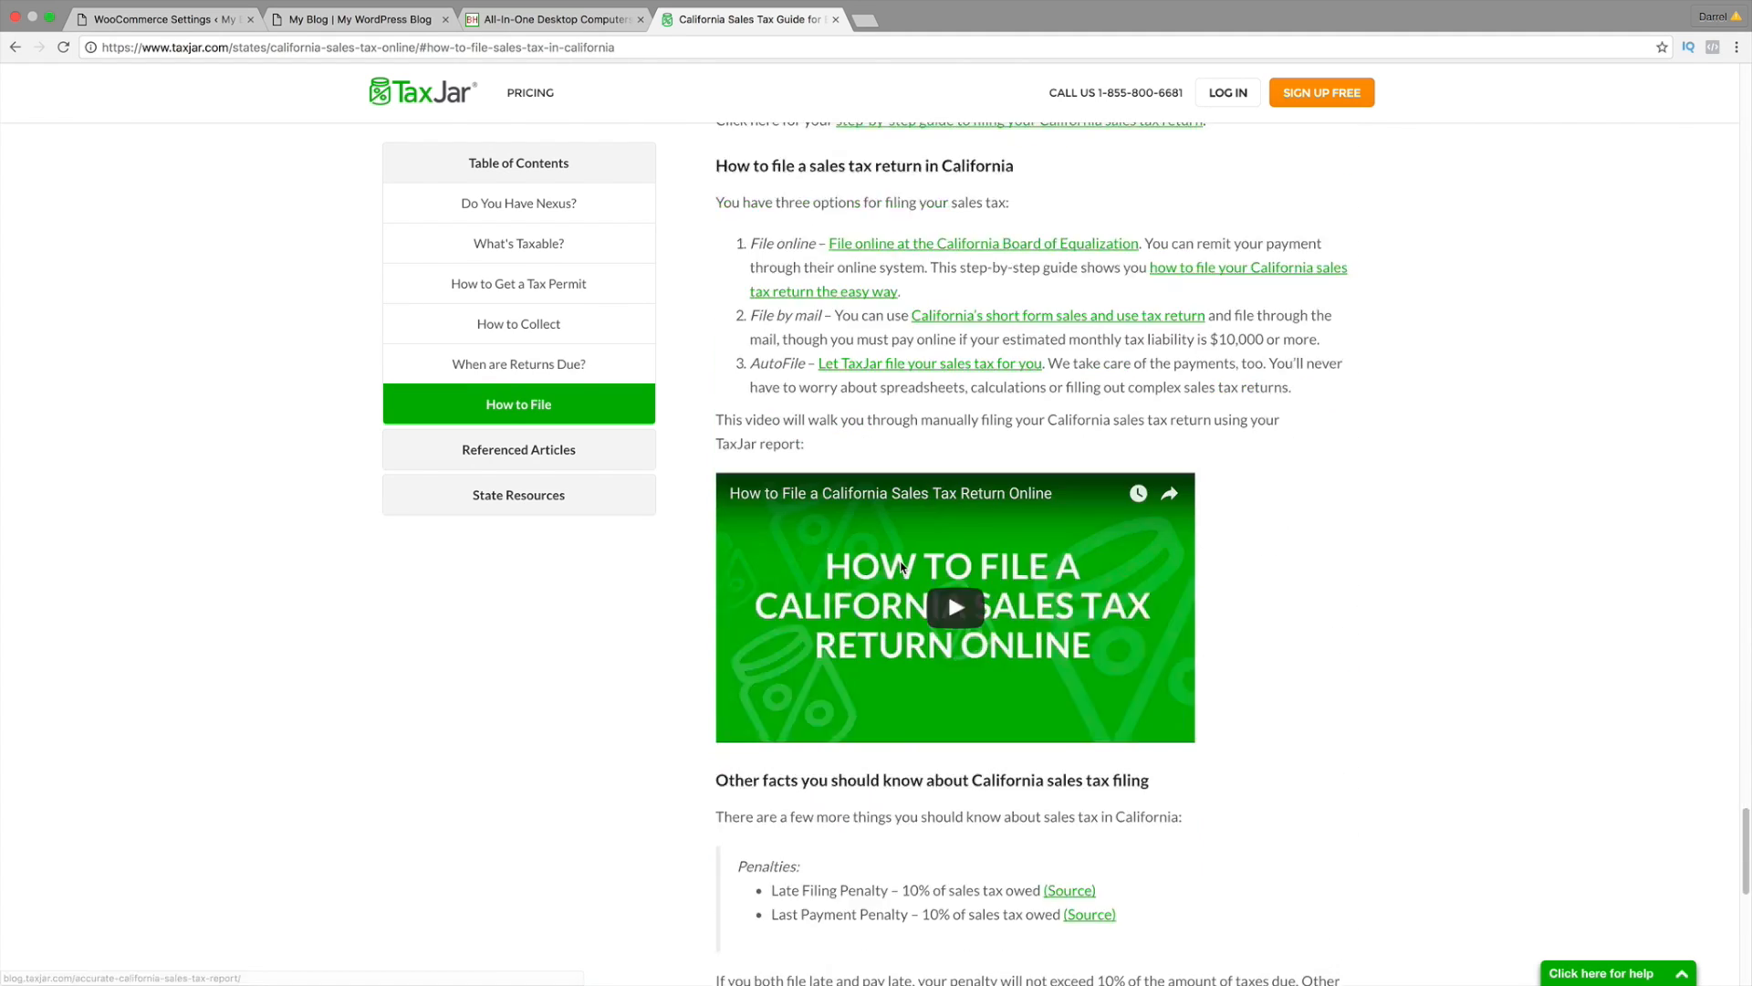
scroll(900, 567, "down", 2)
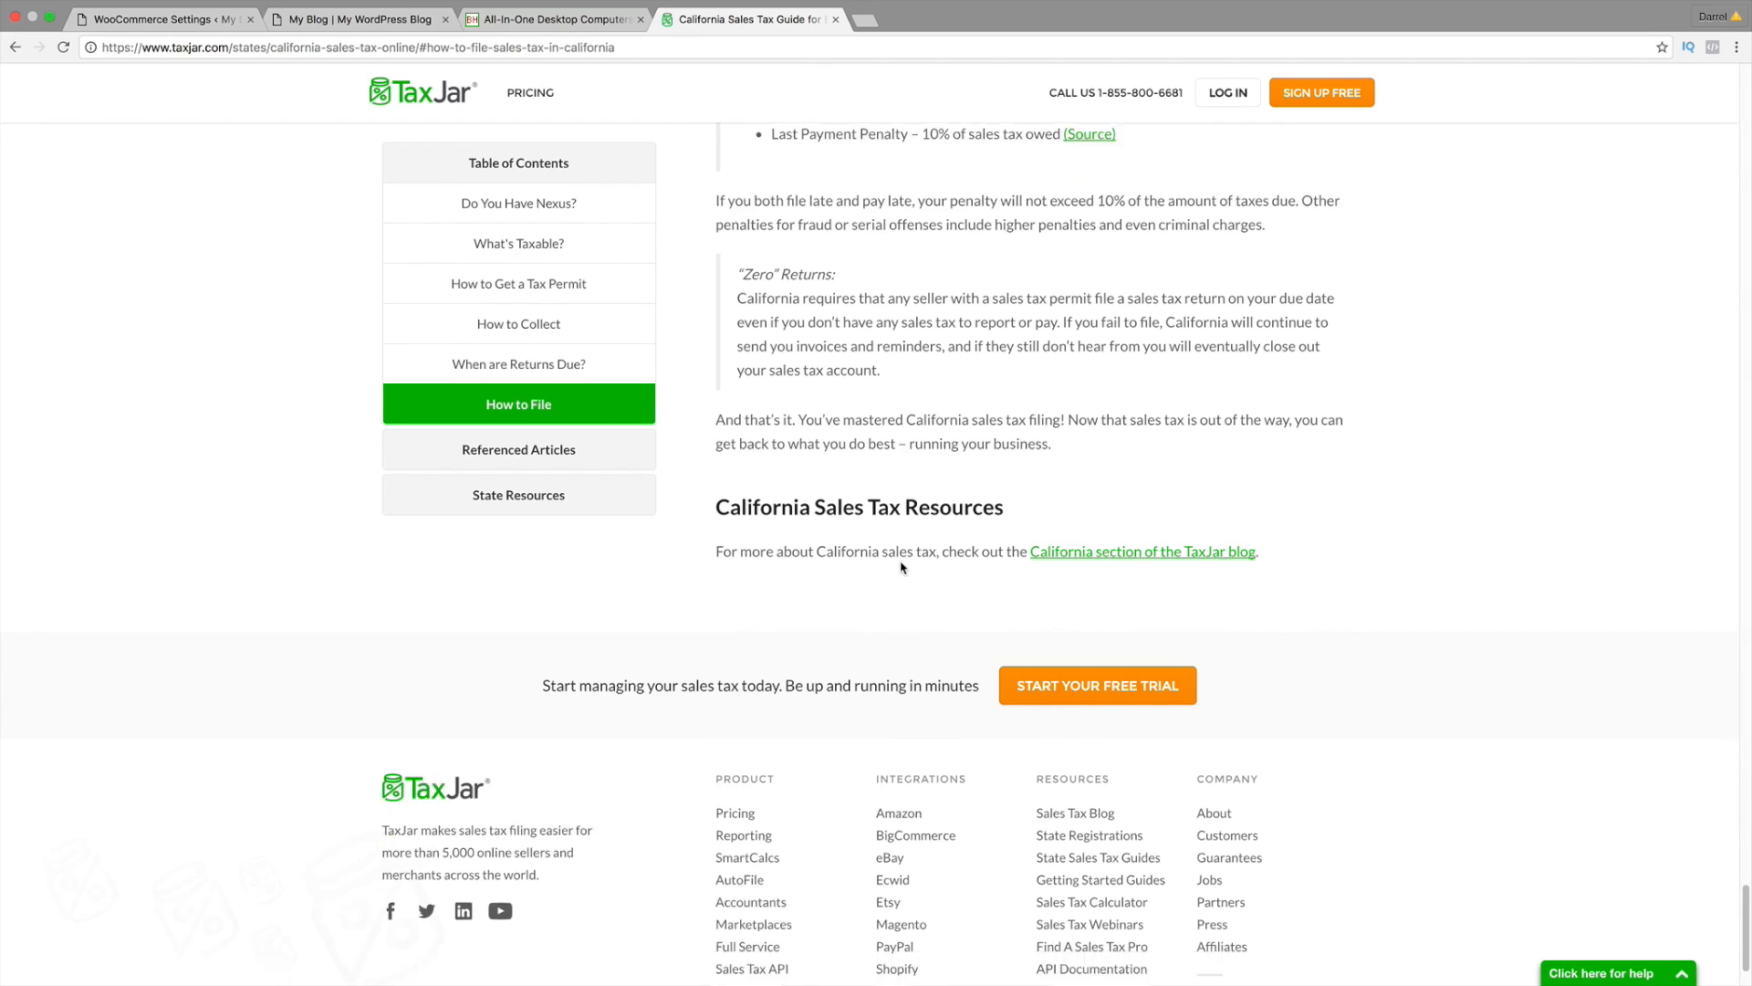
left_click(1222, 935)
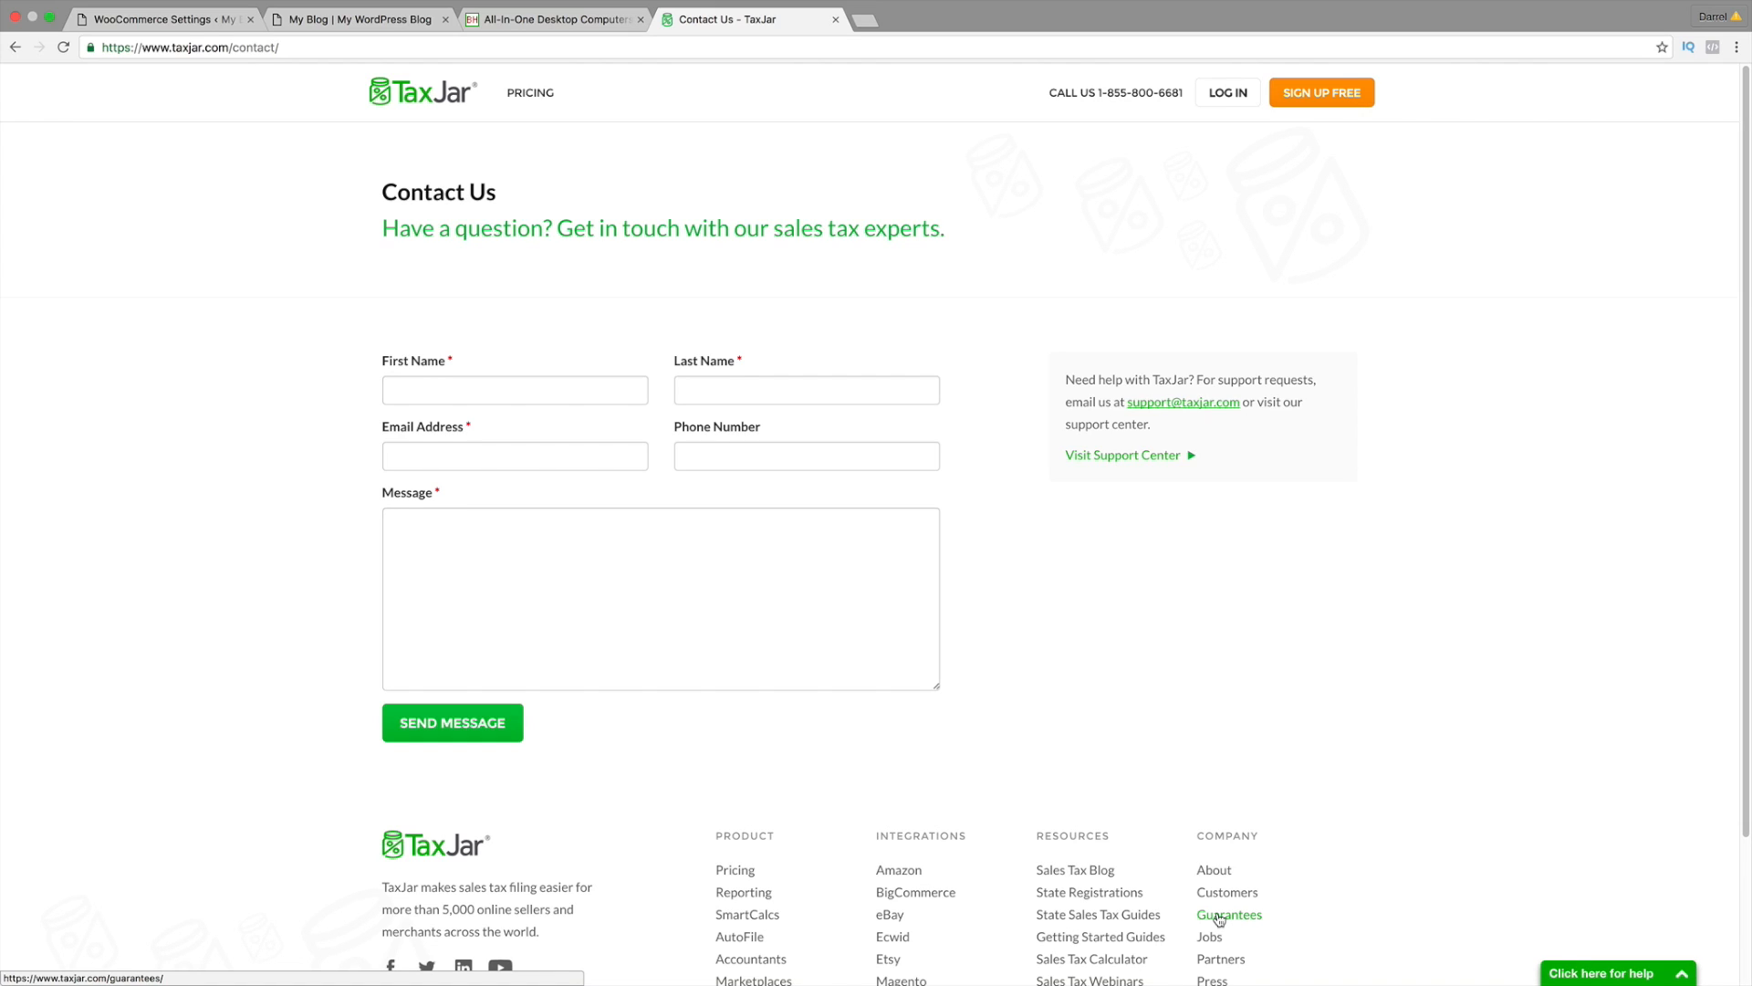
scroll(1213, 912, "down", 2)
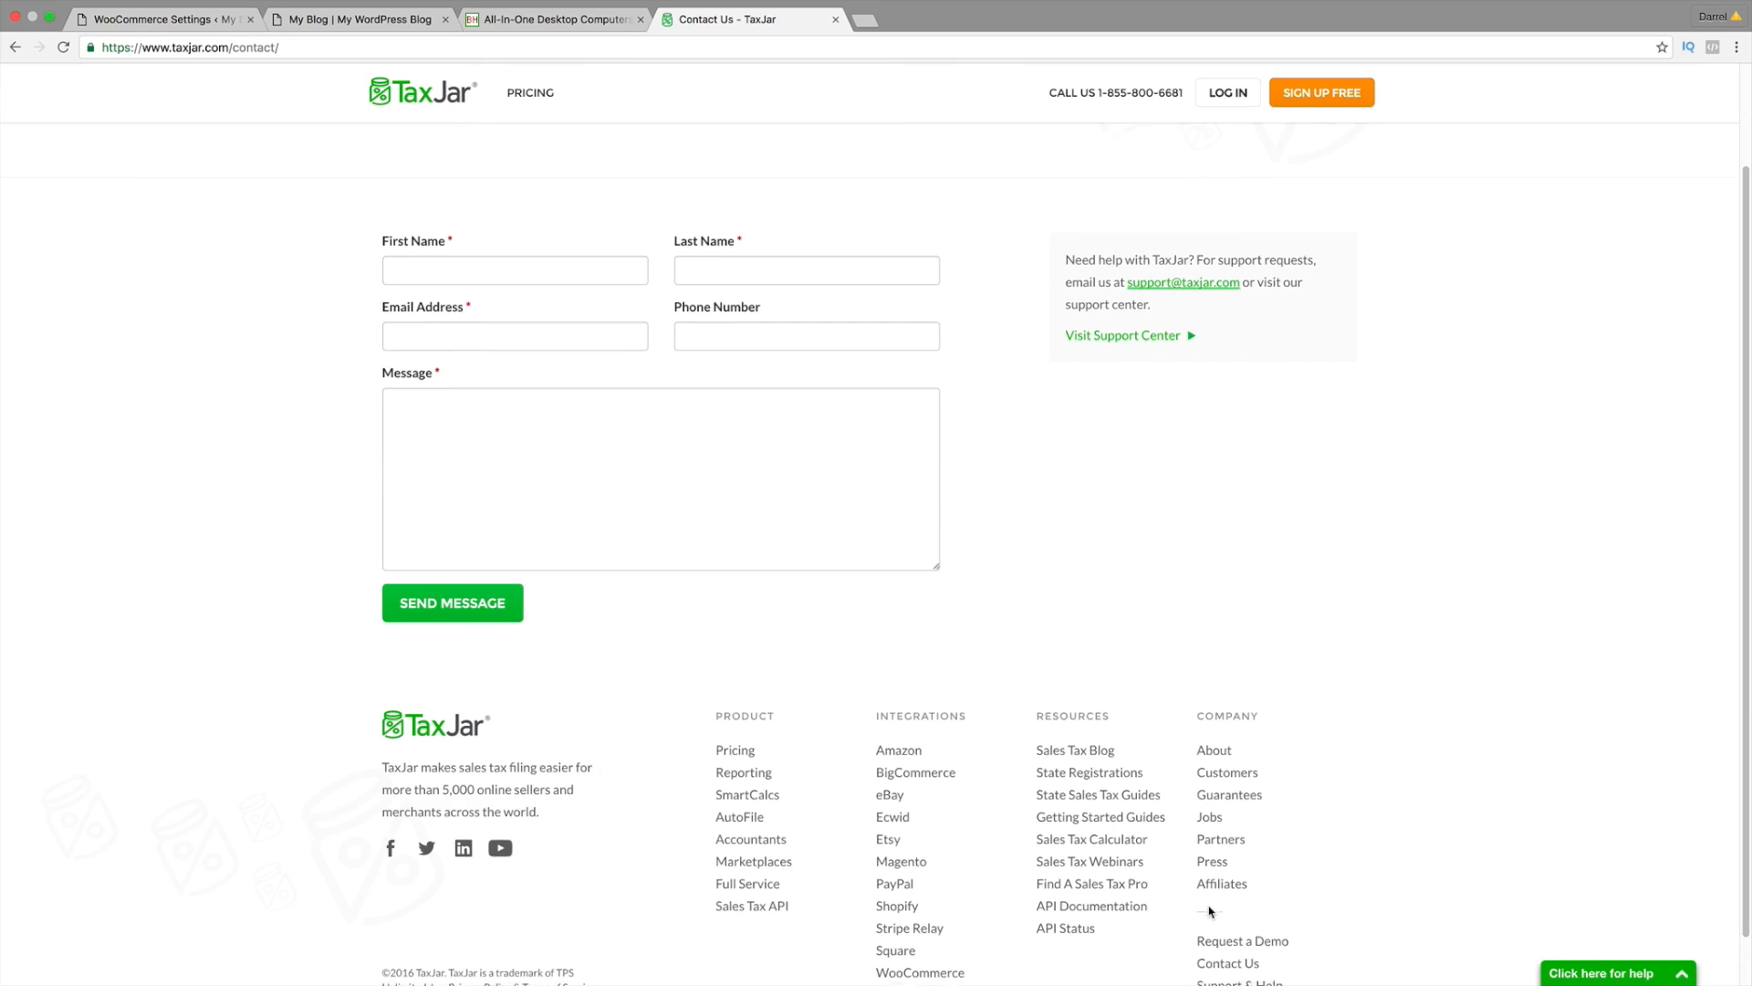
scroll(1210, 911, "down", 1)
scroll(1096, 730, "up", 3)
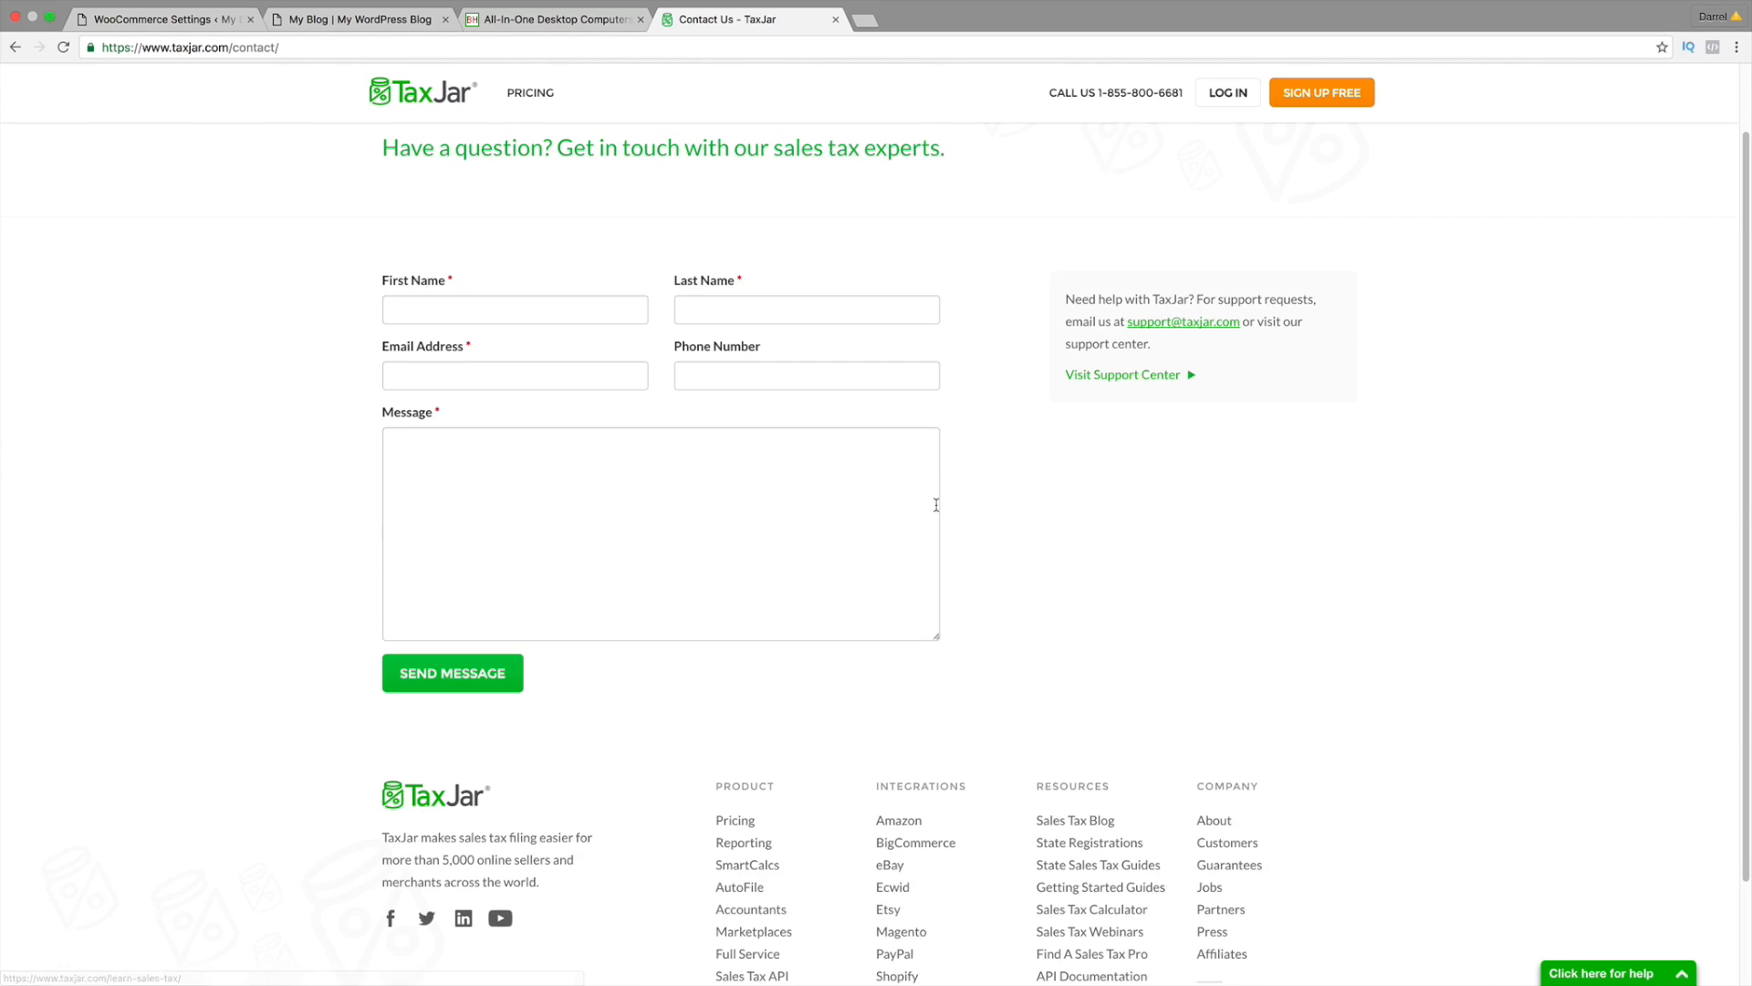
left_click(149, 16)
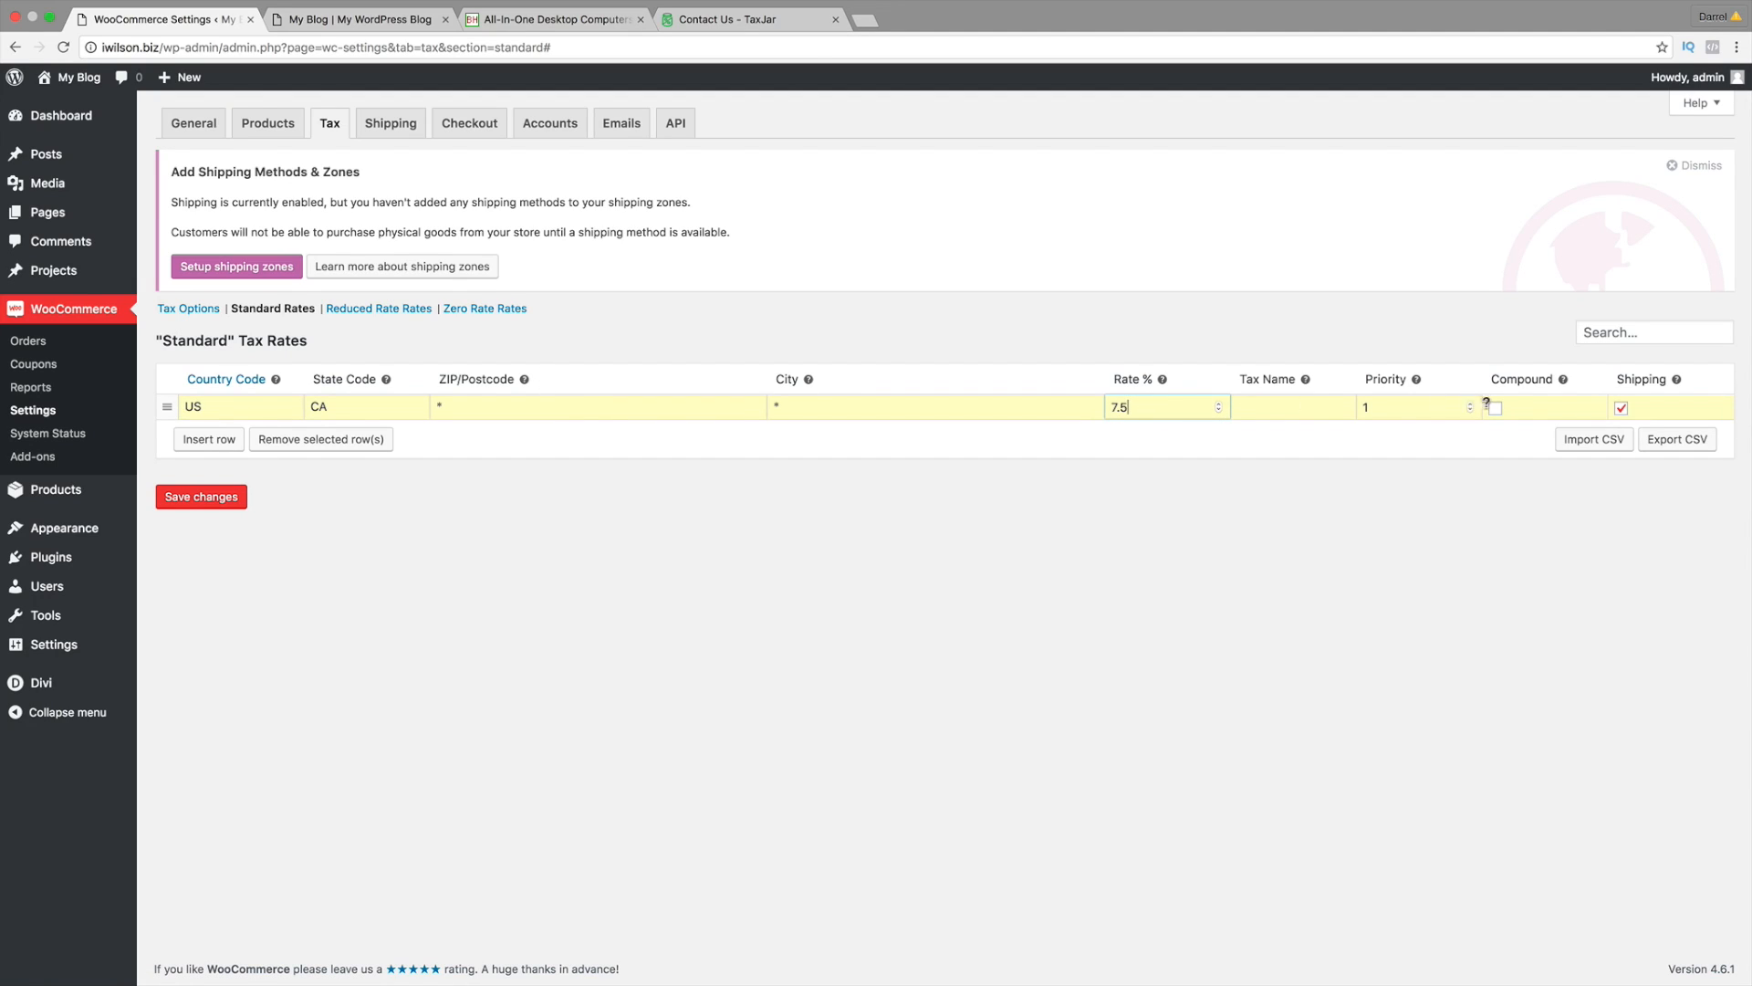
Step: Exclude shipping from the US/CA 7.5% rate, save, and glance at the Reduced and Zero Rate tables
left_click(1621, 408)
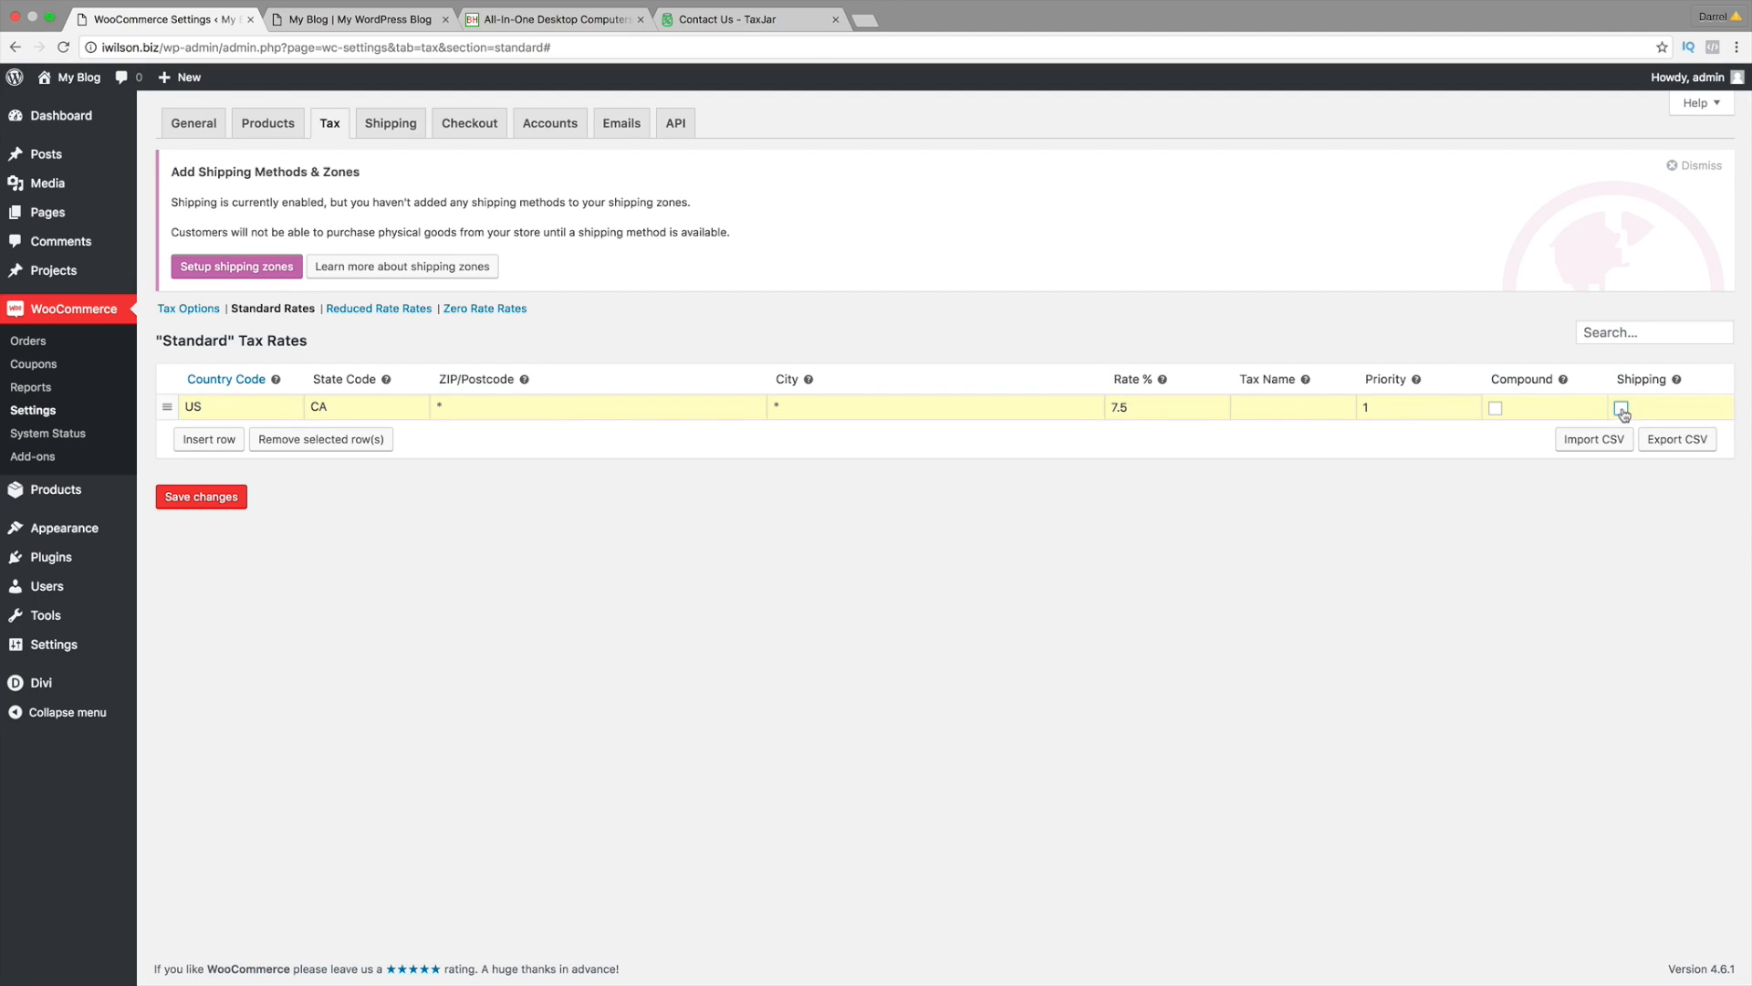
left_click(230, 500)
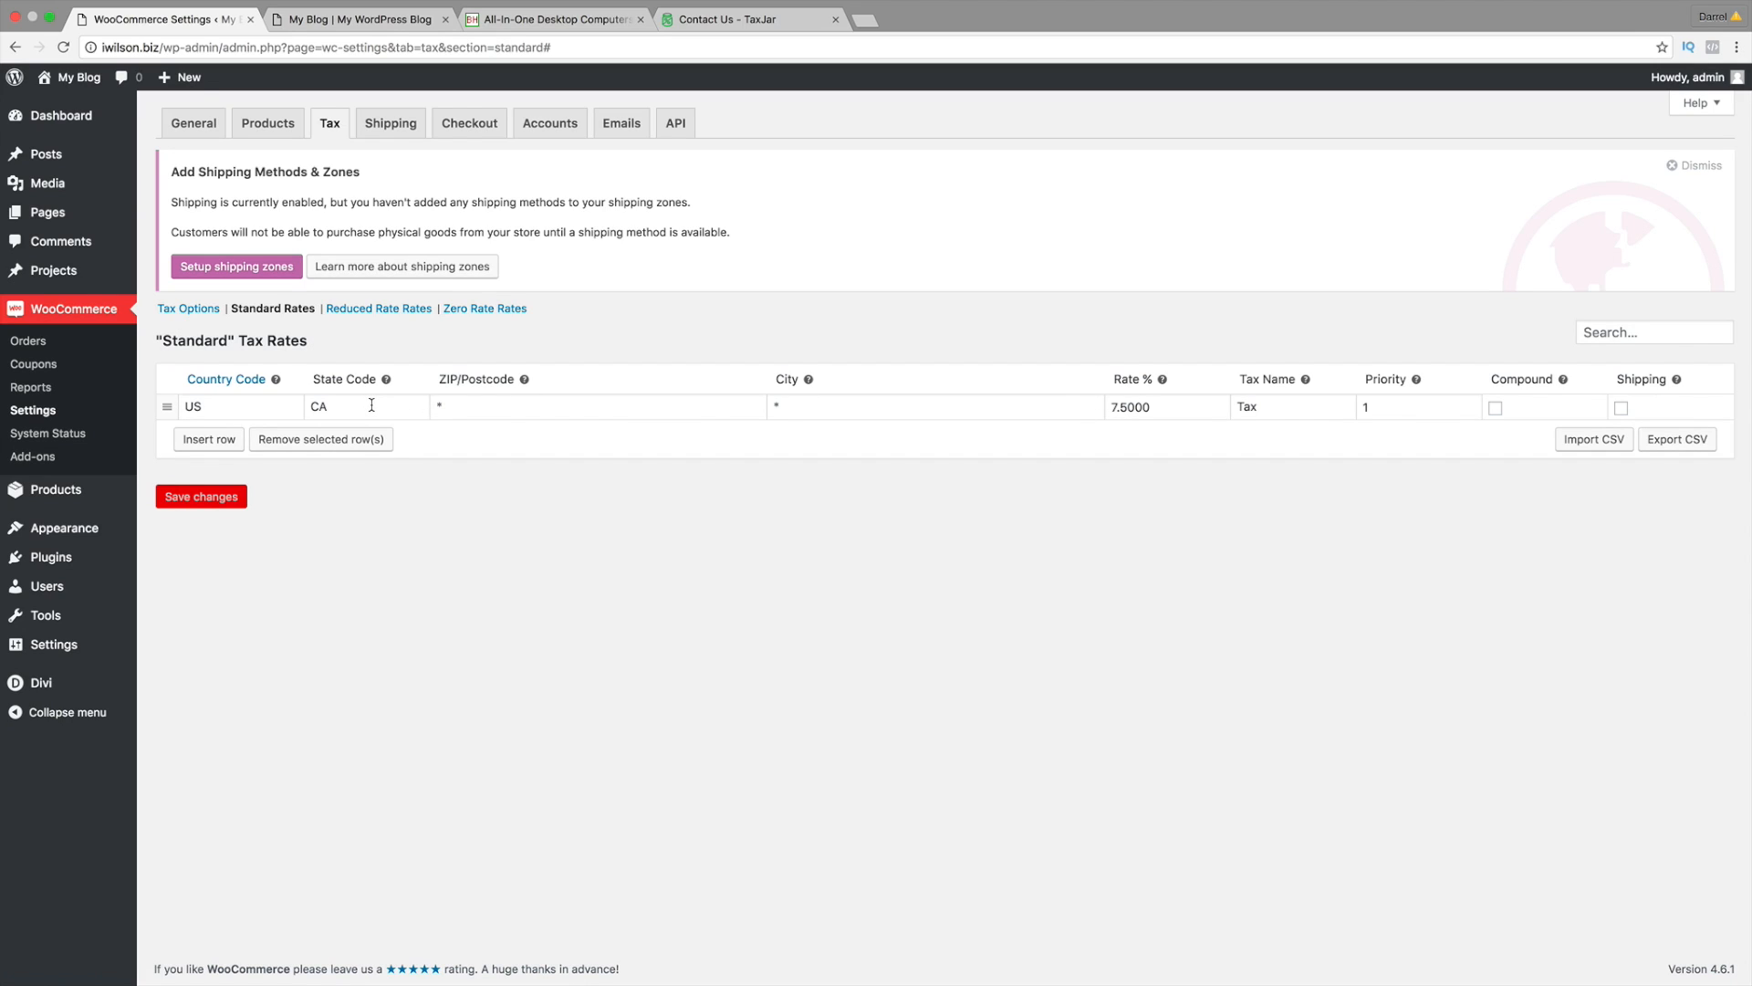
left_click(377, 309)
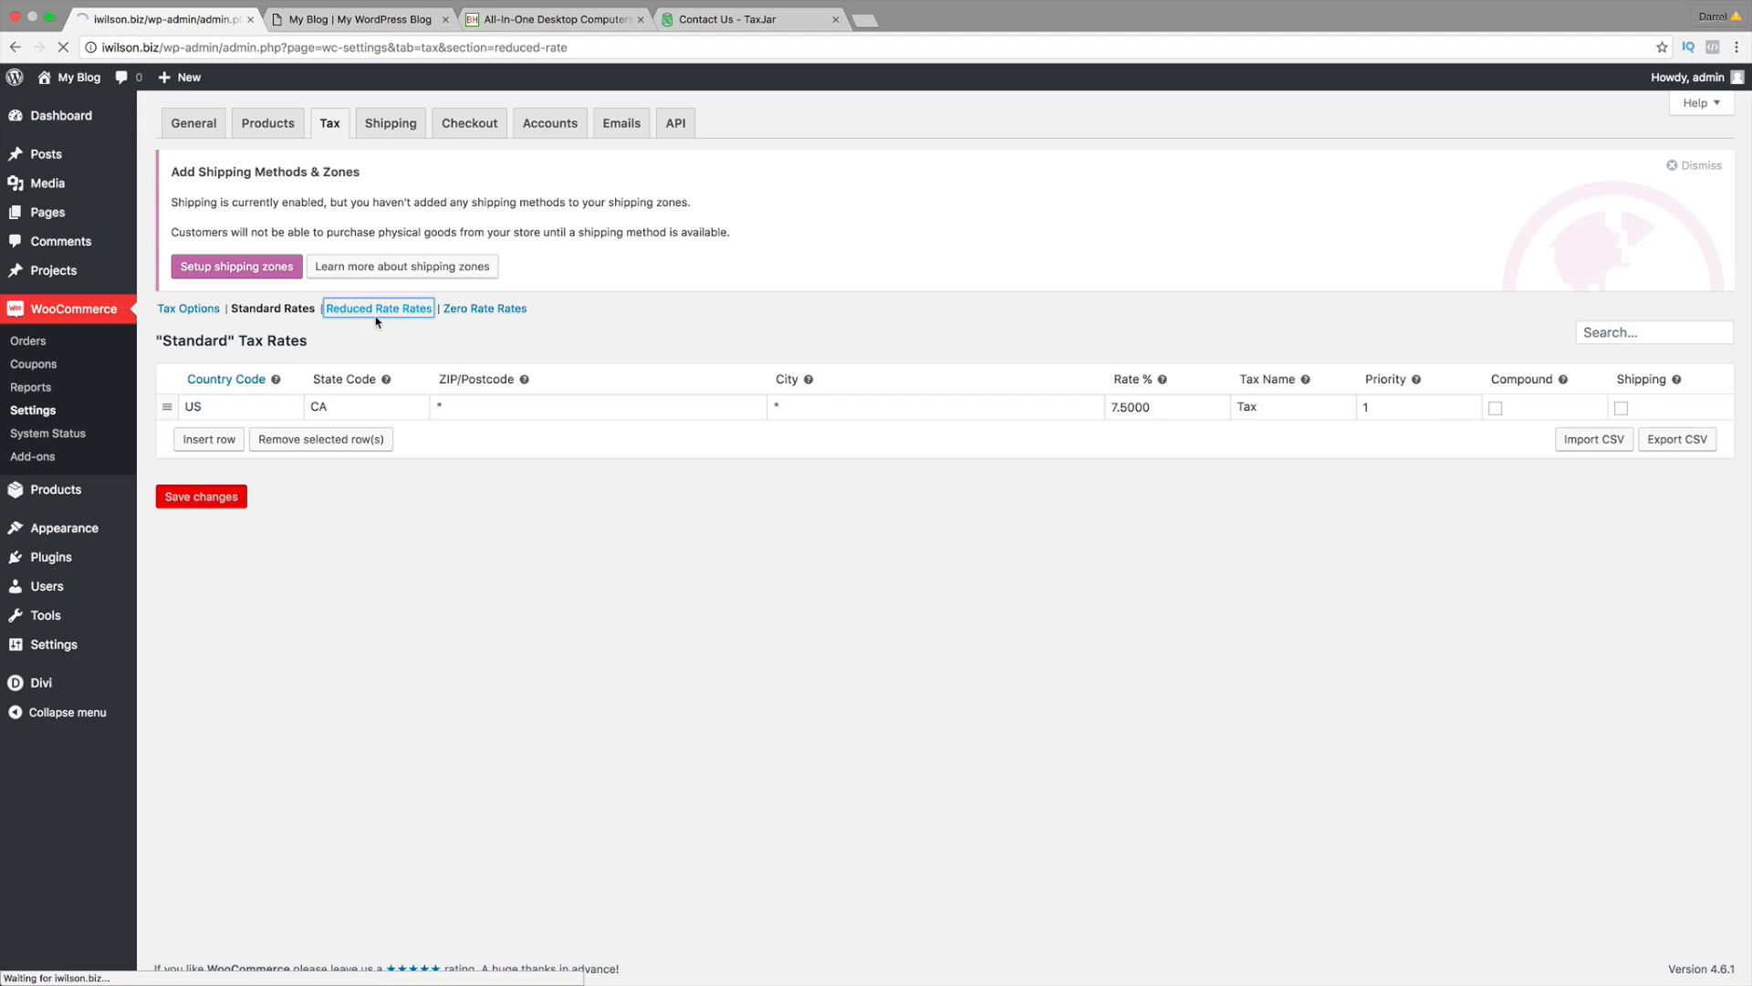
left_click(473, 315)
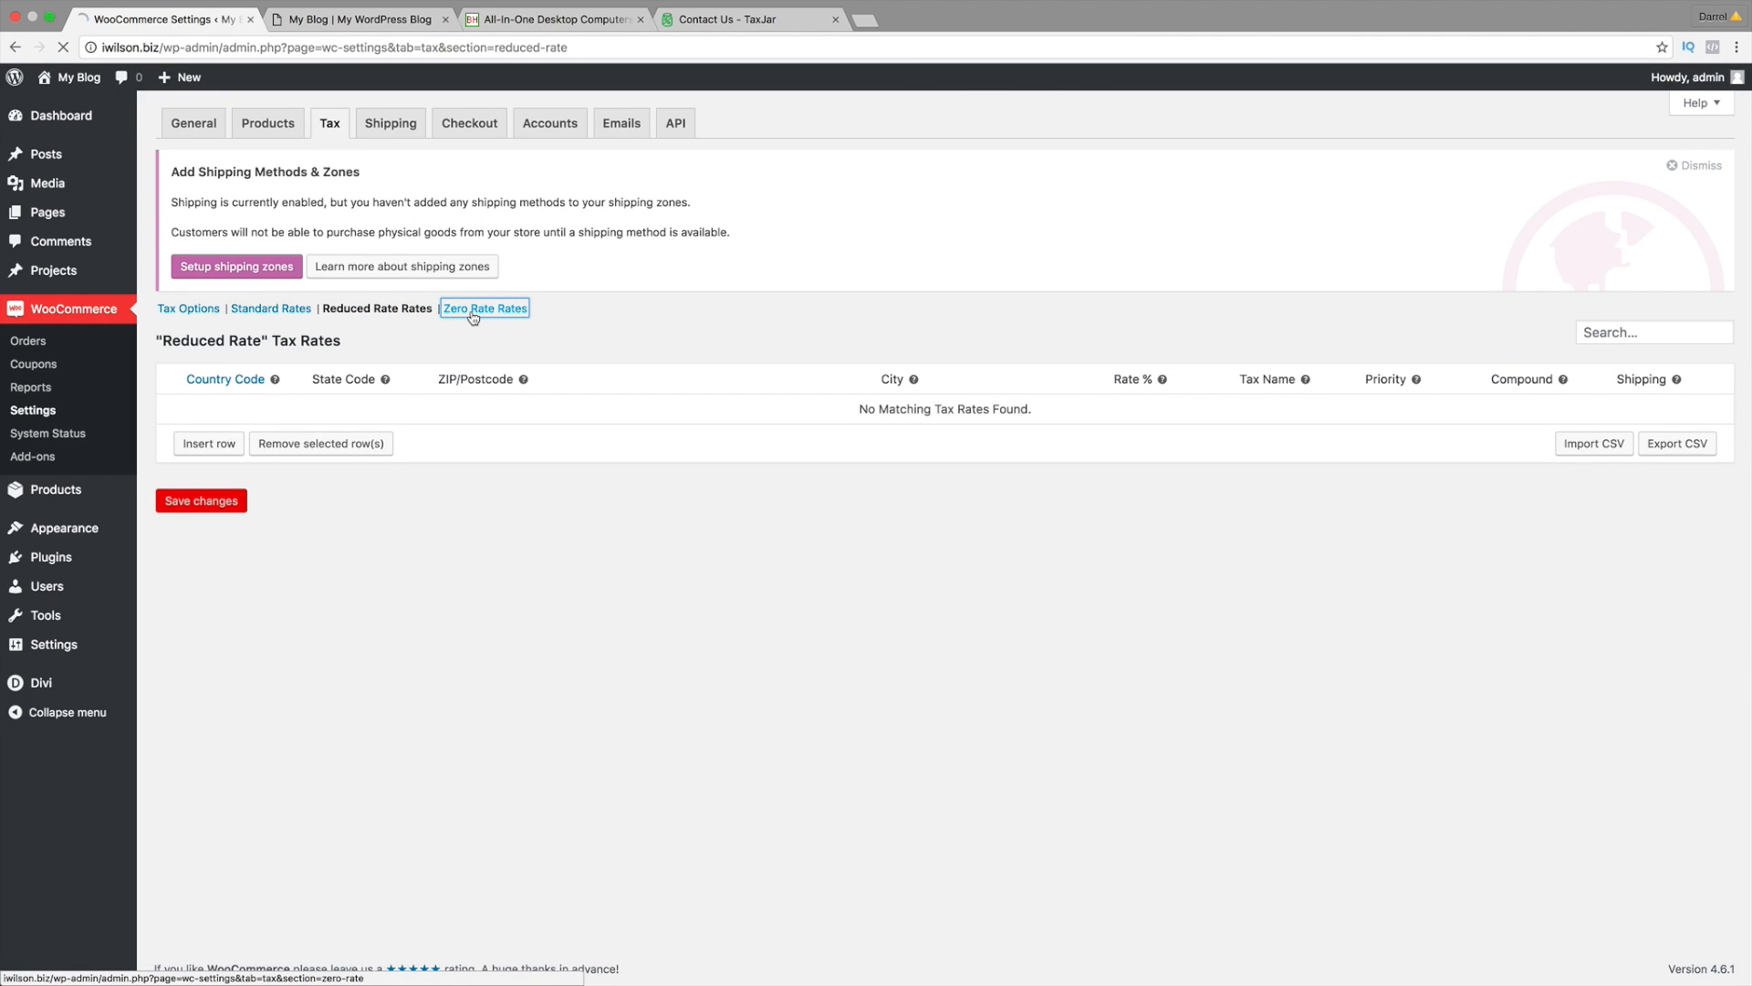
left_click(291, 313)
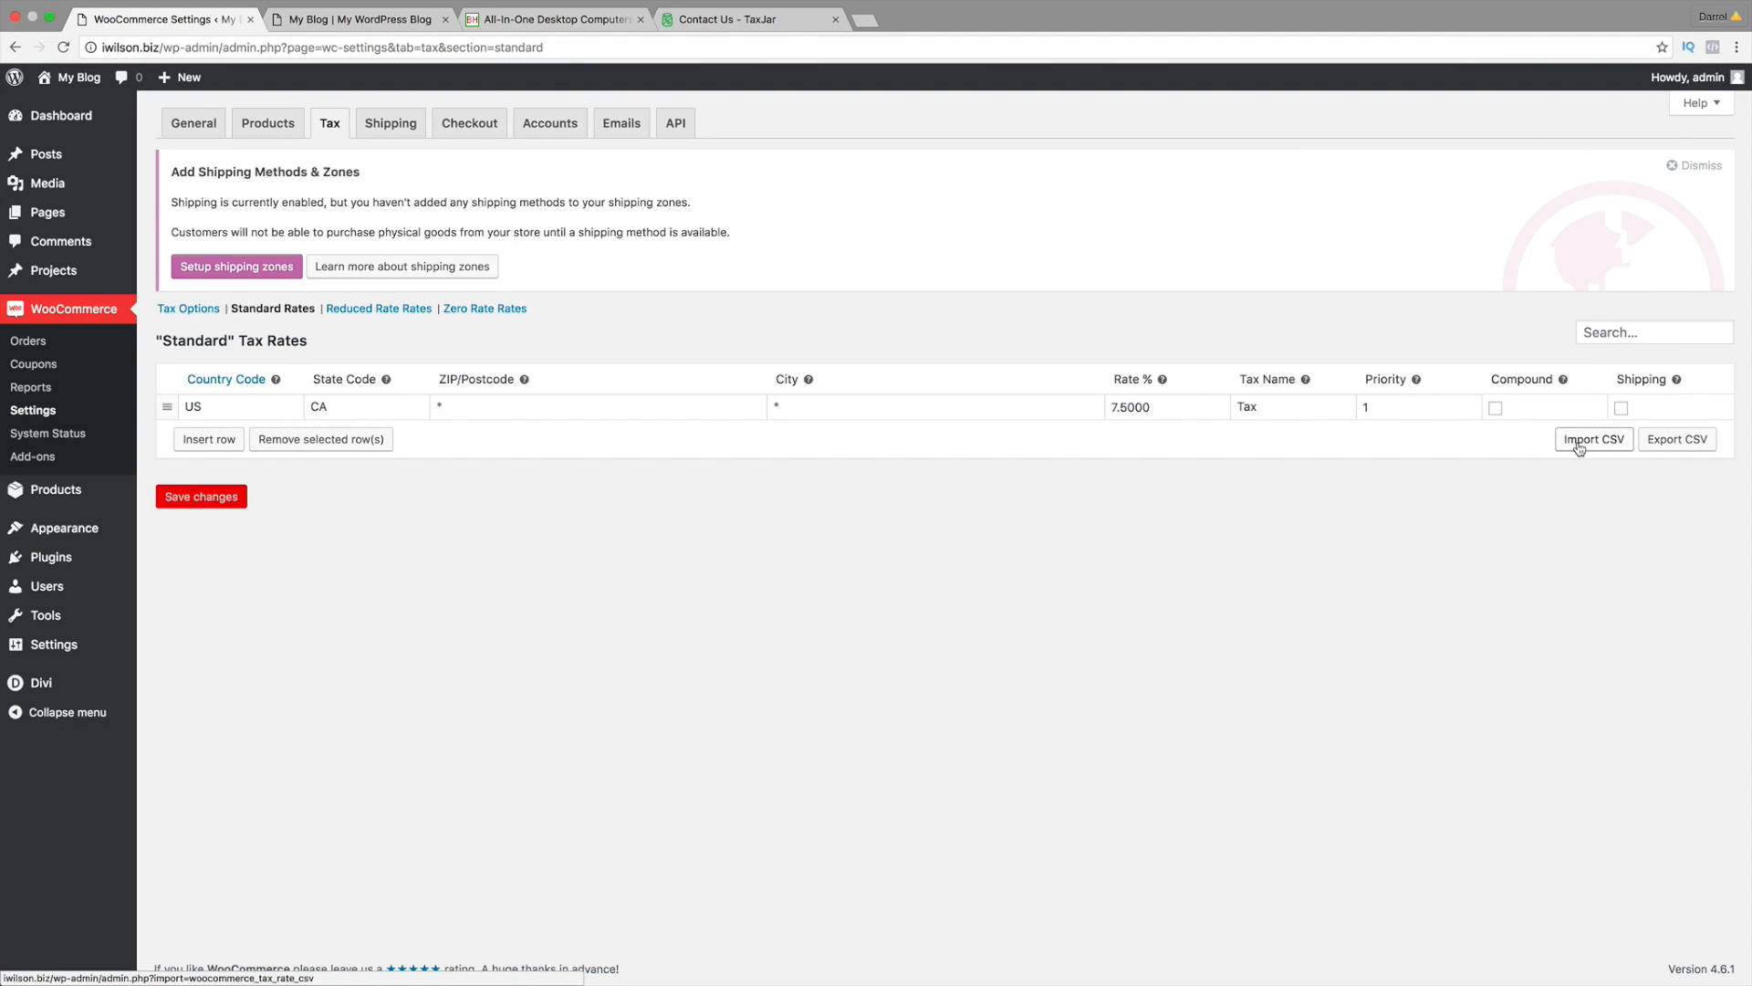
left_click(744, 19)
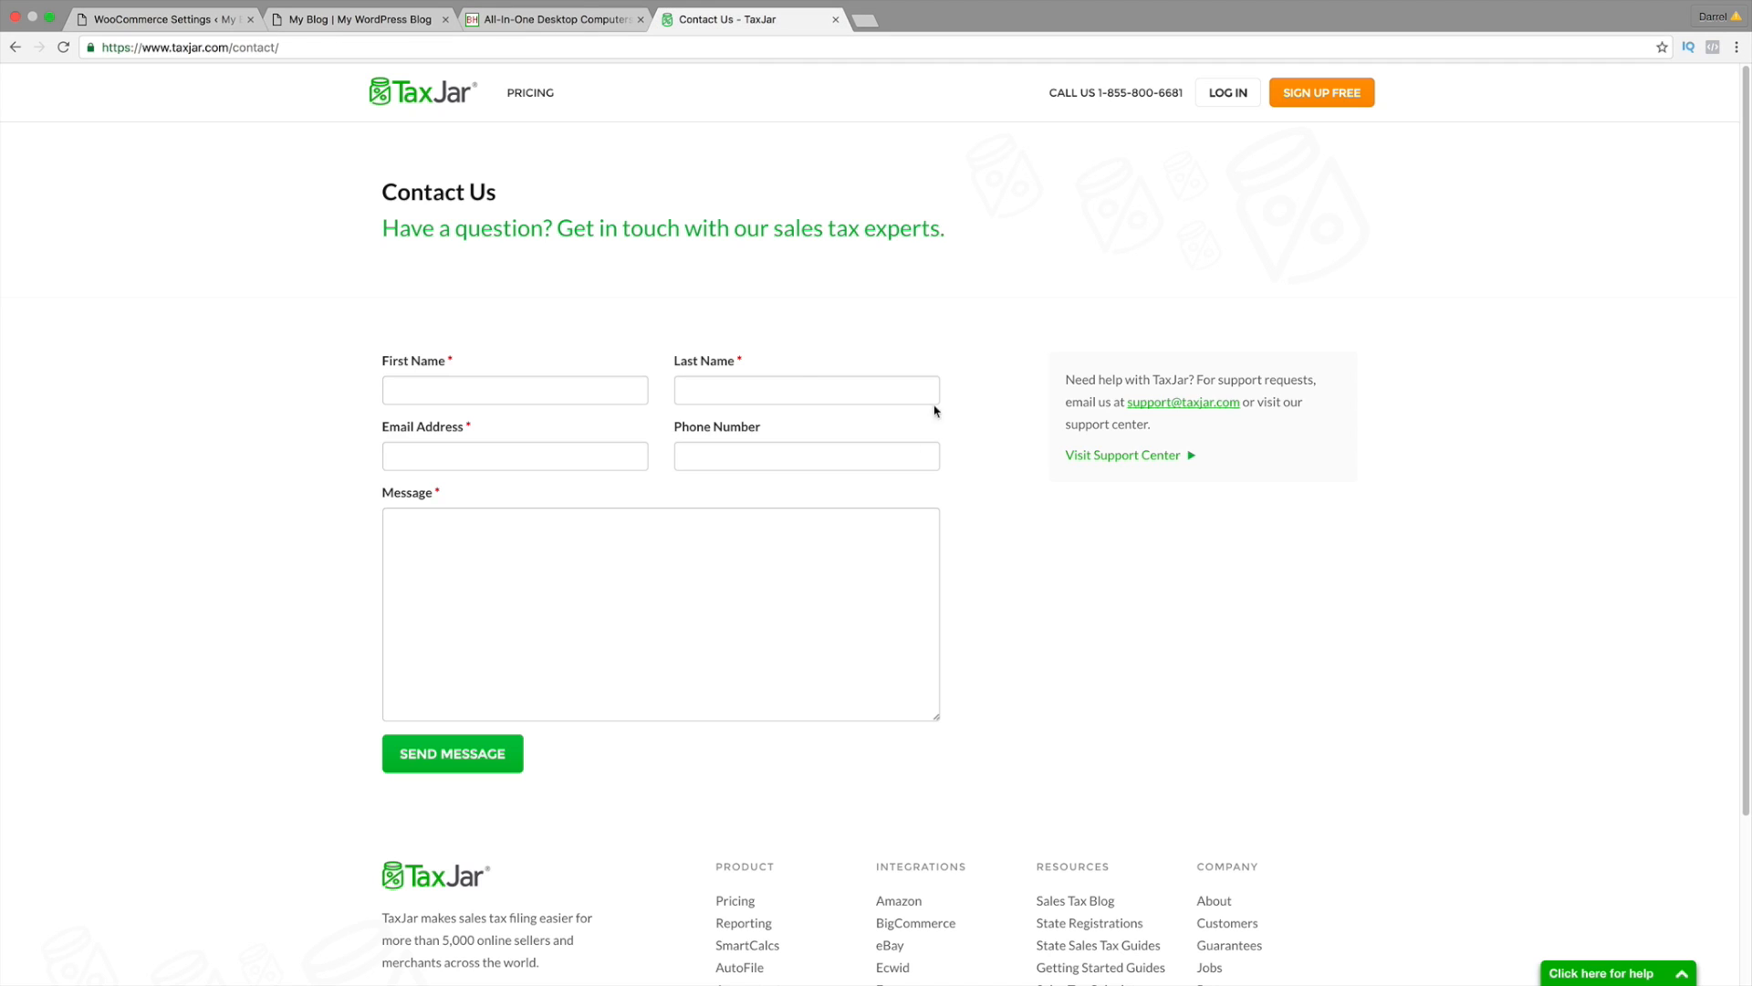
left_click(183, 19)
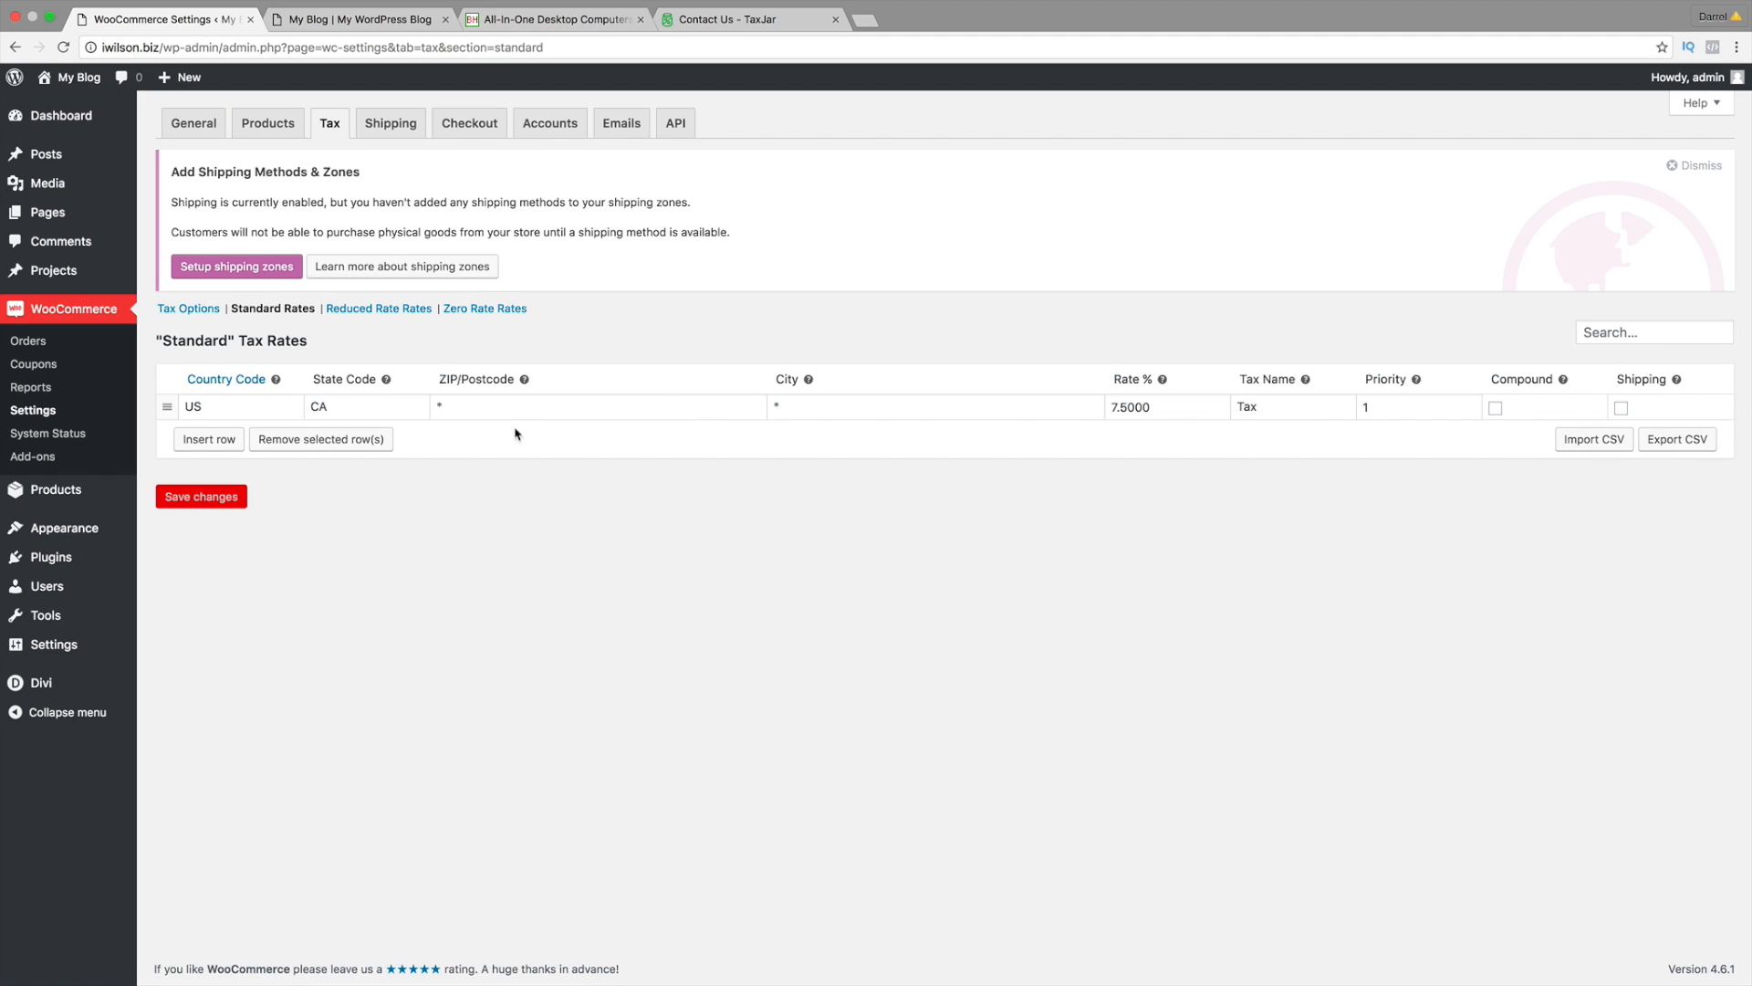
left_click(562, 22)
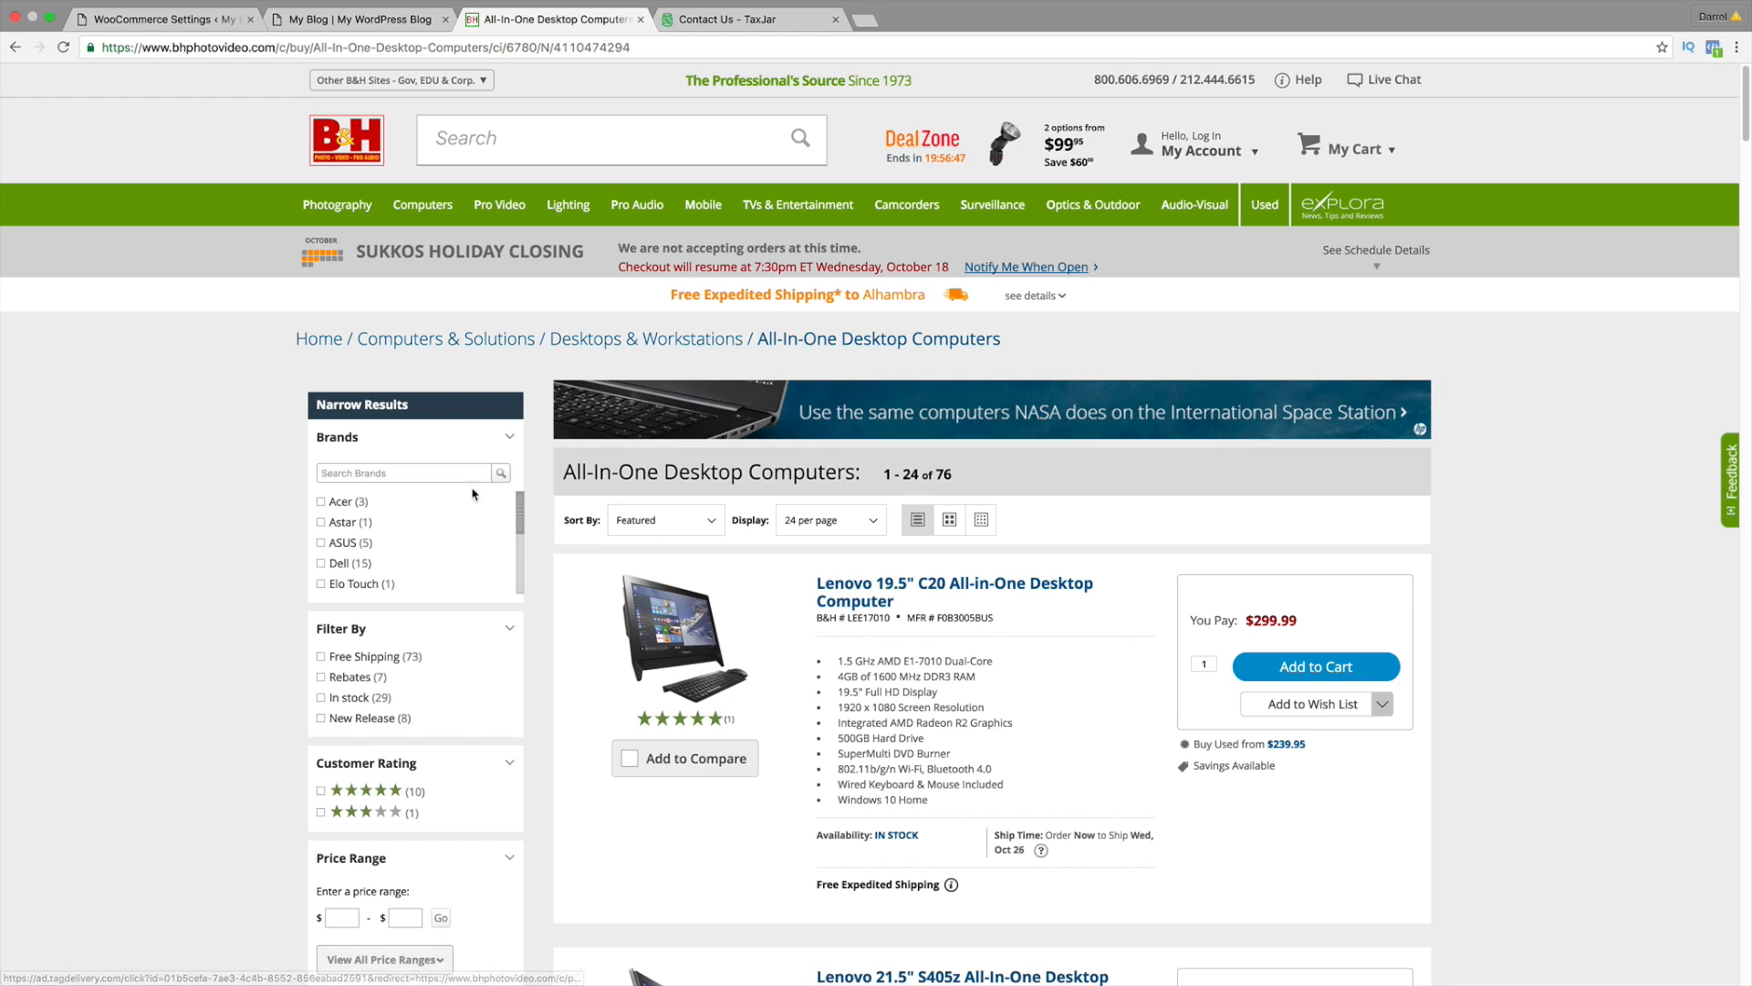
left_click(193, 19)
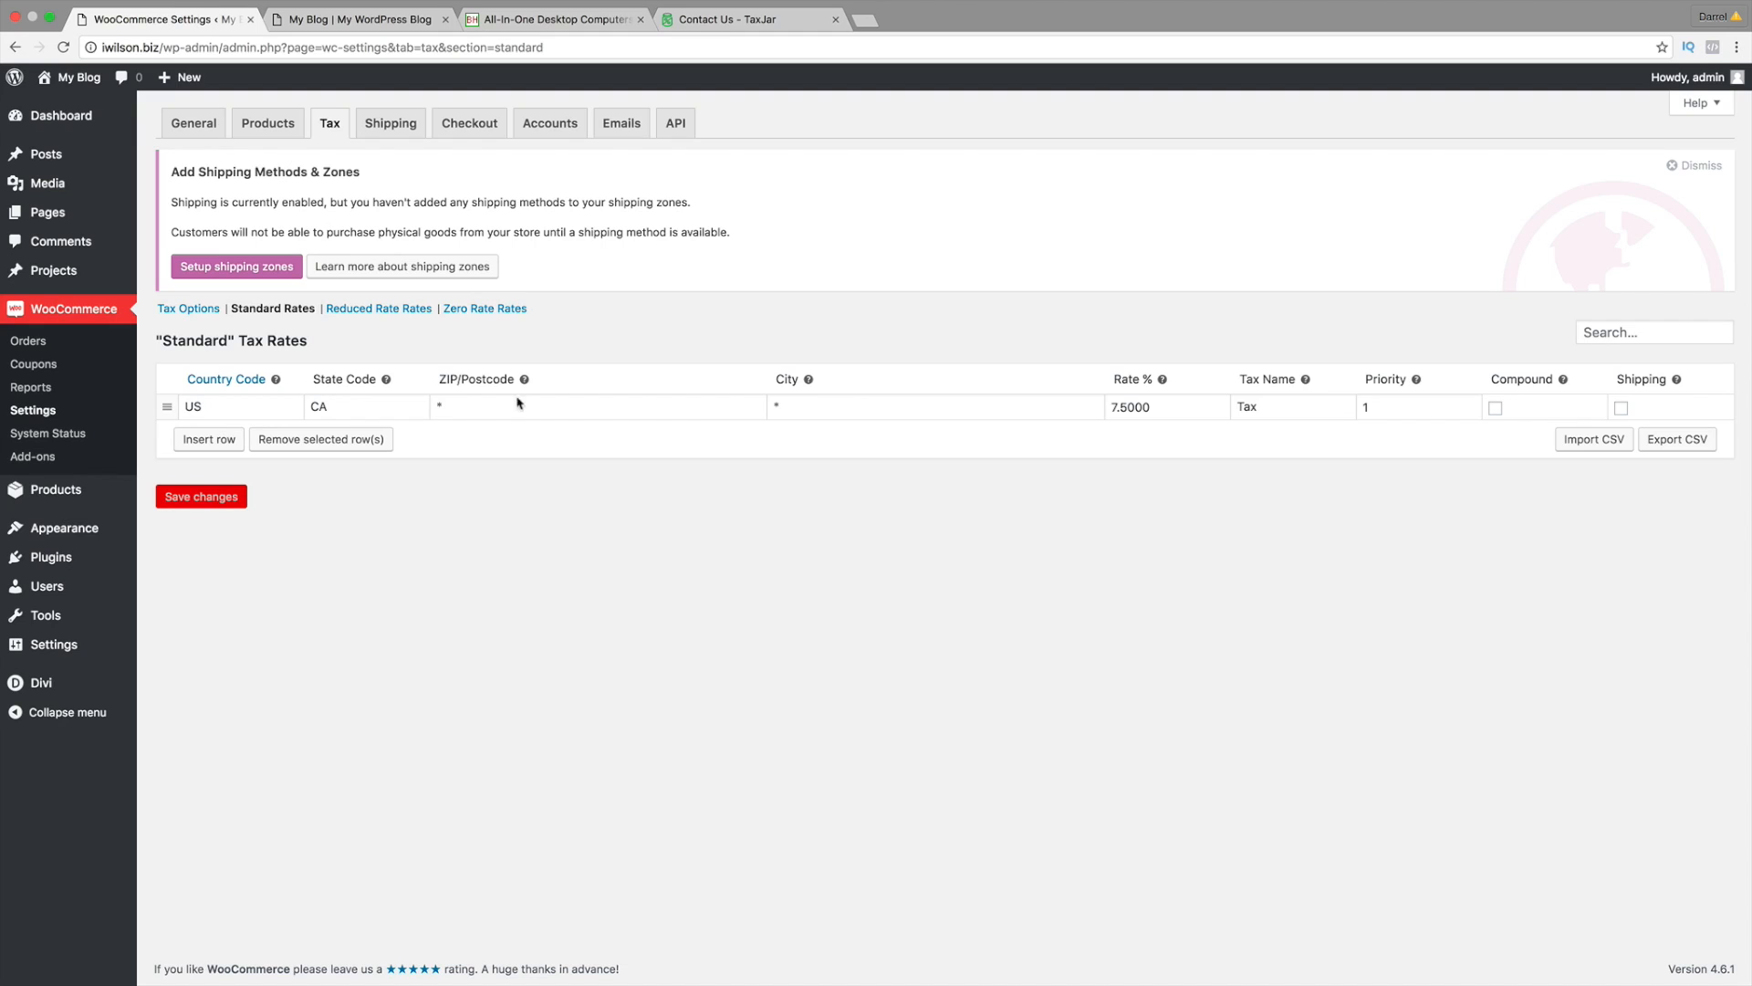
Step: Add and save a shipping zone named USA with region United States (US)
left_click(397, 131)
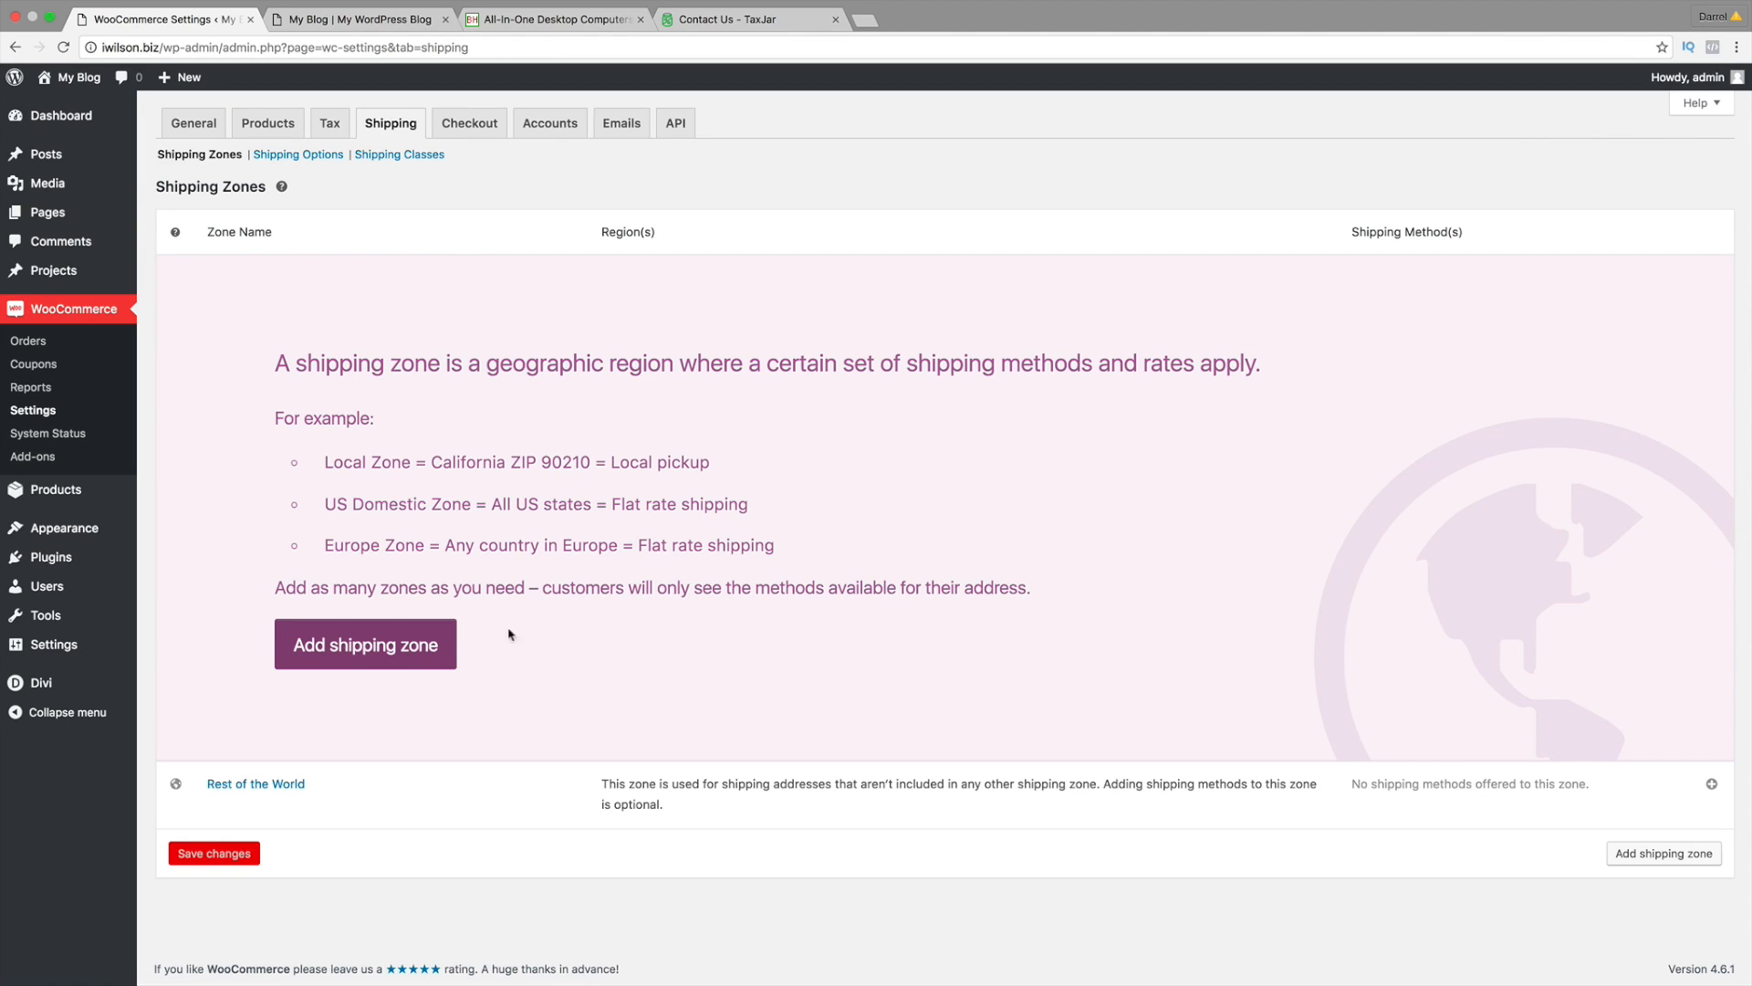
left_click(399, 645)
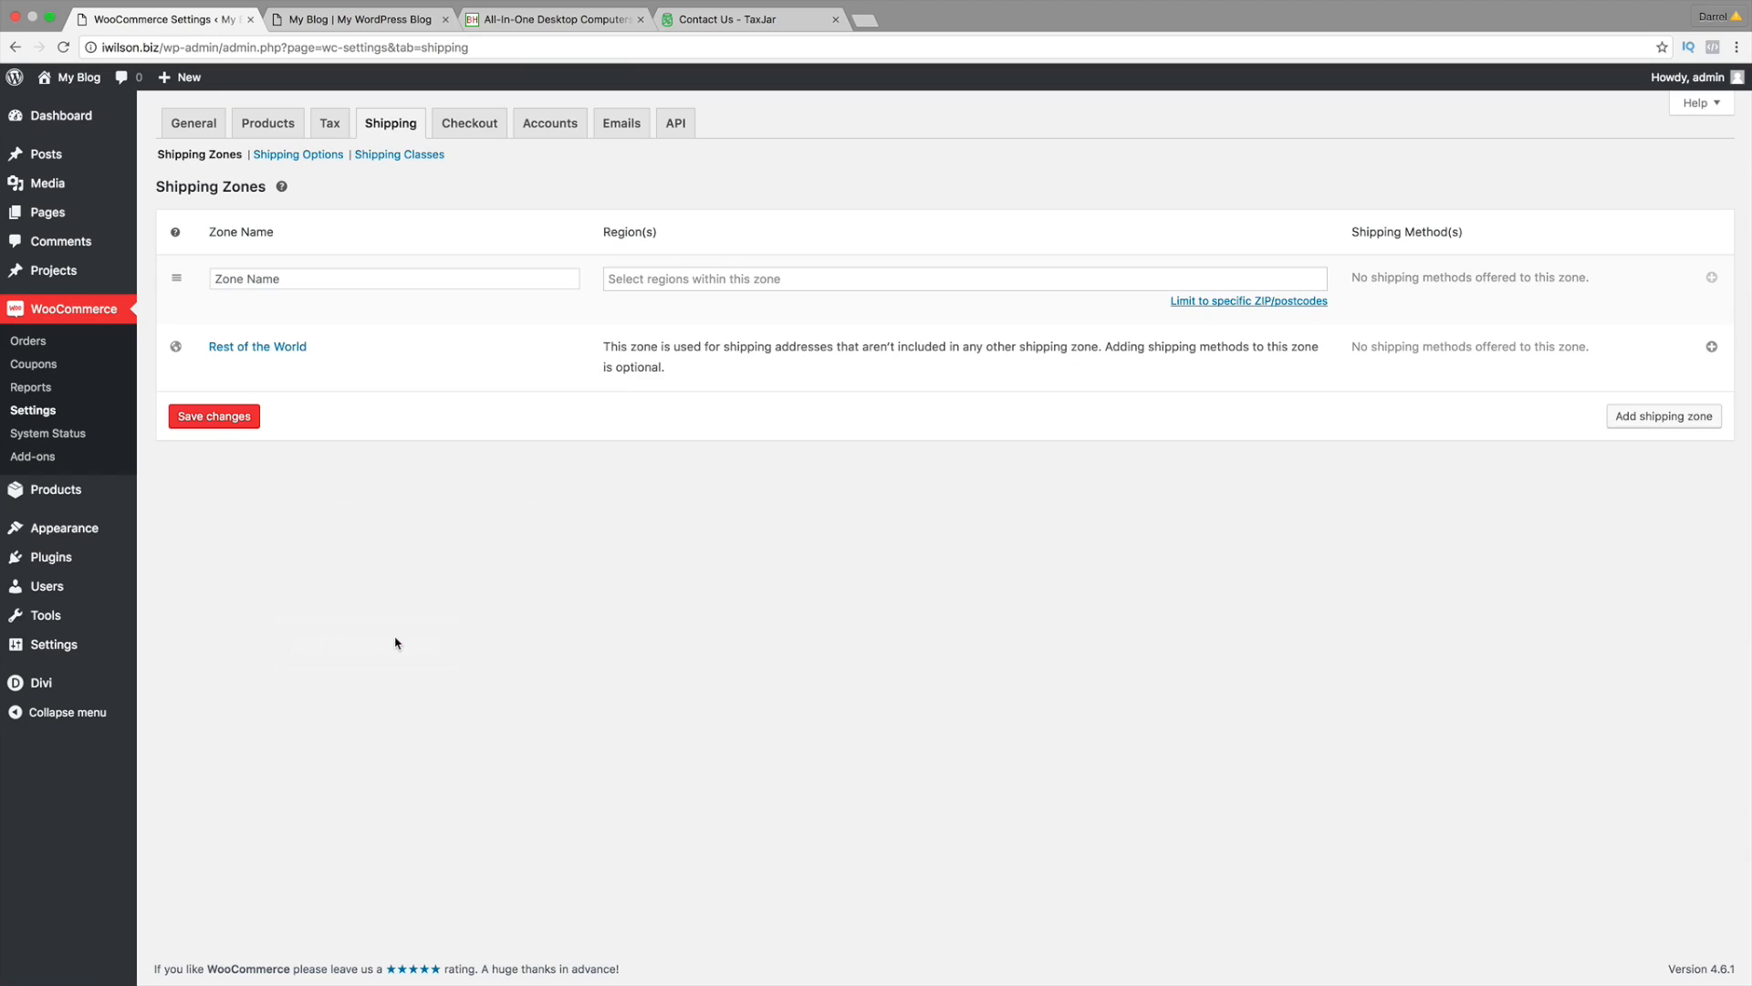
left_click(436, 280)
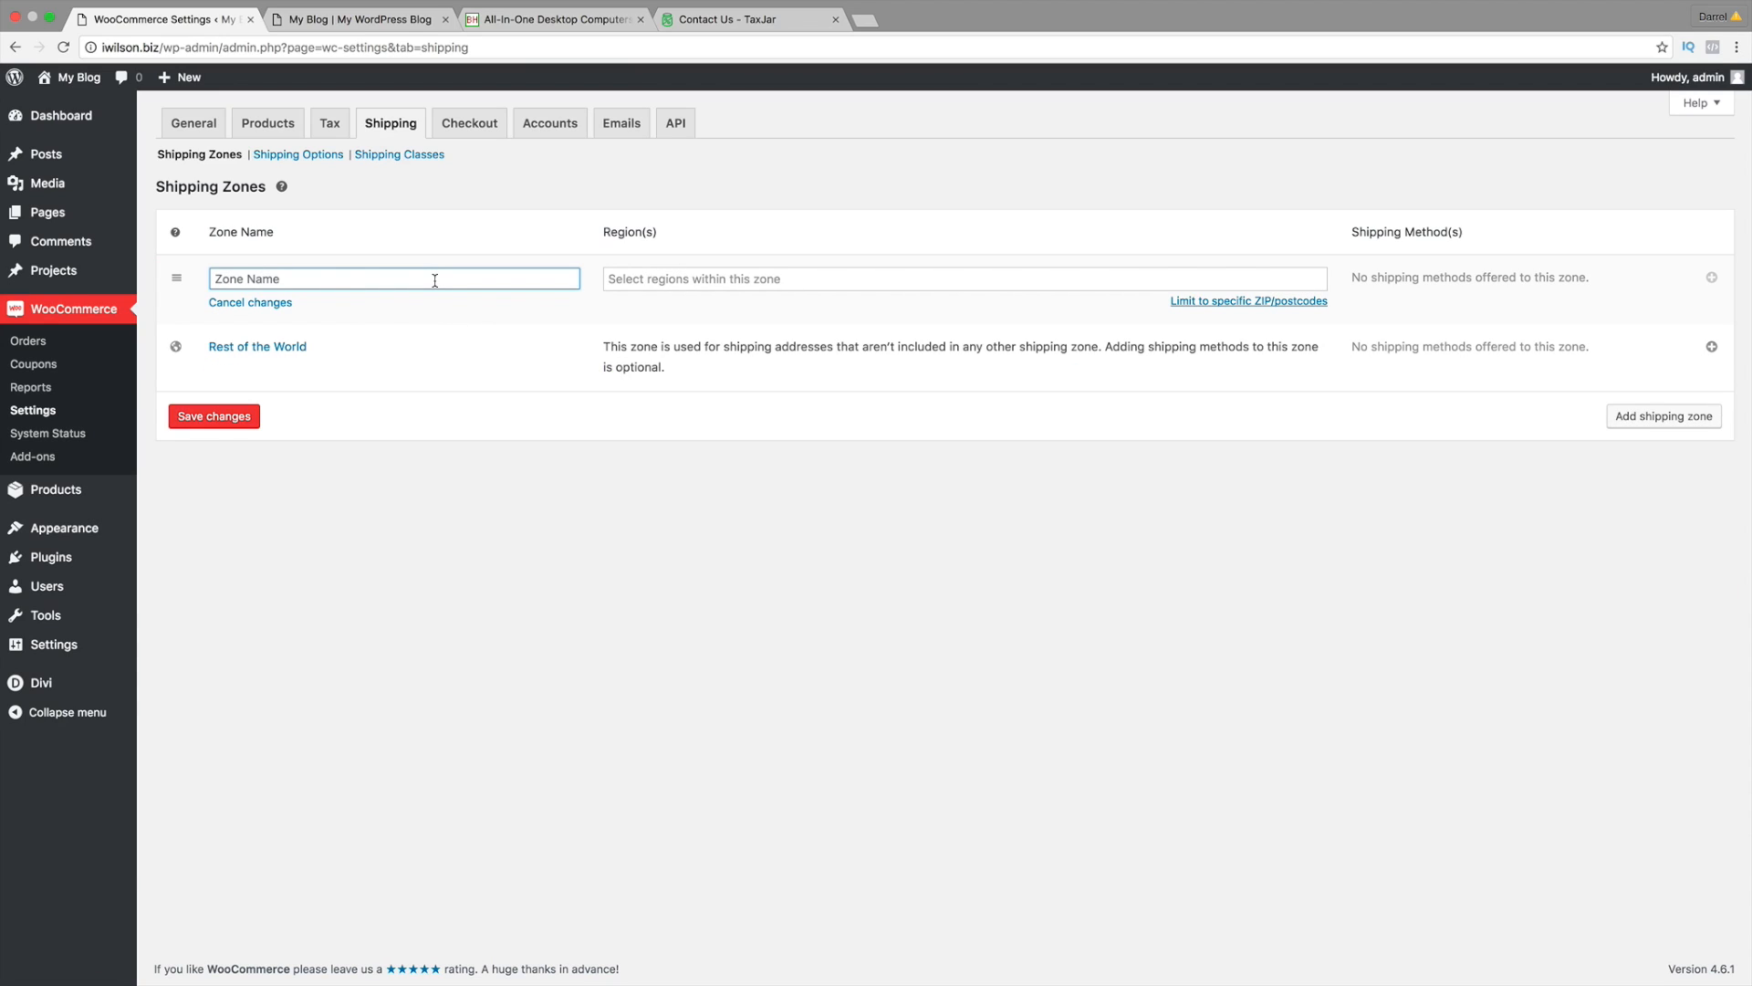
type("usa")
key("BackSpace")
key("BackSpace")
type("USA")
left_click(775, 282)
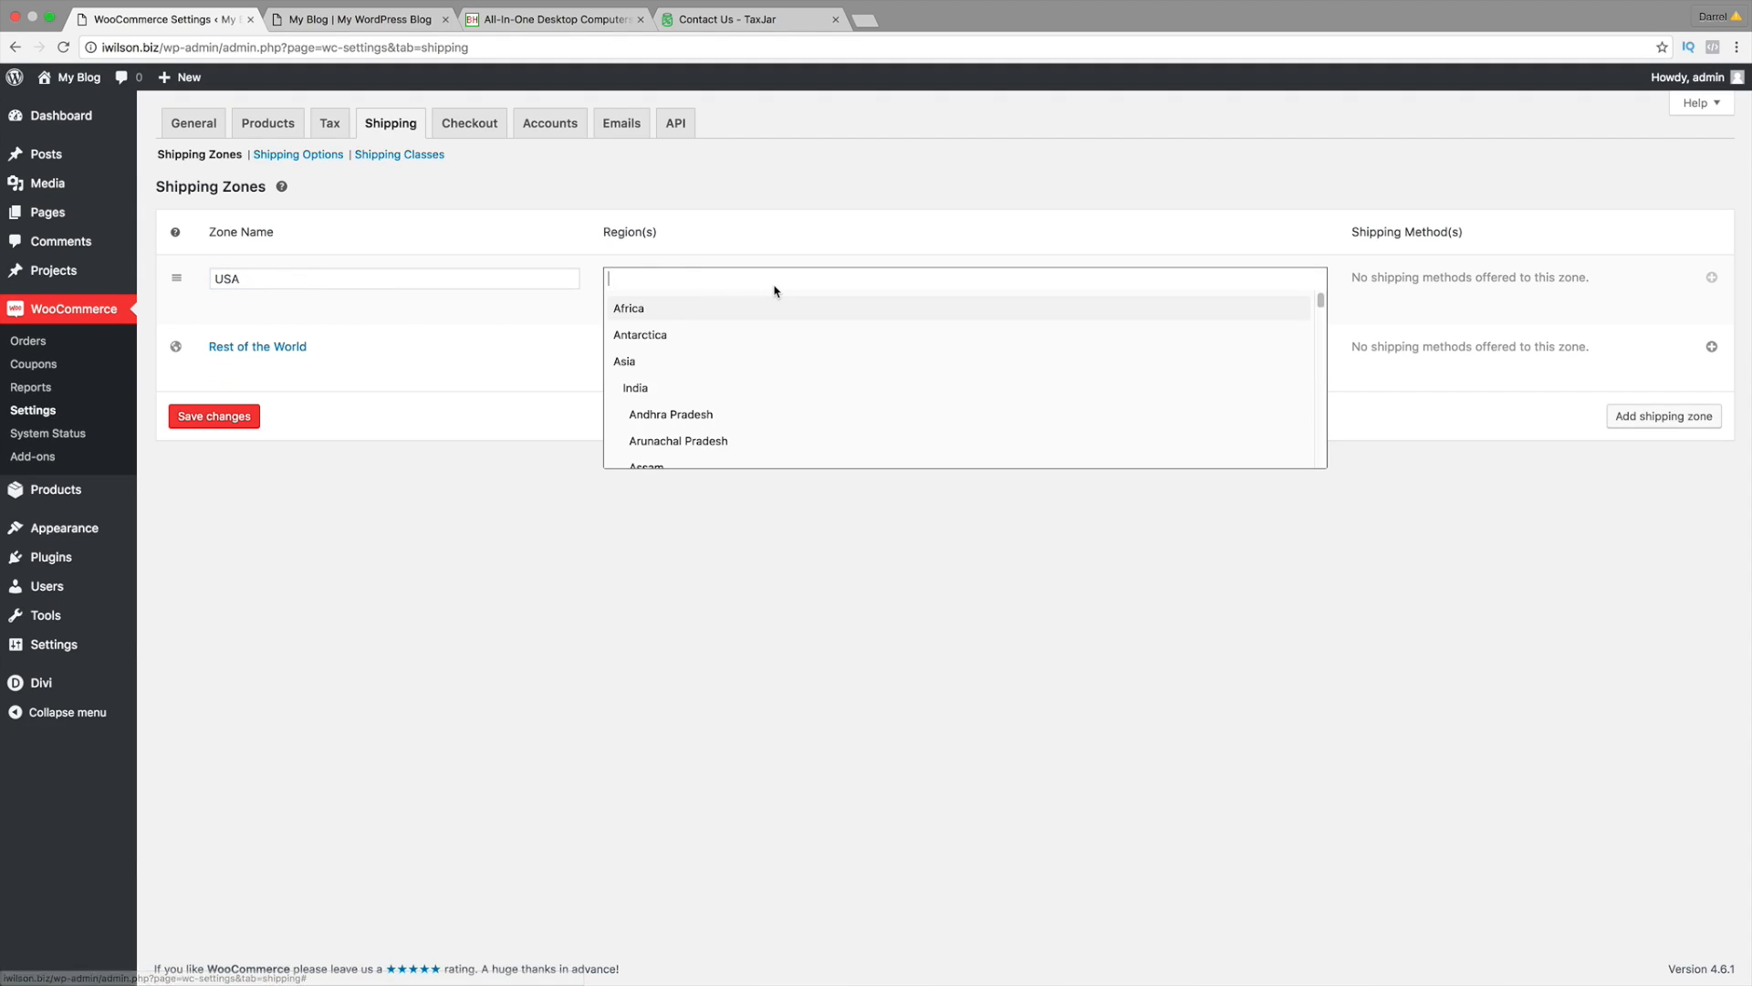
type("UNIET")
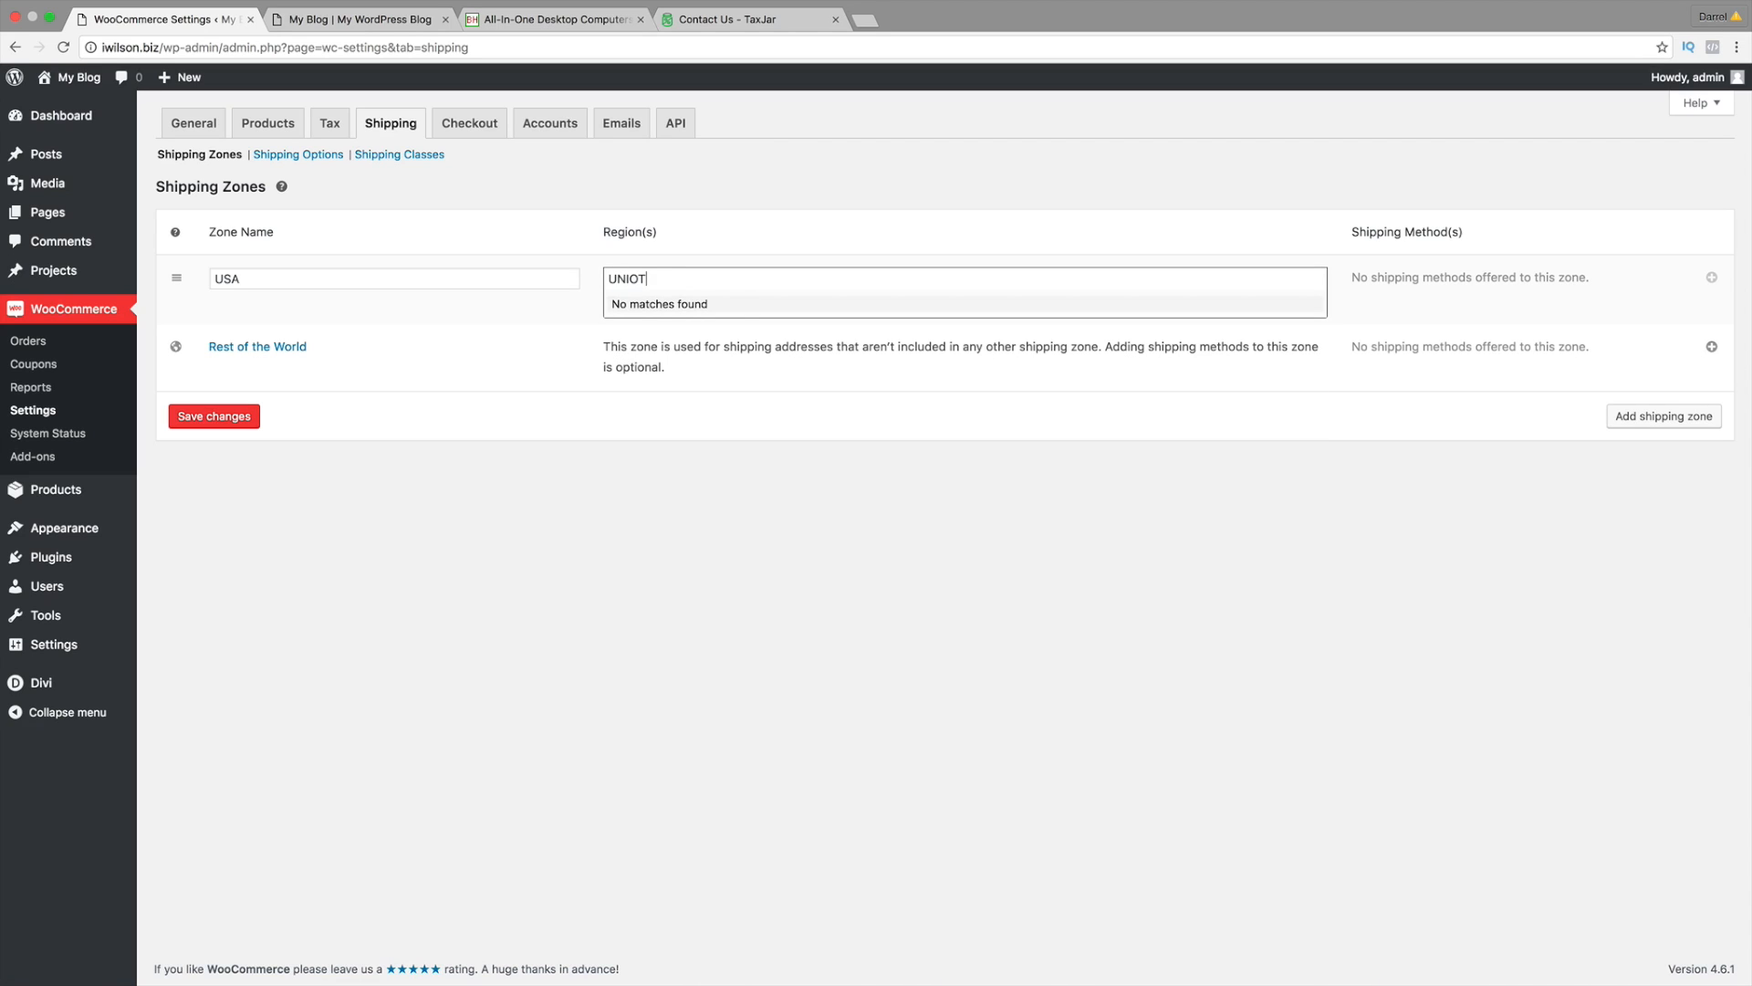
key("BackSpace")
key("BackSpace")
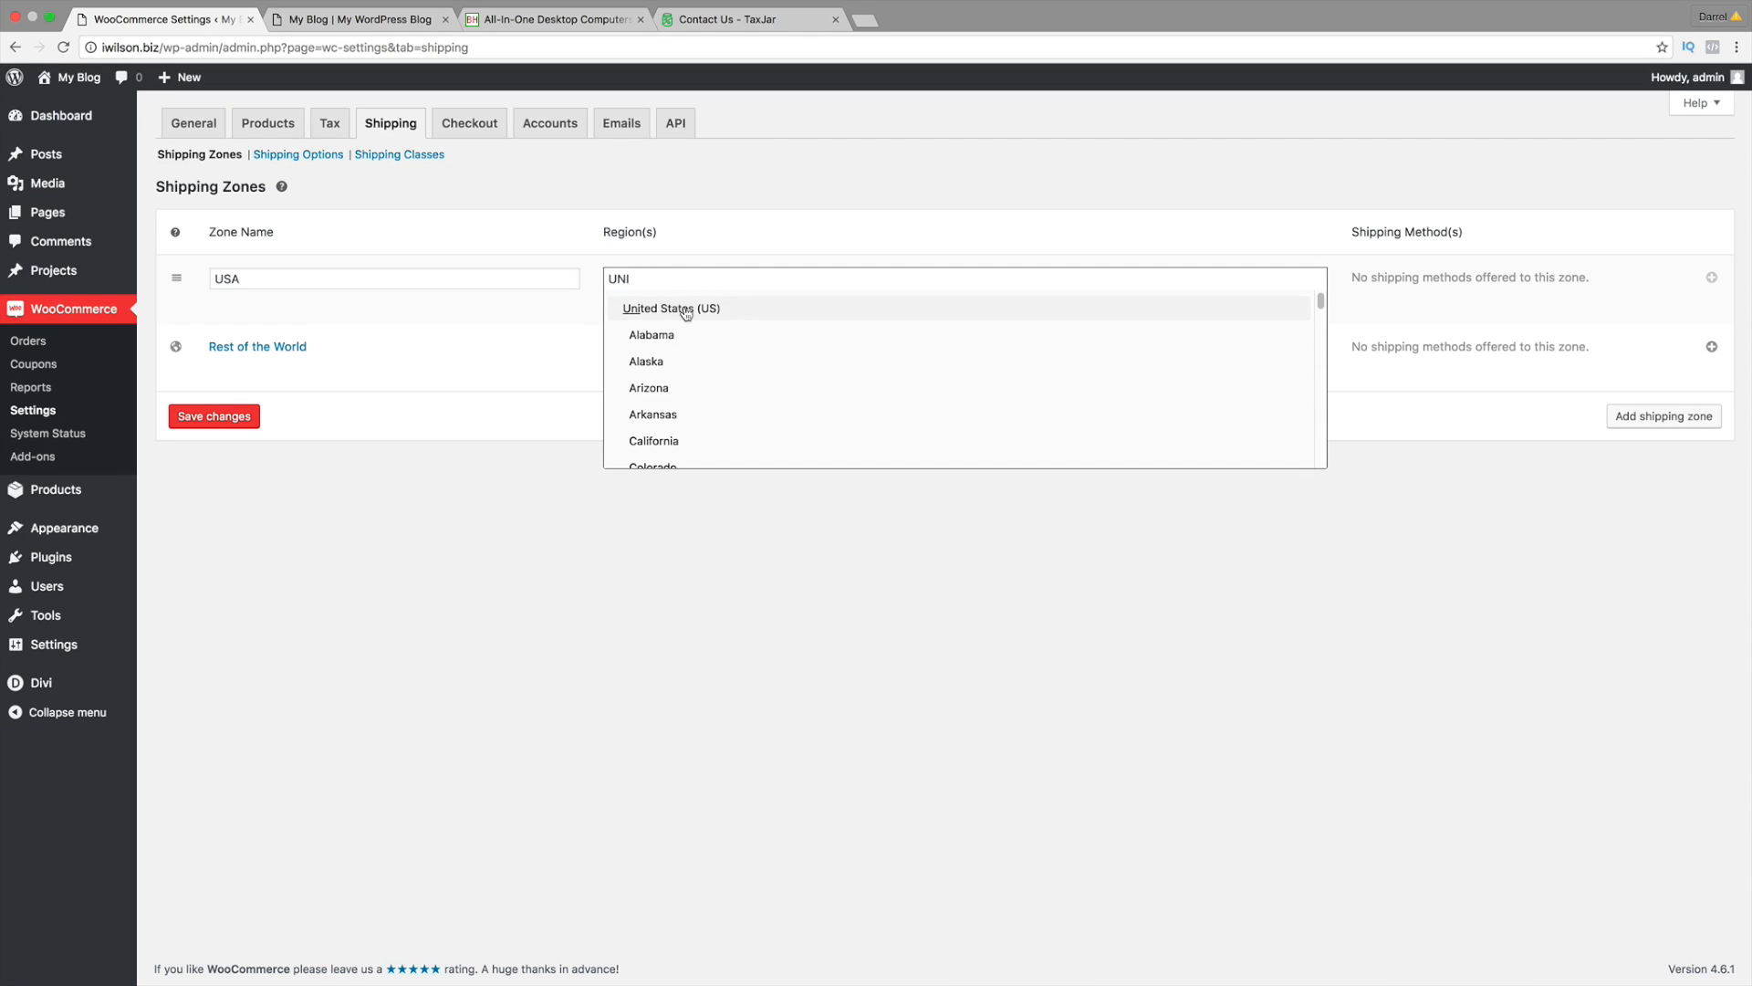
left_click(686, 310)
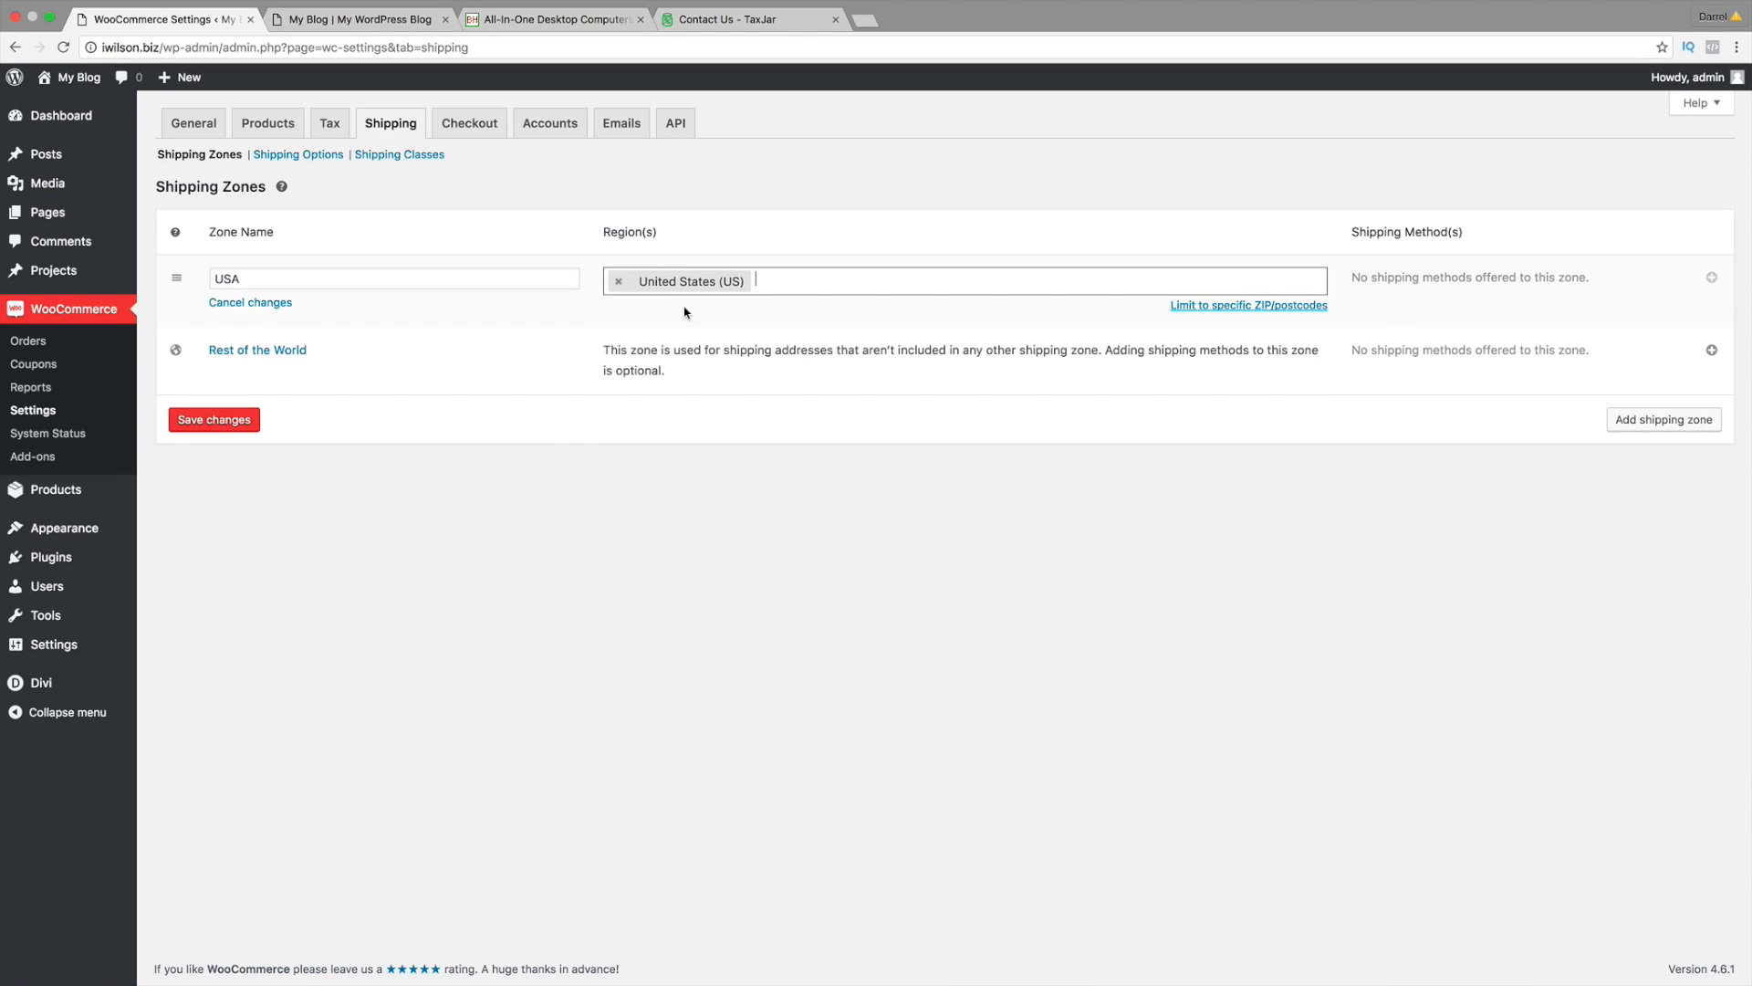
left_click(201, 420)
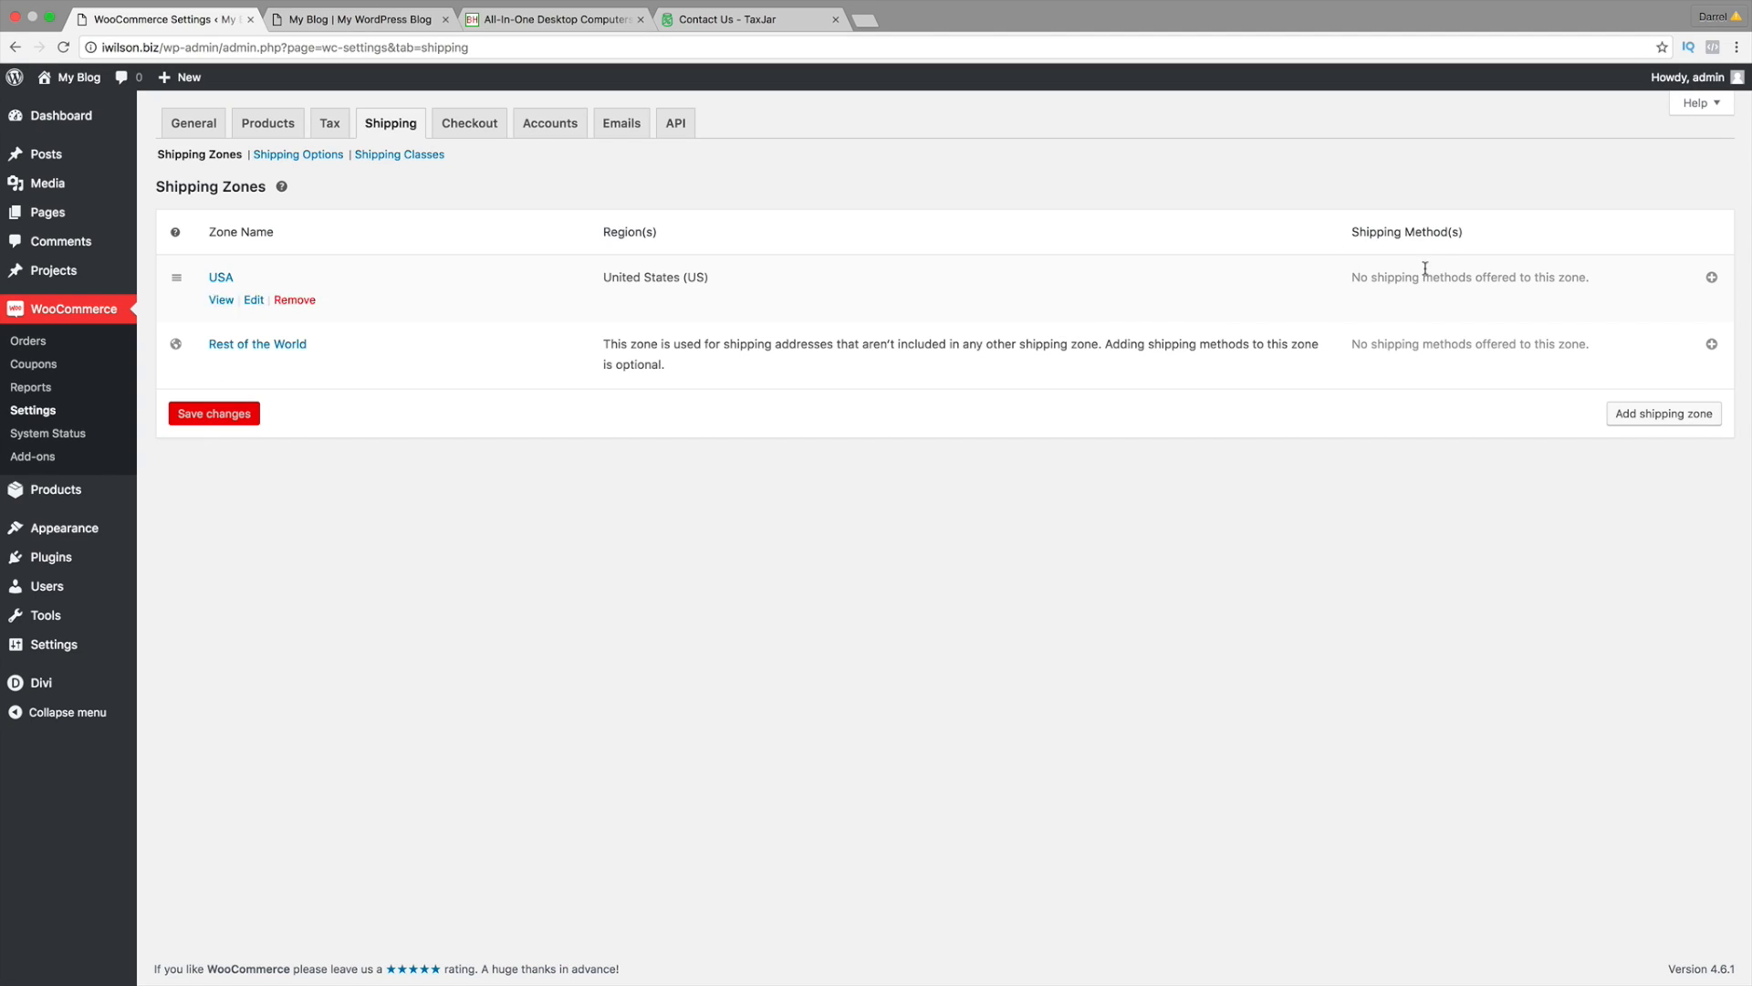
Step: Add a Flat Rate shipping method to the USA zone
left_click(1713, 279)
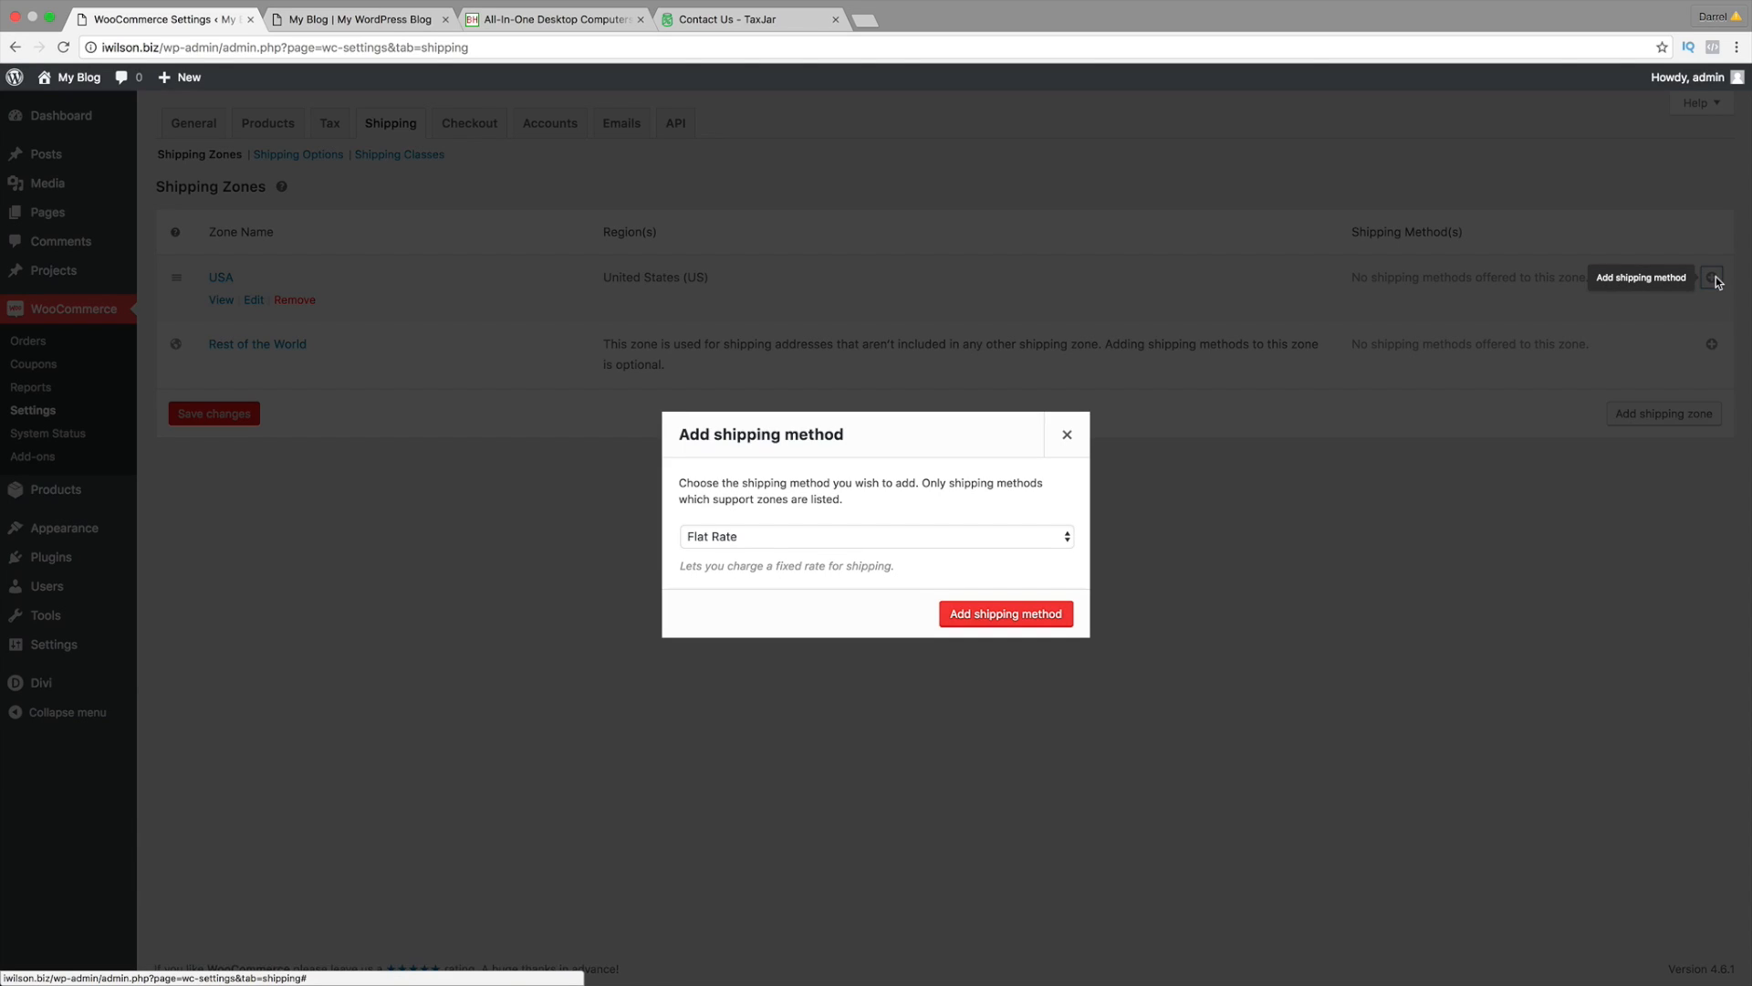
left_click(946, 536)
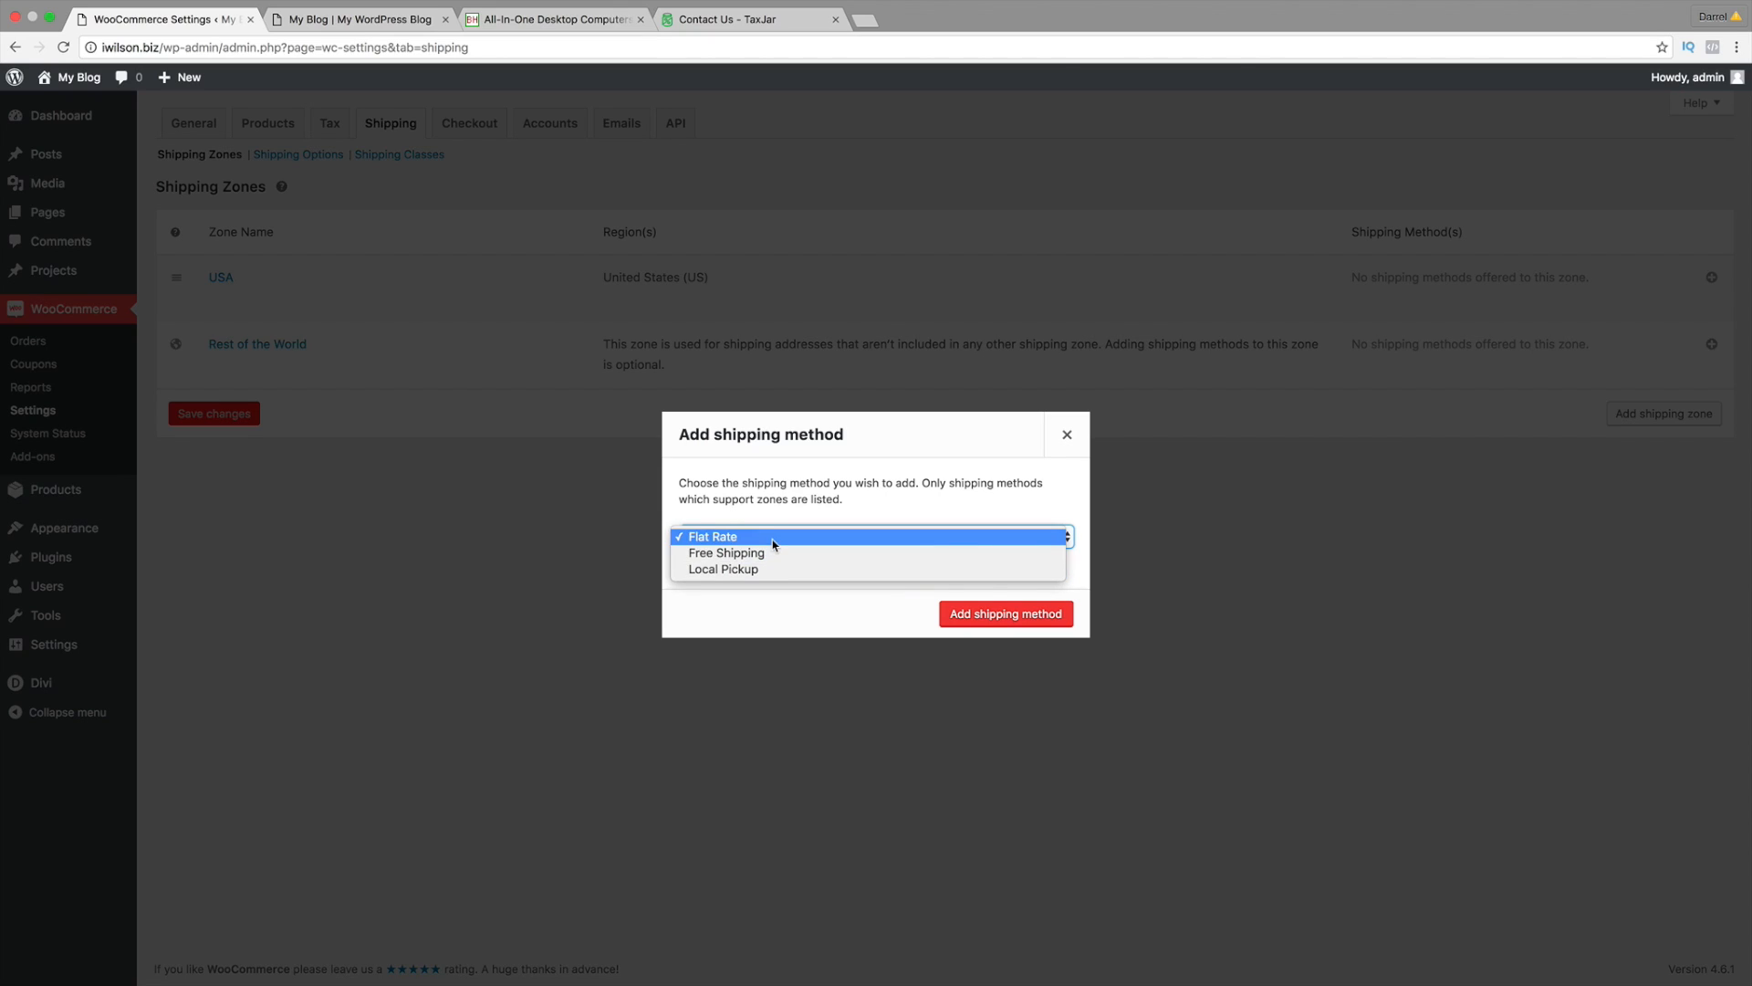
left_click(775, 541)
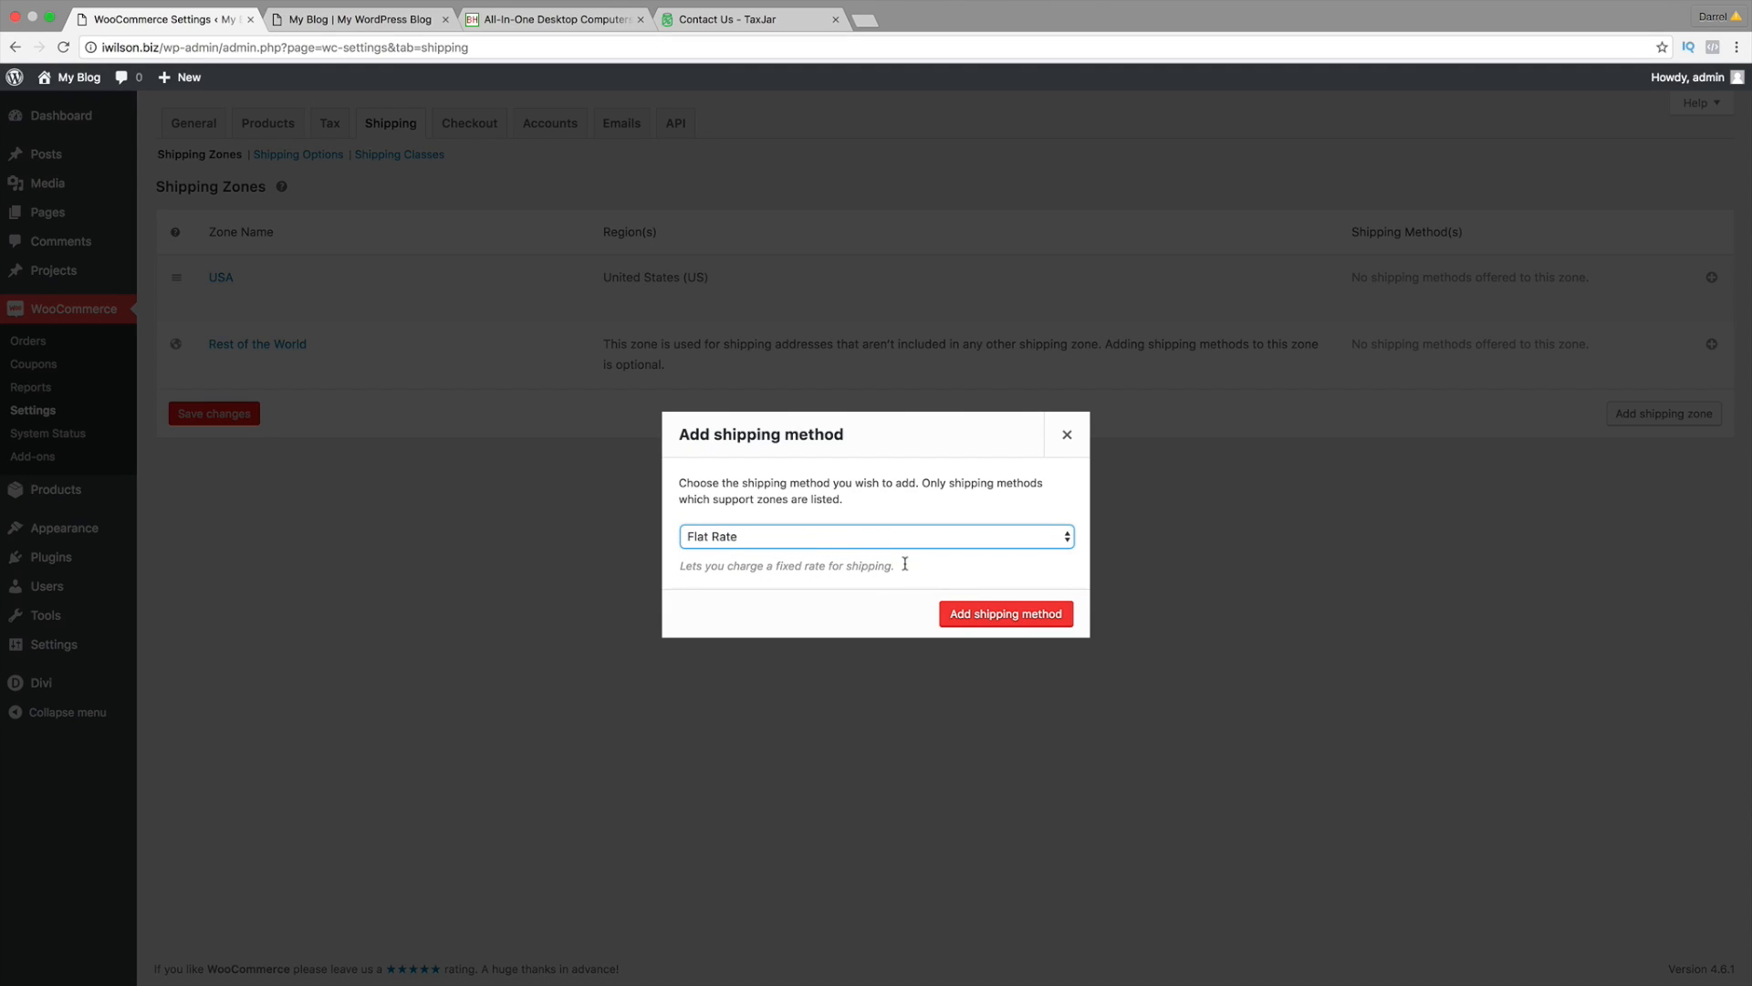
left_click(981, 620)
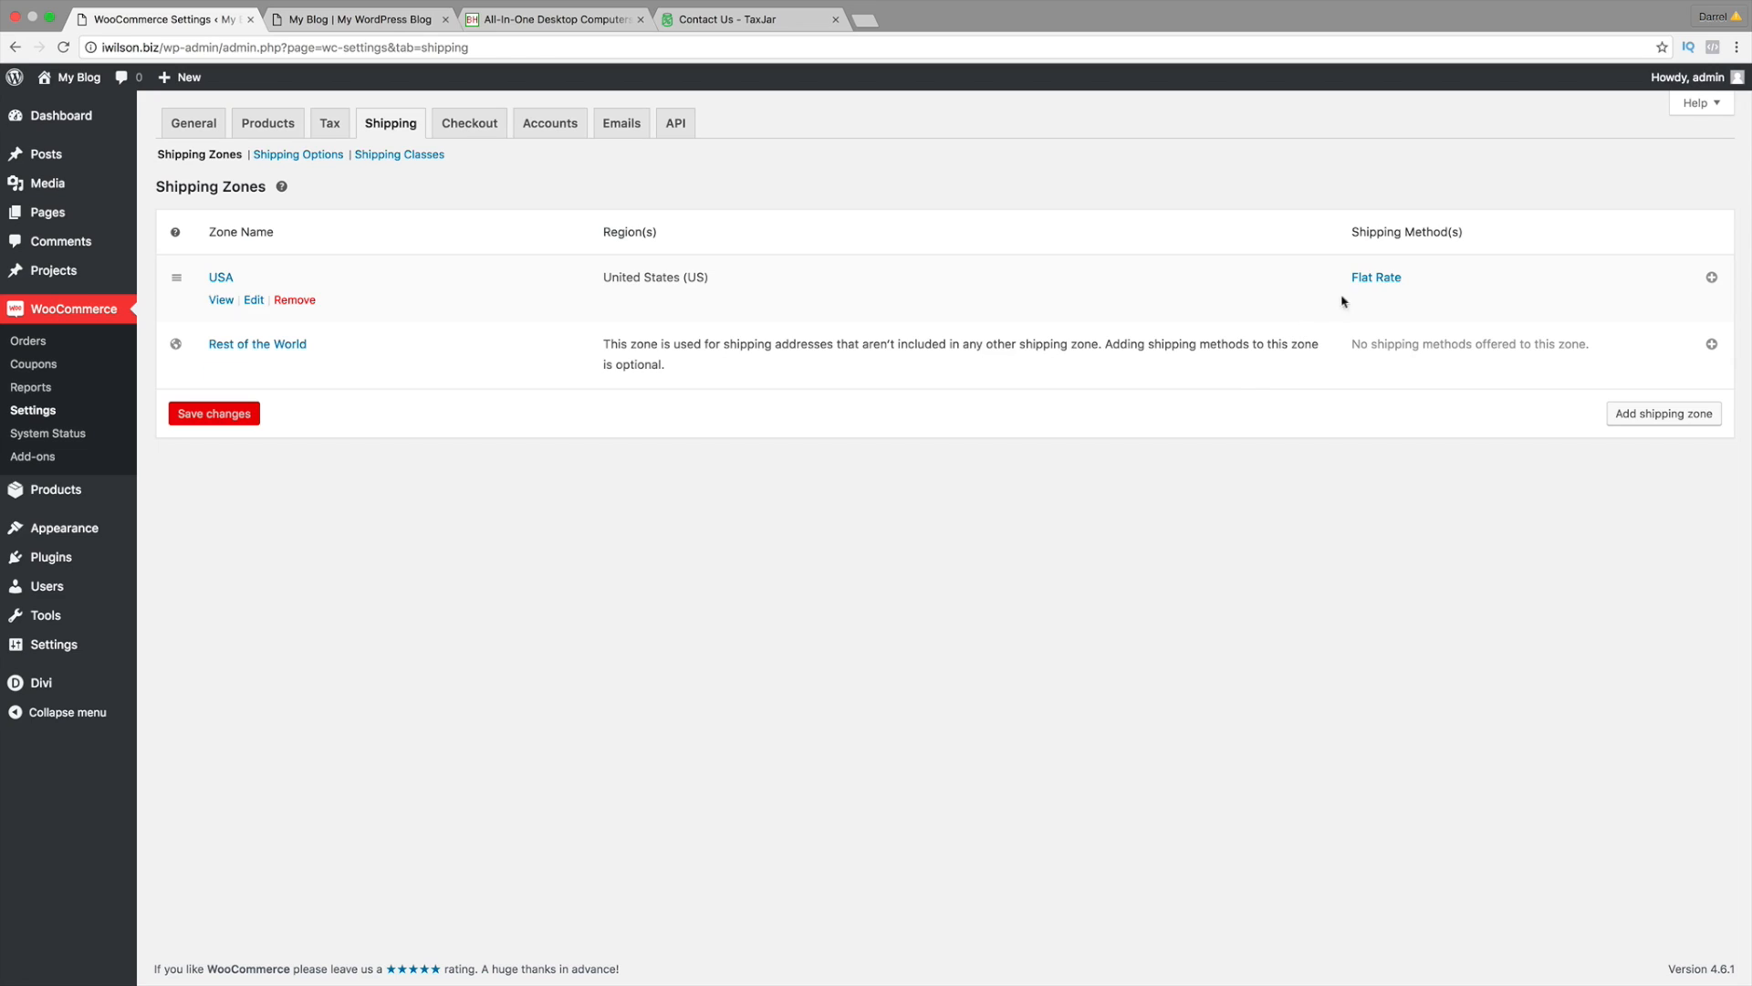
left_click(1376, 278)
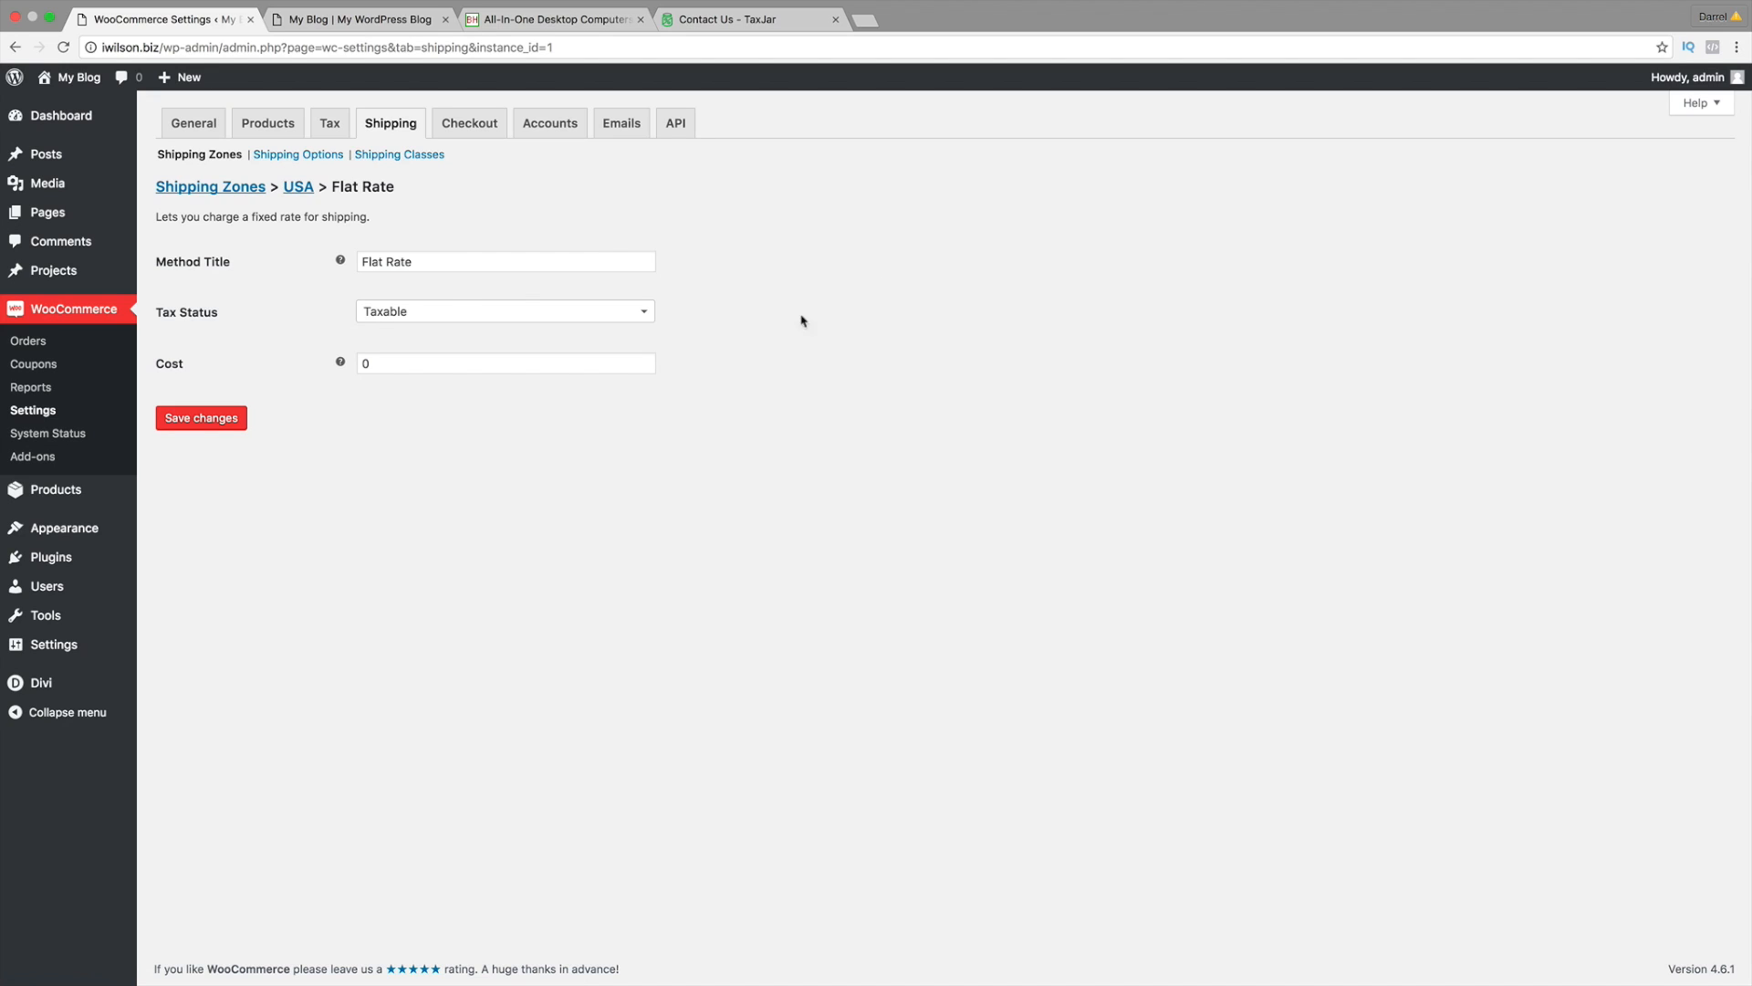
Step: Set the flat rate cost to 9.99 with tax status None and save it
left_click(543, 360)
key("BackSpace")
type("9.99")
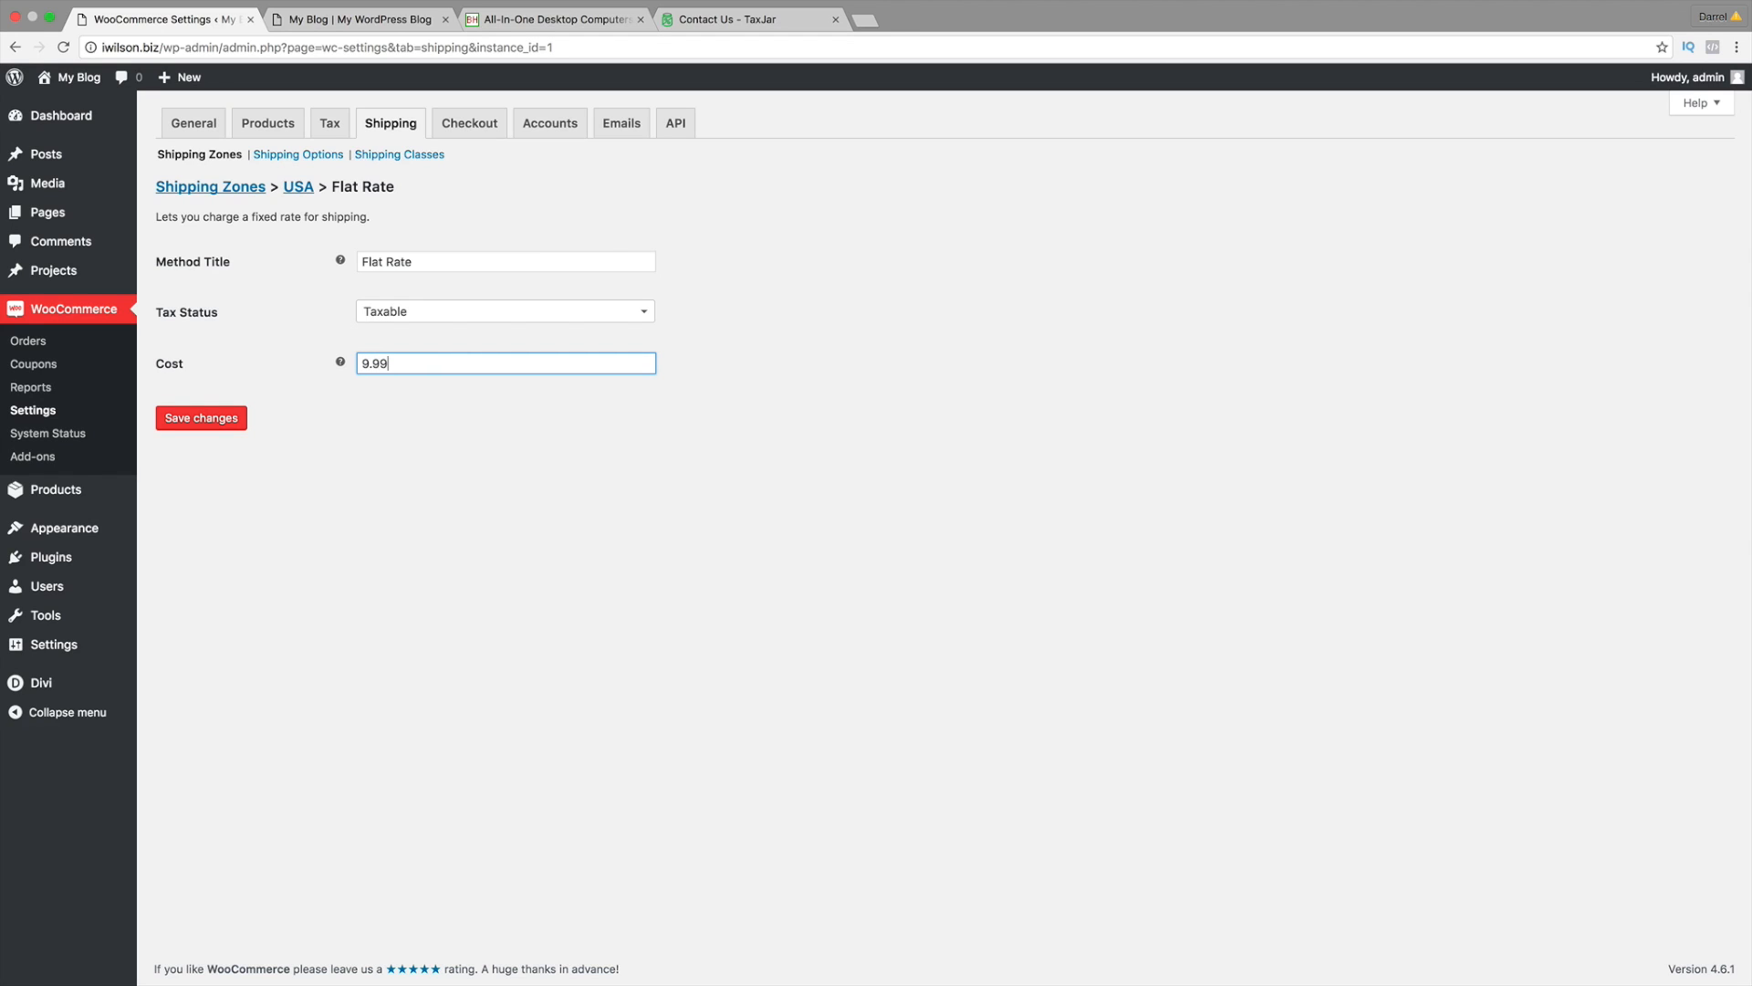
left_click(485, 309)
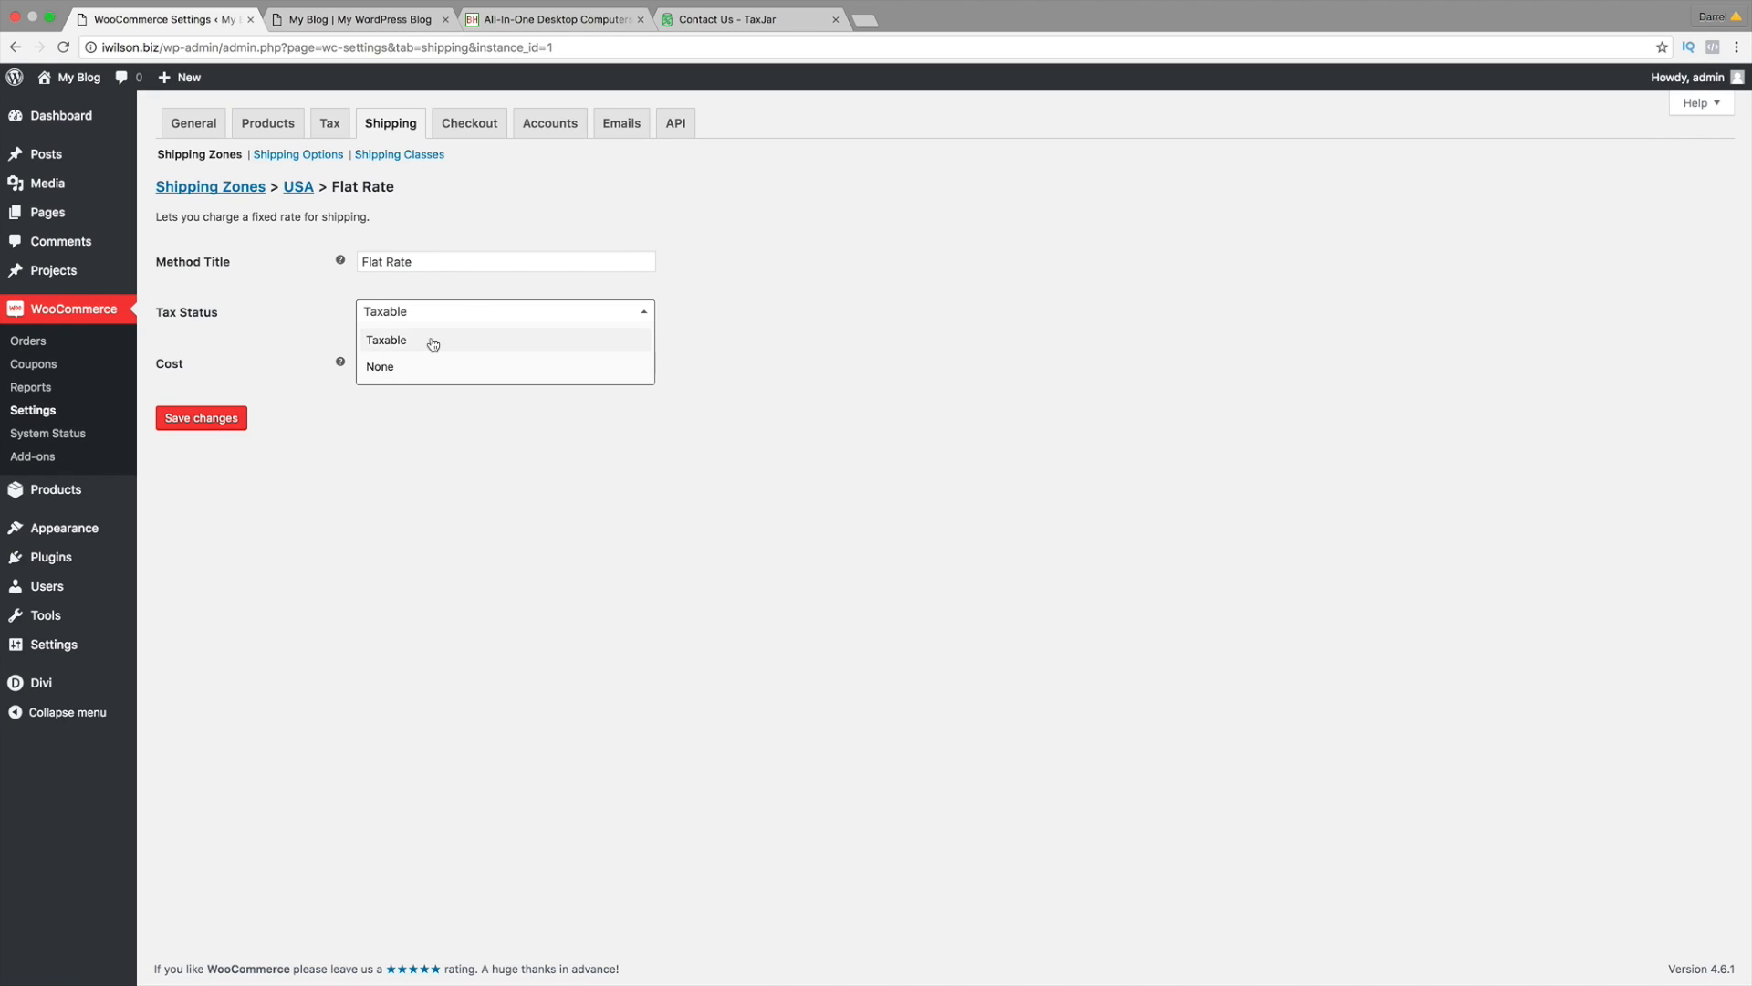
left_click(432, 341)
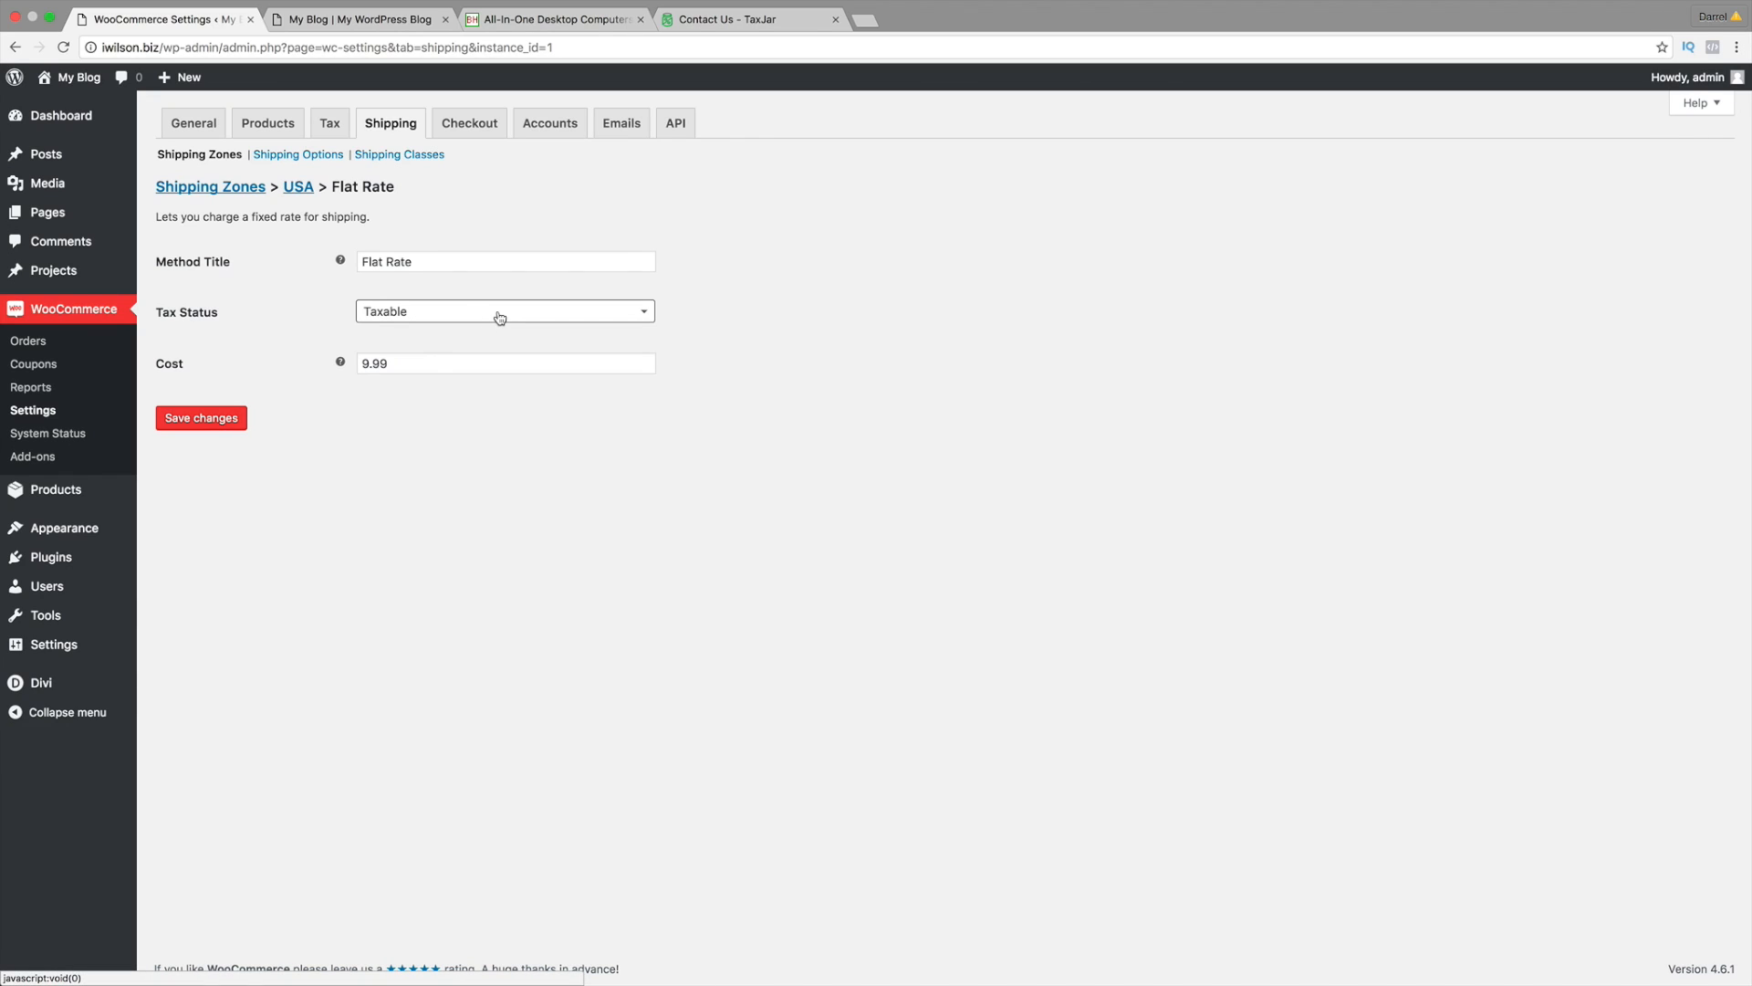
left_click(499, 316)
left_click(454, 367)
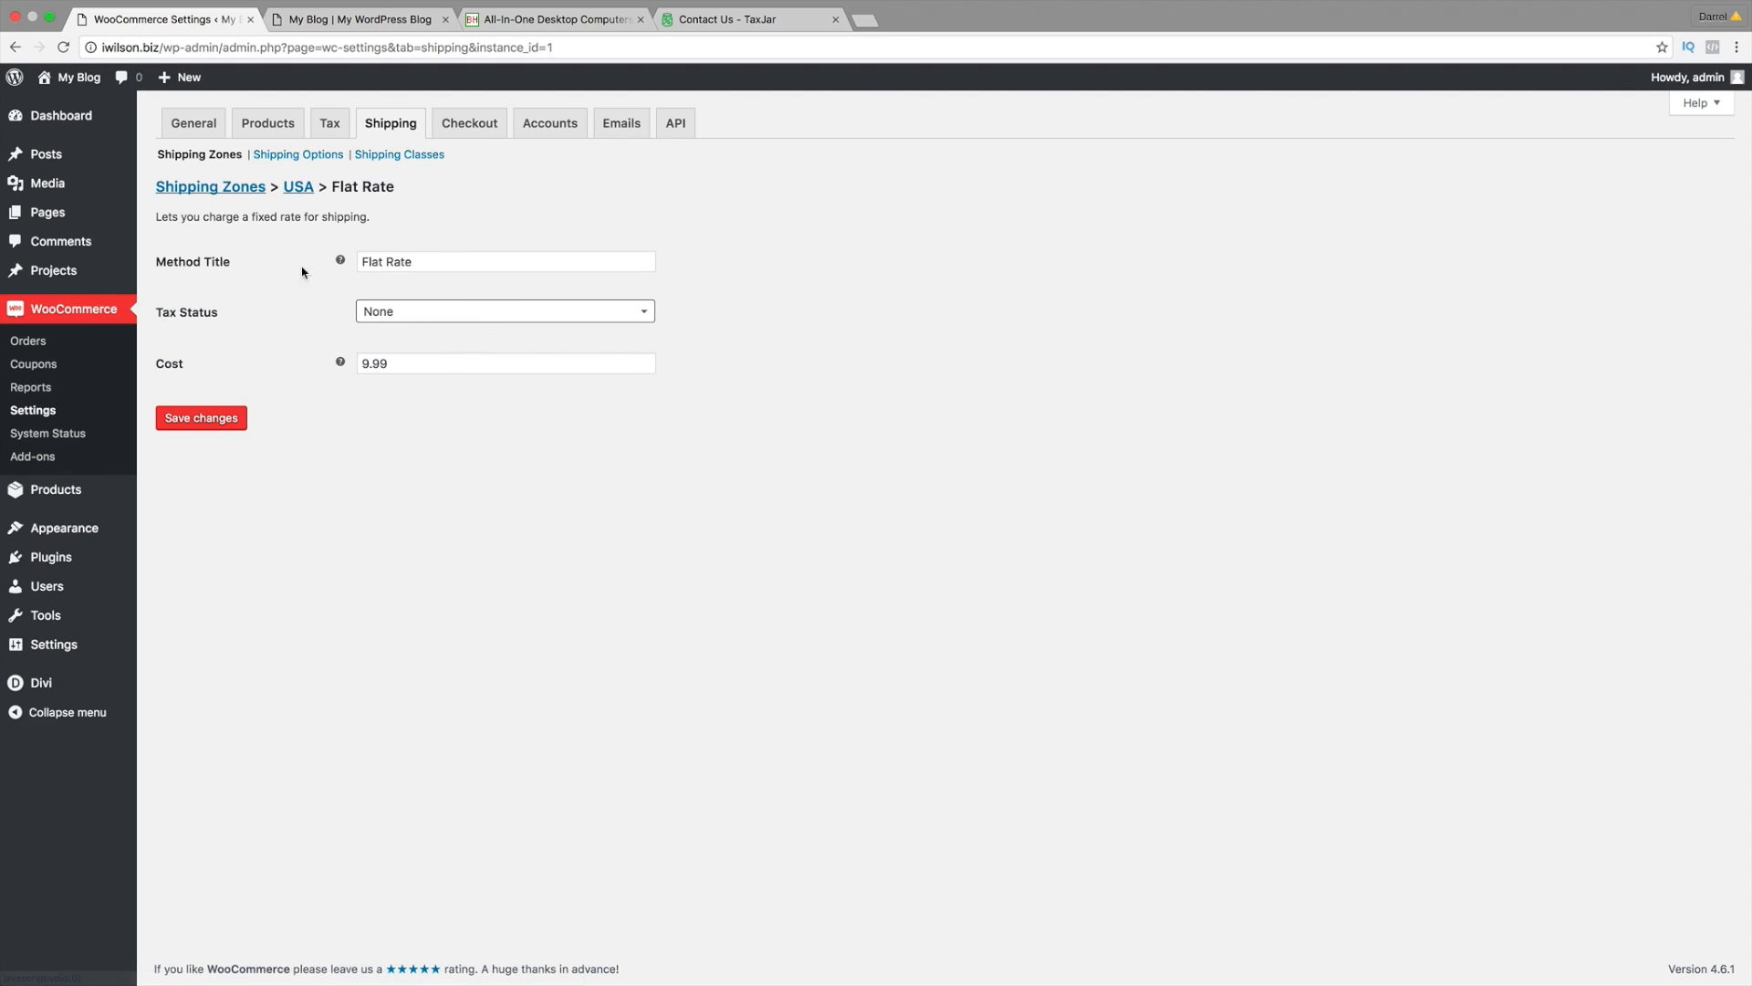
left_click(211, 421)
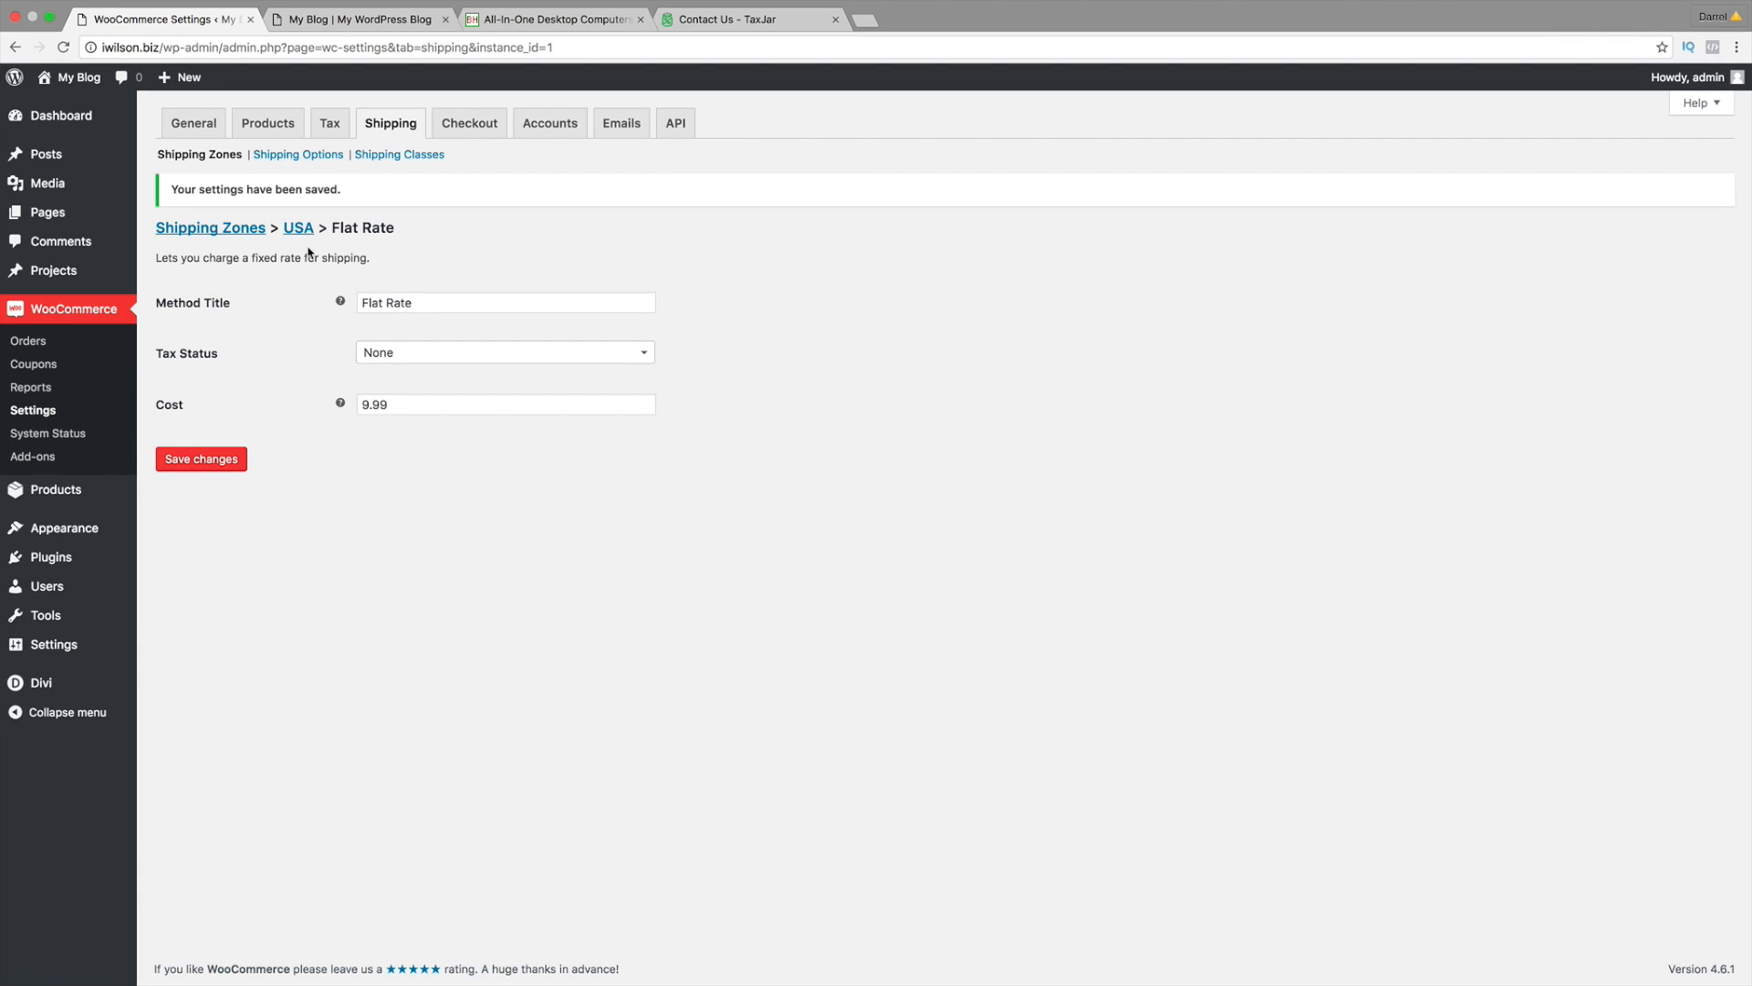
left_click(300, 157)
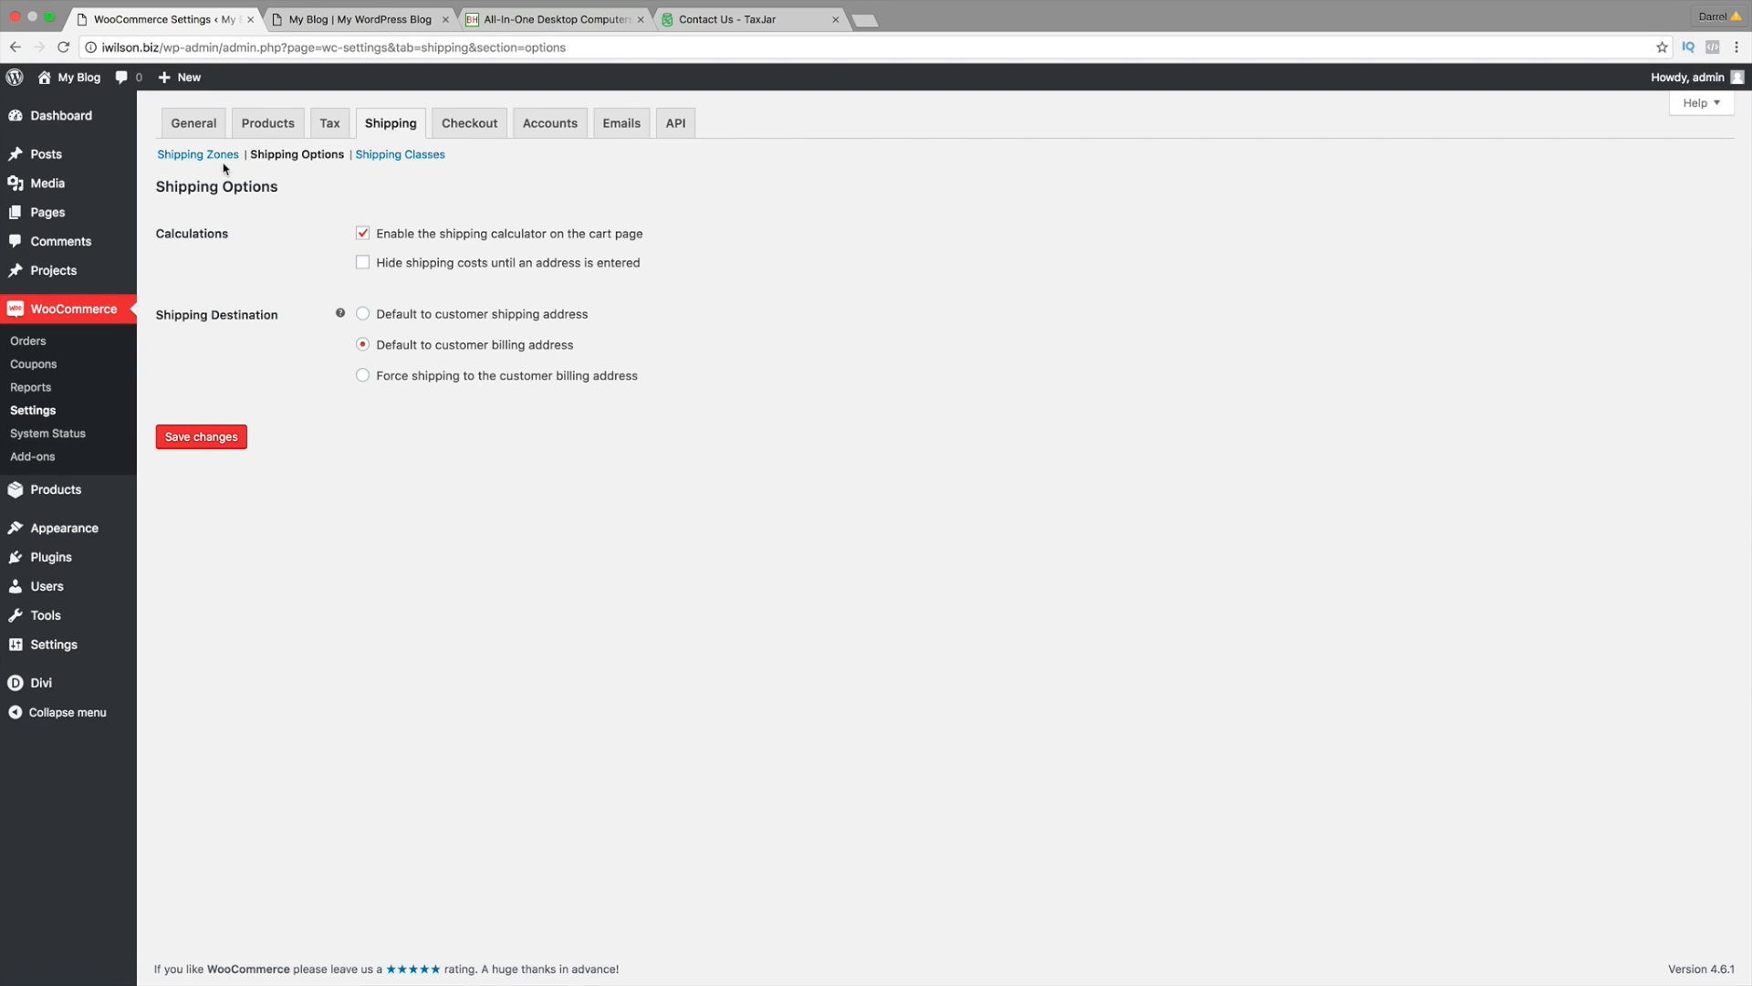
left_click(215, 159)
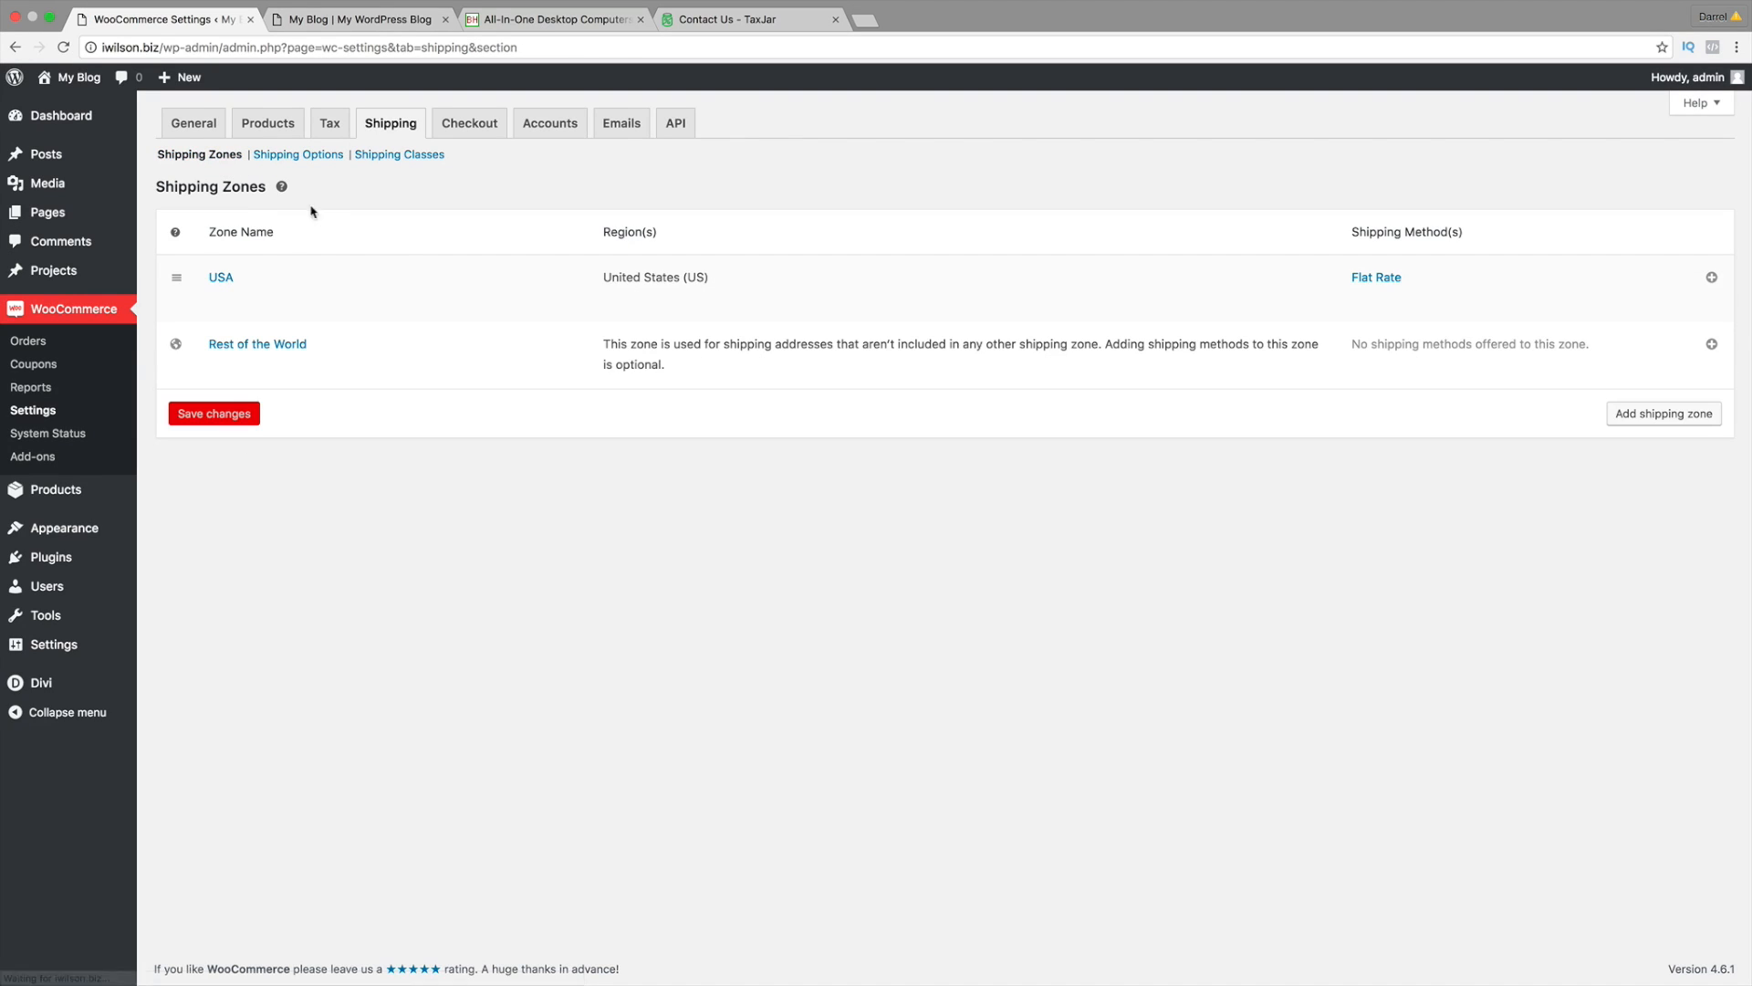
Step: Add a Free Shipping method to the USA zone
left_click(1711, 280)
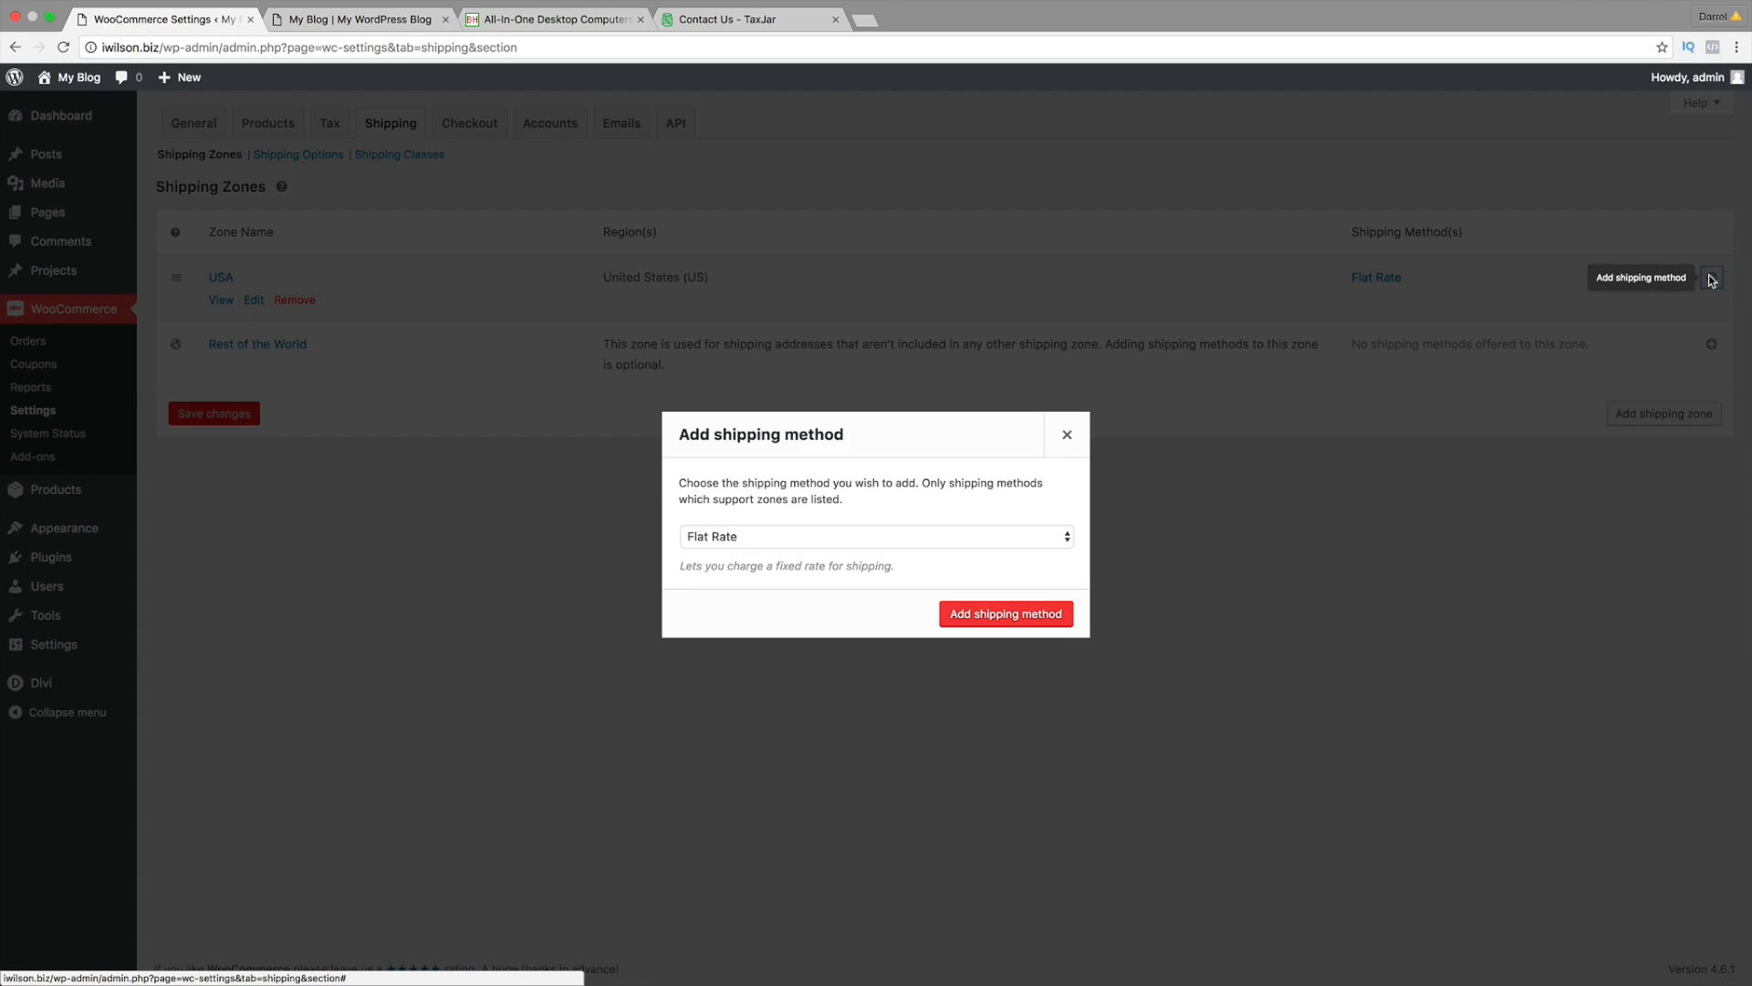
left_click(851, 539)
left_click(871, 546)
key("Down")
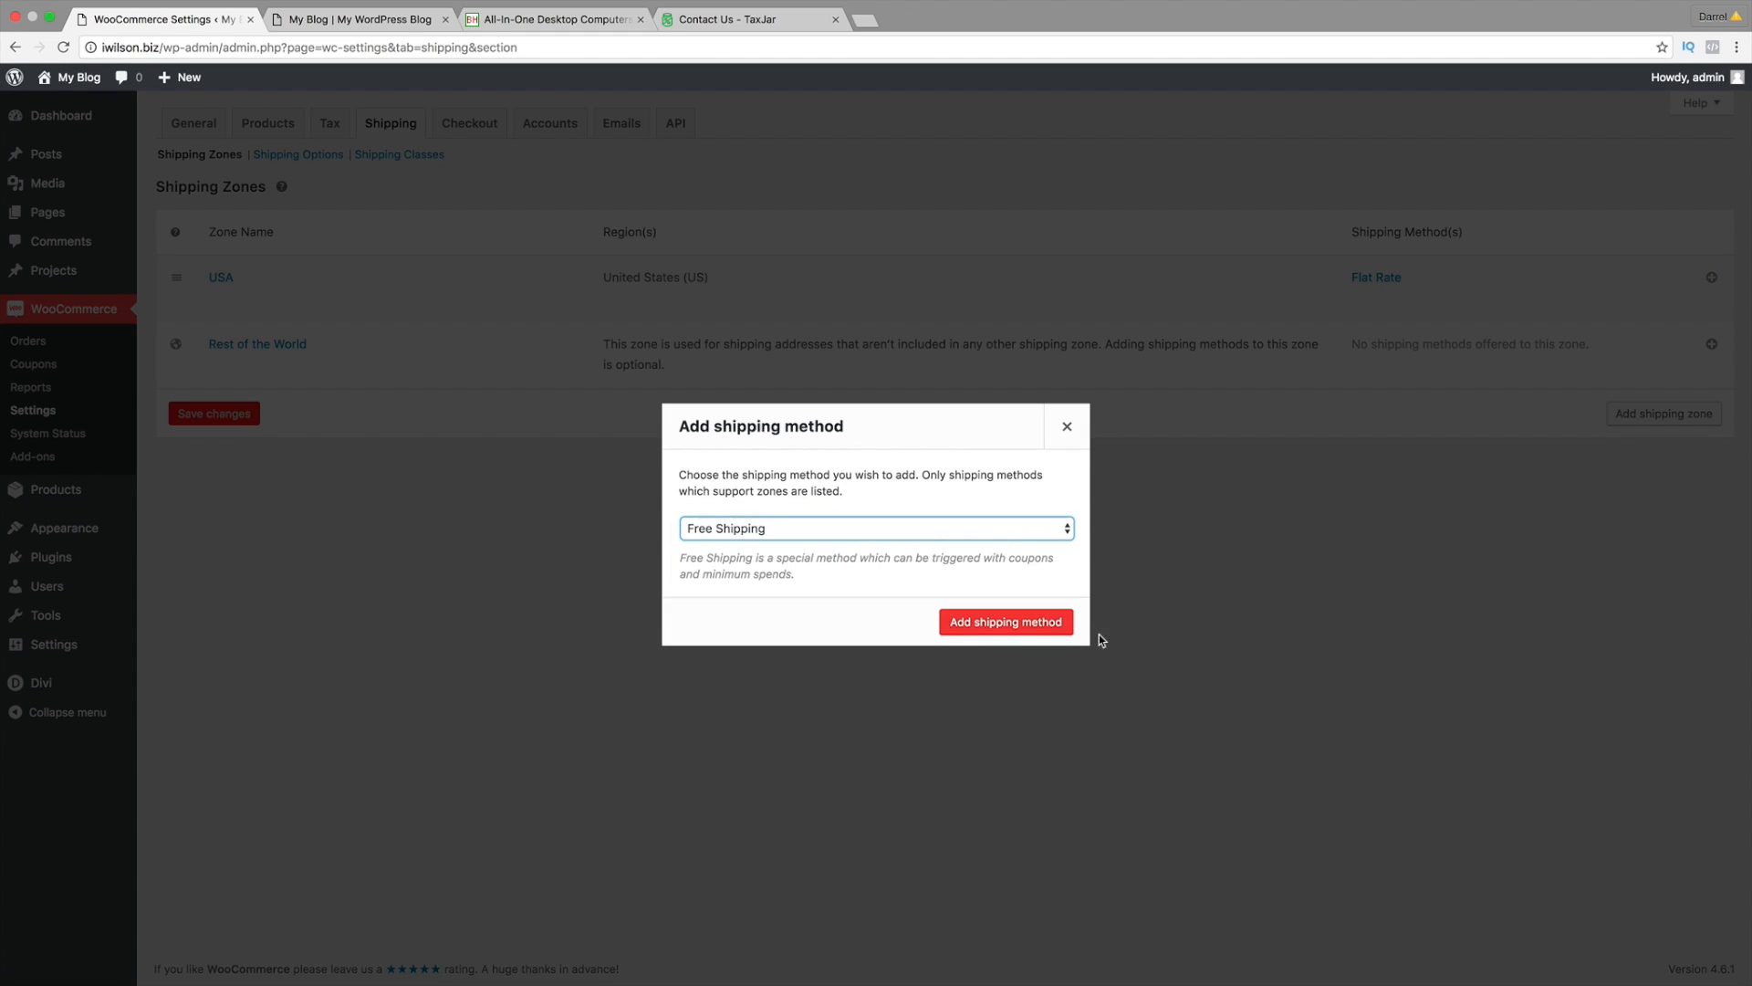
left_click(999, 619)
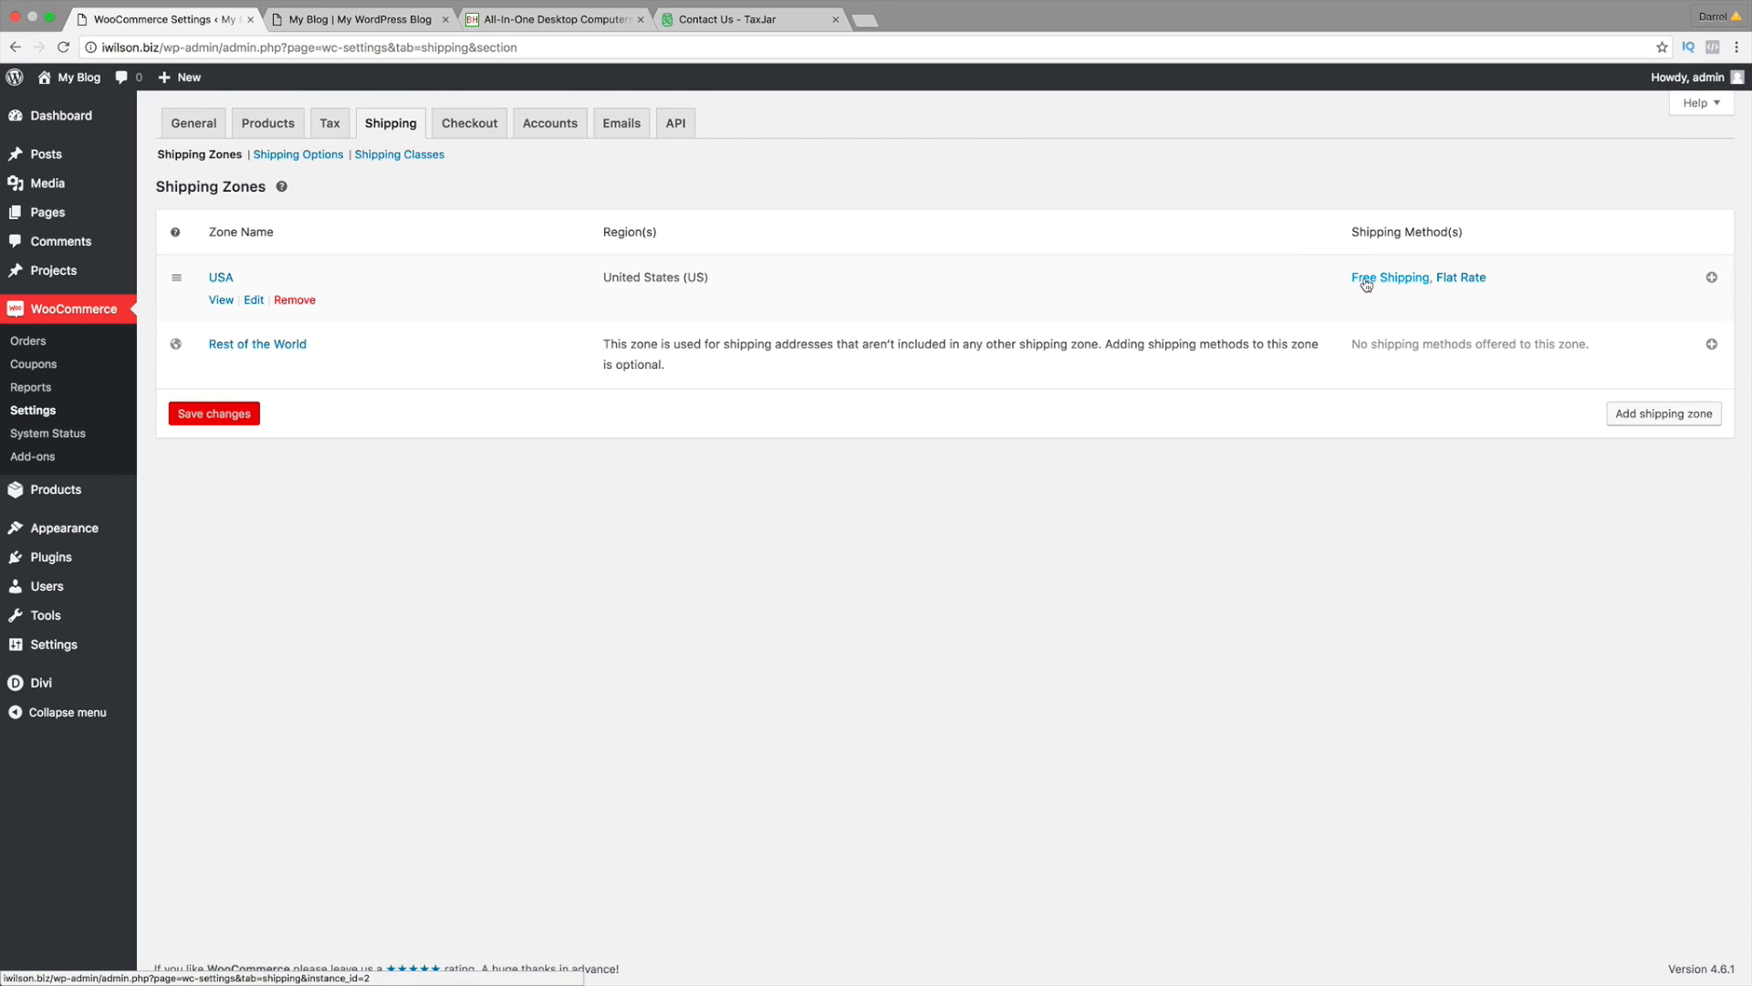
left_click(1364, 281)
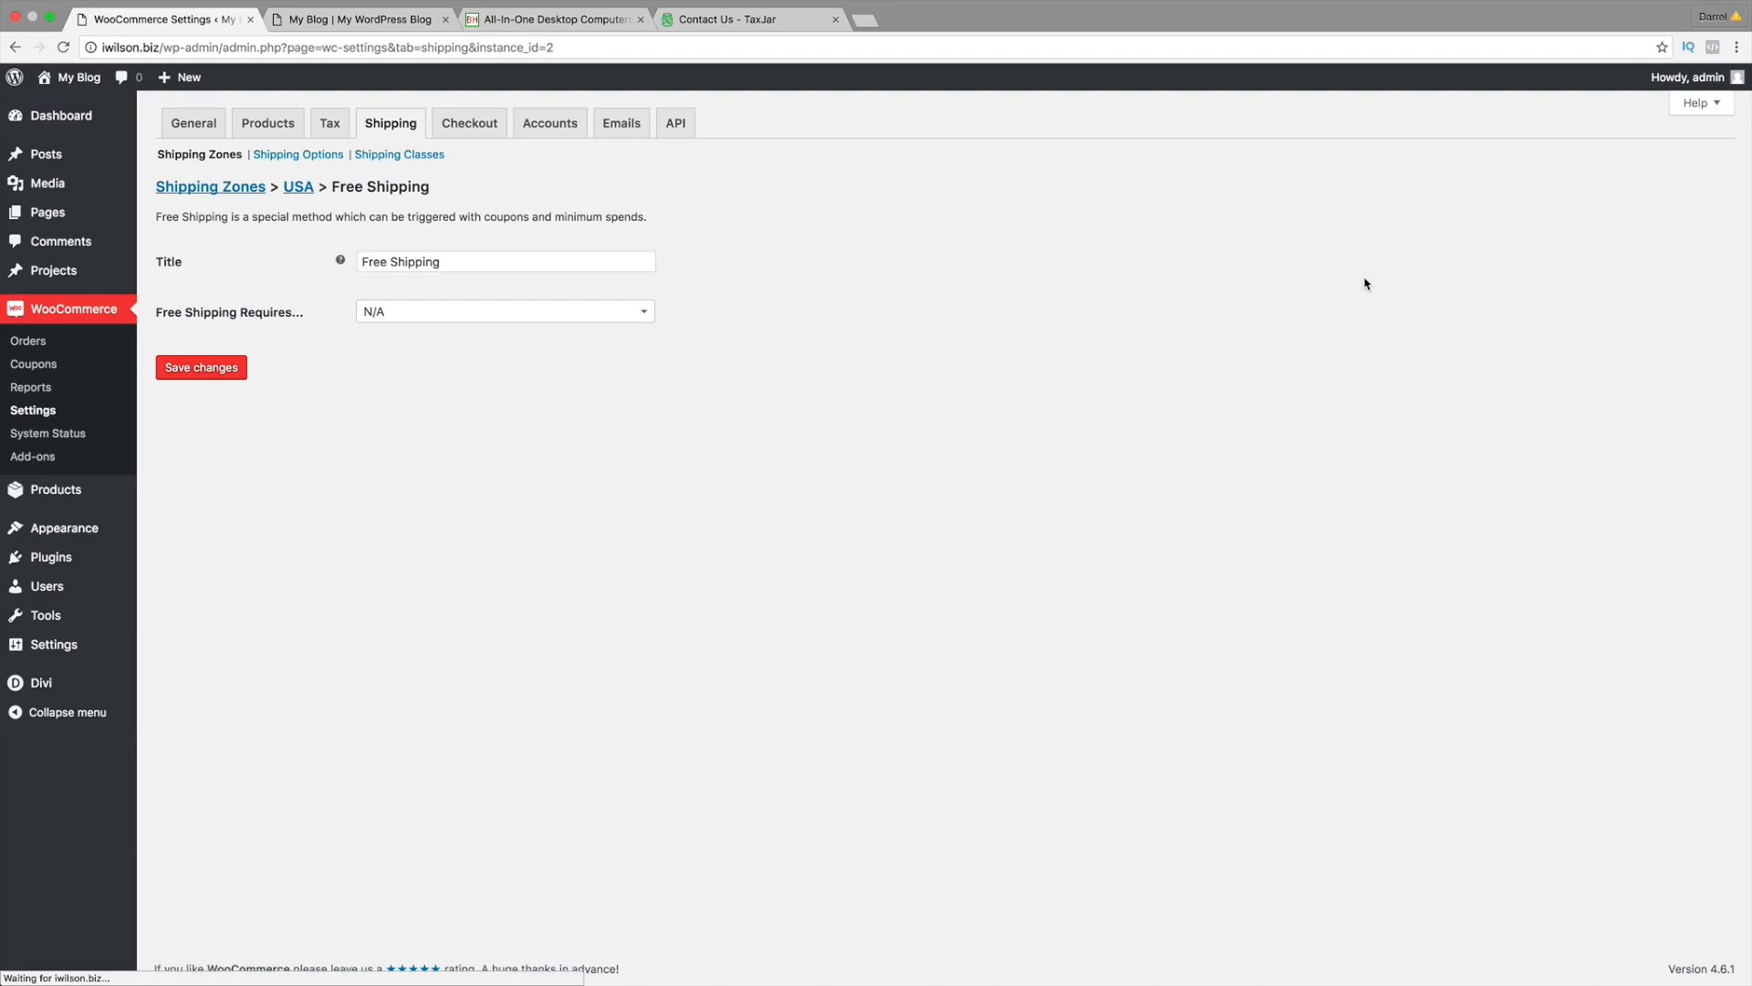
Step: Make free shipping require a minimum order amount of 50
left_click(559, 260)
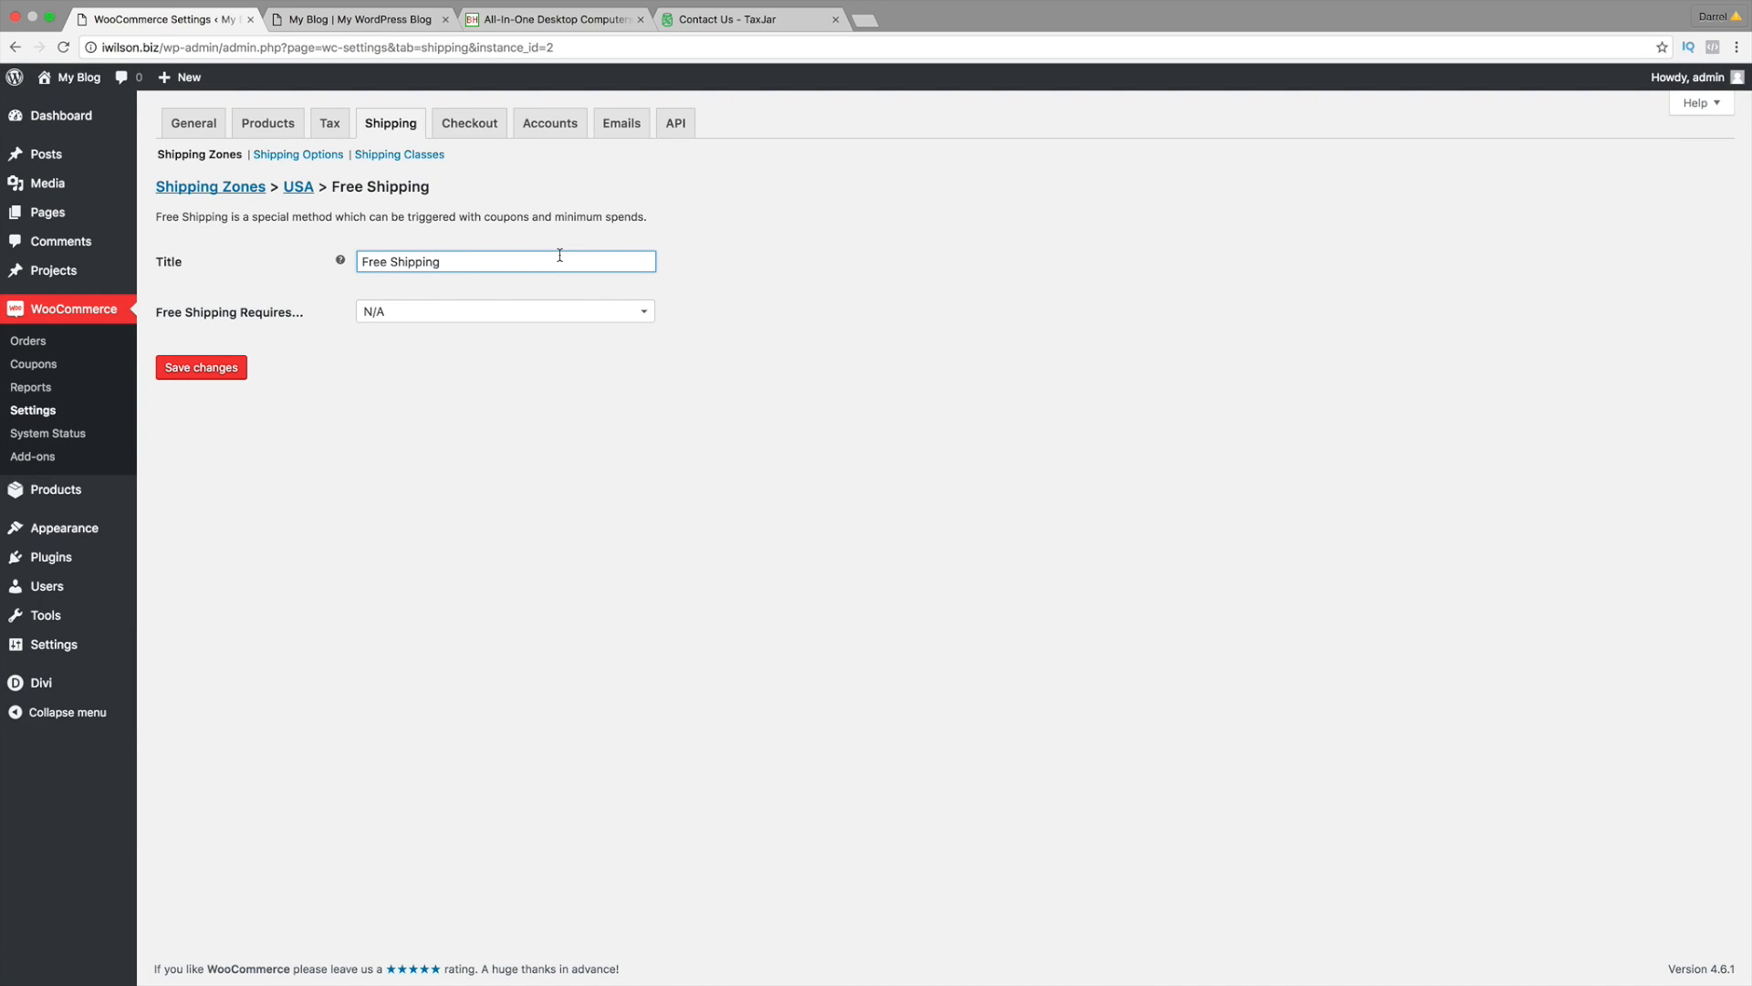
left_click(399, 314)
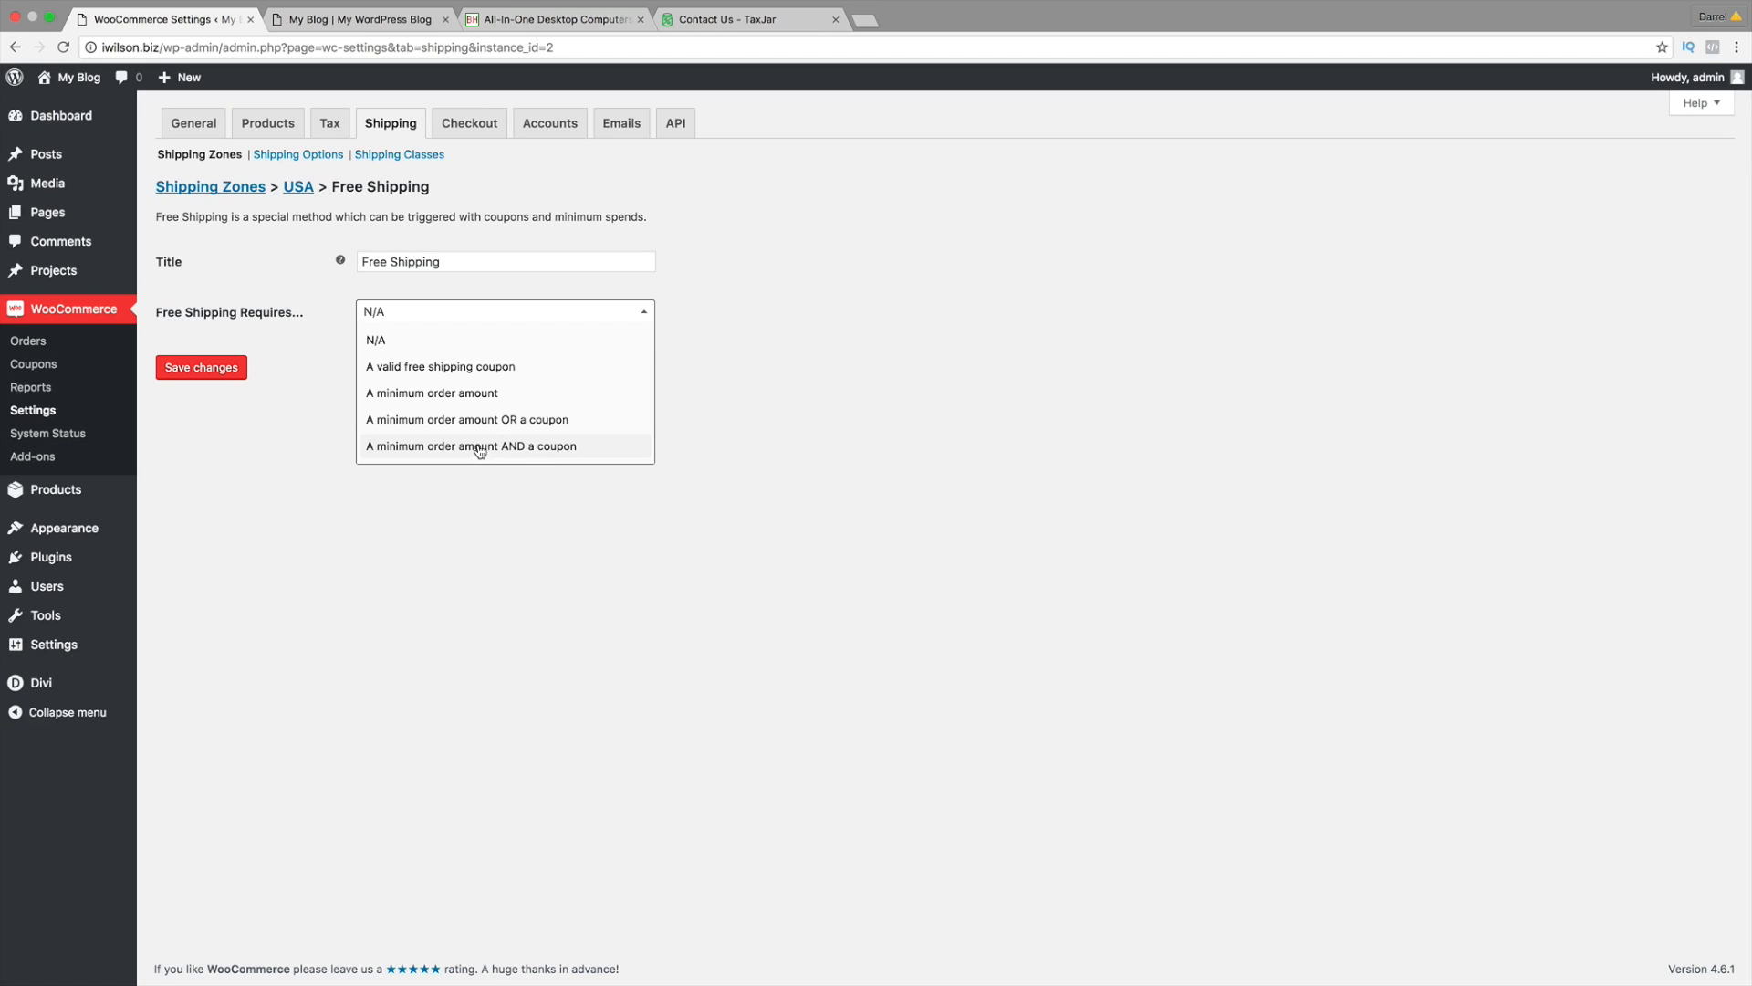
left_click(475, 392)
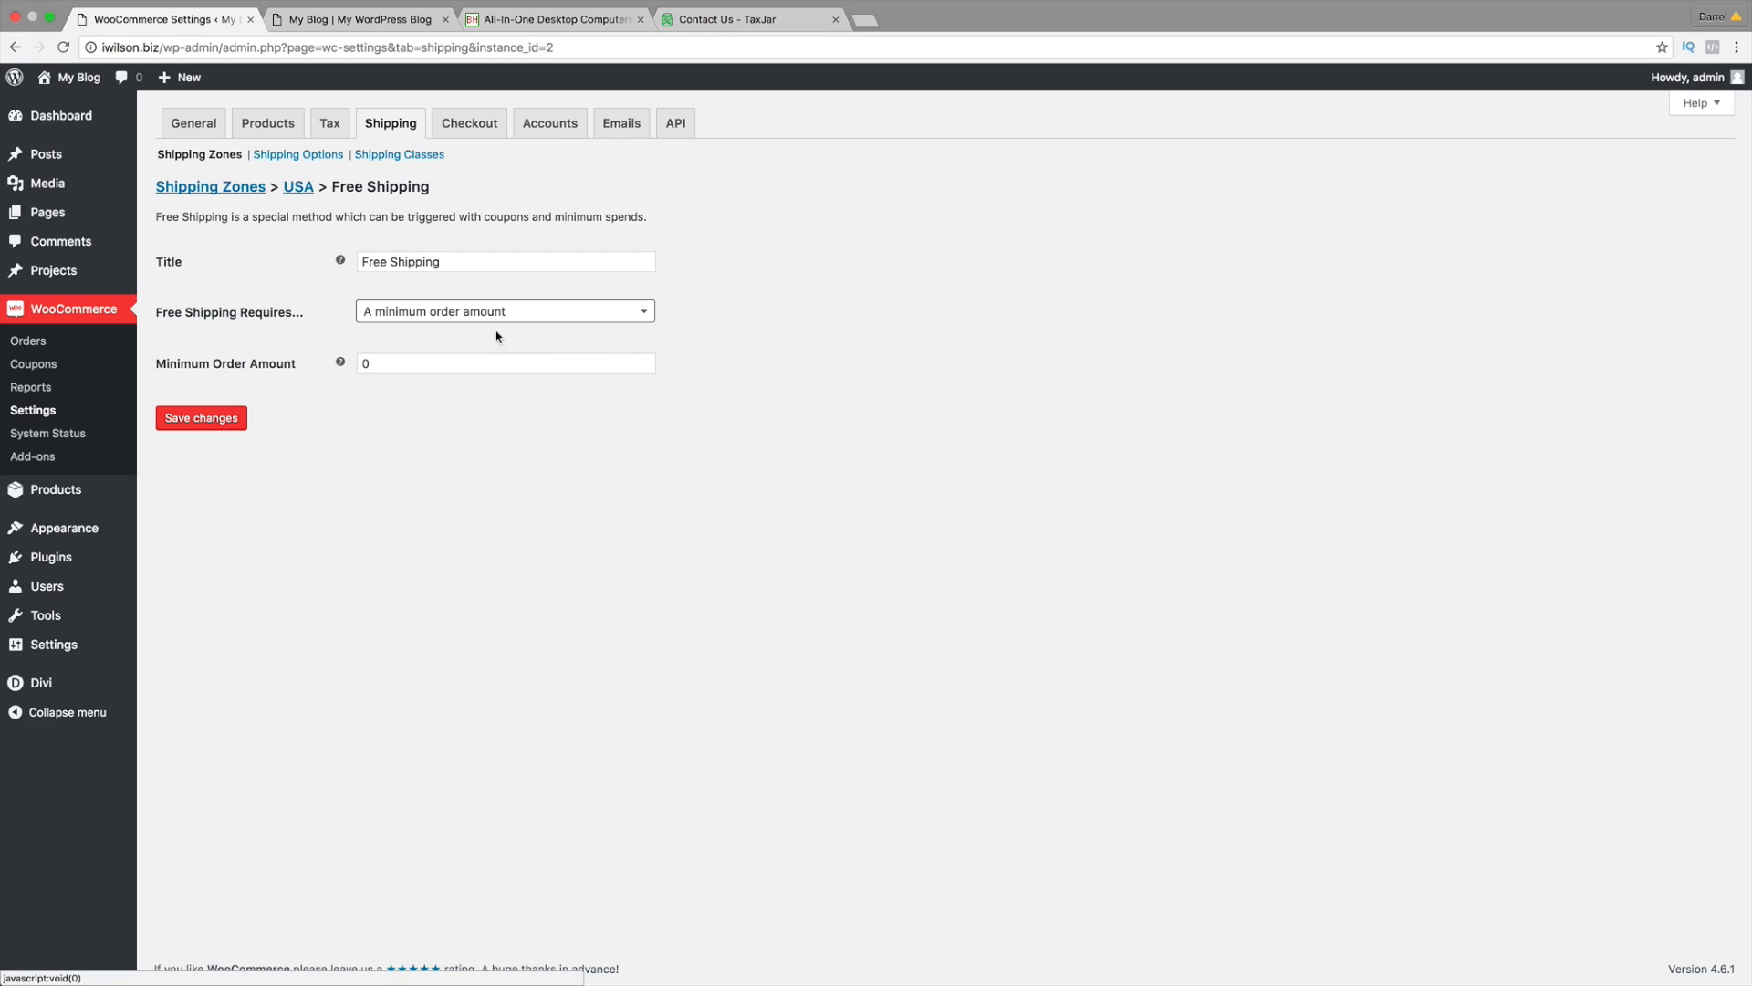
left_click(496, 362)
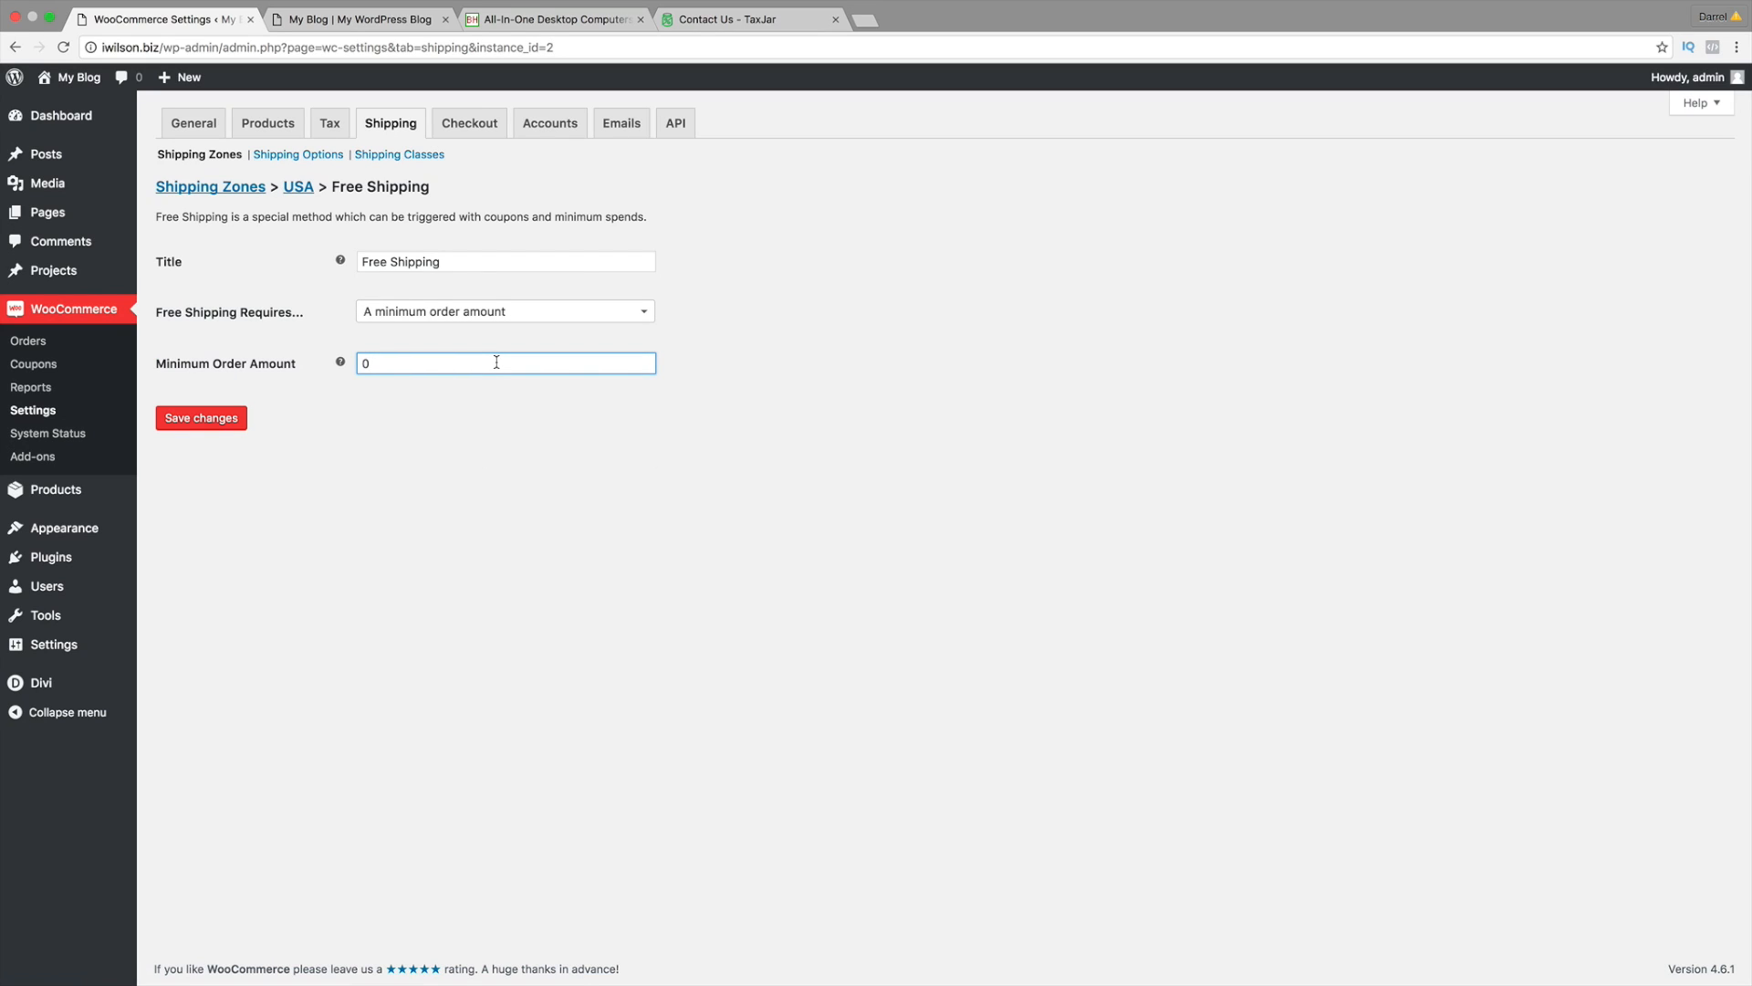
type("50")
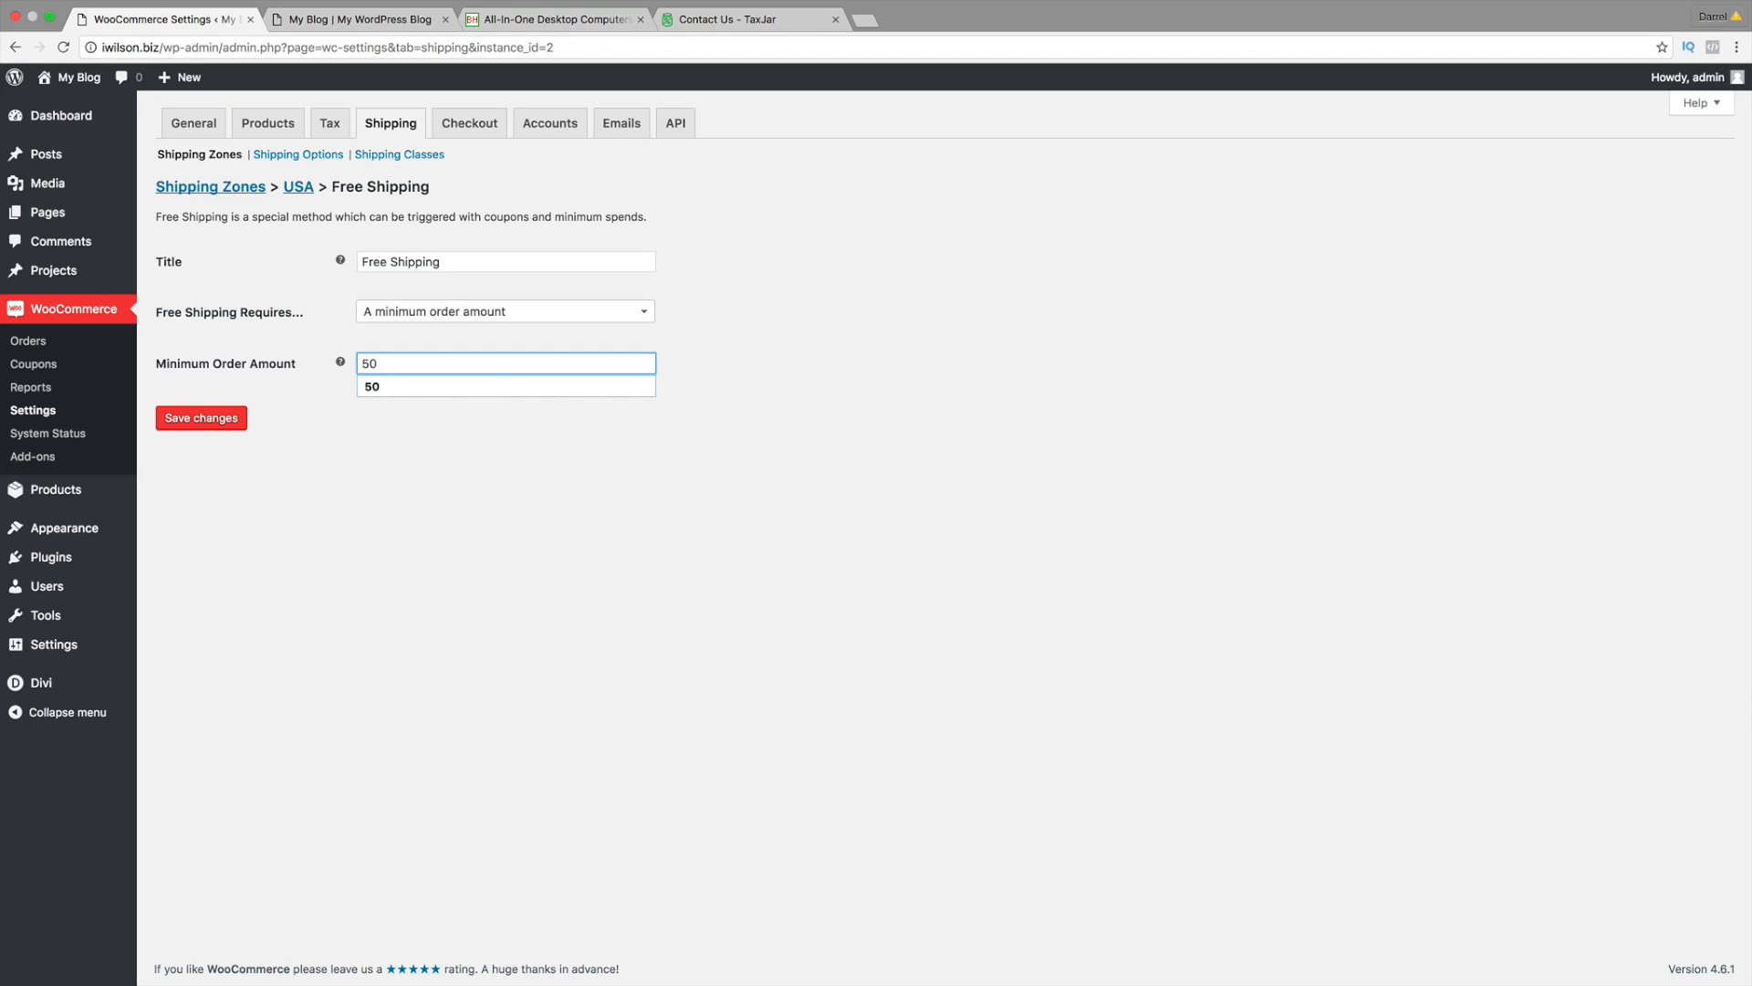
left_click(509, 509)
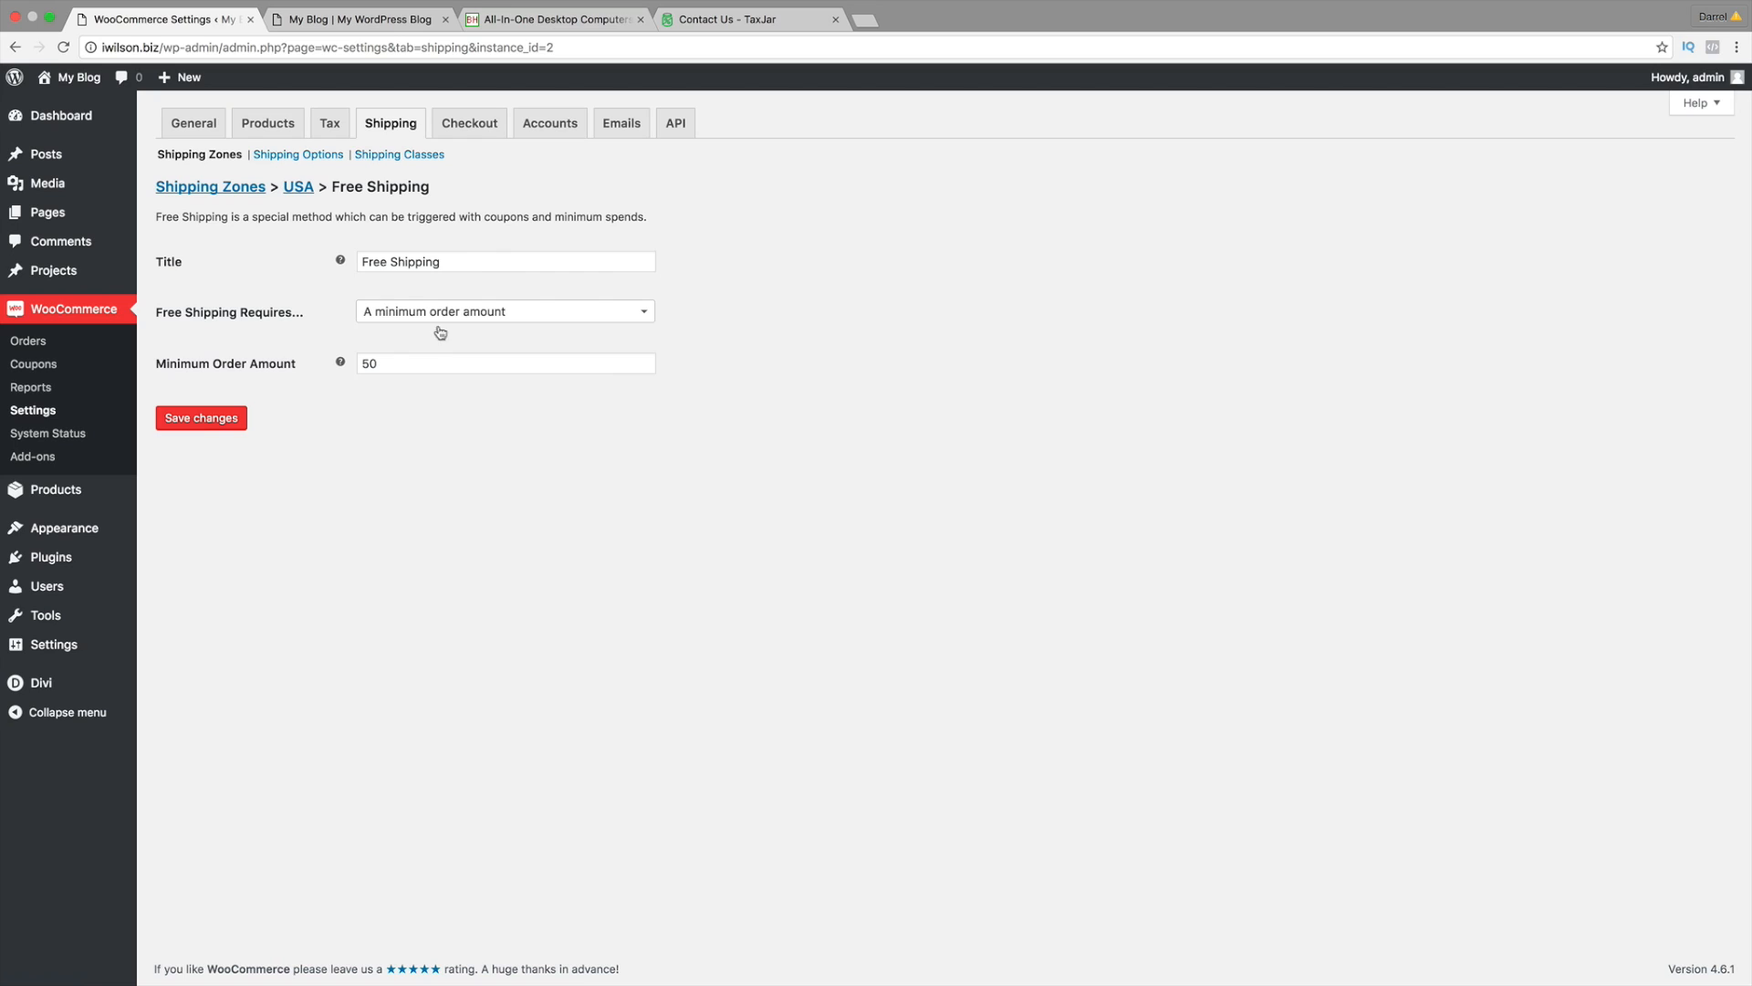
Step: Title the method 'Free Shipping (OVER $50 DOLLARS)' and save the settings
left_click(489, 263)
type("(M")
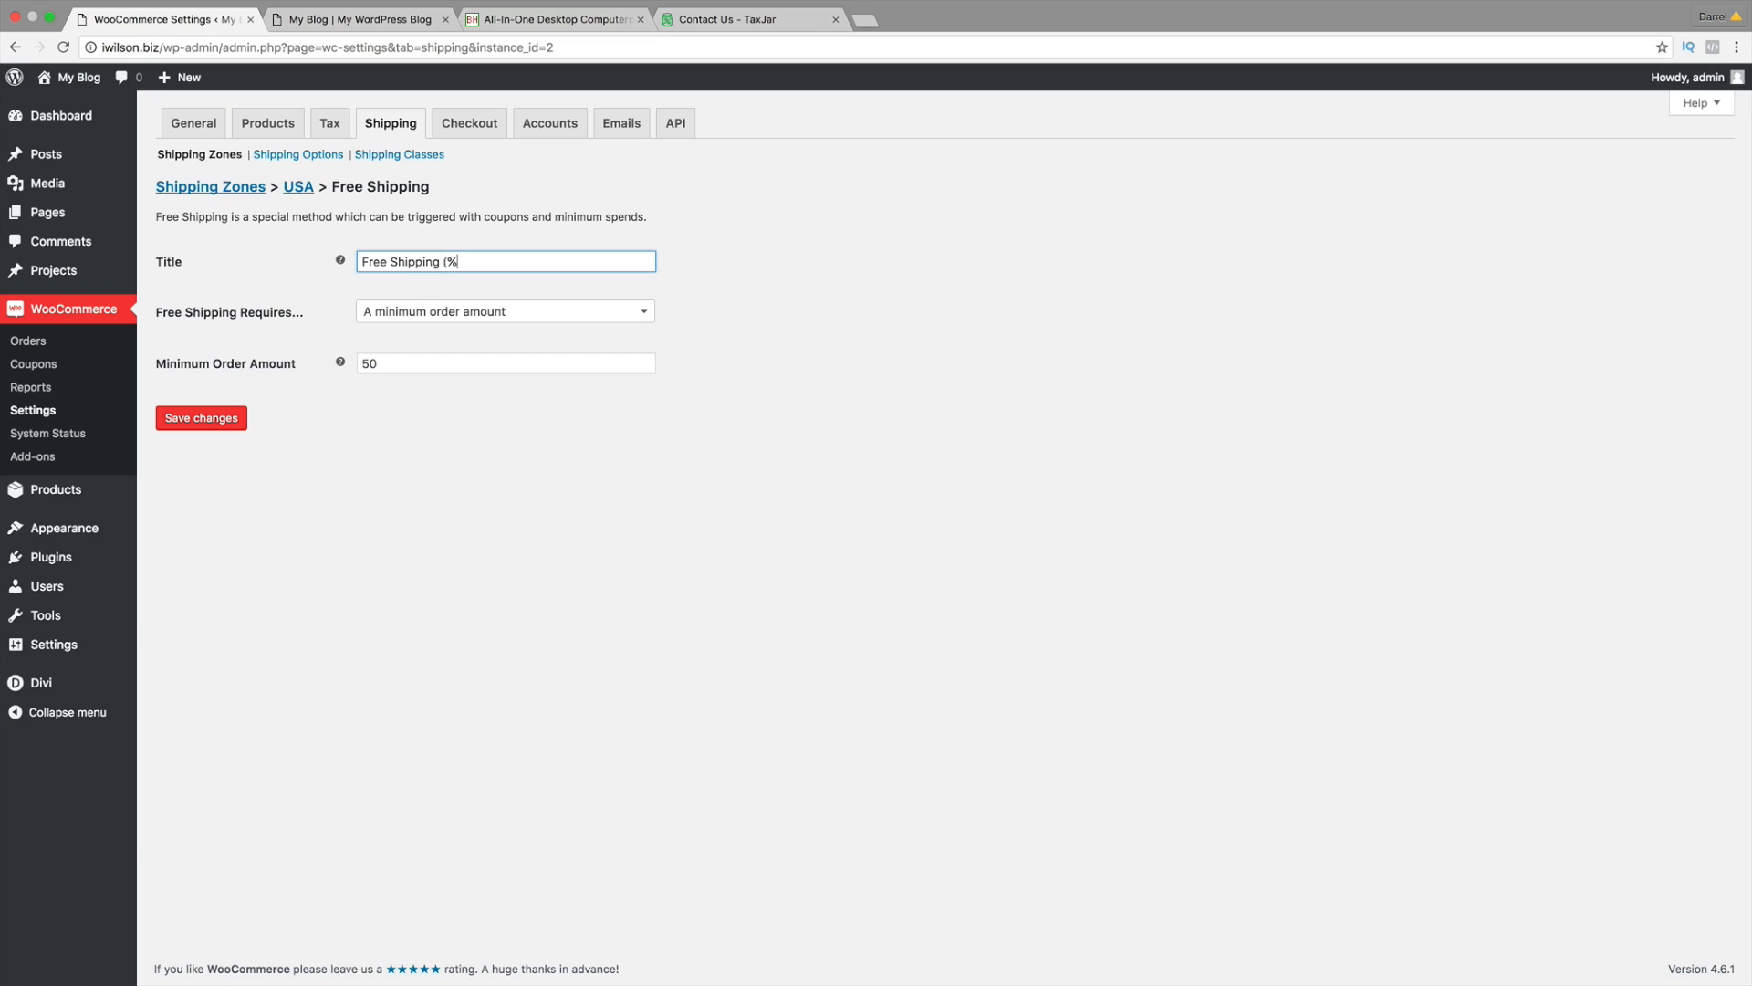
key("BackSpace")
type("O")
key("BackSpace")
type("OVER $50 DOLLARS")
left_click(209, 422)
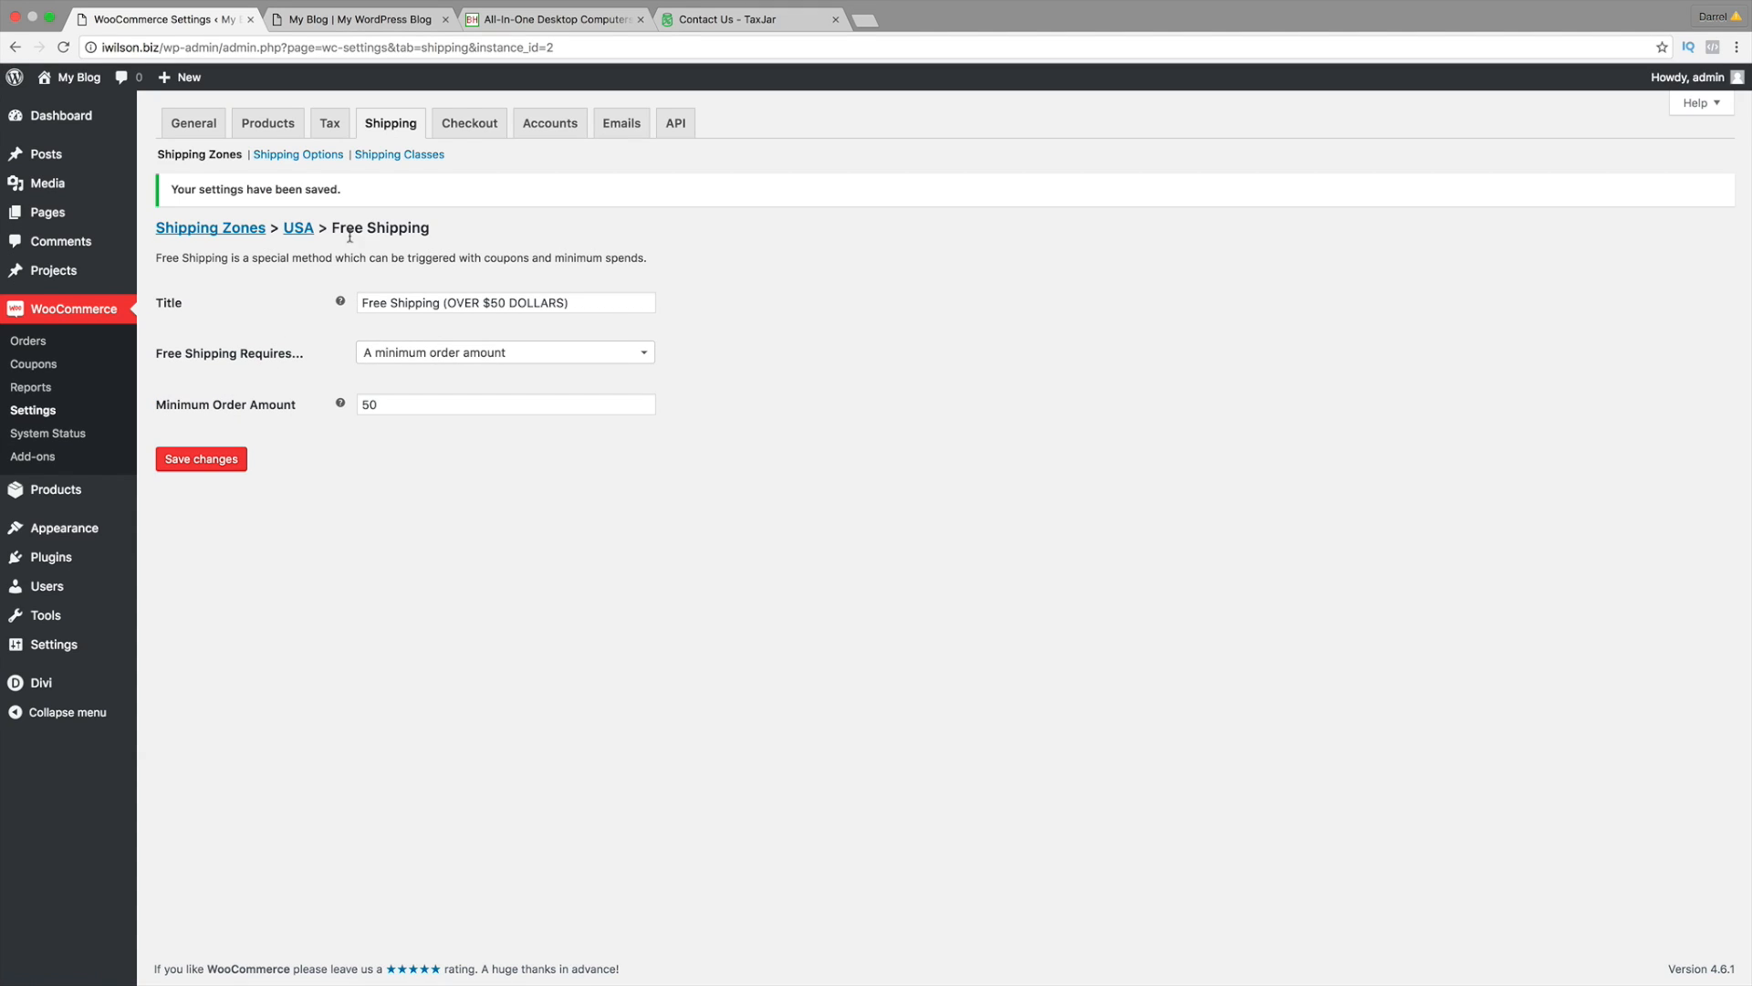
left_click(467, 125)
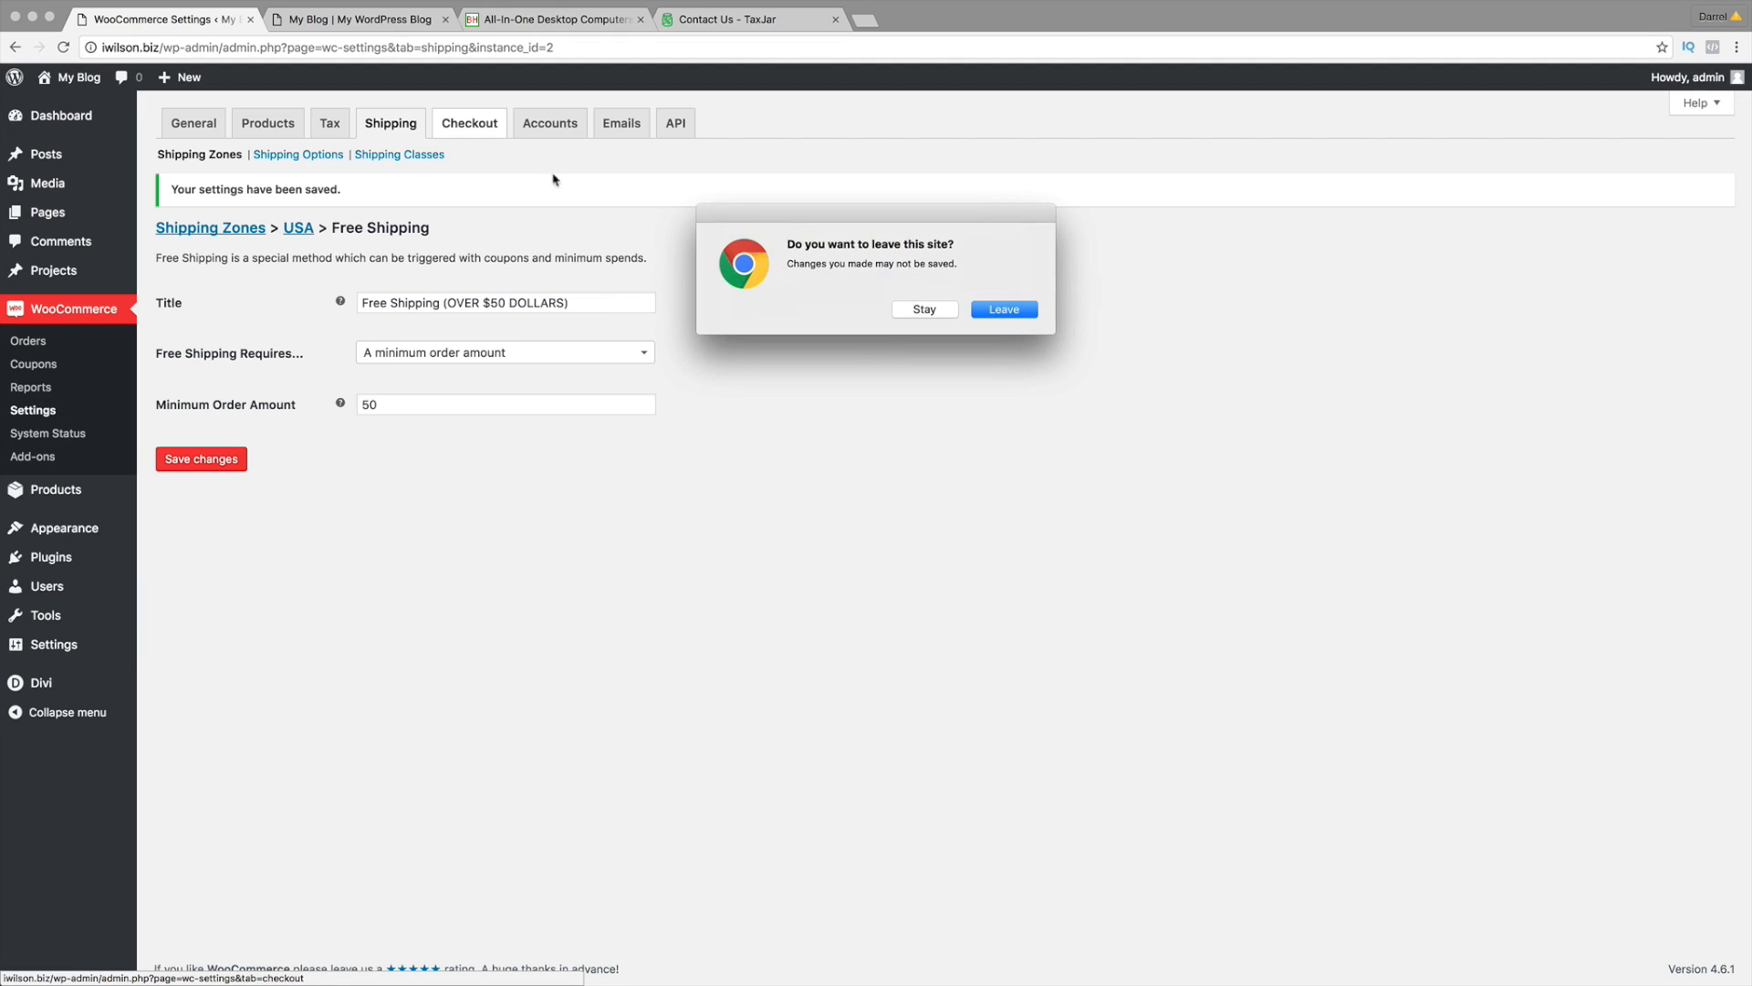
left_click(925, 309)
left_click(201, 459)
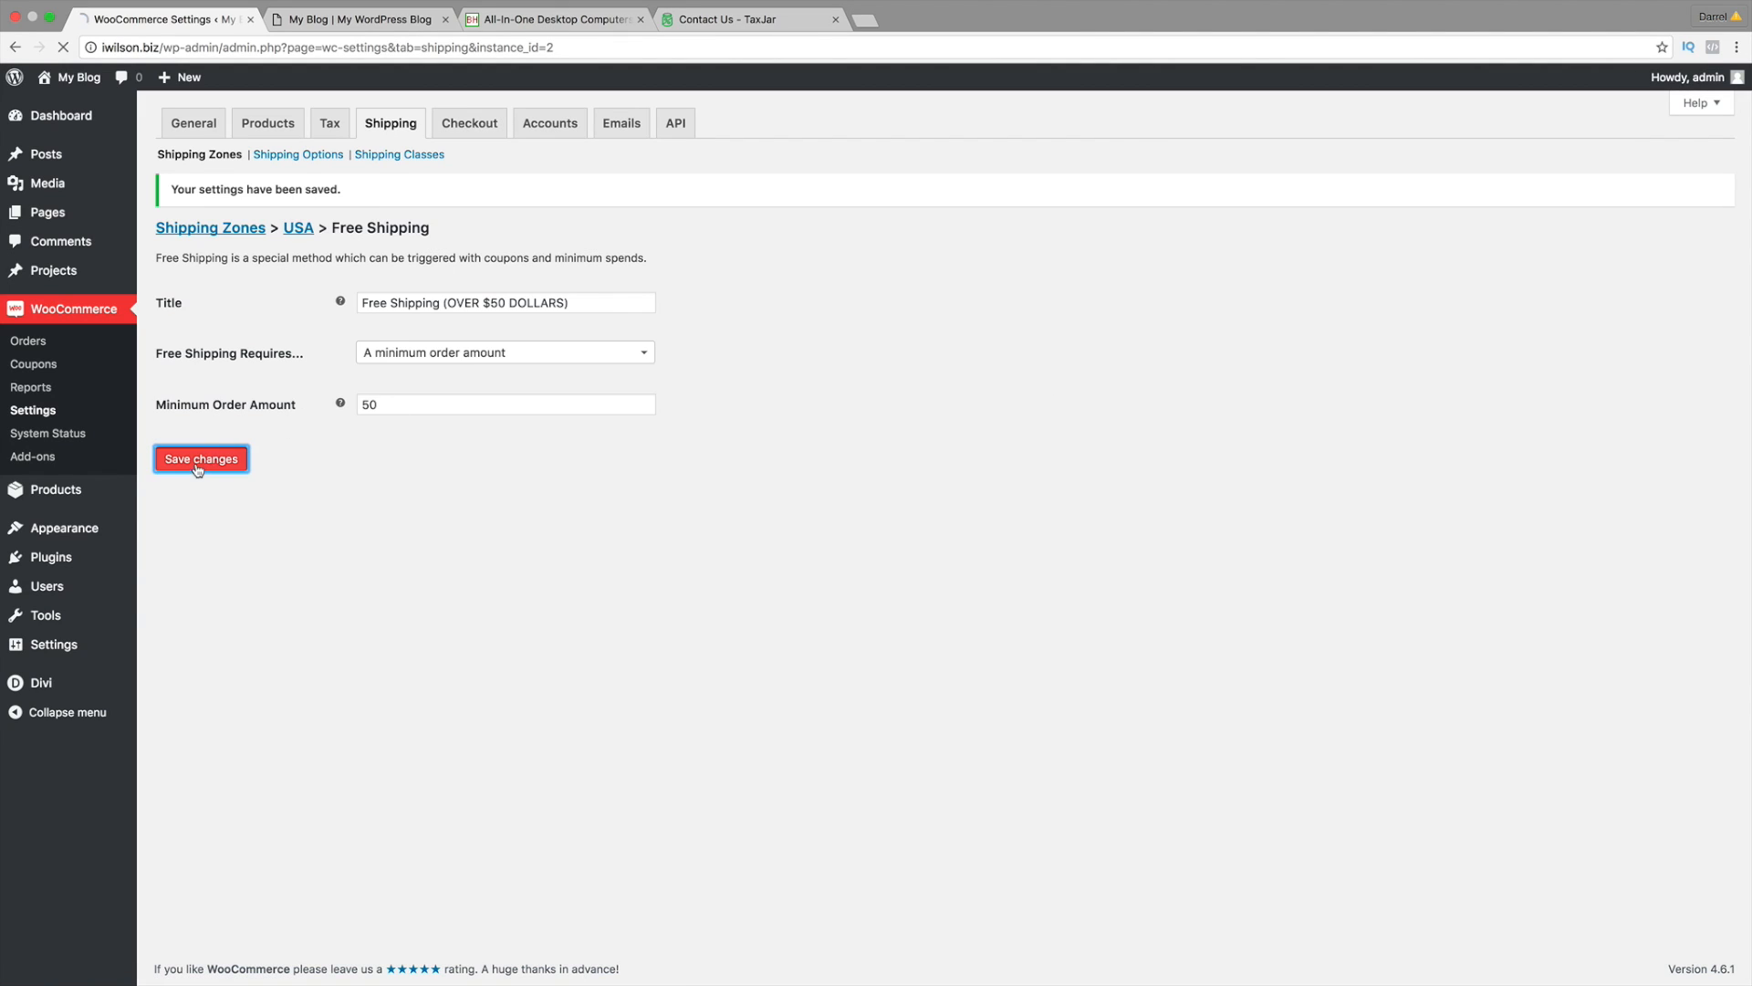
left_click(462, 133)
left_click(1005, 309)
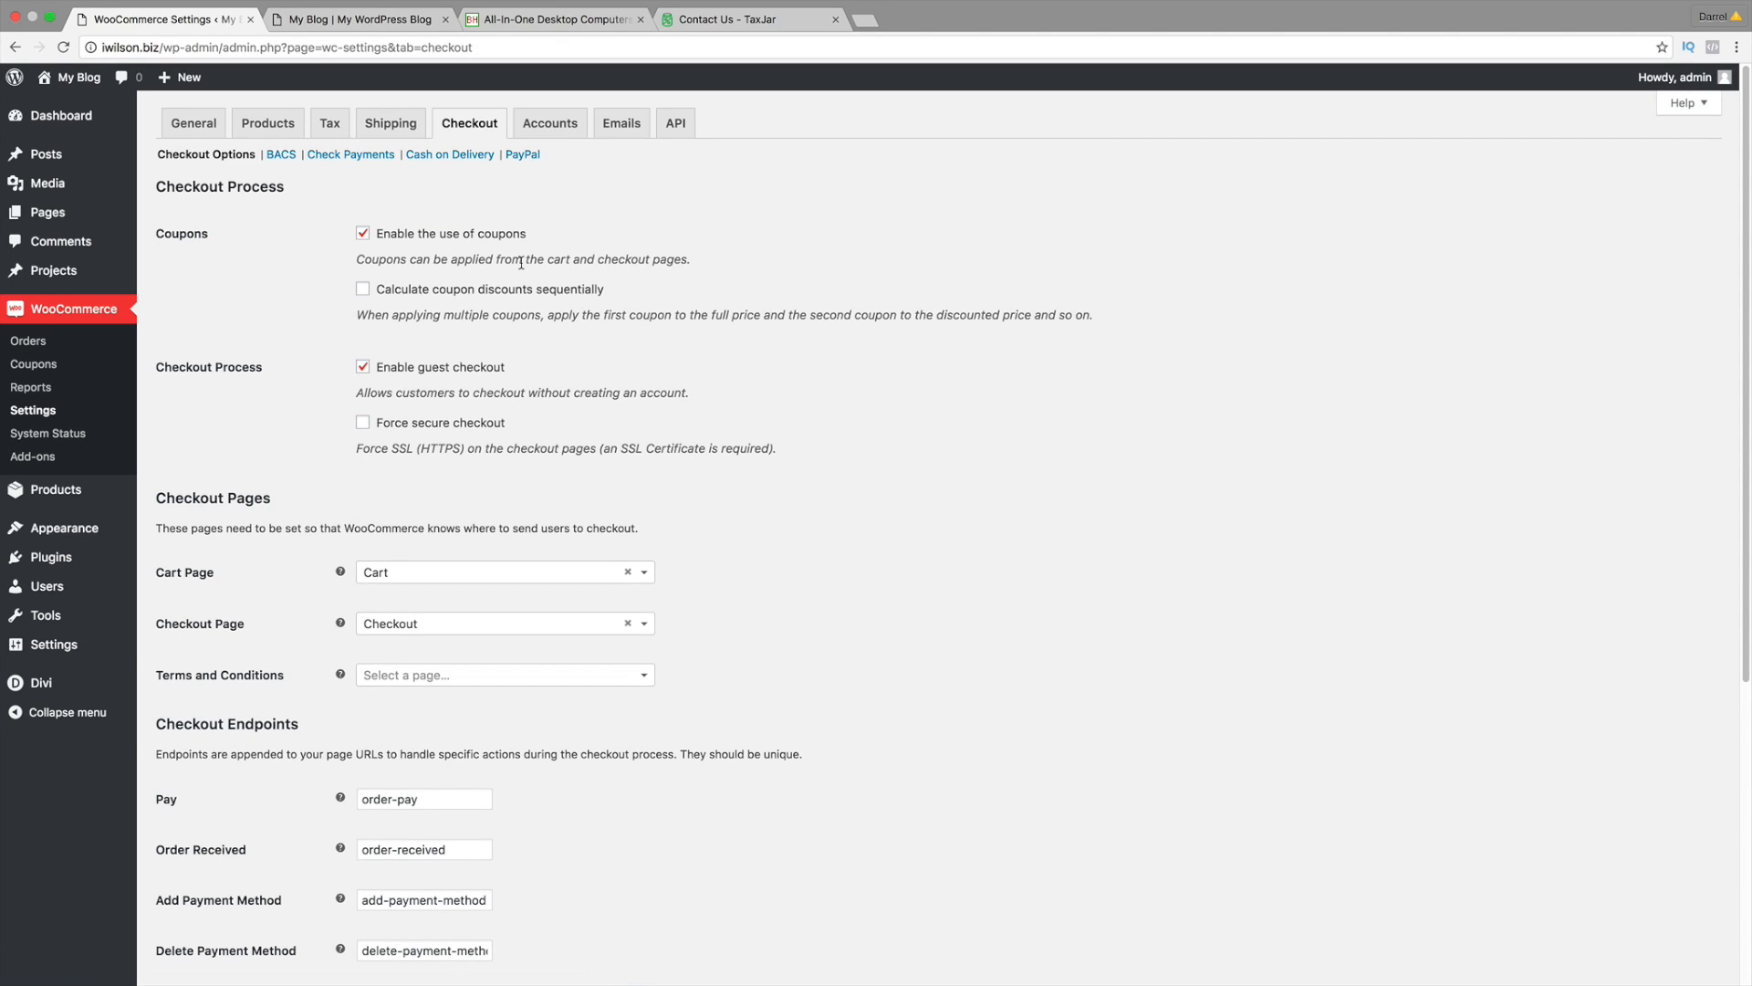
left_click(519, 156)
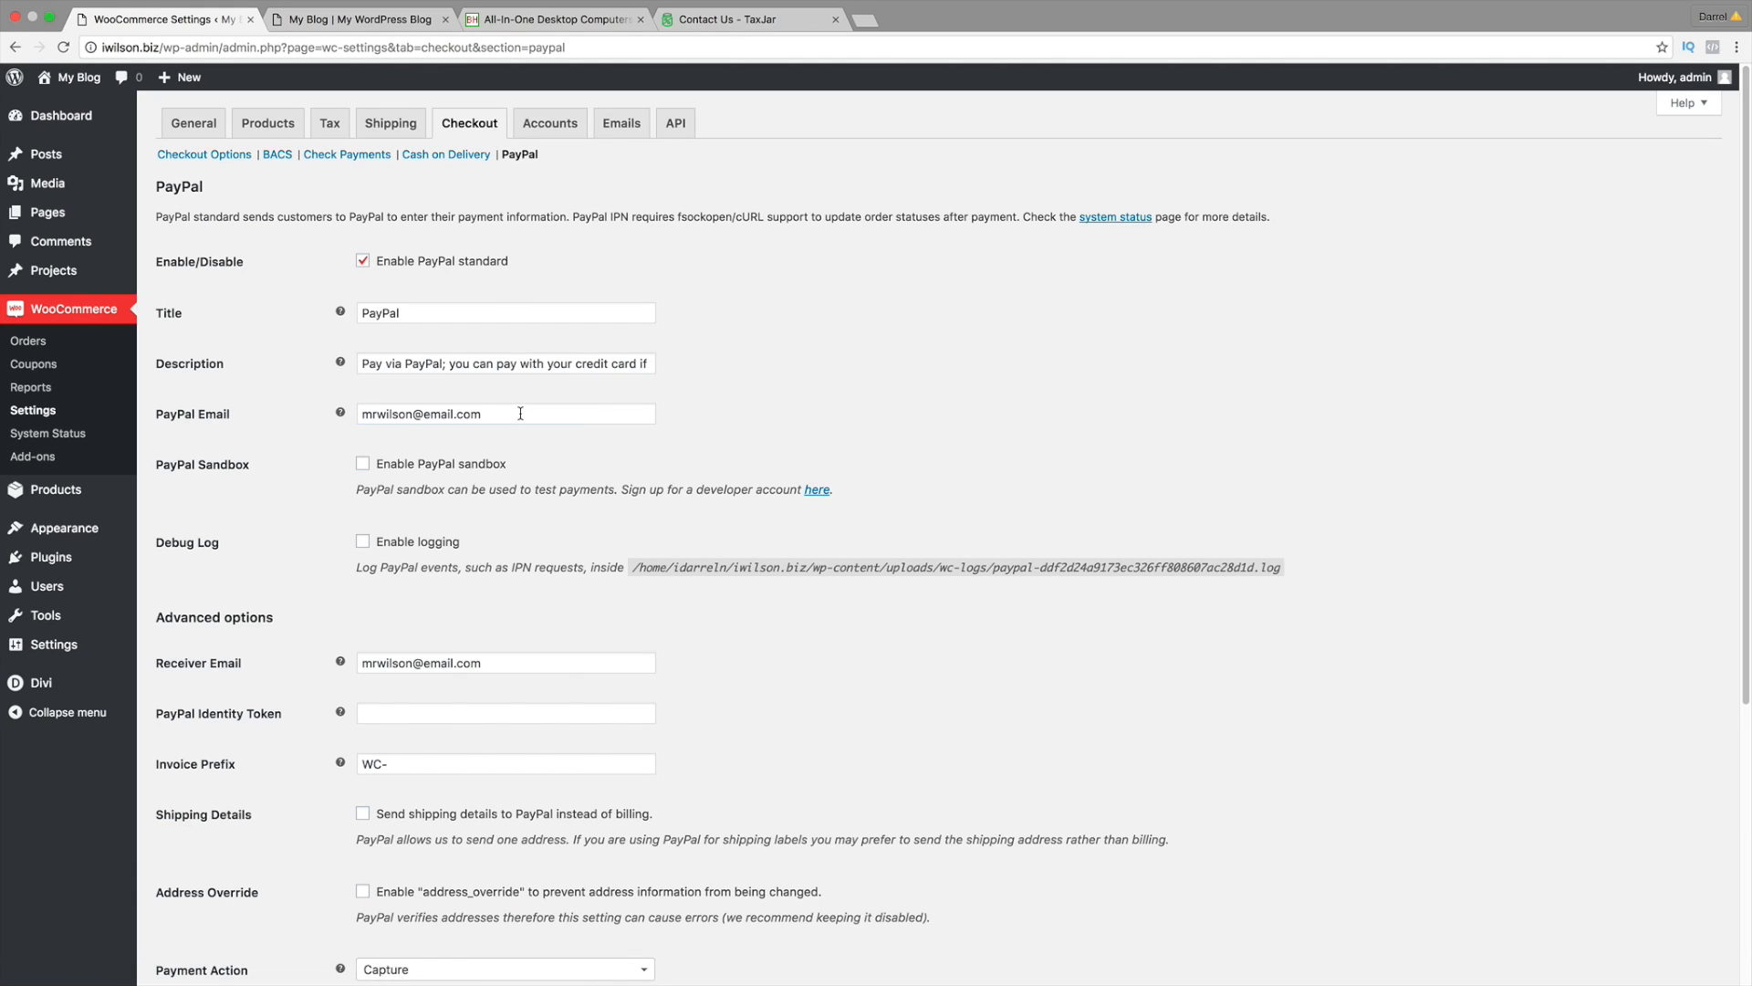
left_click_drag(483, 415, 367, 414)
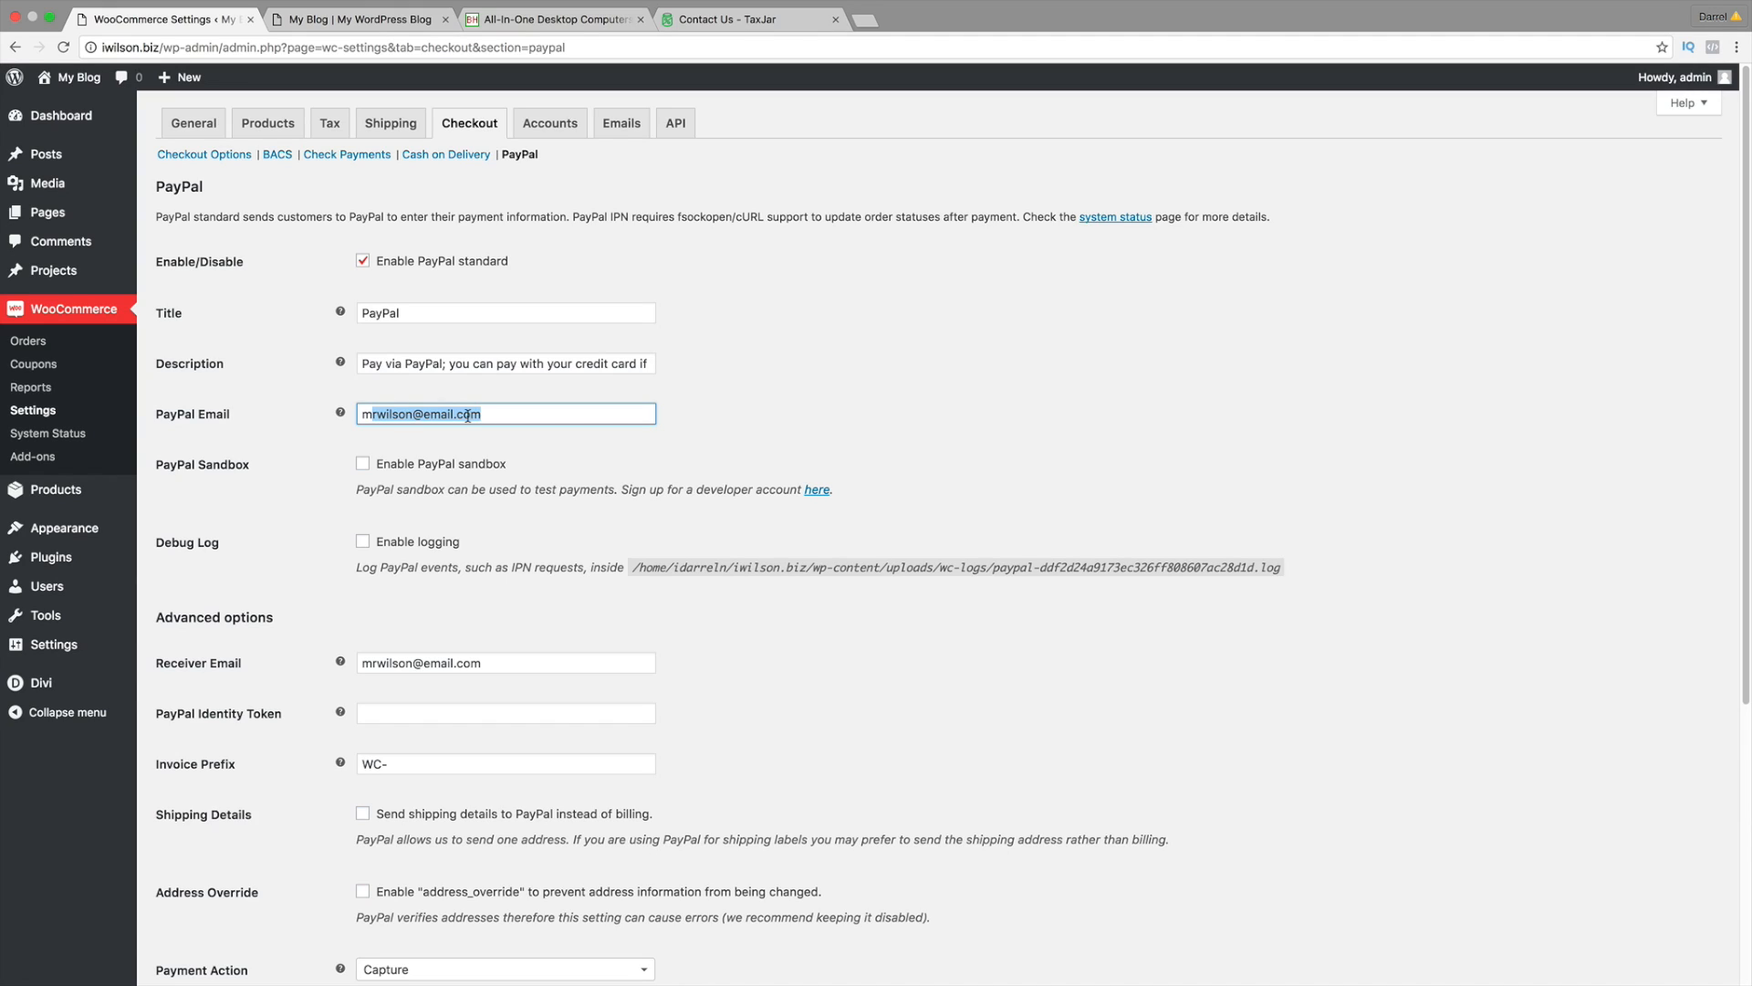
left_click_drag(491, 413, 456, 397)
scroll(408, 422, "down", 3)
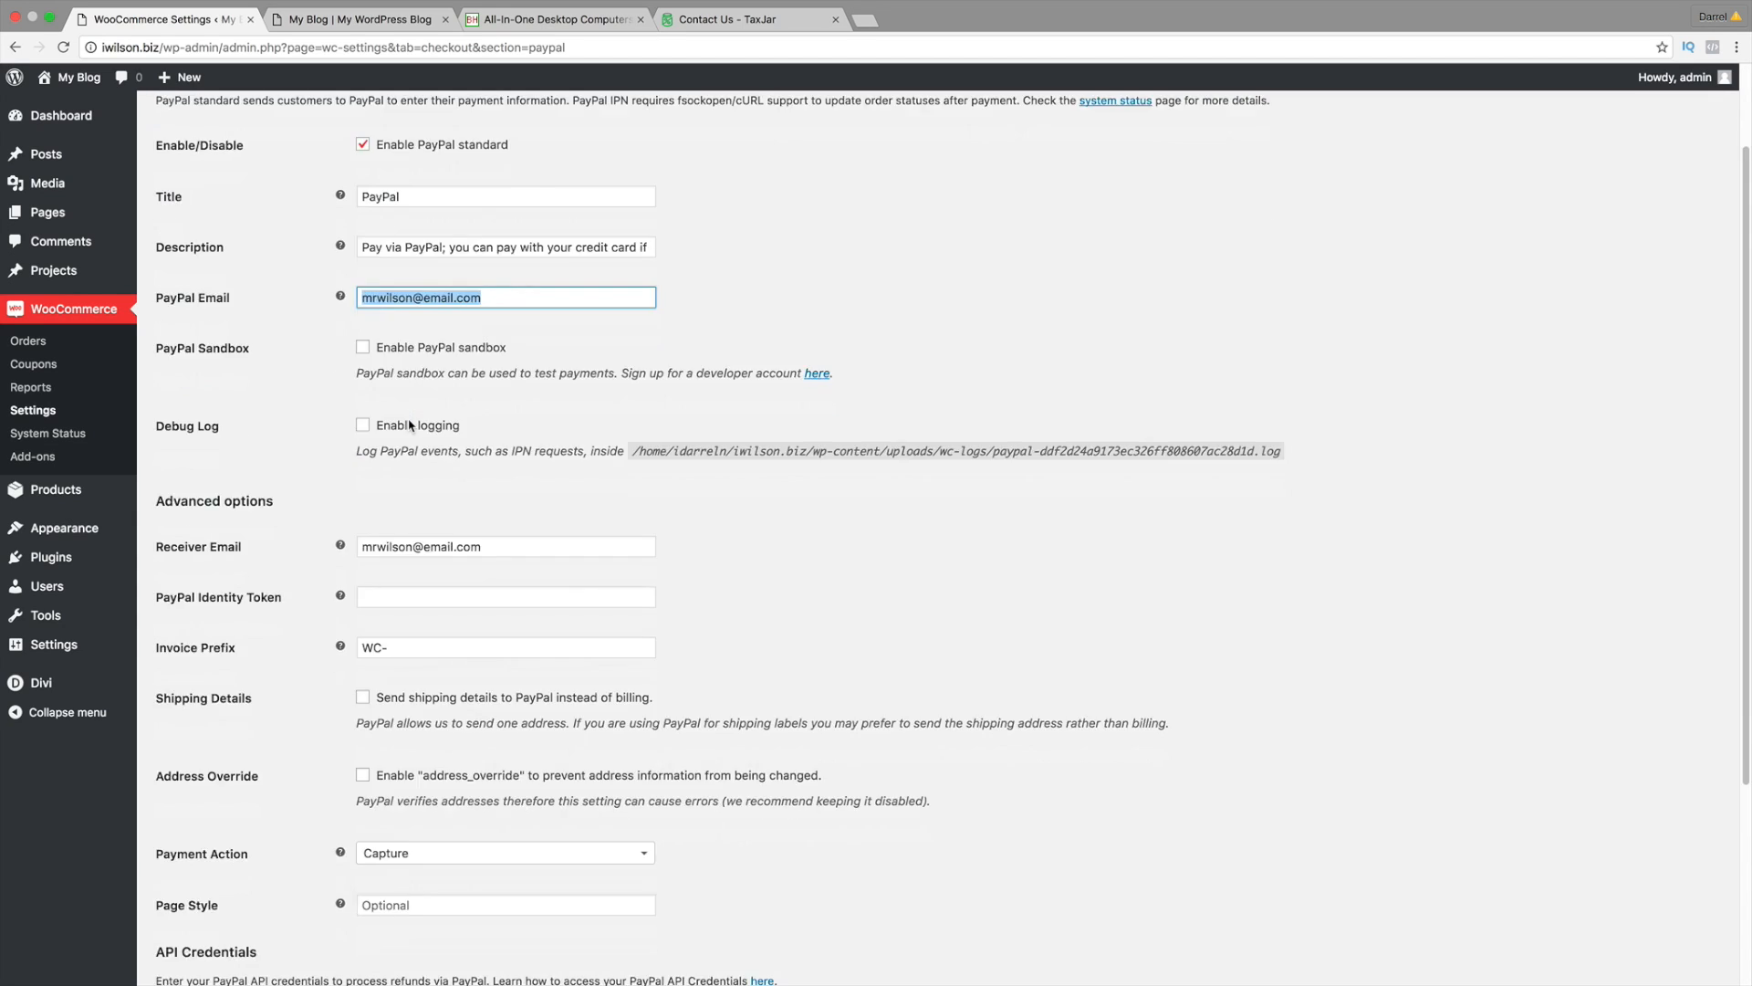
scroll(403, 361, "up", 3)
left_click(201, 154)
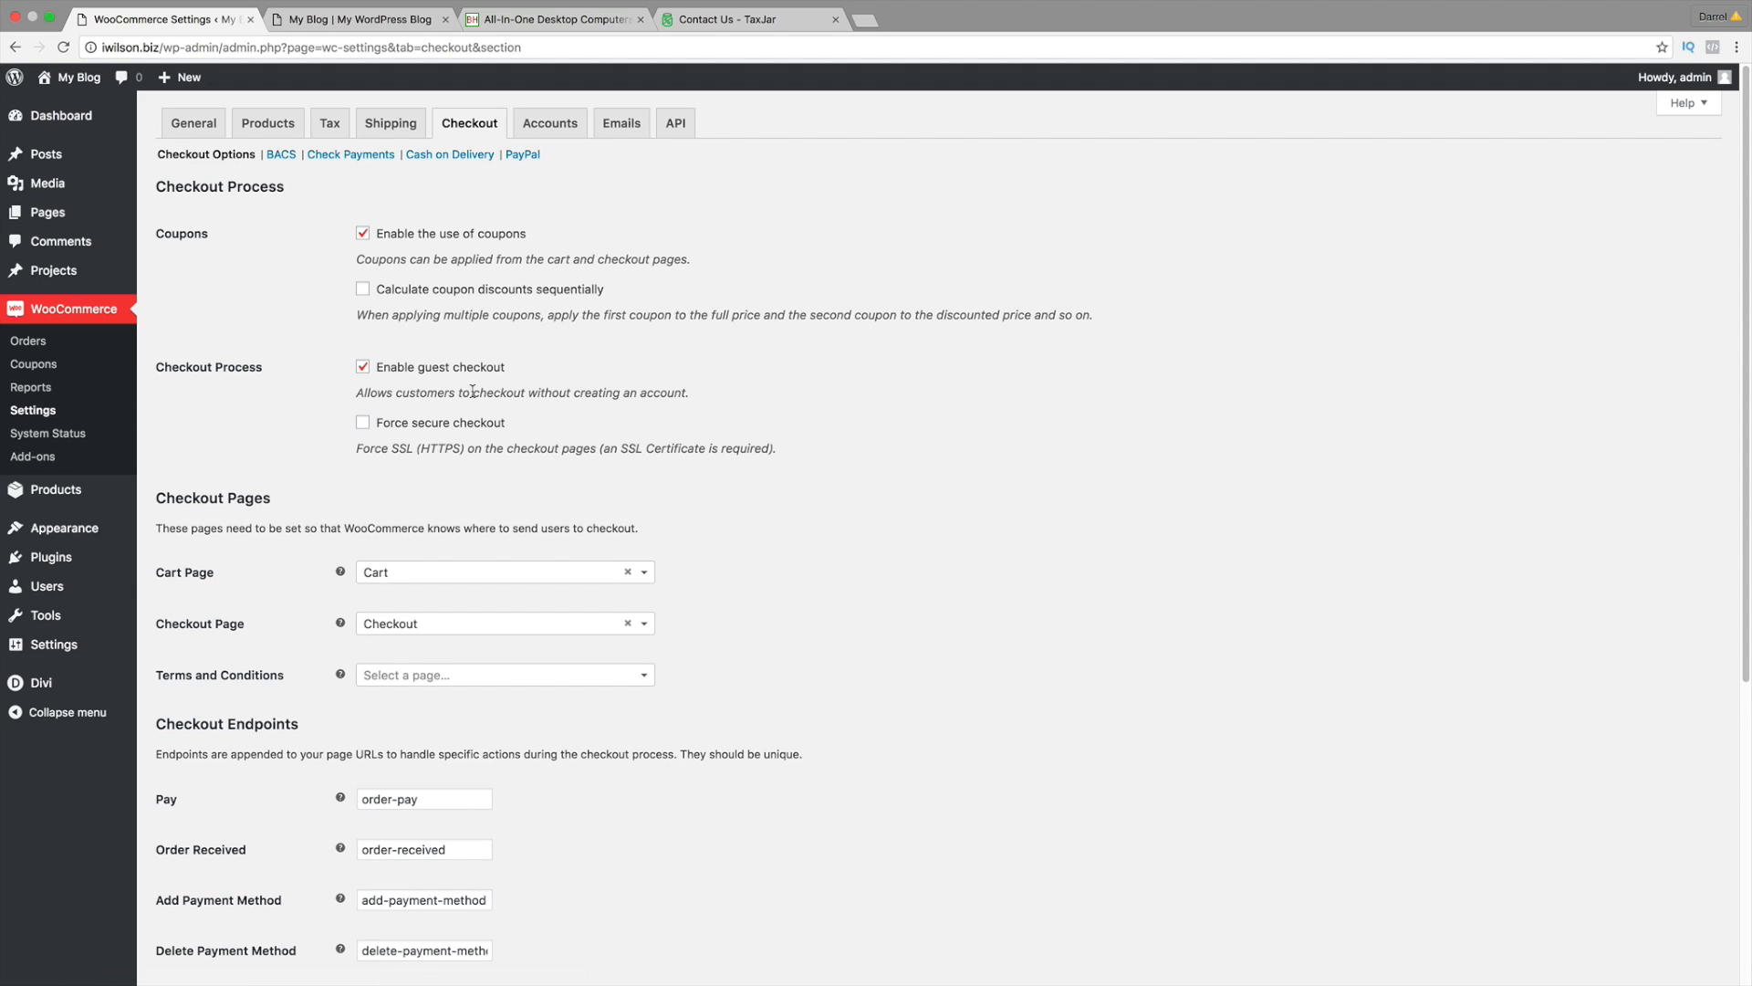
Step: Review the checkout endpoints and payment gateways, then save the Checkout options
scroll(456, 388, "down", 3)
scroll(644, 438, "down", 5)
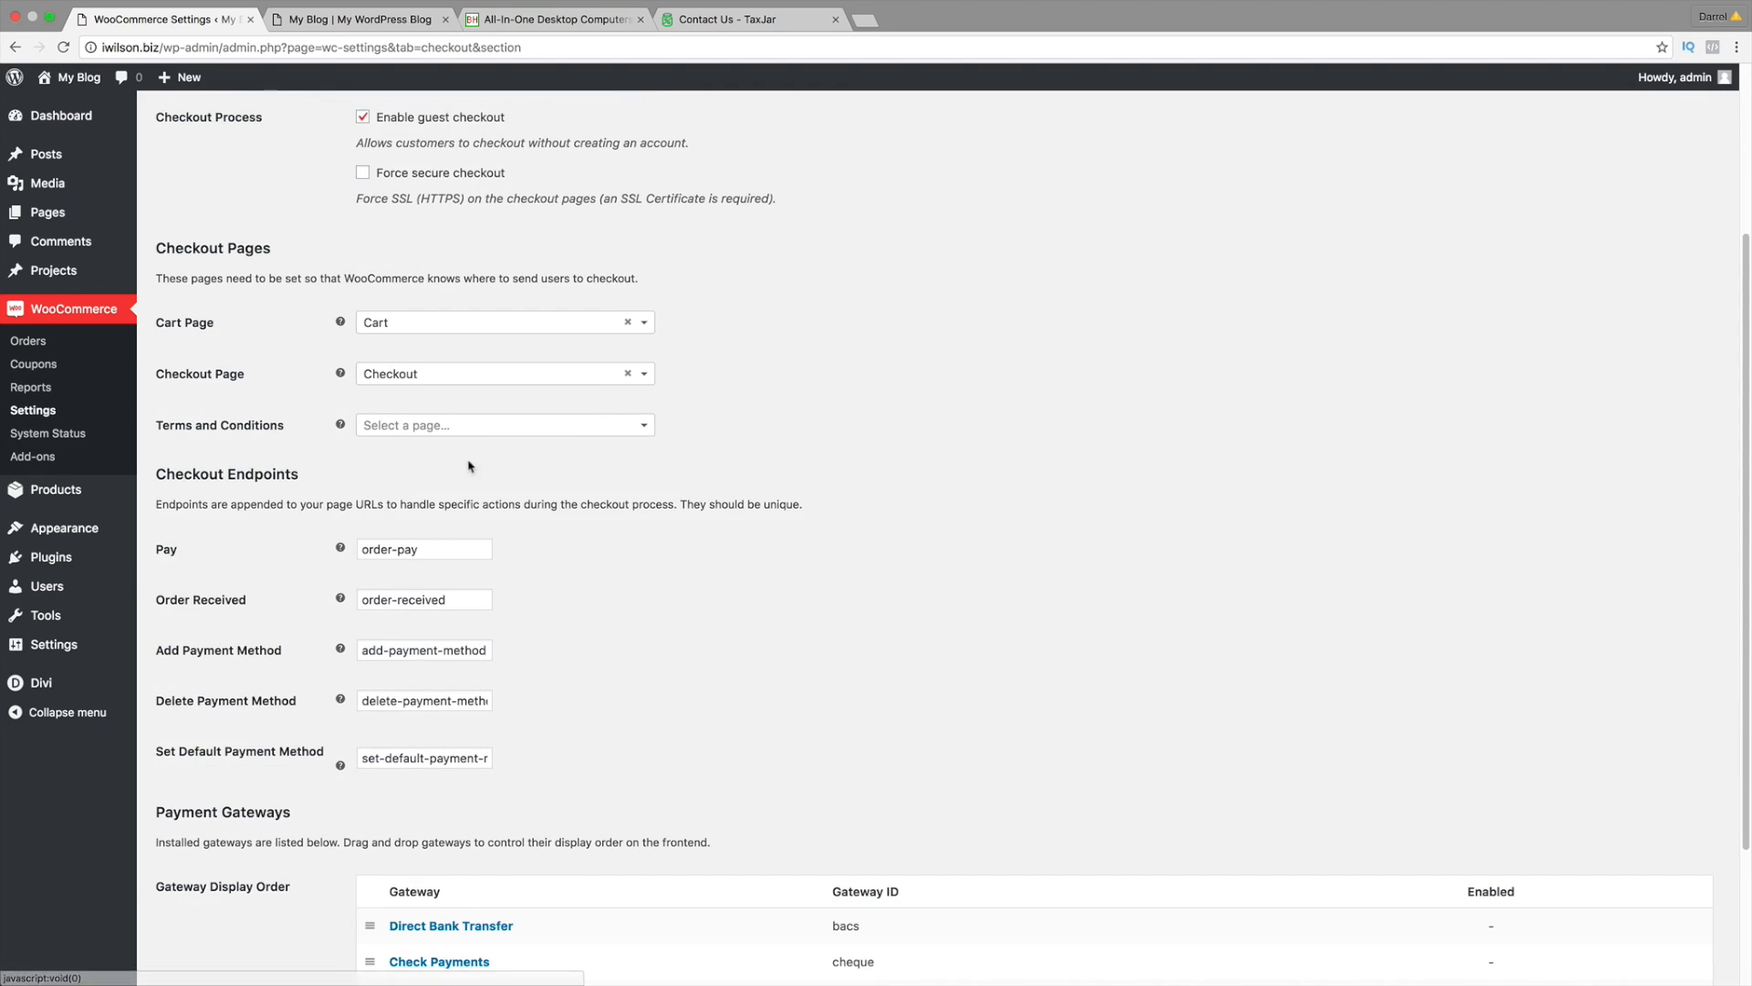
triple_click(463, 518)
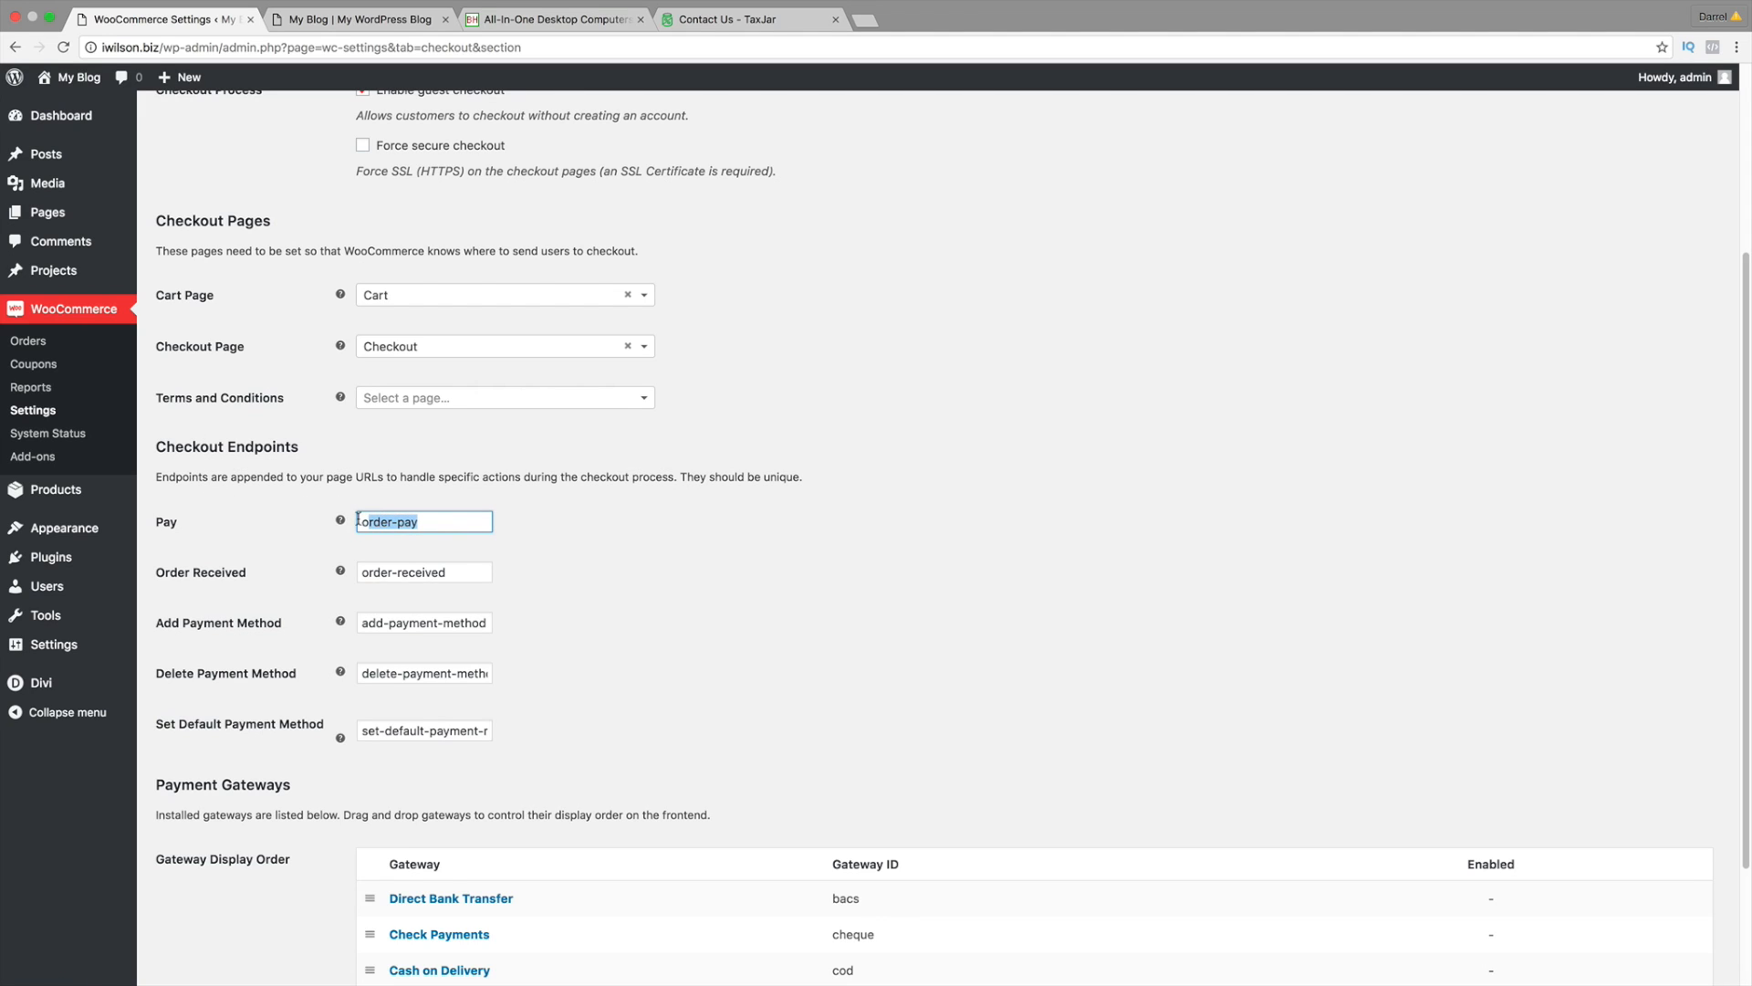
left_click_drag(464, 574, 361, 573)
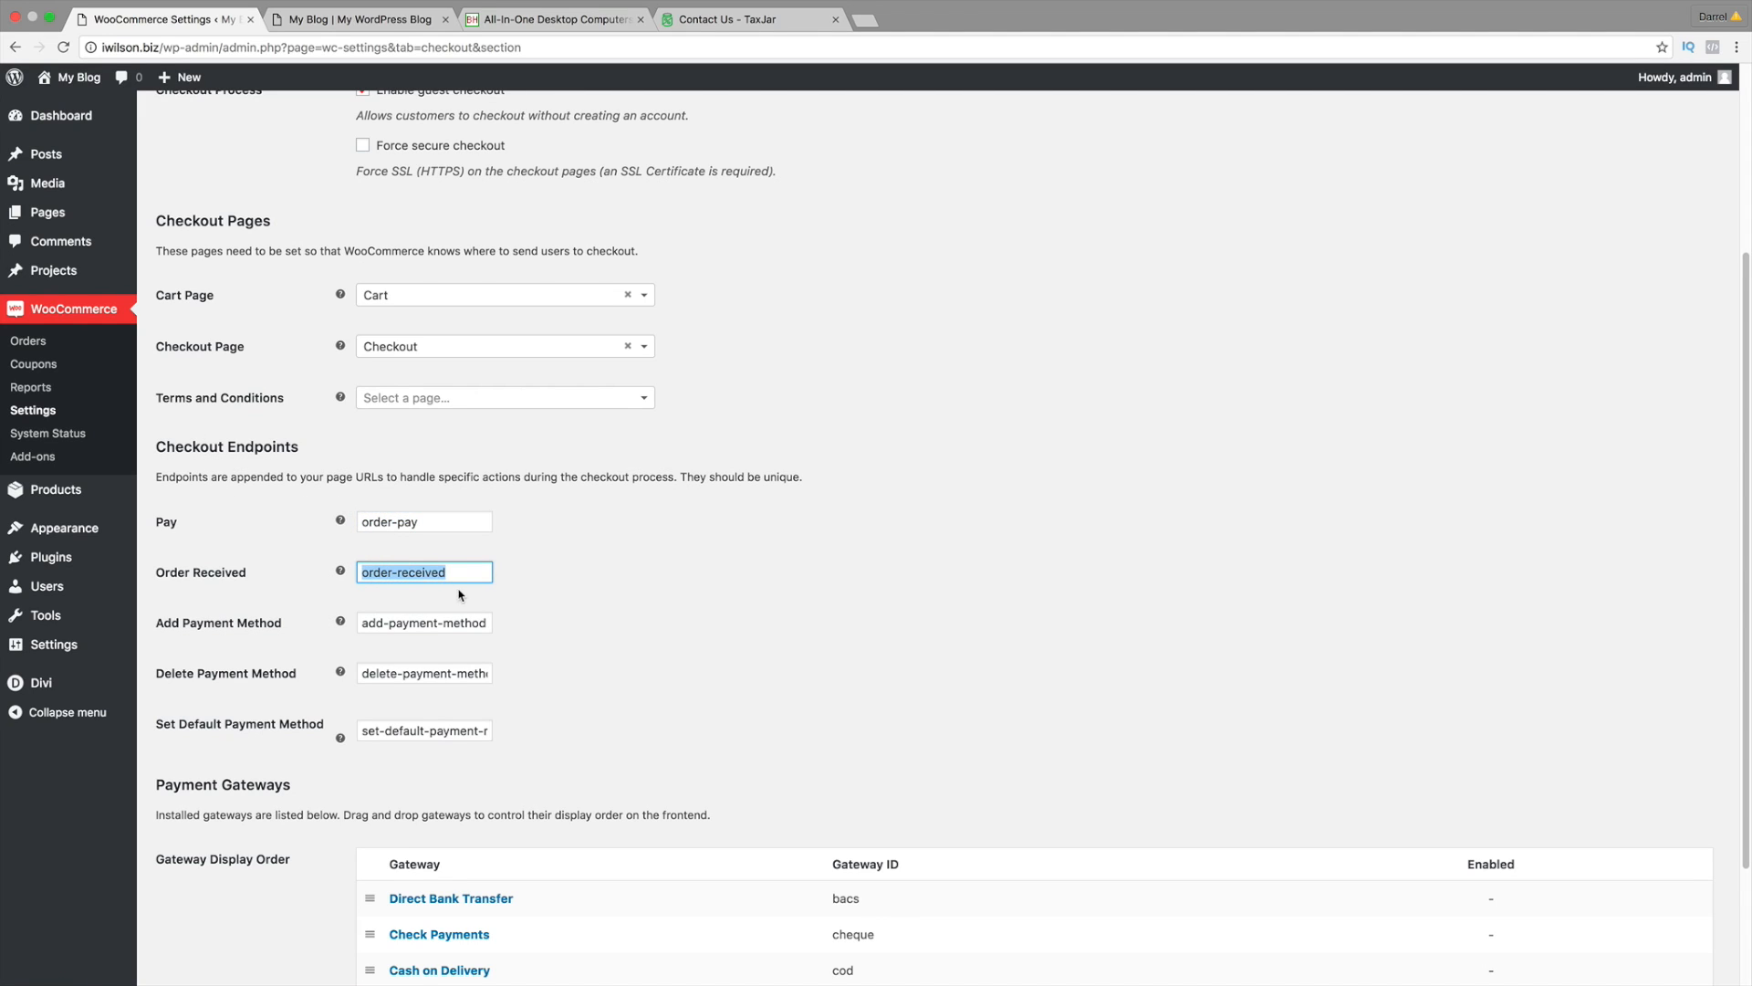
scroll(461, 595, "down", 4)
scroll(461, 593, "down", 1)
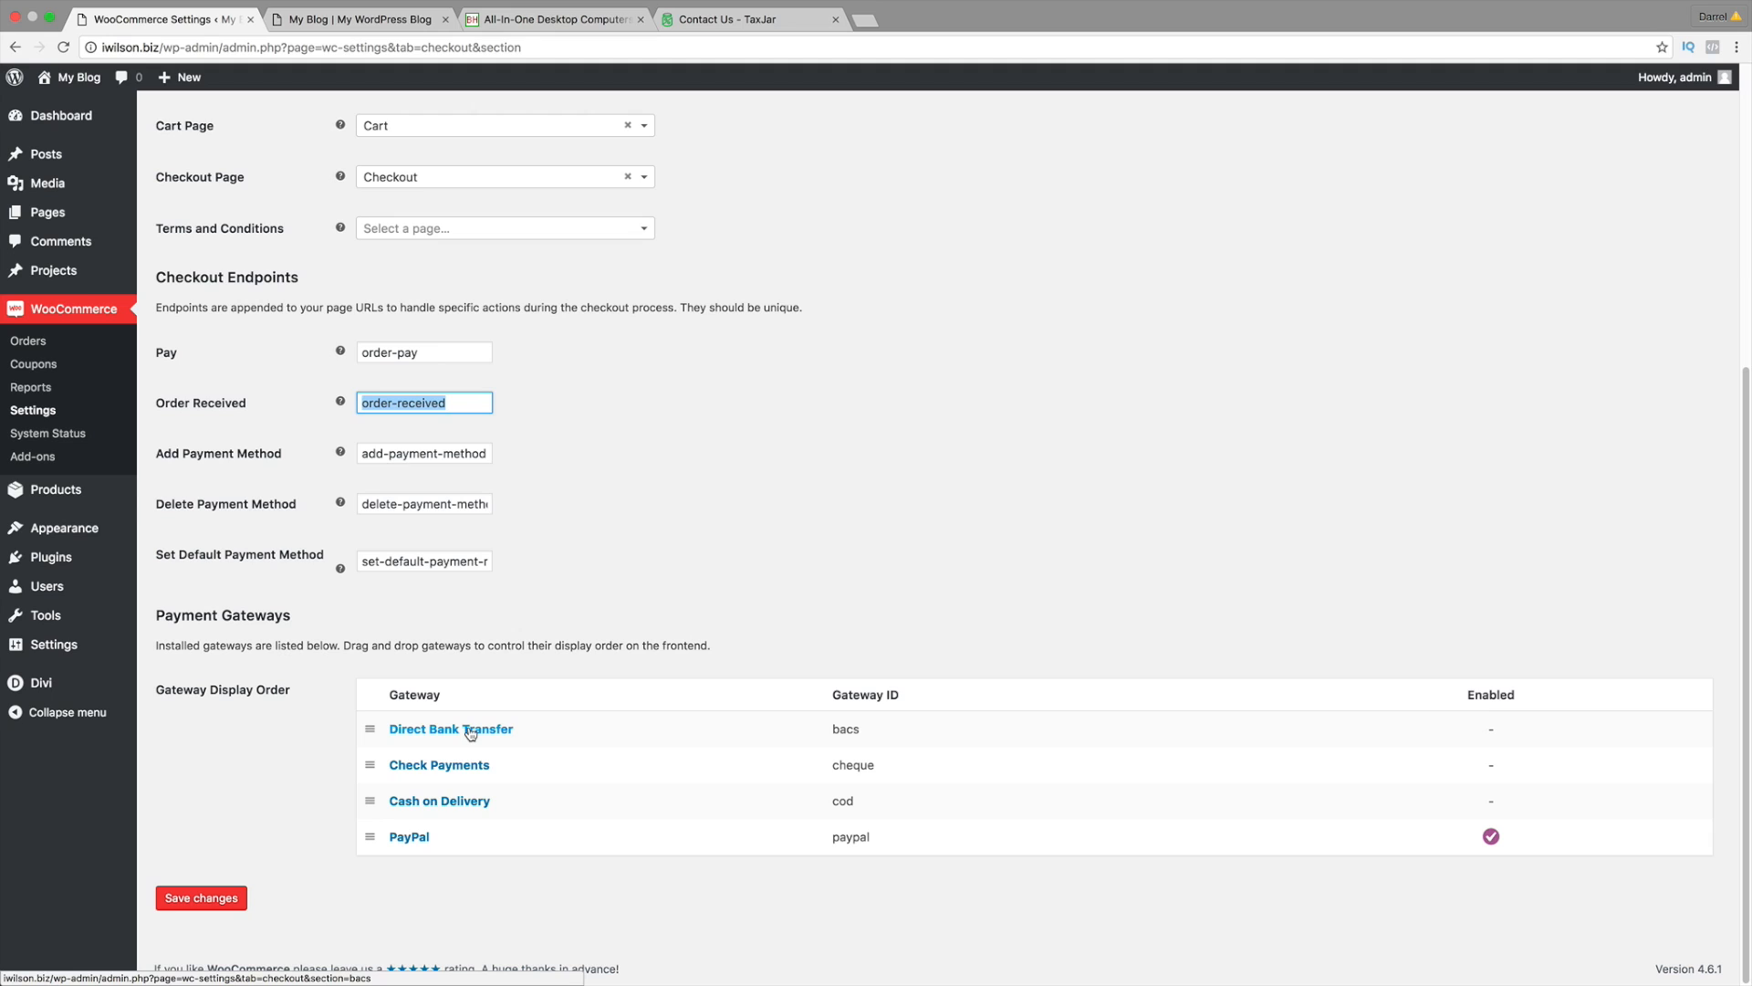
left_click(212, 896)
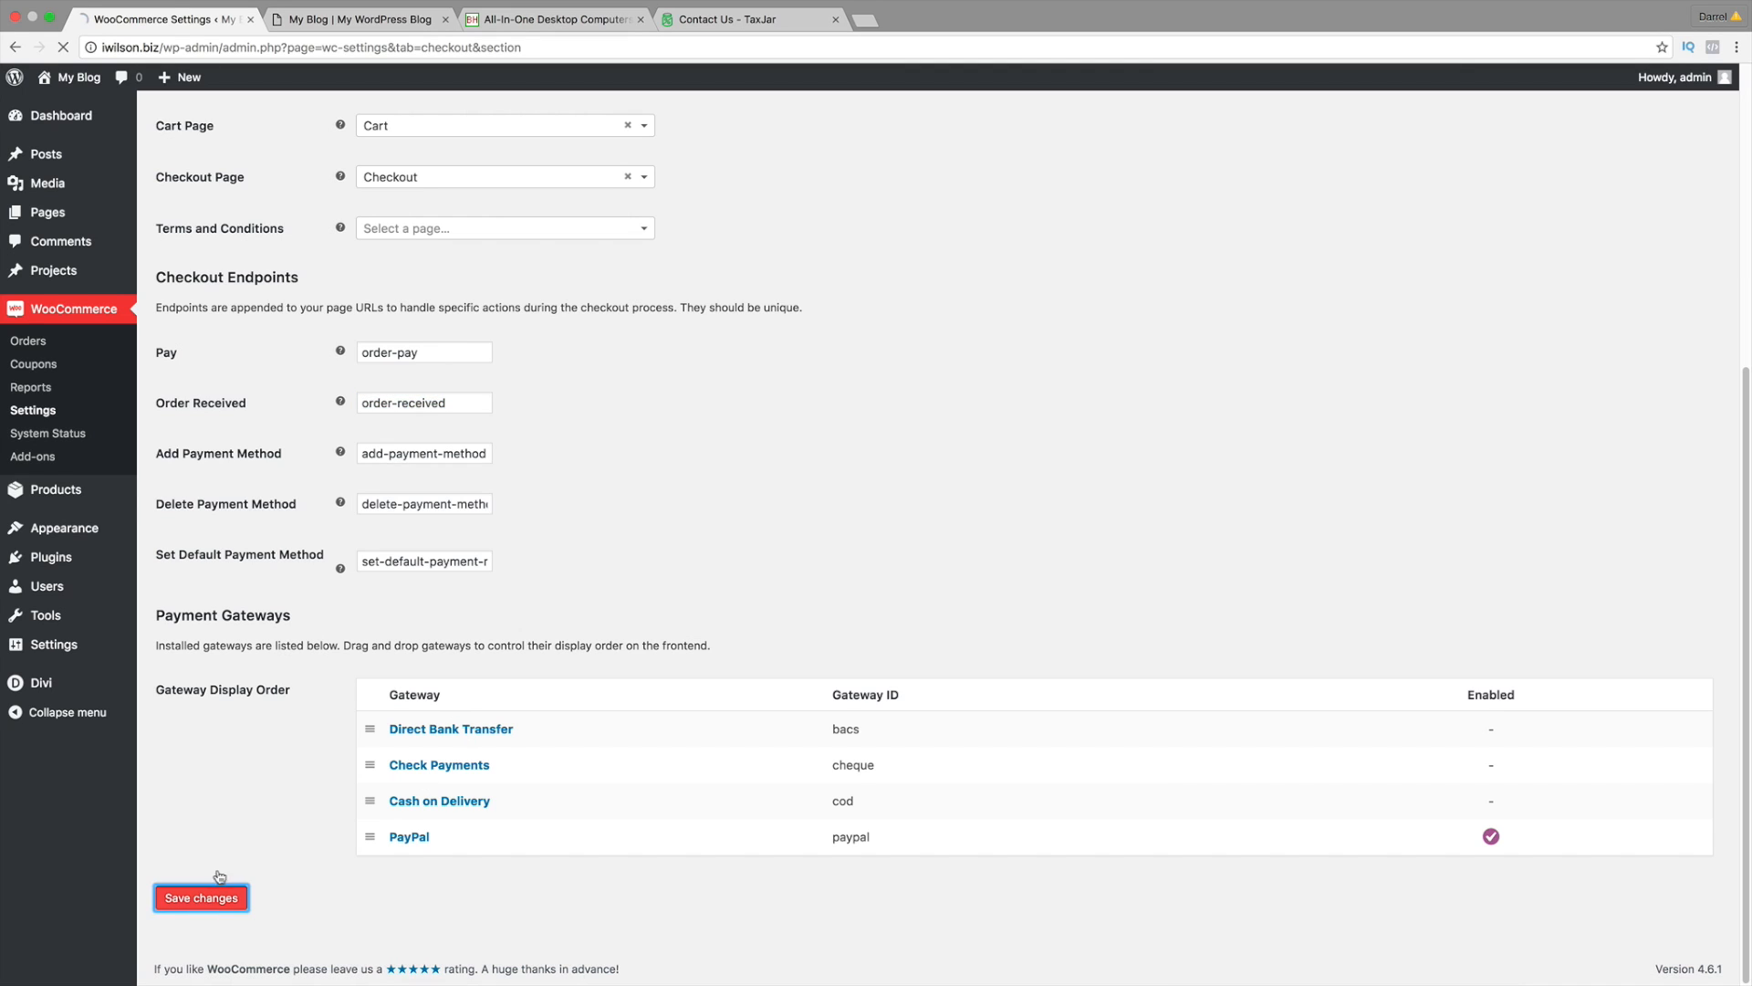
scroll(517, 567, "up", 2)
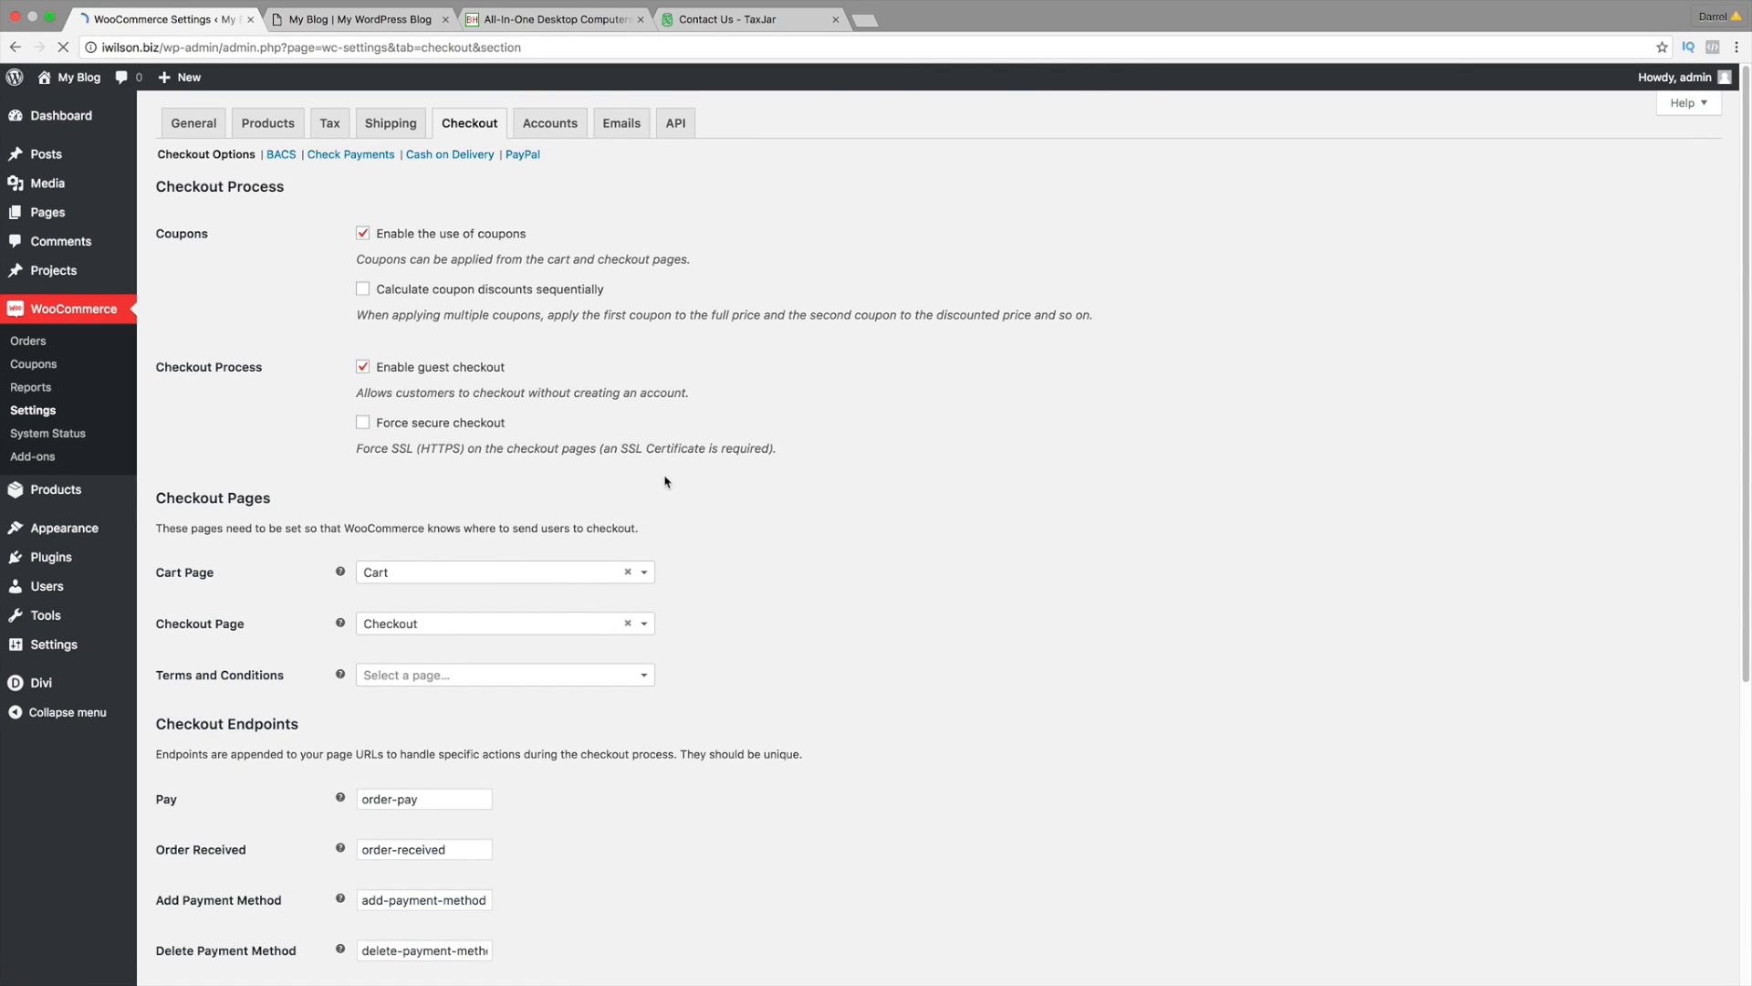
Step: Keep My Account as the My Account page in Accounts settings and save
left_click(555, 129)
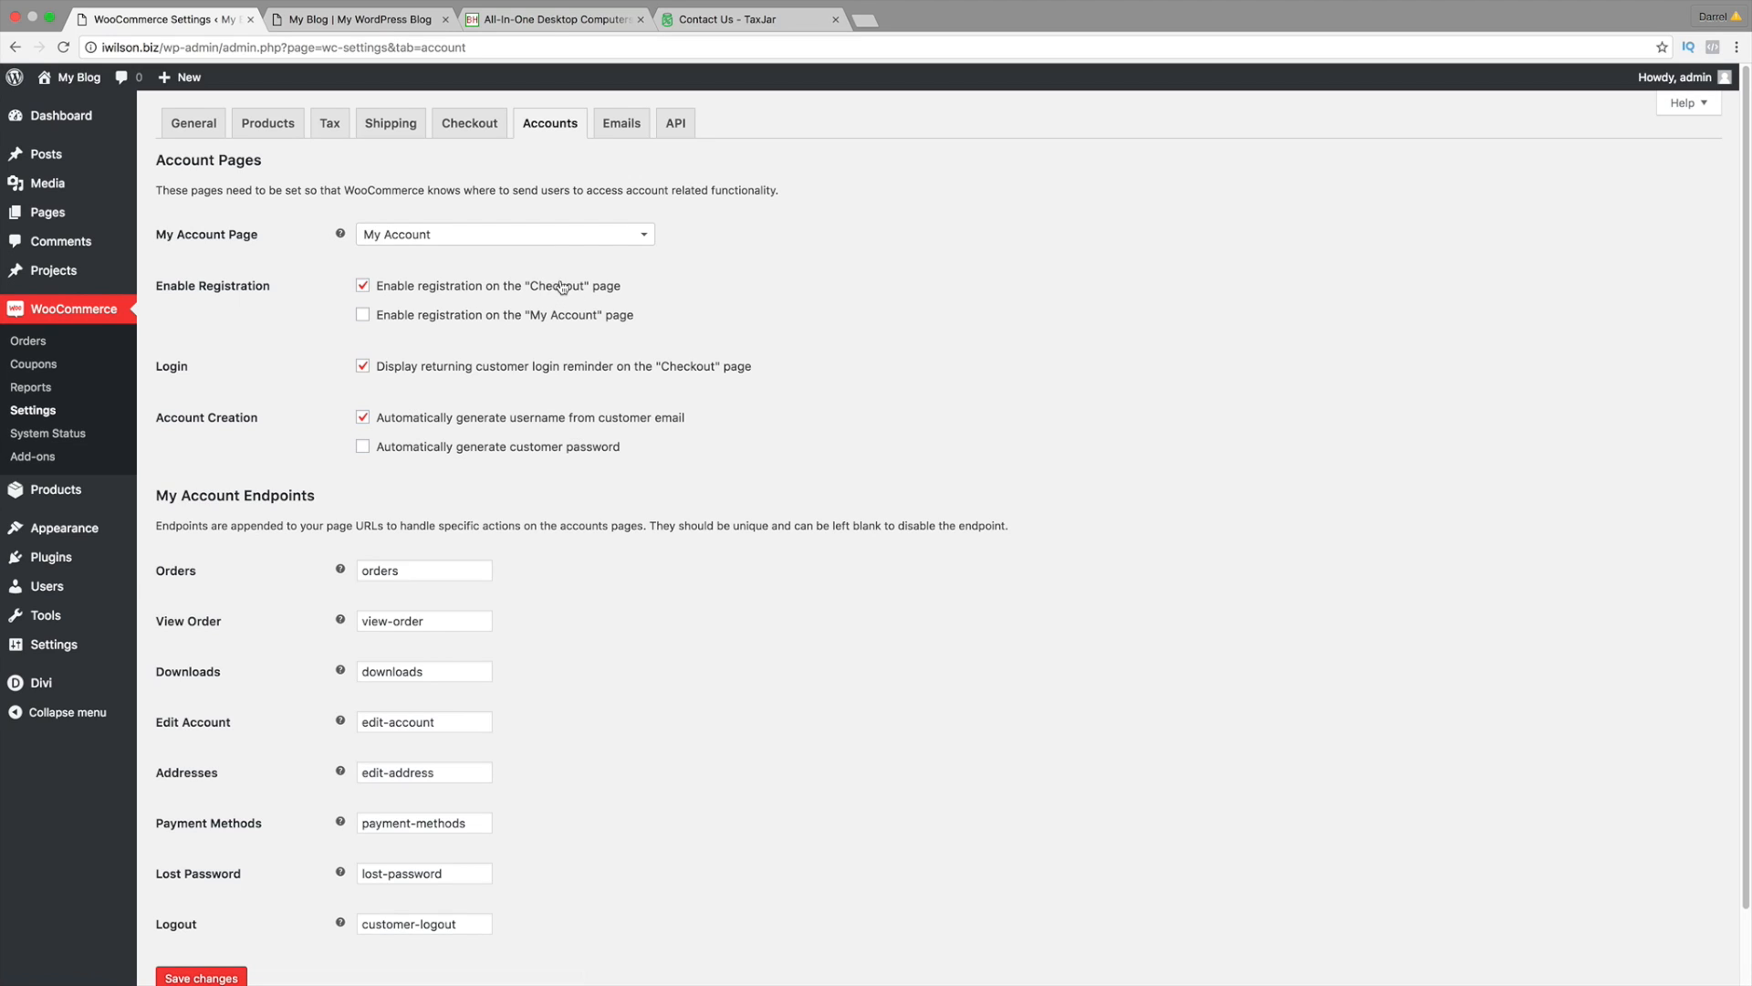
left_click(483, 243)
left_click(859, 243)
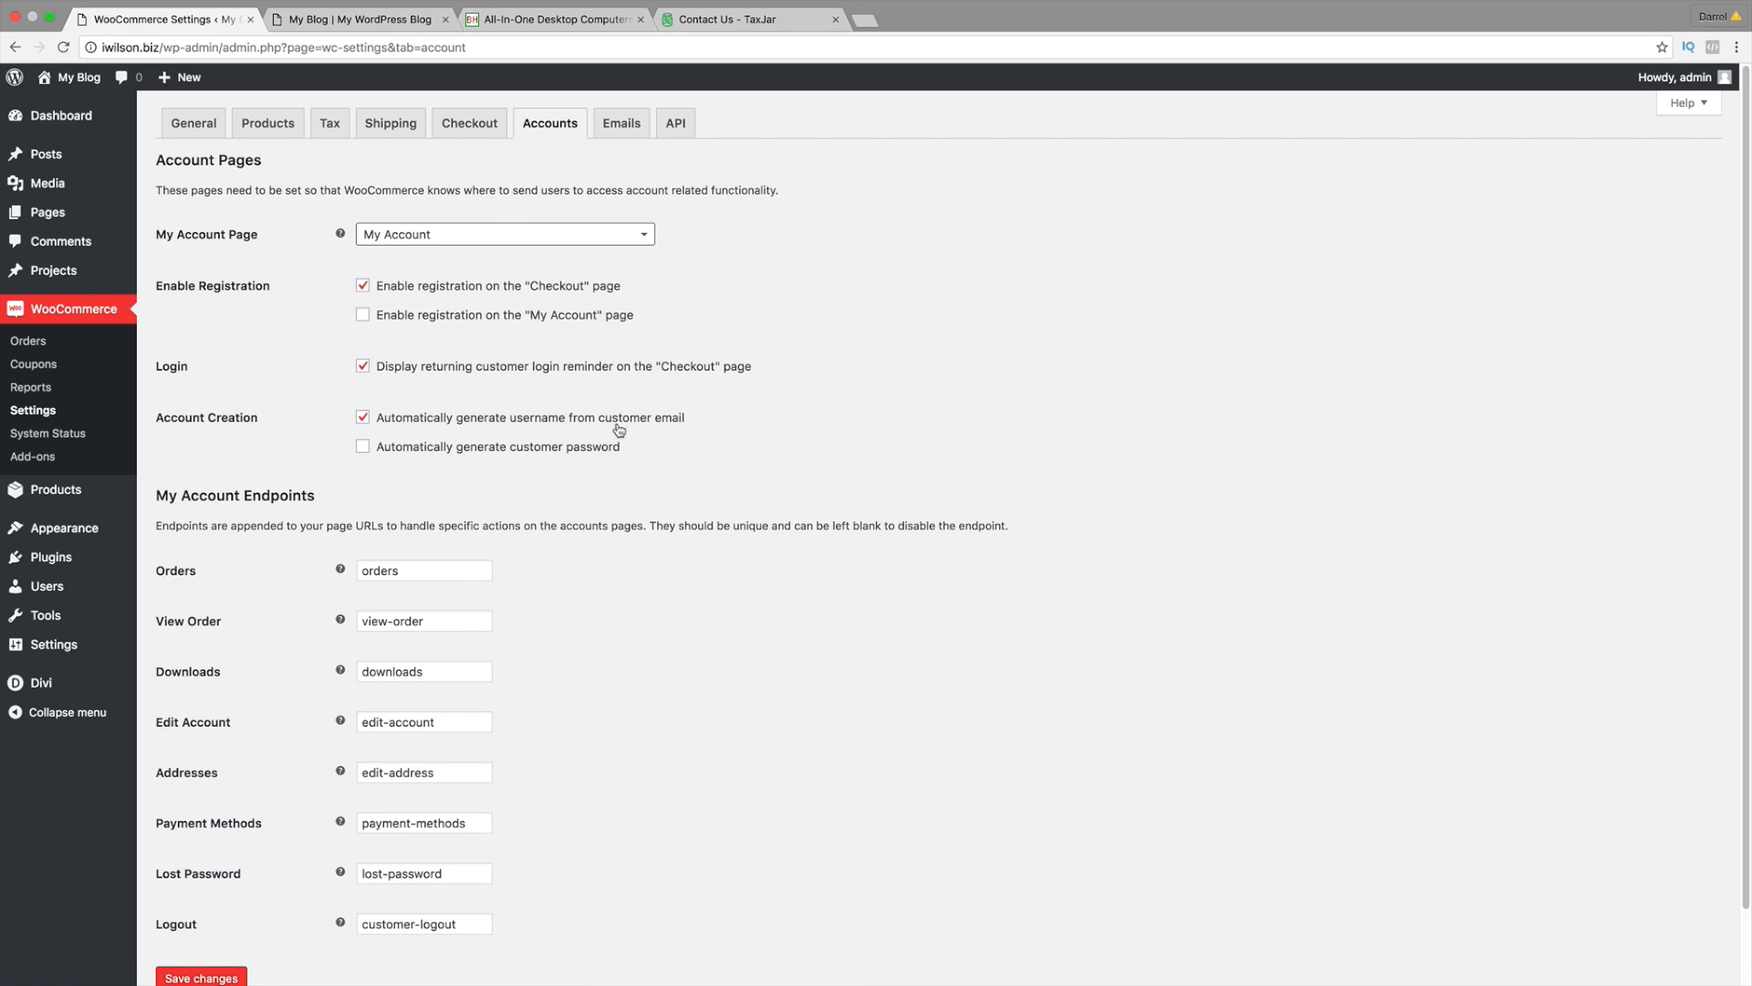
scroll(605, 436, "down", 2)
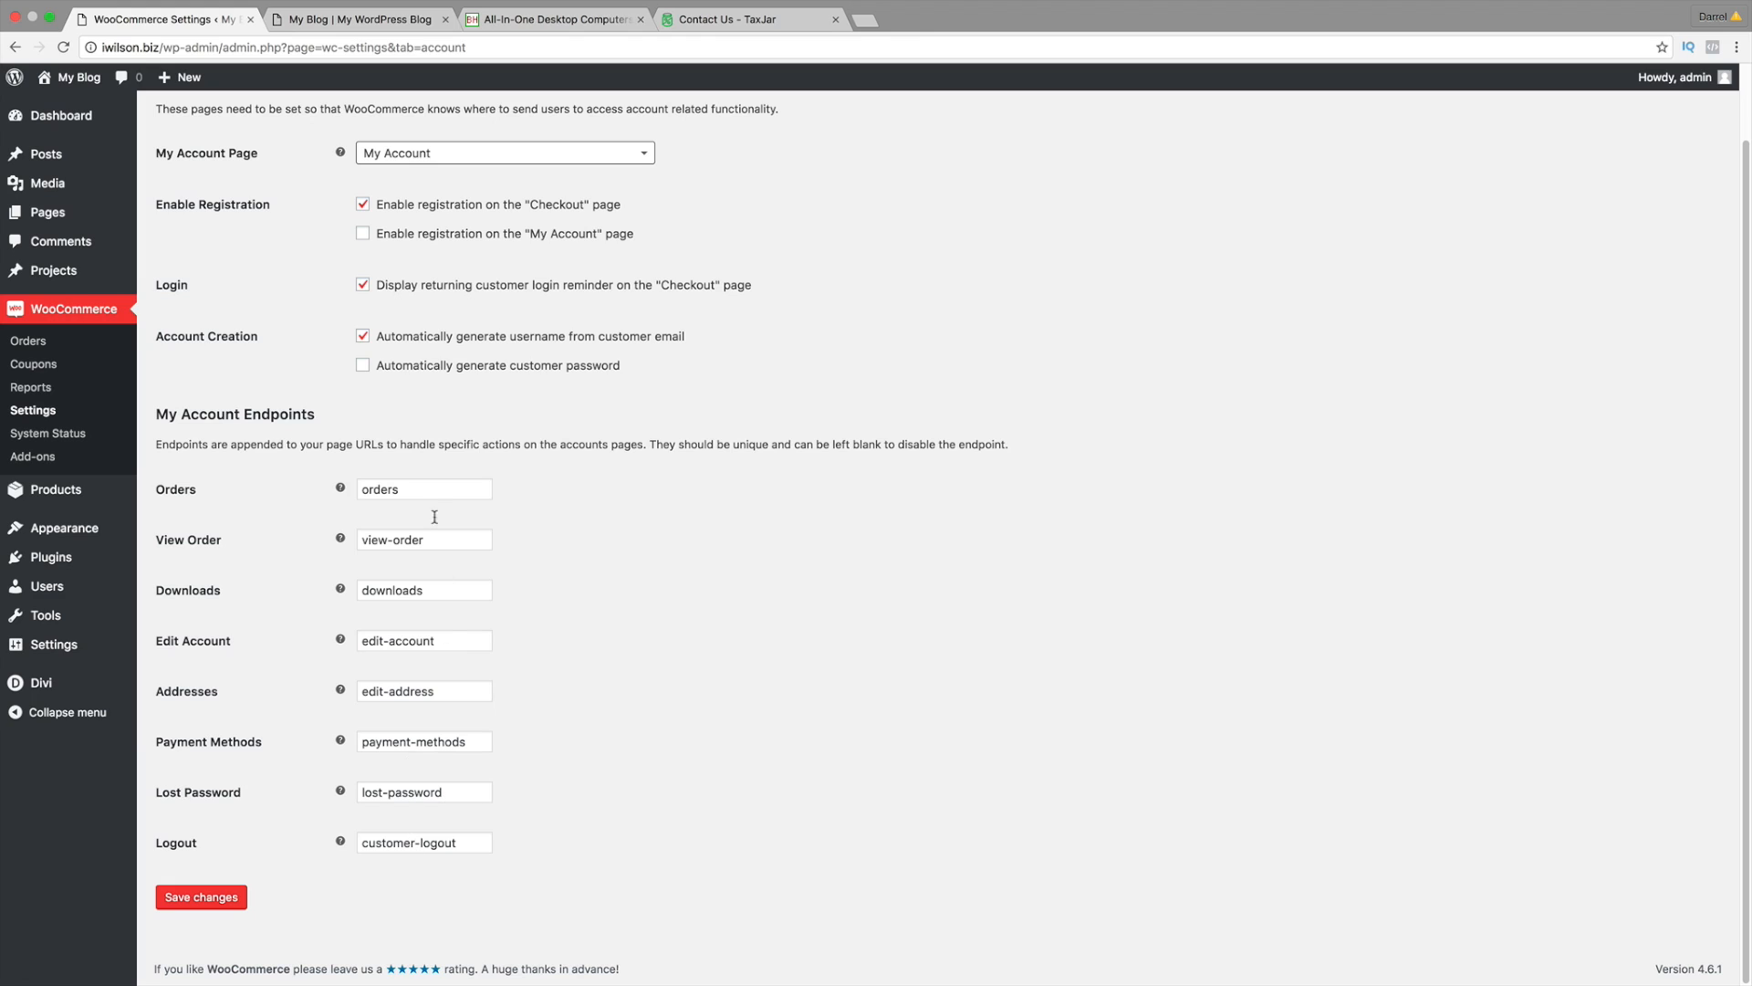
left_click(231, 887)
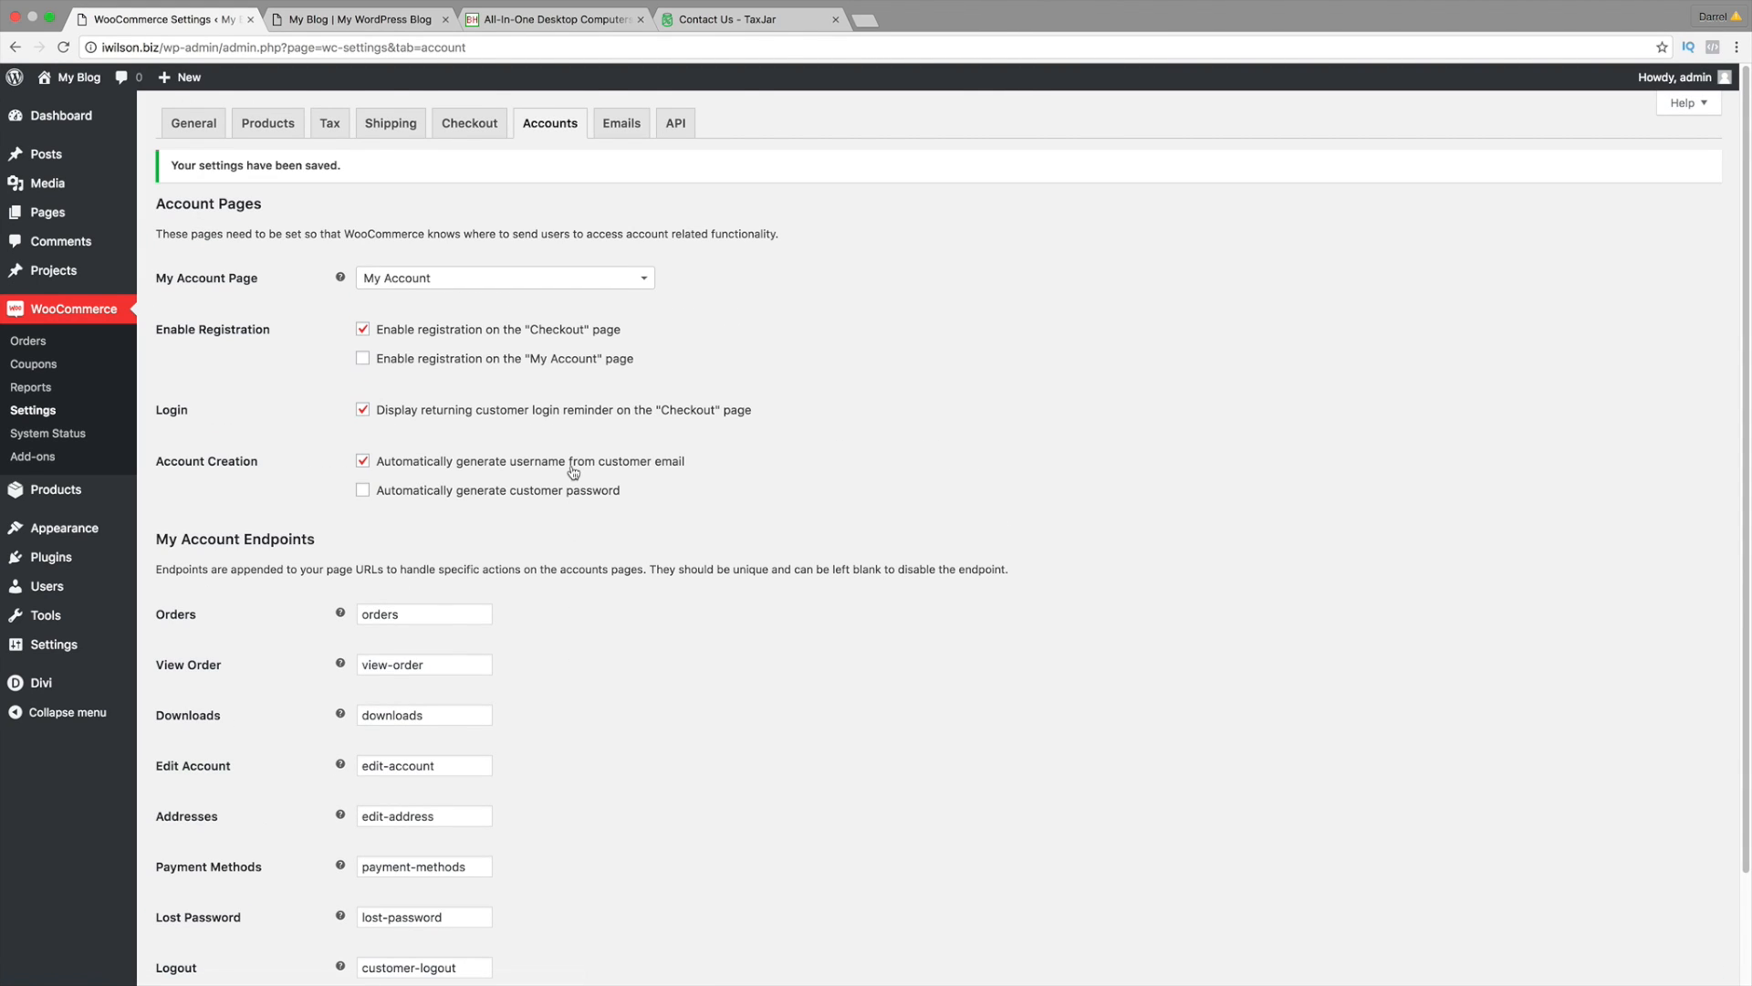
left_click(622, 126)
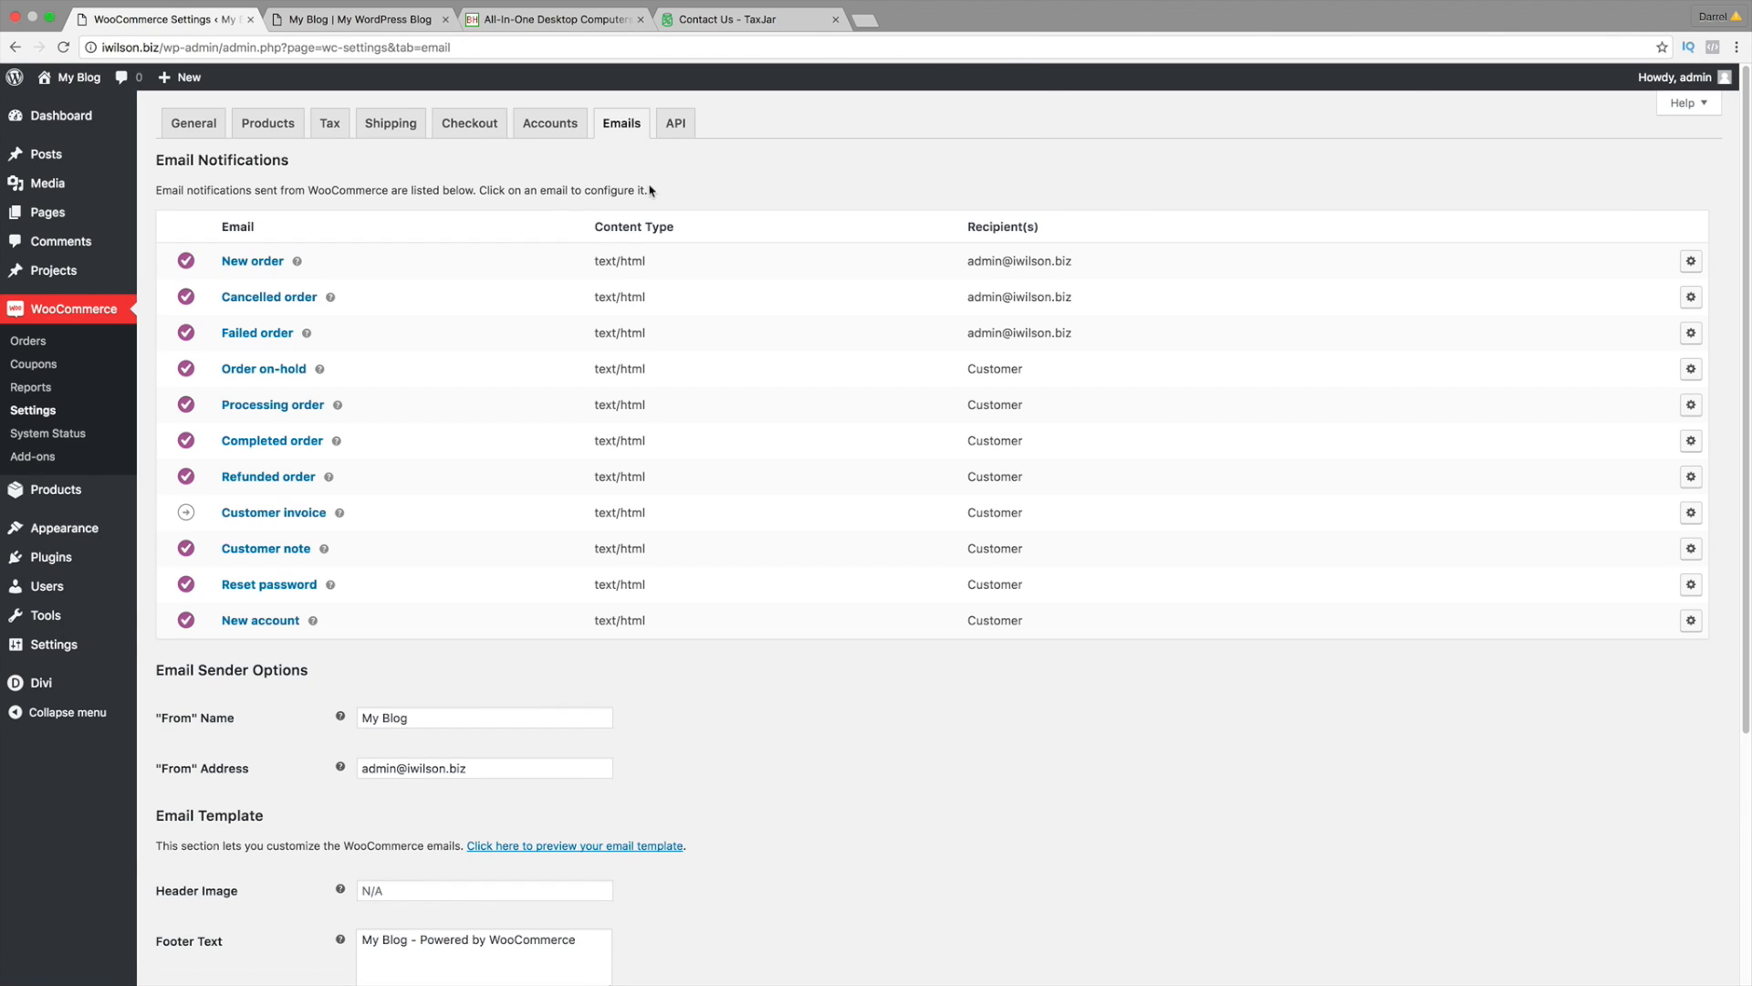
Step: Replace the email "From" name and "From" address with the owner's name and e-mail
scroll(516, 465, "down", 2)
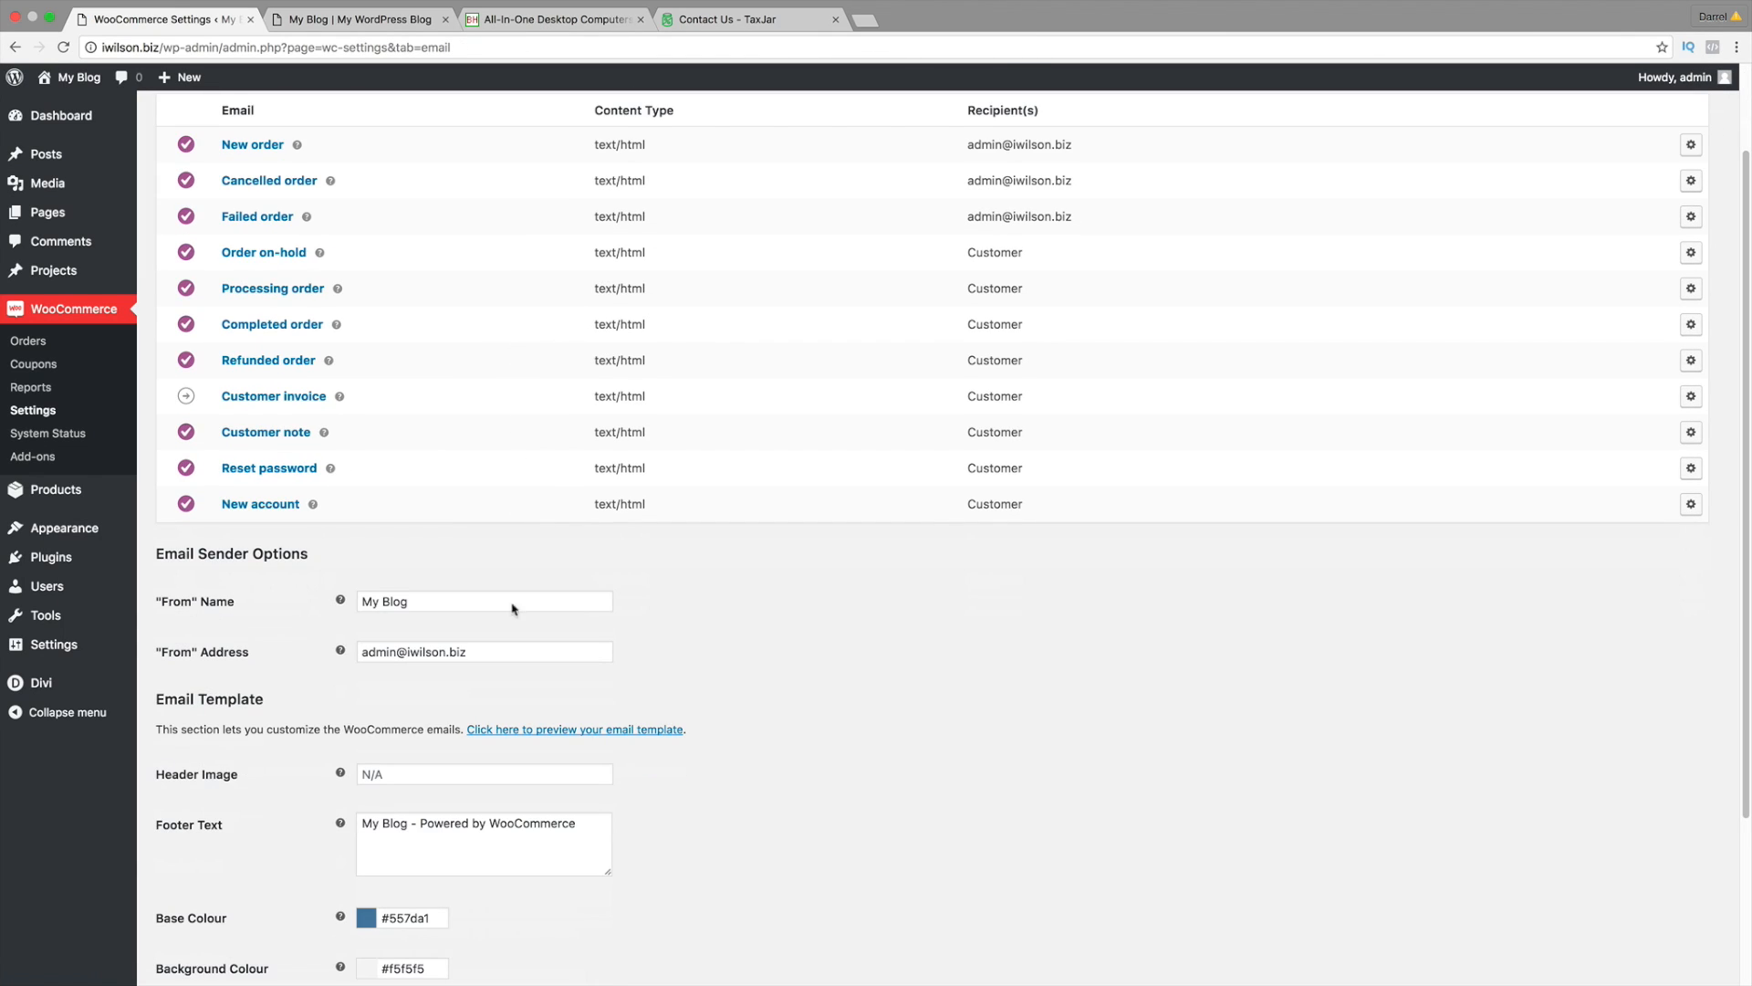
scroll(497, 580, "up", 1)
scroll(273, 674, "down", 1)
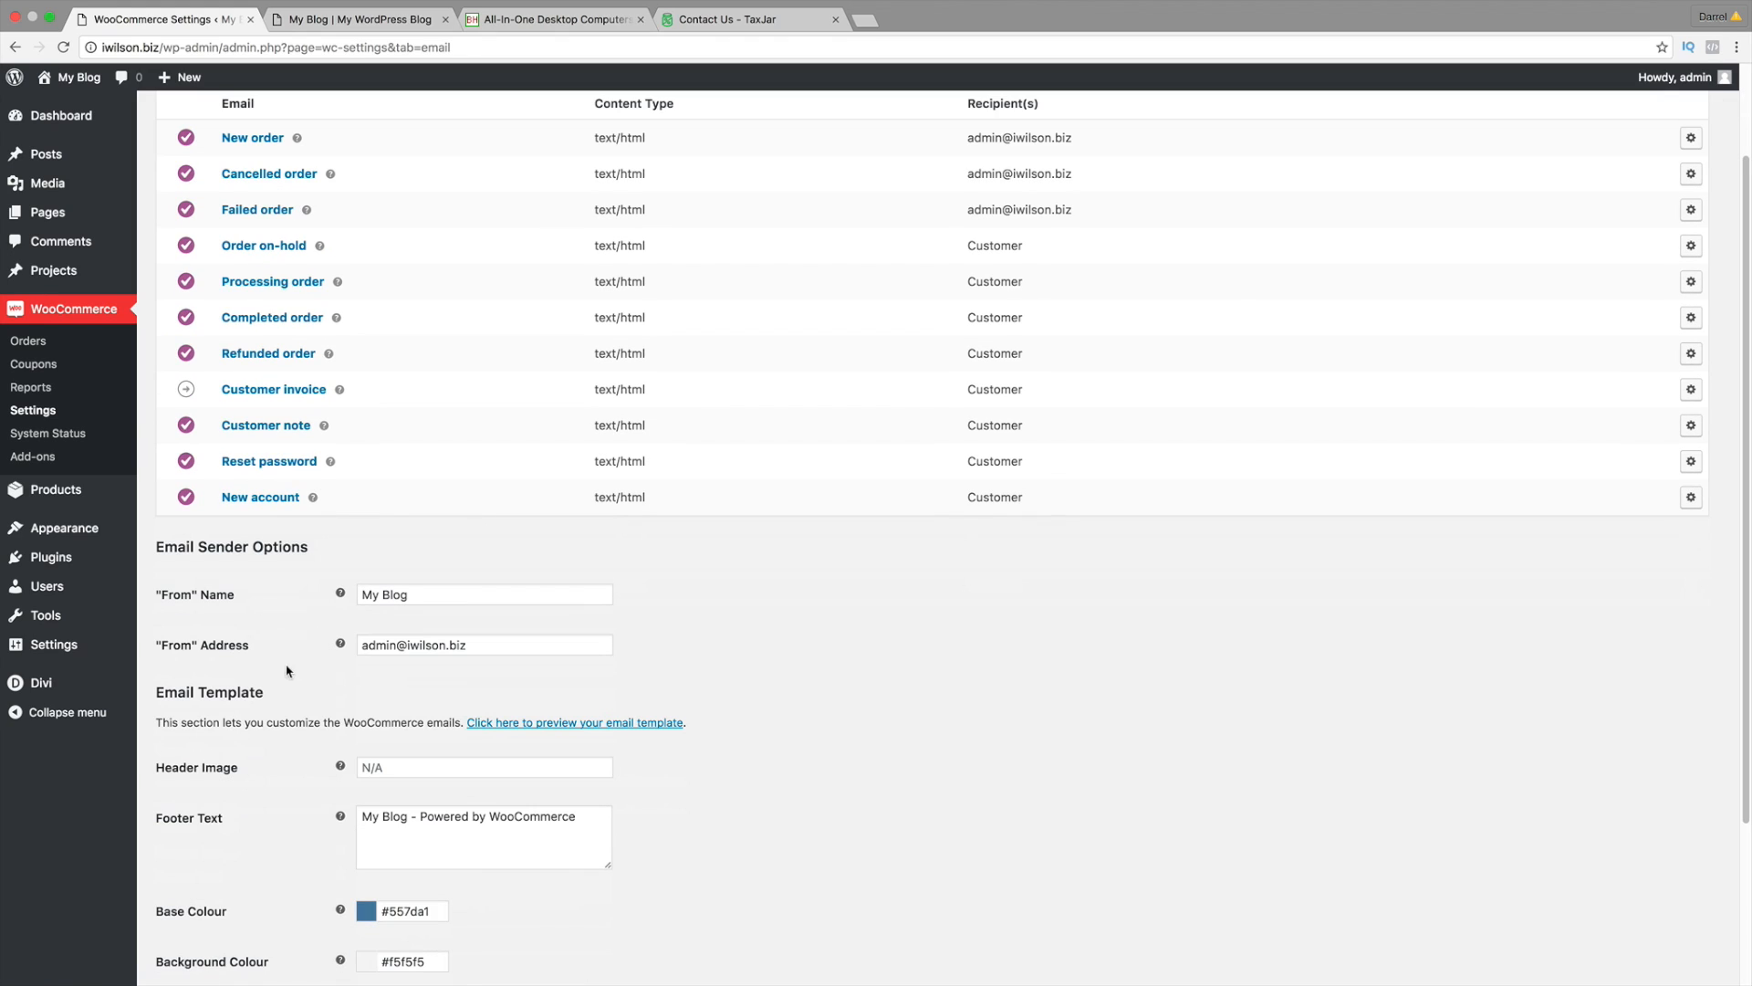
triple_click(448, 594)
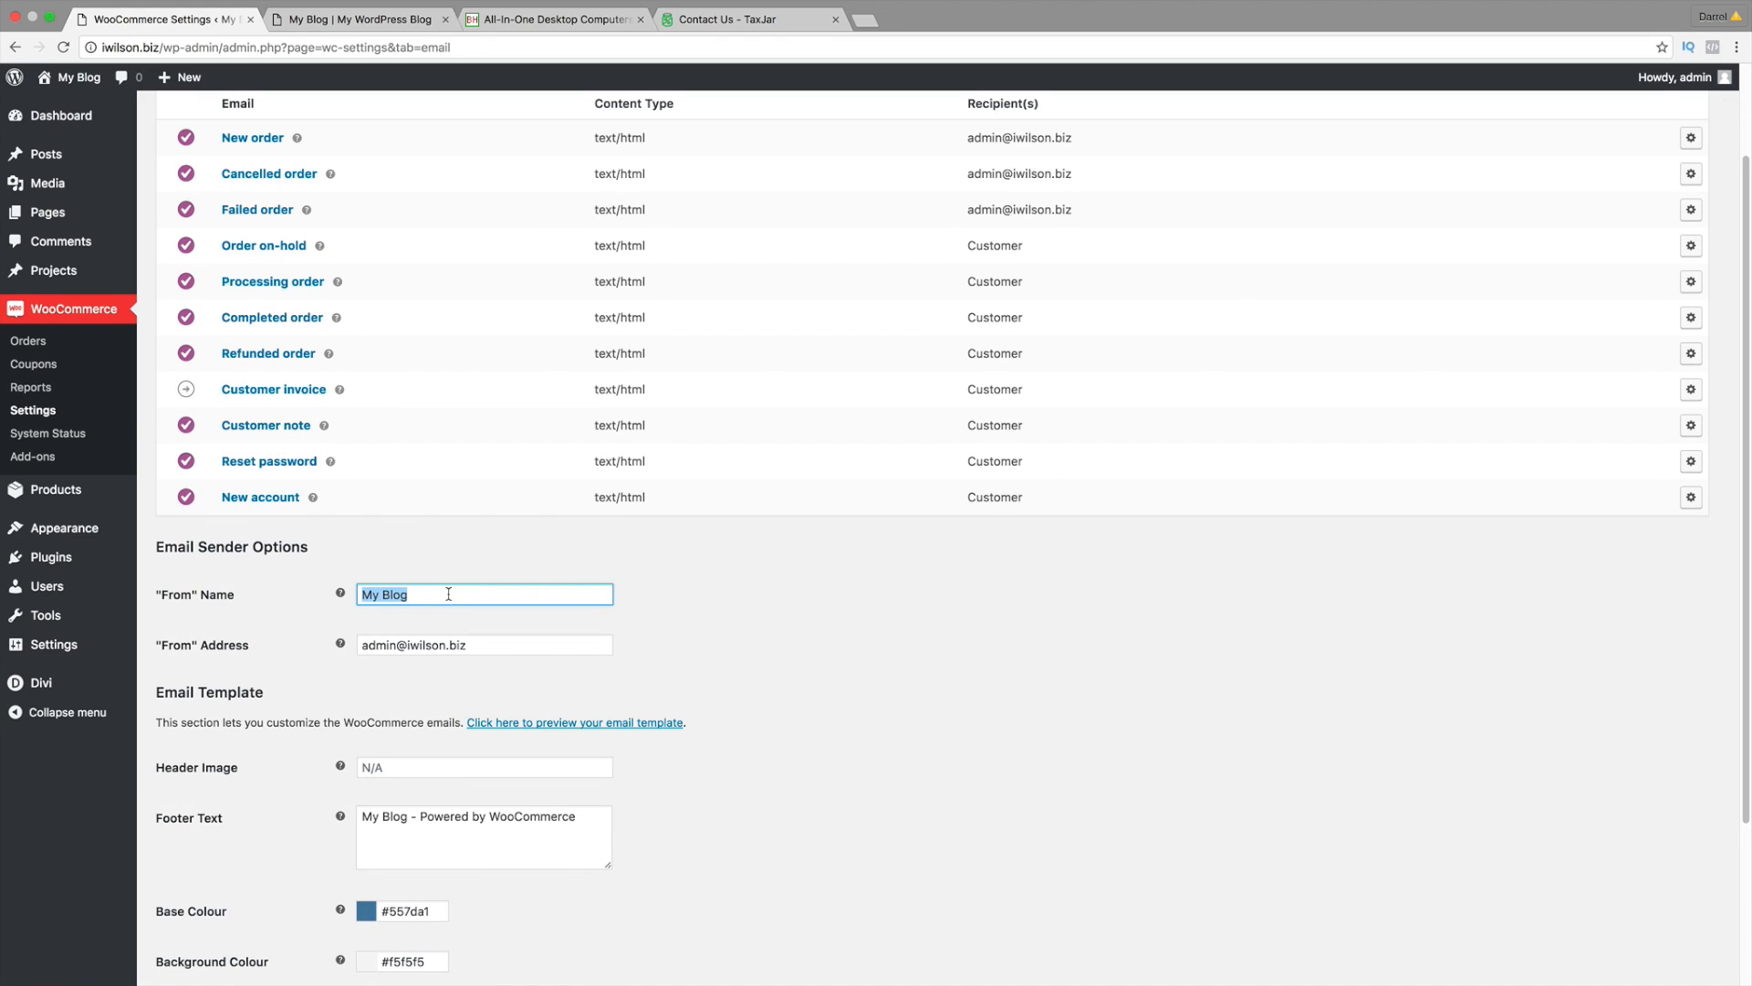
type("YOU")
key("BackSpace")
key("BackSpace")
type("arrel wilson")
key("Tab")
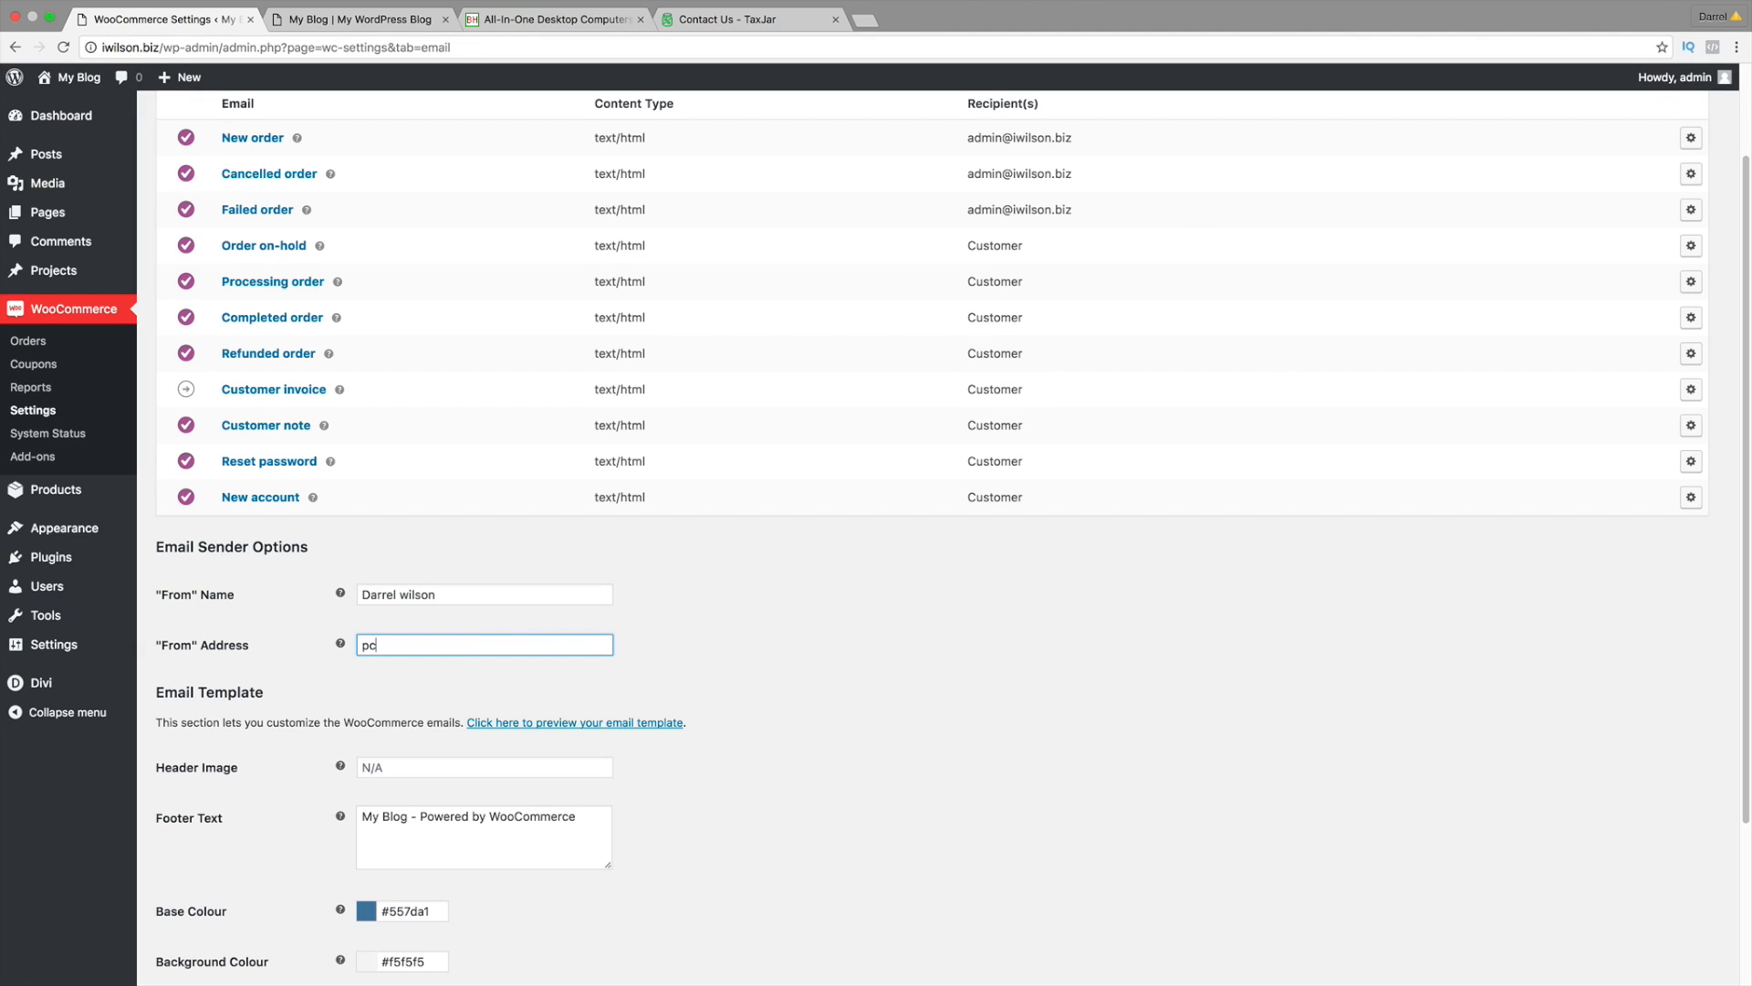
key("Tab")
Step: Open the Media Library to find an image for the email header
left_click(445, 767)
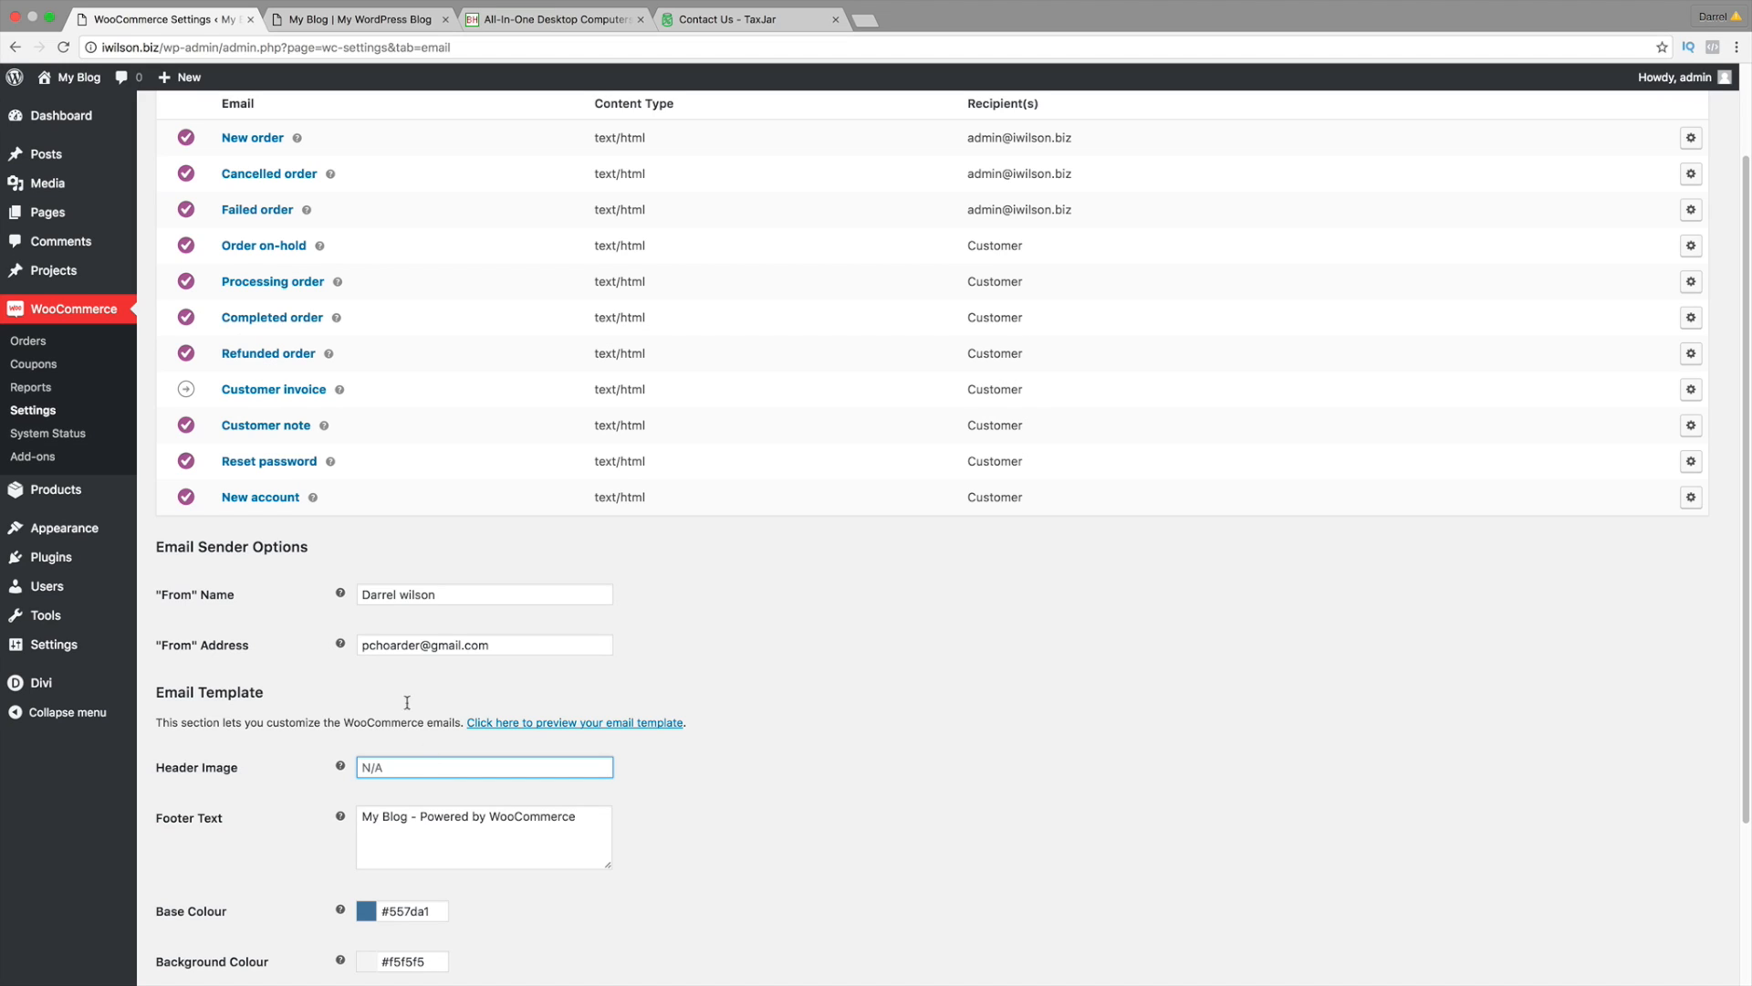
mouse_move(105, 185)
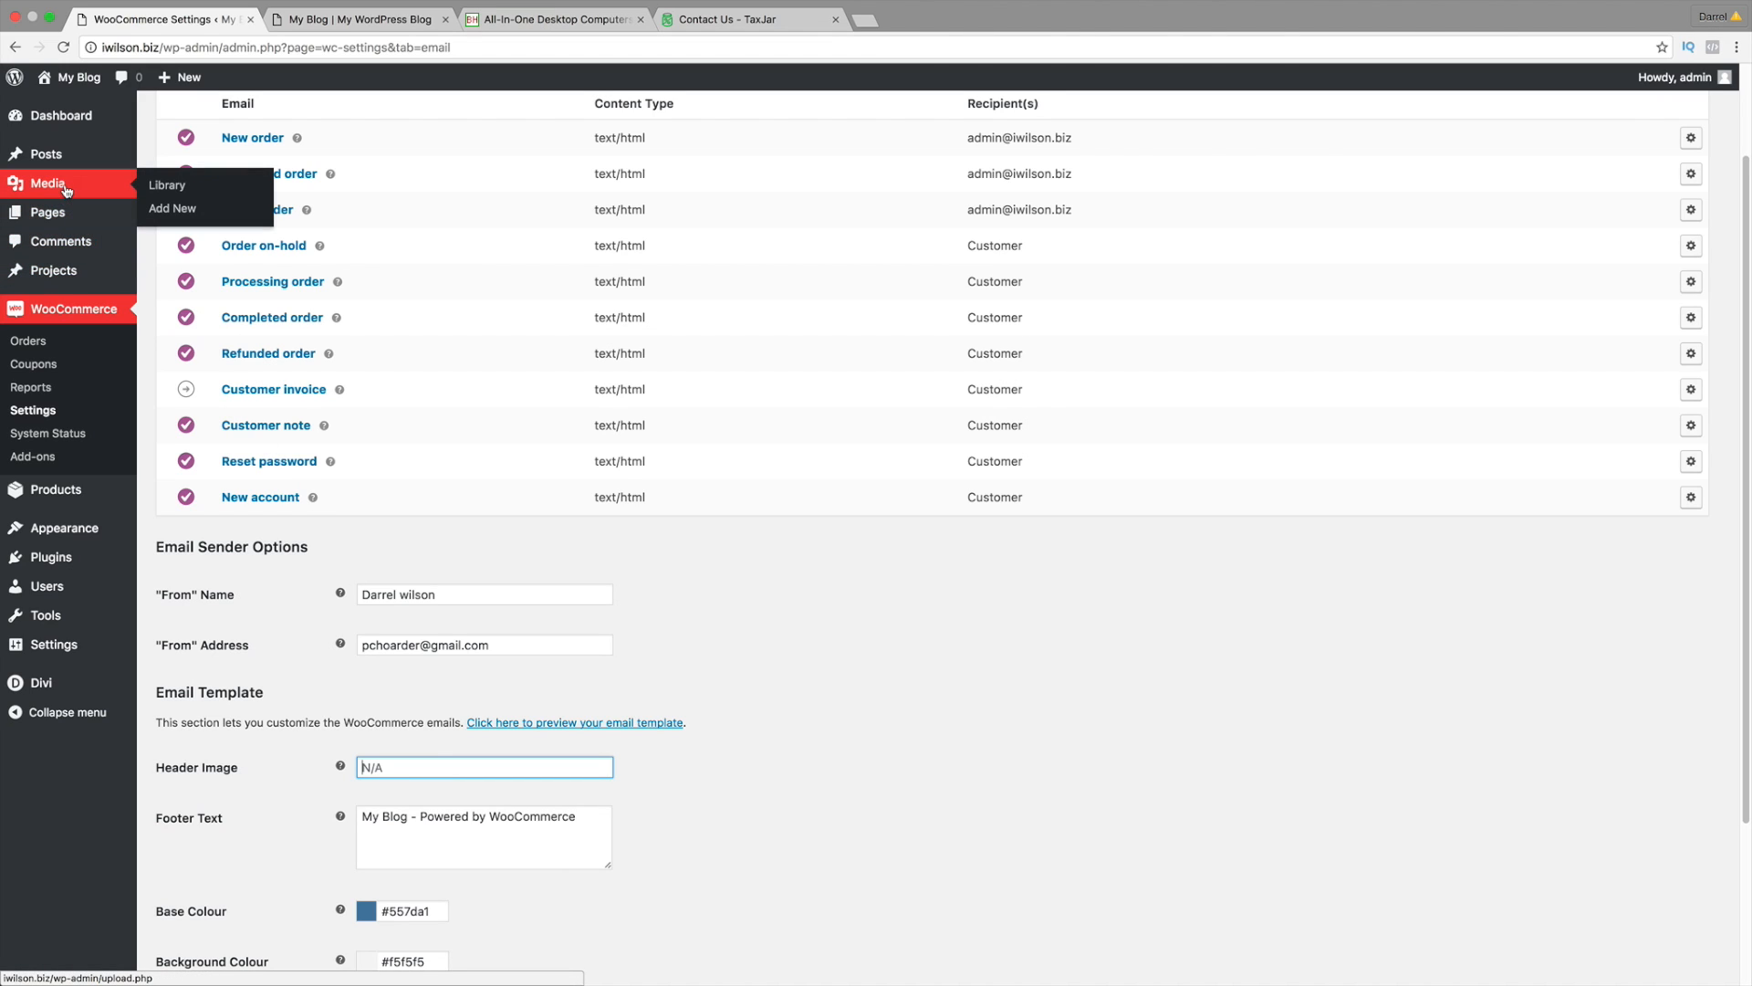
left_click(182, 186, "shift")
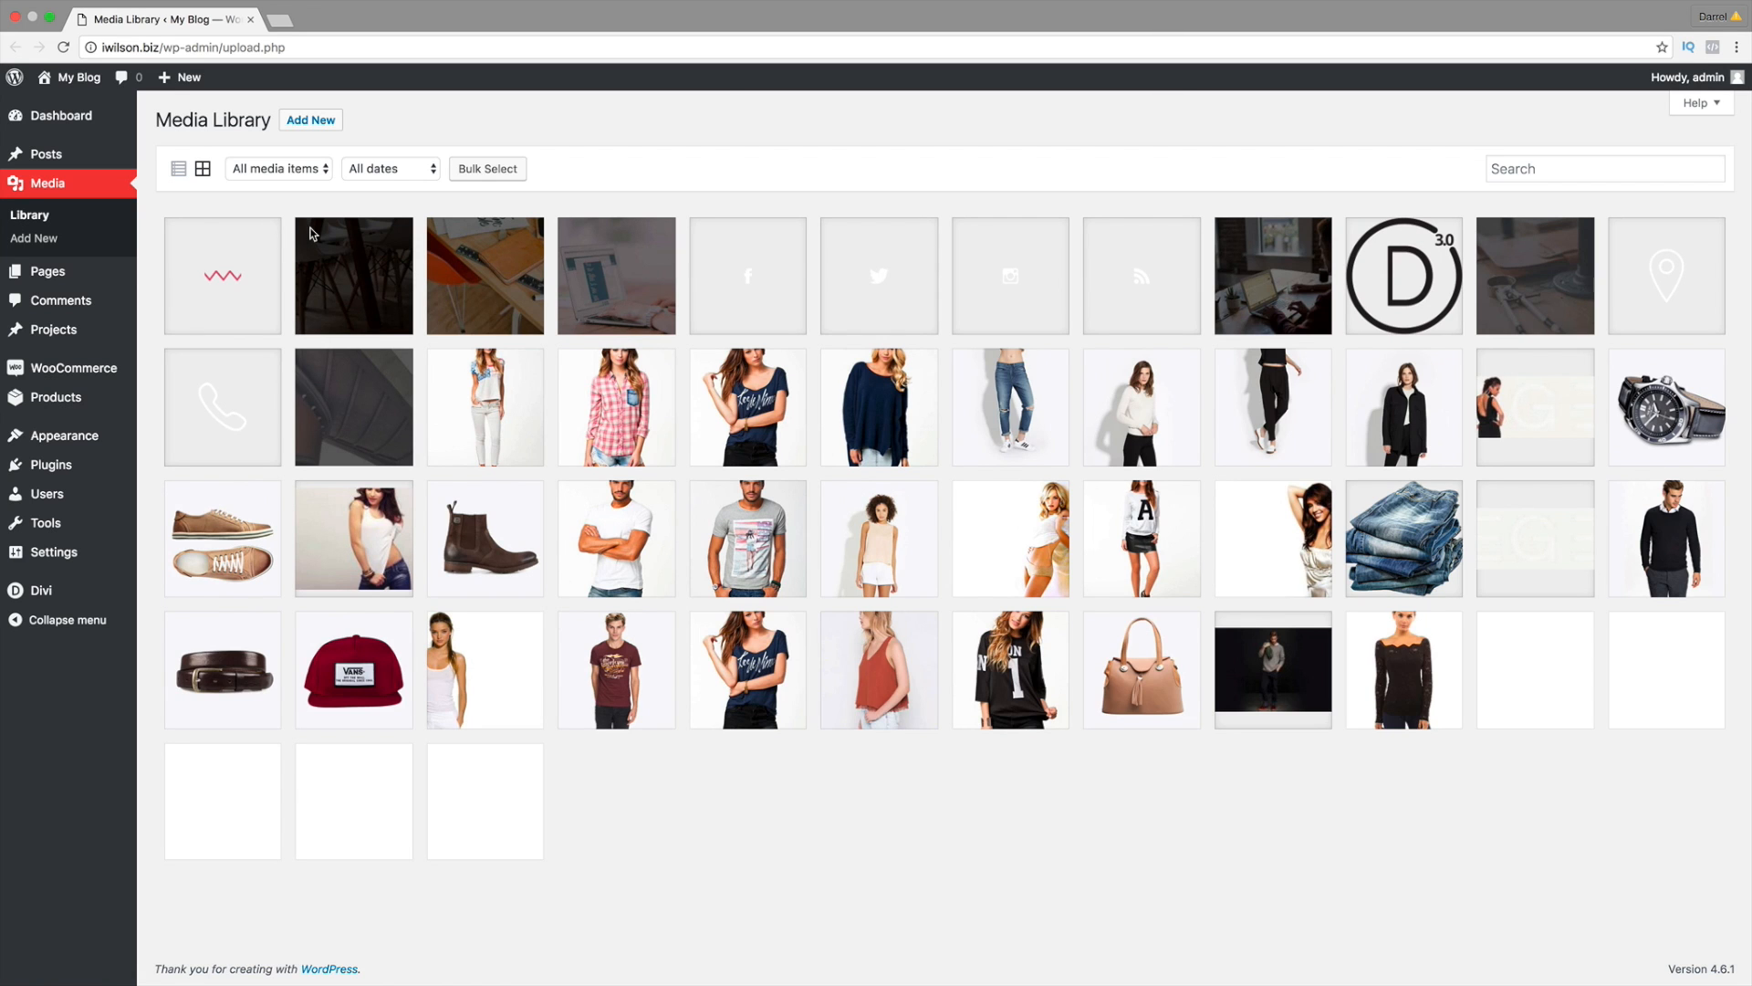
Step: Copy the file URL of the Divi 3.0 image from the Media Library
left_click(1391, 275)
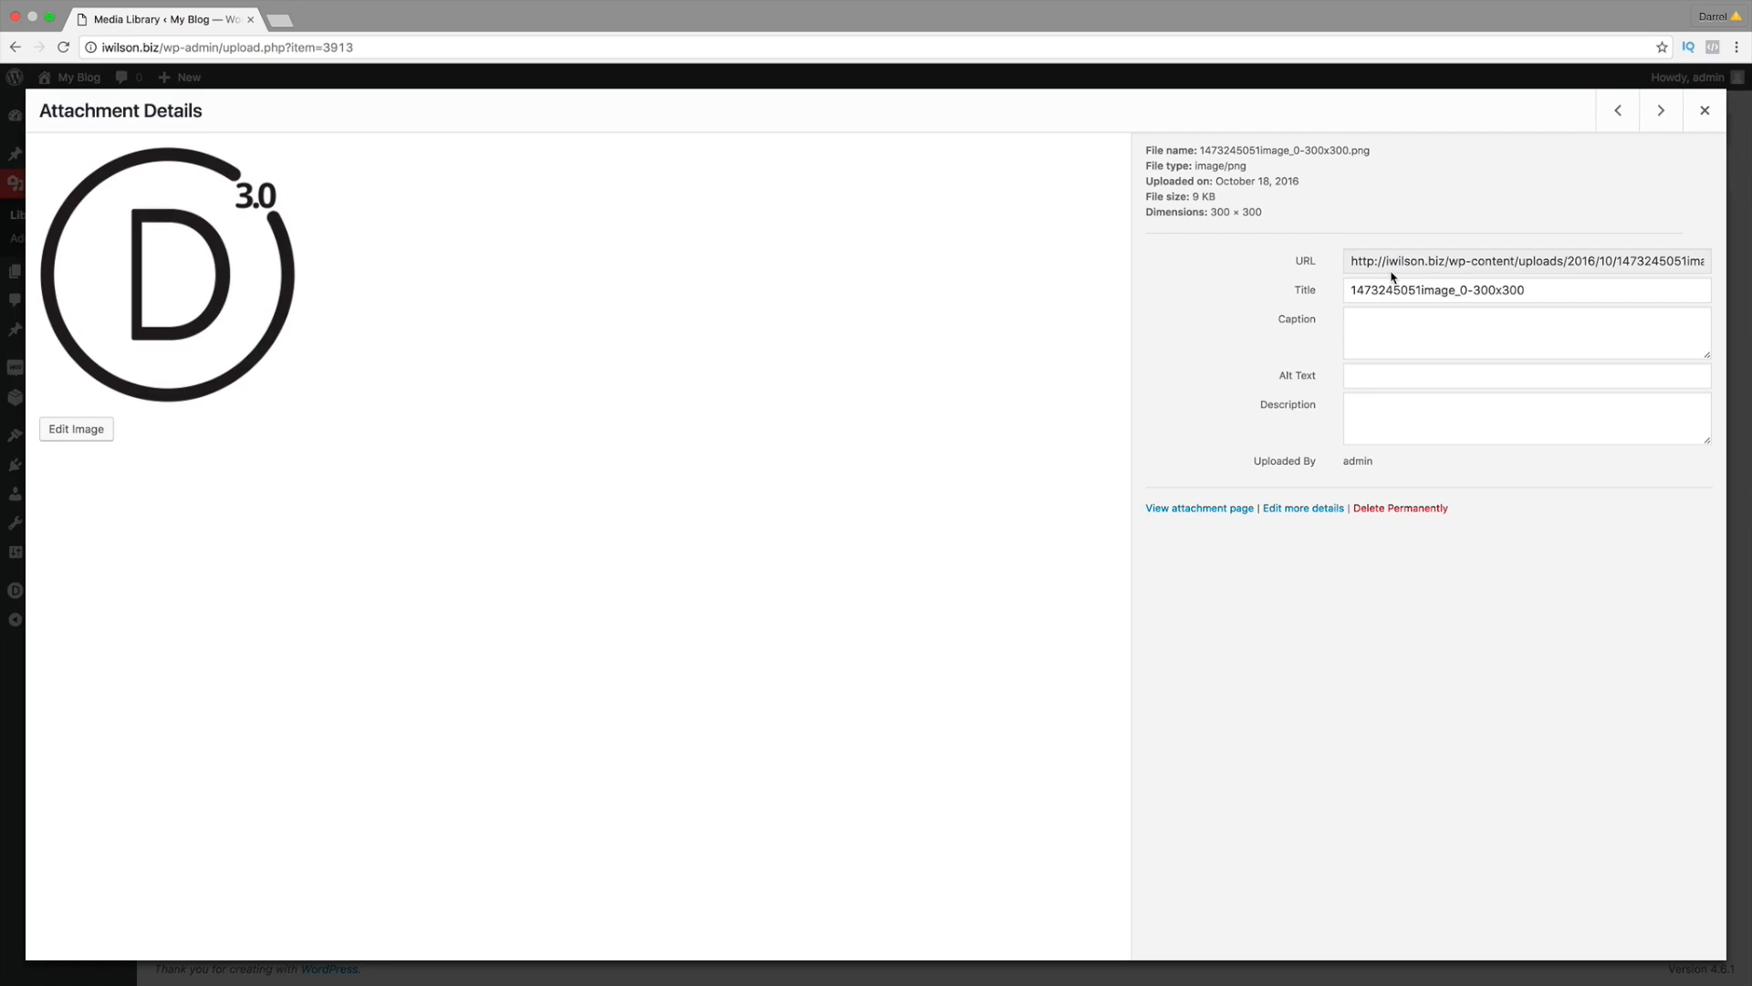
left_click(1395, 264)
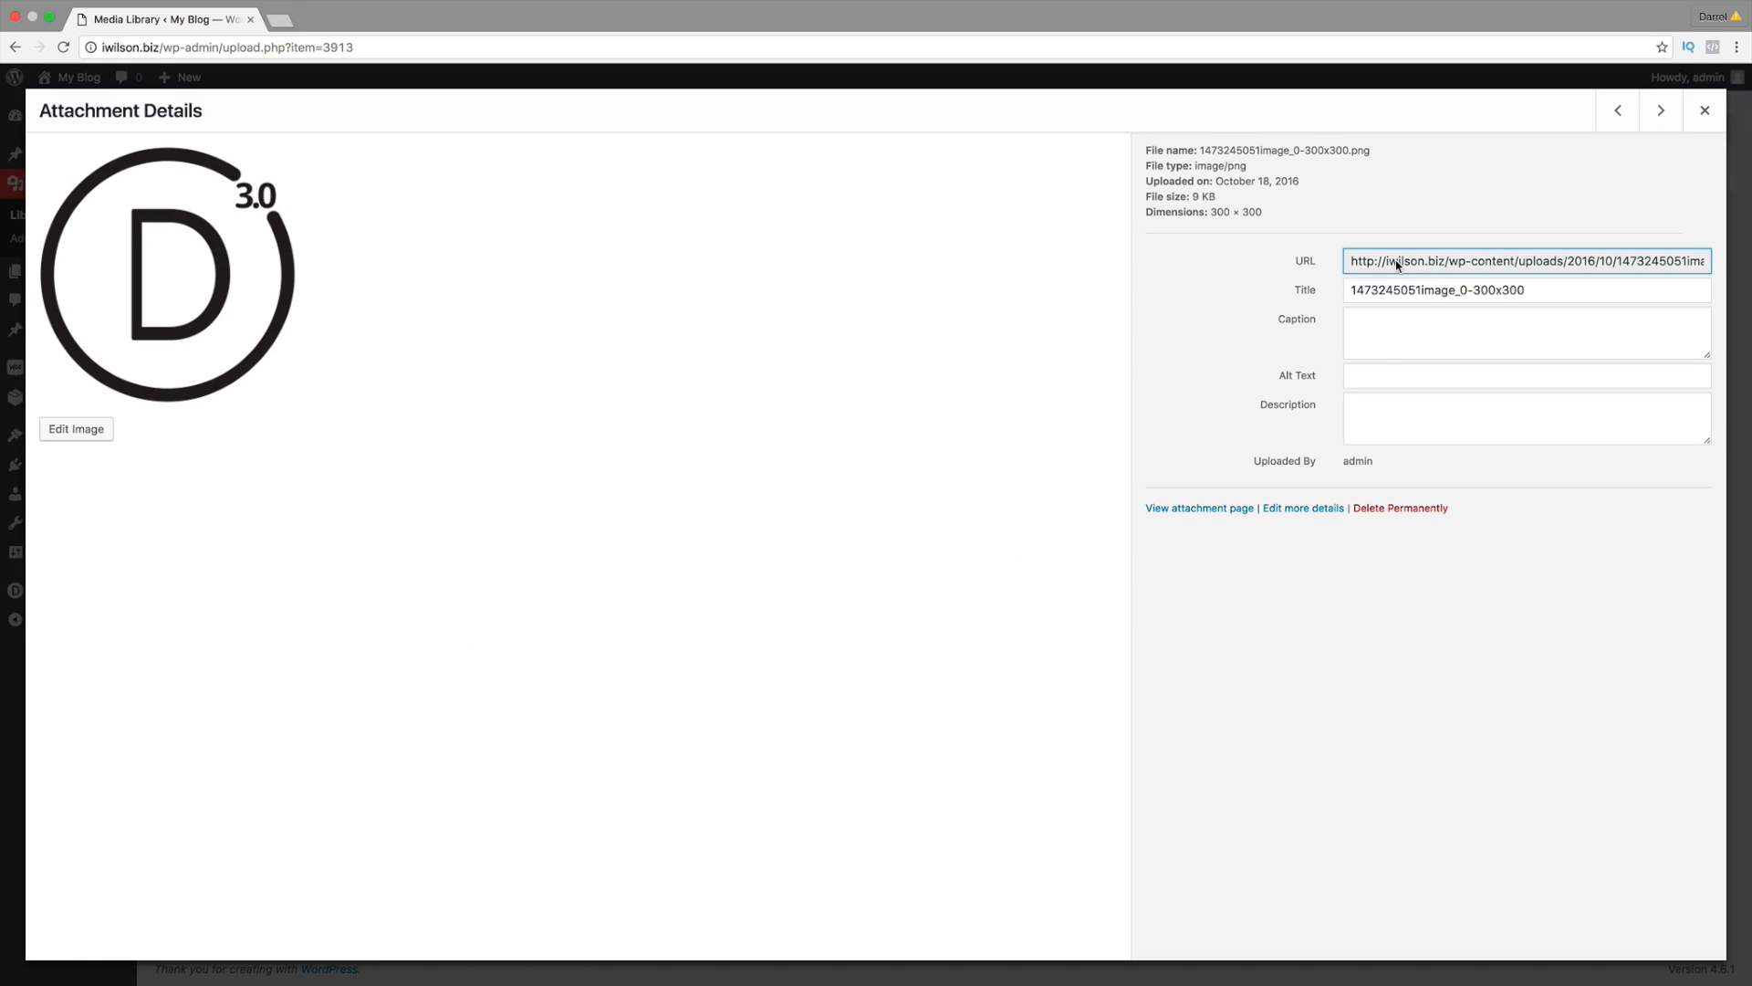
key("super+a")
right_click(1394, 266)
left_click(1387, 295)
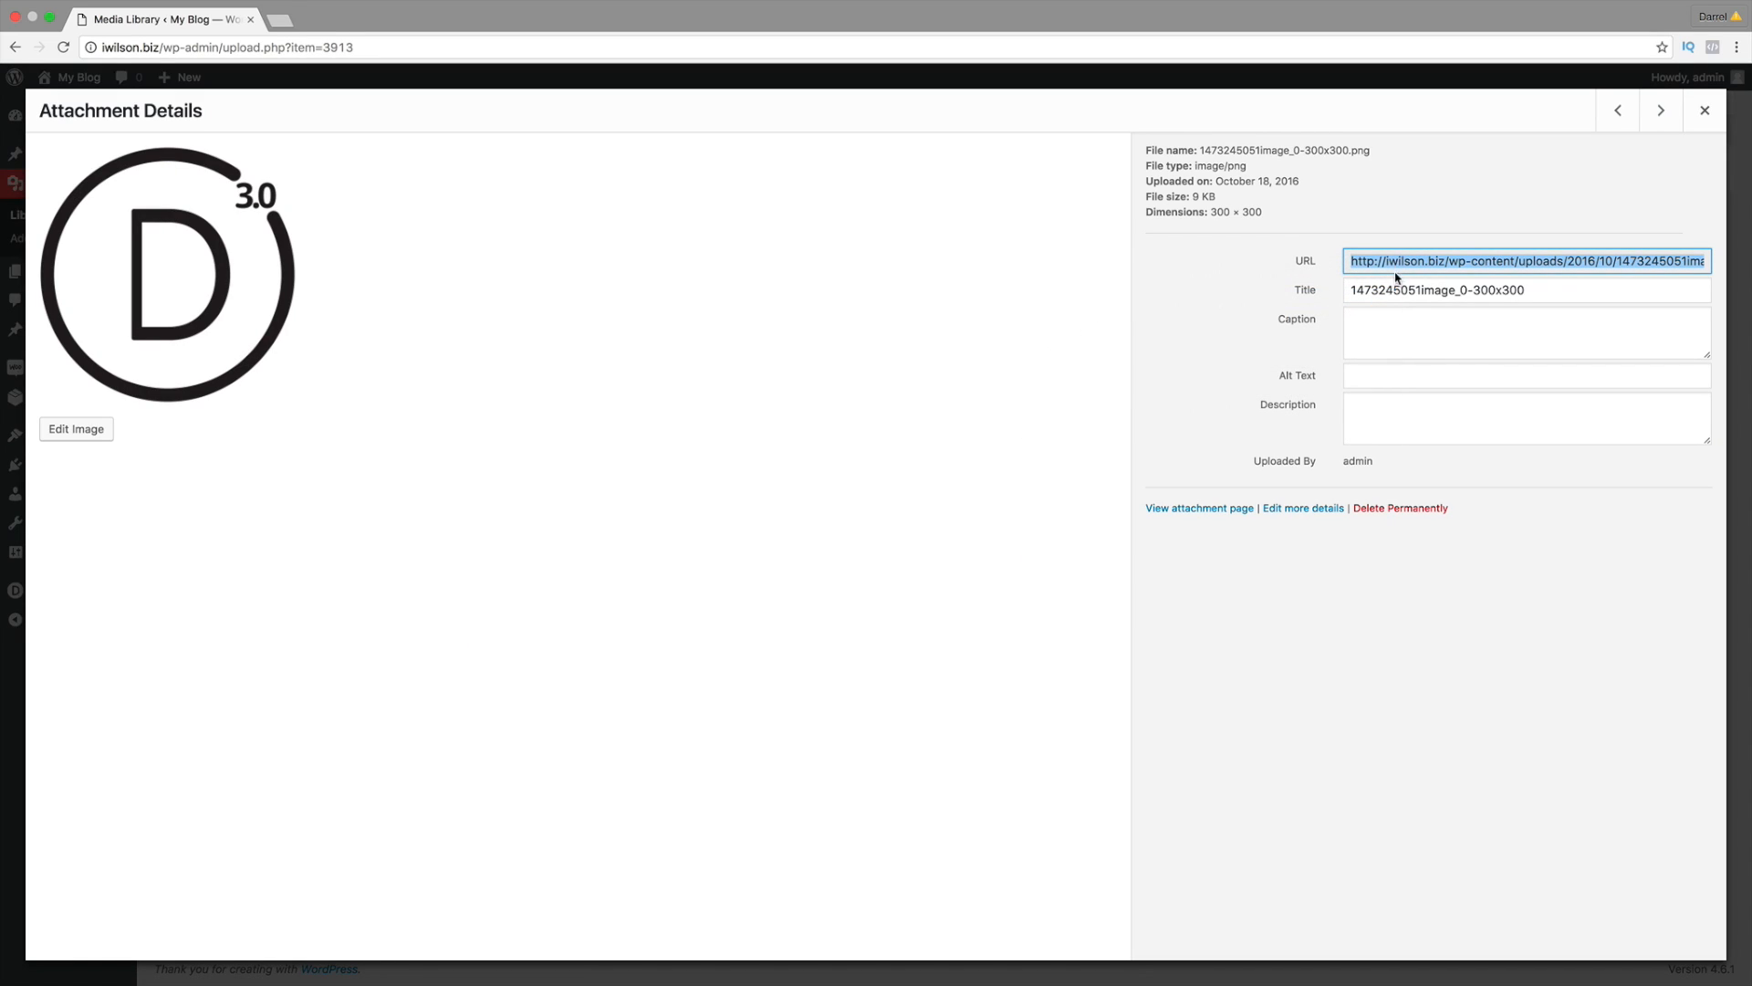
left_click(1704, 109)
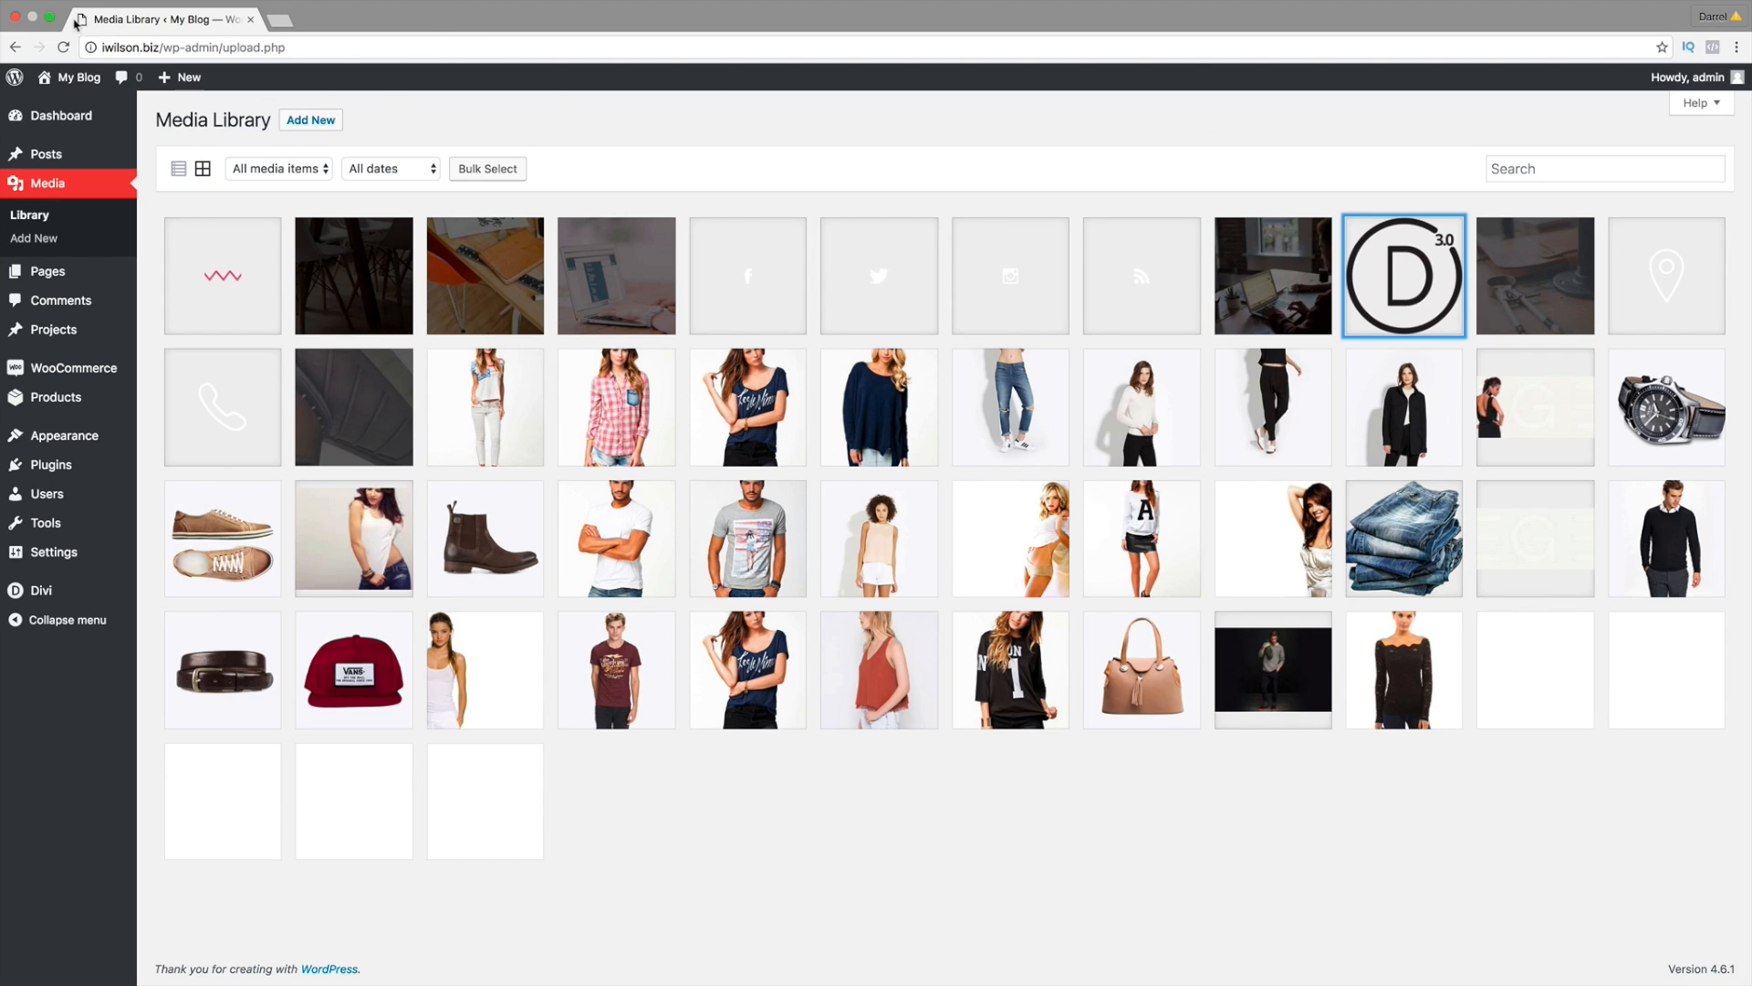
Step: Paste the copied image URL into the email Header Image field
left_click(50, 18)
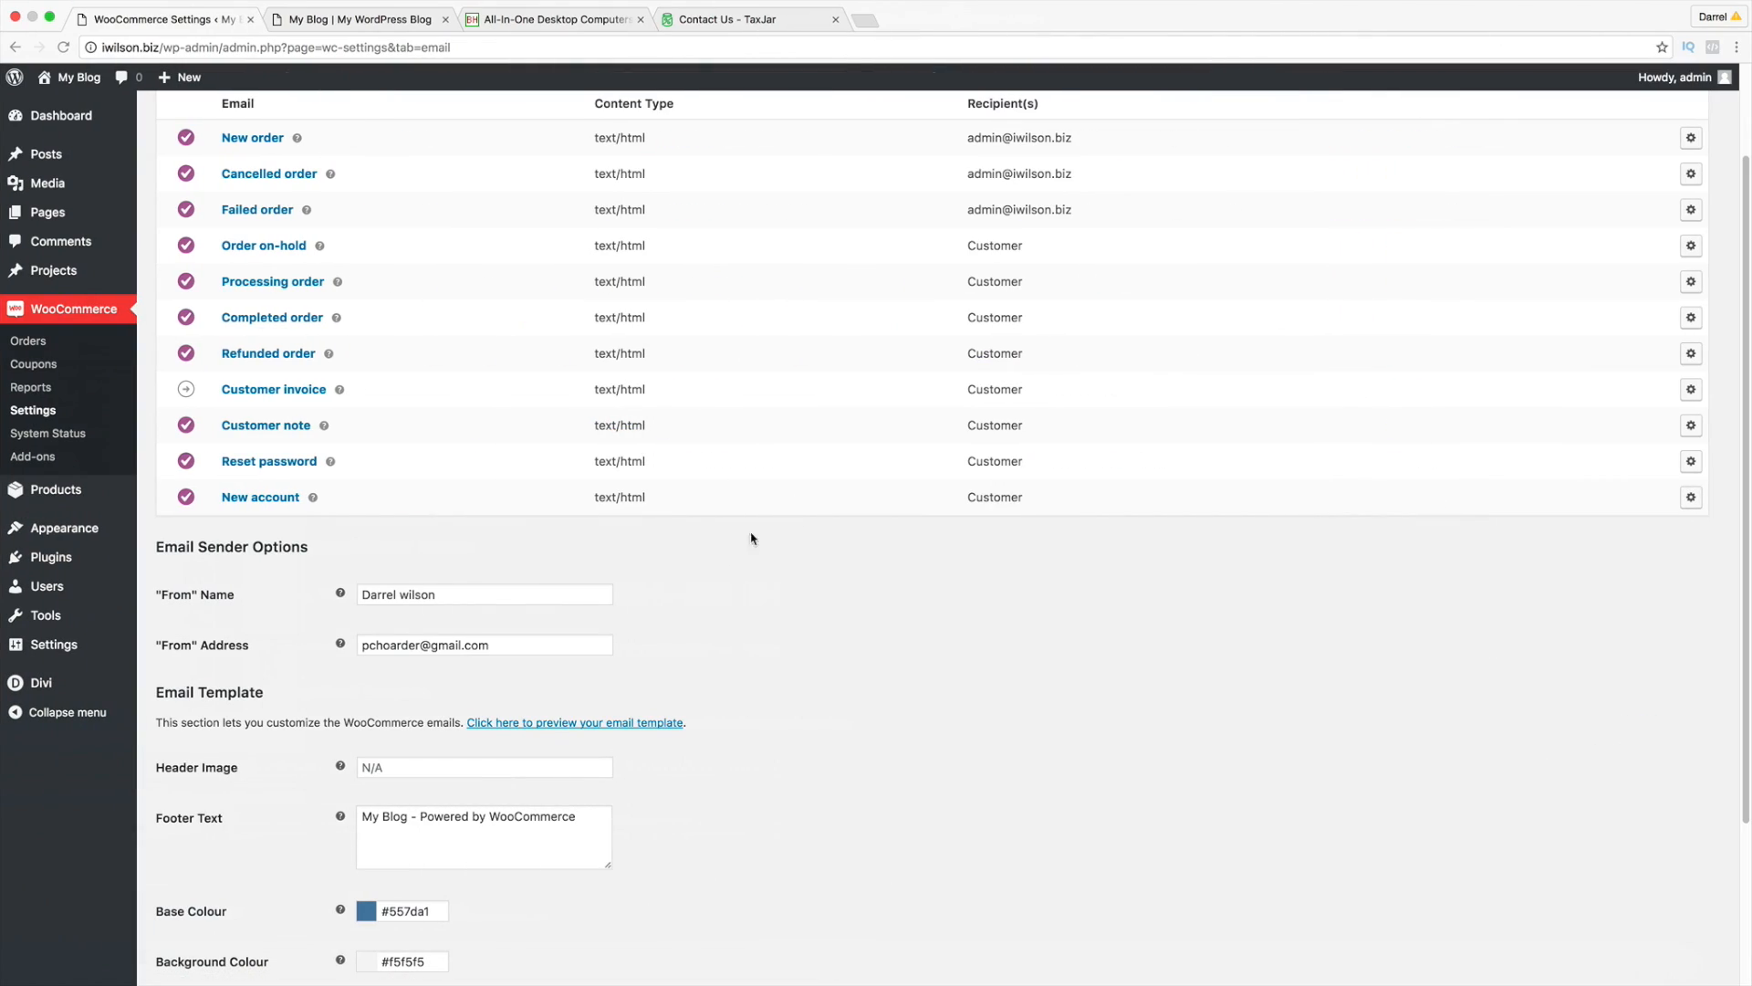
scroll(380, 413, "up", 3)
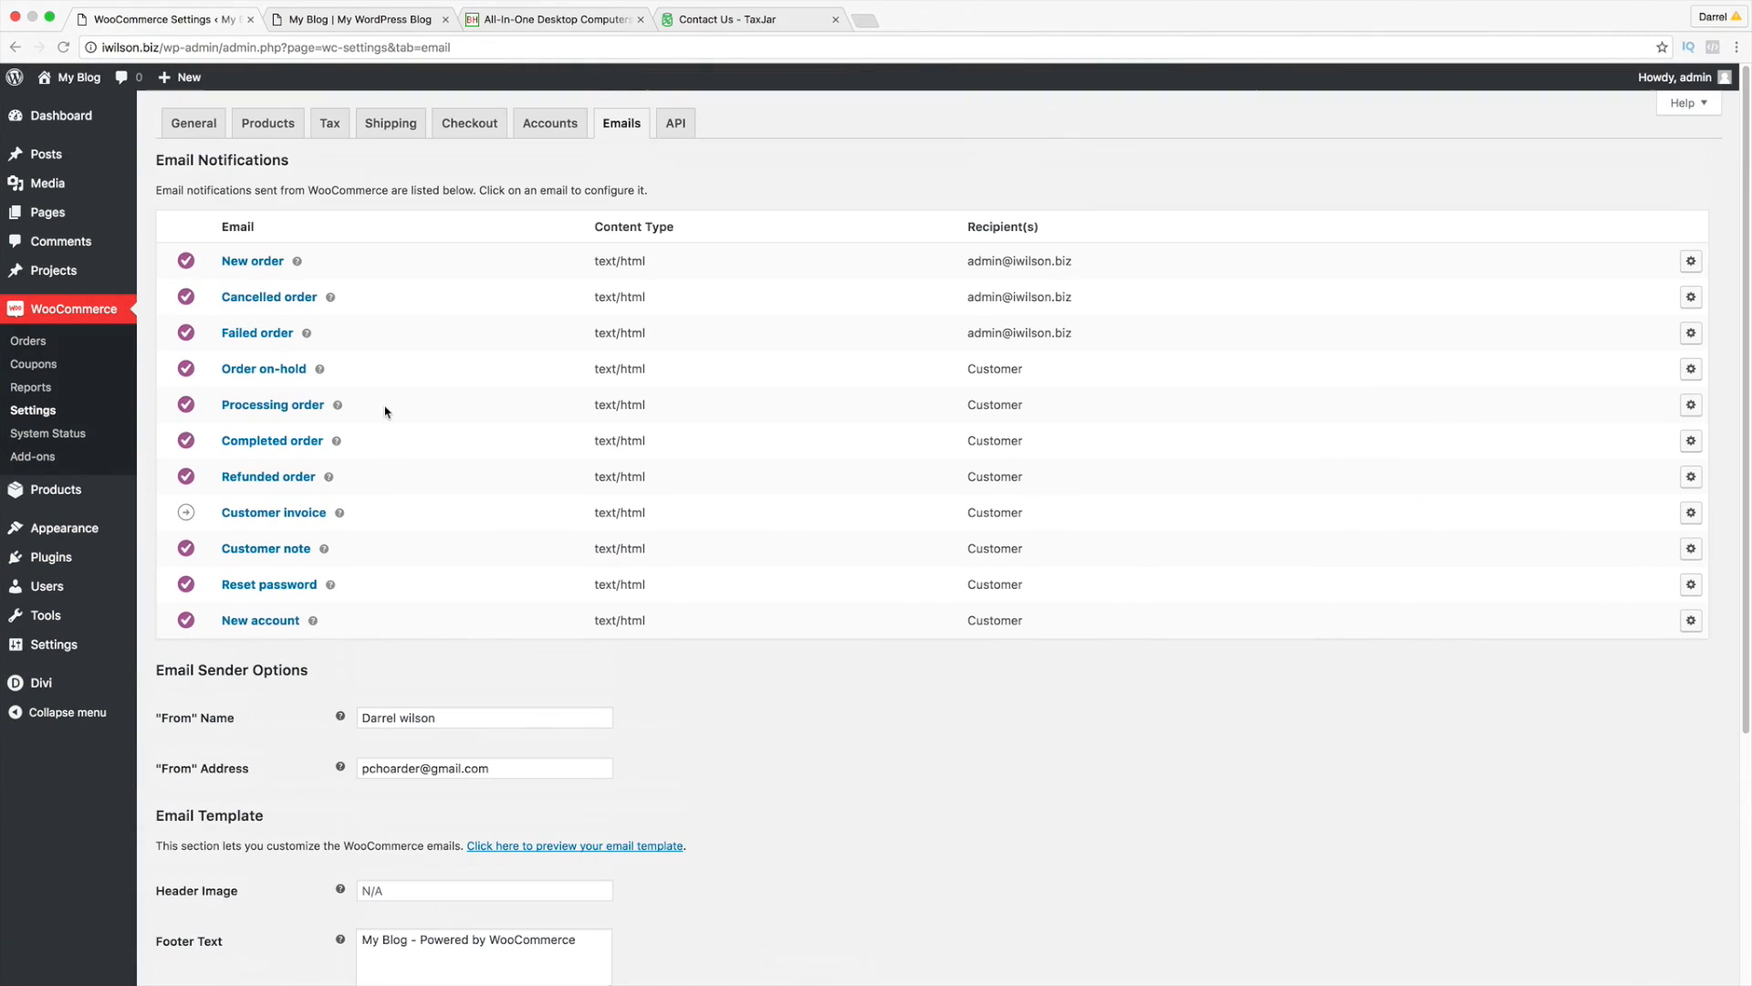
scroll(466, 538, "down", 6)
left_click(418, 624)
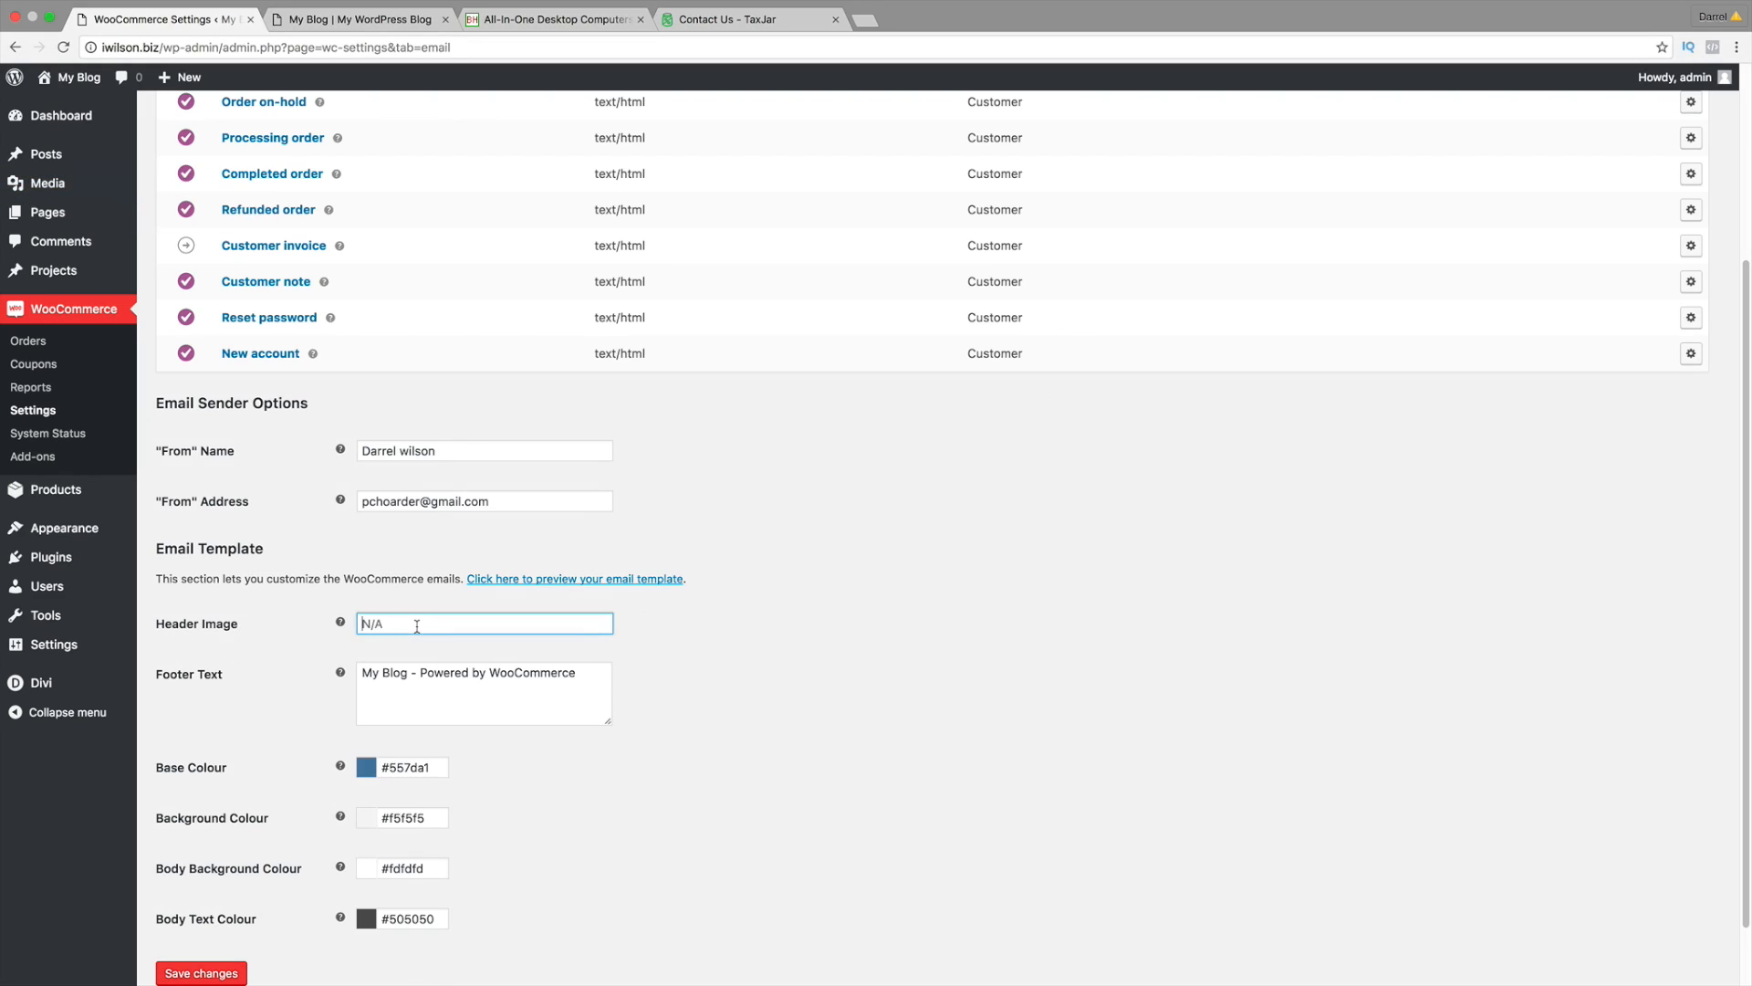
right_click(418, 624)
left_click(466, 708)
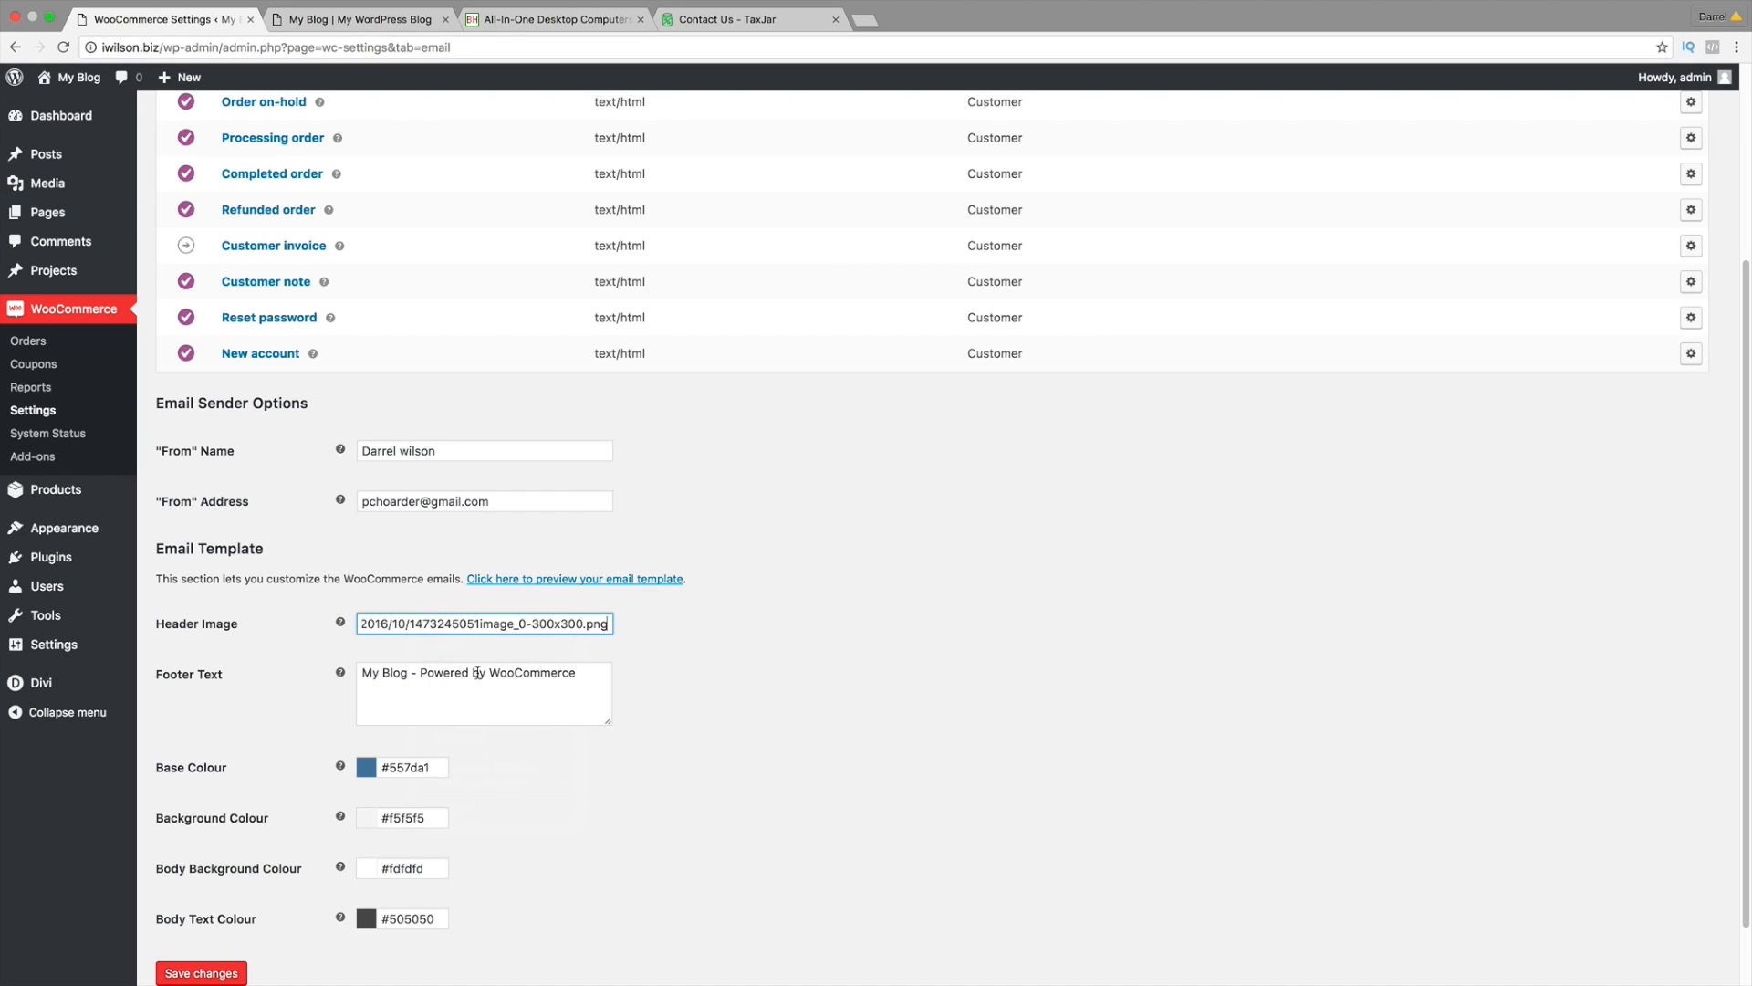
Step: Replace the email footer text with 'Our amazing'
left_click(473, 681)
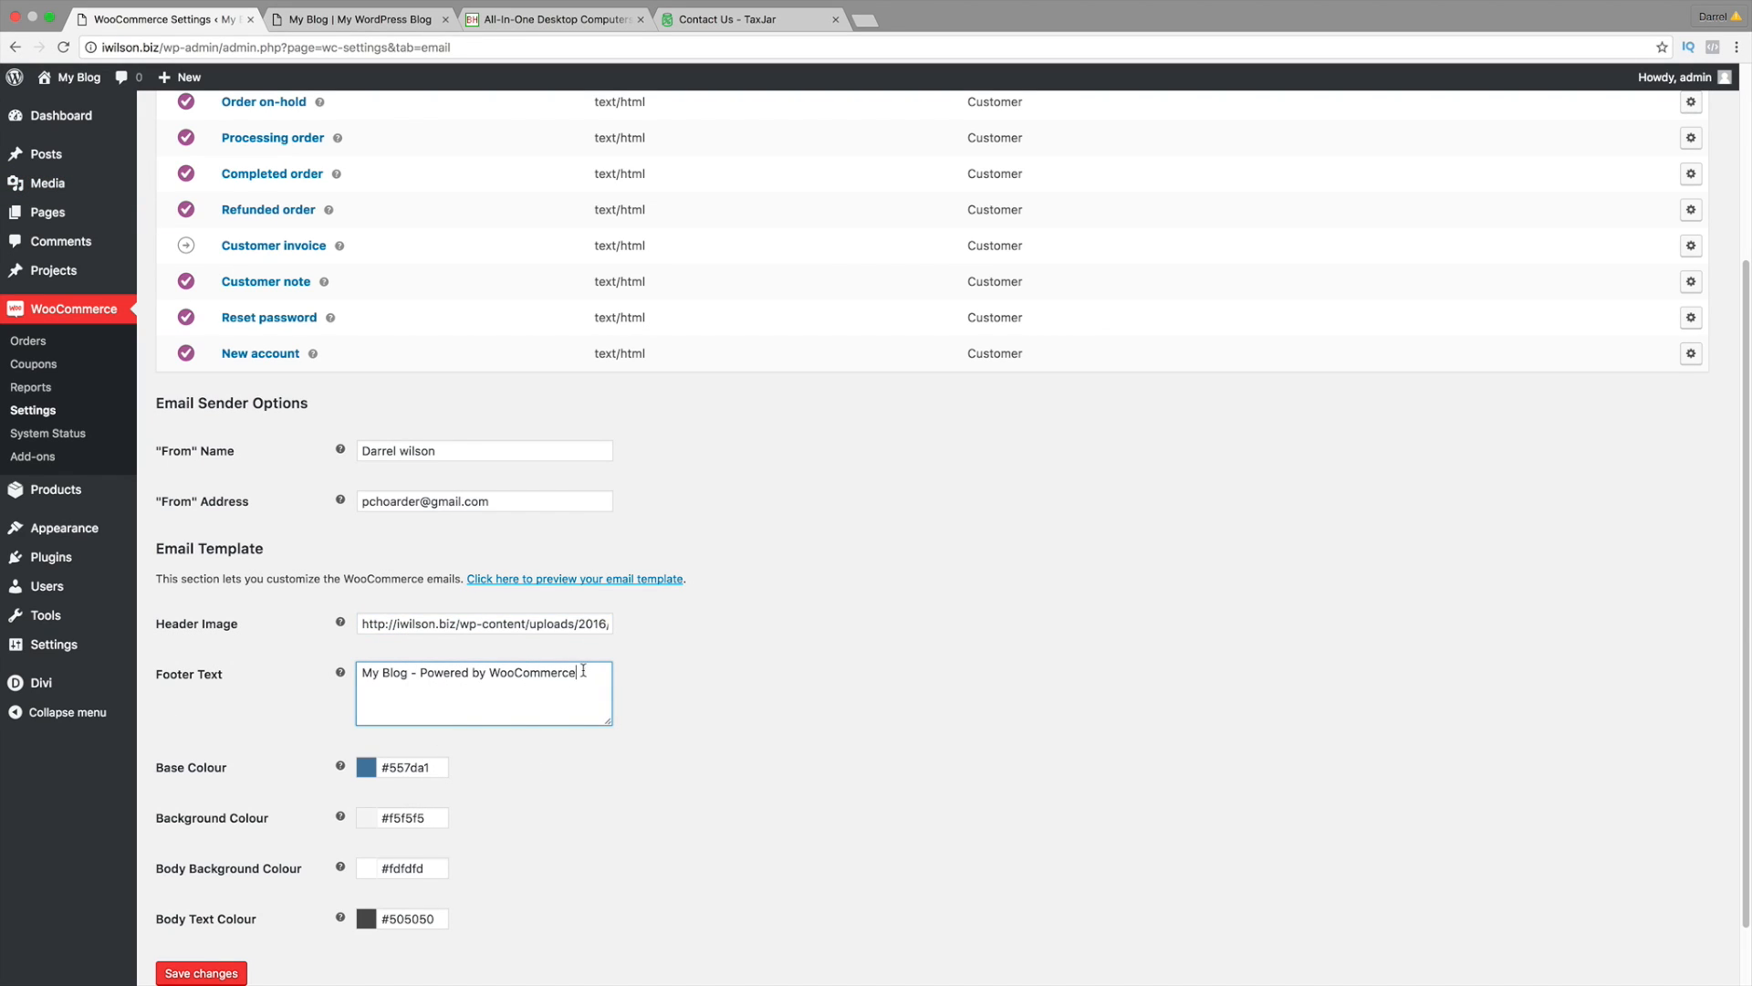
left_click_drag(583, 671, 349, 671)
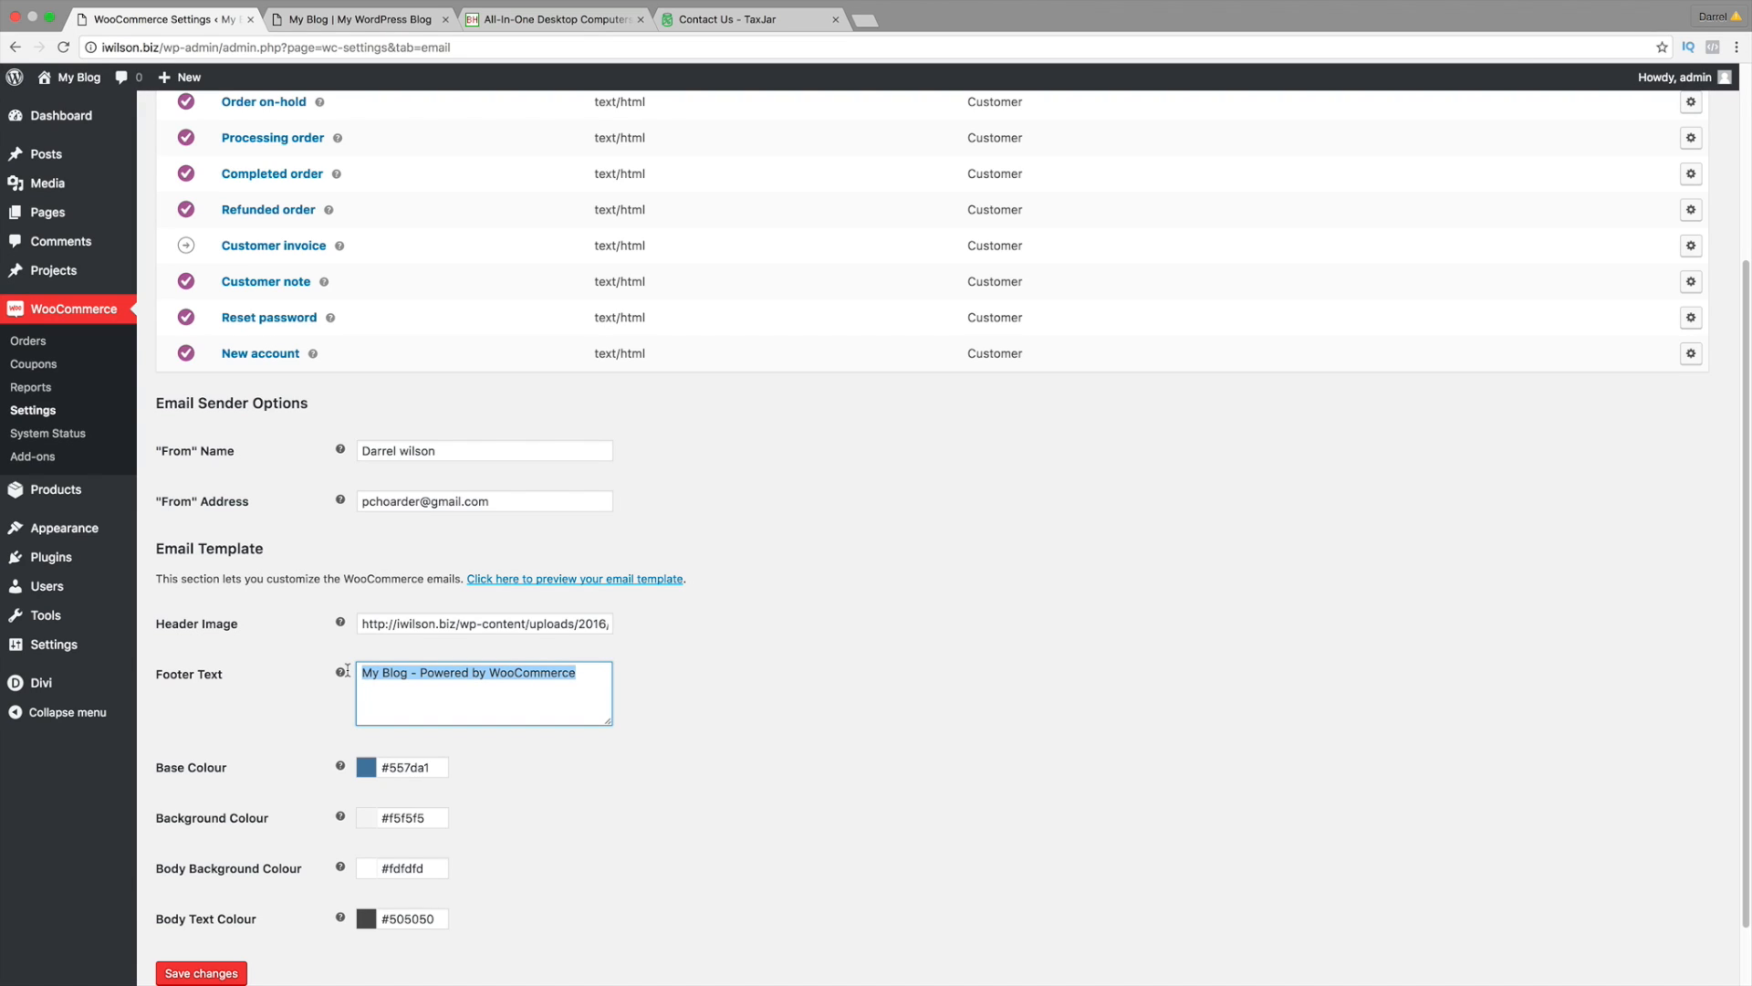
type("Our amazing Store!")
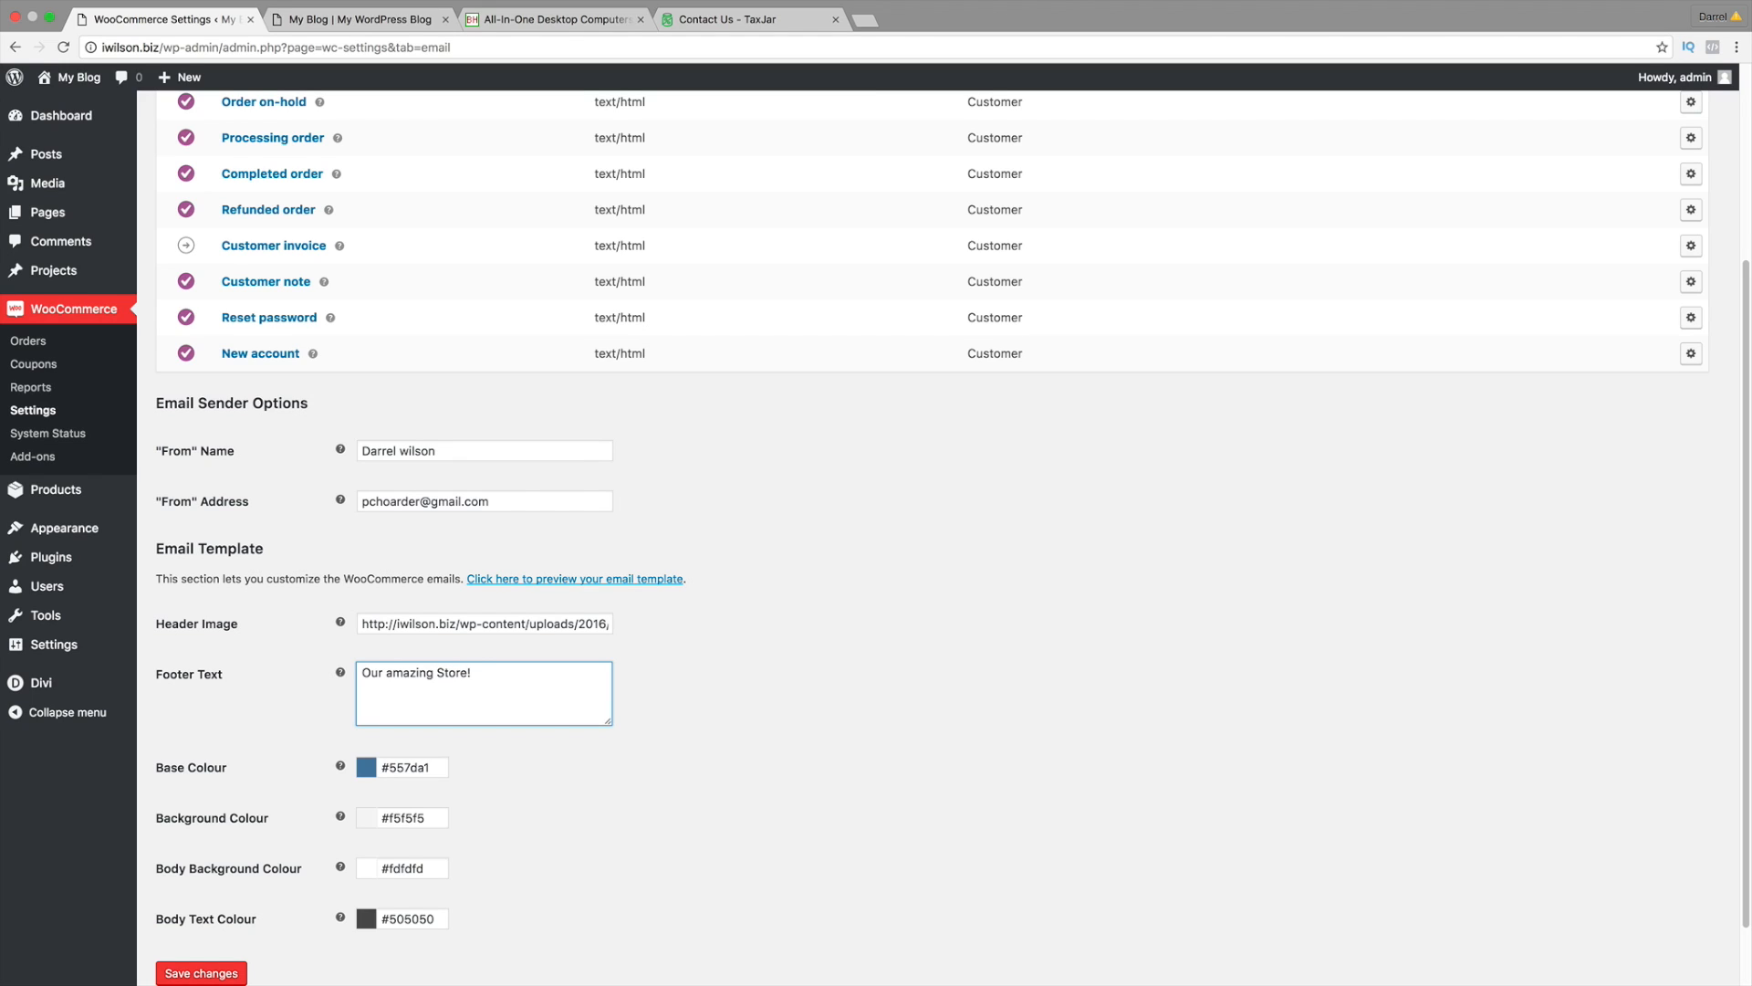
scroll(373, 733, "down", 2)
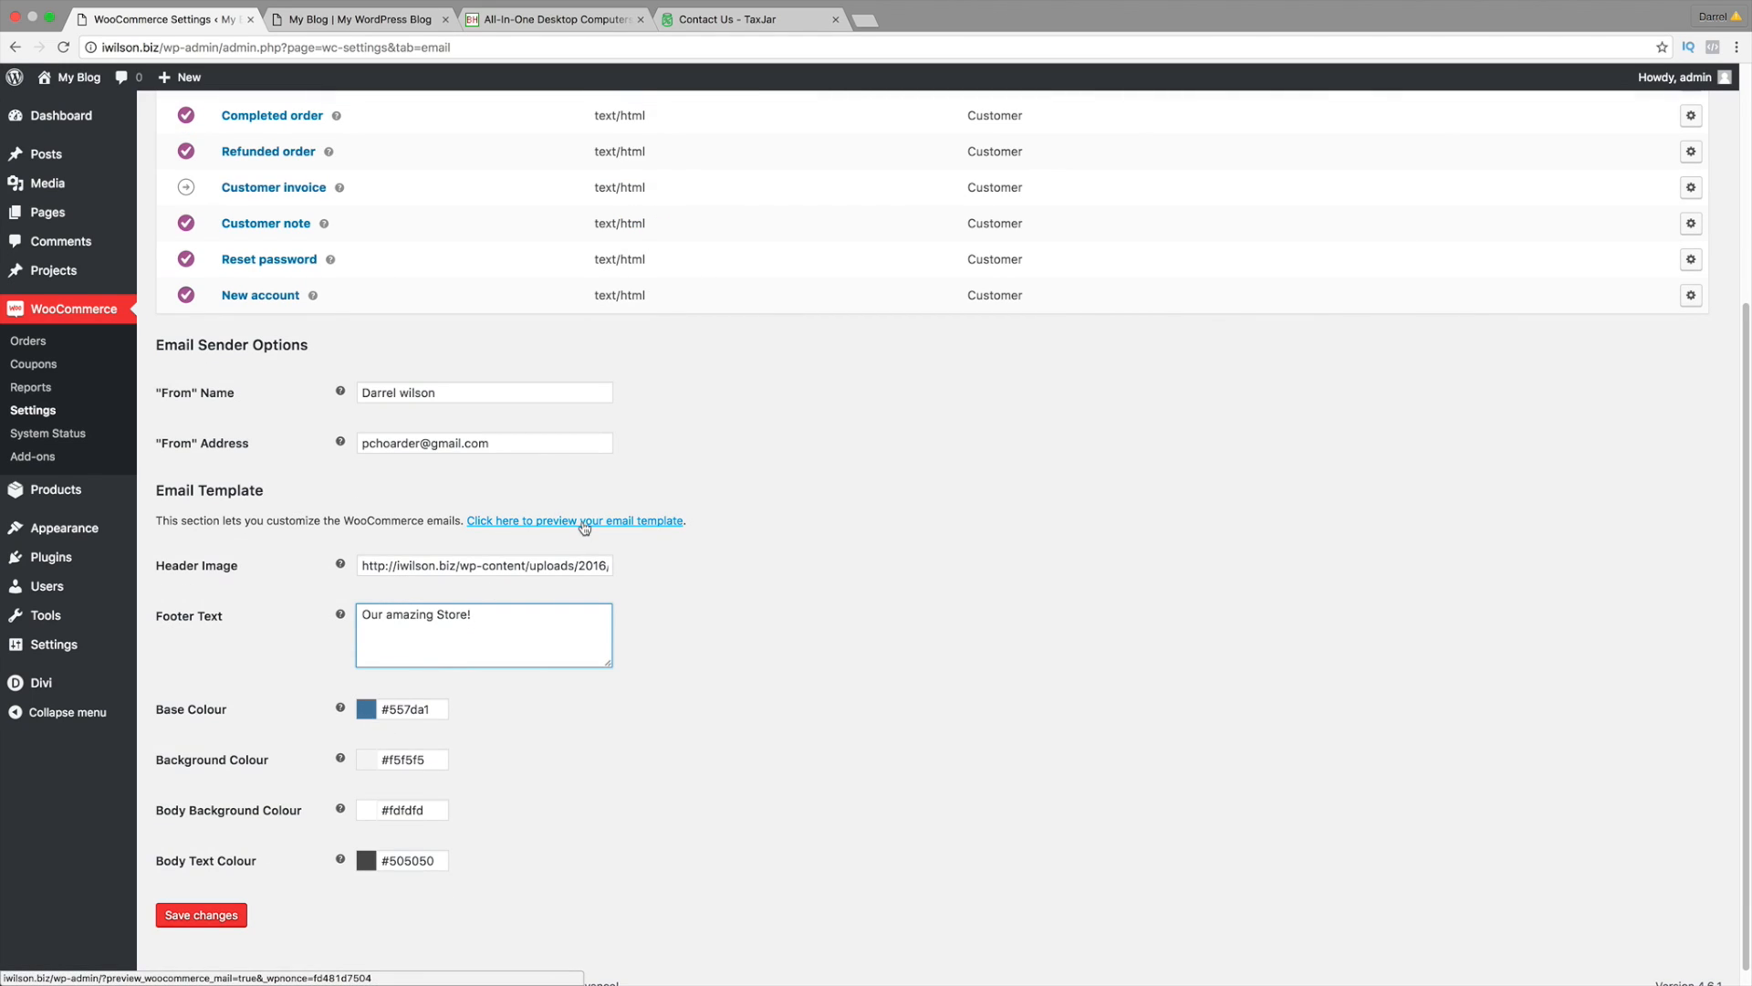
Step: Preview the email template in a new tab, then save the email settings
left_click(612, 523)
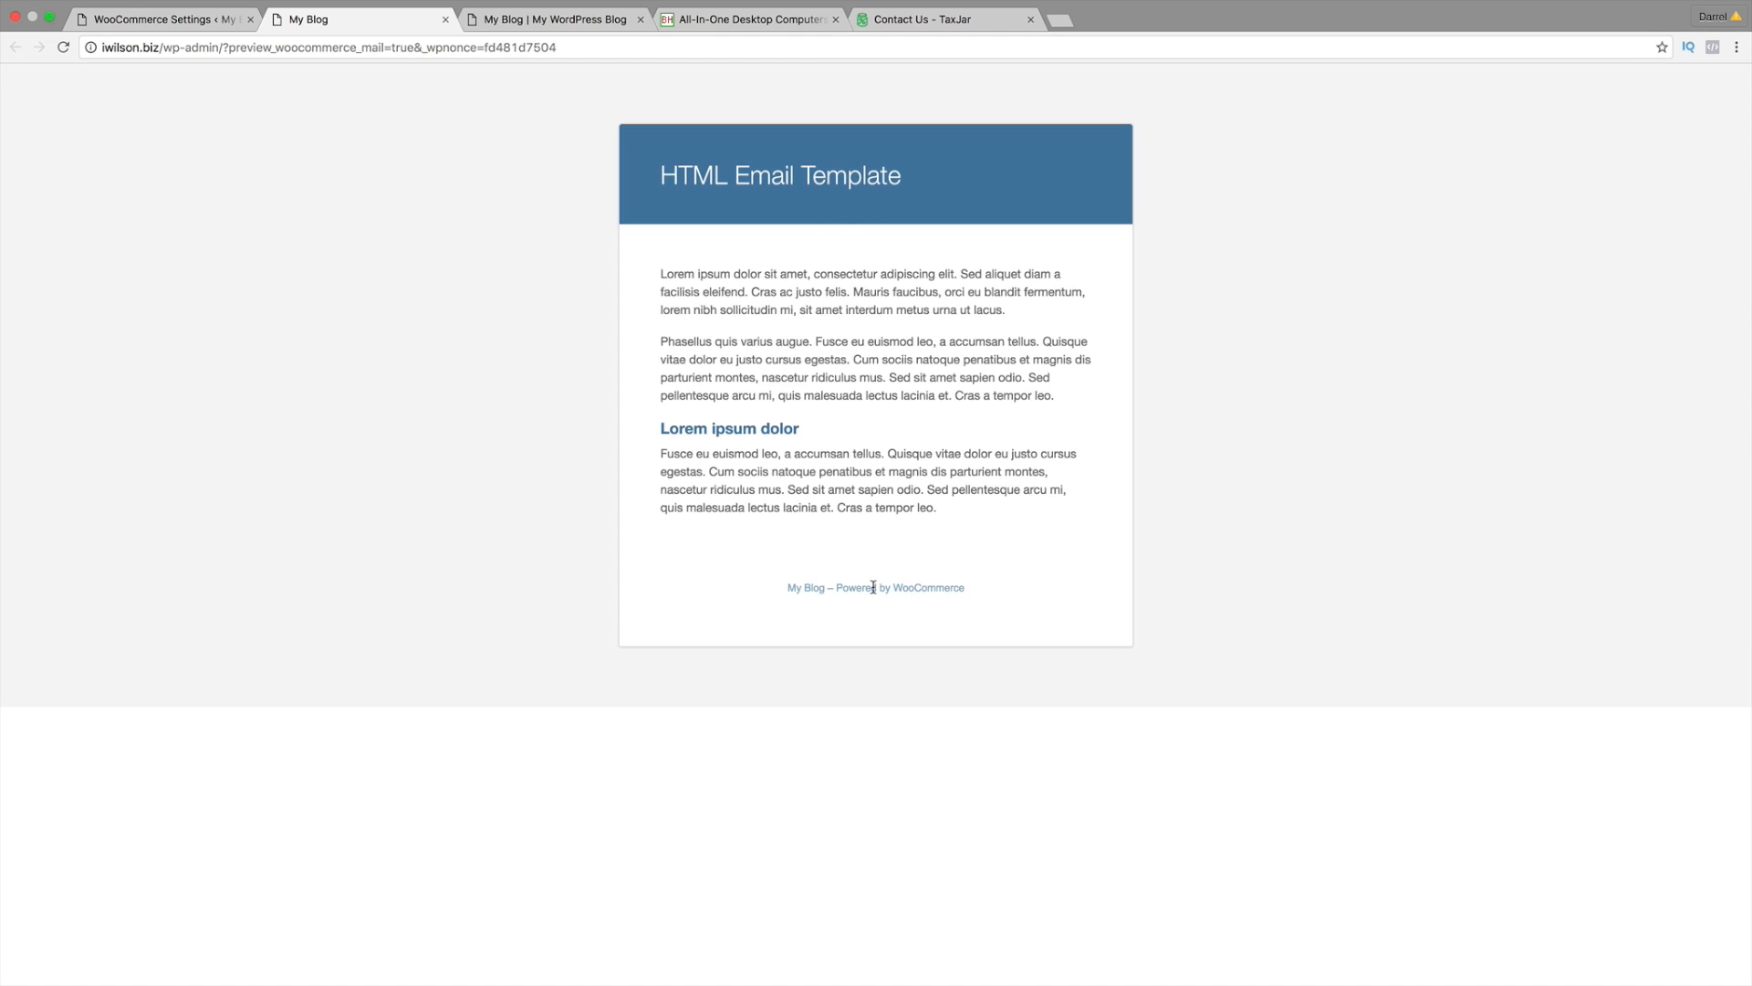
left_click(182, 19)
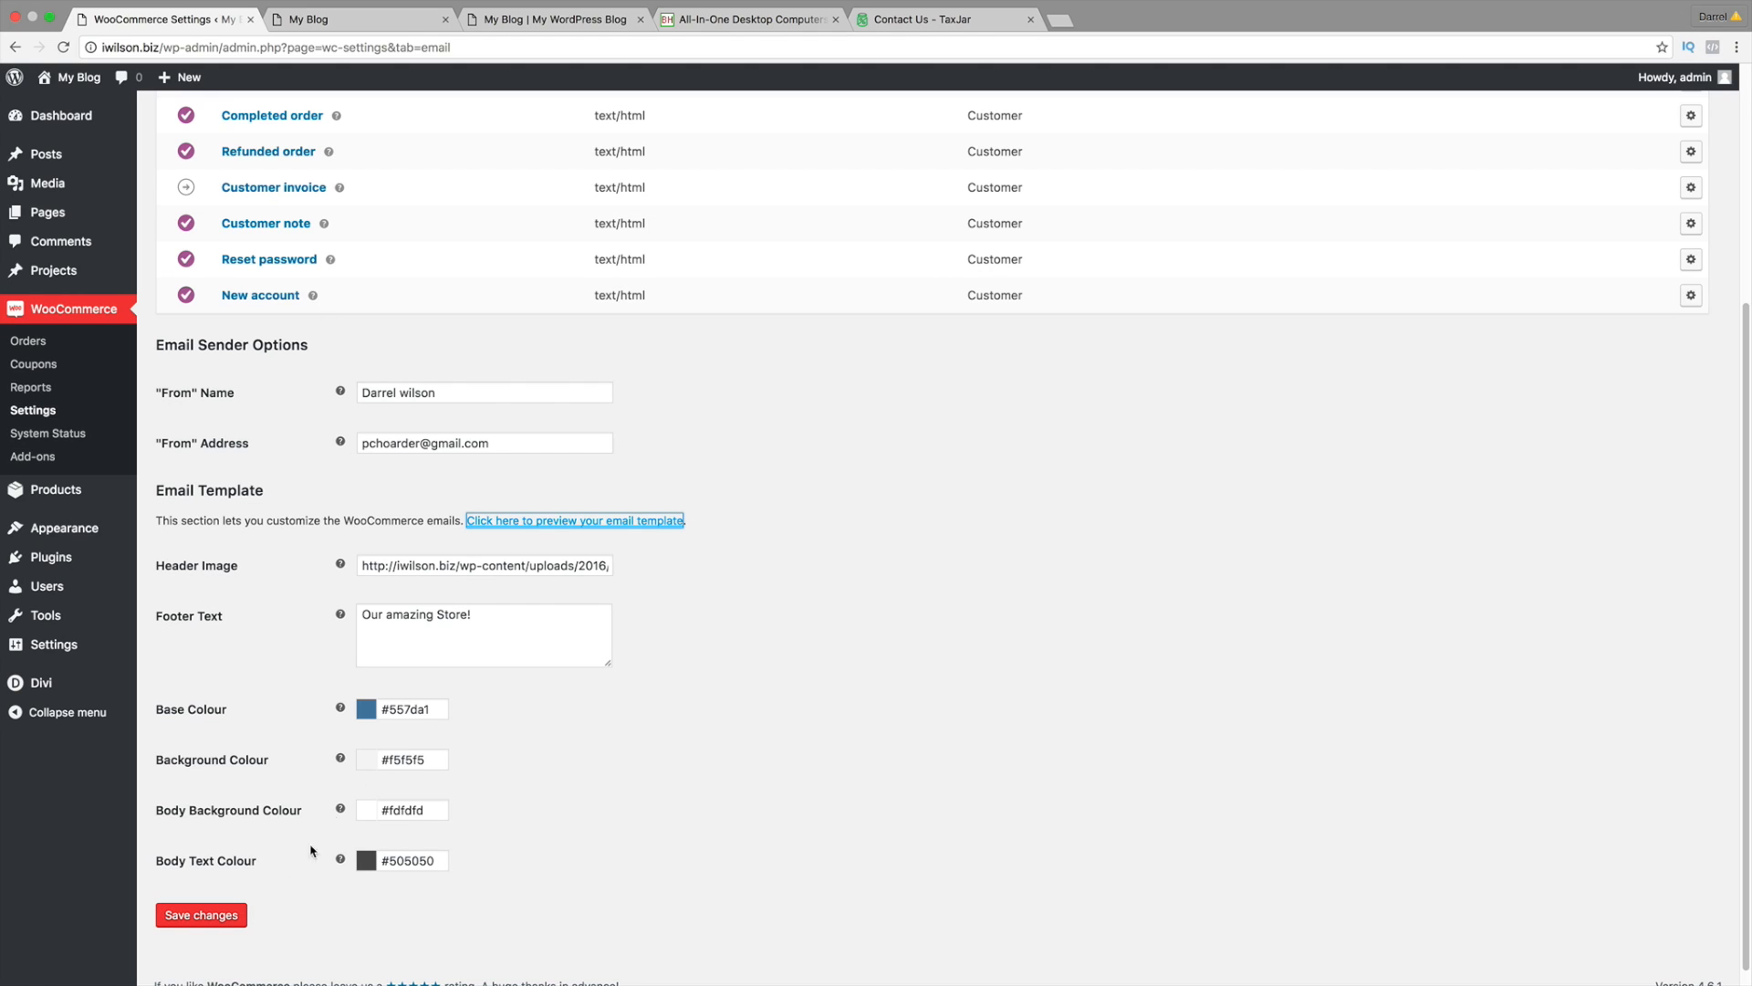
left_click(216, 915)
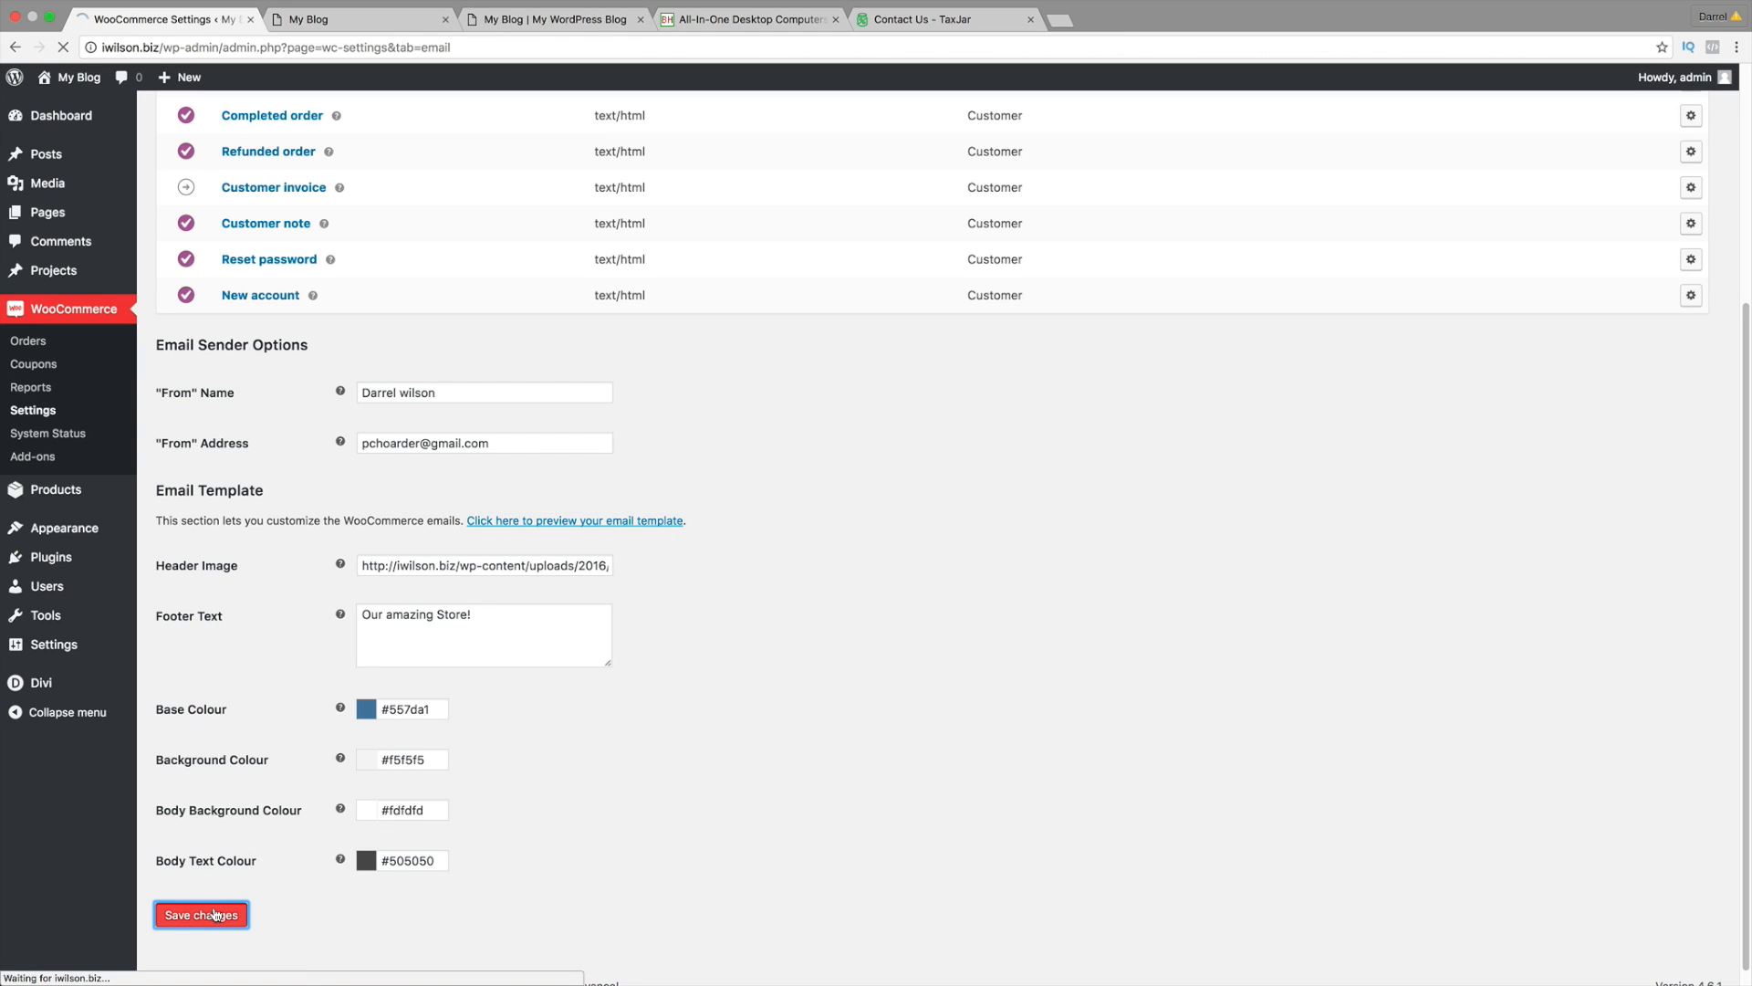
Step: Preview the template again to confirm the new footer, then resubmit the email settings
scroll(297, 869, "down", 5)
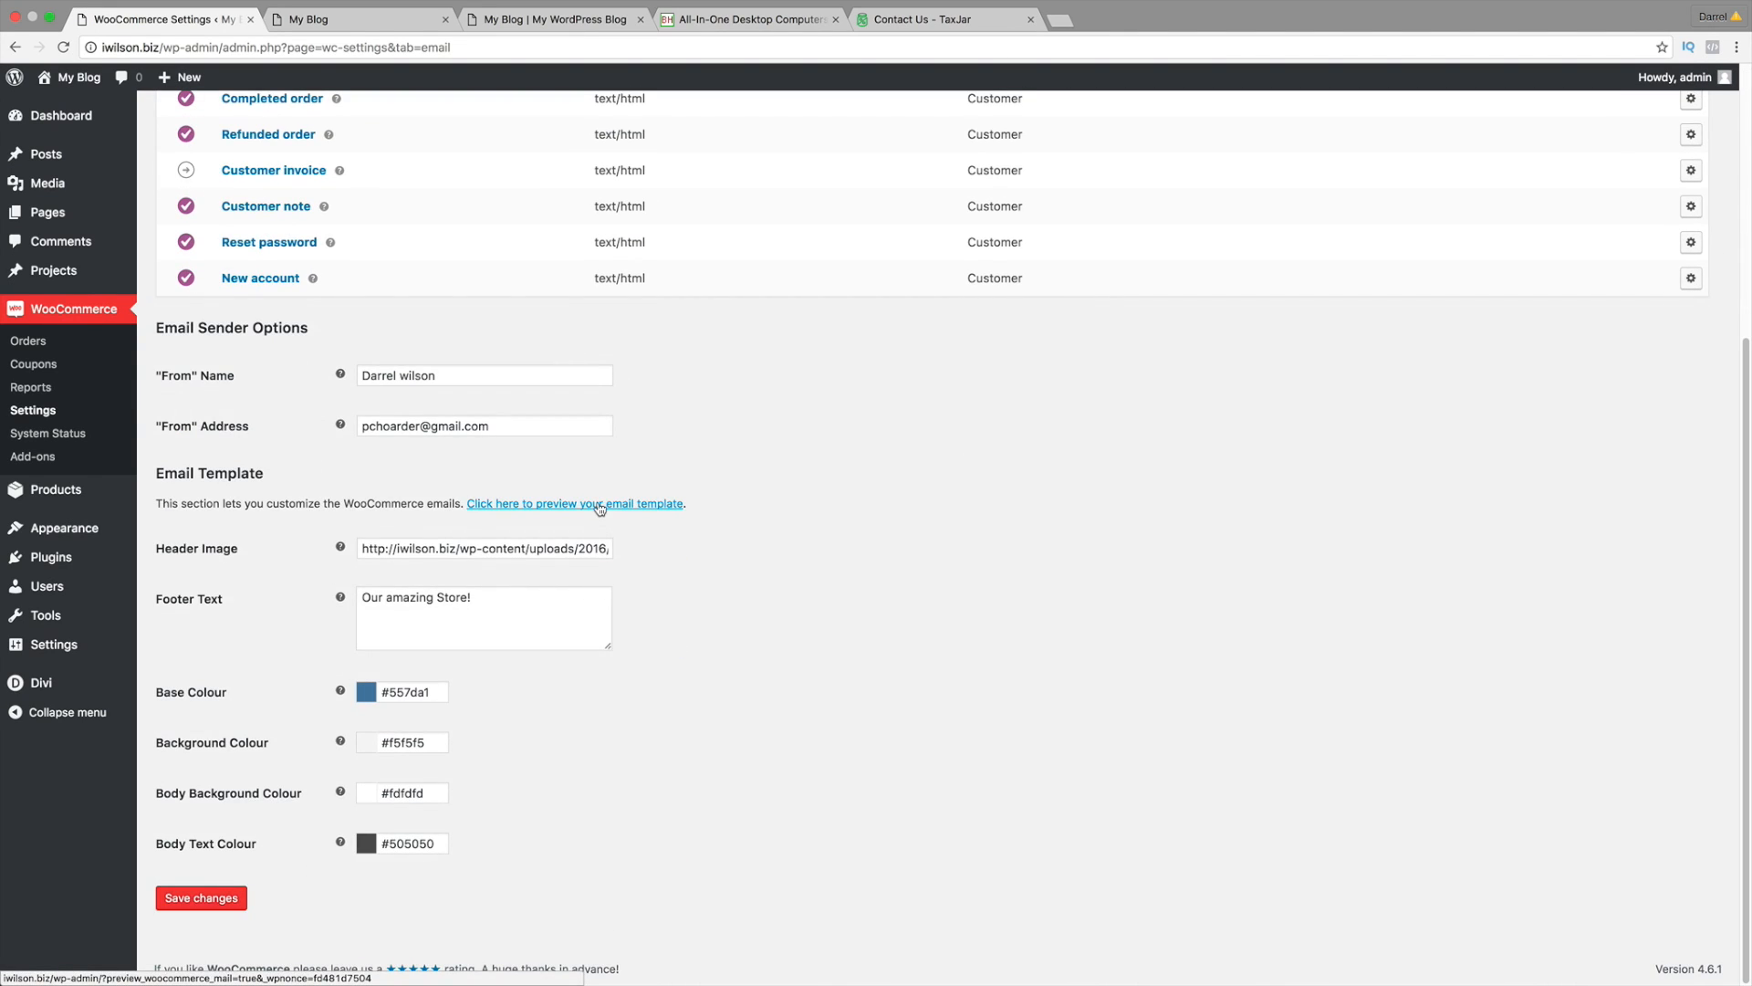
left_click(600, 508)
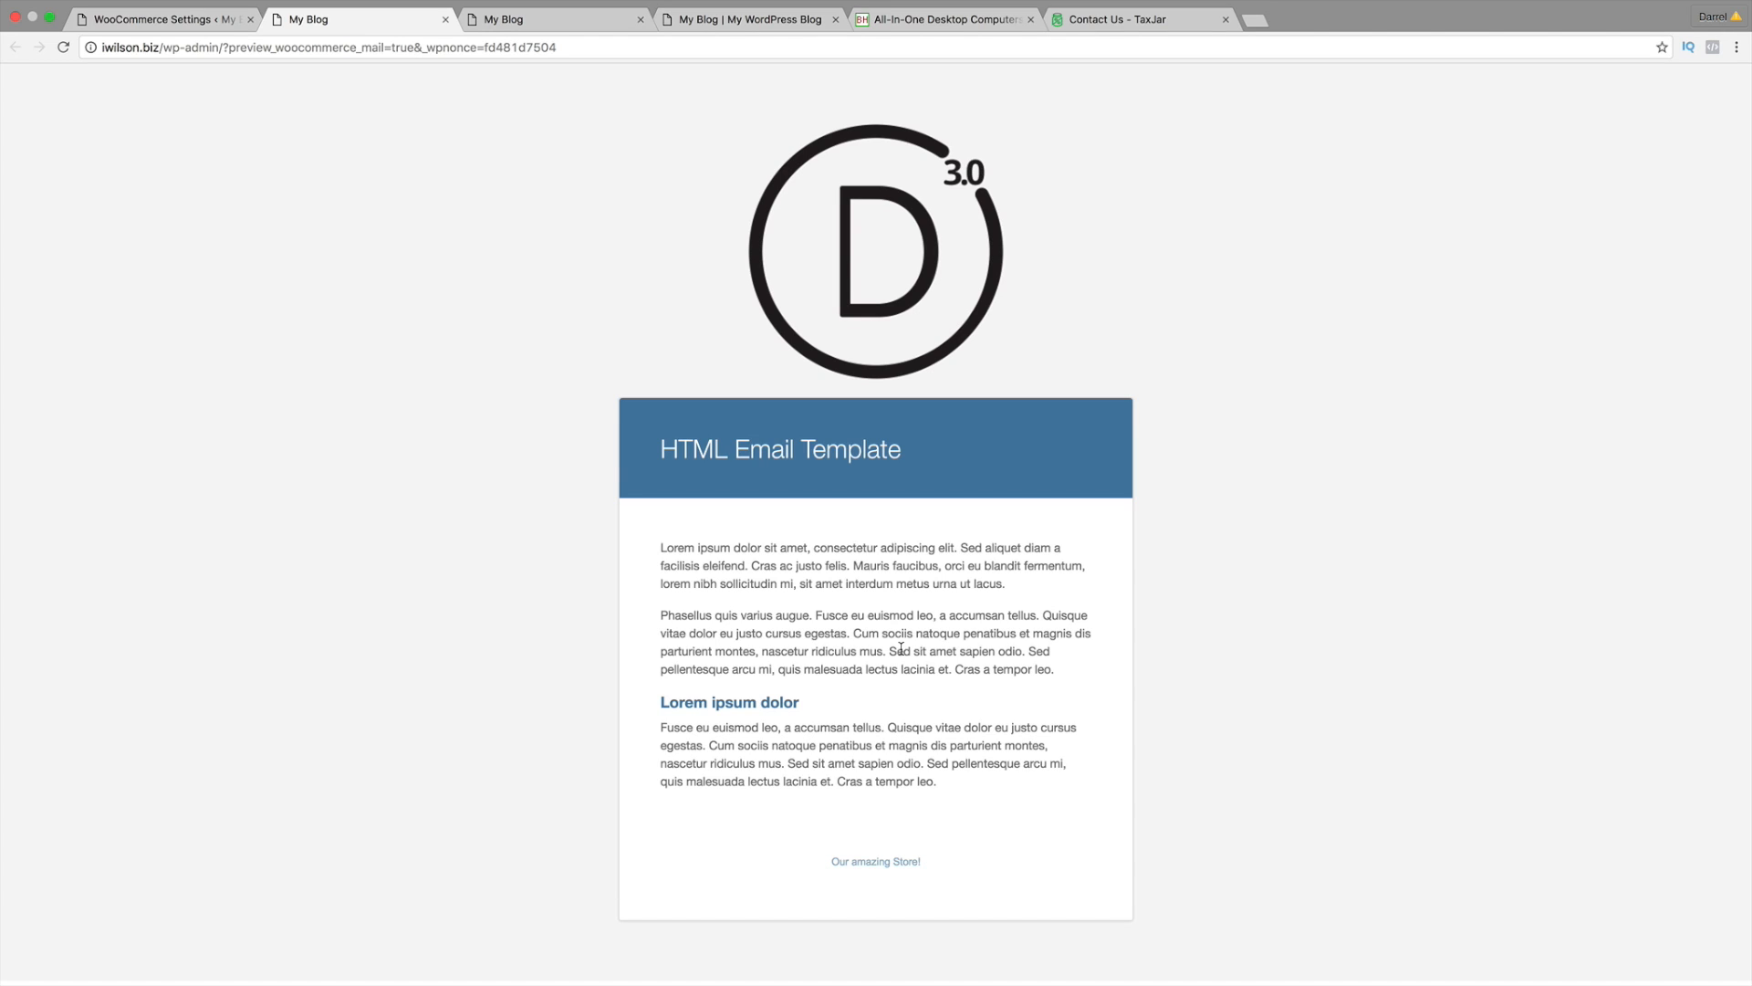
left_click(174, 19)
left_click_drag(491, 425, 224, 427)
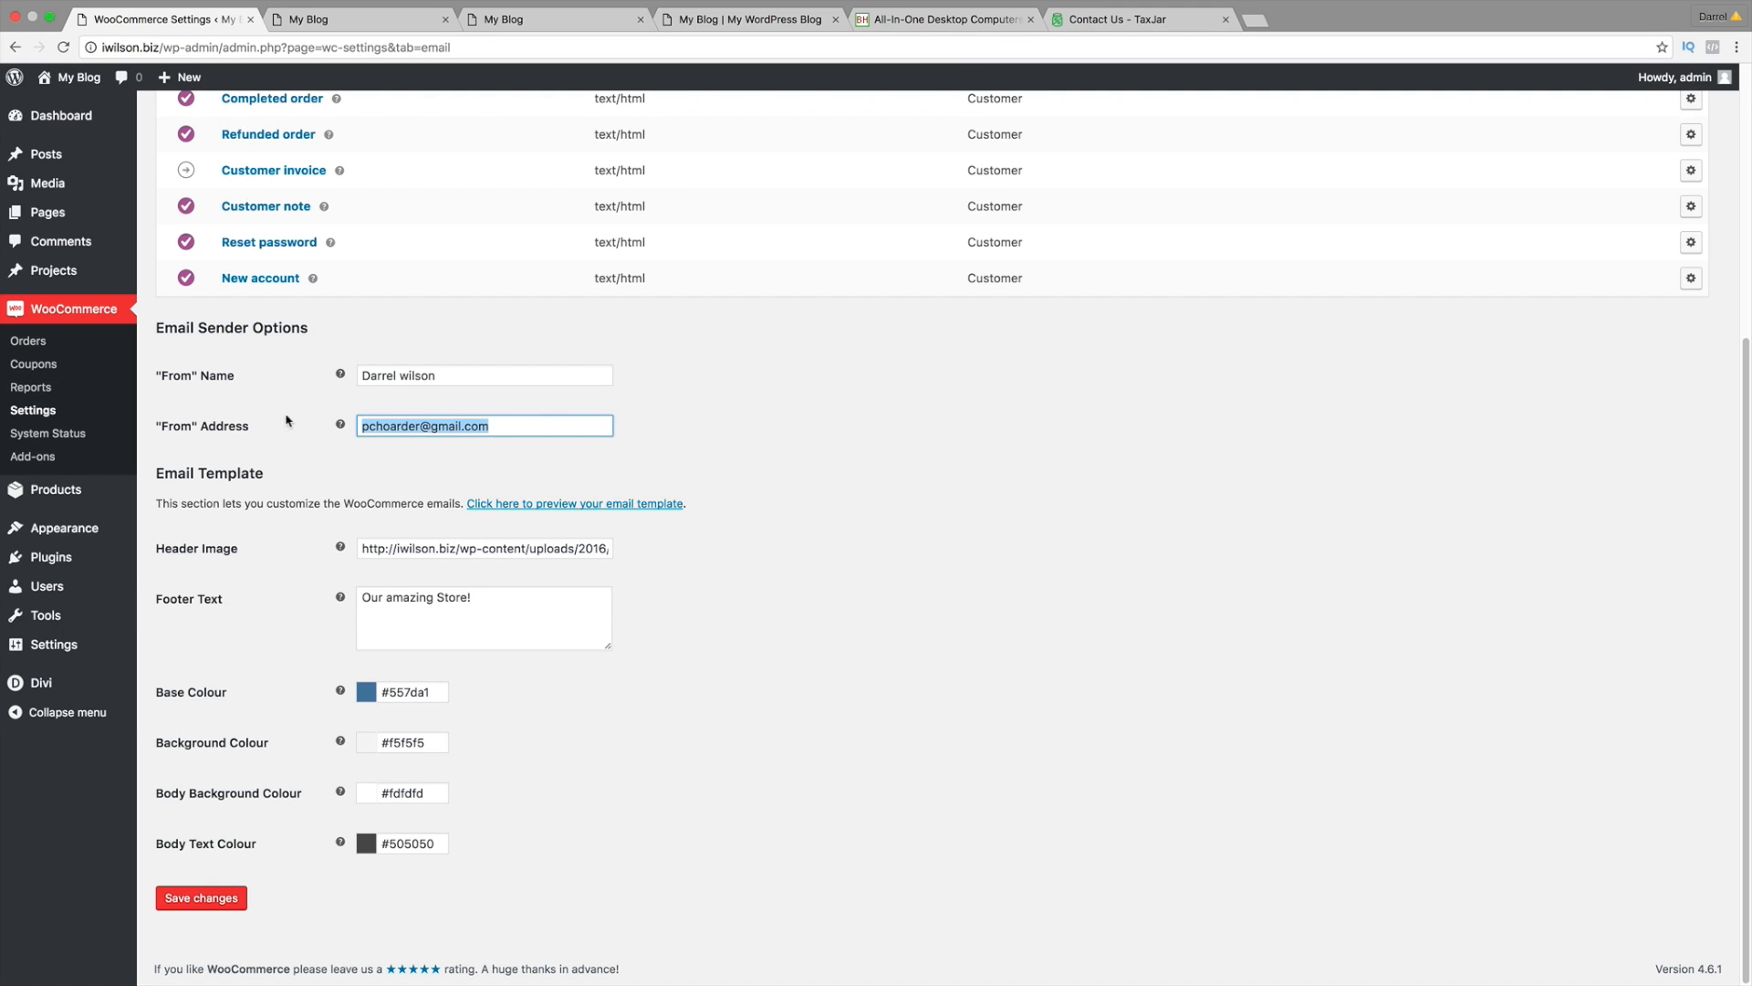
scroll(365, 511, "up", 5)
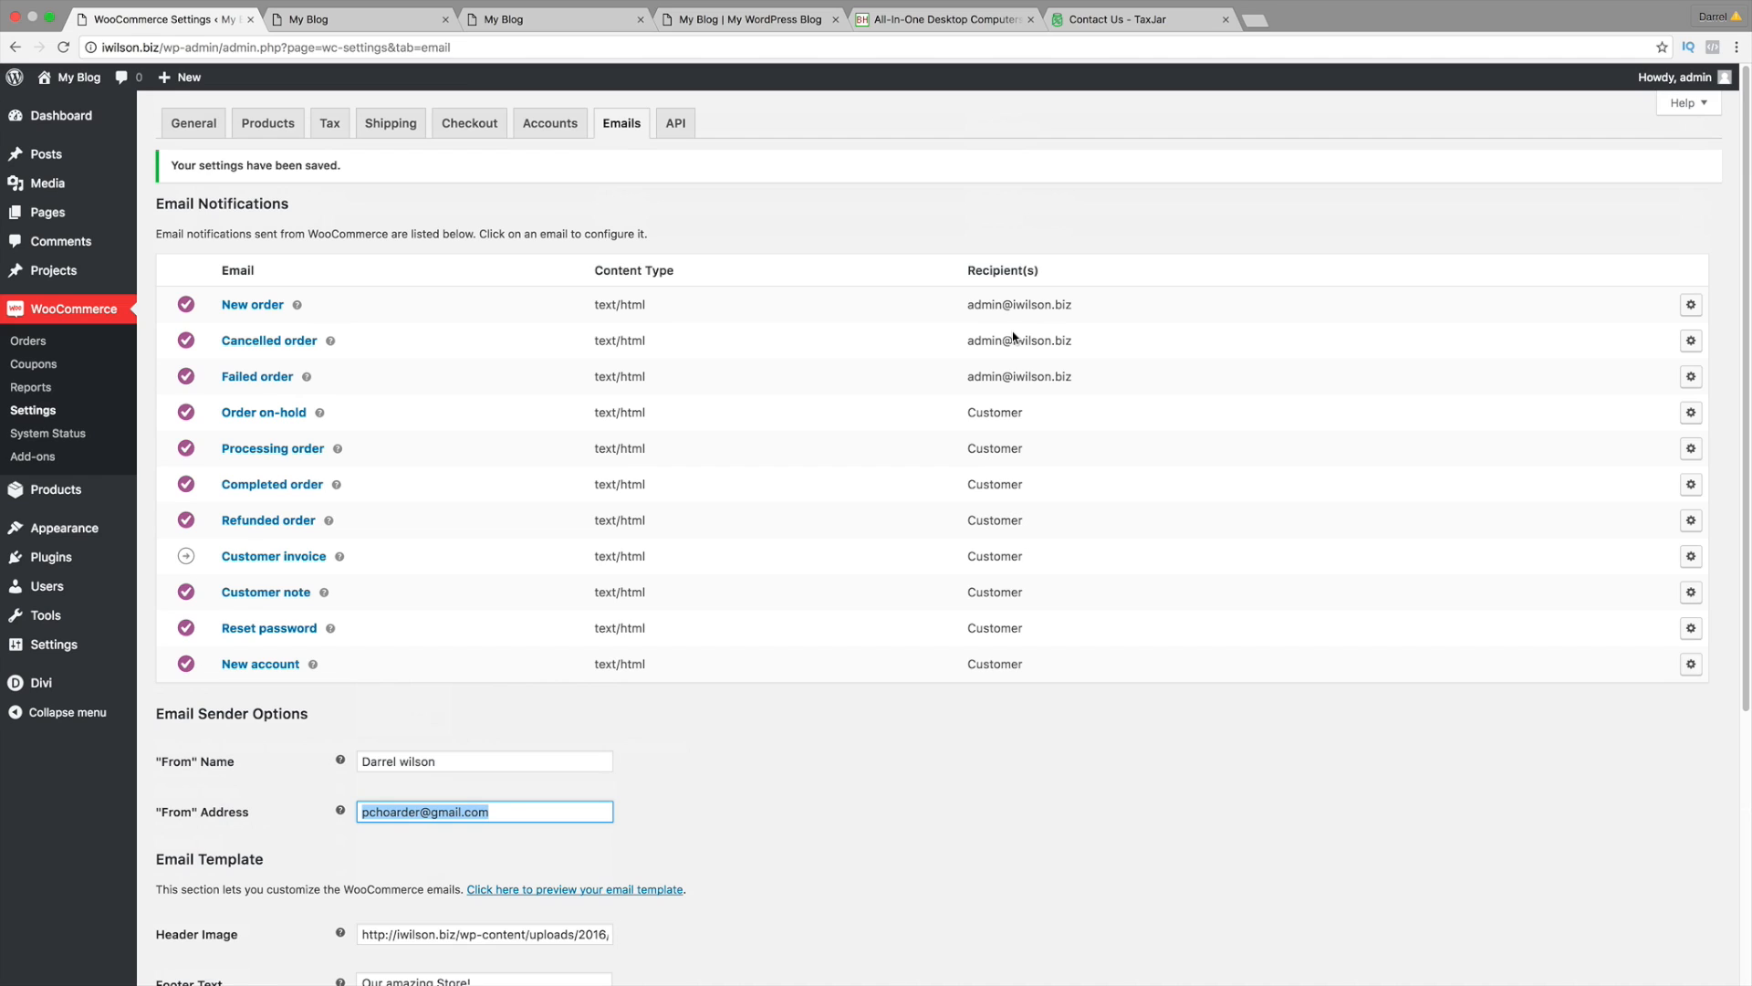
scroll(1013, 338, "down", 4)
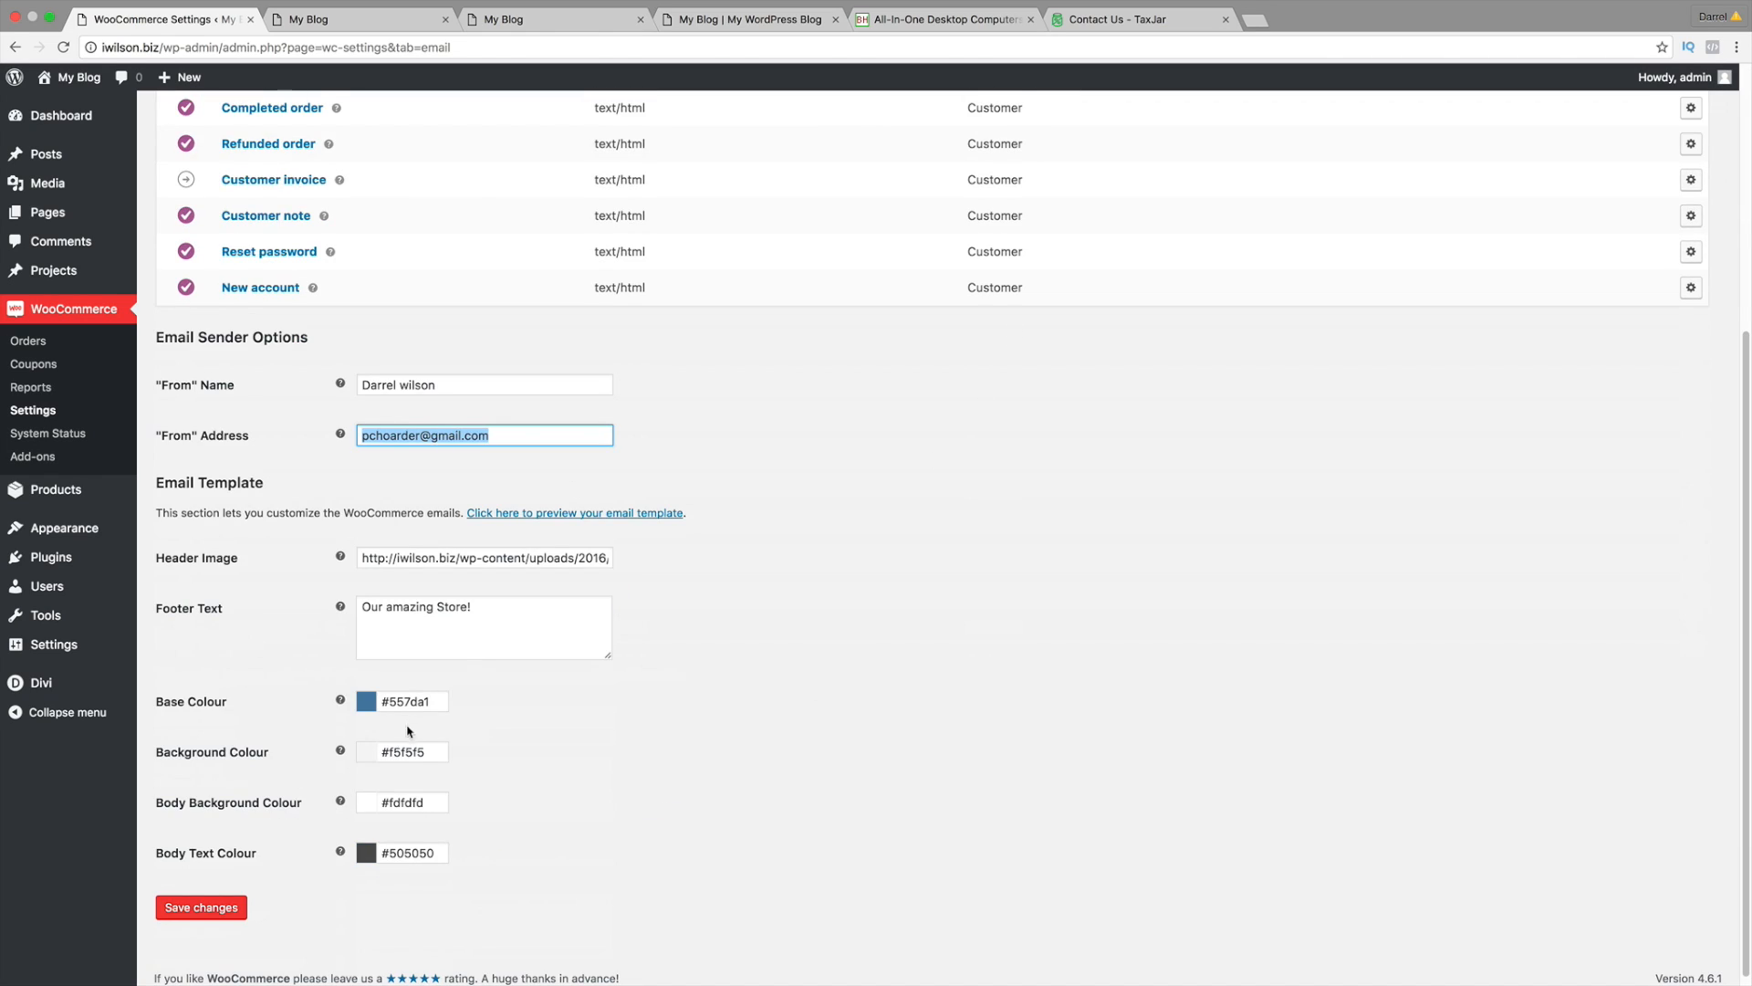
scroll(408, 730, "down", 1)
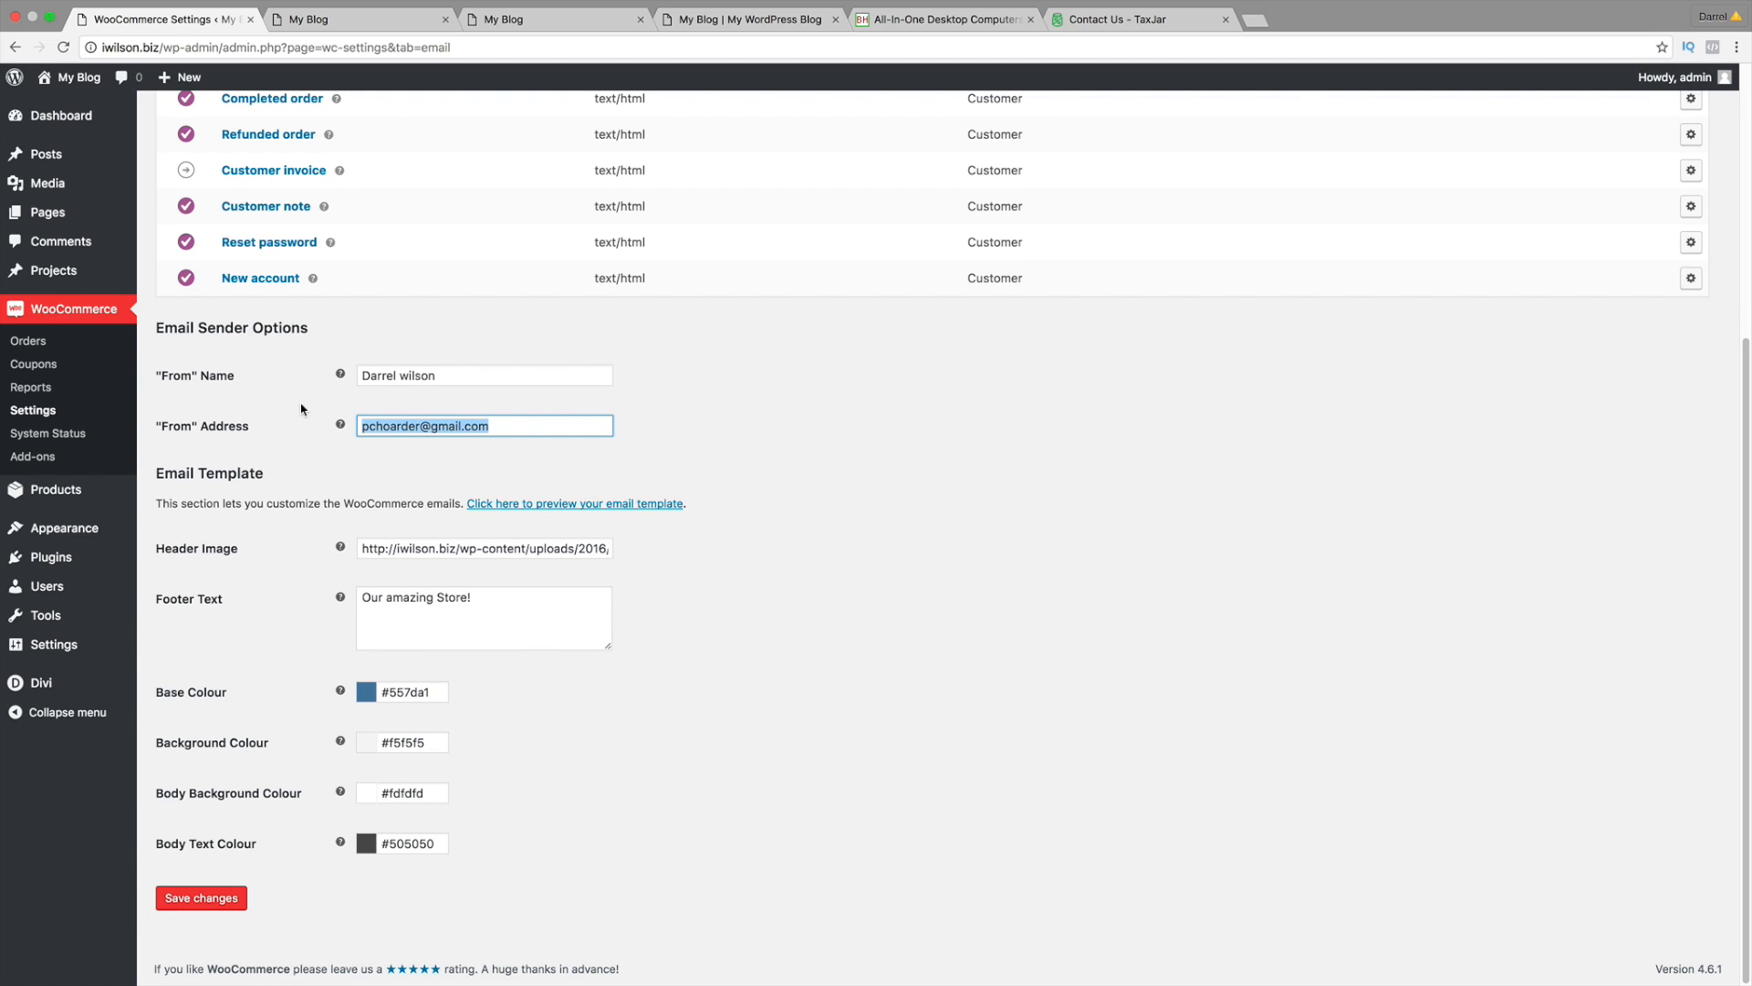
key("Return")
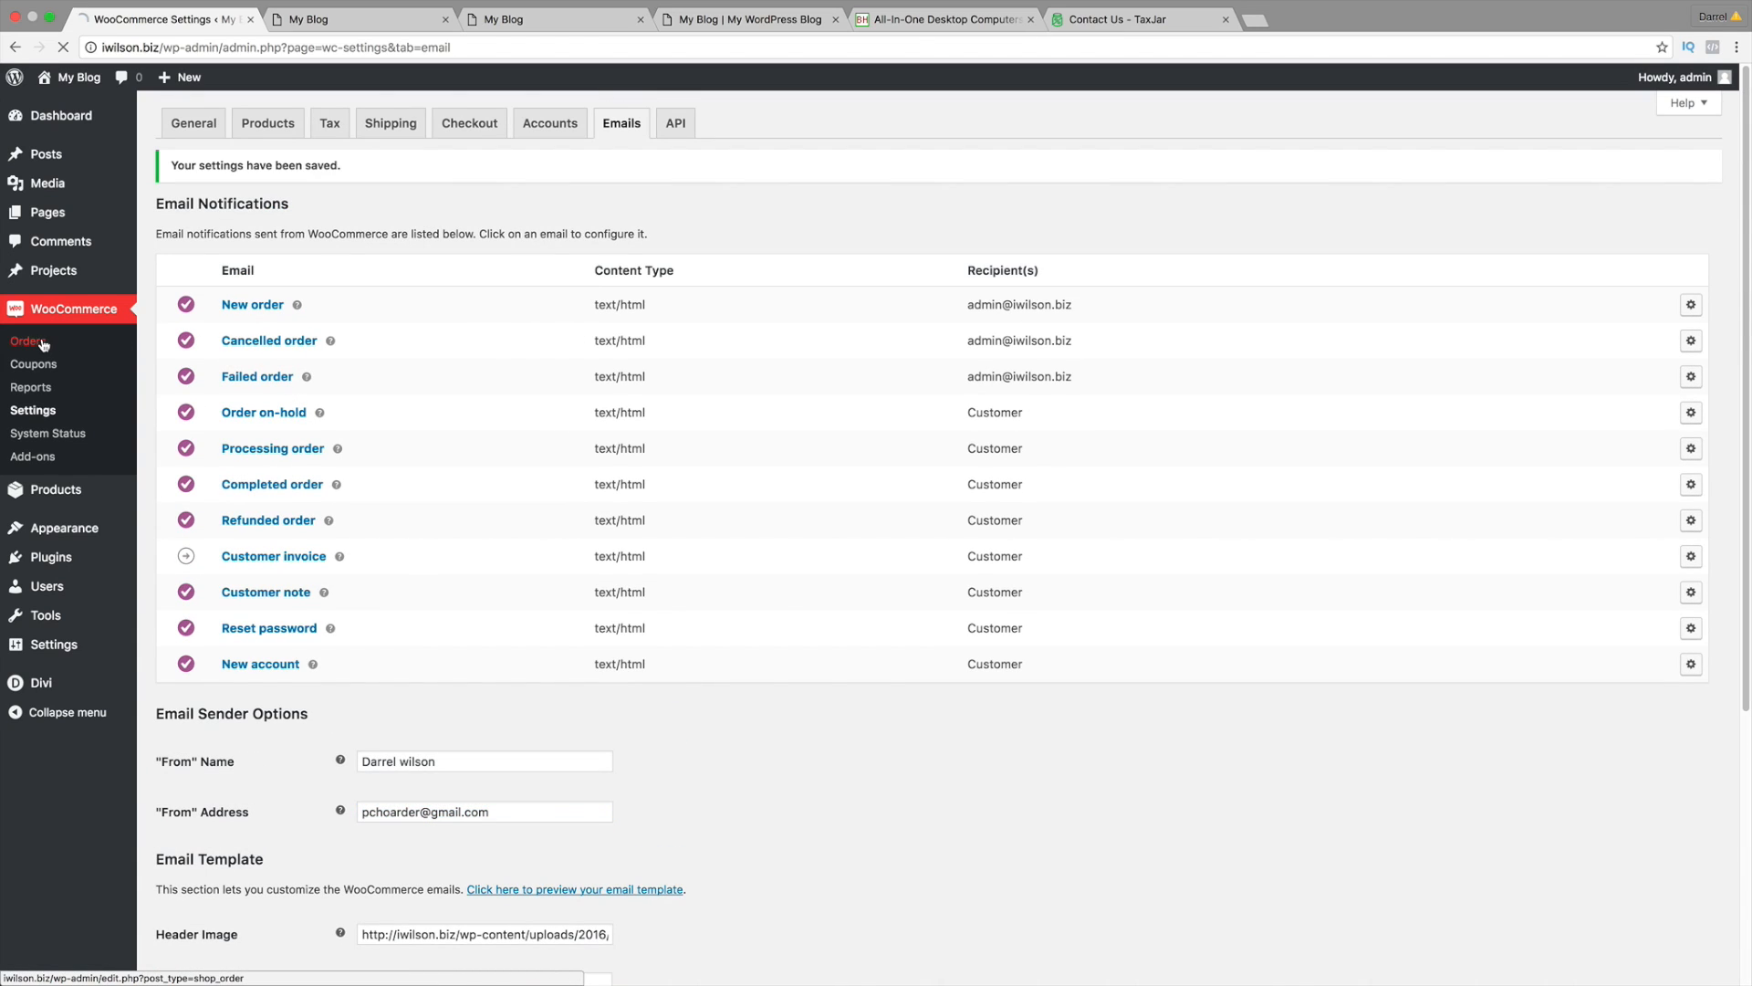
Step: Open the WooCommerce Orders list and close the extra email-preview browser tabs
left_click(43, 344)
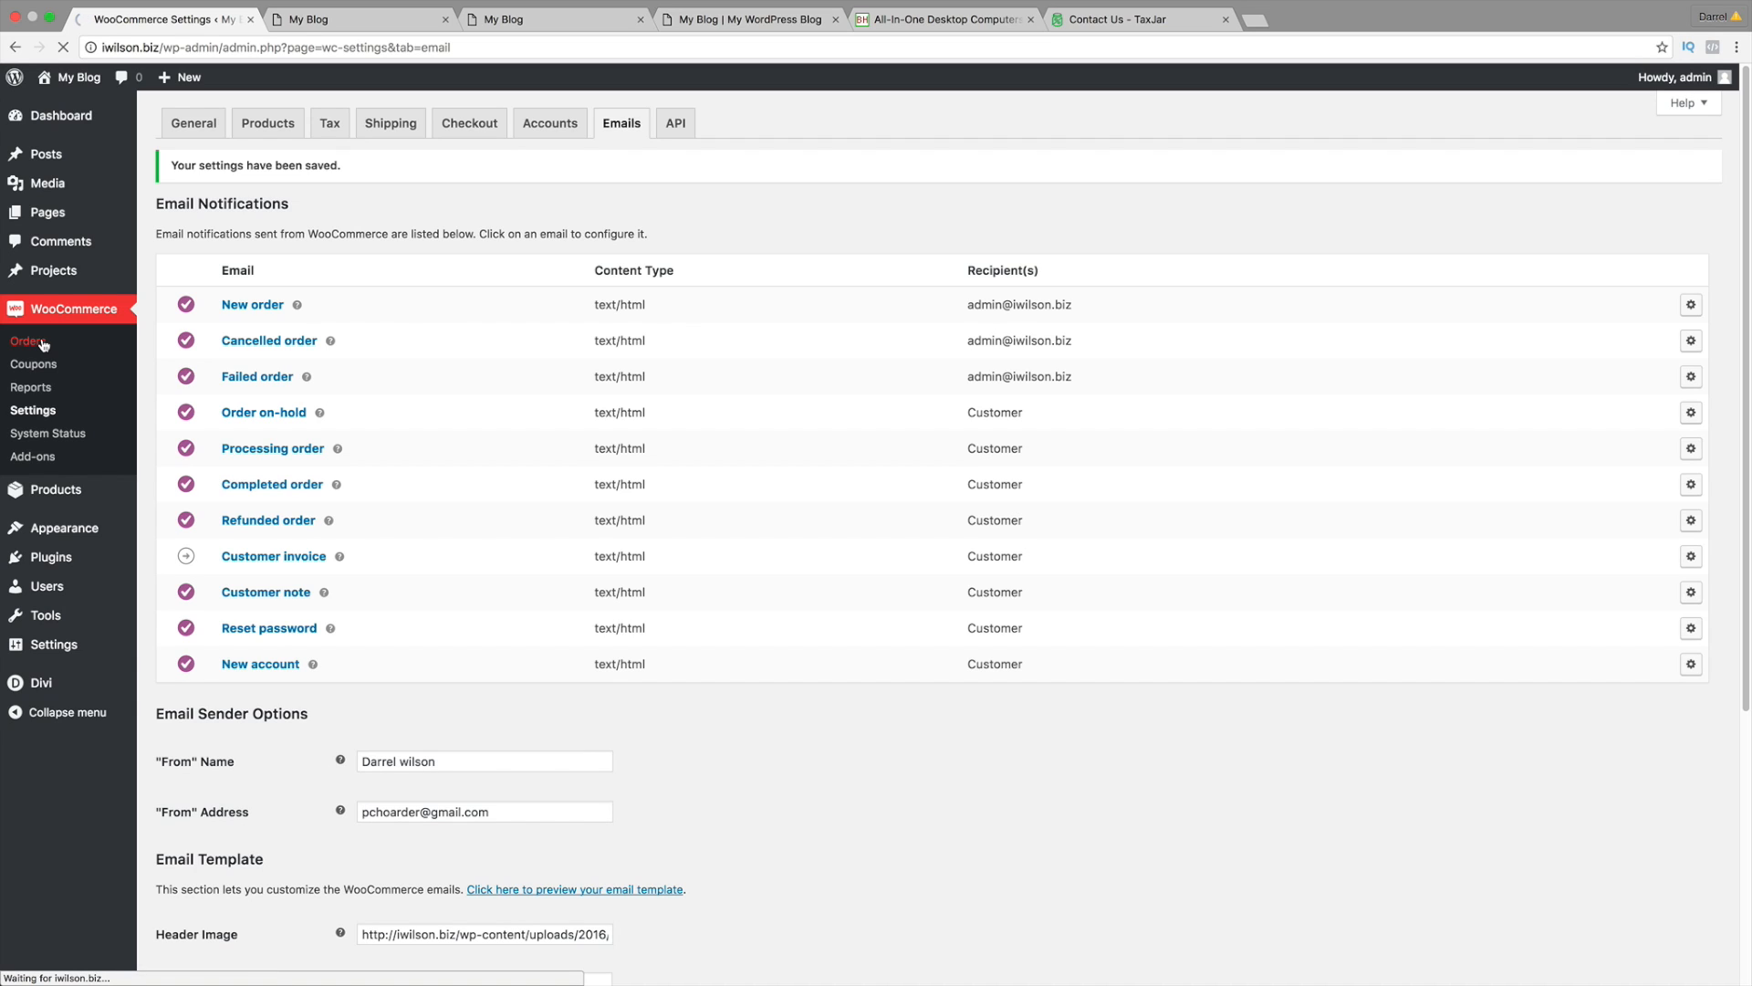
left_click(427, 20)
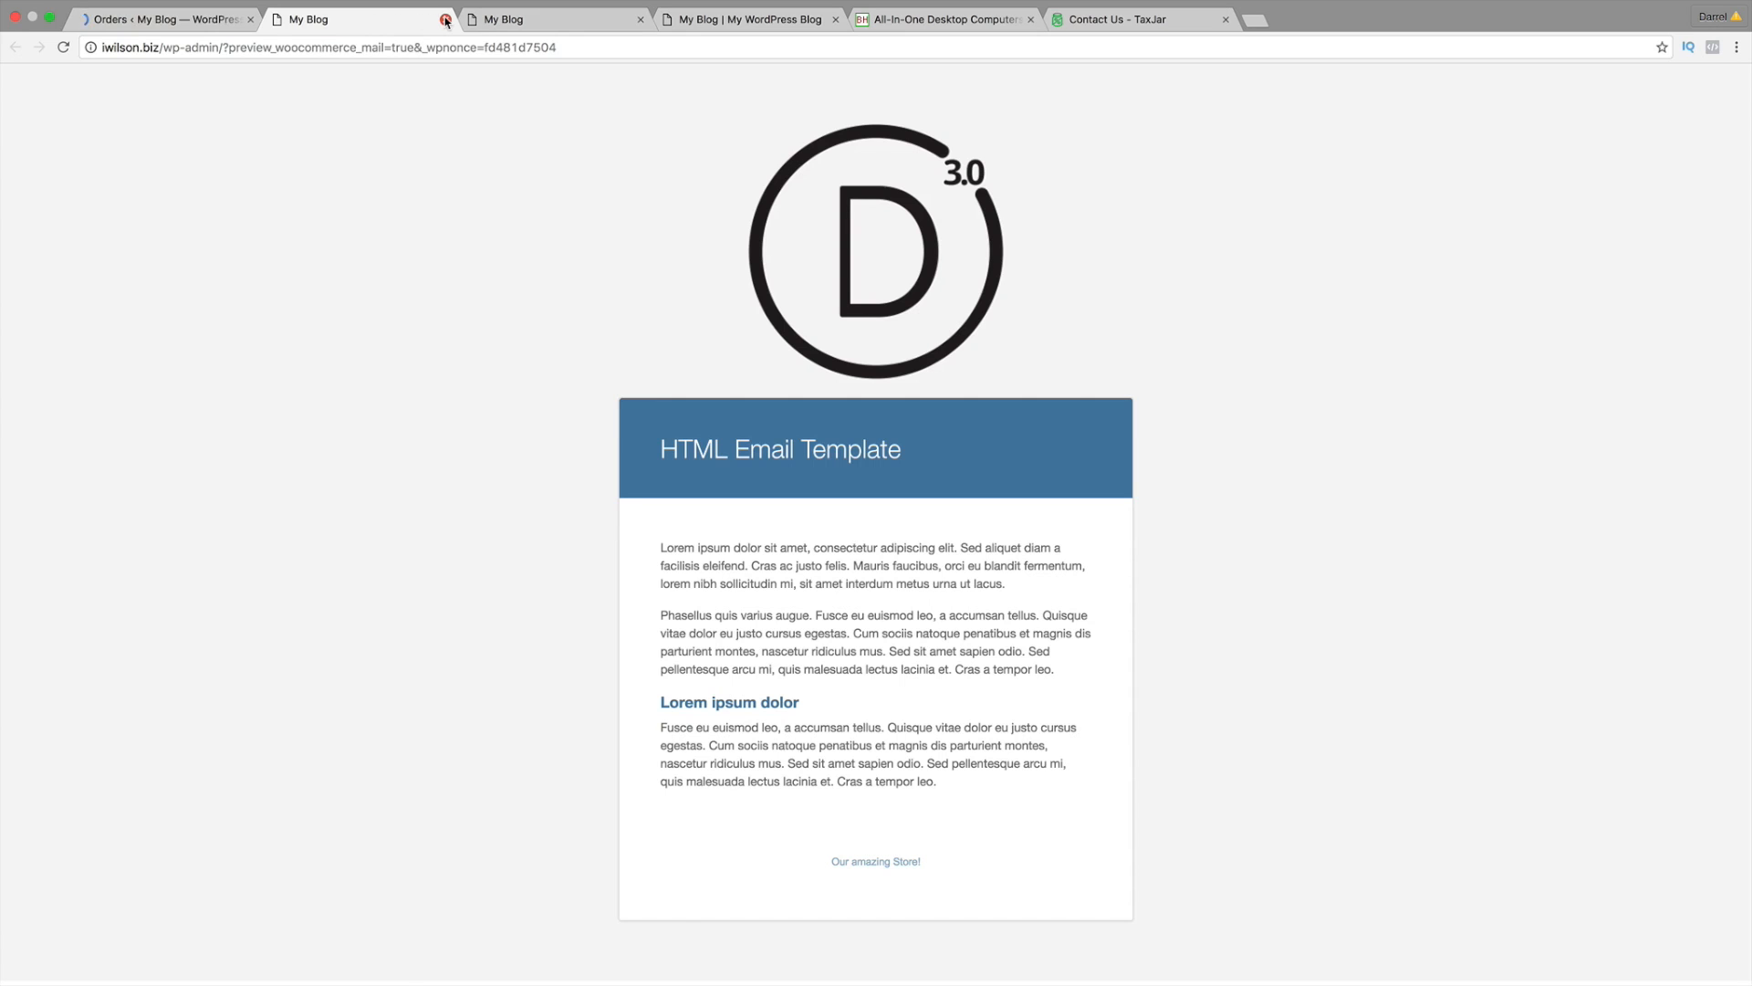
left_click(446, 19)
left_click(445, 19)
left_click(446, 19)
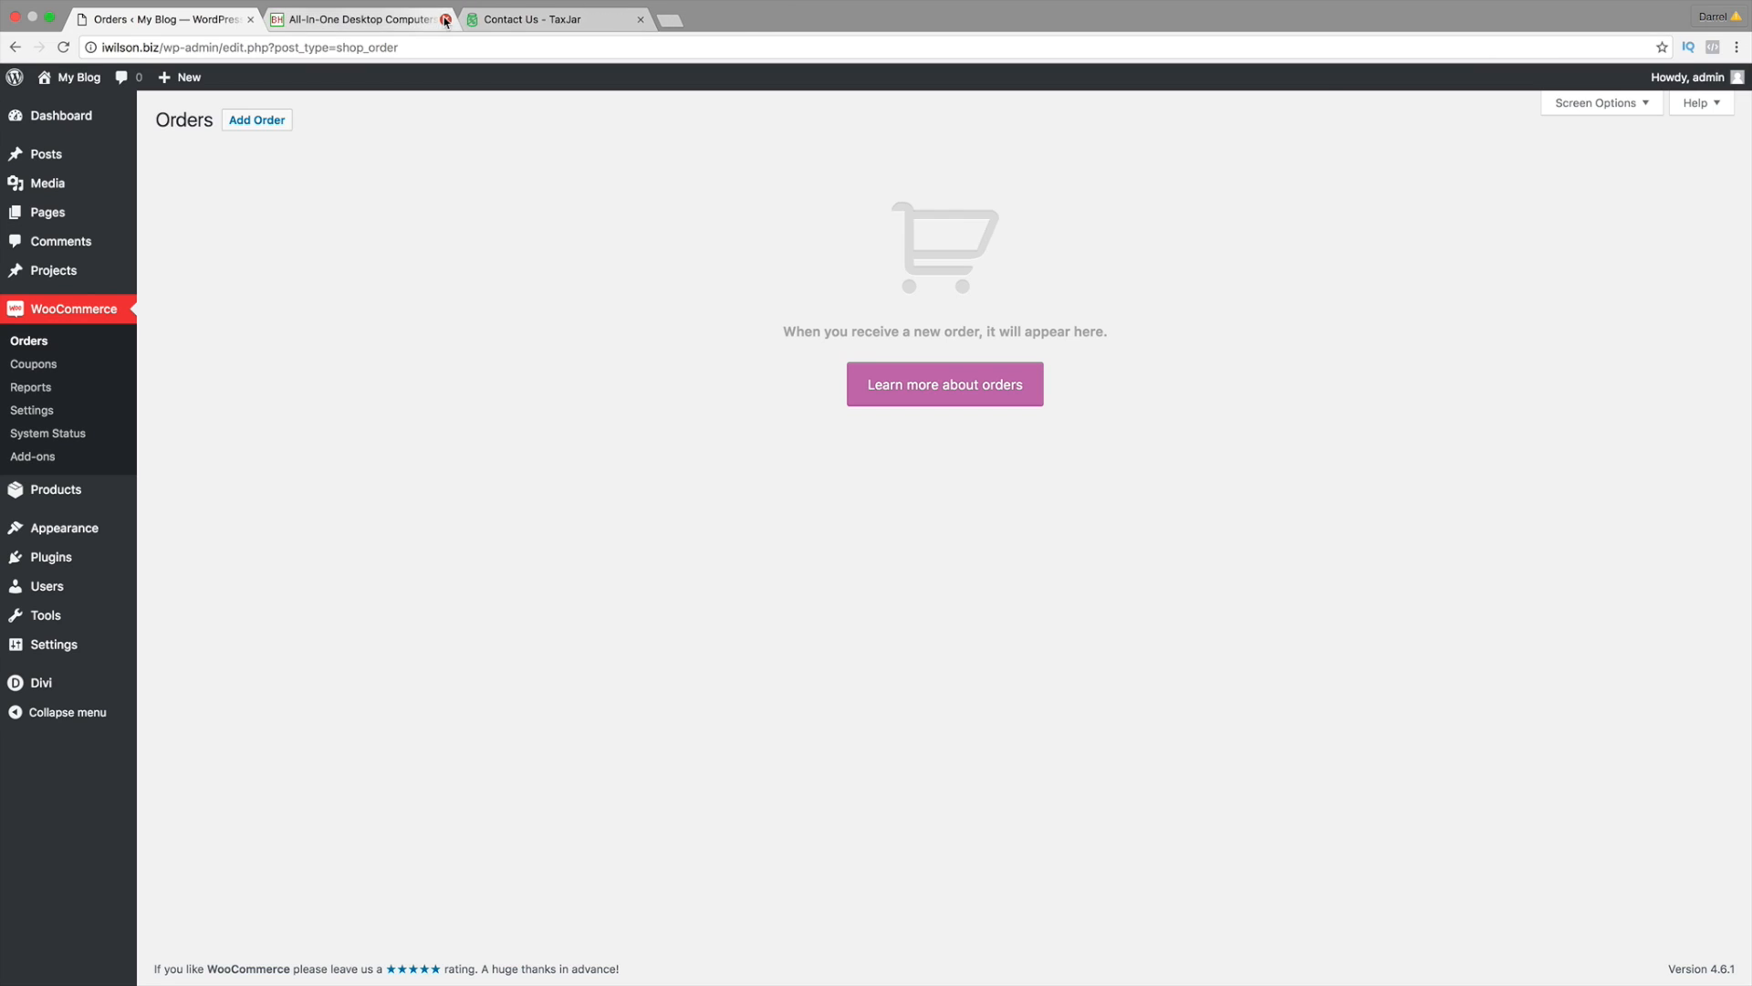
left_click(445, 19)
left_click(445, 19)
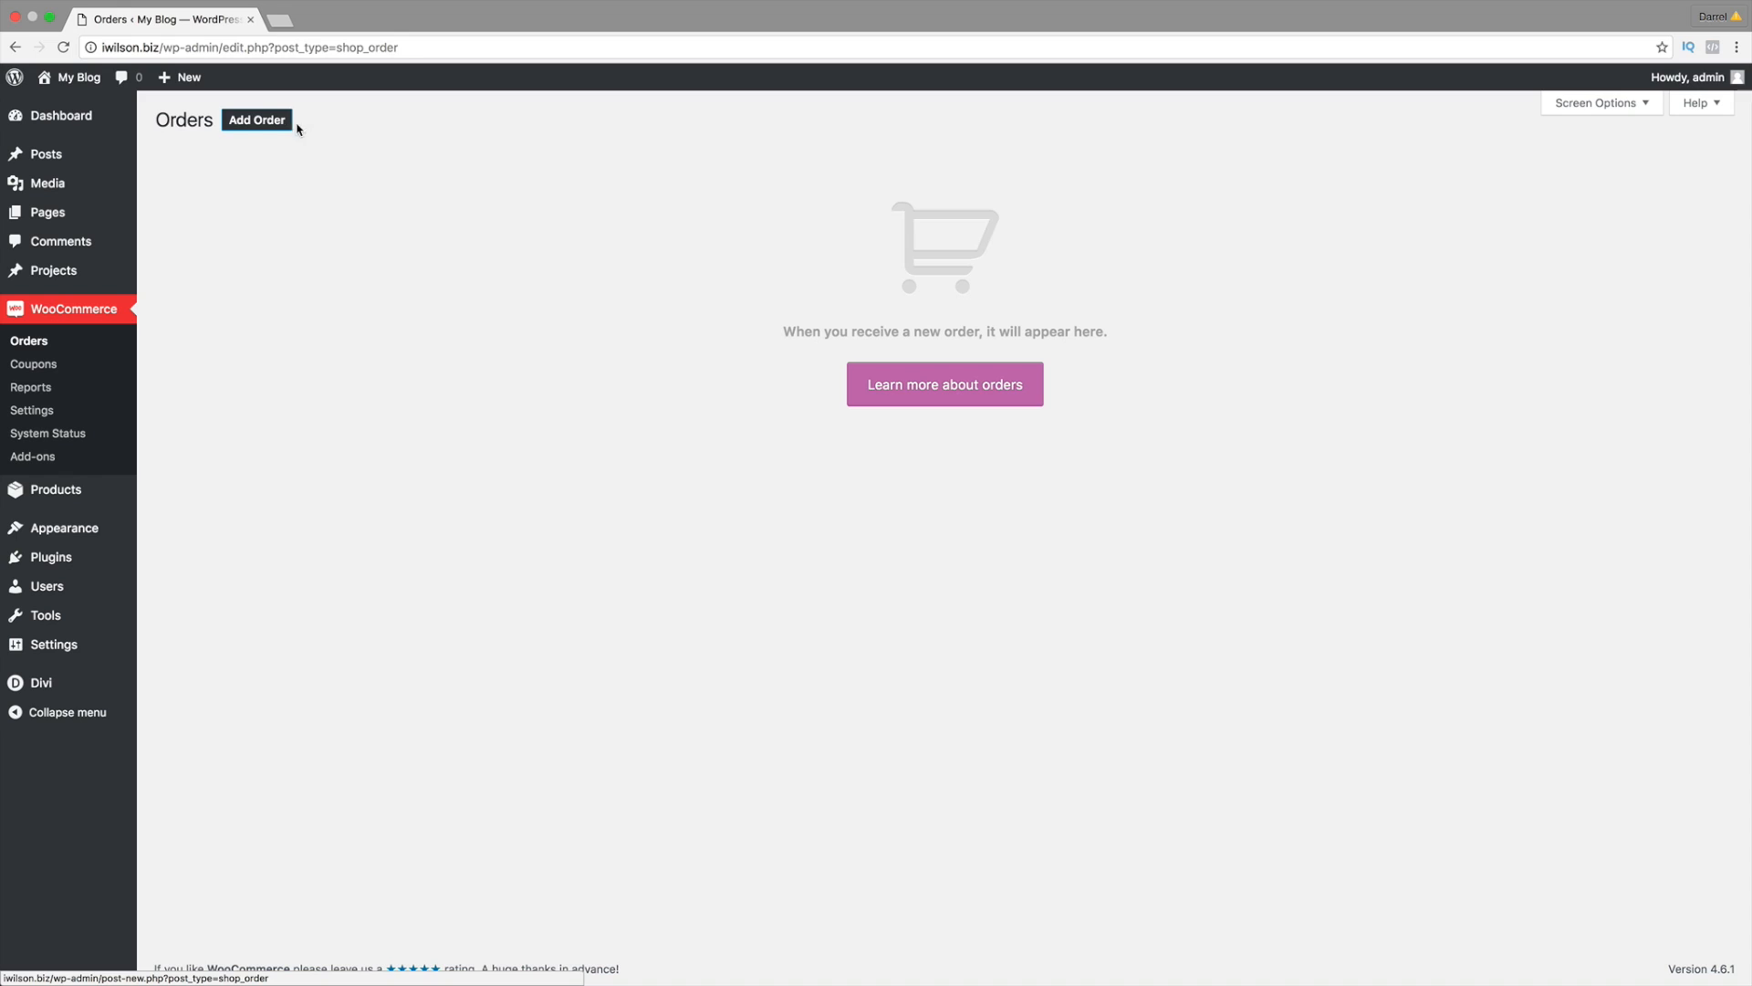
Step: Start a new empty guest order, set to Pending Payment with $0.00 totals
left_click_drag(1114, 334, 745, 328)
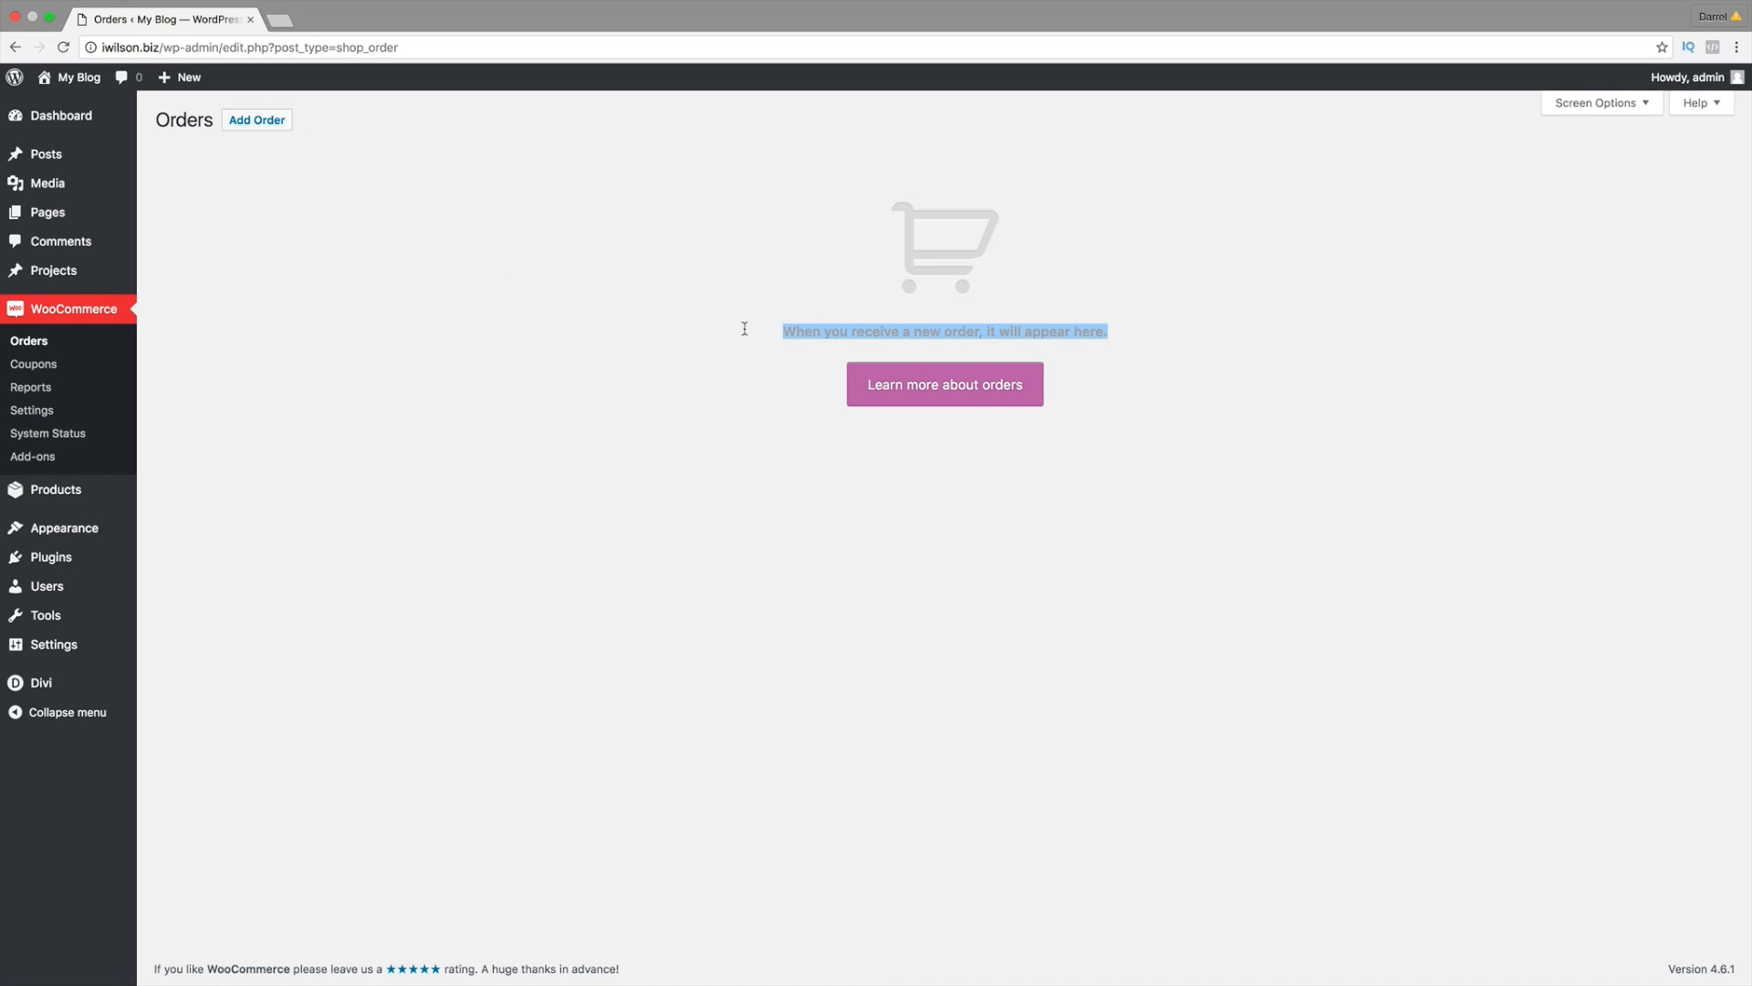
left_click(248, 121)
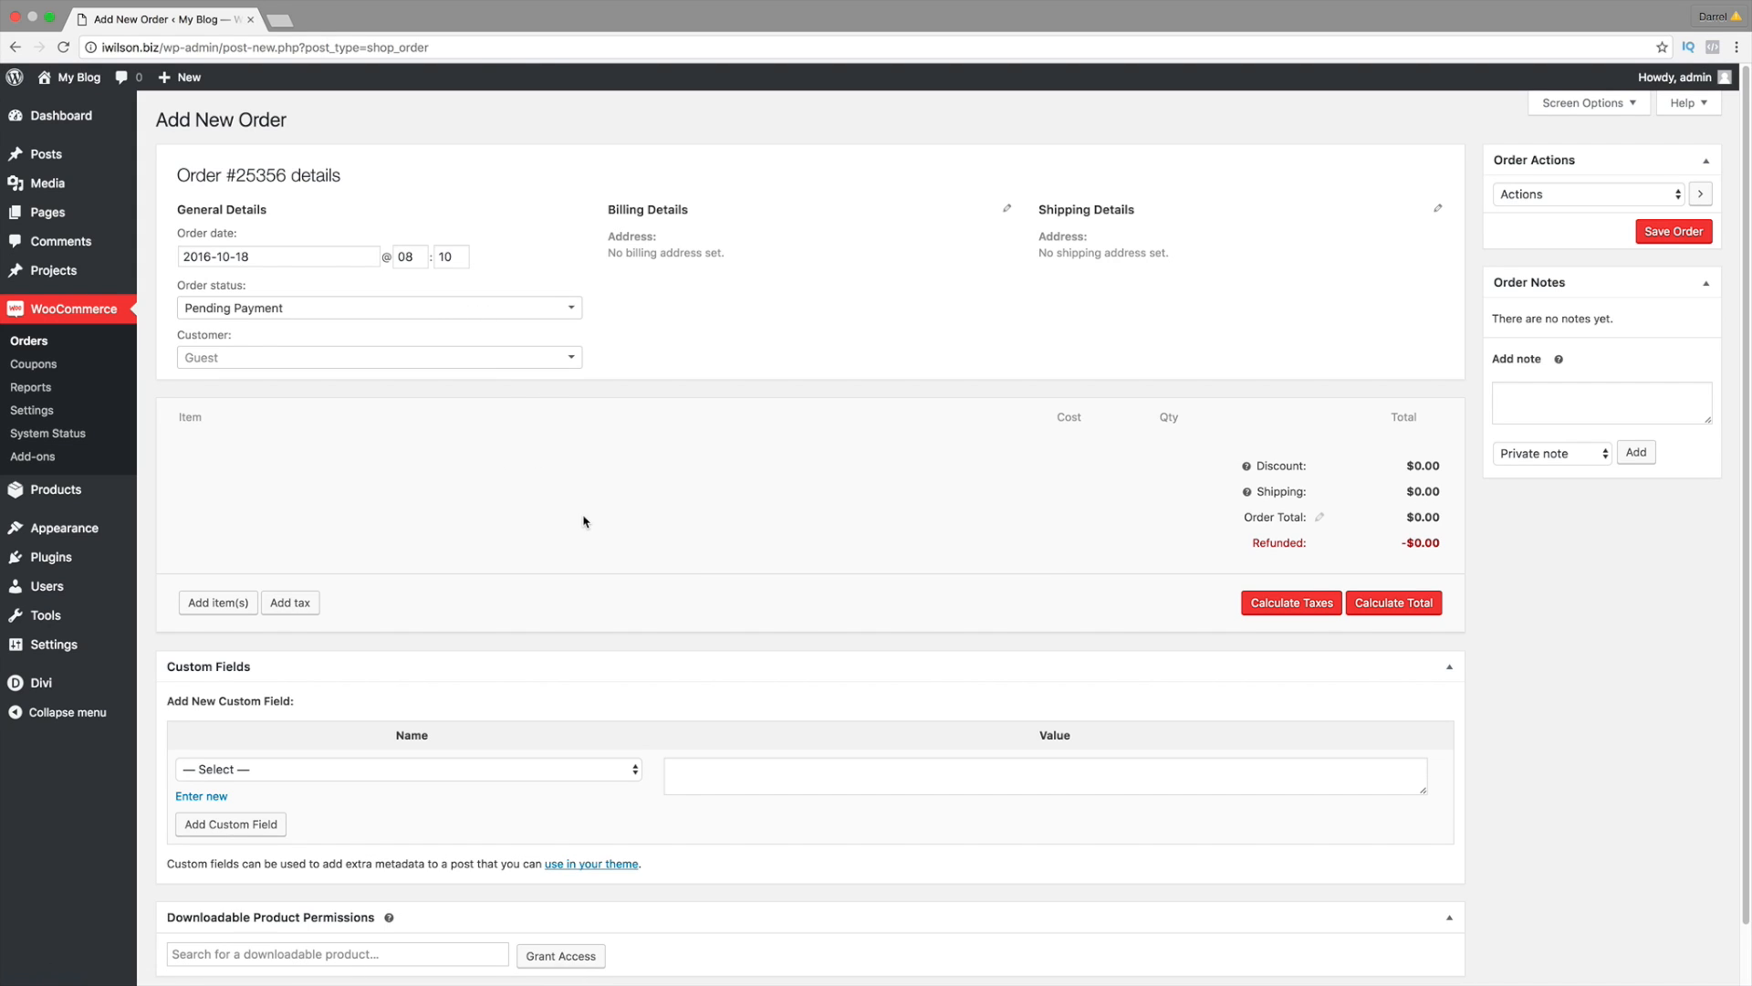
scroll(748, 606, "down", 1)
scroll(747, 605, "down", 2)
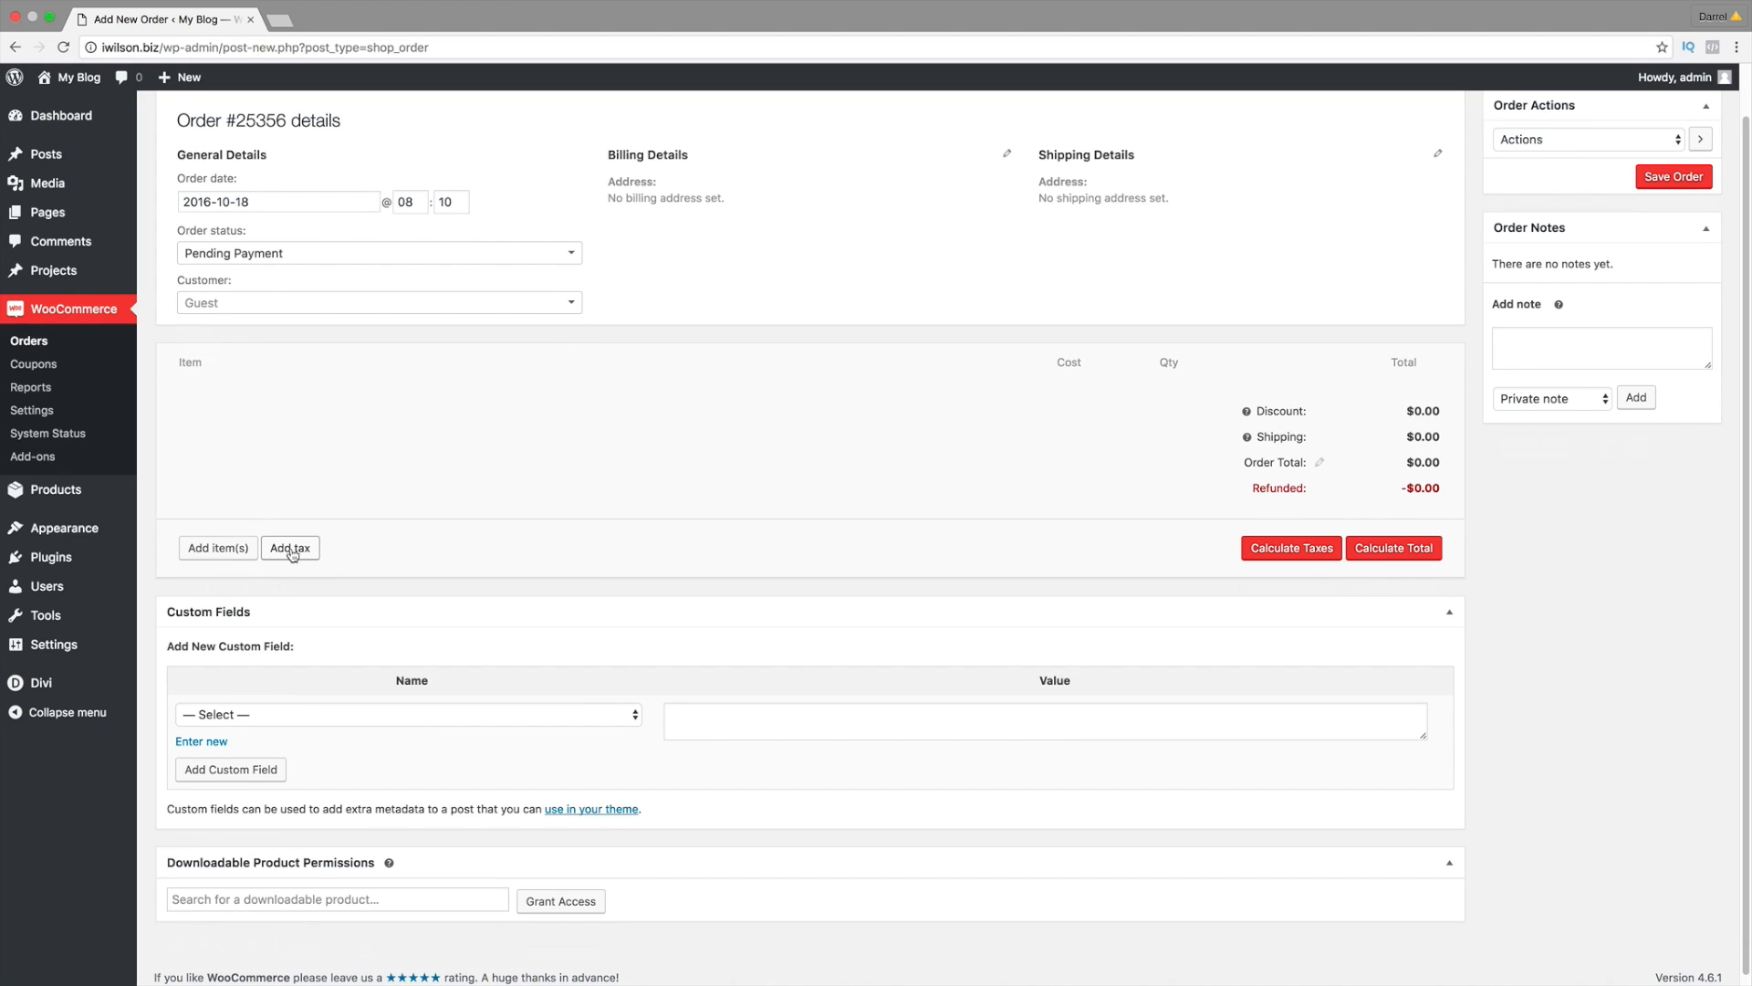
scroll(628, 544, "up", 2)
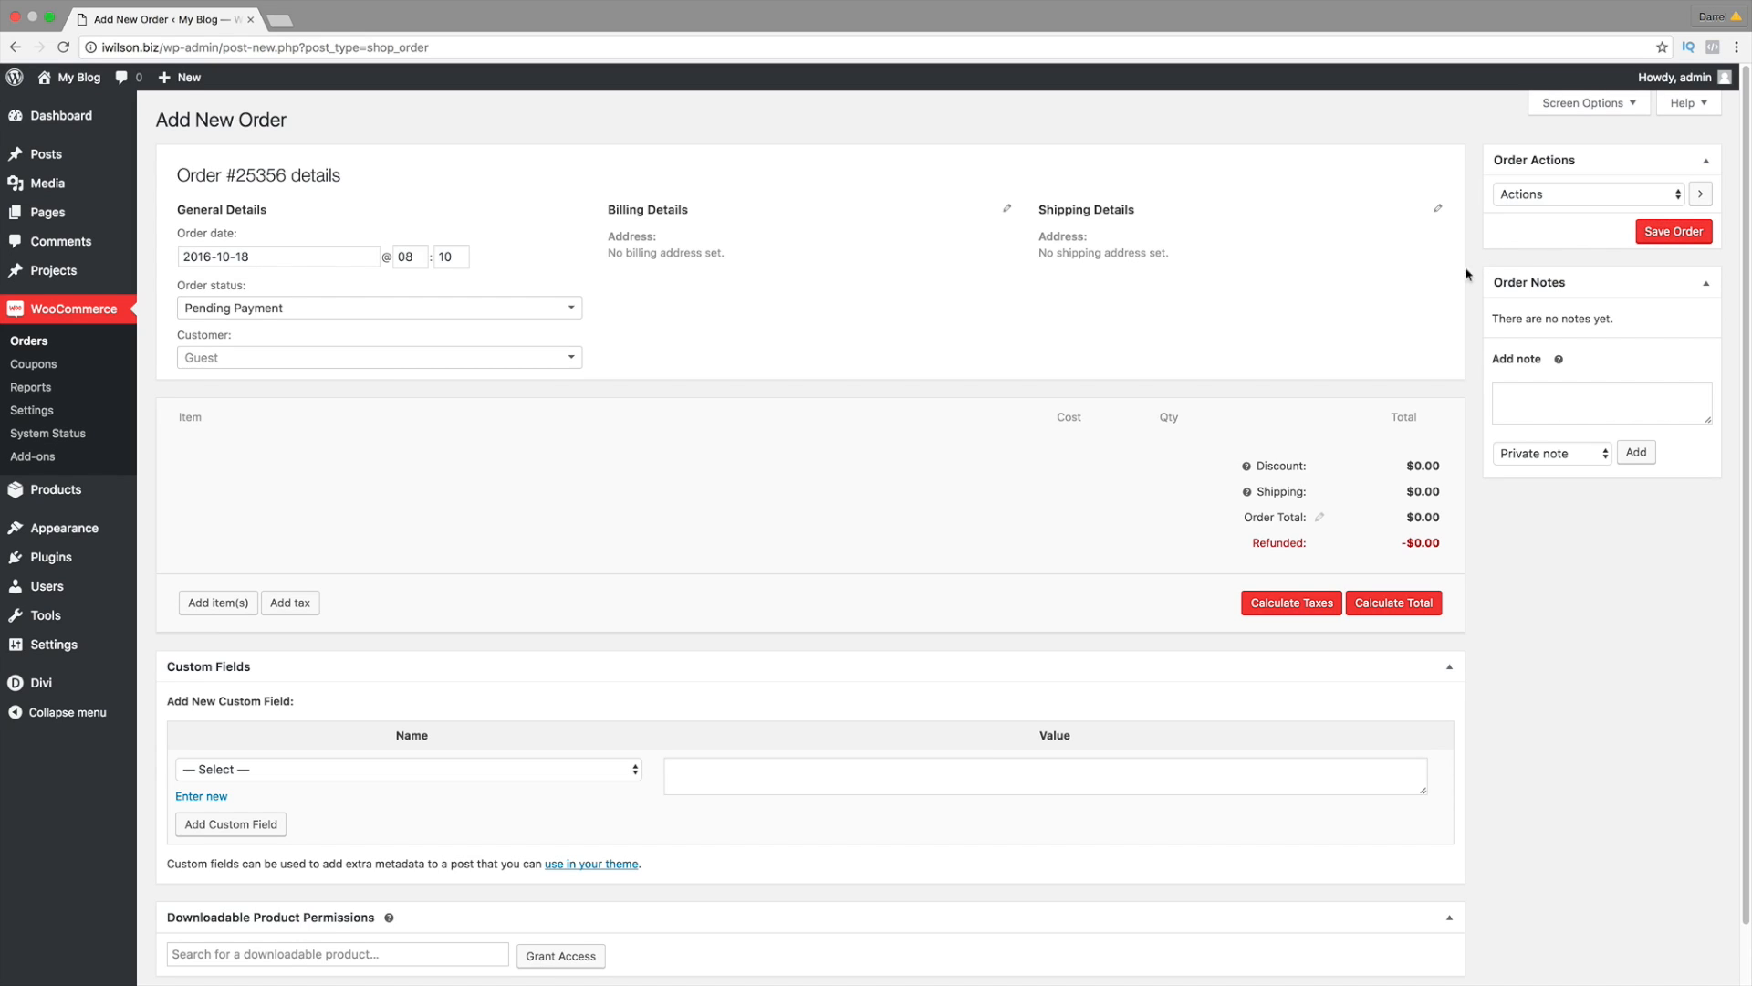
Step: Add the Womans cute shirt in size Large, colour Pink, to the storefront cart
mouse_move(78, 76)
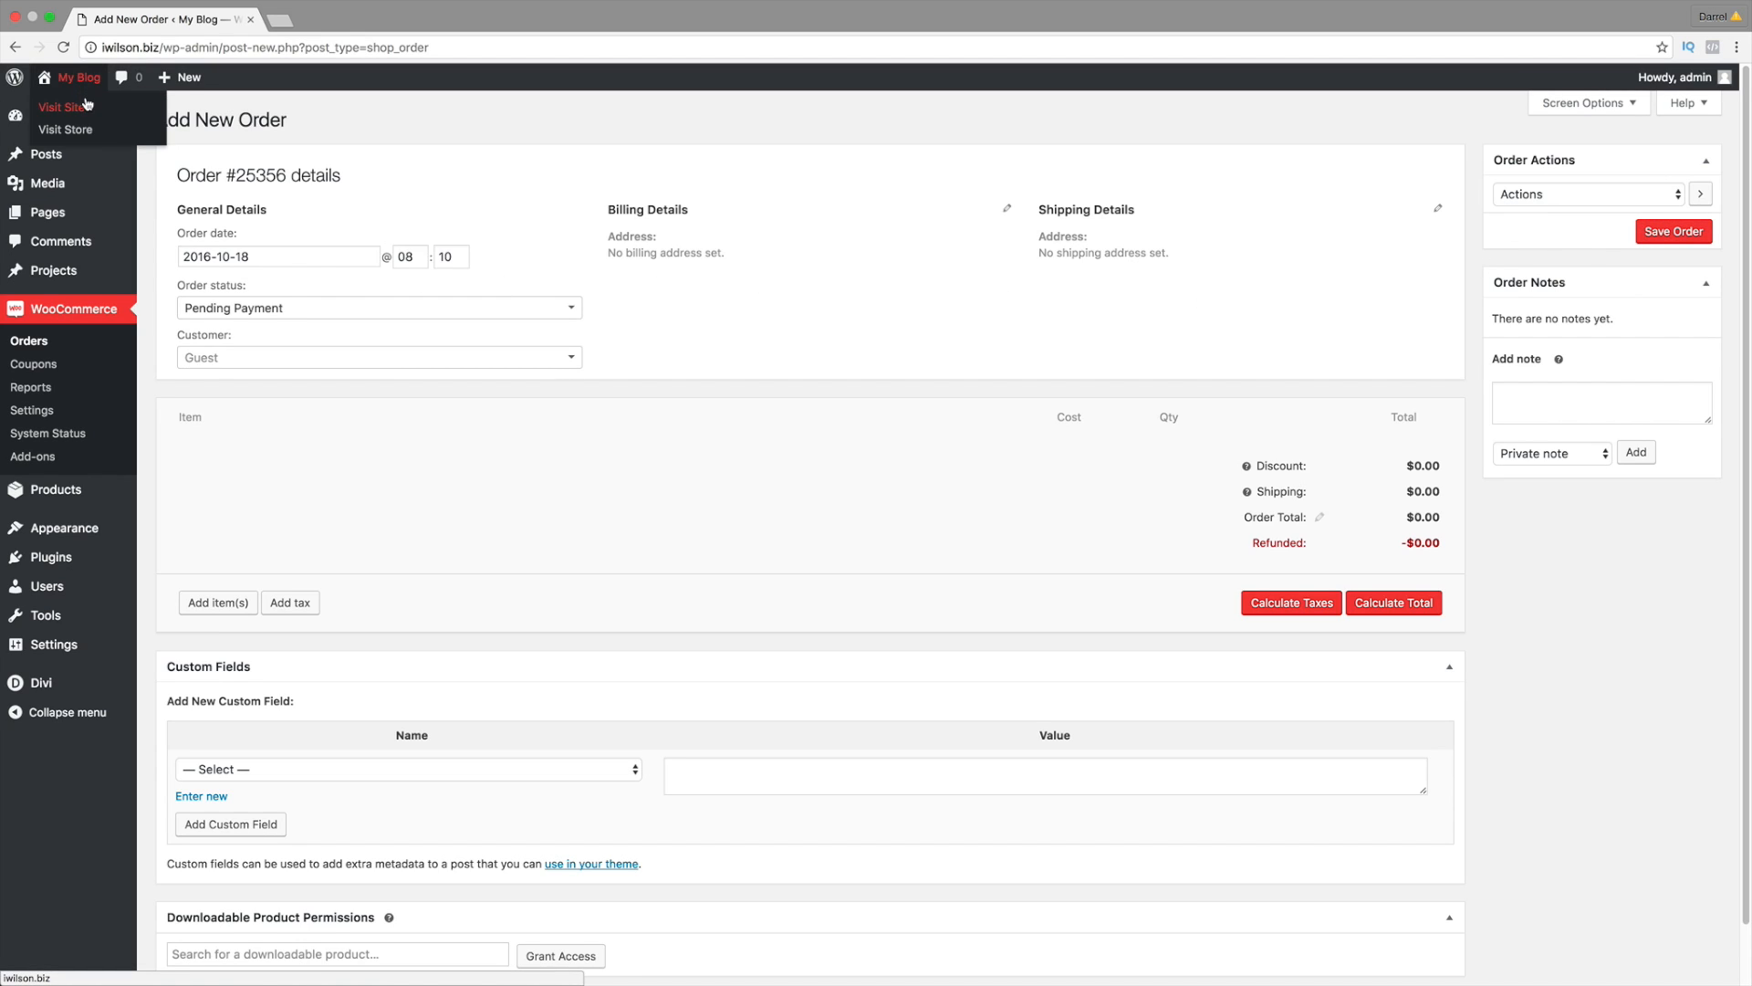
left_click(85, 107)
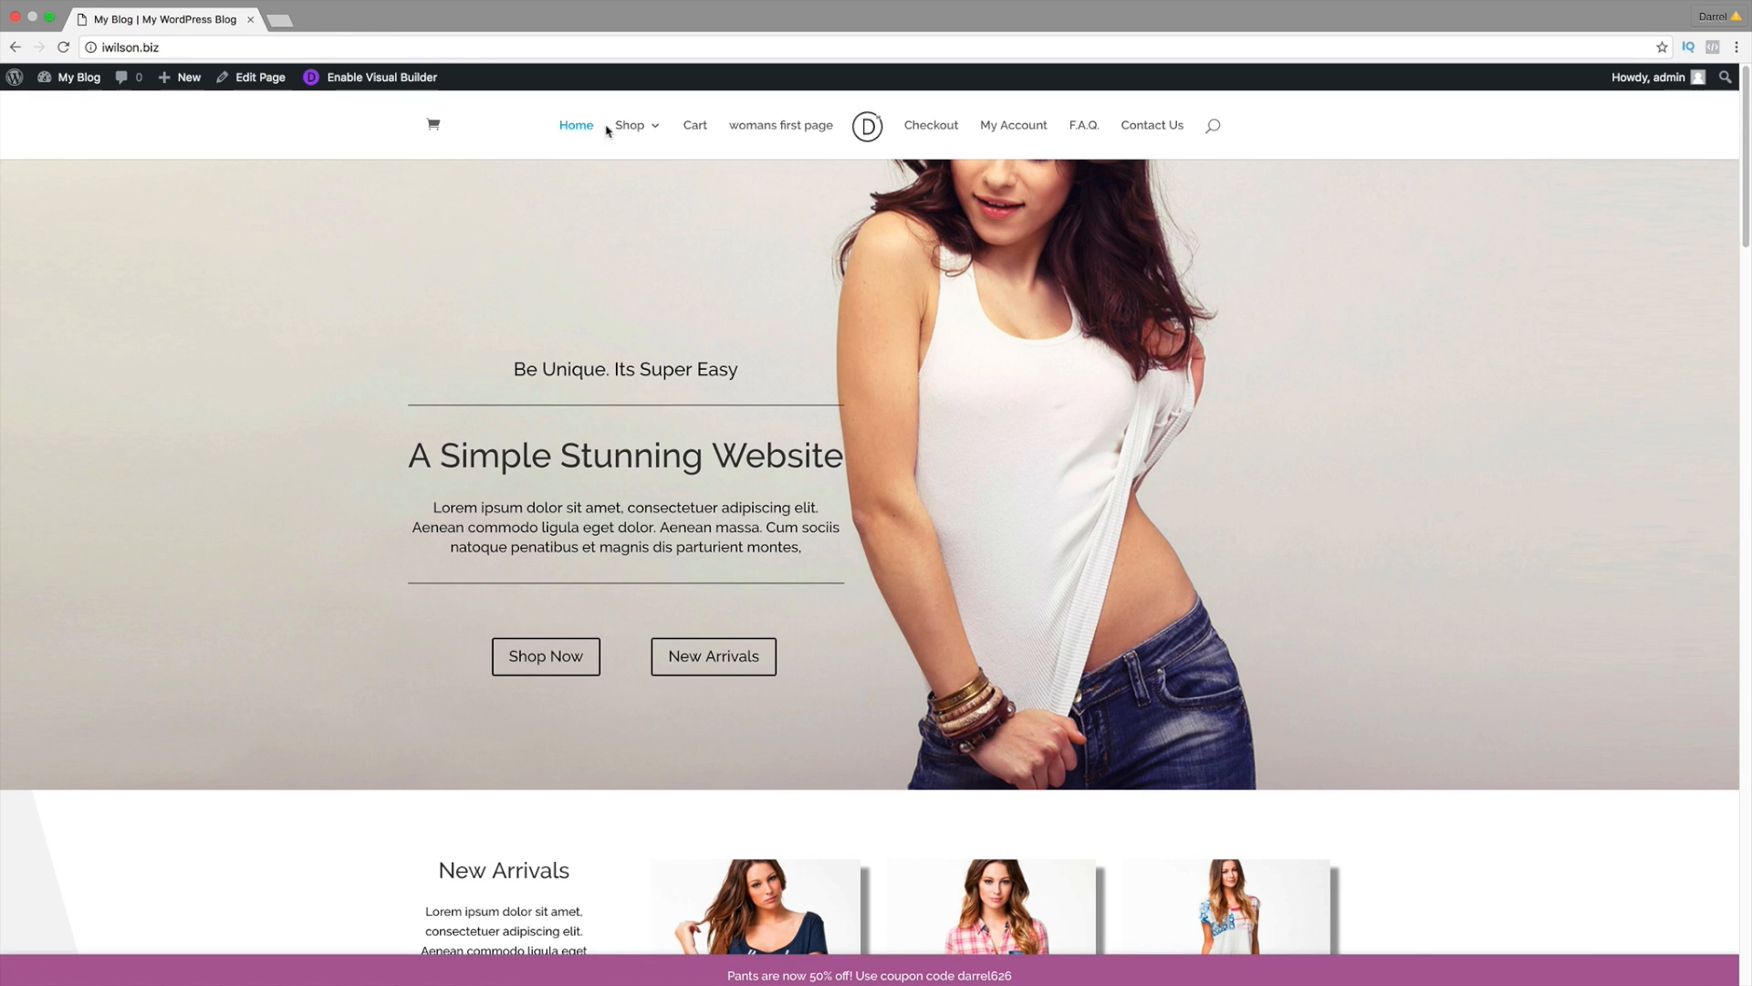
scroll(1083, 411, "down", 6)
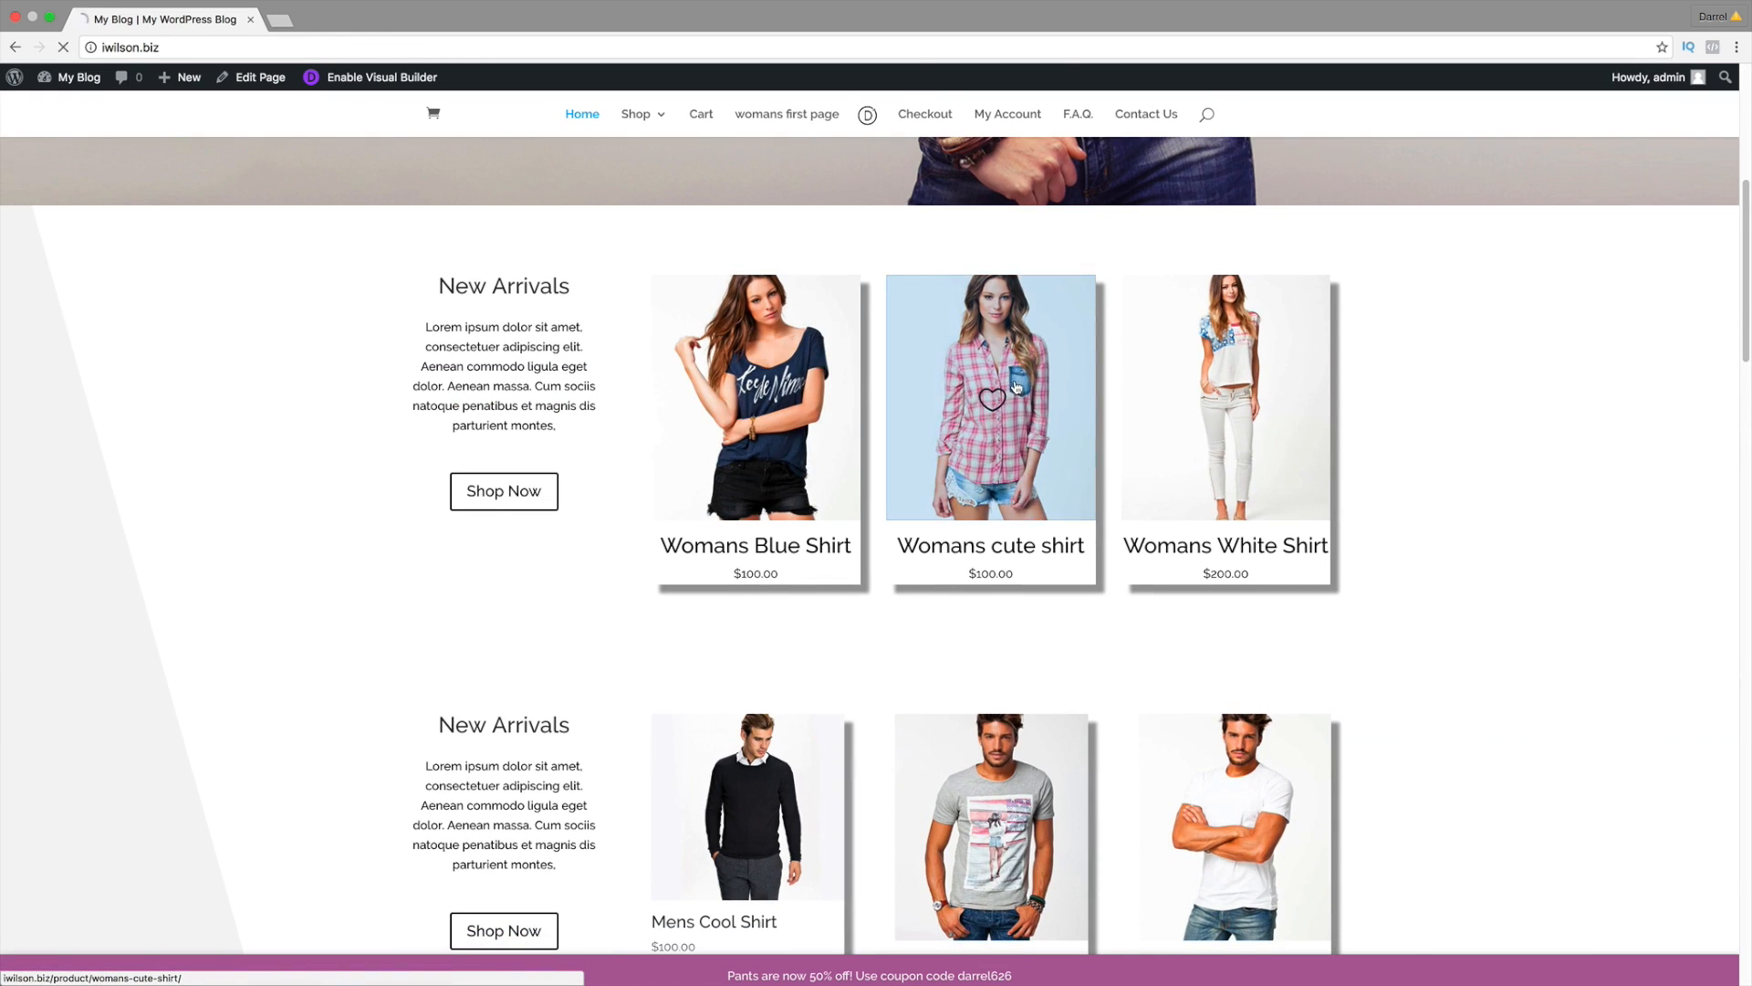
left_click(1016, 387)
left_click(1016, 387)
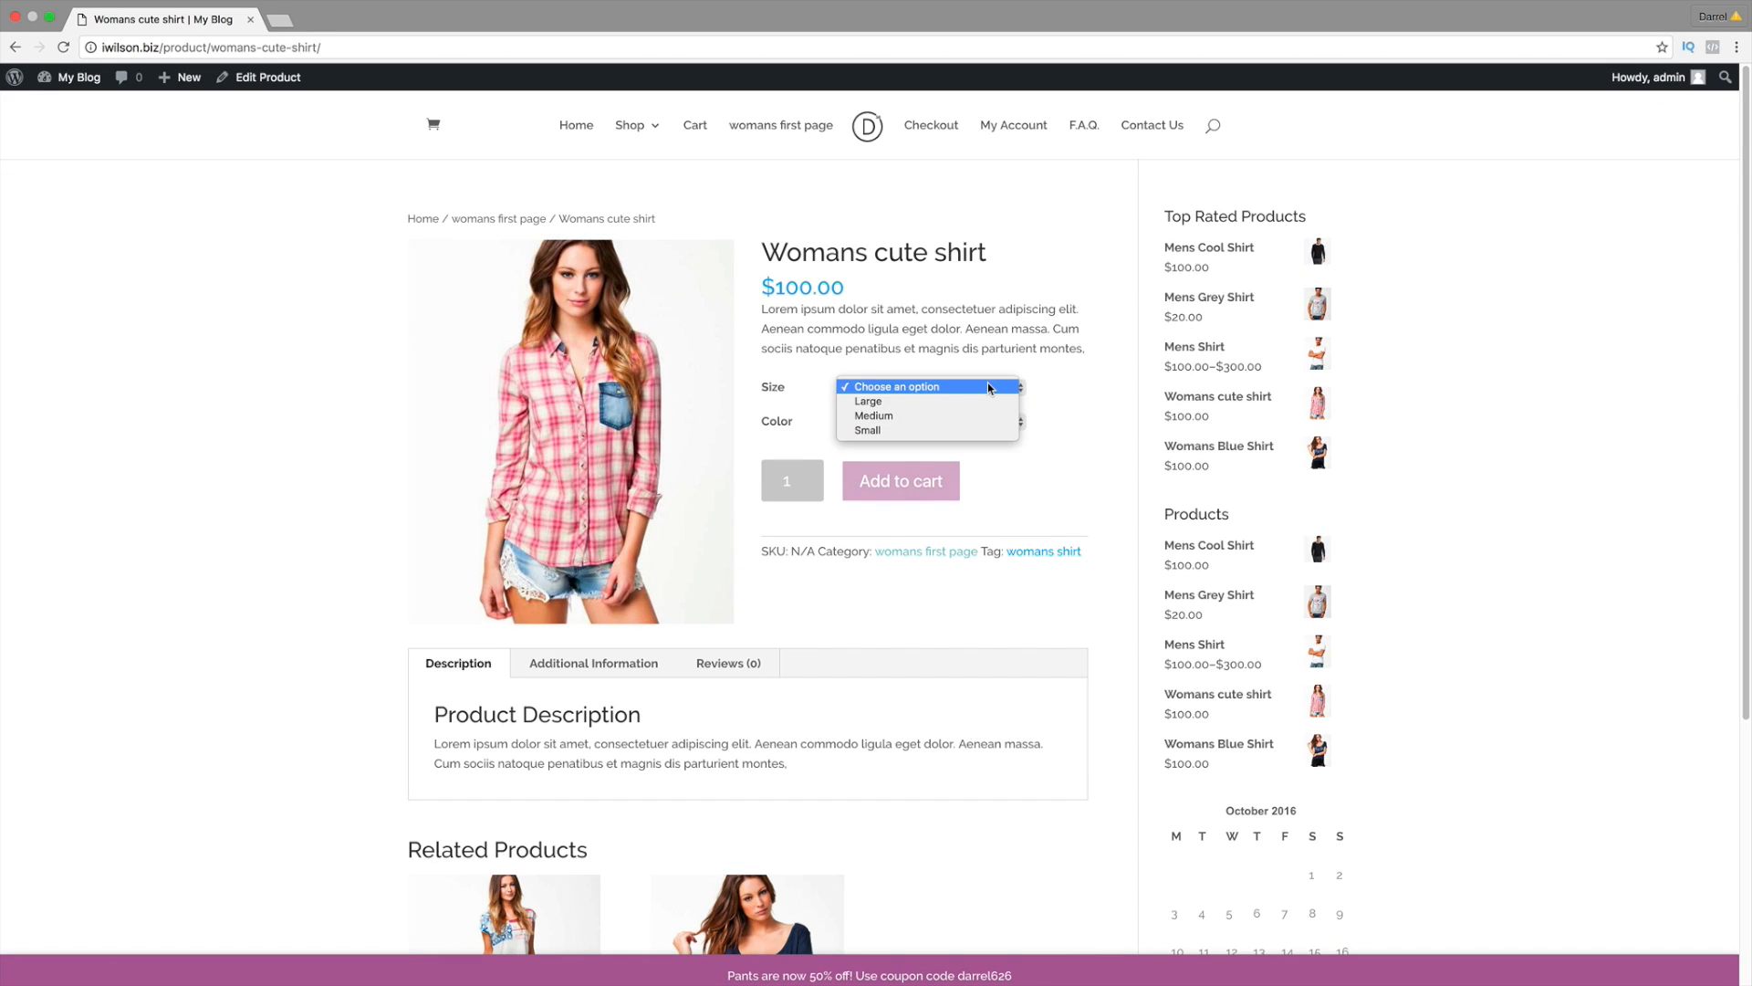
left_click(983, 401)
left_click(952, 421)
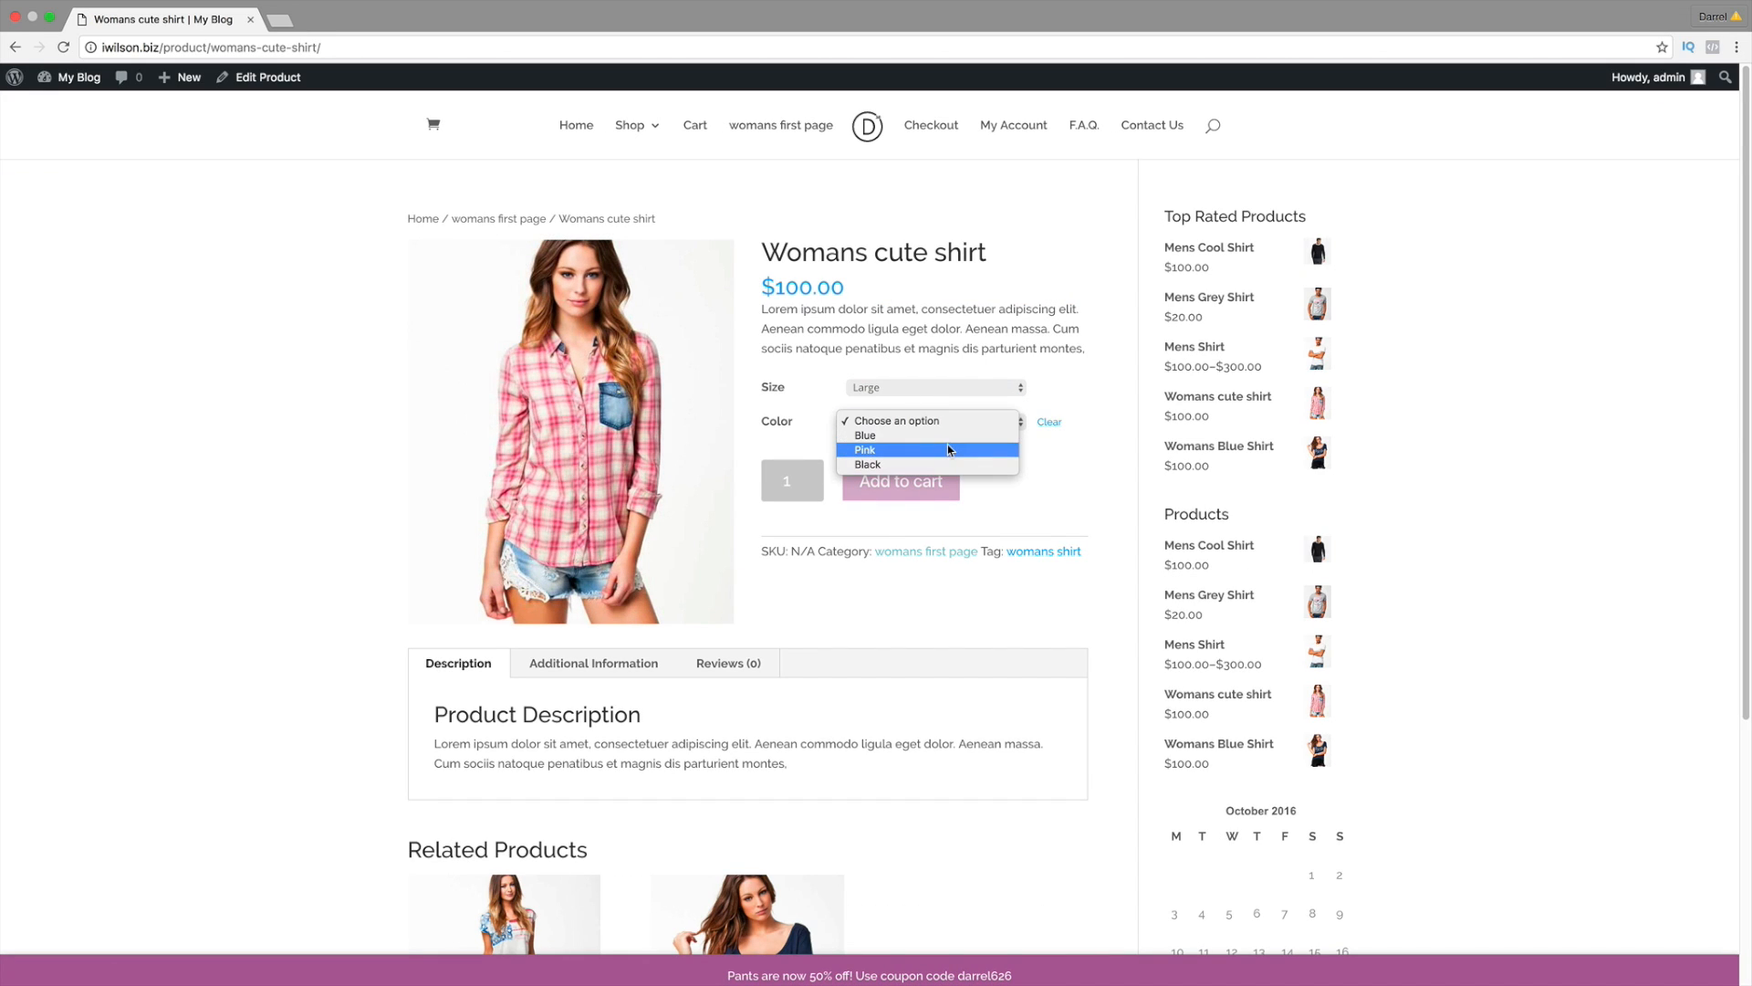
left_click(950, 449)
left_click(900, 484)
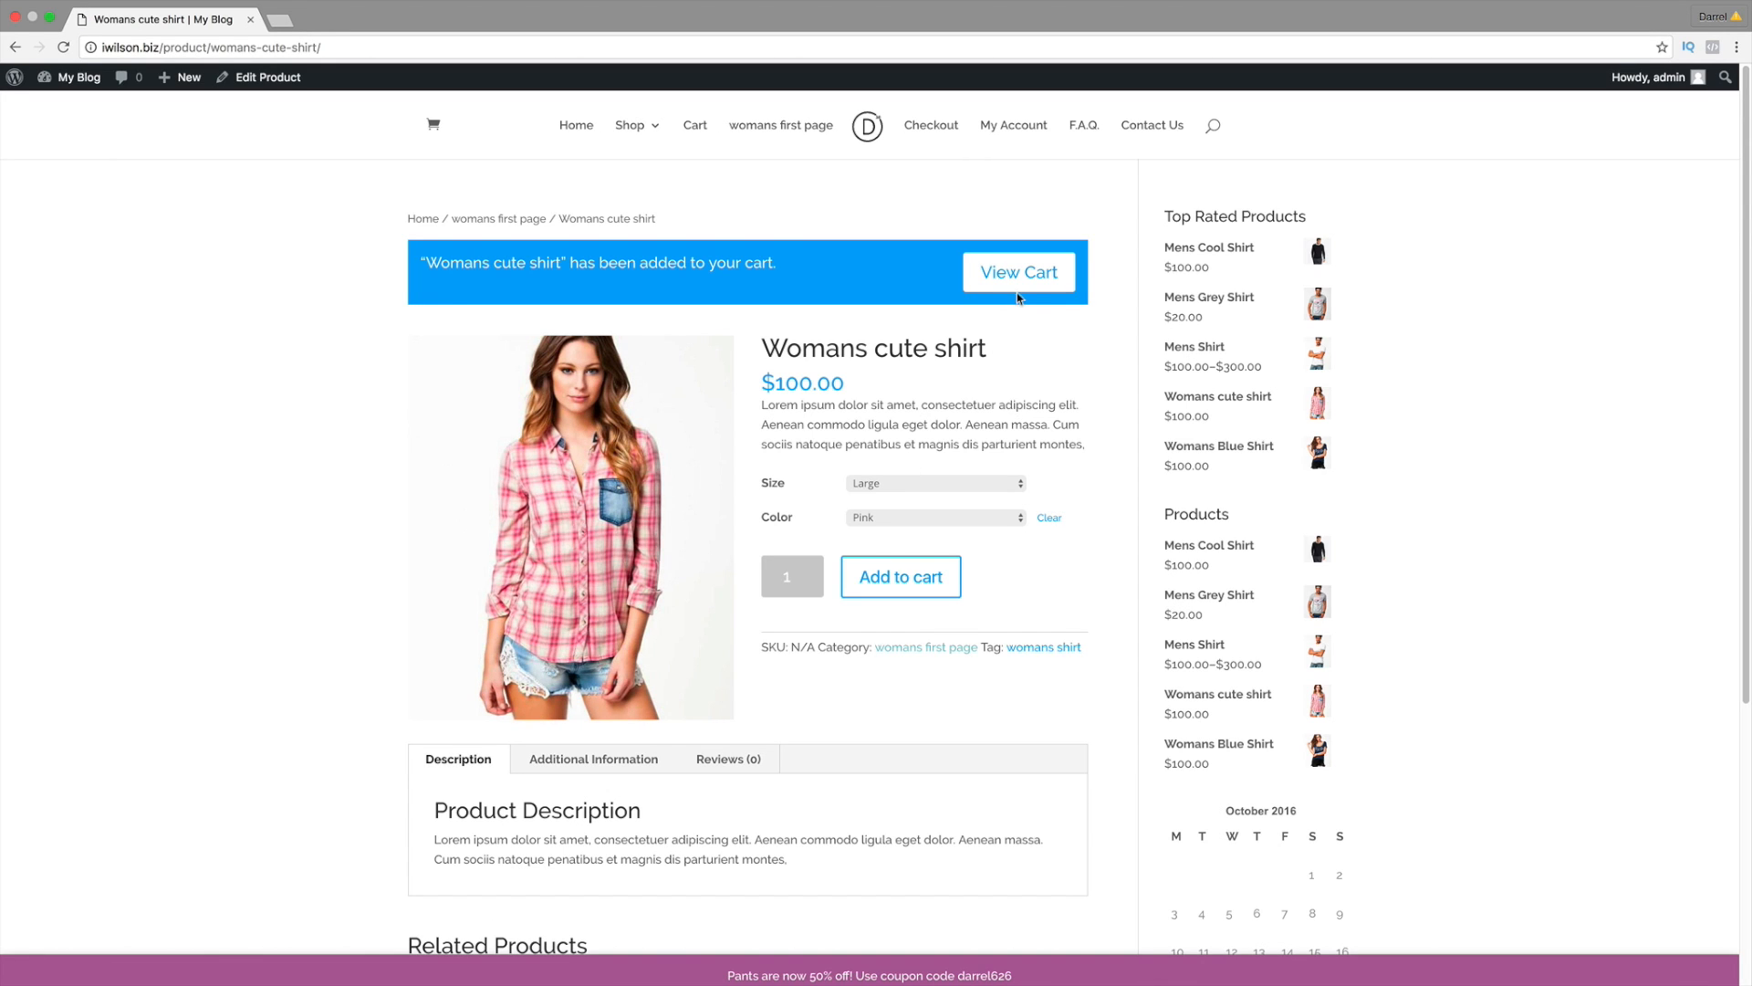
Step: View the cart and point out its subtotal, total and included tax
left_click(1018, 290)
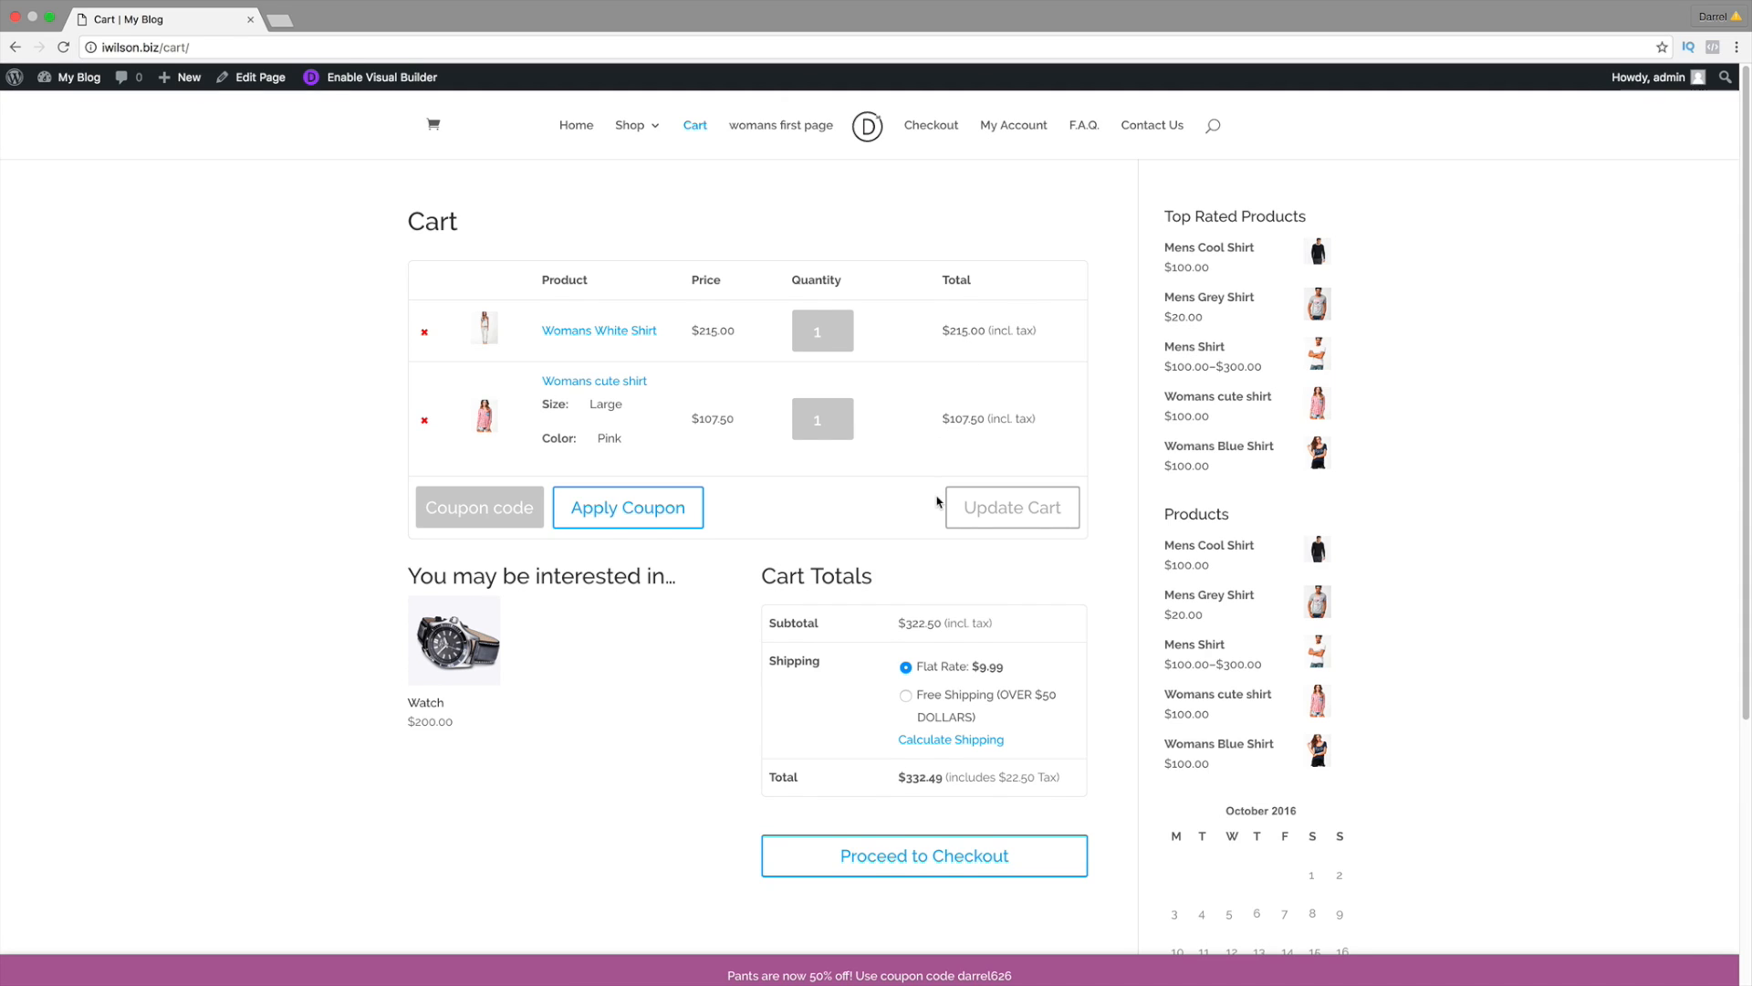
scroll(937, 501, "down", 1)
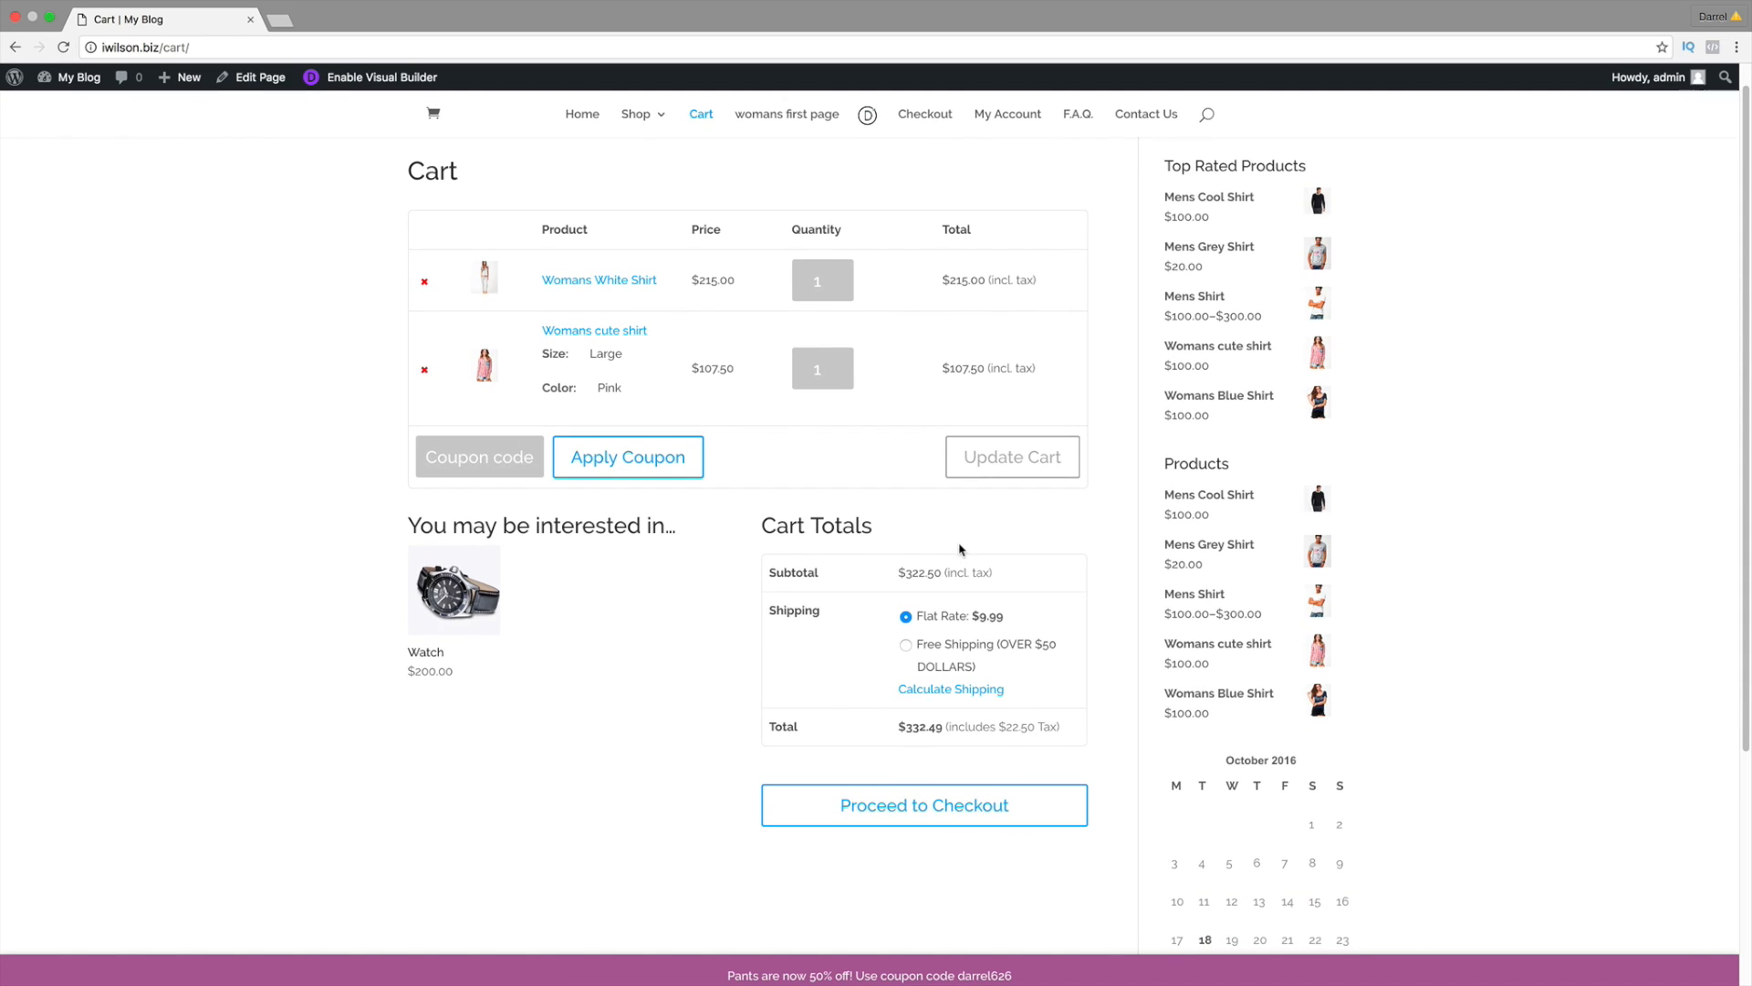
left_click_drag(1008, 573, 895, 568)
left_click_drag(1064, 731, 890, 728)
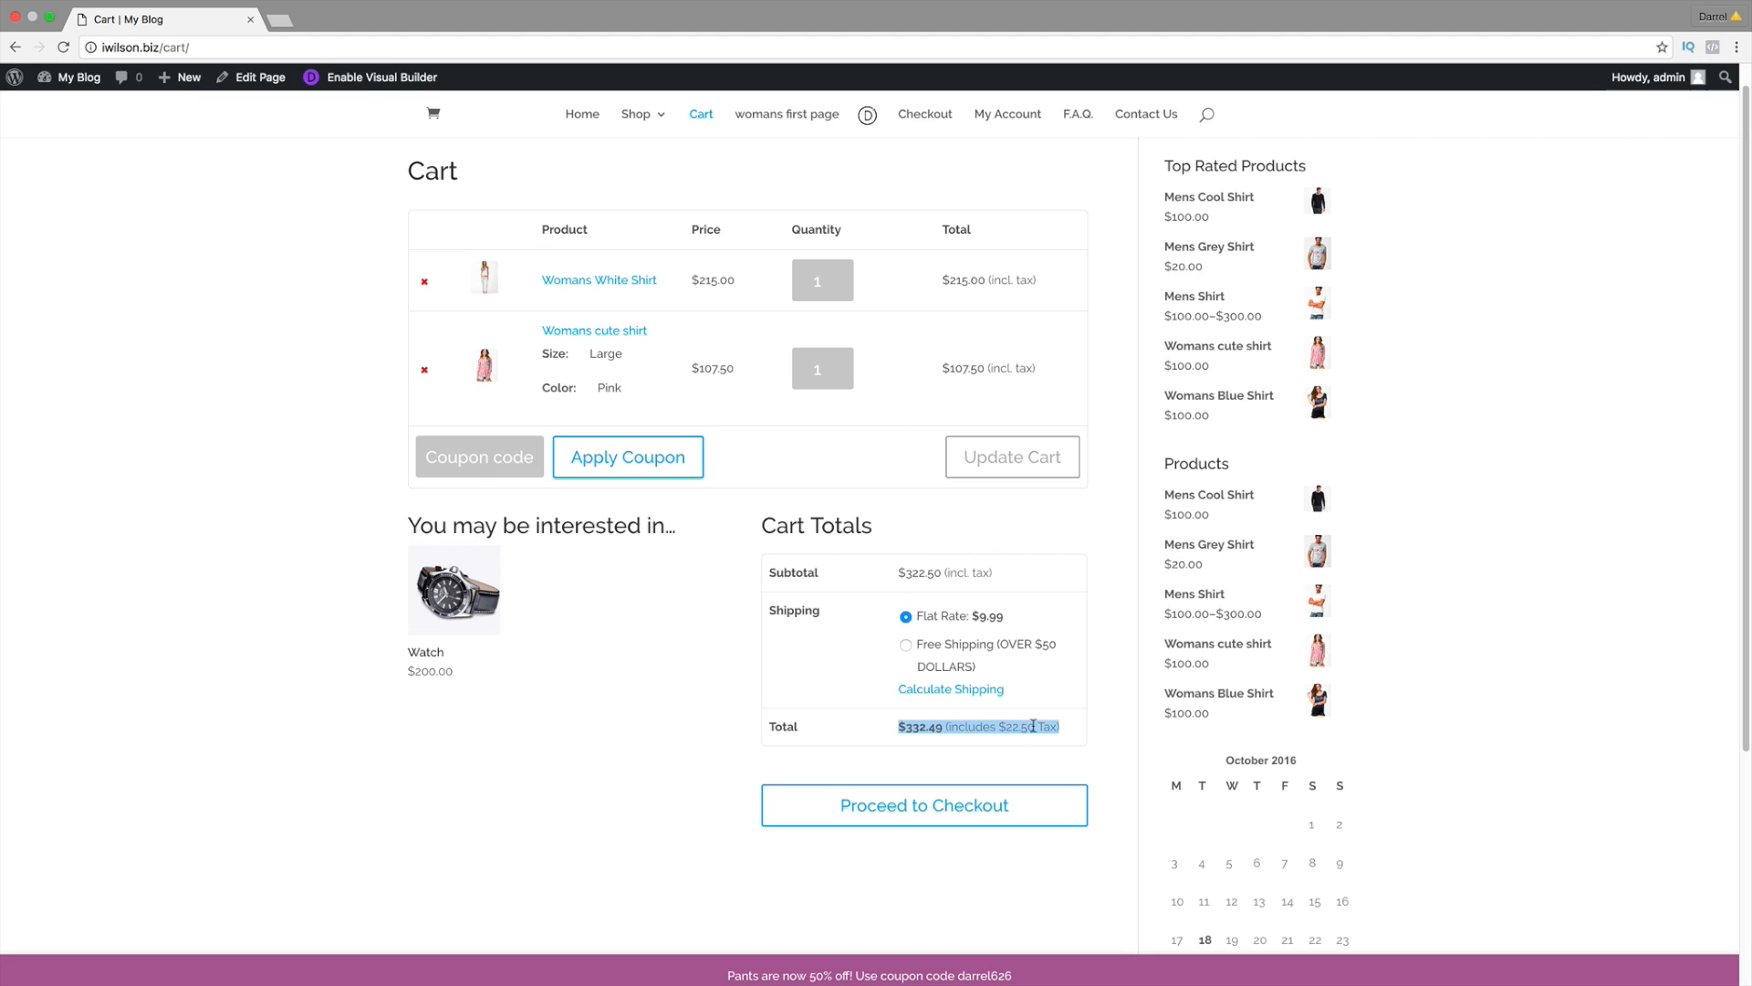
left_click(1005, 729)
left_click_drag(1060, 728, 898, 728)
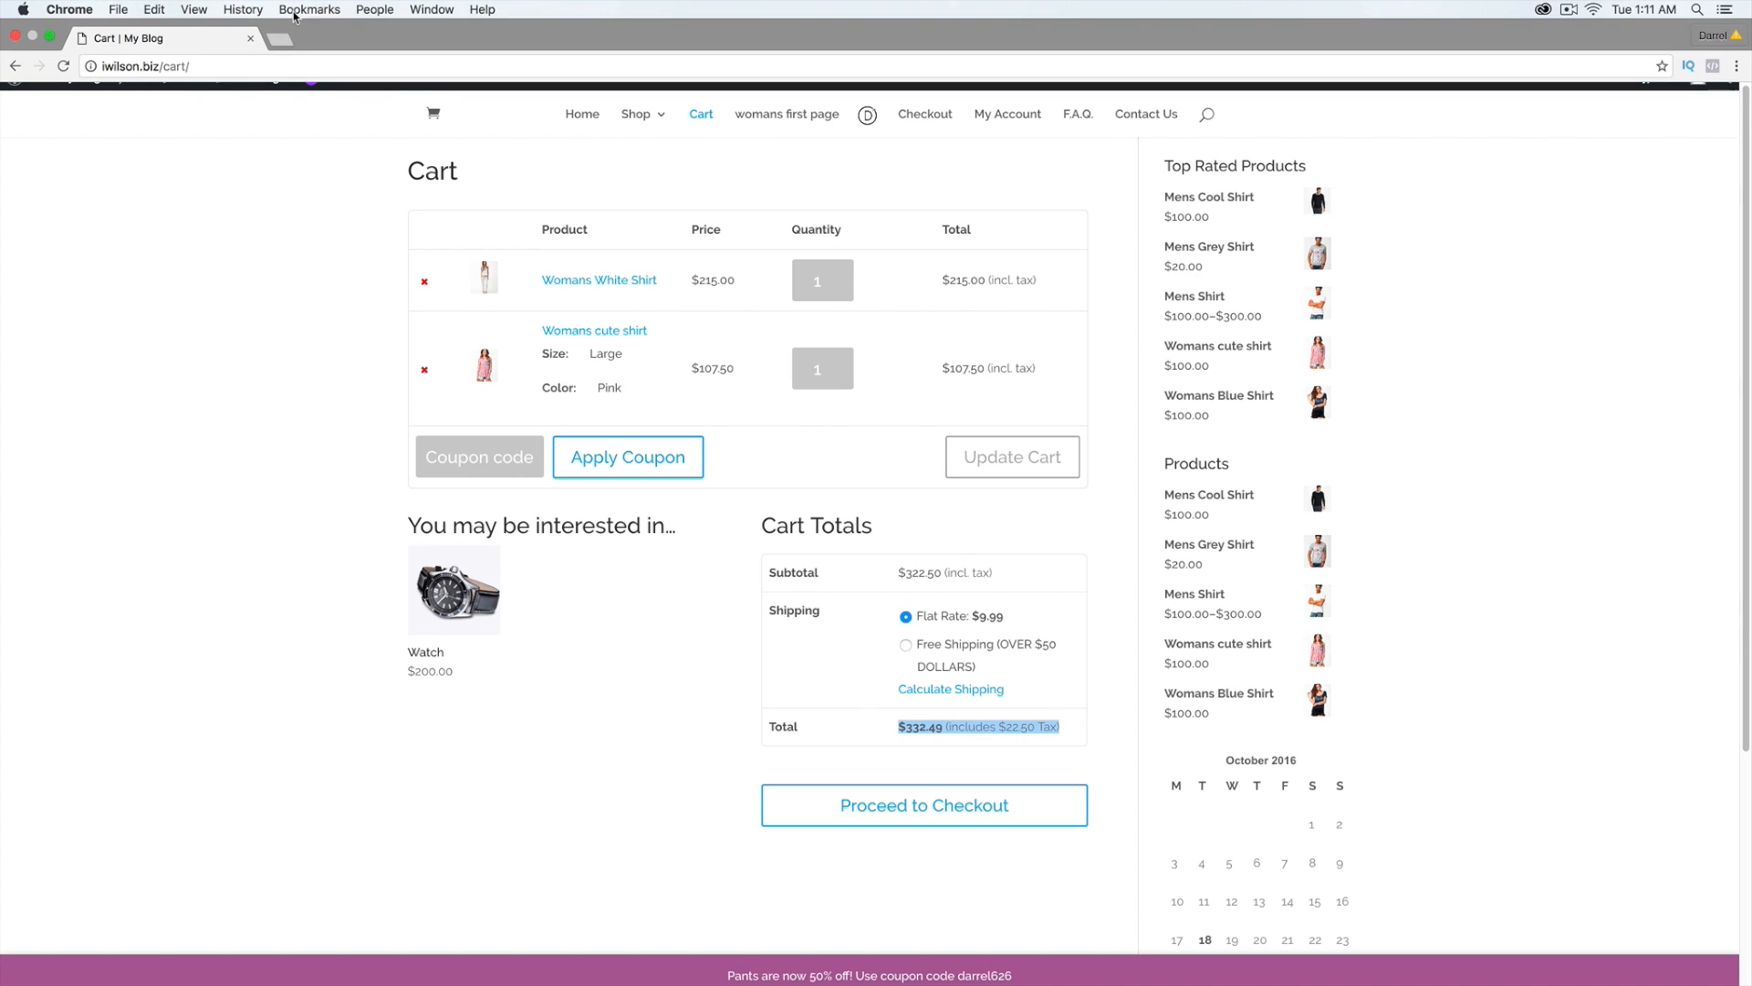
Step: Open iwilson.biz in a new tab and reach the admin Dashboard via My Blog
left_click(280, 42)
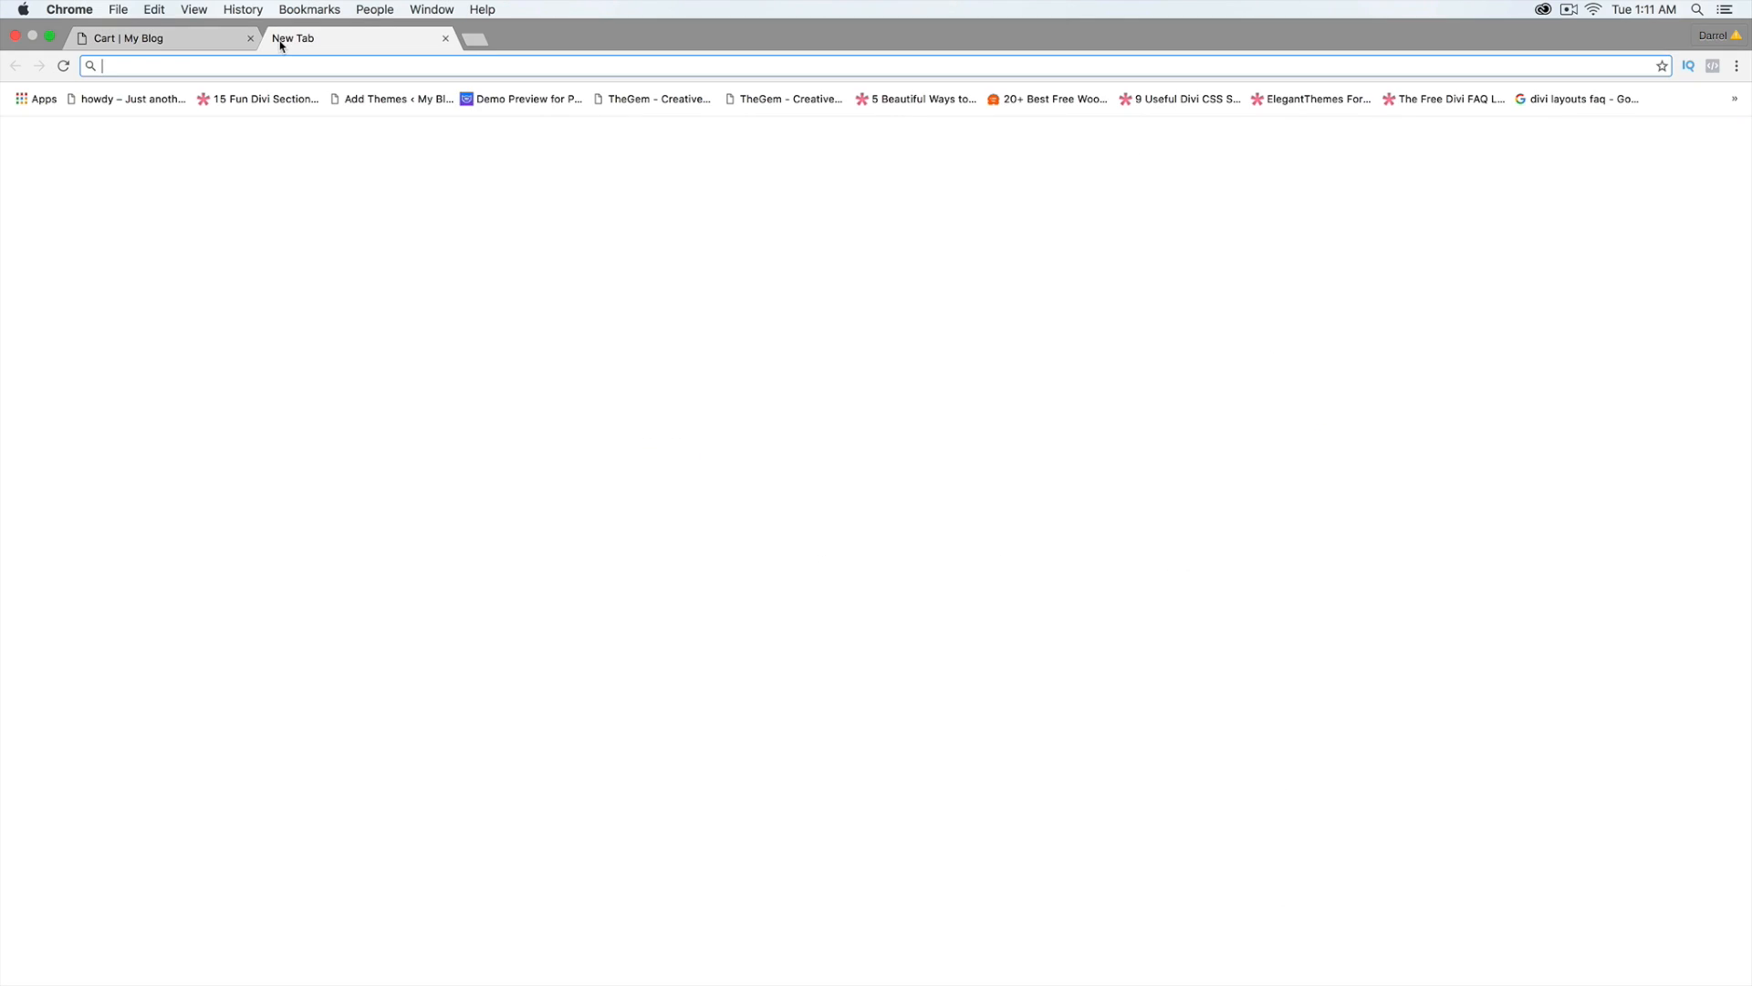
type("iwilson.biz")
key("Return")
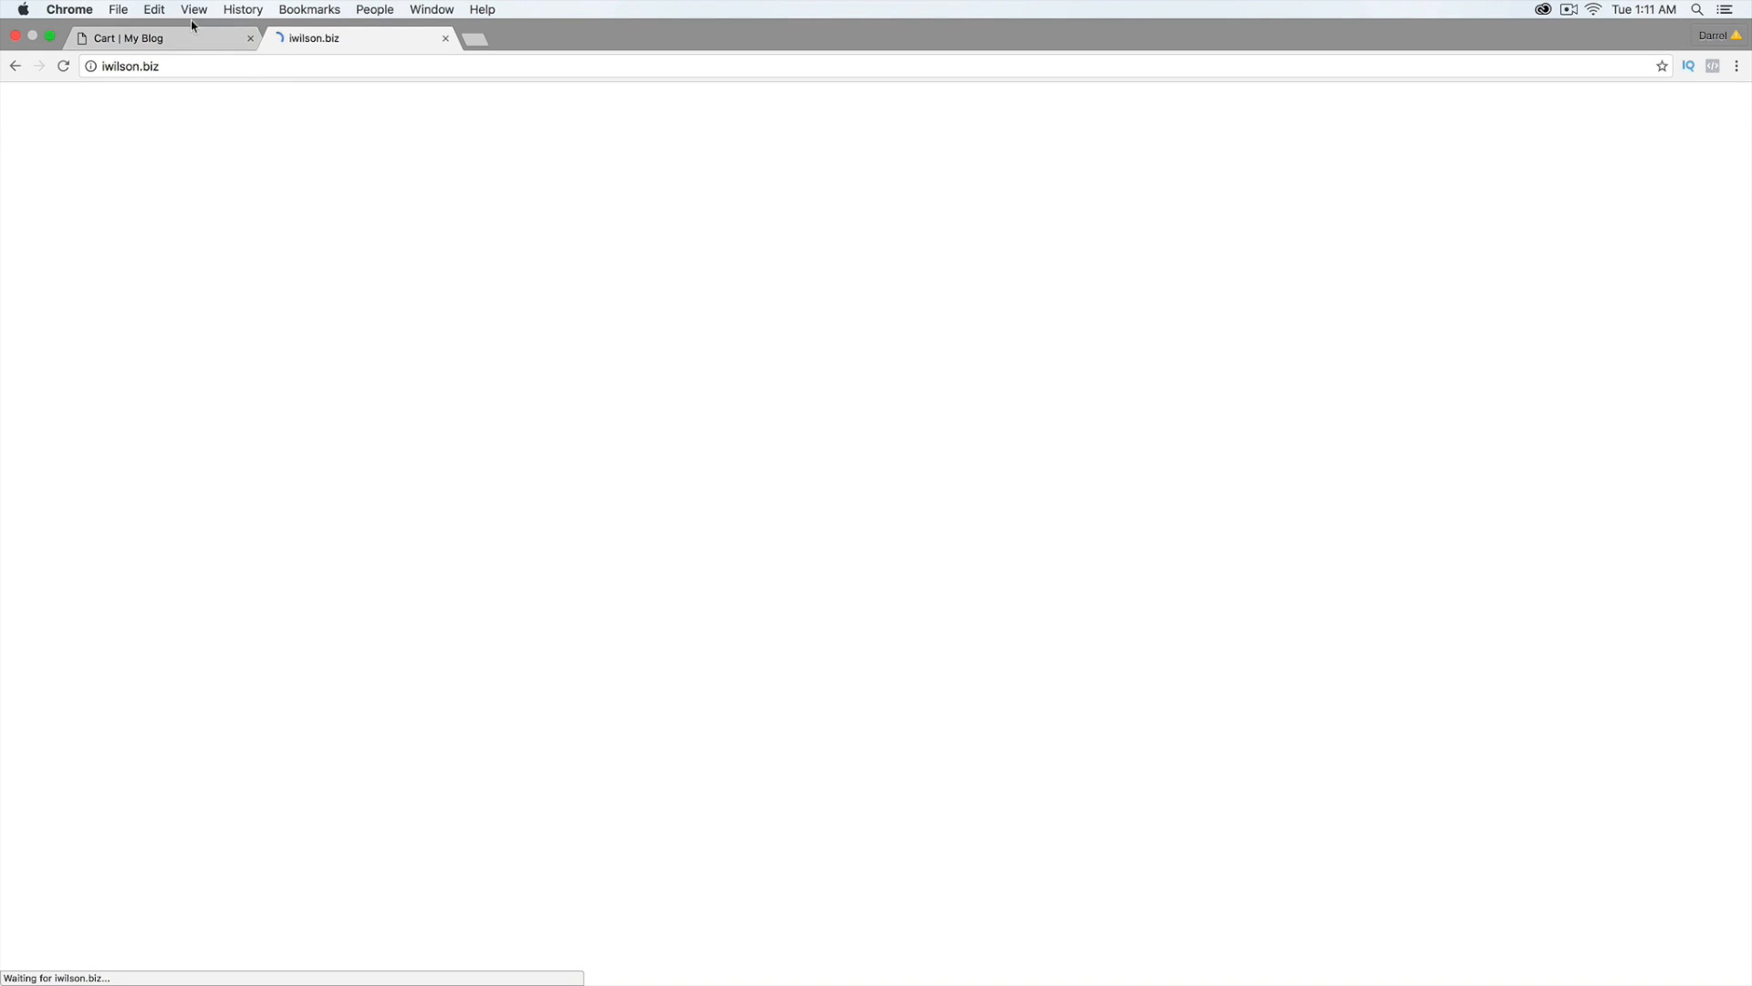
left_click(183, 38)
left_click(309, 36)
mouse_move(73, 80)
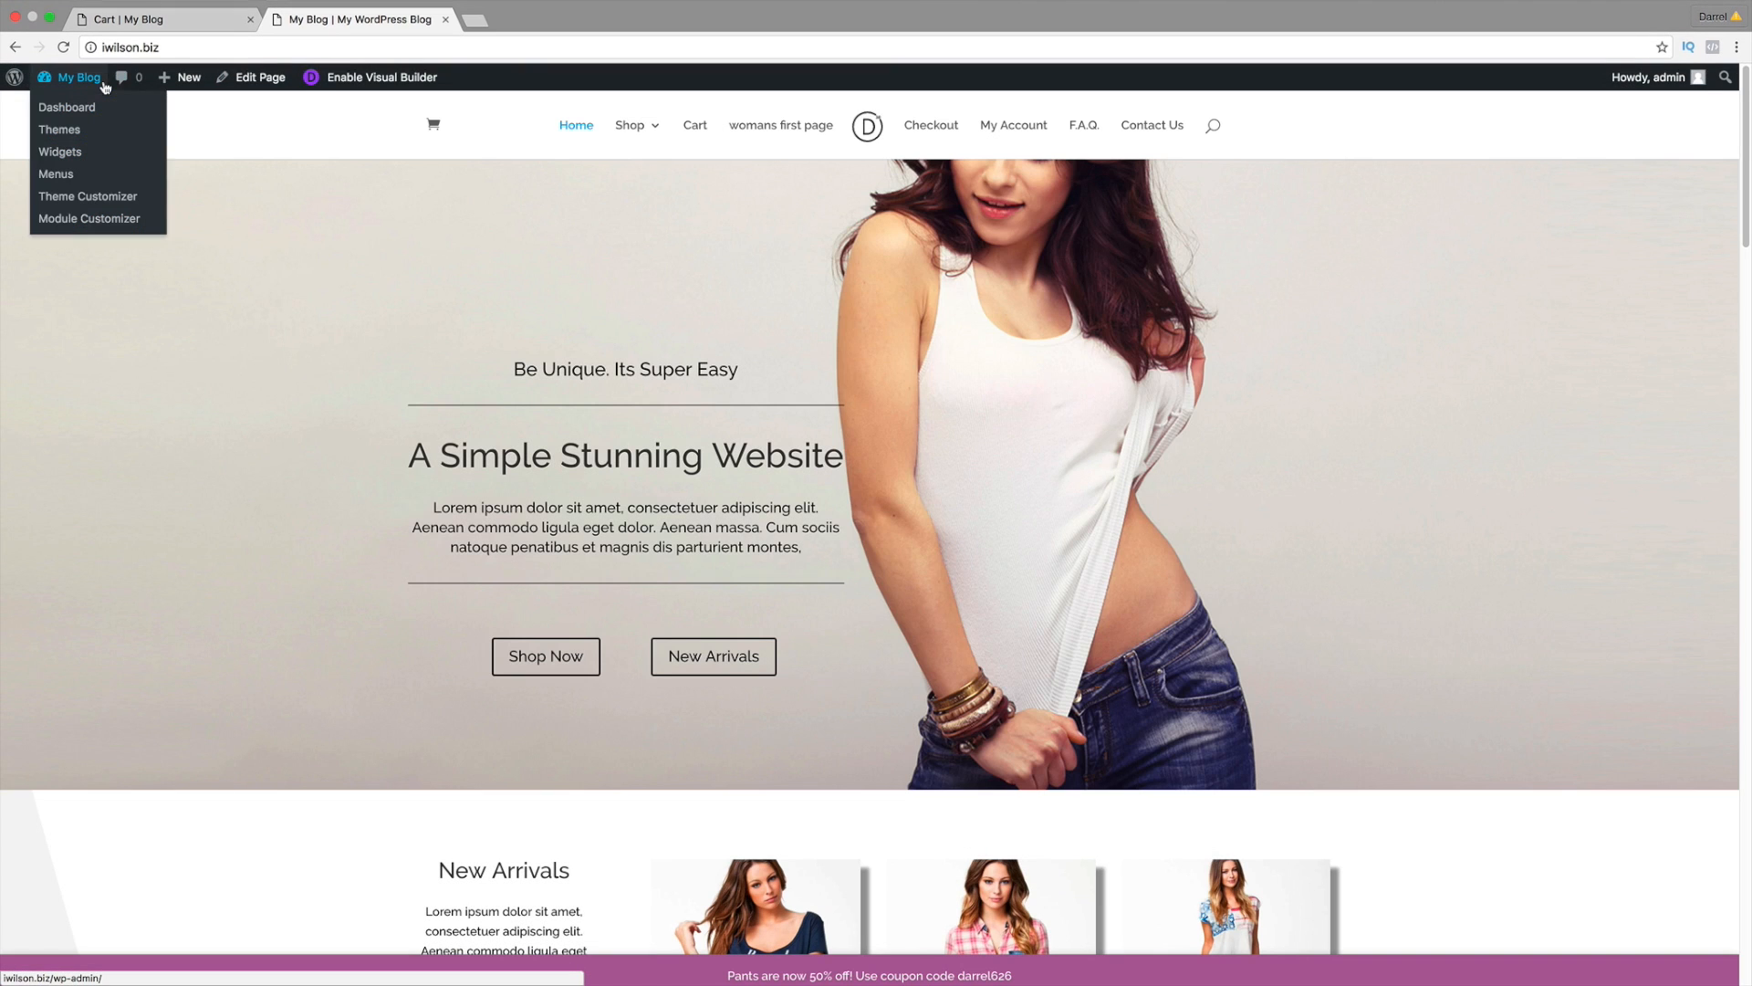
left_click(78, 110)
left_click(137, 19)
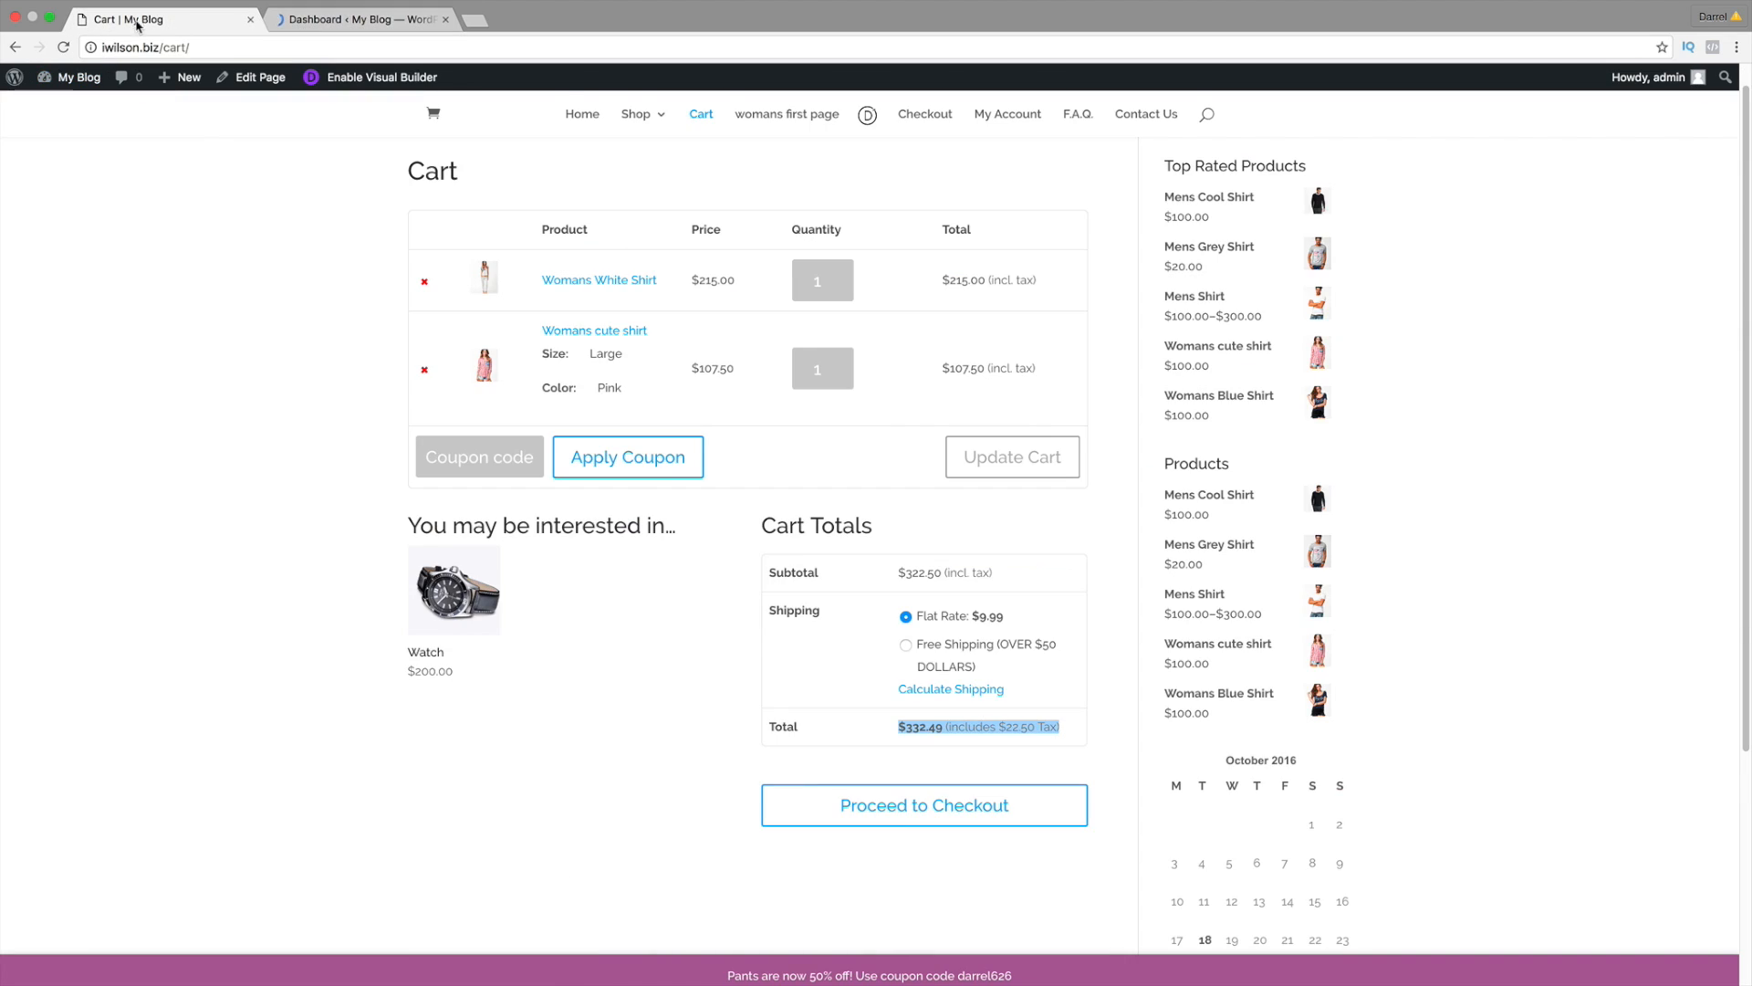
scroll(652, 611, "up", 1)
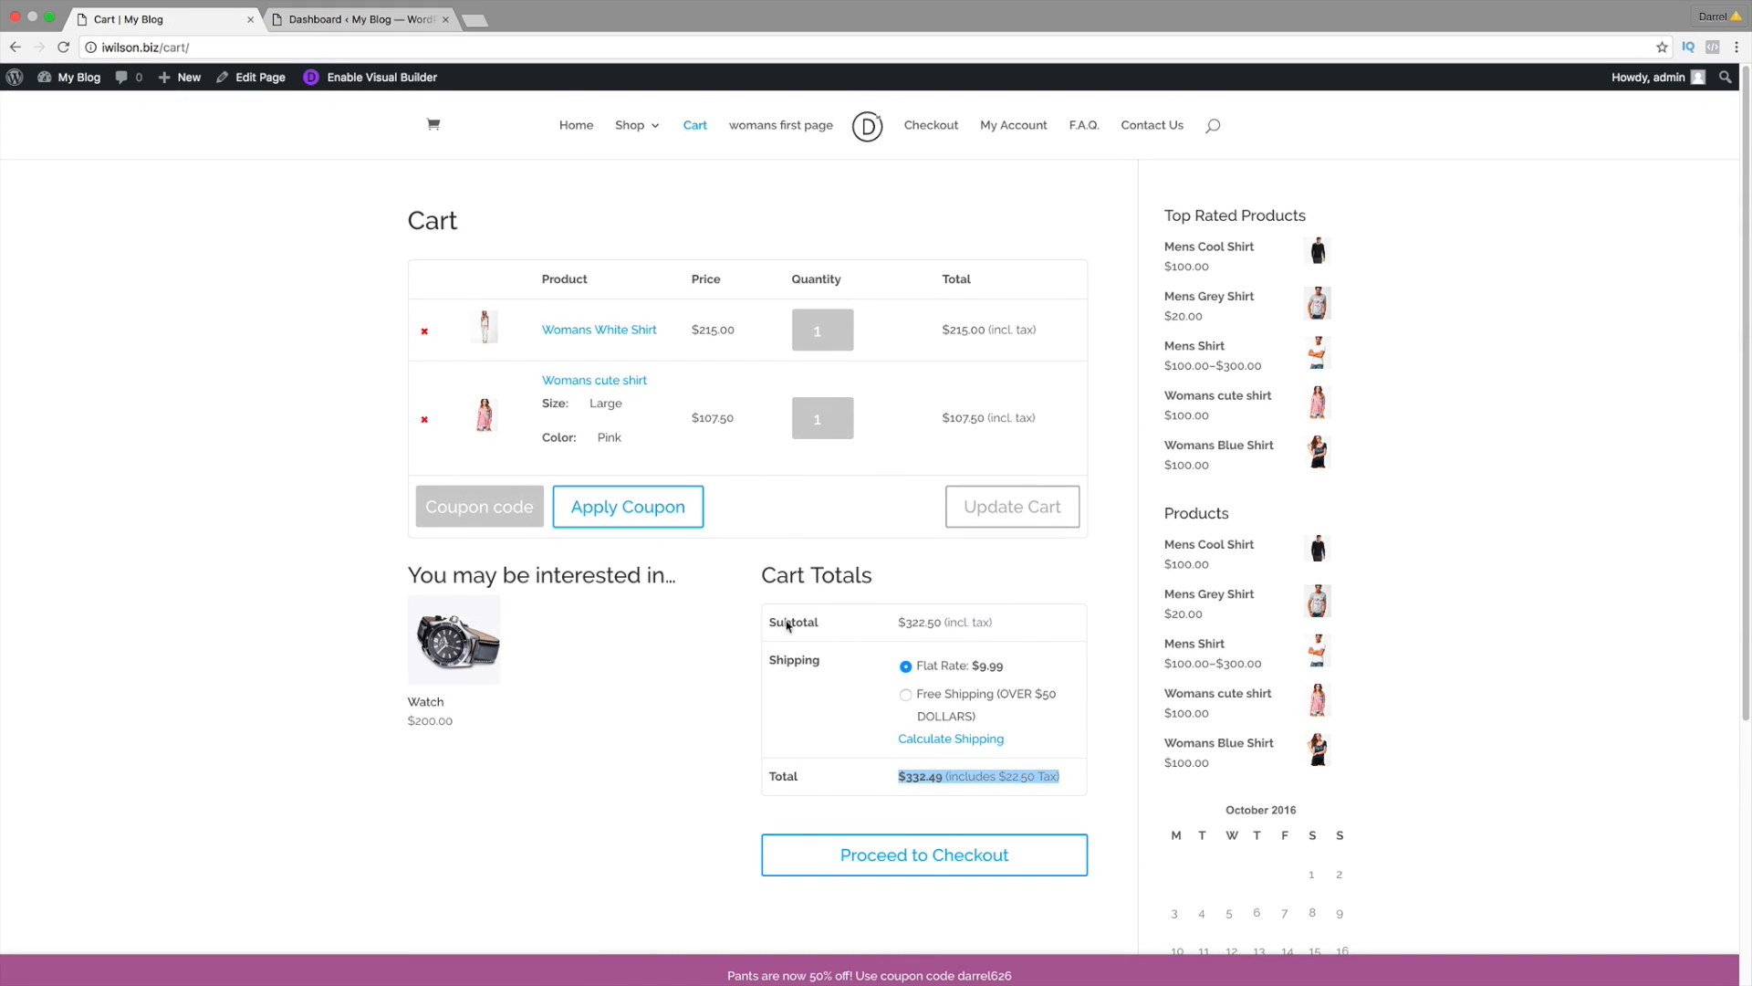
Step: Open the WooCommerce Tax settings, and the shop's product listing in the storefront tab
left_click(363, 22)
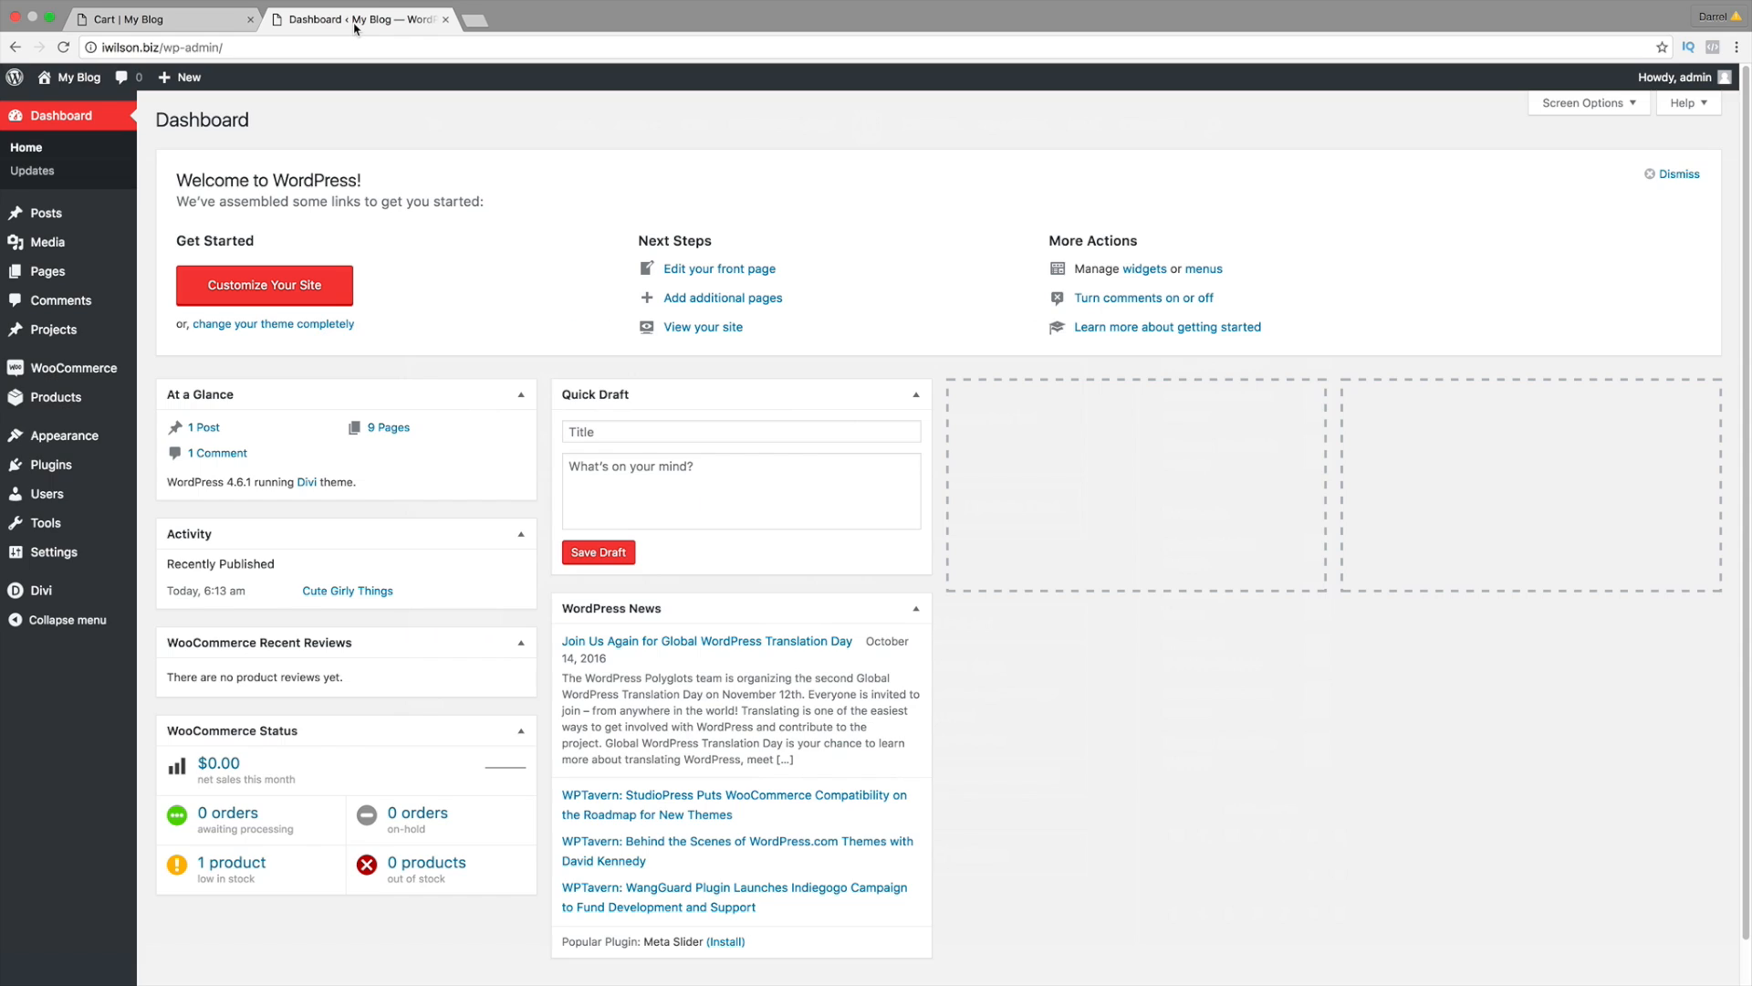
mouse_move(83, 365)
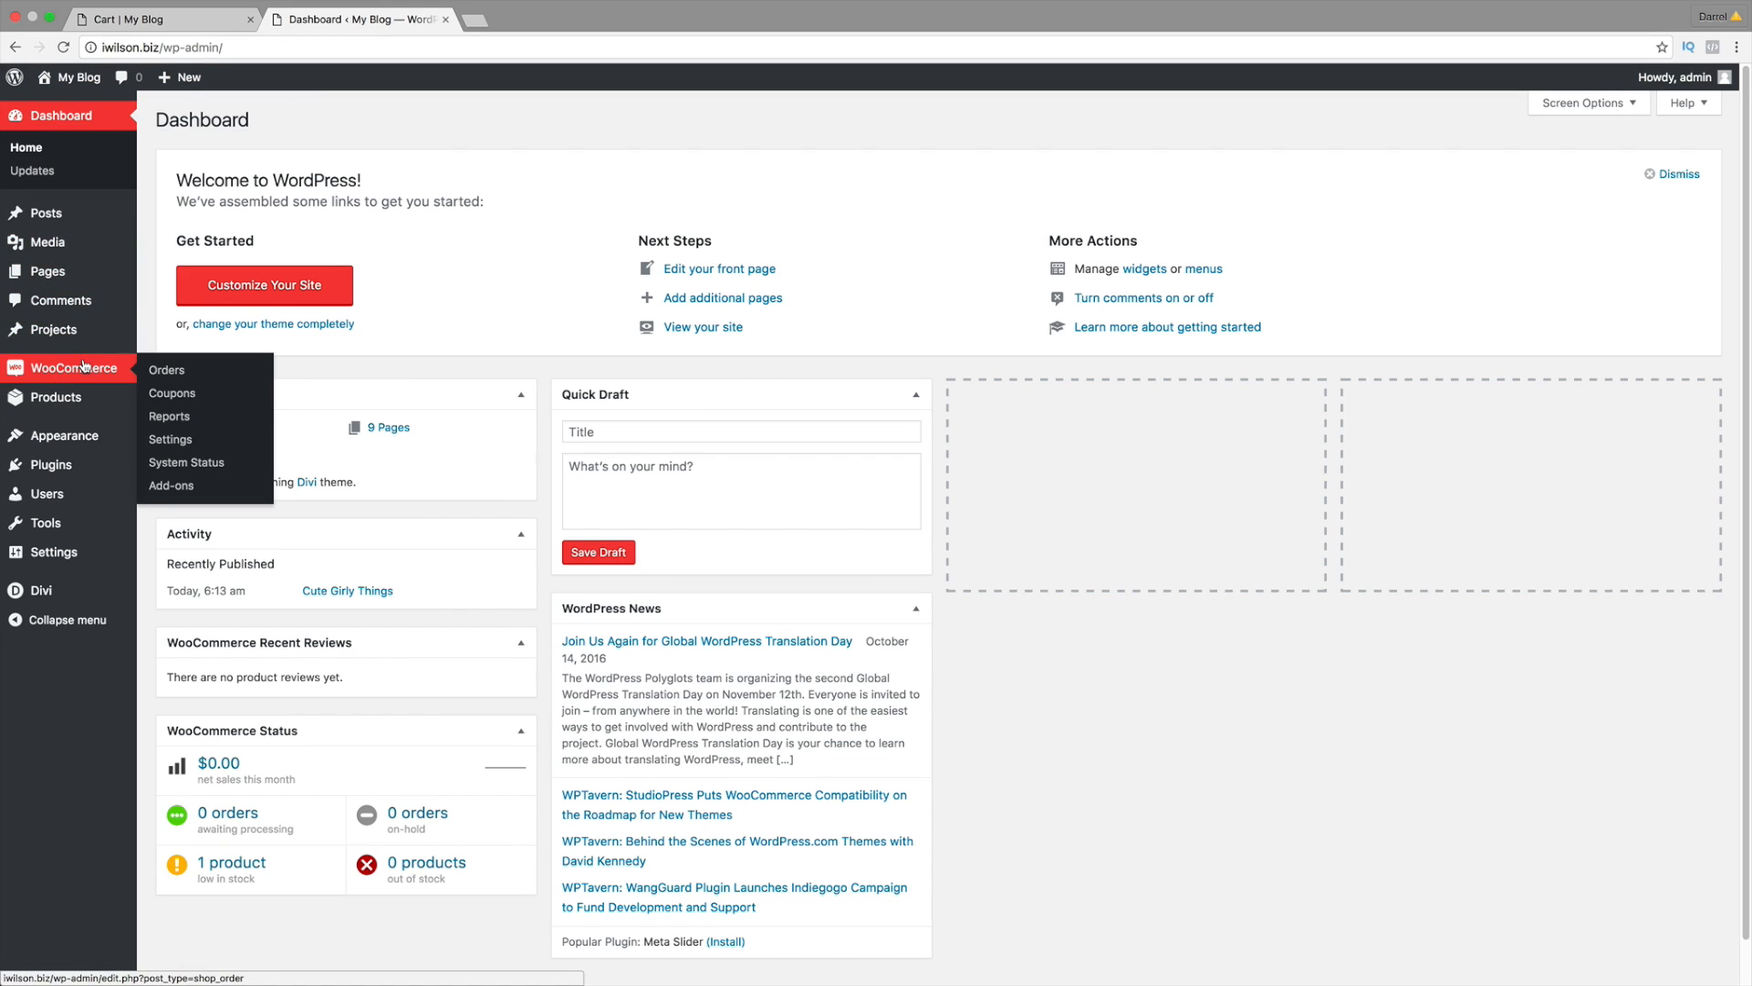
left_click(188, 442)
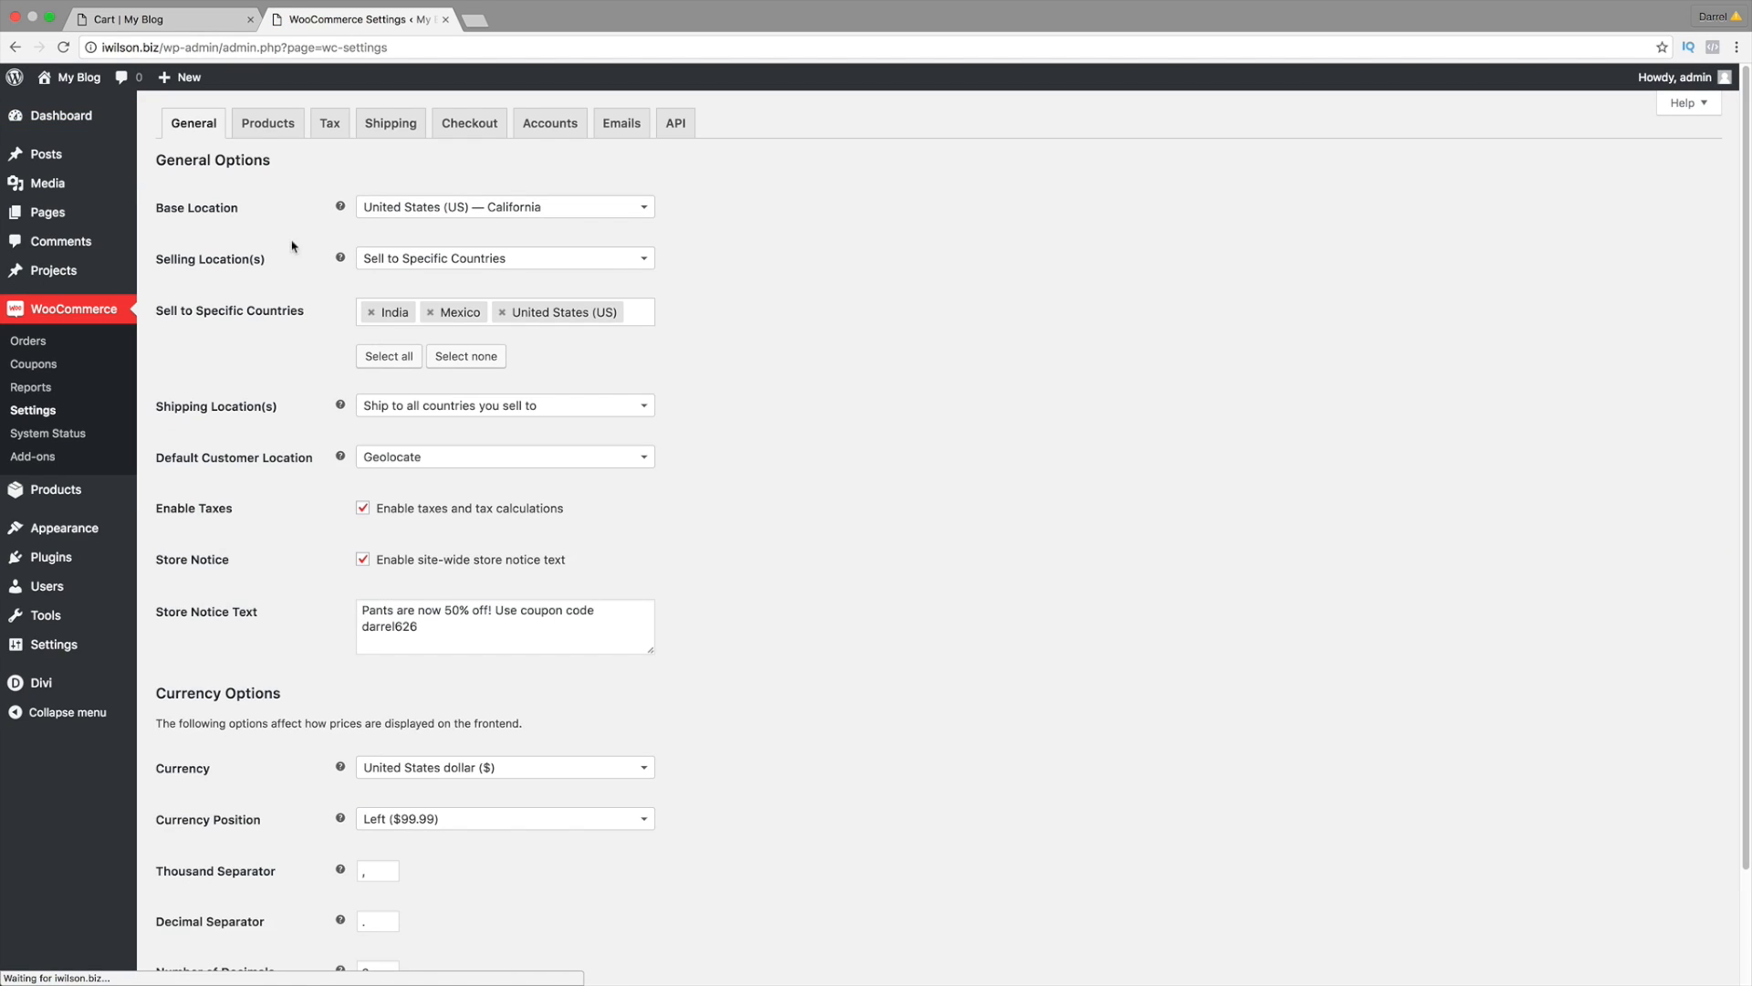
left_click(329, 123)
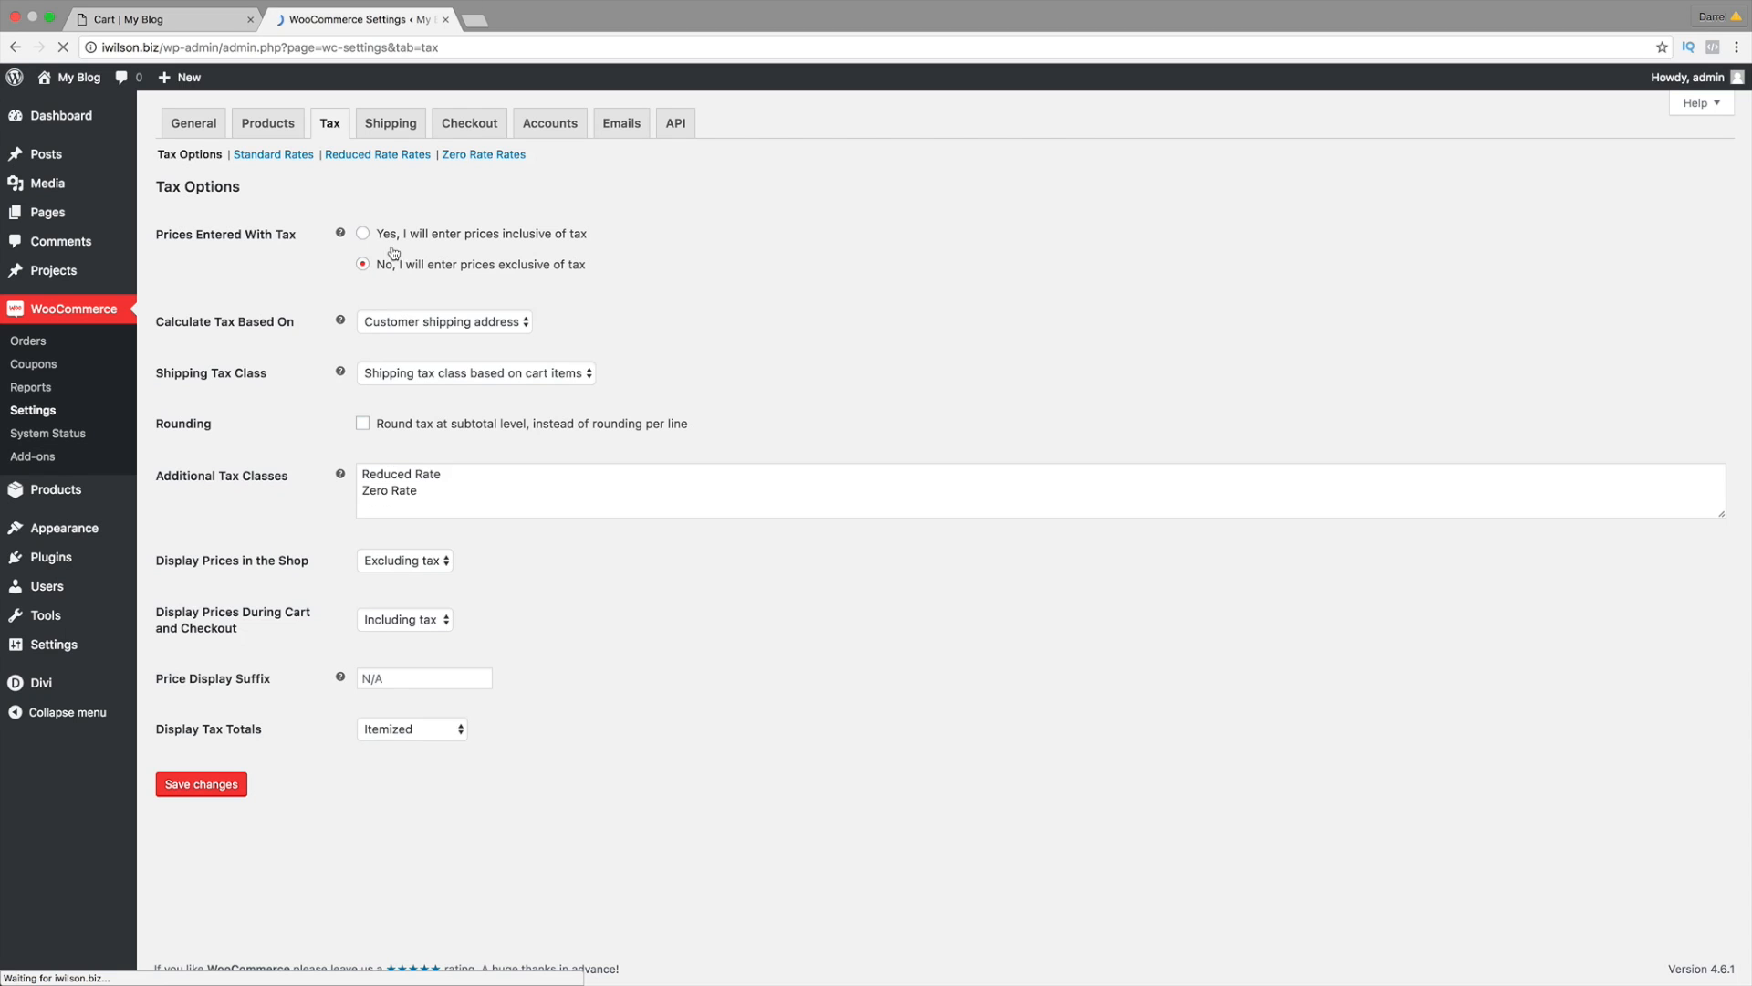
left_click(160, 19)
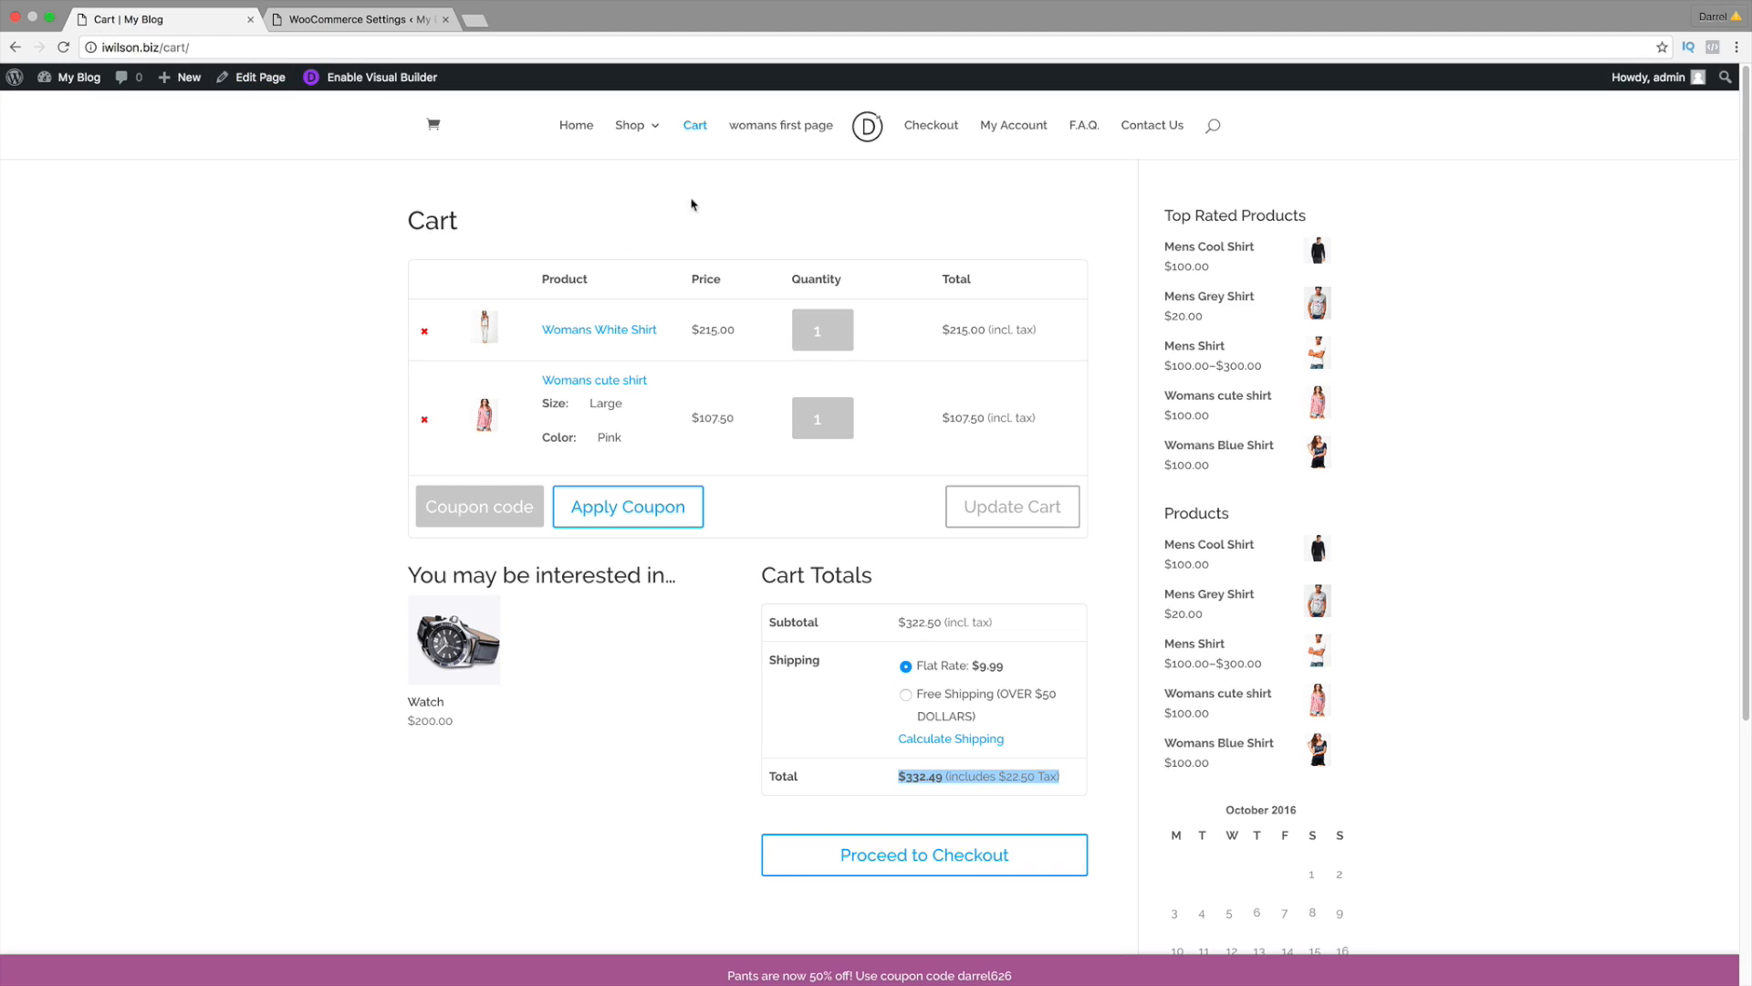
left_click(630, 128)
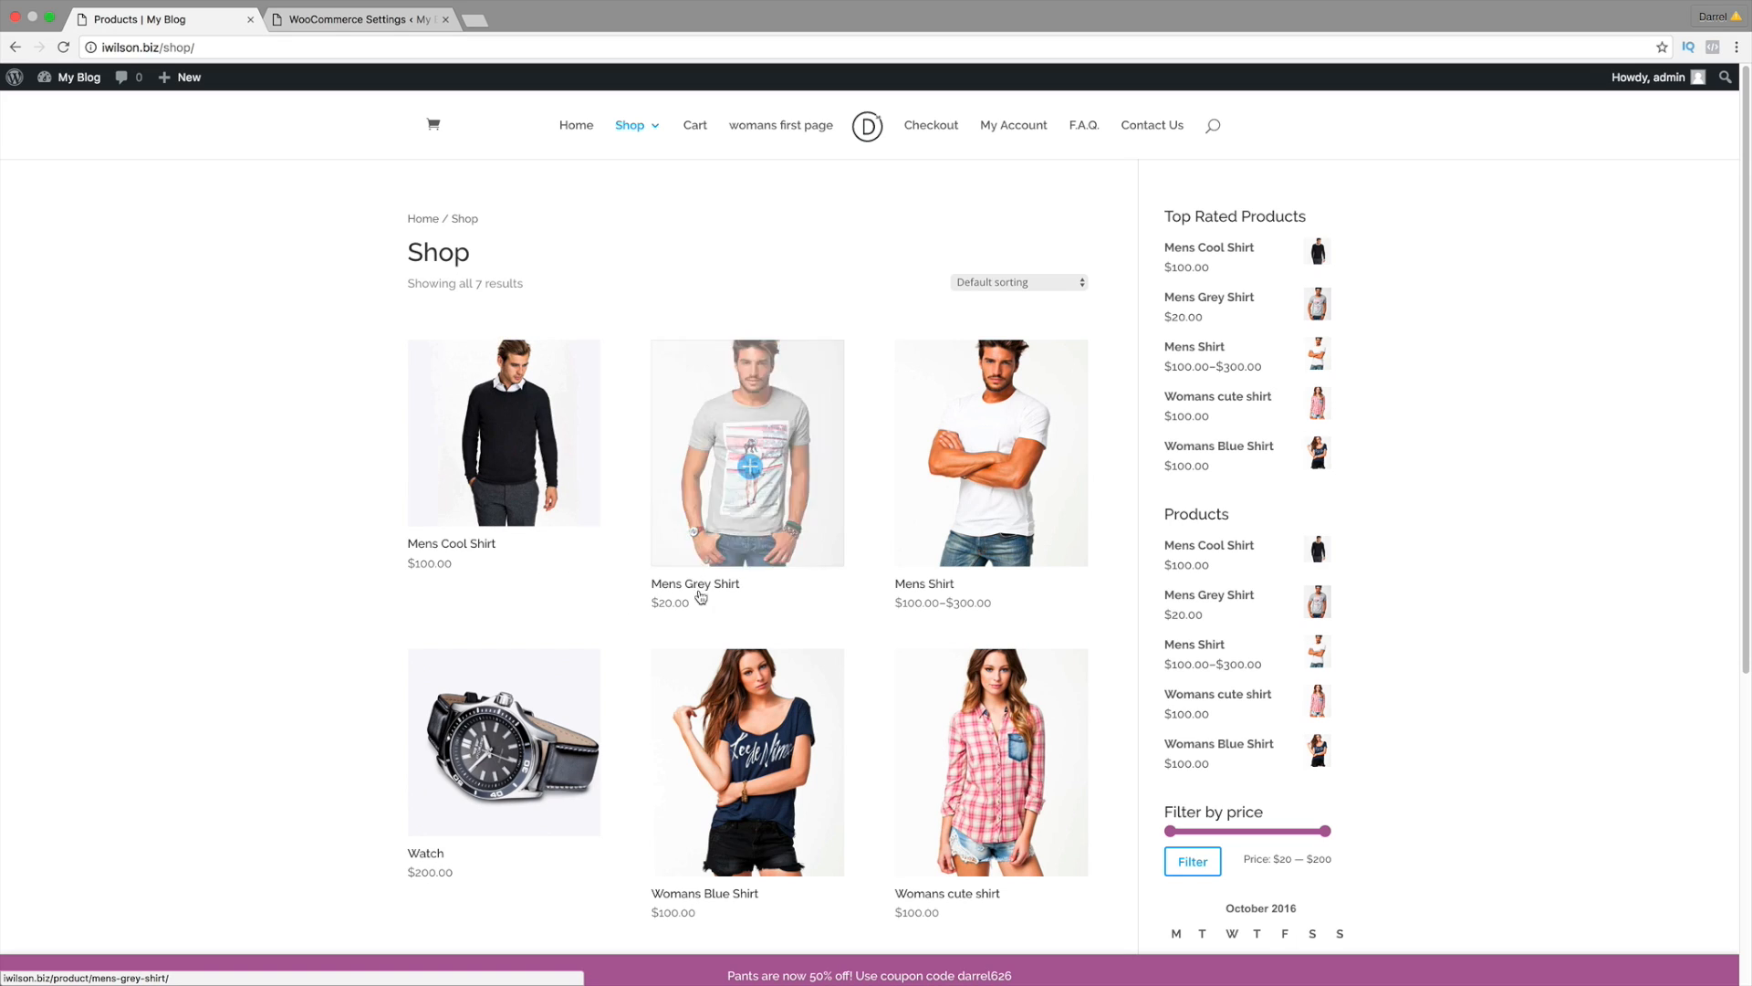
Step: Save 'Yes, I will enter prices inclusive of tax' and reload the shop to see prices like $93.02
left_click(359, 20)
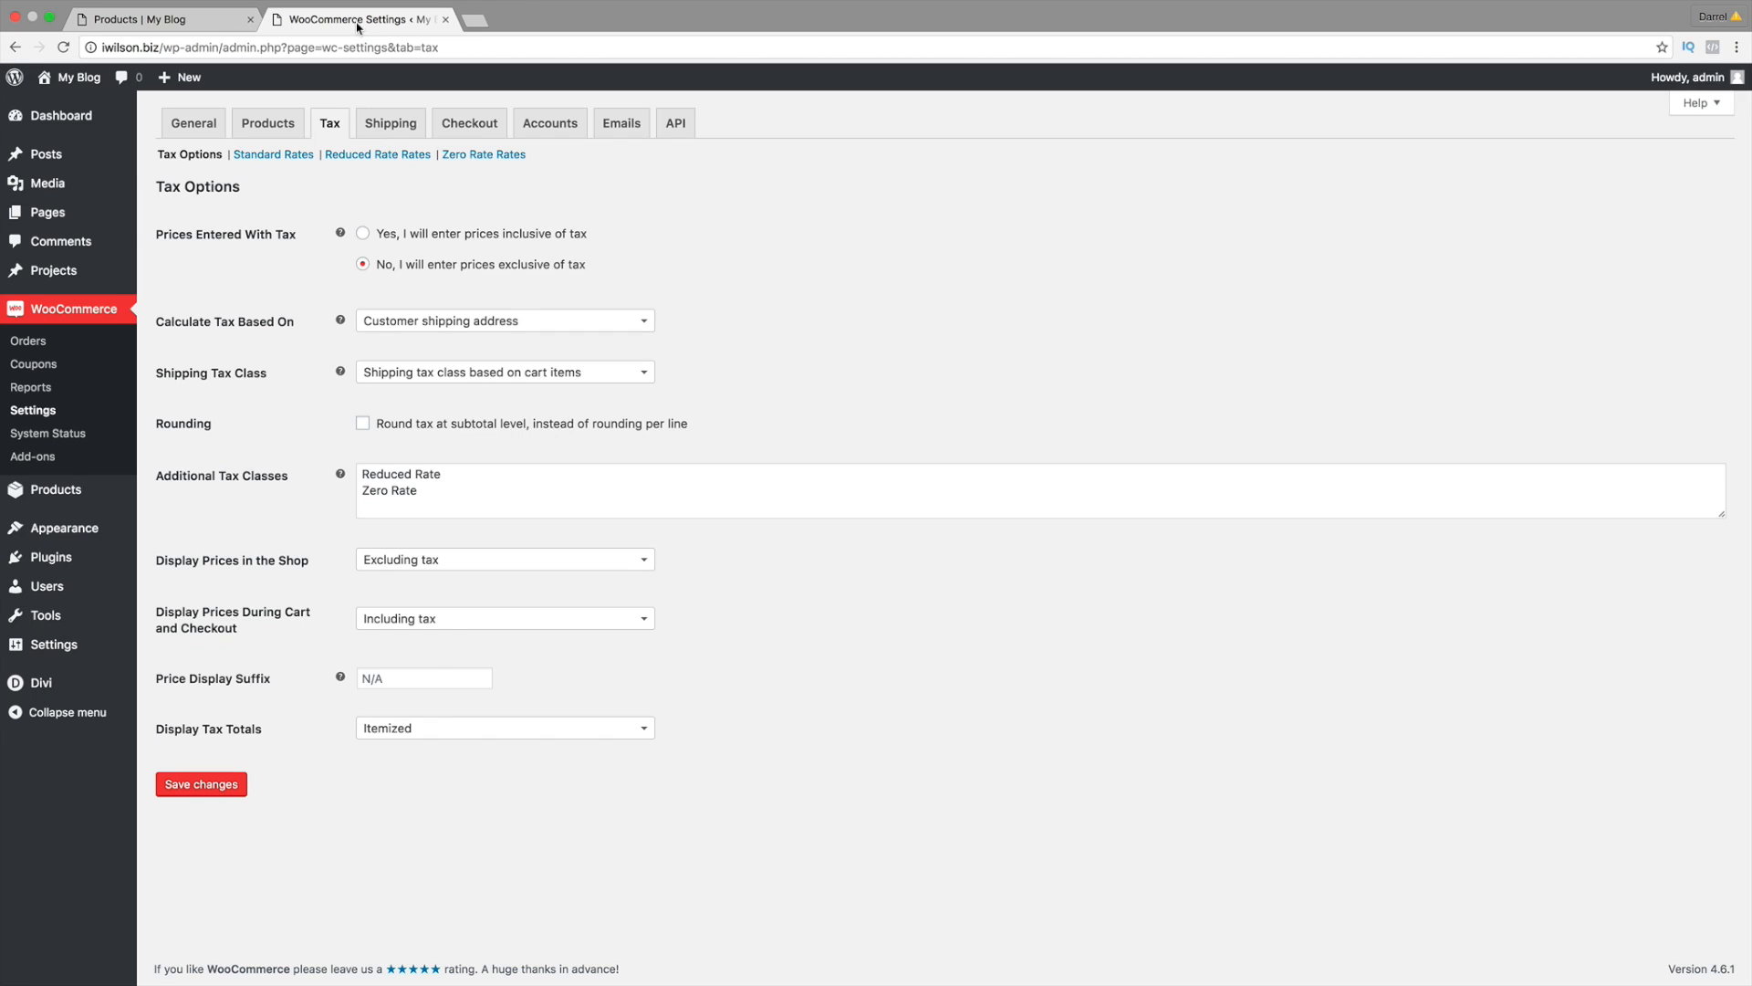
left_click(362, 236)
left_click(241, 784)
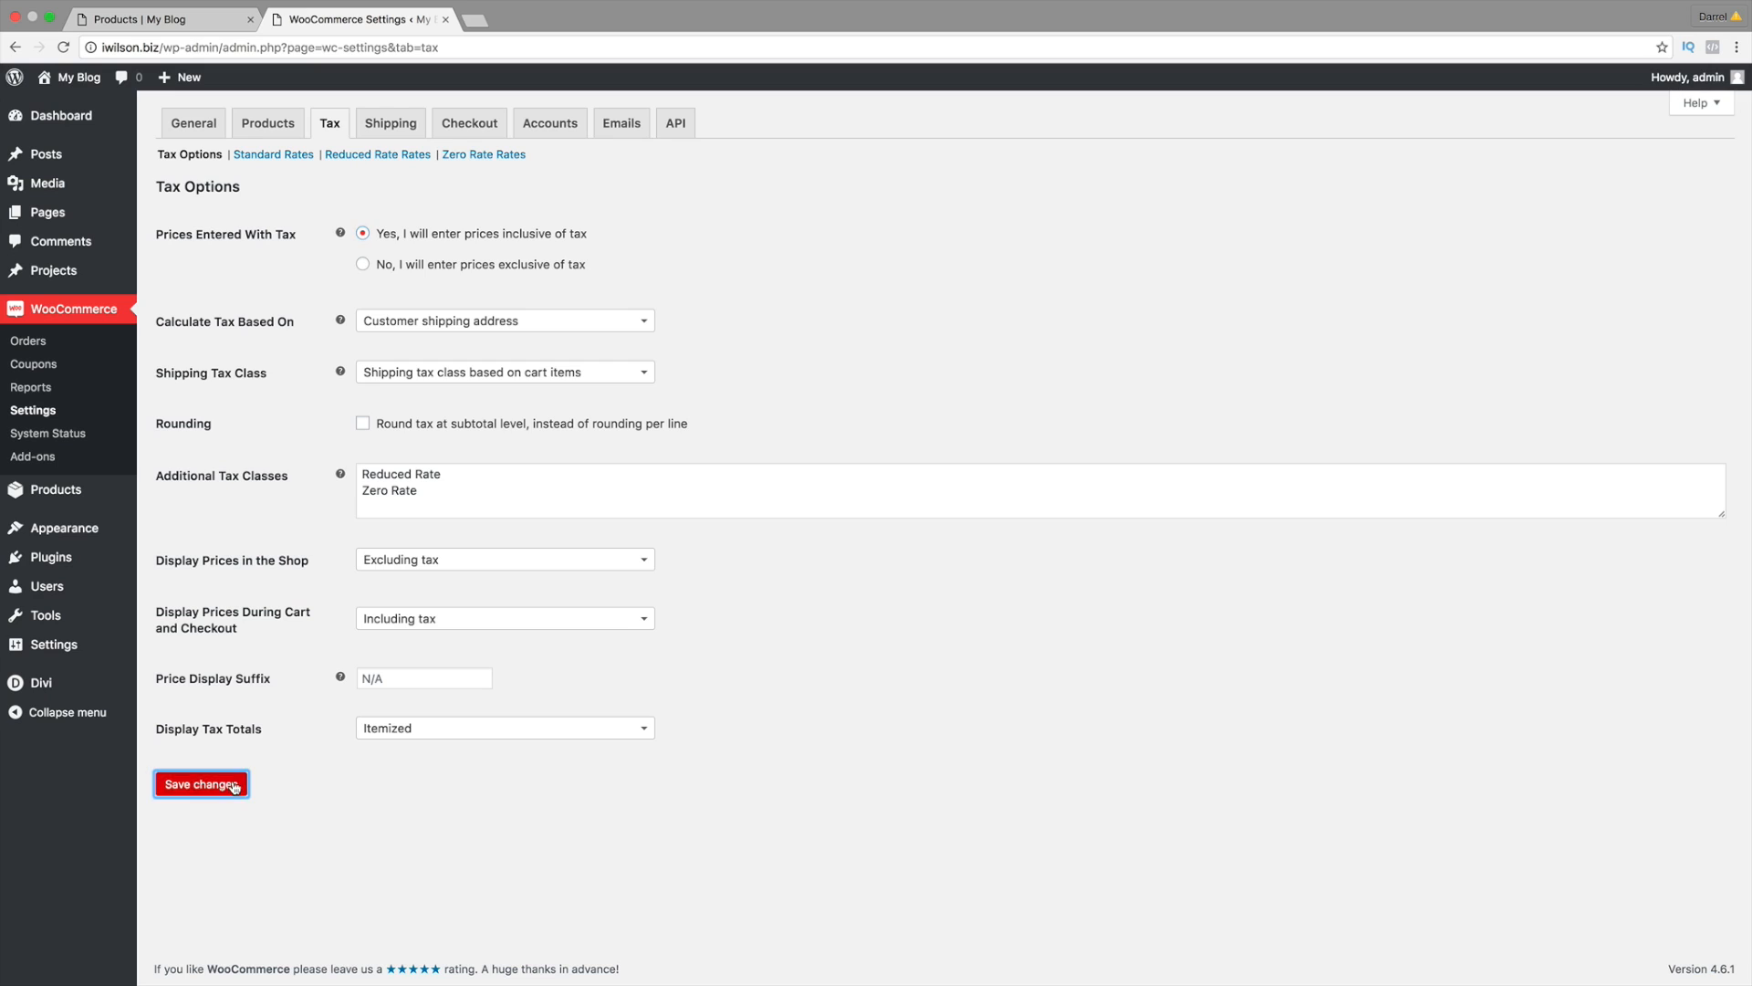
left_click(156, 11)
left_click(63, 48)
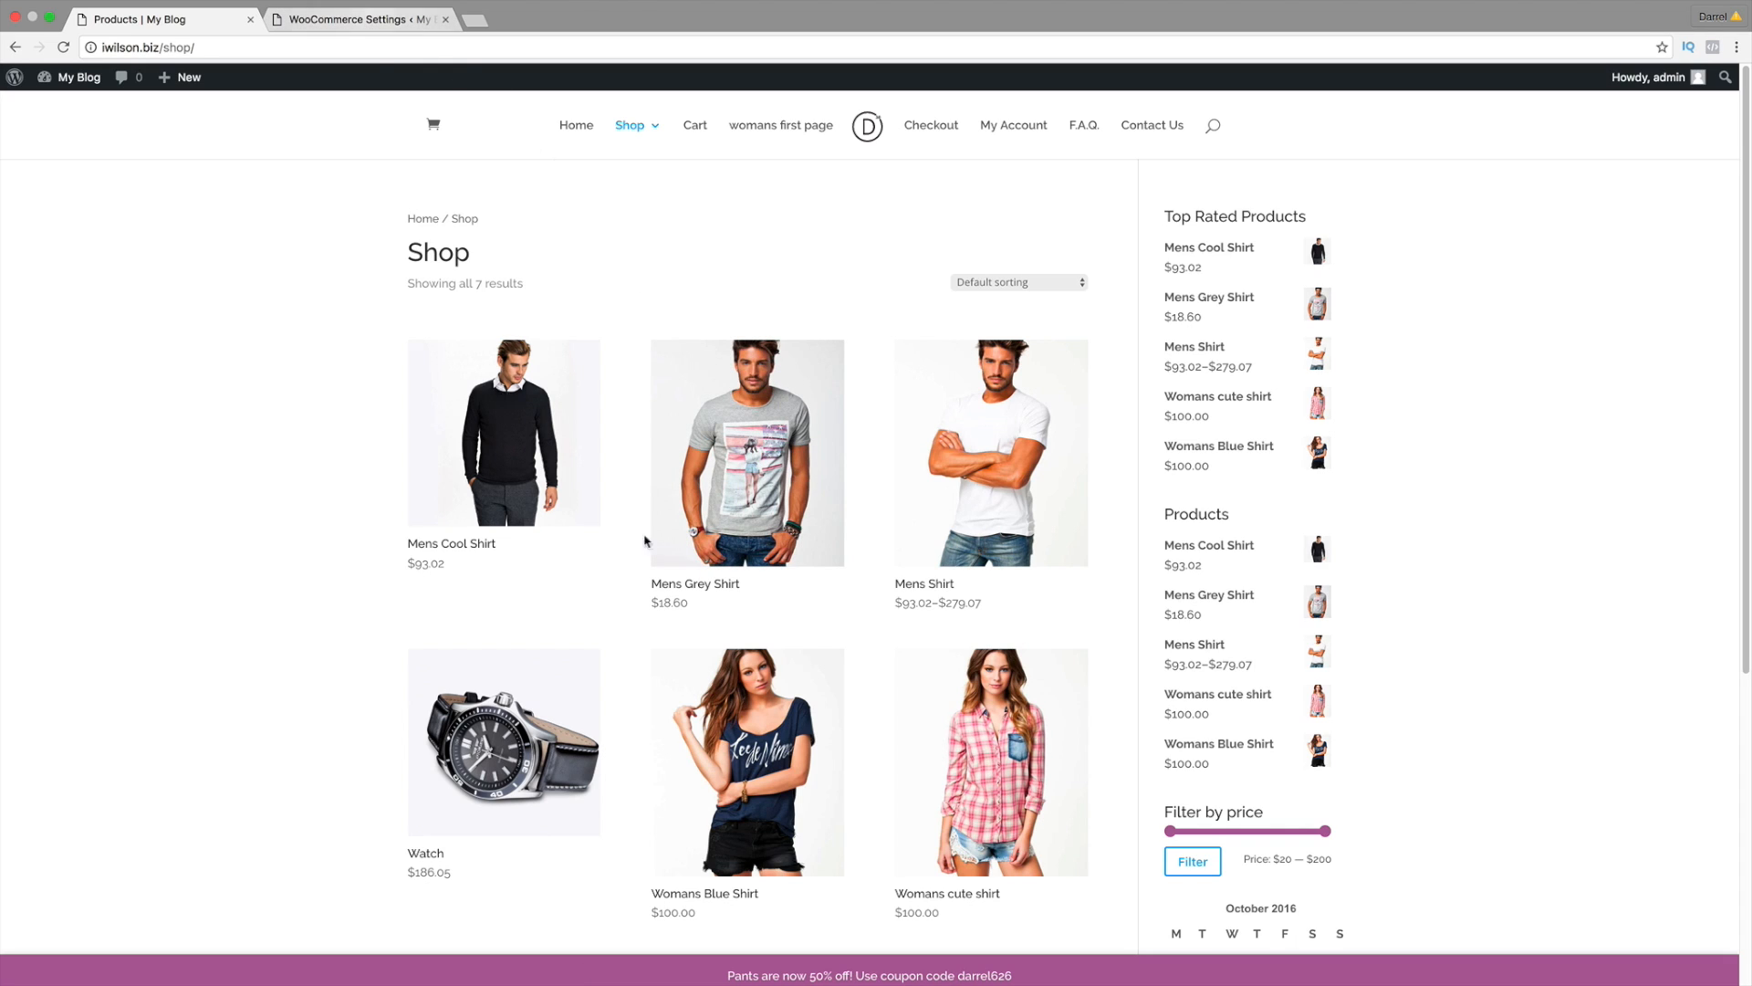
left_click(363, 33)
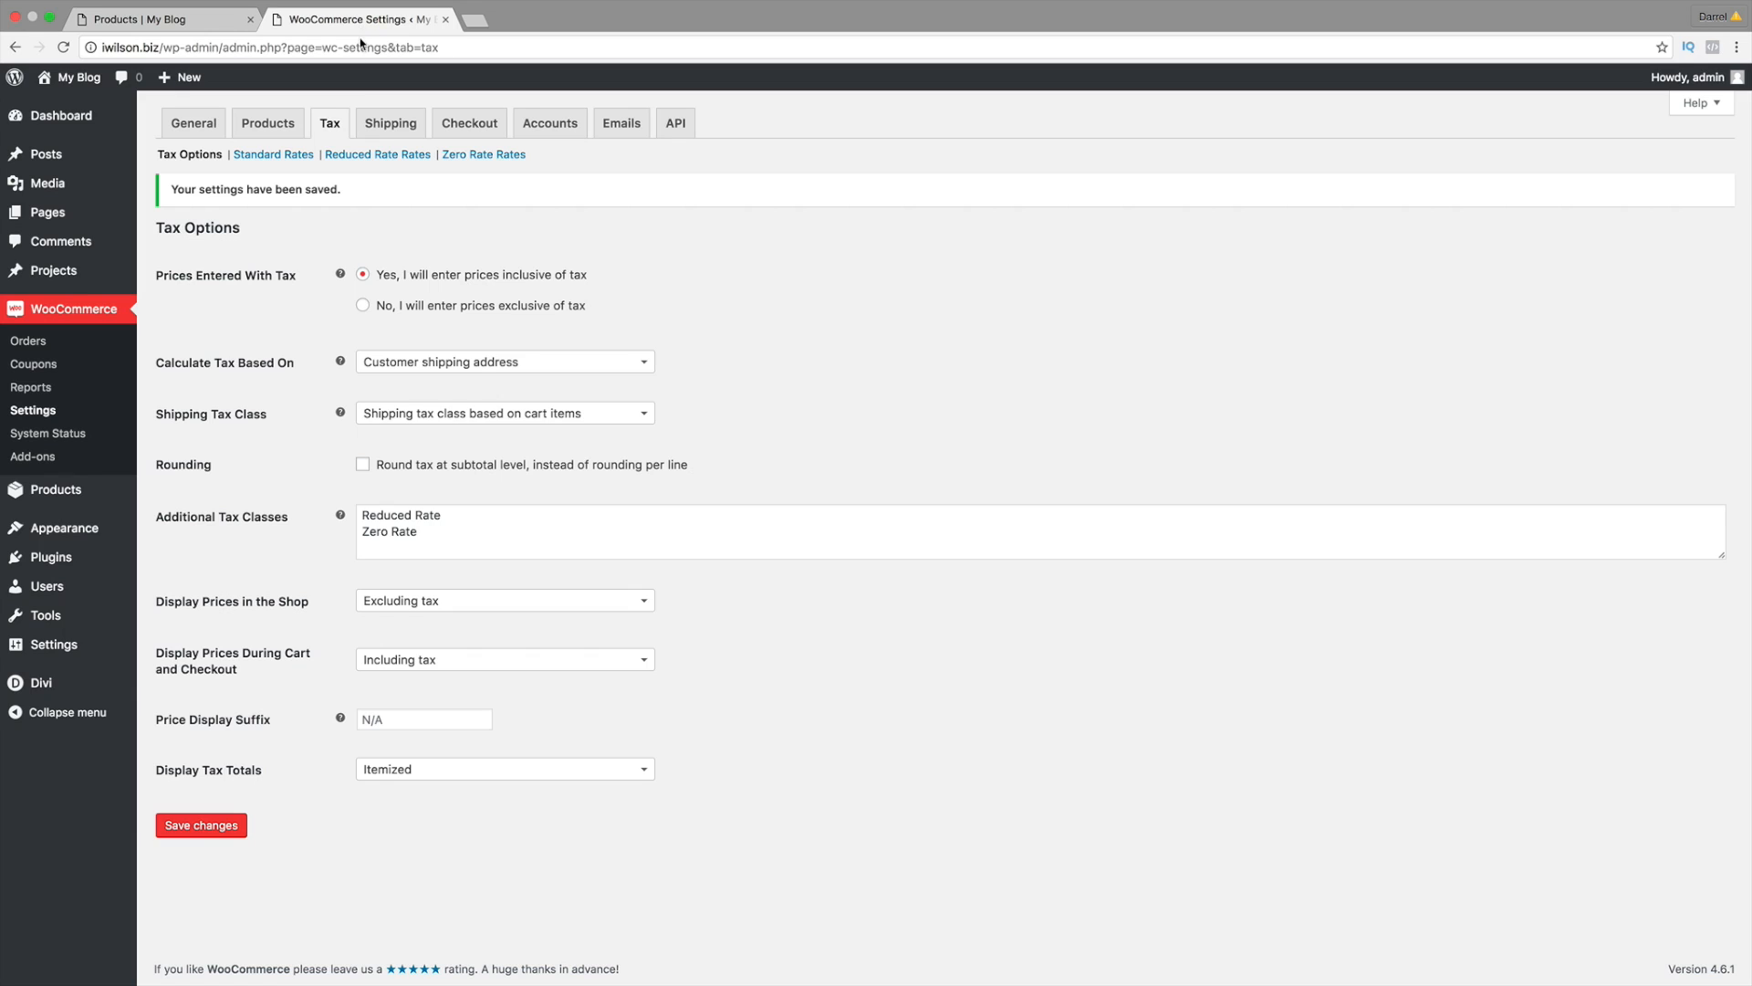
Step: Save prices as exclusive of tax again and reload the shop to confirm original prices like $100.00
left_click(217, 826)
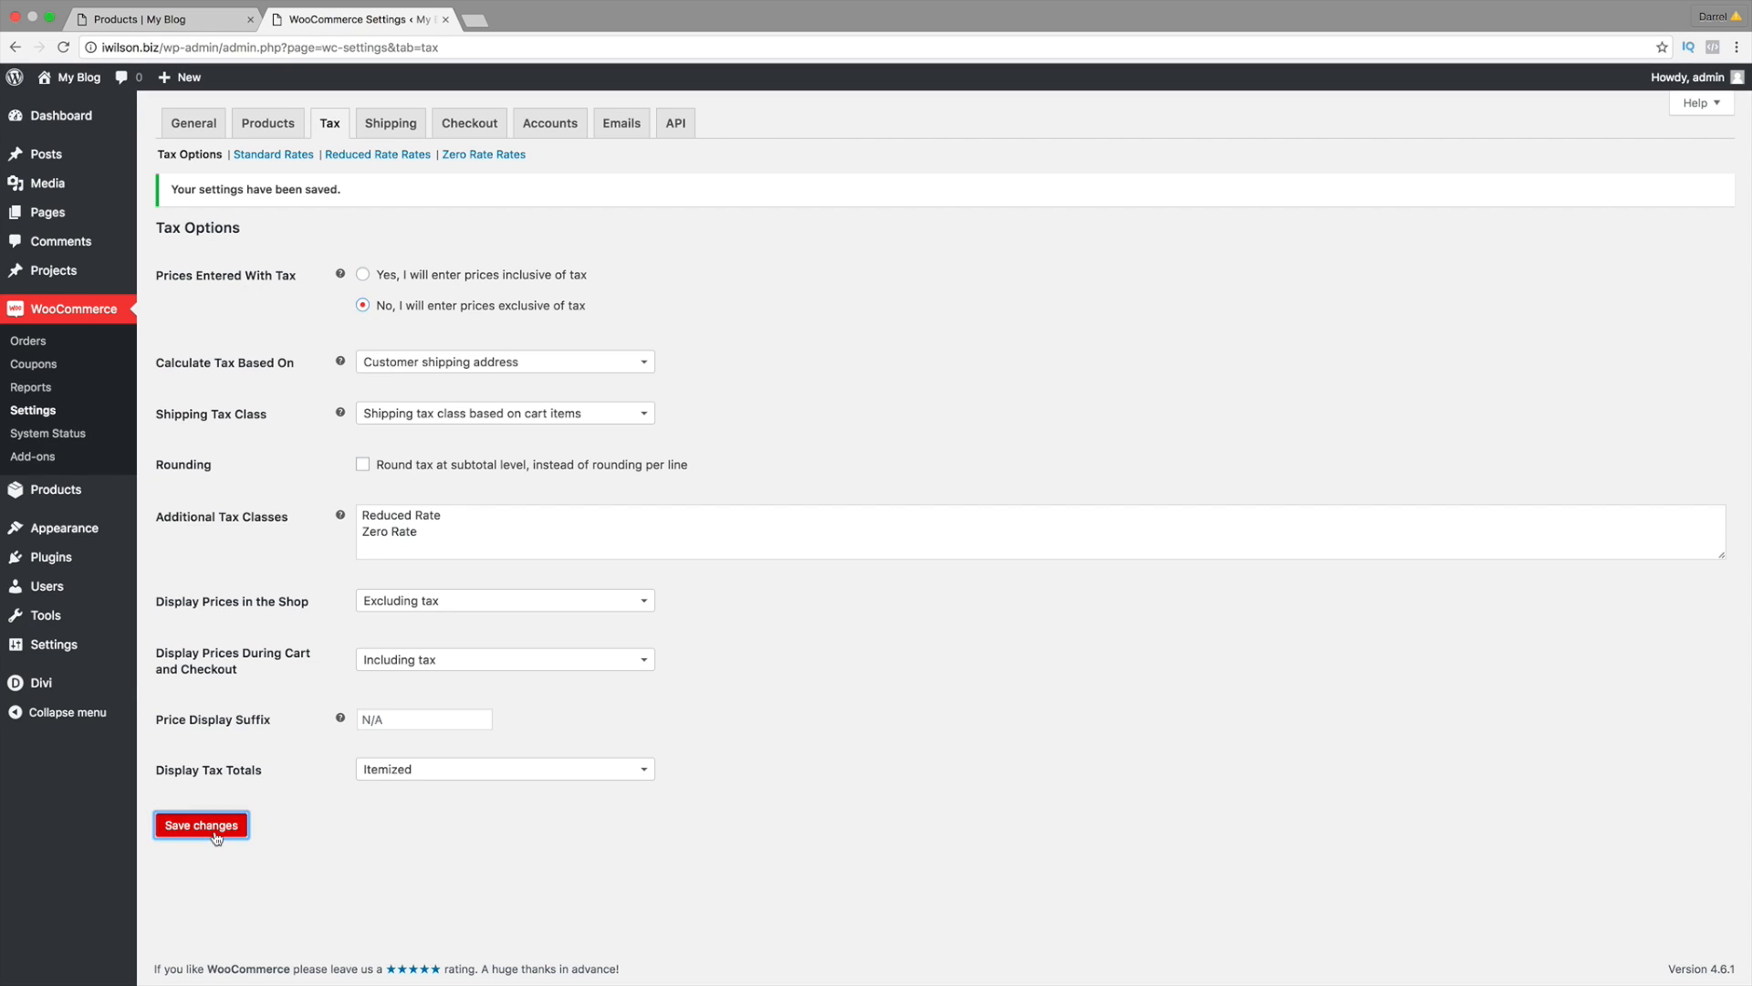
left_click(197, 30)
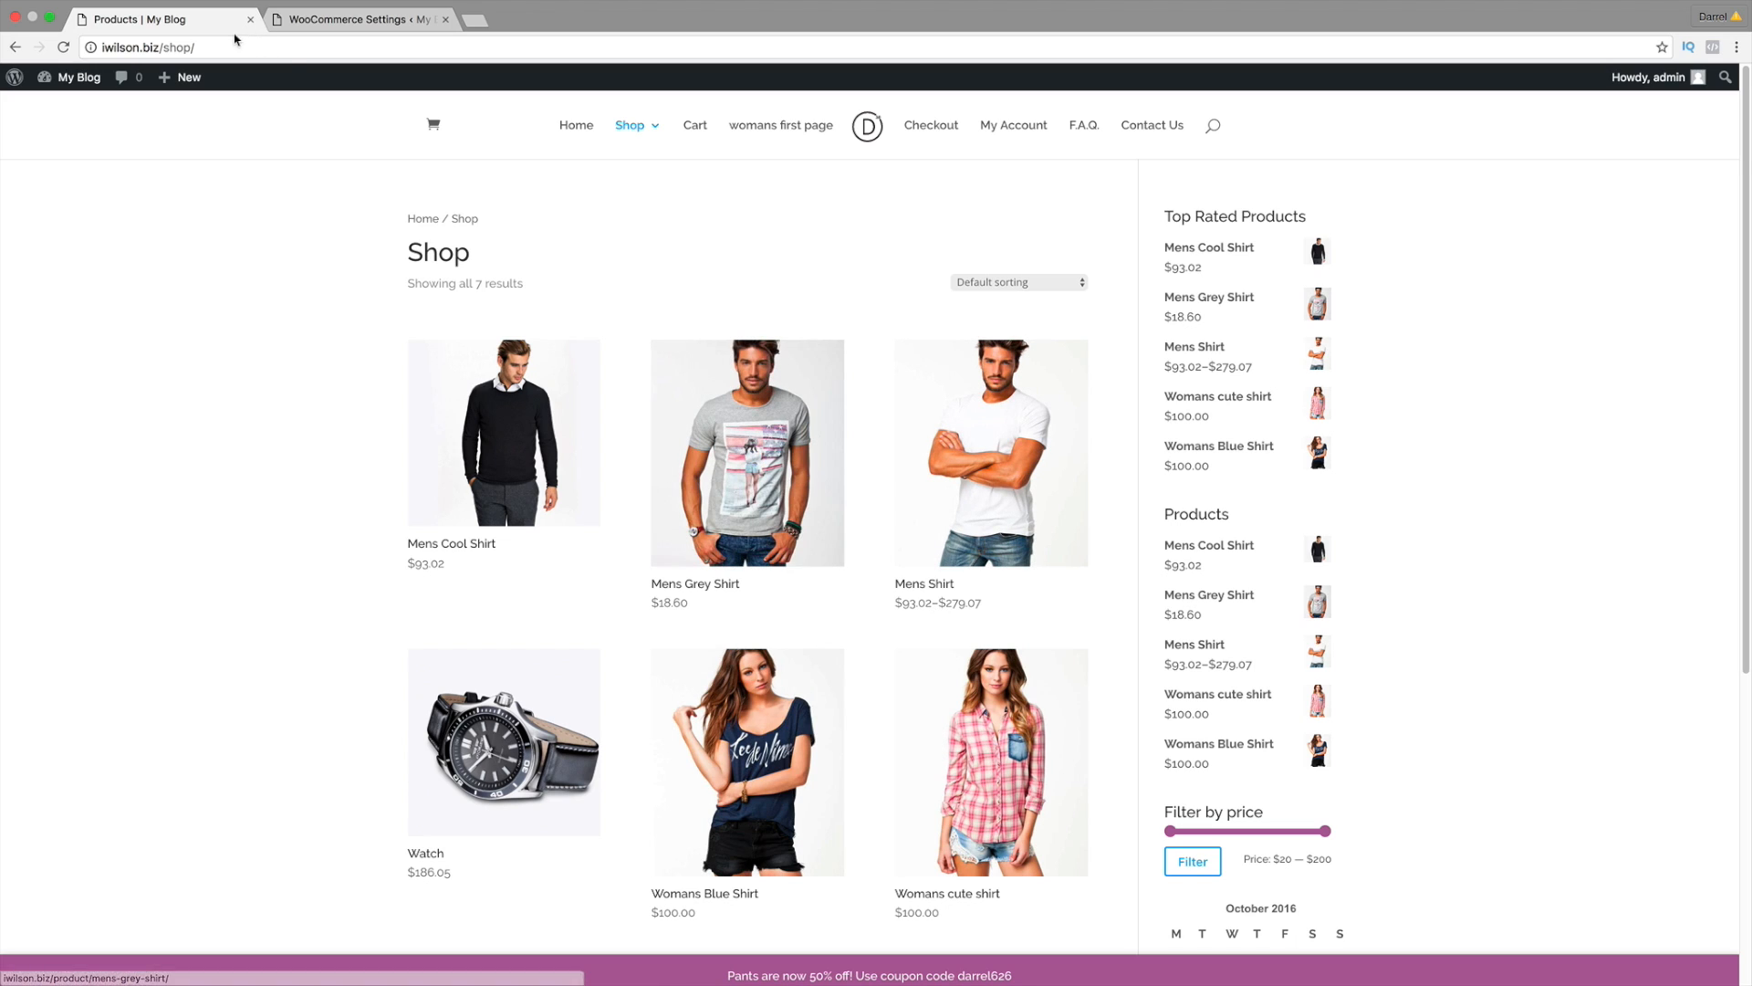
left_click(64, 49)
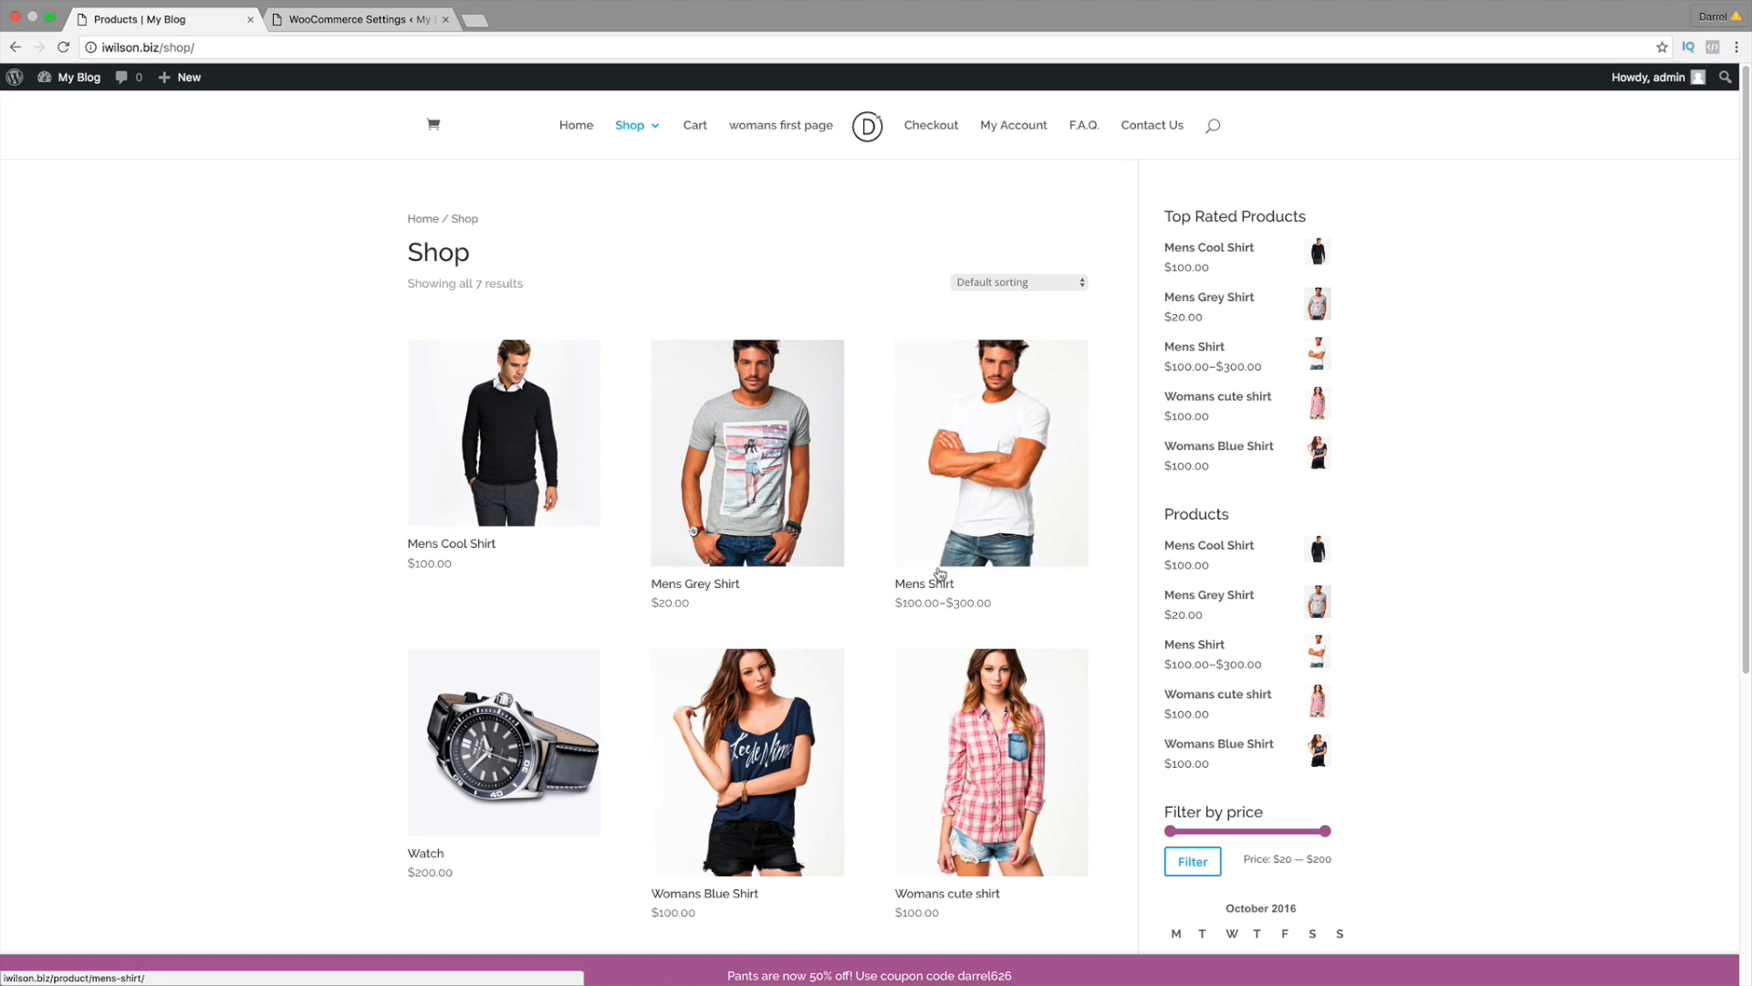
left_click(365, 20)
left_click_drag(598, 305, 384, 315)
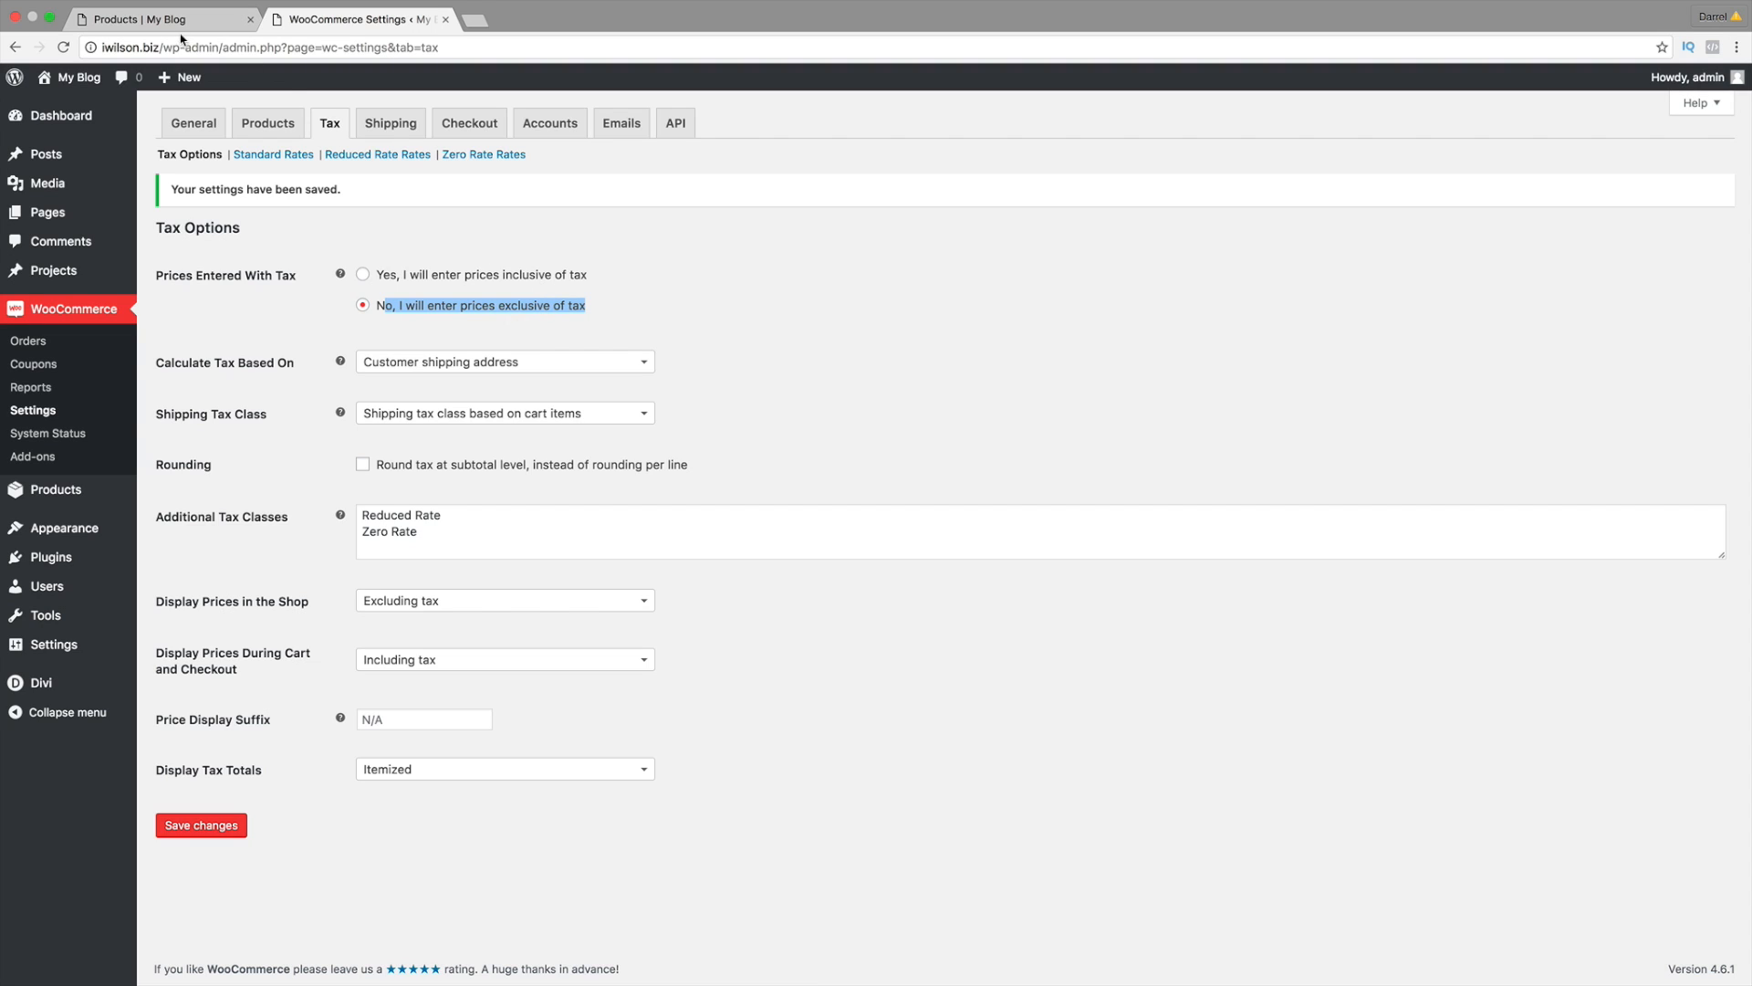
left_click(58, 367)
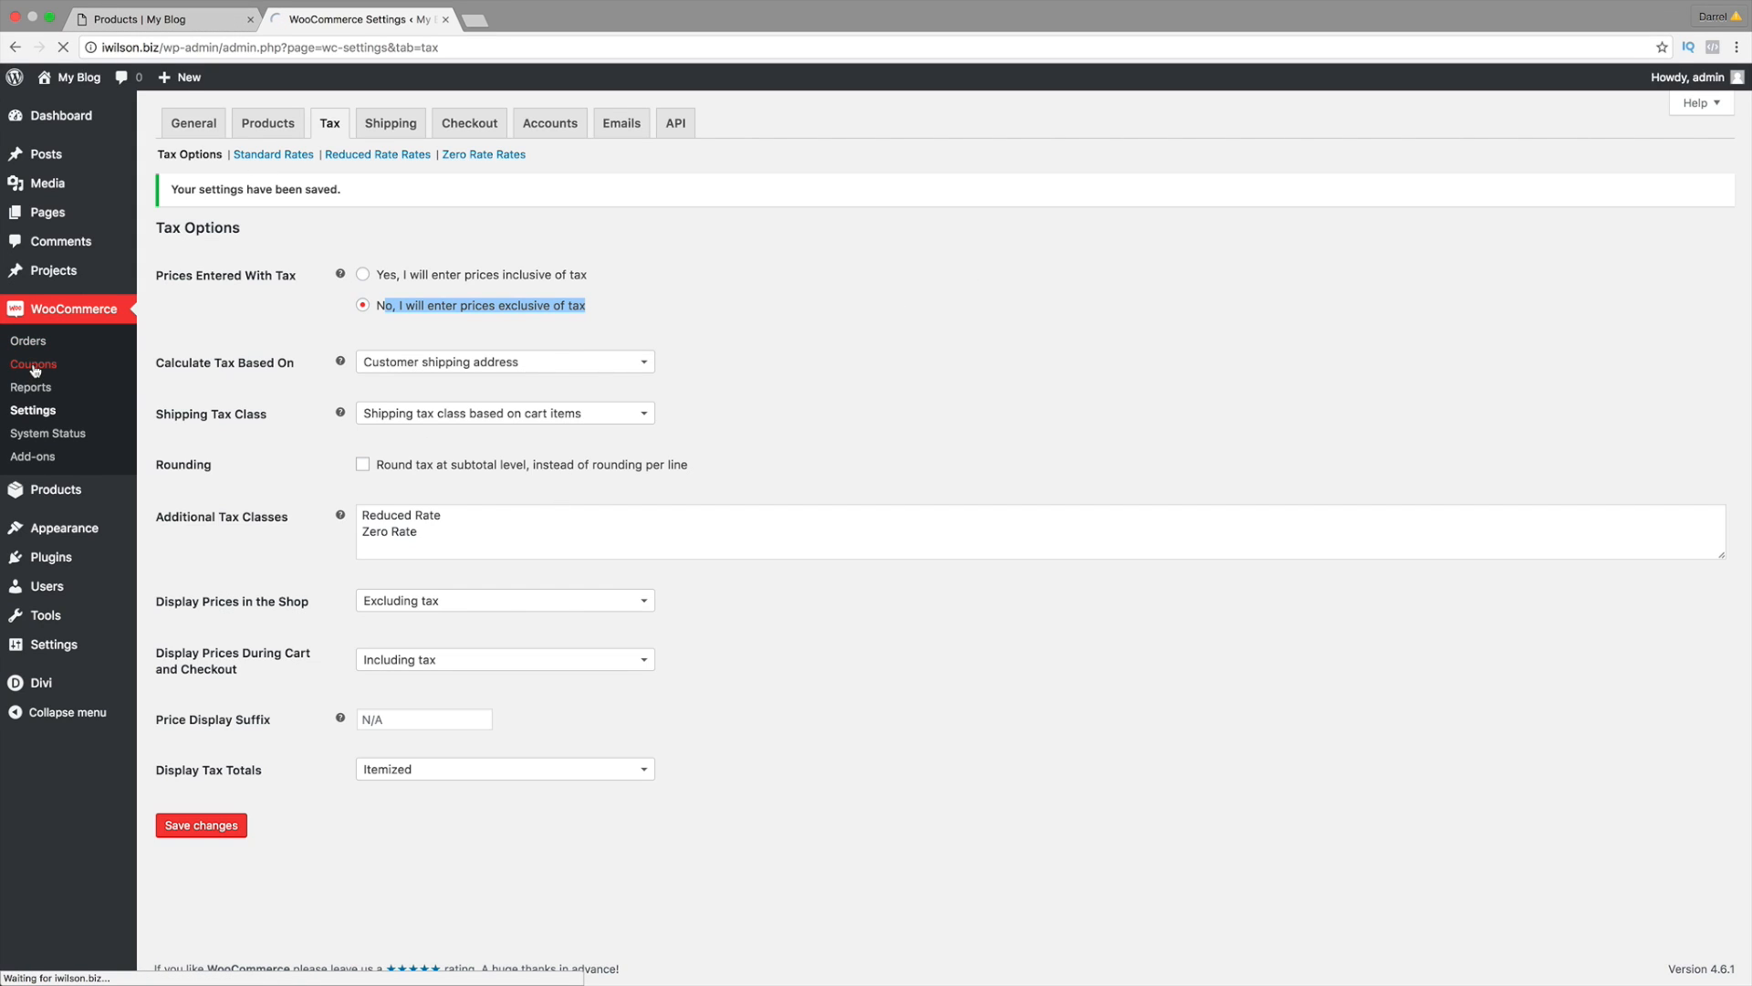
Step: Add a new coupon with the code darrel626
left_click(33, 367)
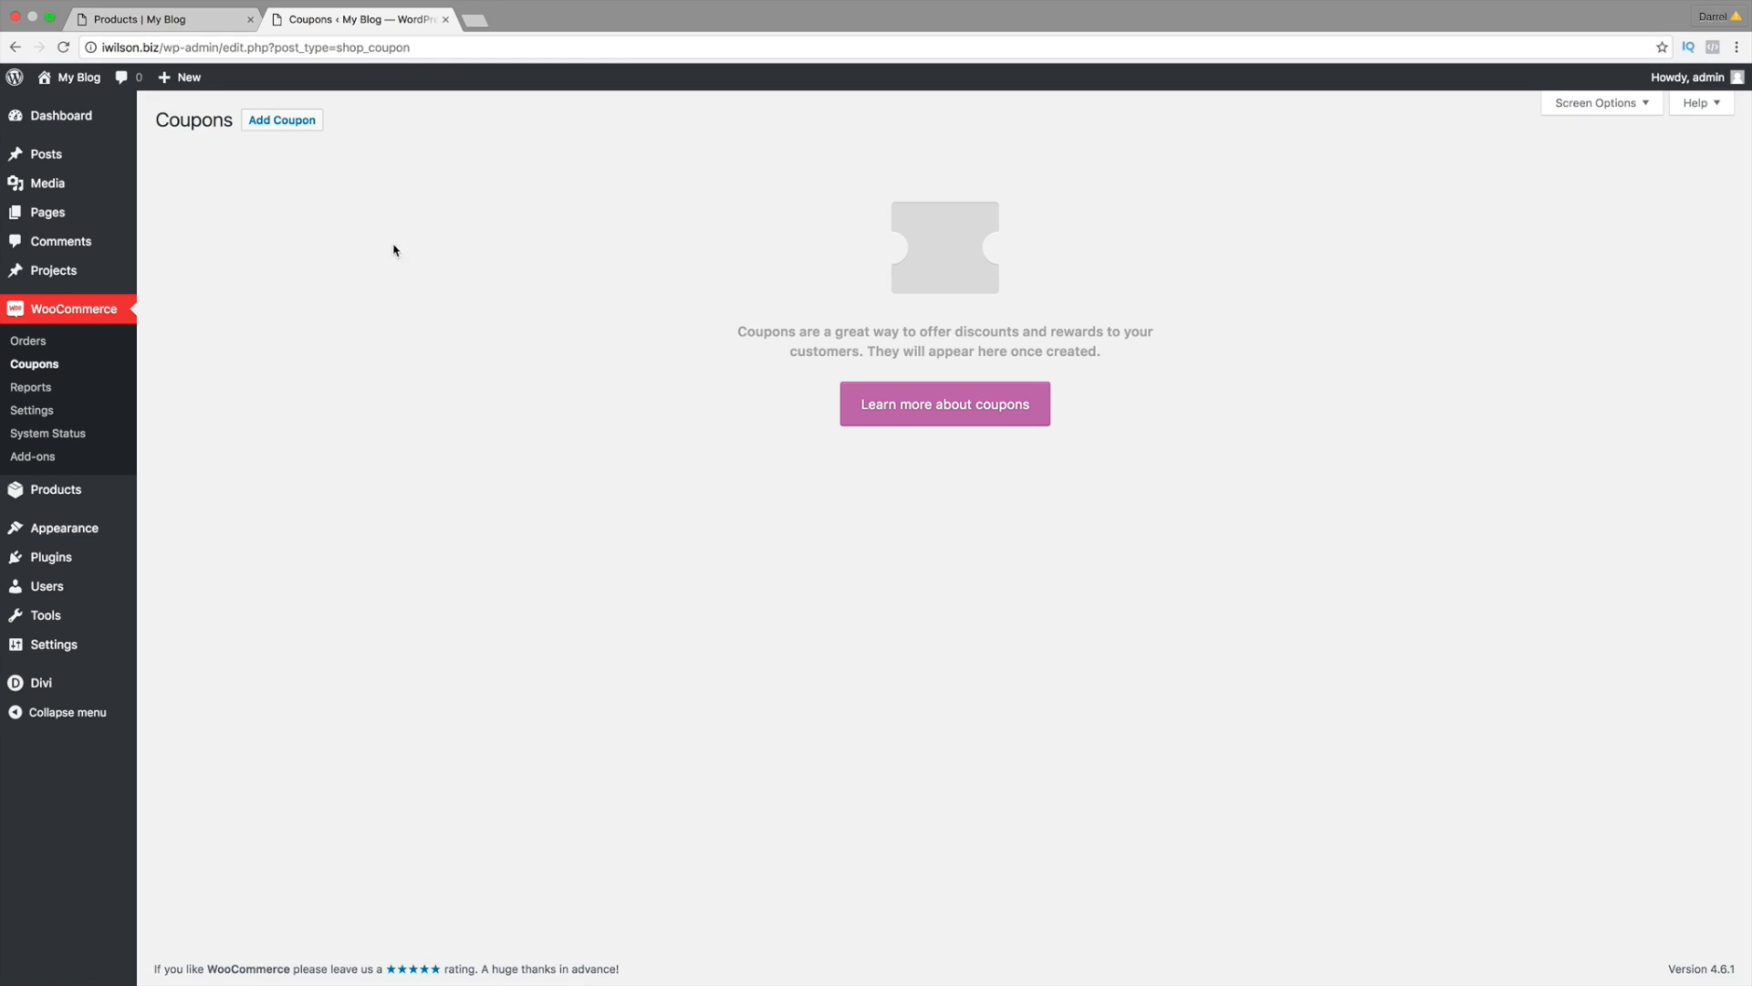
left_click(290, 127)
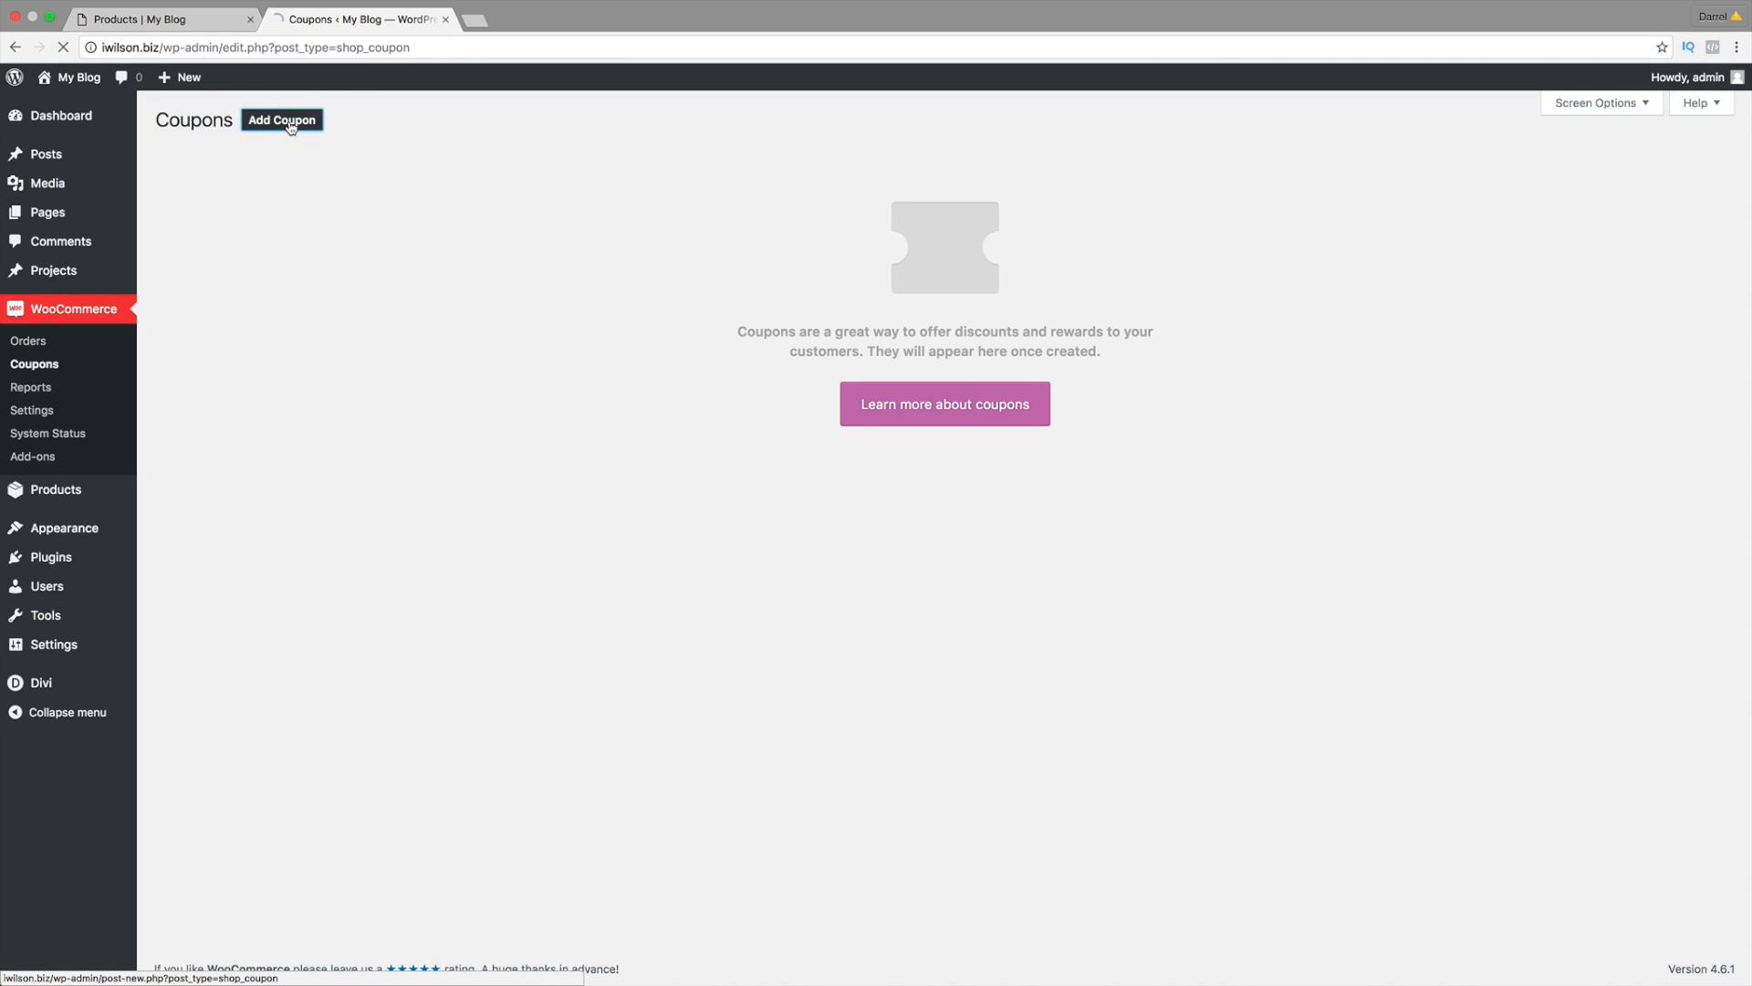
left_click(176, 25)
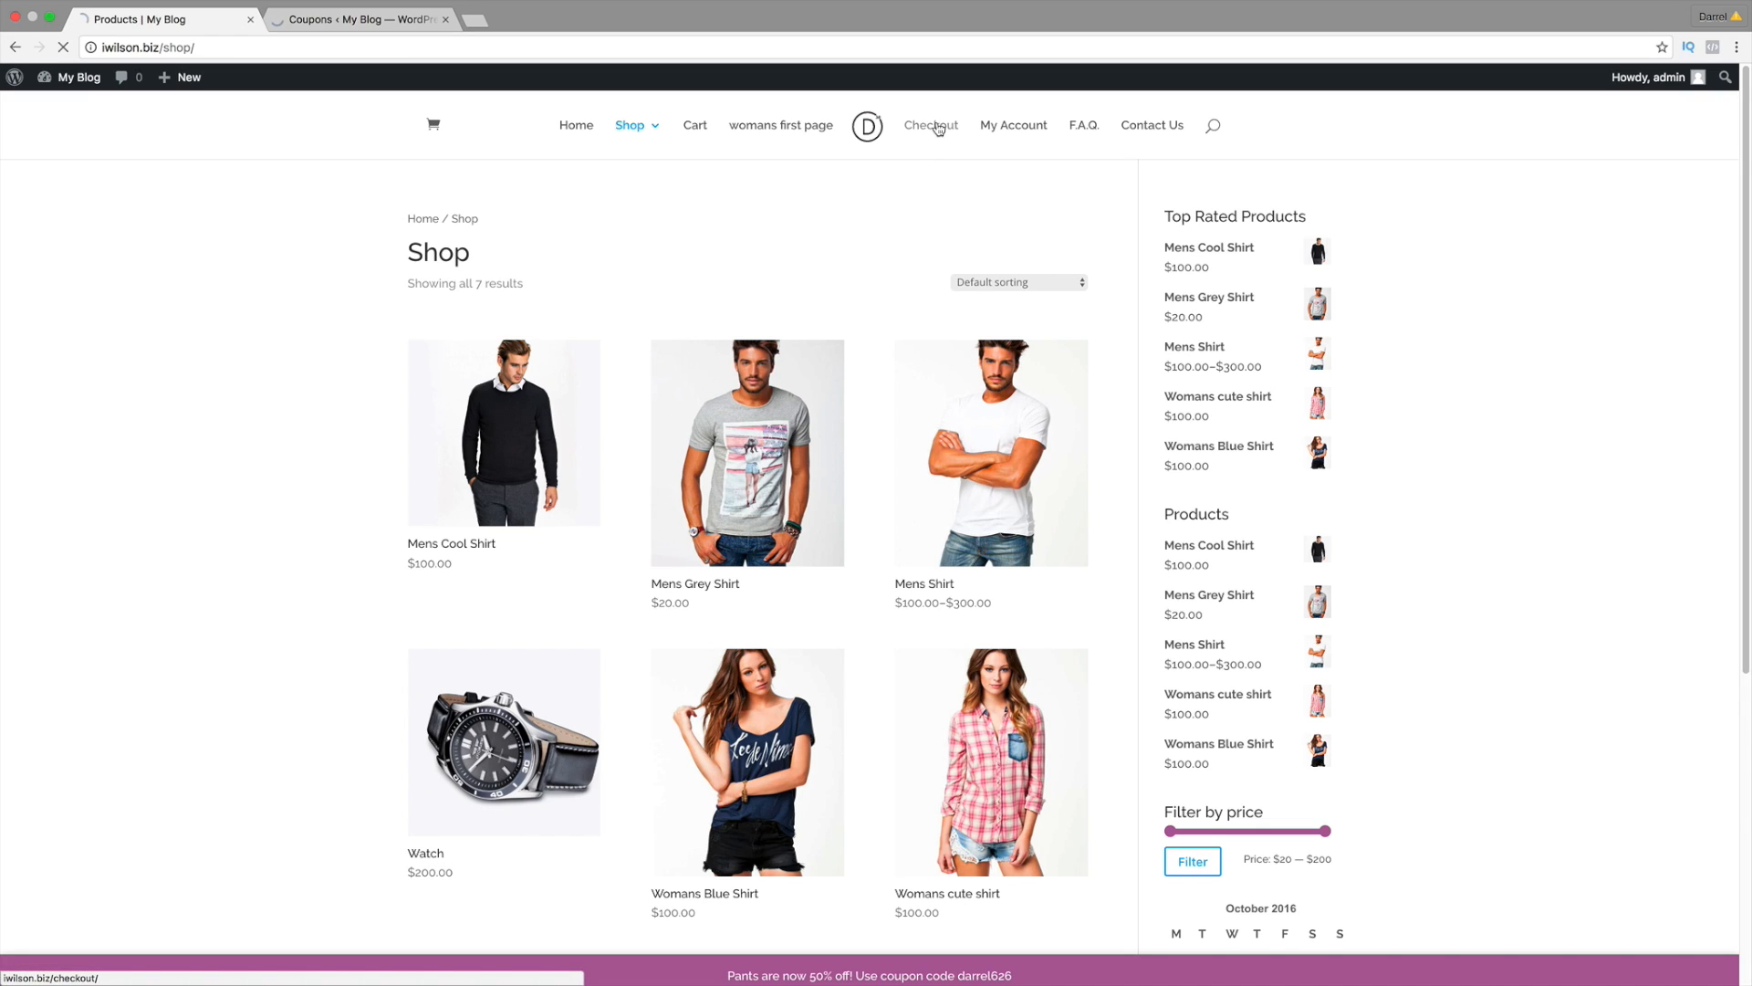
left_click(372, 17)
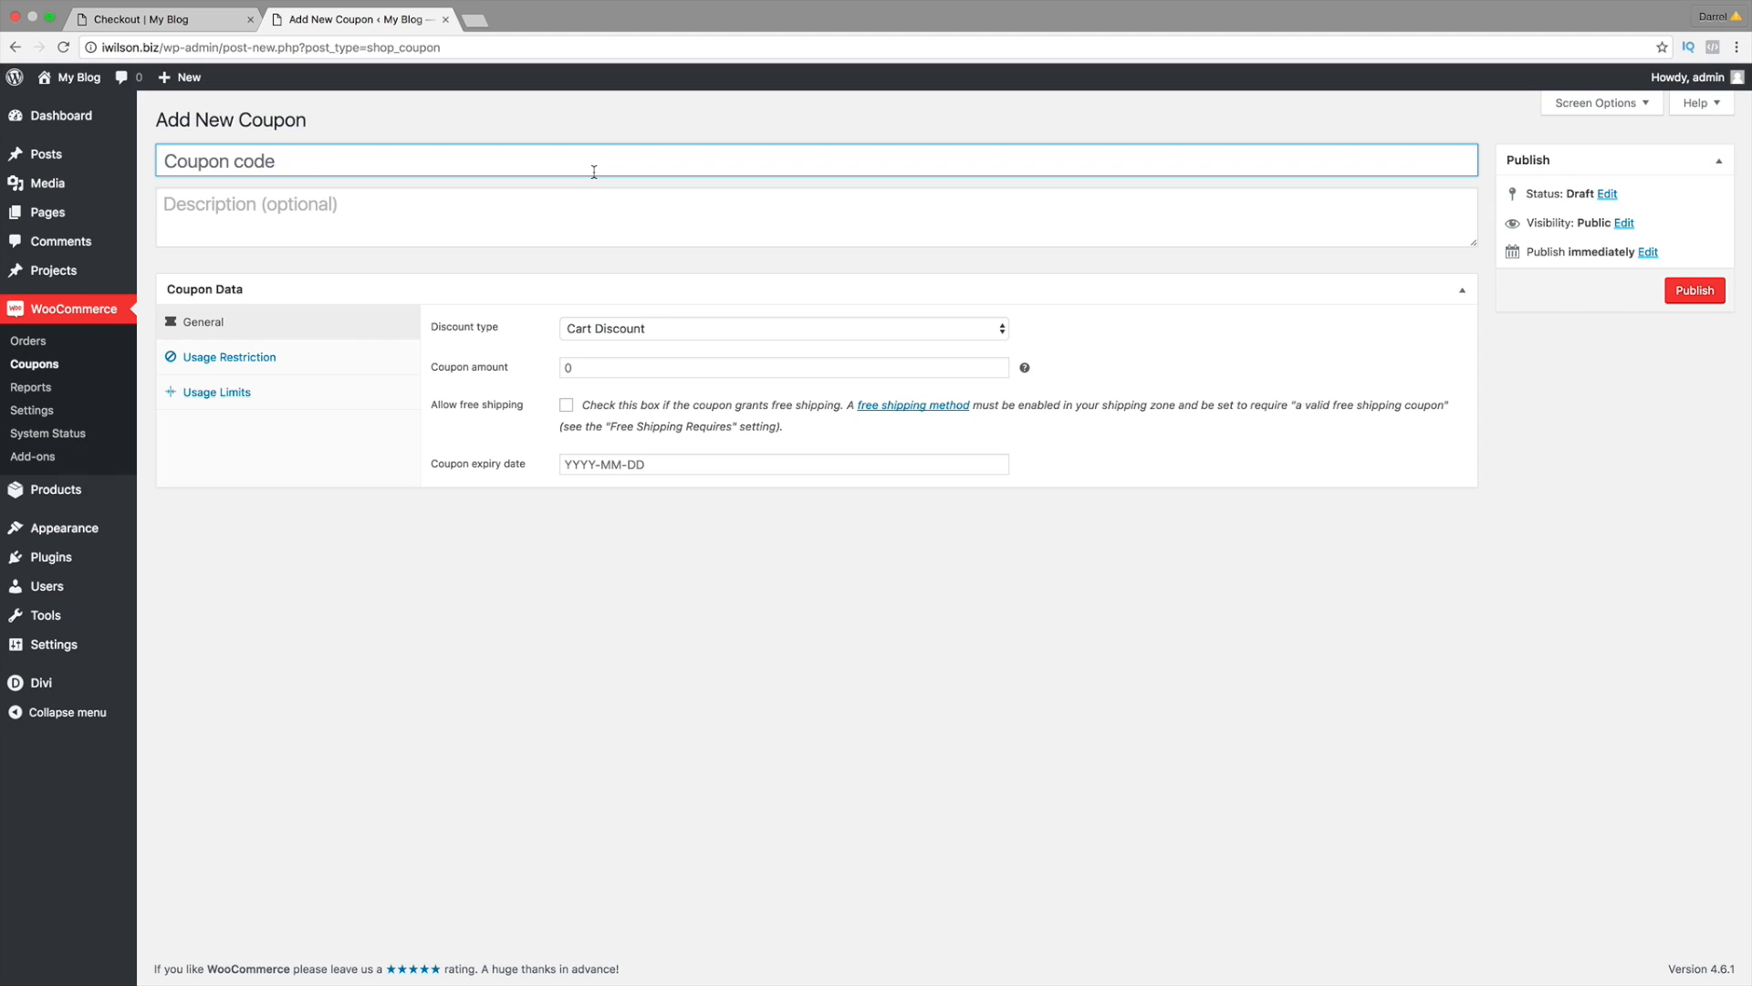
type("darrel626")
key("Tab")
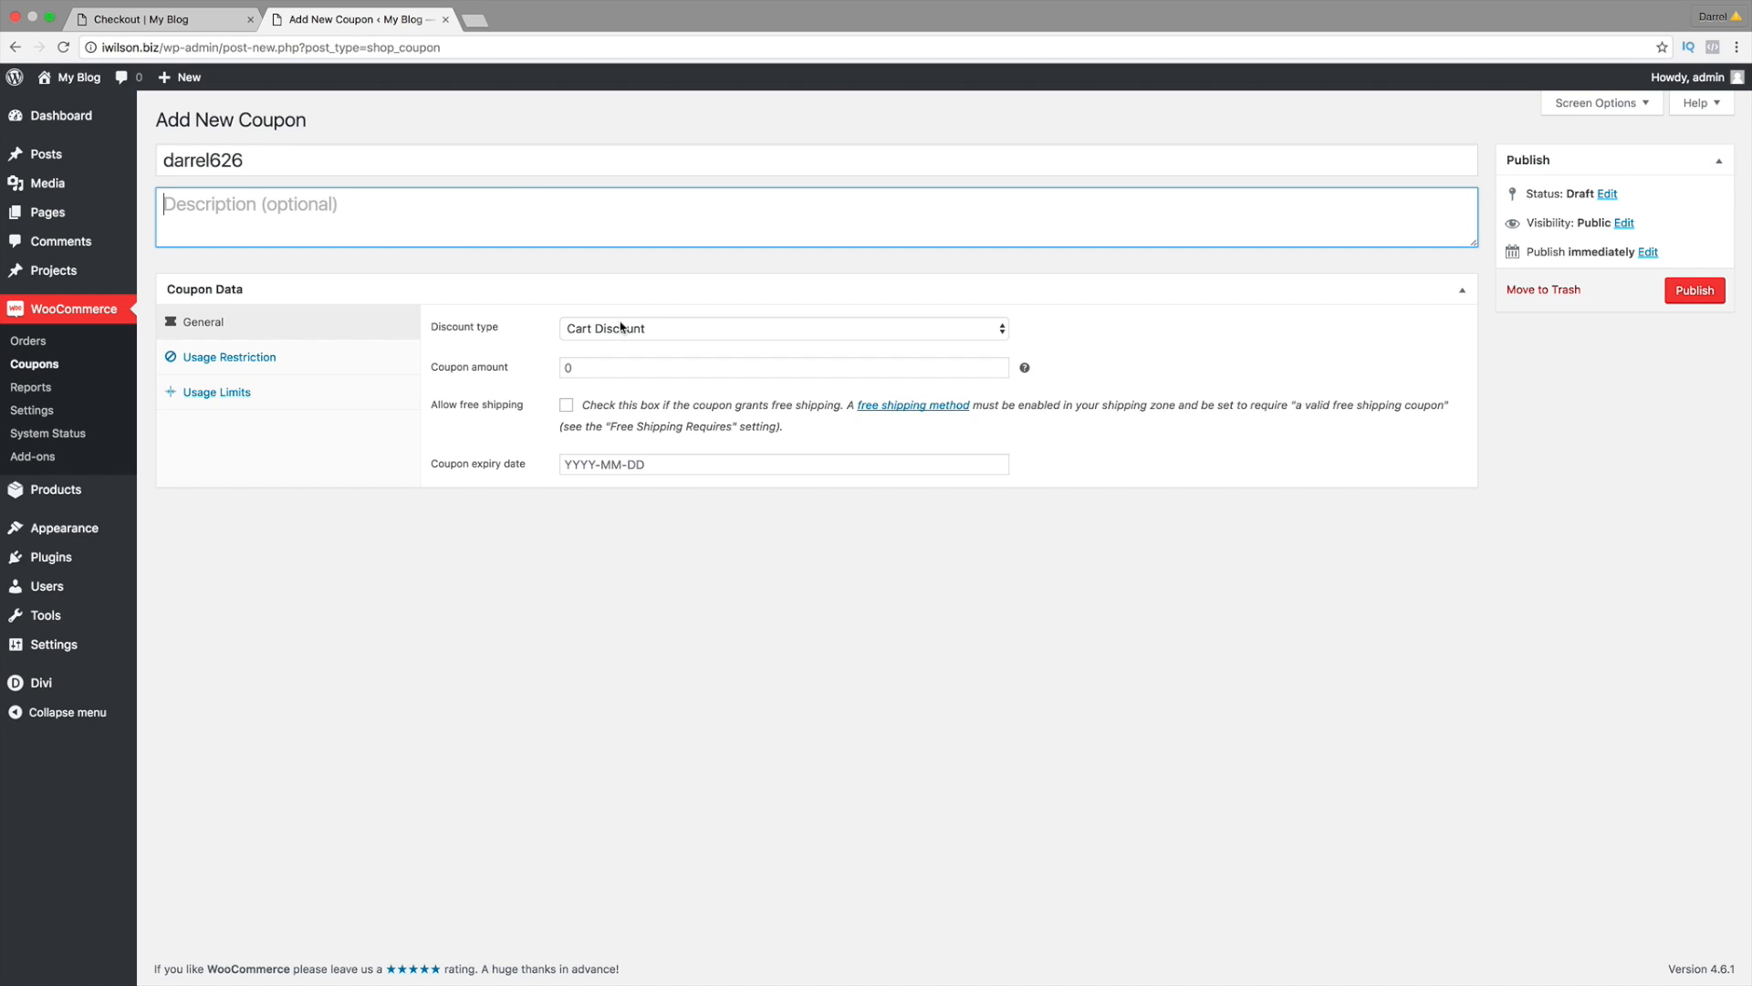
Step: Set the coupon amount to 20 and the discount type to Product % Discount
left_click(659, 330)
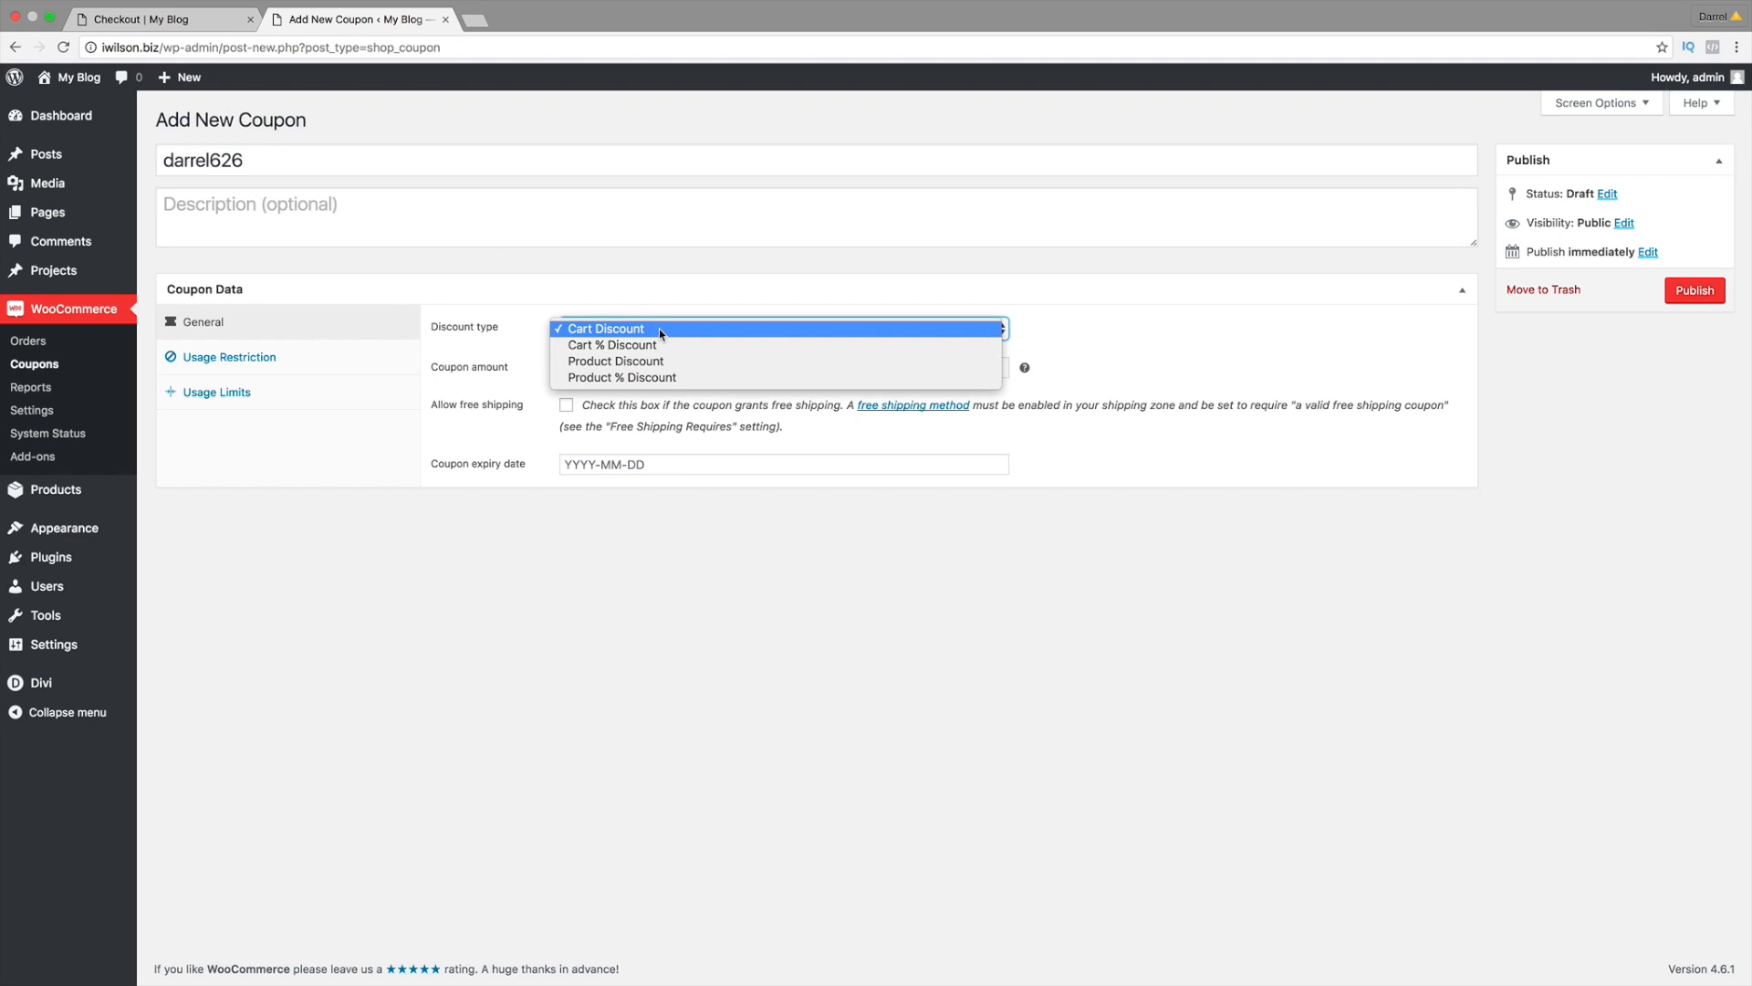
left_click(659, 329)
left_click(660, 365)
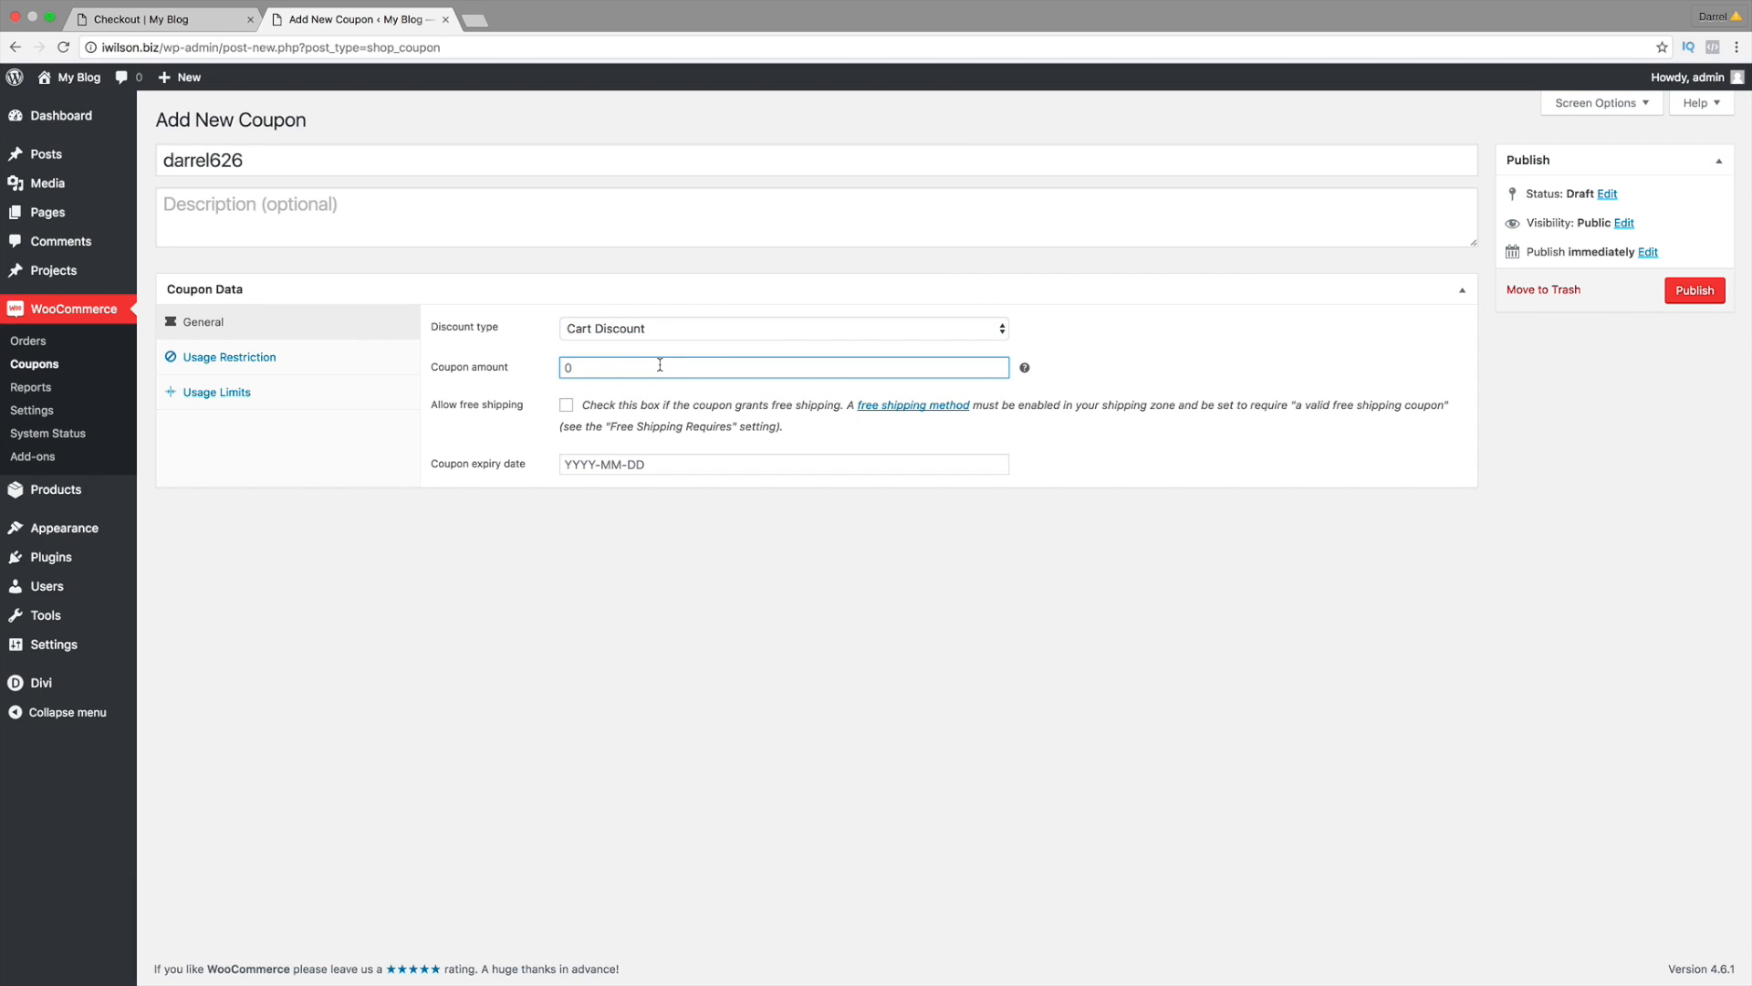
type("20")
left_click(666, 334)
left_click(665, 350)
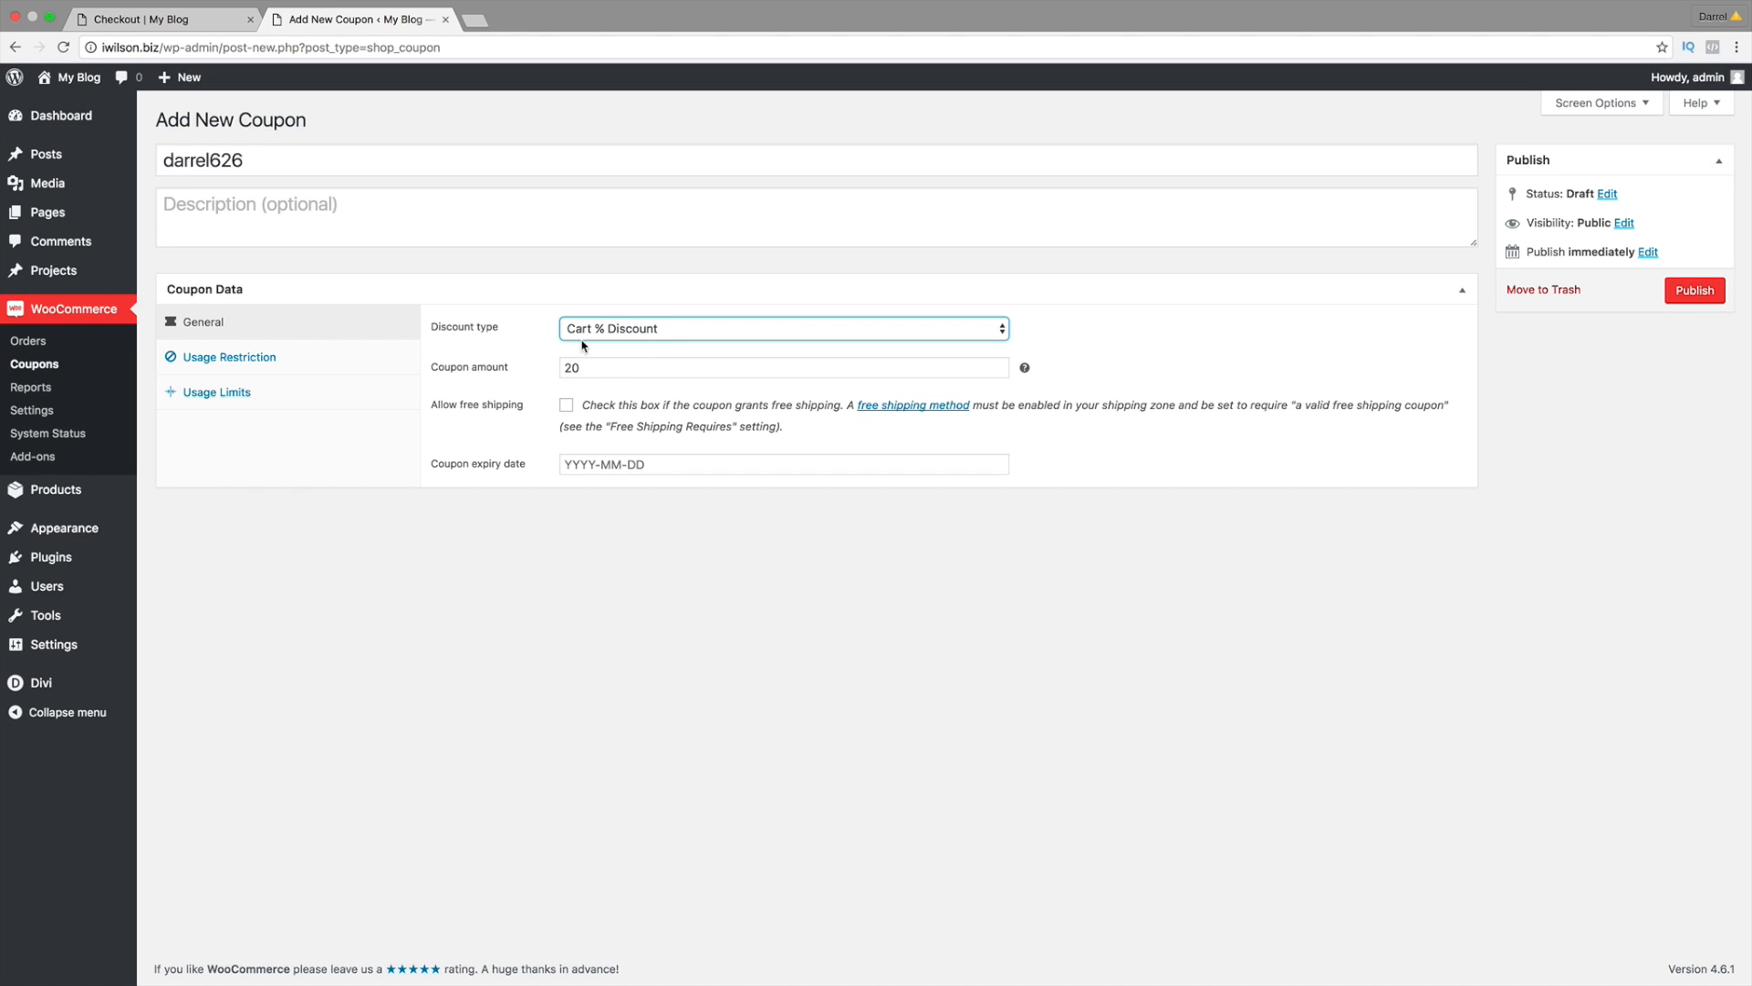
left_click(617, 331)
left_click(624, 345)
left_click(721, 334)
left_click(721, 346)
left_click(719, 371)
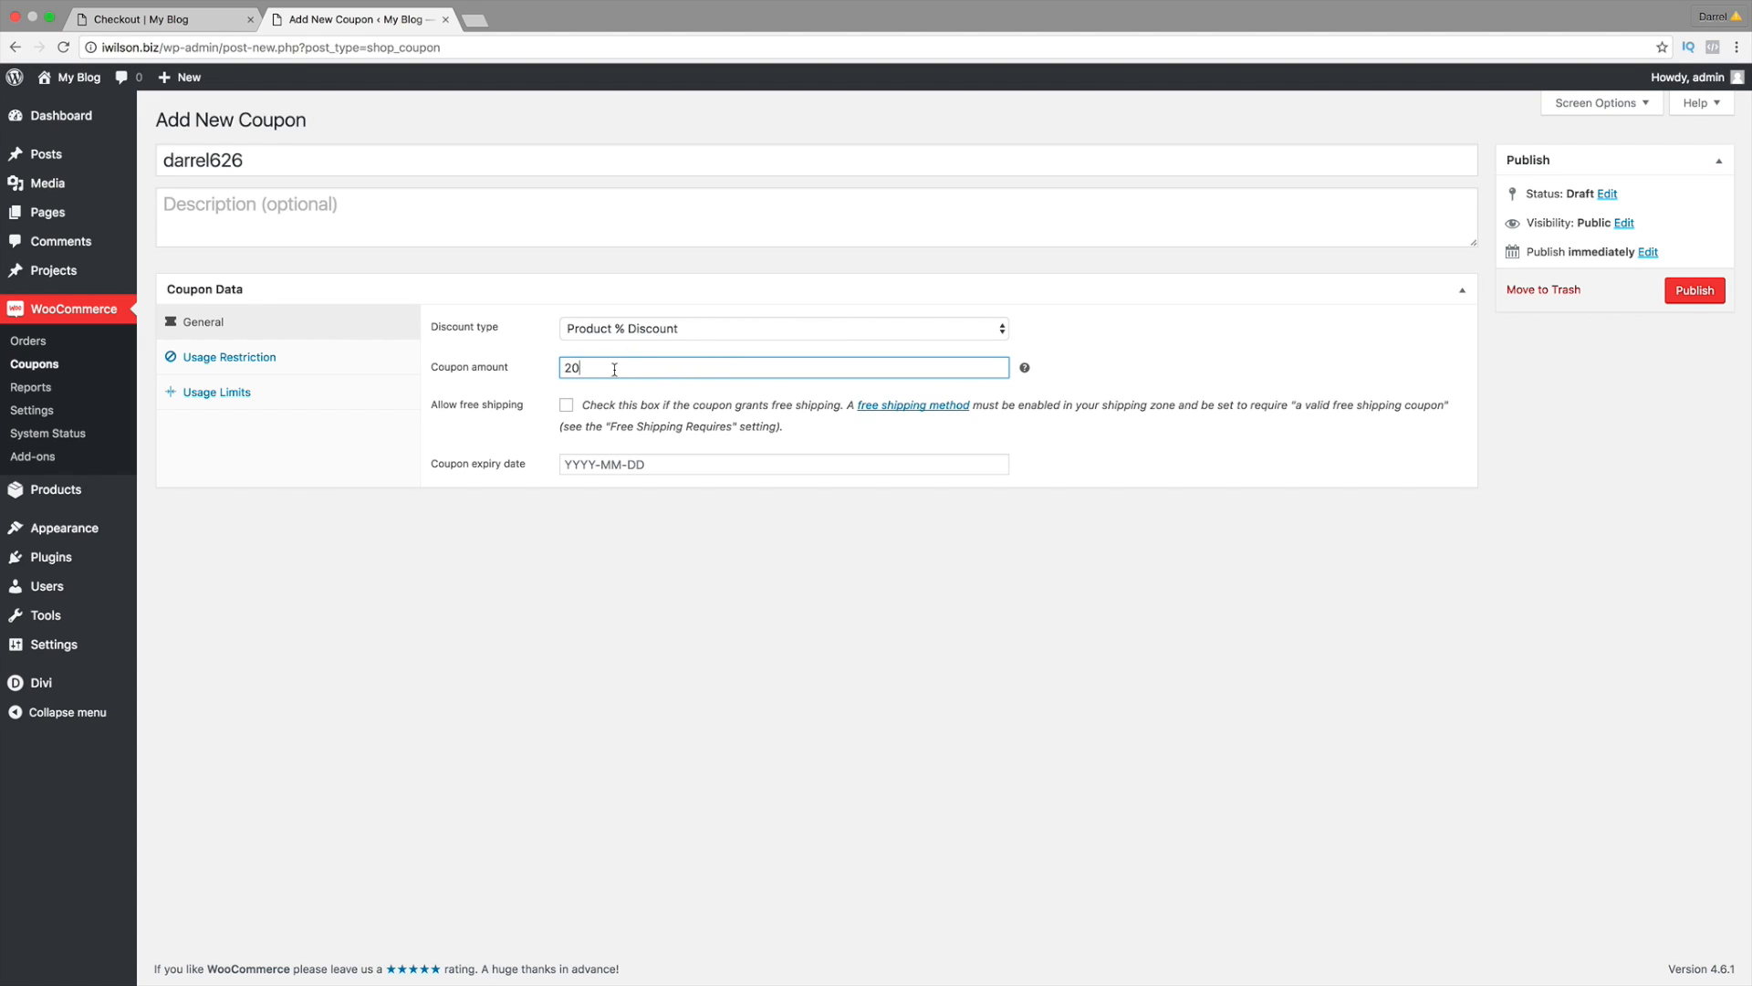
Step: Allow free shipping and leave the coupon expiry date blank
left_click(566, 406)
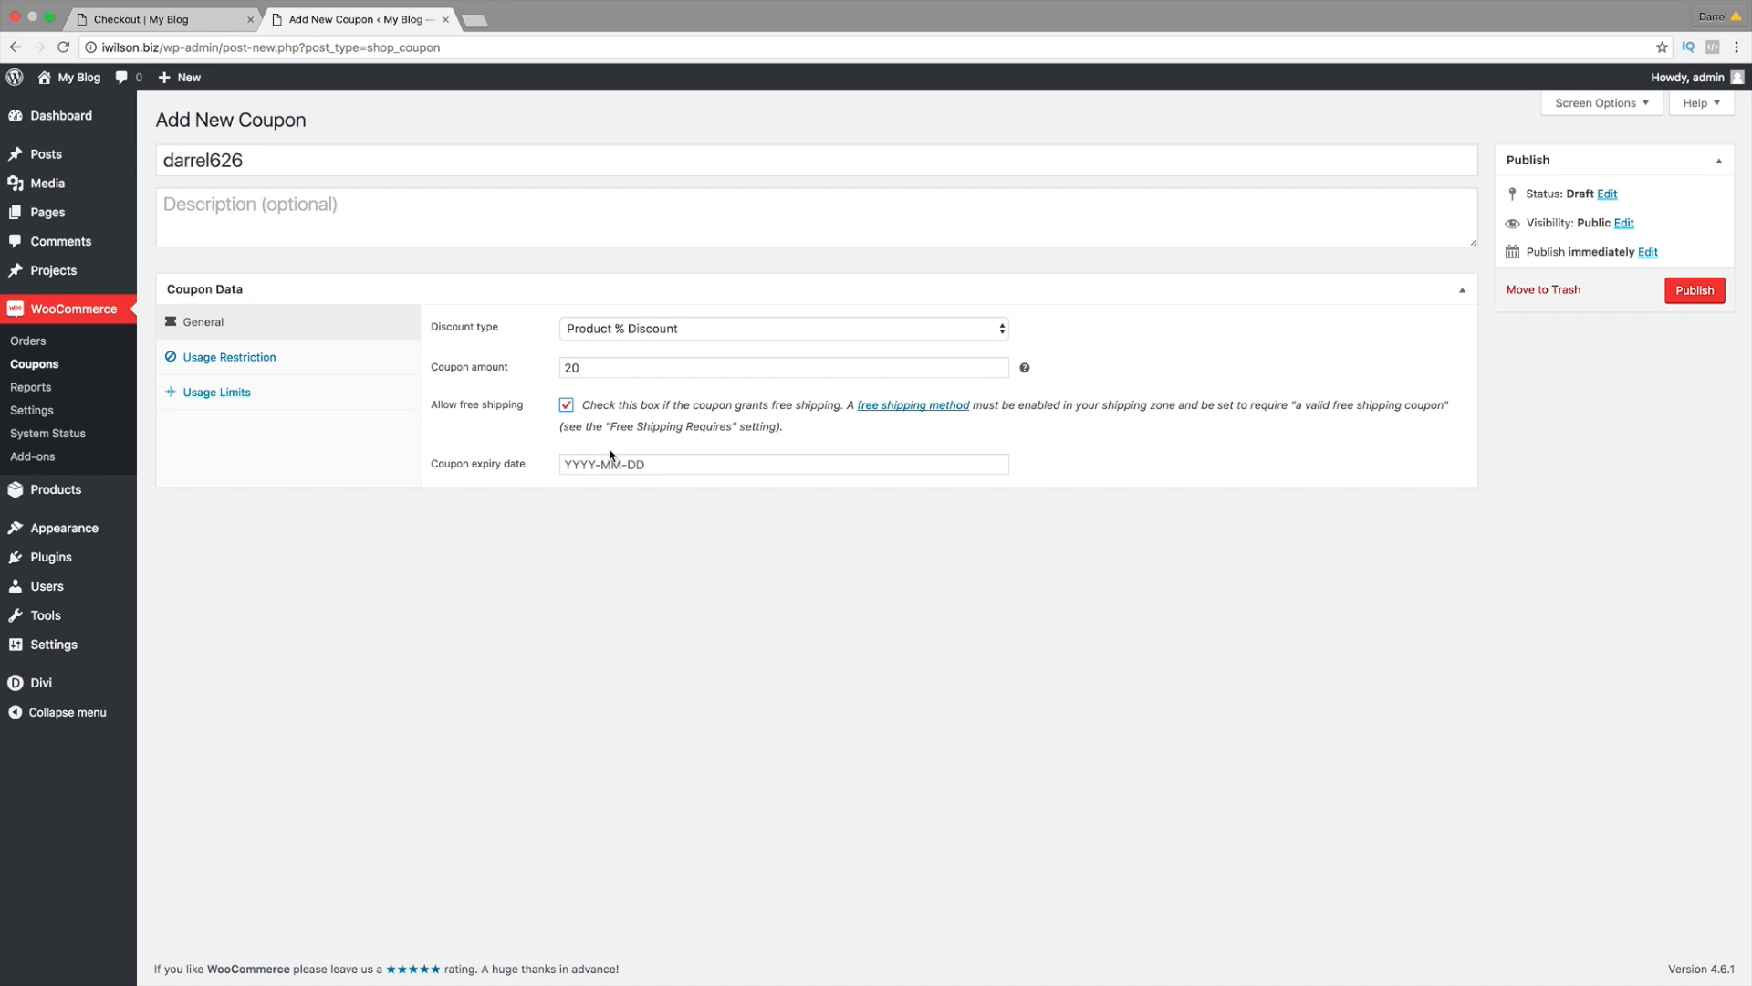
left_click(620, 463)
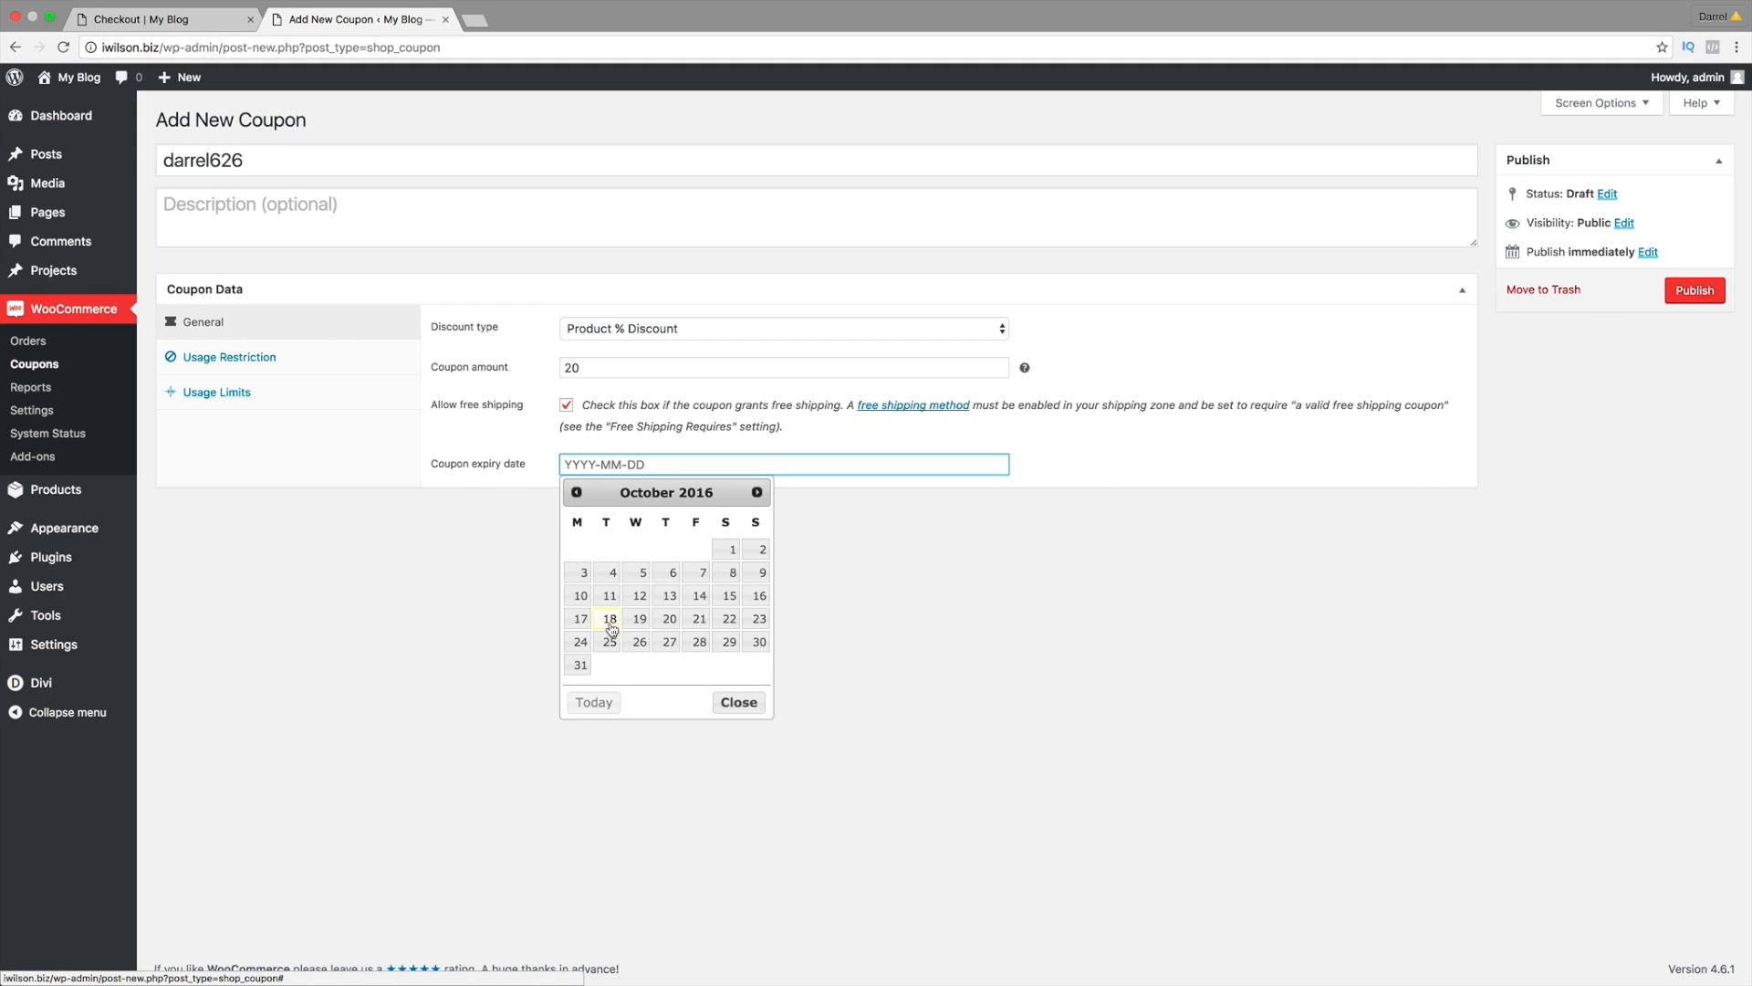
left_click(451, 598)
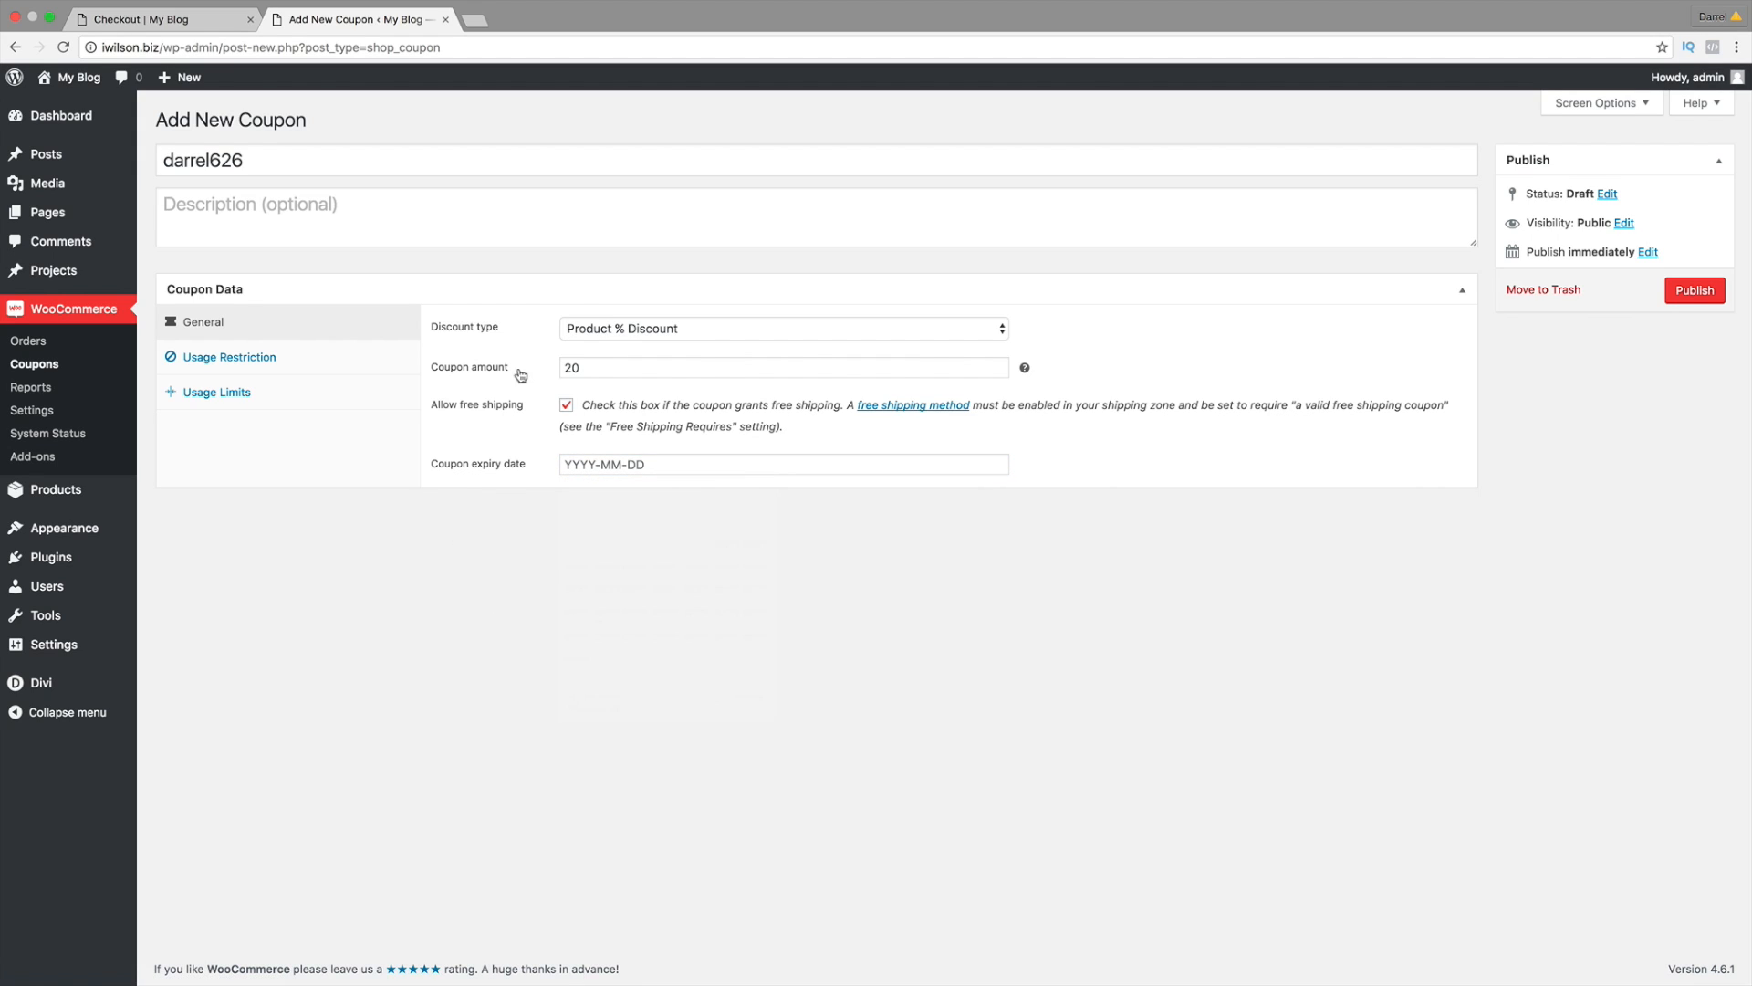
left_click(288, 358)
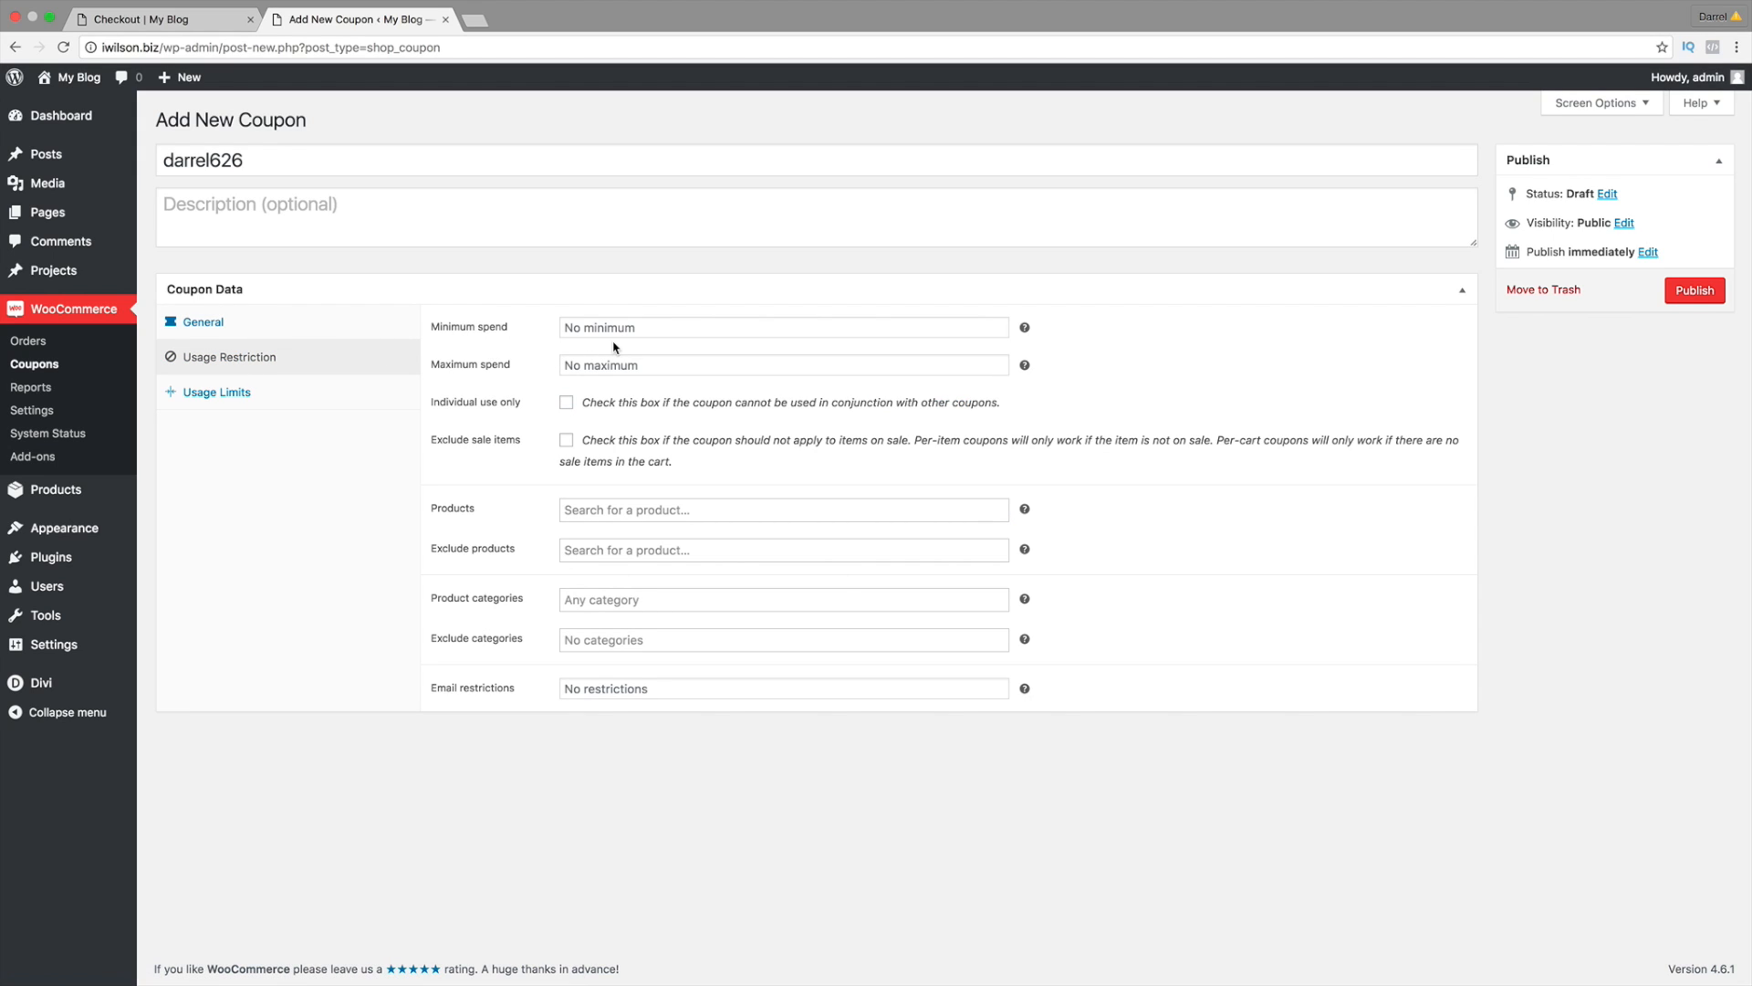
Step: Enter 0 for both minimum and maximum spend and tick Individual use only
left_click(279, 330)
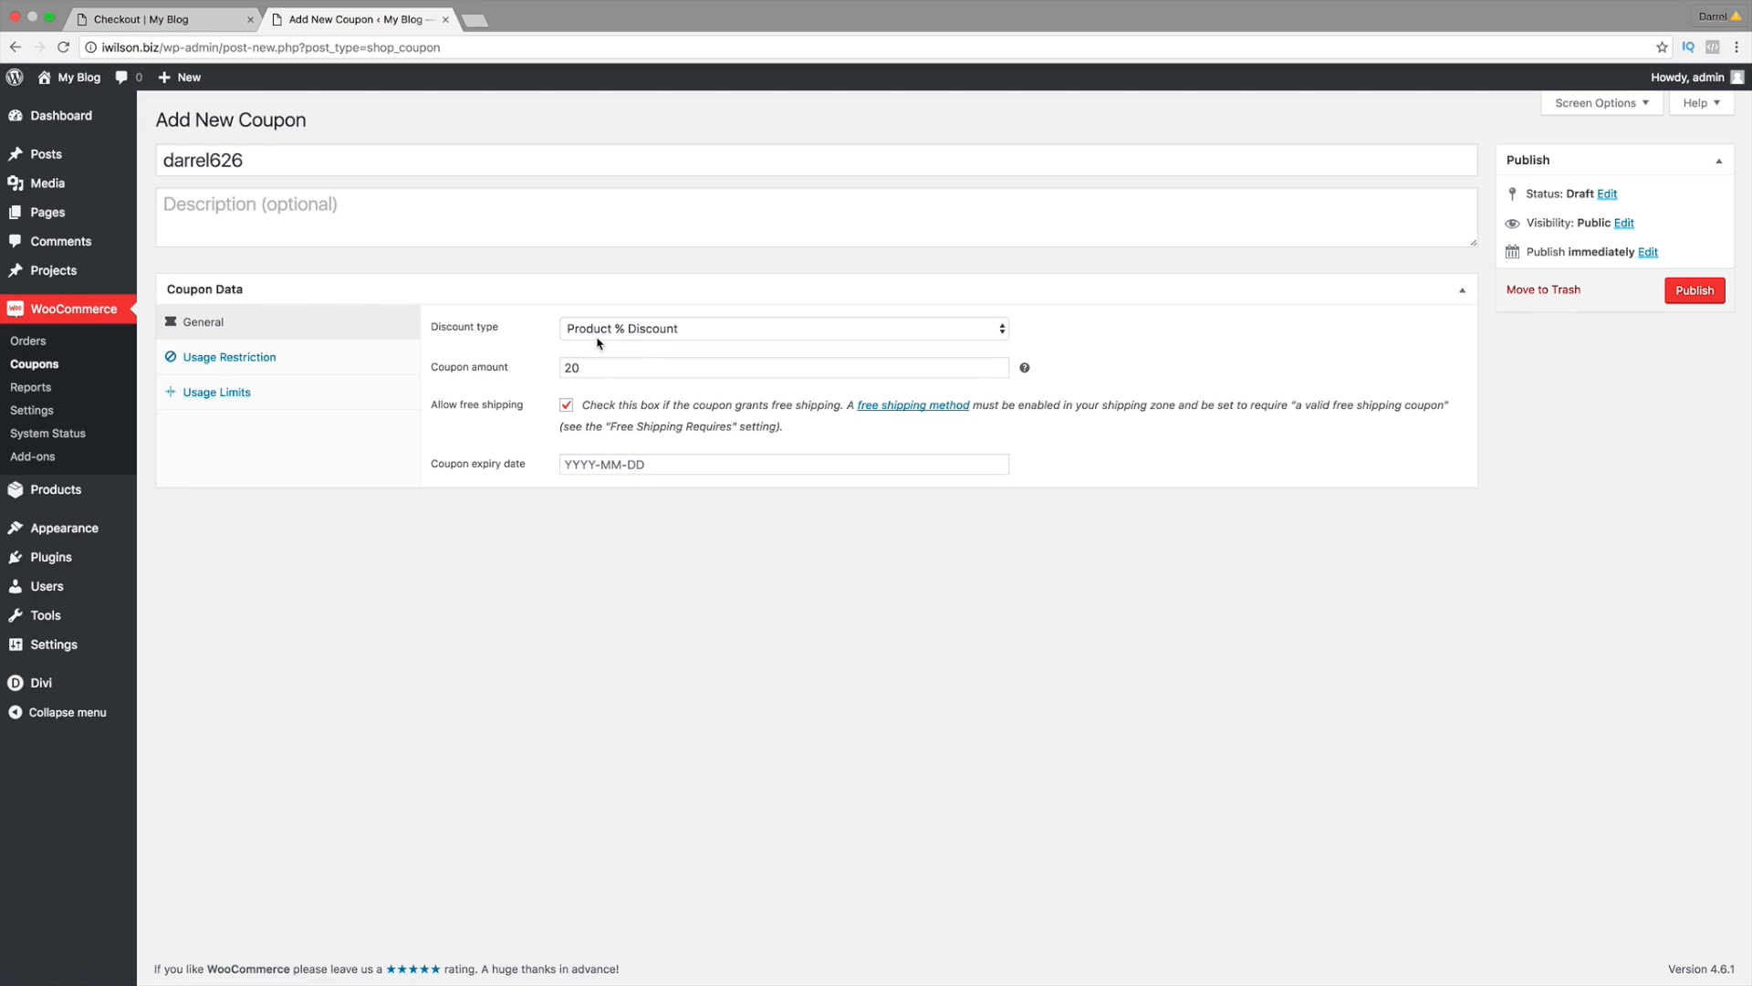
left_click(252, 364)
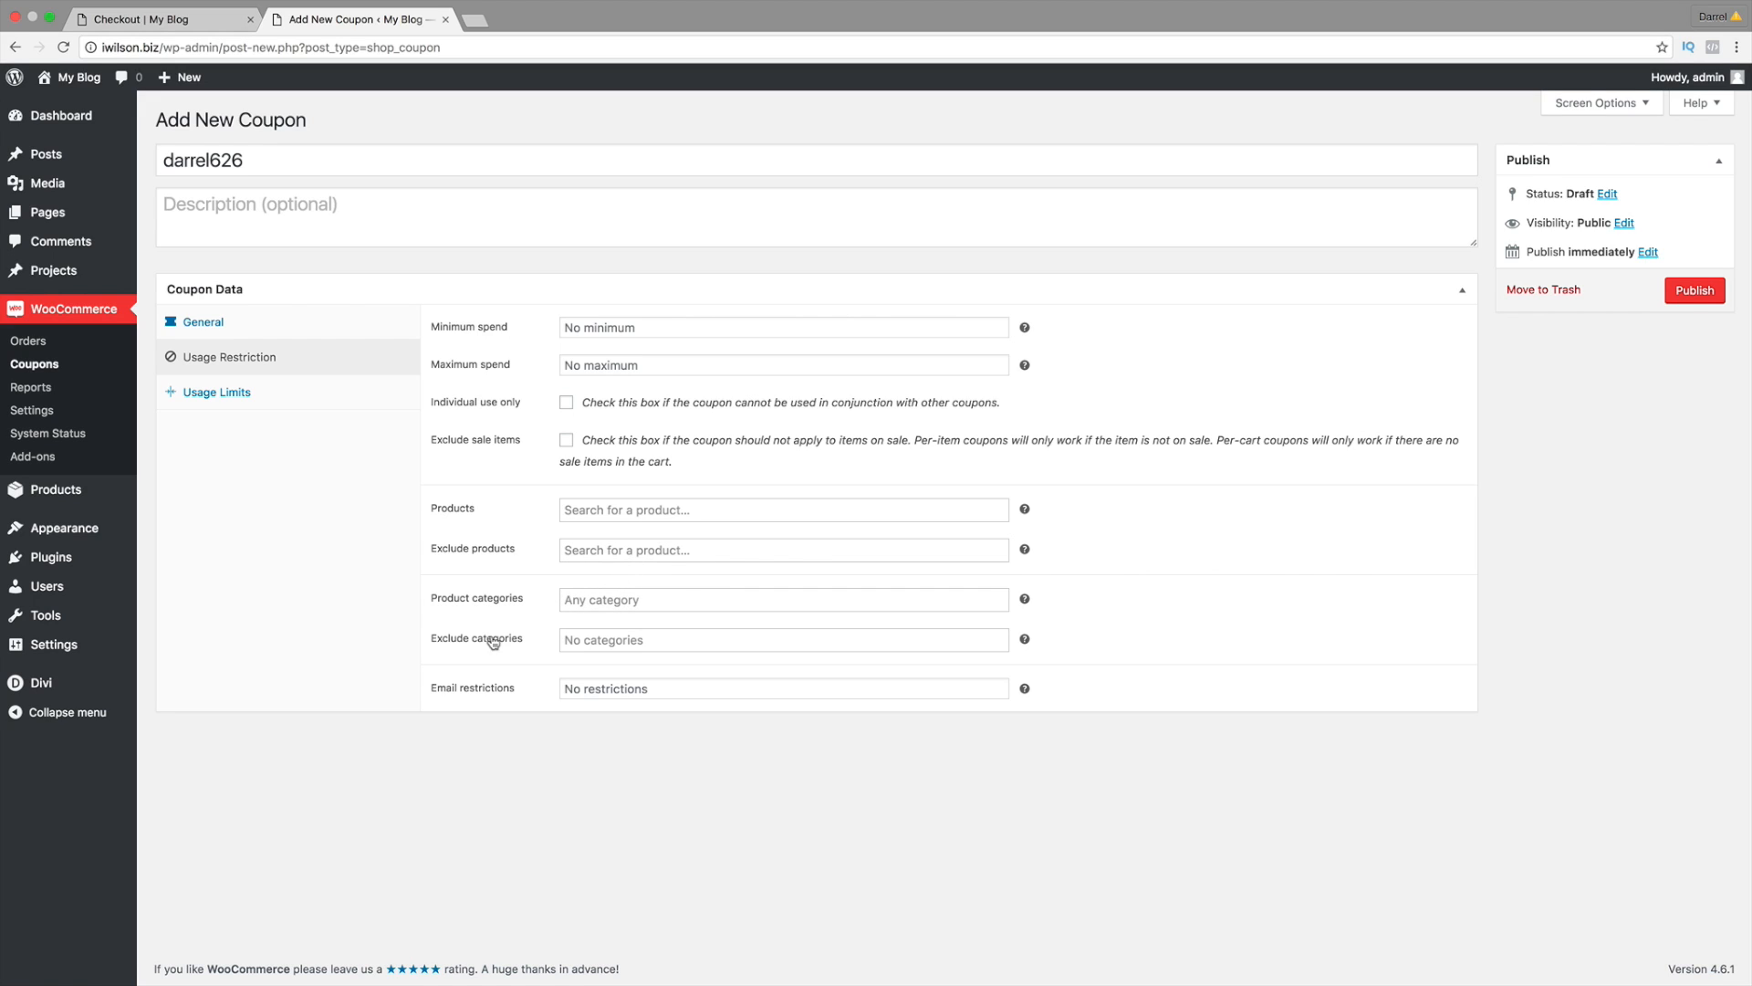
left_click(643, 325)
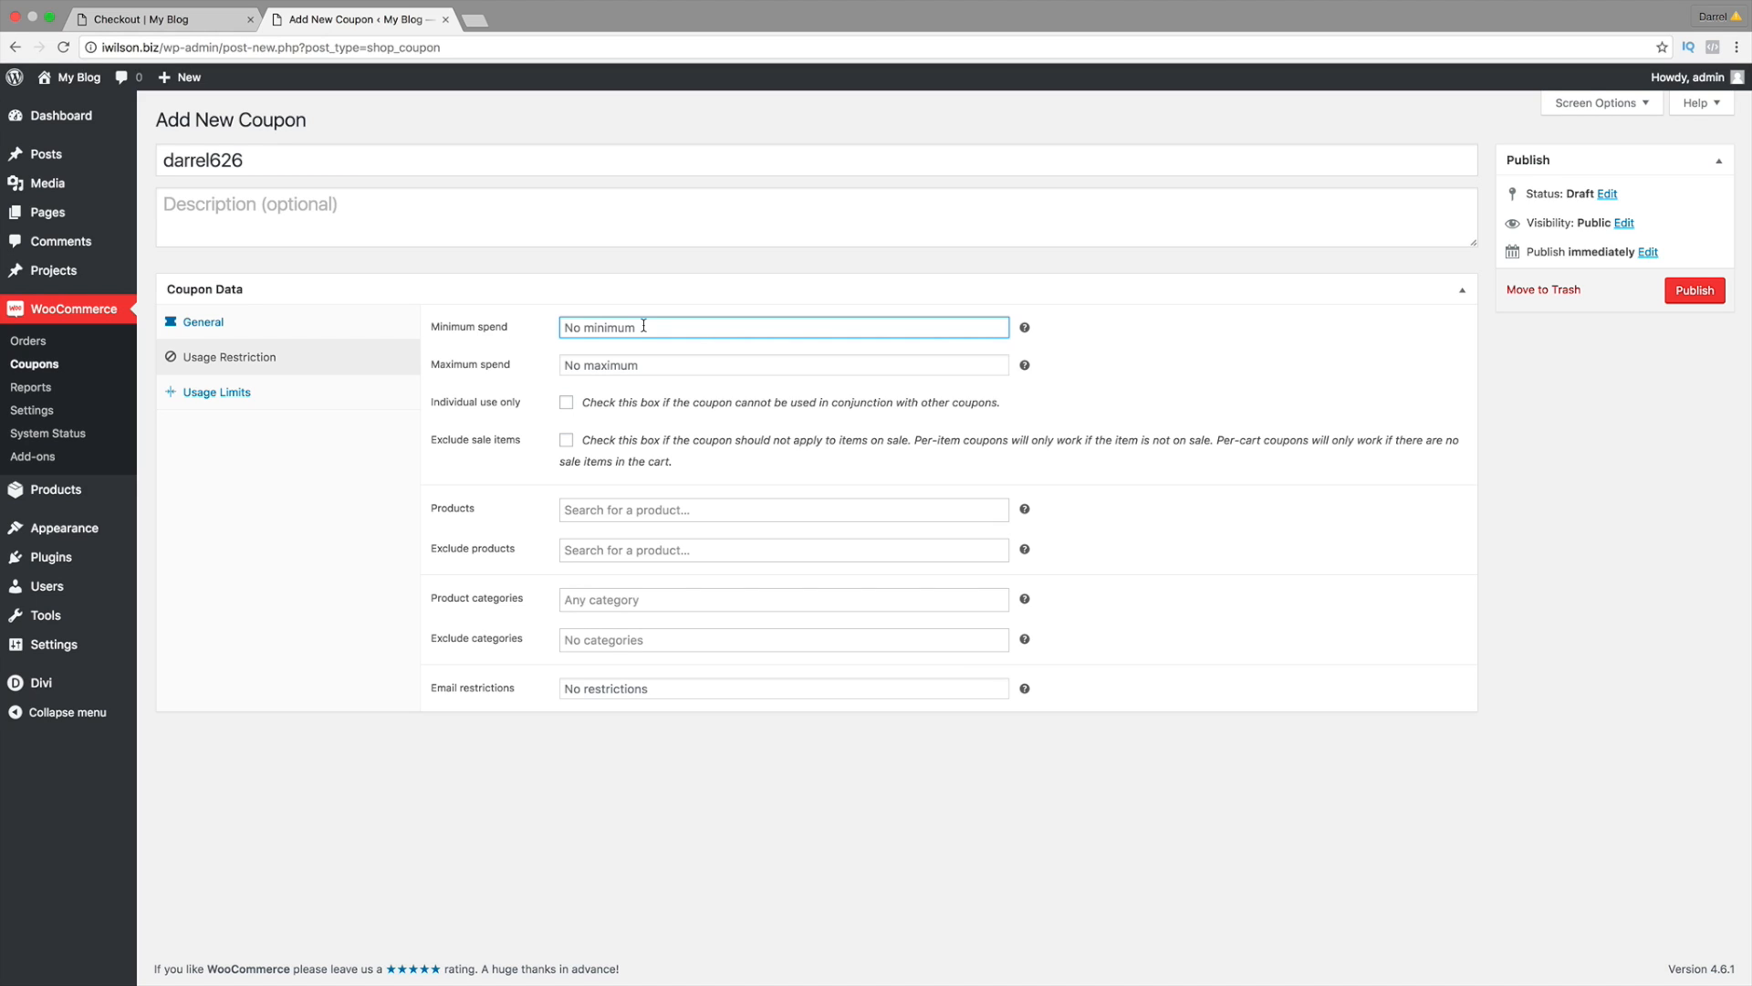
type("0")
key("Tab")
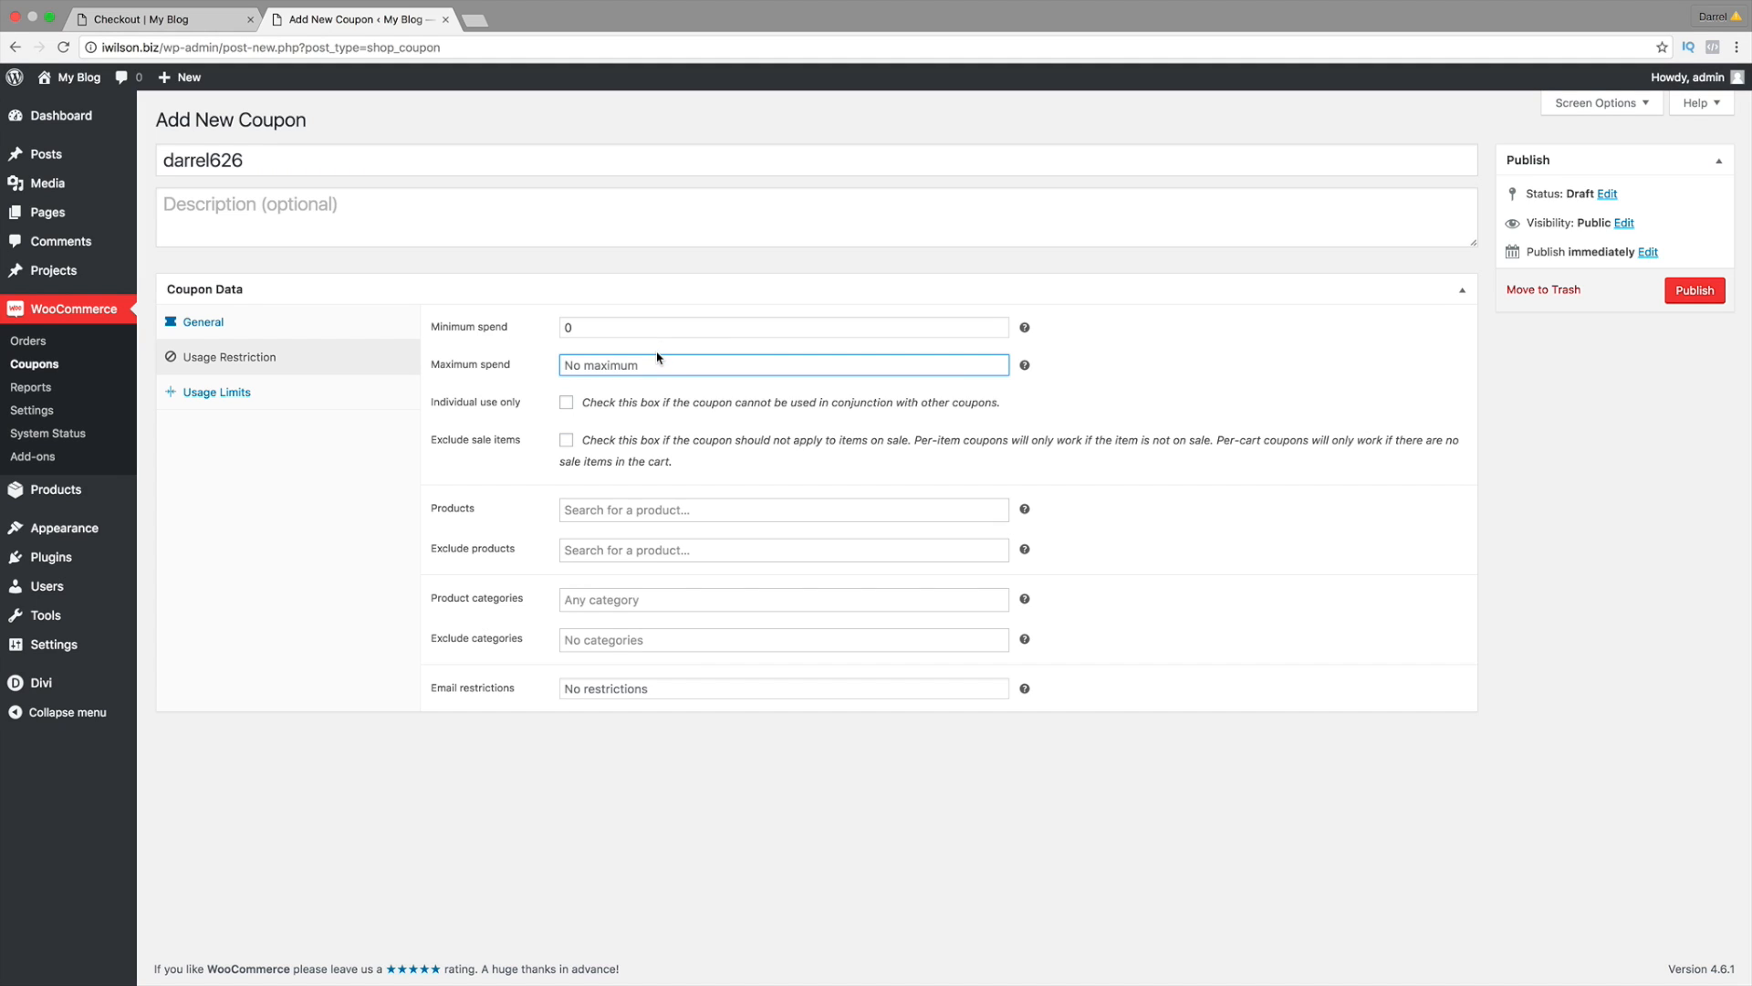
type("0")
left_click(566, 403)
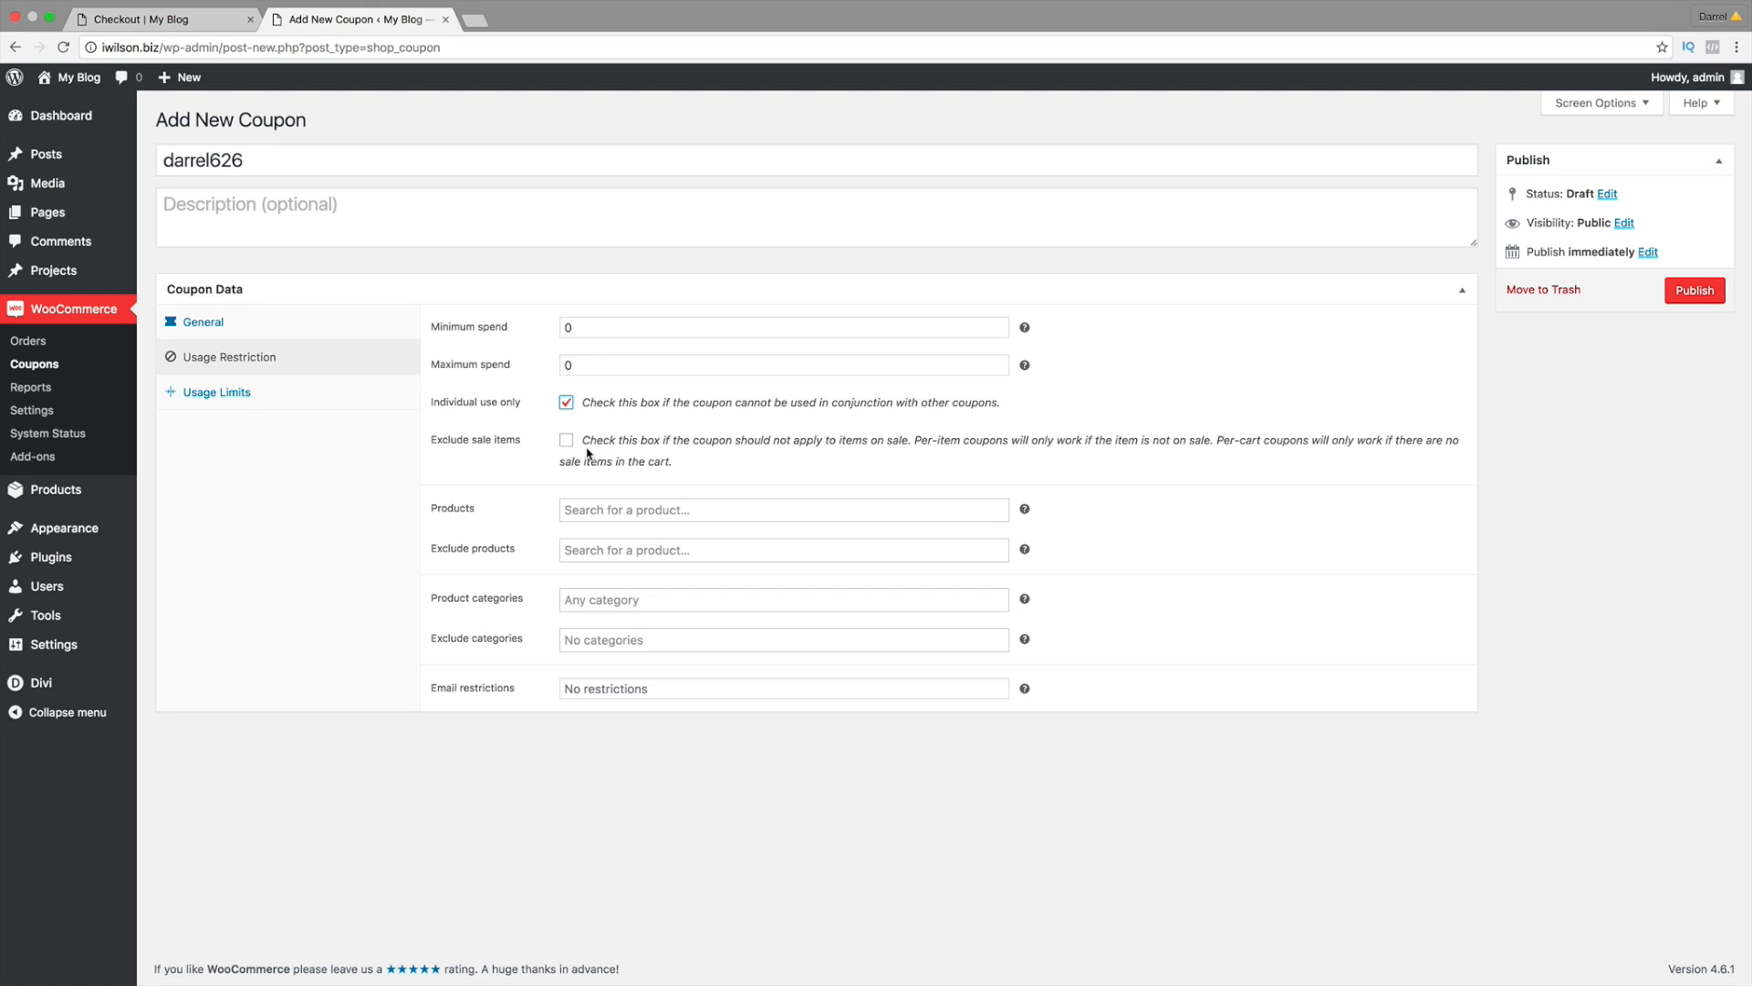
Step: Limit the coupon to product #126 – Mens Shirt by searching 'men', briefly trying Product Discount
left_click(625, 516)
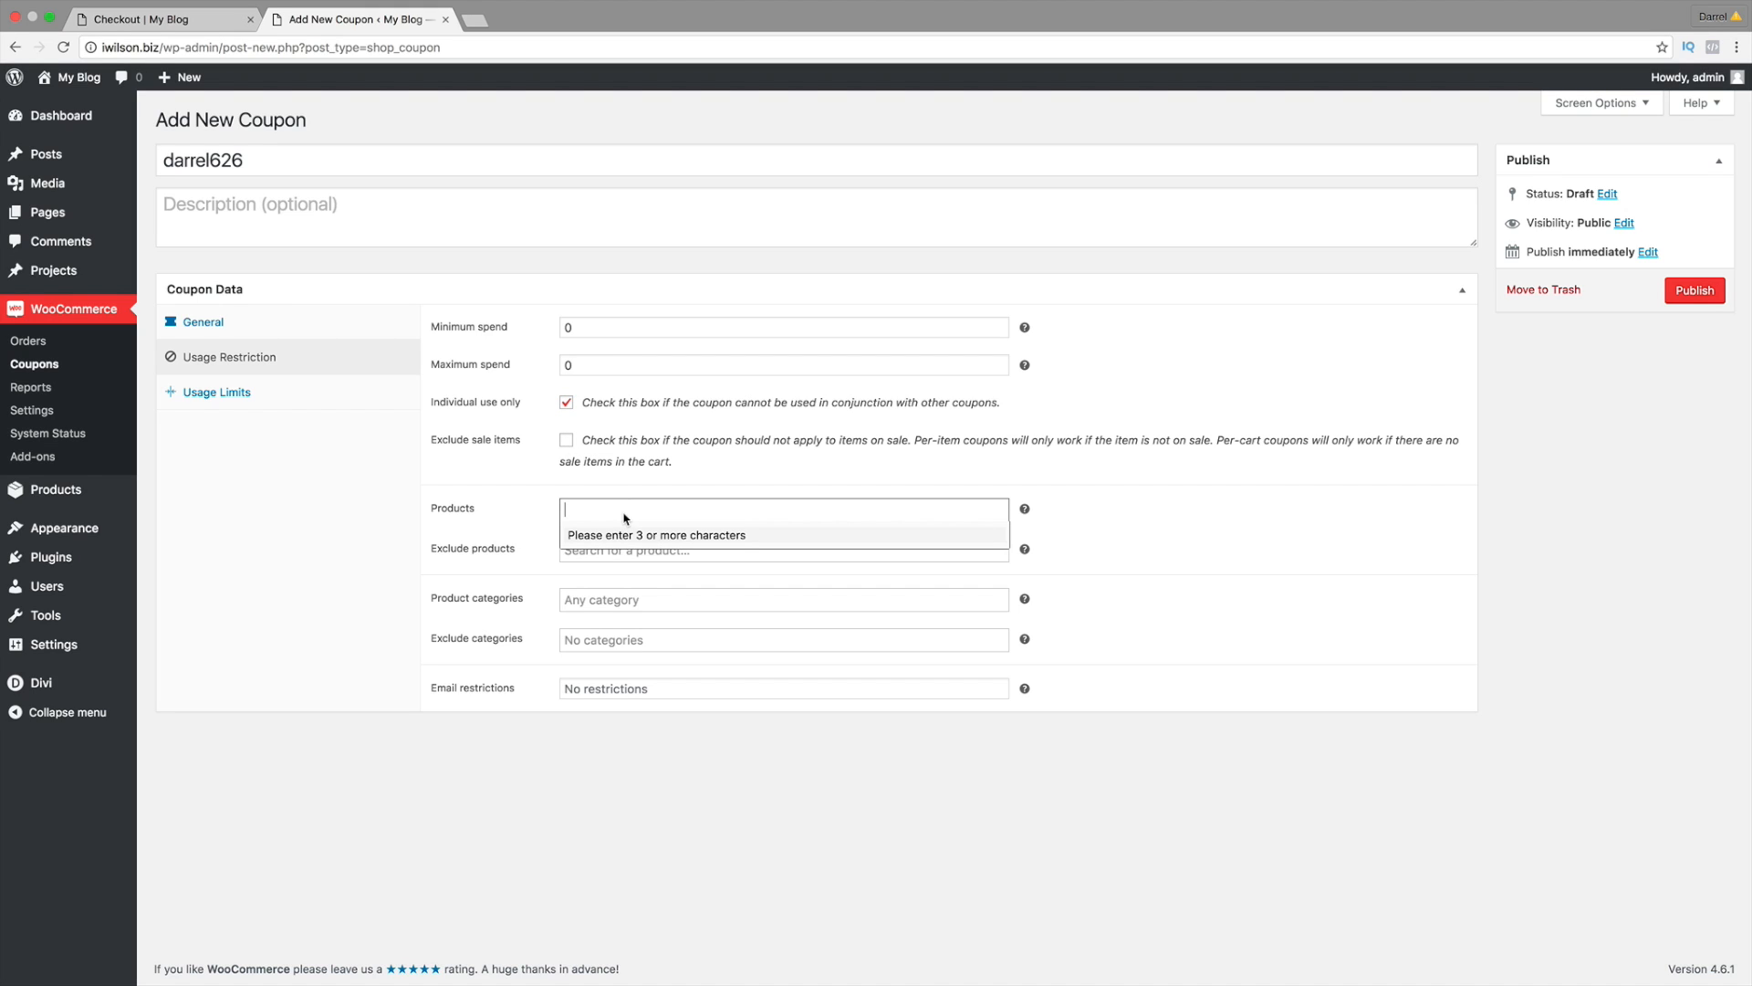
type("men")
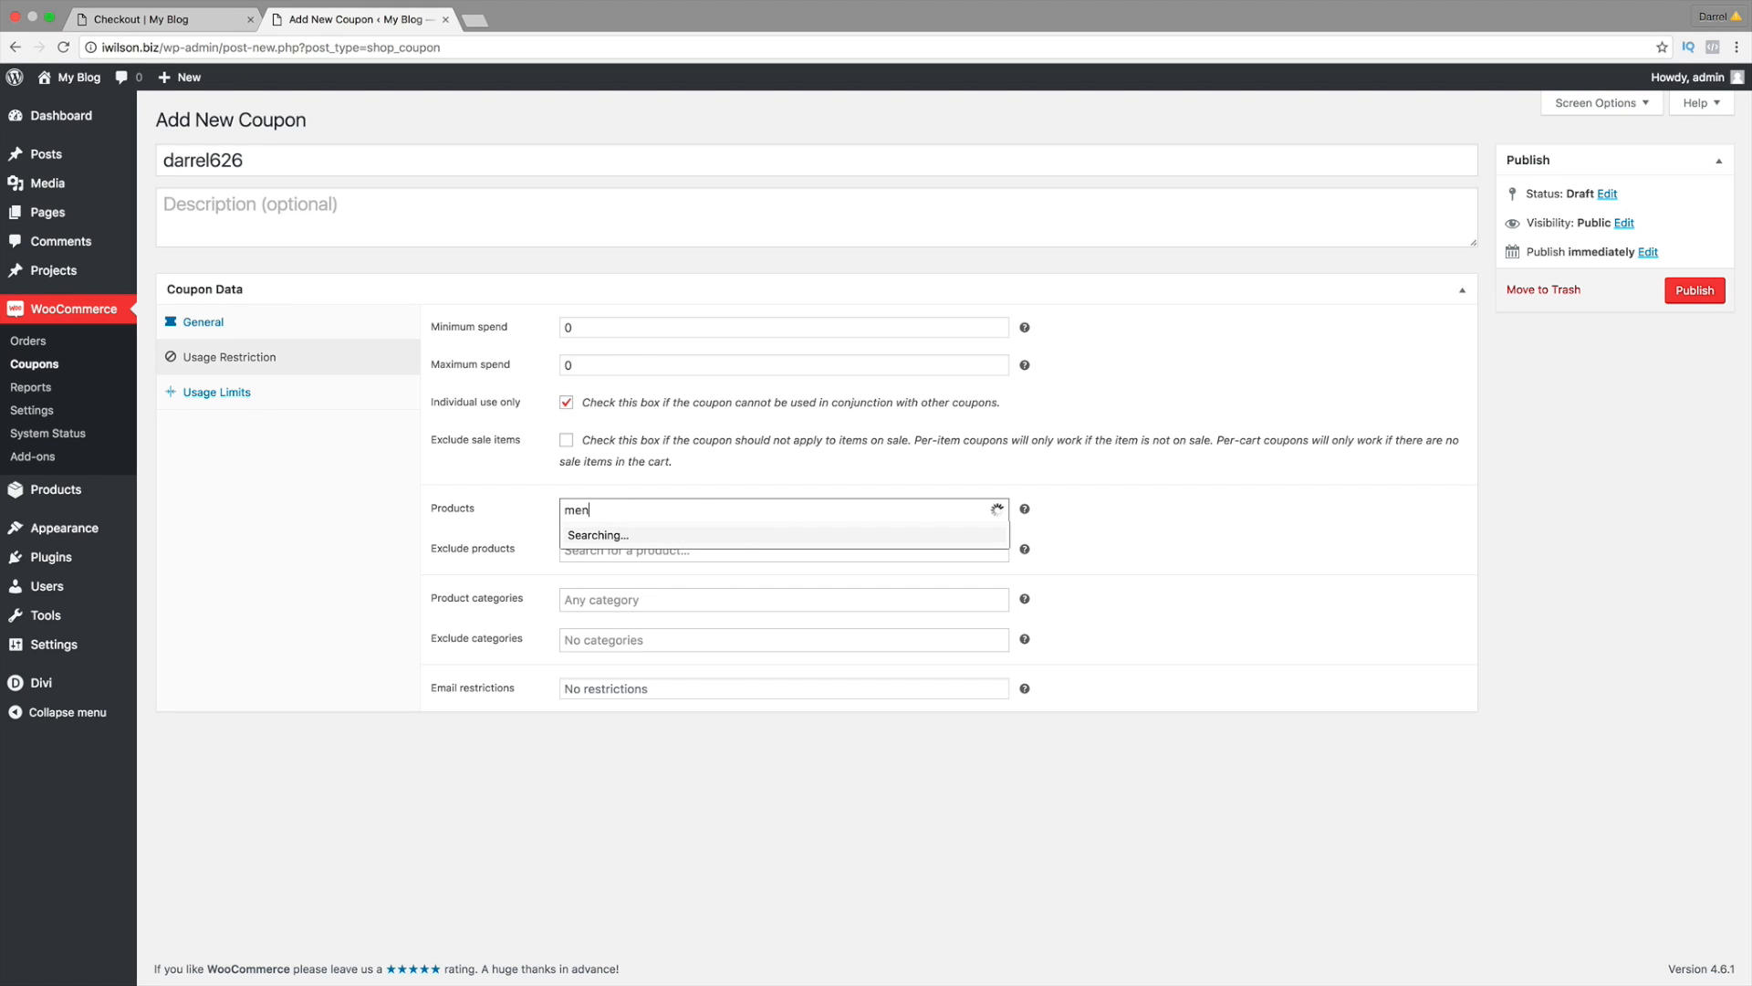
left_click(627, 541)
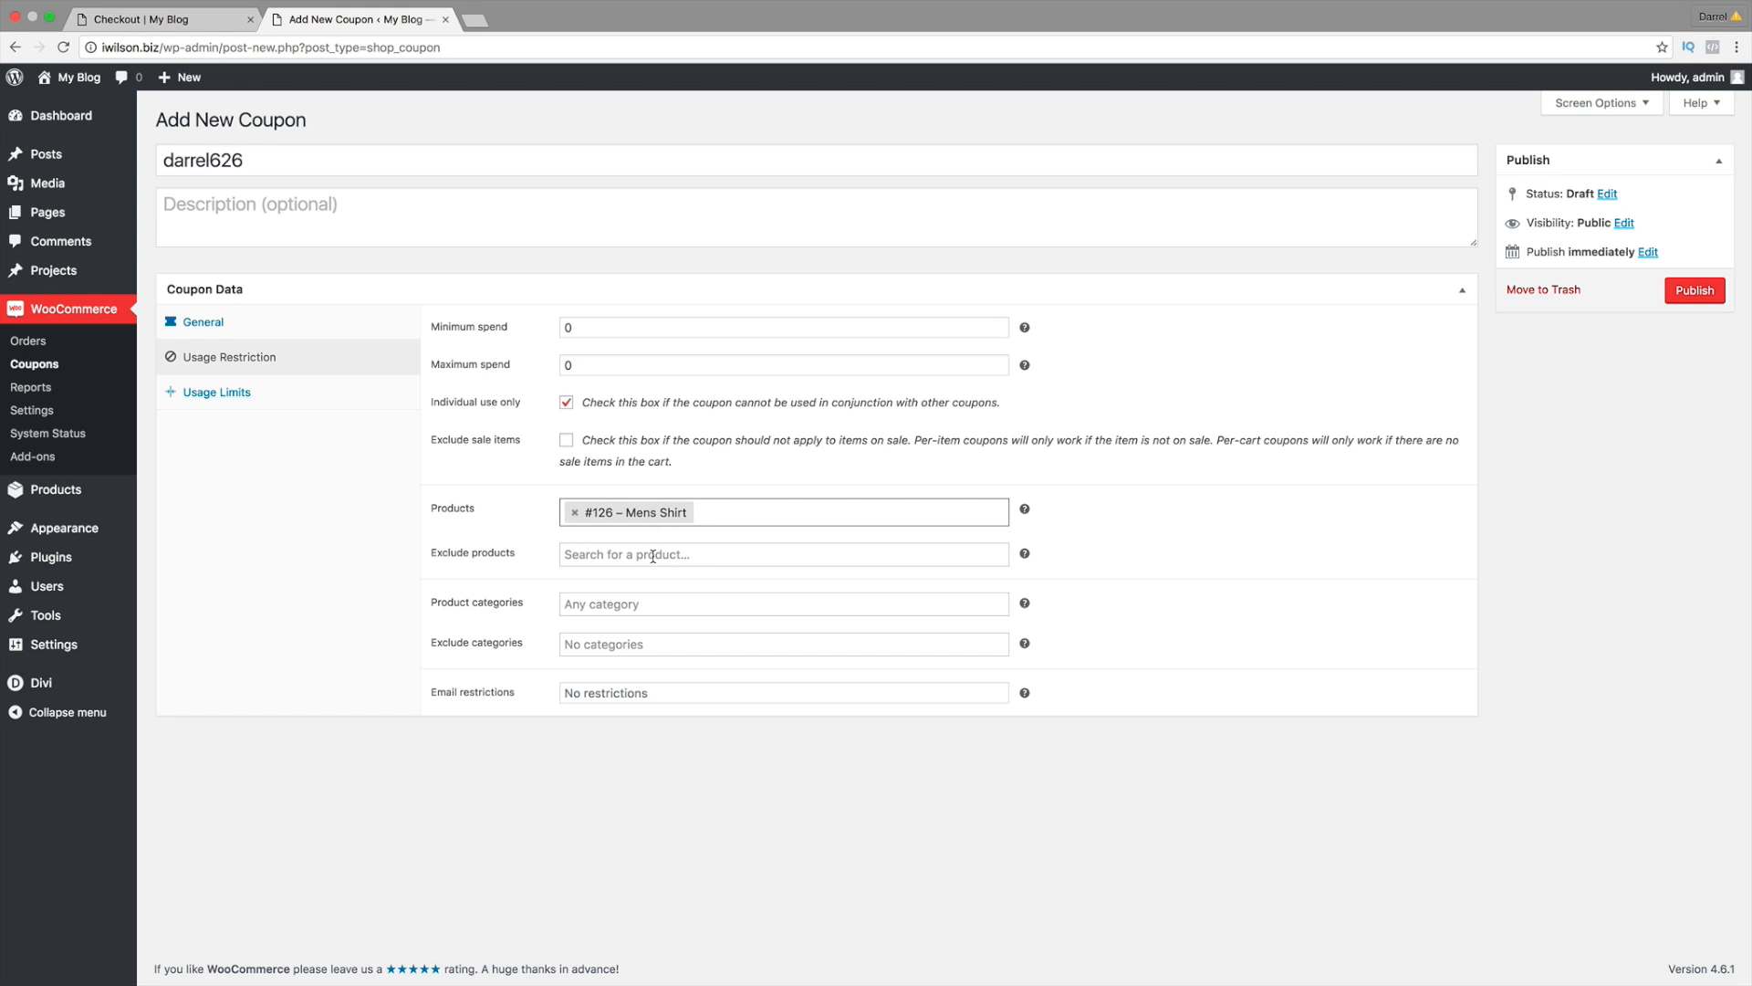
left_click(321, 324)
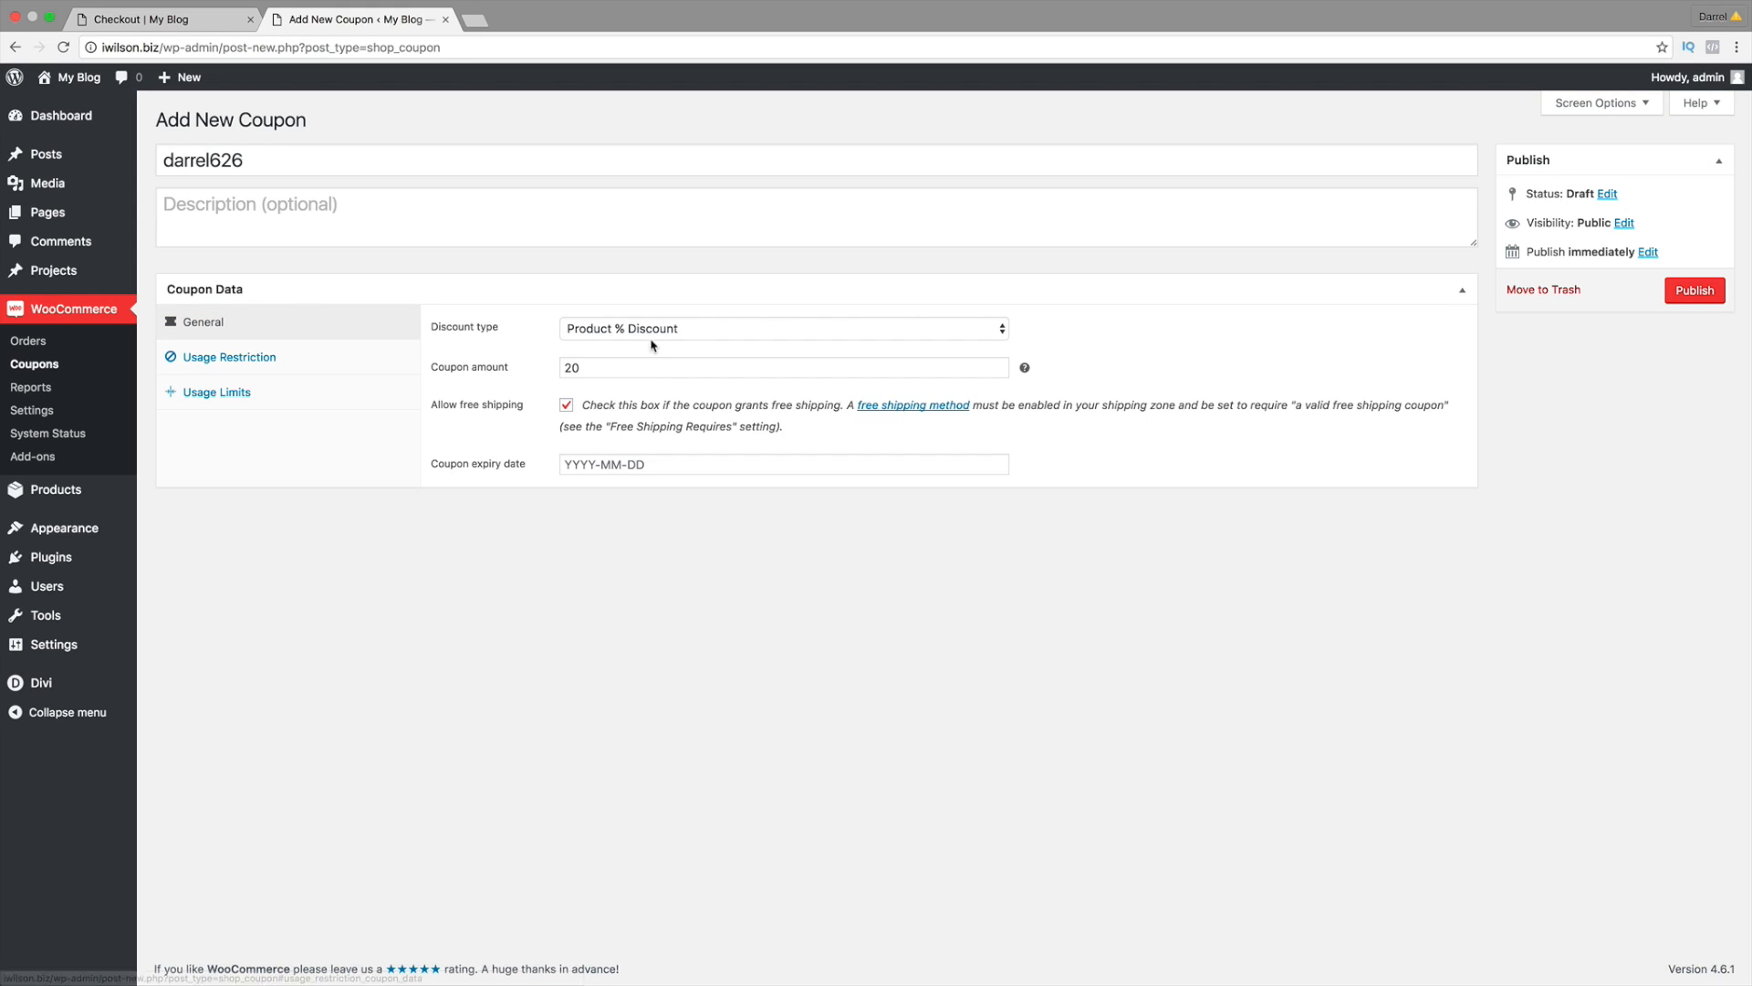
left_click(616, 326)
left_click(628, 310)
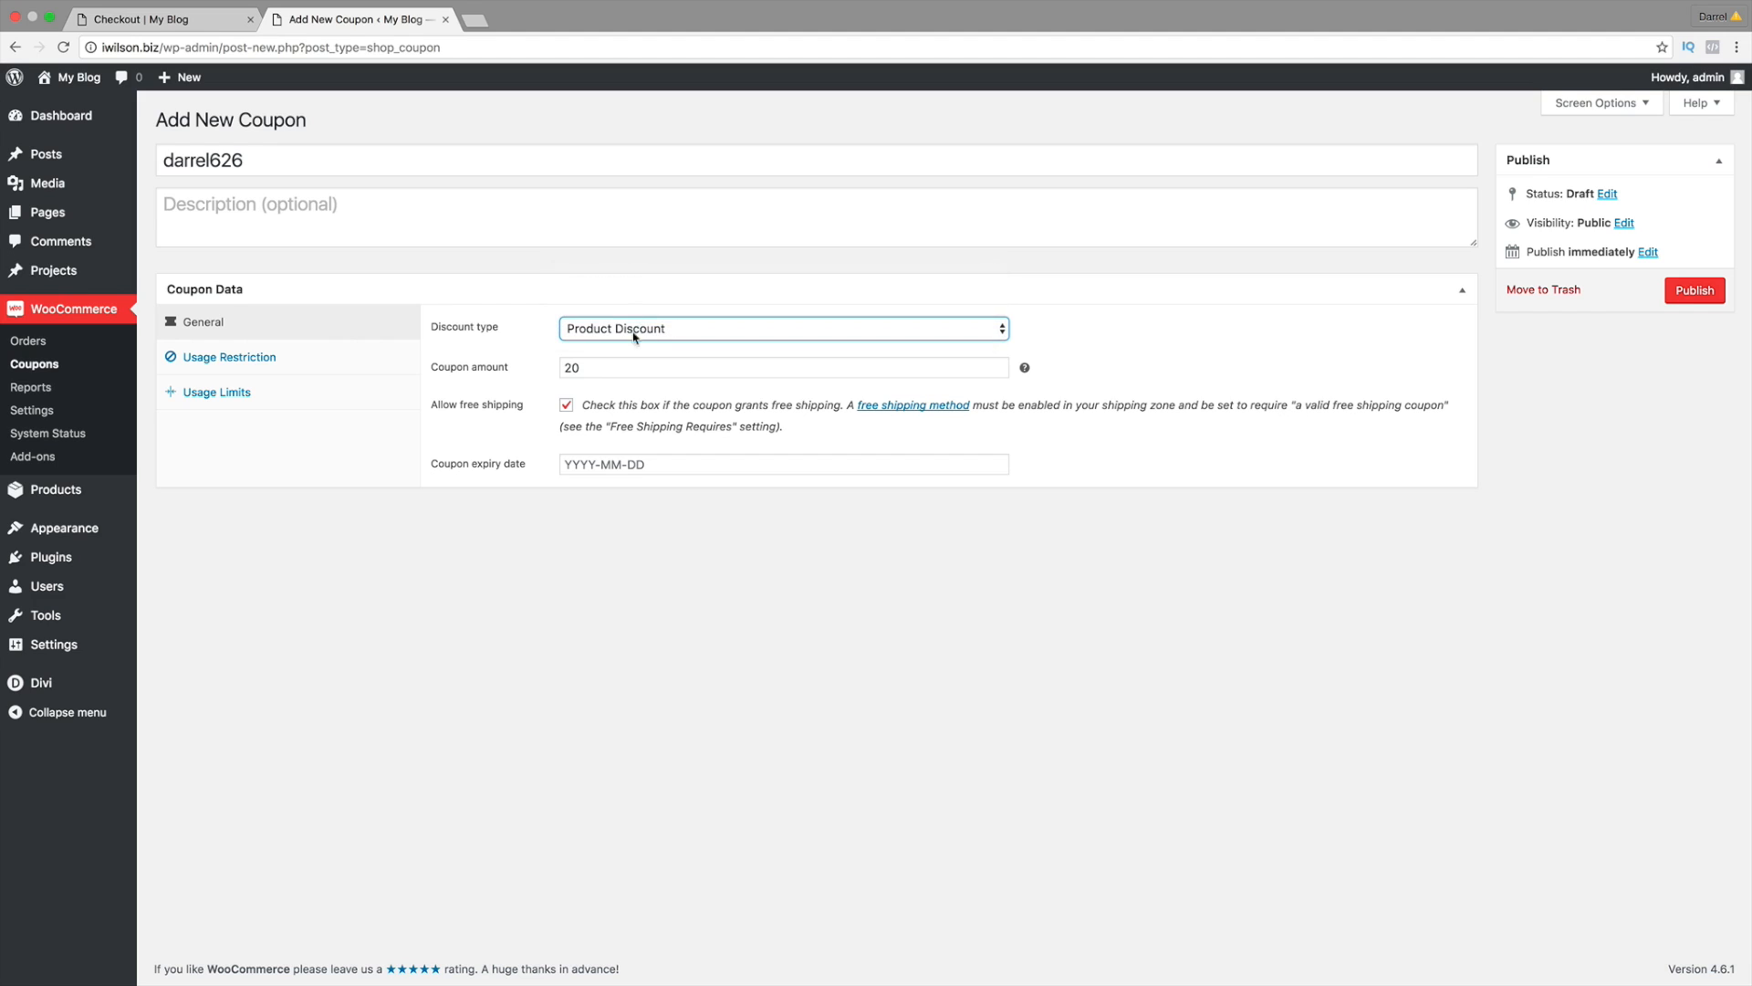
left_click(315, 363)
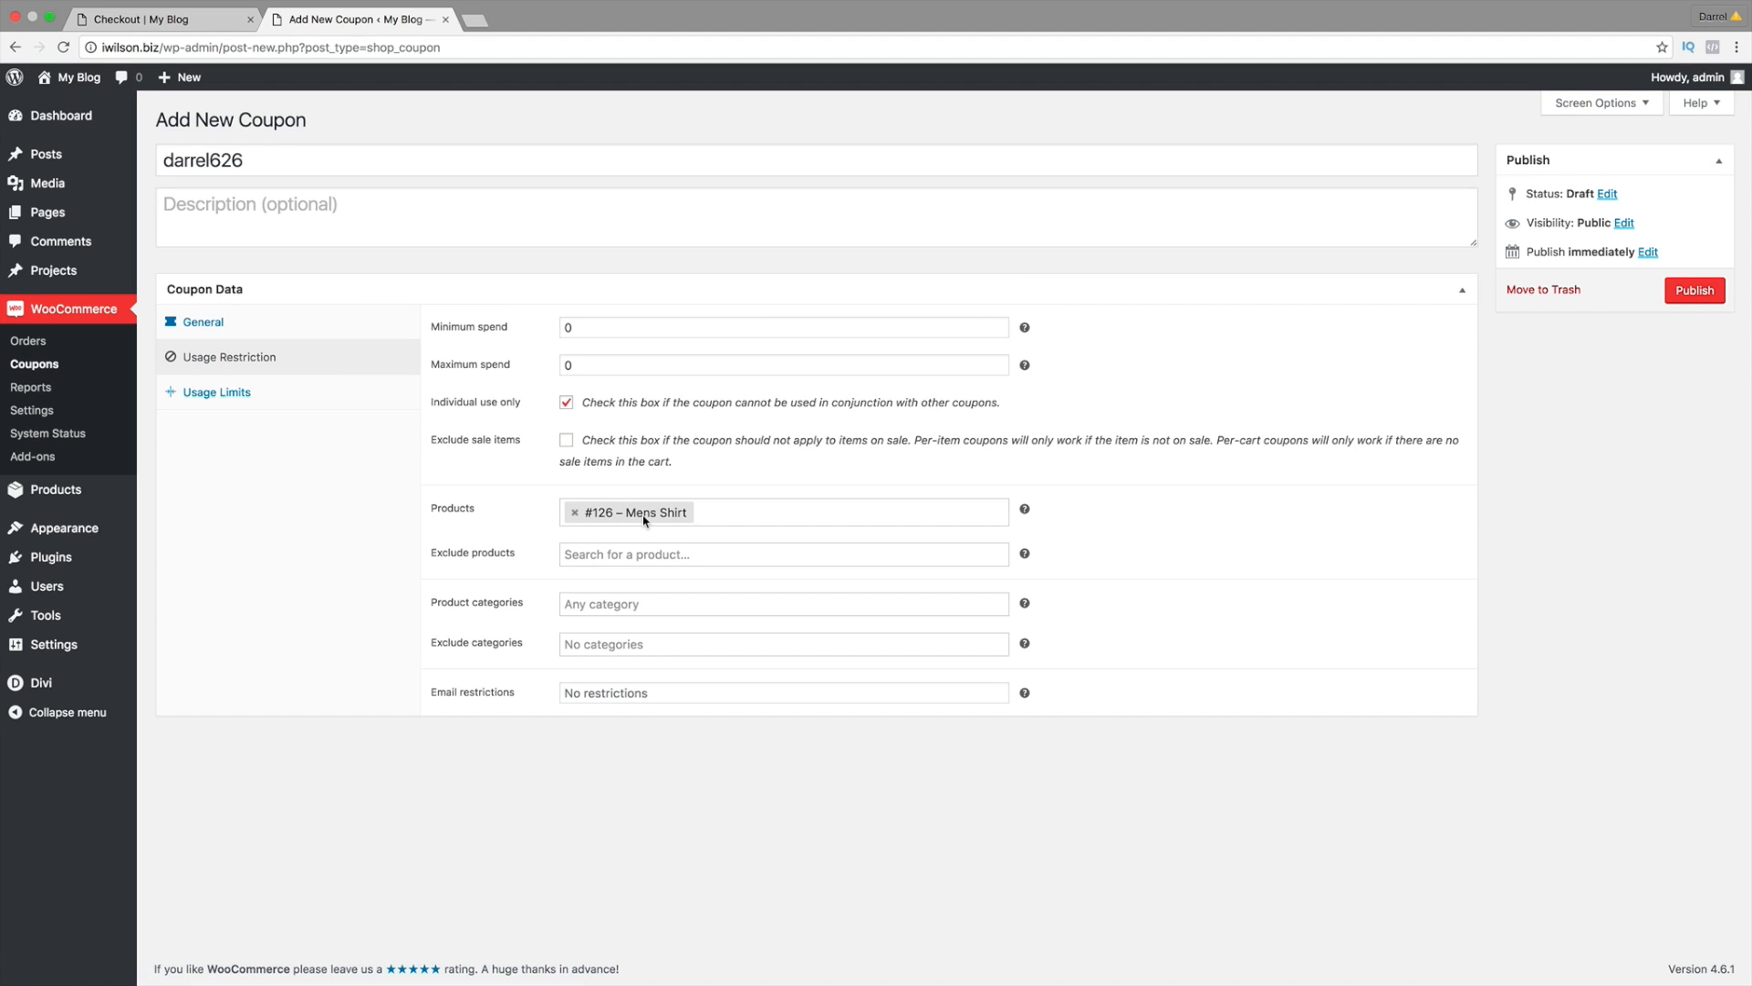
Step: Review the product category and exclude-category lists, leaving both empty
left_click(614, 606)
left_click(314, 665)
left_click(634, 646)
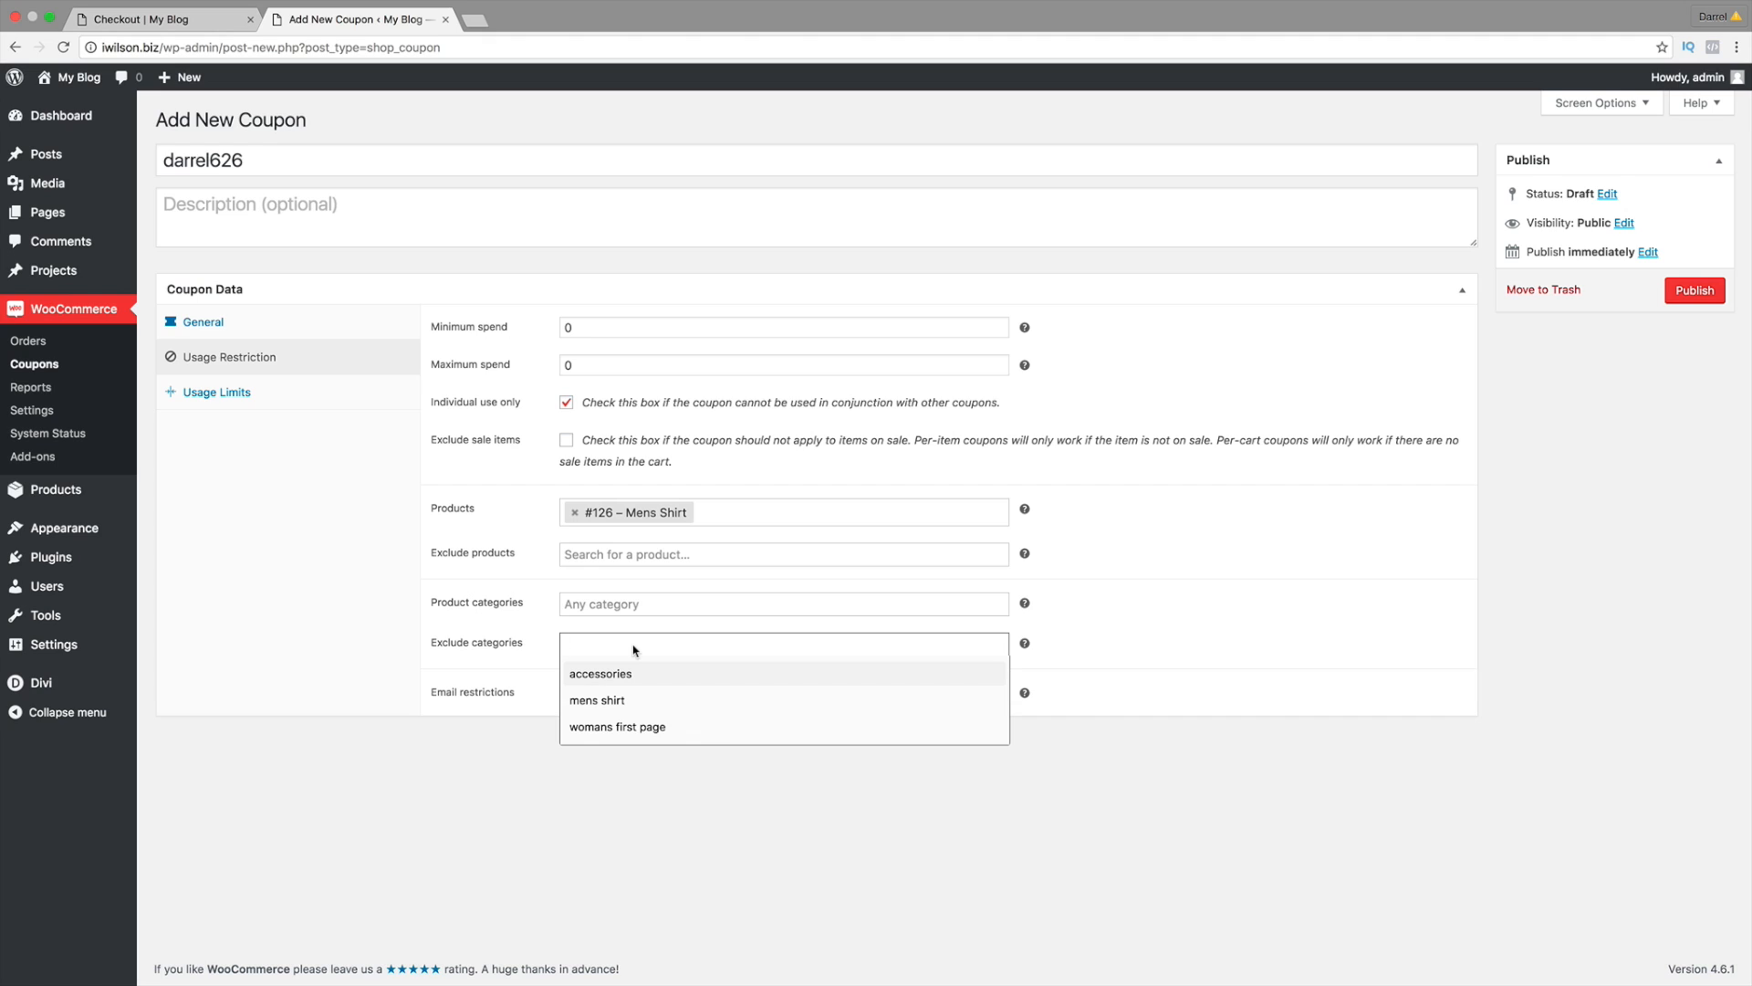
left_click(306, 575)
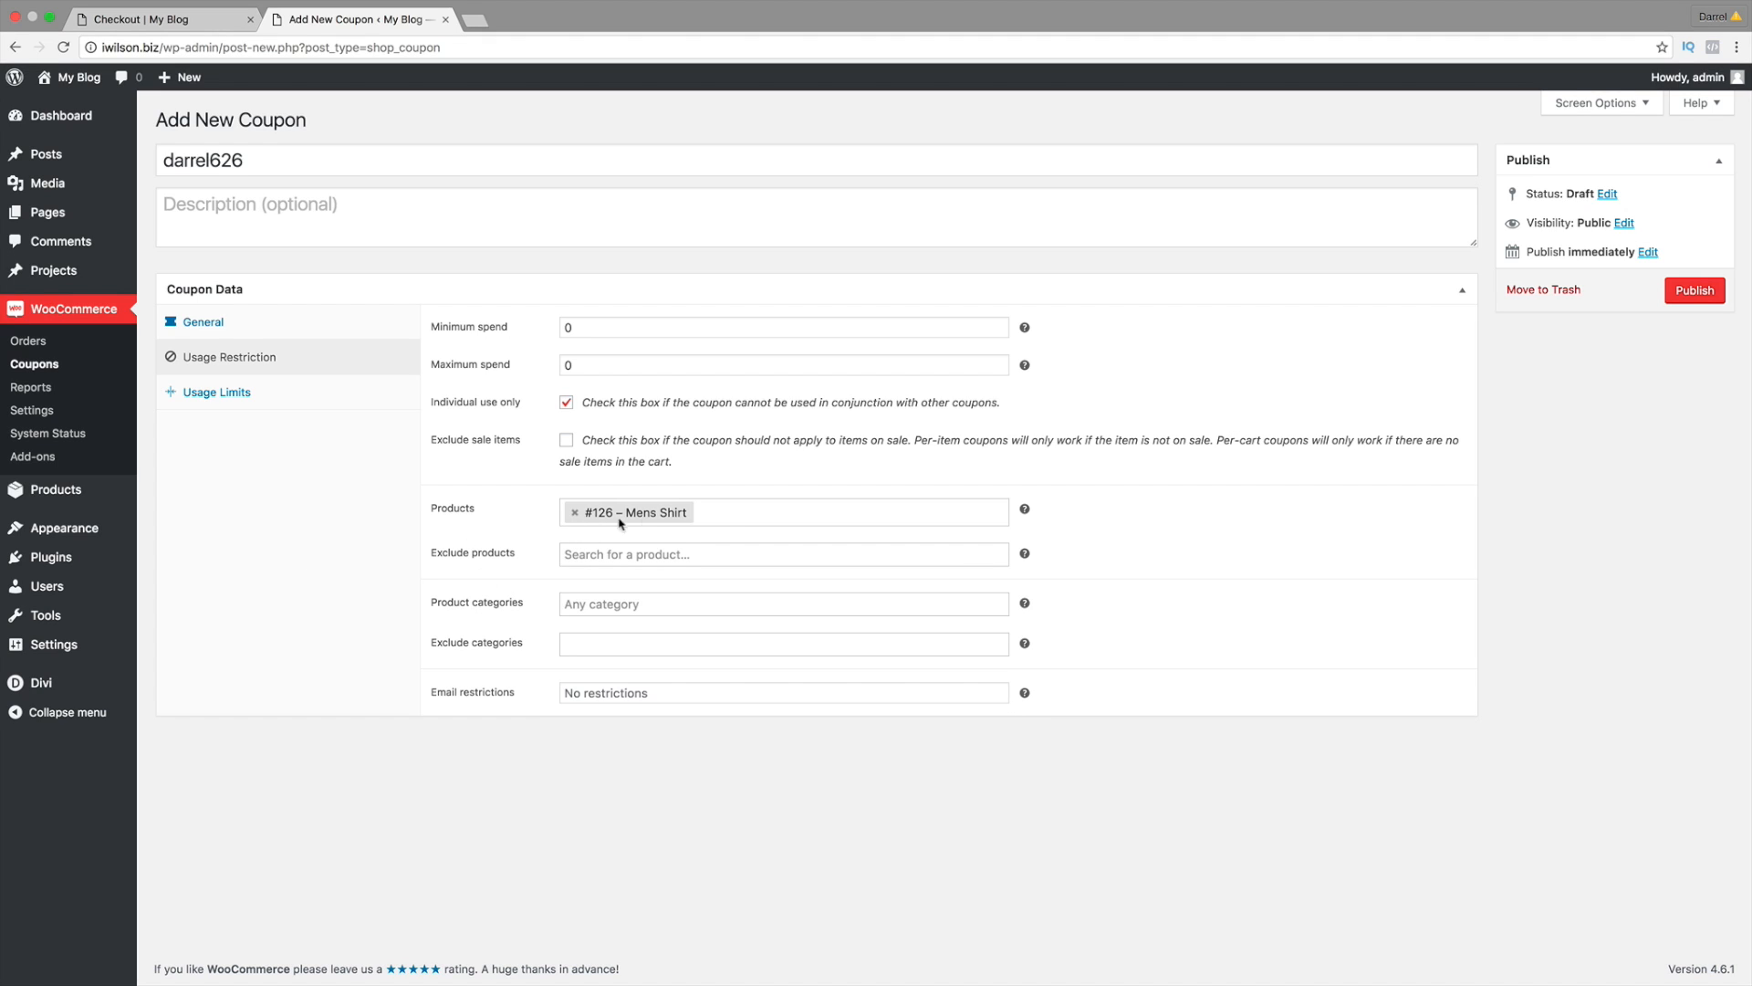
left_click(794, 515)
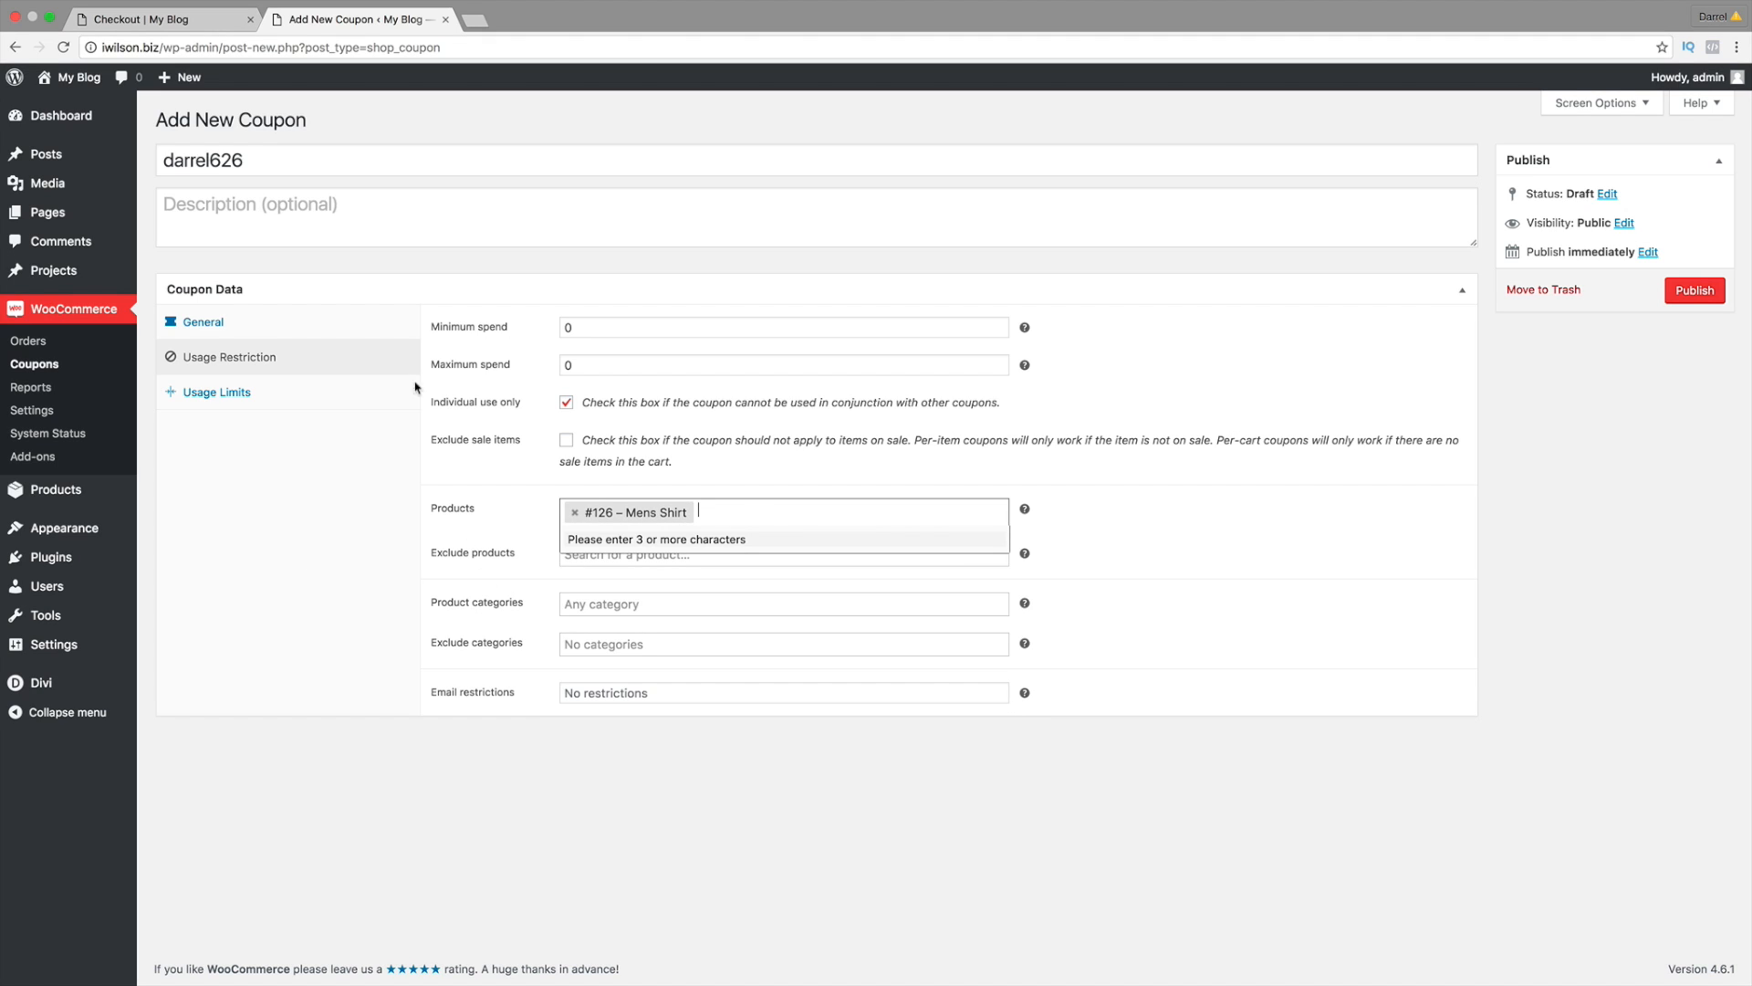
left_click(298, 322)
left_click(627, 328)
Step: Make the coupon a Cart % Discount with amount 50
left_click(694, 306)
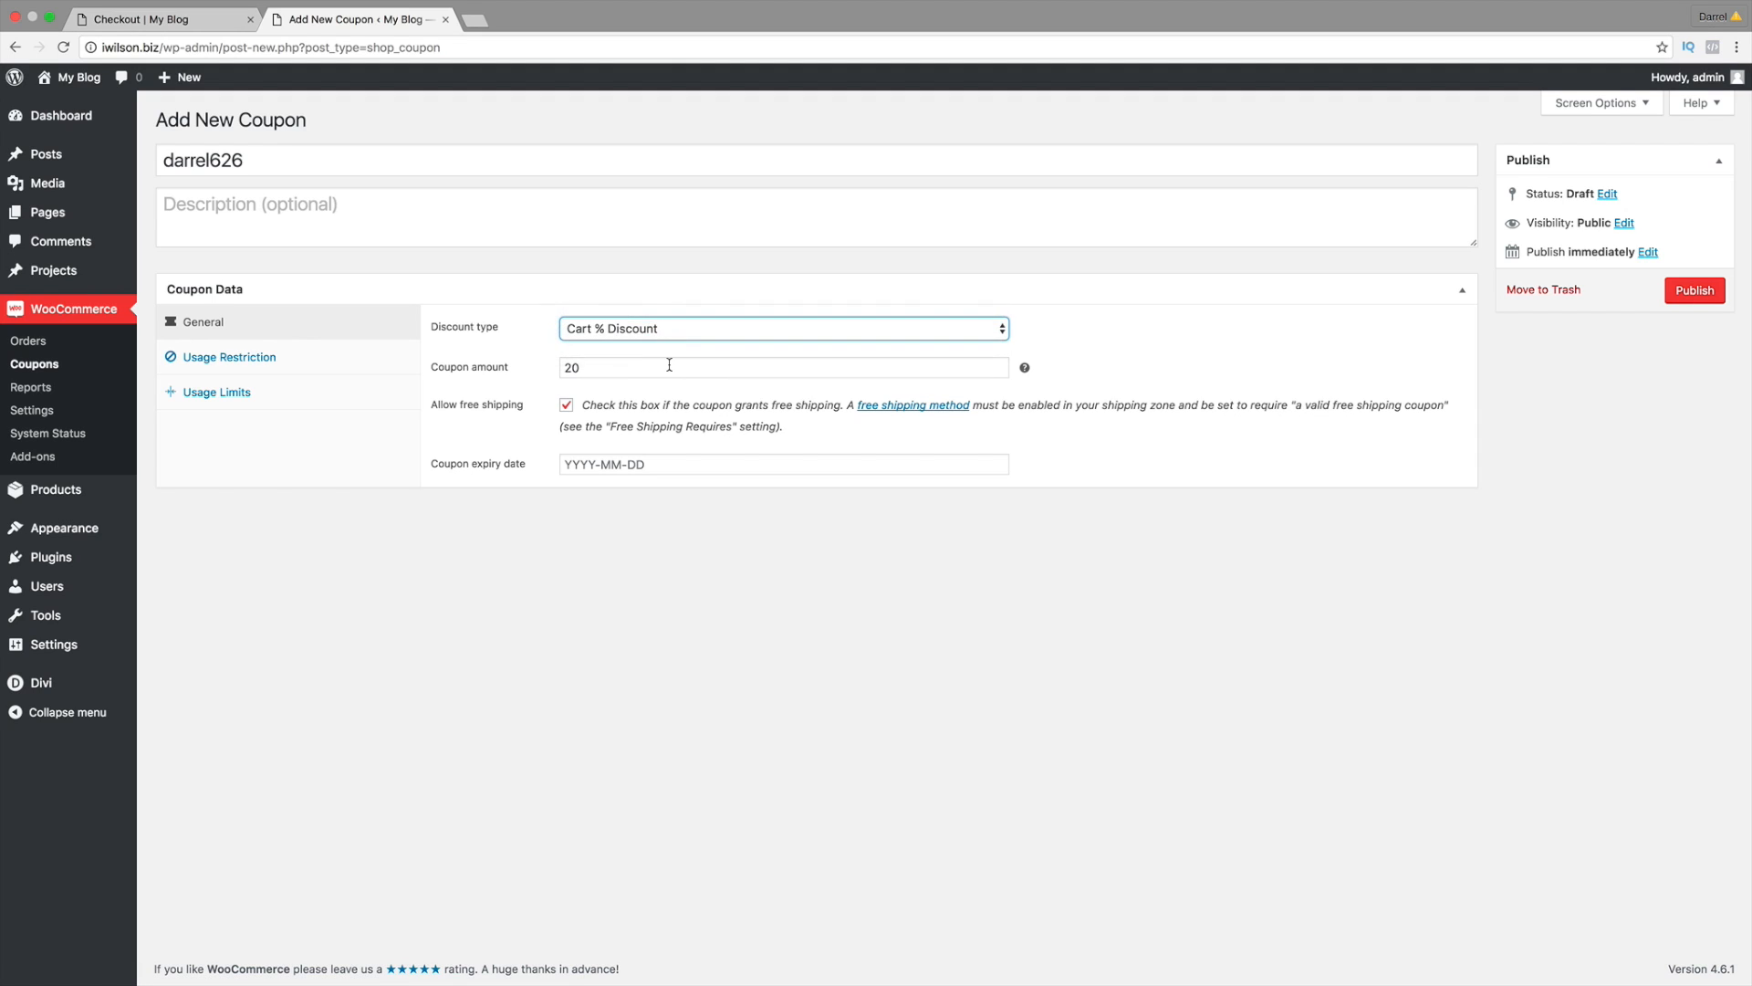
double_click(669, 364)
type("50")
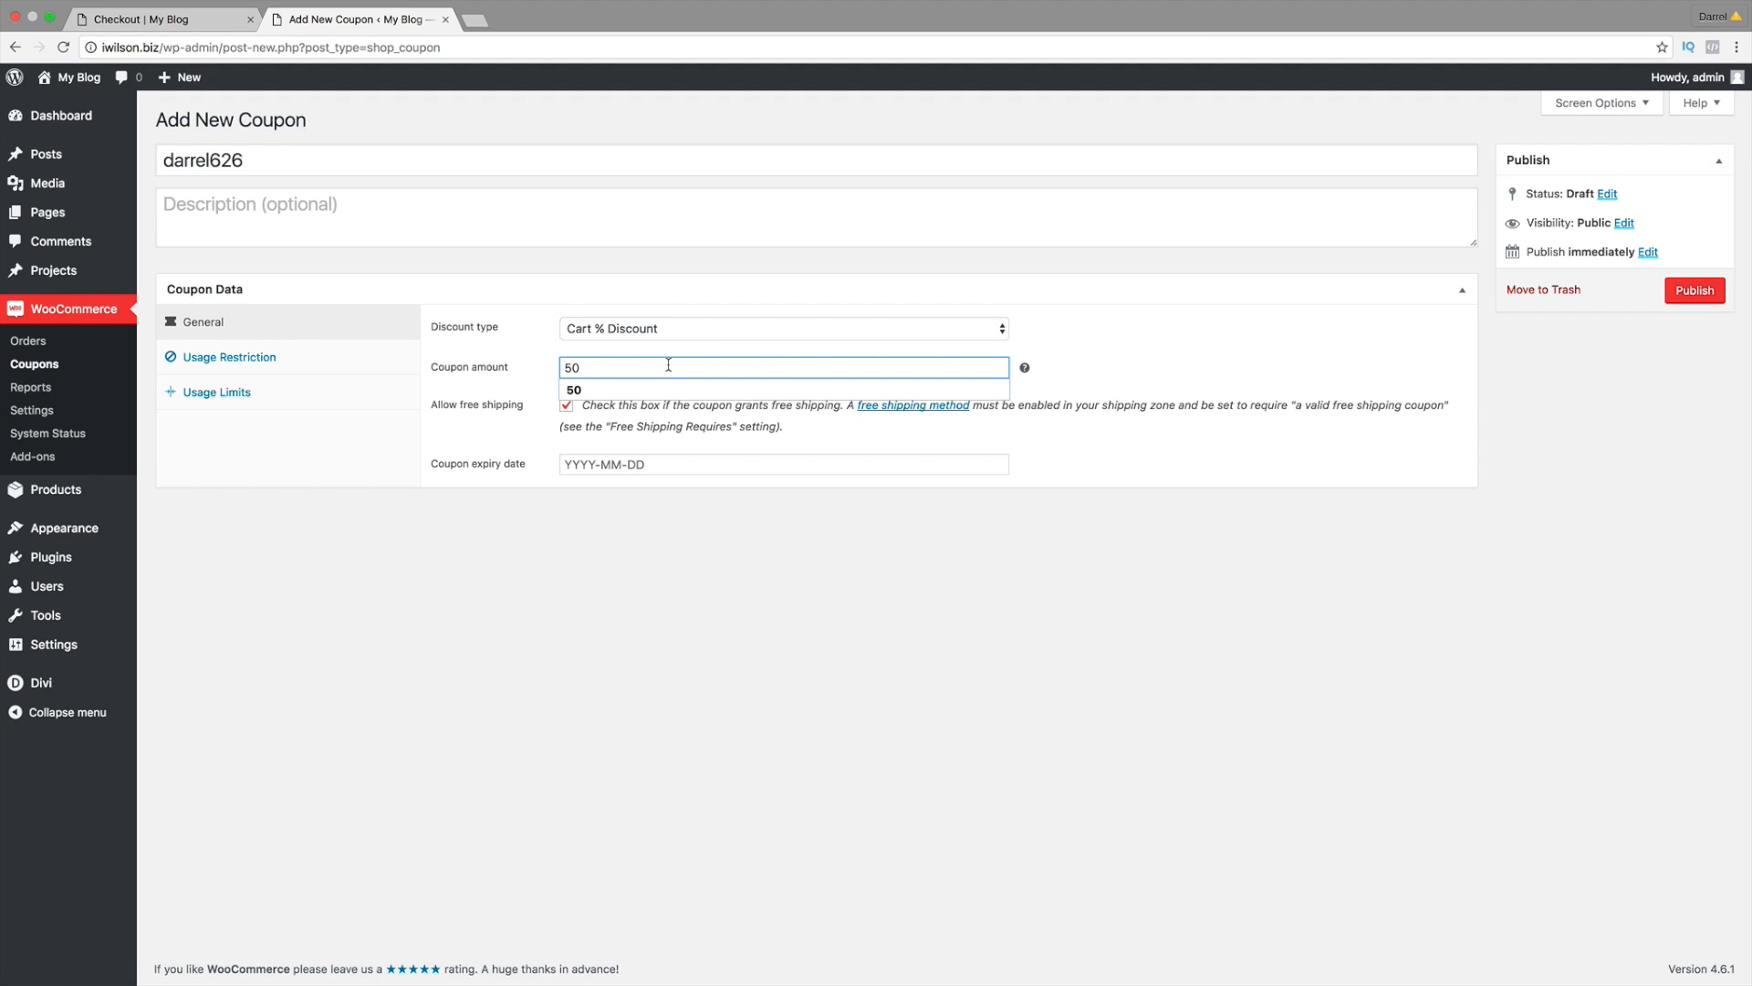
Step: Set usage limits of 20 per coupon and 5 per user
left_click(293, 399)
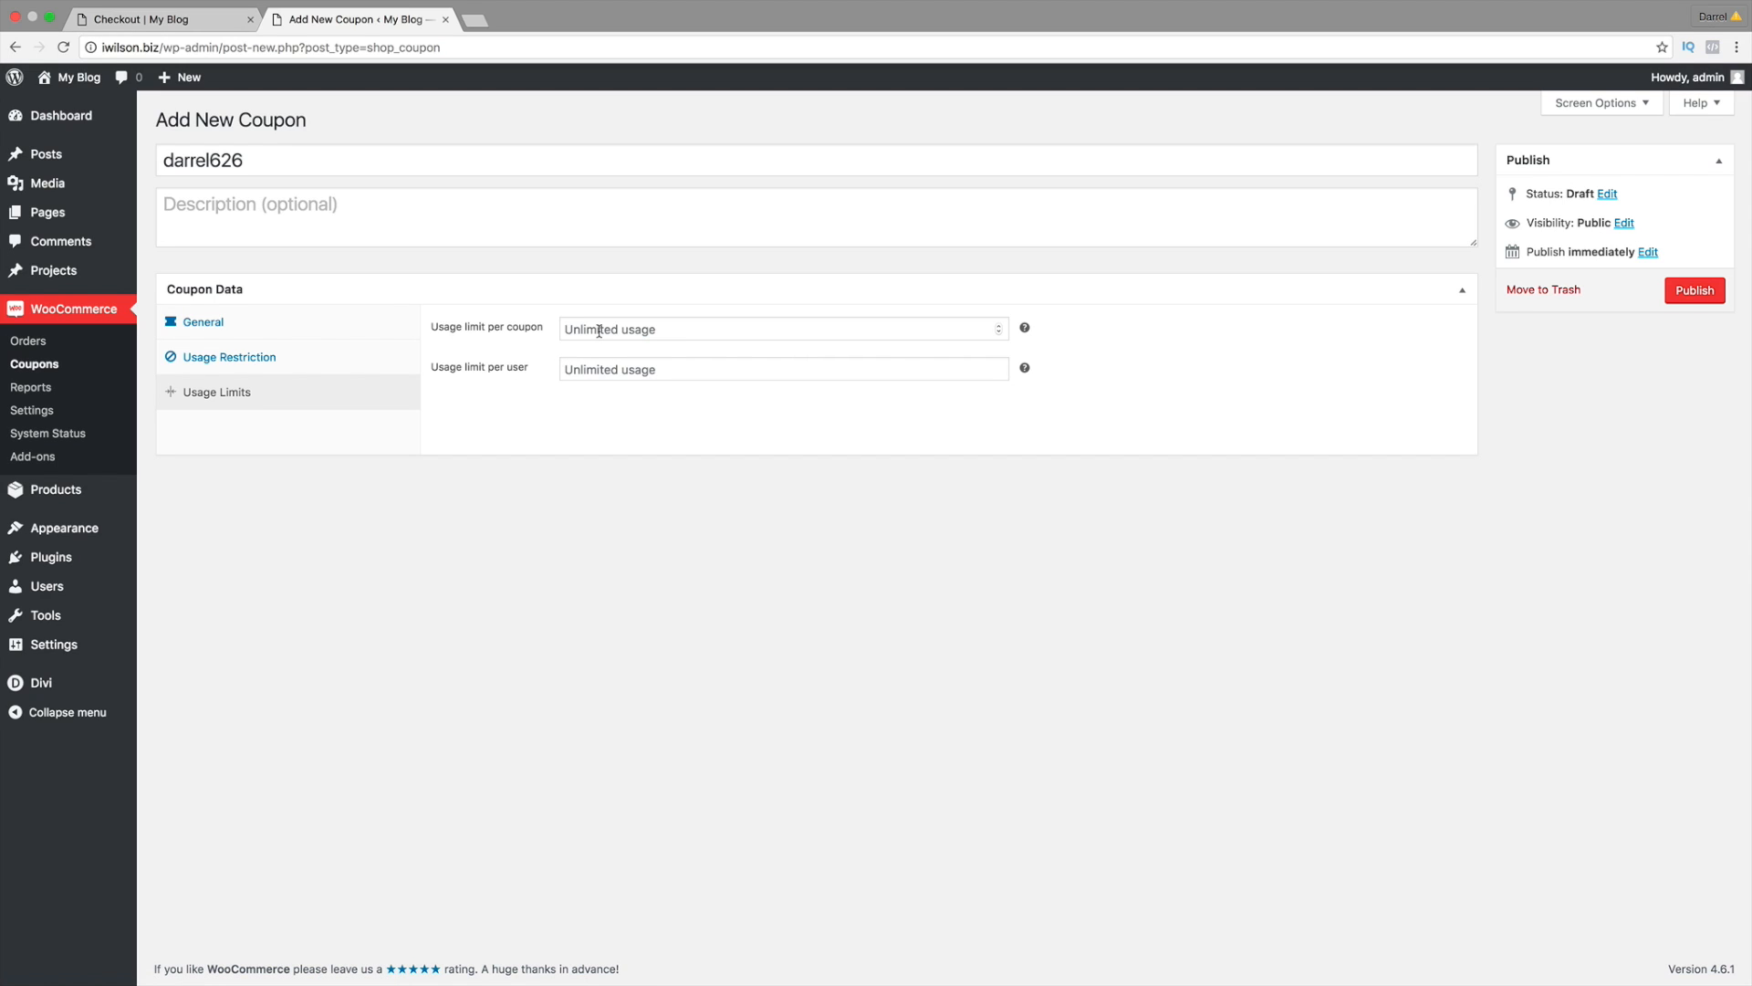
left_click(599, 330)
type("20")
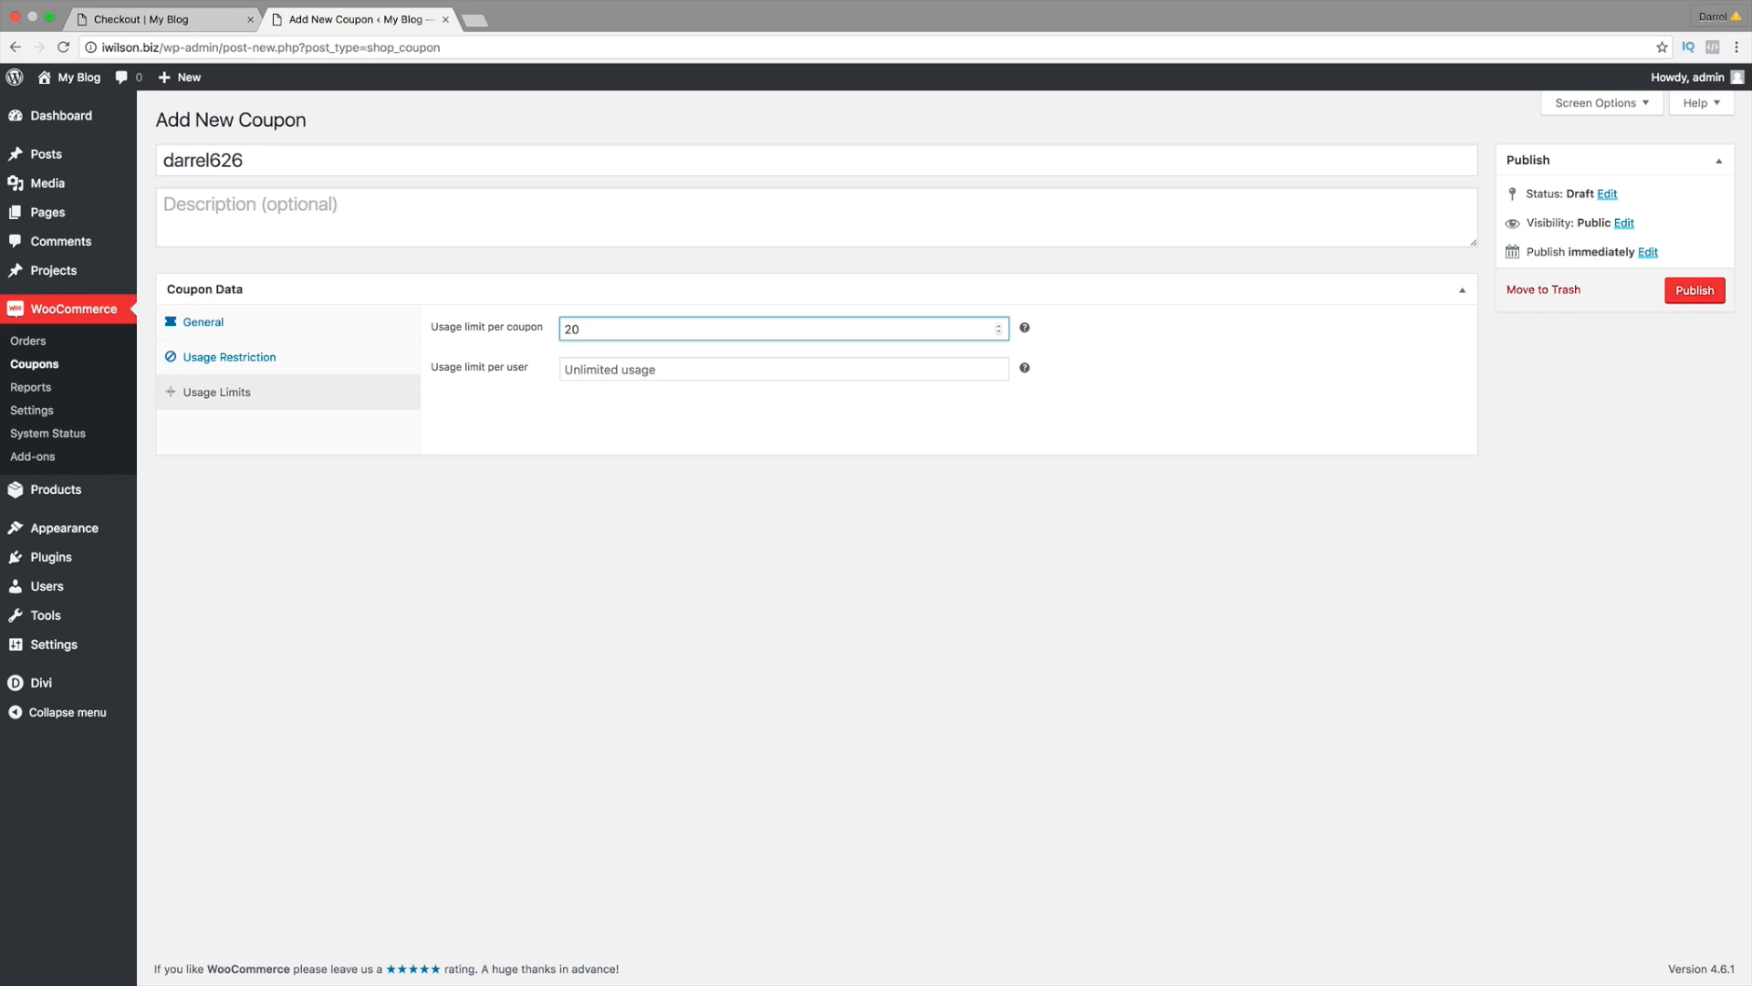
left_click(603, 370)
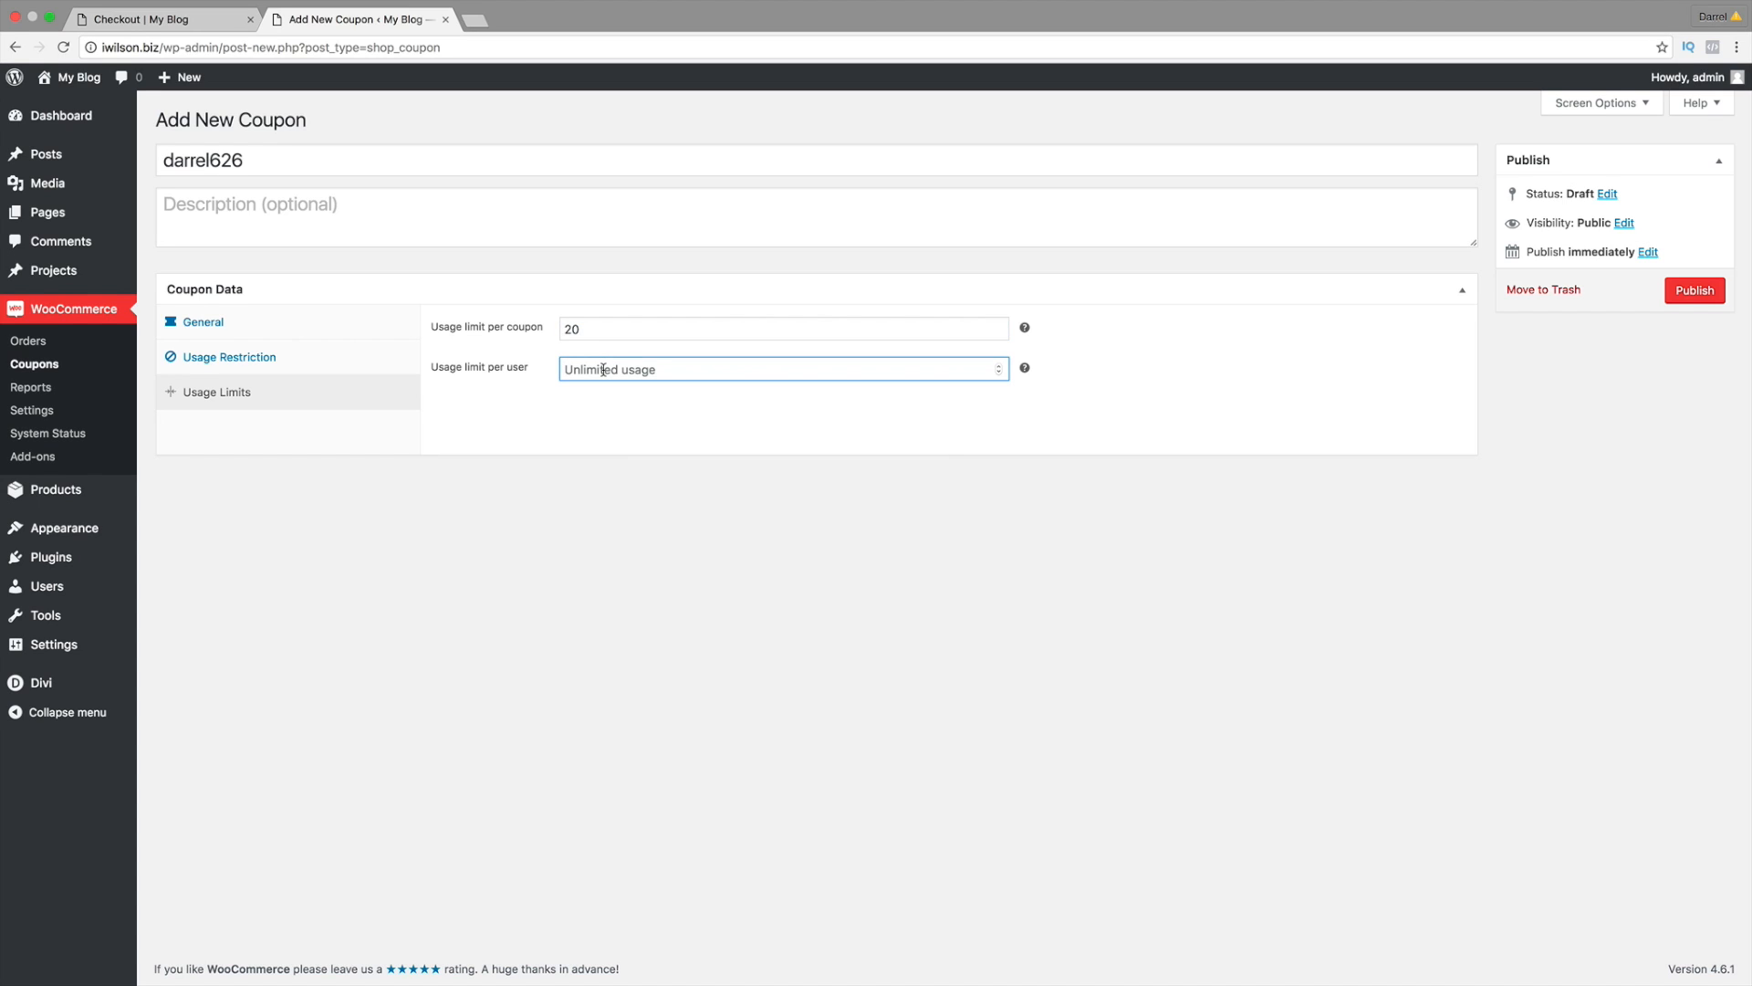
type("2")
key("BackSpace")
type("5")
Step: Untick Allow free shipping and publish the coupon
left_click(290, 326)
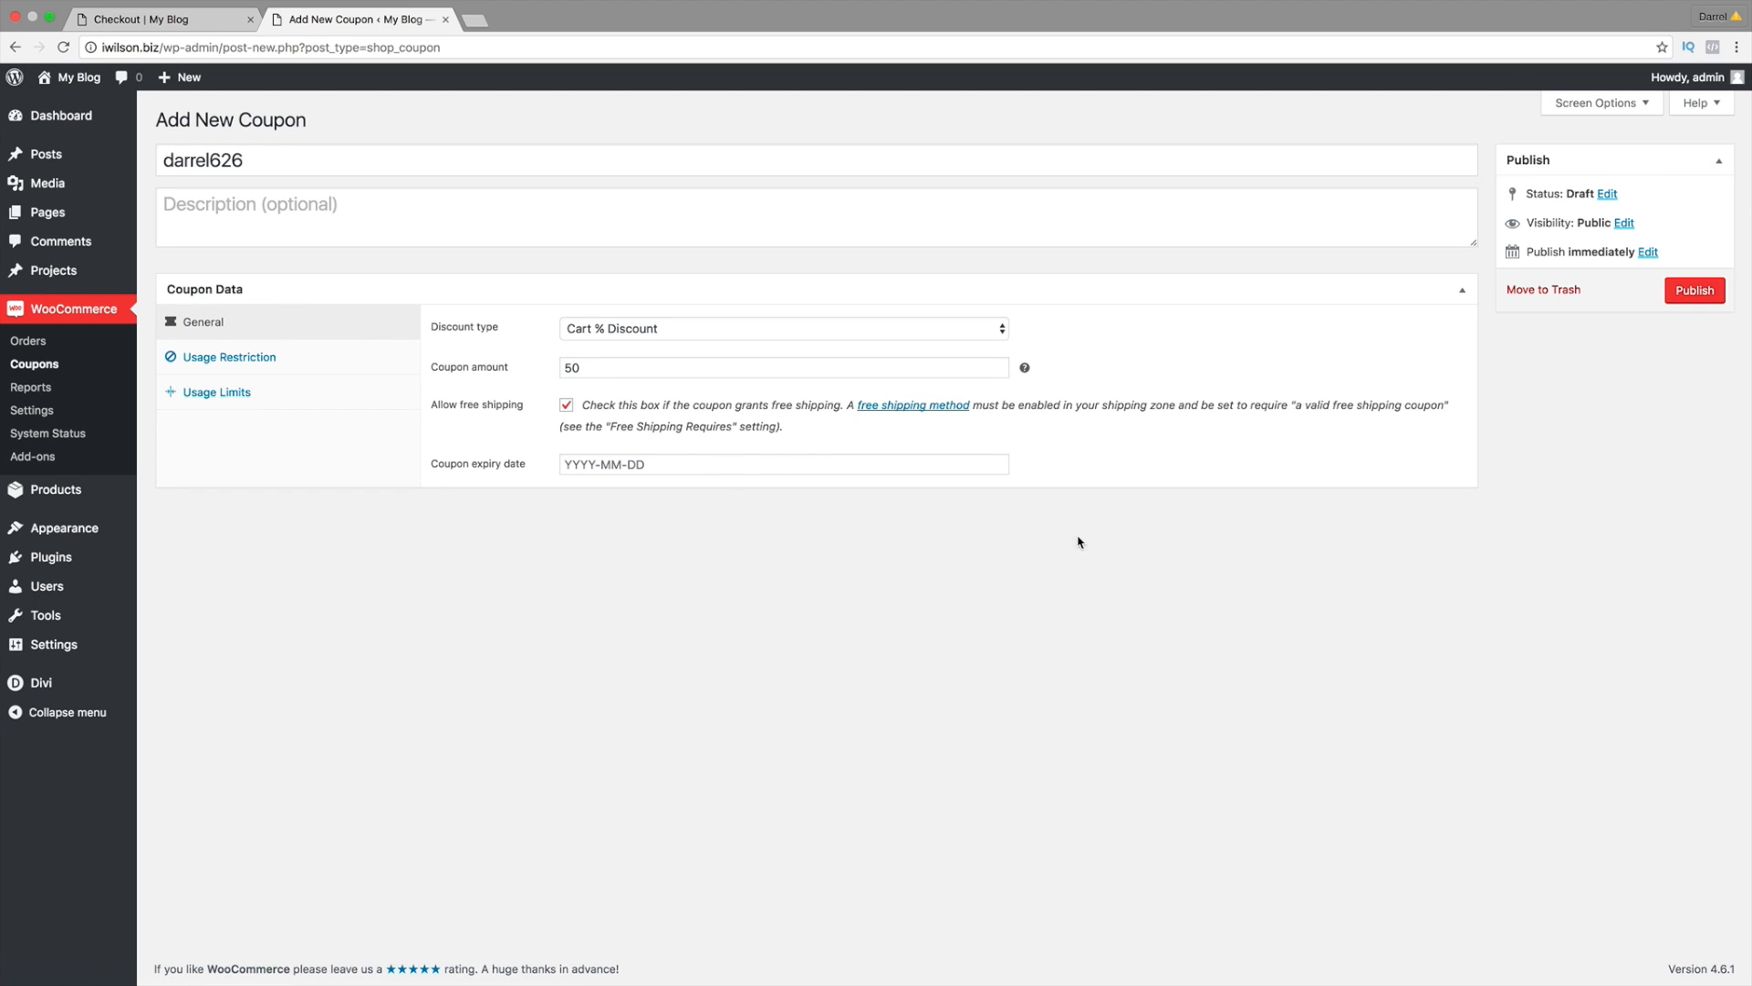
left_click(566, 405)
left_click(1695, 290)
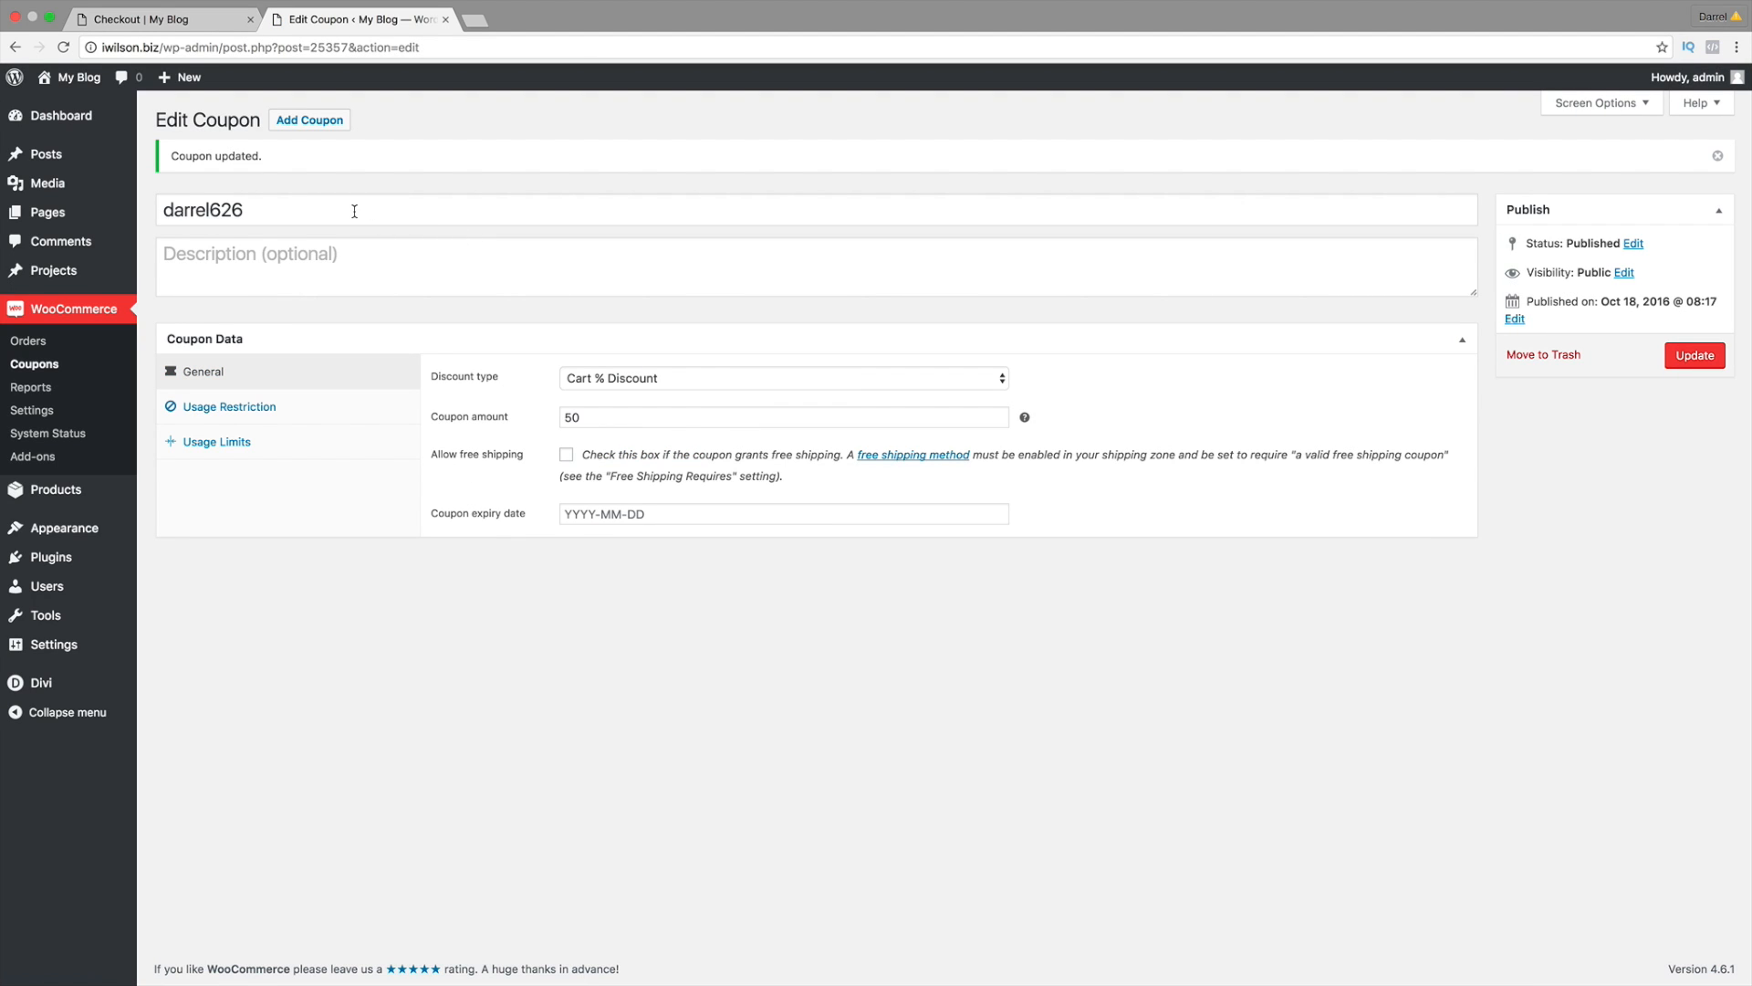
Step: Go from the storefront checkout page back to the shopping cart
left_click(178, 22)
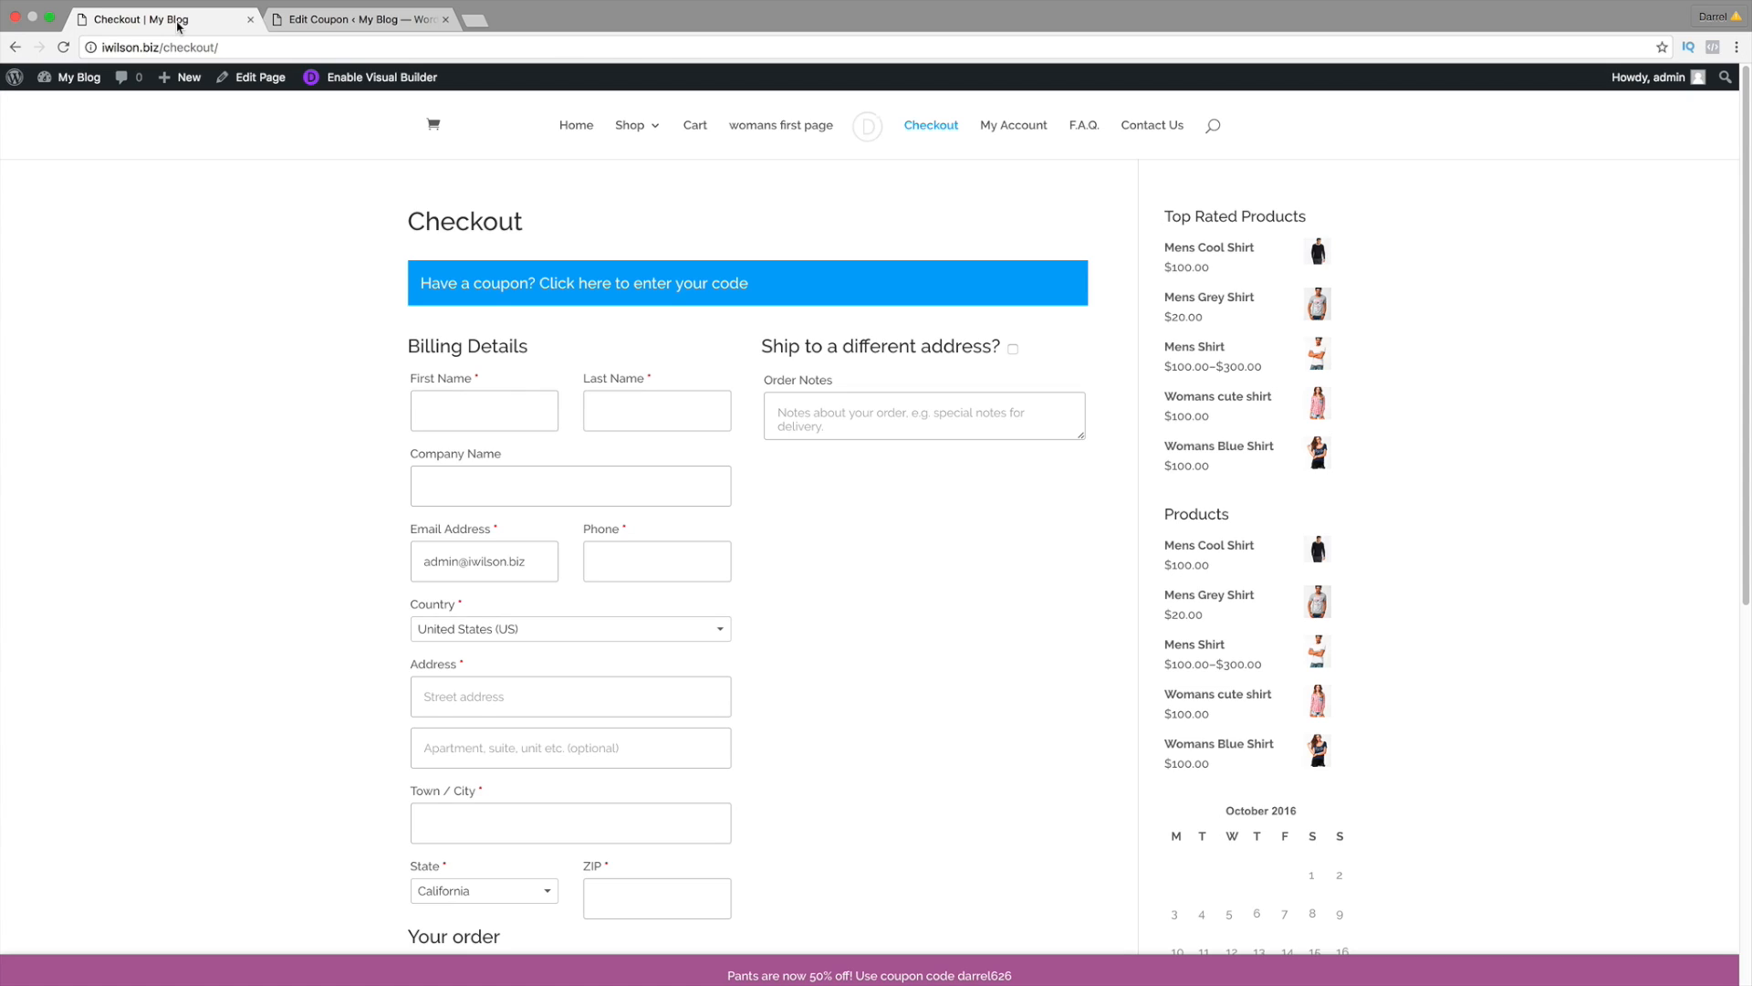
scroll(346, 227, "down", 4)
scroll(346, 226, "down", 3)
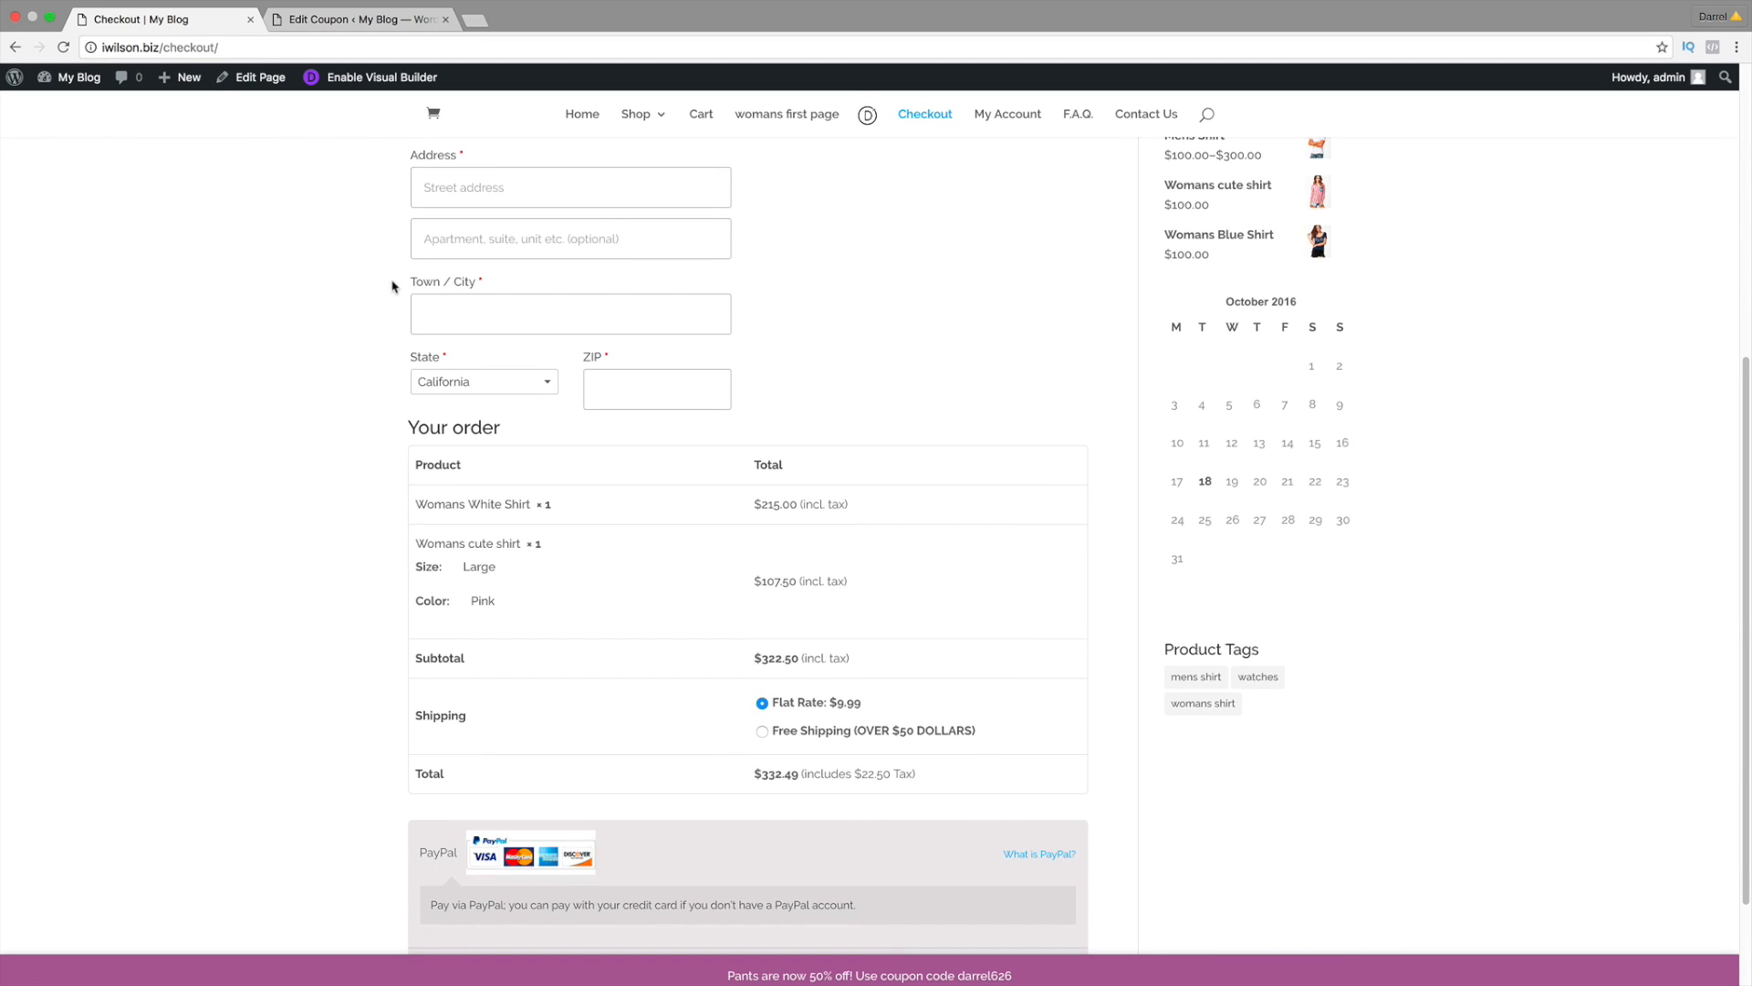
scroll(402, 301, "up", 10)
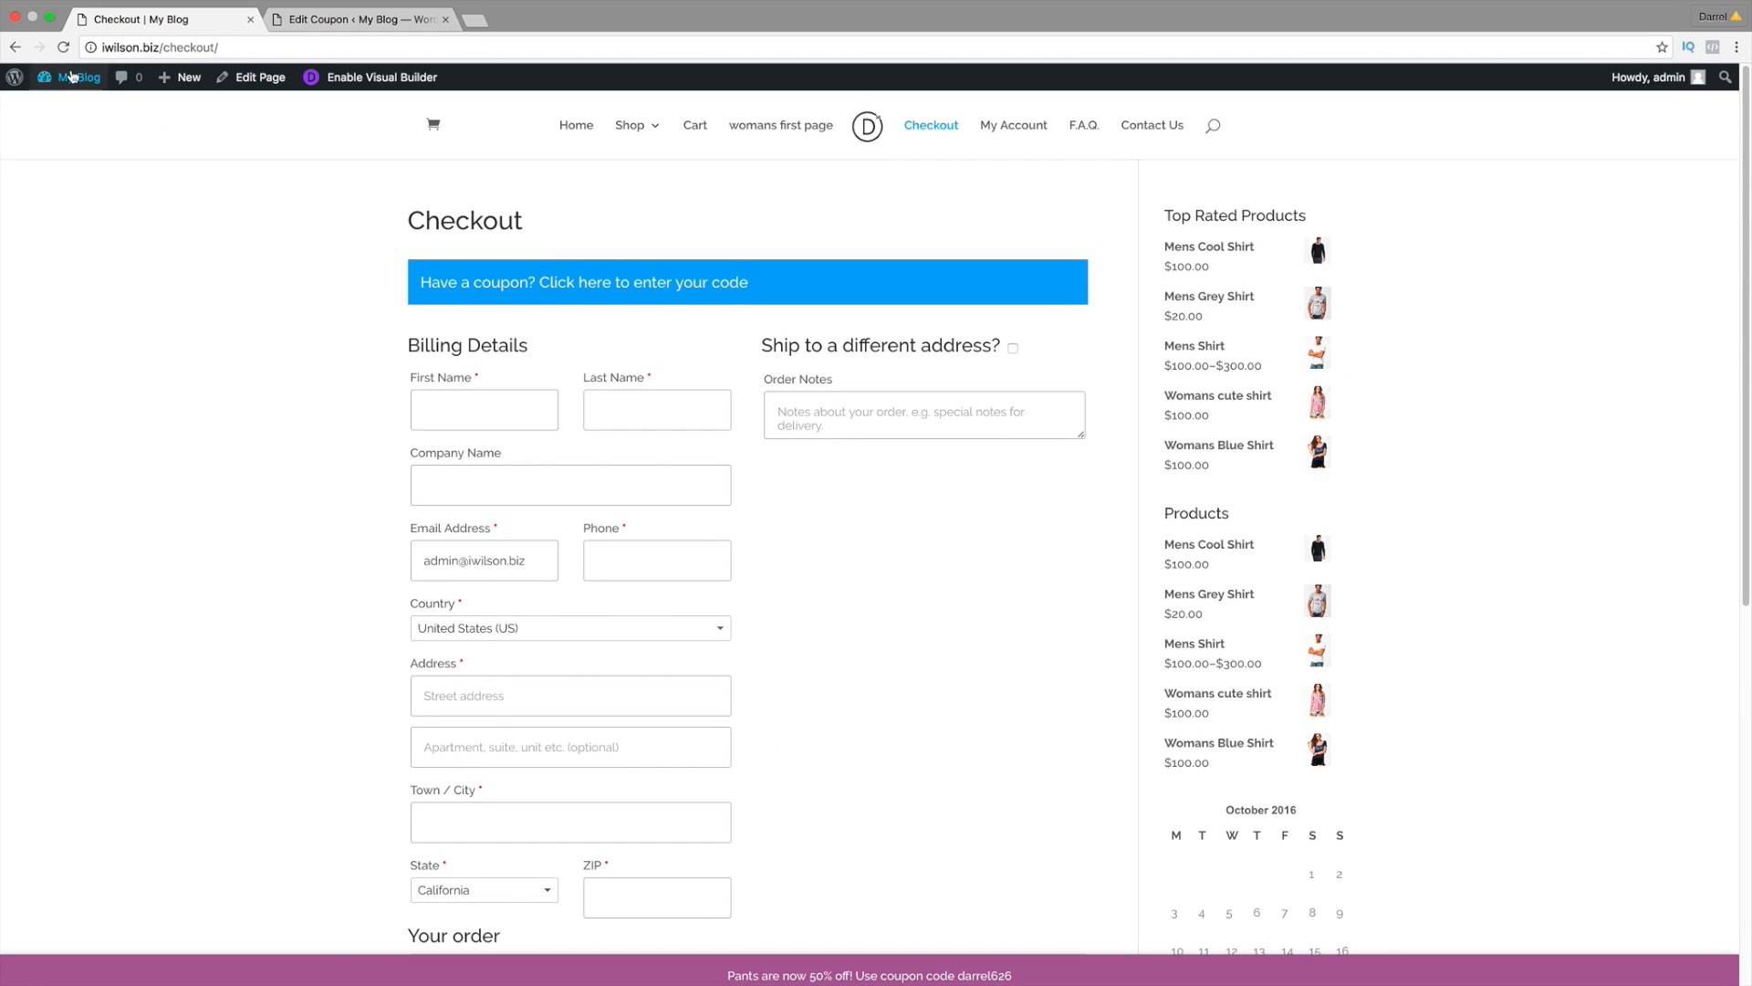
left_click(22, 49)
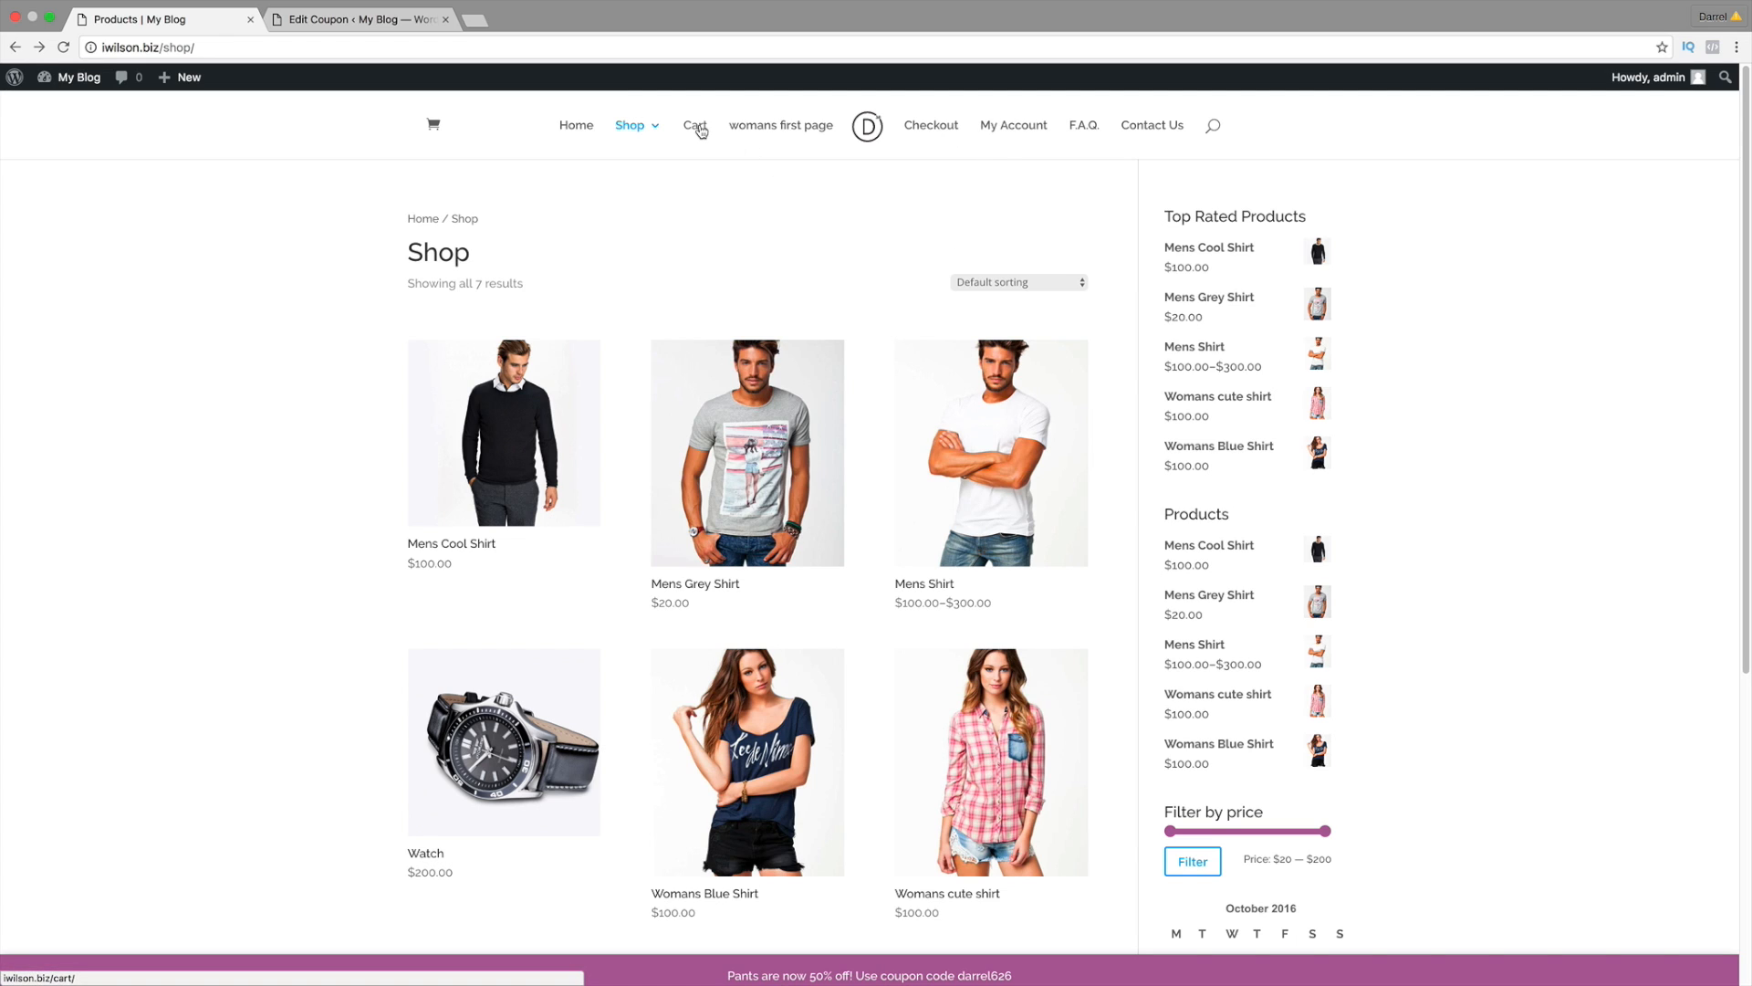
left_click(697, 129)
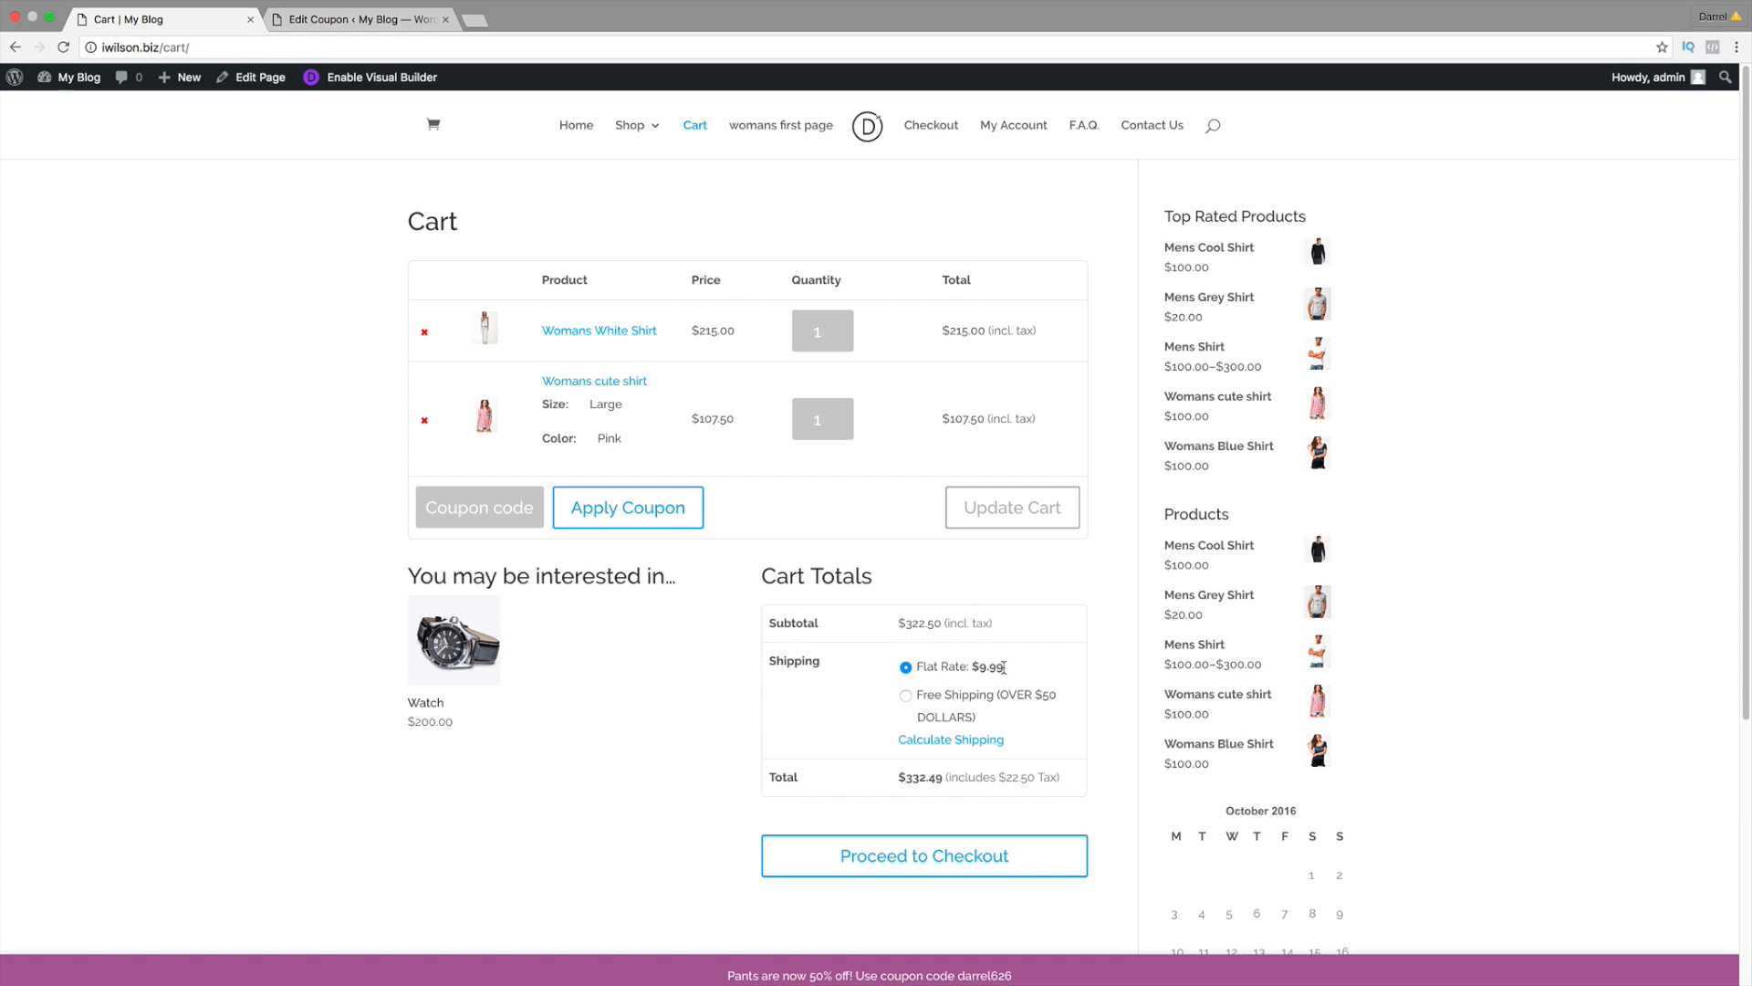
Step: Apply coupon code darrel626 in the cart, which is rejected as not applicable
left_click_drag(1004, 669, 924, 670)
mouse_move(992, 716)
left_mouse_down()
mouse_move(968, 699)
mouse_move(1021, 710)
left_mouse_up()
type("darrel626")
left_click(655, 510)
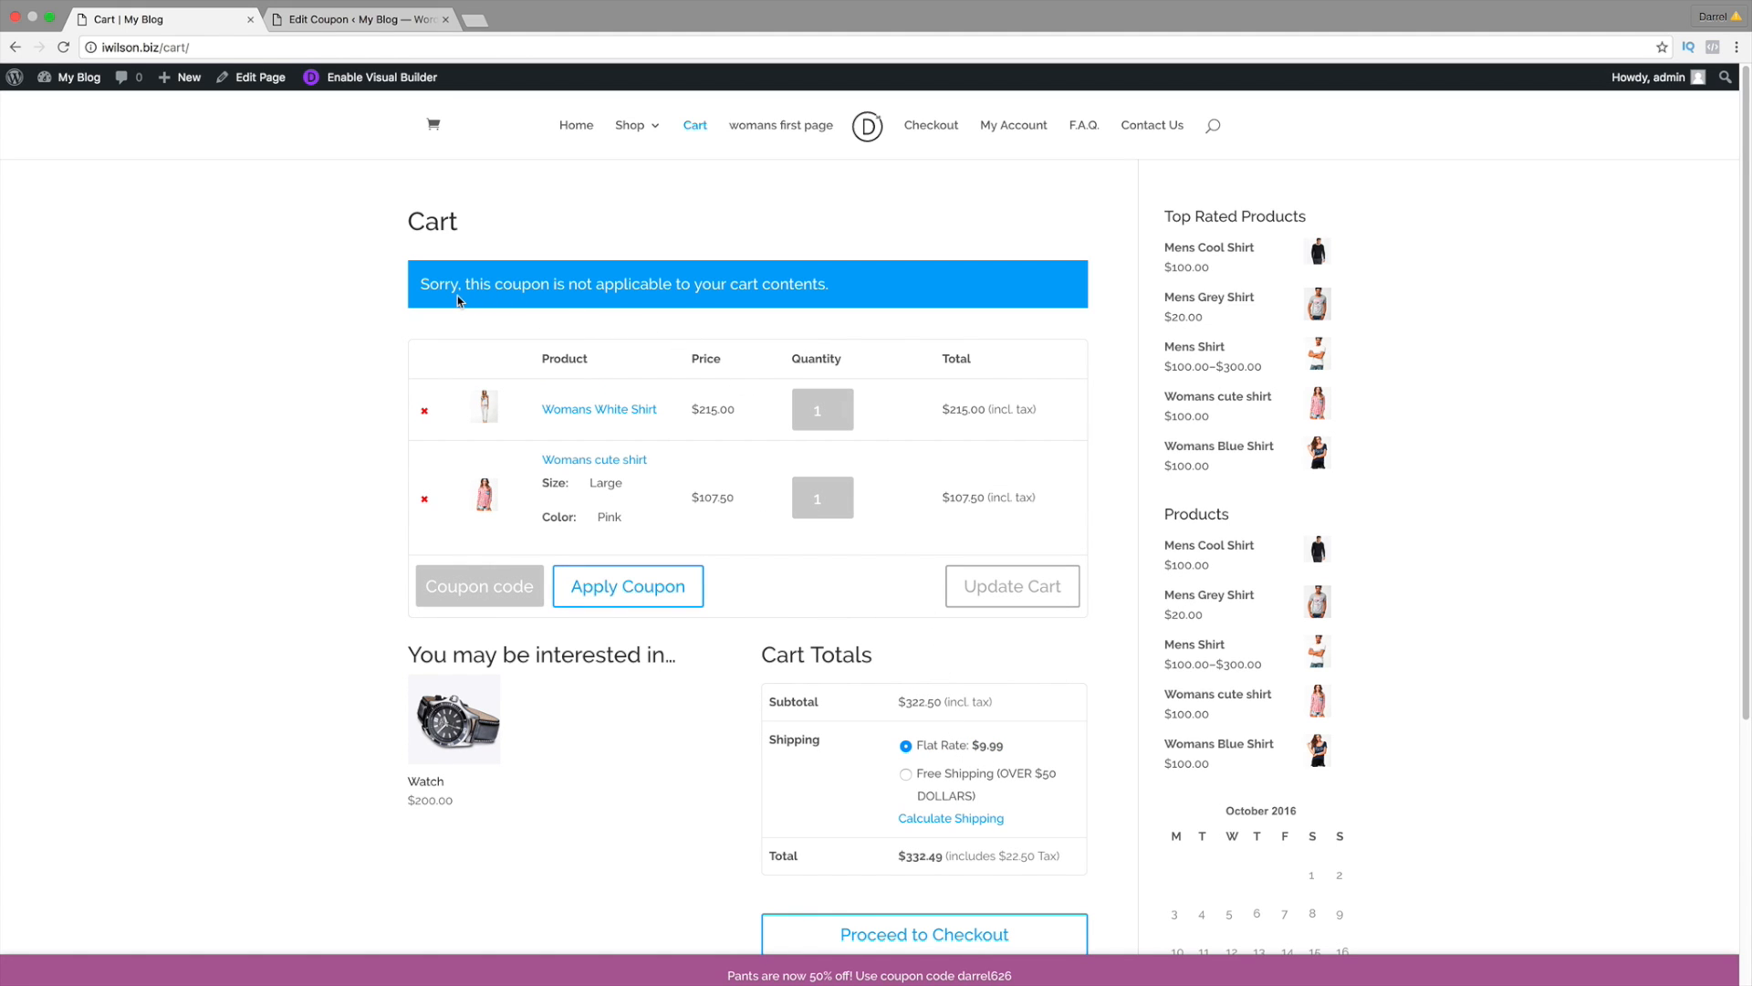
key("ctrl+Tab")
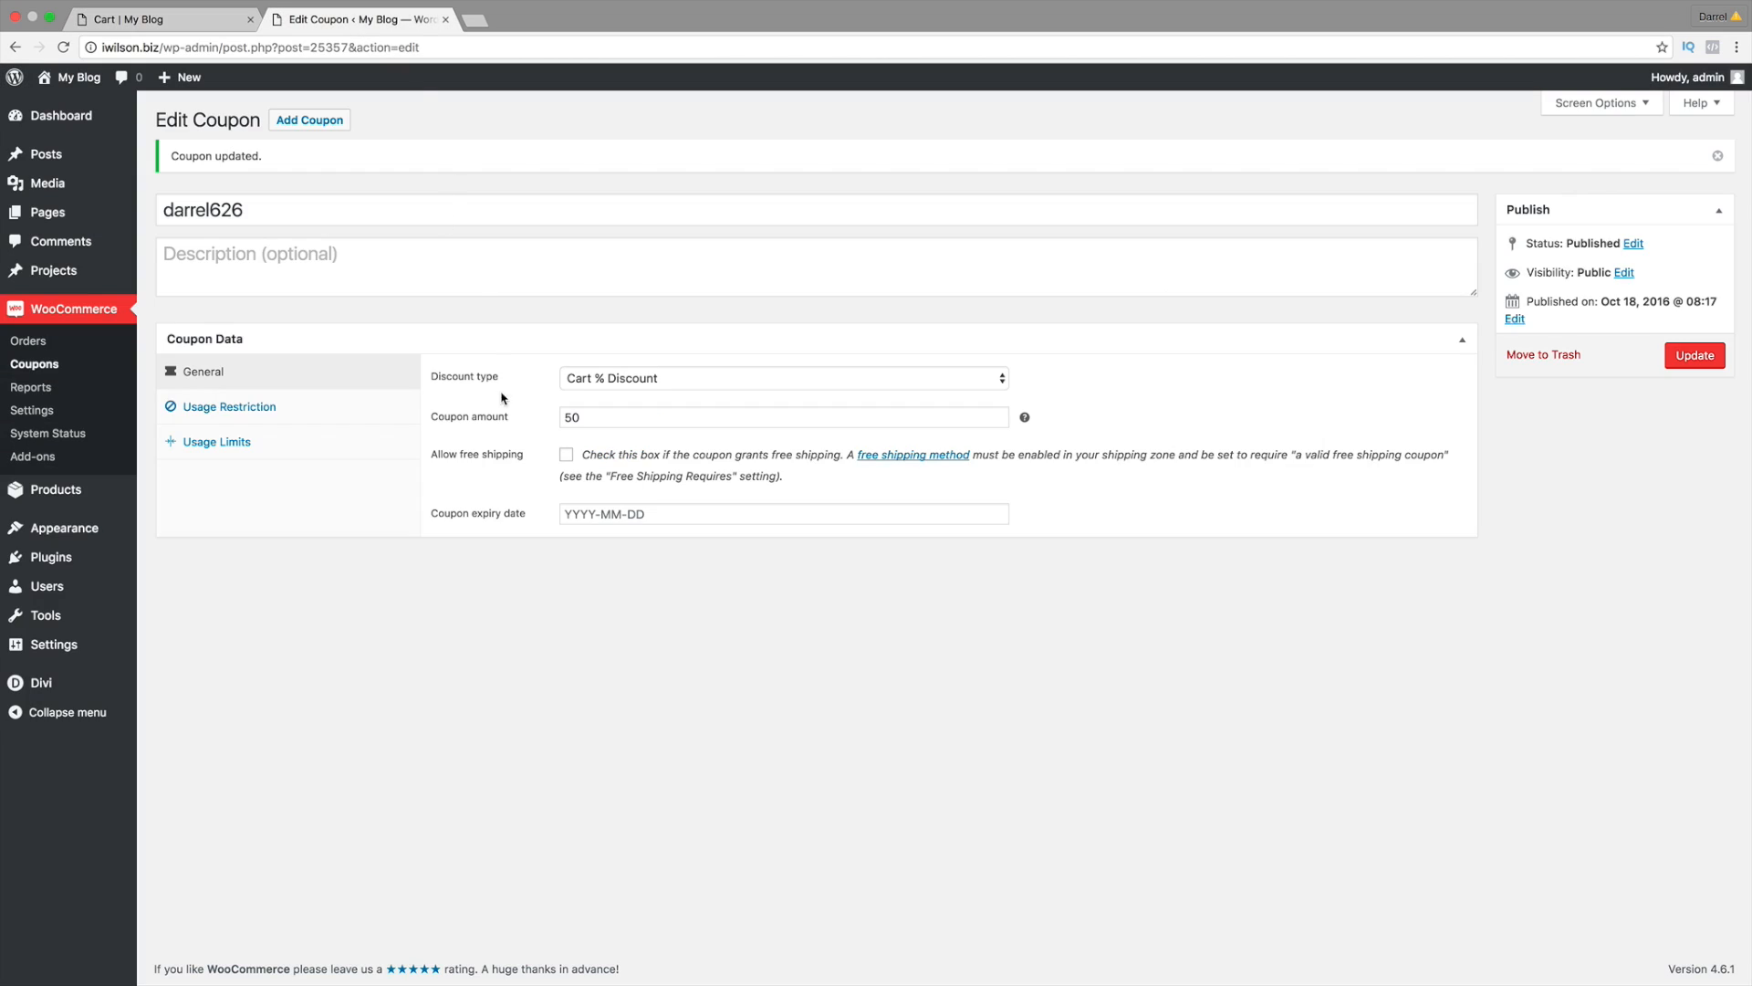
Step: Remove the Mens Shirt product restriction and untick Individual use only
left_click(265, 409)
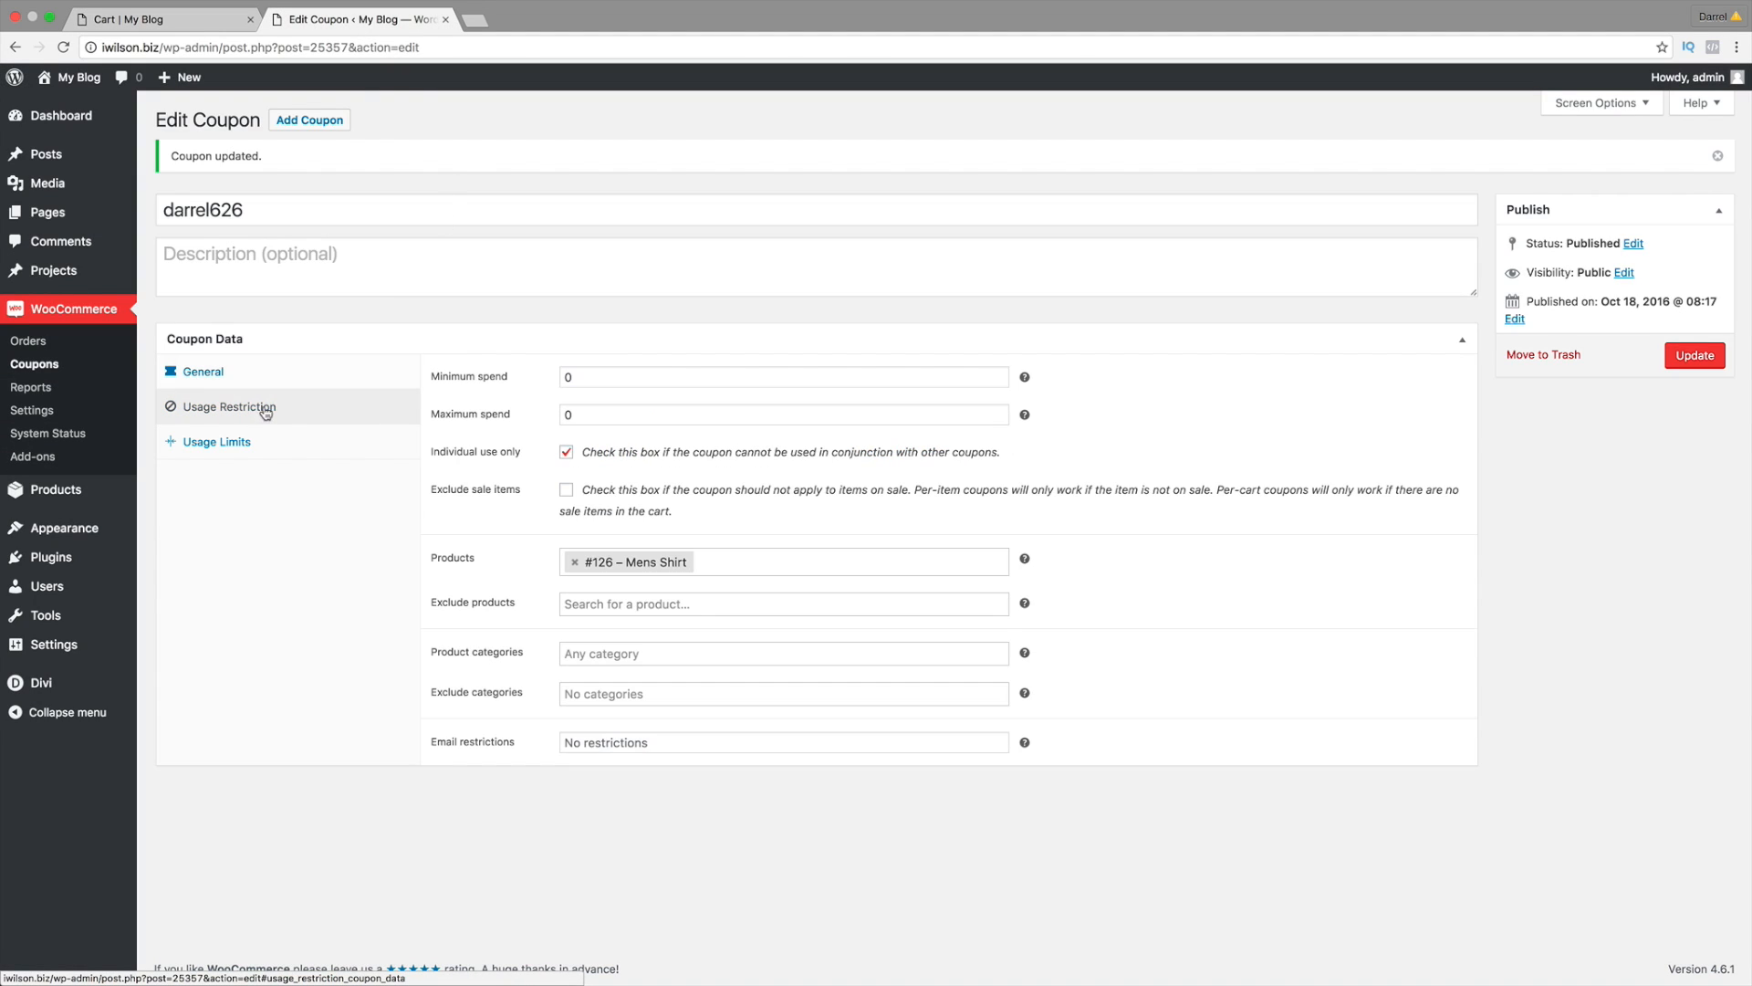
left_click(735, 558)
key("BackSpace")
key("BackSpace")
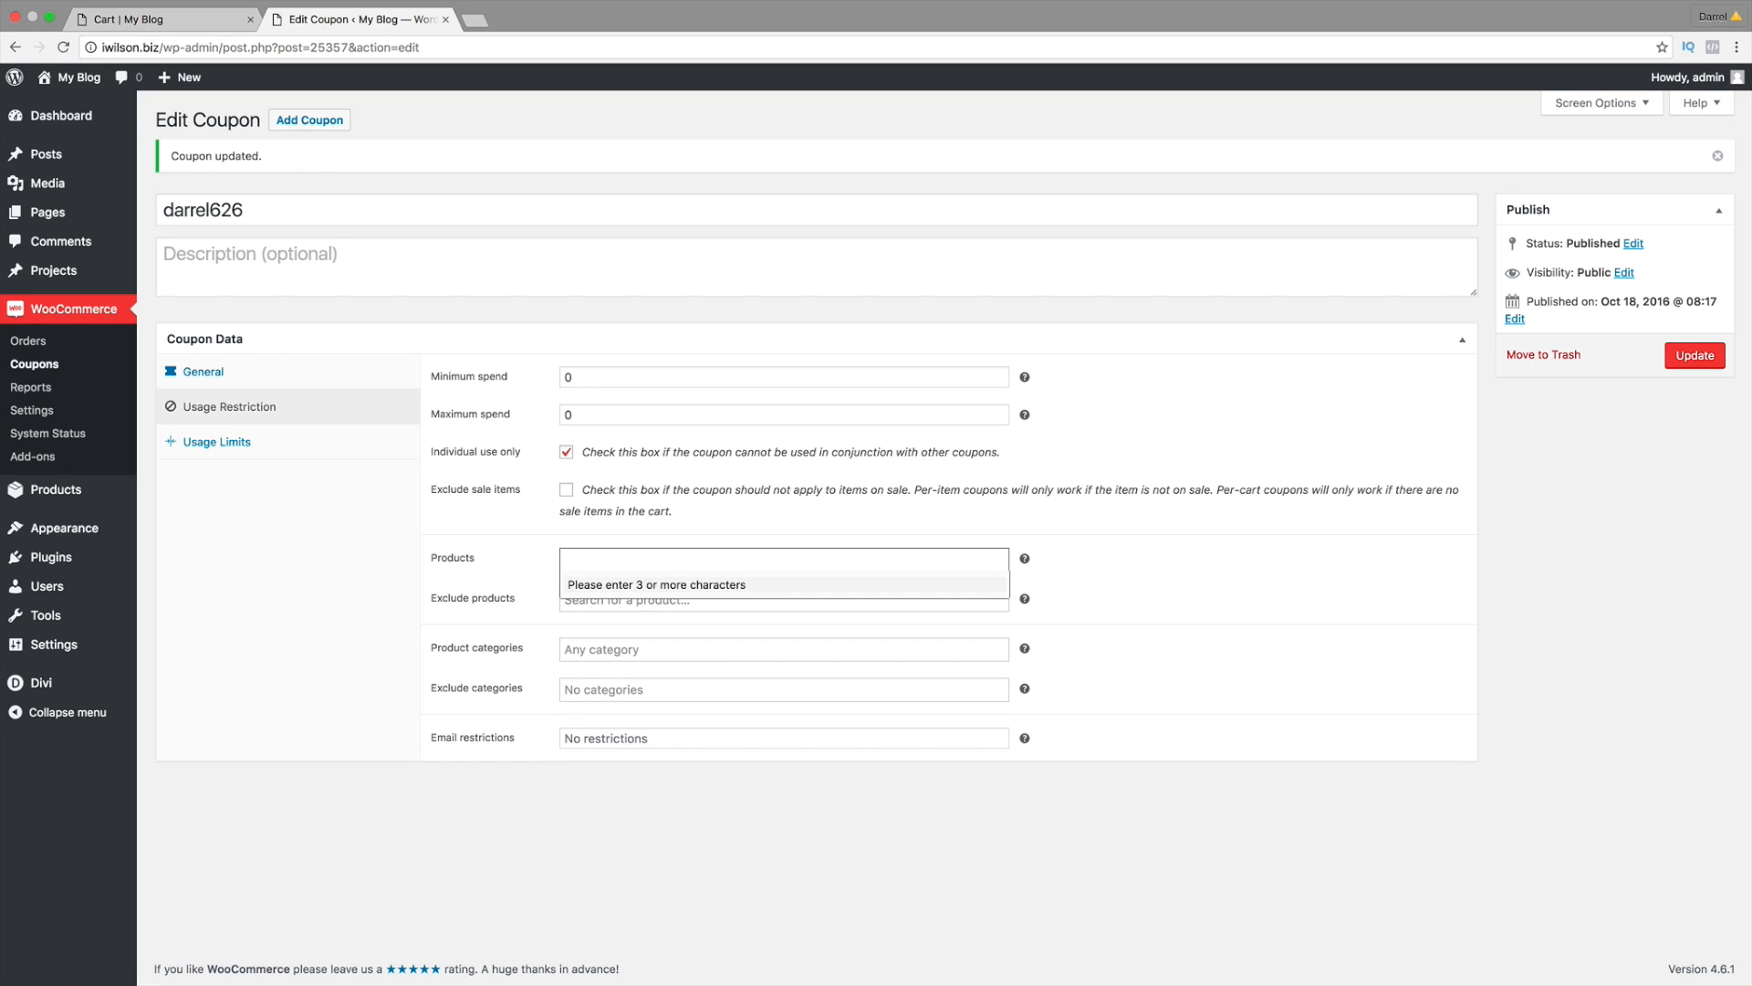
left_click(567, 452)
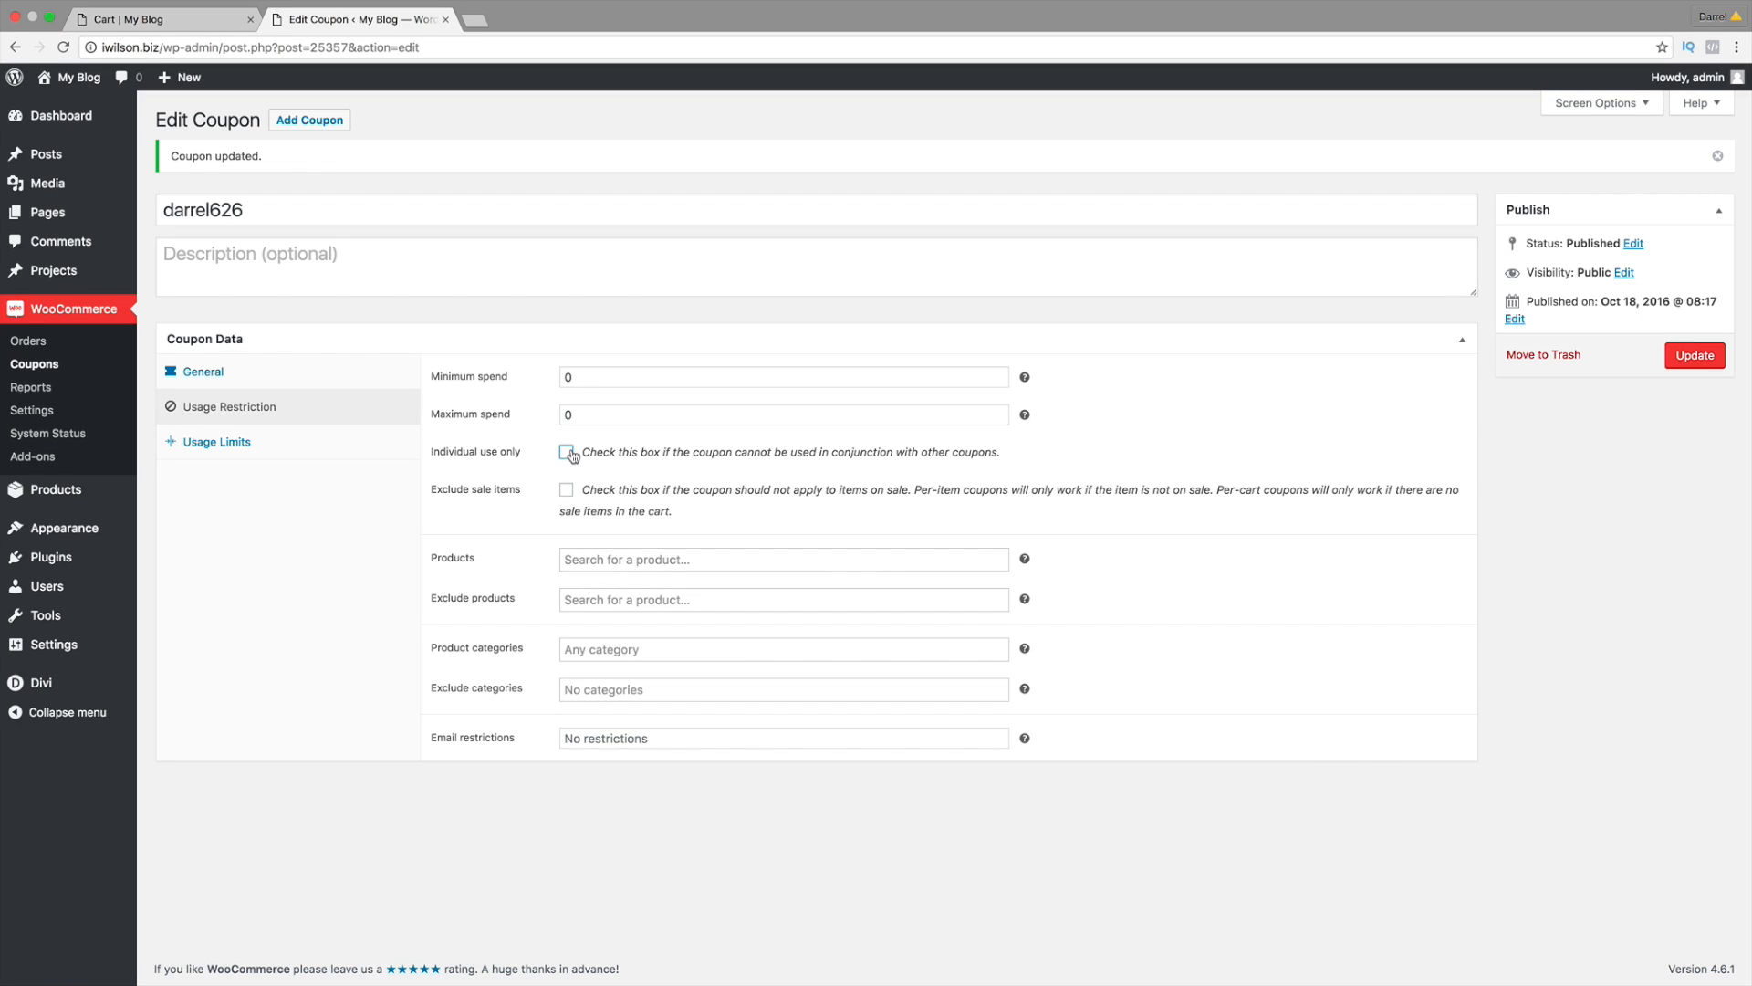
Step: Confirm Cart % Discount with amount 50, update the coupon, and return to the cart
left_click(292, 447)
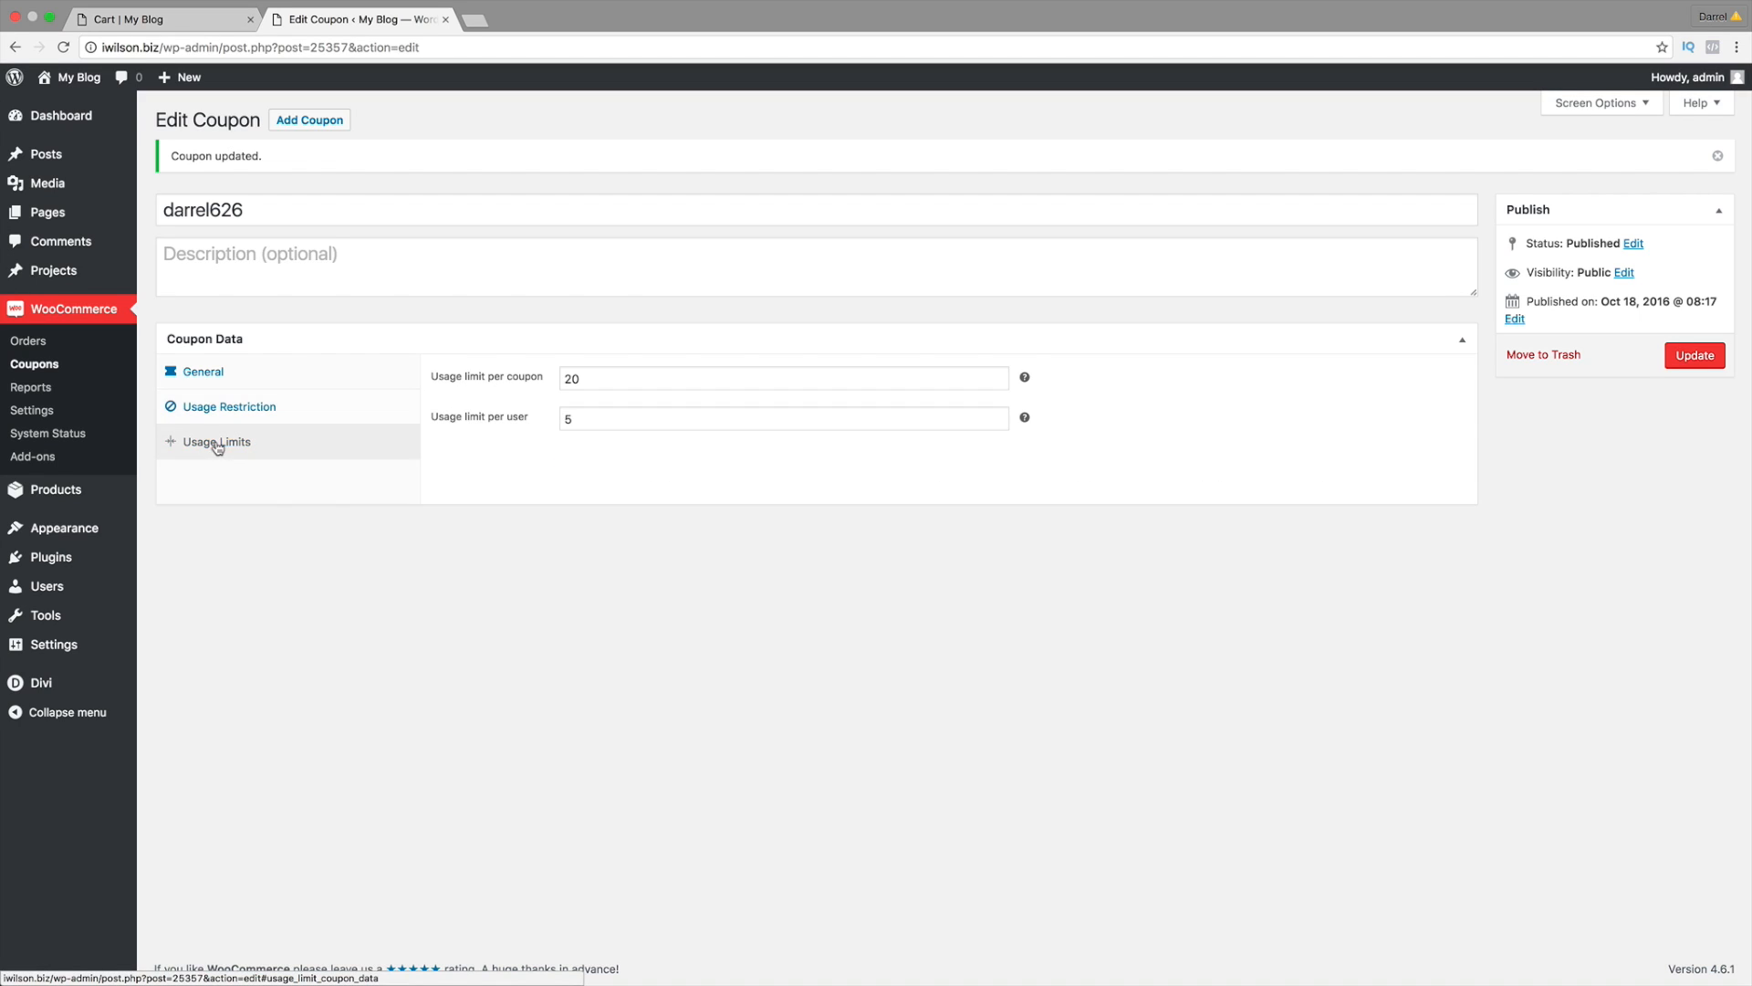
left_click(315, 408)
left_click(310, 372)
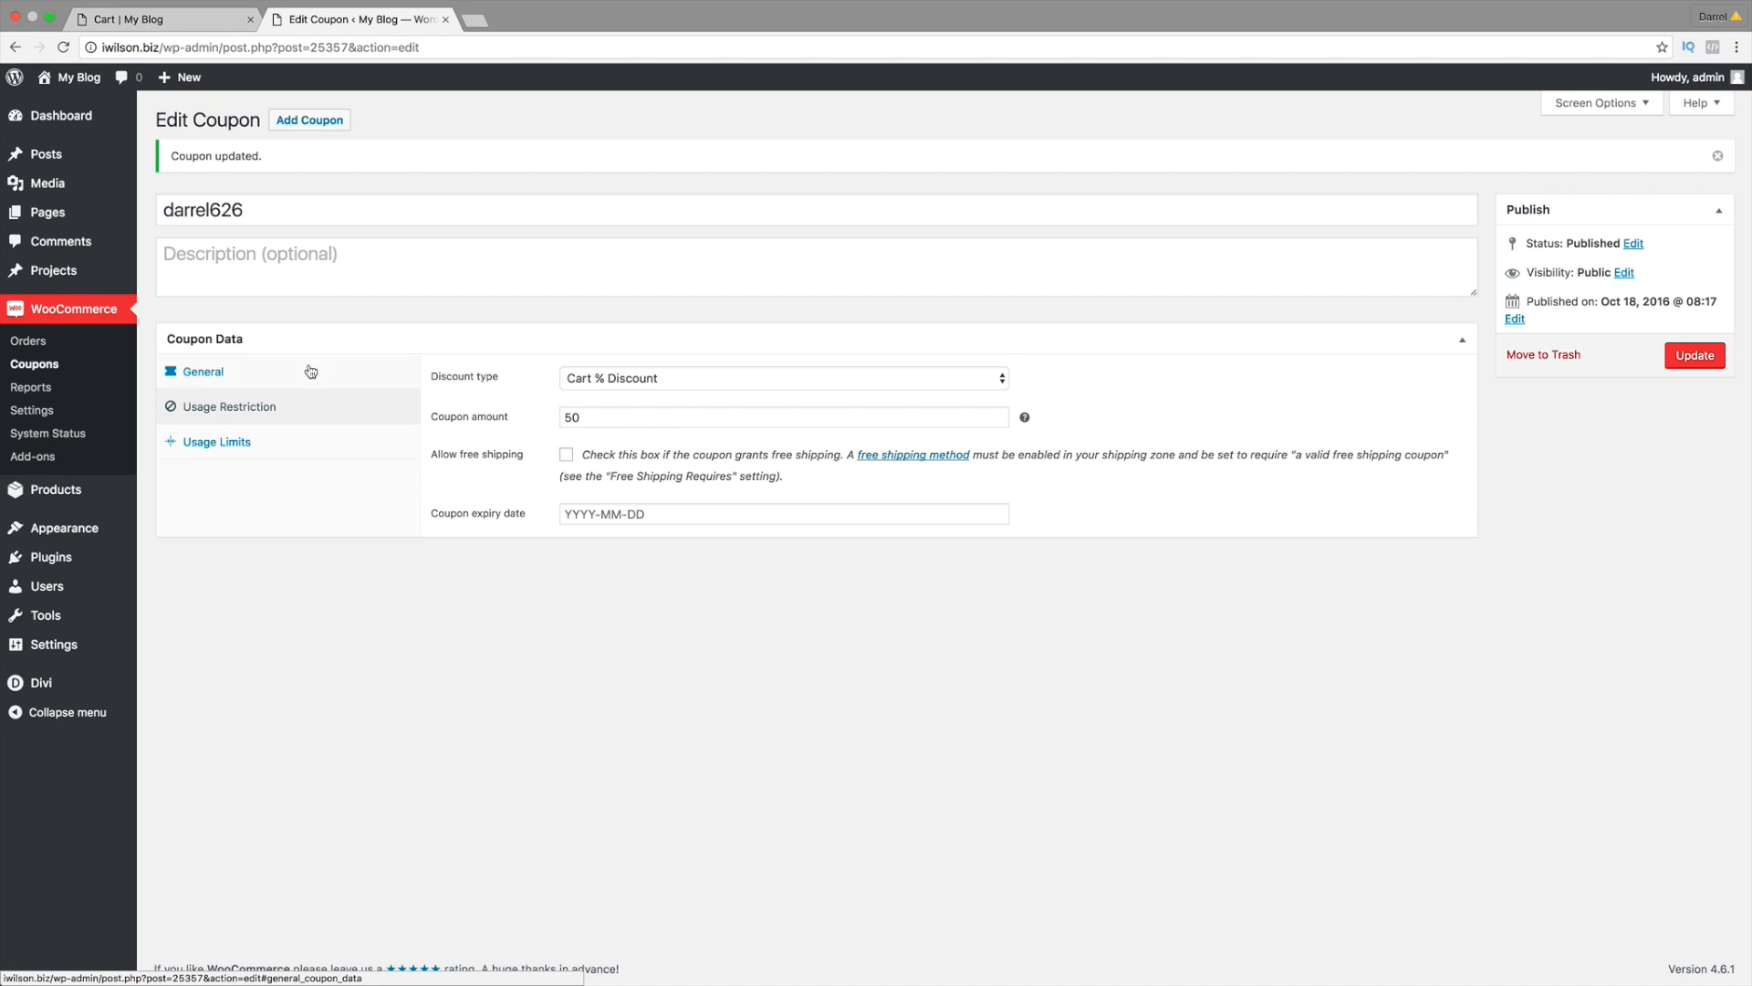
left_click(655, 378)
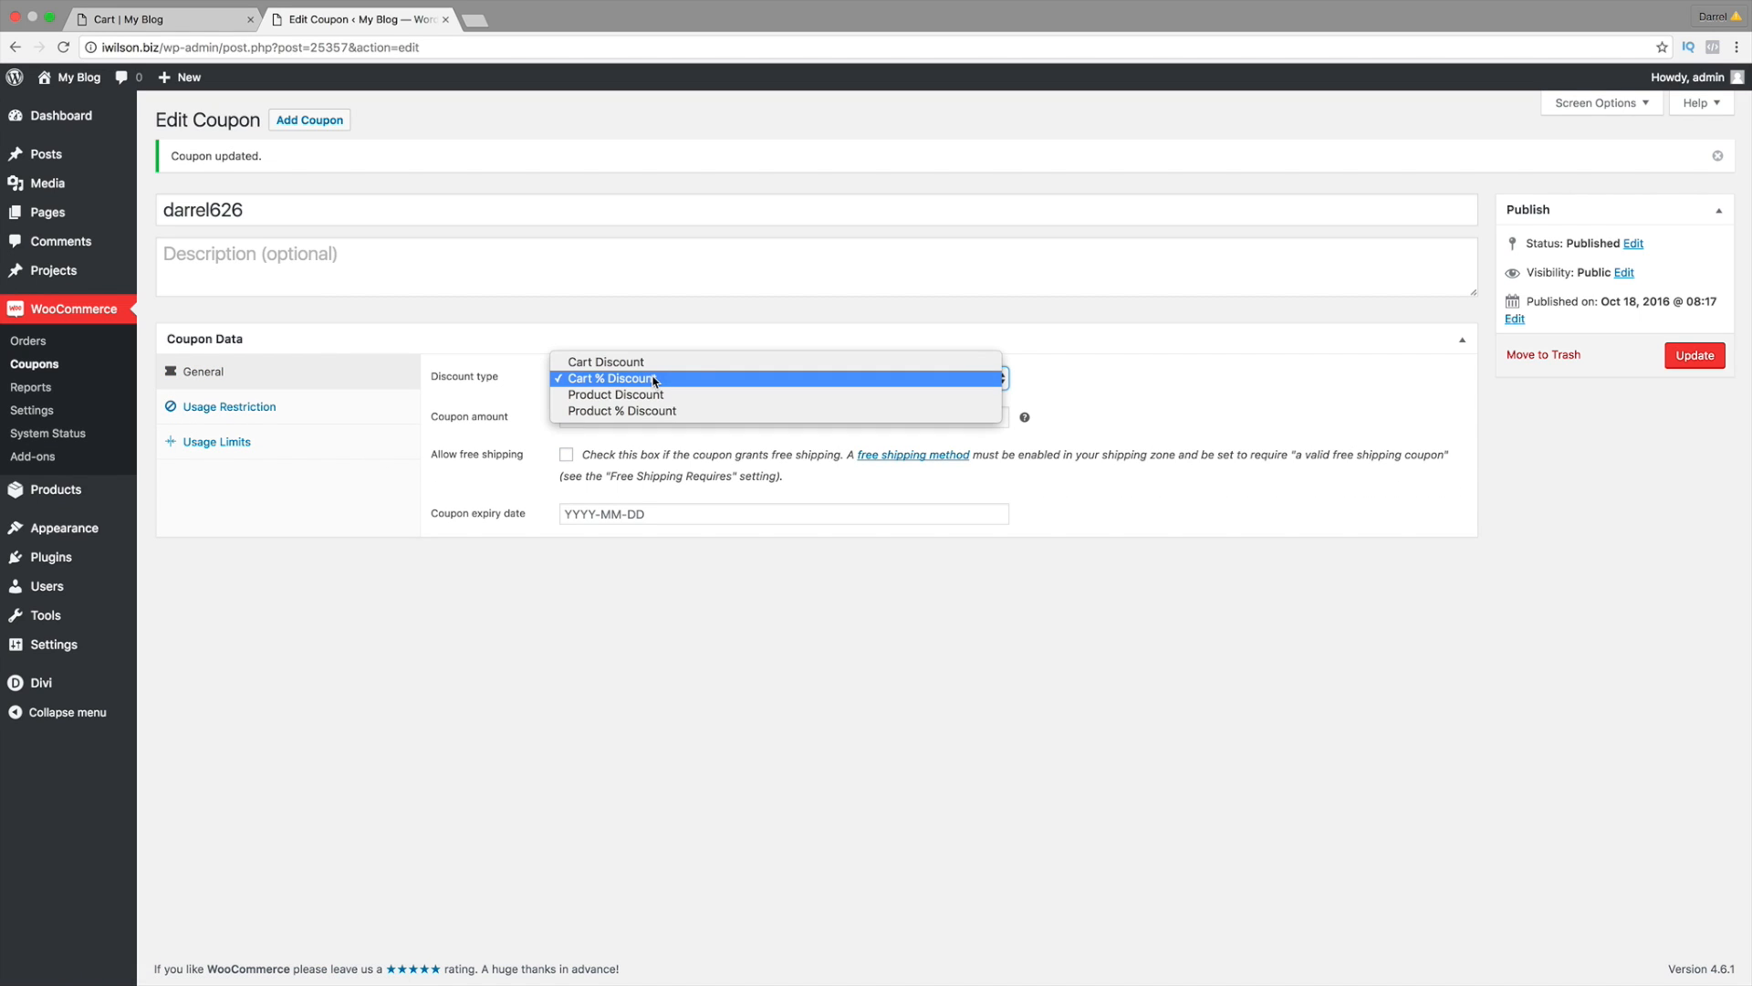
left_click(783, 378)
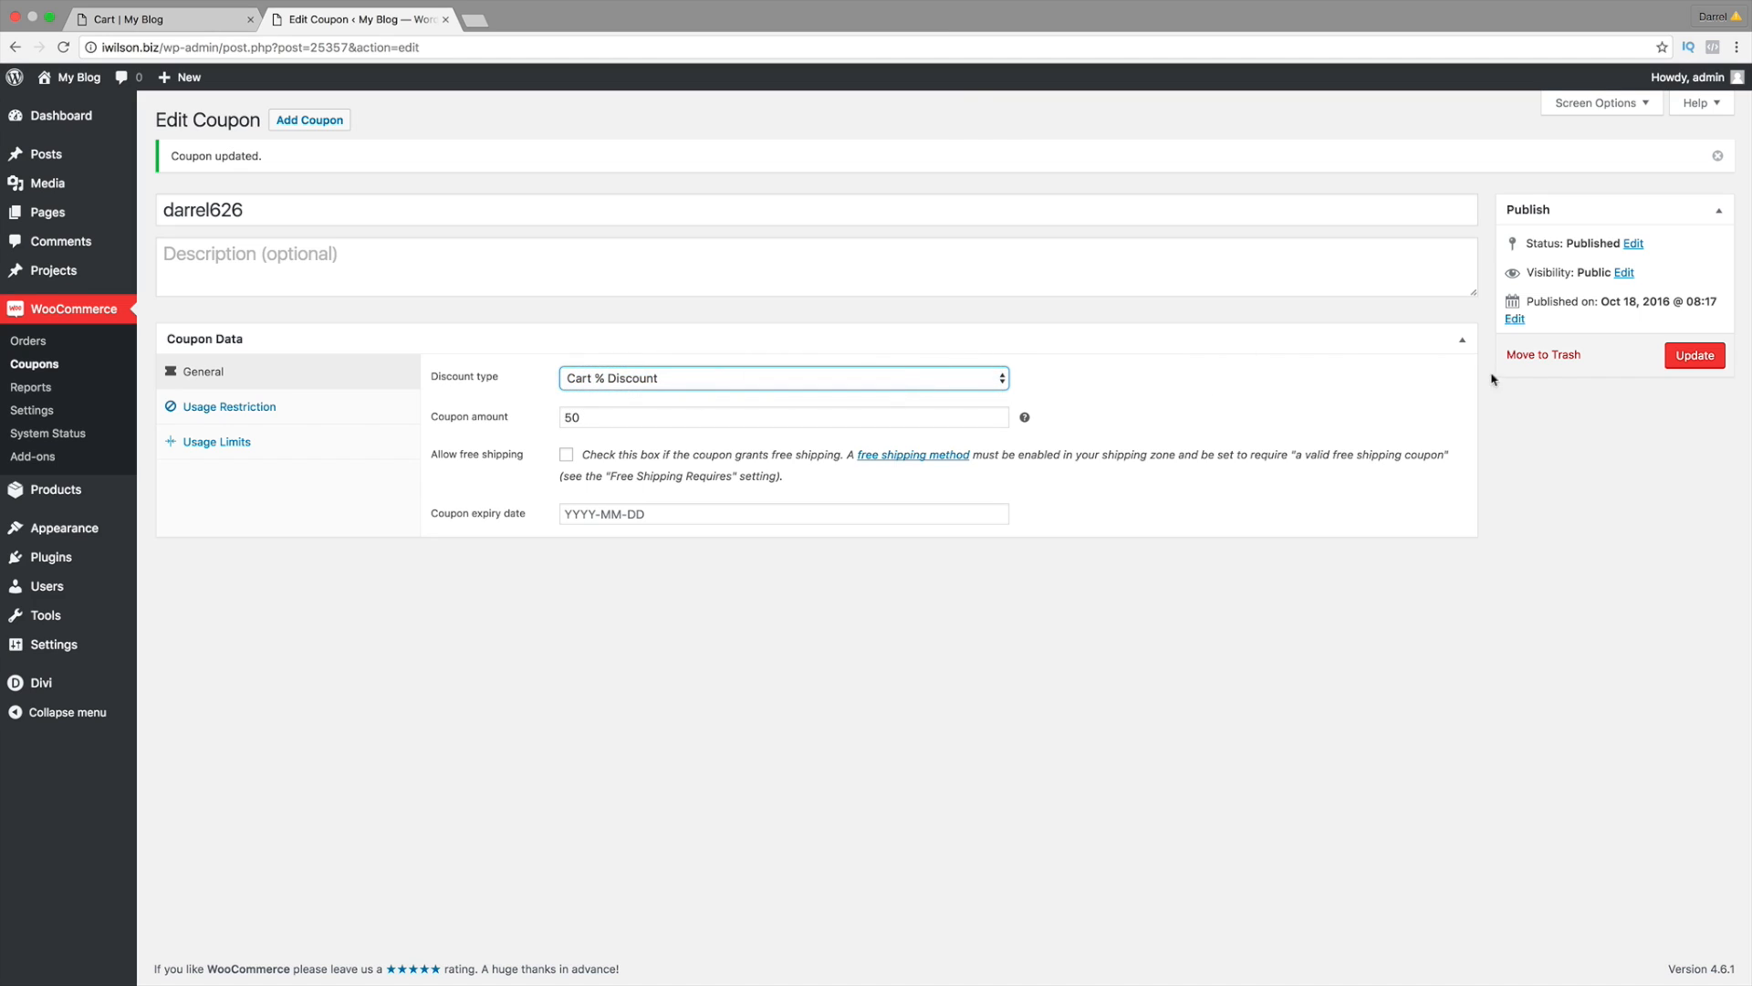
left_click(1695, 355)
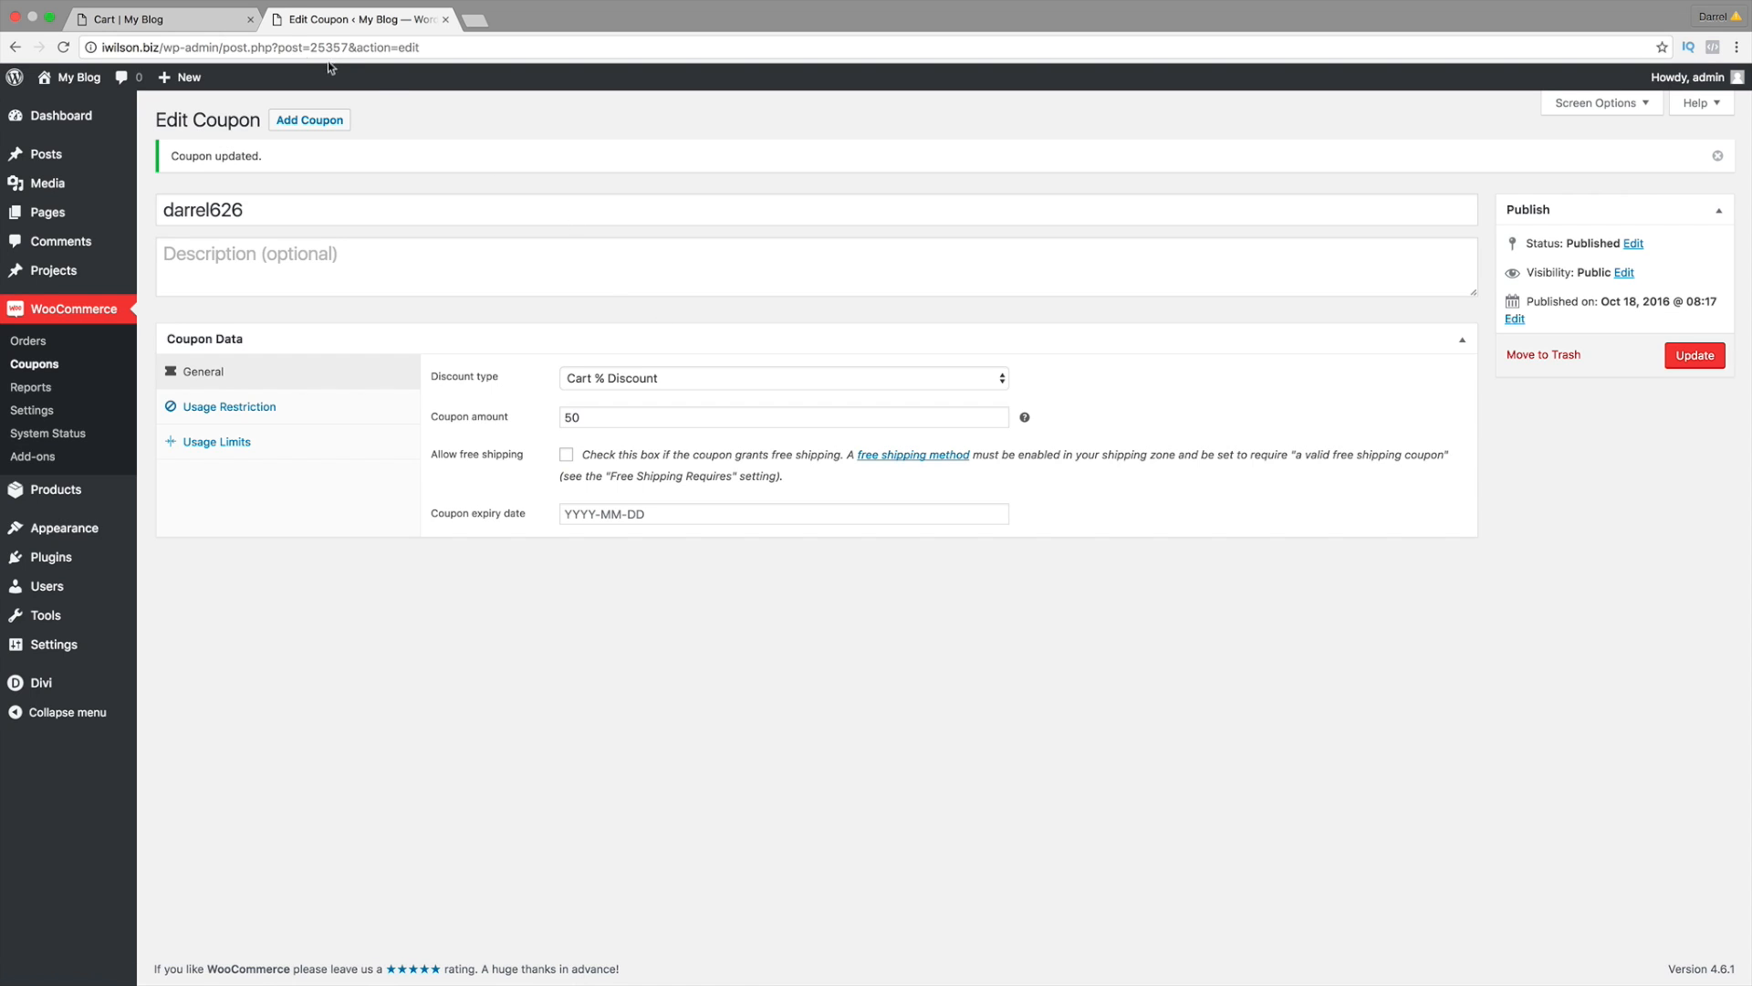
left_click(203, 21)
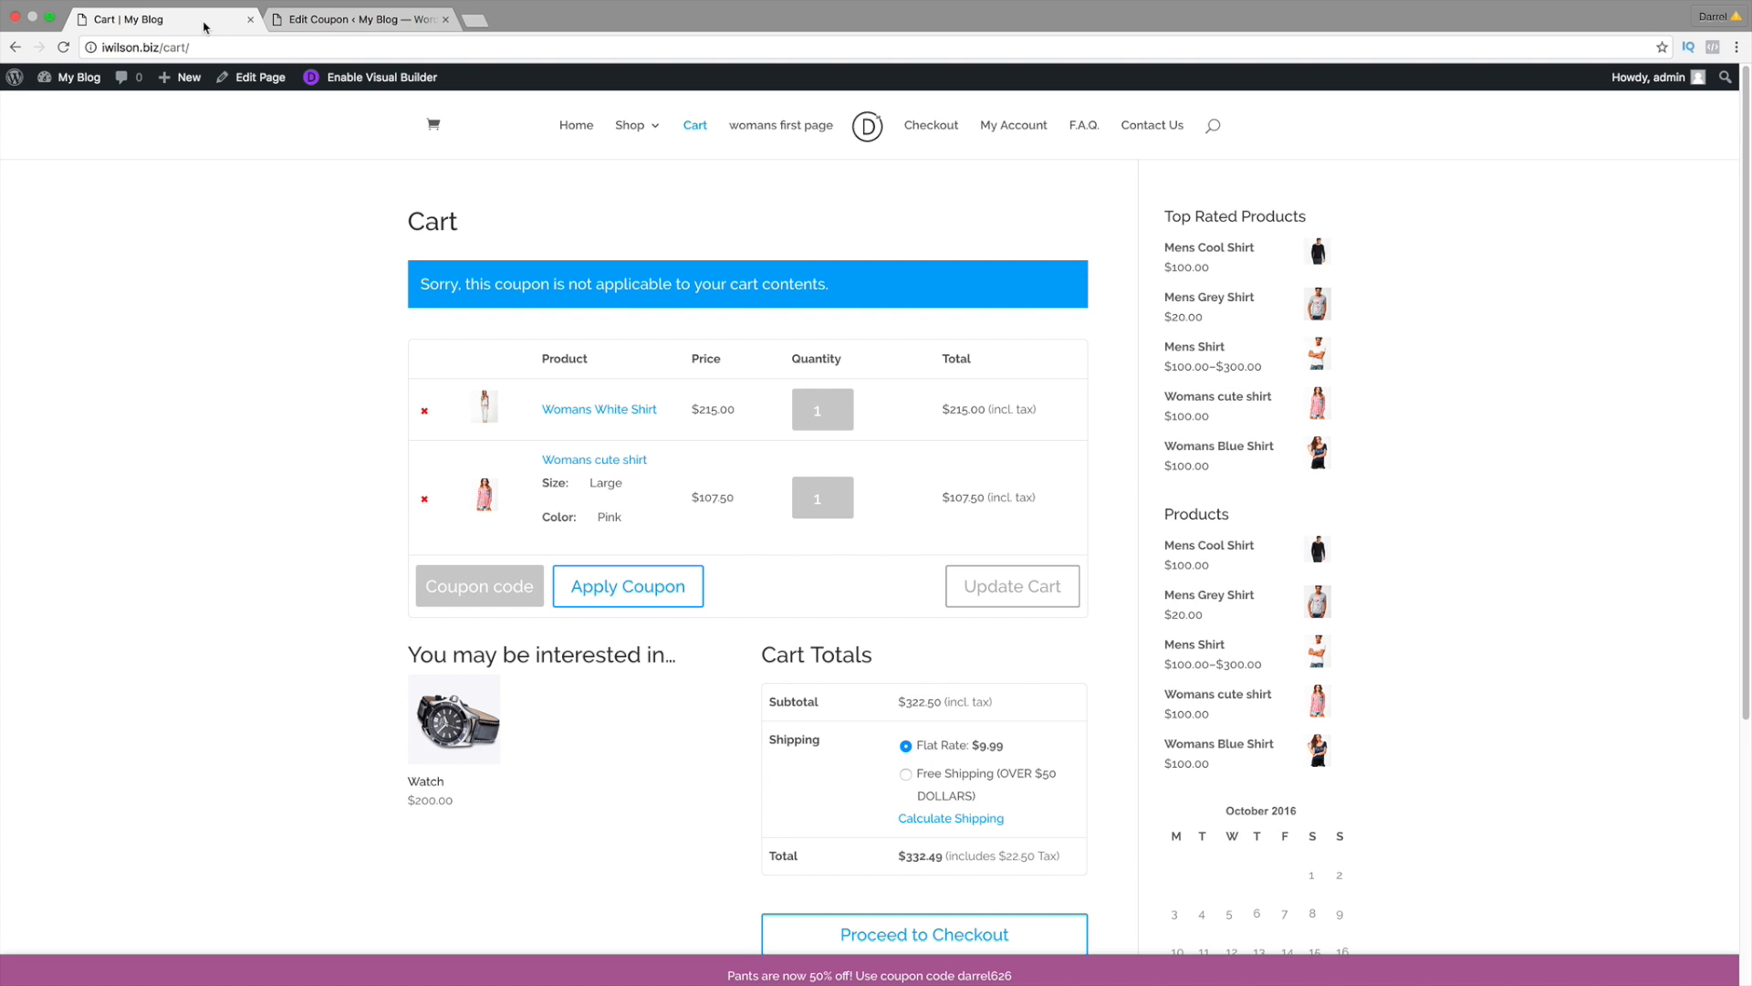
Step: Apply coupon darrel626 in the cart and verify the $161.25 discount and $171.24 total
left_click(523, 598)
left_click(361, 20)
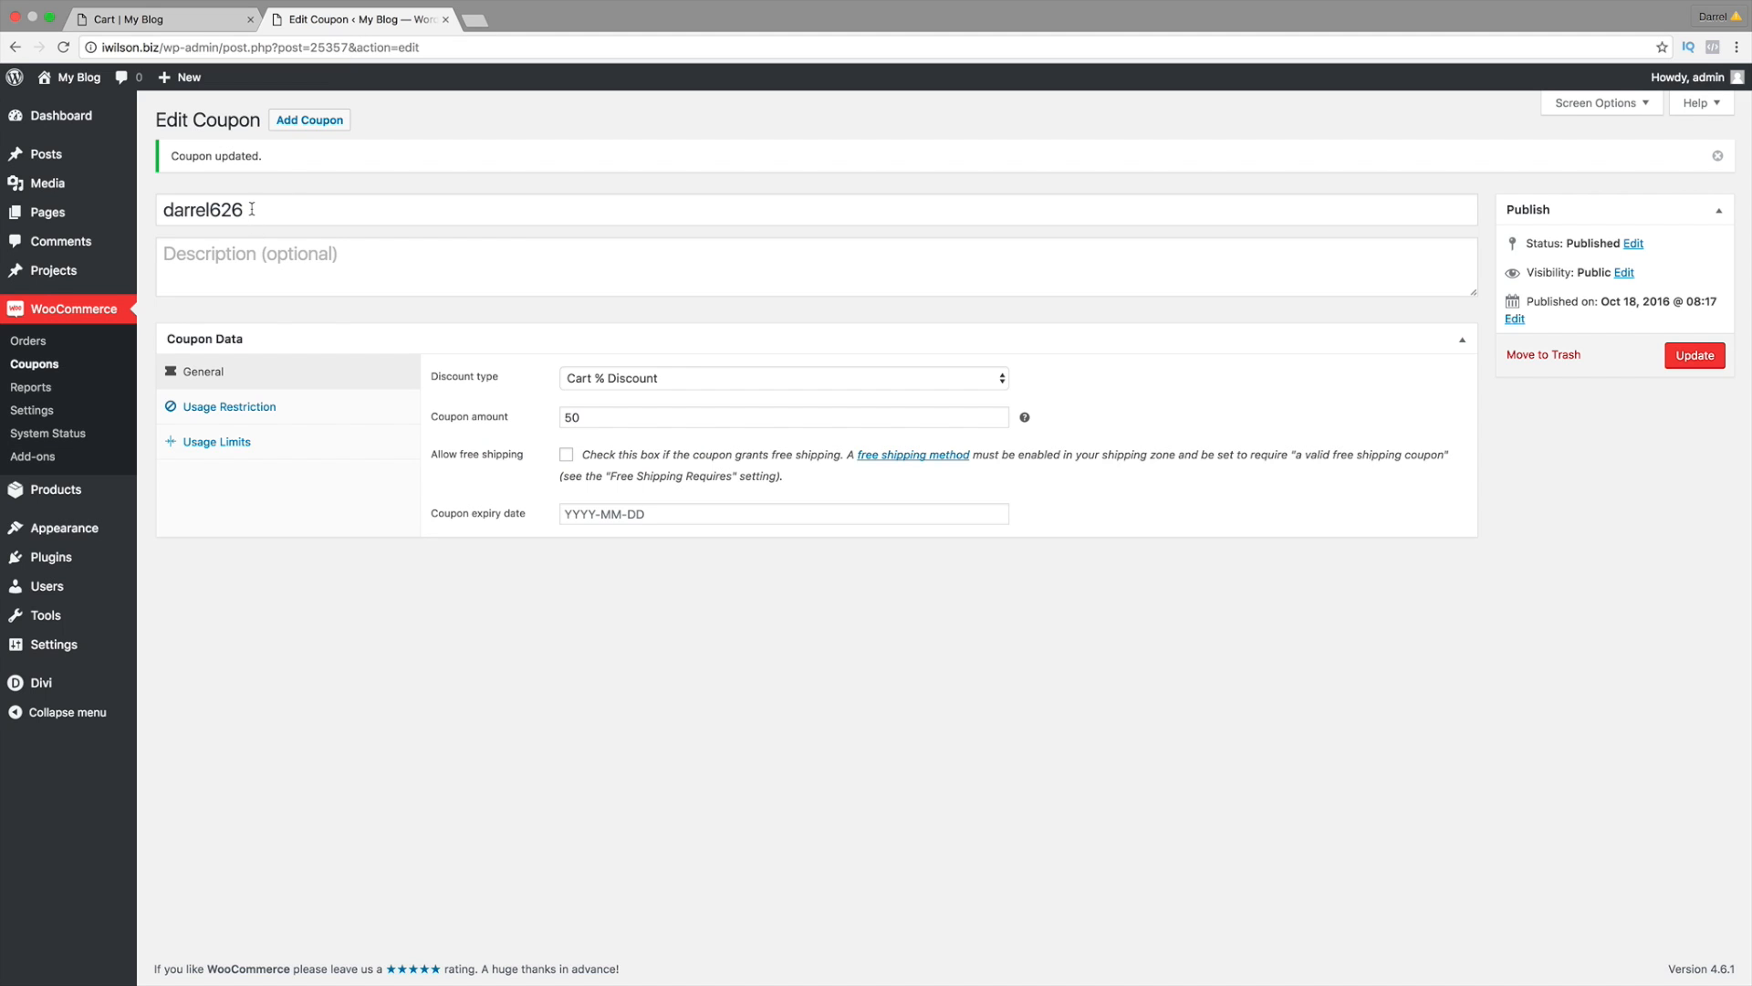
left_click(203, 13)
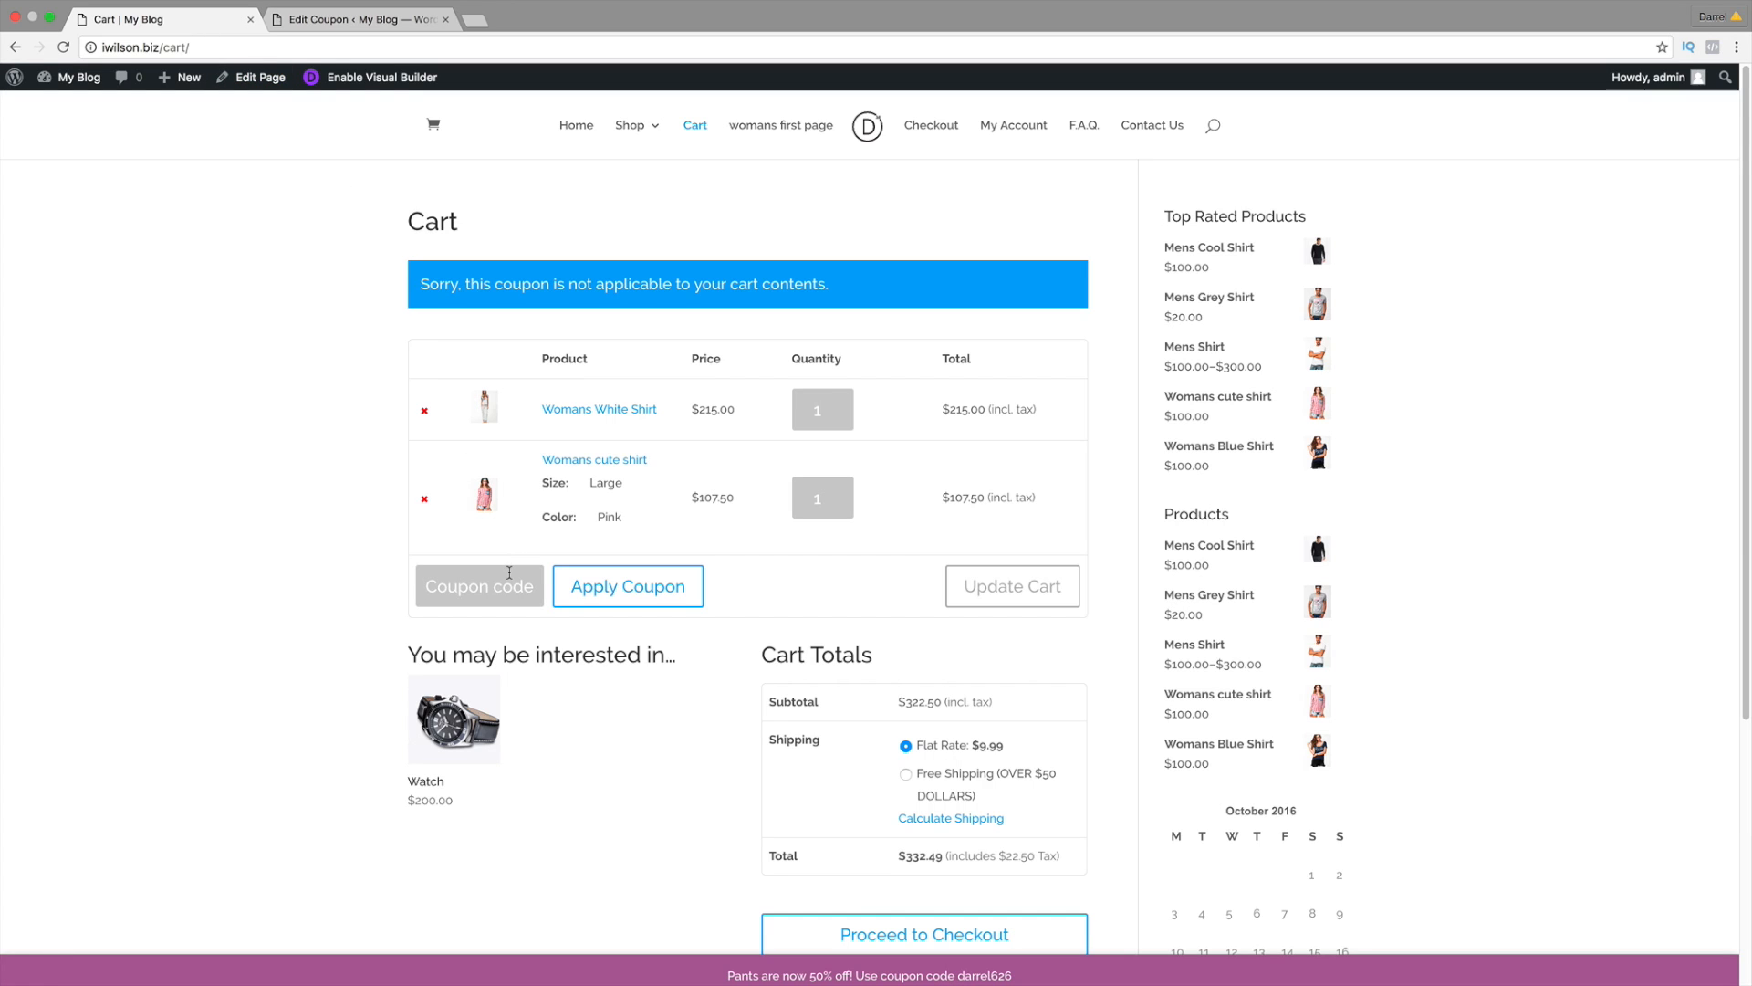
left_click(509, 586)
left_click(486, 618)
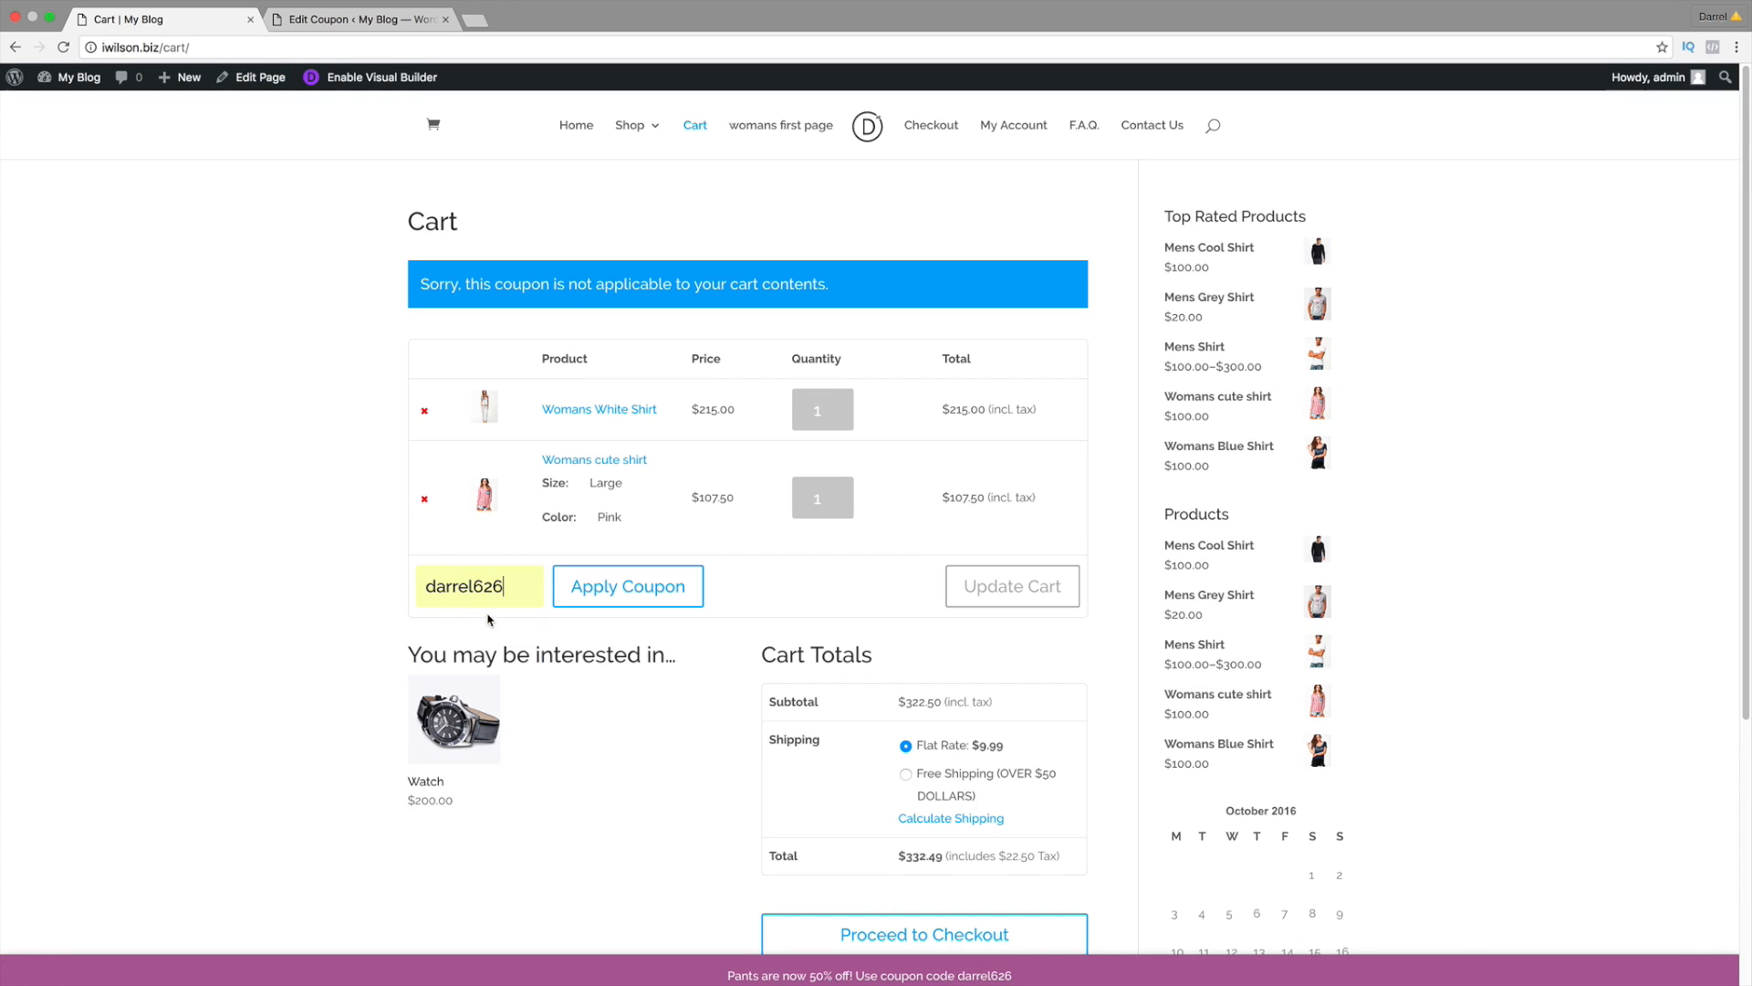
left_click(63, 48)
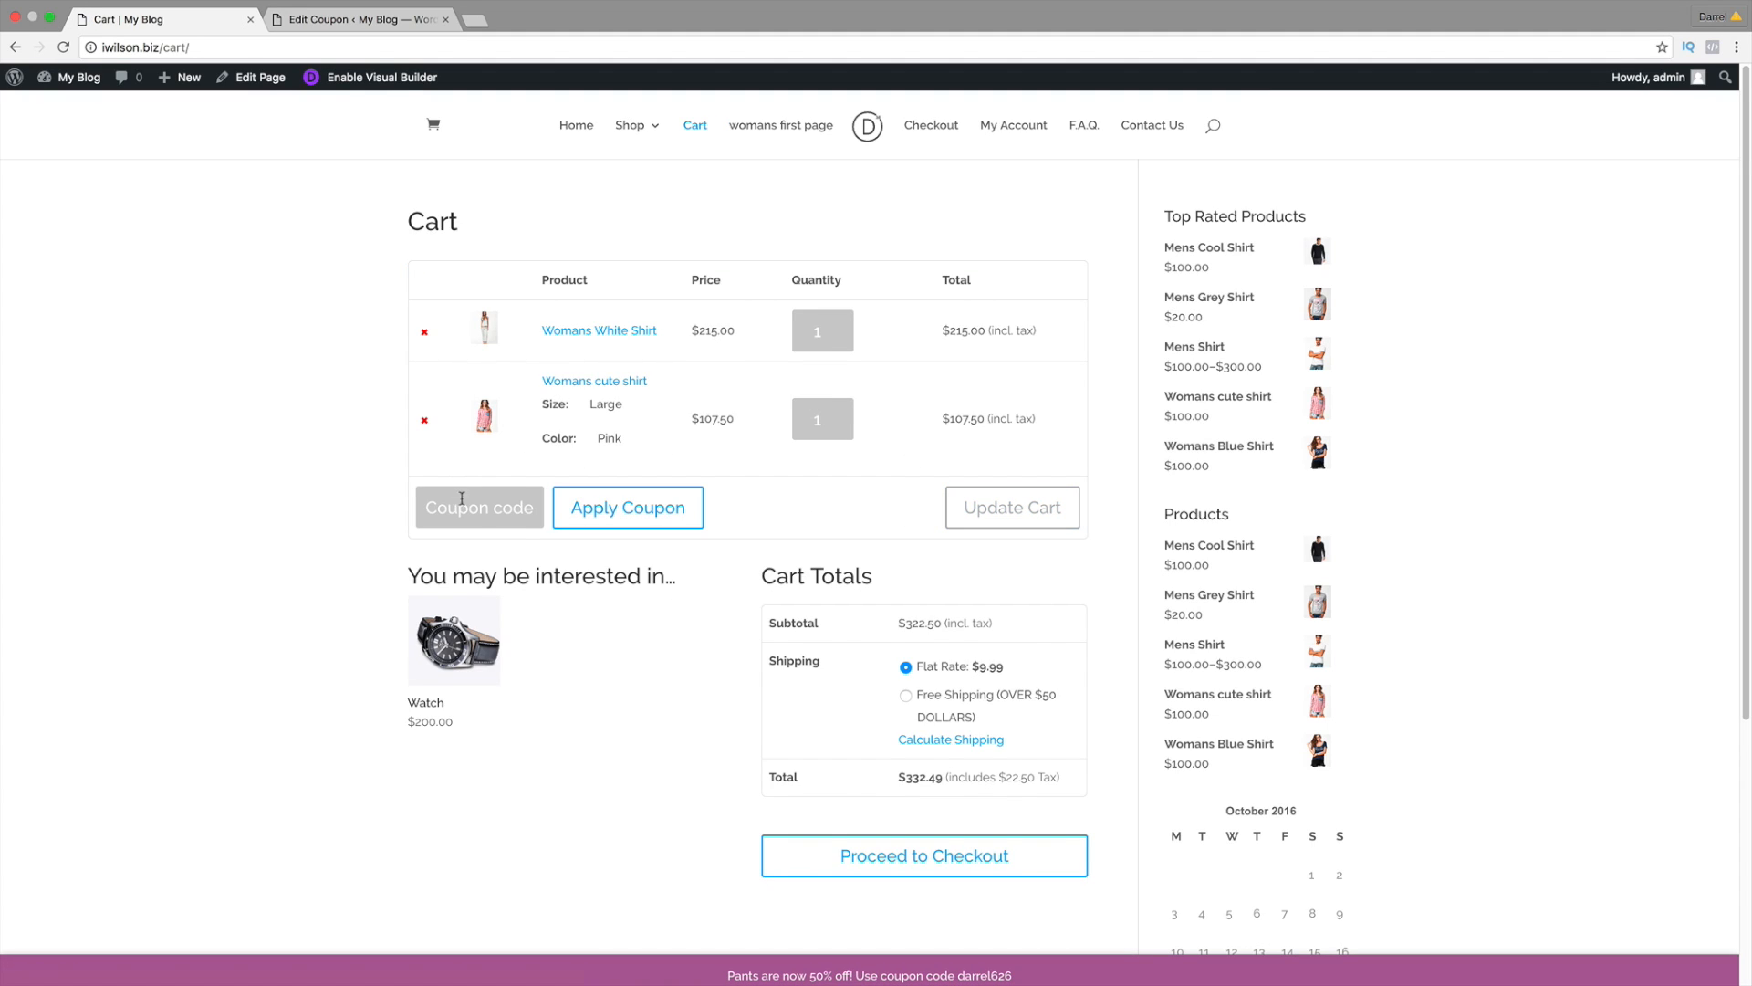
left_click(511, 509)
left_click(513, 545)
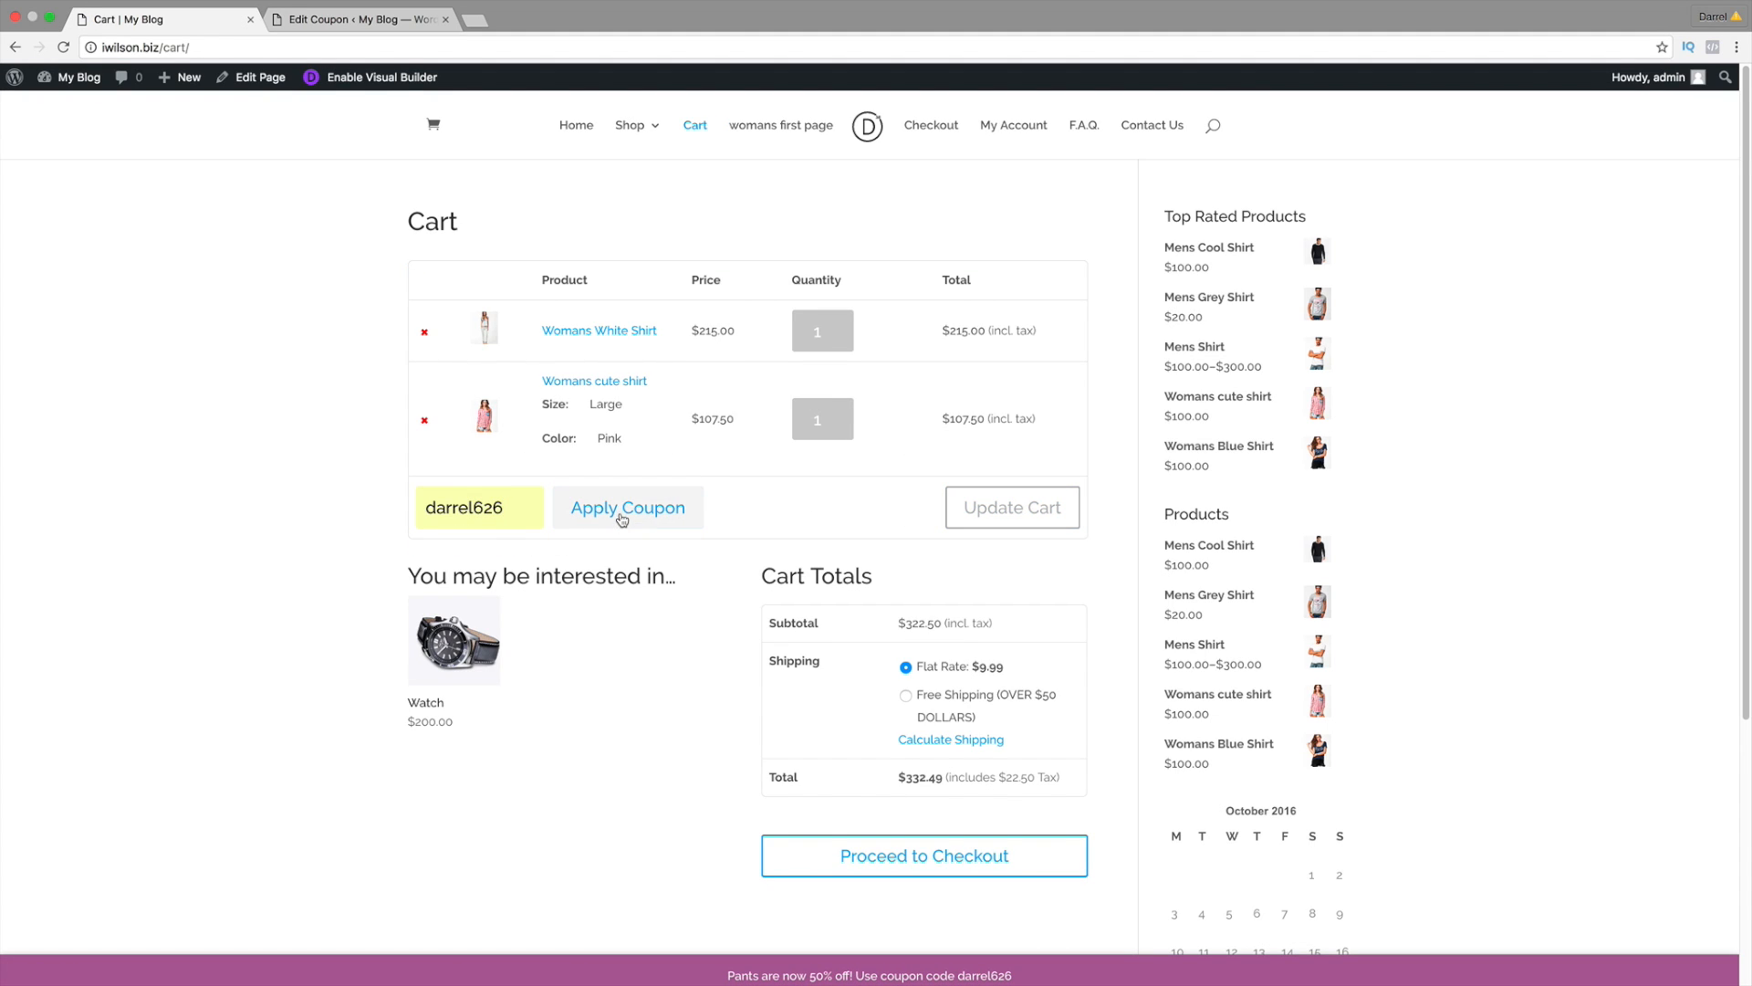
left_click(626, 508)
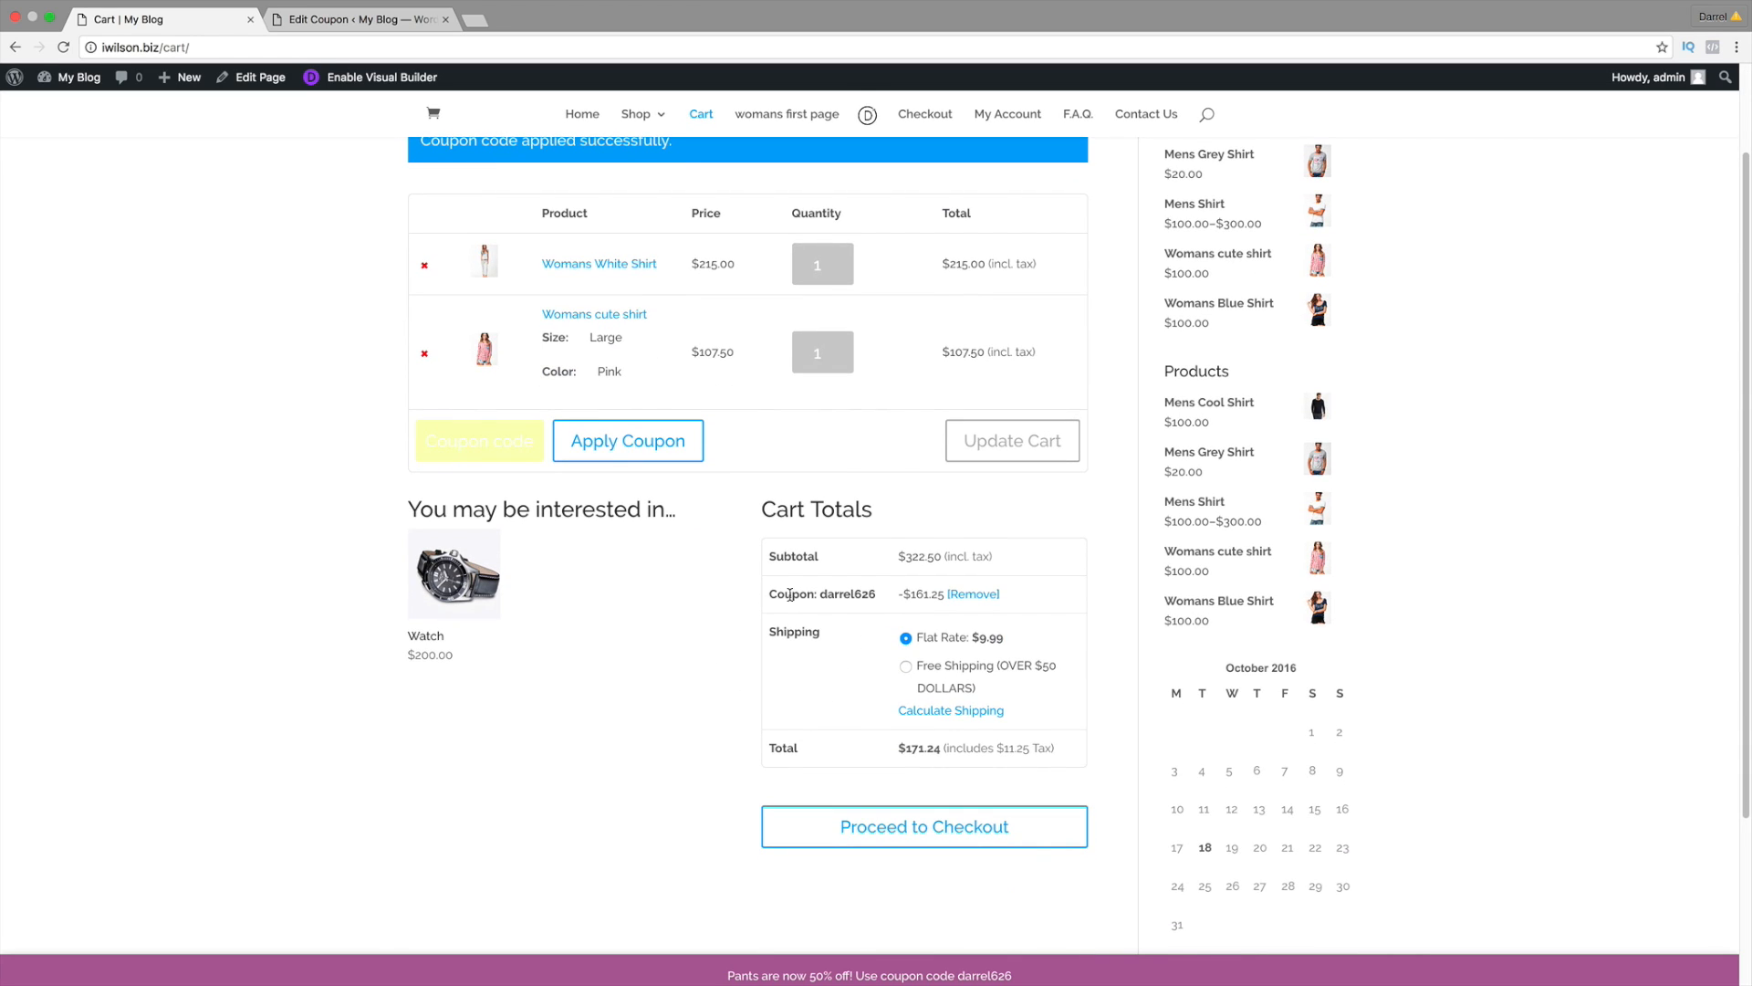
left_click_drag(1035, 599, 769, 553)
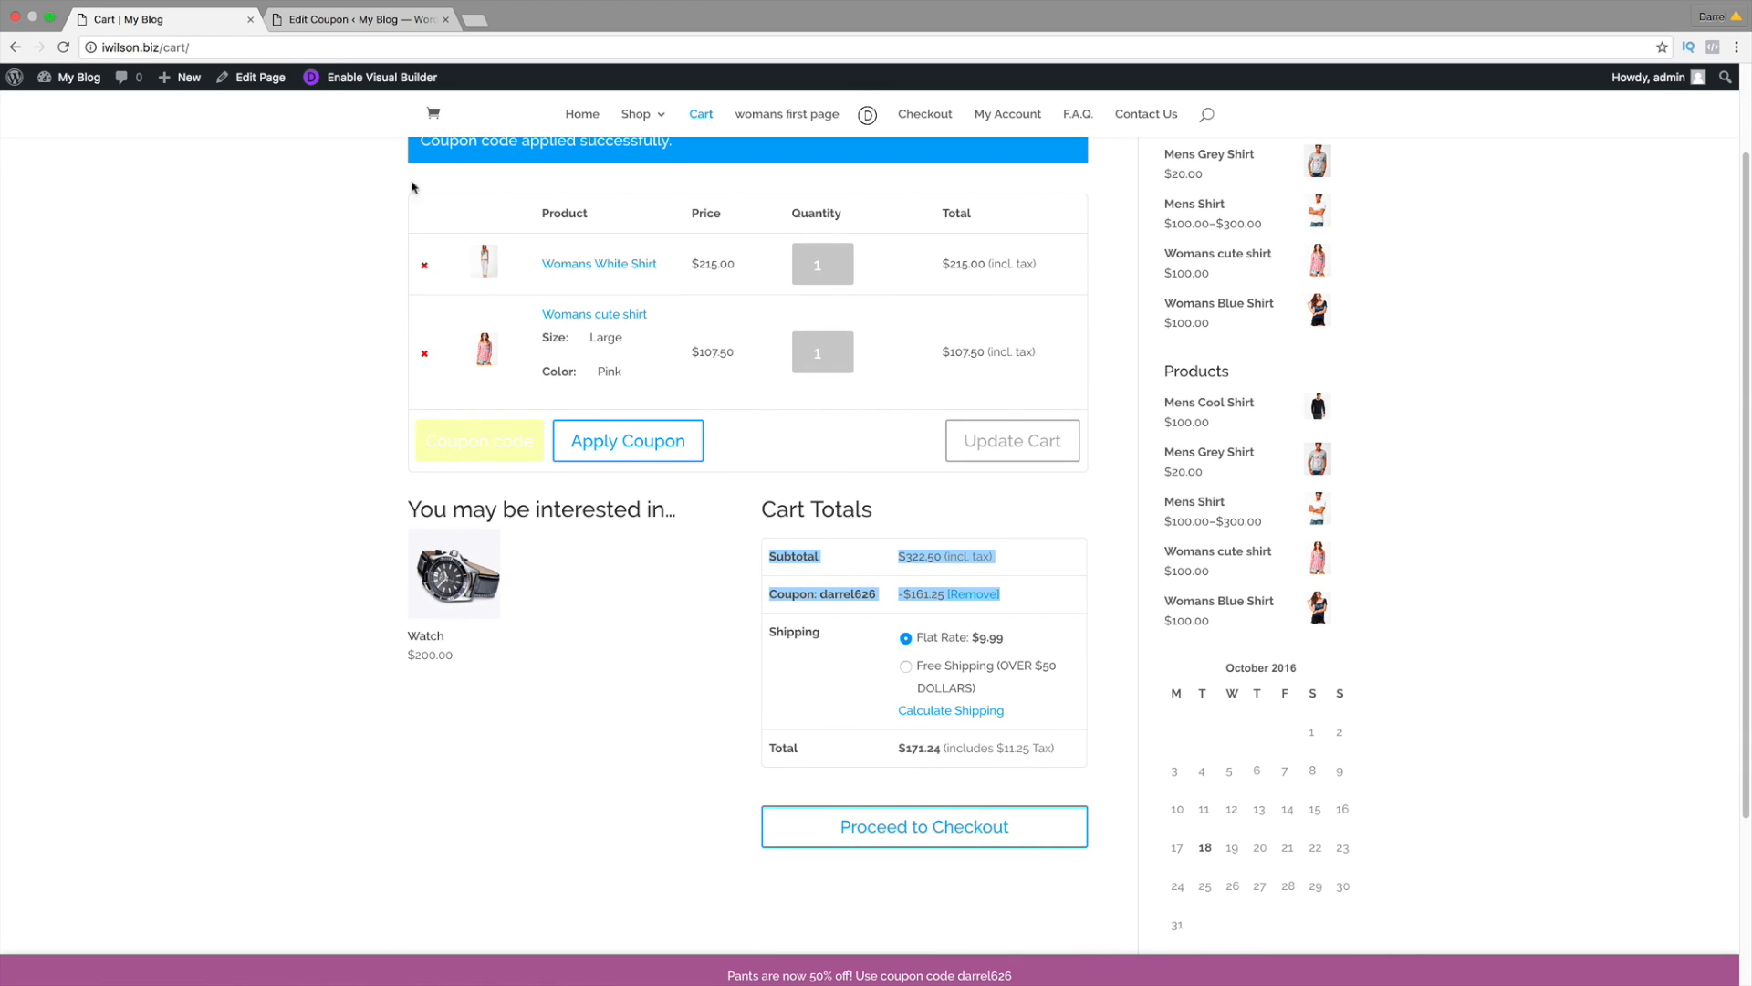
scroll(986, 830, "down", 2)
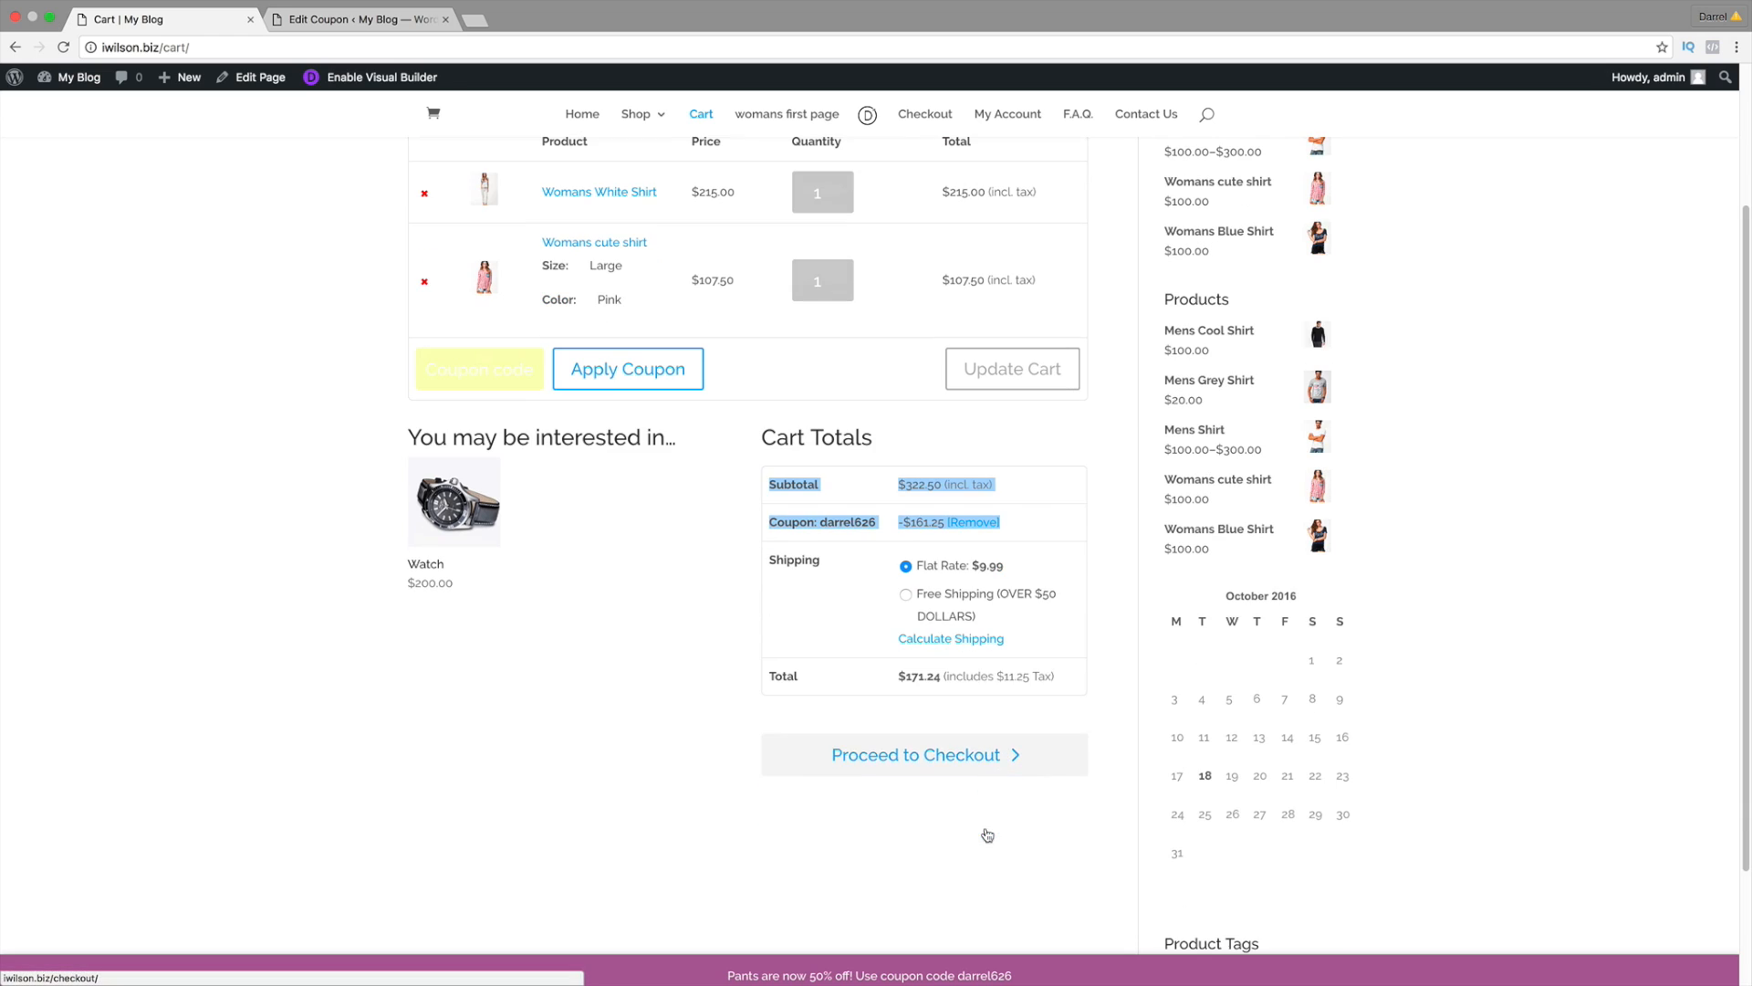
Step: Check out the discounted cart via PayPal, then confirm My Account Orders shows no orders
left_click(961, 762)
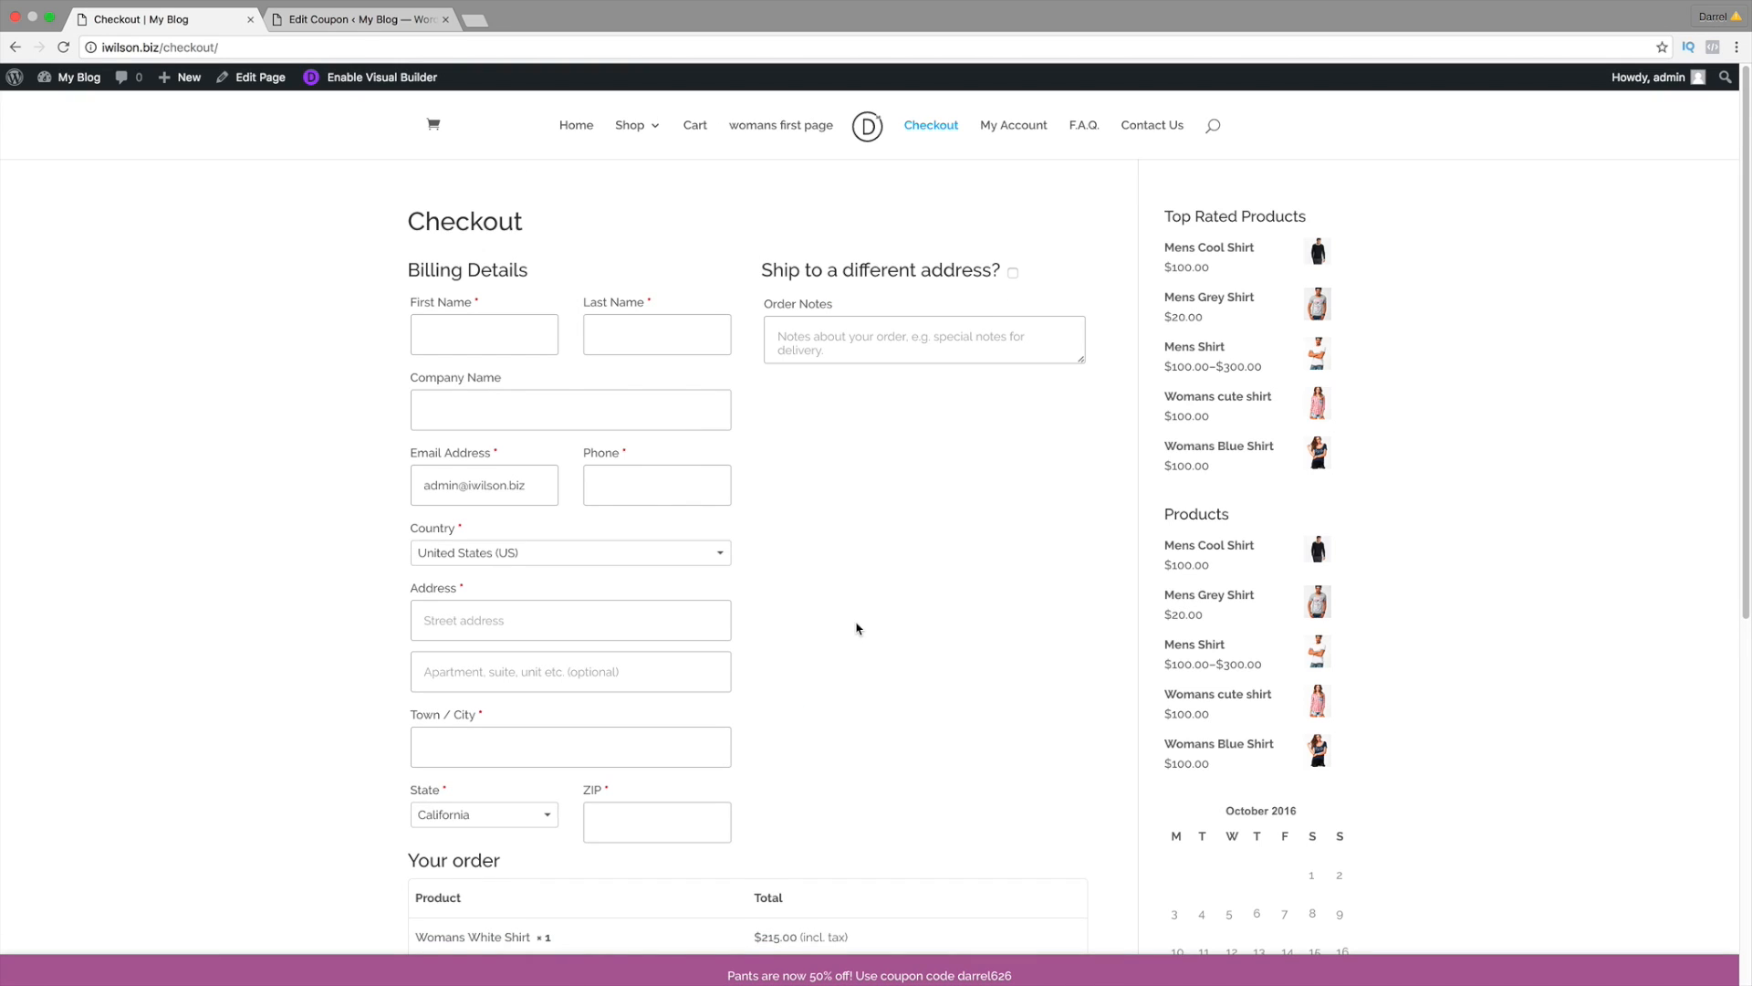
scroll(577, 330, "down", 3)
scroll(606, 450, "down", 7)
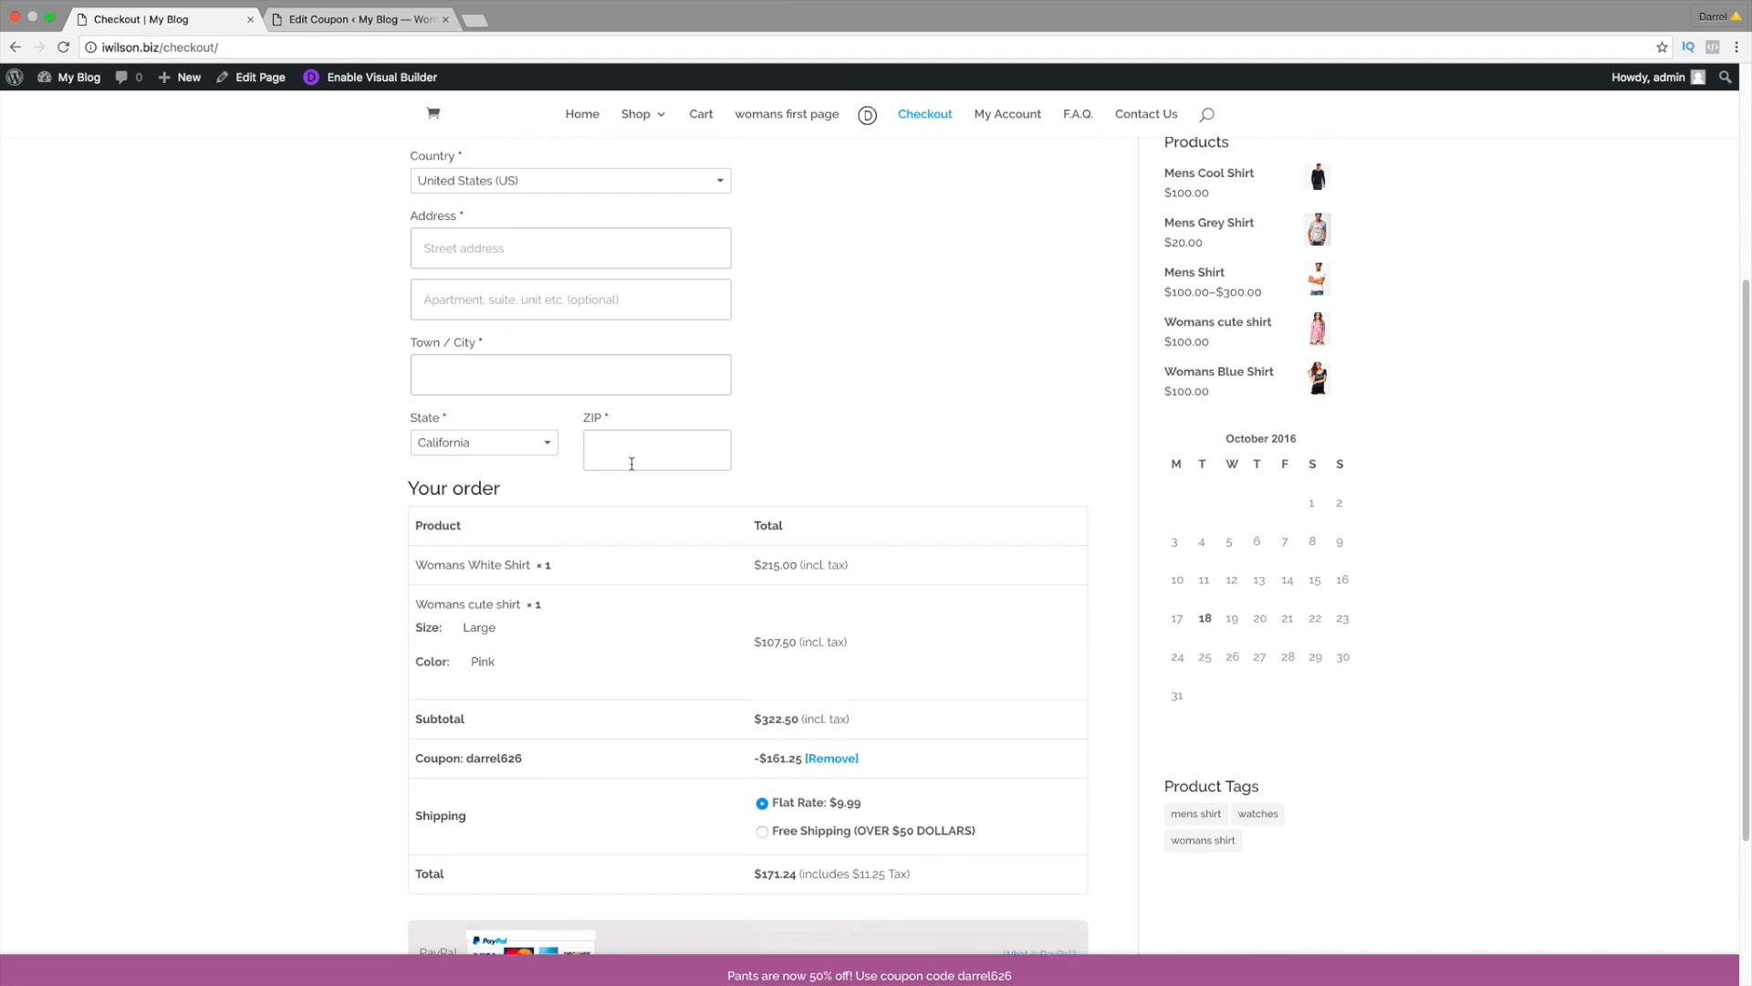
scroll(631, 468, "down", 2)
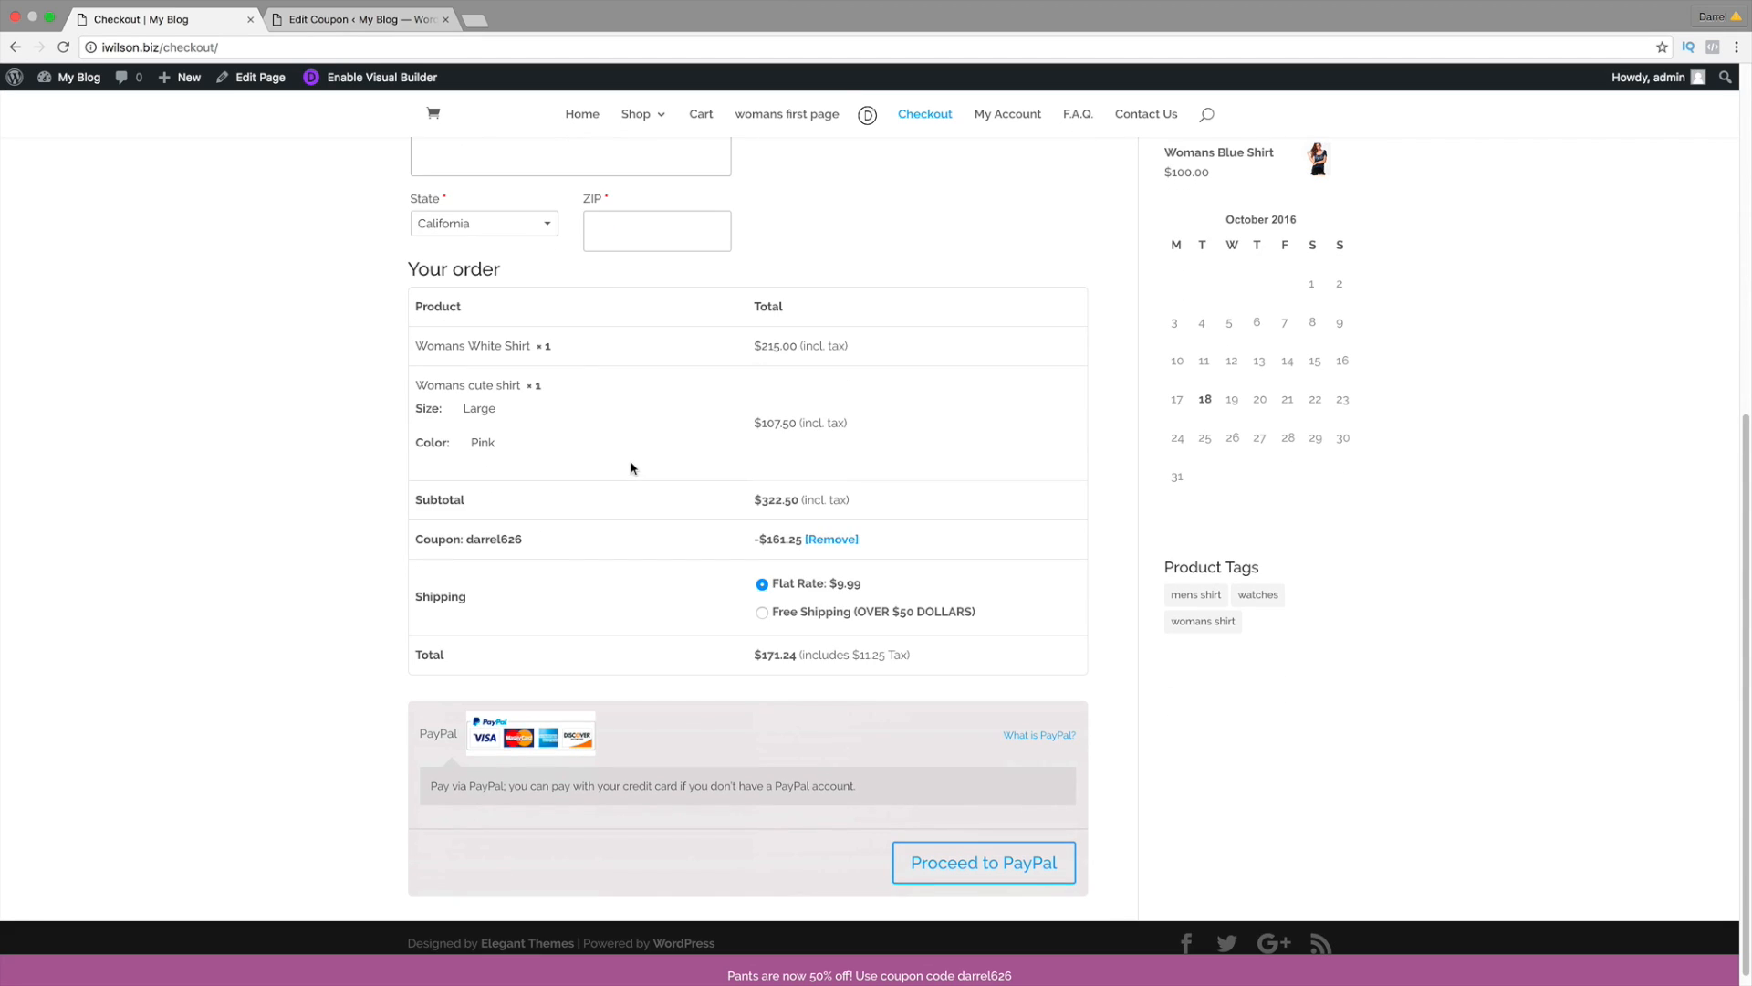
left_click(982, 864)
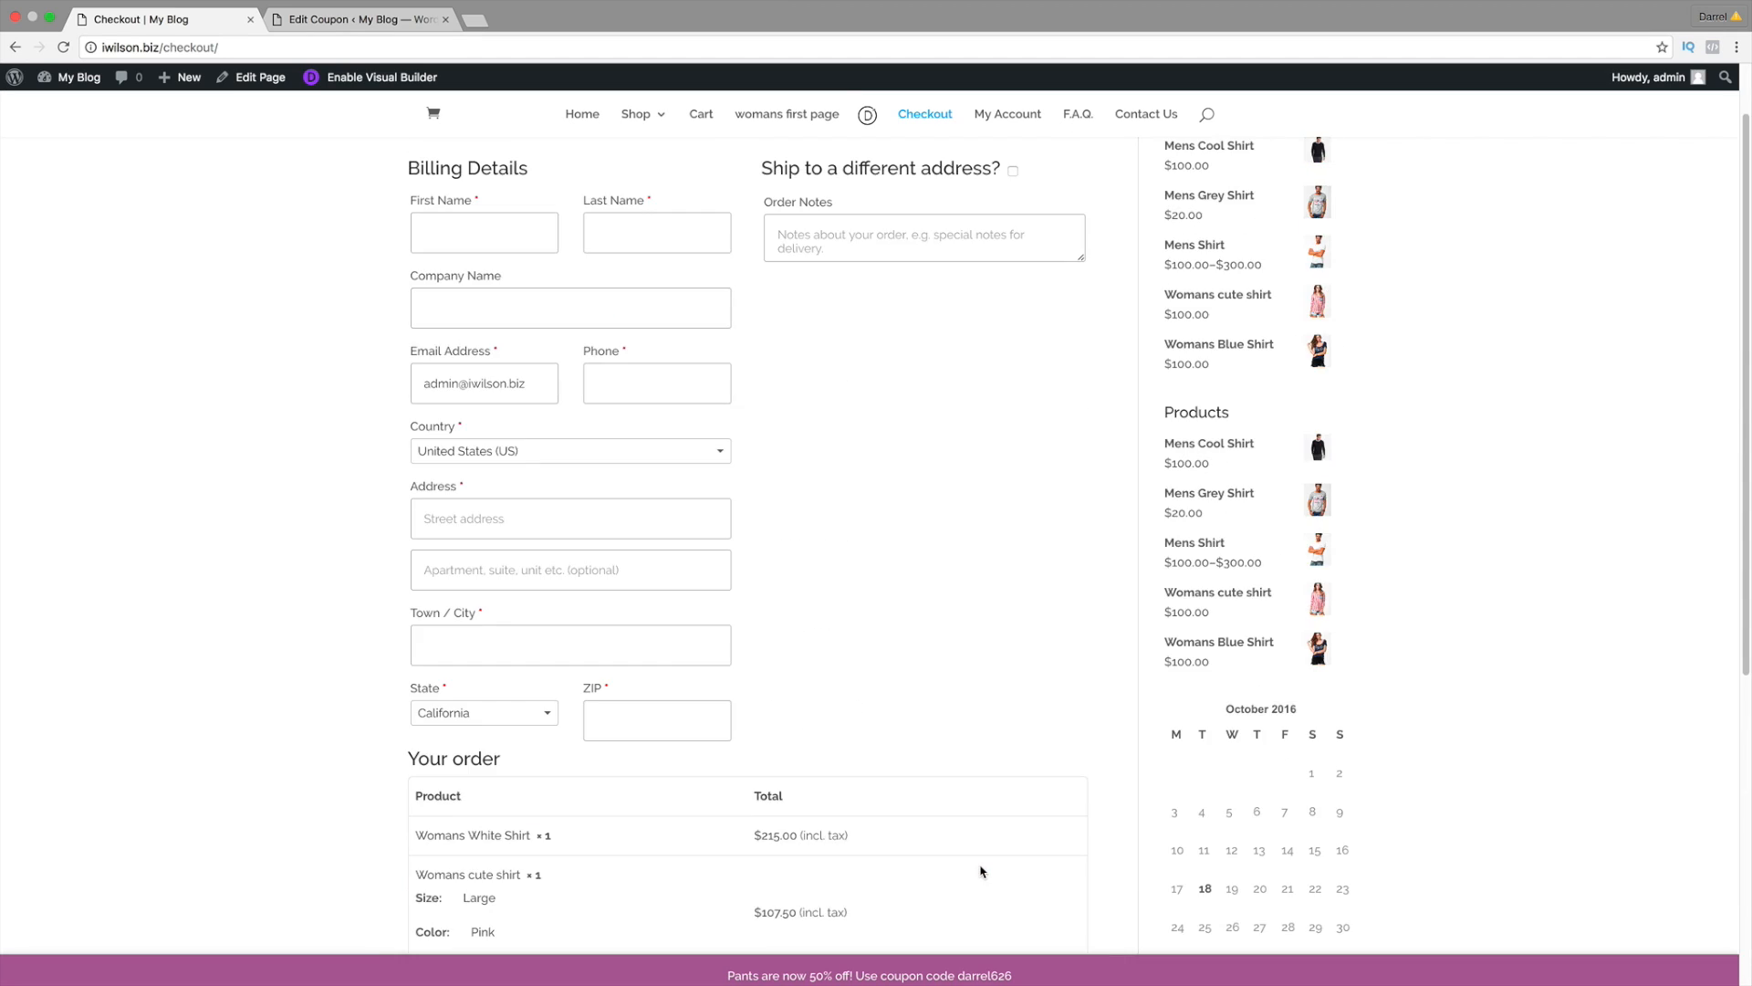
left_click(1004, 133)
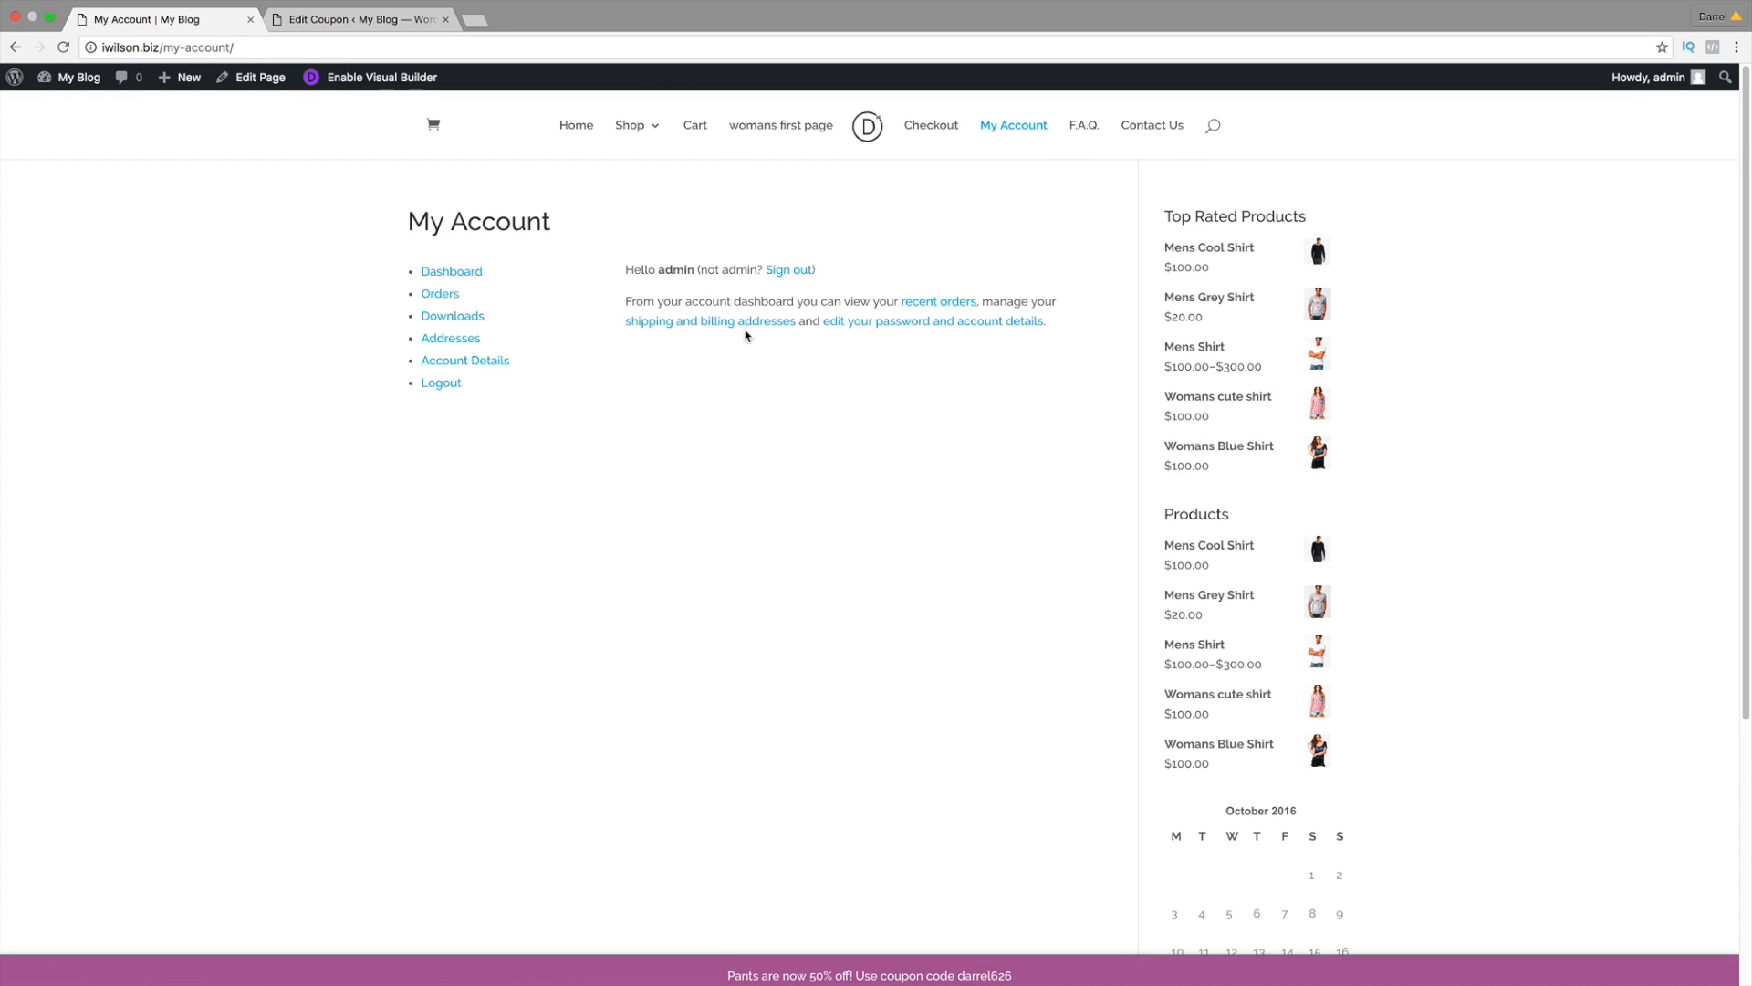
left_click(466, 293)
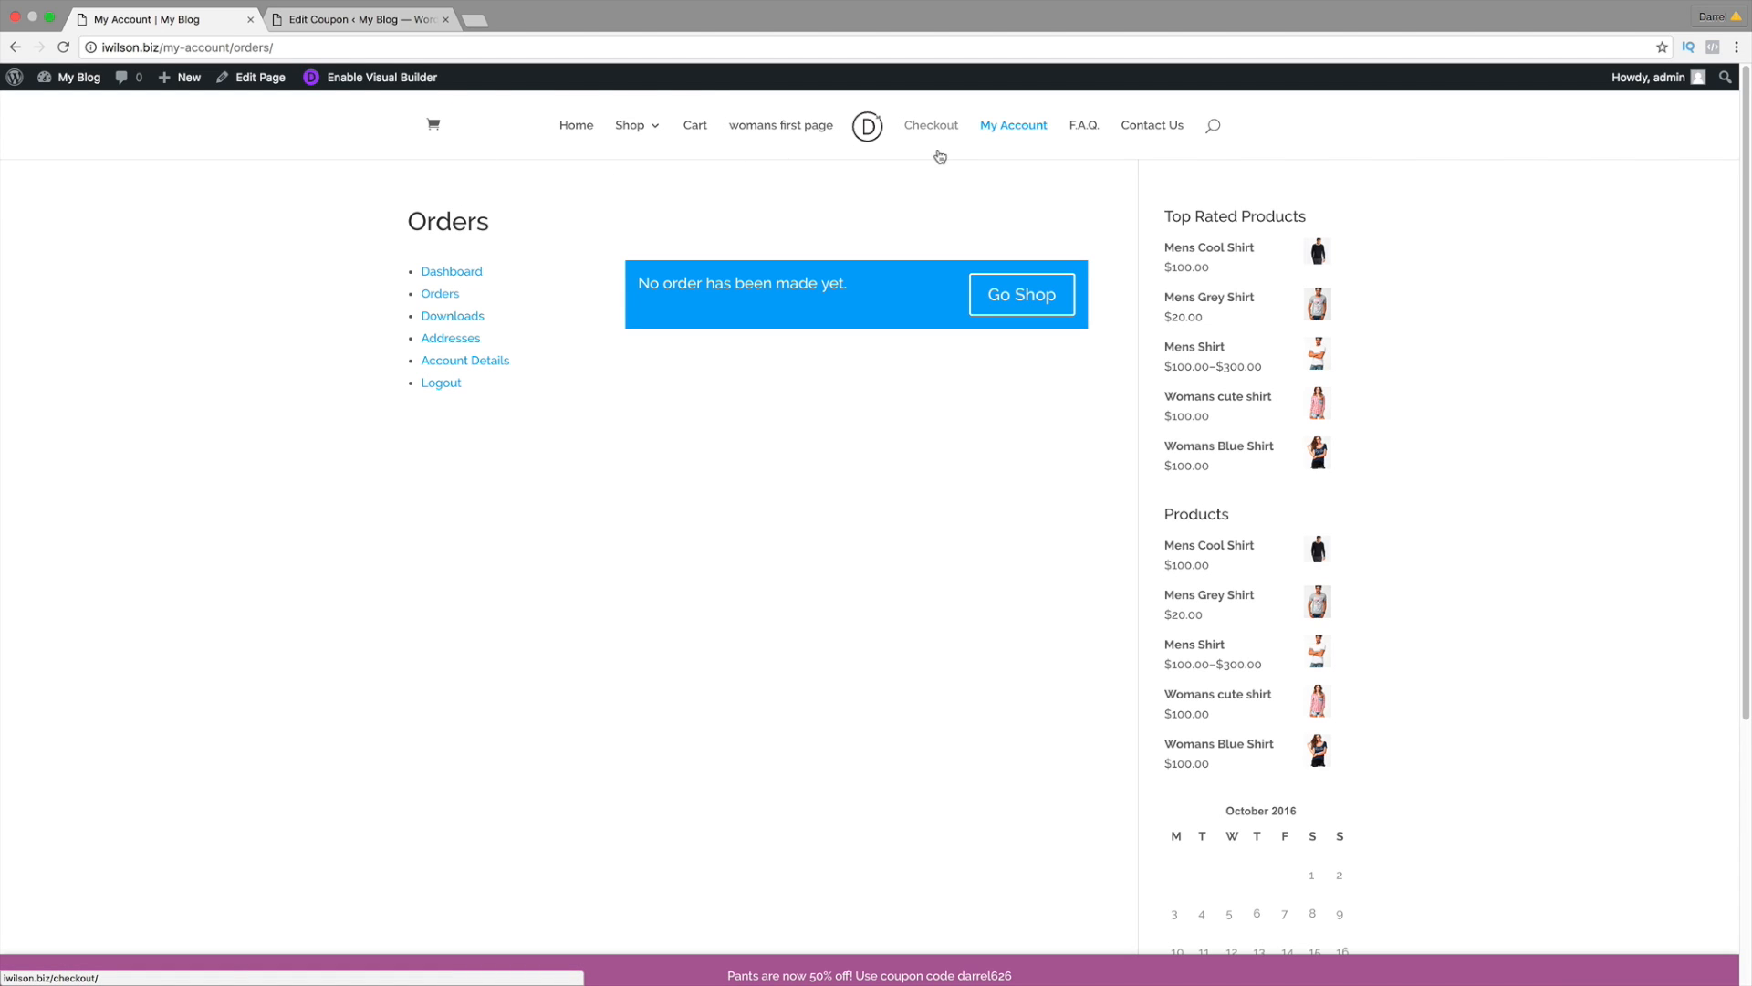
Step: In a new tab, replace the address with 'you' to head to YouTube
left_click(470, 22)
right_click(429, 43)
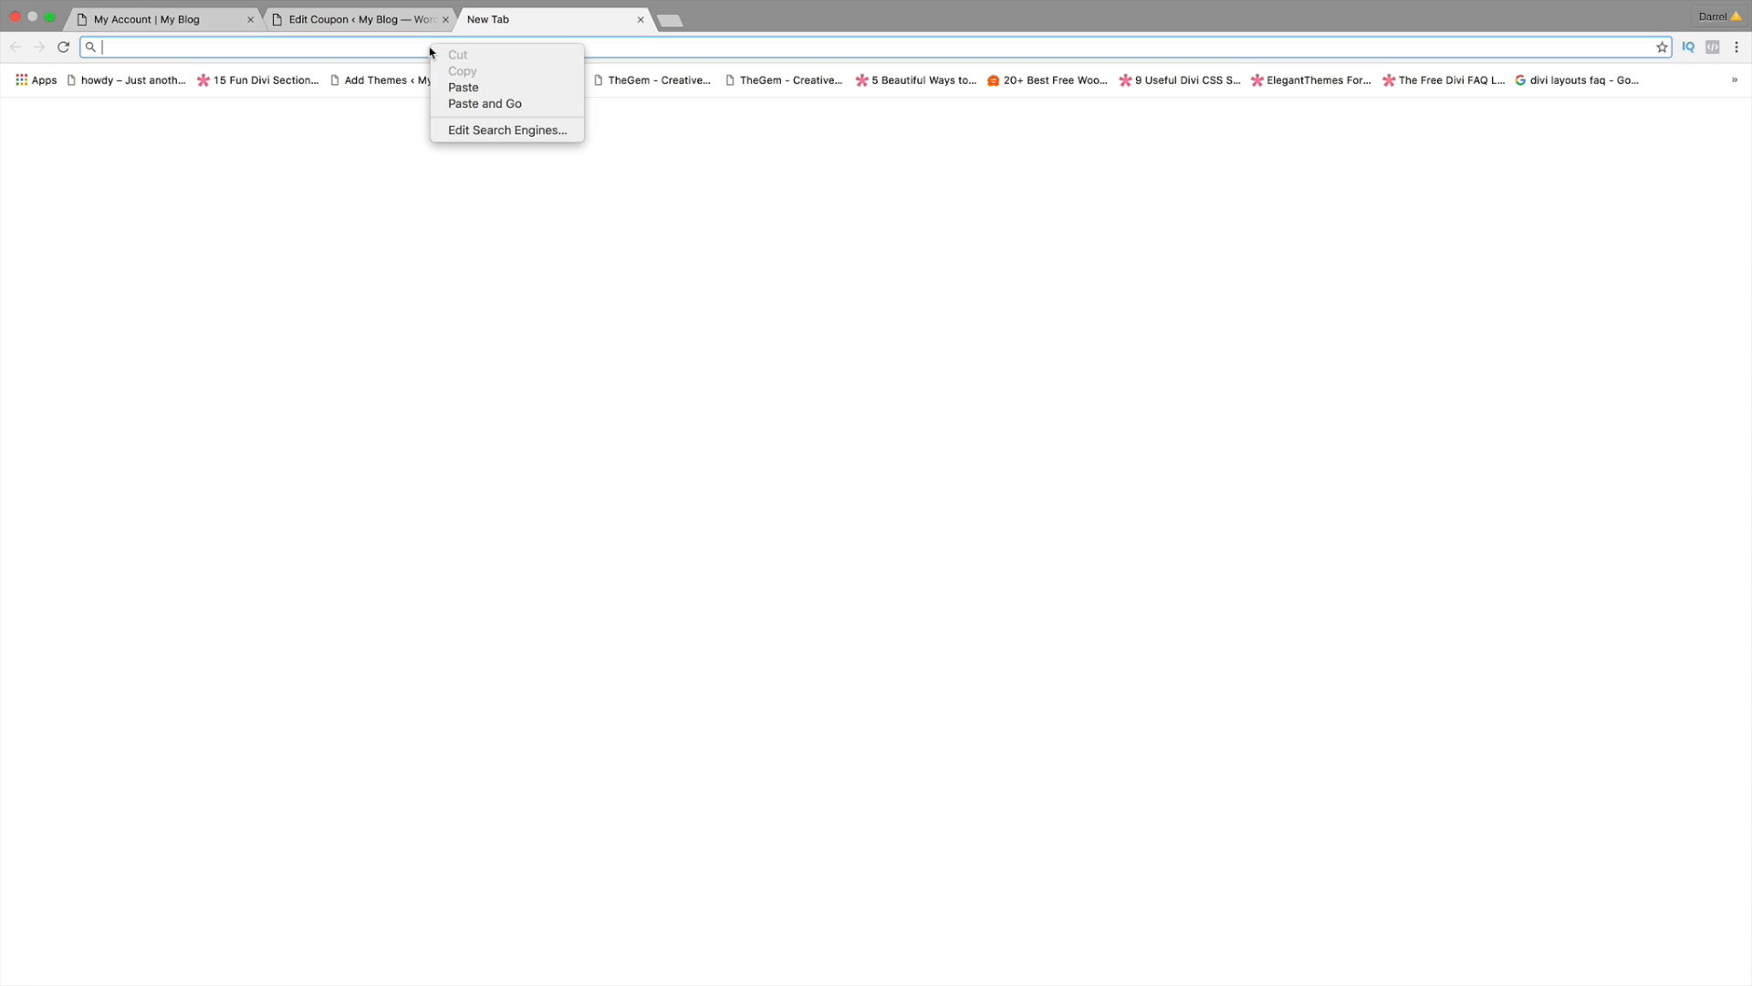
left_click(459, 87)
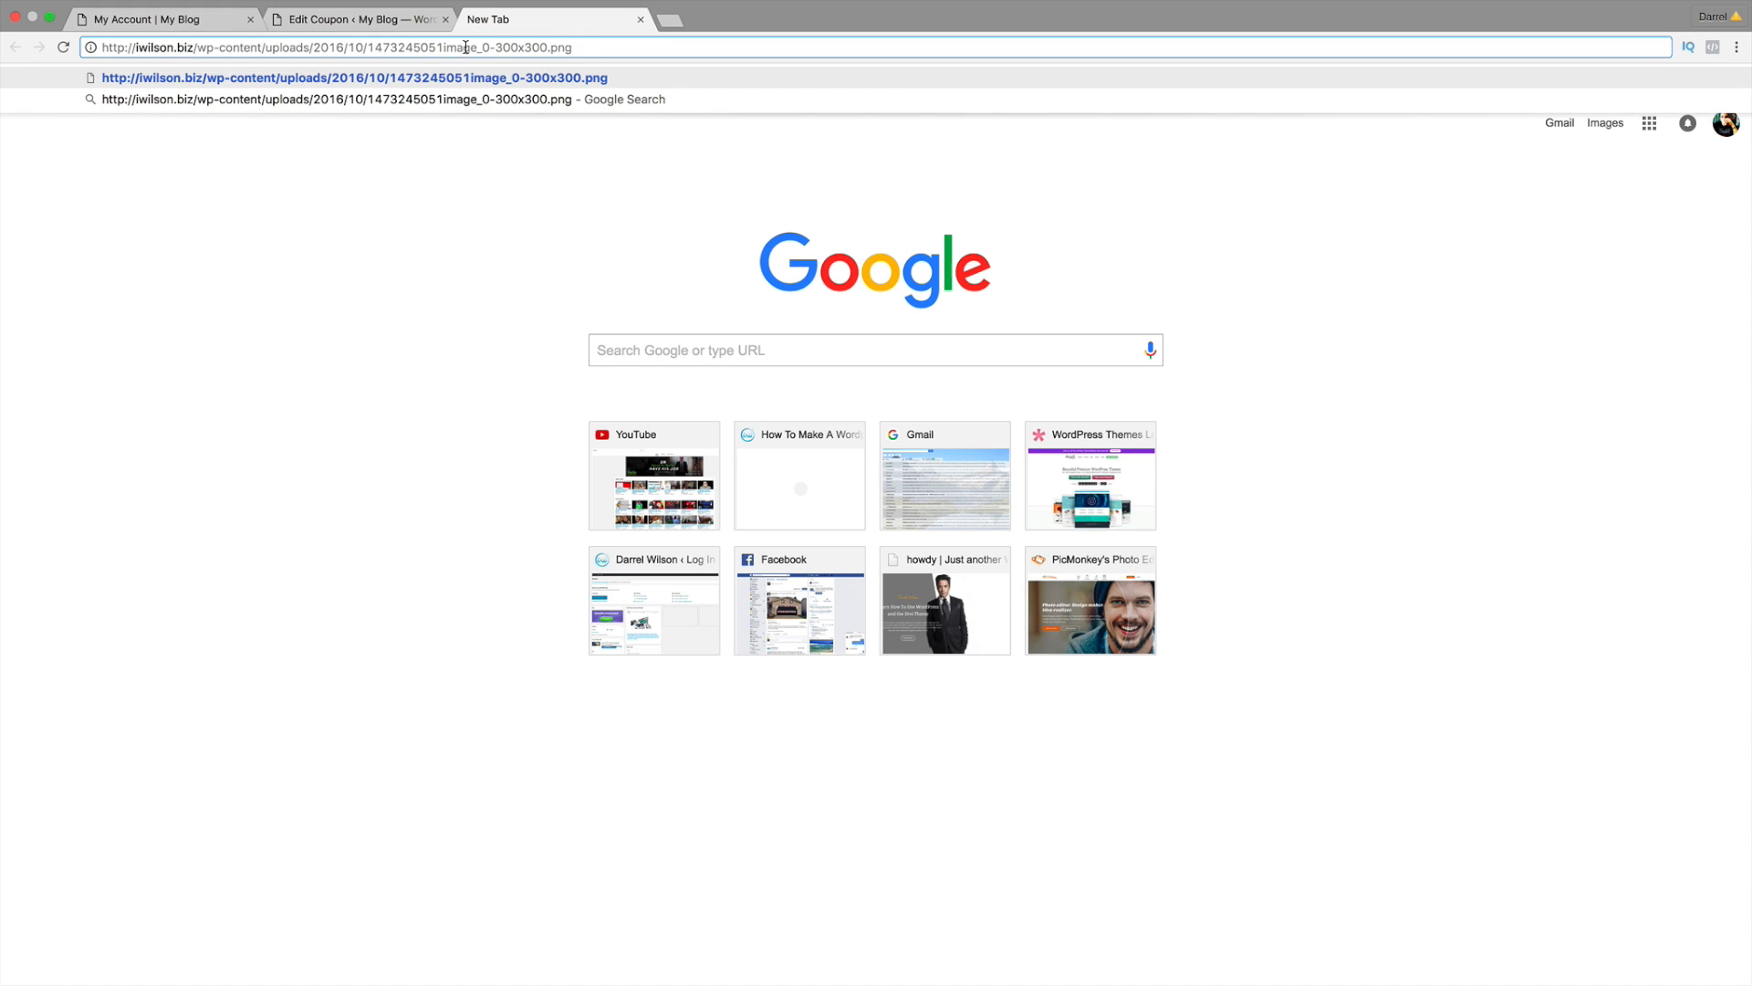
triple_click(466, 47)
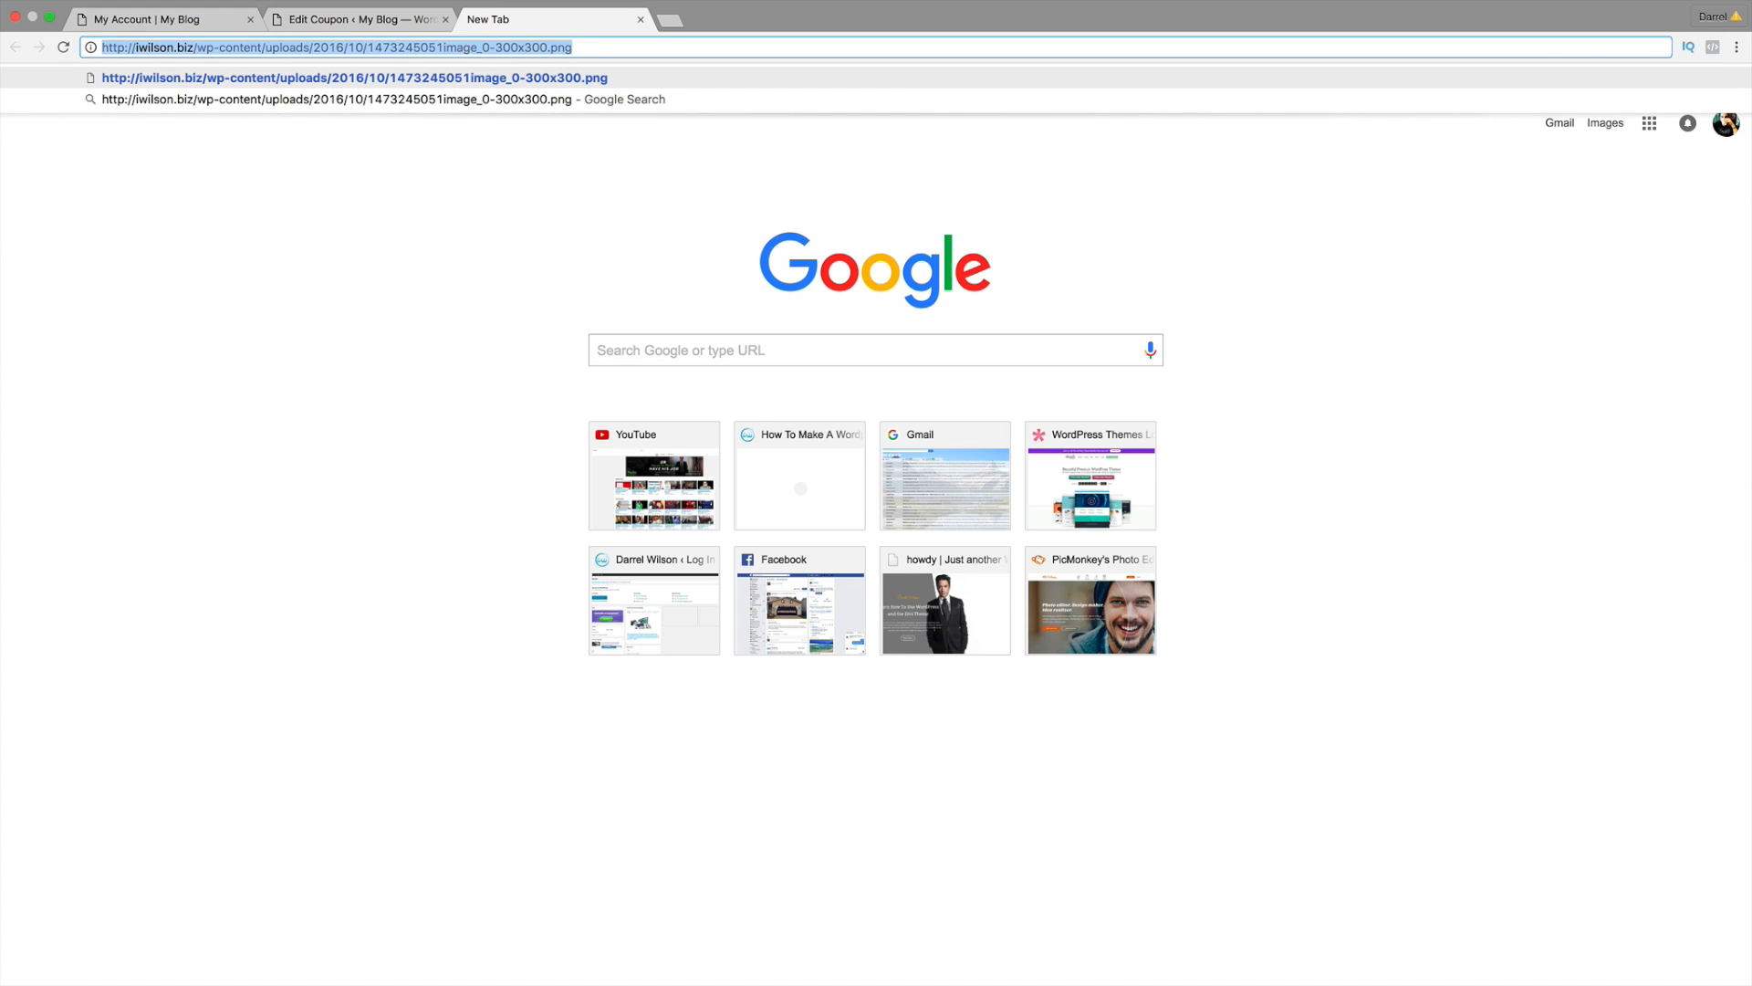
type("youtube.com")
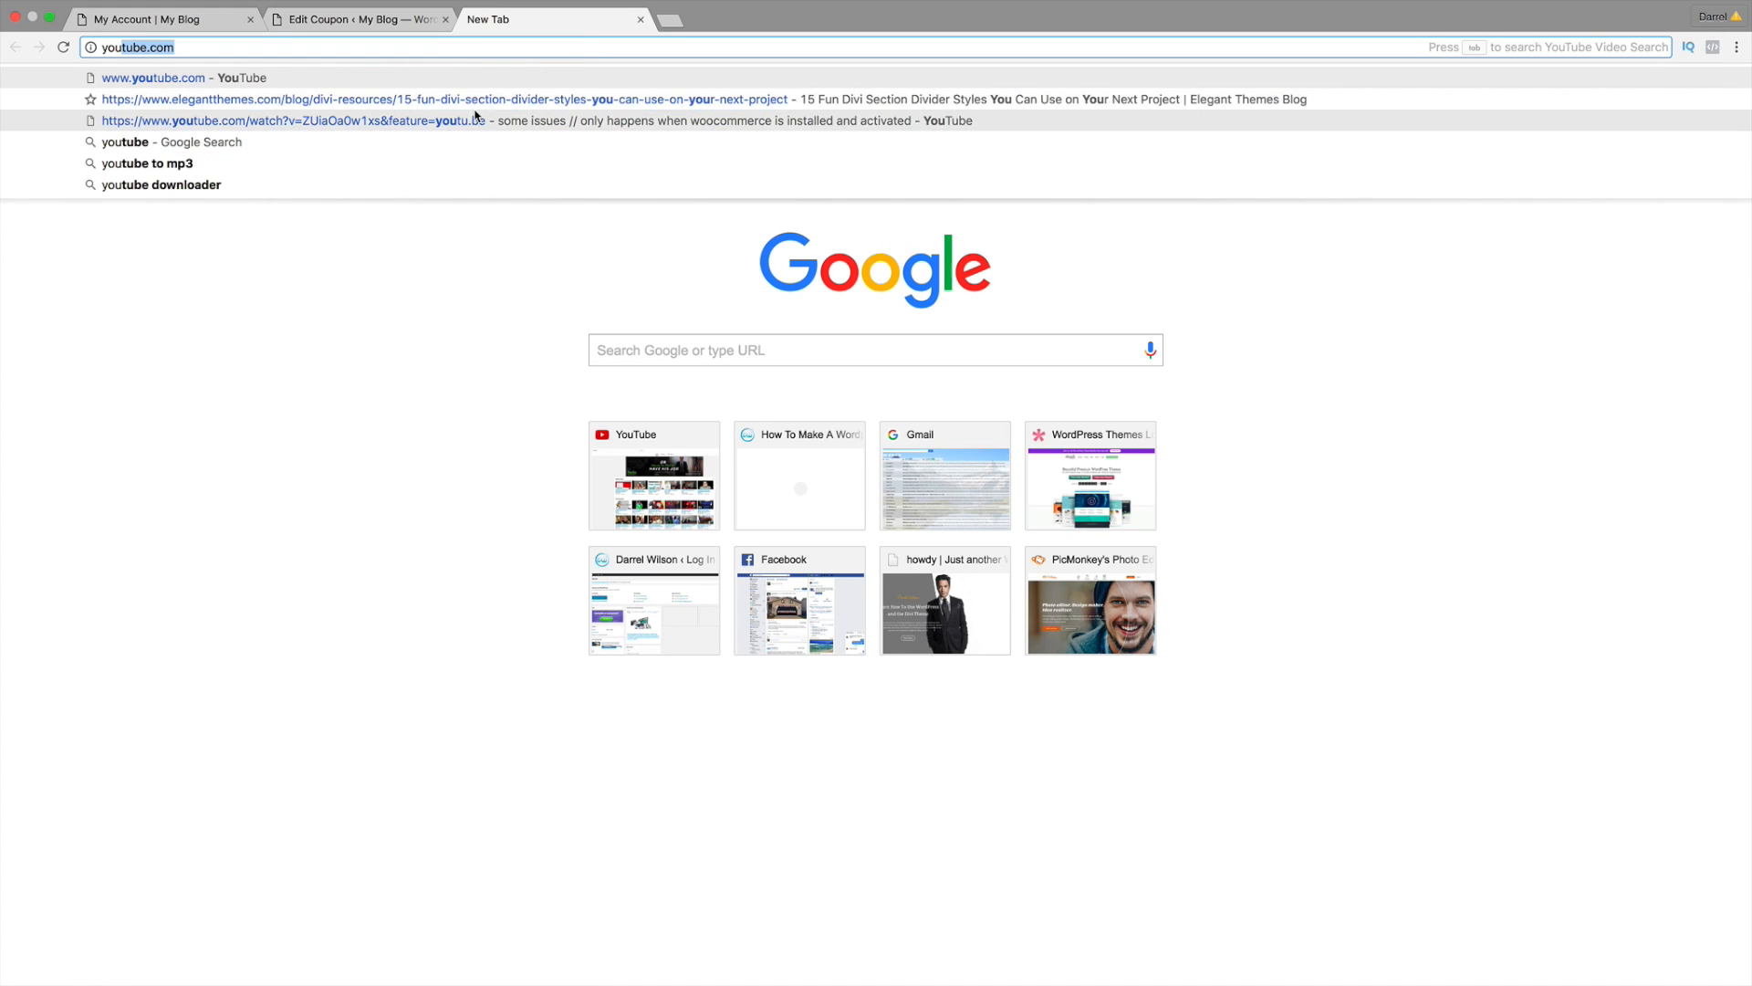
Step: Go to YouTube, glancing back at the coupon admin, account orders and cart tabs
left_click(231, 76)
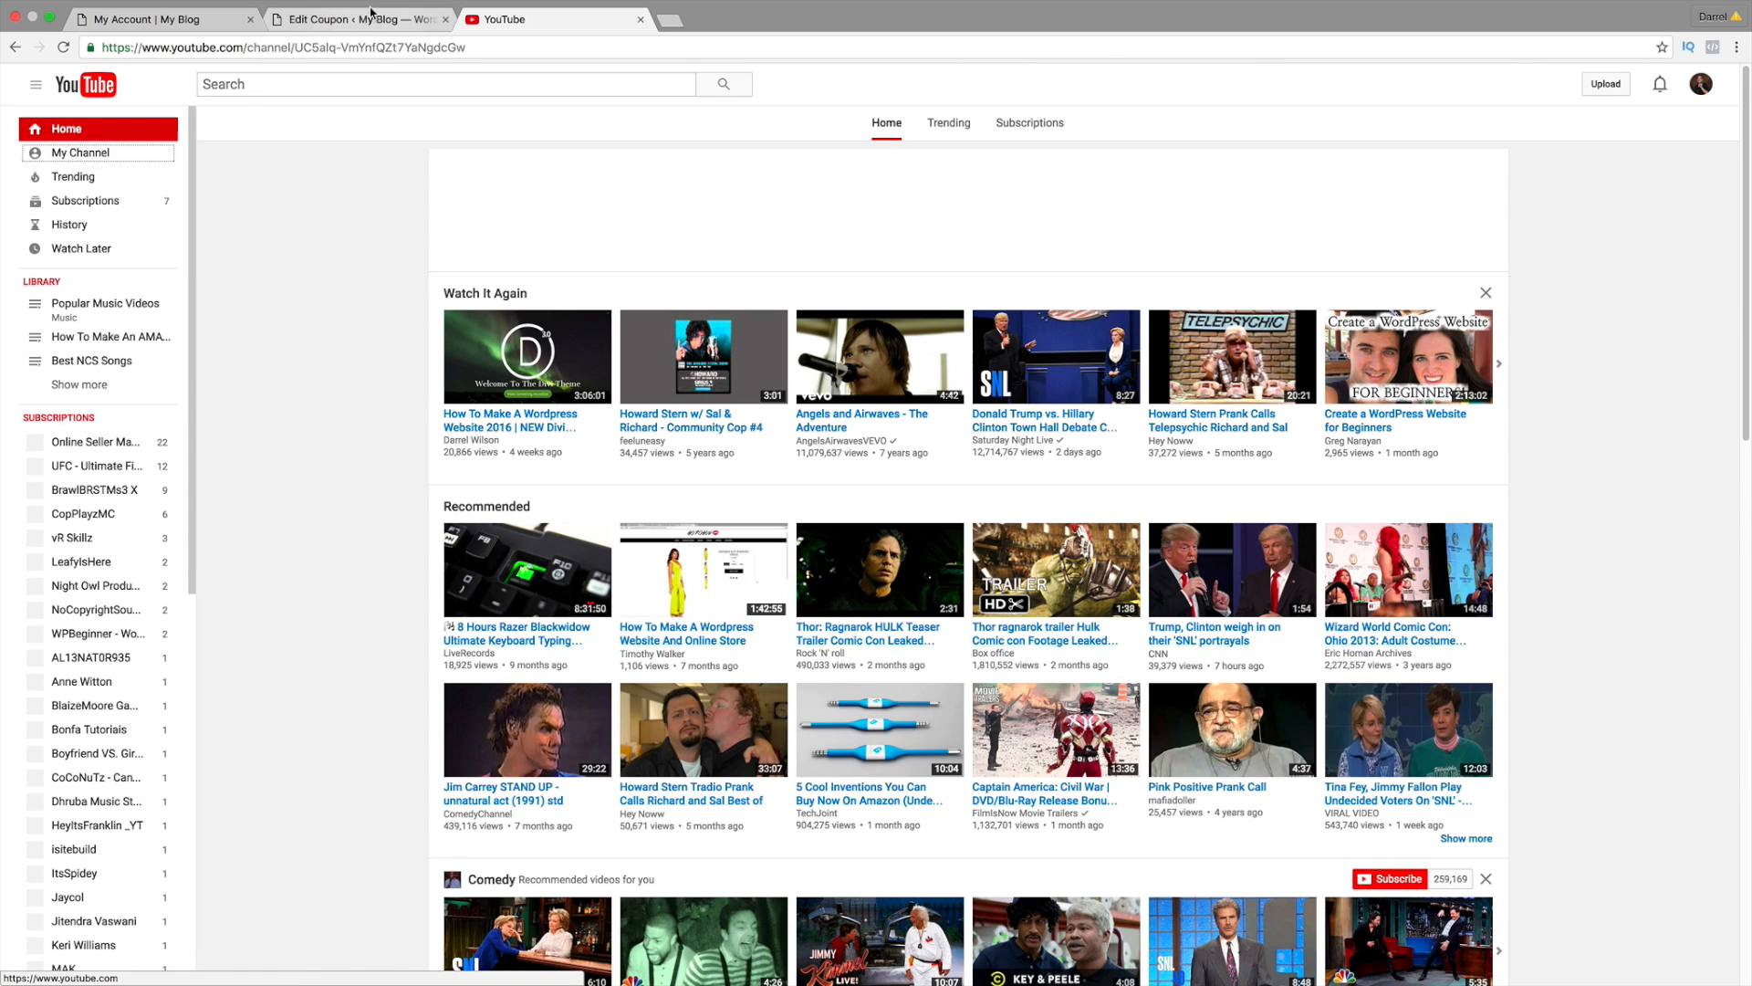
left_click(310, 19)
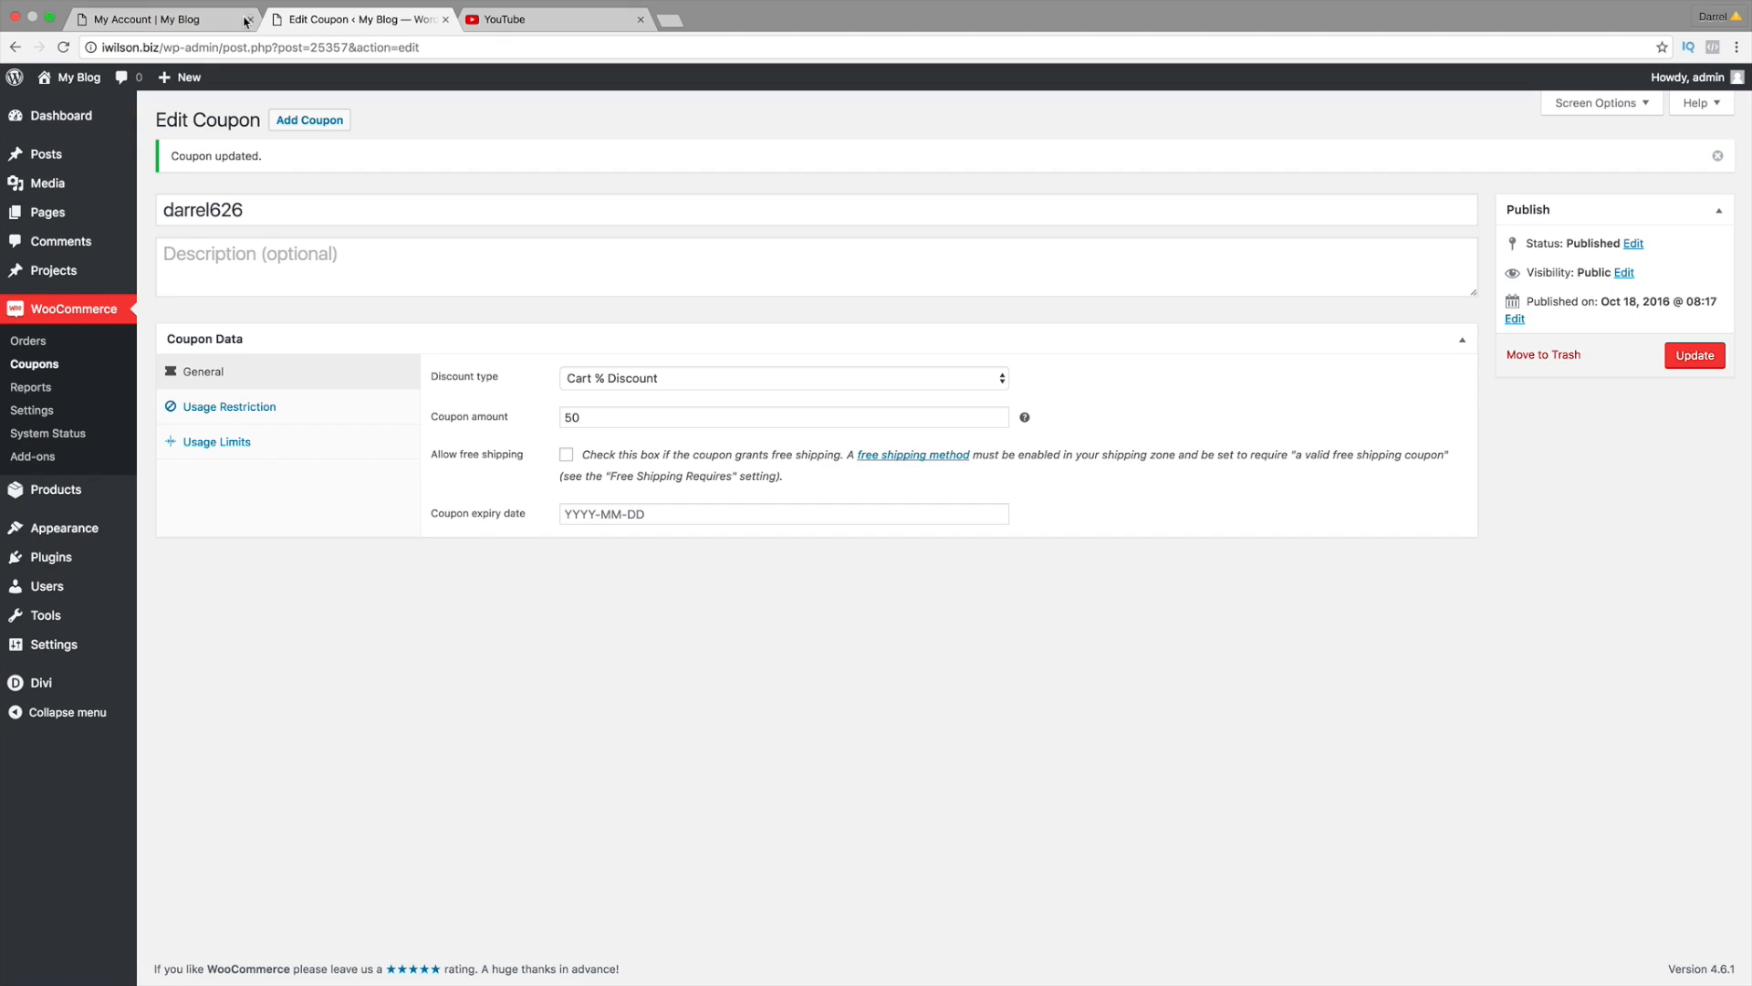
left_click(178, 19)
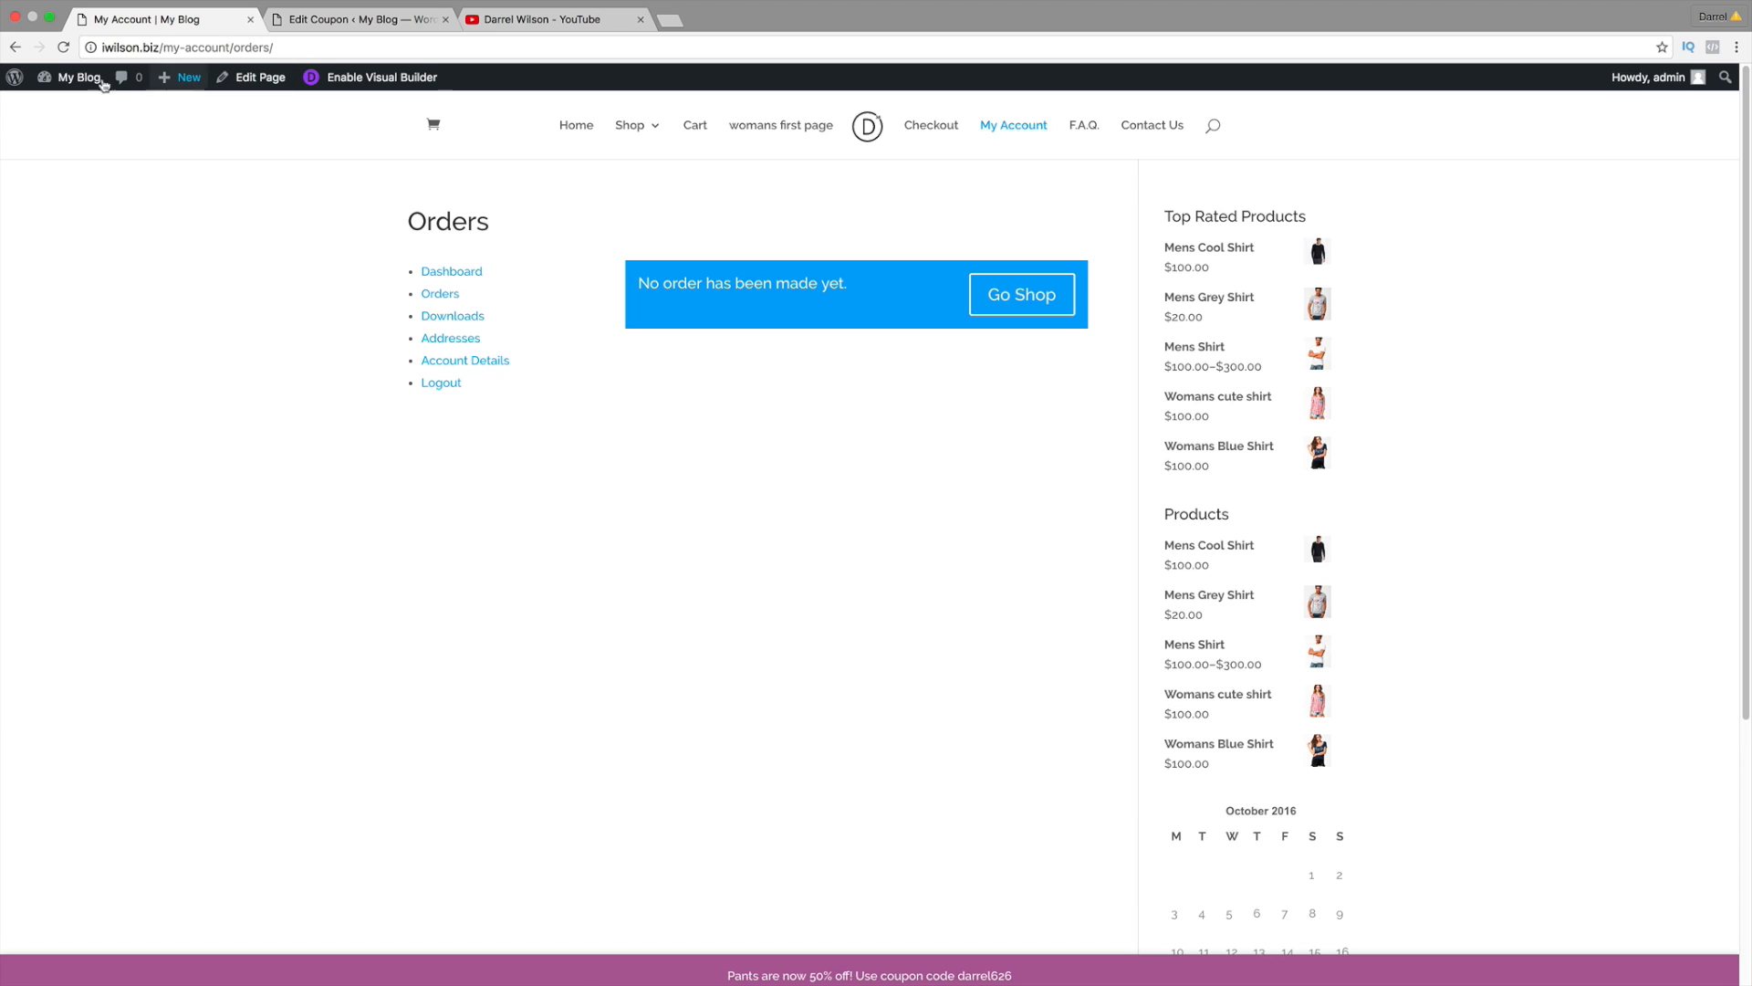
left_click(704, 126)
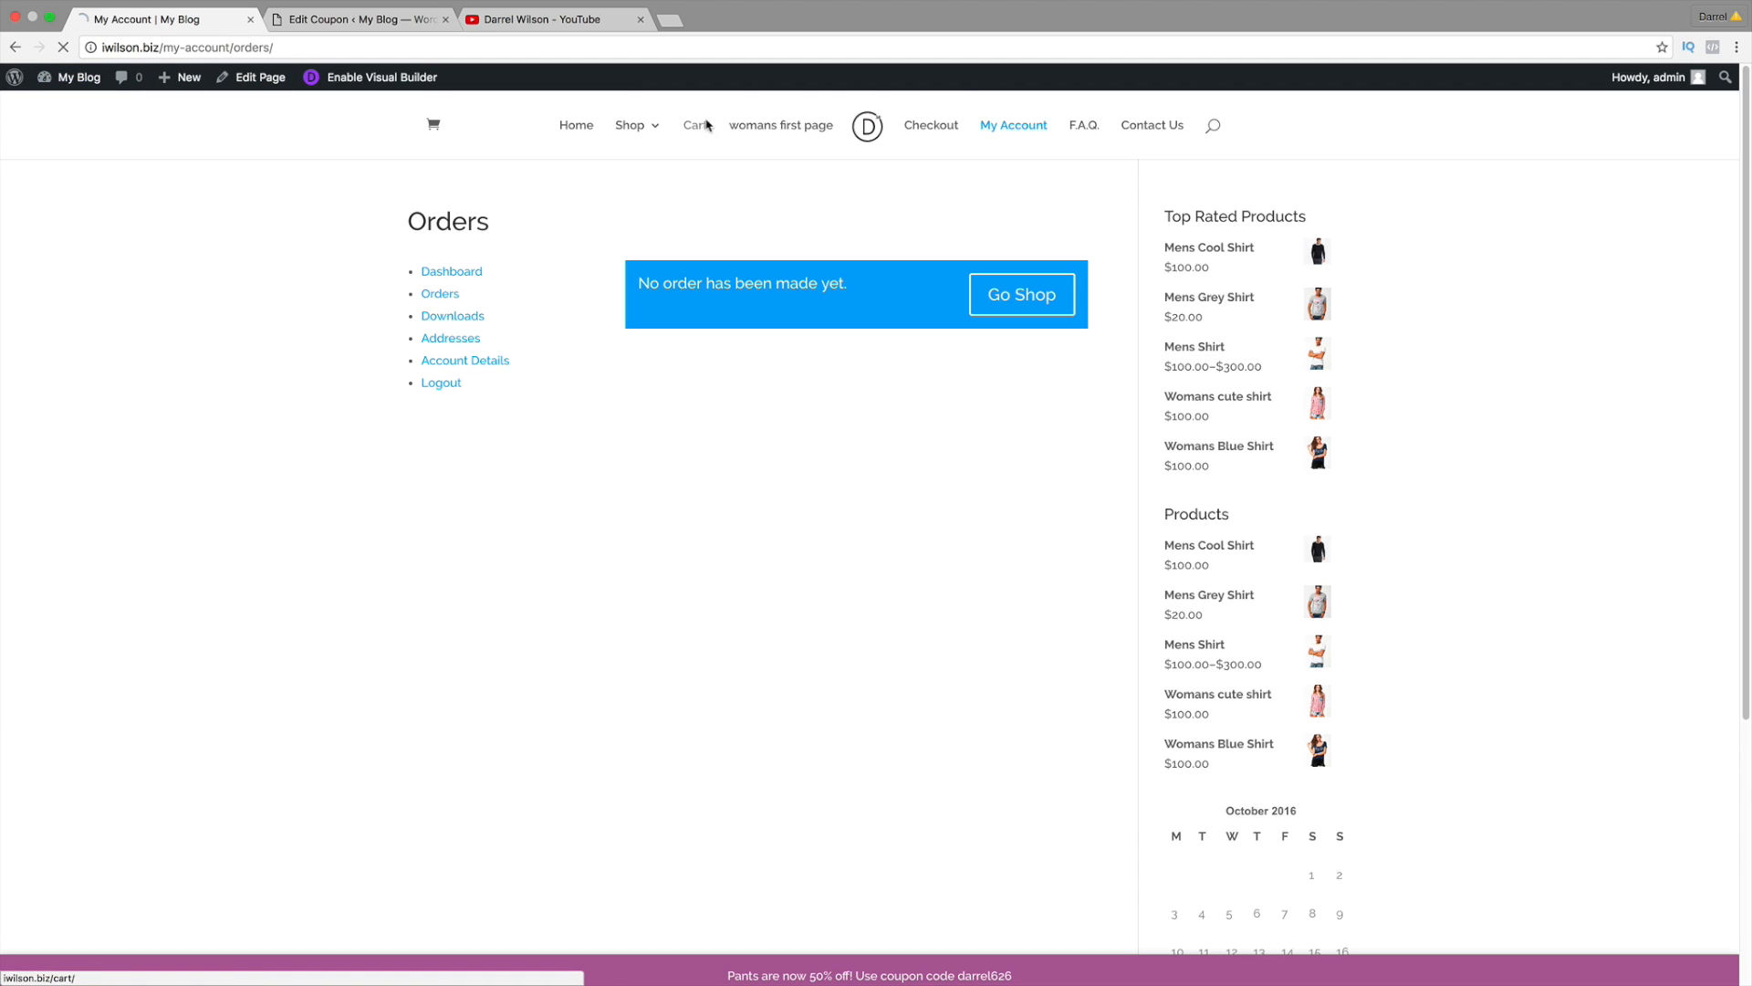
left_click(578, 23)
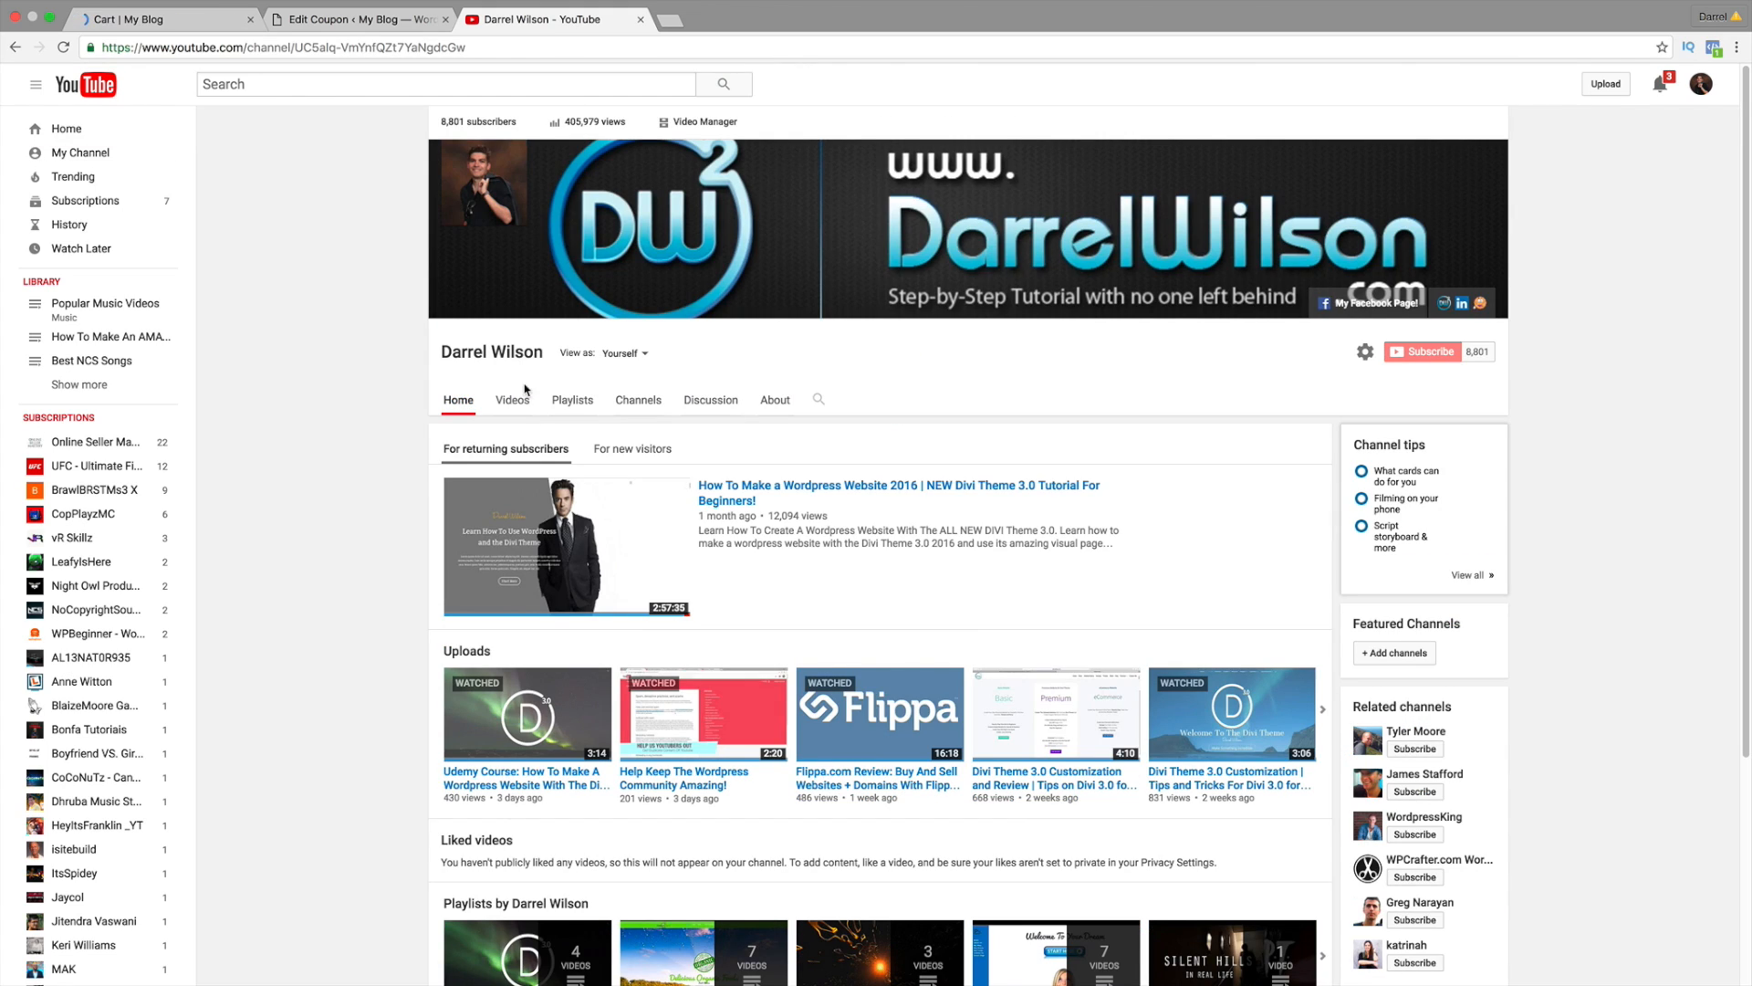
Step: Browse the channel's uploaded videos, loading more, to find the PayPal Advanced tutorial
left_click(522, 395)
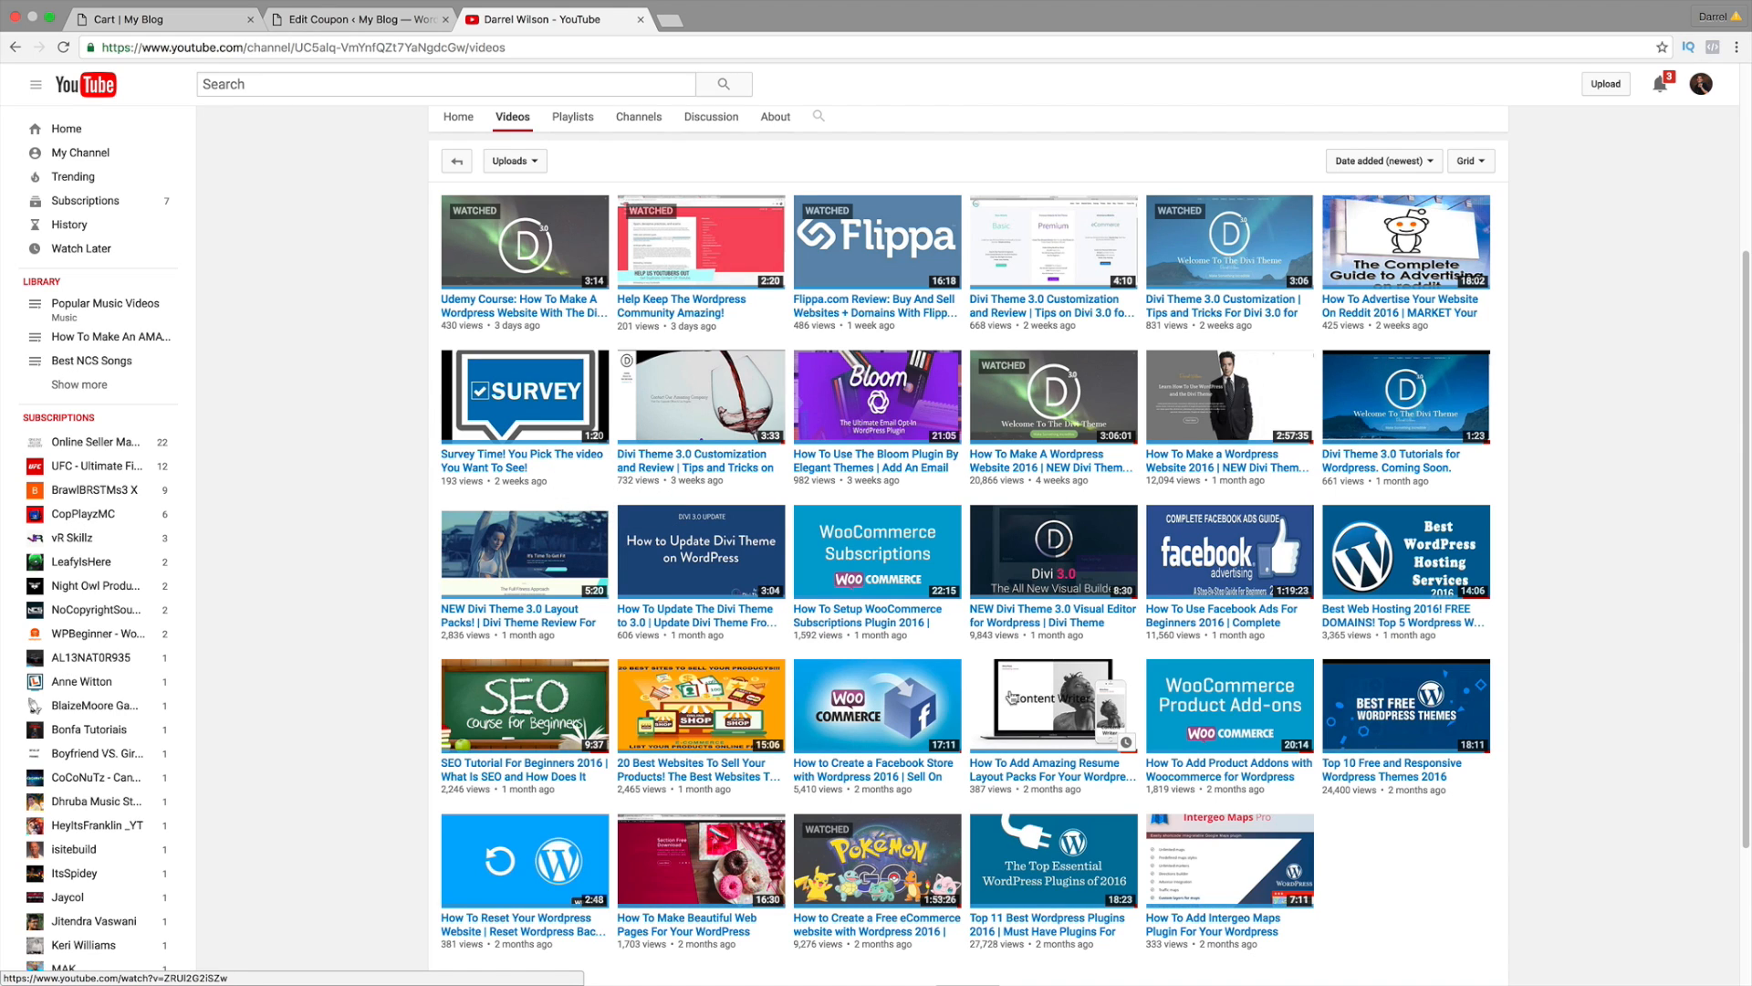
scroll(1068, 702, "down", 1)
scroll(1068, 702, "down", 1)
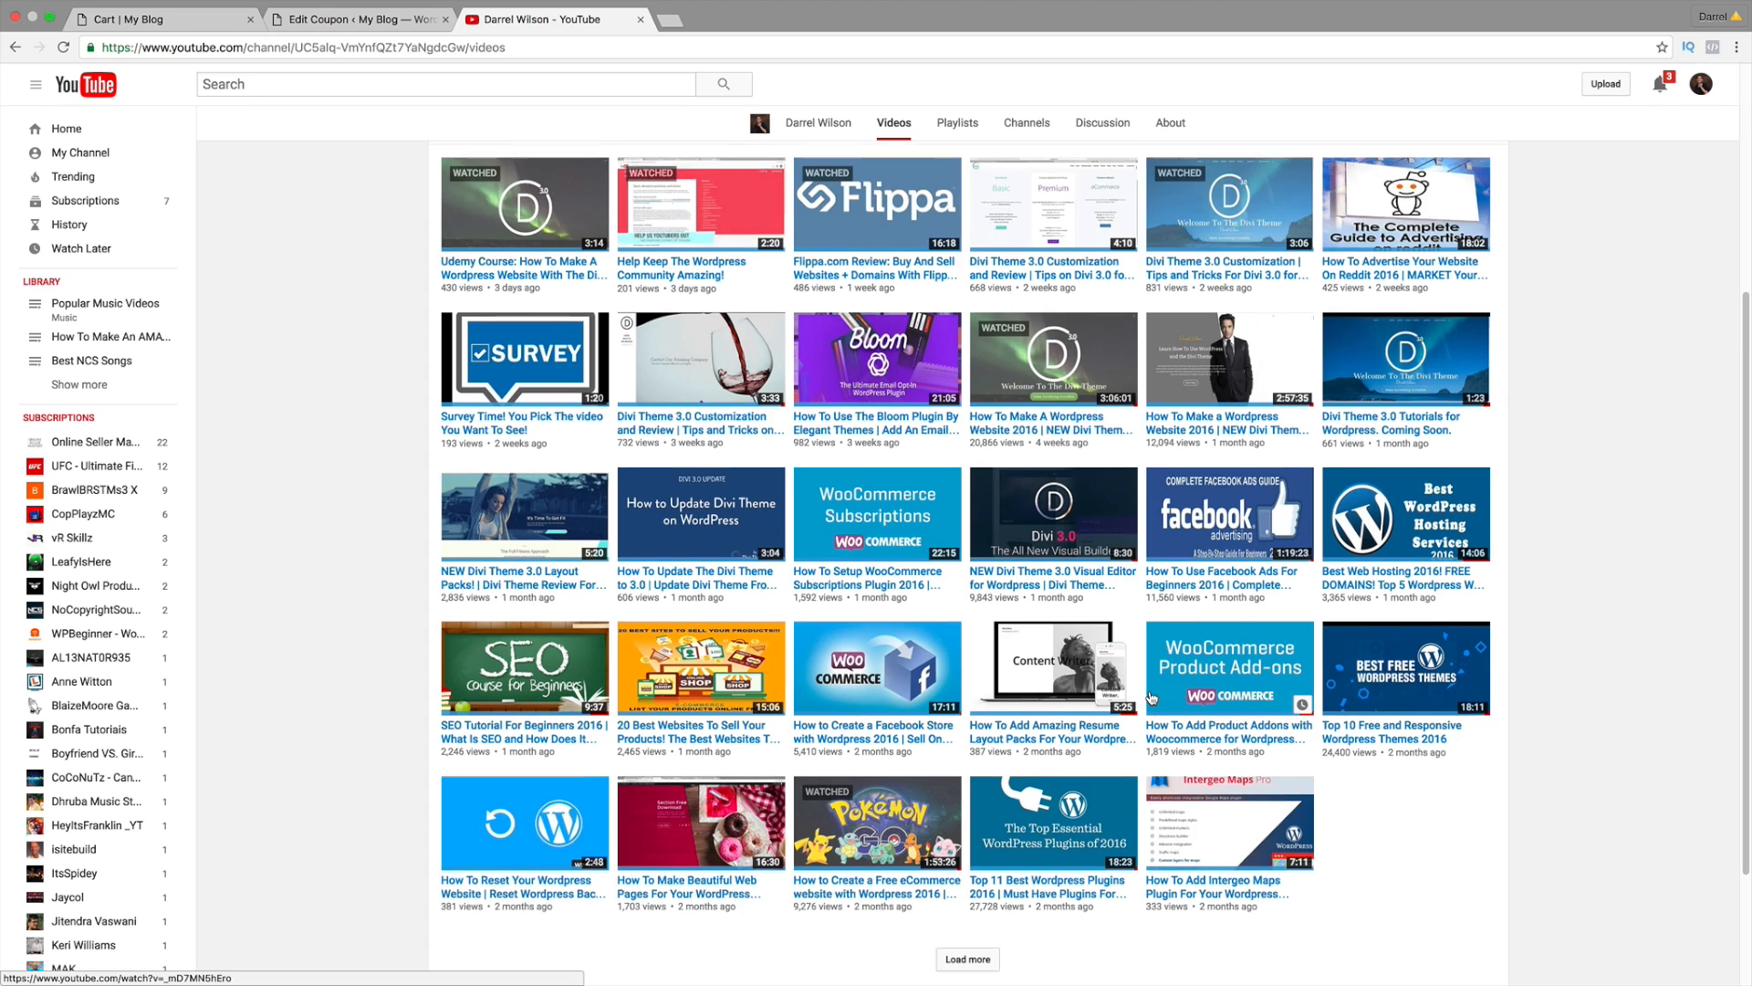
scroll(974, 833, "down", 3)
left_click(974, 832)
scroll(1106, 759, "down", 3)
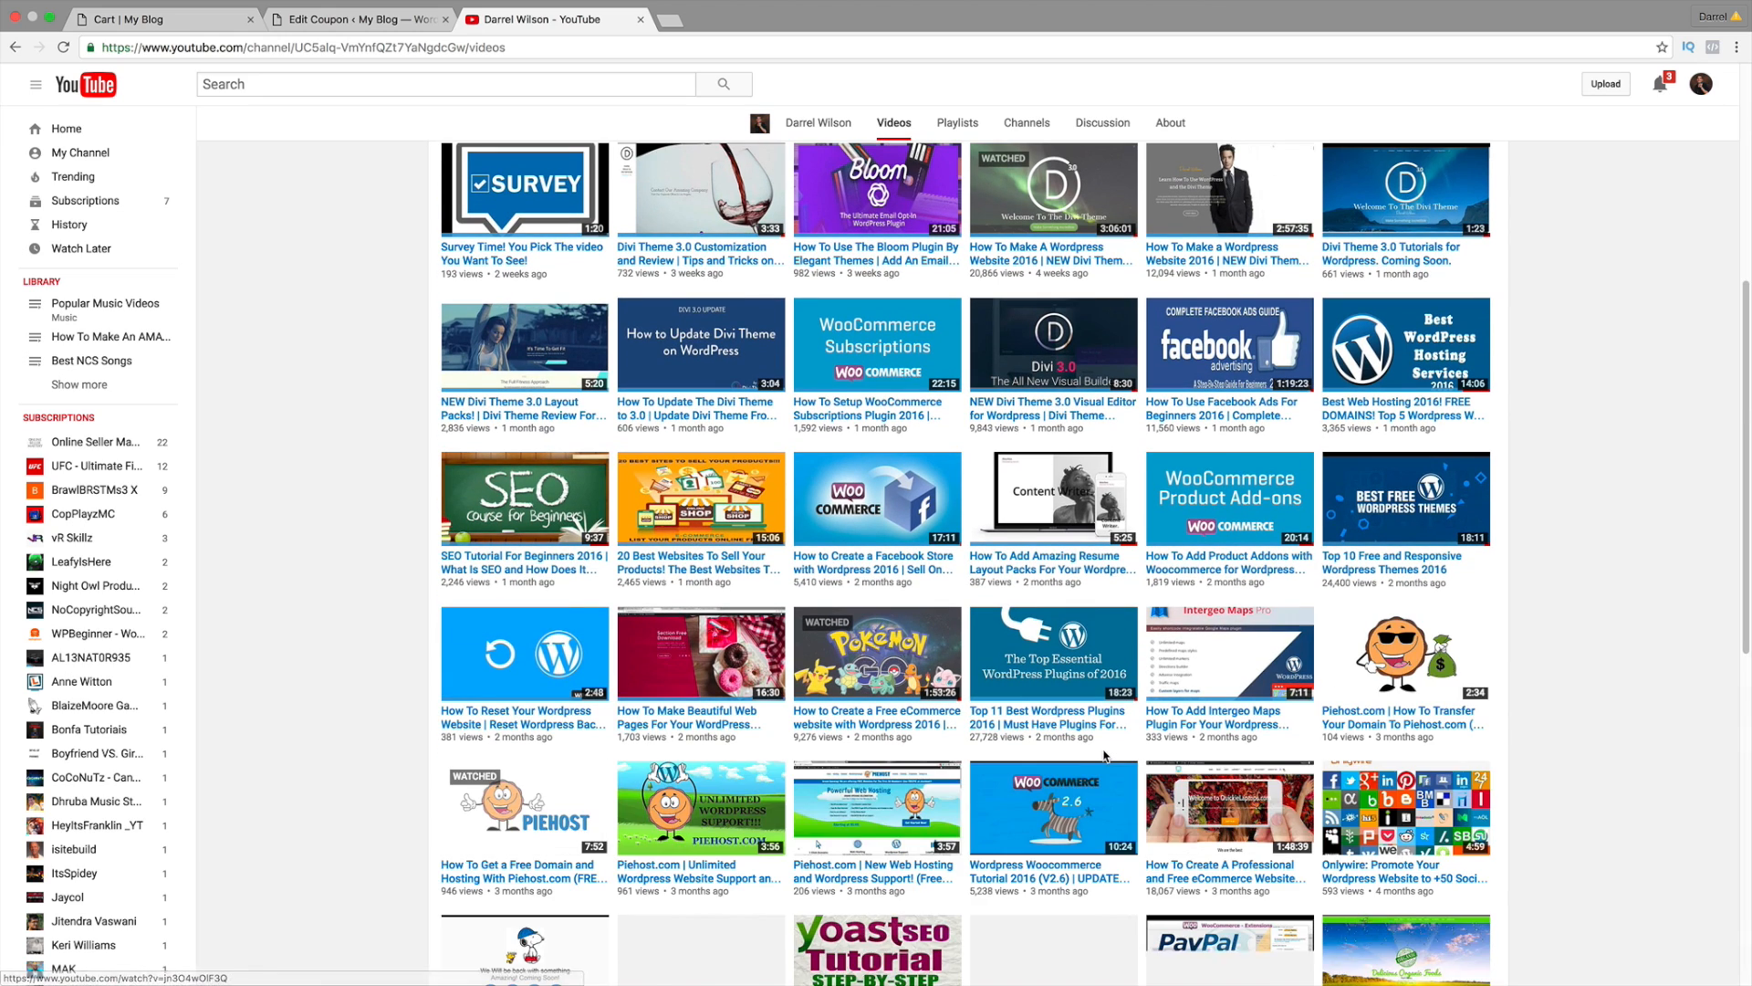
scroll(1122, 746, "down", 3)
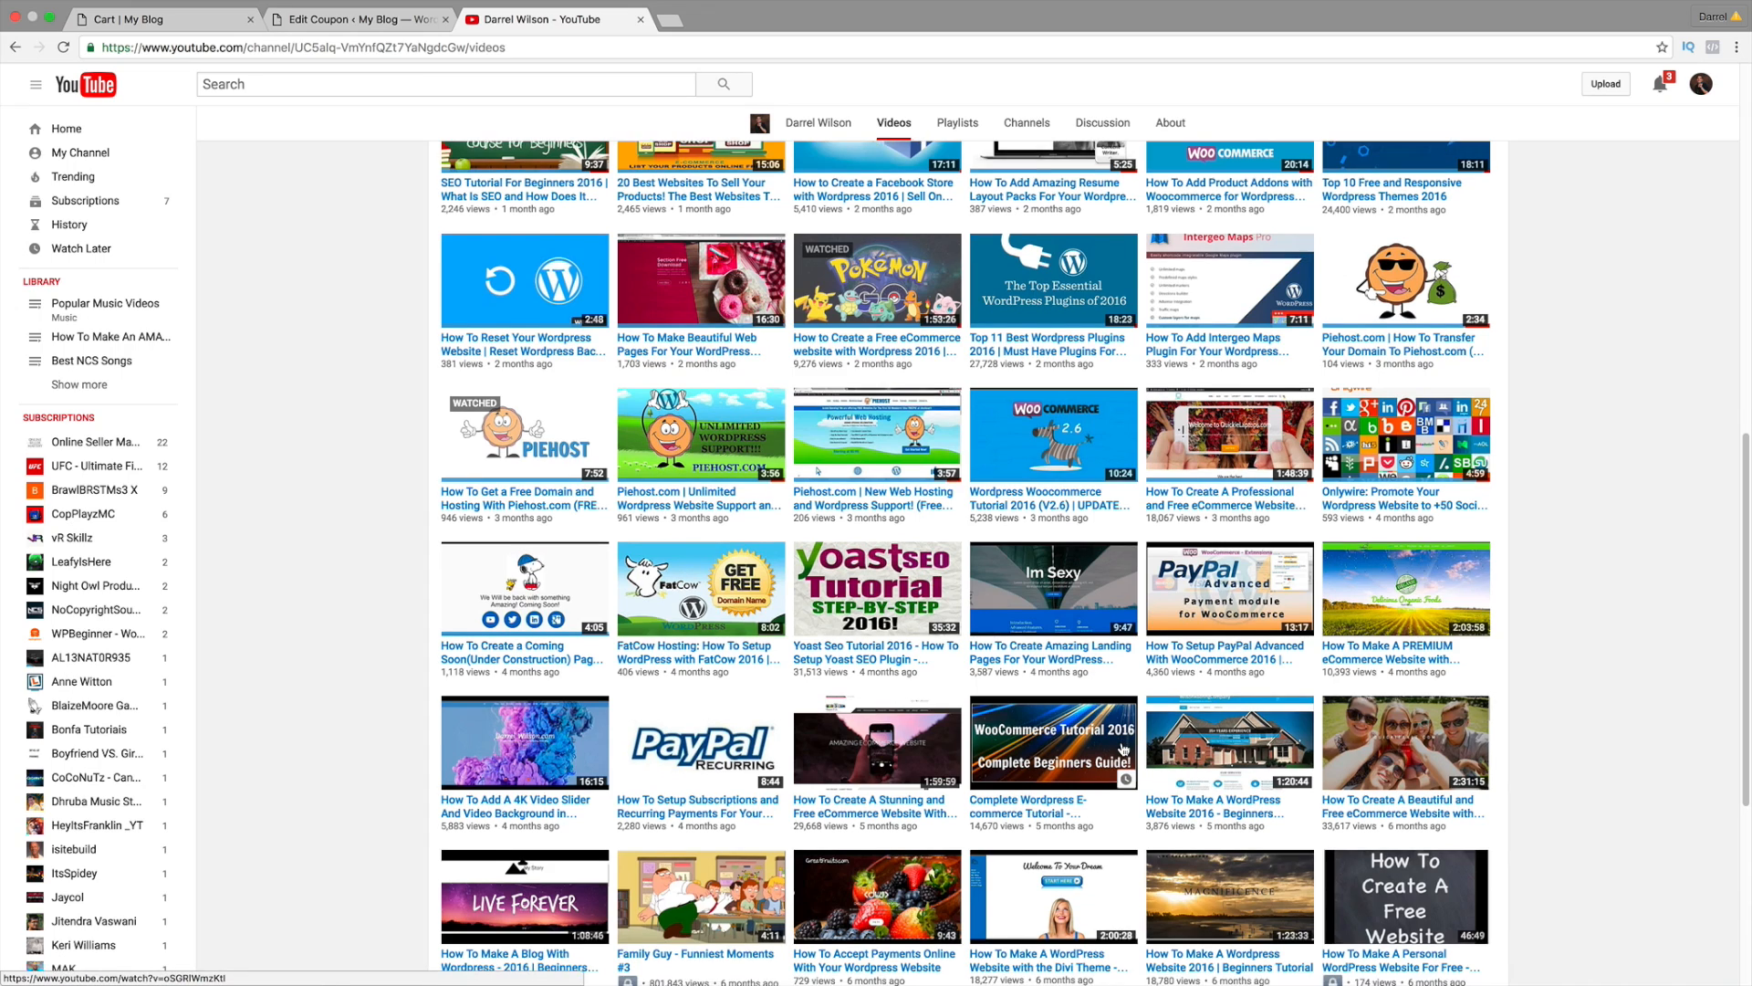
scroll(1020, 771, "up", 3)
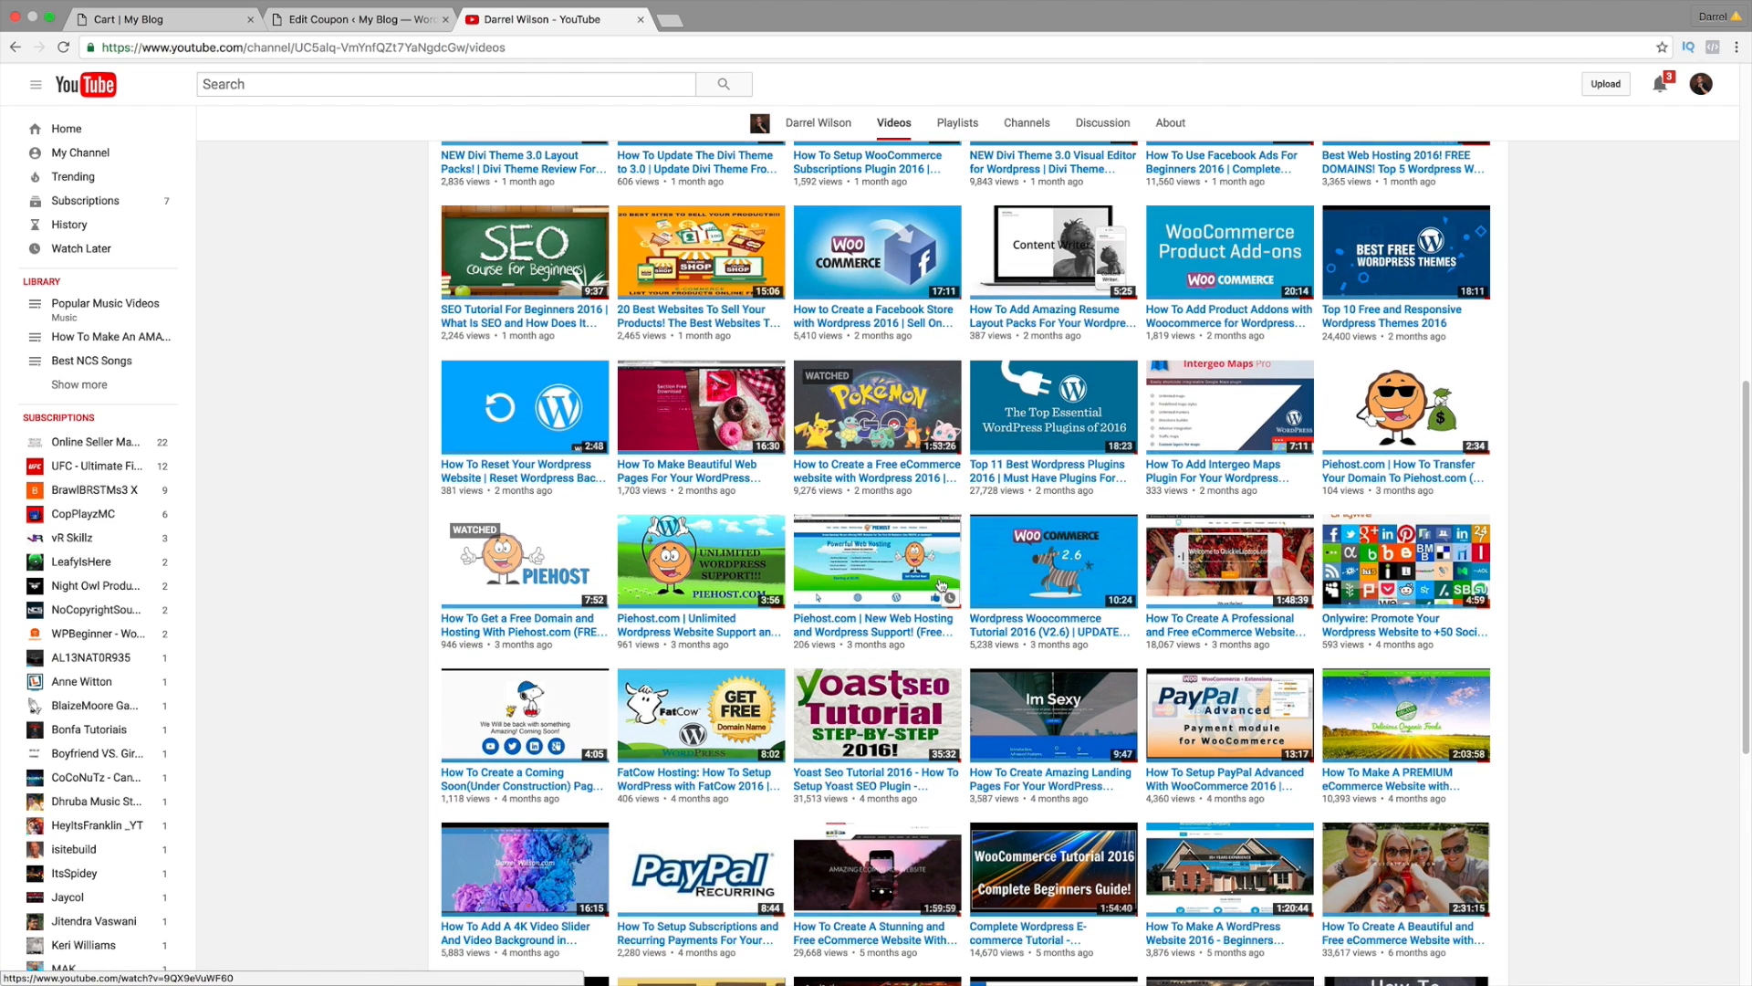
scroll(591, 548, "up", 1)
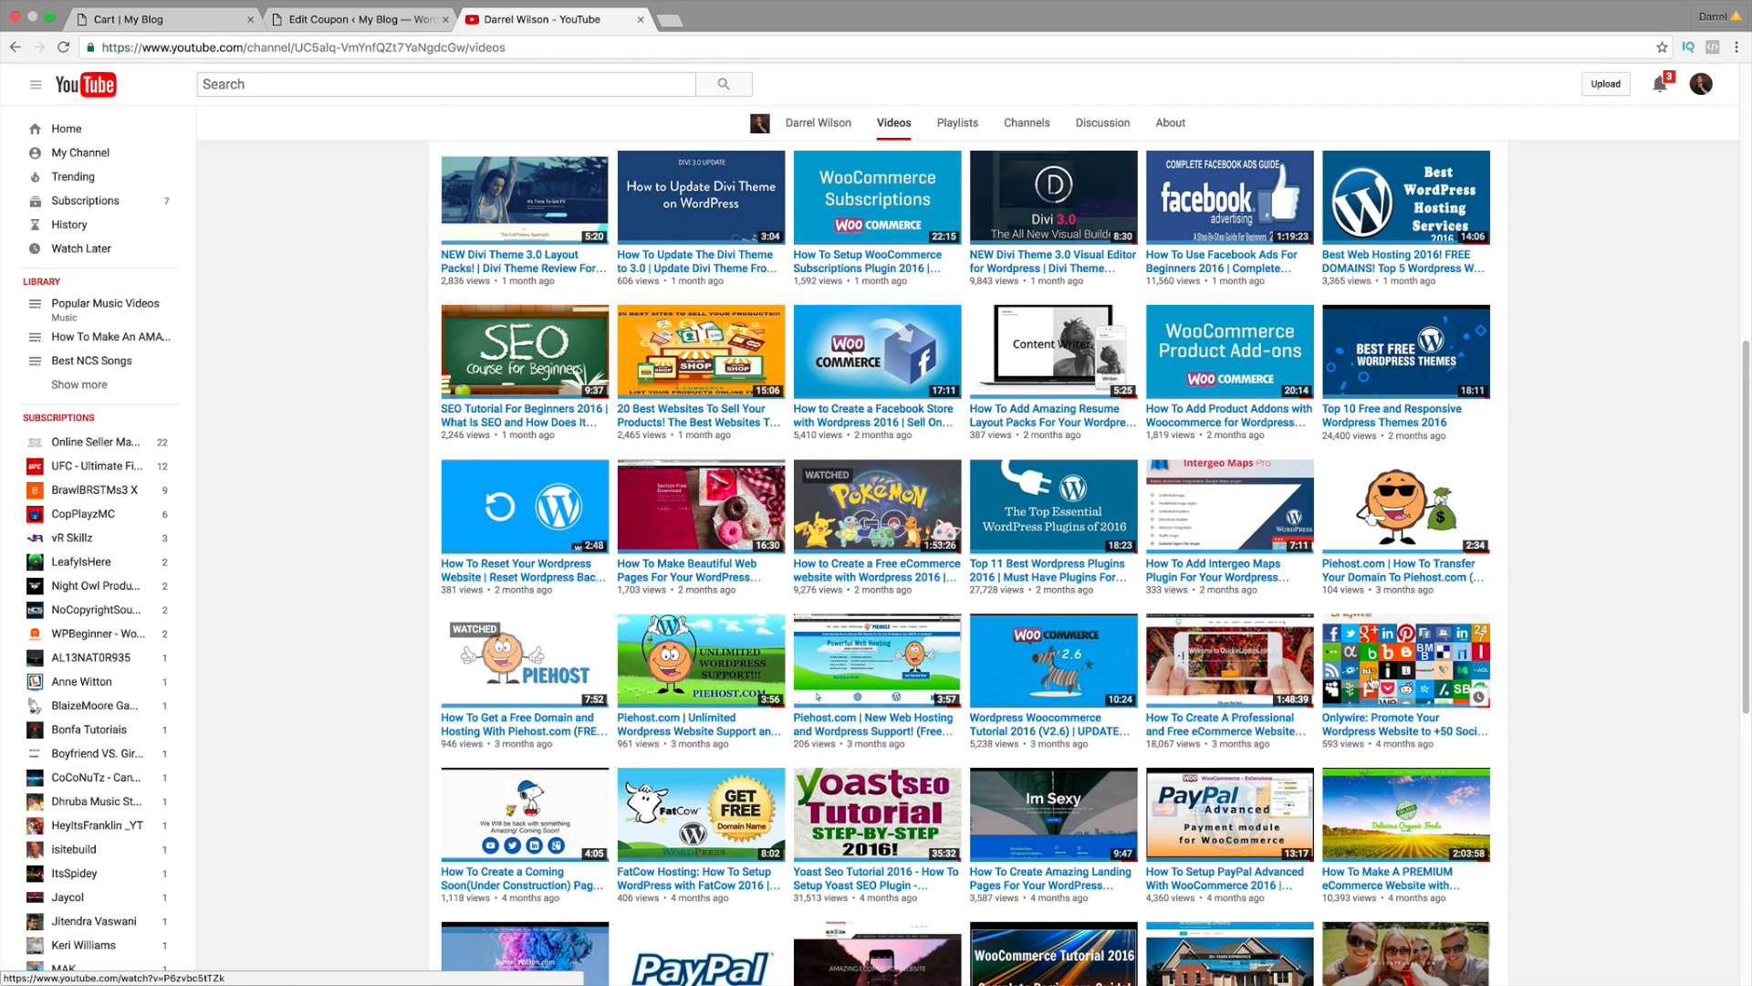
scroll(1377, 696, "down", 1)
Step: Open the How To Setup PayPal Advanced With WooCommerce 2016 video and skip the ad
left_click(1245, 878)
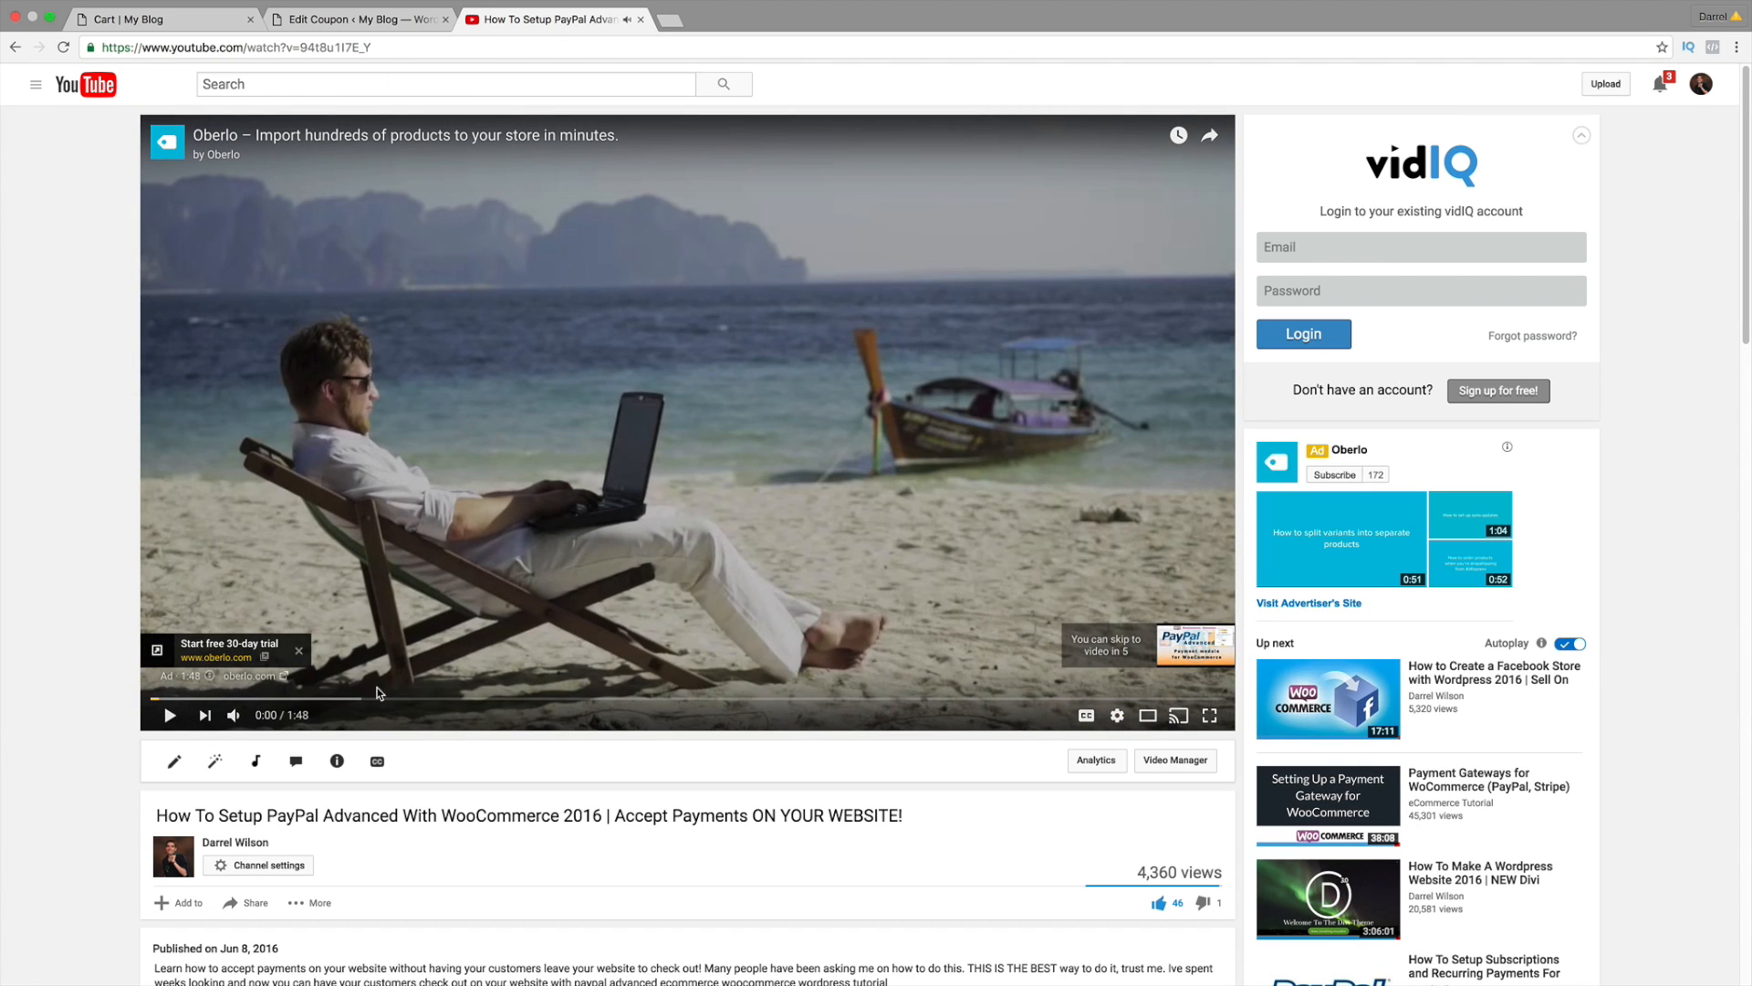
left_click(165, 717)
left_click(168, 715)
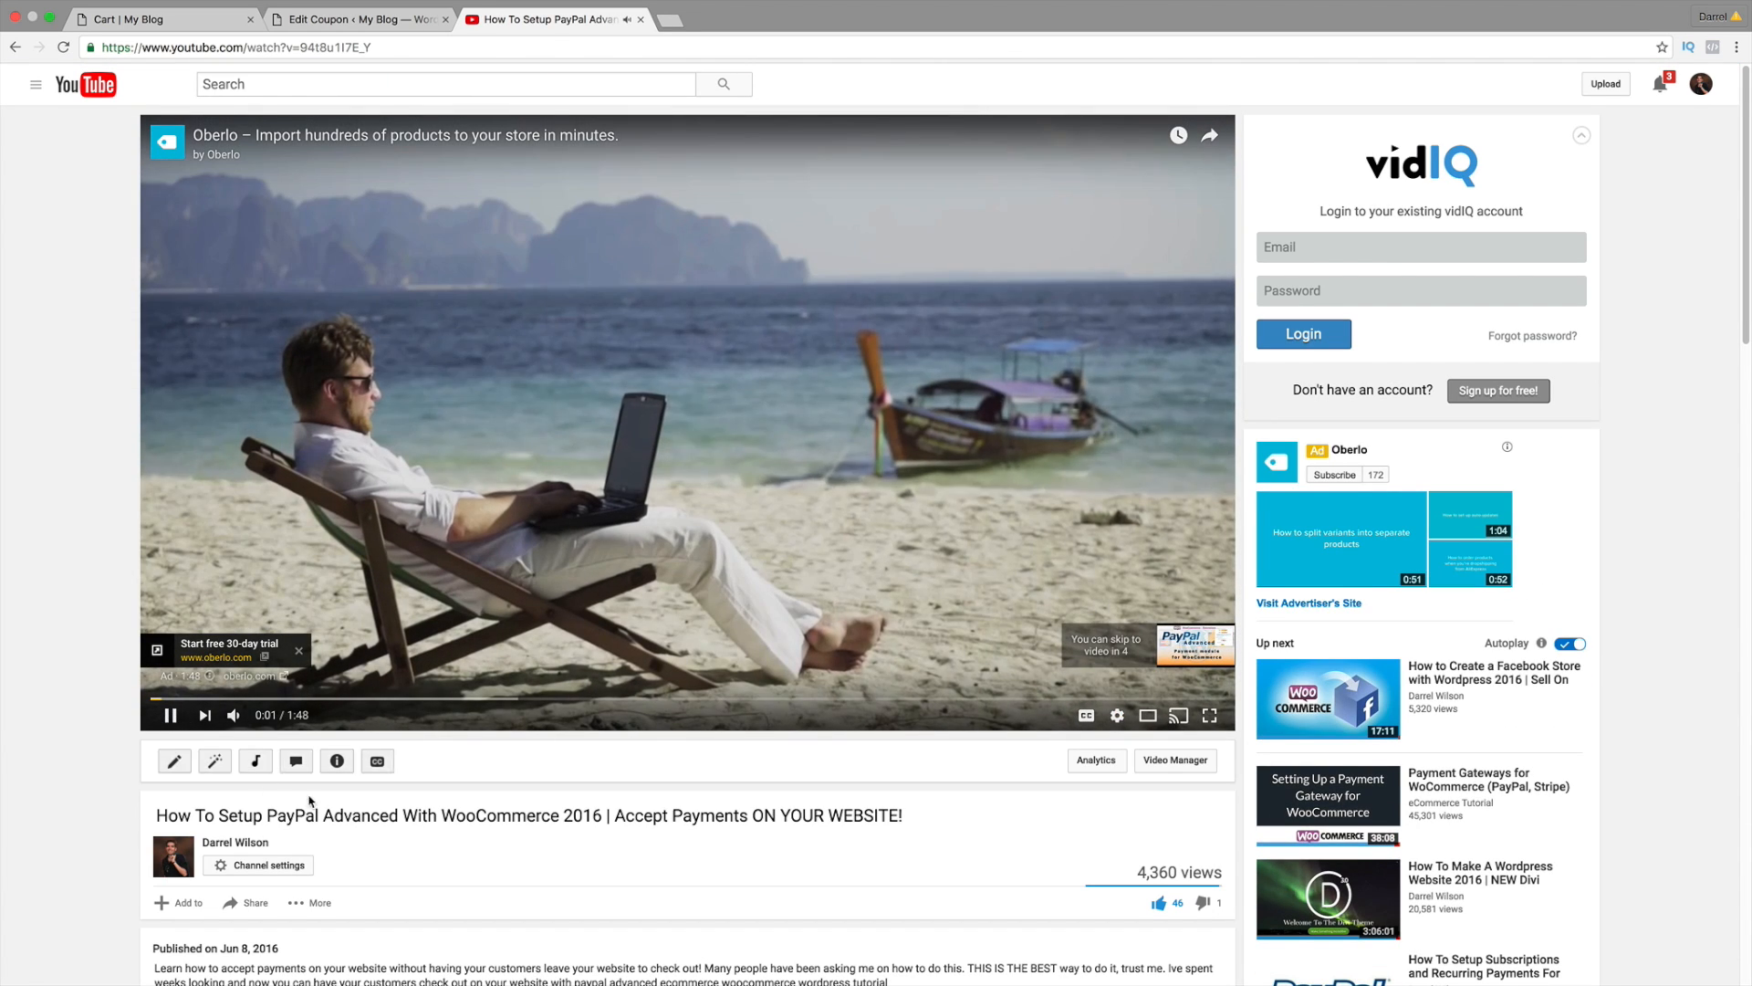
scroll(639, 739, "down", 1)
scroll(983, 644, "up", 1)
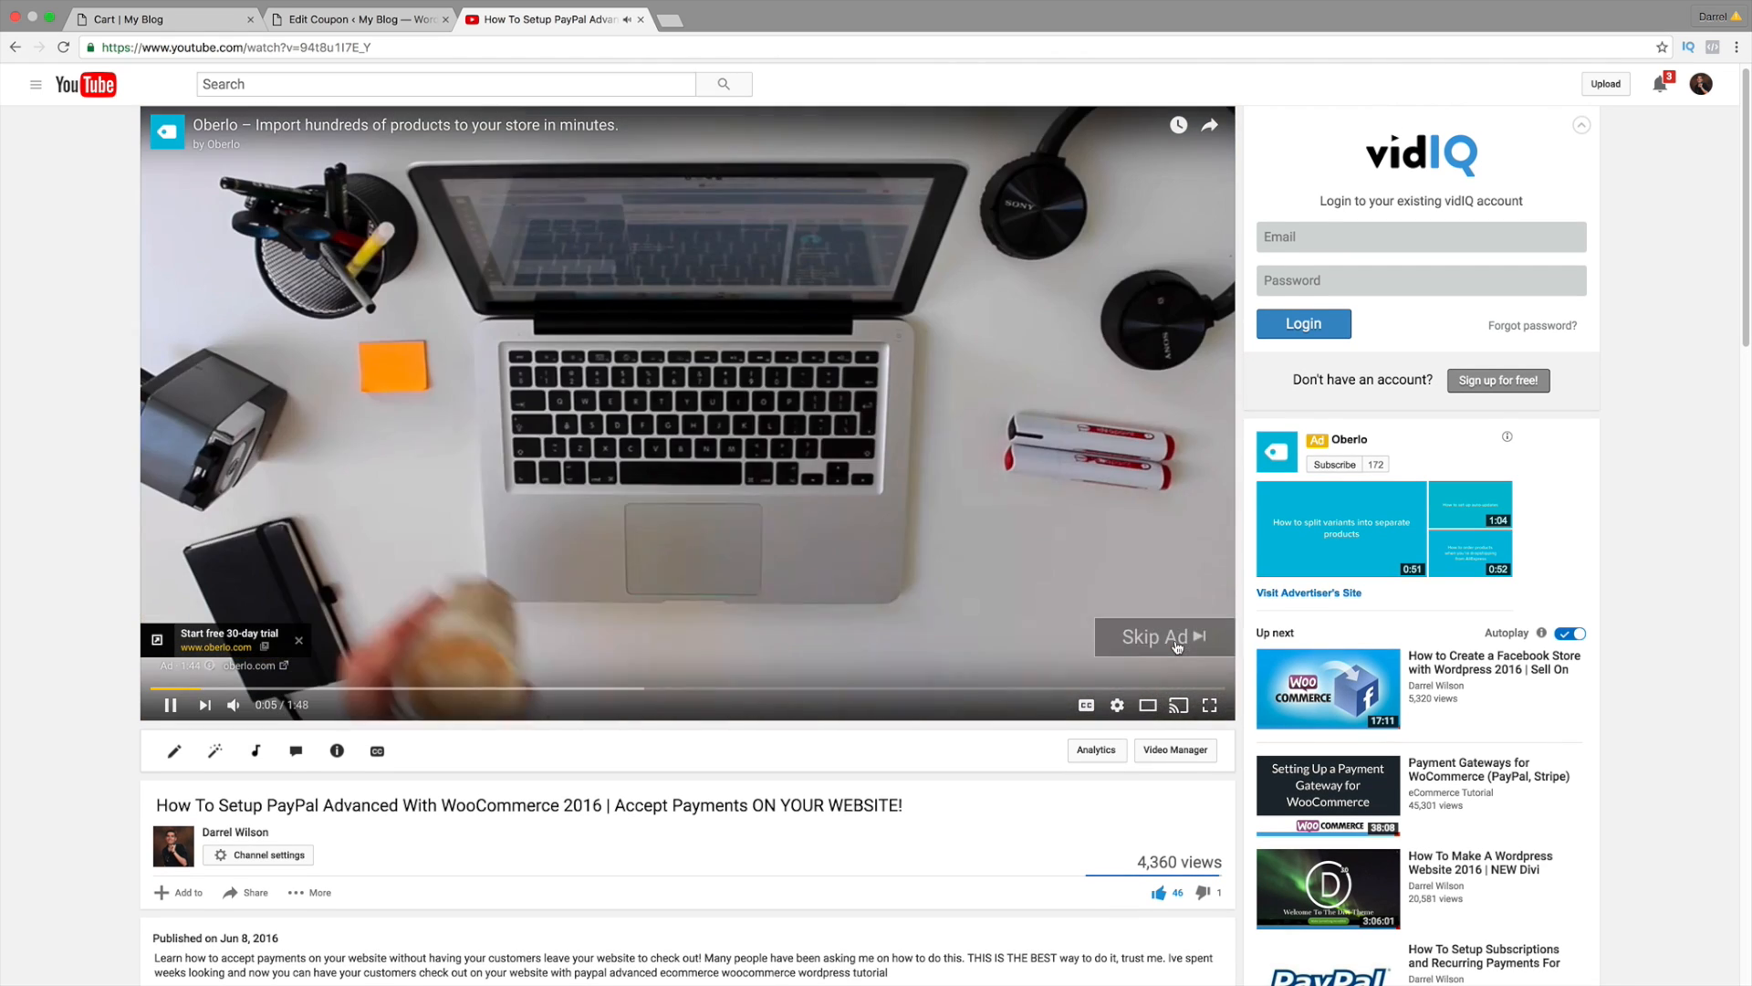
left_click(1154, 637)
Step: Seek the tutorial to its checkout page demo near 0:21
left_click(432, 688)
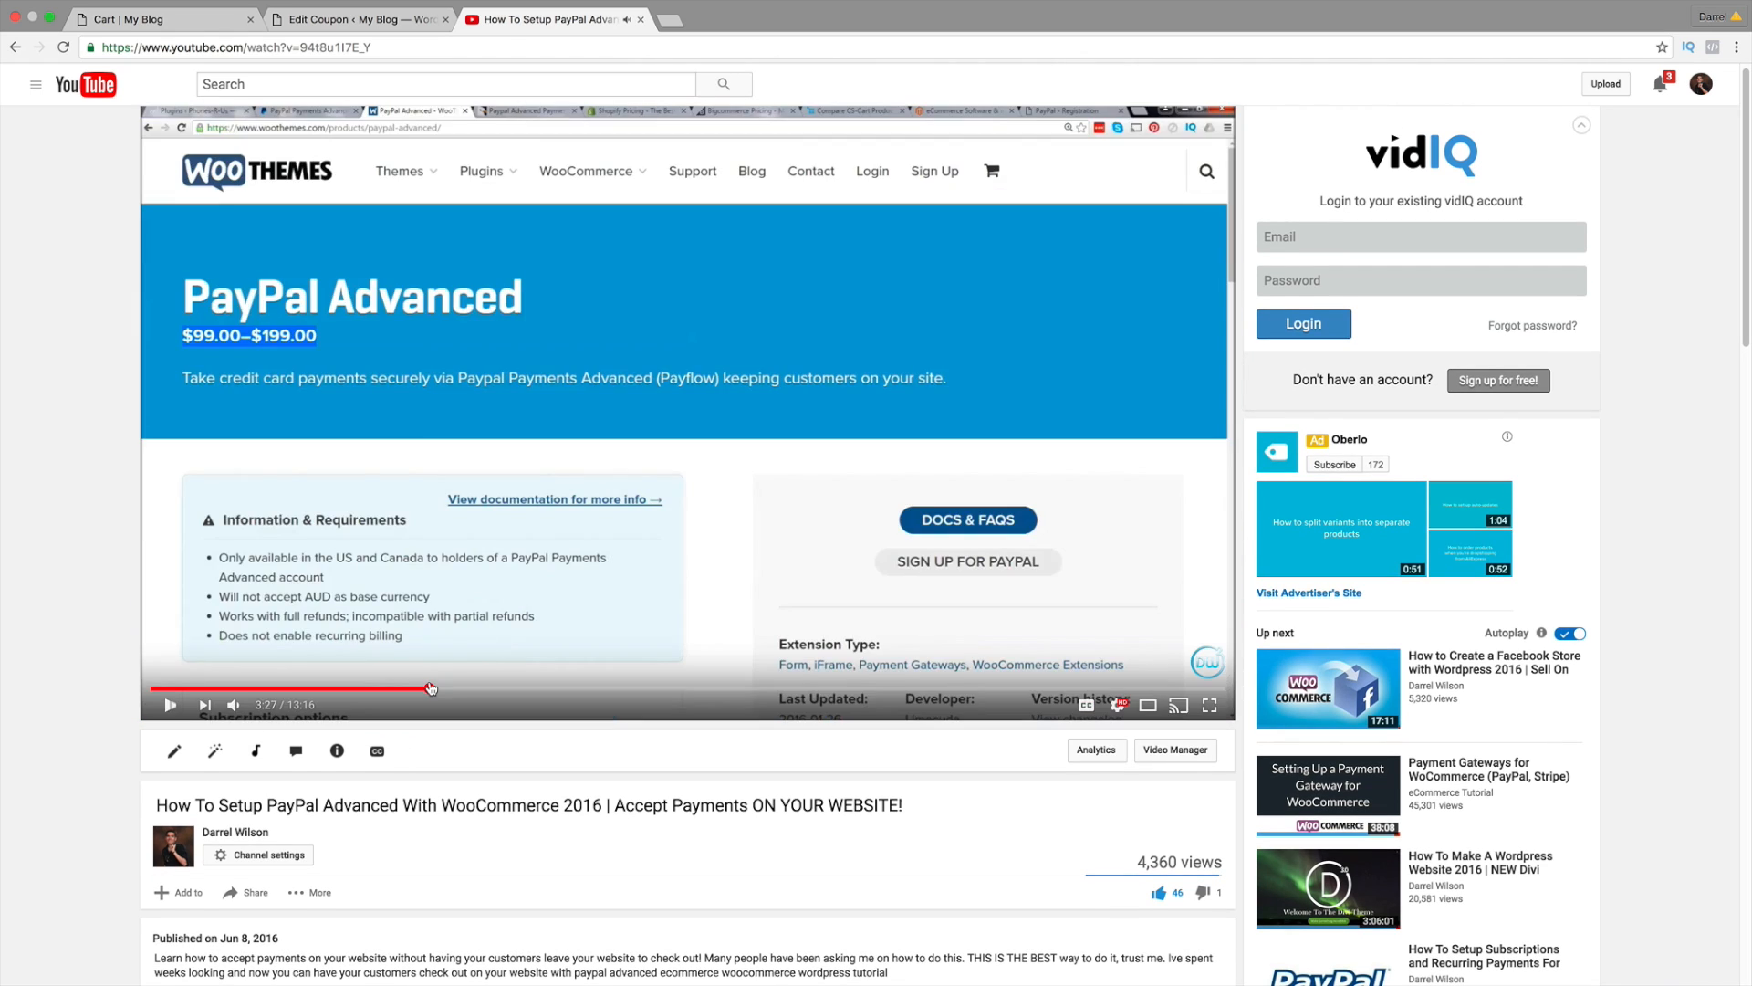
left_click(377, 688)
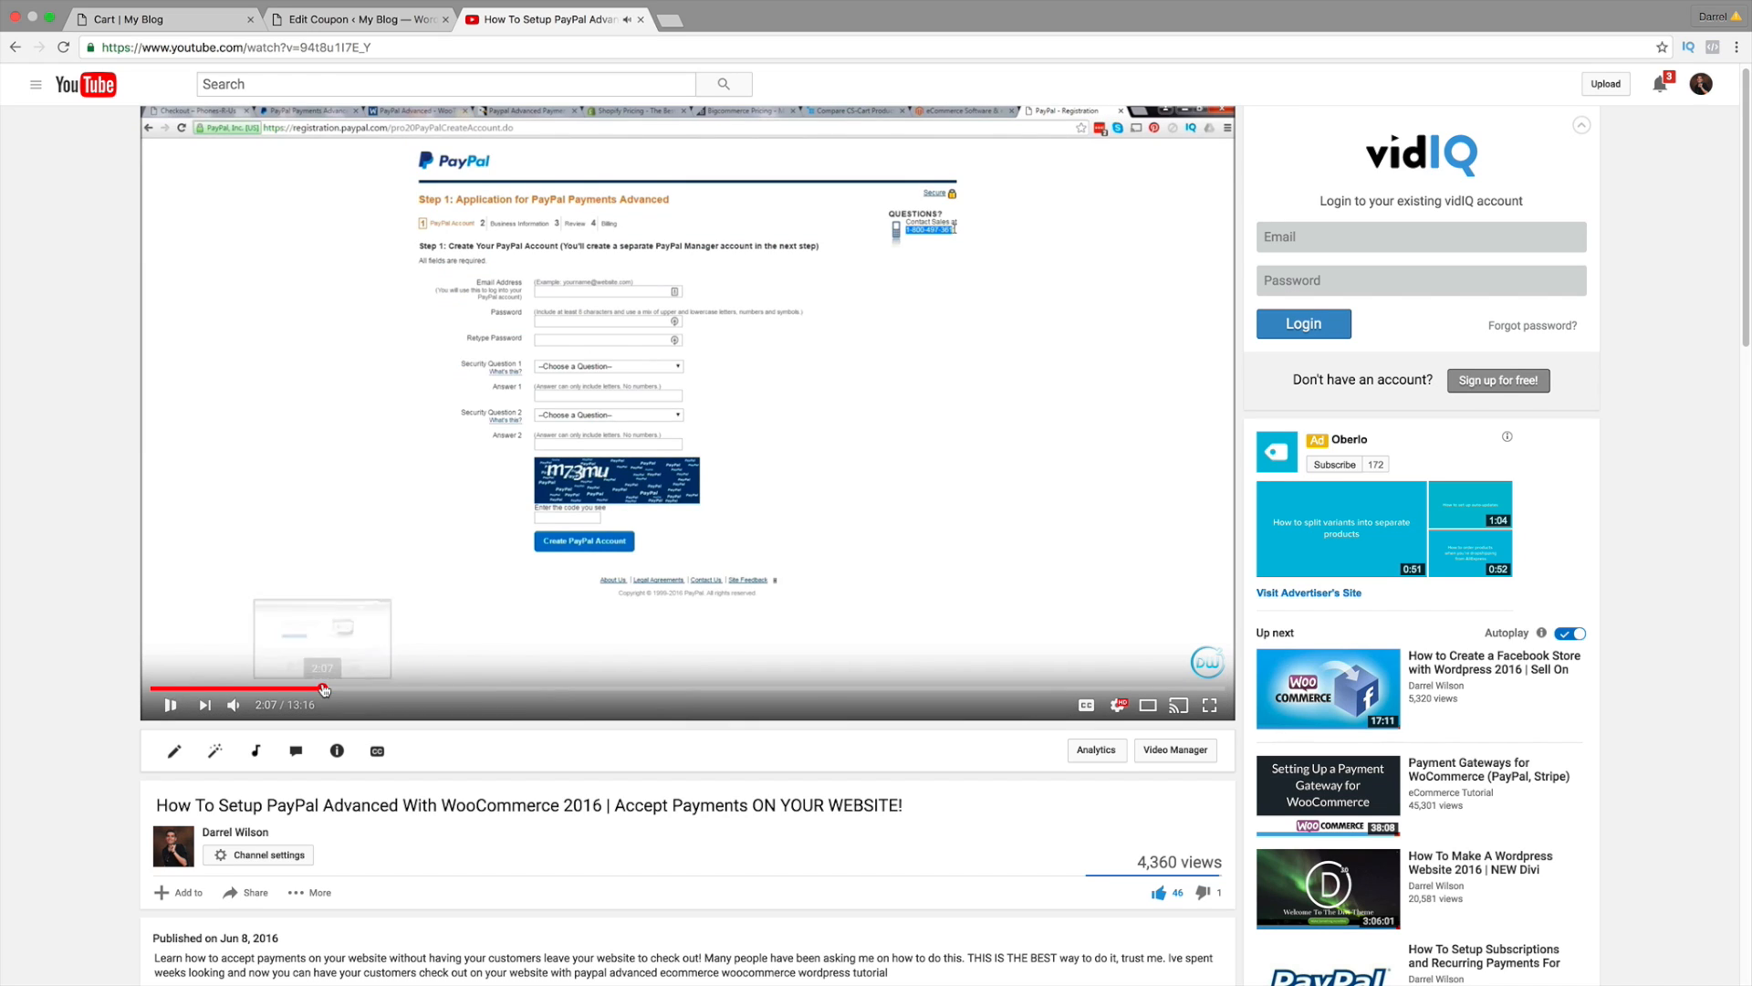
left_click(322, 688)
left_click(180, 689)
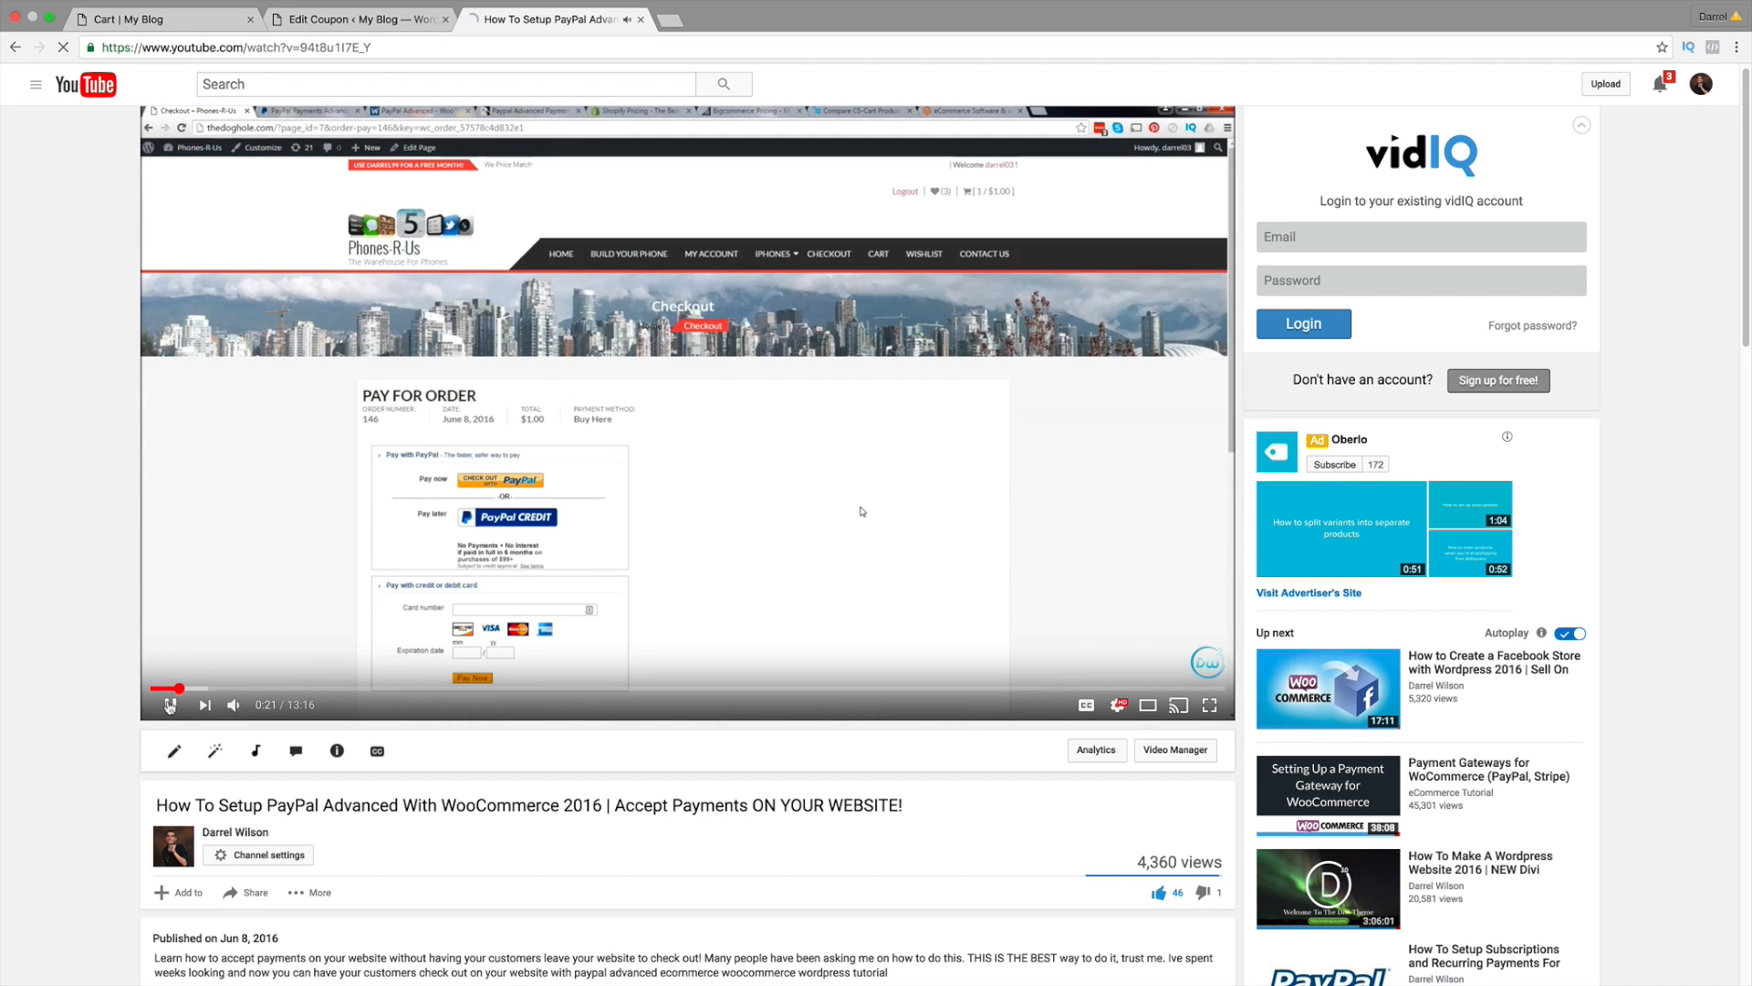
Step: Visit the thedoghole.com demo store and browse the IPHONE WHITE 16 GIG category
left_click(683, 27)
type("thedo")
key("Return")
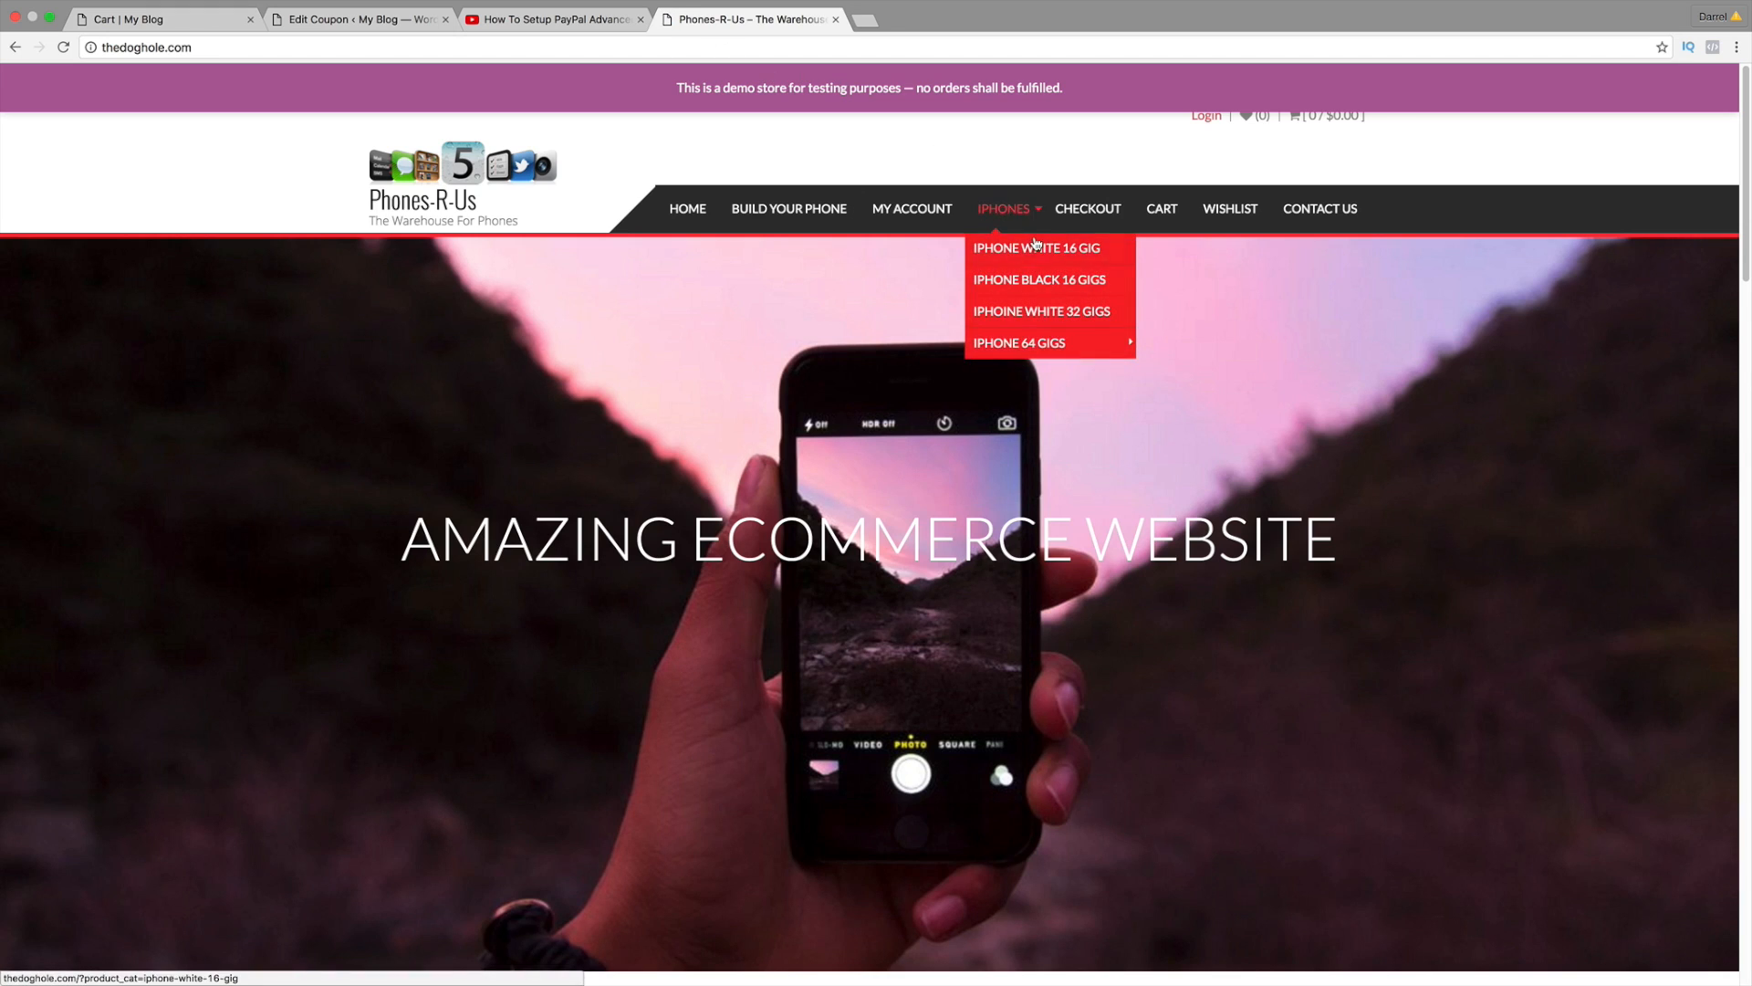
left_click(1165, 209)
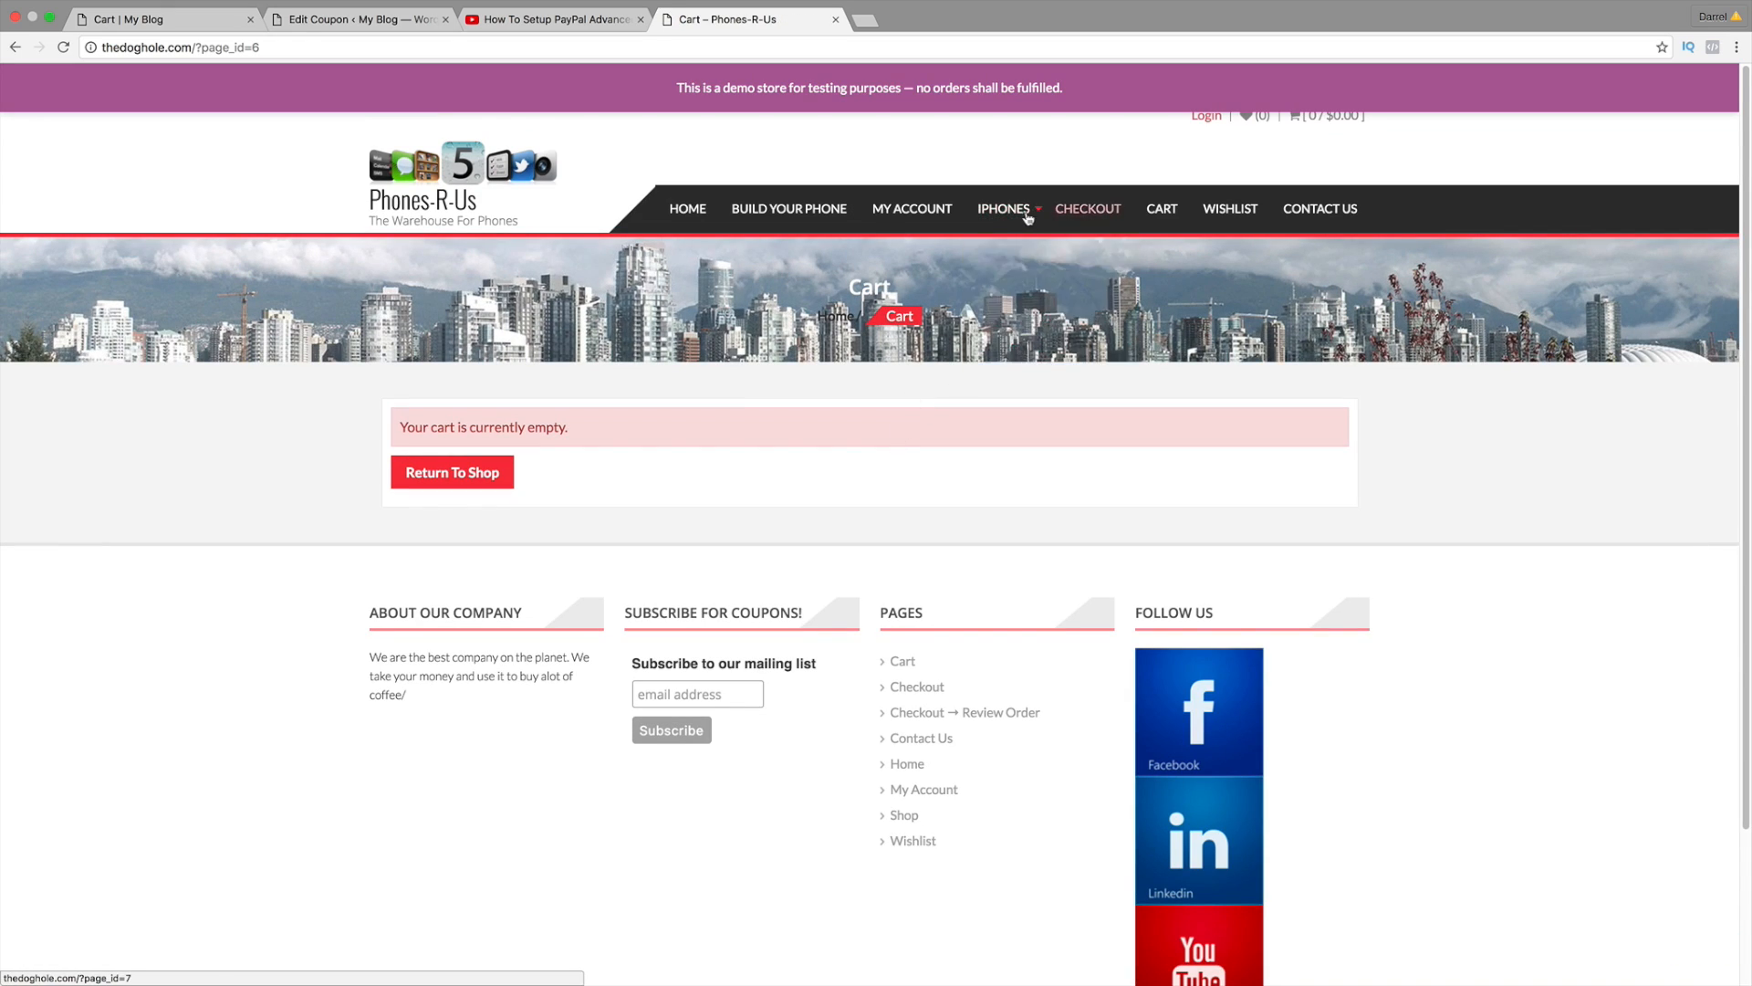
mouse_move(1009, 209)
left_click(1029, 254)
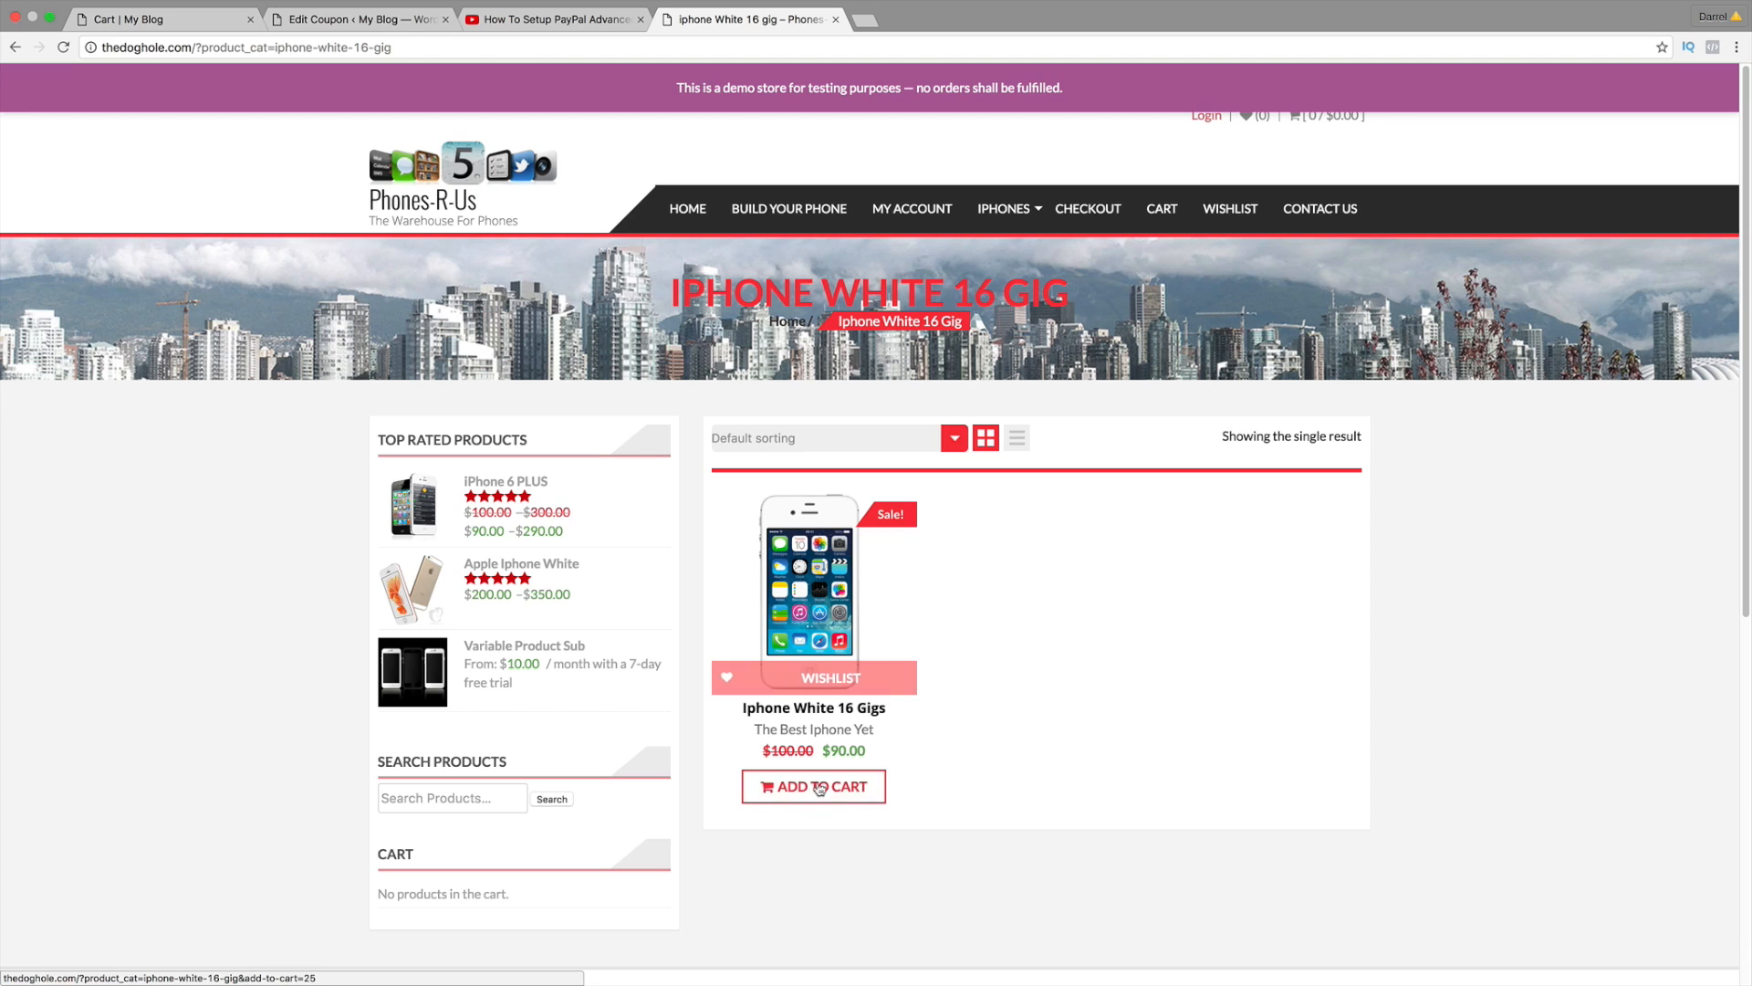
Step: Add the Iphone White 16 Gigs to the cart and proceed to the $90.00 checkout
left_click(819, 786)
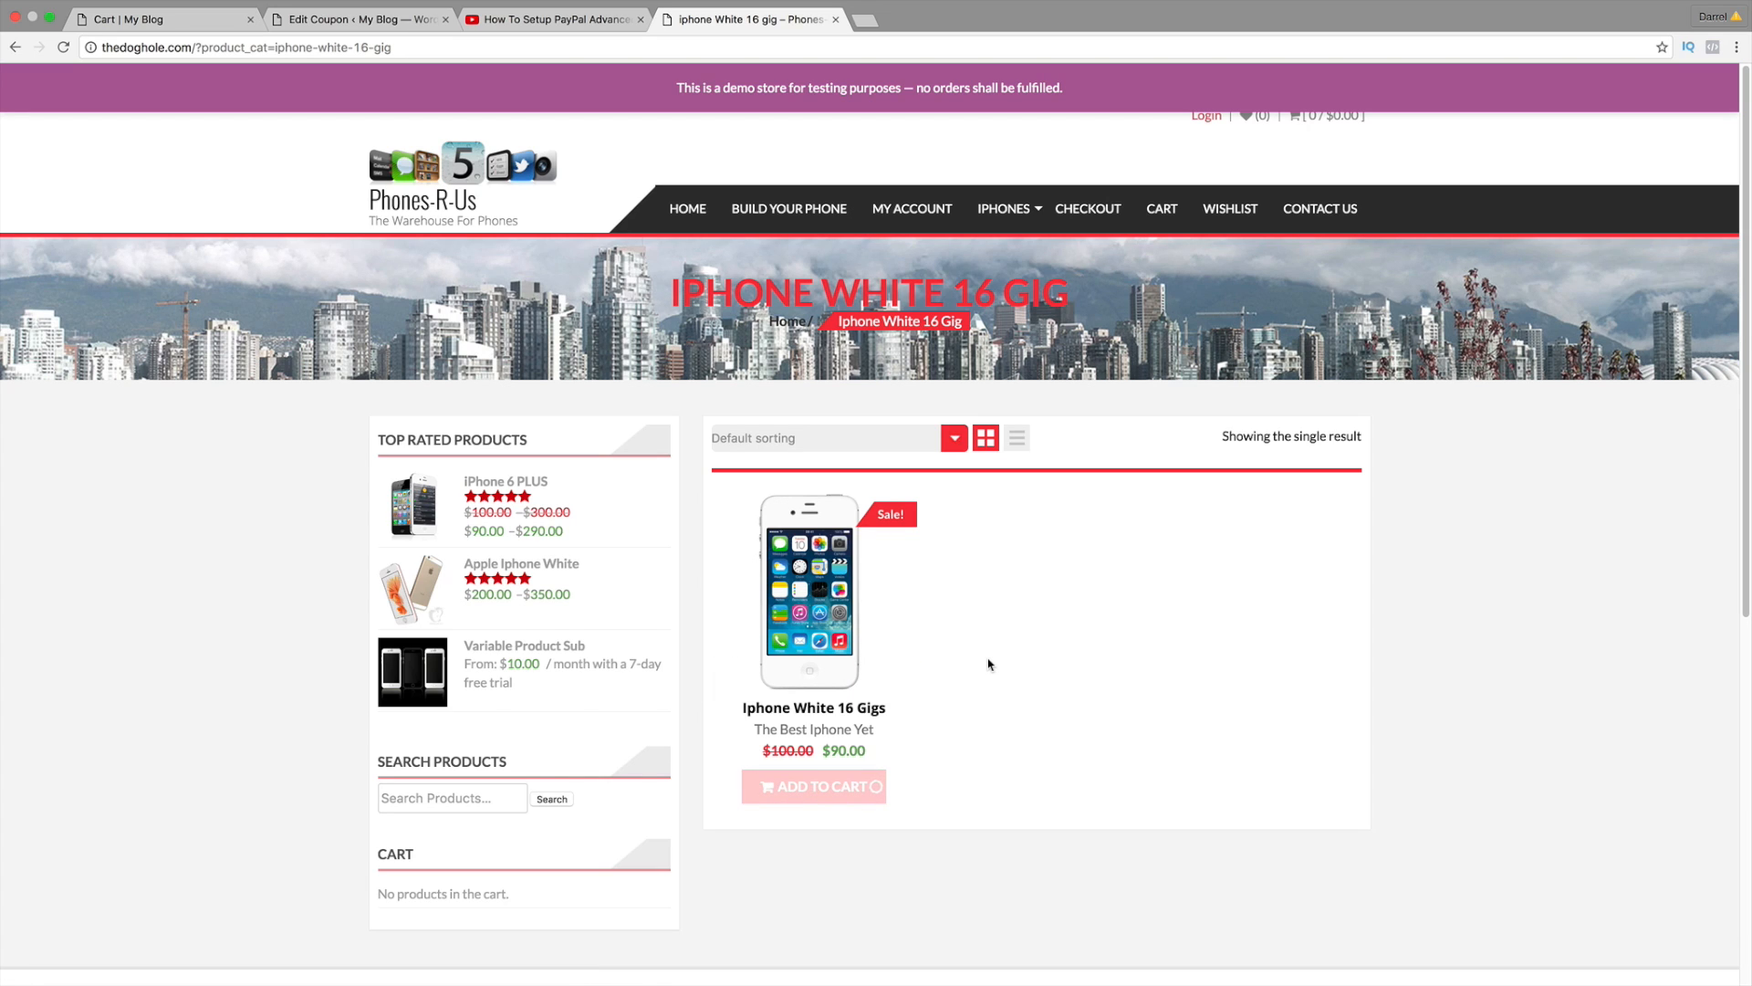
scroll(988, 663, "down", 3)
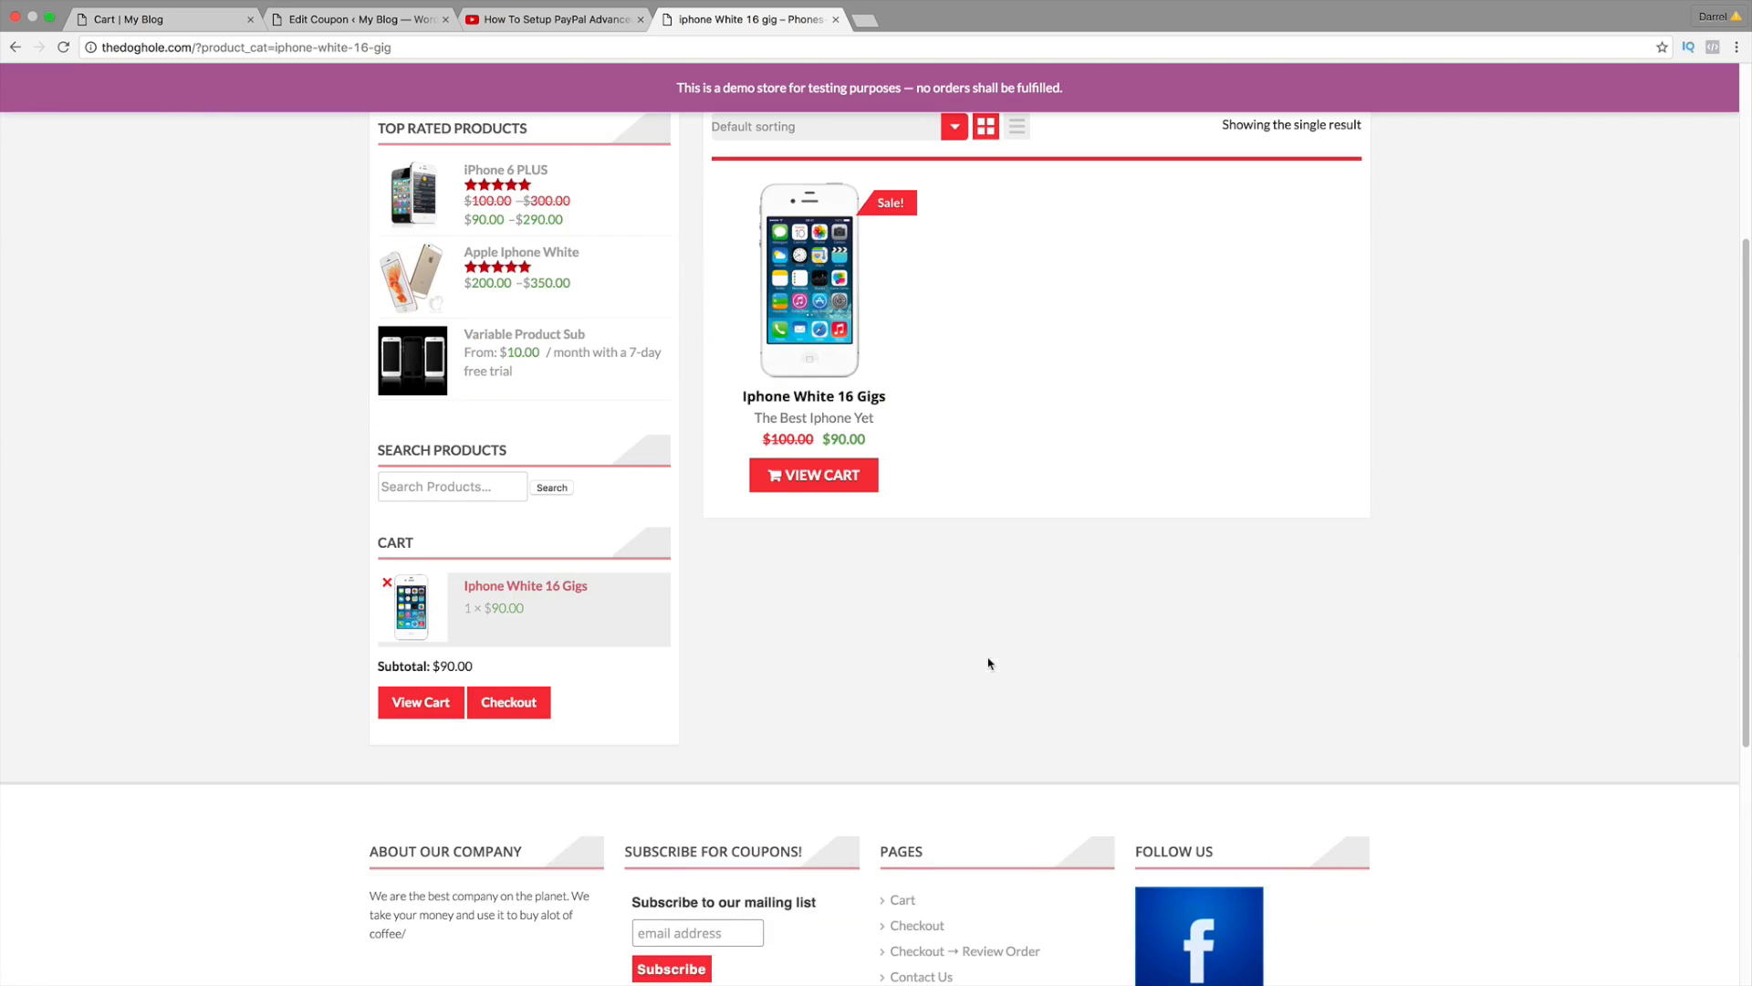
left_click(854, 479)
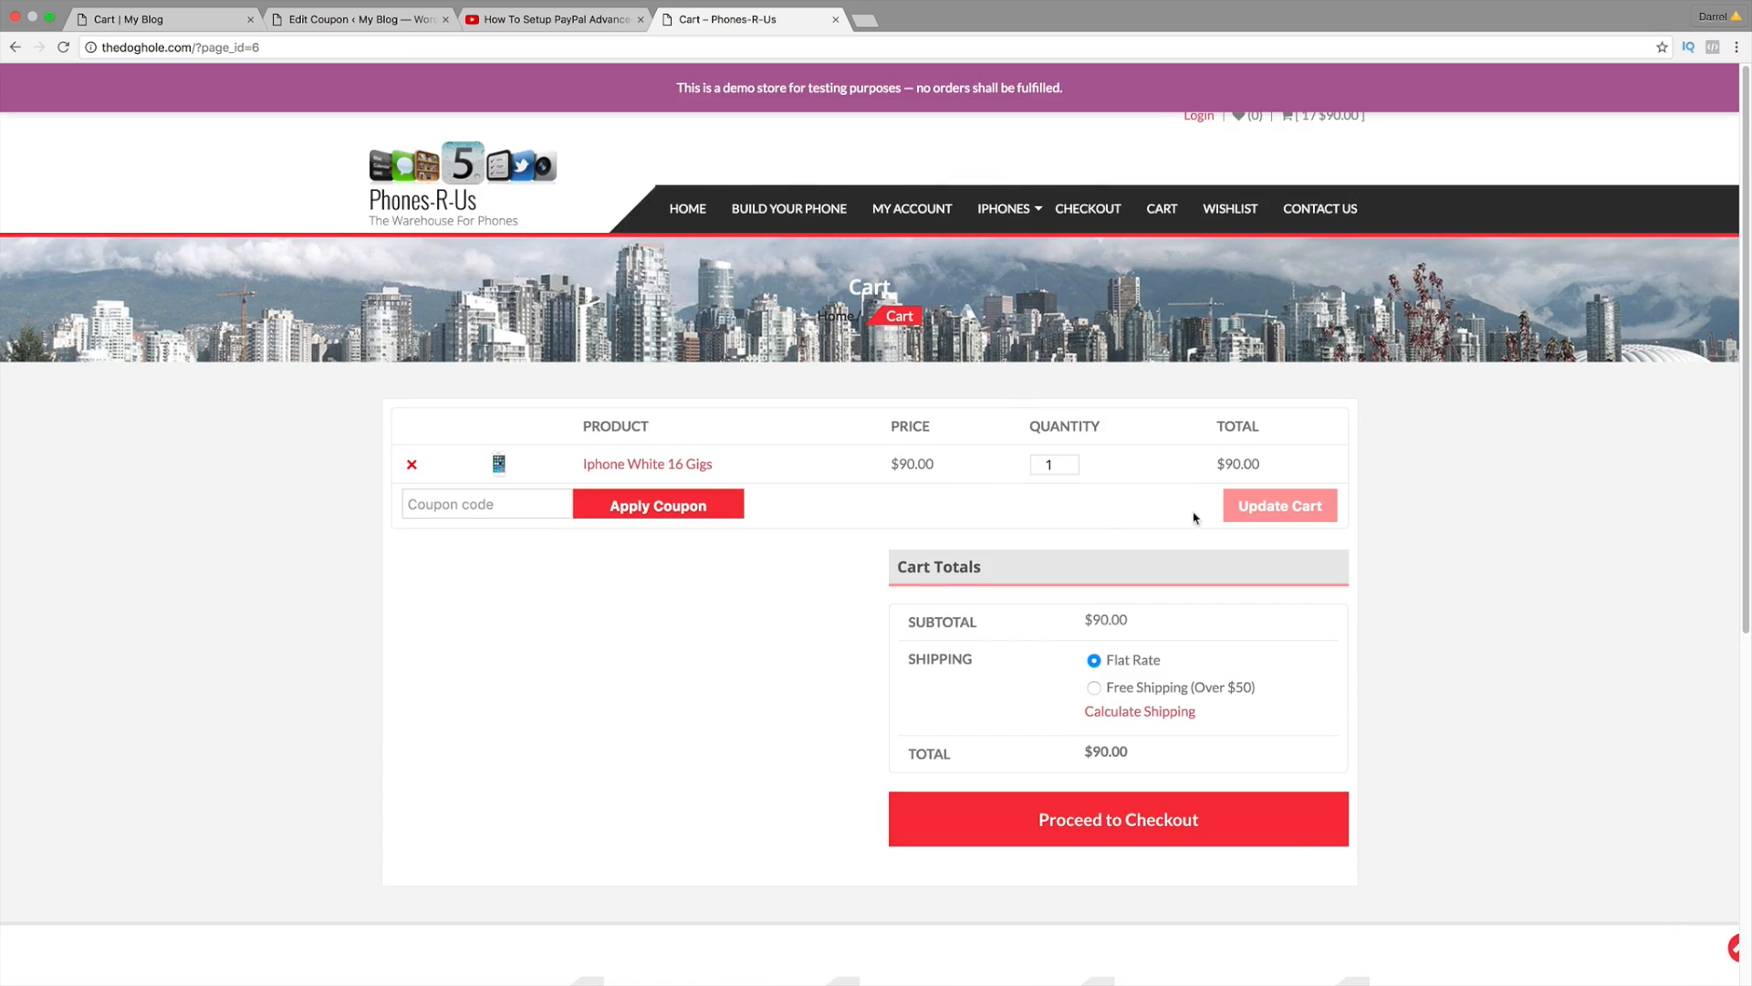
left_click(1120, 819)
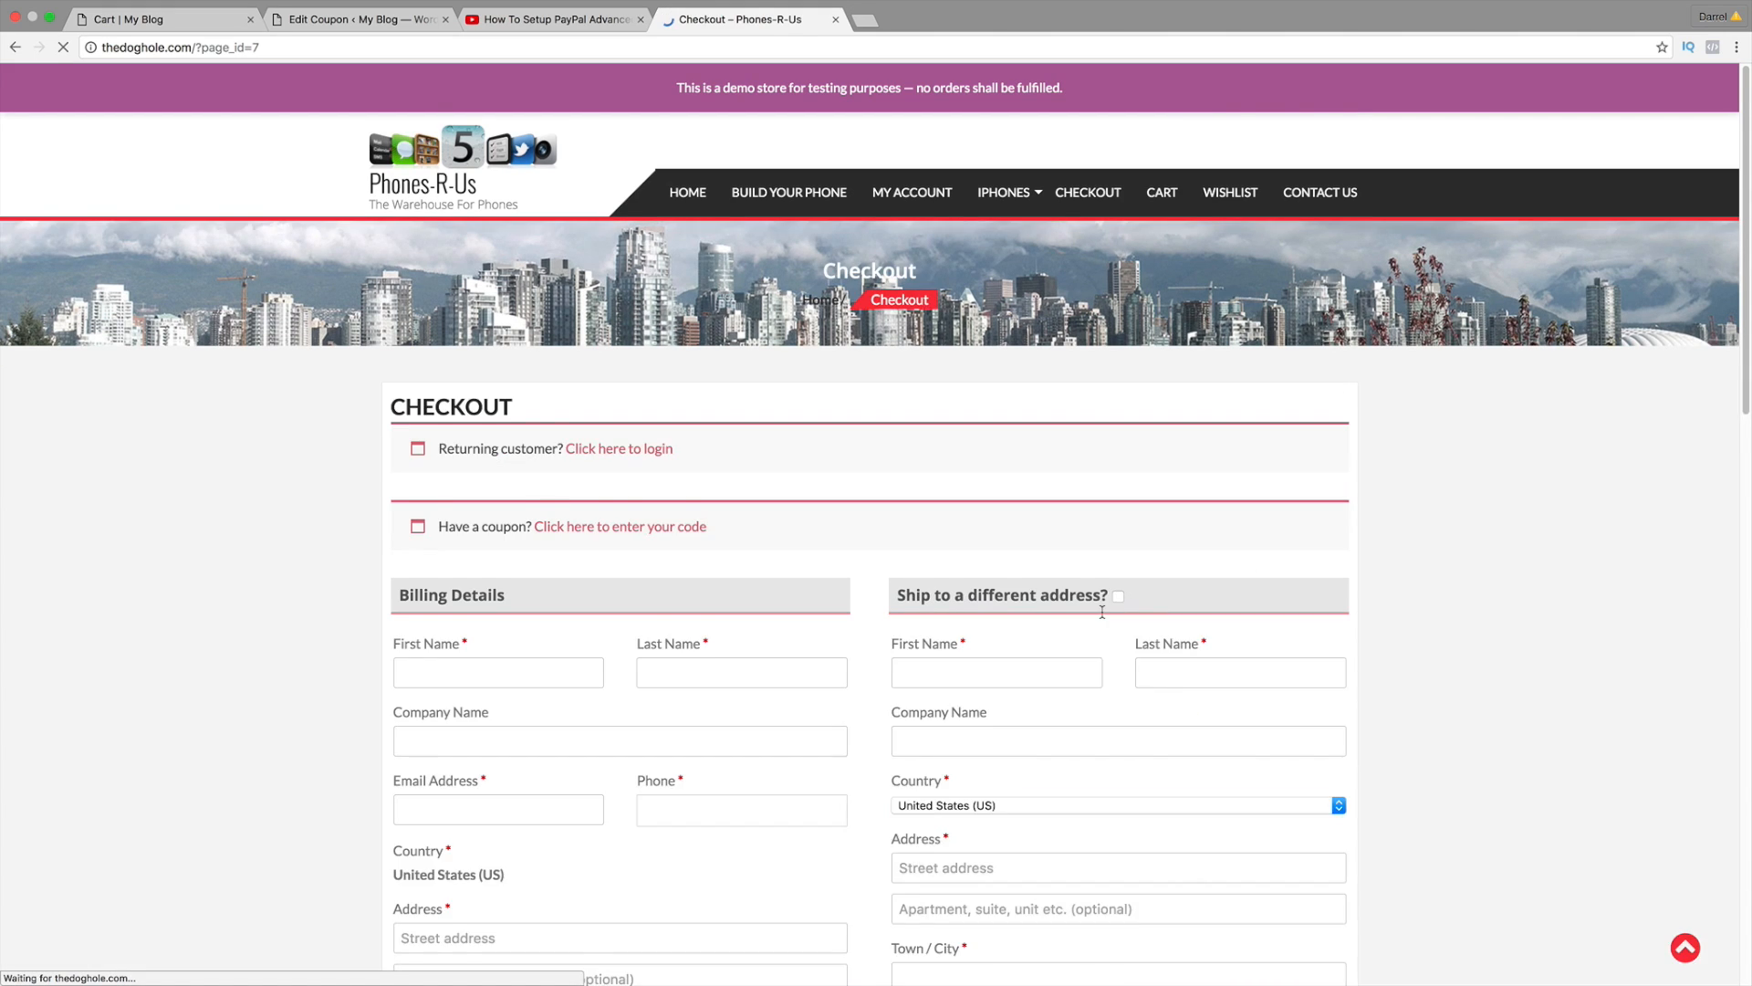
scroll(1103, 617, "down", 5)
scroll(1103, 616, "down", 5)
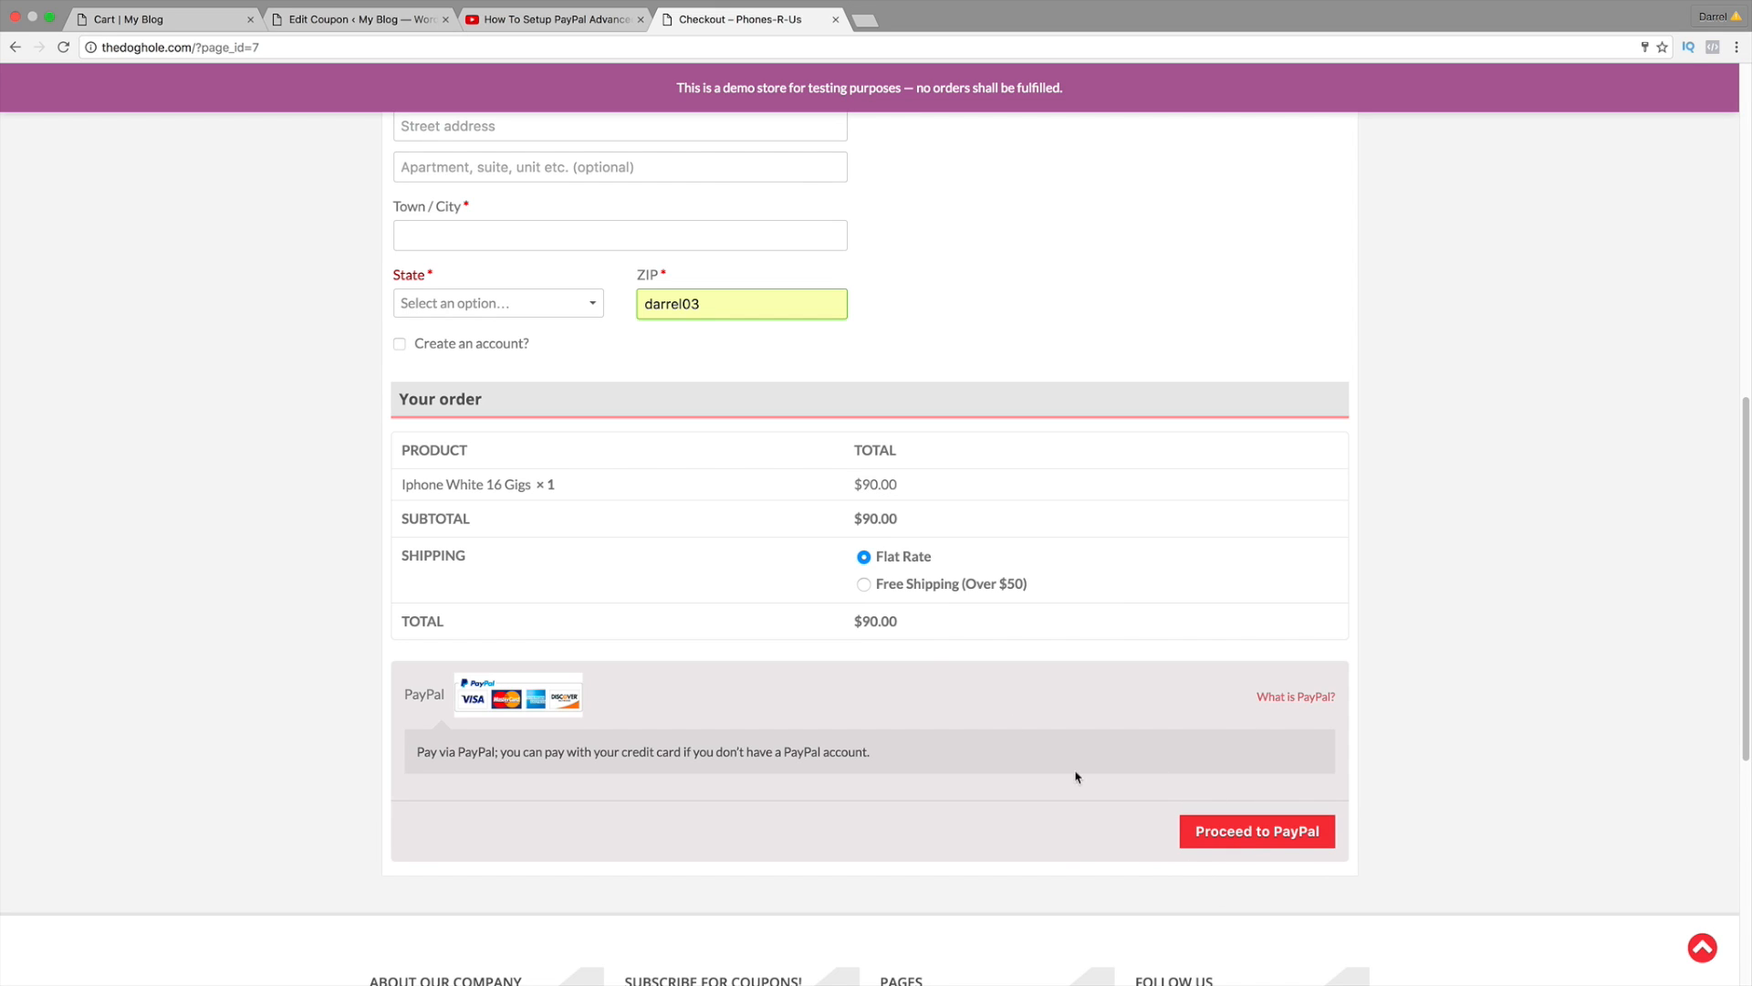
left_click(552, 19)
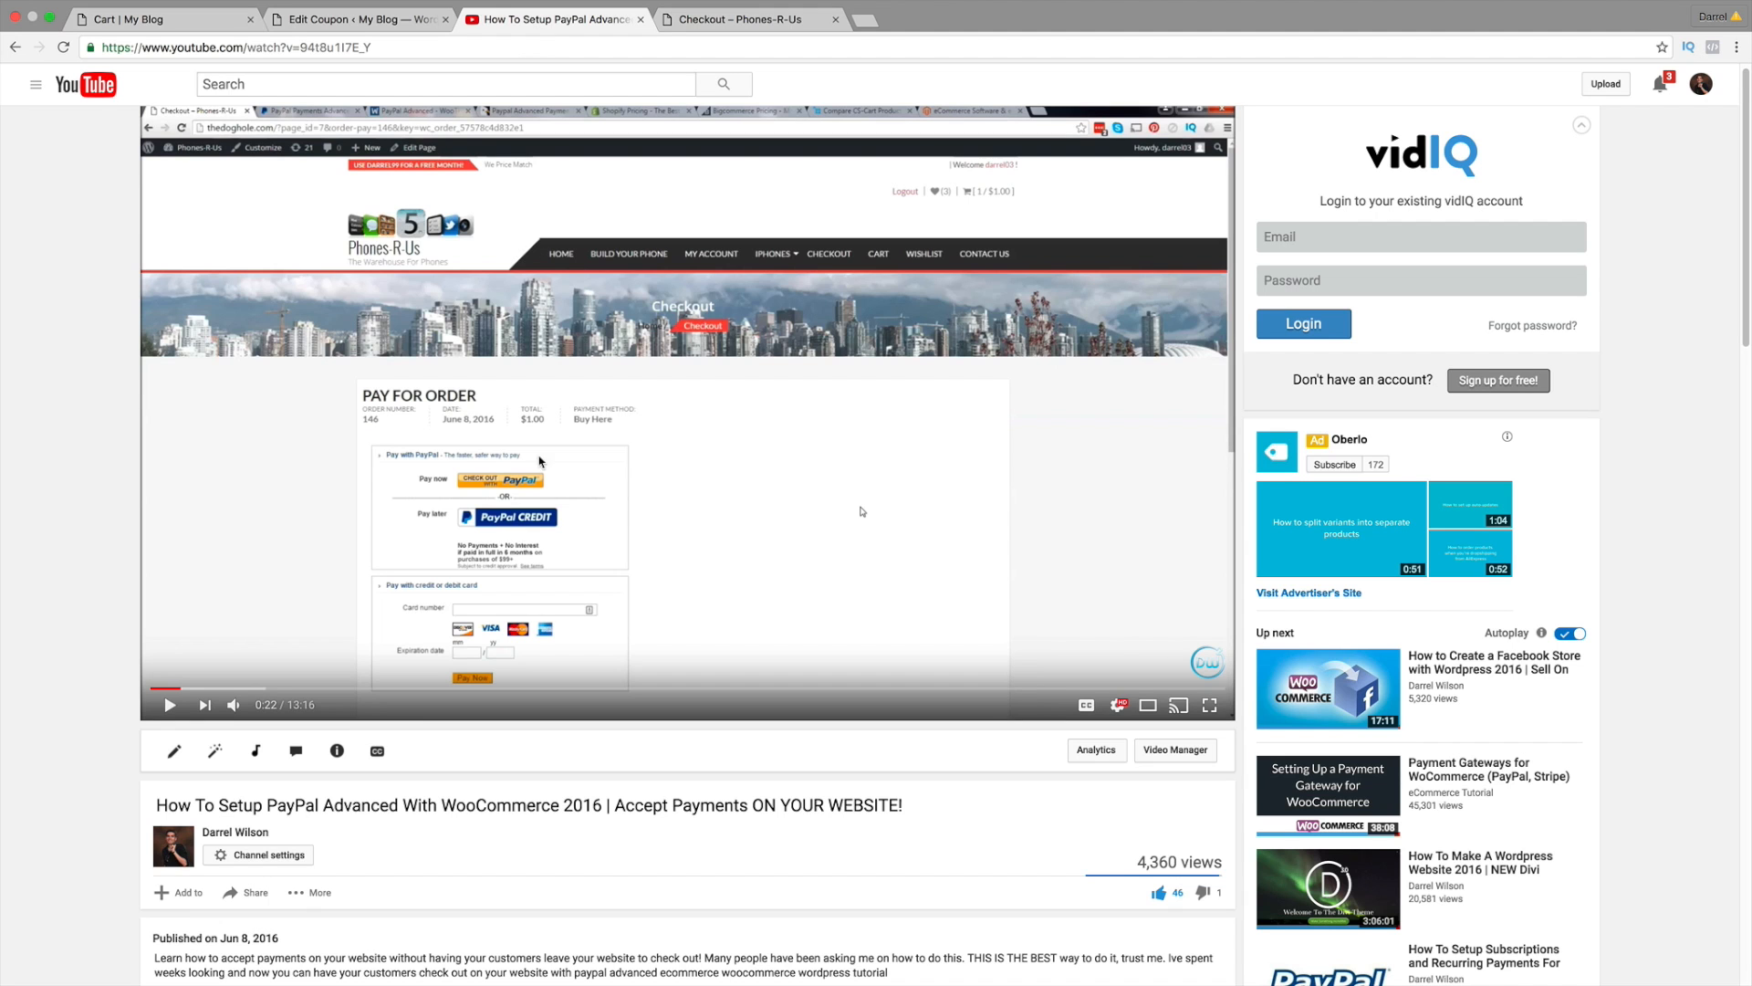
Step: Rewind the full-screen tutorial to its checkout demo, pause at 0:10, and exit full screen
scroll(863, 426, "down", 1)
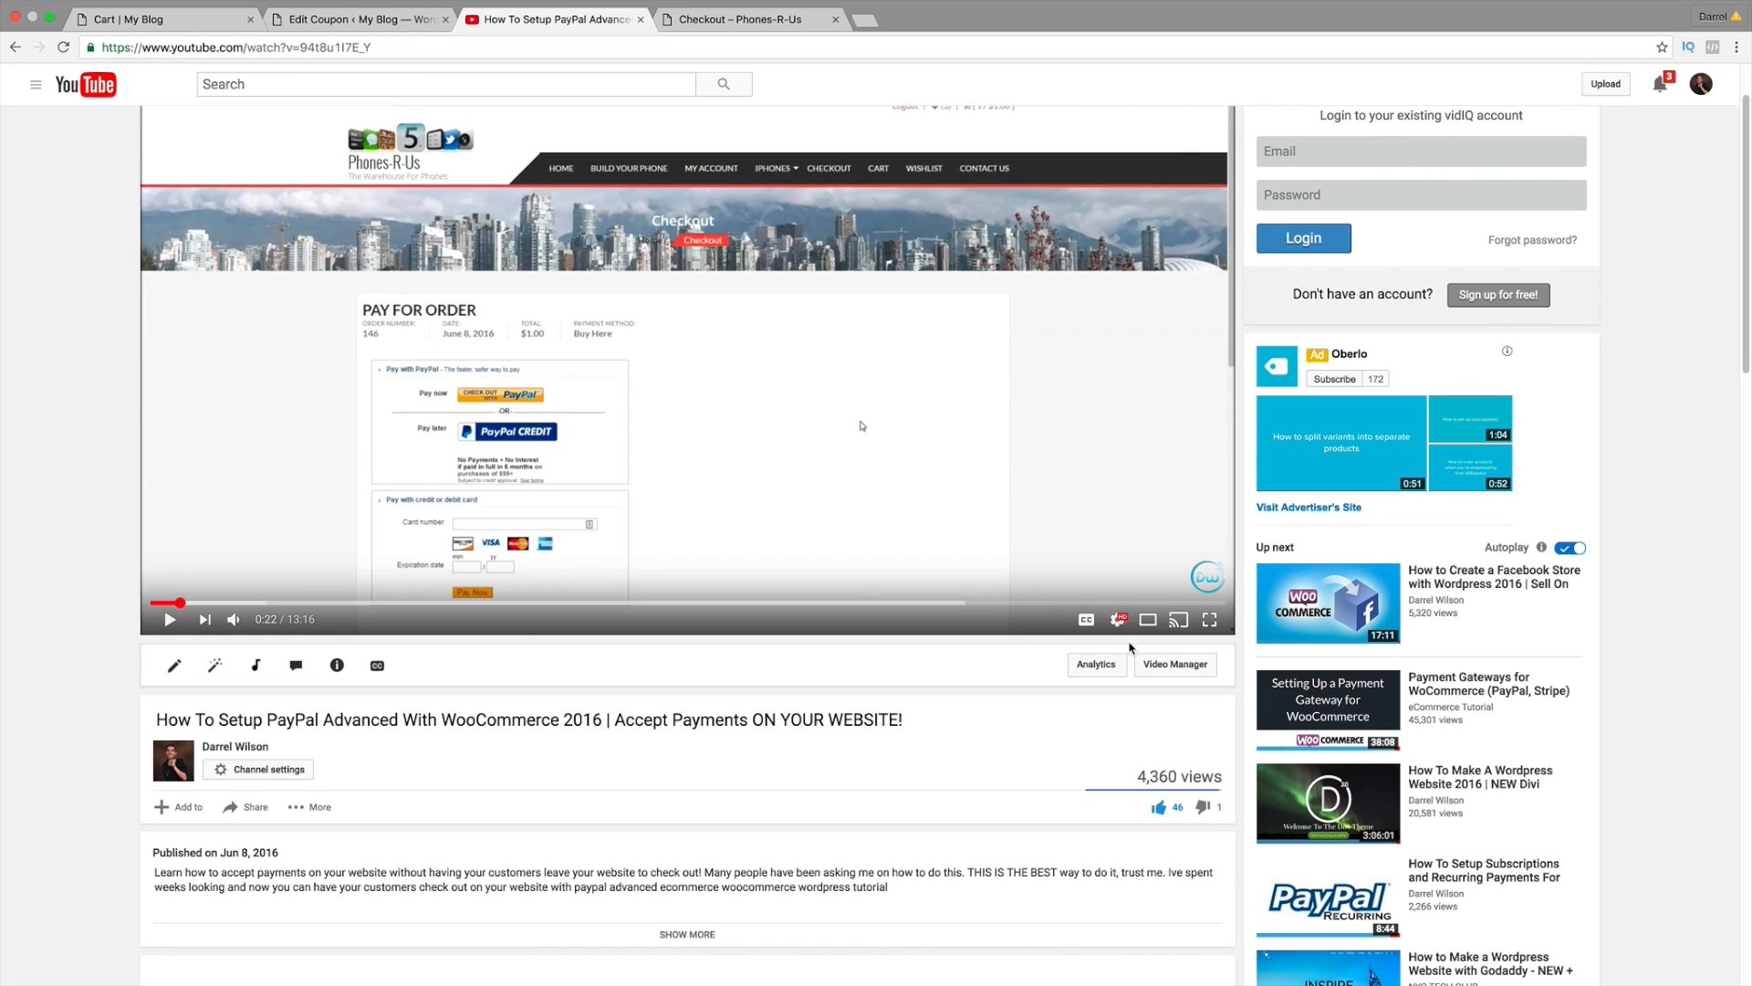
left_click(1209, 620)
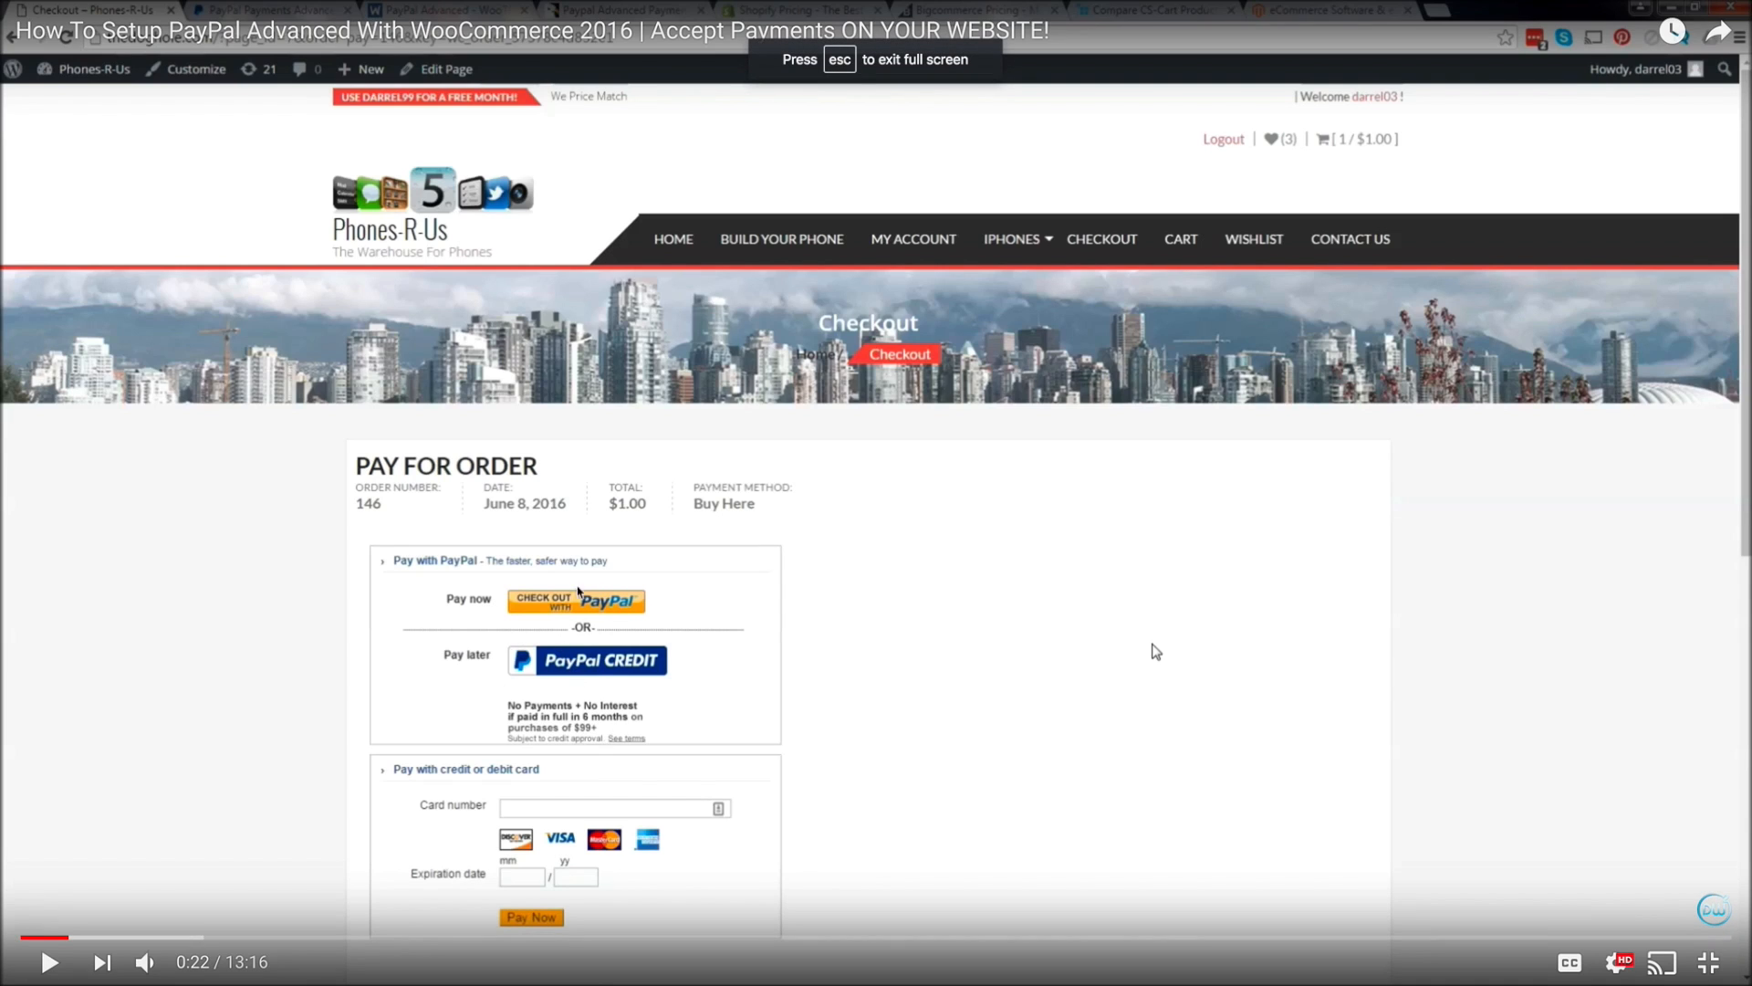
left_click(55, 940)
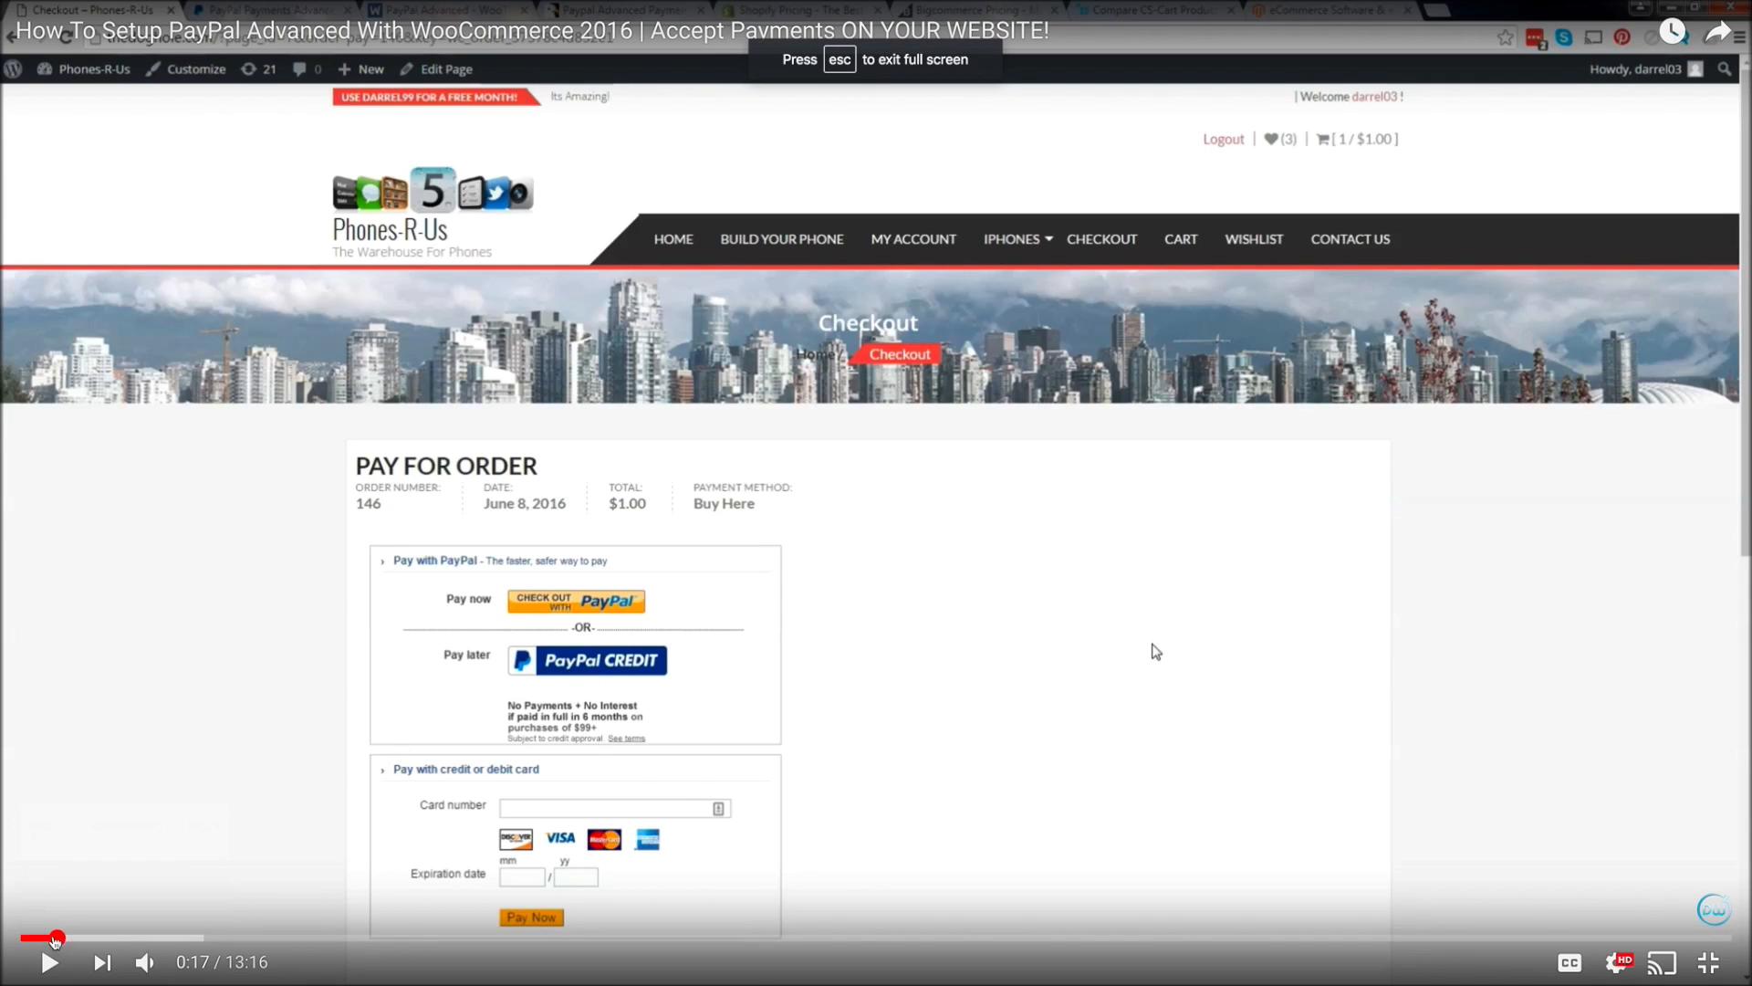
left_click(45, 937)
left_click(50, 962)
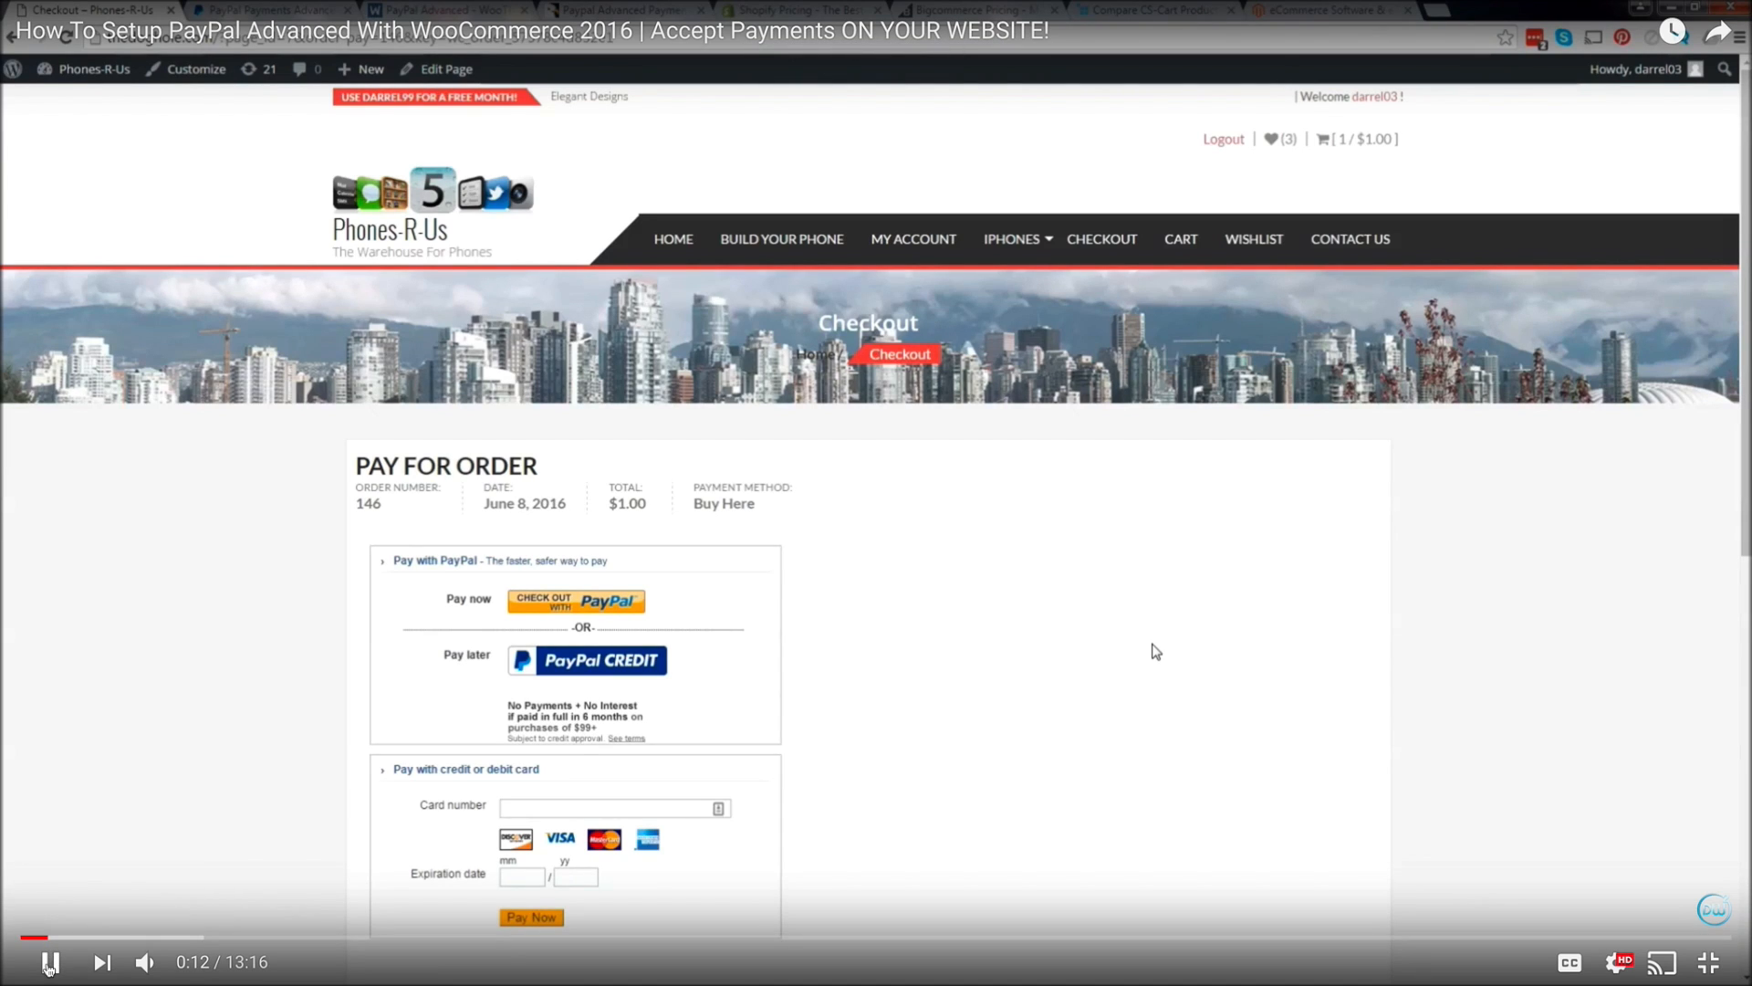
left_click(32, 938)
left_click(40, 937)
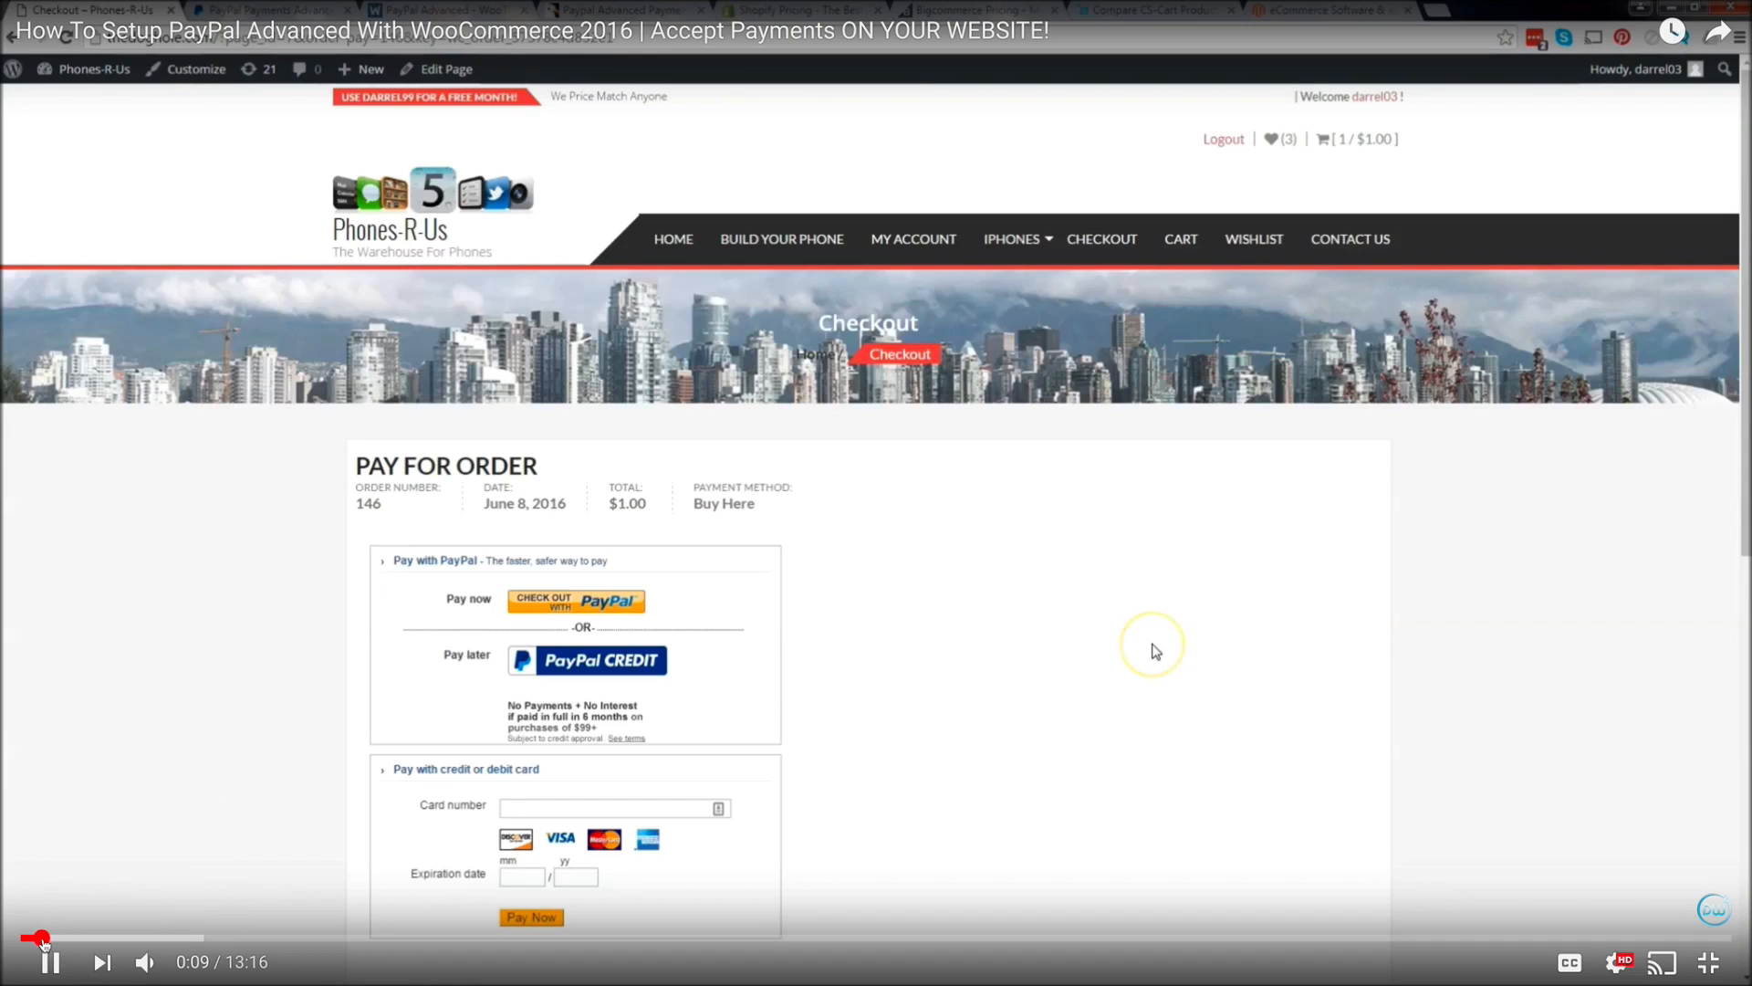
left_click(50, 960)
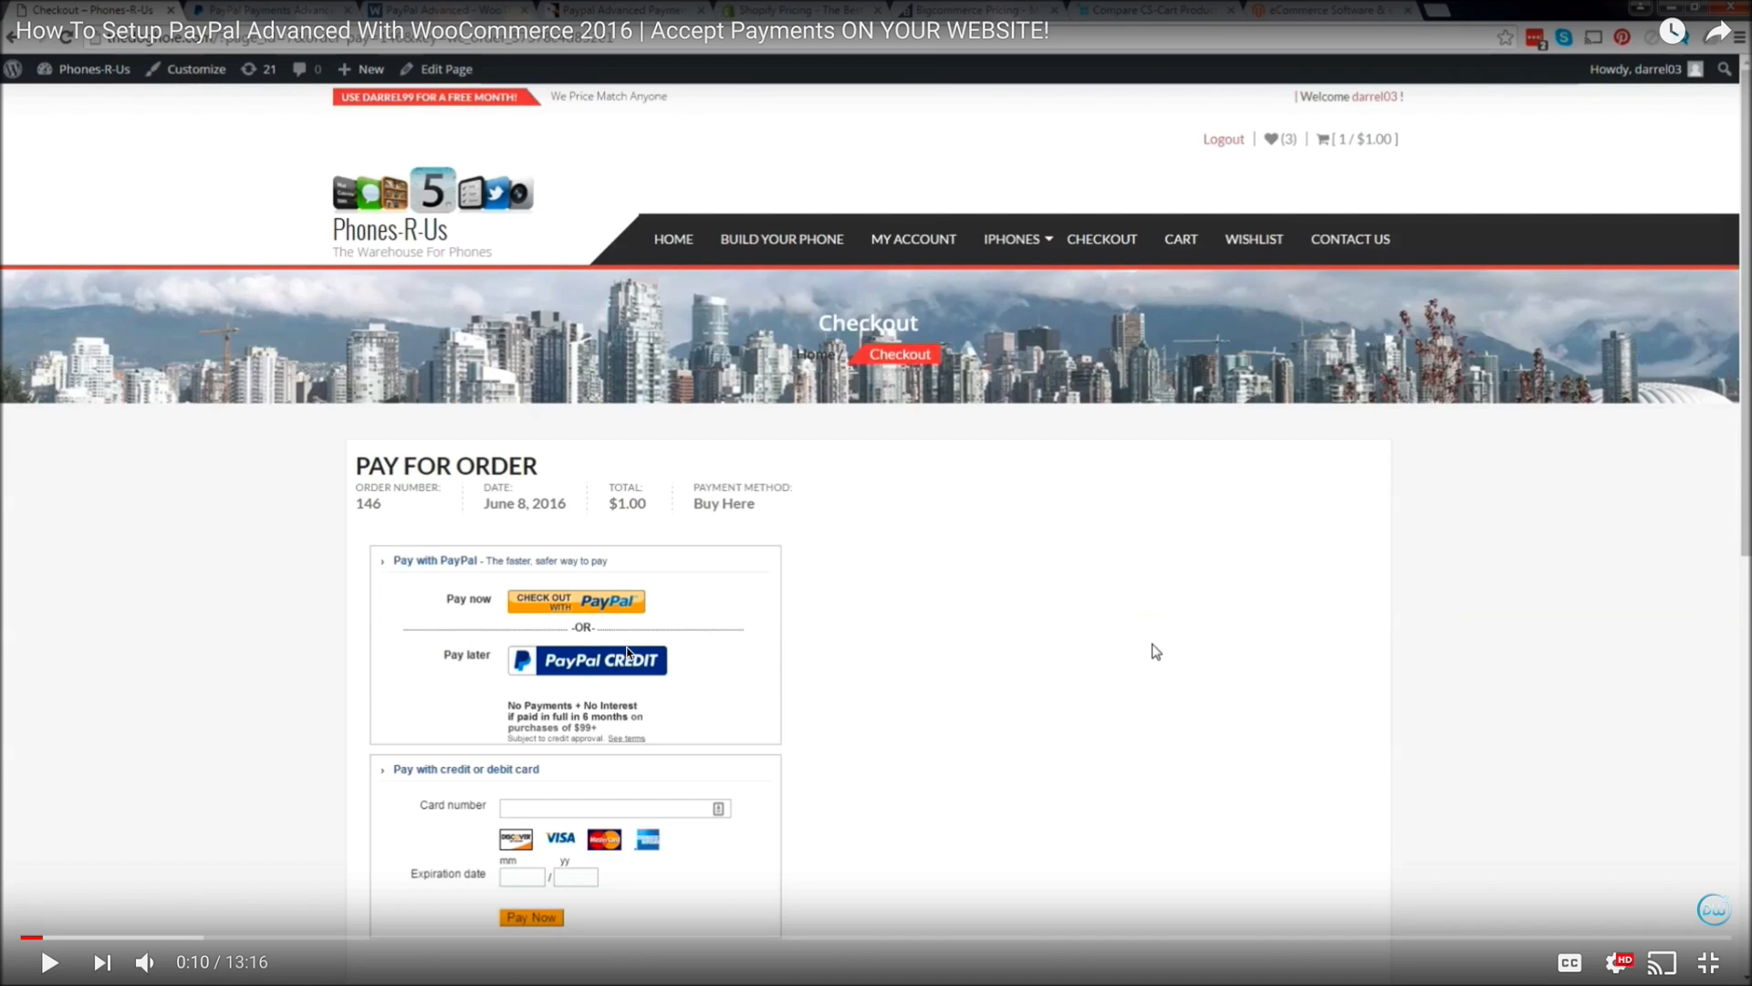
key("Escape")
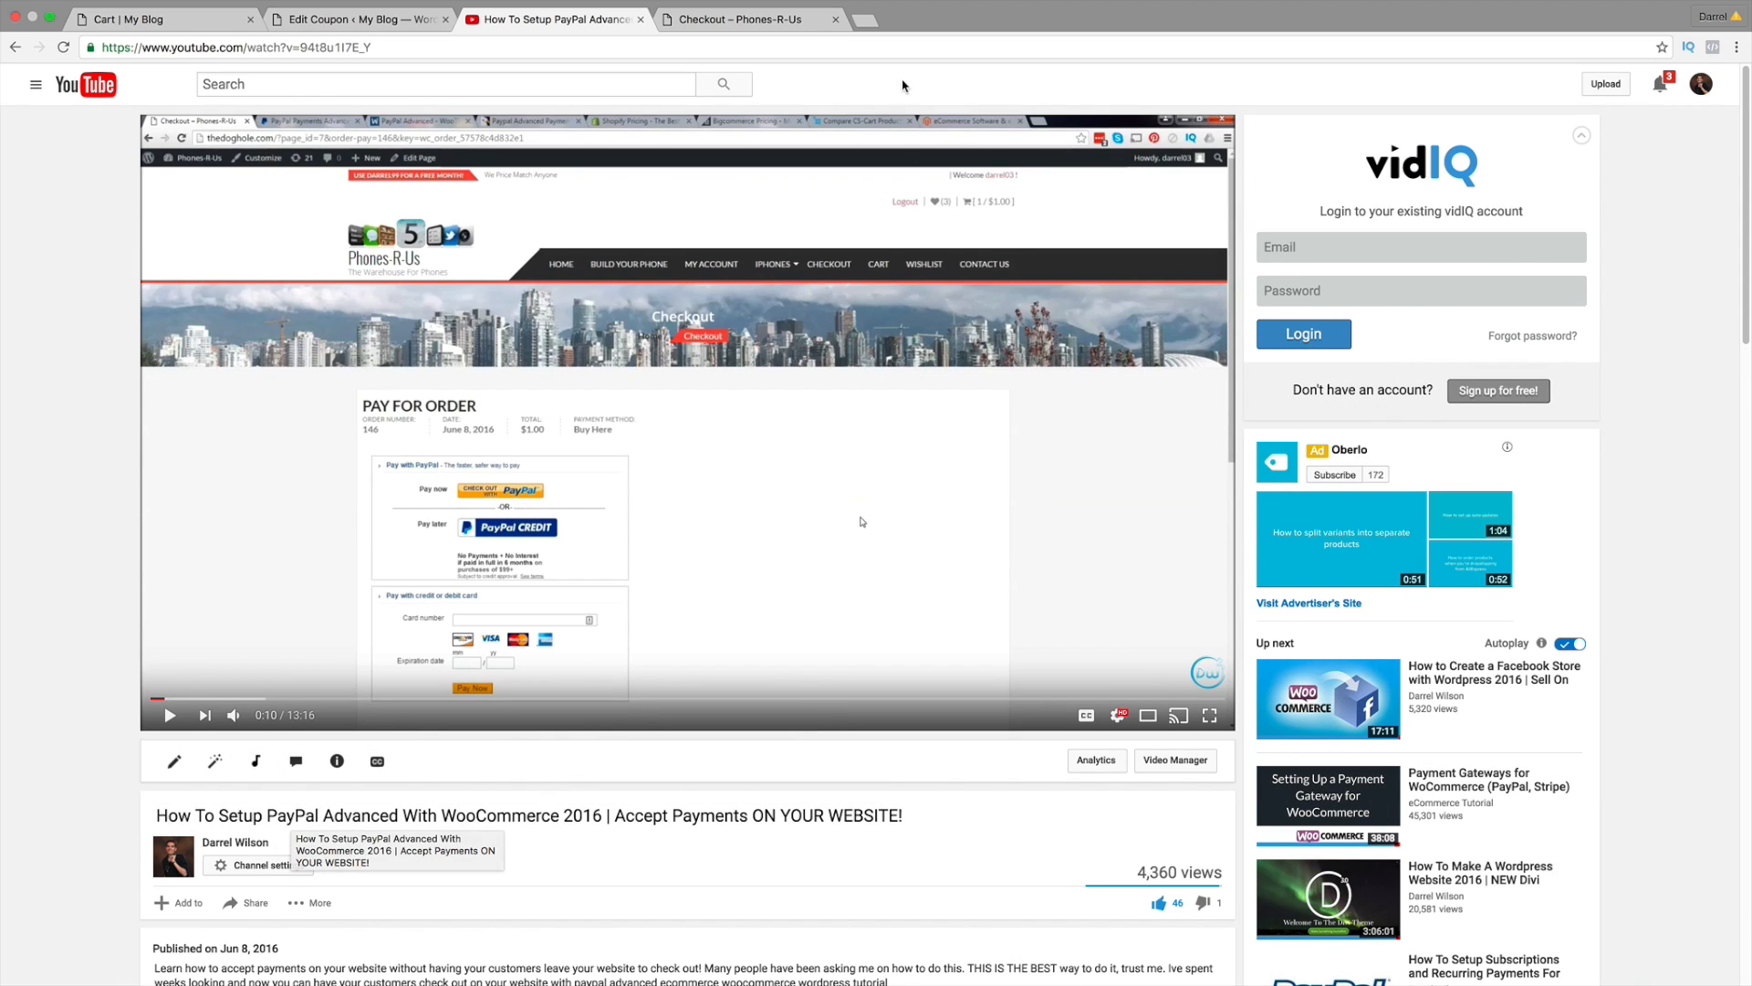
Step: Revisit the Phones-R-Us checkout, darrel626 coupon page and discounted cart, then open the store home page
left_click(767, 20)
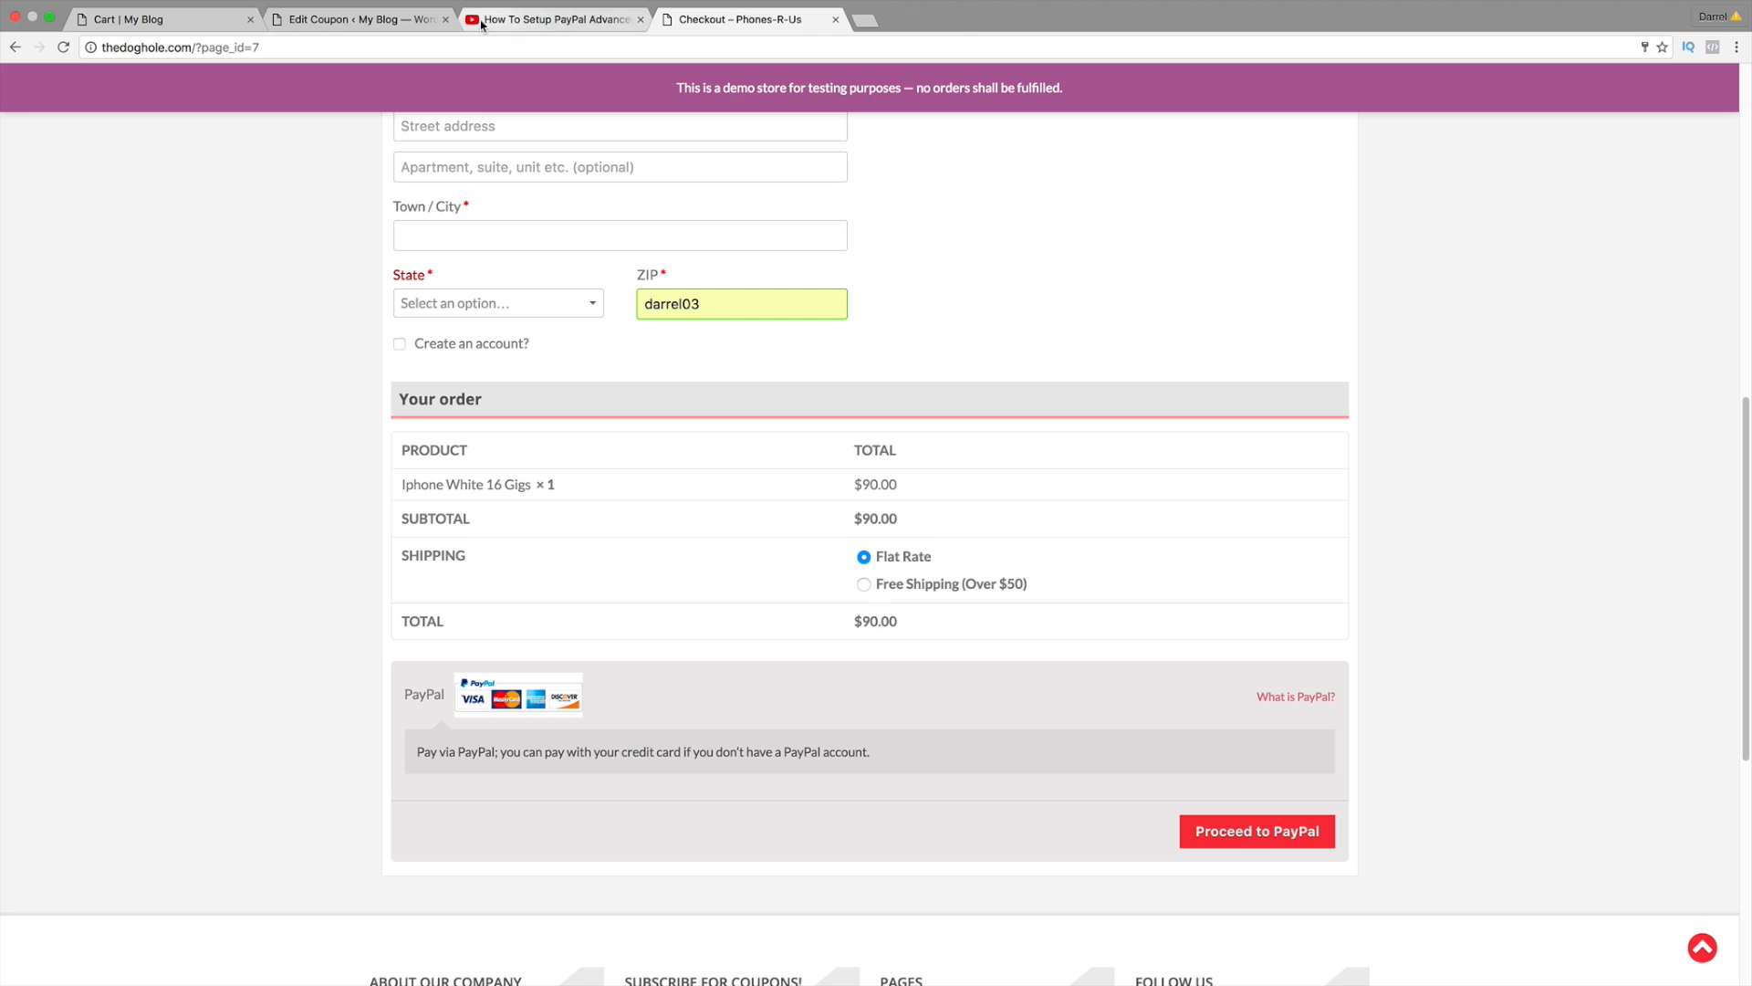
left_click(400, 21)
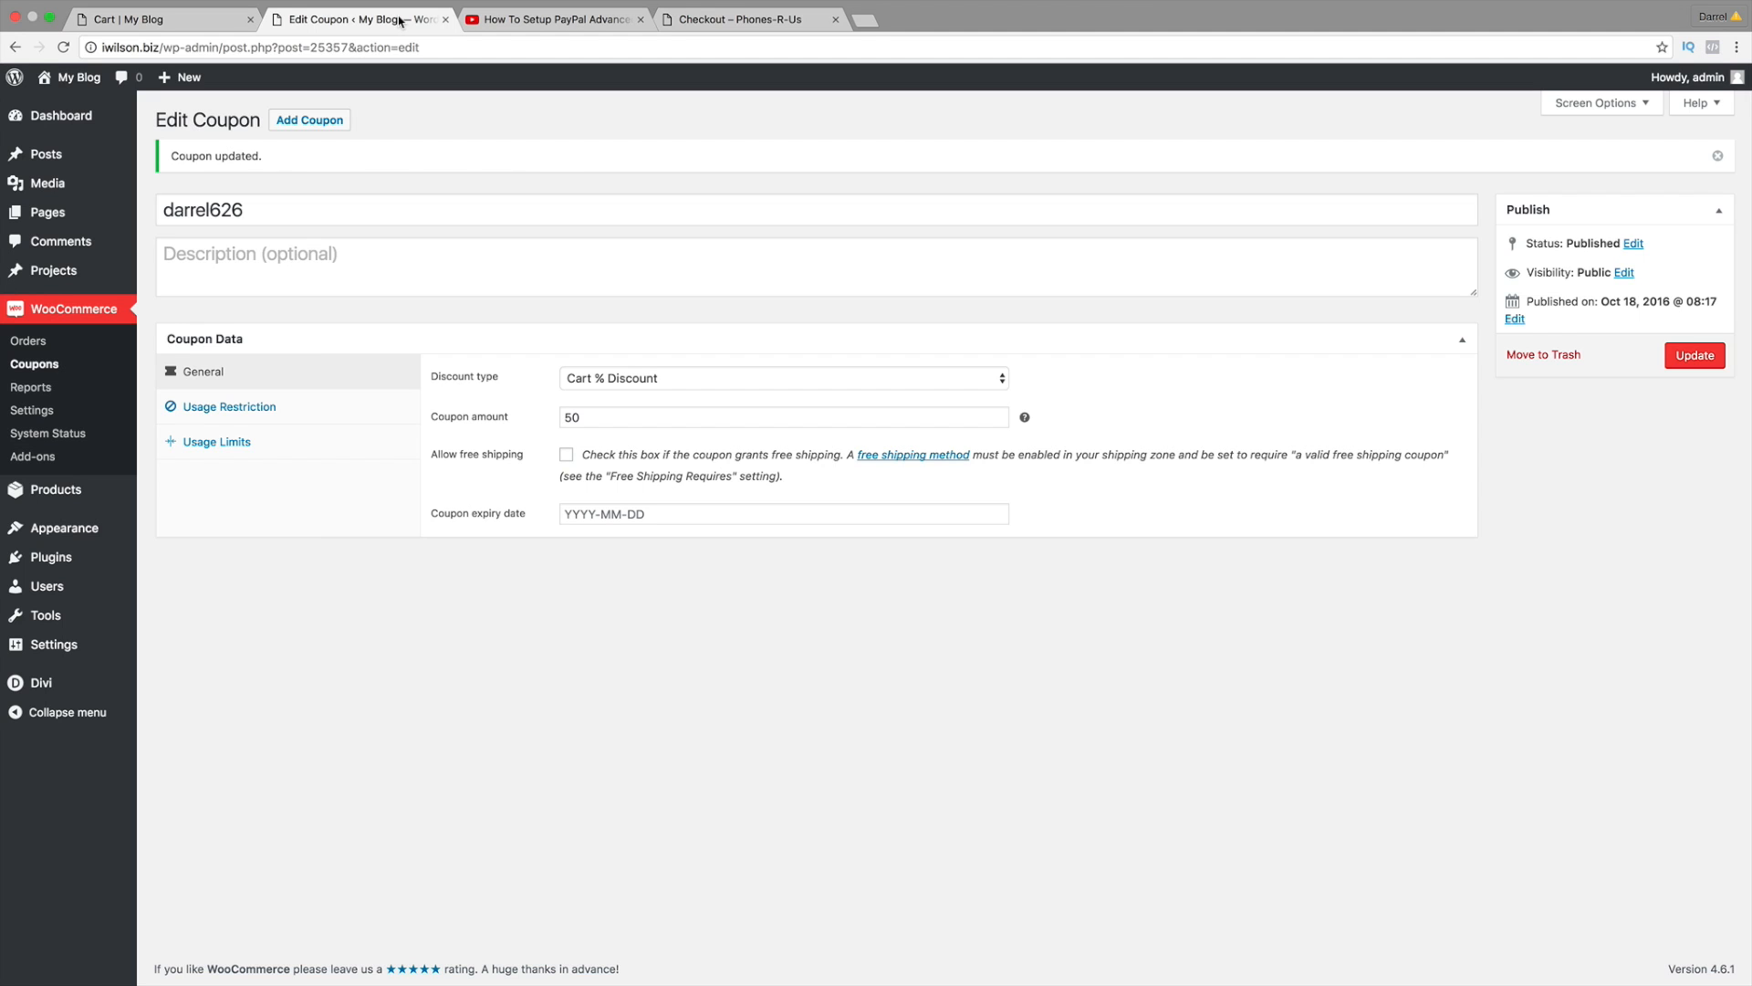
left_click(164, 20)
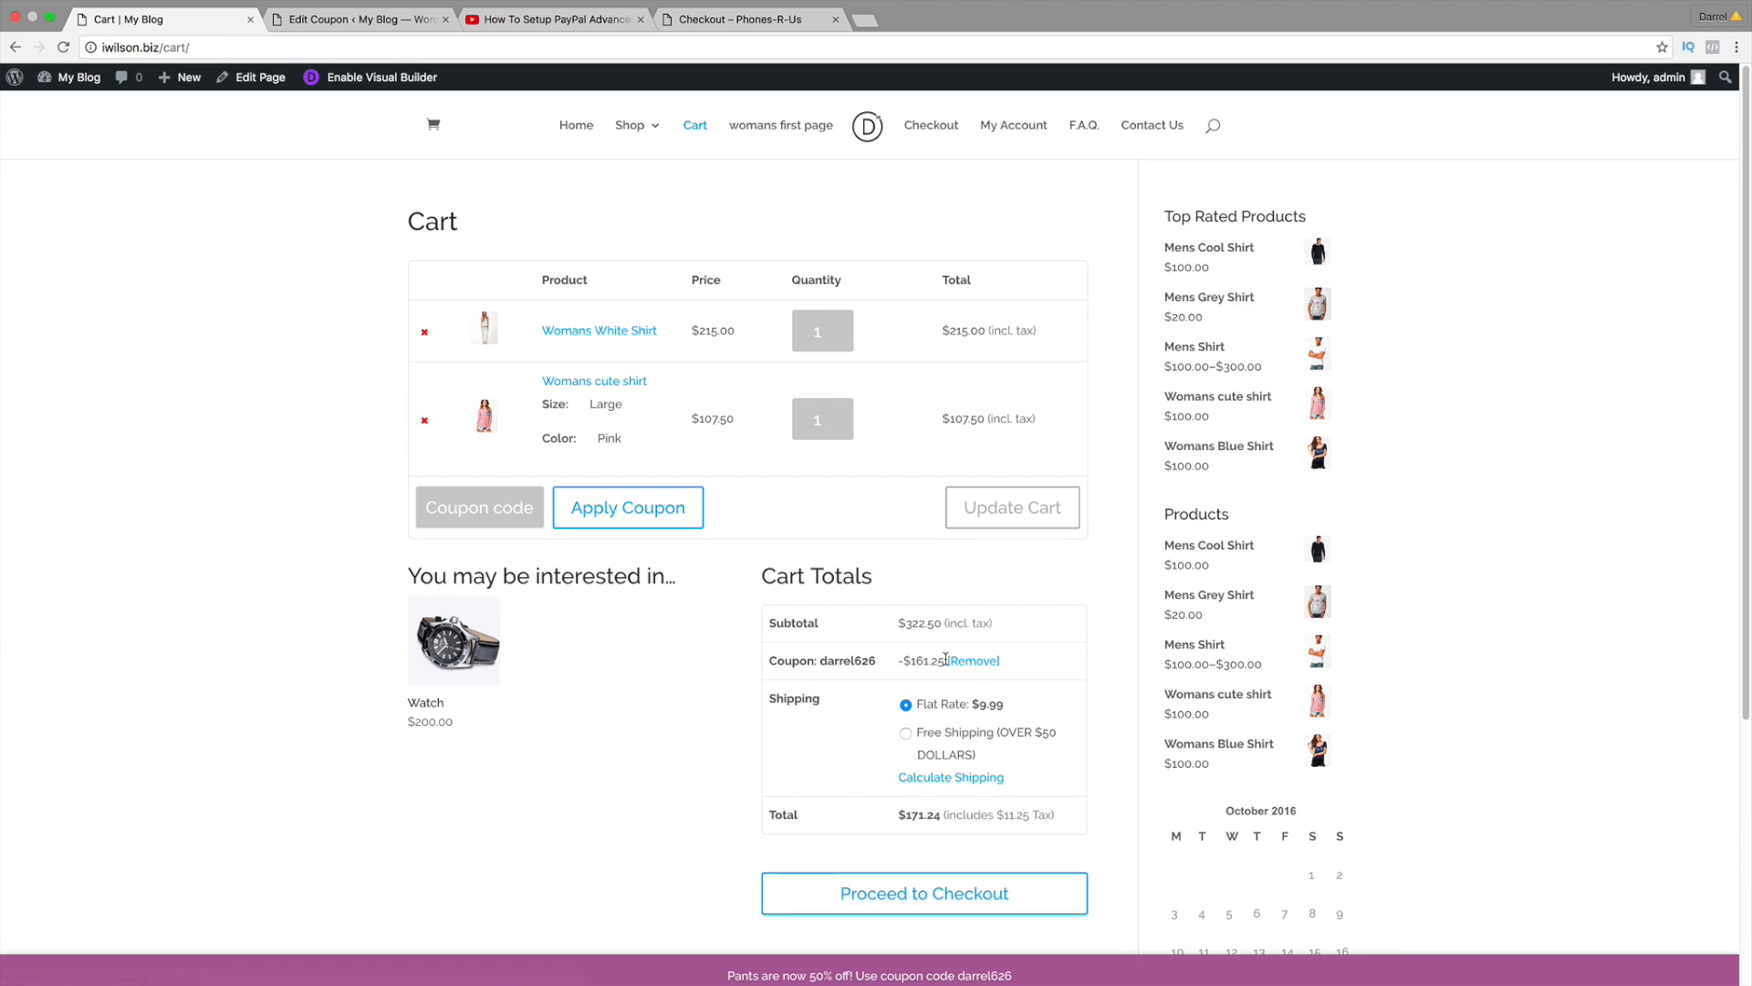
left_click(574, 131)
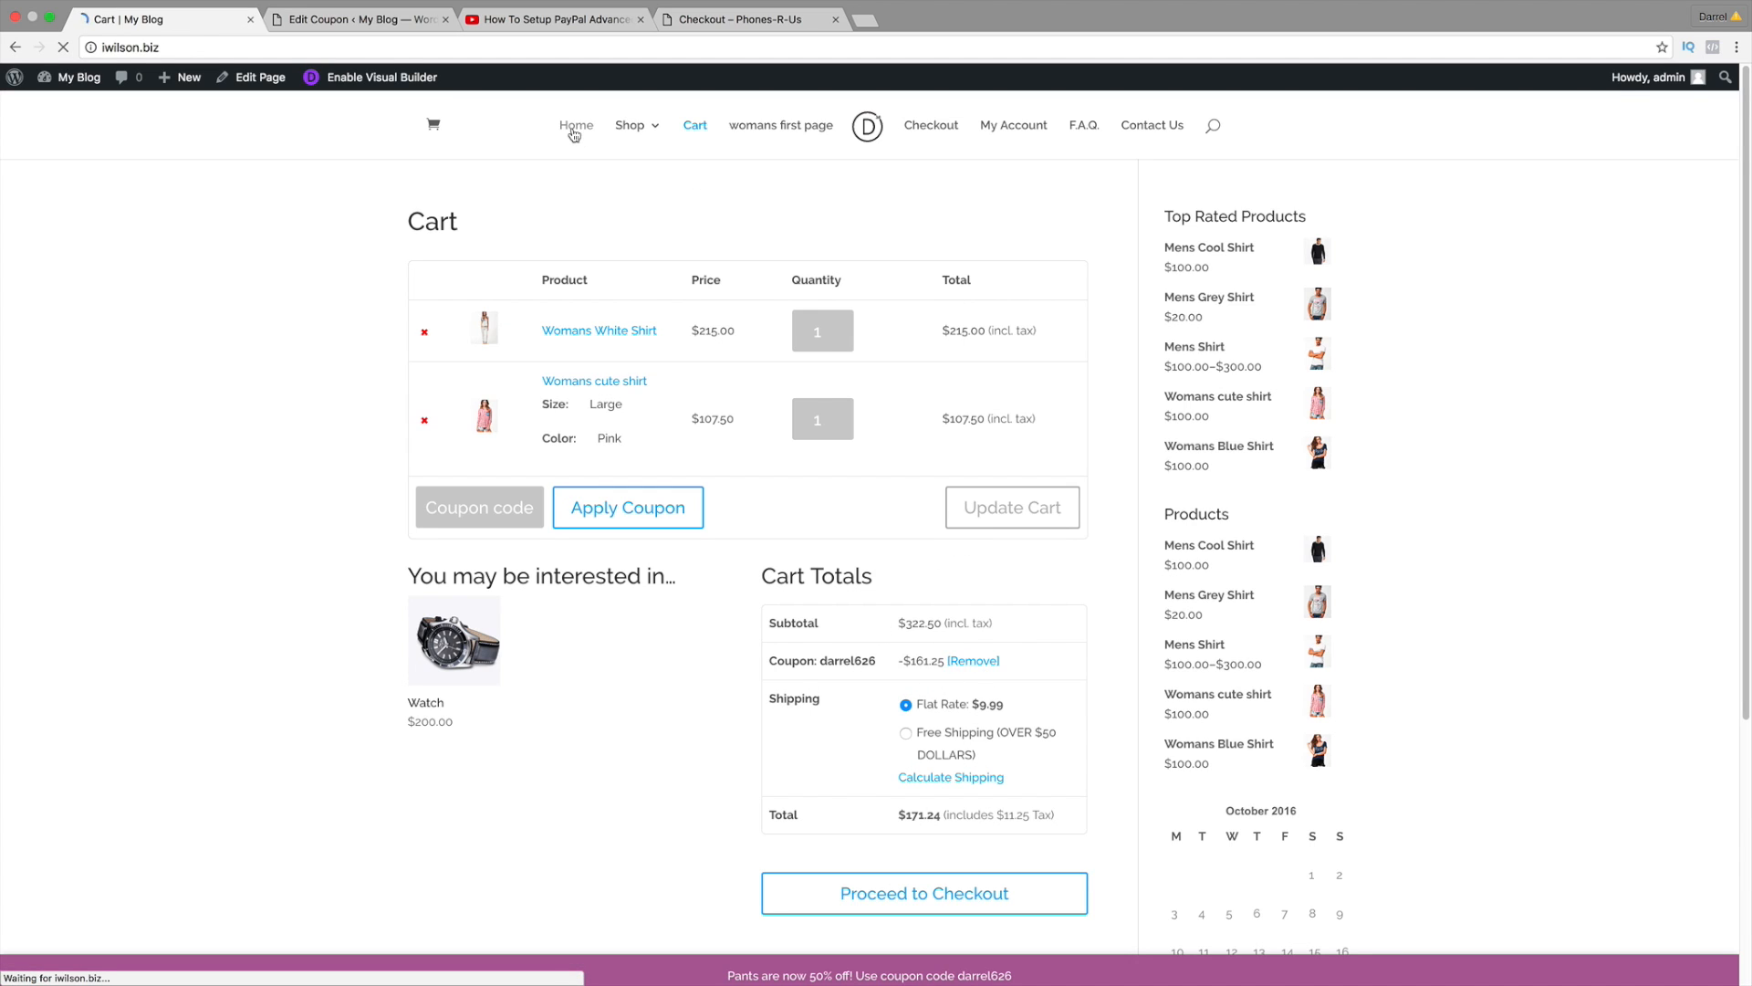